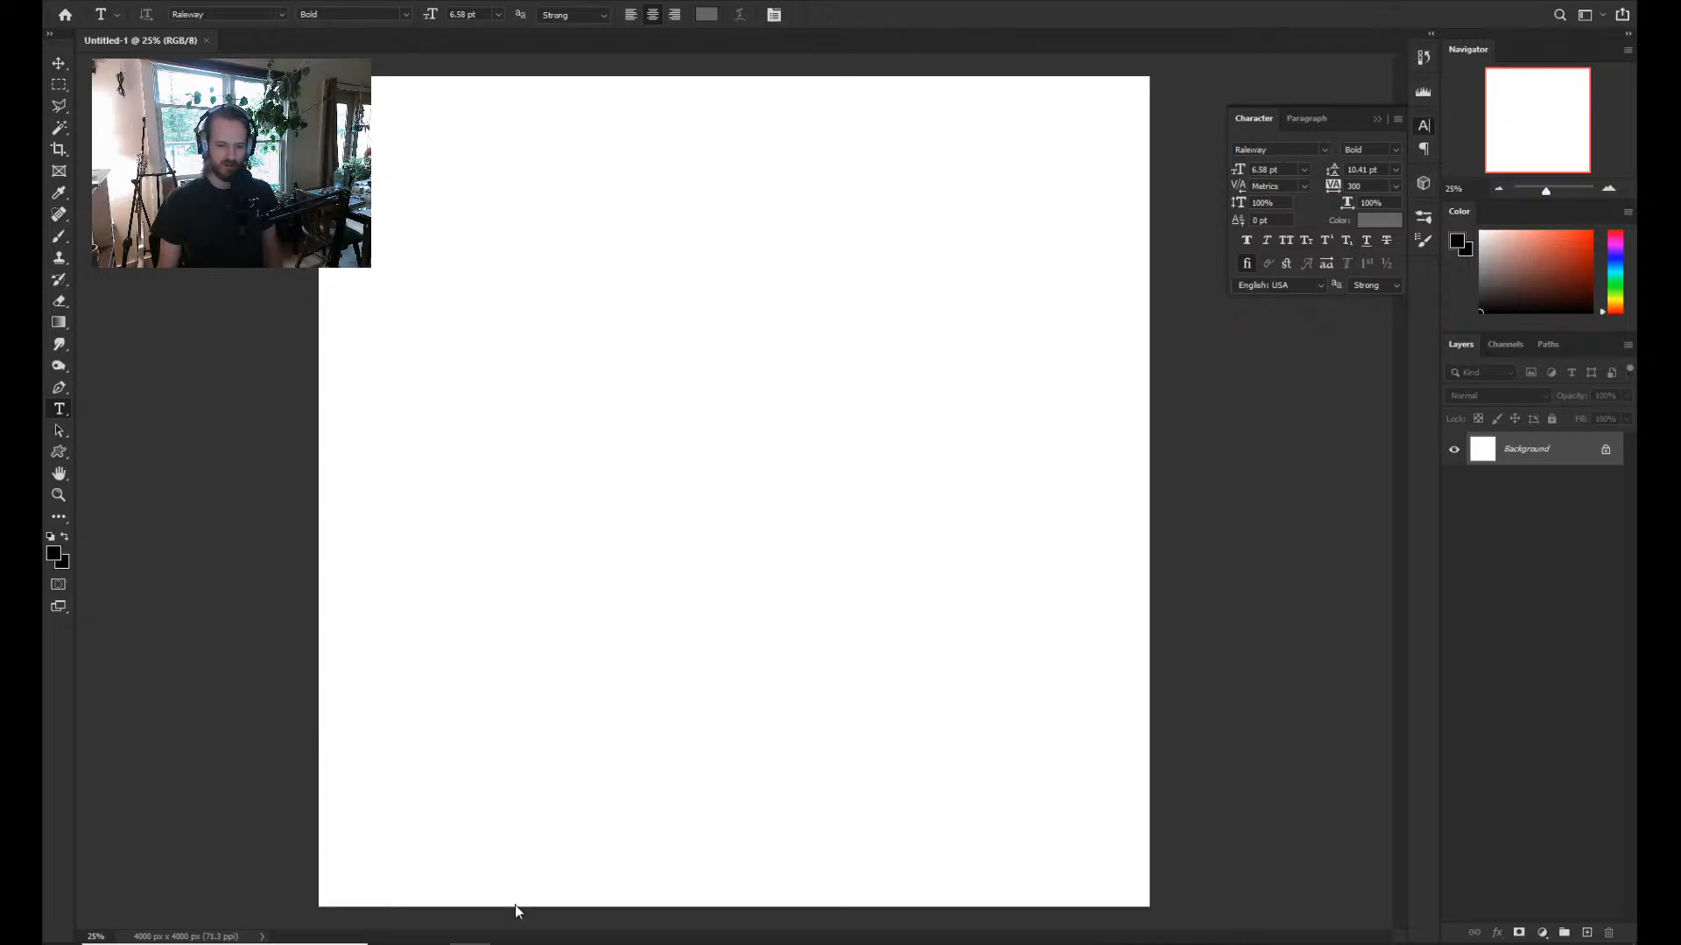
Switch to File Explorer and open the Architectural folder inside the References folder.
key(super+e)
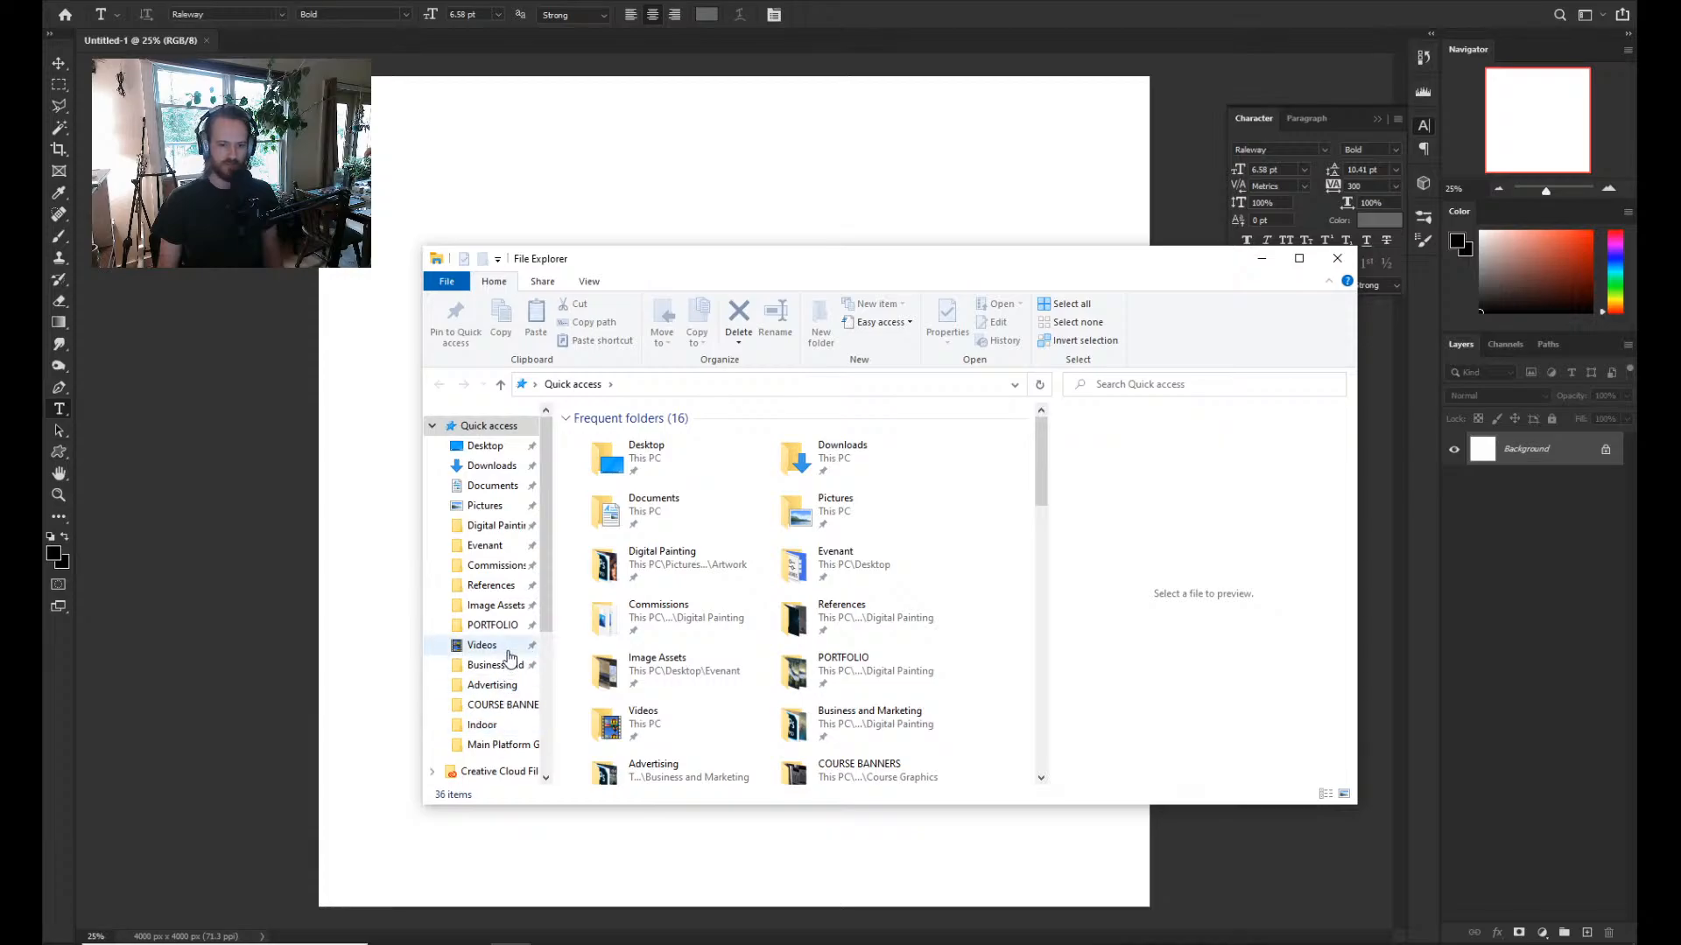
click(506, 605)
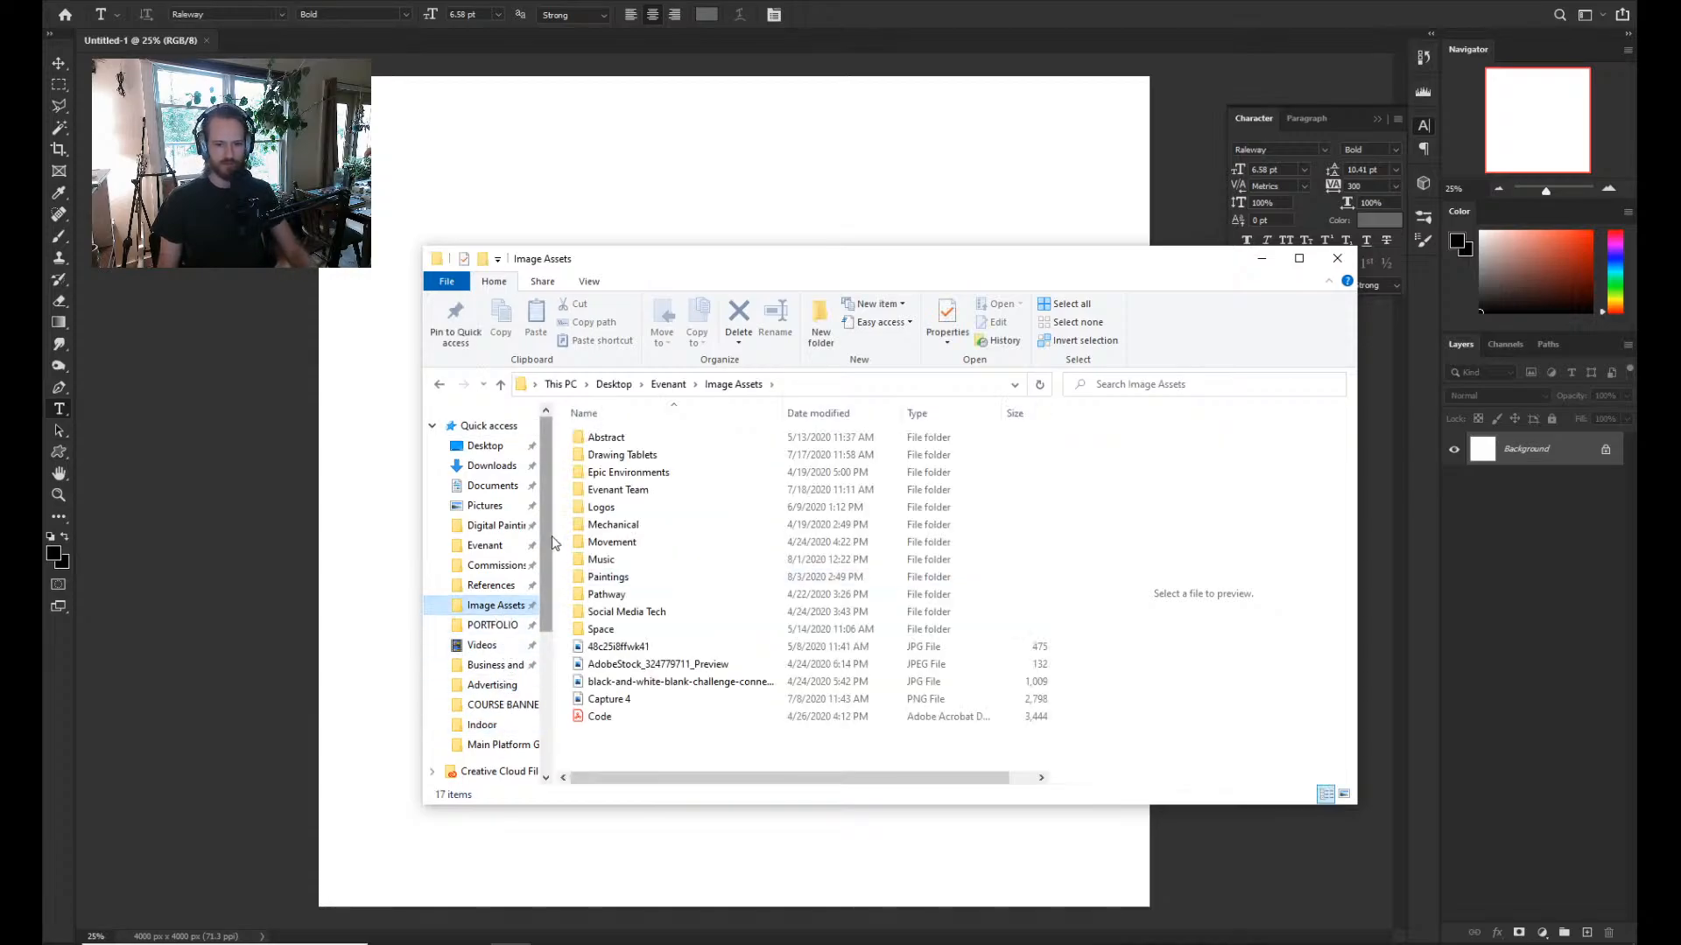
click(492, 586)
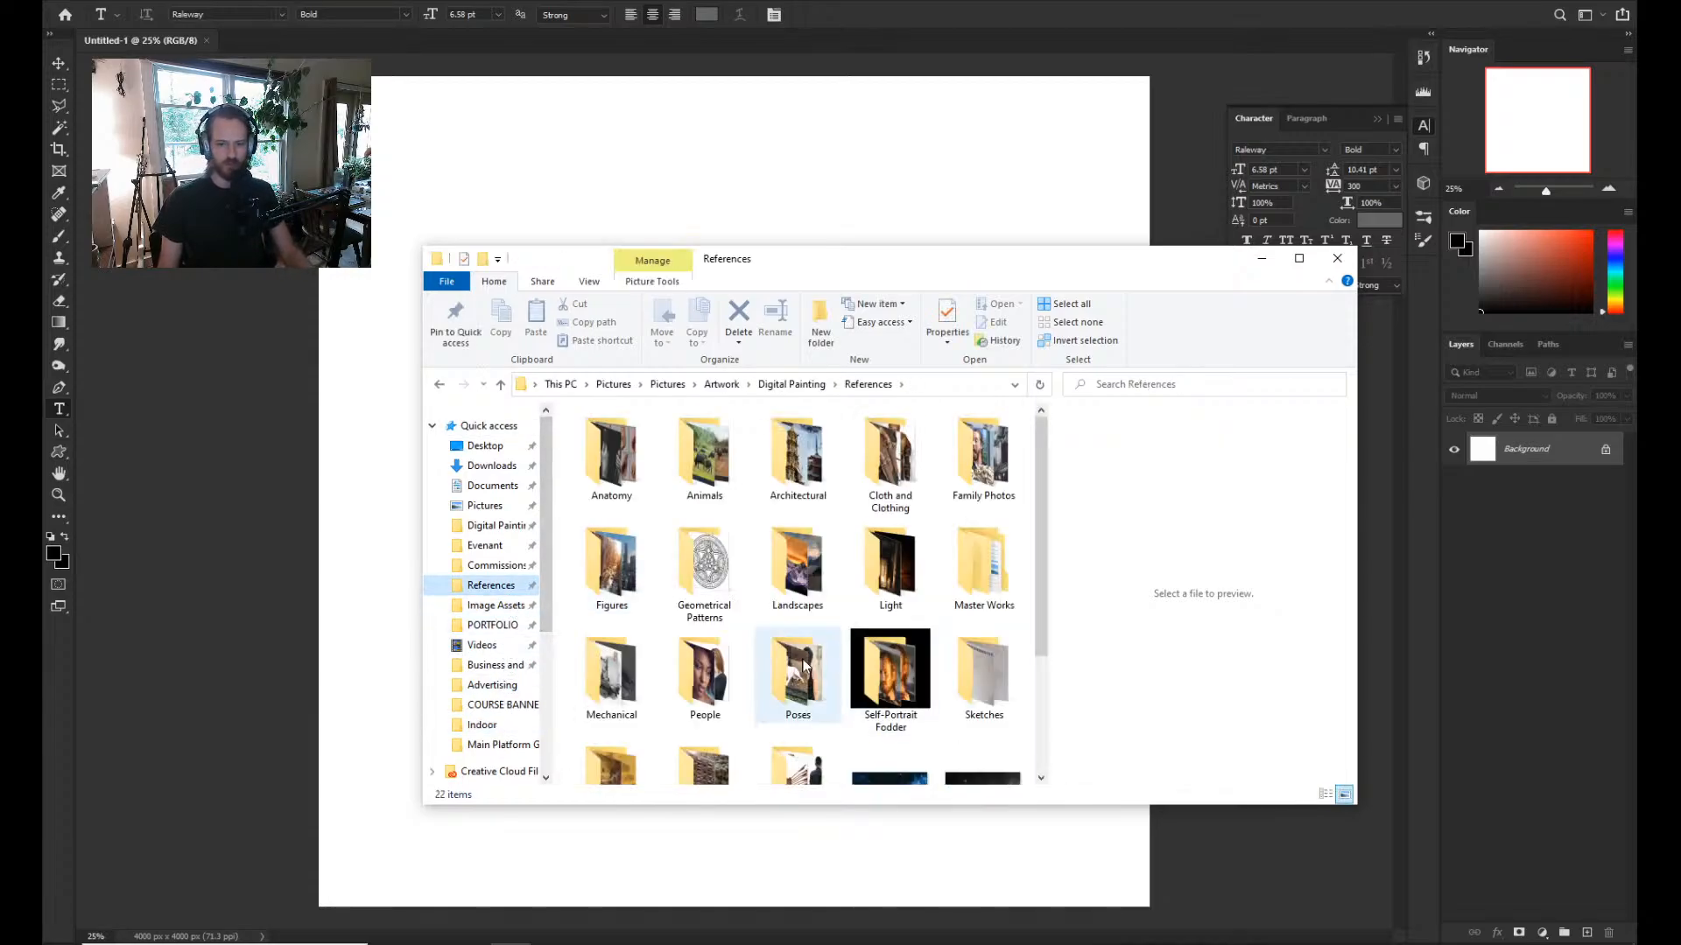
double_click(798, 473)
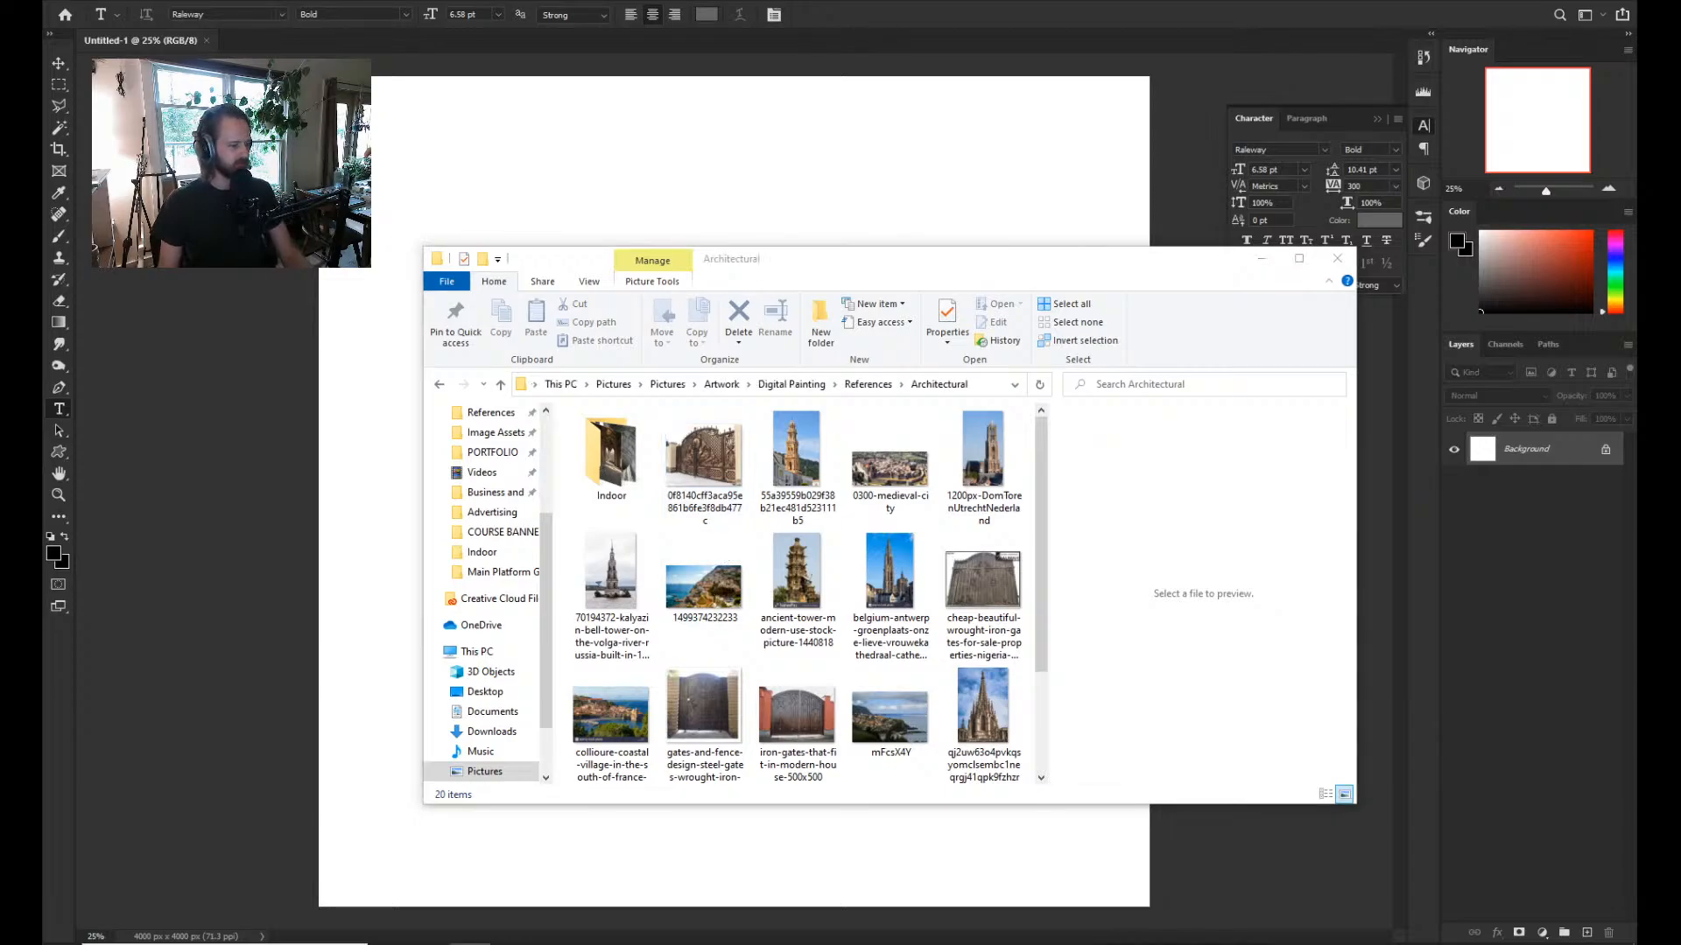
Open all four images from the Indoor subfolder of Architectural as separate documents in Photoshop.
click(842, 660)
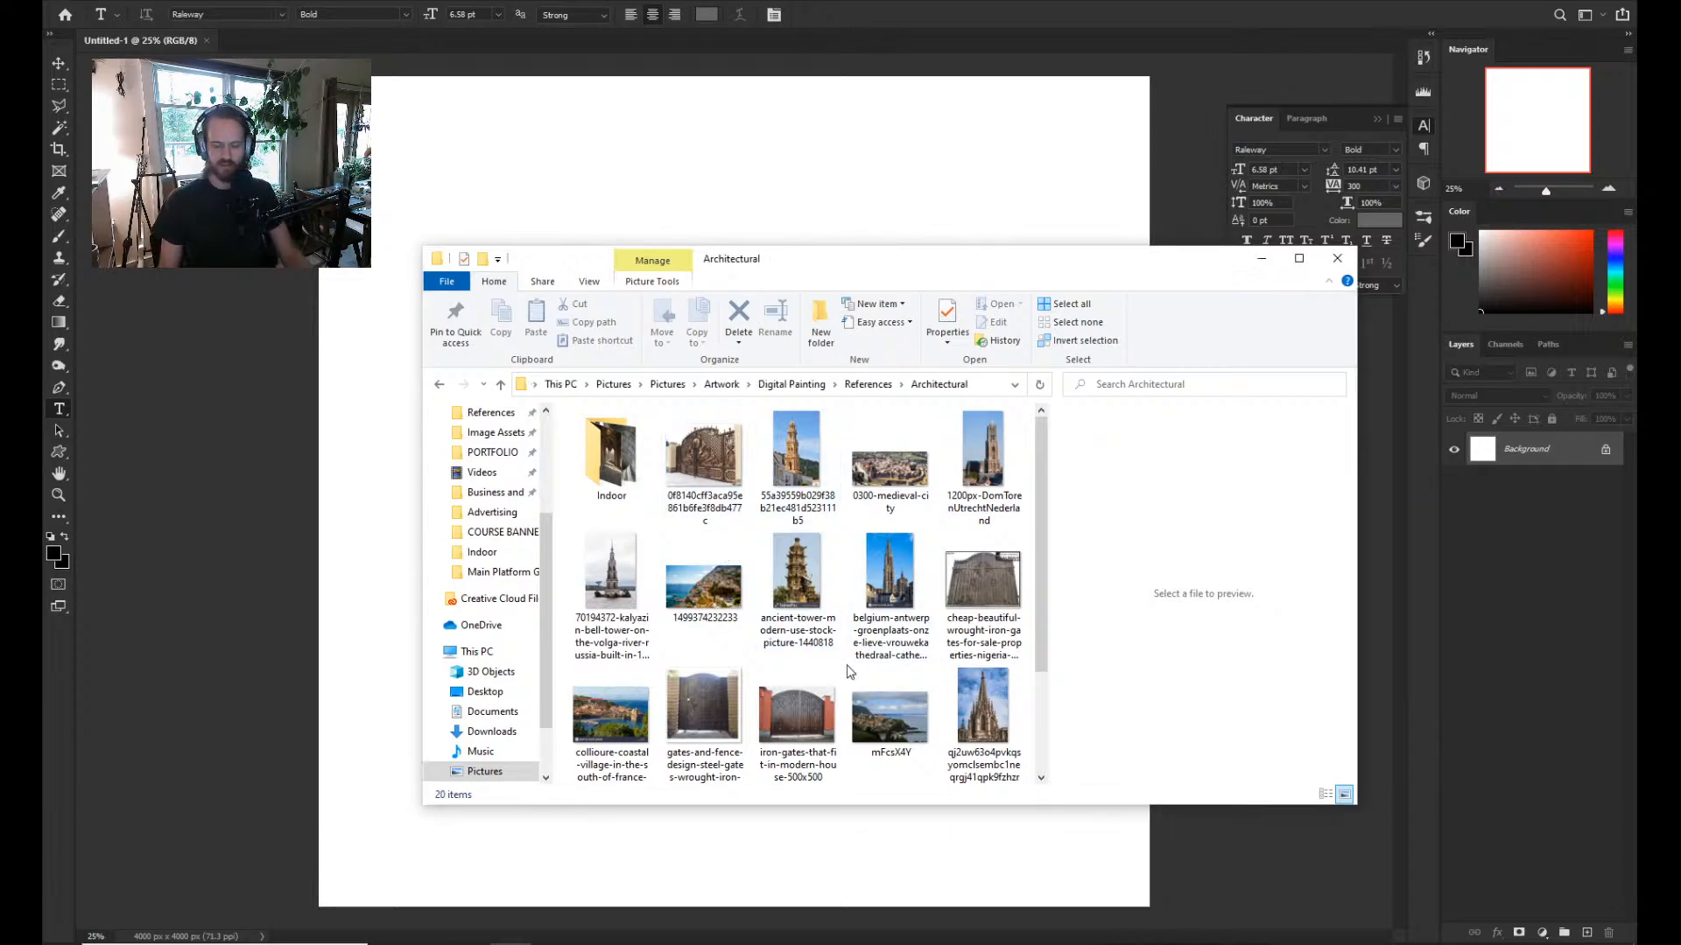
scroll(957, 639, down, 2)
scroll(919, 621, up, 2)
scroll(902, 613, down, 2)
scroll(862, 604, up, 2)
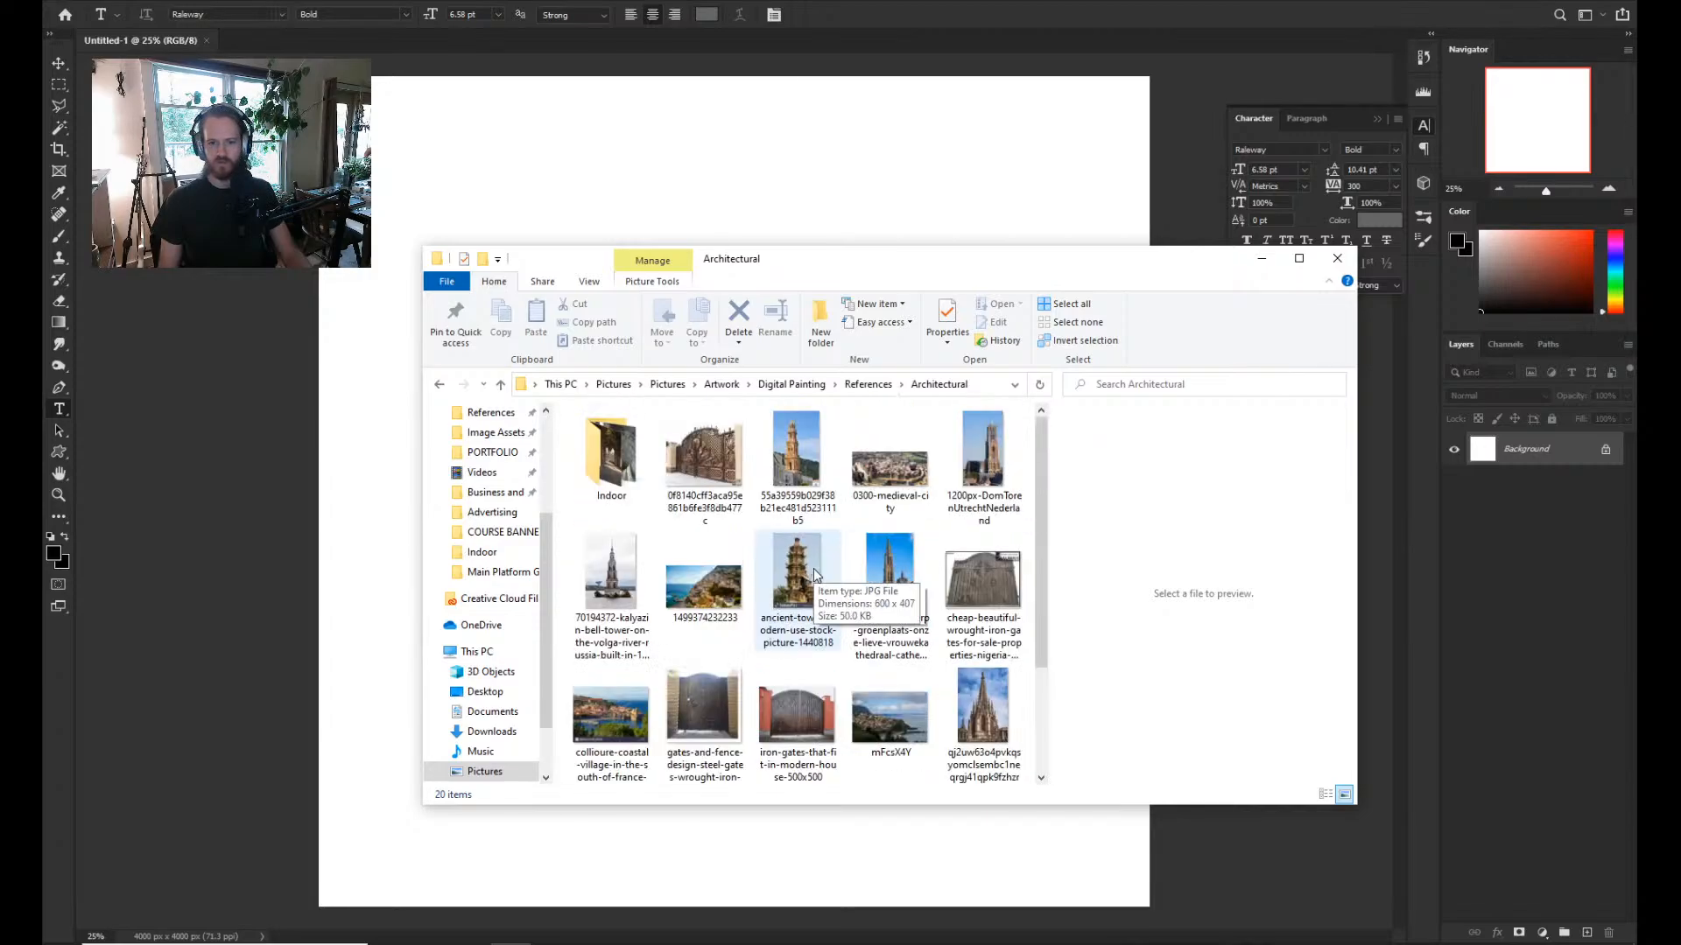
double_click(591, 449)
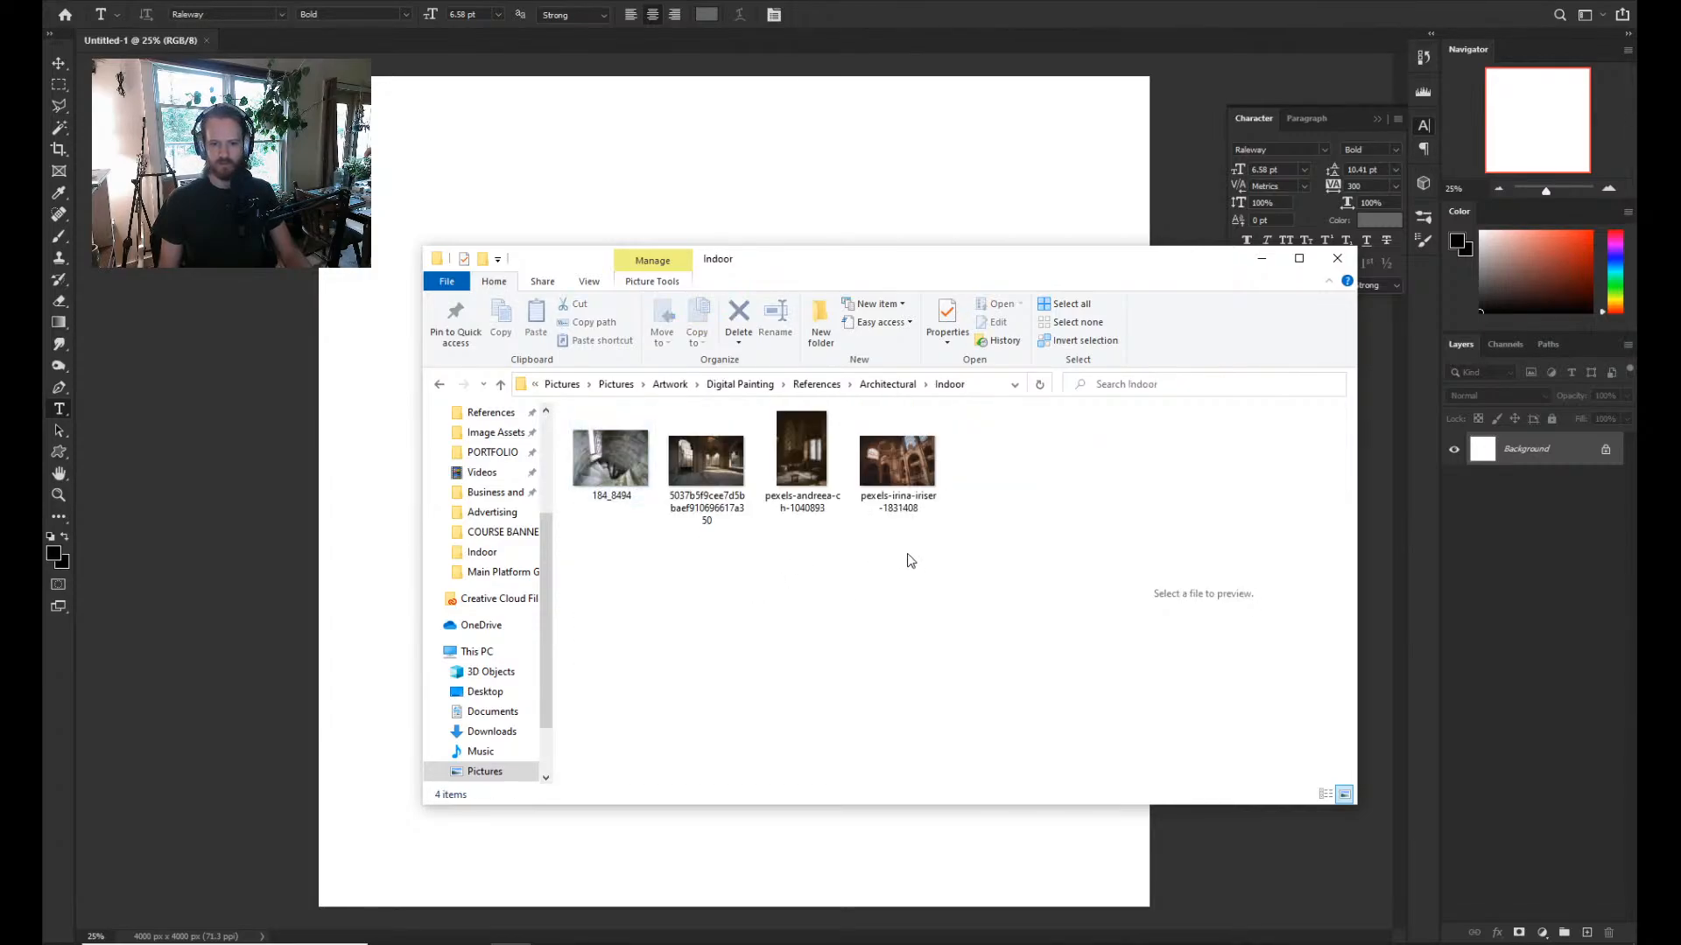
drag(911, 561, 829, 45)
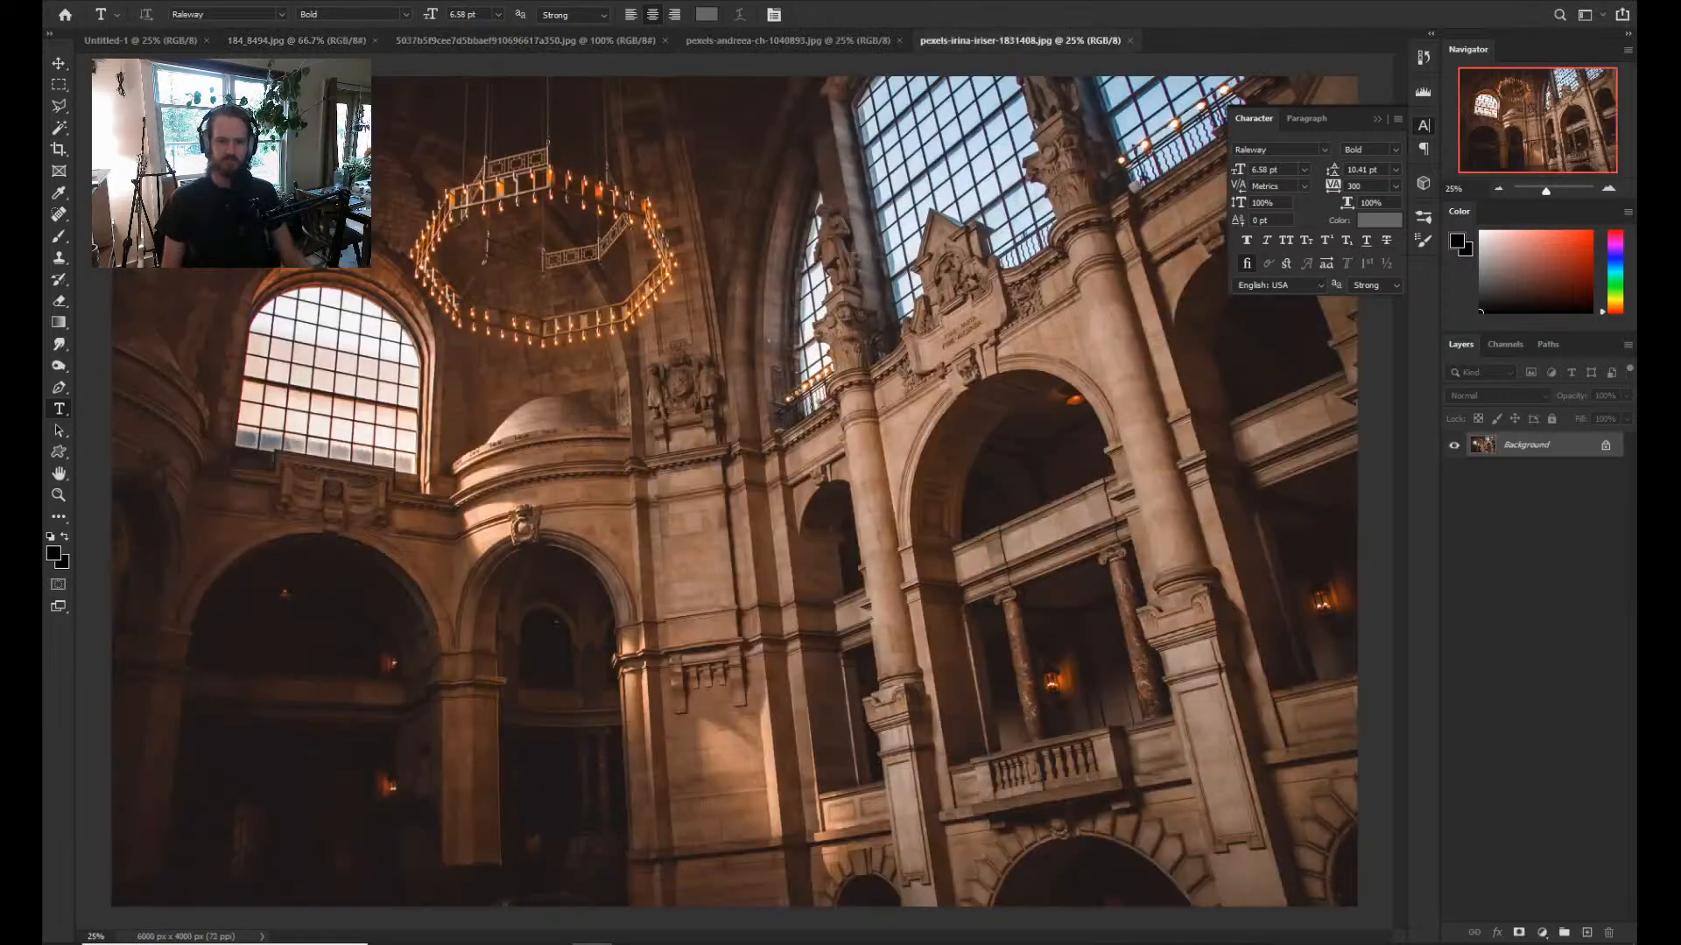
Start opening another image file and browse to the References folder.
click(84, 1)
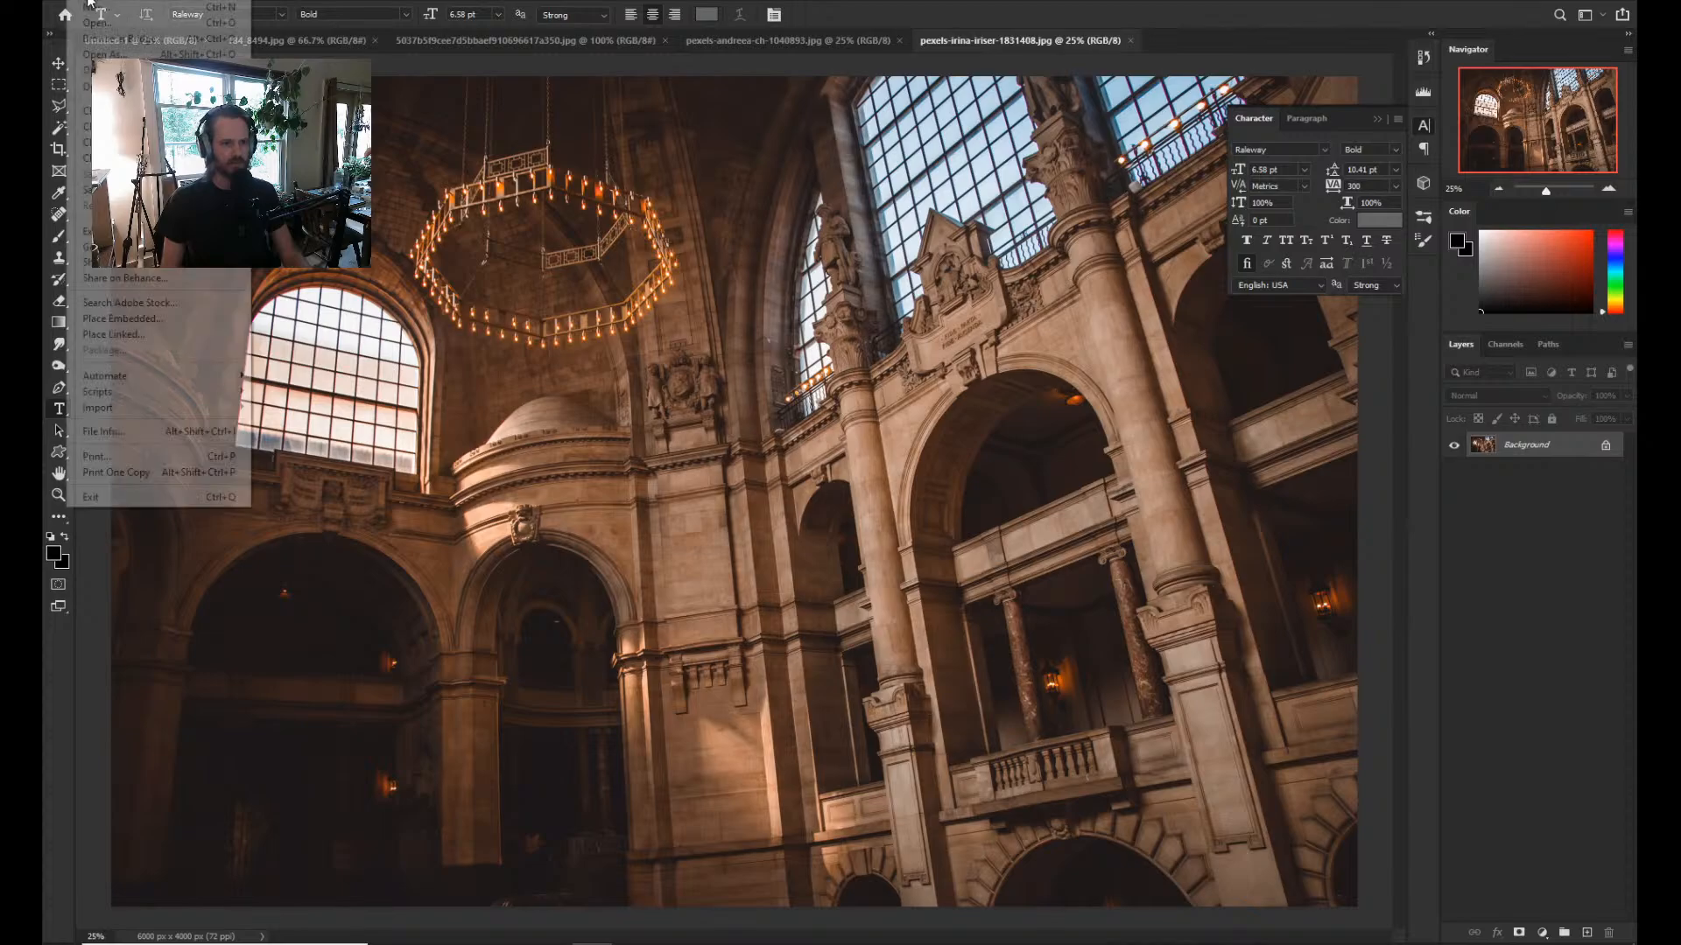
click(114, 24)
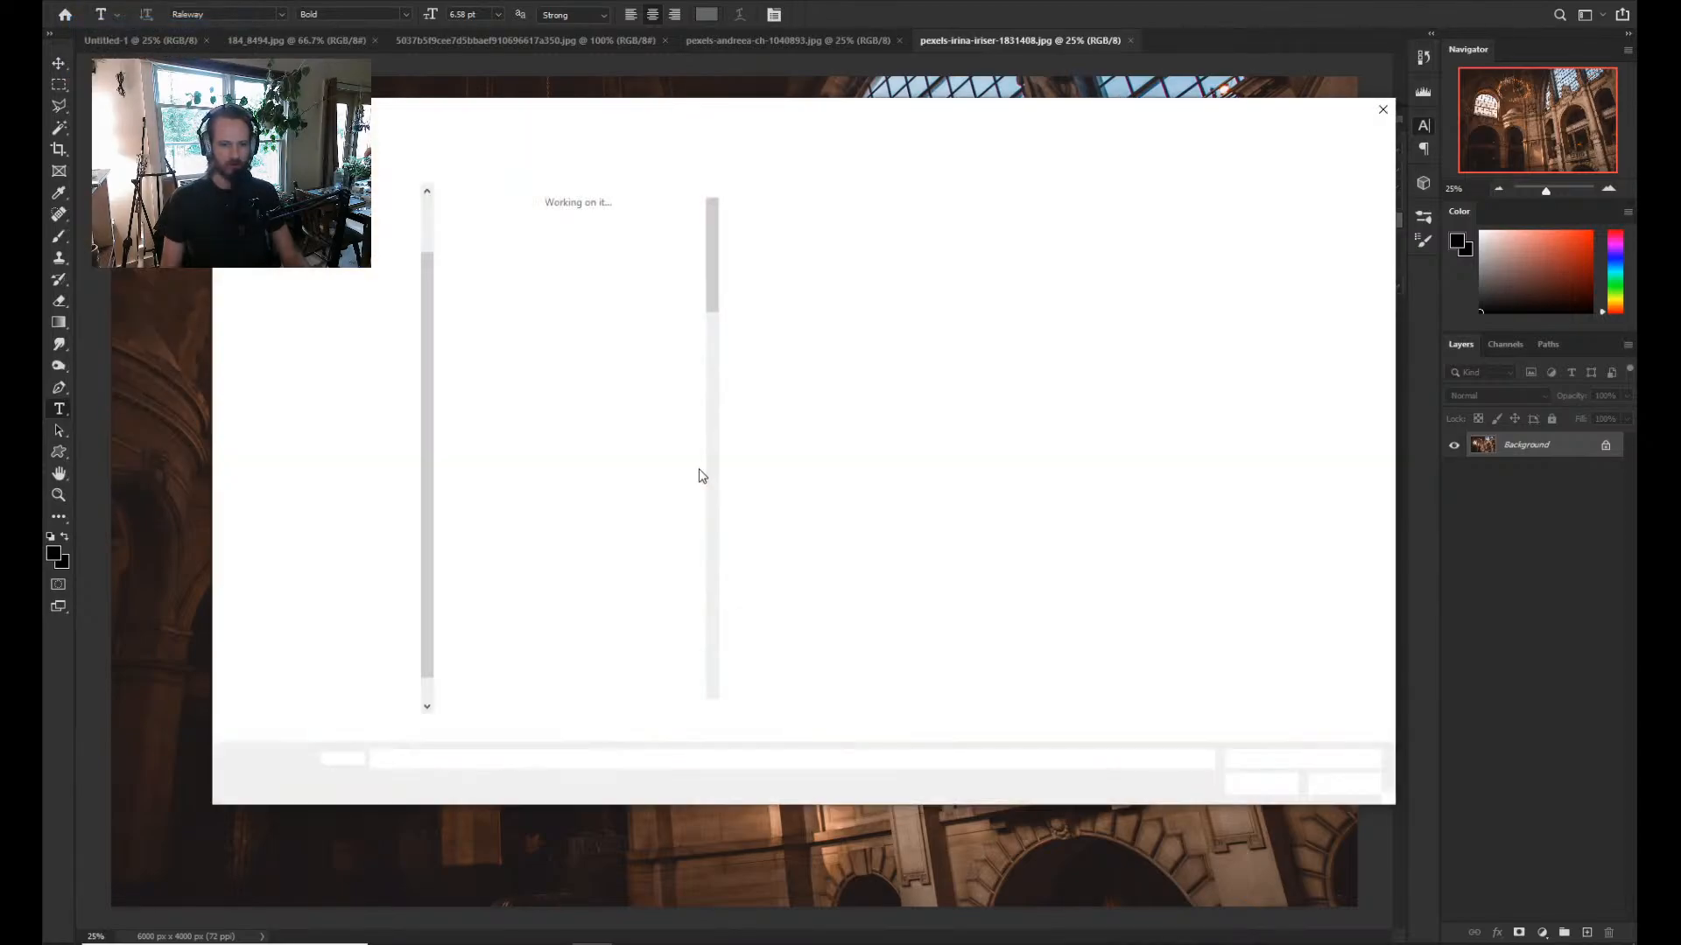
click(302, 373)
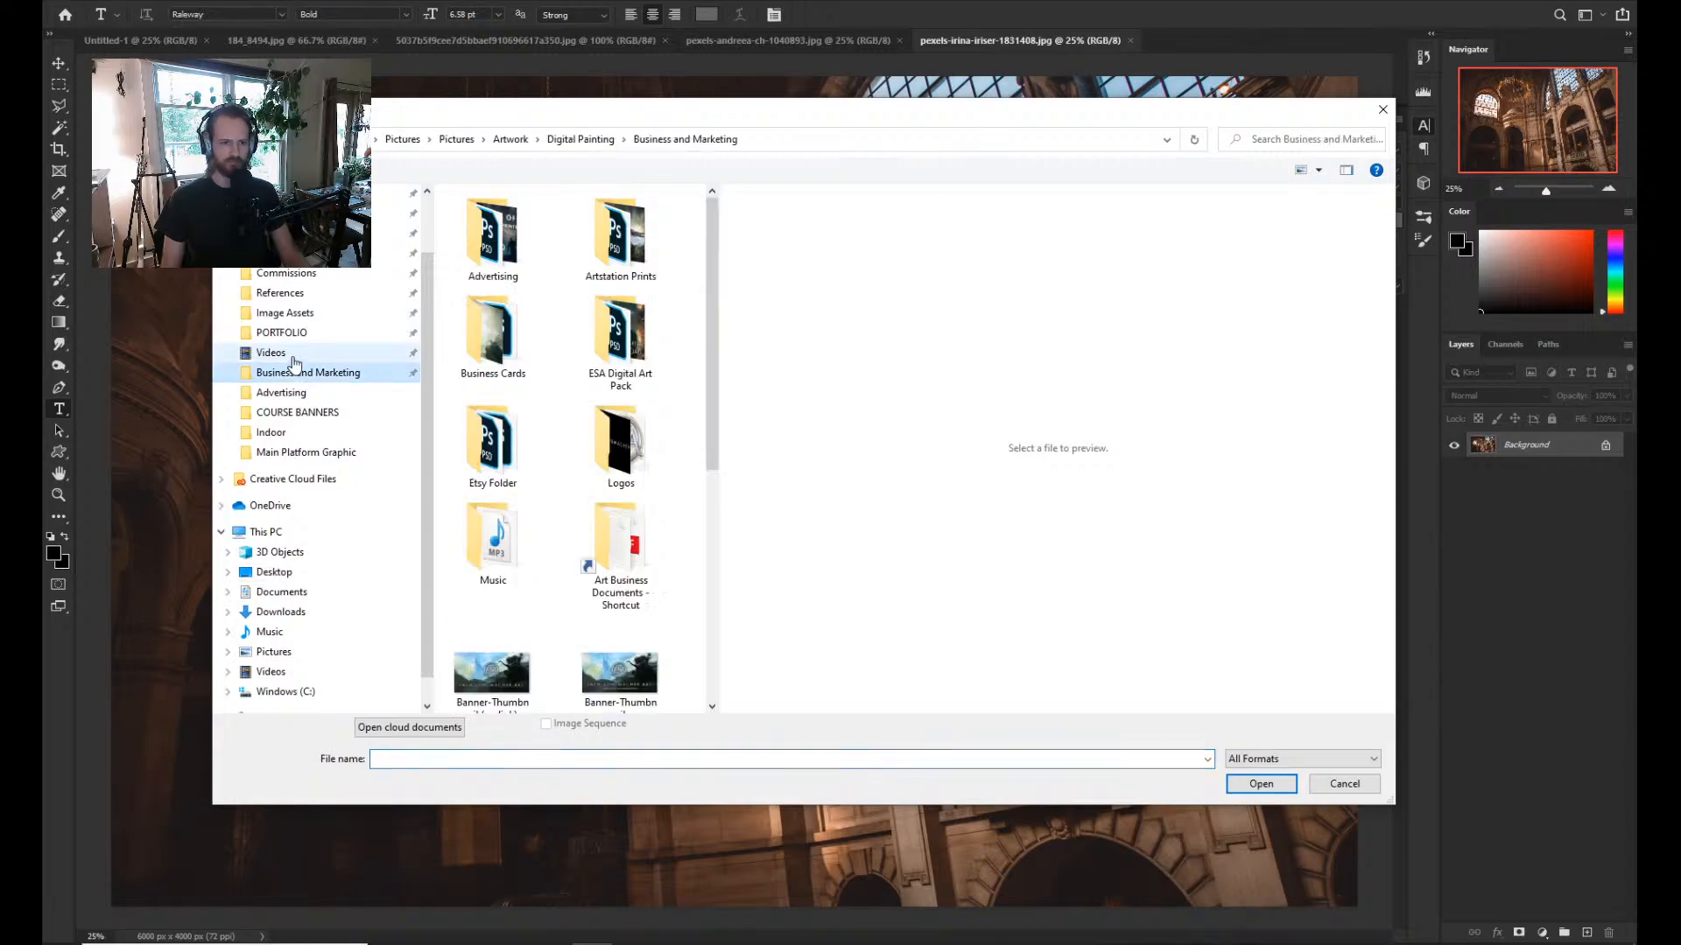
click(280, 353)
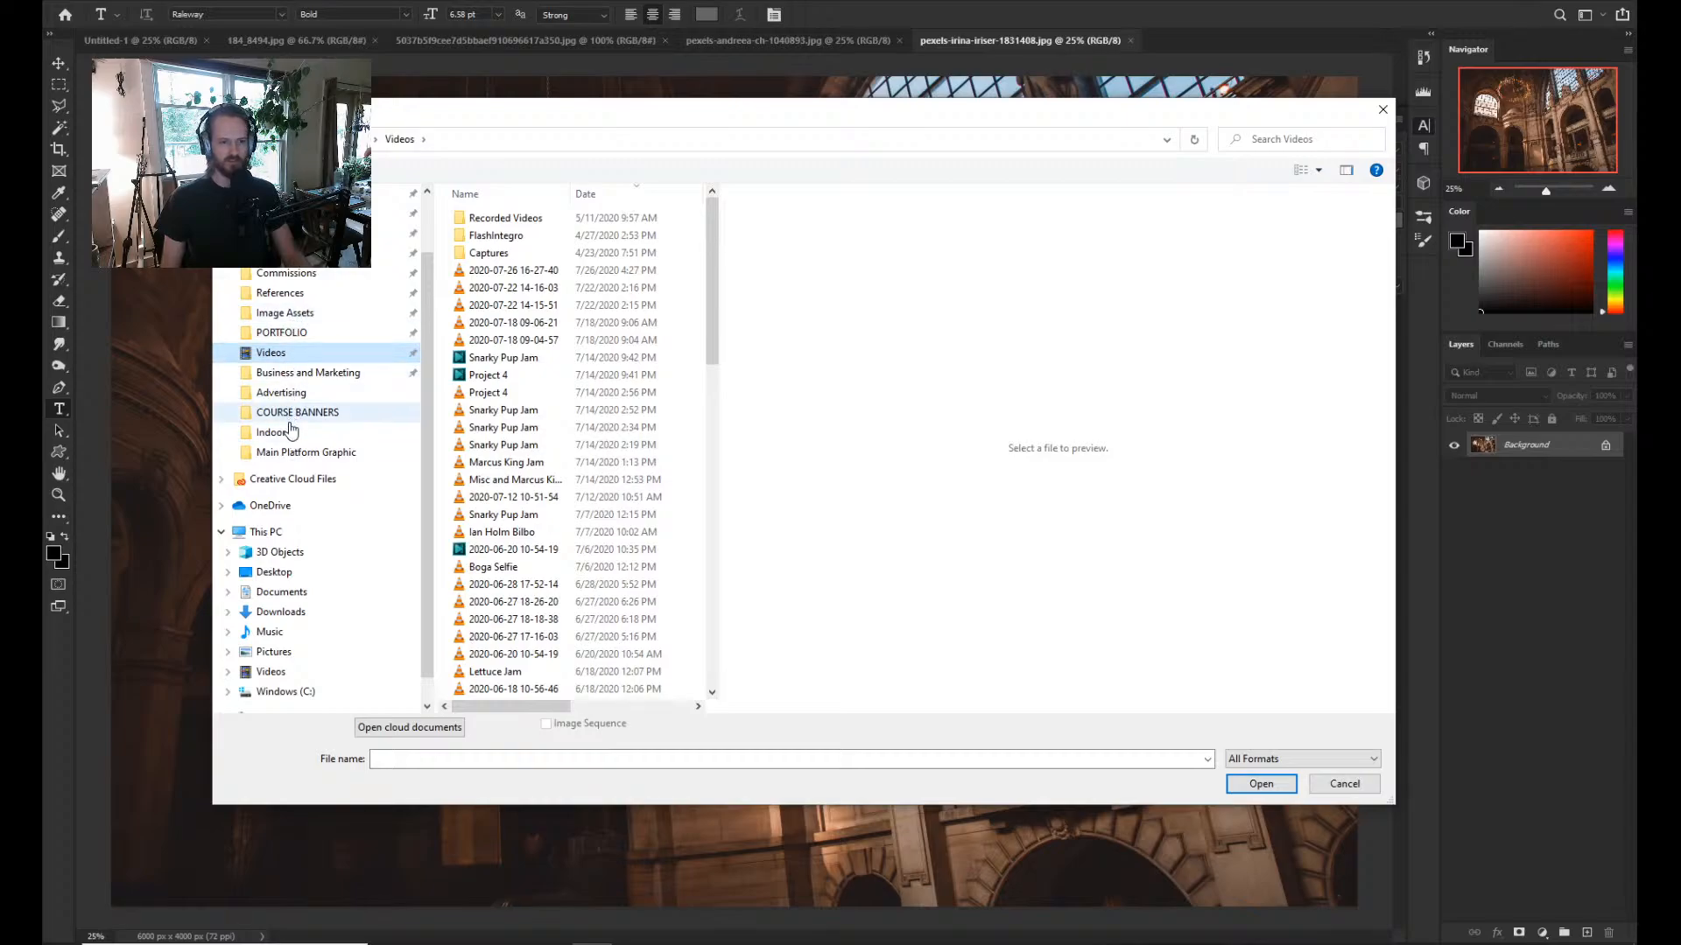
click(298, 292)
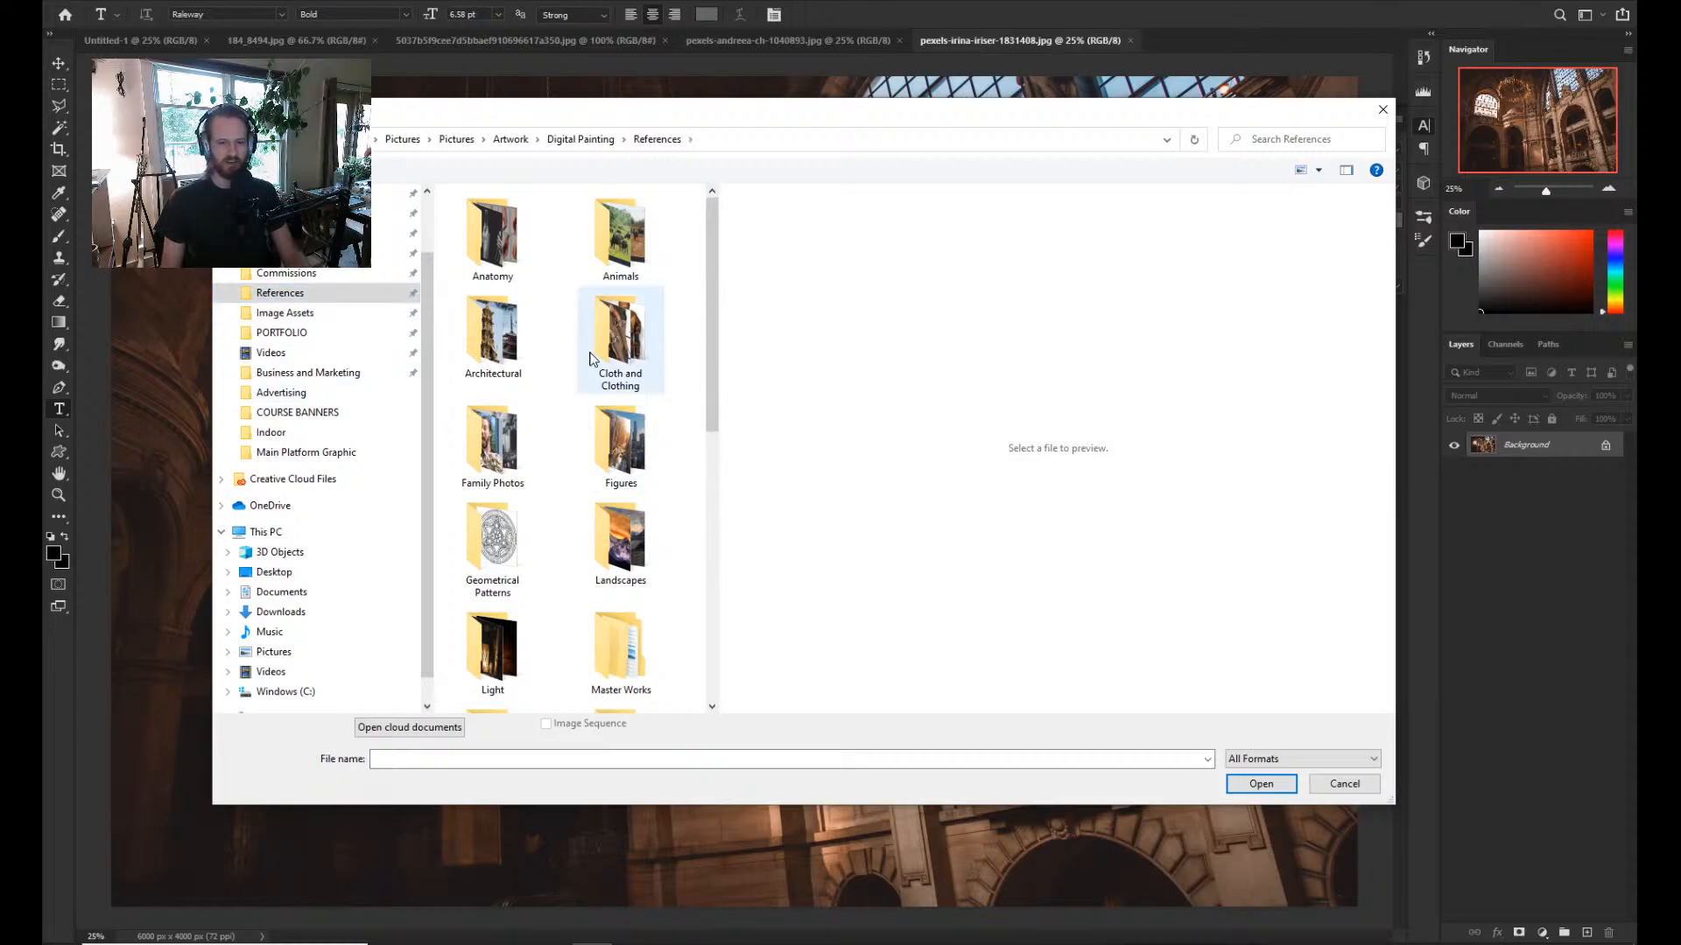
click(531, 269)
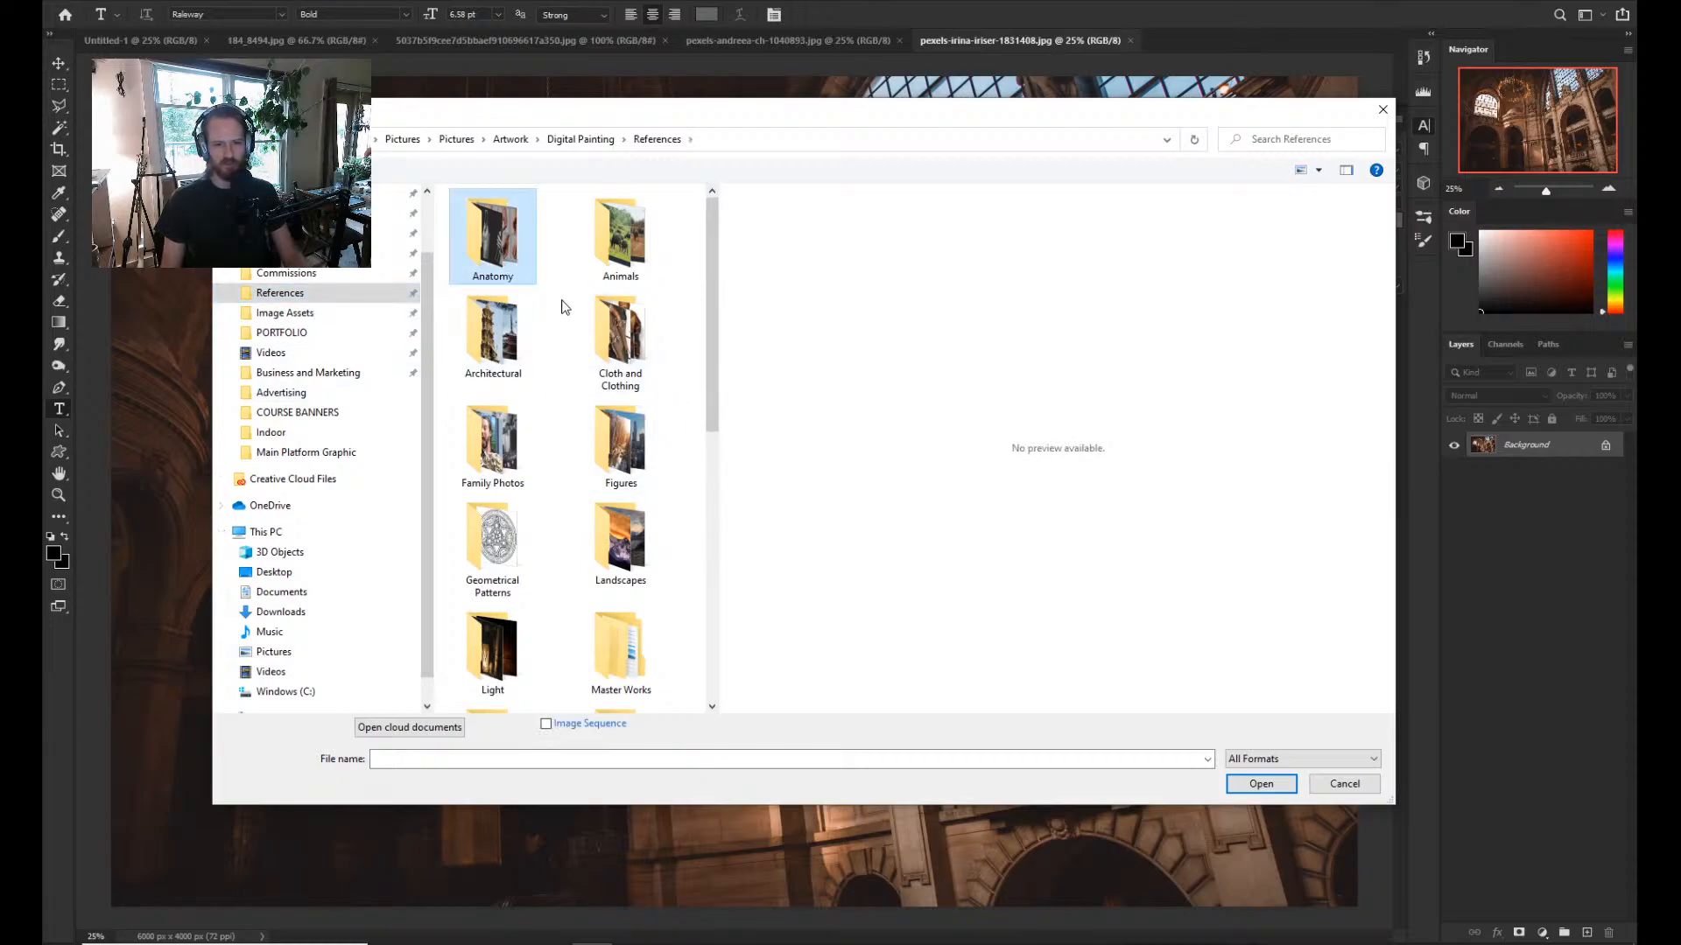
click(617, 457)
double_click(618, 457)
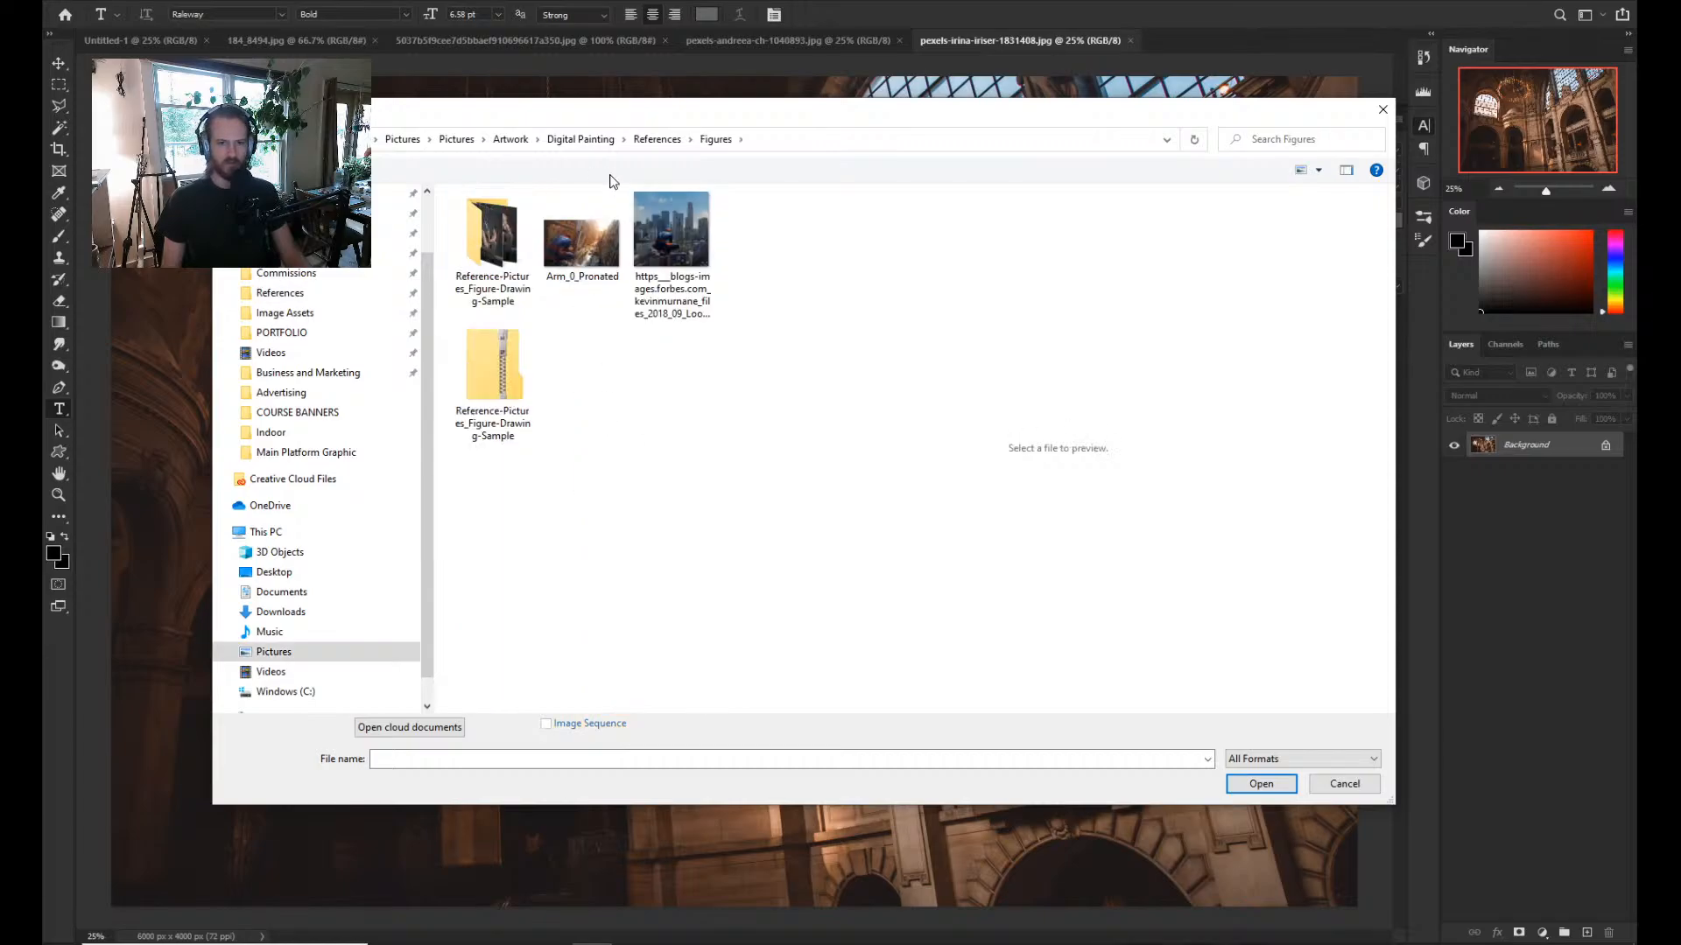
click(657, 139)
click(553, 484)
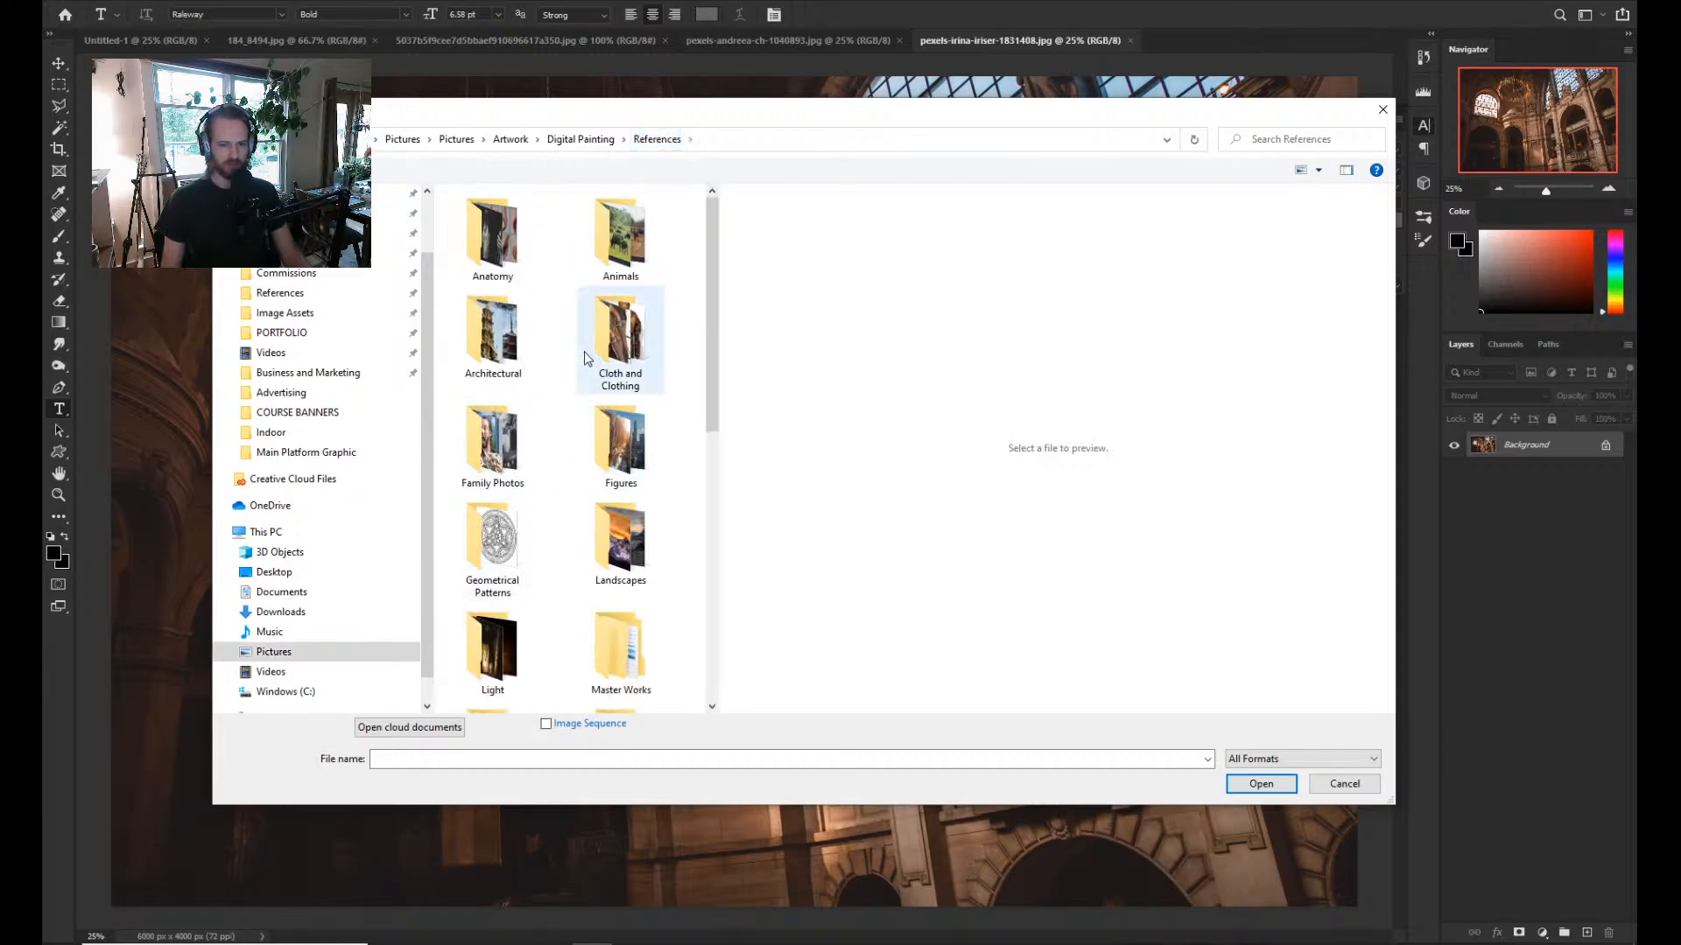
Open the People folder inside References to choose portrait images.
scroll(589, 376, down, 5)
scroll(589, 377, up, 5)
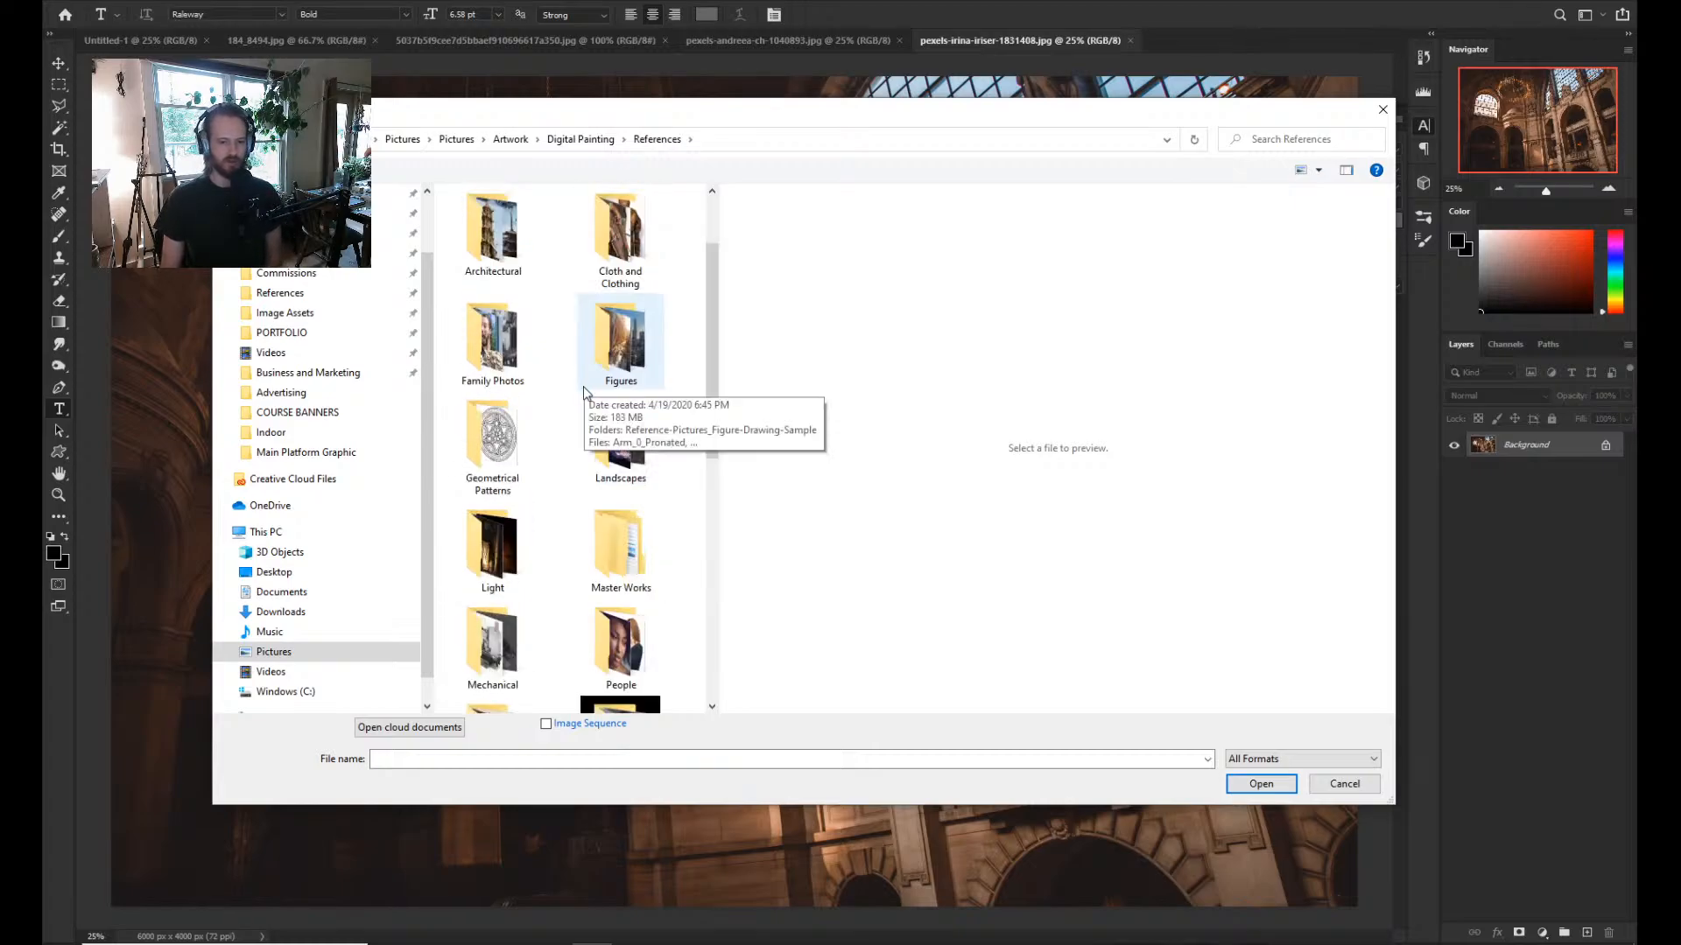
click(606, 663)
double_click(607, 663)
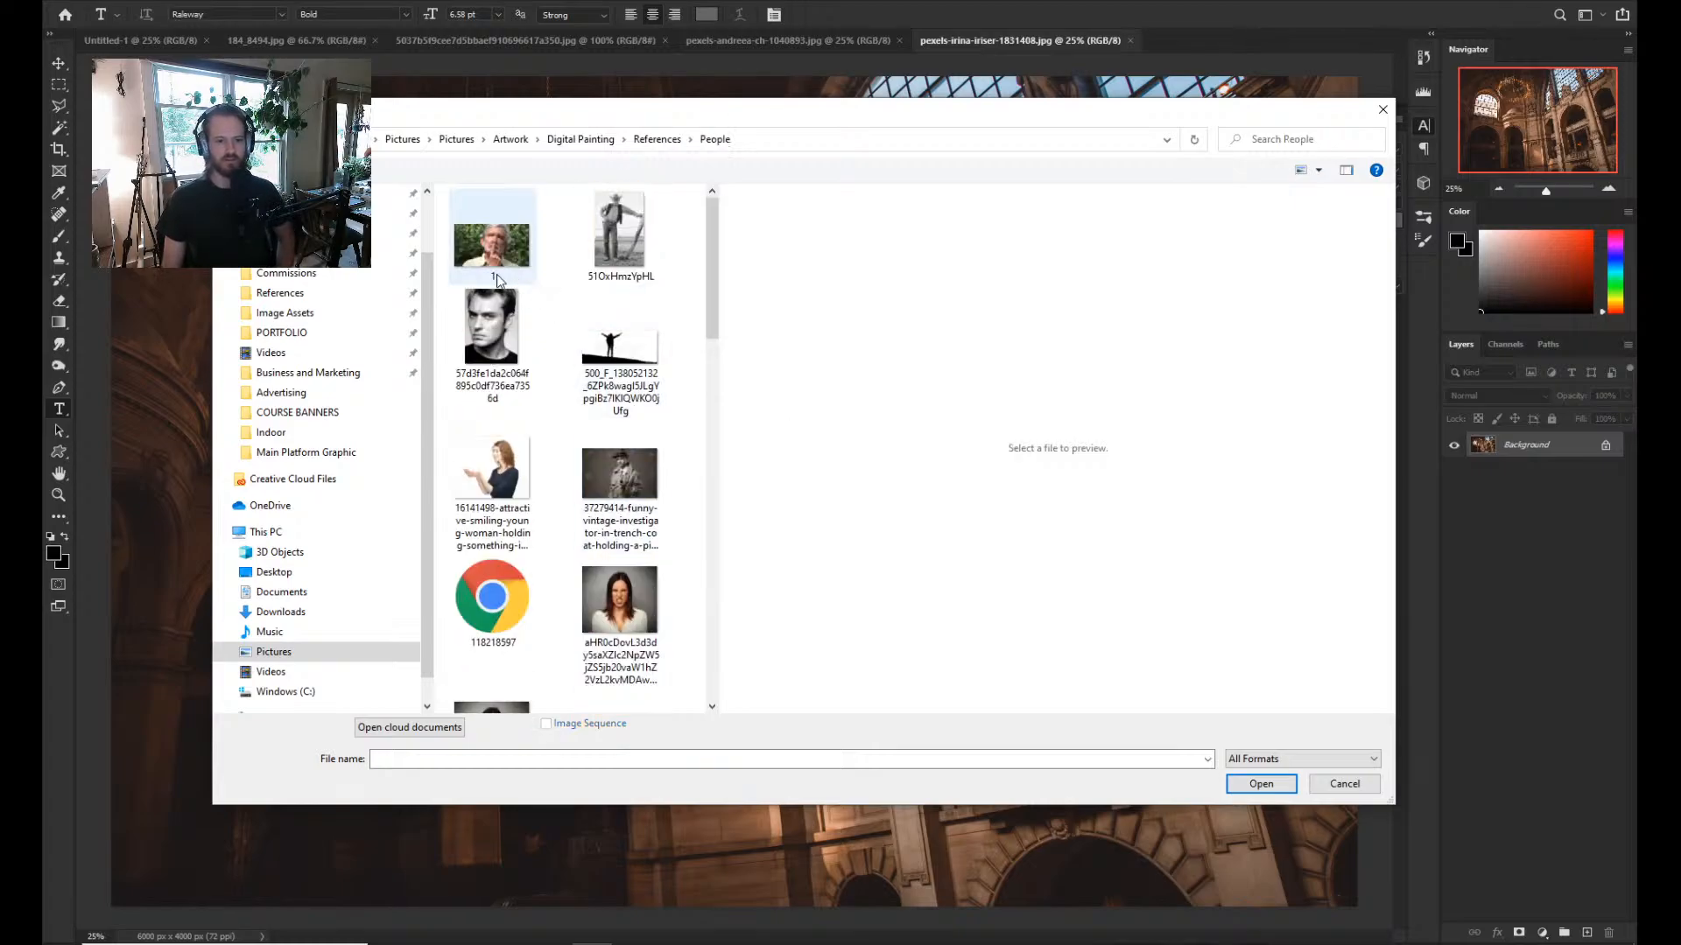
Open 16141498-attractive-smiling-young-woman-holding-something-in-her-hands and Lede-oily-skin together from the People folder.
scroll(515, 381, down, 1)
scroll(515, 382, up, 5)
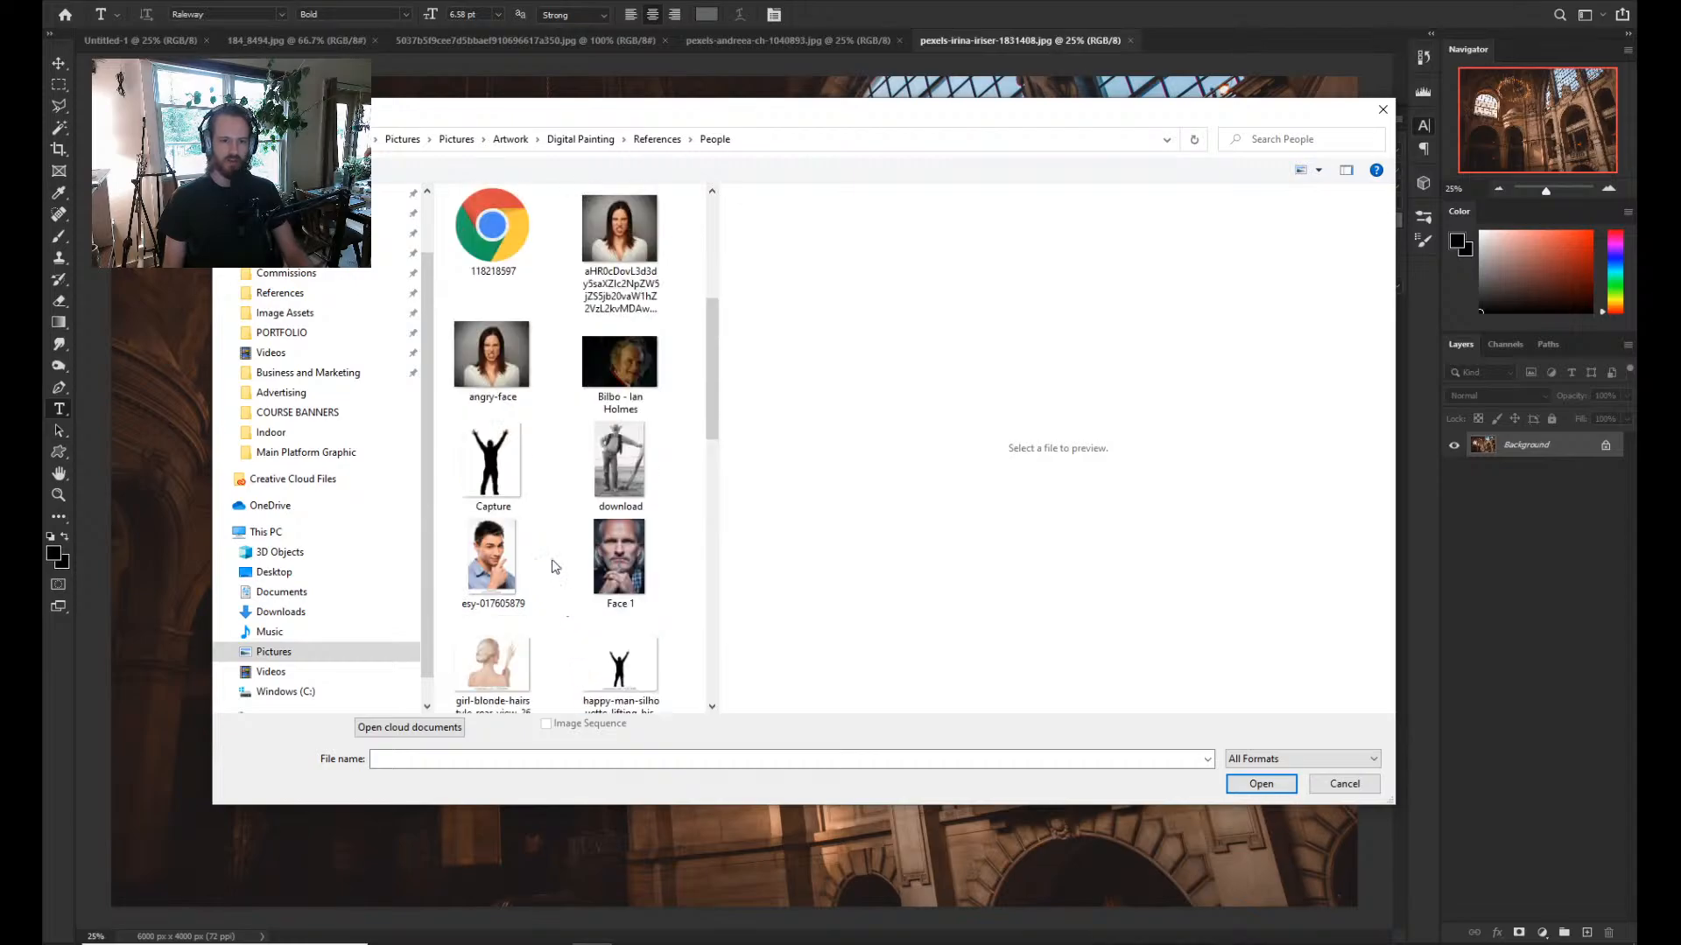
click(517, 456)
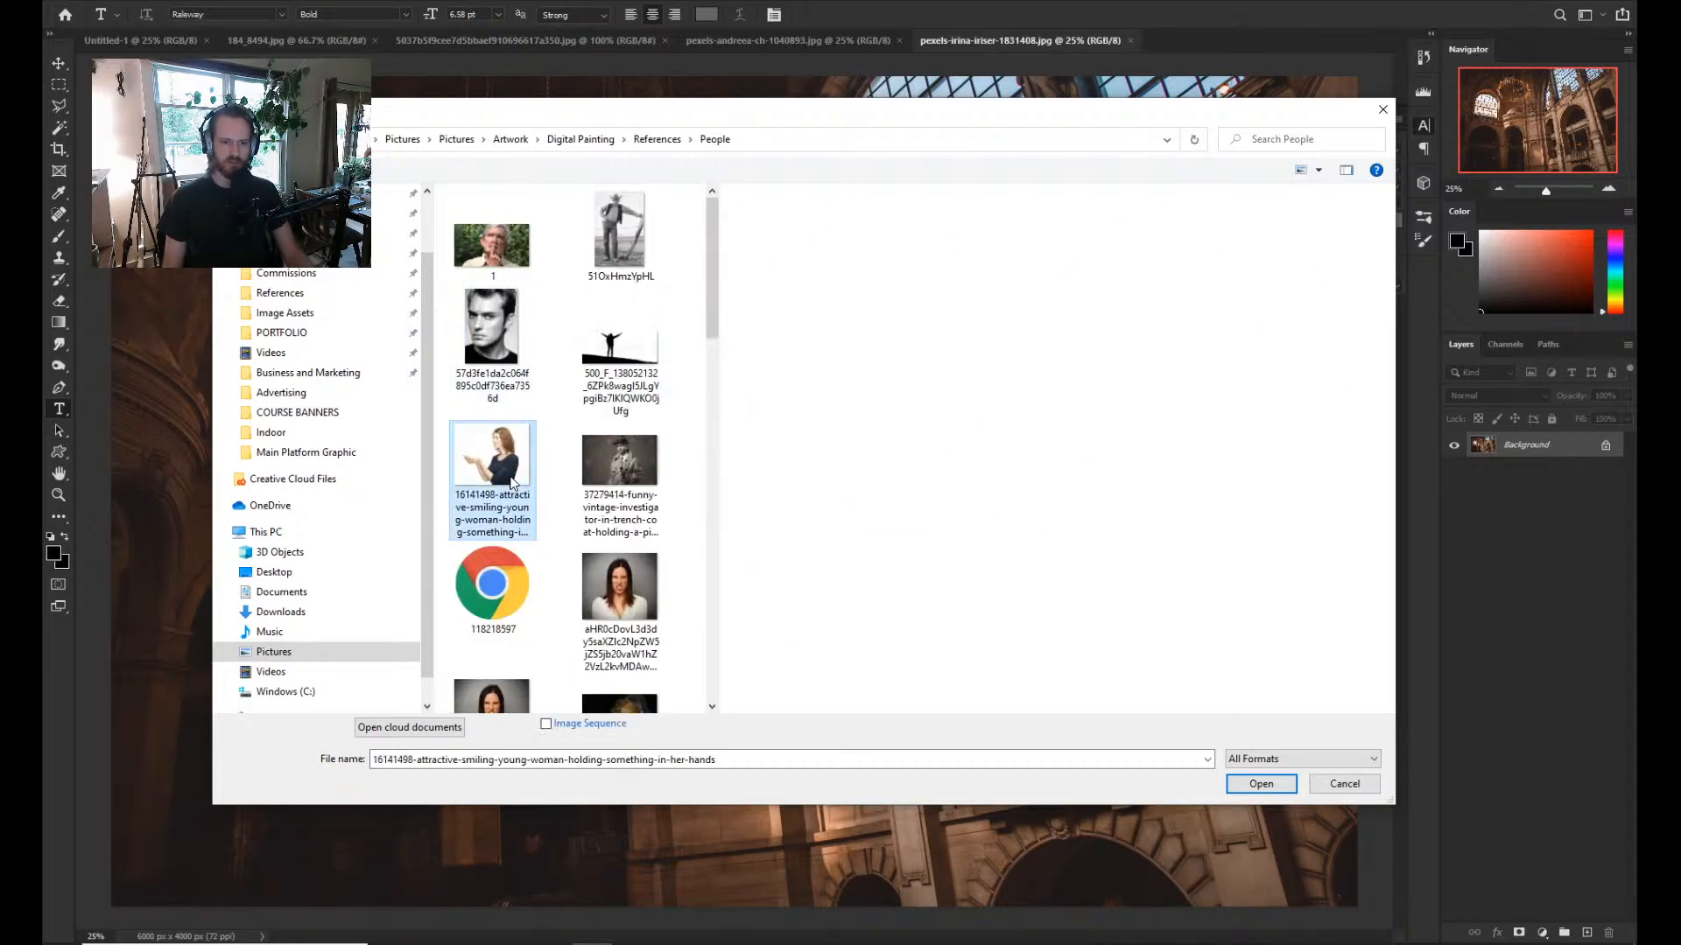
scroll(543, 449, down, 3)
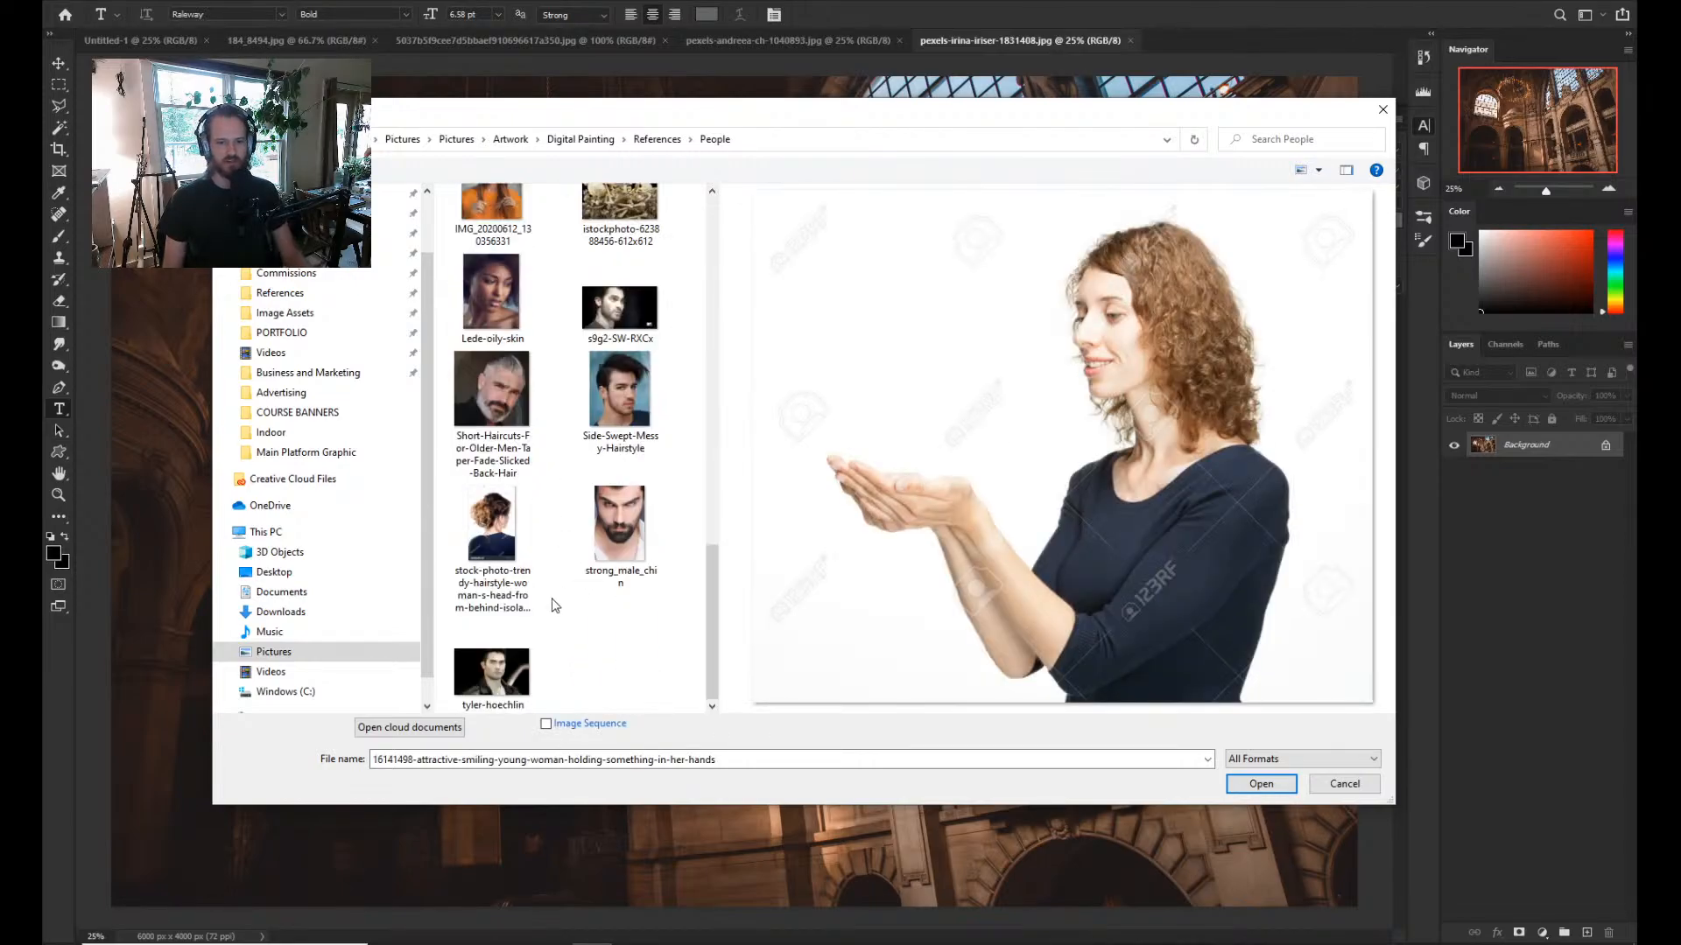
scroll(557, 613, down, 3)
ctrl+click(513, 552)
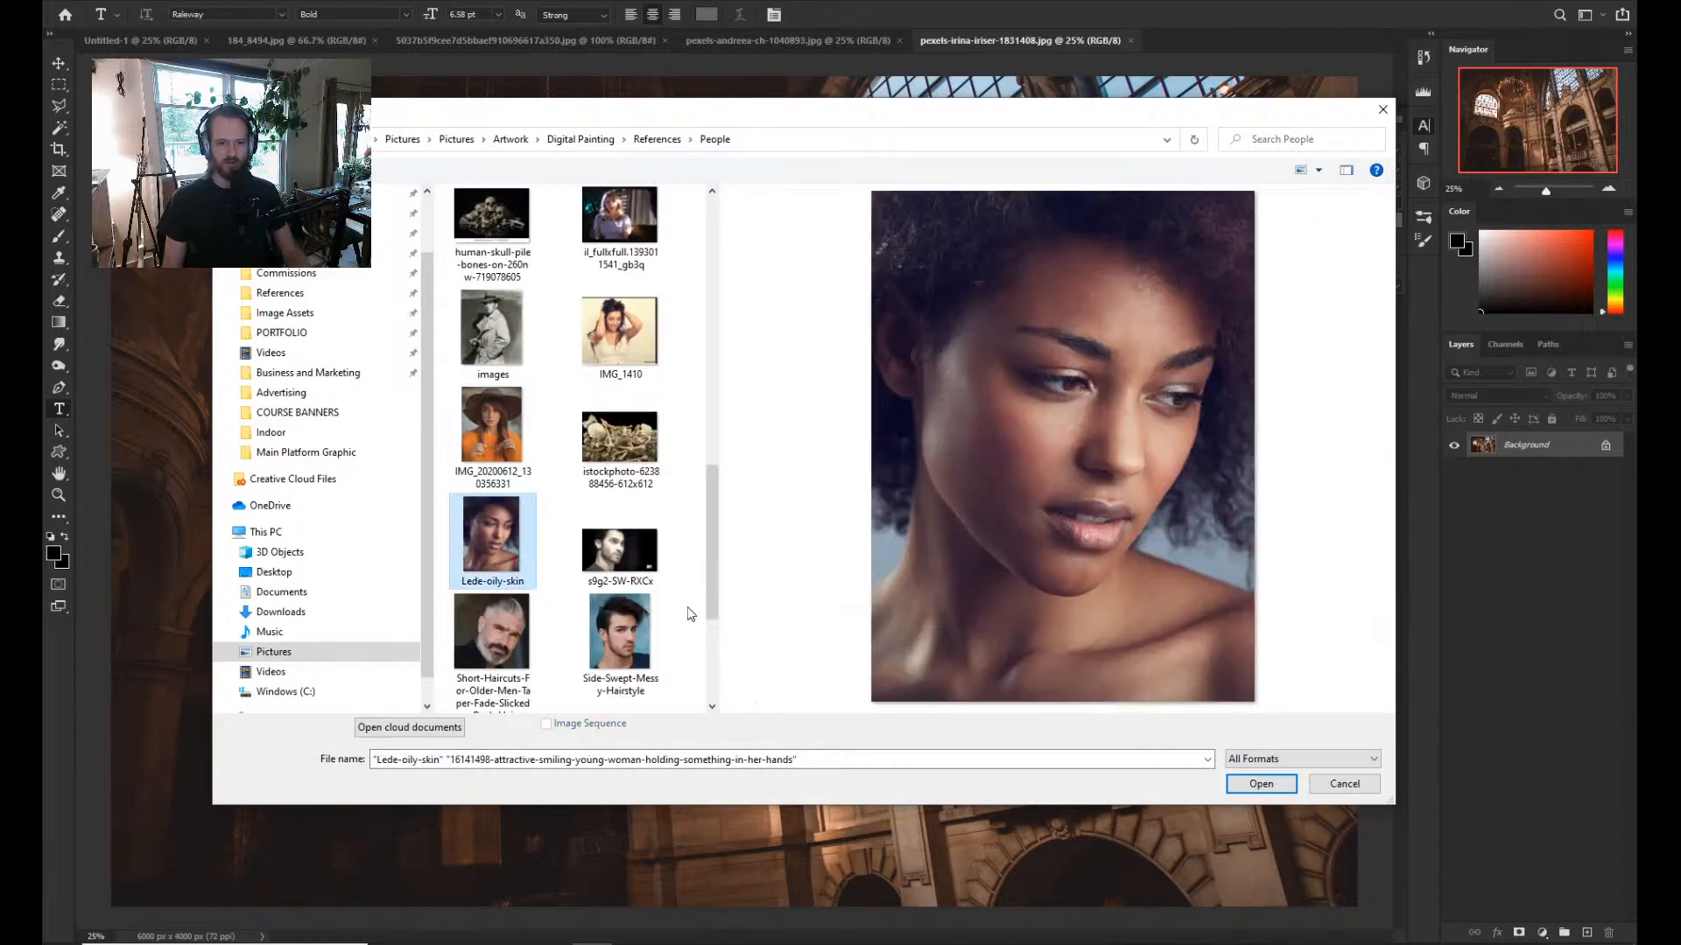
click(1257, 787)
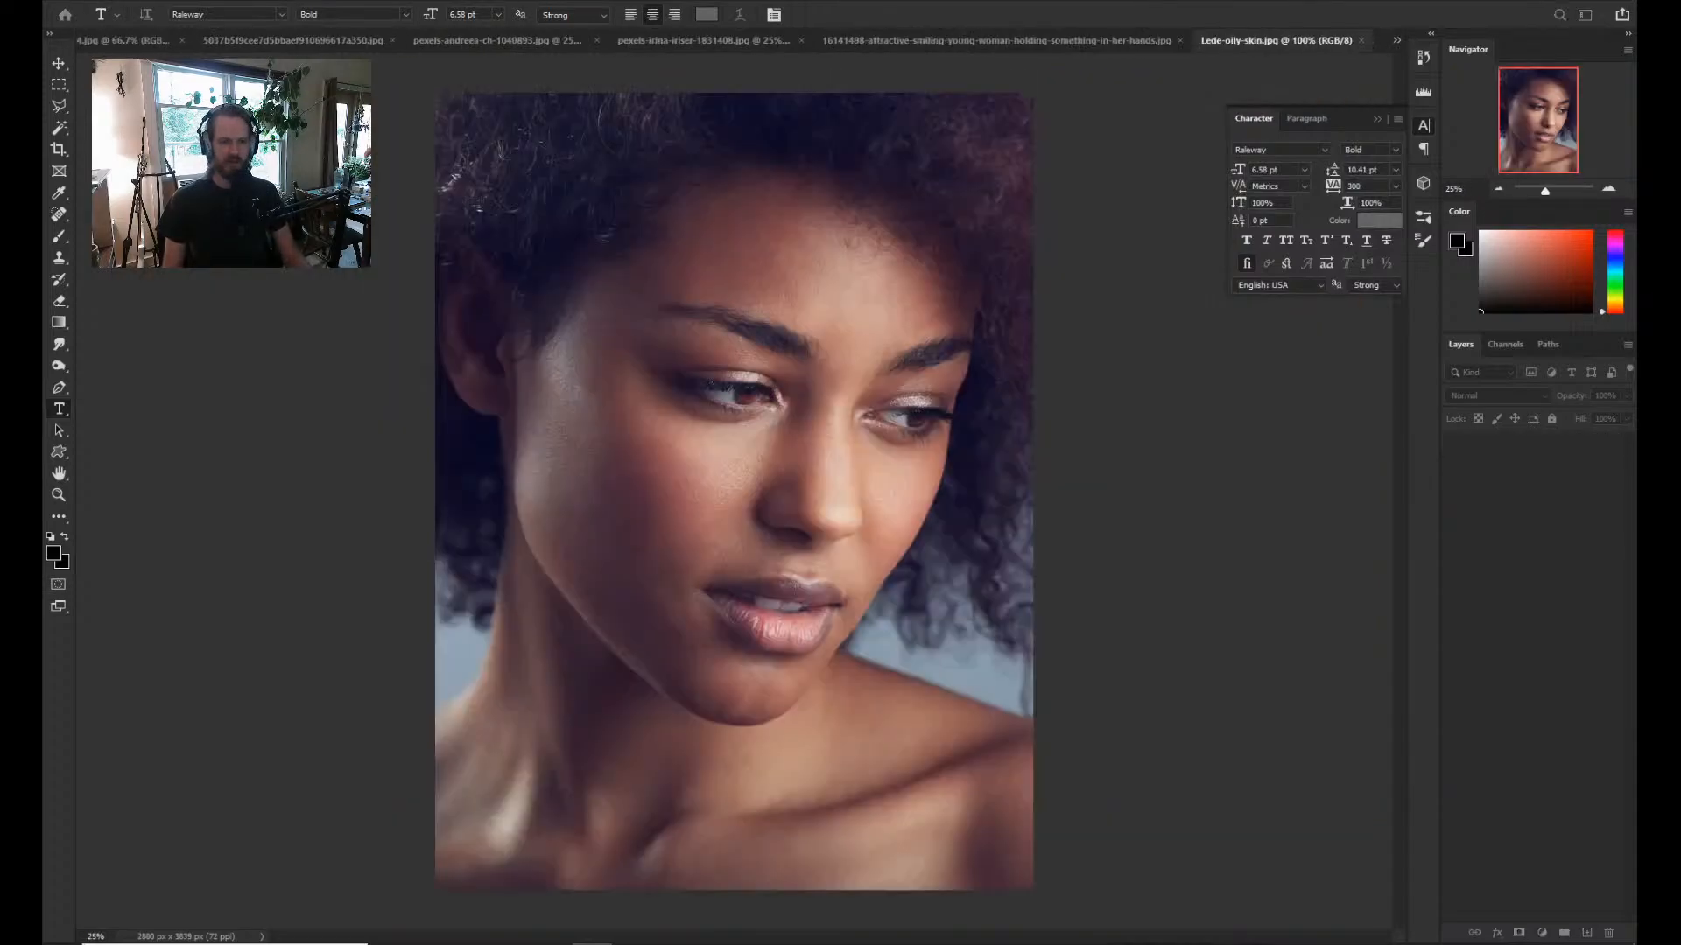
Switch back to the blank Untitled-1 document after viewing 184_8494.jpg.
key(z)
click(129, 44)
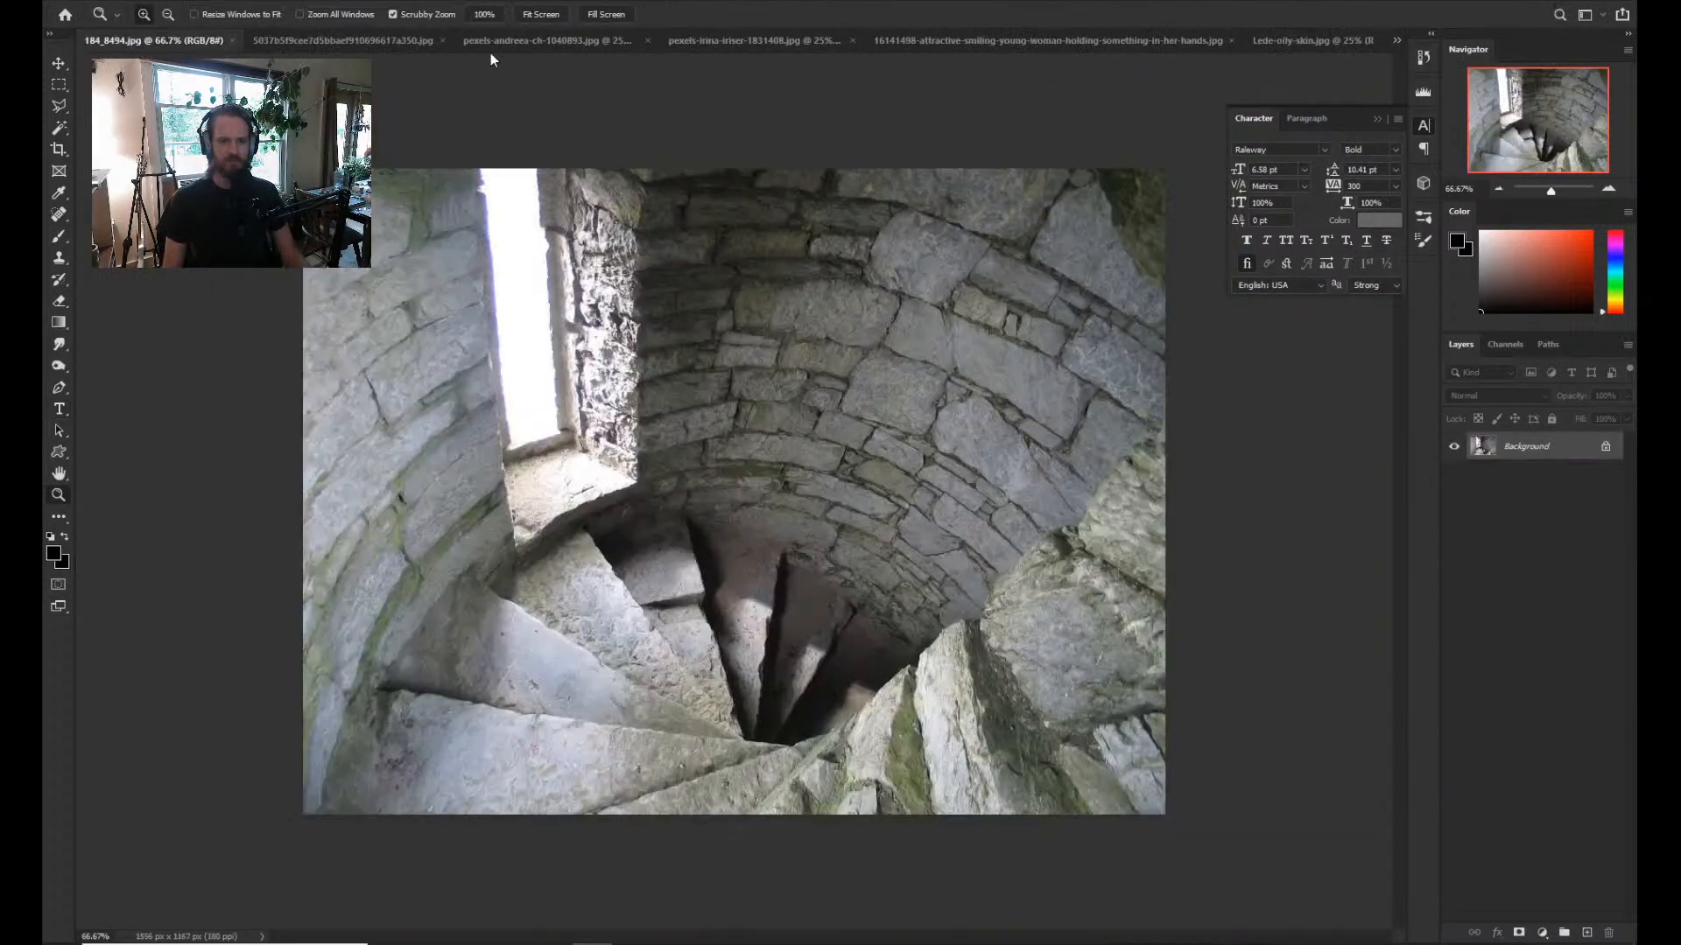
click(1395, 39)
click(1061, 44)
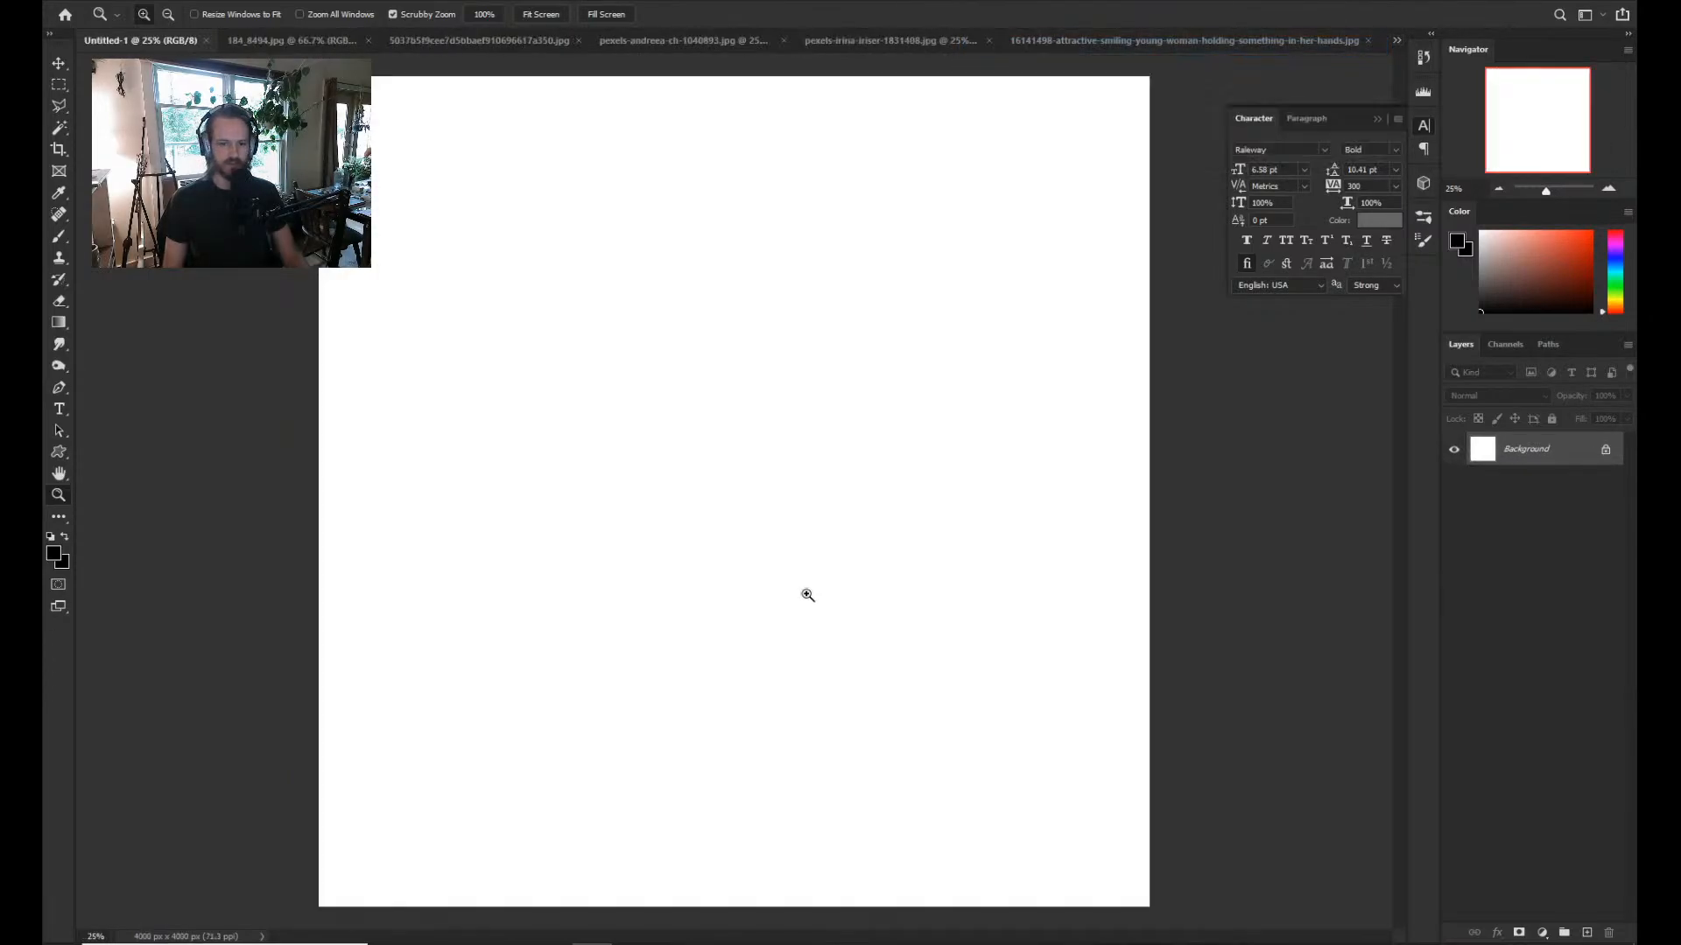
drag(806, 592, 780, 577)
click(815, 491)
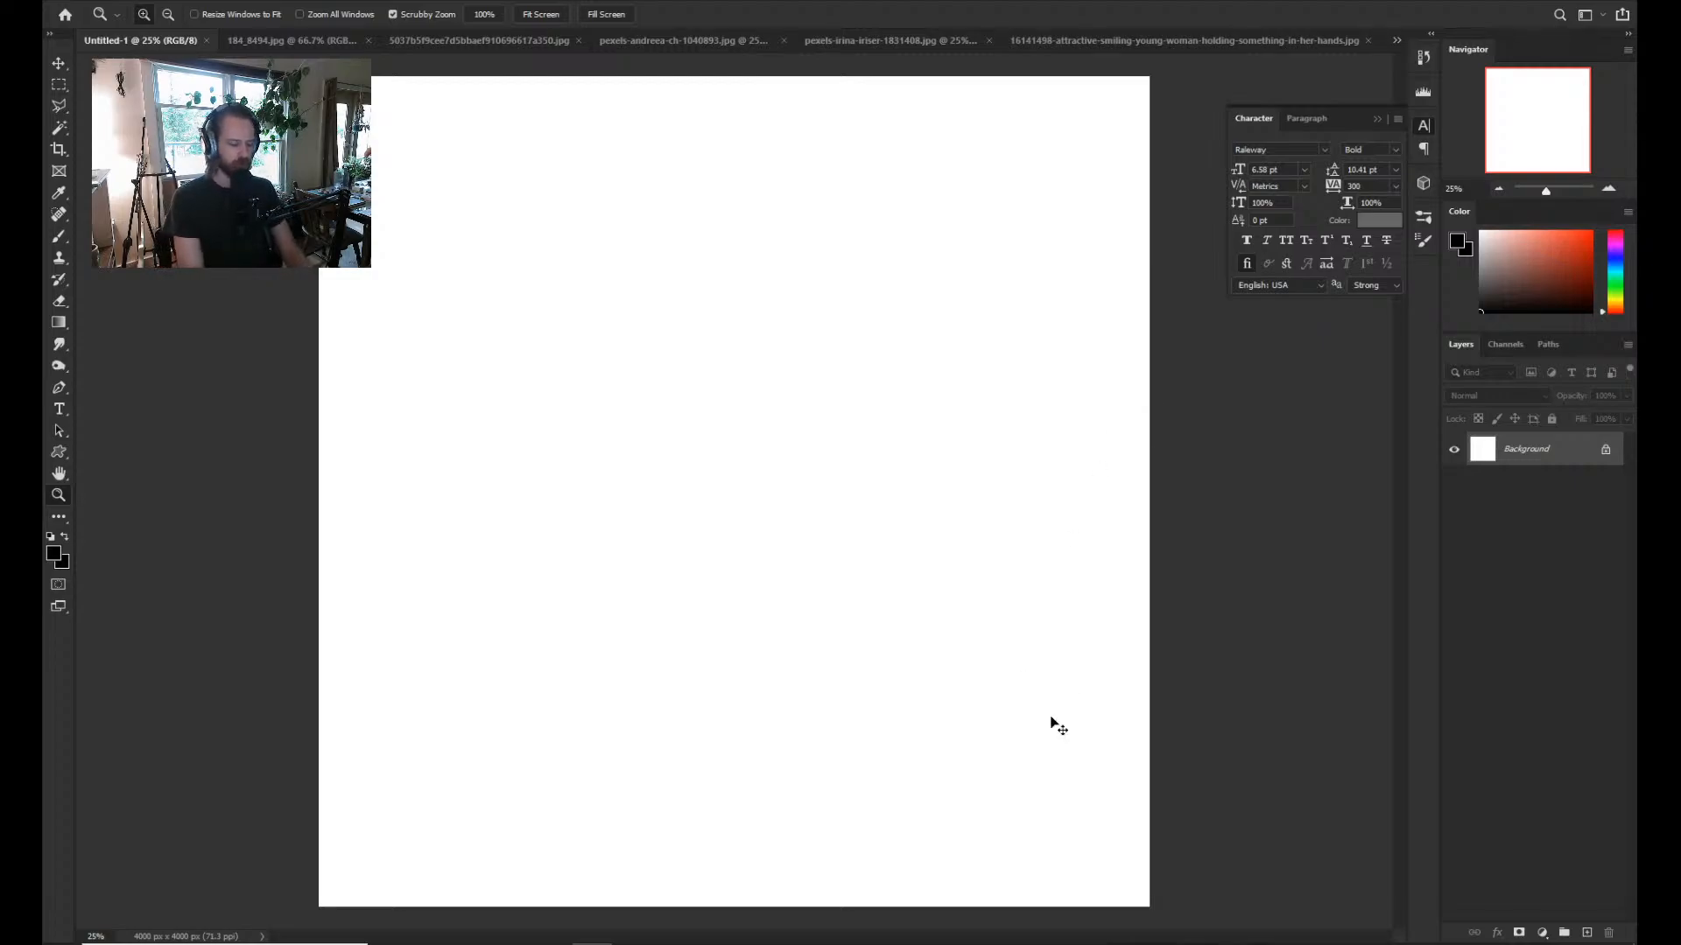
Add a new empty layer above the Background in Untitled-1 and select the Gradient tool.
key(ctrl+shift+n)
key(Return)
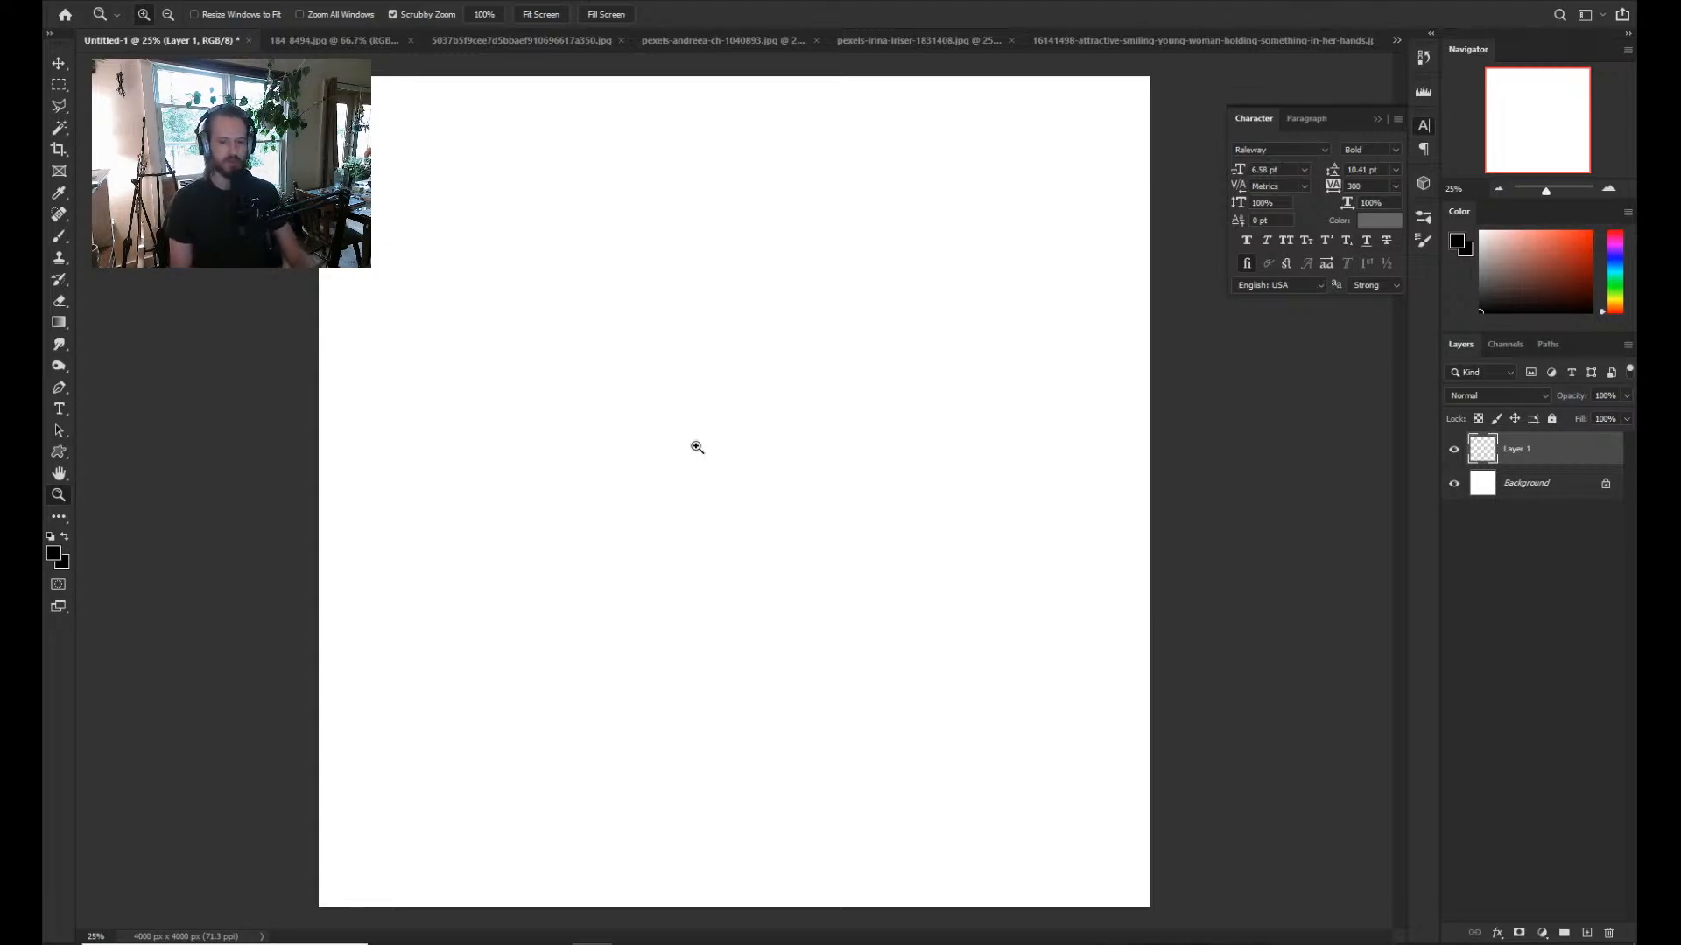
key(b)
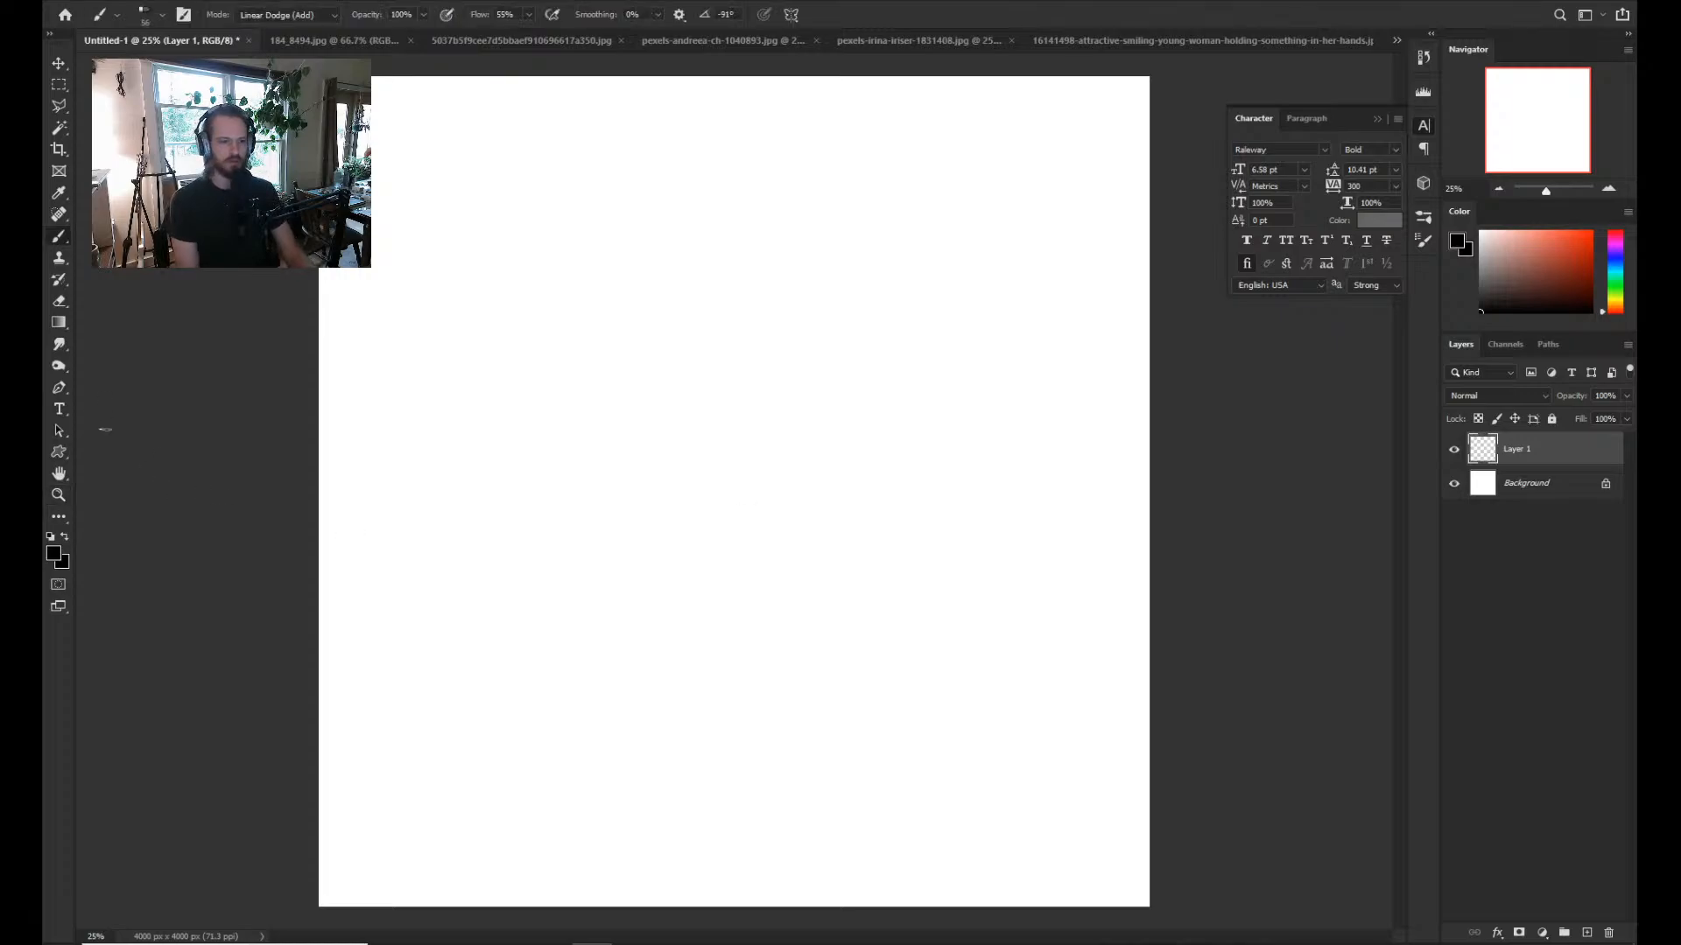
click(60, 323)
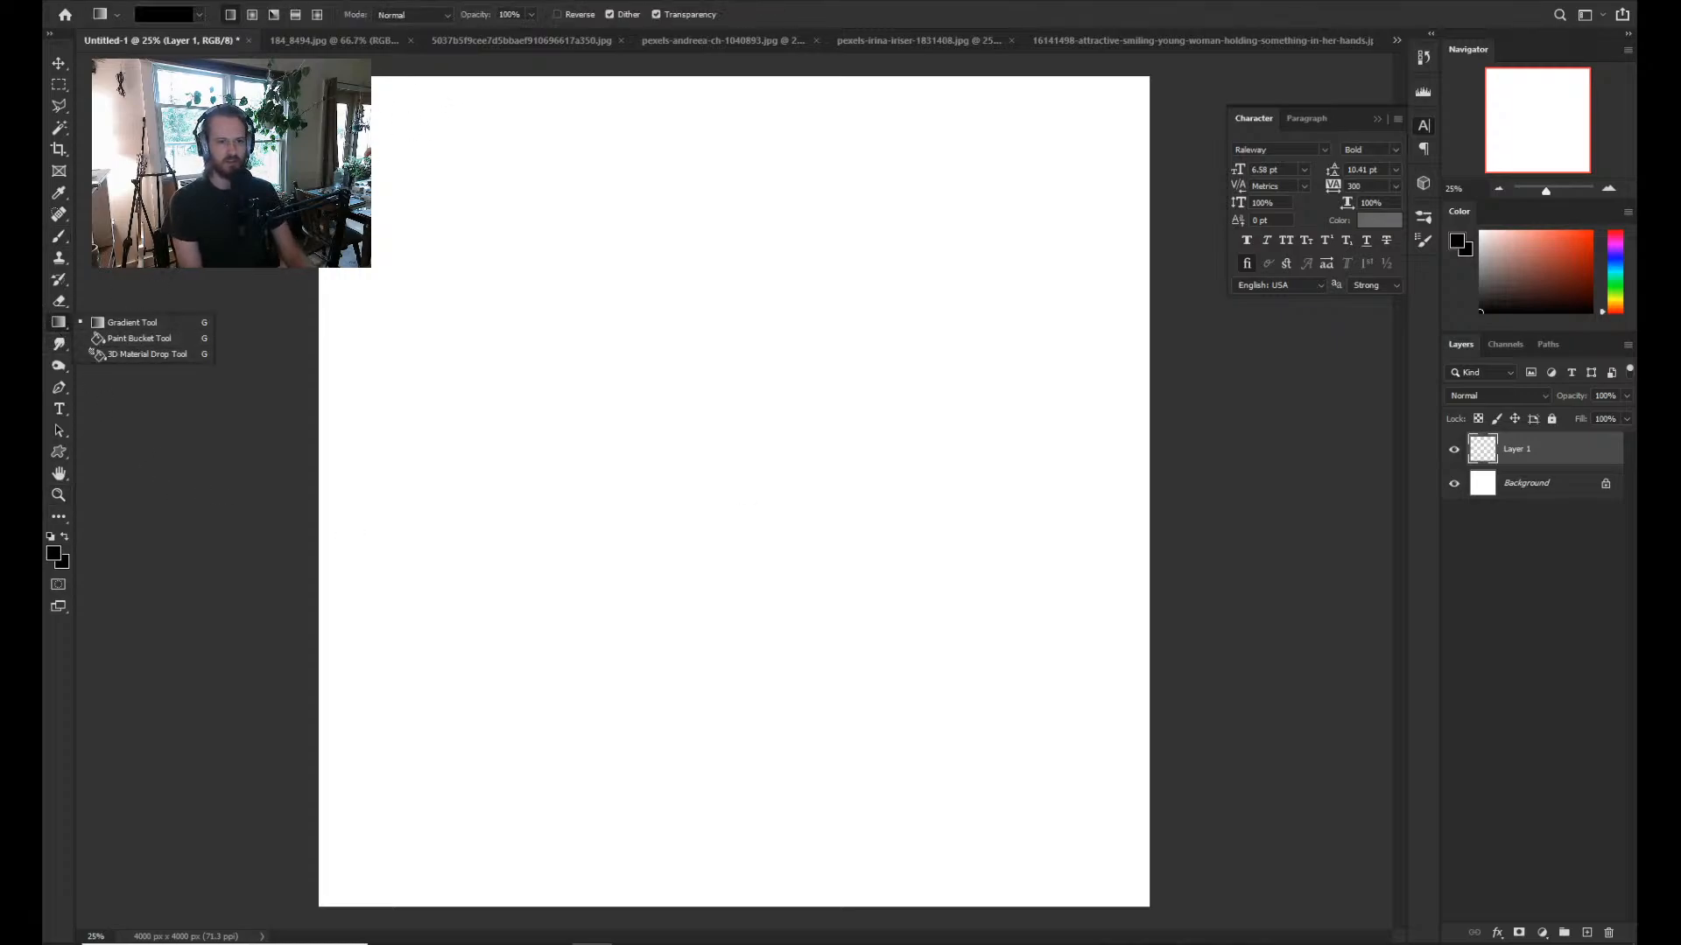
key(Escape)
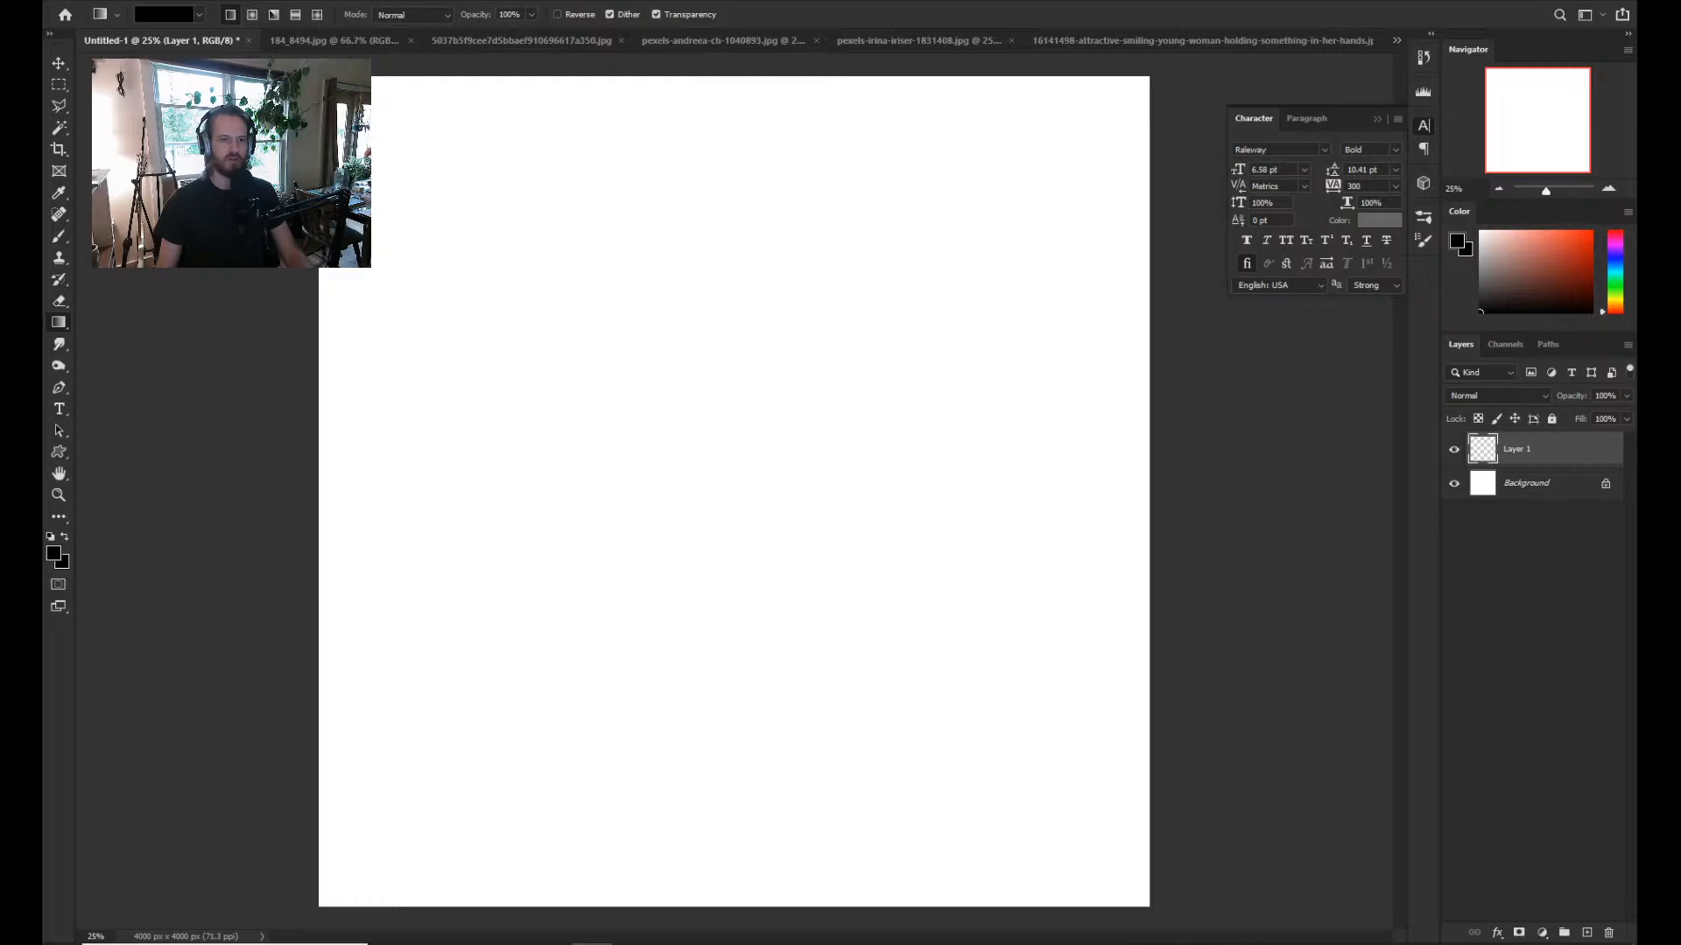
Look through the open reference images, from the stone staircase to the chandelier hall and the woman with outstretched hands.
click(331, 42)
click(457, 42)
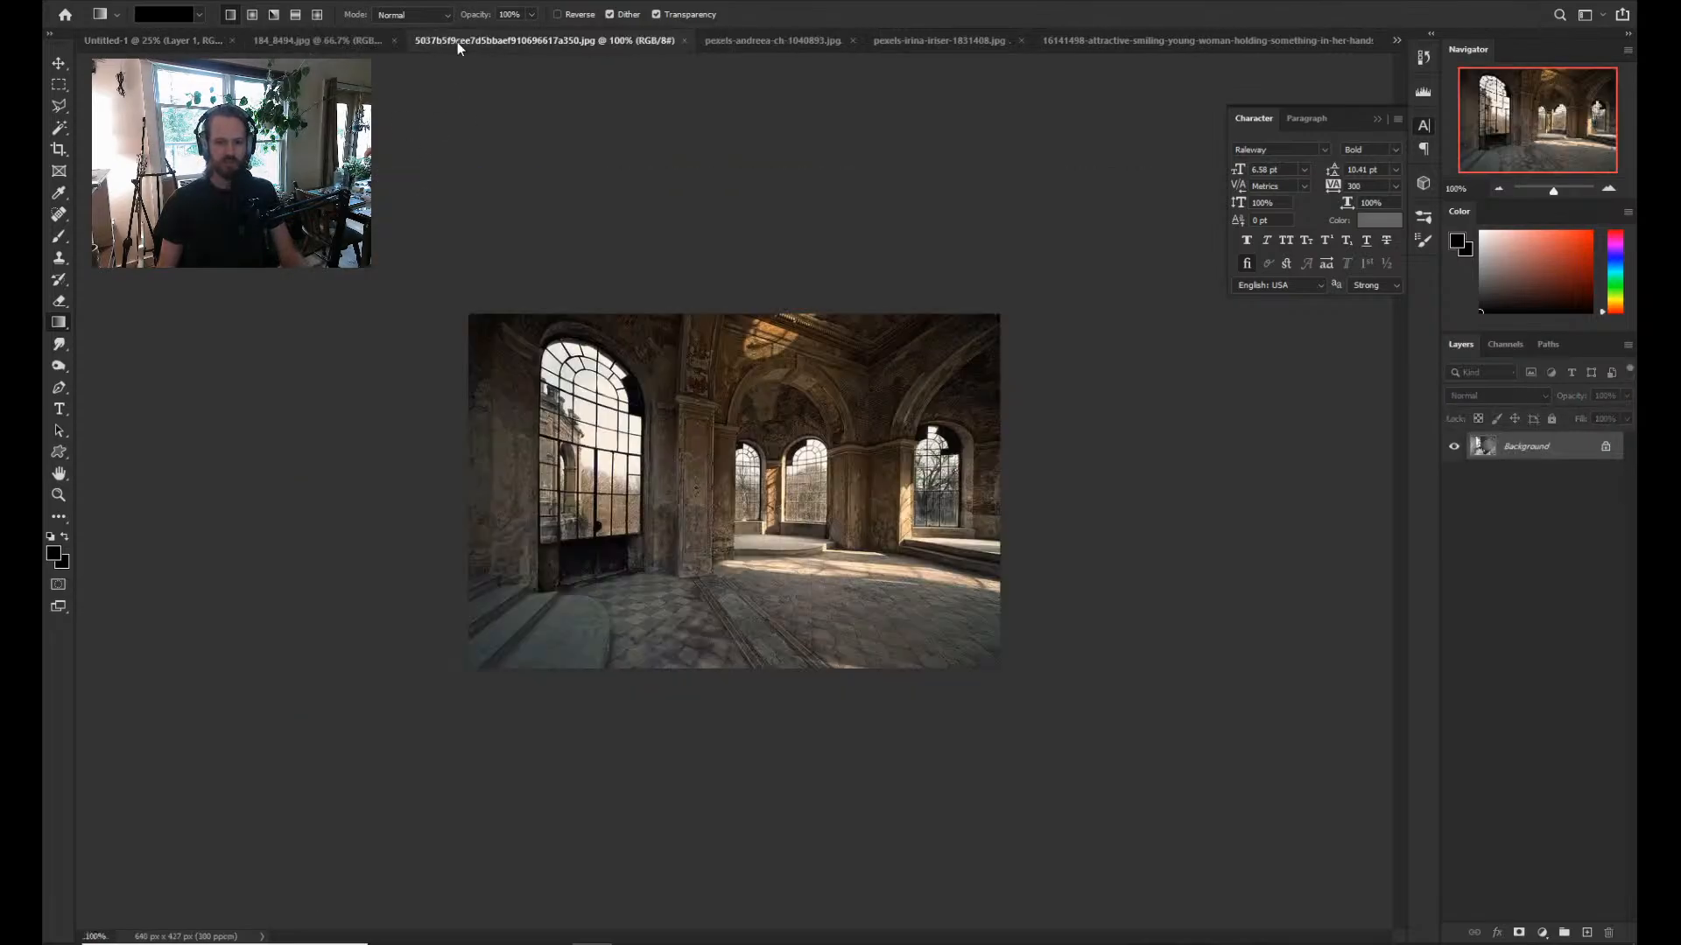
click(734, 41)
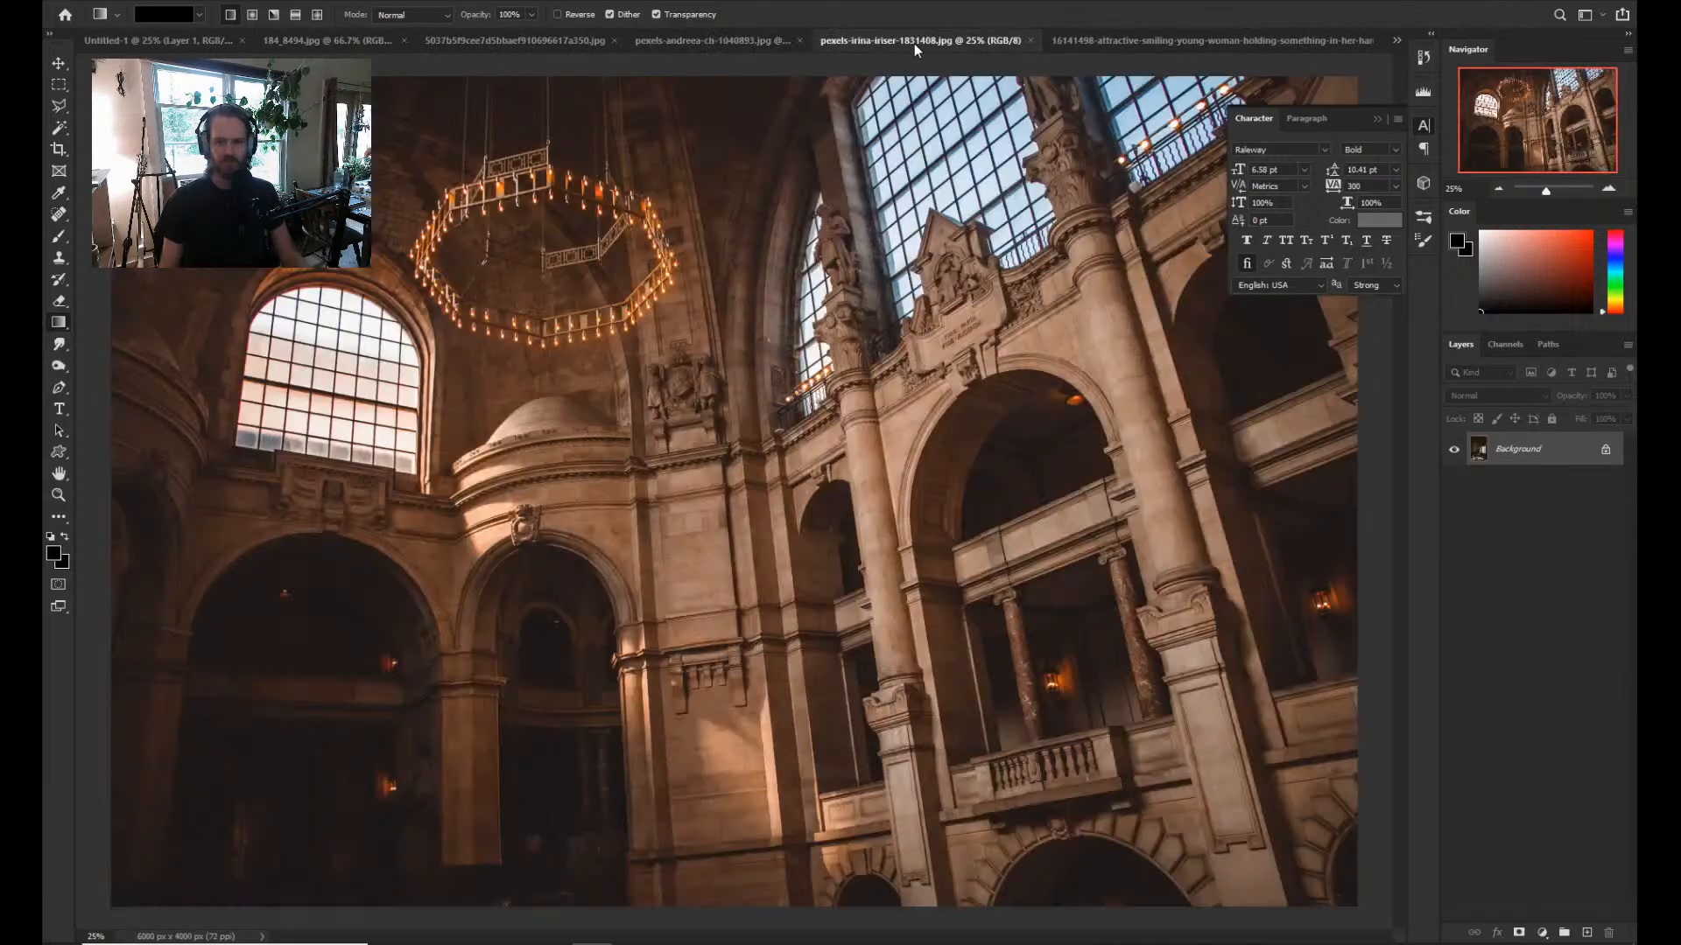
click(914, 42)
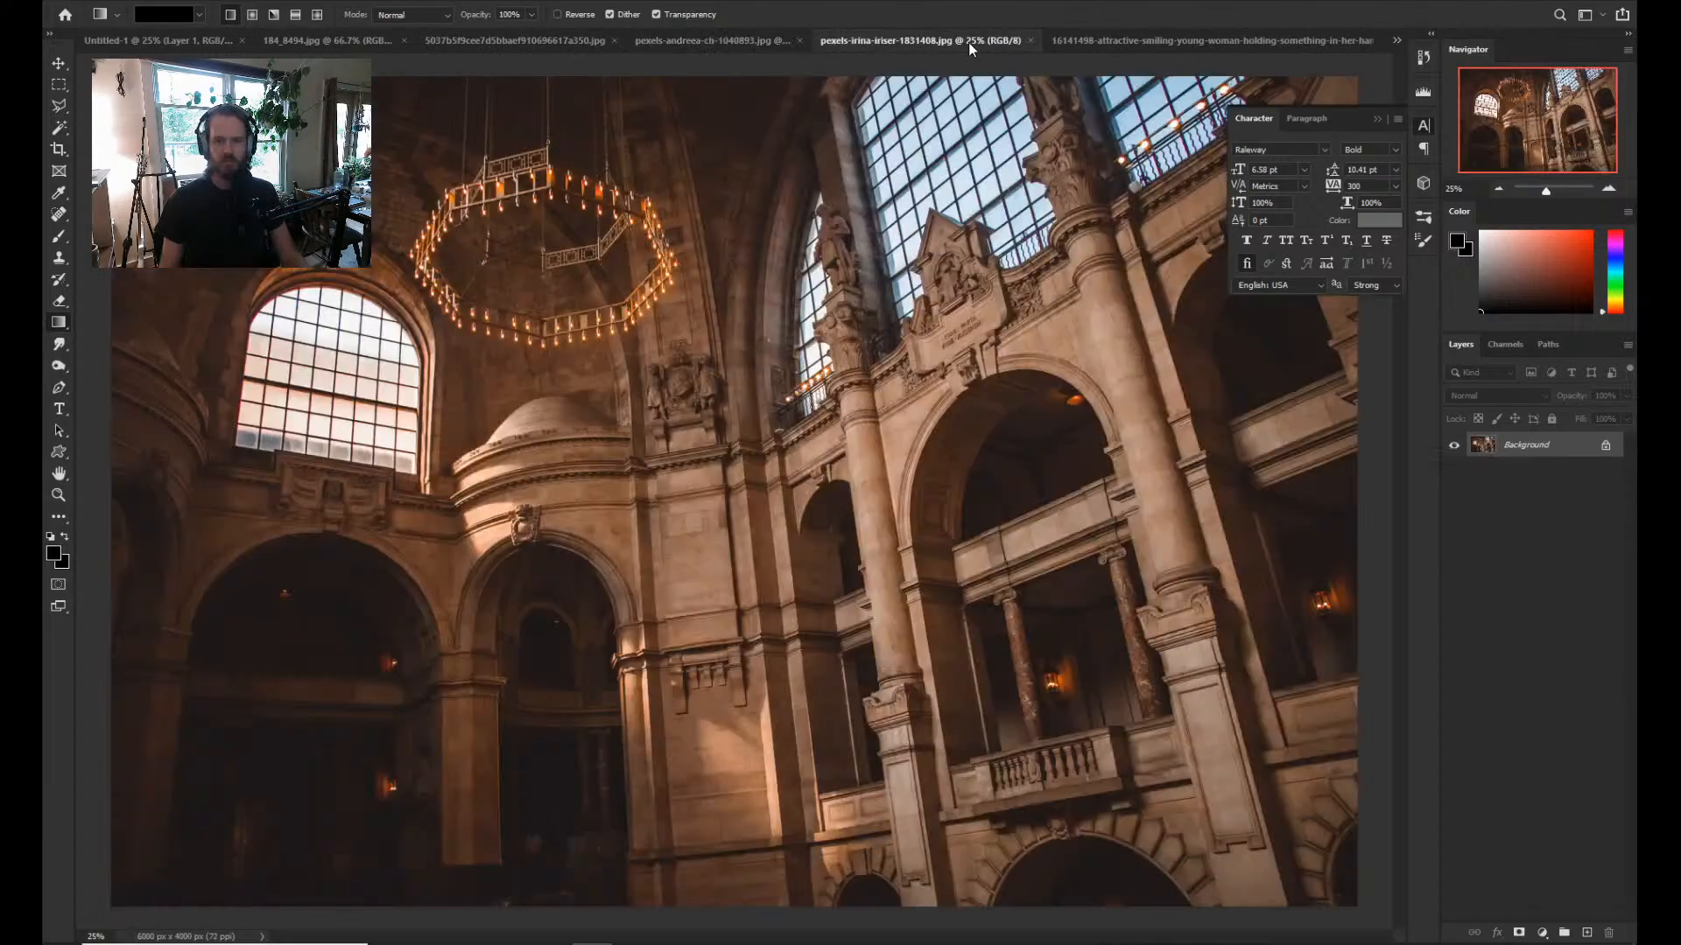
click(1102, 38)
click(842, 44)
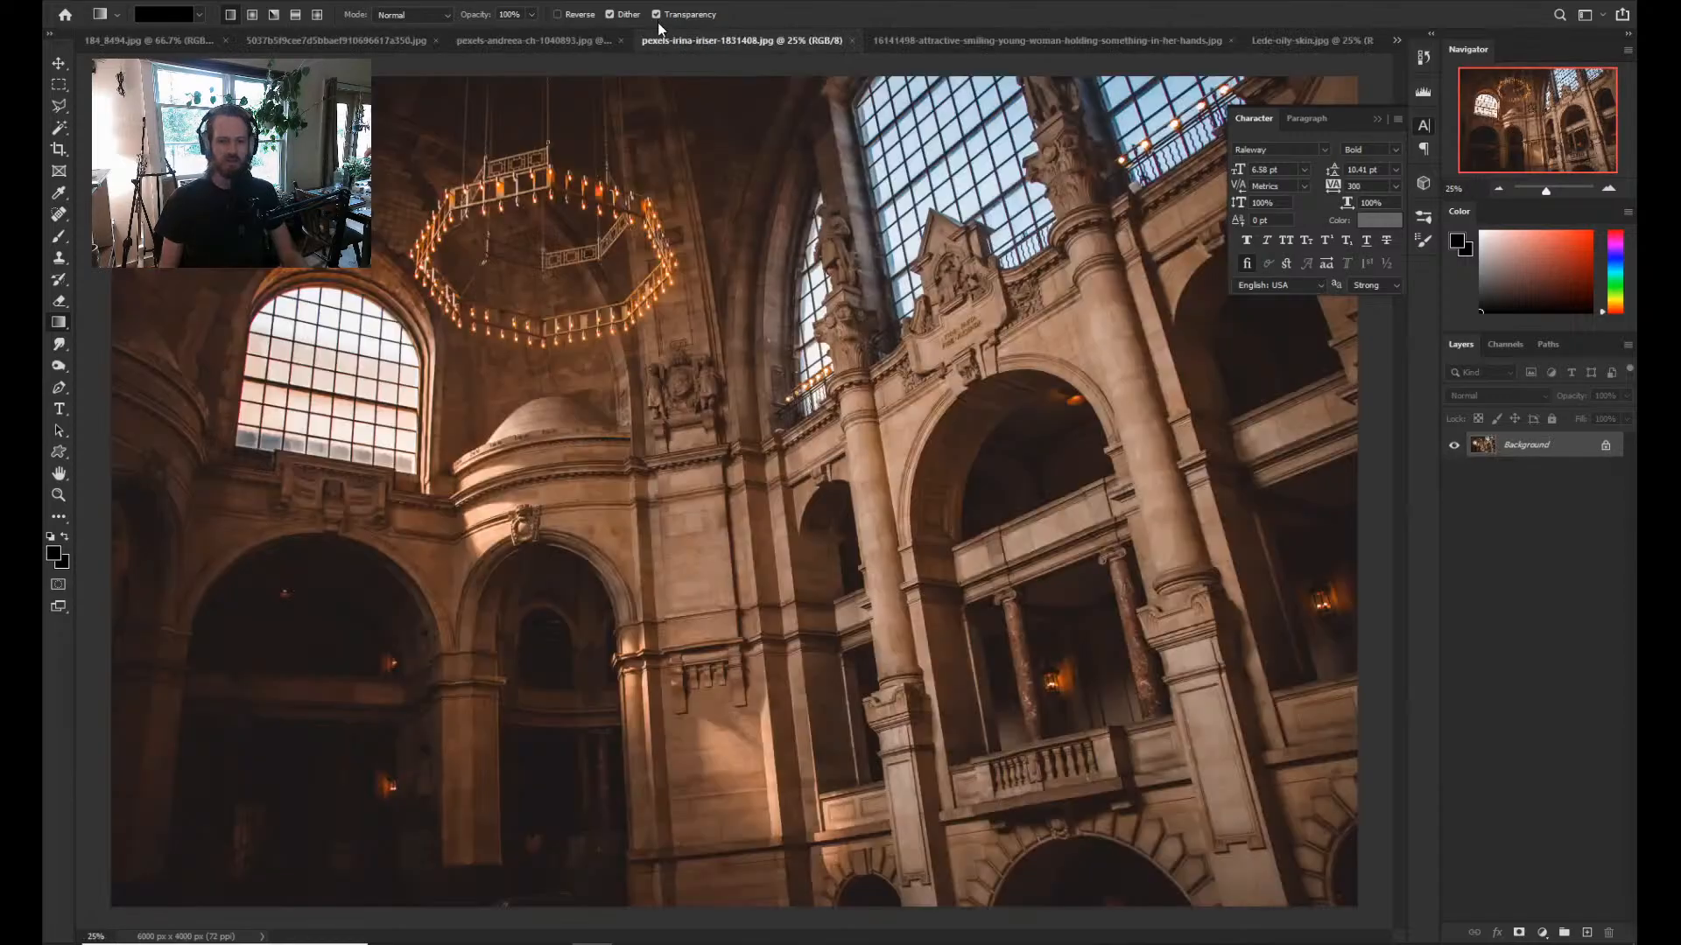
Preview the photos in the References > Architectural > Indoor folder without opening any of them.
click(83, 0)
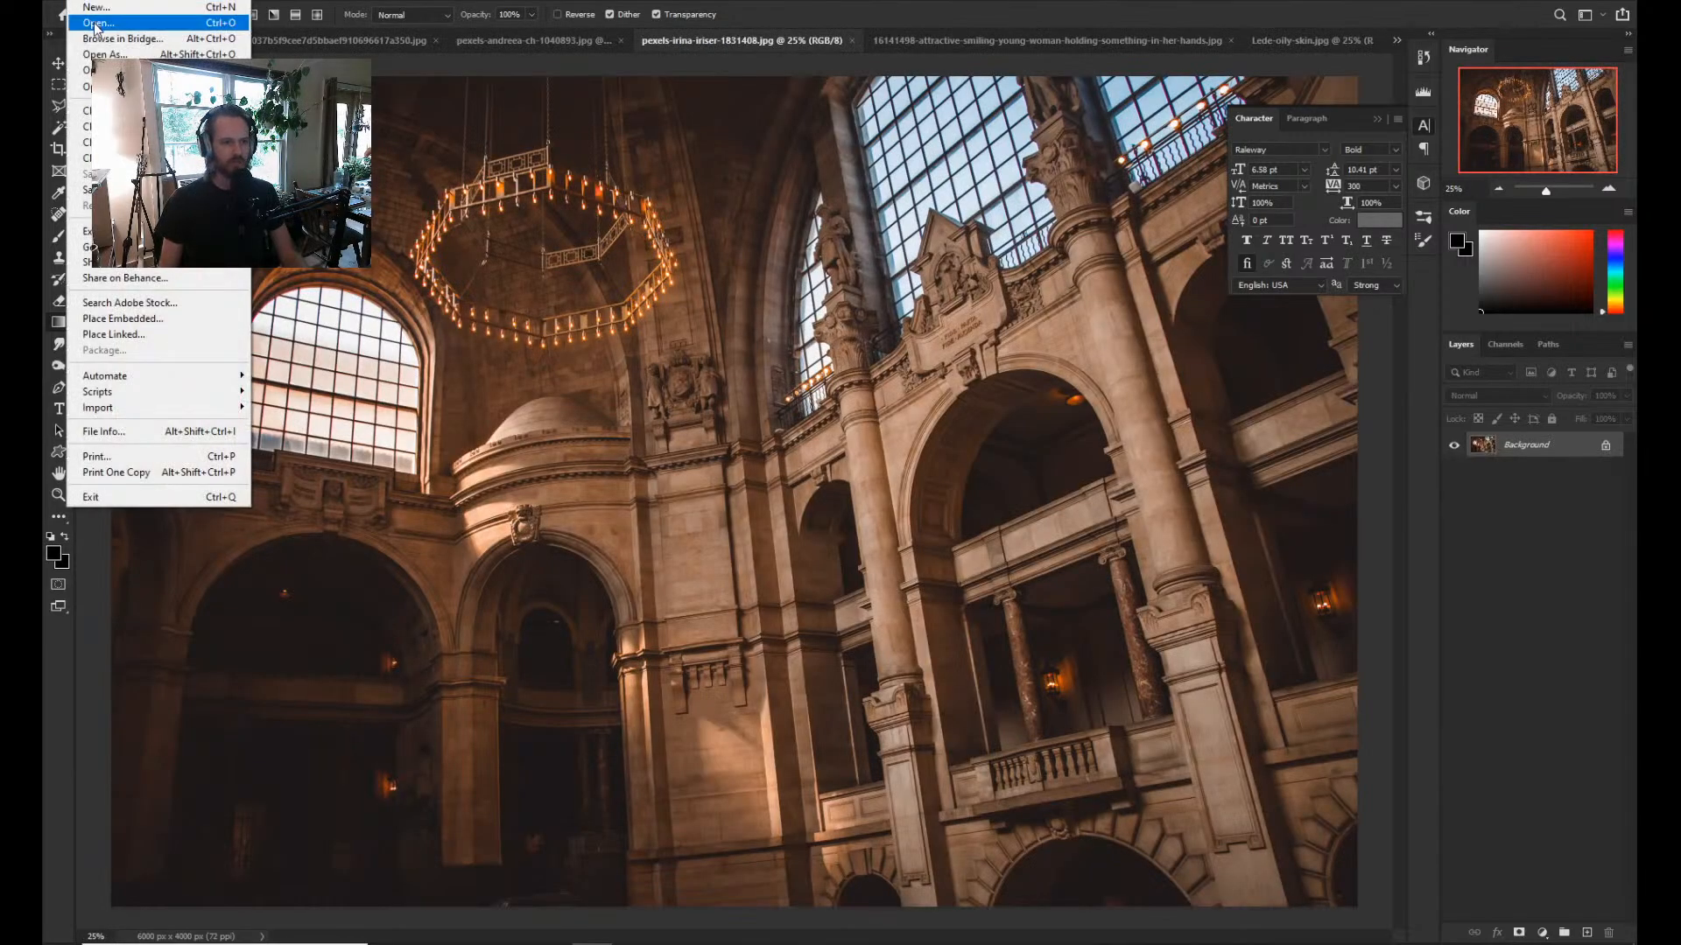
click(97, 25)
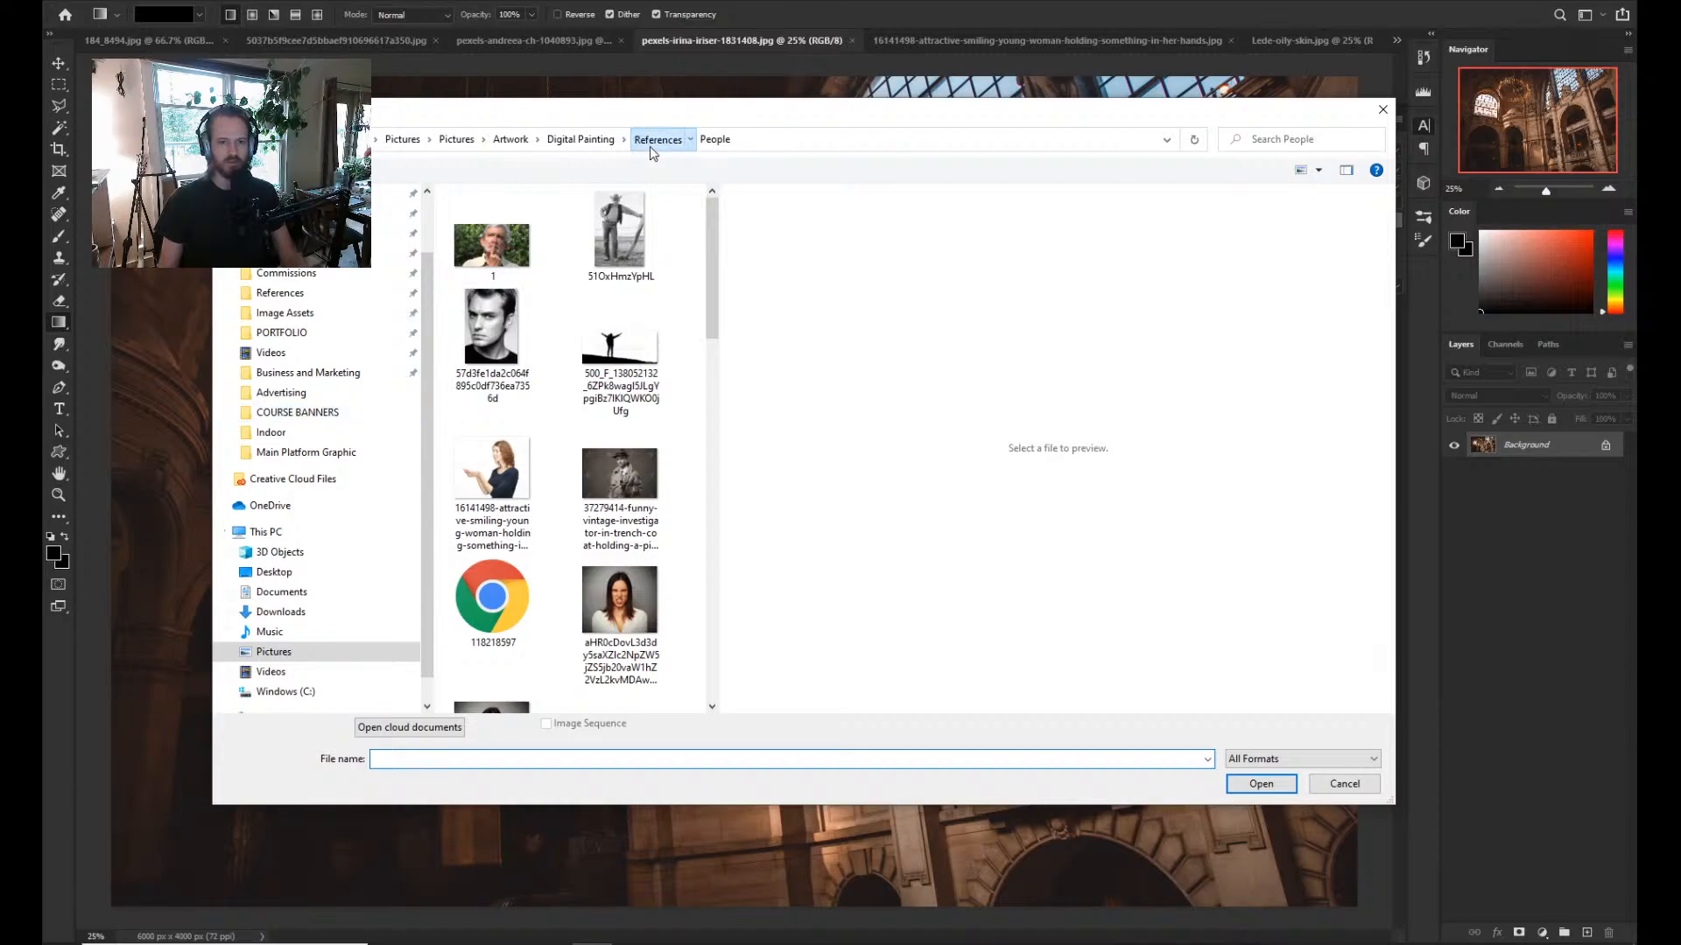
click(650, 141)
click(505, 282)
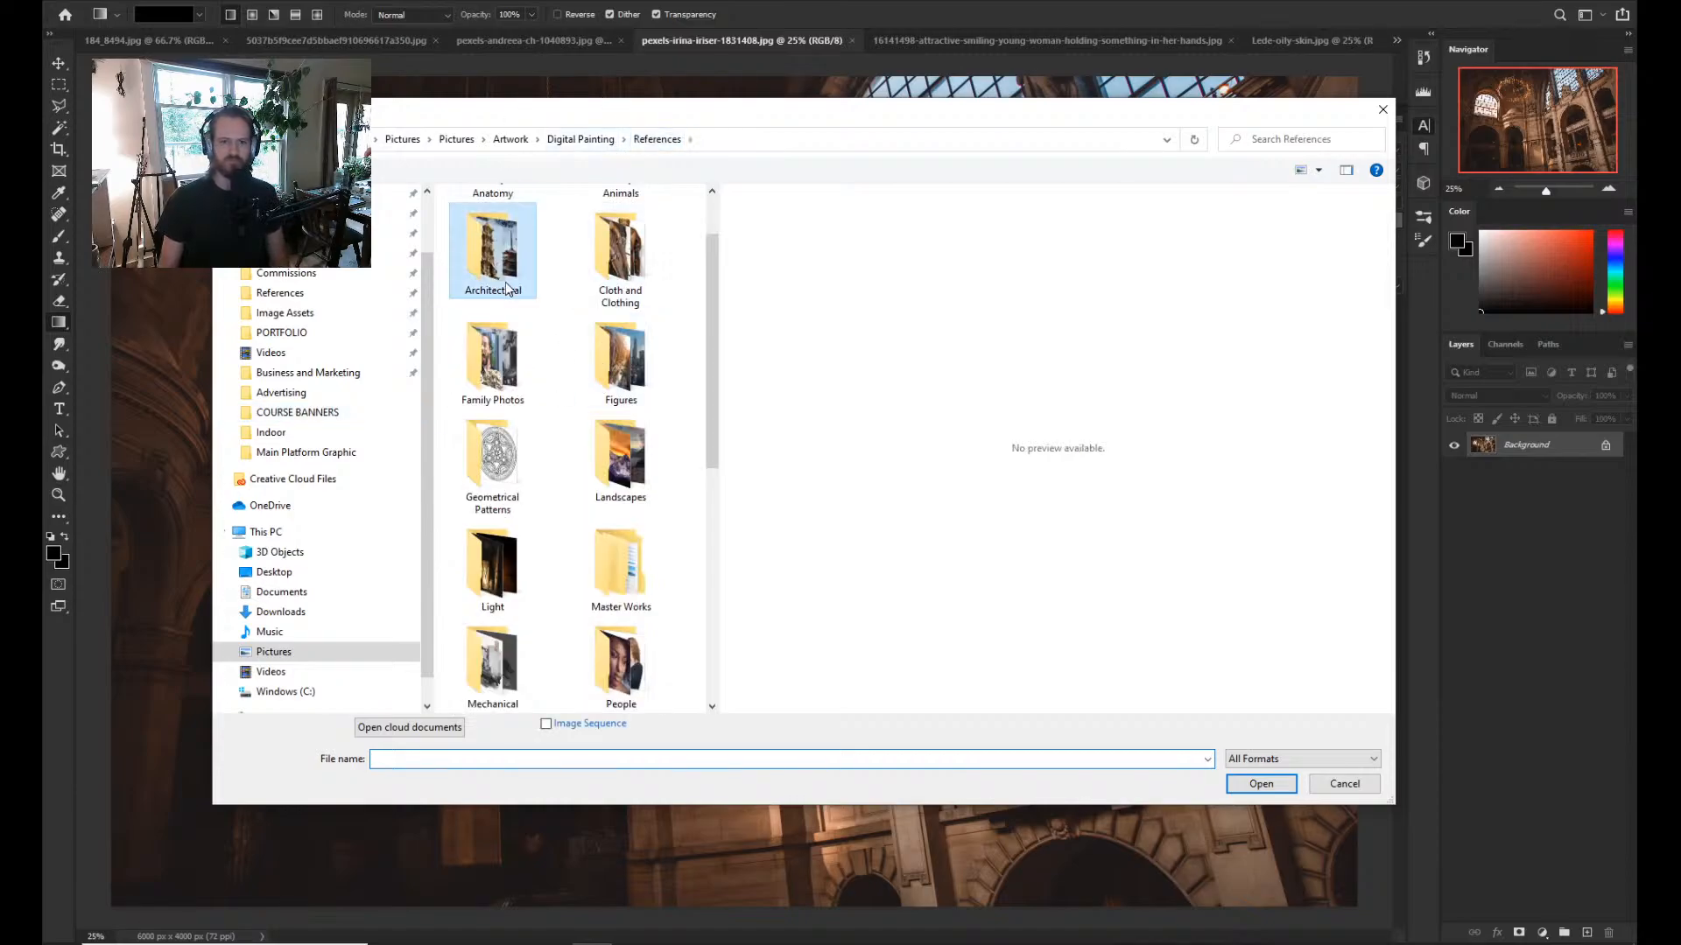
double_click(506, 281)
double_click(494, 258)
click(671, 241)
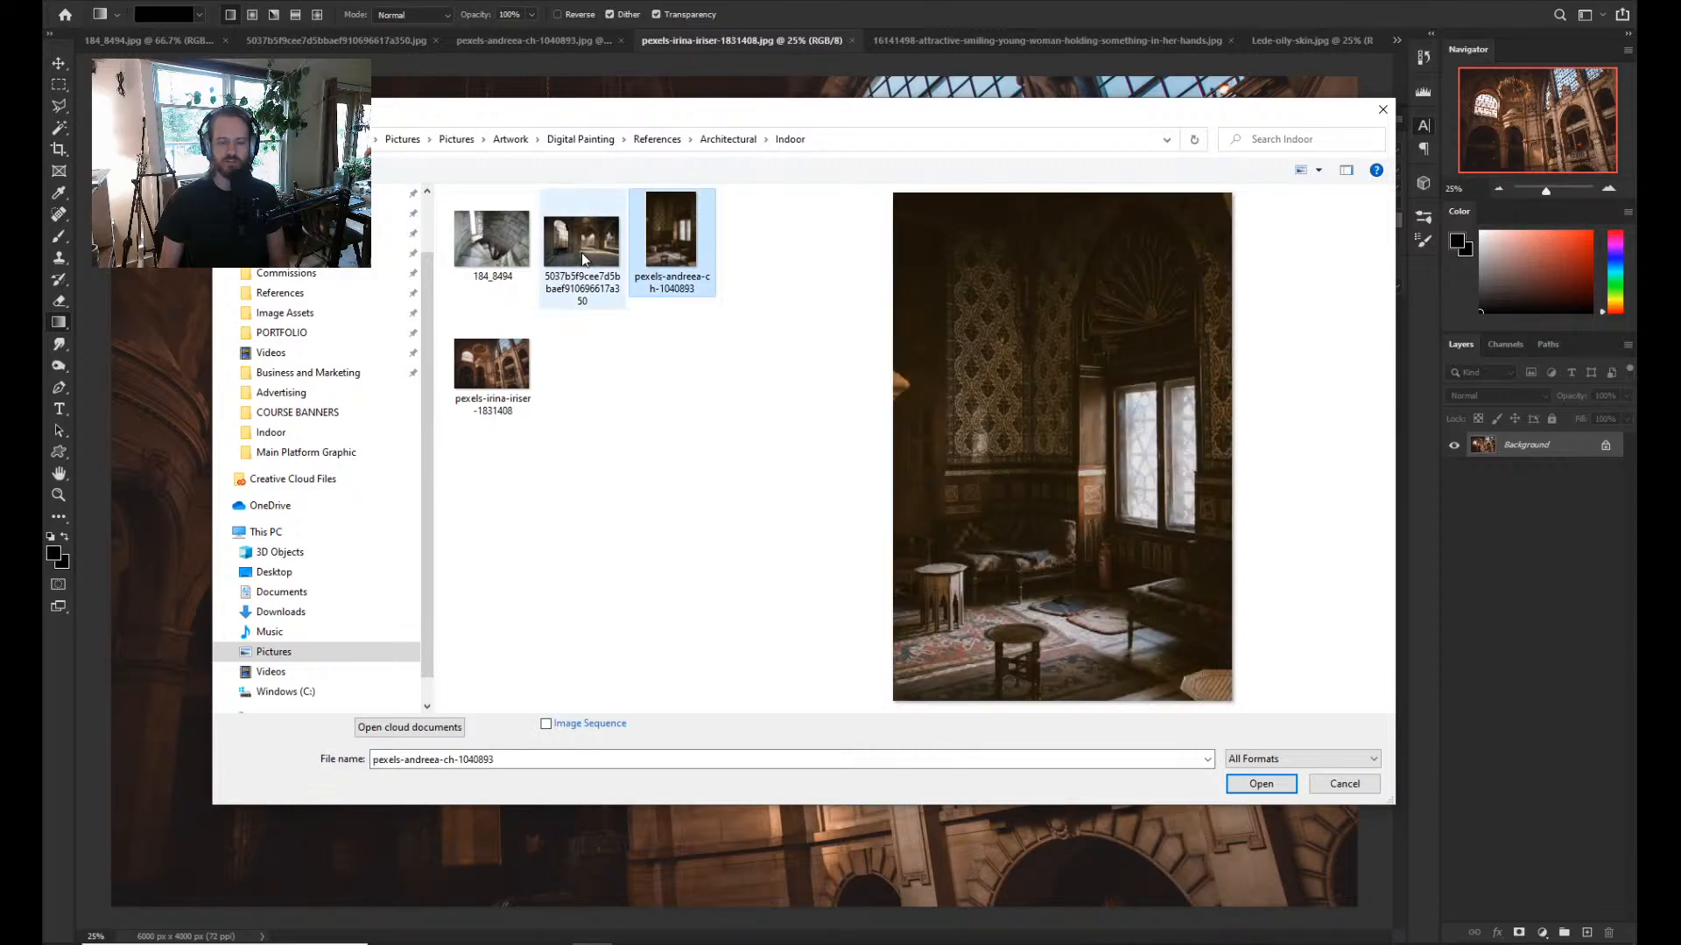
click(582, 259)
click(521, 259)
click(659, 249)
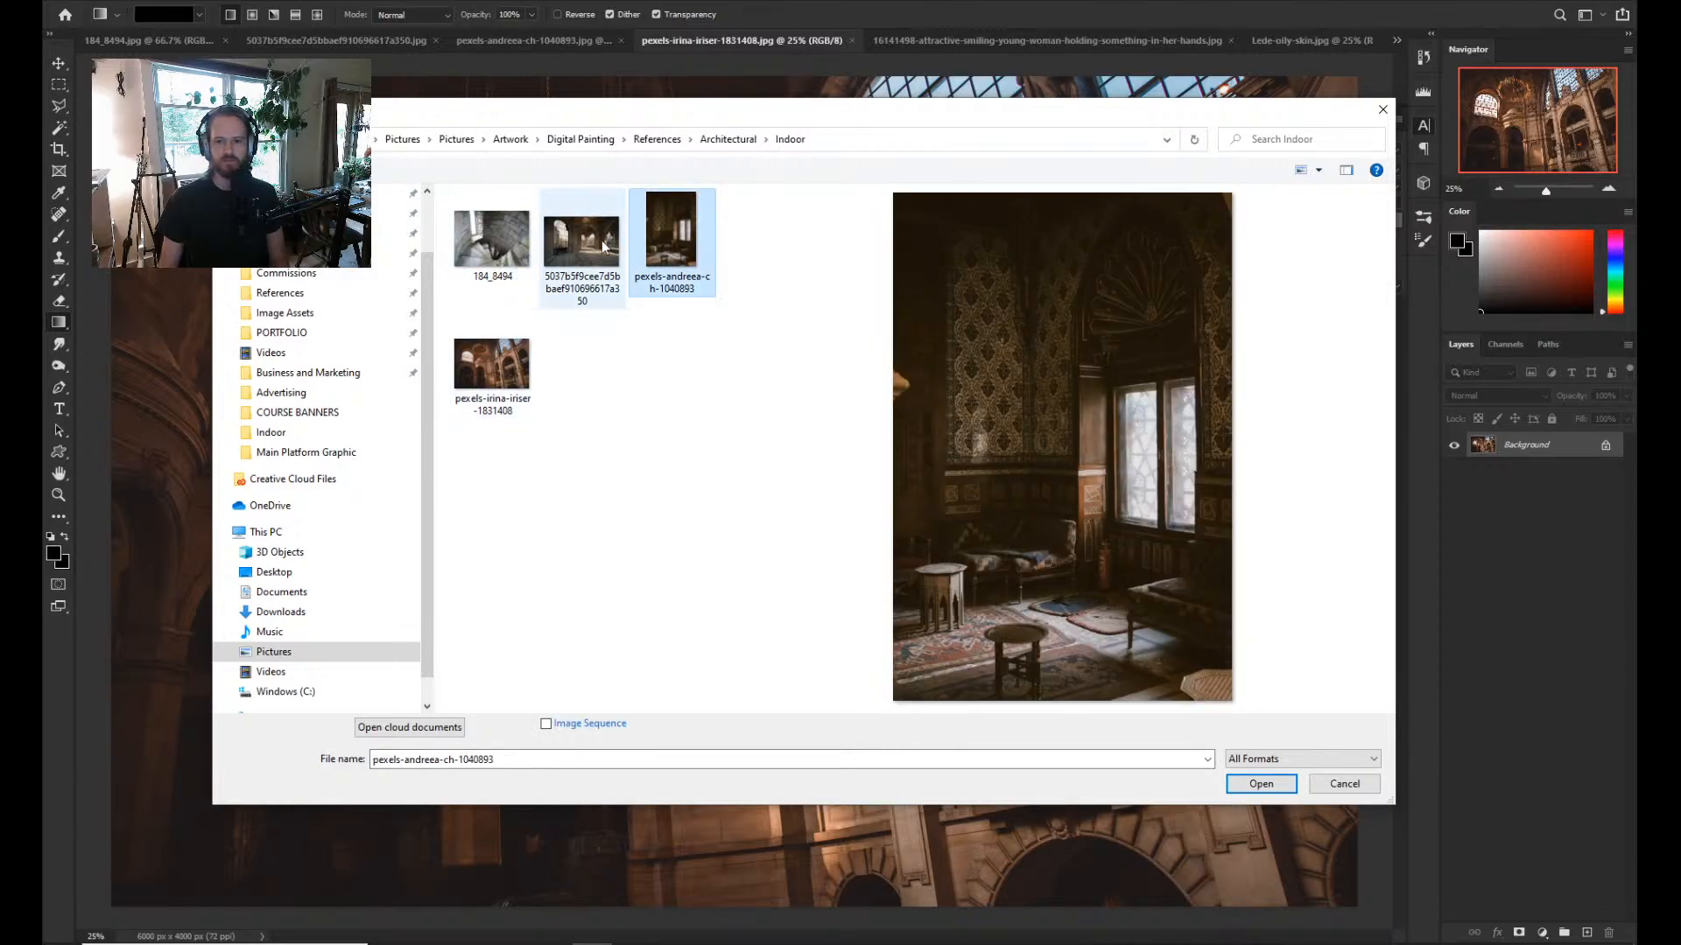
click(1344, 783)
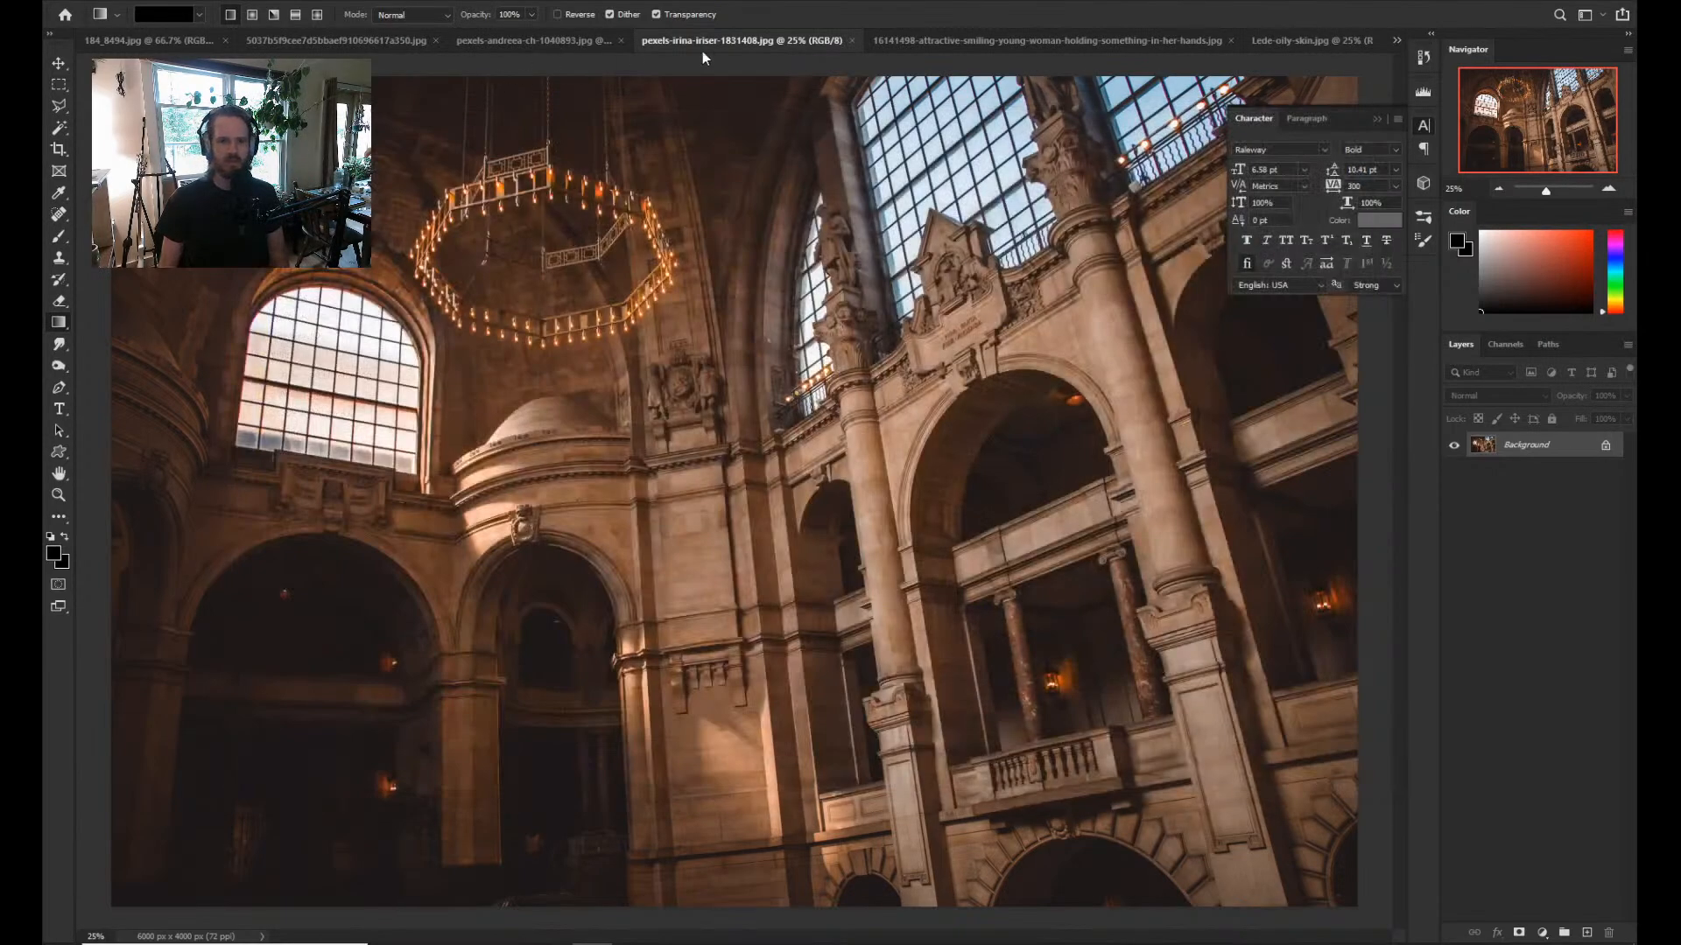
Float pexels-andreea-ch-1040893.jpg in its own window over the blank Untitled-1 document and collapse the Character panel.
click(539, 45)
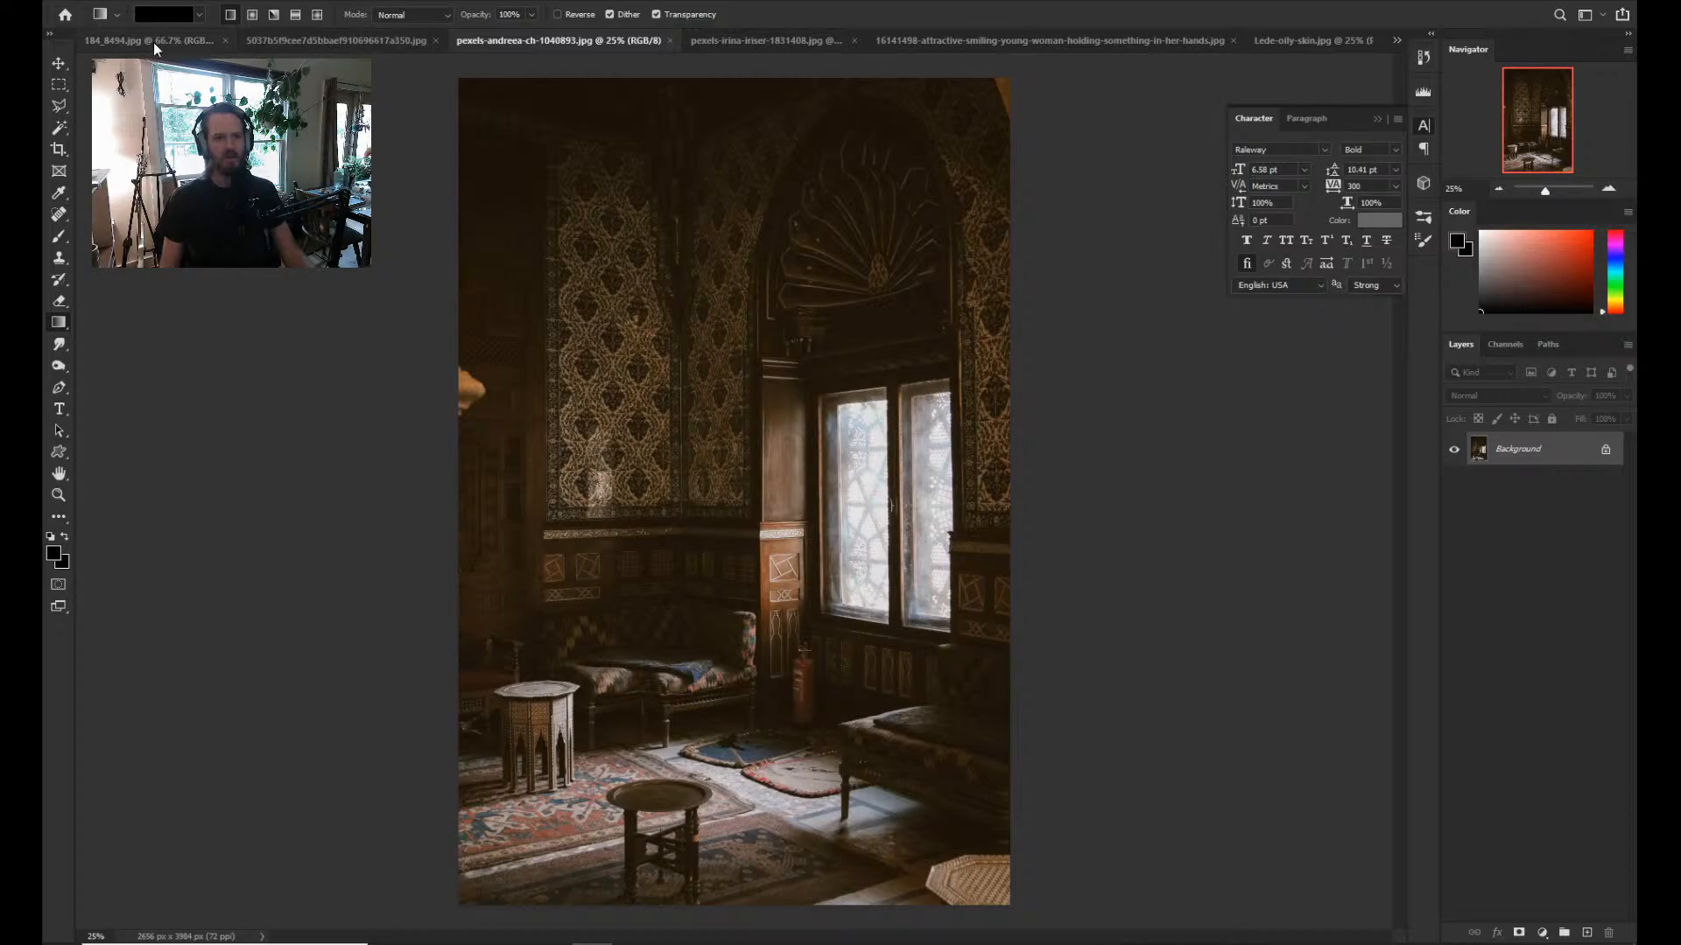
drag(445, 44, 969, 170)
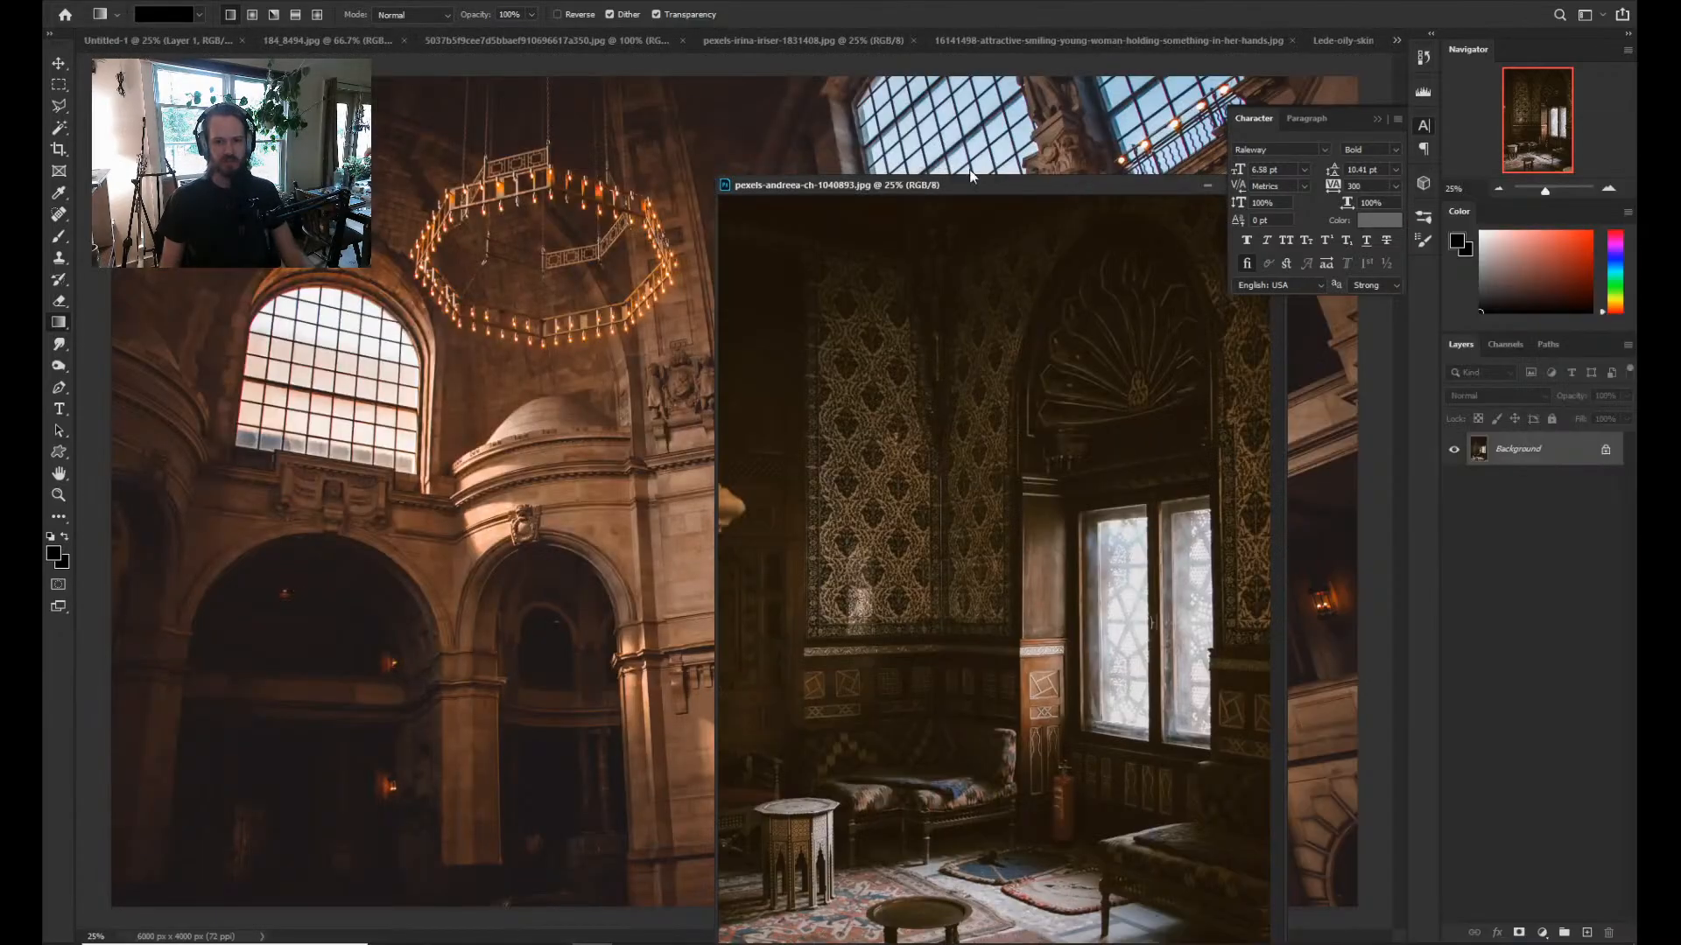
click(142, 39)
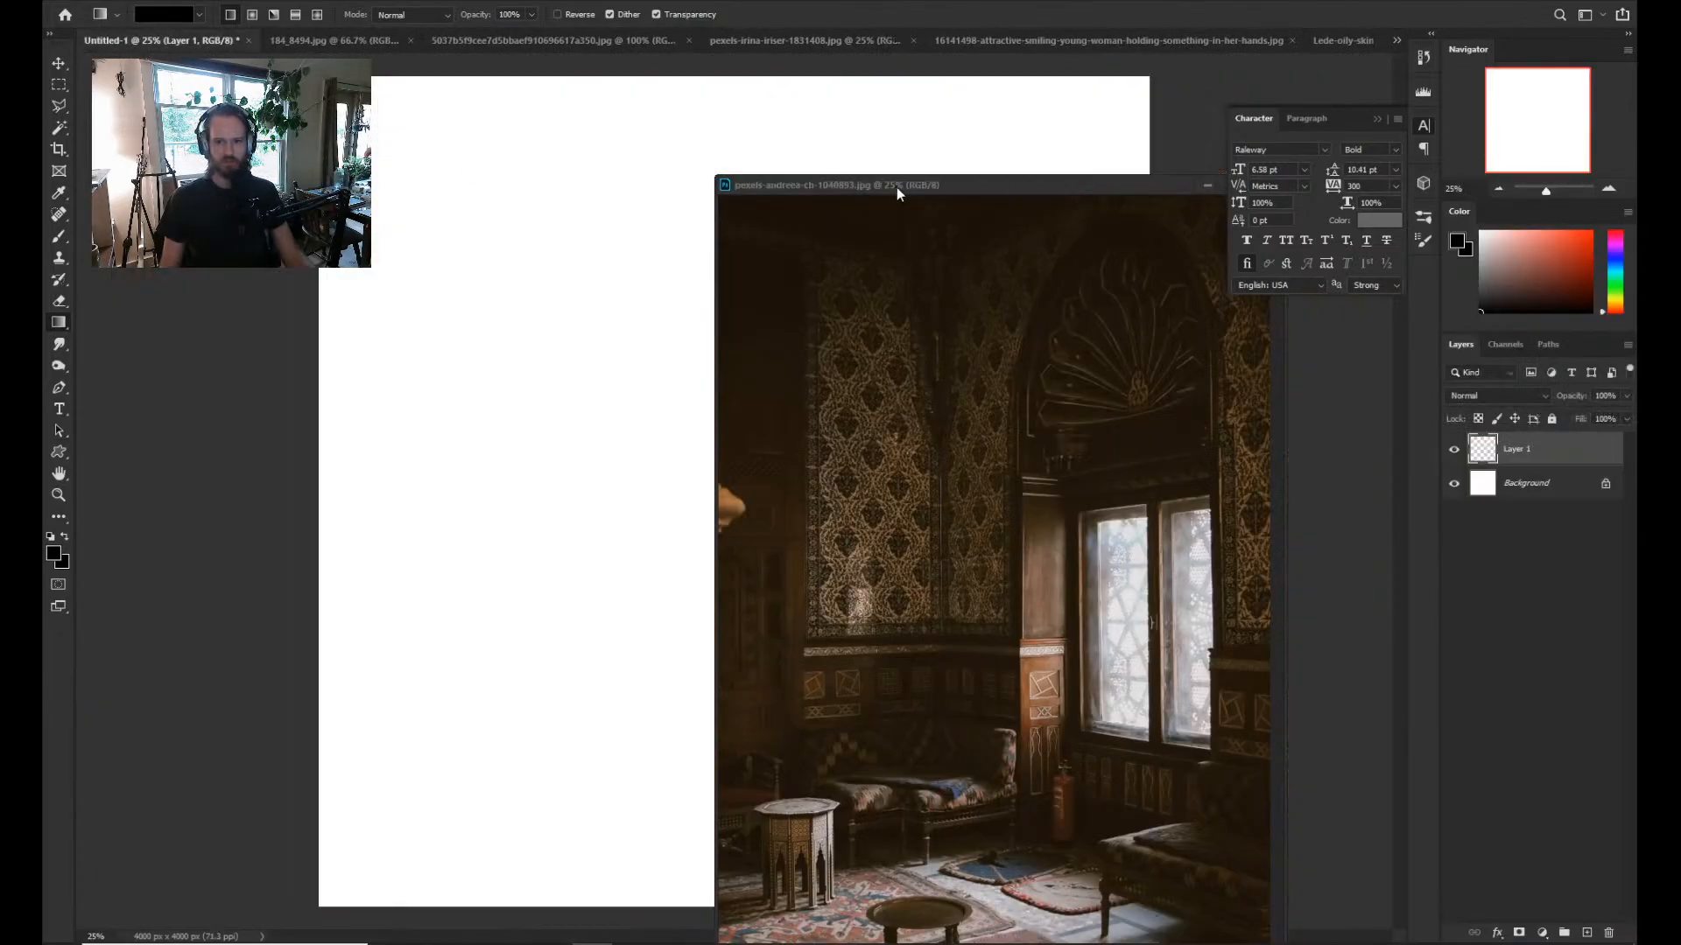
drag(897, 187, 629, 147)
click(1380, 119)
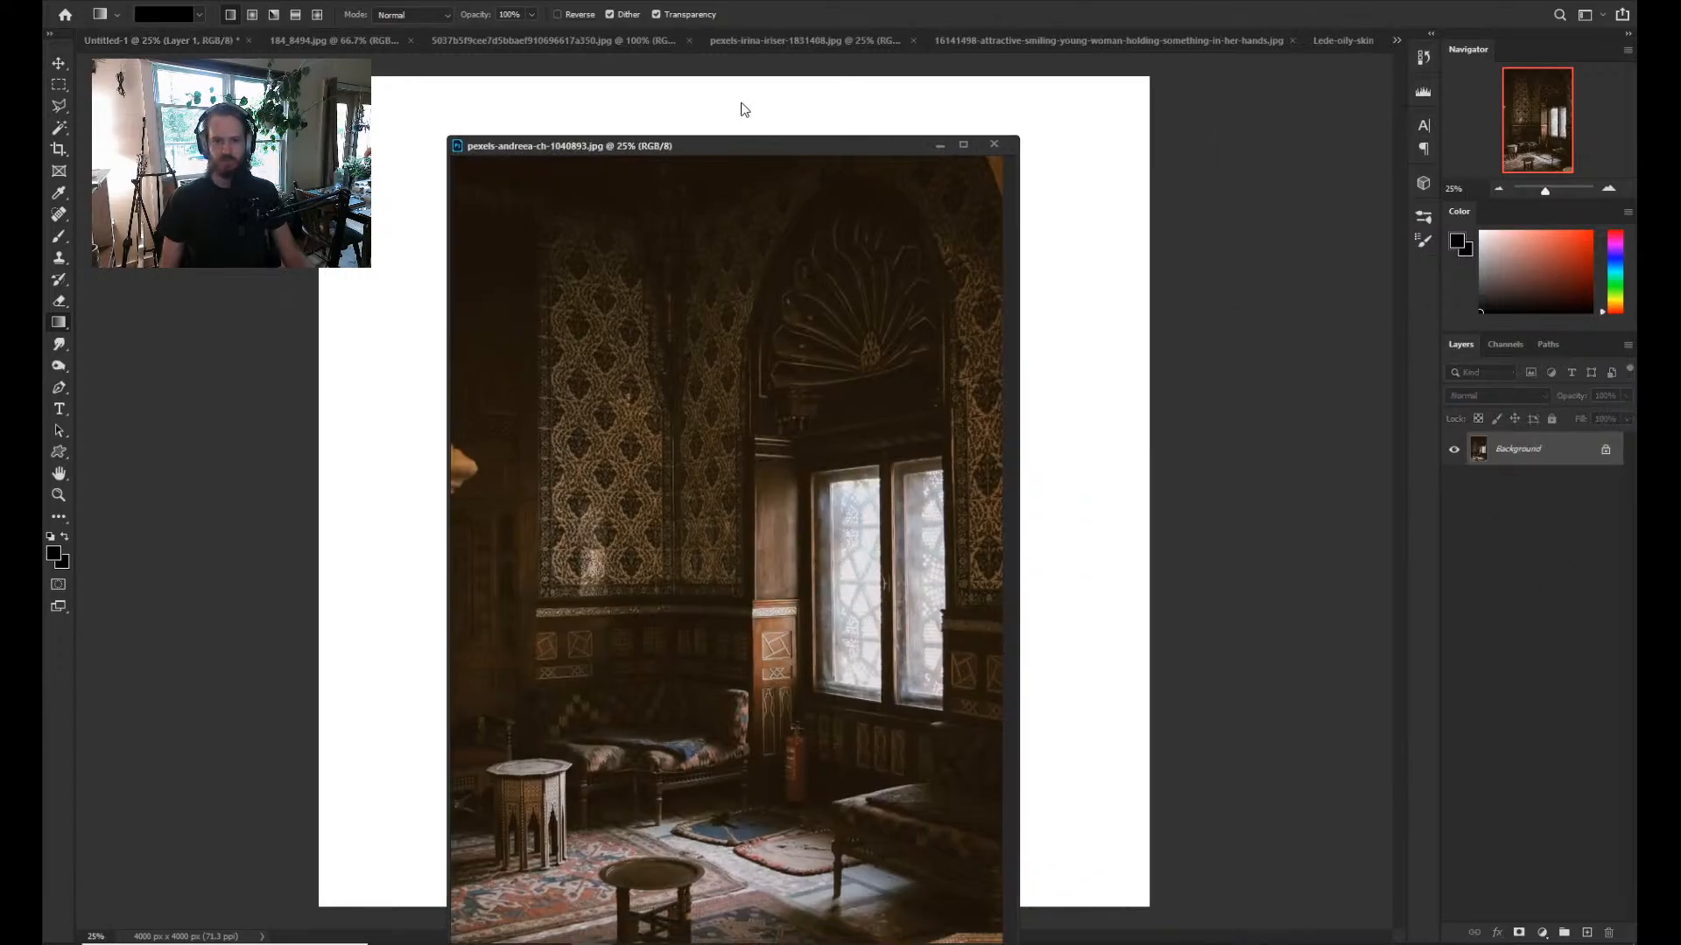
Move the floating room photo off the main workspace and make Untitled-1 the active document.
drag(721, 145, 1328, 67)
click(717, 390)
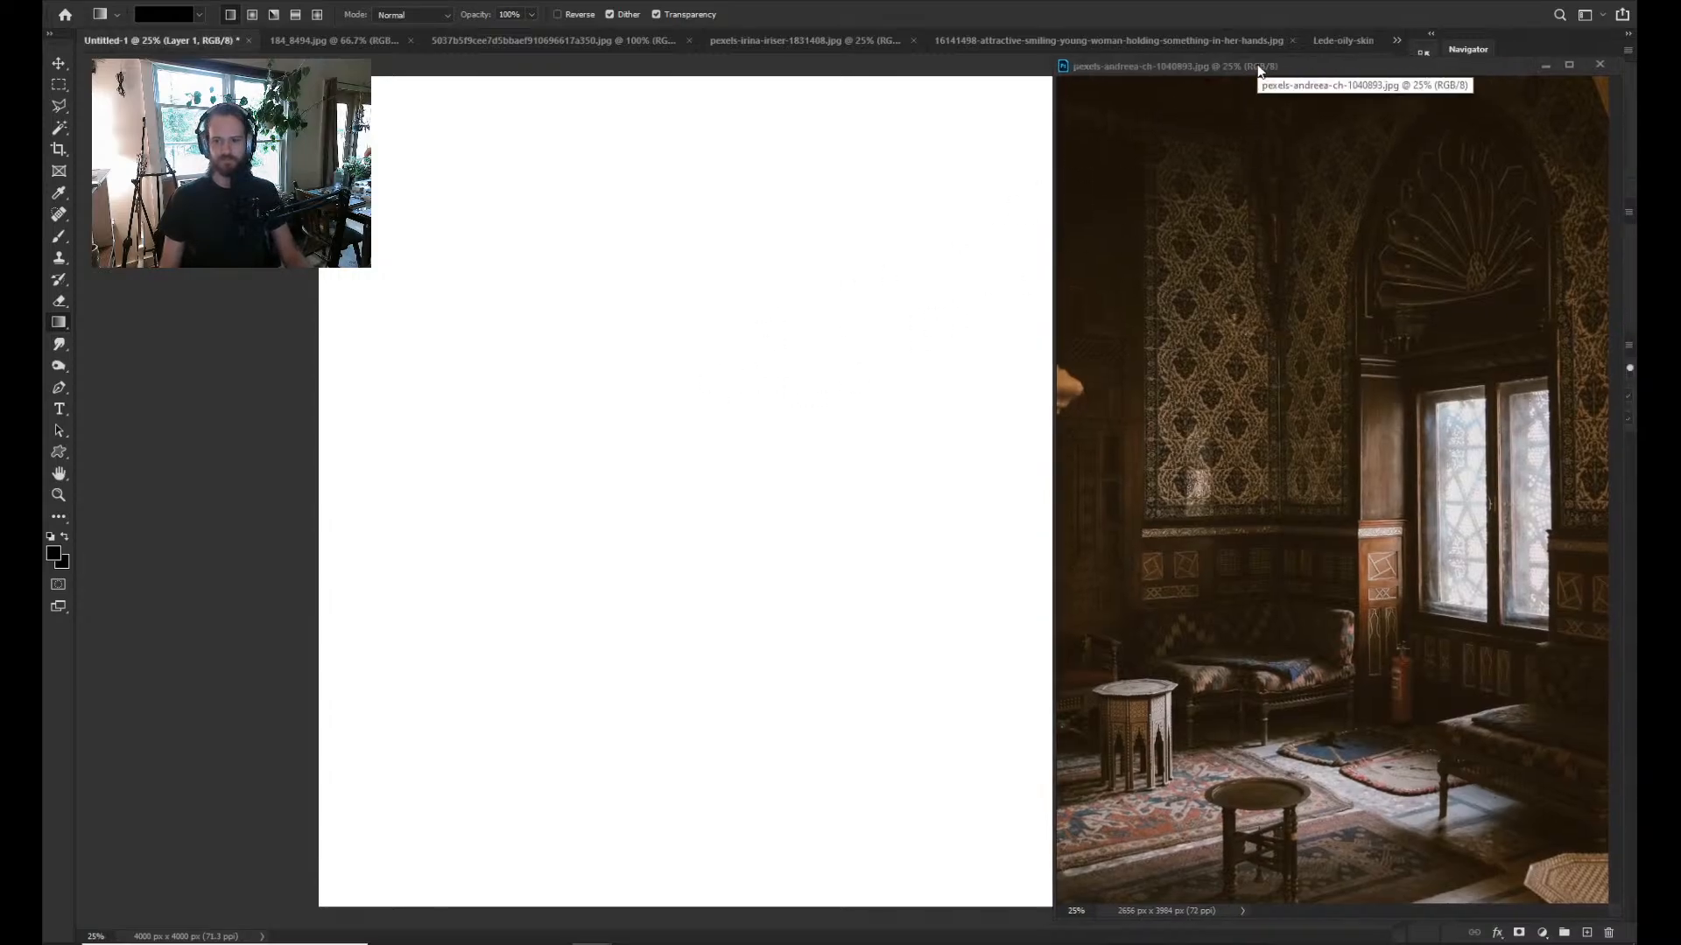
drag(1503, 68, 0, 93)
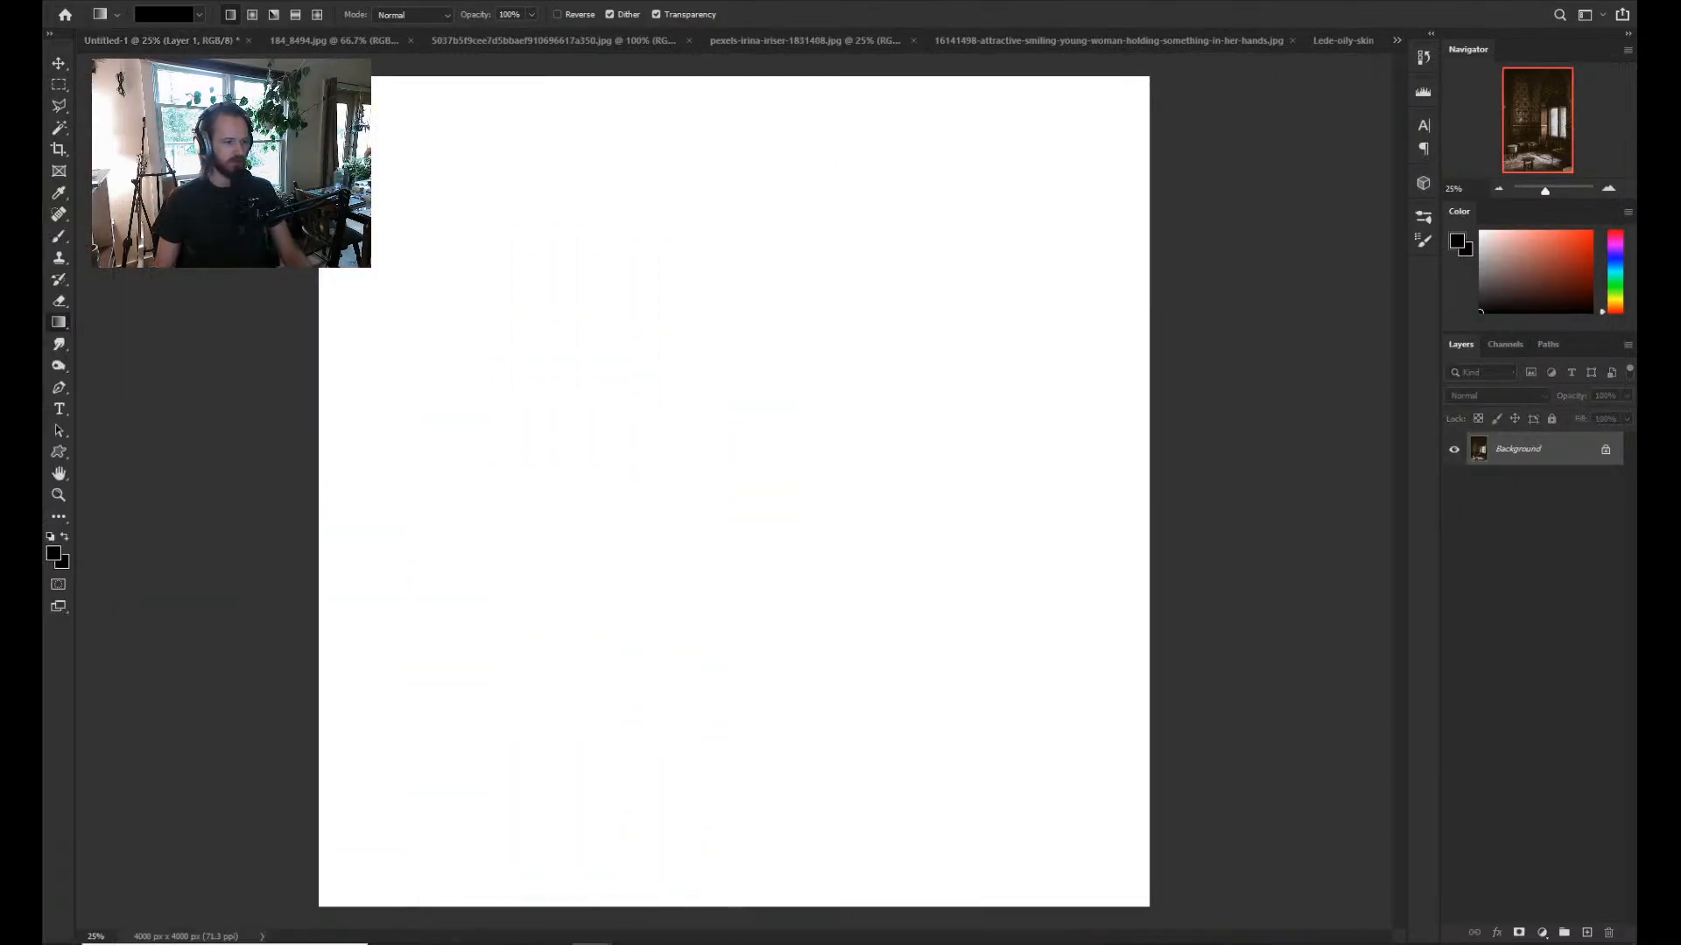
click(266, 491)
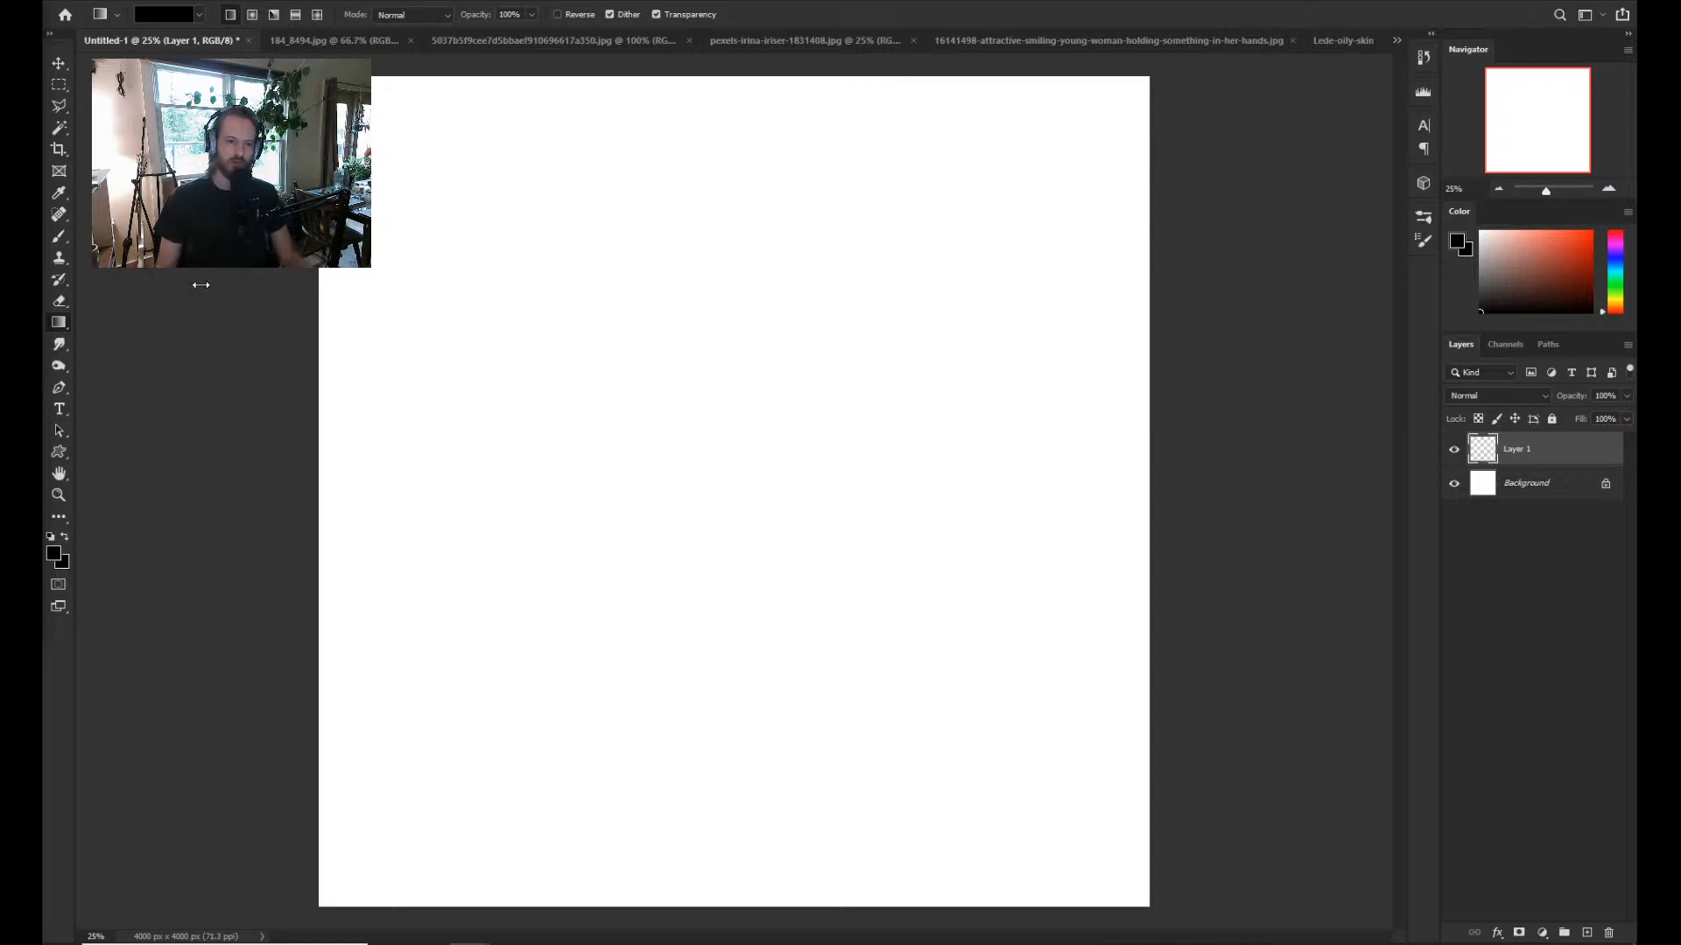
Activate the Gradient tool and set the foreground colour to a muted medium grey-blue.
key(z)
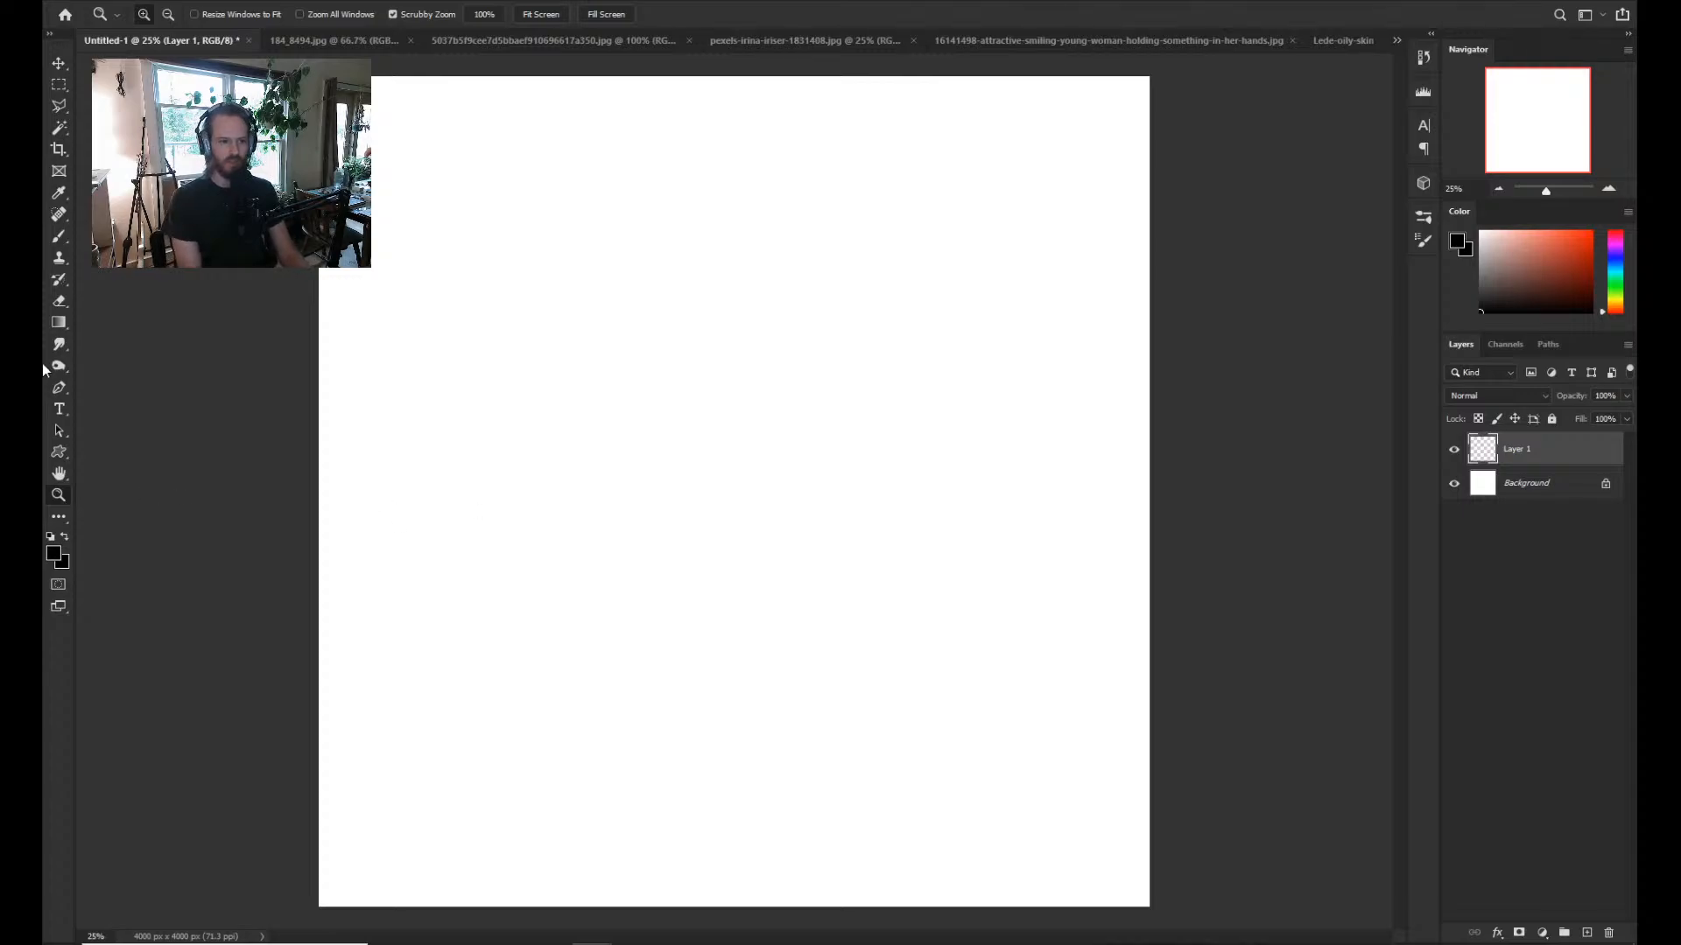
drag(59, 322, 102, 322)
click(1505, 277)
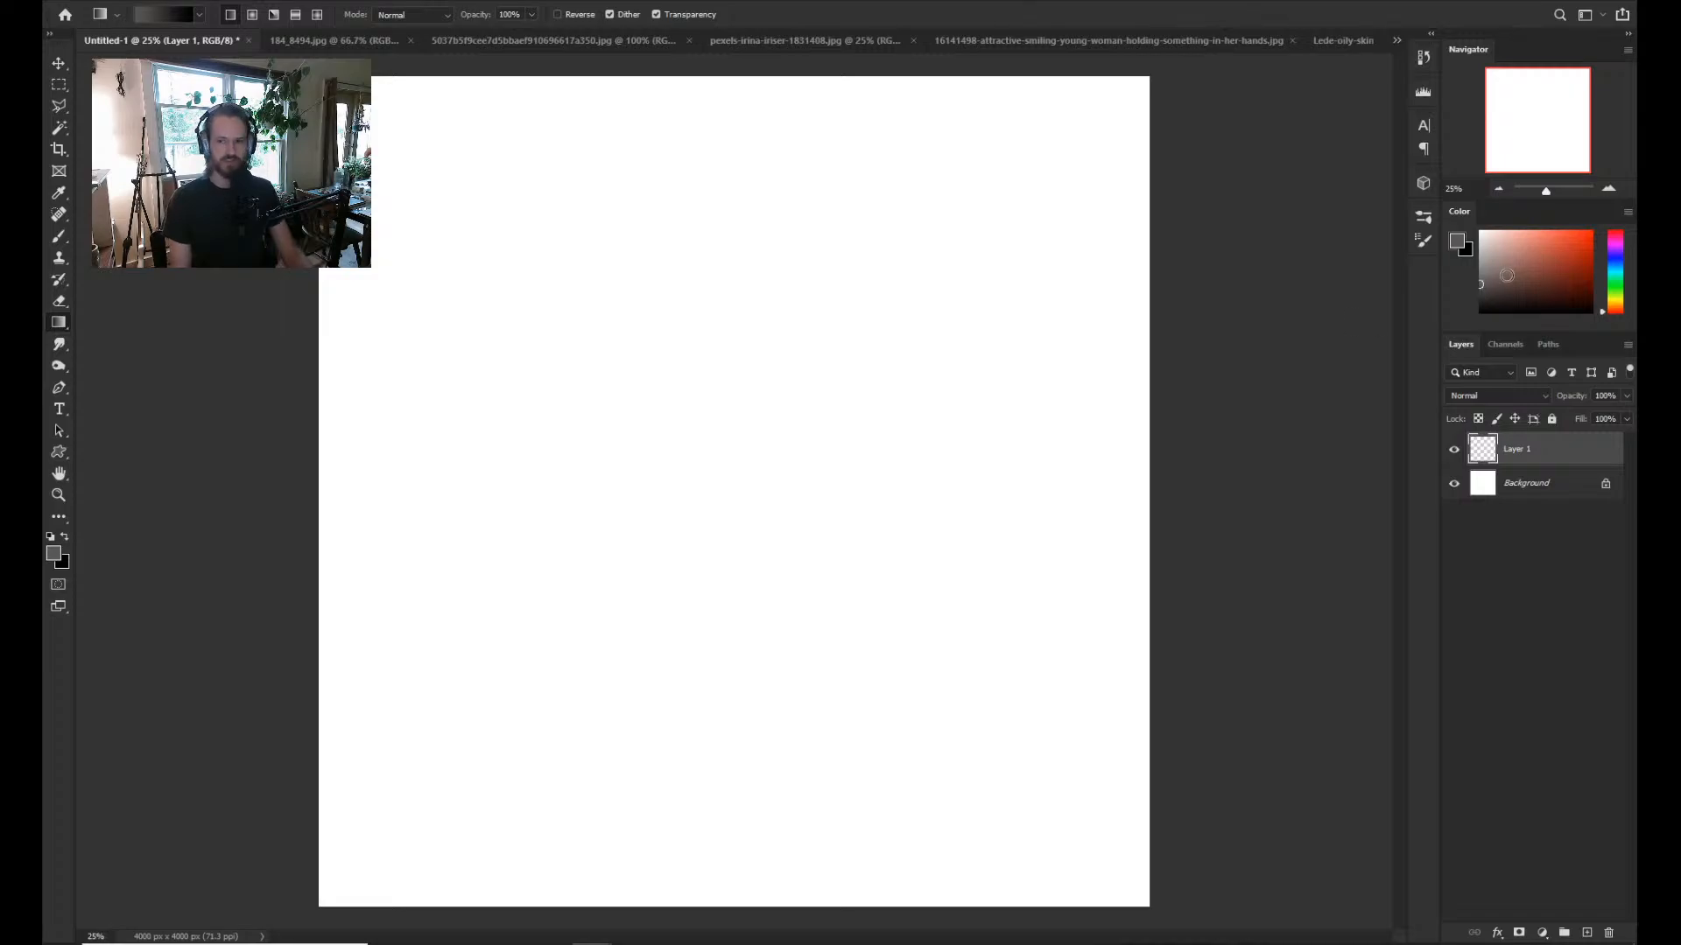
click(1480, 285)
mouse_move(1608, 313)
mouse_down()
mouse_move(1615, 266)
mouse_move(1586, 263)
mouse_move(1602, 268)
mouse_up()
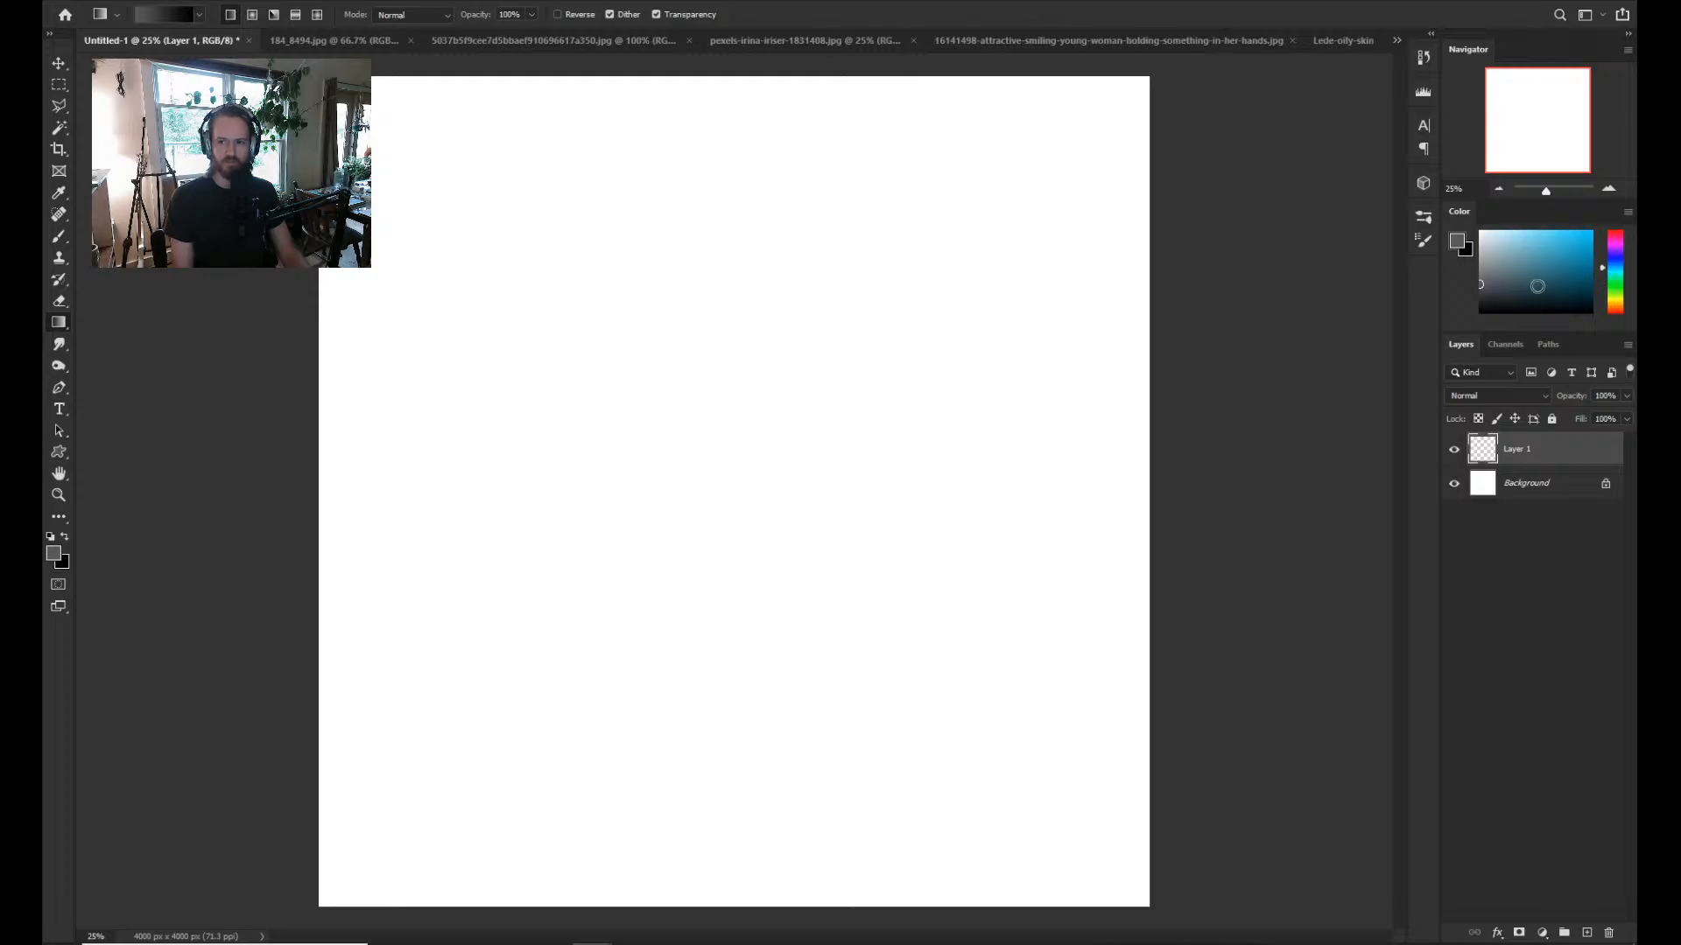
click(1504, 269)
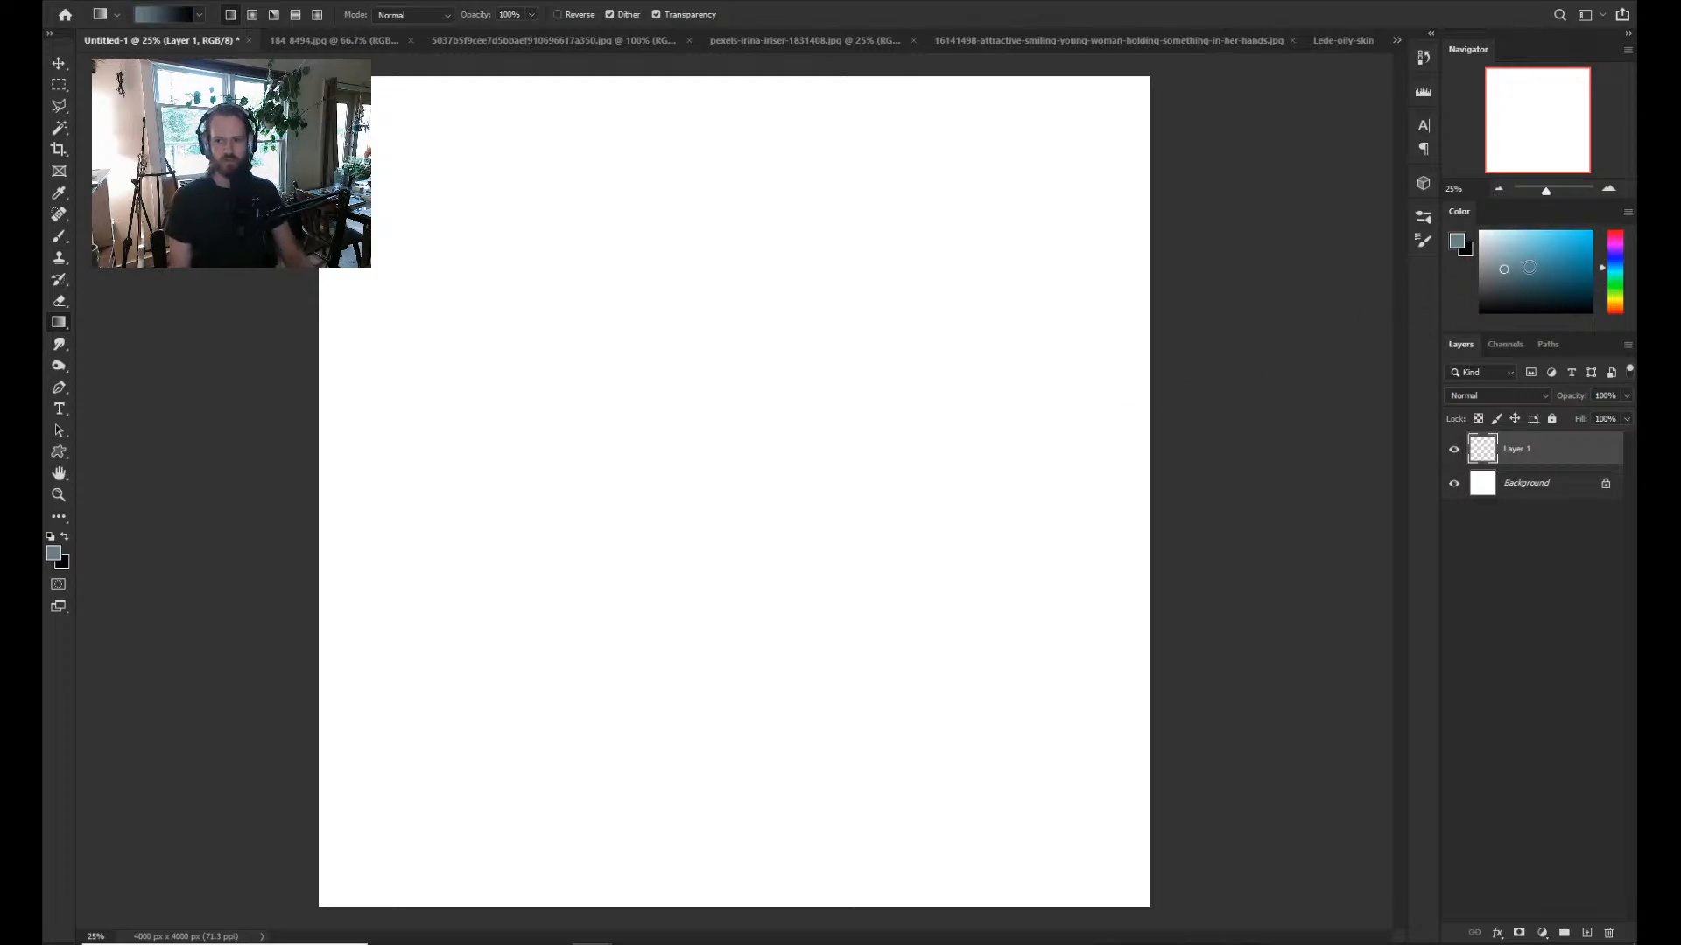
click(1497, 288)
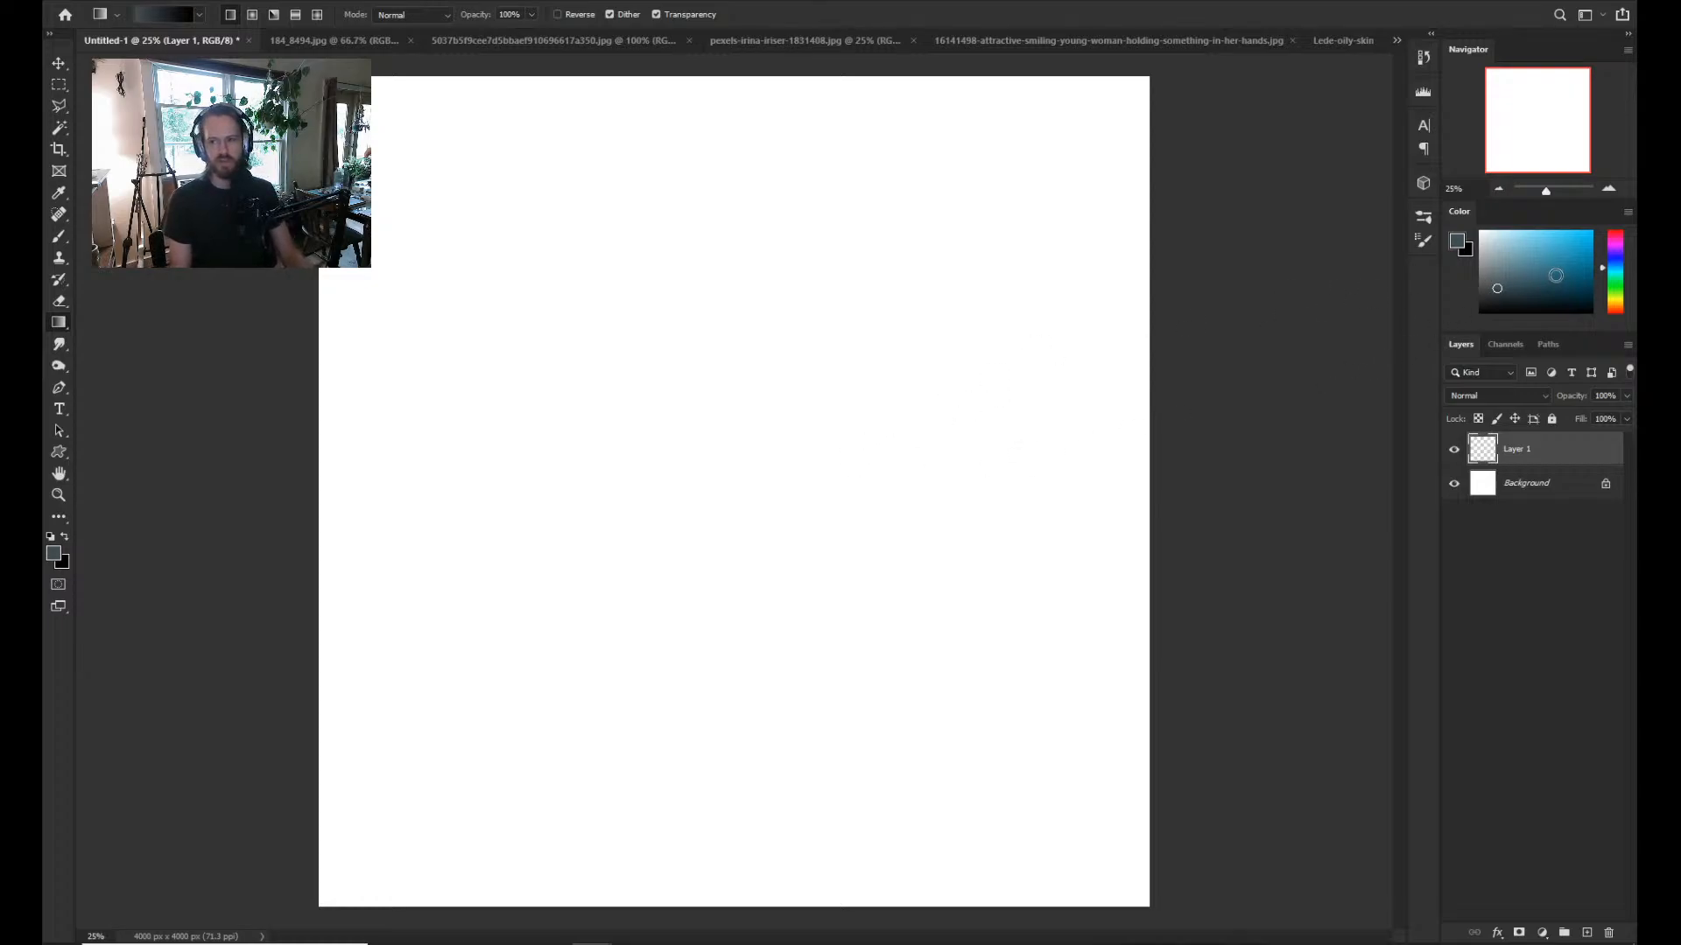
click(1477, 293)
mouse_move(1477, 298)
mouse_down()
mouse_move(1502, 291)
mouse_move(1499, 269)
mouse_up()
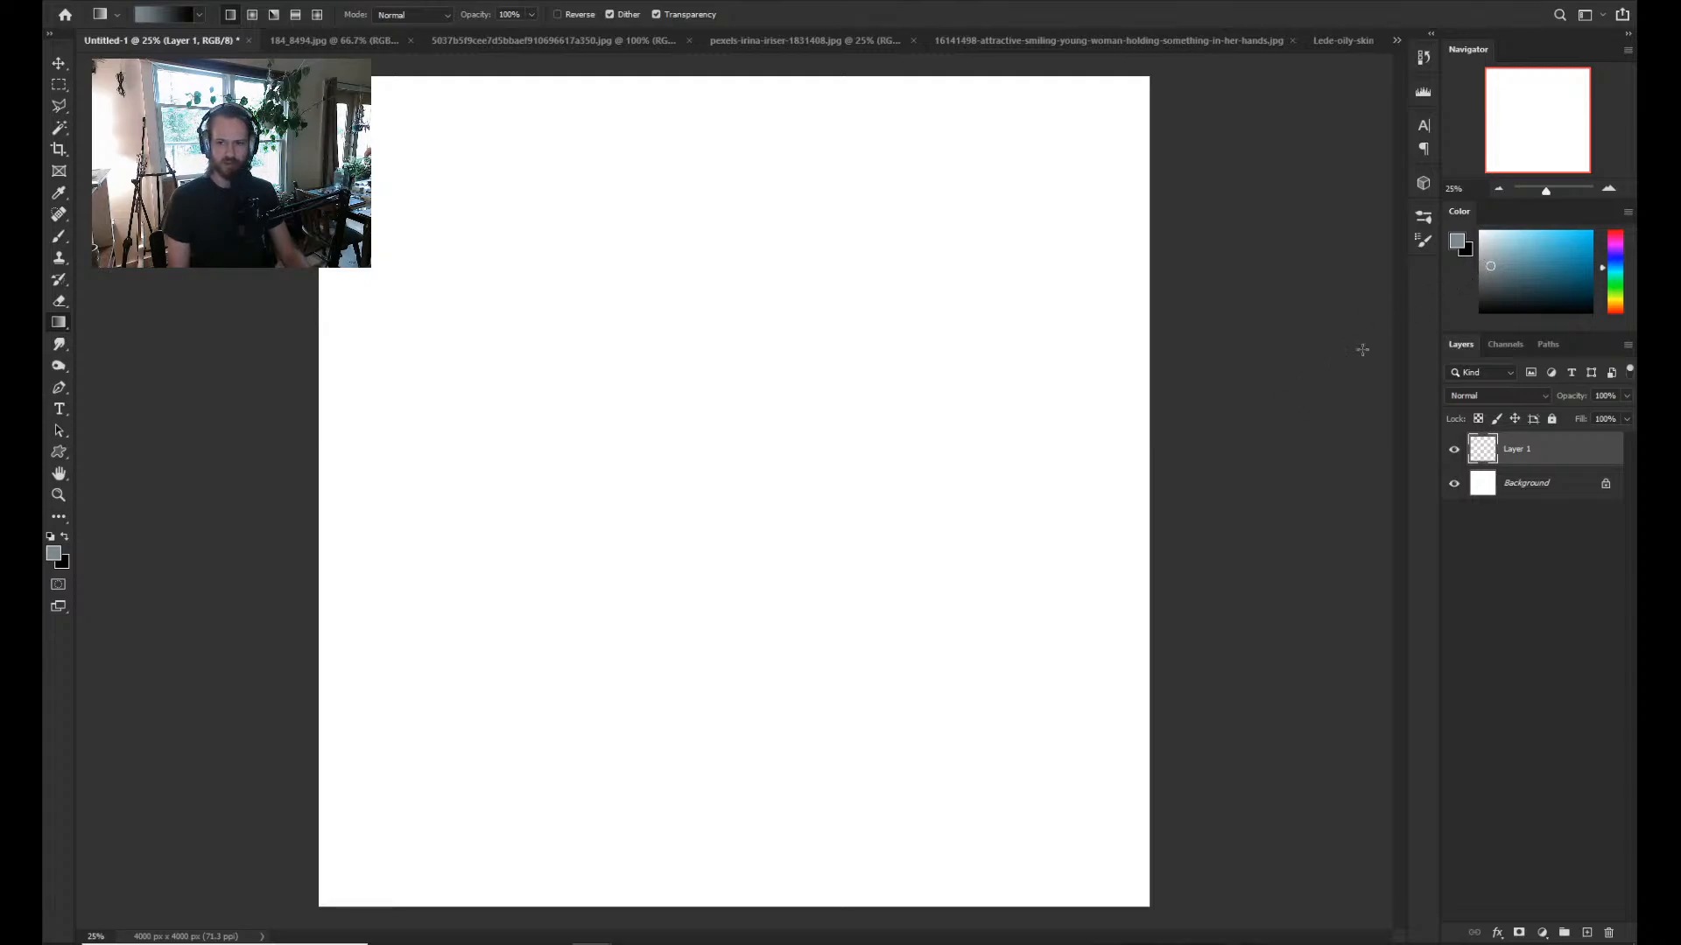
Fill Layer 1 with trial linear gradients, ending with grey-blue at the canvas top fading to black at its bottom.
drag(724, 423, 760, 407)
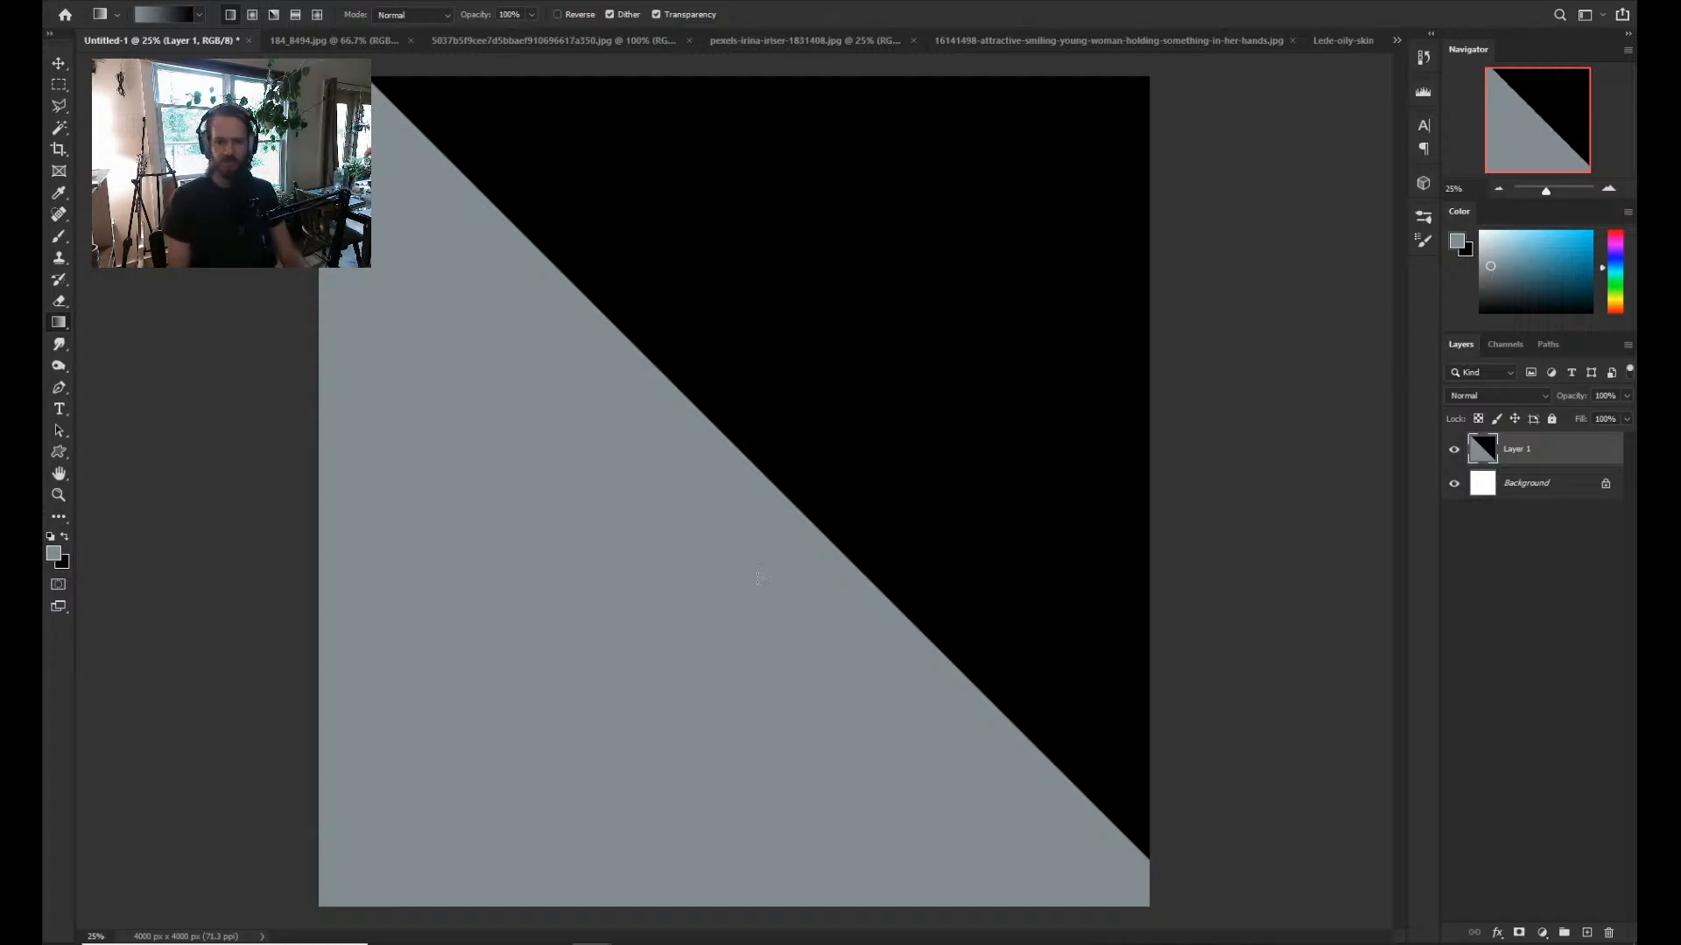
drag(784, 492, 812, 550)
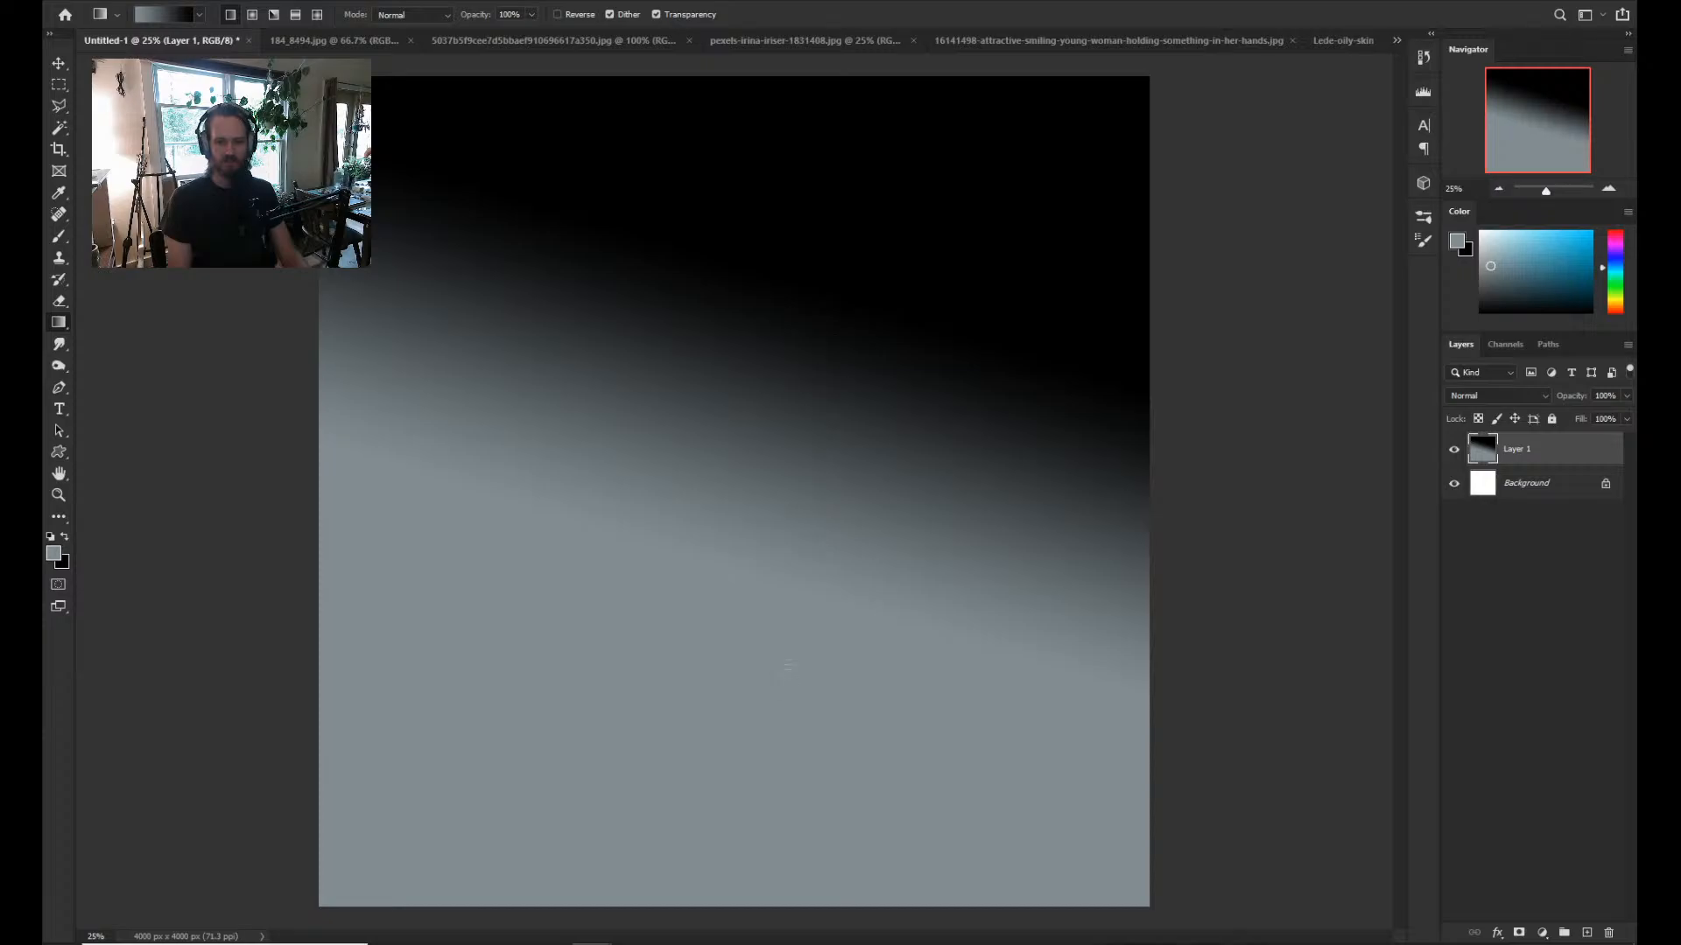
drag(802, 356, 800, 808)
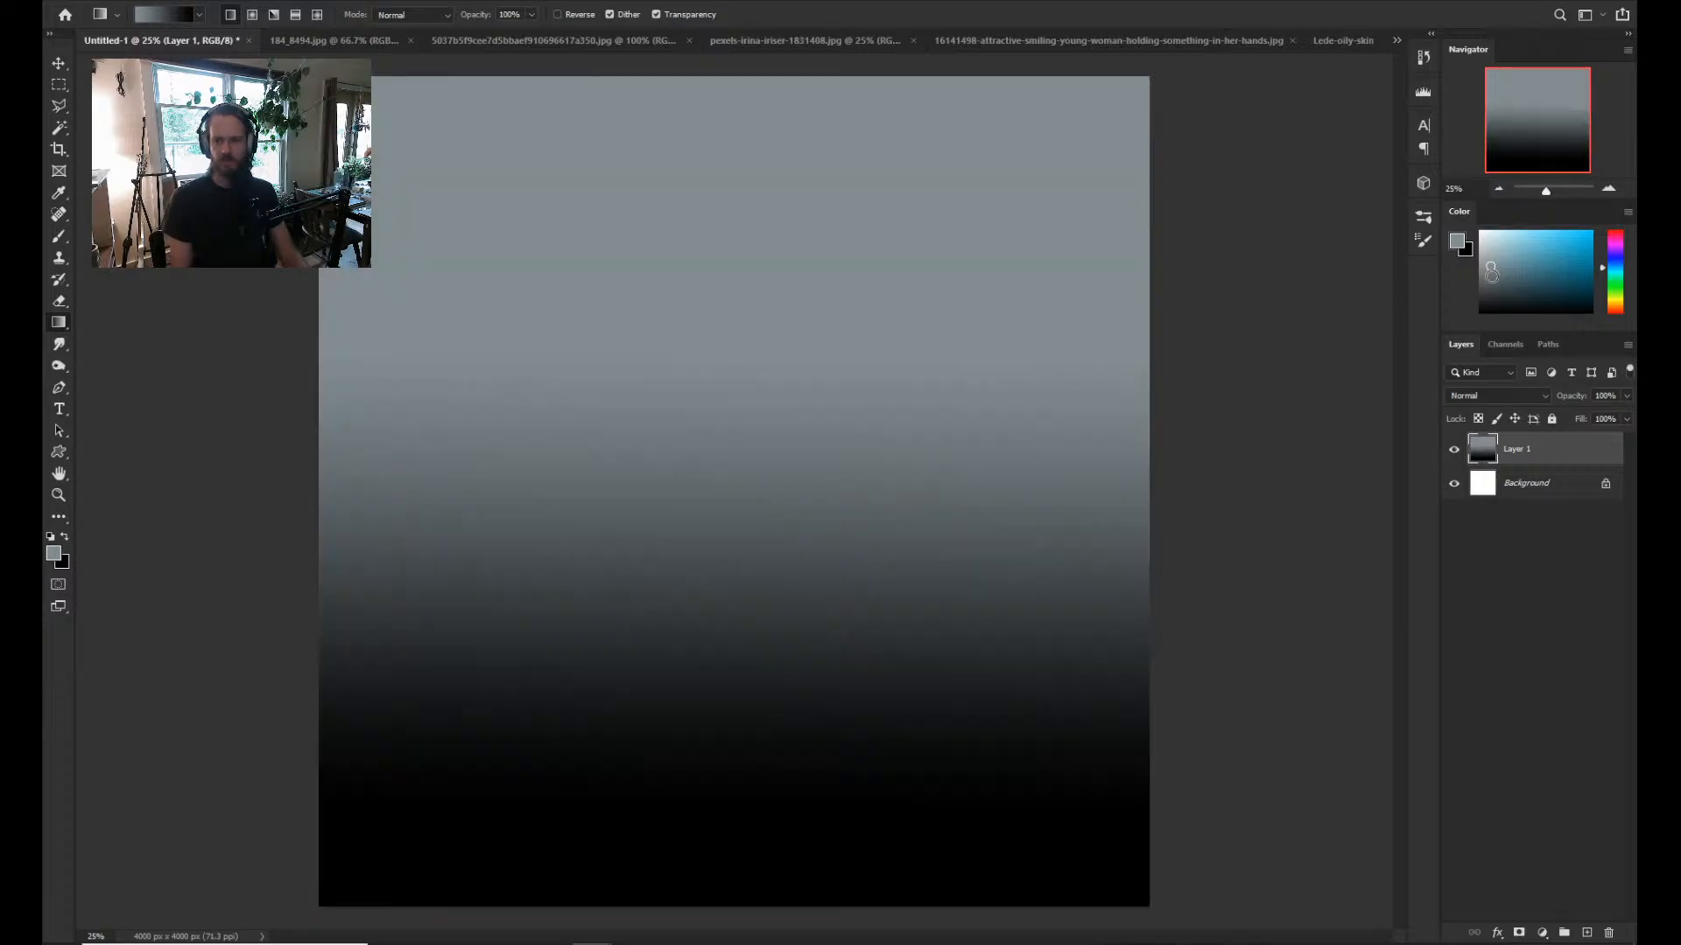
Darken the foreground to slate grey-blue and redraw the gradient on Layer 1 diagonally from the upper right toward black at the lower left.
click(1490, 281)
click(1497, 285)
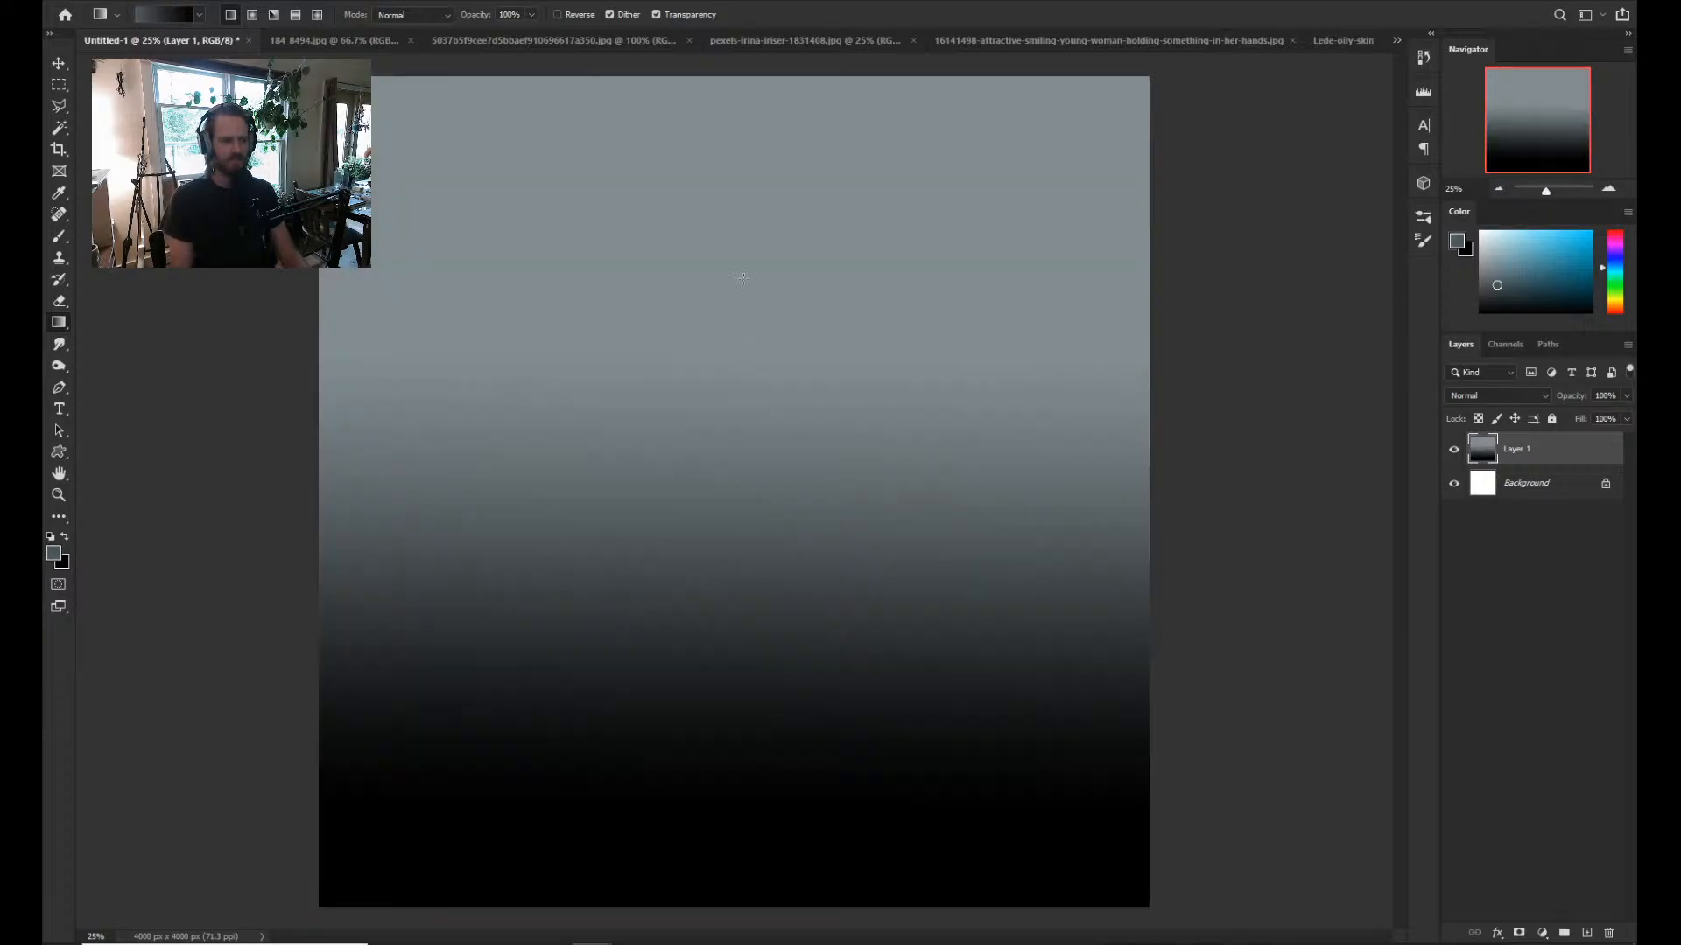
drag(742, 277, 763, 814)
drag(863, 312, 589, 724)
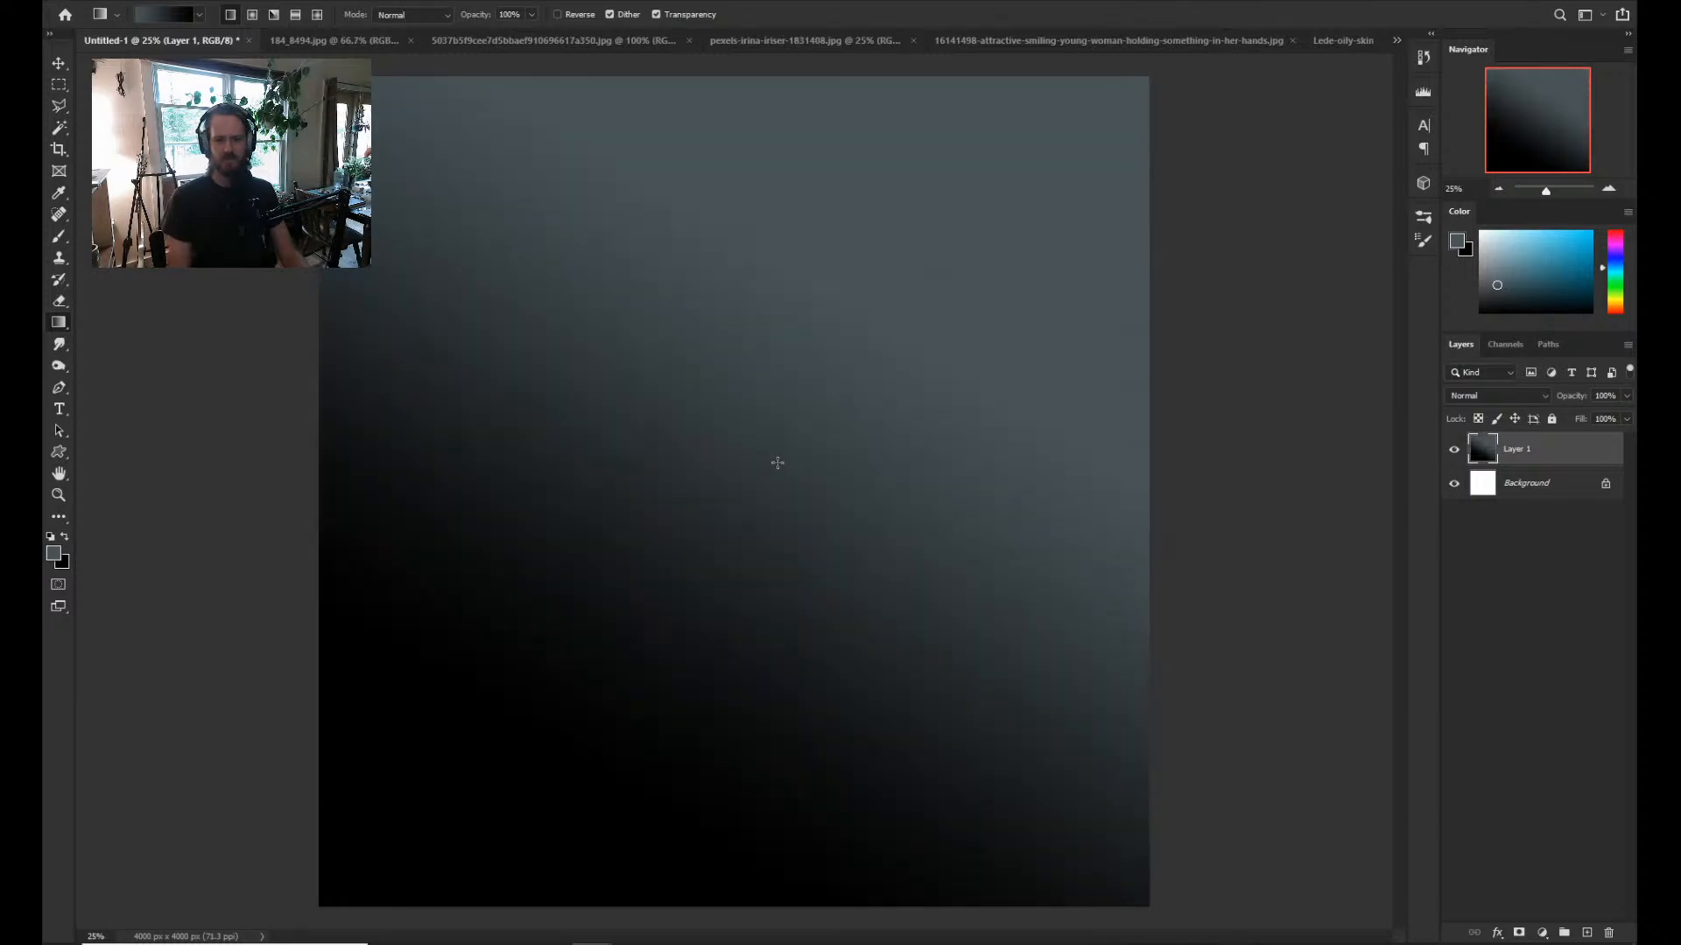
drag(848, 359, 680, 667)
drag(776, 454, 623, 728)
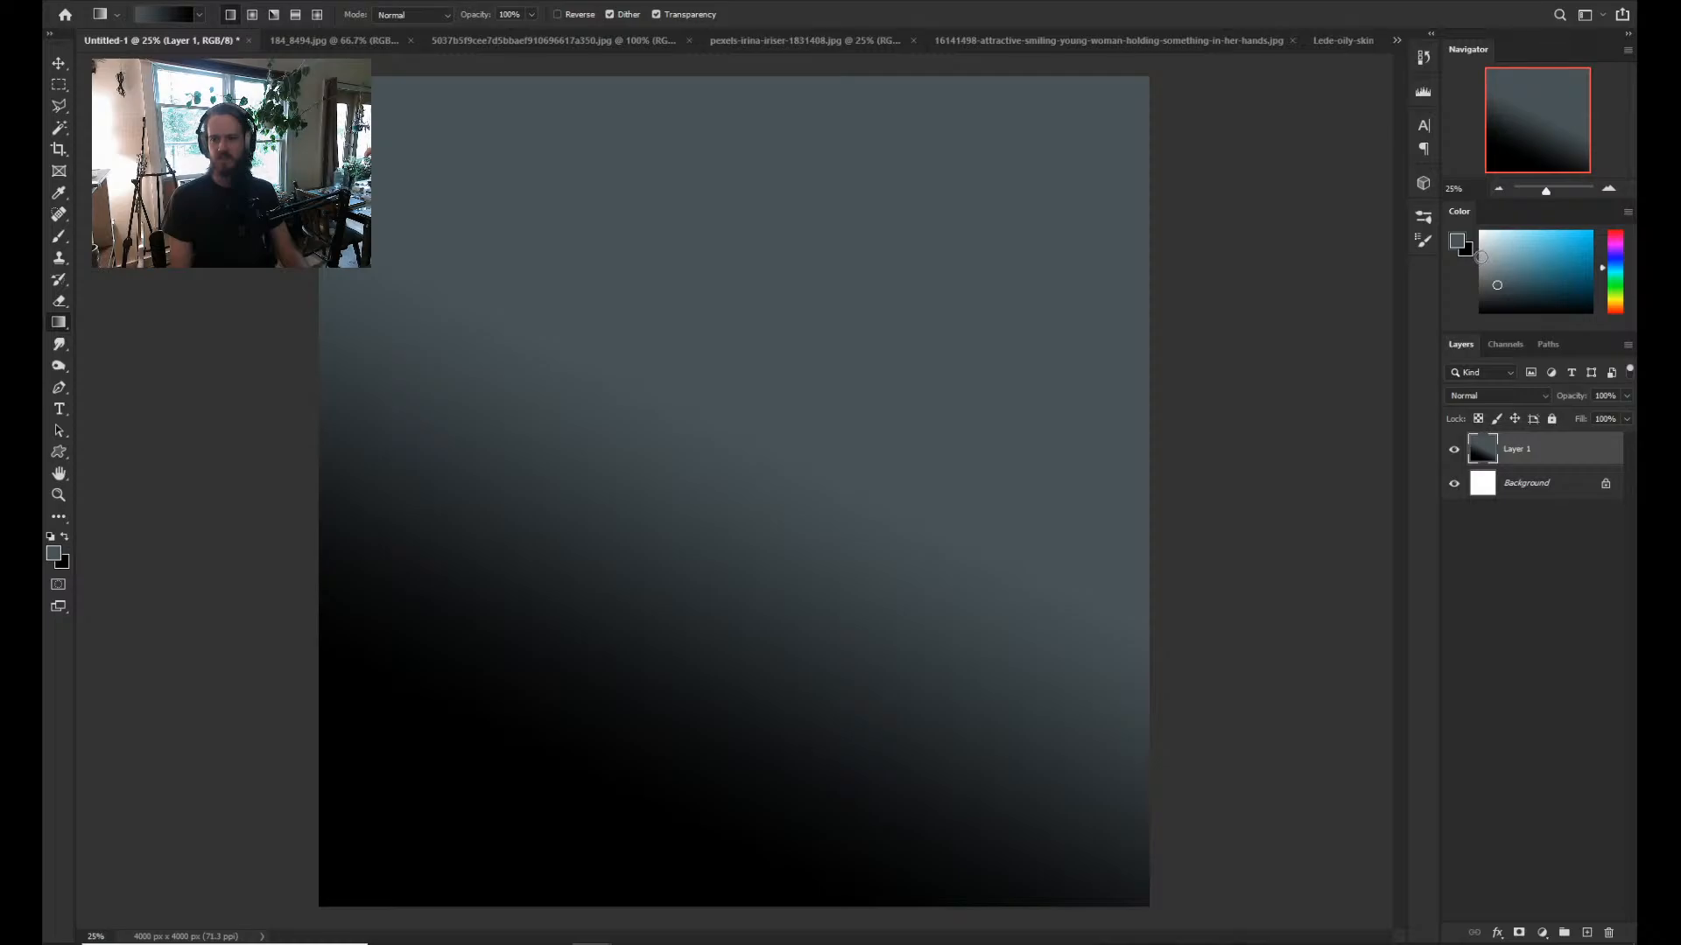
Change the background colour to a dark muted reddish brown and redraw the Layer 1 gradient from slate down to brown.
click(1469, 253)
click(1500, 299)
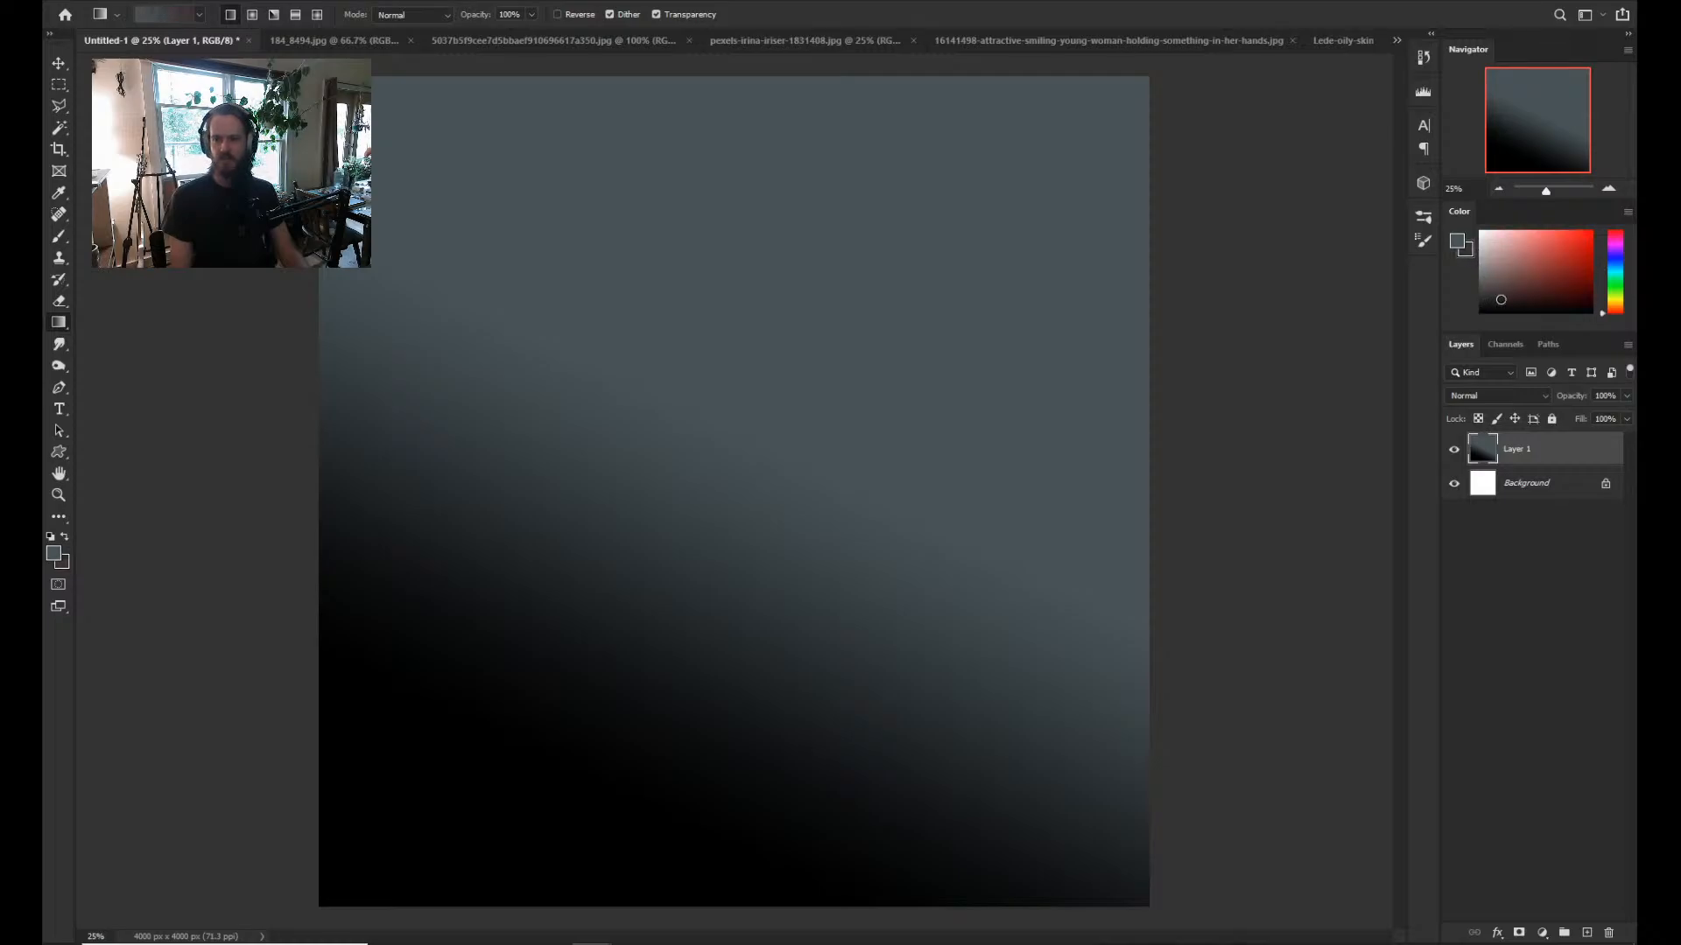
click(1498, 292)
drag(797, 276, 694, 599)
drag(825, 281, 764, 557)
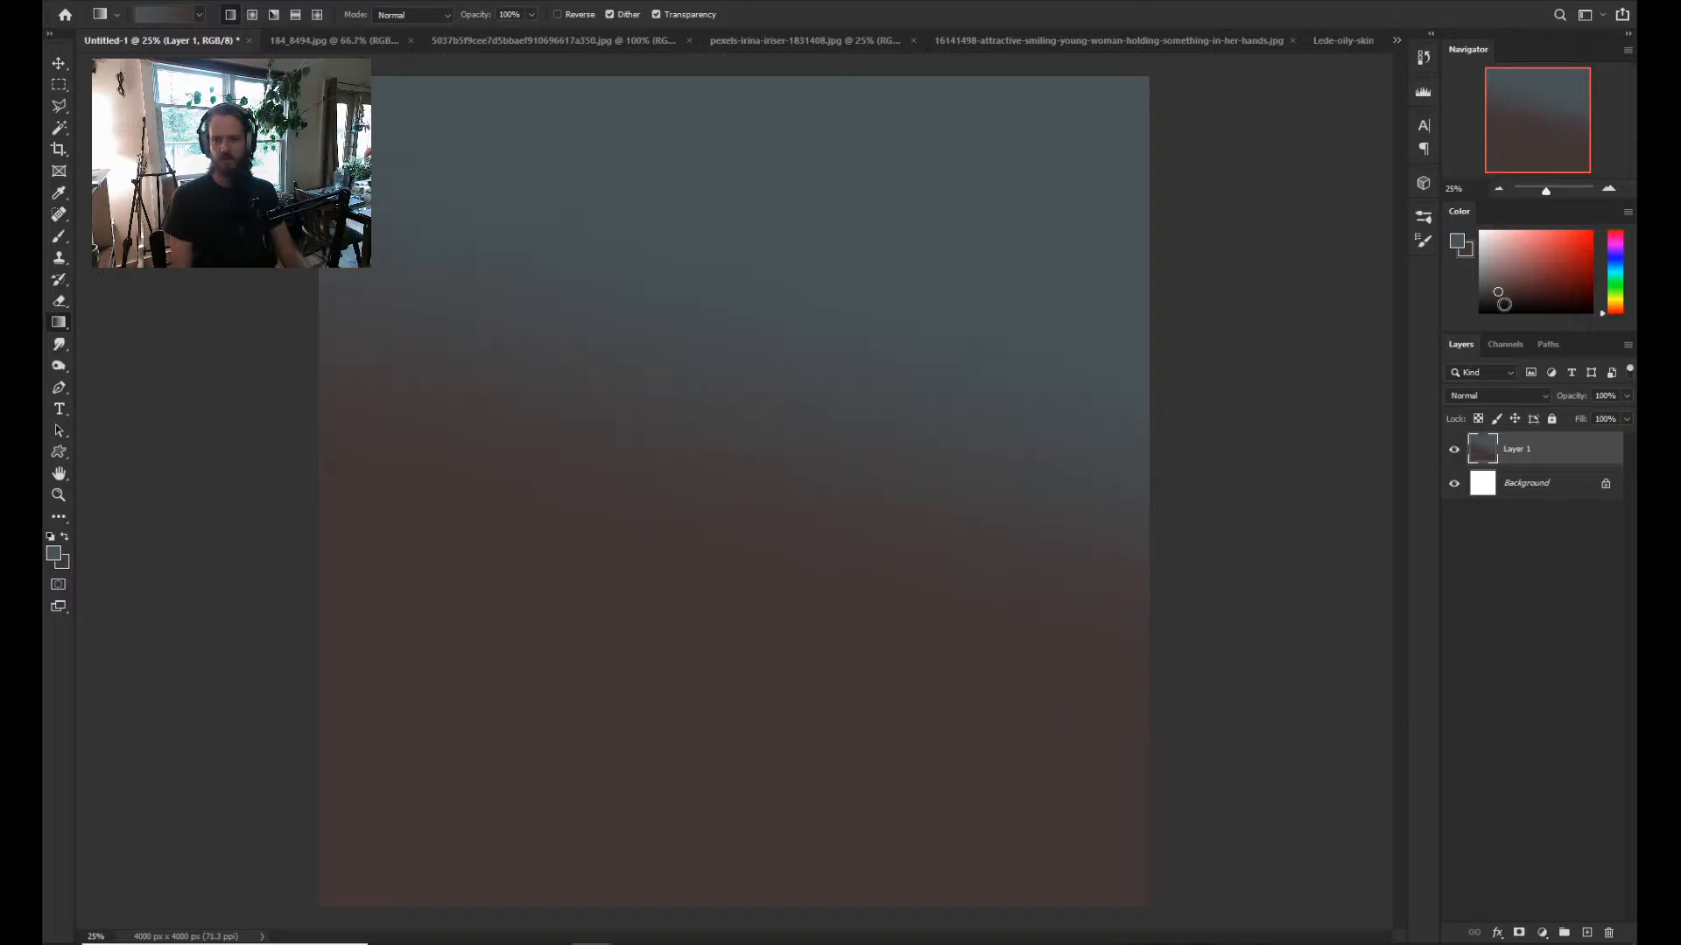
Deepen the background colour to a darker brown and fill Layer 1 with a long, soft diagonal gradient from slate to brown.
click(1512, 299)
drag(786, 307, 698, 557)
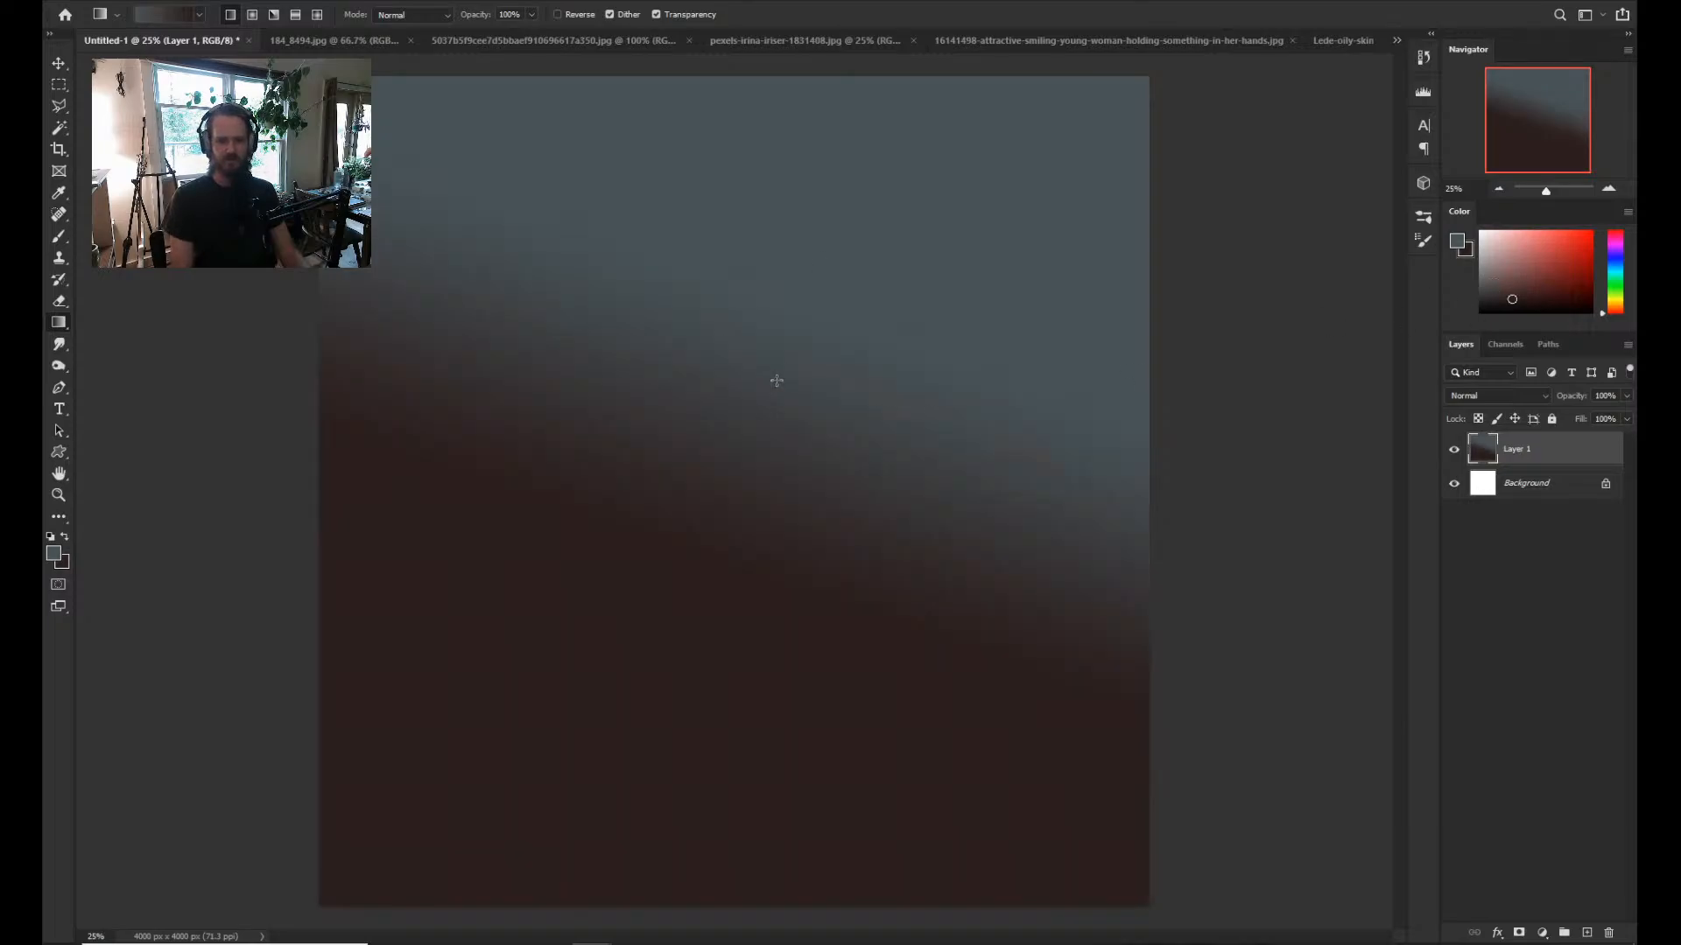
drag(818, 333, 763, 483)
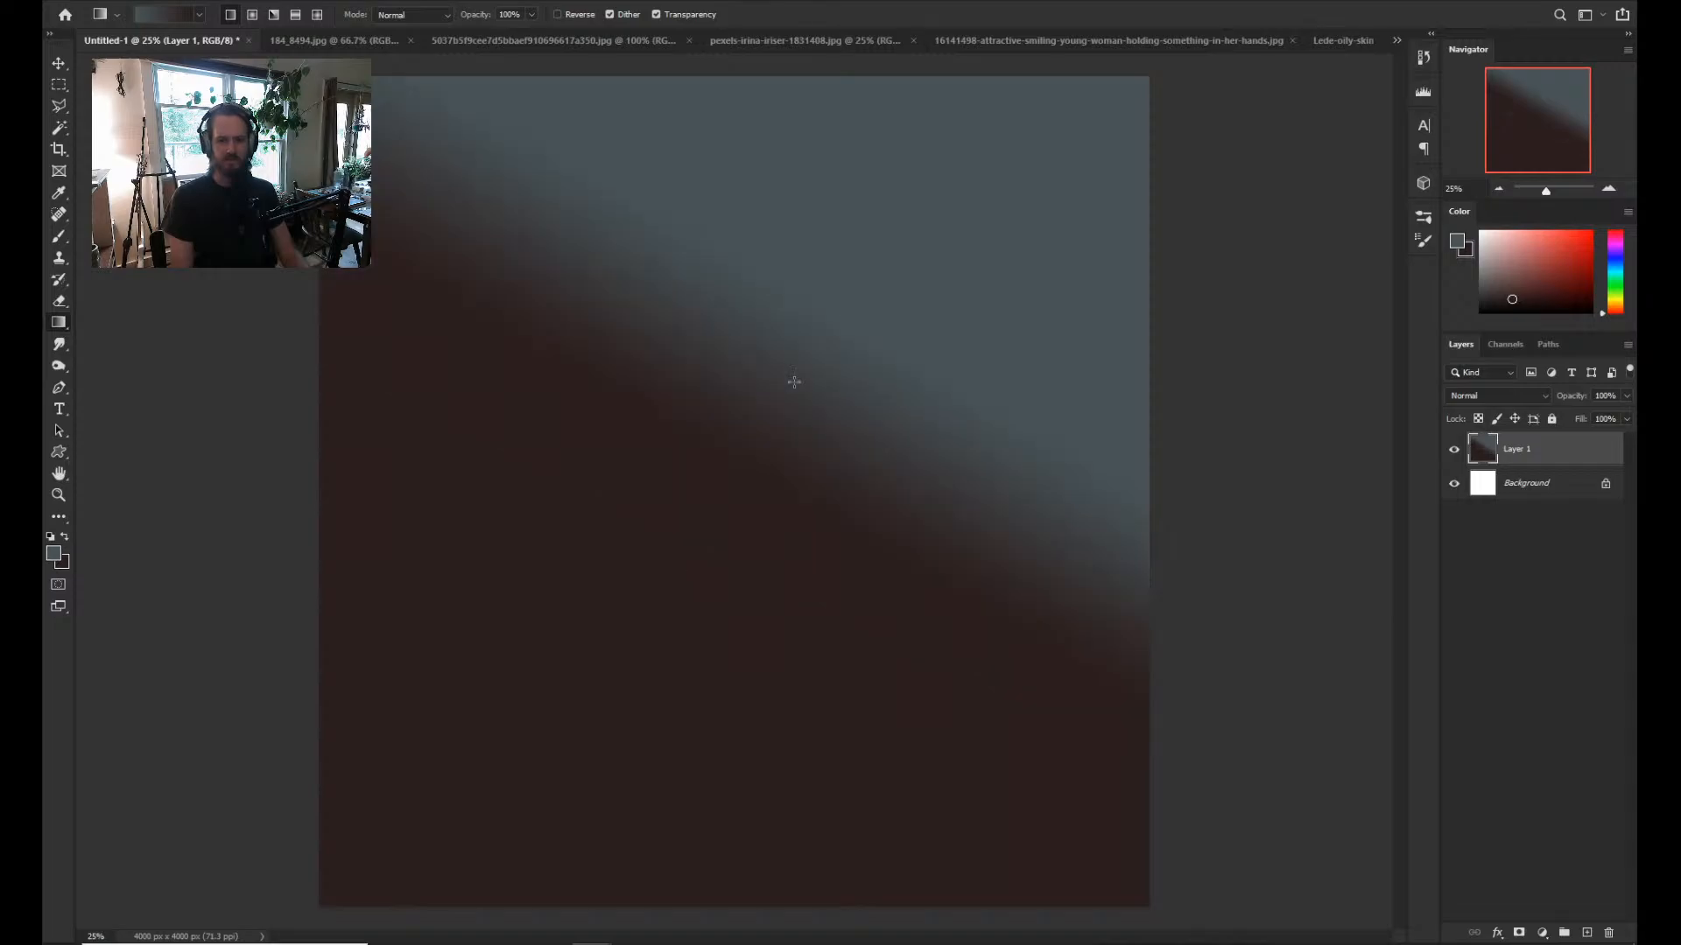
drag(878, 244, 604, 774)
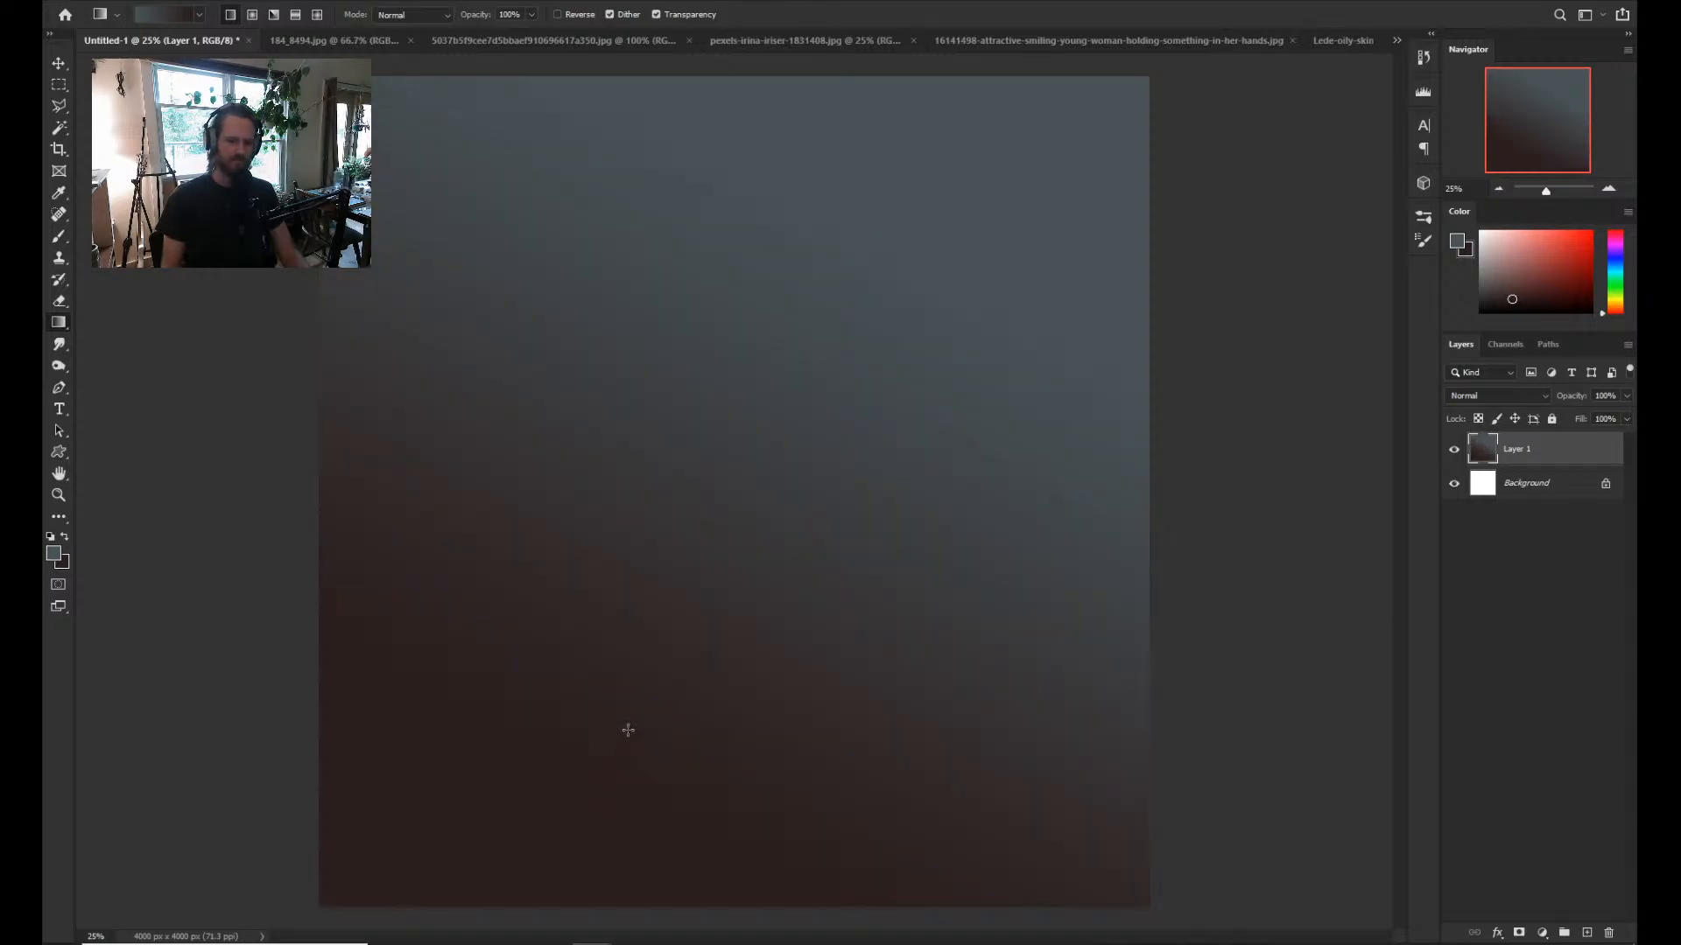
Switch to the Brush tool, sample the dark brown at the canvas's lower left, and look through the Greg_Rutkowski_gumroad_02_brushes presets.
key(b)
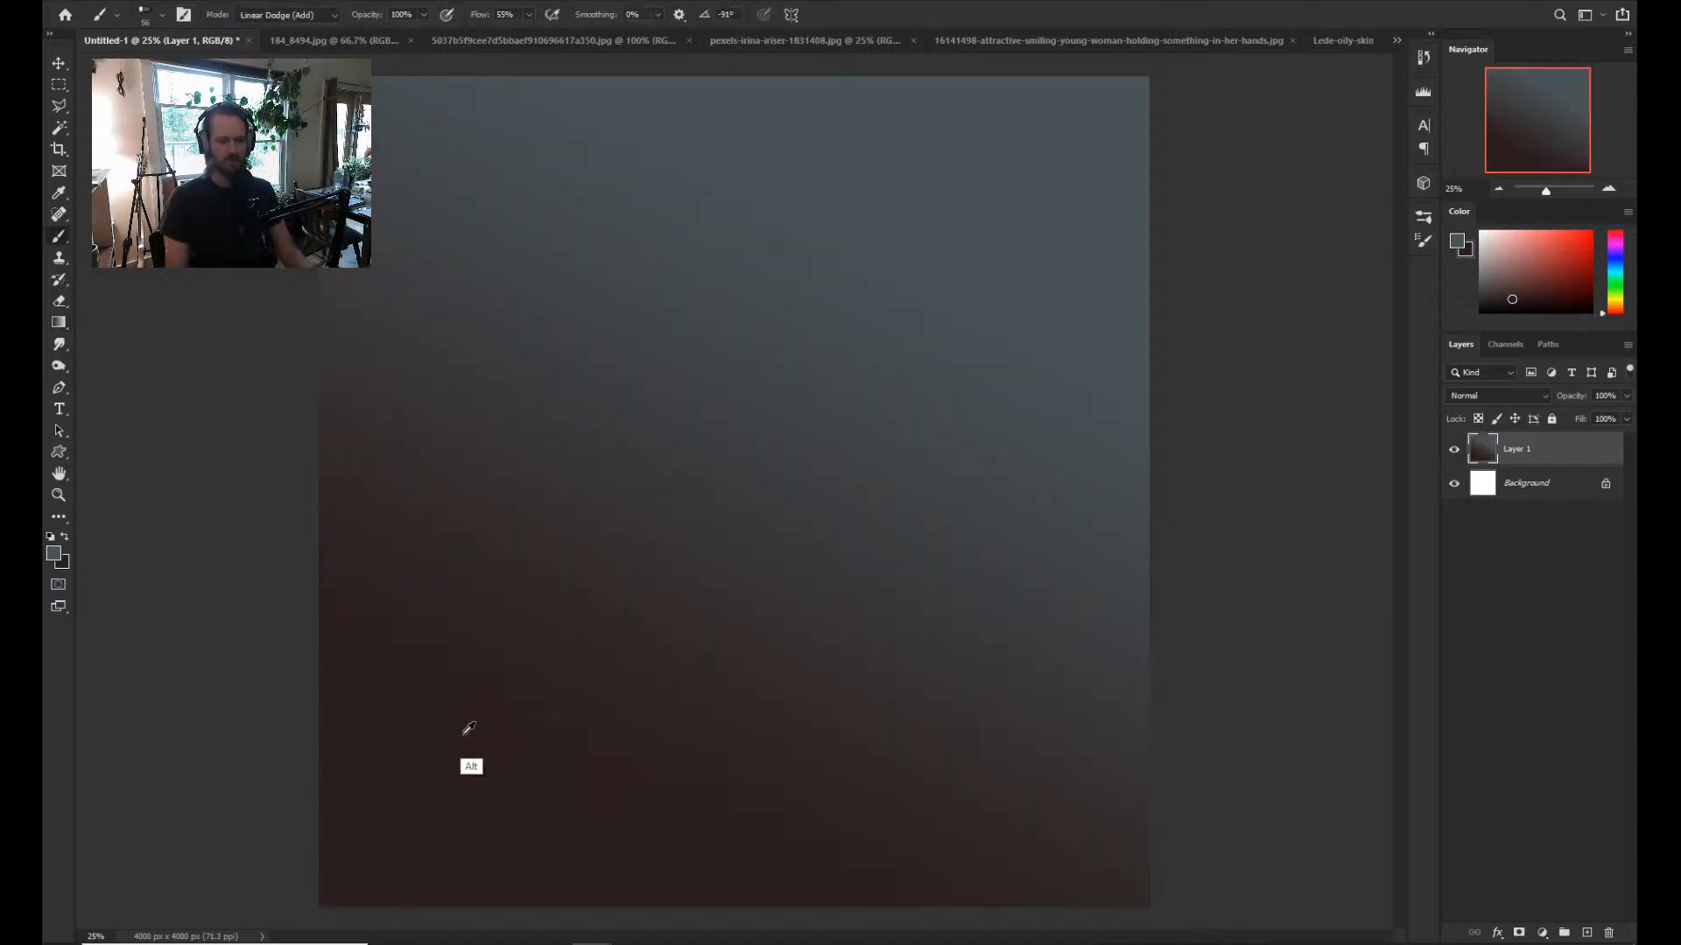
alt+click(445, 756)
right_click(579, 508)
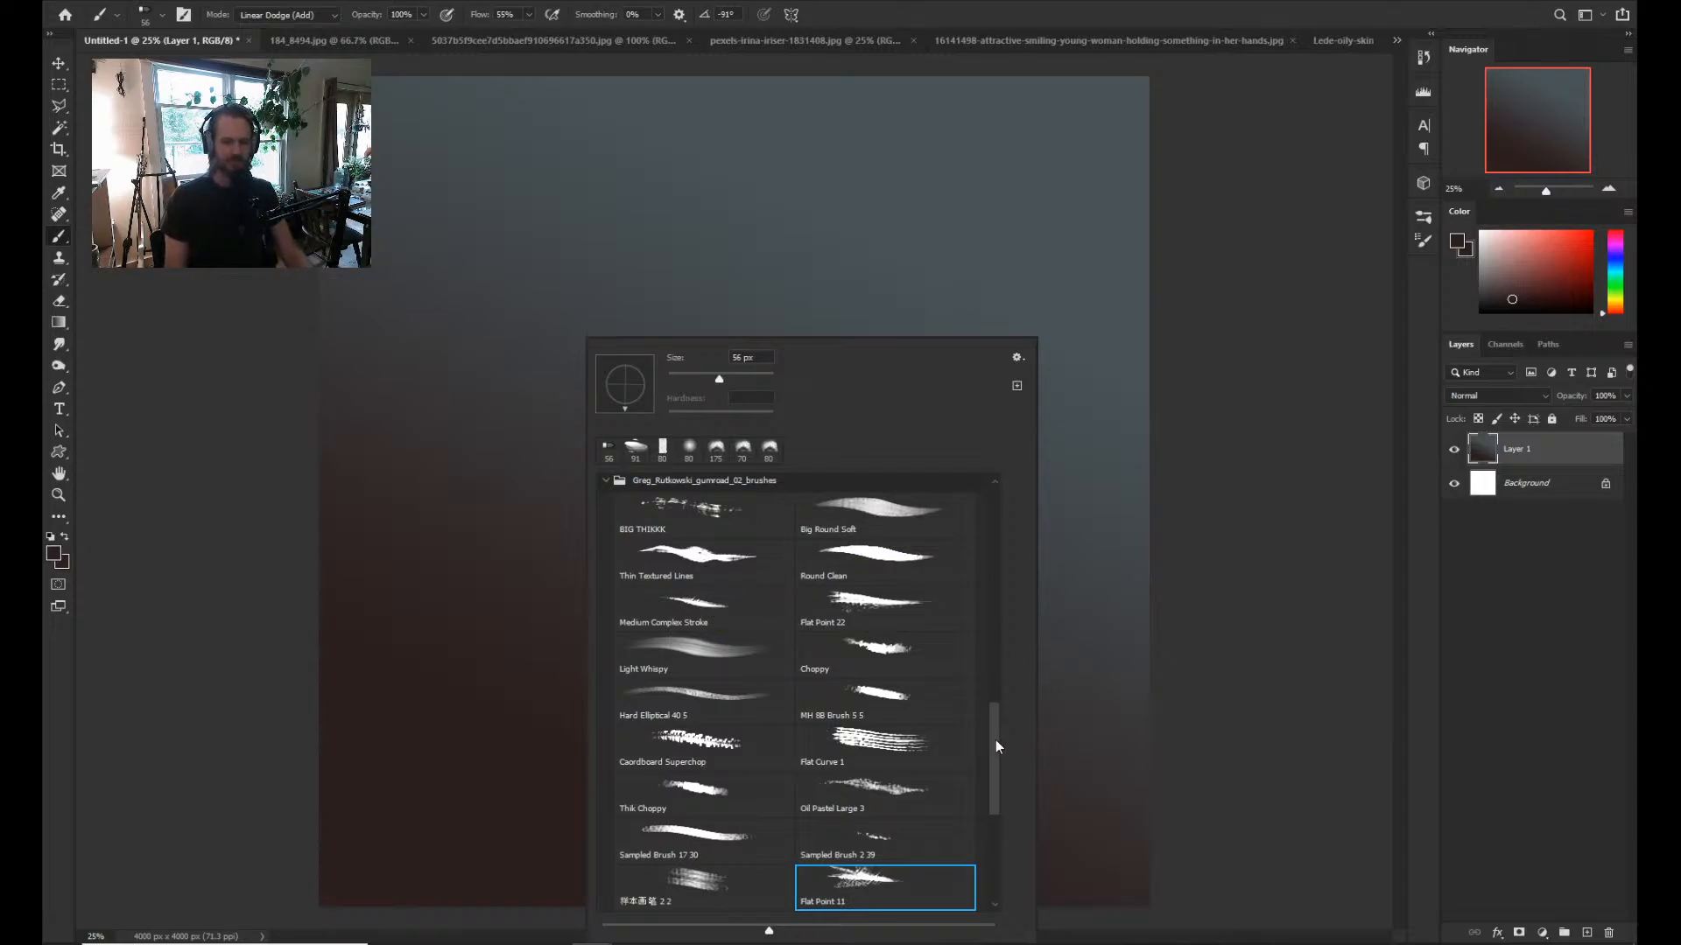
scroll(995, 738, up, 2)
scroll(996, 735, down, 3)
drag(995, 744, 996, 779)
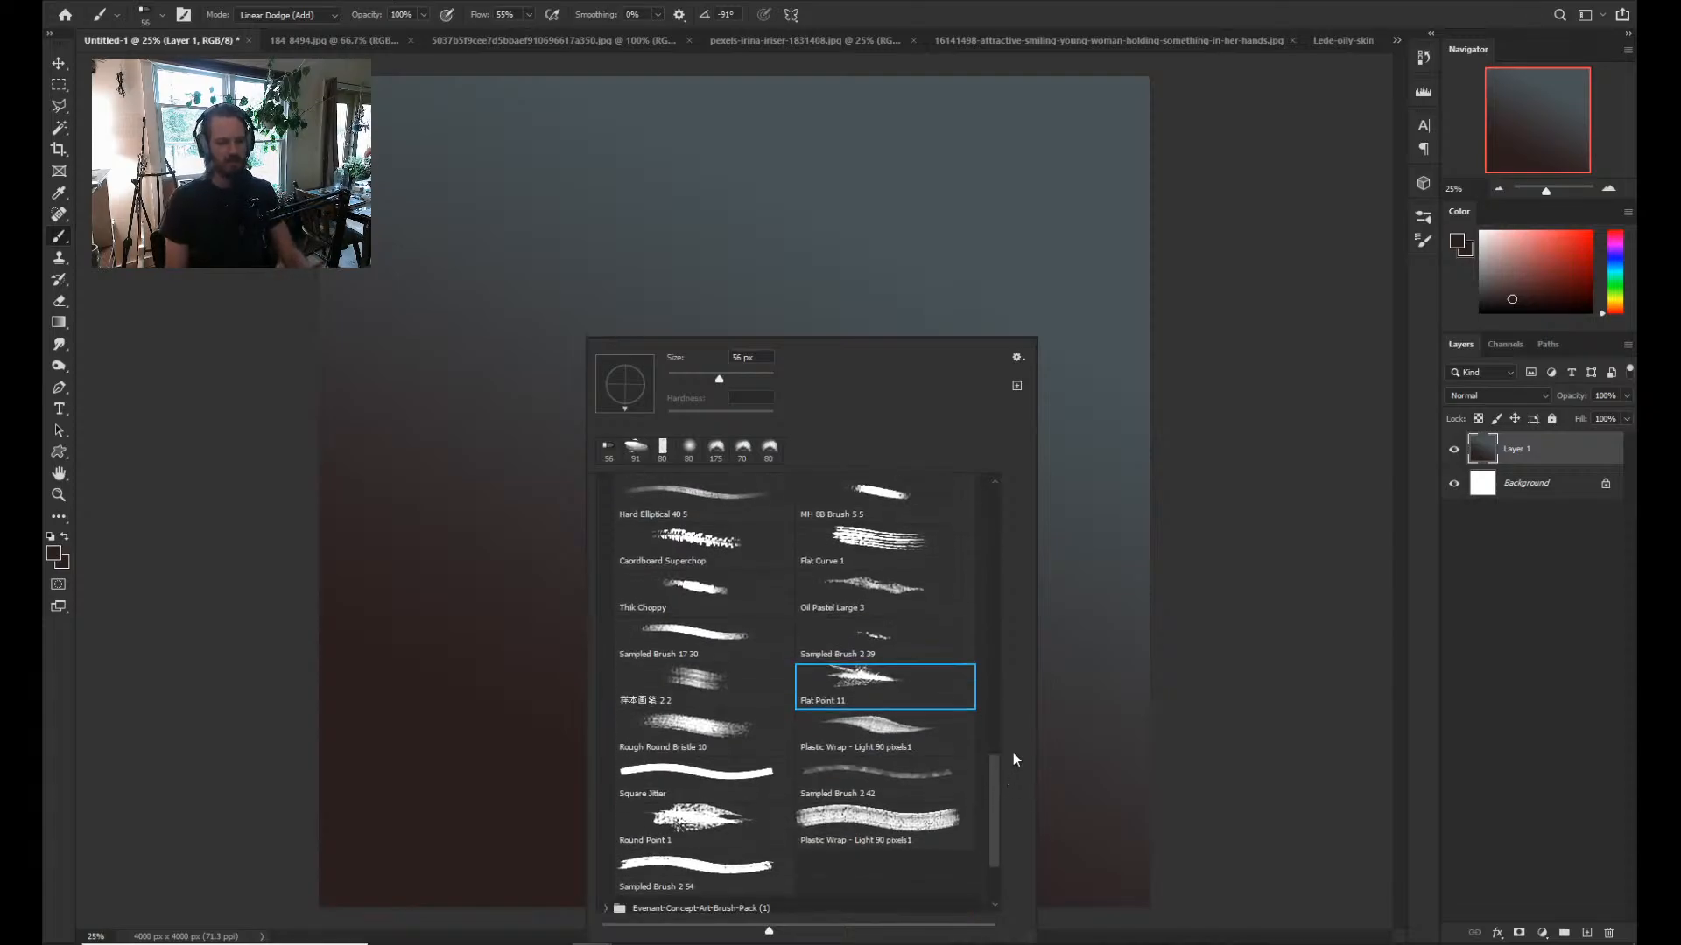
drag(996, 775, 996, 748)
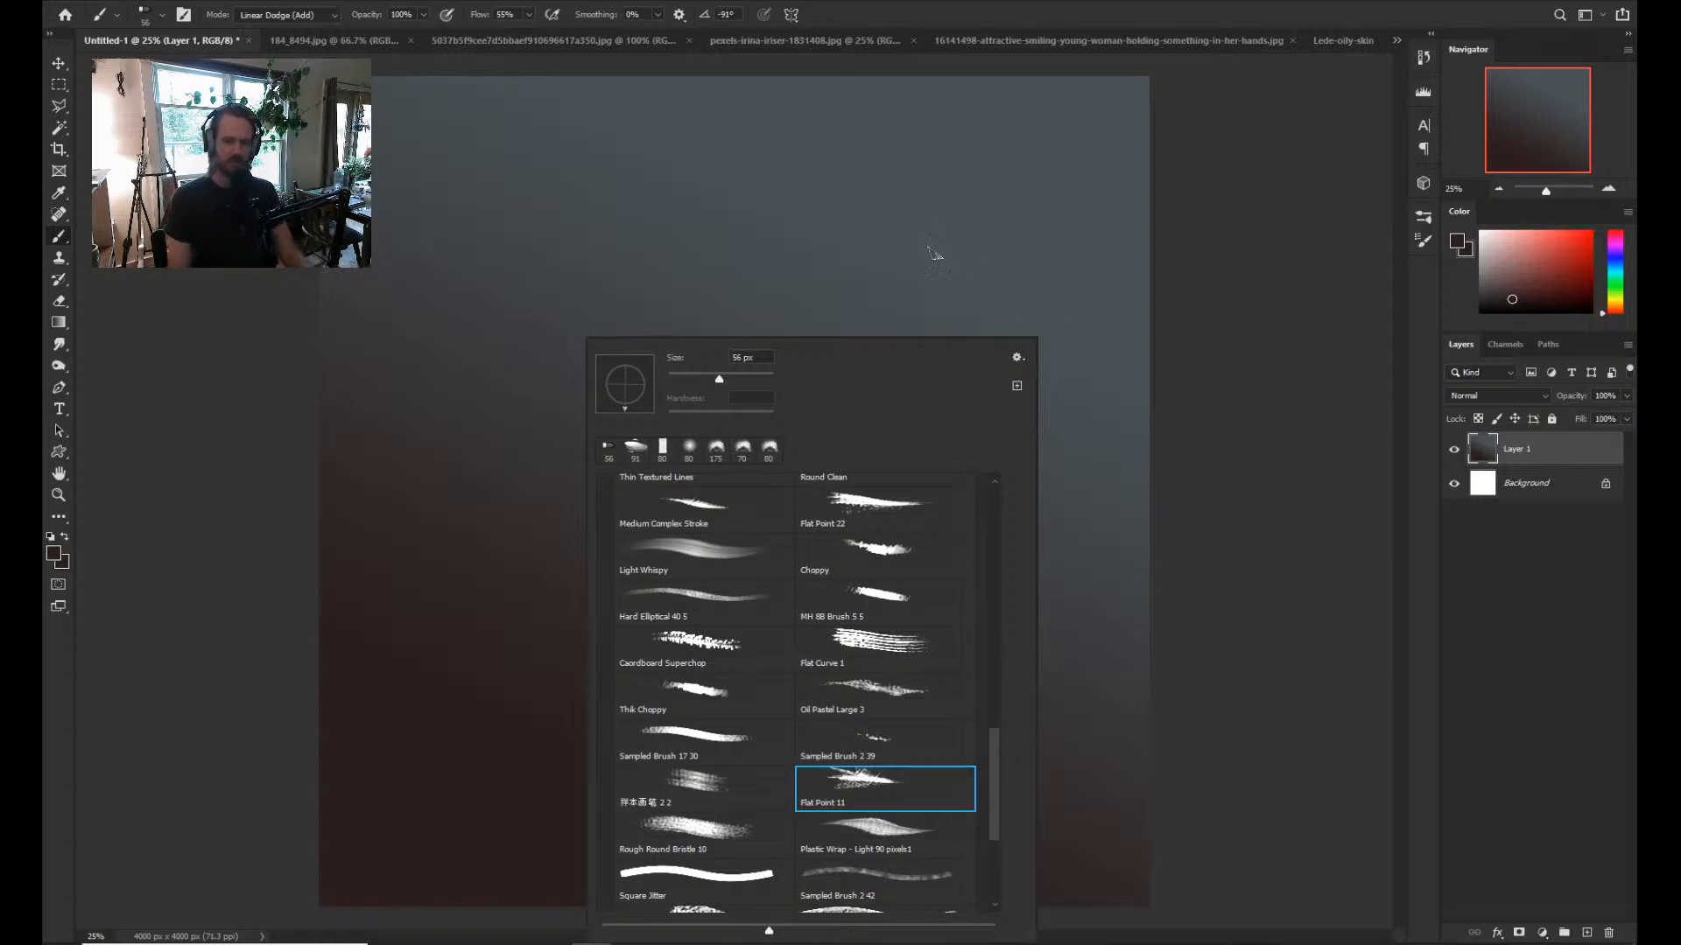
click(961, 271)
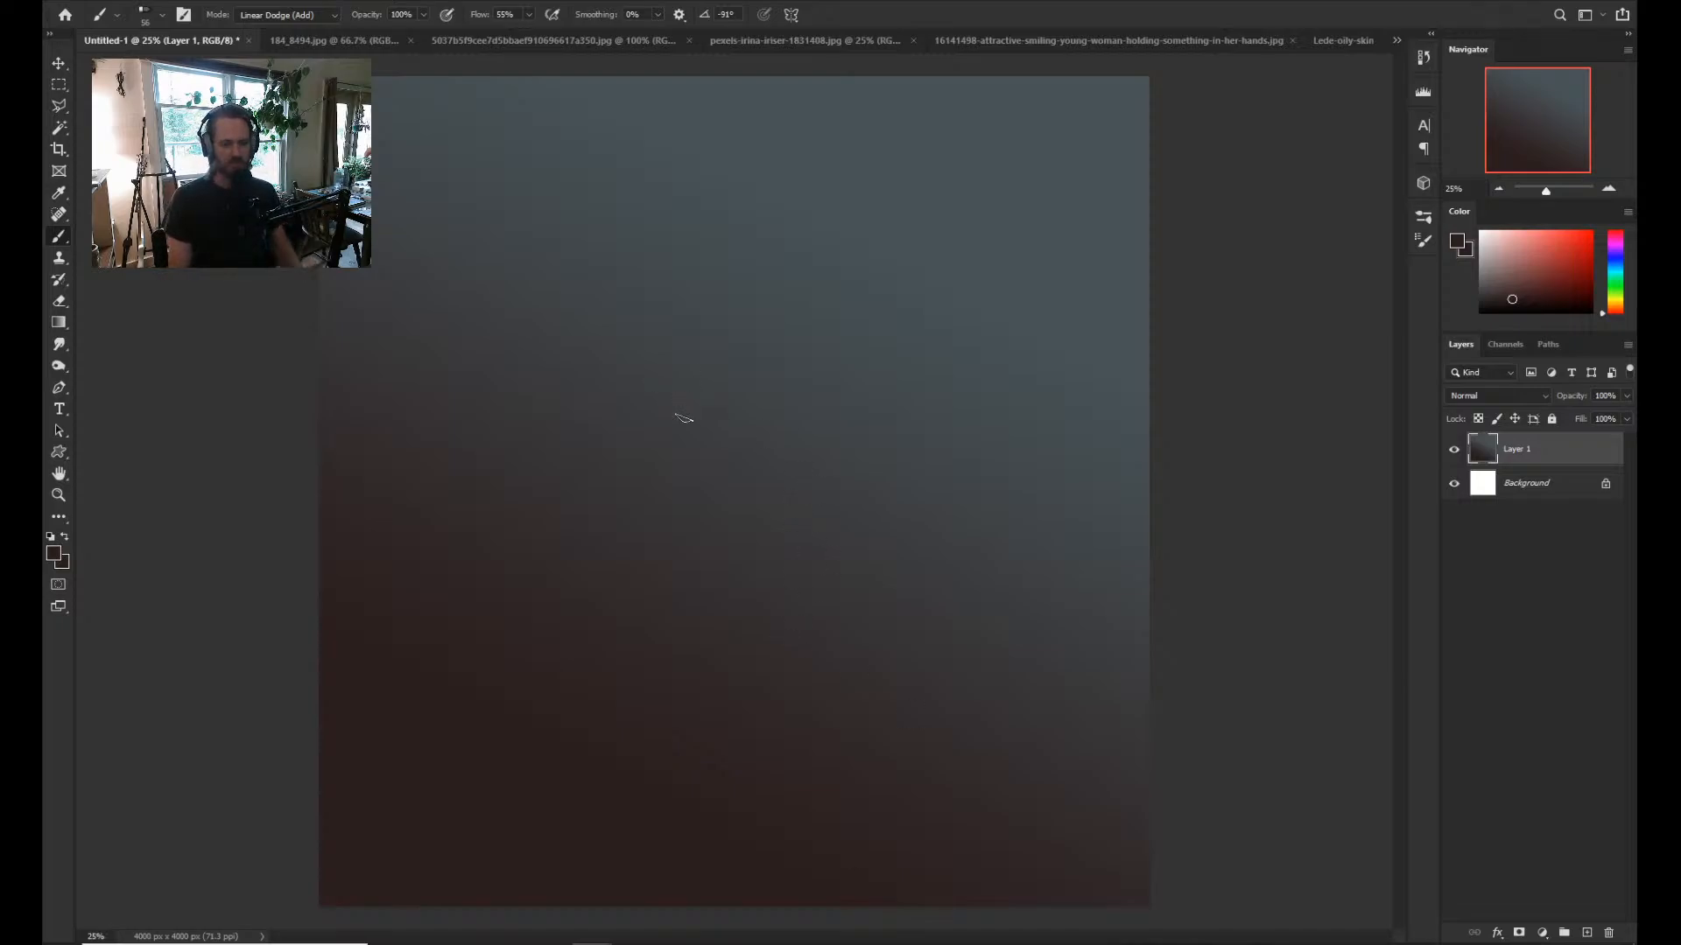
right_click(691, 427)
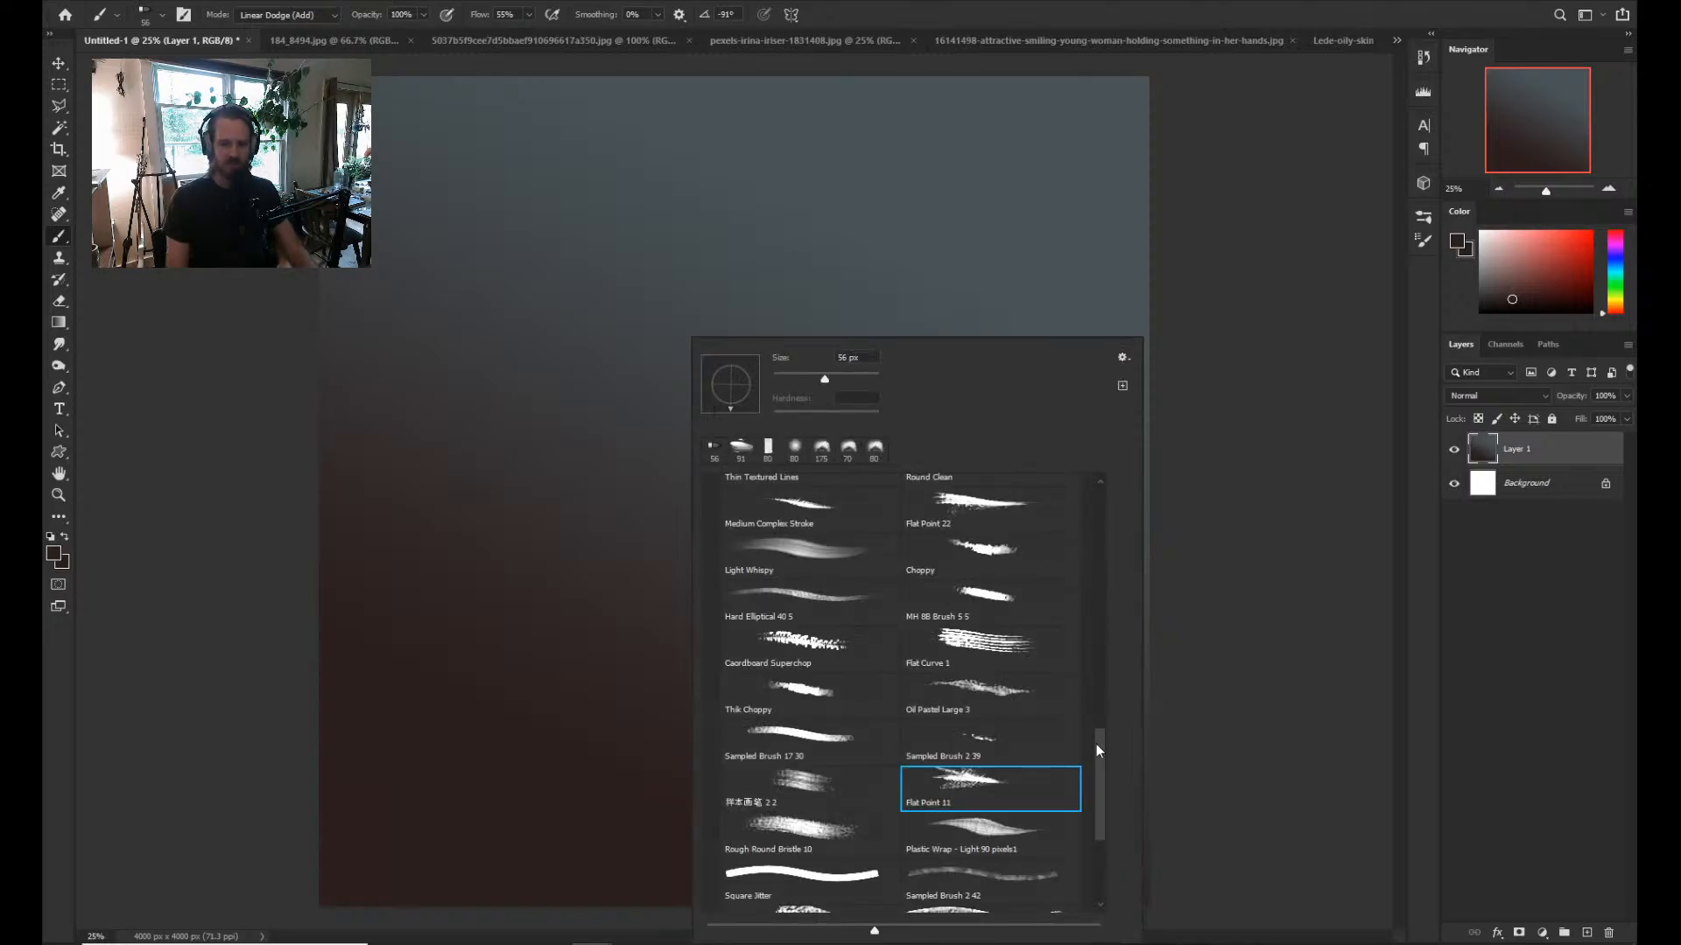
drag(1096, 744, 1093, 679)
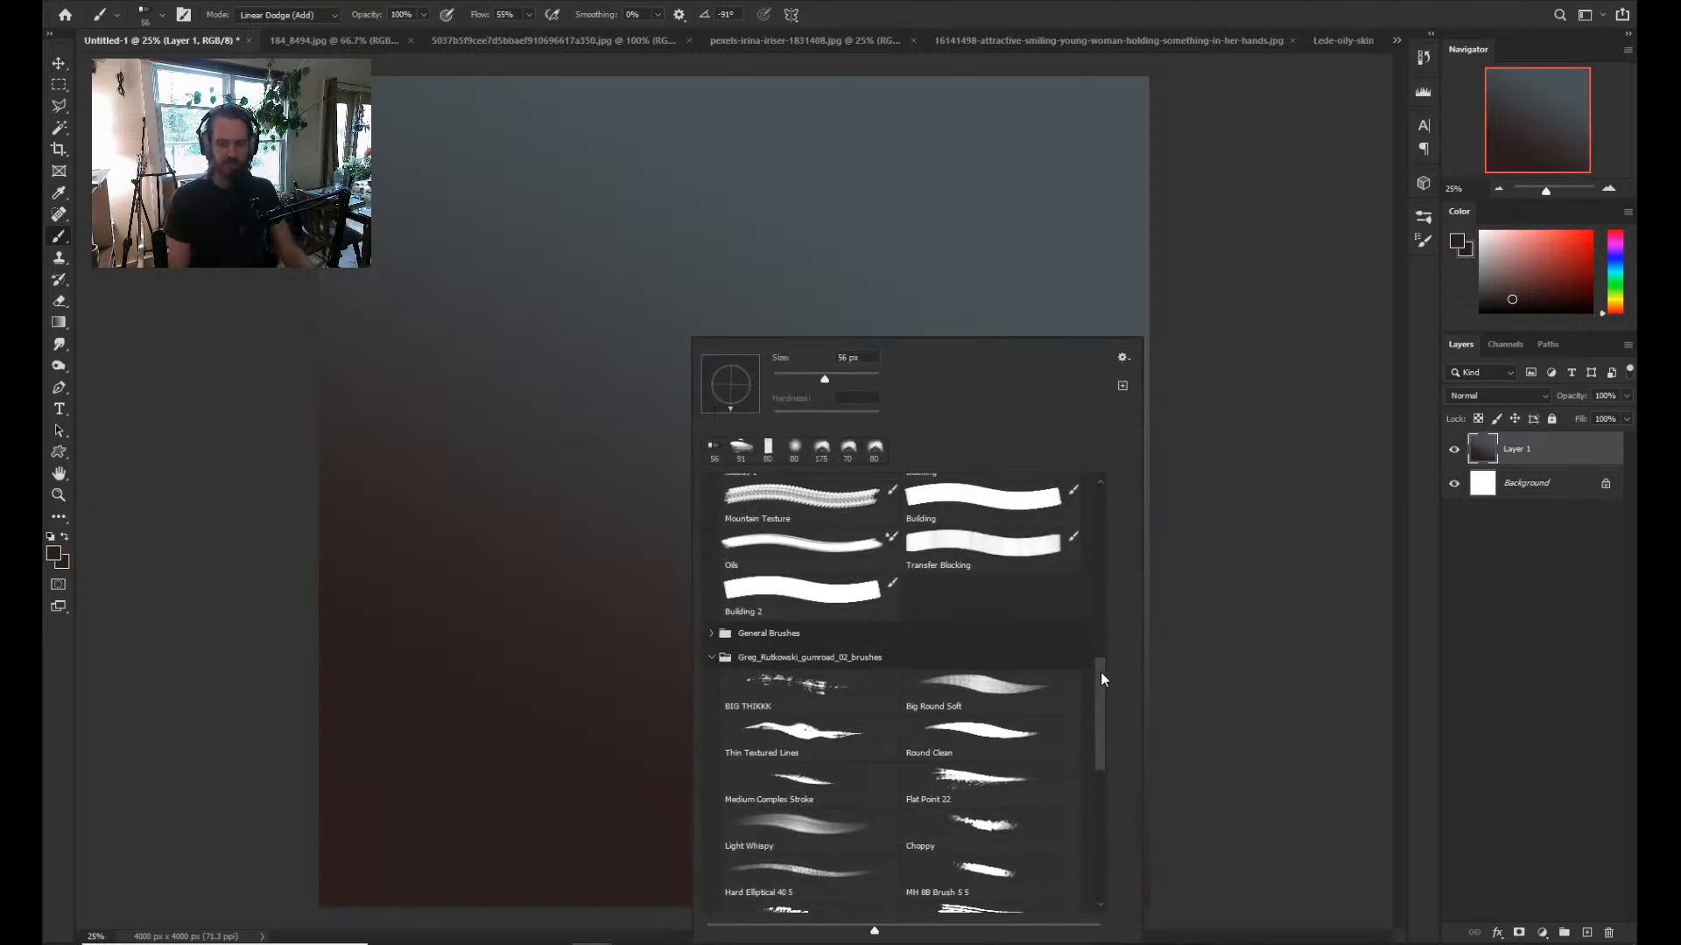
scroll(1098, 664, up, 4)
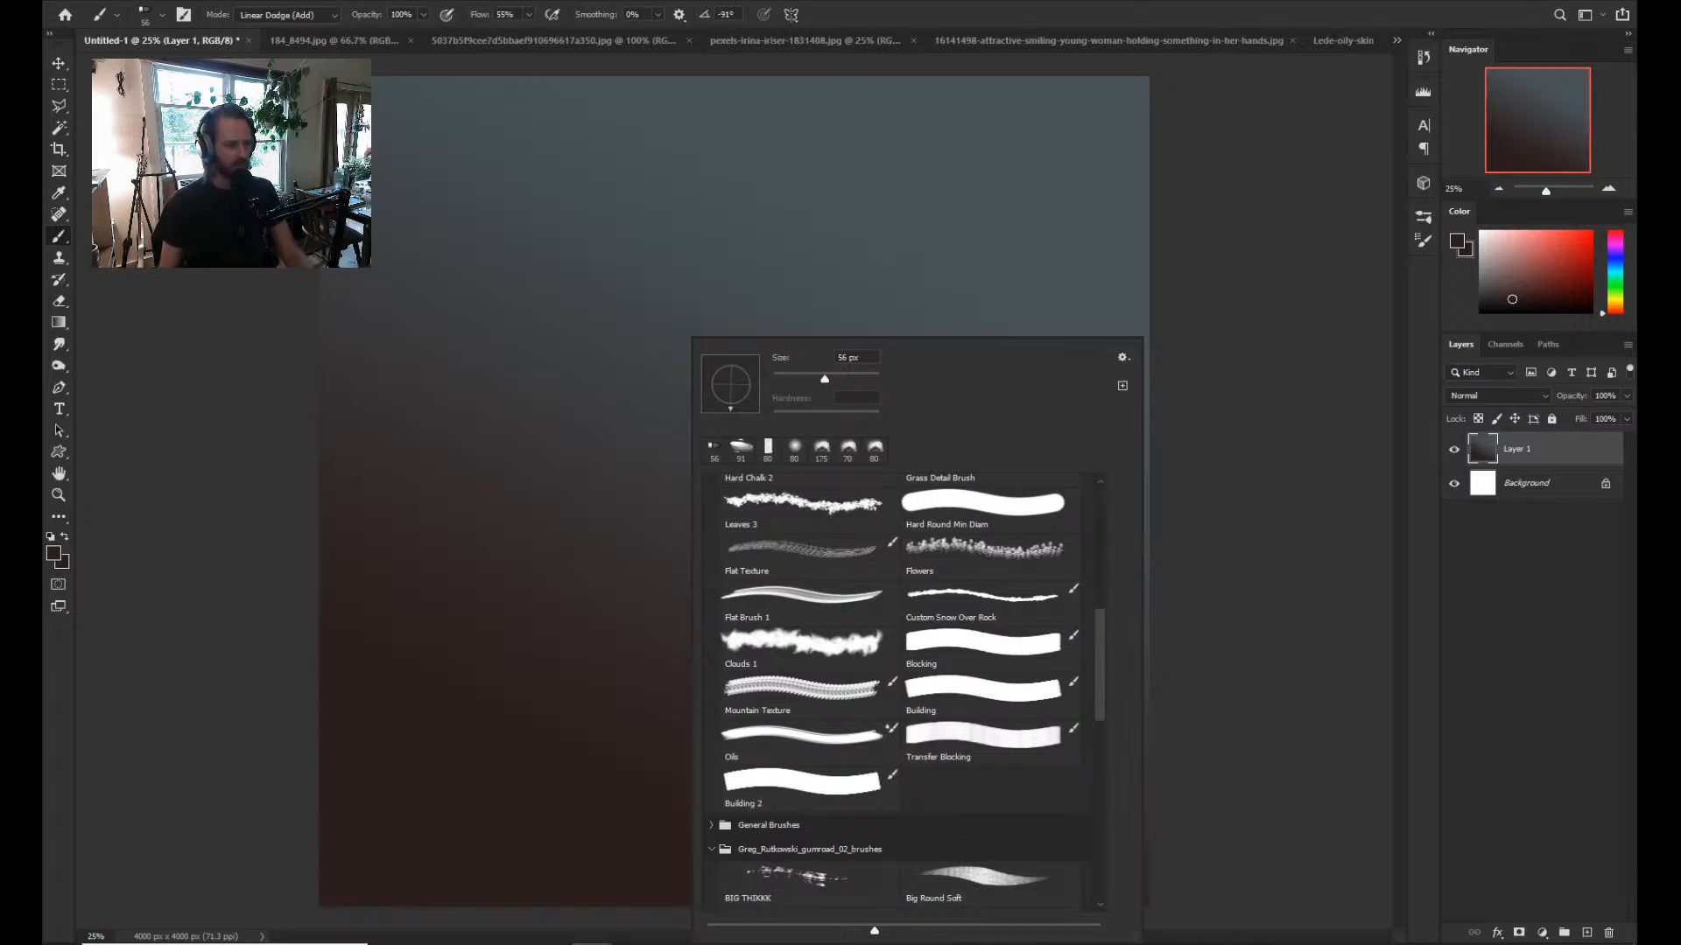
key(Escape)
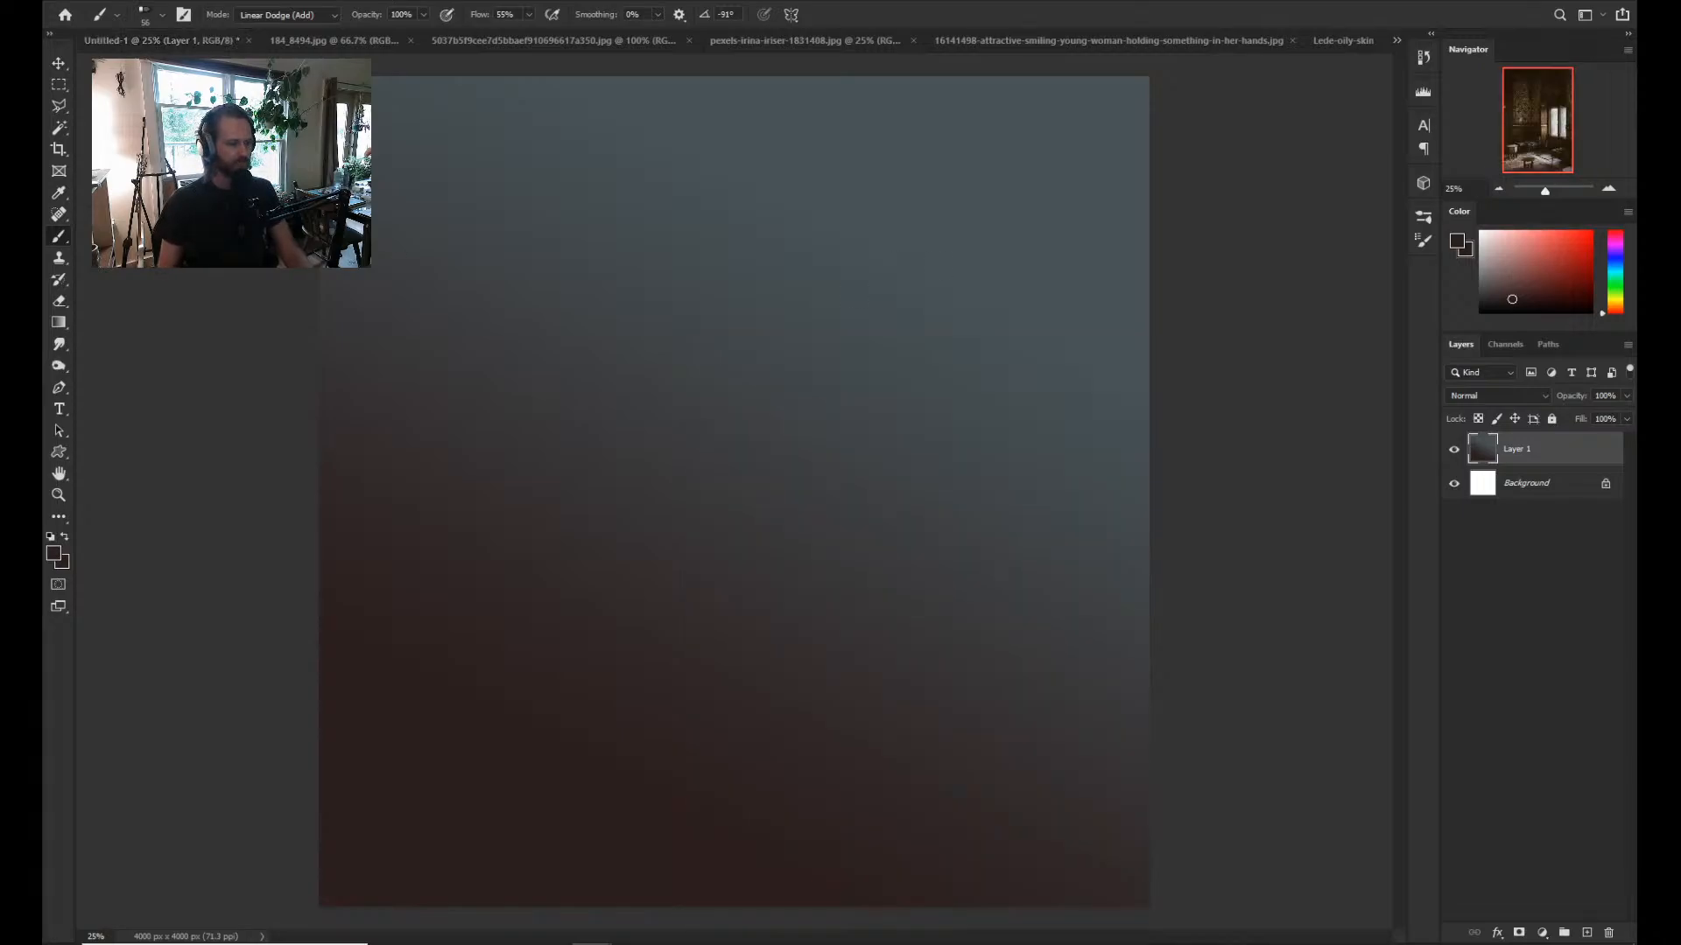
Float the interior reference photo in its own window, shrink the window and its zoom, and place it beside the canvas.
drag(42, 77, 429, 63)
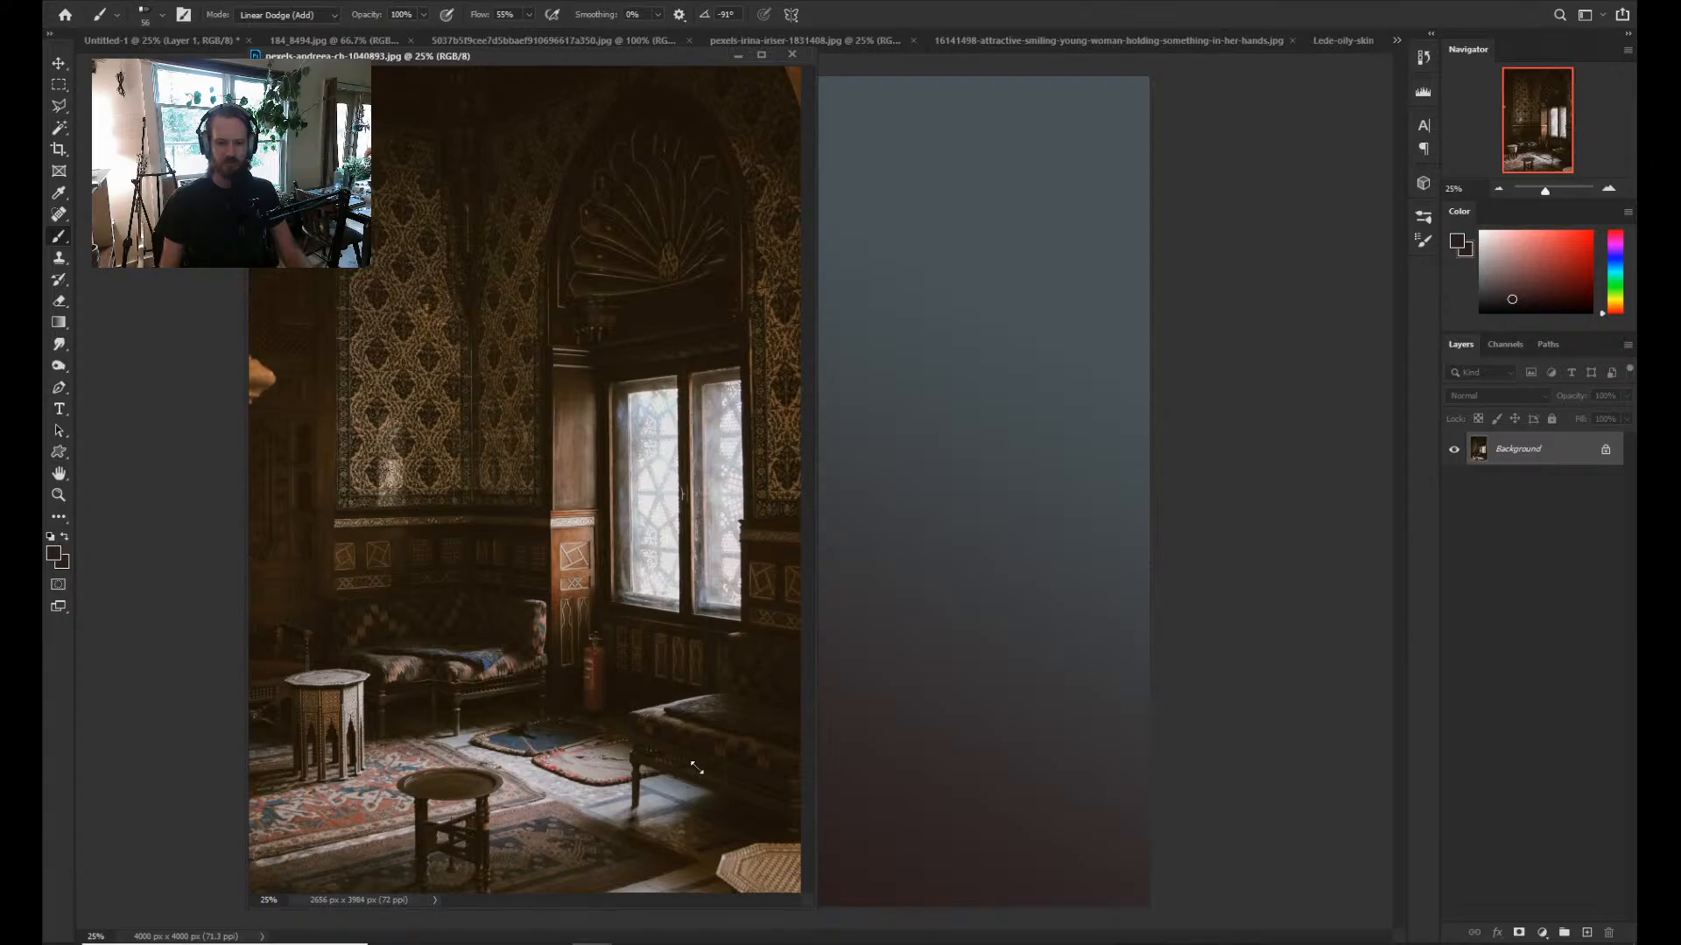
drag(804, 904, 517, 524)
key(z)
drag(398, 364, 348, 357)
drag(393, 63, 337, 143)
Apply Color Balance to the shadows of the interior reference with levels -8, 0, +24.
key(ctrl+b)
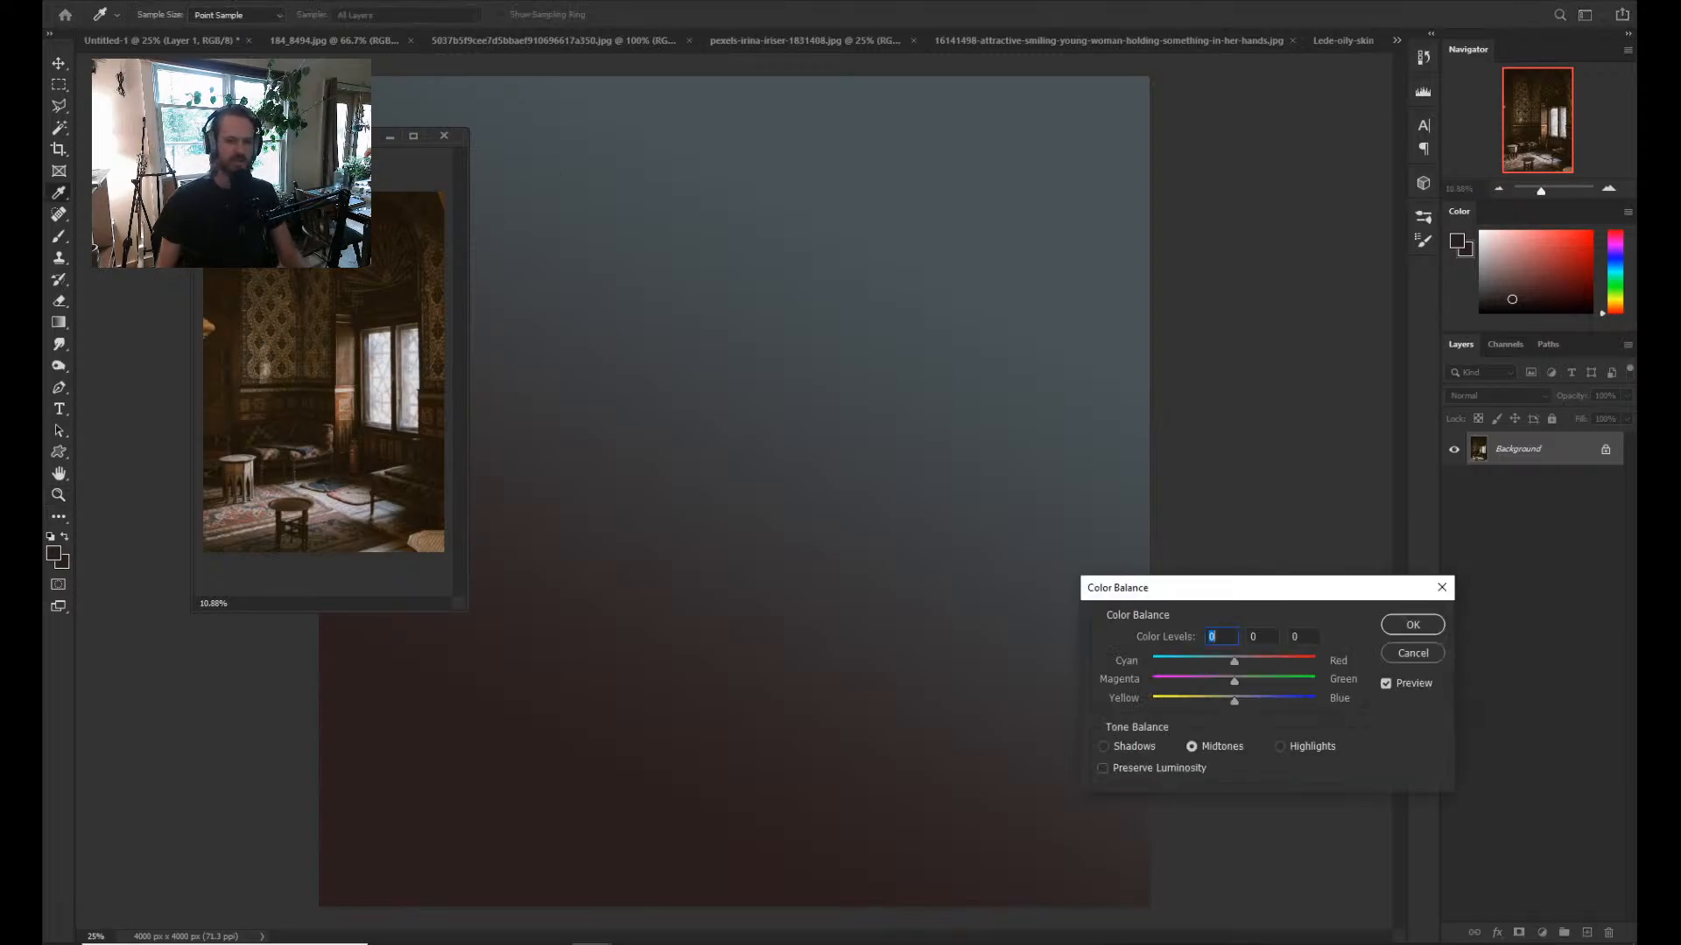
click(1134, 748)
drag(1234, 701, 1228, 663)
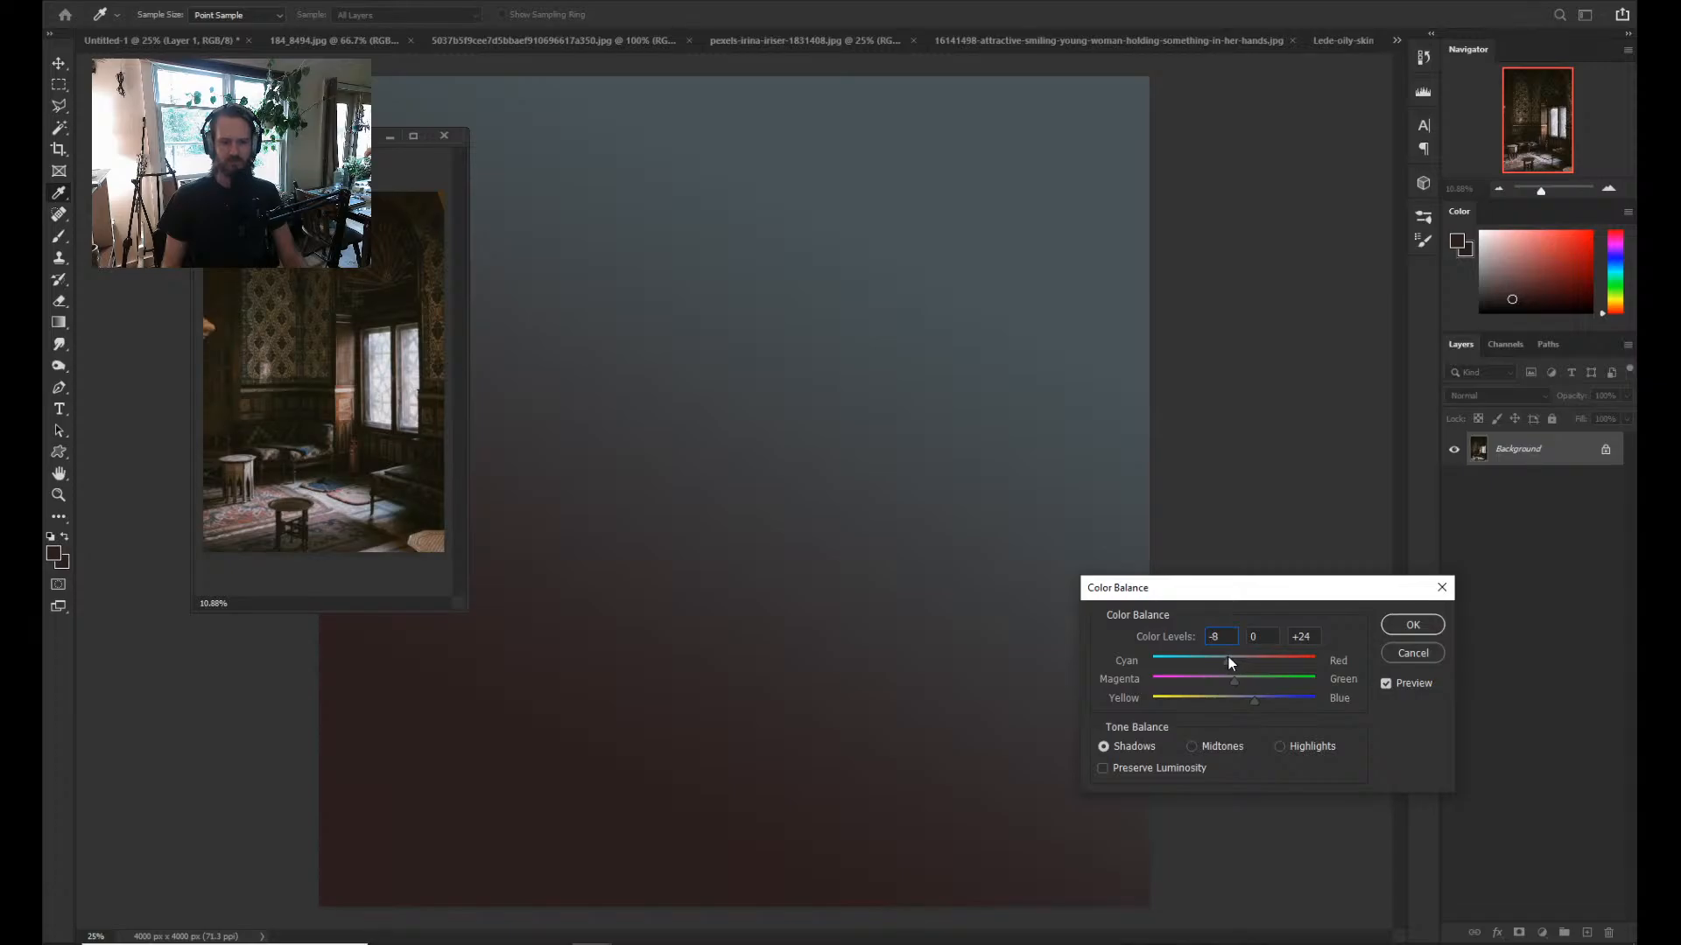
click(1398, 630)
Move the interior reference window farther off the canvas and make the painting document active.
key(z)
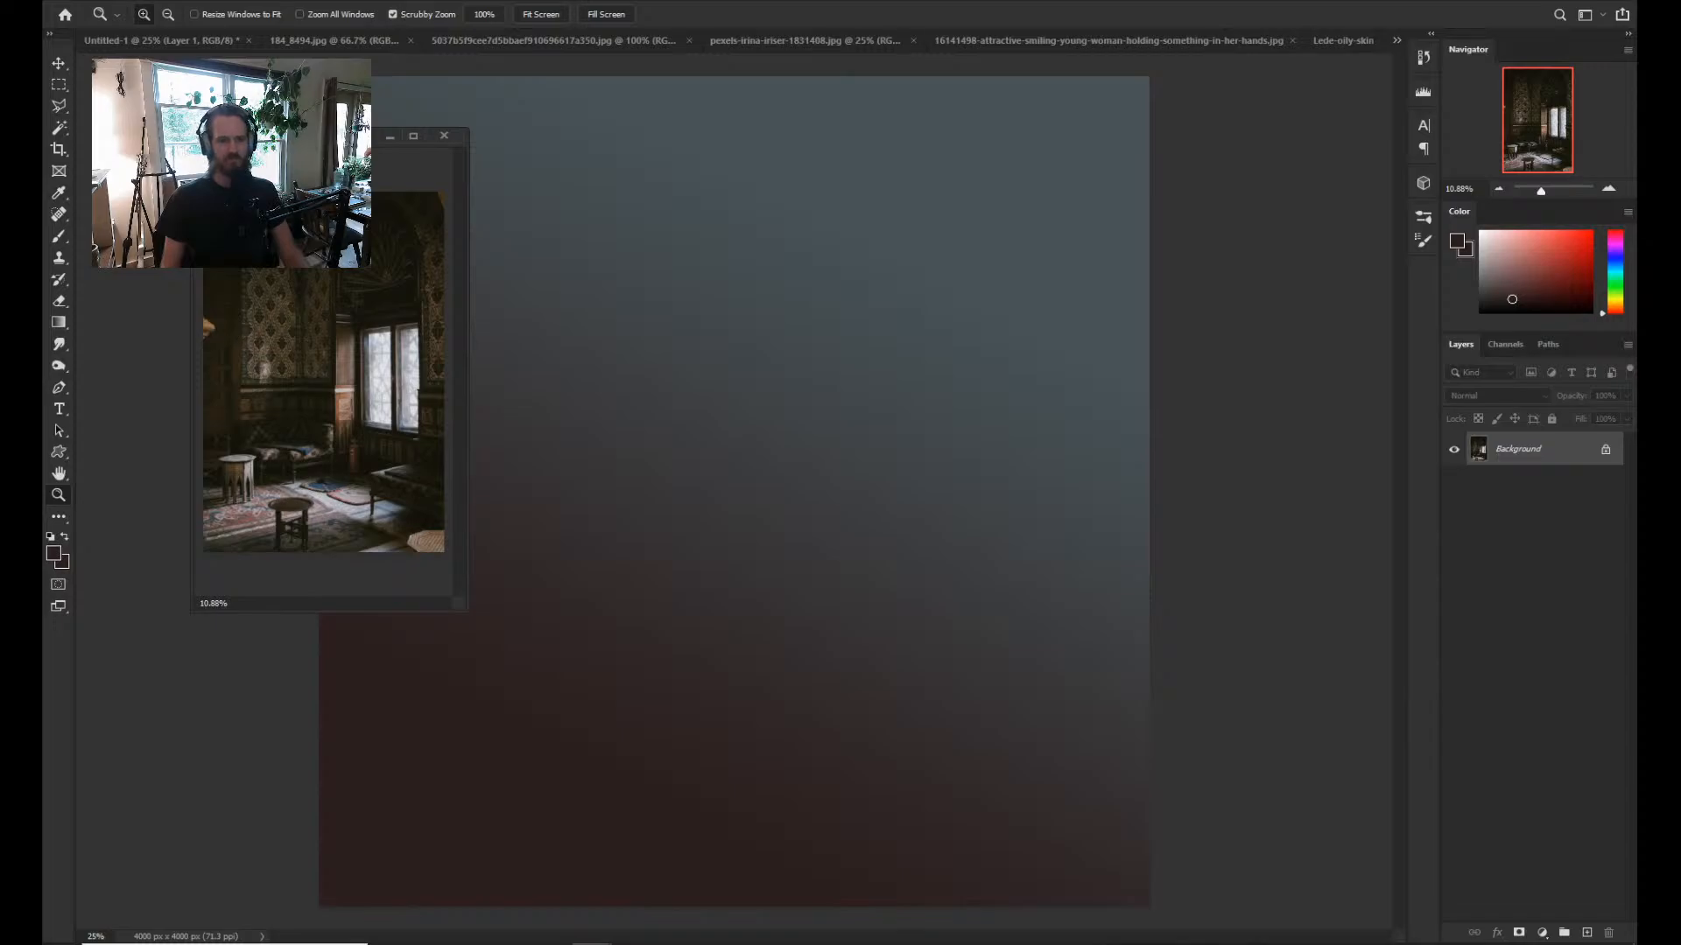
drag(332, 135, 273, 140)
click(801, 407)
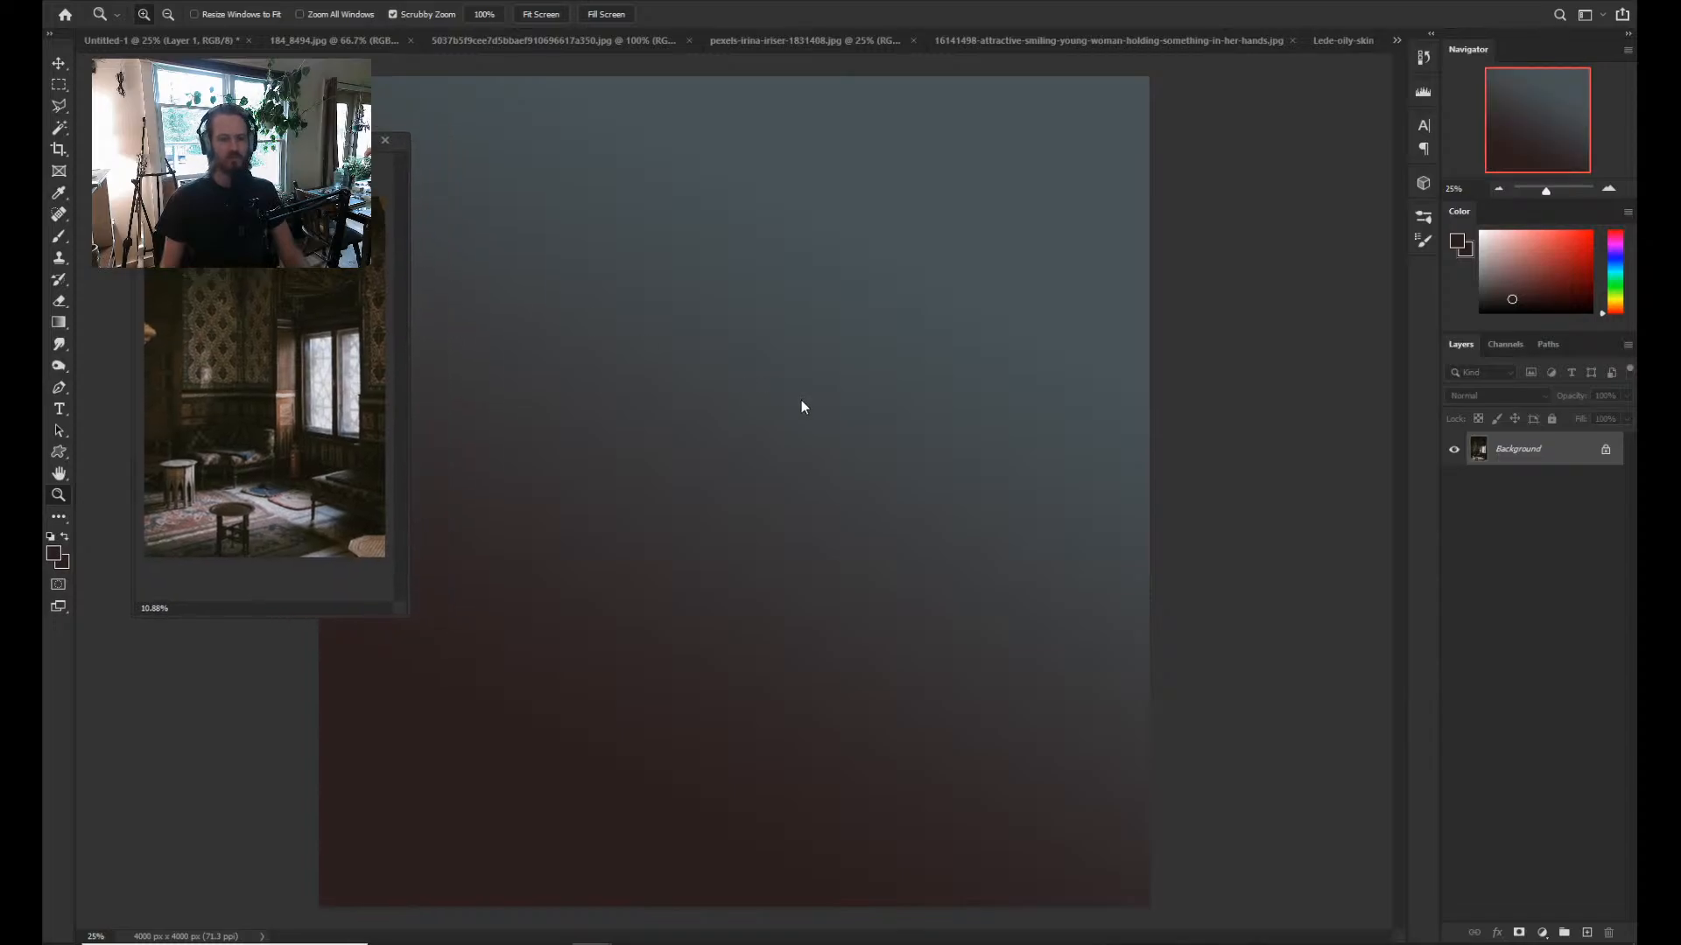
Switch to the Brush tool and choose the Dry Brush 2 preset.
key(b)
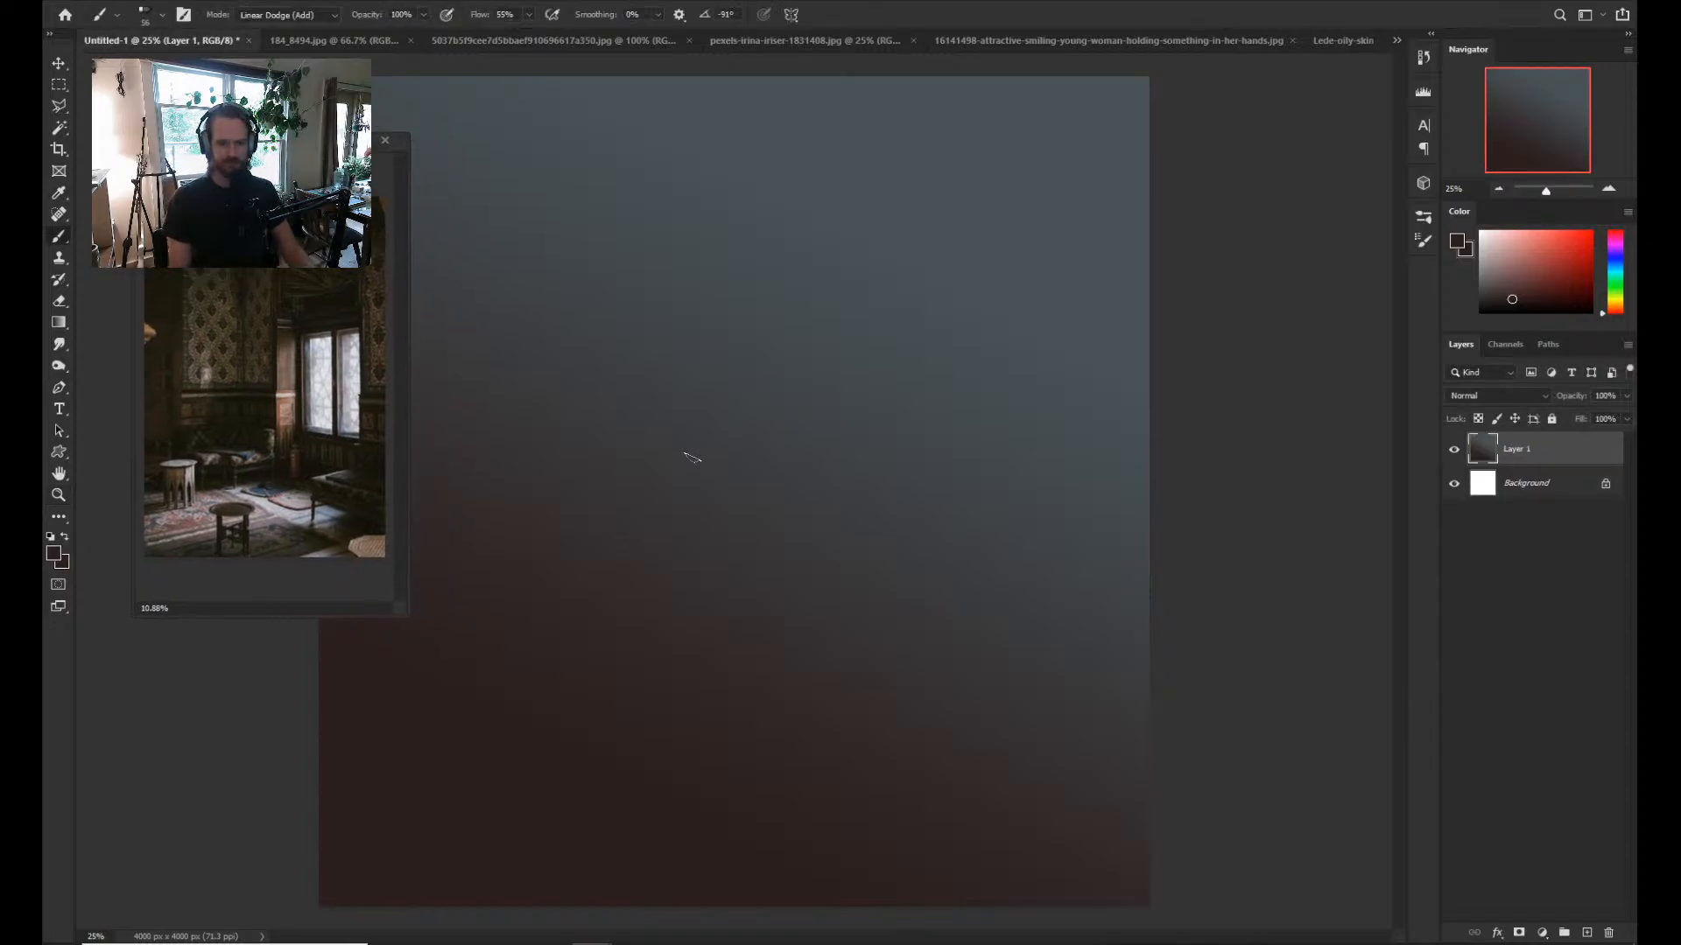
right_click(697, 417)
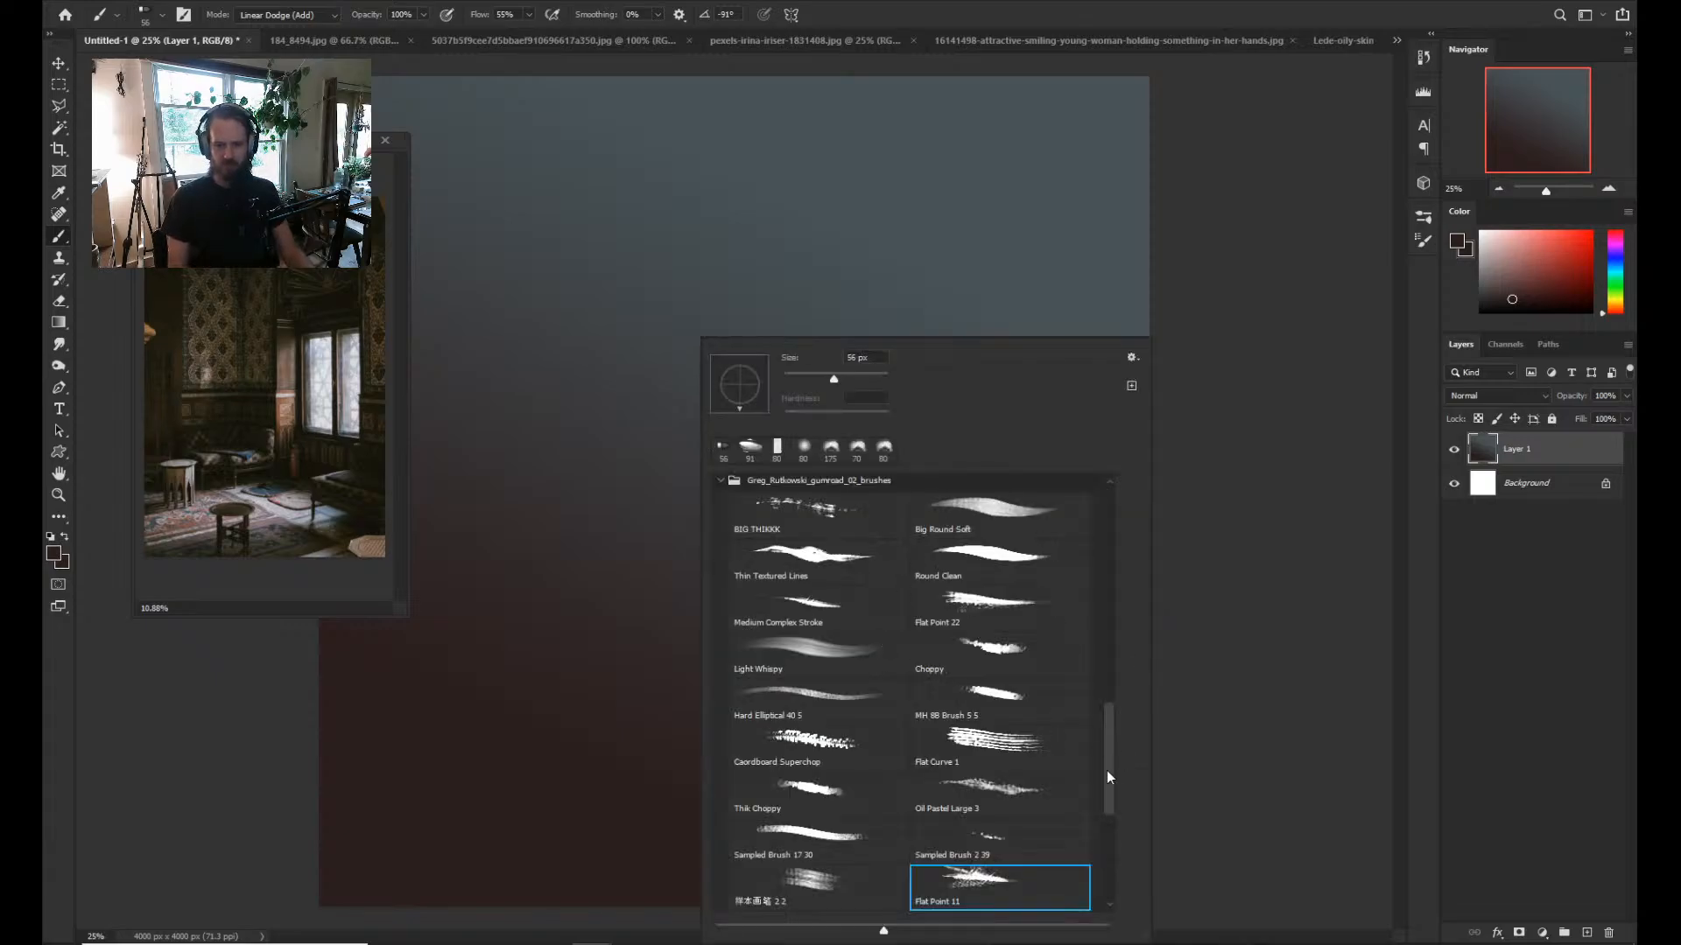
drag(1105, 763, 1113, 637)
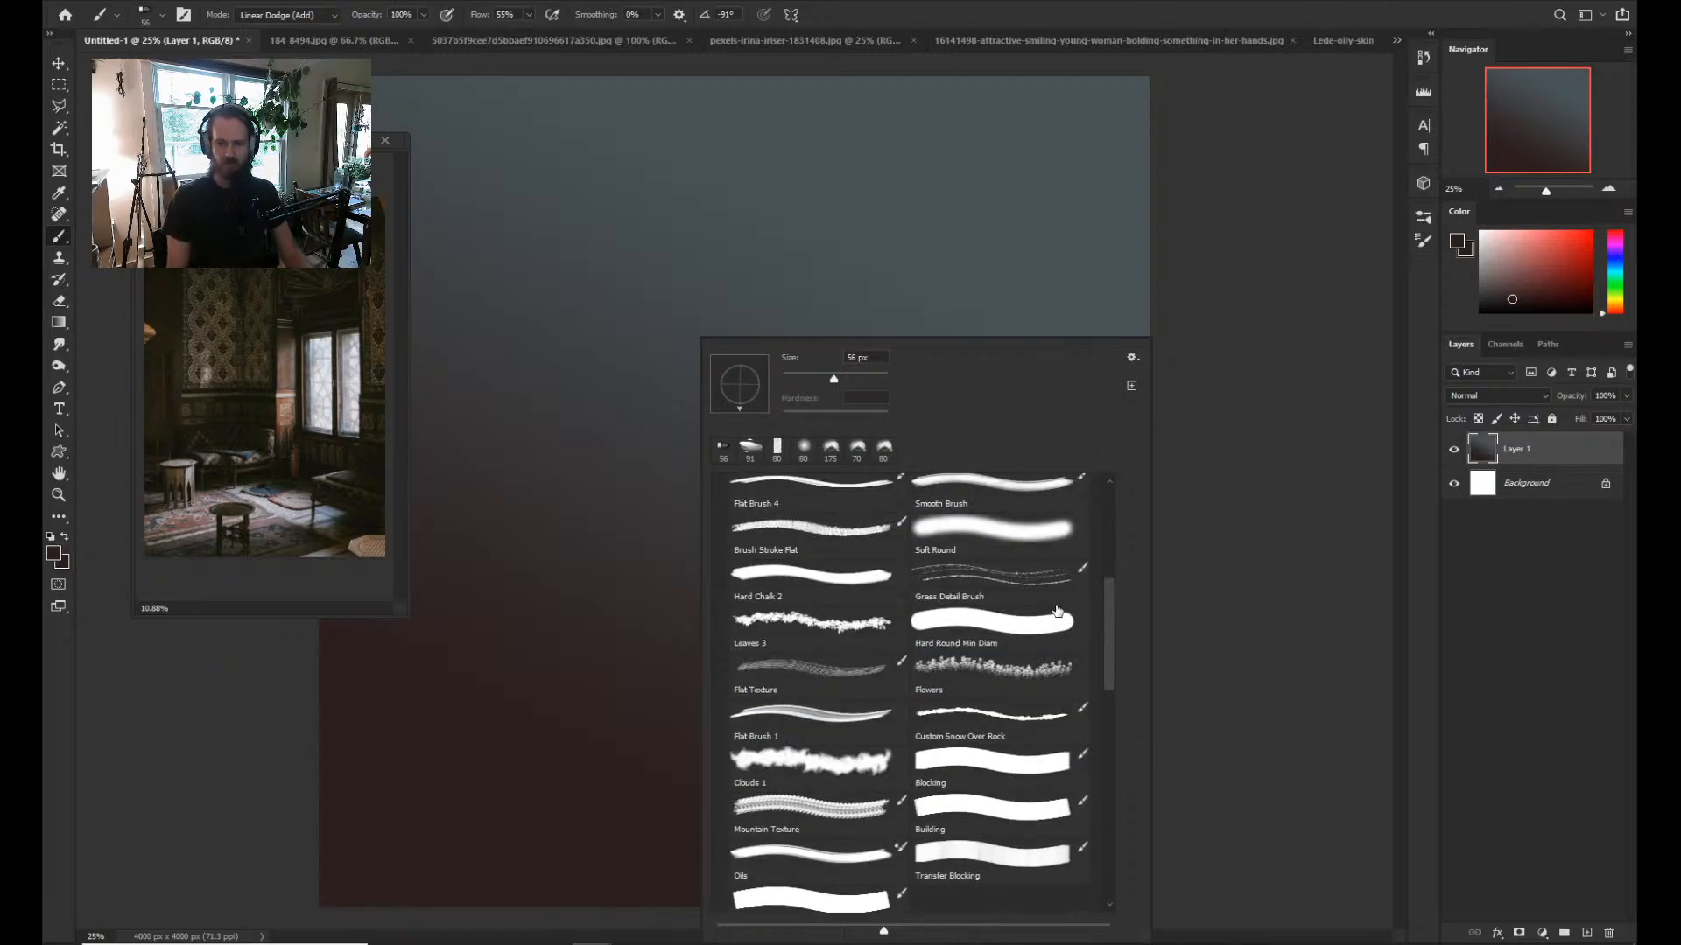
scroll(1110, 617, up, 4)
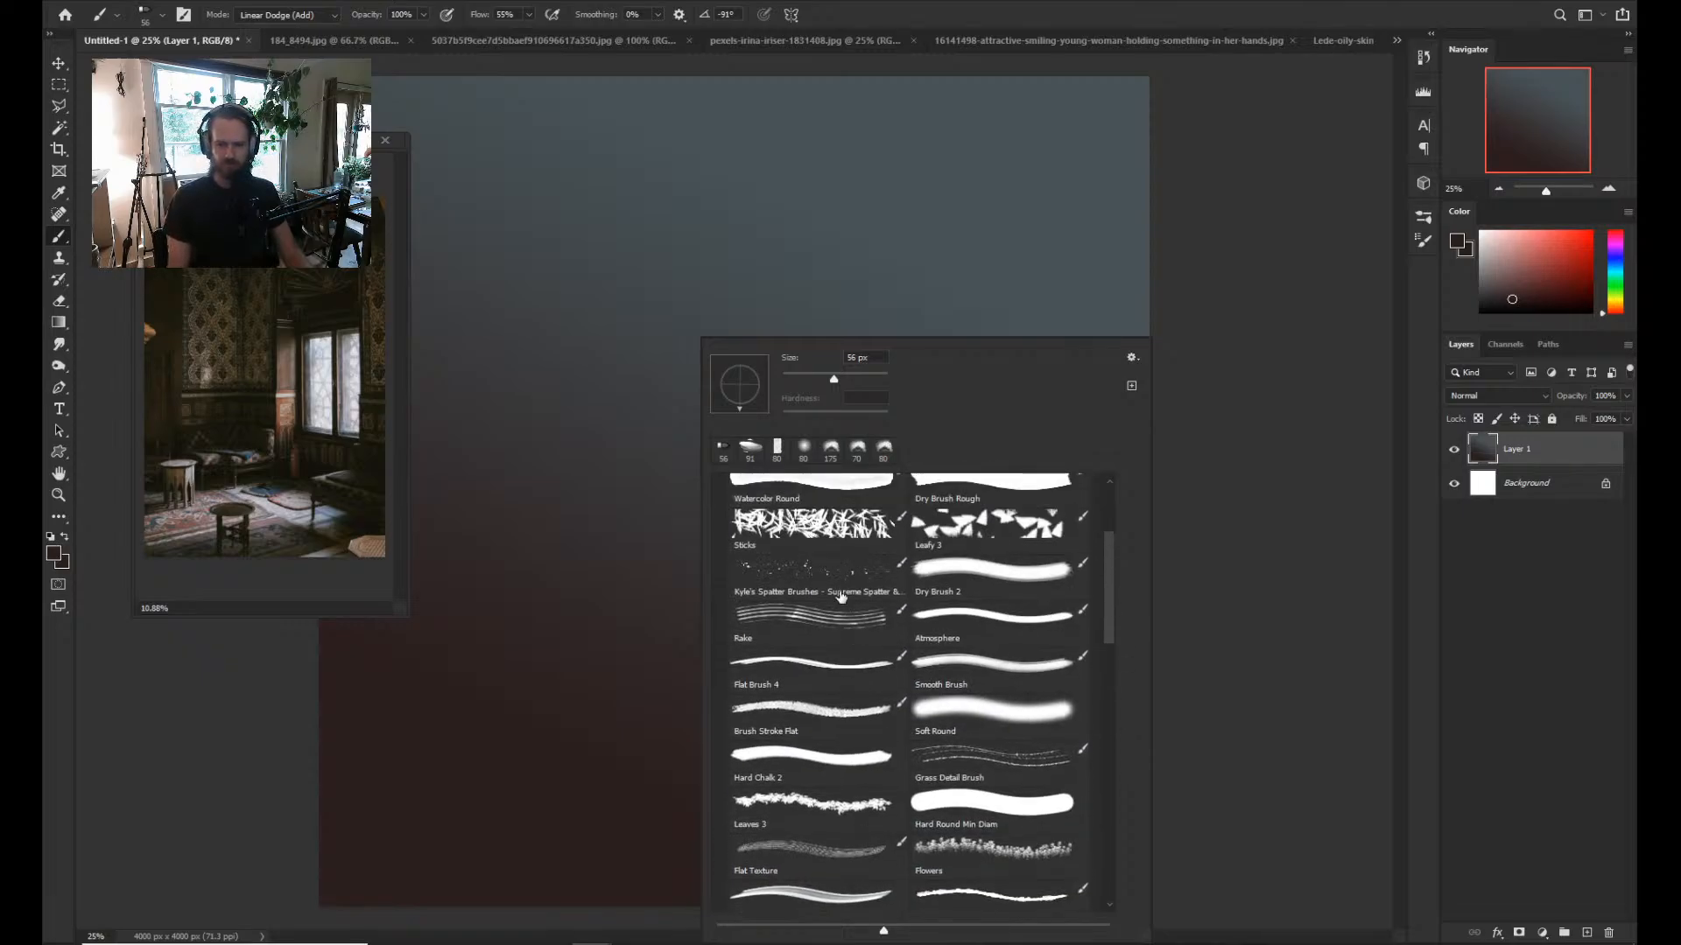
drag(1110, 559, 1110, 535)
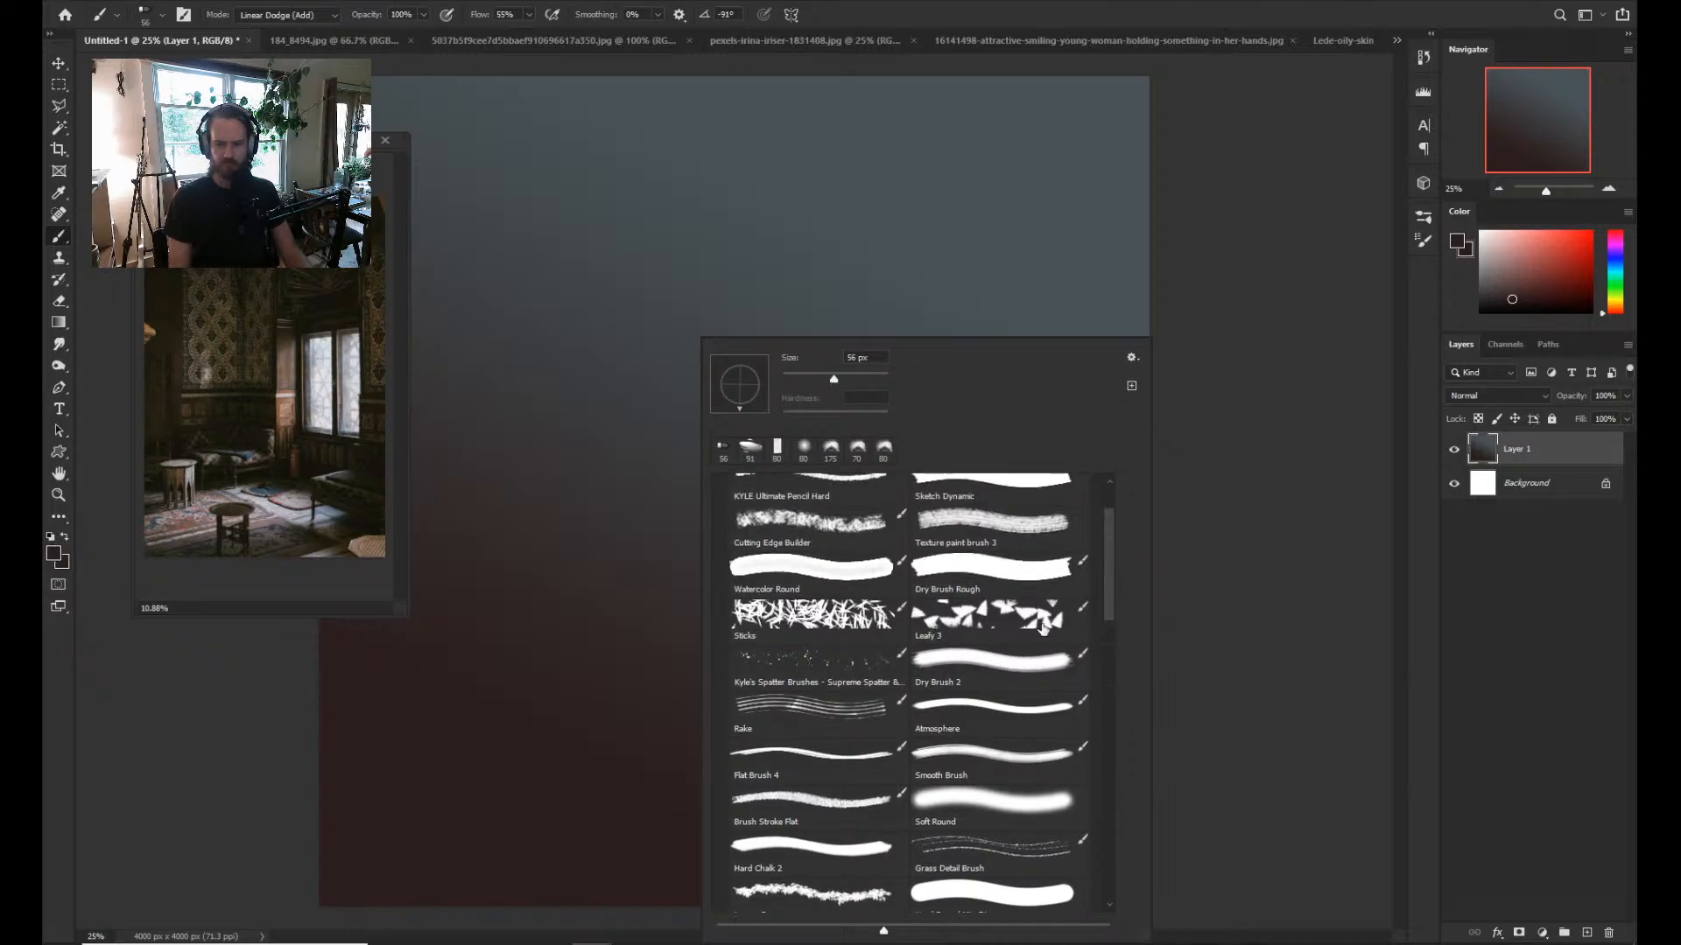
click(1006, 674)
click(531, 527)
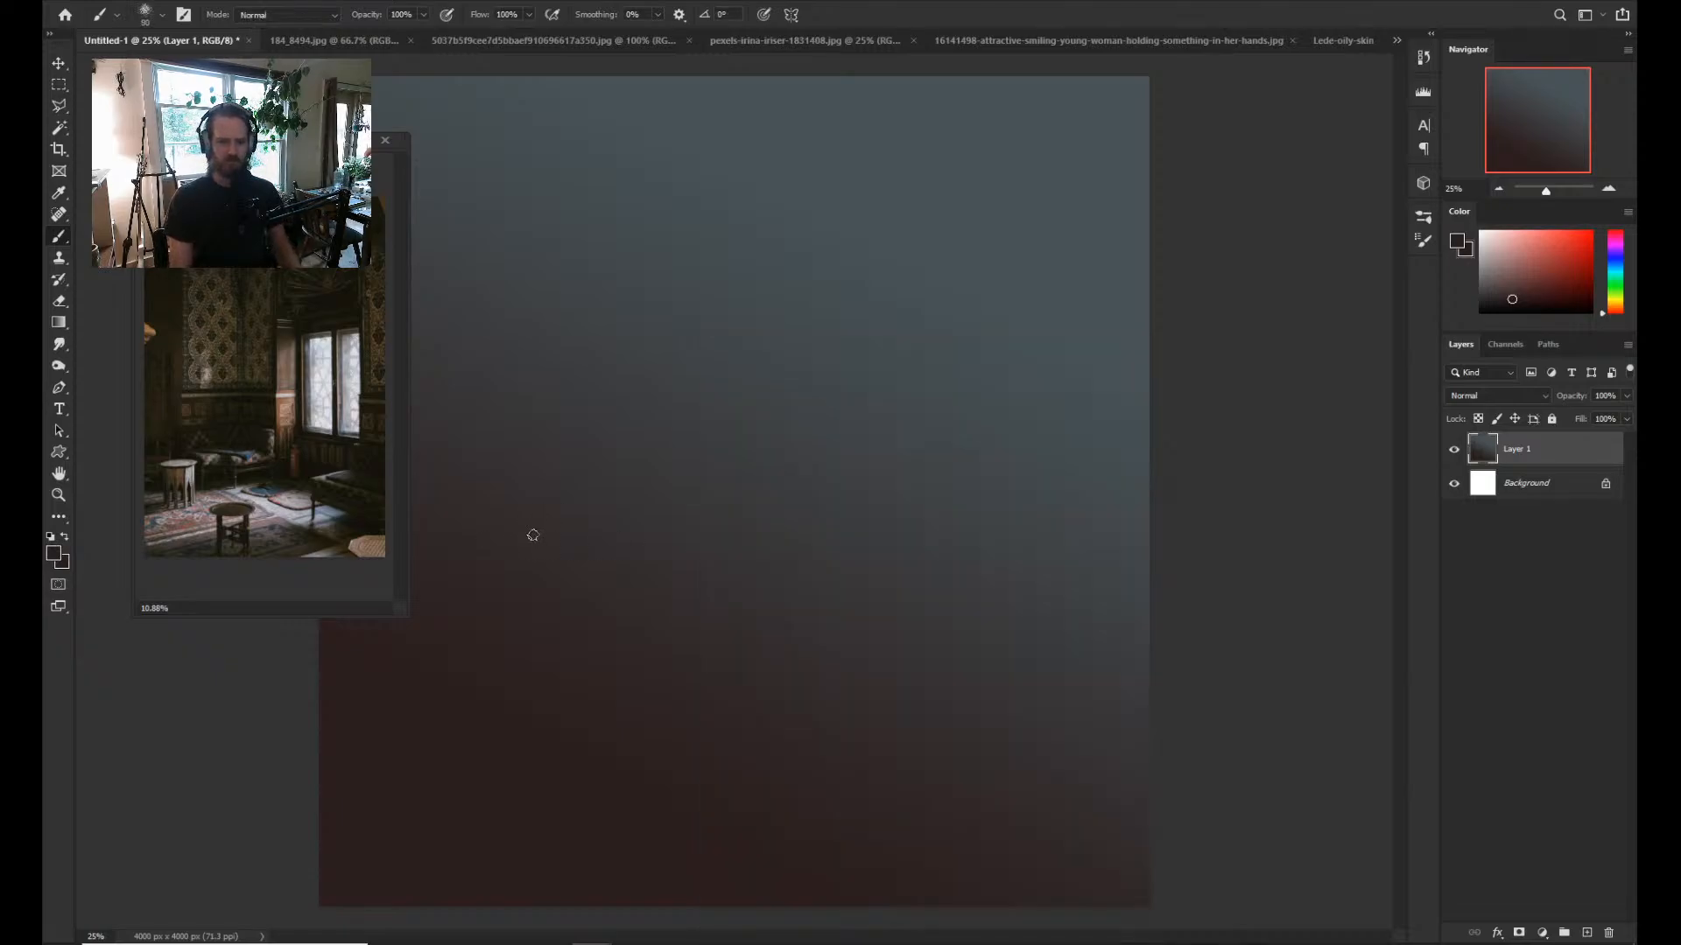
Enlarge the brush to 500 px, sample the dark brown, and paint soft vertical strokes rising through the canvas's upper left half.
key(bracketright)
key(bracketright)
key(bracketright)
key(bracketright)
key(bracketright)
key(bracketright)
key(bracketright)
key(bracketright)
key(bracketright)
key(bracketright)
key(bracketright)
key(bracketright)
key(bracketright)
key(bracketleft)
key(bracketleft)
alt+click(570, 657)
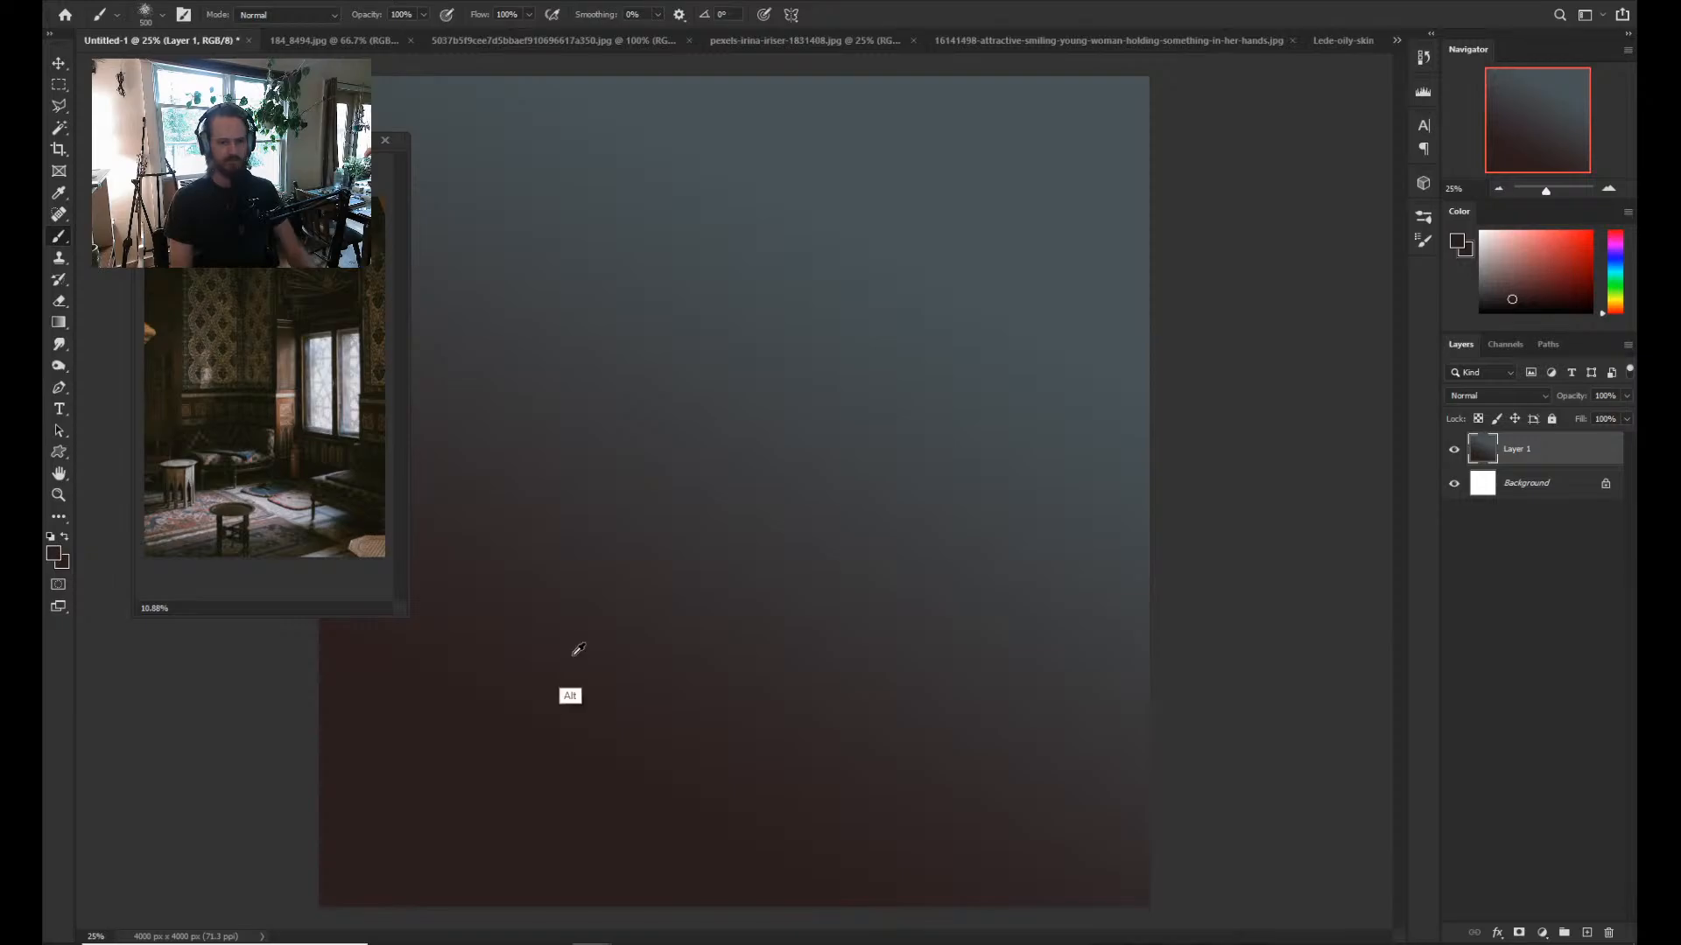
drag(569, 348, 580, 660)
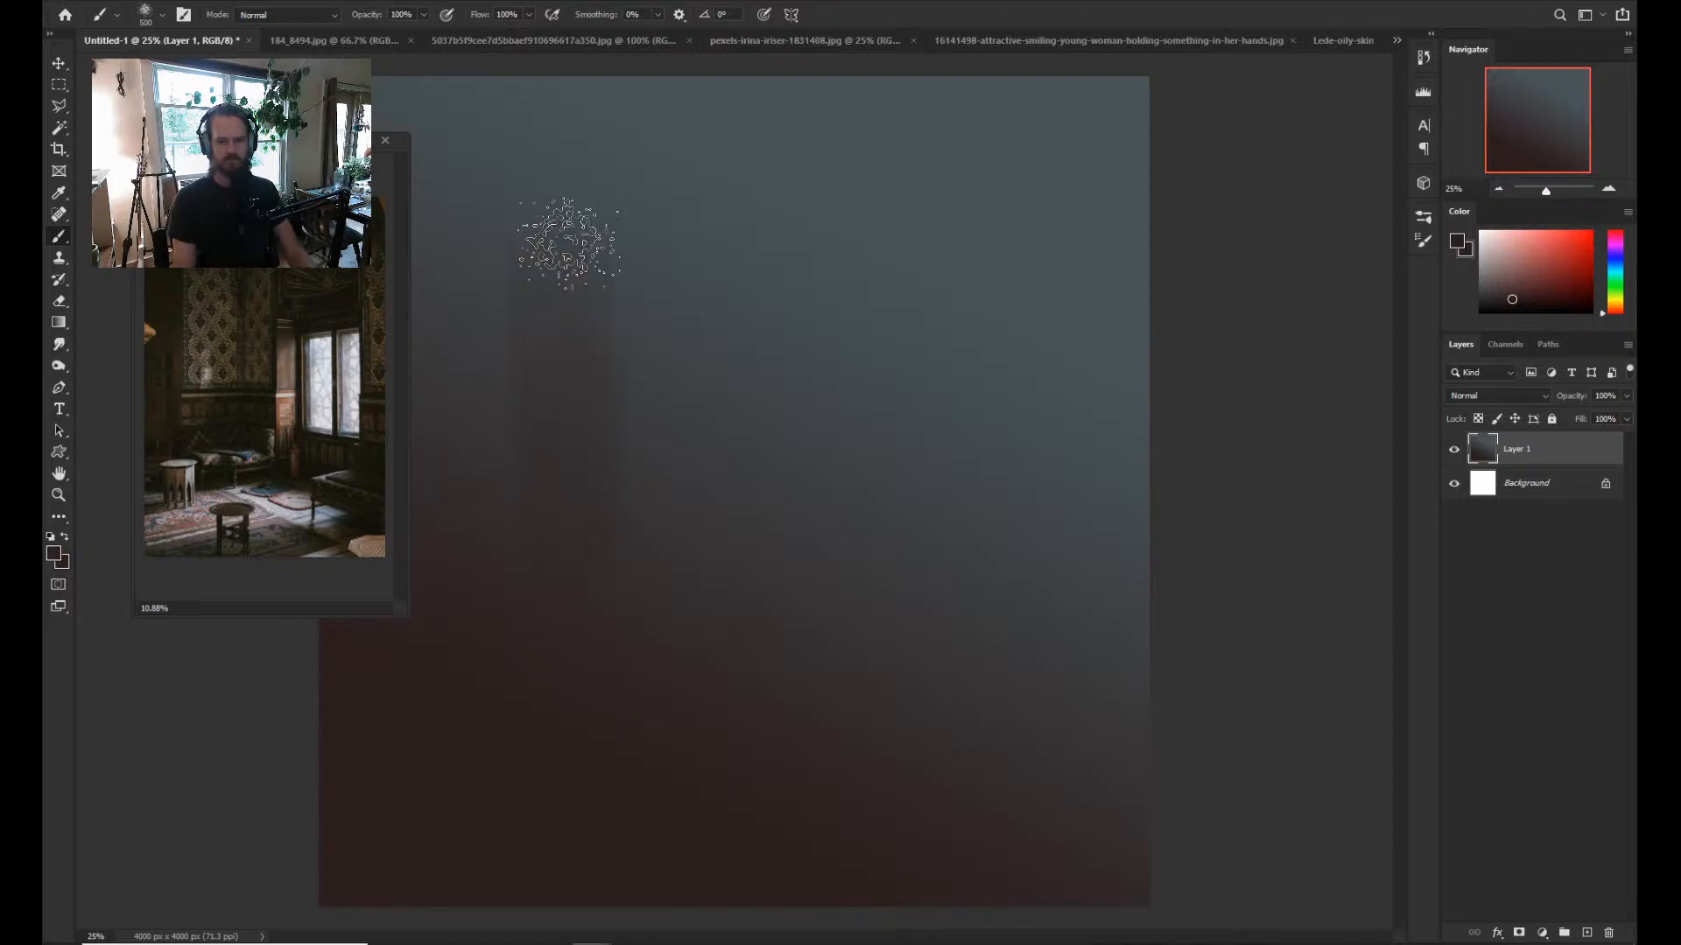
drag(657, 600, 668, 423)
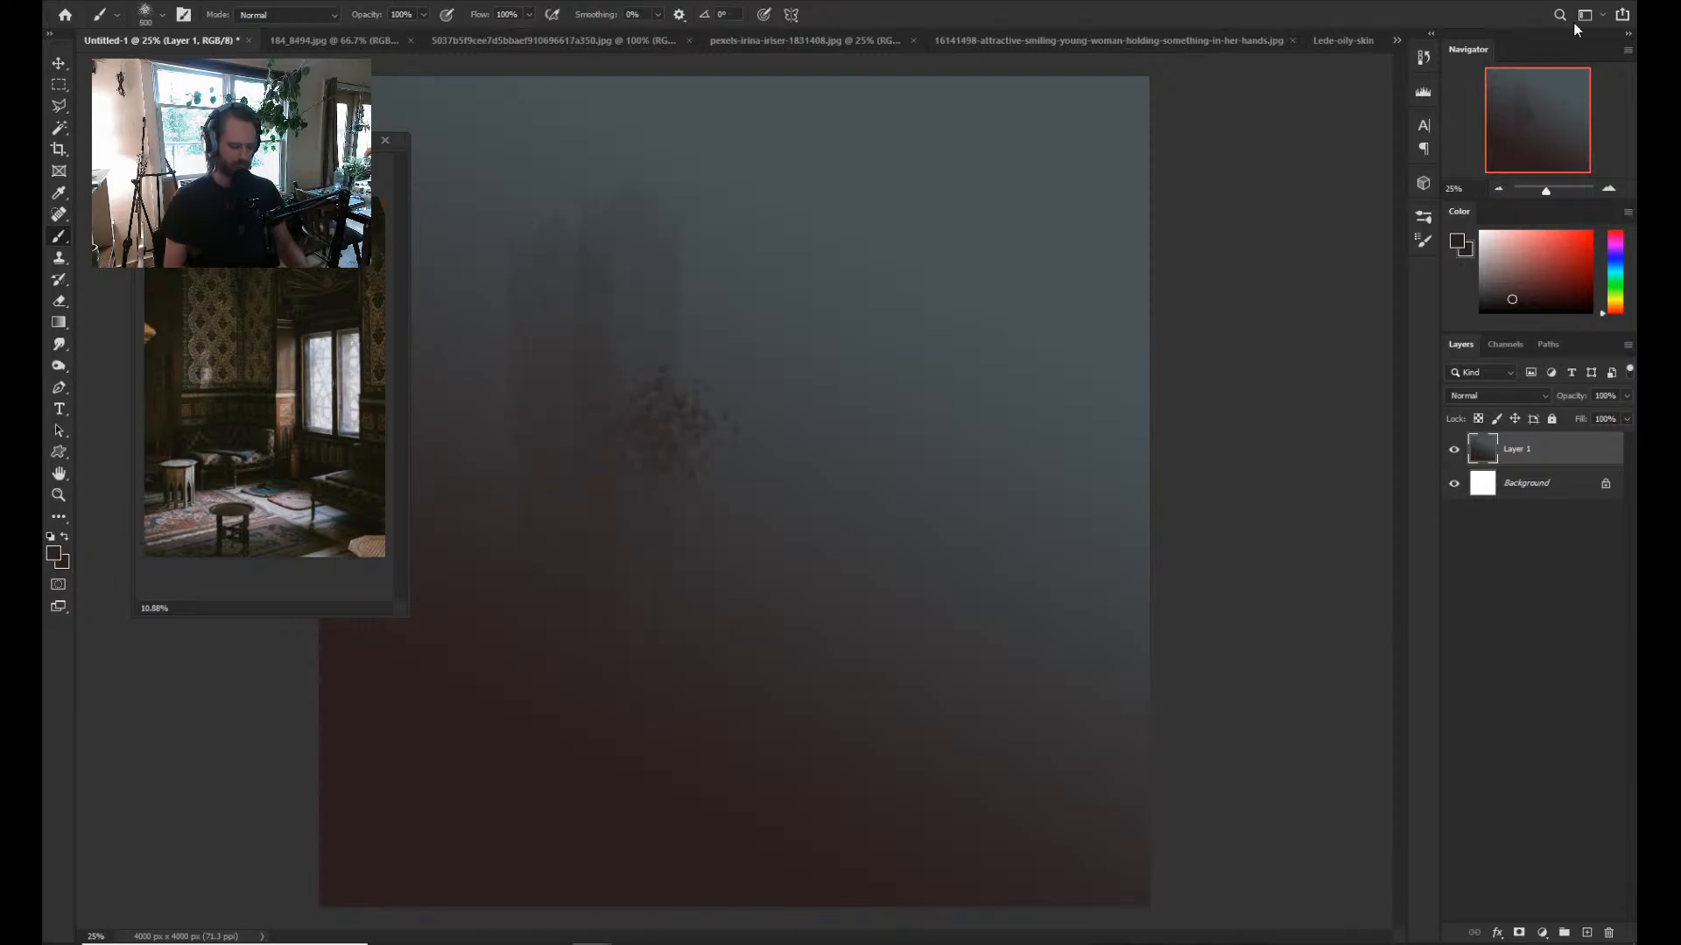
With an 800 px brush, broaden the dark upright shape and brush faint muted grey vertical strokes onto the canvas's upper right.
key(bracketright)
key(bracketright)
key(bracketright)
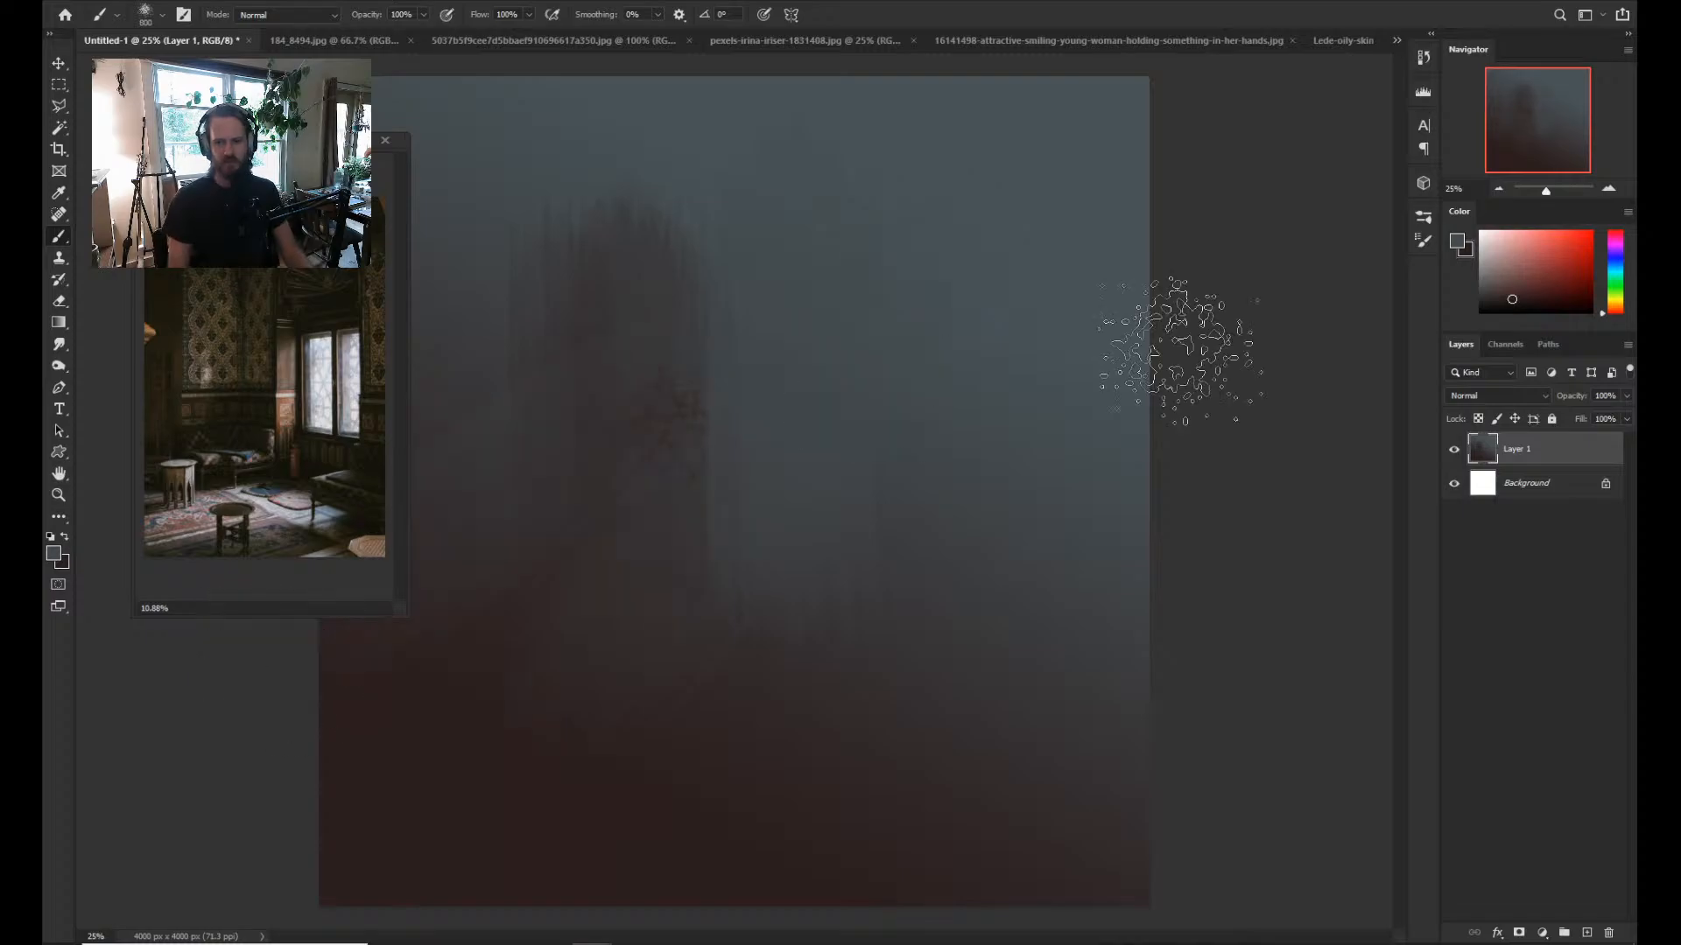
click(1502, 292)
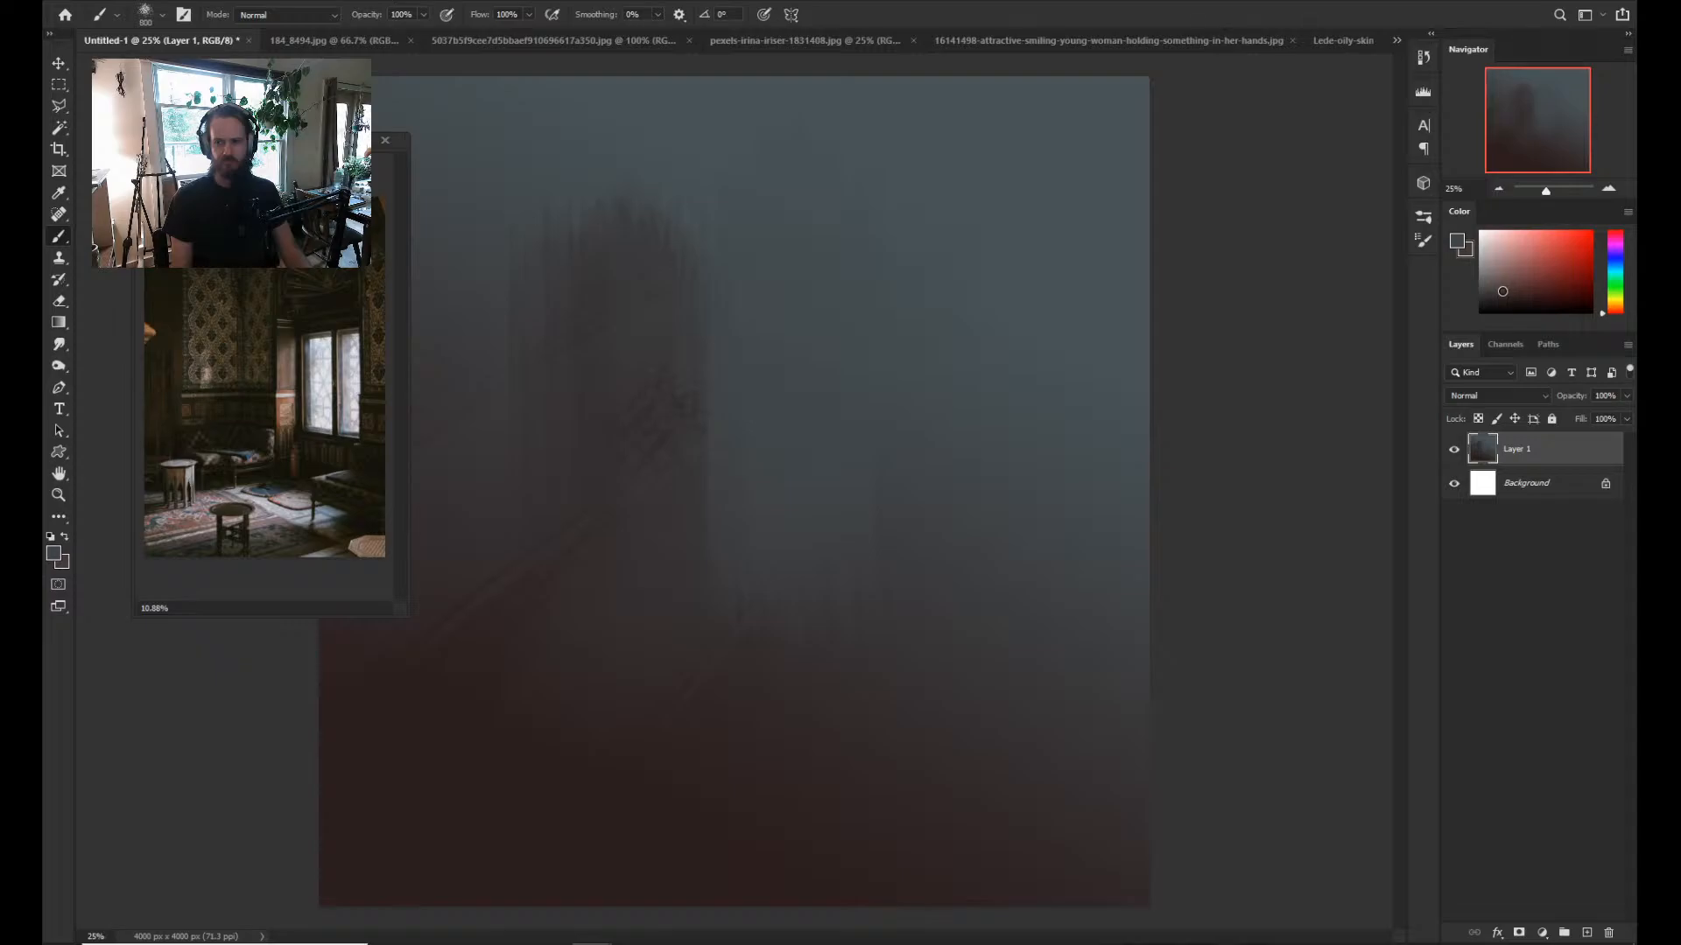
click(1491, 276)
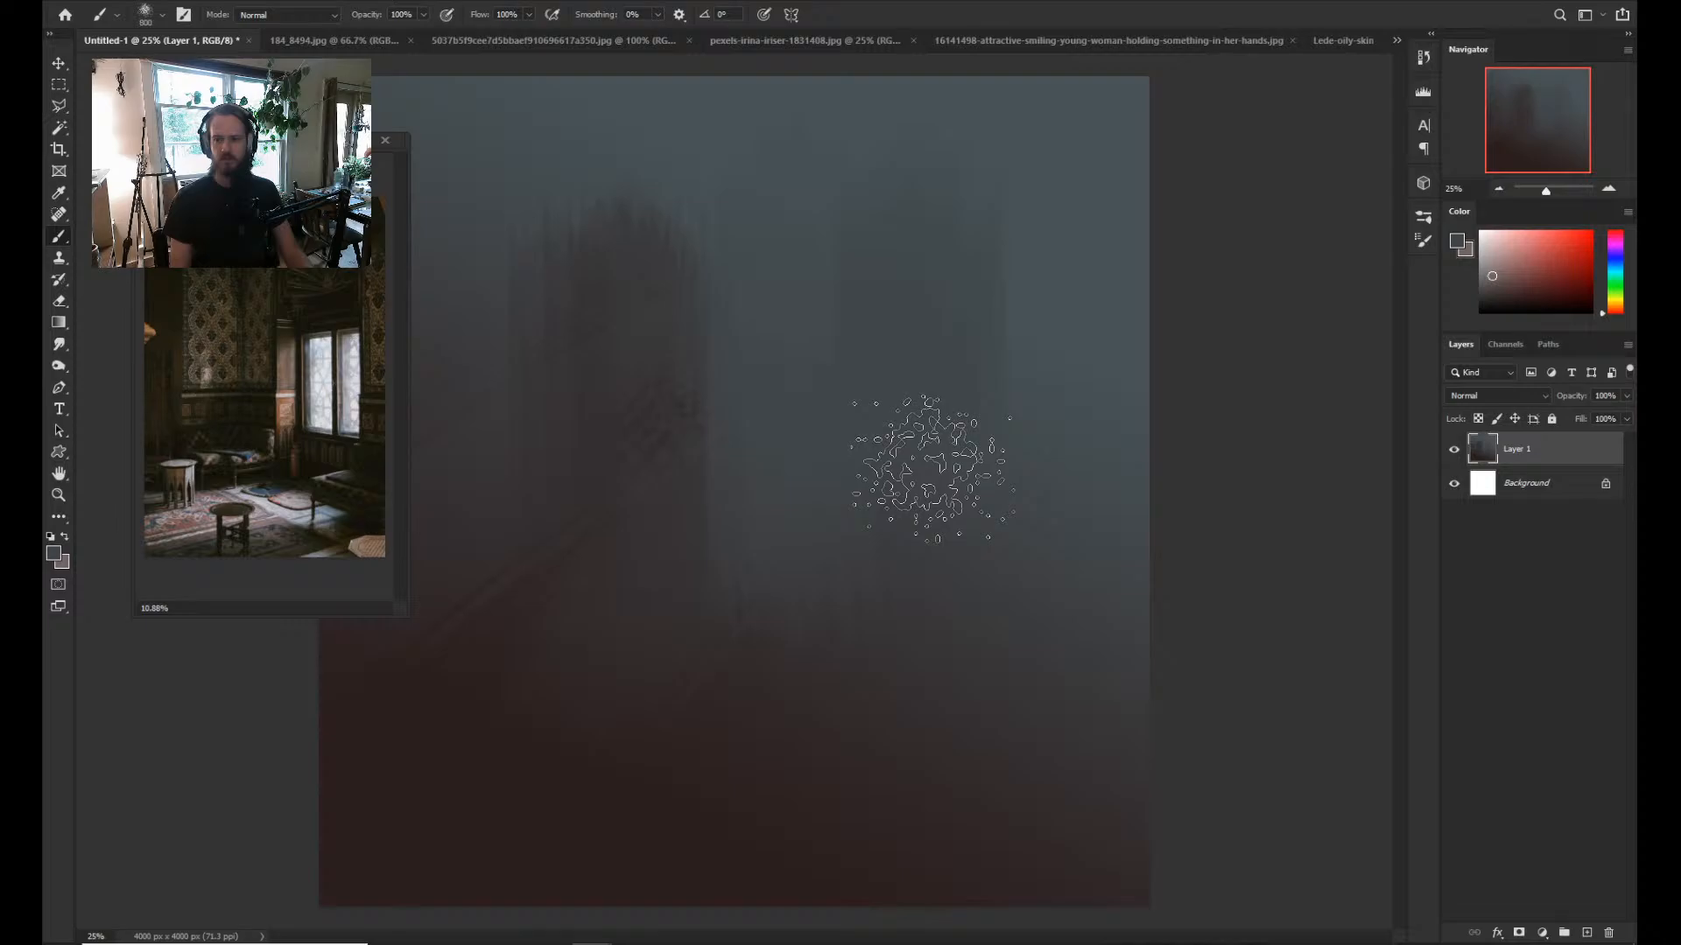
Choose a lighter blue-grey foreground and paint a tall, window-shaped patch of light in the canvas's upper right.
click(1462, 240)
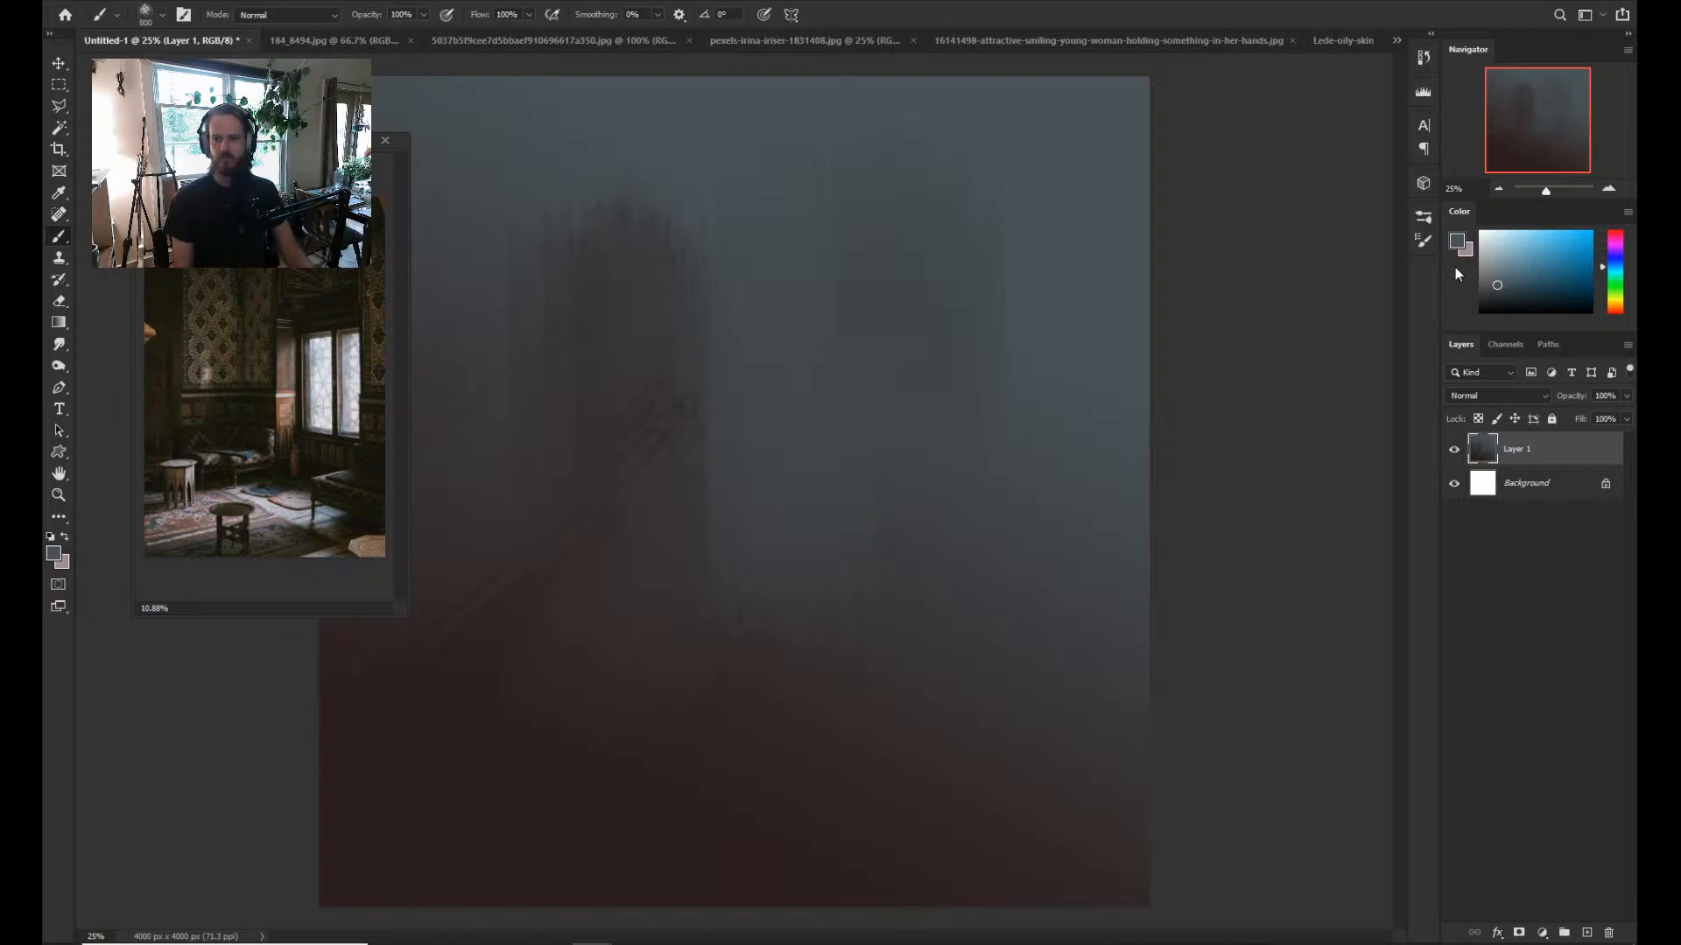
click(1488, 274)
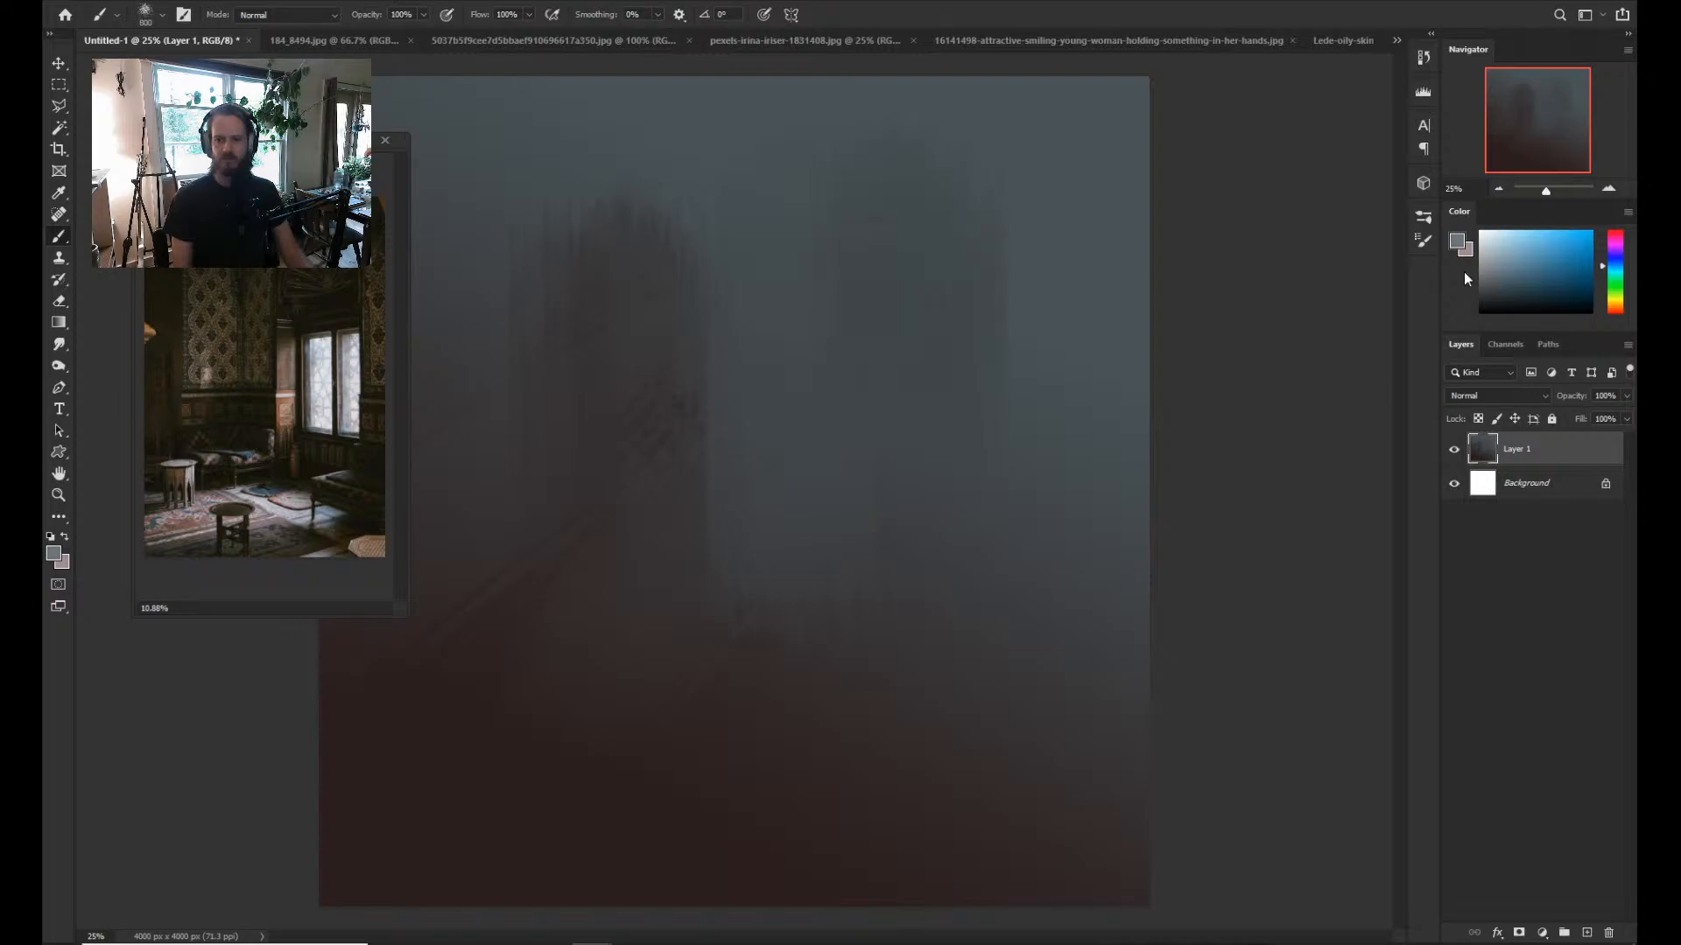
mouse_move(928, 149)
mouse_down()
mouse_move(957, 338)
mouse_move(946, 368)
mouse_up()
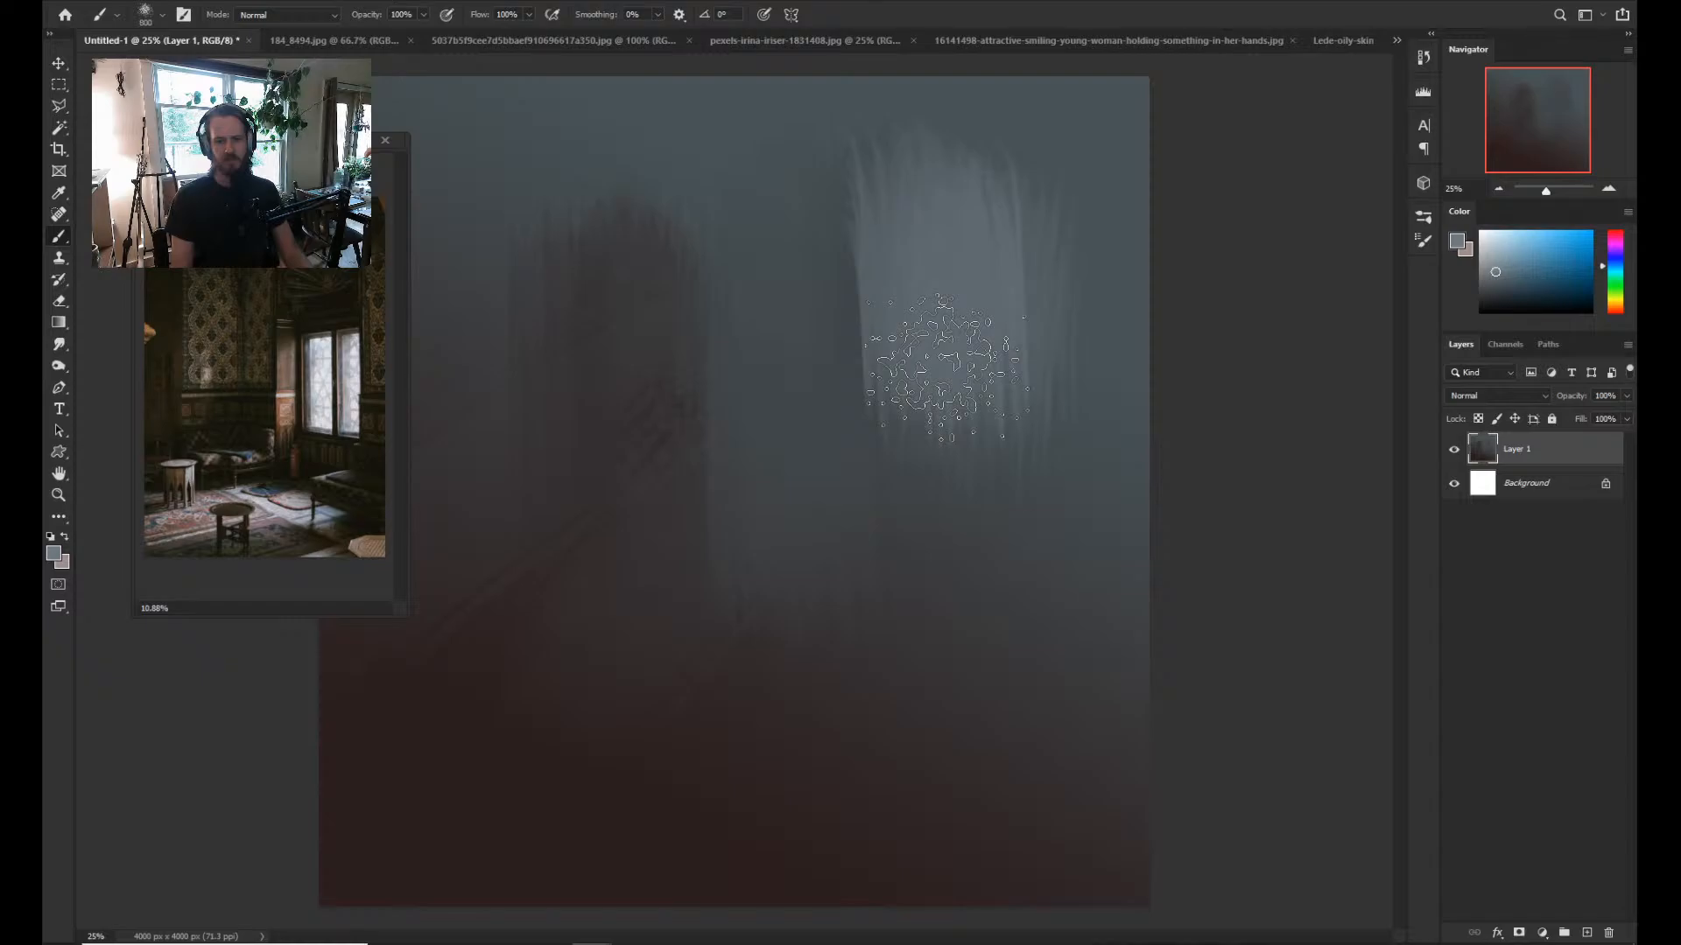
drag(945, 368, 950, 451)
Reduce the brush to 500 px and extend the window light downward with broken, textured strokes.
key(bracketleft)
key(bracketleft)
key(bracketleft)
key(bracketleft)
key(bracketleft)
key(bracketleft)
key(bracketleft)
key(bracketleft)
key(bracketleft)
key(bracketright)
key(bracketright)
key(bracketright)
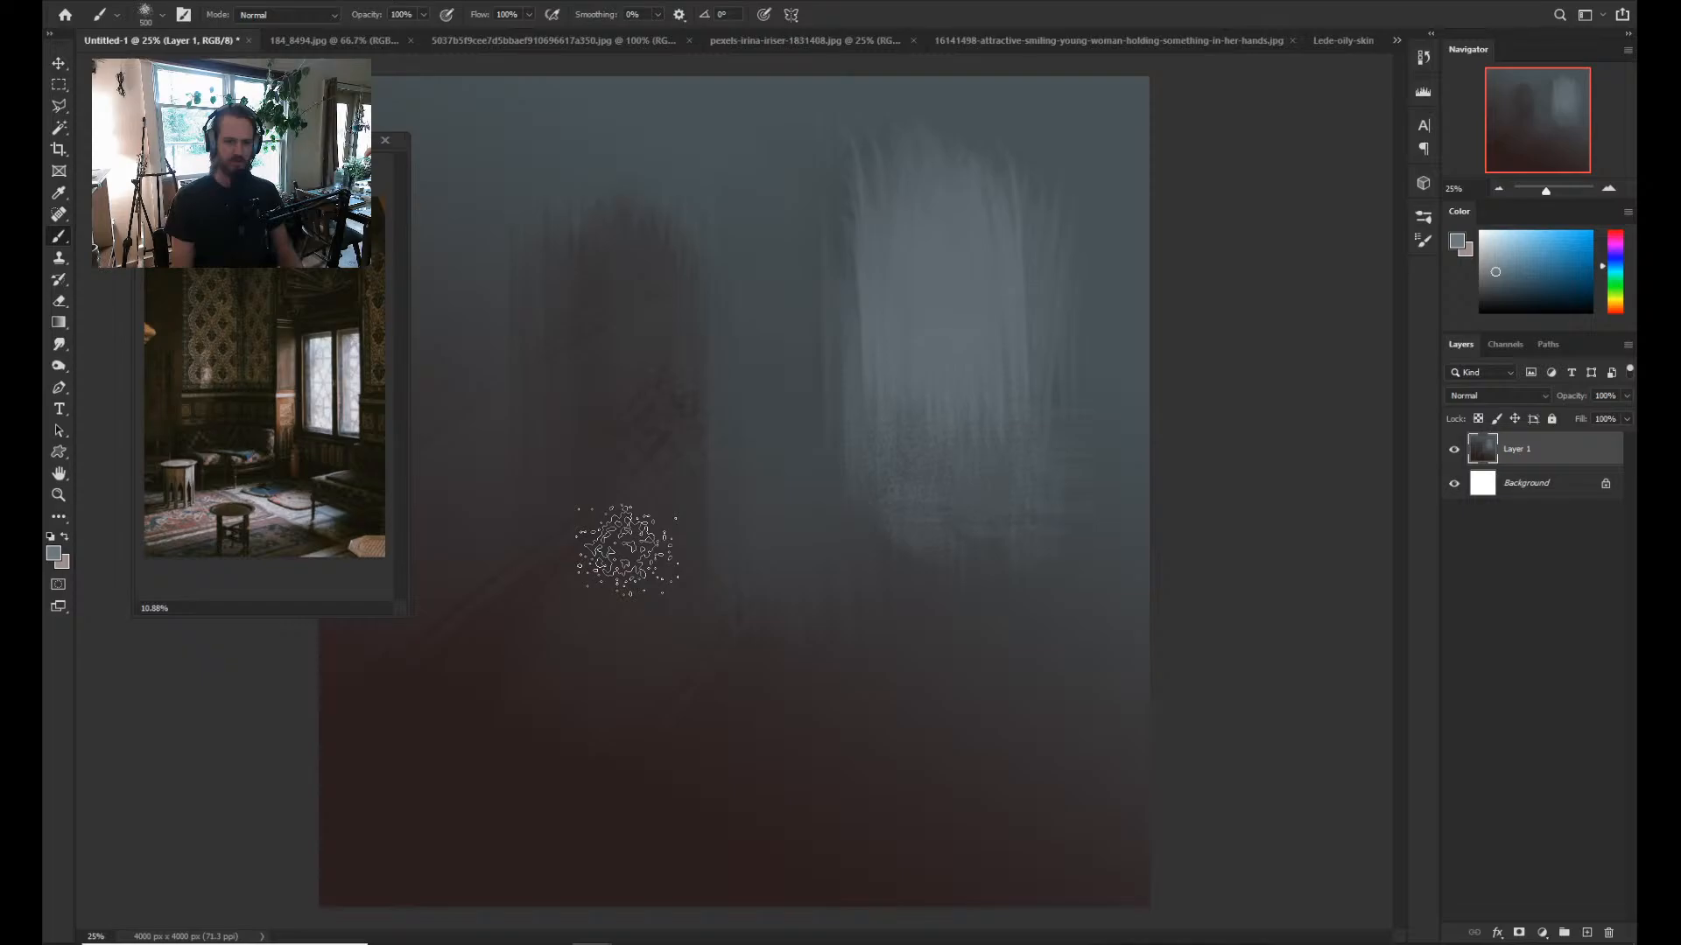
Reduce the brush to 300 px, sample the blue-grey beside the window light, and define the light's left edge.
key(bracketleft)
key(bracketleft)
alt+click(840, 228)
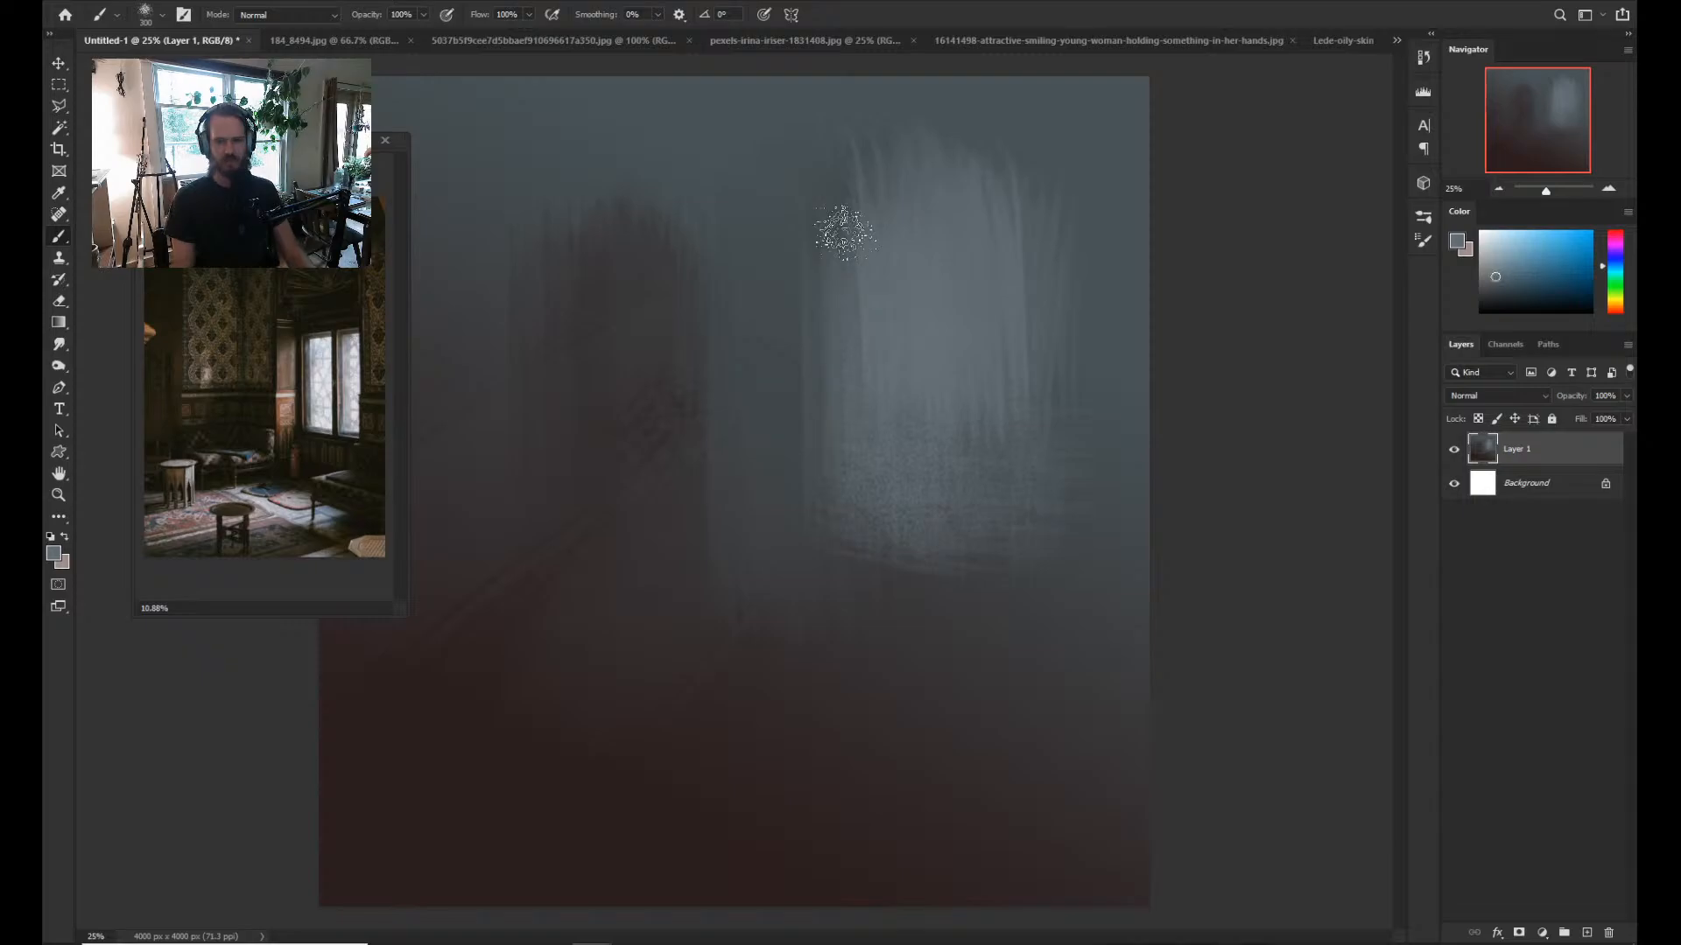
drag(839, 231, 801, 477)
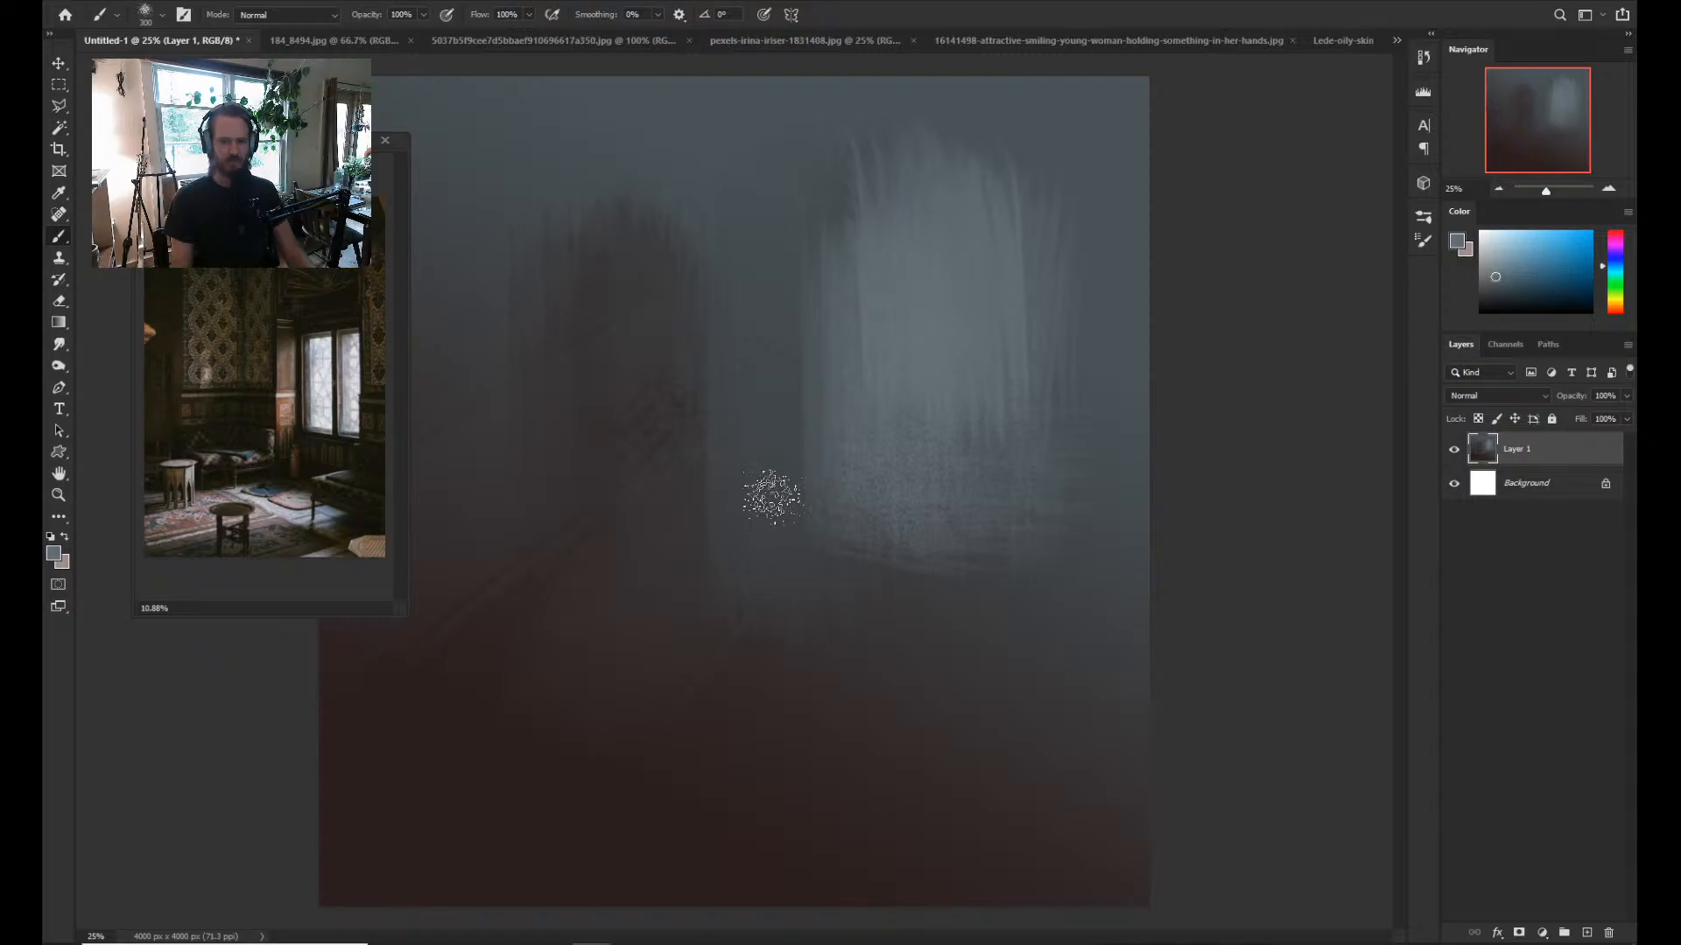
With a 500 px brush, soften the dark upright shape using sampled slate, and sample the window light's blue-grey.
key(bracketright)
key(bracketright)
alt+click(708, 371)
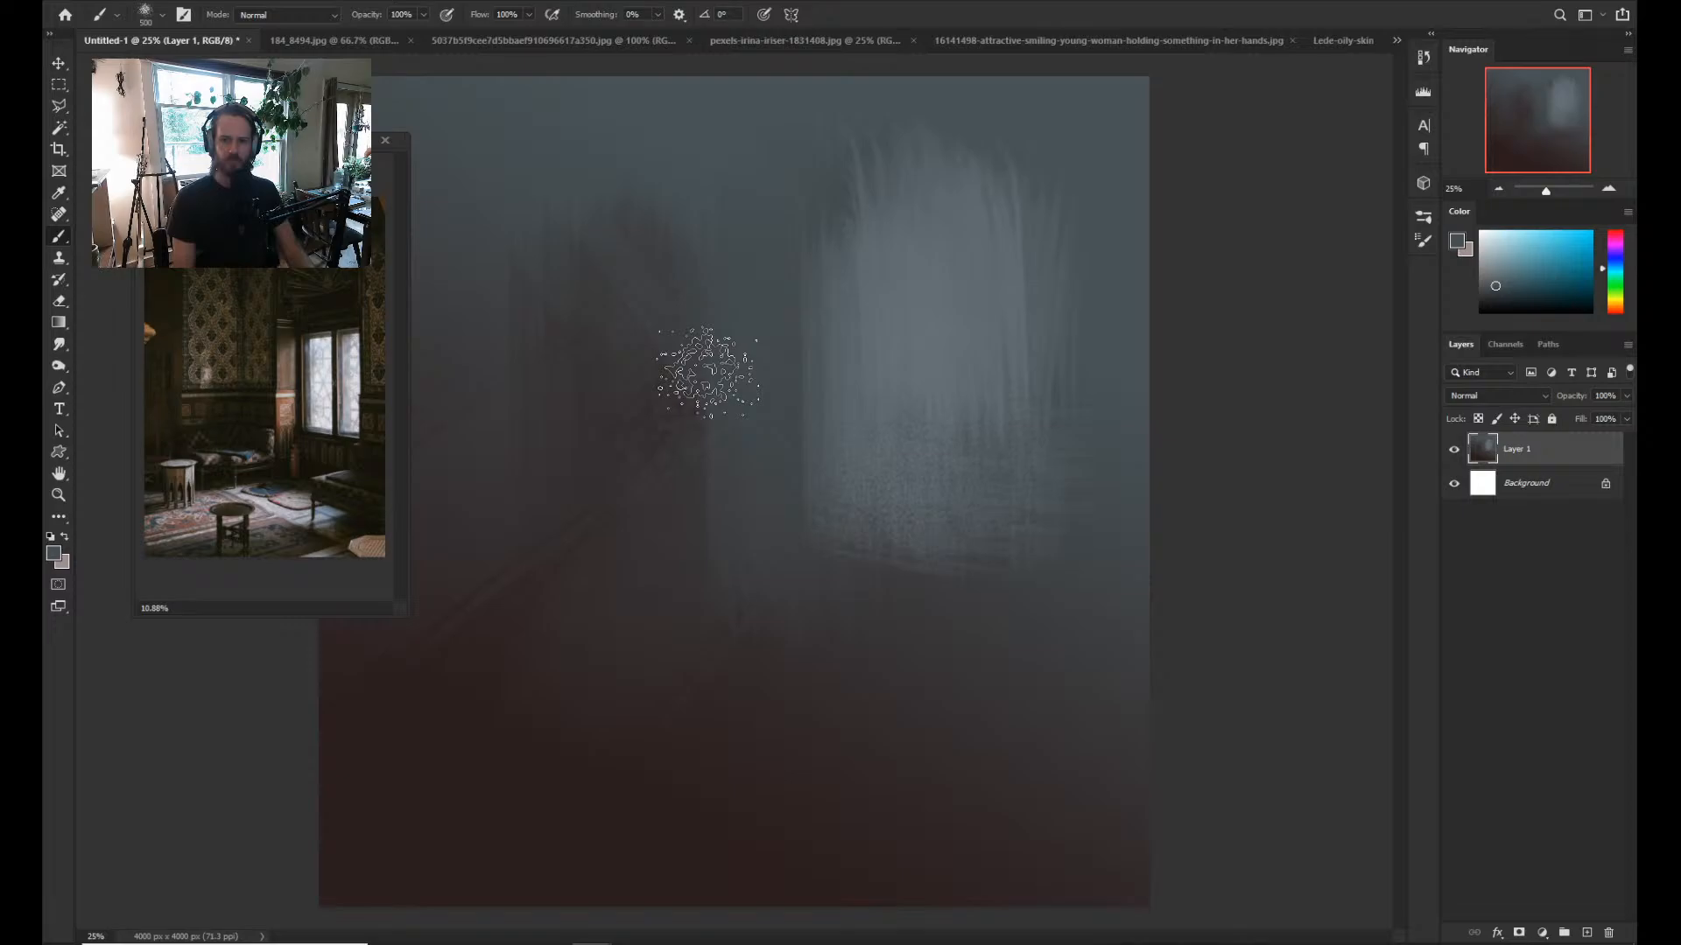
alt+click(1007, 396)
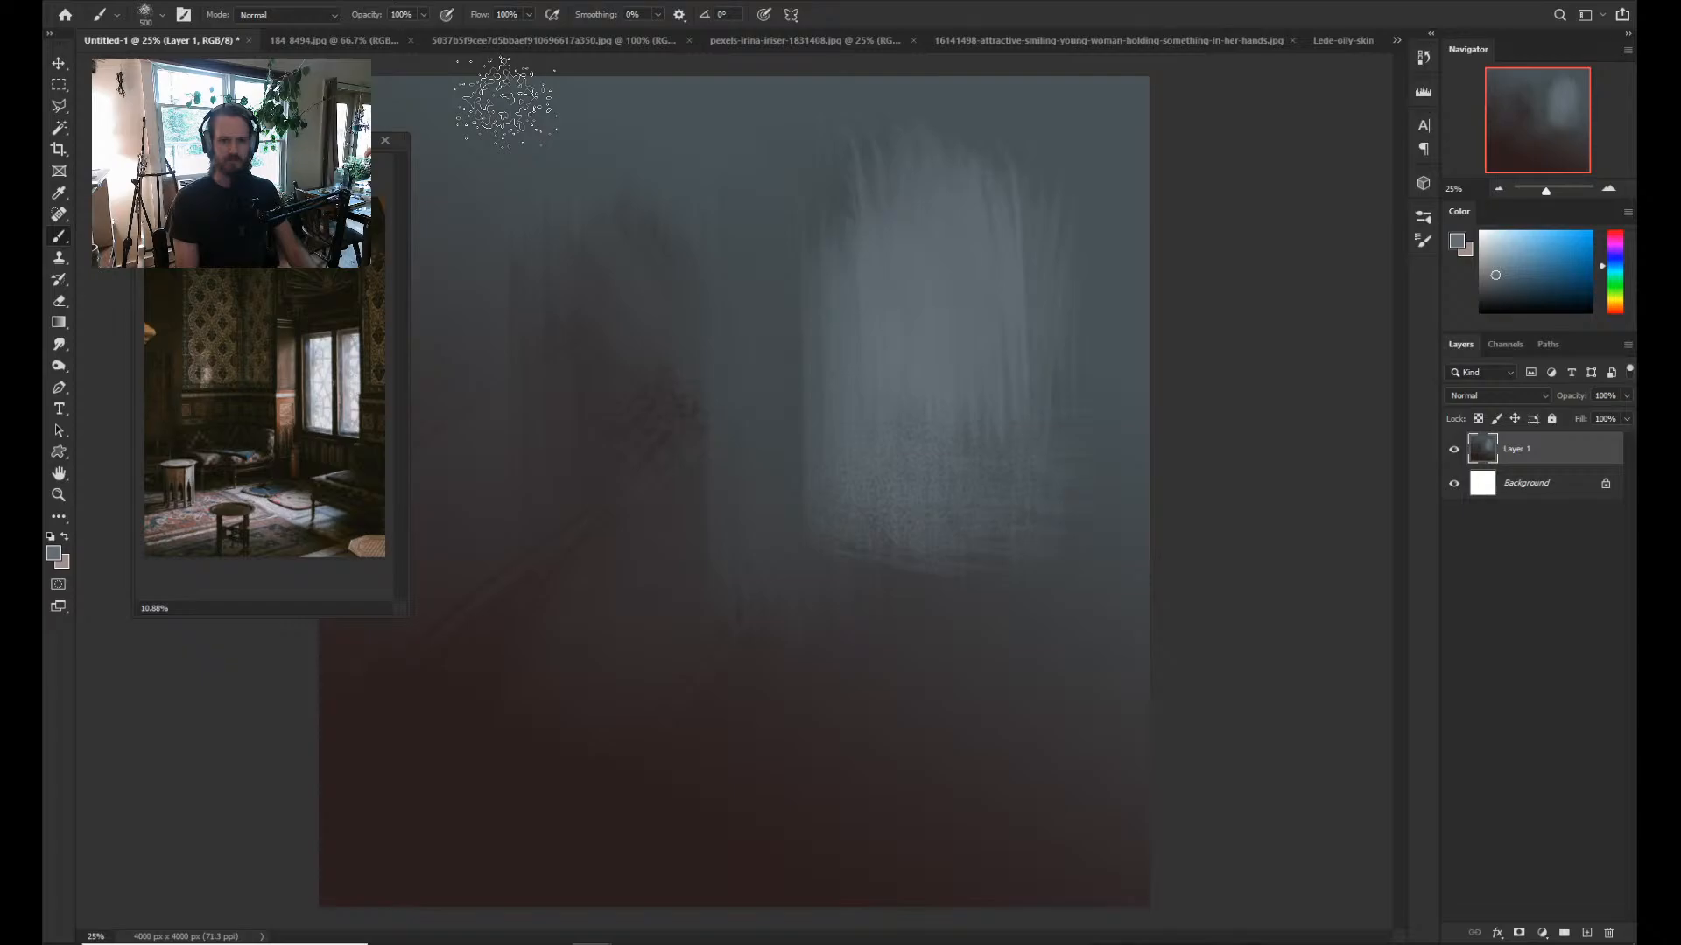
Shift the dark foreground's hue to a warm orange-brown and blend it over the lower canvas with a 1000 px brush.
click(1618, 306)
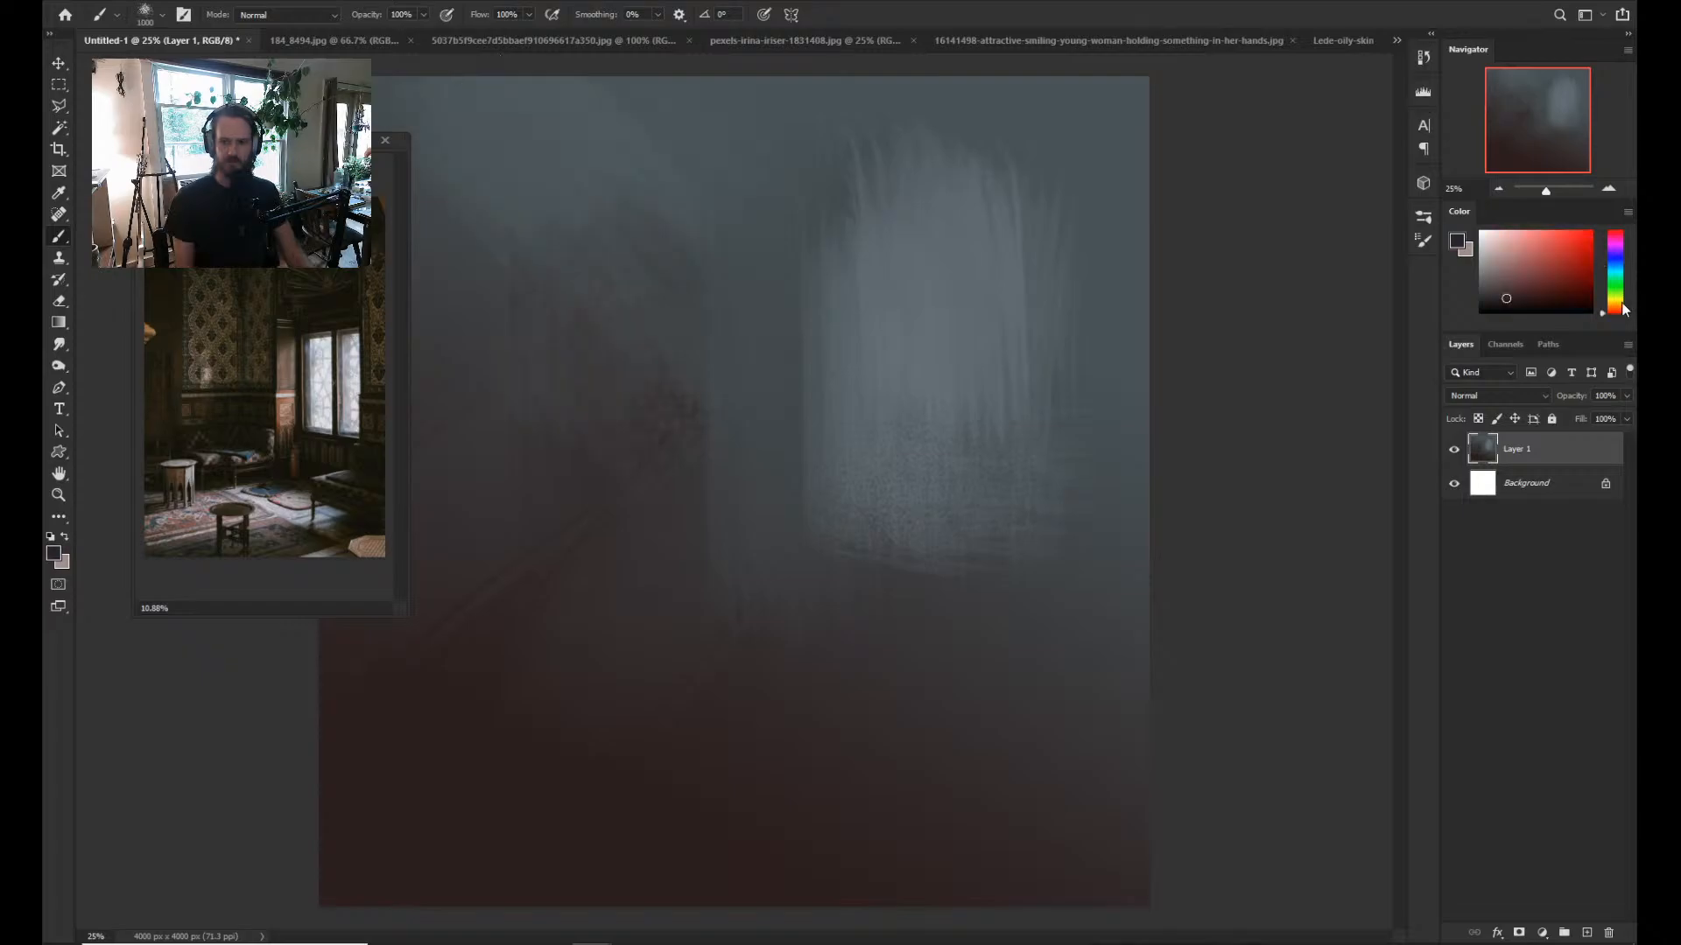
click(1620, 303)
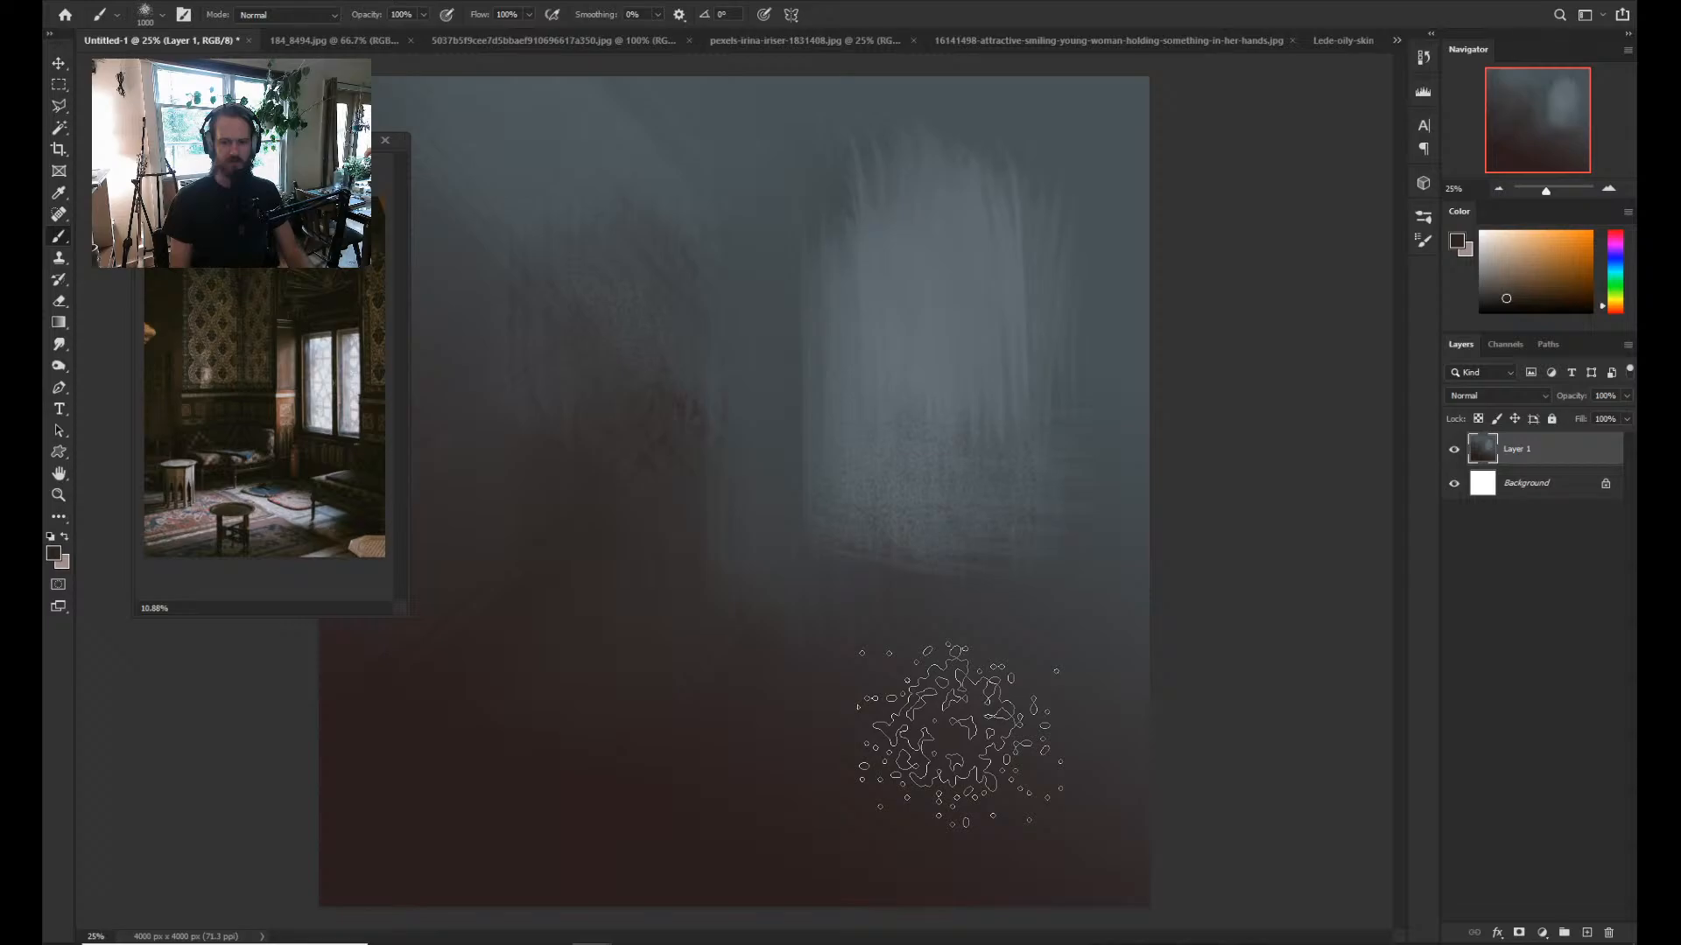
drag(959, 733, 770, 595)
Sample the reddish brown at the lower right and deepen the area beneath the window light, reducing the brush to 700 px.
alt+click(952, 710)
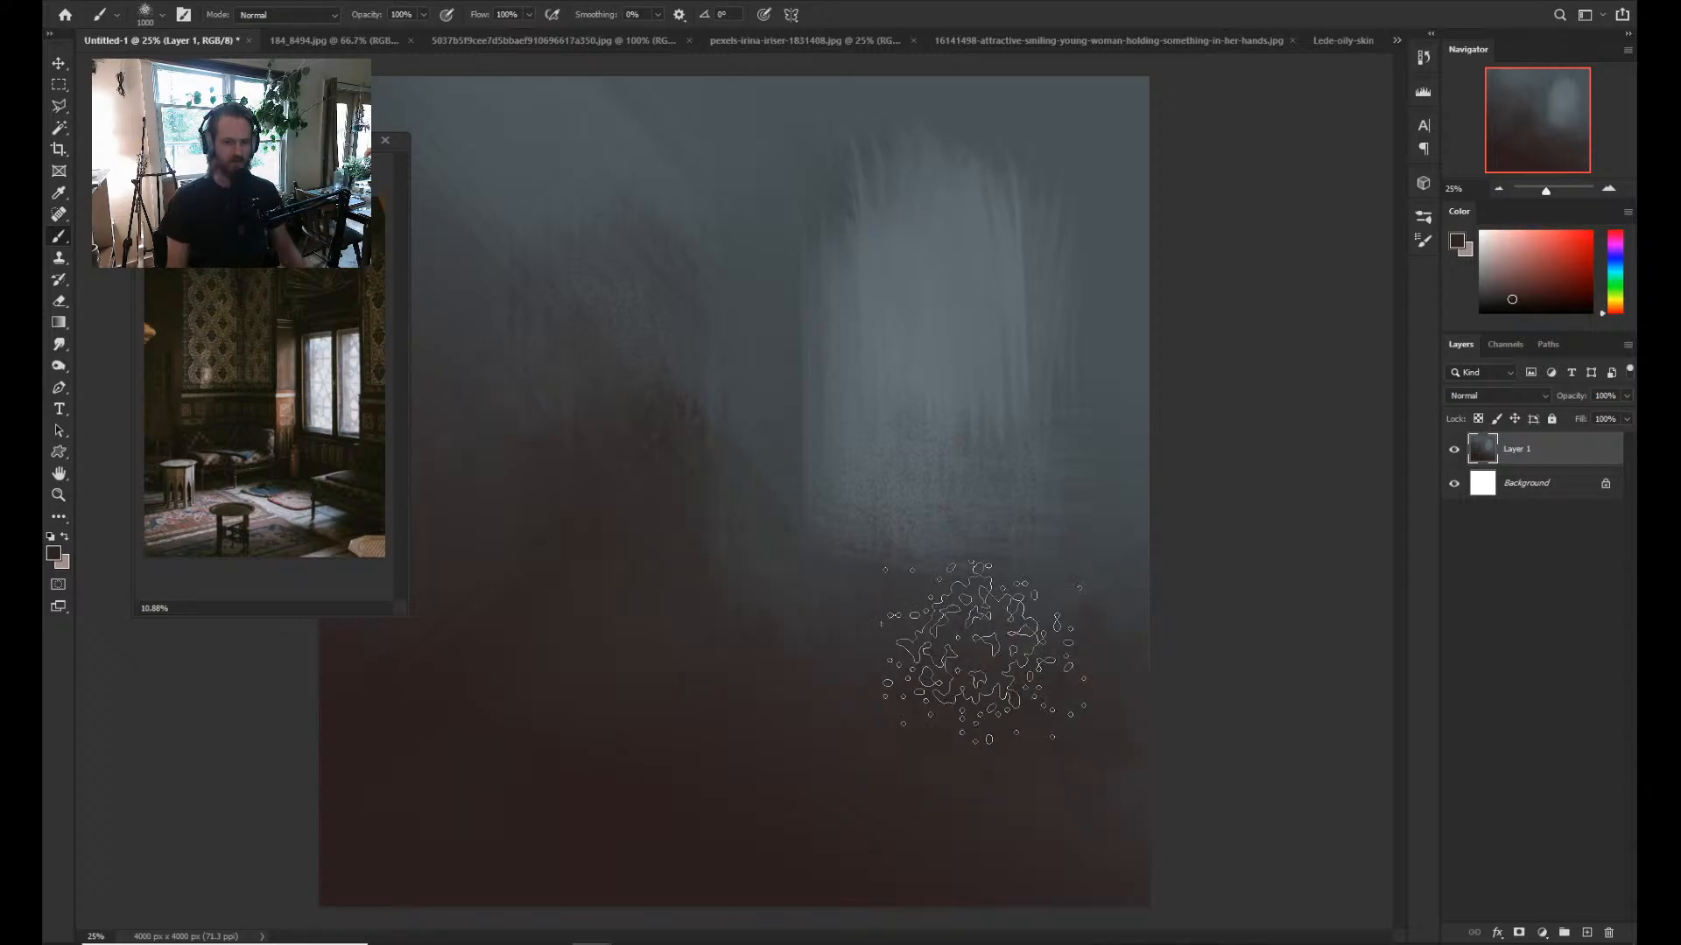
key(bracketleft)
key(bracketleft)
key(bracketleft)
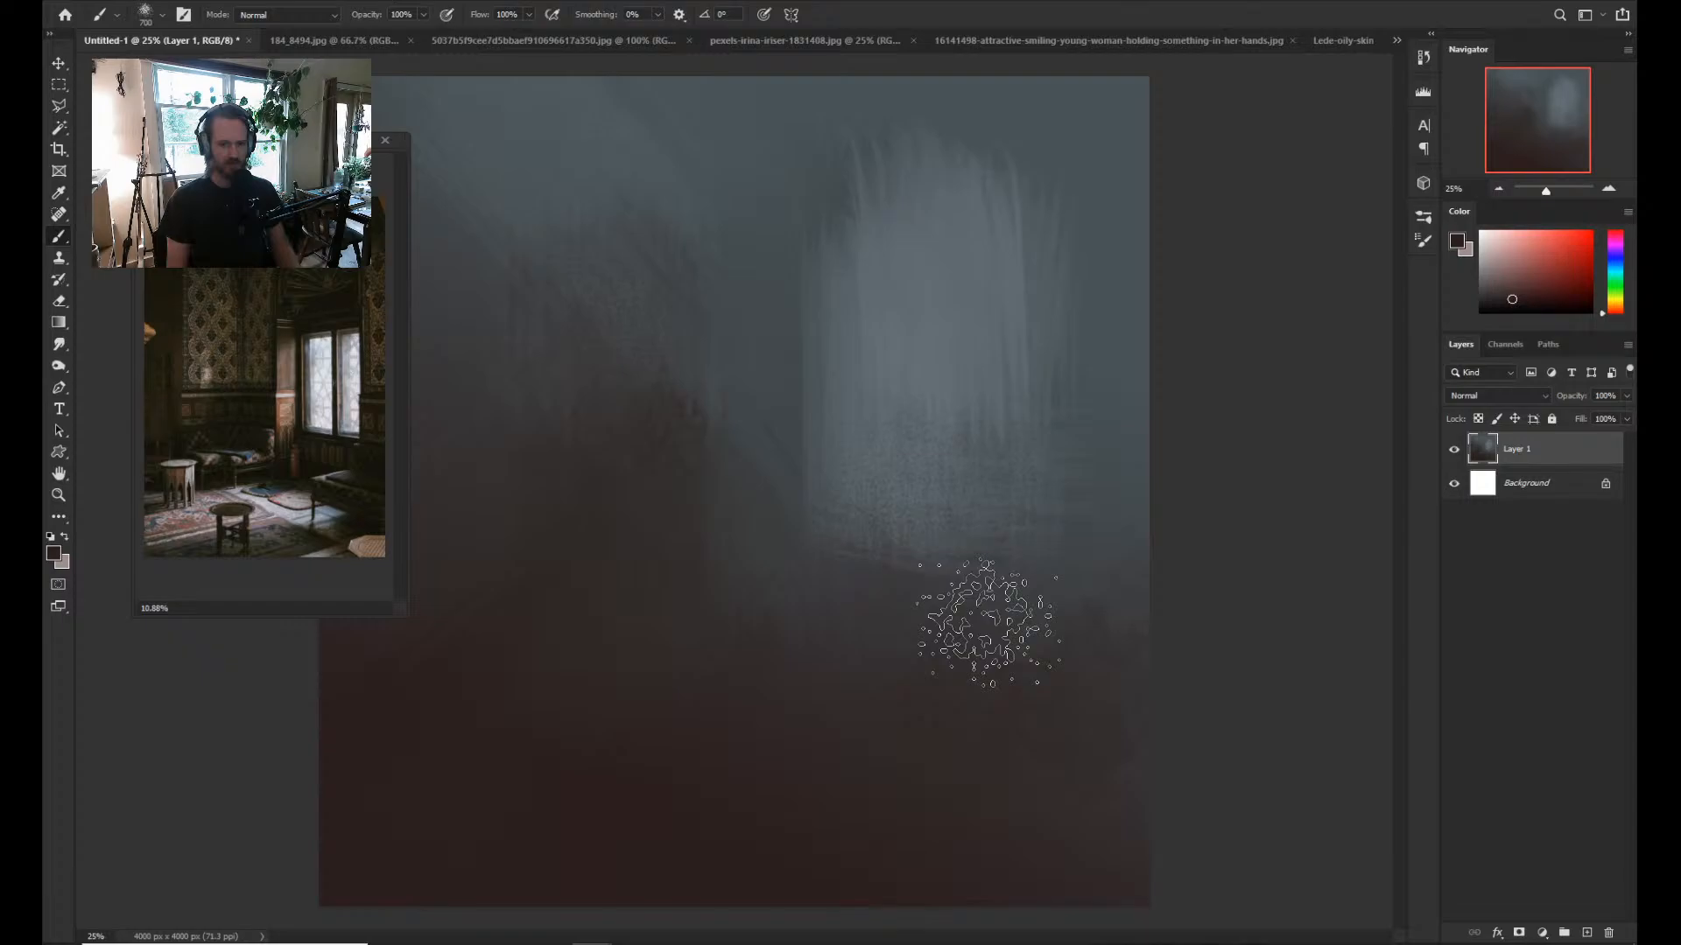
Resize the brush to 400 px, deepen the dark brown mass left of centre, and move the interior reference window farther aside.
key(bracketleft)
key(bracketleft)
key(bracketleft)
key(bracketleft)
key(bracketleft)
key(bracketleft)
key(bracketleft)
key(bracketleft)
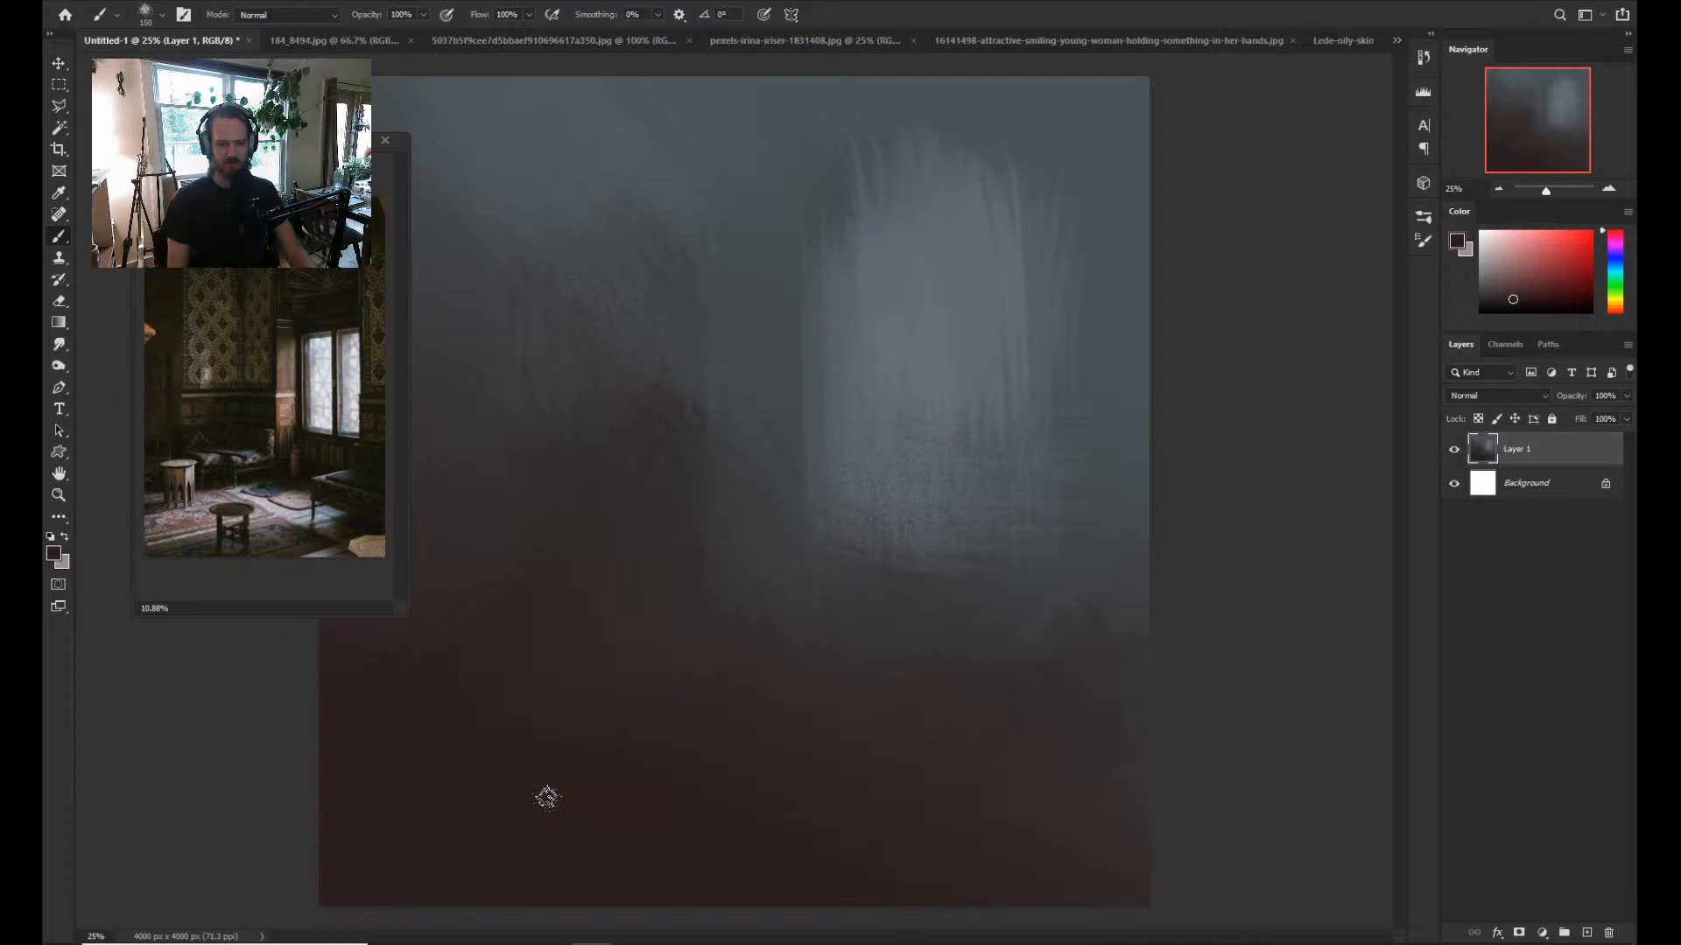
key(bracketright)
key(bracketright)
key(bracketright)
key(bracketright)
key(bracketright)
key(bracketright)
key(bracketleft)
drag(377, 140, 322, 138)
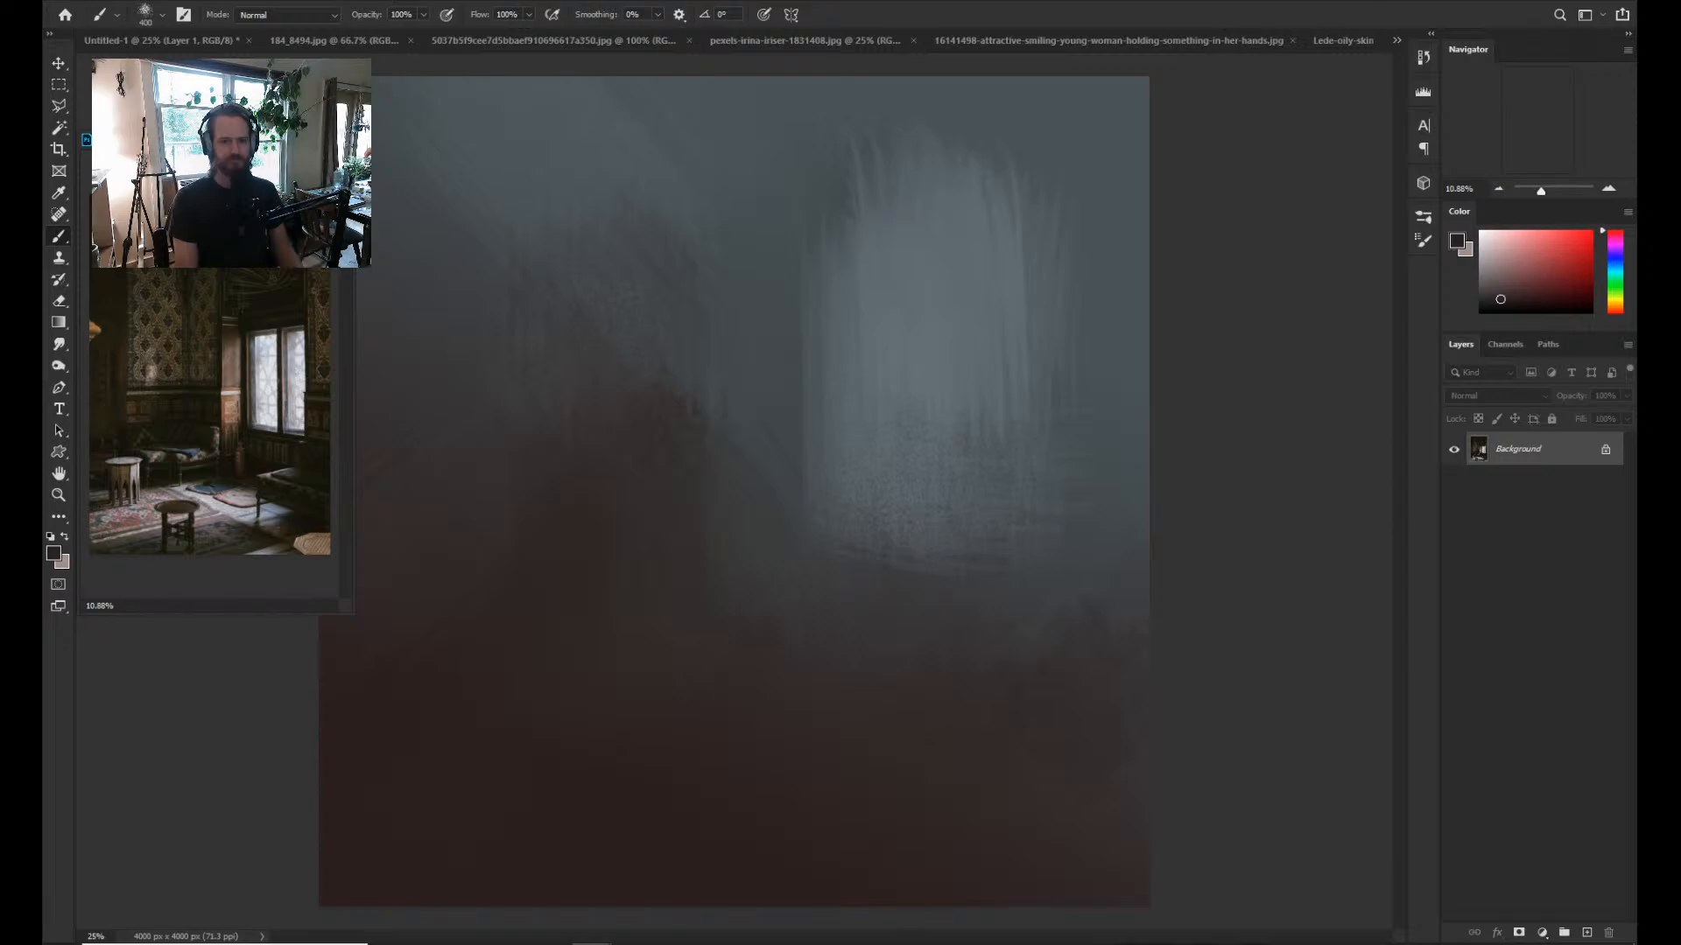
Paint narrow dark brown vertical edges along both sides of the window light, starting with a 100 px brush.
click(756, 751)
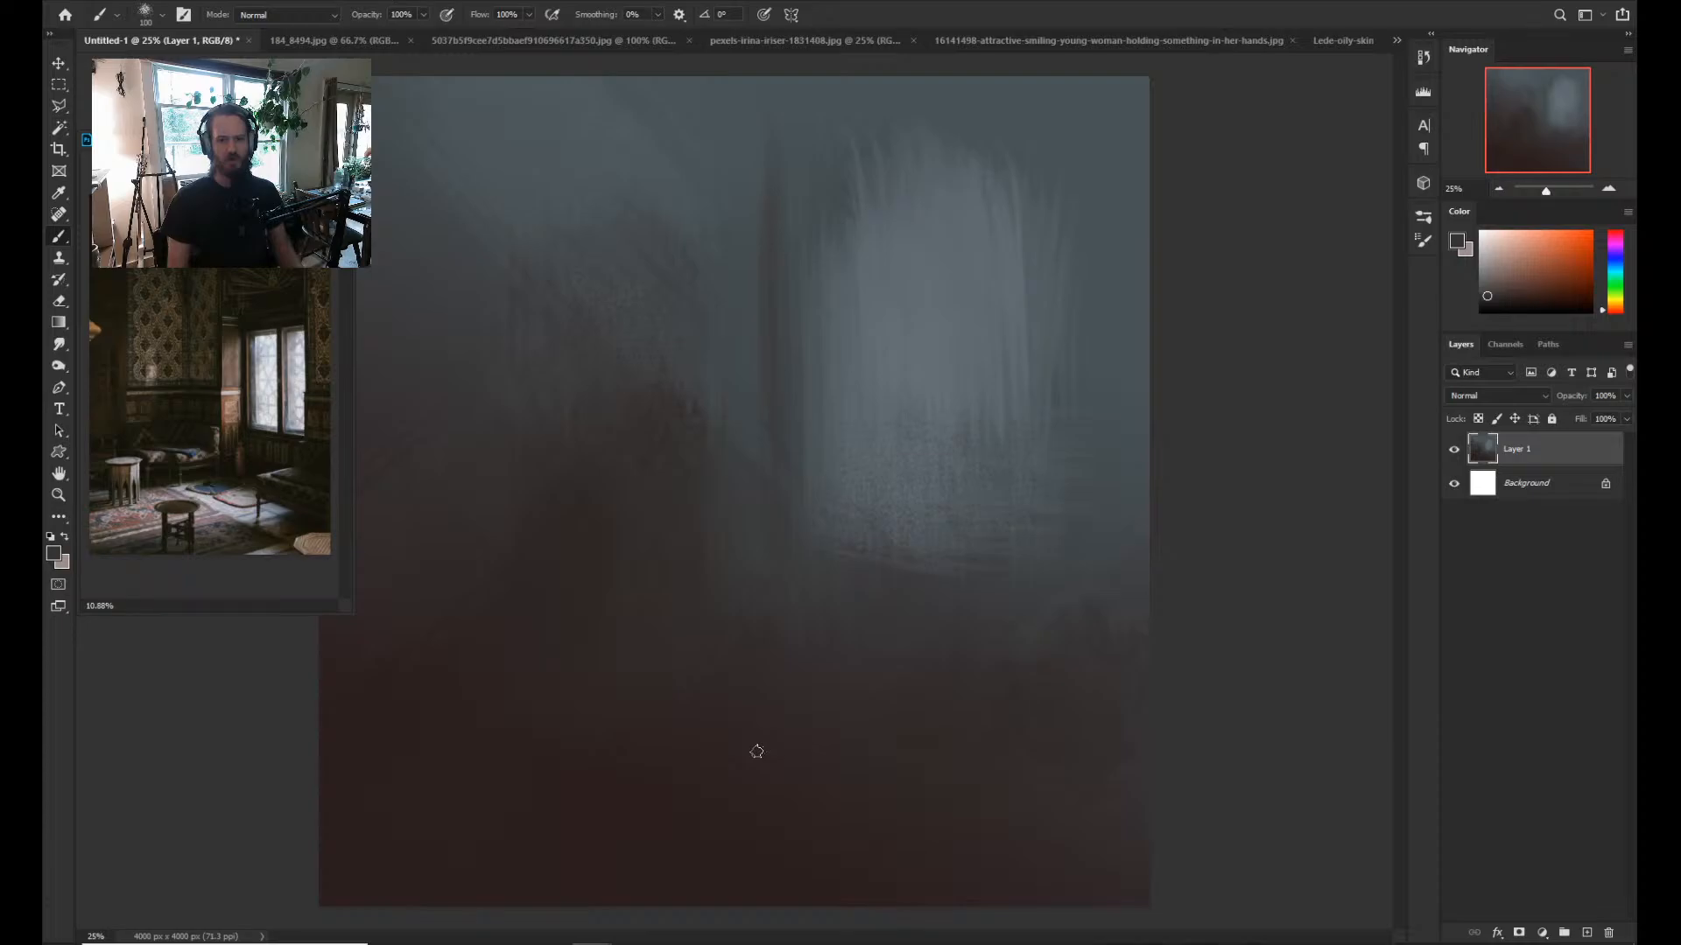
drag(1029, 186, 1029, 389)
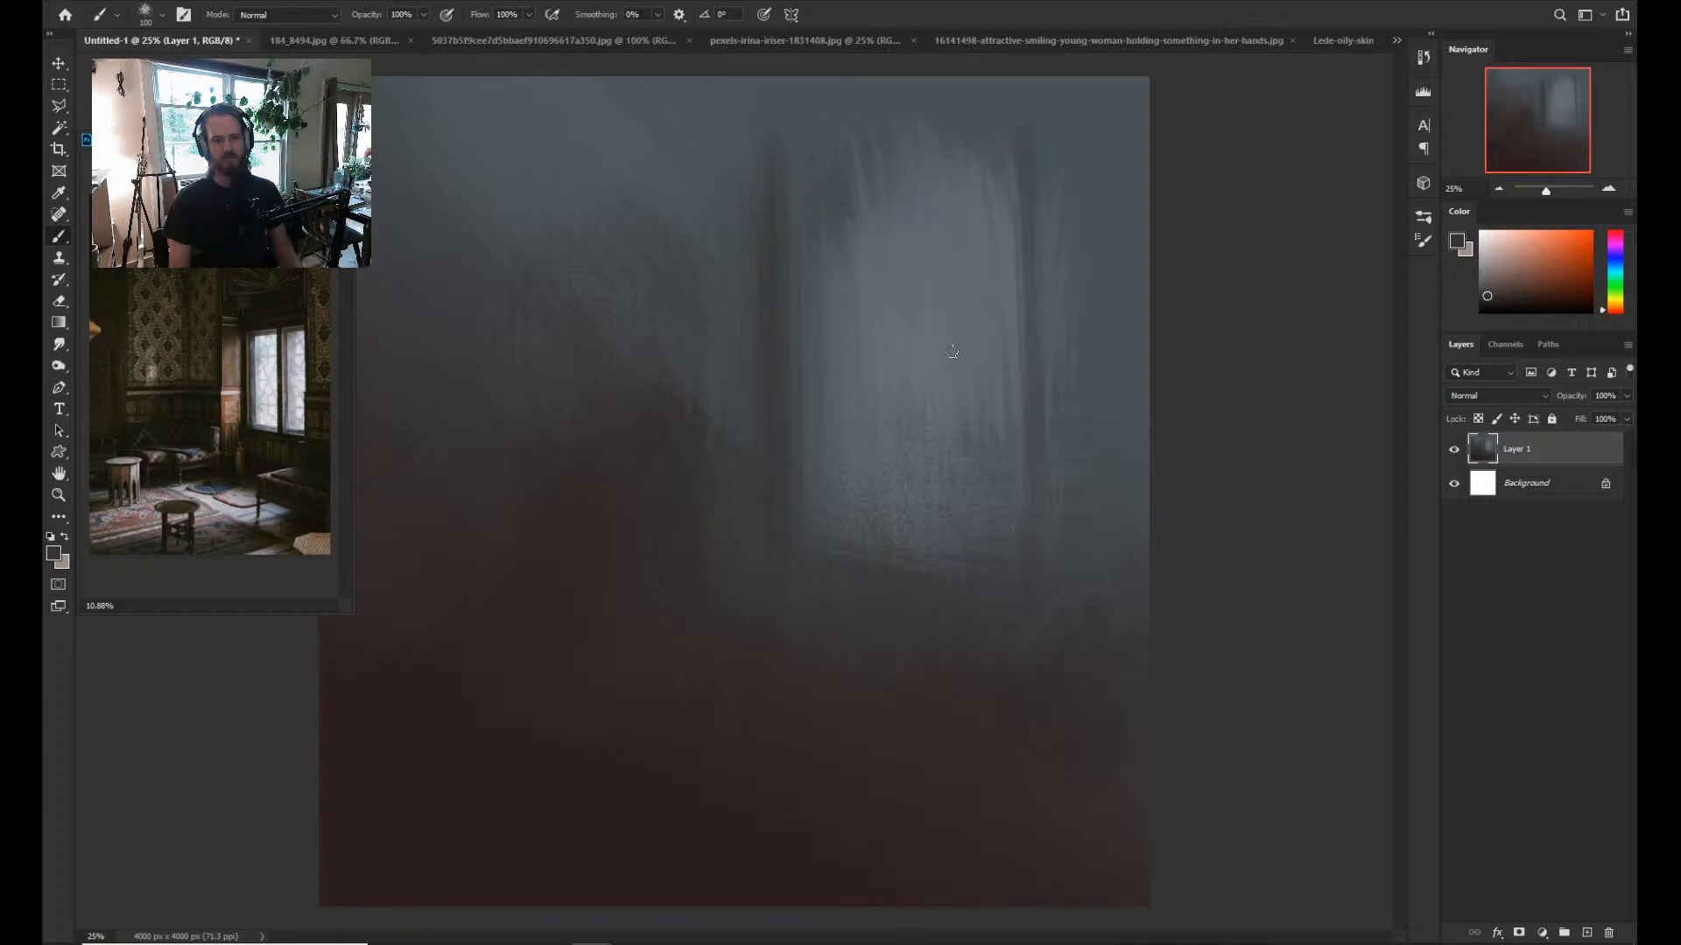
key(bracketright)
key(bracketright)
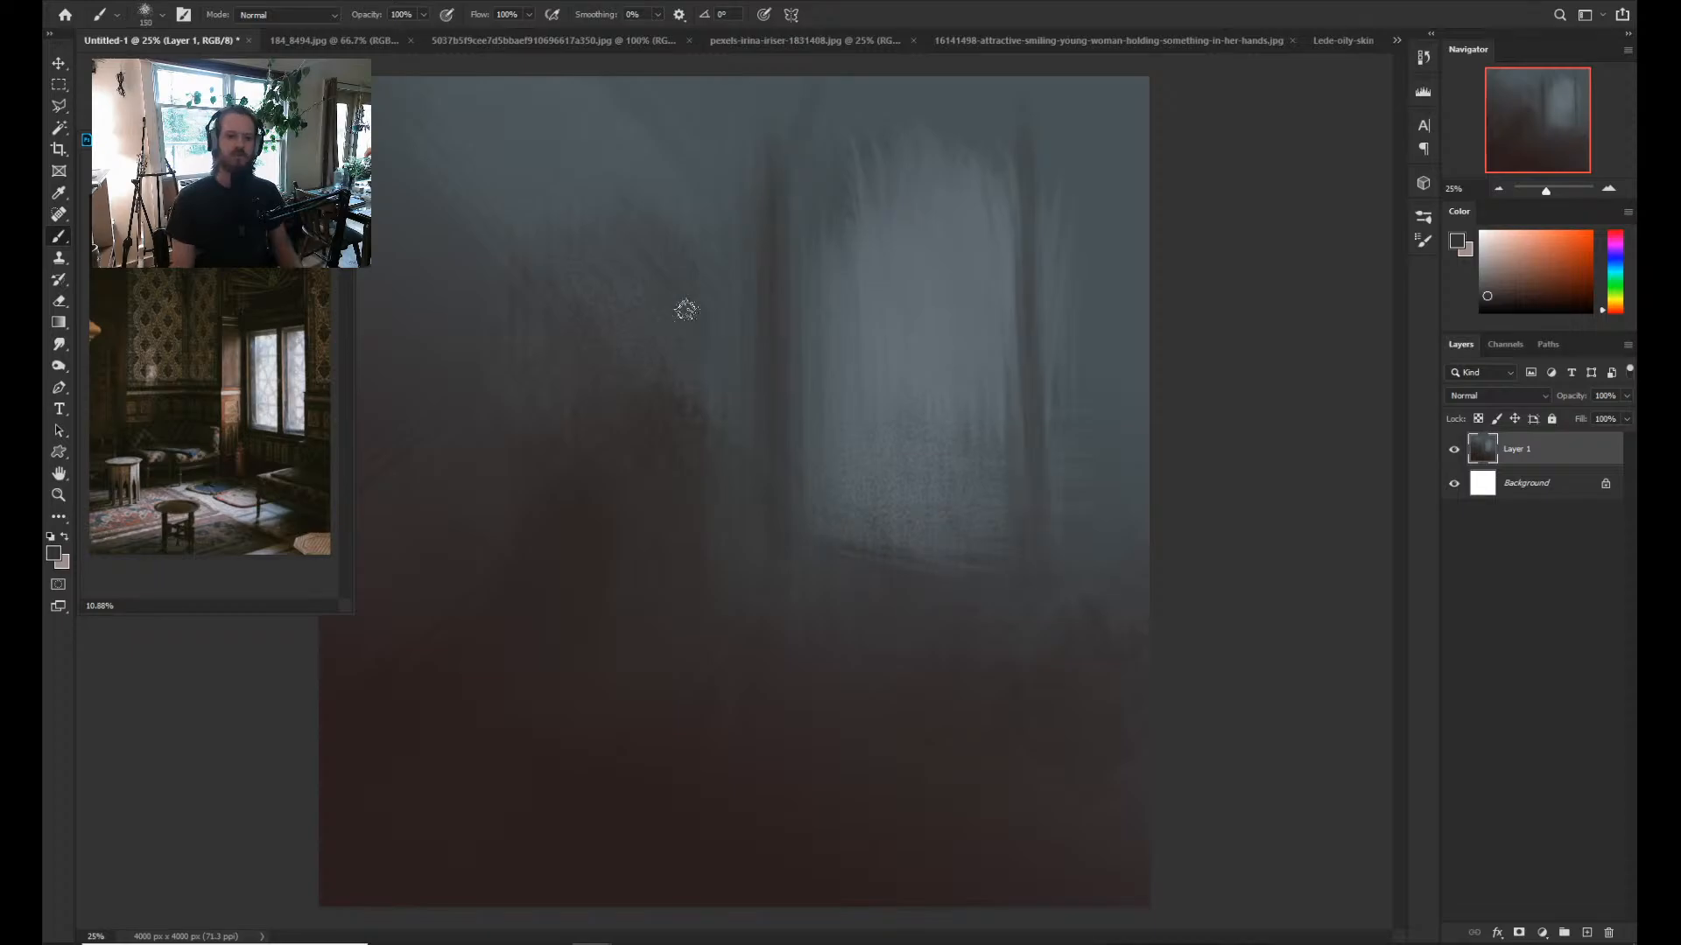
Enlarge the brush to 200 px, sample the dark brown beside the window's base, and paint a dark sill shadow beneath the window.
key(bracketright)
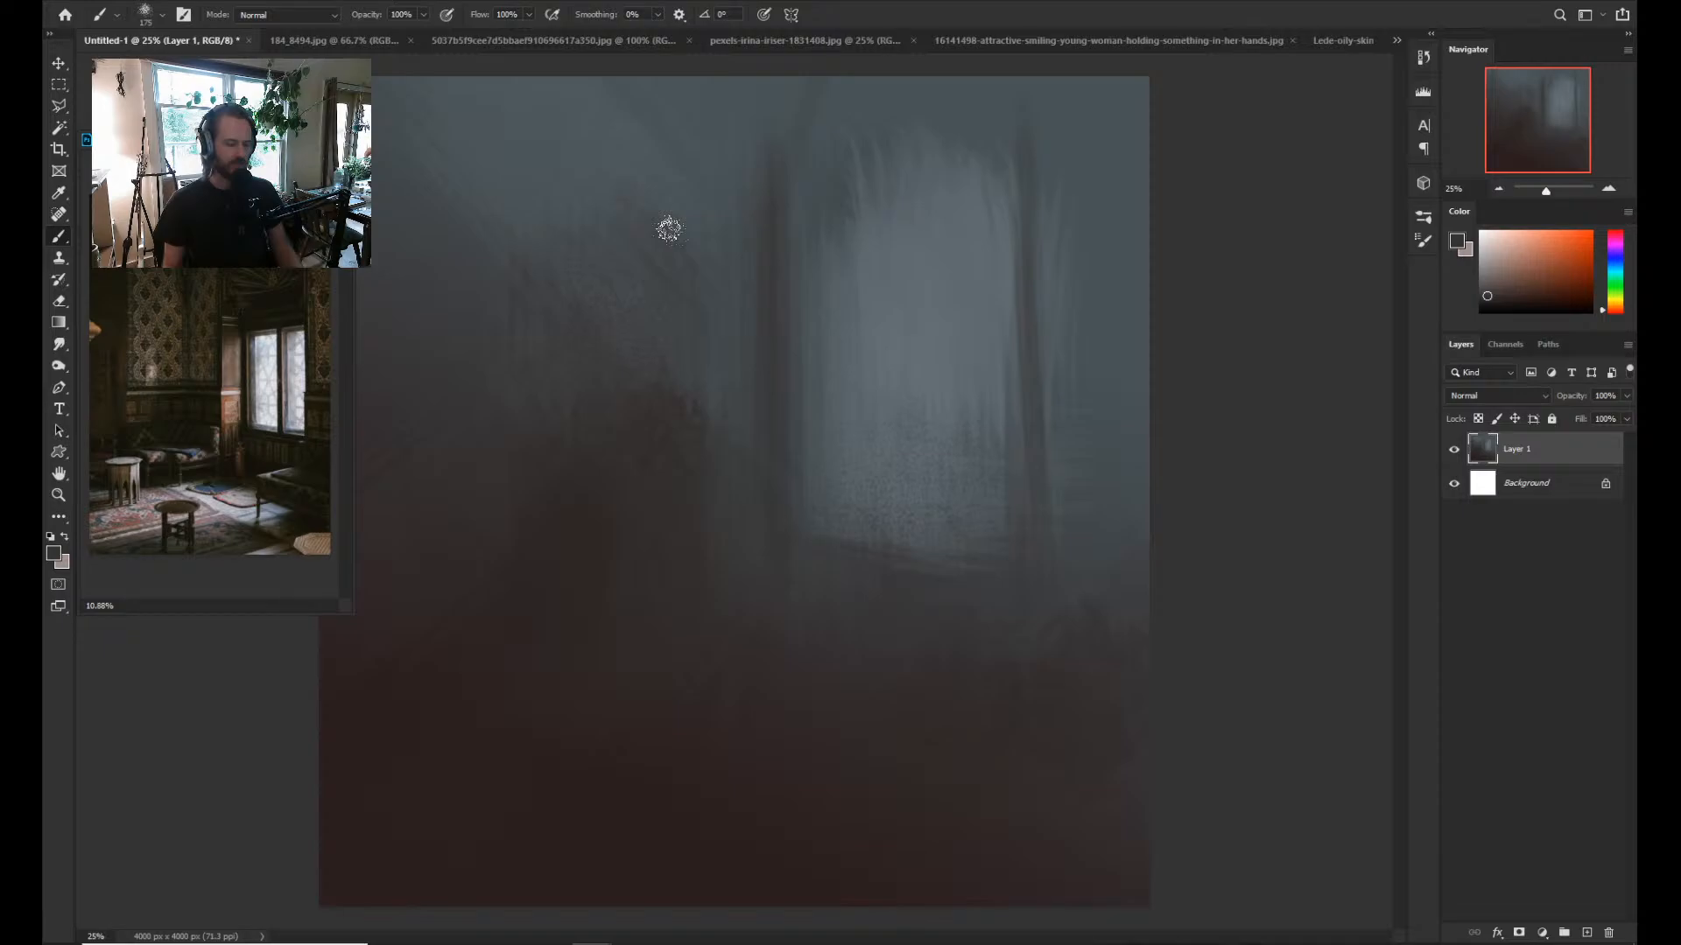
key(bracketright)
alt+click(761, 551)
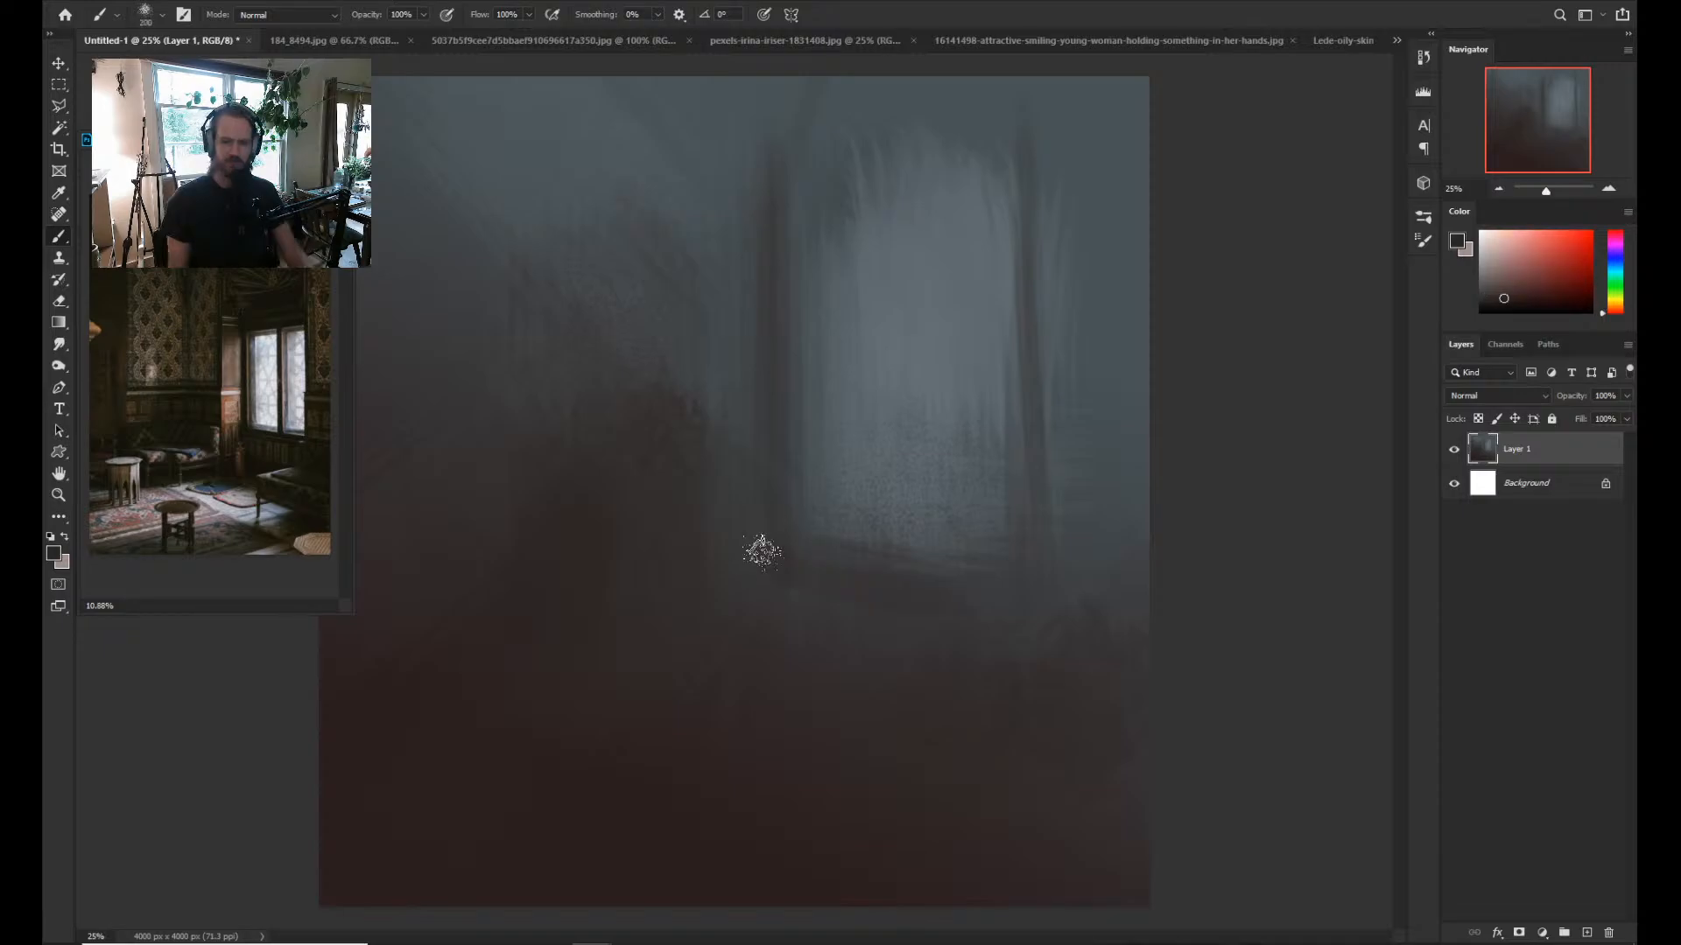
mouse_move(761, 551)
mouse_down()
mouse_move(1028, 616)
mouse_move(864, 645)
mouse_up()
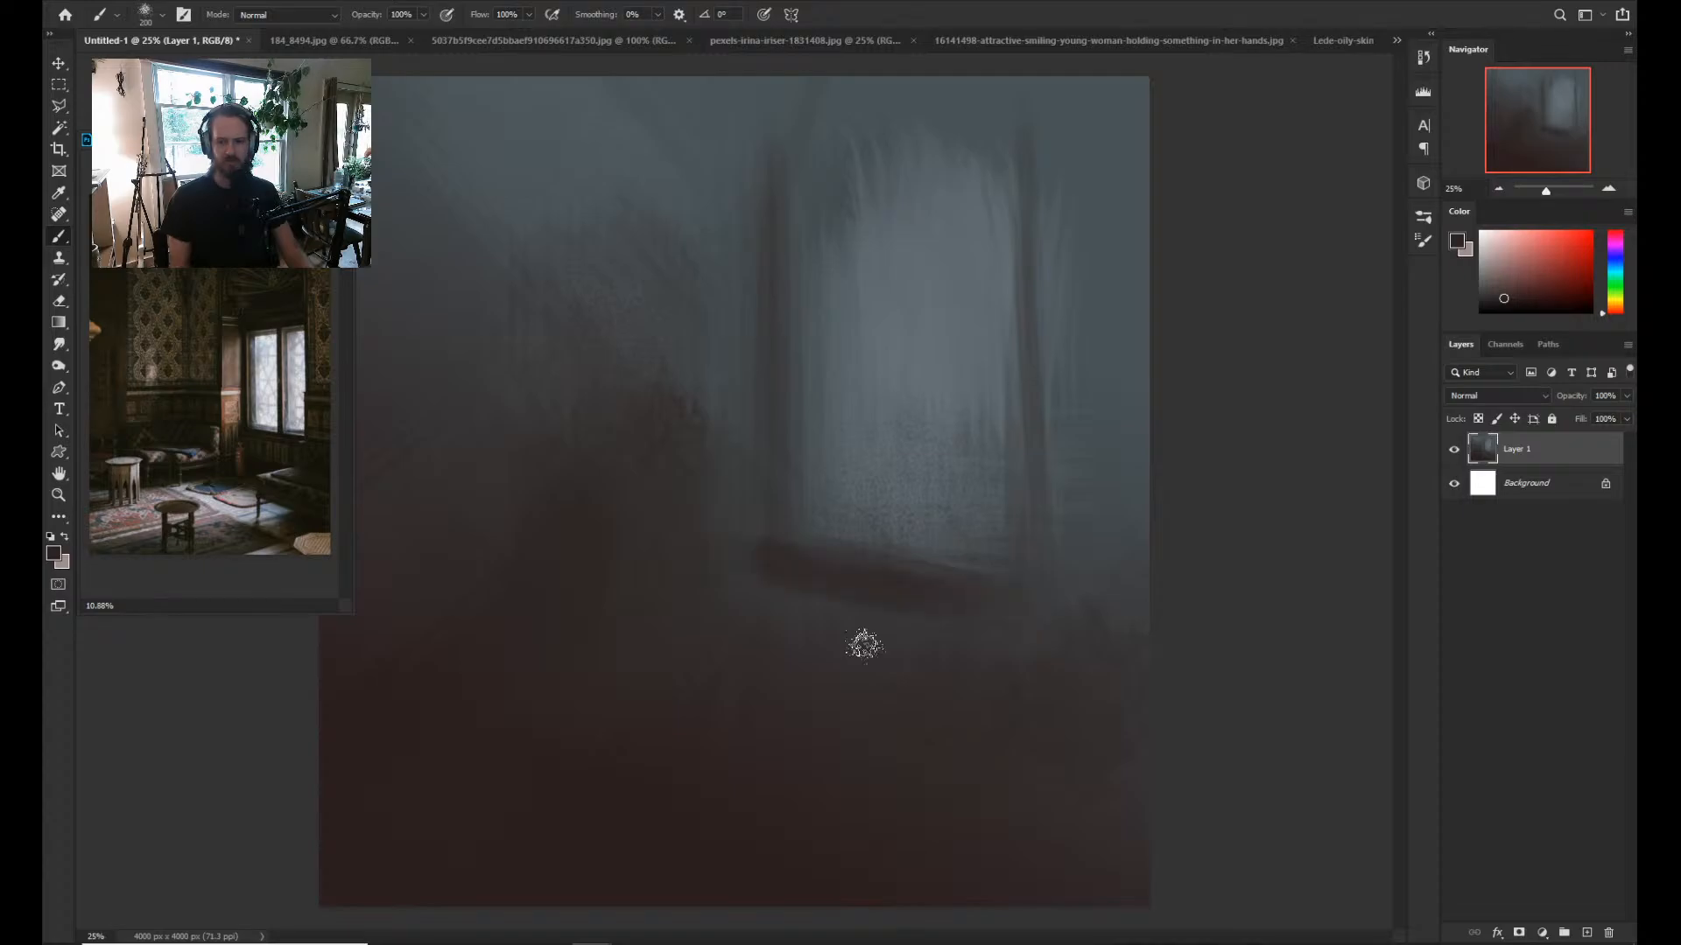
Sample the brown below the sill shadow and blend that area with a 500 px brush, then darken the wall right of the window at 300 px.
key(bracketright)
key(bracketright)
key(bracketright)
alt+click(920, 637)
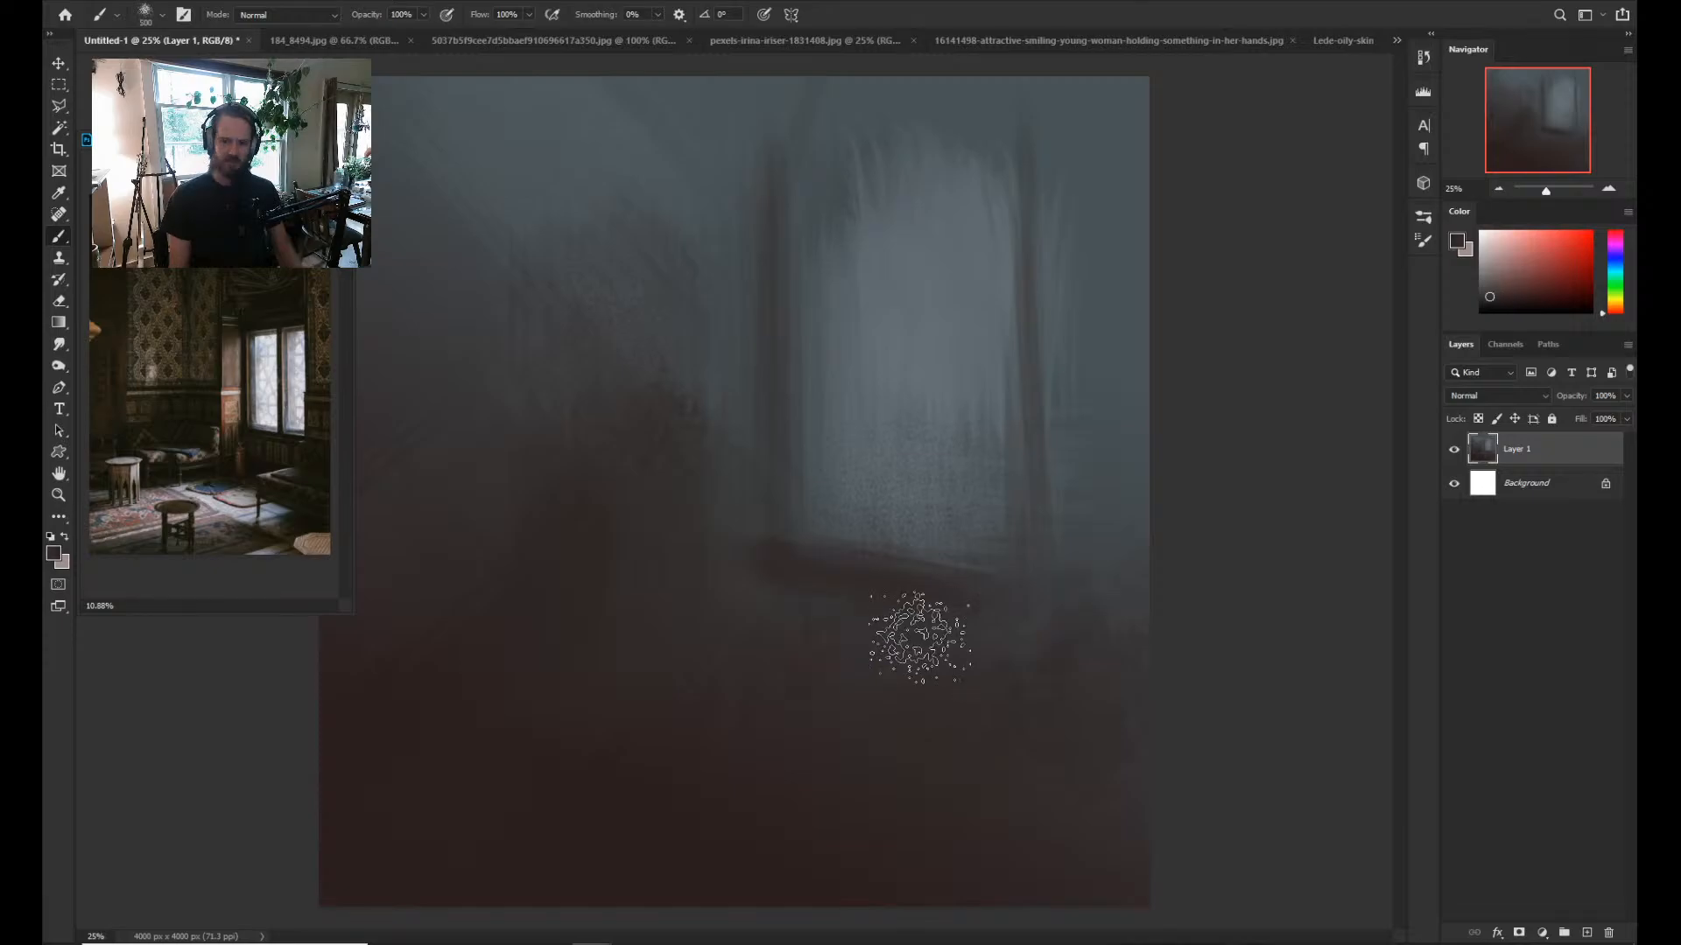
key(bracketleft)
key(bracketleft)
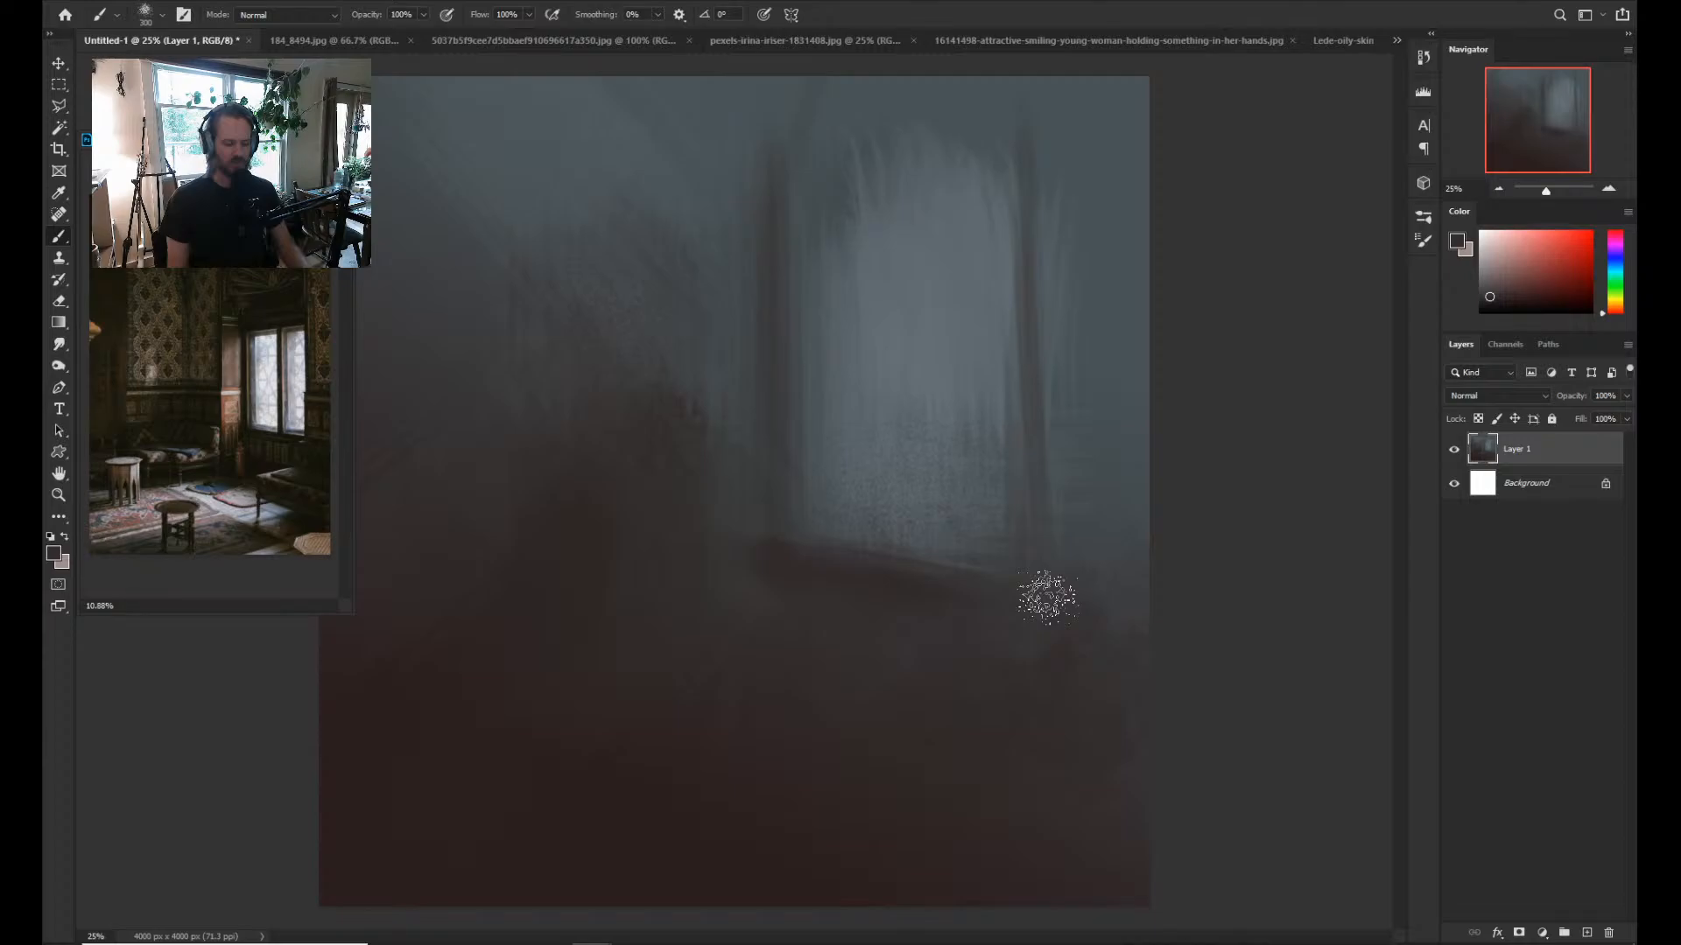
drag(1047, 598, 1090, 367)
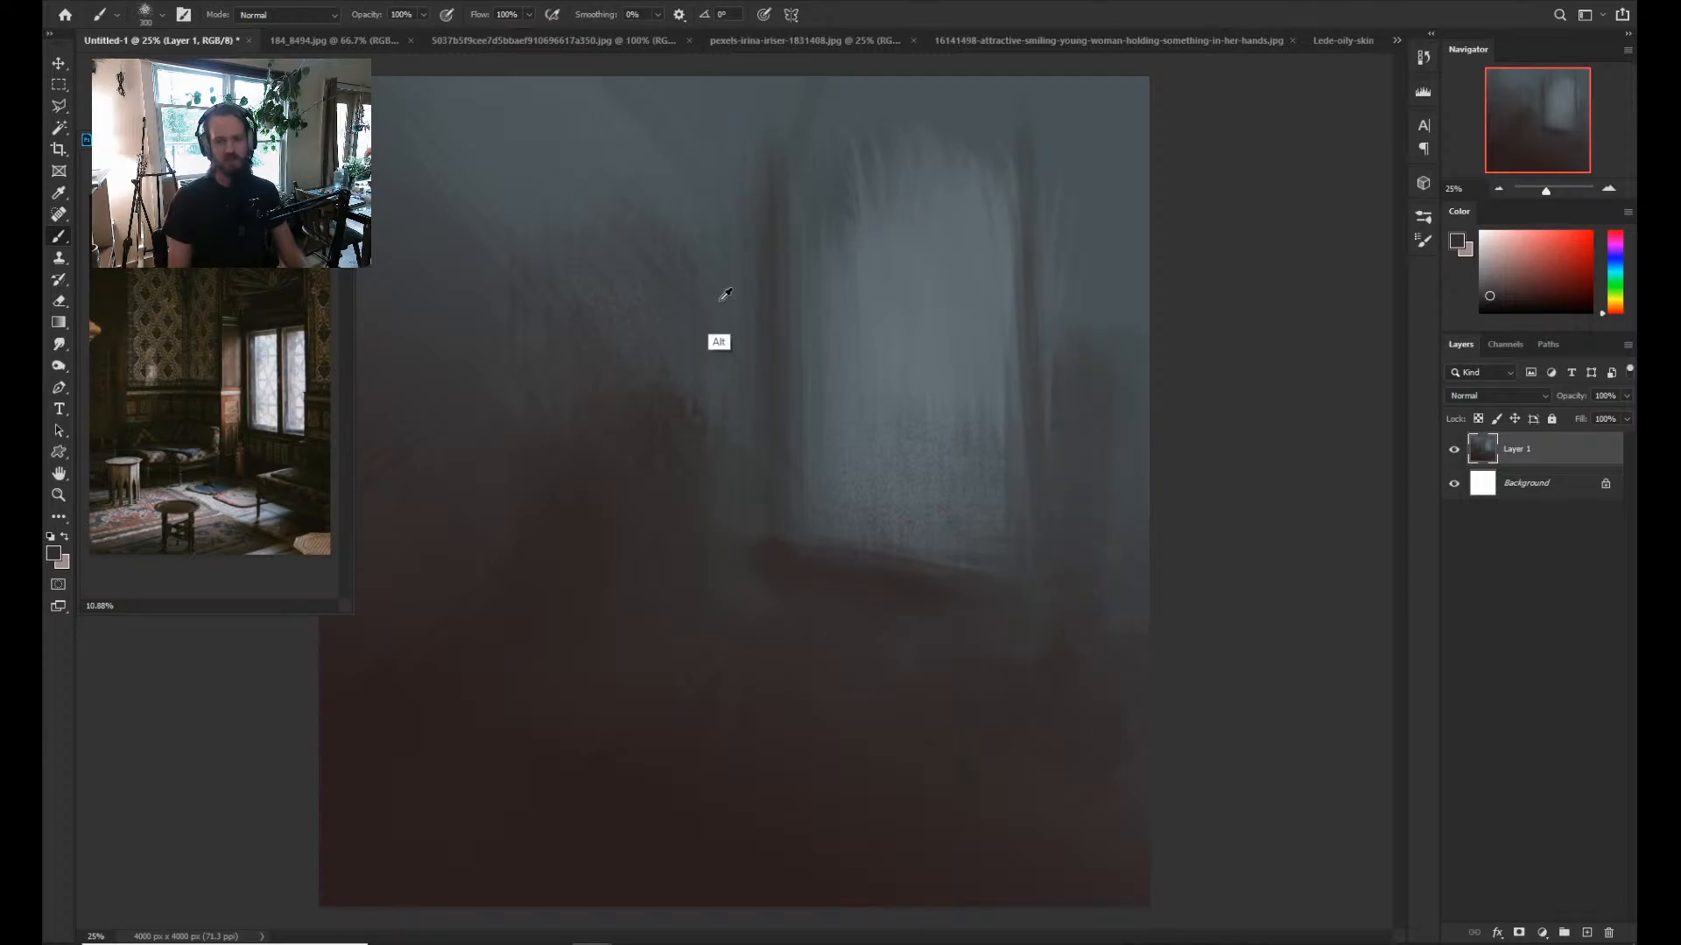
Sample the wall's slate, make it a more saturated blue, and glaze it left of and beneath the window with a 400 px brush.
alt+click(725, 295)
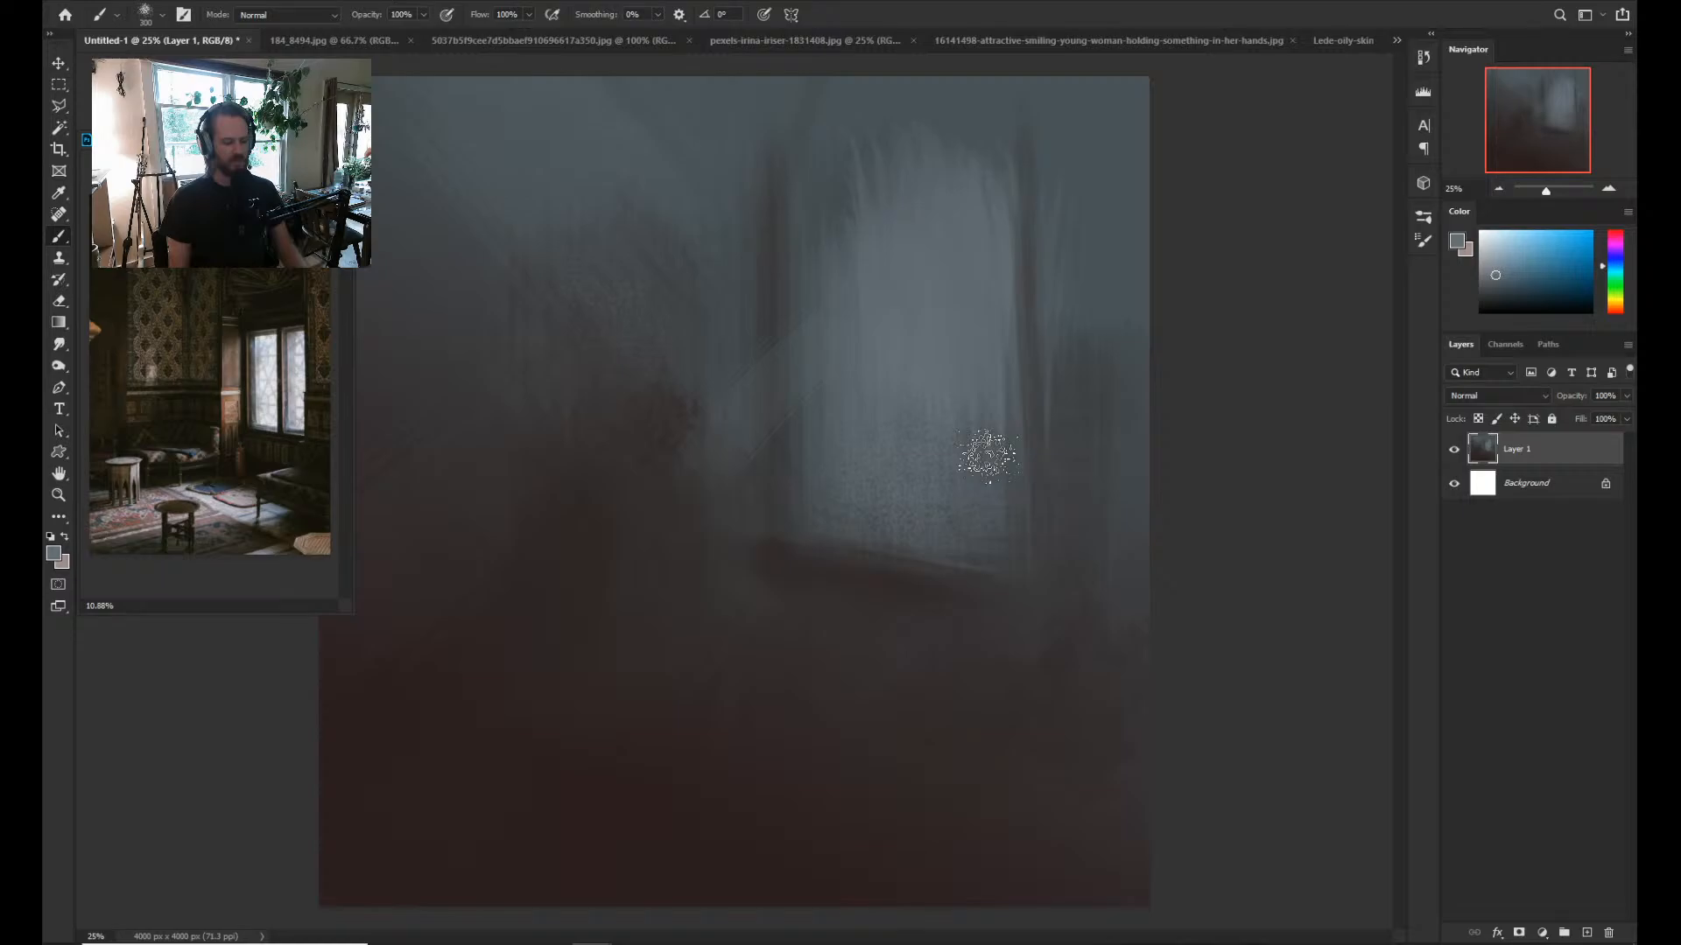
click(1519, 276)
key(])
drag(727, 385, 744, 578)
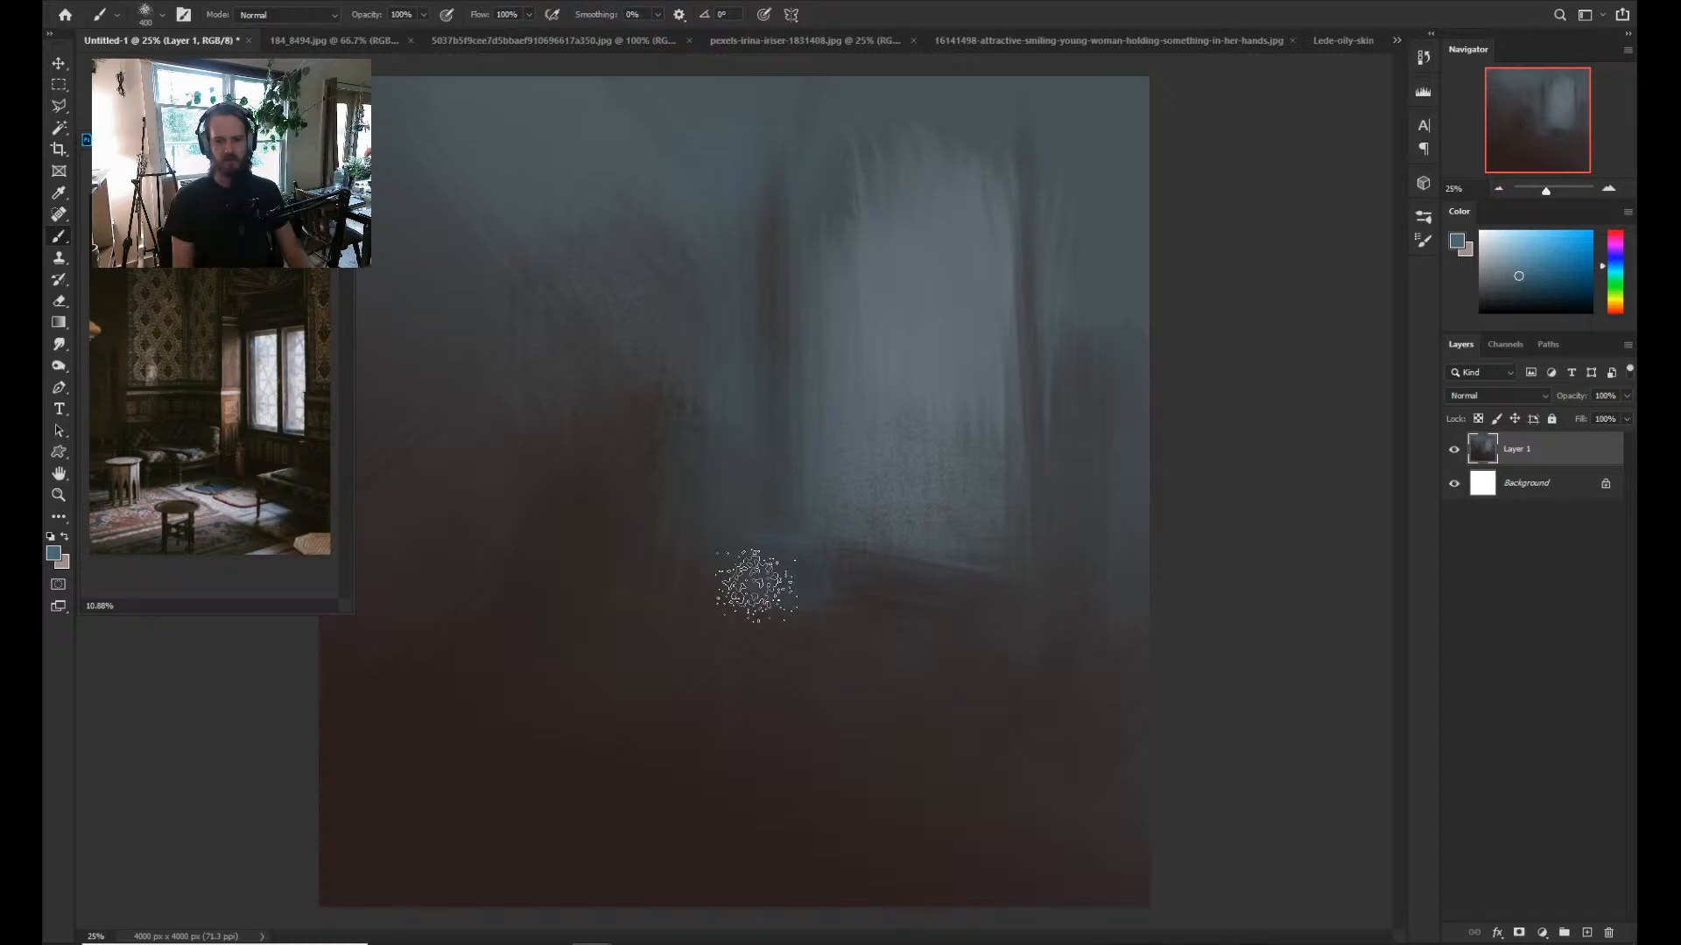
drag(754, 585, 903, 574)
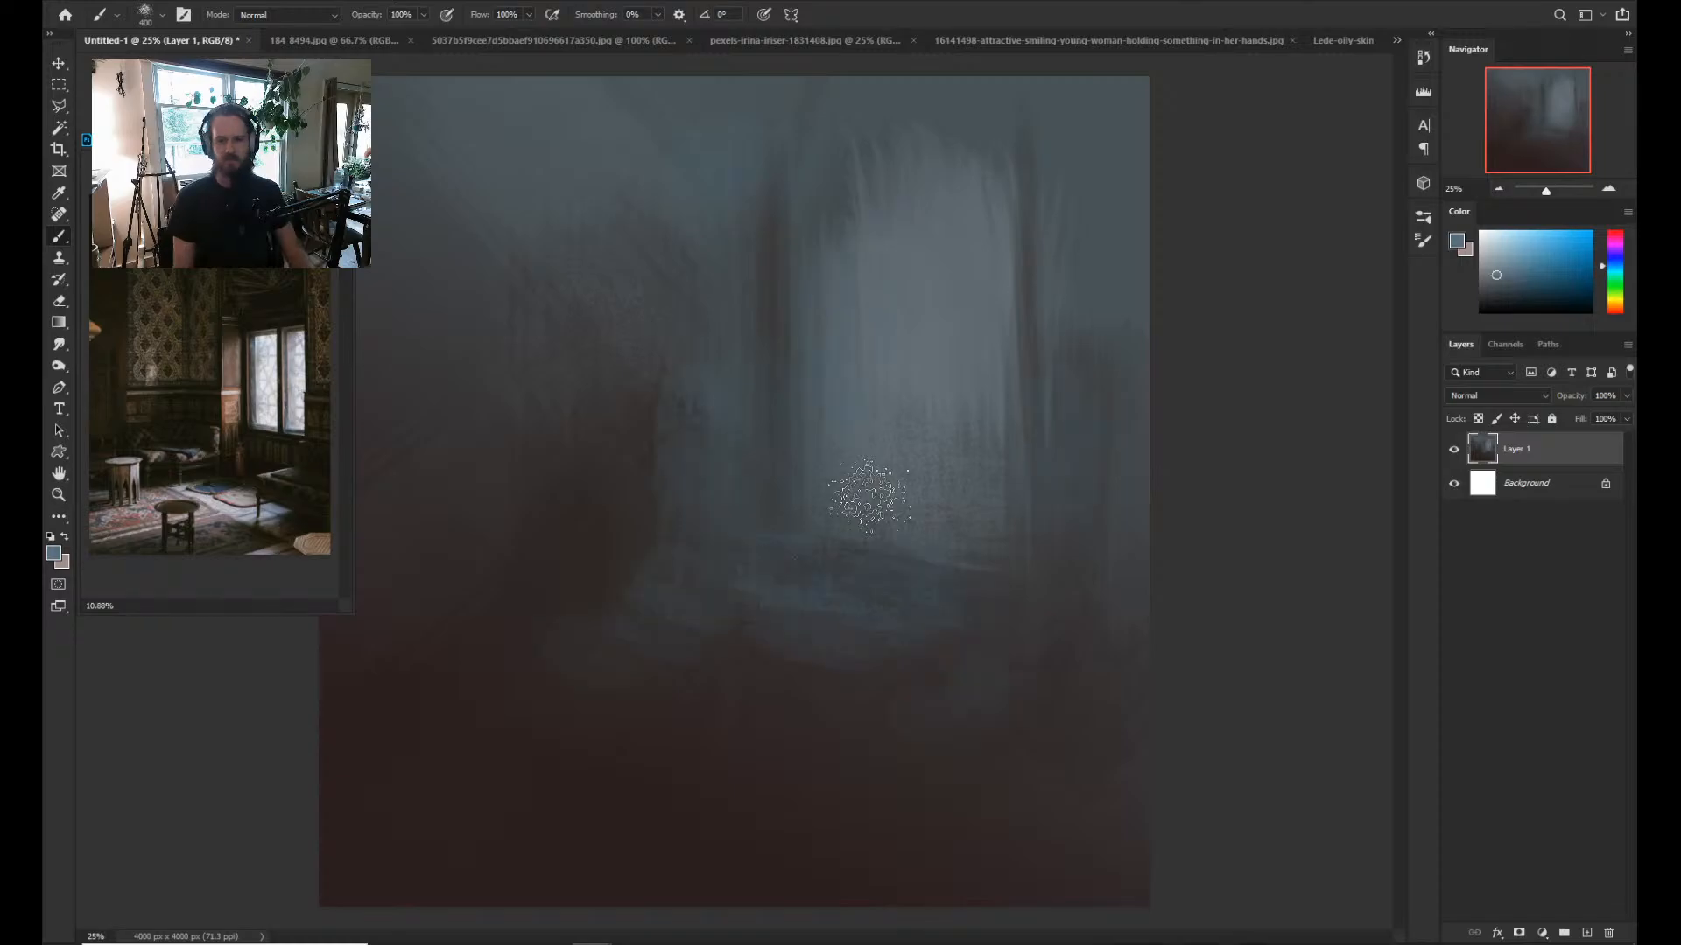
Brighten the window opening up to its rounded top with lighter blue-greys, and sample the dark brown near the floor light.
click(1495, 269)
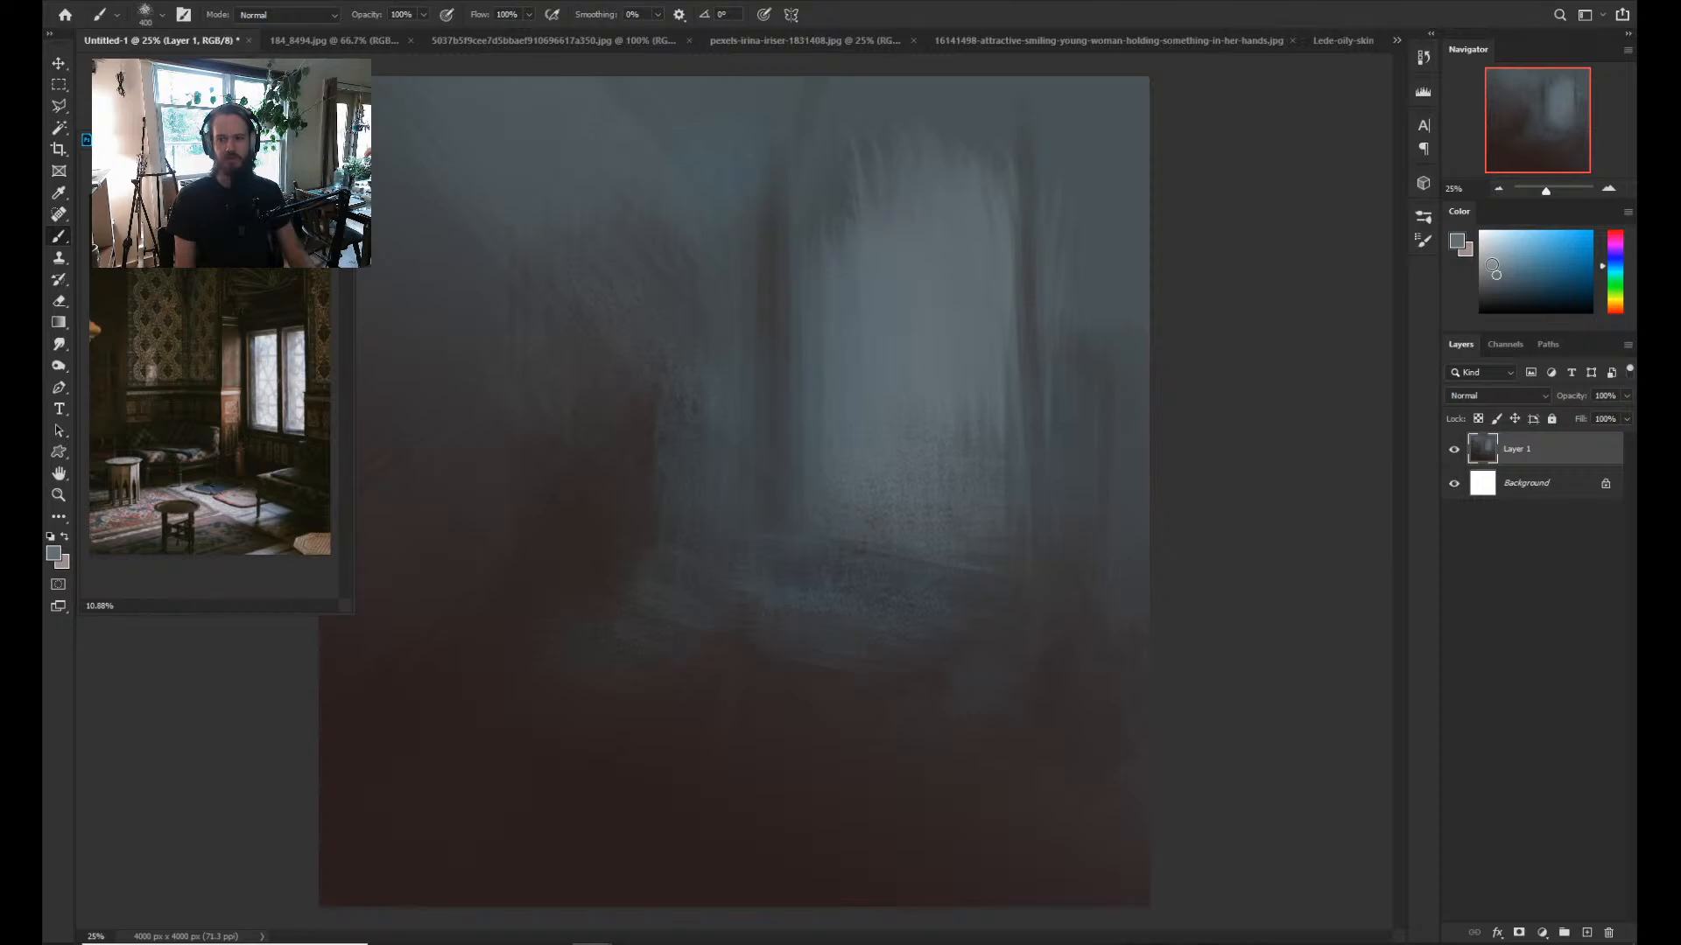
click(1492, 266)
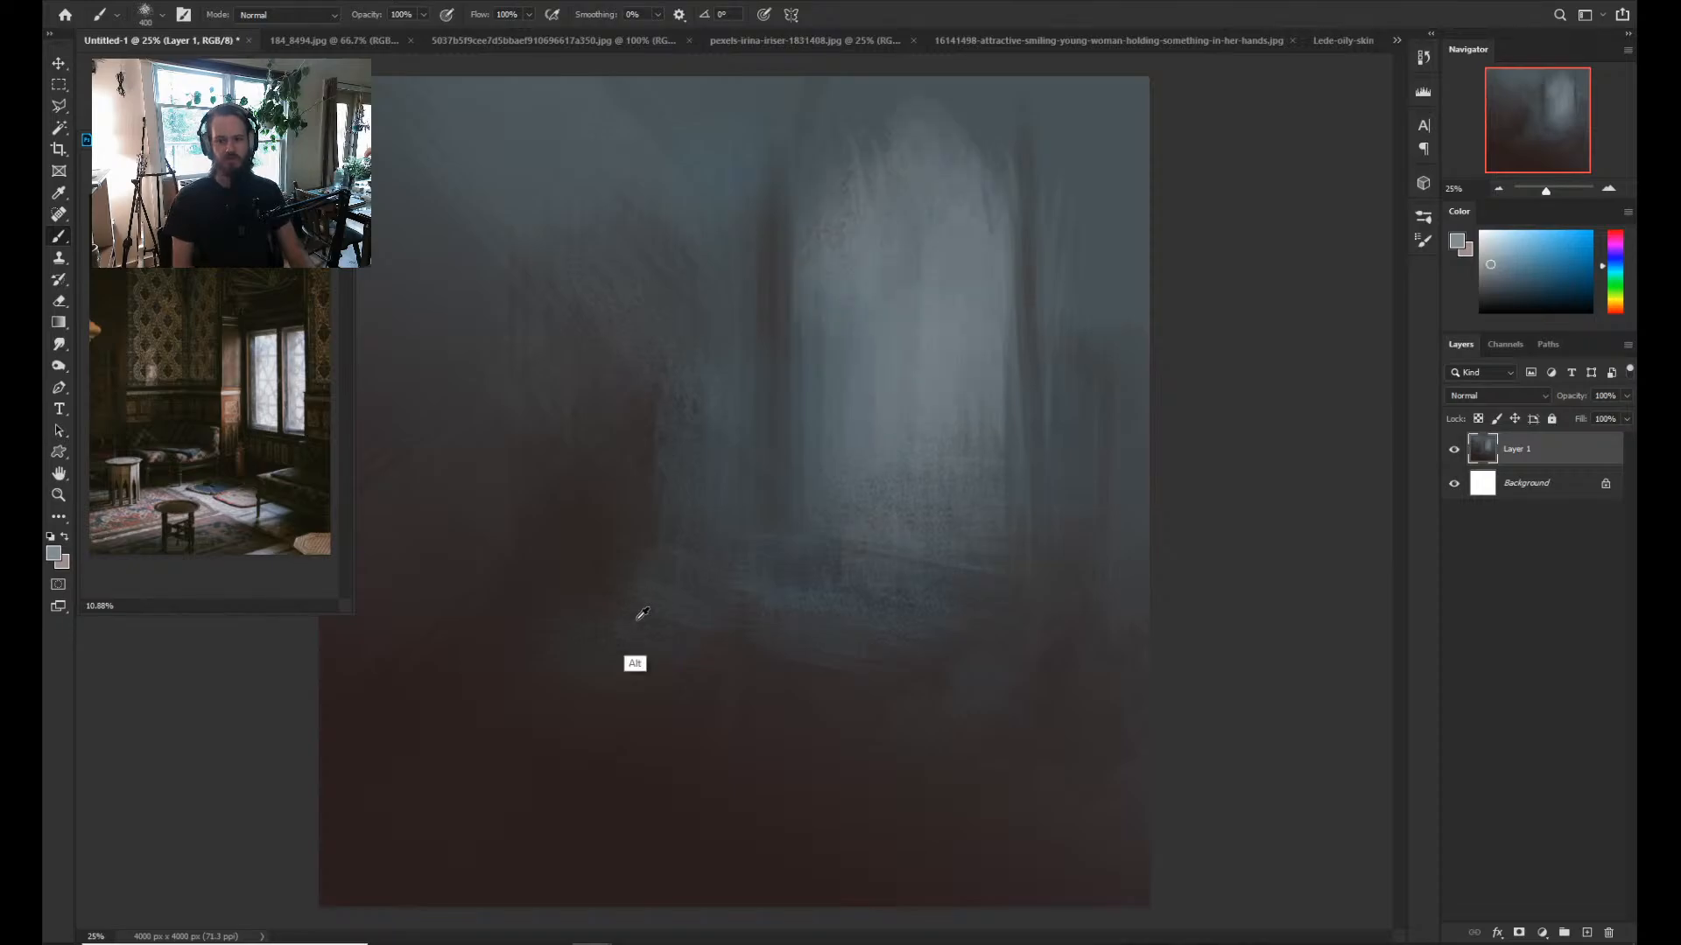
alt+click(642, 613)
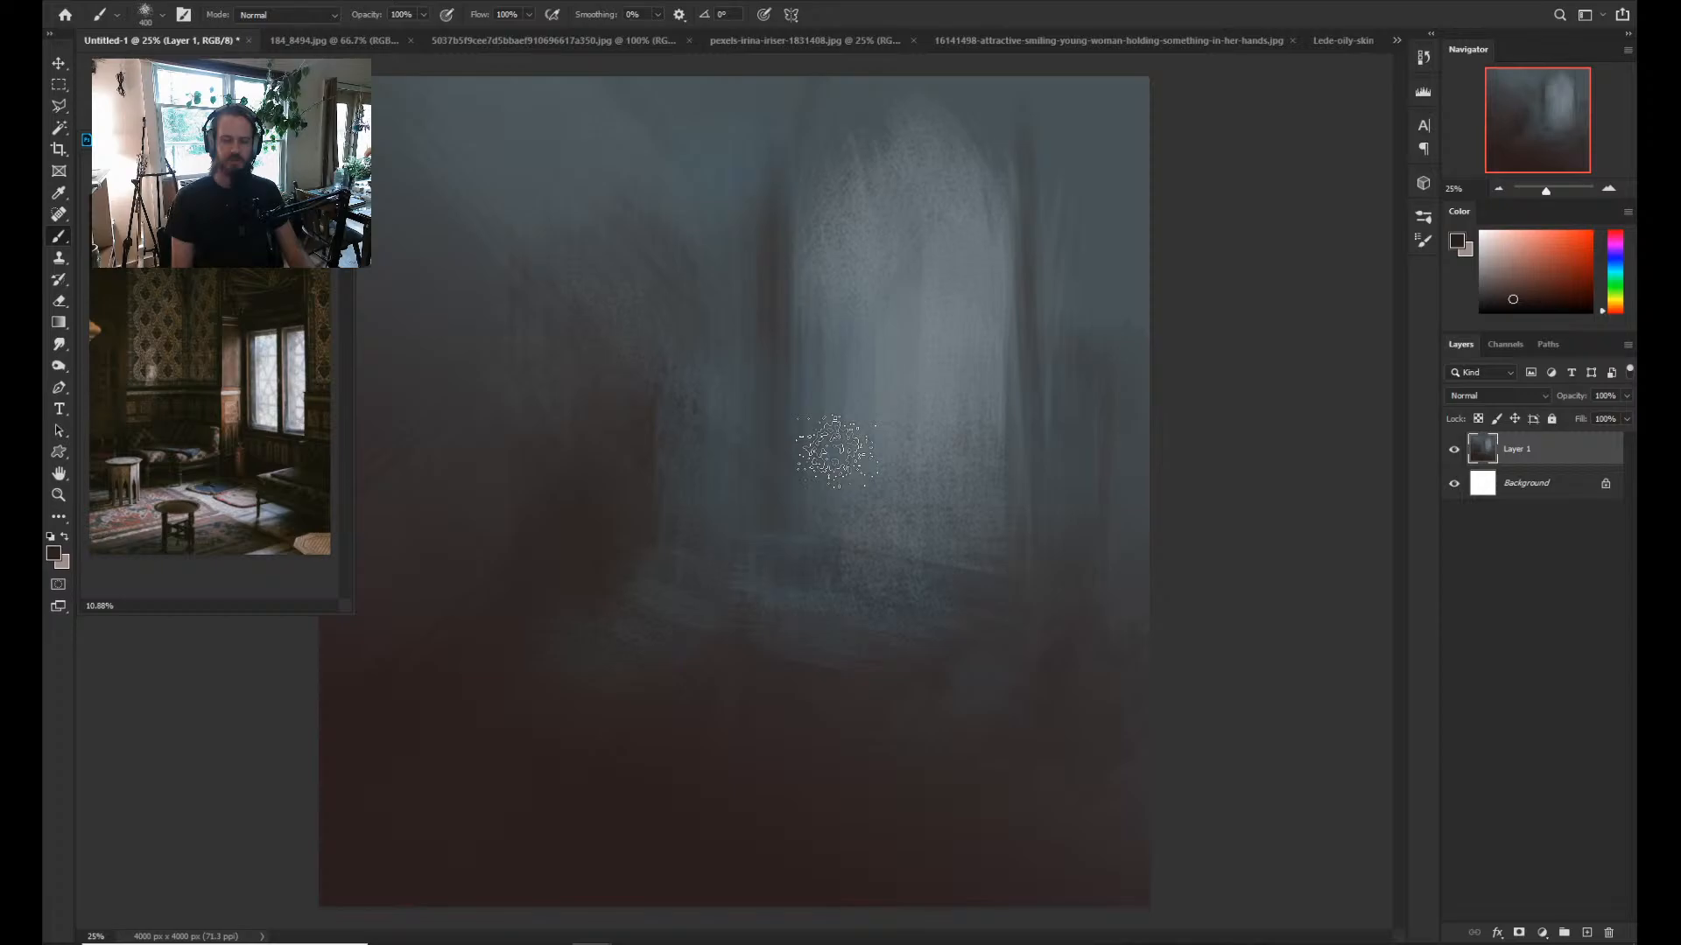
Sample the brown left of the window, reduce the brush to 175 px, and define the upper edge of the dark recess.
alt+click(568, 386)
key(bracketleft)
key(bracketleft)
key(bracketleft)
key(bracketleft)
key(bracketleft)
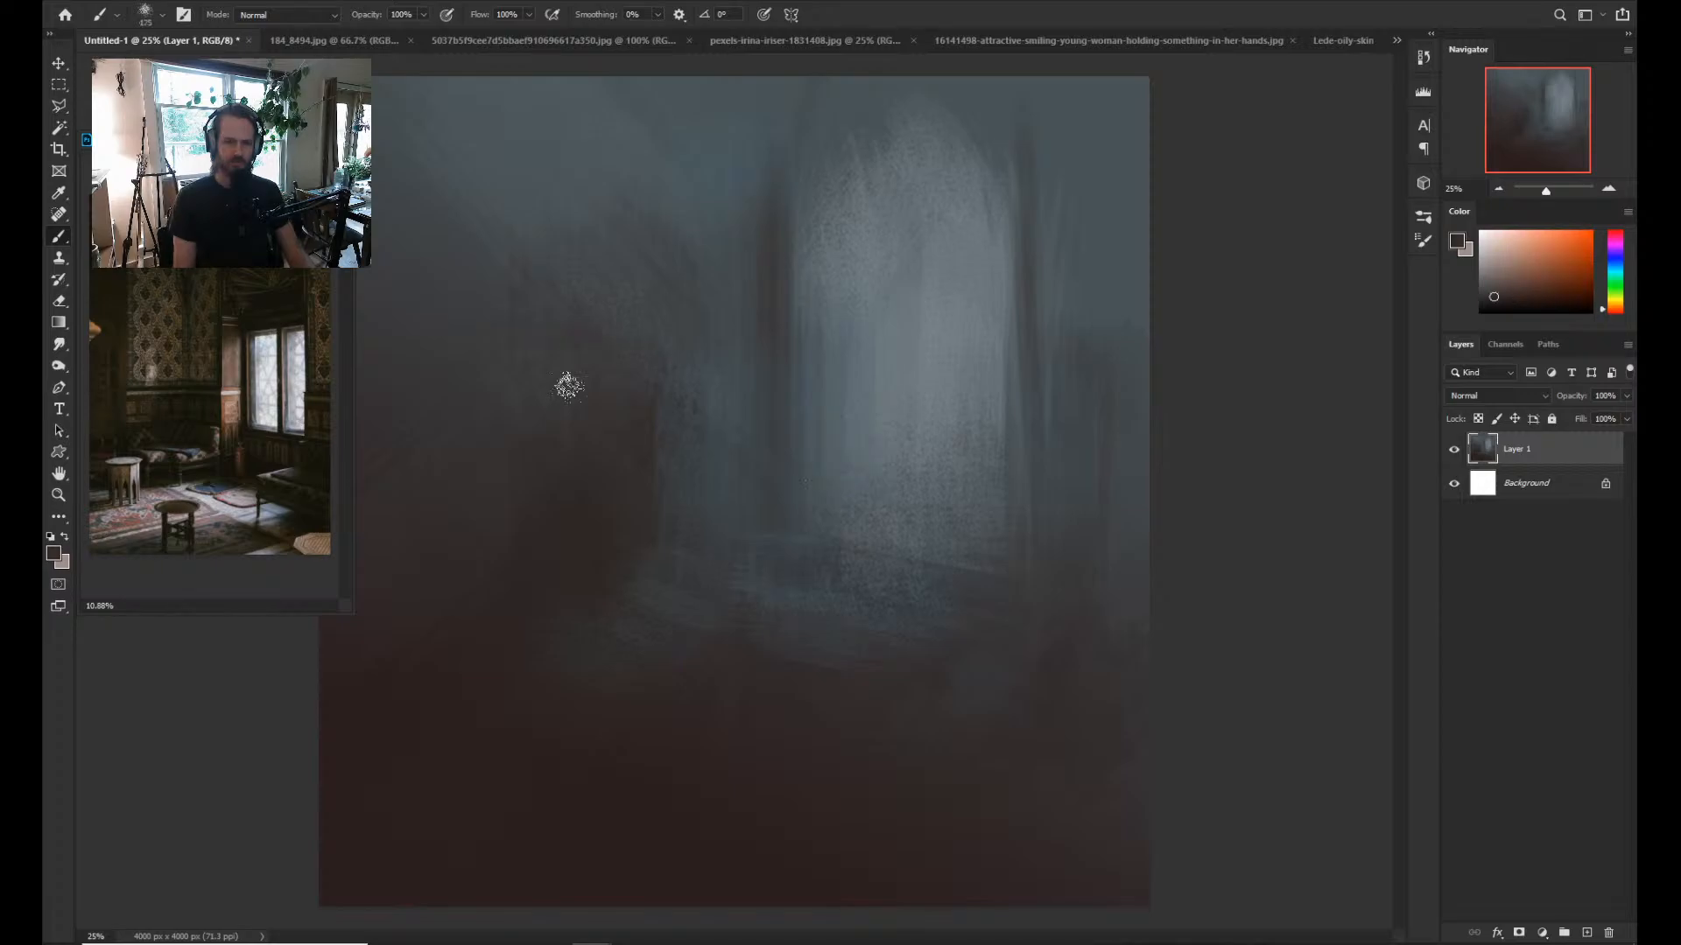
alt+click(682, 563)
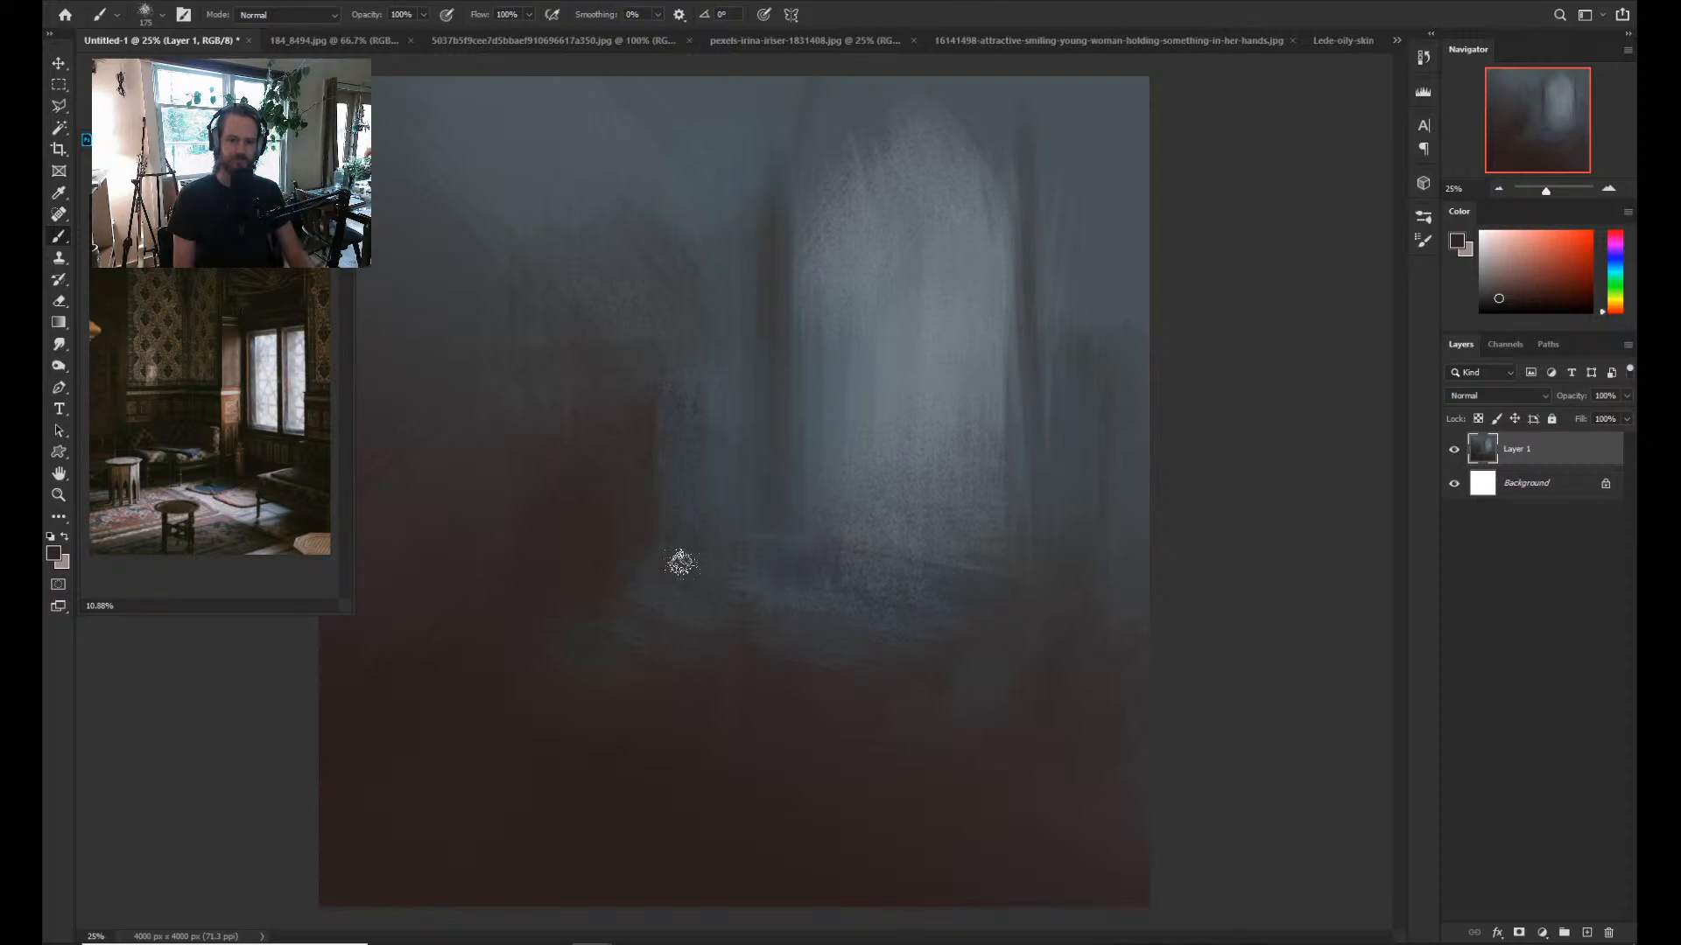
Paint a pale slate diagonal beam across the upper-left wall and a dark brown vertical post below its outer end, enlarging the brush to 175 px.
alt+click(705, 365)
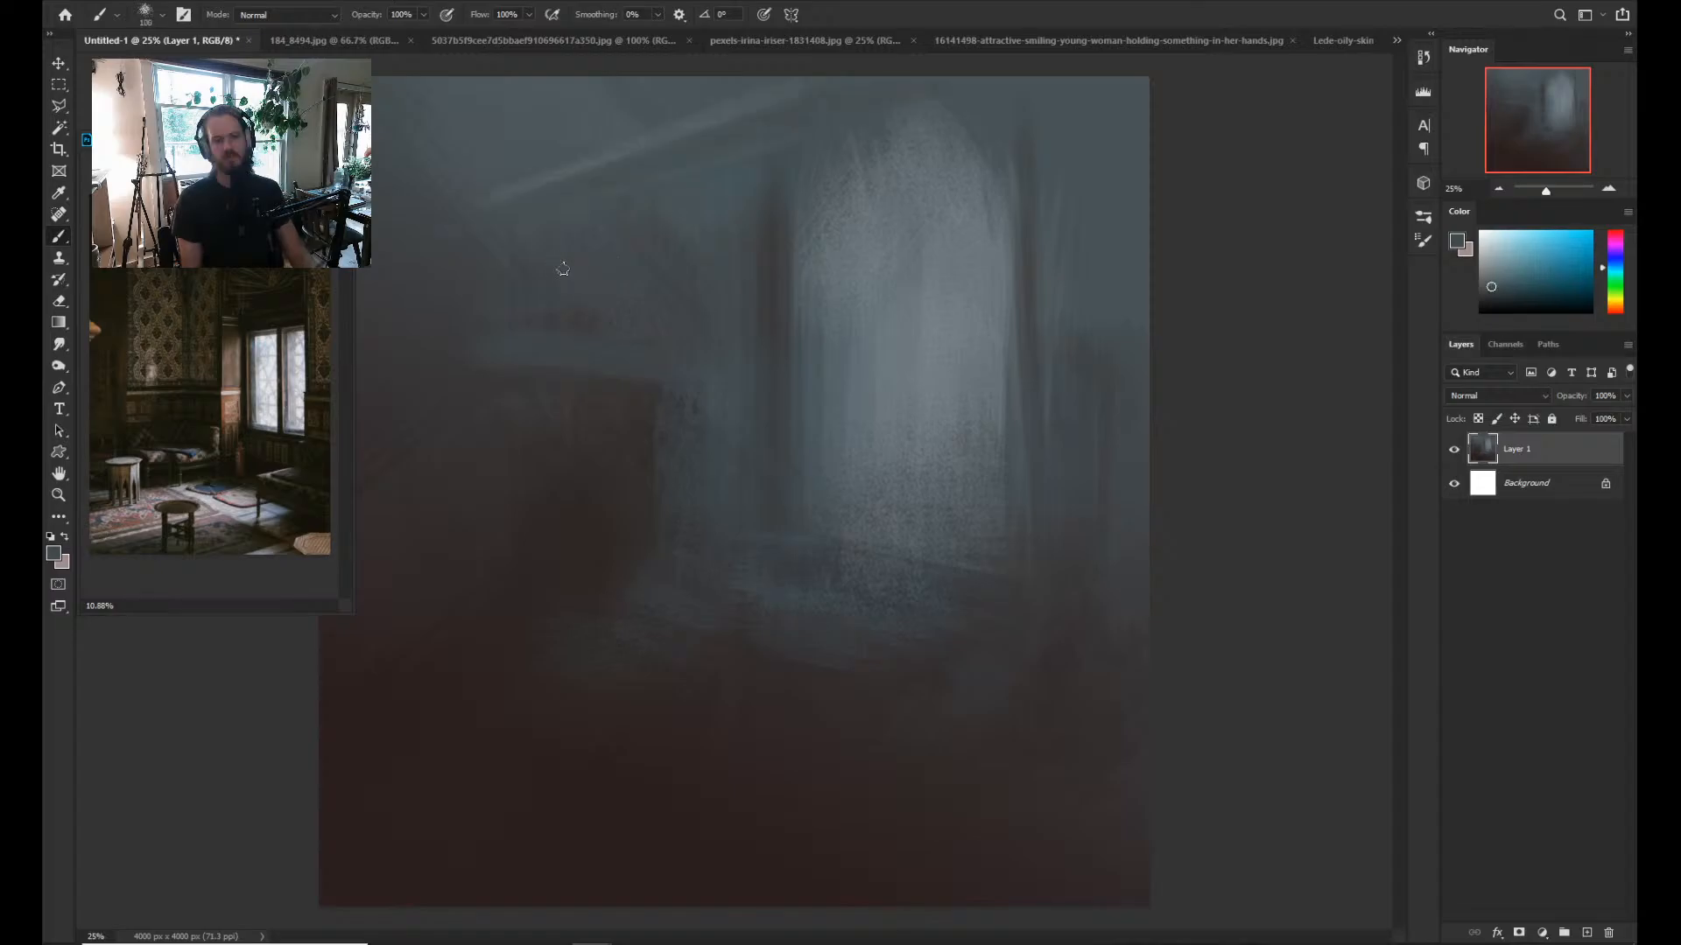
alt+click(499, 435)
drag(480, 210, 487, 431)
key(bracketright)
key(bracketright)
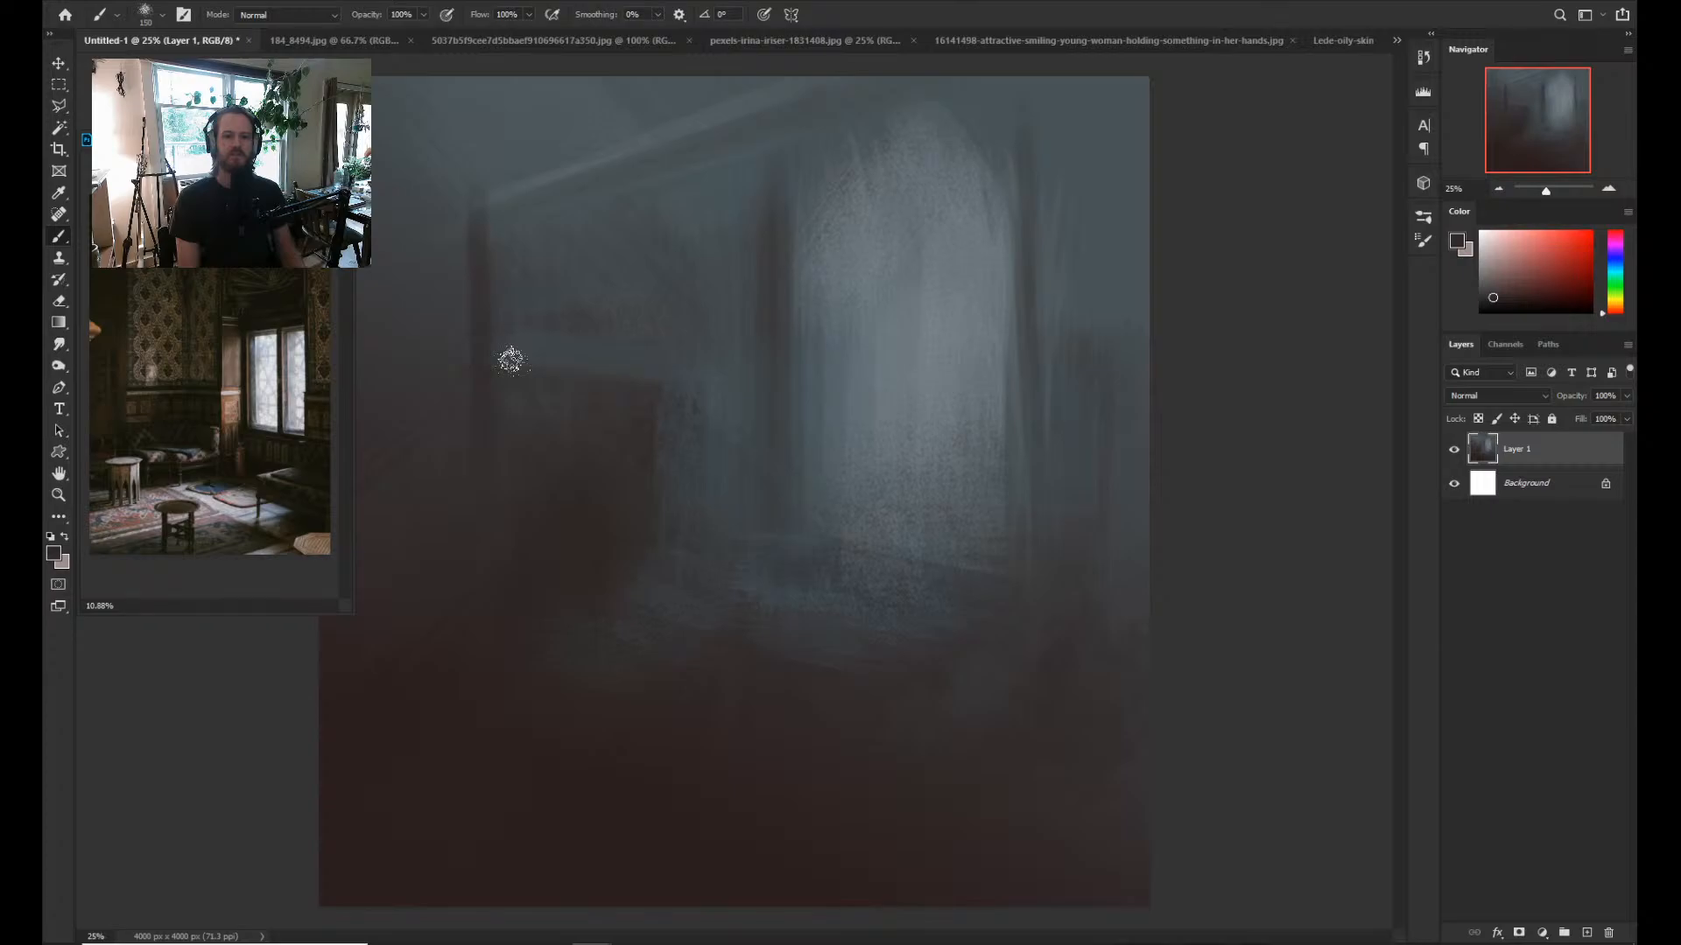
key(bracketright)
drag(482, 246, 464, 394)
Move the interior reference window farther aside, outline the window as a pointed arch in sampled slate, and lighten the sill with blue-grey.
drag(219, 140, 198, 138)
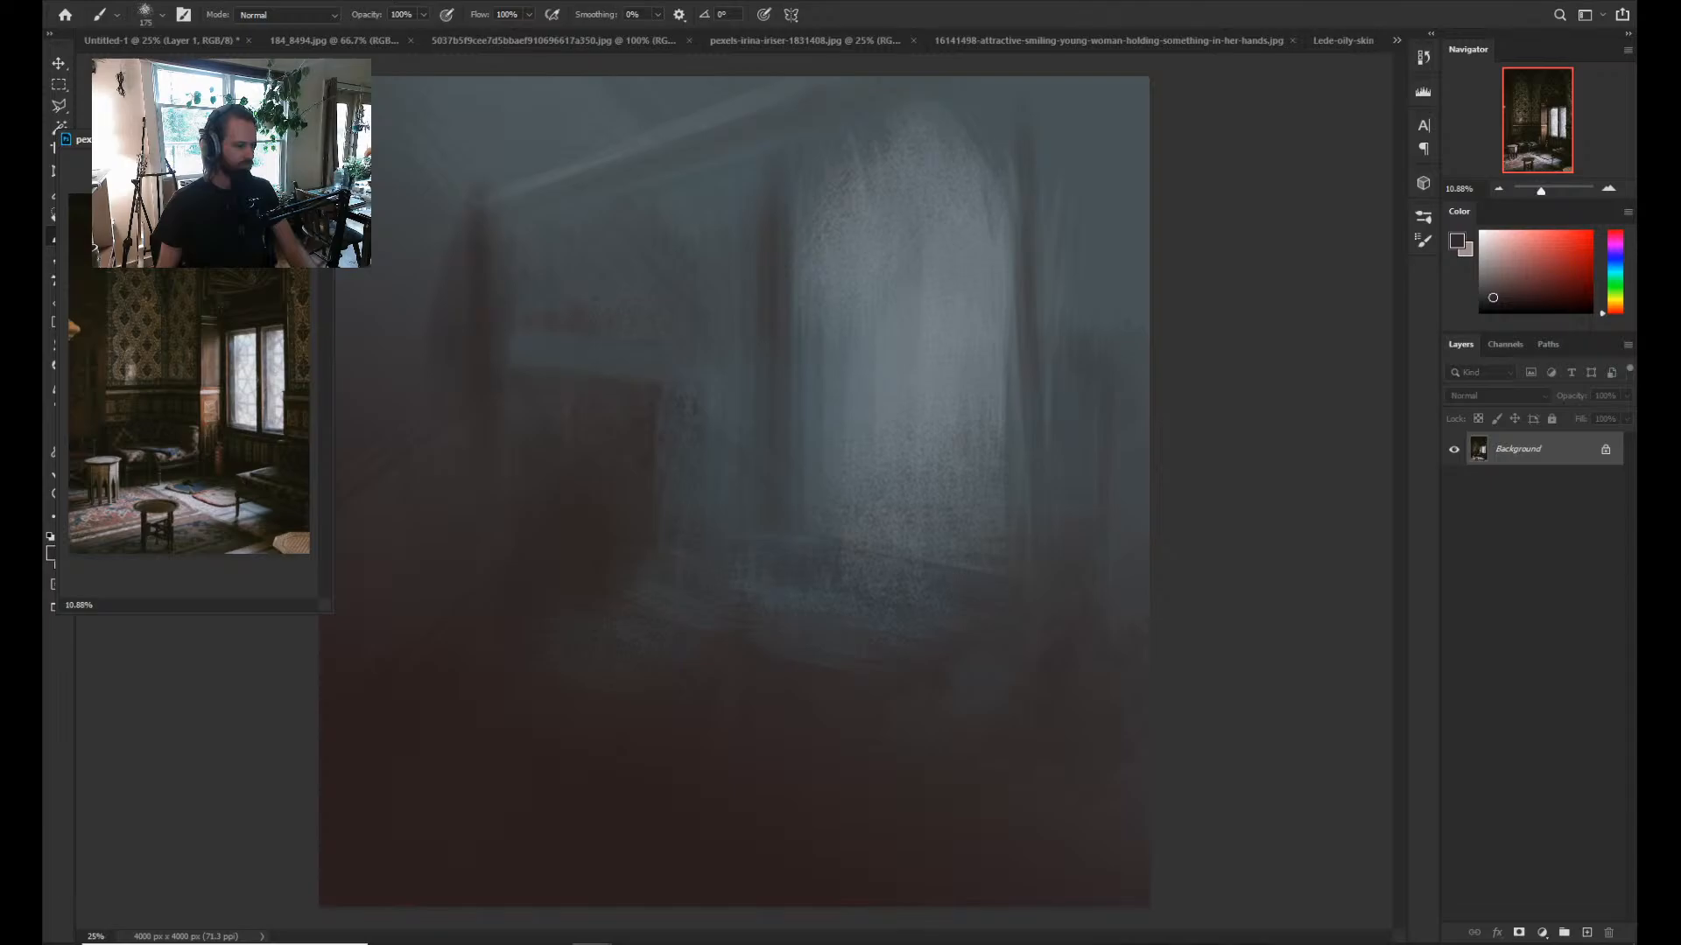
alt+click(876, 90)
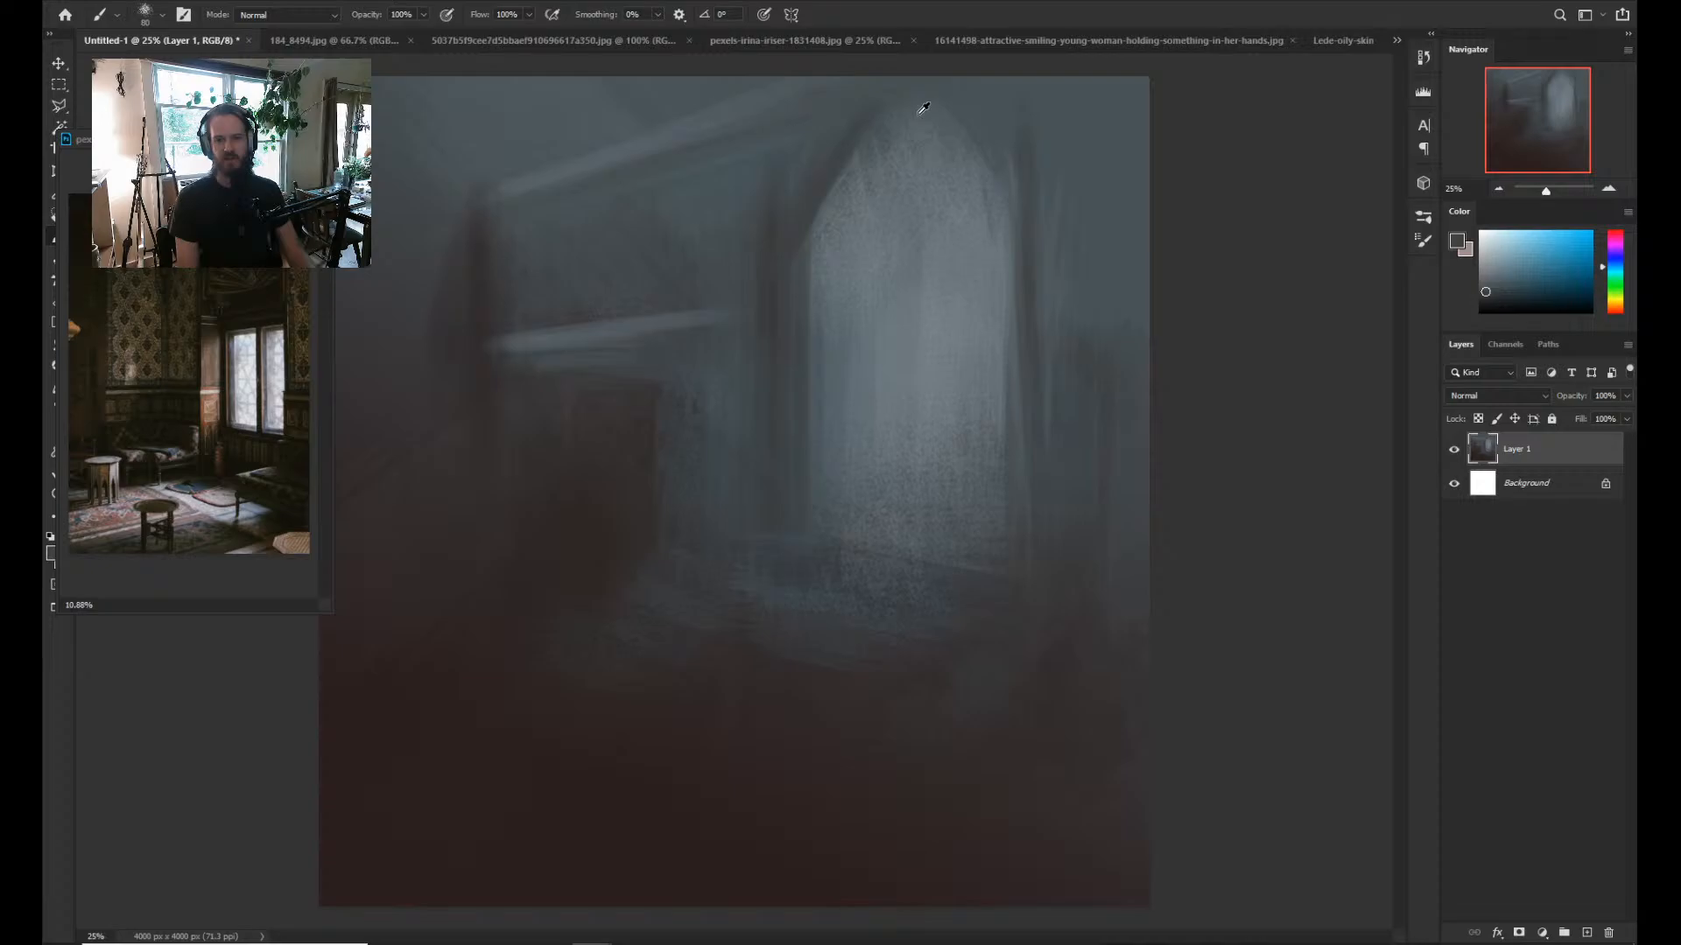
alt+click(950, 214)
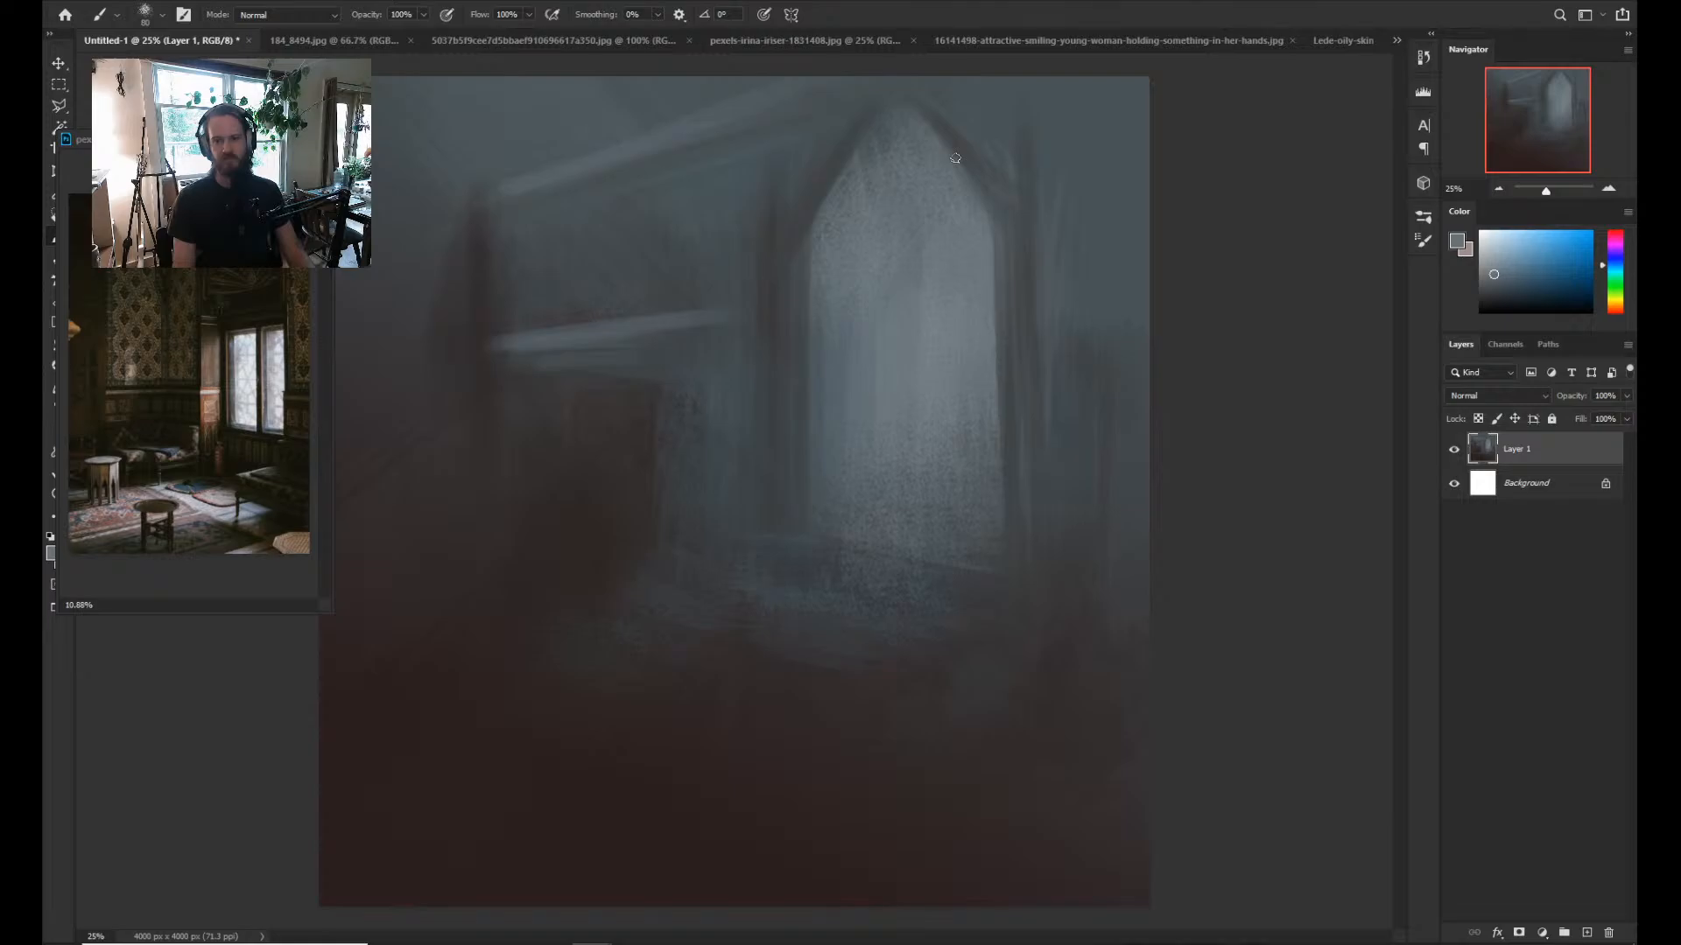
Paint a warm reddish-brown glow over the lower-left wall and floor, enlarging the brush and moving the interior reference window aside.
alt+click(581, 553)
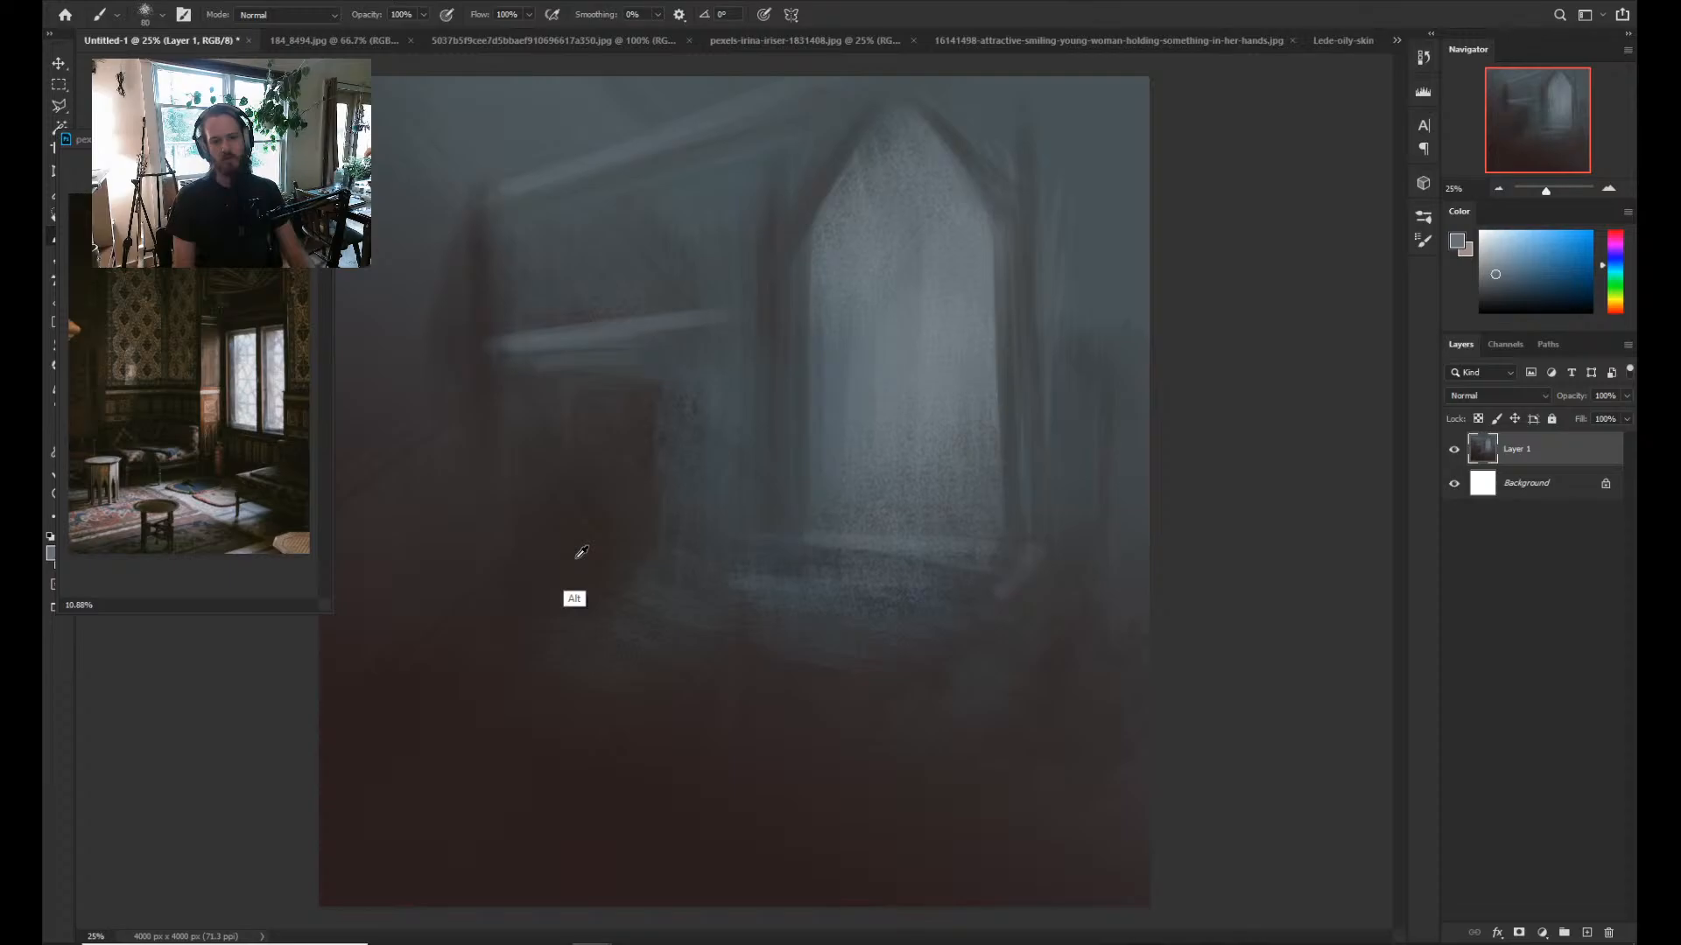
alt+click(580, 552)
drag(210, 139, 140, 142)
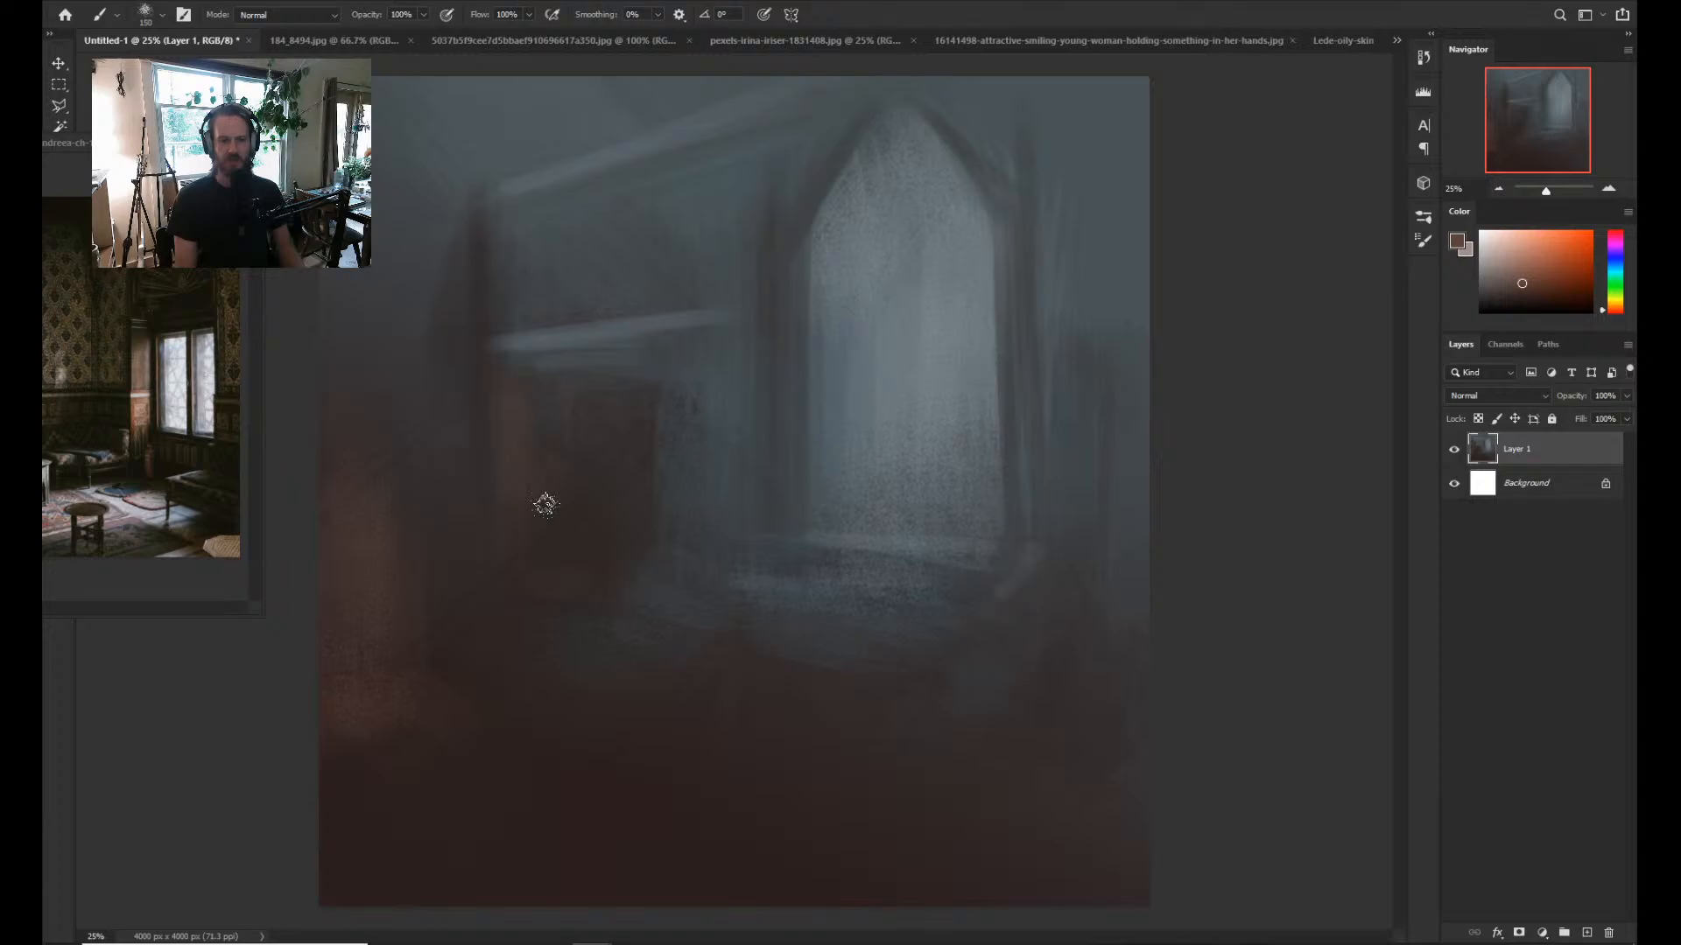
key(bracketright)
key(bracketright)
key(bracketright)
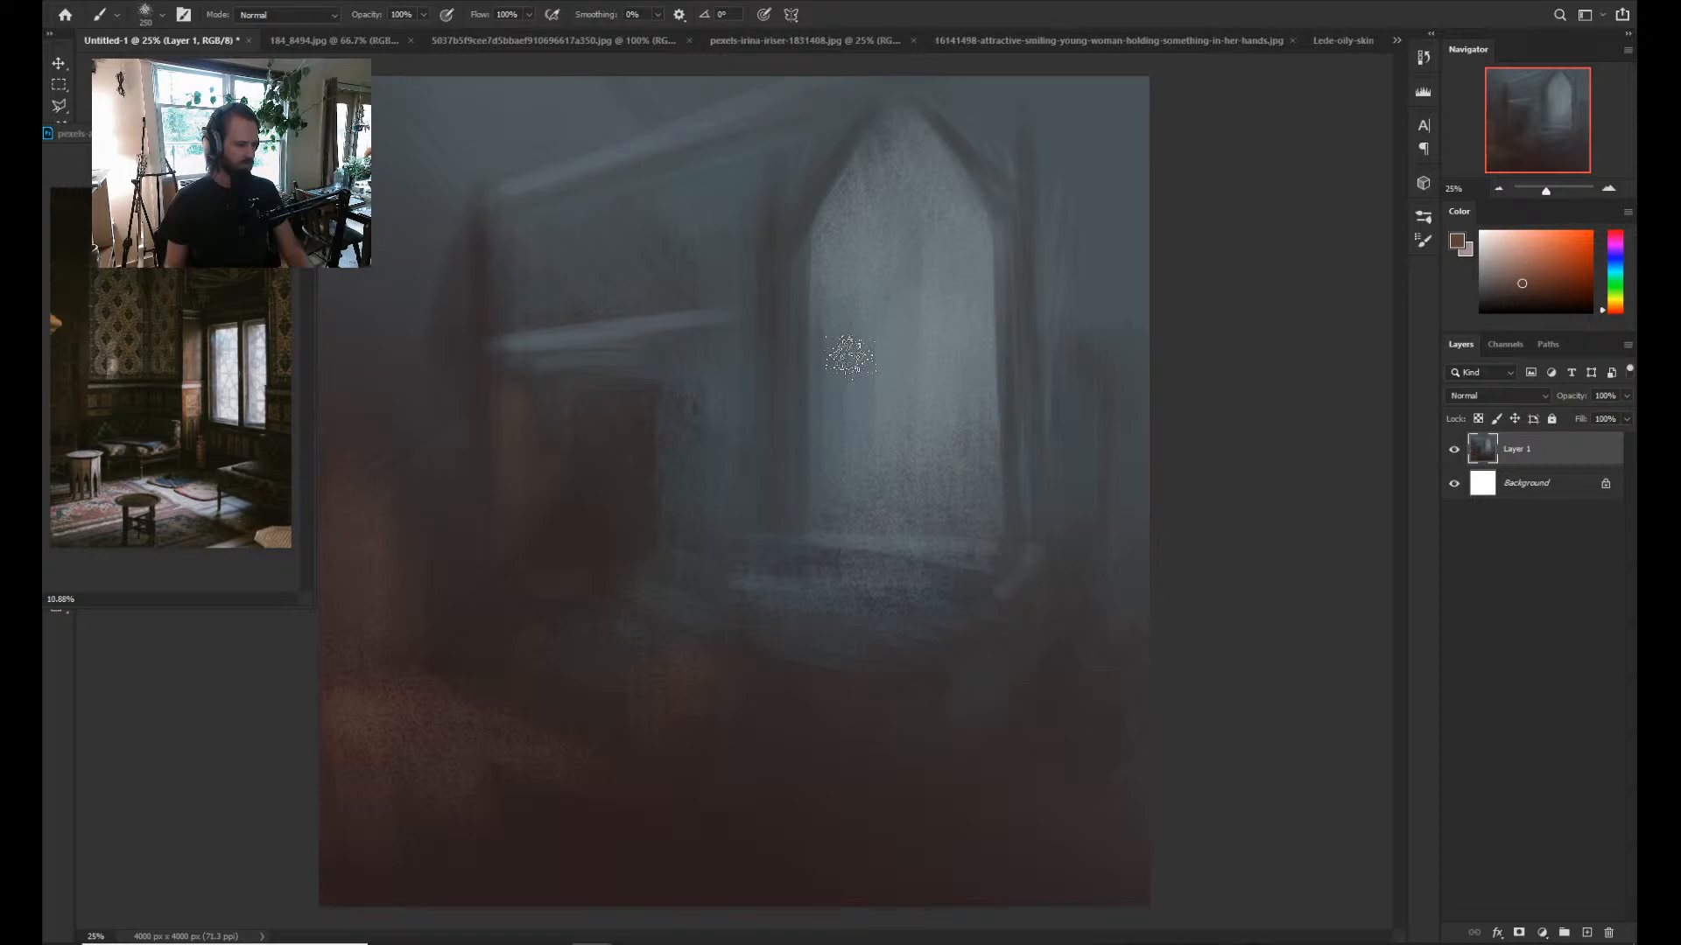
Sample the slate and dark brown around the recess, reduce the brush to 125 px, and paint shadows above and below the pale ledge.
key(alt)
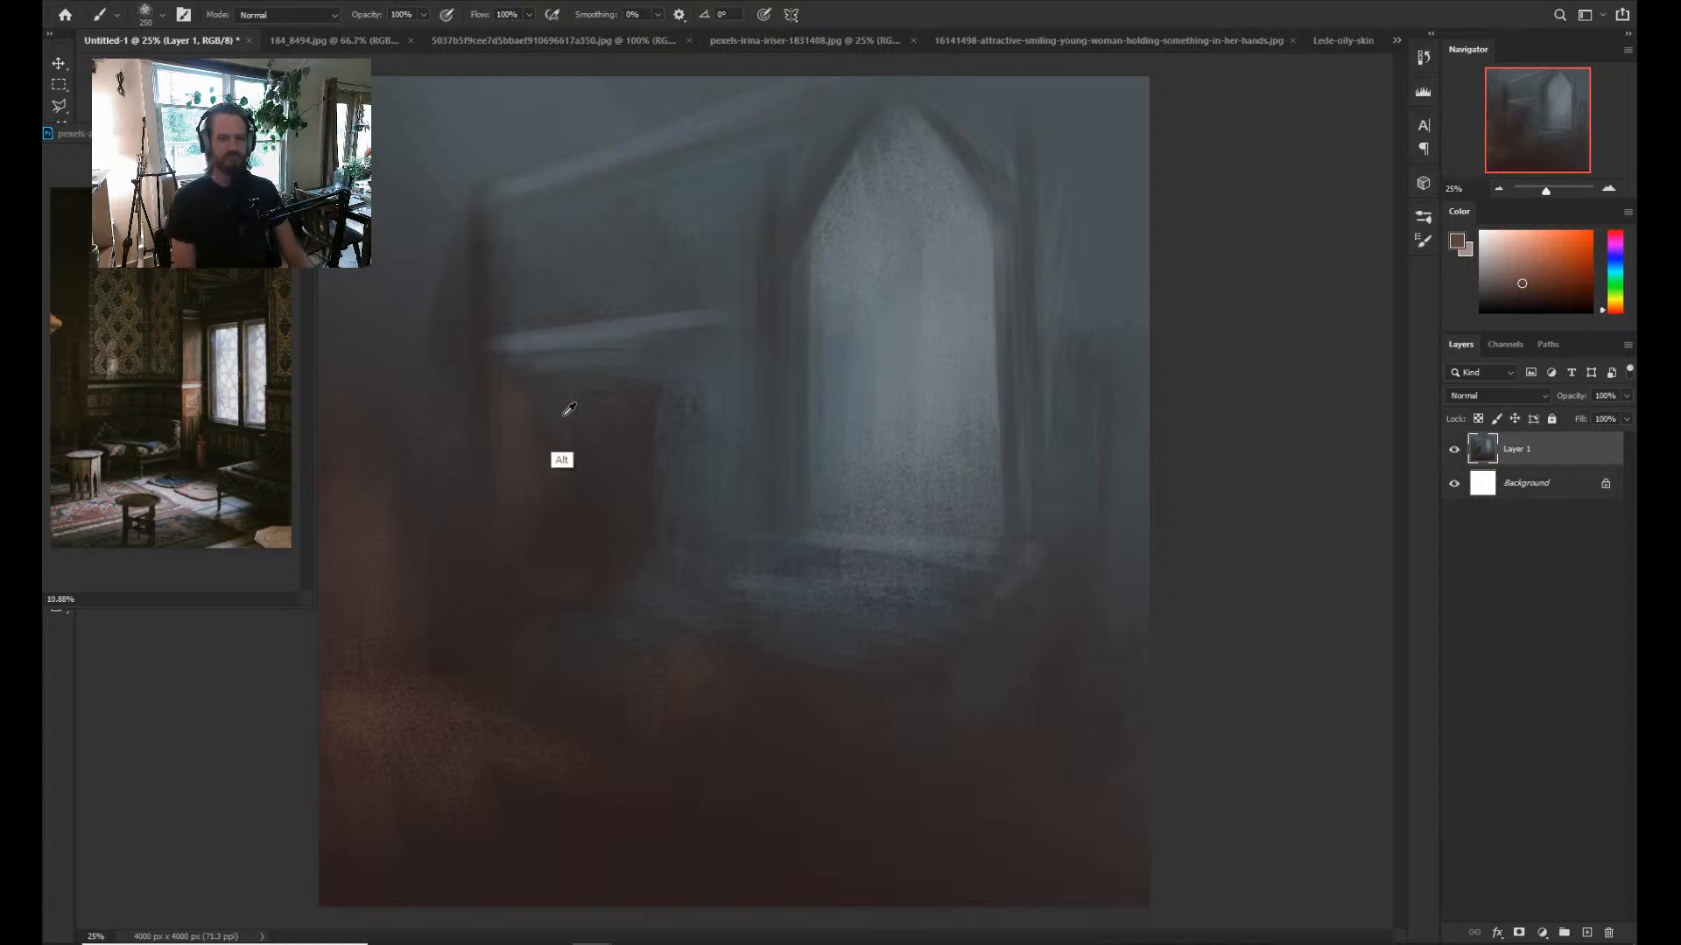
alt+click(669, 434)
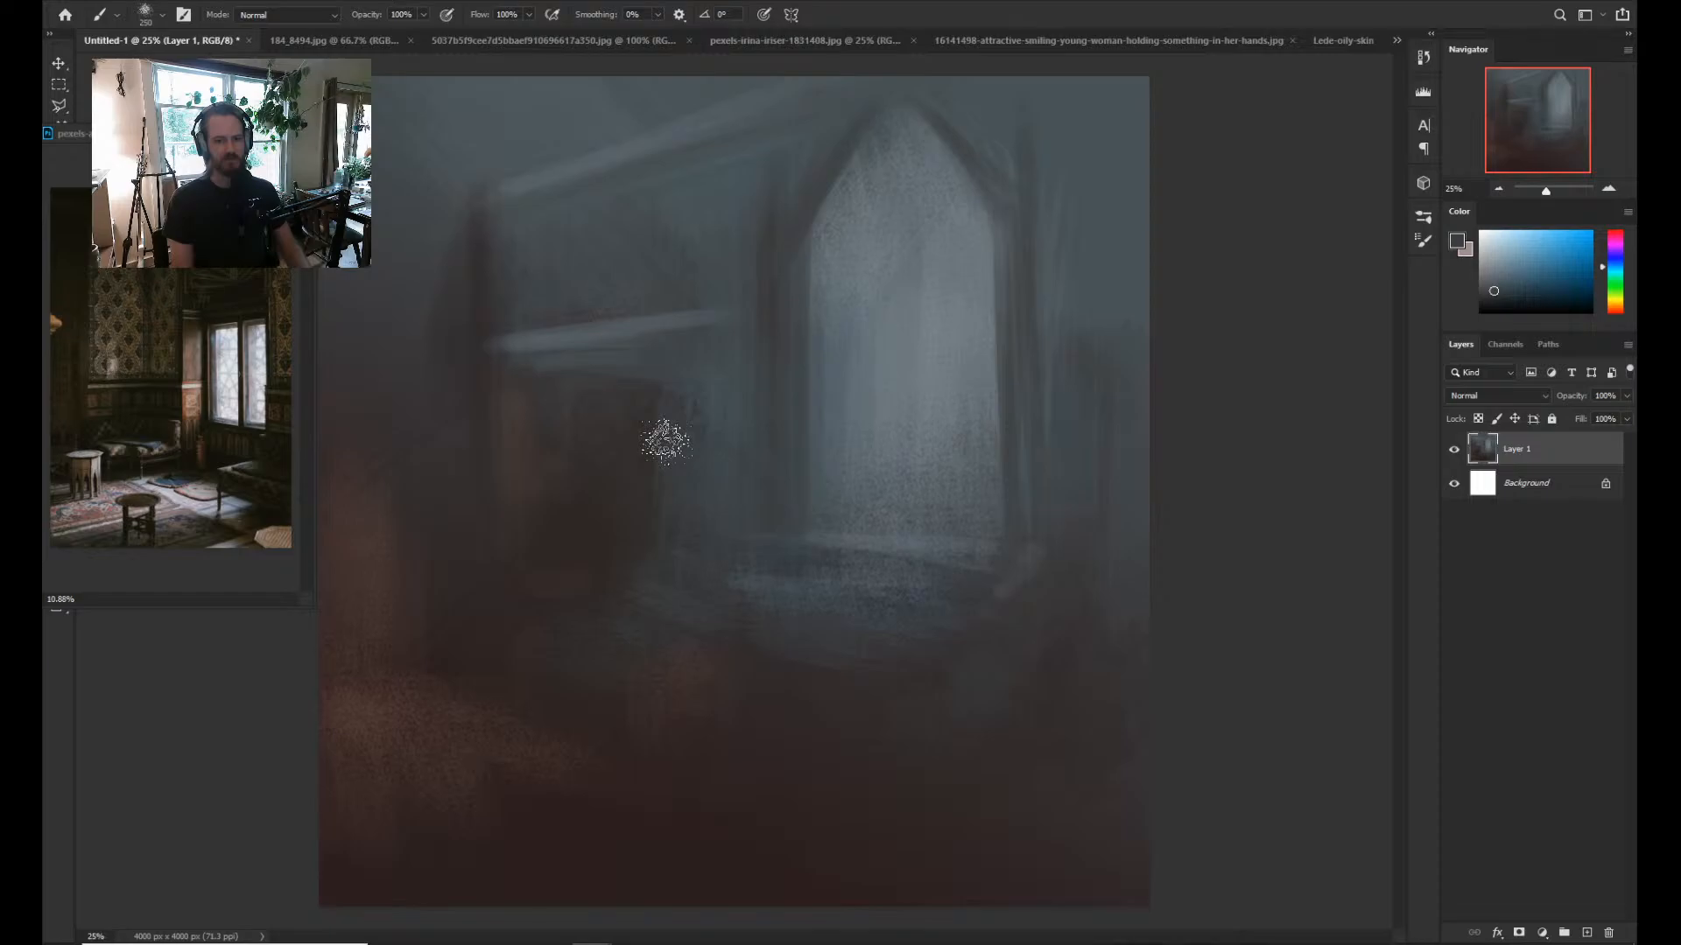
alt+click(649, 438)
key([)
key([)
key([)
key([)
drag(639, 306, 528, 324)
drag(548, 477, 532, 386)
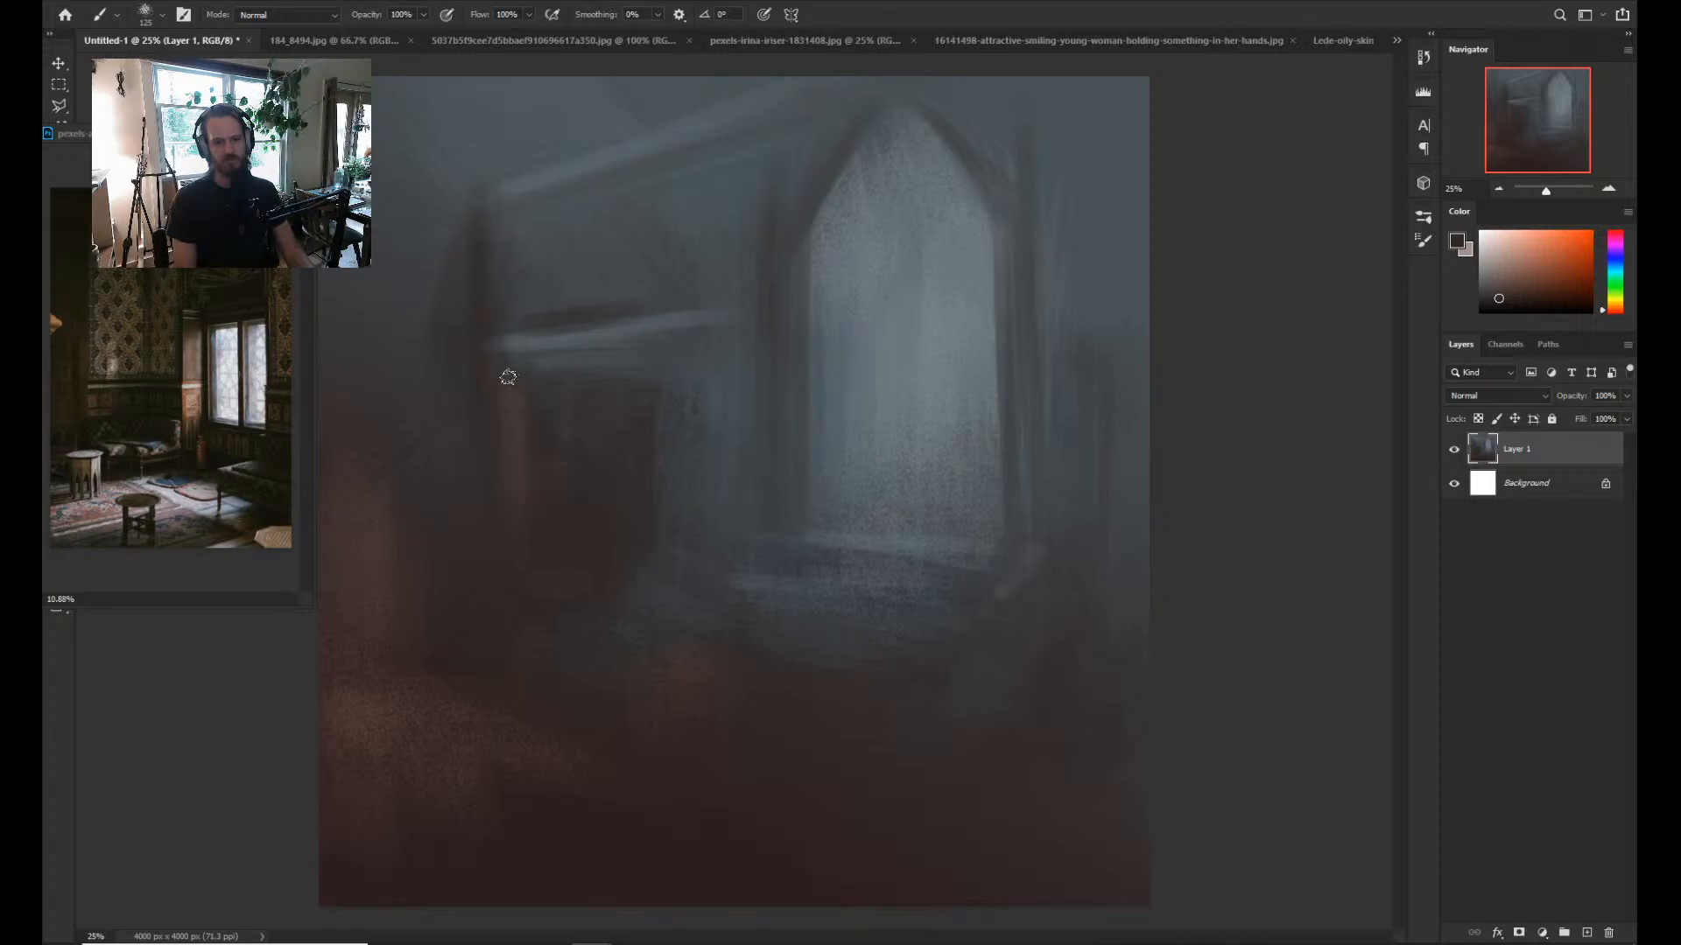
drag(508, 376, 696, 368)
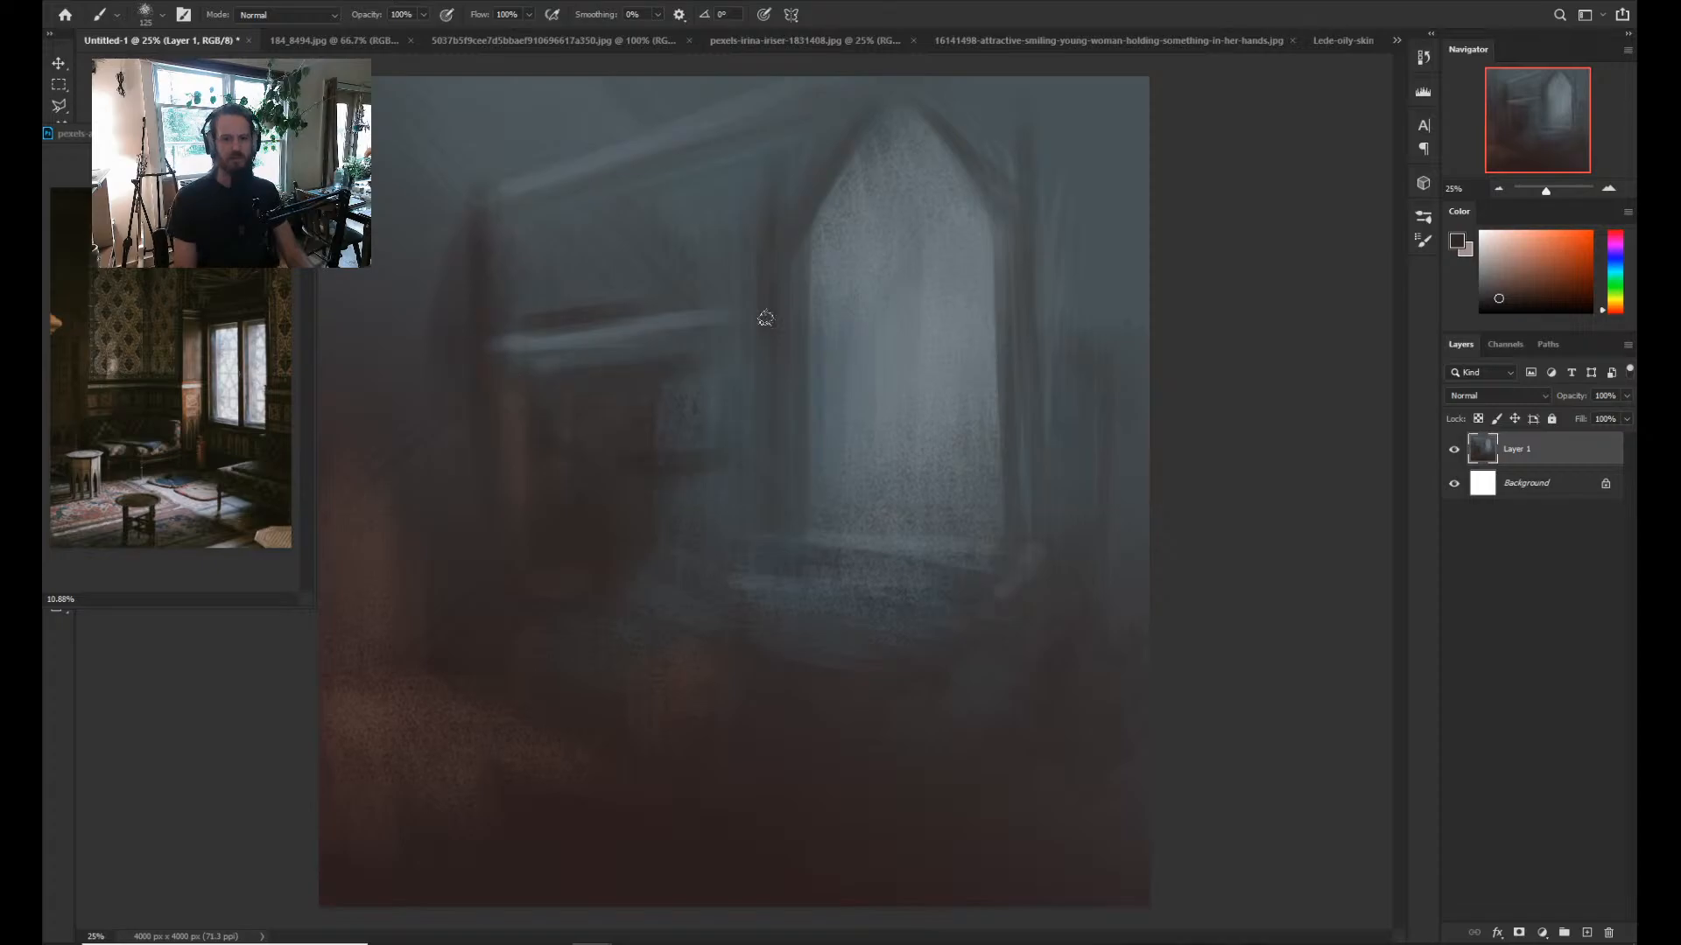
Extend the dark recess toward the window with sampled brown, and soften the dark vertical post using sampled slate and a larger brush.
alt+click(560, 585)
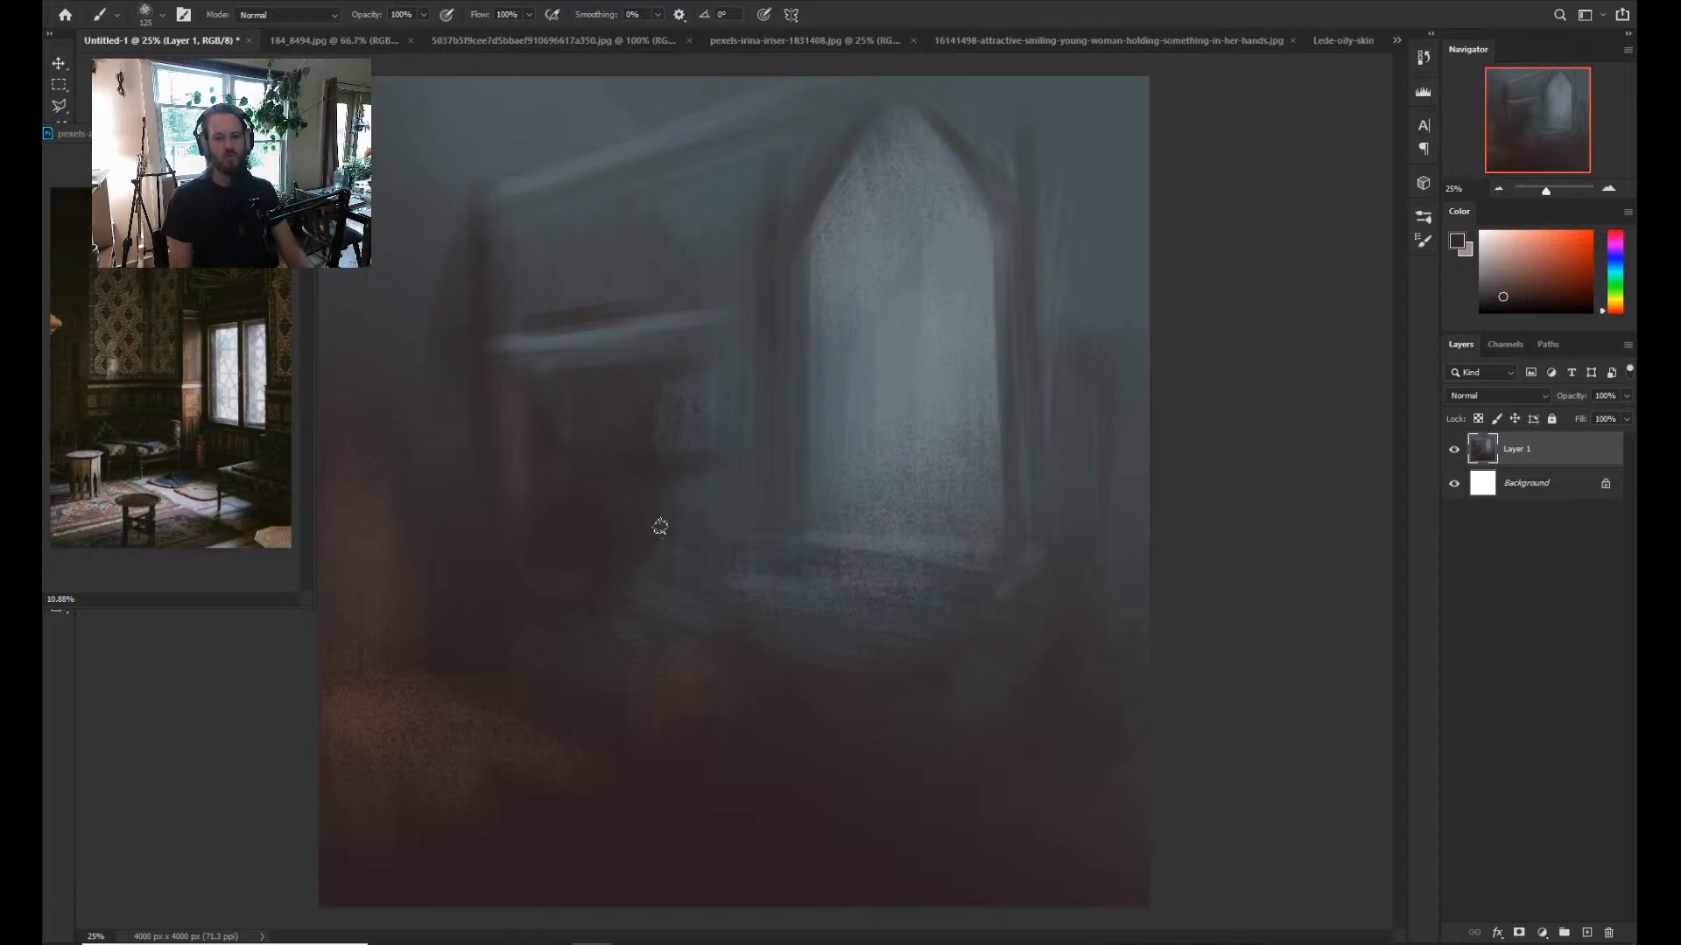
alt+click(660, 526)
key(bracketright)
key(bracketright)
key(bracketright)
key(bracketright)
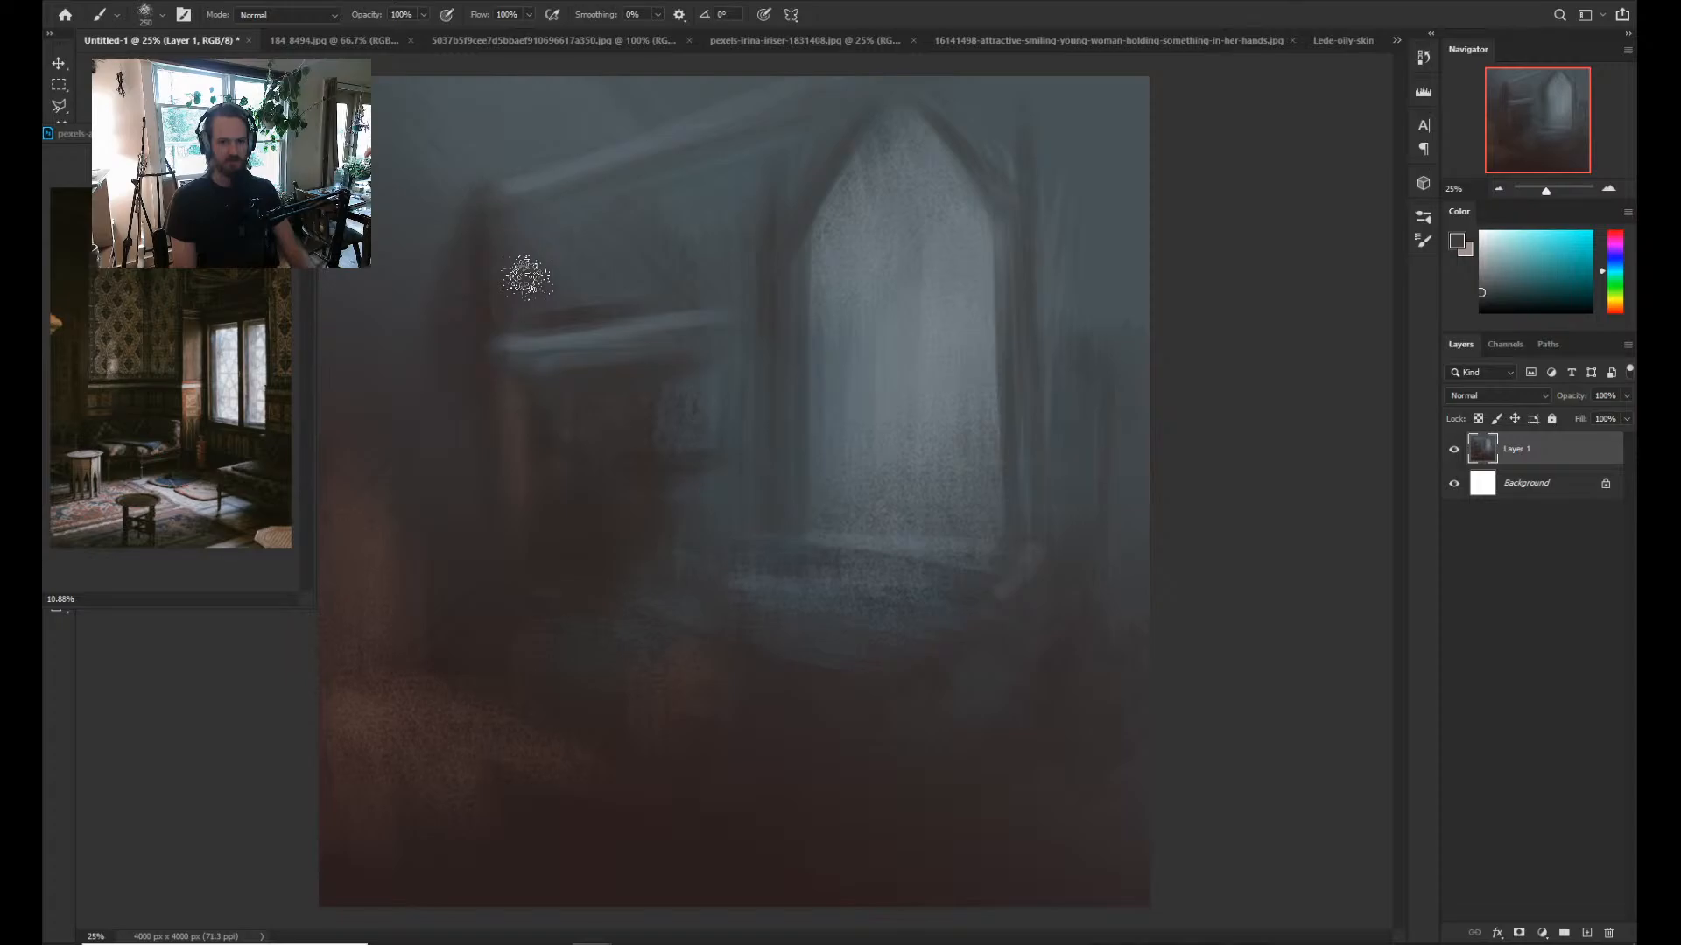
Shape the window seat with an angled shadow at its left end and a pale front edge, using sampled browns and slate.
alt+click(625, 394)
key([)
key([)
key([)
key([)
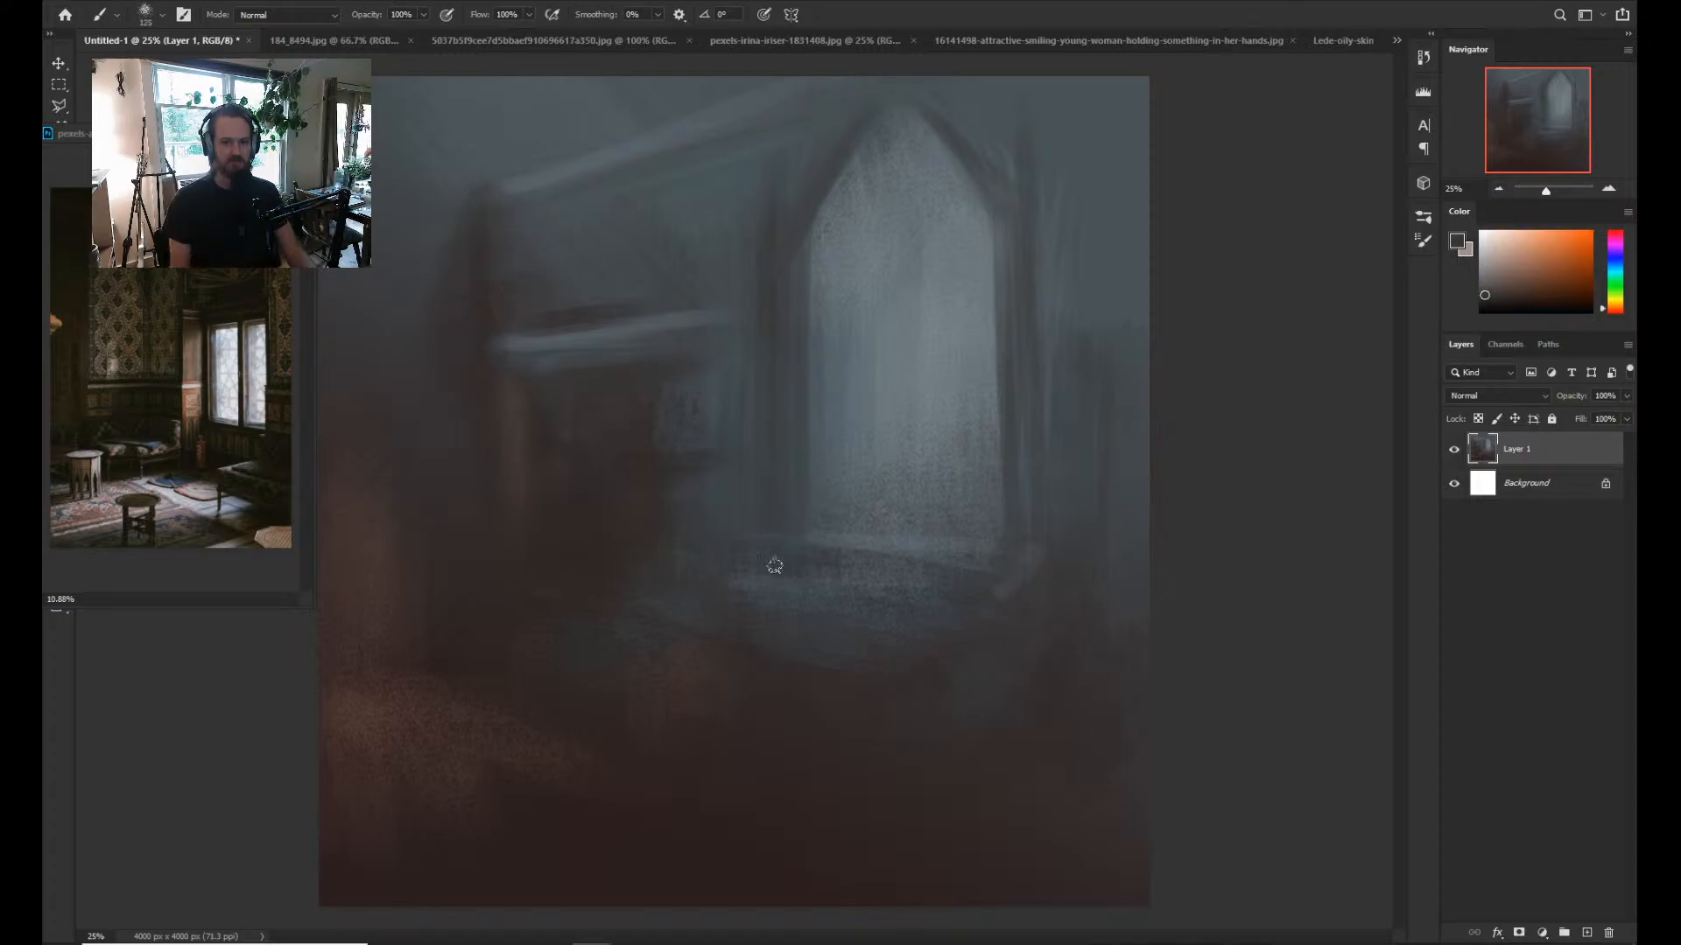
alt+click(806, 642)
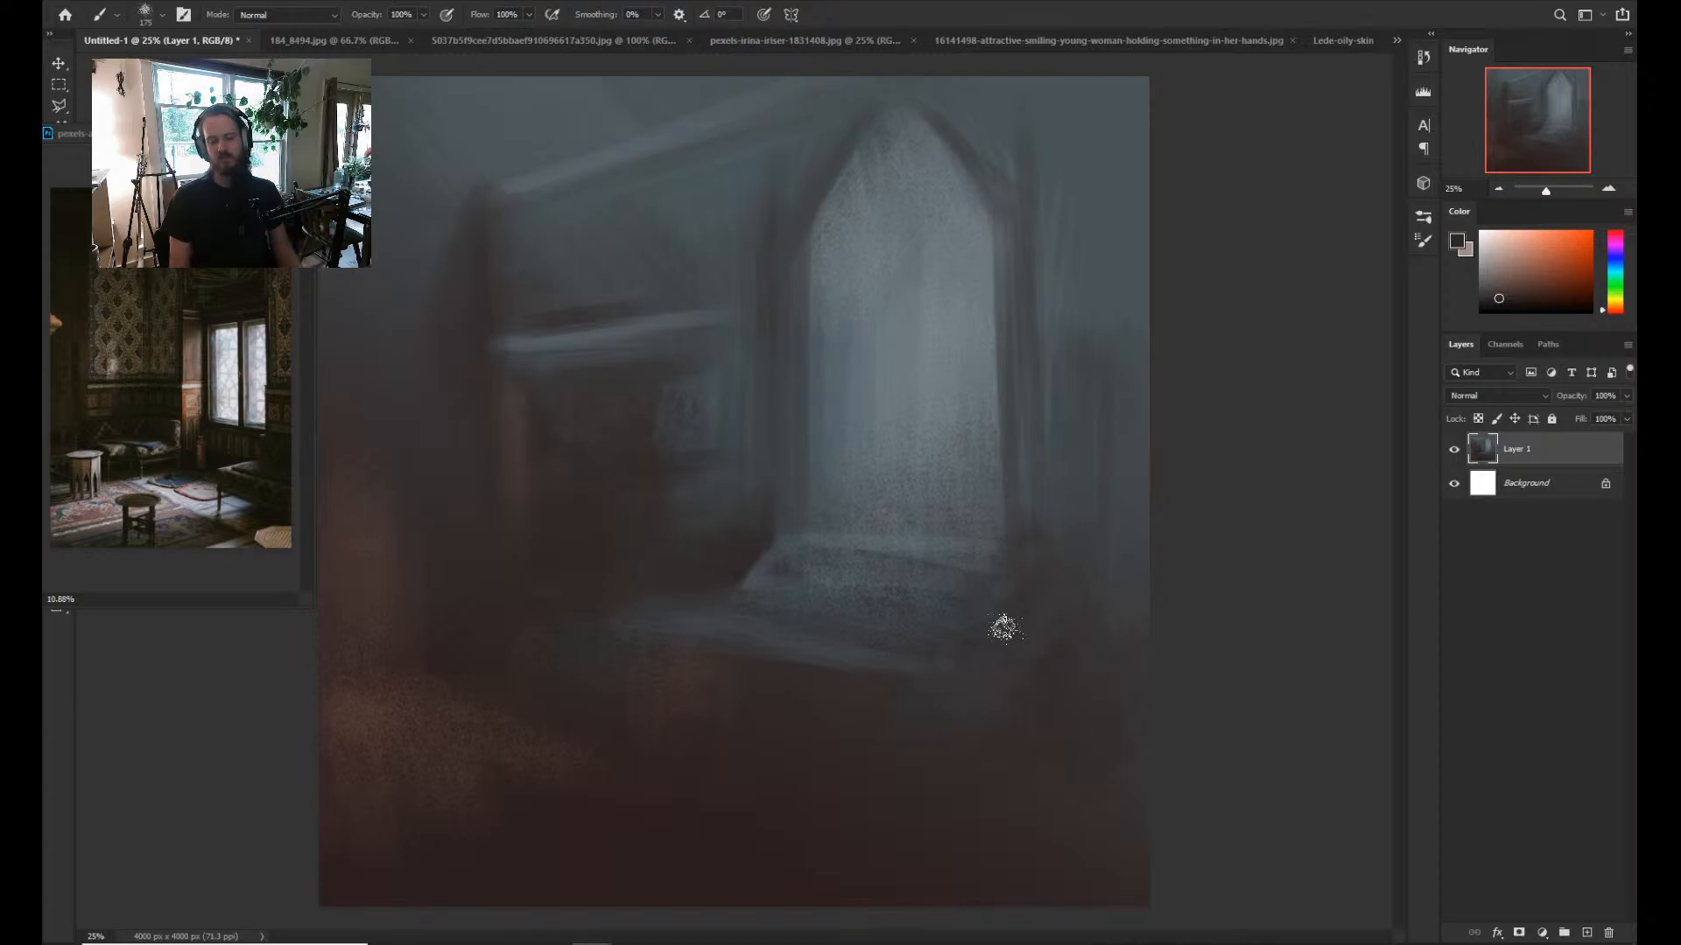
alt+click(611, 328)
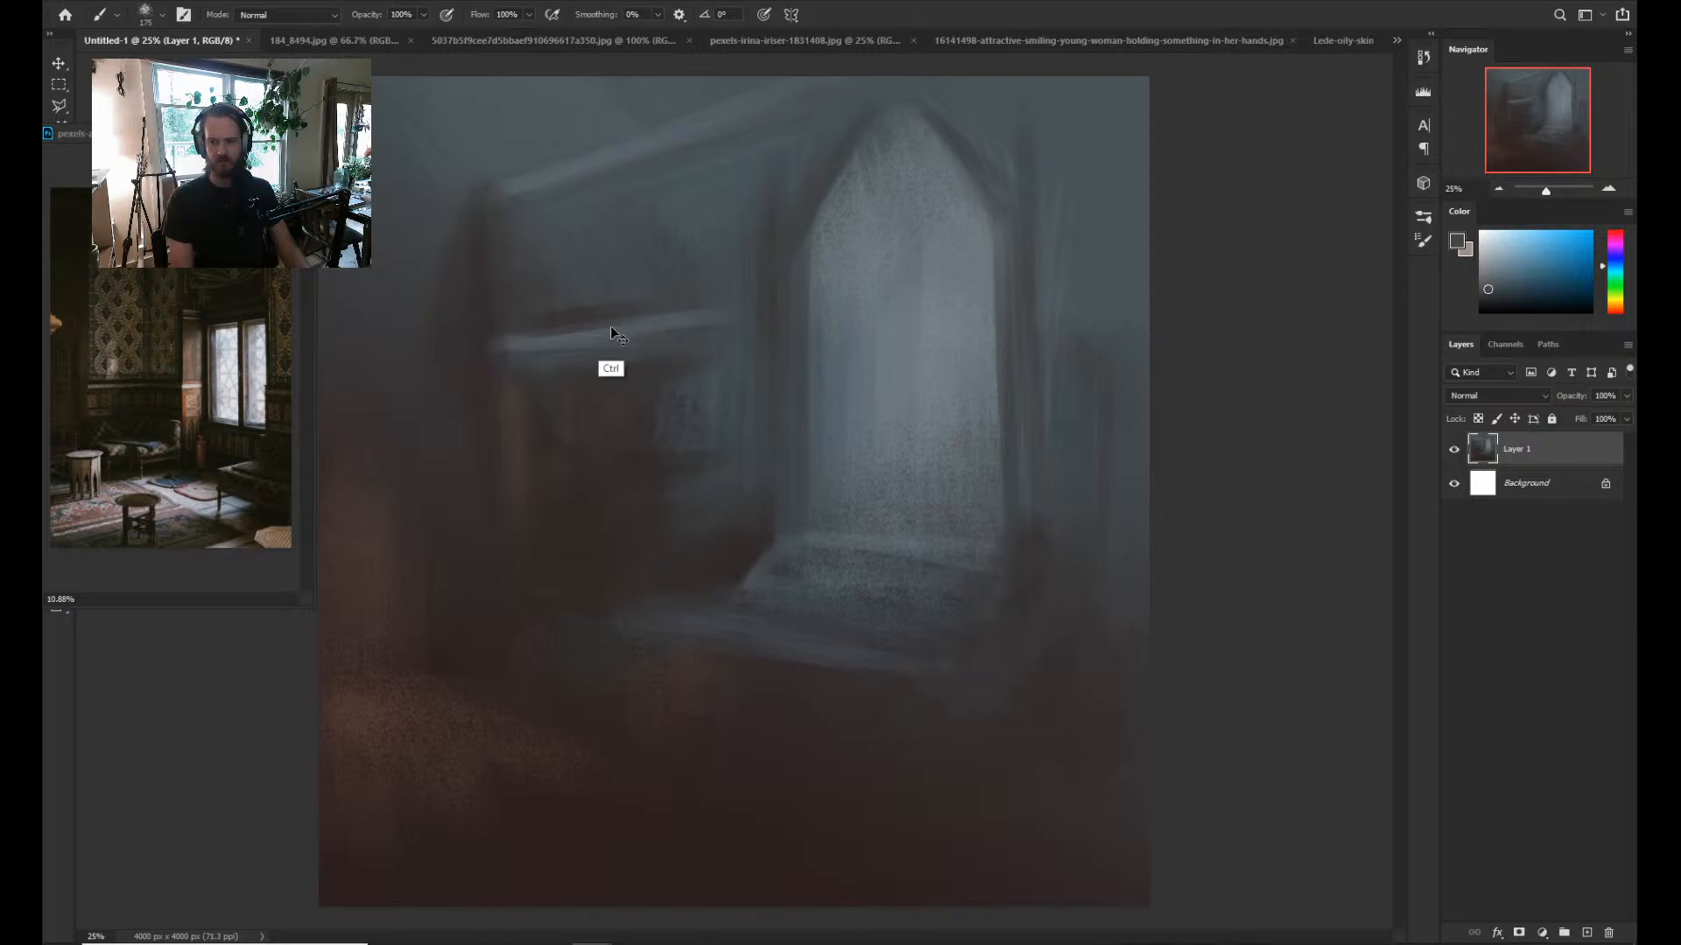
Duplicate the painted layer and distort the copy in perspective so it narrows toward the upper edge and widens at the base.
key(ctrl+alt+shift+n)
key(z)
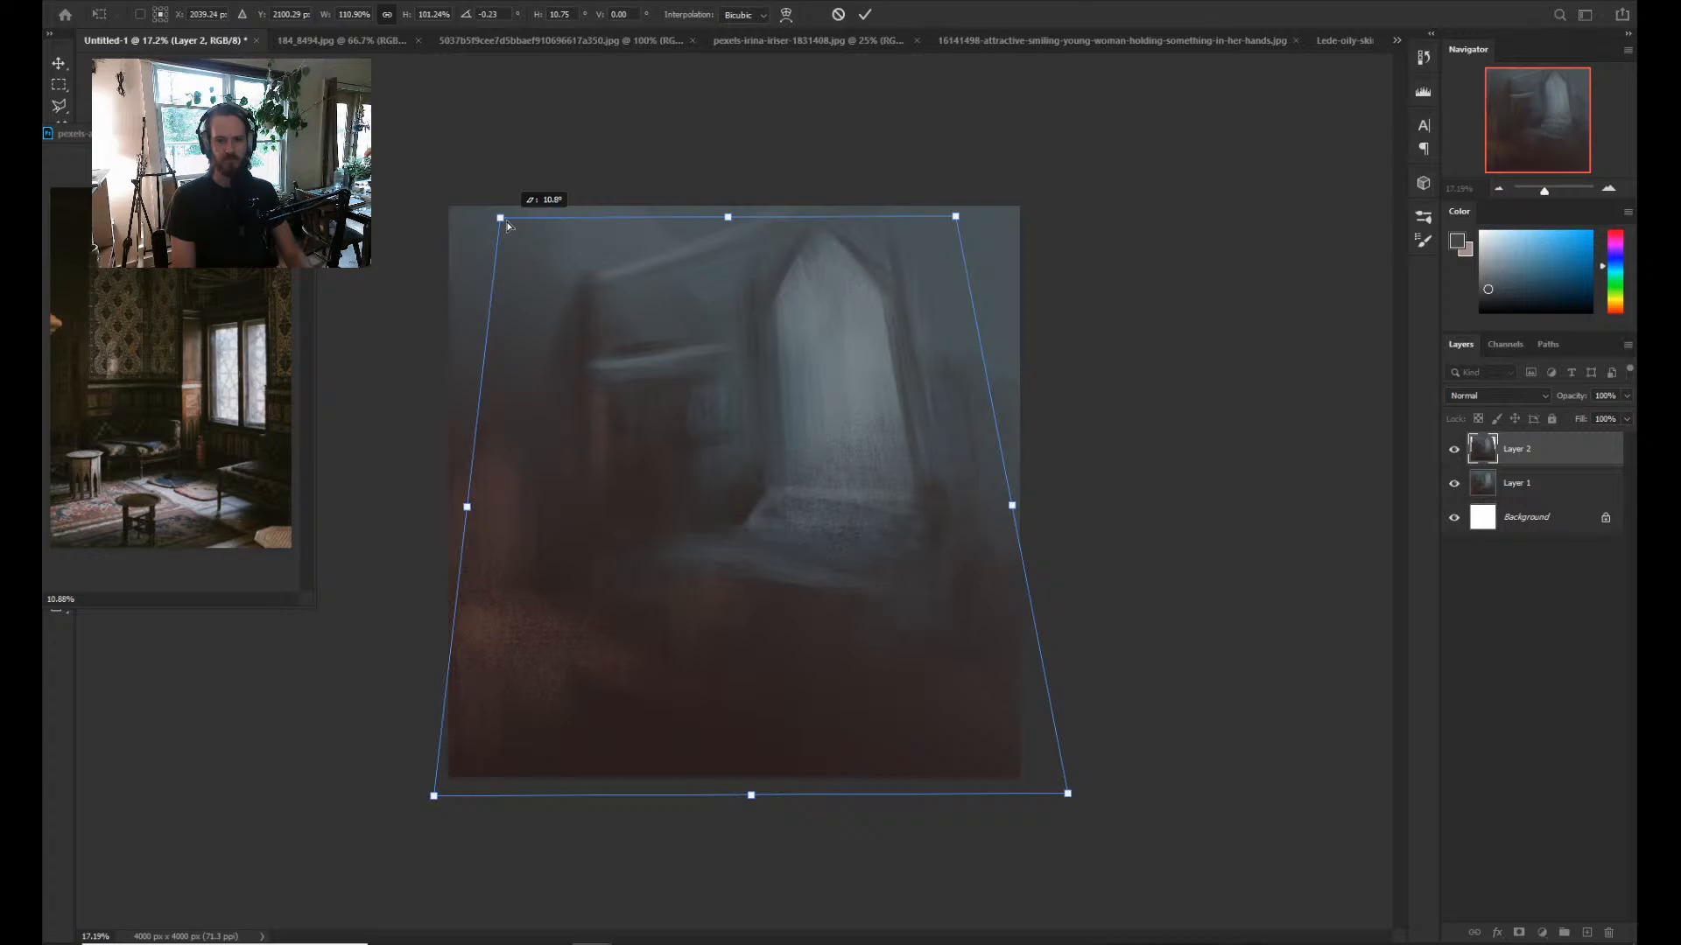
drag(508, 226, 502, 215)
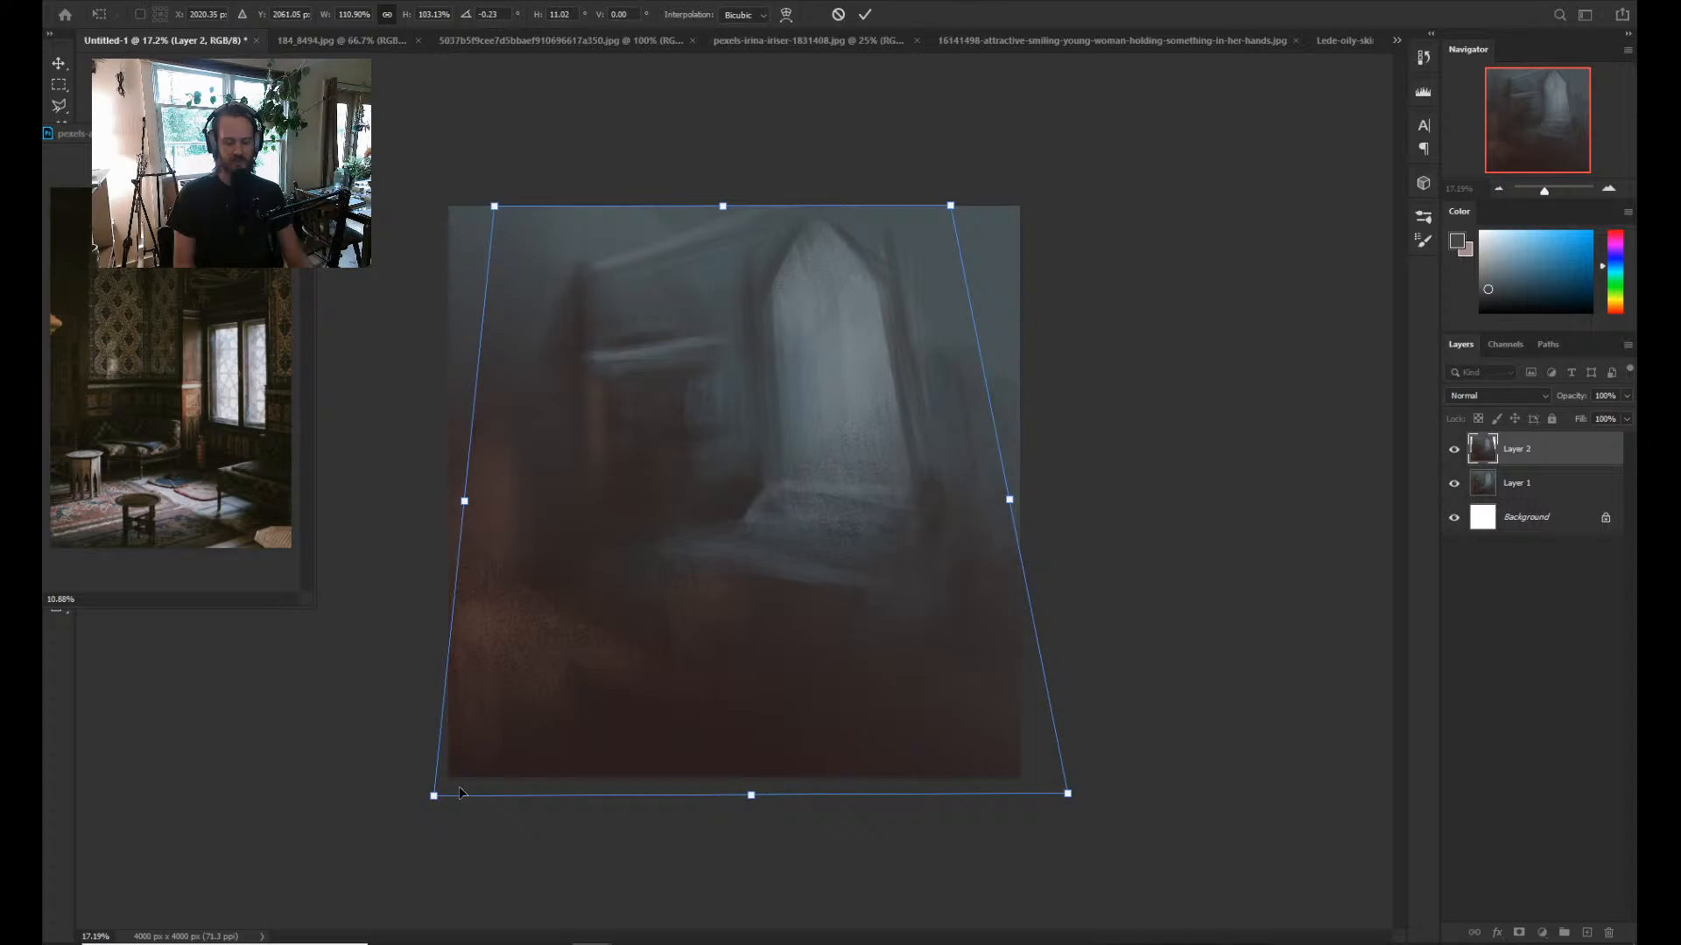
key(Return)
key(z)
drag(760, 502, 788, 503)
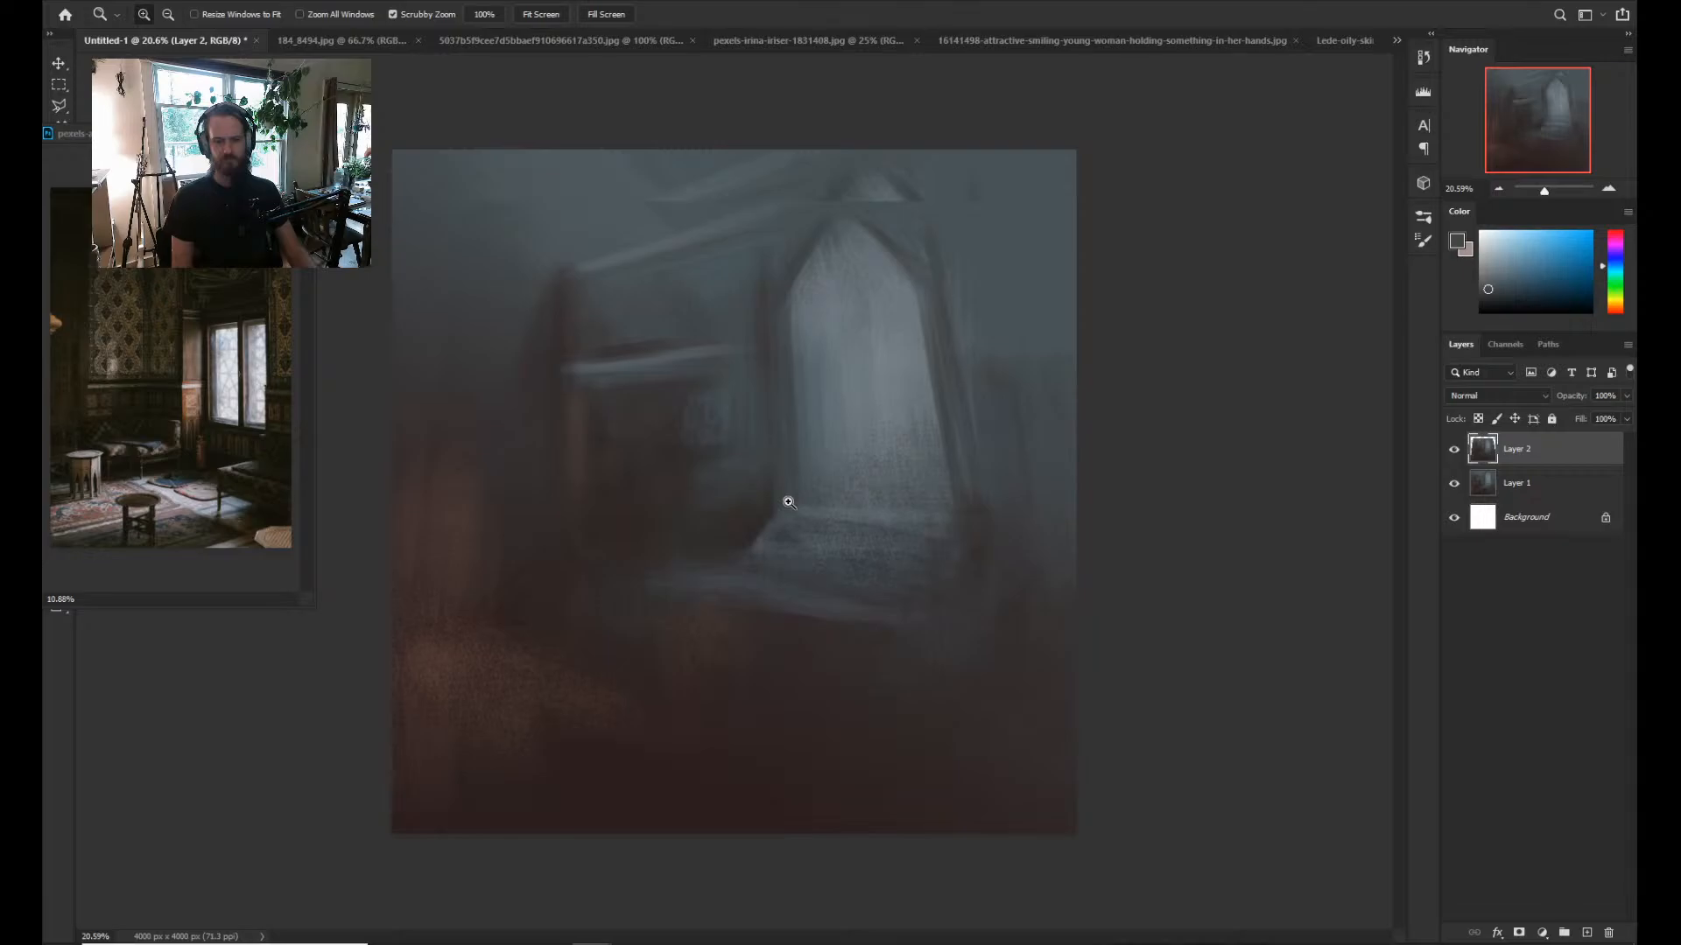
Skew the distorted copy about -4.1° so the window stands more upright, and merge it with Layer 1.
key(ctrl+t)
drag(754, 201, 800, 203)
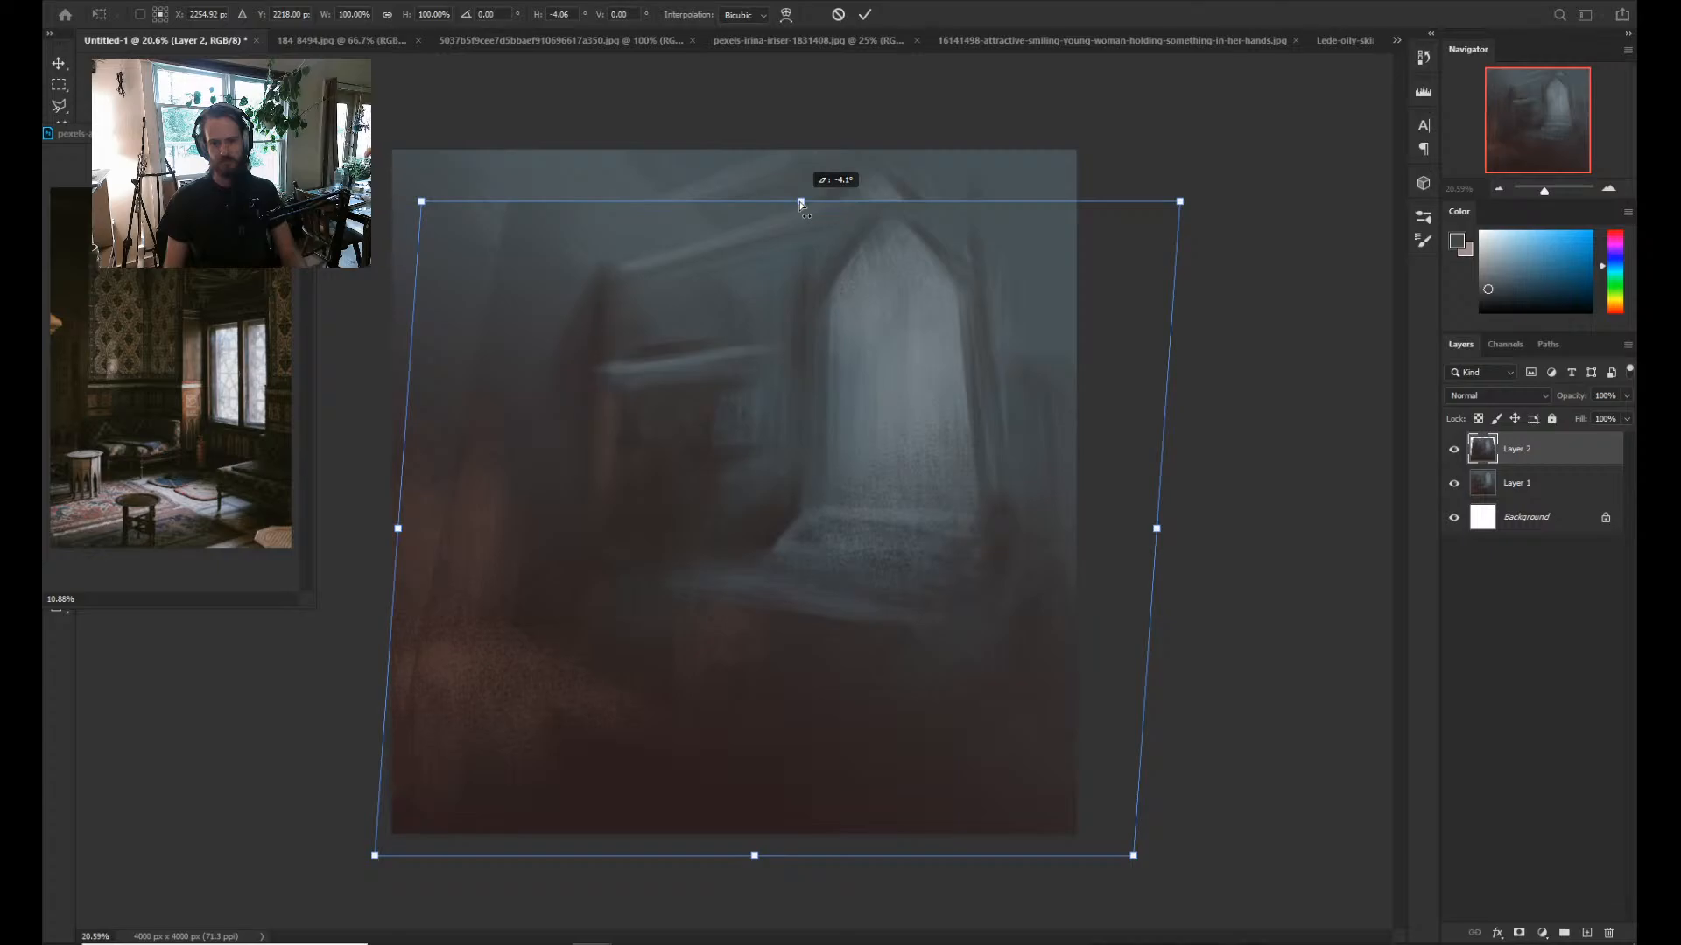
key(Return)
key(b)
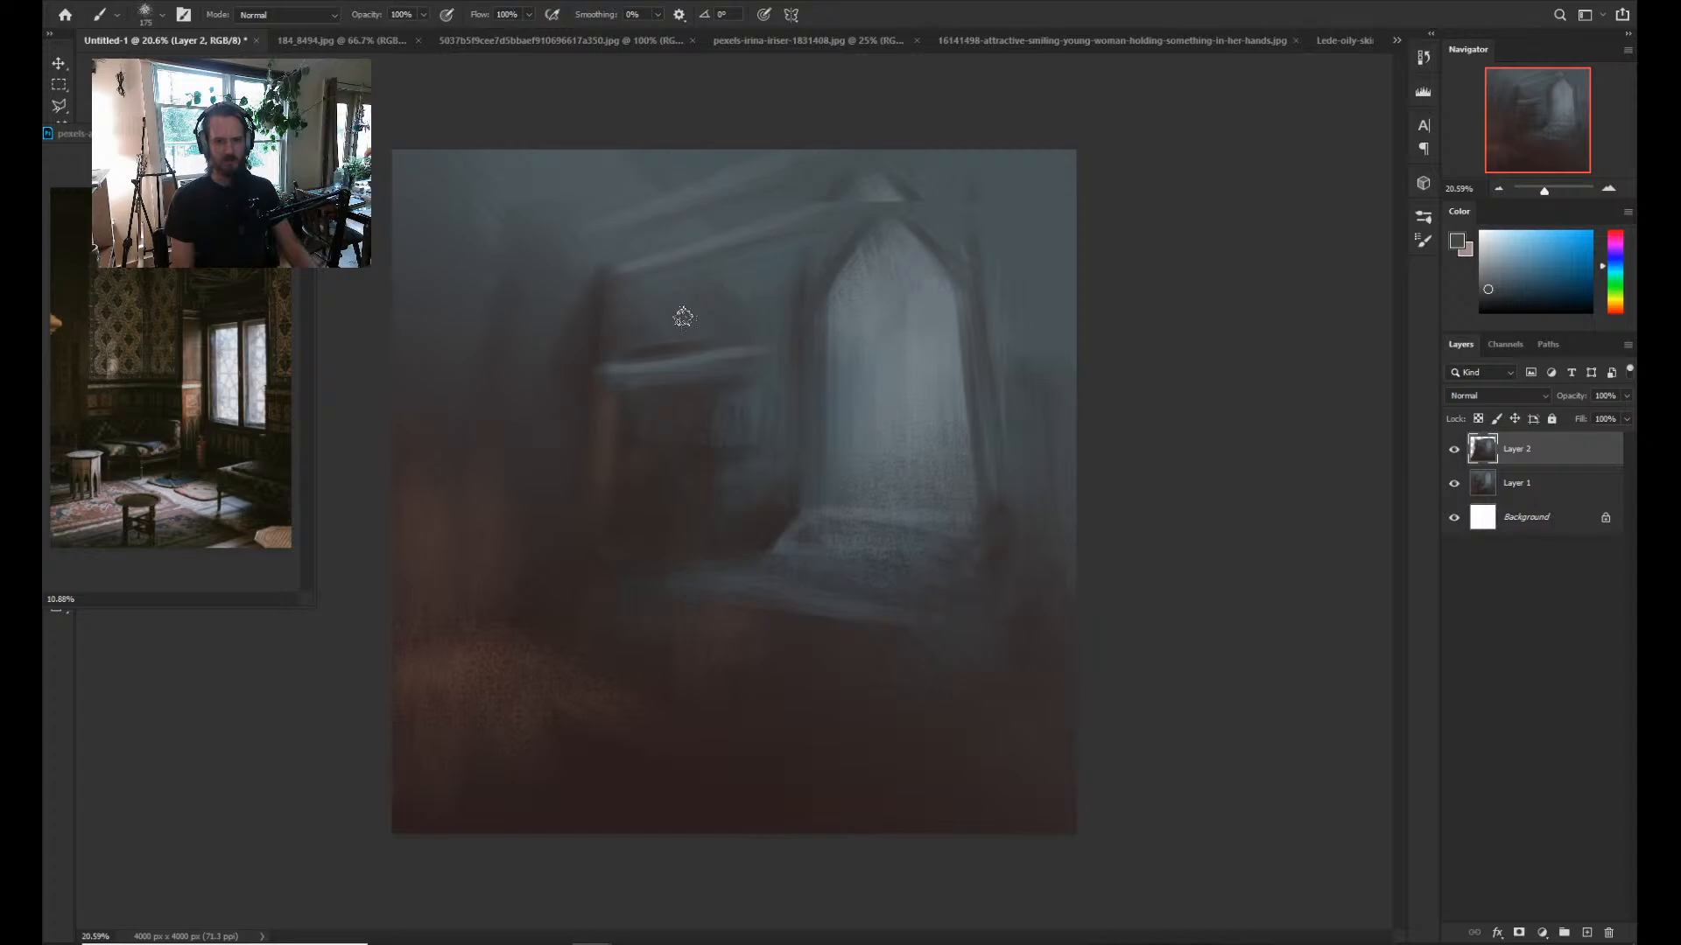
shift+click(1517, 484)
key(ctrl+e)
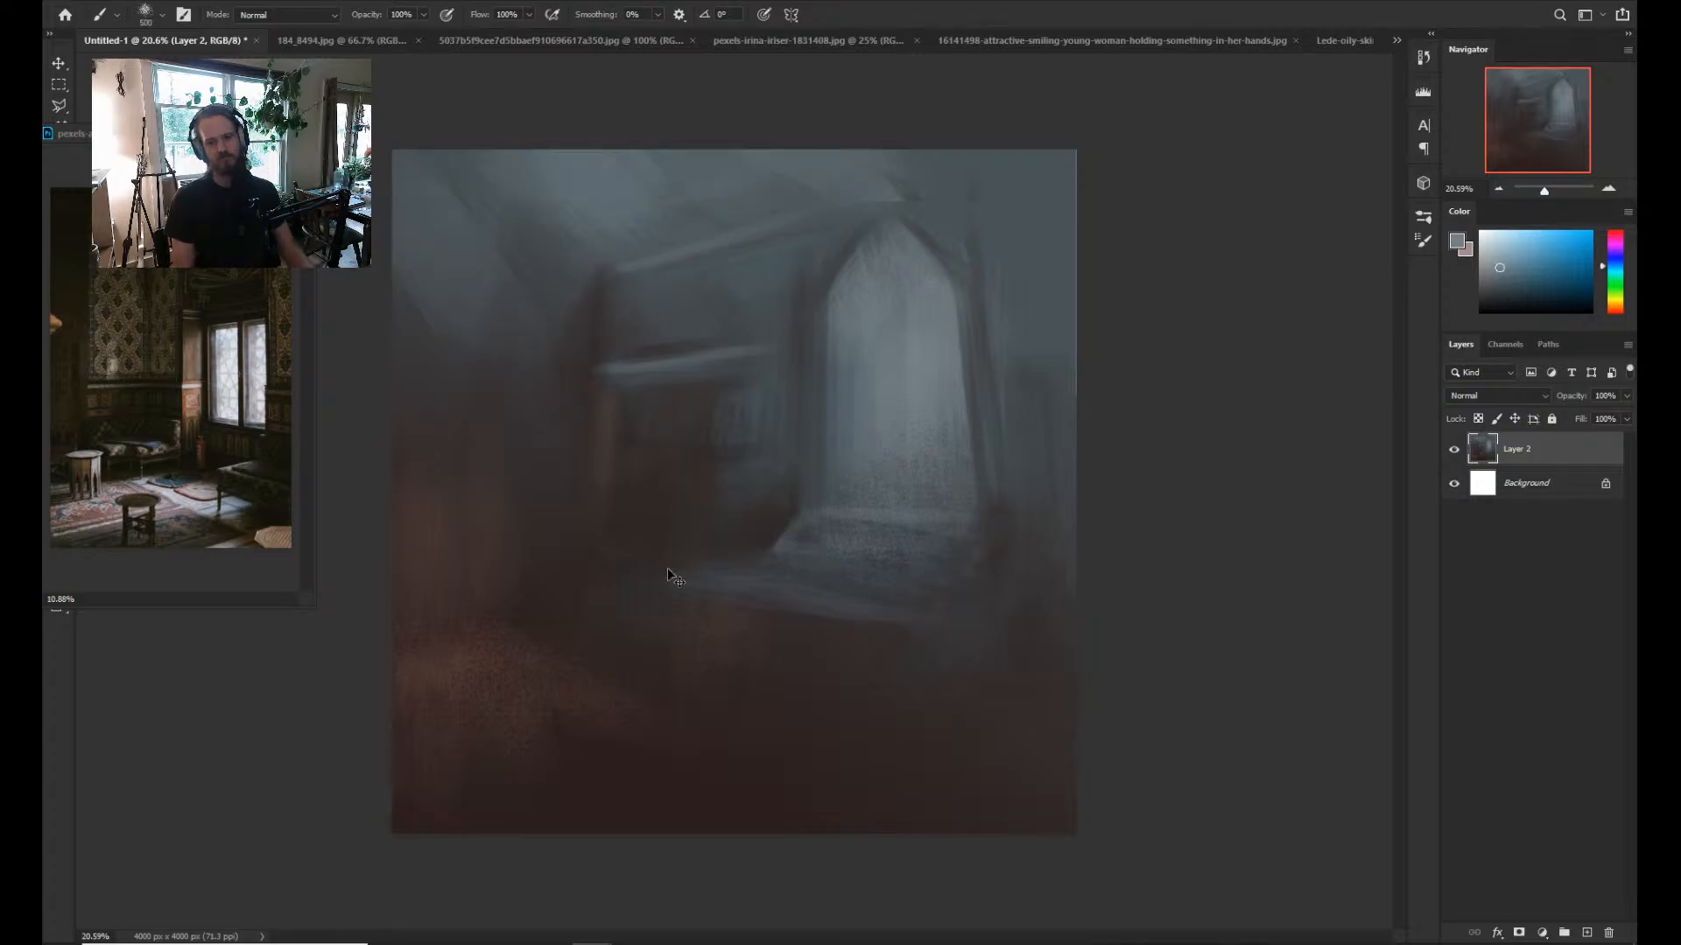
Paint soft slate, blue and teal tones across the upper wall with a 500 px brush, shifting the hue toward green.
drag(455, 254, 599, 321)
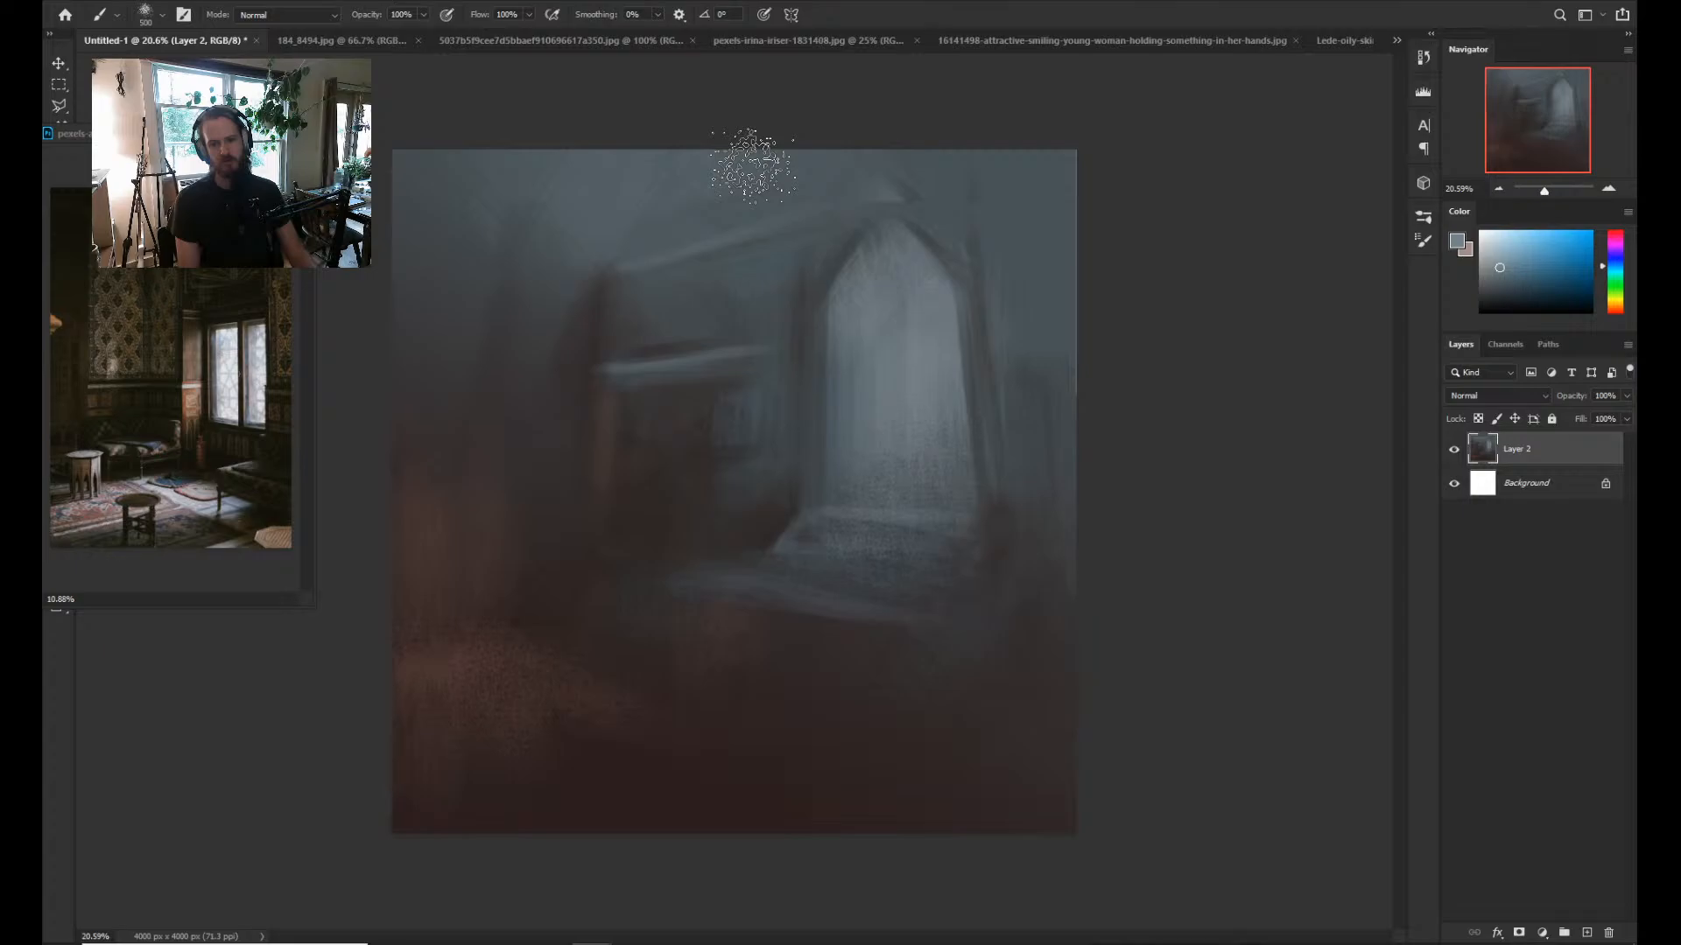
drag(524, 188, 494, 271)
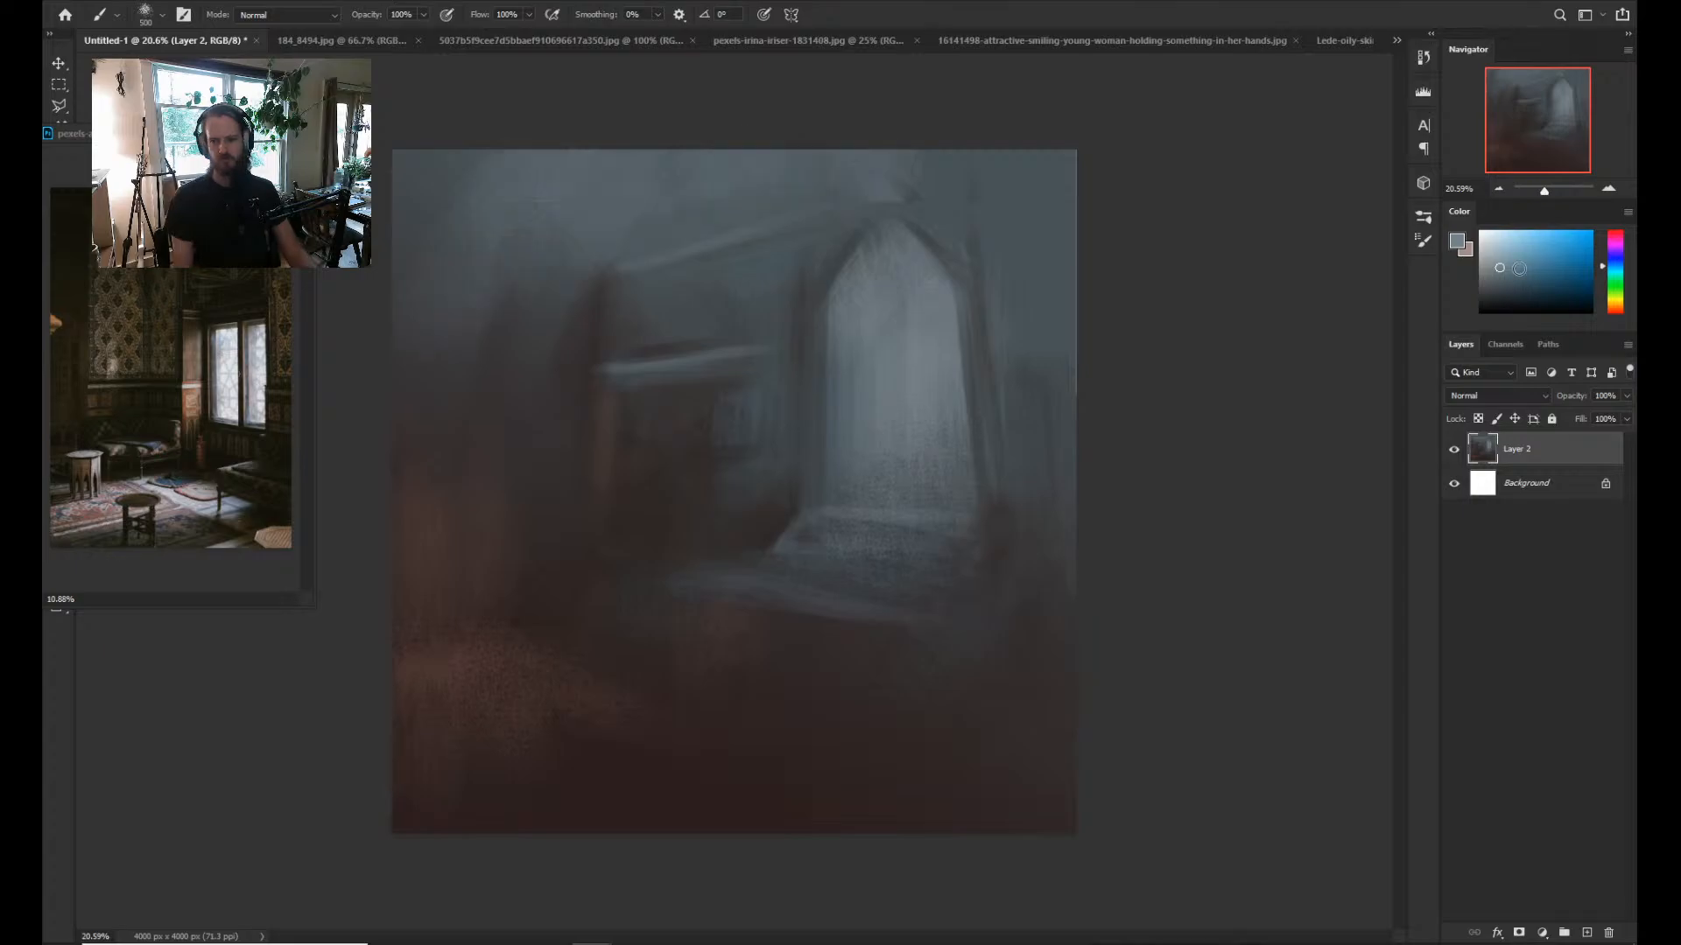
click(1615, 276)
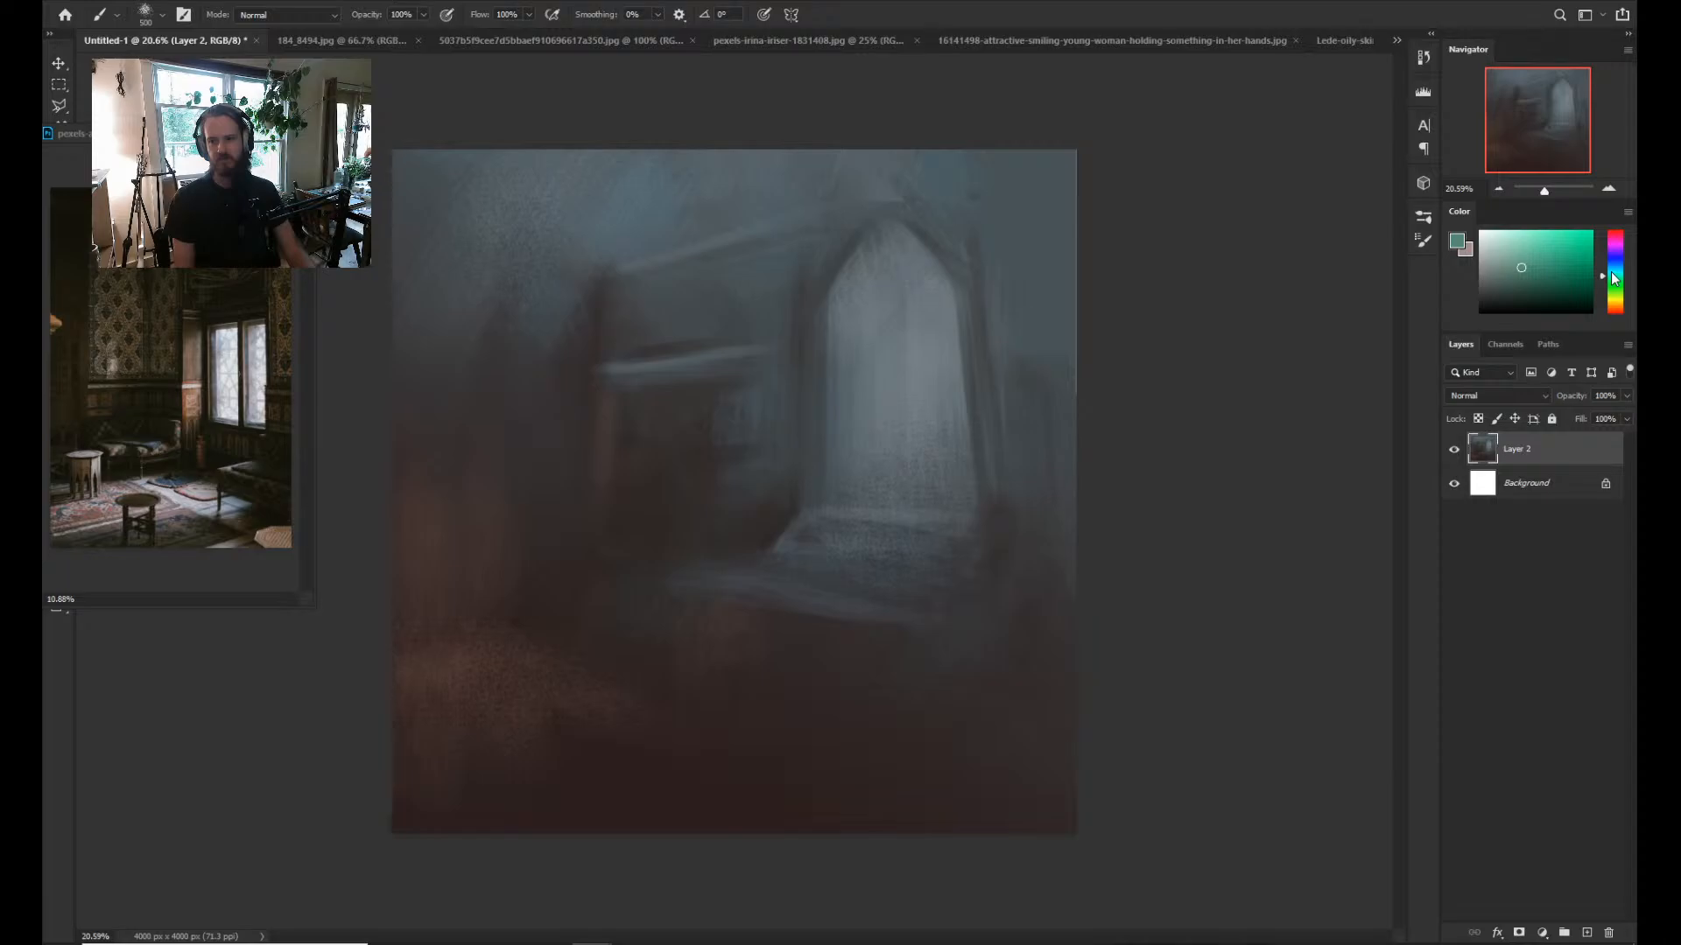
Darken the recess and right wall with sampled shadow tones, and frame the pointed arch in dark brown with a 175 px brush.
alt+click(625, 342)
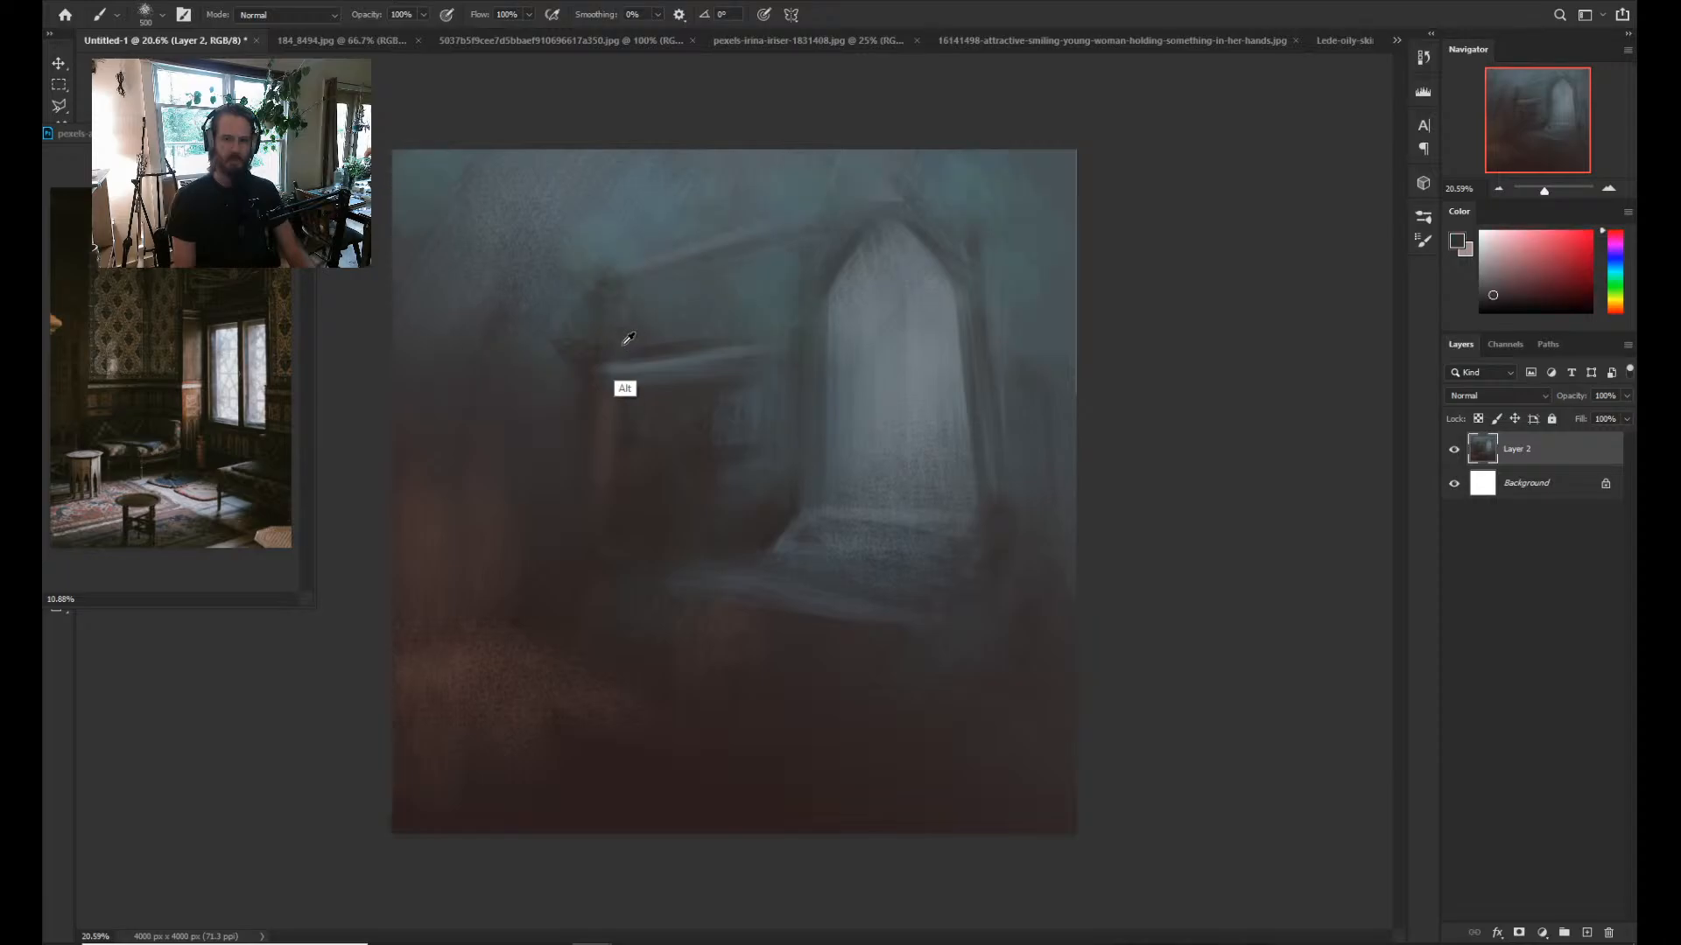
alt+click(623, 344)
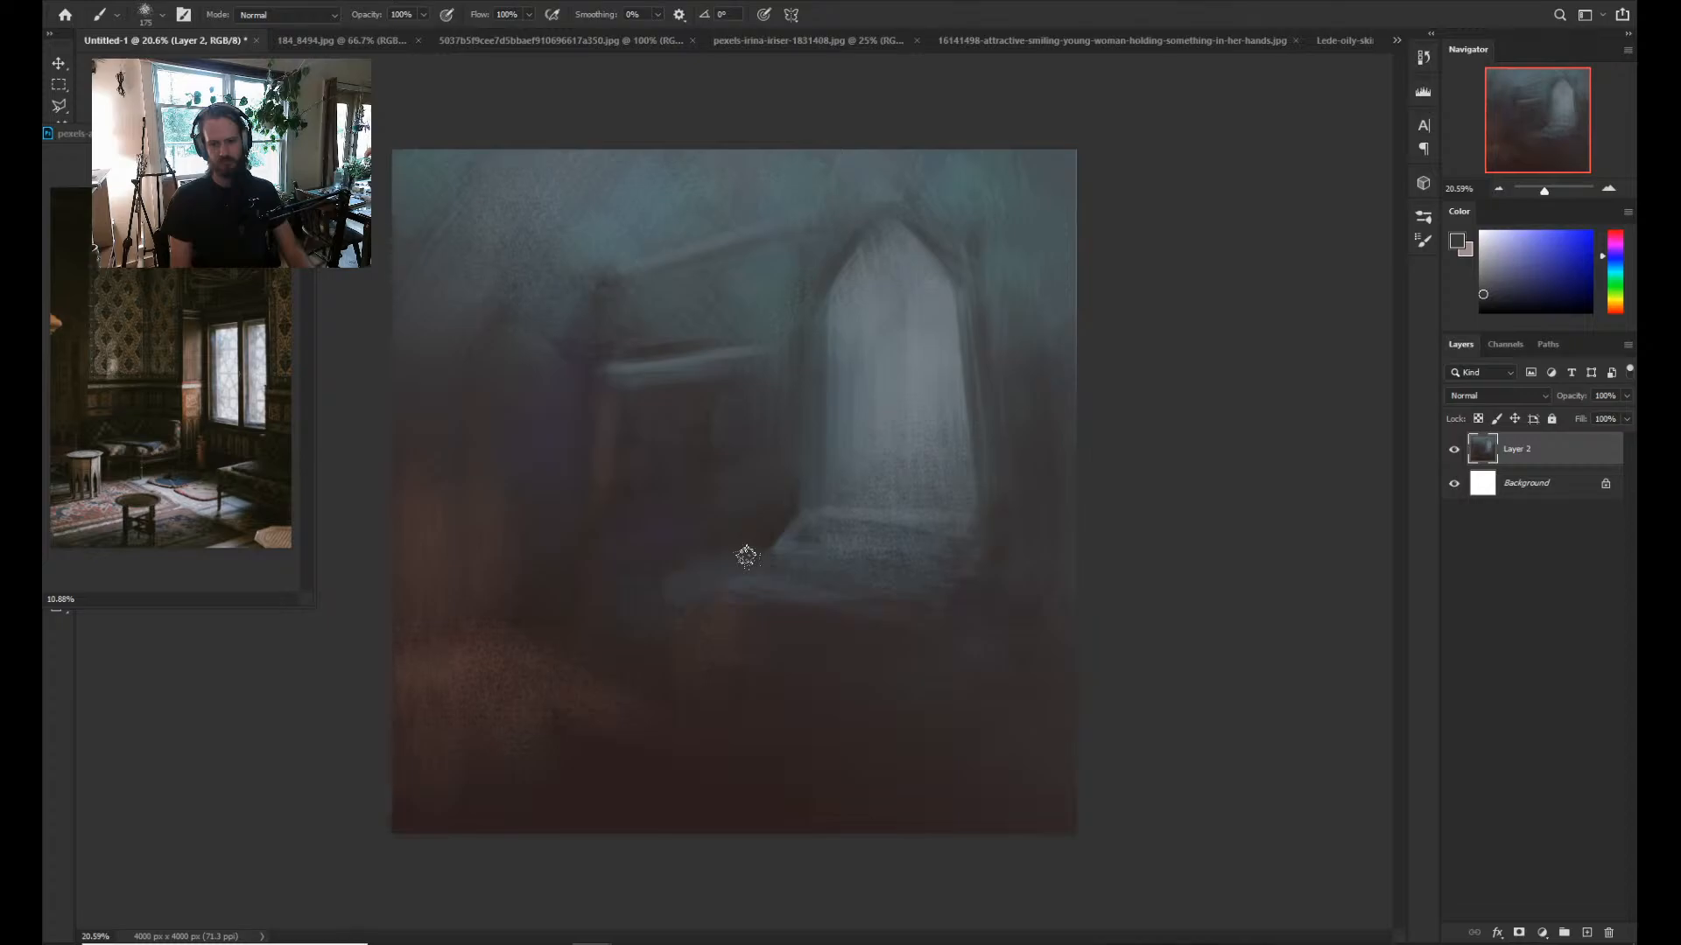
alt+click(978, 644)
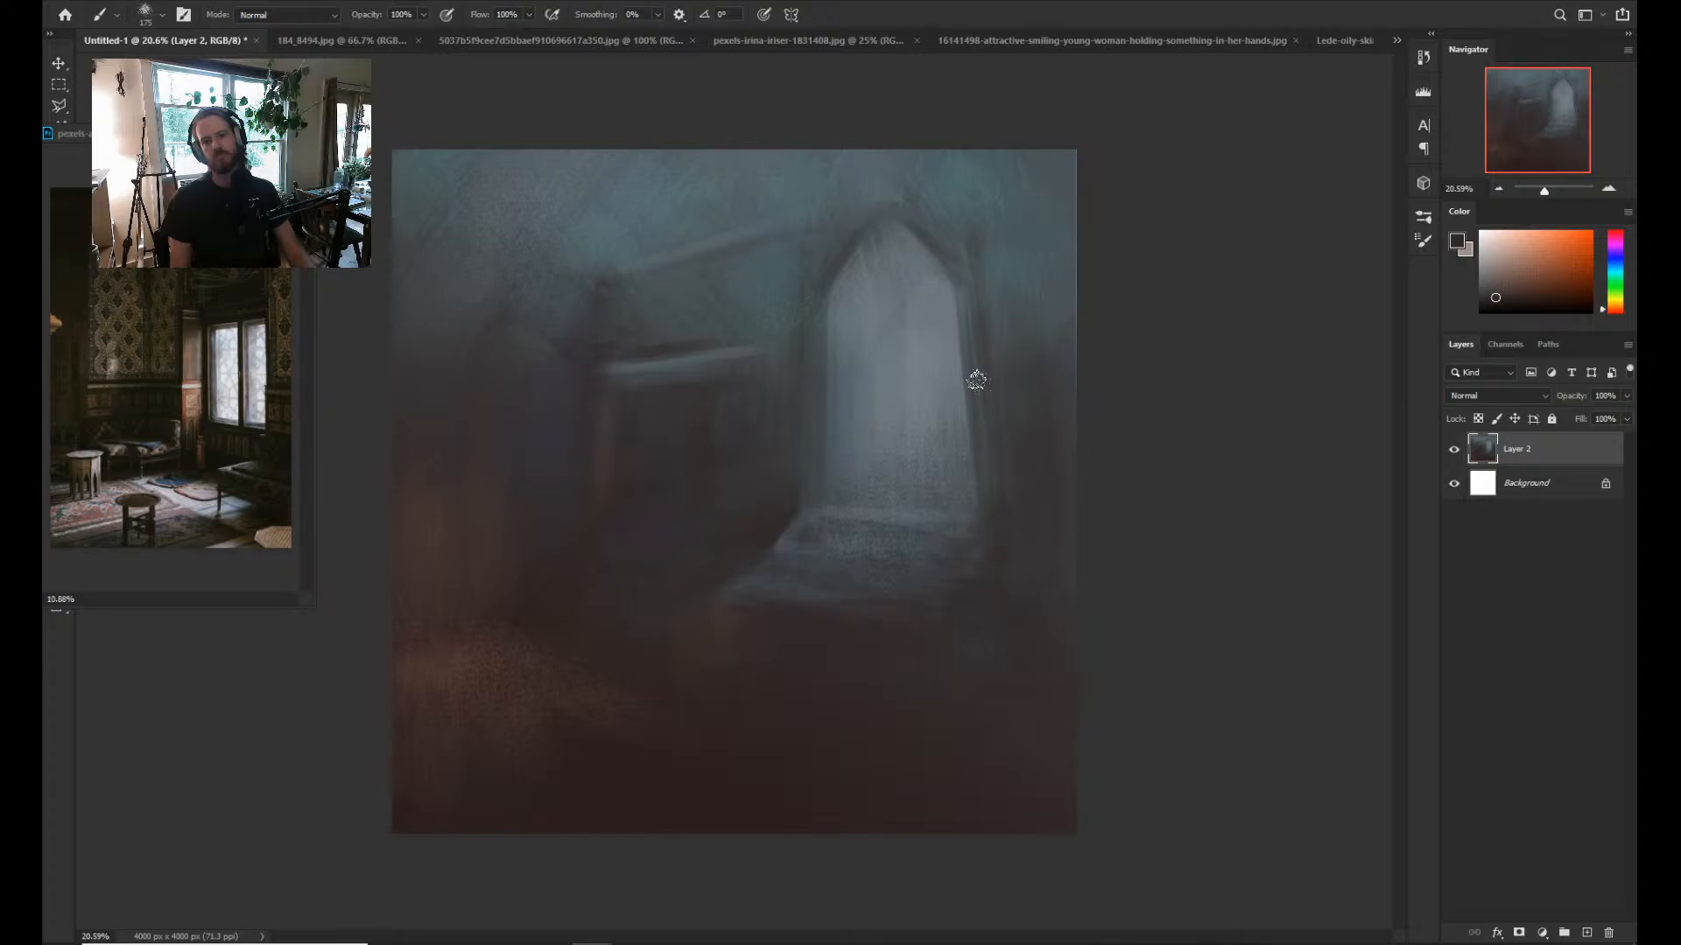
drag(819, 271, 941, 237)
alt+click(757, 598)
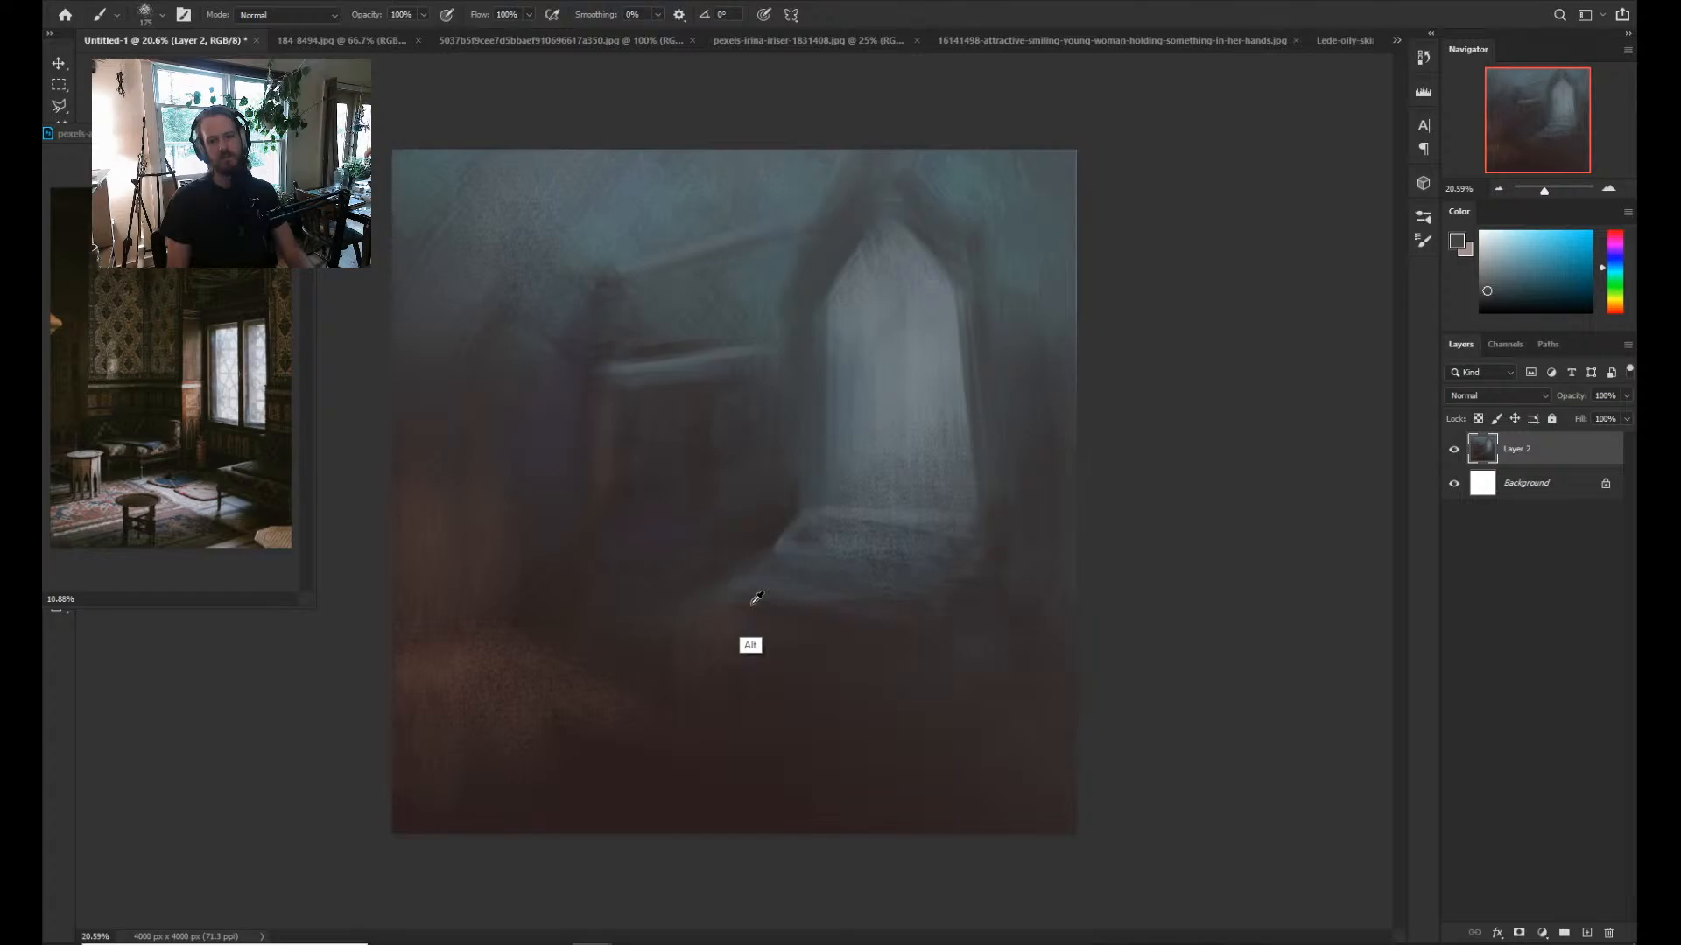
Paint the window seat's pale front edge and a series of short slate step strokes descending to its right with a 70 px brush.
alt+click(927, 412)
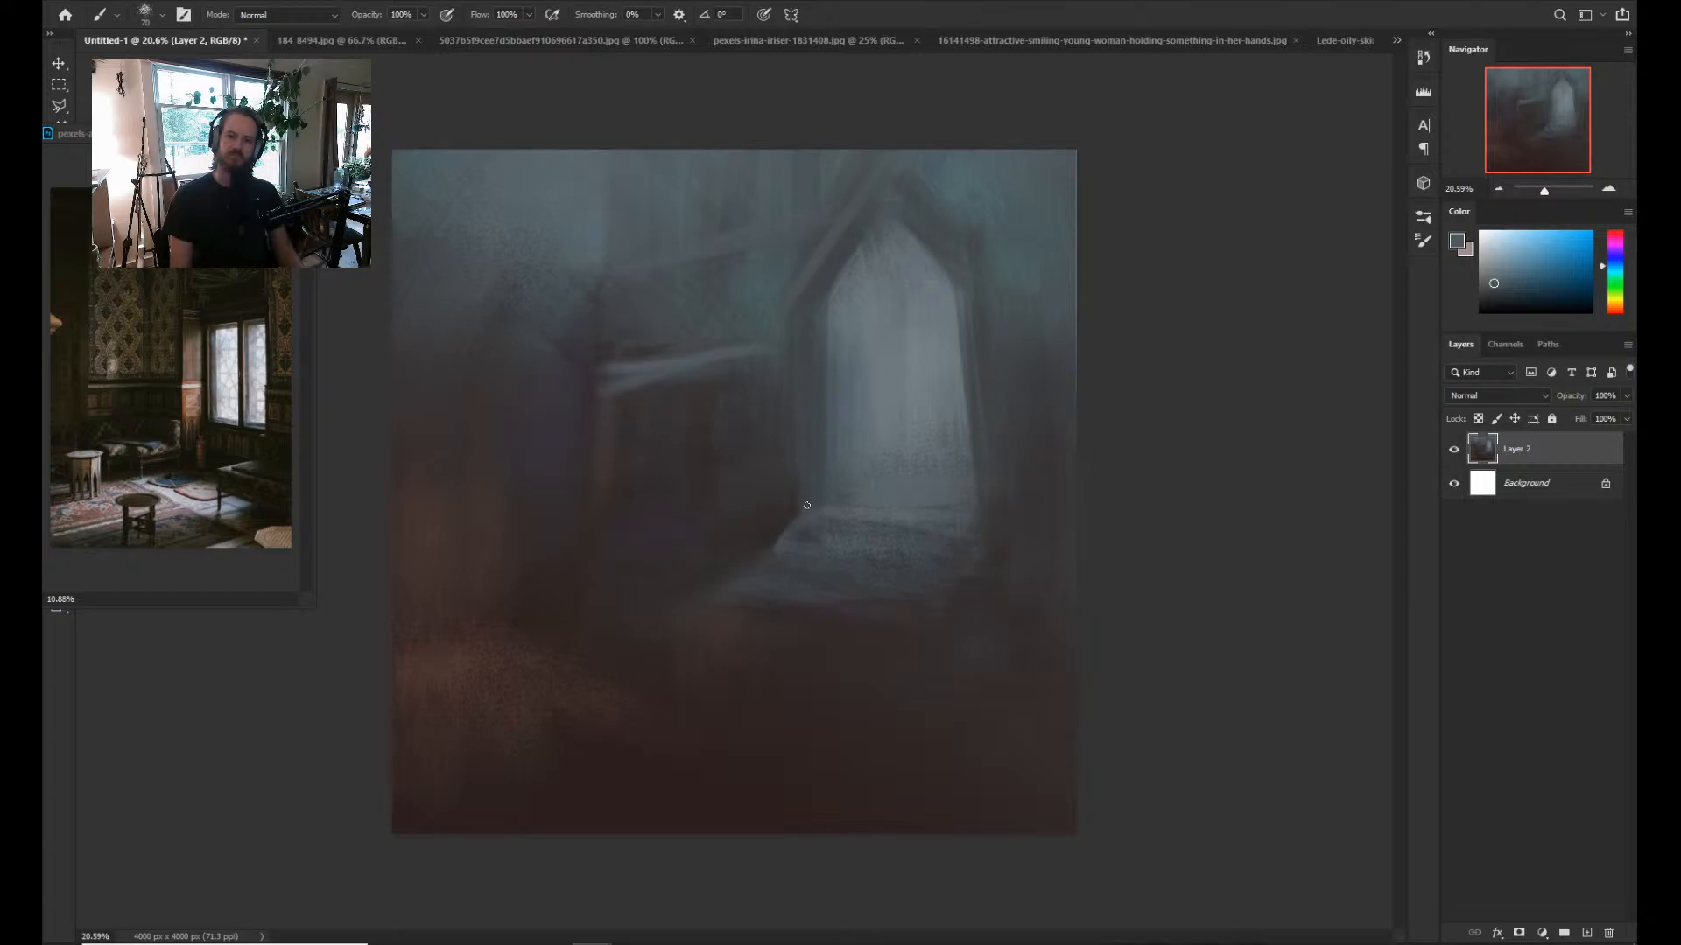
mouse_move(676, 602)
mouse_down()
mouse_move(884, 628)
mouse_move(963, 619)
mouse_up()
drag(923, 673, 998, 645)
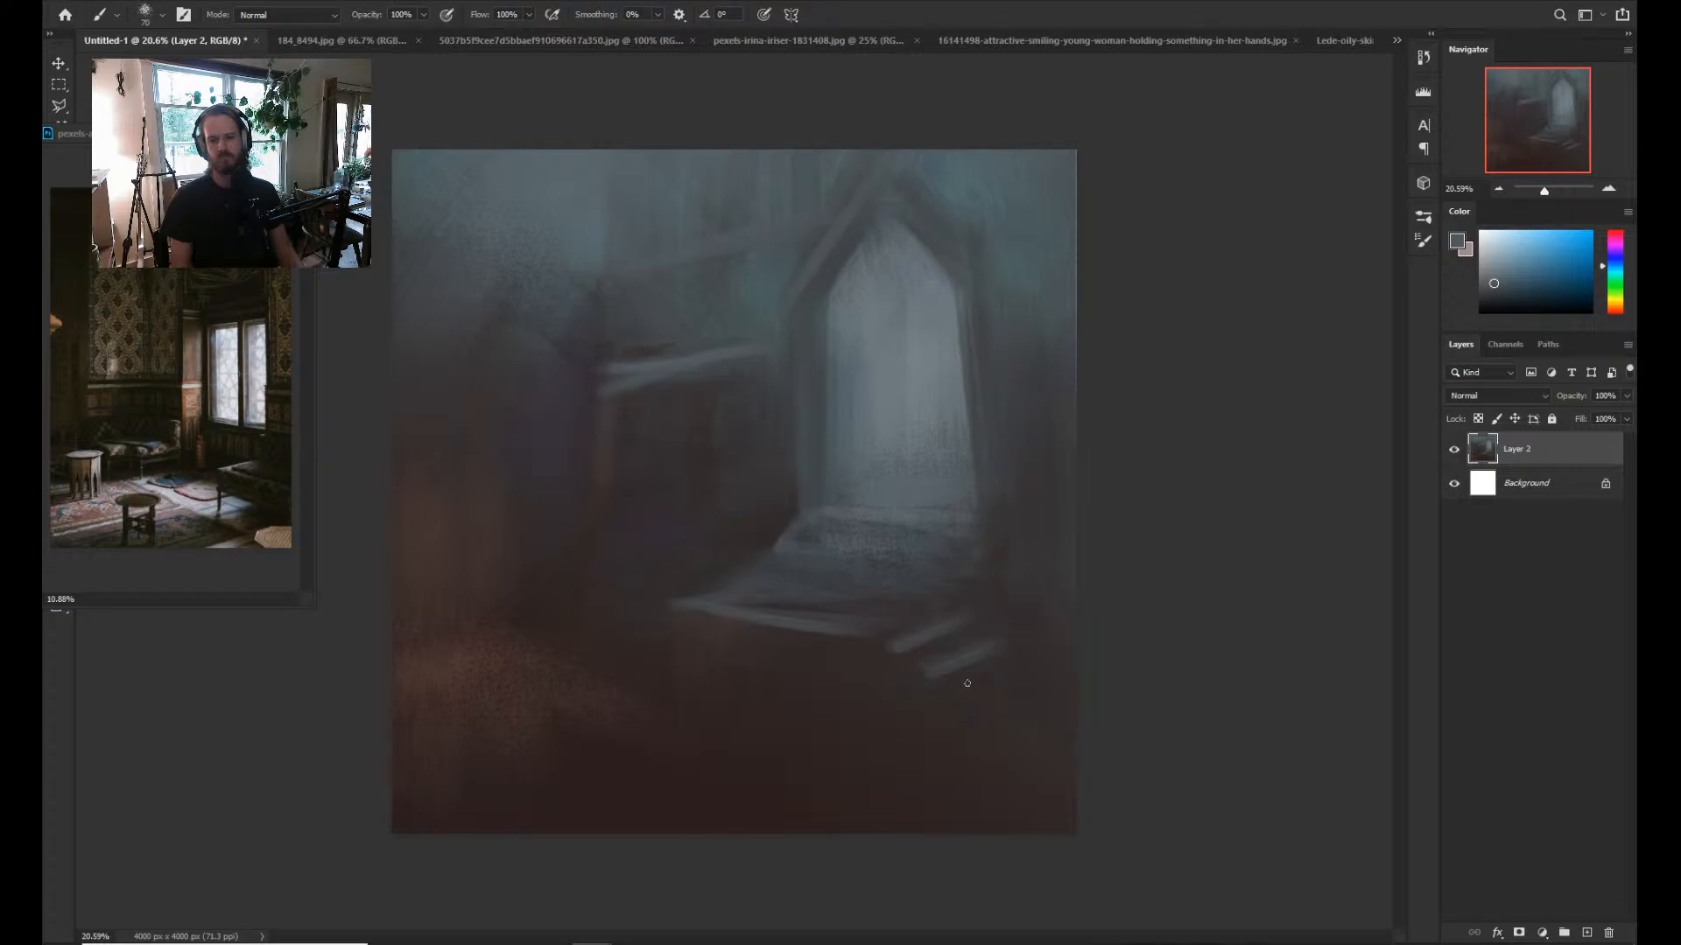
alt+click(961, 661)
drag(1012, 634, 915, 675)
drag(1054, 682, 950, 700)
drag(1073, 732, 991, 744)
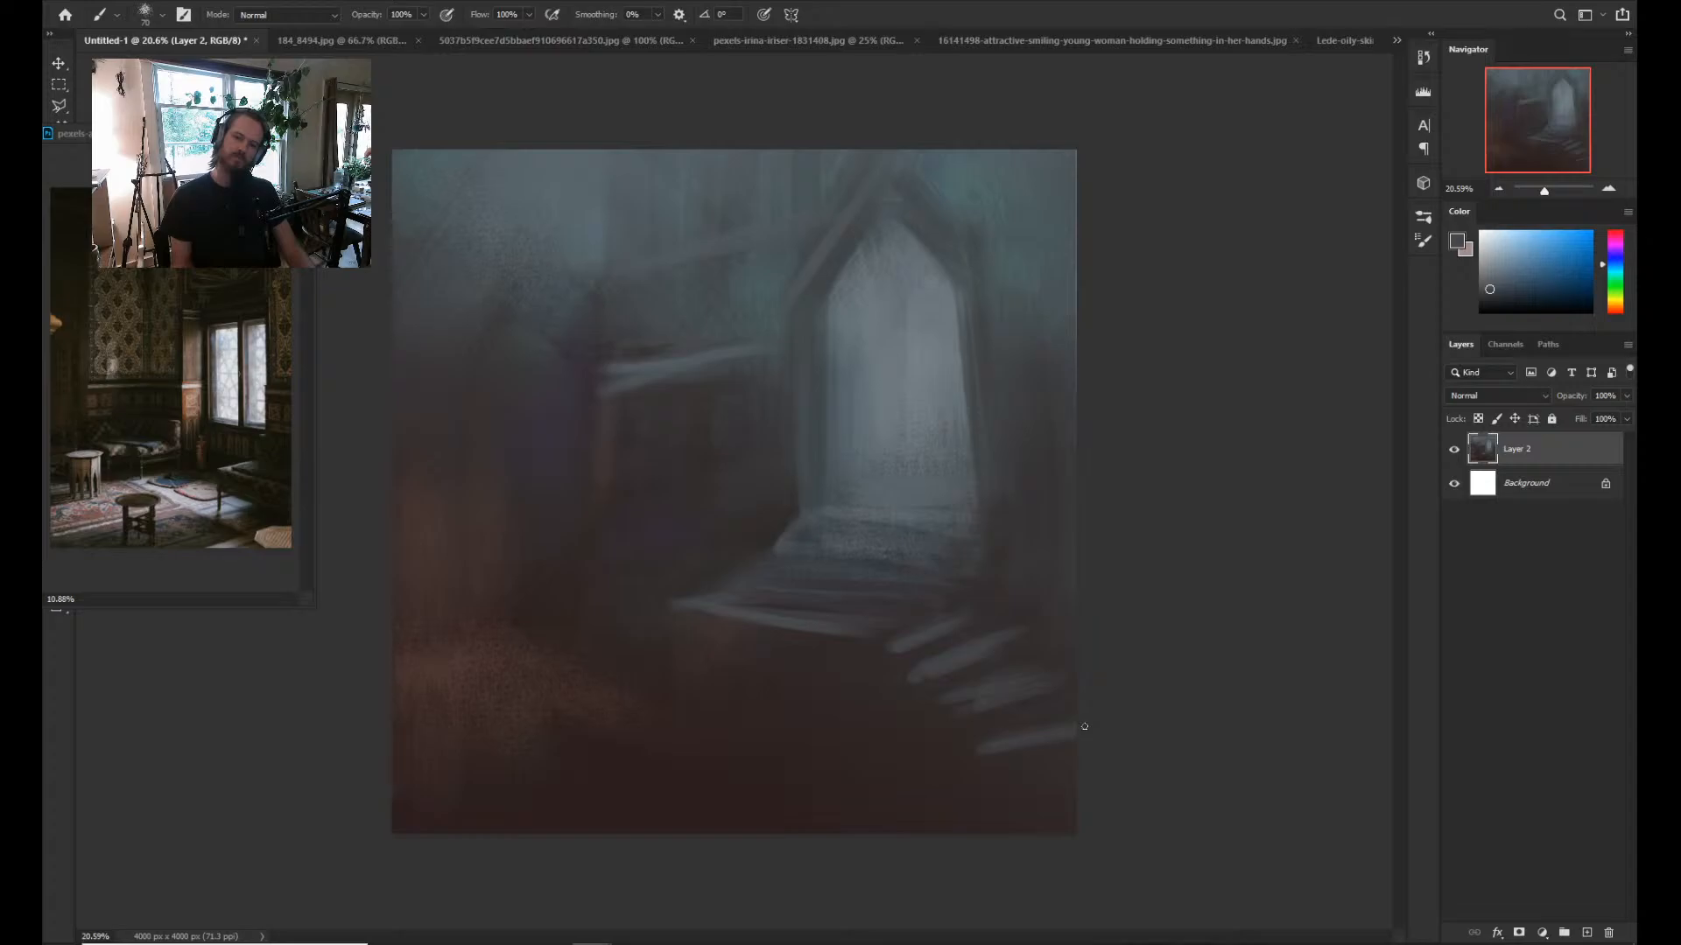
Undo the lowest step stroke, repaint it at a steeper angle, and subdue the lower steps with sampled dark brown and a 900 px brush.
key(ctrl+z)
alt+click(1050, 735)
mouse_move(989, 740)
mouse_down()
mouse_move(1075, 700)
mouse_move(1062, 677)
mouse_up()
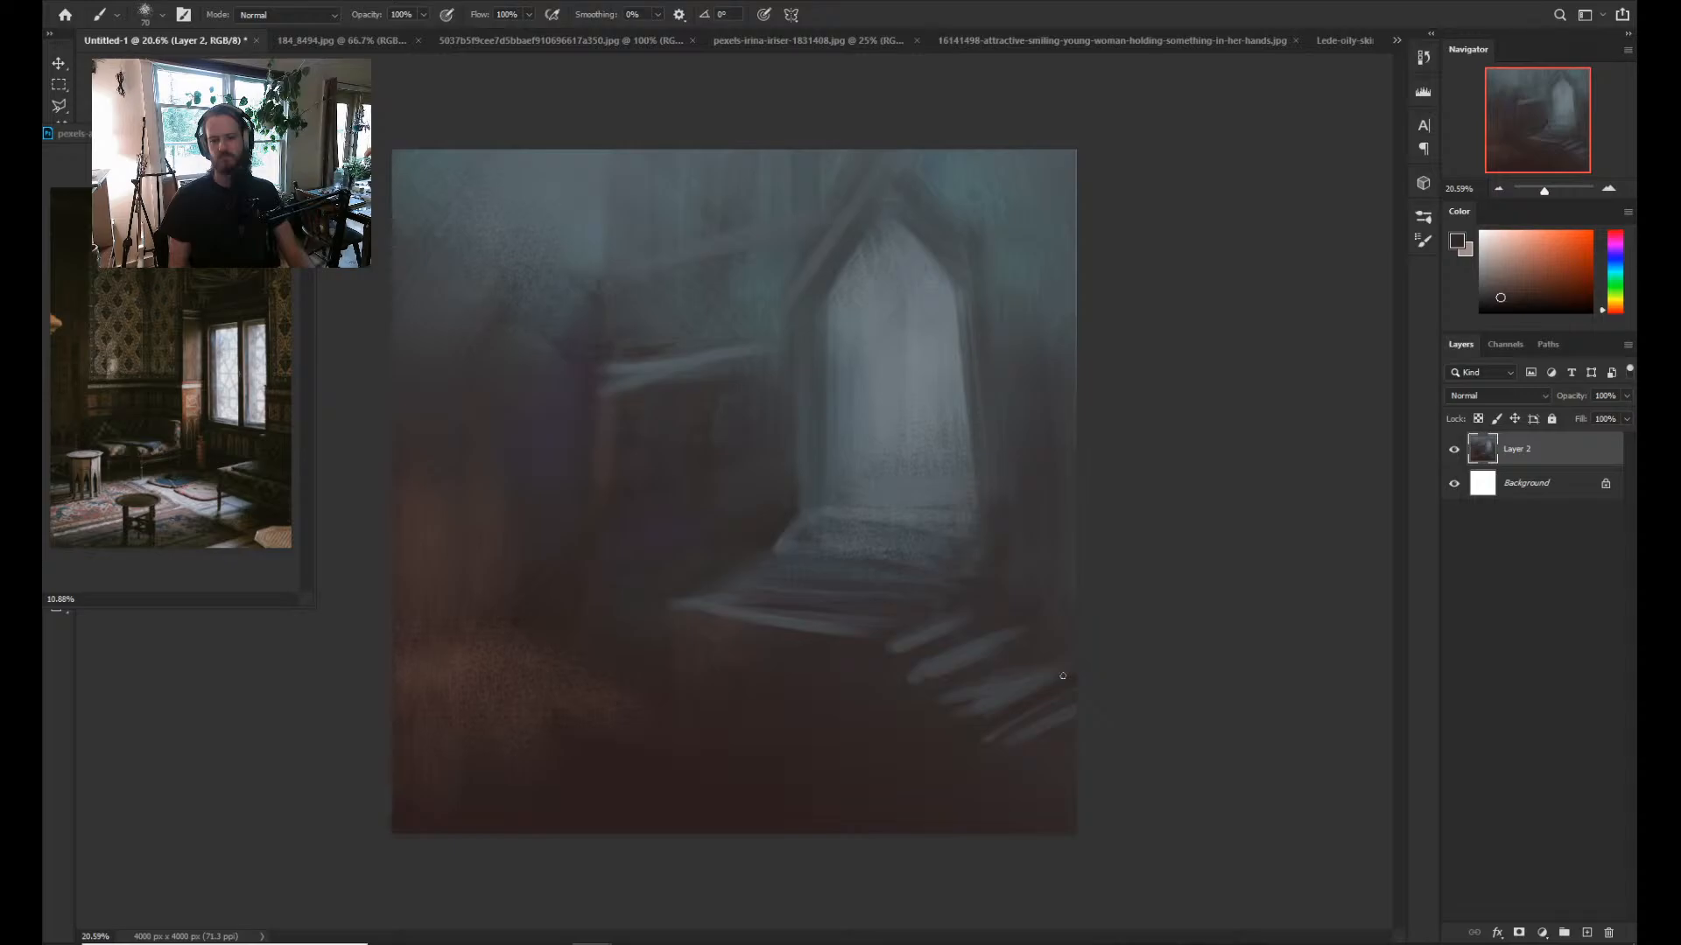
alt+click(1063, 676)
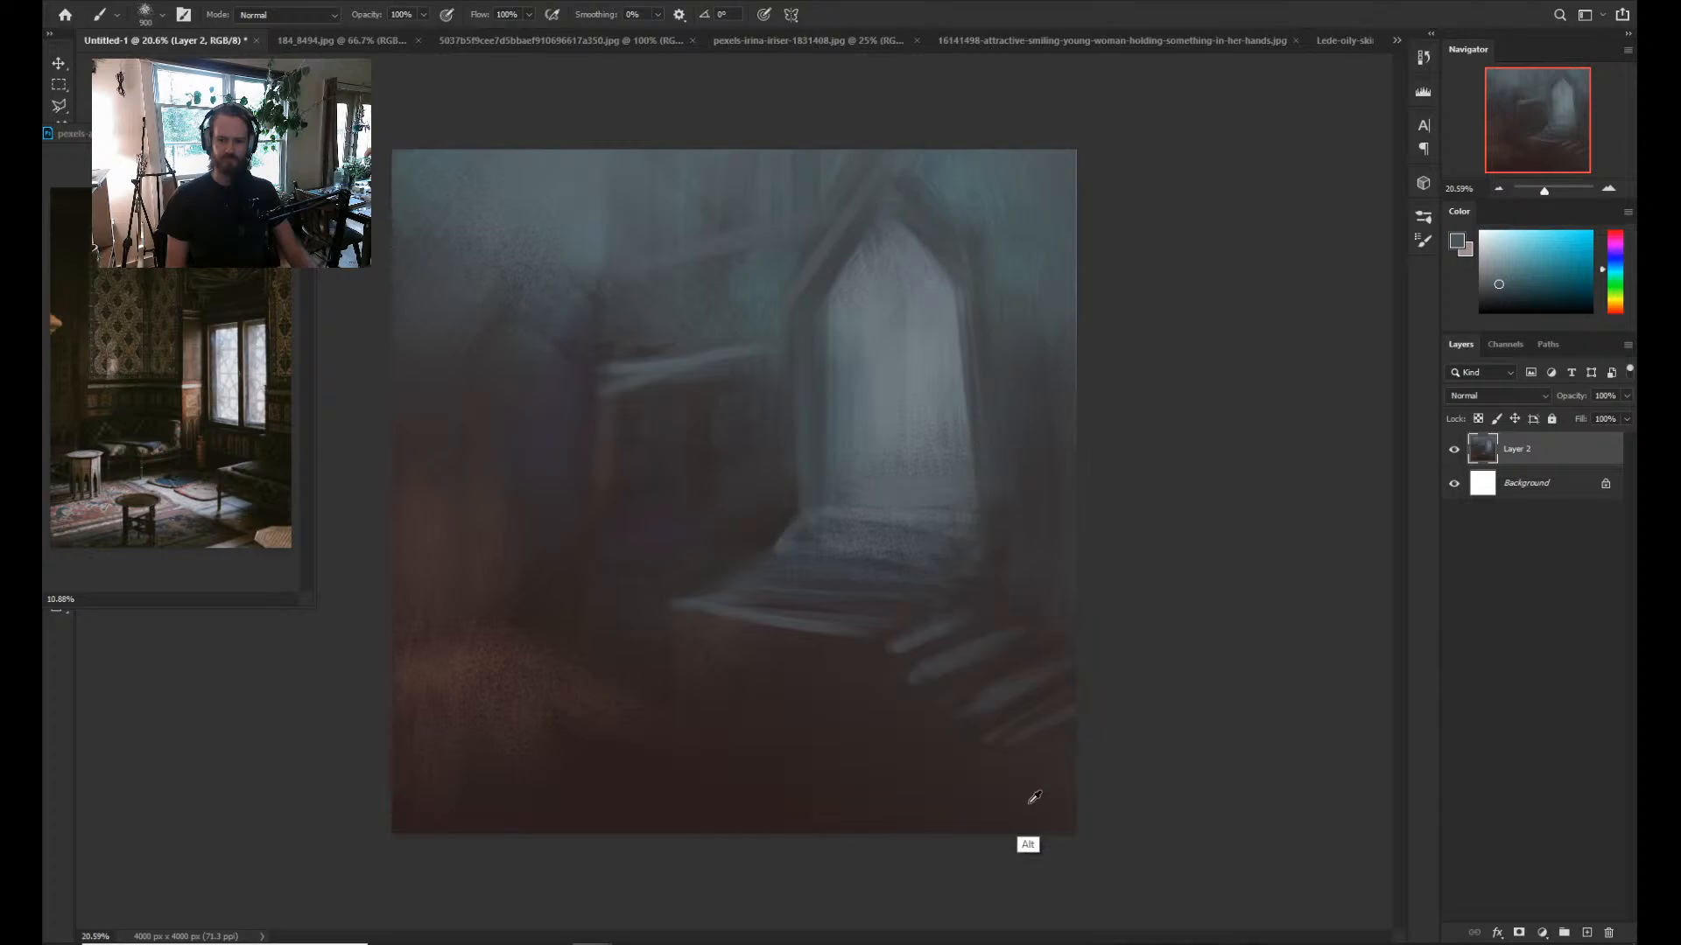
alt+click(1034, 796)
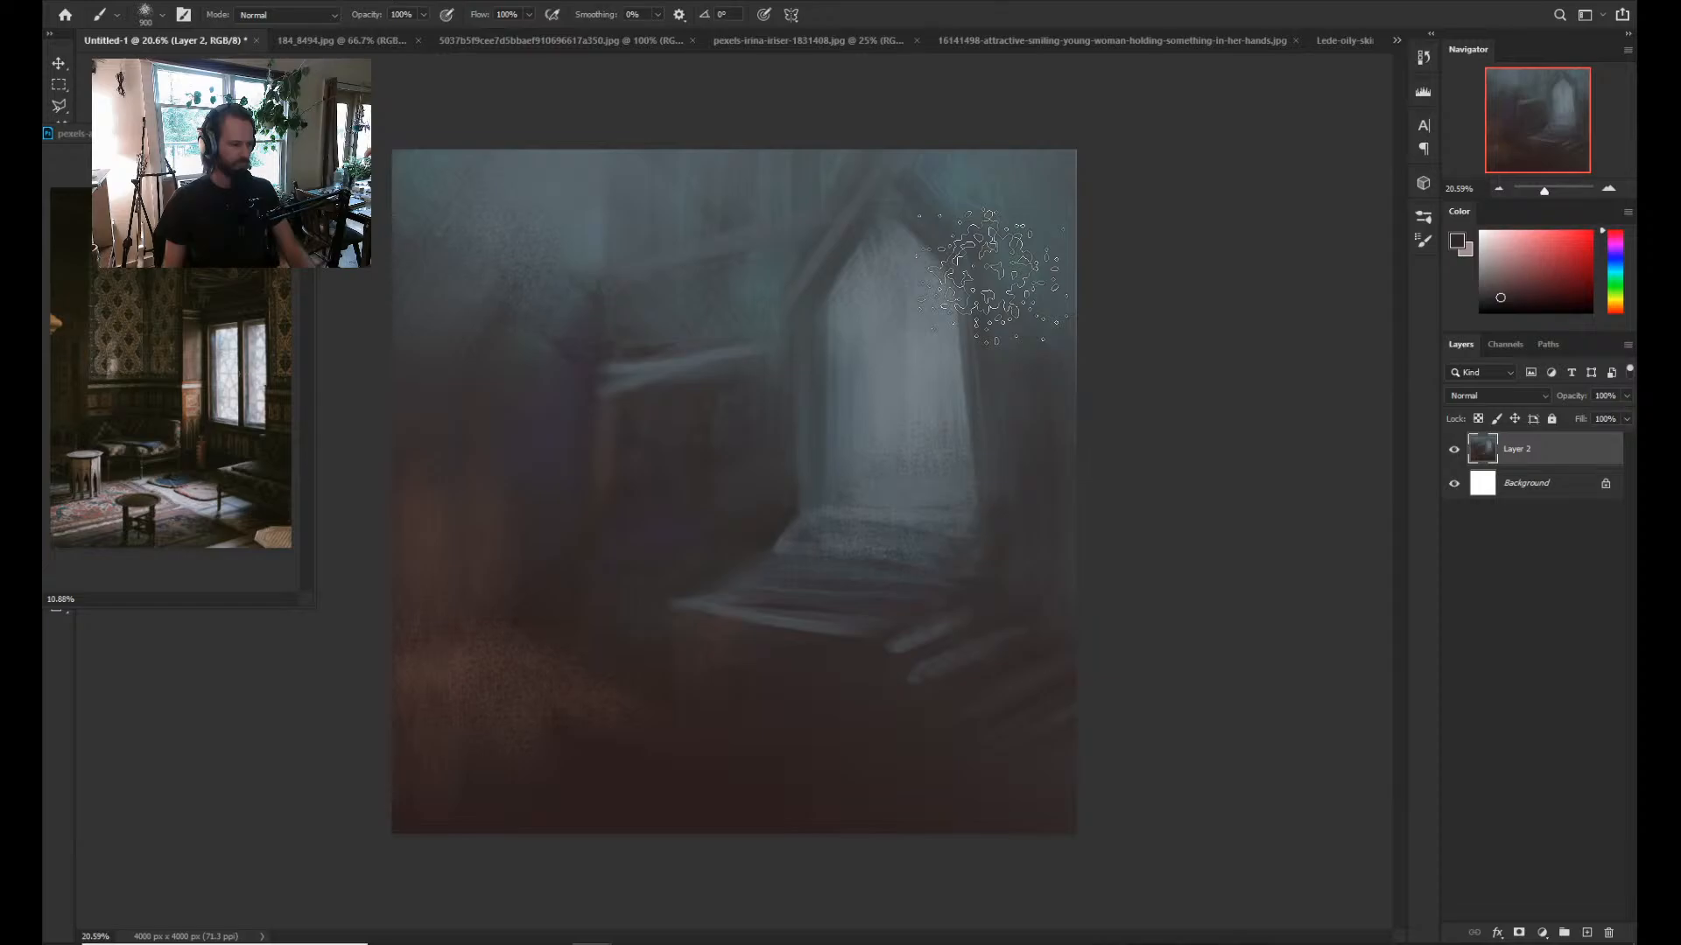
Add a new layer and block in a near-black torso shape in front of the recess with a 200 px brush.
key(ctrl+shift+alt+n)
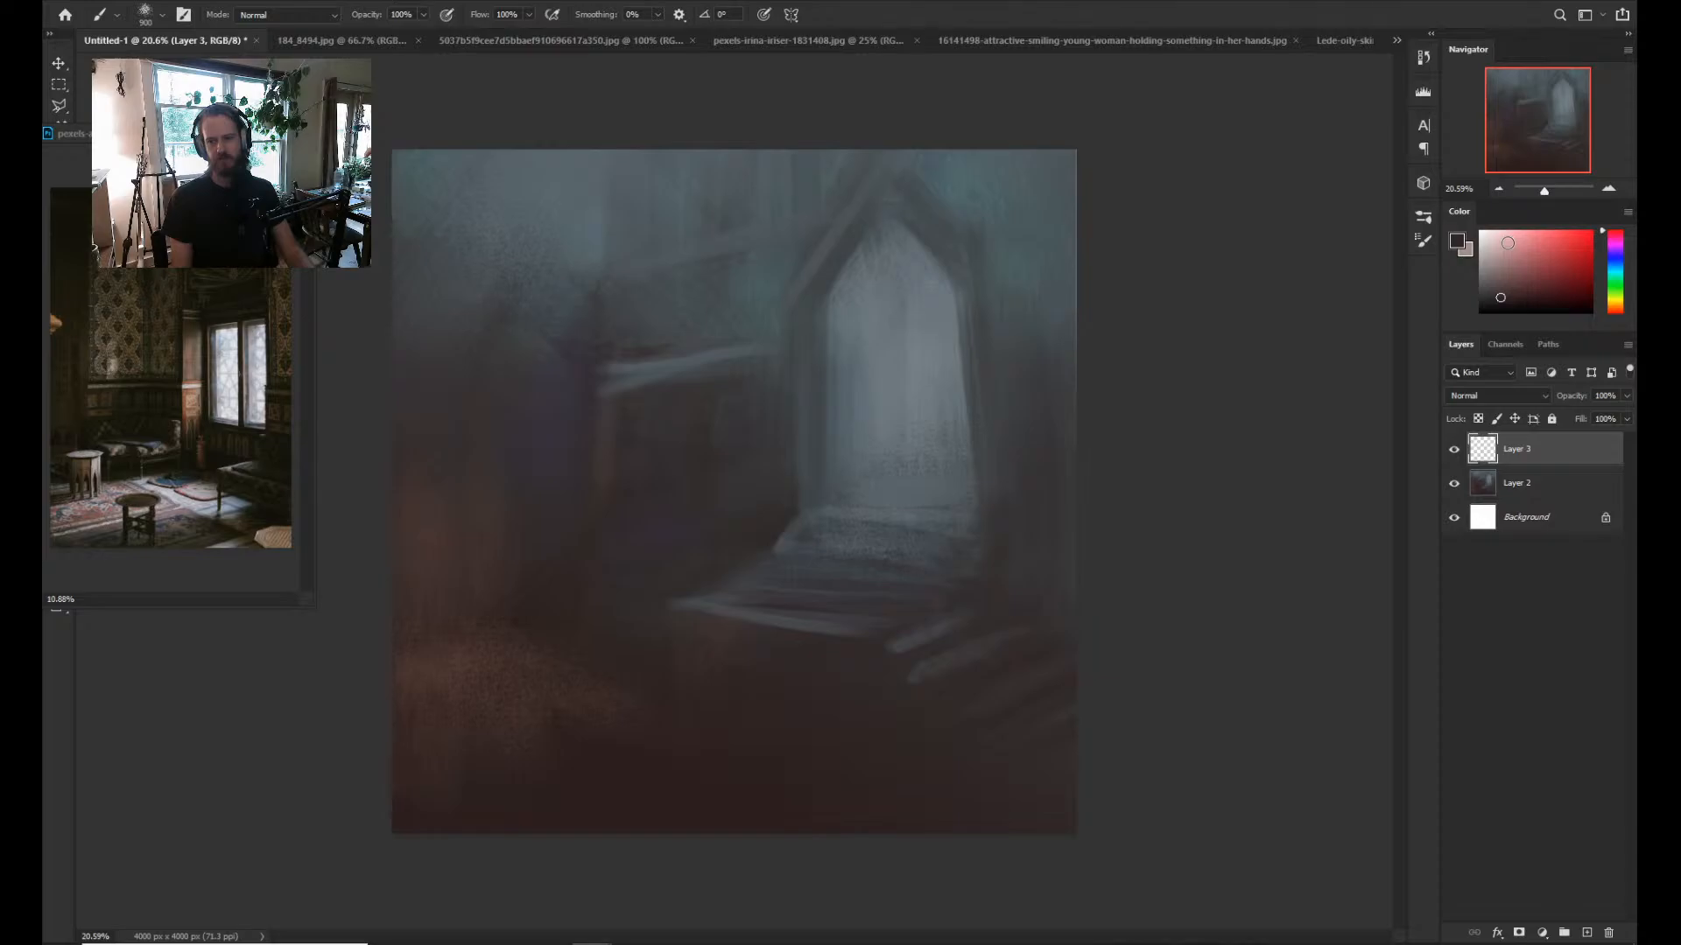
click(1493, 291)
drag(673, 394, 670, 368)
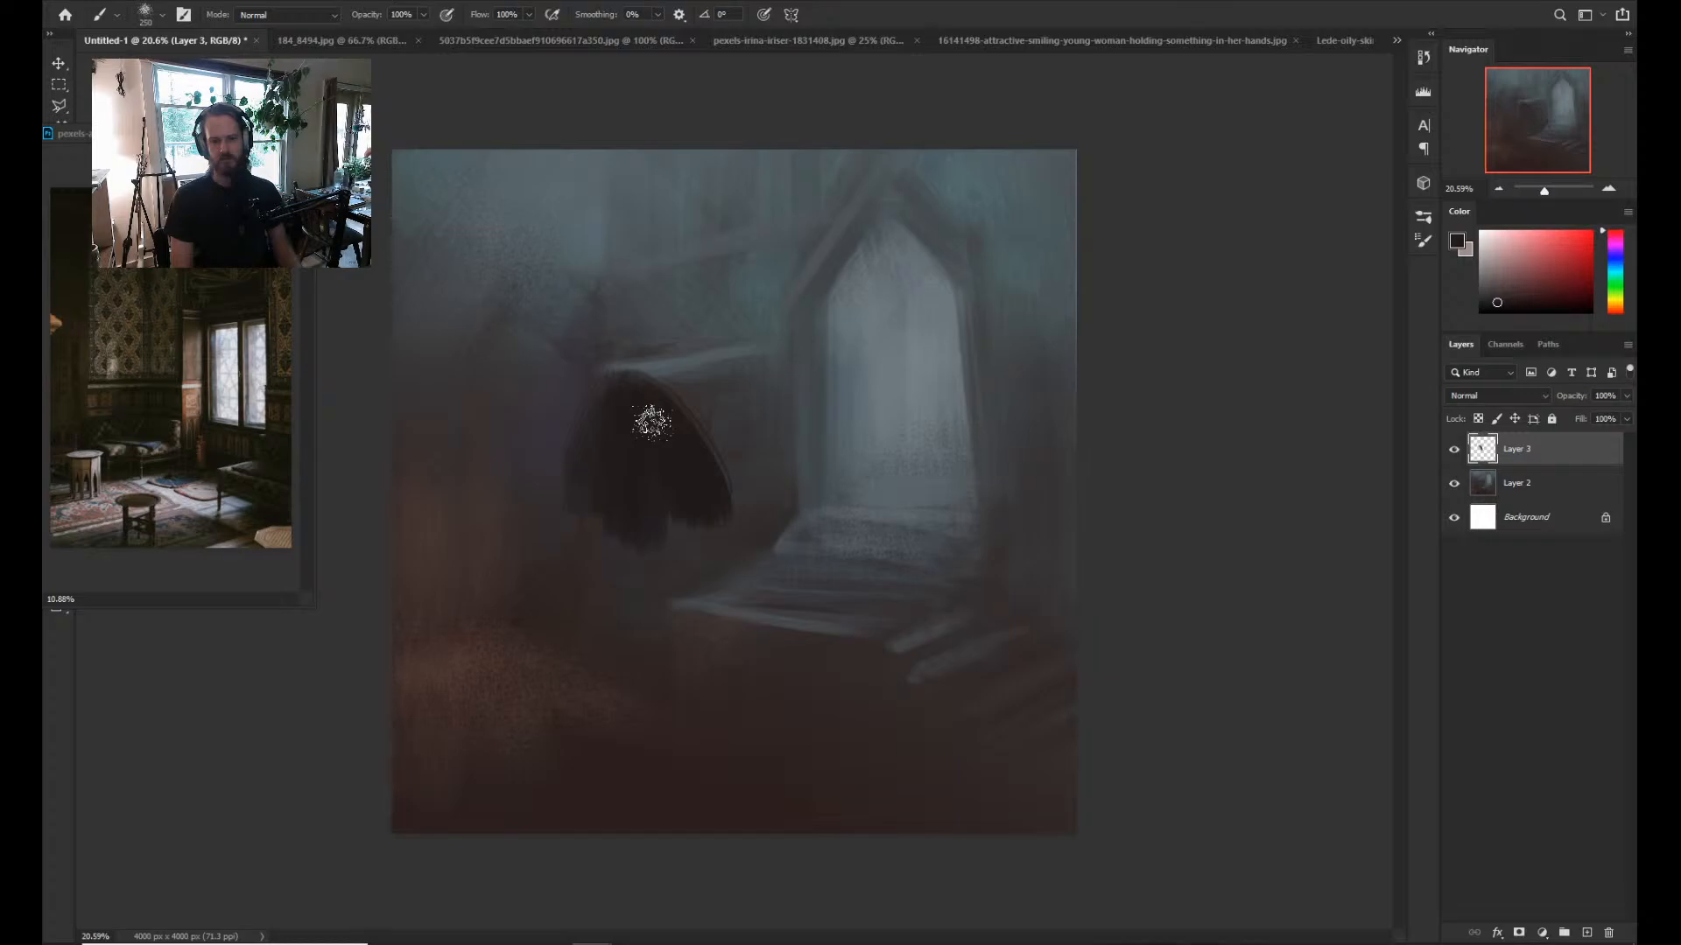
Switch to a flat hard-edged brush, reduce it to 175 px, and paint the figure's head, shoulders and outstretched forearm.
right_click(652, 423)
double_click(893, 554)
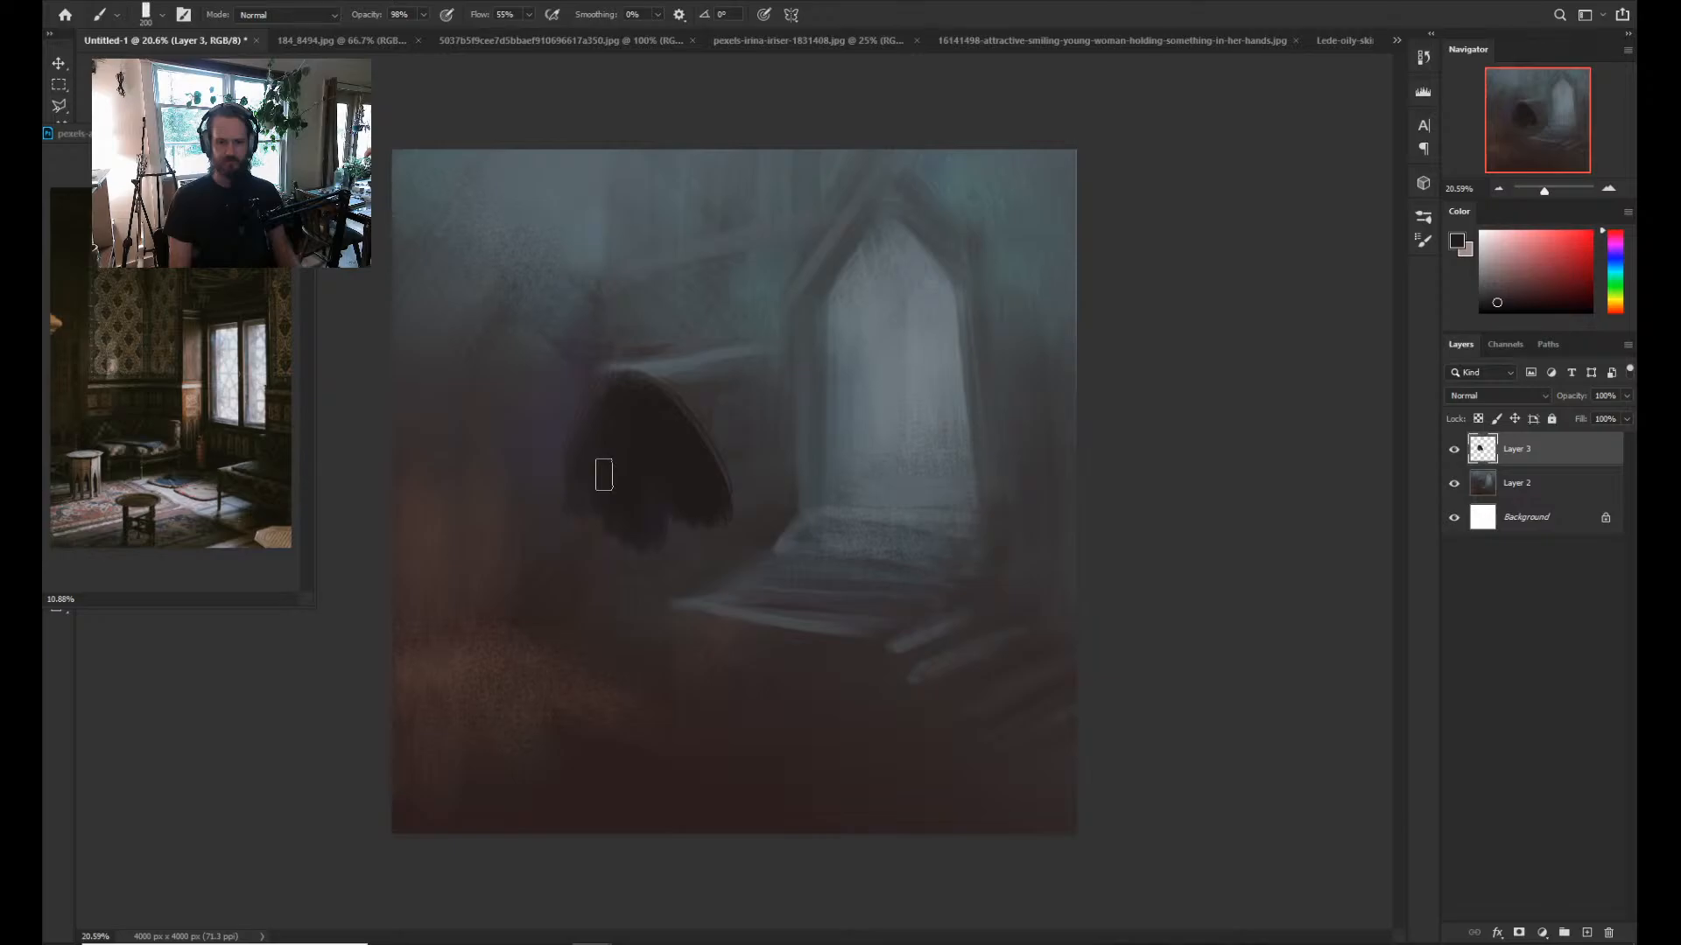
key(bracketleft)
drag(604, 474, 690, 531)
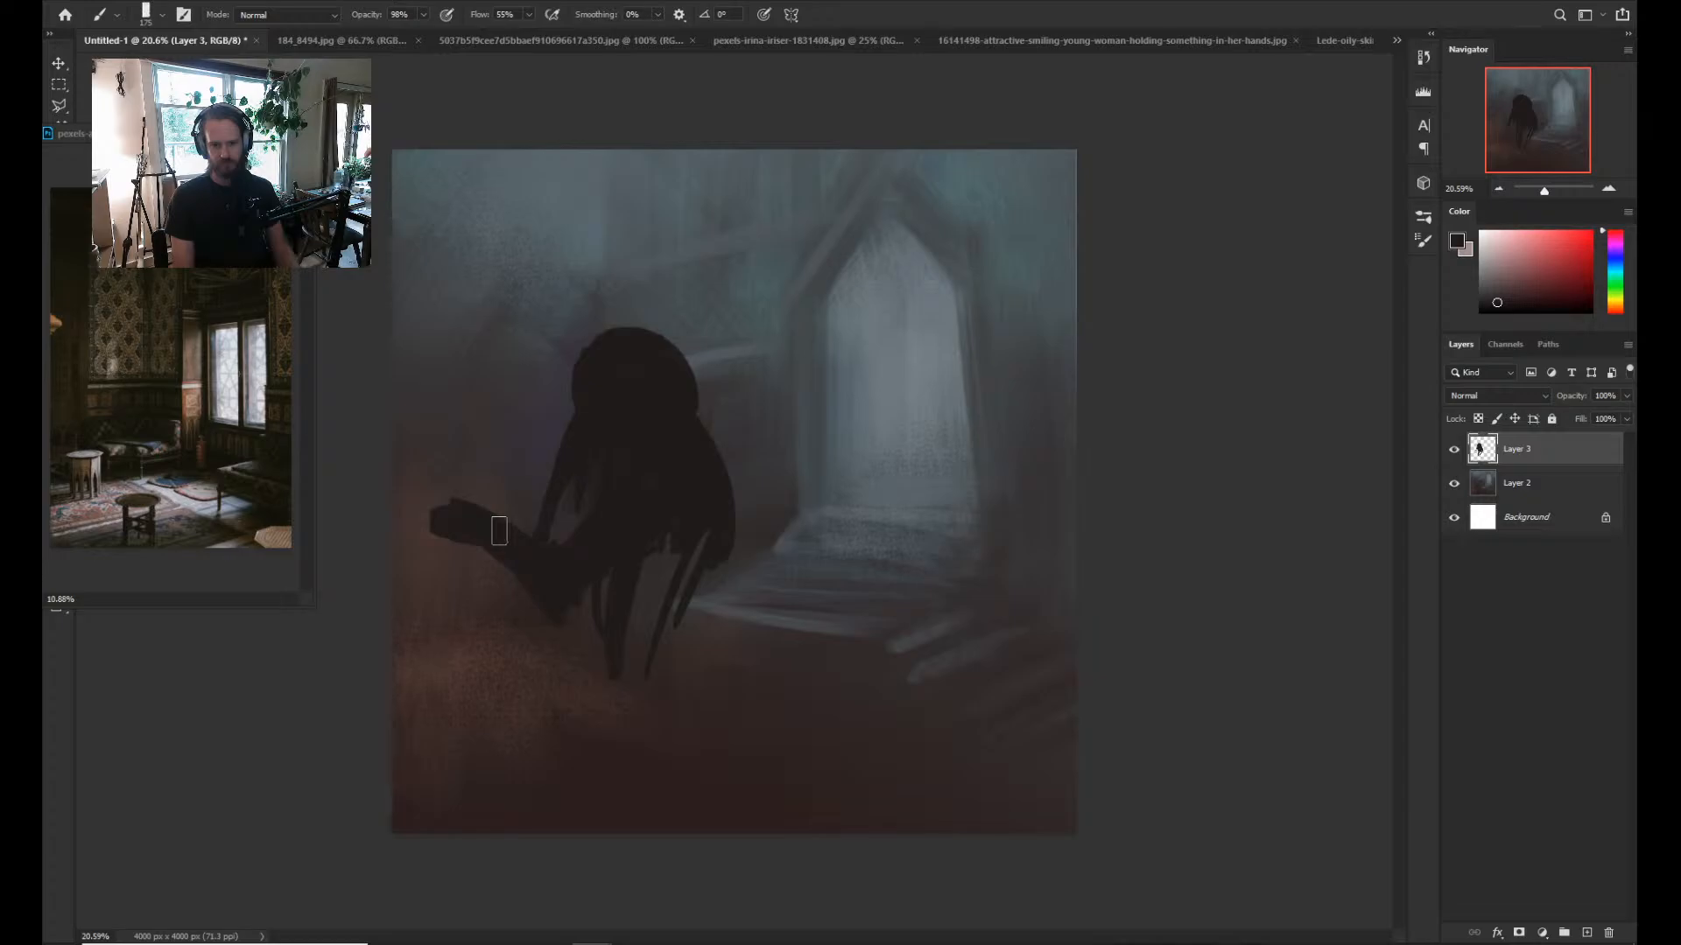
Set the eraser to the same flat brush tip and trim the edges of the dark figure.
key(e)
right_click(637, 525)
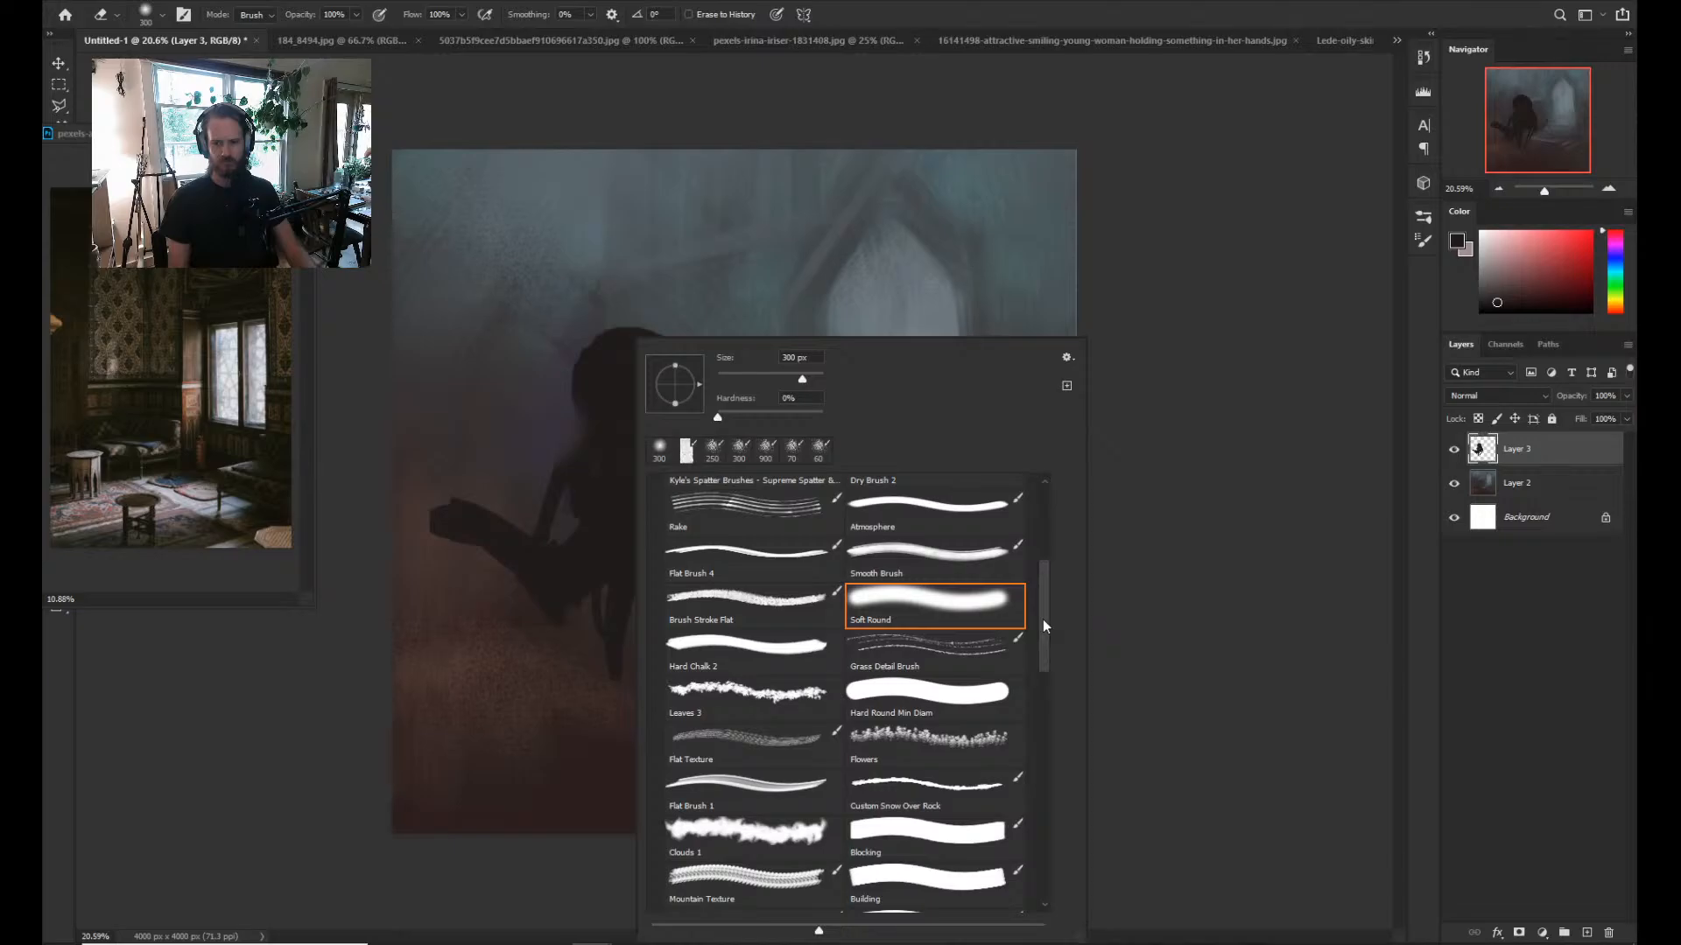
double_click(686, 450)
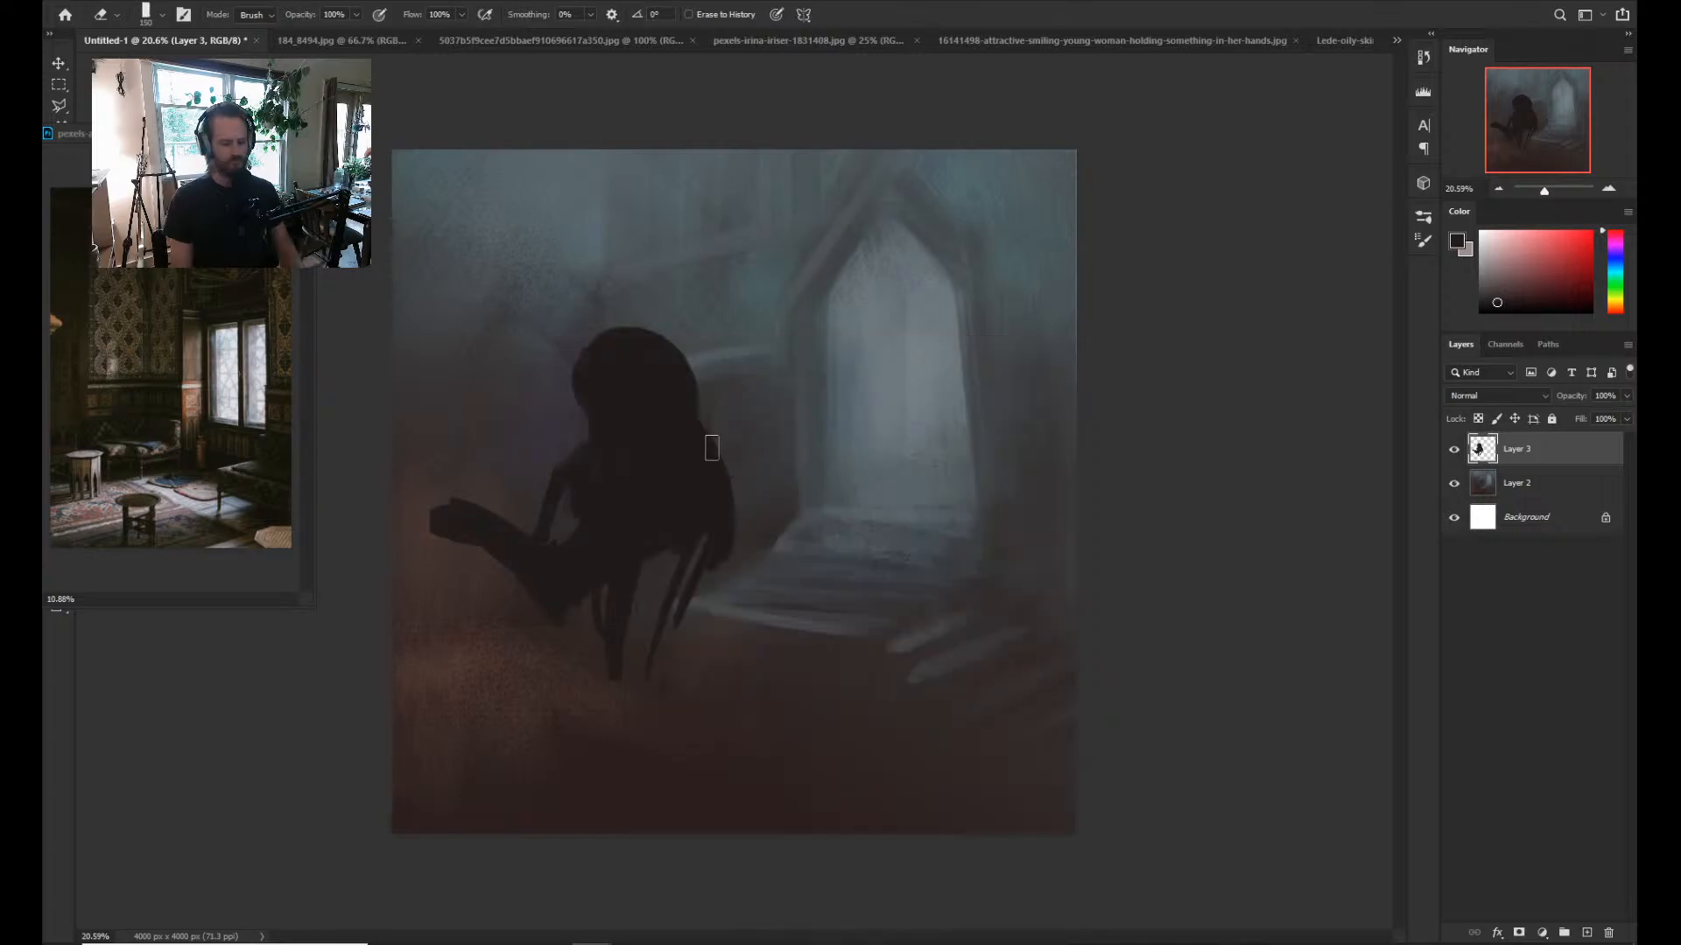
Extend the silhouette into a long skirt reaching the canvas's lower edge, reducing the brush from 600 to 200 px to refine the hand and hem.
key(b)
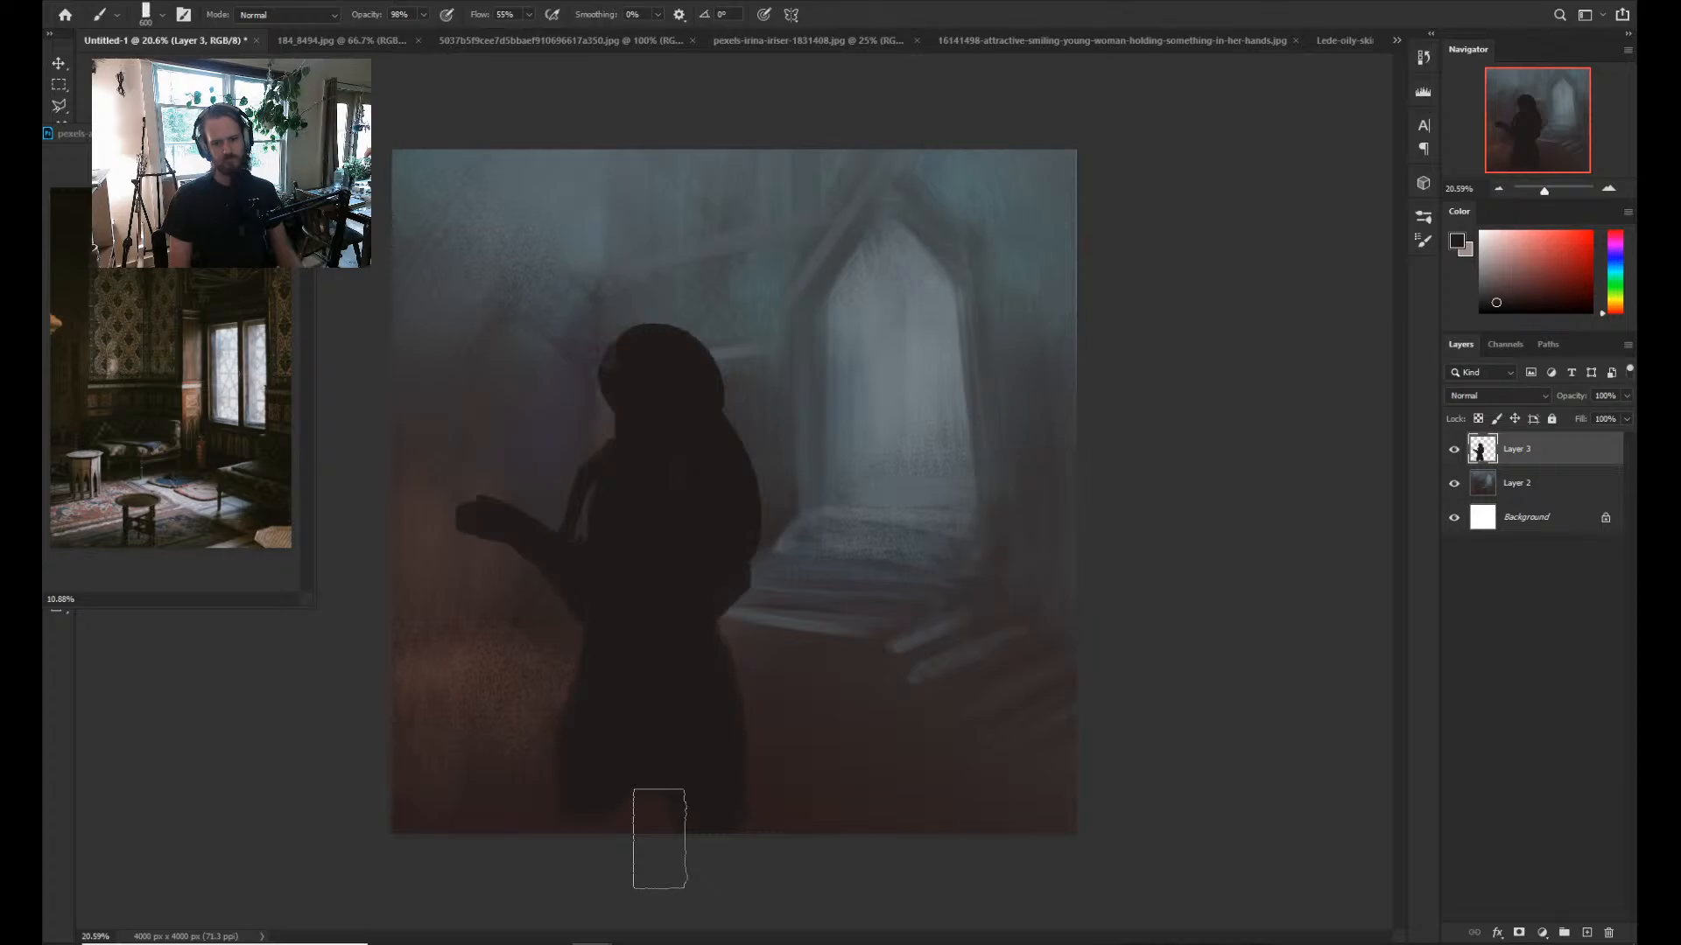
key(bracketleft)
key(bracketleft)
key(bracketleft)
key(bracketleft)
key(bracketleft)
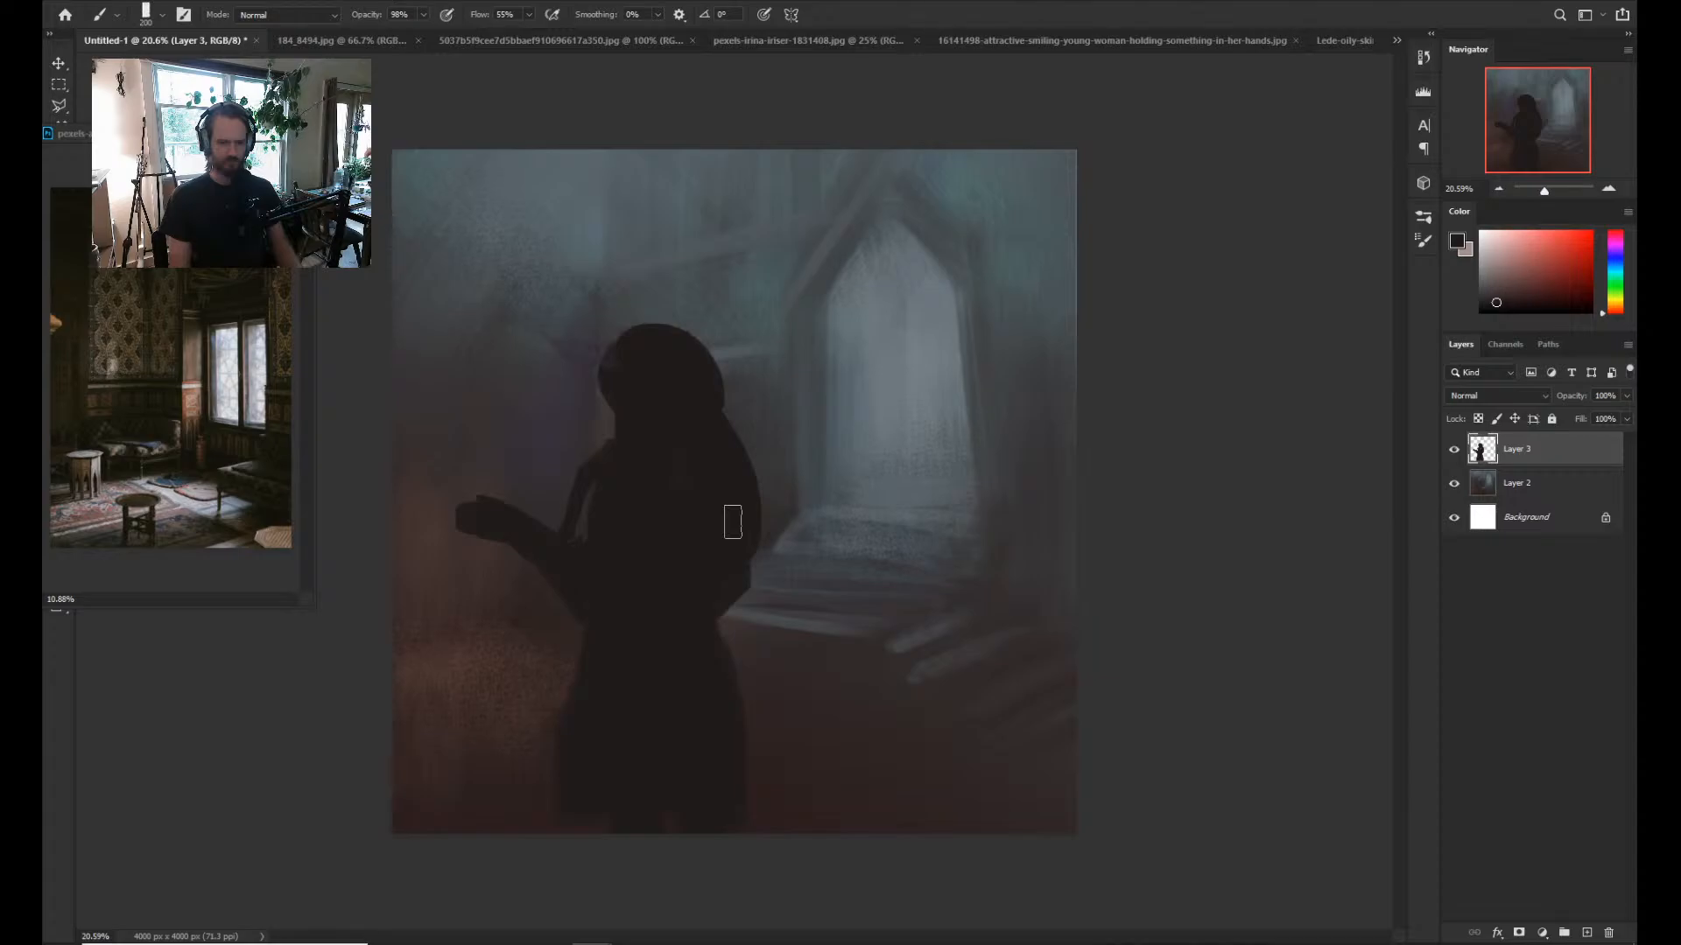
alt+click(616, 602)
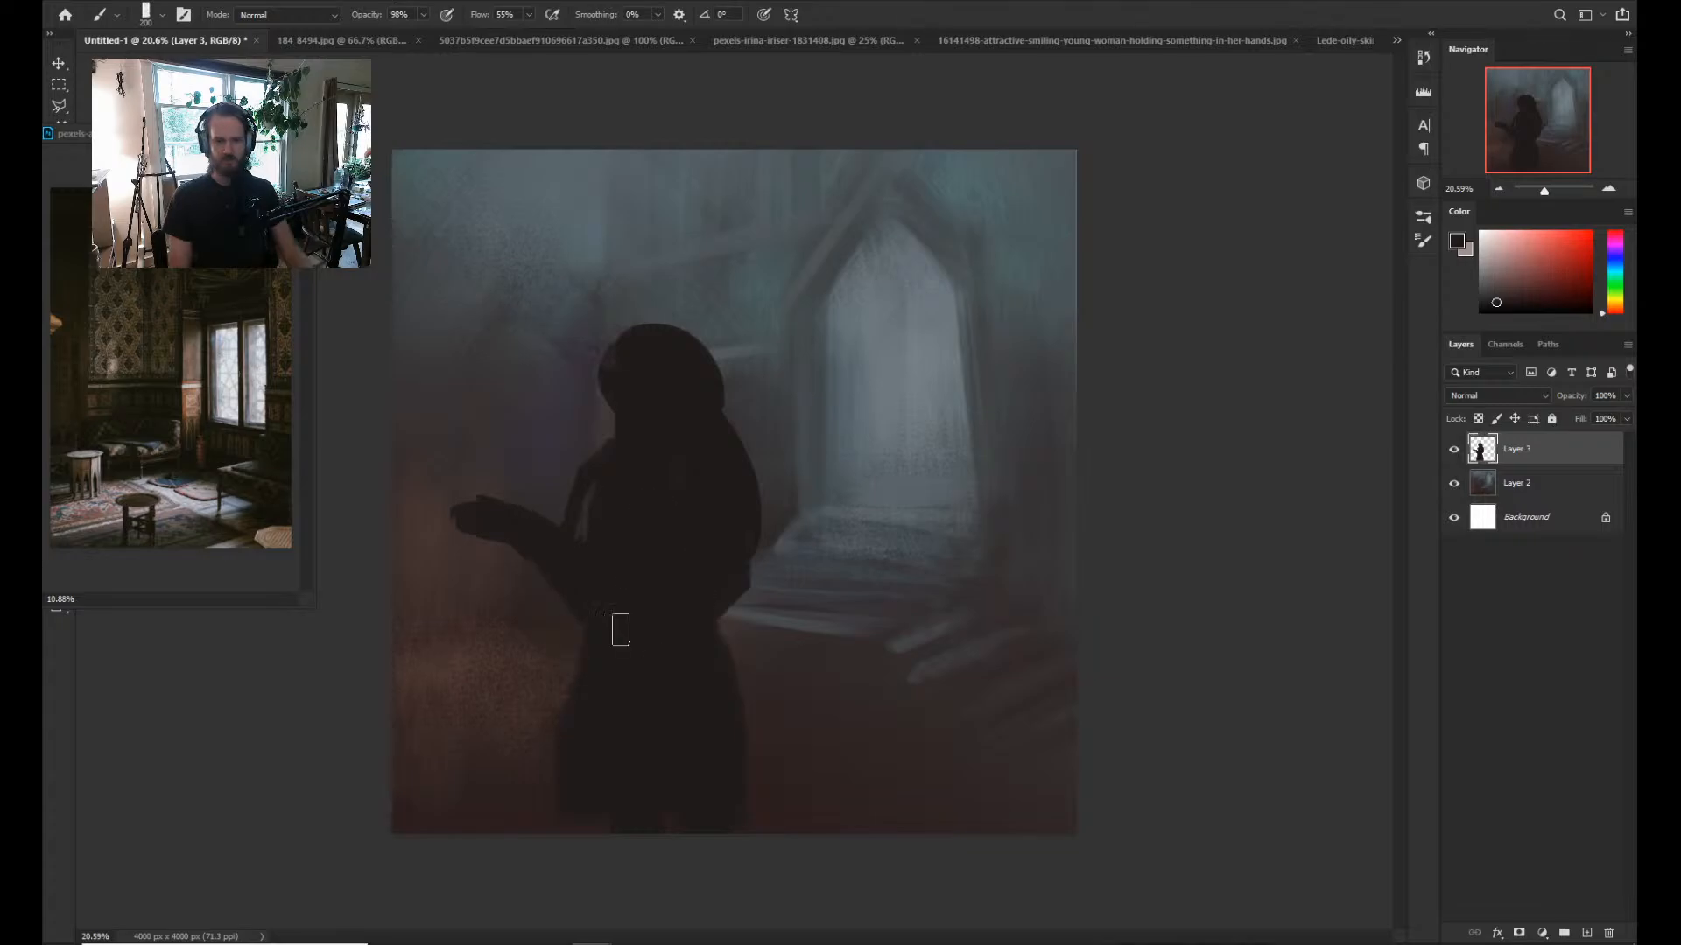
alt+click(731, 637)
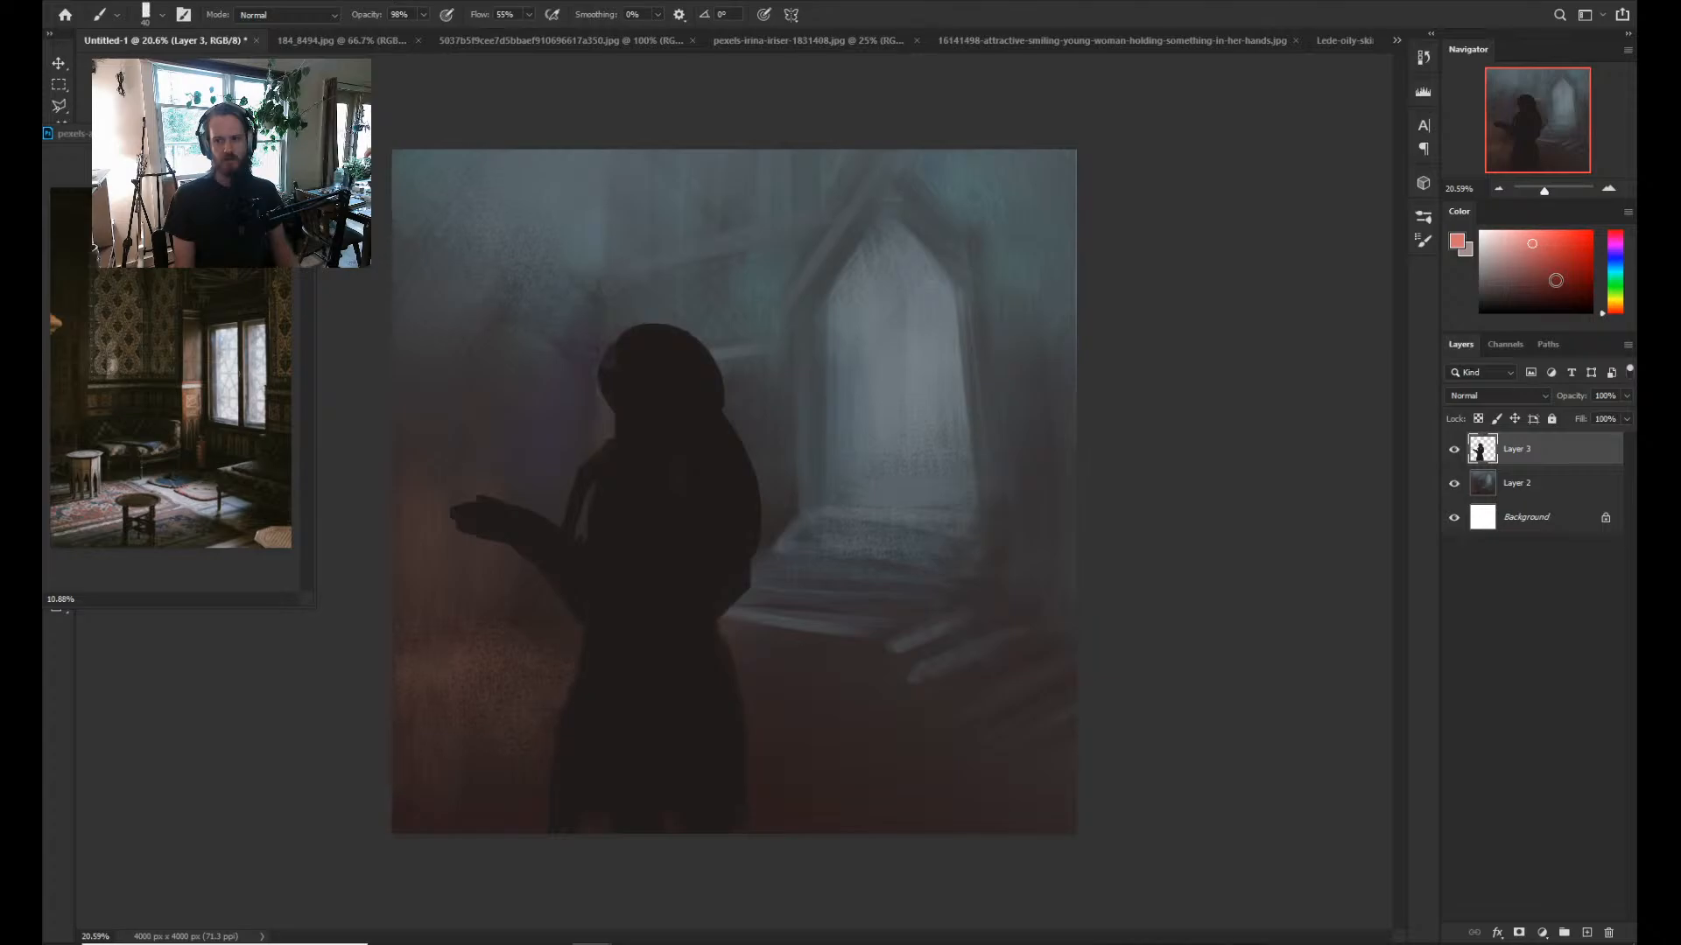
Sketch dark red flow lines over the figure's hood, torso and skirt with a 40 px brush, and undo them.
click(1553, 279)
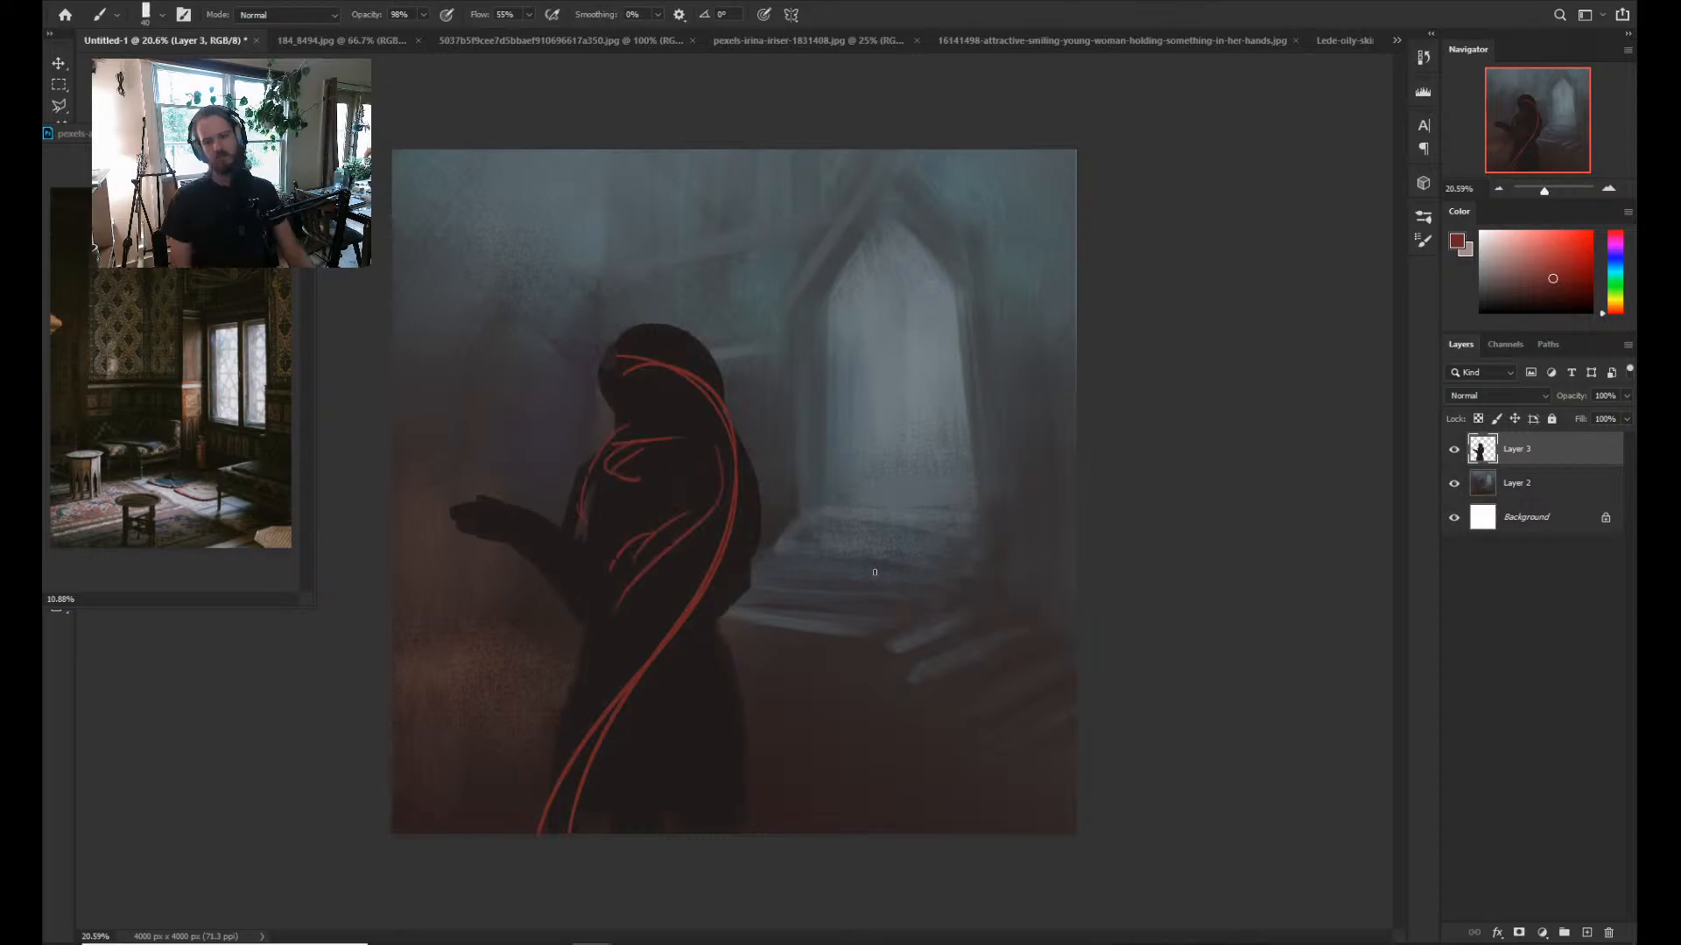
key(ctrl)
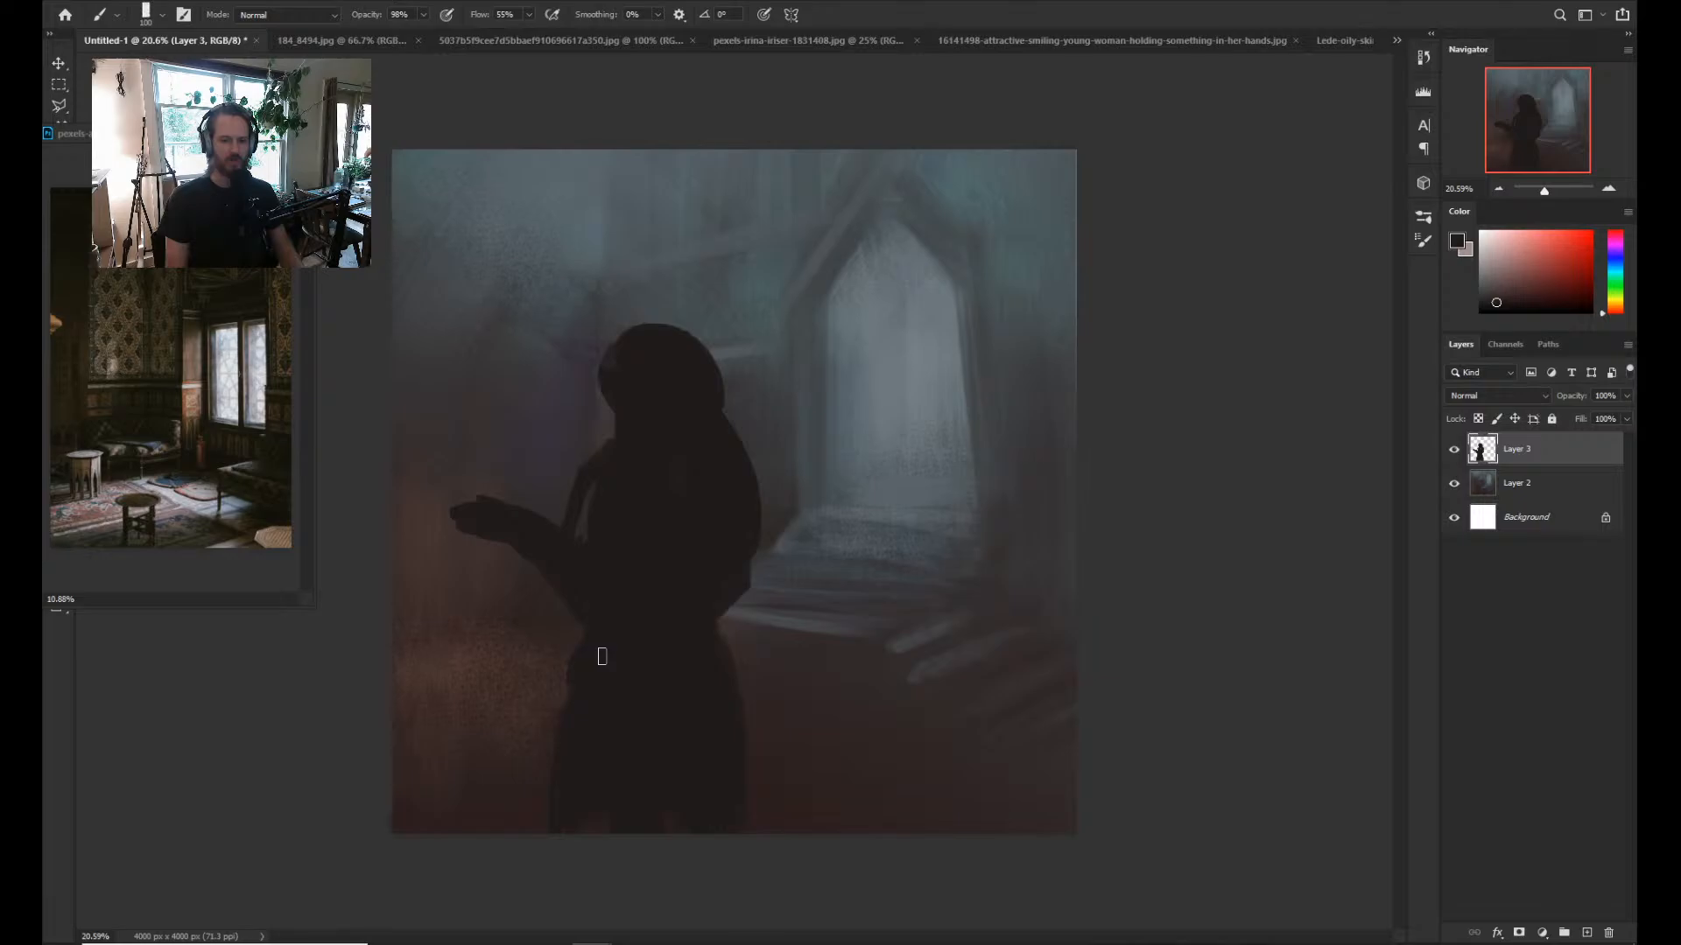
Reshape the figure's hips, skirt and shoulder with a 125 px brush, and erase the head's outline into a more angular hood.
key(bracketright)
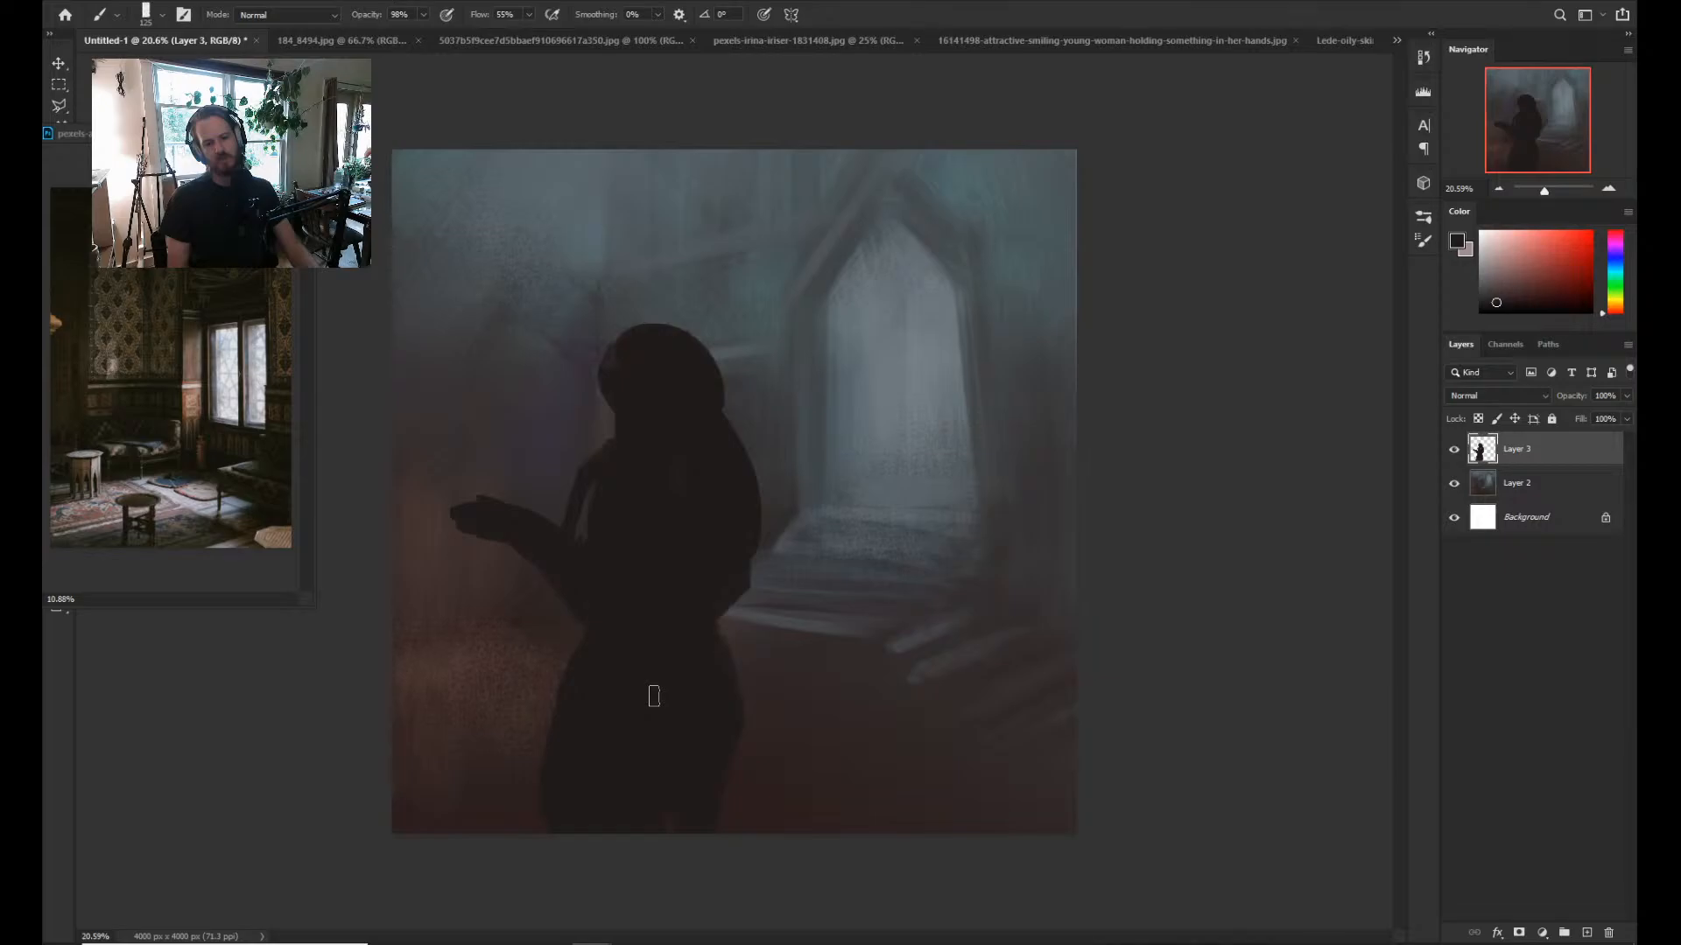
drag(558, 687, 551, 708)
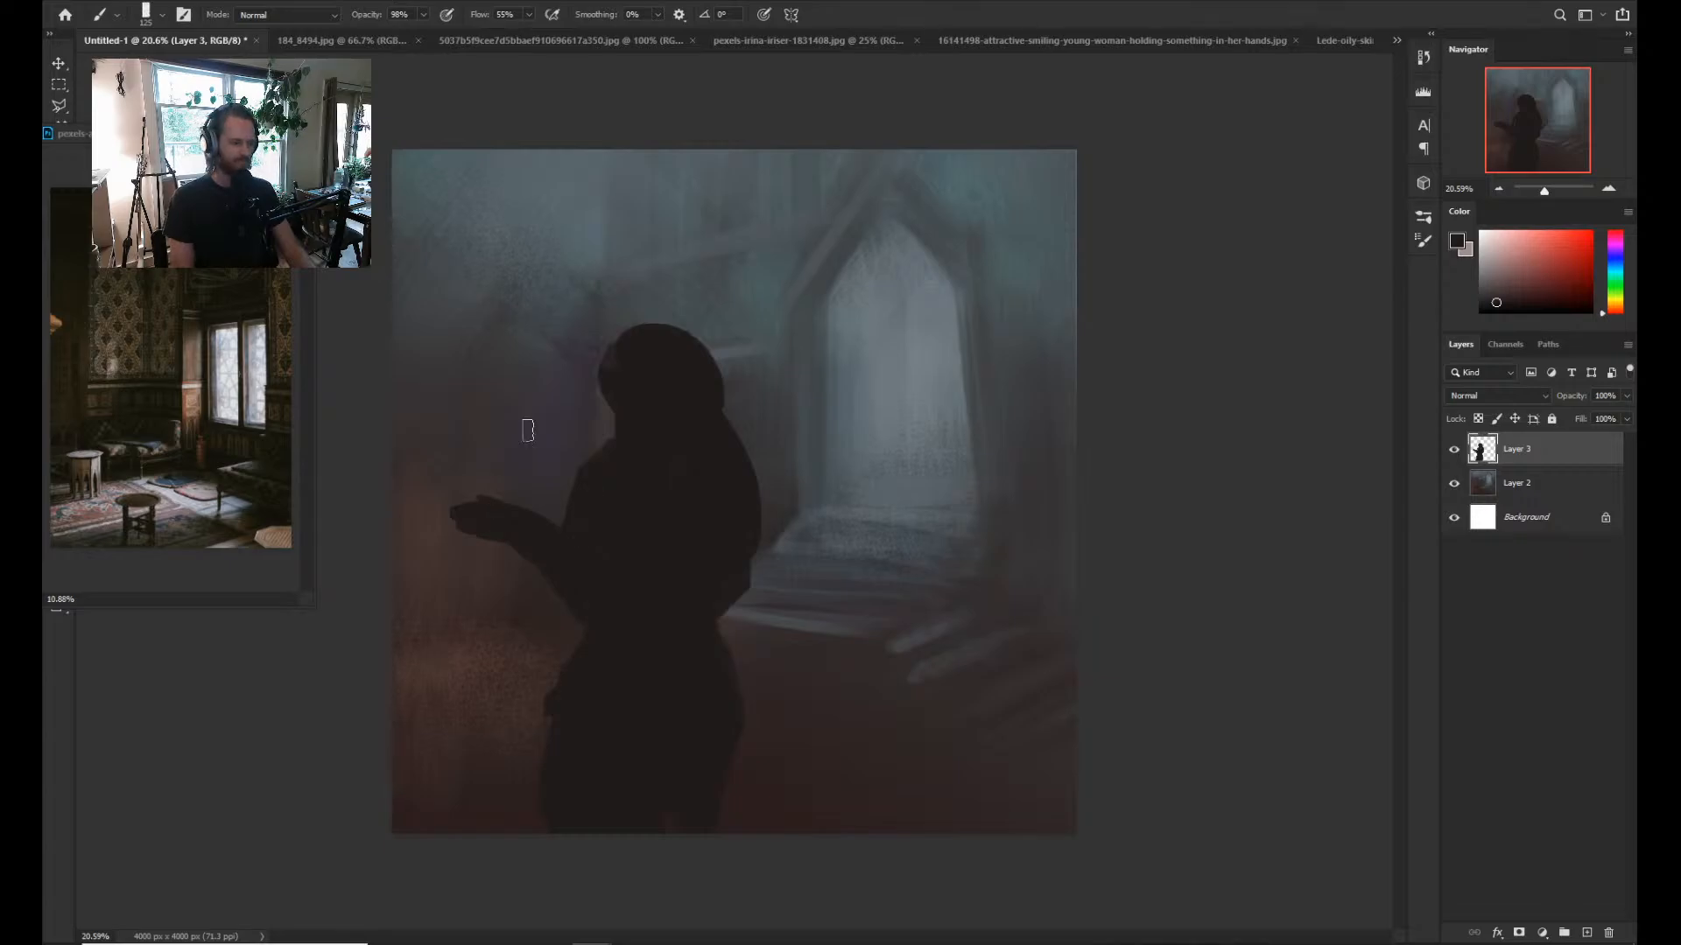
key(e)
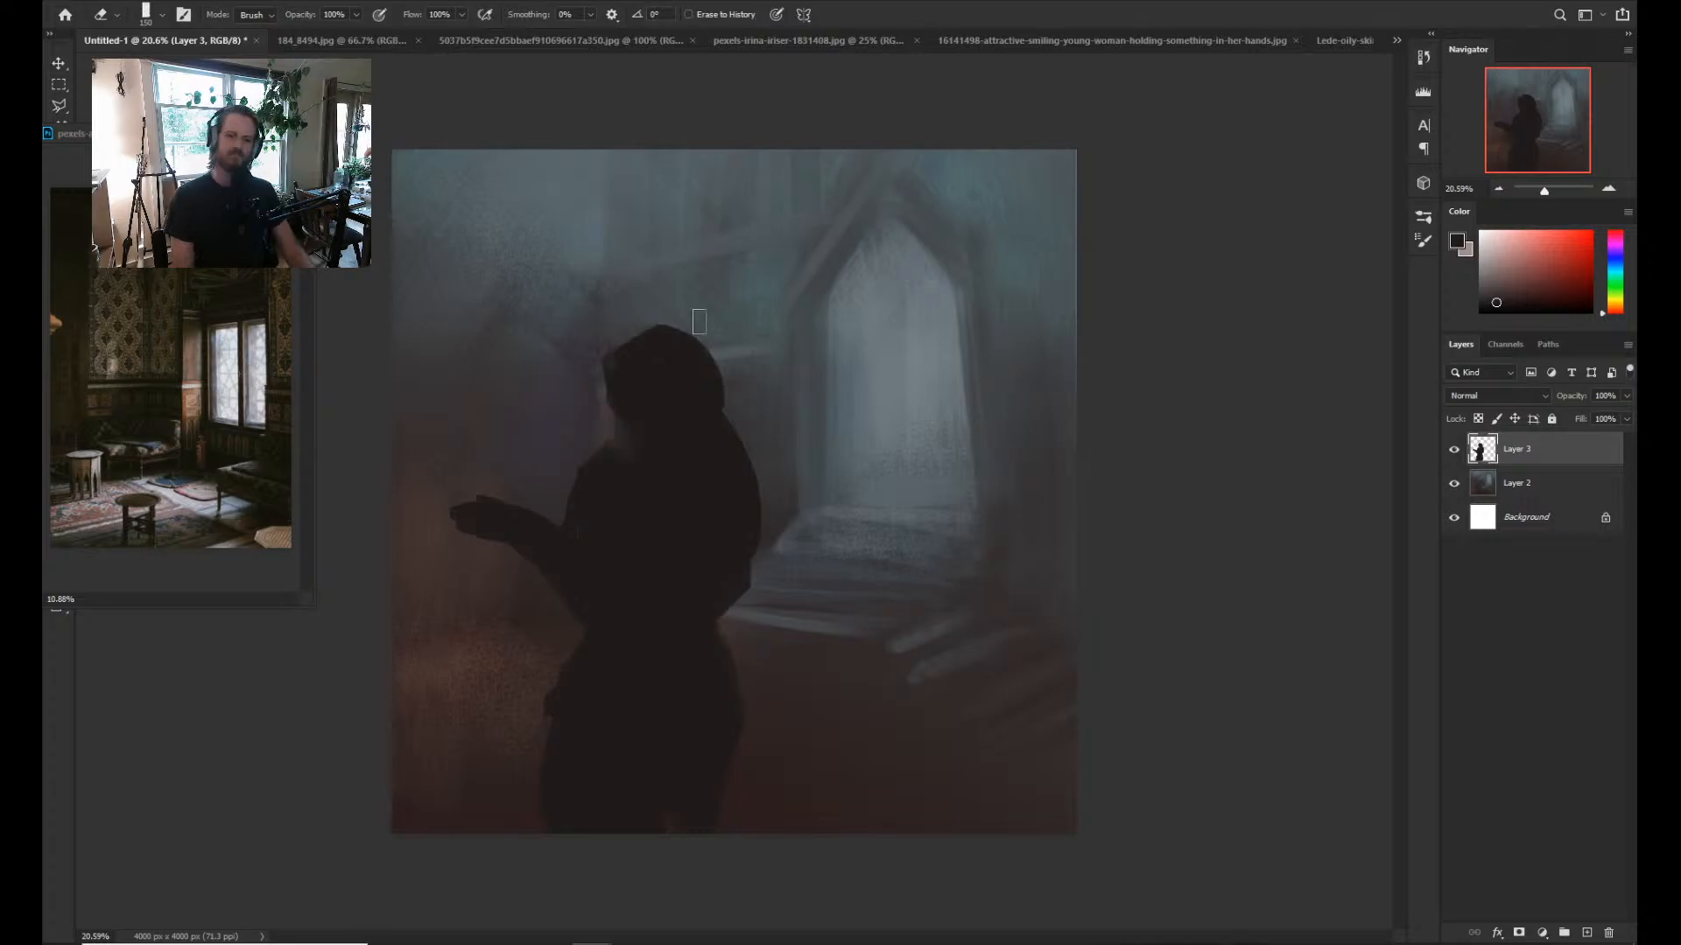
Rotate the dark foreground figure slightly counterclockwise in two transforms, by about 1.6° and 1.1°.
key(ctrl+t)
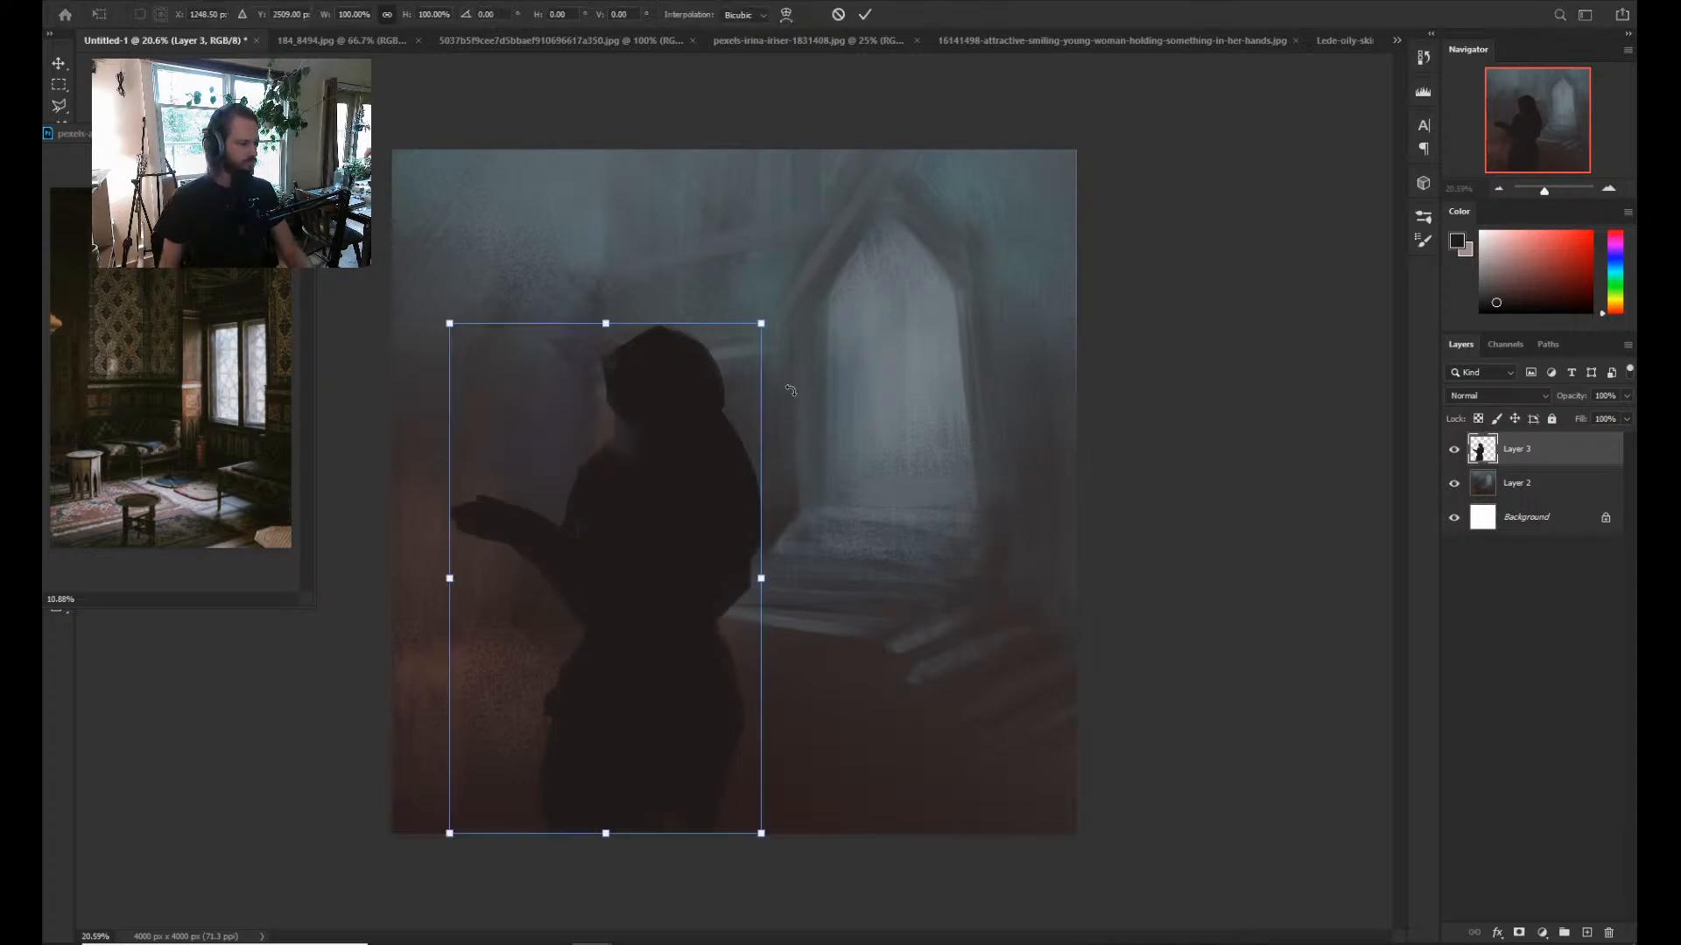
drag(819, 304, 811, 303)
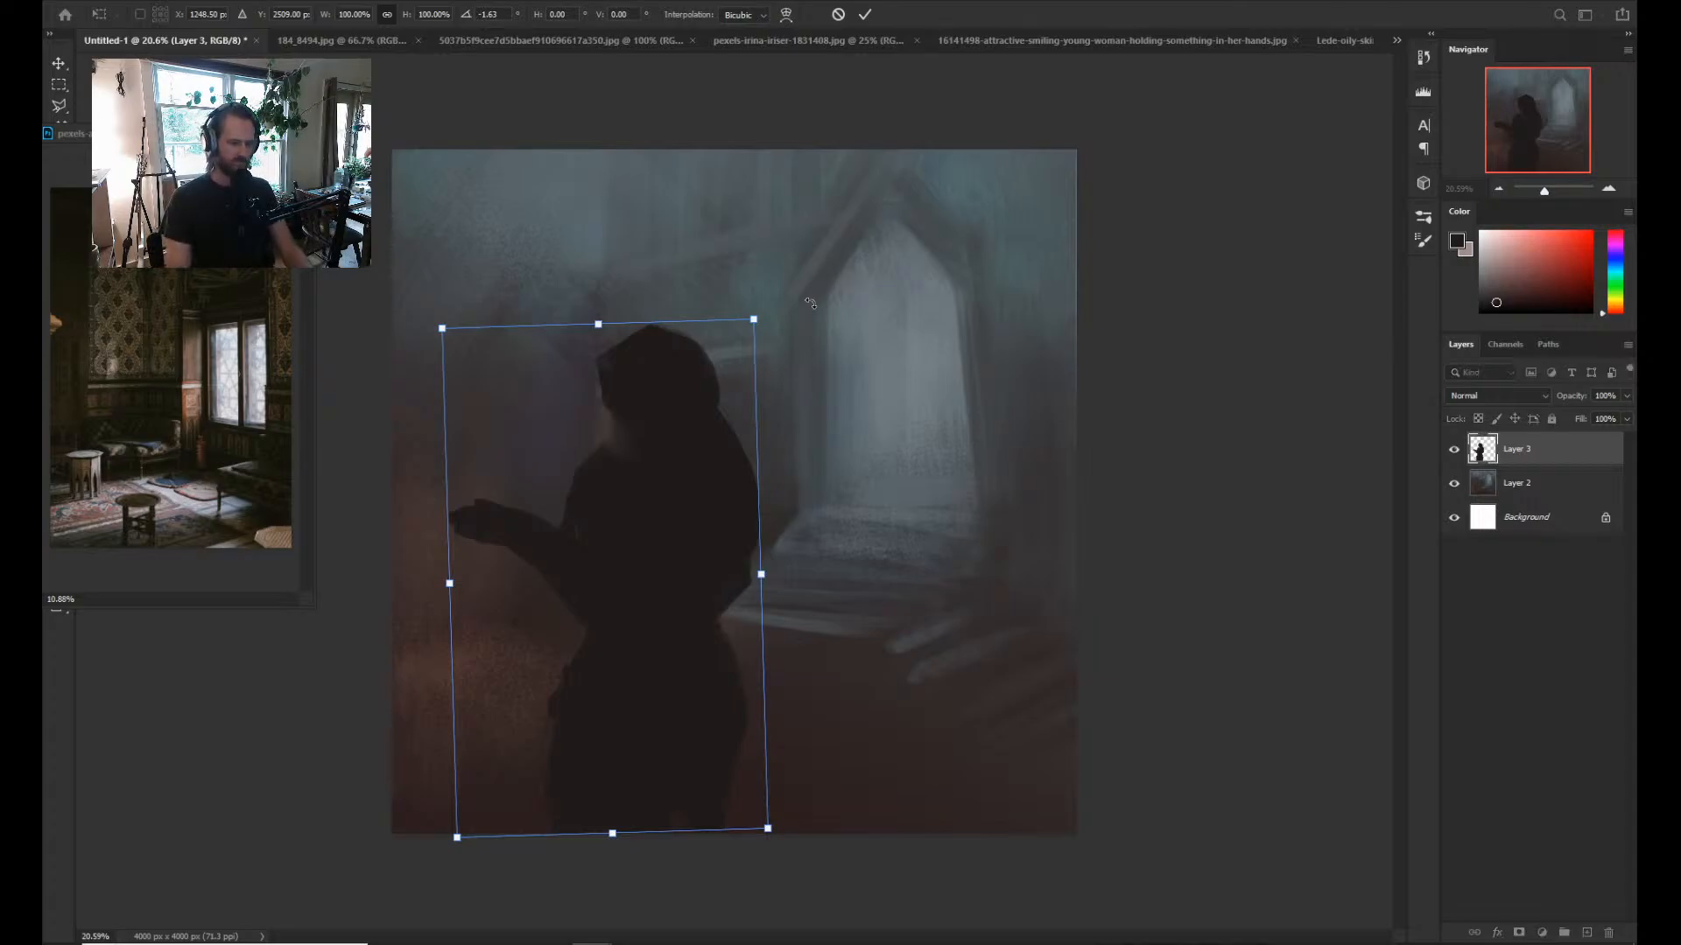
key(Return)
key(e)
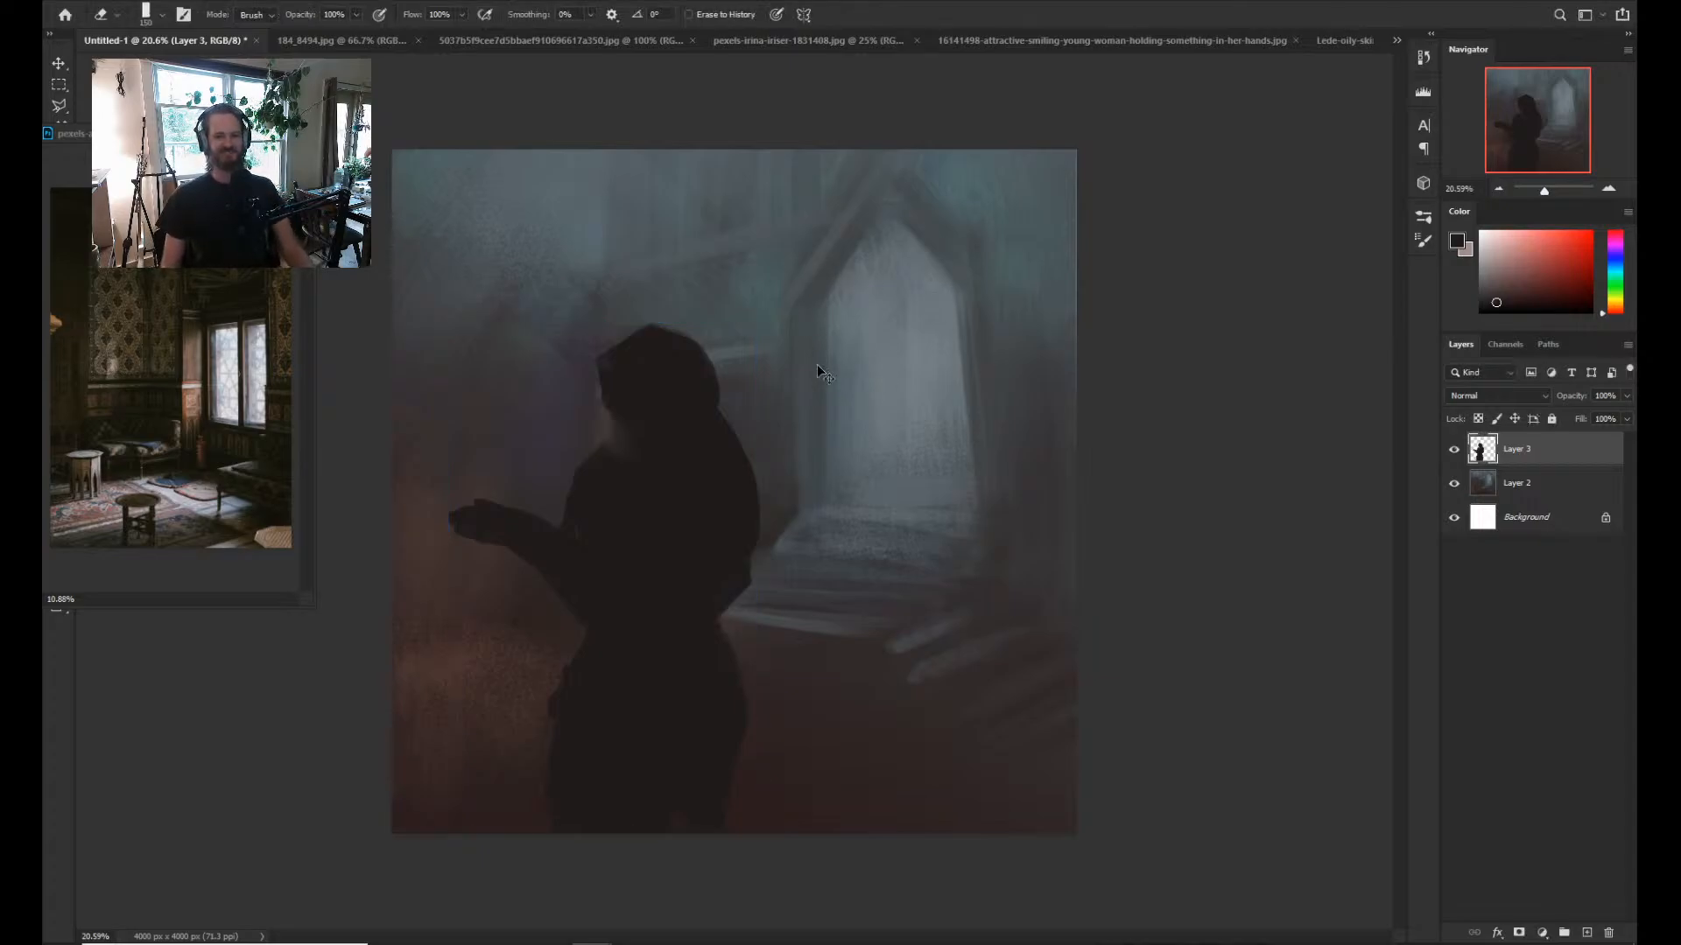
key(ctrl+t)
drag(807, 317, 803, 300)
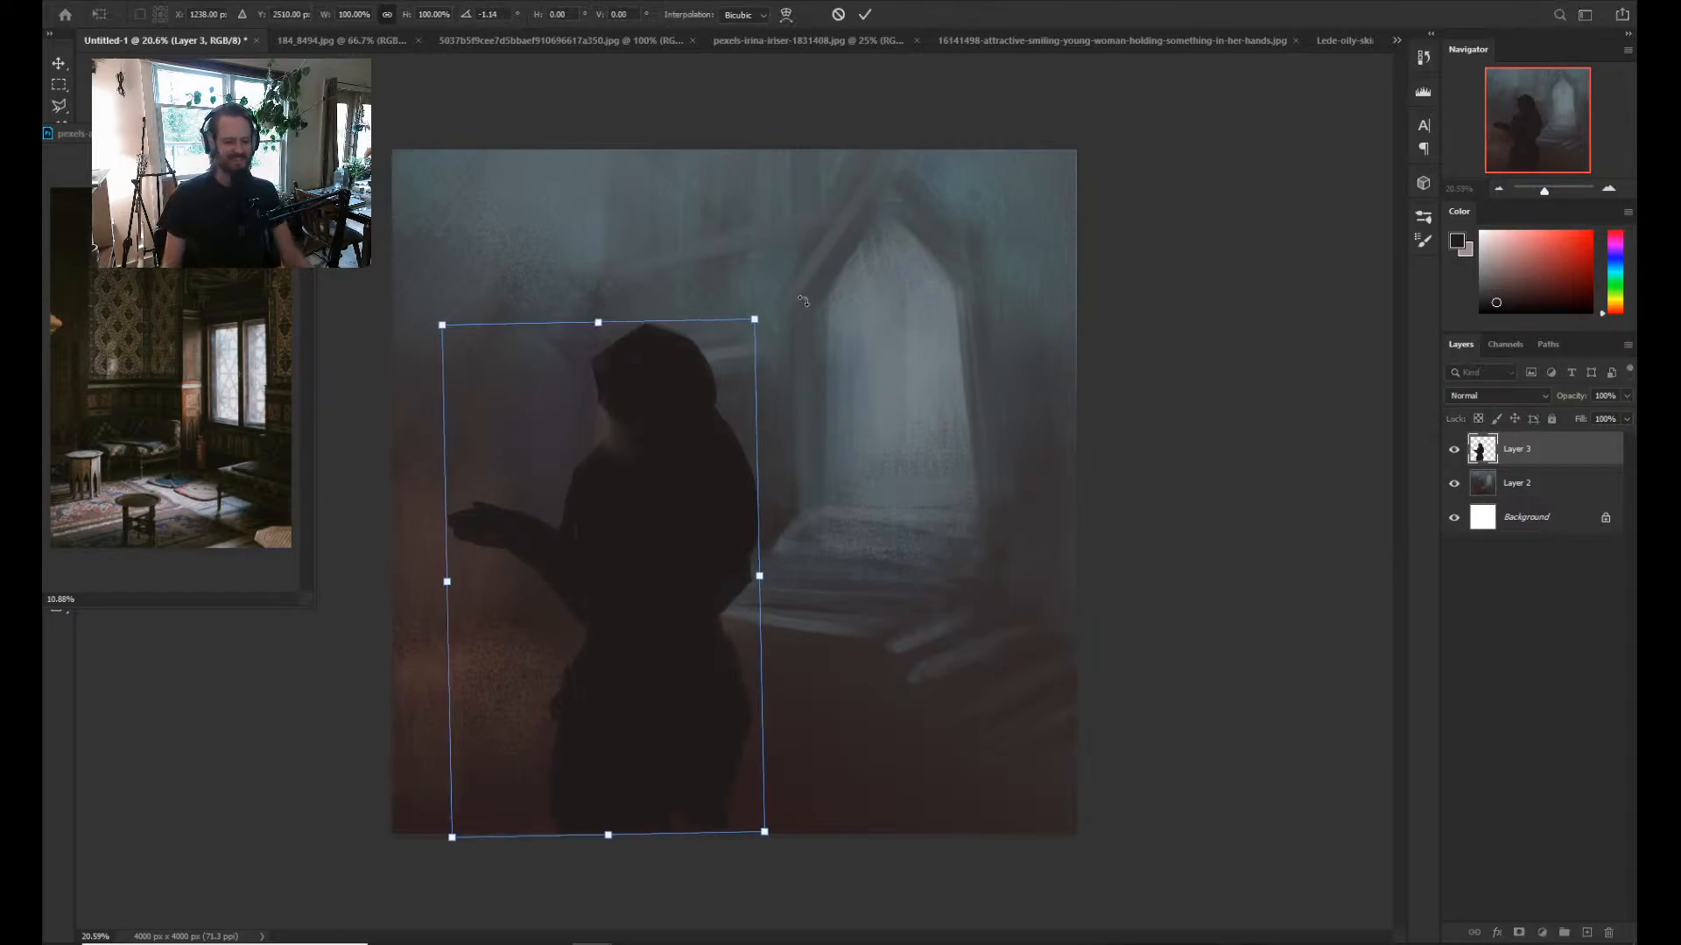
key(Return)
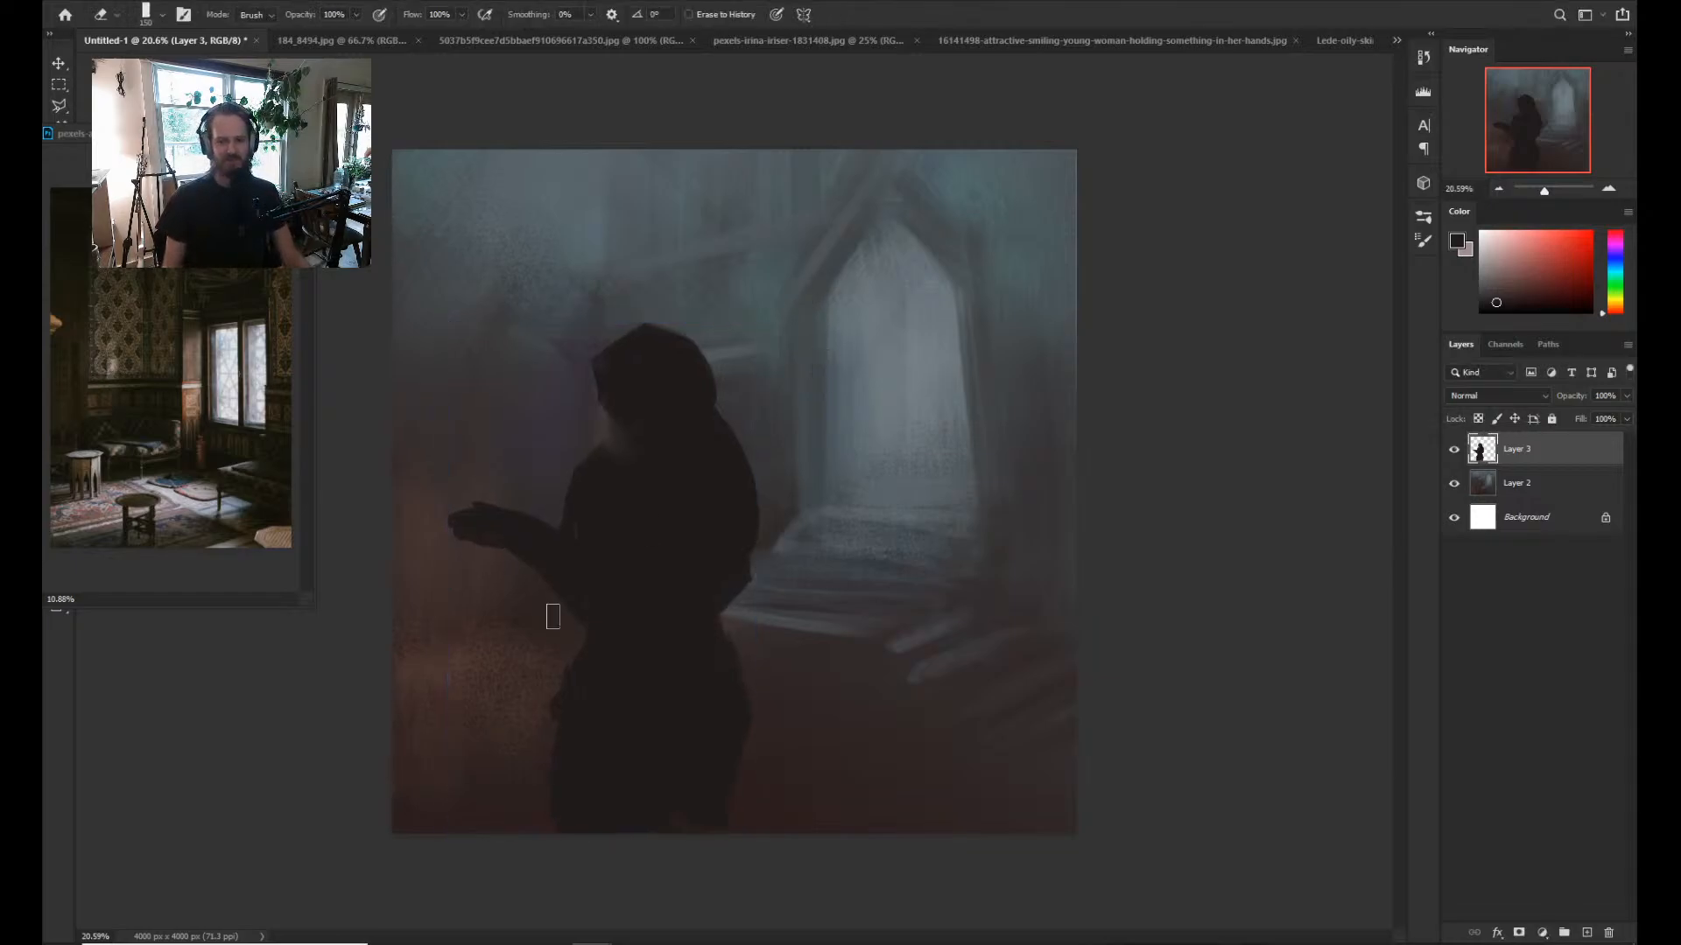
Erase around the foreground figure's outstretched hand to give it a slimmer, tapered shape.
key(b)
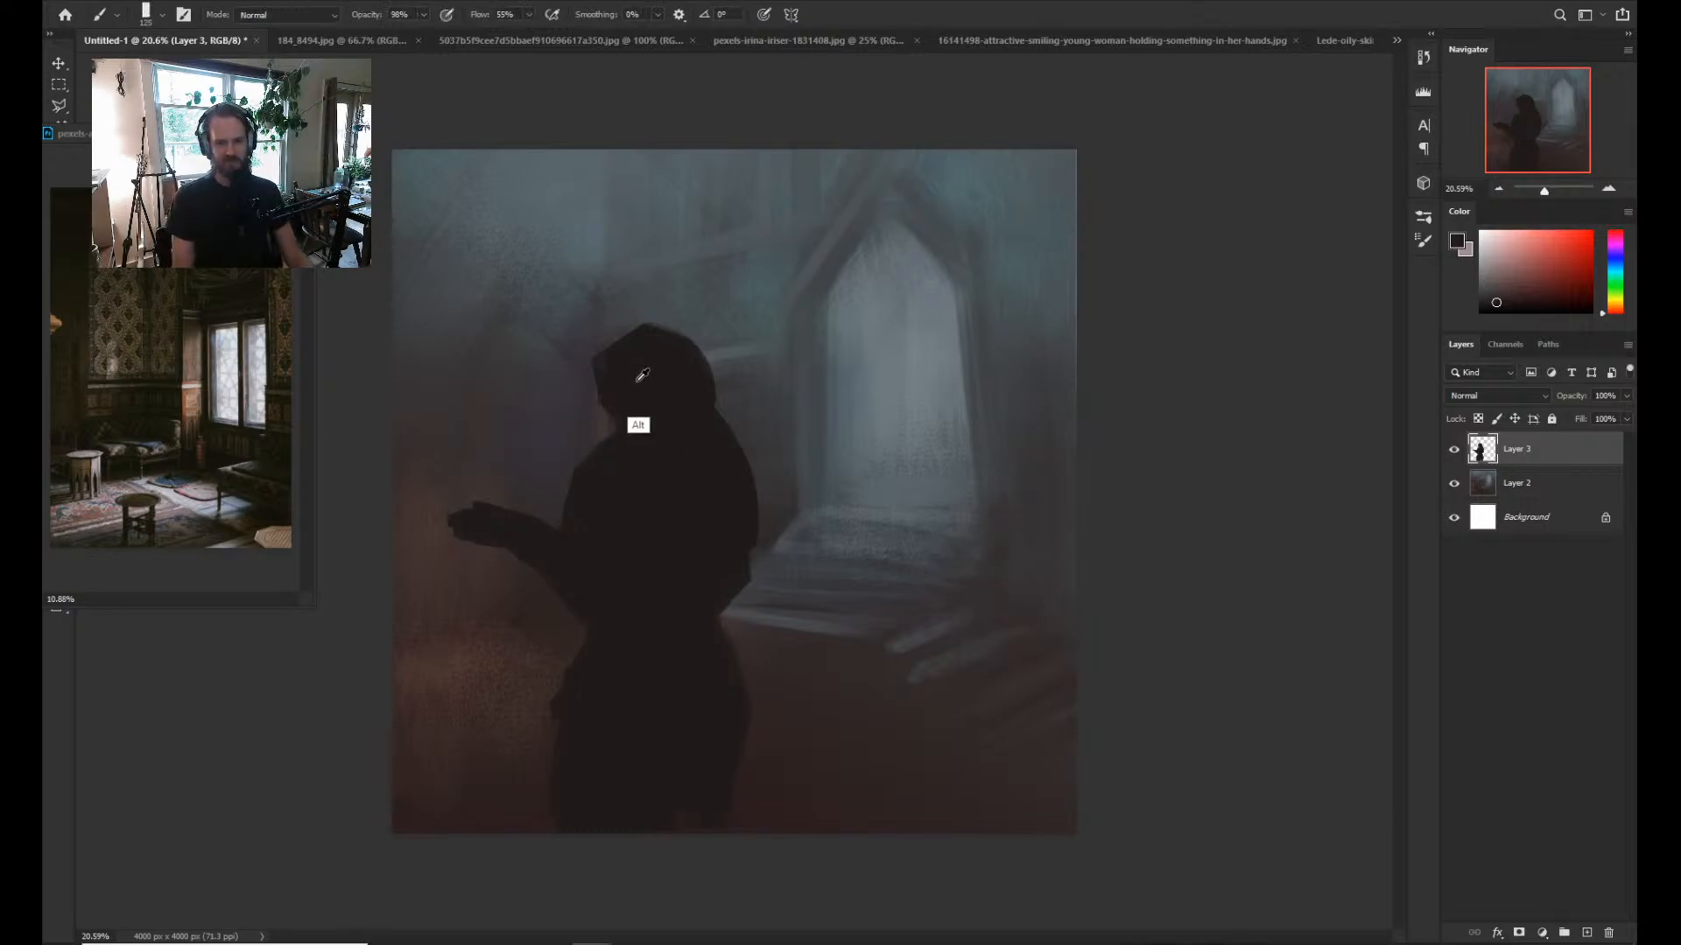
key(alt)
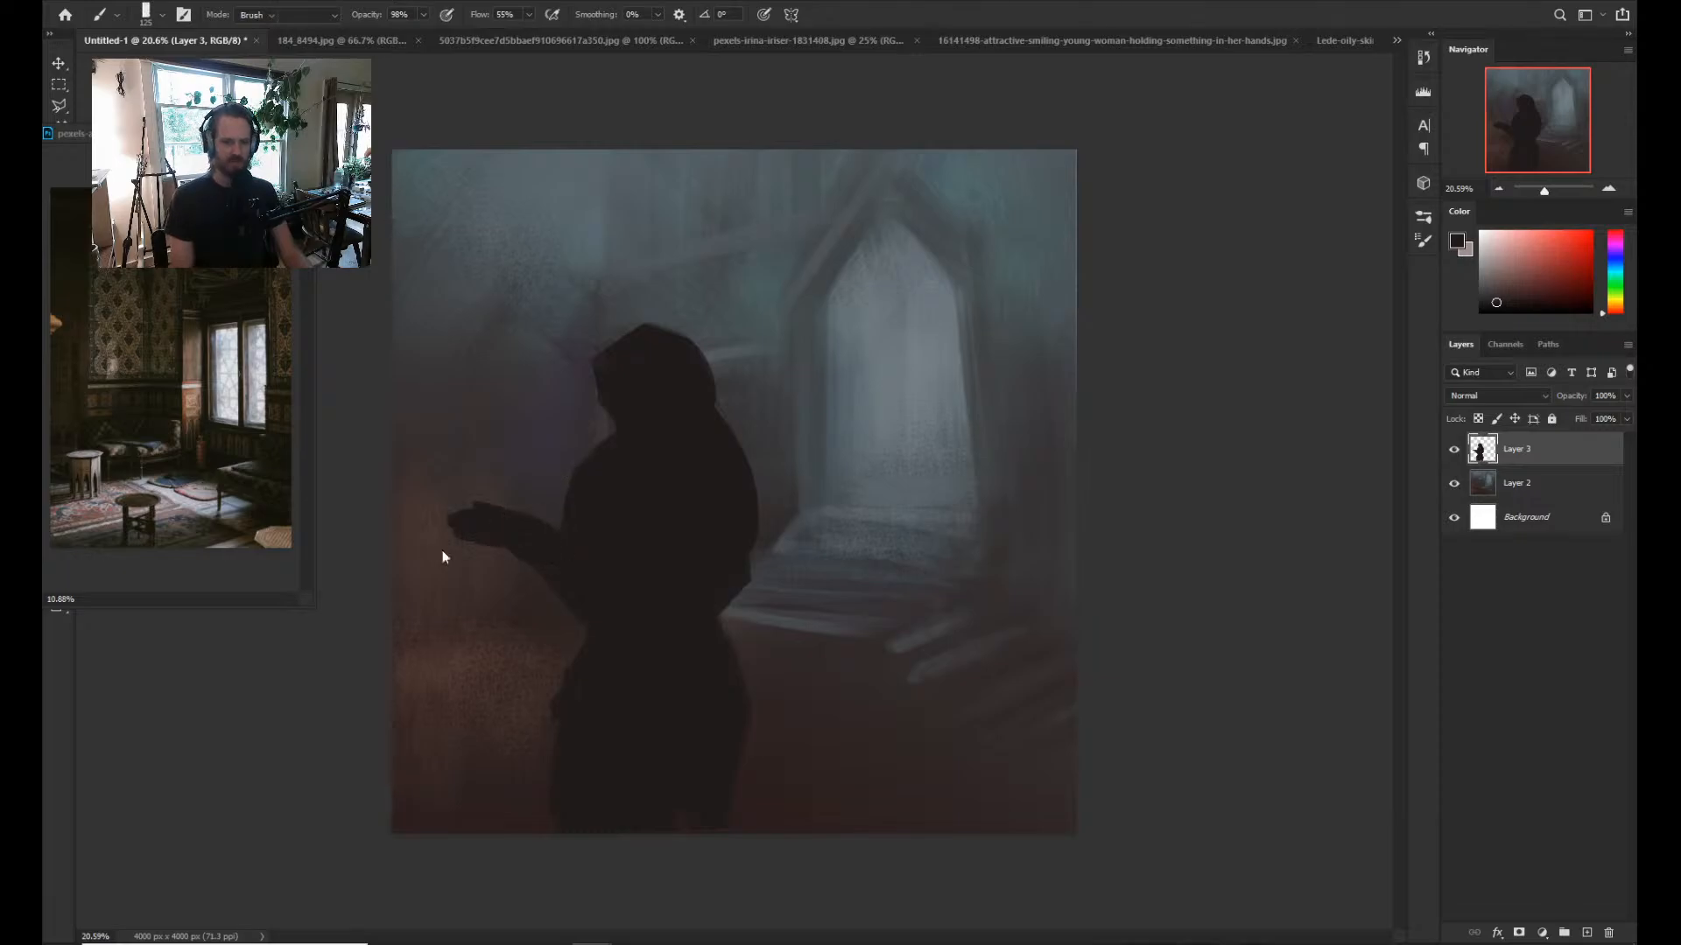
key(e)
mouse_move(430, 531)
mouse_down()
mouse_move(443, 519)
mouse_move(481, 547)
mouse_move(464, 511)
mouse_up()
key(ctrl+z)
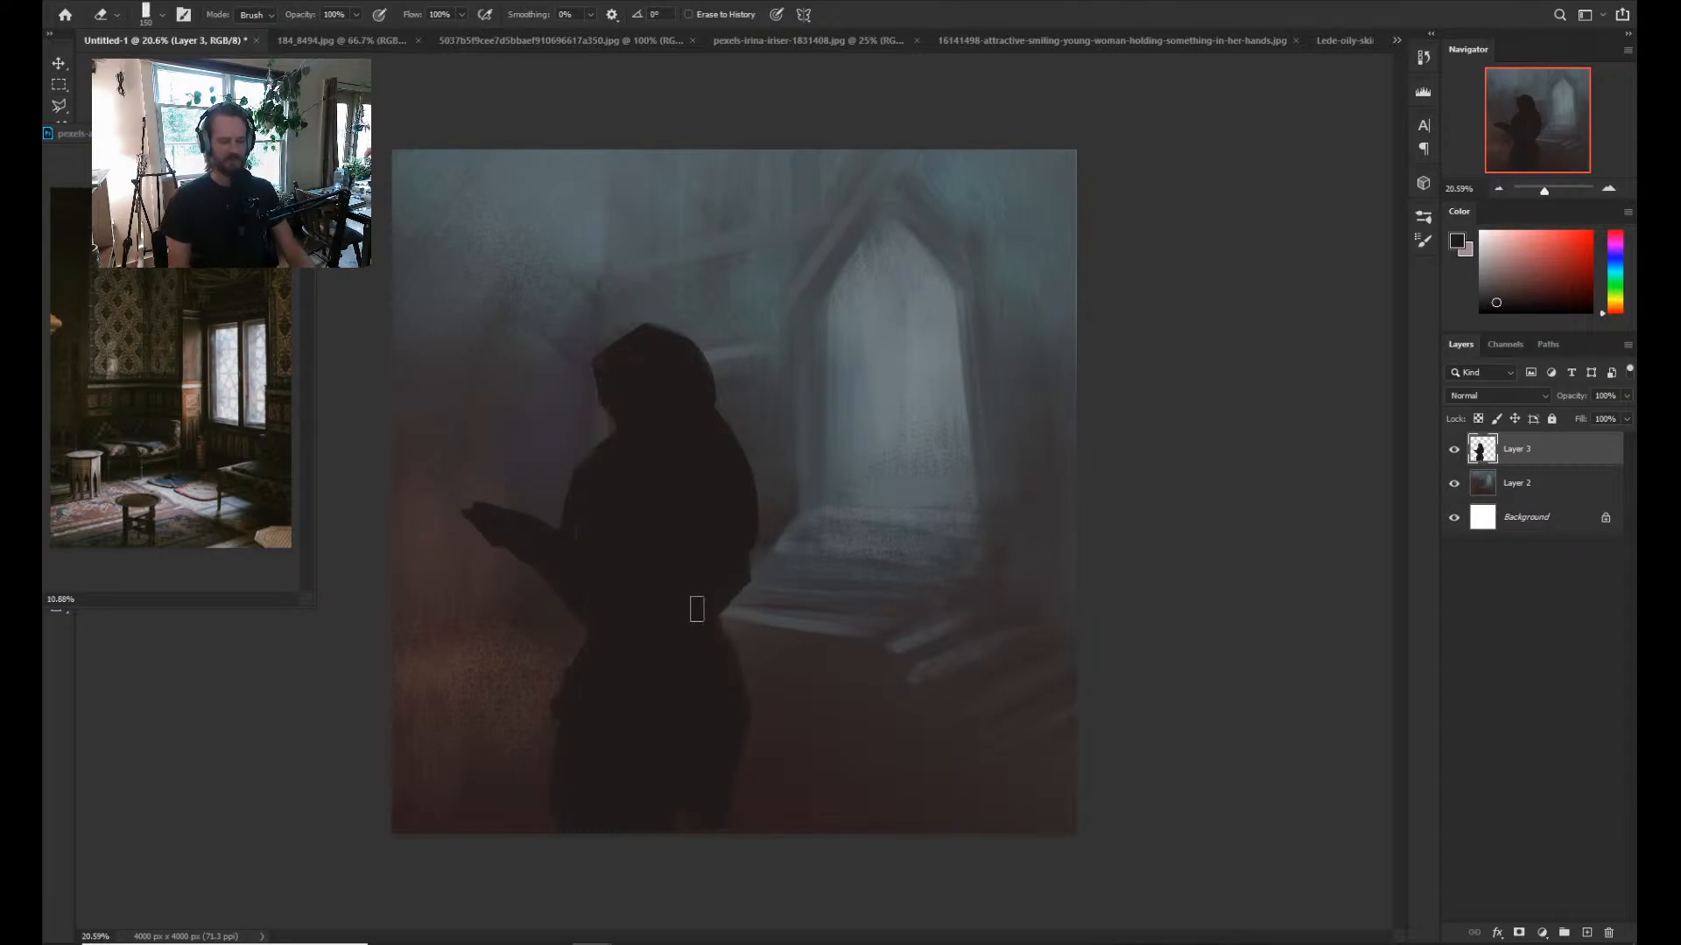
Trim the foreground figure's elbow with the eraser, and repaint the front edge of the hip in the dark silhouette colour.
key(b)
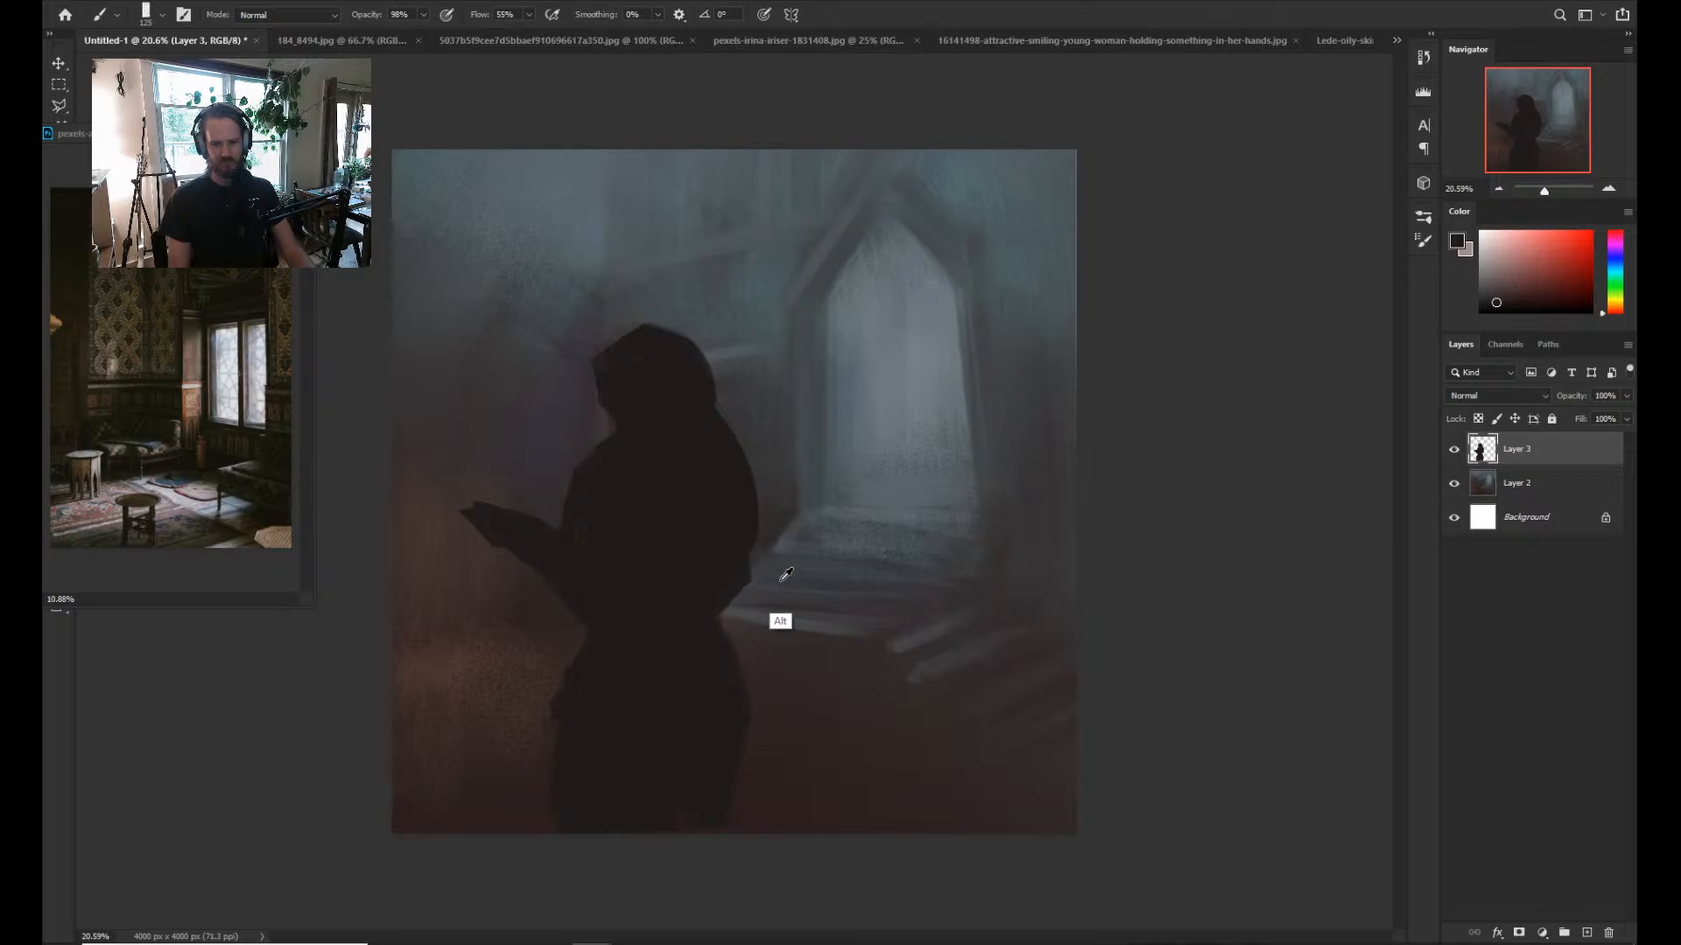
key(alt+e)
key(Escape)
key(e)
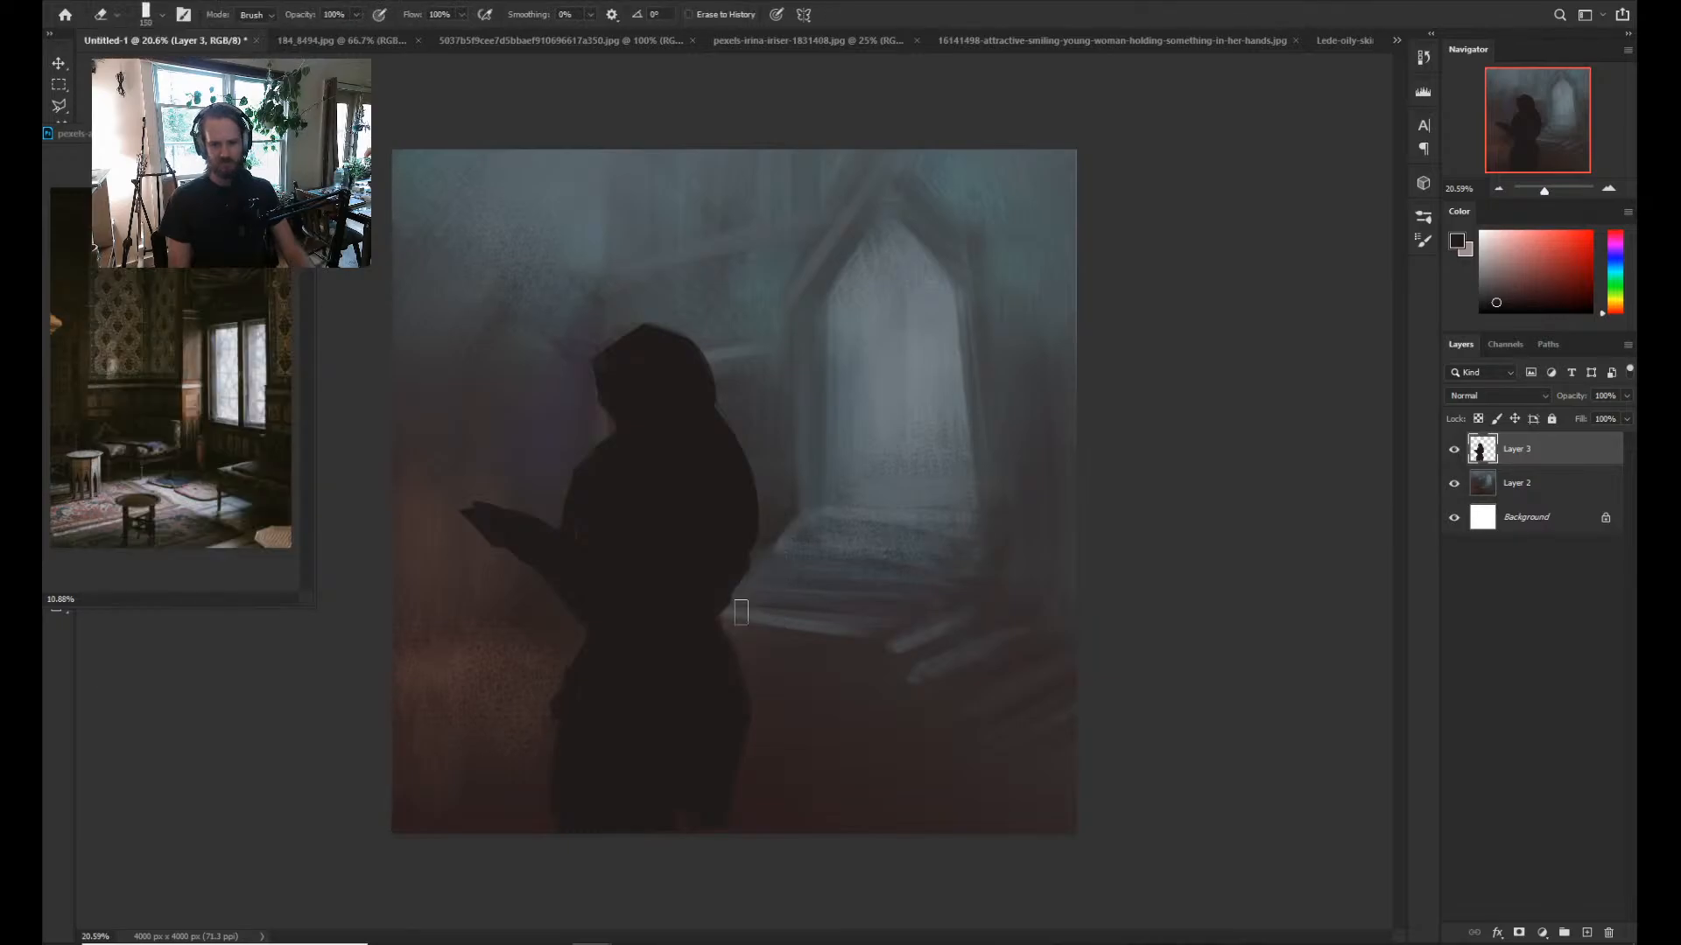
mouse_move(763, 553)
mouse_down()
mouse_move(765, 480)
mouse_move(752, 686)
mouse_up()
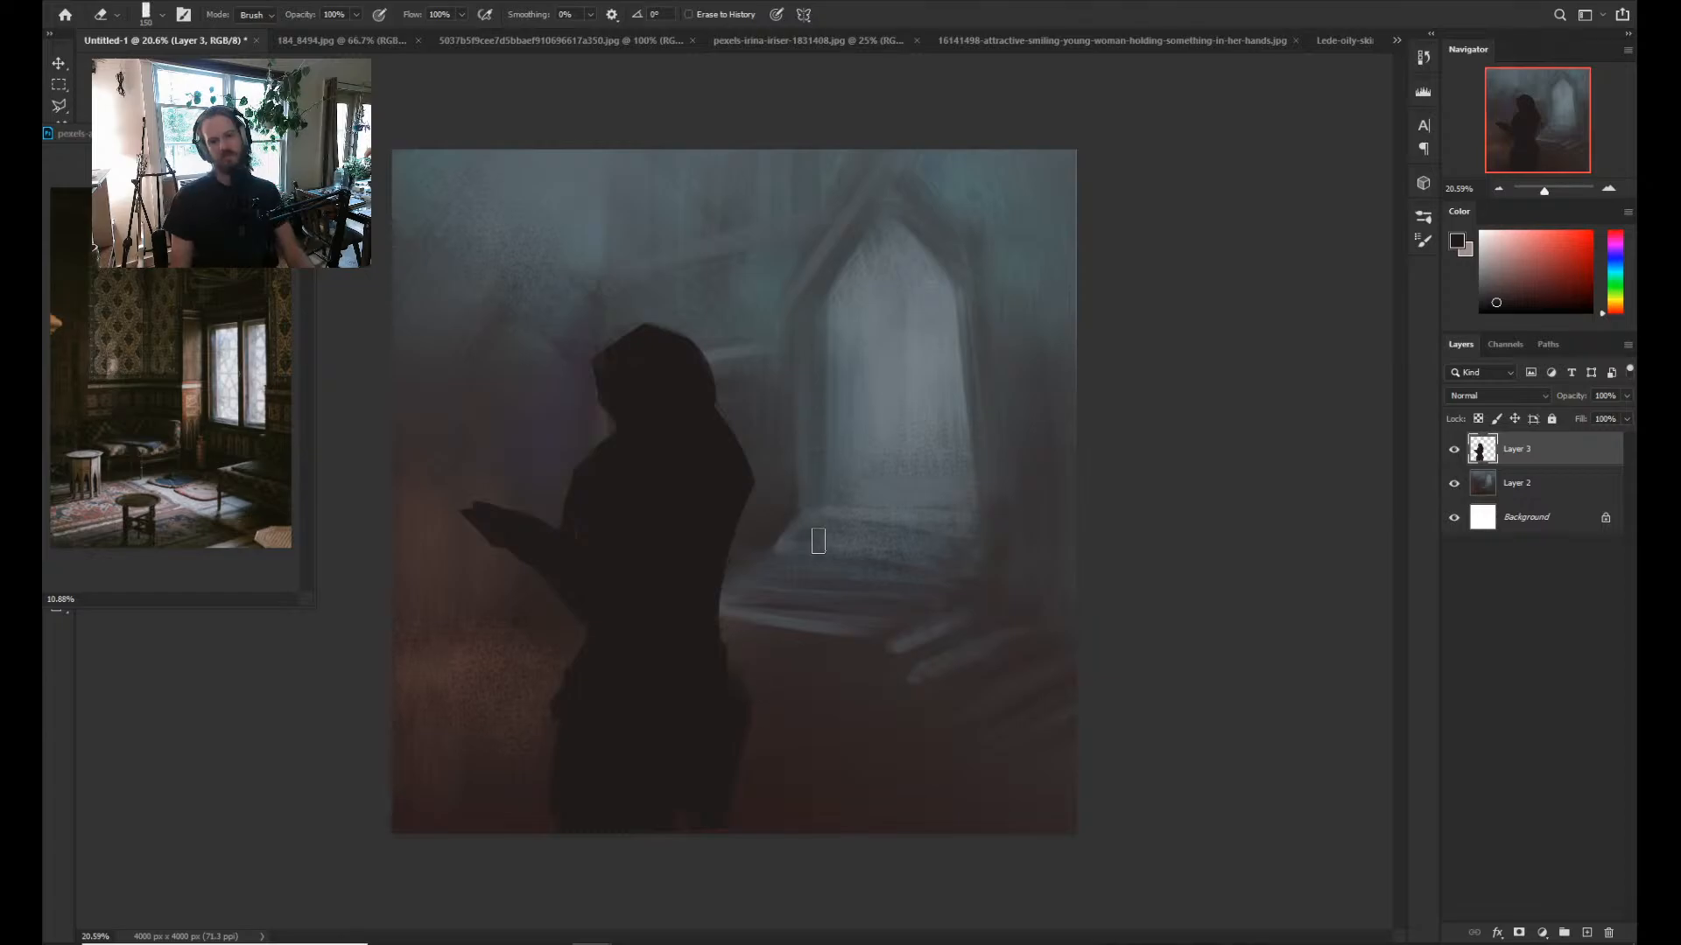
key(ctrl+z)
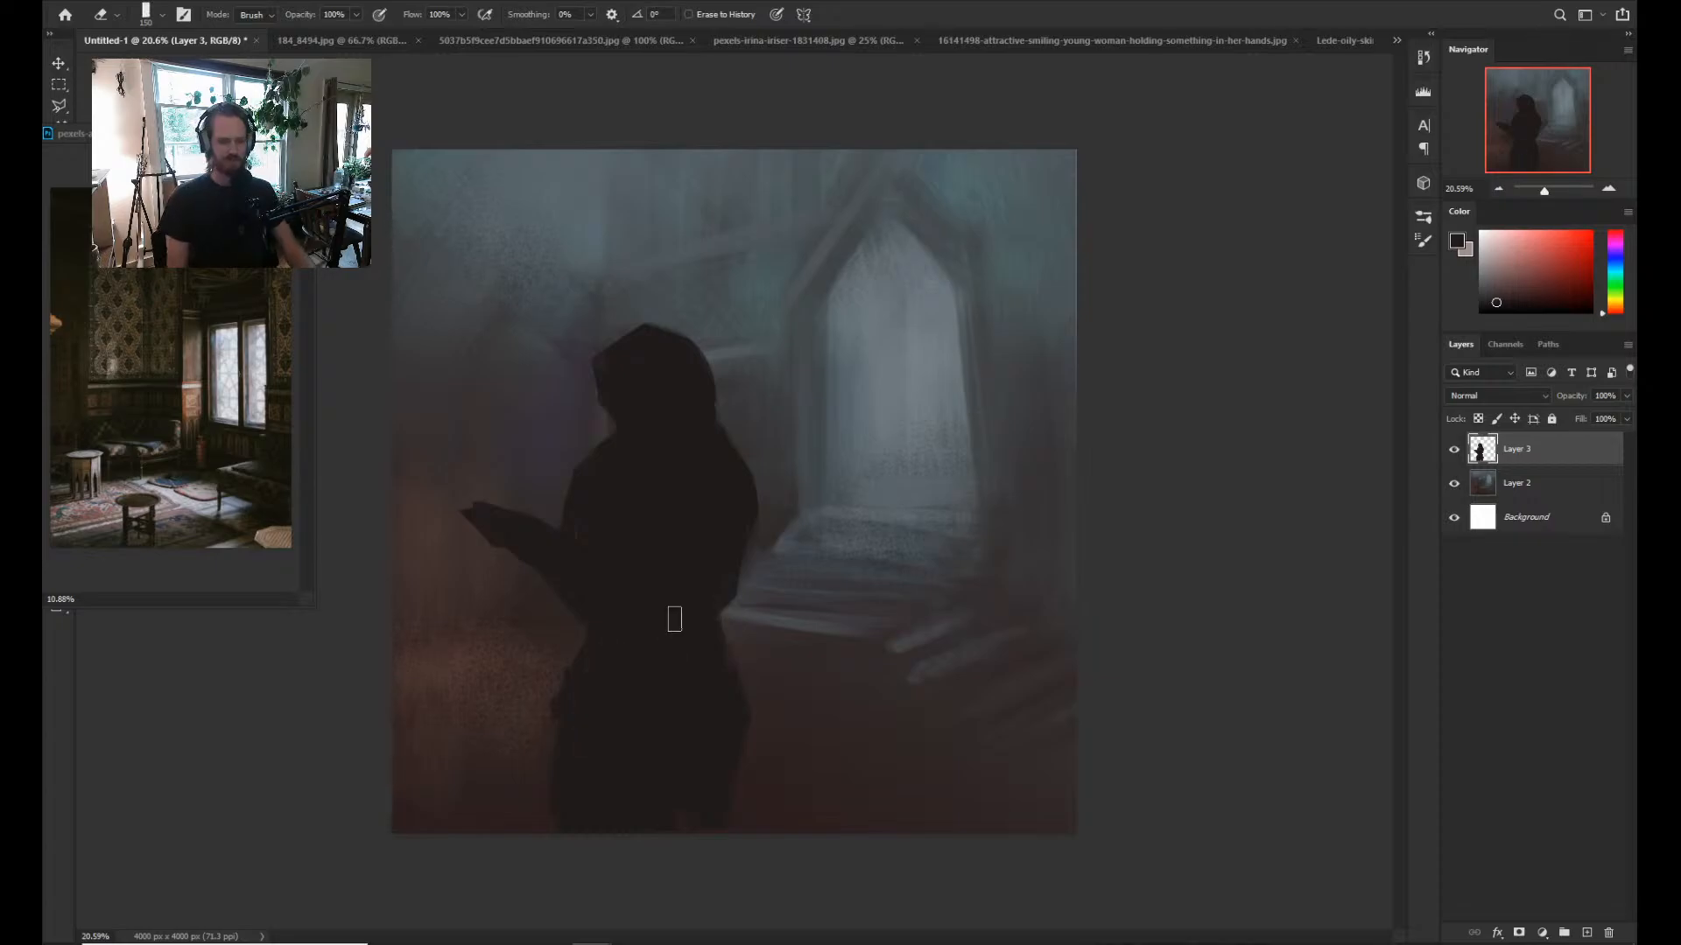
key(b)
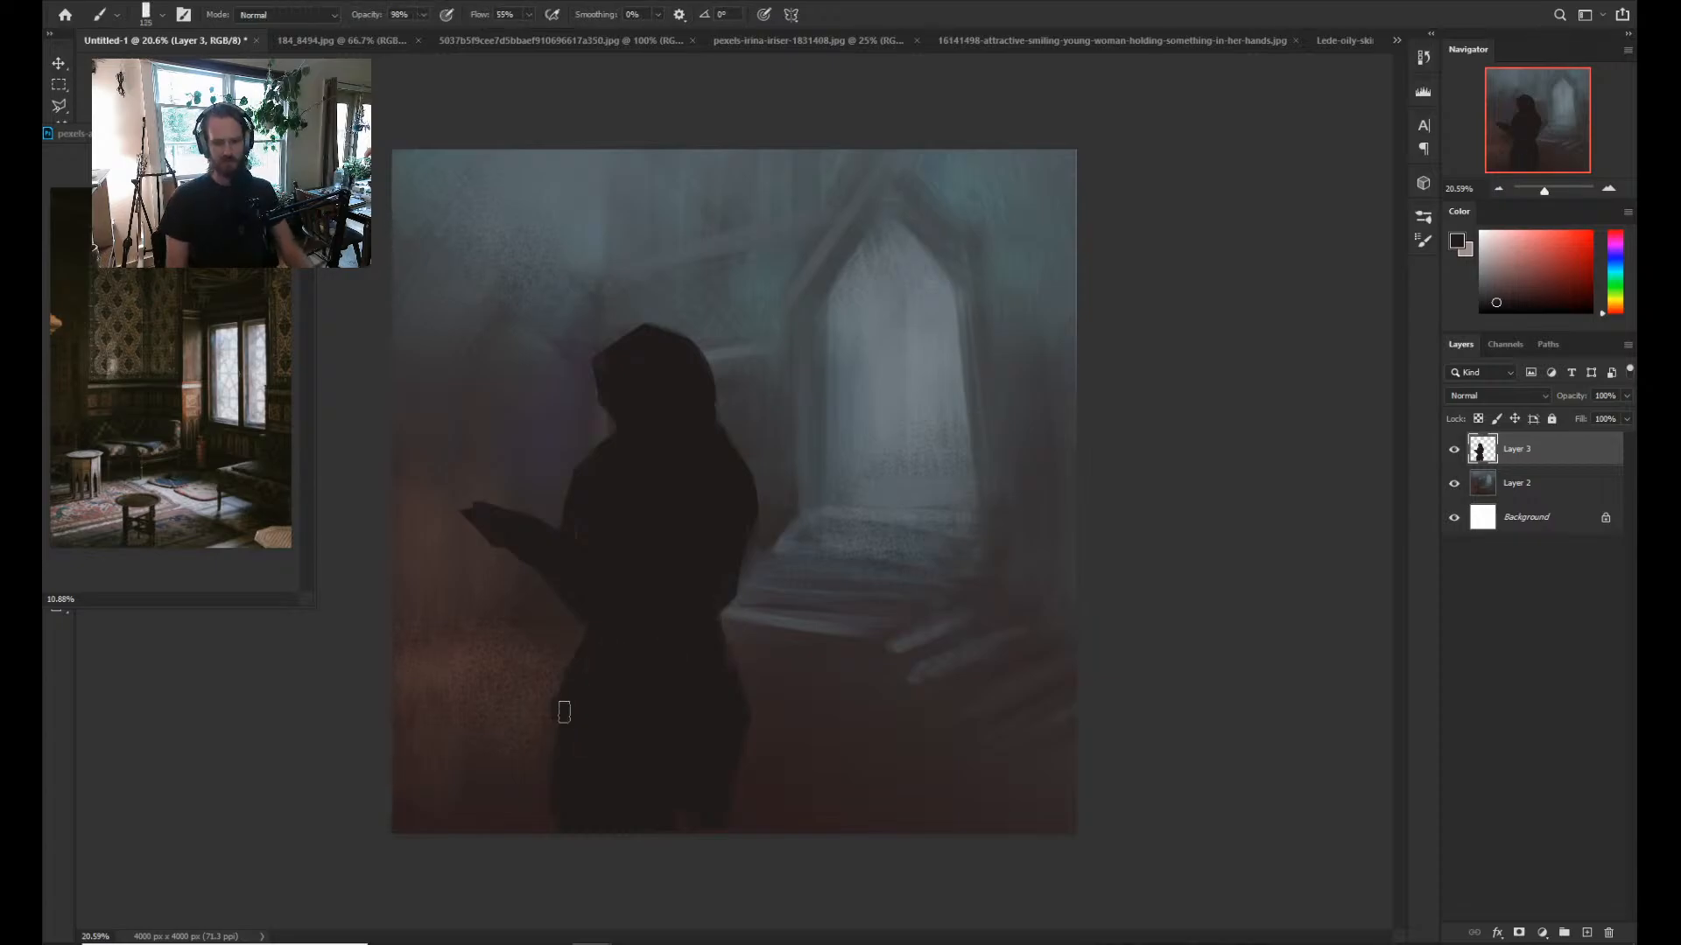
drag(564, 712, 581, 634)
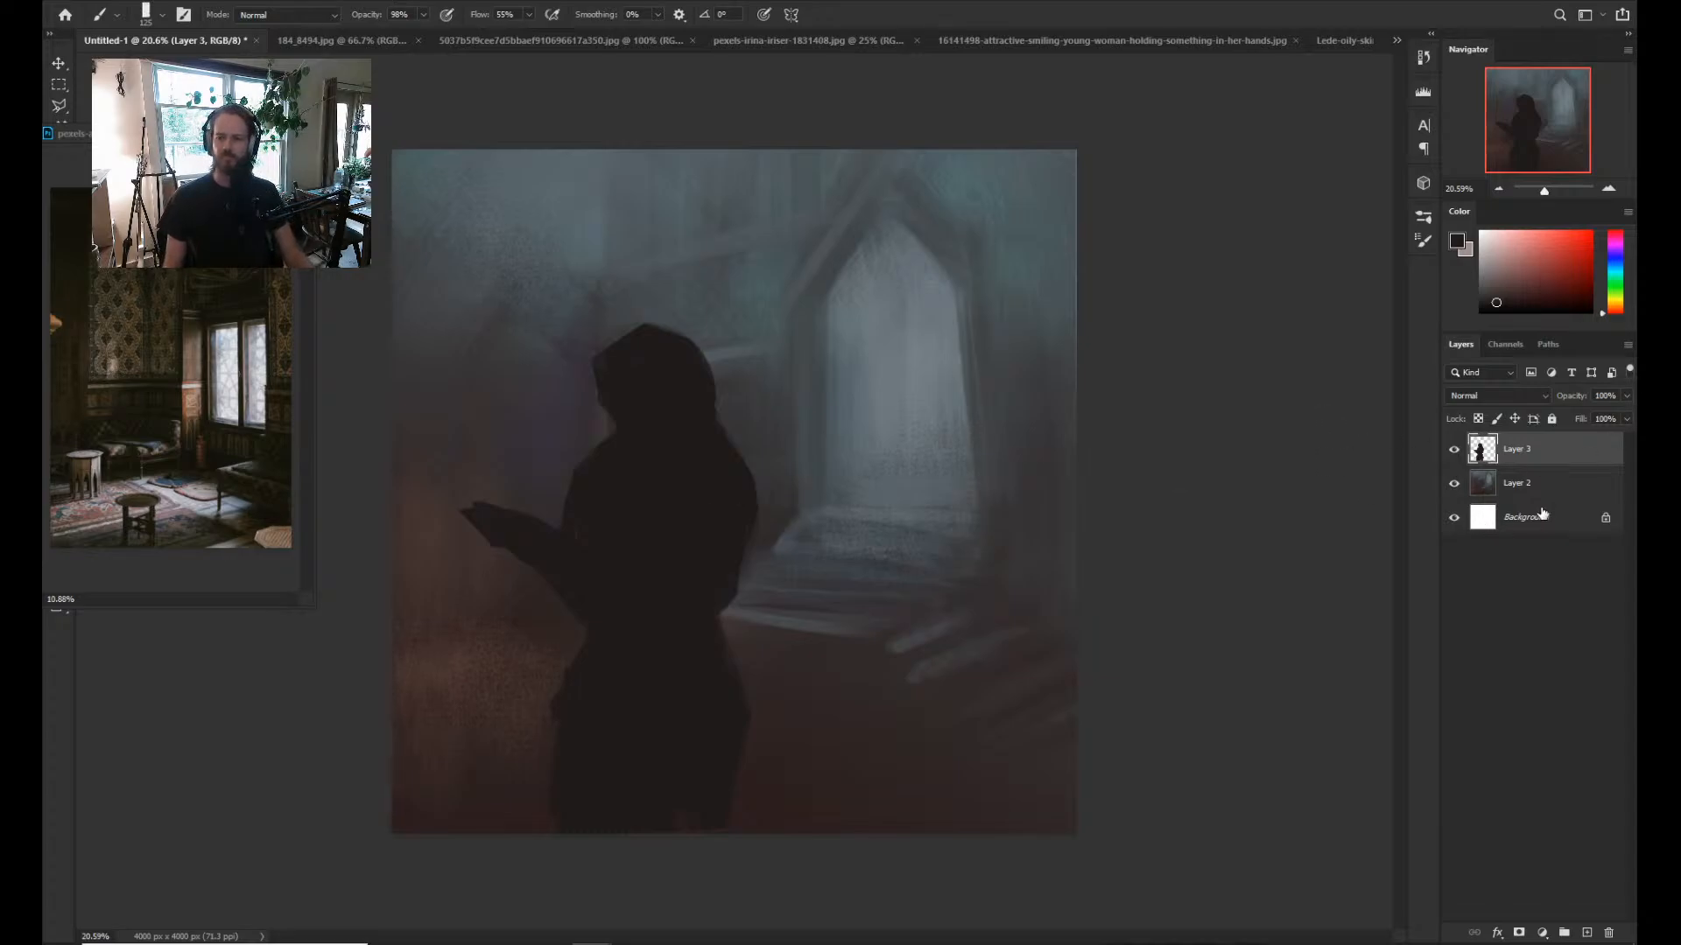
On Layer 2, paint a small dark robed figure standing in the pointed-arch window, and trim its head and shoulder with the window colour.
key(alt+bracketleft)
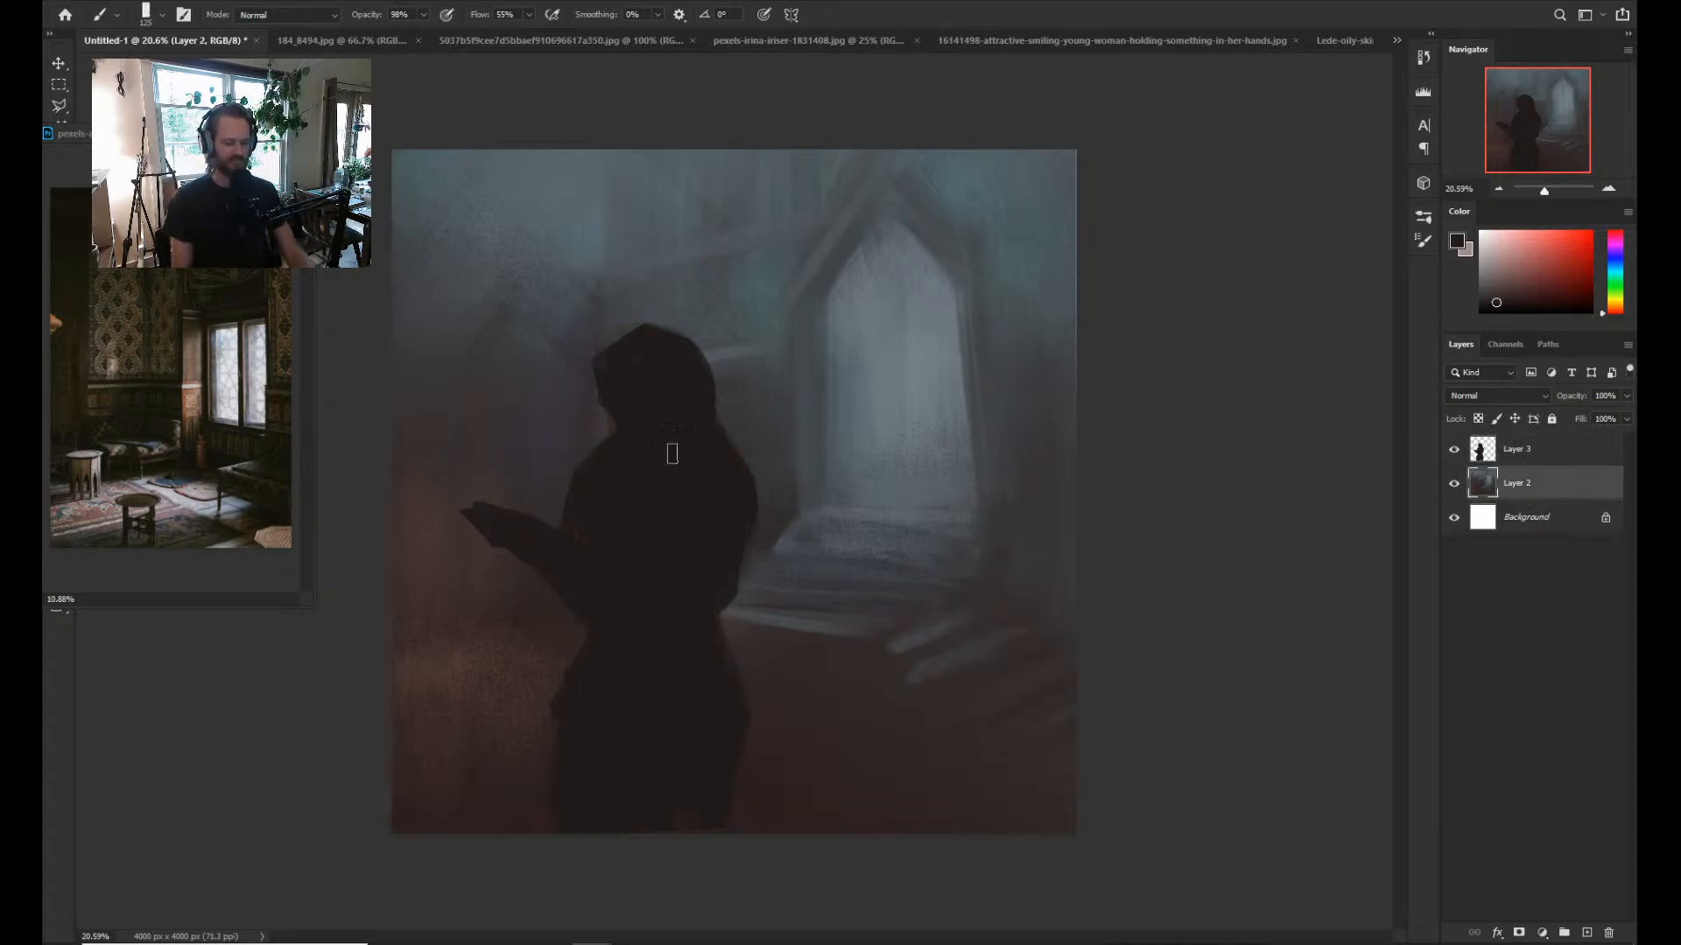
alt+click(921, 558)
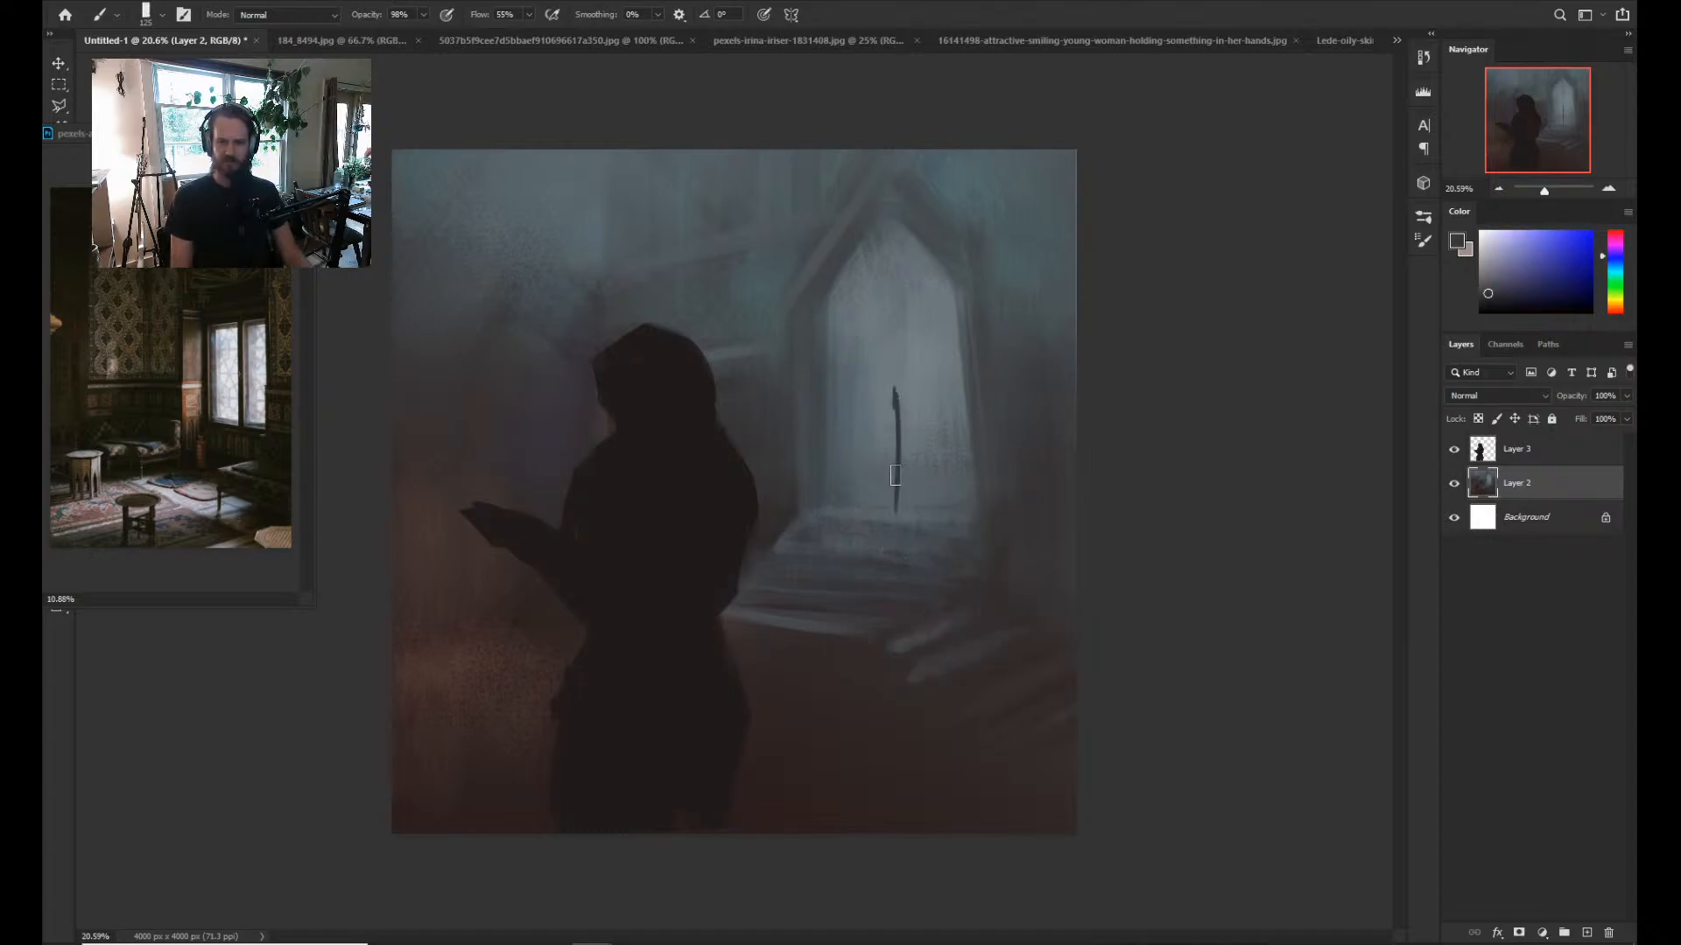
alt+click(907, 523)
mouse_move(910, 523)
mouse_down()
mouse_move(910, 422)
mouse_move(897, 522)
mouse_up()
mouse_move(895, 453)
mouse_down()
mouse_move(895, 359)
mouse_move(894, 523)
mouse_up()
mouse_move(888, 350)
mouse_down()
mouse_move(886, 512)
mouse_move(888, 322)
mouse_move(902, 343)
mouse_move(871, 394)
mouse_move(914, 405)
mouse_up()
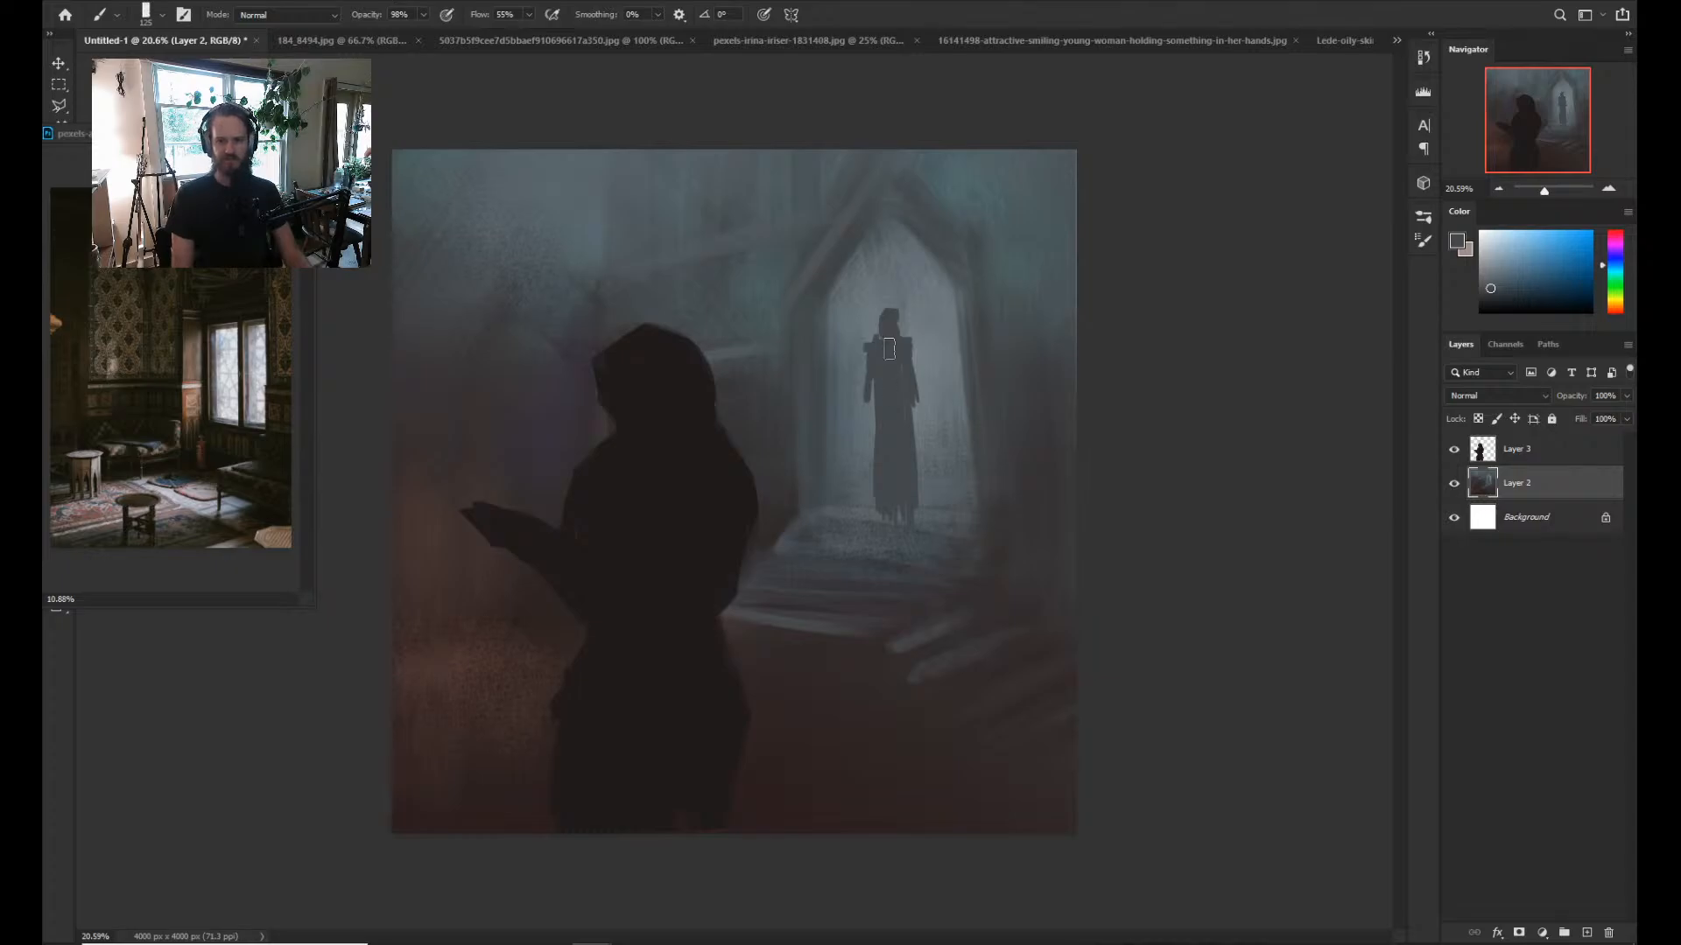
alt+click(860, 340)
mouse_move(860, 340)
mouse_down()
mouse_move(933, 335)
mouse_move(903, 306)
mouse_up()
Try a thin slanting staff in the distant figure's hand using its sampled dark tone, and undo the stroke.
alt+click(893, 403)
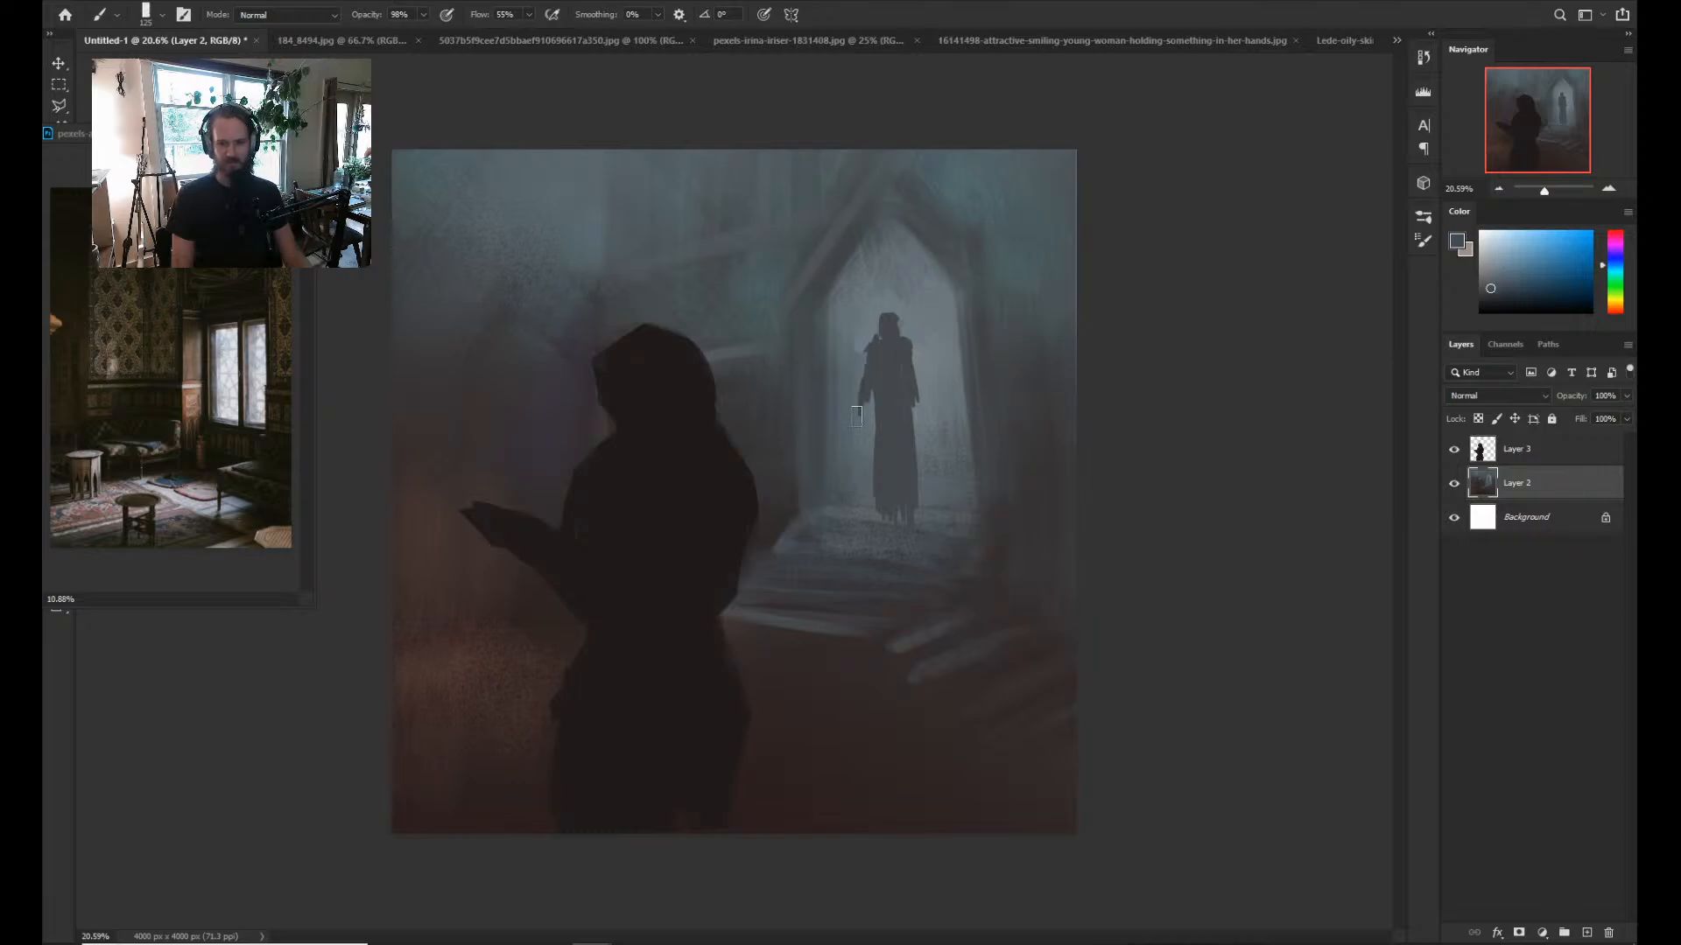
drag(858, 408, 850, 477)
key(ctrl+z)
drag(862, 406, 832, 518)
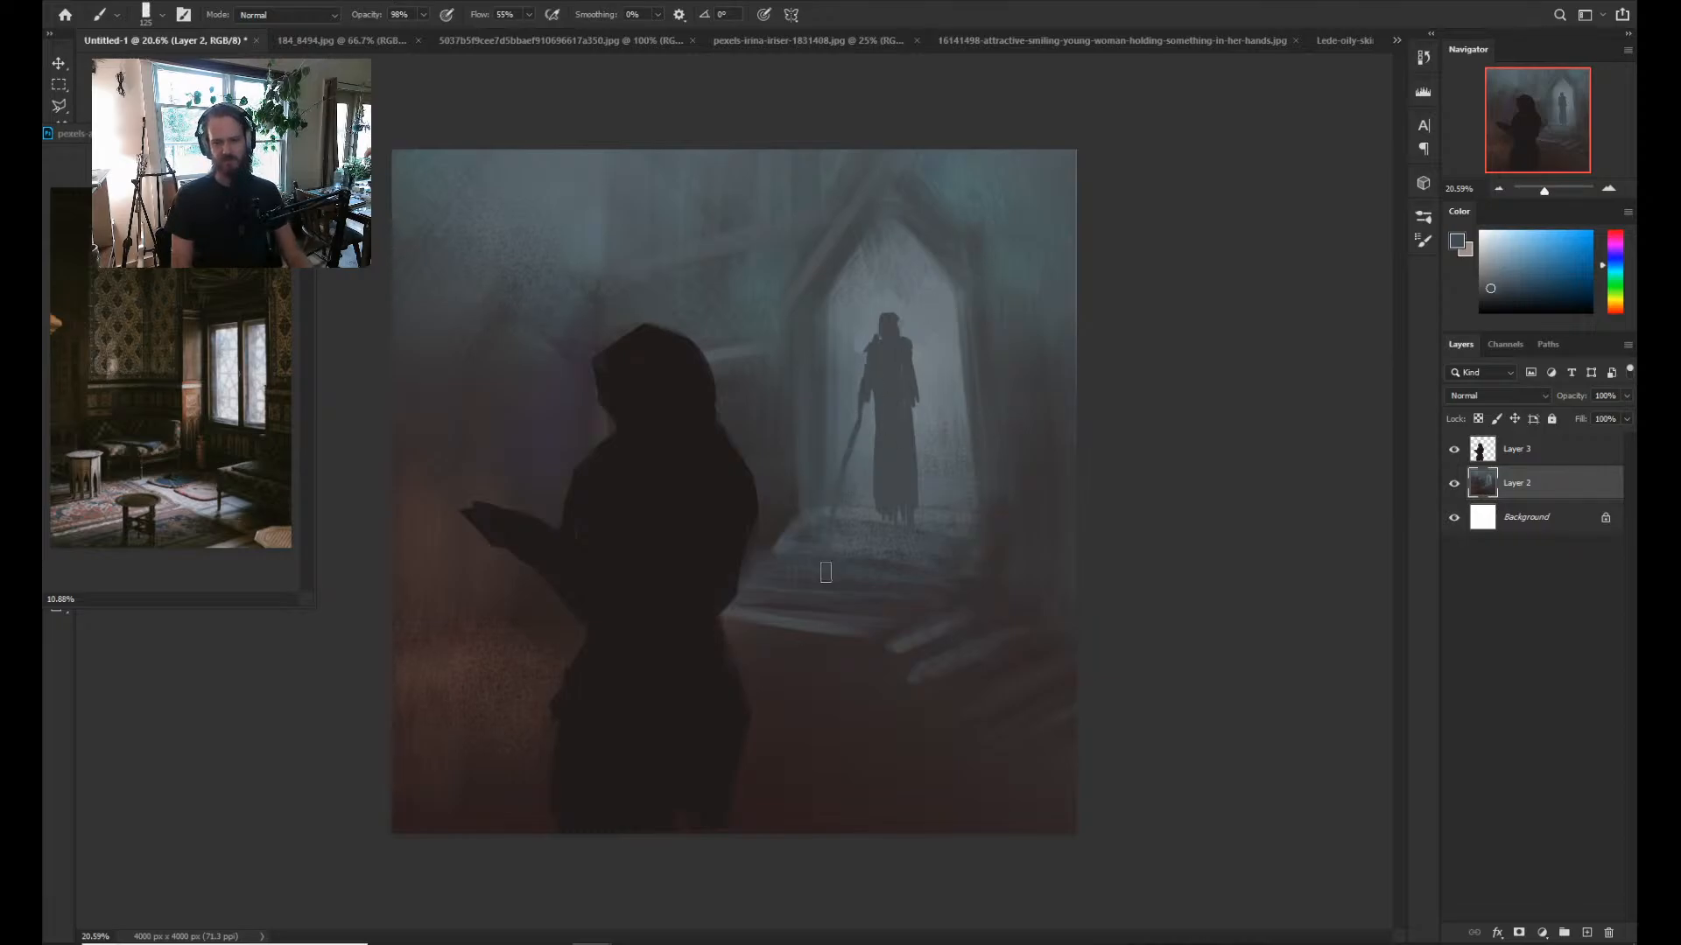
key(ctrl+z)
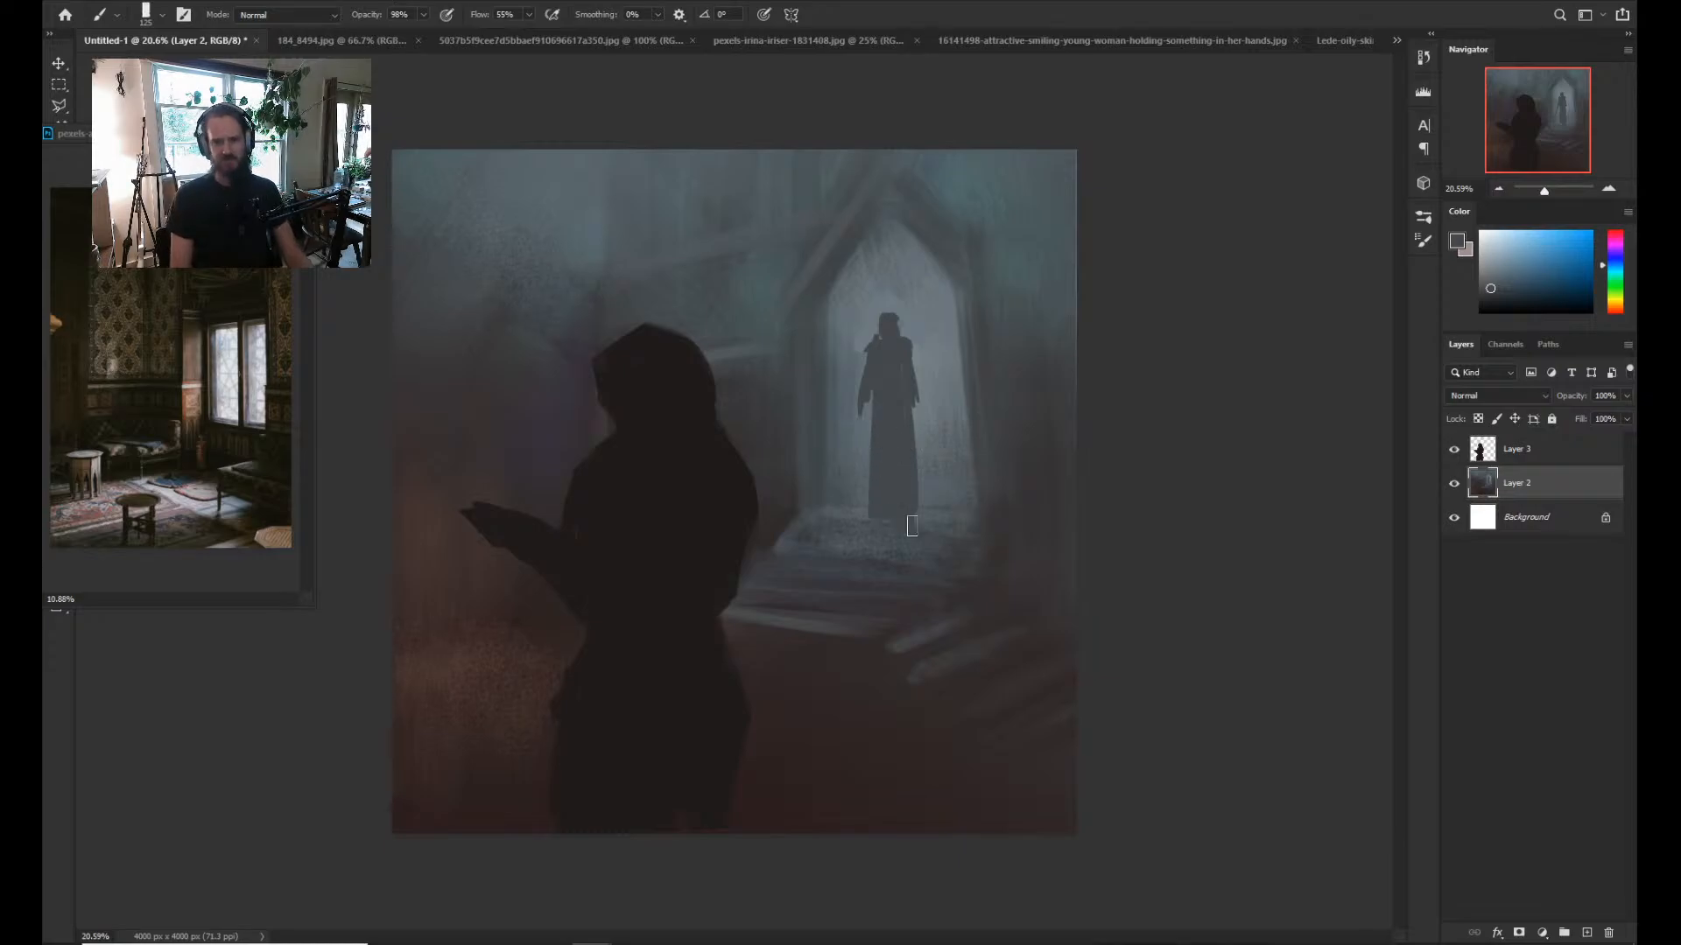
Fill out the distant figure's skirt and paint a lighter blue-grey cape over its shoulders and chest.
alt+click(897, 568)
alt+click(896, 568)
mouse_move(883, 349)
mouse_down()
mouse_move(925, 351)
mouse_move(897, 355)
mouse_move(907, 394)
mouse_up()
alt+click(1005, 337)
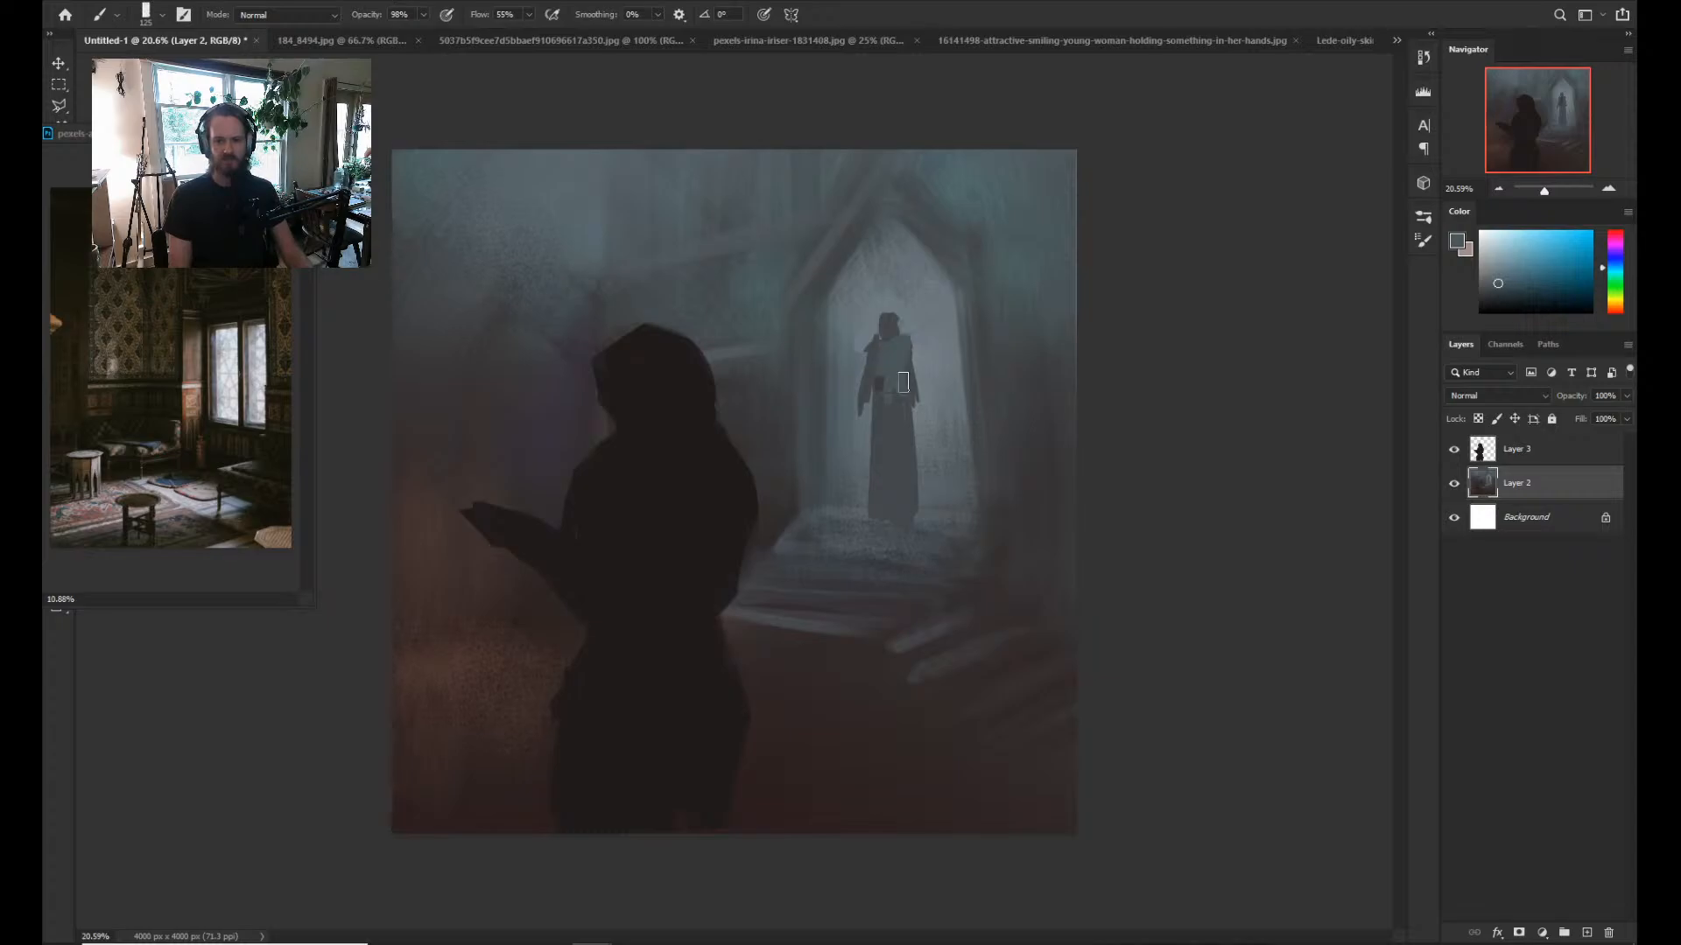
Switch the brush to the Texture paint brush 3 preset.
right_click(967, 348)
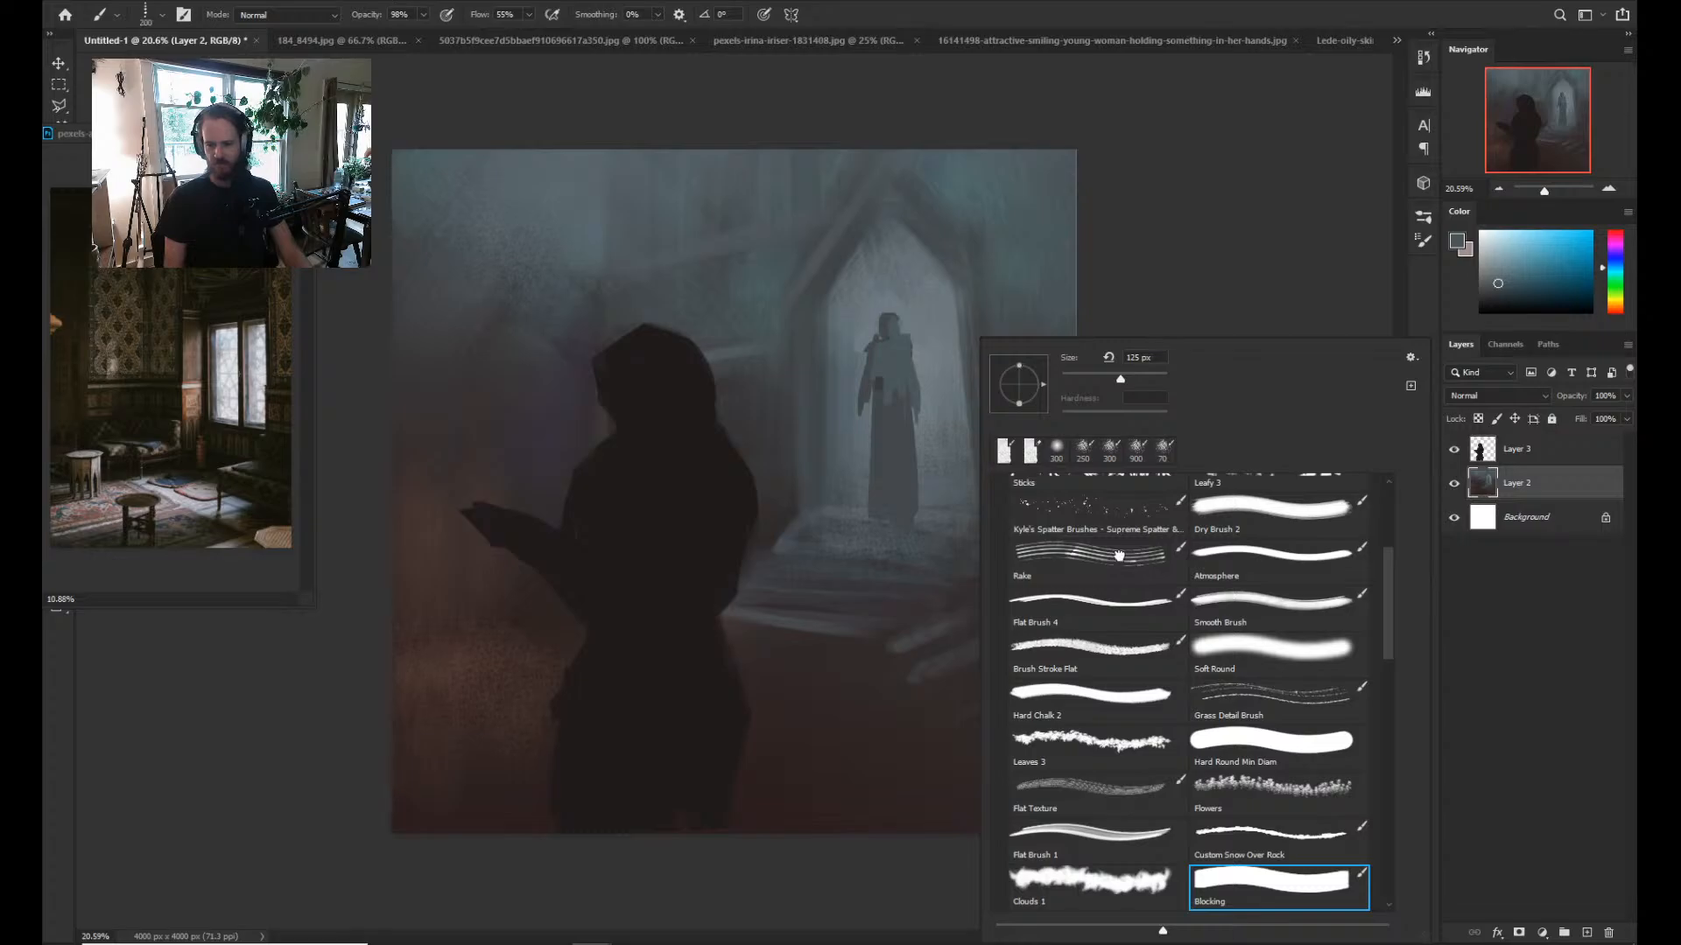
click(1097, 560)
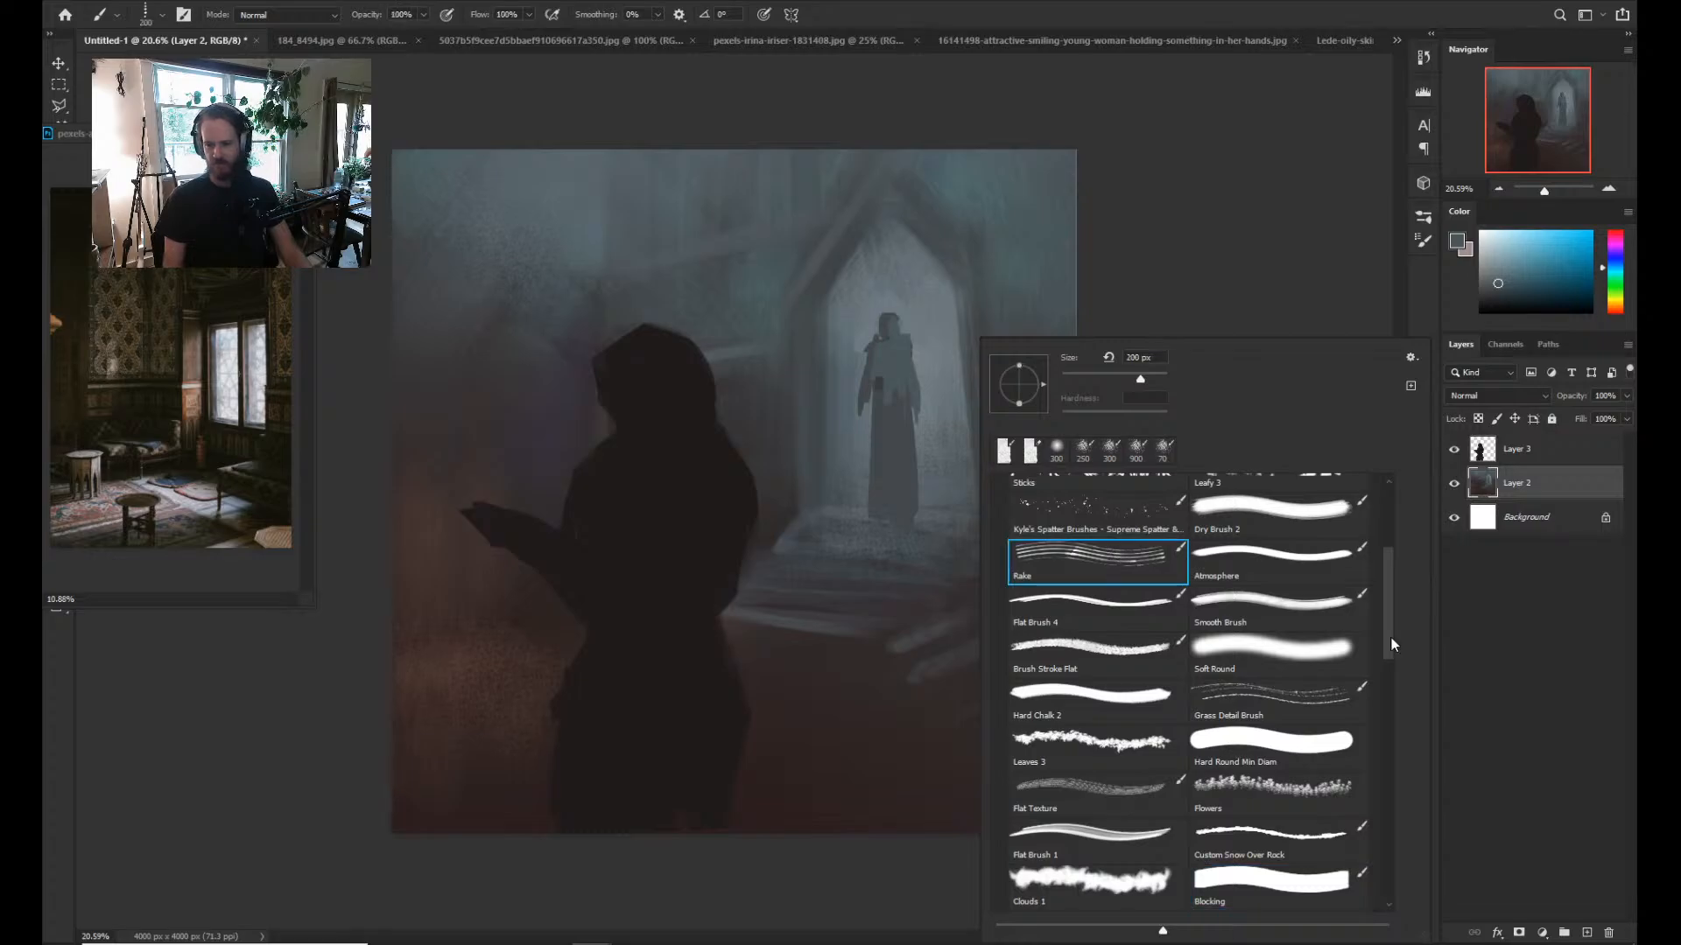
scroll(1390, 637, up, 3)
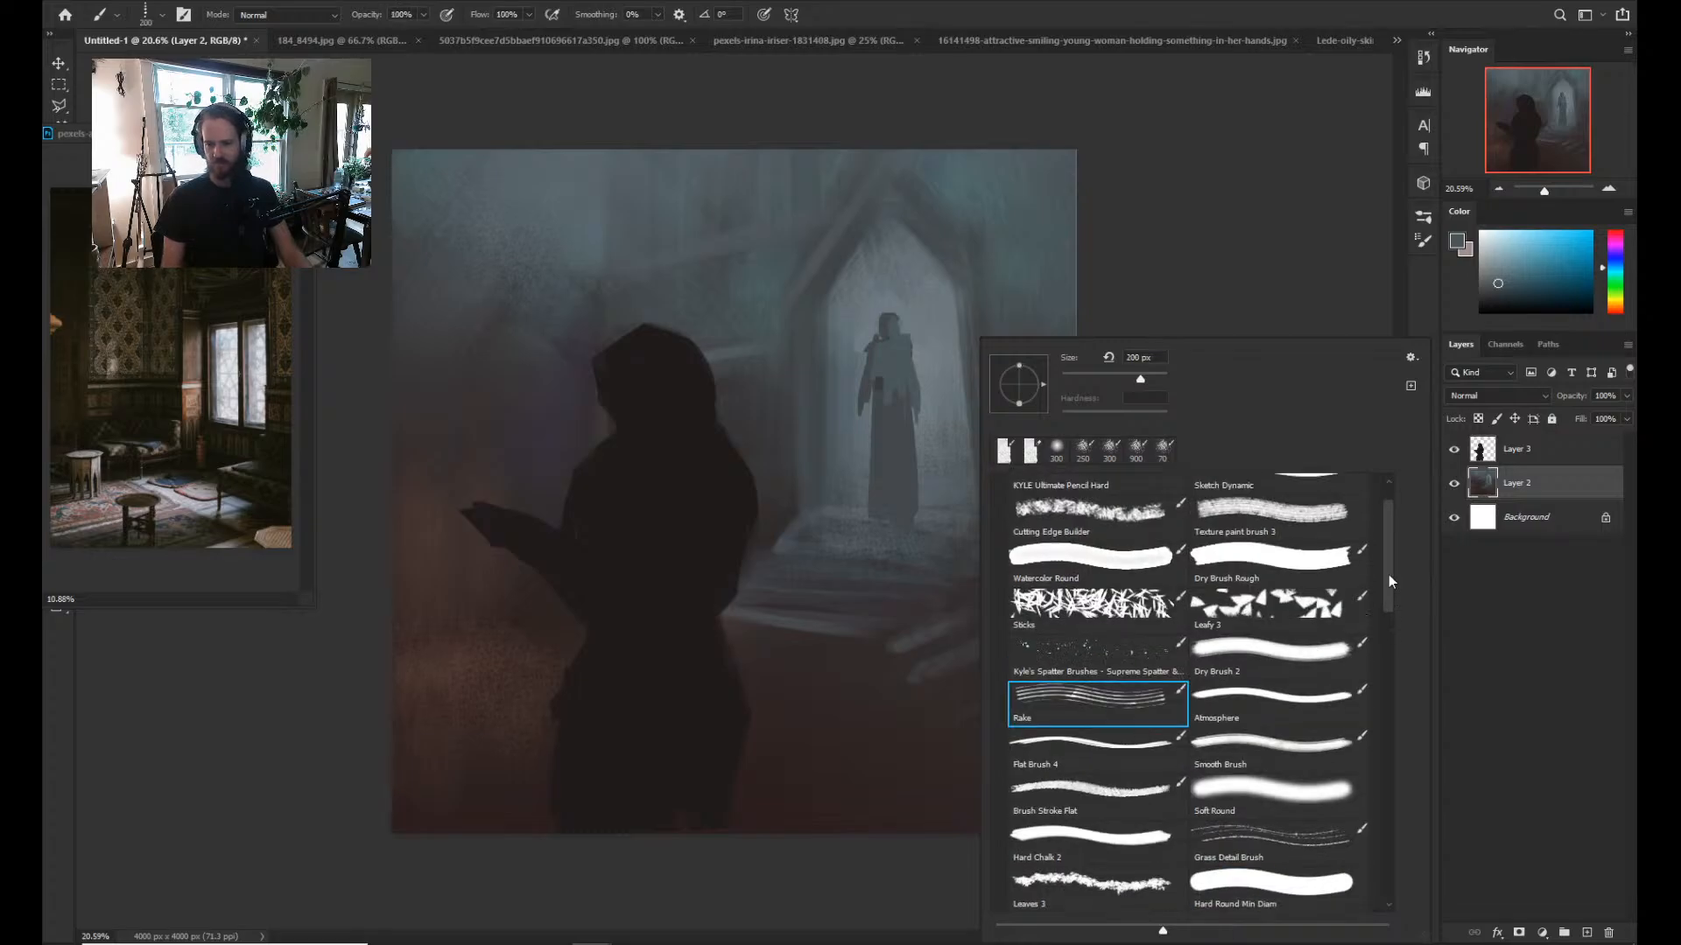
scroll(1389, 574, up, 2)
click(1271, 653)
click(1216, 623)
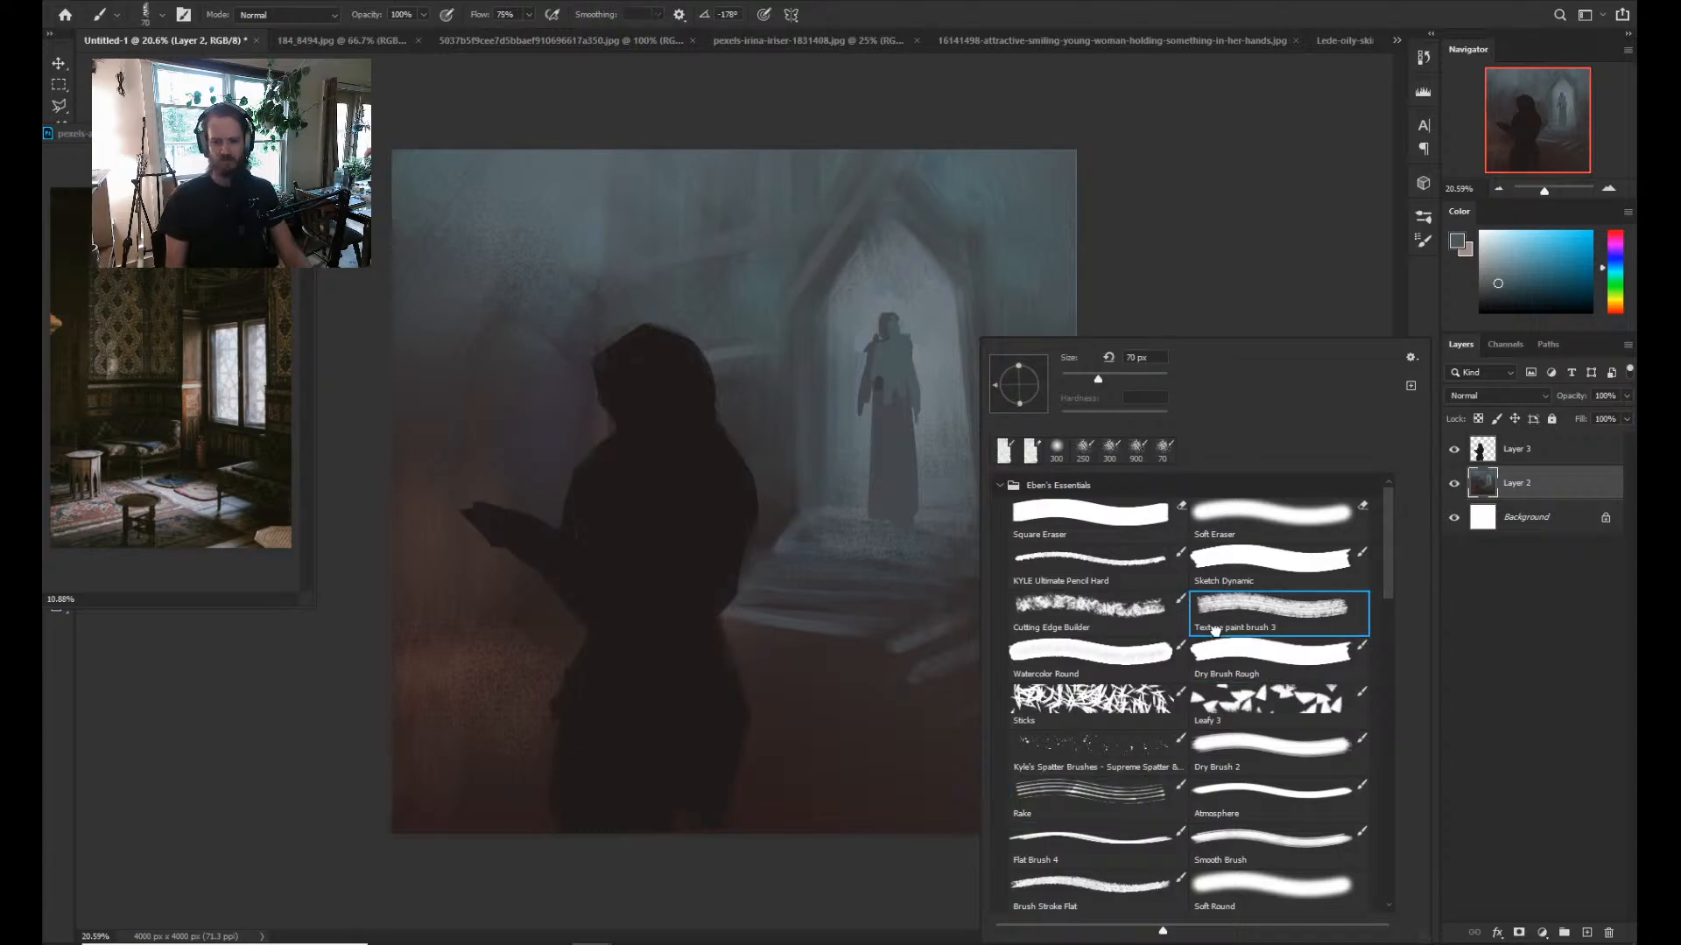
click(849, 398)
Blend the distant figure's cape and torso with textured strokes in sampled robe and window tones, enlarging the brush to 200 px.
drag(880, 390, 876, 357)
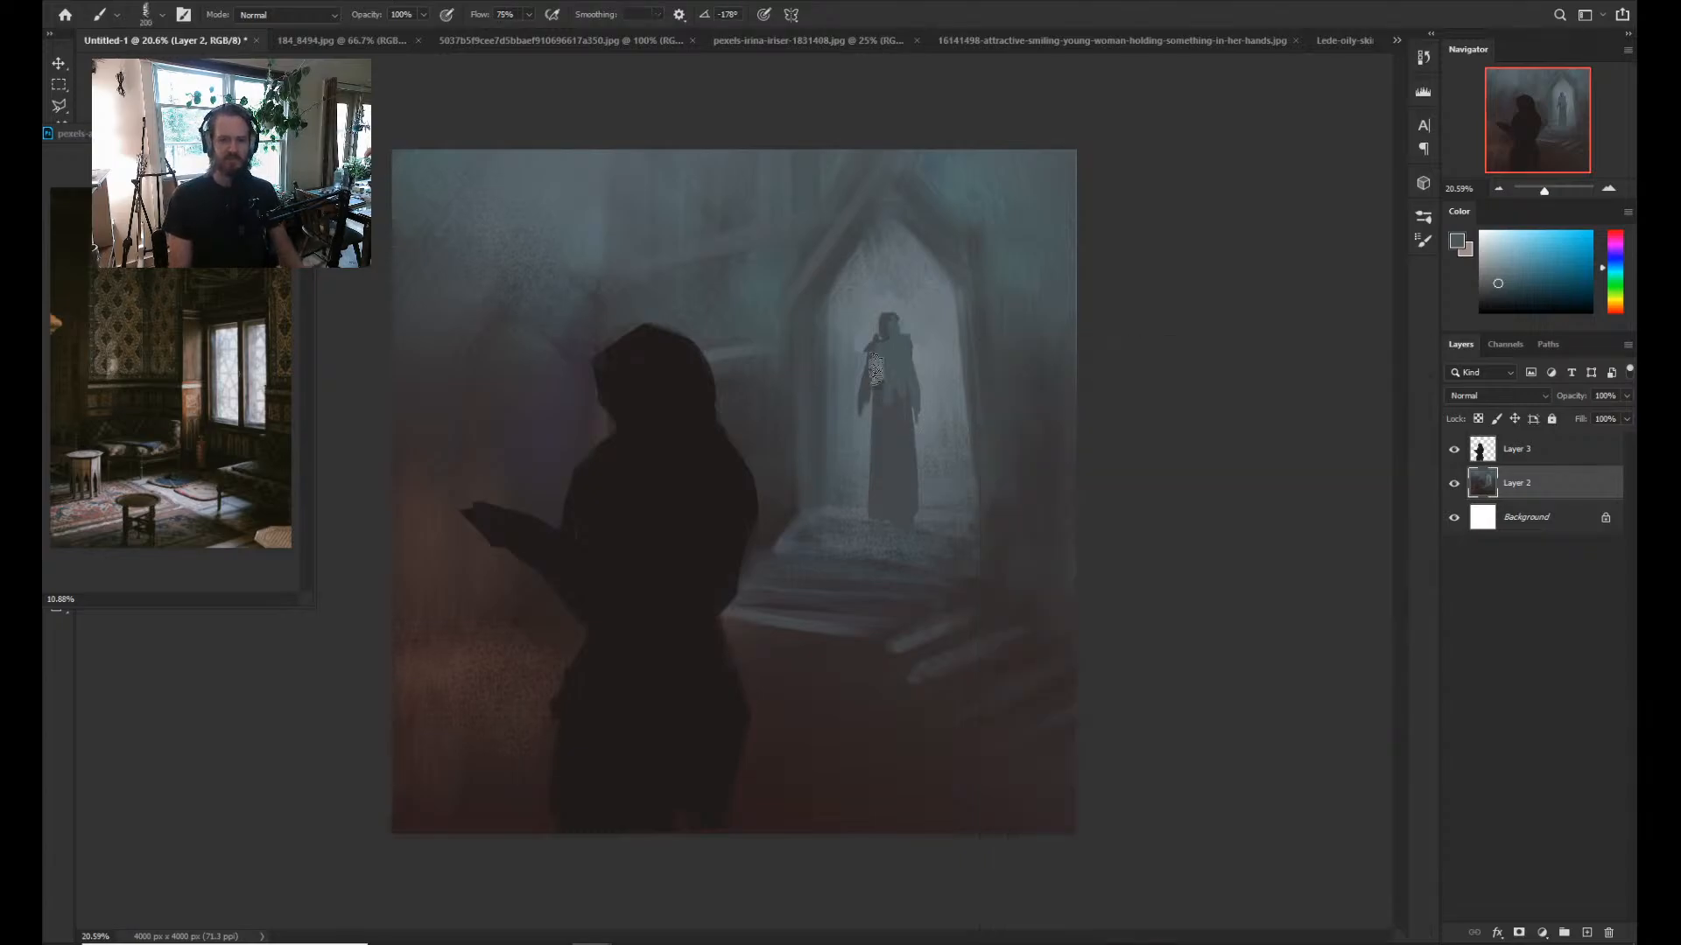
key(bracketright)
key(bracketright)
key(bracketright)
key(bracketright)
key(bracketright)
key(bracketright)
key(bracketright)
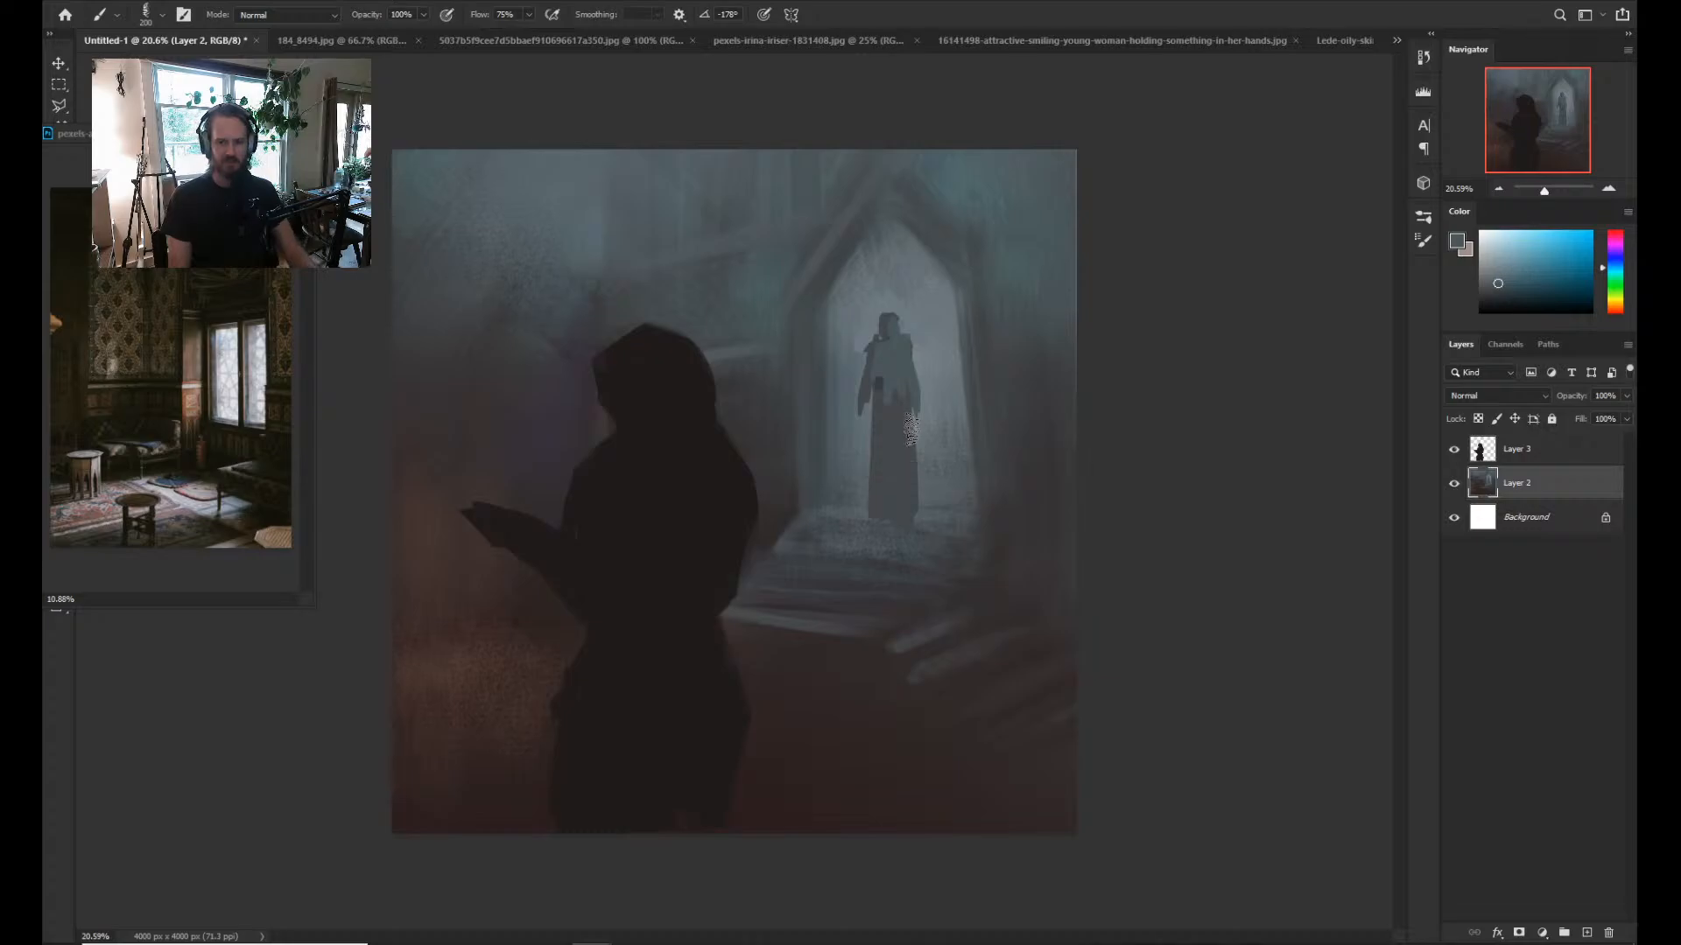
key(alt)
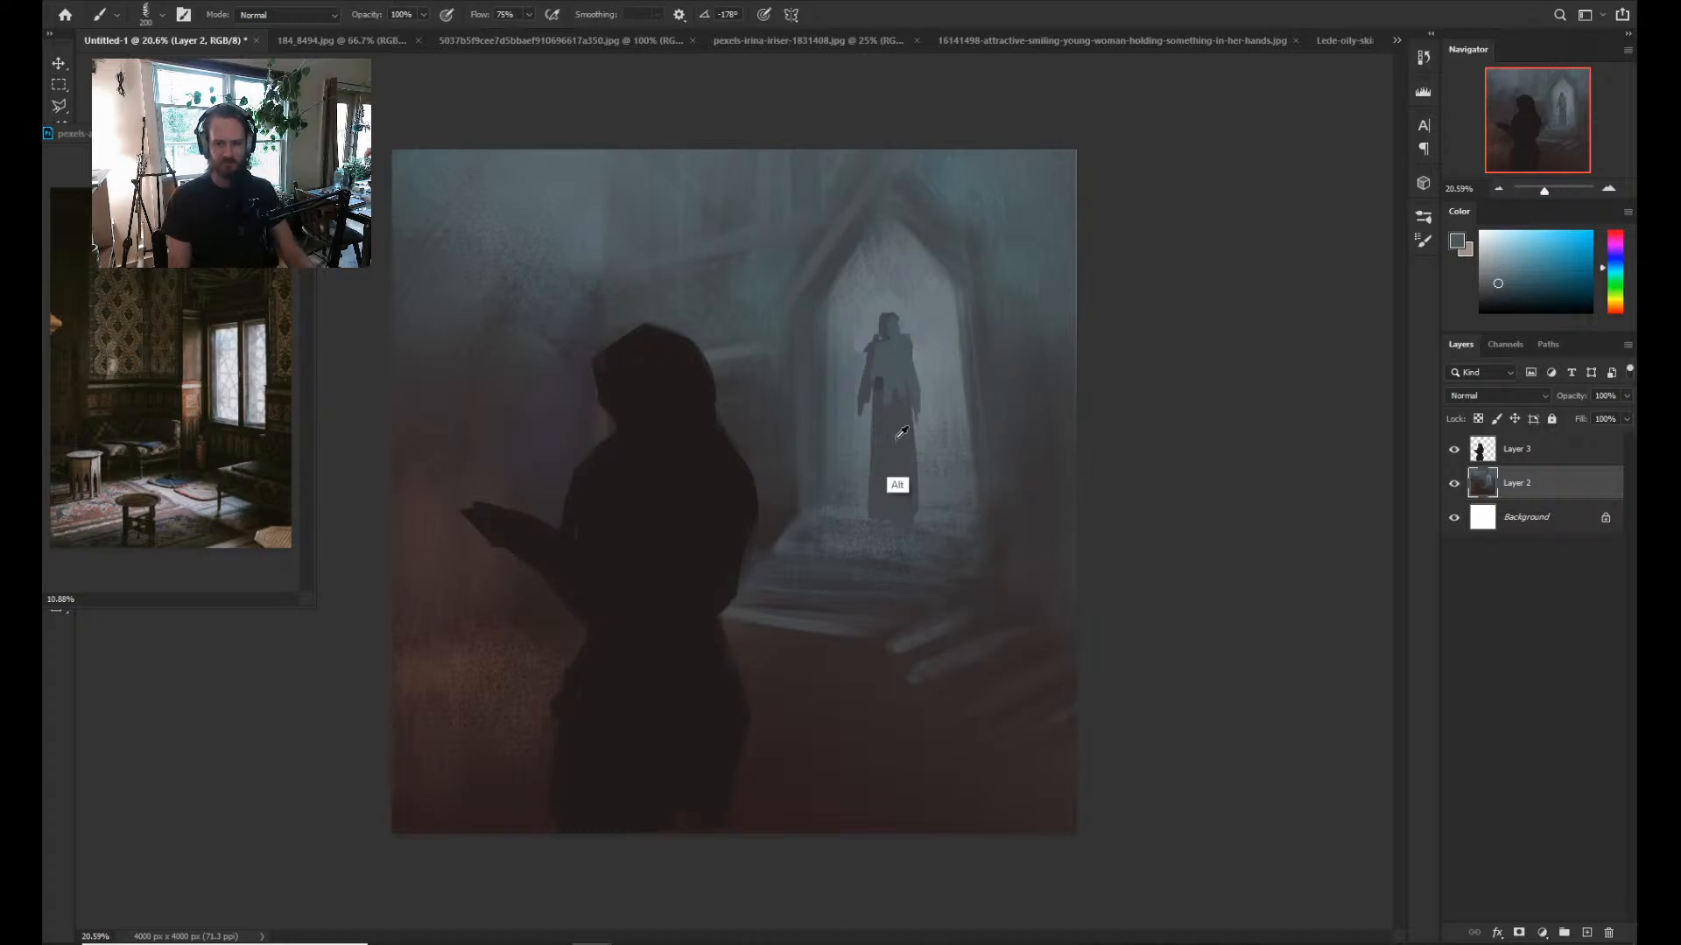
alt+click(902, 432)
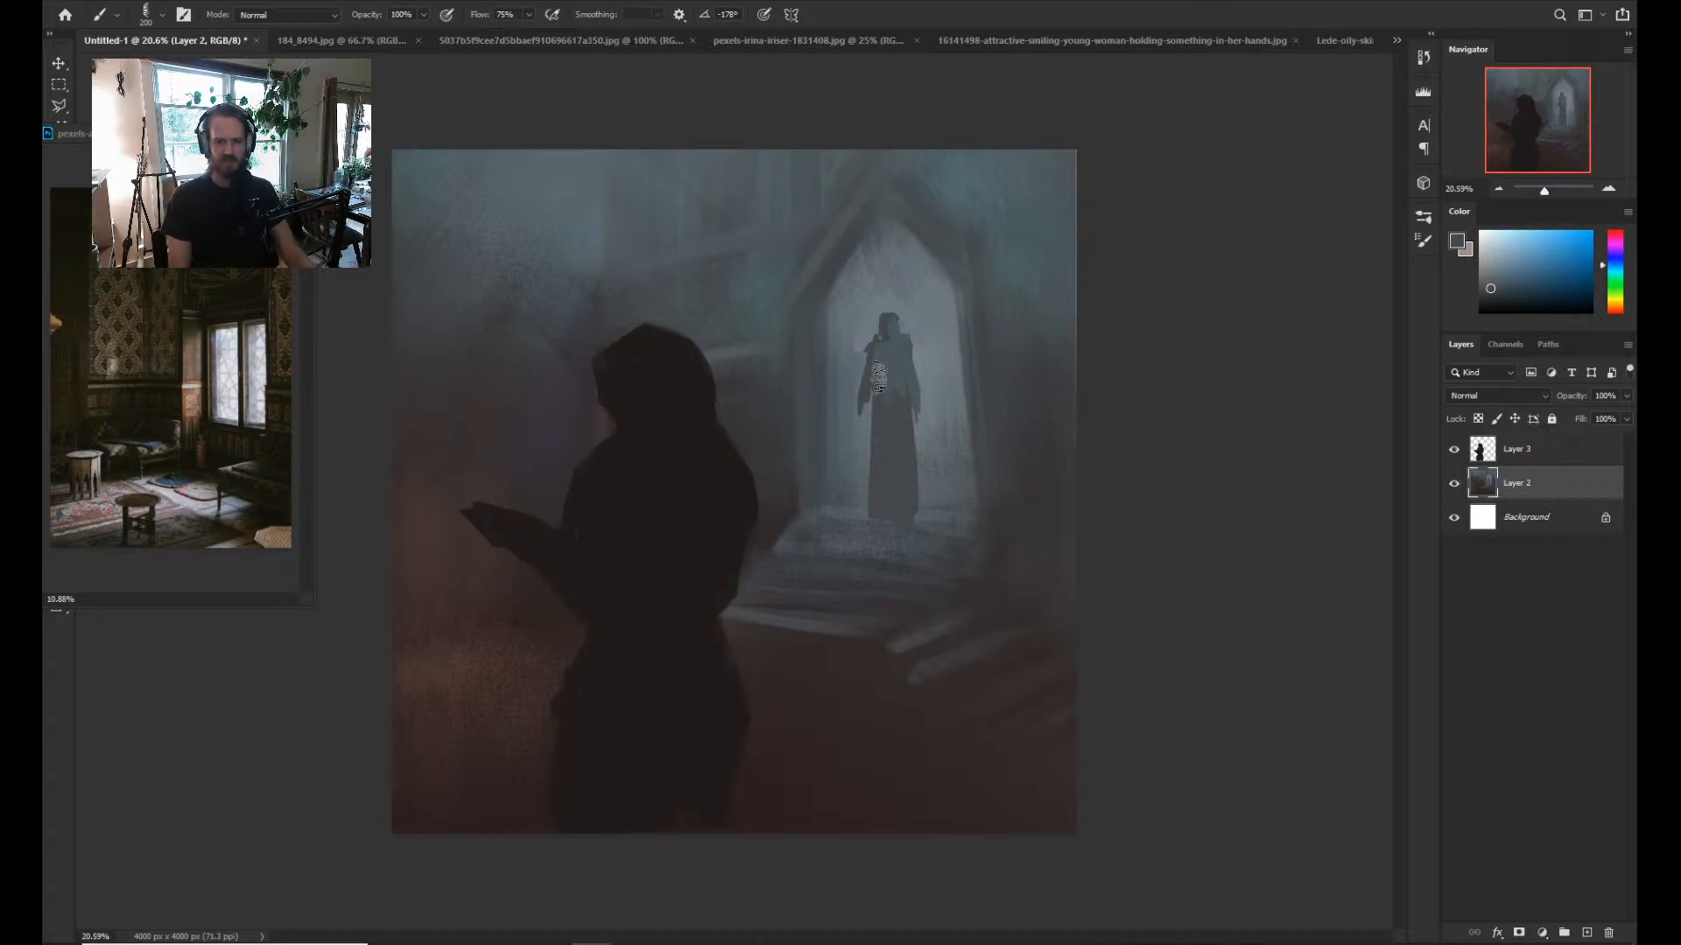
key(alt)
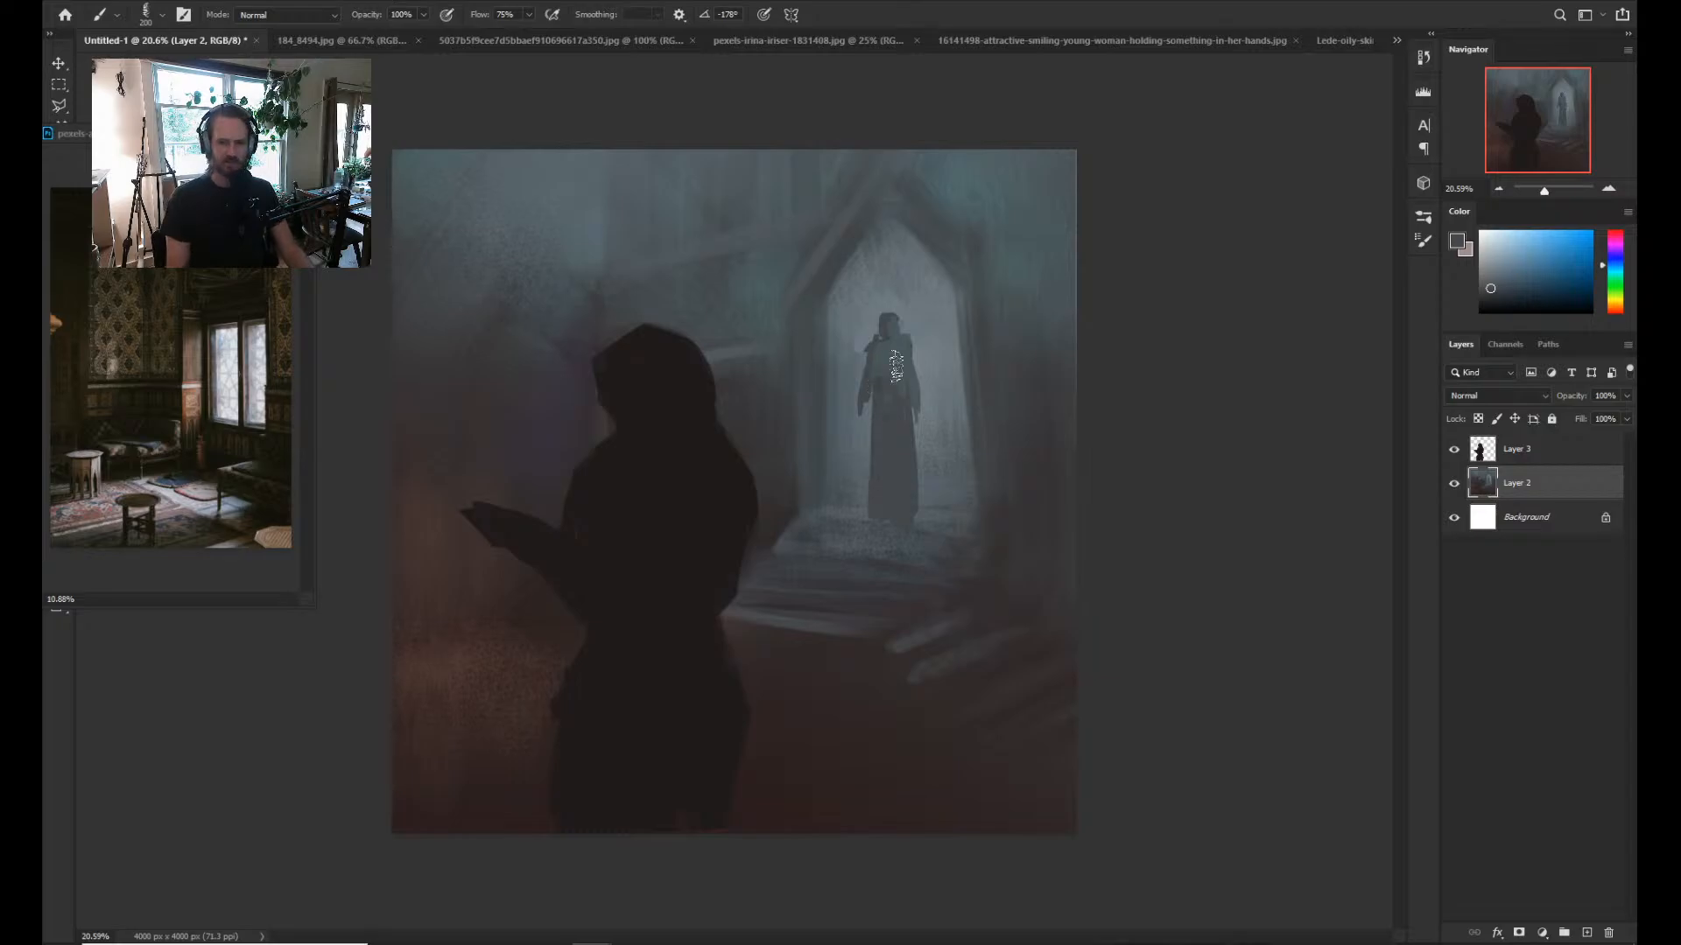
key(alt)
alt+click(933, 357)
Reduce the brush to 80 px and paint a faint staff slanting down from the distant figure's hand in the robe colour.
alt+click(881, 422)
key([)
key([)
key([)
key([)
key([)
key([)
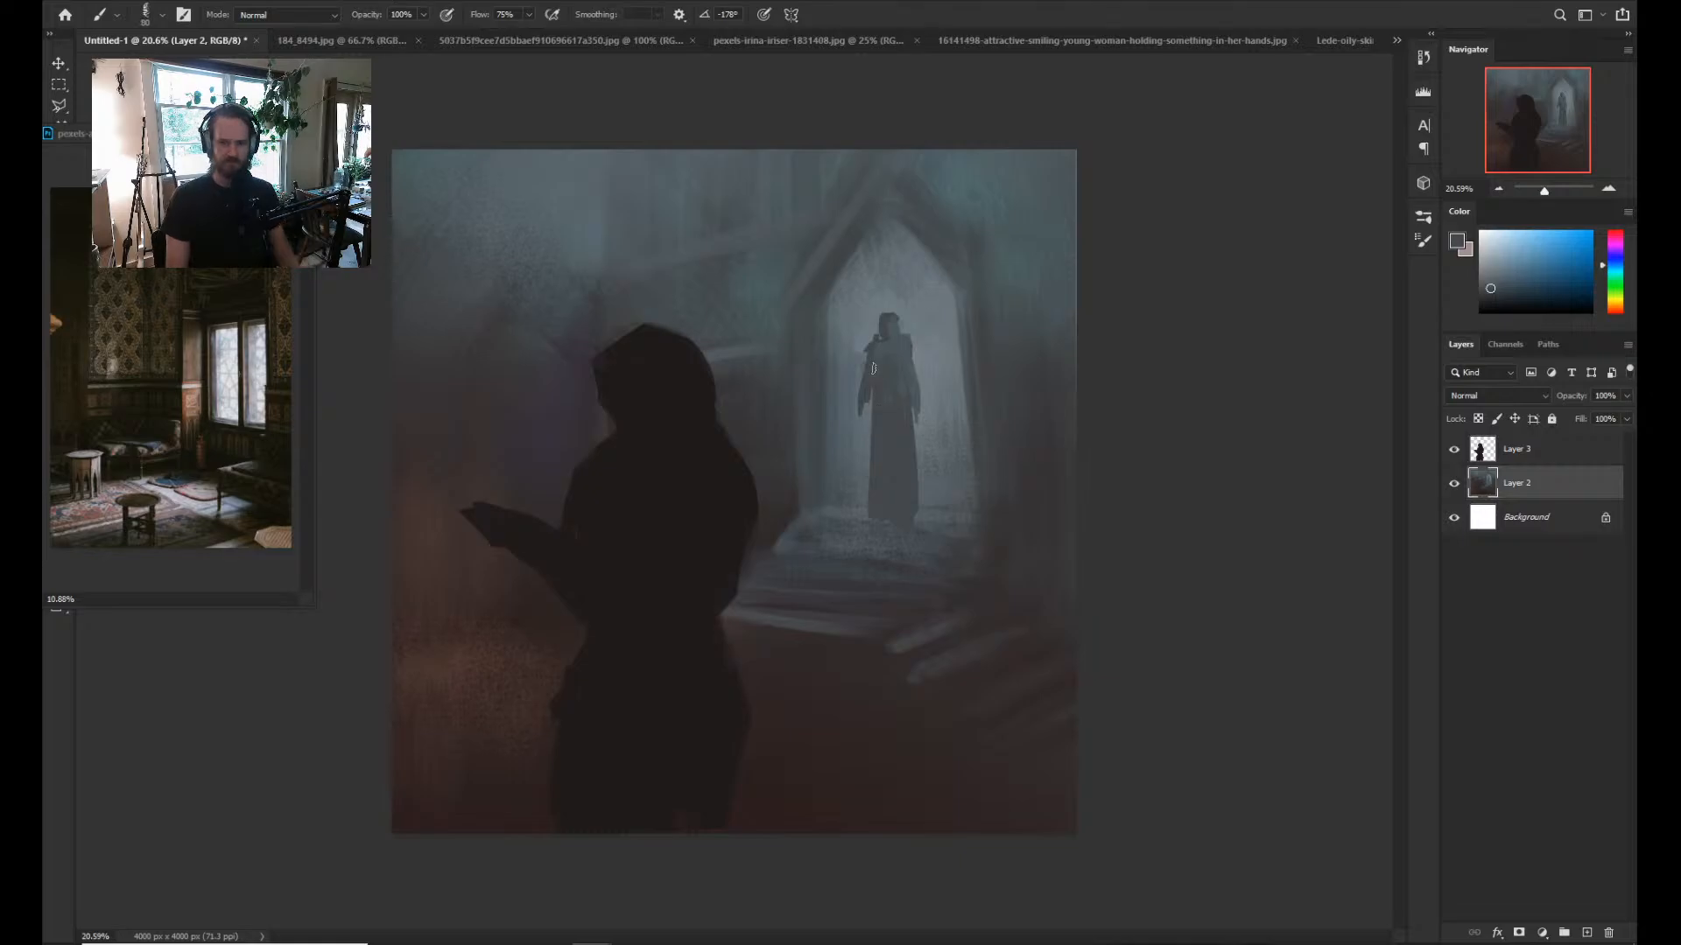
drag(859, 413, 839, 477)
key(bracketleft)
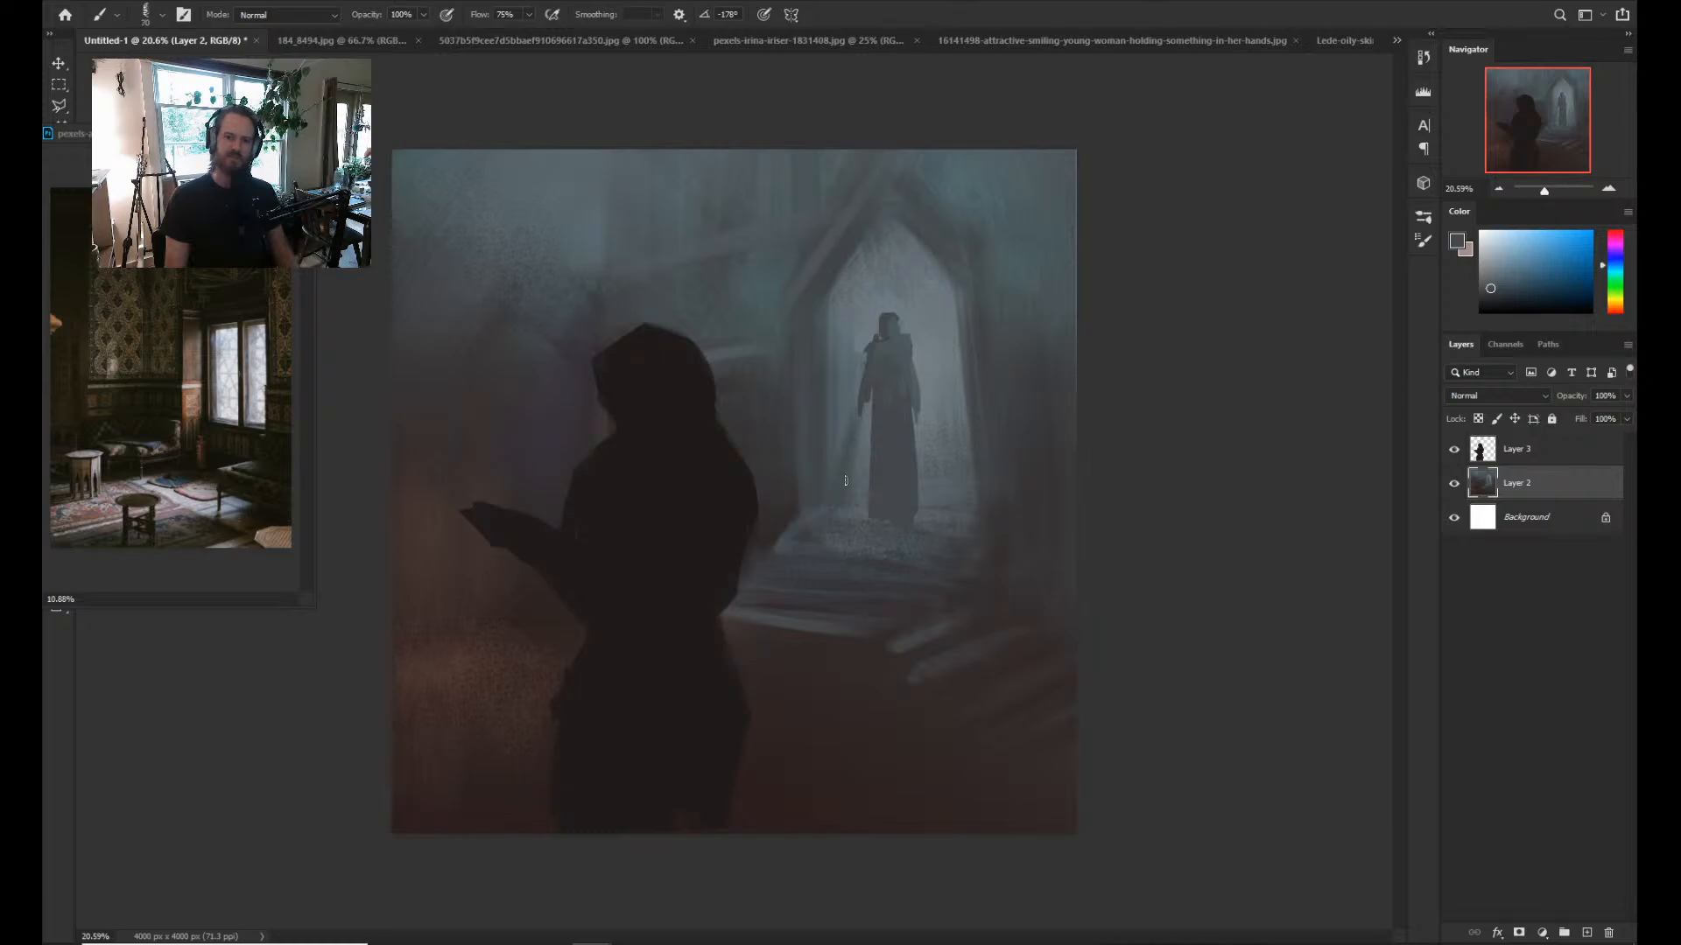
key(bracketleft)
Soften the steps around the distant figure's hem with sampled blue-grey and teal tones, and rework its robe with a larger brush.
alt+click(900, 538)
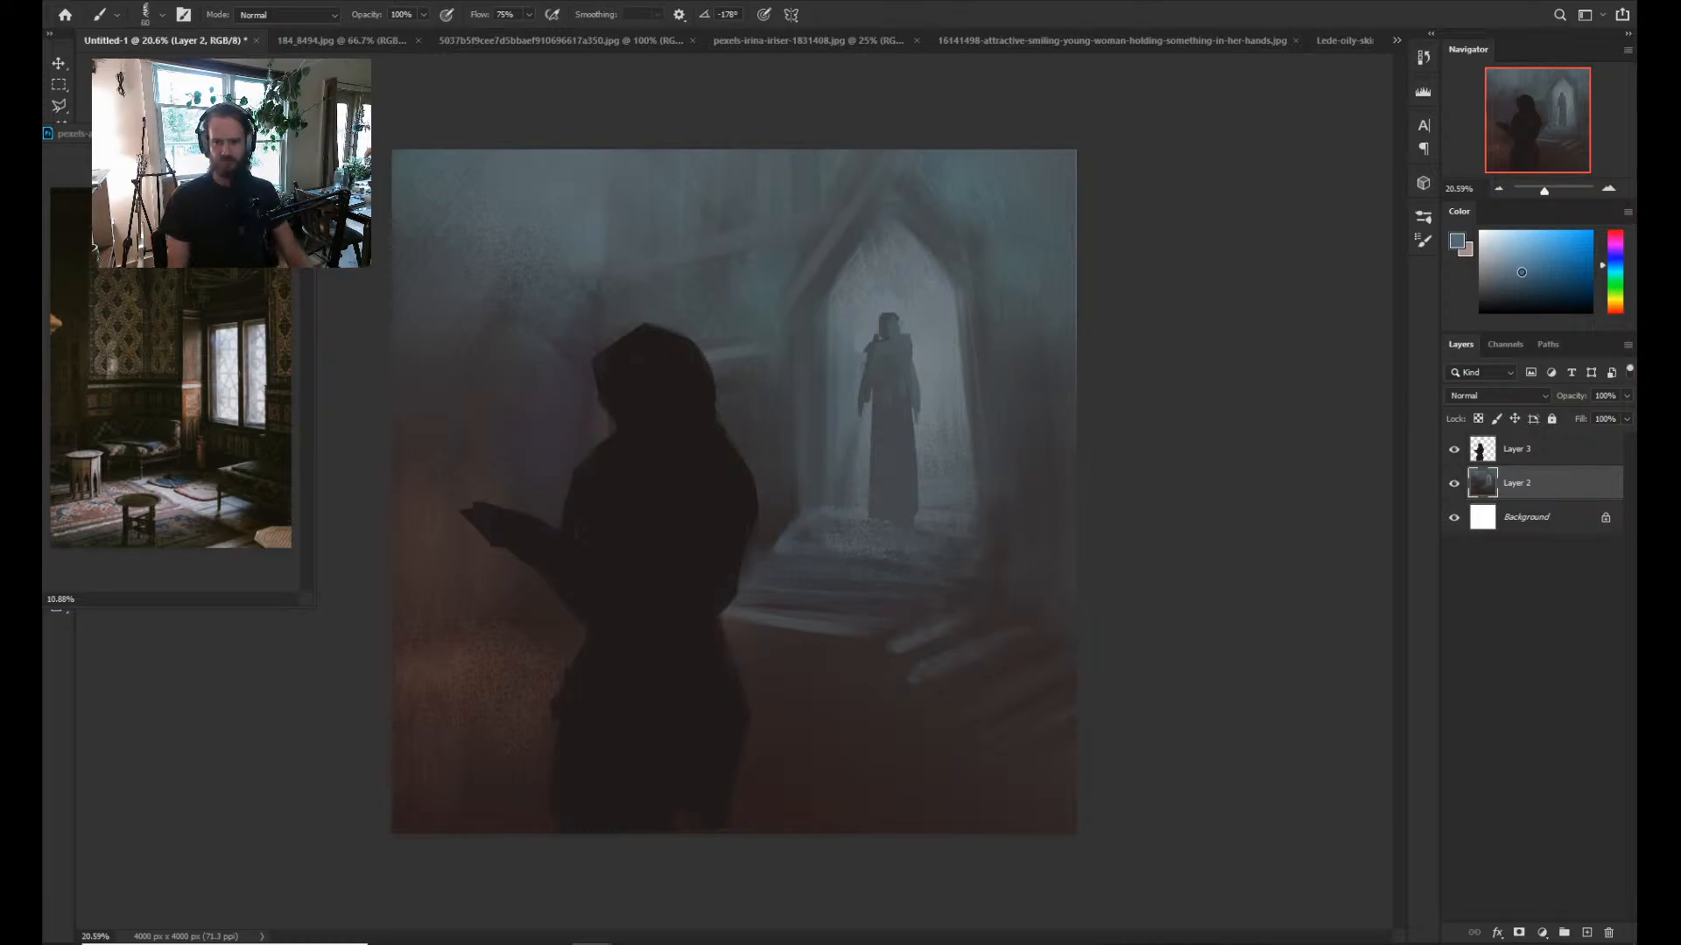
alt+click(874, 562)
key(bracketright)
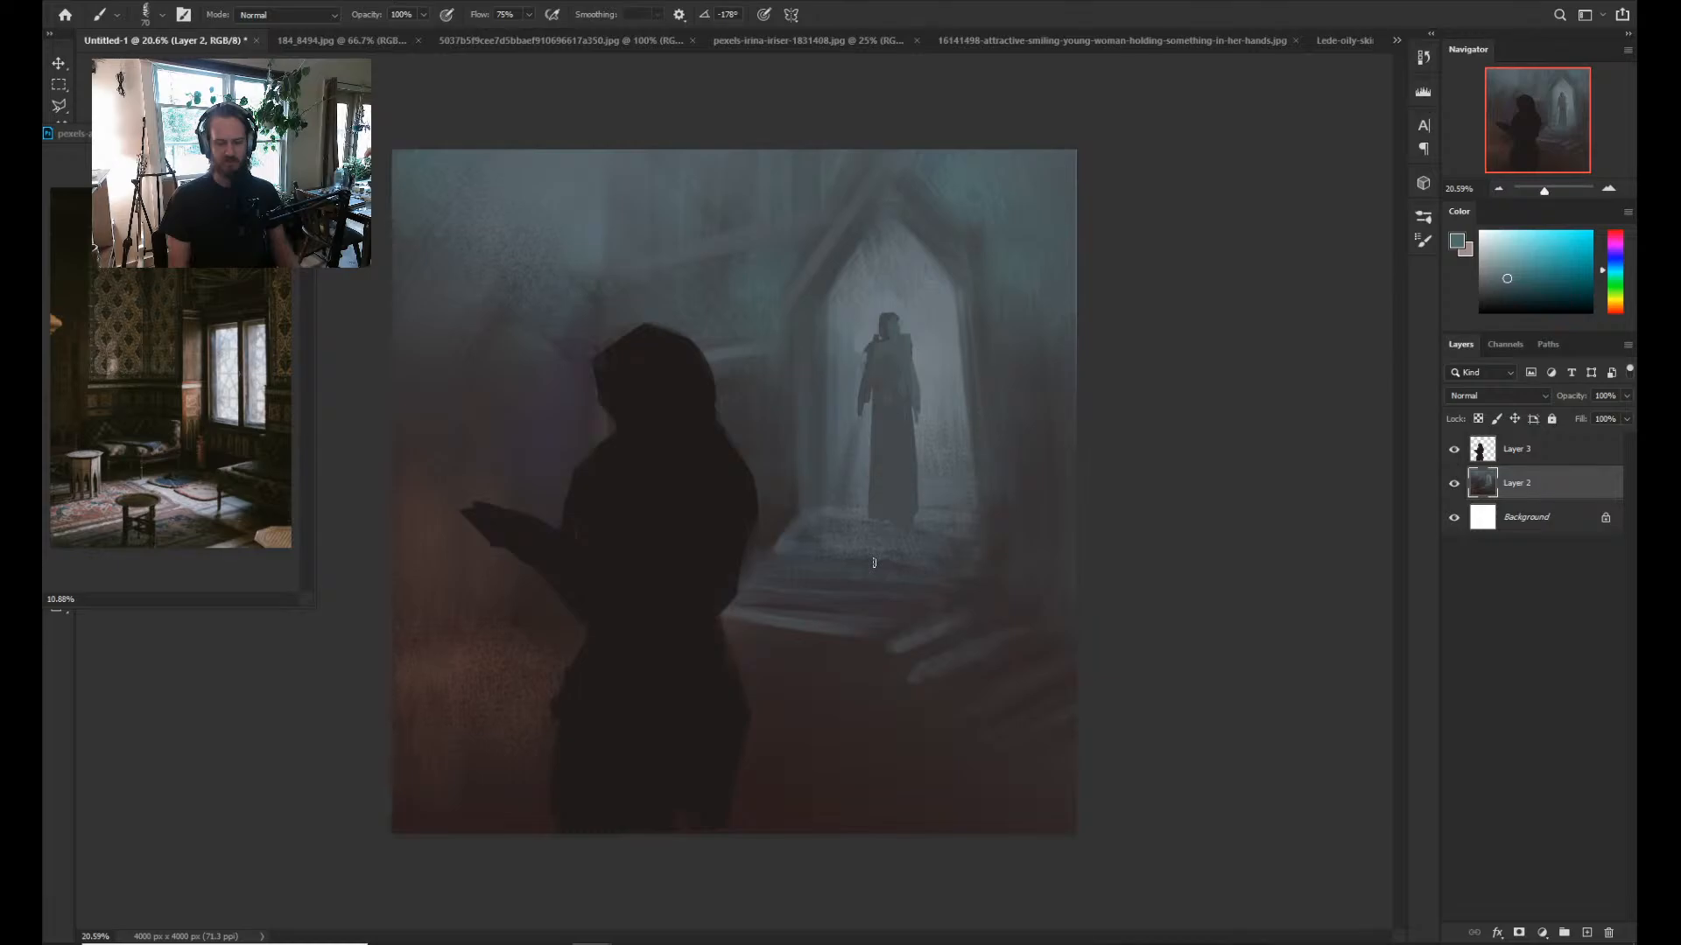
alt+click(893, 523)
key(bracketright)
key(bracketright)
key(bracketright)
key(bracketright)
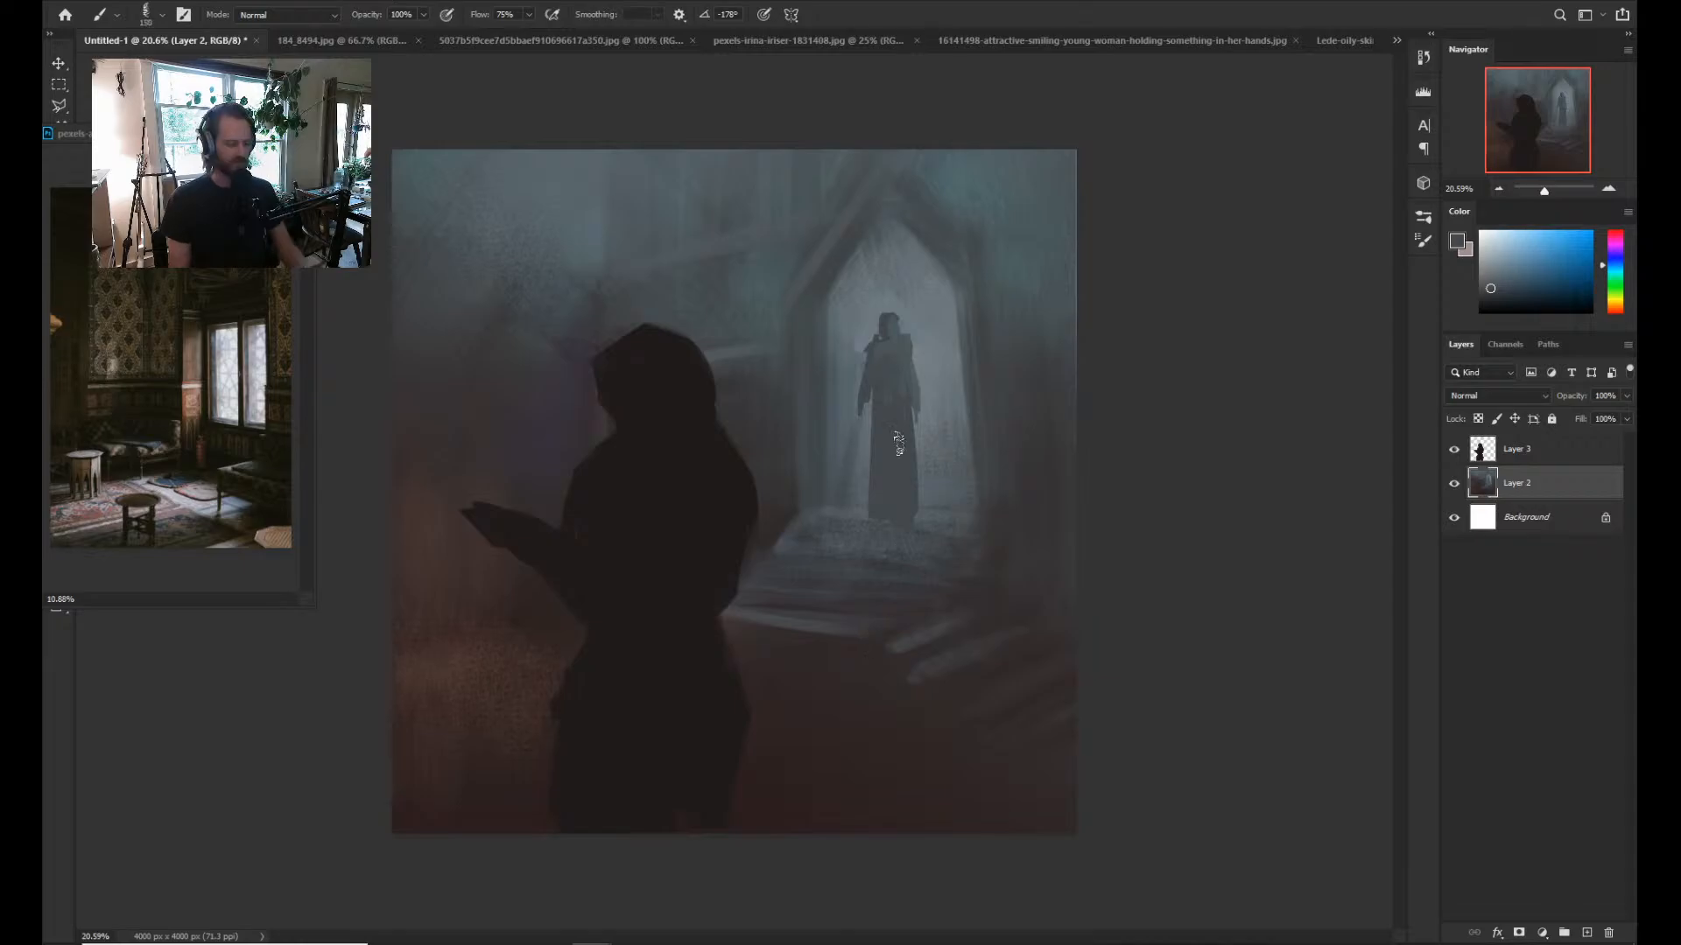
Refine the window glow around the distant figure and soften its hem into the steps with sampled window, robe and step tones.
key(bracketleft)
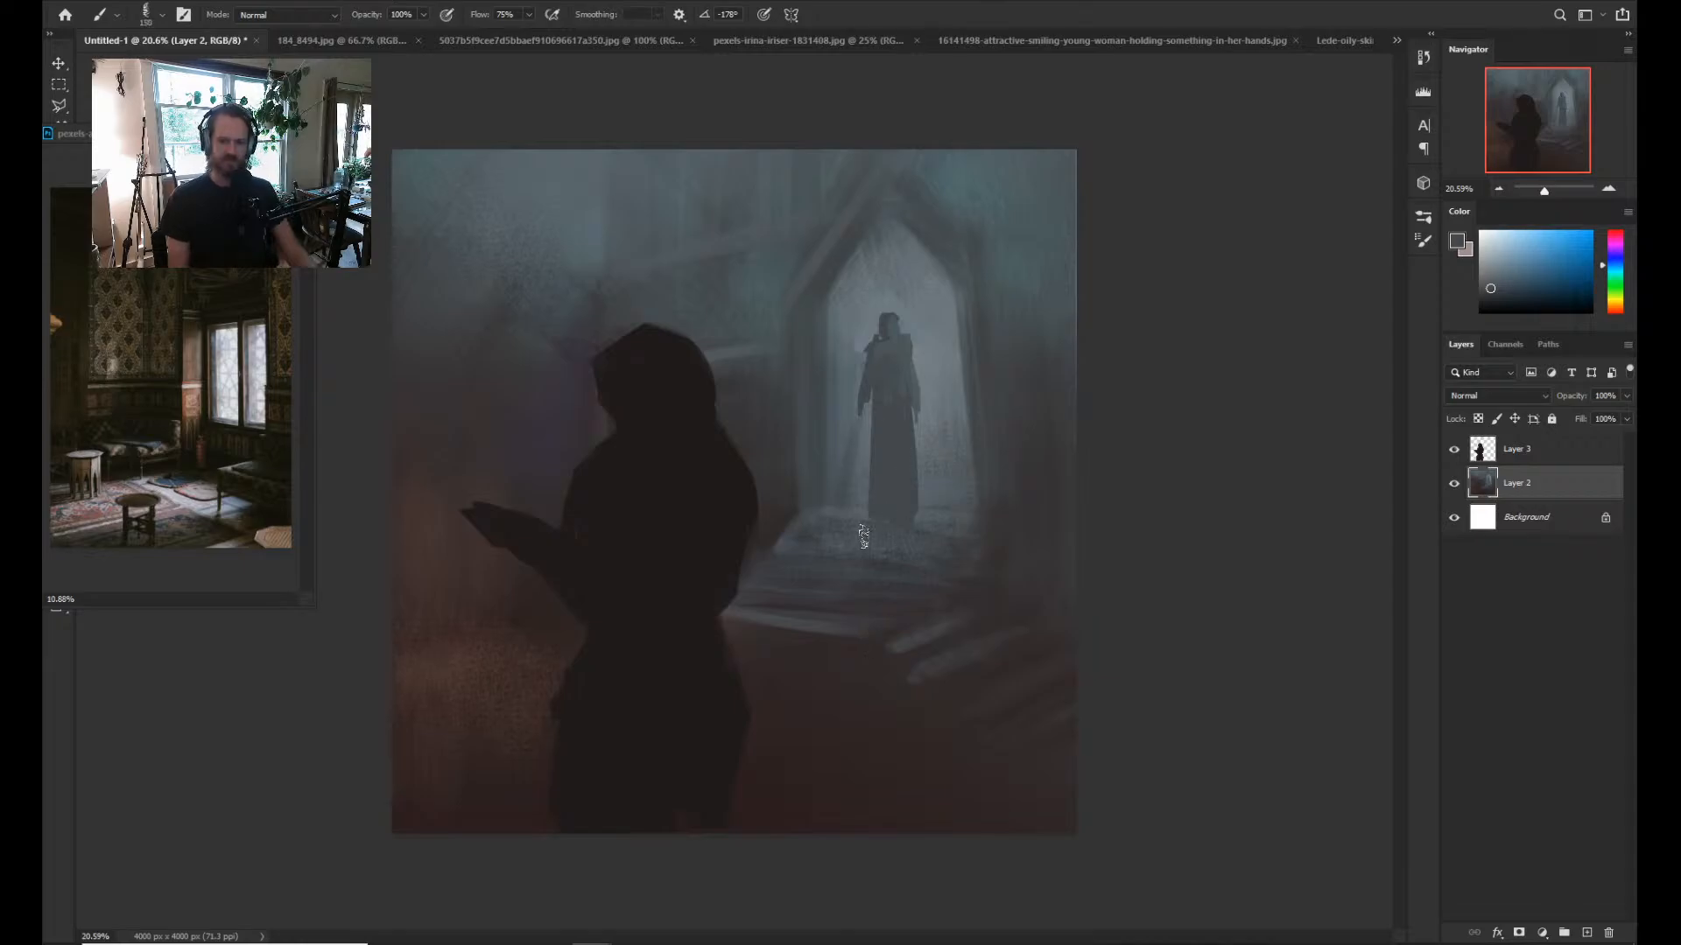
alt+click(938, 552)
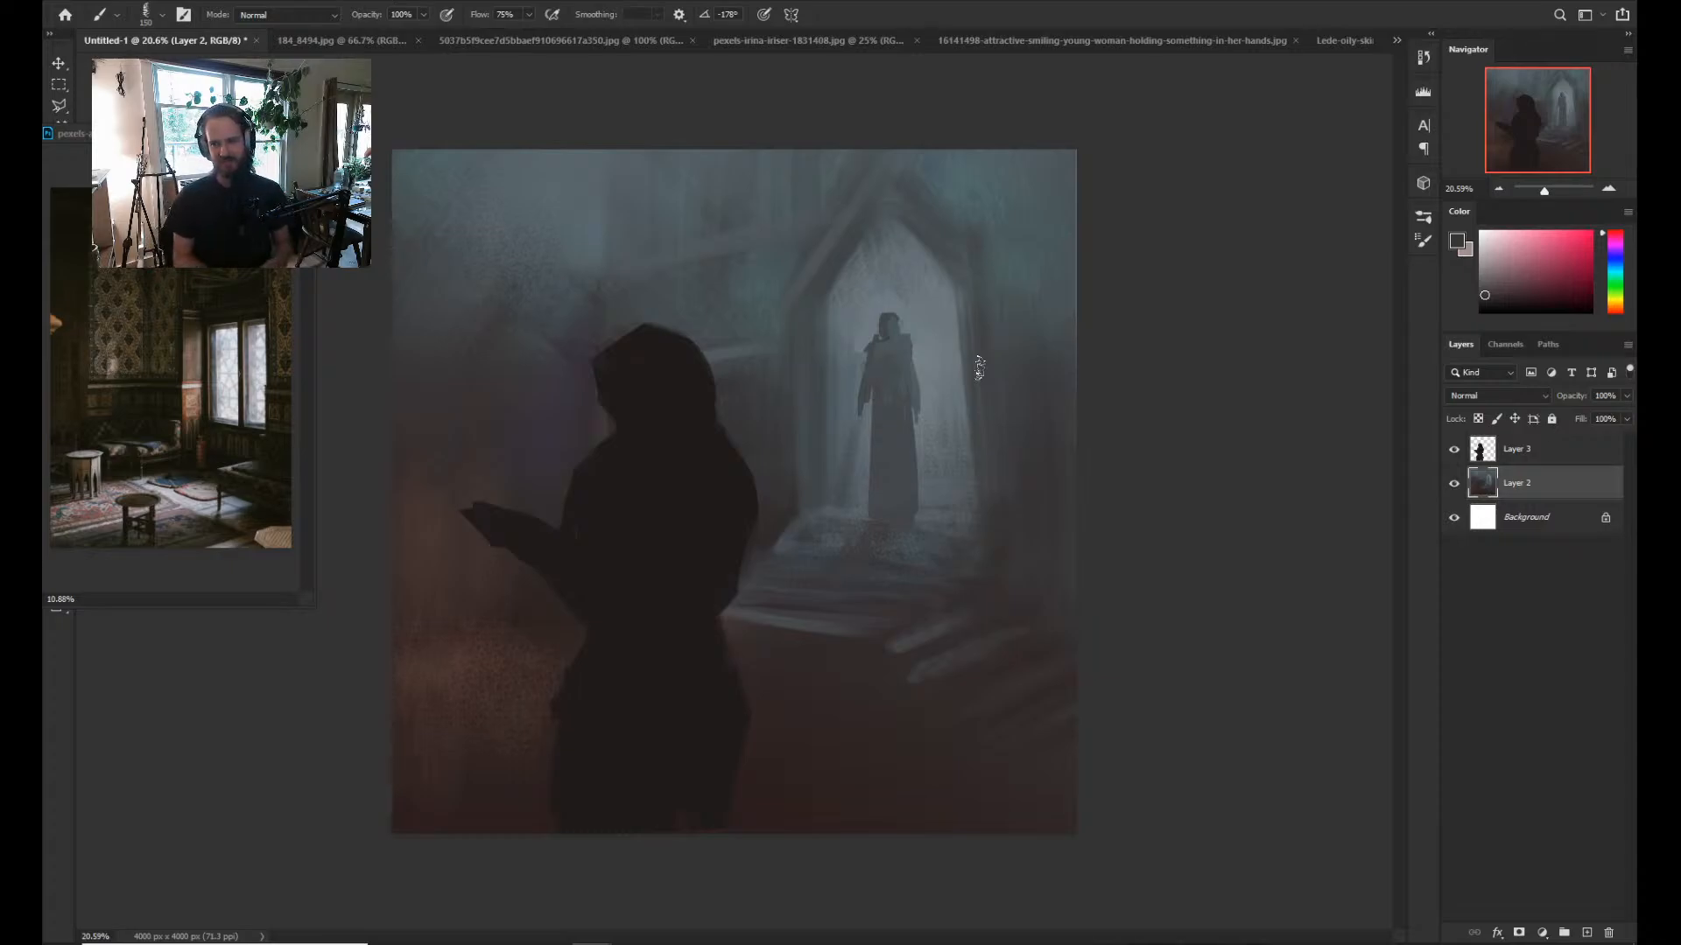
key(alt)
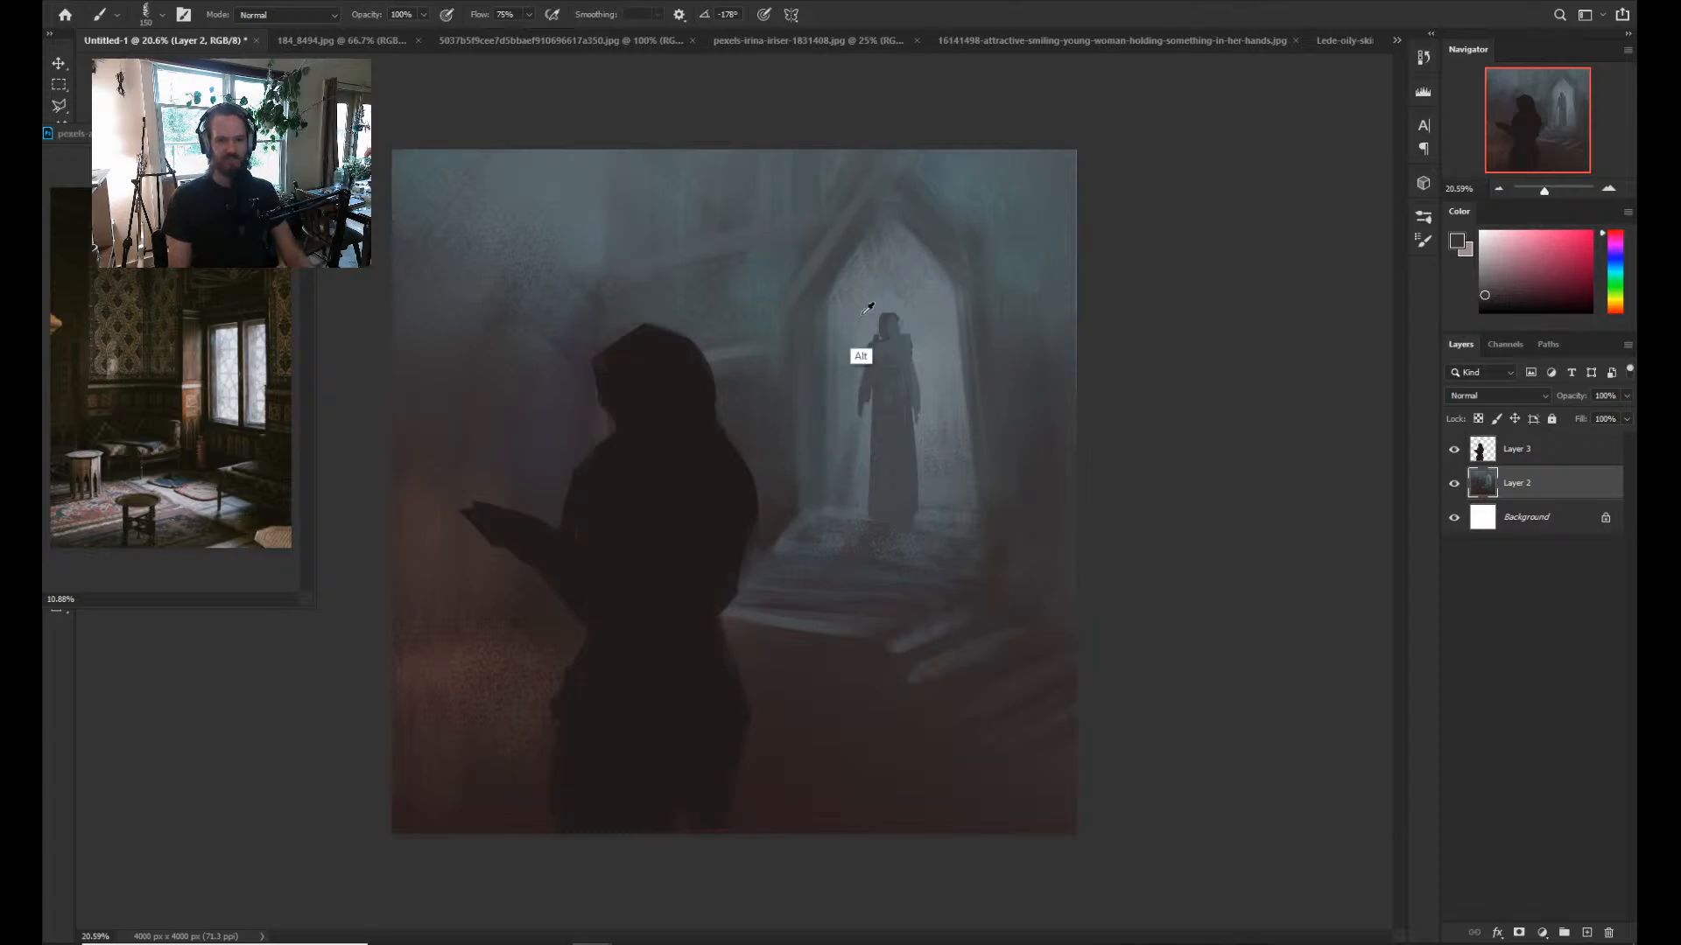
alt+click(862, 368)
drag(844, 333, 836, 438)
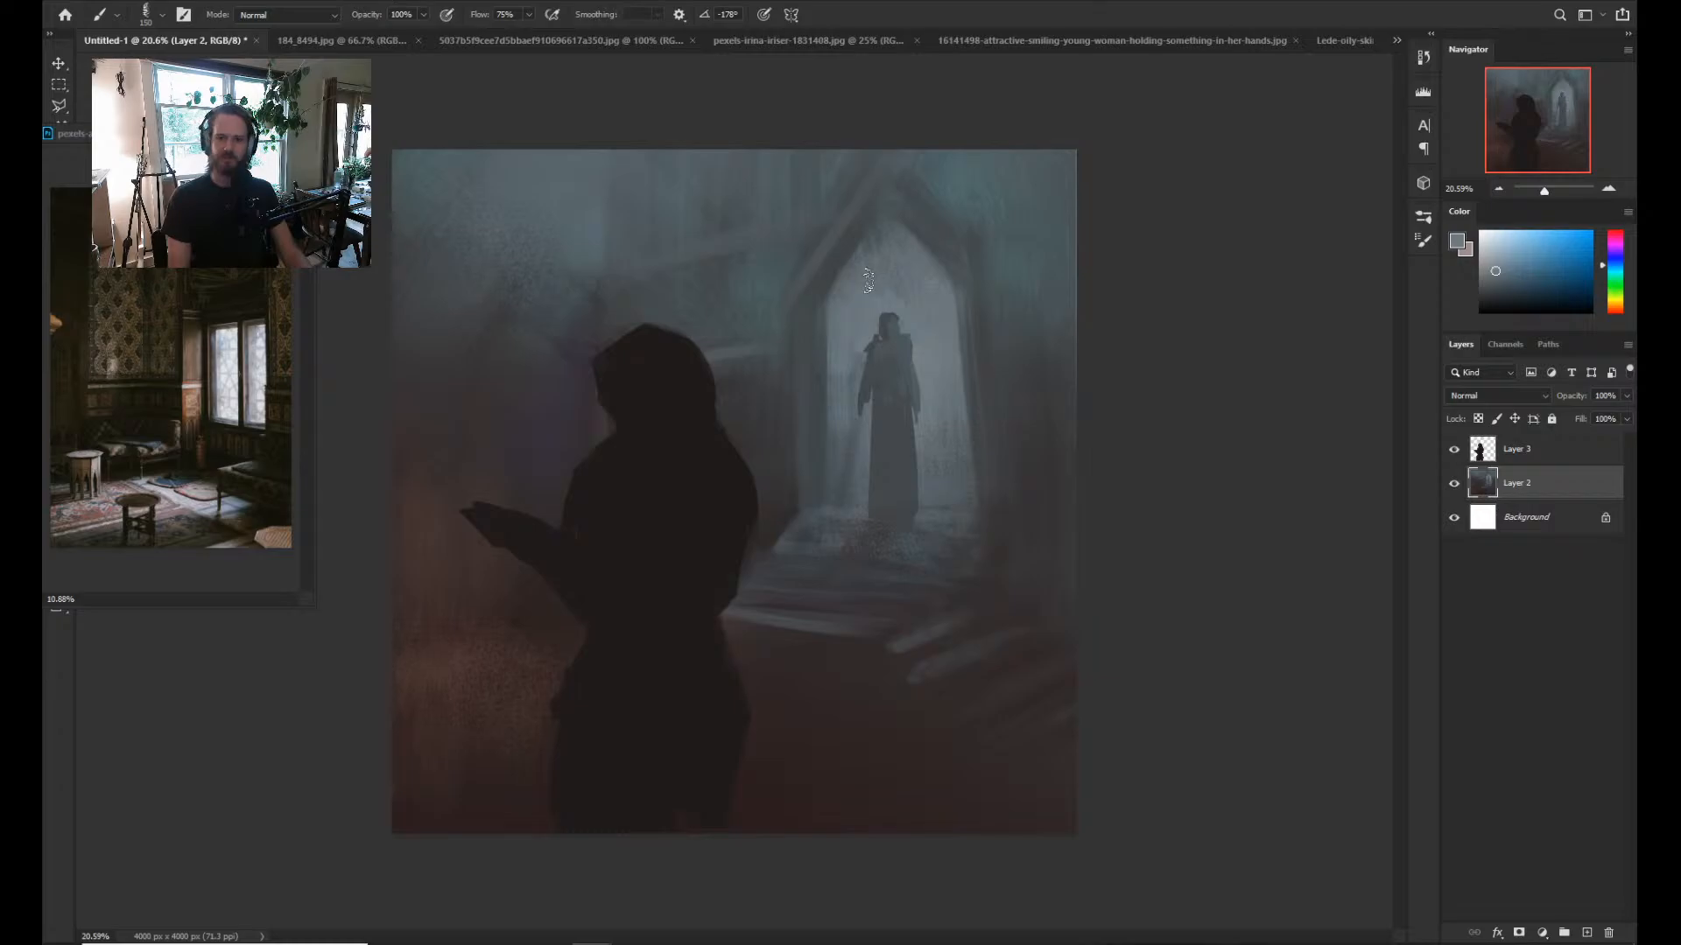
alt+click(924, 421)
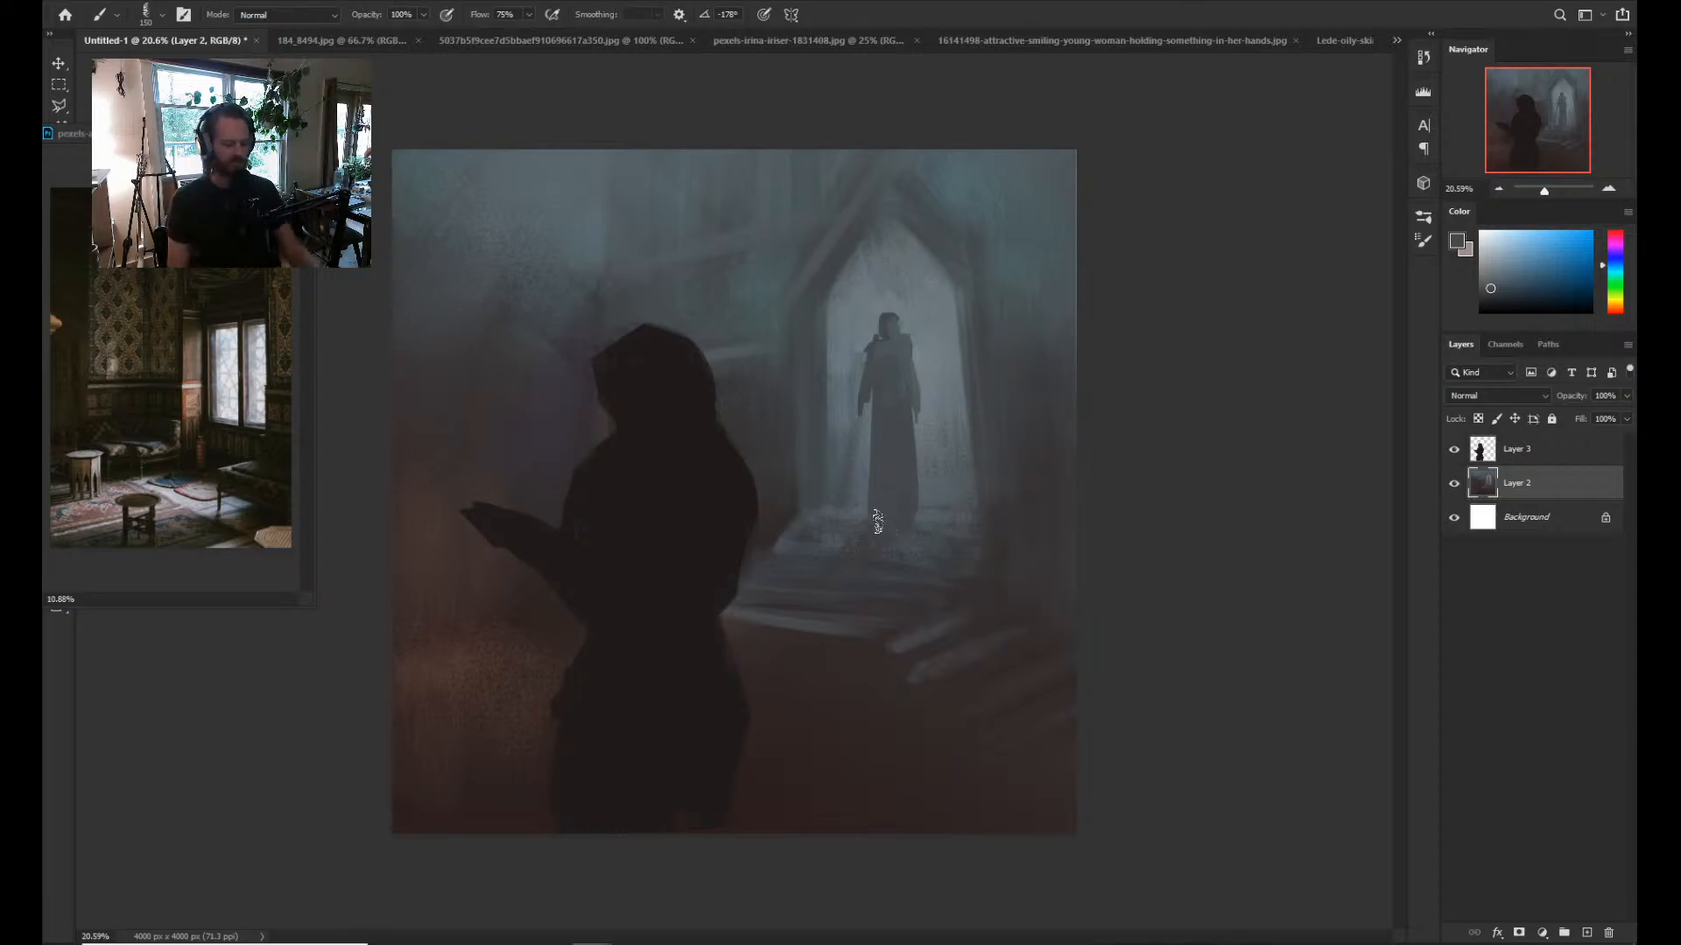
key(alt)
alt+click(863, 534)
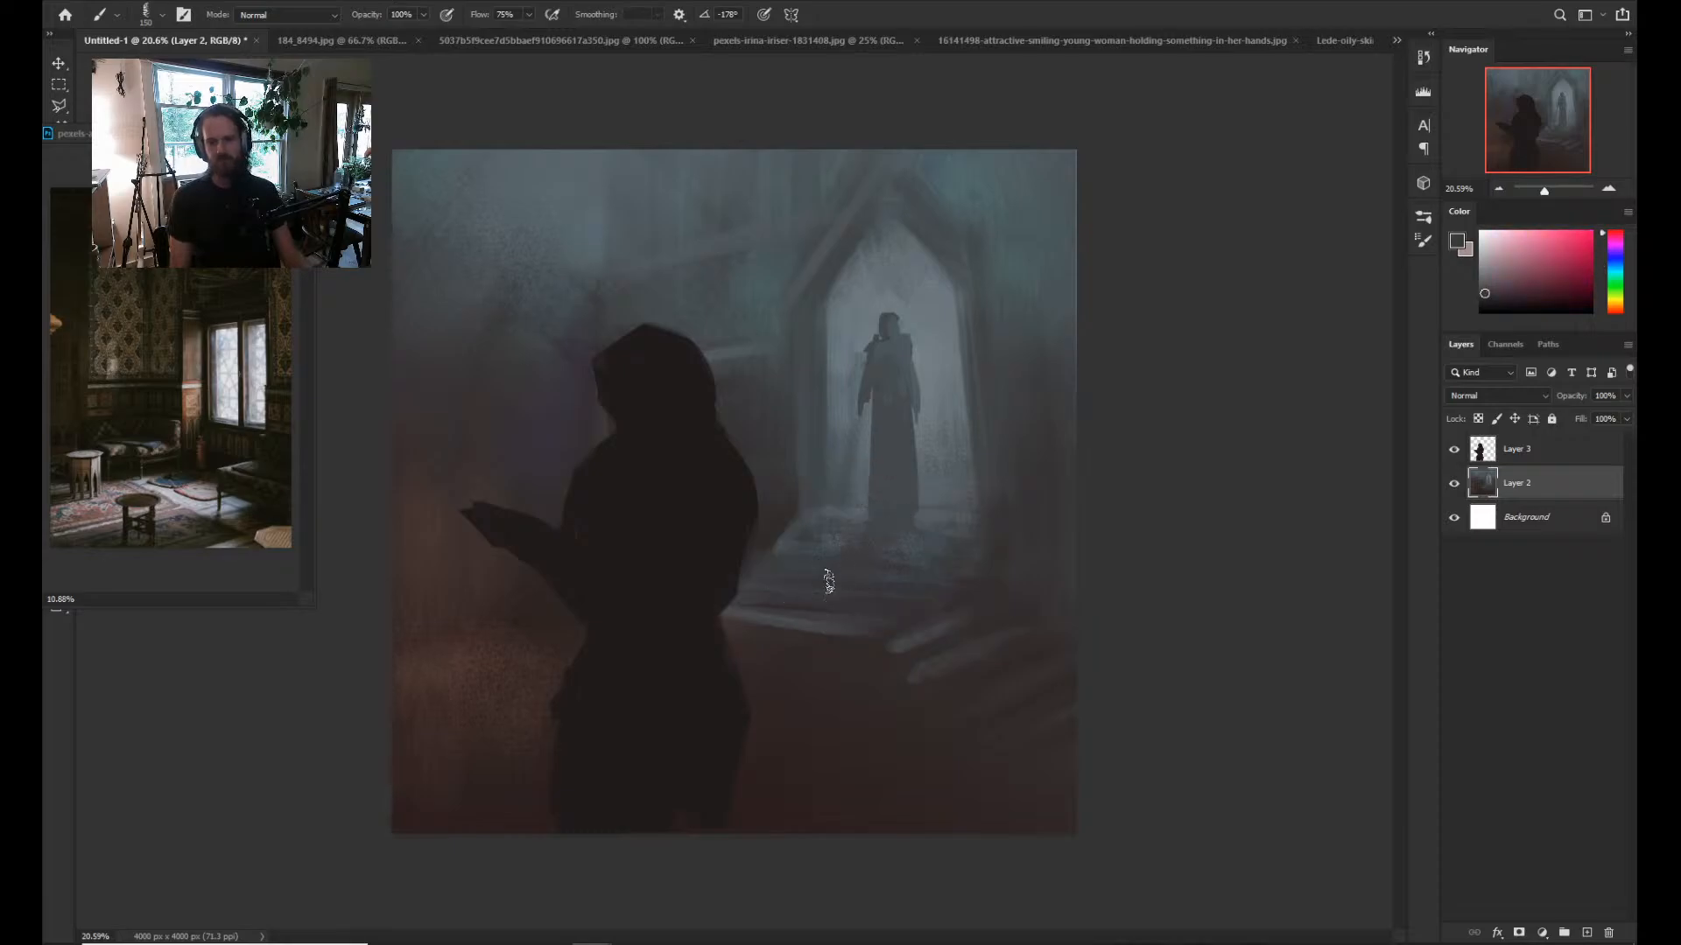
Darken the wall base and step edges between the hooded figure and the arch with sampled brown and blue-grey tones.
alt+click(774, 550)
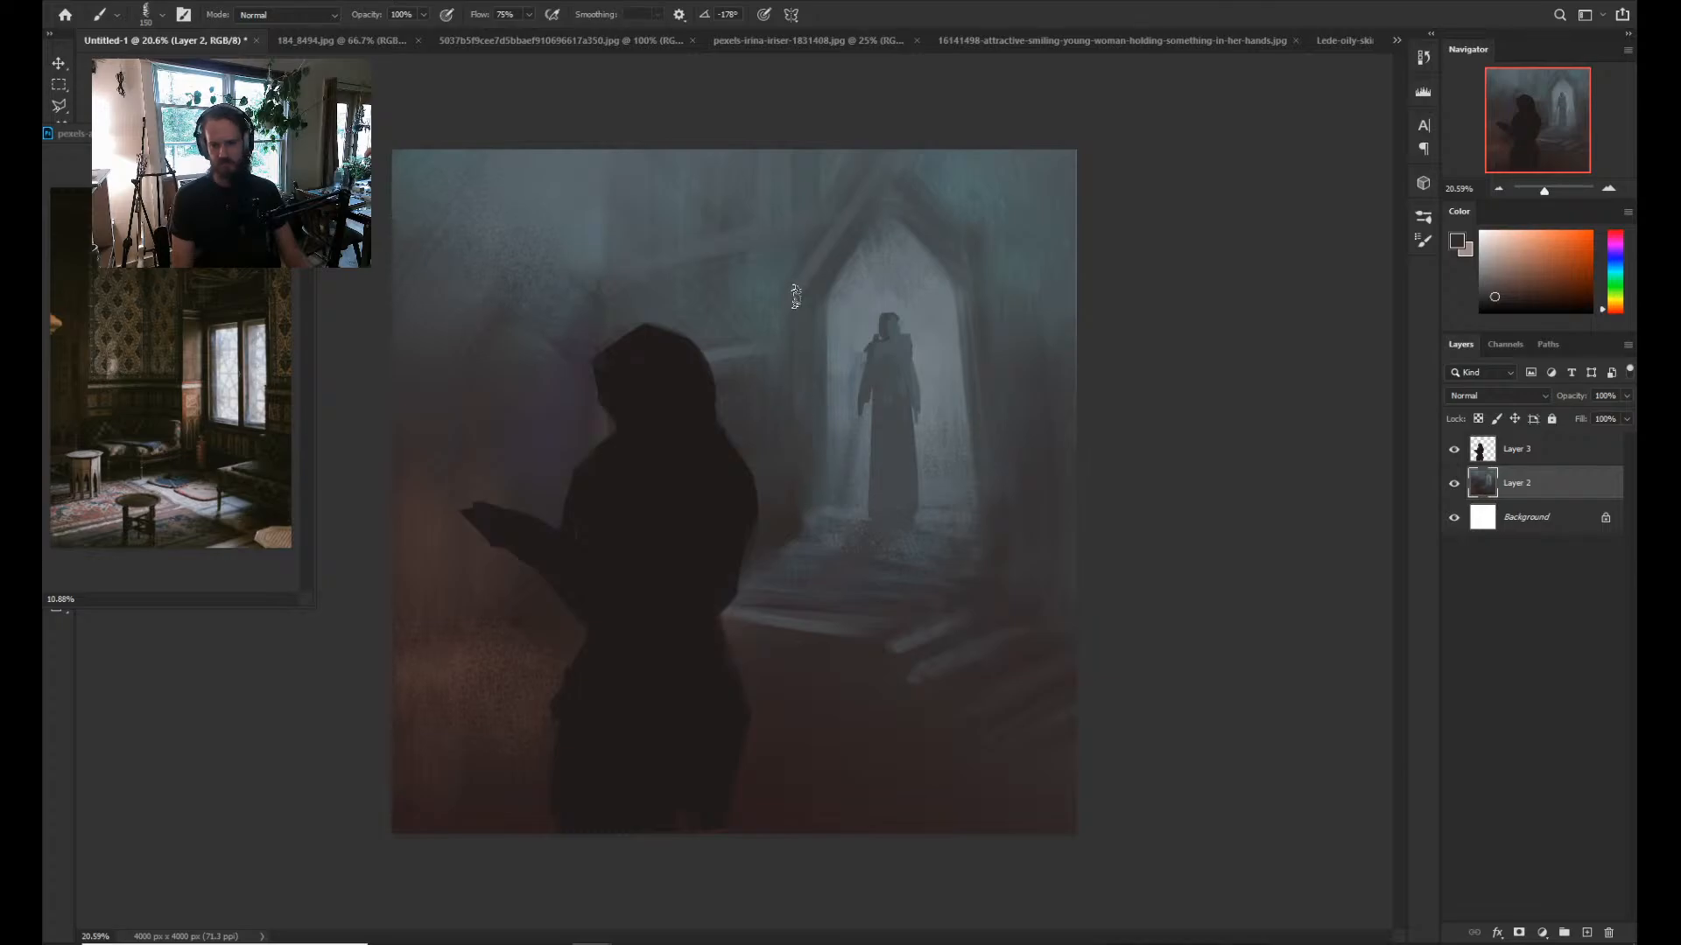
alt+click(789, 528)
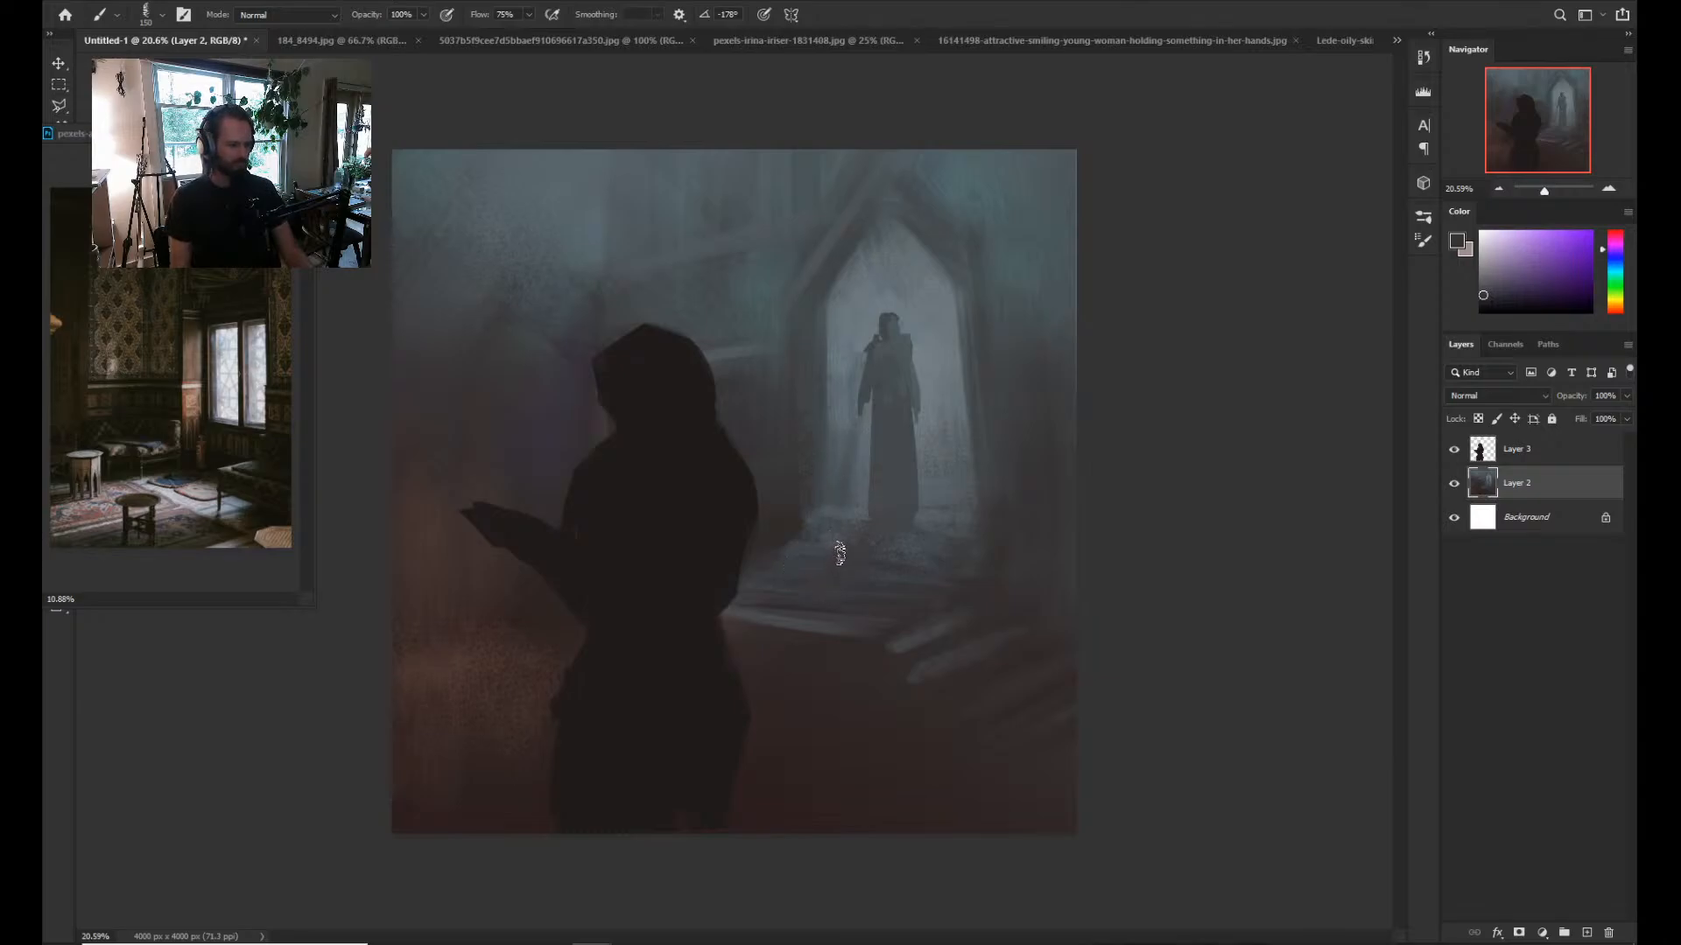
alt+click(779, 658)
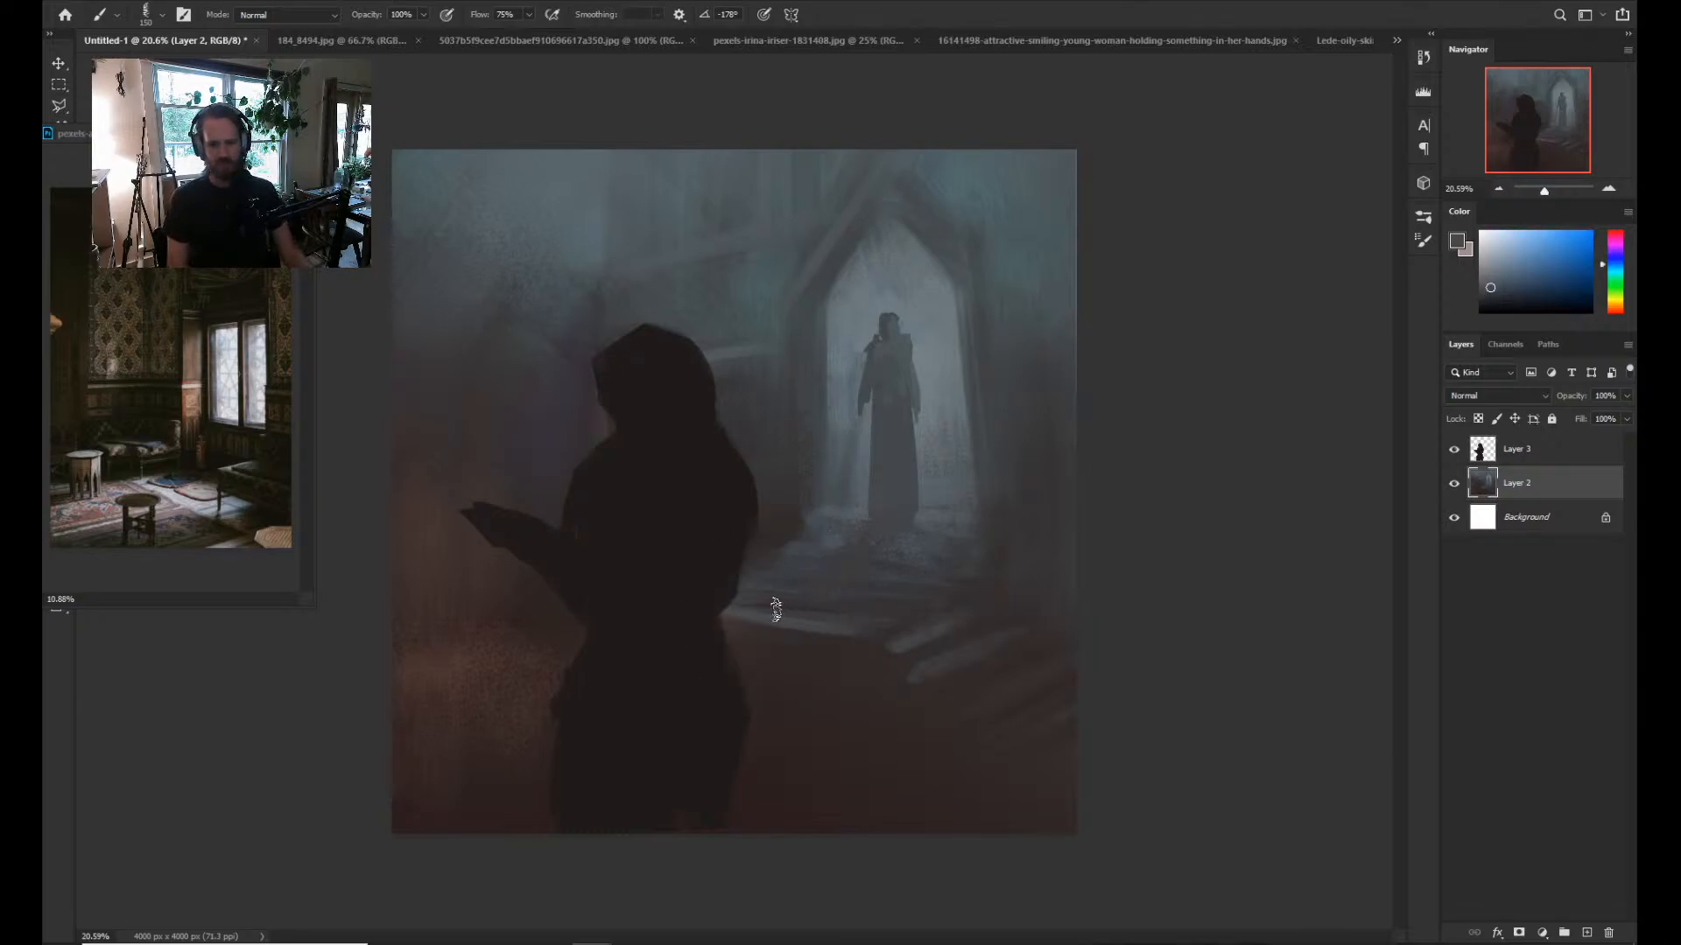
alt+click(799, 557)
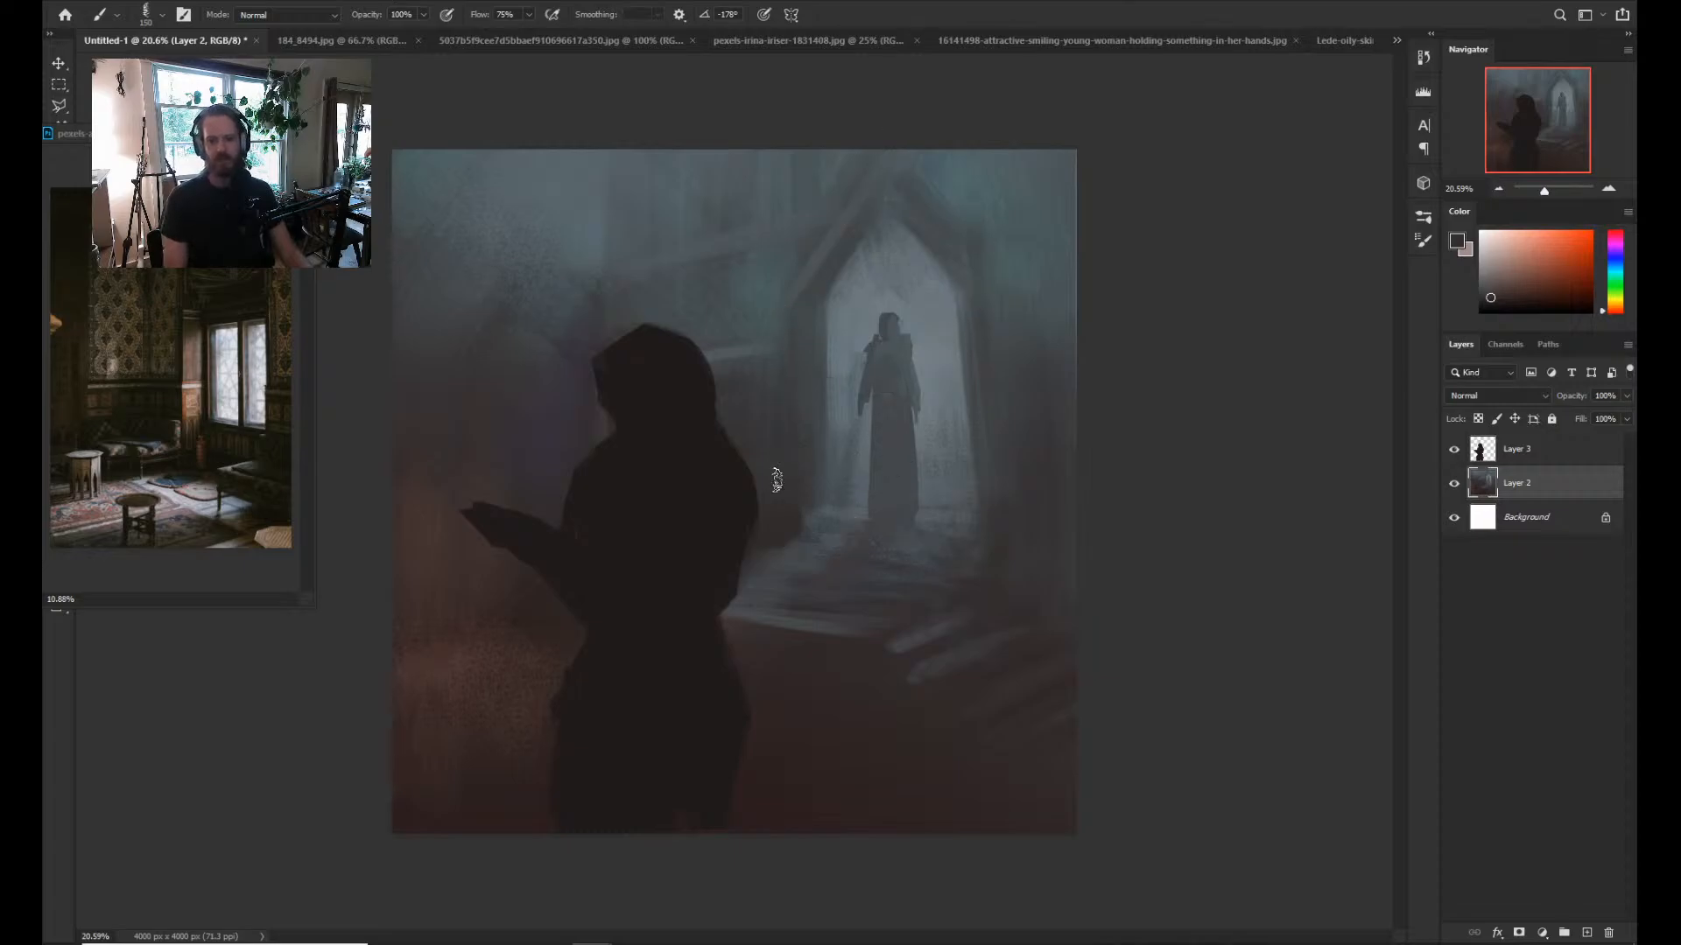
alt+click(767, 531)
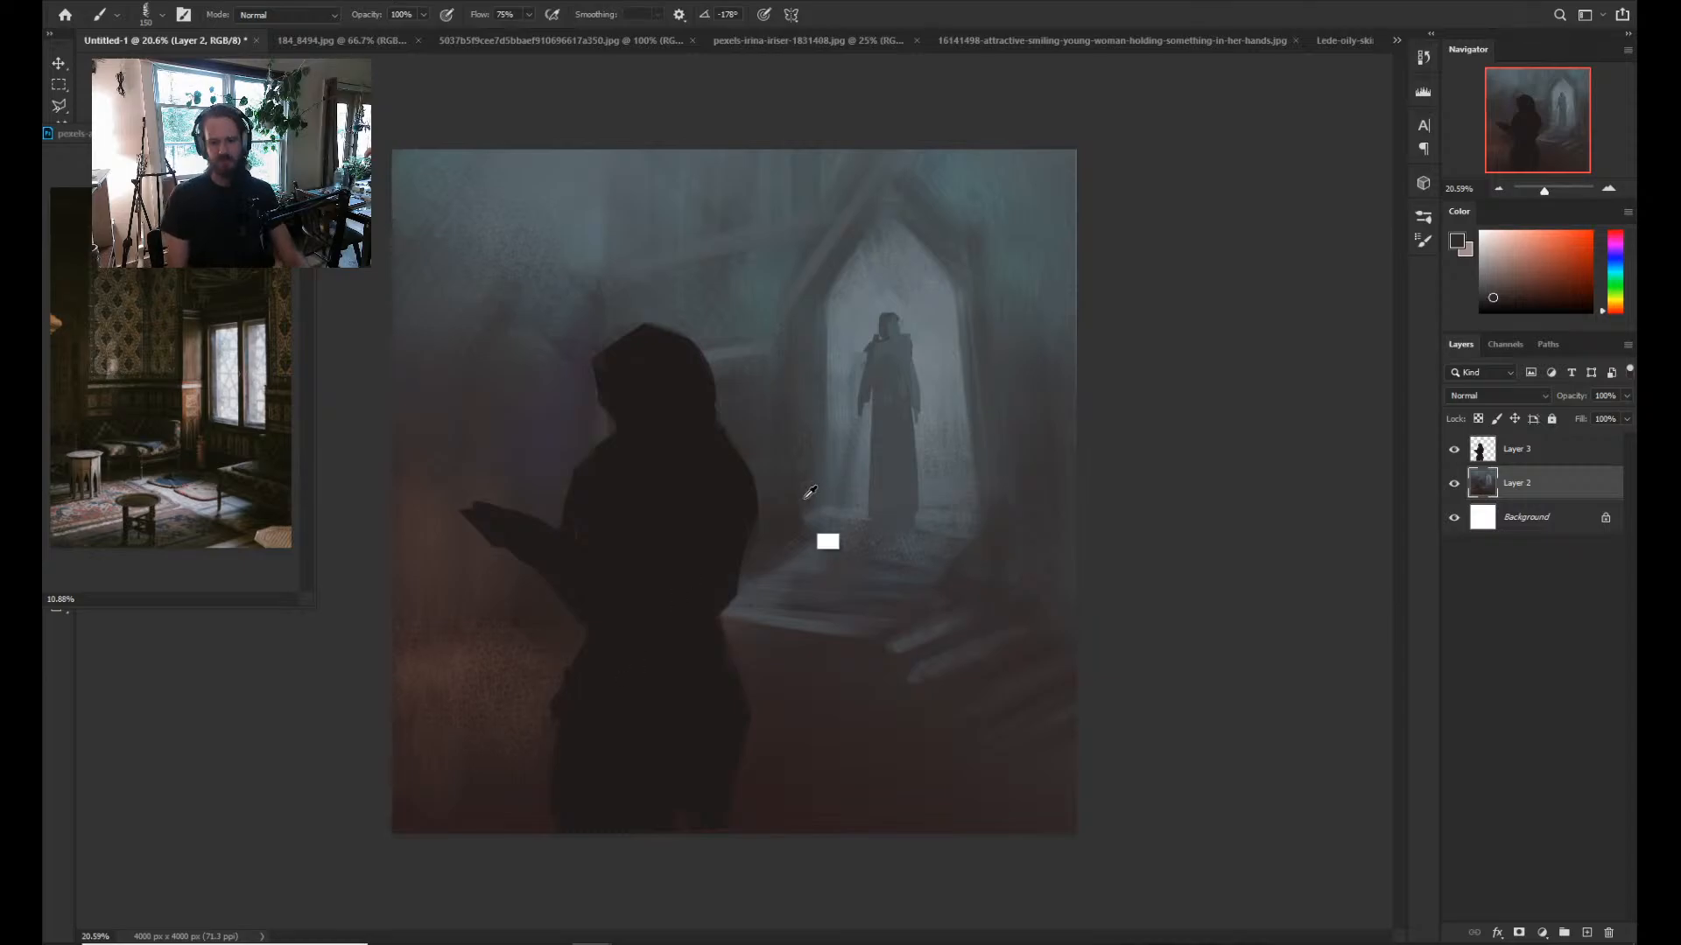
key(alt)
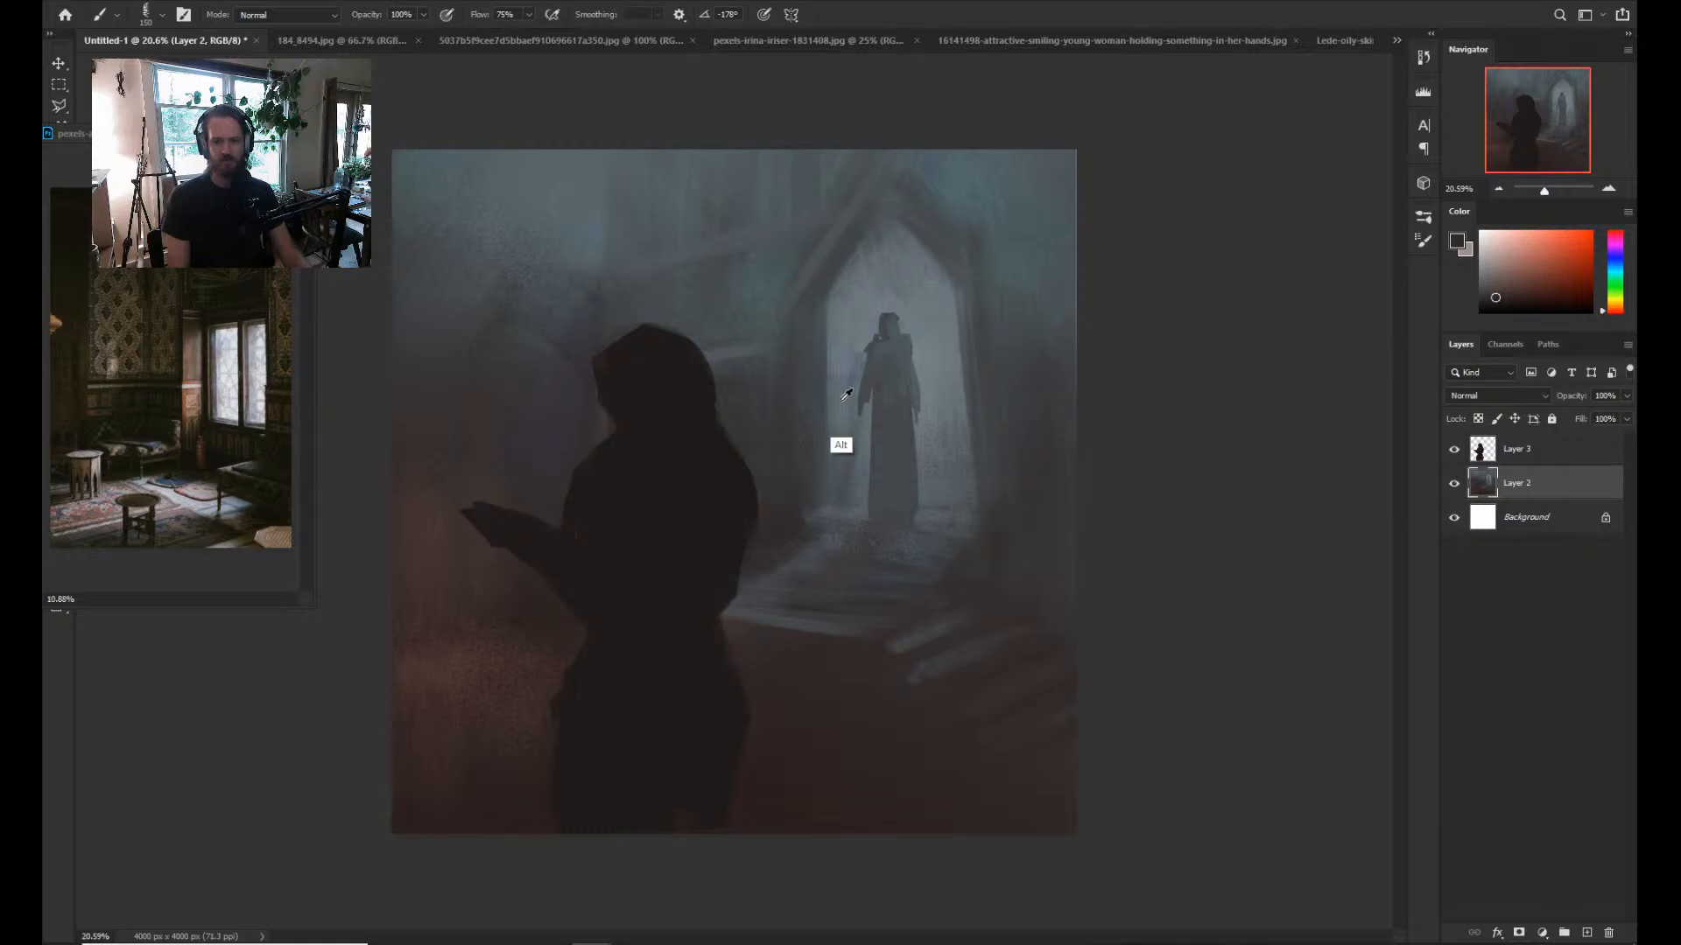
alt+click(847, 395)
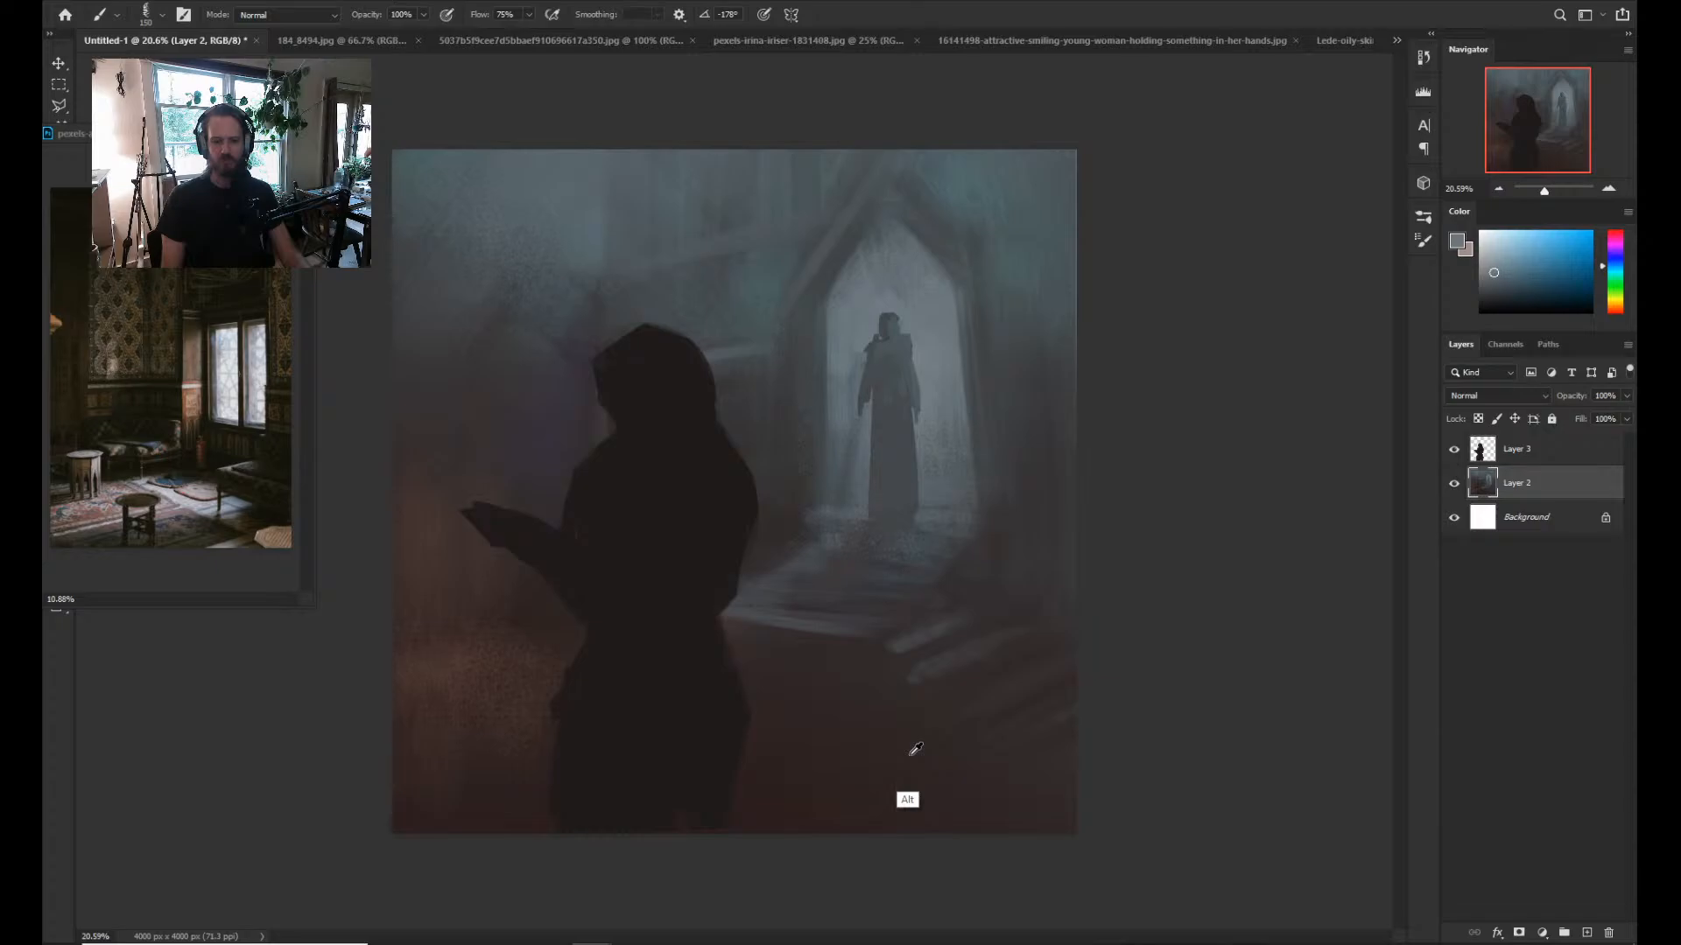
Try to repaint the slanted light streaks at the near right end of the steps in sampled floor and blue-grey tones.
alt+click(916, 748)
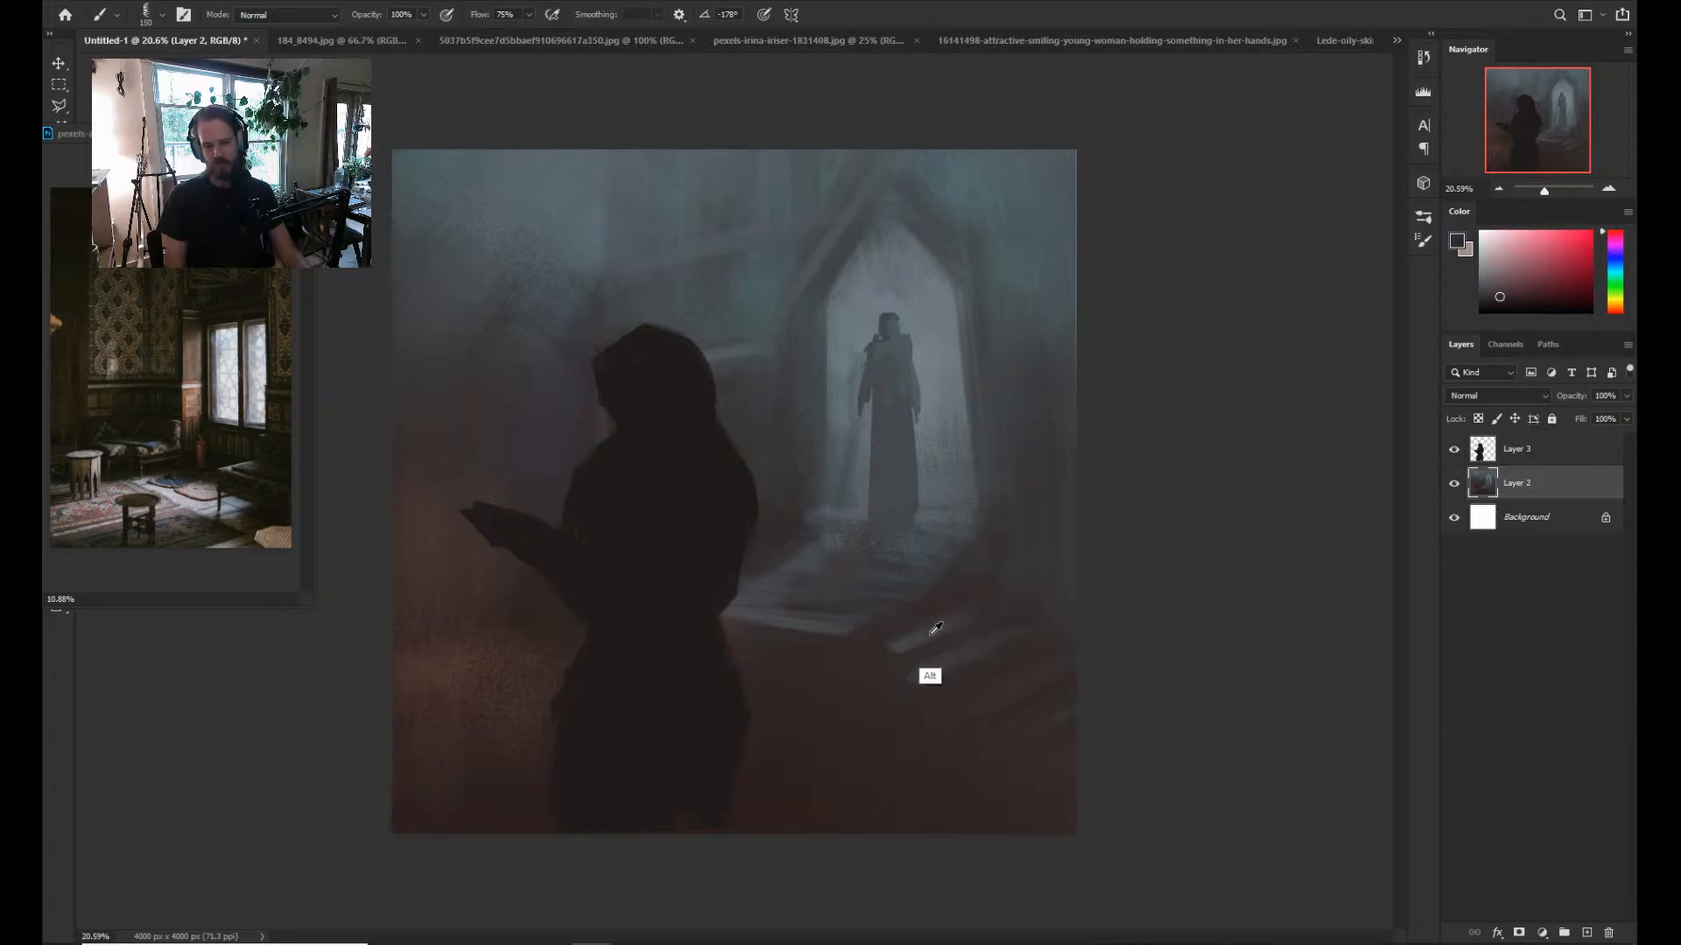
alt+click(935, 628)
drag(872, 655, 974, 599)
drag(913, 676, 1007, 626)
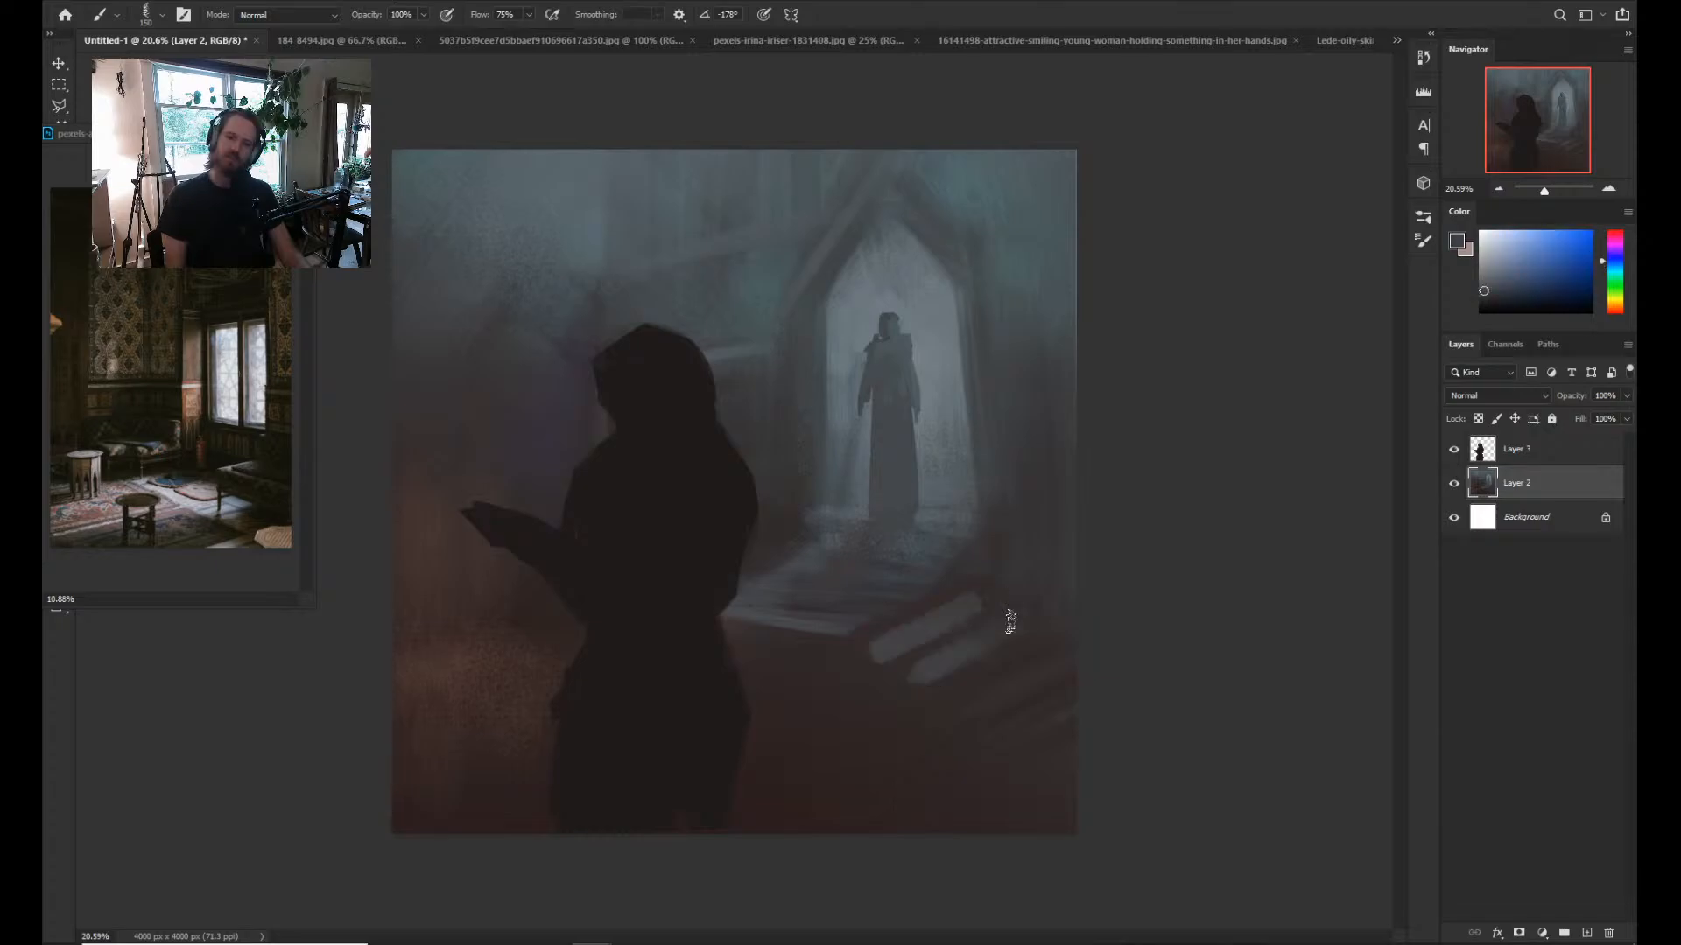
key(ctrl+z)
right_click(970, 588)
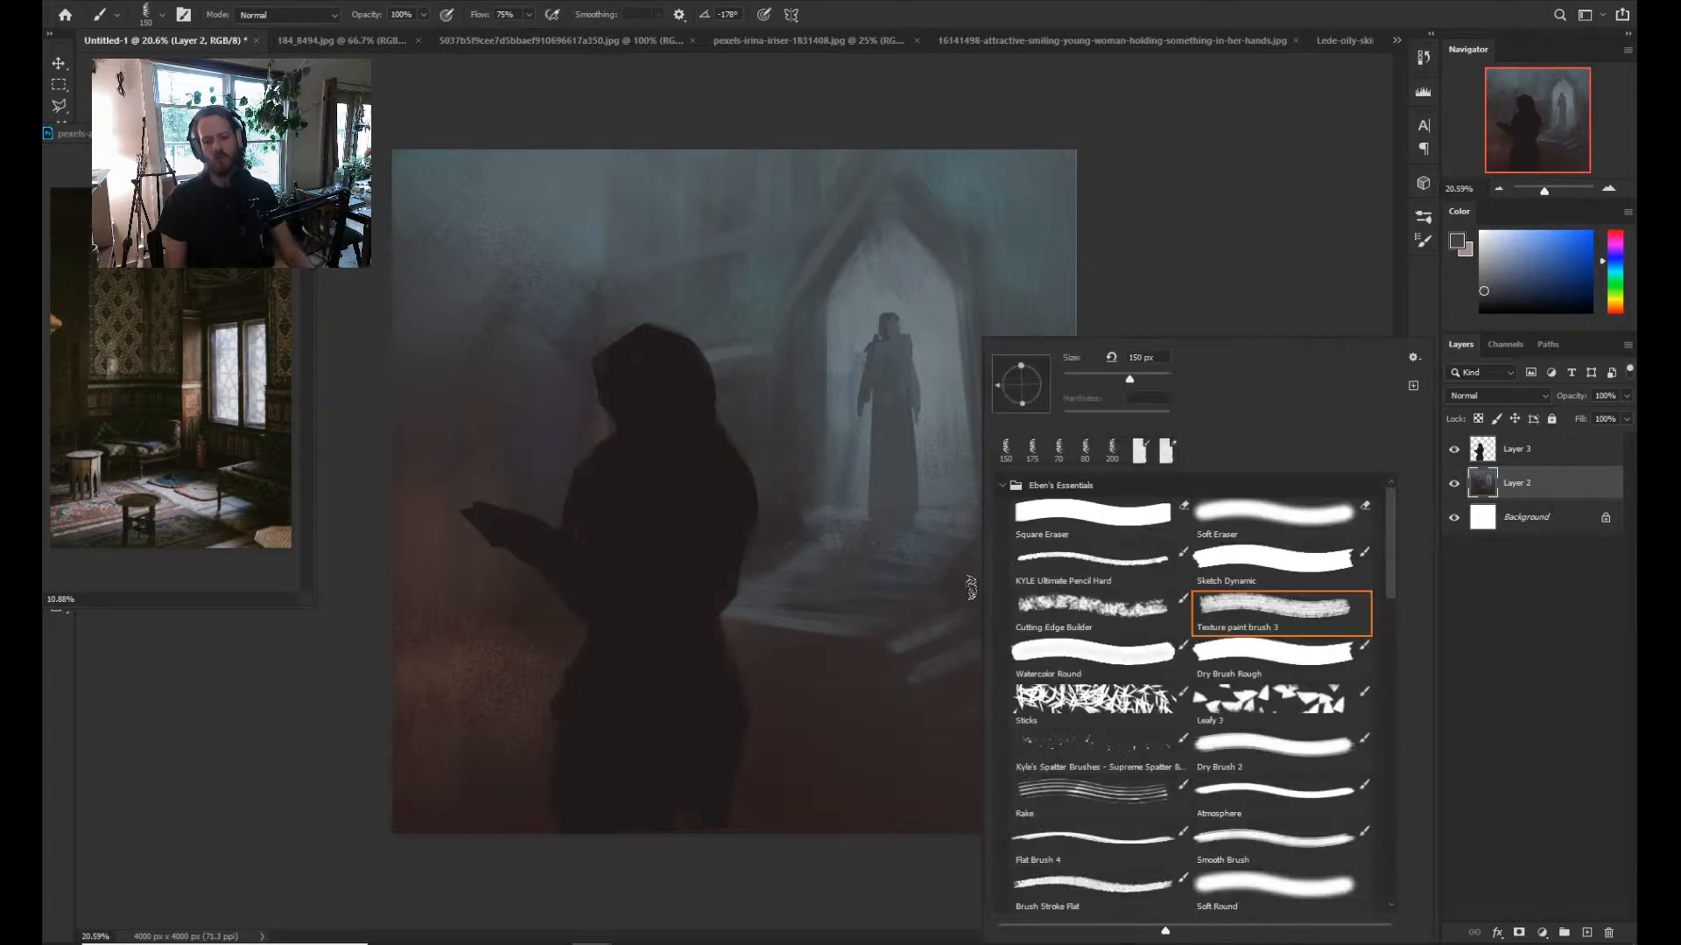
key(Escape)
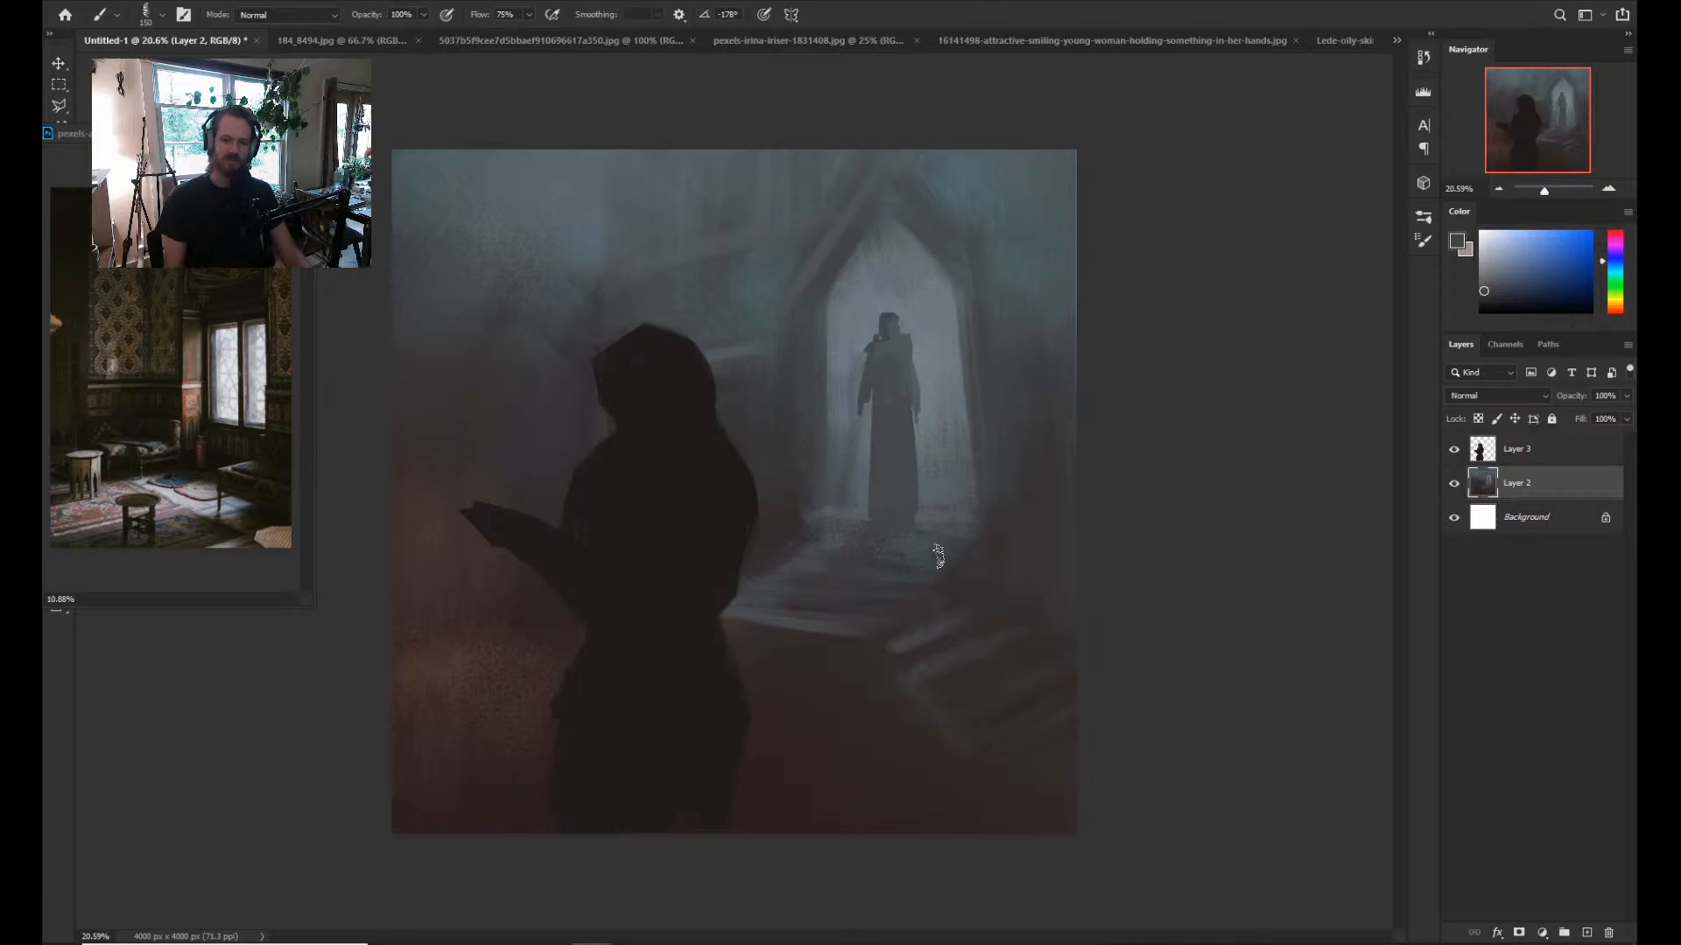
key(ctrl+z)
Sample a dark floor tone and paint textured strokes across the foreground floor with an 800 px brush, then reduce it to 700 px.
alt+click(895, 710)
key(bracketleft)
key(bracketleft)
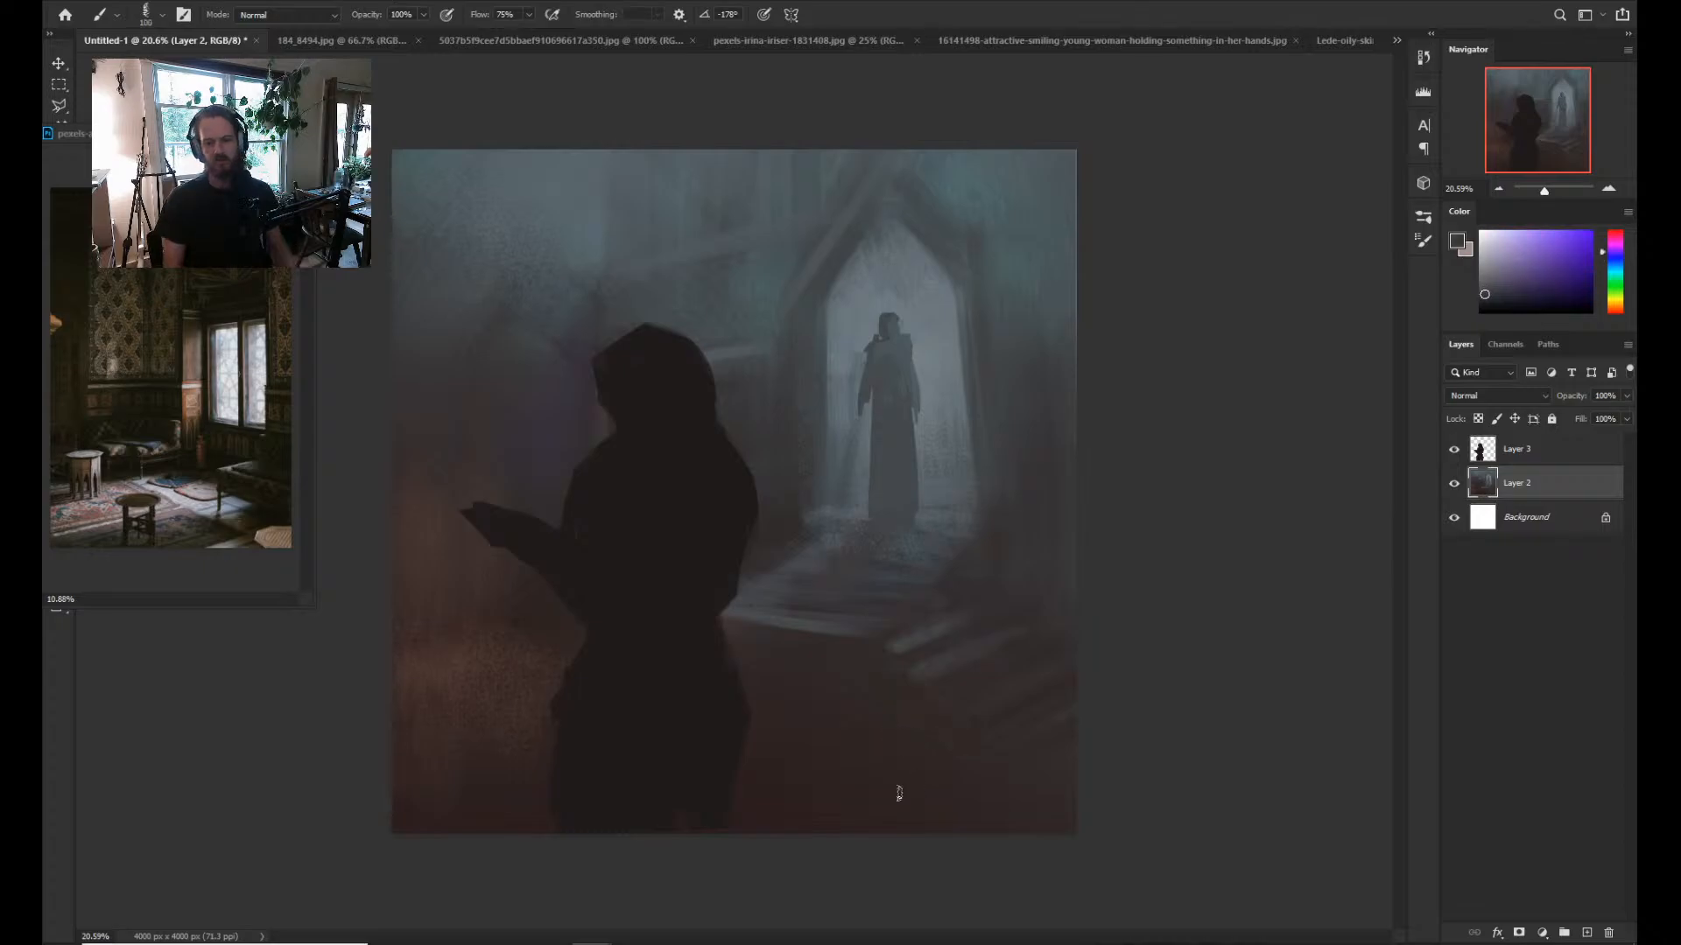
key(bracketright)
key(bracketright)
key(bracketright)
key(bracketright)
key(bracketright)
key(bracketright)
key(bracketright)
key(bracketright)
key(bracketright)
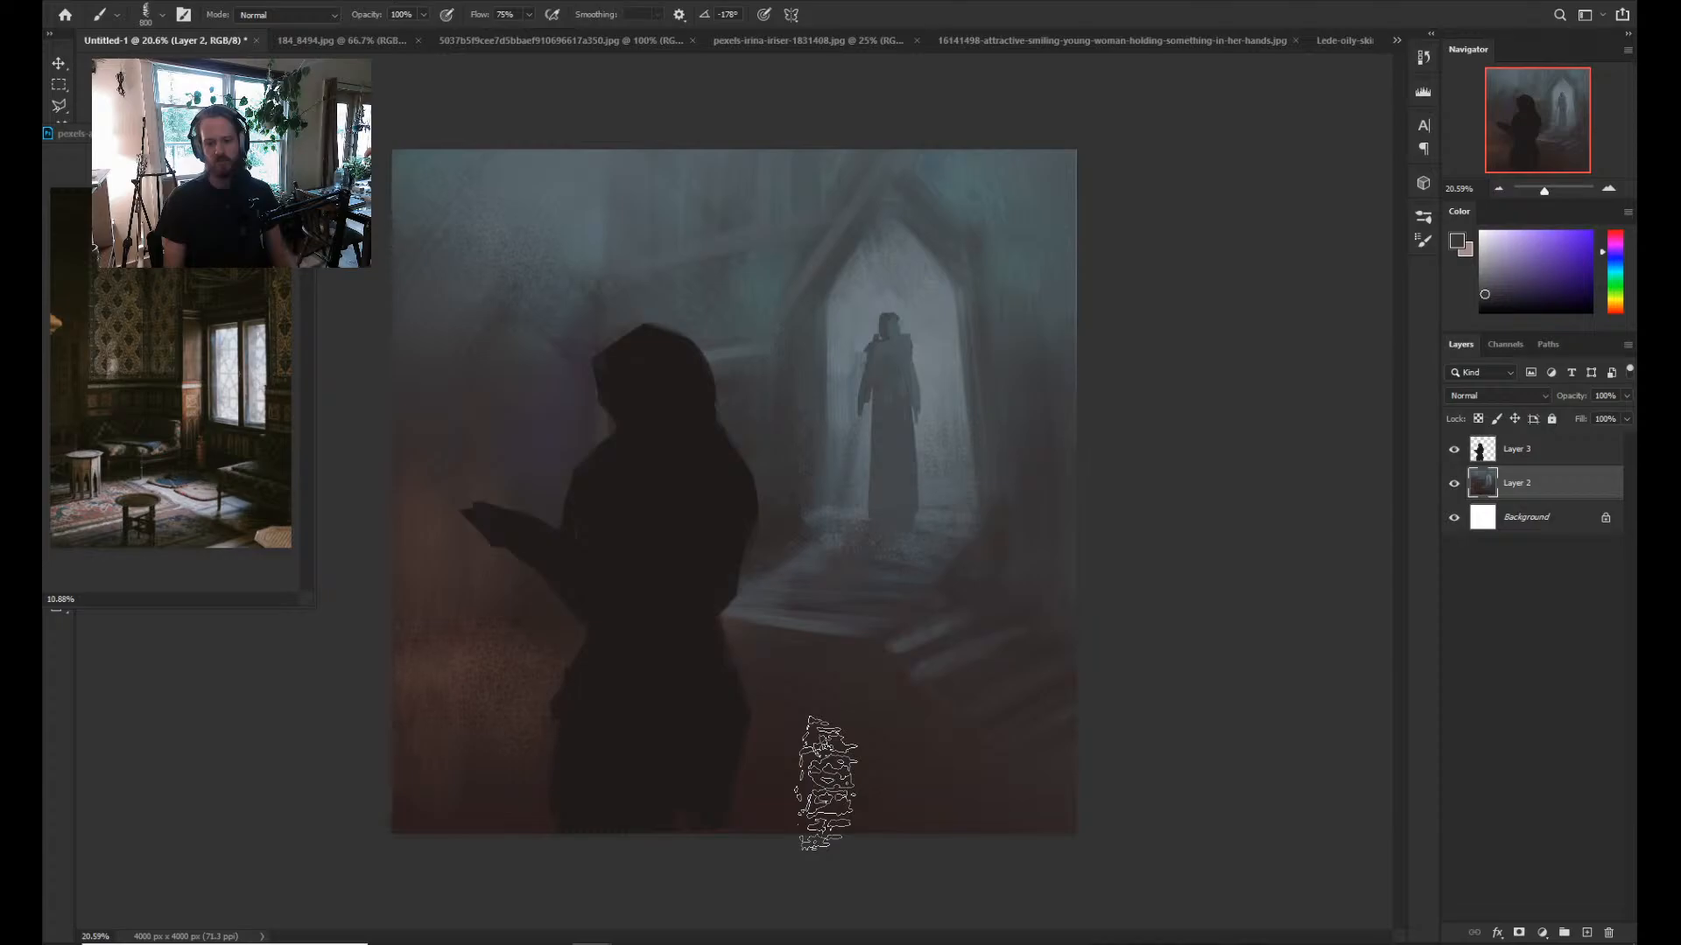
drag(828, 784, 980, 779)
key(bracketleft)
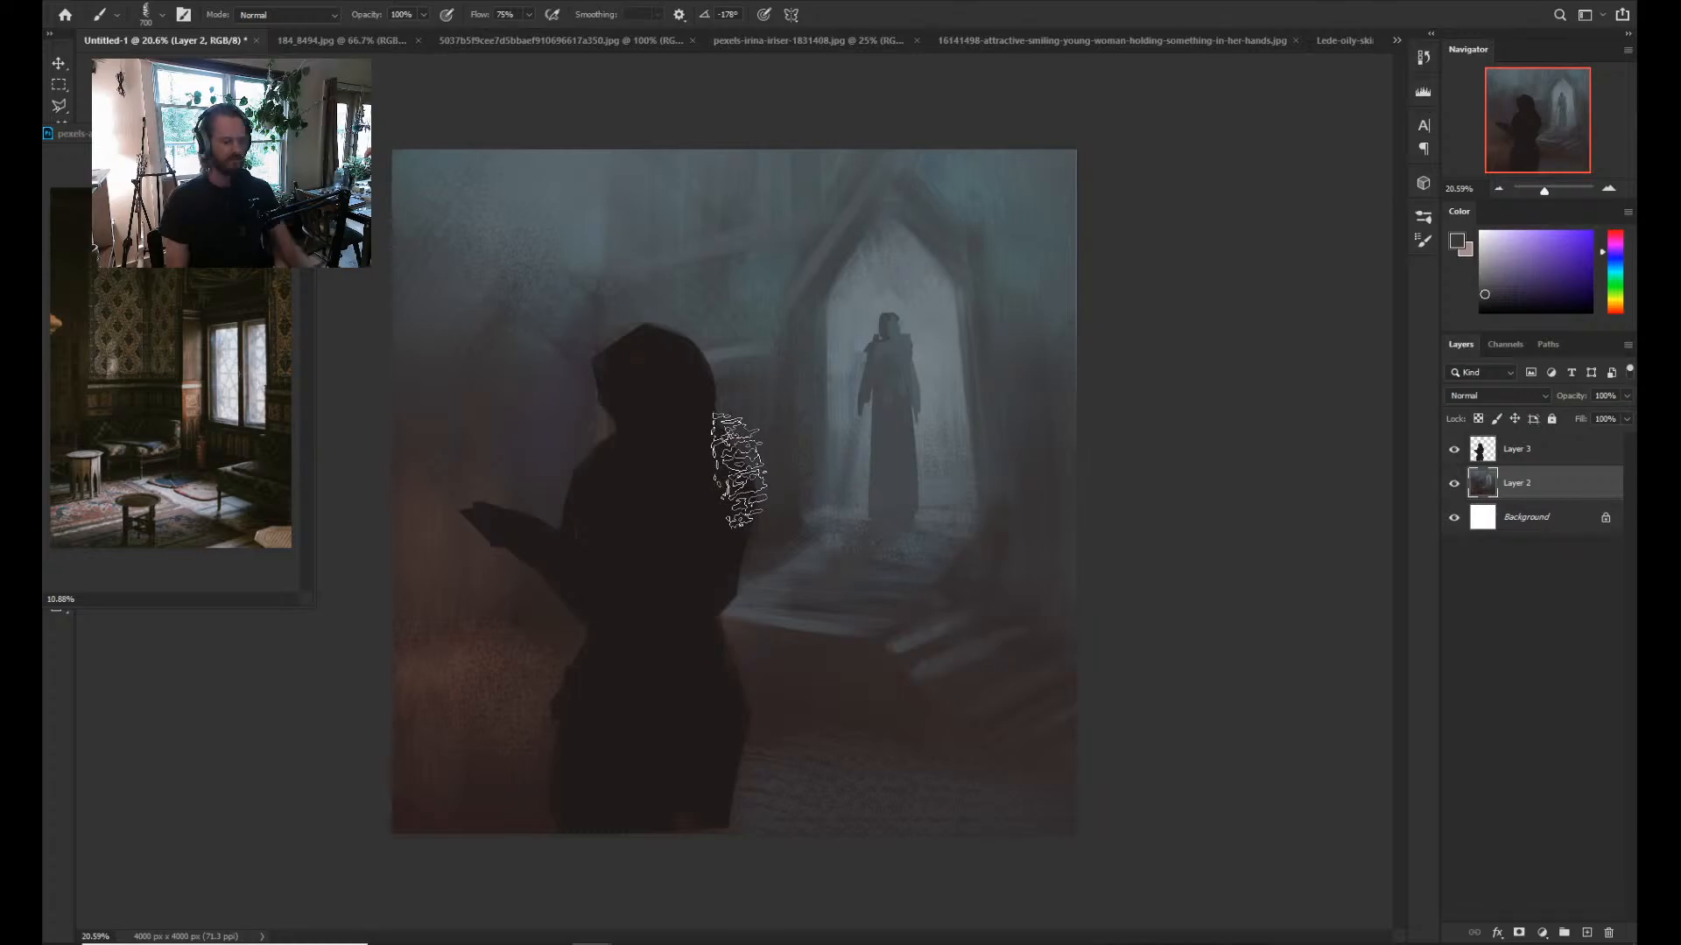
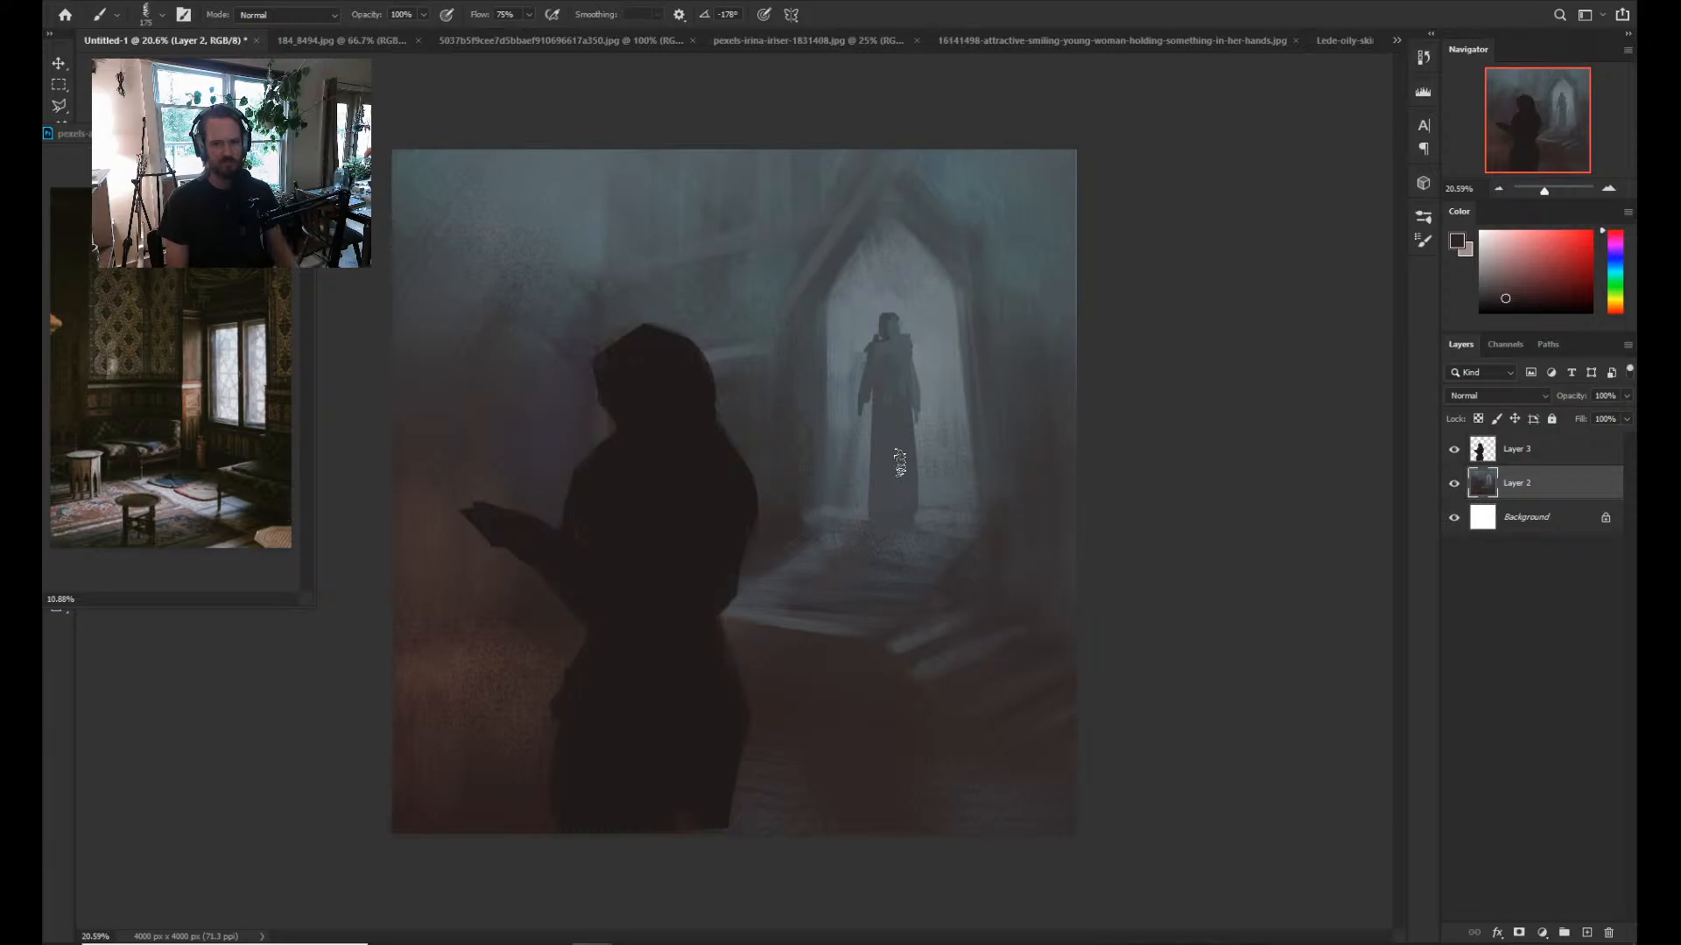
key(l)
click(808, 528)
click(812, 285)
click(881, 175)
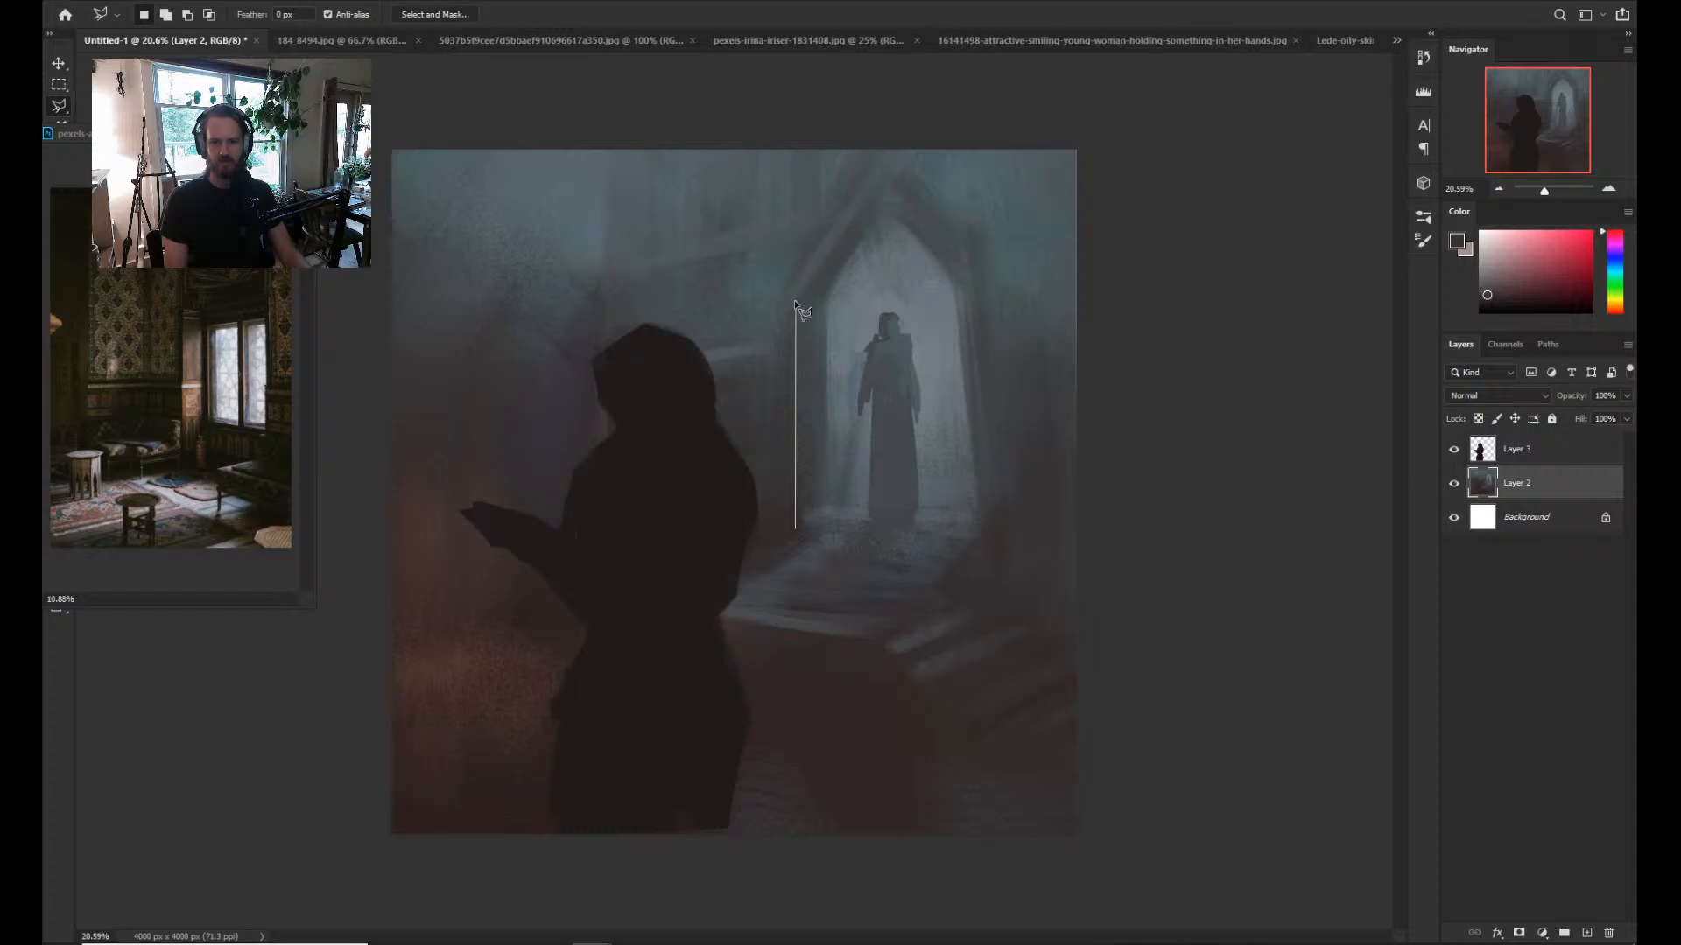
Make a polygonal lasso selection of the wall around the pointed arch, tracing the arch outline and leaving the window out.
click(802, 289)
click(859, 204)
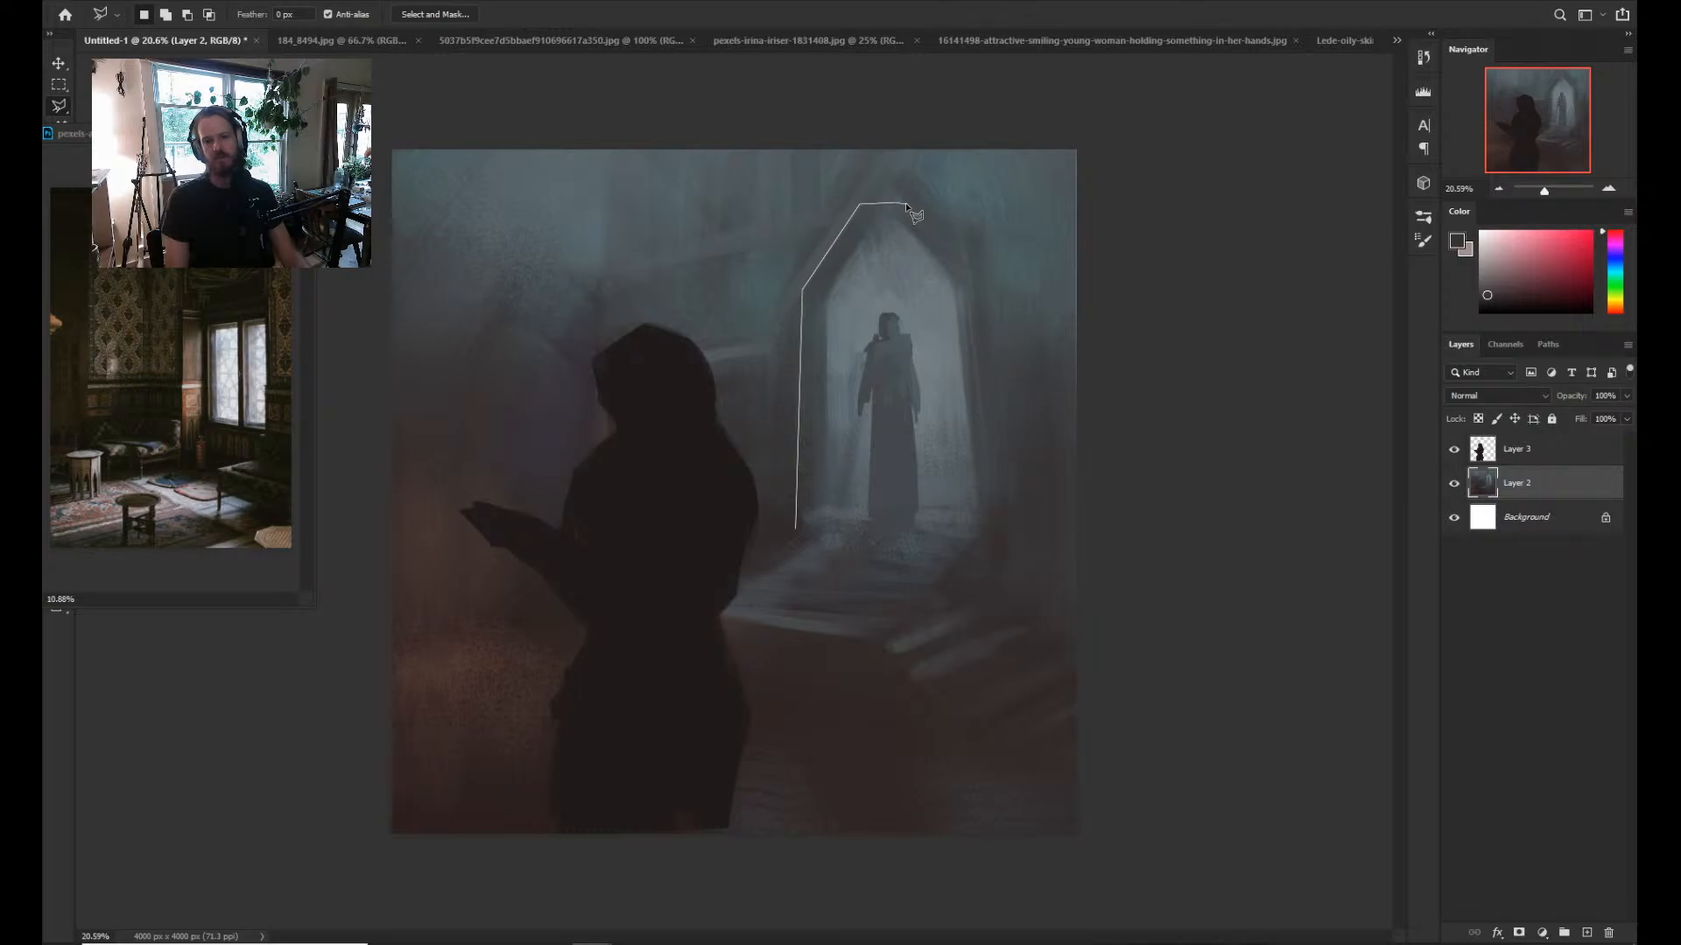
click(904, 203)
click(963, 286)
click(977, 538)
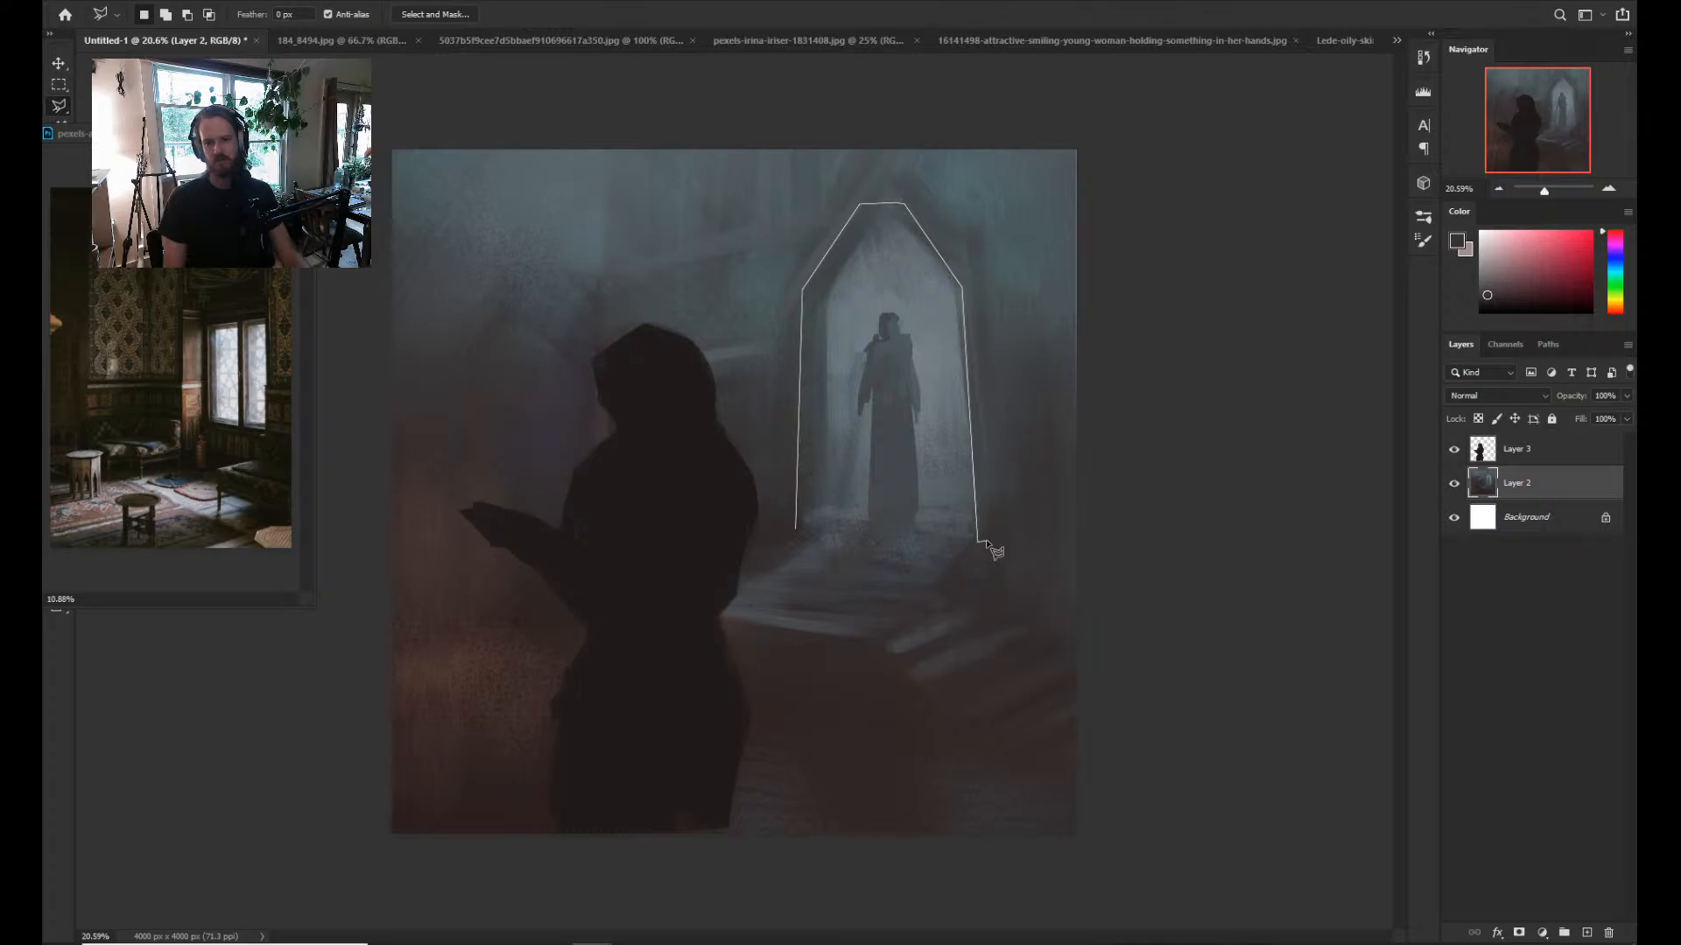
click(797, 528)
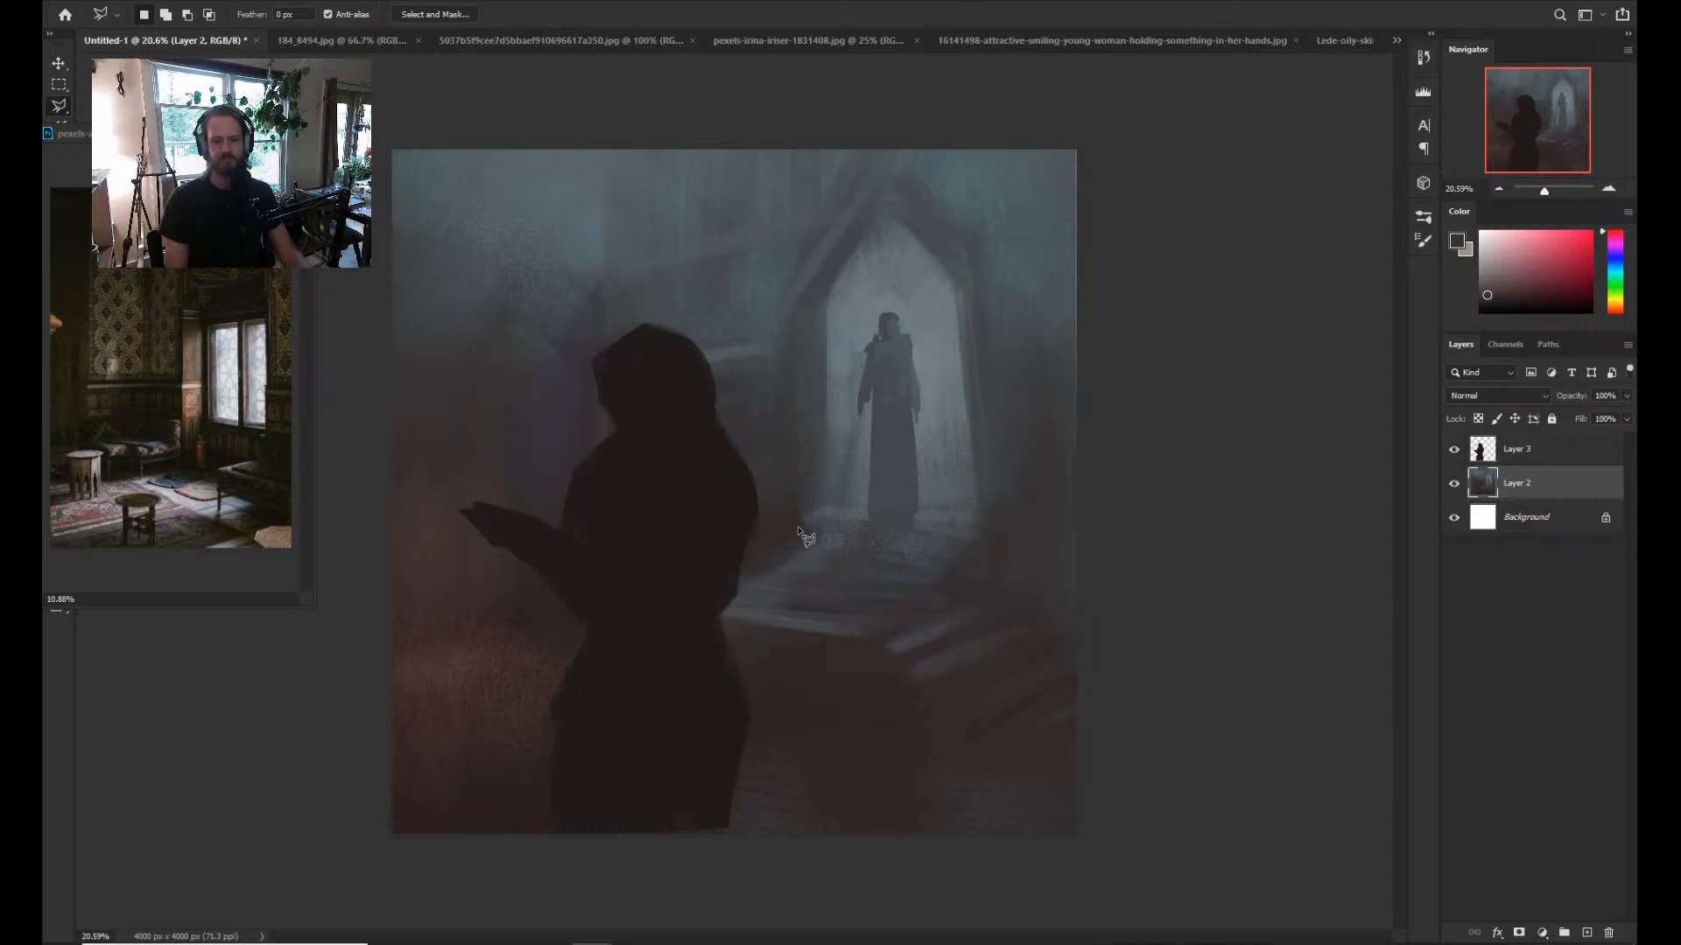
Paint dark textured strokes on the selected wall beside and above the arch, changing to another brush preset for the upper strokes.
key(b)
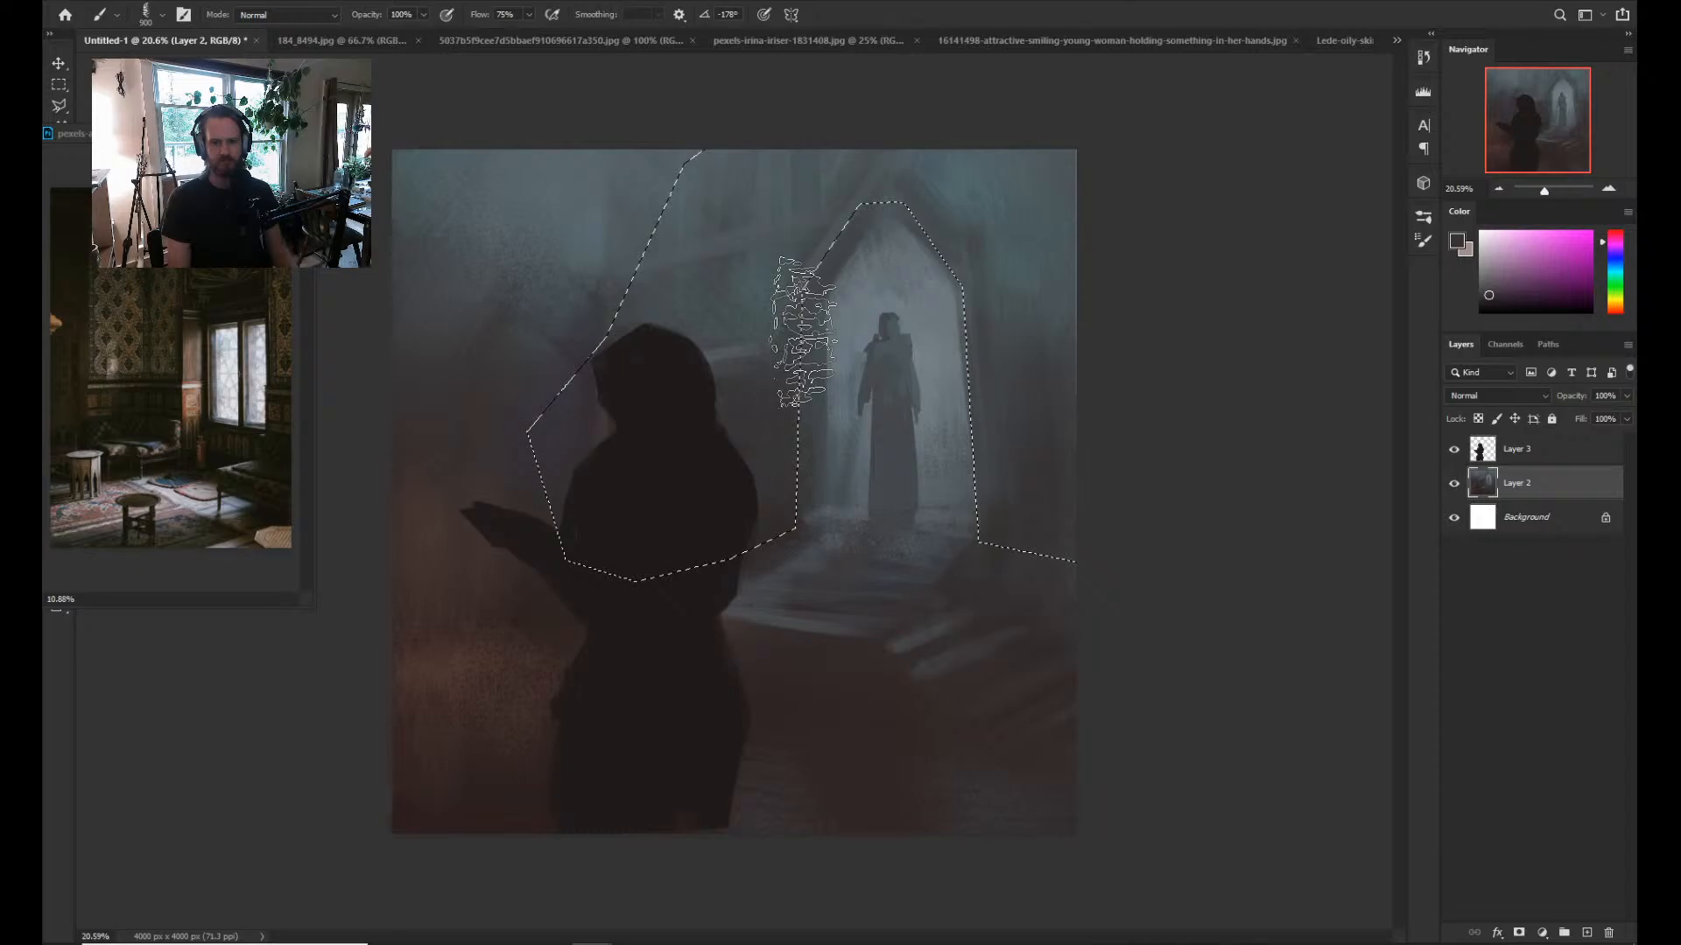
drag(801, 333, 745, 306)
key(.)
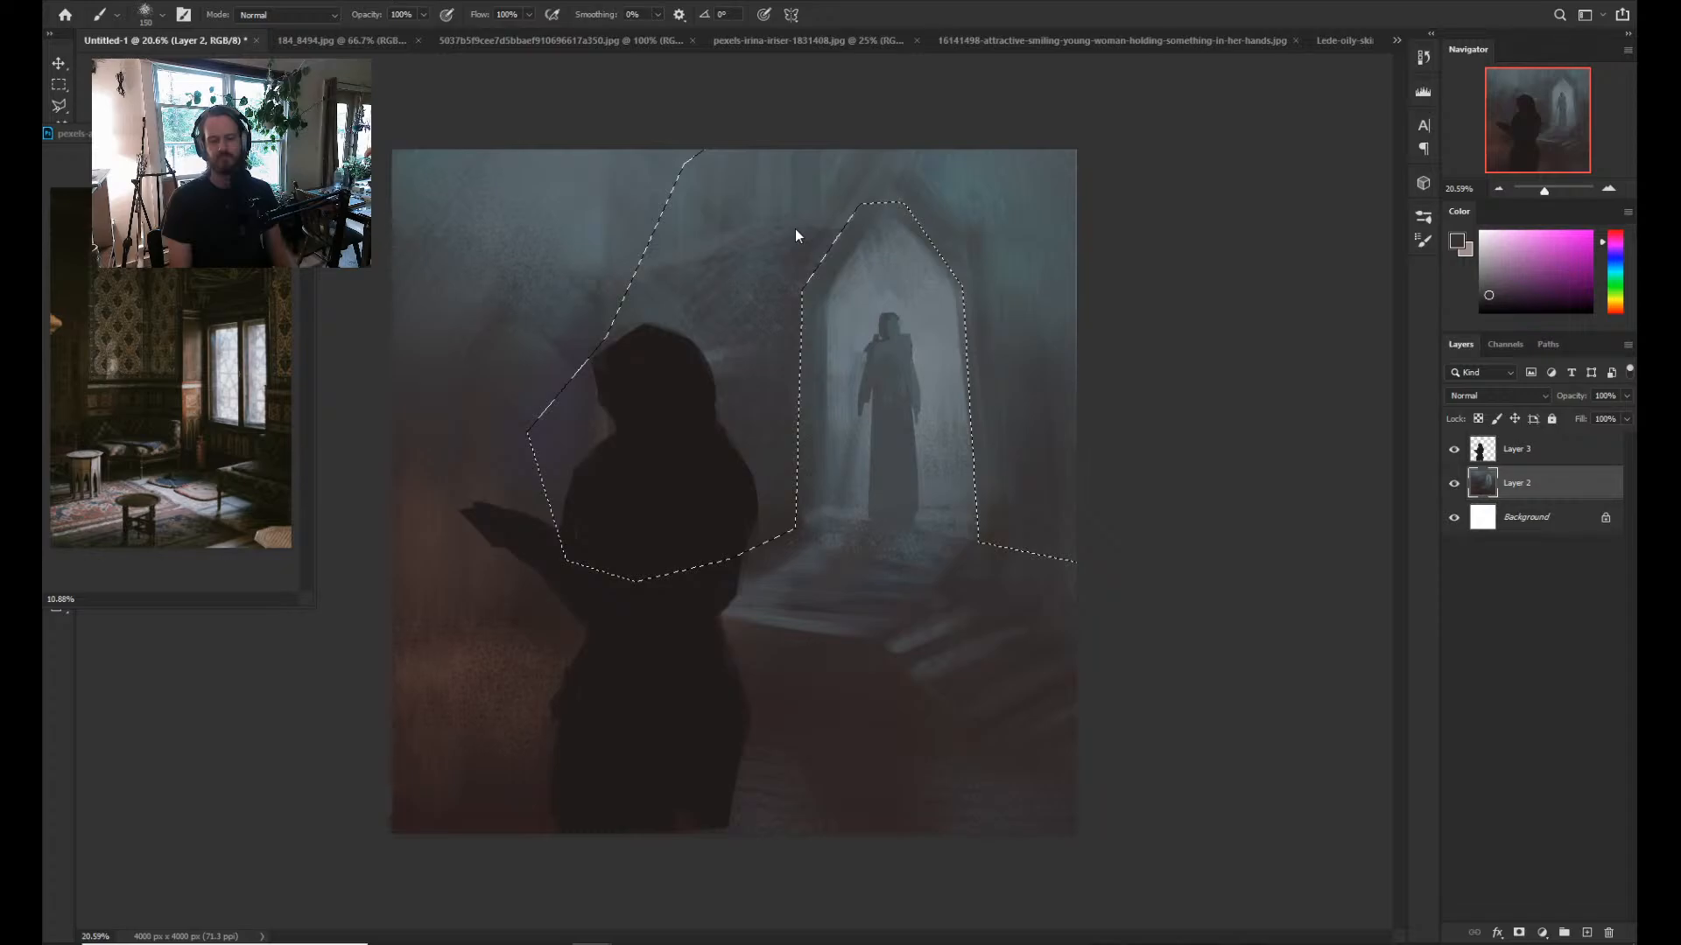
drag(919, 174, 951, 233)
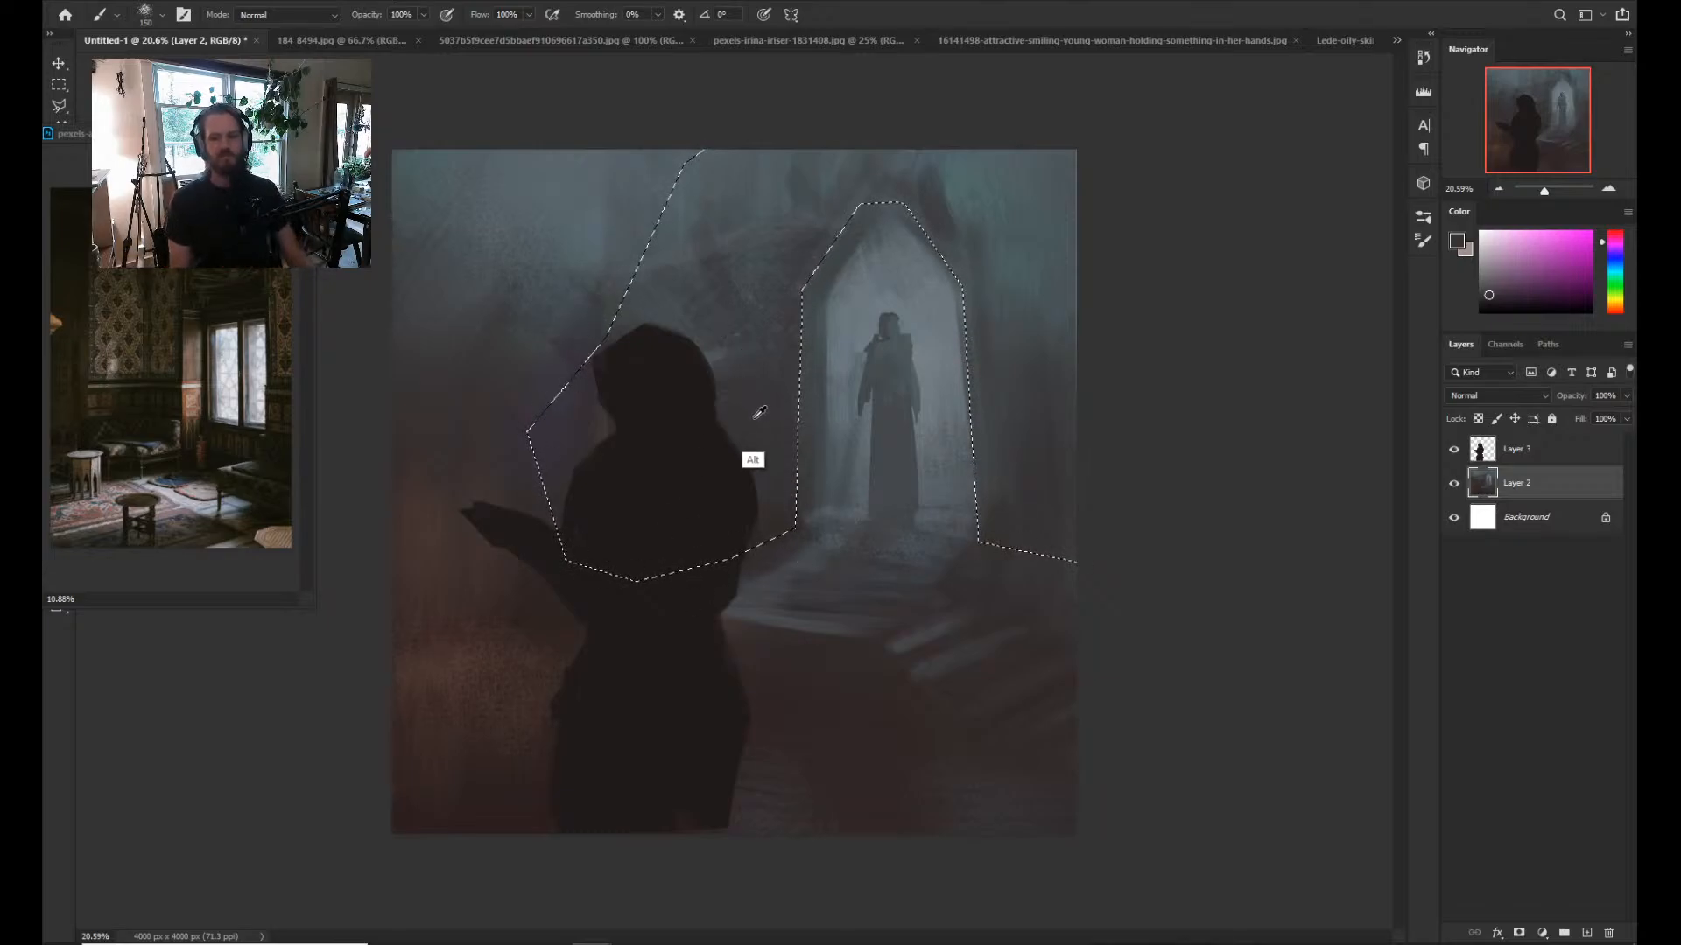
Blend the selected wall between the hooded figure and the arch with sampled purple-grey and blue-grey tones, using a 600 px brush.
alt+click(571, 420)
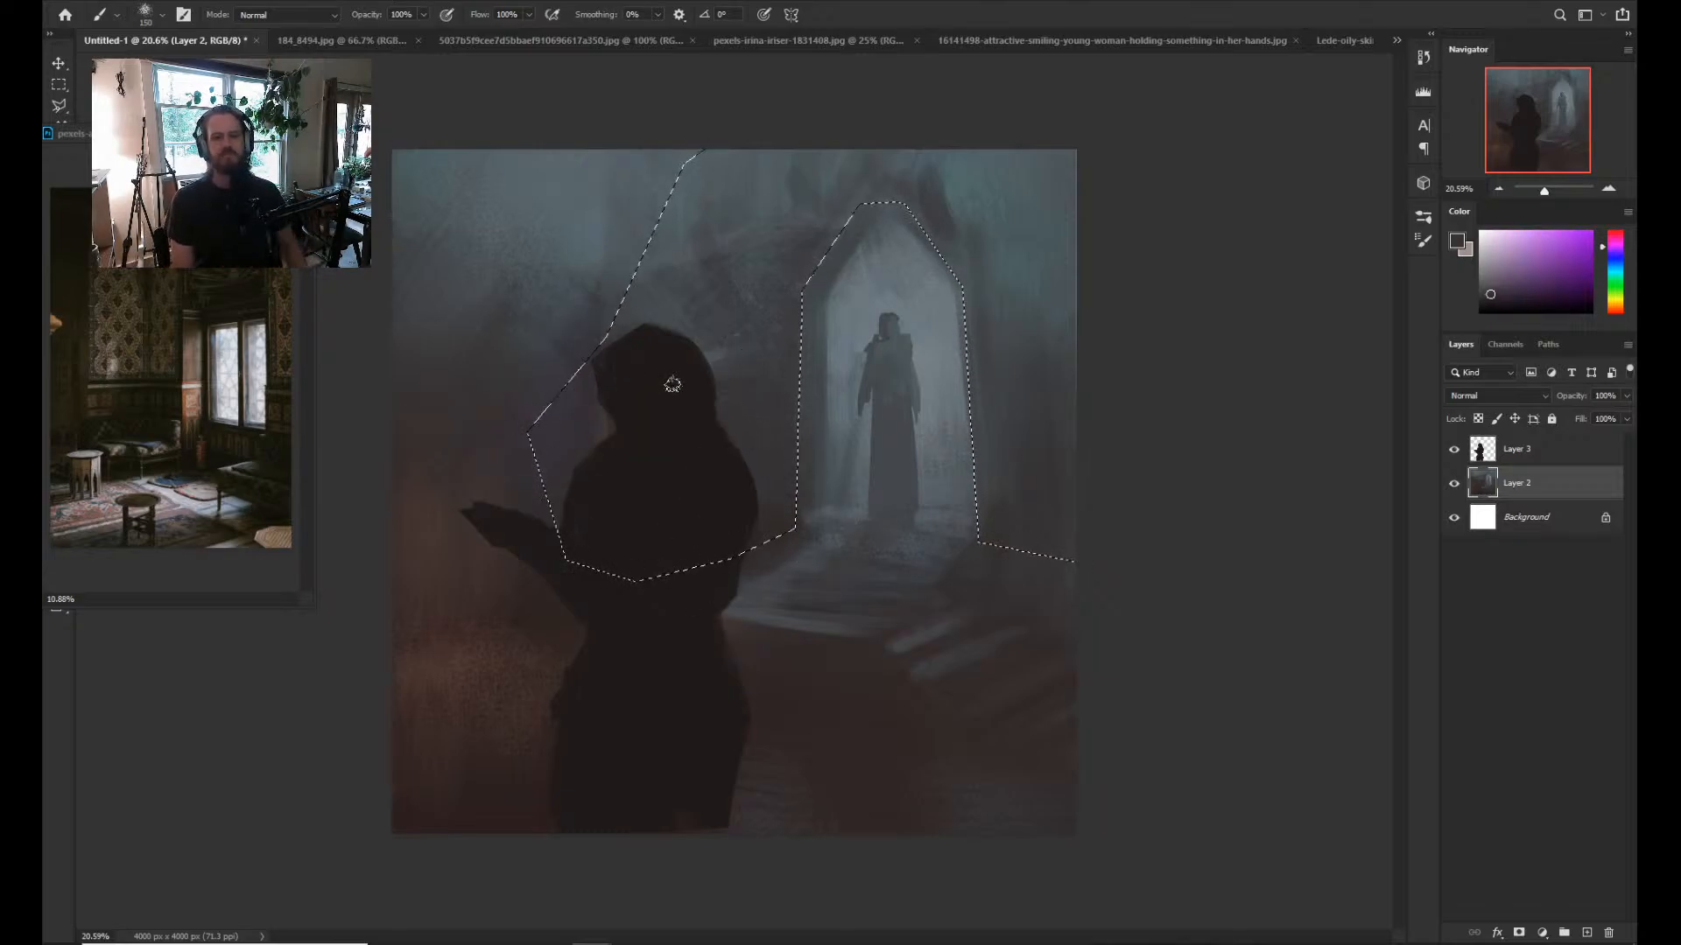
key(])
key(])
key(])
key(])
key(])
key(])
key(])
key(])
key(])
key(])
key(])
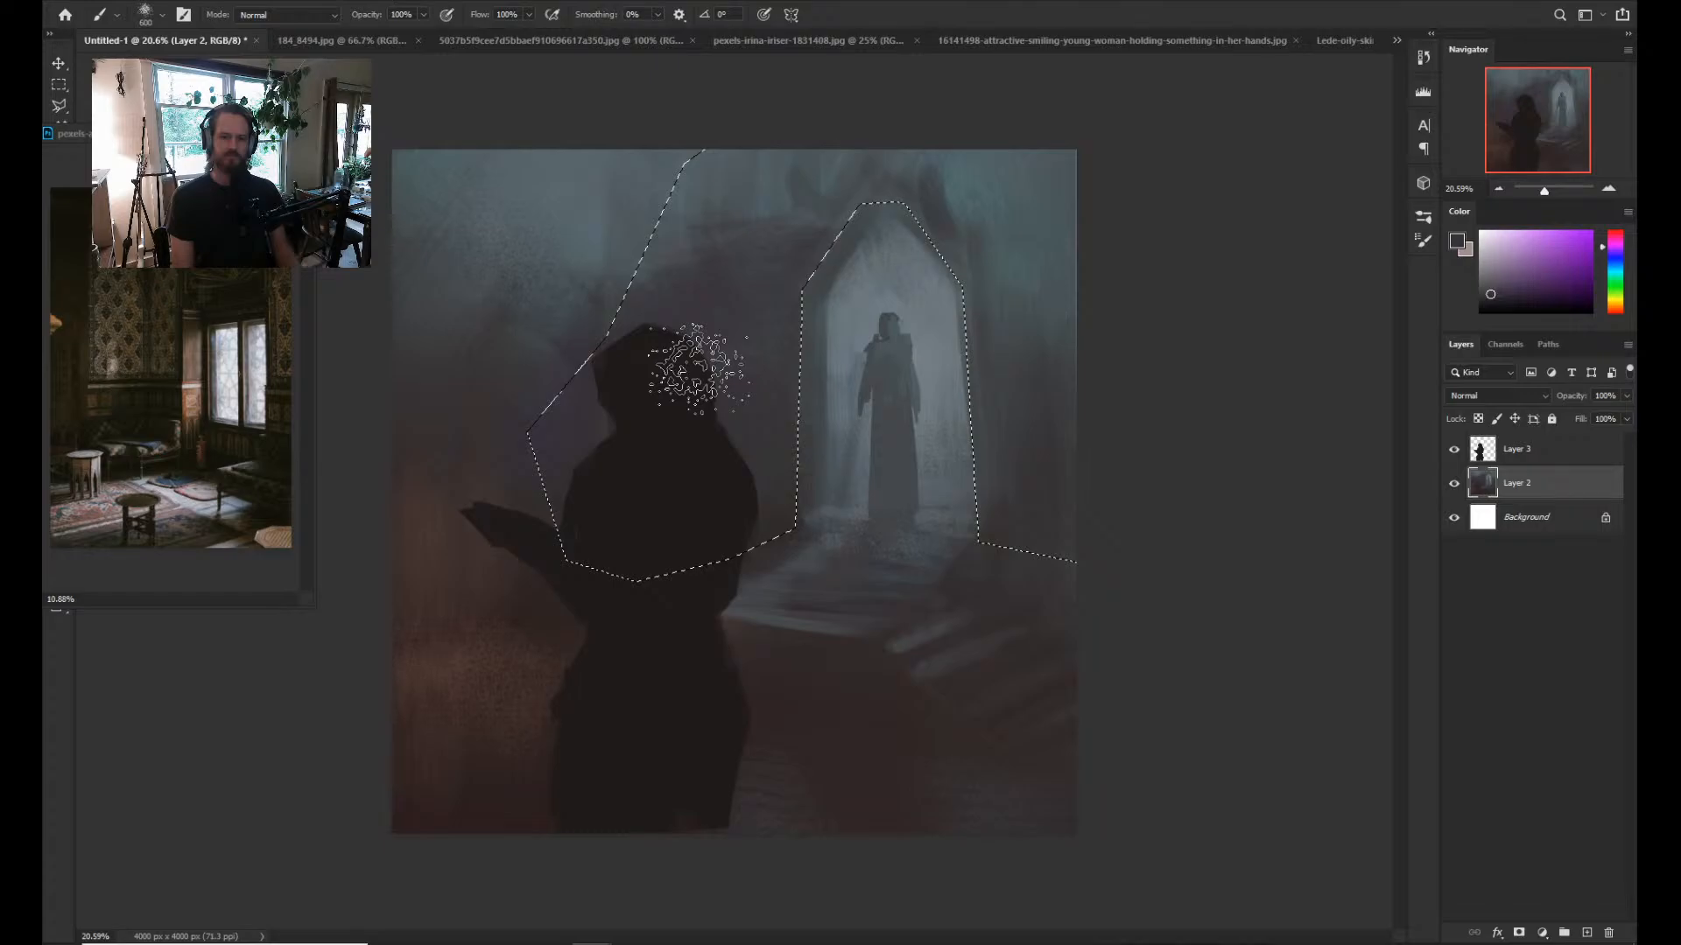
alt+click(576, 196)
click(667, 298)
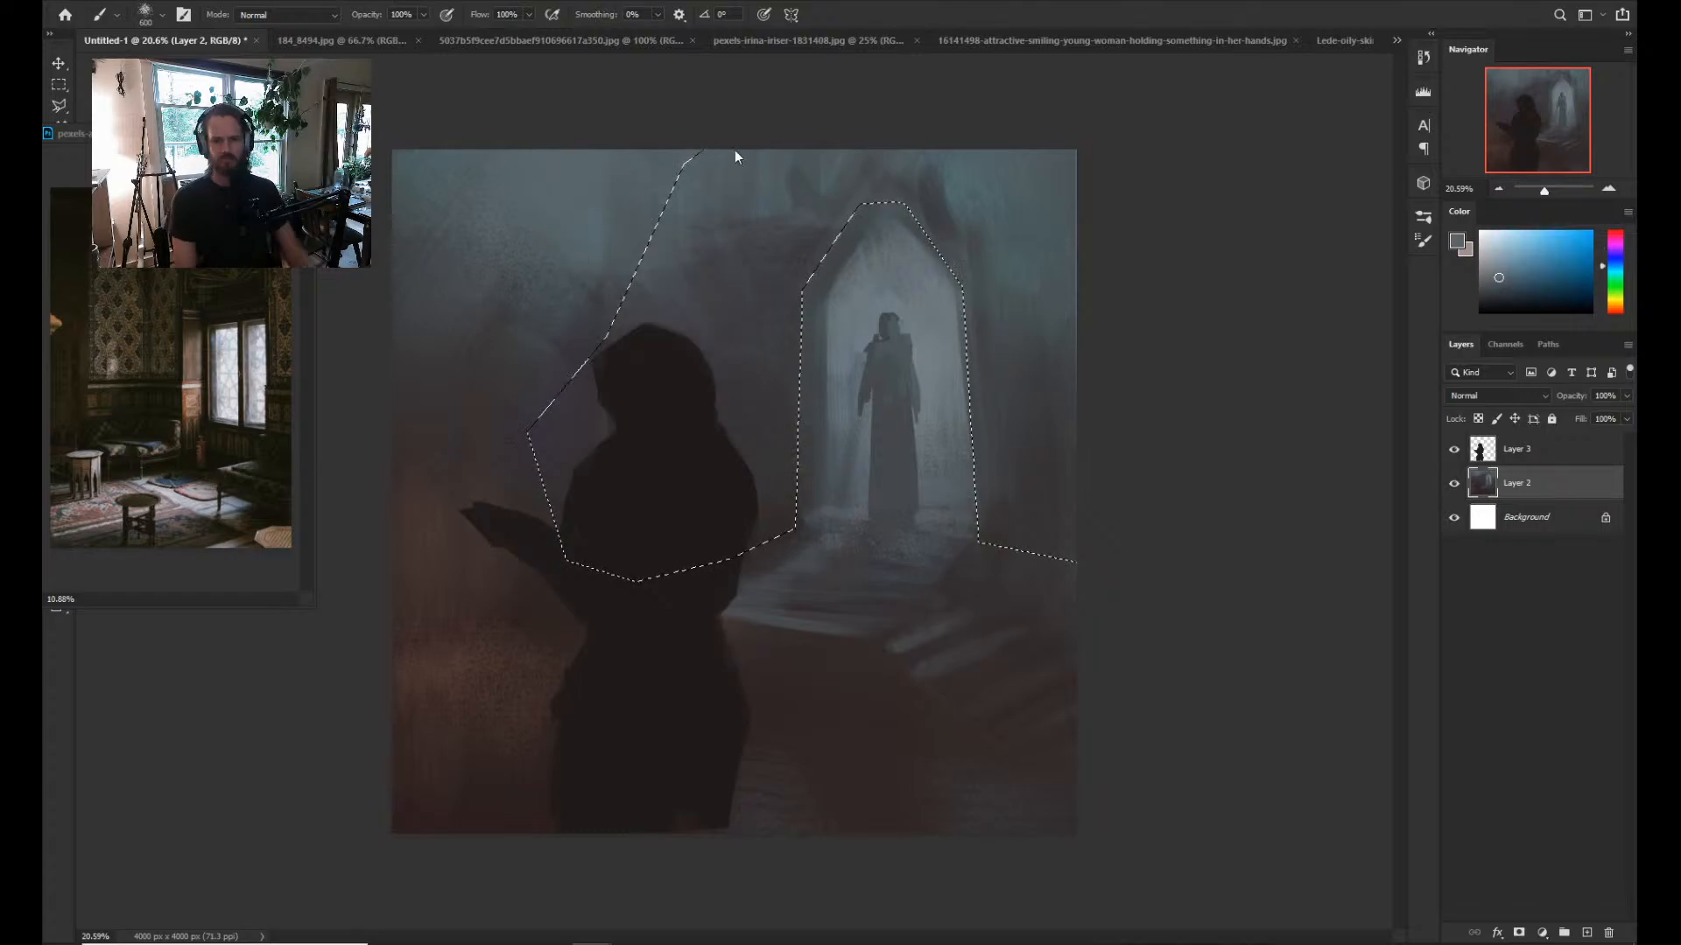
Paint sampled purple-grey tones over the selected wall above and to the right of the arch with a 1200 px brush.
alt+click(890, 219)
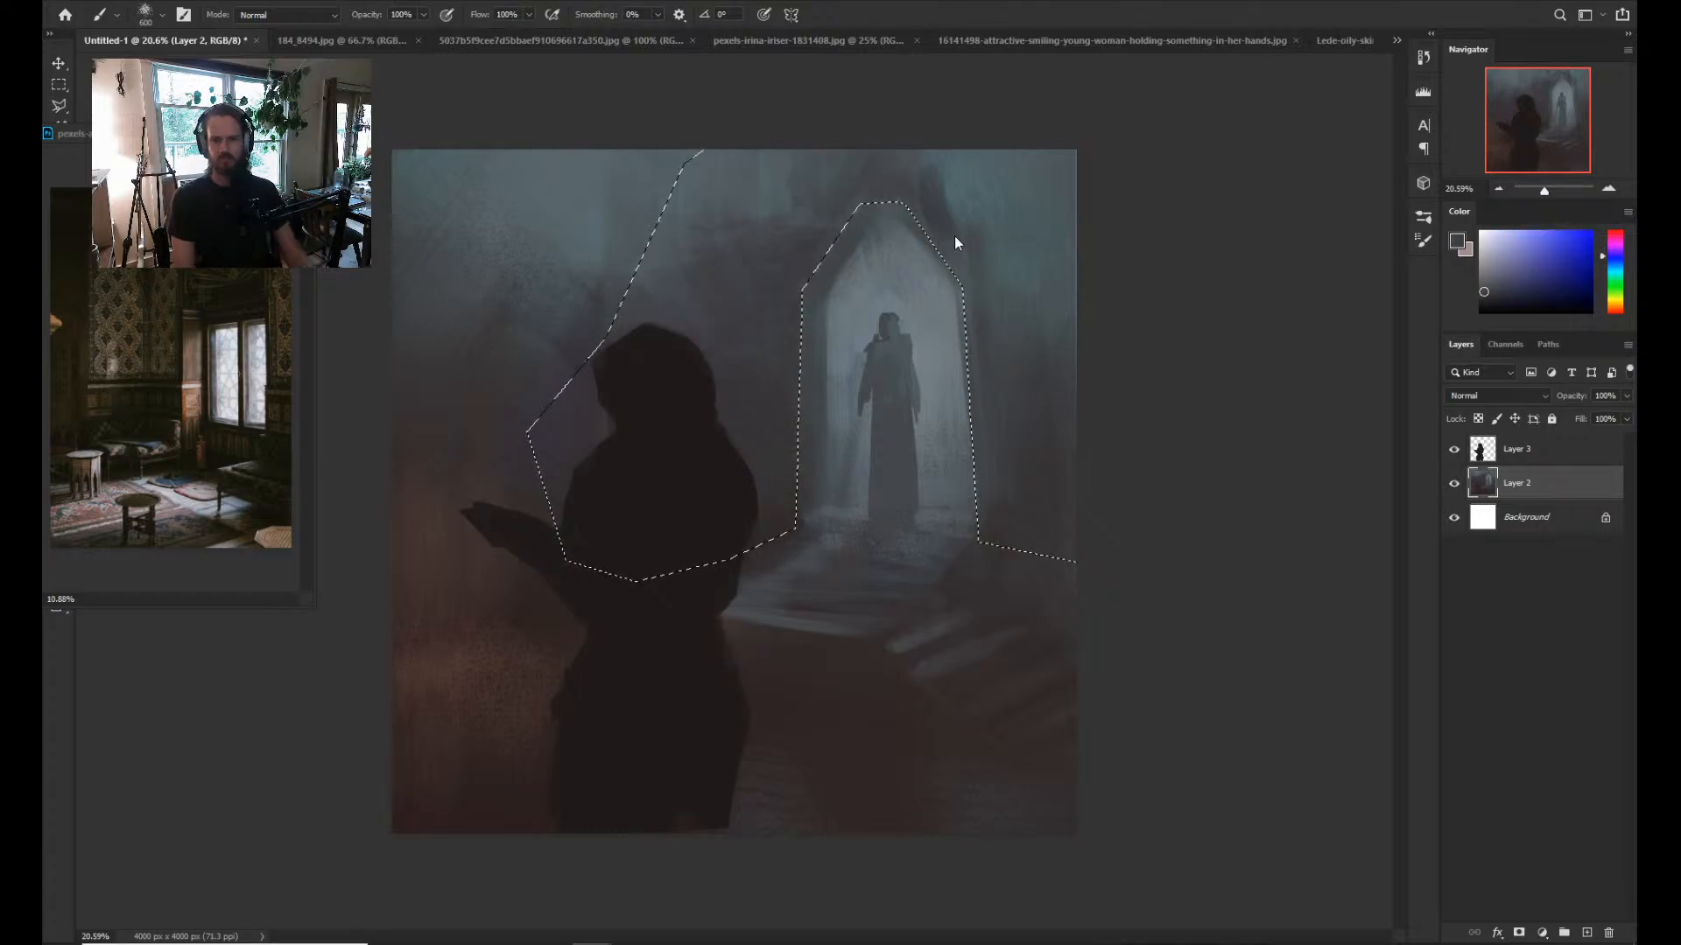
key(])
key(])
key(])
key(])
key(])
drag(954, 235, 1016, 421)
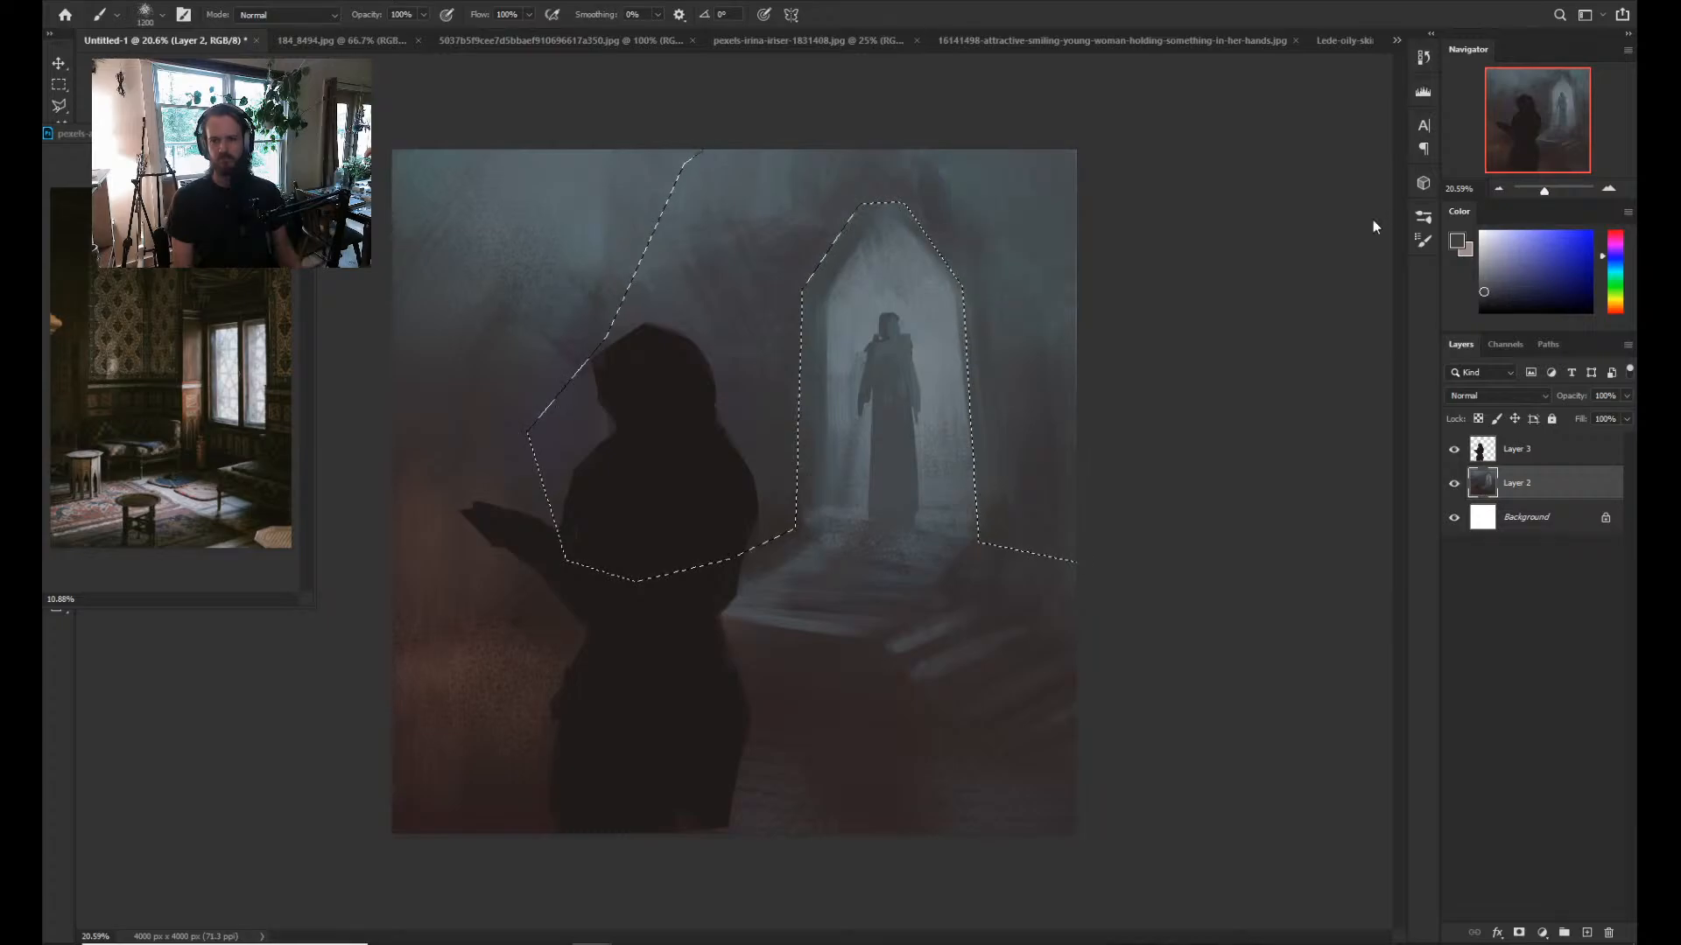
alt+click(1023, 419)
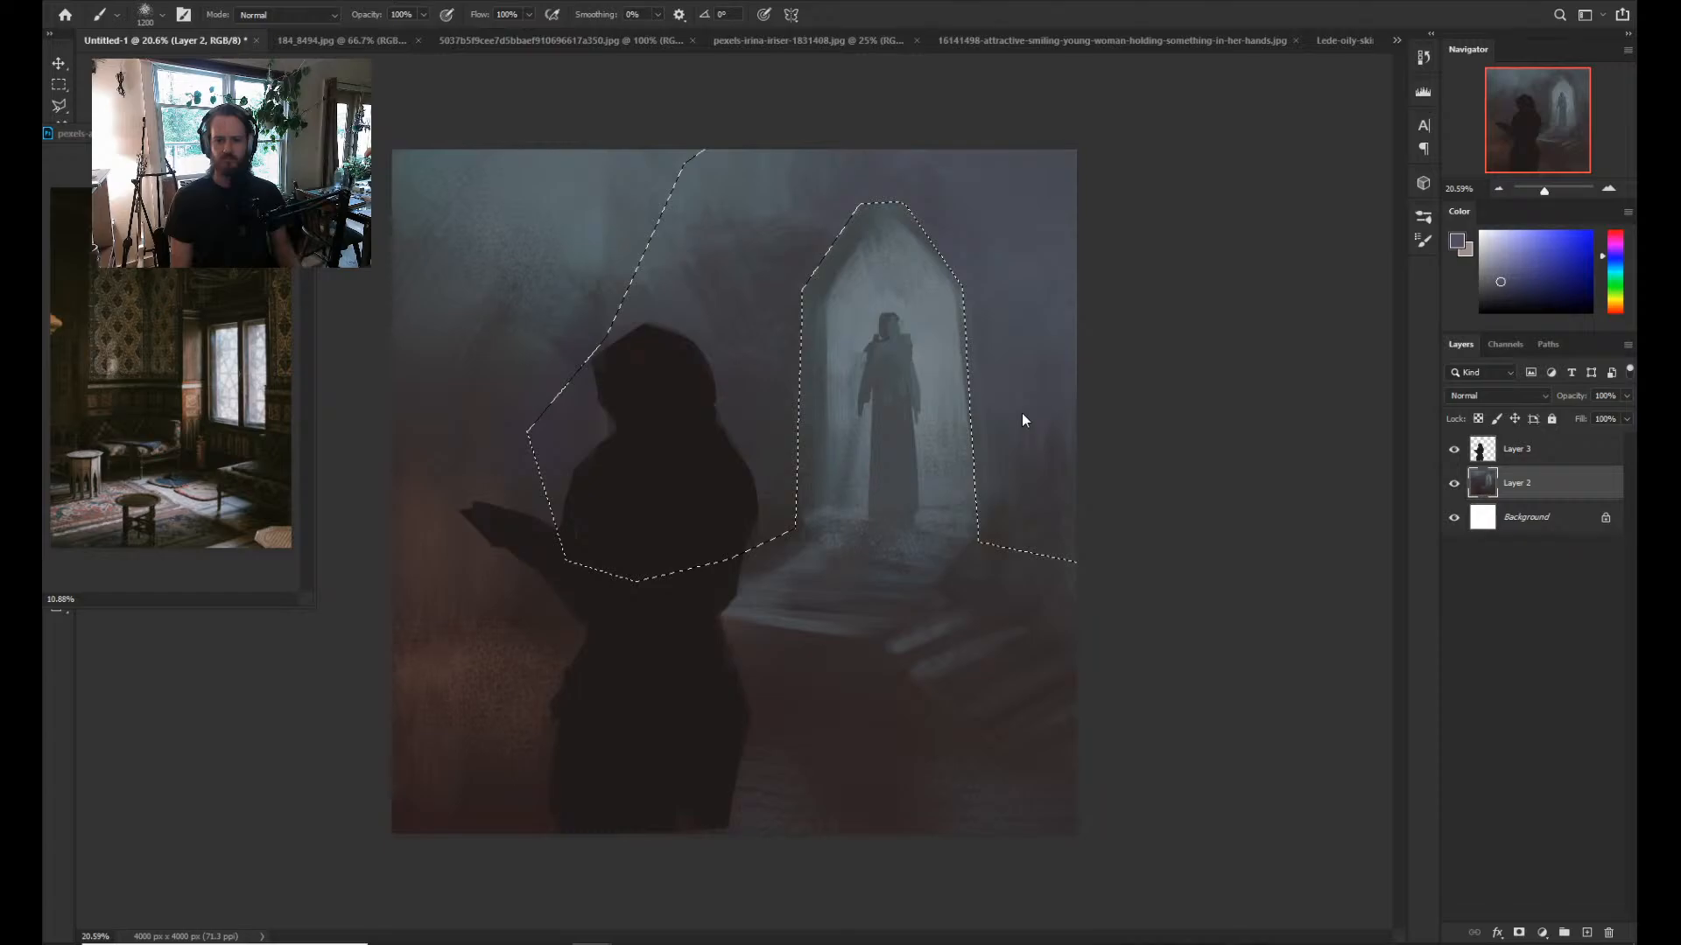
alt+click(1034, 548)
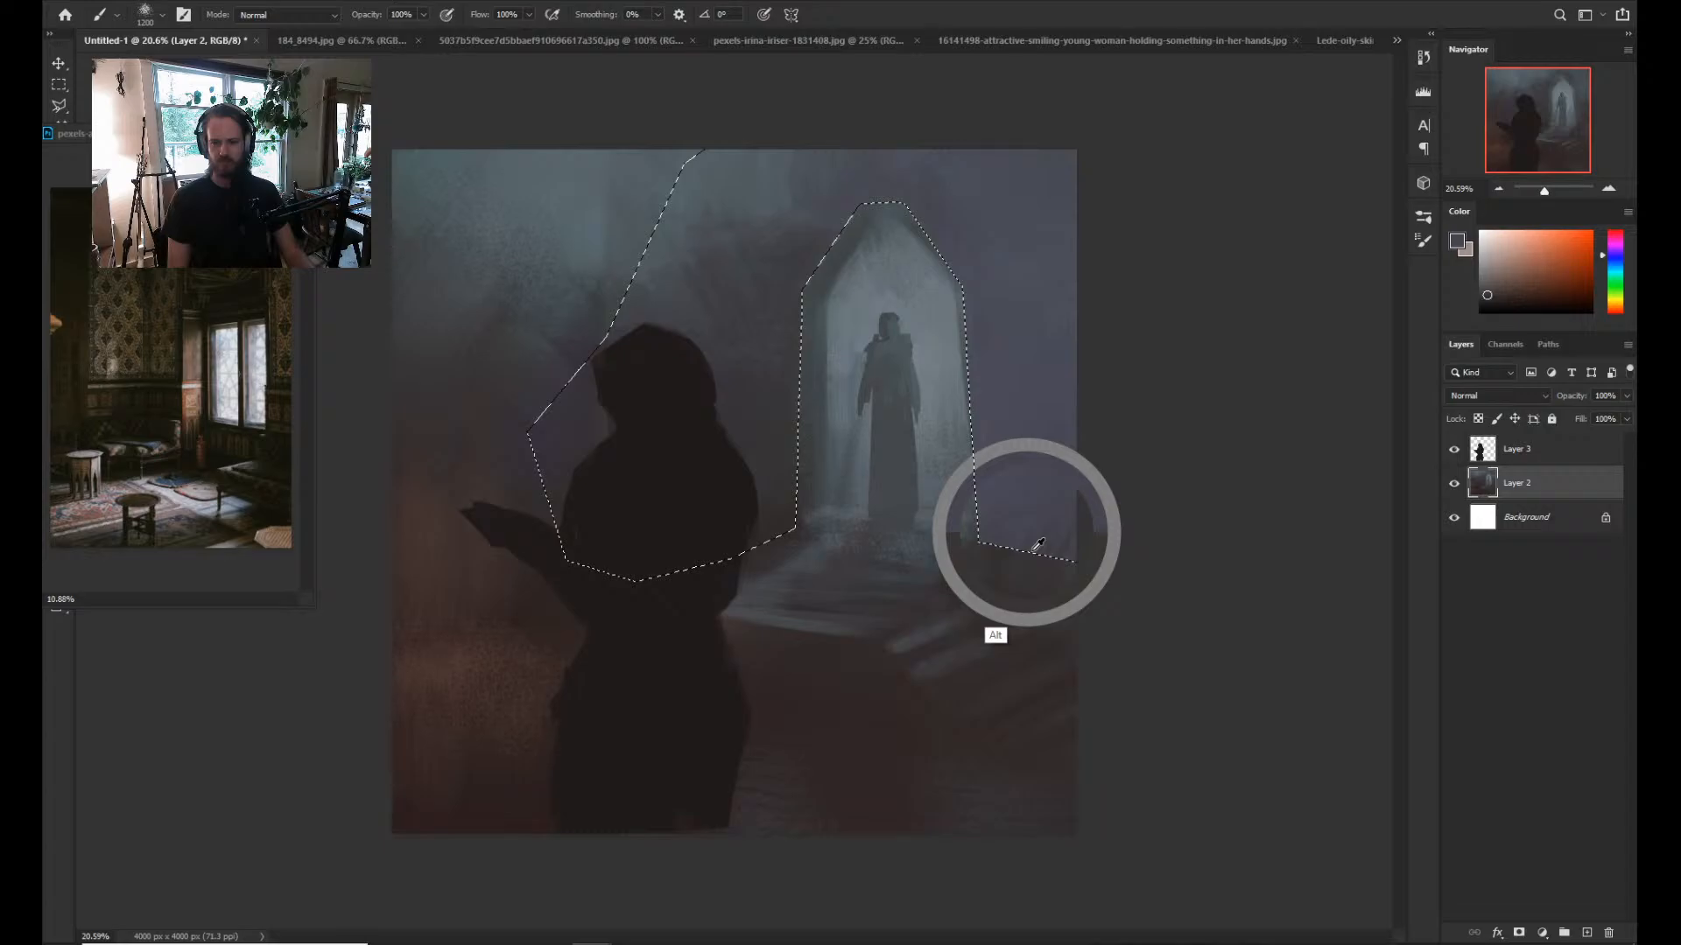
drag(1024, 446, 982, 528)
alt+click(807, 533)
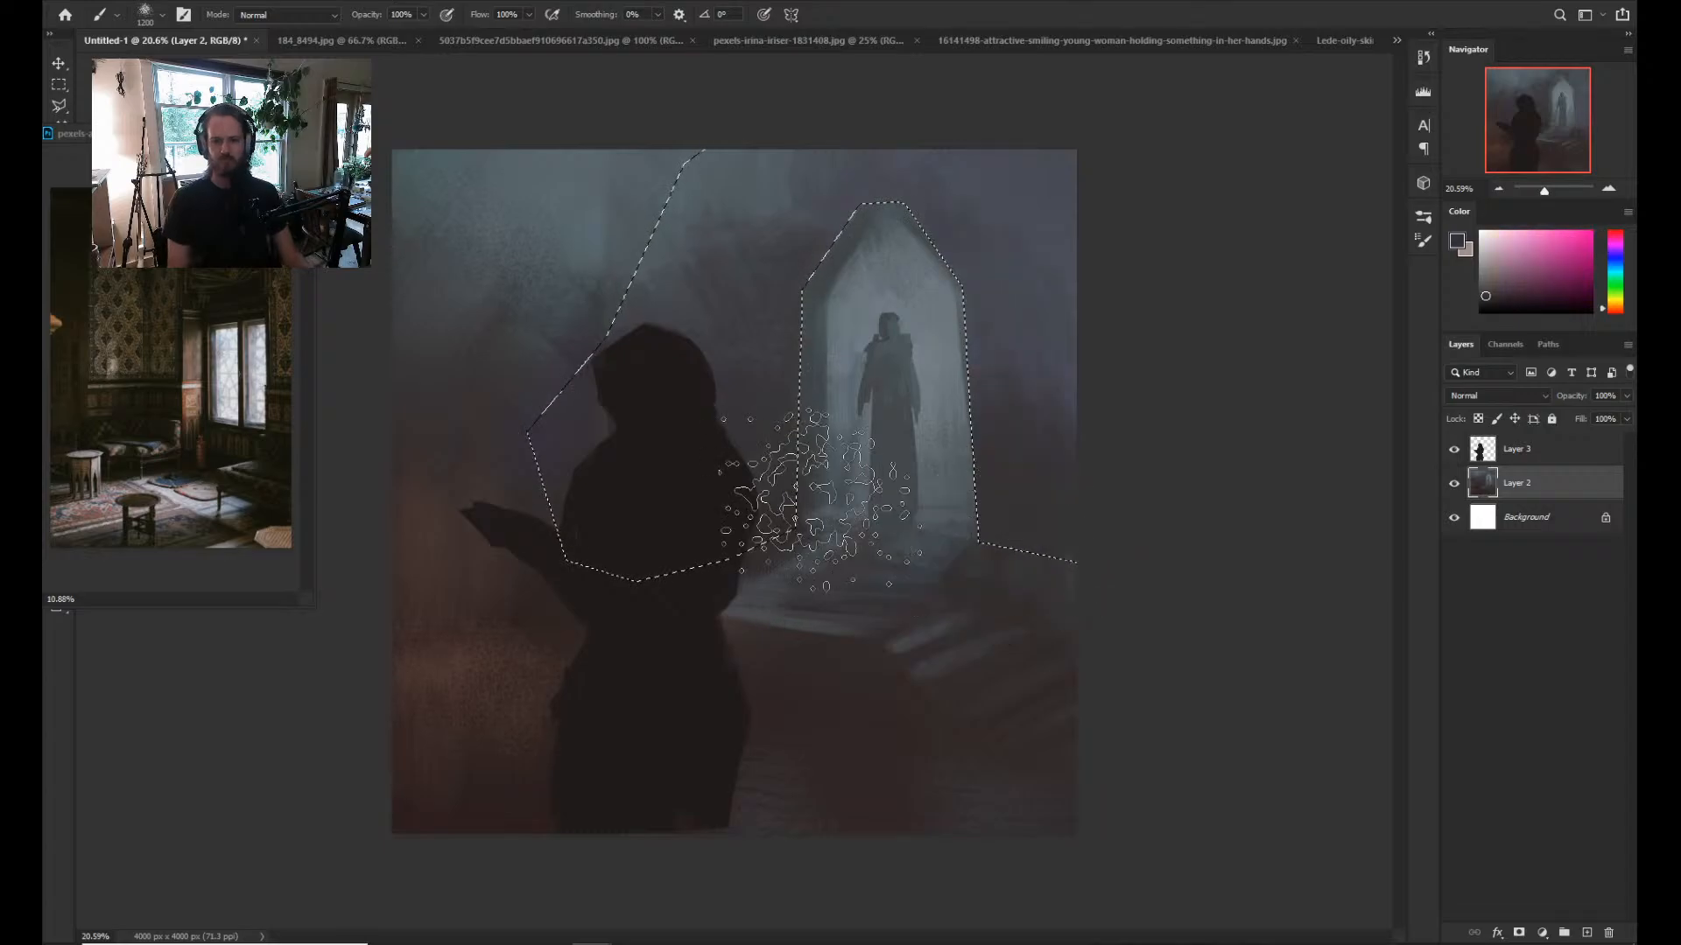
Invert the selection, lighten the arch's inner edges and base around the robed figure with a sampled blue-grey 200 px brush, and deselect.
alt+click(893, 446)
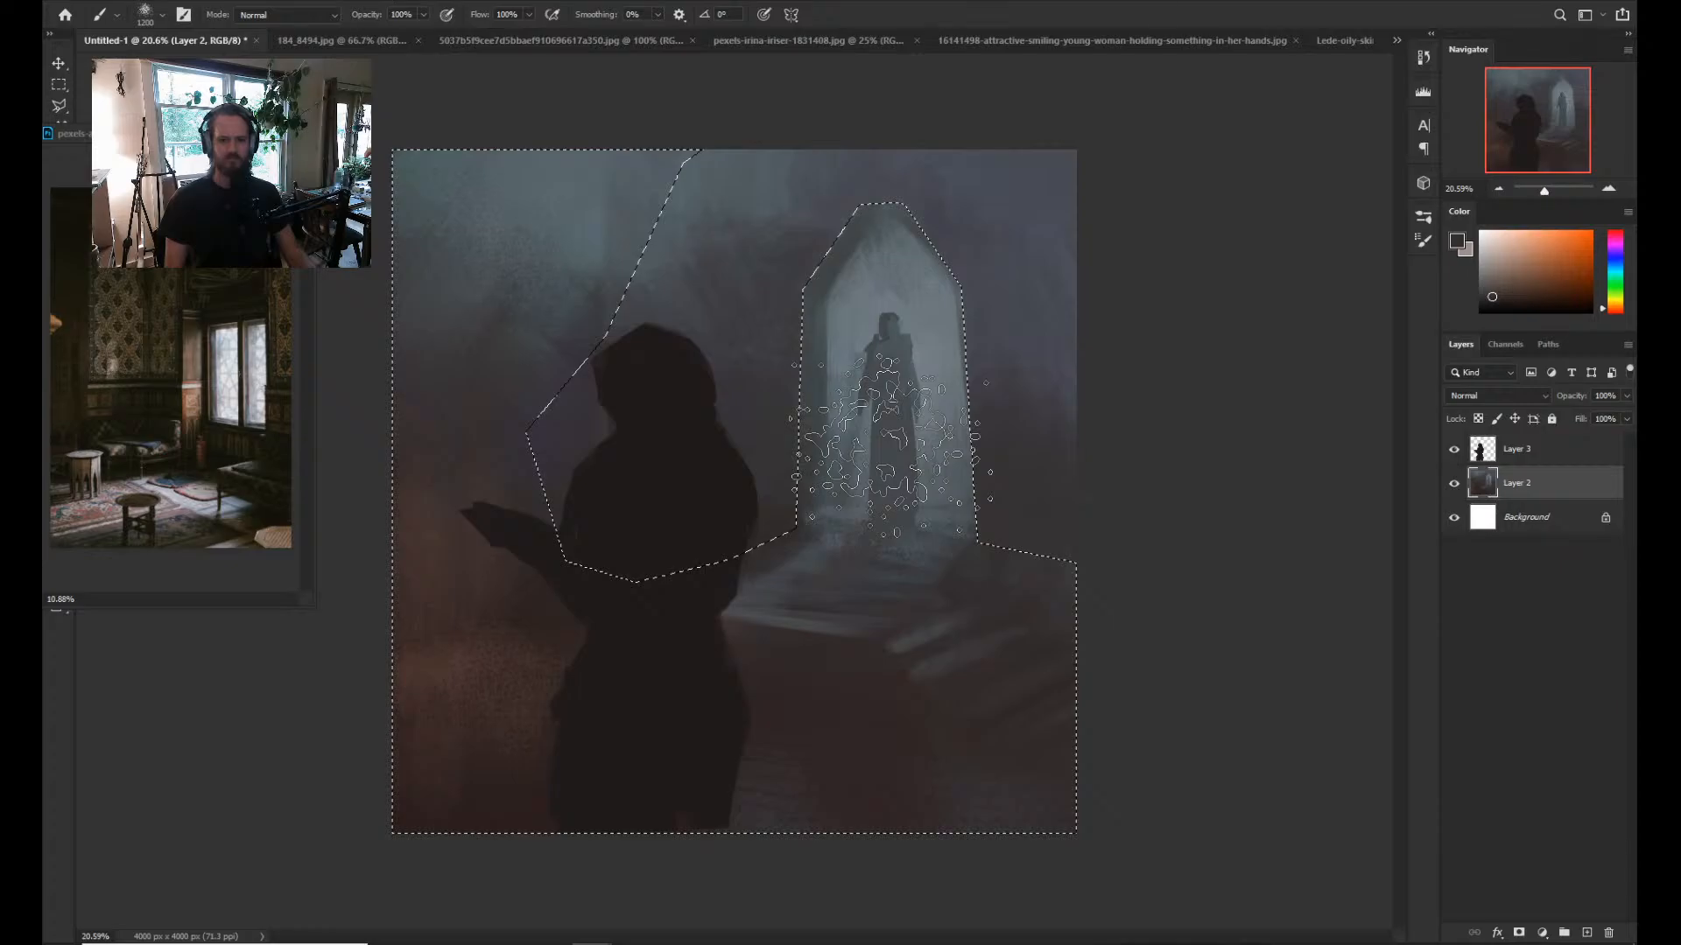
key(ctrl+z)
key(bracketleft)
key(bracketleft)
key(bracketleft)
key(bracketleft)
key(bracketleft)
key(bracketleft)
key(bracketleft)
key(bracketleft)
key(bracketleft)
key(bracketleft)
key(bracketleft)
key(bracketleft)
key(bracketleft)
key(bracketleft)
key(bracketleft)
alt+click(839, 473)
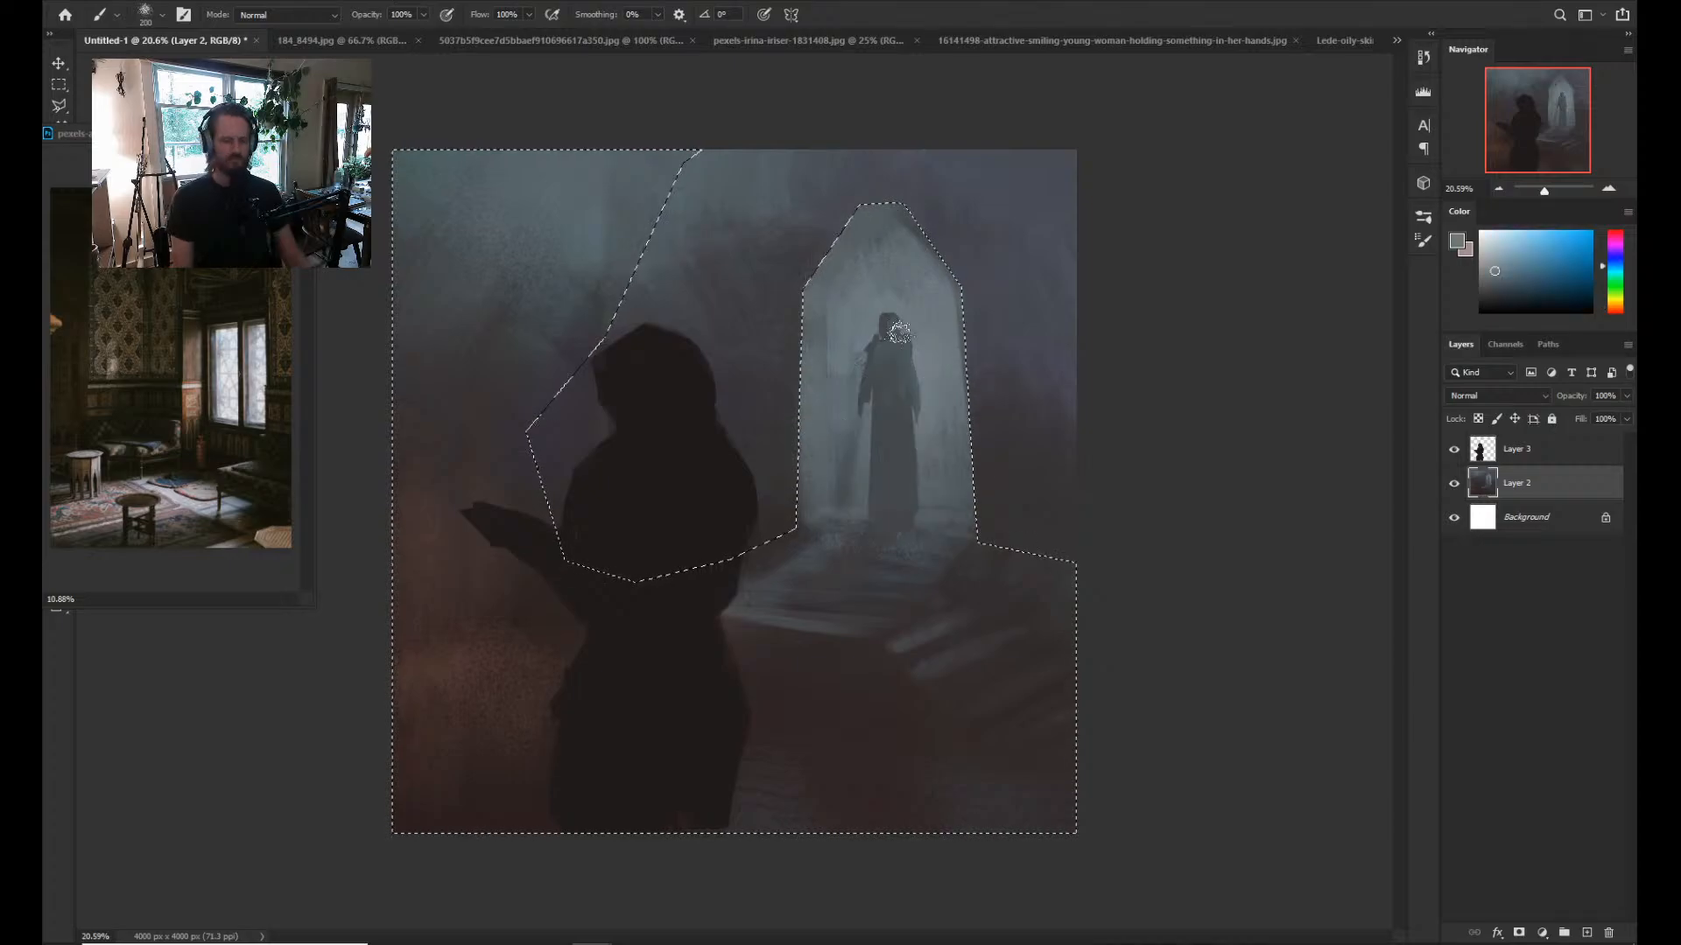
drag(899, 334, 947, 422)
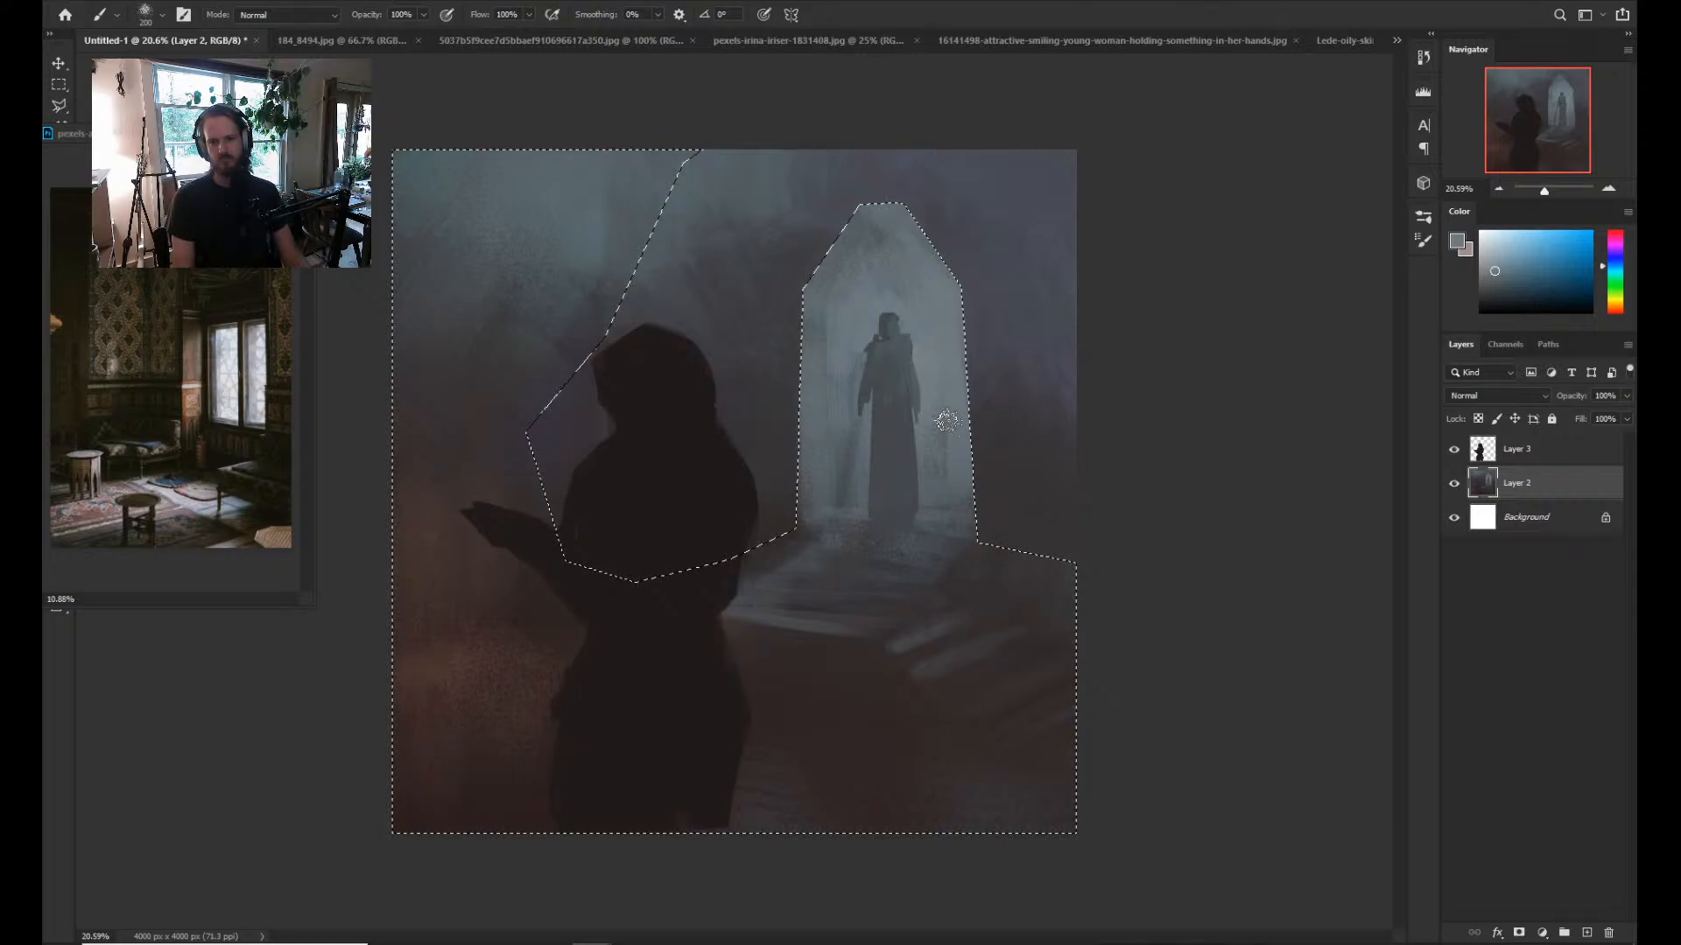
drag(818, 447, 793, 548)
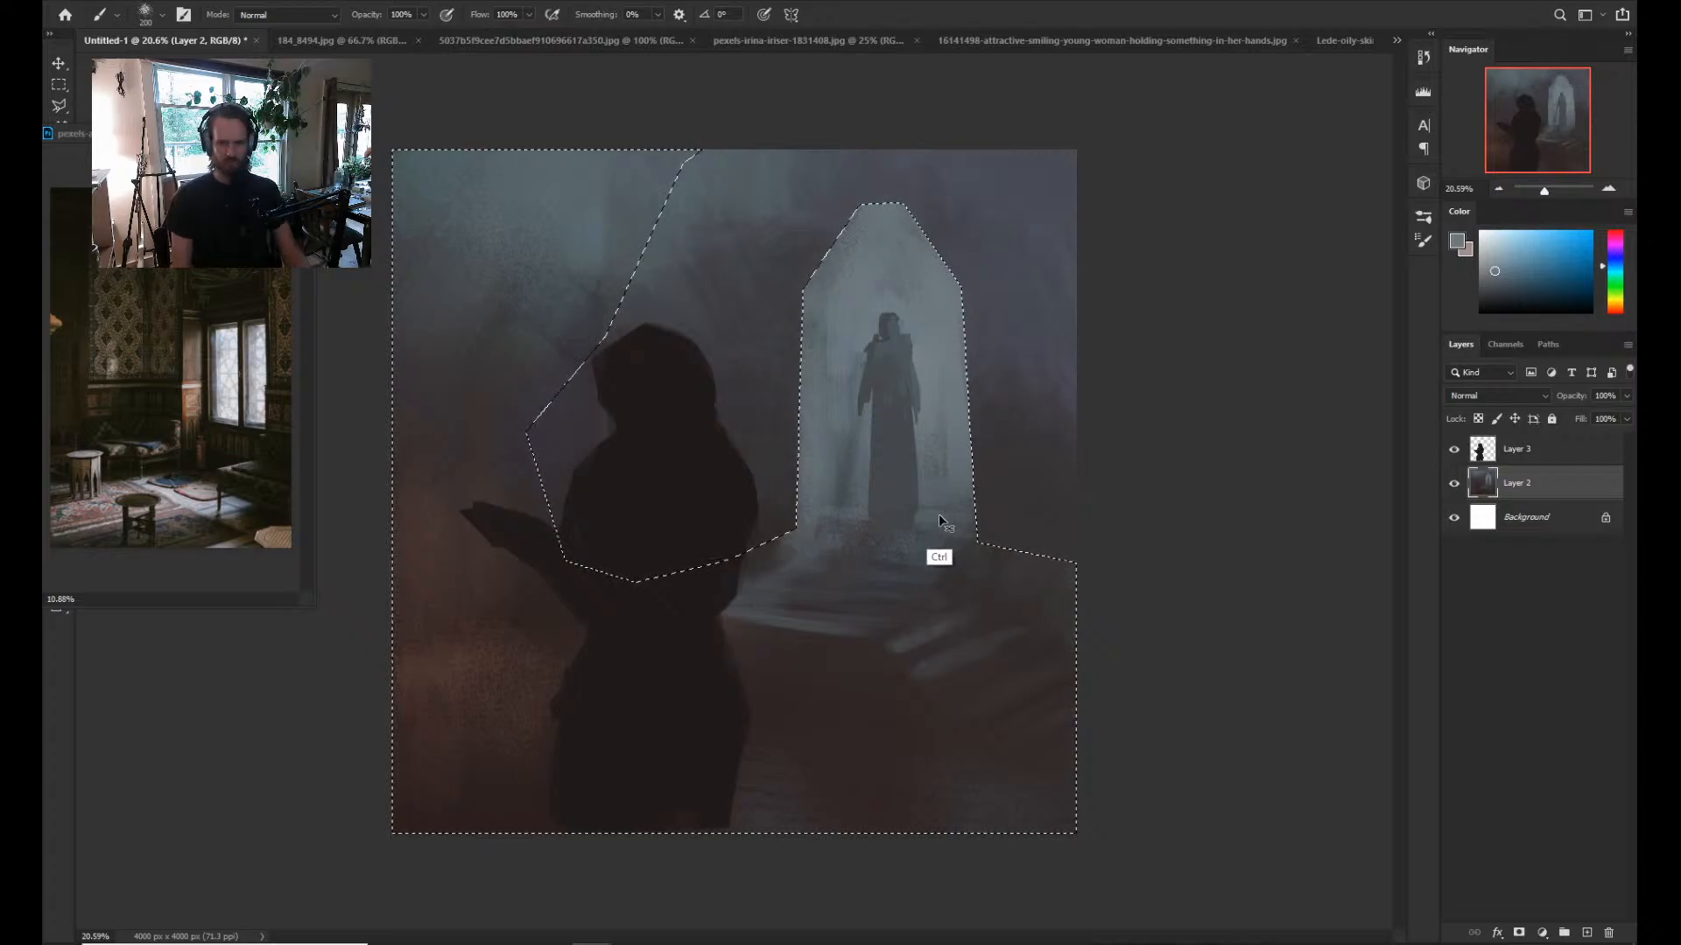
key(ctrl+d)
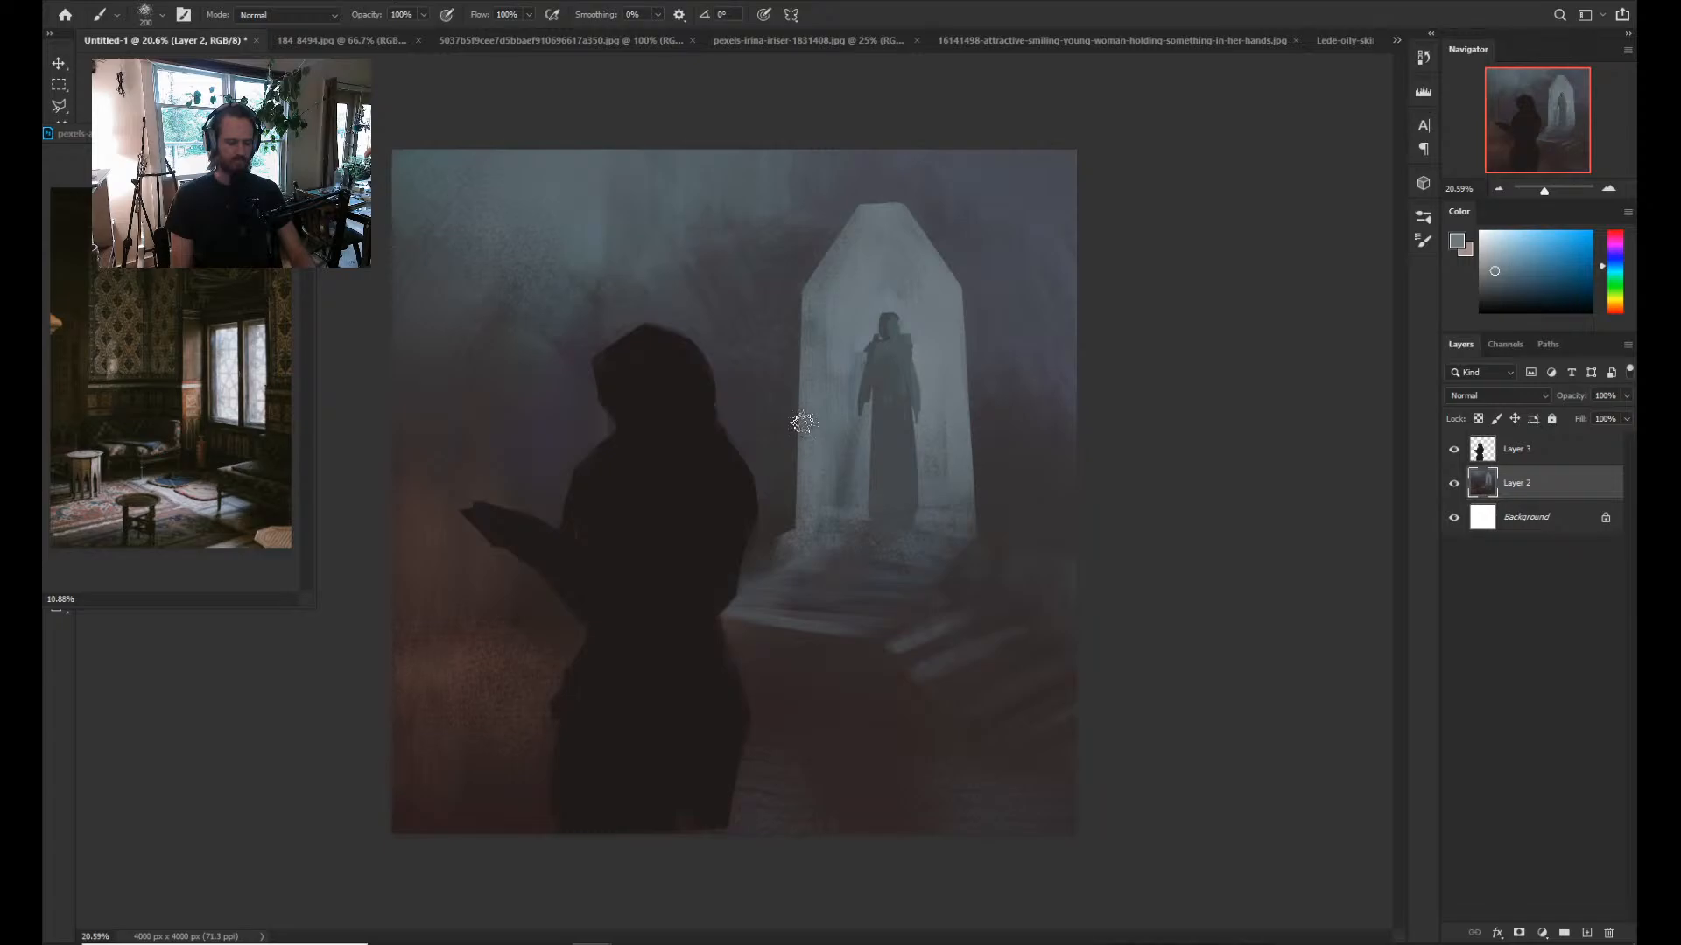
Make a polygonal lasso selection of the inner window opening, leaving a thin frame strip along the arch's left side.
key(l)
drag(816, 524, 915, 209)
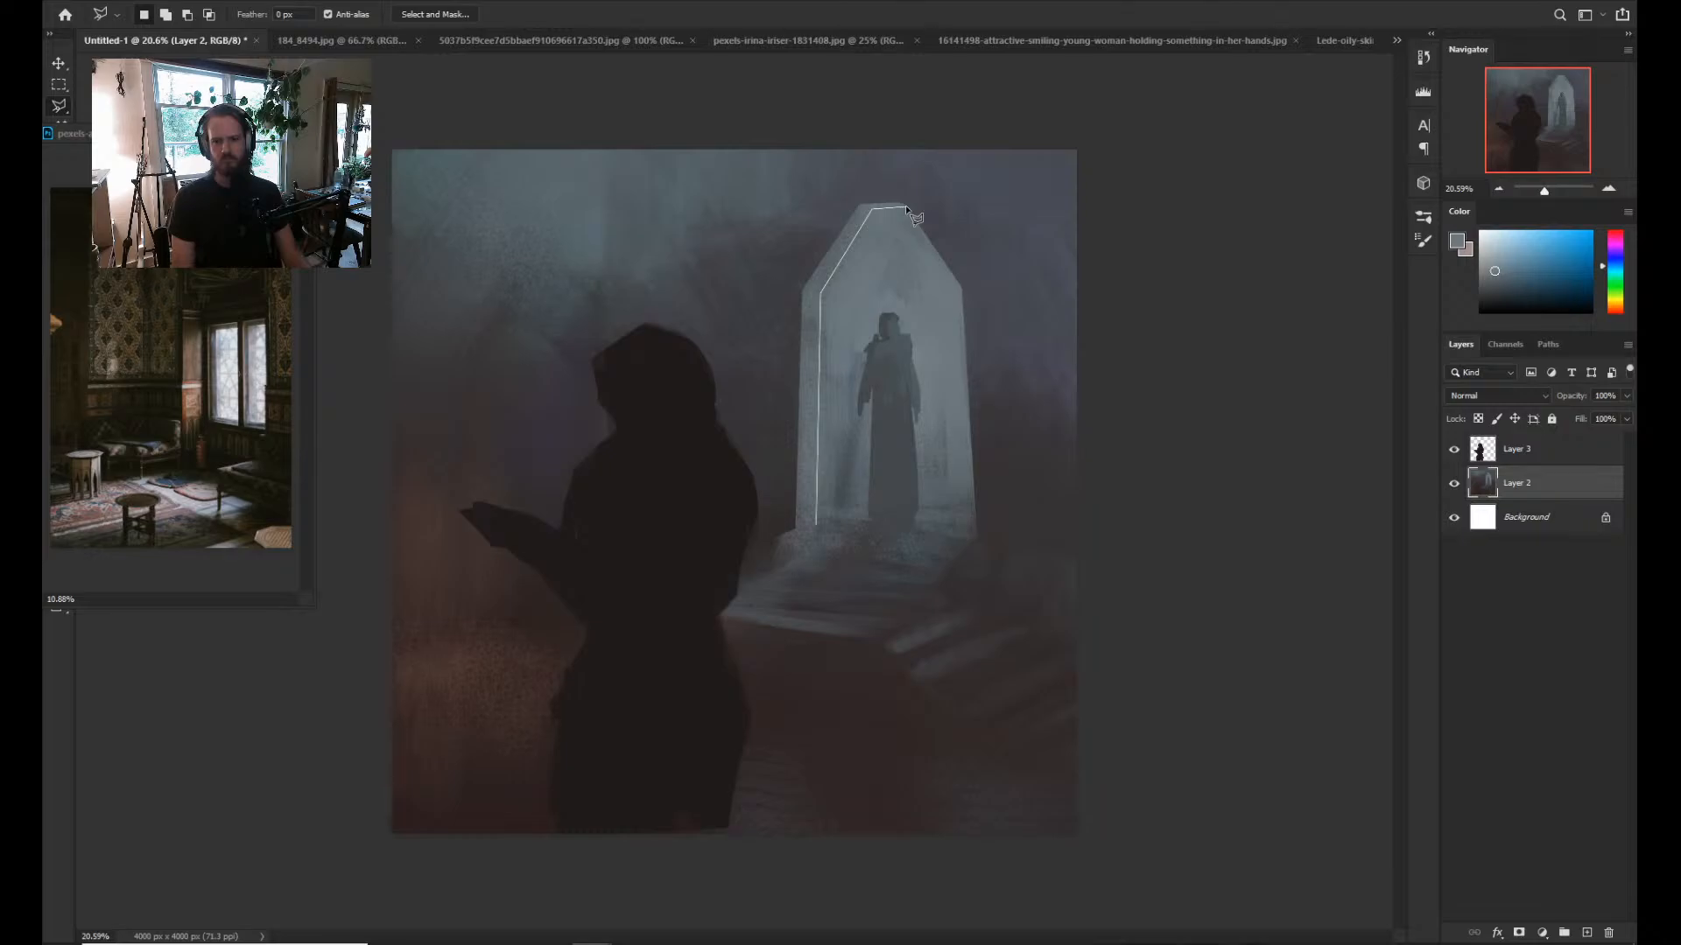
click(906, 209)
click(964, 288)
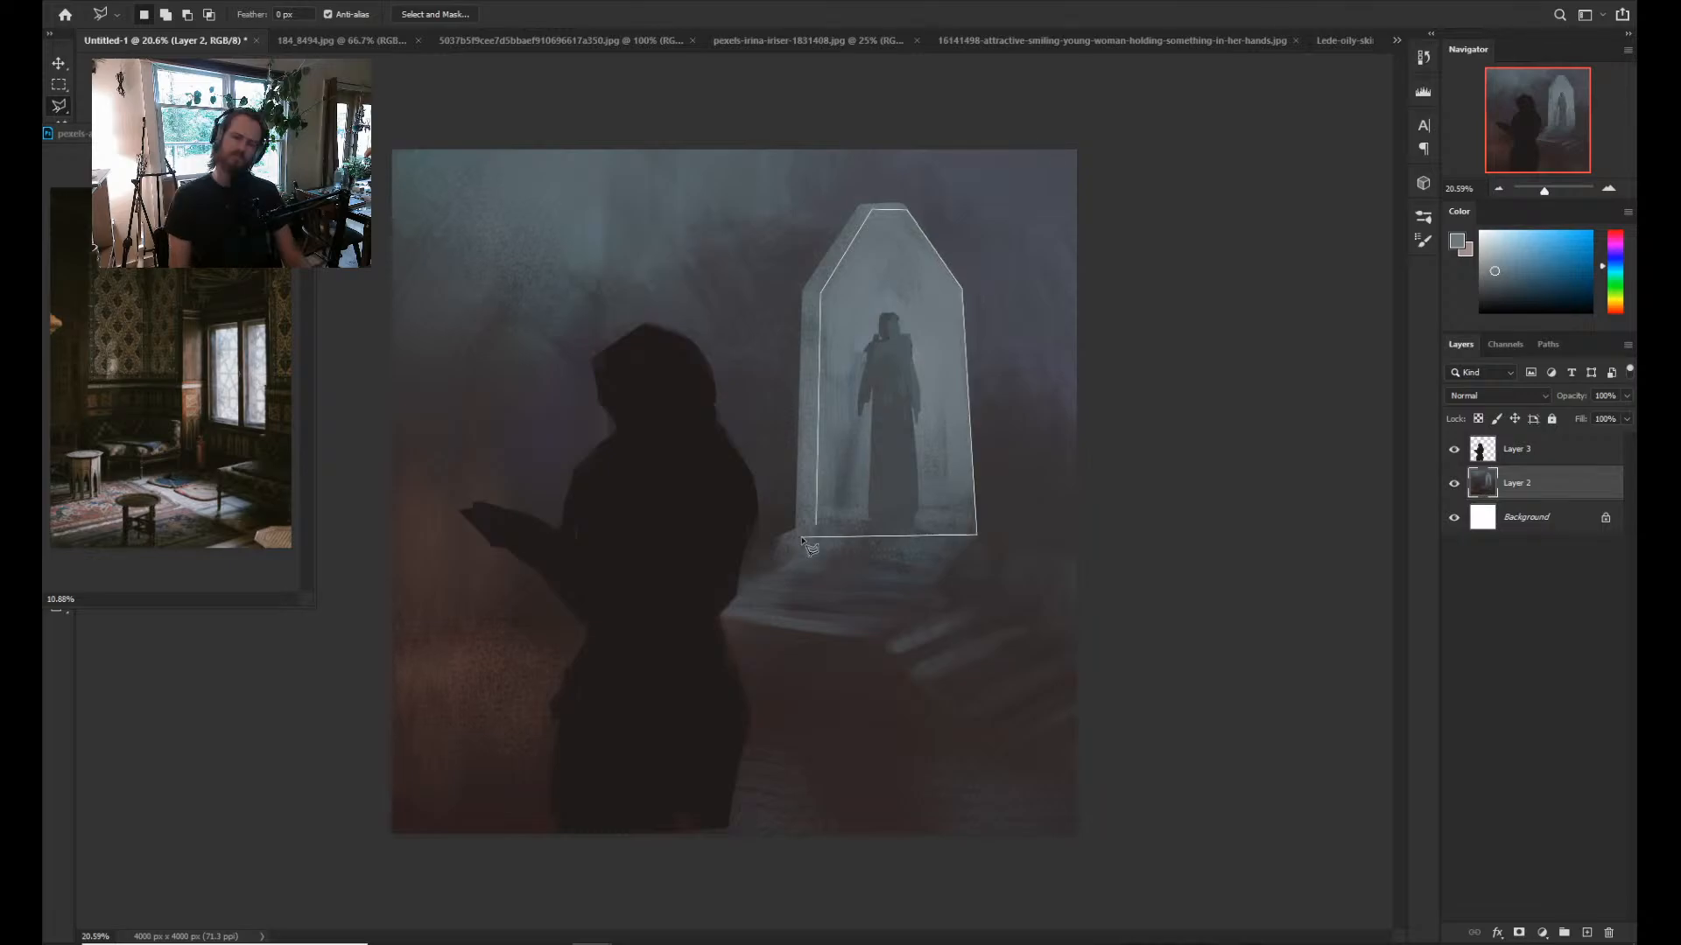
click(976, 534)
click(819, 536)
key(b)
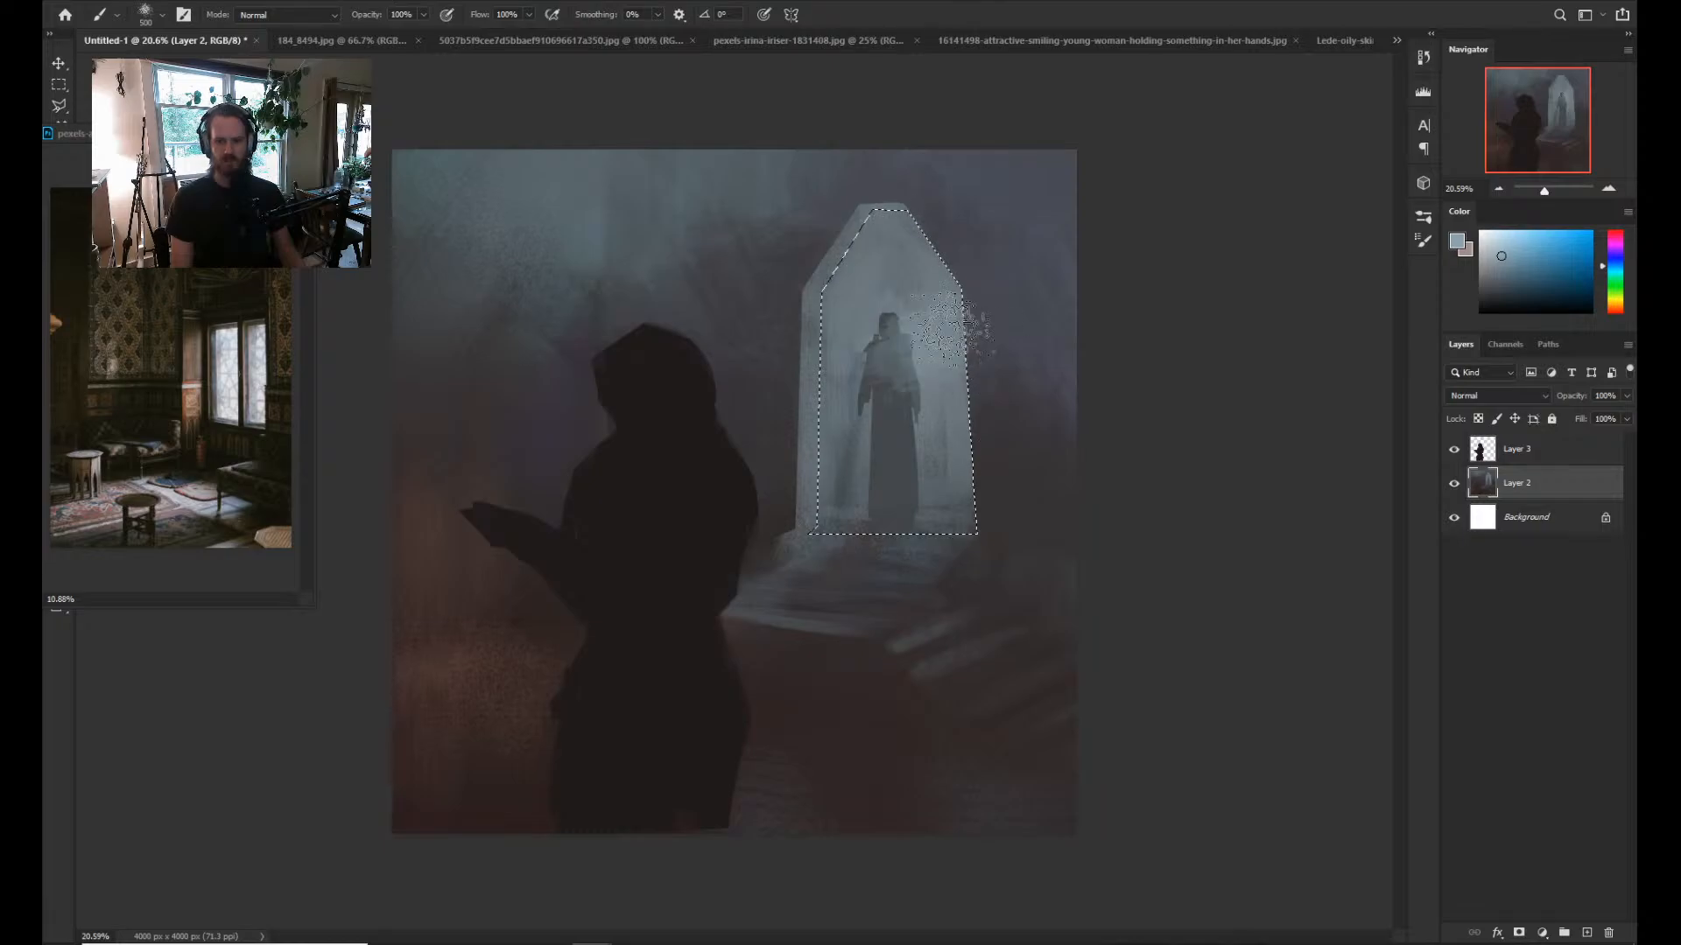
Paint lighter blue and pale grey textured strokes inside the selected window and over the robed figure with a 500 px brush.
drag(950, 328, 928, 258)
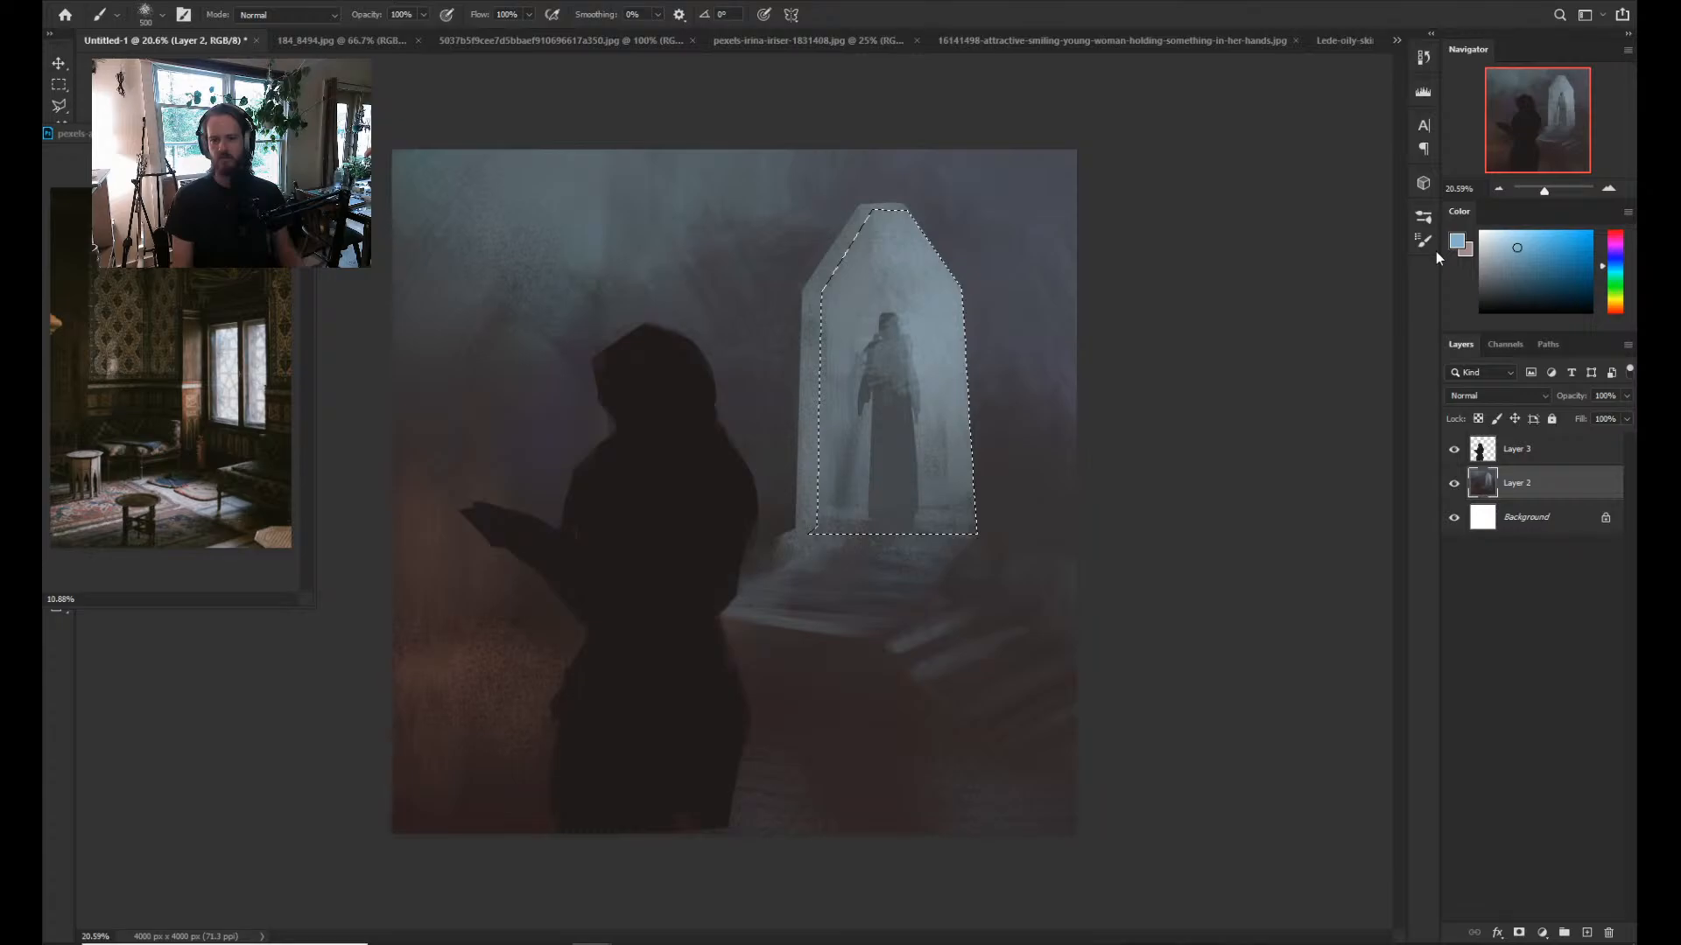
drag(897, 263, 950, 420)
alt+click(910, 357)
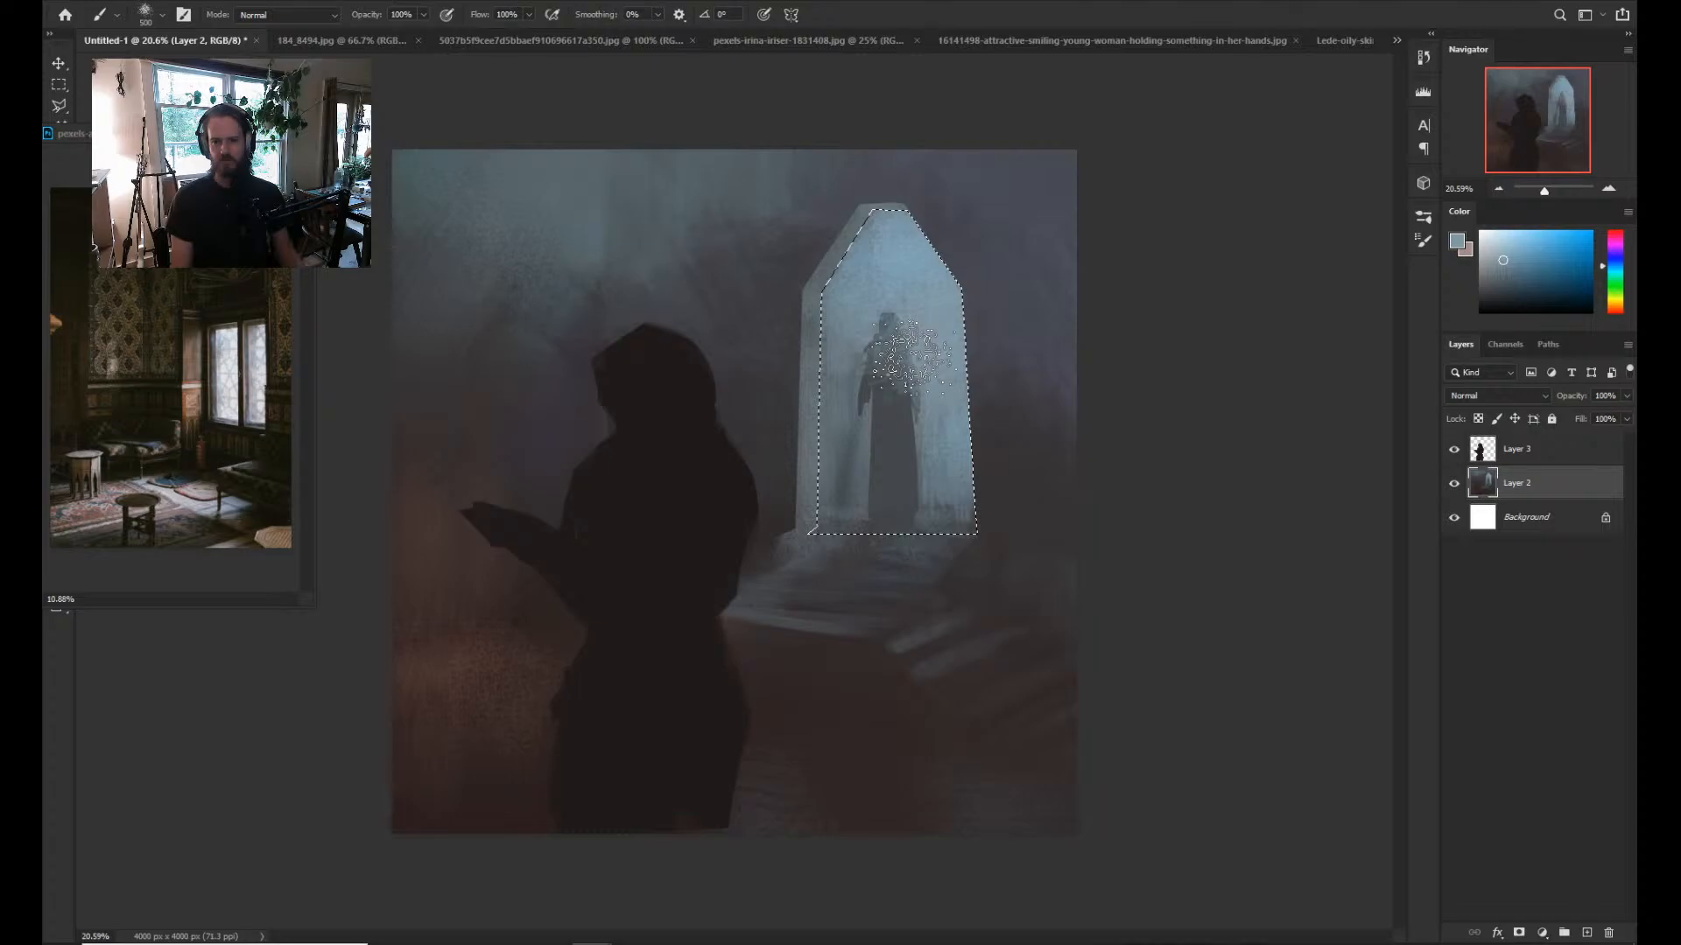
alt+click(910, 358)
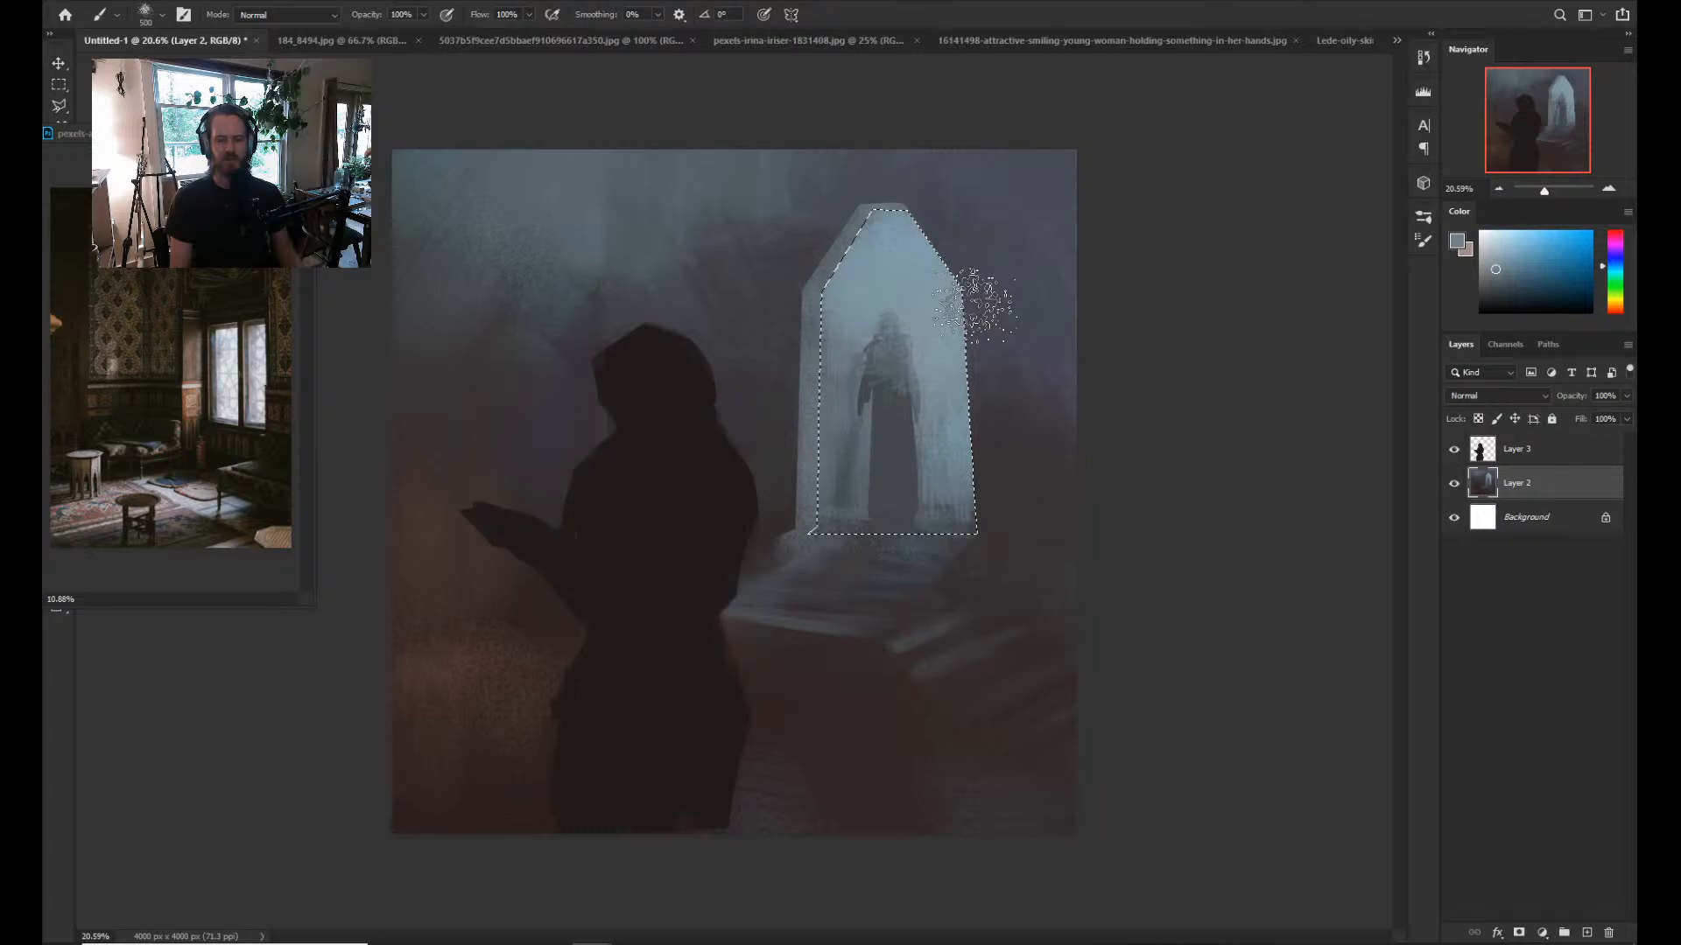
alt+click(950, 307)
mouse_move(946, 332)
mouse_down()
mouse_move(832, 403)
mouse_move(878, 385)
mouse_up()
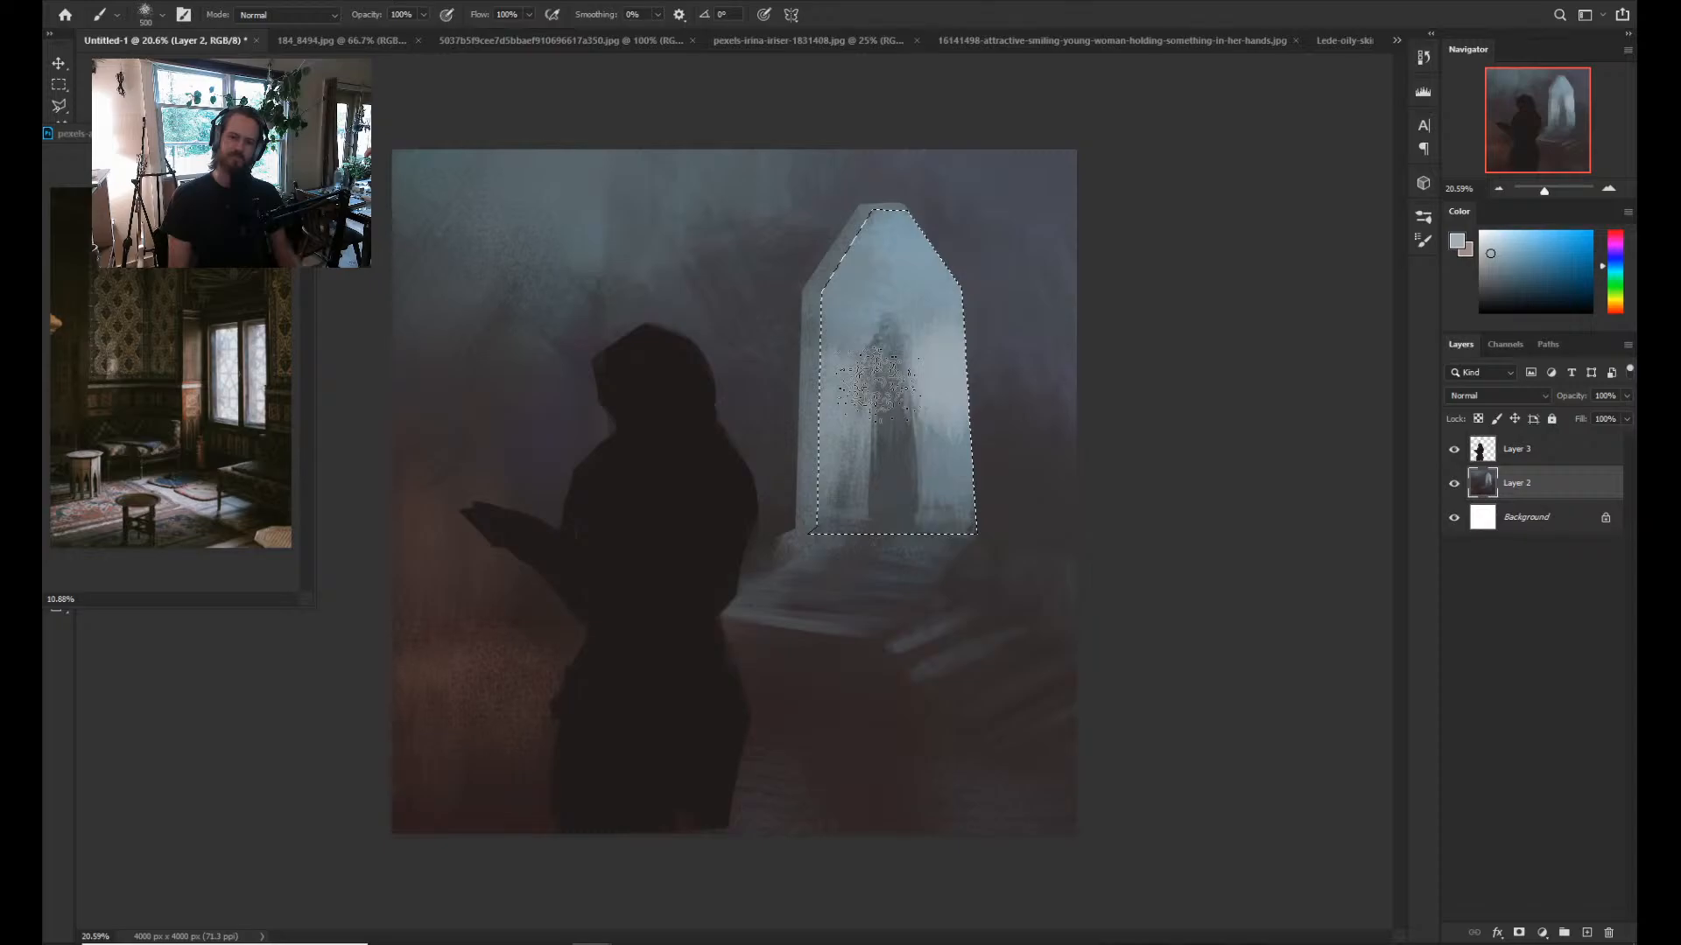
drag(878, 385, 858, 429)
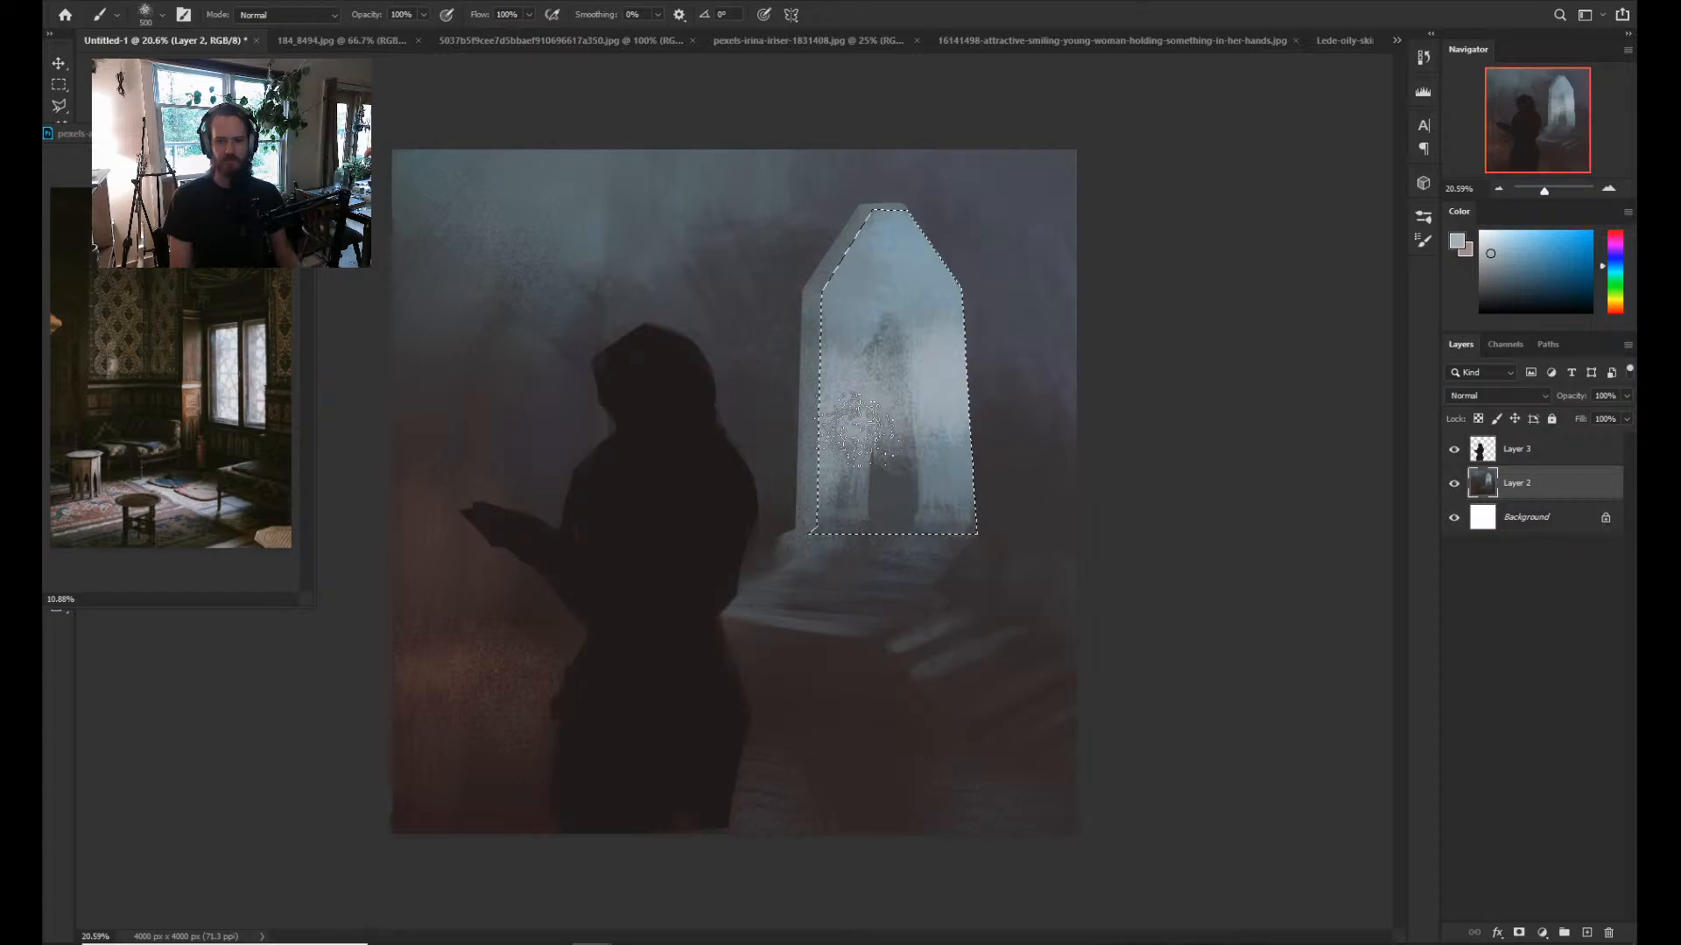
Brighten the selected window's upper and right areas with a sampled pale grey-blue, keeping the selection active.
key(bracketleft)
key(bracketleft)
key(bracketleft)
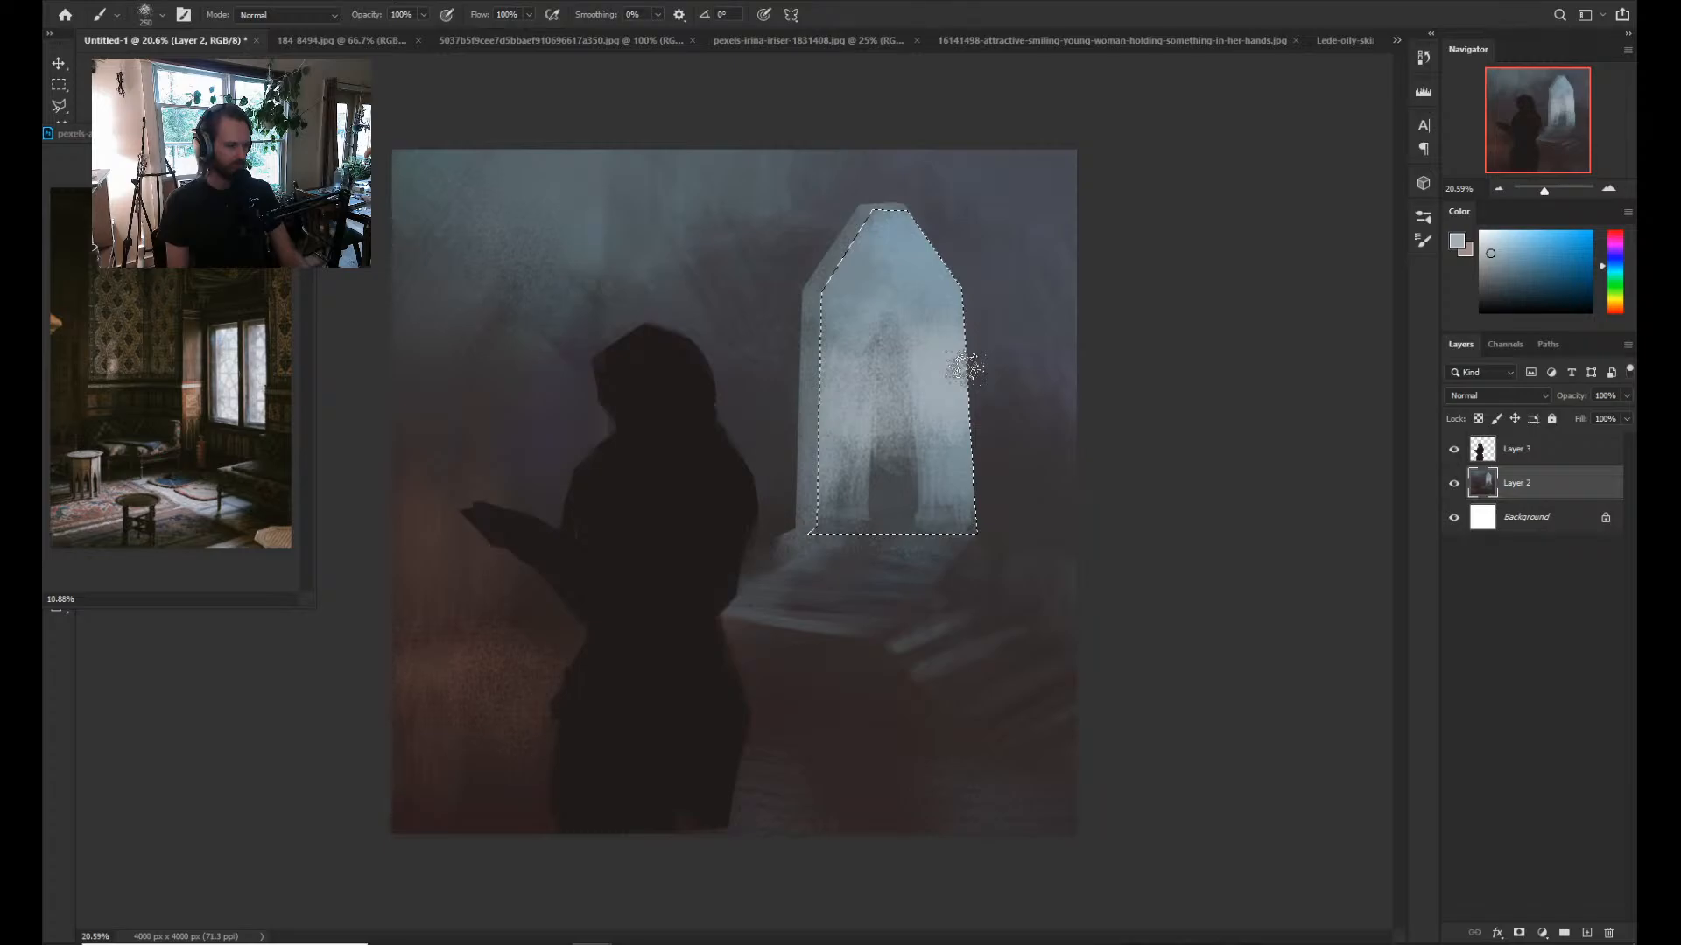
alt+click(921, 361)
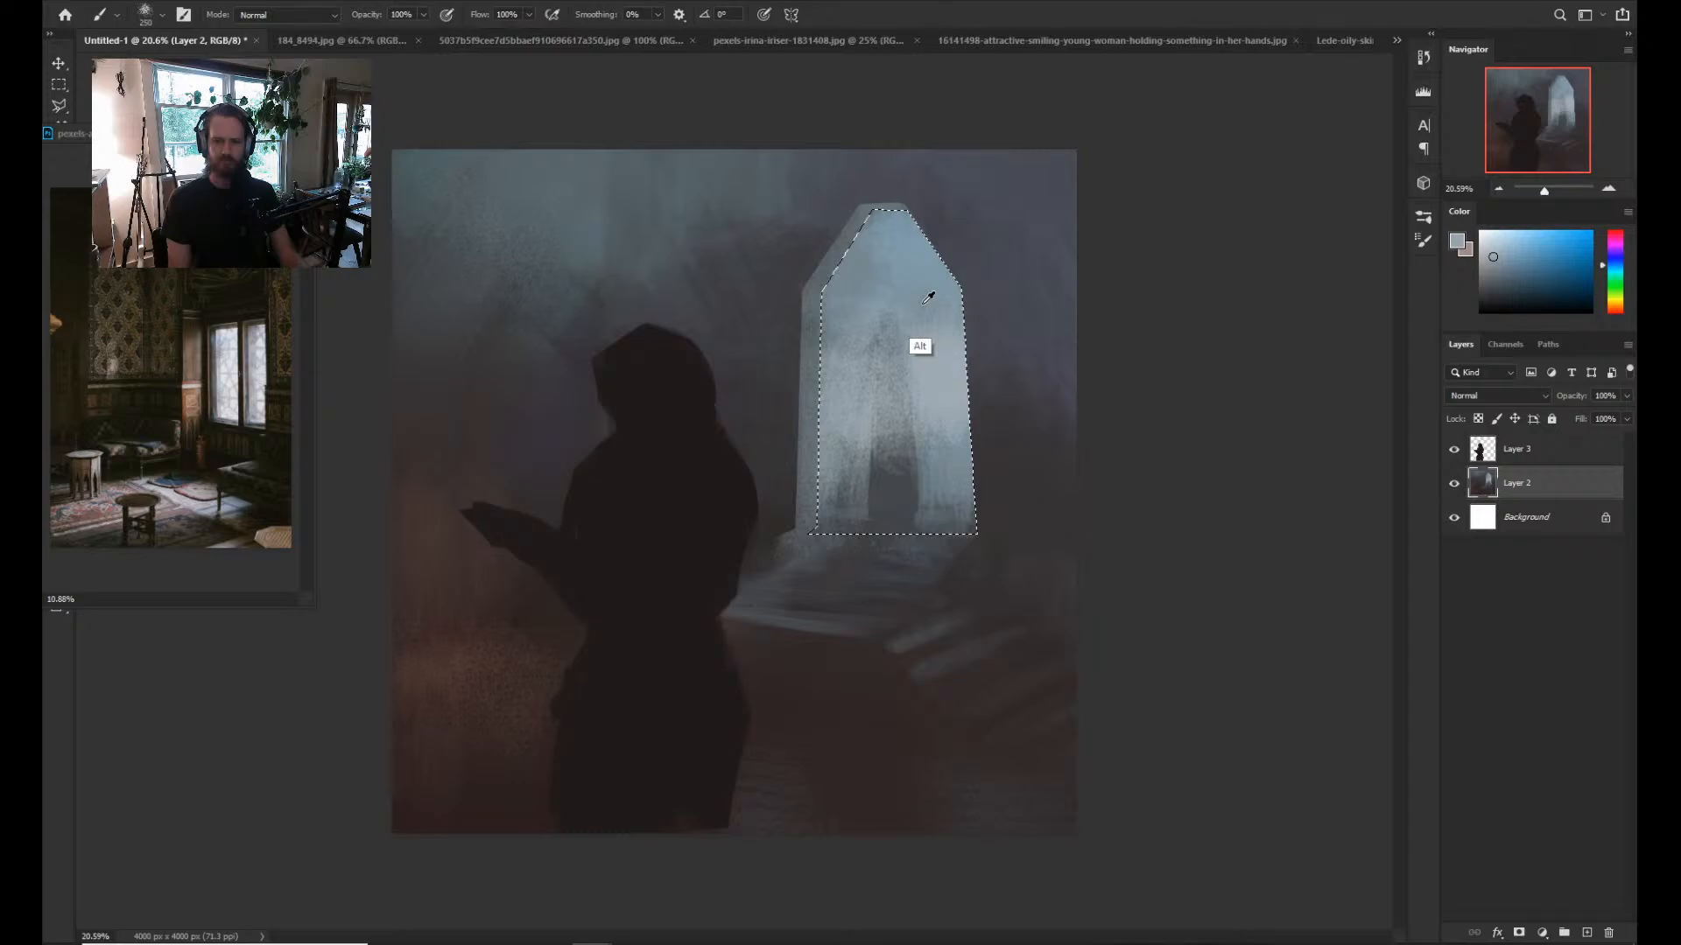
drag(928, 298, 968, 390)
key(ctrl+d)
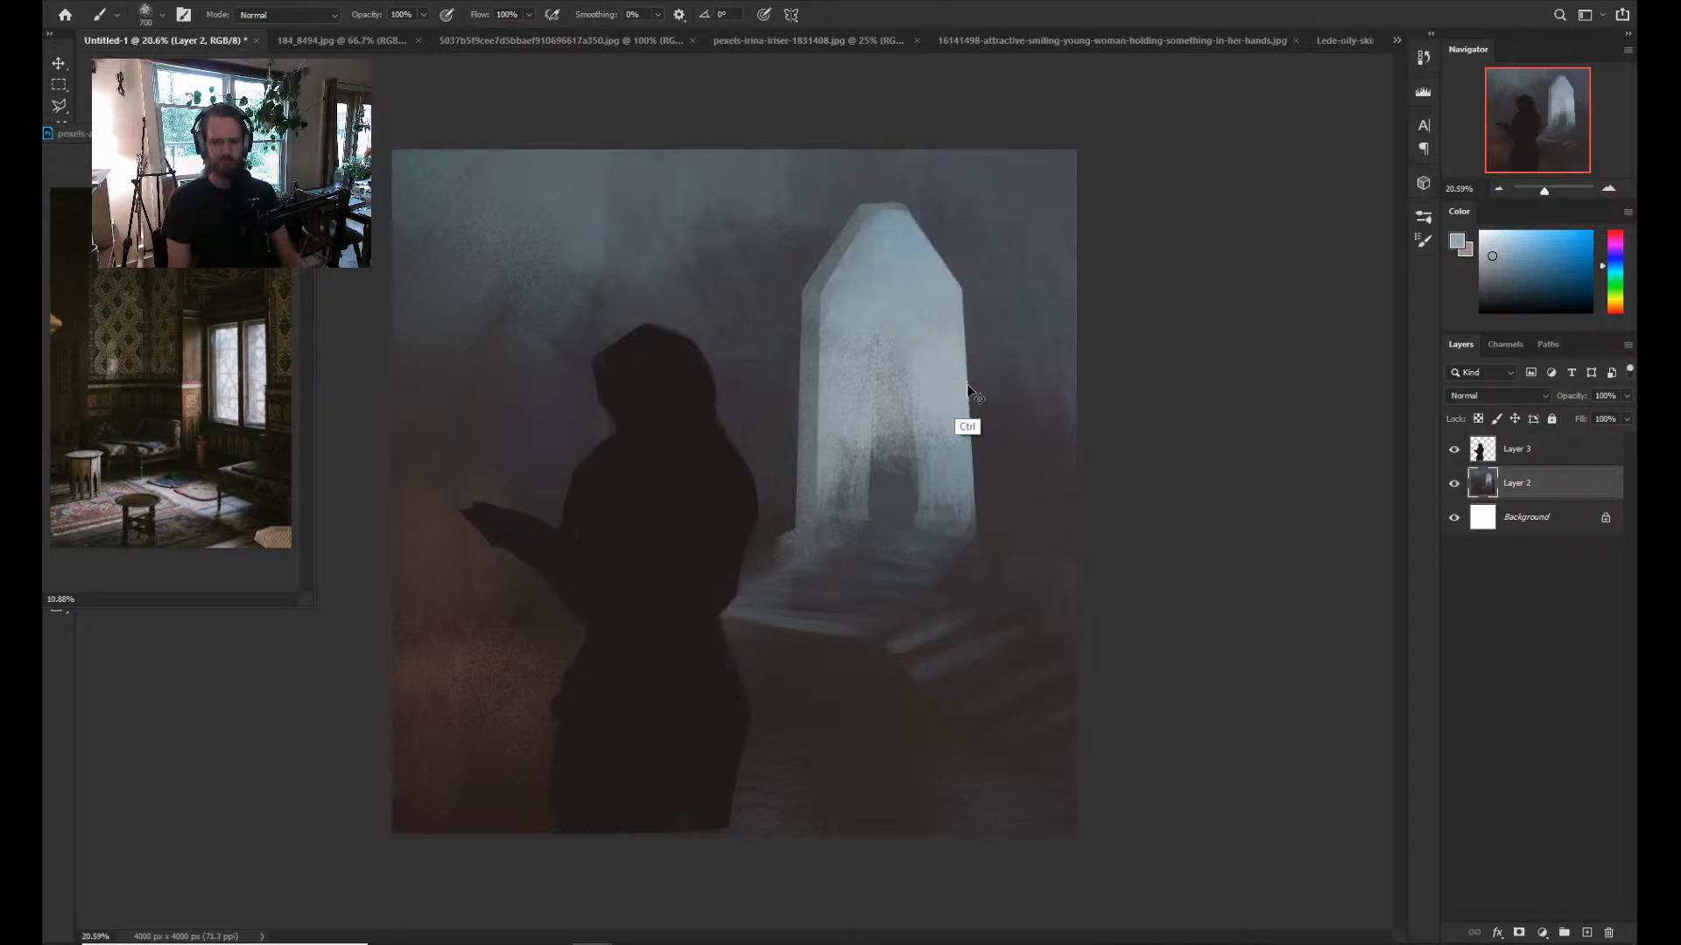
key(ctrl+z)
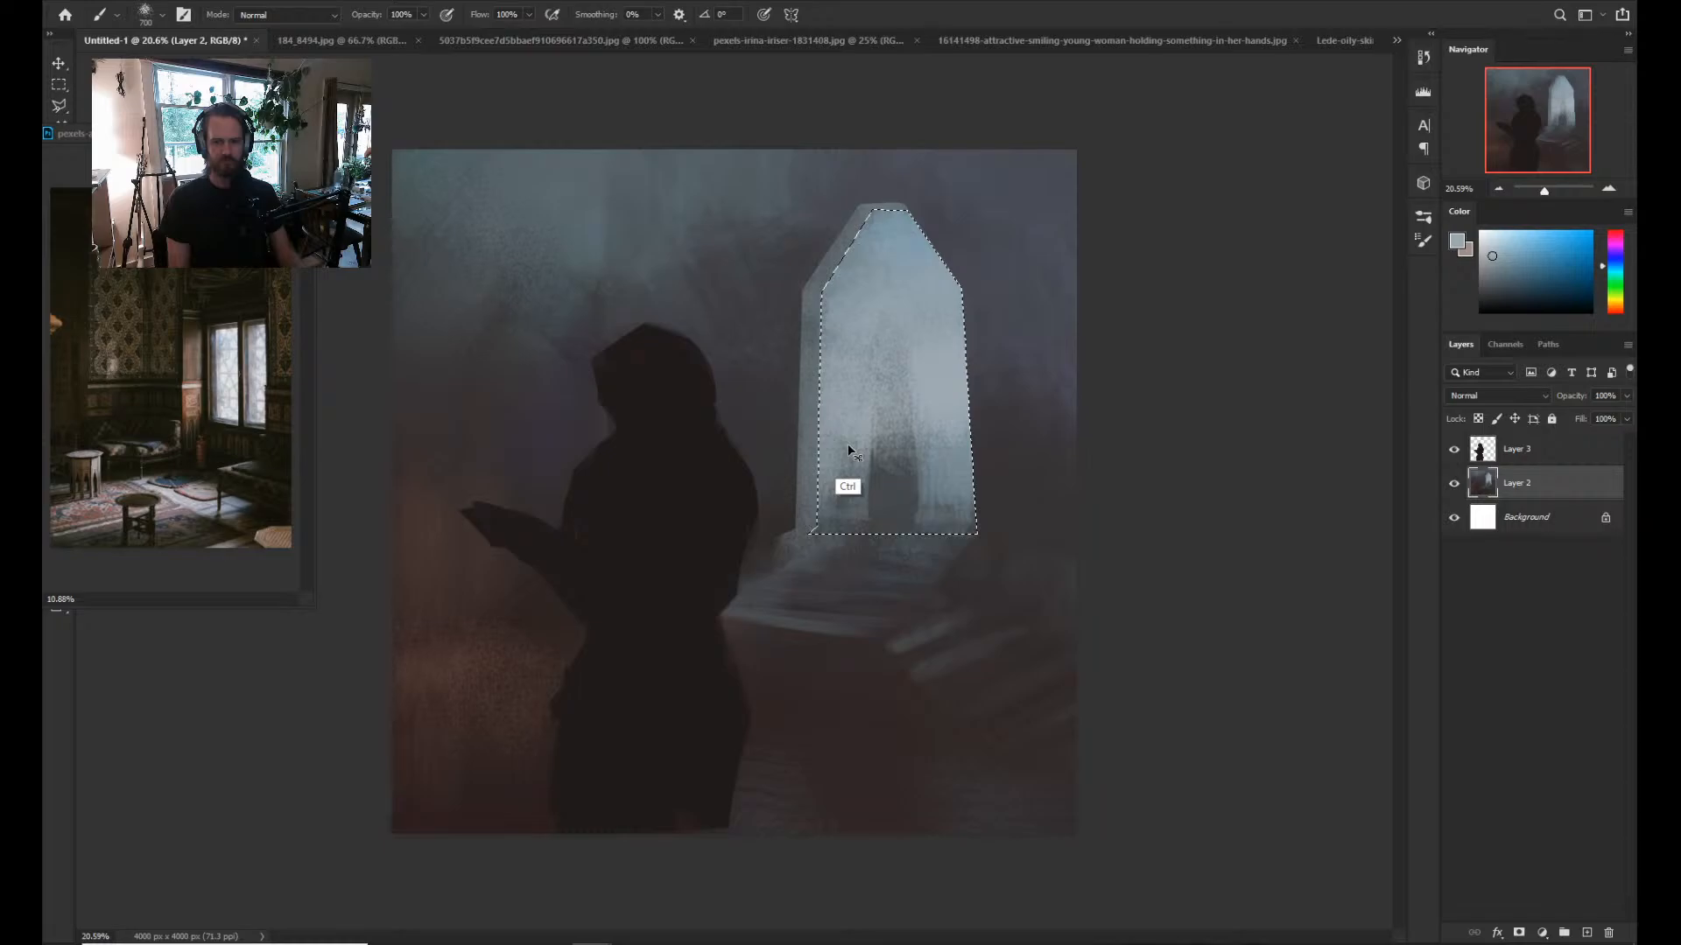
Sweep pale grey-blue strokes across the base of the selected window with a 700 px brush, covering the figure's lower robe.
mouse_move(819, 561)
mouse_down()
mouse_move(1035, 551)
mouse_move(1042, 533)
mouse_up()
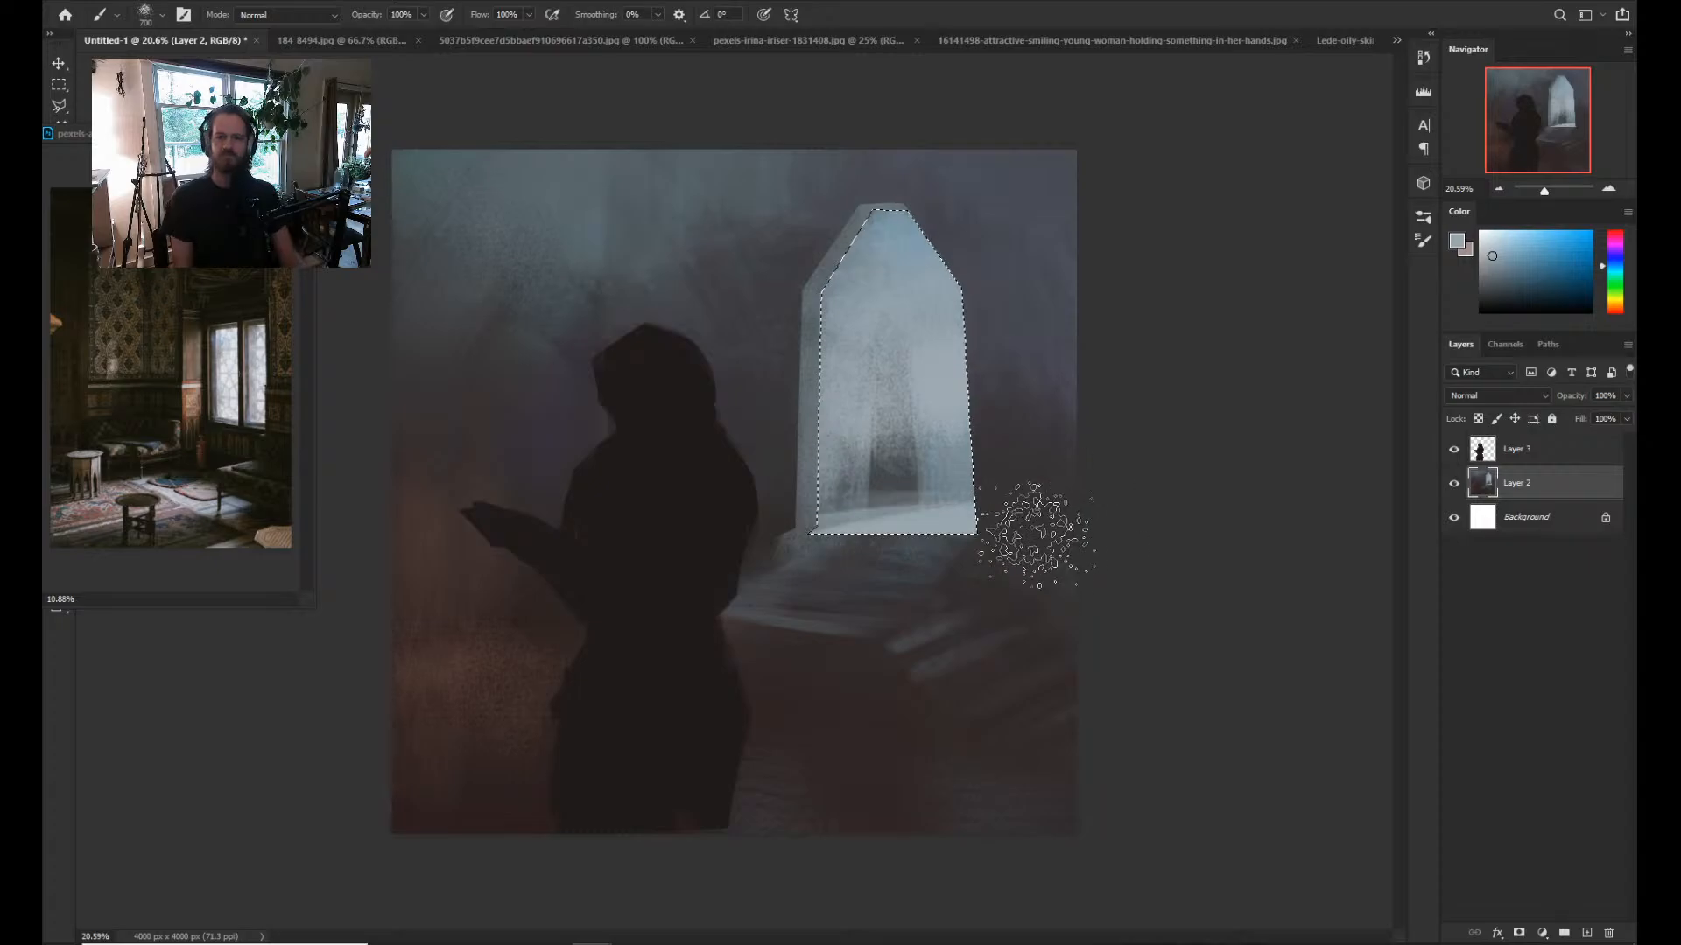
drag(936, 506, 1051, 490)
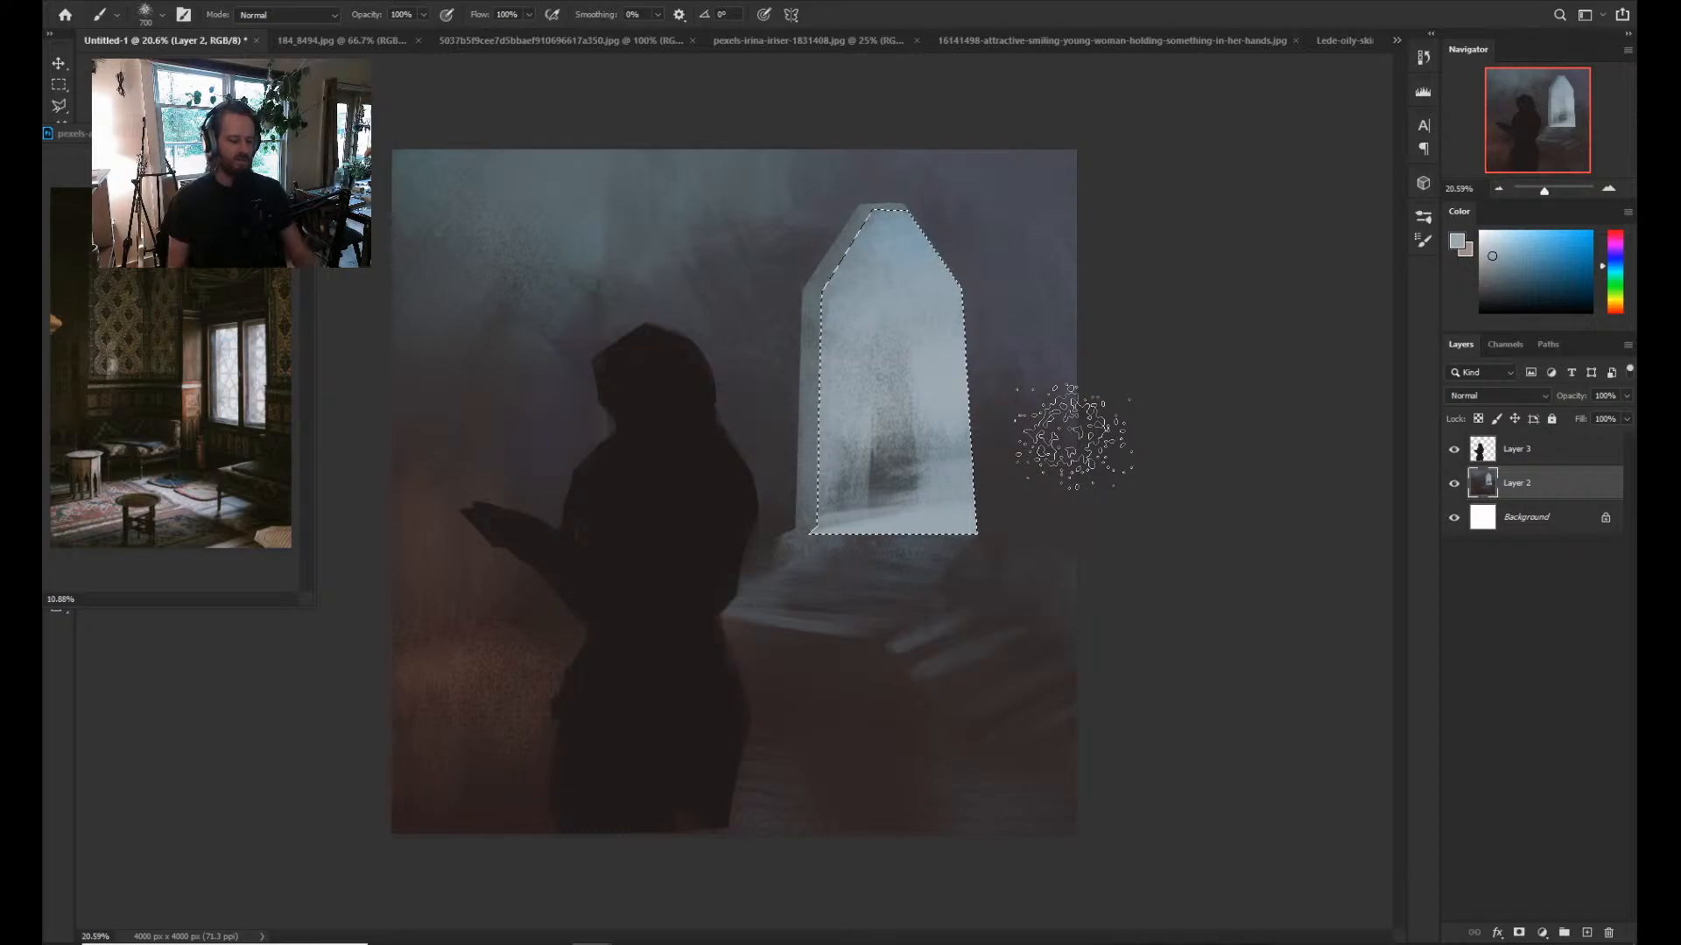
key(alt)
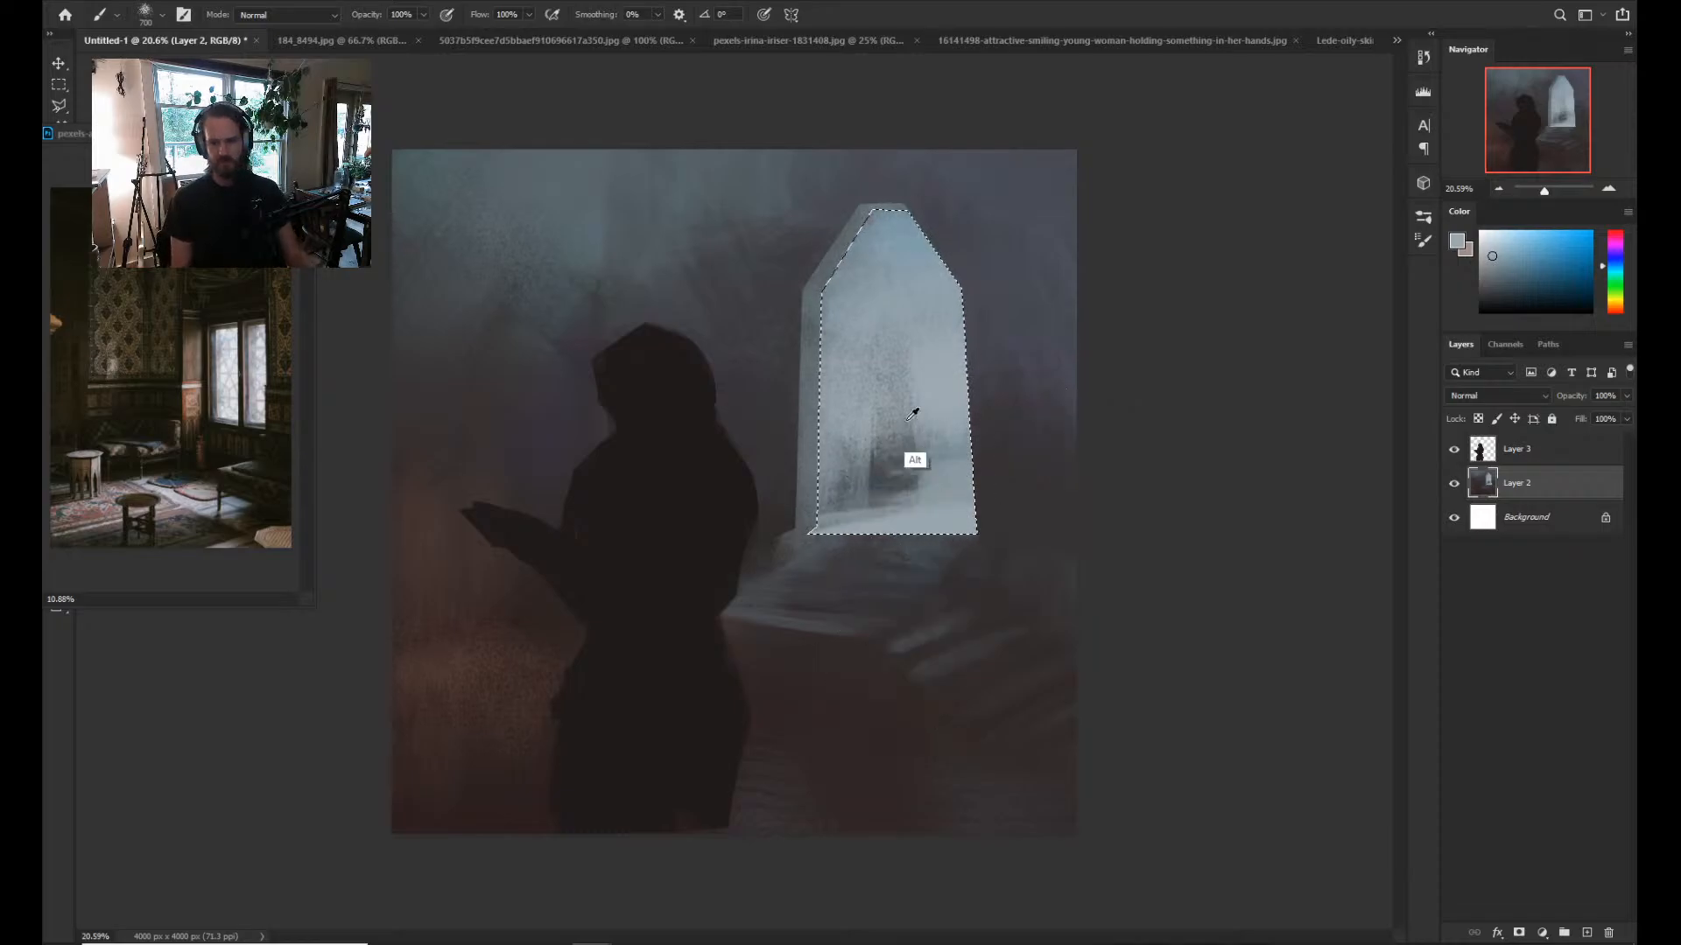
Blend the rest of the robed figure into the window with sampled mid-grey and pale blue tones using a 500 px brush, and deselect.
alt+click(834, 503)
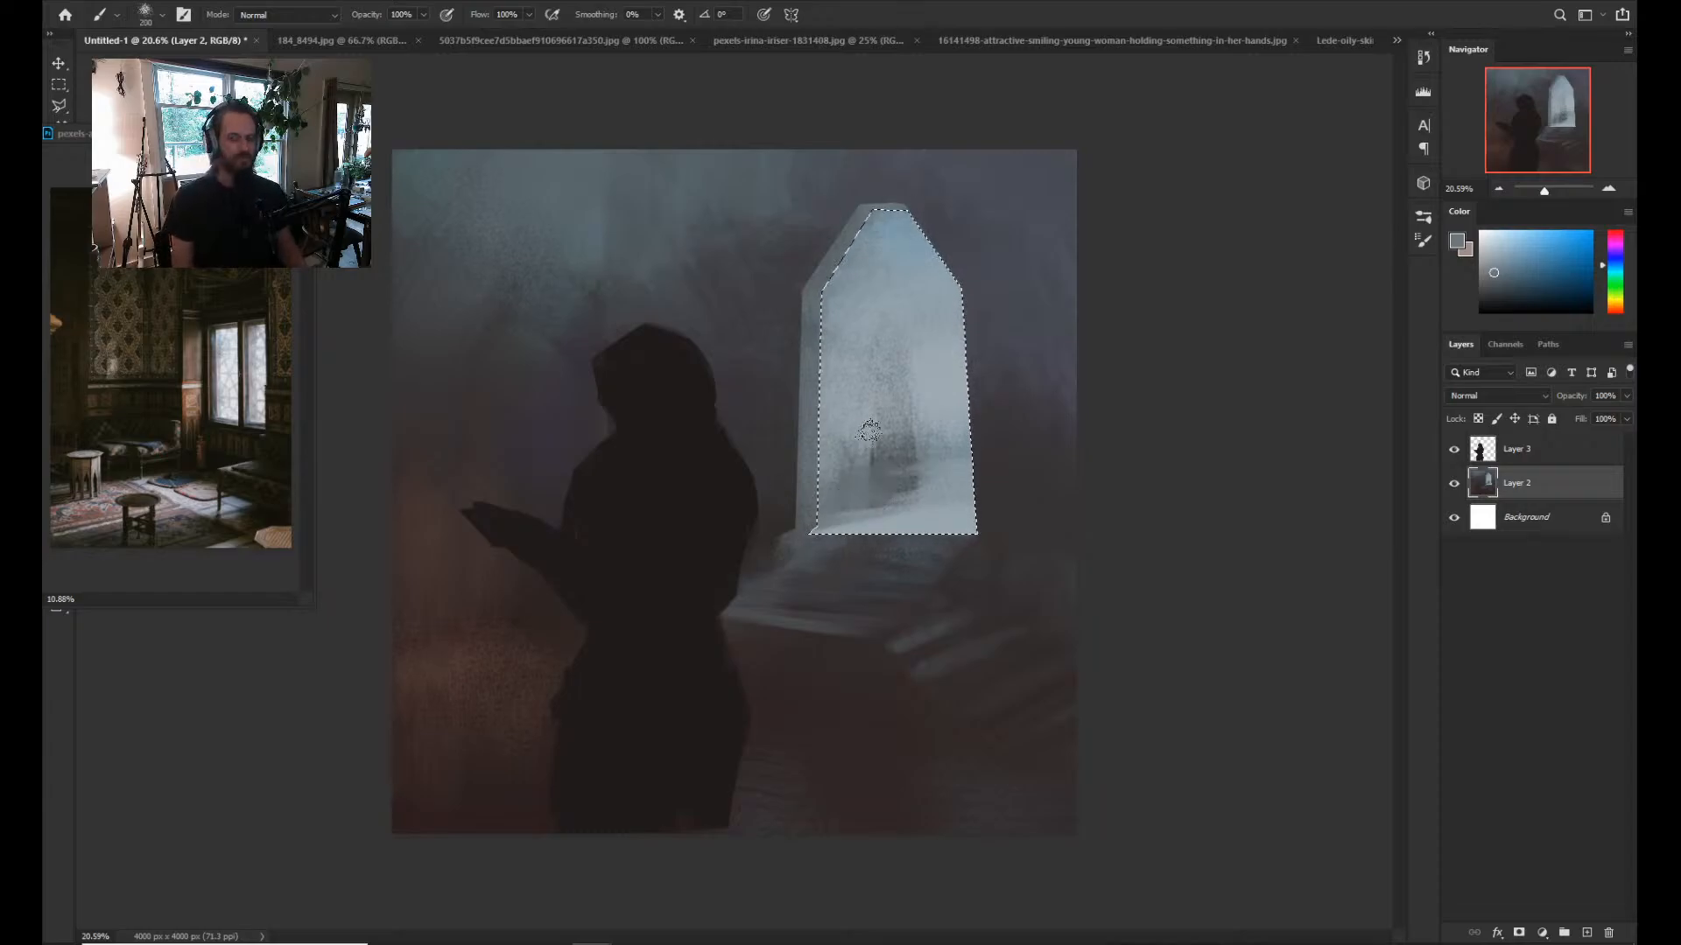
drag(869, 431, 860, 476)
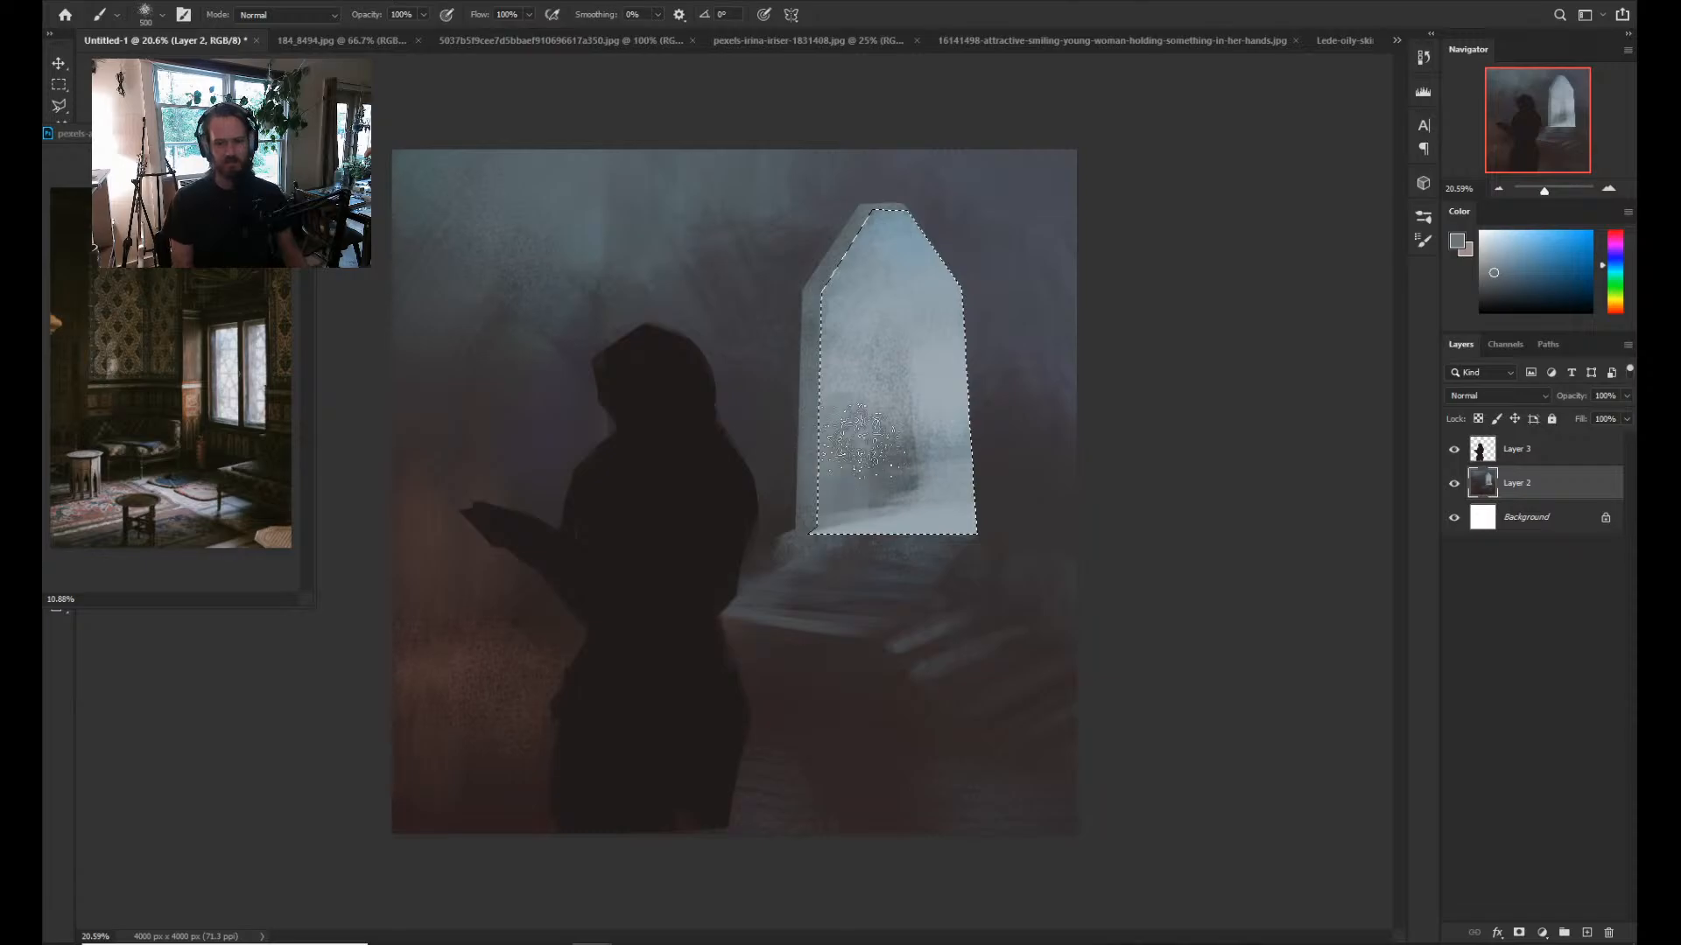
key(bracketleft)
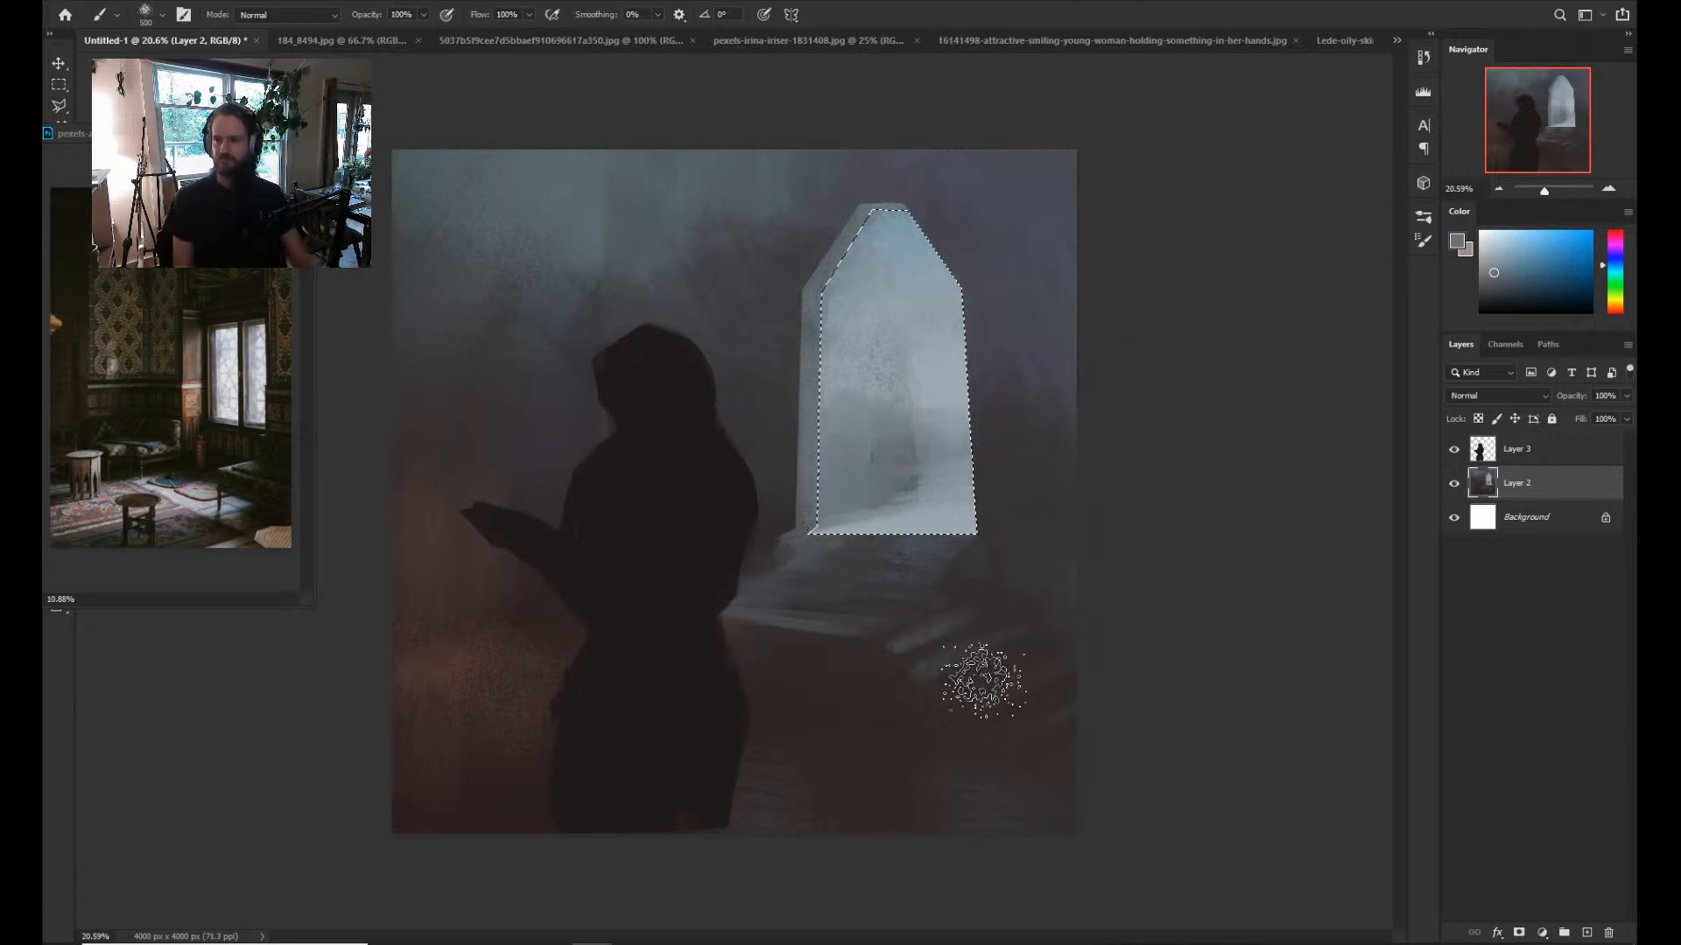
alt+click(930, 525)
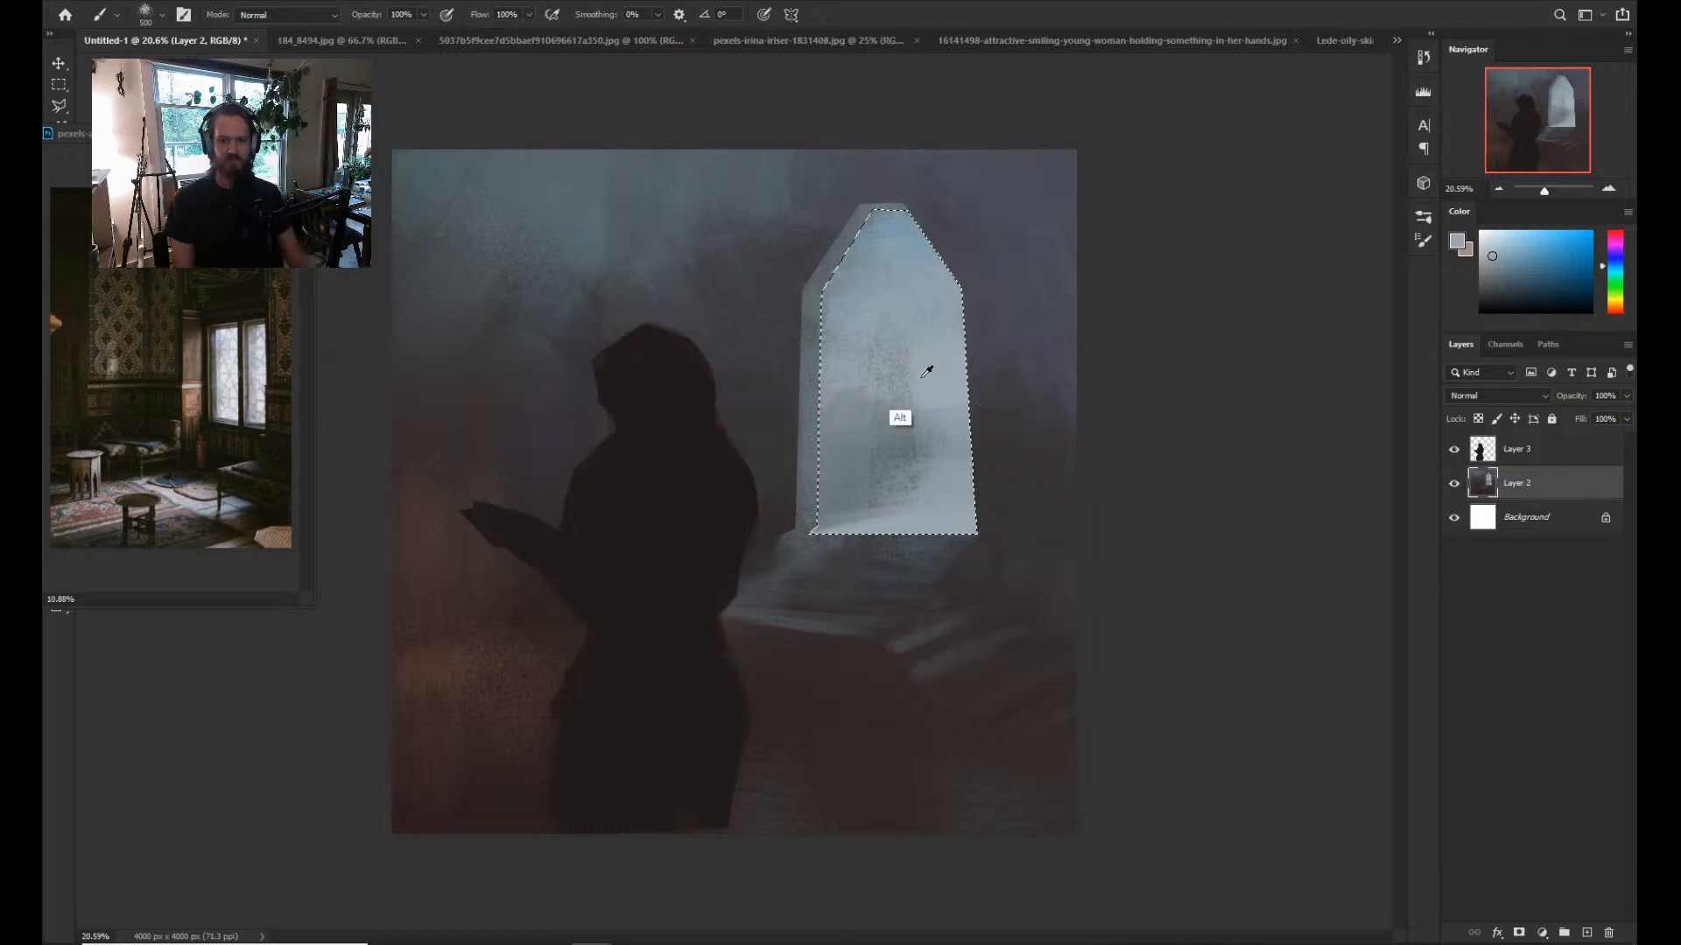
alt+click(915, 267)
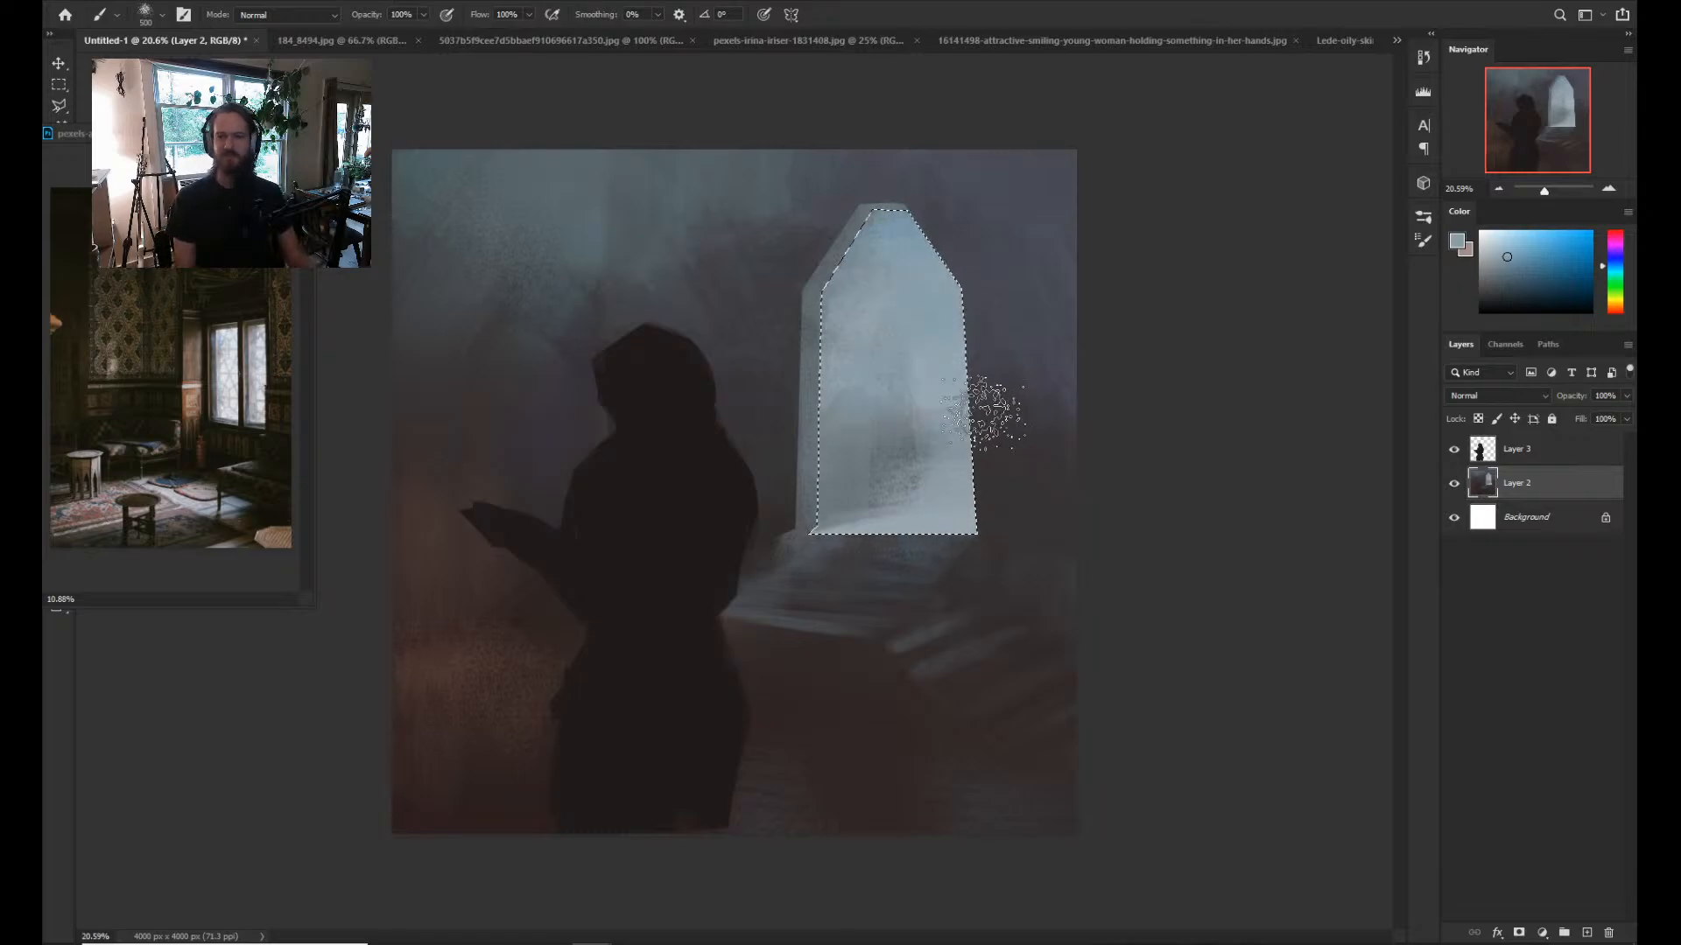
key(ctrl+d)
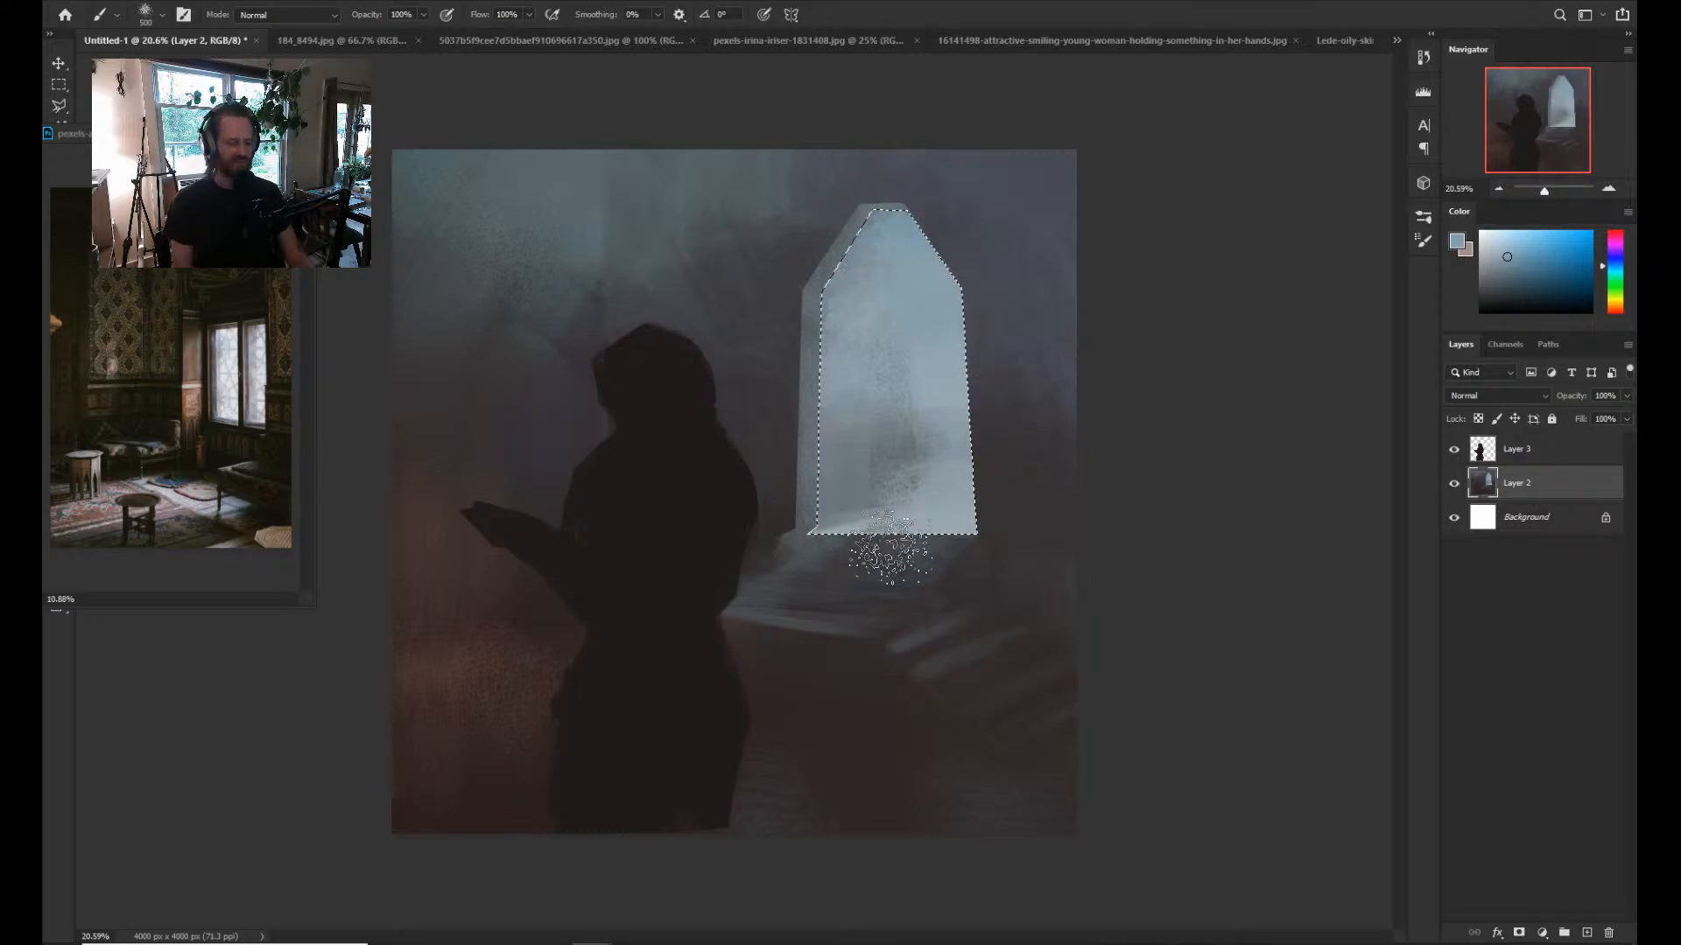
Make a thin polygonal lasso selection of the step edge directly below the window and get the brush ready.
key(l)
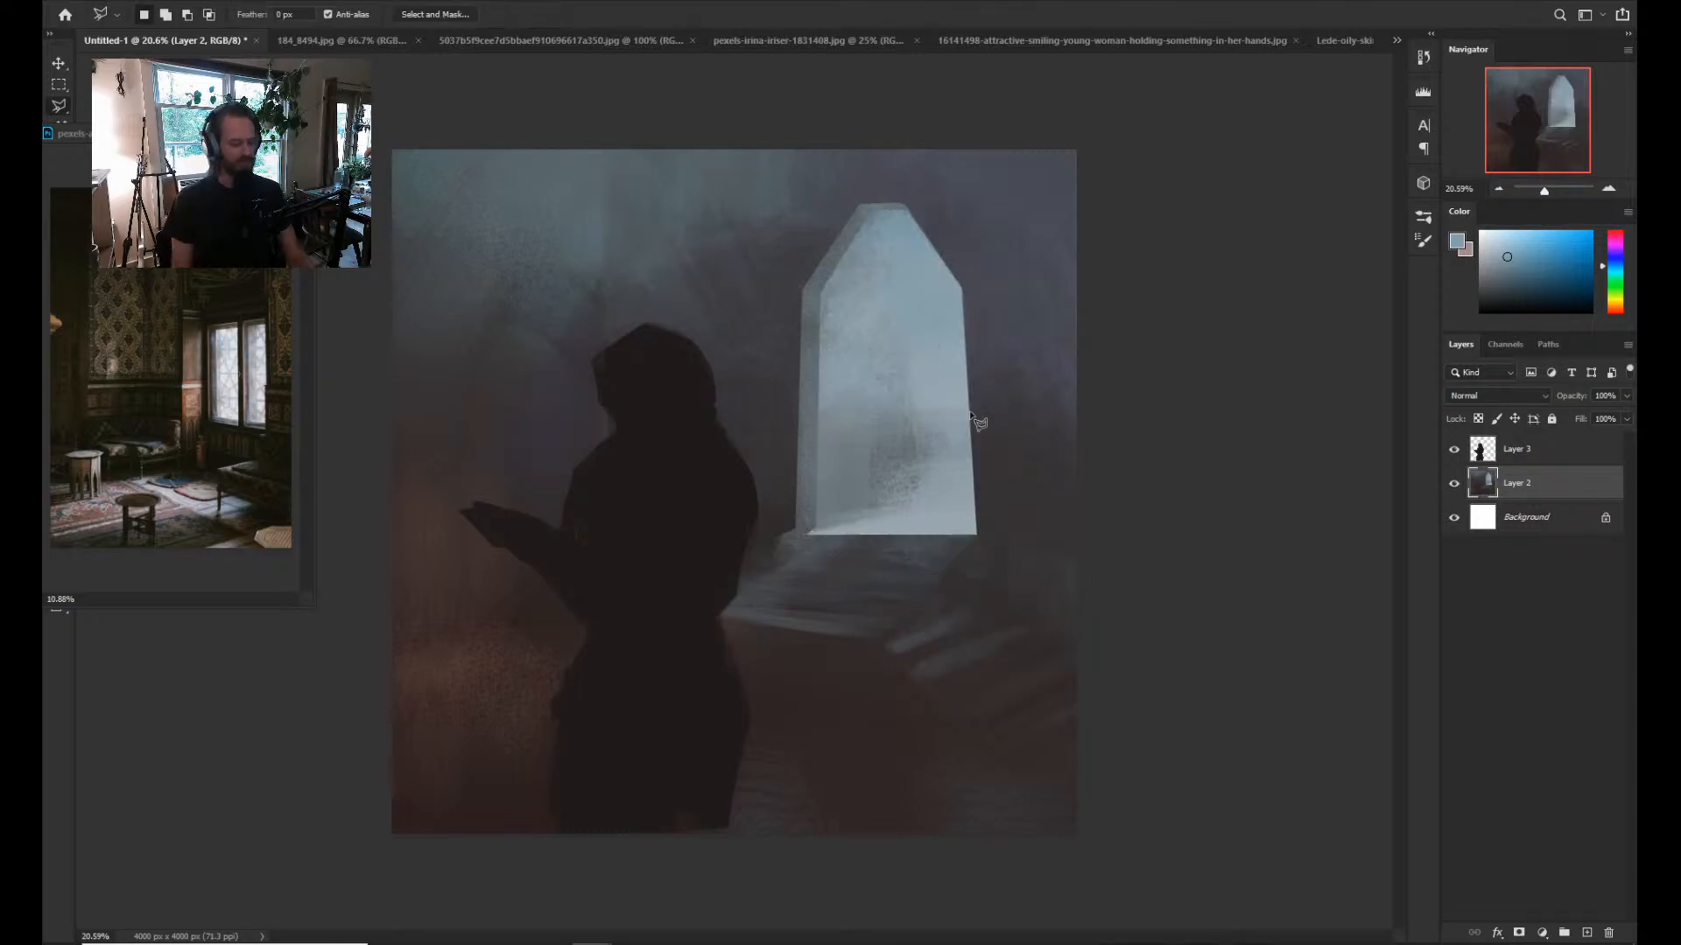
click(797, 547)
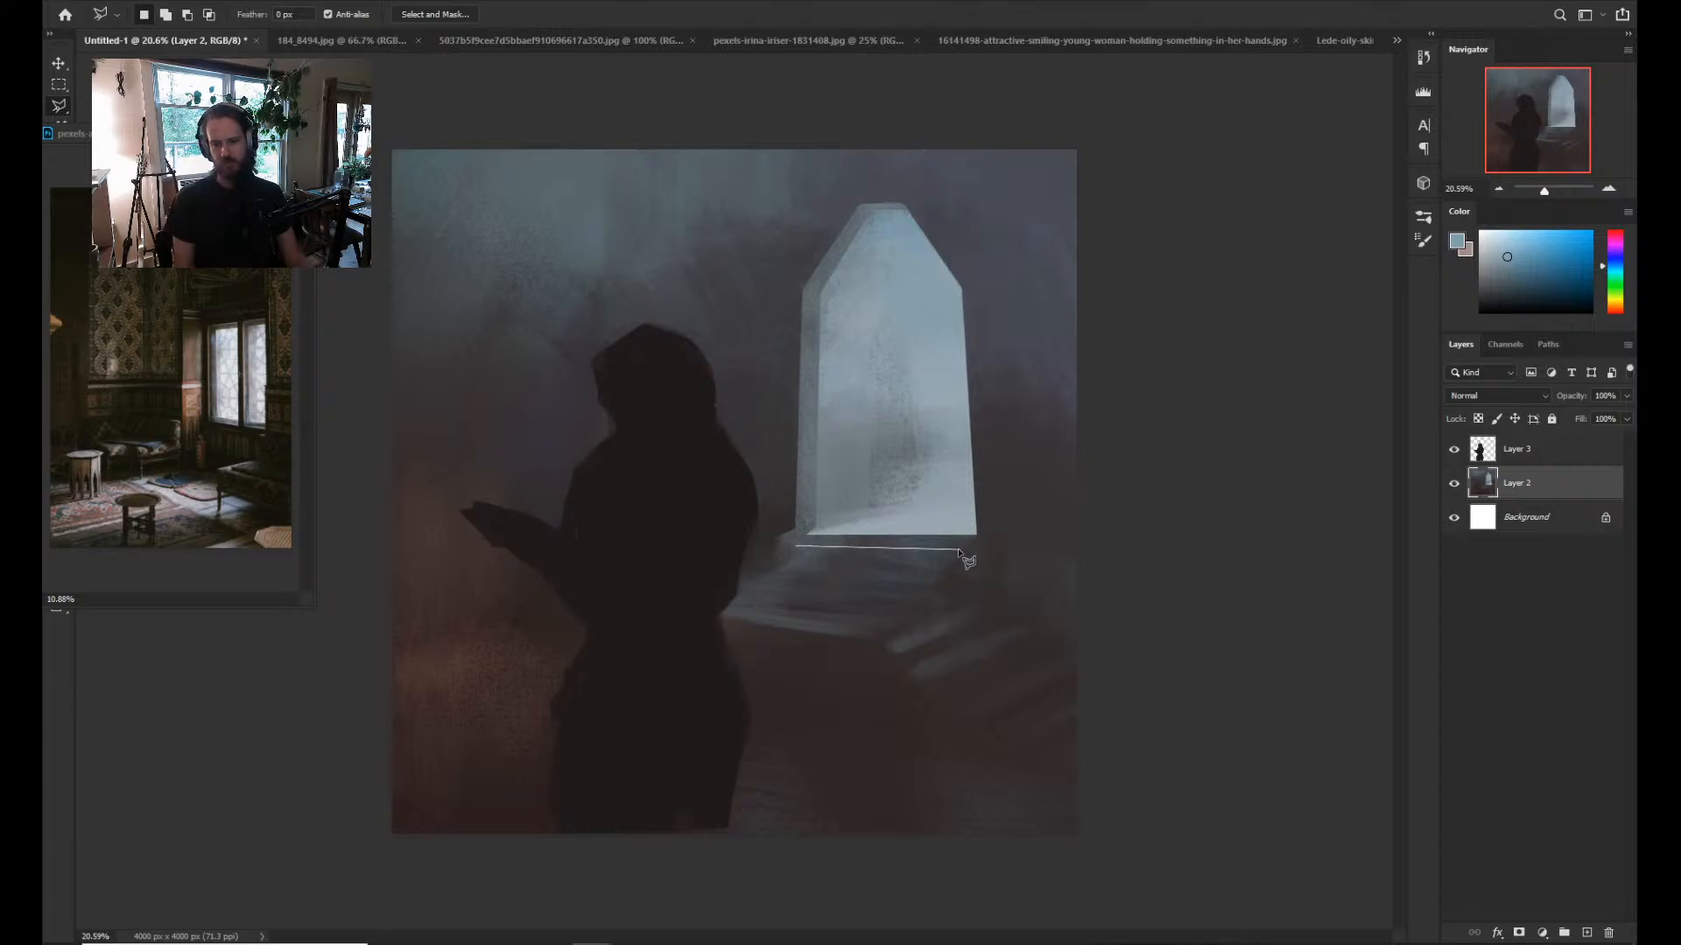
click(966, 550)
click(956, 556)
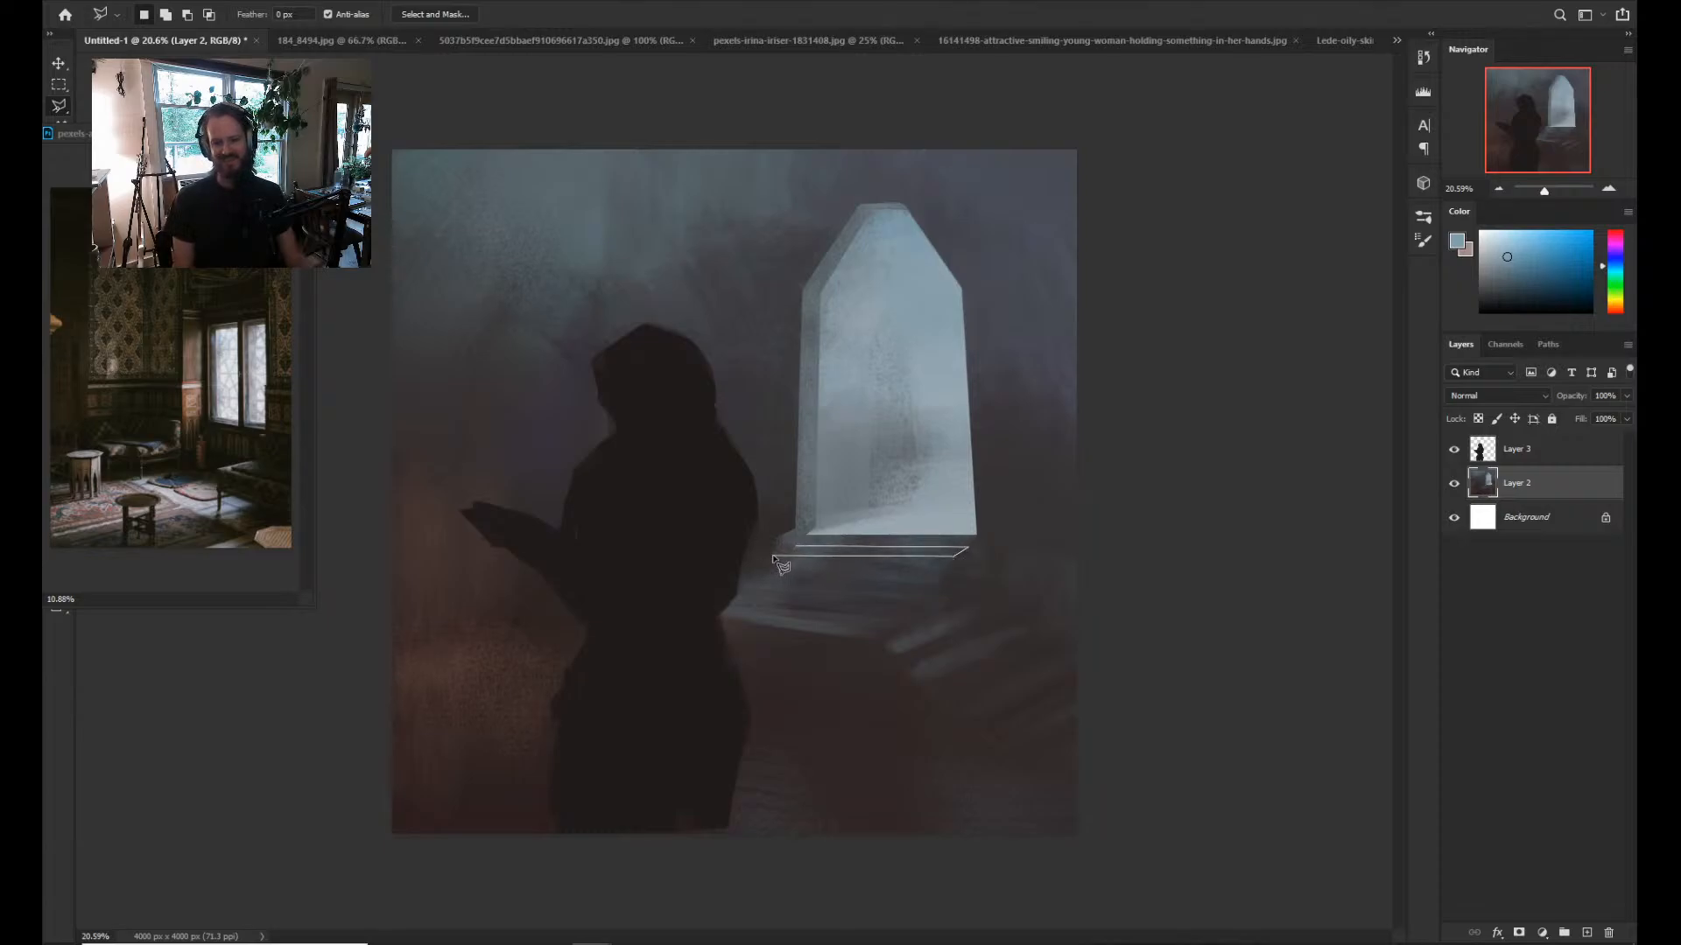
click(795, 547)
key(b)
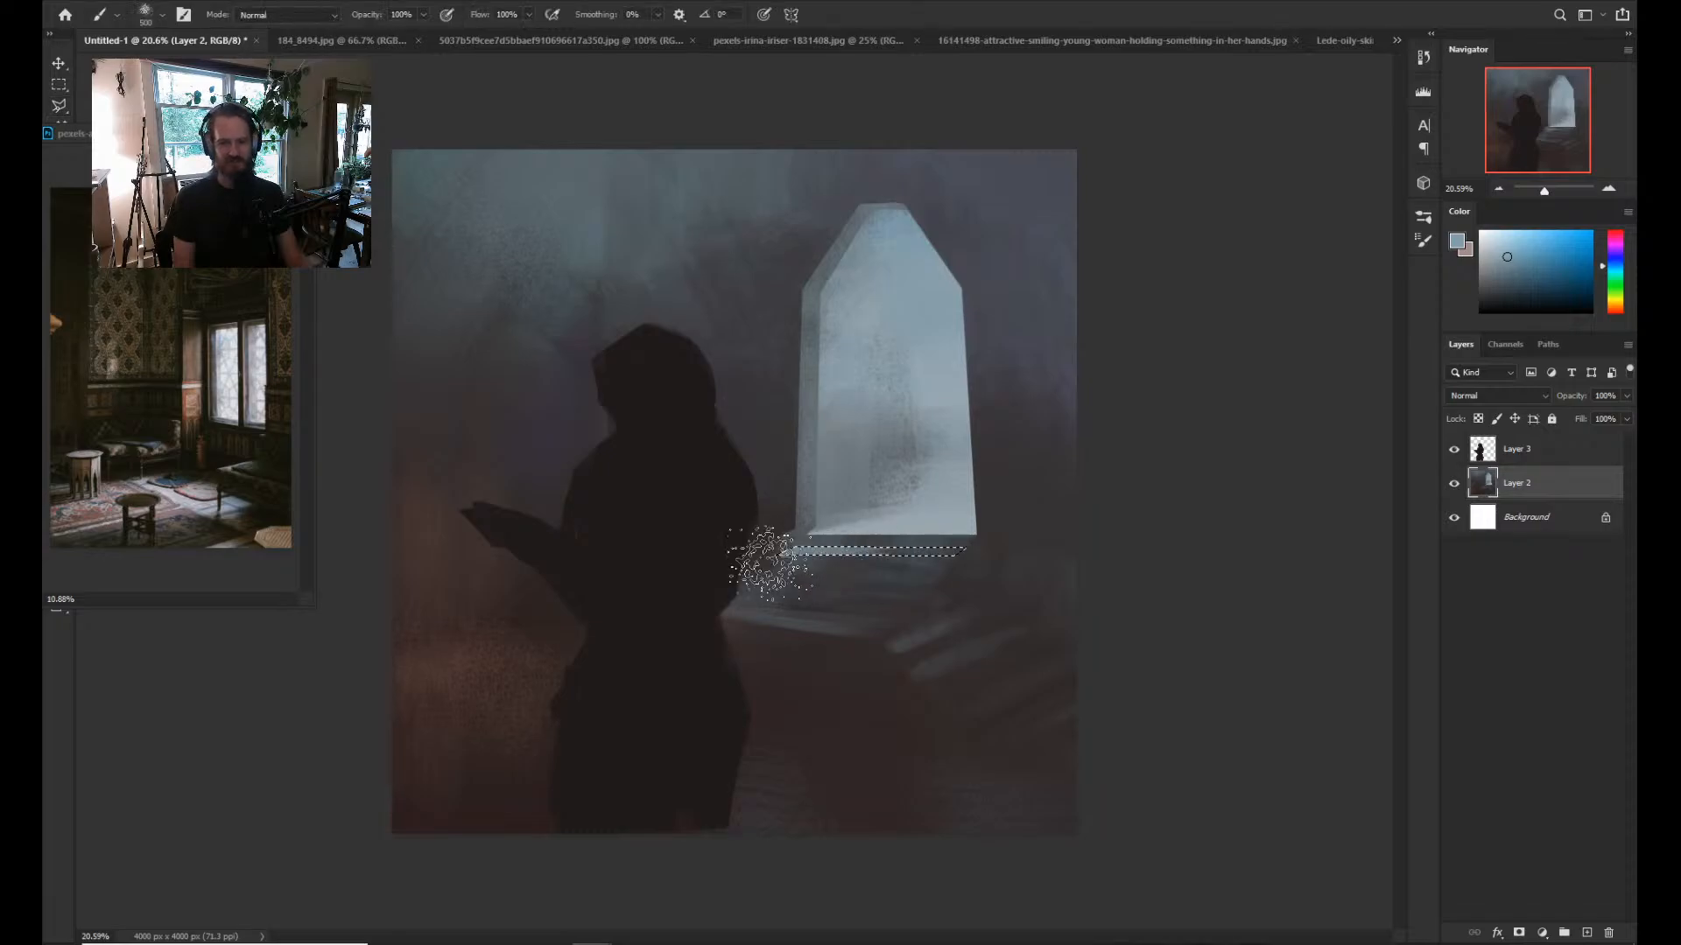
Paint the selected step edge below the window pale grey-blue, then lasso and paint a second thin tread beneath it, deselecting after each.
drag(770, 563, 990, 550)
key(ctrl+d)
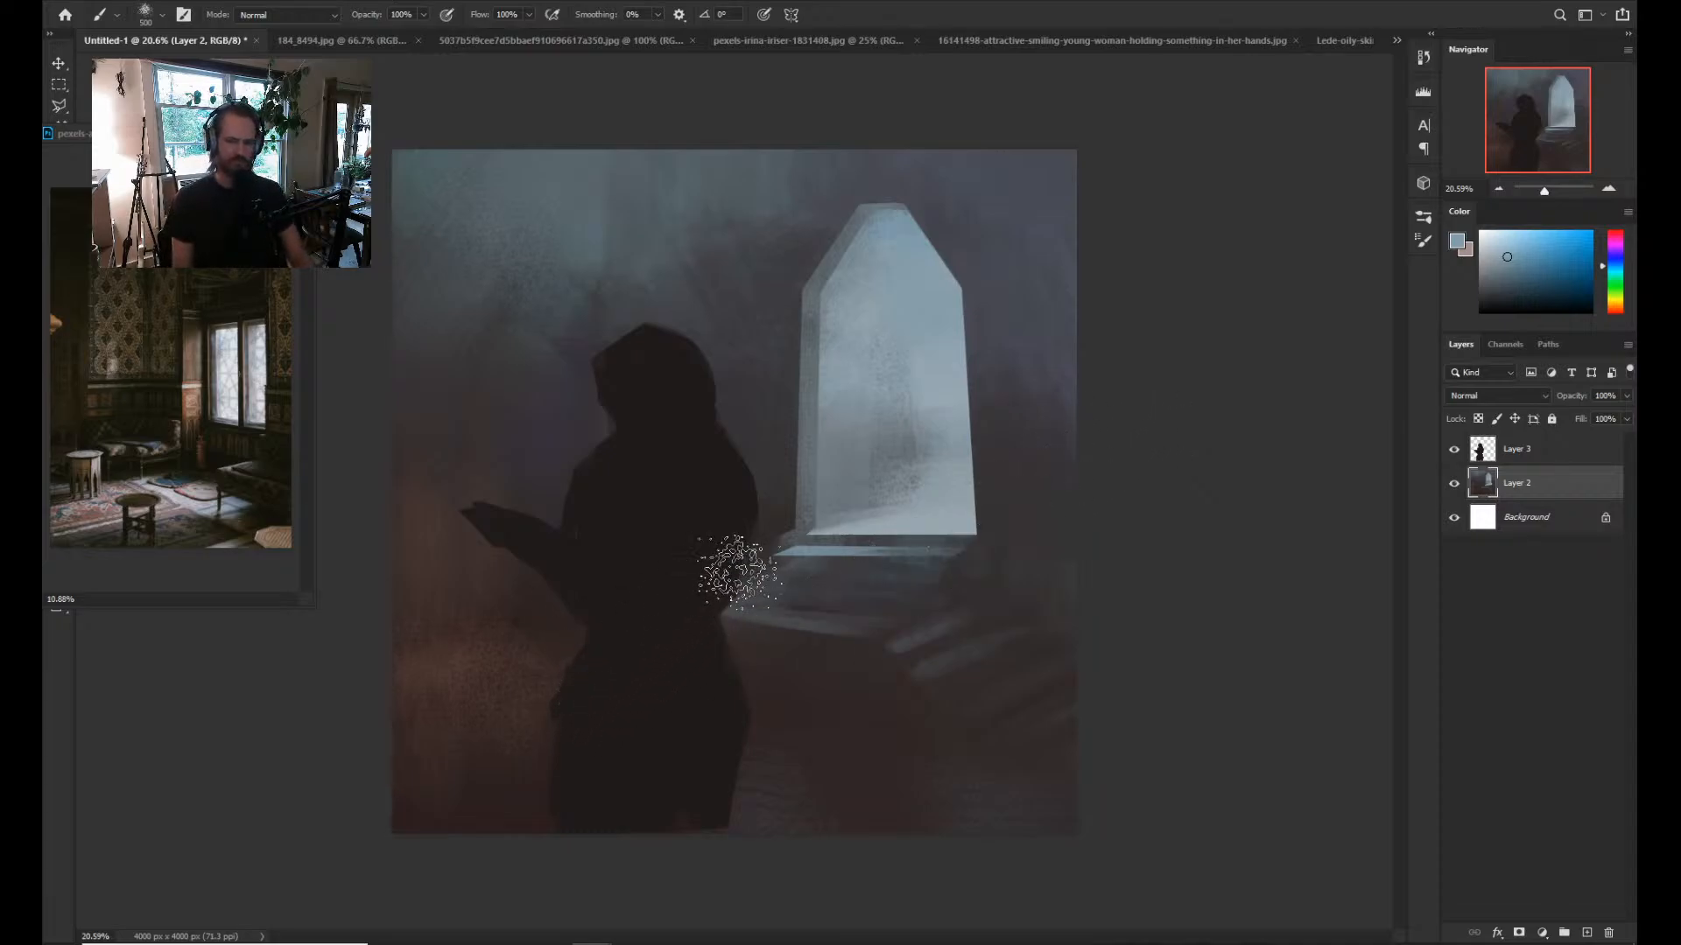
key(l)
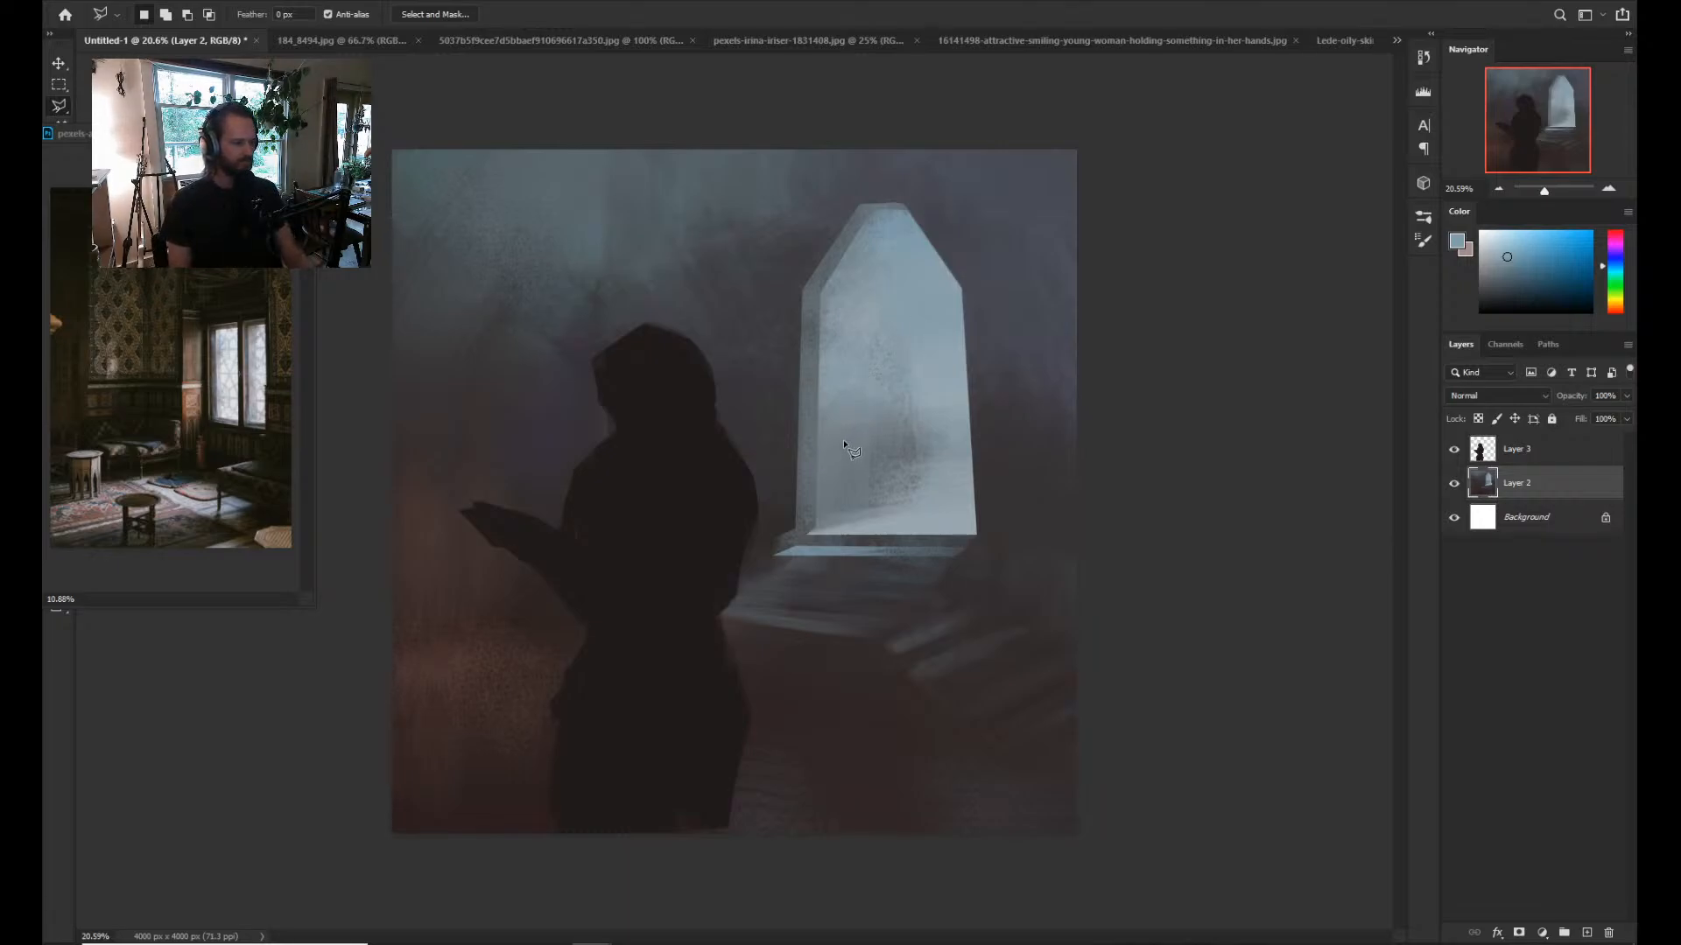
click(772, 571)
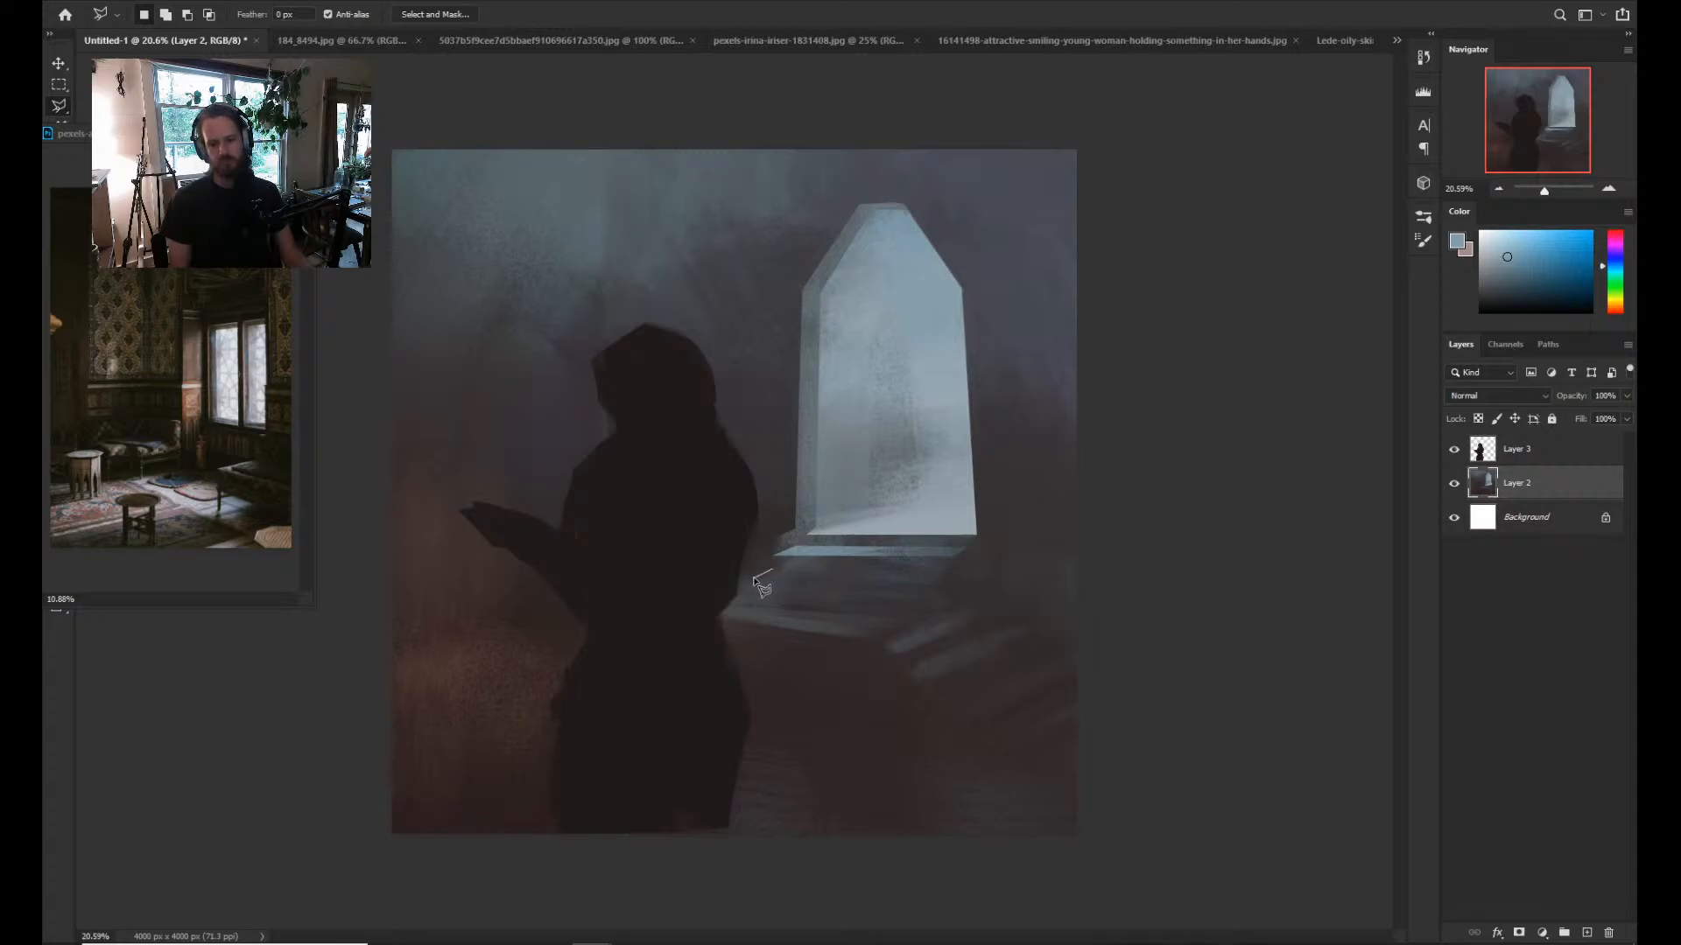
click(752, 578)
click(947, 575)
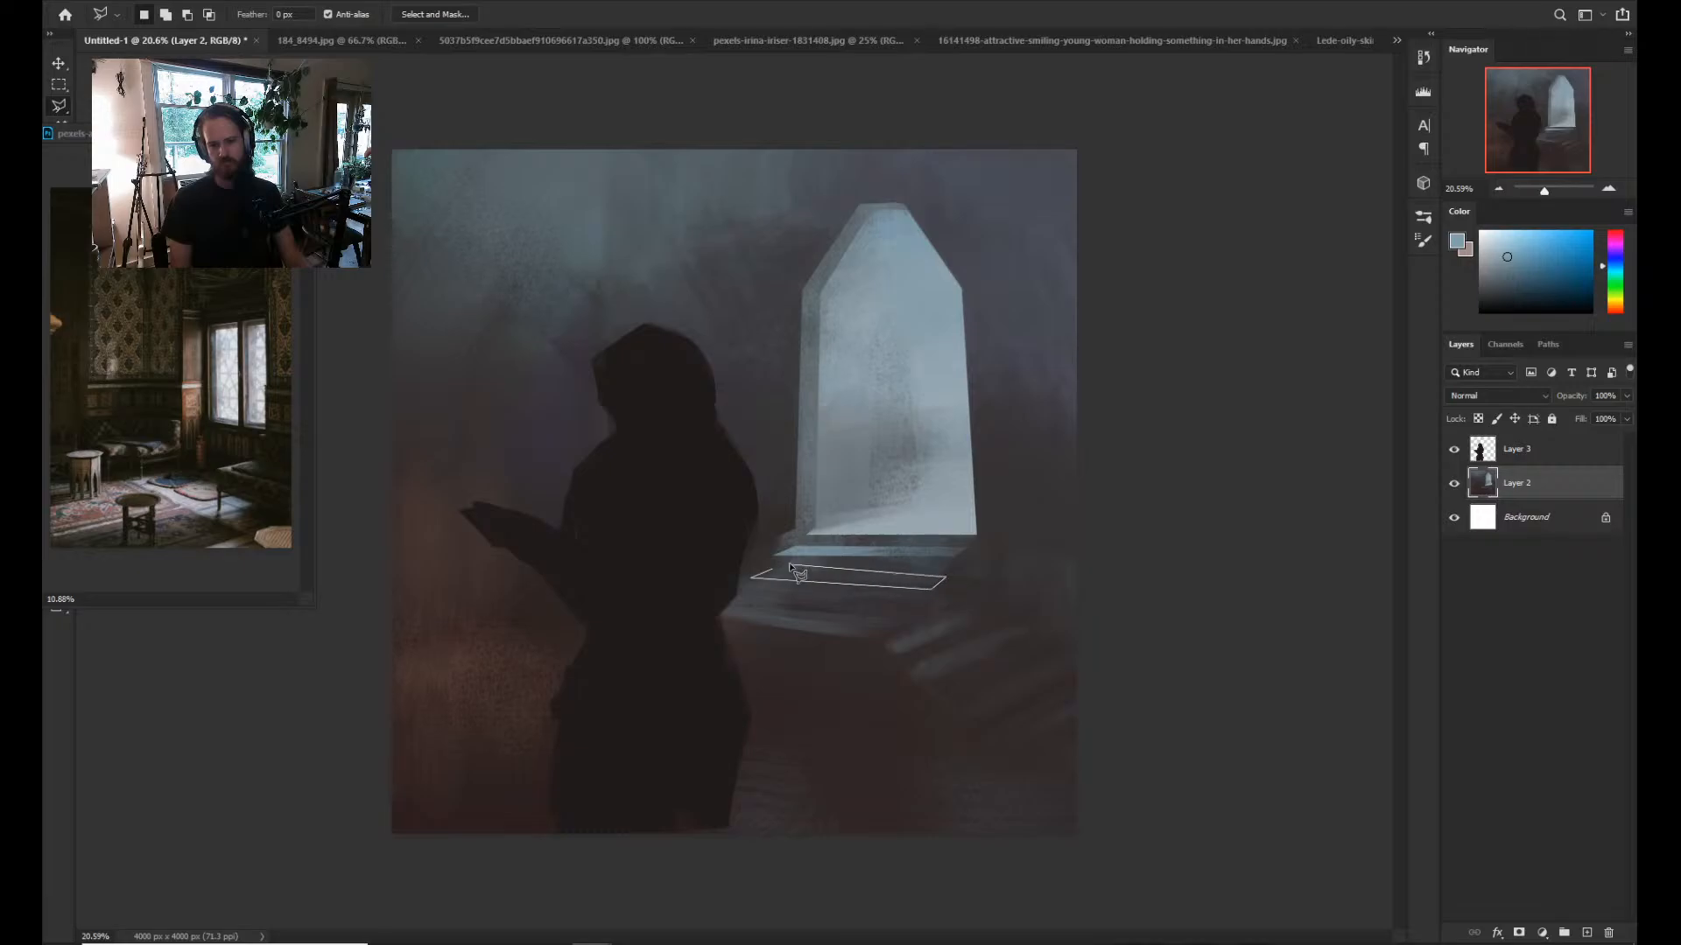
click(771, 570)
key(b)
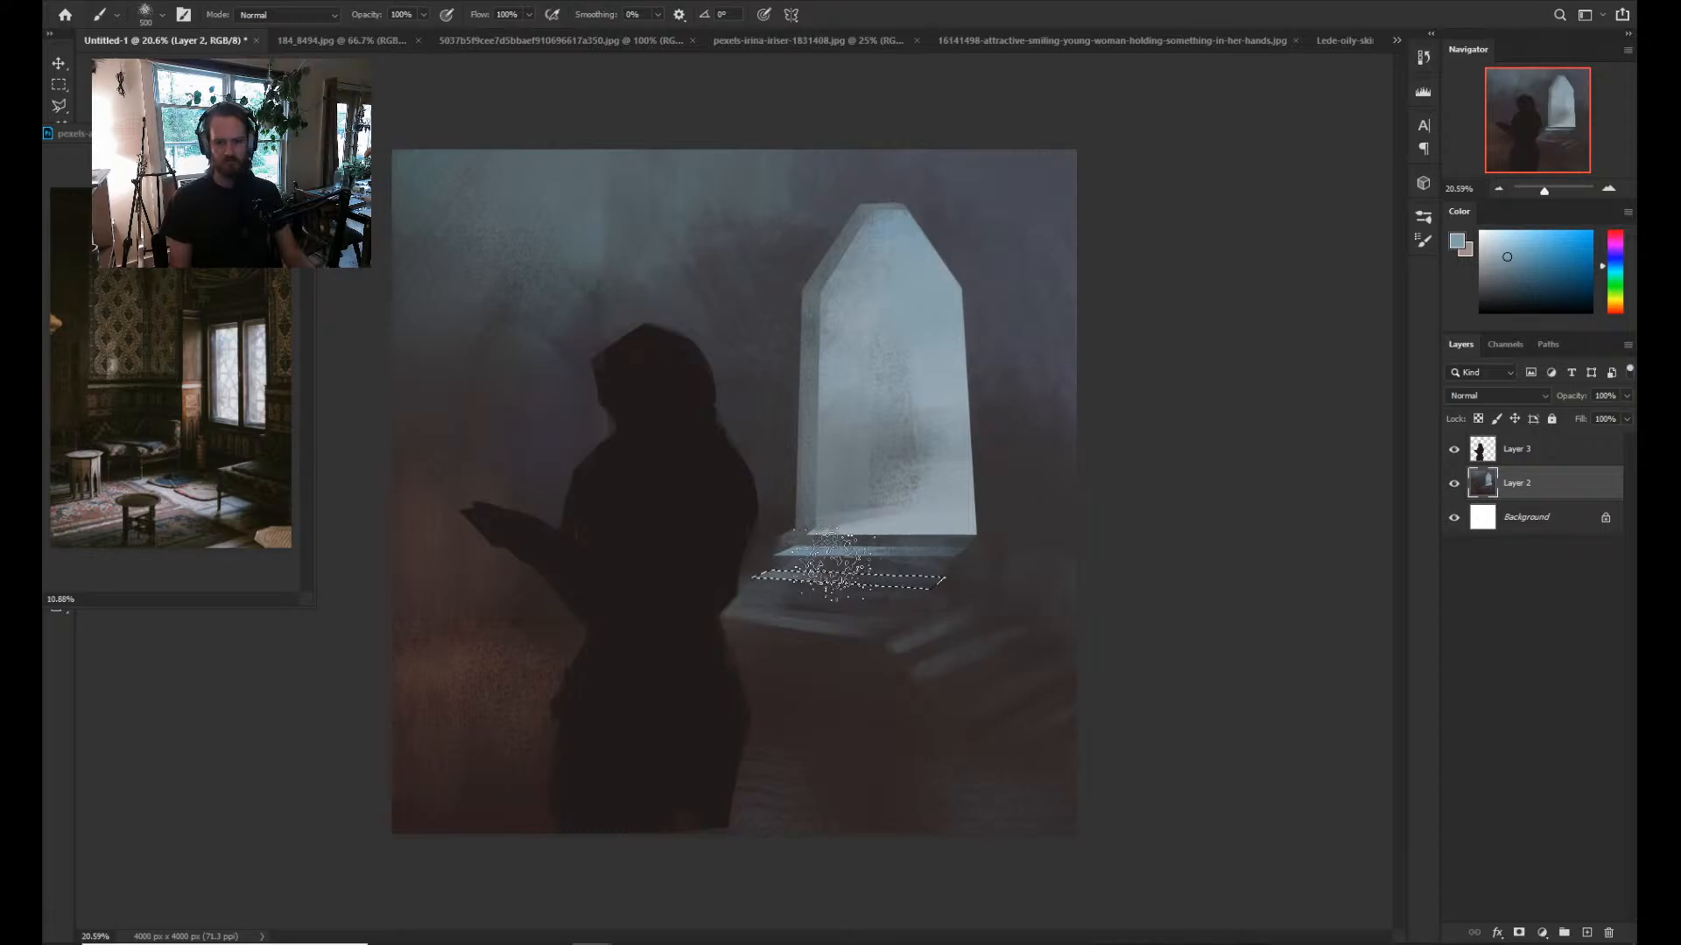
mouse_move(832, 564)
mouse_down()
mouse_move(919, 588)
mouse_move(735, 594)
mouse_up()
key(ctrl+d)
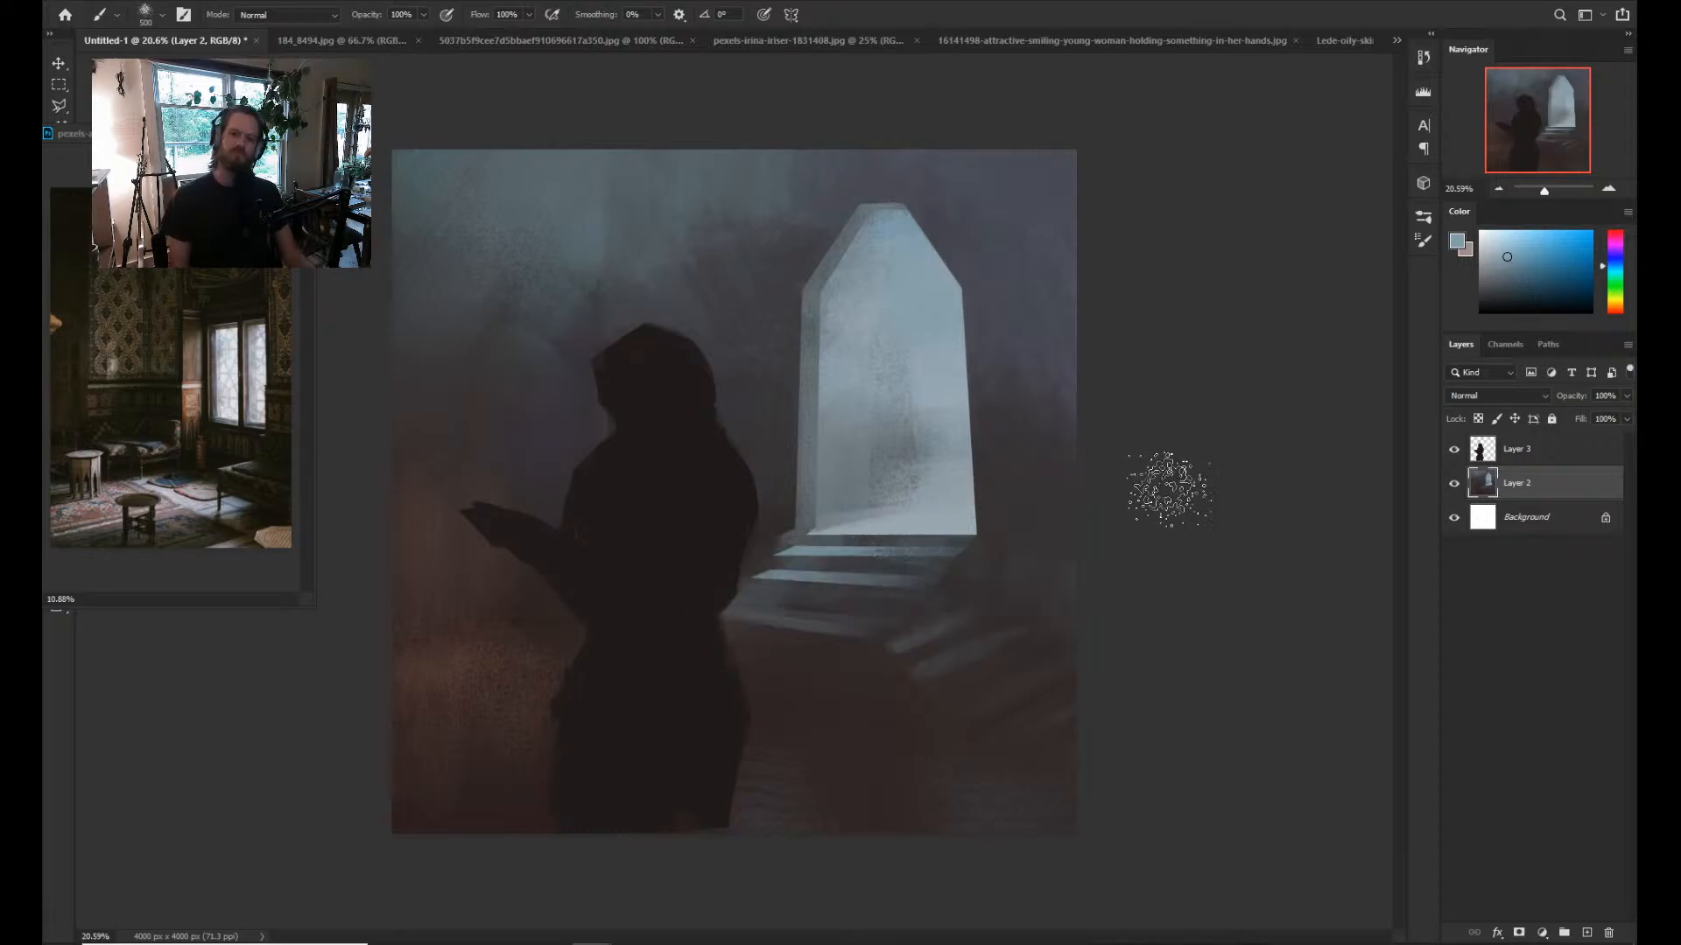
Make a polygonal lasso selection of a third thin tread below the painted steps, brush it with pale grey-blue, and deselect.
key(l)
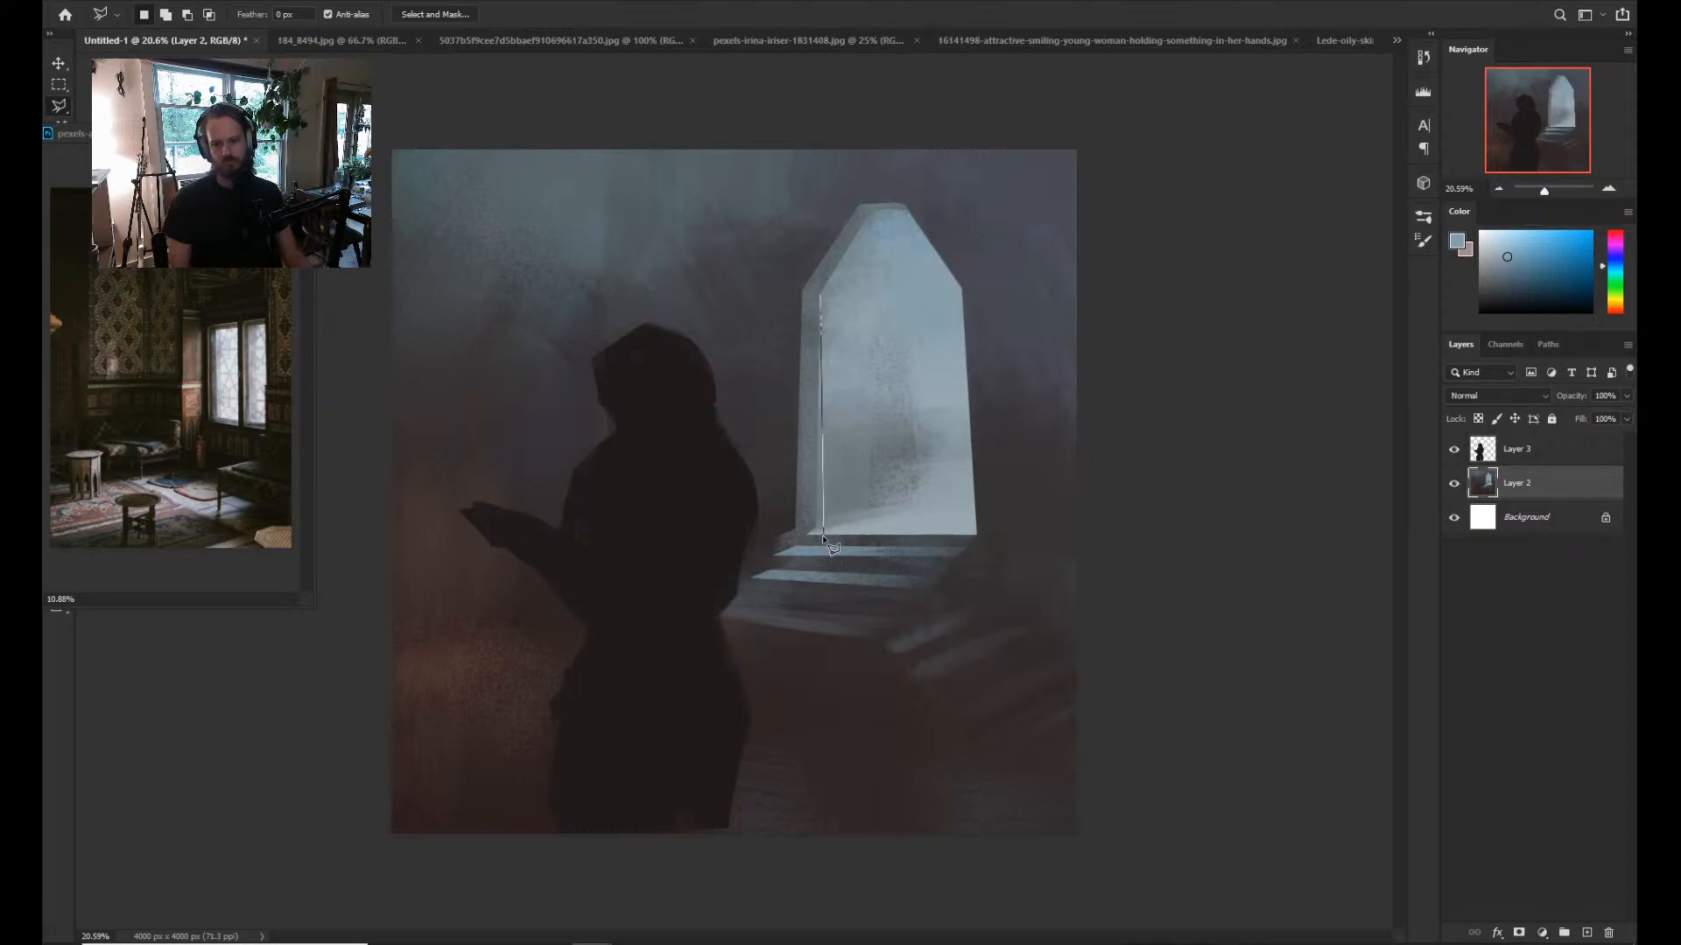
key(Escape)
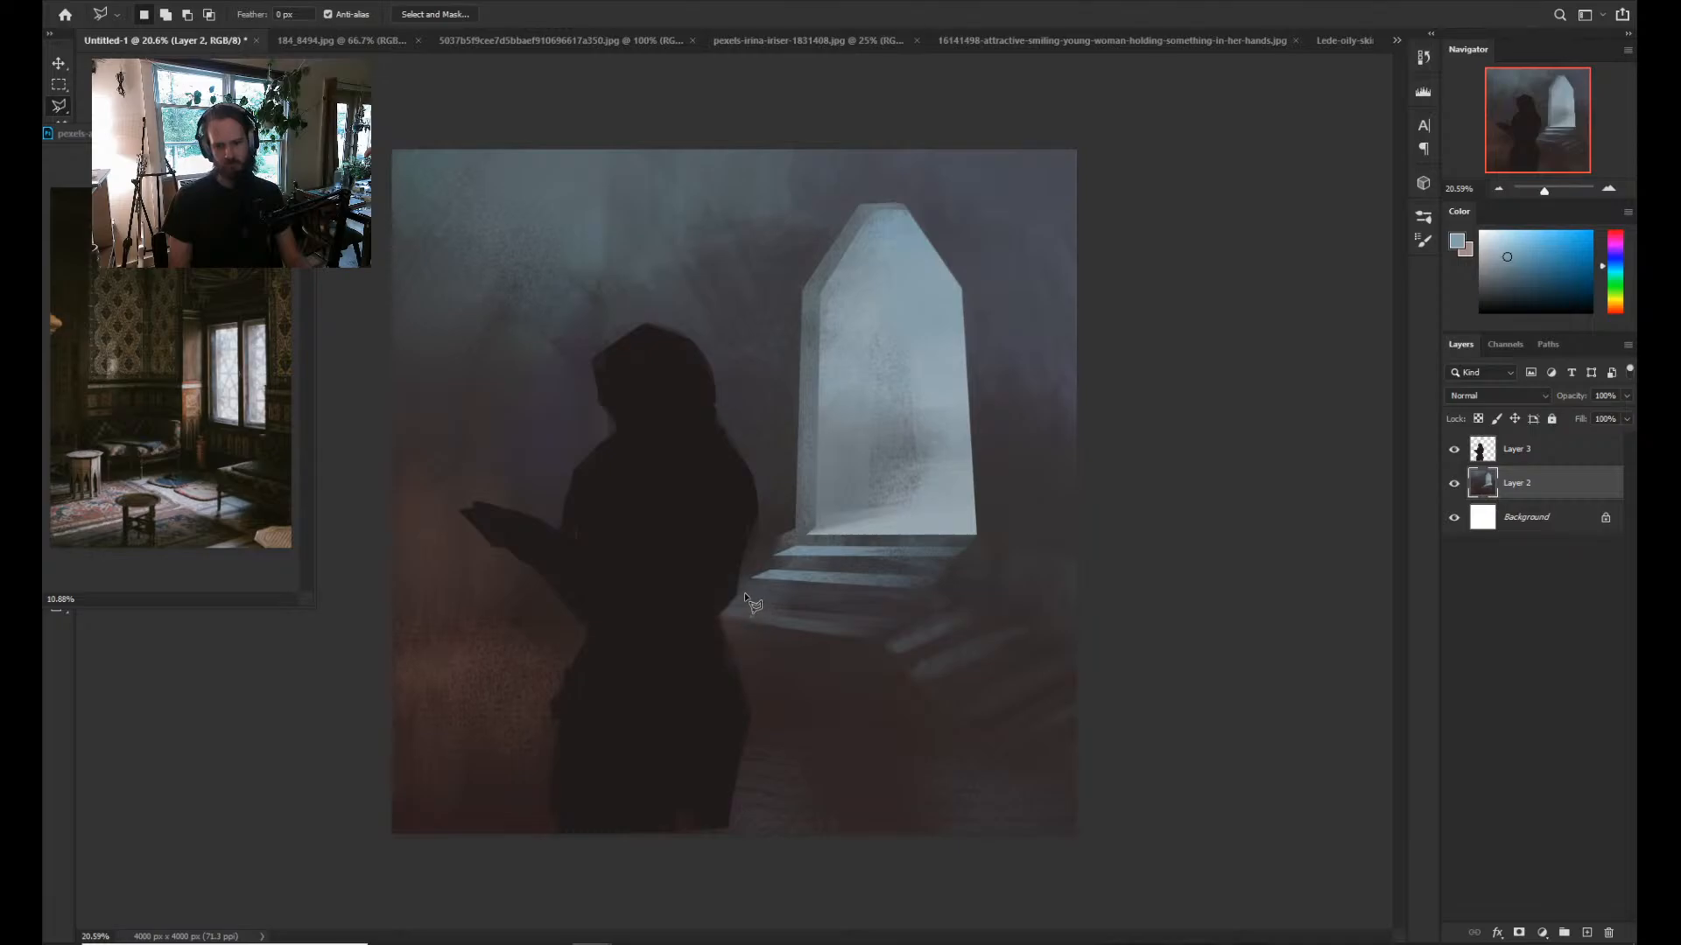
click(745, 594)
click(720, 604)
click(921, 605)
click(745, 595)
key(b)
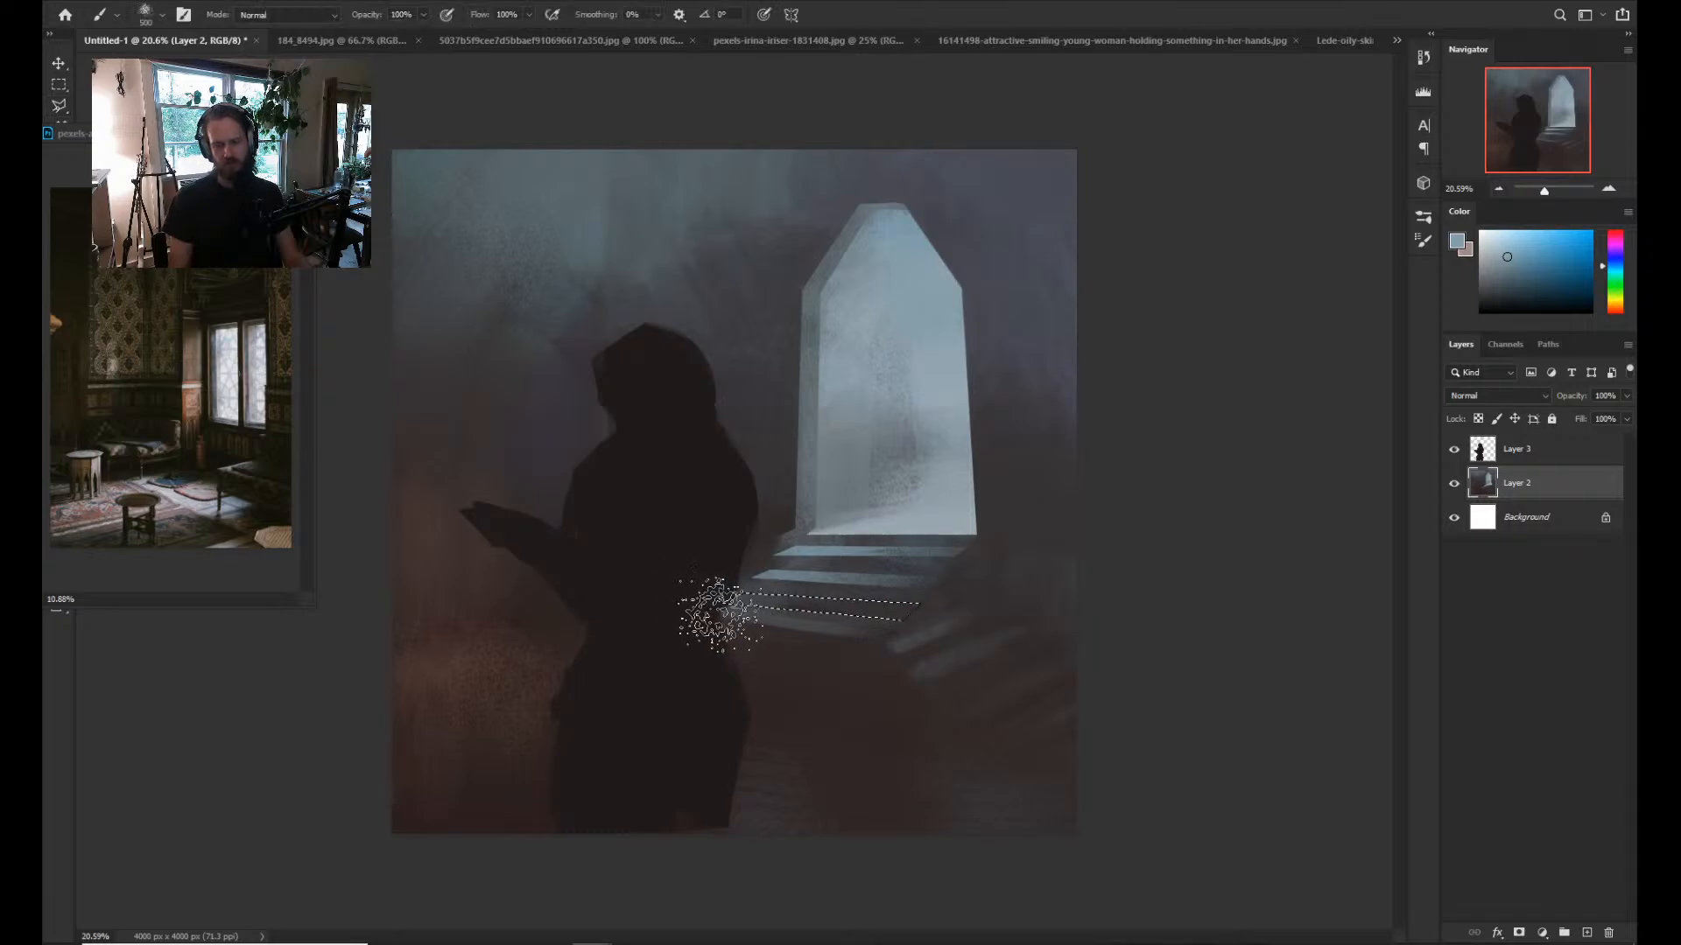
drag(713, 611, 806, 587)
key(ctrl+d)
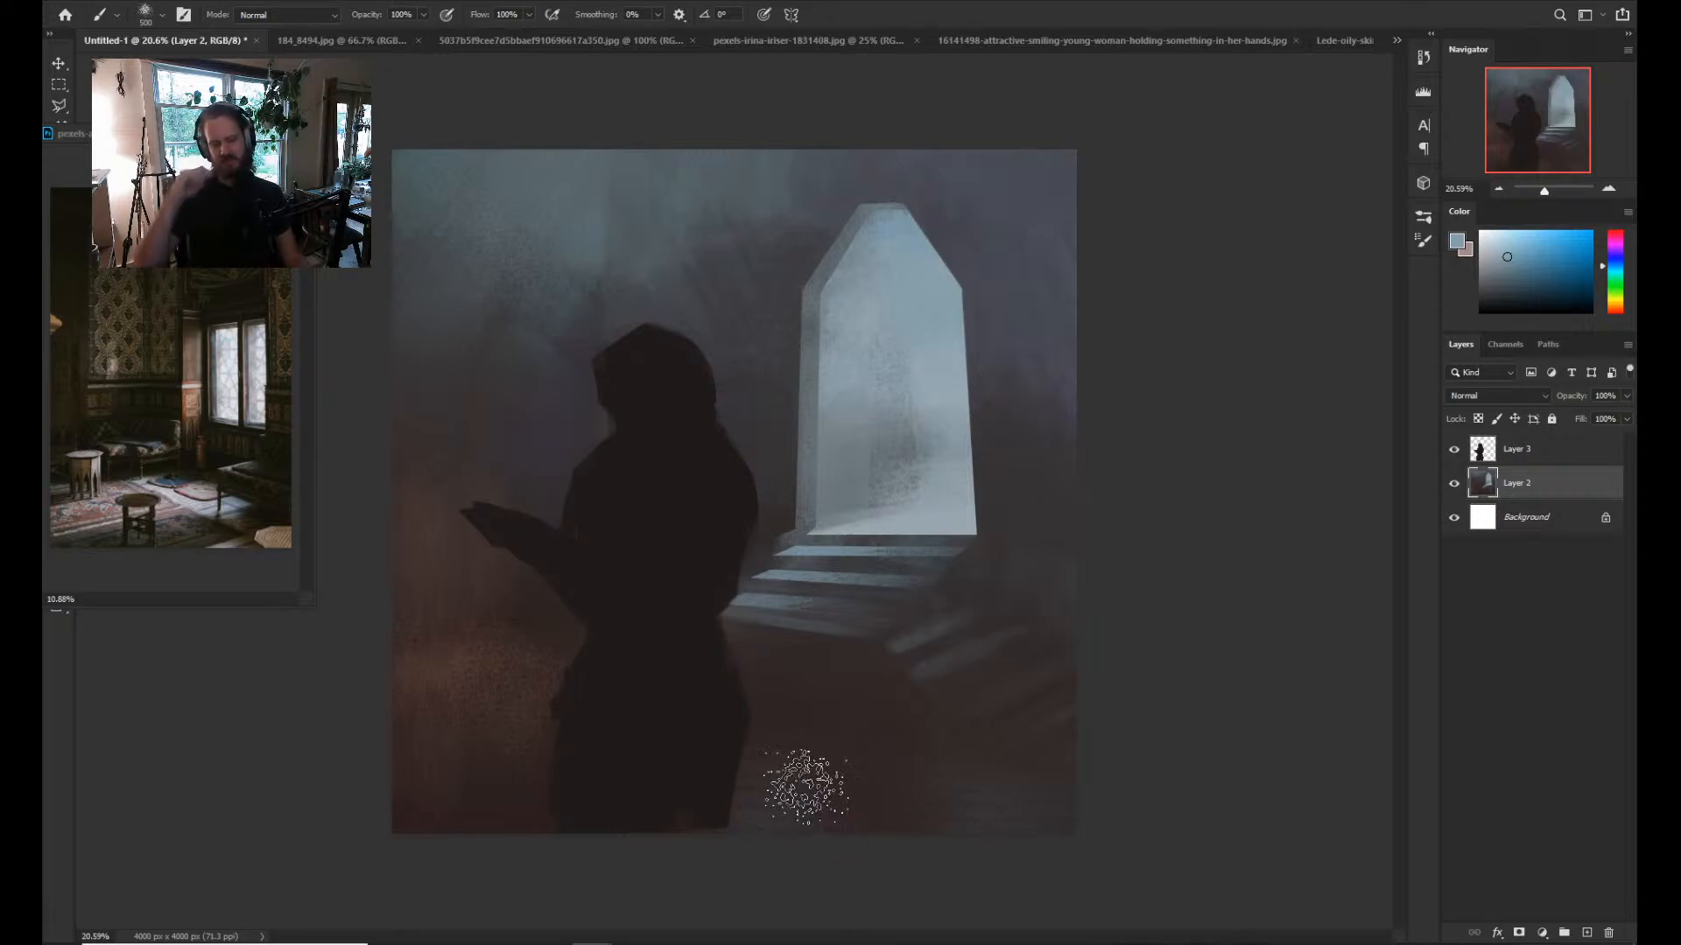
Shift the hooded figure slightly to the right, lasso the broad lowest tread beside it, and get the brush ready.
drag(661, 567, 717, 557)
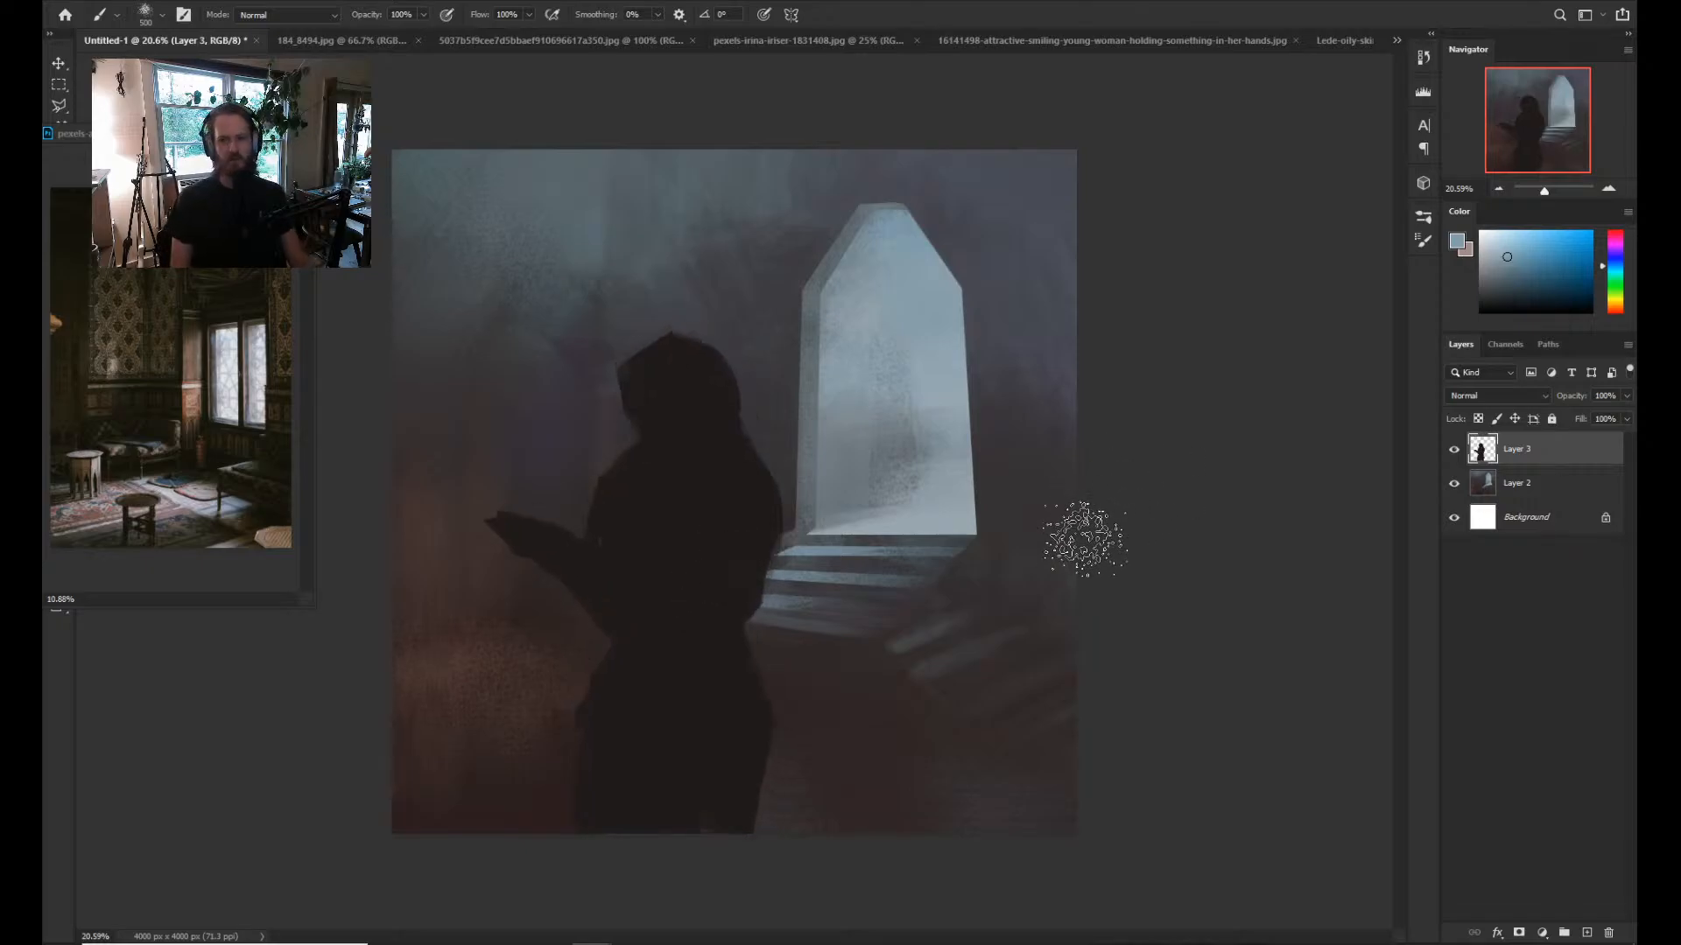
key(l)
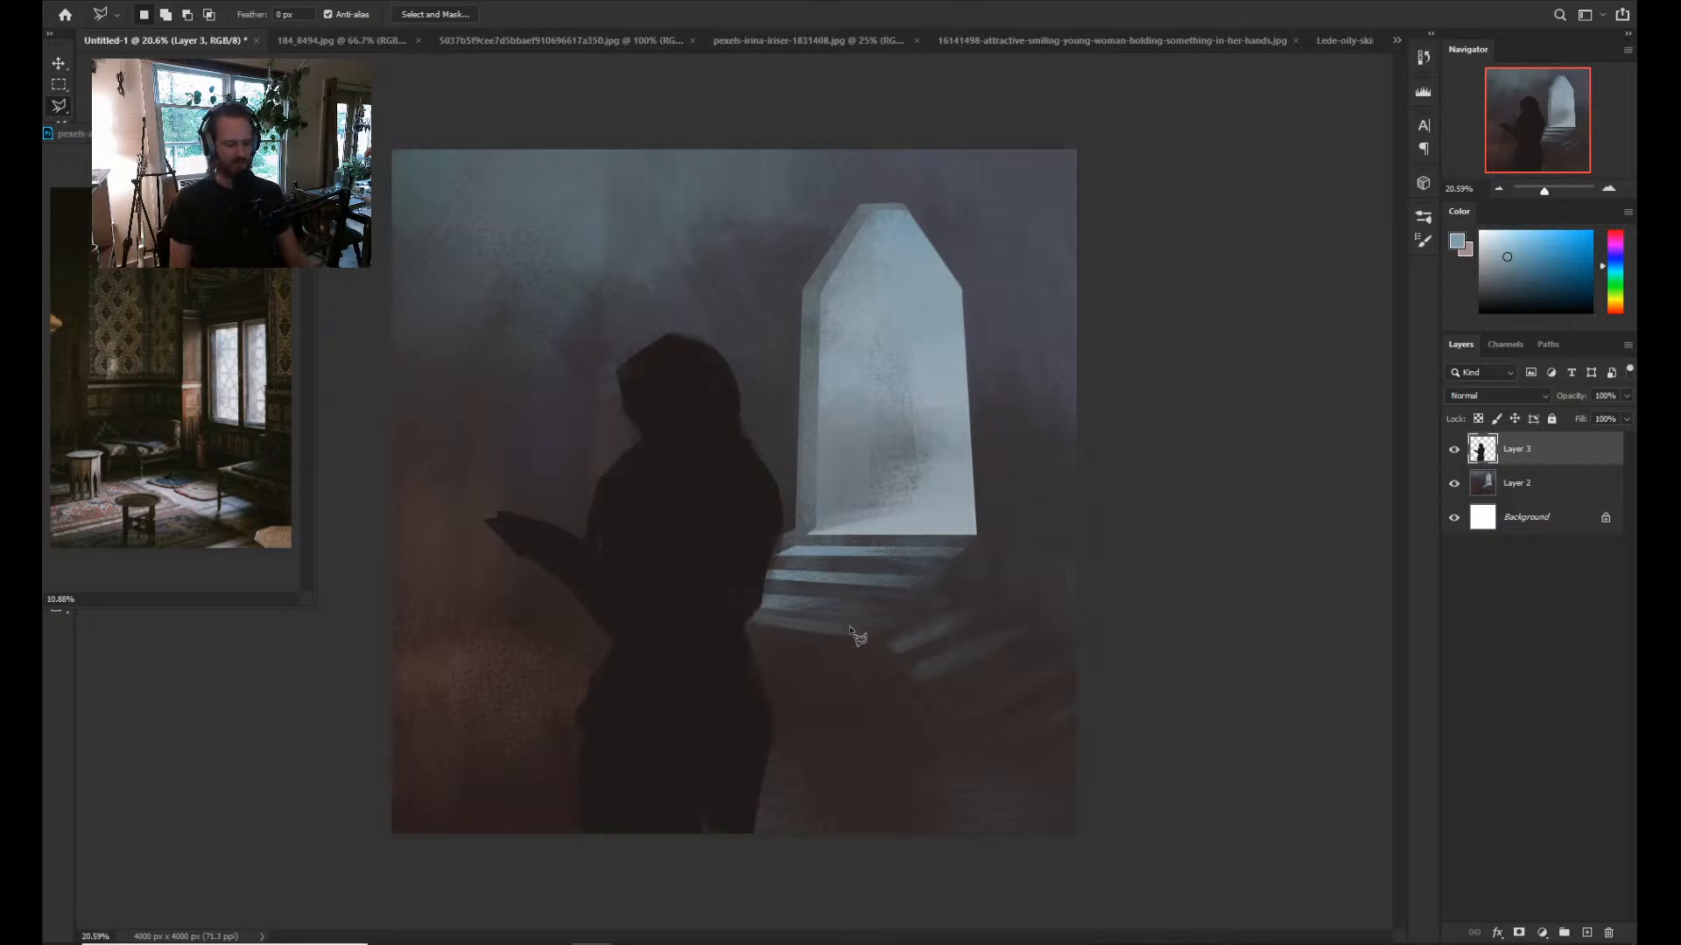
click(741, 619)
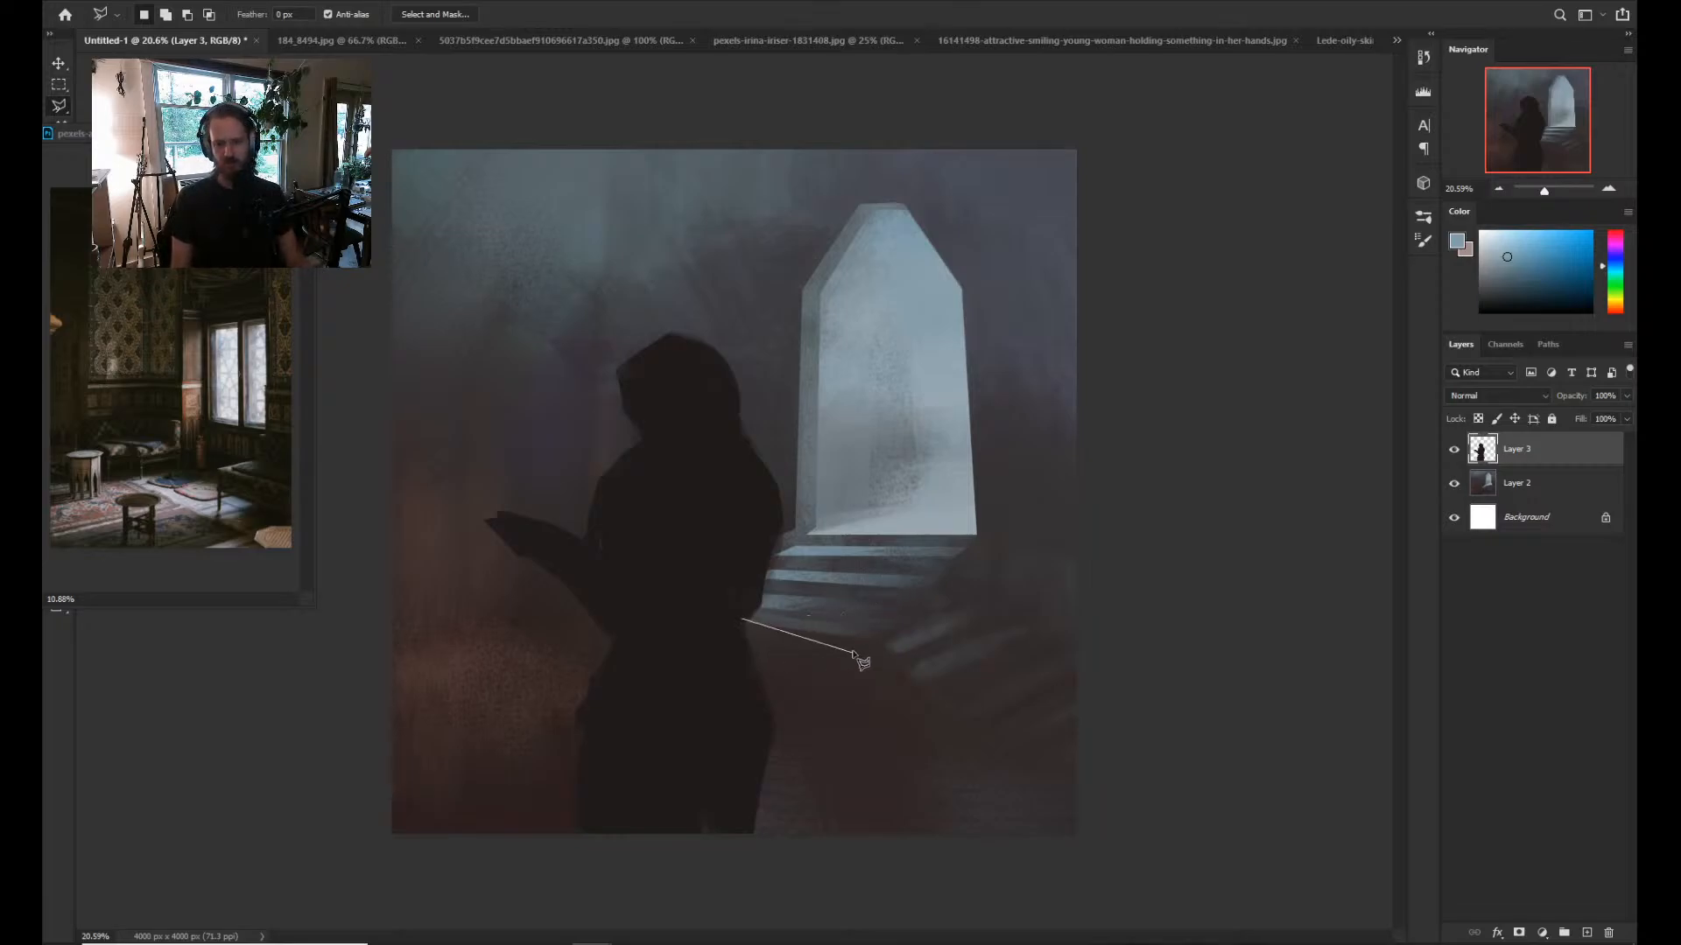
click(869, 640)
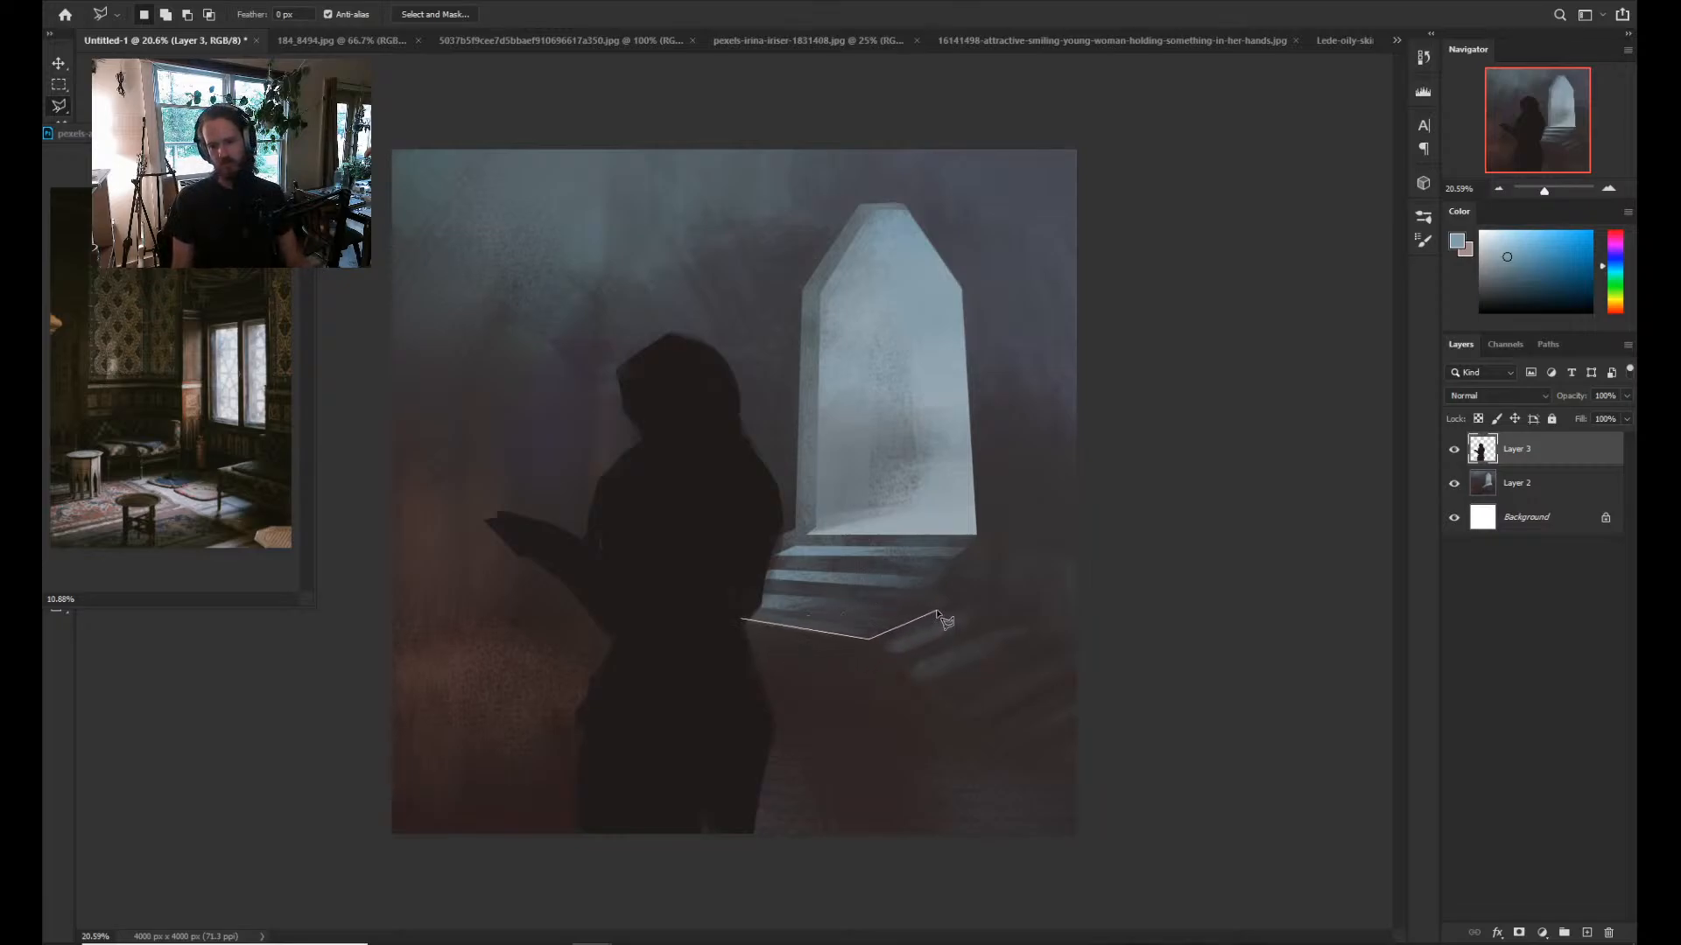
click(945, 606)
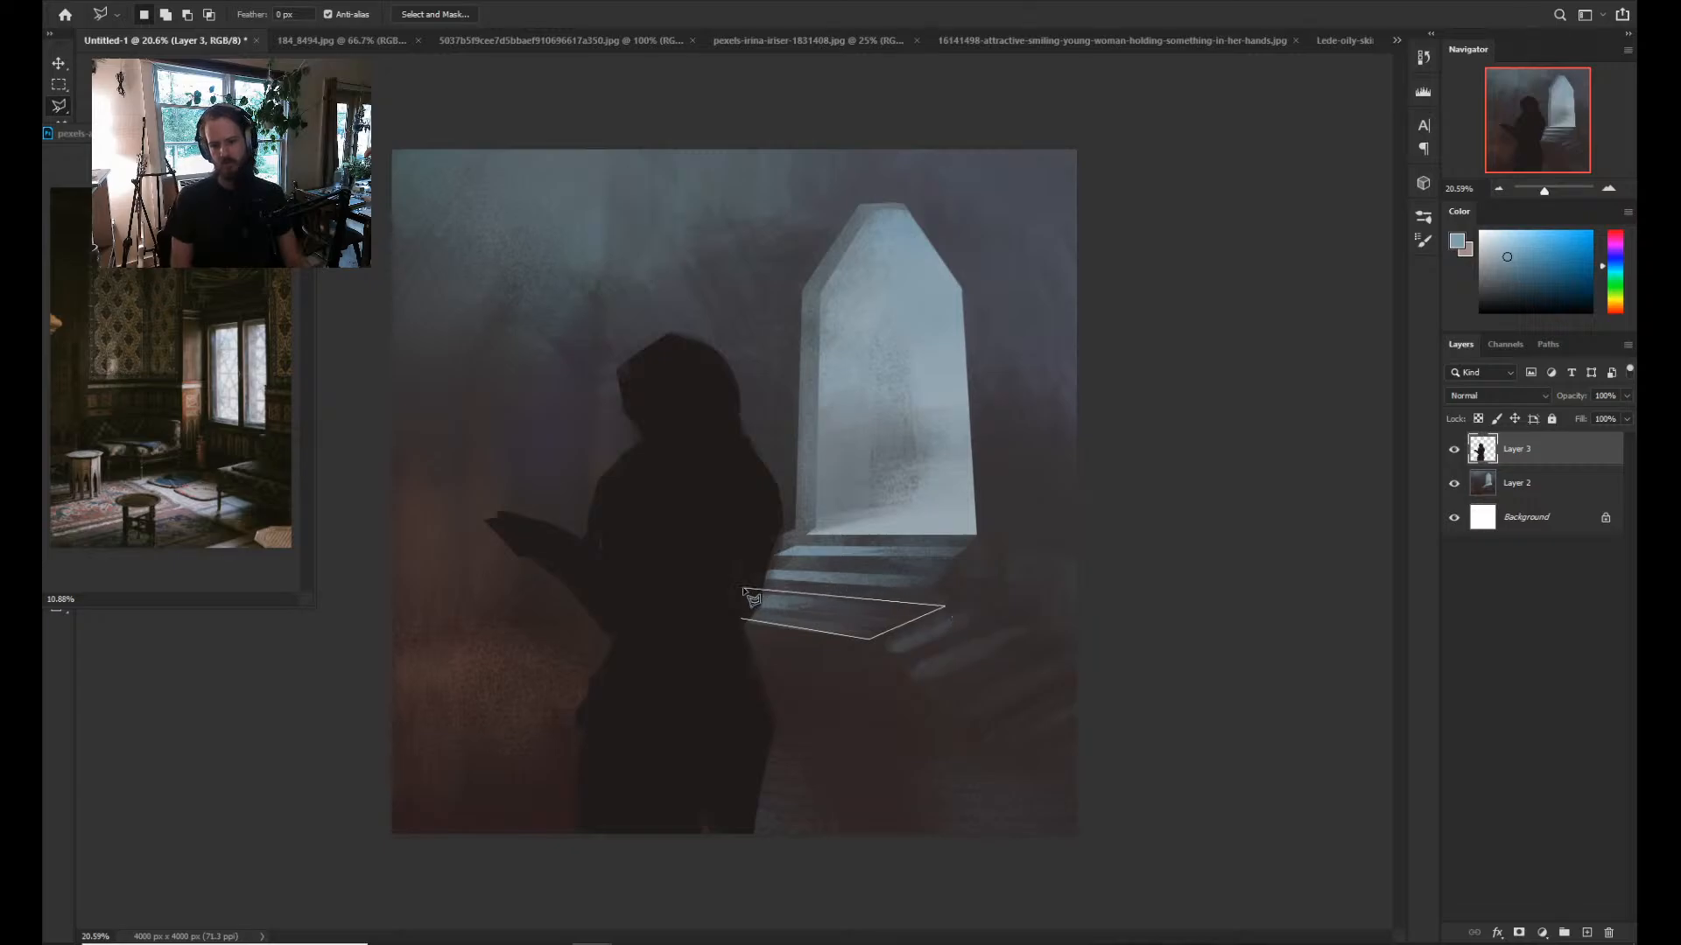
click(741, 621)
key(b)
Try painting the selected lowest tread pale grey-blue on the figure's layer, Layer 3, and undo it.
drag(744, 613, 814, 617)
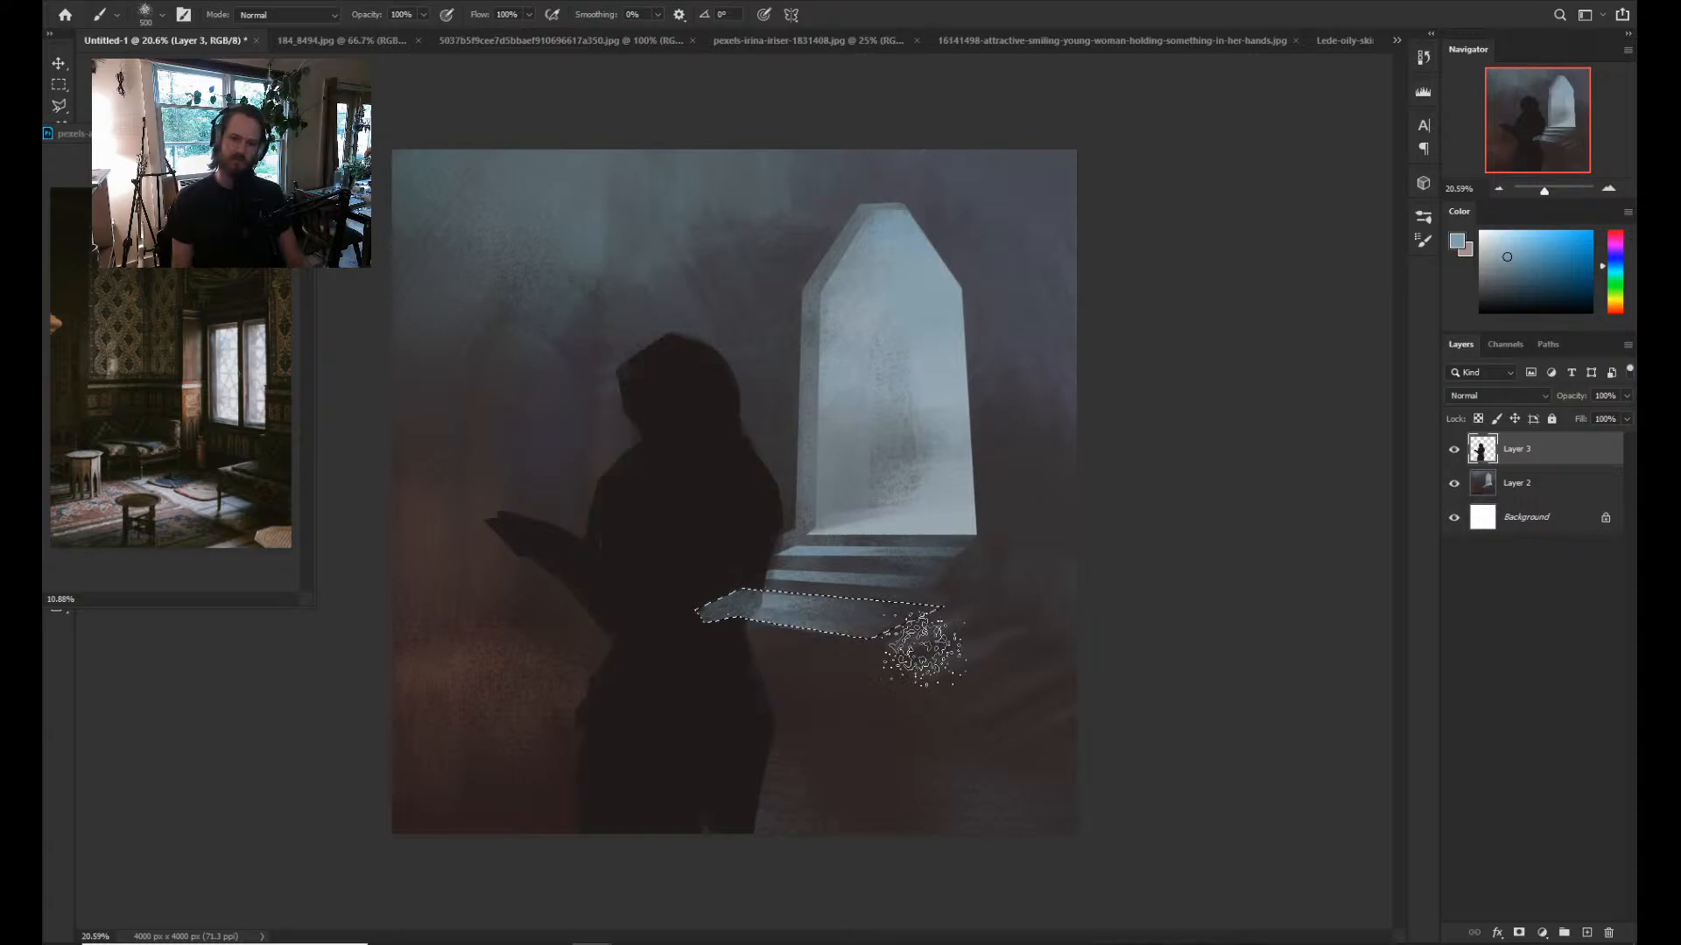
key(ctrl+d)
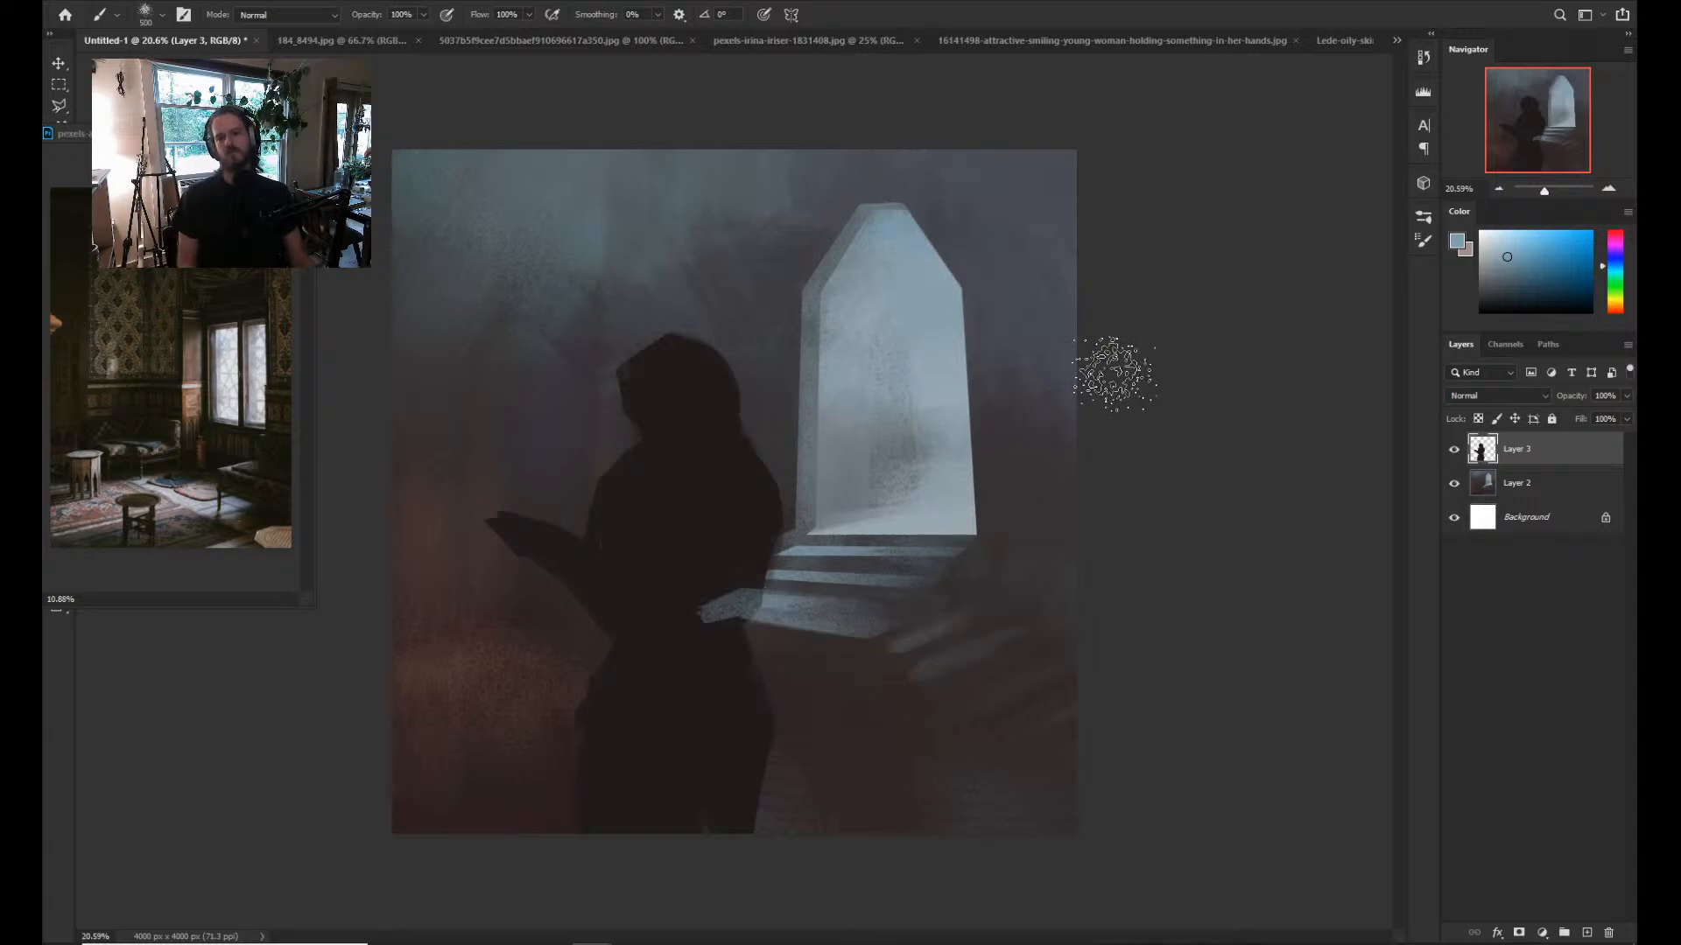
key(ctrl+z)
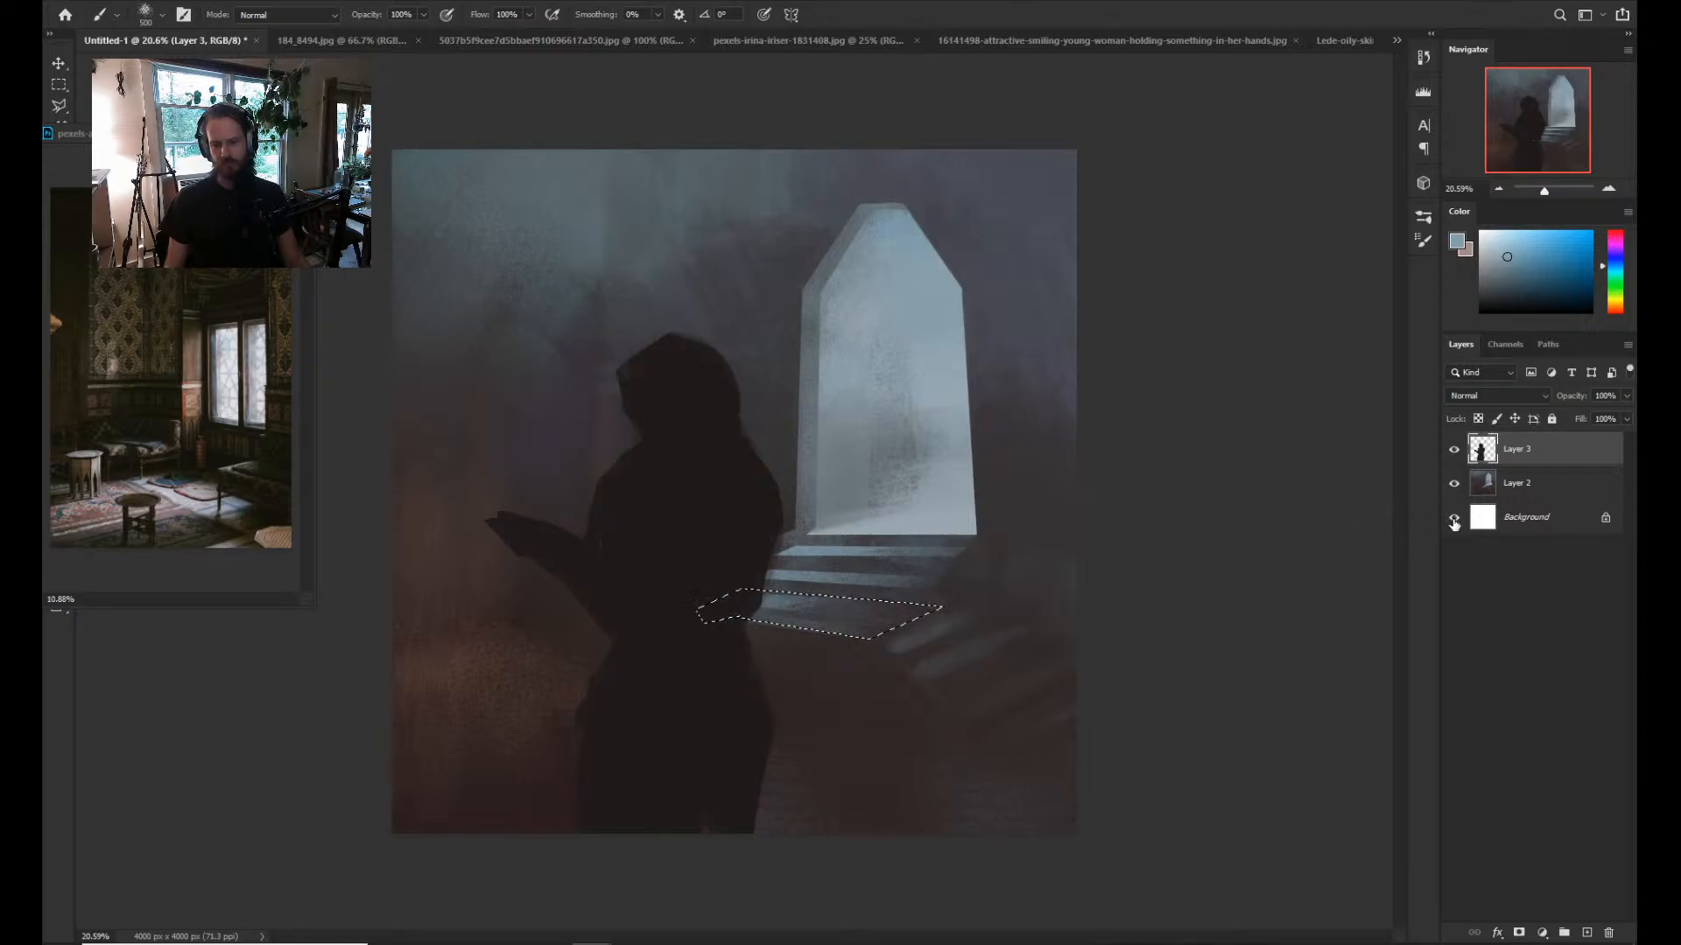
Brush pale grey-blue lightly over the selected lowest tread on Layer 2, and clear the selection.
click(1518, 492)
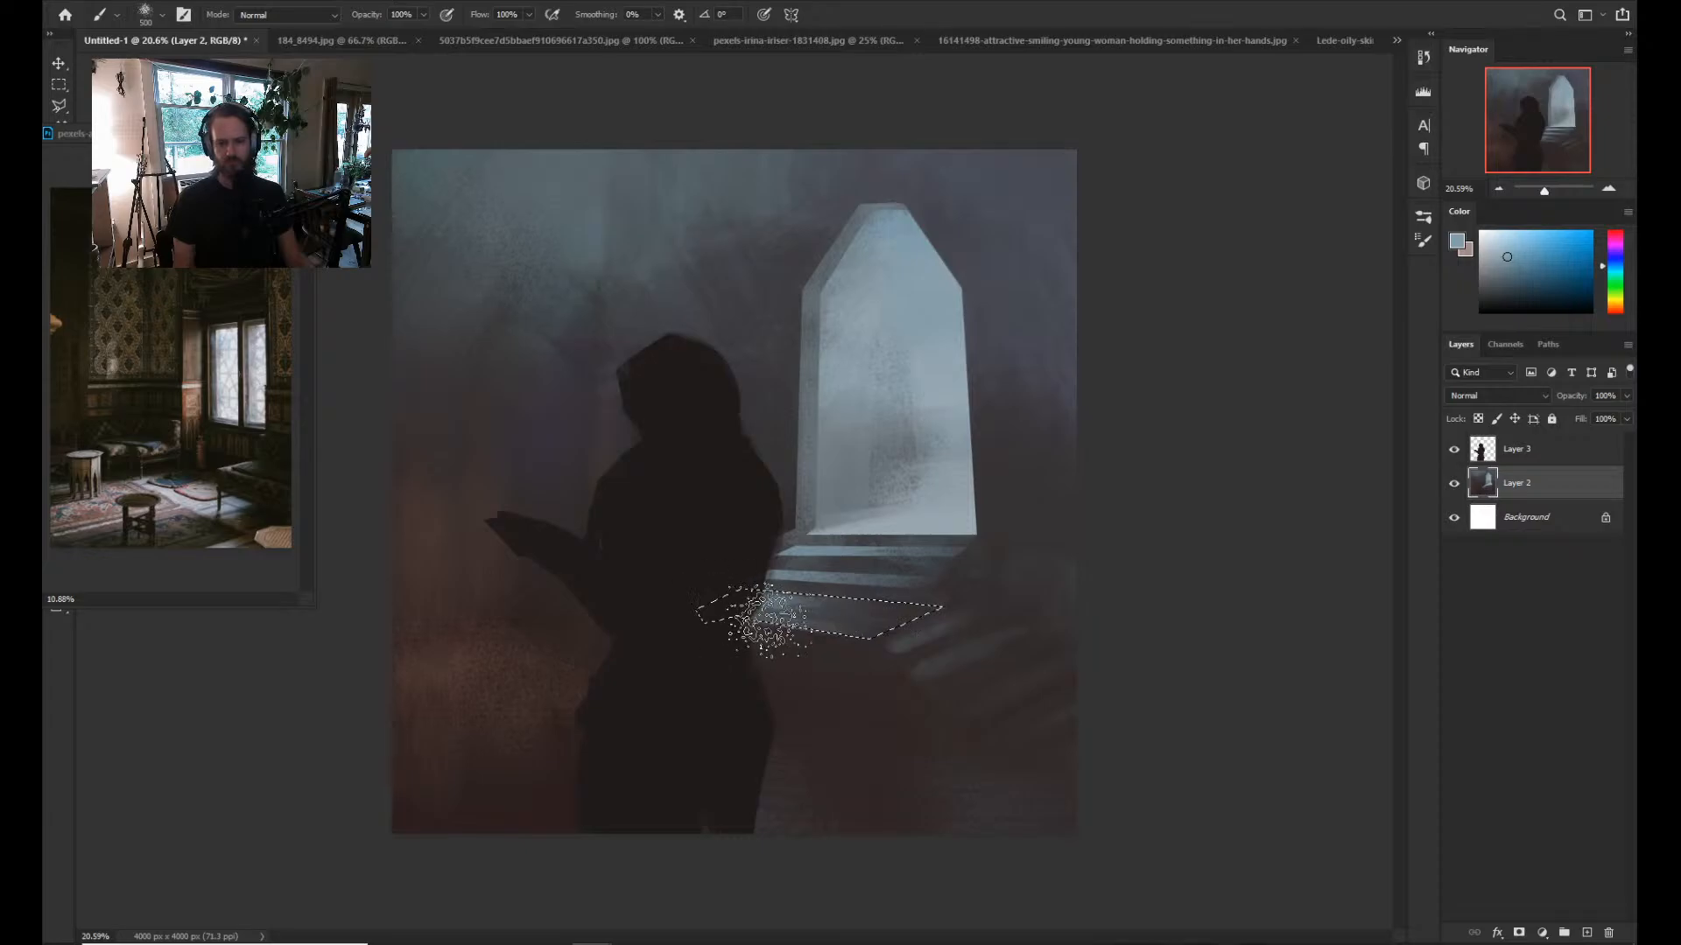
key(ctrl+d)
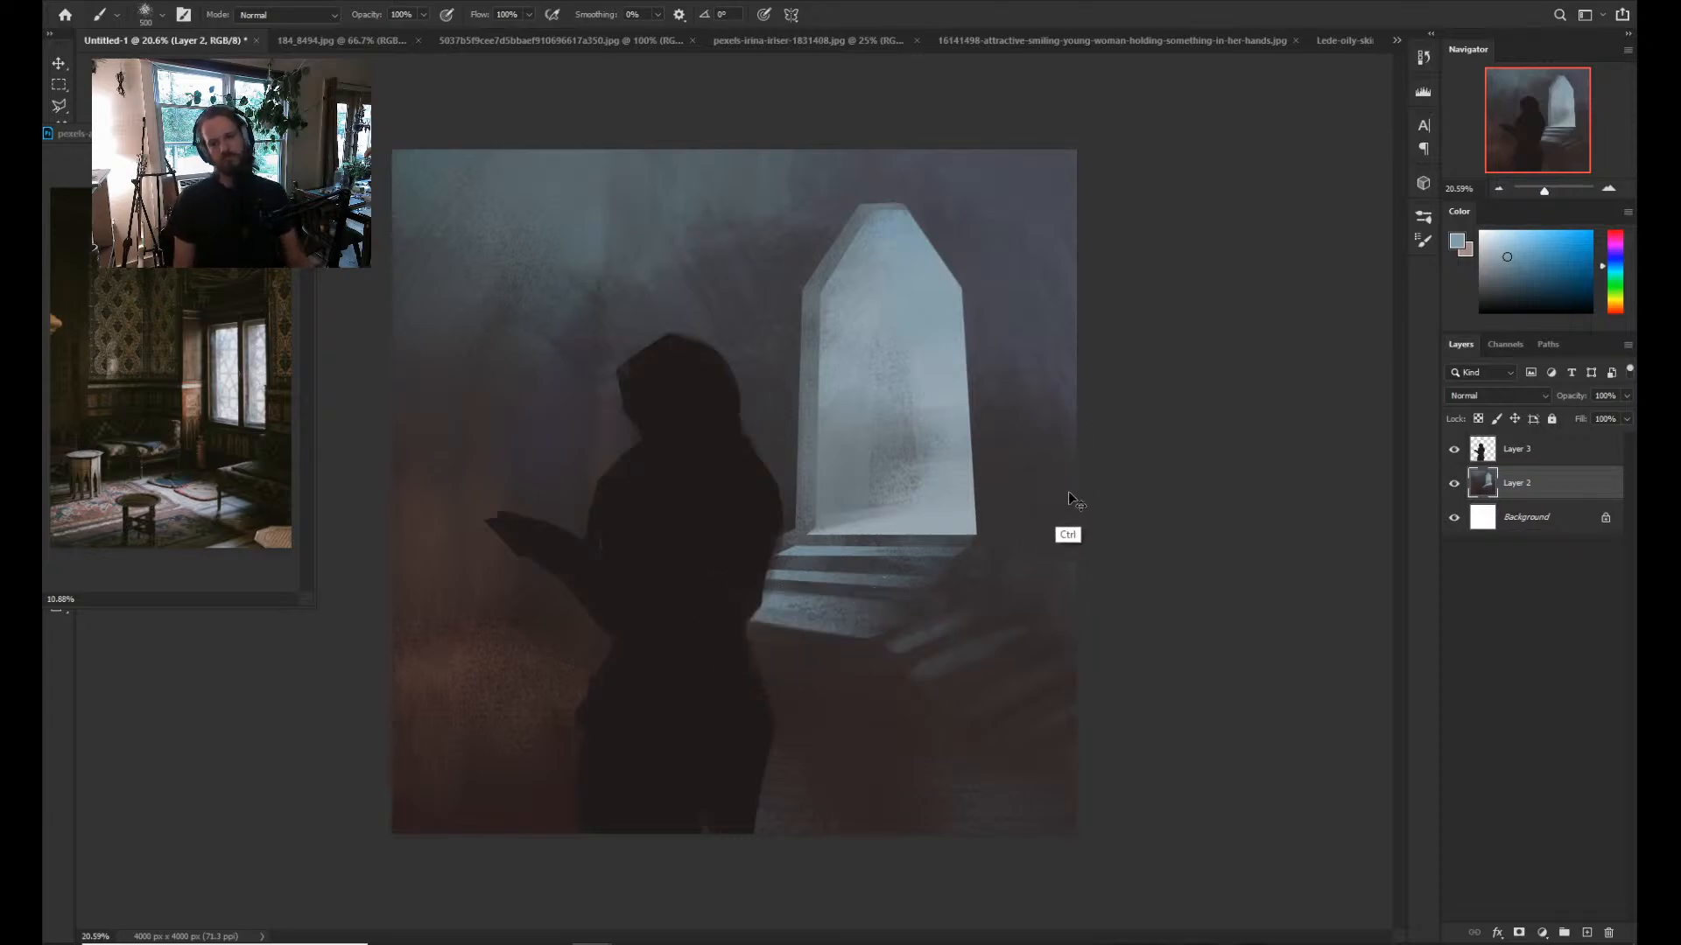
key(ctrl+z)
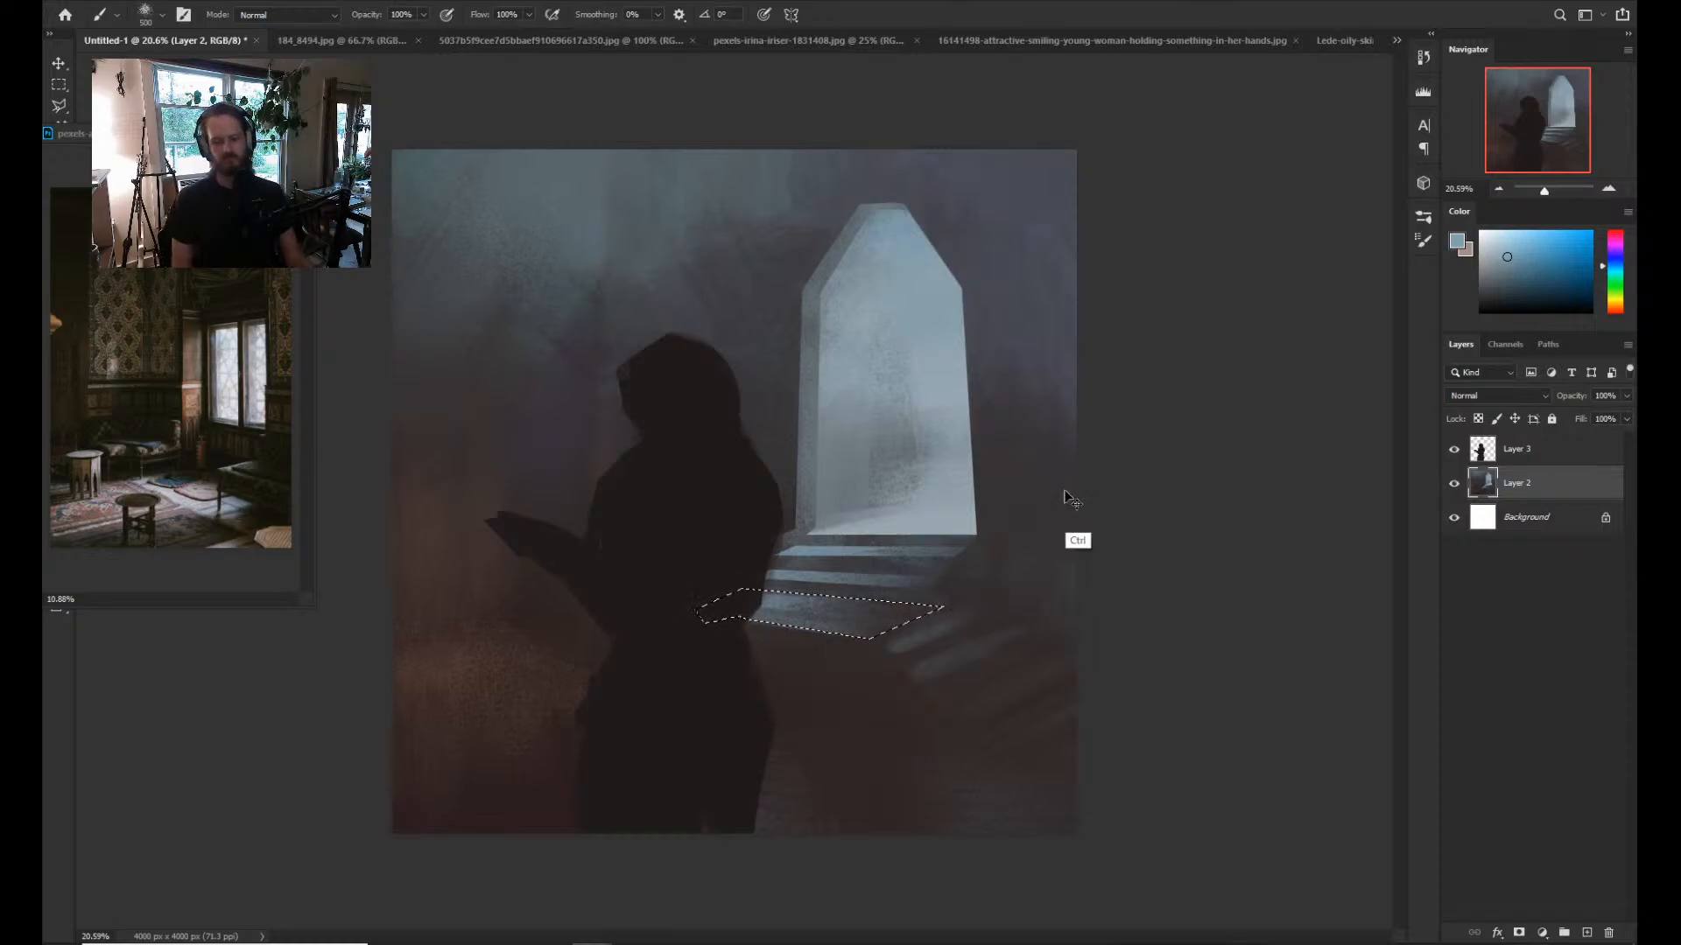
key(ctrl+d)
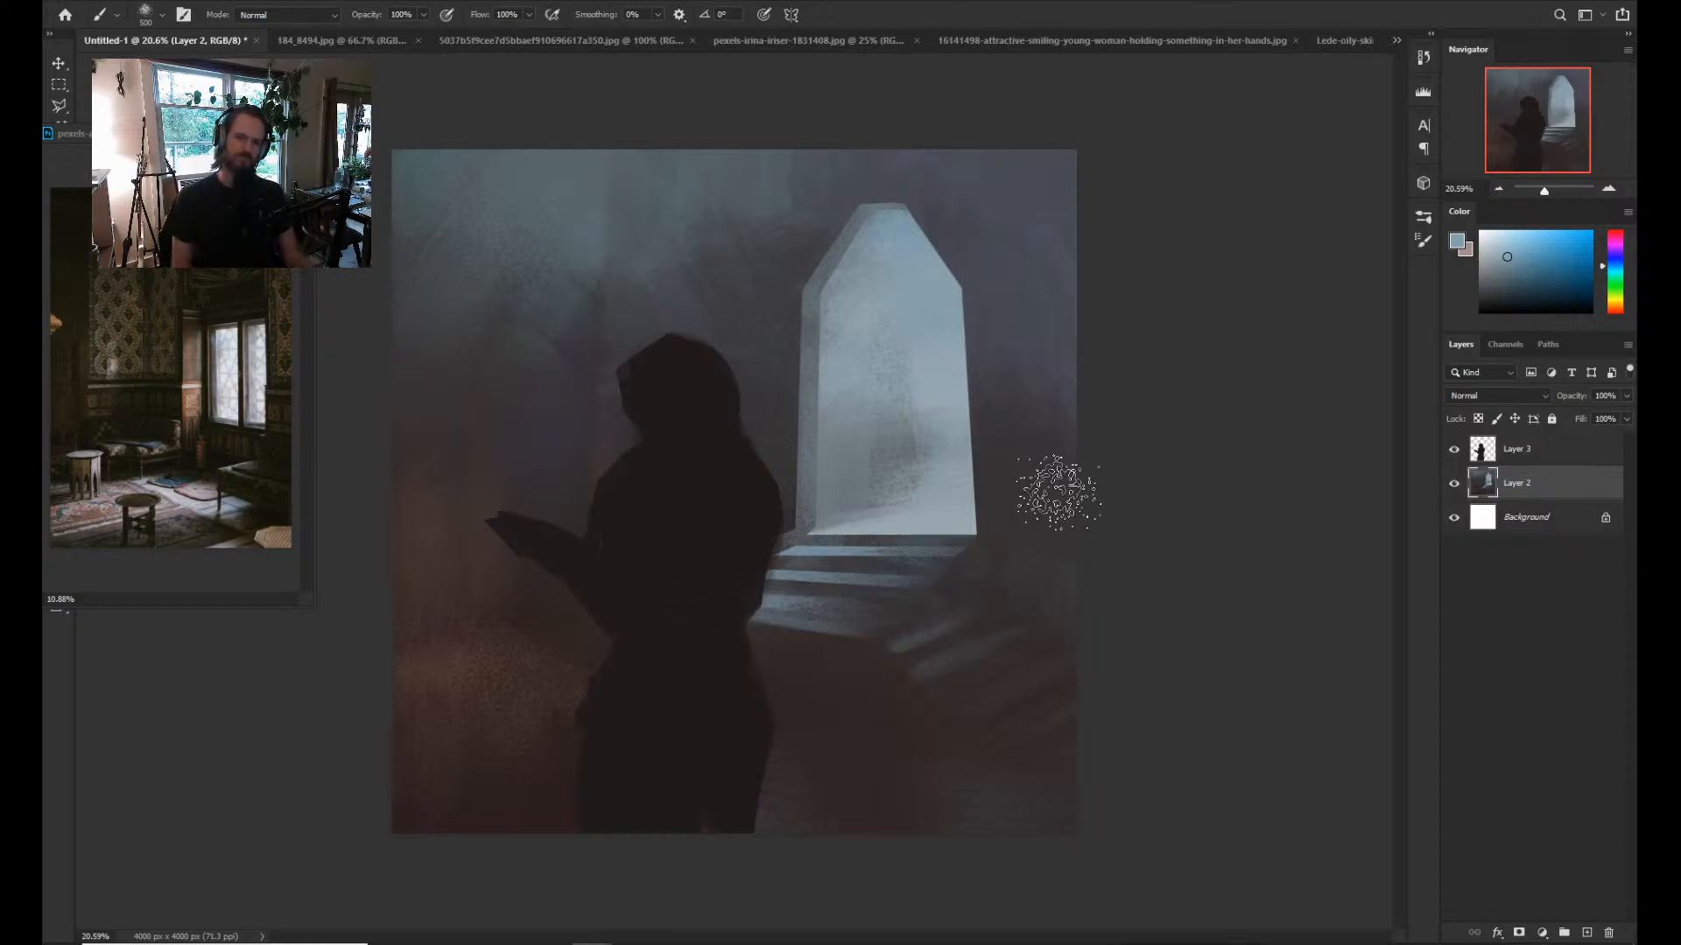
Draw a polygonal lasso around the lowest tread, extending it behind the figure and along the angled edge toward the wall beyond the steps.
key(l)
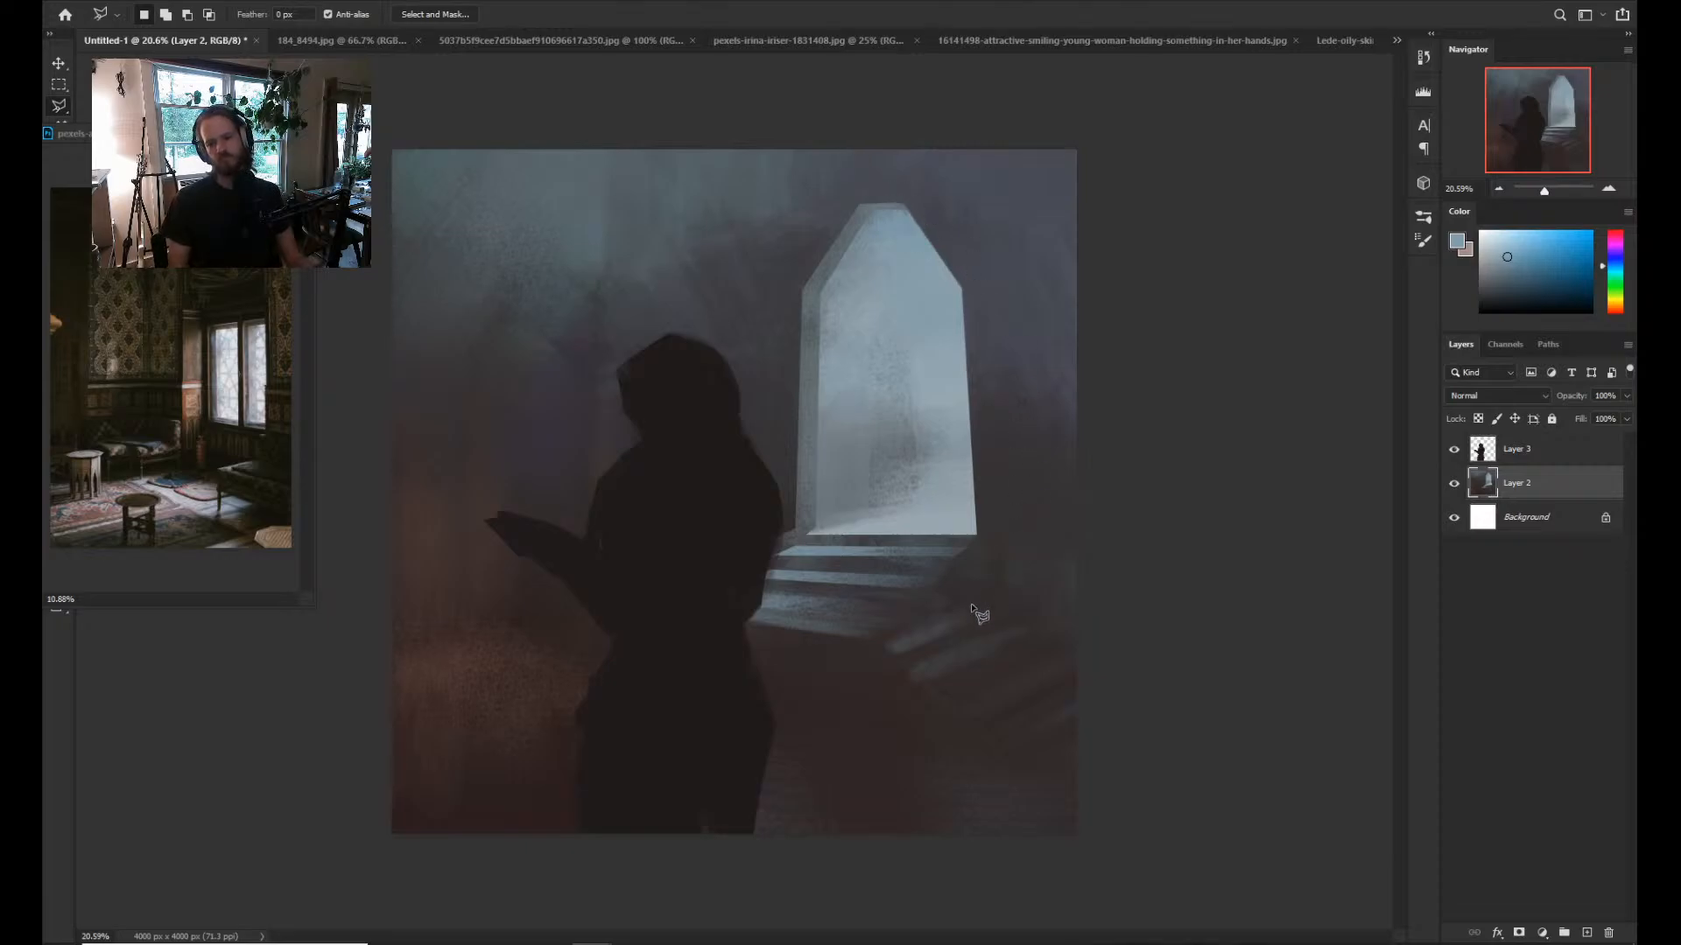
click(870, 639)
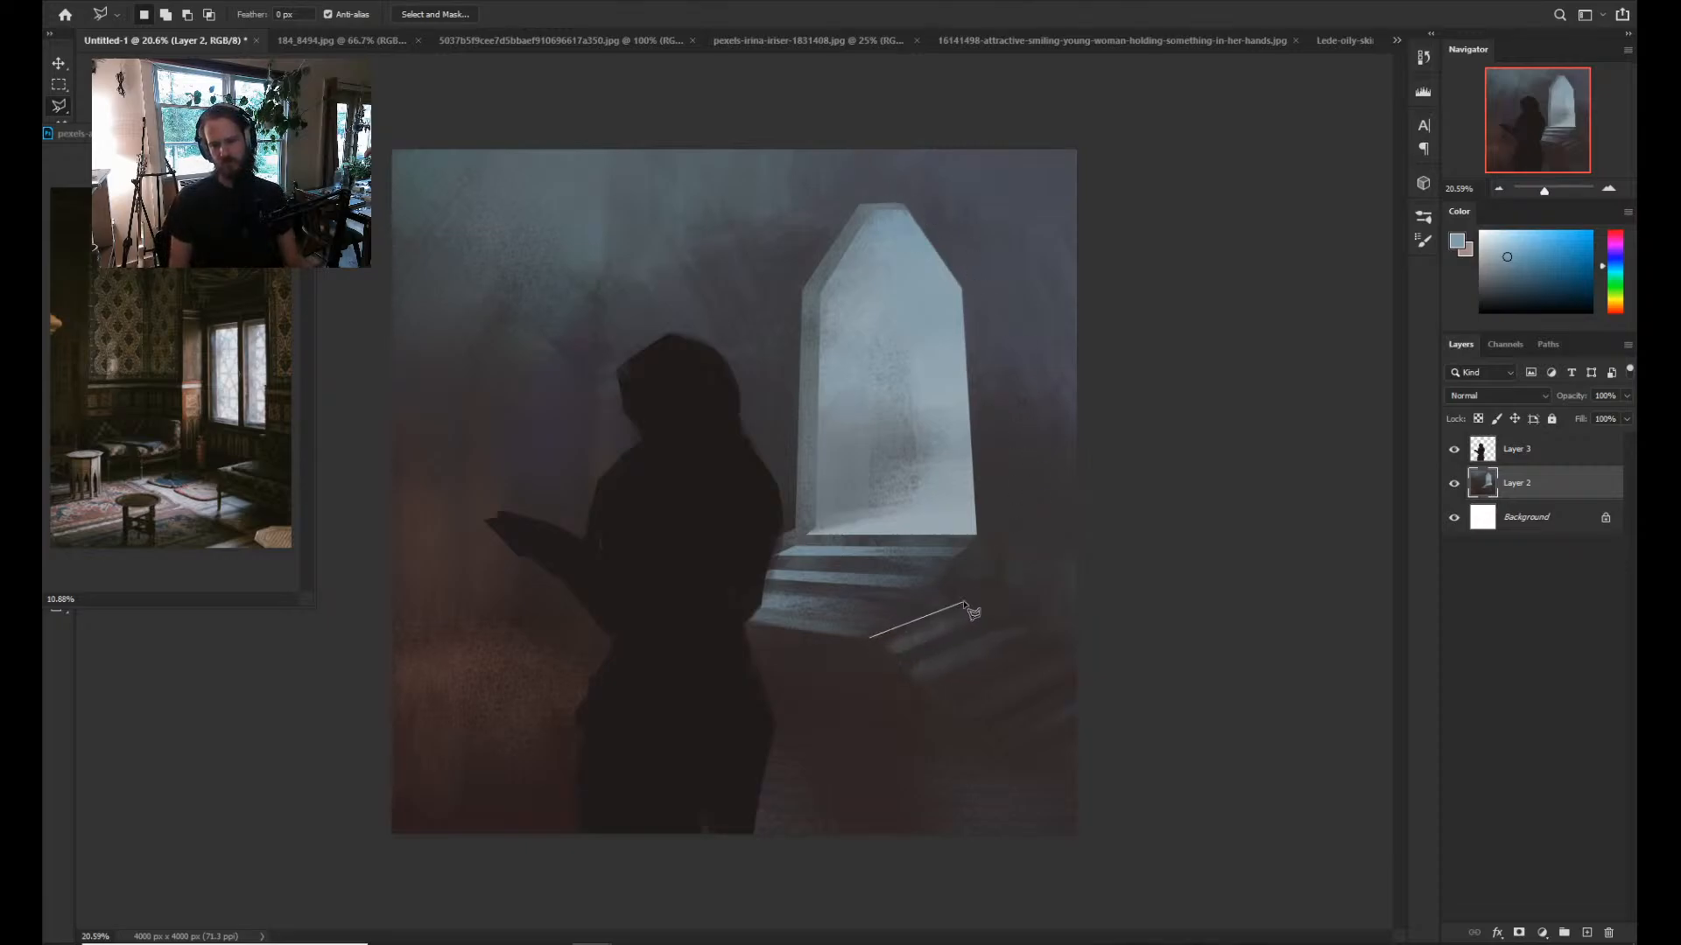
click(1007, 588)
click(896, 606)
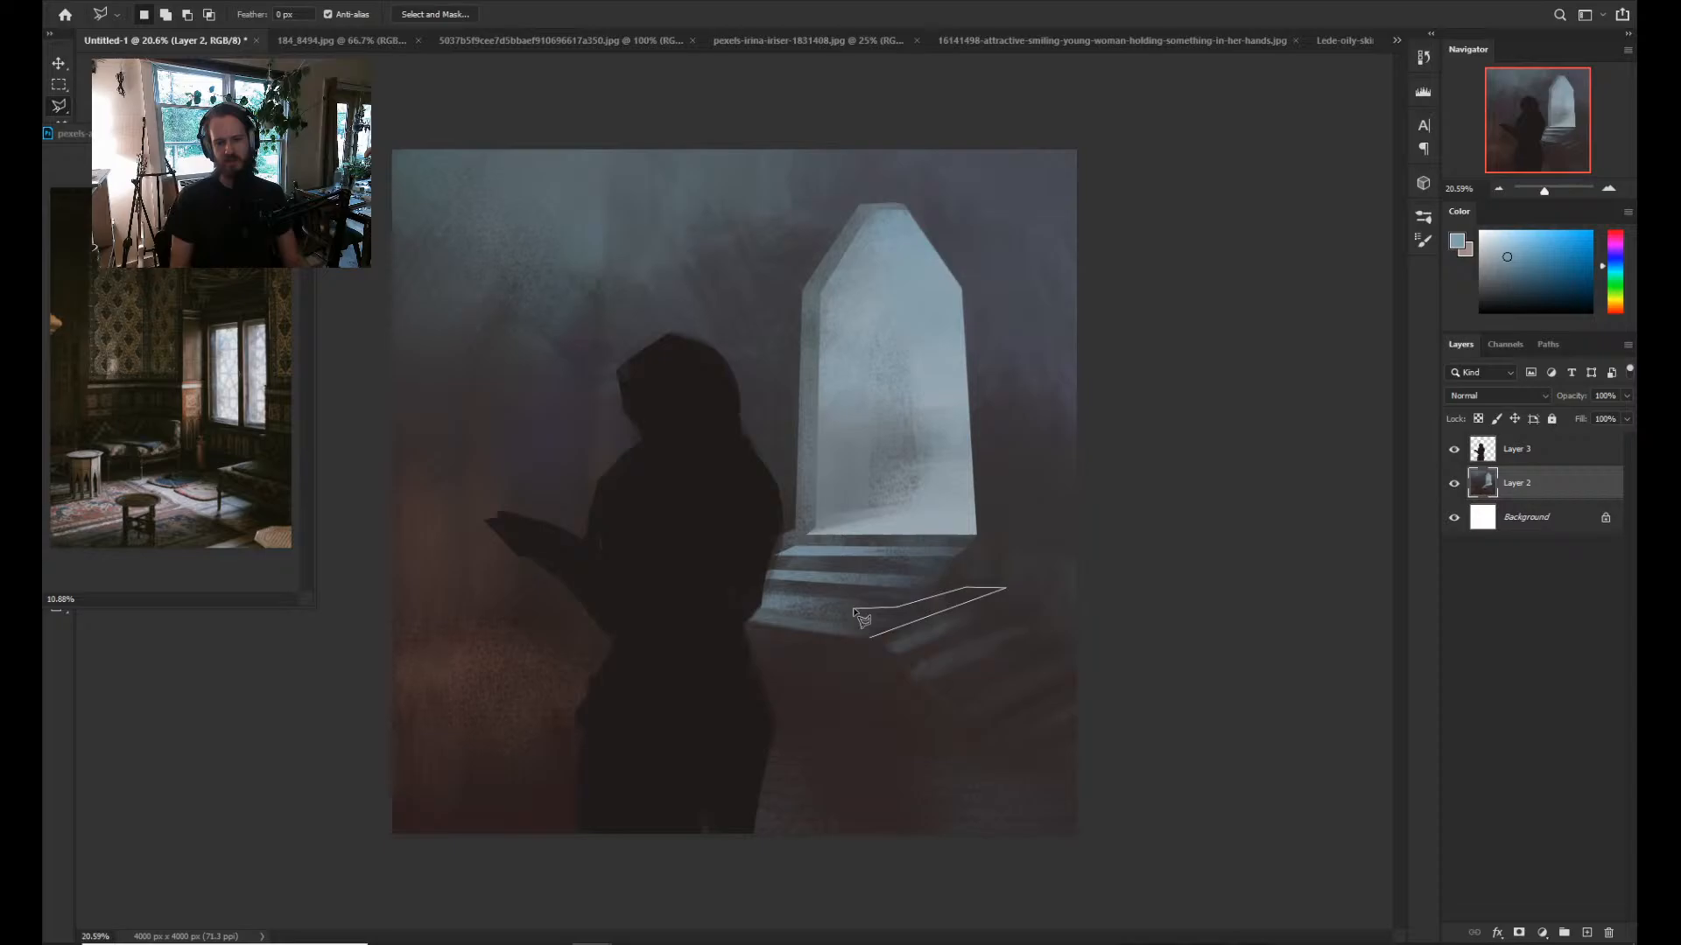
click(729, 589)
click(680, 606)
click(694, 619)
click(741, 622)
click(869, 637)
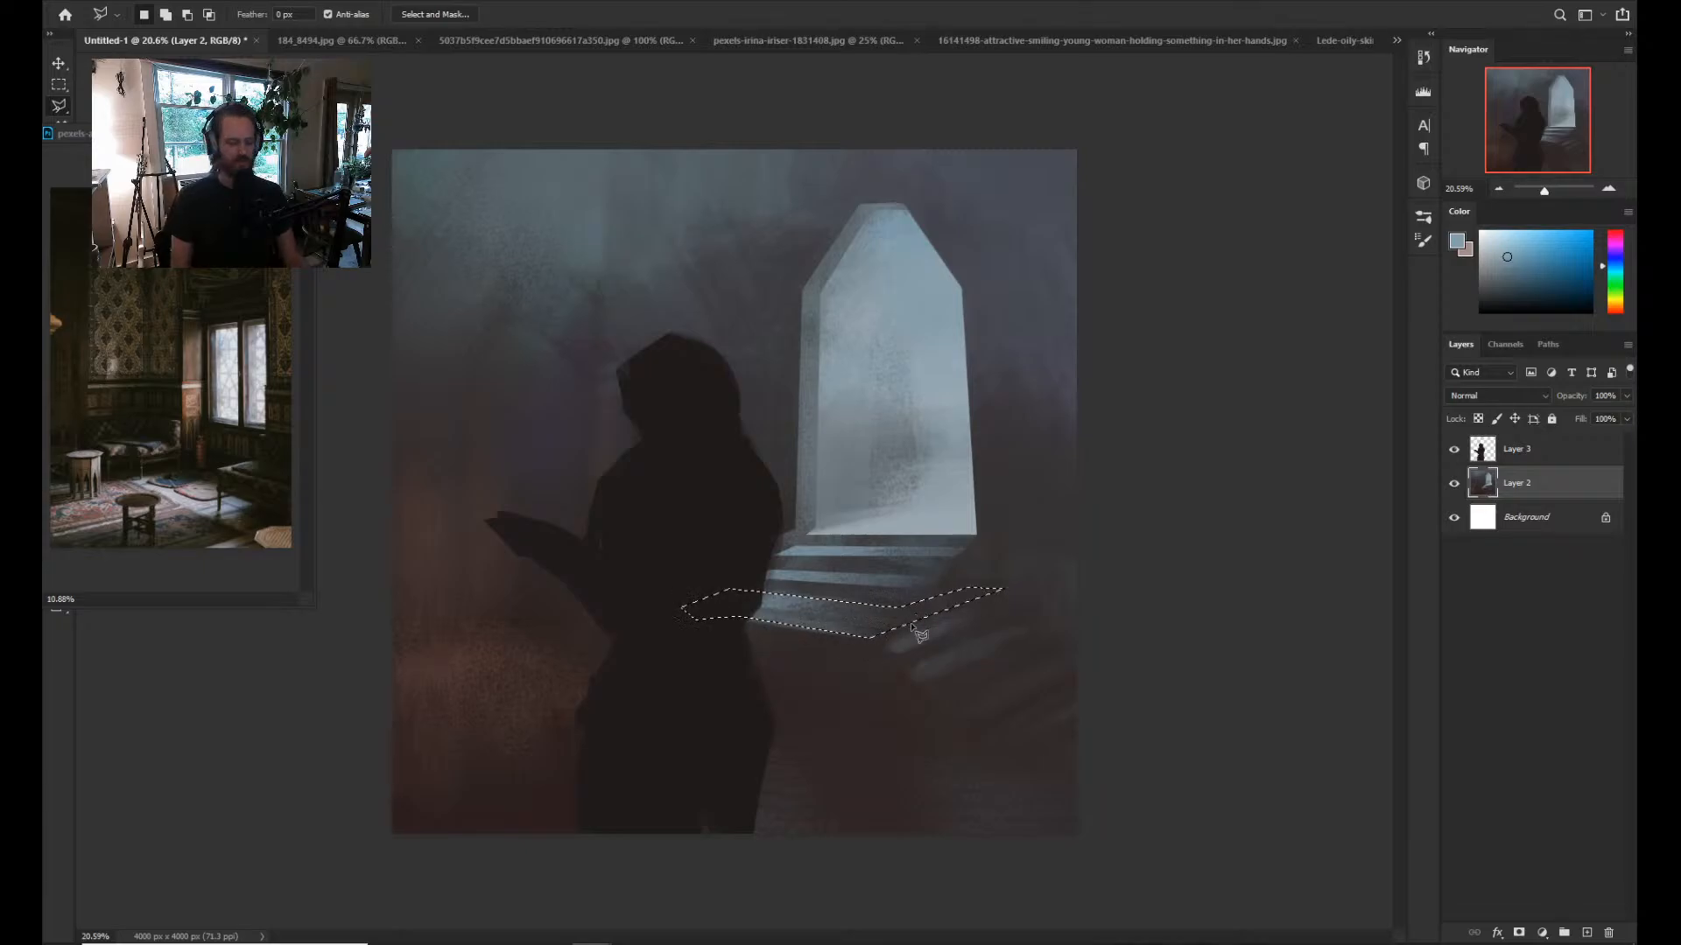
Sample a dark grey-blue from the selected lowest tread, brush it over the tread's angled extension, and deselect.
key(b)
alt+click(870, 611)
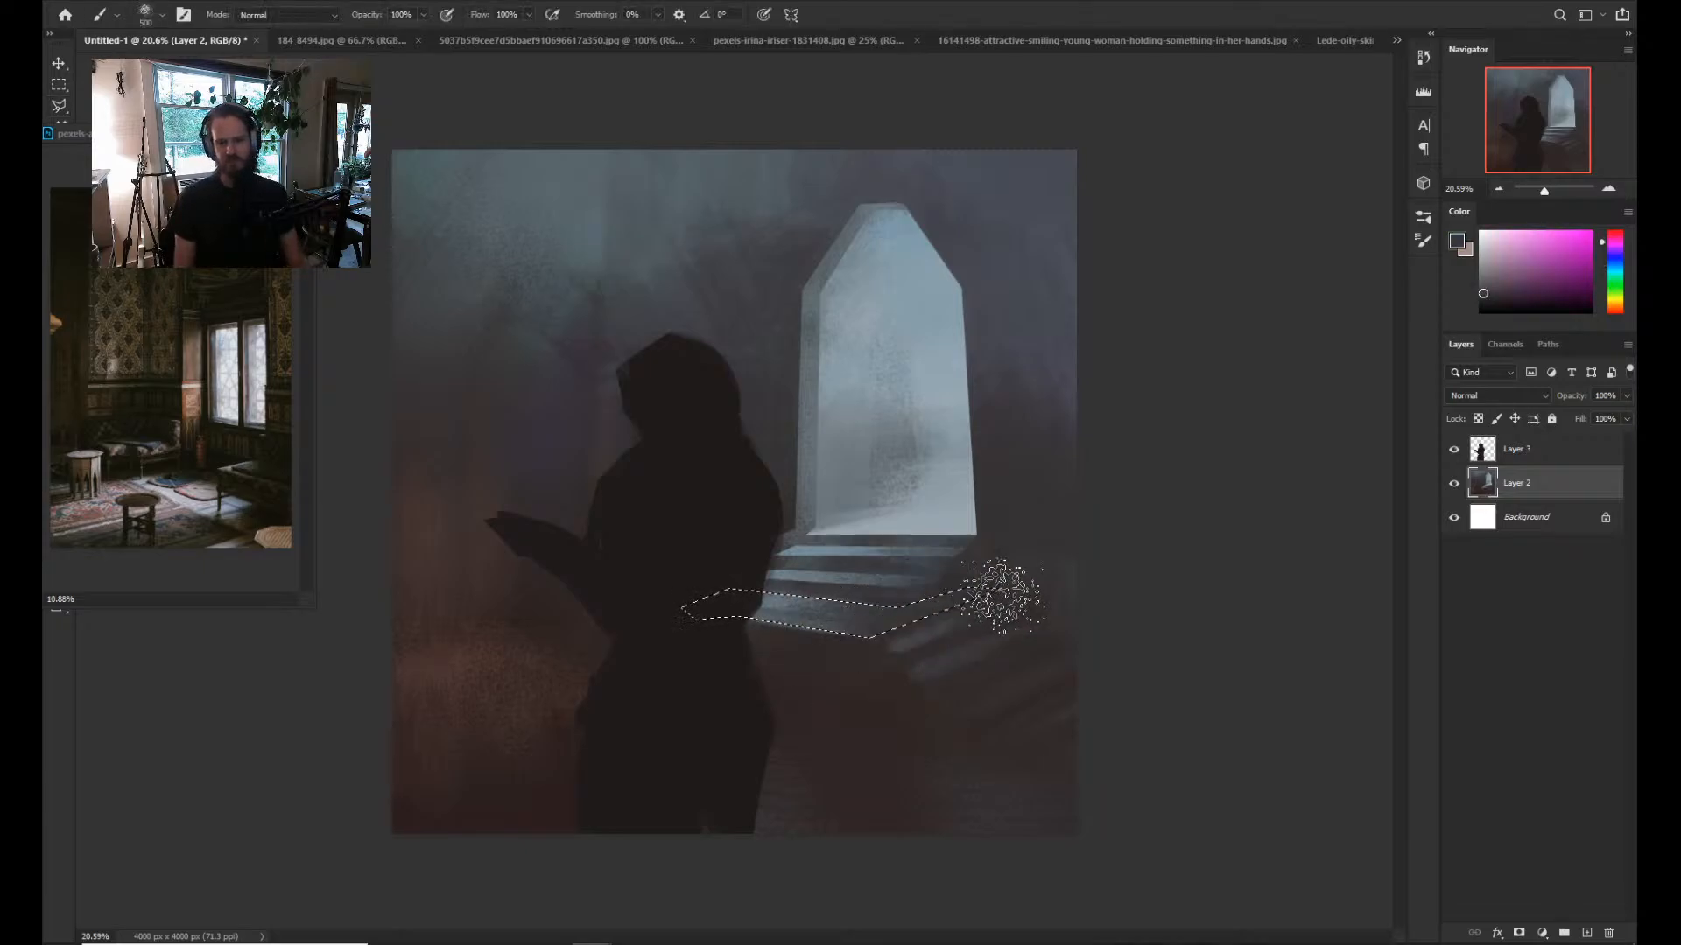
mouse_move(1003, 595)
mouse_down()
mouse_move(911, 638)
mouse_move(1031, 593)
mouse_move(994, 601)
mouse_move(1011, 648)
mouse_up()
key(ctrl+d)
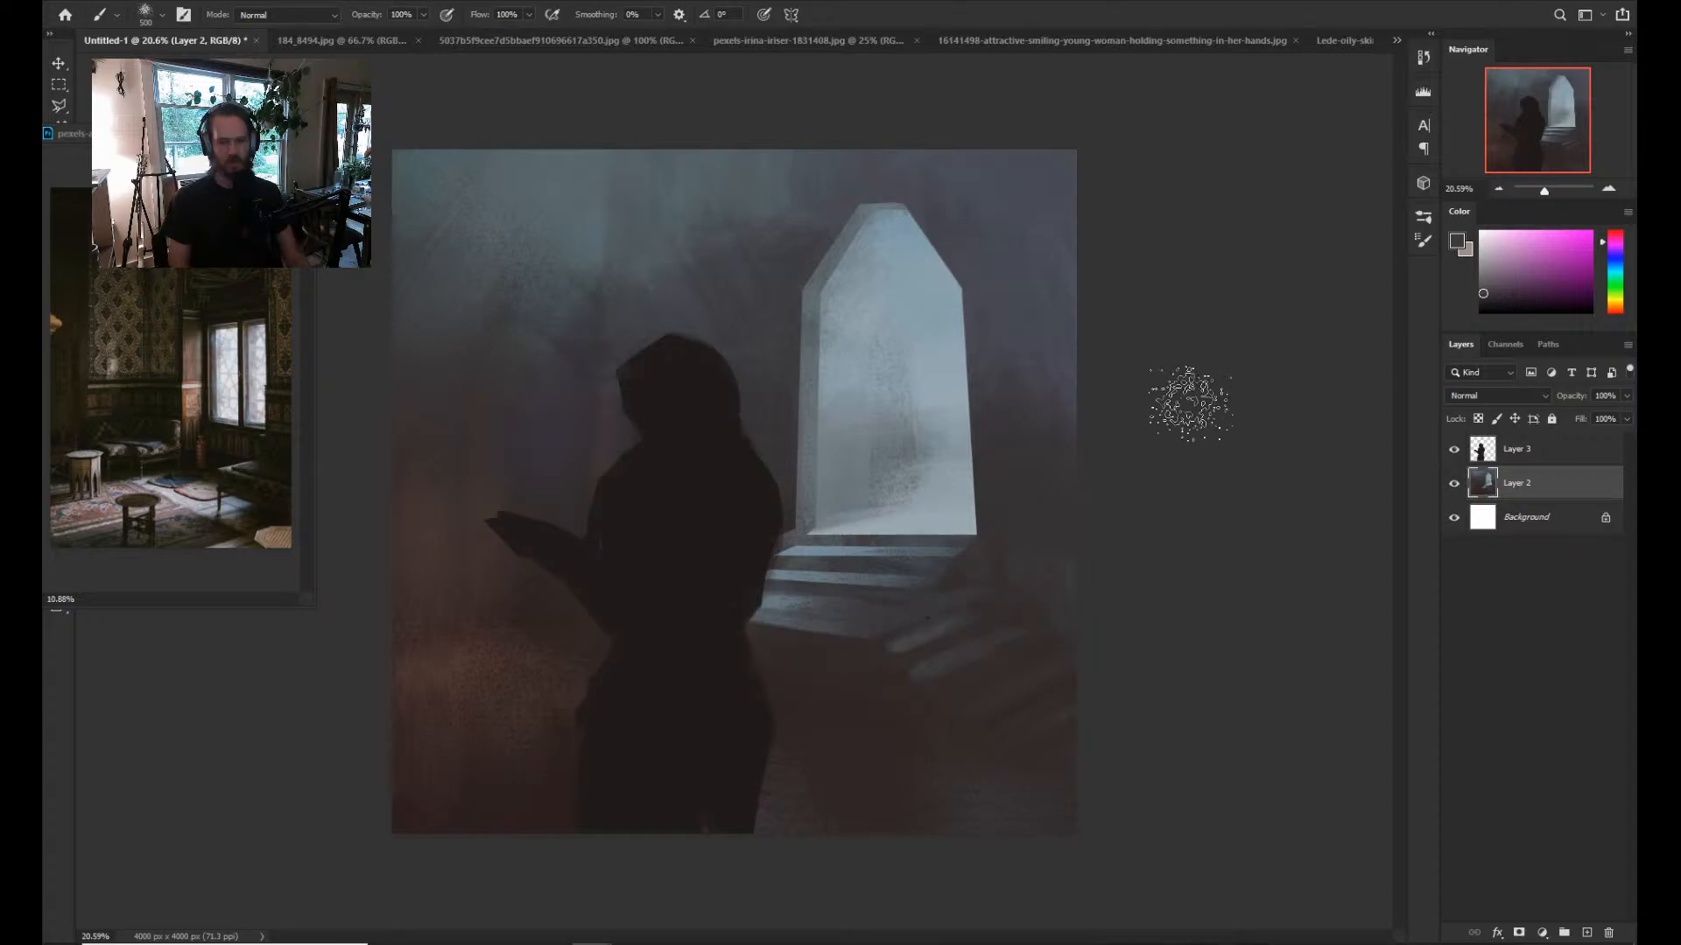
key(l)
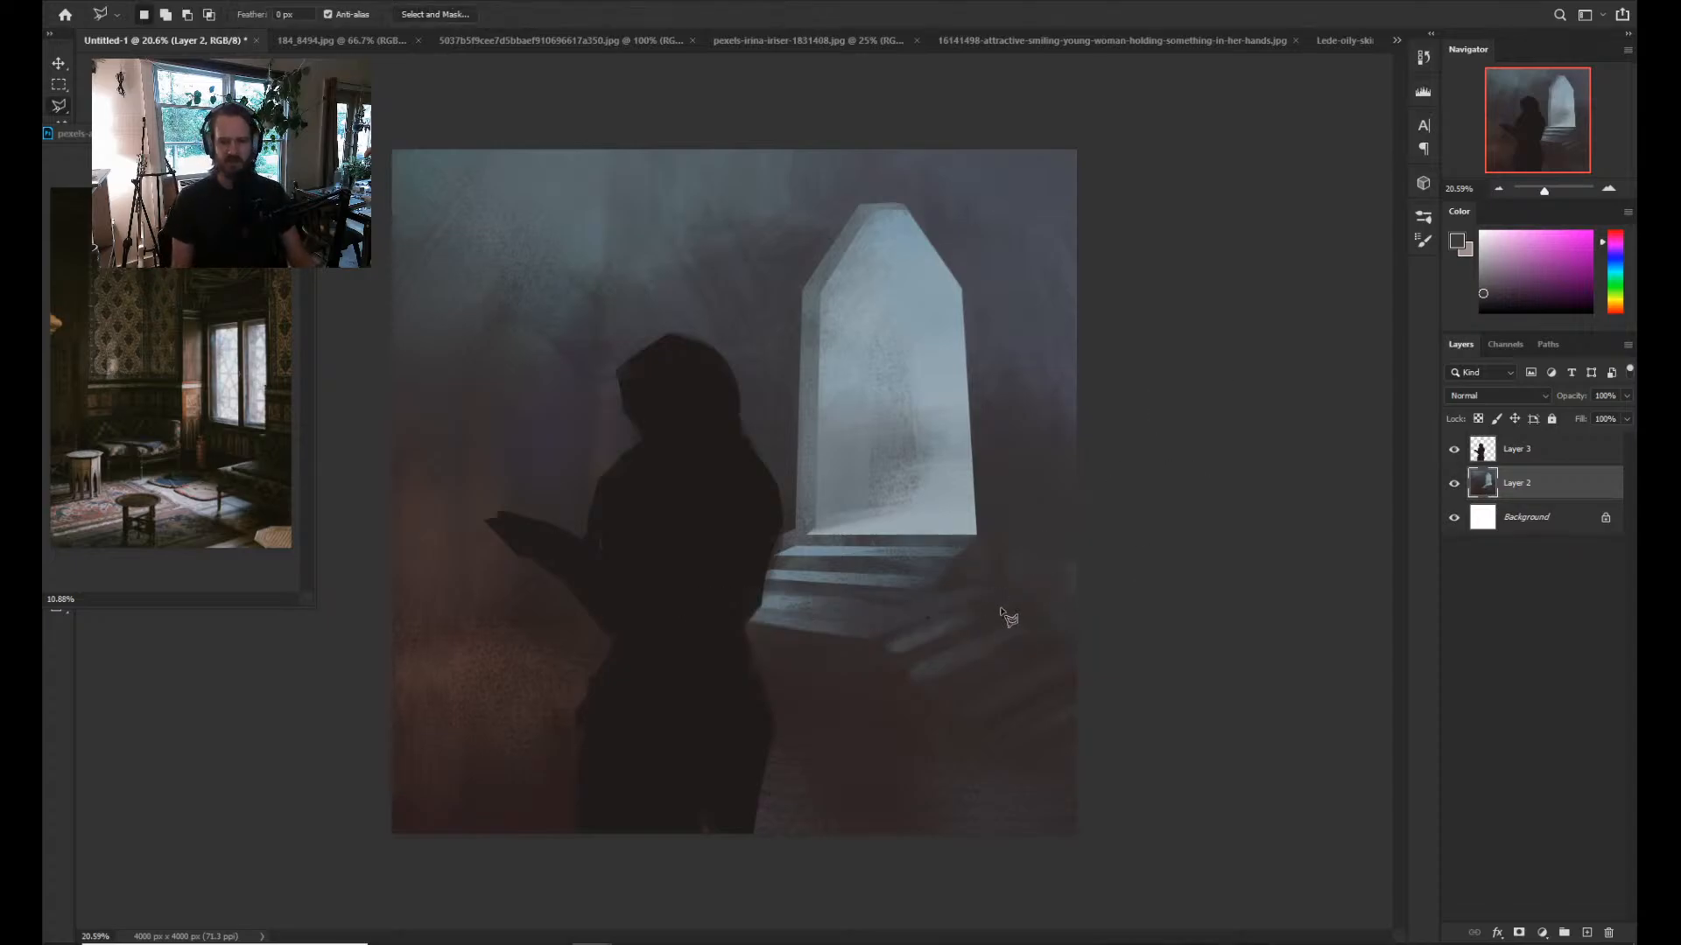
click(898, 604)
click(898, 587)
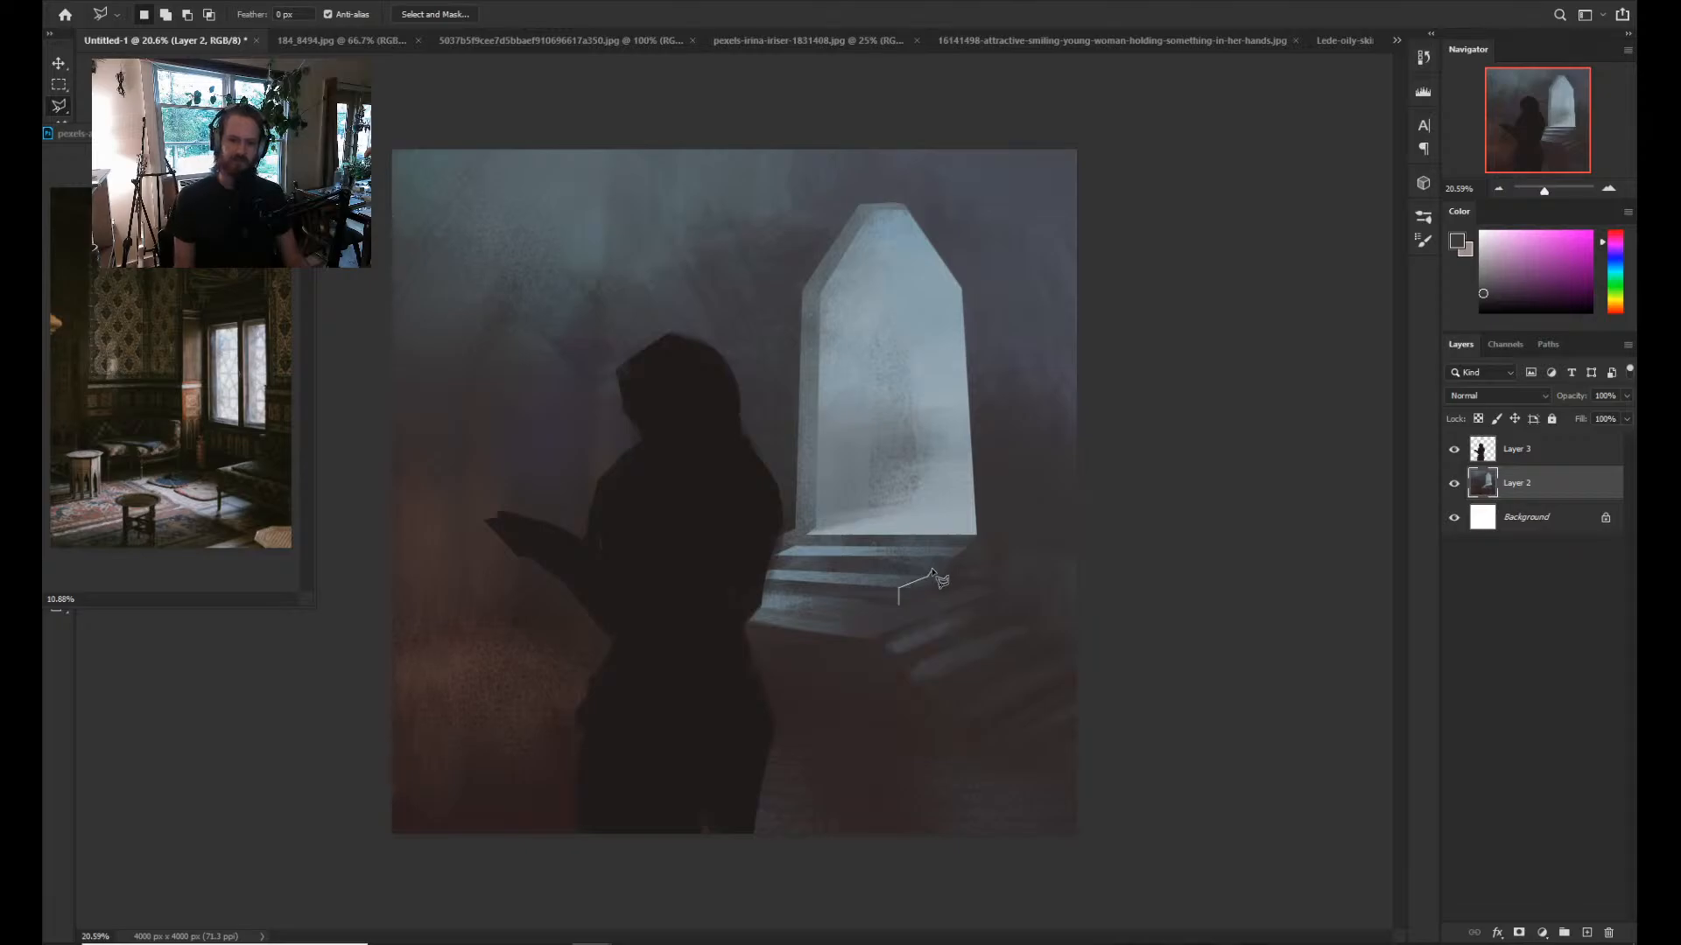
key(Escape)
click(904, 604)
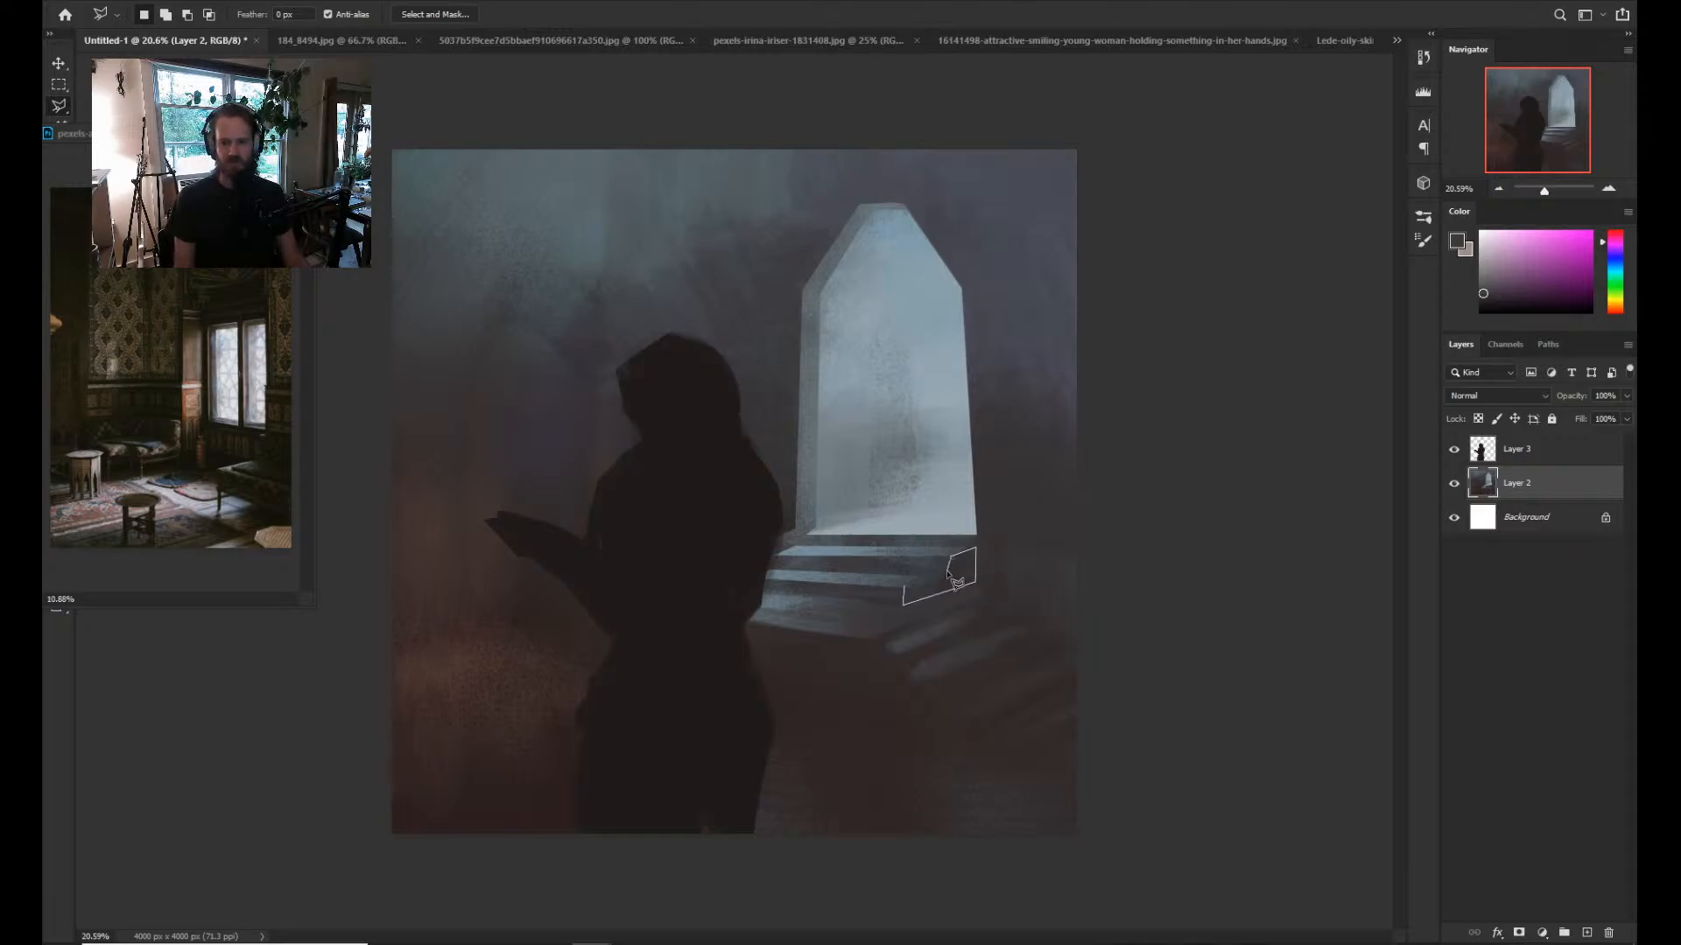
click(948, 576)
key(Escape)
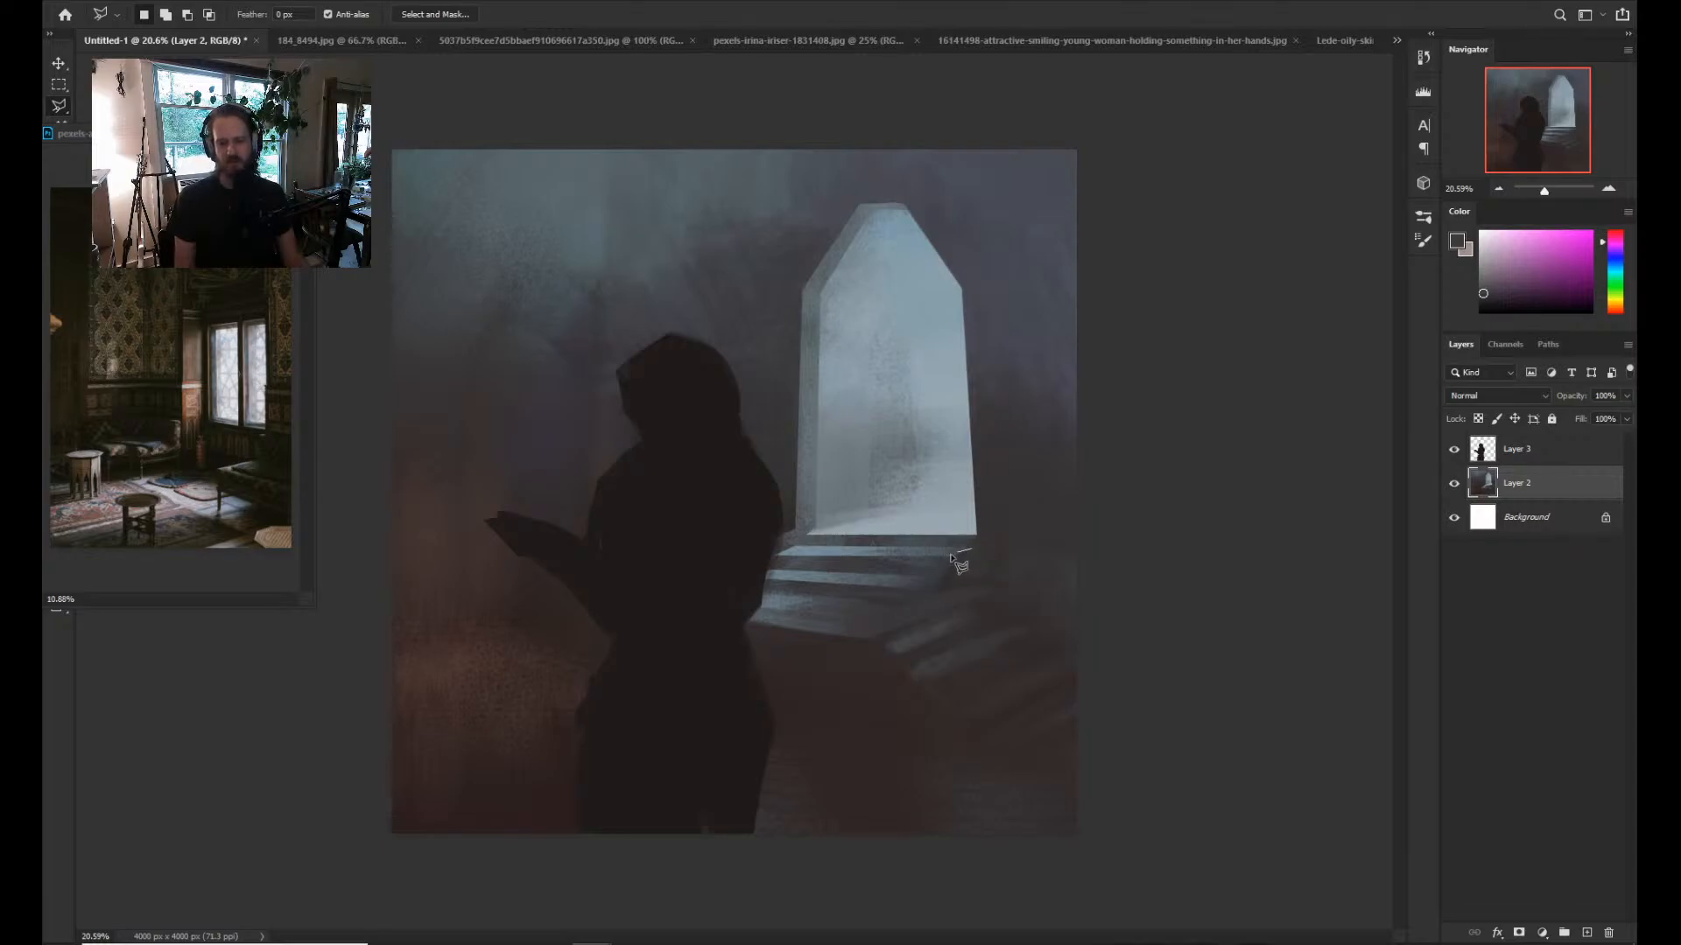
Lasso the stepped side face beneath the window's right corner, darken it with tones sampled from the adjacent wall, and deselect.
click(913, 602)
click(973, 554)
key(b)
alt+click(1007, 544)
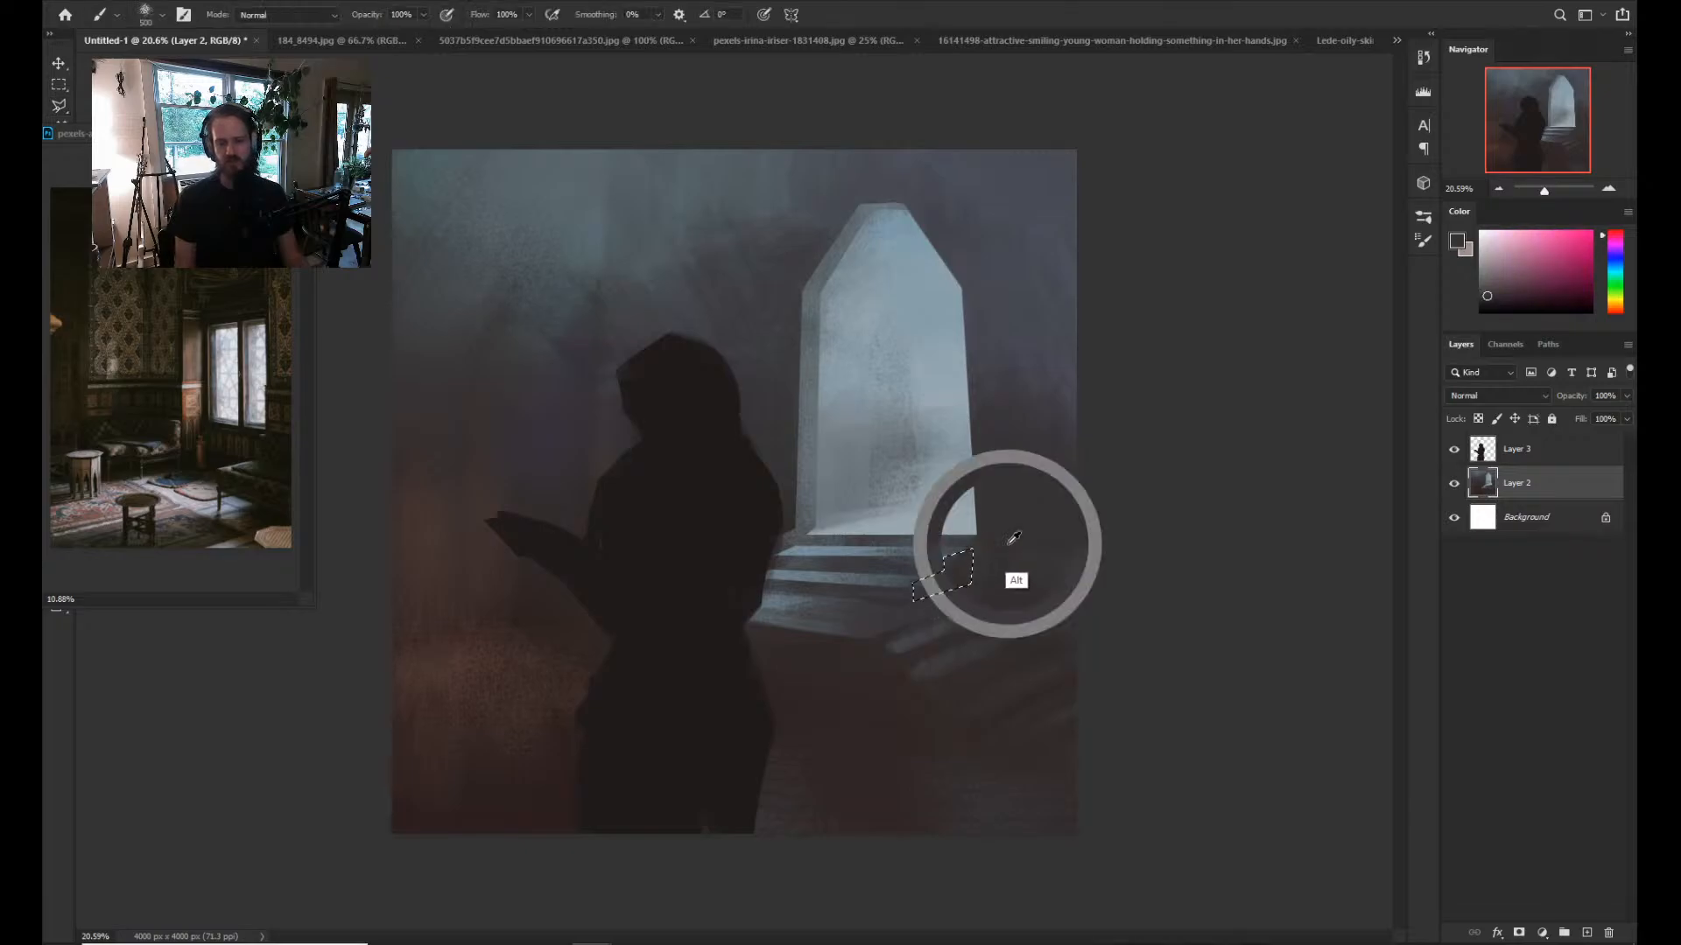
alt+click(1015, 472)
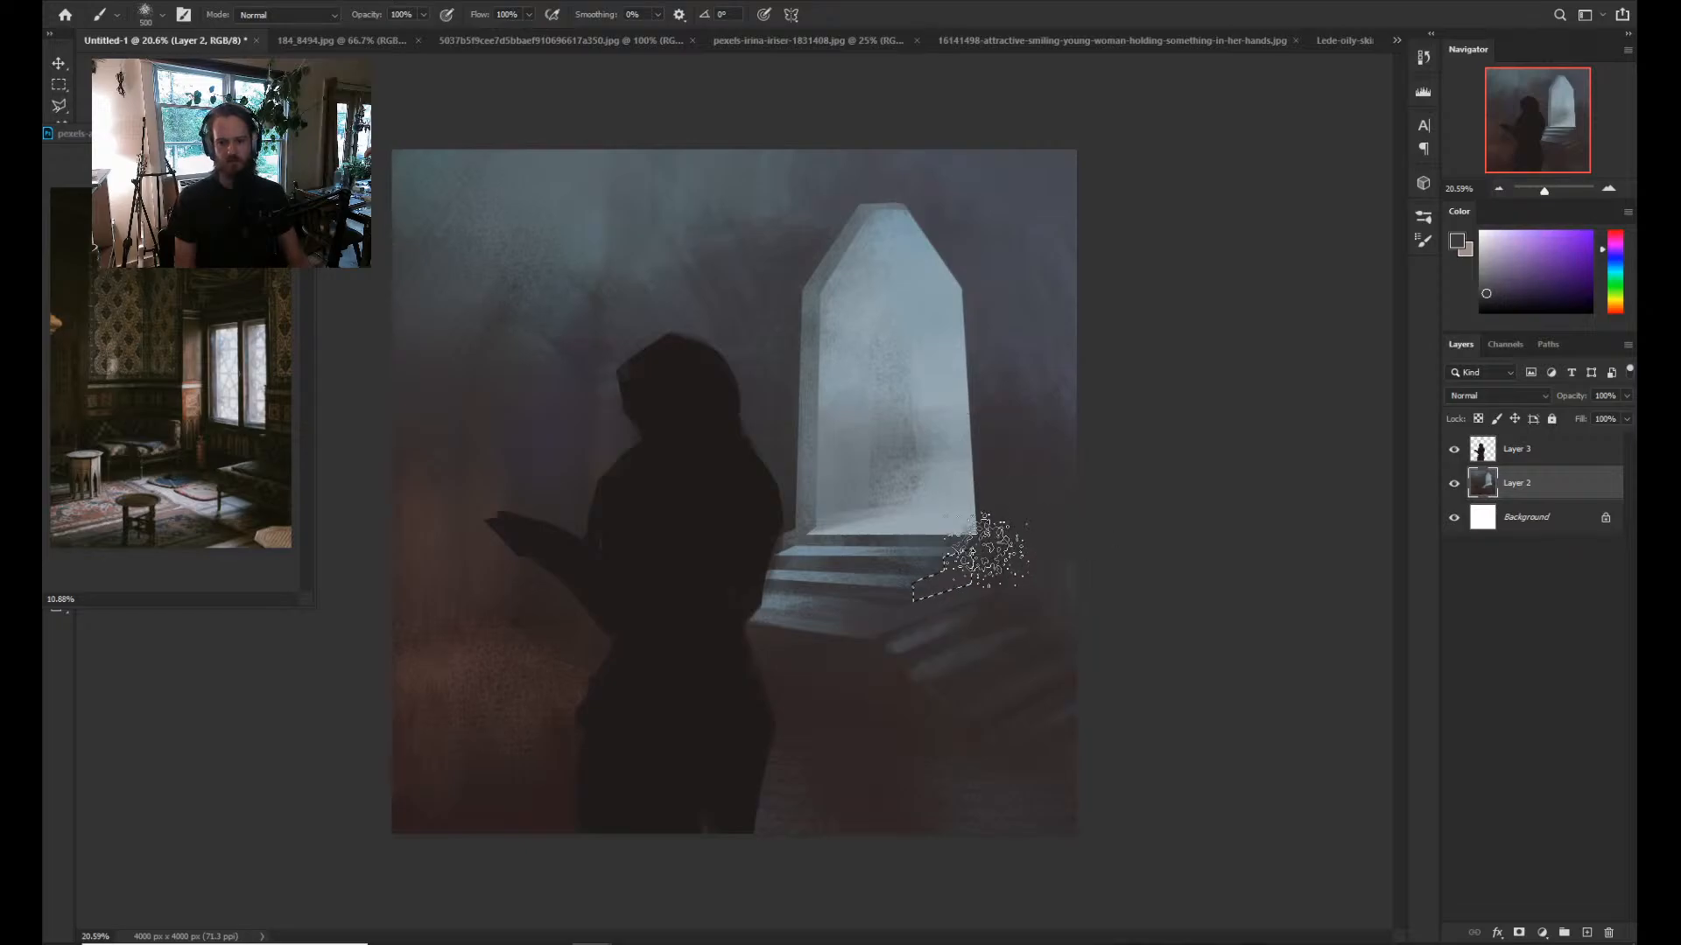
alt+click(983, 553)
key(ctrl+d)
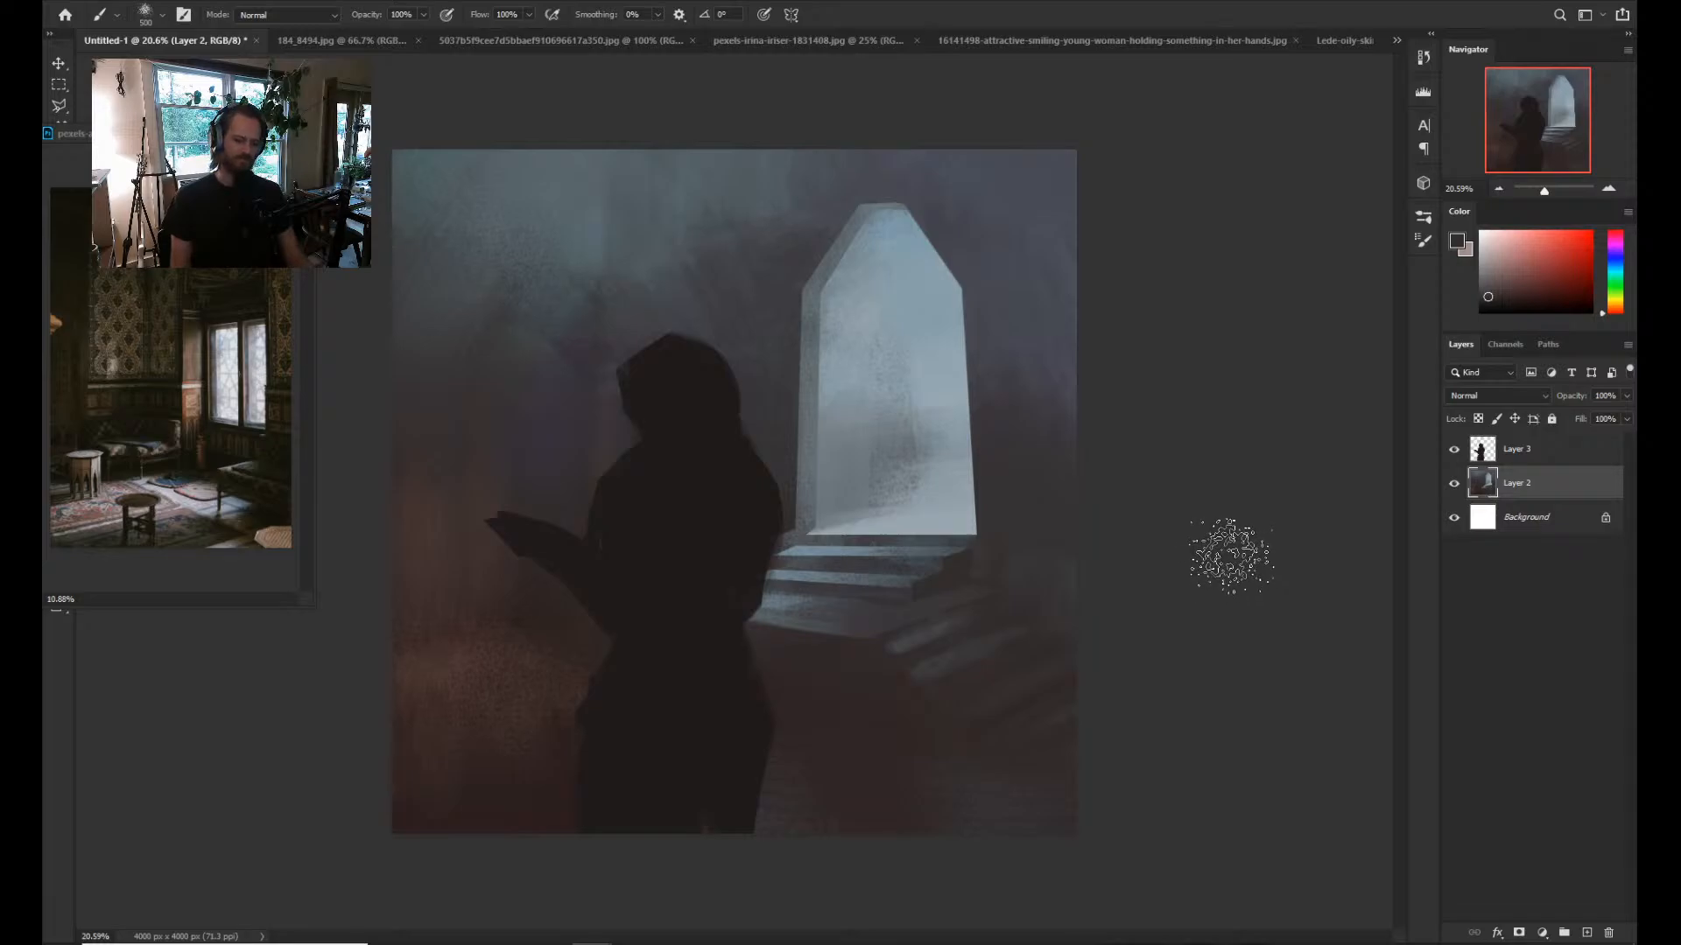
Lasso a narrow riser strip beneath the lowest tread's angled extension, brush it with a dark reddish grey, and deselect.
key(l)
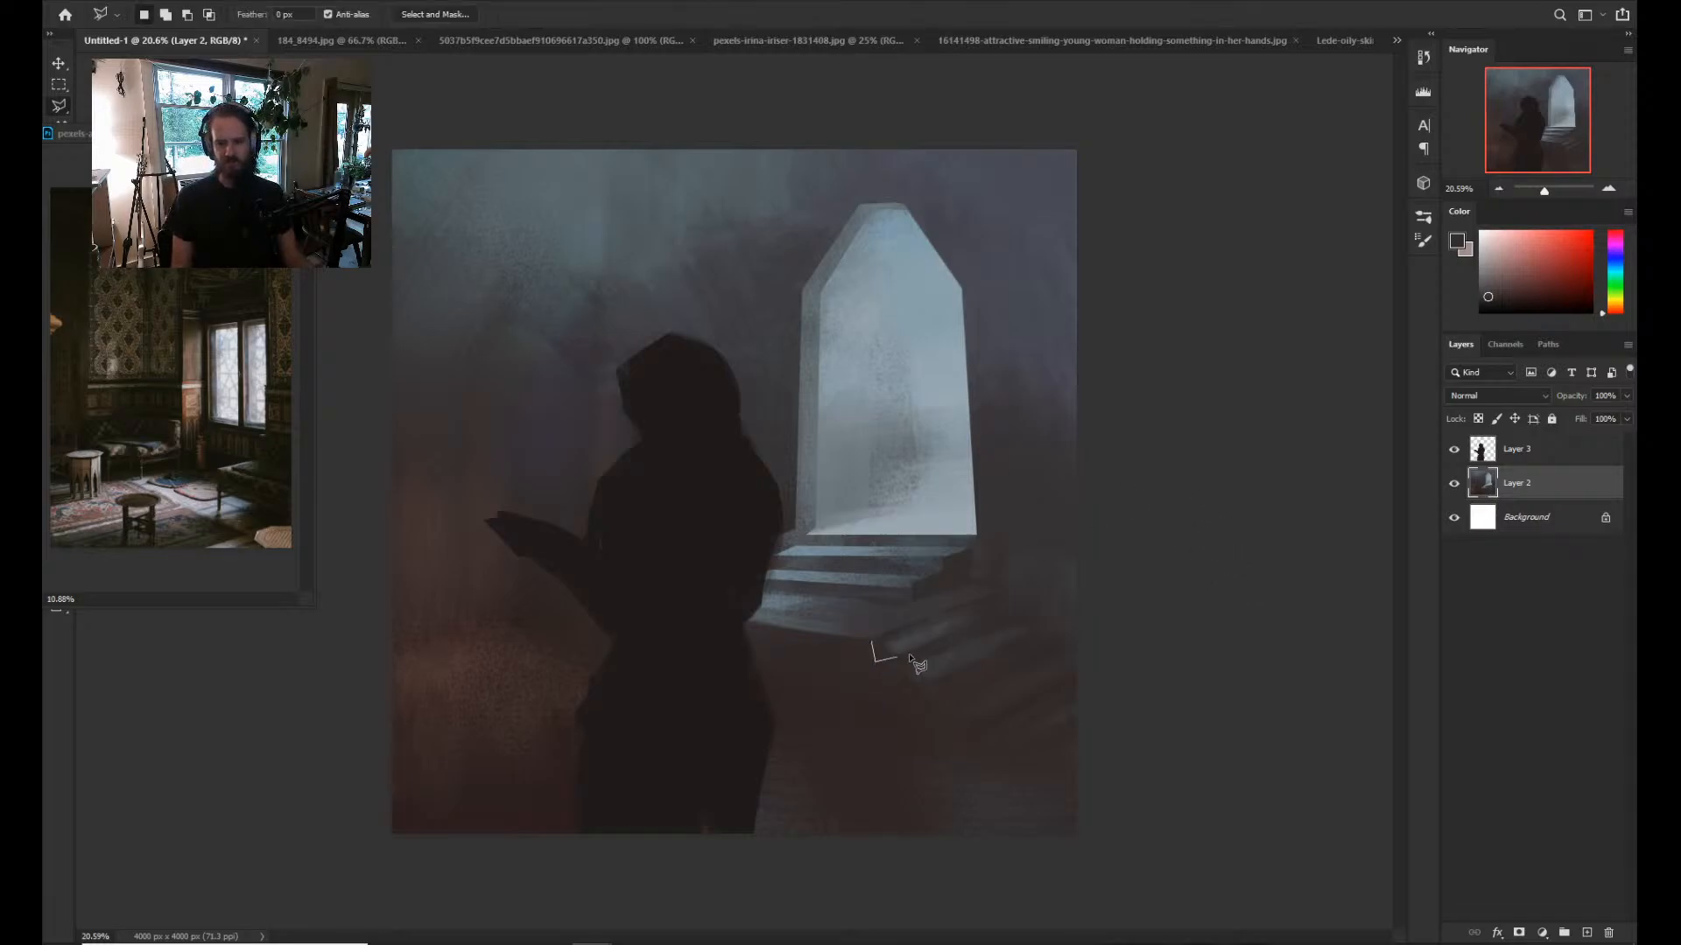
click(1004, 593)
key(b)
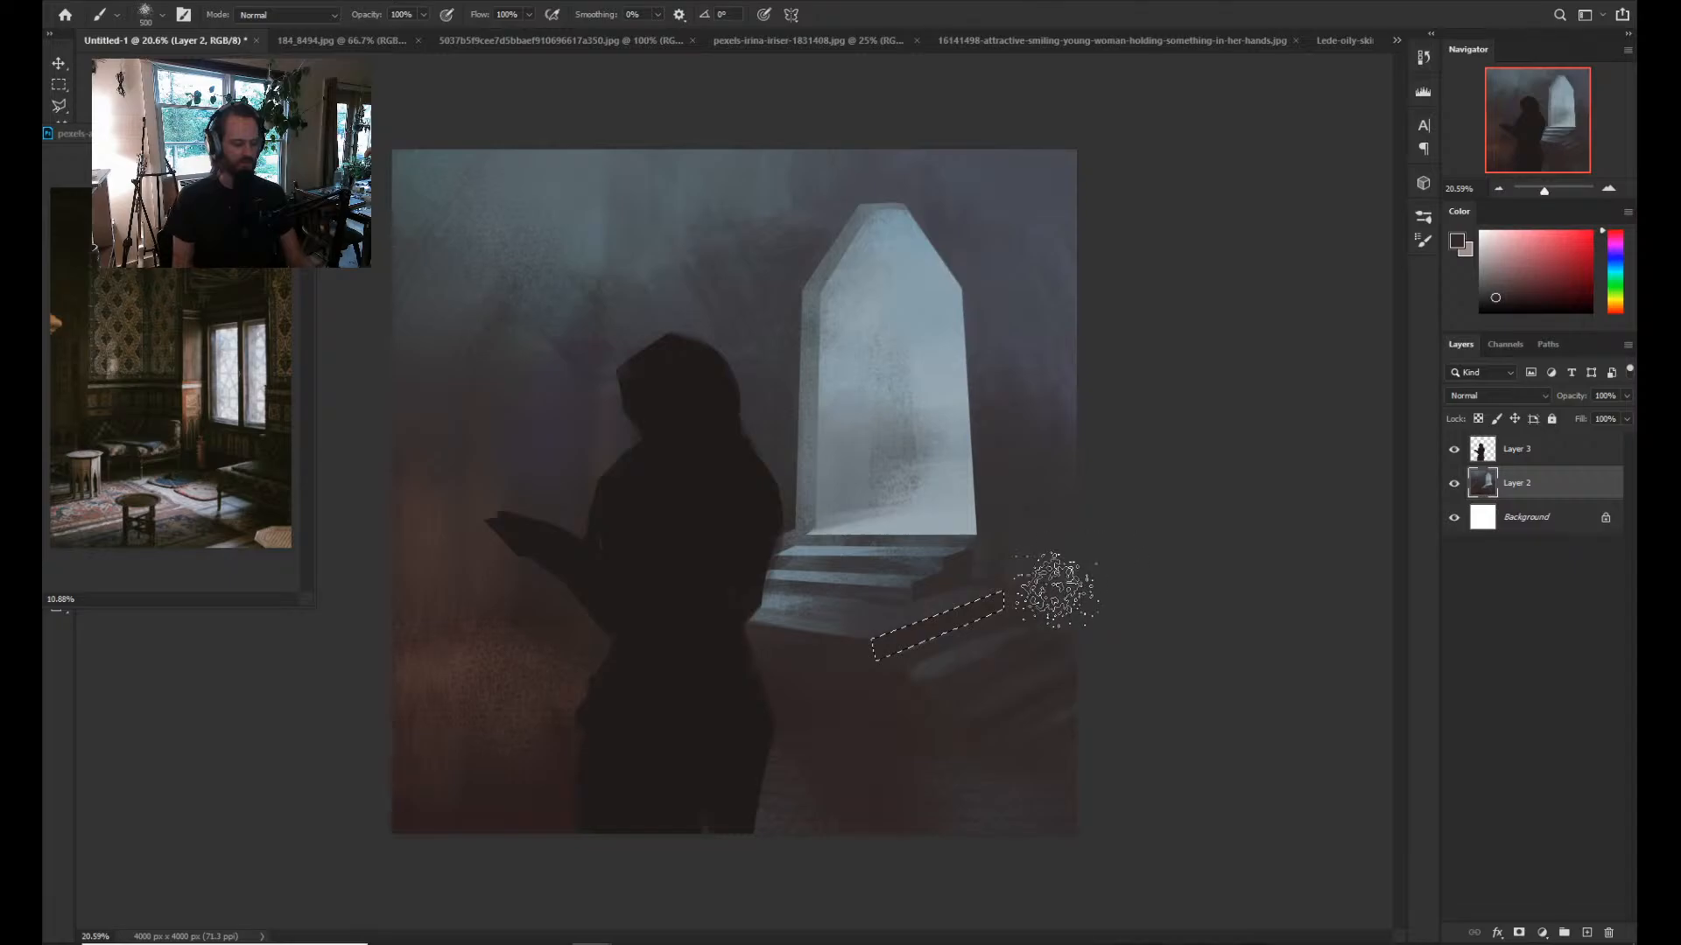
key(ctrl+d)
Lasso the next angled tread below that dark riser, brush it with a muted dark grey, and deselect.
key(l)
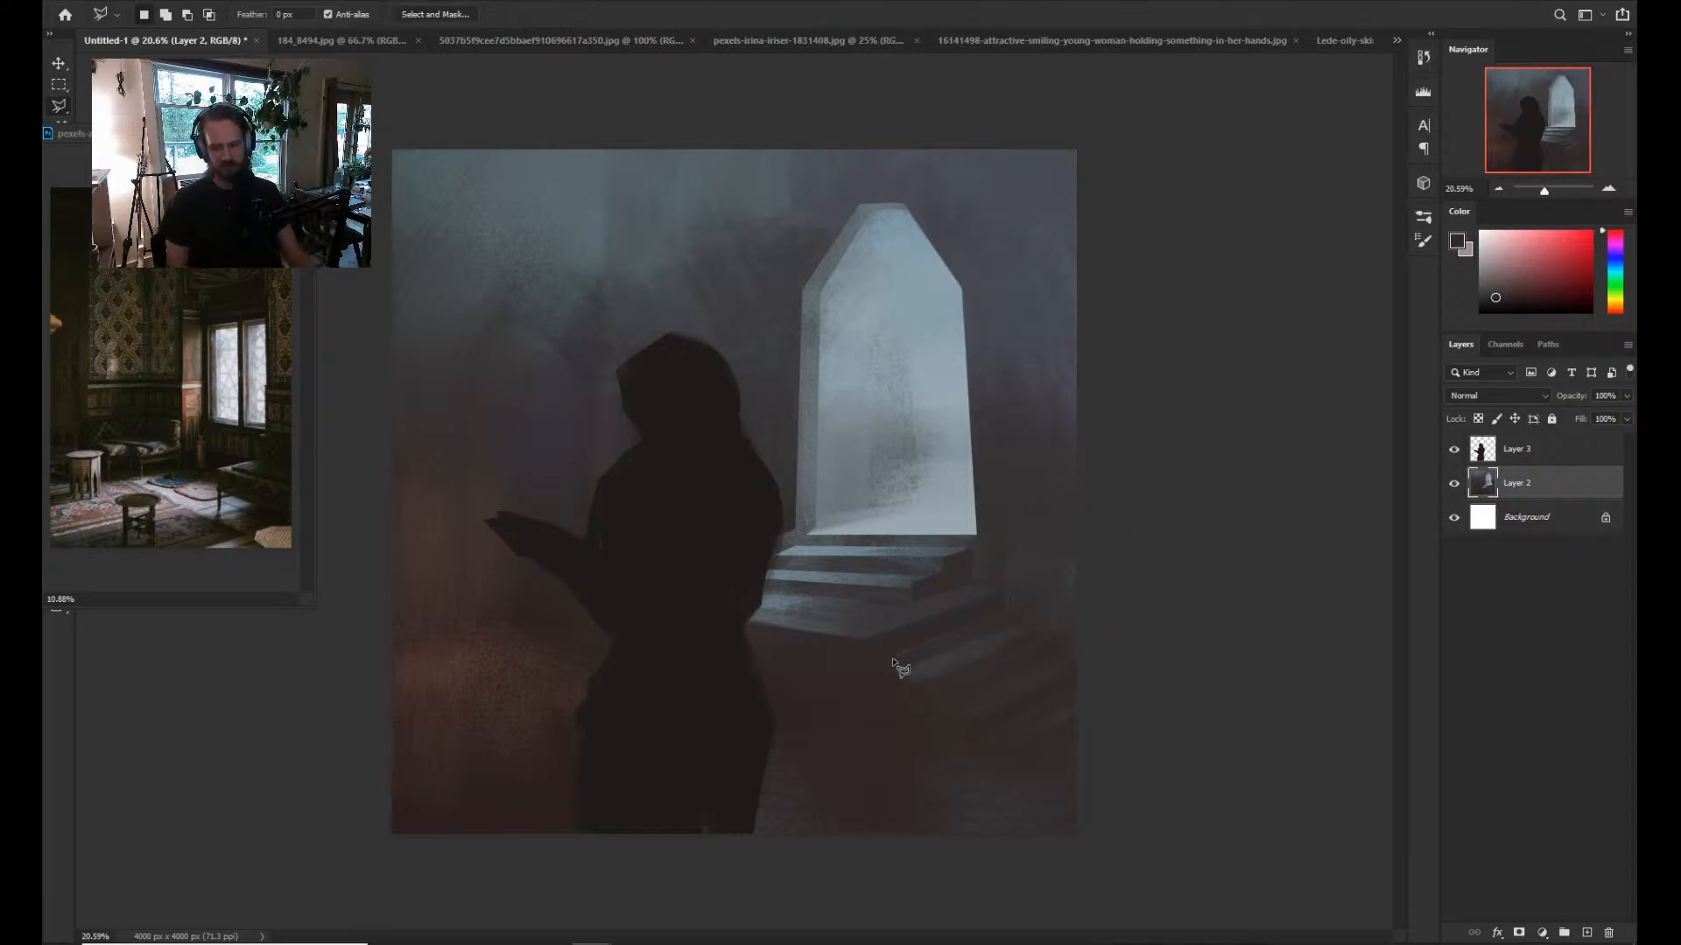
click(885, 660)
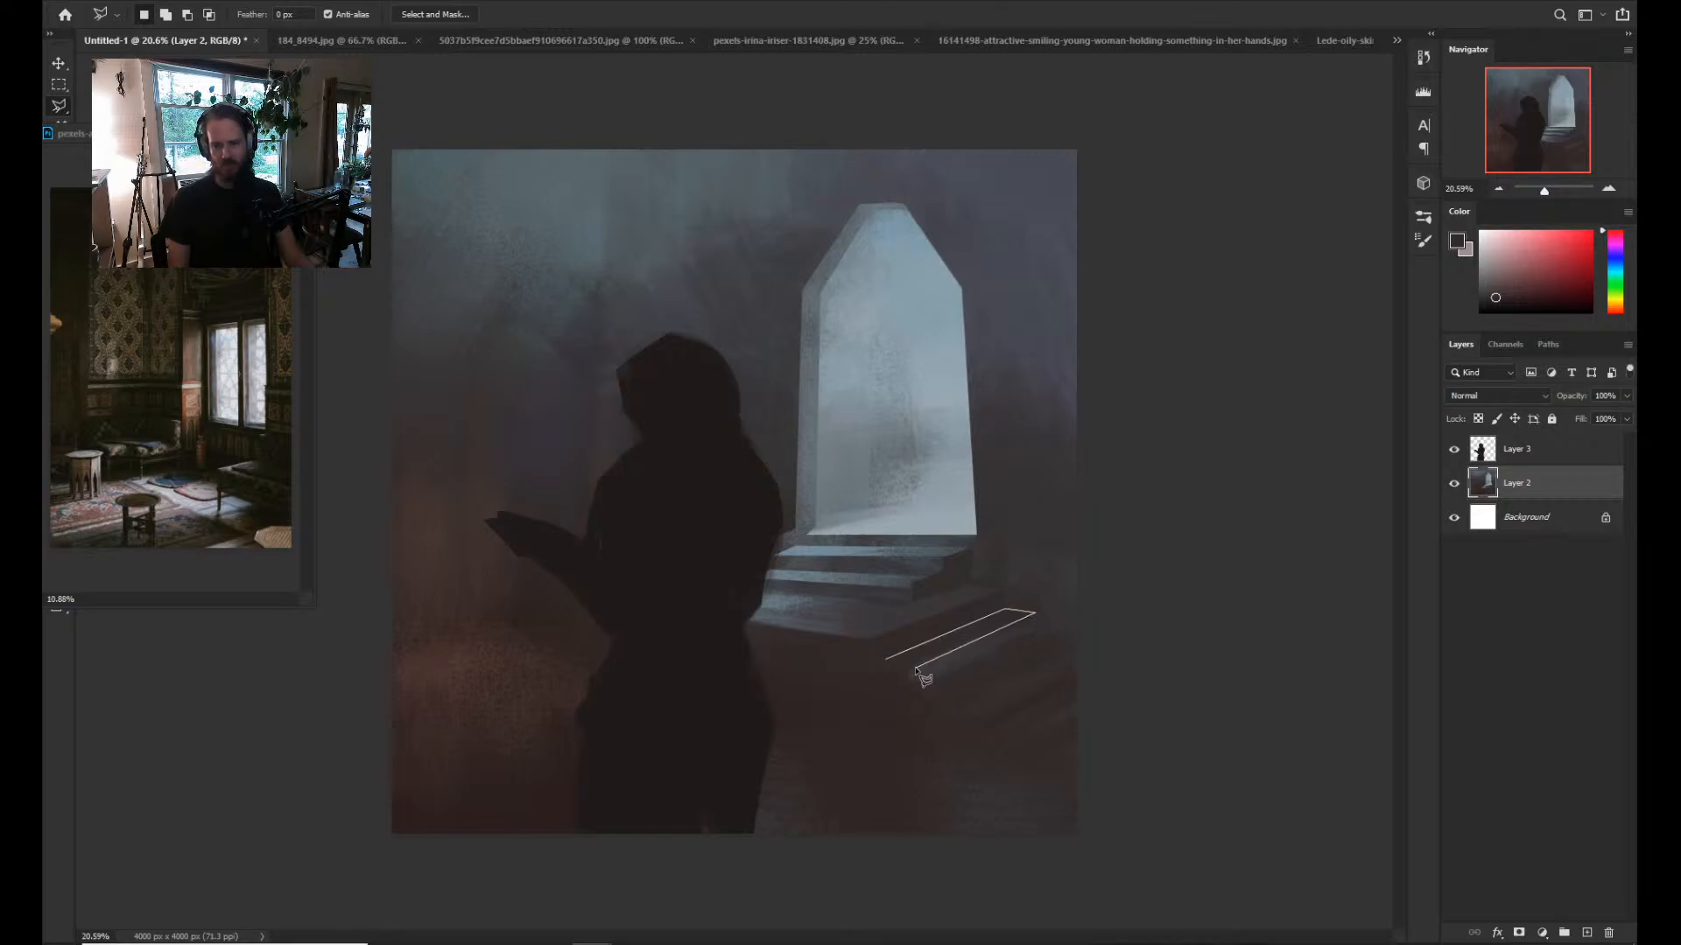
click(917, 656)
key(b)
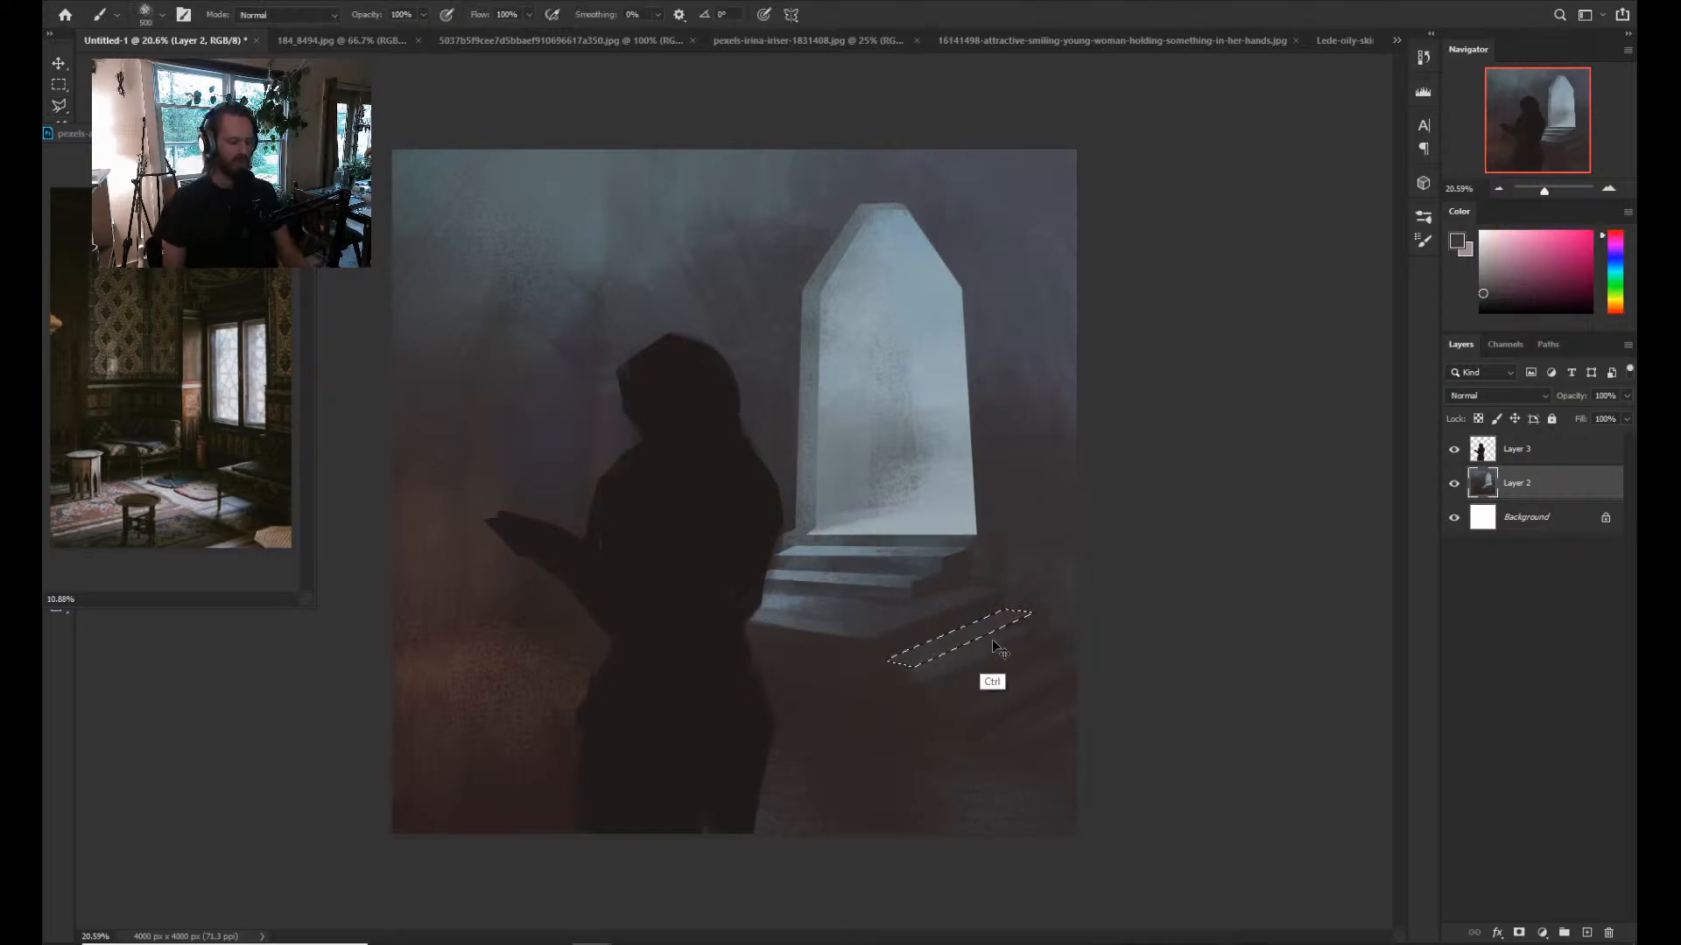
key(ctrl+d)
Lasso the riser beneath the second angled tread, darken it with a brown sampled from the nearby shadow, and deselect.
key(l)
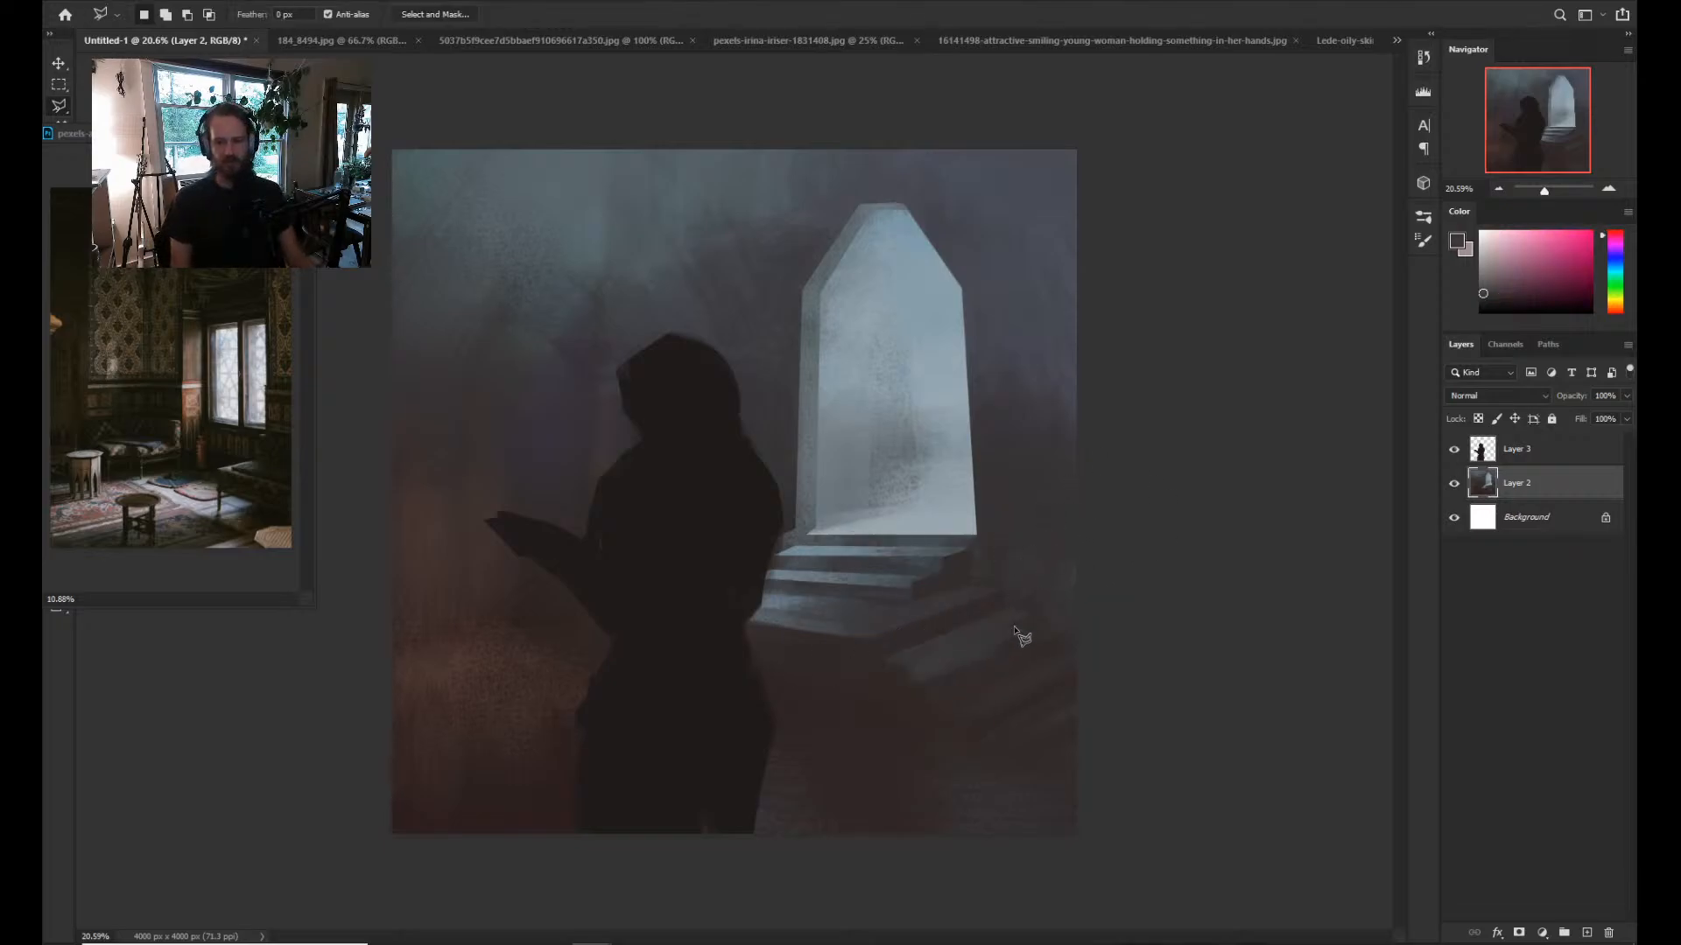
click(1028, 616)
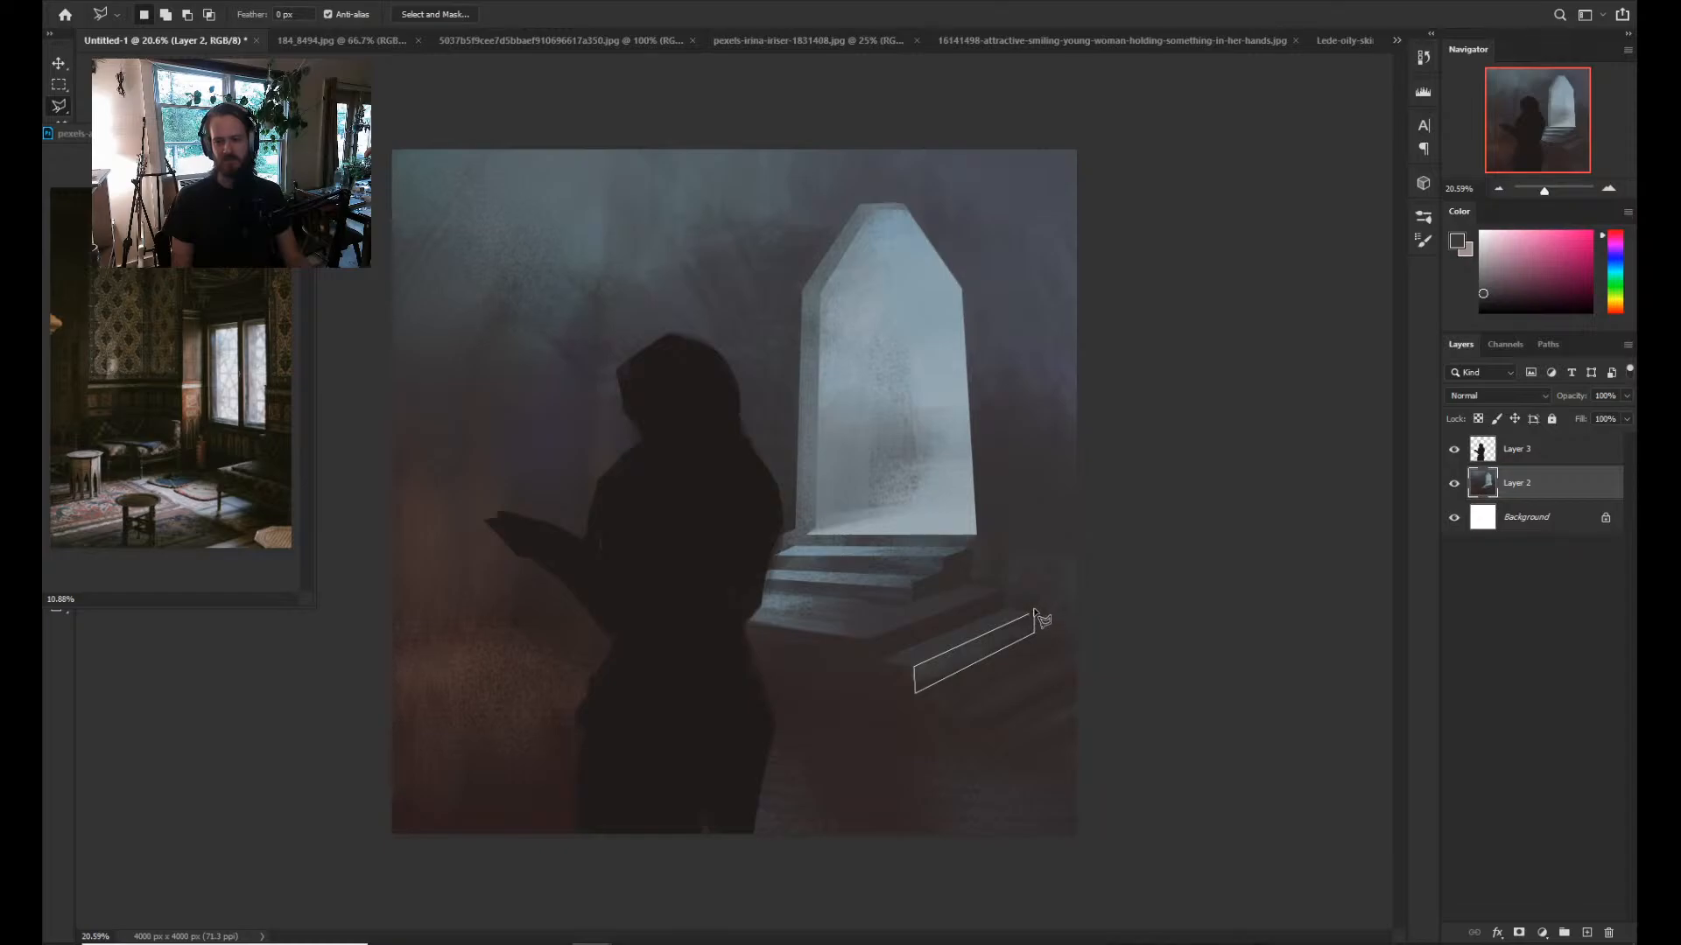
click(1034, 614)
key(b)
alt+click(885, 709)
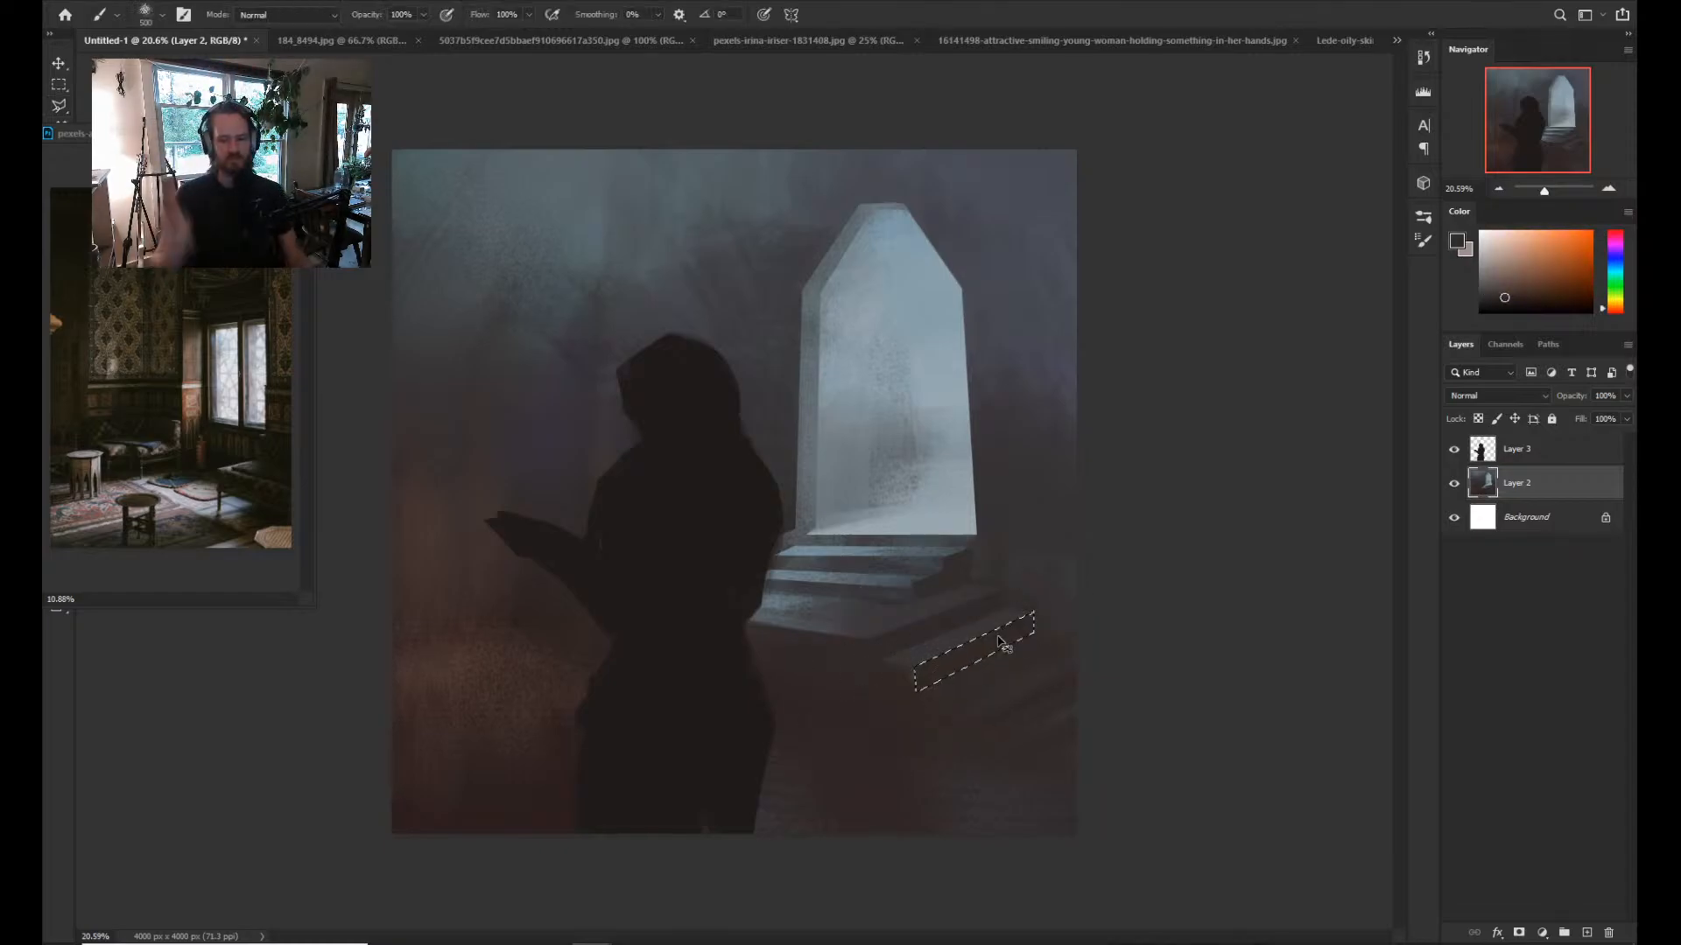
key(ctrl+d)
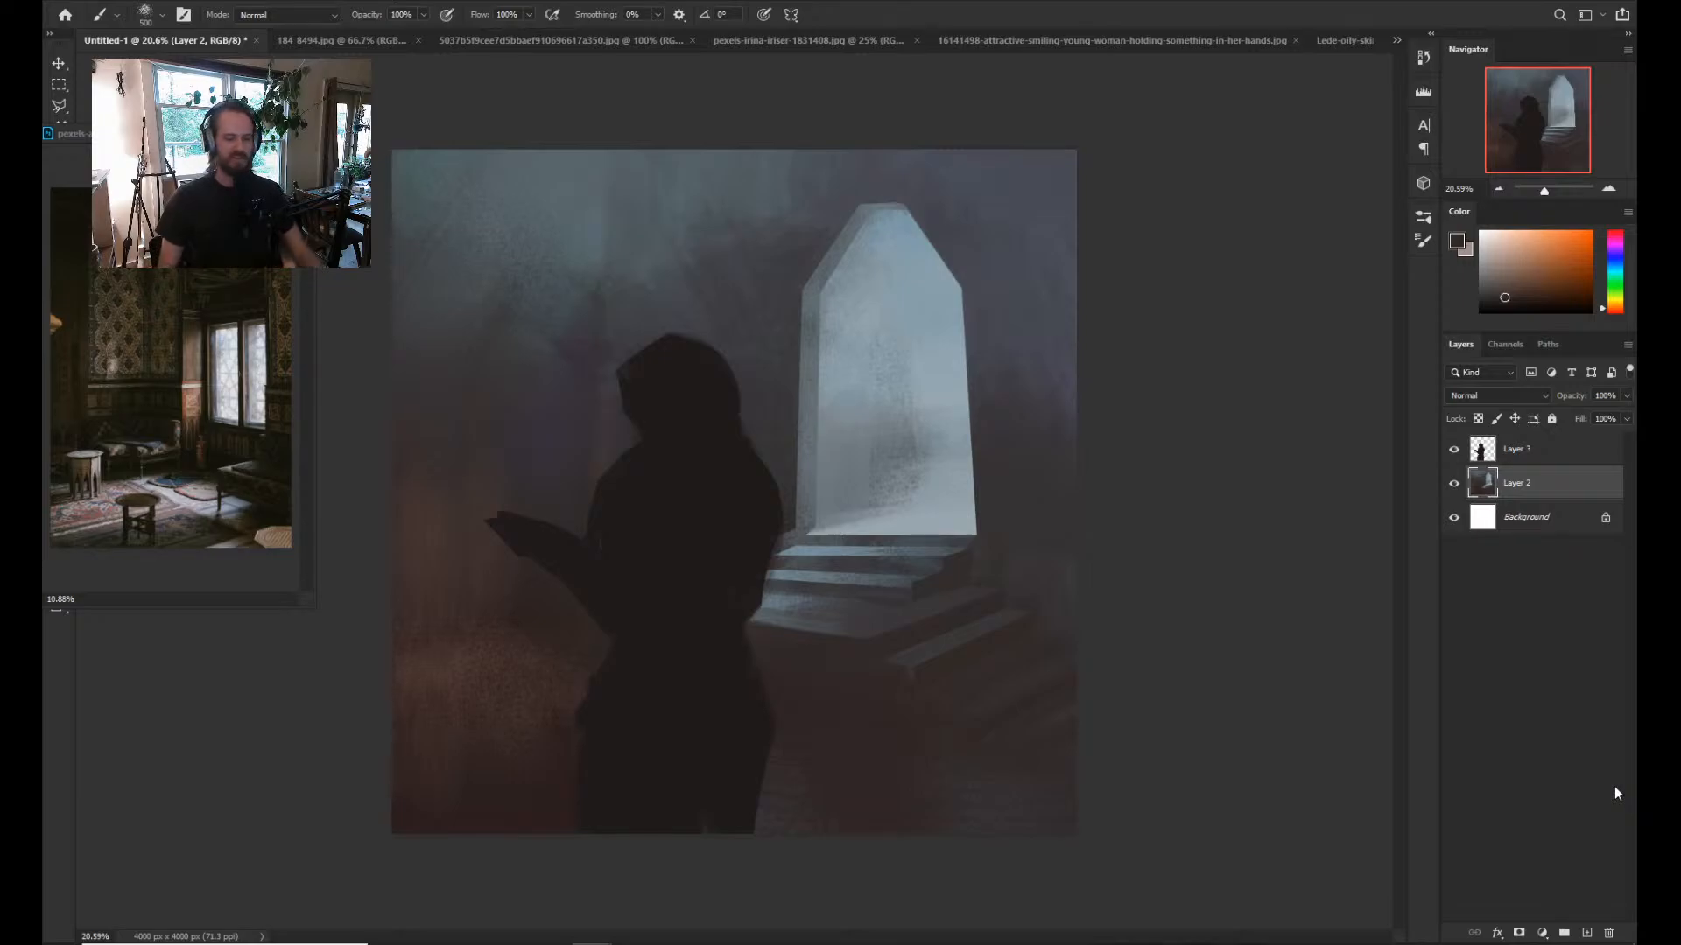
Lasso a third angled tread below the riser, brush it with a dark grey sampled from the tread above, and deselect.
key(l)
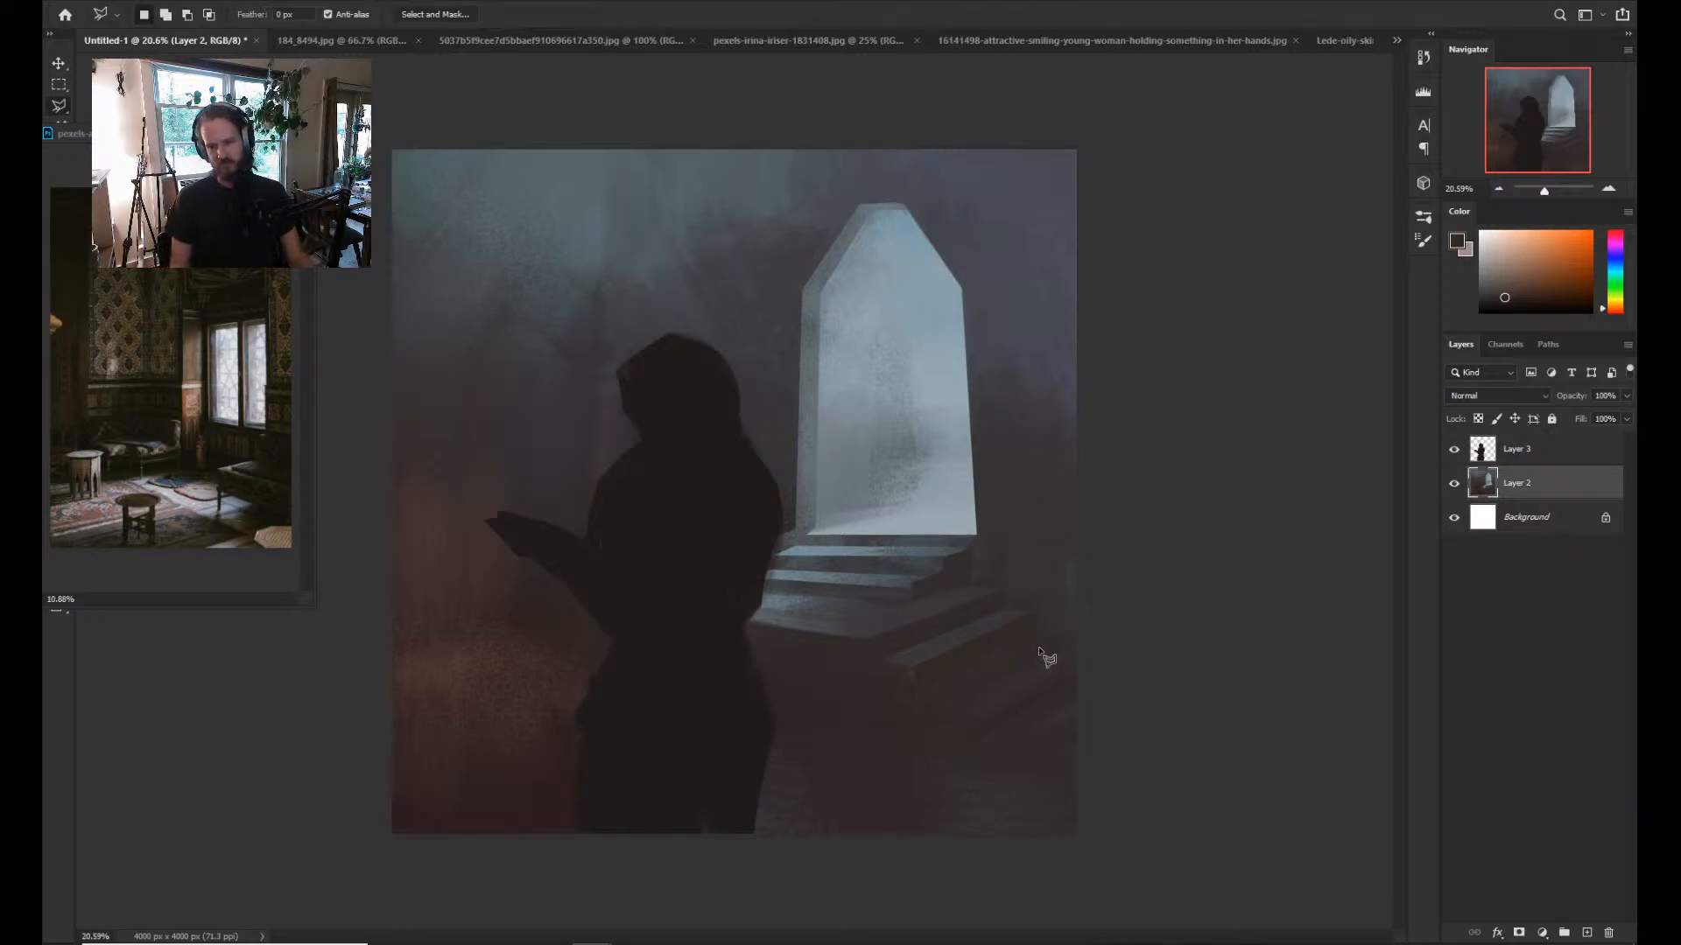
click(936, 687)
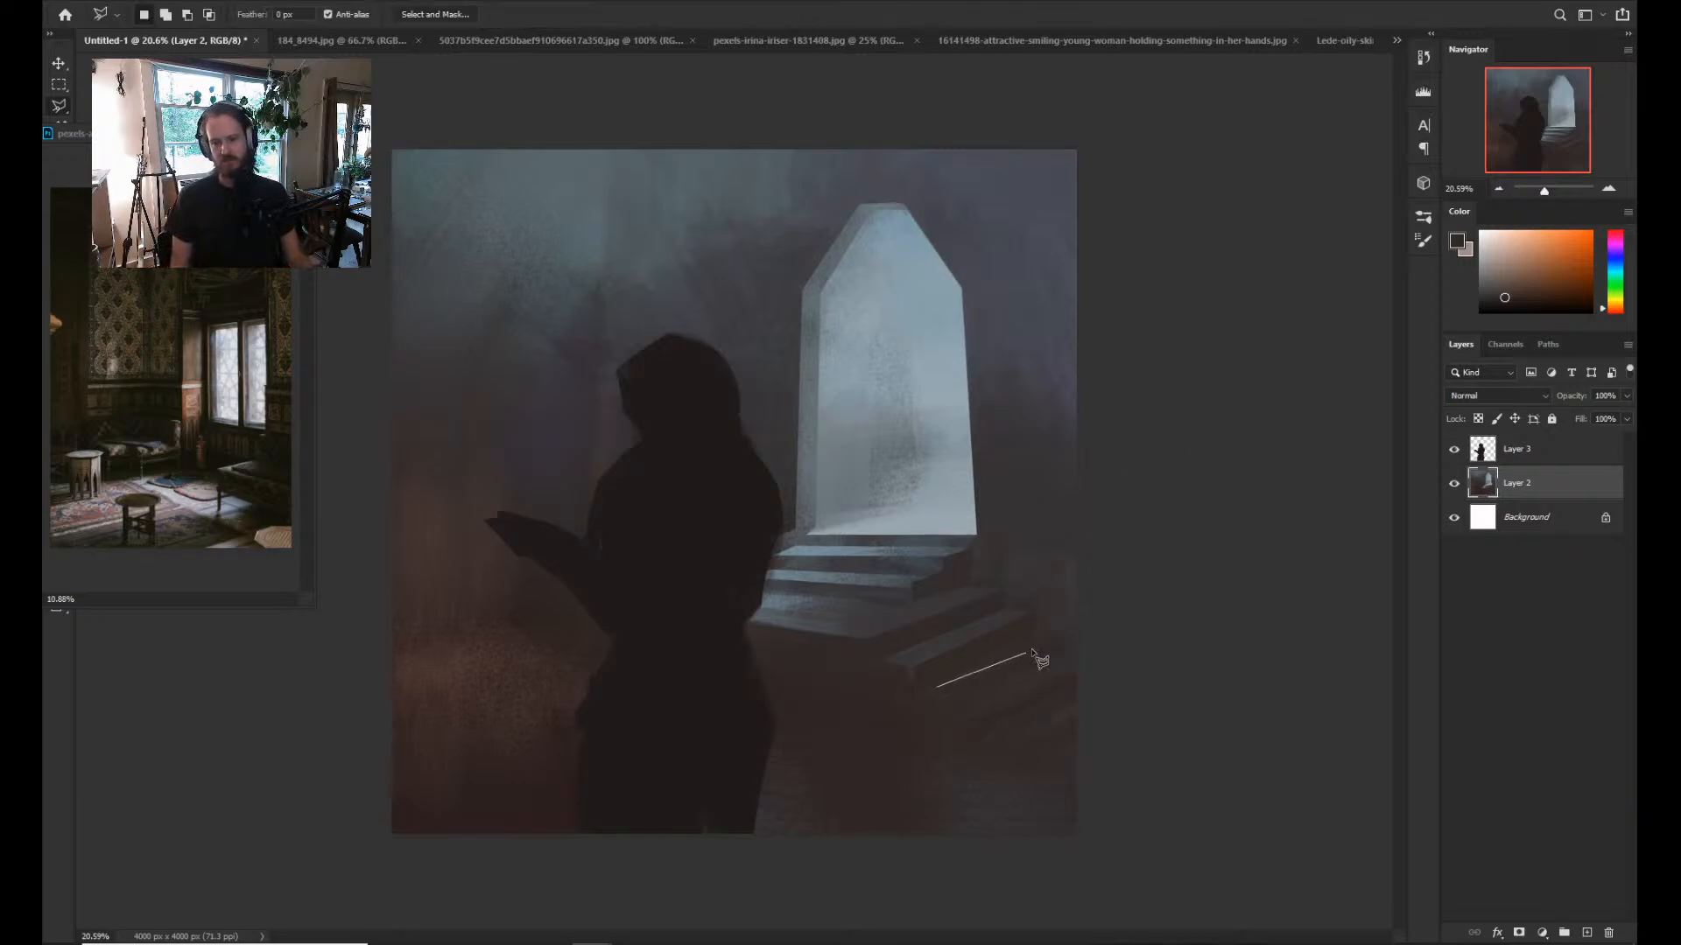
click(1040, 637)
click(923, 691)
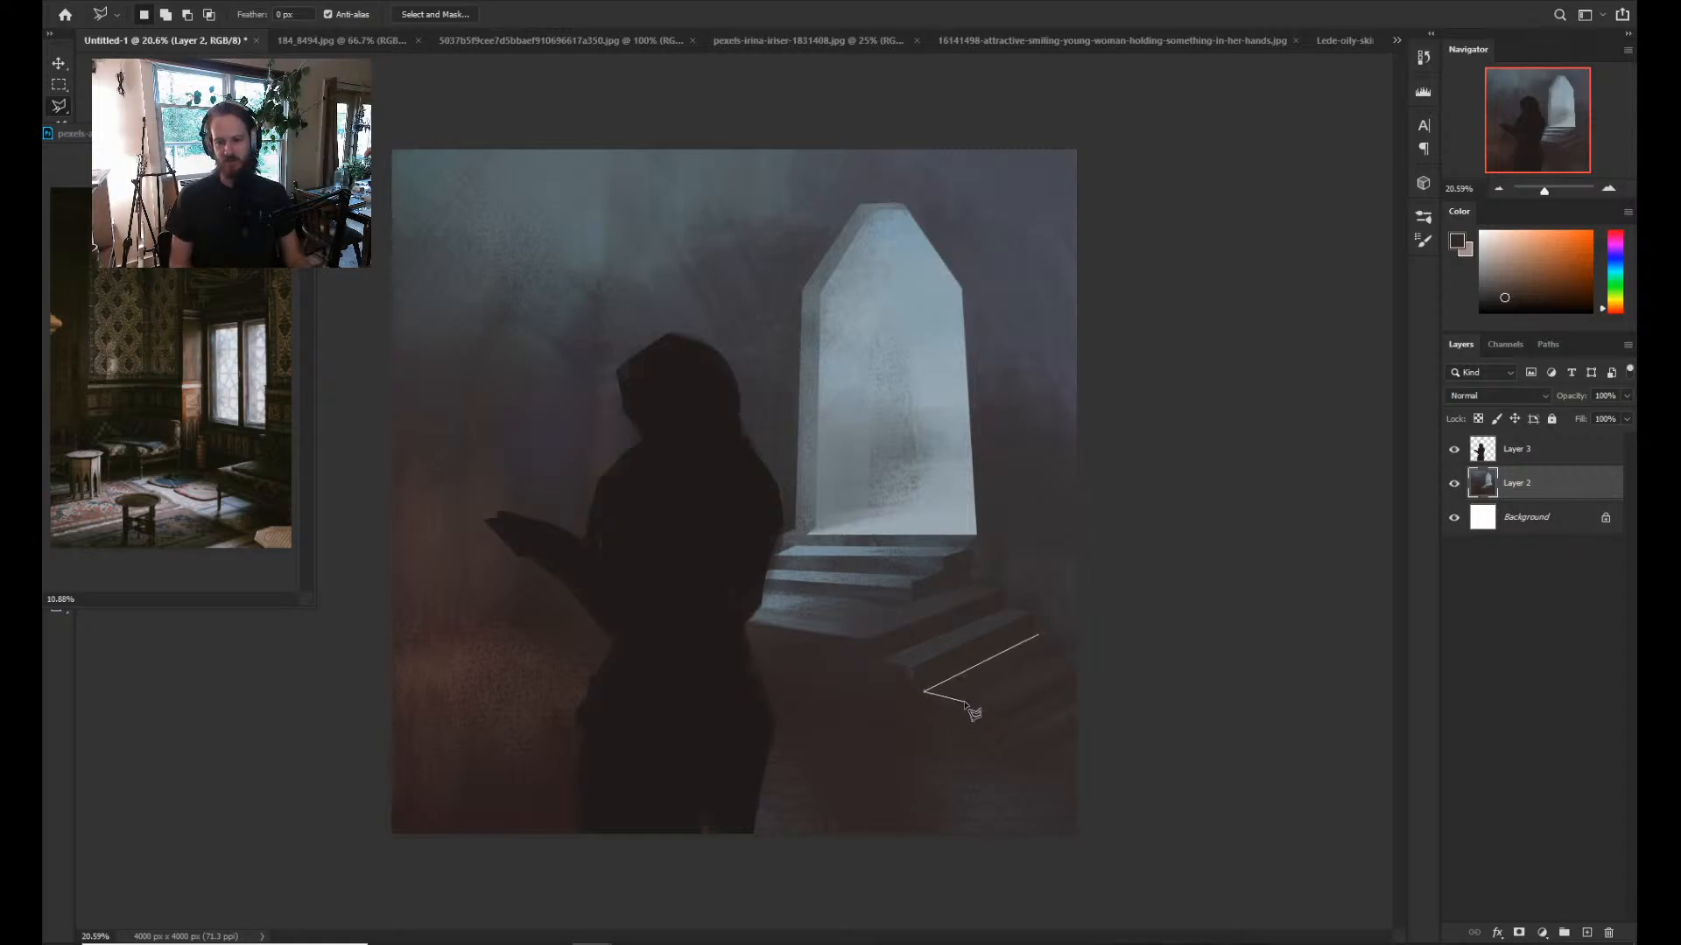
click(961, 700)
double_click(1069, 645)
key(b)
alt+click(974, 640)
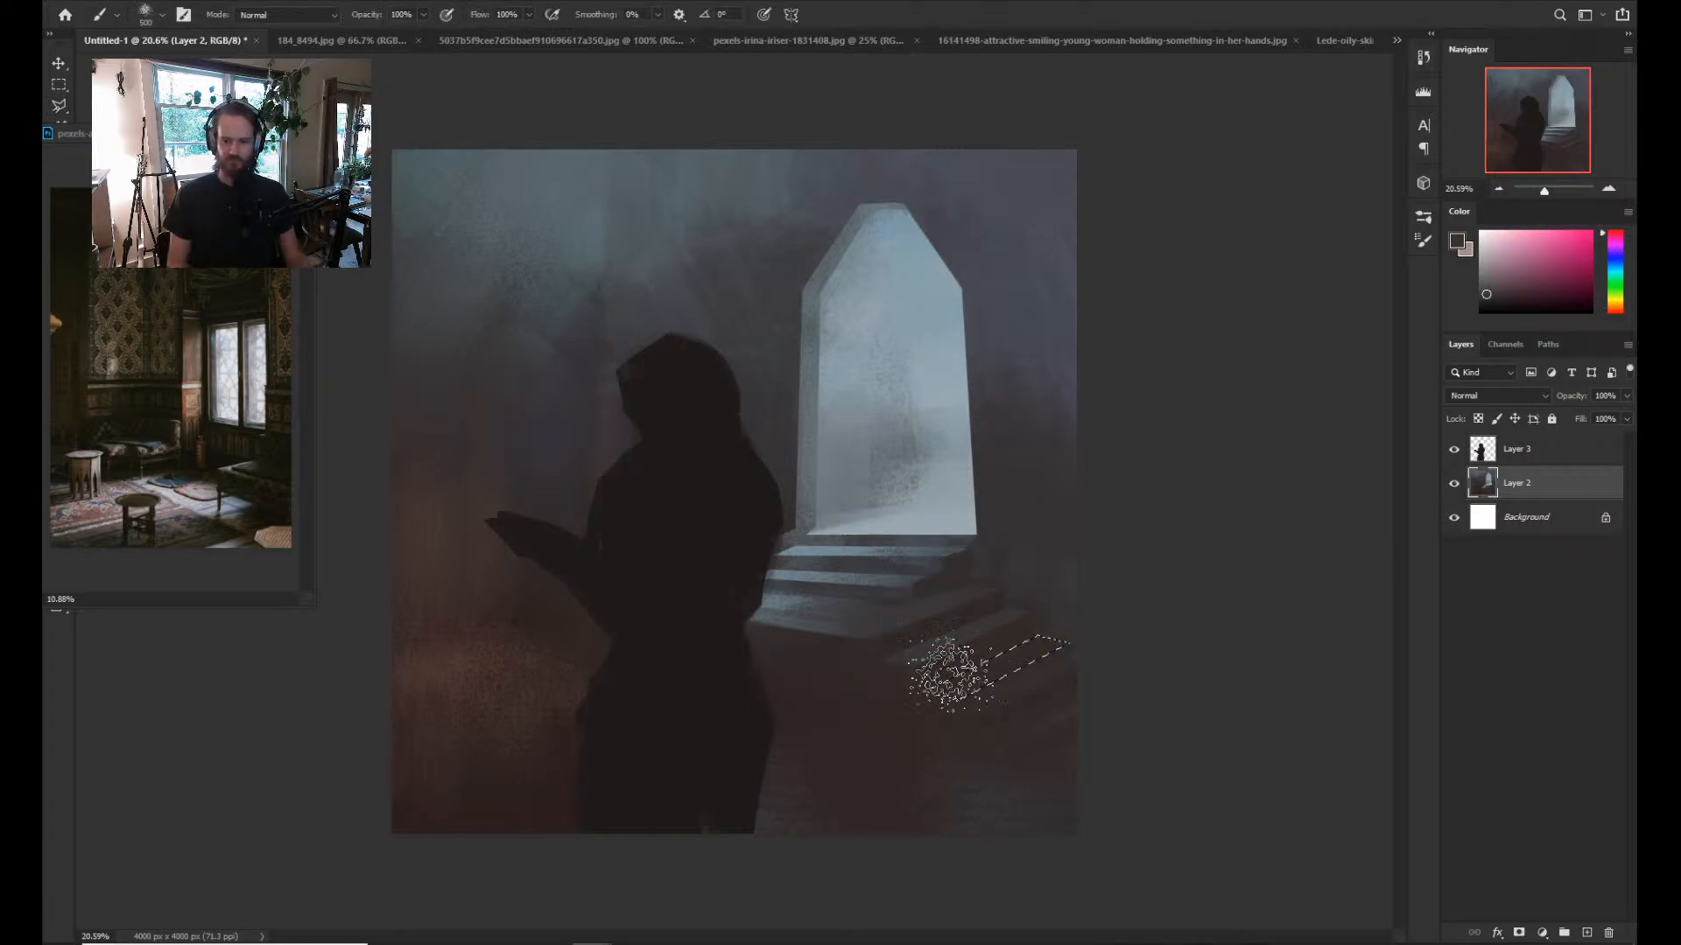
drag(953, 672, 1082, 646)
key(ctrl+d)
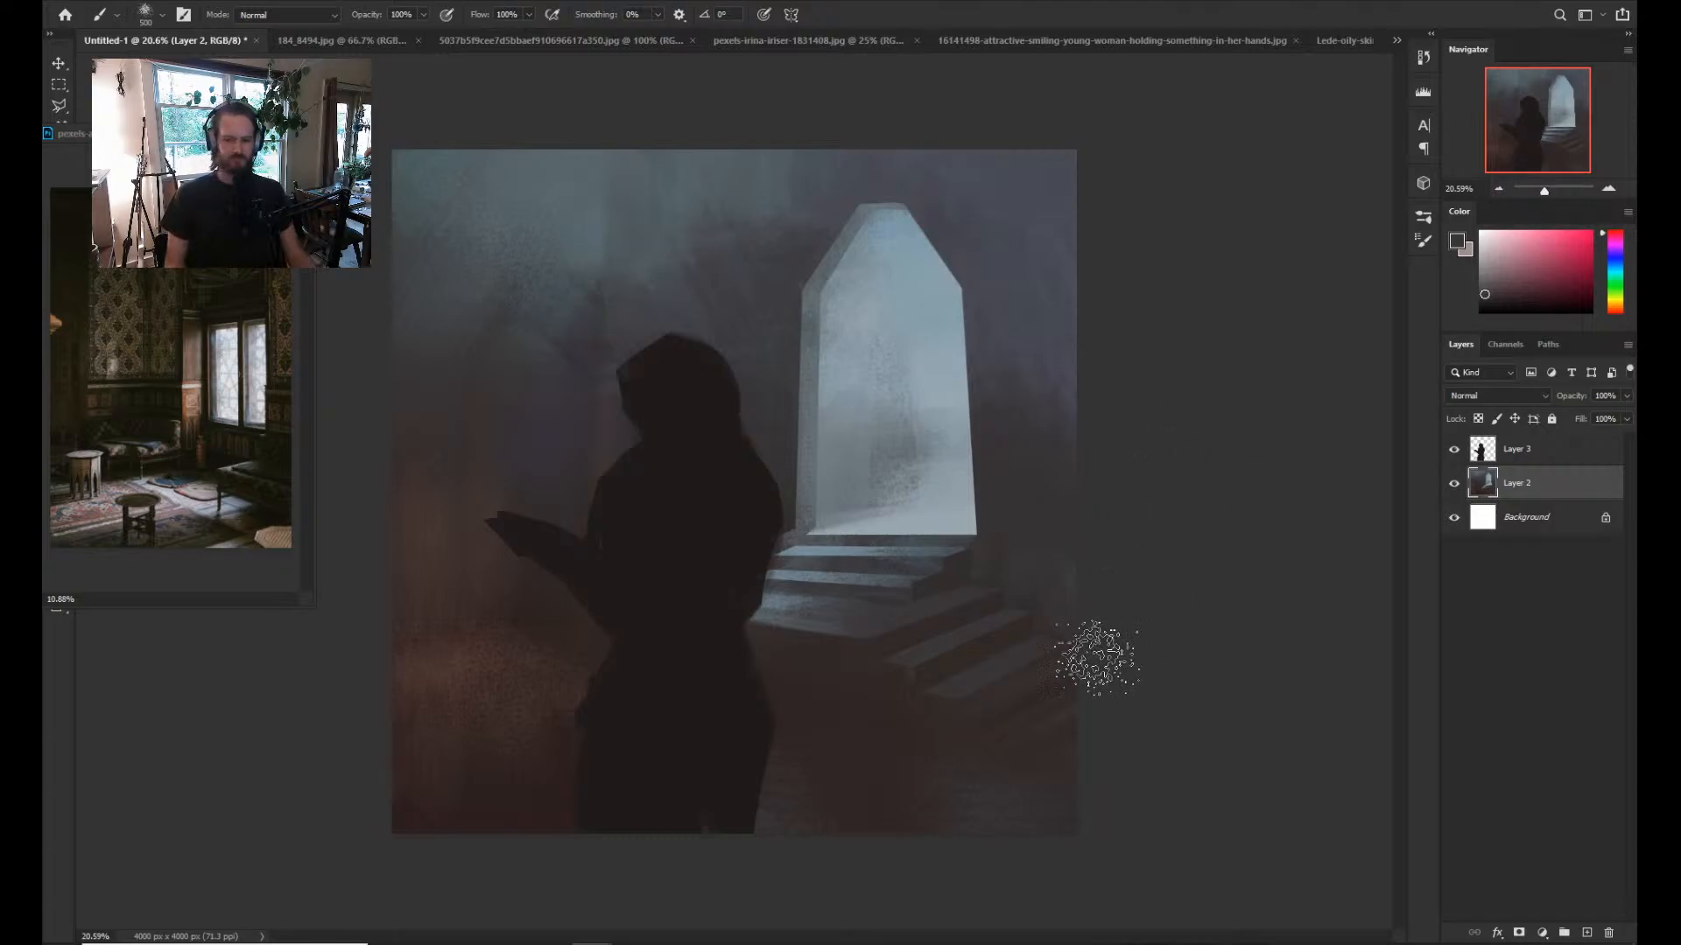
Draw a polygonal lasso around the floor shadow, with jagged stepped edges below the stairs and a long span extending behind the figure.
key(l)
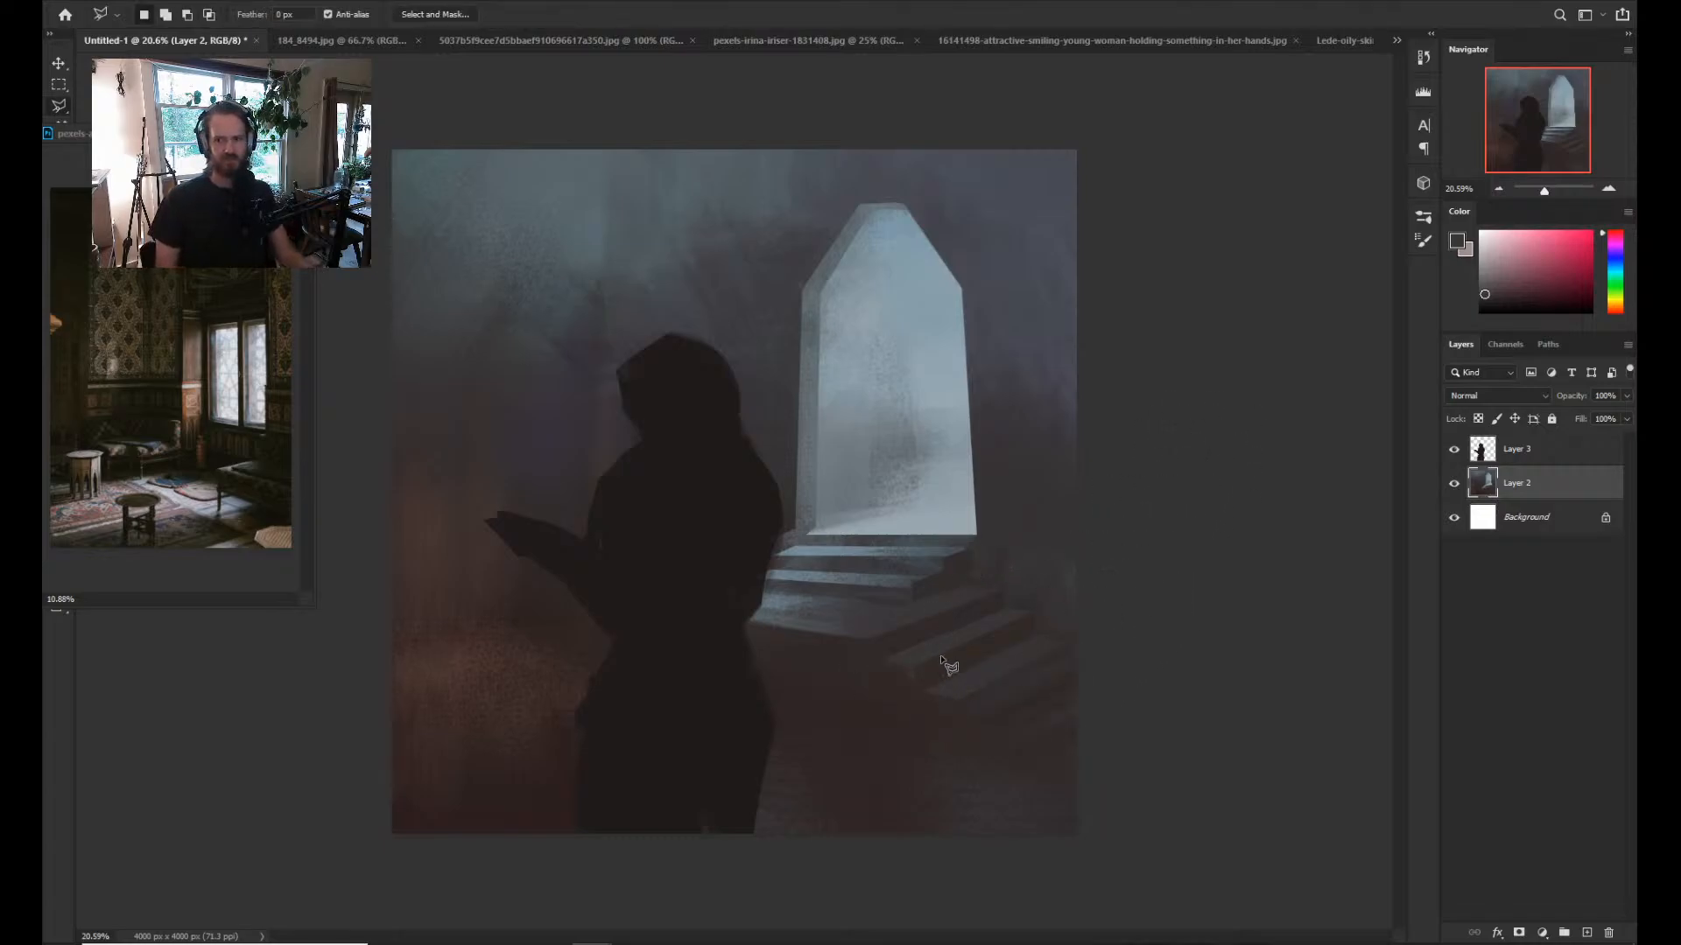
key(z)
mouse_move(1121, 632)
mouse_down()
mouse_move(998, 641)
mouse_move(1058, 612)
mouse_move(1018, 625)
mouse_up()
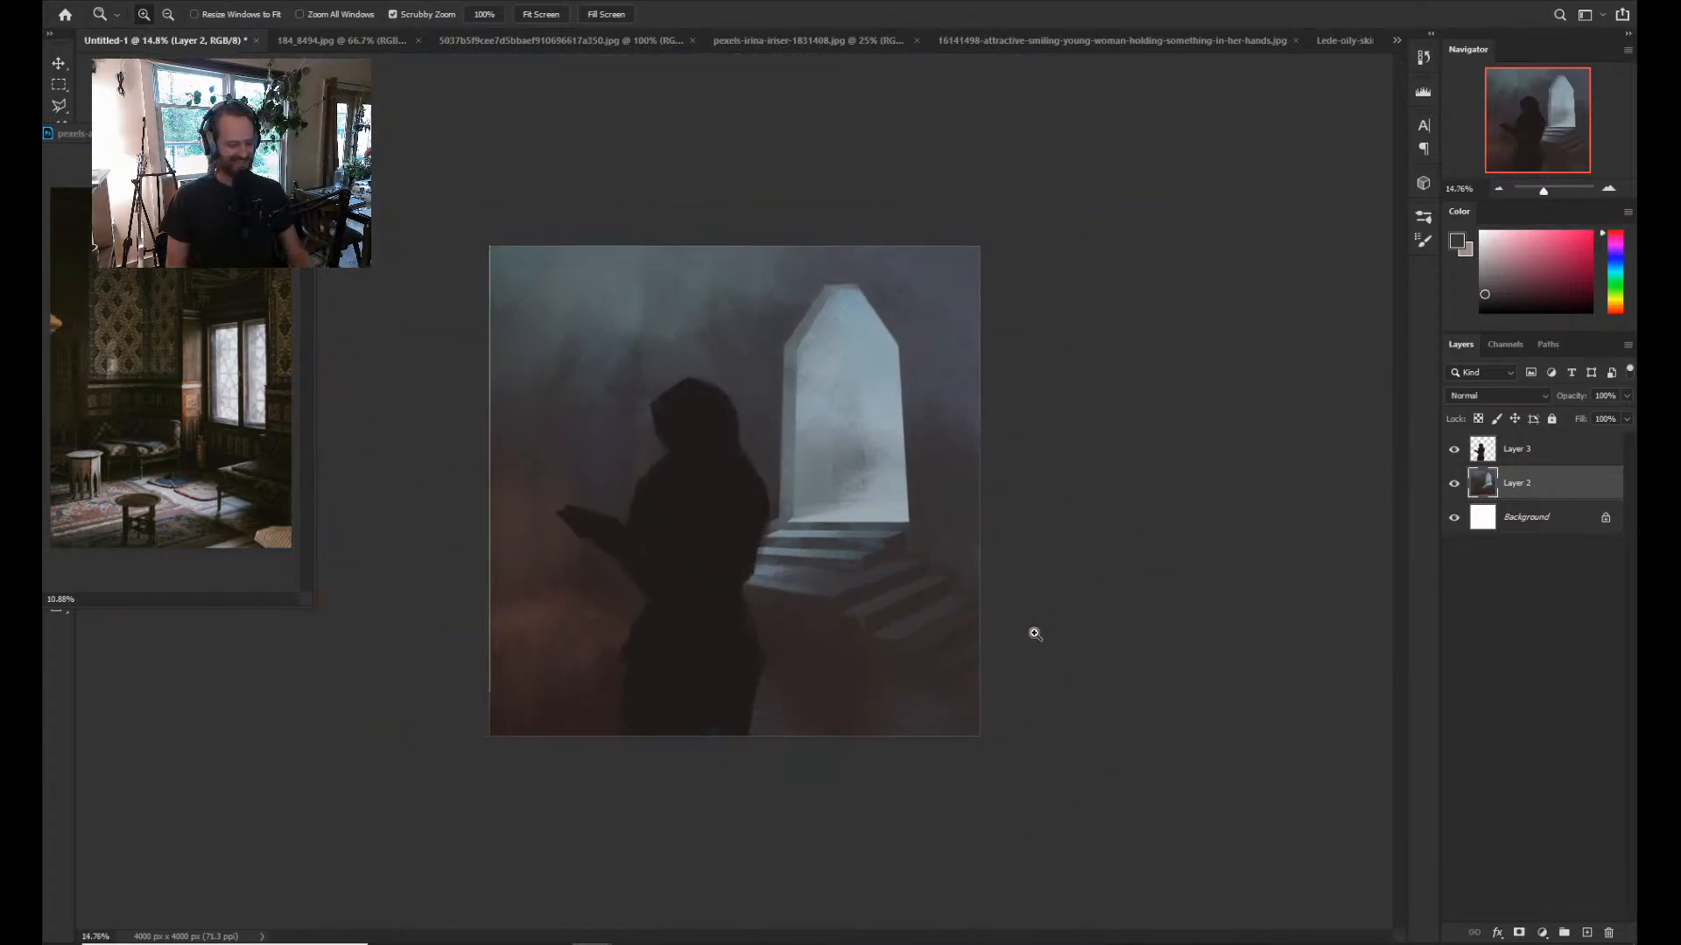
key(l)
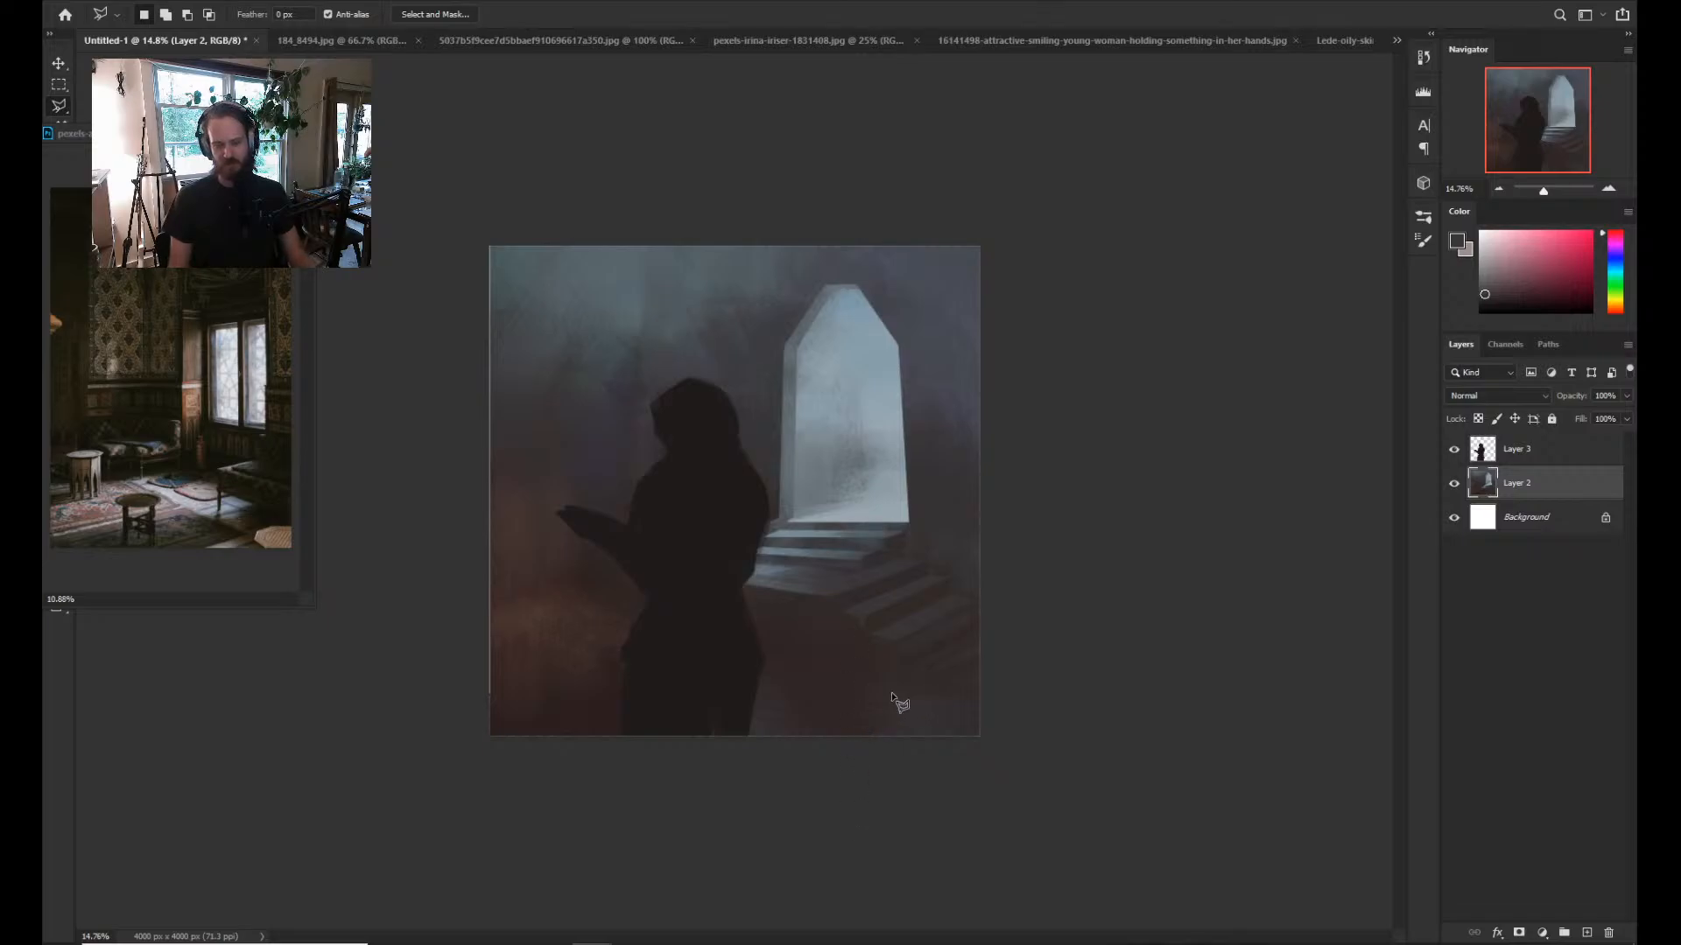
click(897, 643)
click(897, 662)
click(924, 662)
click(923, 682)
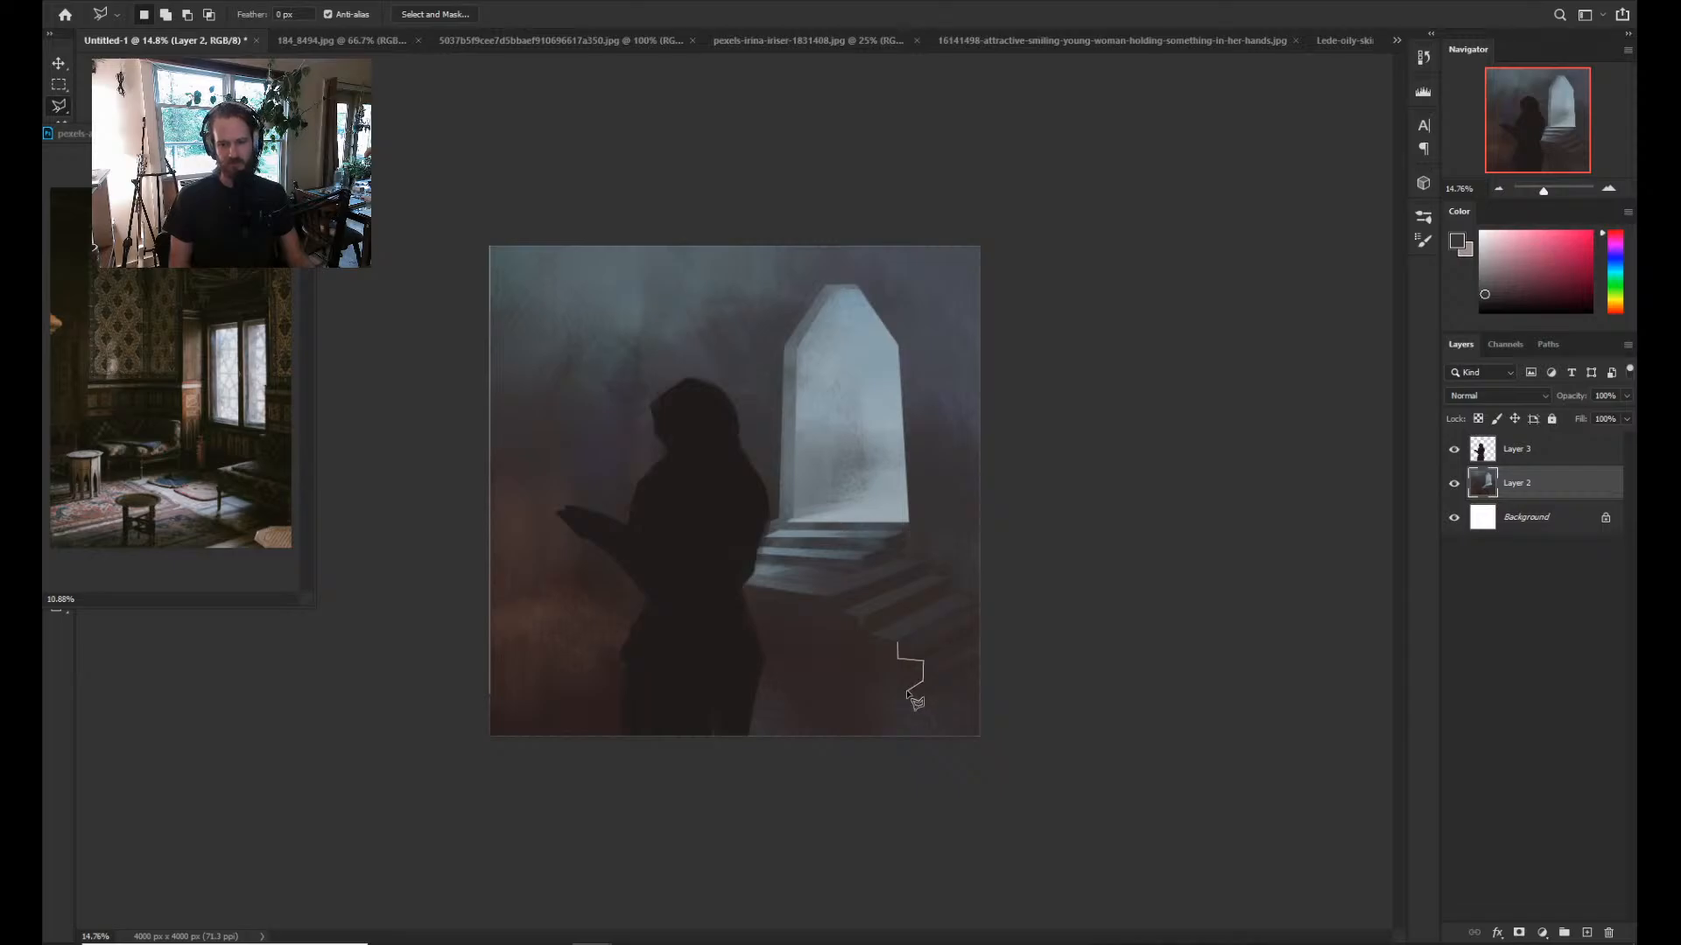
click(907, 691)
click(882, 692)
click(867, 703)
click(836, 702)
click(808, 711)
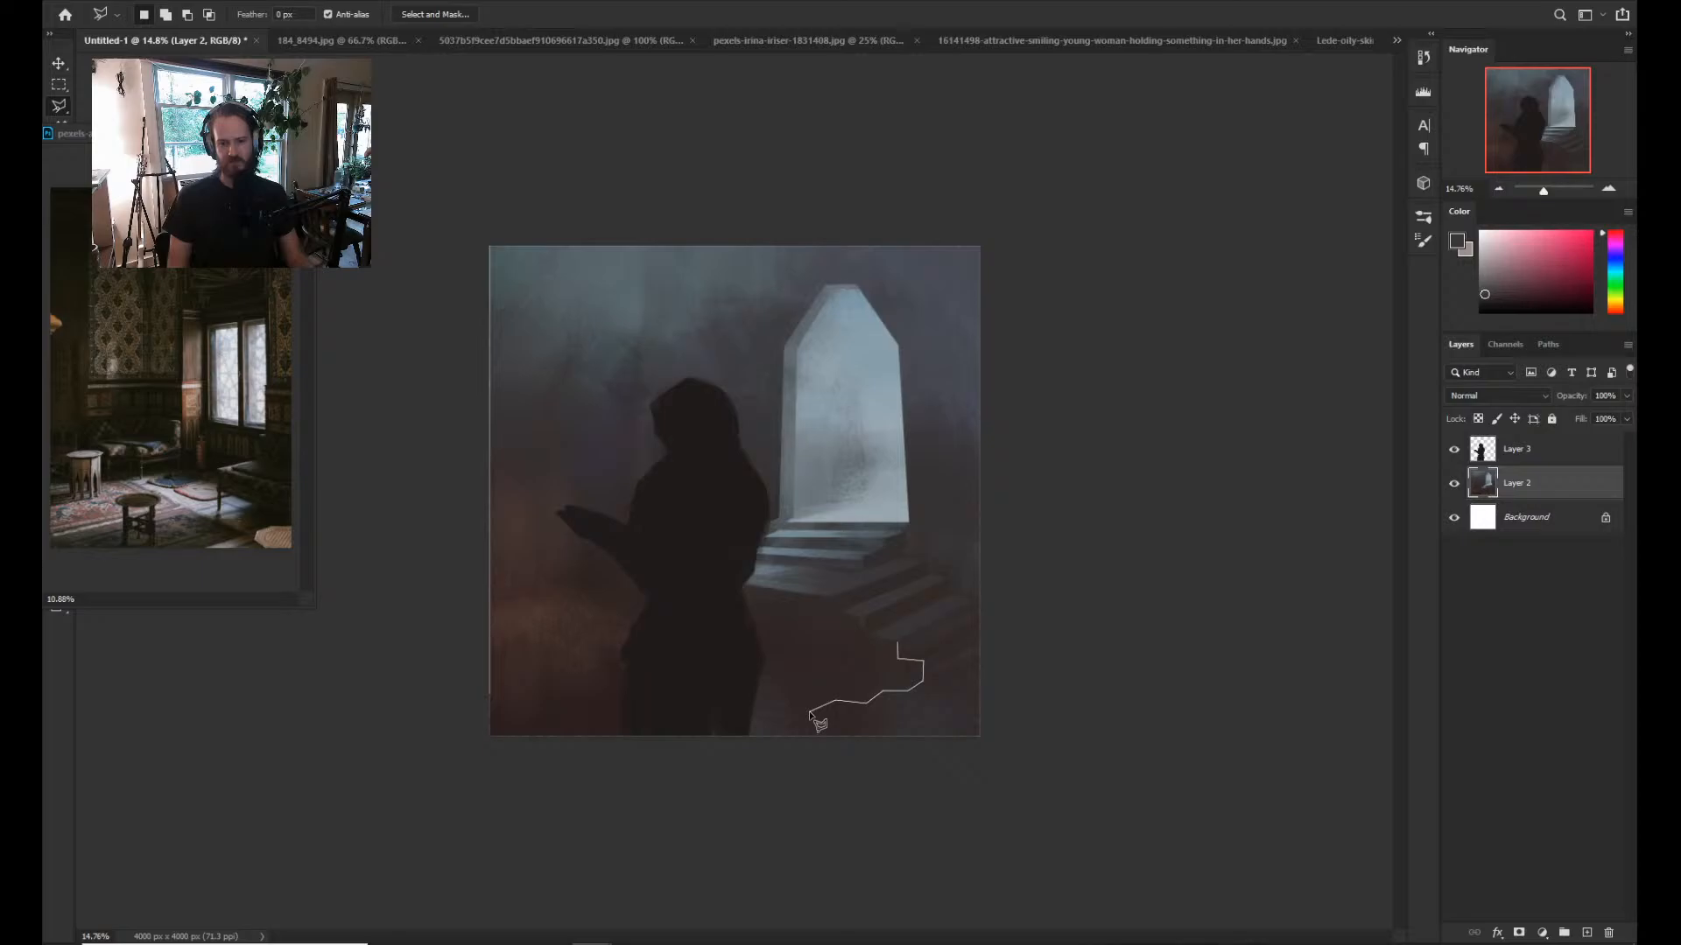
click(544, 660)
click(557, 622)
click(622, 590)
click(814, 619)
click(841, 632)
click(862, 640)
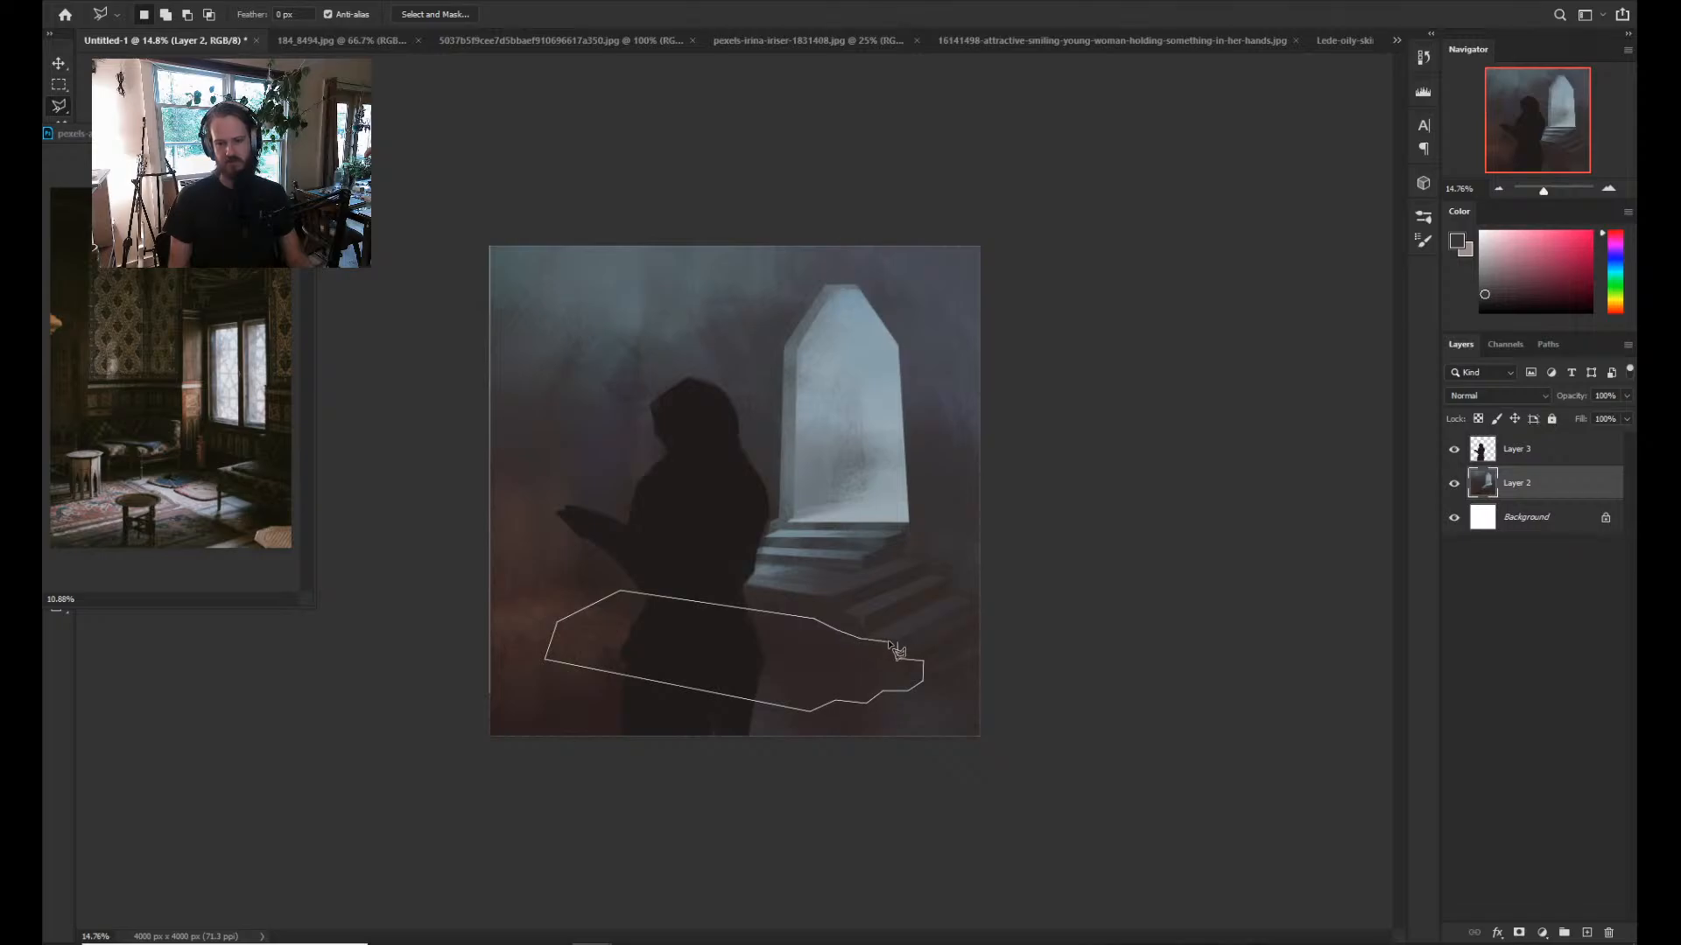
click(897, 652)
Invert the shadow selection, brush sampled dark grey-blue tones over the floor outside it, and deselect.
key(b)
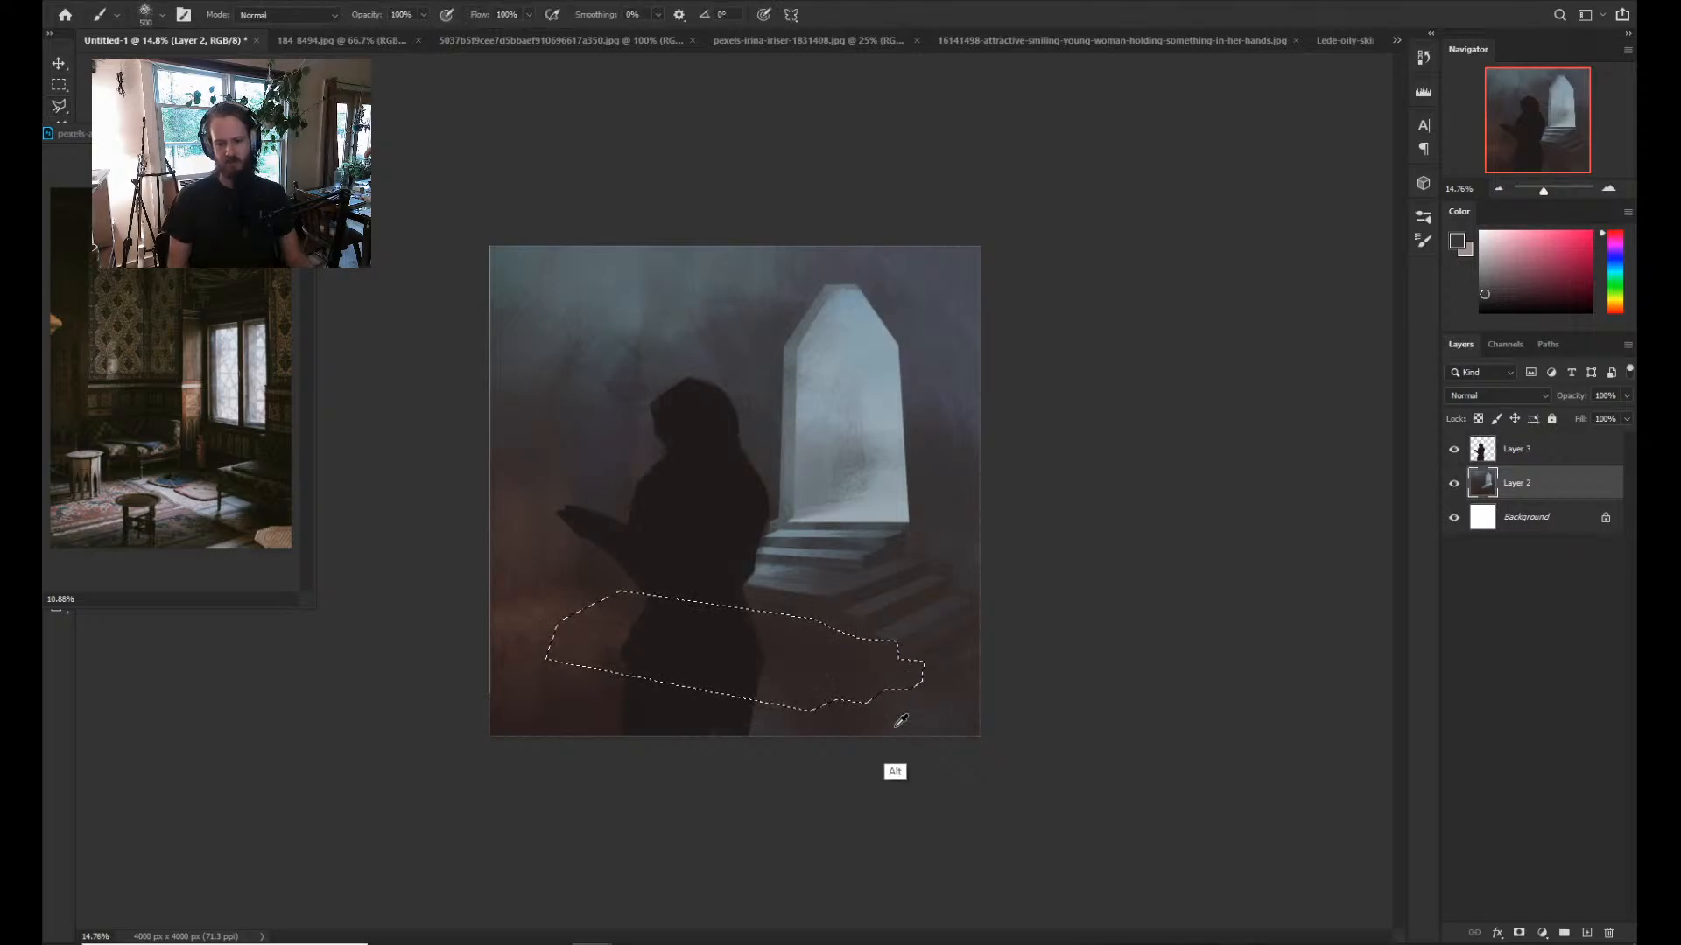
key(ctrl+shift+i)
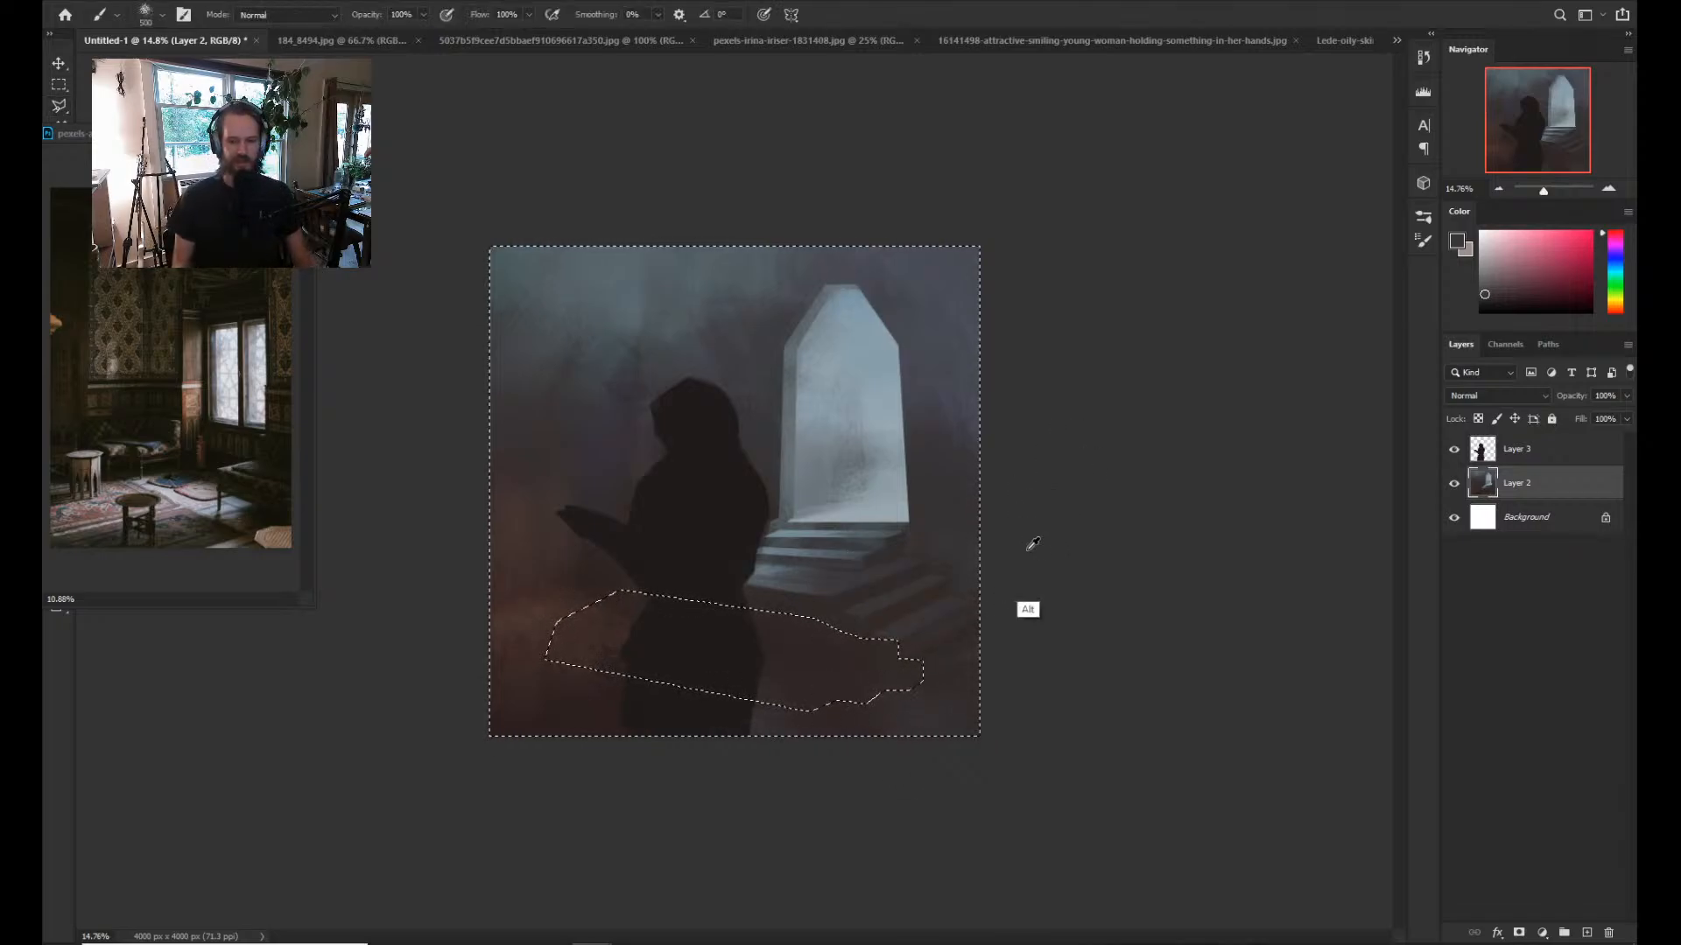
alt+click(816, 586)
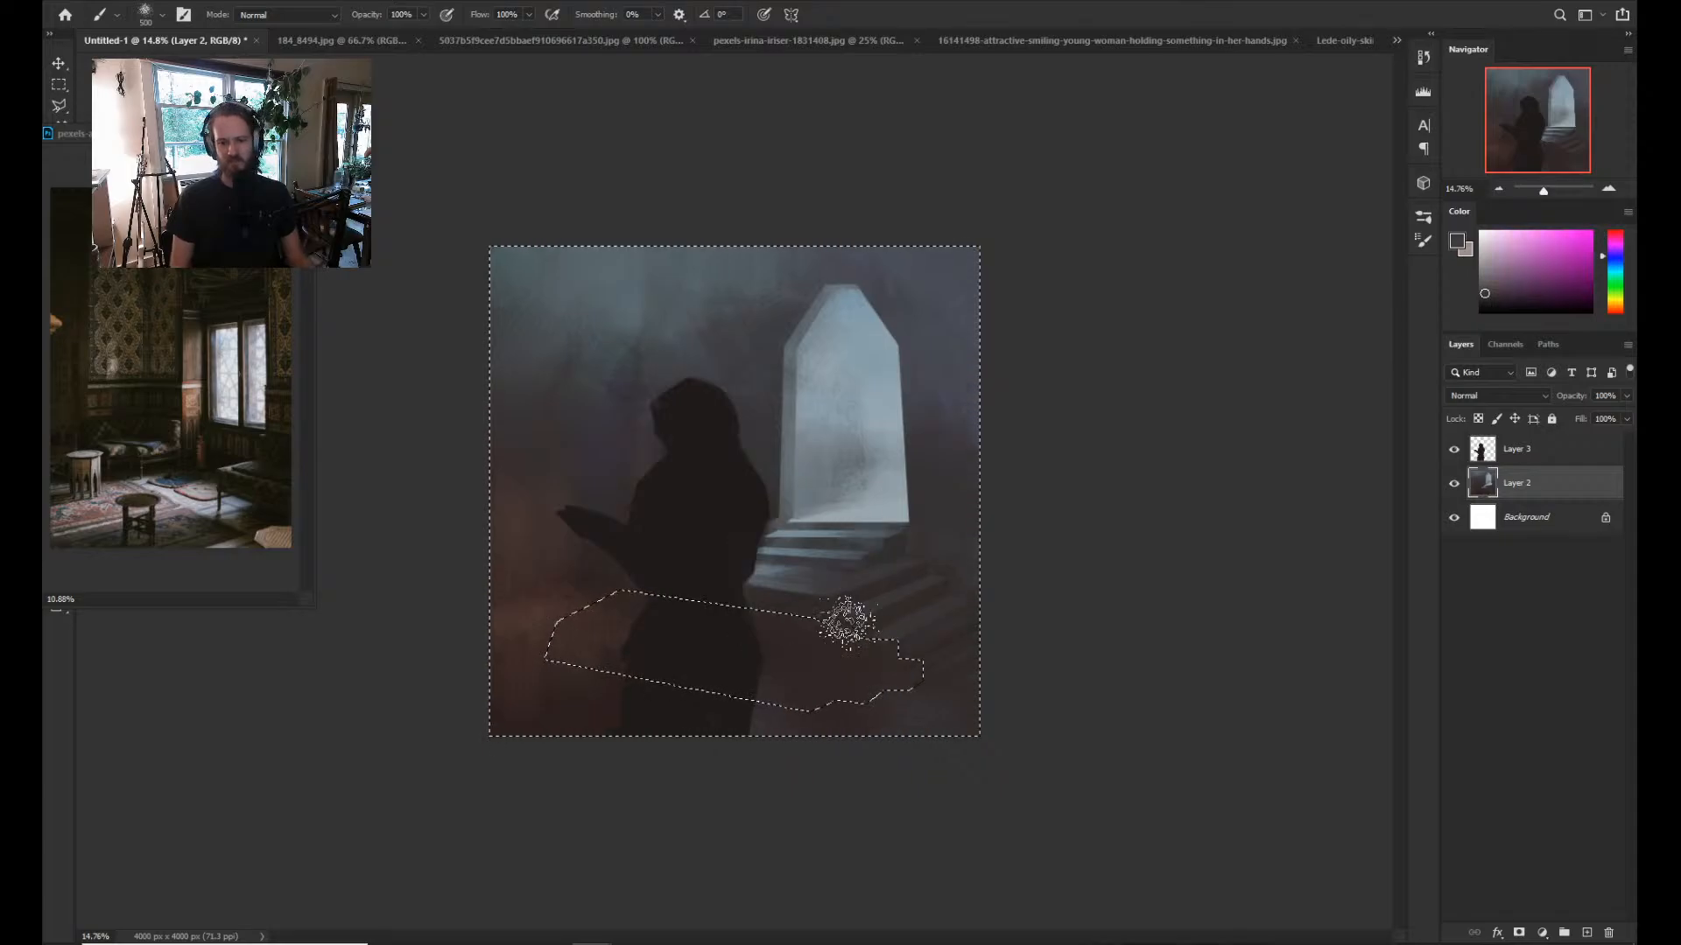
alt+click(886, 713)
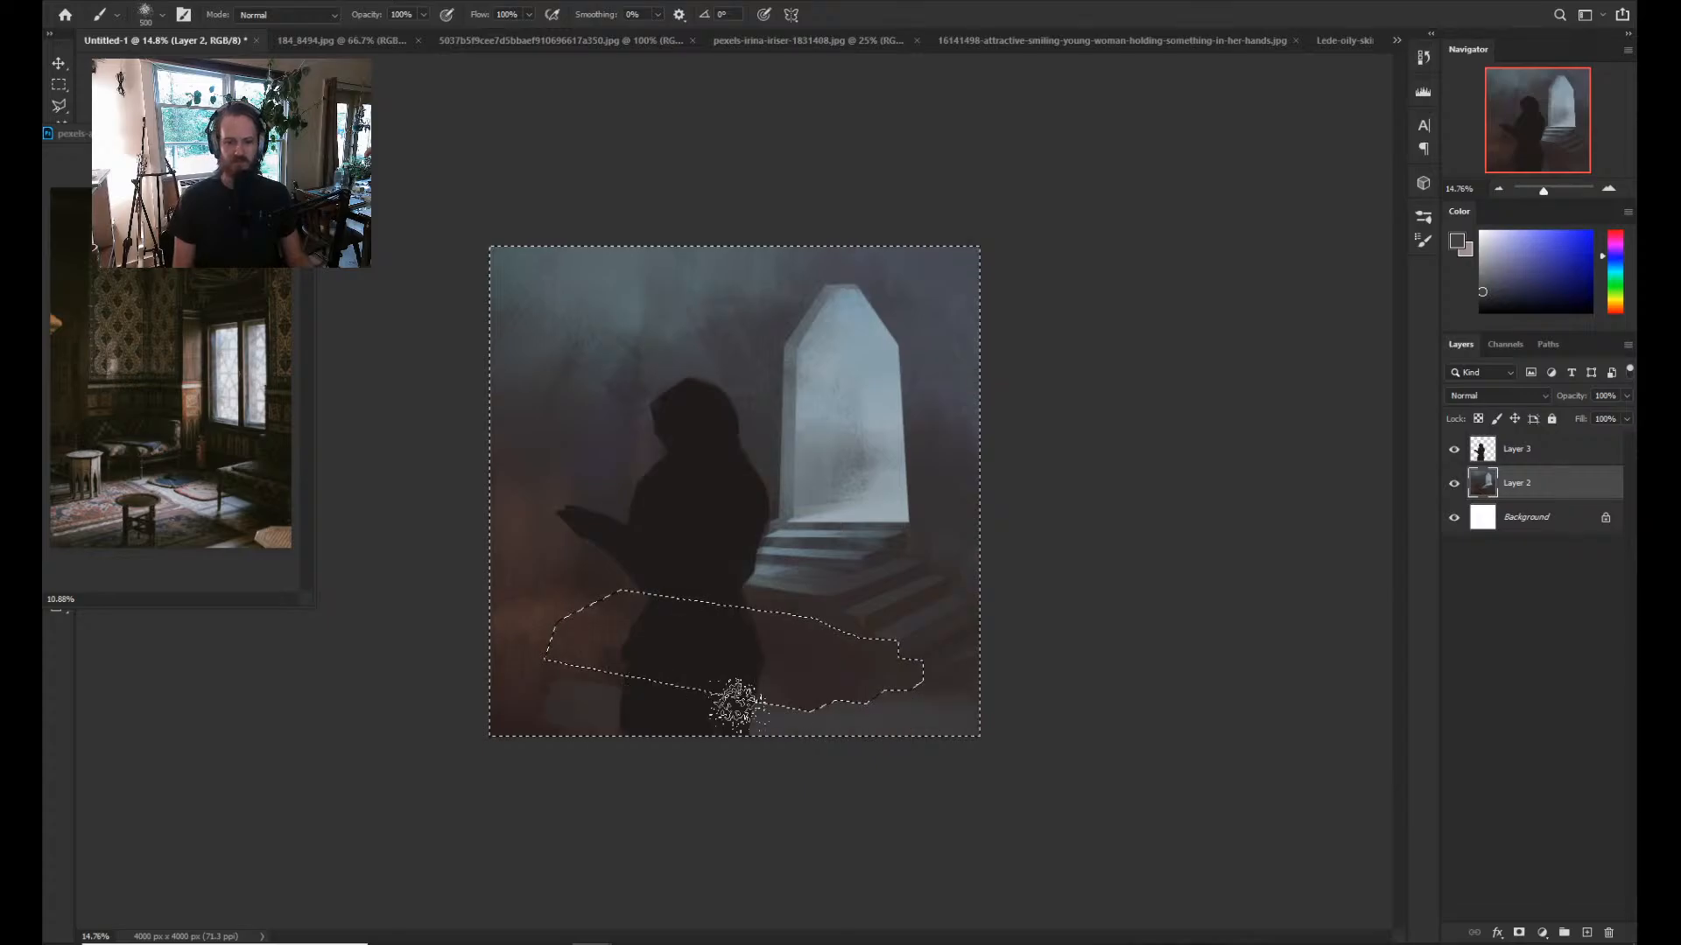
key(ctrl+d)
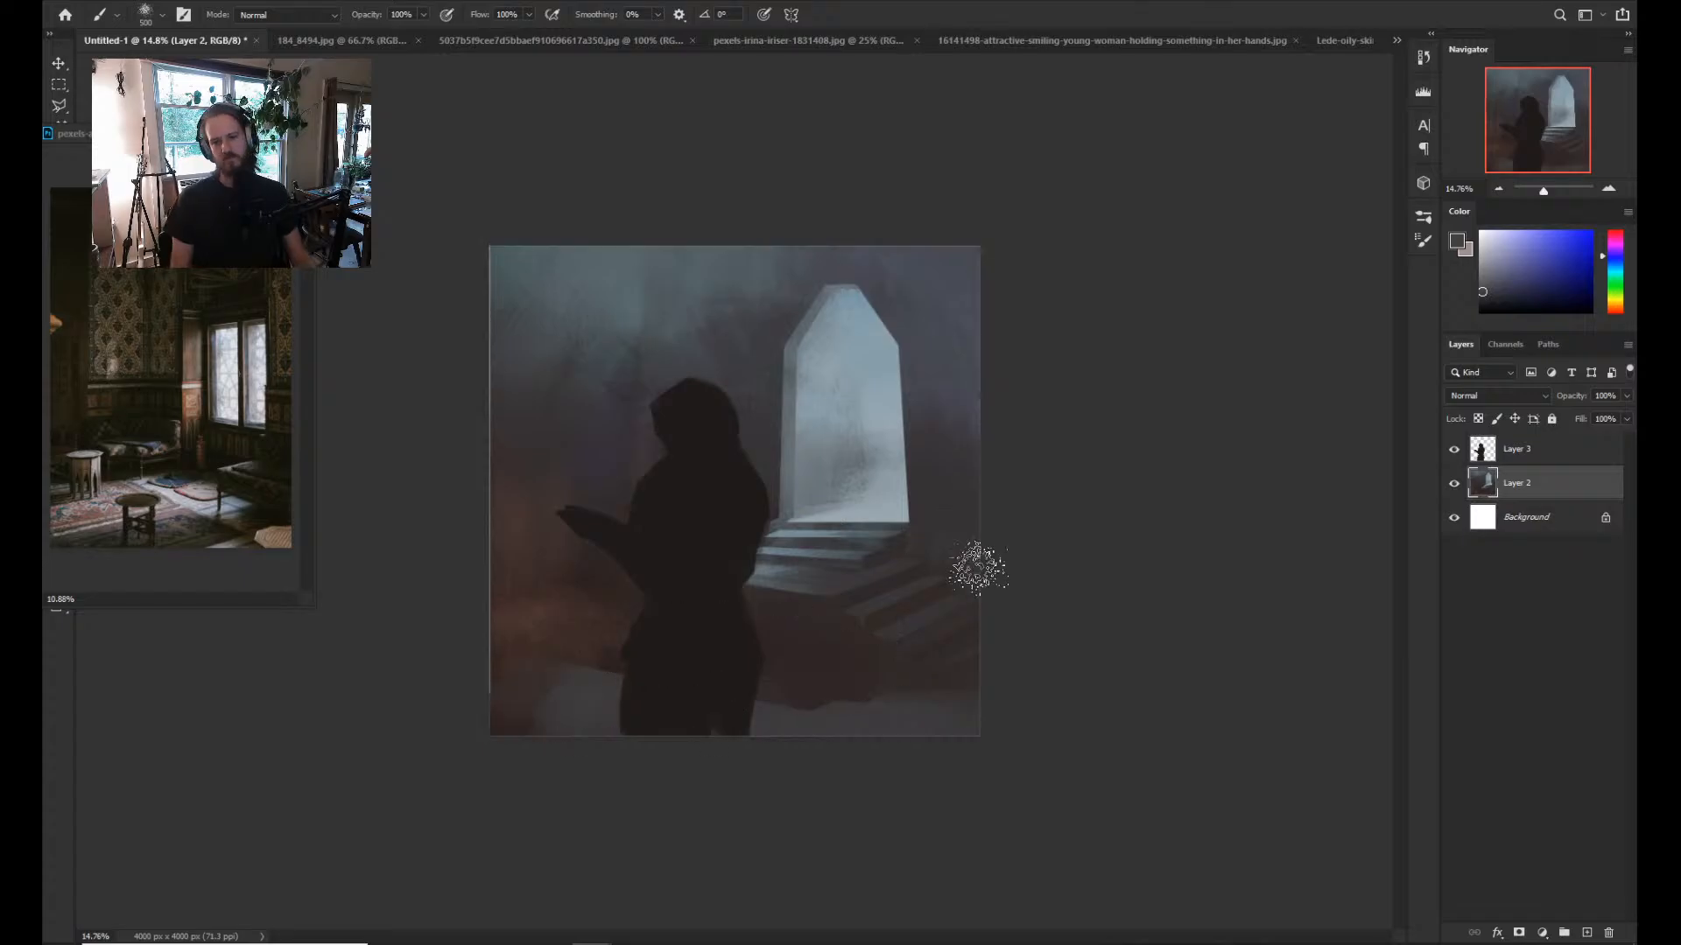
Flip the whole painting horizontally to check the composition.
key(z)
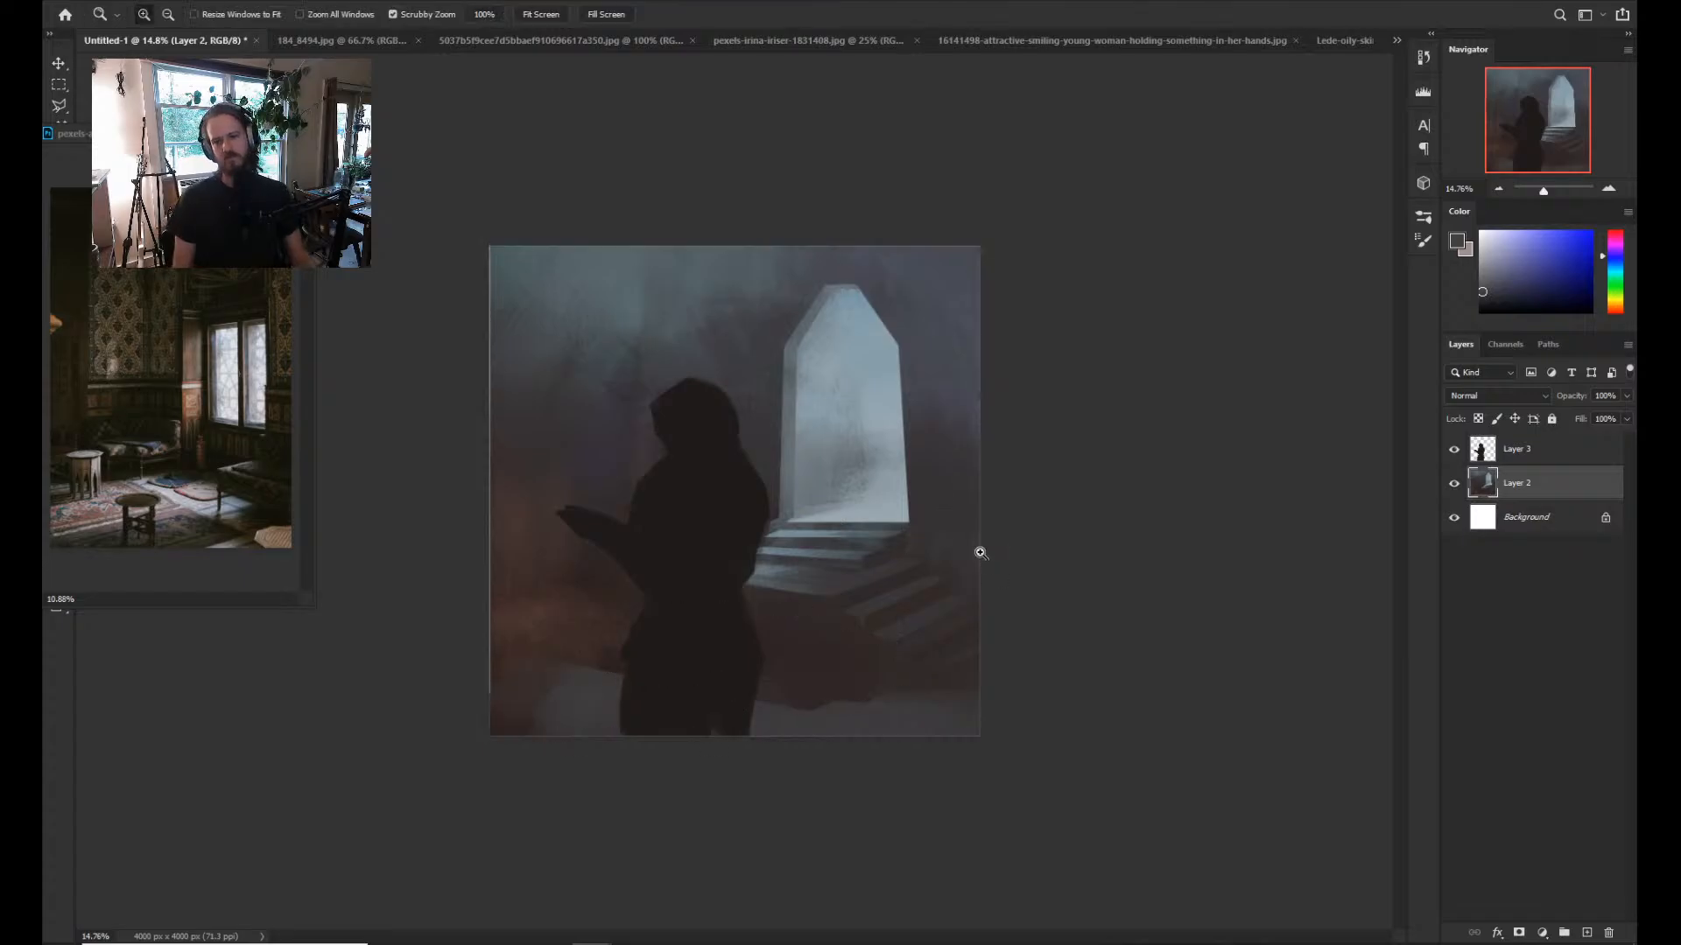
key(ctrl+shift+h)
drag(895, 686, 861, 686)
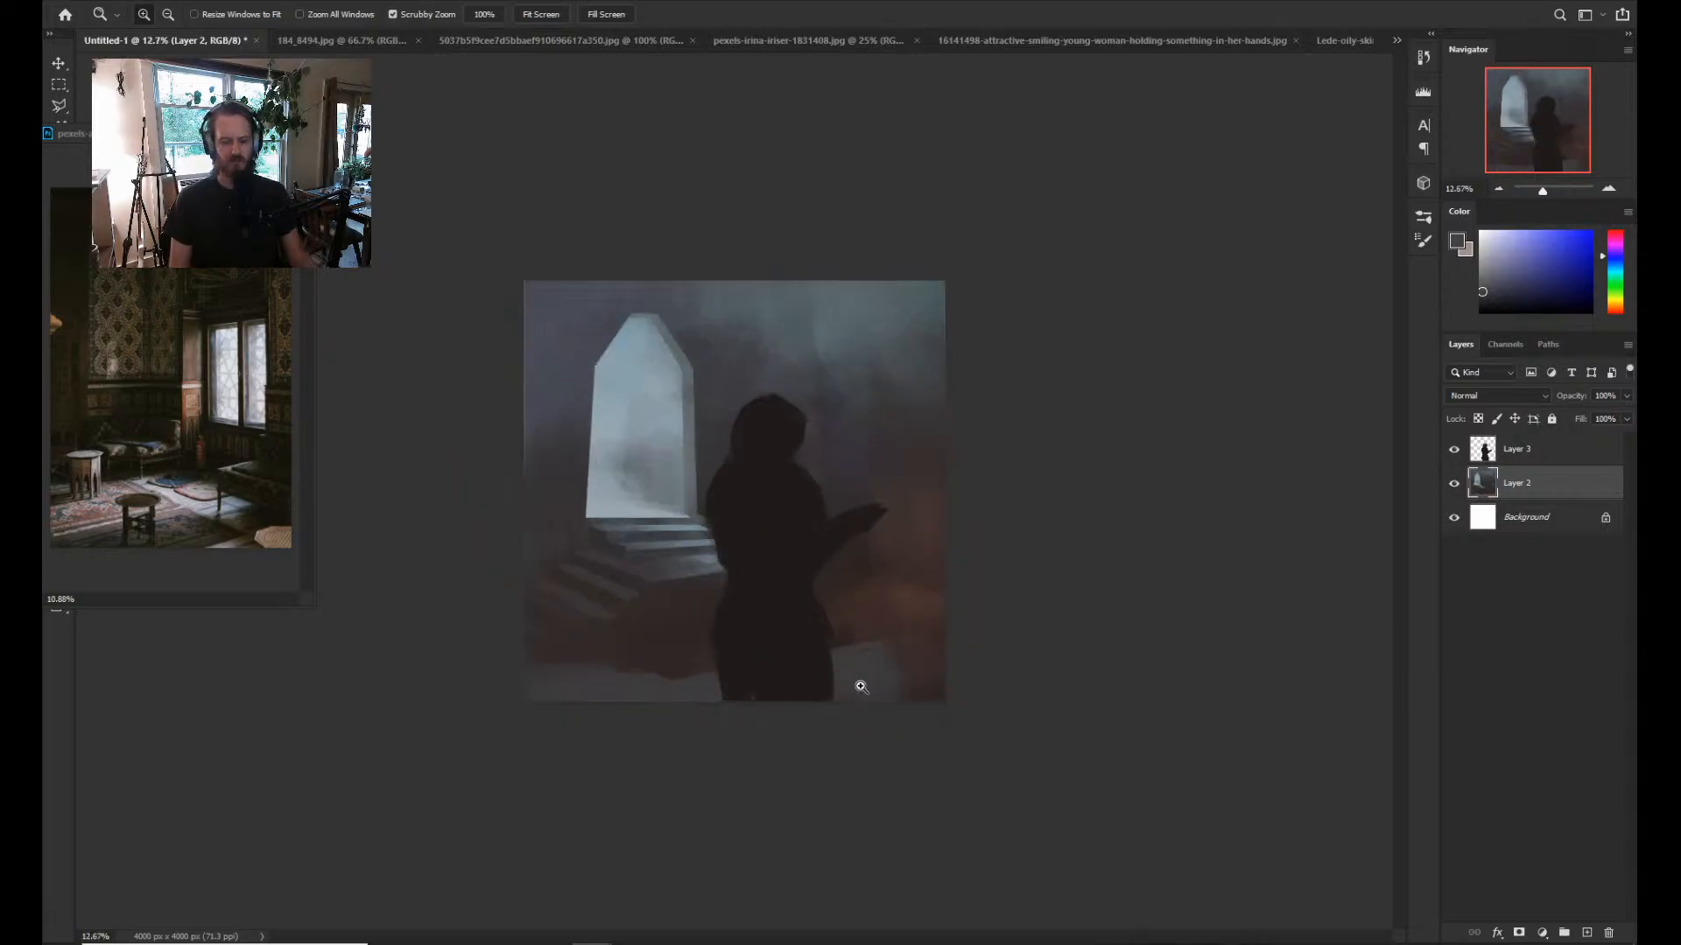
drag(860, 687, 887, 686)
Sample dark reddish browns from the floor shadow and brush them over the grey floor patch beside the figure's legs.
key(b)
alt+click(664, 671)
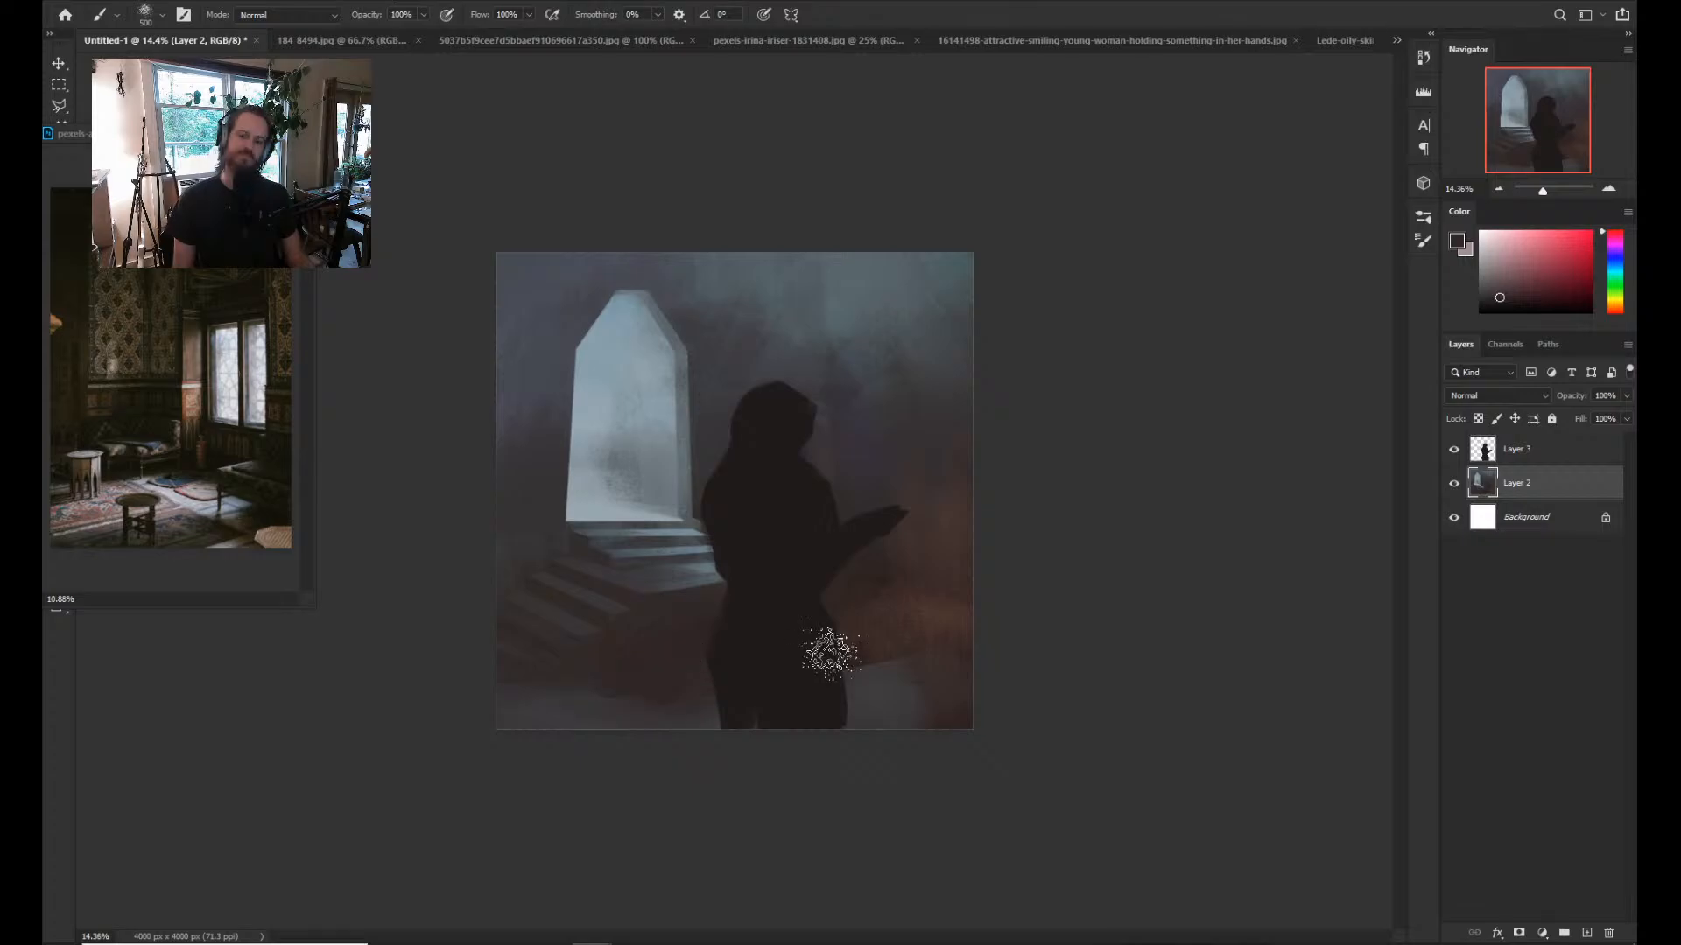
alt+click(841, 660)
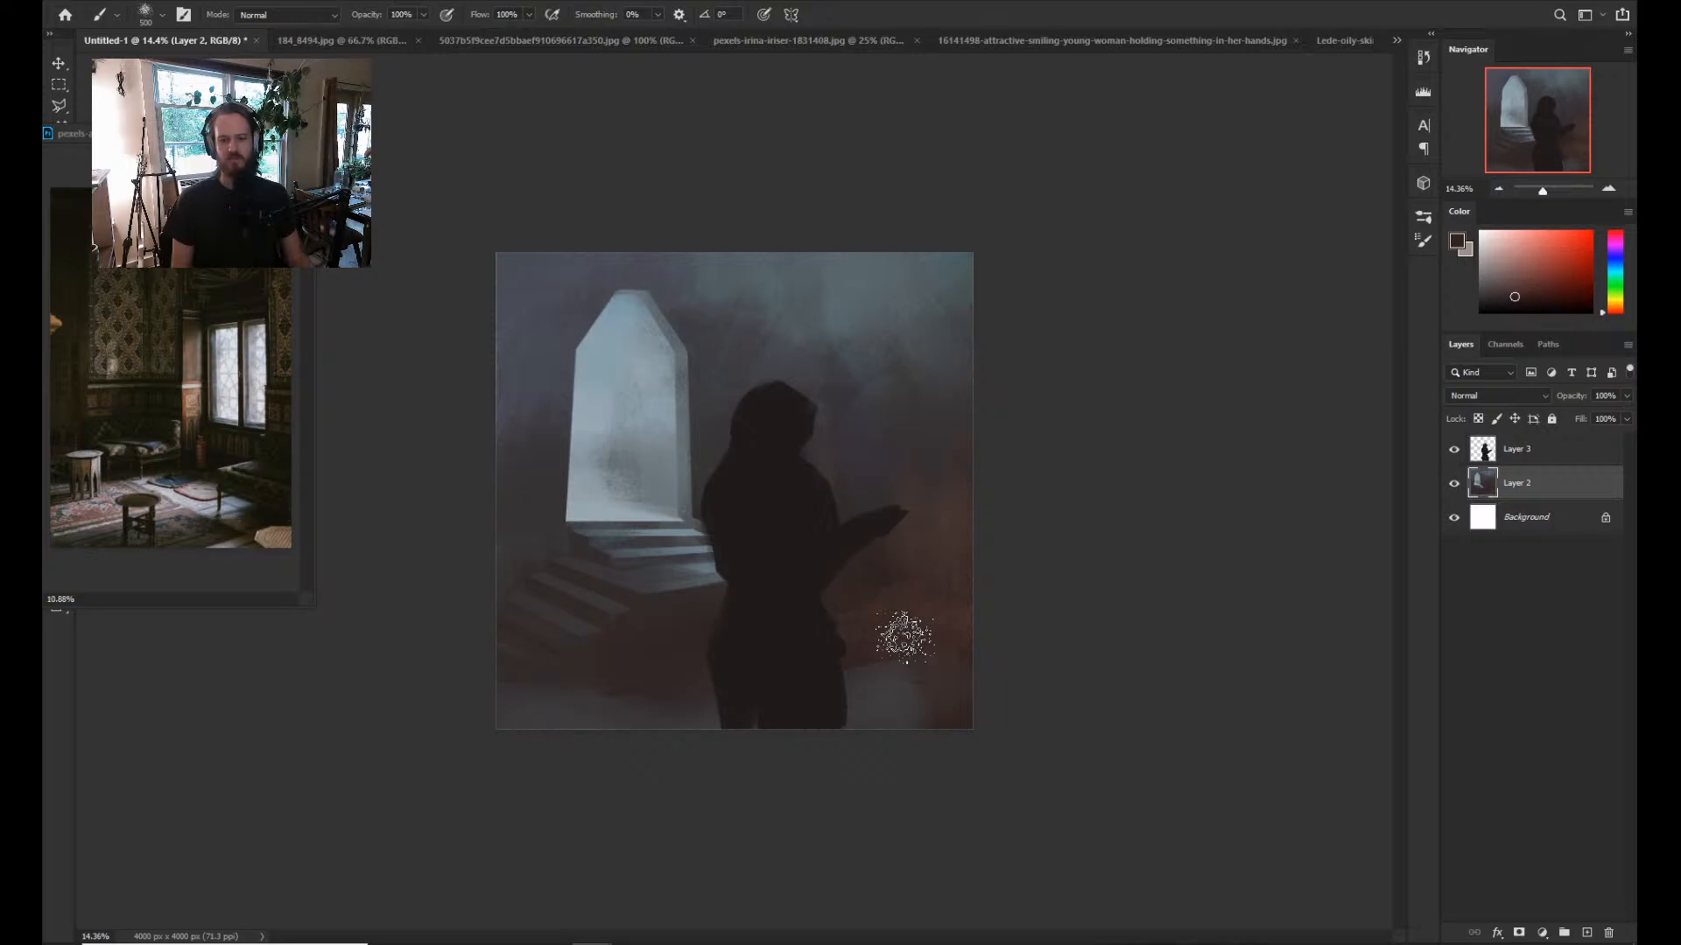
drag(905, 636, 886, 615)
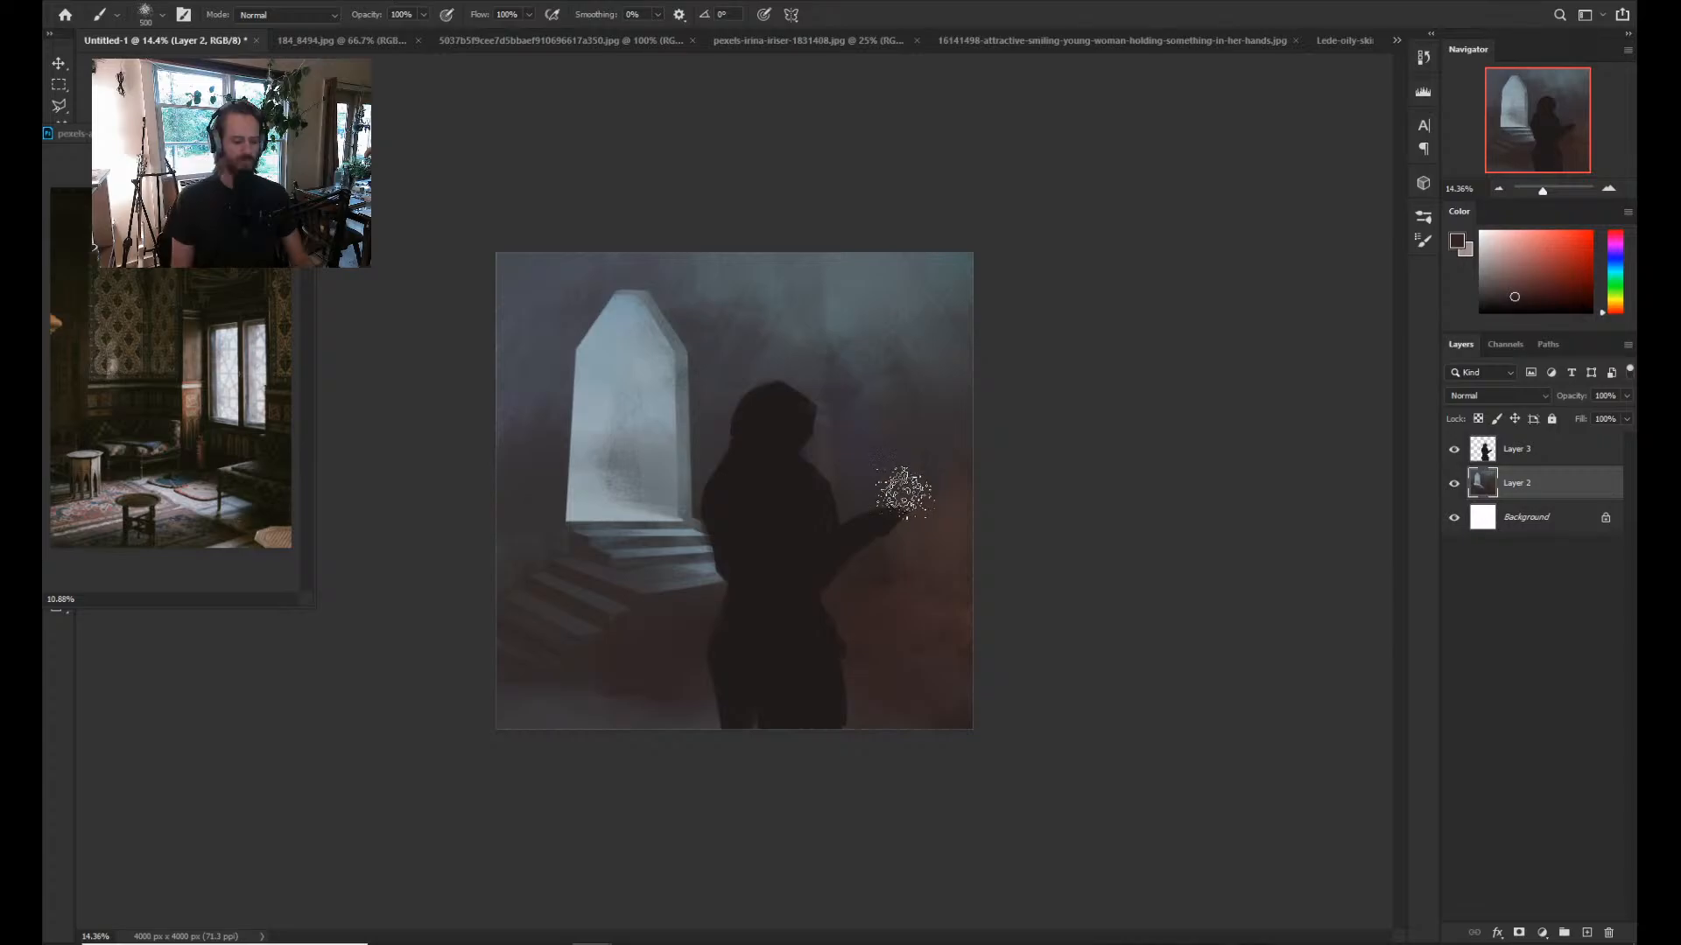
Lasso a tall vertical wall section behind the figure, darken it with reddish brown using a larger brush, and deselect.
key(l)
drag(838, 589, 845, 435)
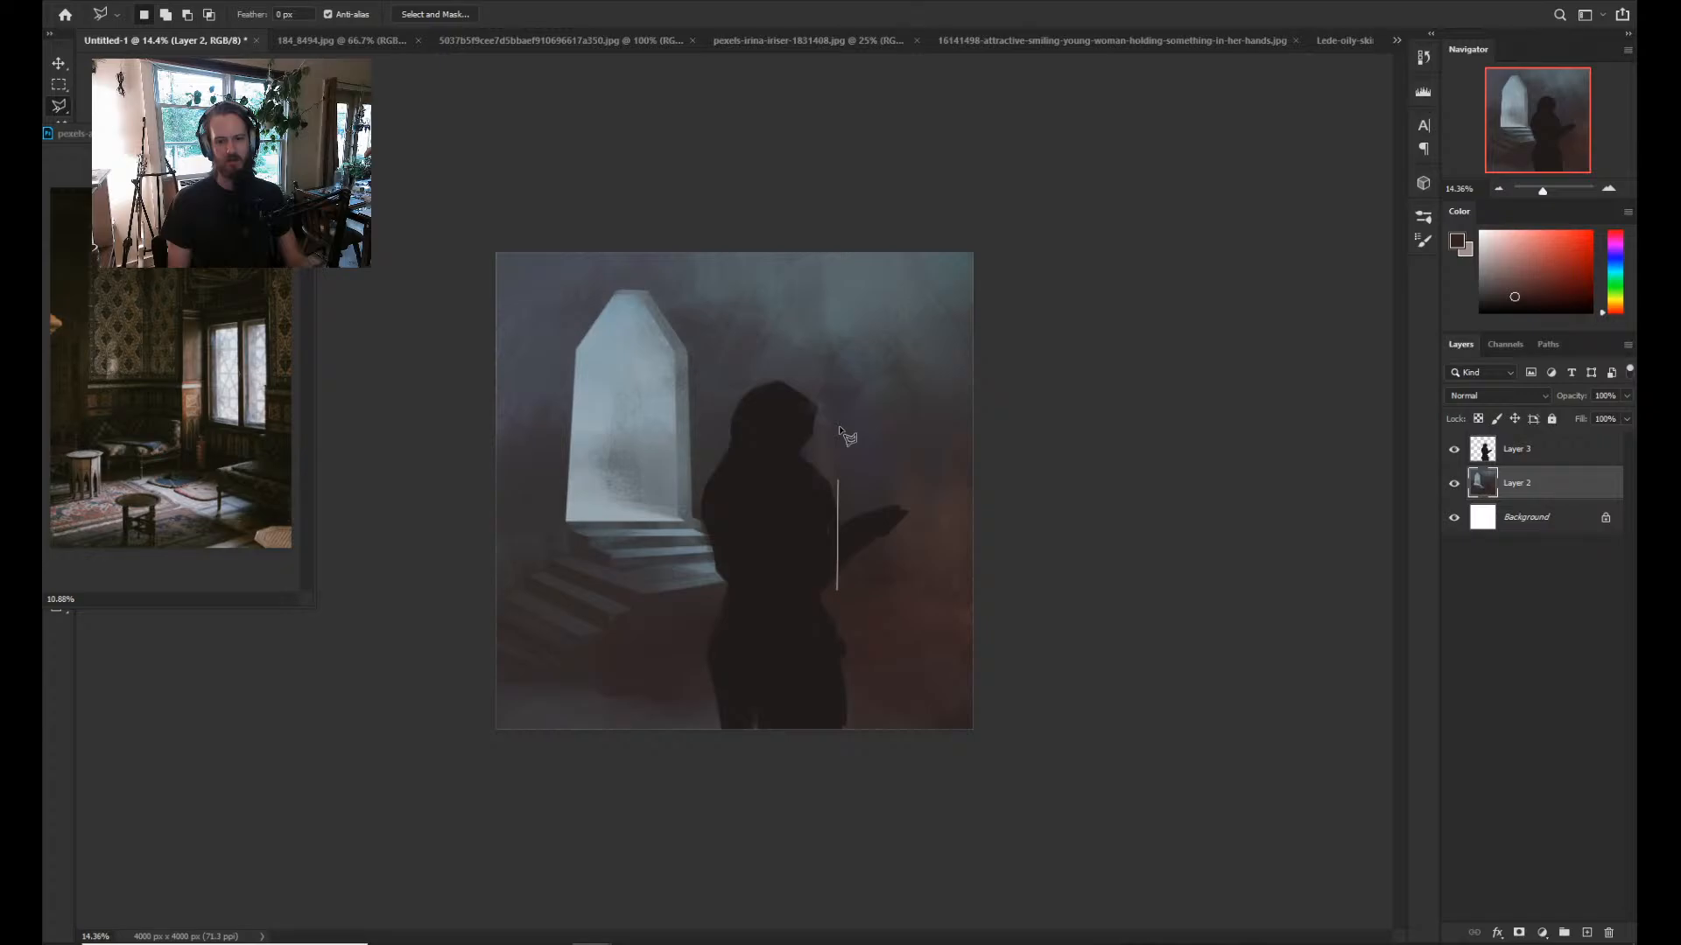
mouse_move(839, 427)
mouse_down()
mouse_move(700, 307)
mouse_move(706, 509)
mouse_up()
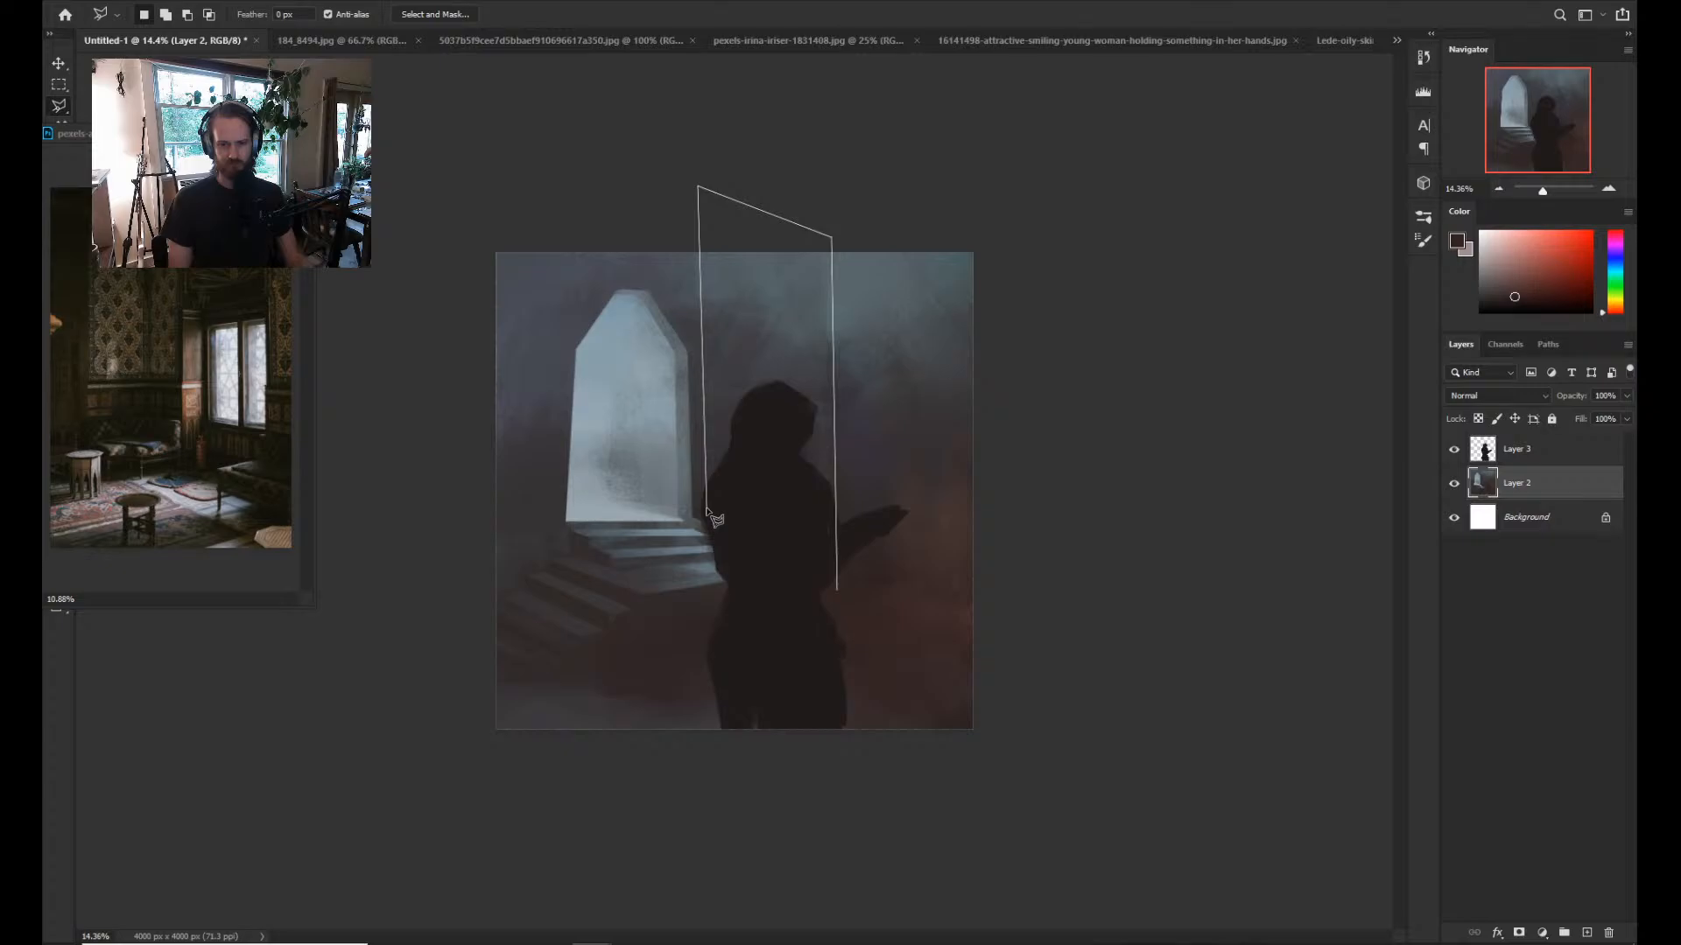
drag(711, 519, 805, 601)
key(b)
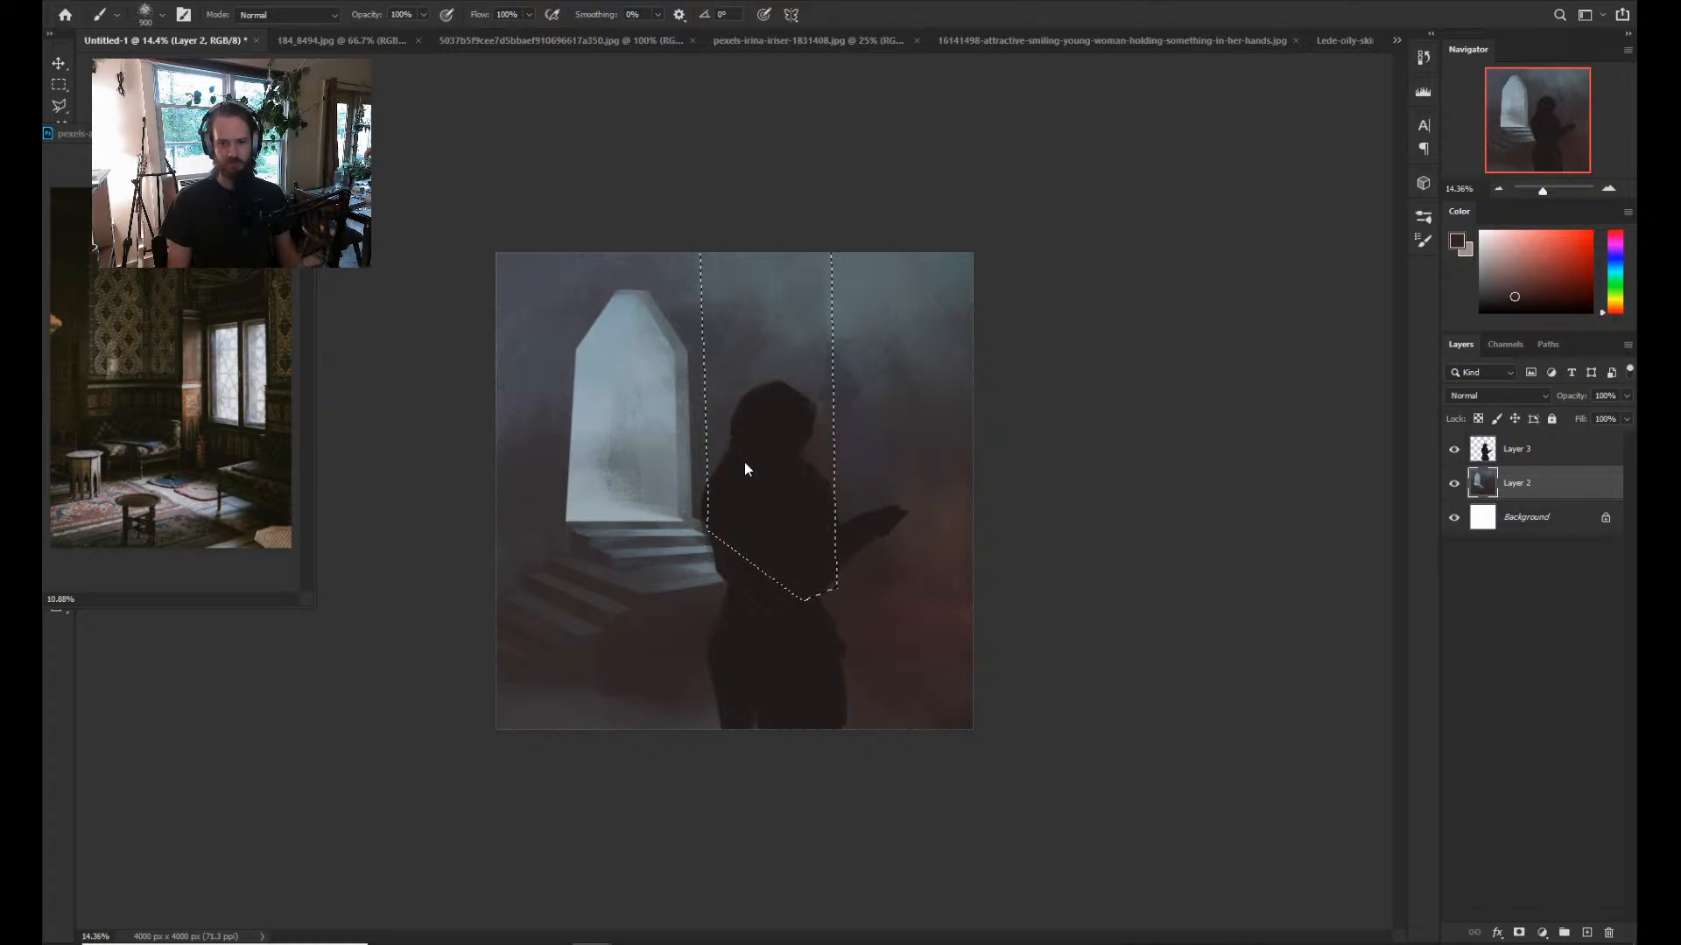
key(ctrl+d)
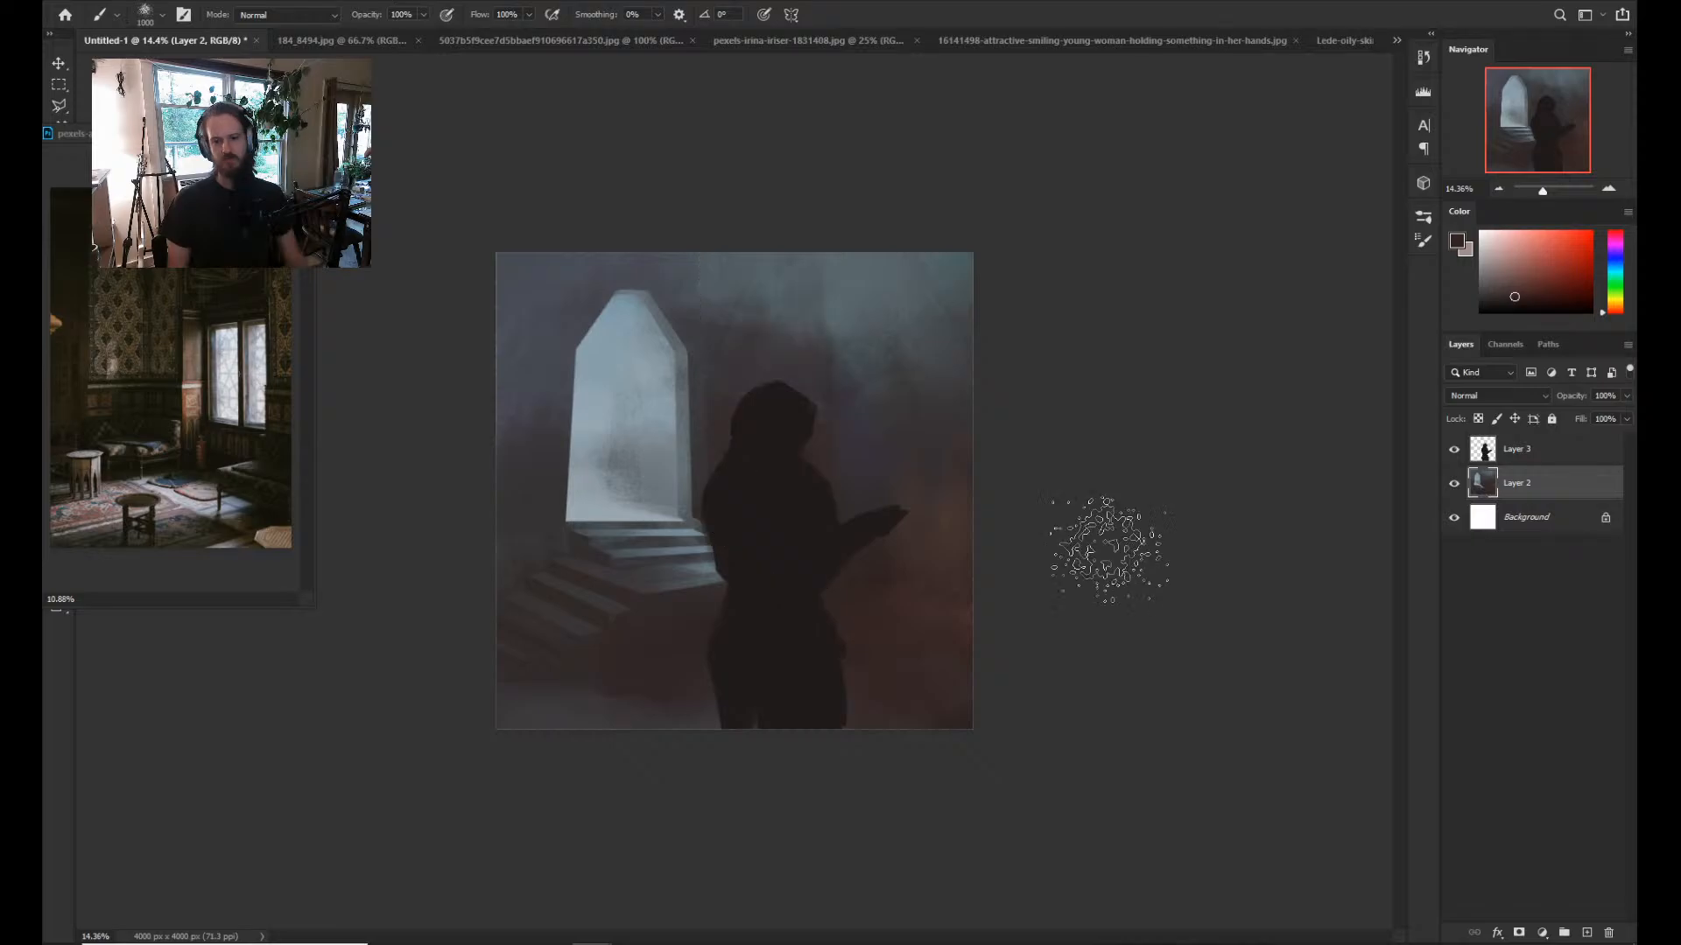
key(bracketright)
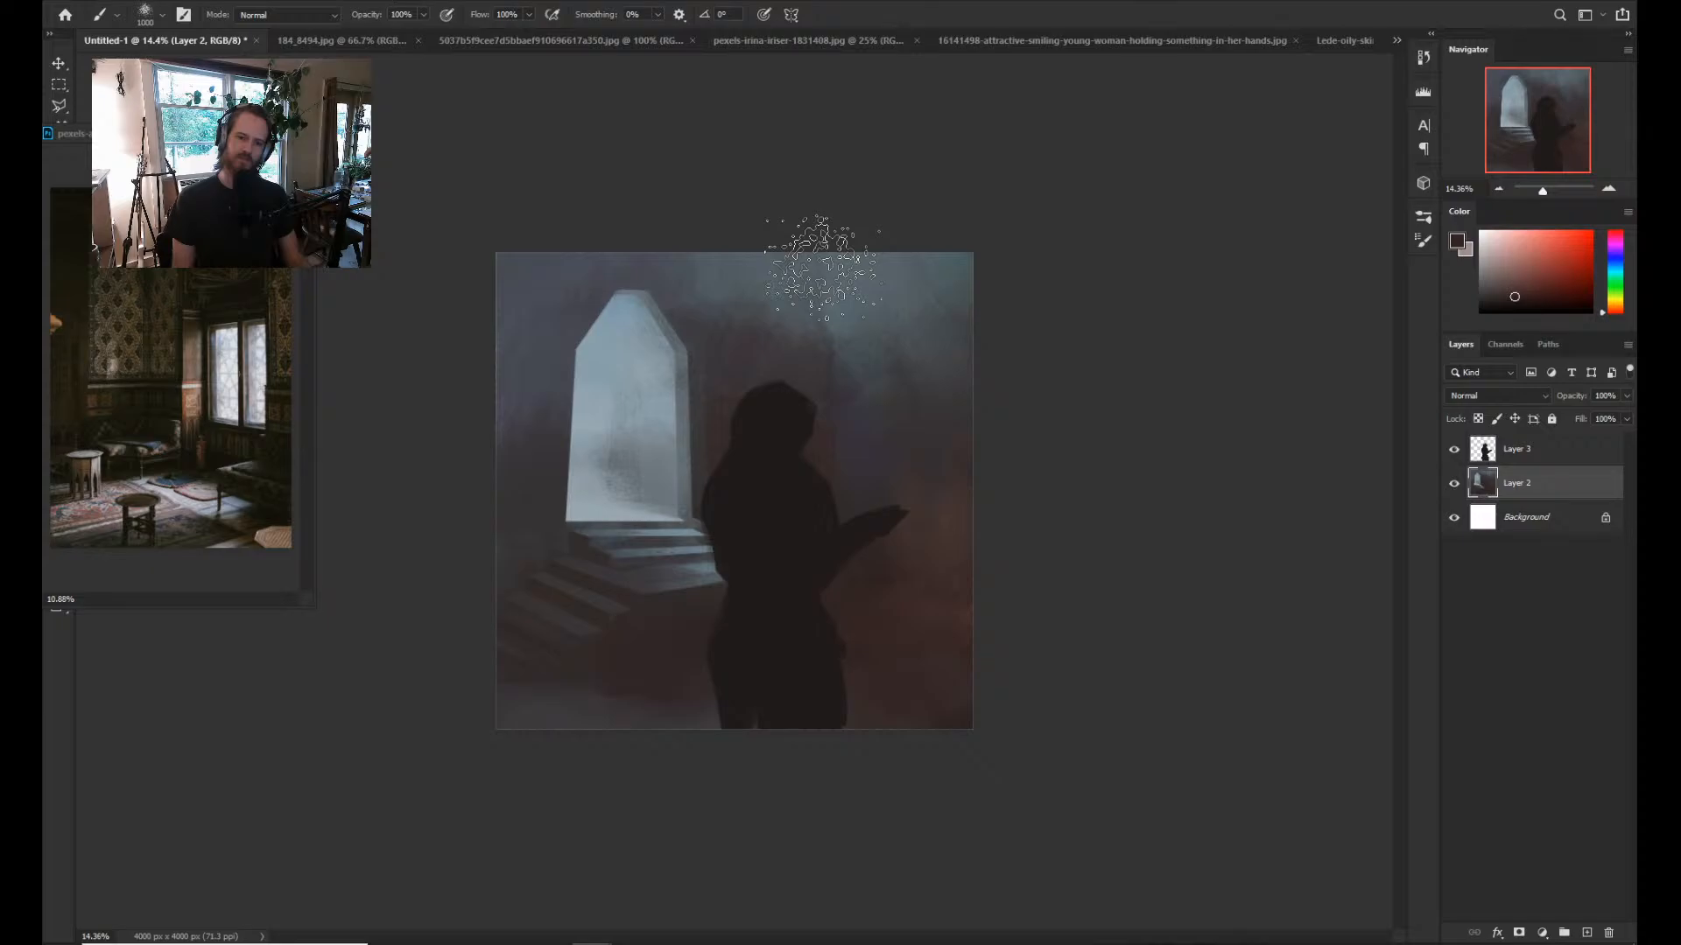
On a new layer beneath the foreground figure, outline a small standing hooded figure inside the arched window with the Polygonal Lasso.
key(l)
click(605, 518)
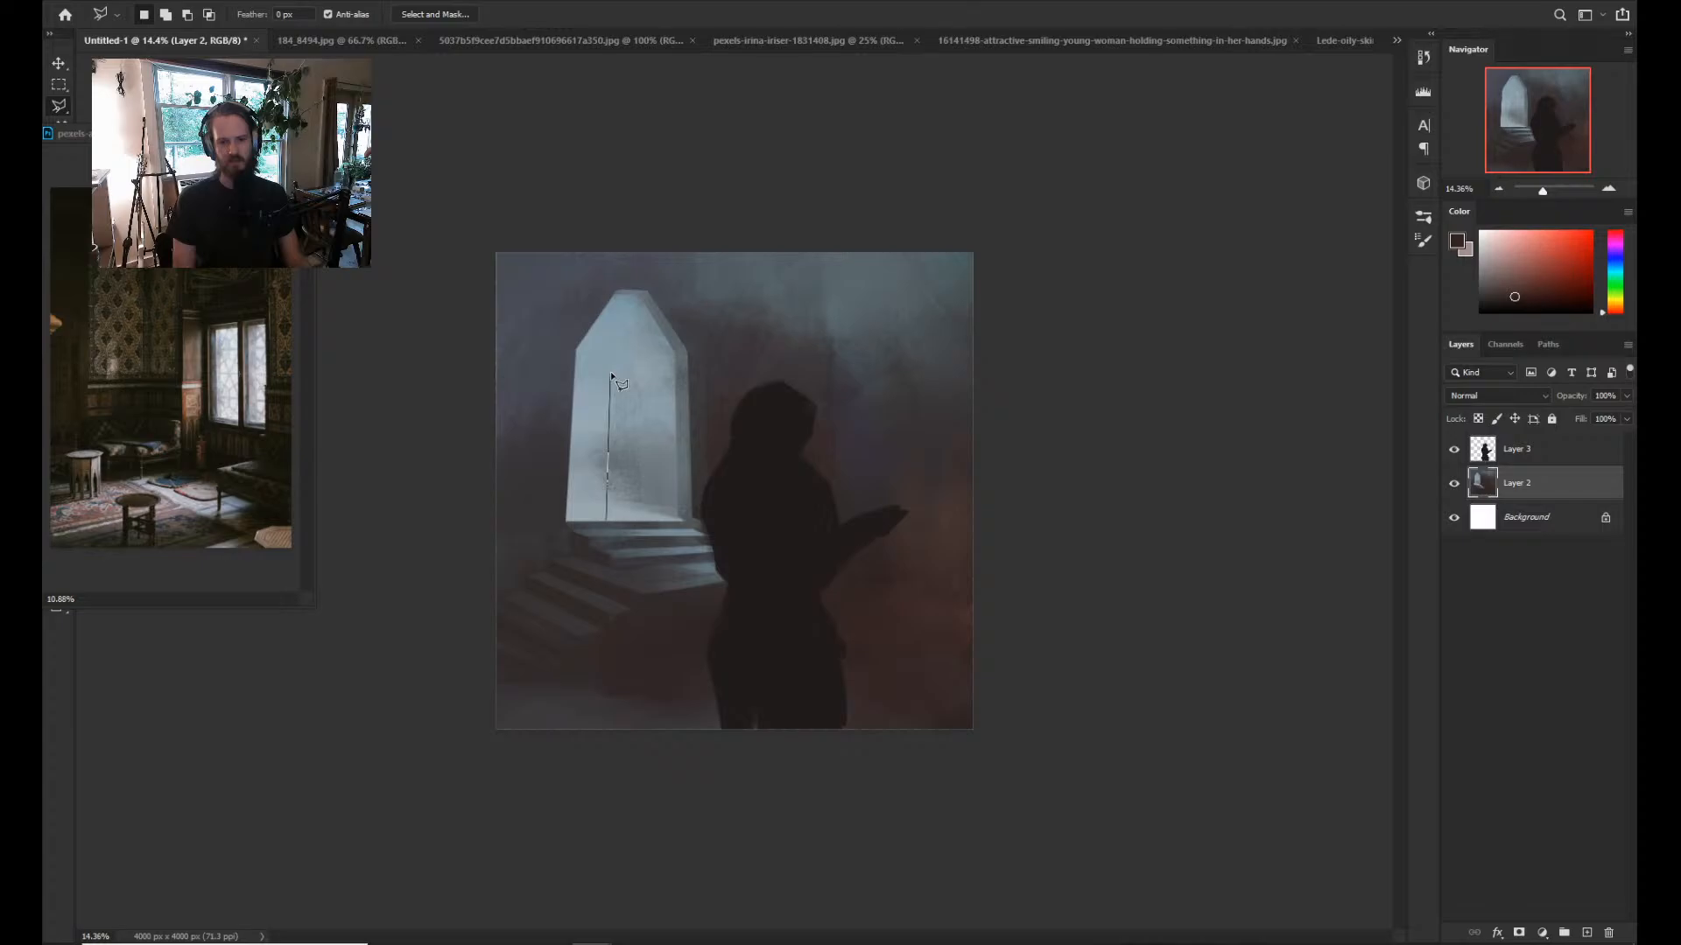
key(ctrl+shift+alt+n)
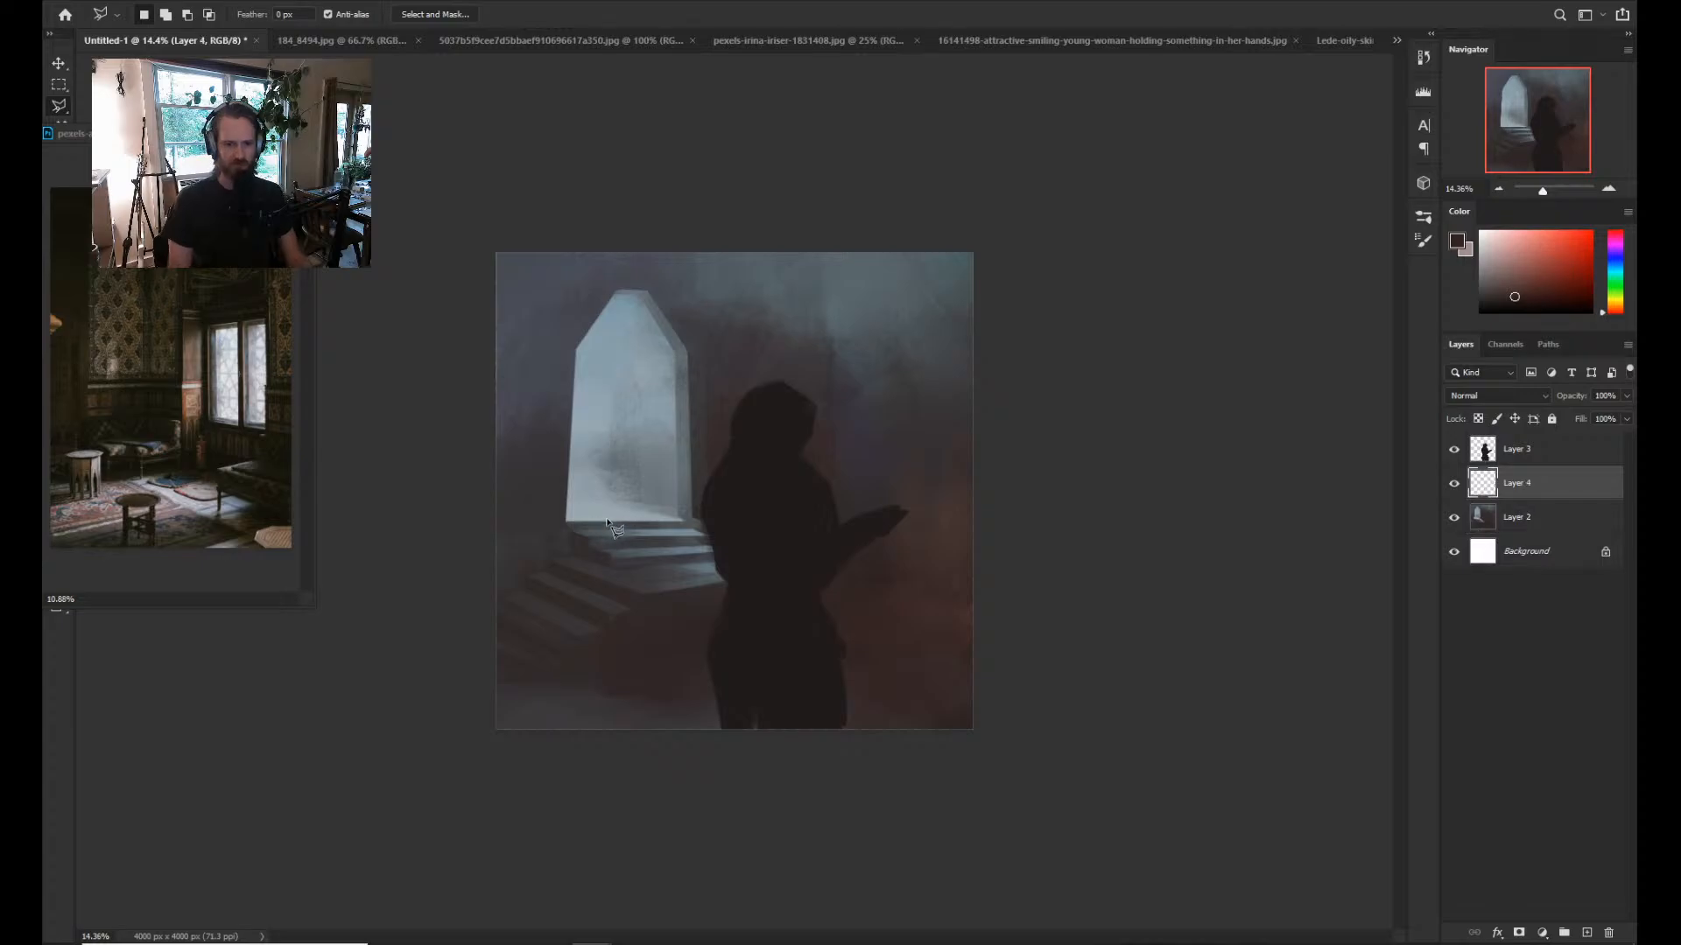
click(605, 520)
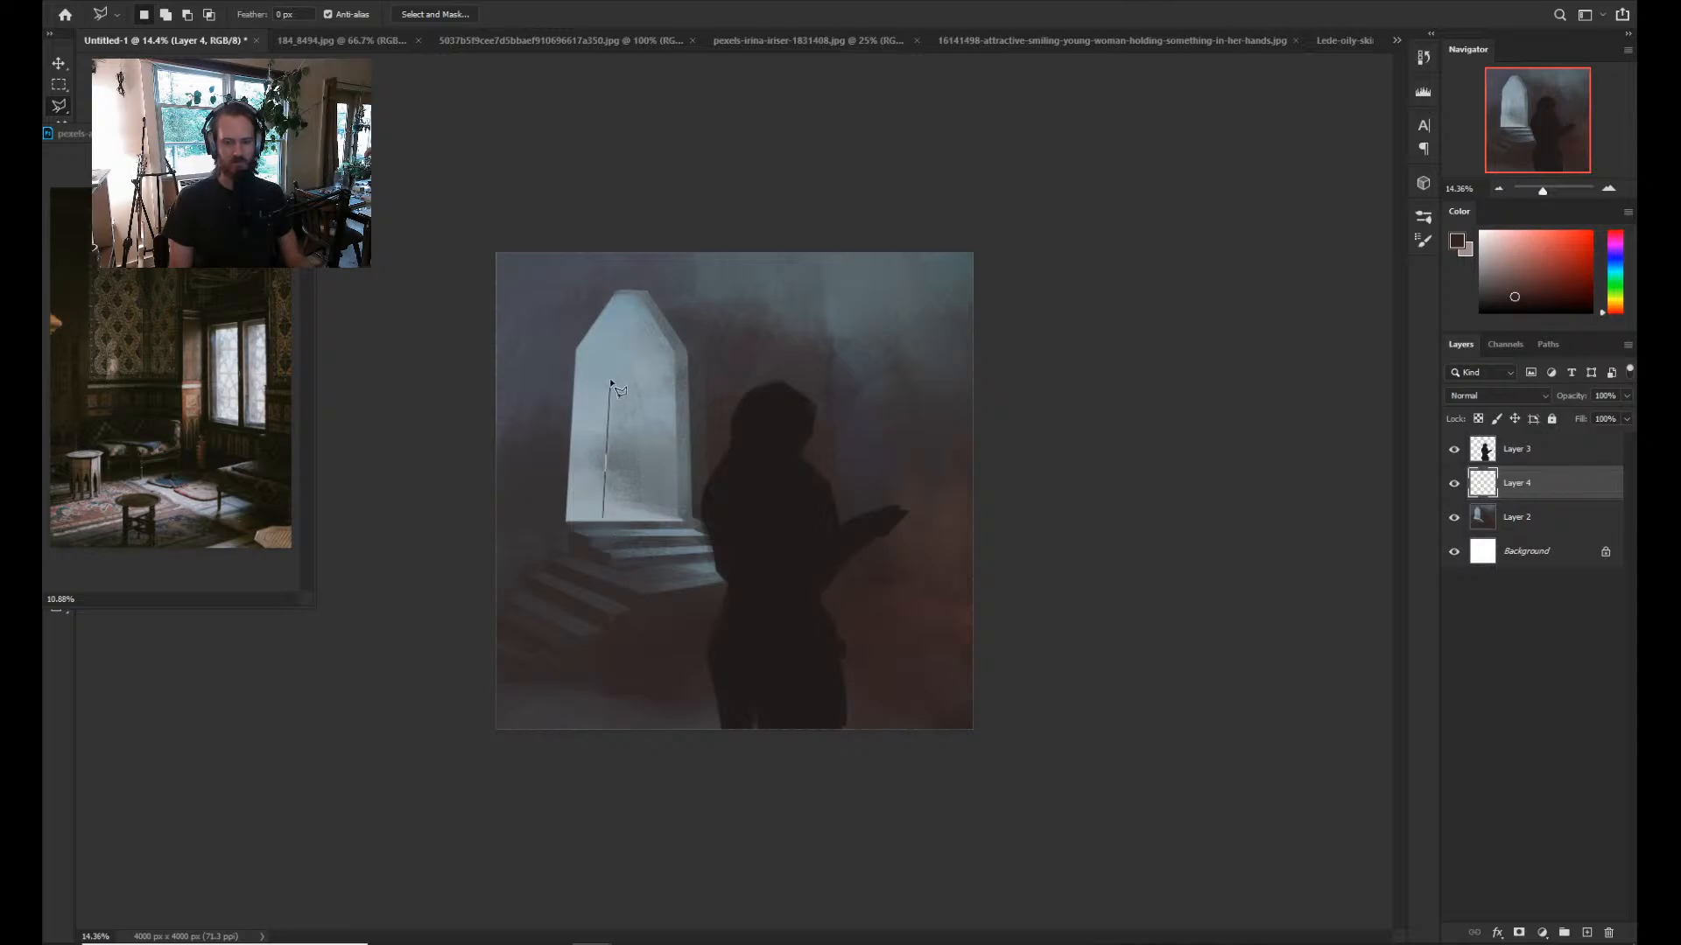
click(611, 380)
click(621, 369)
click(624, 354)
click(632, 346)
click(637, 353)
click(636, 365)
click(644, 381)
click(646, 517)
click(603, 517)
Add a thin slanted staff to the hooded figure's selection and fill it with a dark grey sampled from the floor.
shift+click(645, 377)
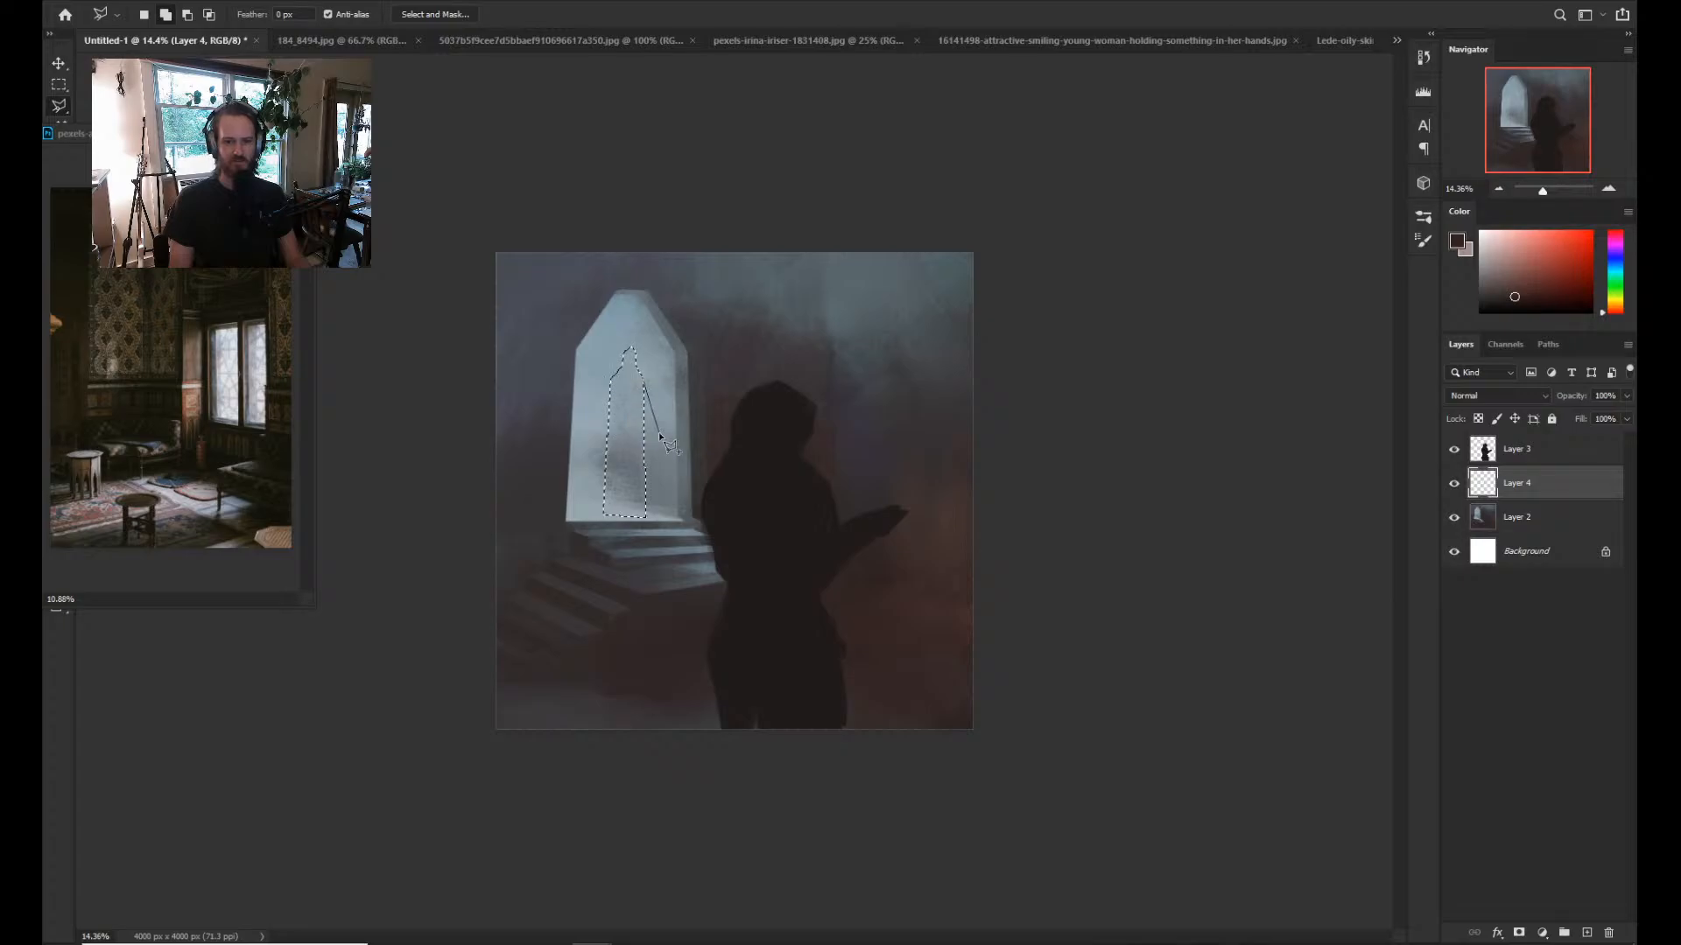
click(658, 433)
click(683, 504)
key(Return)
key(b)
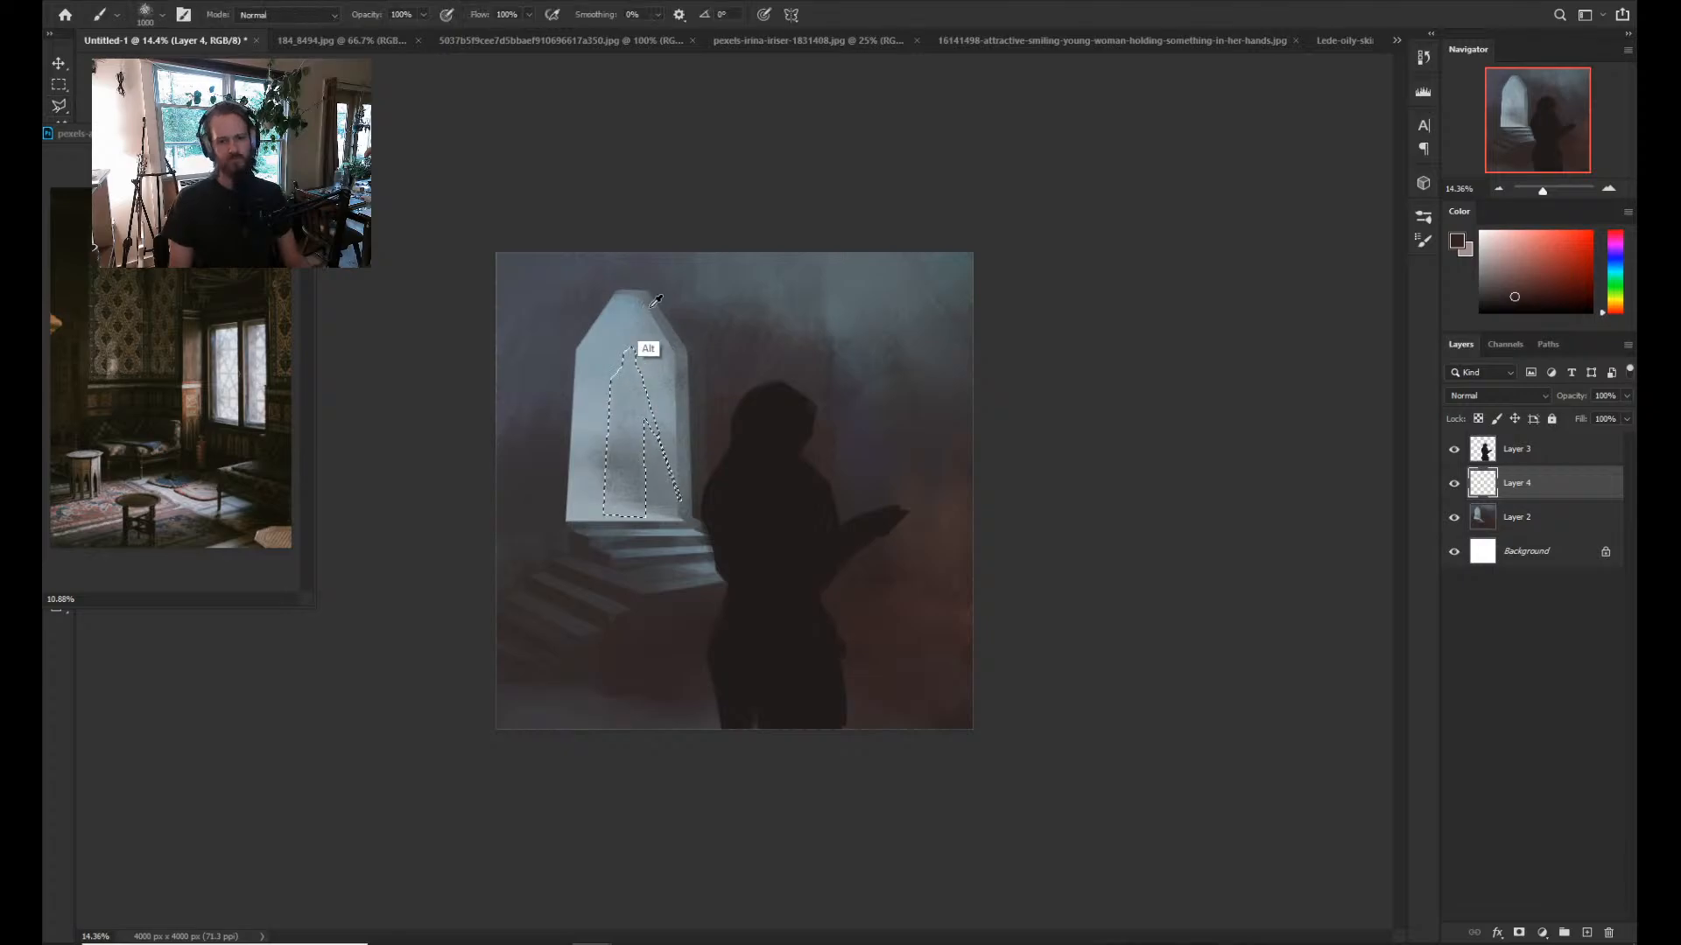
alt+click(693, 617)
key(alt+BackSpace)
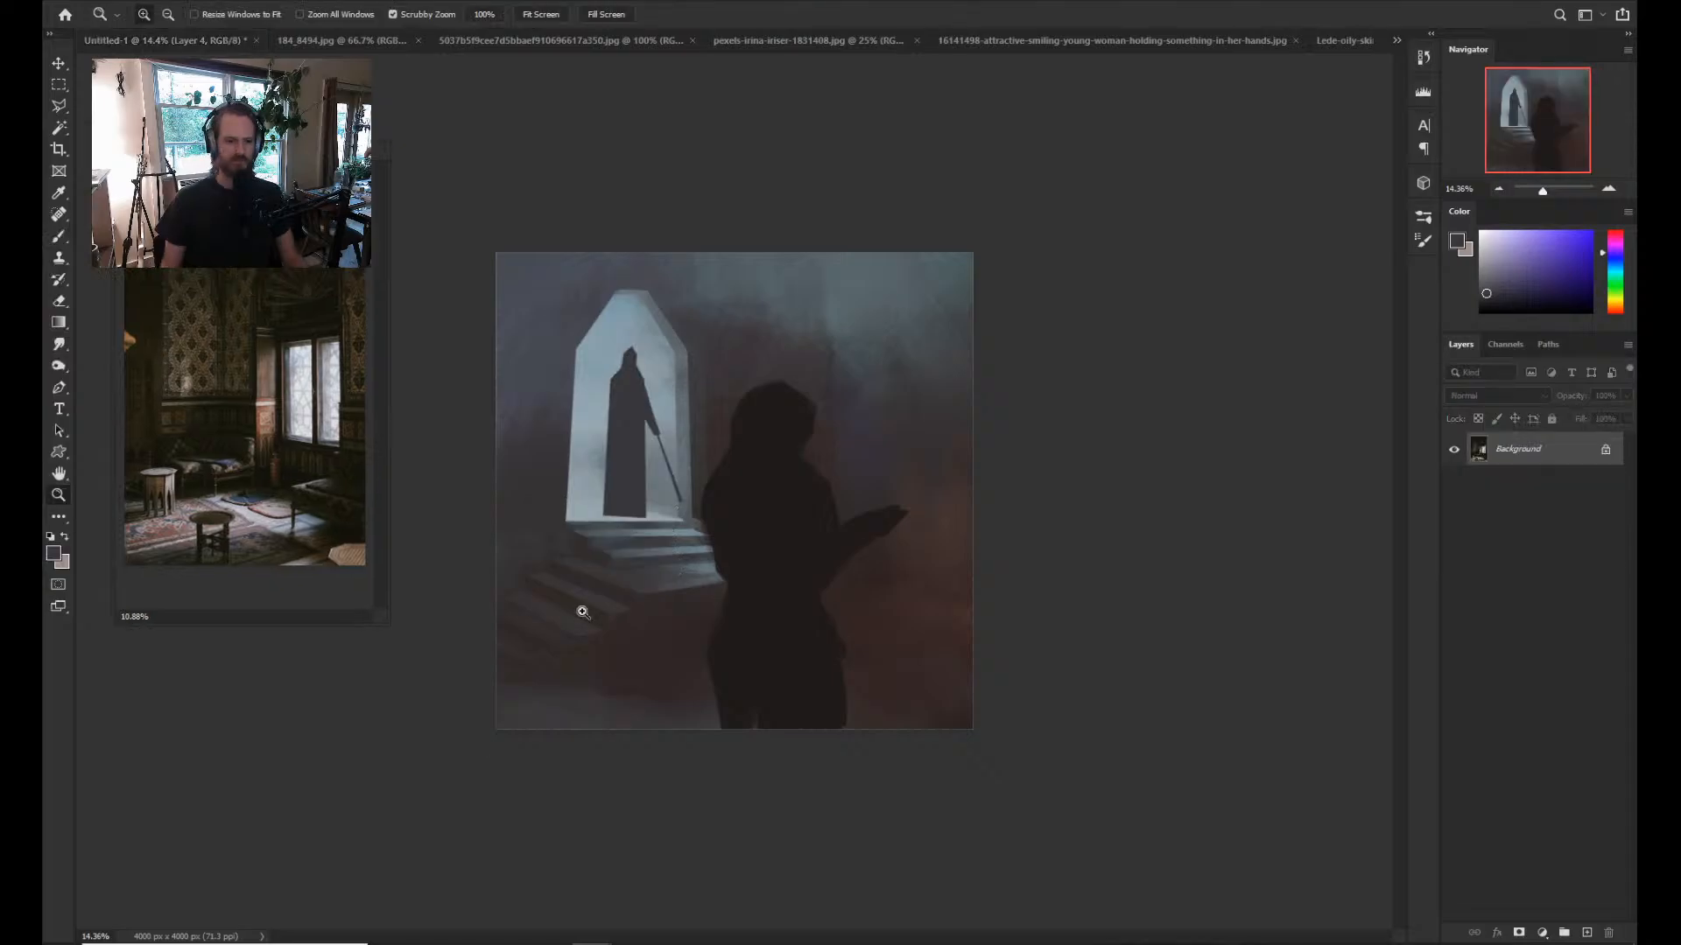
Scale the hooded window figure down to about 90%, keeping its base on the window threshold.
drag(581, 612, 625, 577)
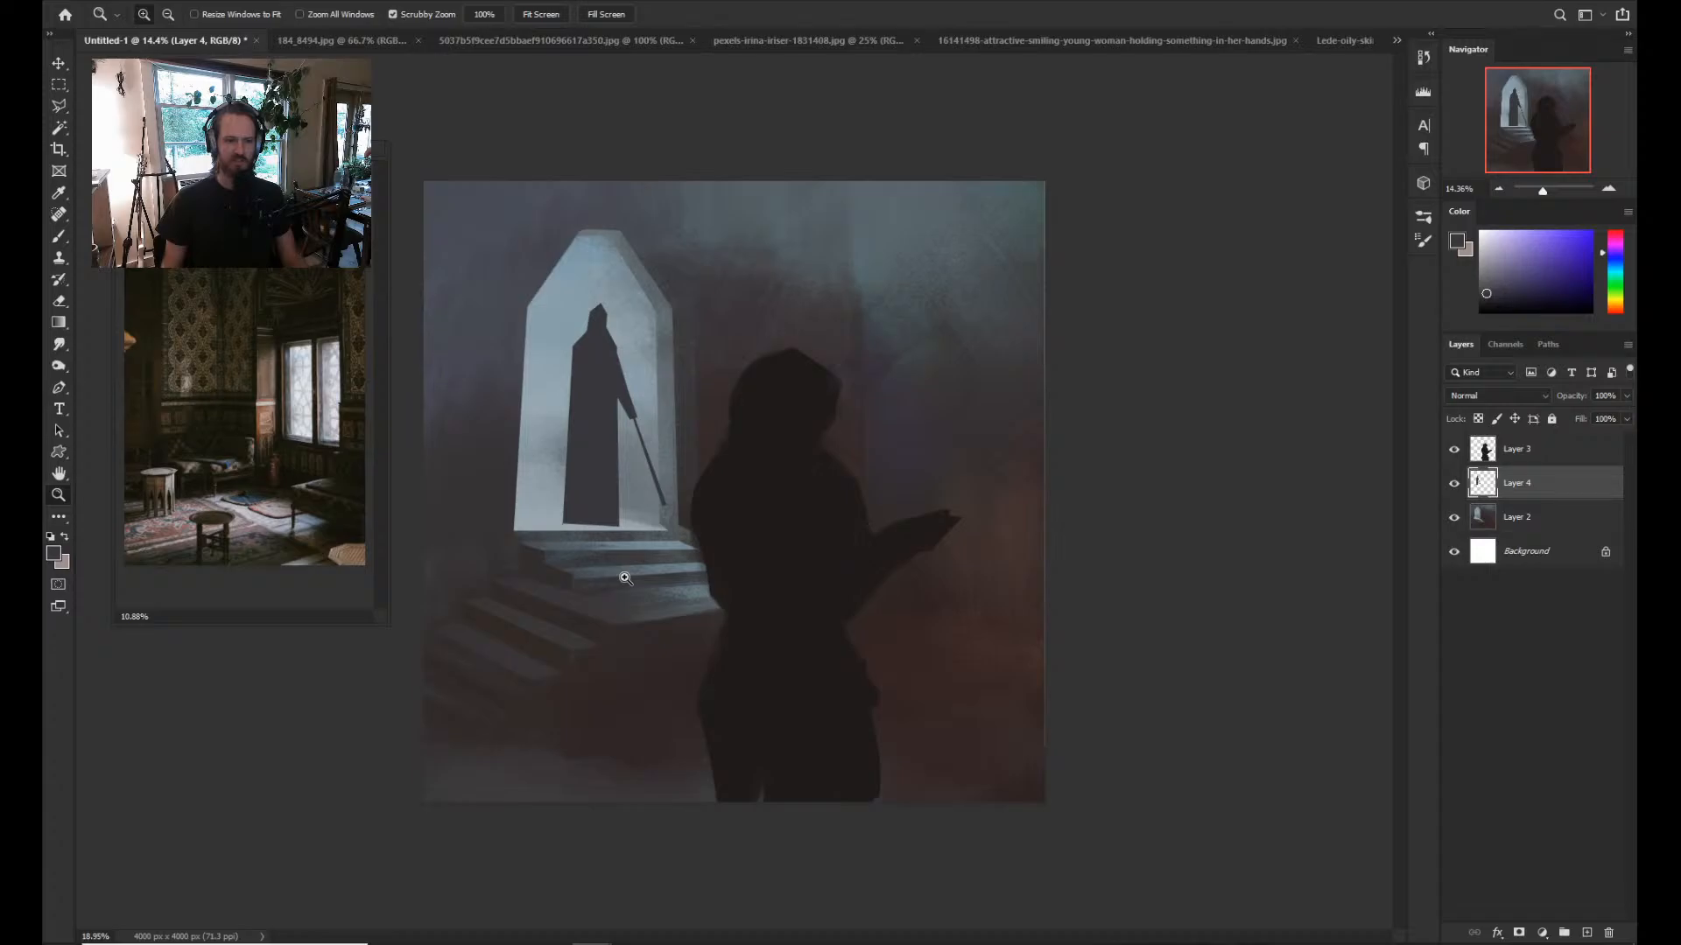
key(ctrl+t)
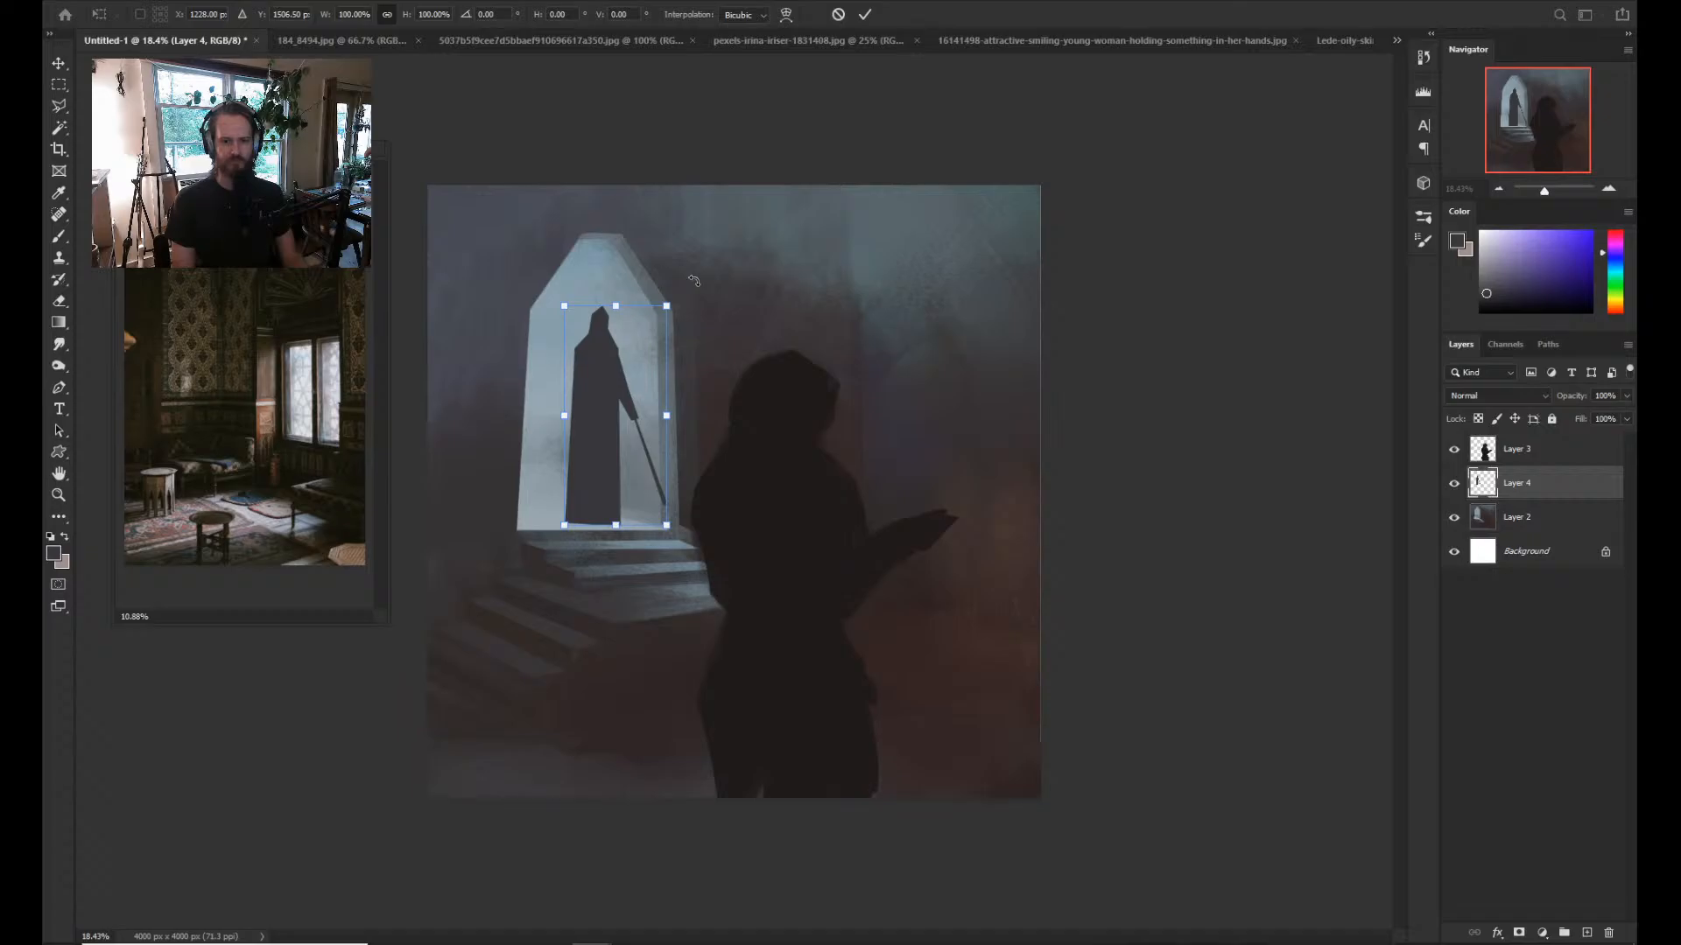
key(Return)
key(z)
mouse_move(796, 618)
mouse_down()
mouse_move(740, 619)
mouse_move(772, 616)
mouse_up()
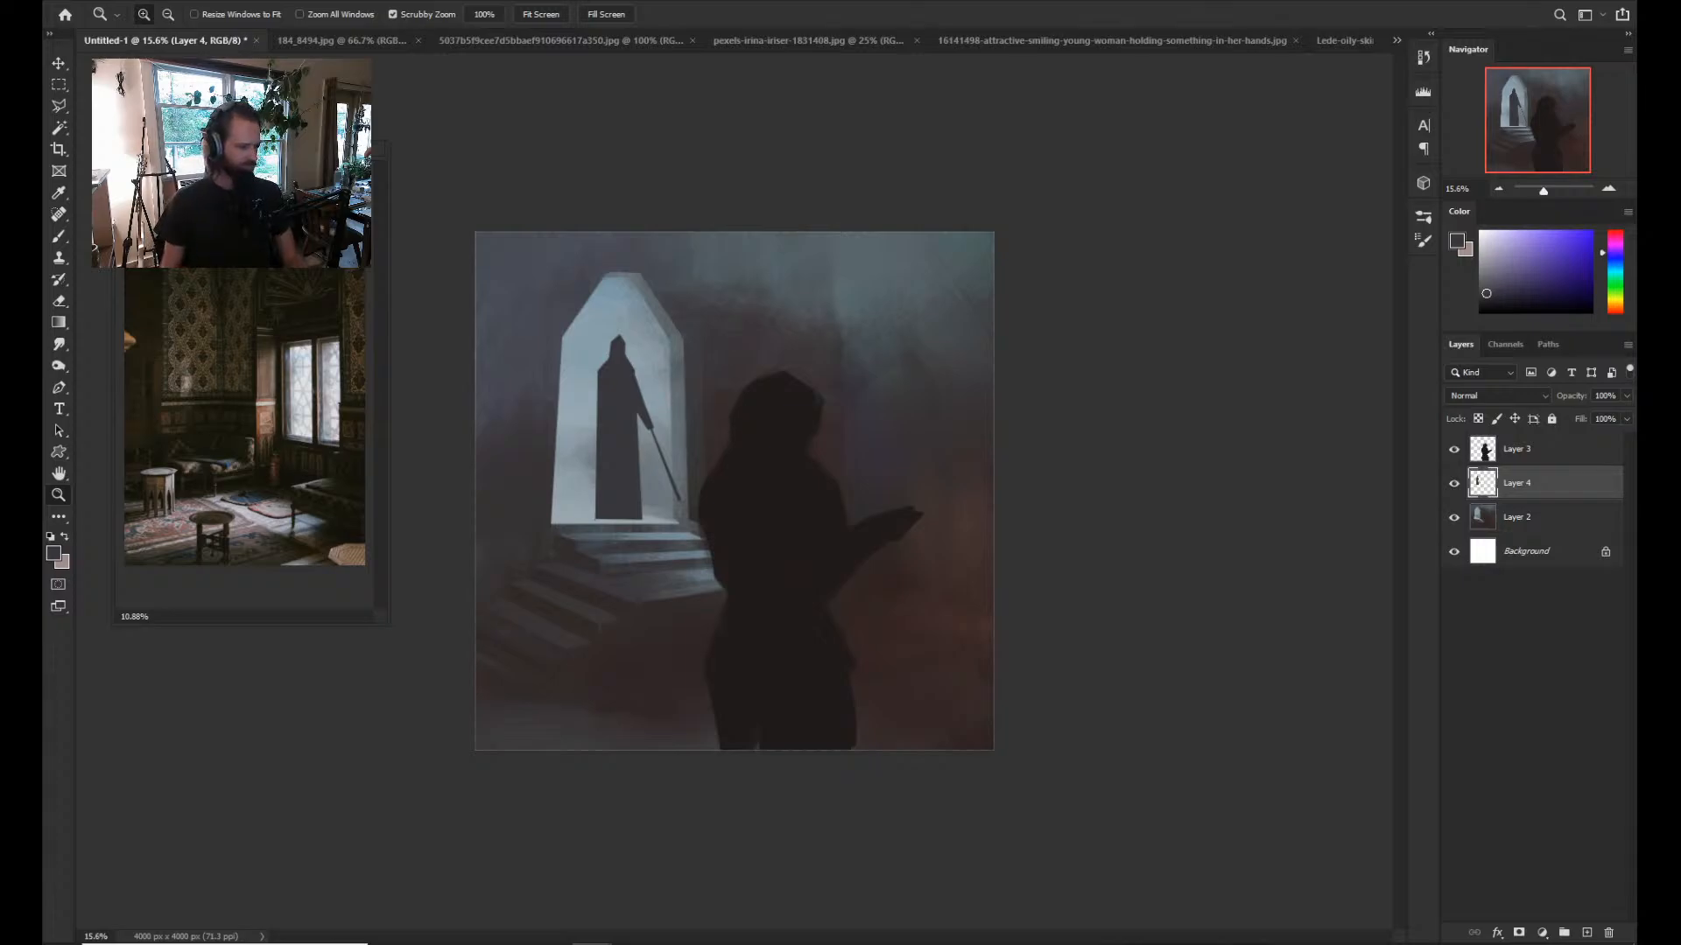
key(ctrl+t)
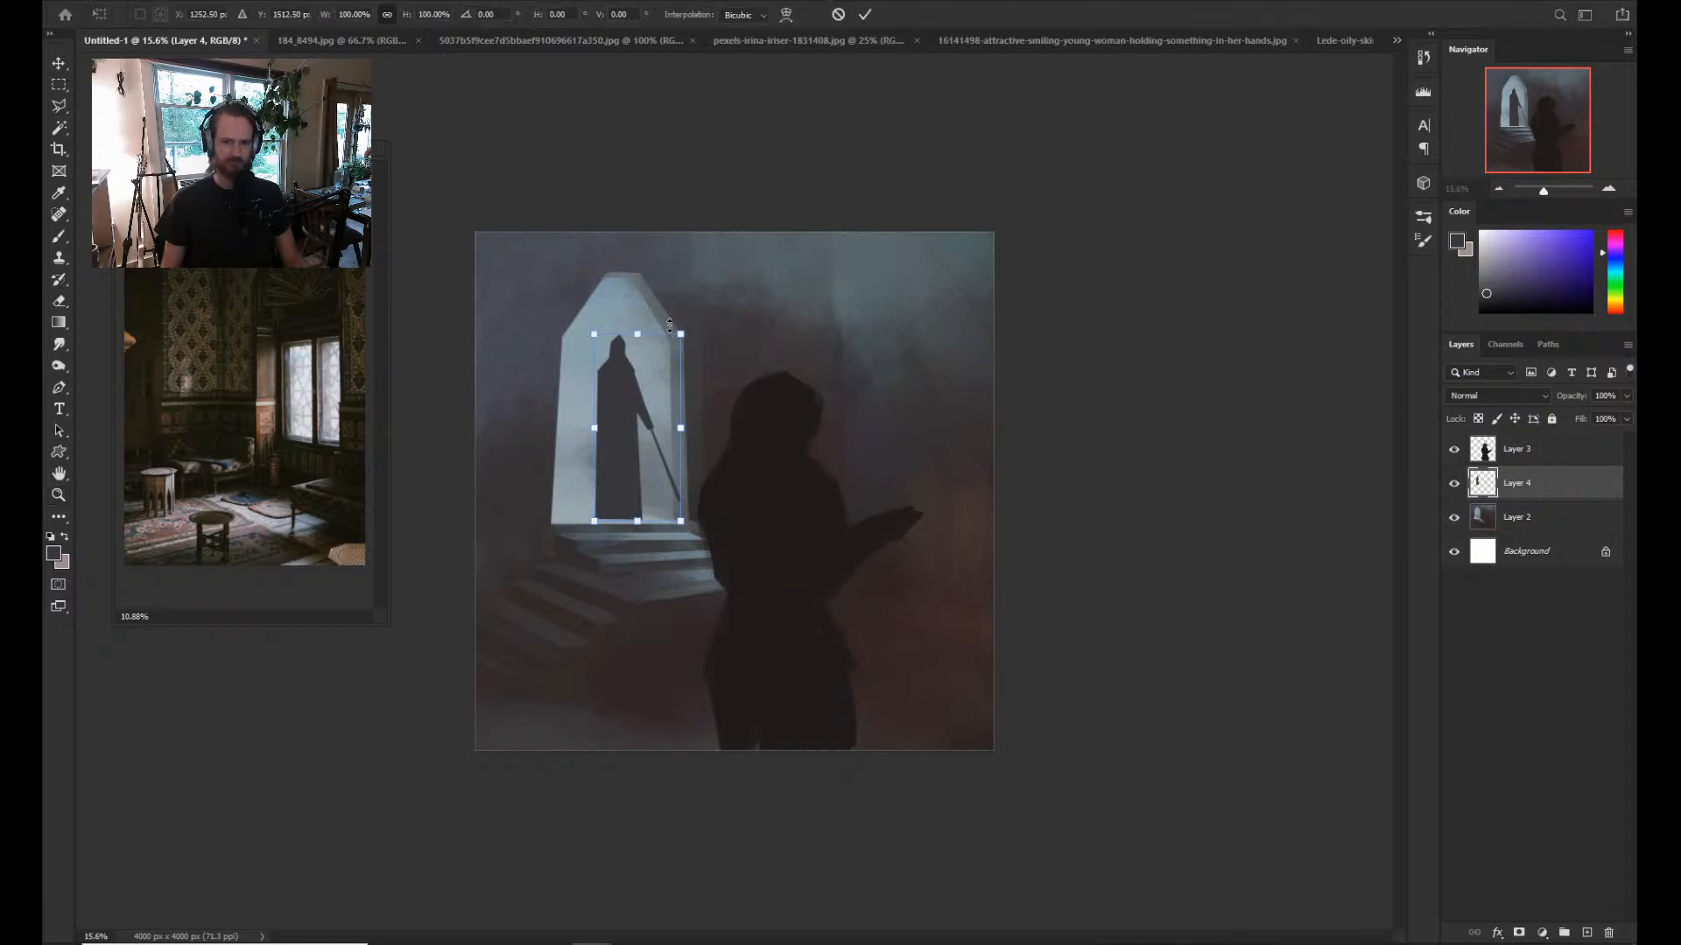
drag(681, 334, 674, 350)
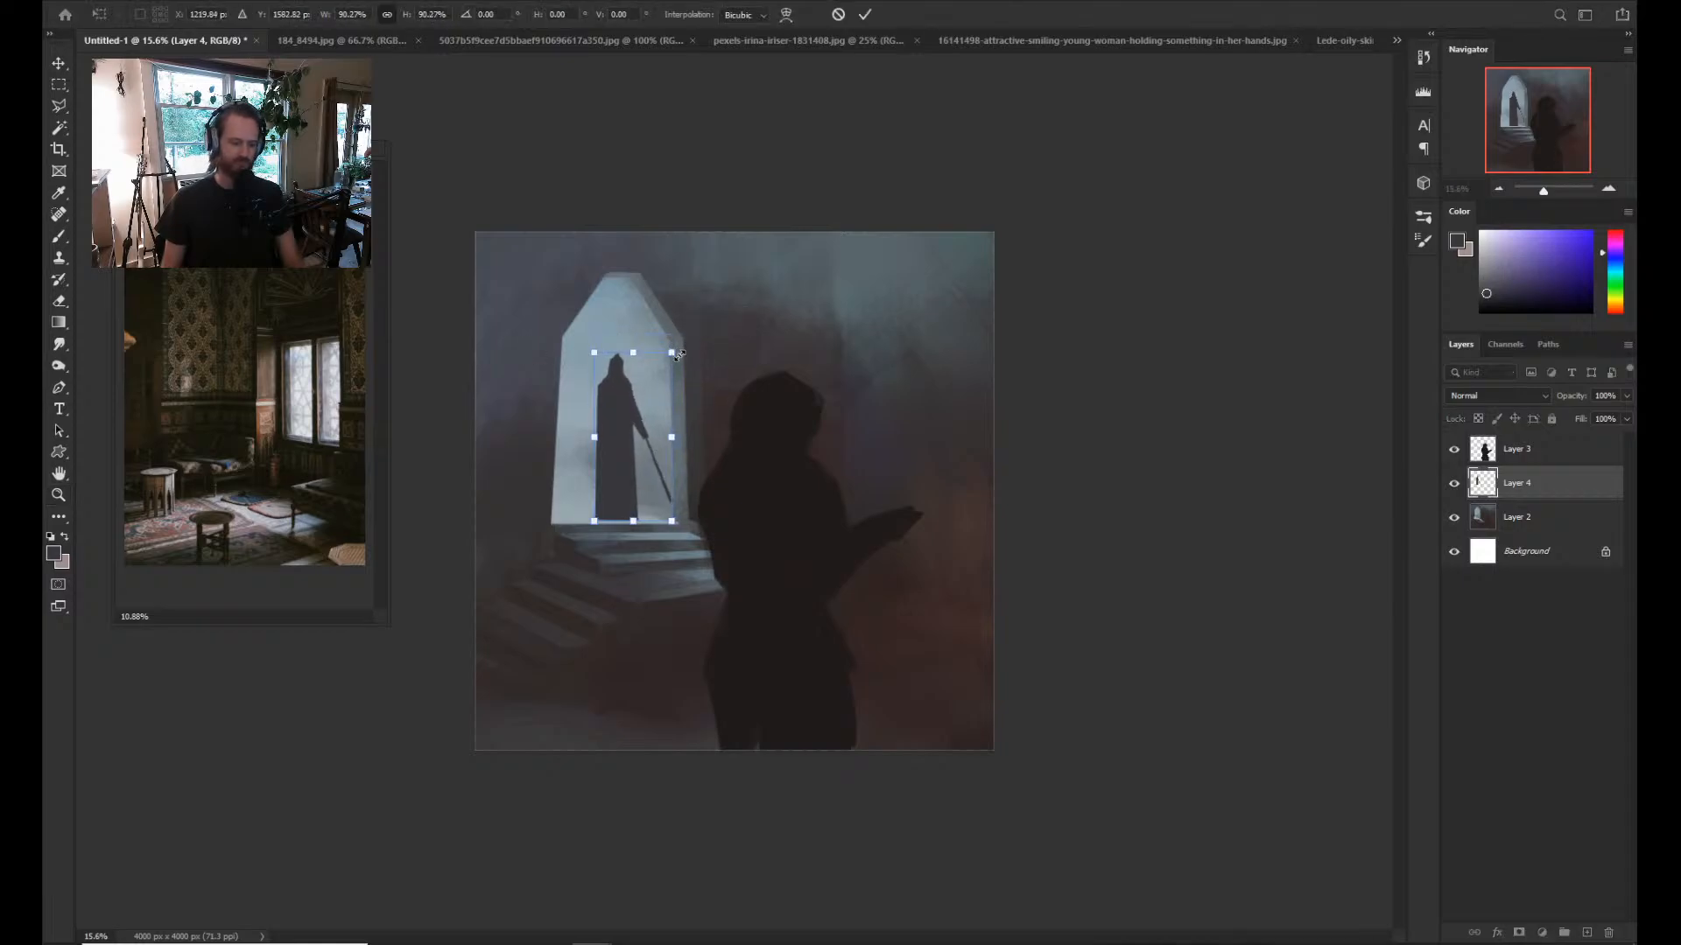
key(Return)
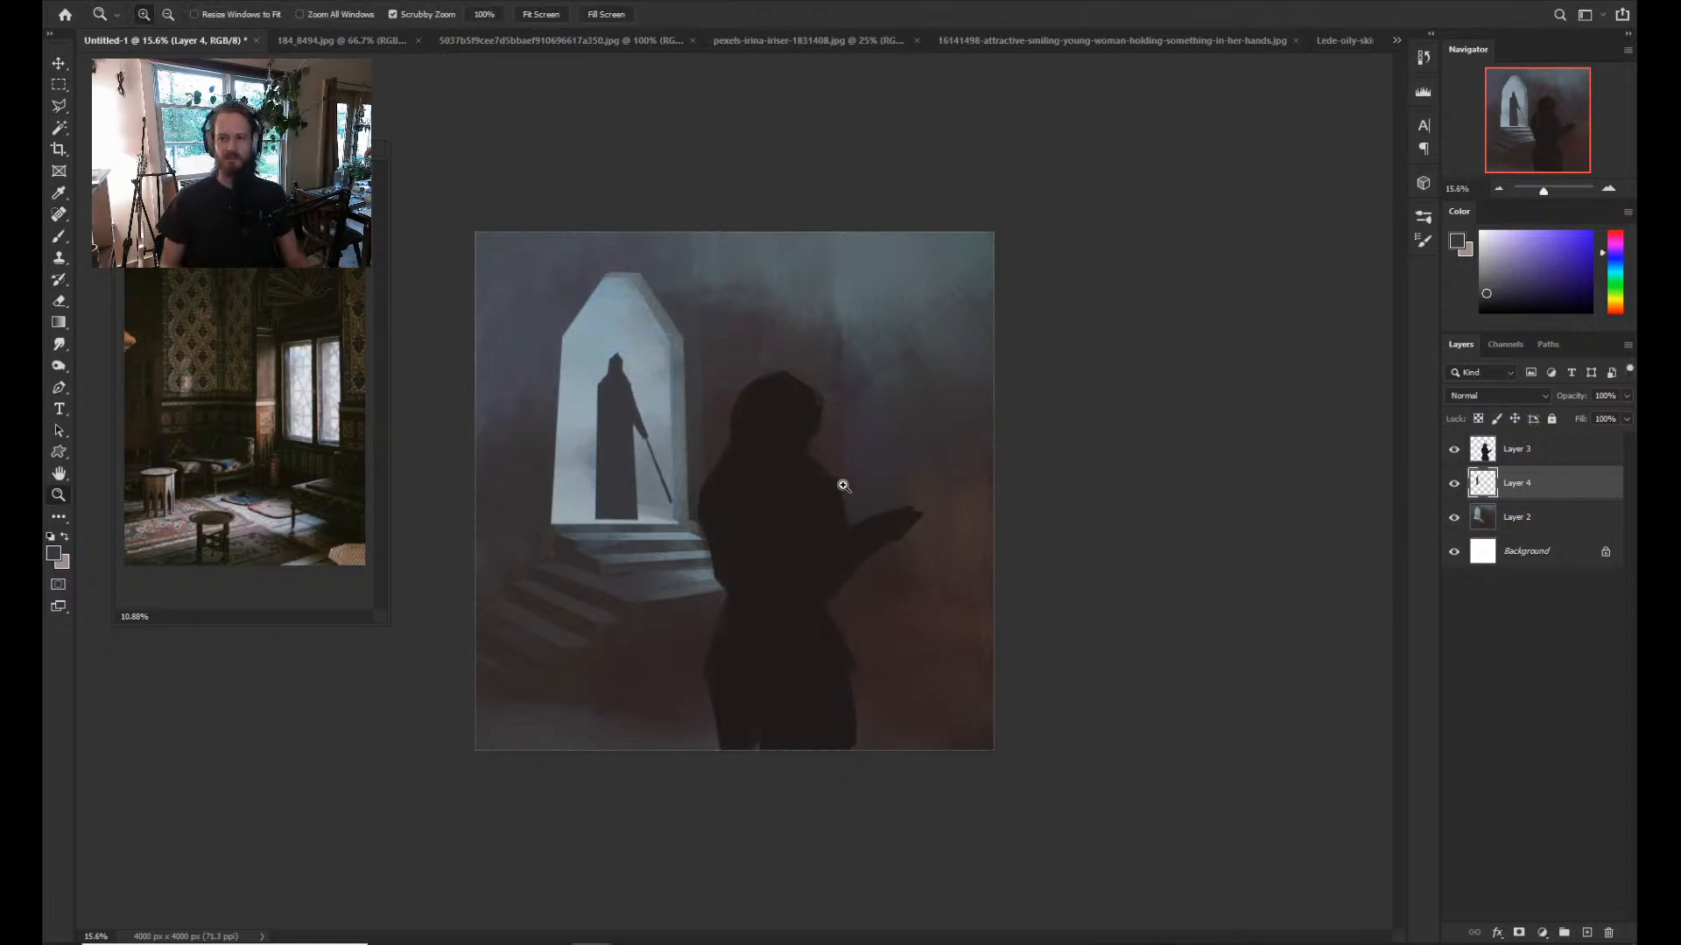
On the painted background layer, lasso thin shadow shapes below the hooded figure across the treads of the upper steps.
drag(586, 434, 621, 434)
key(b)
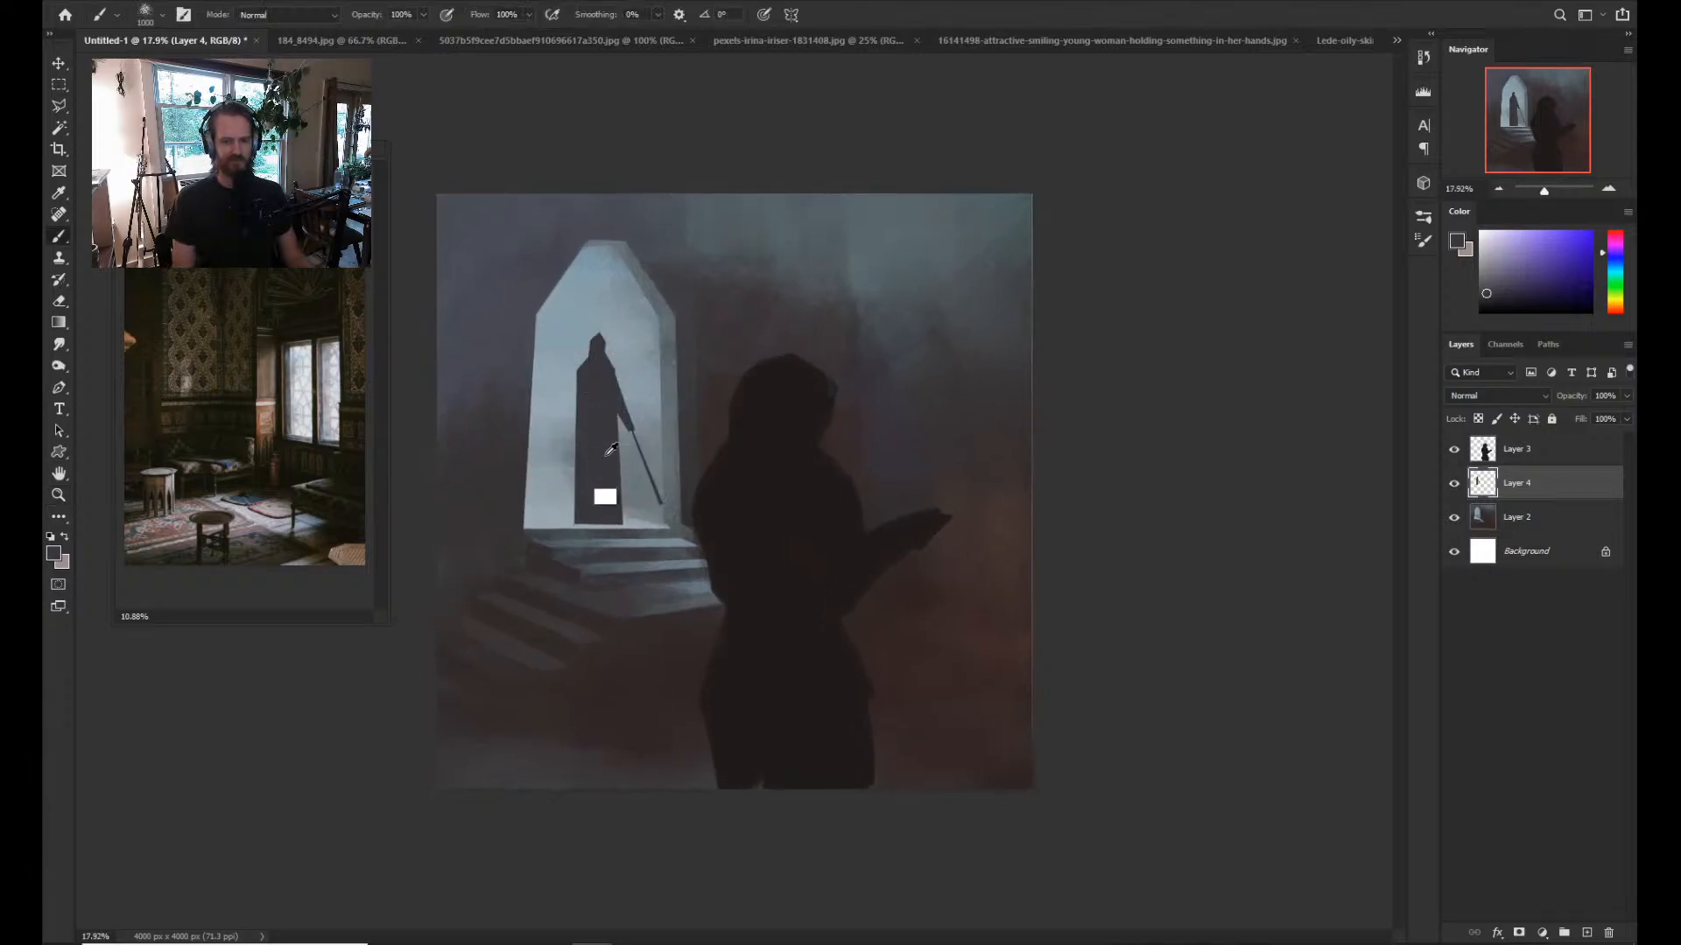
key(alt+bracketleft)
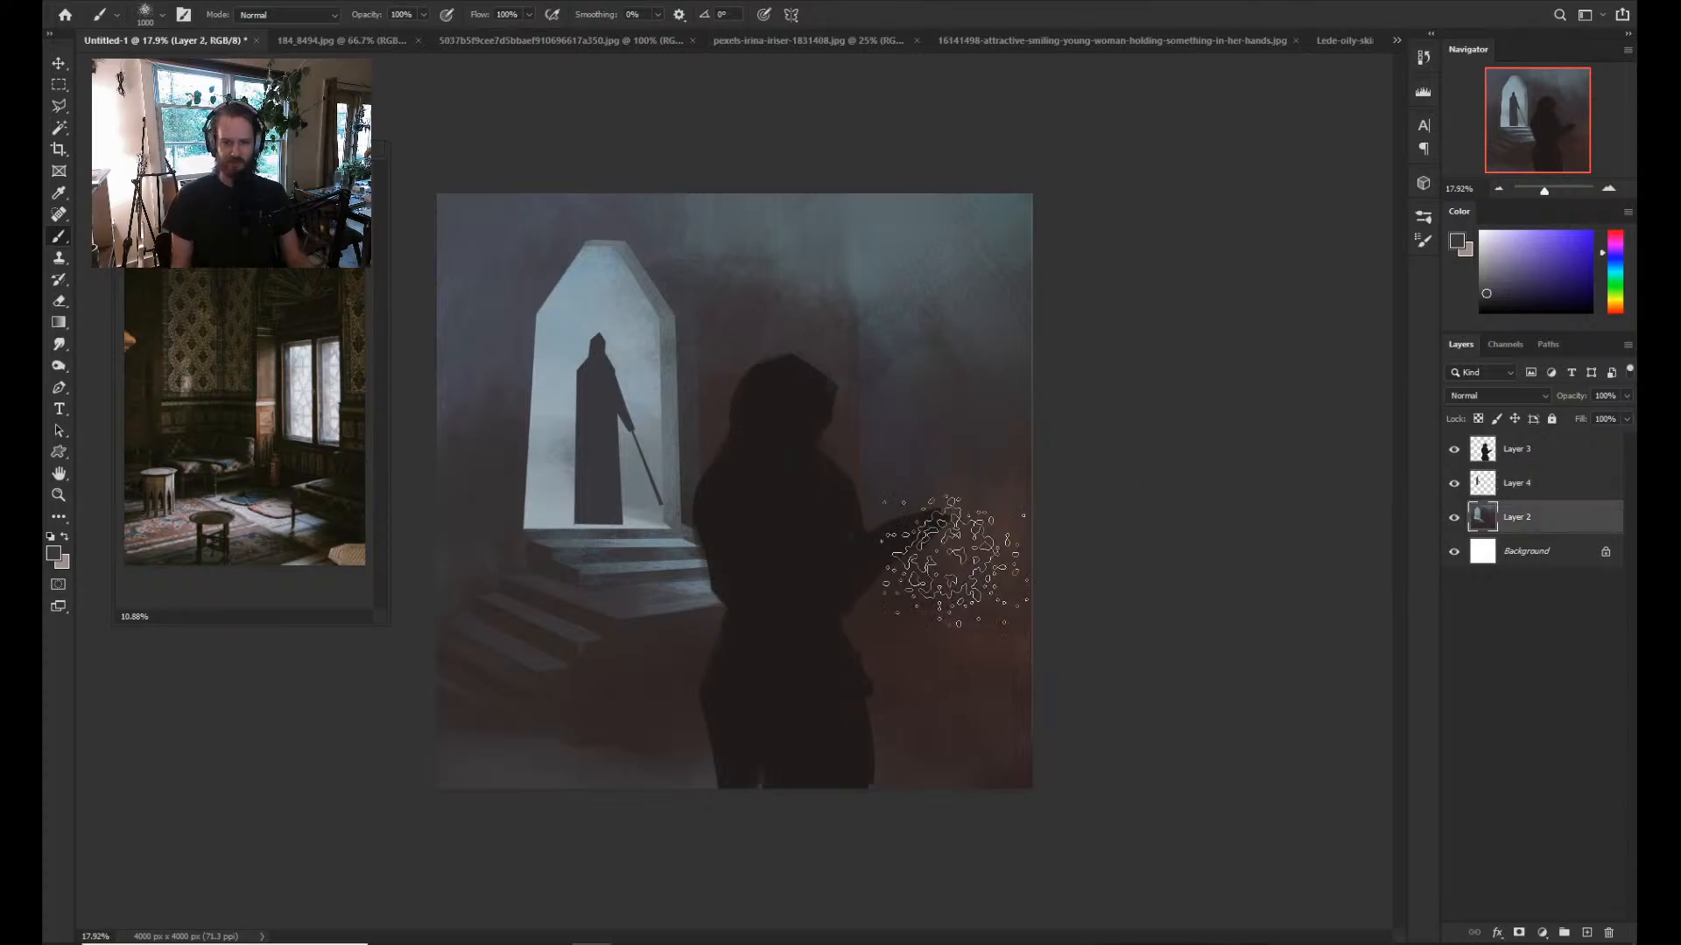
key(l)
click(575, 526)
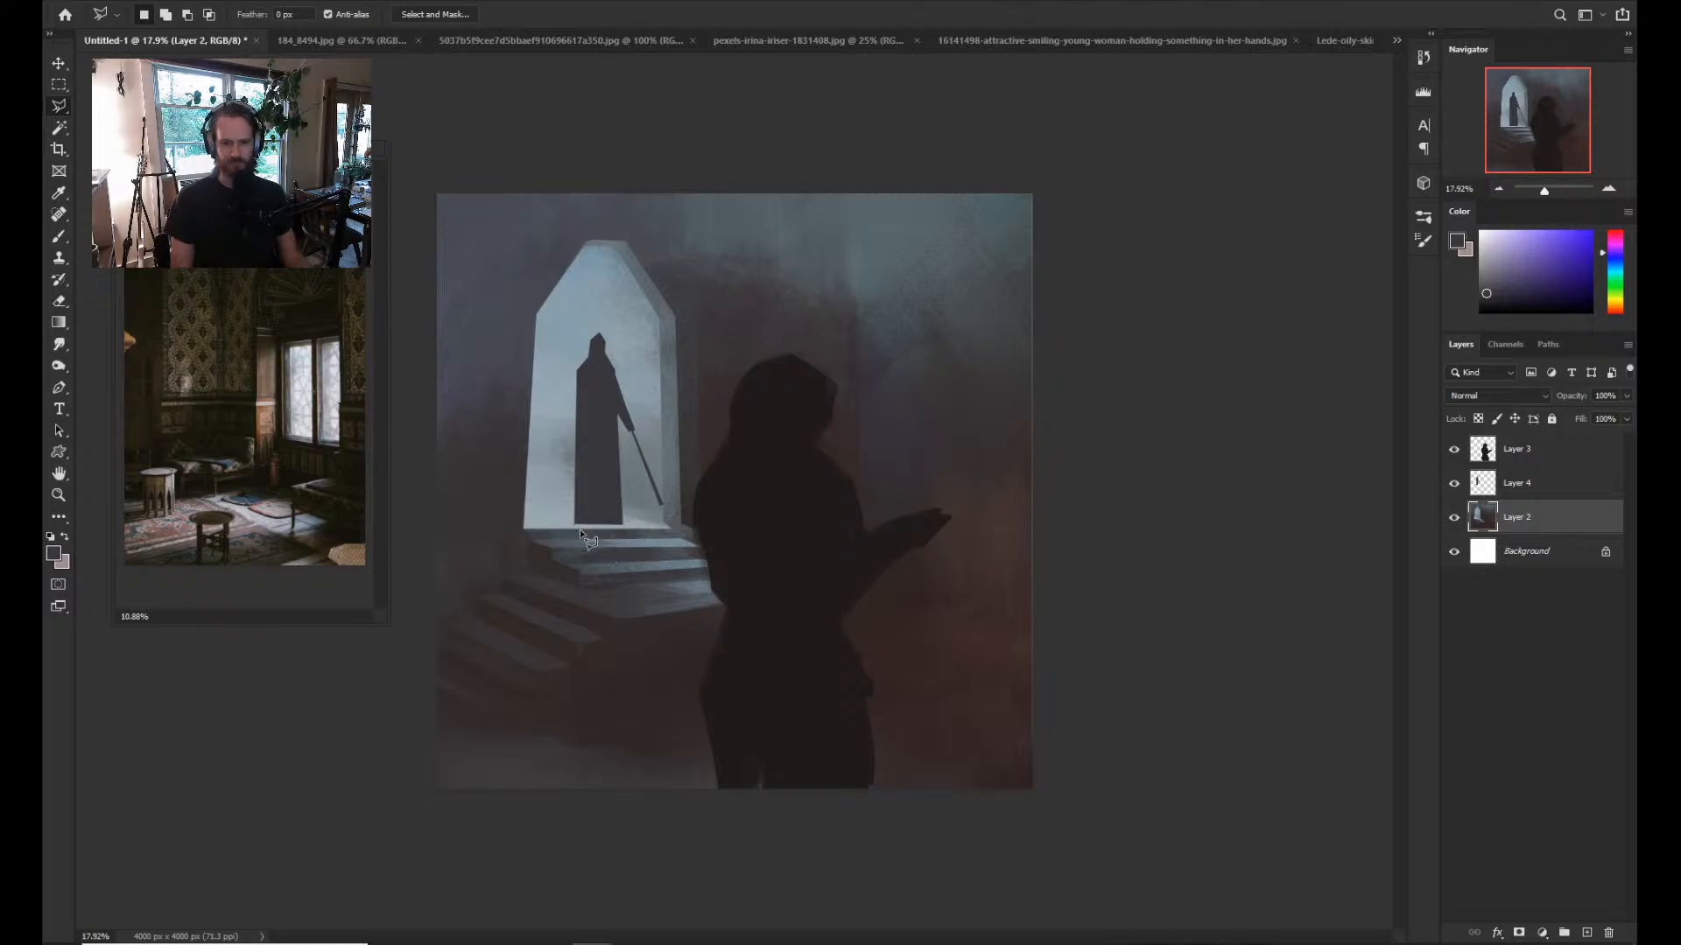
click(580, 528)
shift+click(598, 544)
shift+click(604, 546)
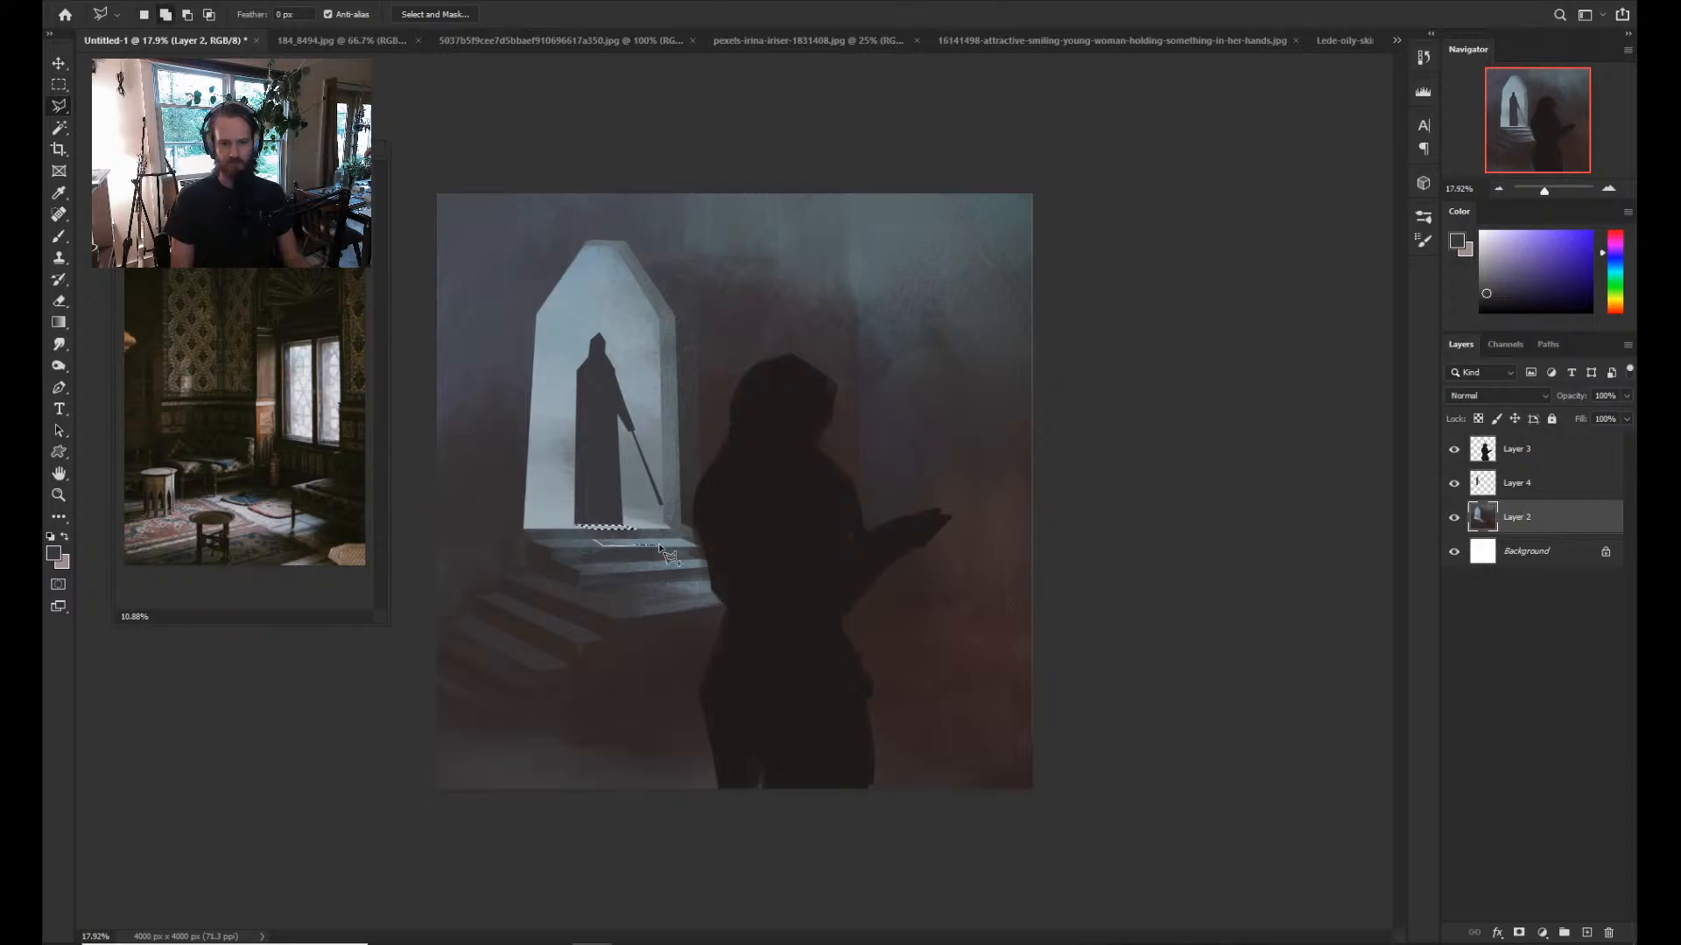
shift+click(598, 543)
click(687, 569)
click(673, 555)
click(628, 564)
key(b)
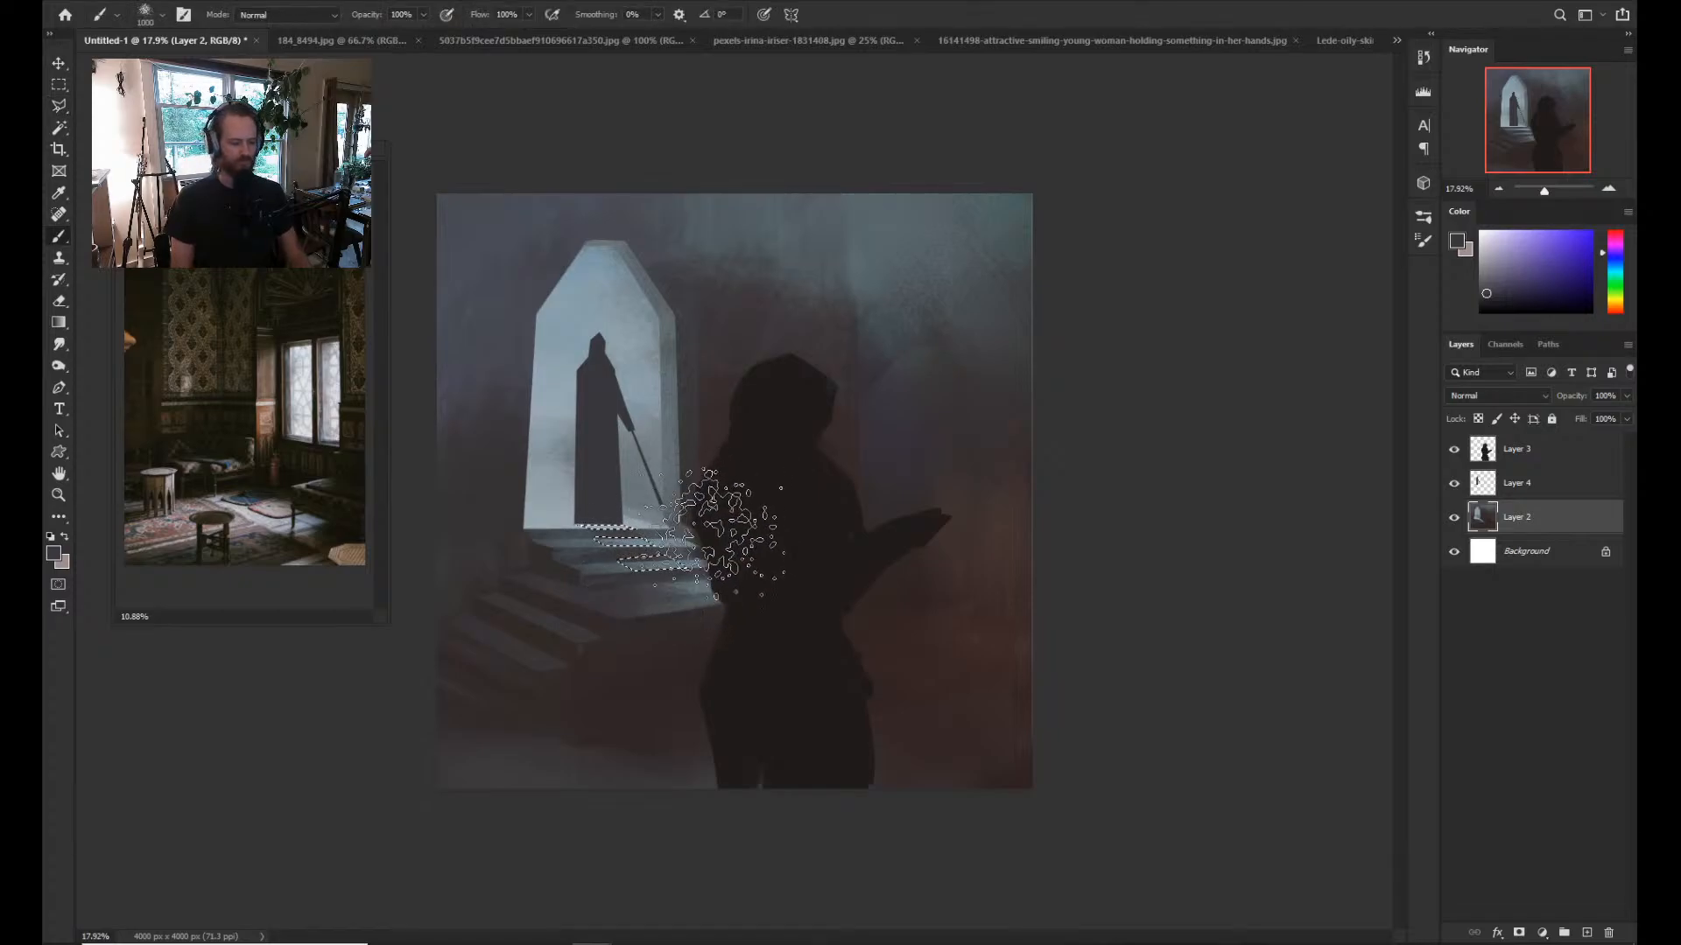
Add a wide patch on the lower landing to the shadow selection, brush a sampled dark tone over the steps, and deselect.
key(l)
shift+click(648, 583)
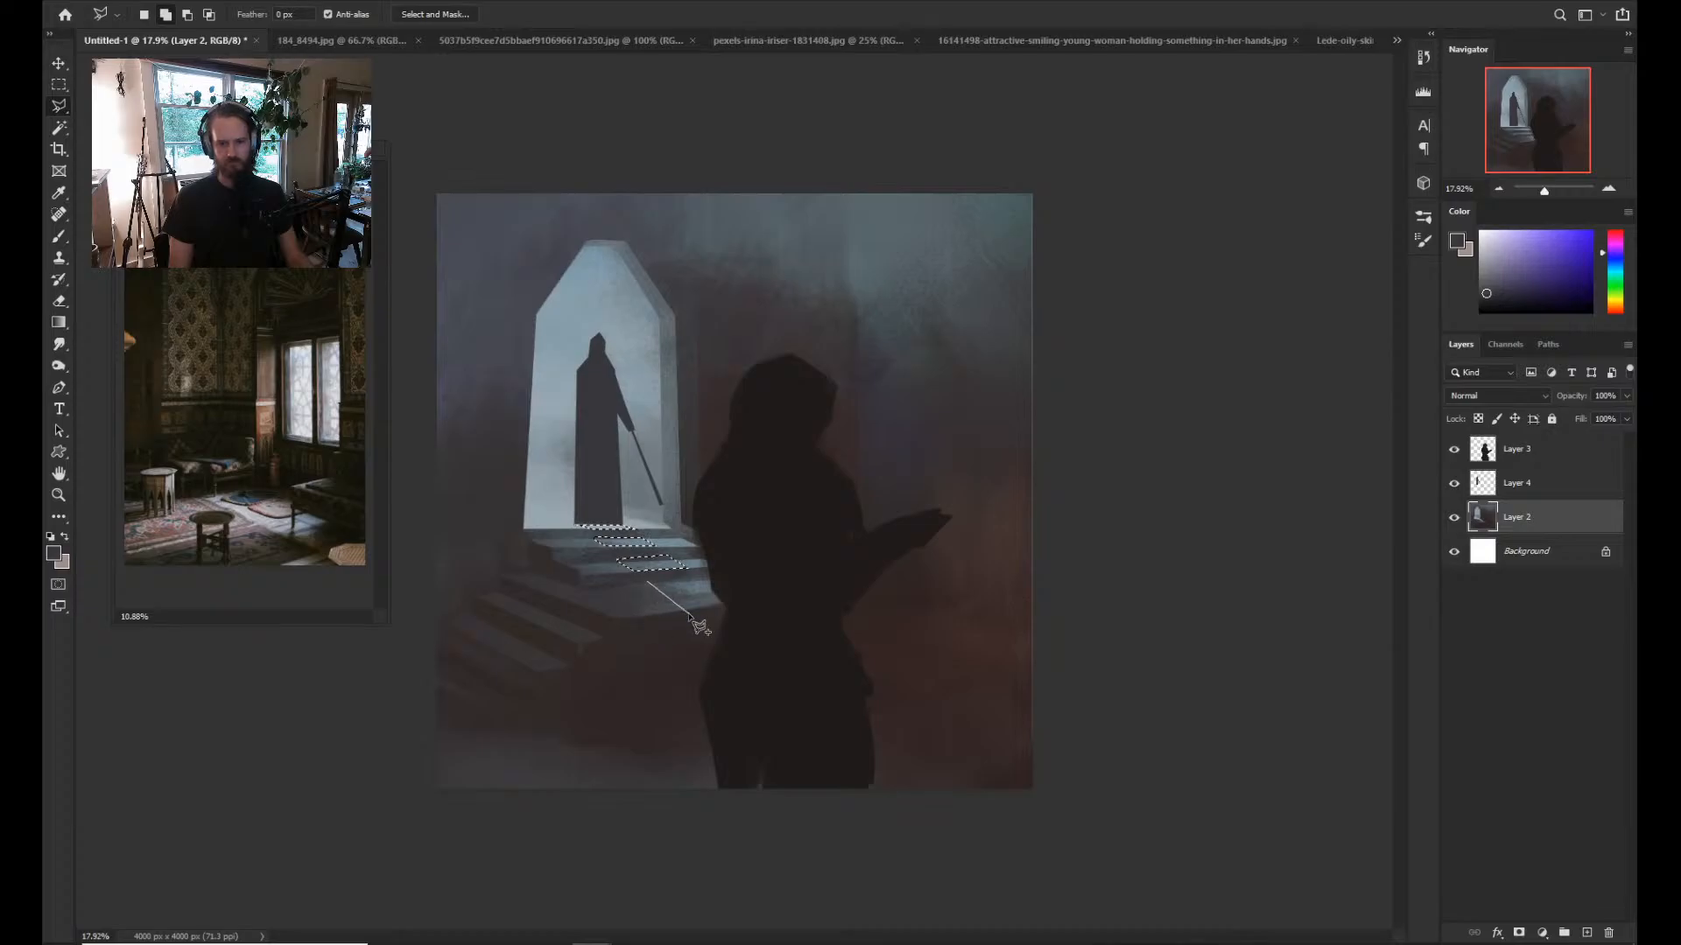
click(688, 611)
click(756, 610)
click(714, 577)
click(649, 583)
key(b)
alt+click(635, 575)
drag(667, 592, 698, 604)
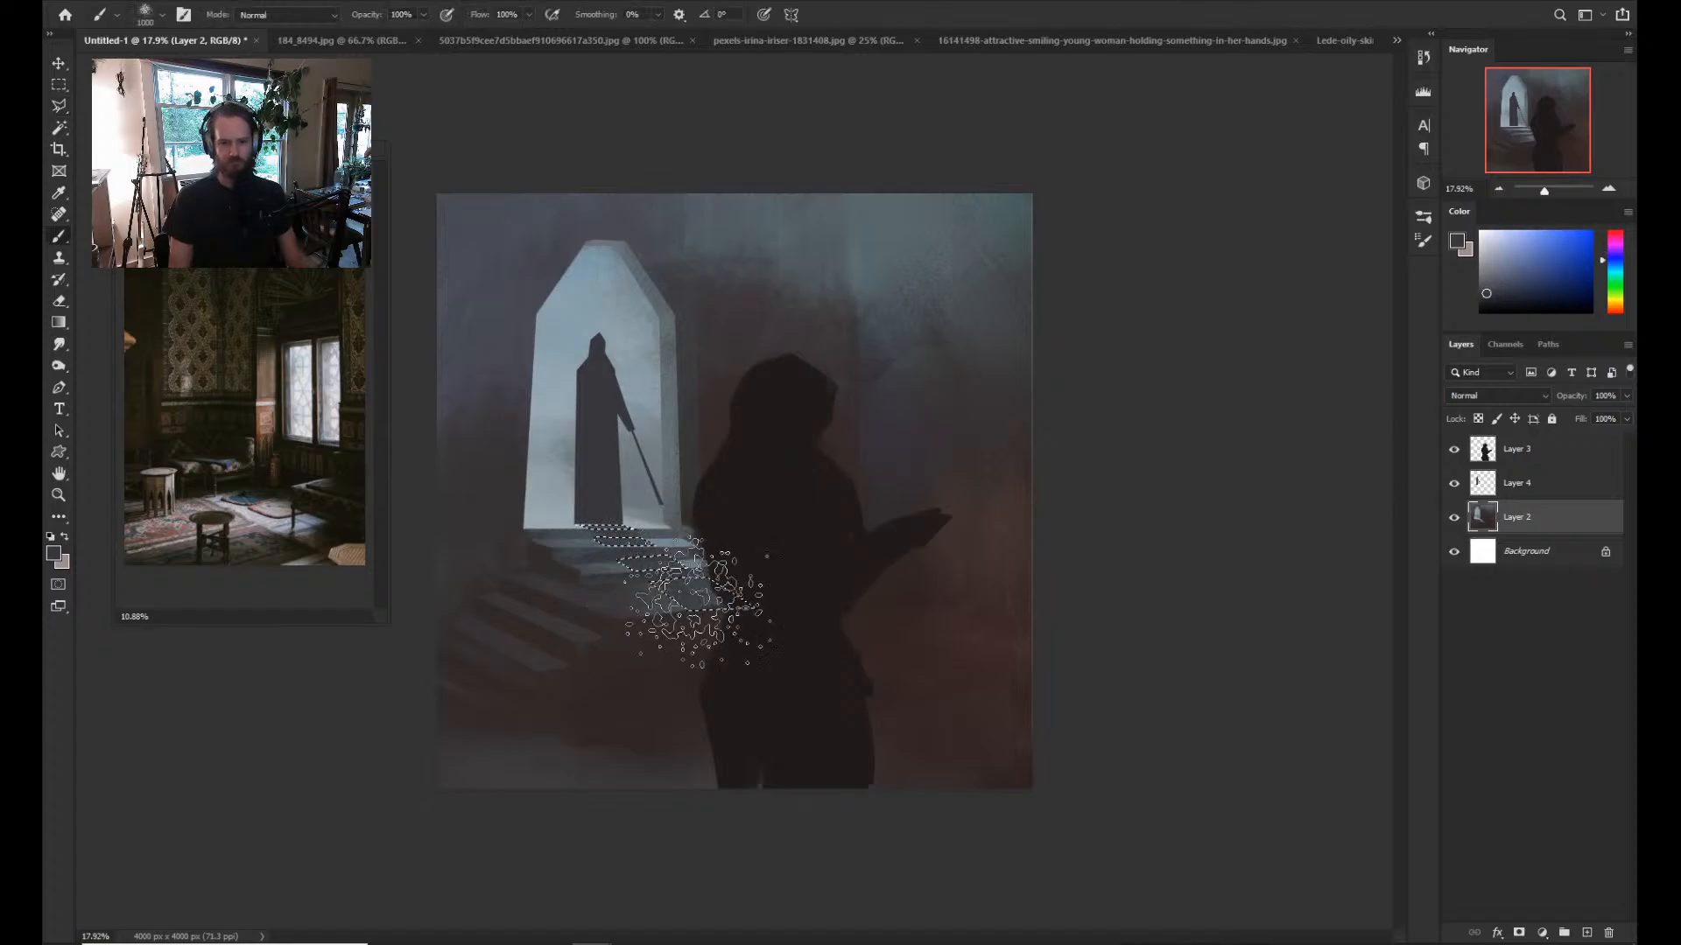
key(ctrl+d)
key(z)
drag(875, 360, 835, 395)
key(b)
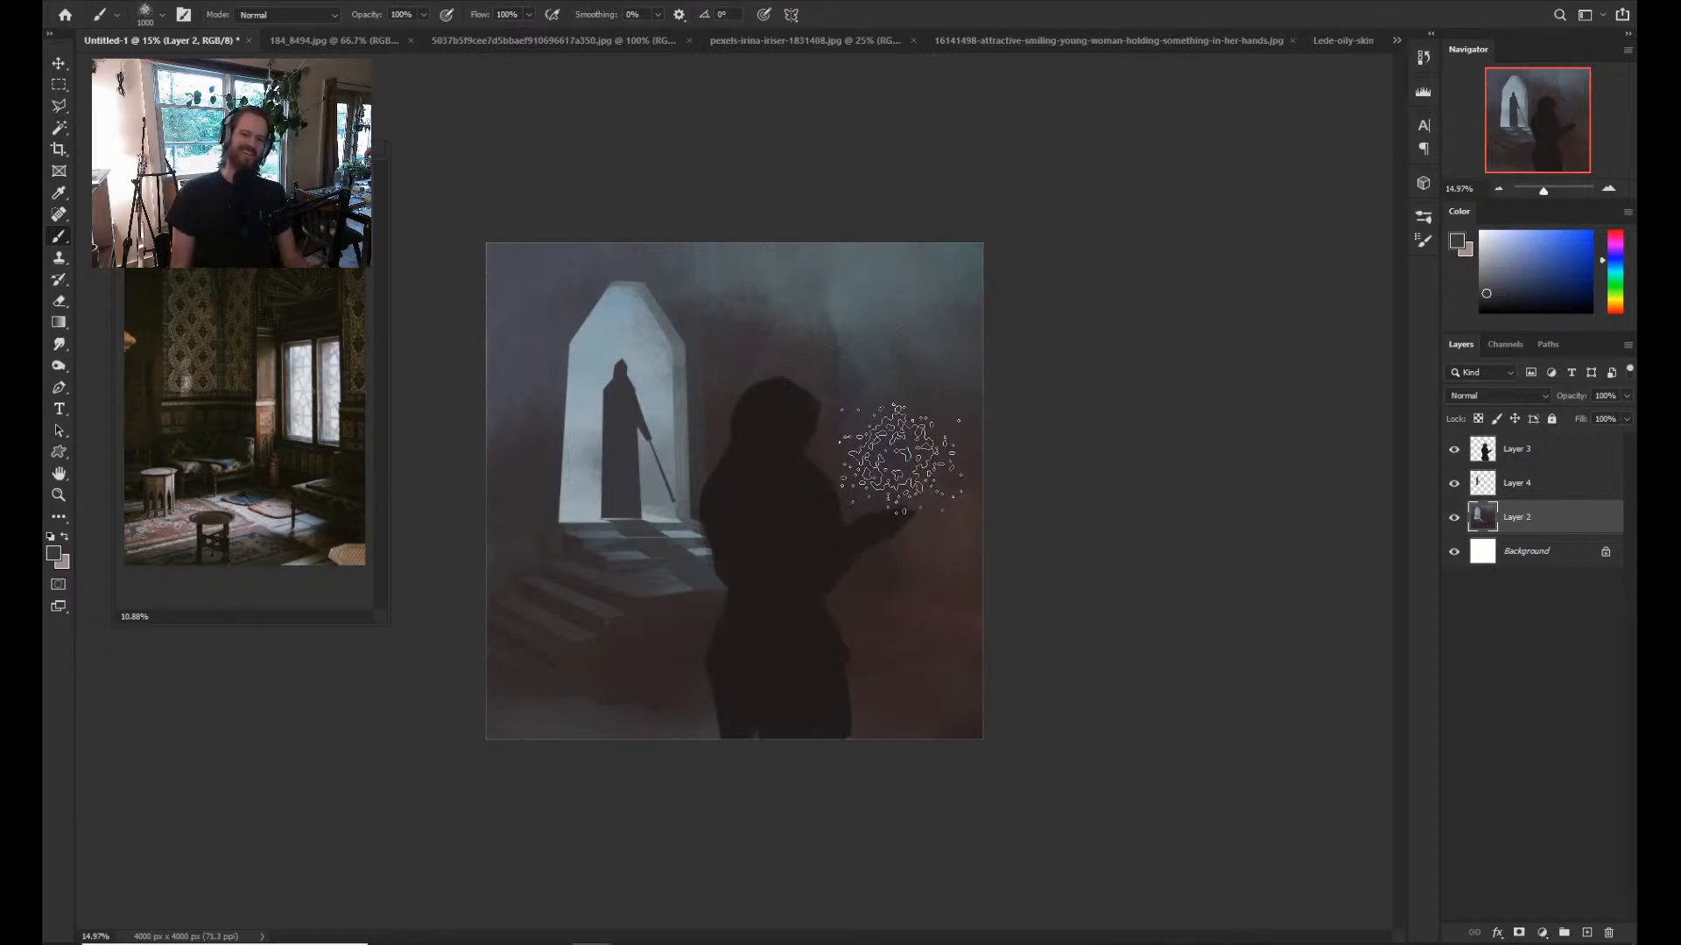
Move the room reference photo window slightly aside and duplicate the painted background layer.
key(z)
drag(715, 504, 770, 525)
drag(245, 150, 199, 131)
click(1129, 458)
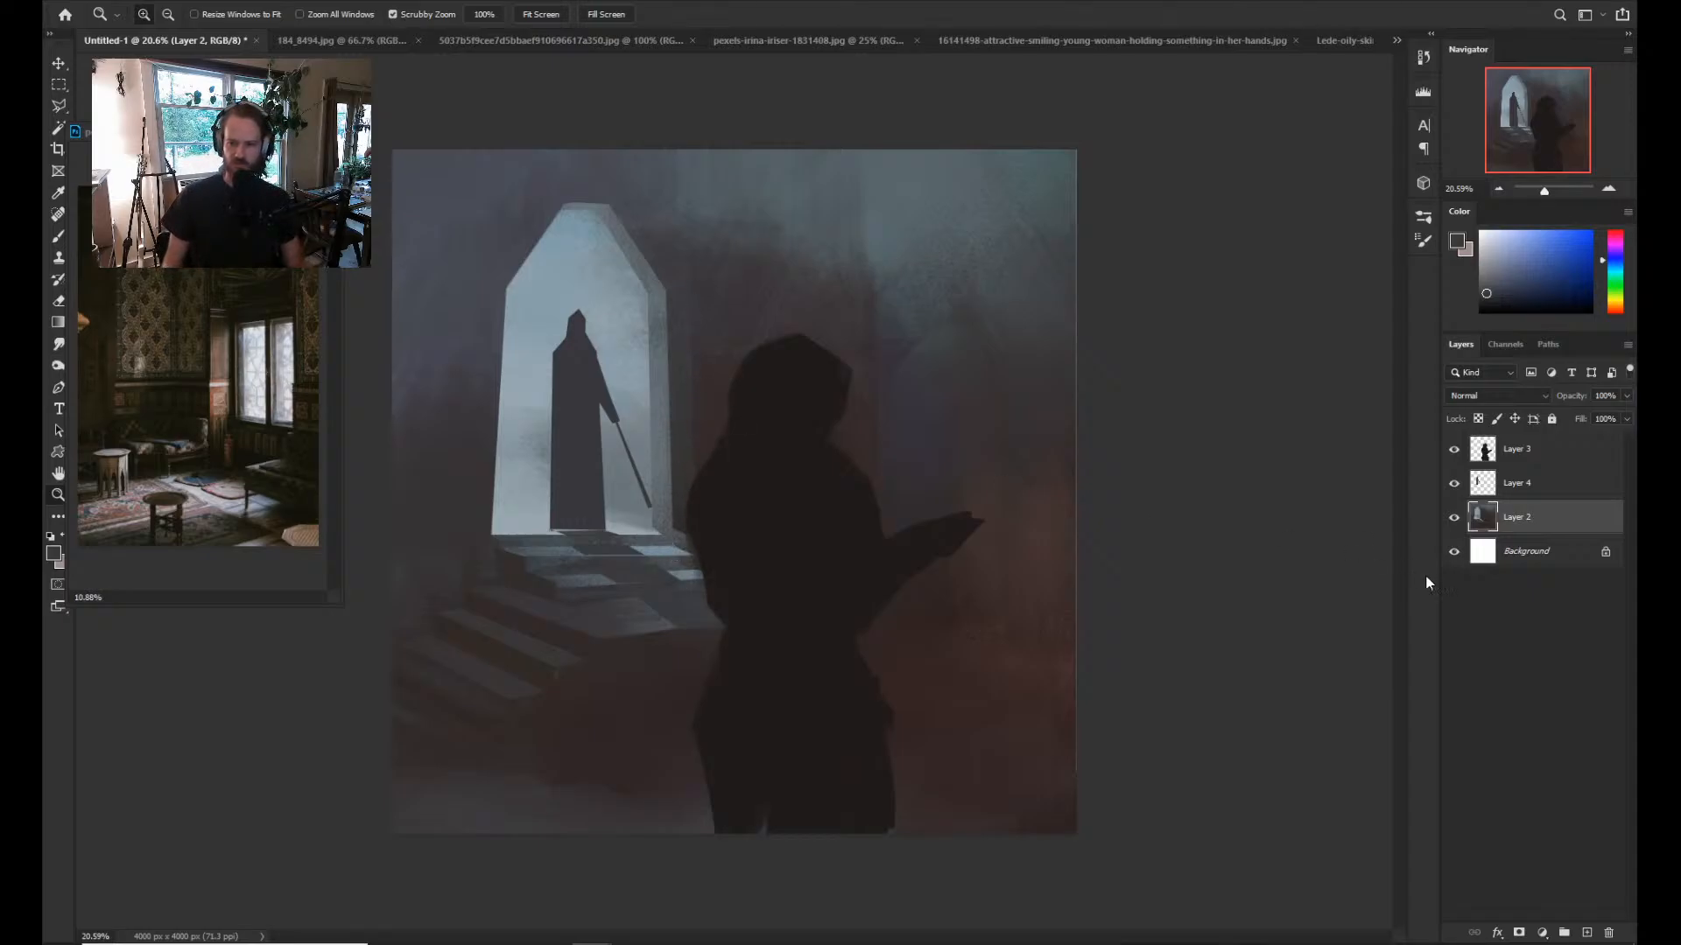
key(ctrl+j)
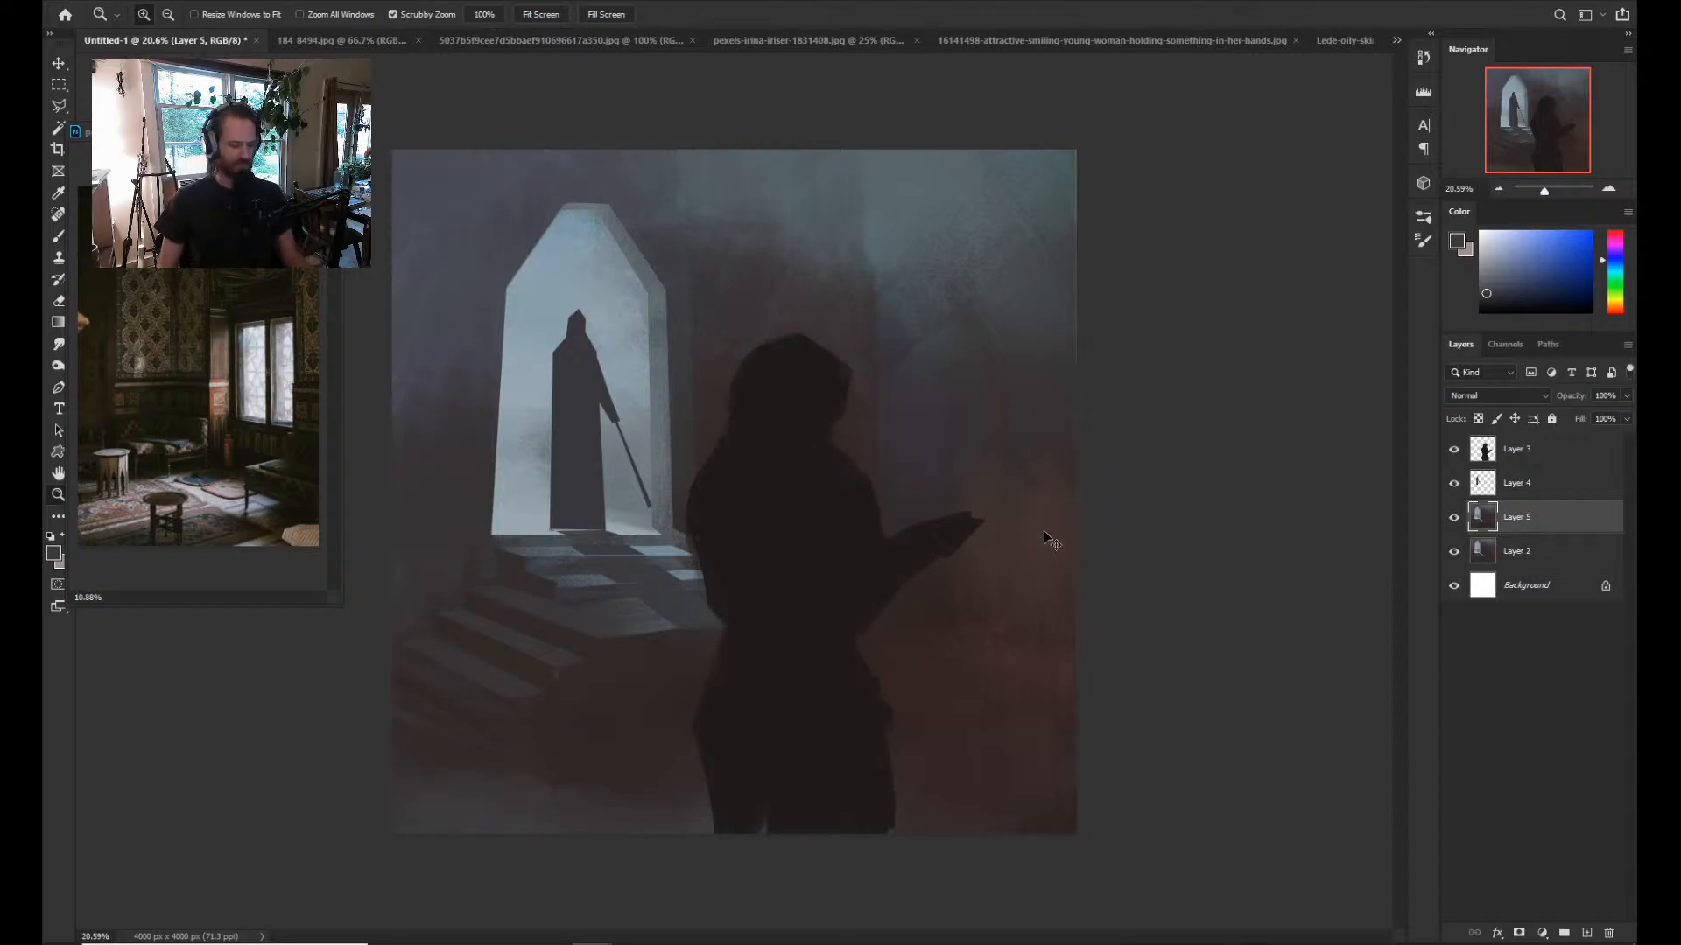
Warp the duplicated background layer to lift the steps and reshape the floor around the foreground figure.
key(ctrl+t)
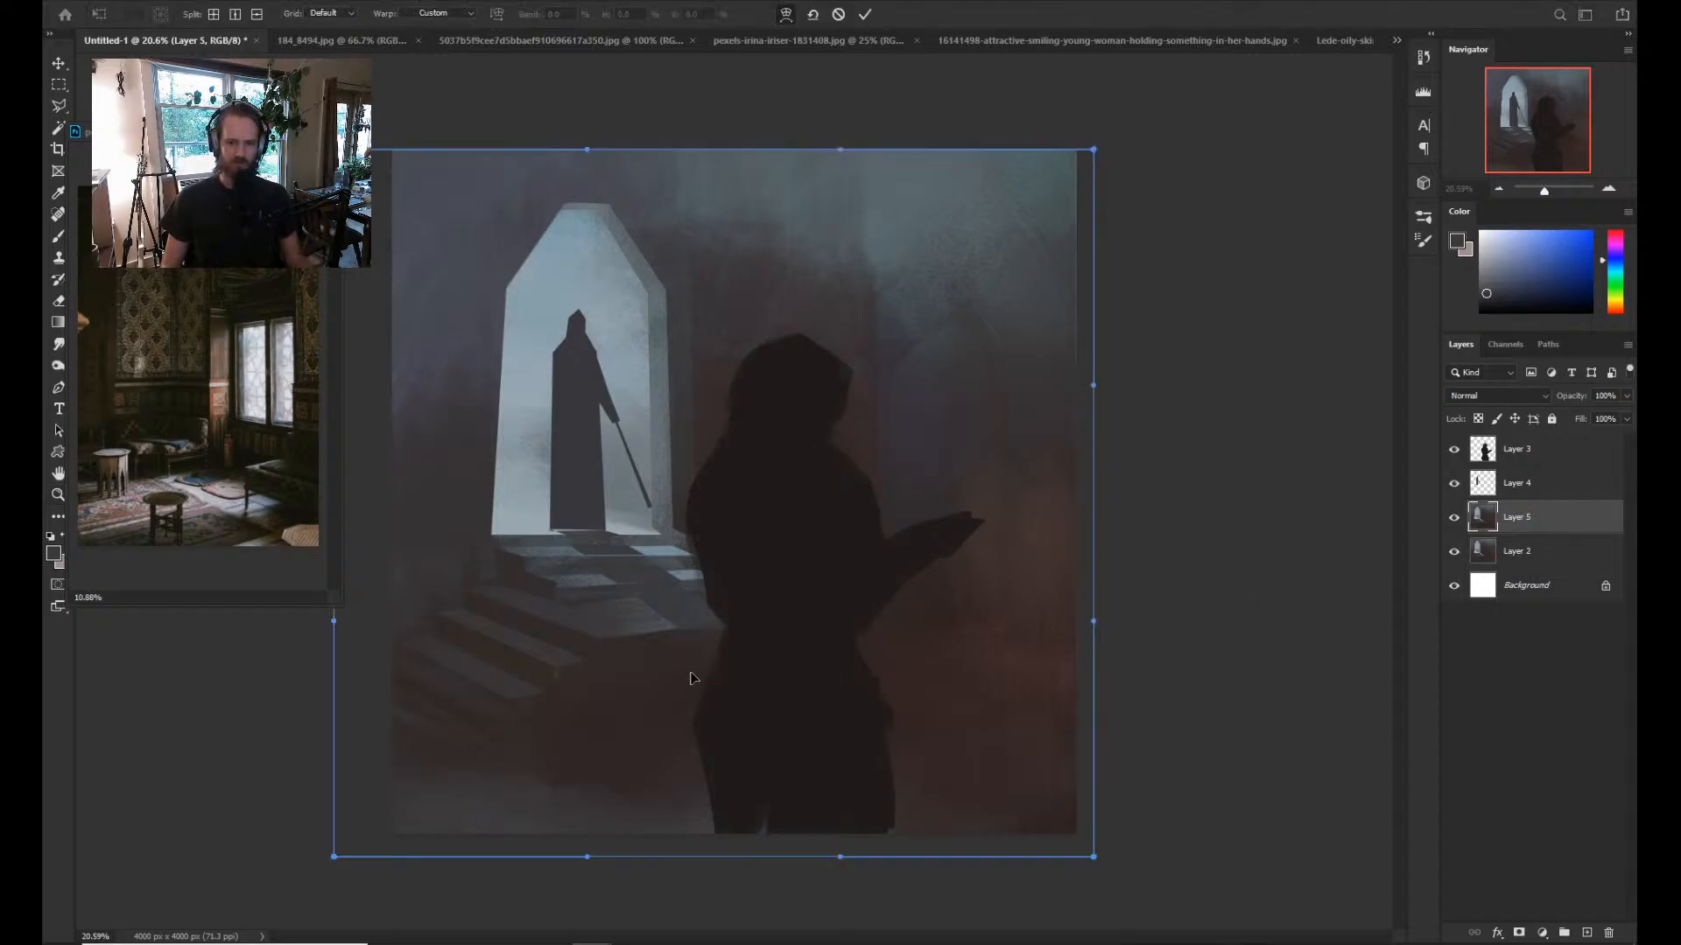
mouse_move(691, 688)
mouse_down()
mouse_move(688, 654)
mouse_move(697, 665)
mouse_up()
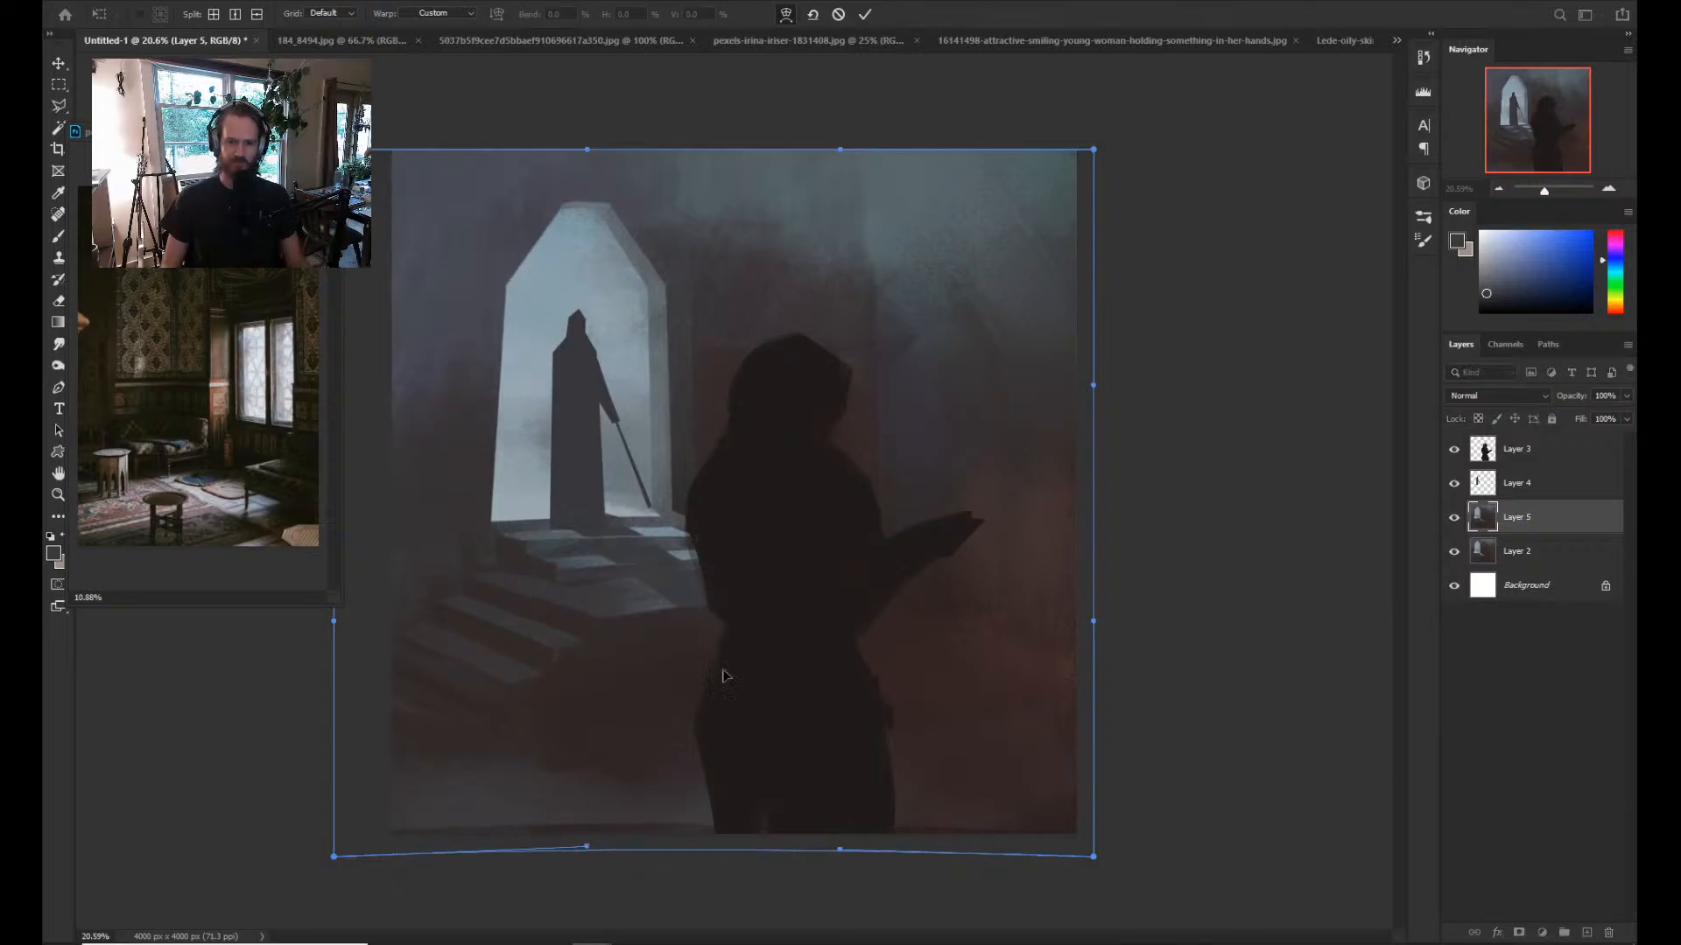
mouse_move(990, 649)
mouse_down()
mouse_move(975, 640)
mouse_move(994, 628)
mouse_up()
drag(501, 779, 487, 784)
drag(671, 731, 665, 738)
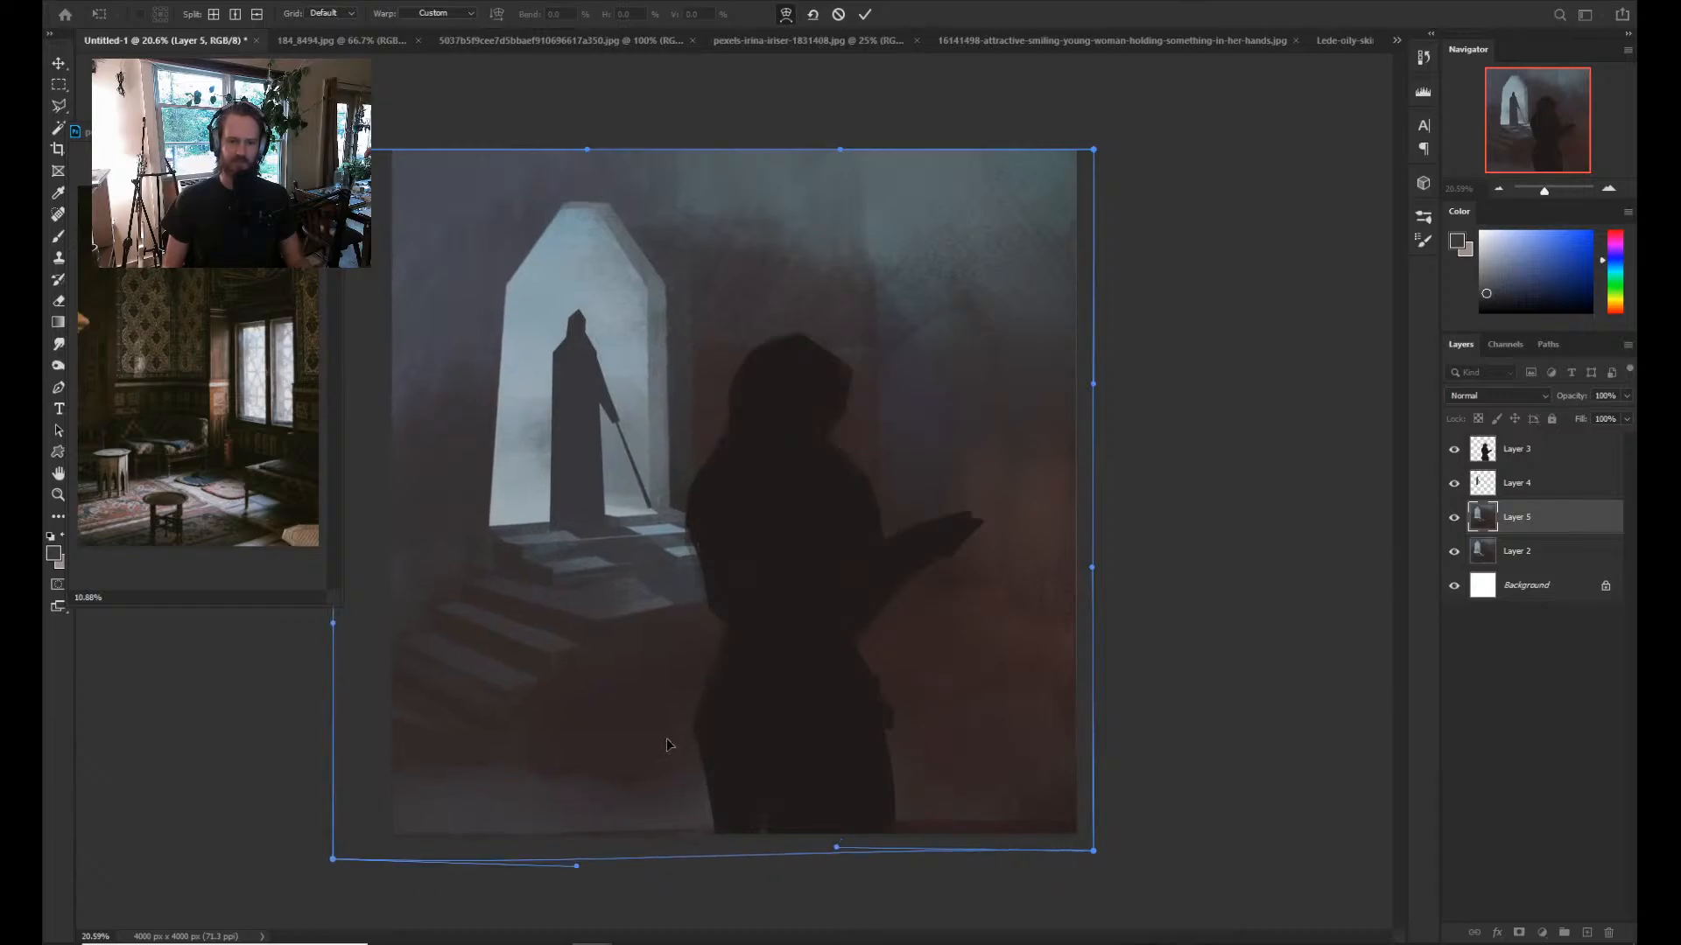
Adjust the warp to straighten the arched window's outer edge and shift the lower stairs and window top, and apply it.
mouse_move(396, 545)
mouse_down()
mouse_move(418, 524)
mouse_move(413, 545)
mouse_up()
drag(587, 357, 539, 350)
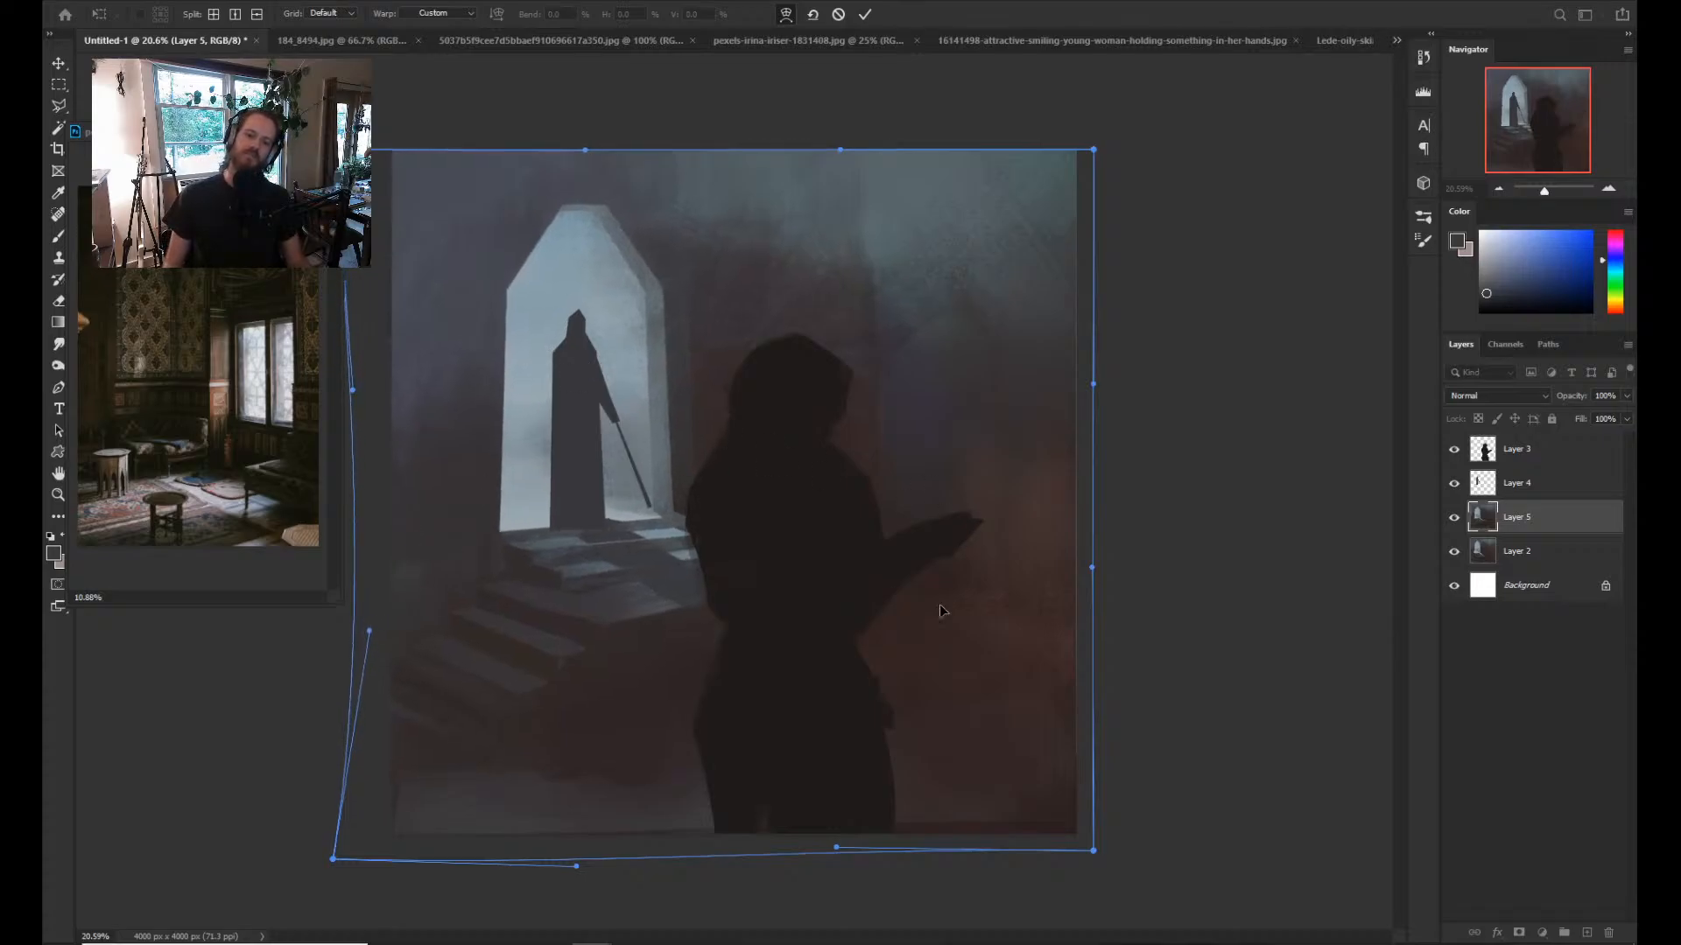
drag(960, 597, 960, 597)
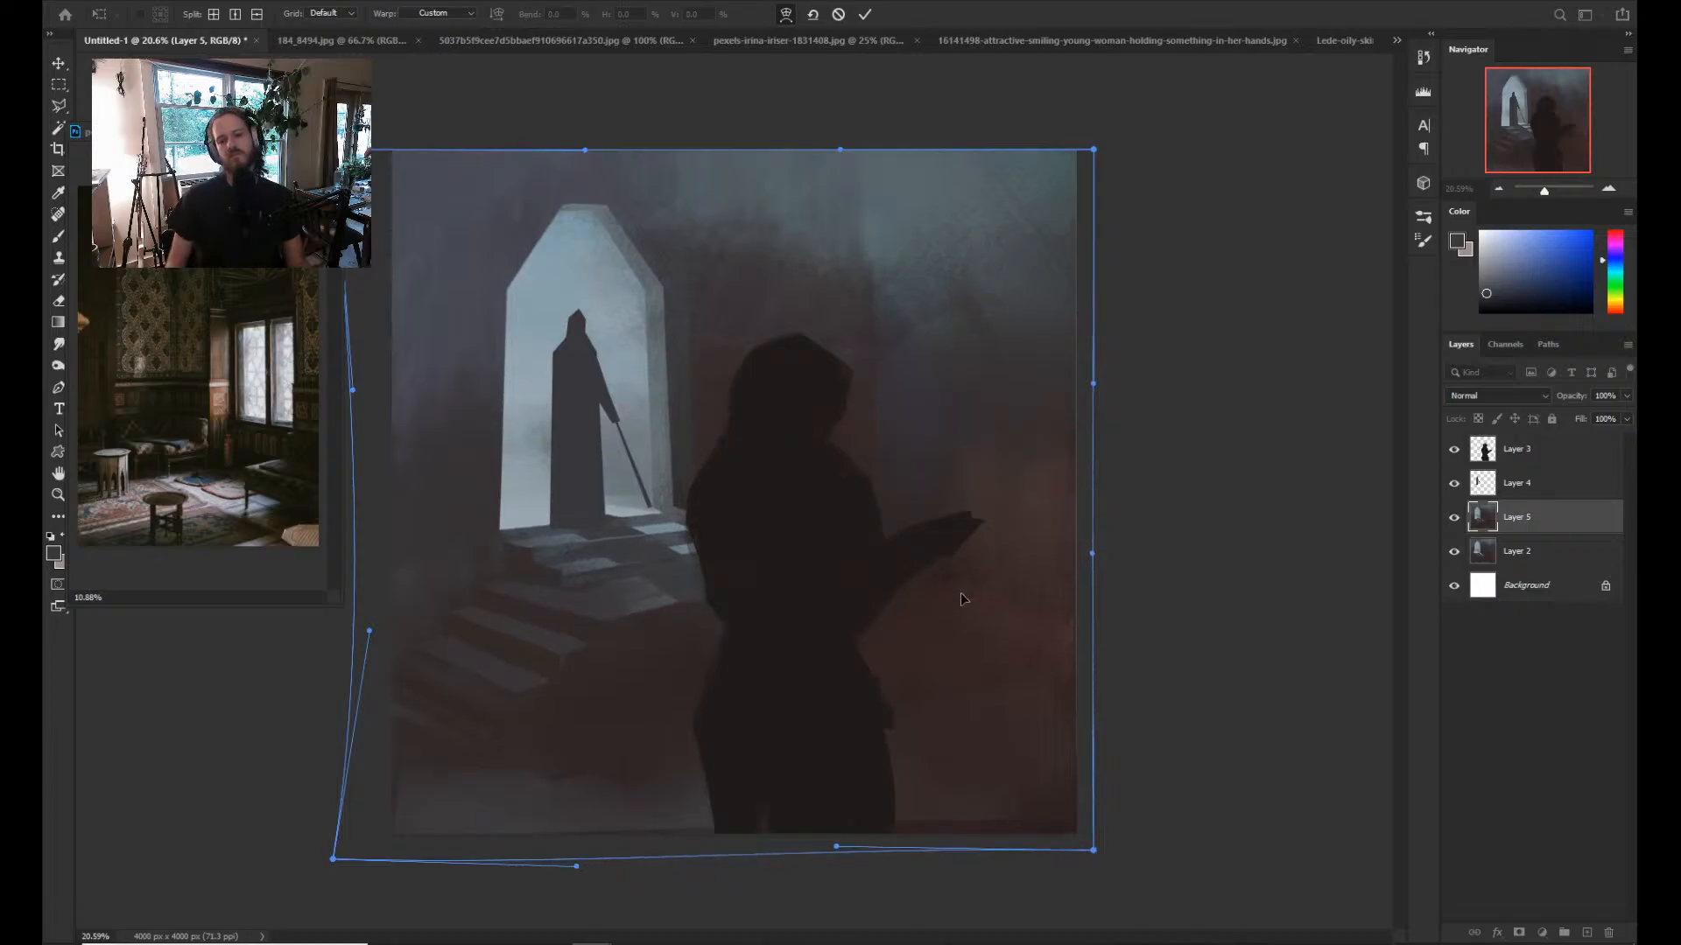
drag(541, 839, 578, 858)
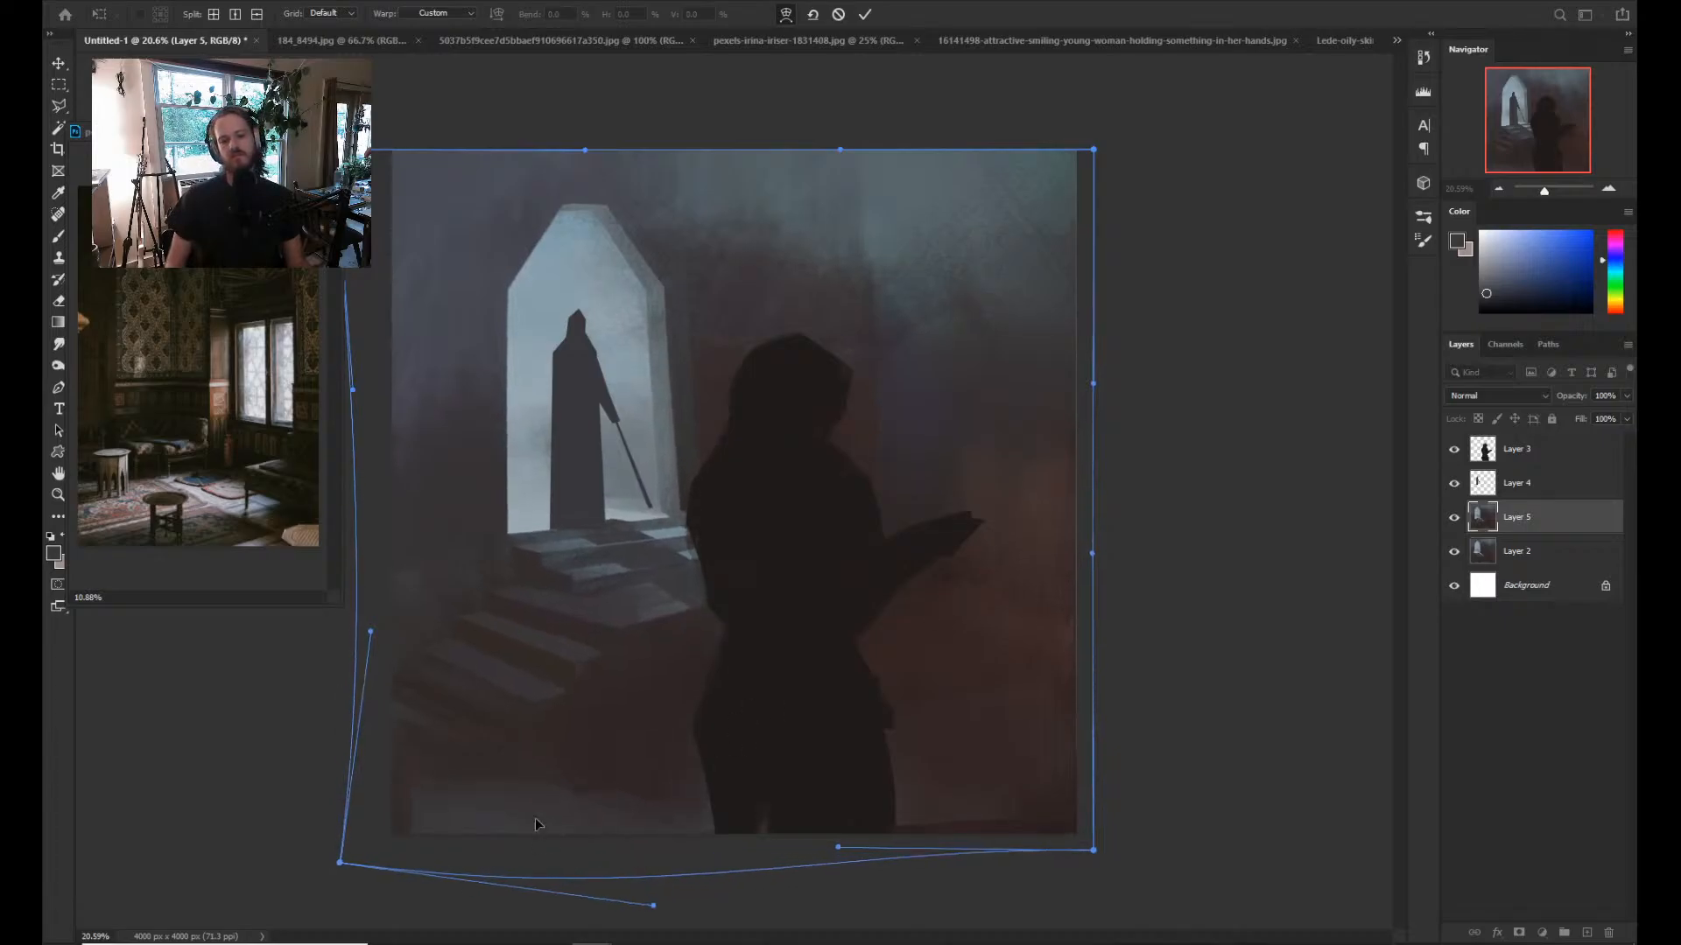
mouse_move(371, 631)
mouse_down()
mouse_move(309, 639)
mouse_move(341, 645)
mouse_up()
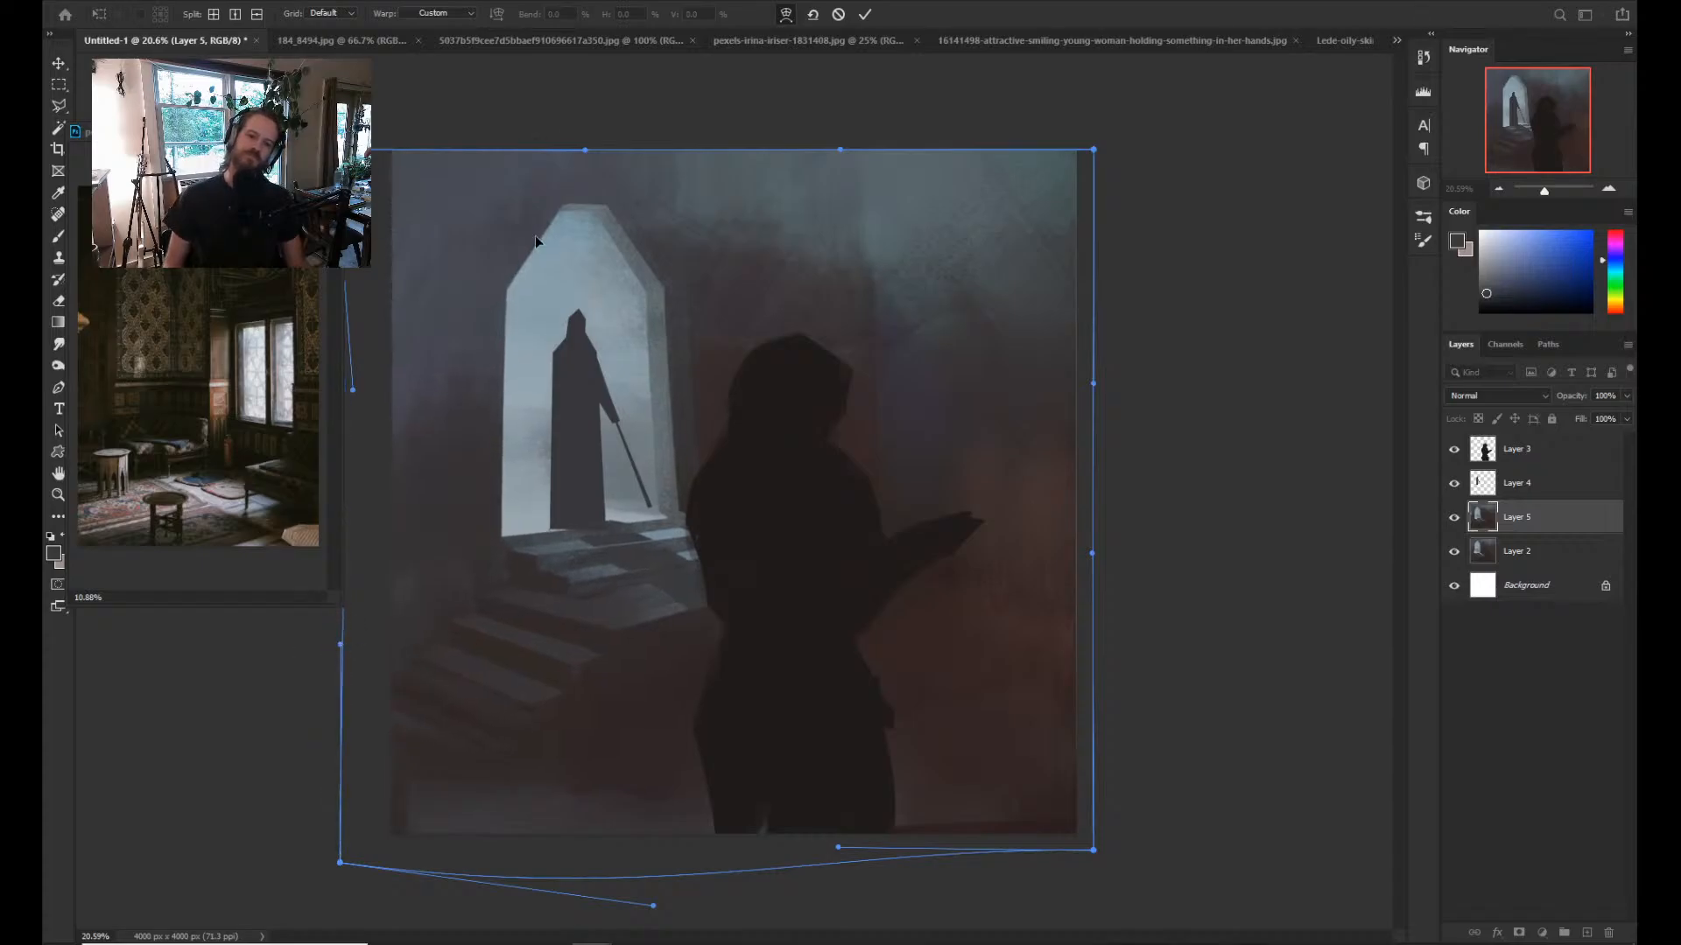
drag(595, 151, 540, 166)
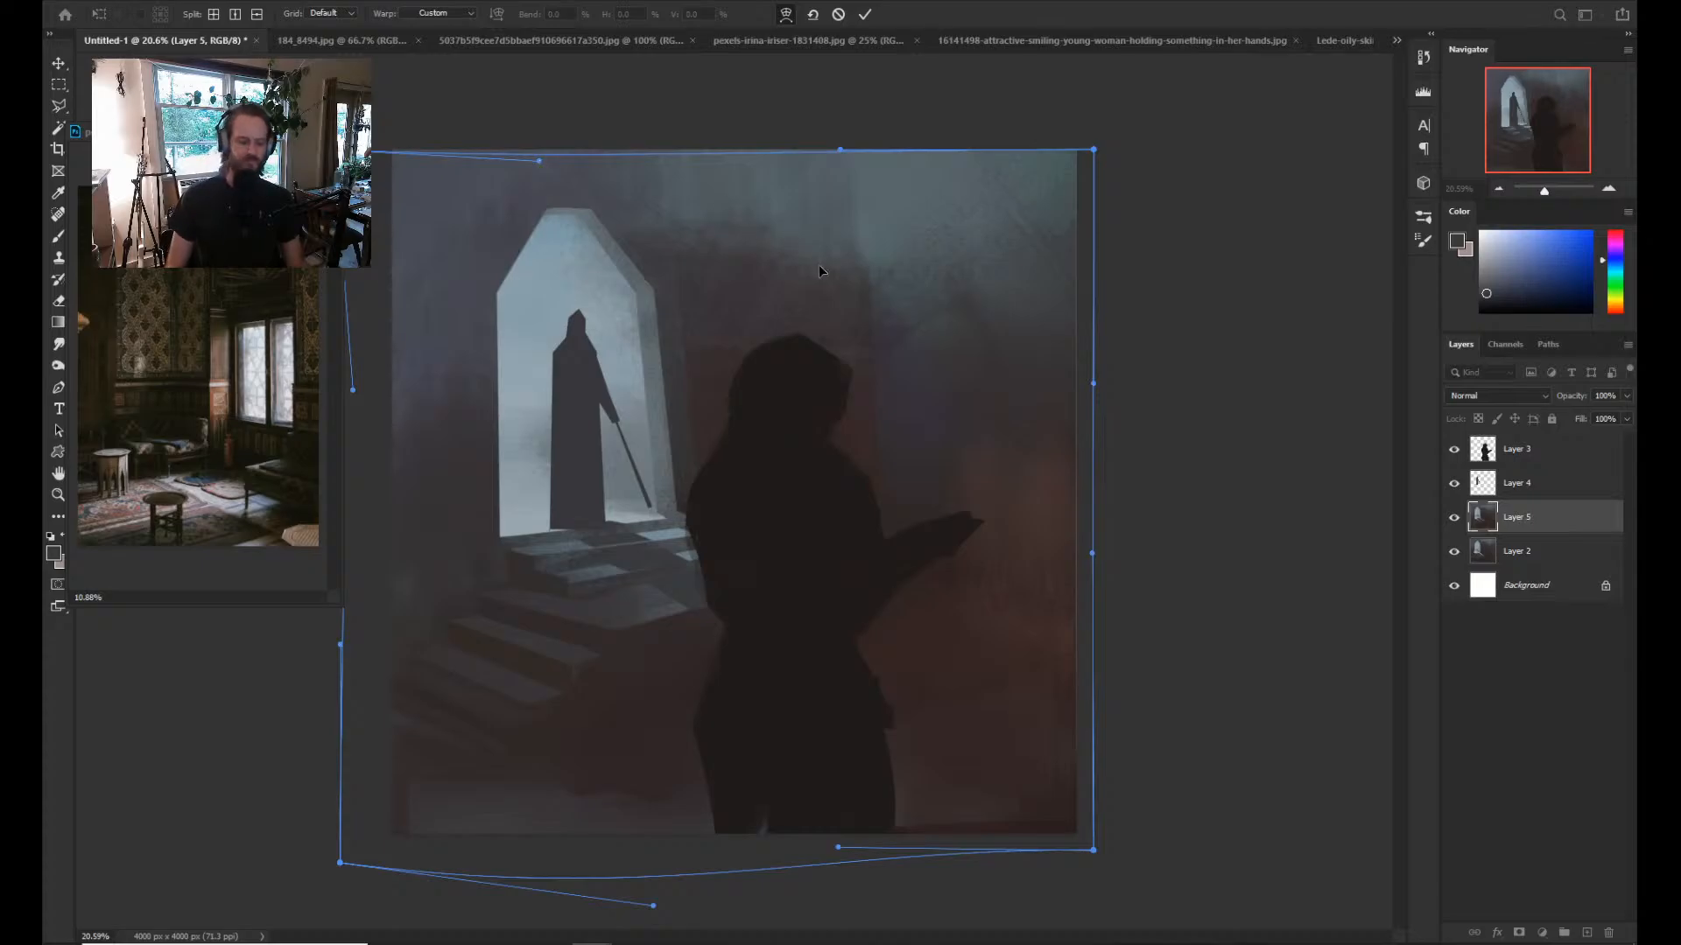
key(Return)
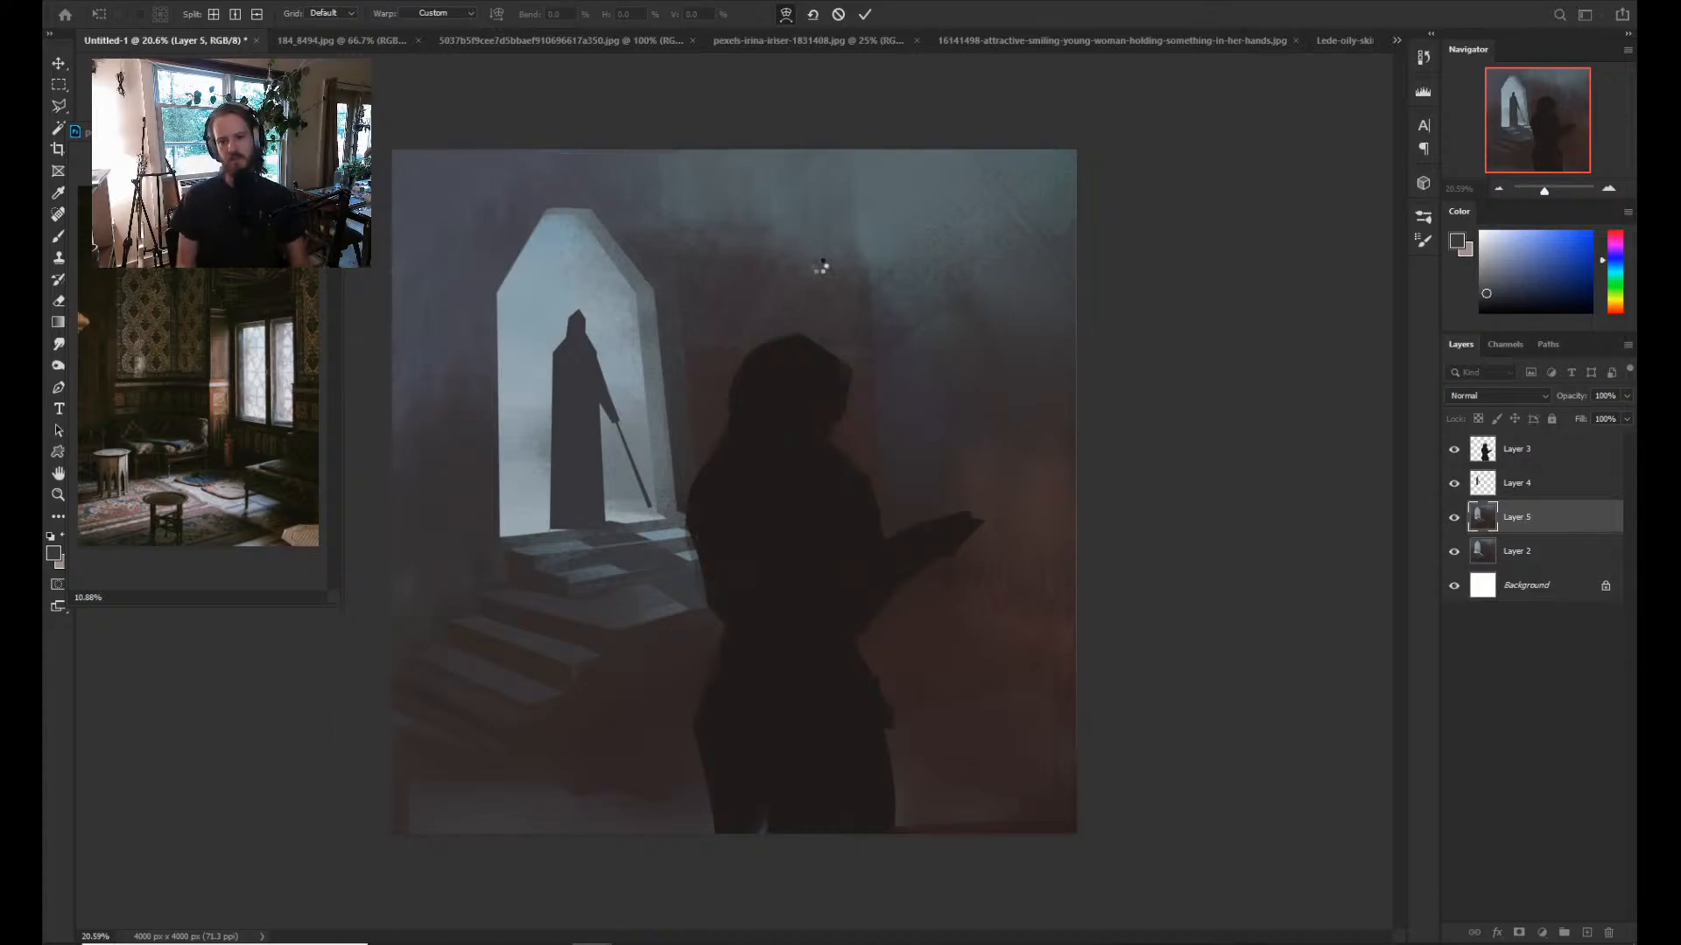
key(z)
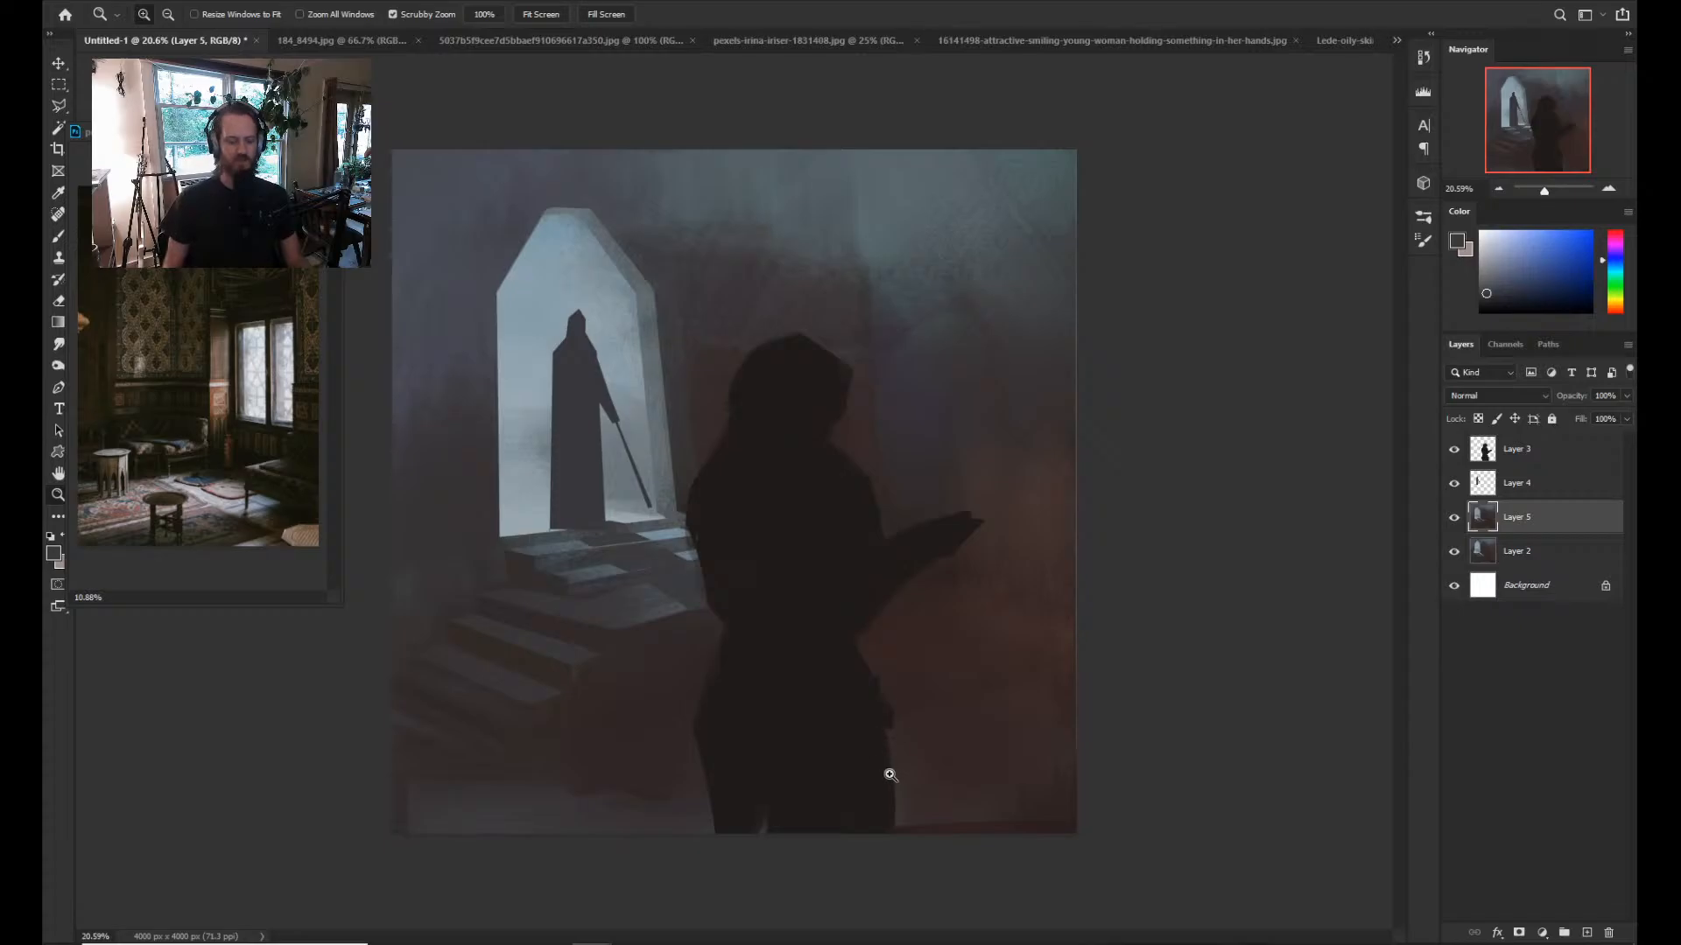
key(ctrl+t)
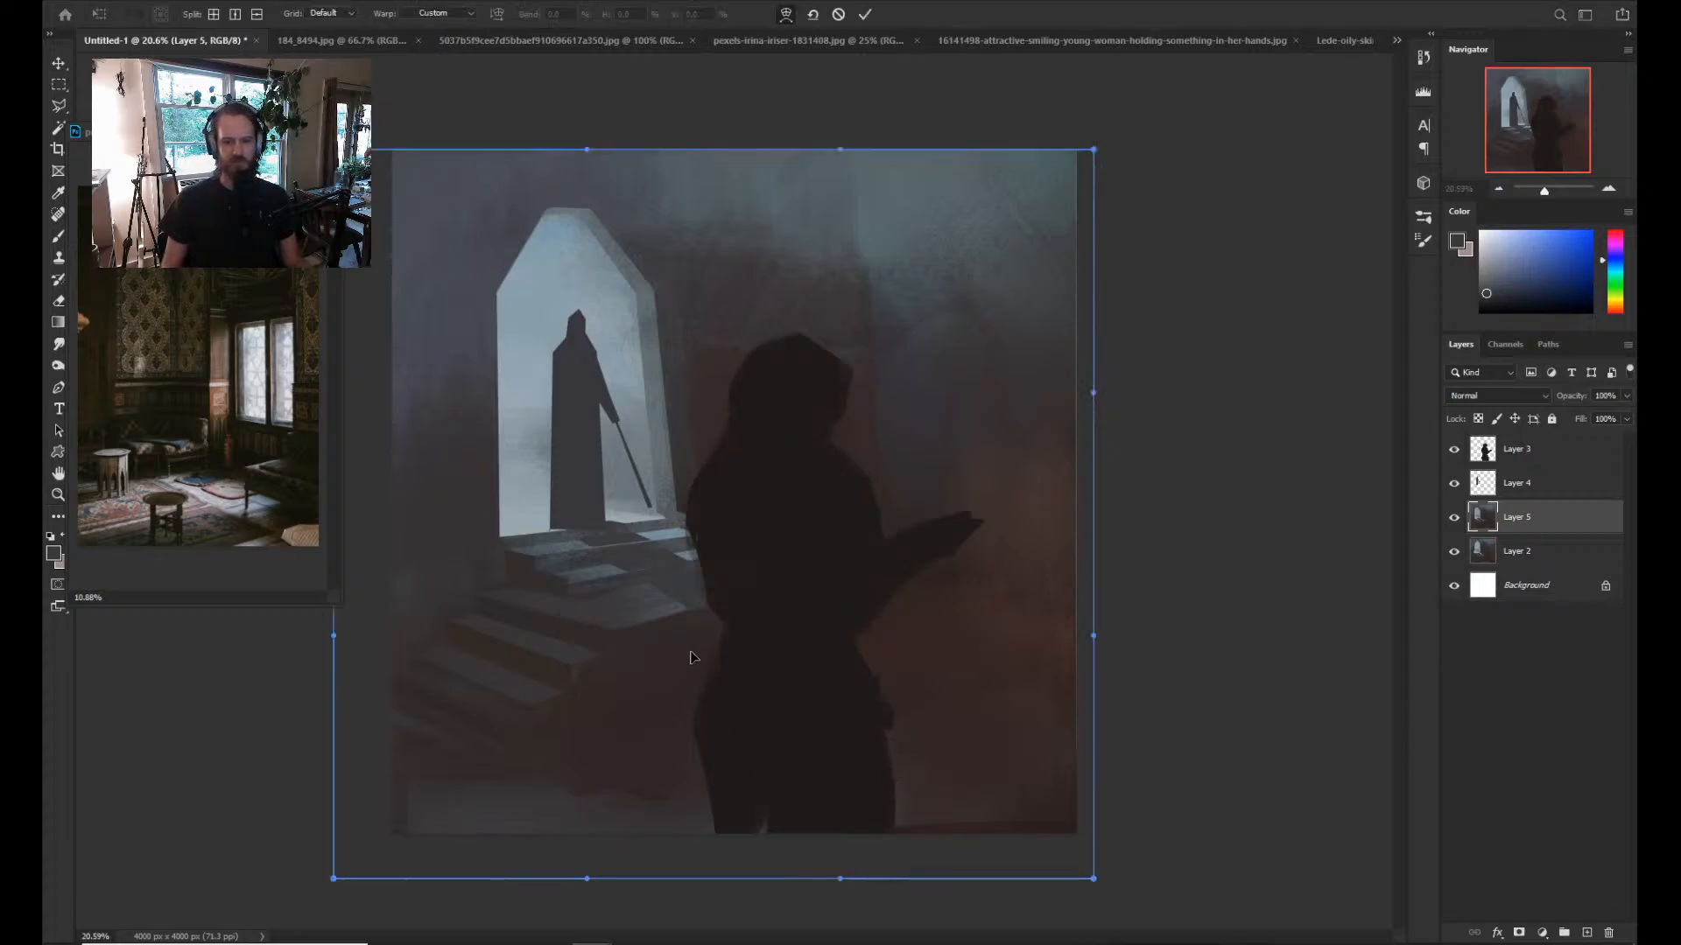
drag(691, 657, 688, 646)
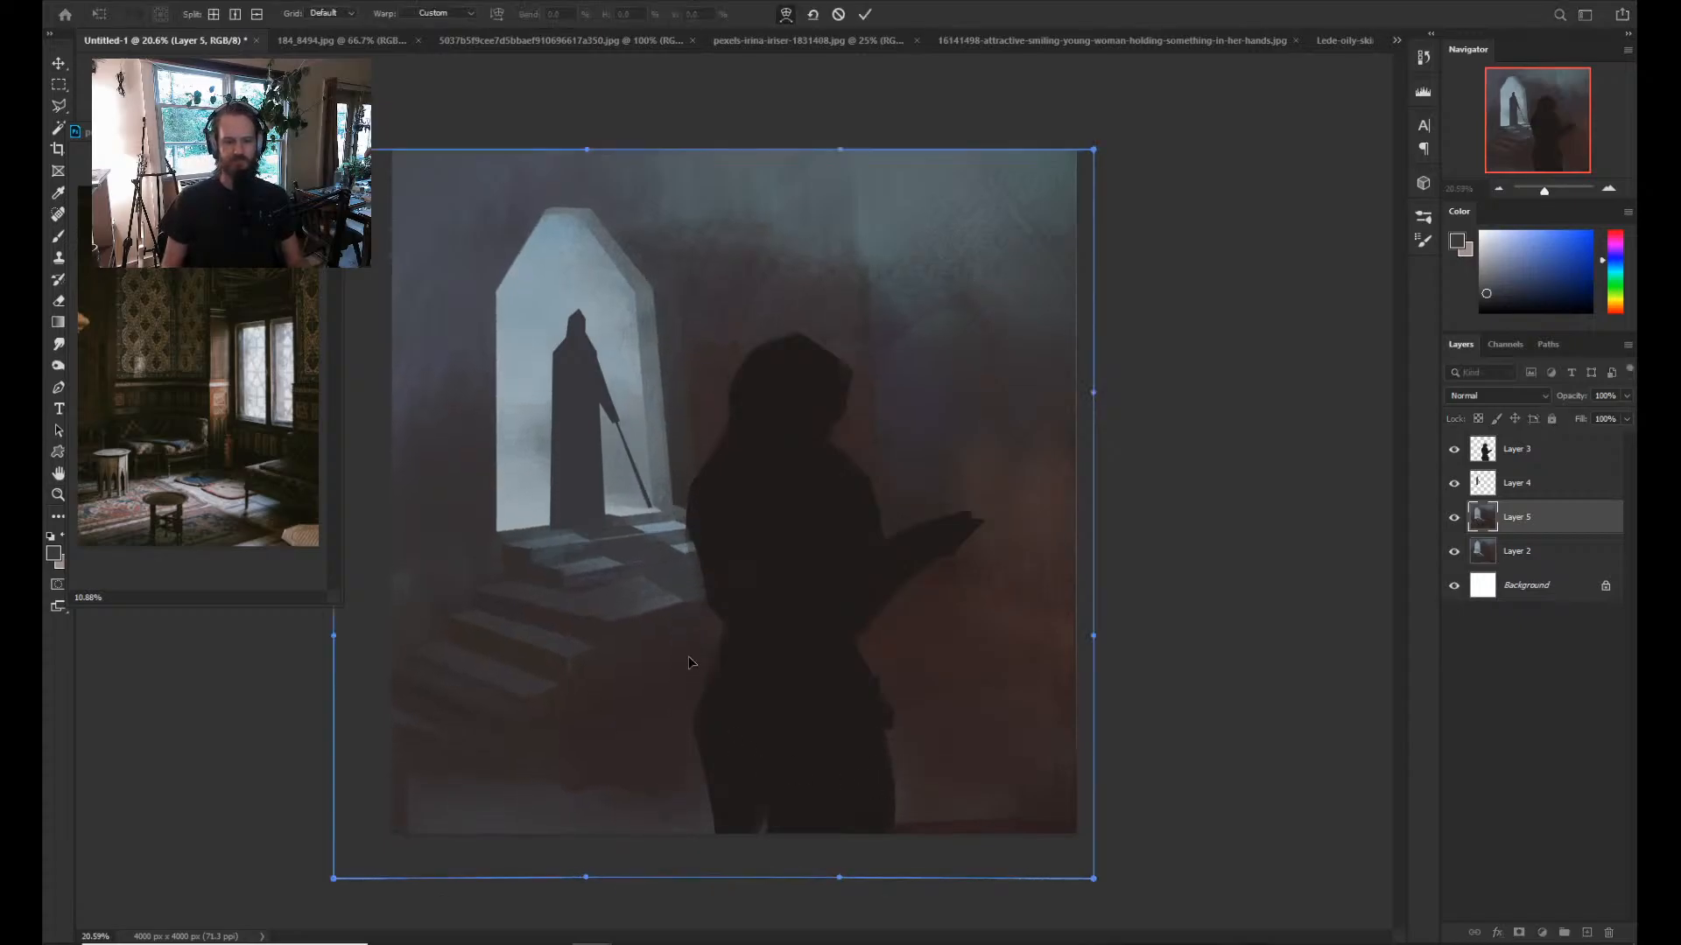
key(z)
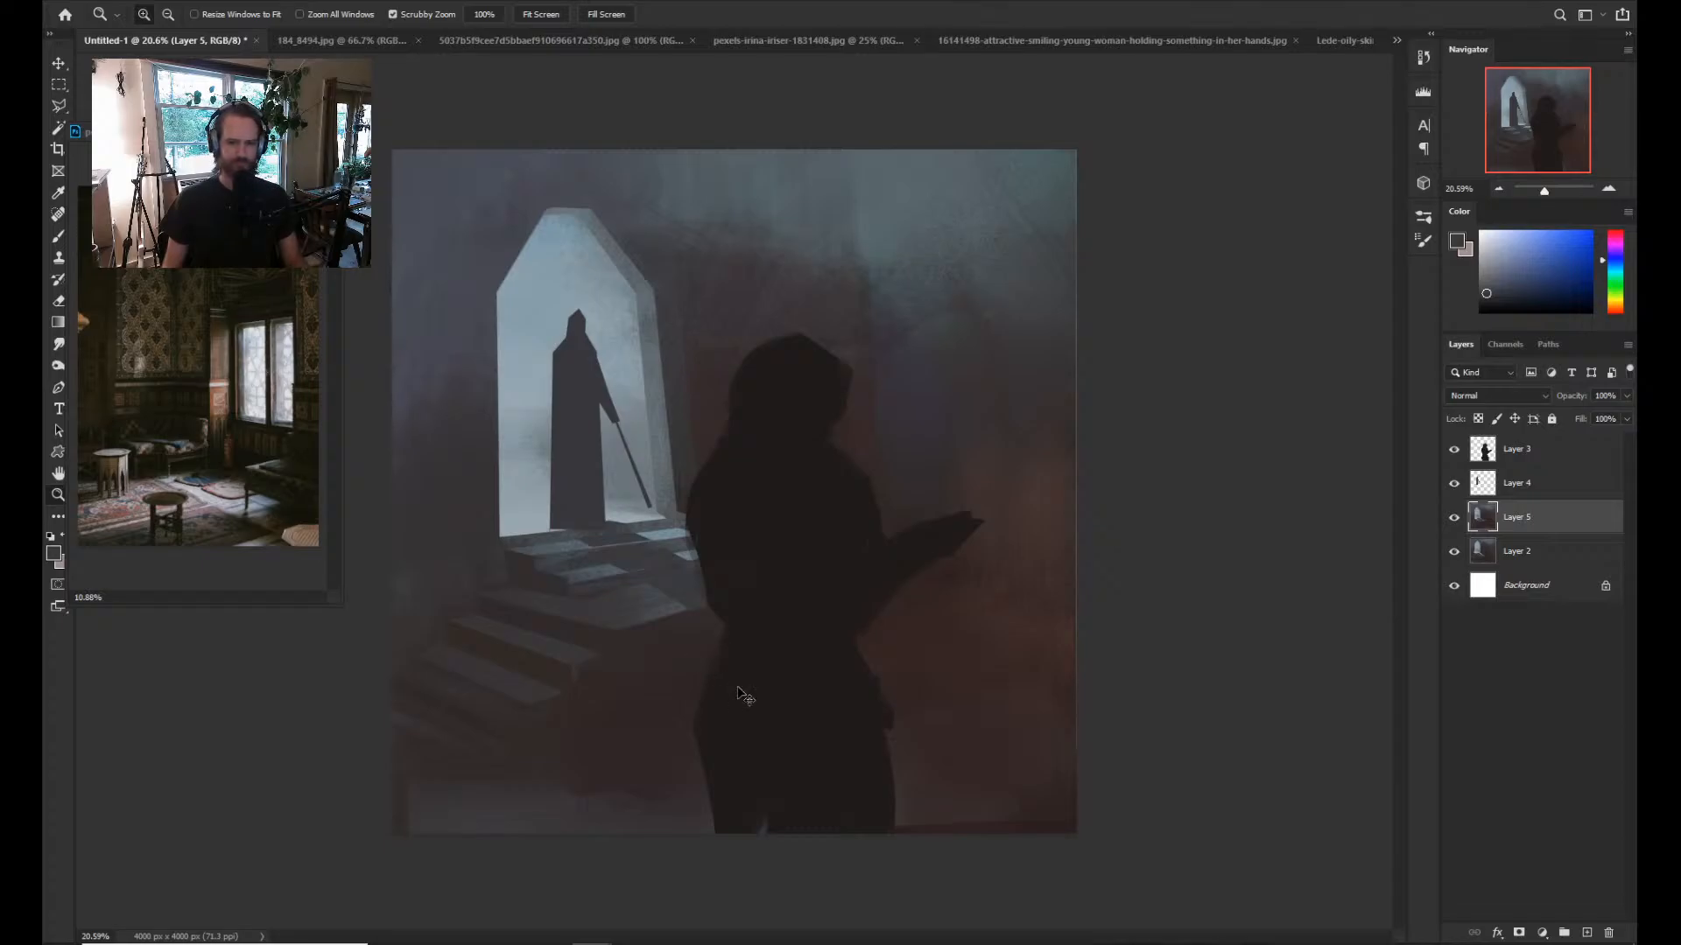
key(ctrl+t)
drag(716, 878, 712, 792)
key(Escape)
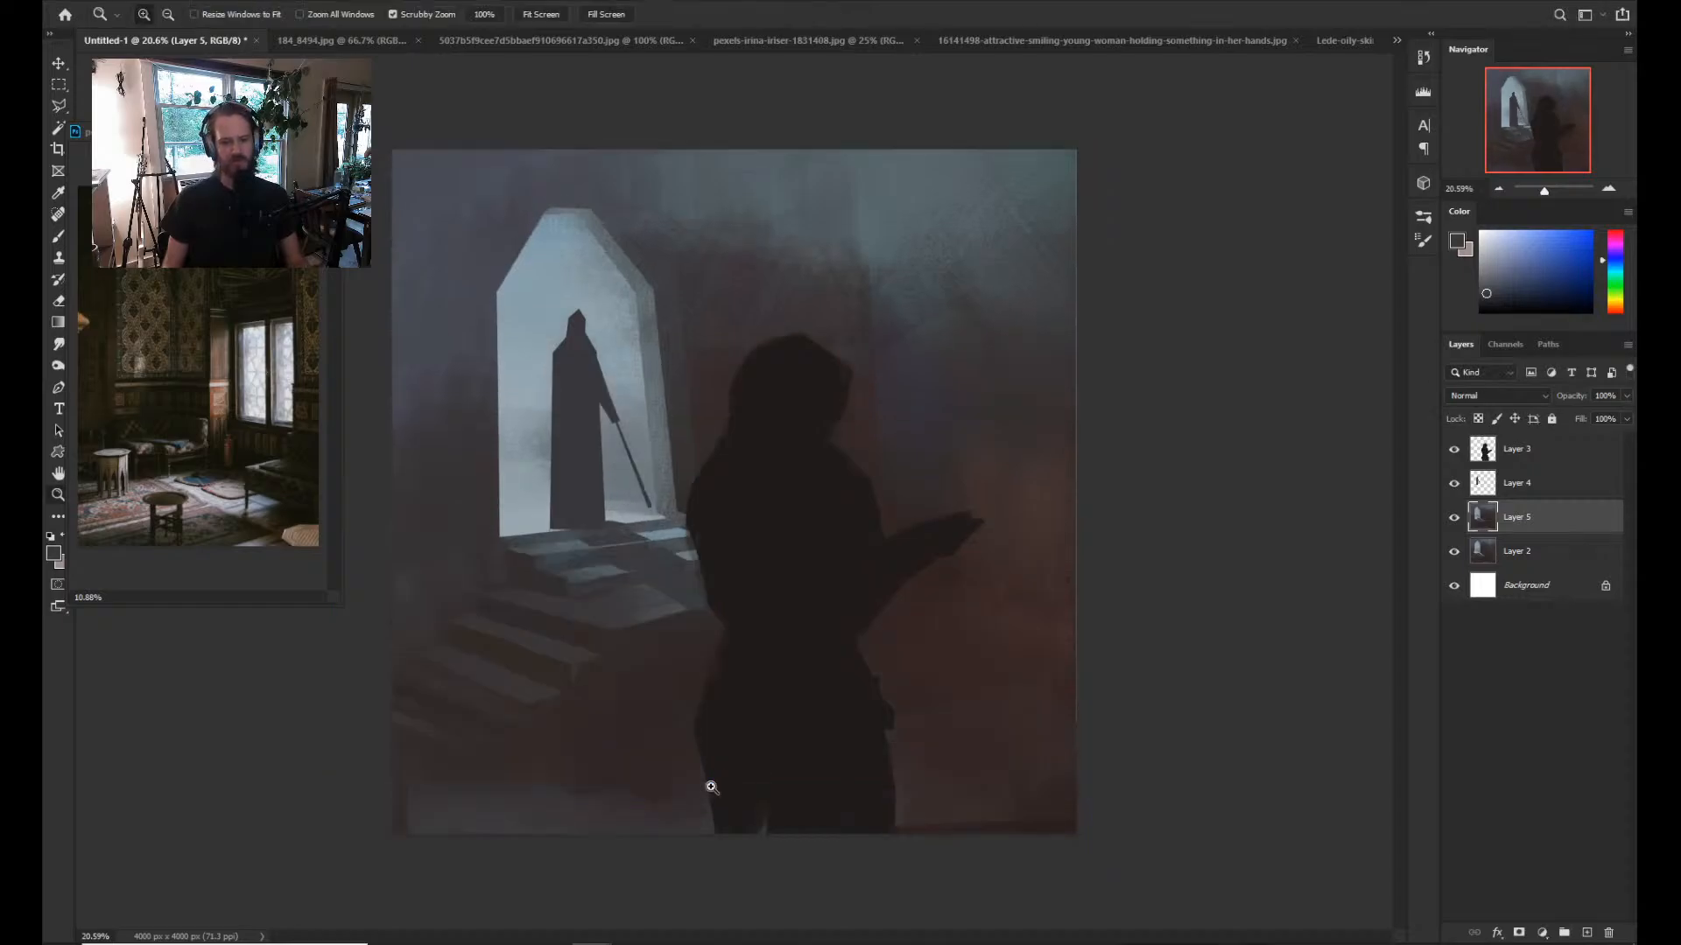
Start warping the Layer 5 background, bending the stairs upward and reshaping the arched doorway slightly.
key(ctrl+t)
mouse_move(688, 639)
mouse_down()
mouse_move(685, 616)
mouse_move(682, 638)
mouse_up()
drag(603, 422, 609, 442)
drag(663, 634, 662, 620)
drag(585, 436, 590, 455)
drag(650, 625, 651, 615)
drag(488, 614, 491, 604)
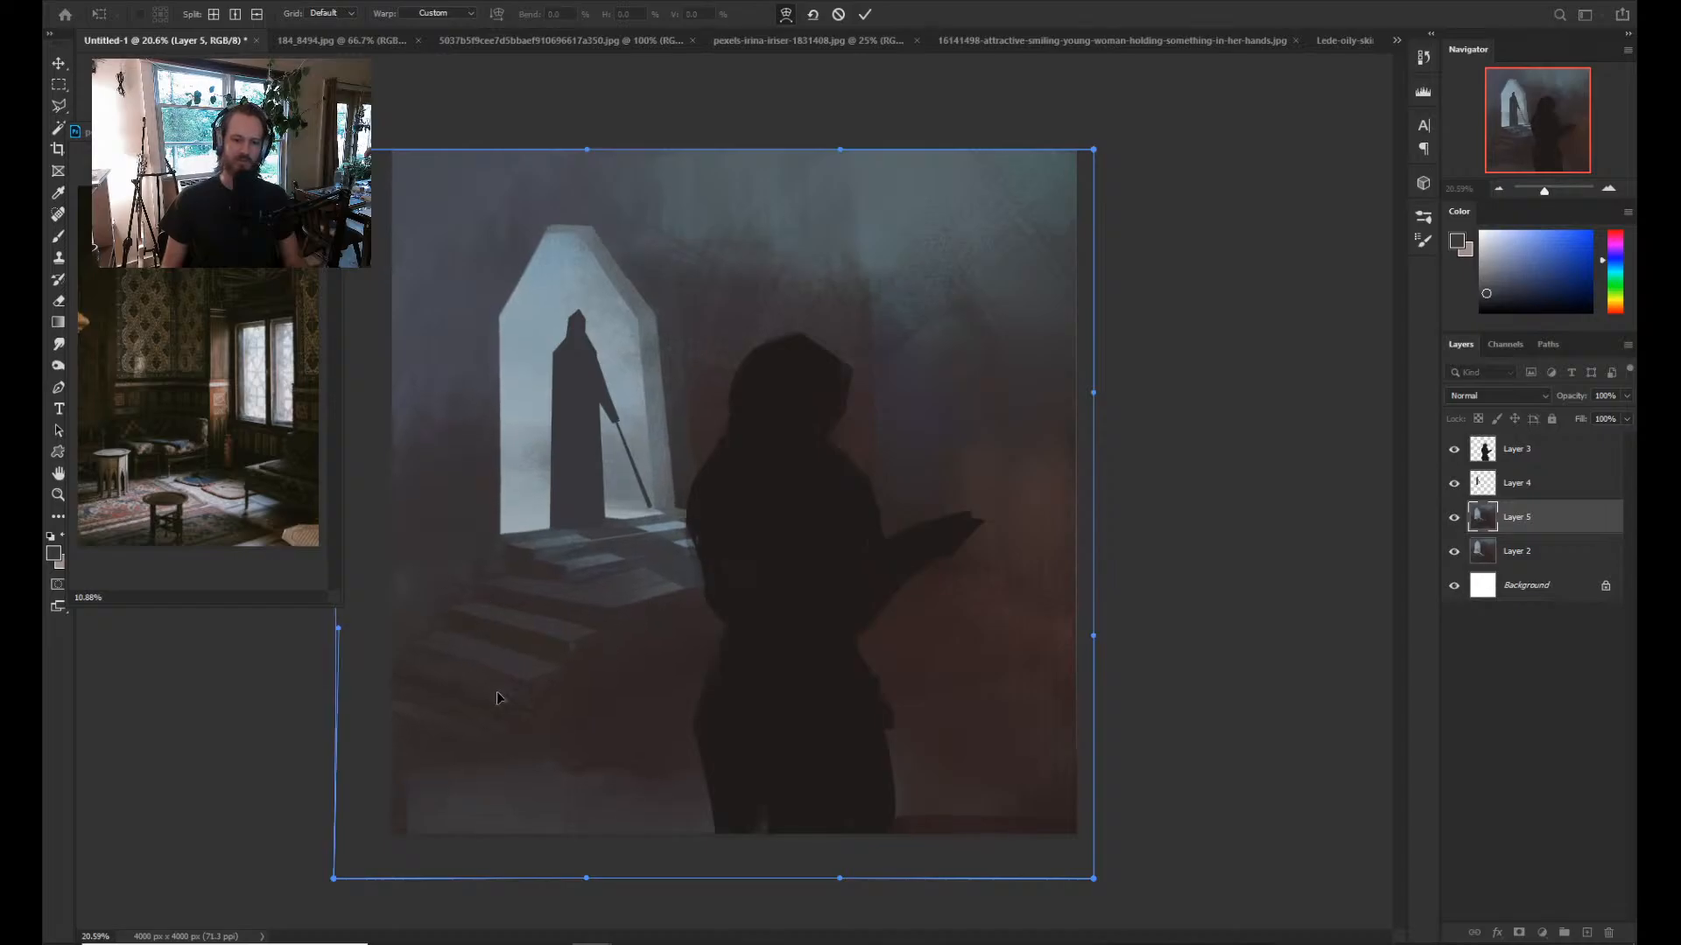
drag(495, 693, 497, 704)
drag(494, 569, 497, 533)
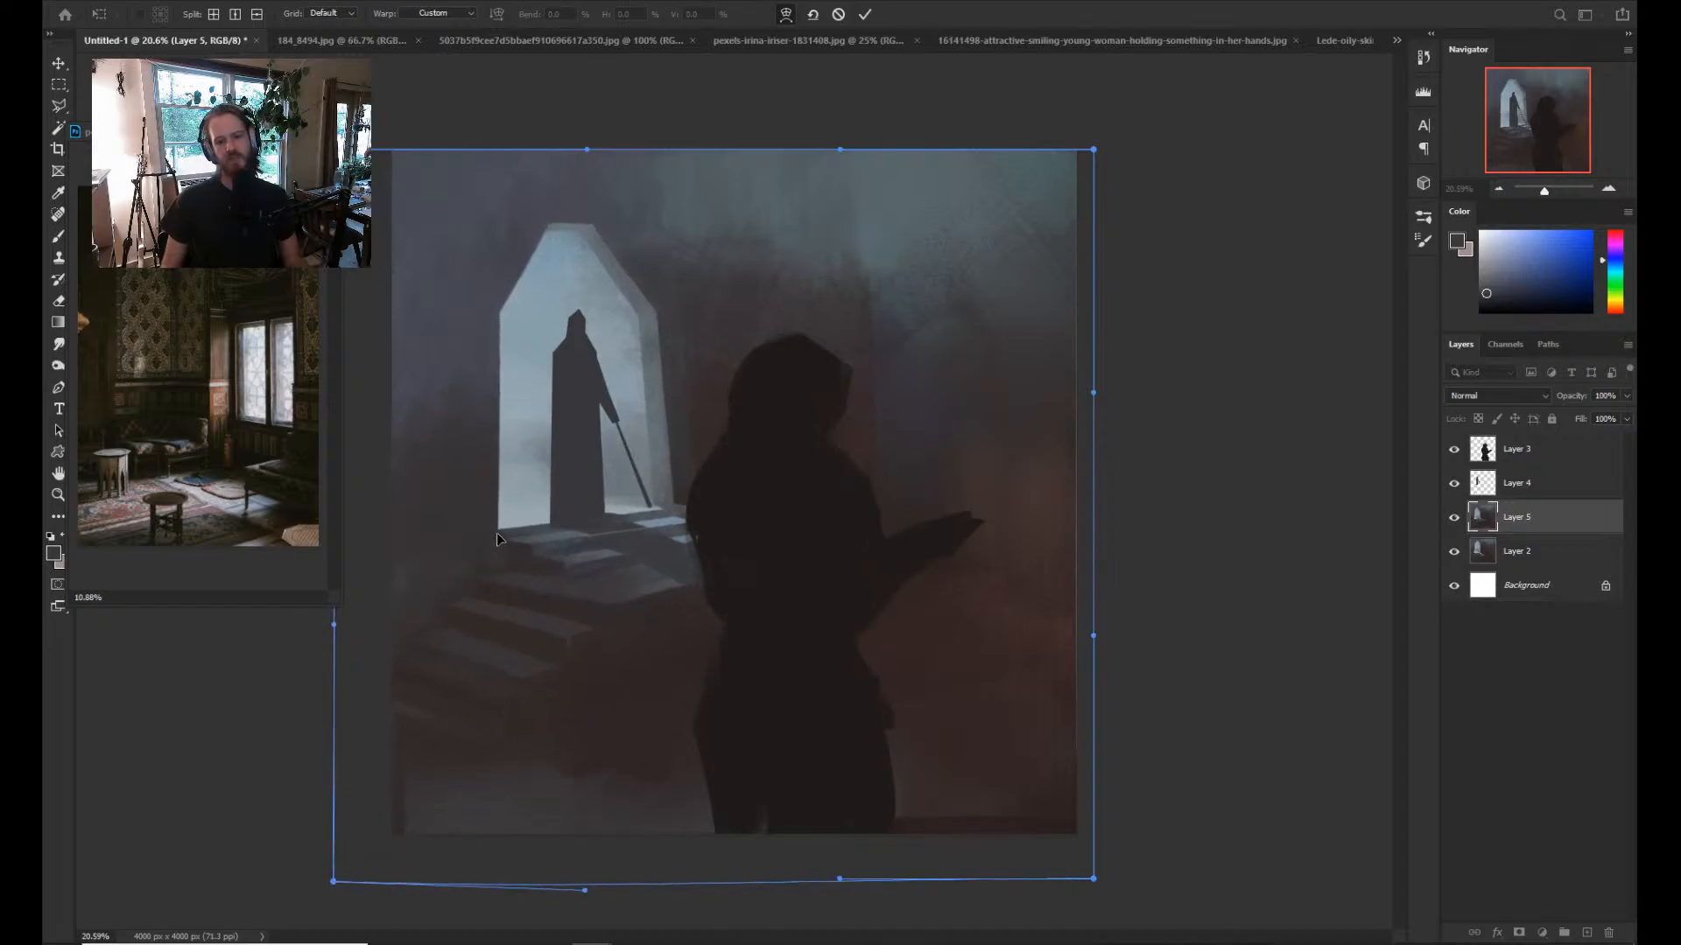
drag(655, 566, 654, 559)
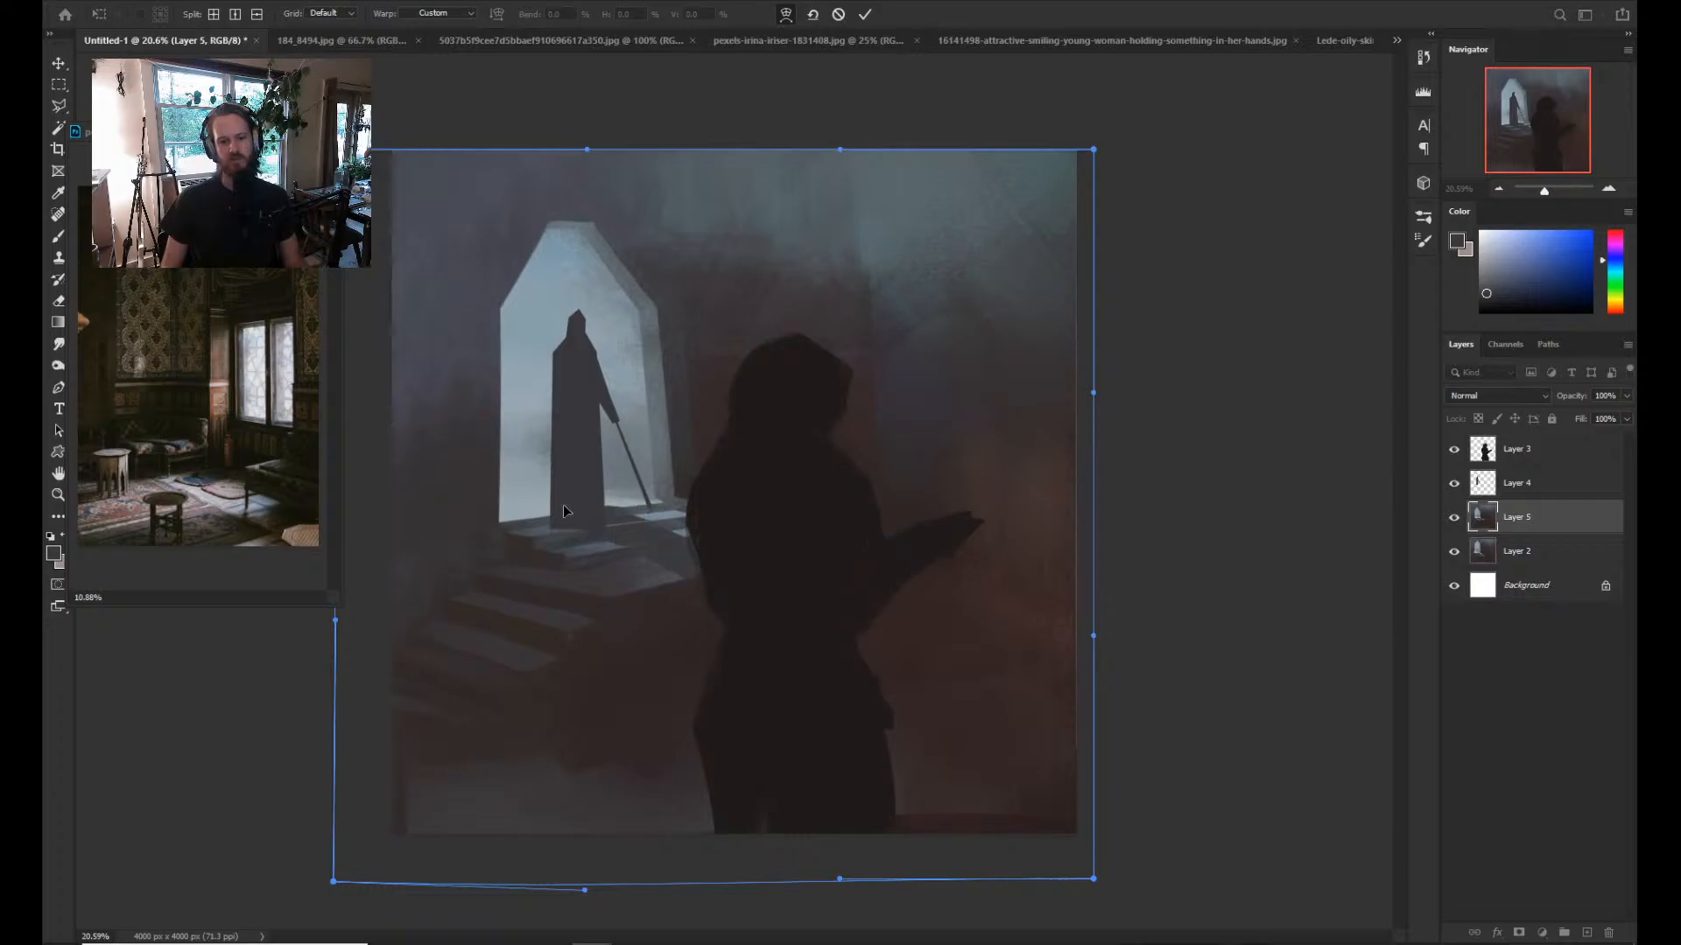
Warp the doorway and upper stairs higher in the picture, behind the hooded figure, and even out the lower steps.
drag(564, 504, 515, 419)
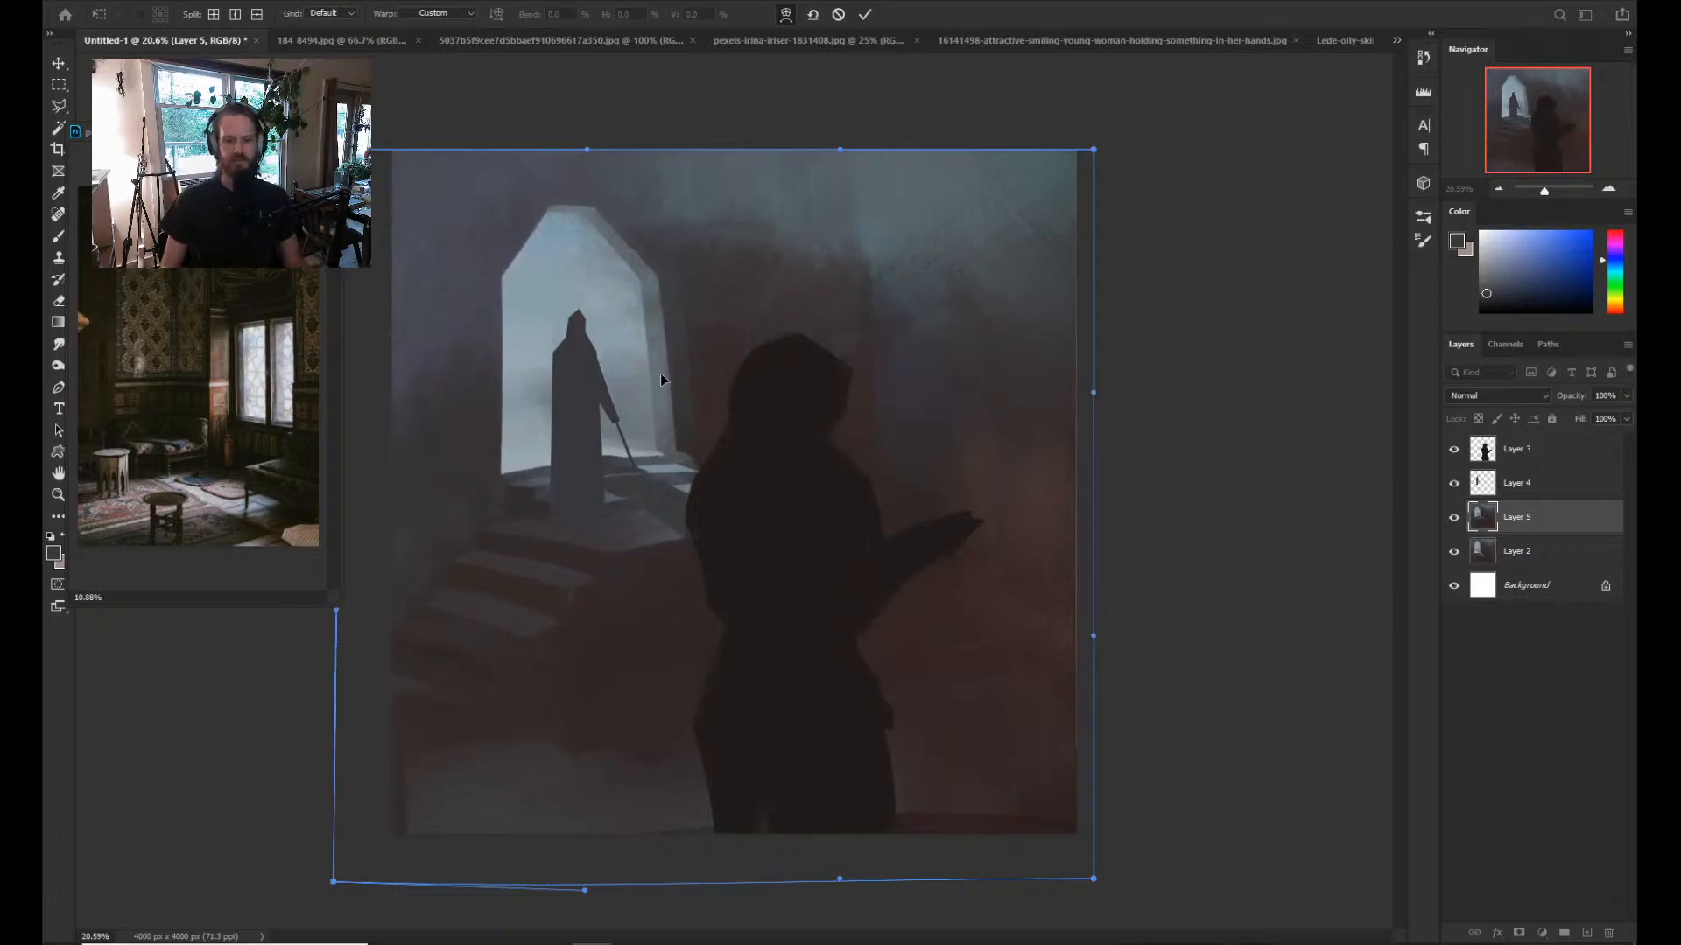
drag(660, 375, 665, 340)
drag(1029, 620, 1039, 564)
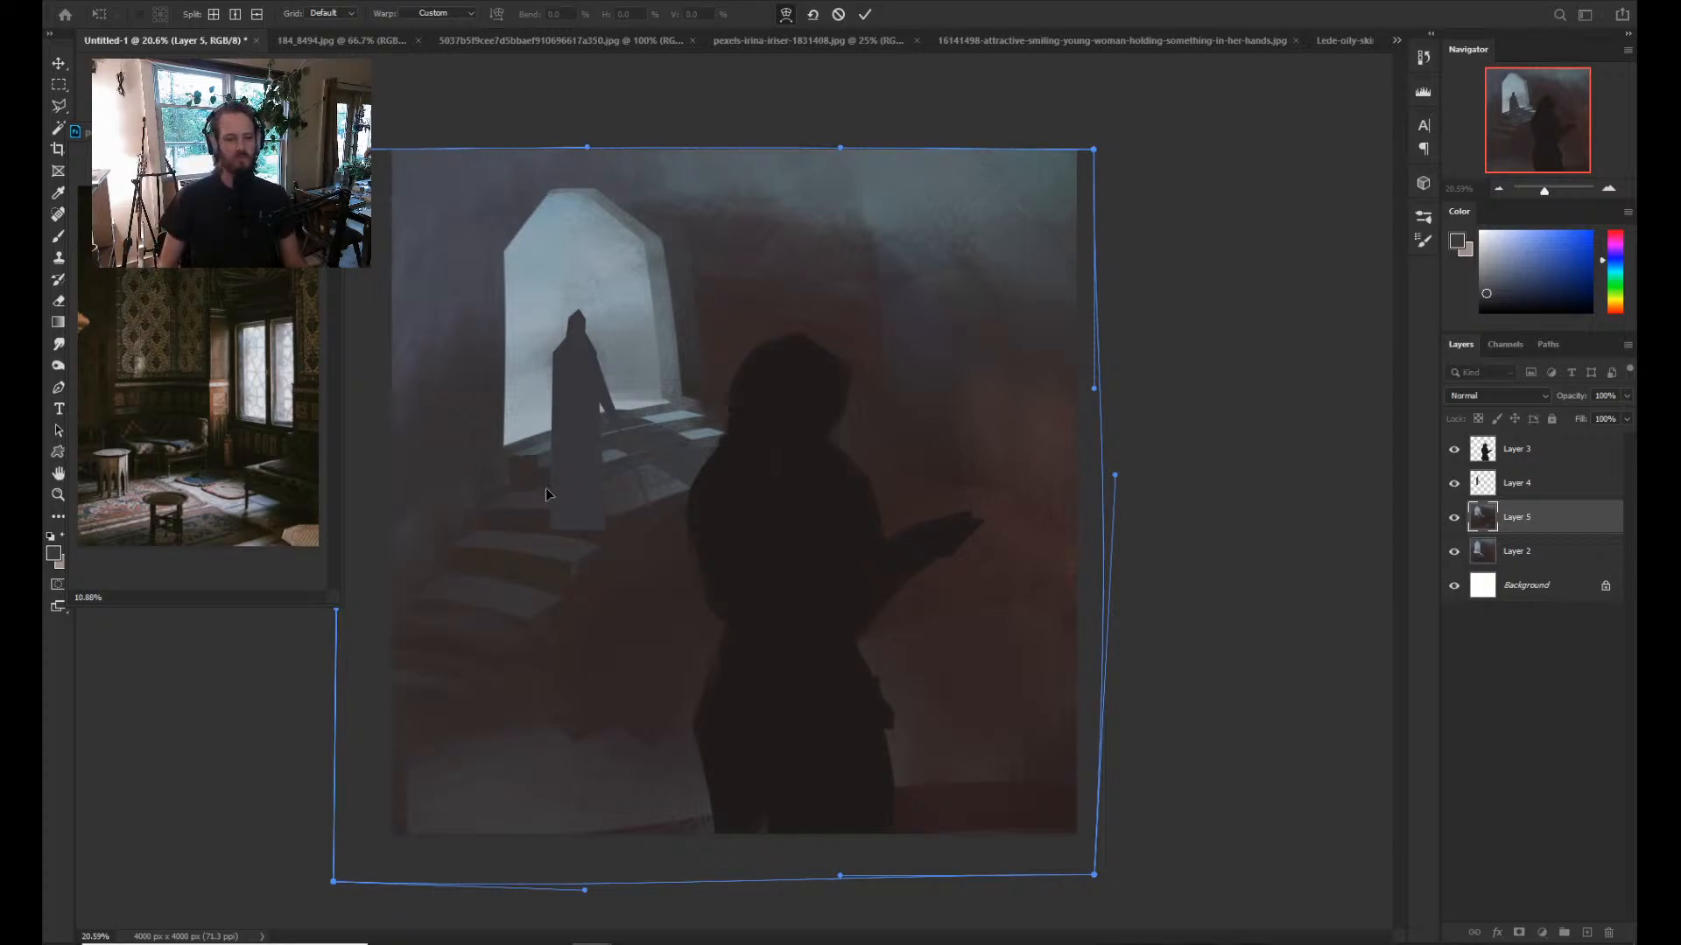
drag(472, 473, 453, 439)
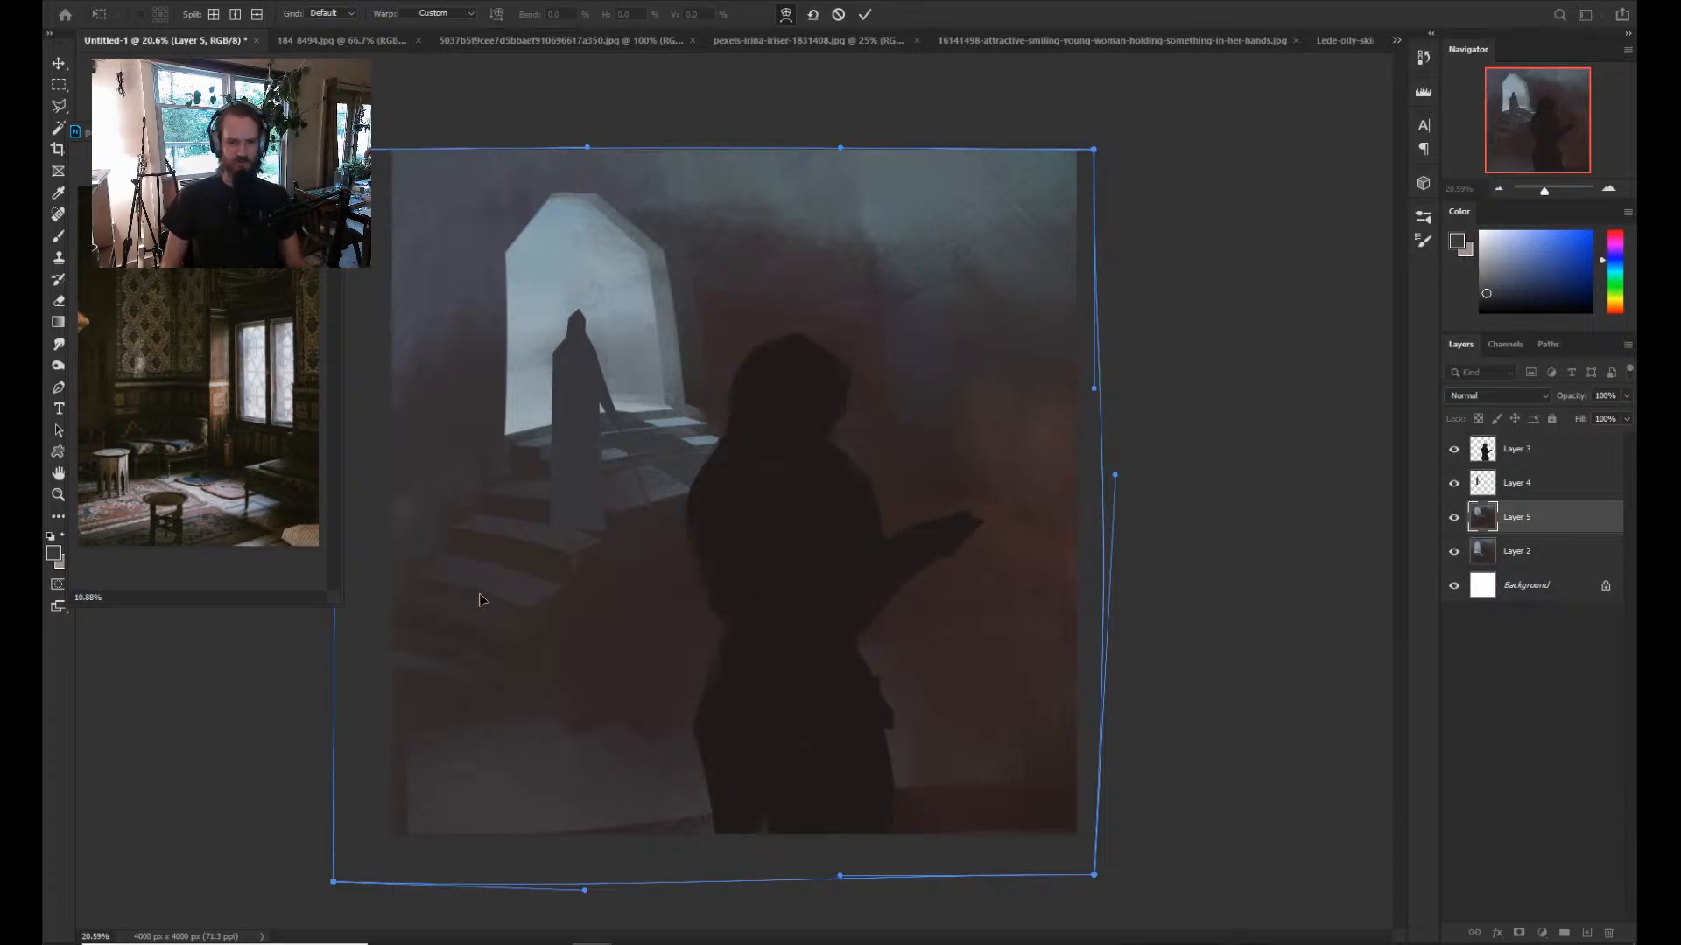
drag(479, 600, 614, 601)
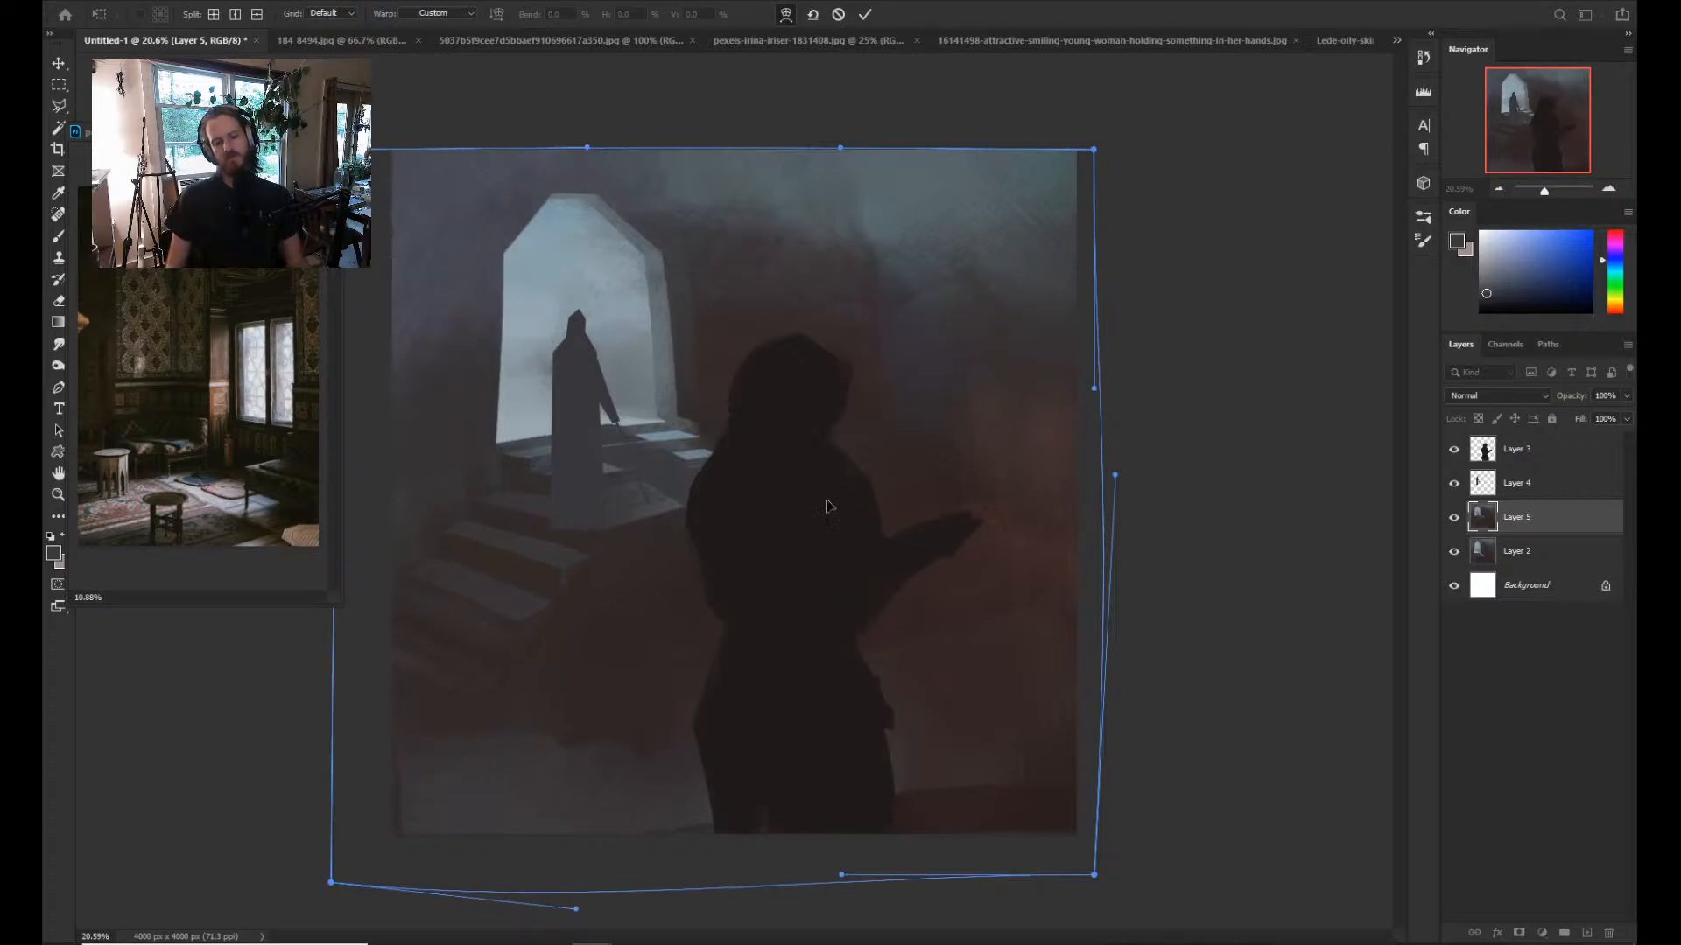
Shift the doorway slightly left, straighten the stair edges, and apply the warp to Layer 5.
drag(584, 347, 513, 470)
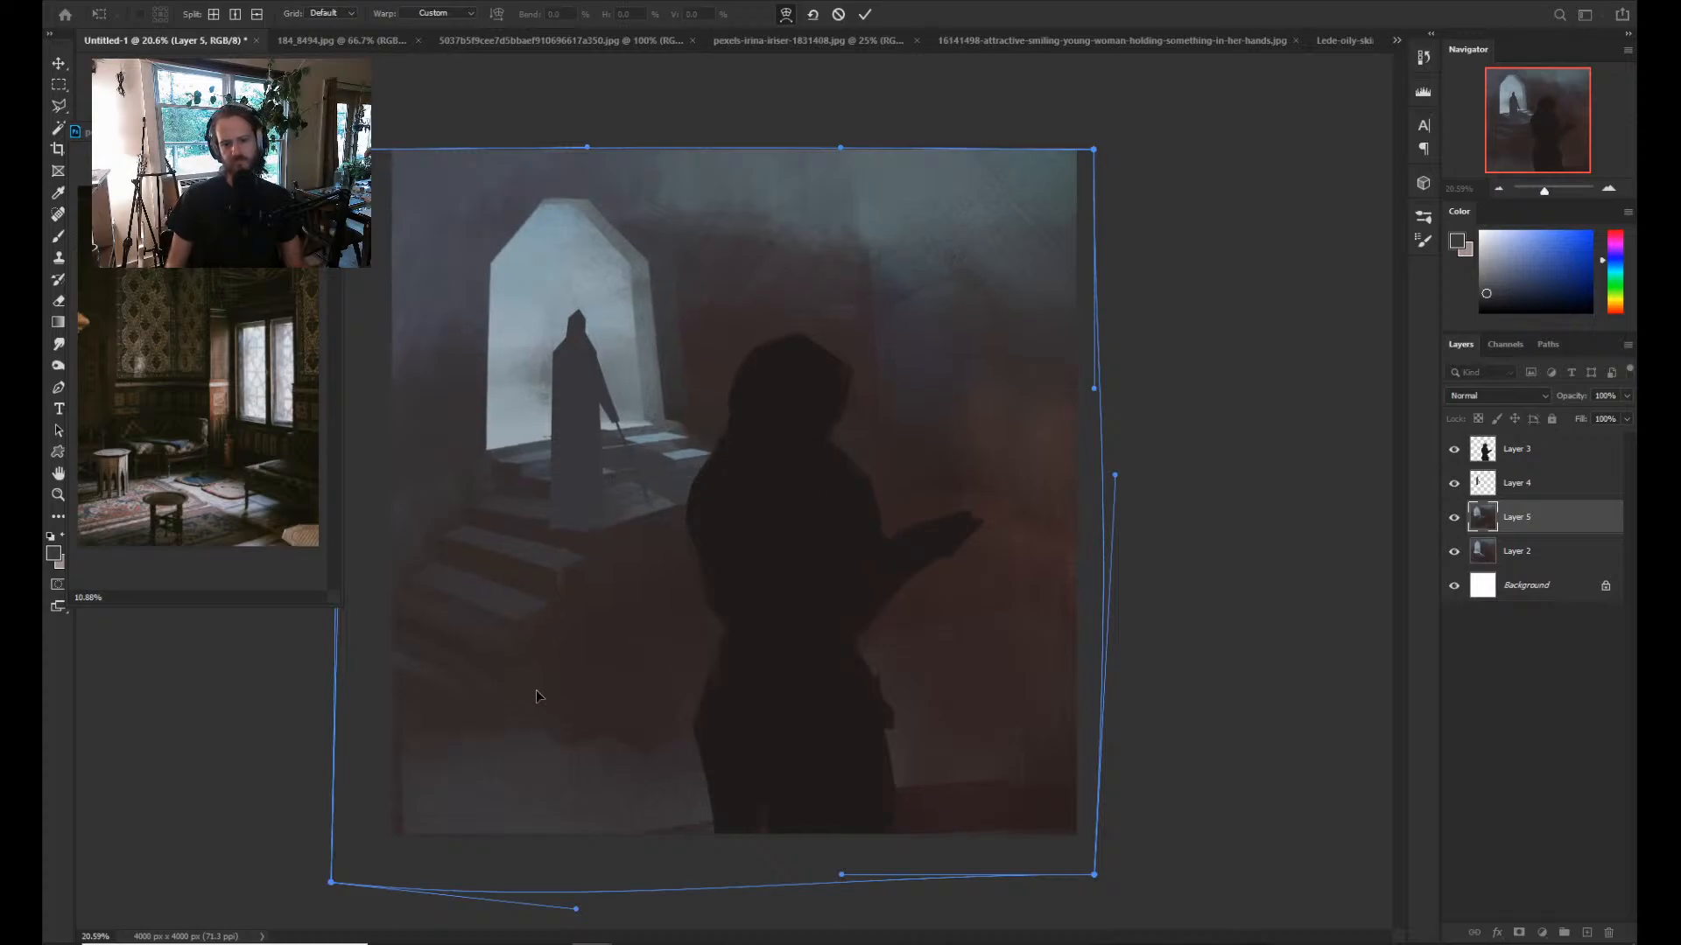
drag(634, 523, 639, 532)
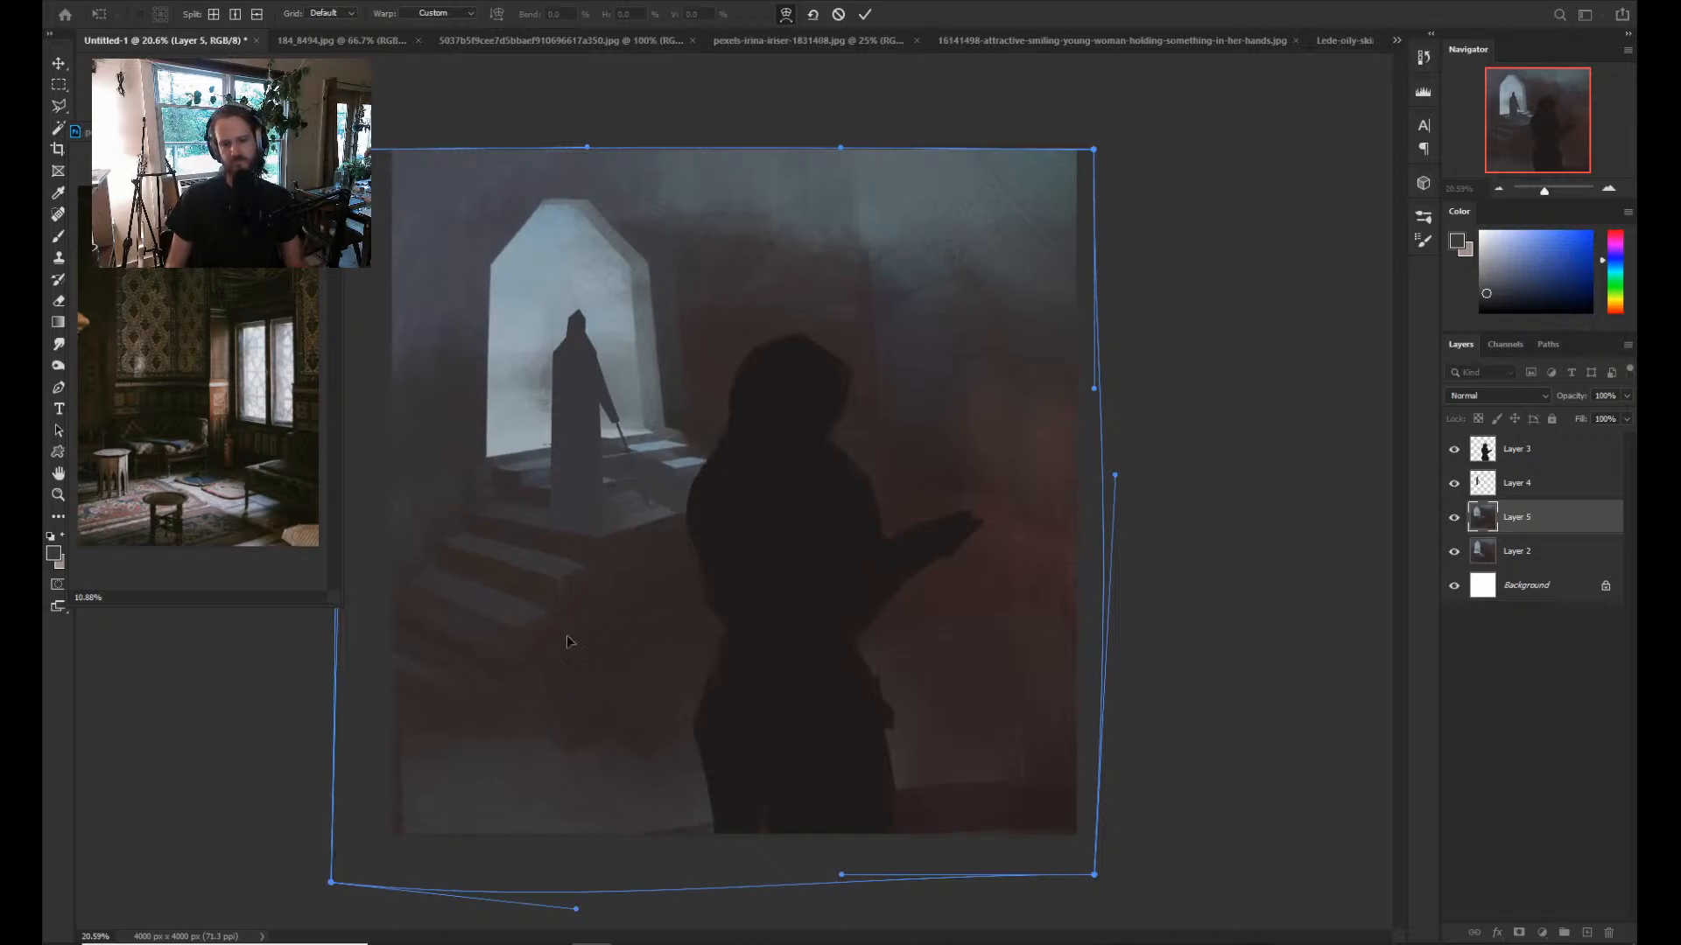
drag(487, 611, 514, 615)
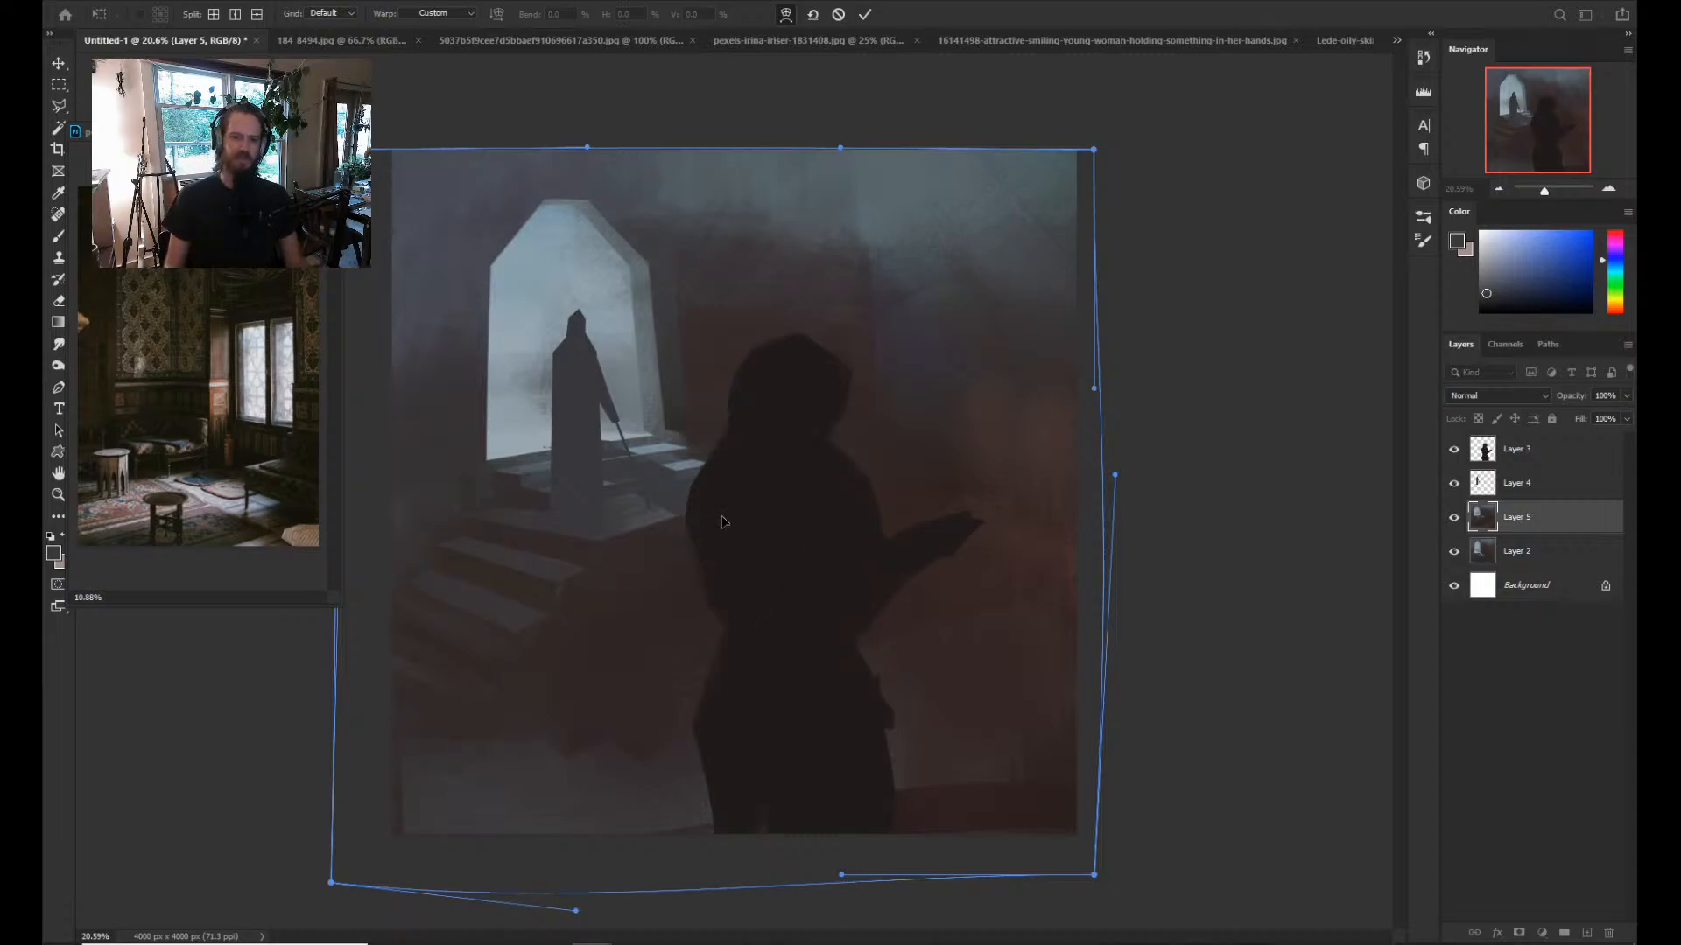
drag(440, 422, 445, 424)
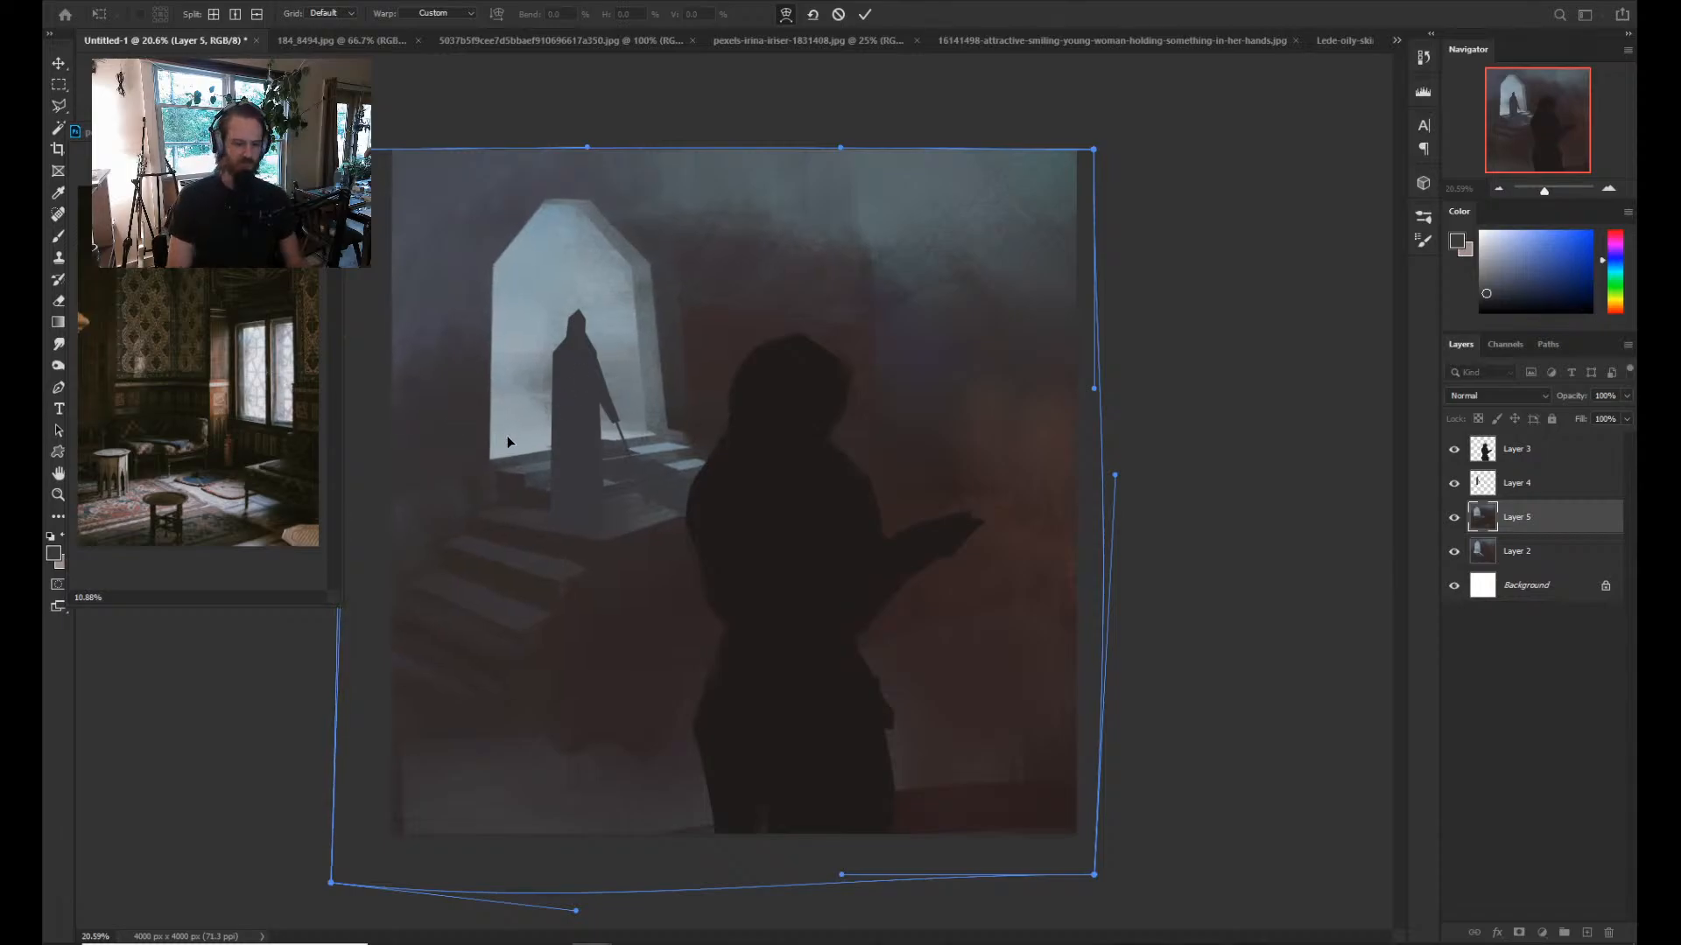
key(Return)
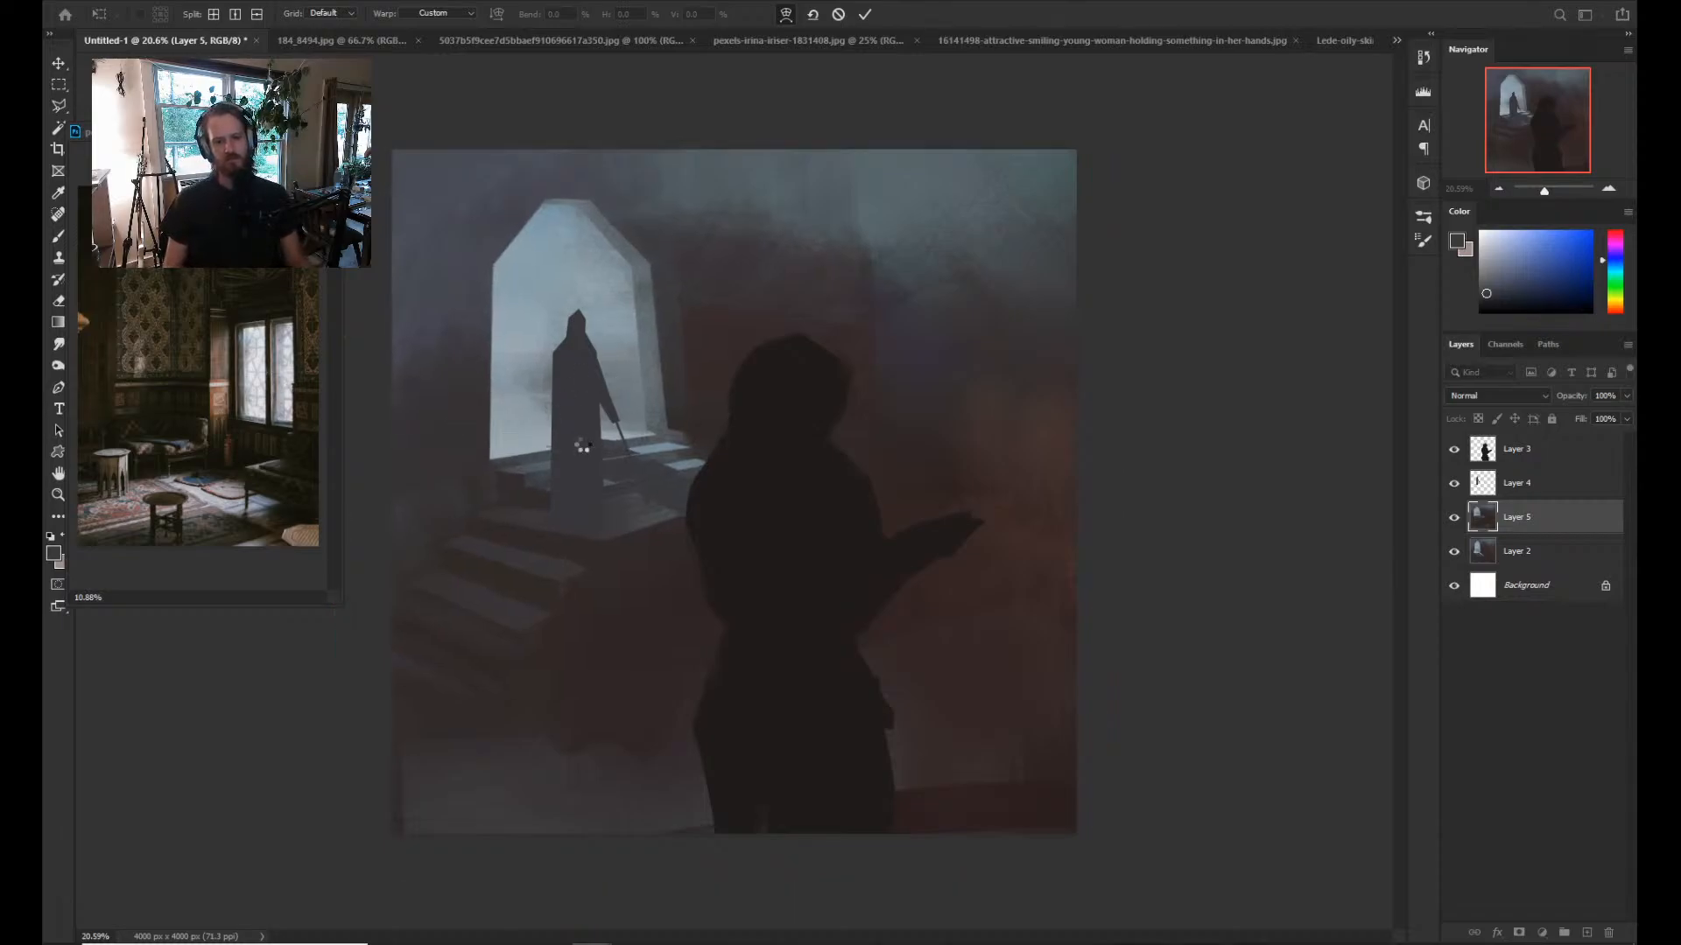
Scale the hooded figure on Layer 4 to about 74% and stand it on the threshold of the doorway.
drag(581, 467, 579, 373)
key(ctrl+t)
drag(650, 213, 623, 273)
drag(564, 360, 569, 369)
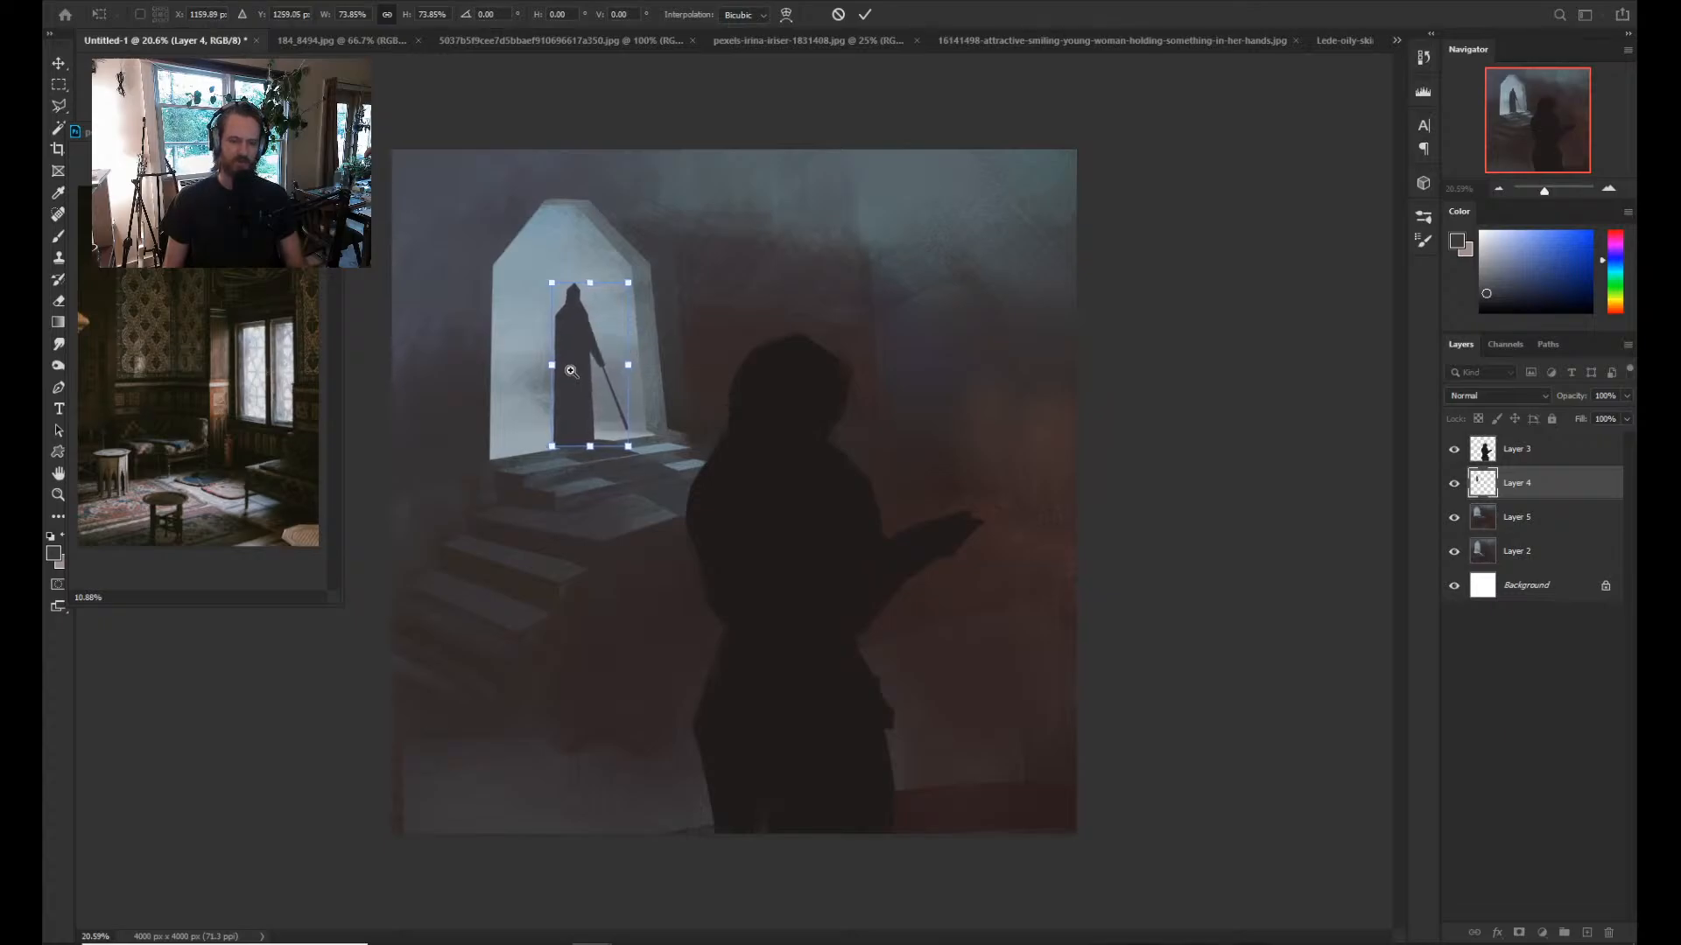
key(Return)
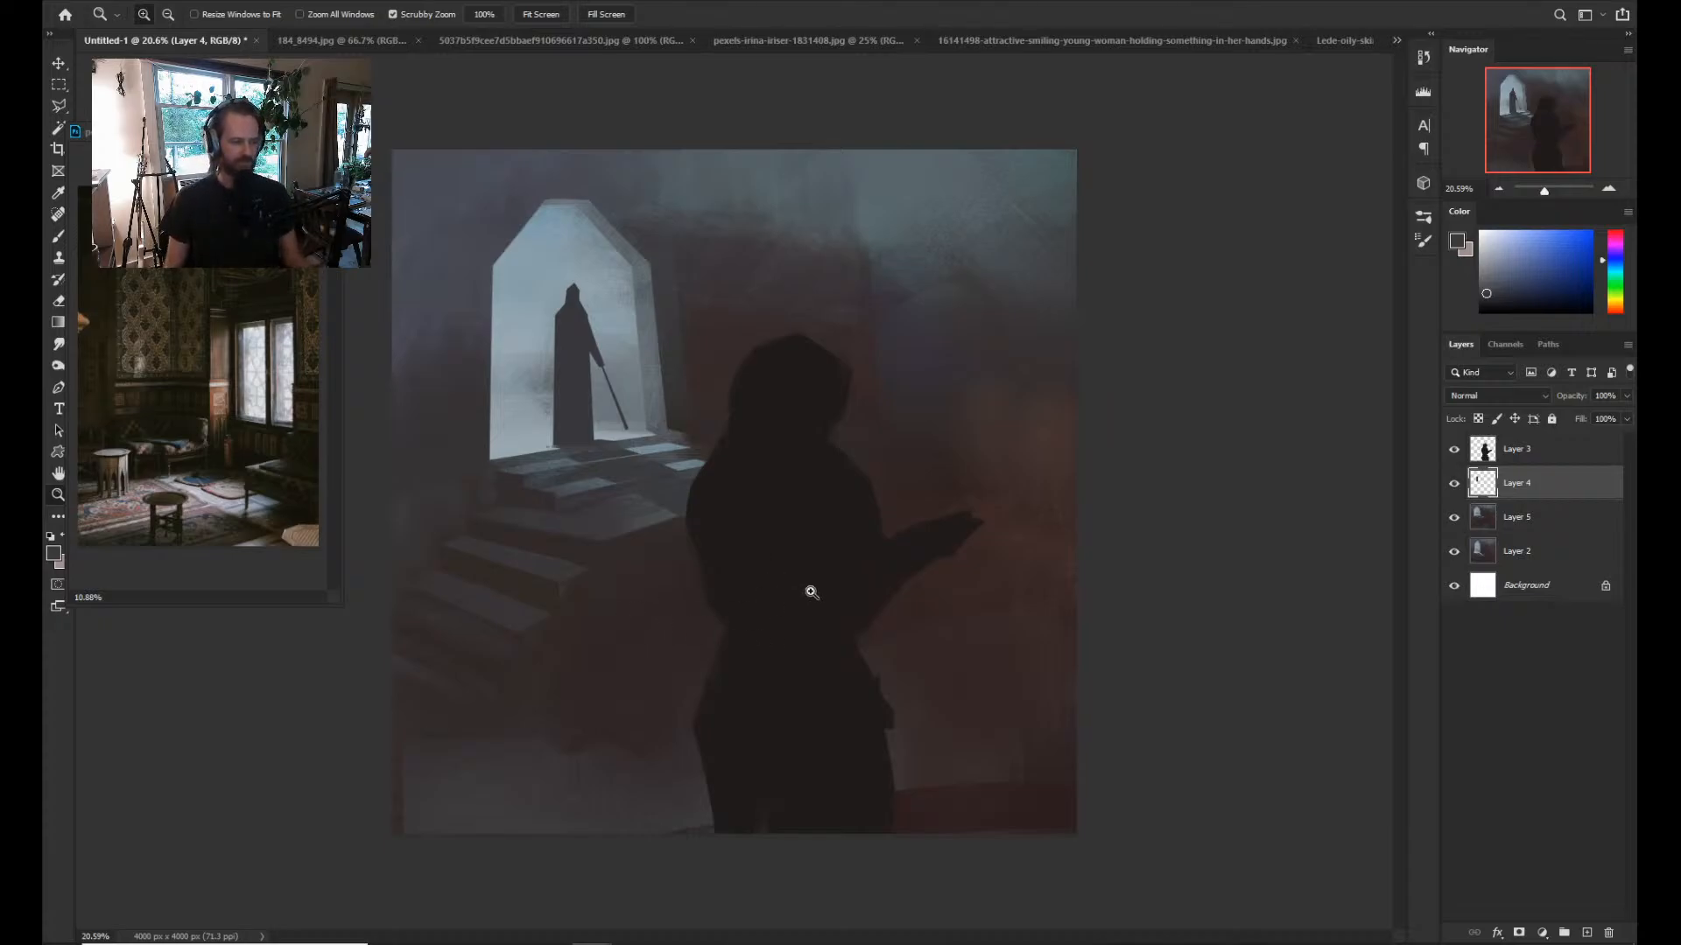
Skew and stretch Layers 4 and 5 together to about 104% height, moving the doorway and stairs up and to the right.
drag(807, 508, 747, 492)
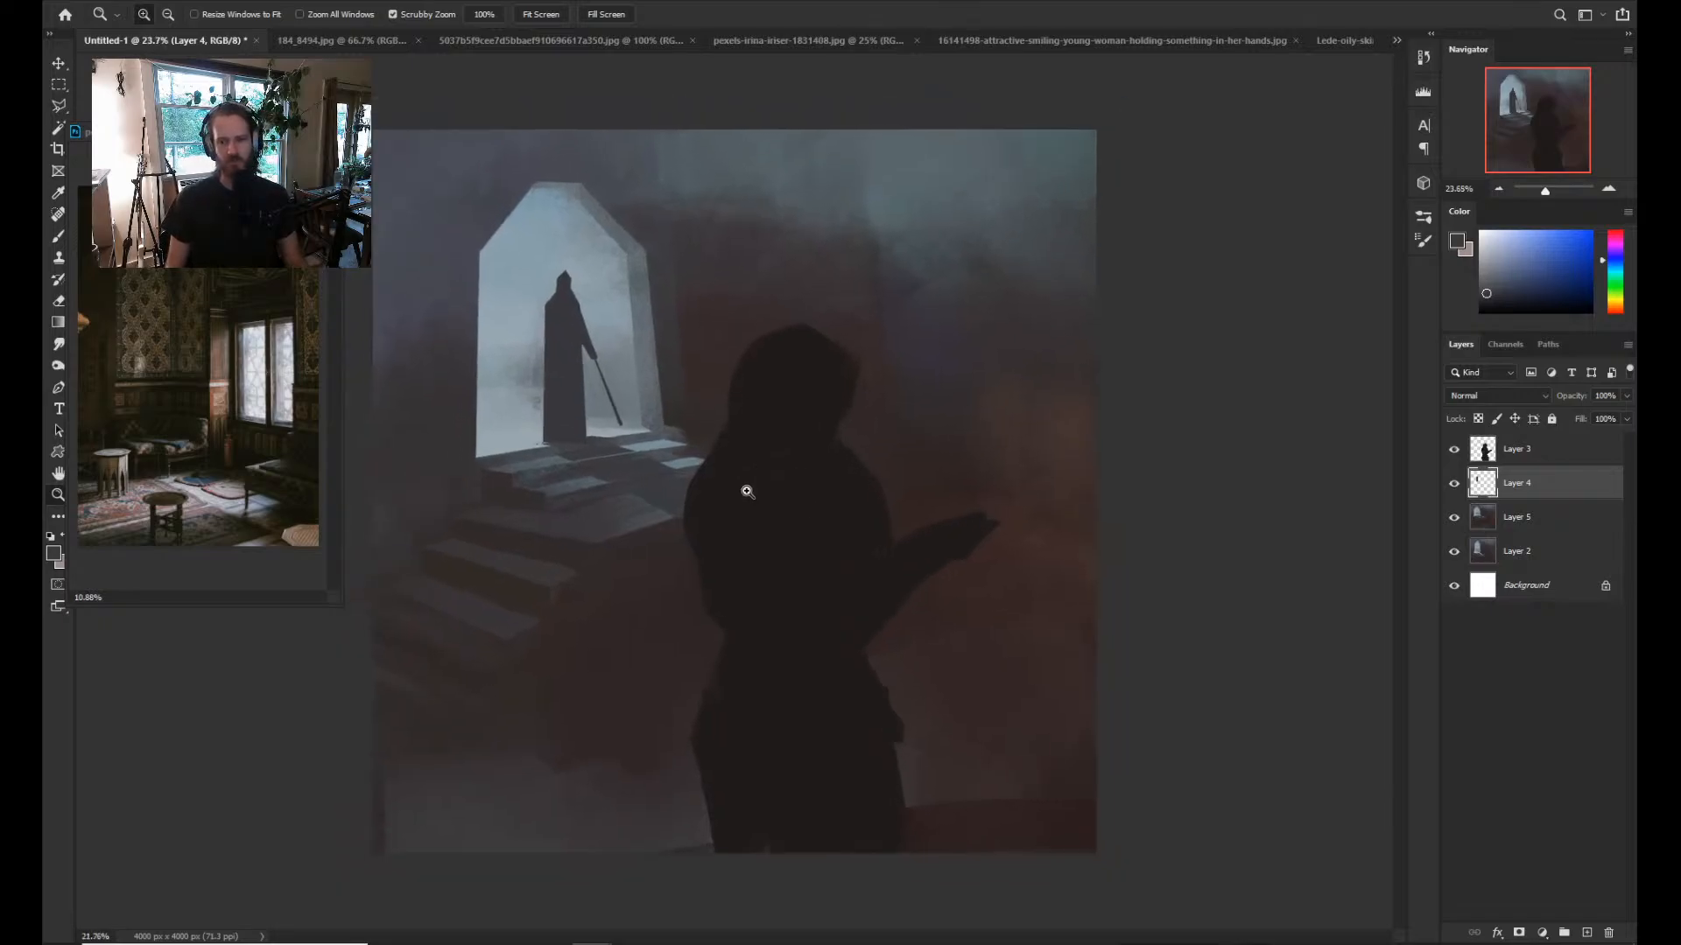
shift+click(1509, 528)
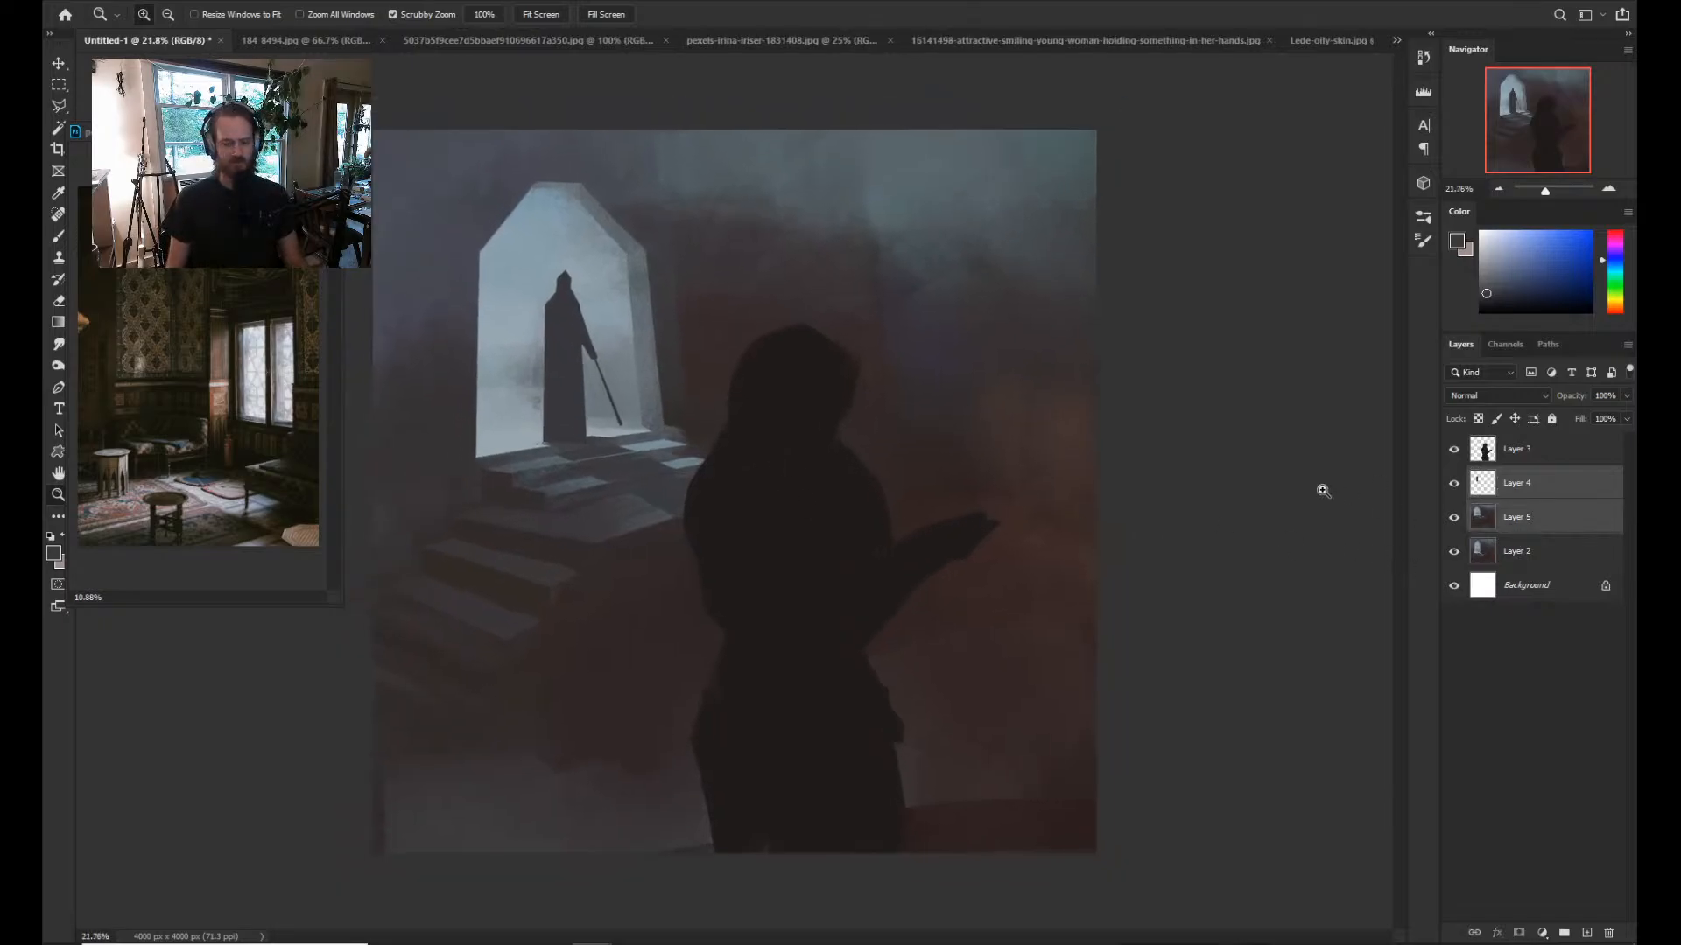
key(ctrl+t)
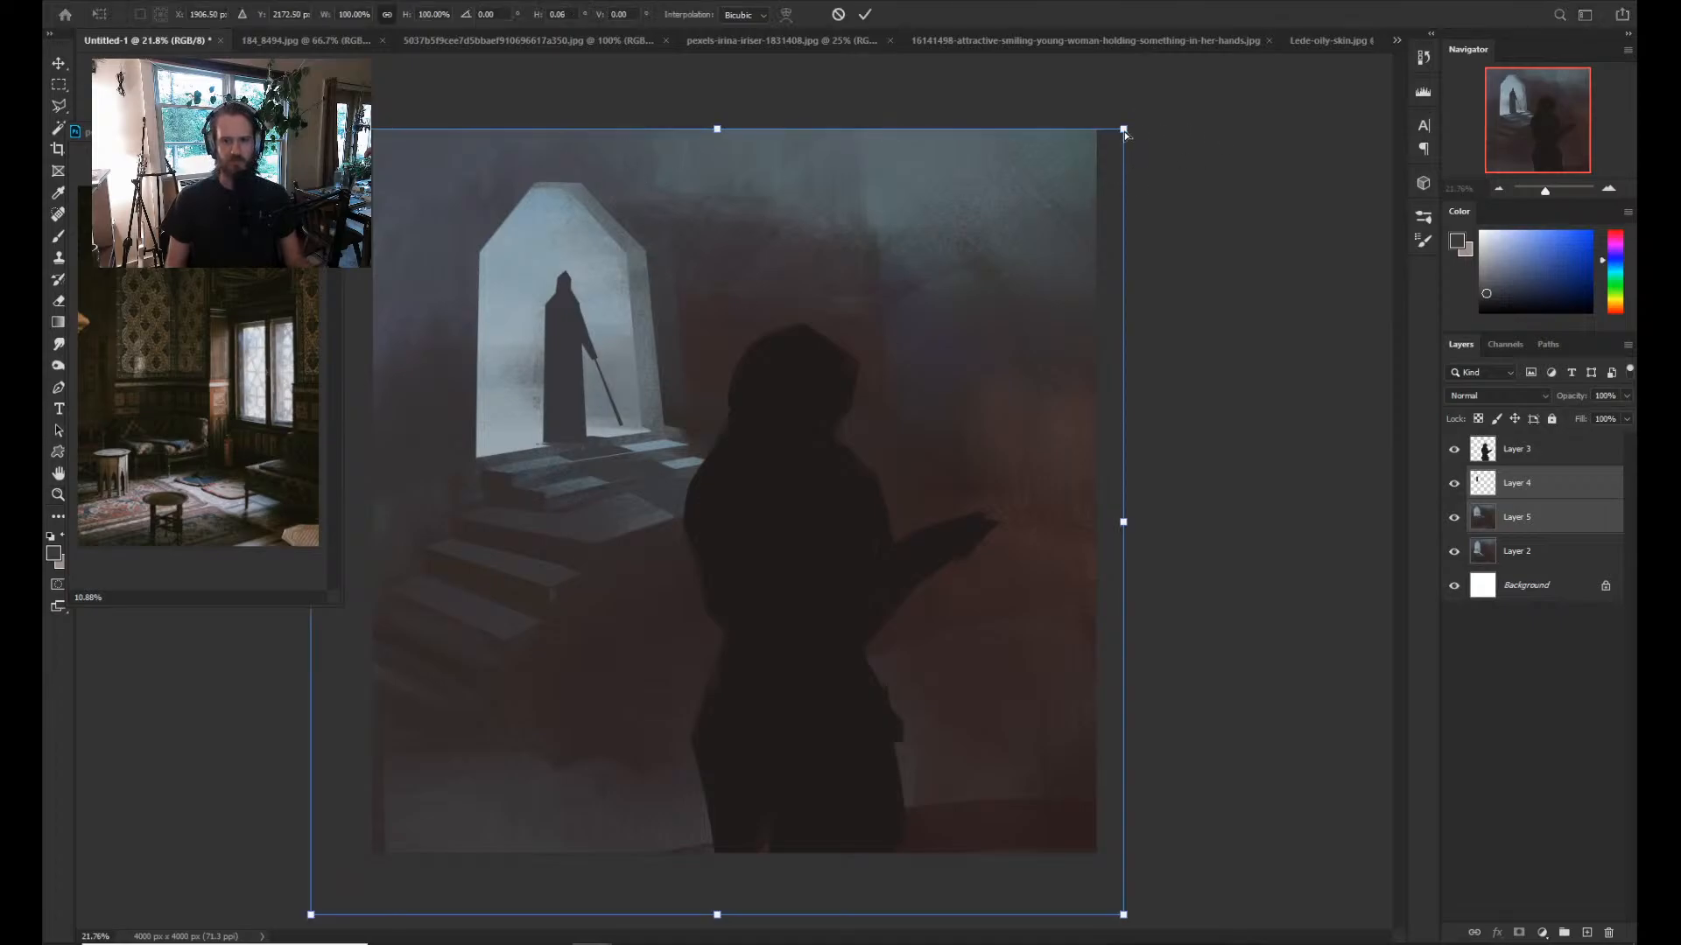
drag(1124, 129, 1080, 107)
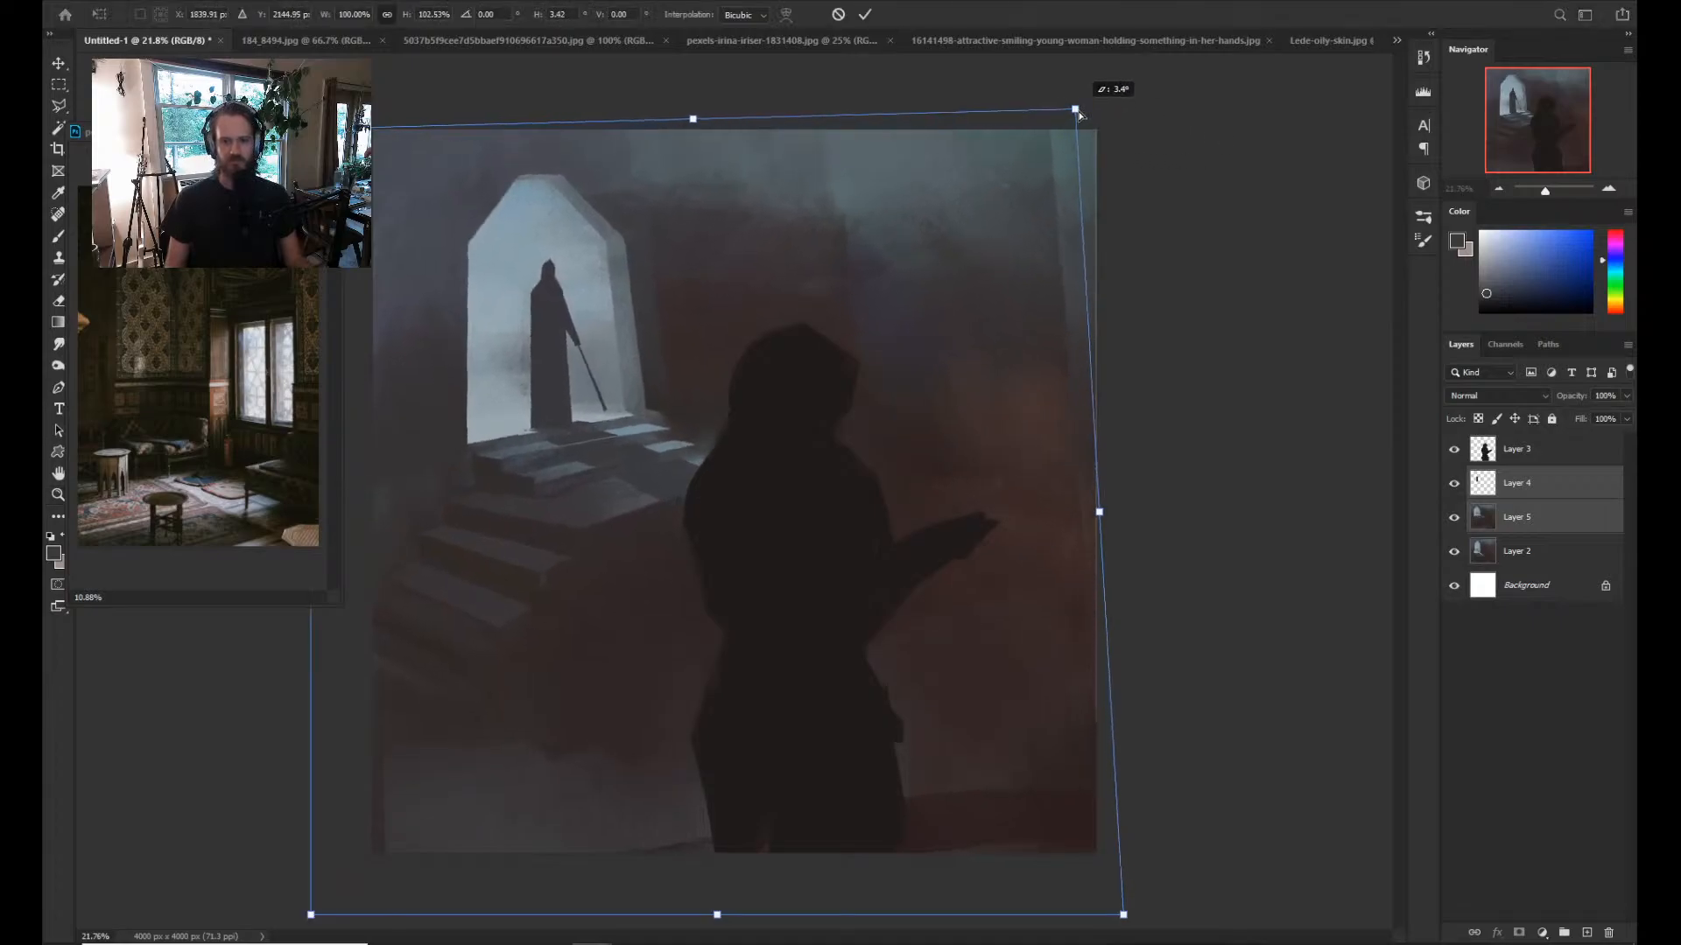
drag(623, 123, 686, 114)
drag(918, 206, 907, 193)
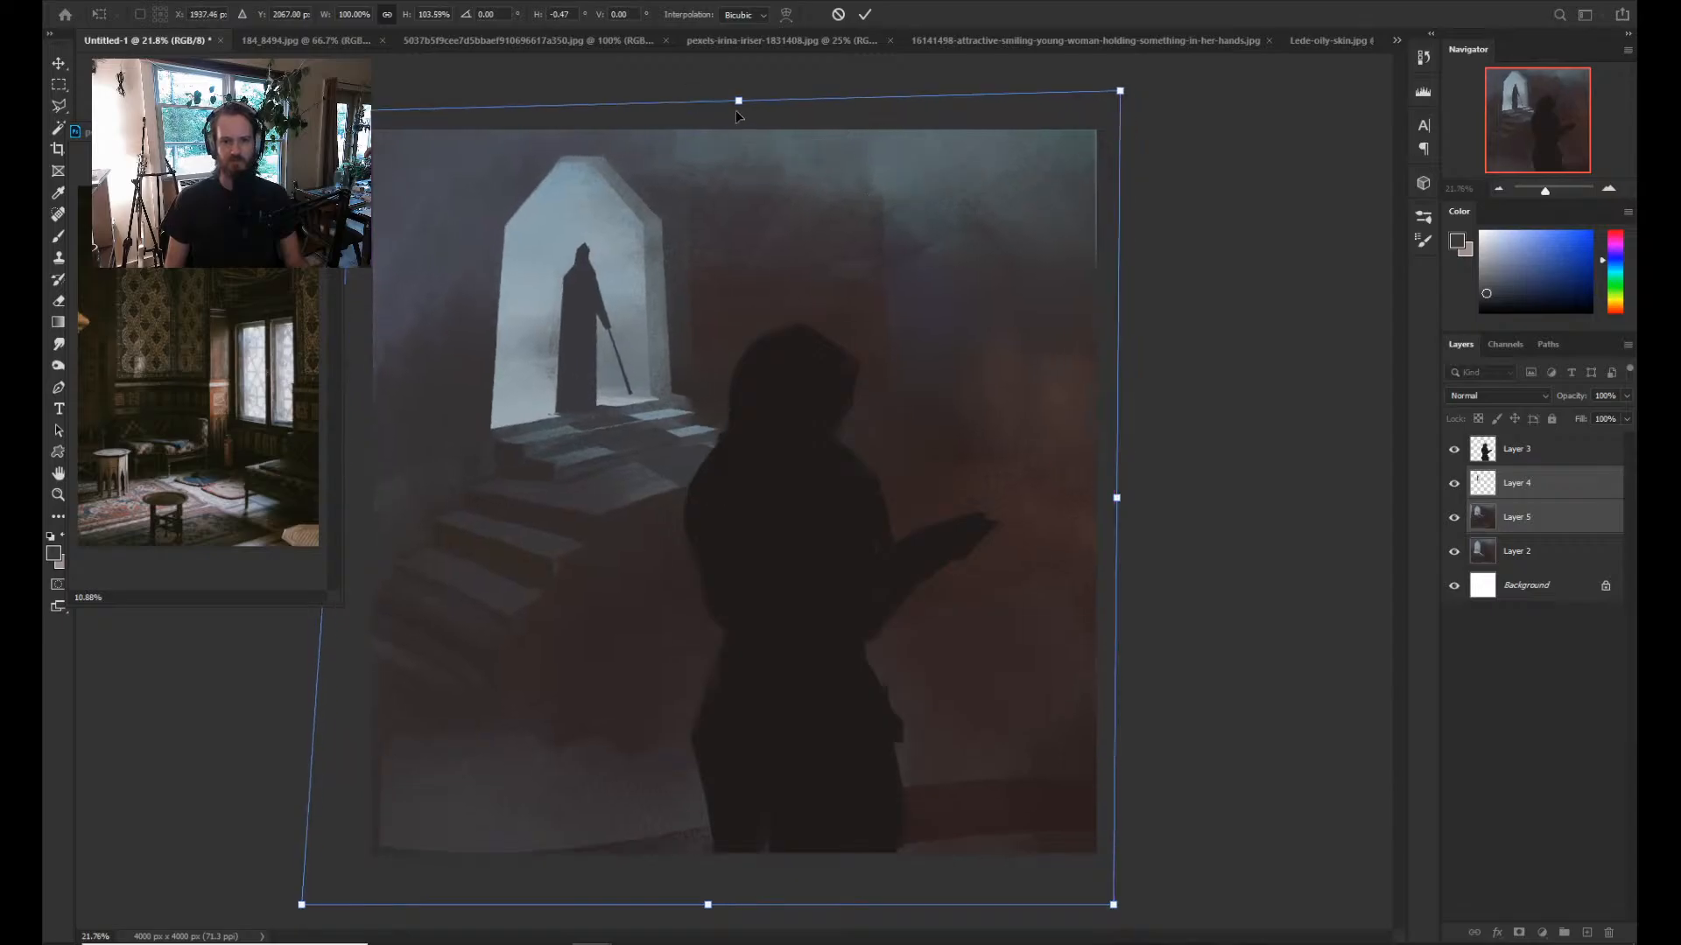
drag(735, 111, 719, 107)
drag(695, 891, 740, 895)
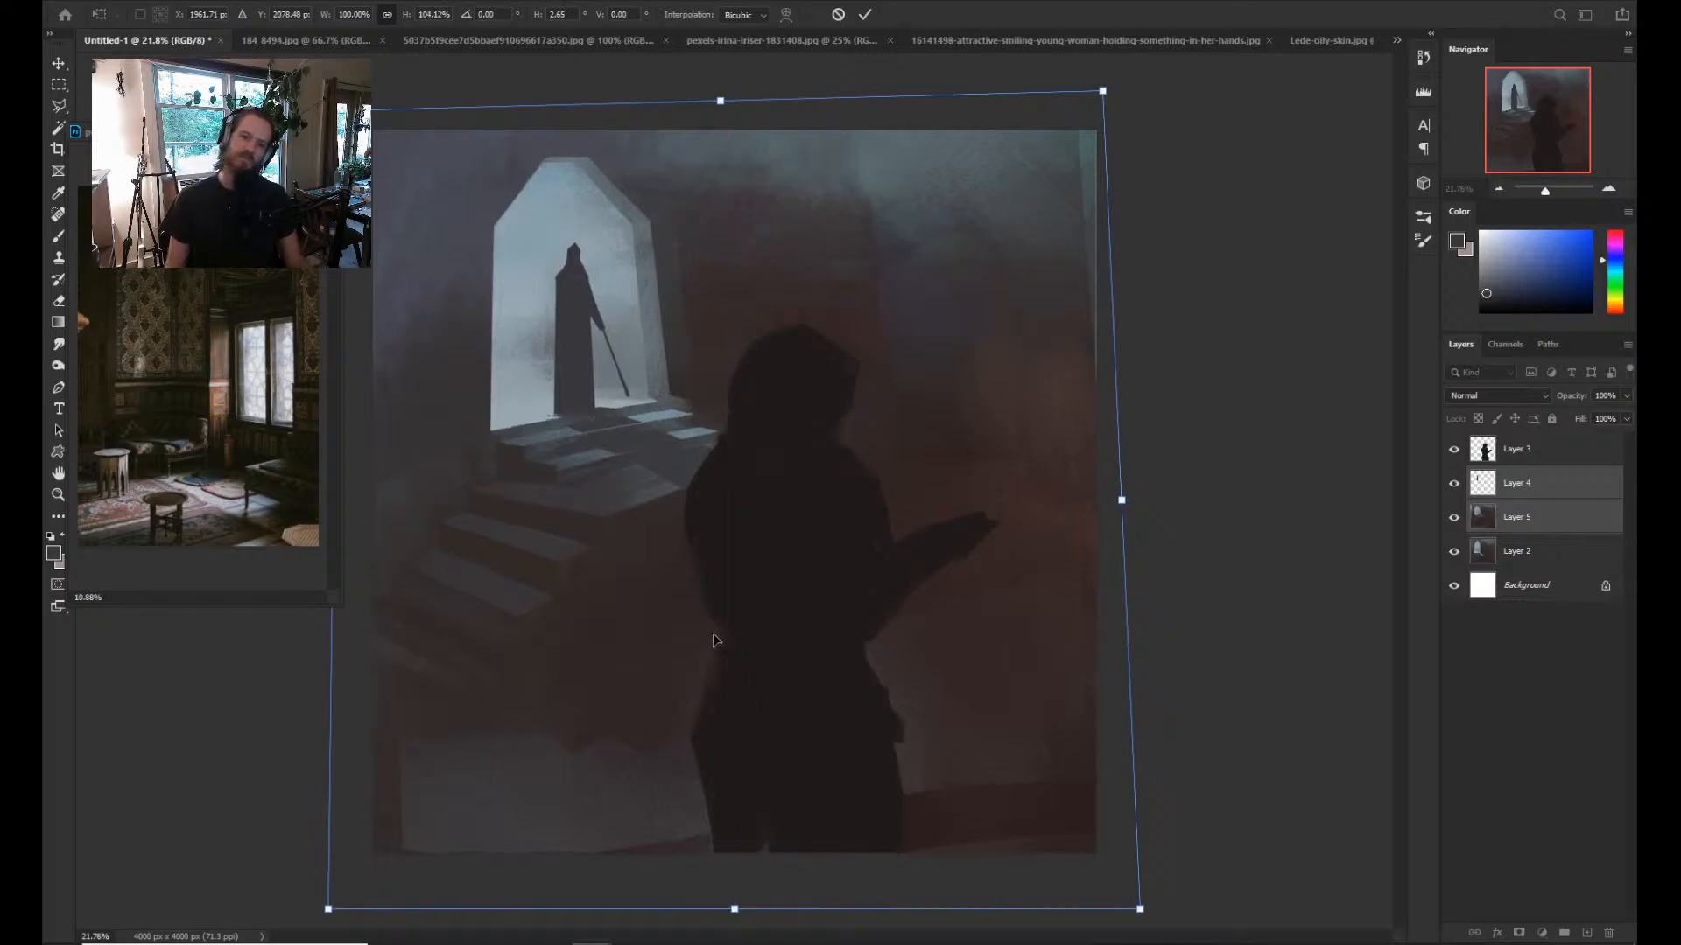
key(Return)
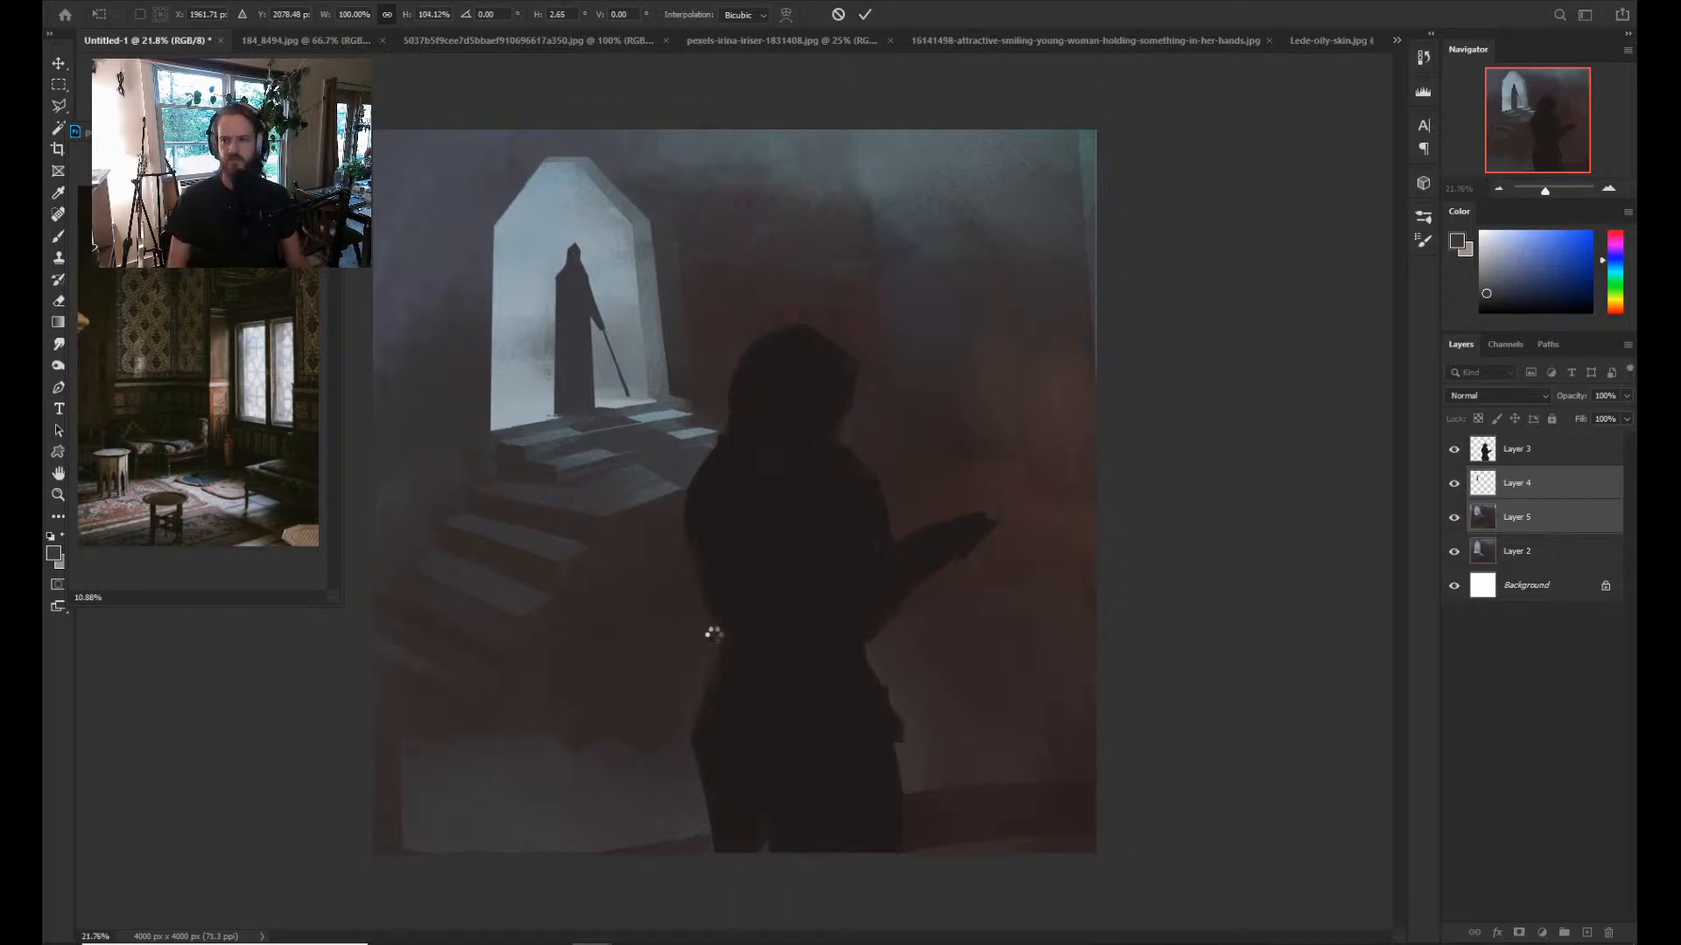
key(z)
drag(817, 668, 798, 682)
click(1014, 576)
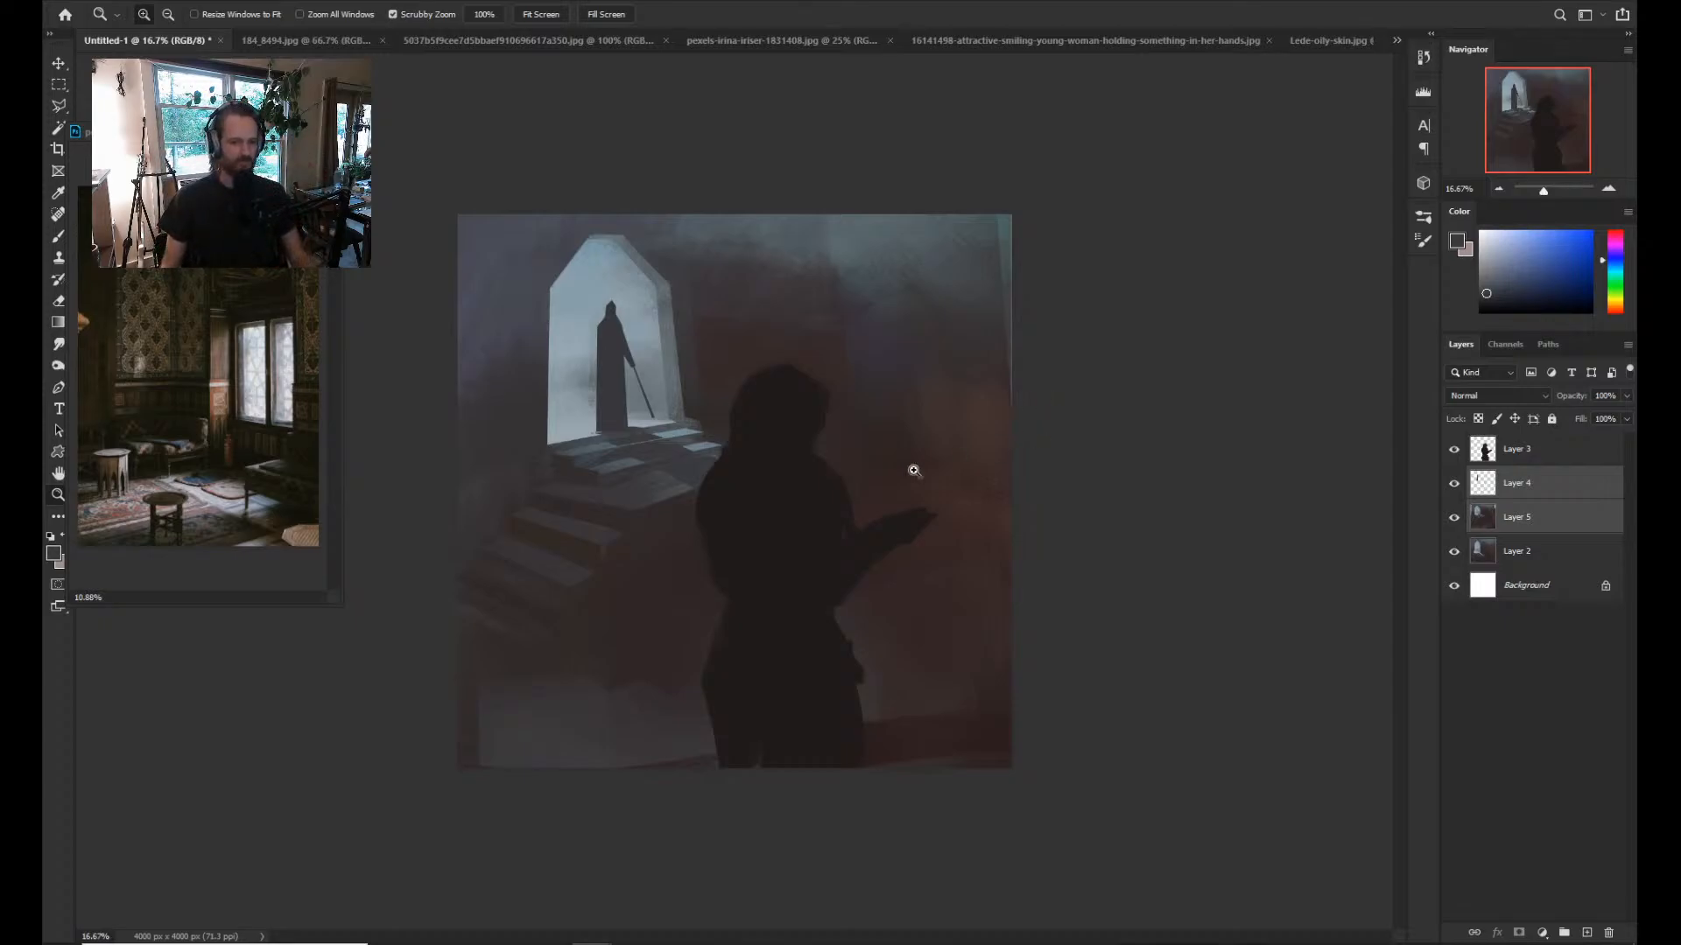
click(622, 609)
drag(621, 611, 713, 605)
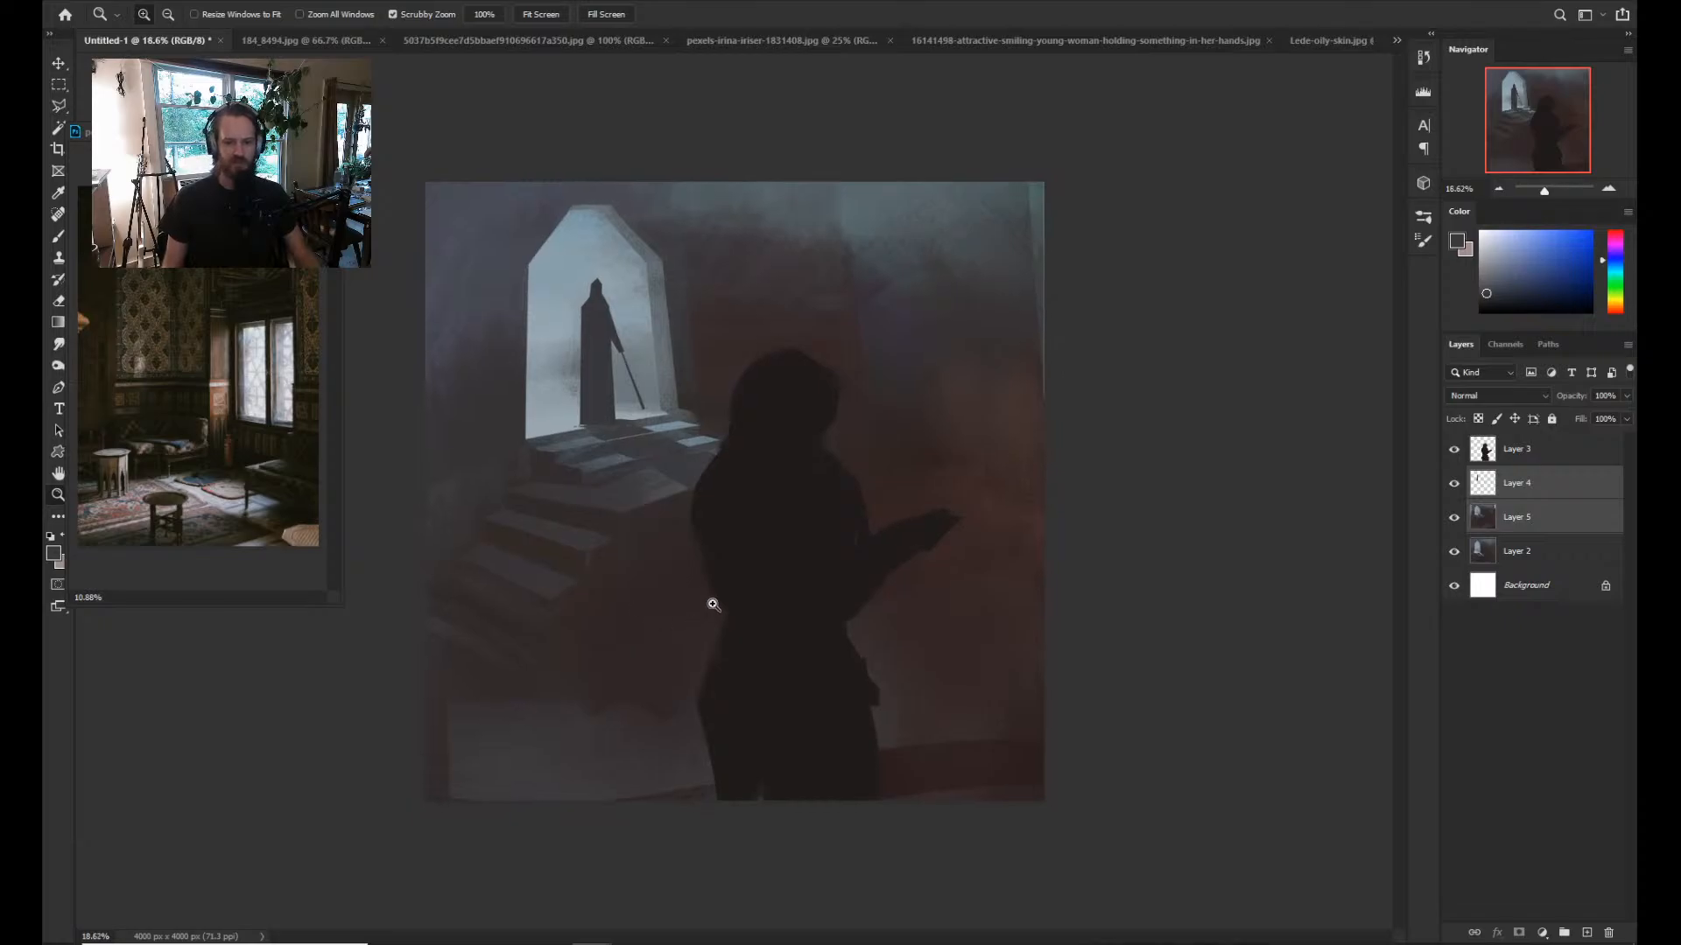
click(1545, 492)
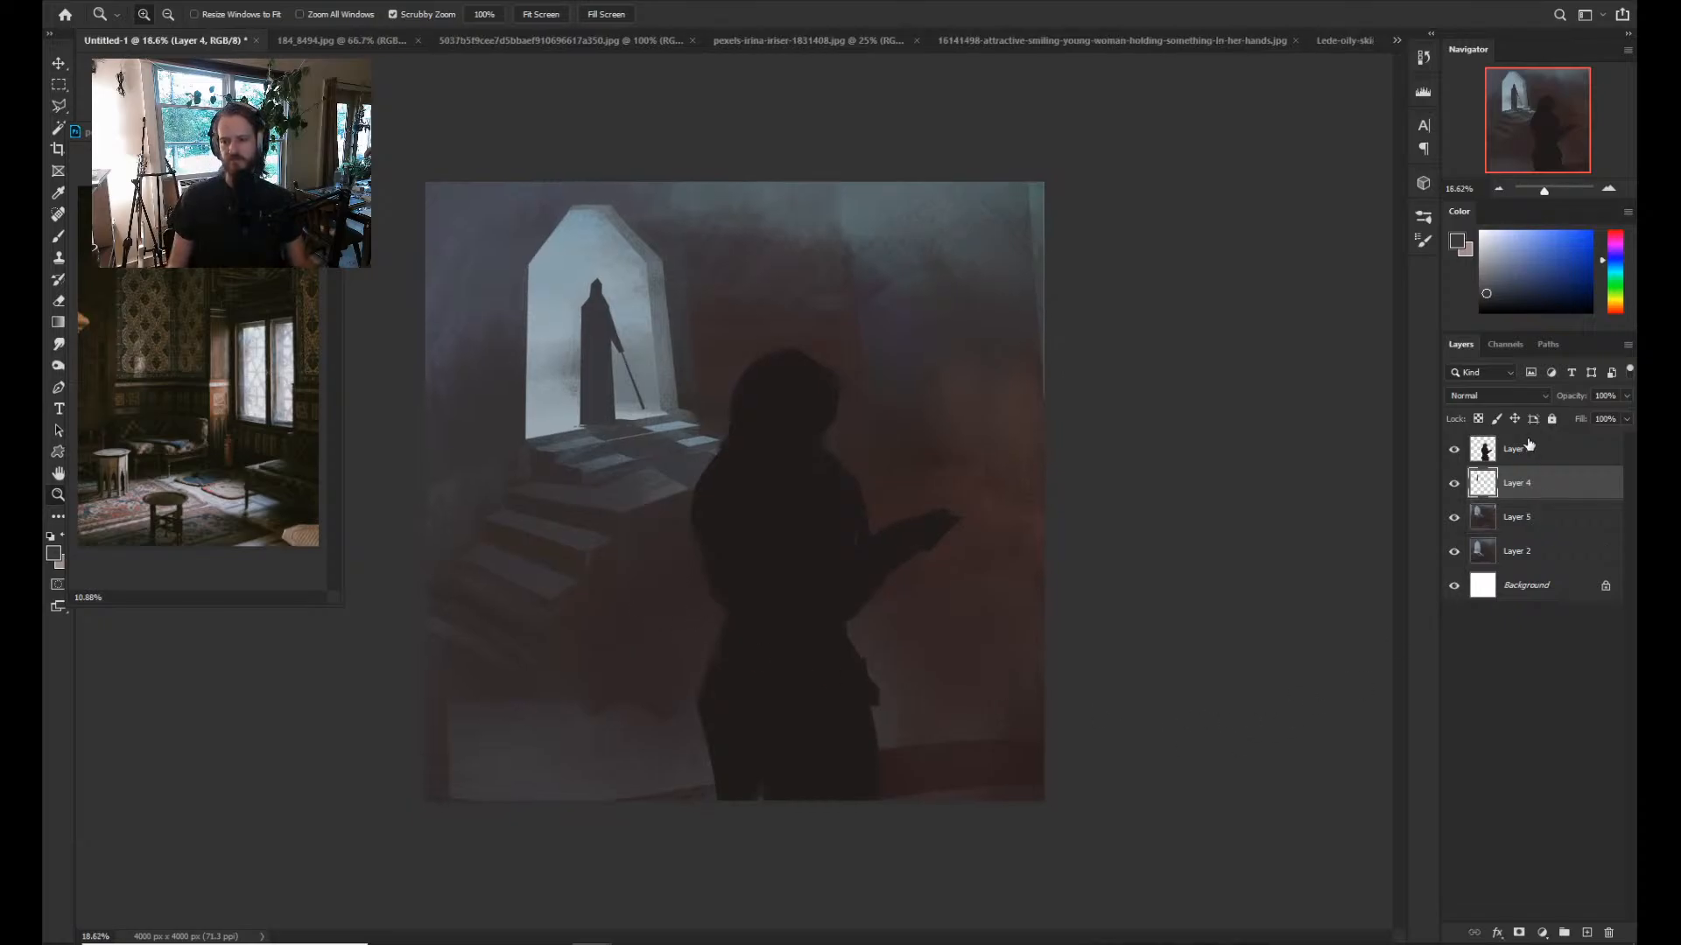
click(1539, 460)
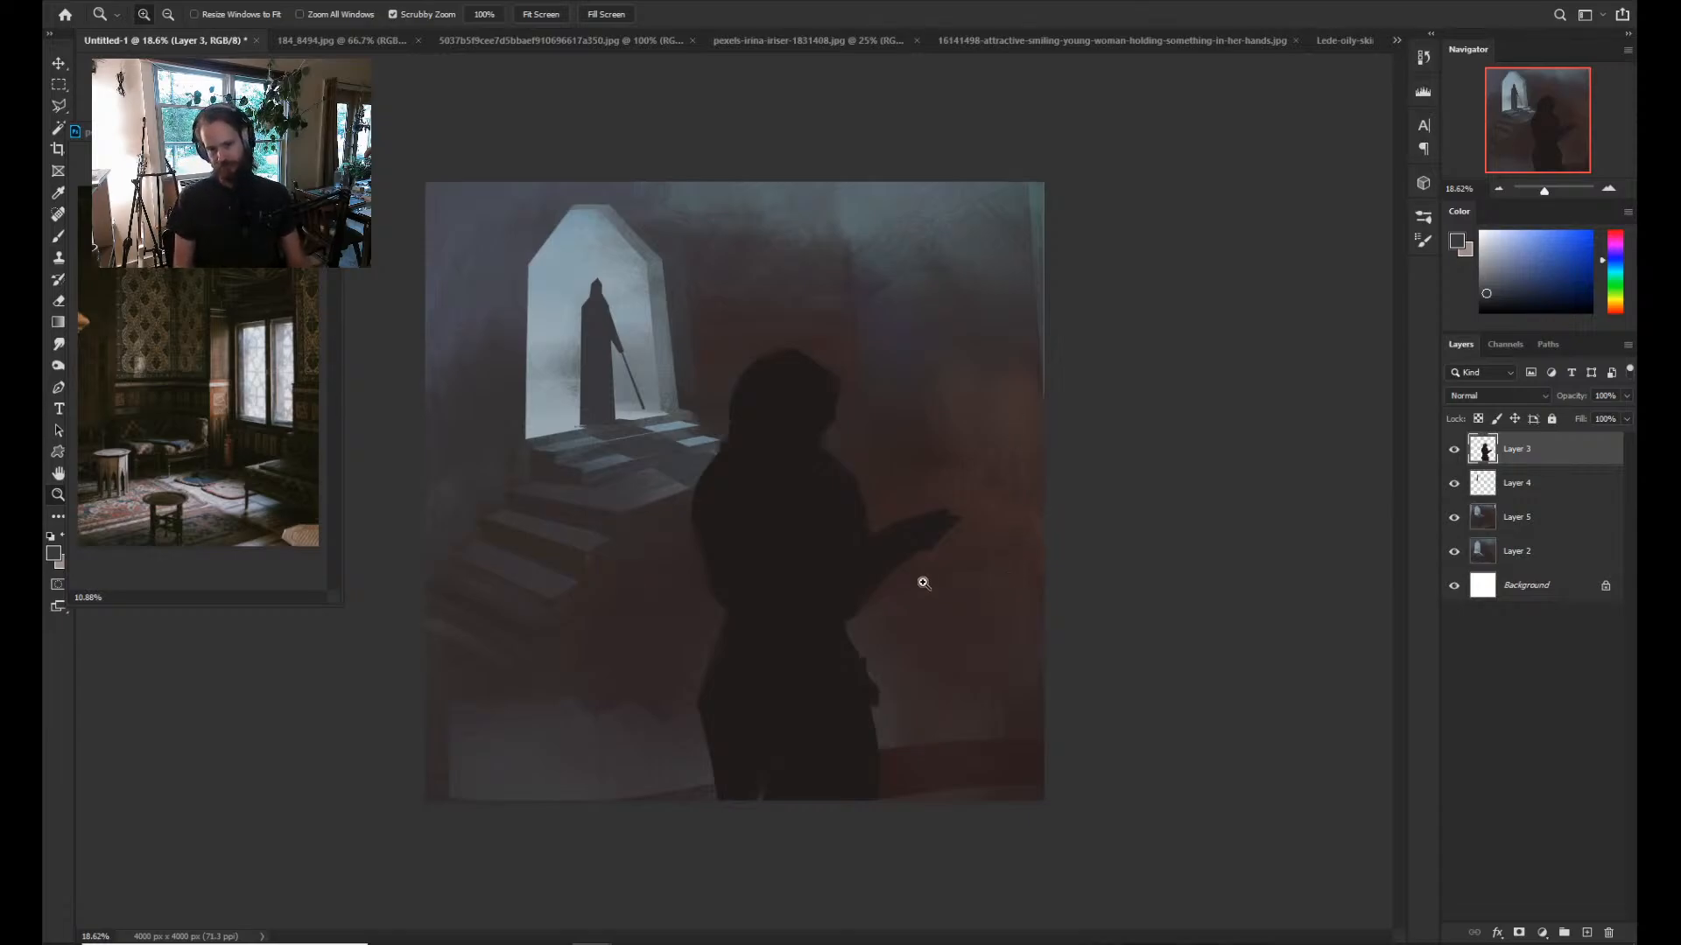
Outline a thin slanted strip along the front of the upper stairs with the Polygonal Lasso, ending at the woman's silhouette.
key(l)
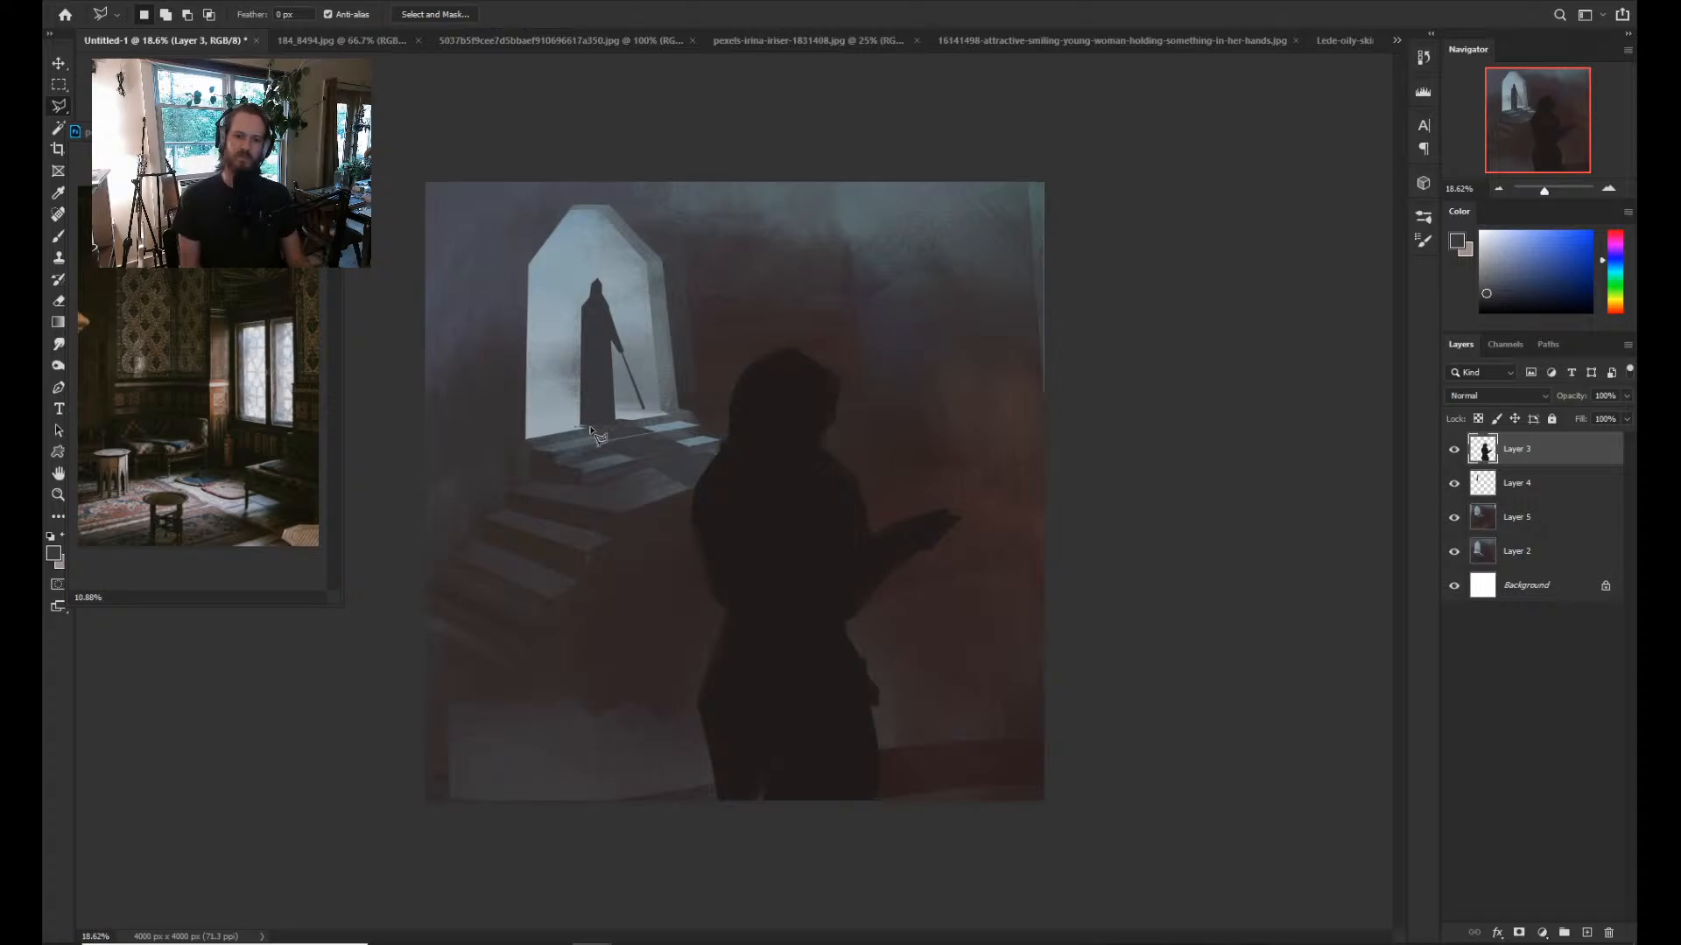
click(732, 447)
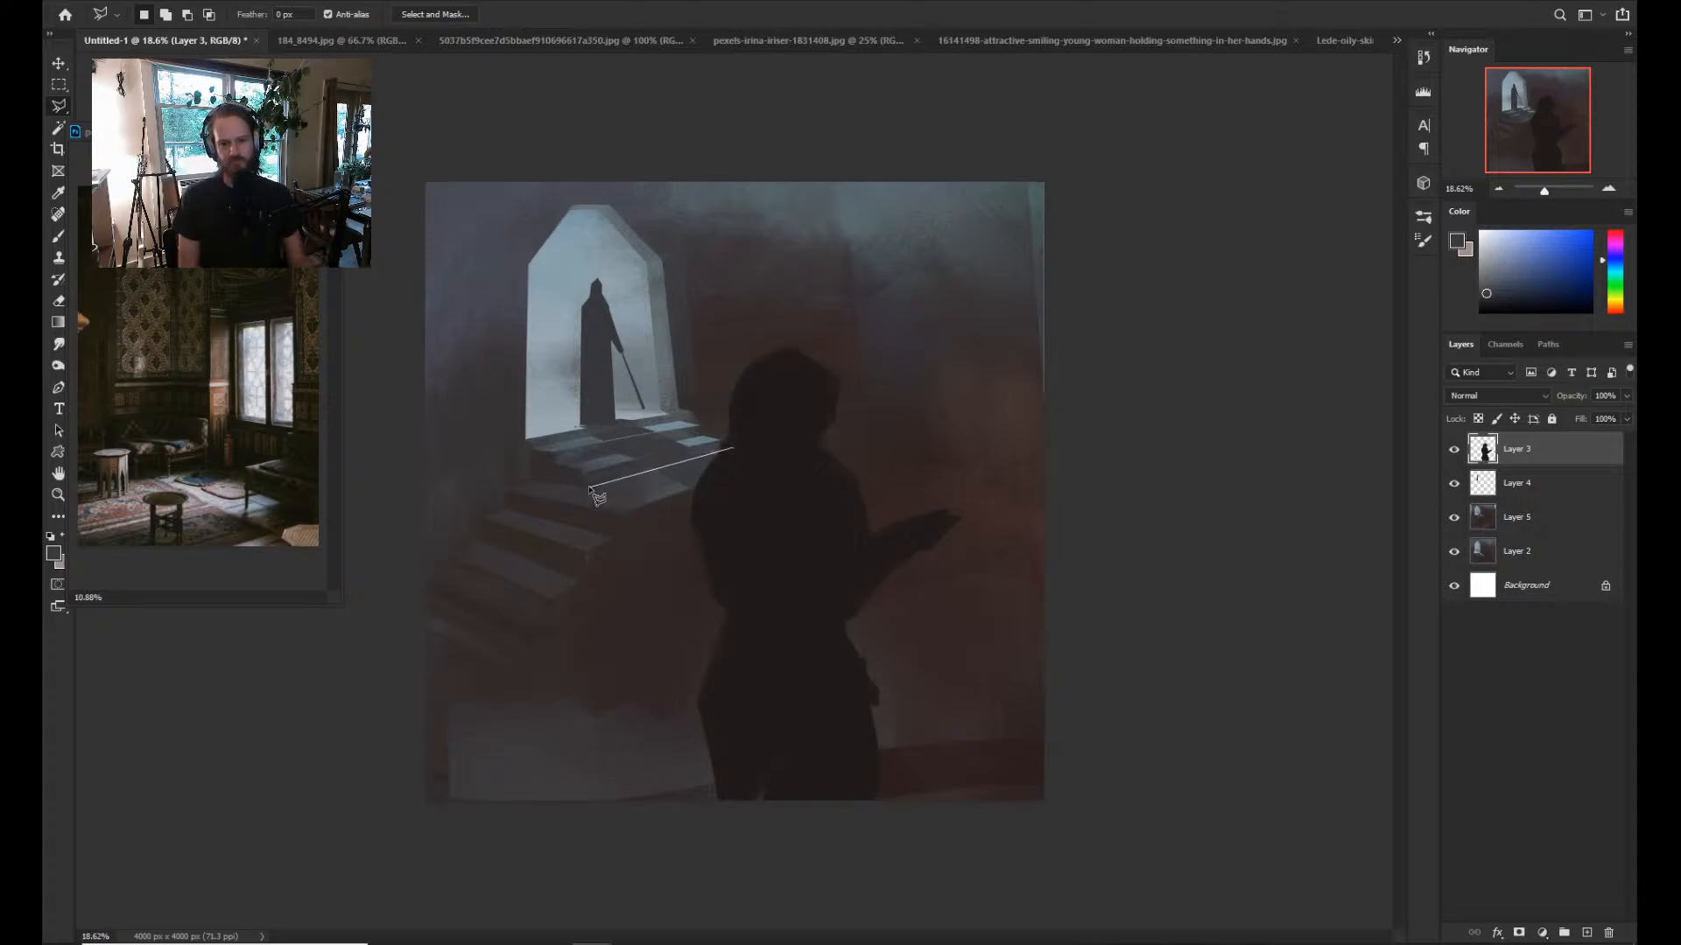
click(583, 487)
click(579, 473)
click(730, 448)
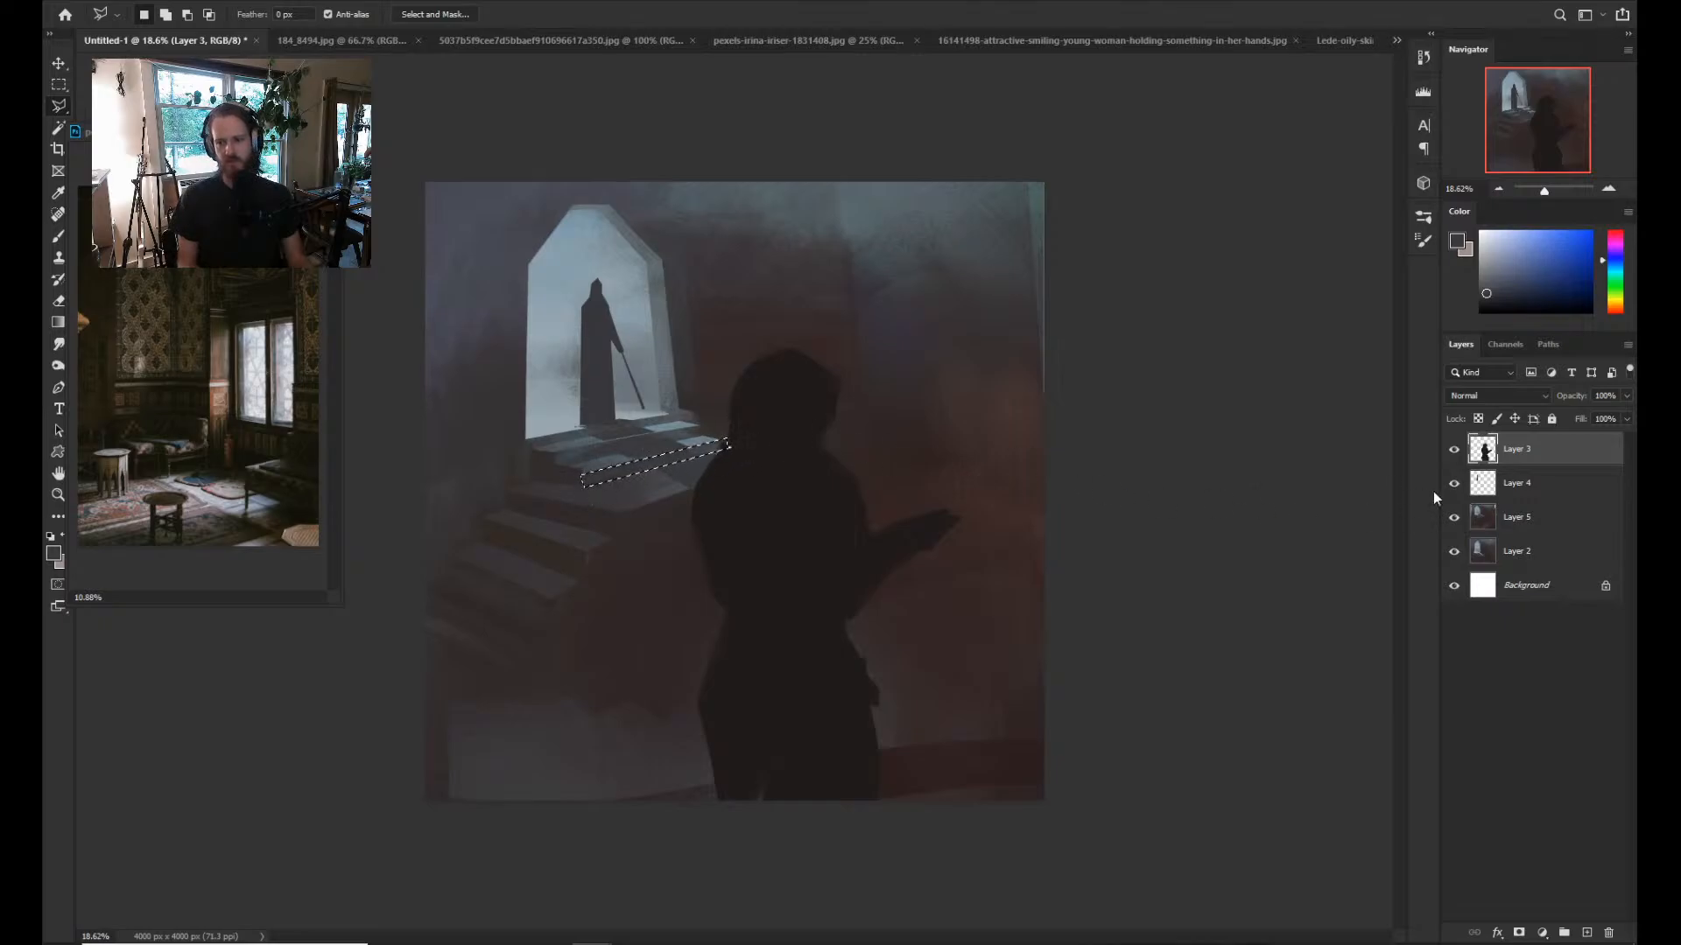
Brush a dark tone sampled from the nearby stairs into the selected strip on Layer 5, and clear the selection.
click(1432, 521)
key(b)
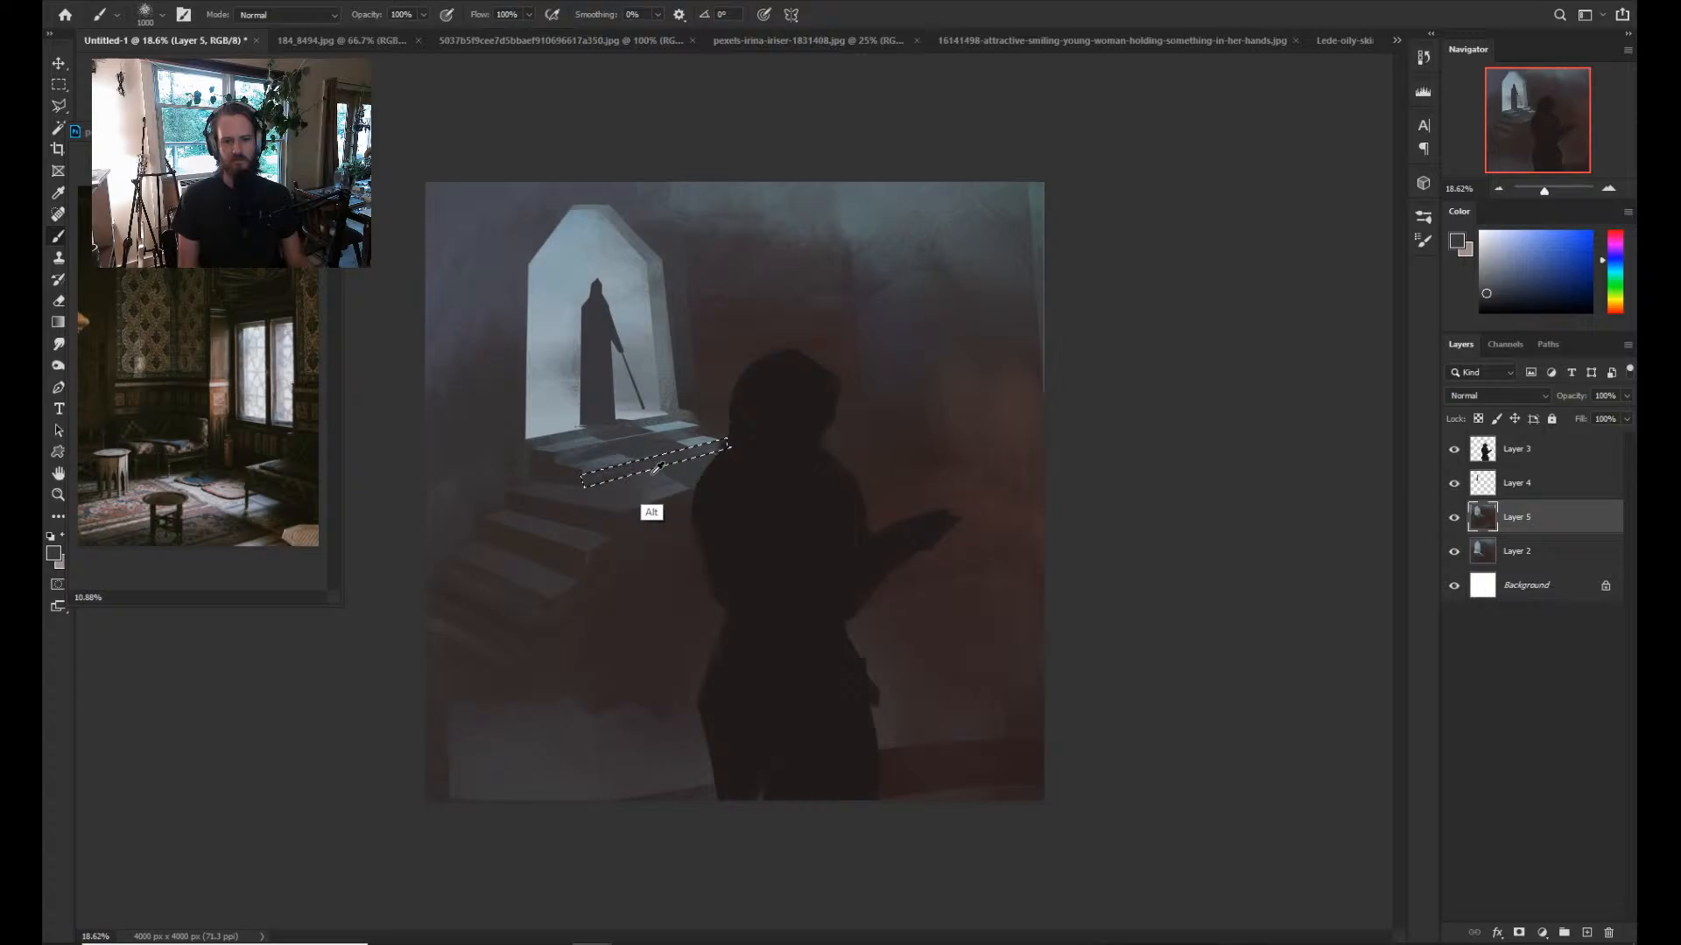
alt+click(644, 524)
alt+click(570, 470)
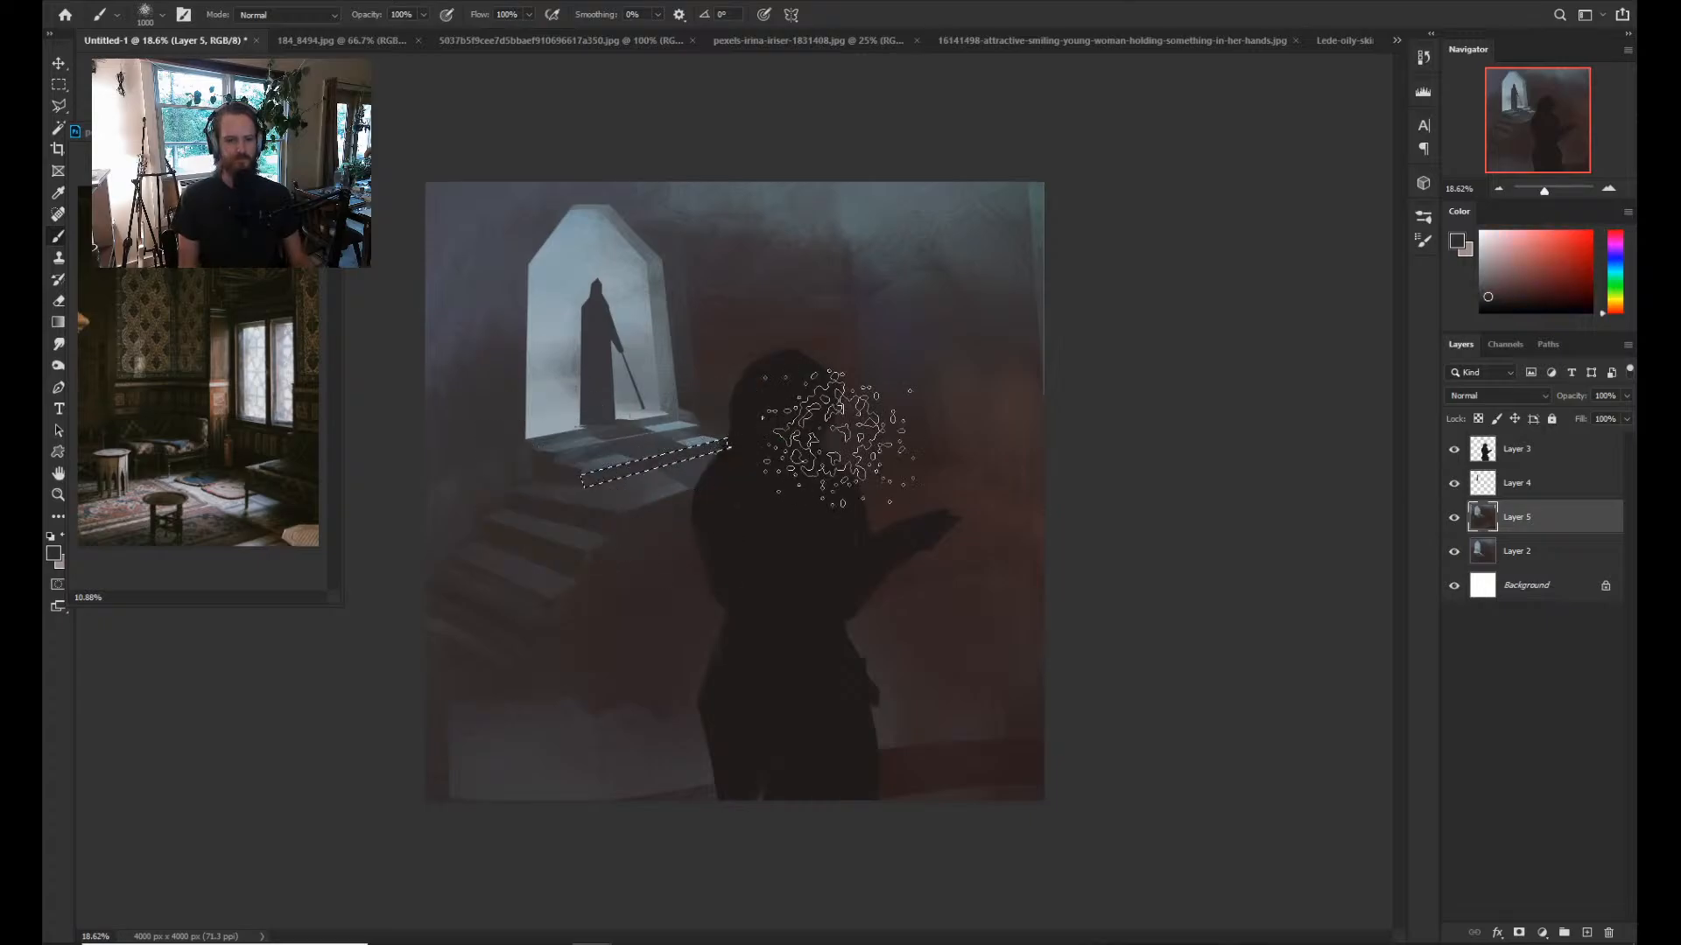
key(ctrl+d)
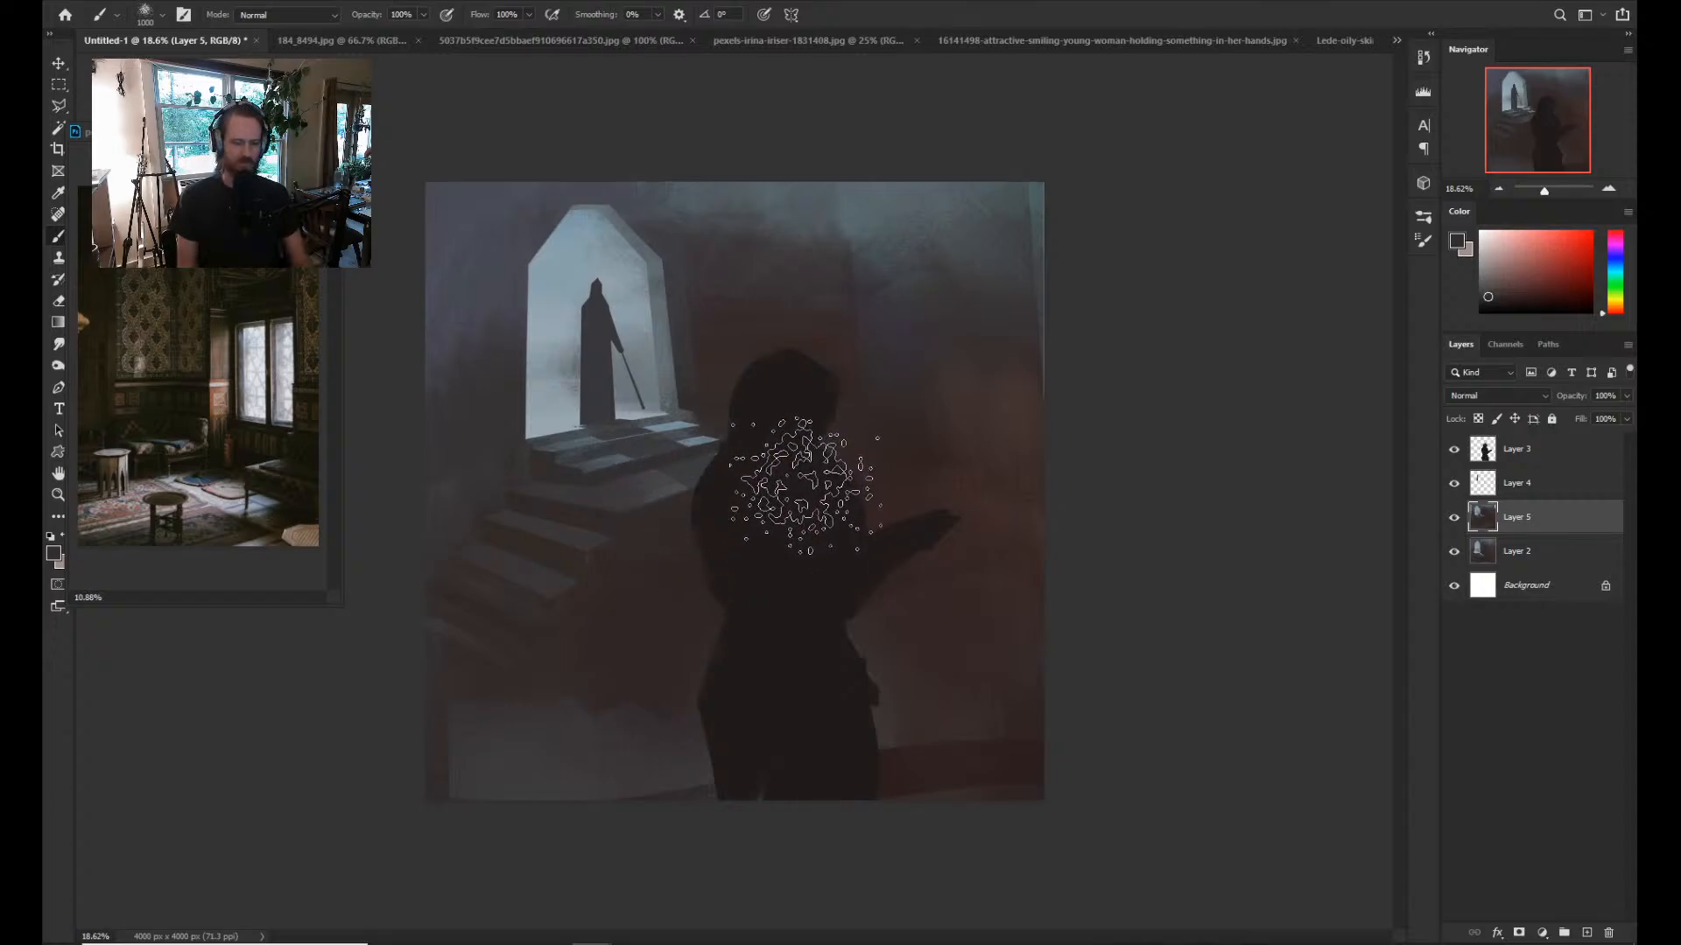
key(l)
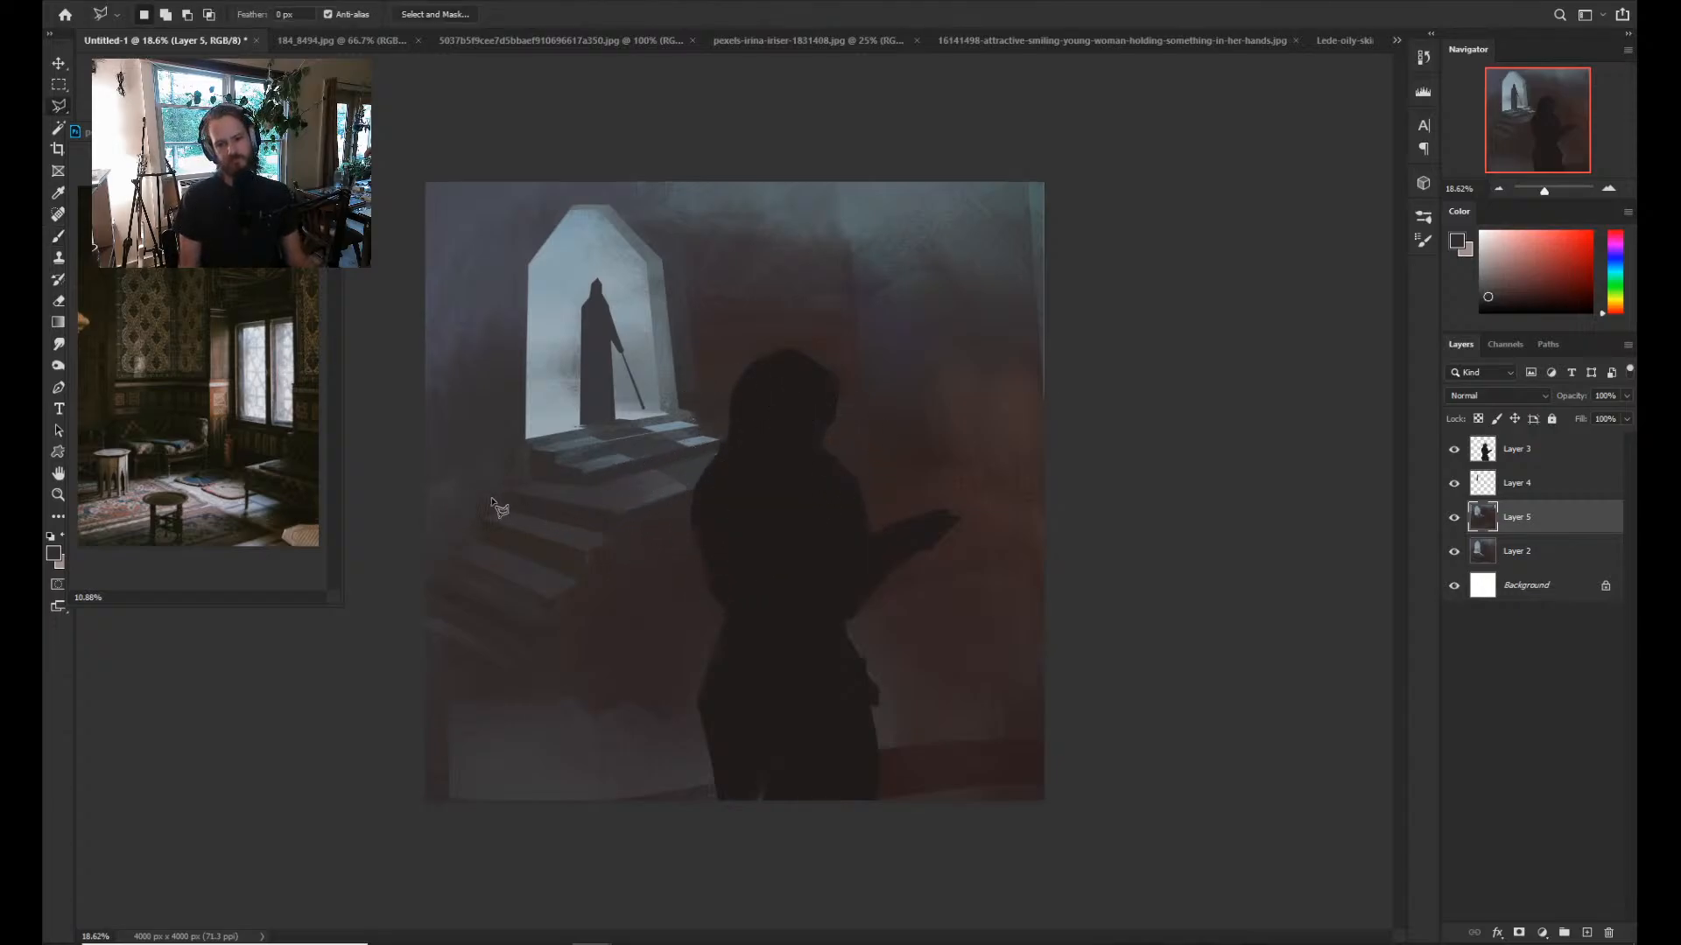
key(w)
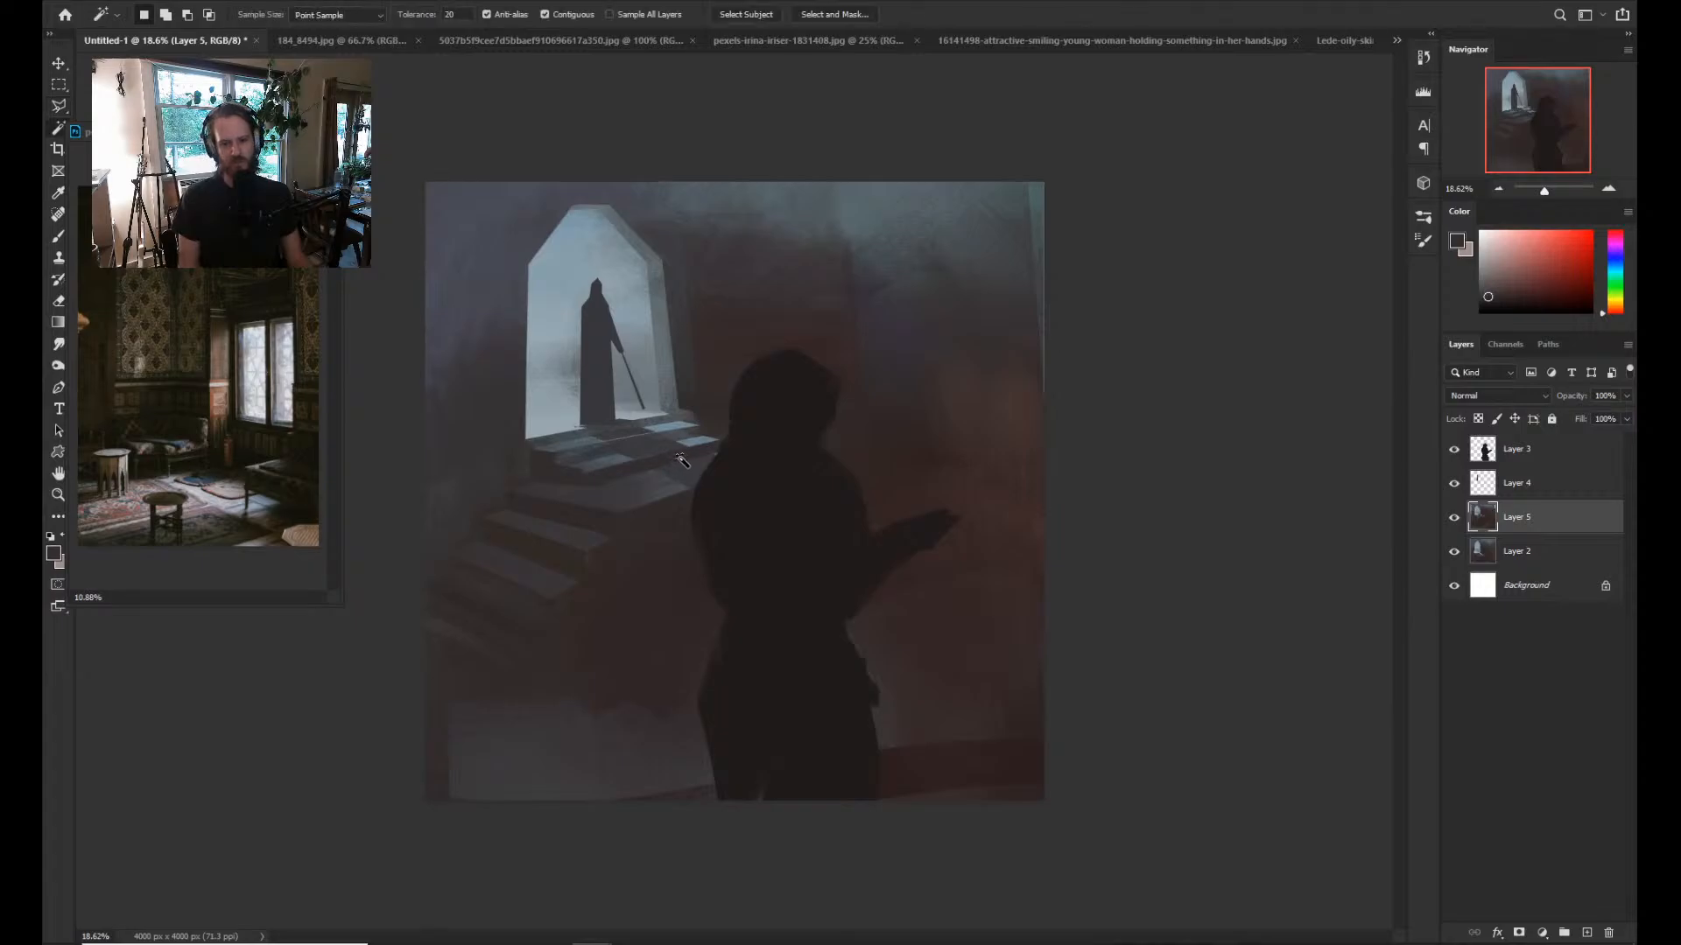
click(691, 523)
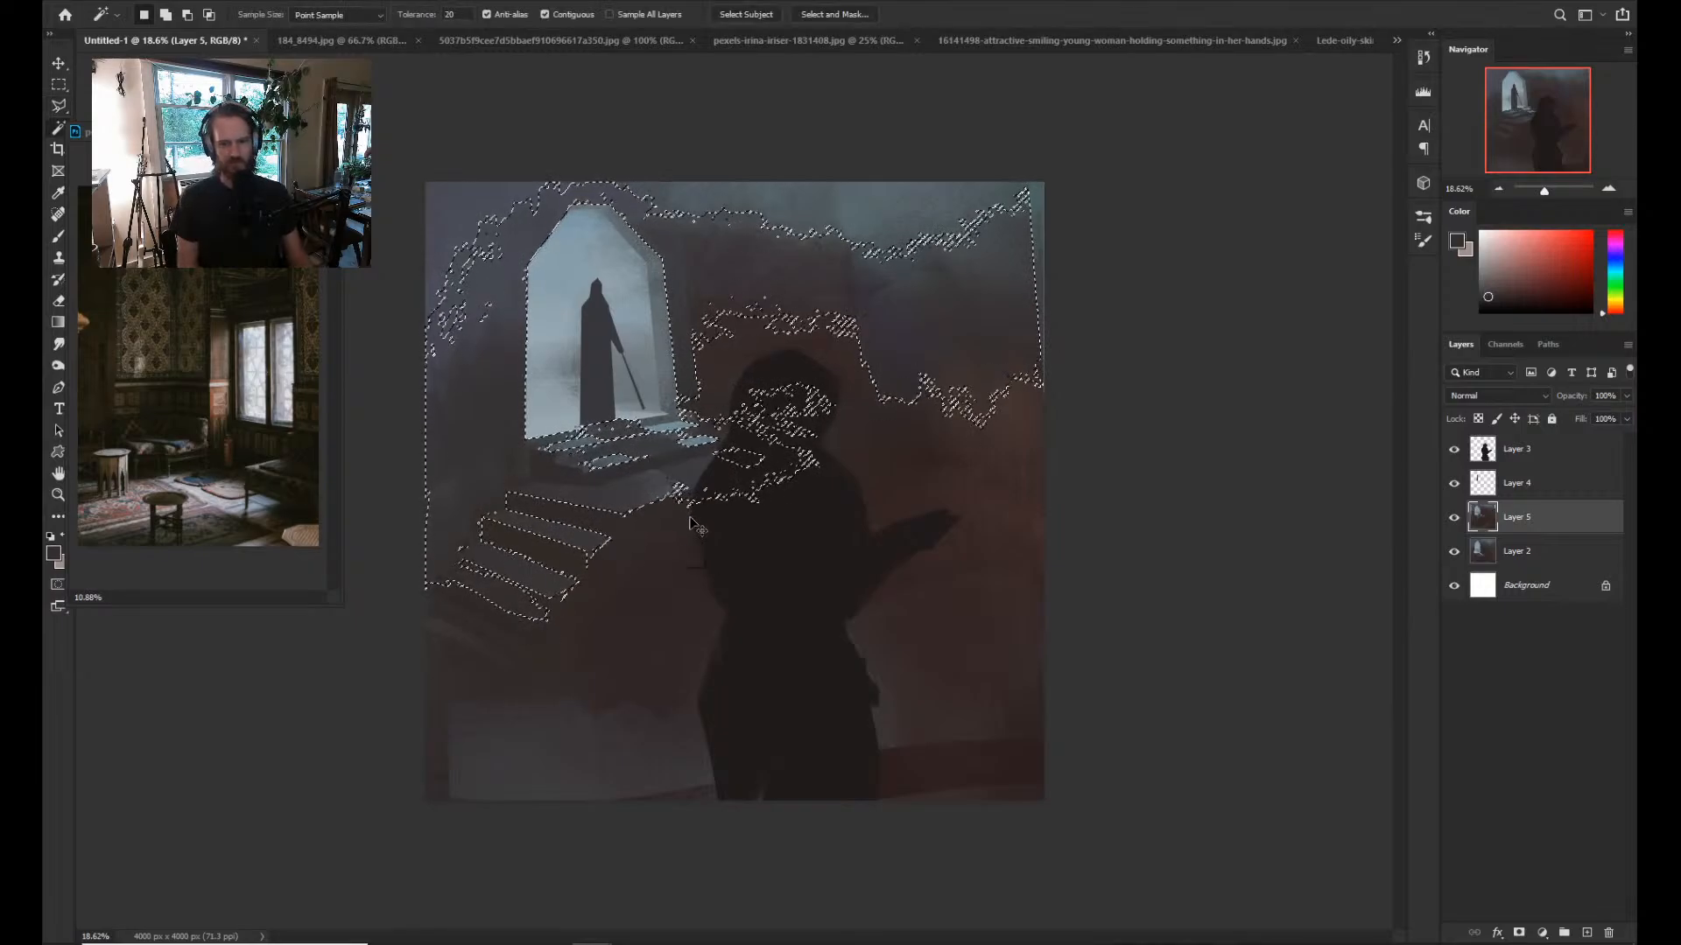
key(ctrl+d)
click(698, 522)
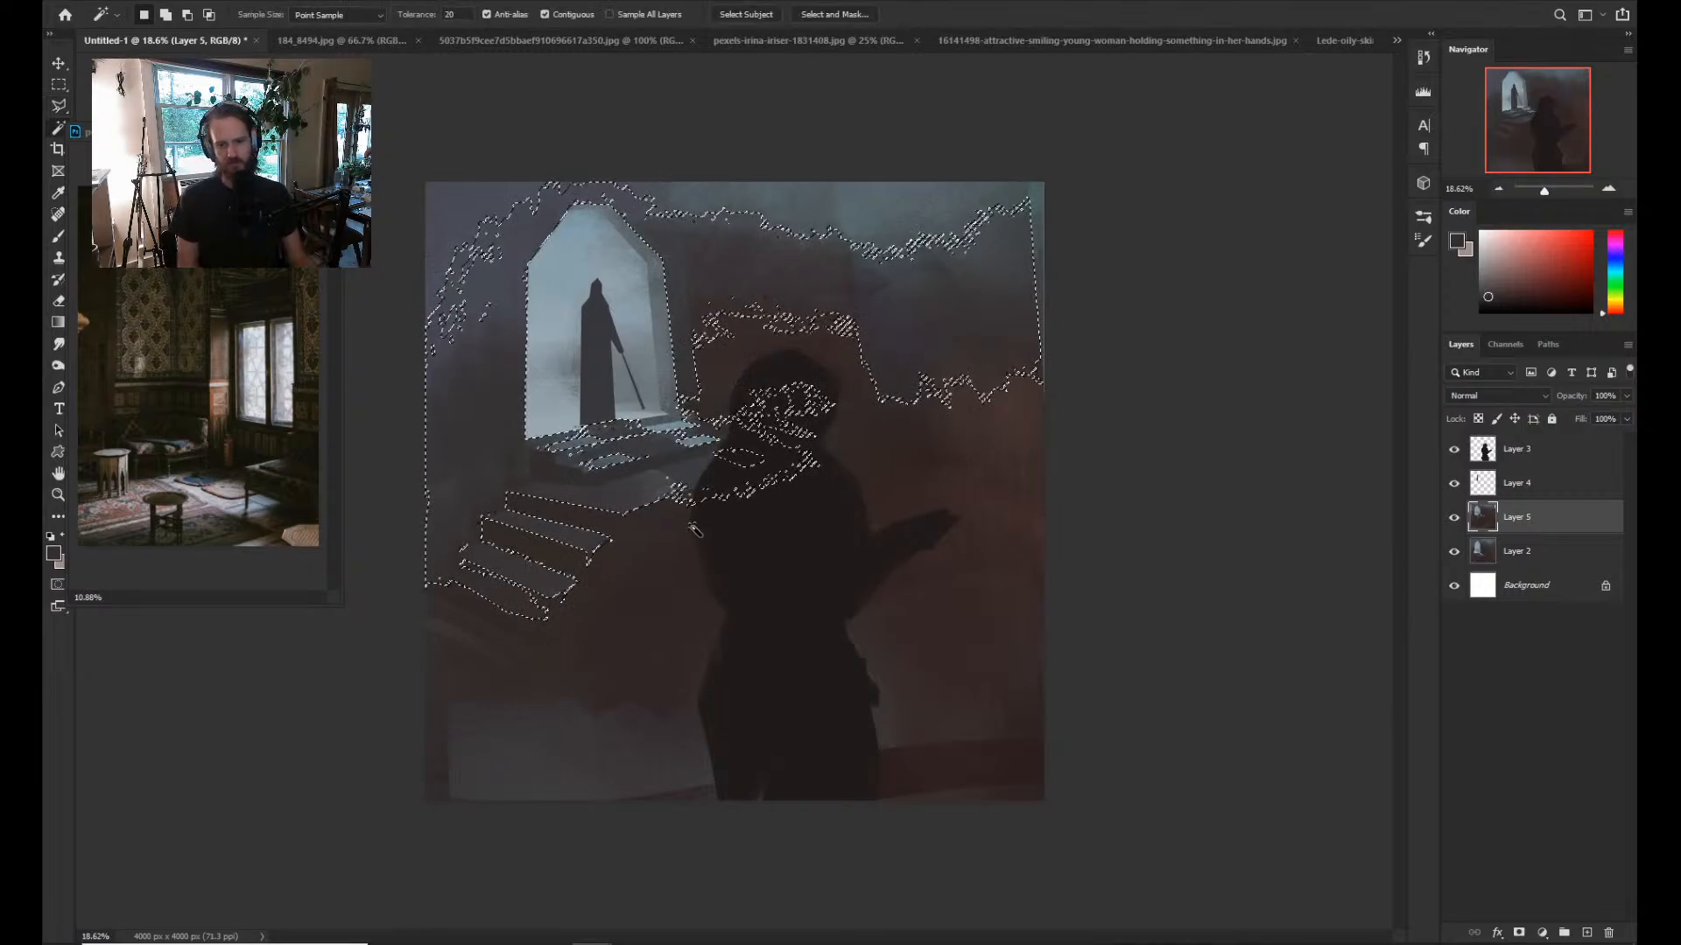
Reduce the brush to 300 px and sample the dark wall colour beside the woman's shoulder, clearing the selection.
key(b)
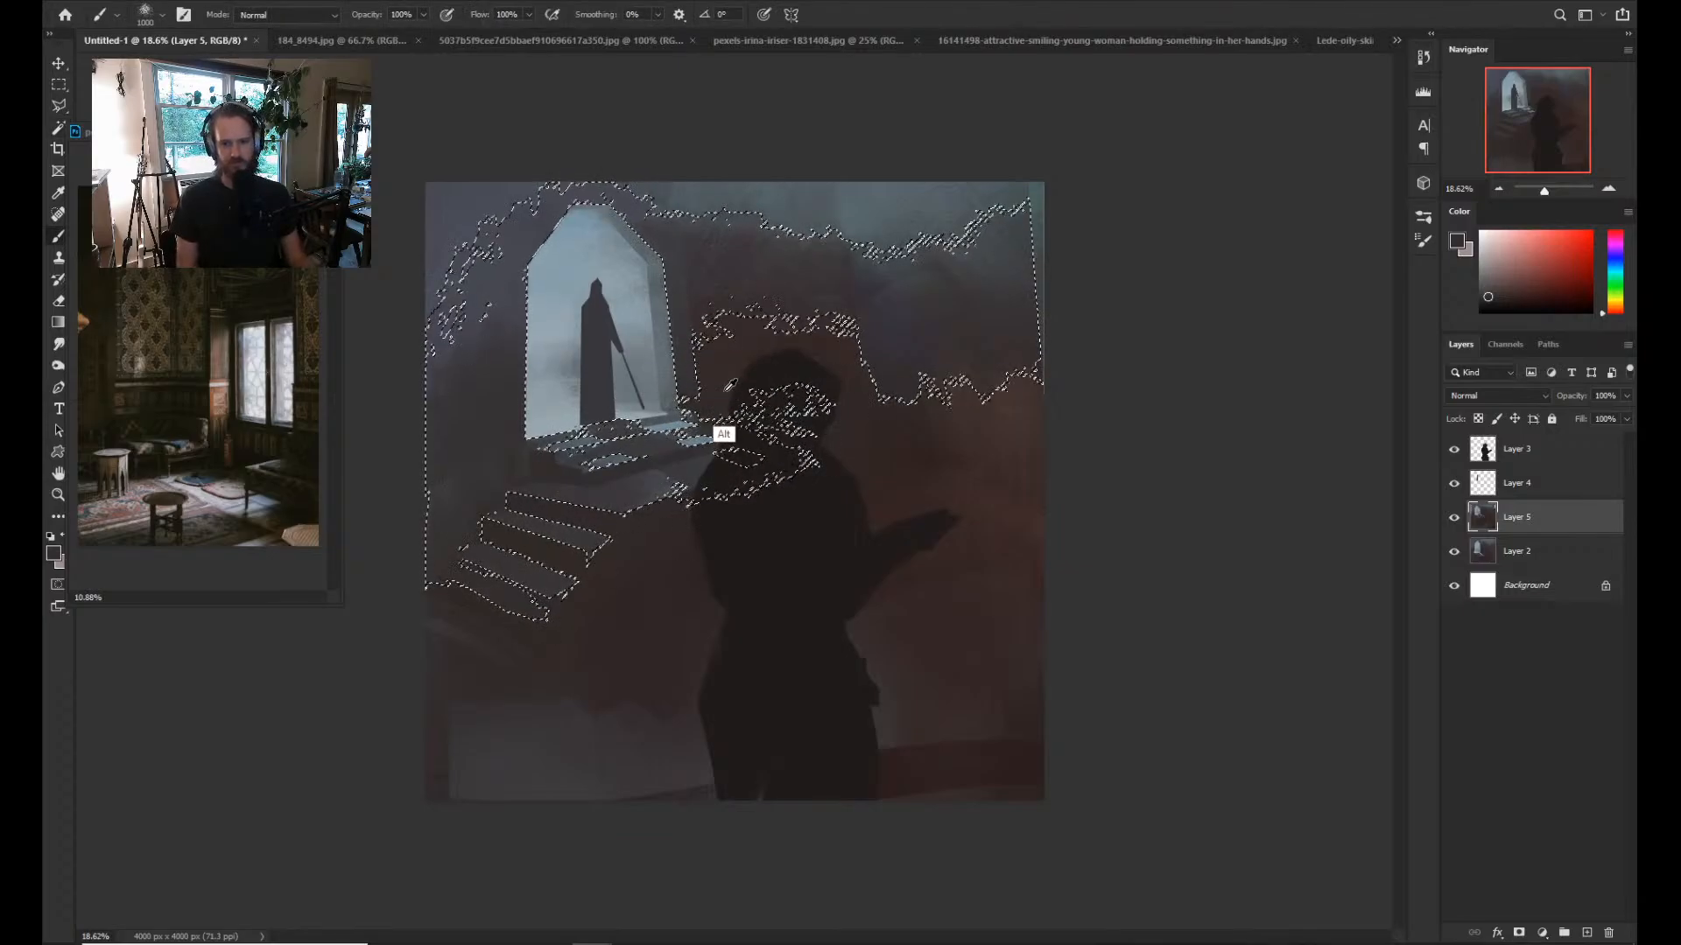
alt+click(874, 490)
key(bracketleft)
key(bracketleft)
key(bracketleft)
key(bracketleft)
key(bracketleft)
key(bracketleft)
key(bracketleft)
key(bracketleft)
key(bracketleft)
key(bracketleft)
key(bracketleft)
key(bracketleft)
key(bracketleft)
key(bracketleft)
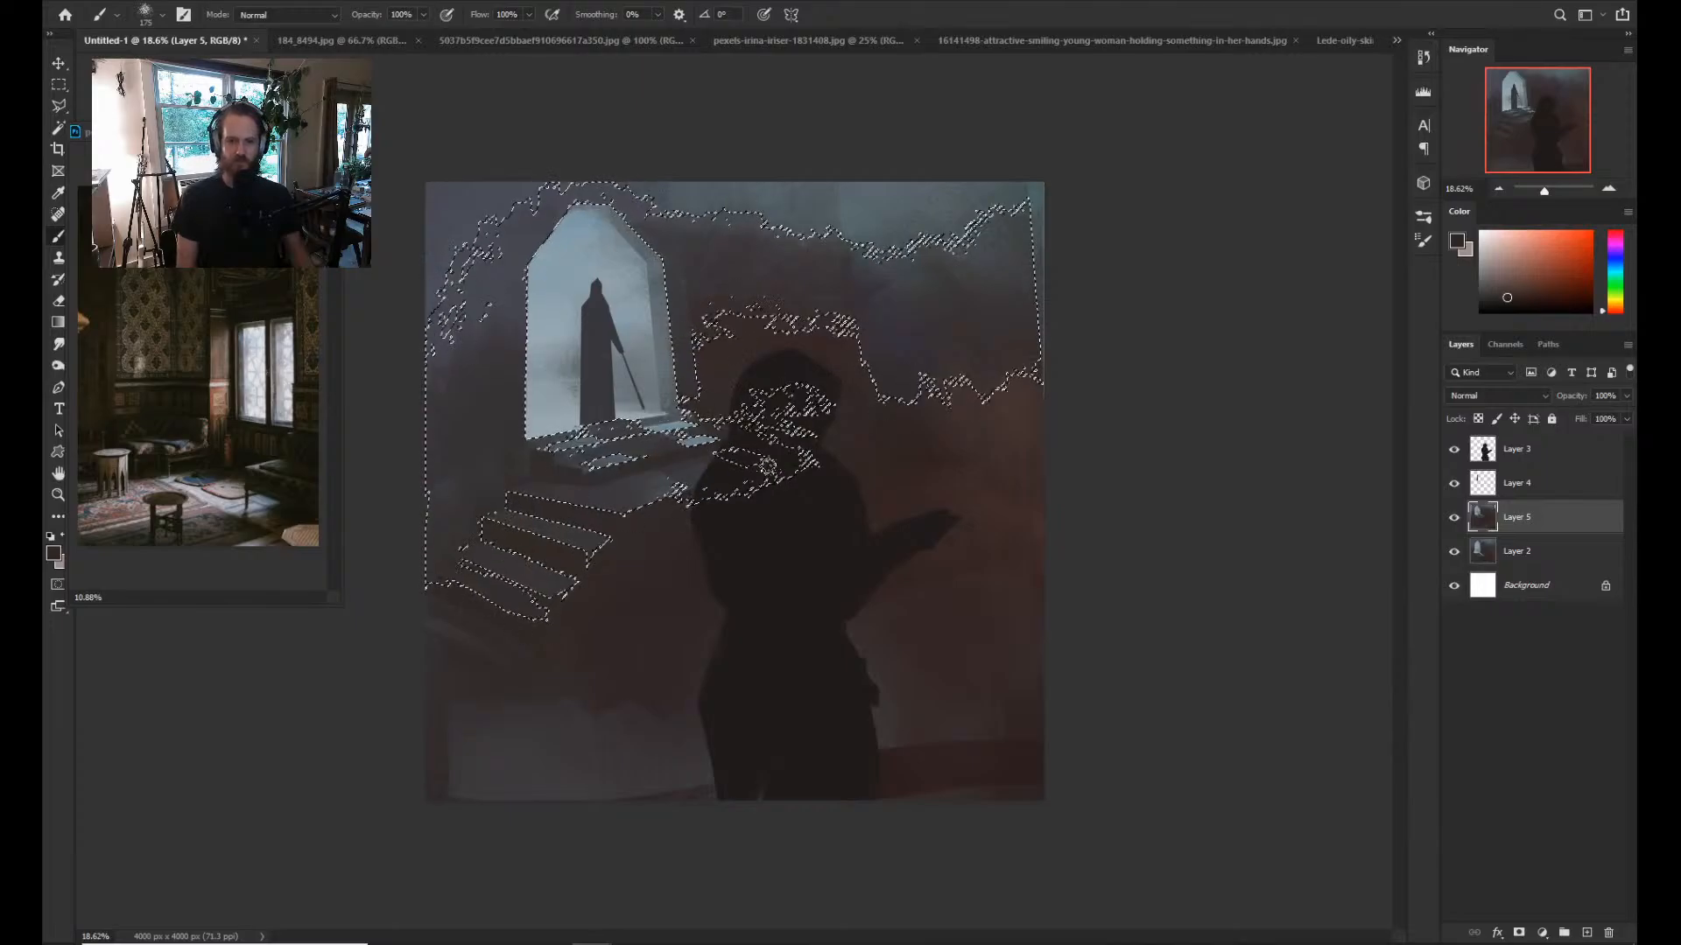
key(bracketright)
key(bracketright)
key(bracketright)
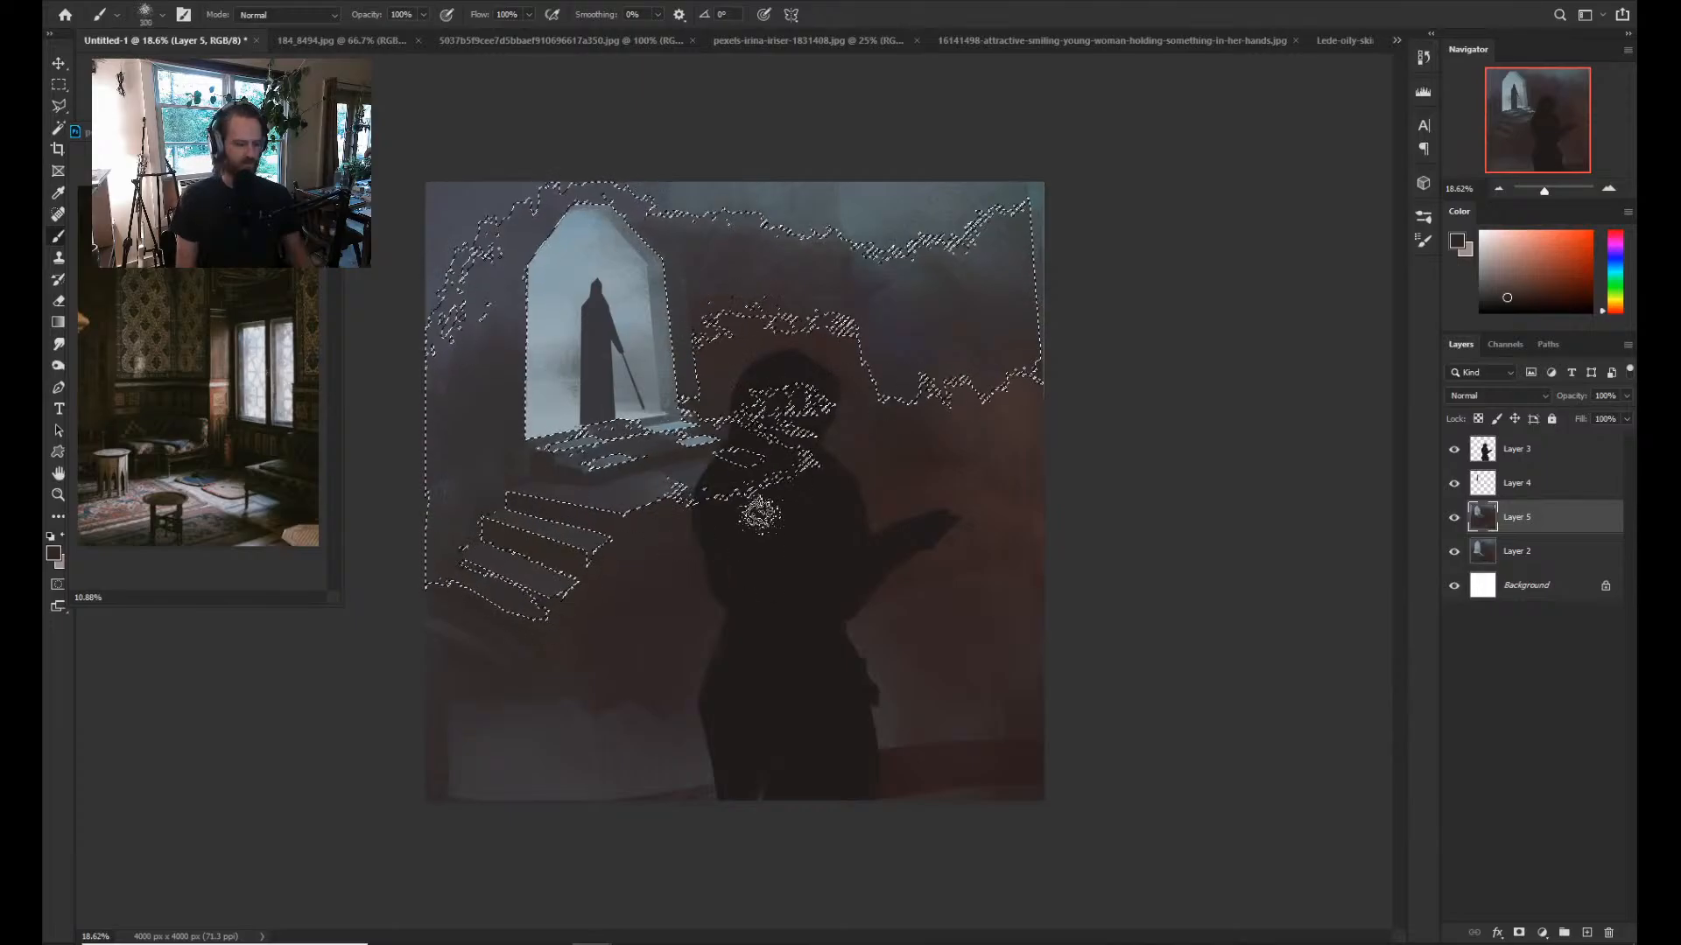
key(ctrl+d)
key(z)
mouse_move(851, 457)
mouse_down()
mouse_move(839, 468)
mouse_move(863, 481)
mouse_up()
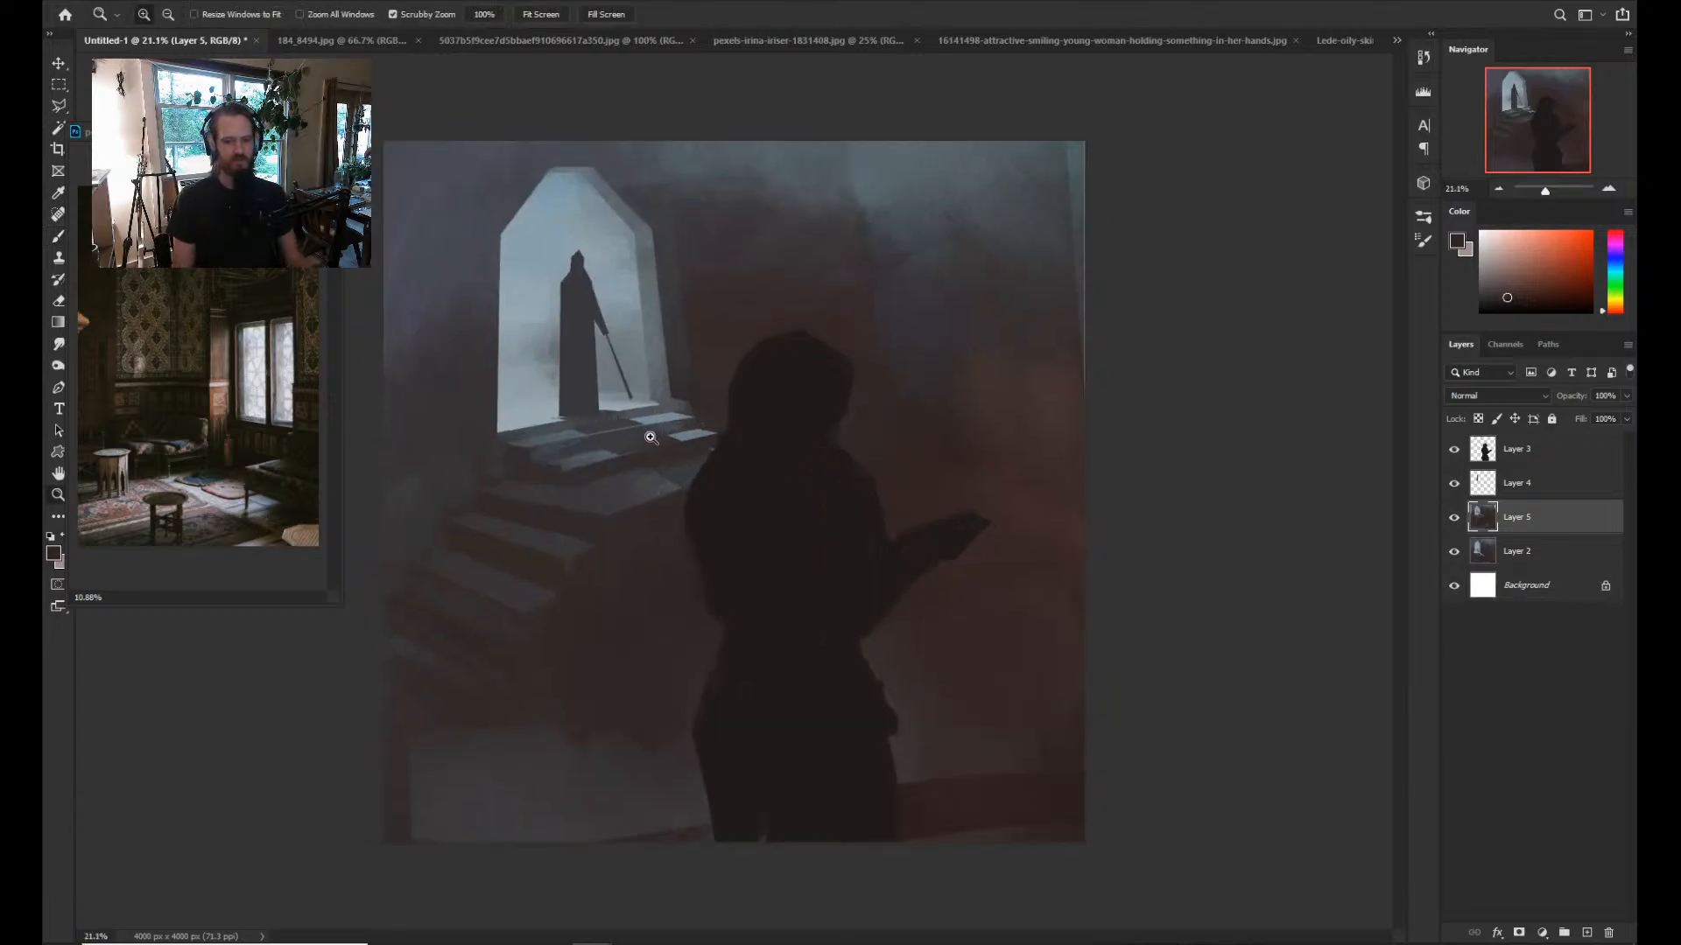
key(l)
click(538, 460)
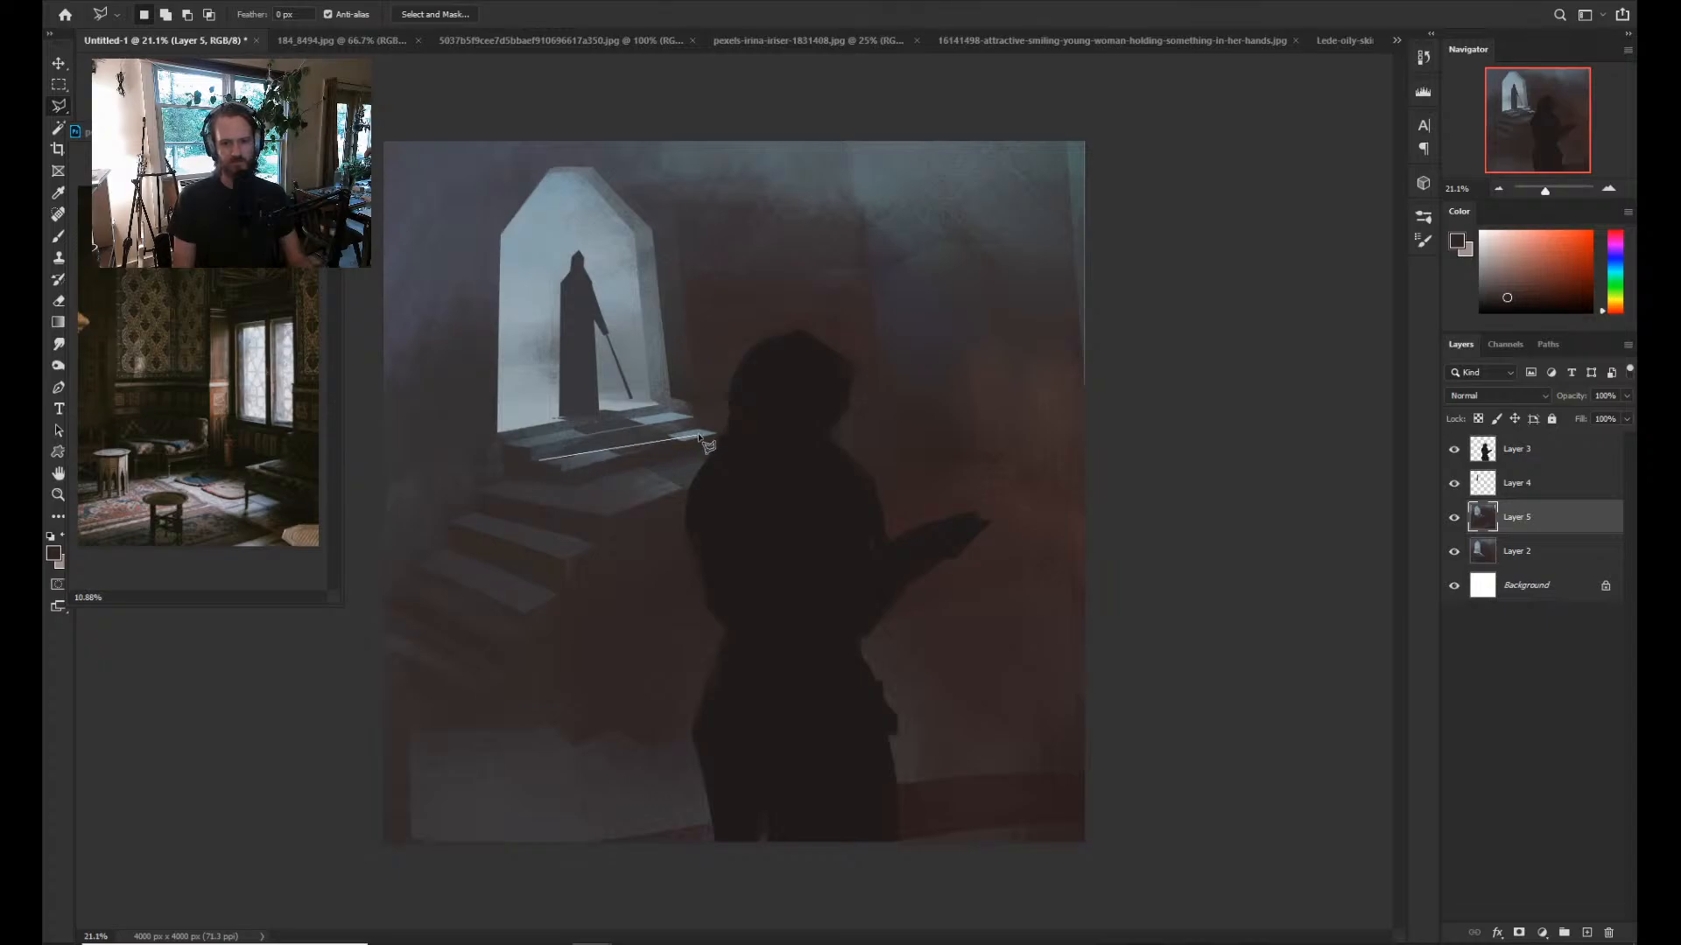
click(697, 430)
click(697, 418)
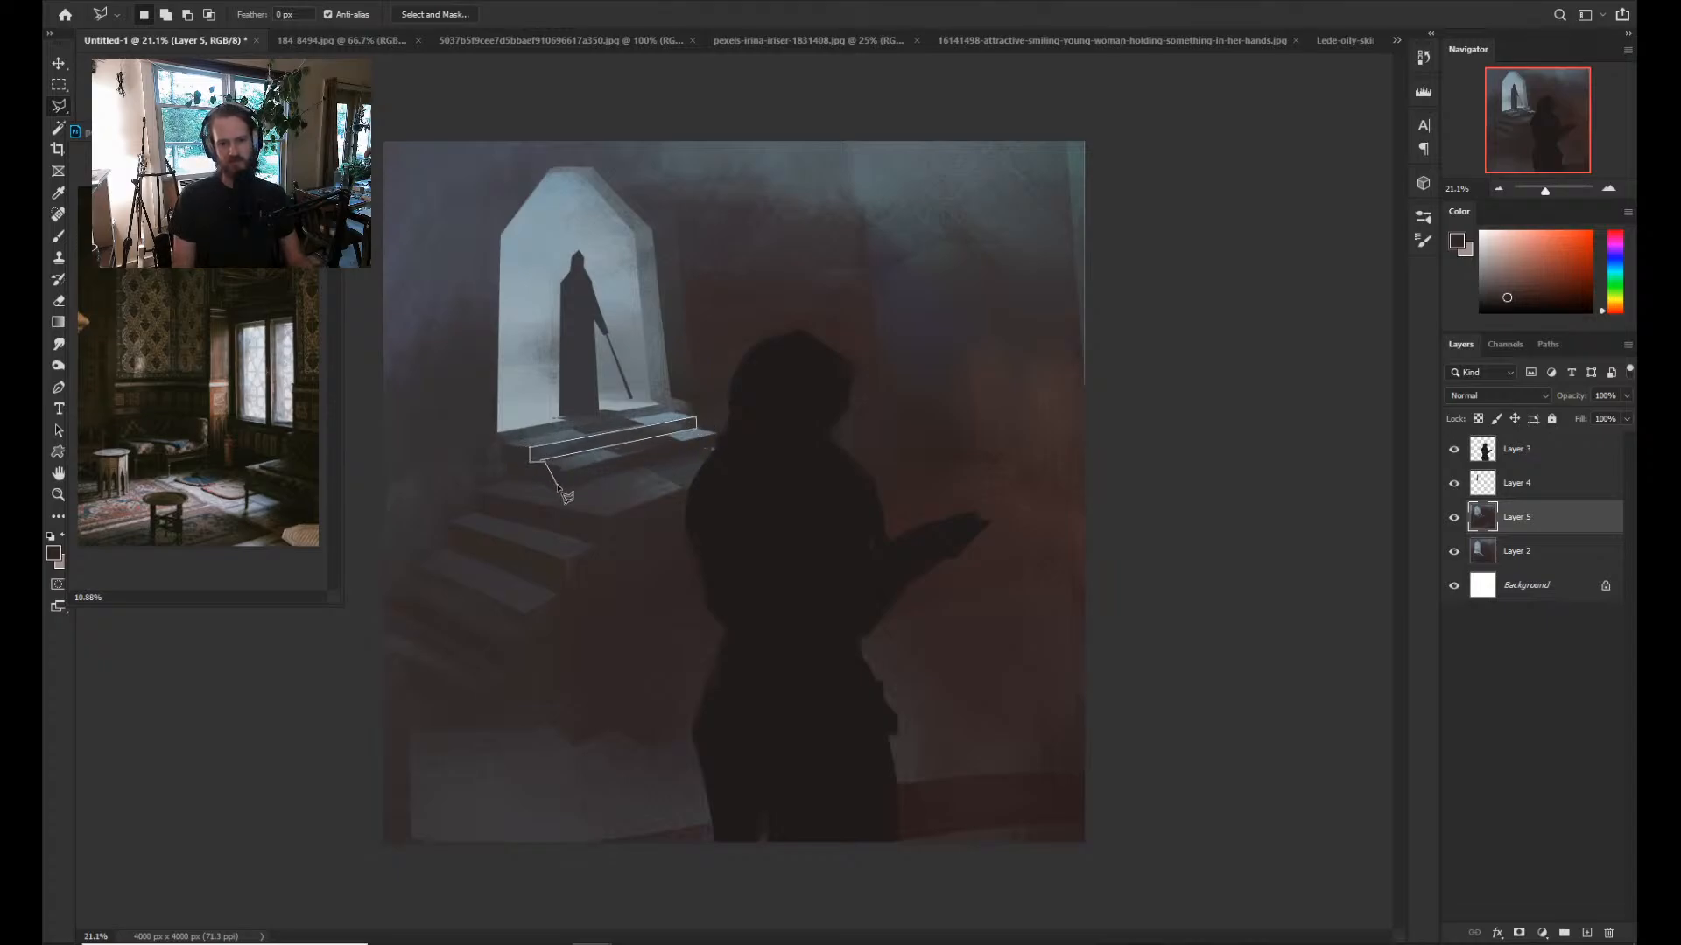
click(545, 464)
click(529, 465)
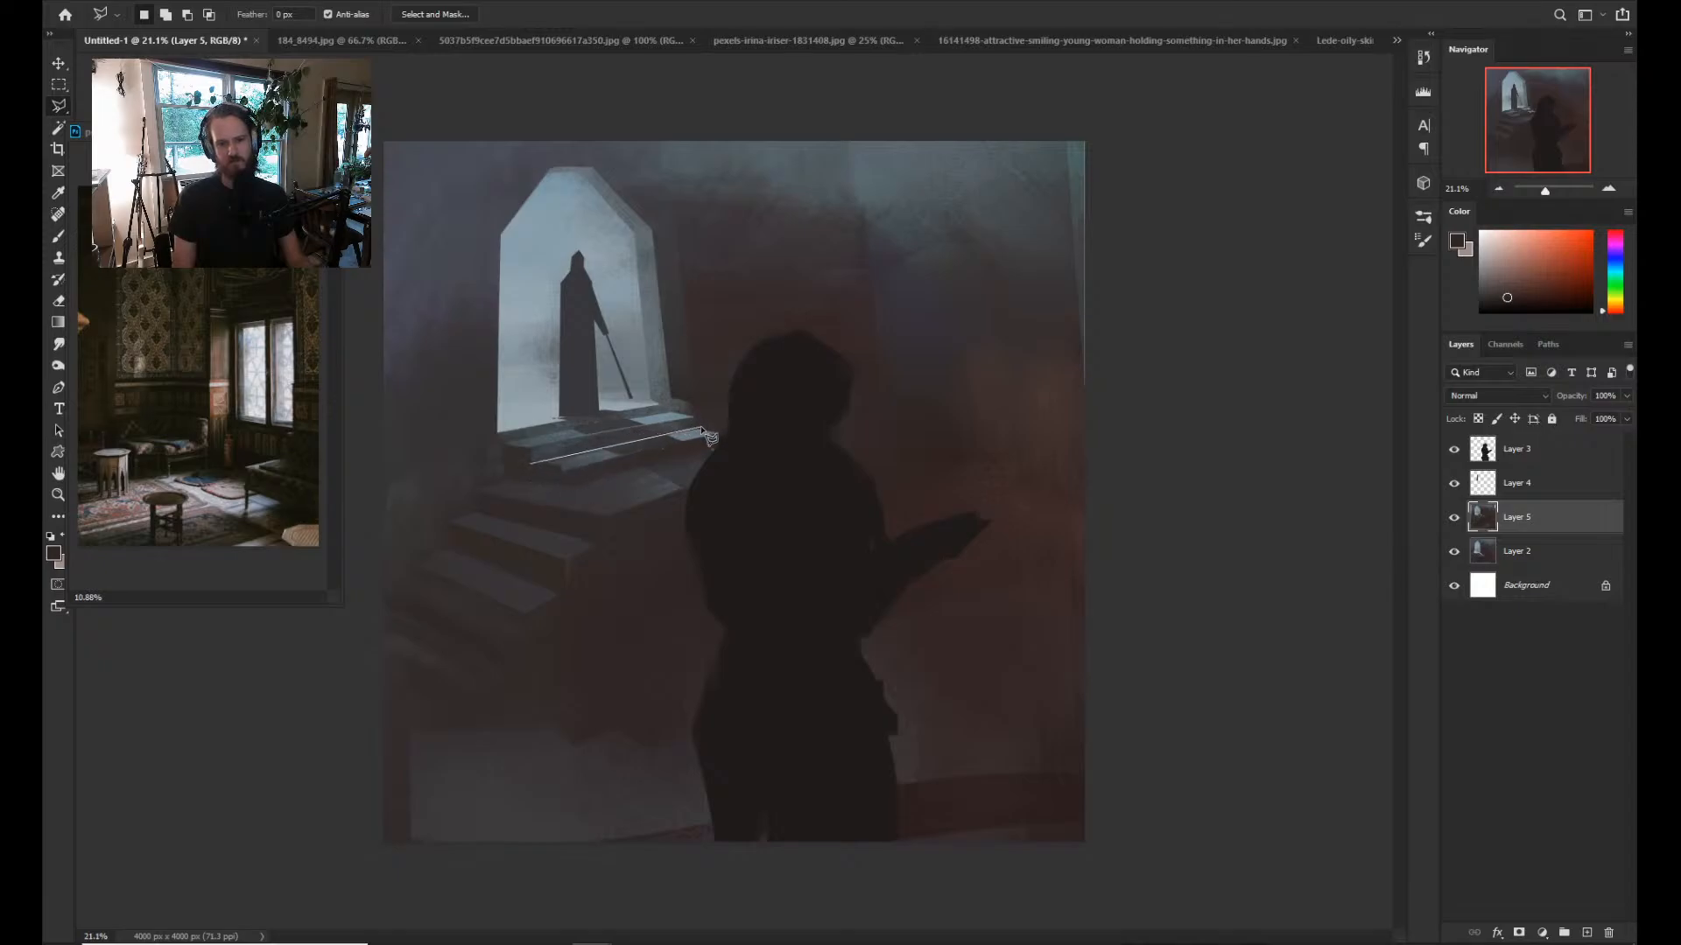
click(526, 449)
click(530, 467)
key(ctrl+z)
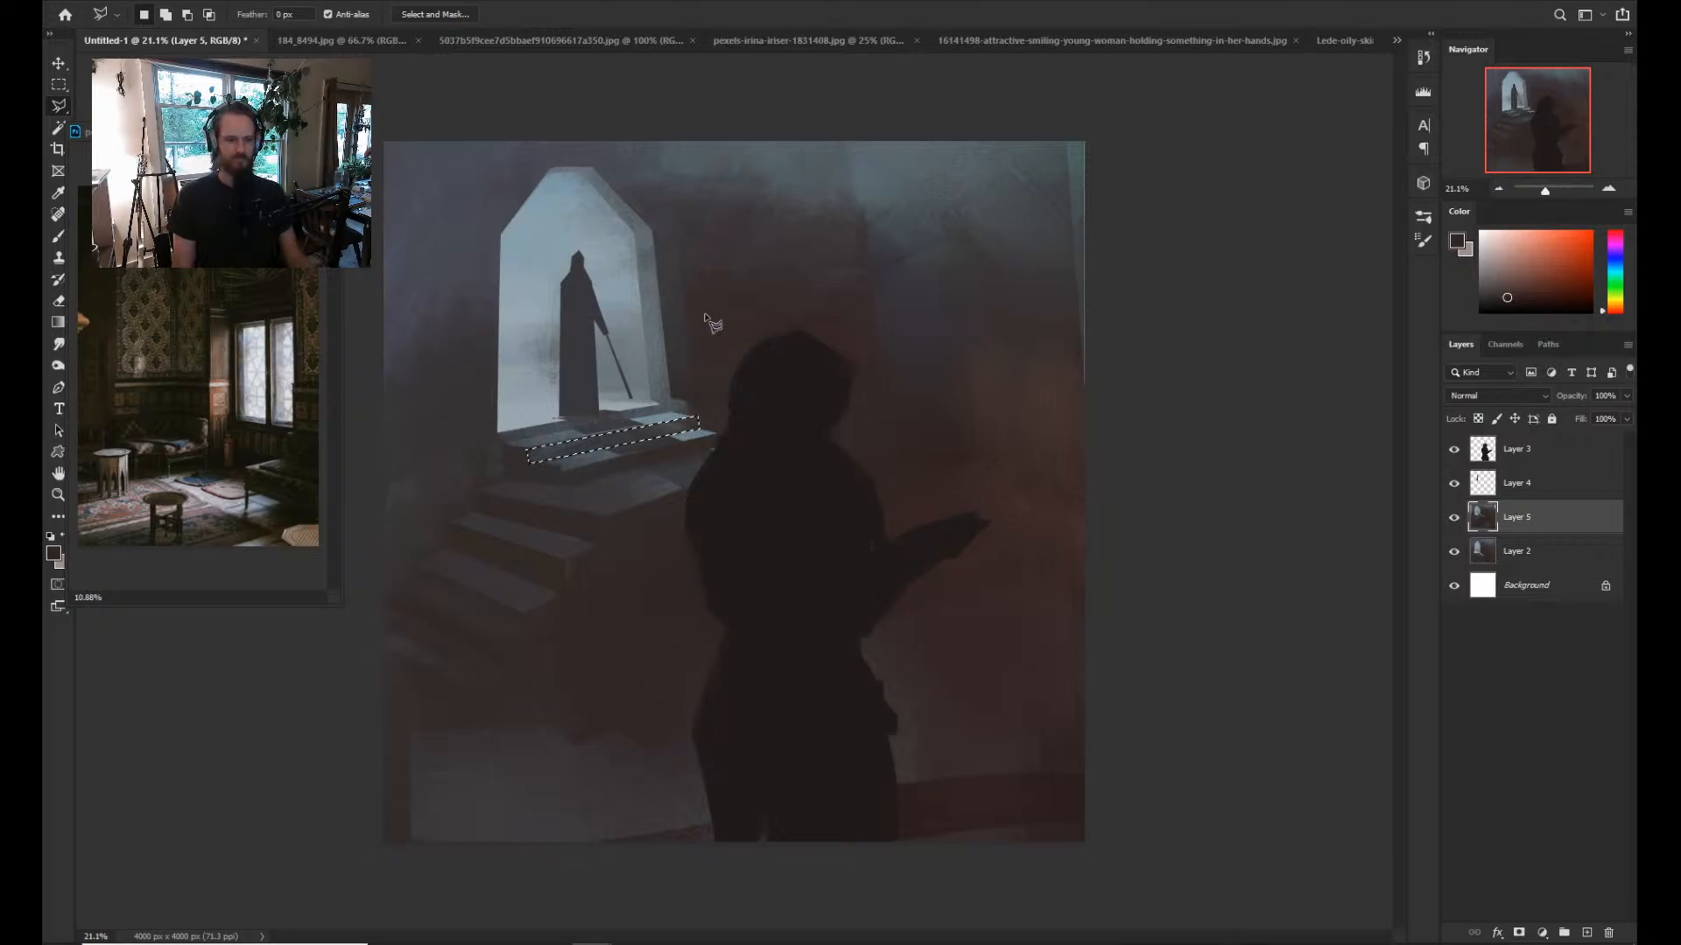
key(b)
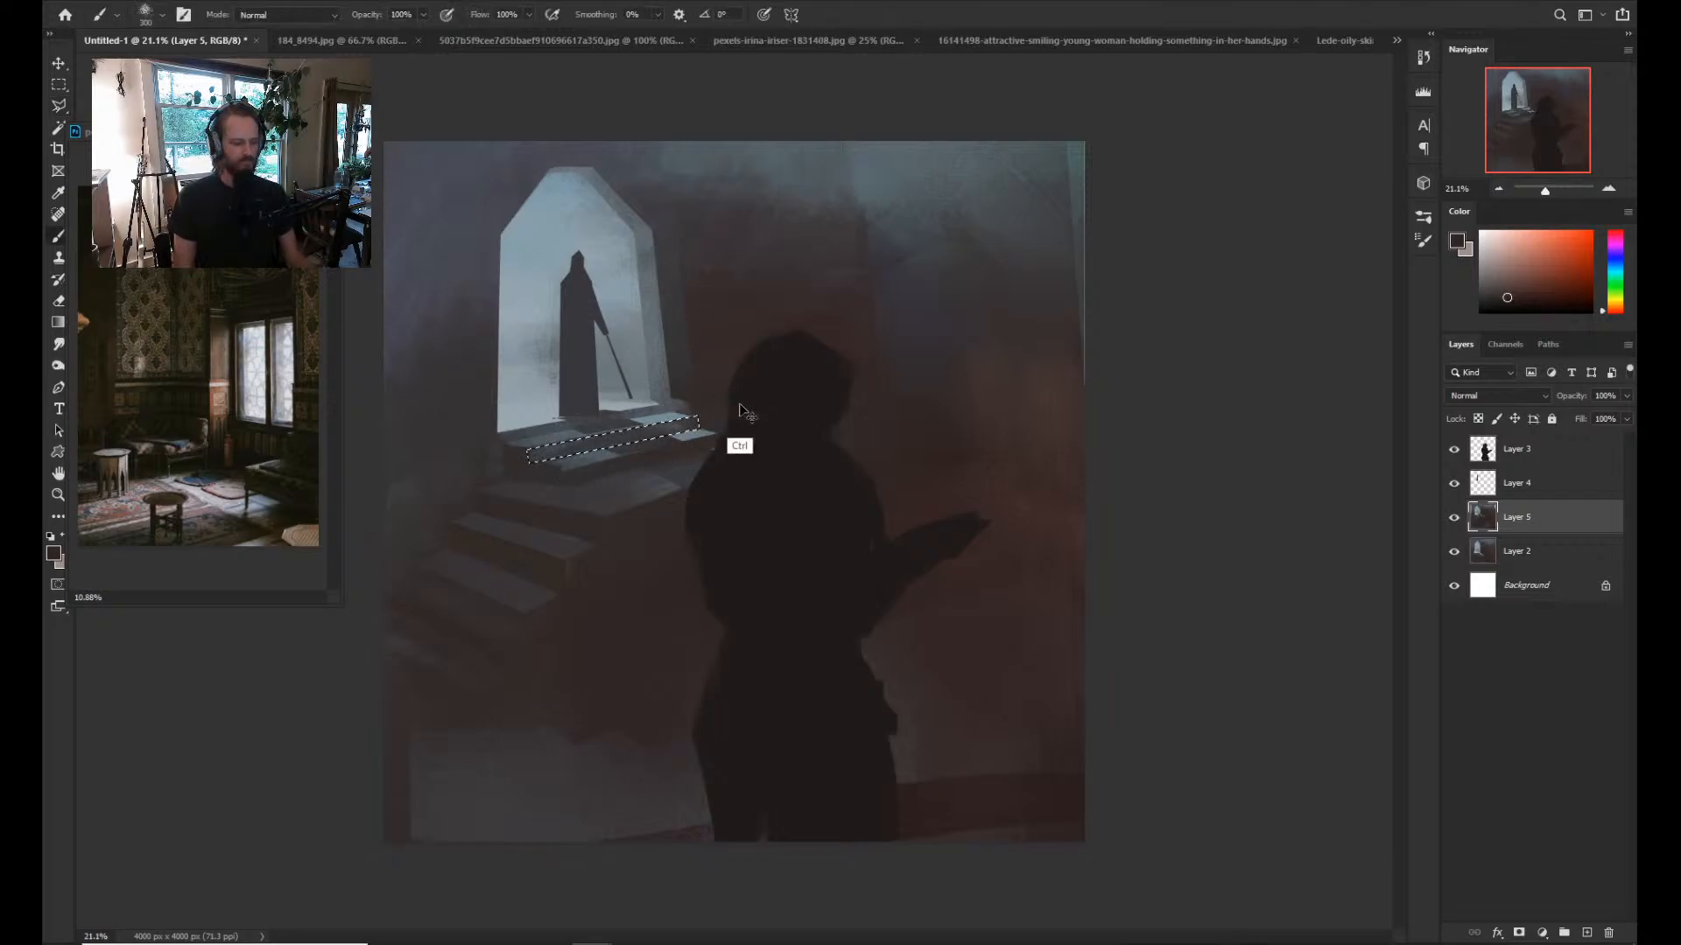
key(ctrl+d)
Outline the slanted front face of the step below the threshold with the Polygonal Lasso, ending near the woman's silhouette.
key(l)
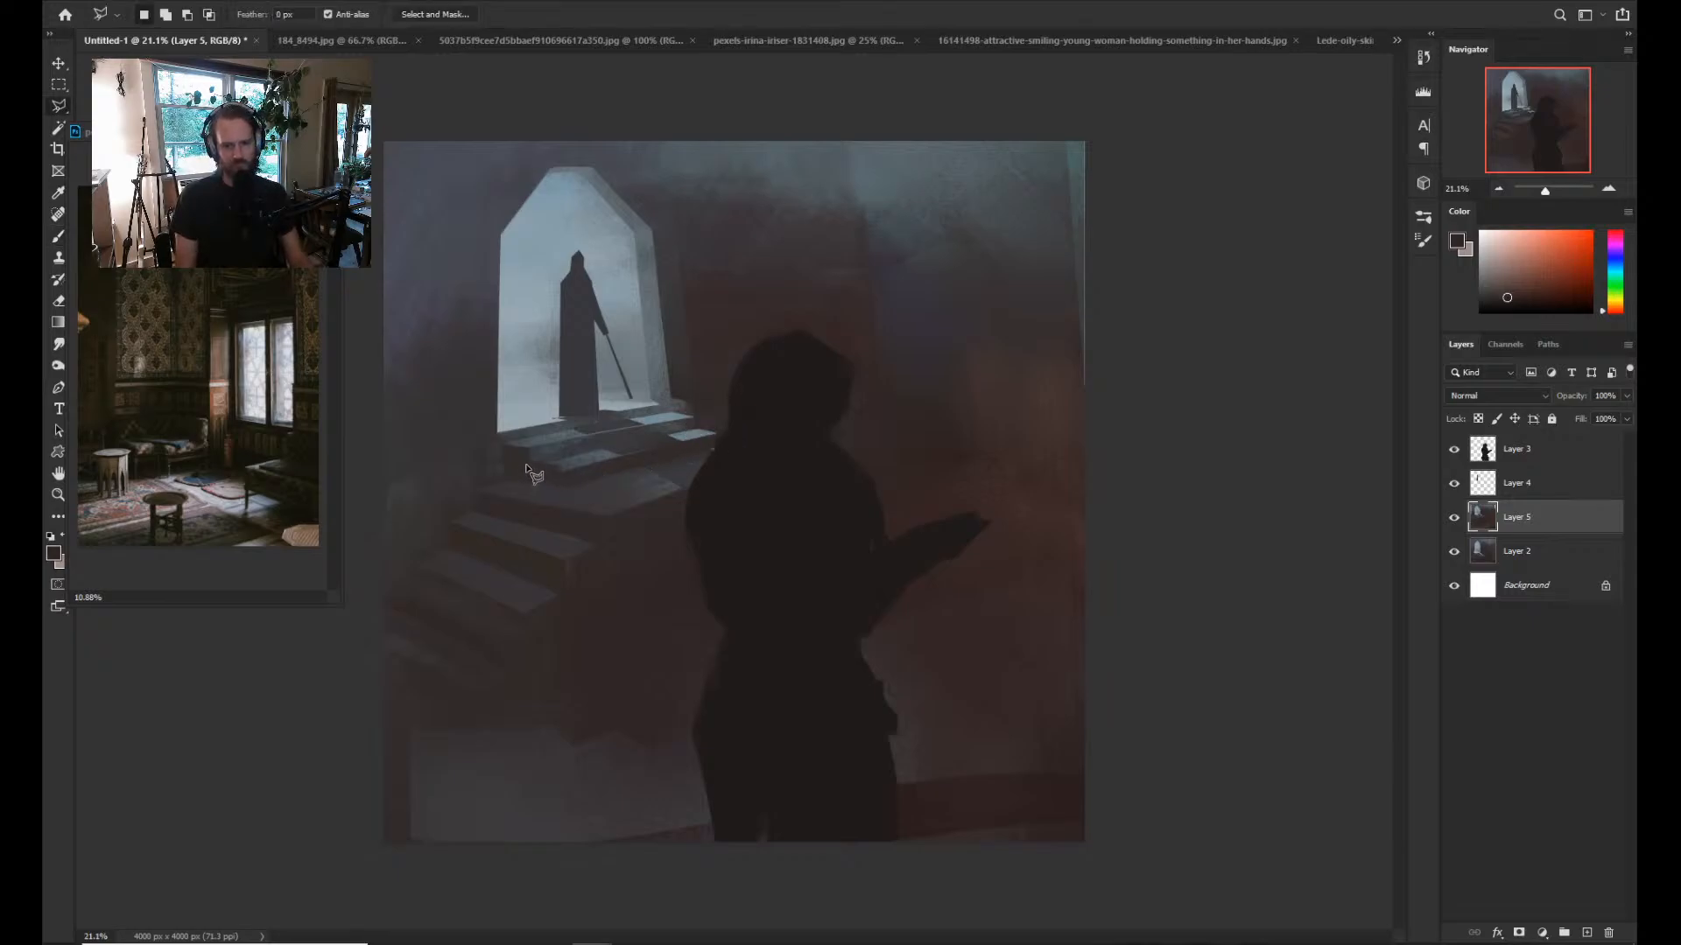
click(528, 464)
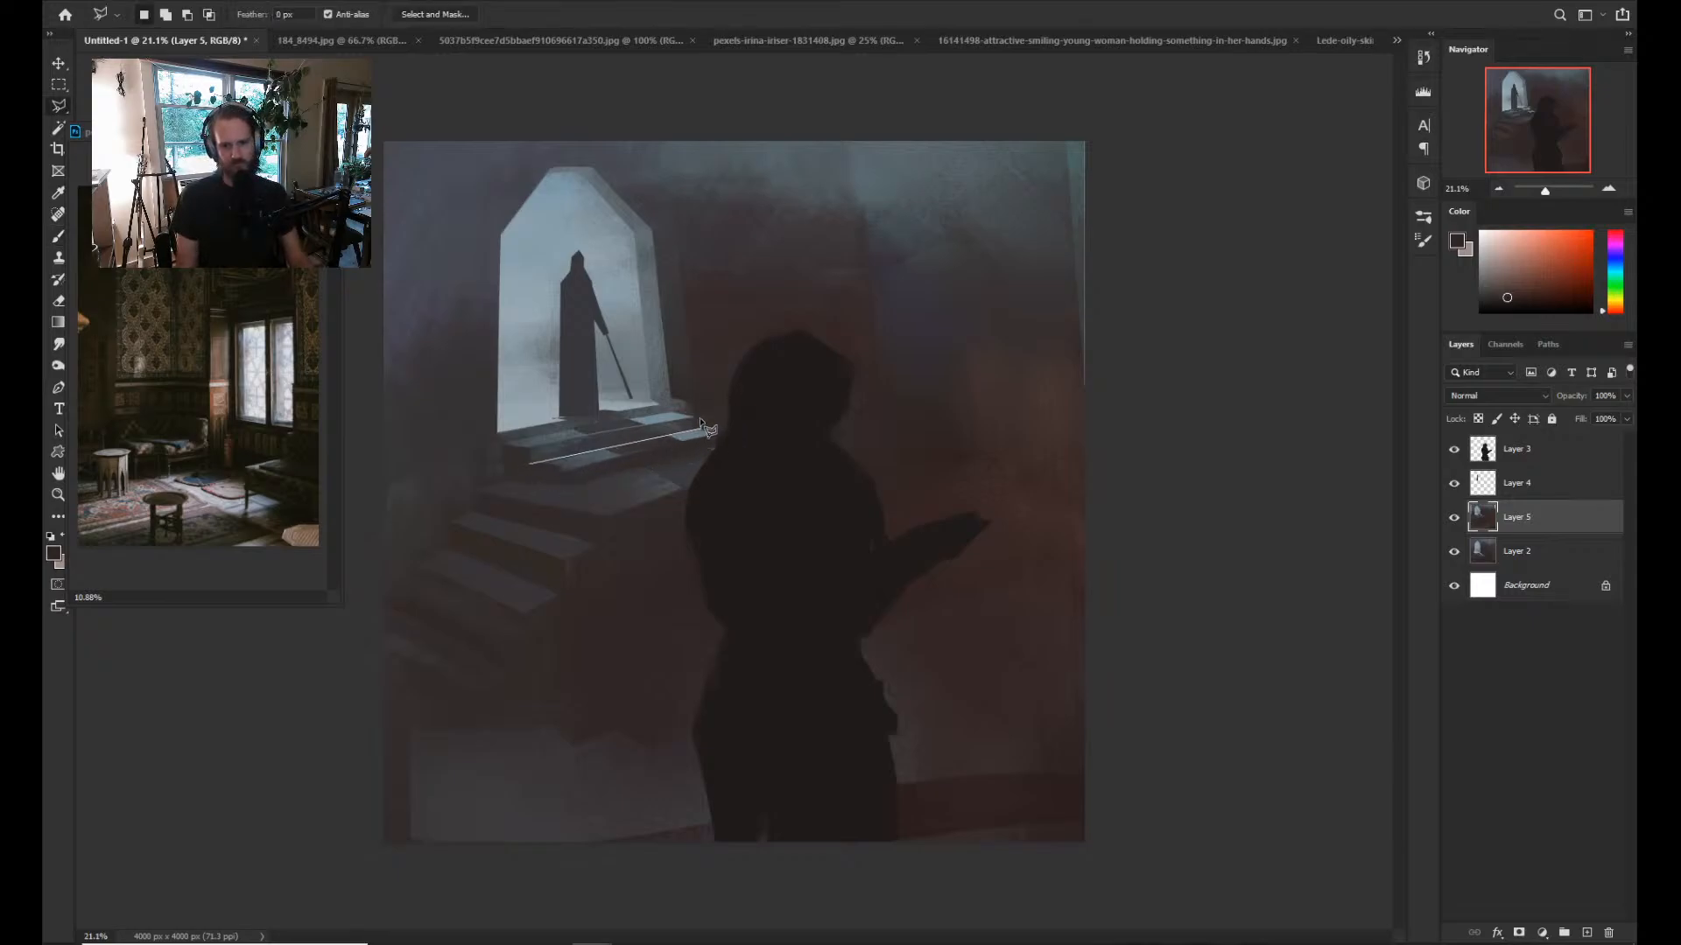
click(702, 427)
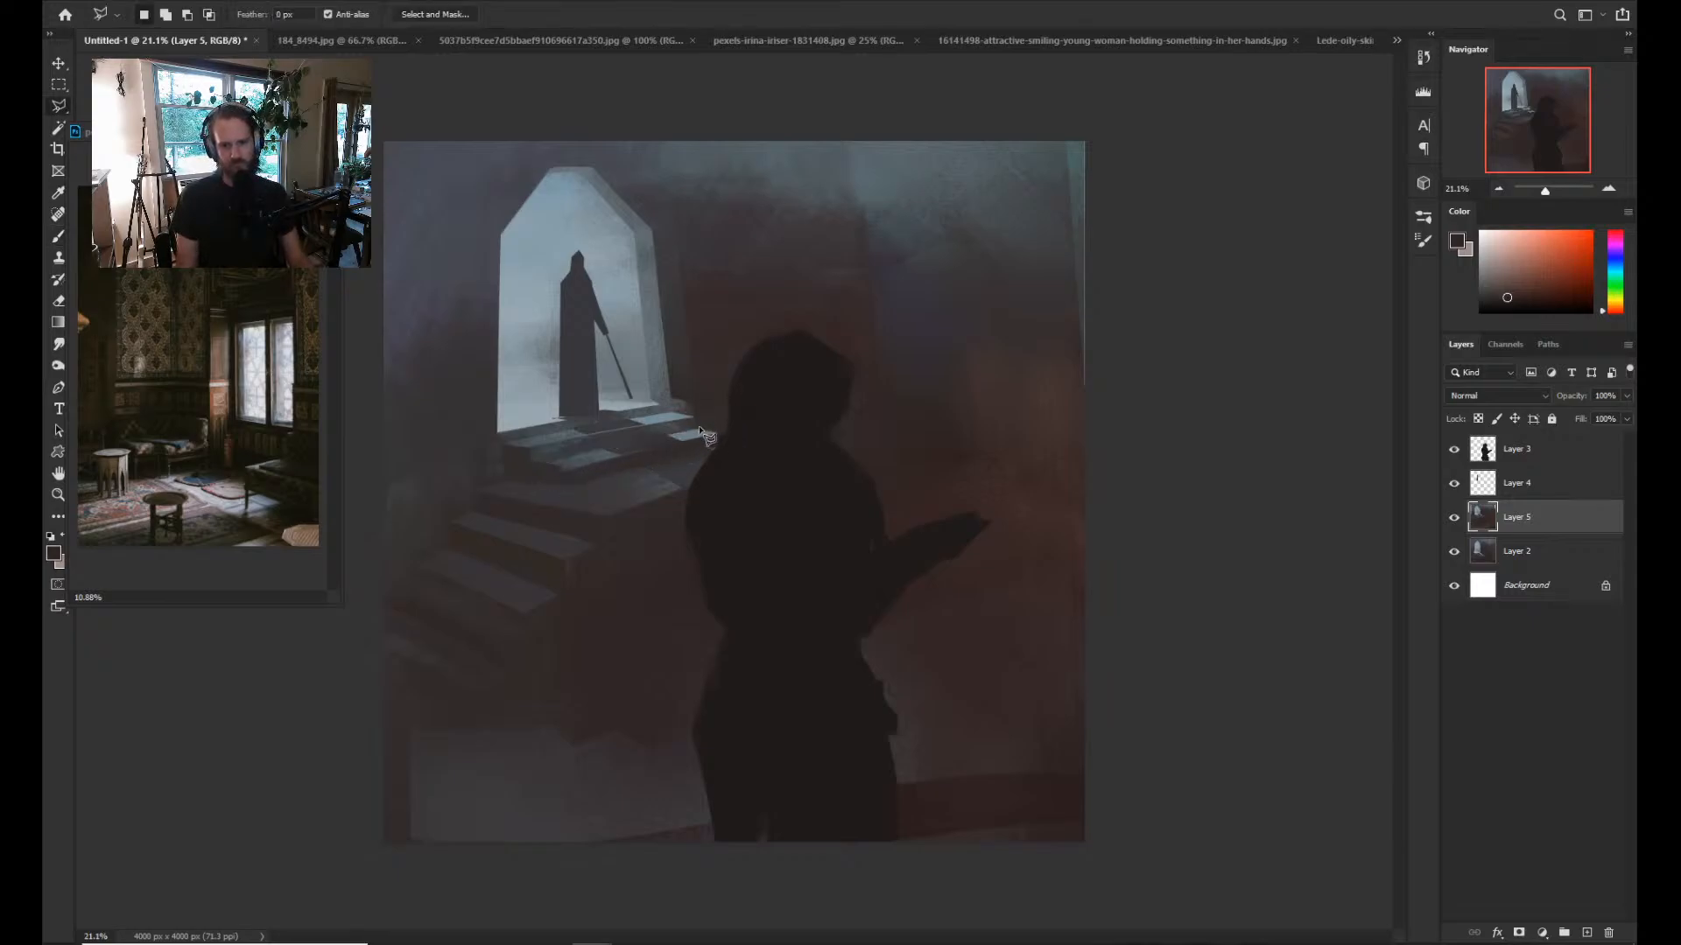
click(525, 454)
click(703, 426)
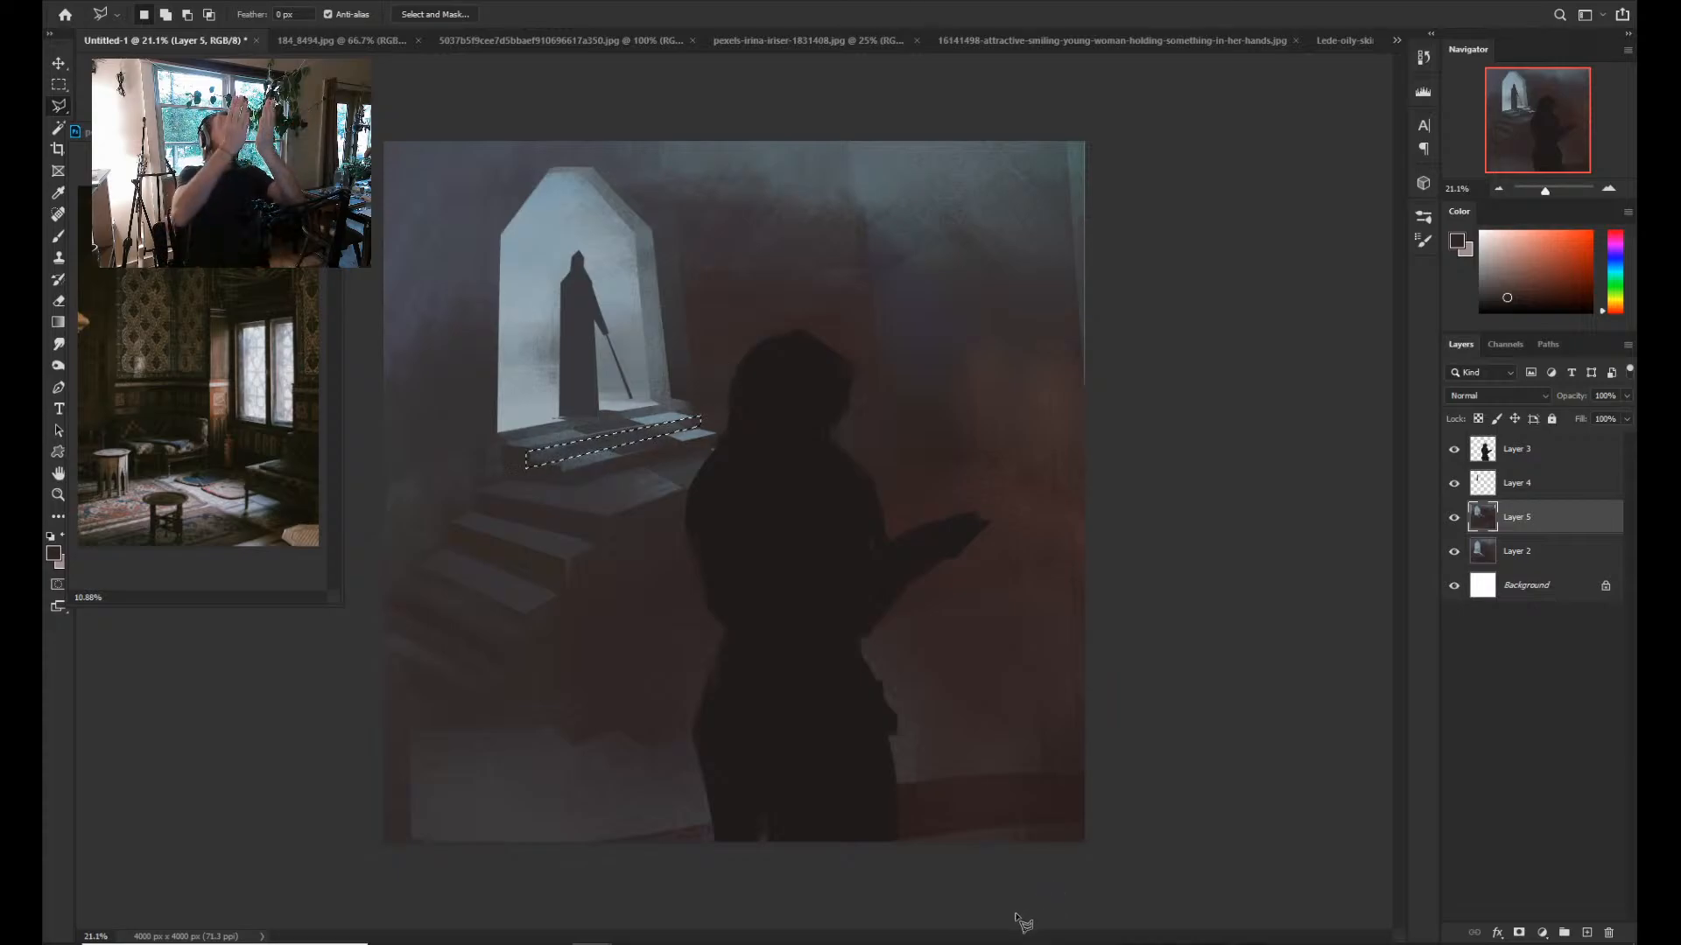
Brush a dark tone sampled from the upper steps into the selected strip on Layer 5, and clear the selection.
key(b)
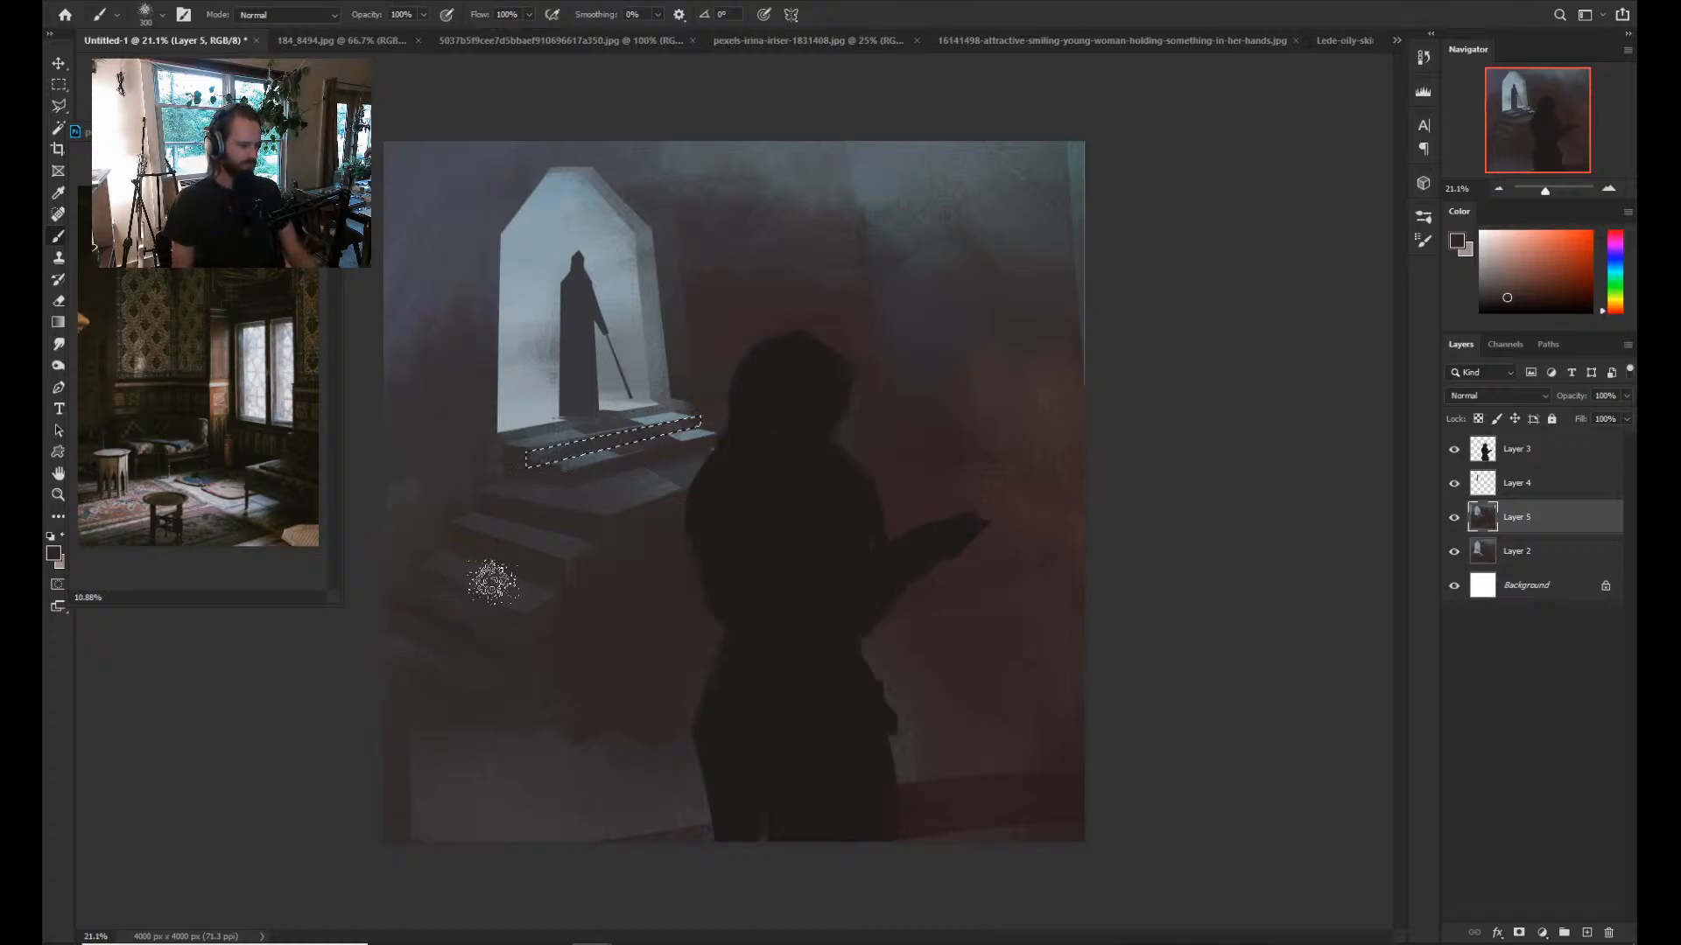
key(z)
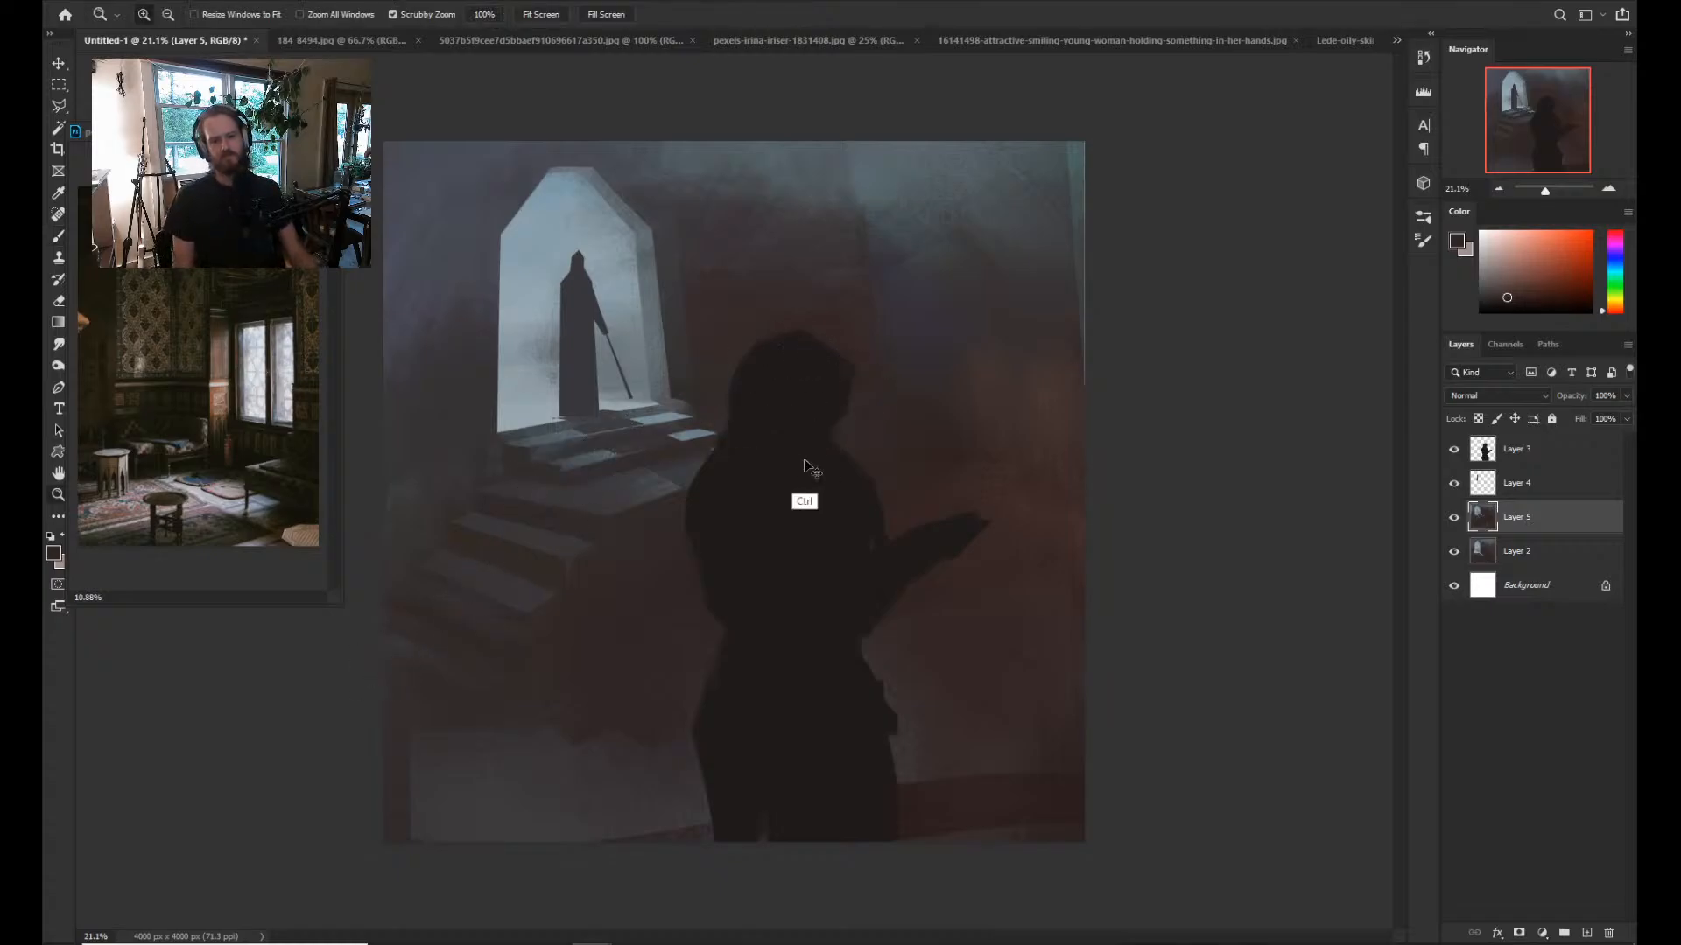
key(b)
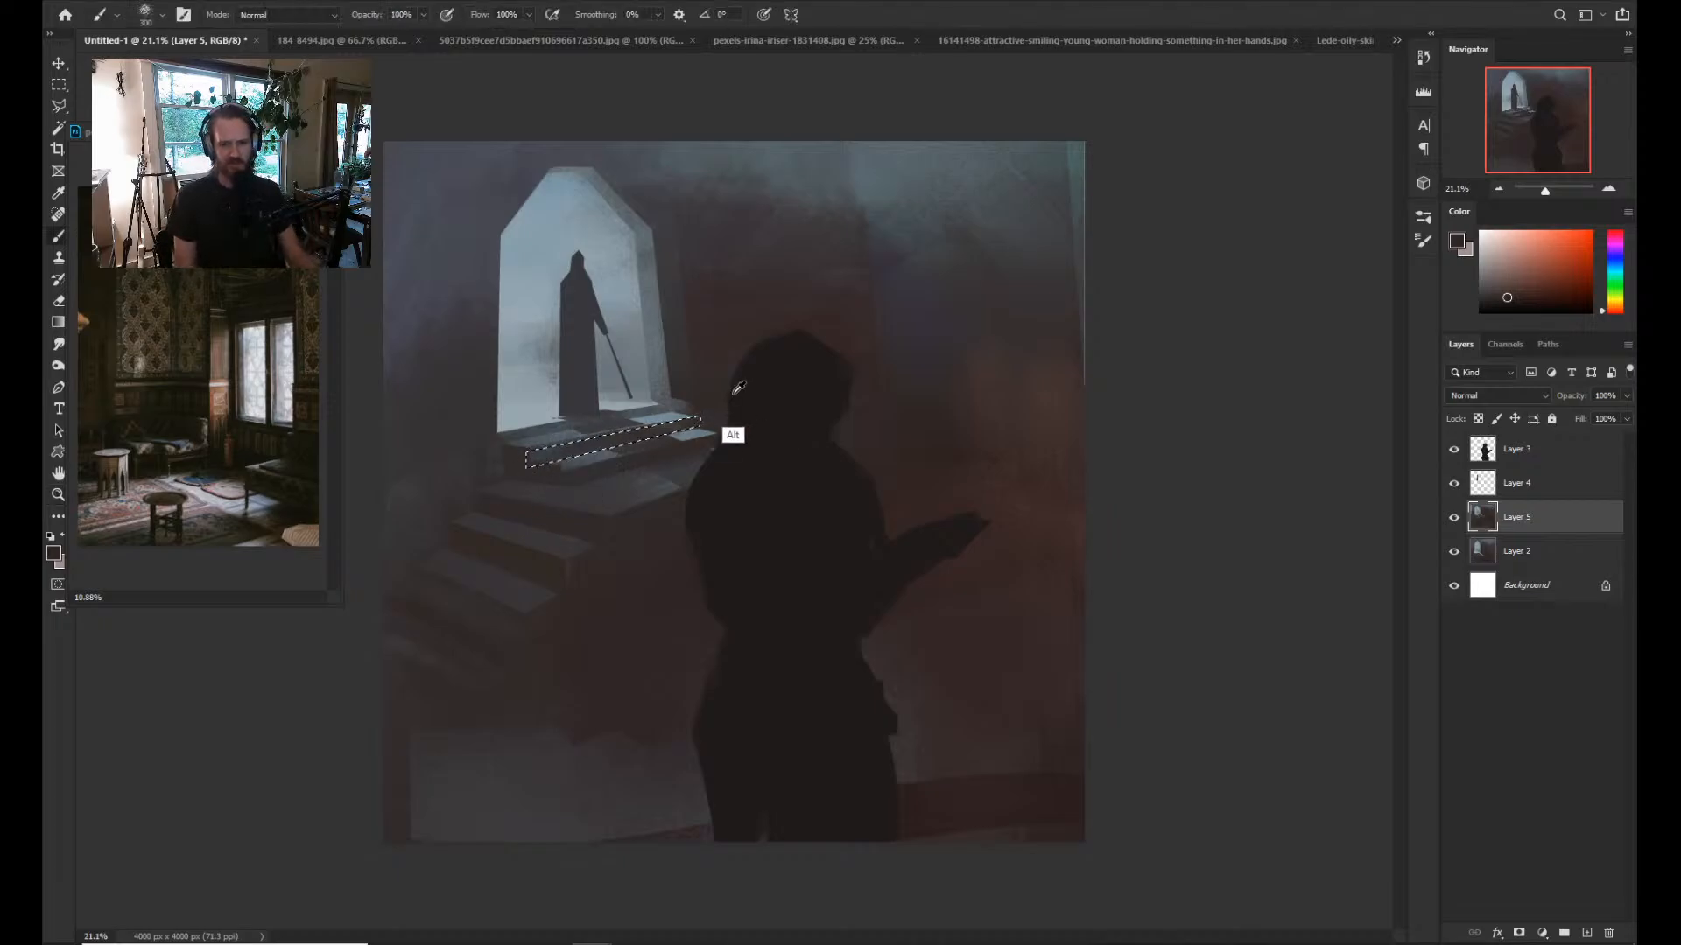
alt+click(561, 448)
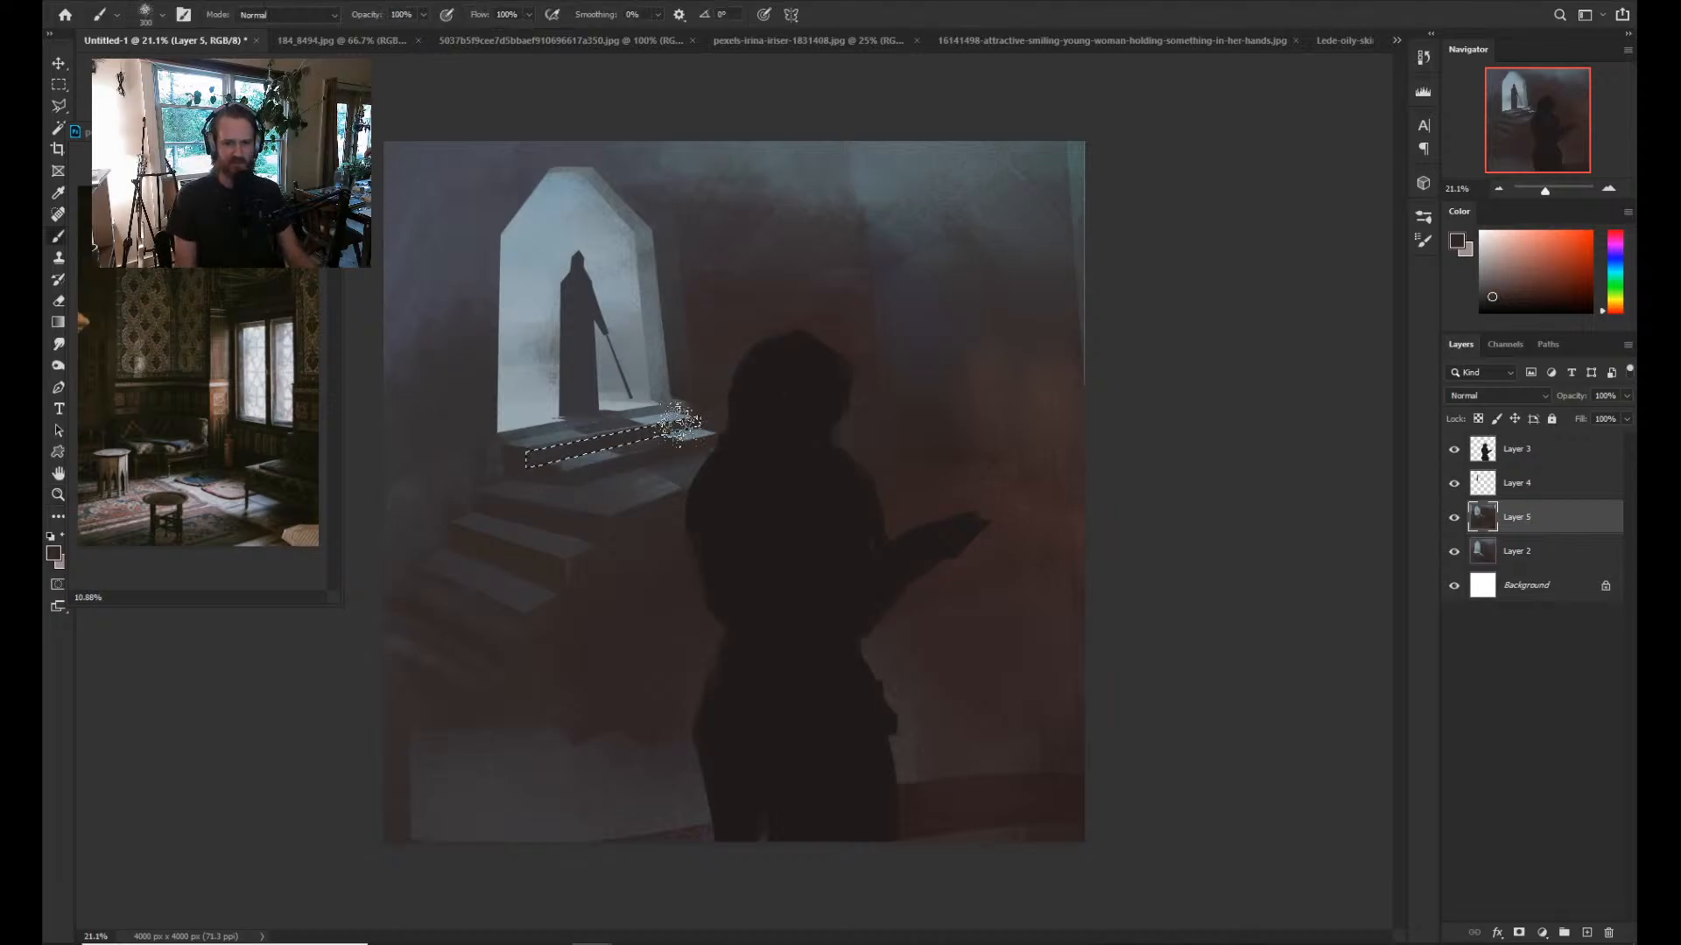
key(ctrl+d)
Skew and stretch the hooded figure on Layer 4 to about 126% width and 106% height, slanting its base along the threshold.
key(z)
mouse_move(736, 443)
mouse_down()
mouse_move(645, 491)
mouse_move(715, 421)
mouse_up()
drag(923, 558, 911, 581)
drag(660, 491, 541, 213)
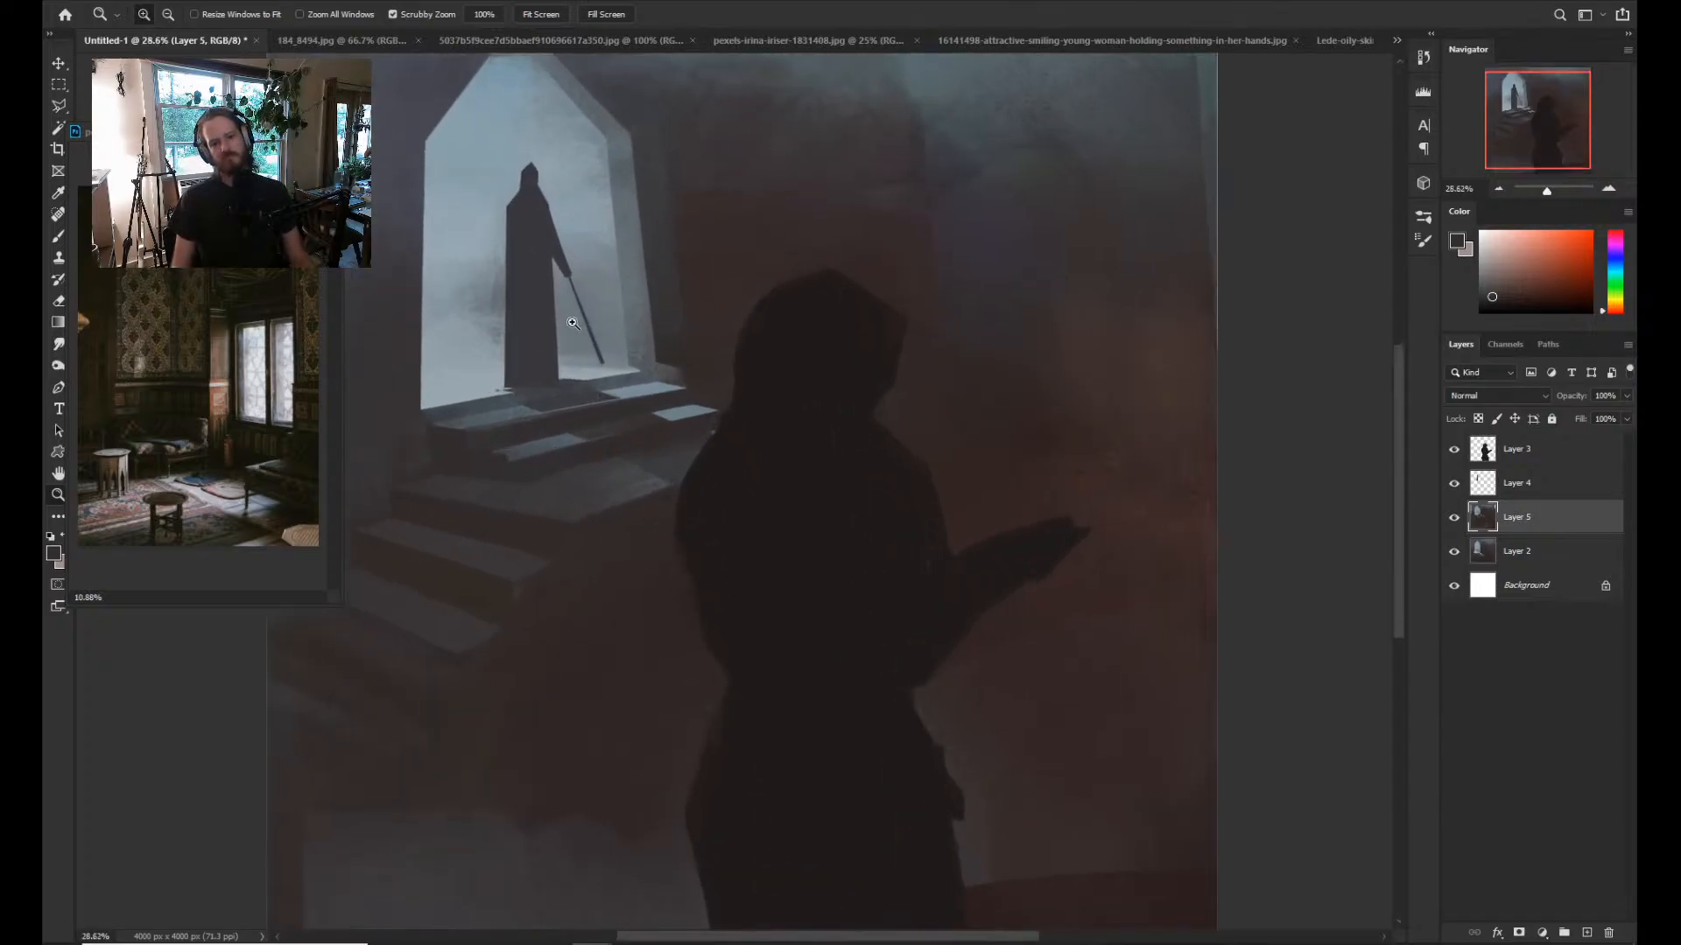
drag(572, 323, 567, 364)
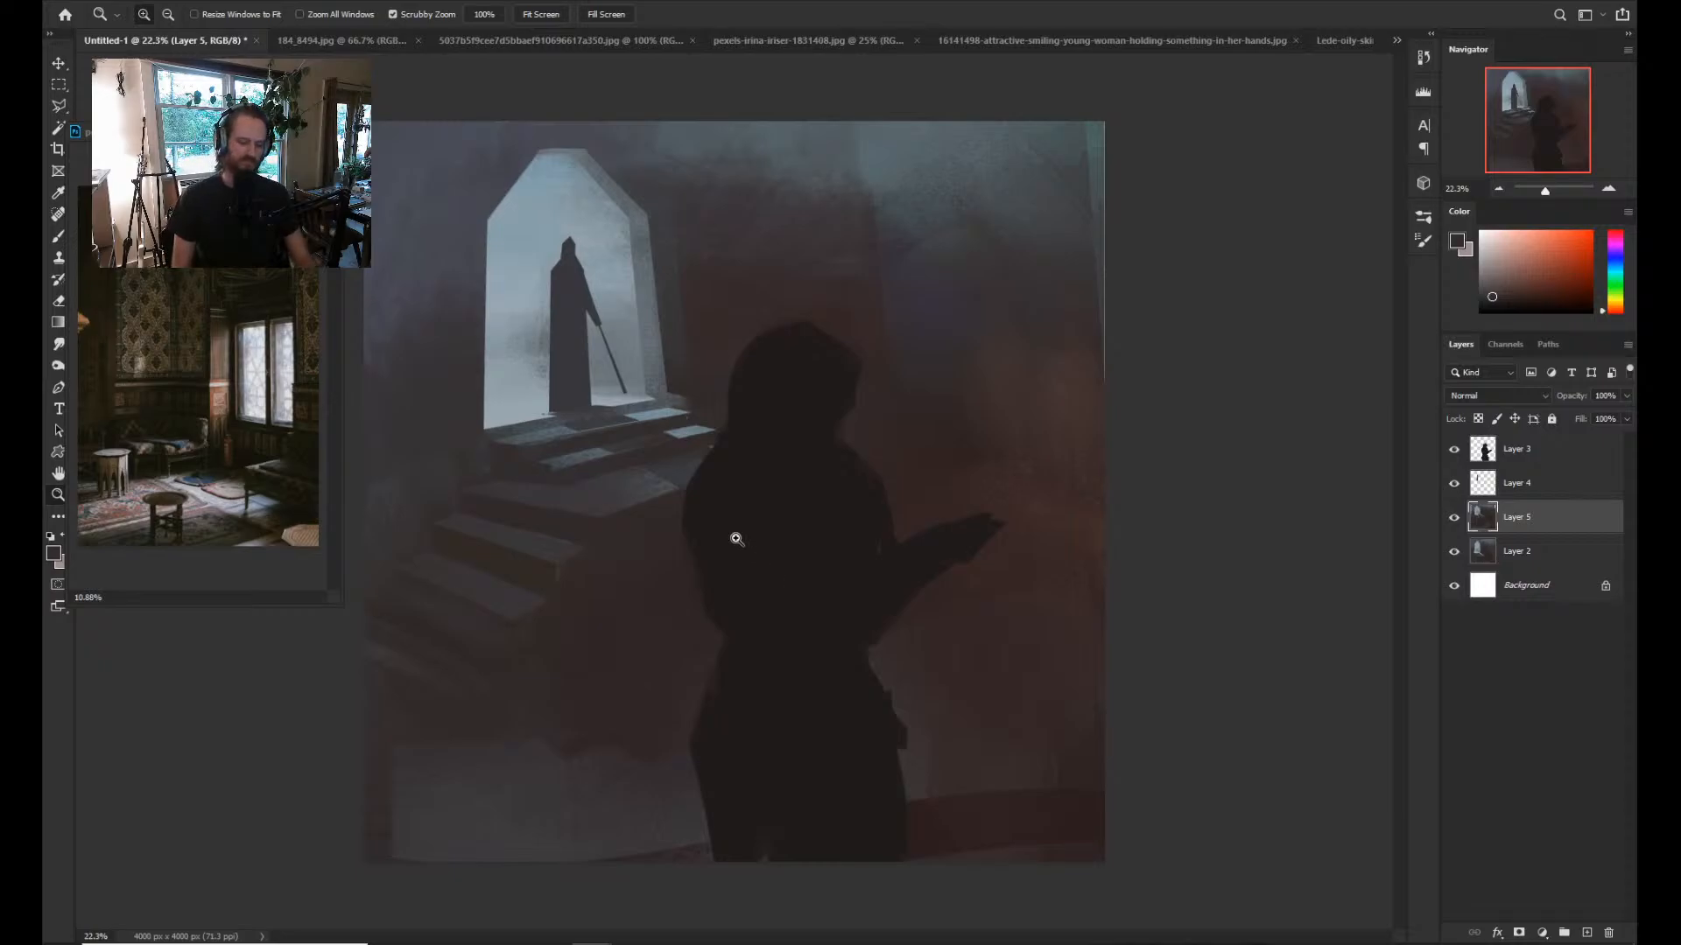
key(l)
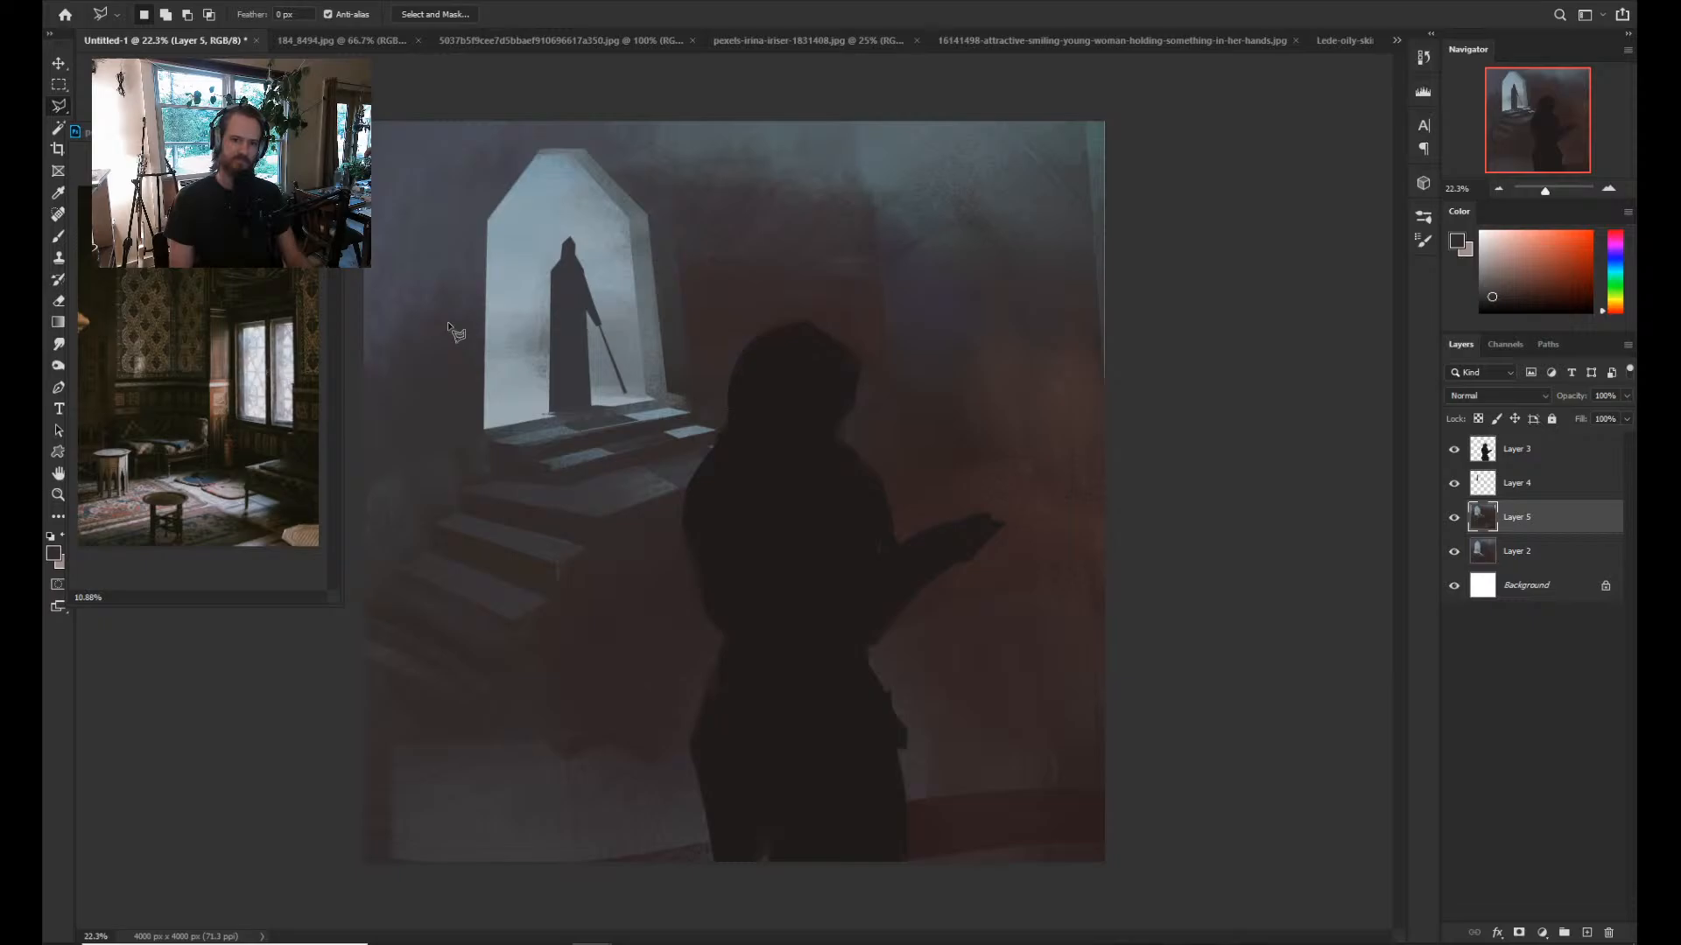
ctrl+click(573, 336)
key(ctrl+t)
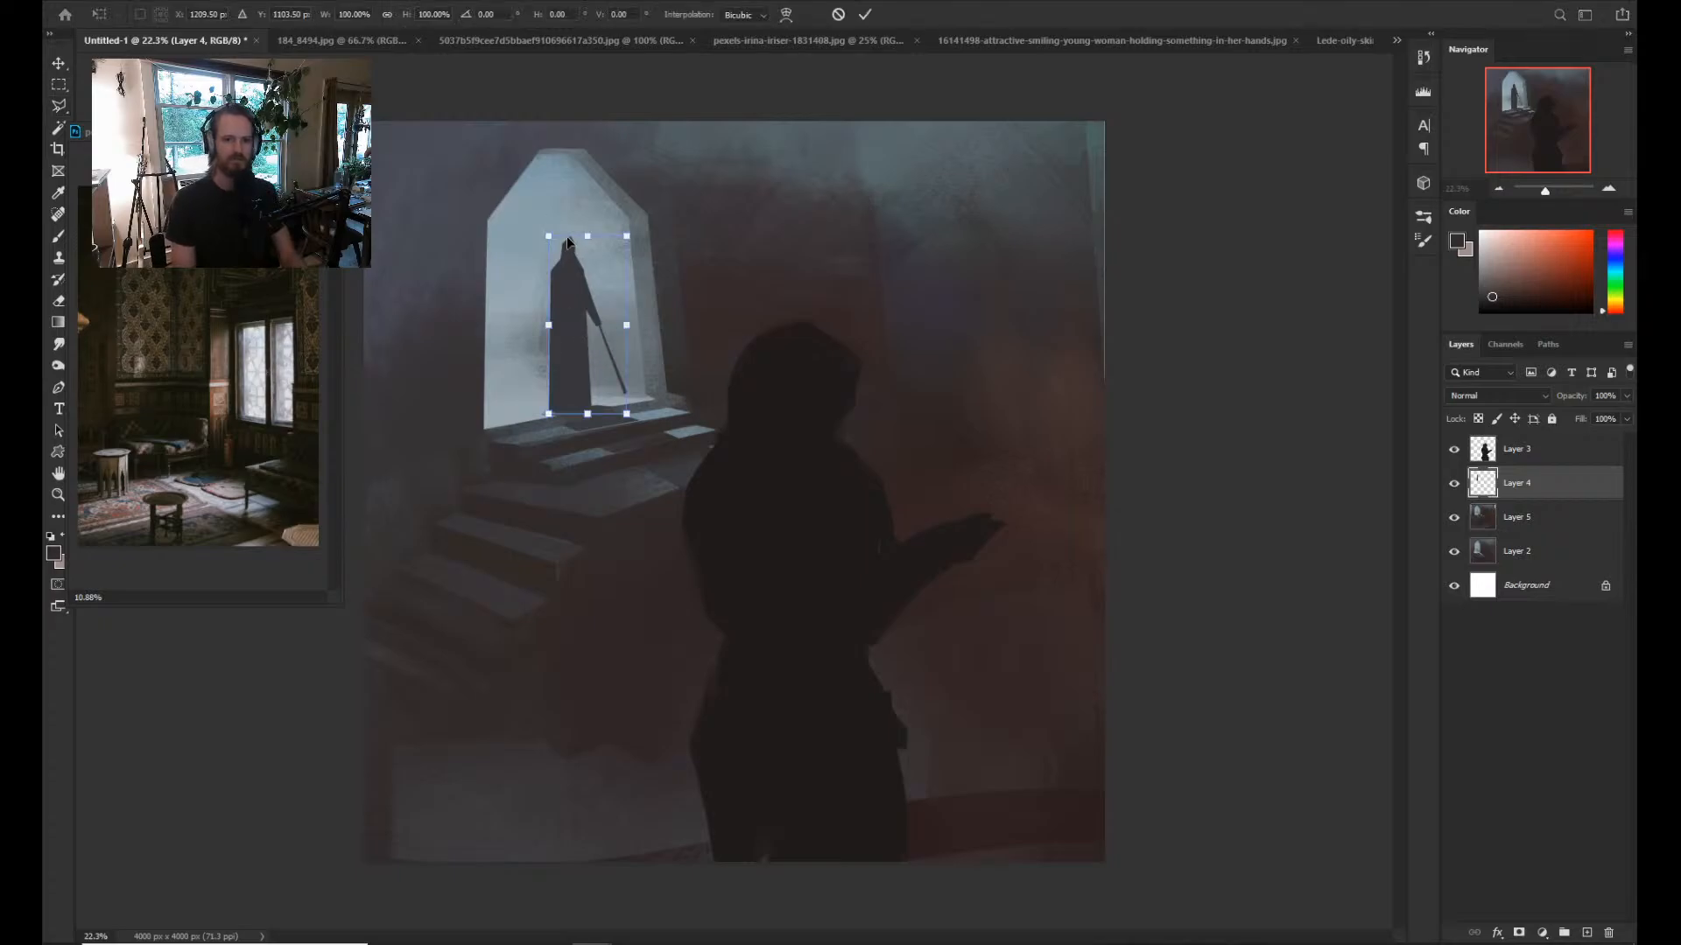
drag(572, 239, 541, 241)
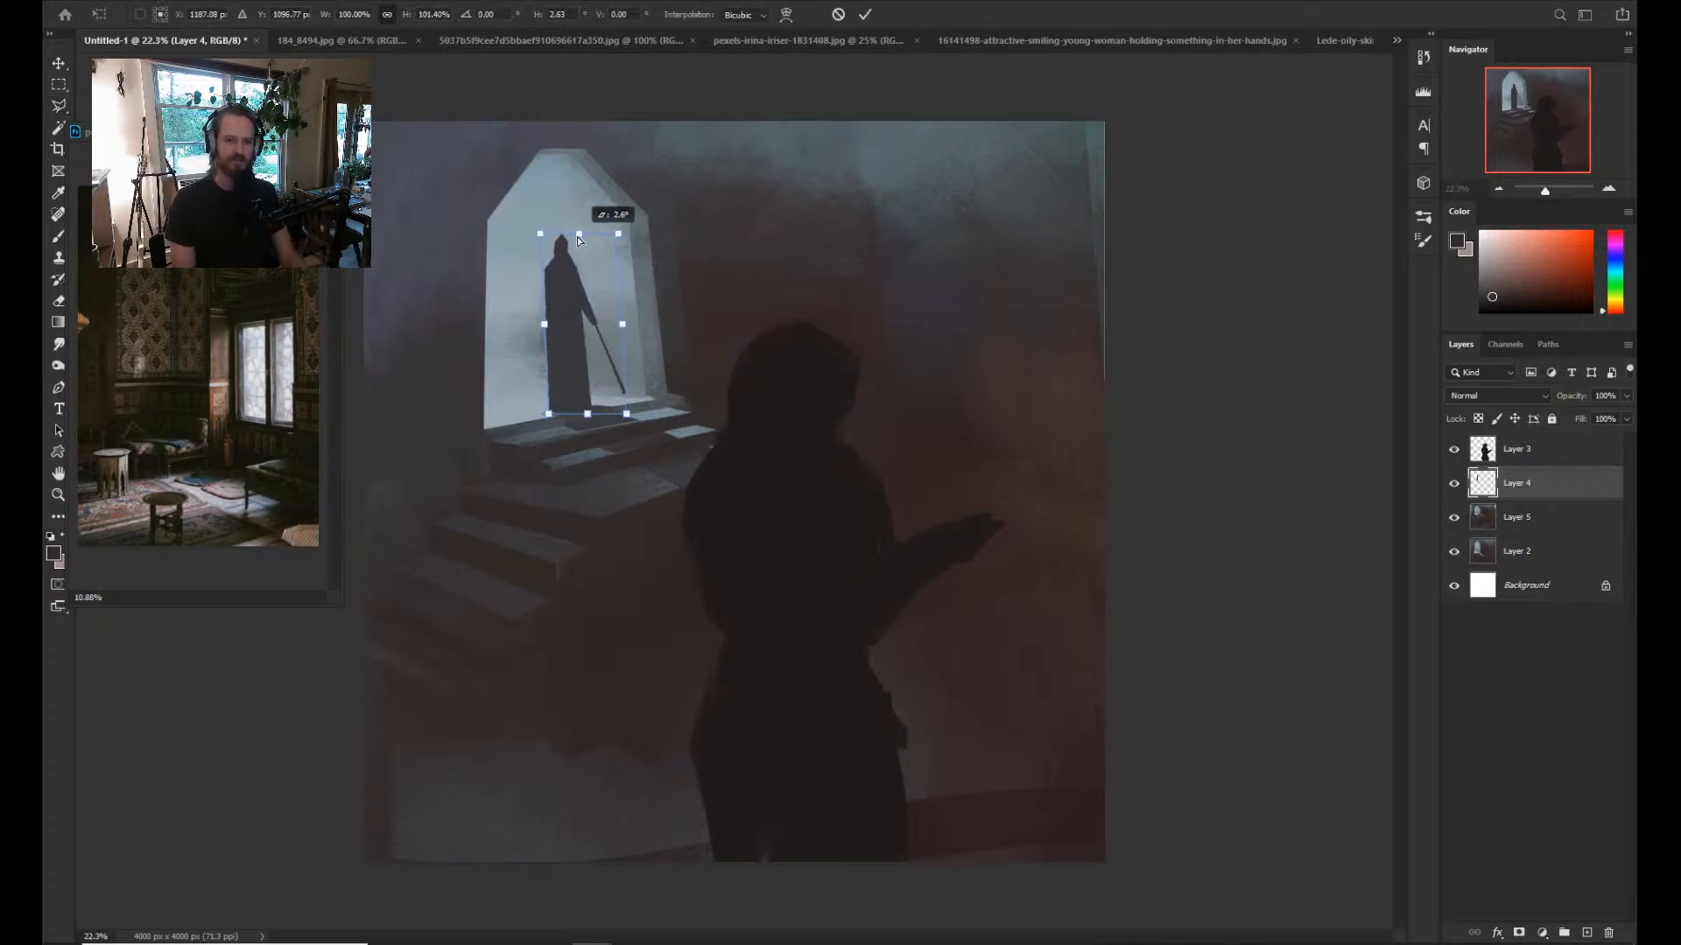
drag(552, 416, 604, 382)
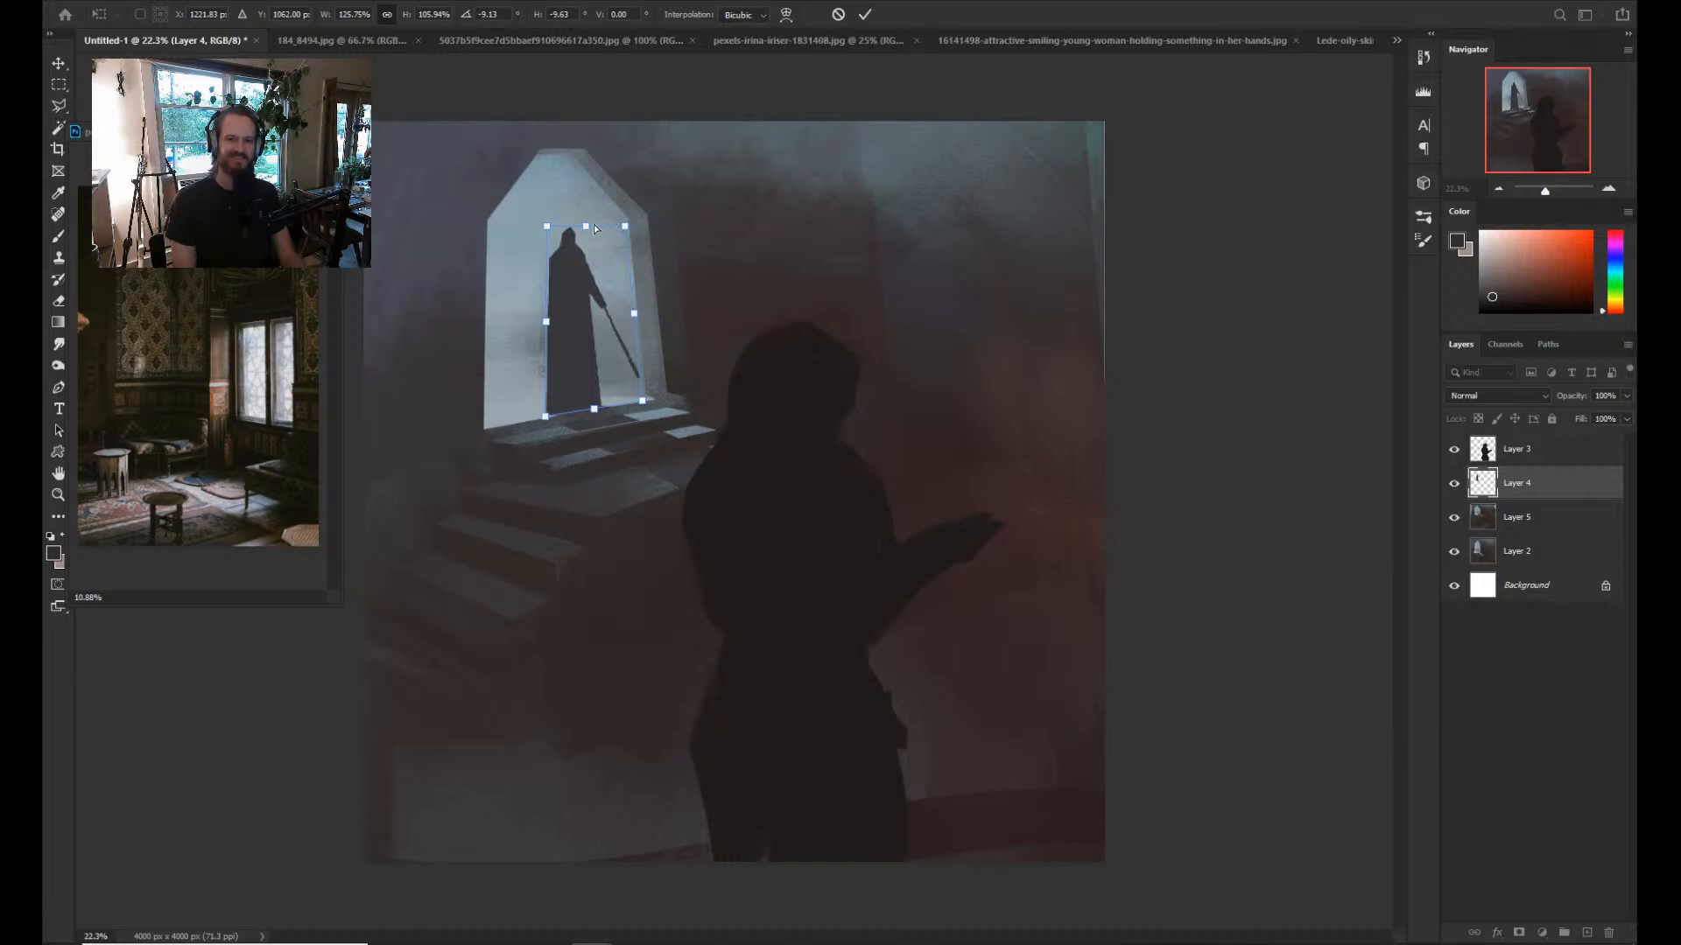
key(Return)
Outline the upper wall area to the right of the woman's head with the Polygonal Lasso, extending beyond the canvas edges.
key(z)
drag(911, 536, 859, 567)
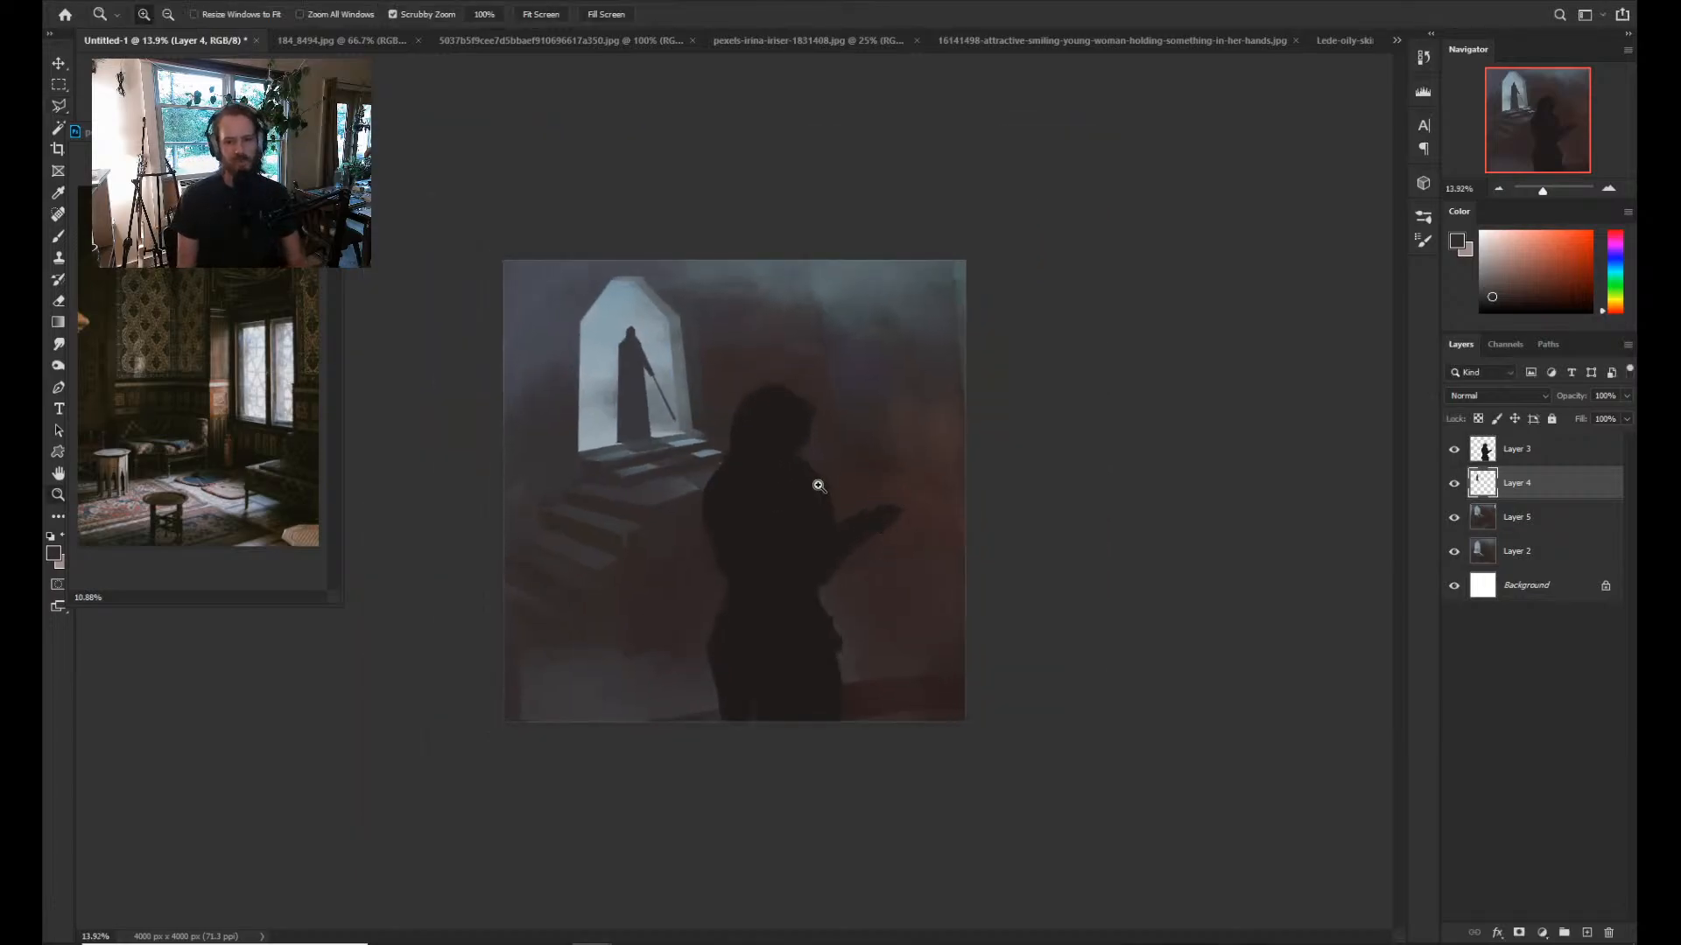
drag(819, 486, 829, 548)
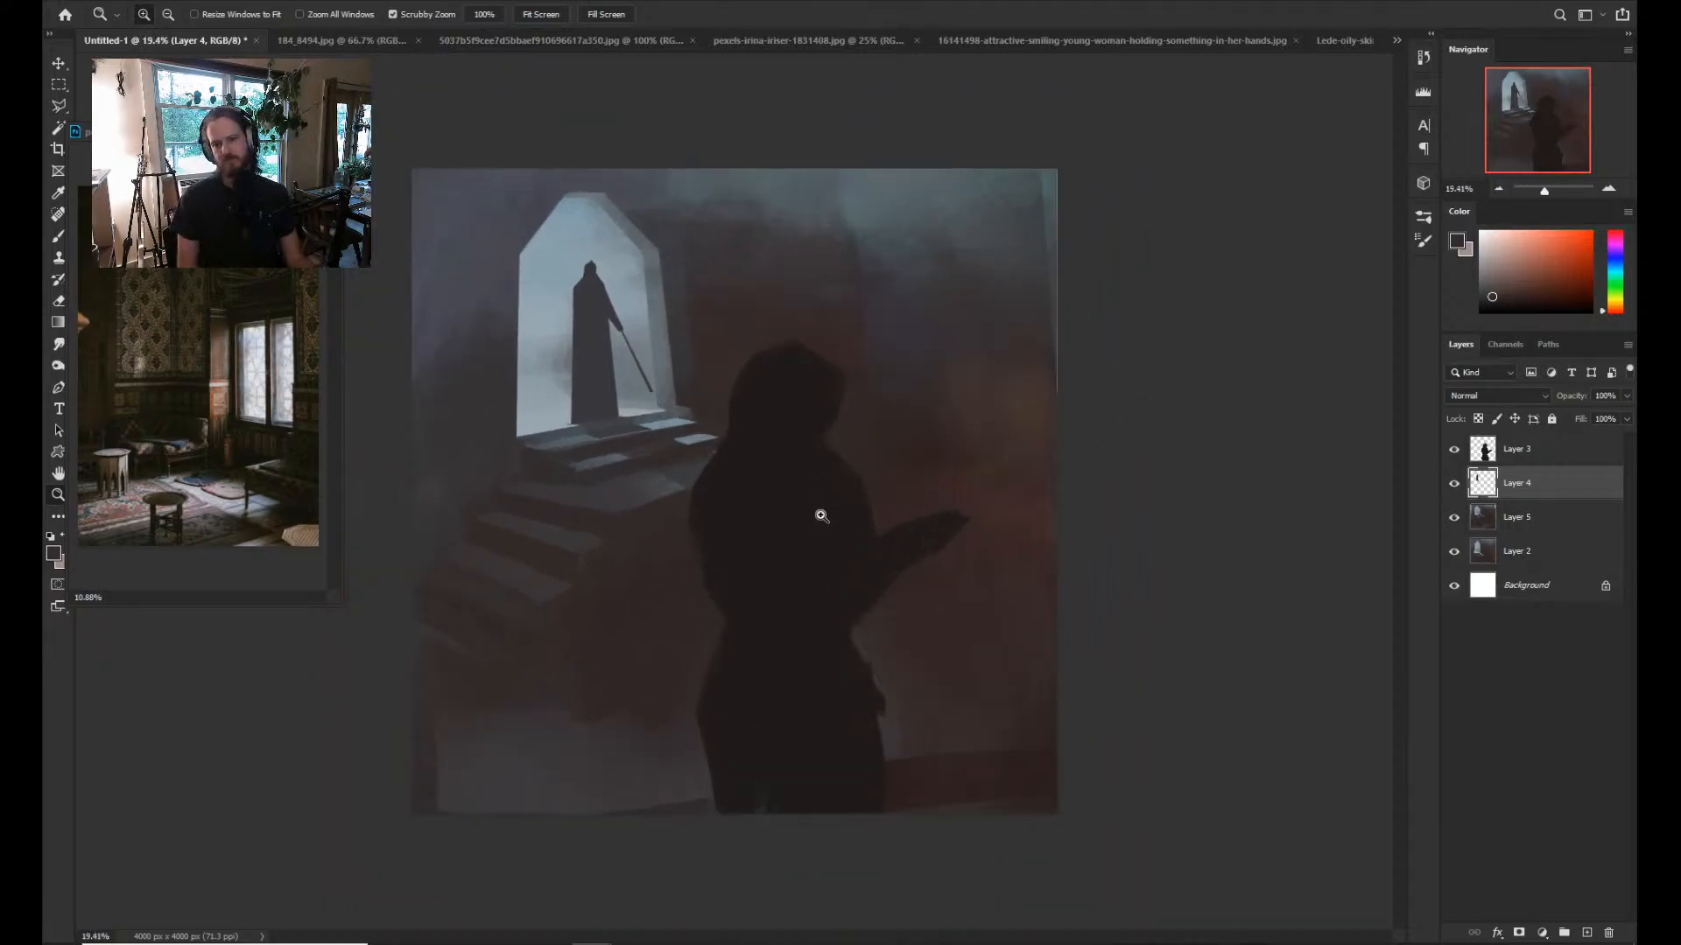
key(l)
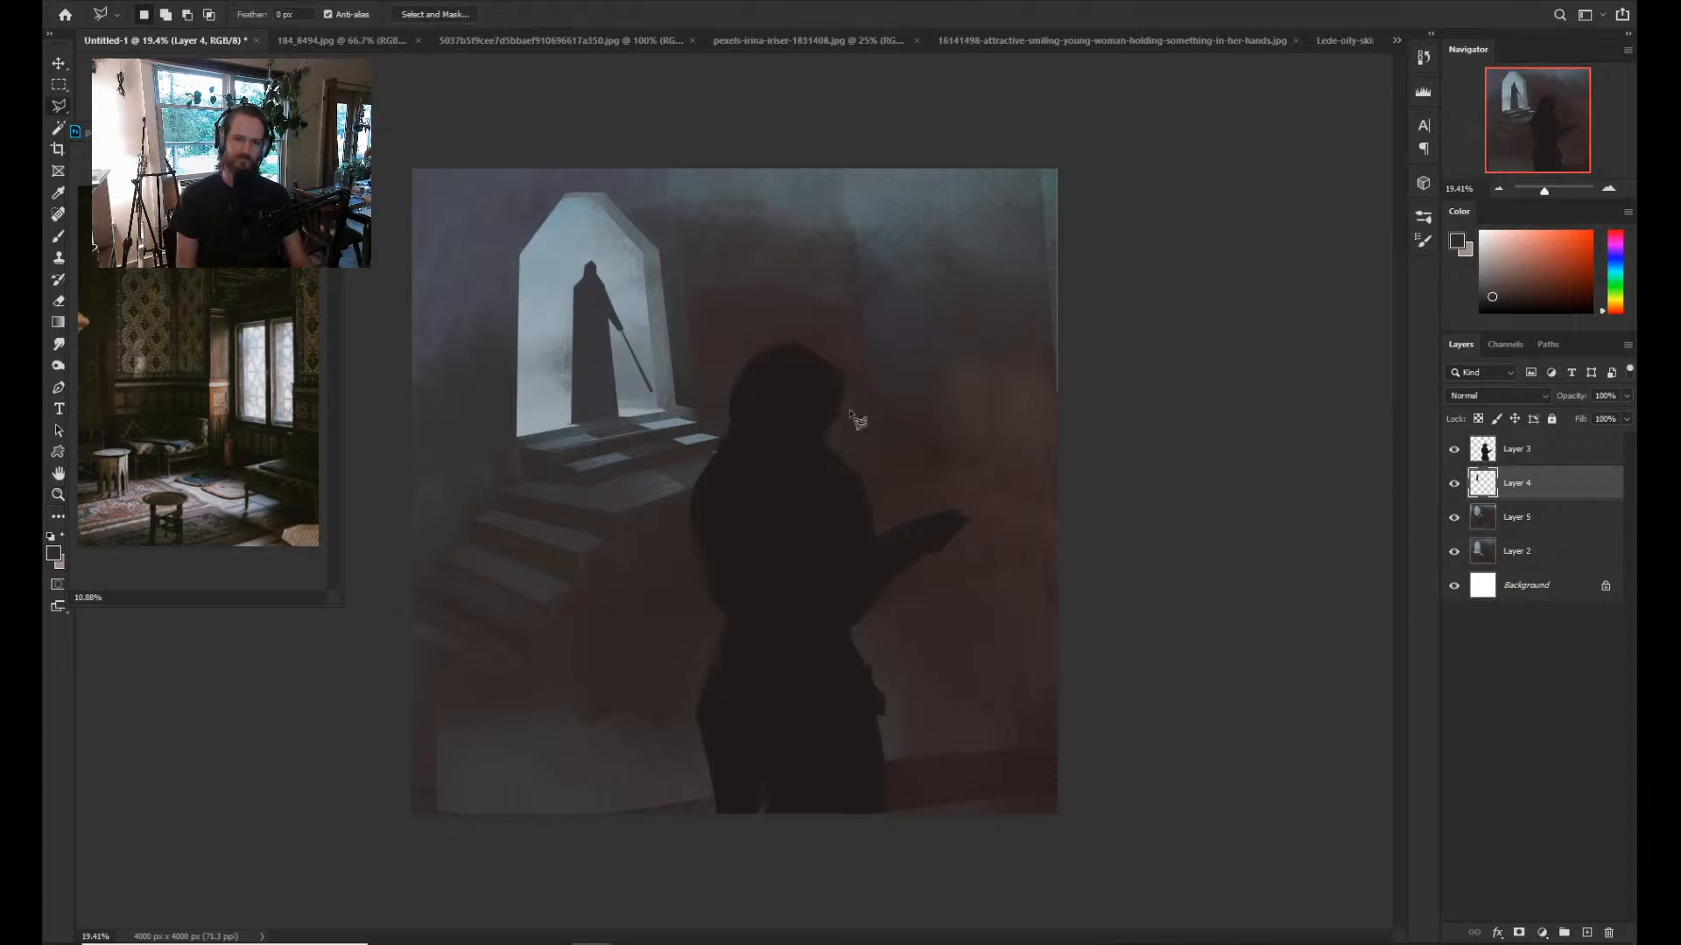
click(836, 145)
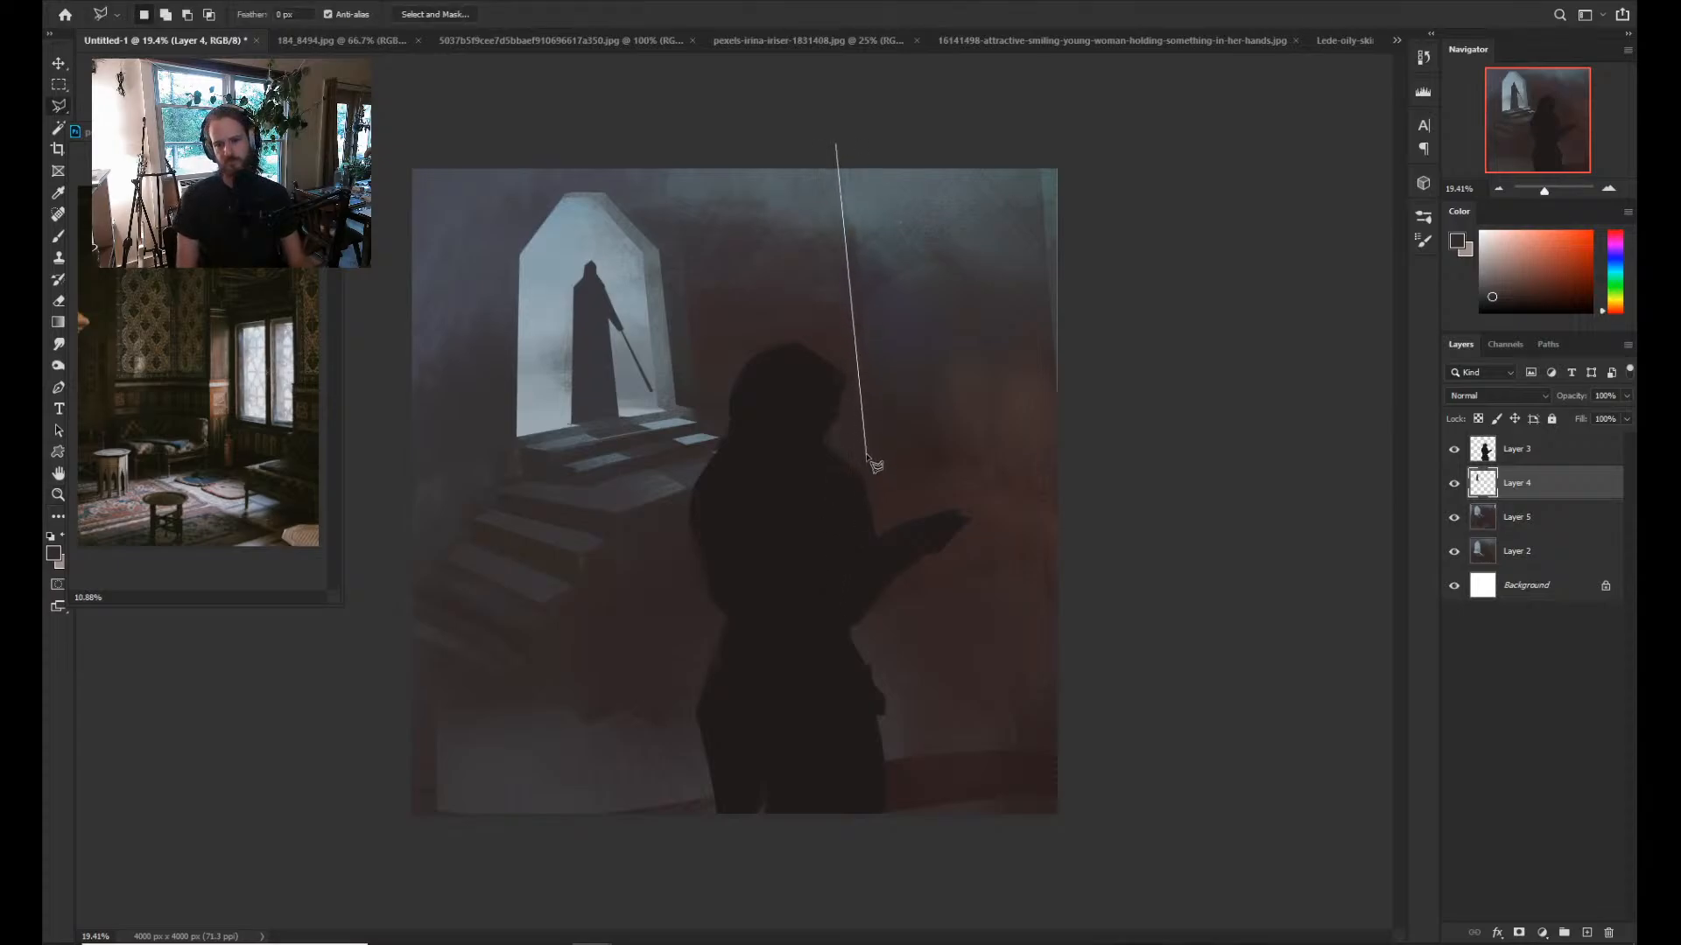
click(866, 455)
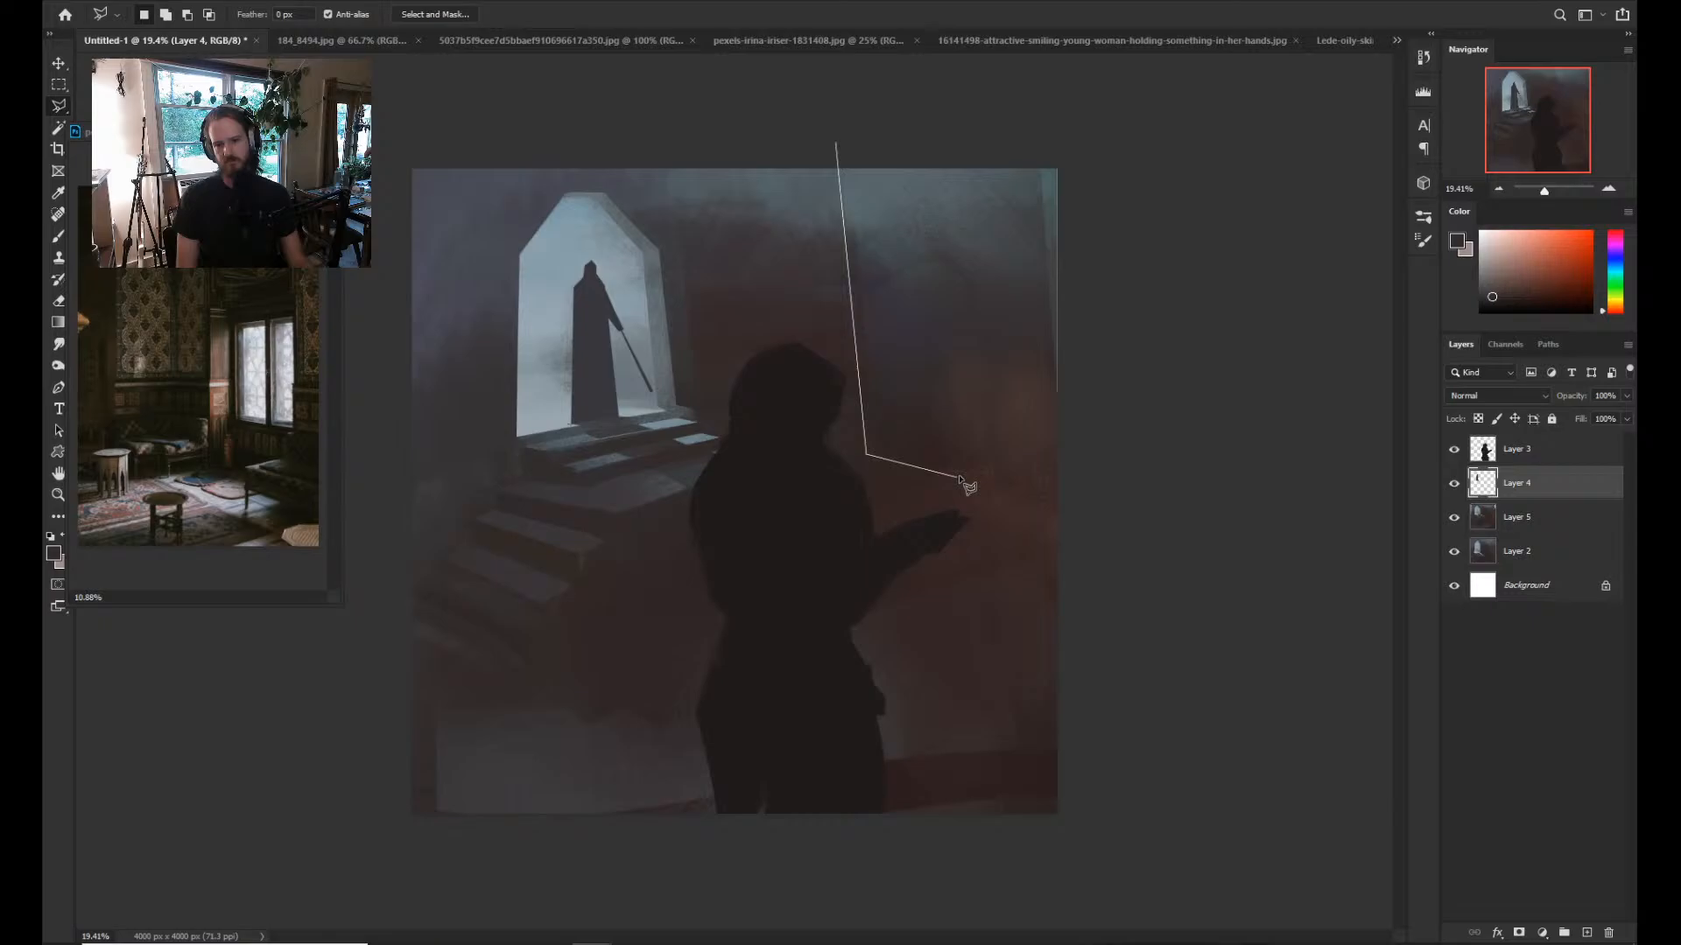
click(1132, 527)
click(1185, 179)
click(1159, 134)
click(1088, 103)
click(913, 102)
click(838, 138)
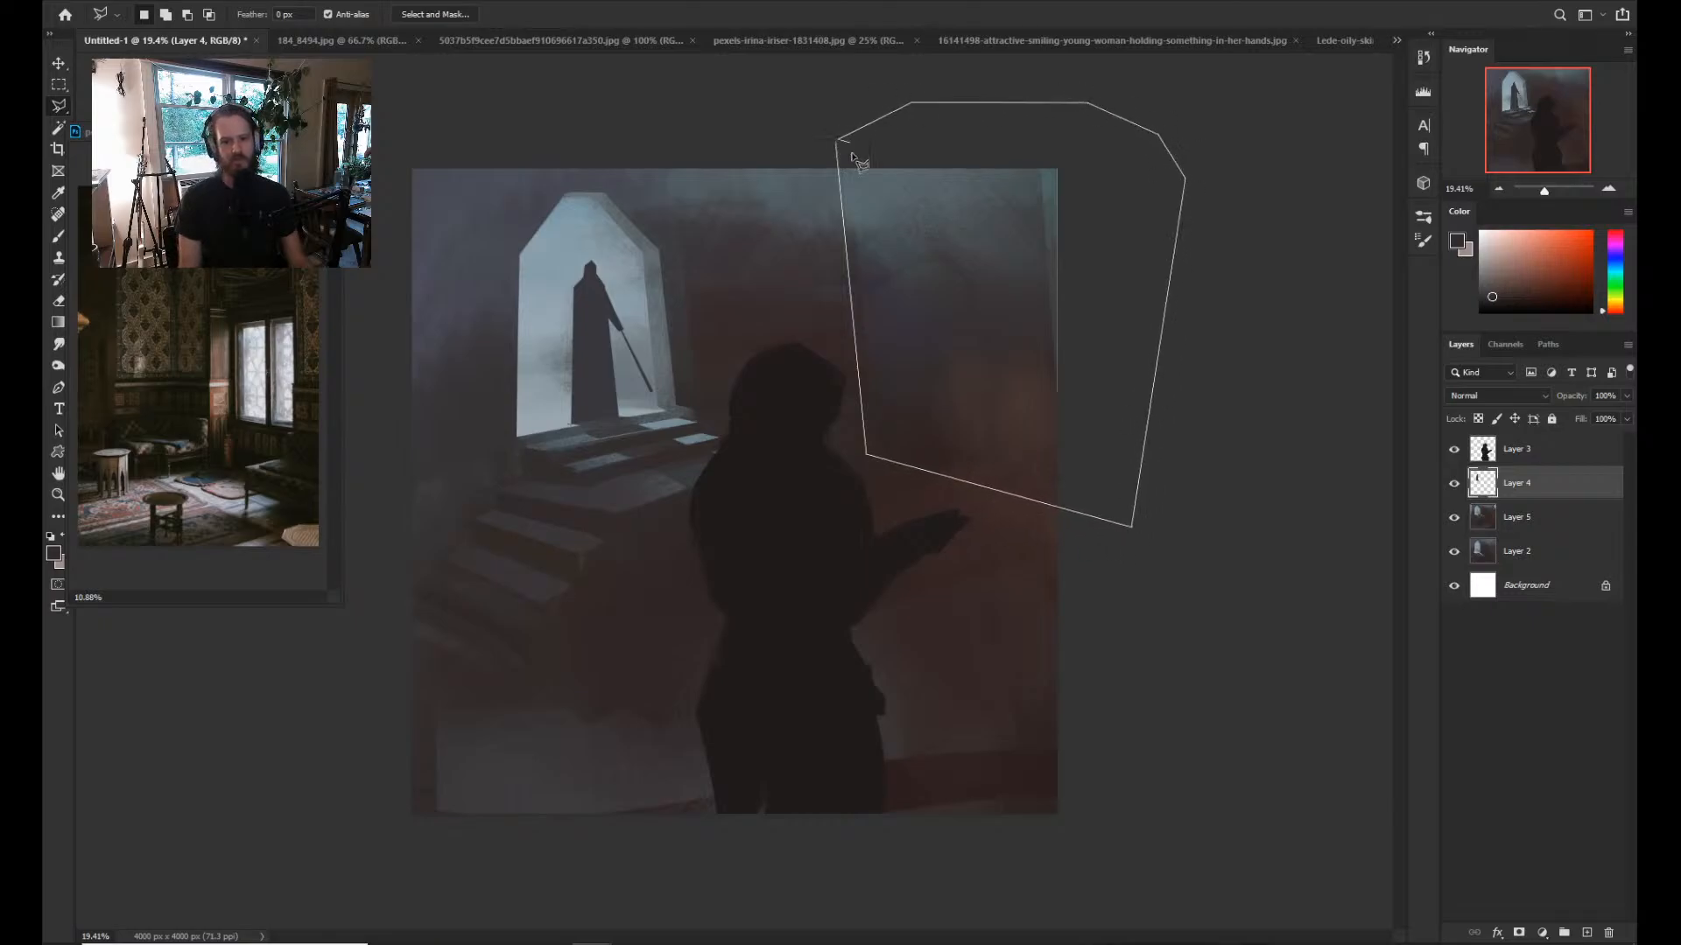
click(840, 149)
Brush sampled muted brown and violet tones into the selected wall at brush size 500, and merge Layer 4 with Layer 5.
key(b)
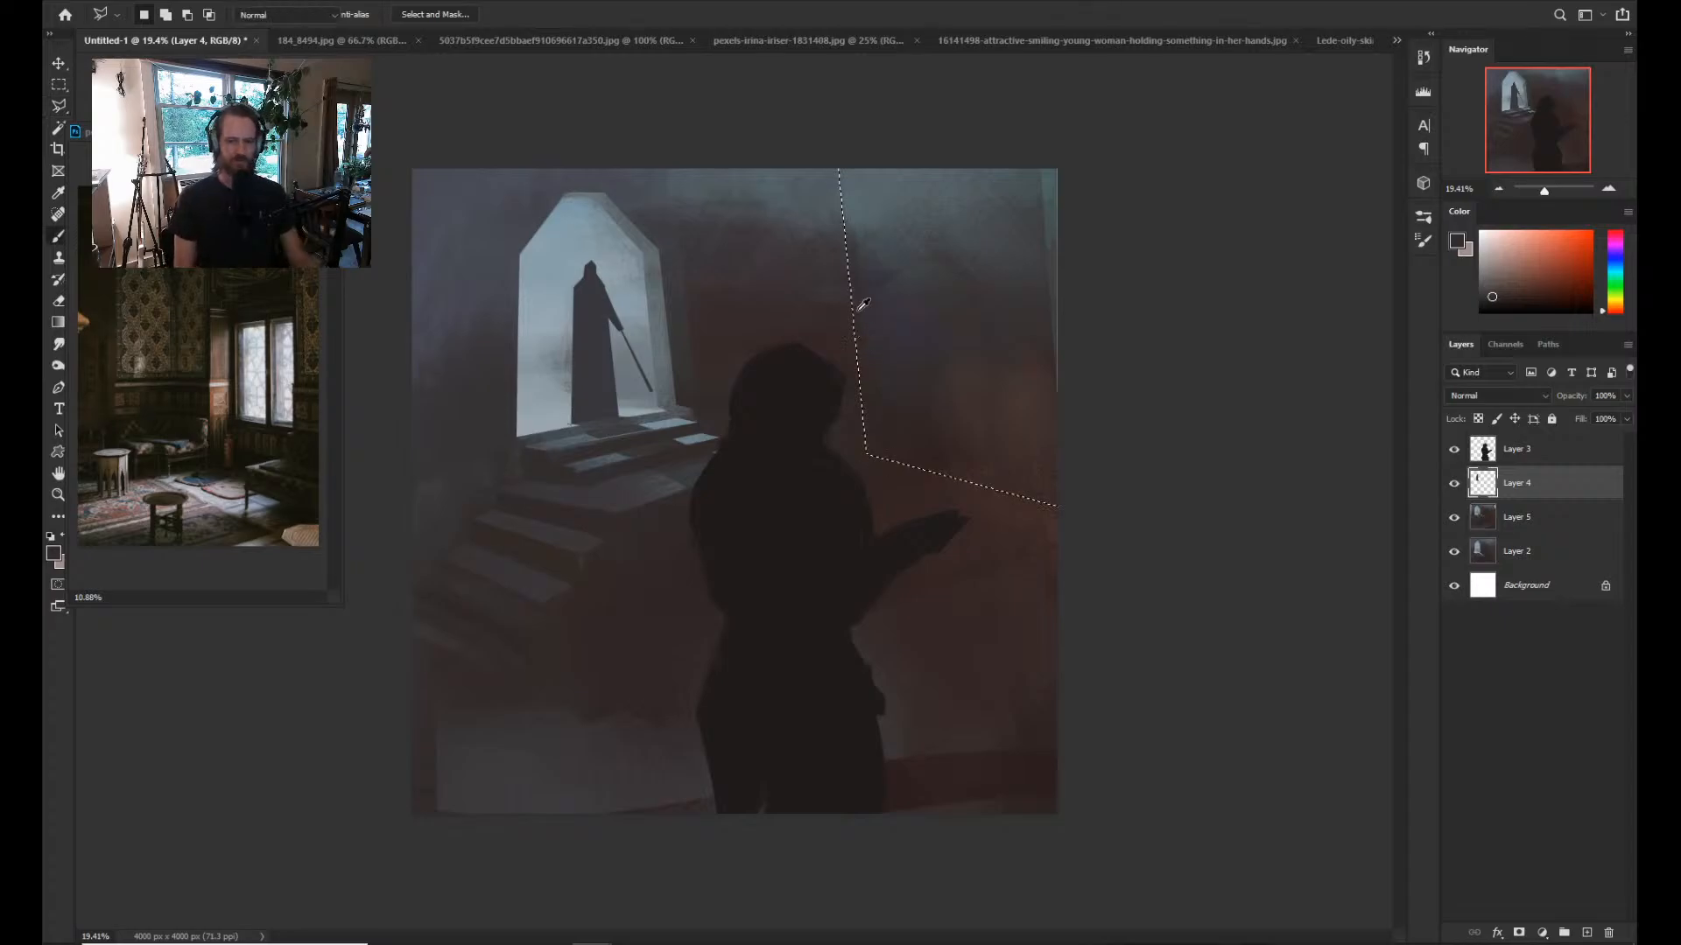
alt+click(901, 441)
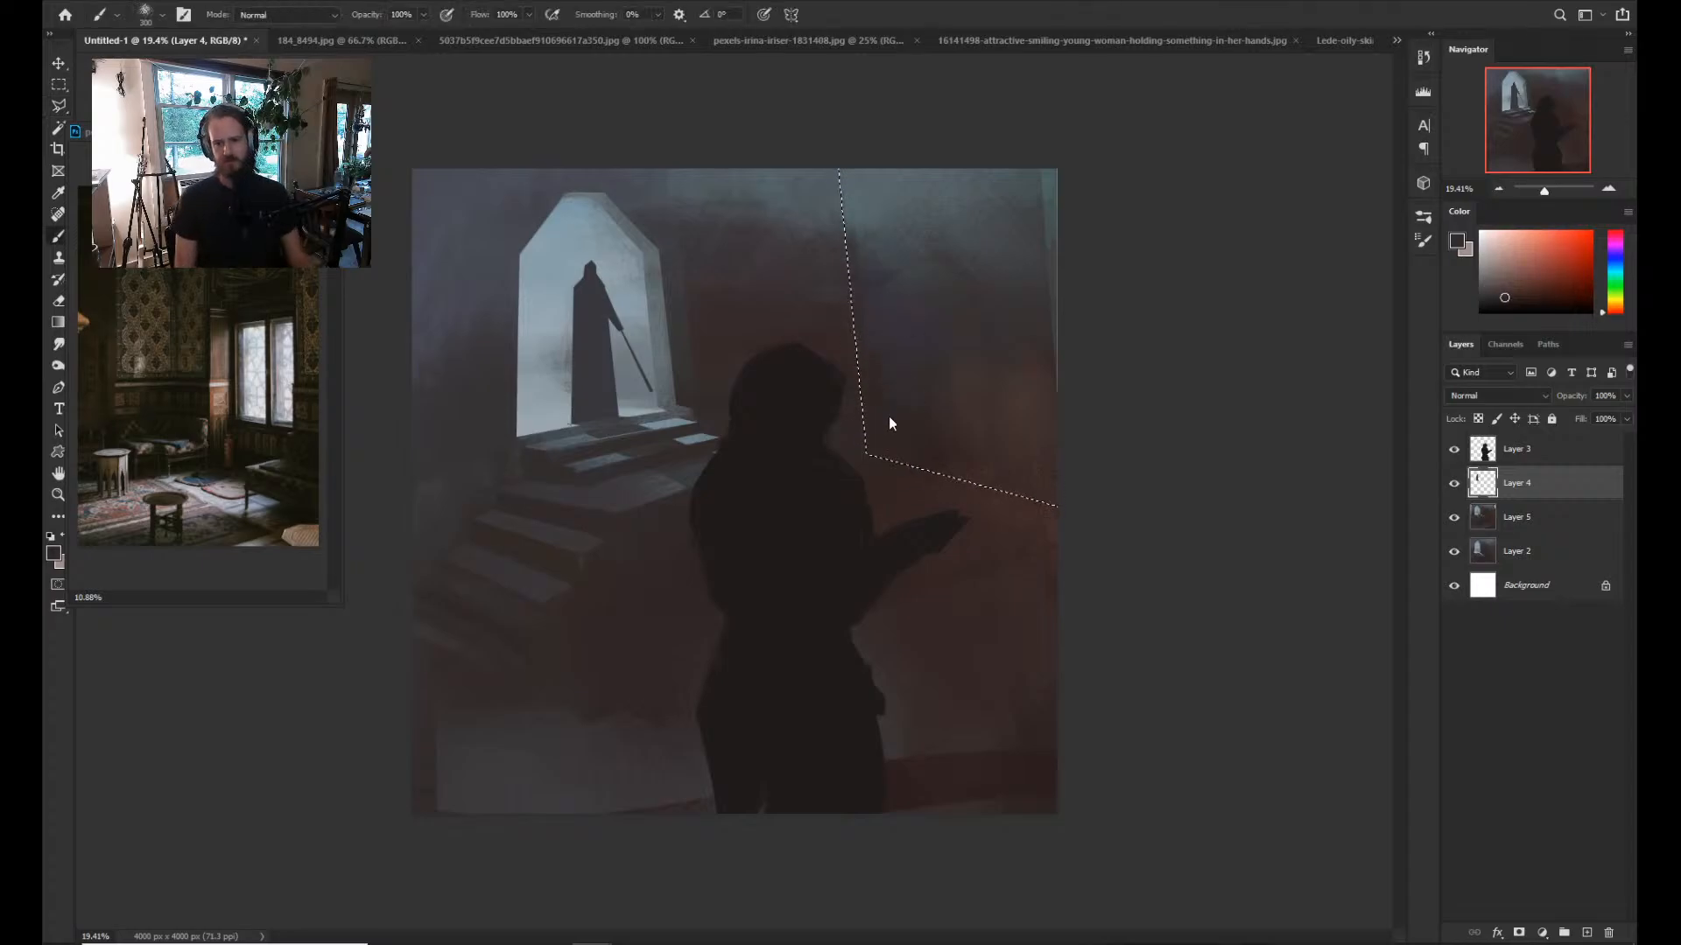
key(bracketright)
key(bracketright)
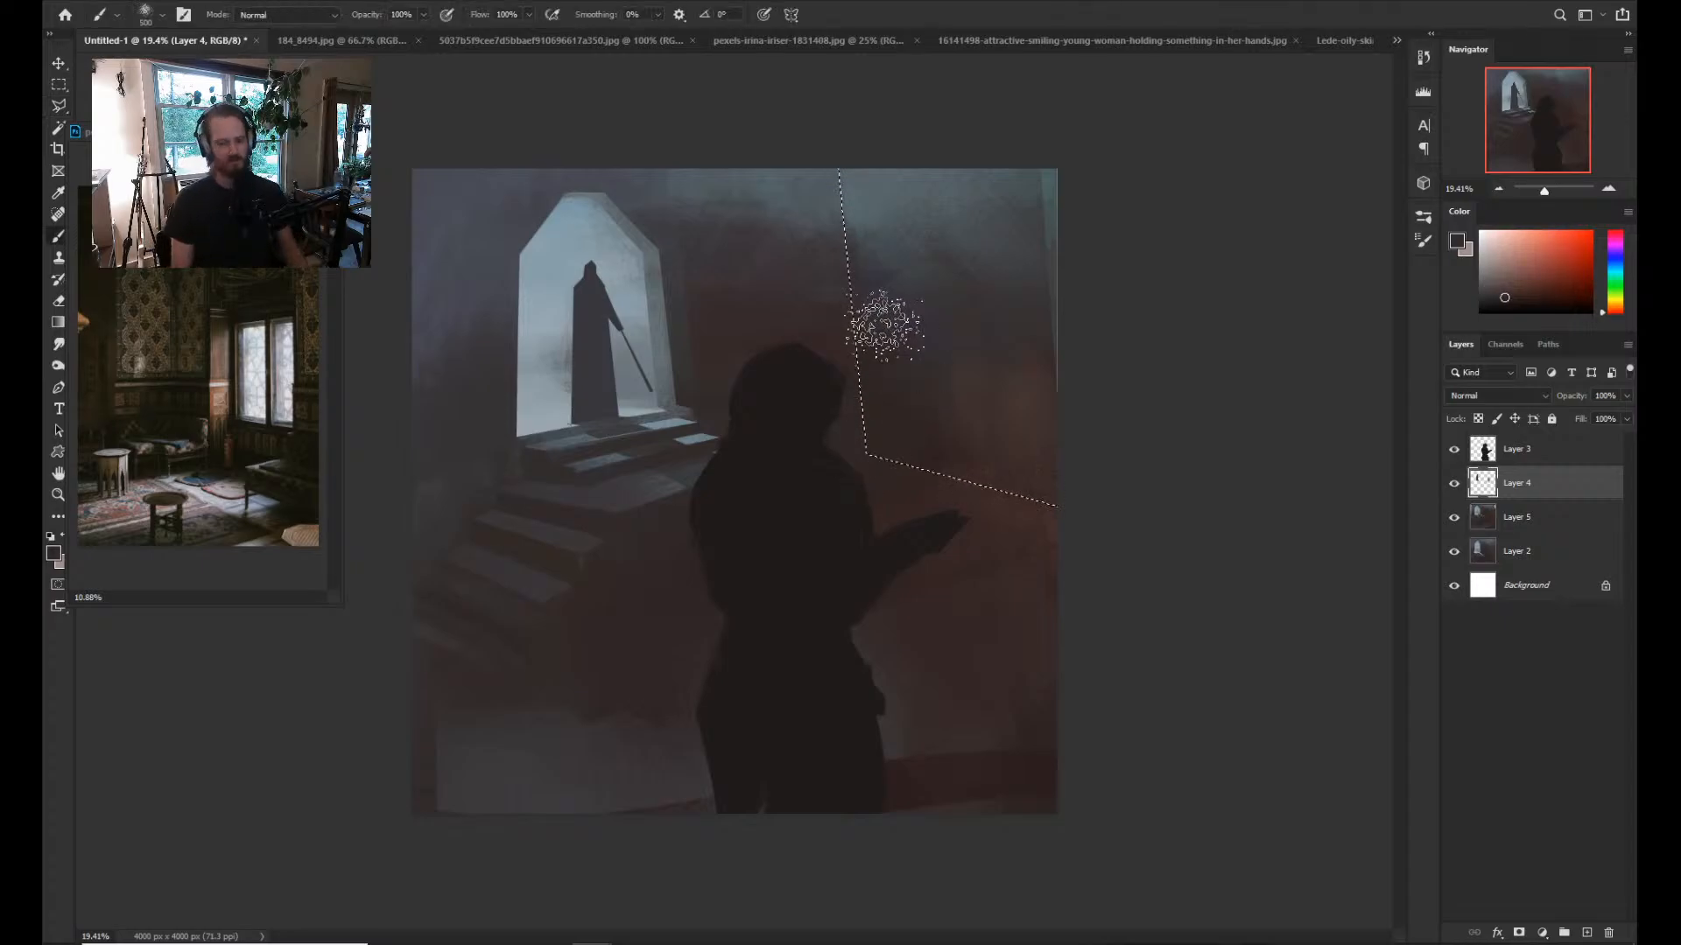
alt+click(915, 331)
alt+click(915, 329)
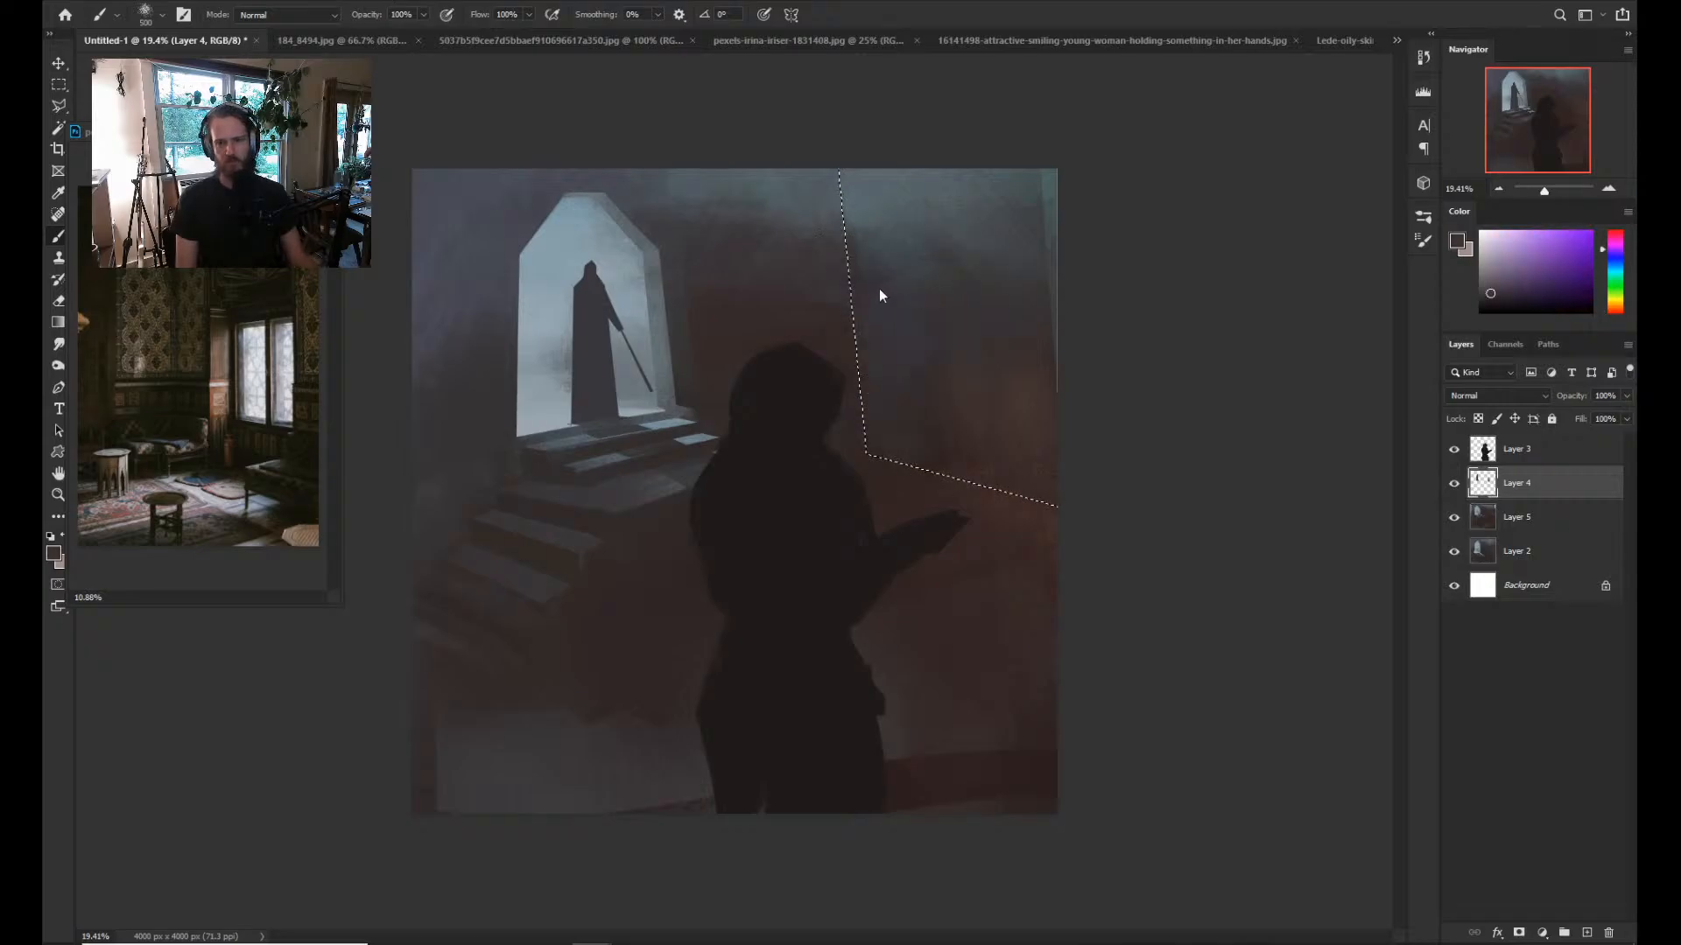
drag(949, 229, 1077, 327)
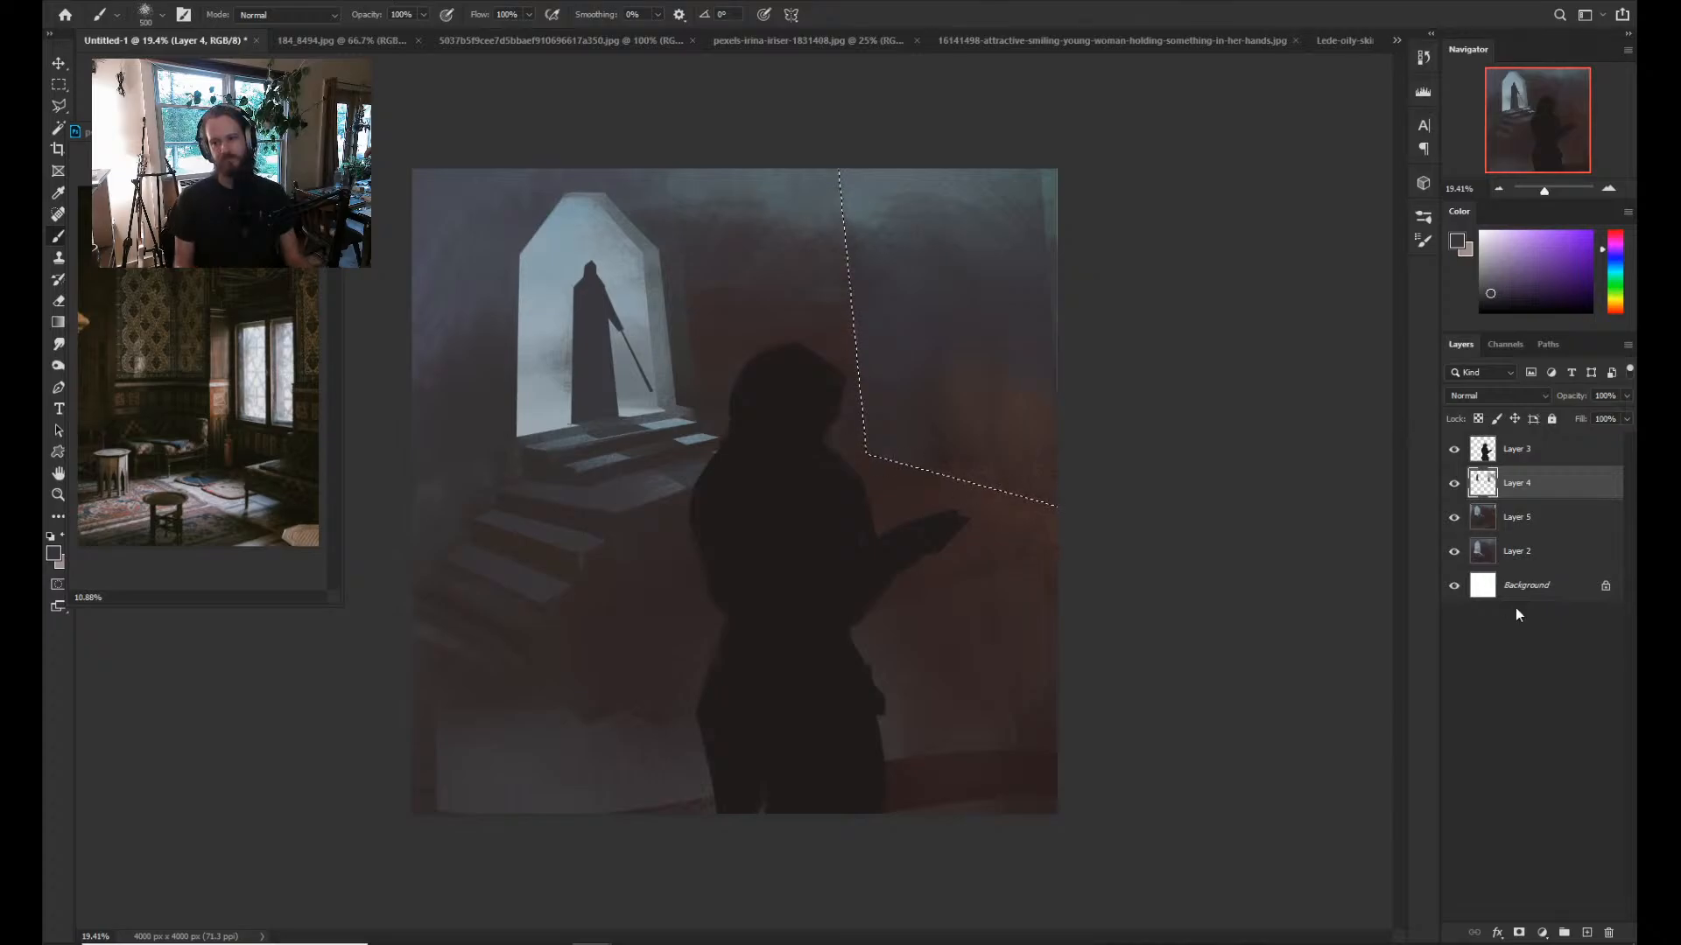
shift+click(1513, 521)
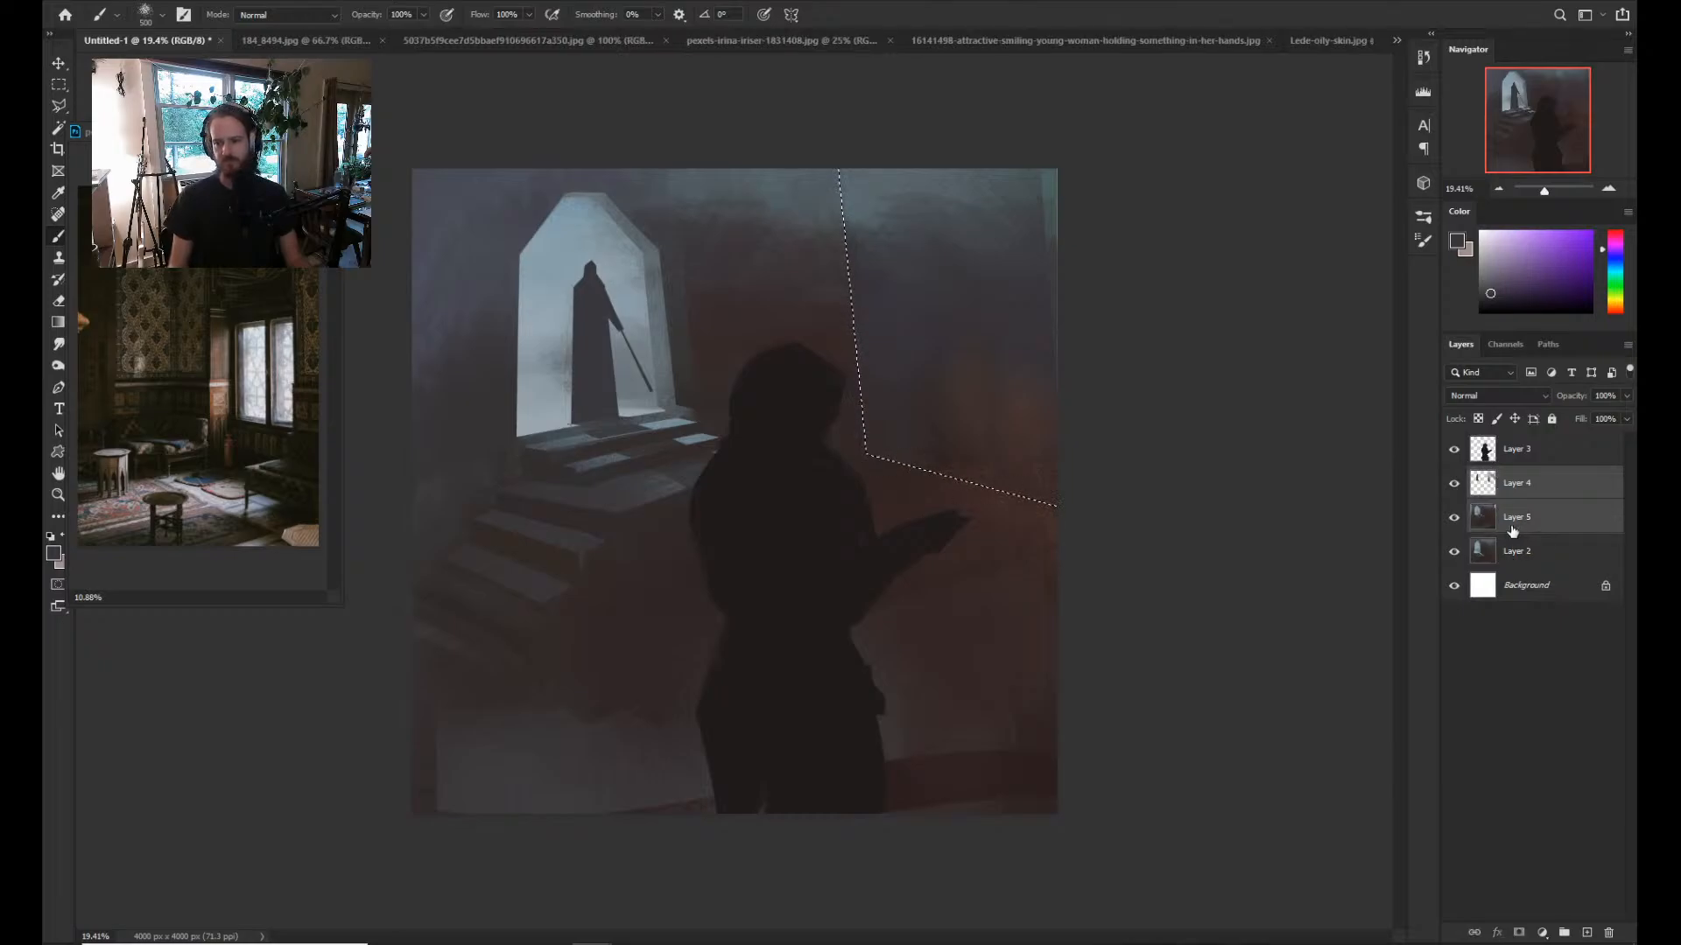
key(ctrl+e)
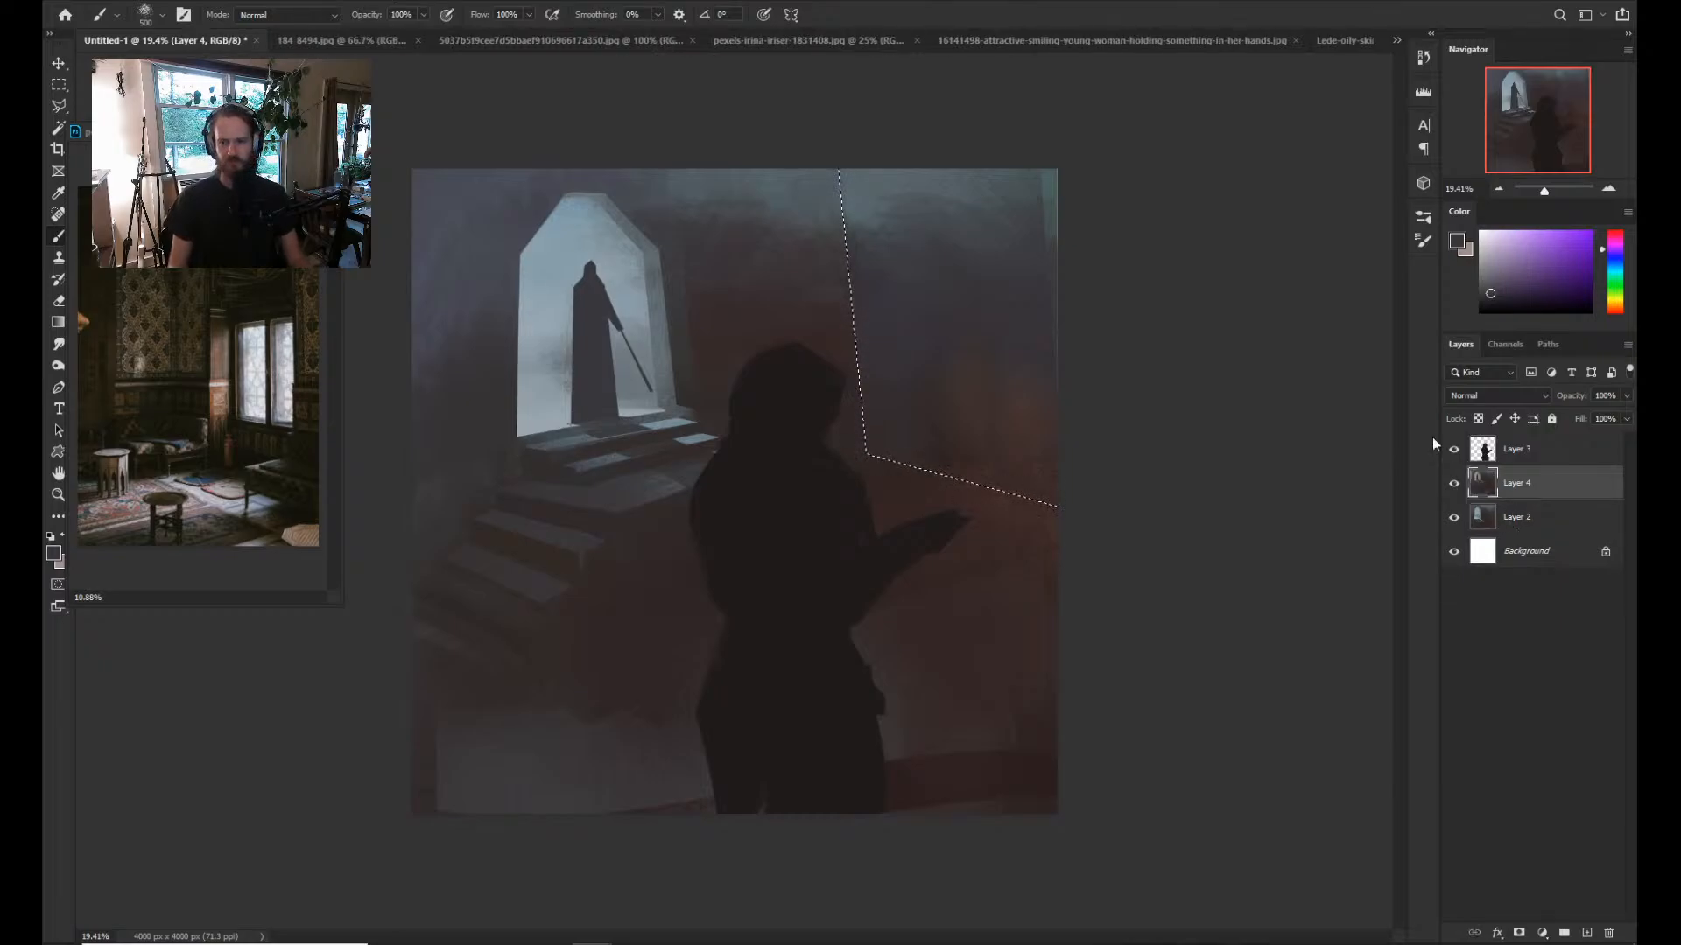
Brush sampled blue-grey tones across the top of the selected wall, undoing the overly strong stroke and resampling a nearby tone.
alt+click(1022, 261)
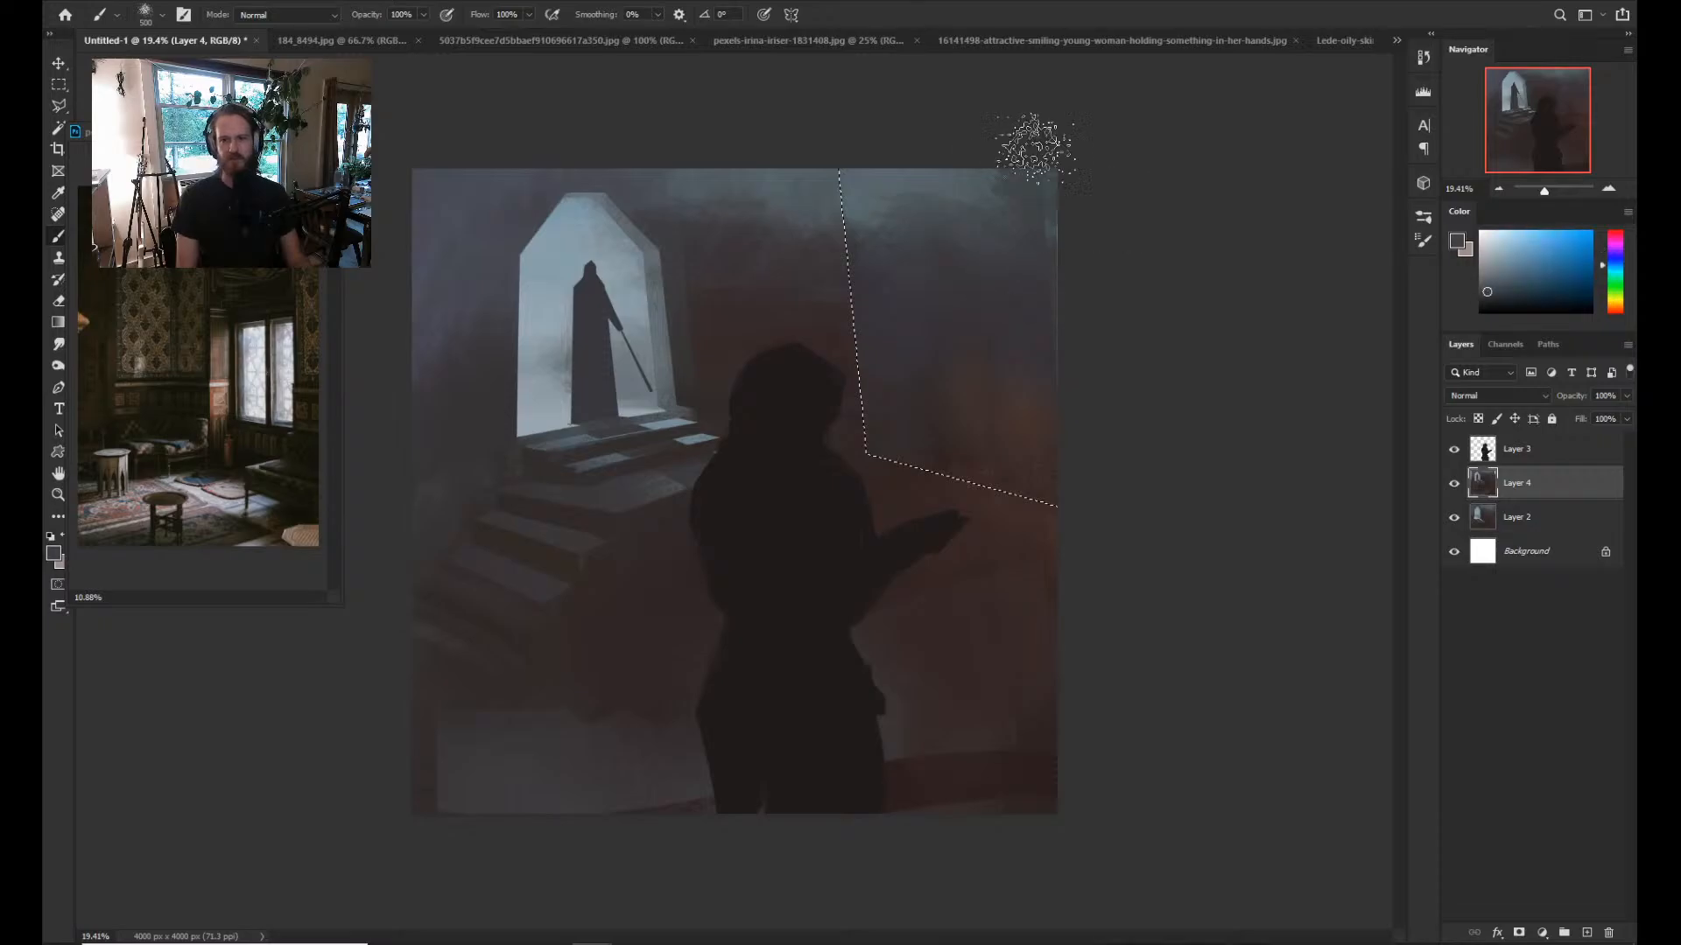
alt+click(902, 179)
drag(905, 184, 1089, 234)
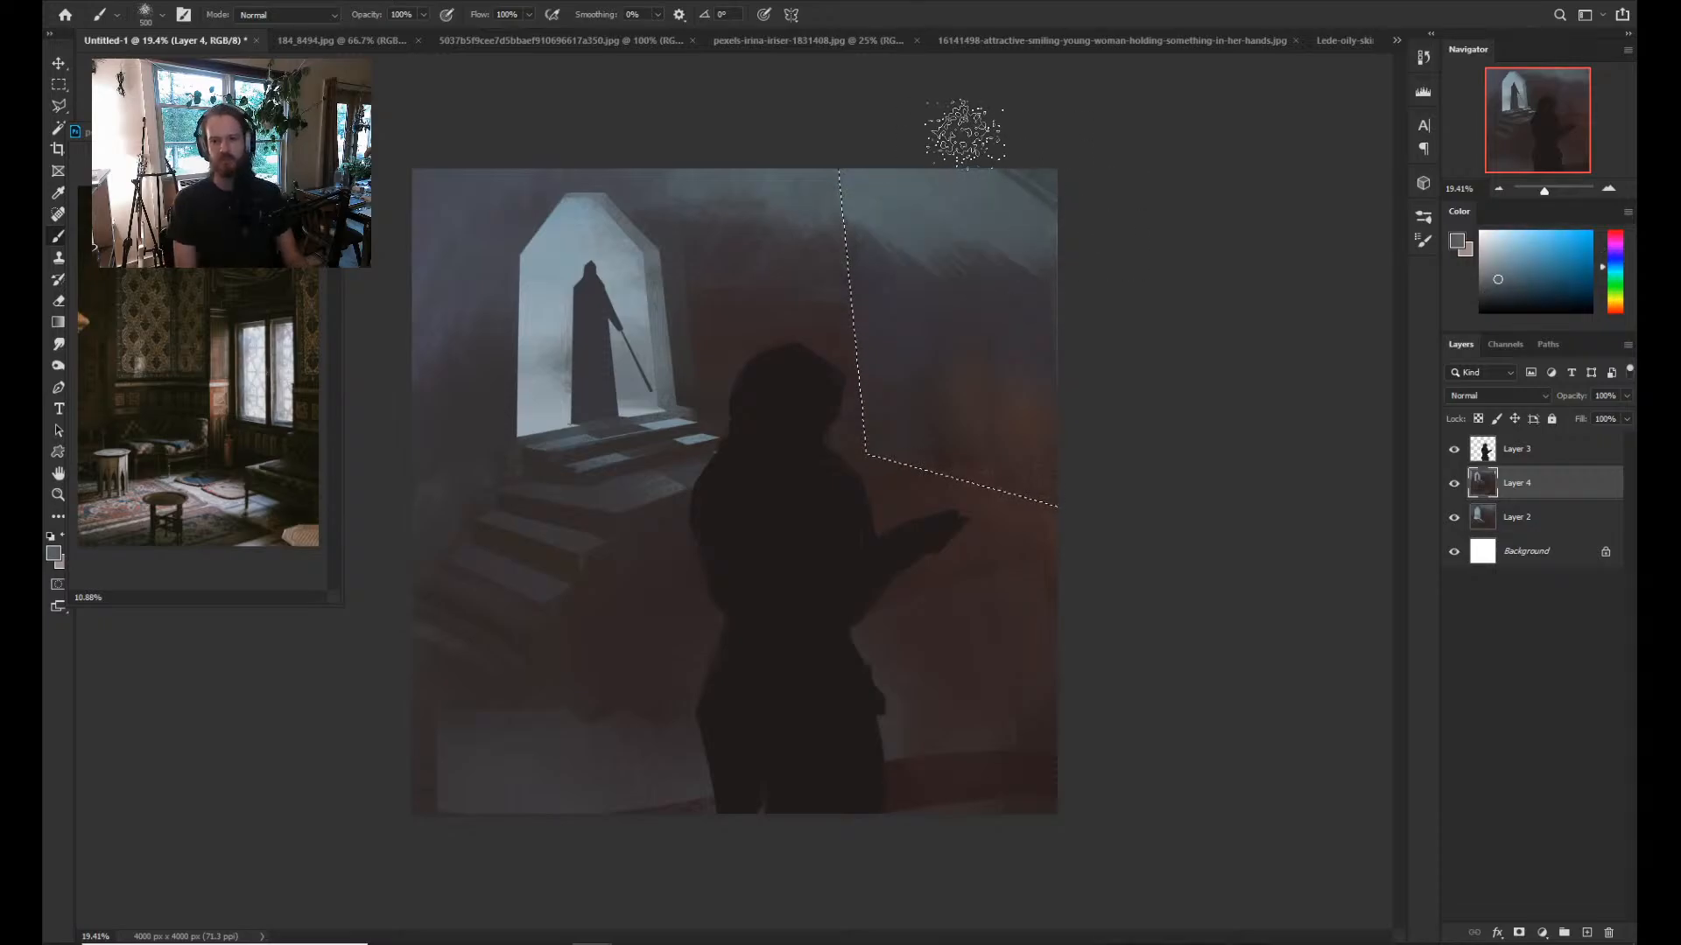
key(ctrl+z)
key(alt)
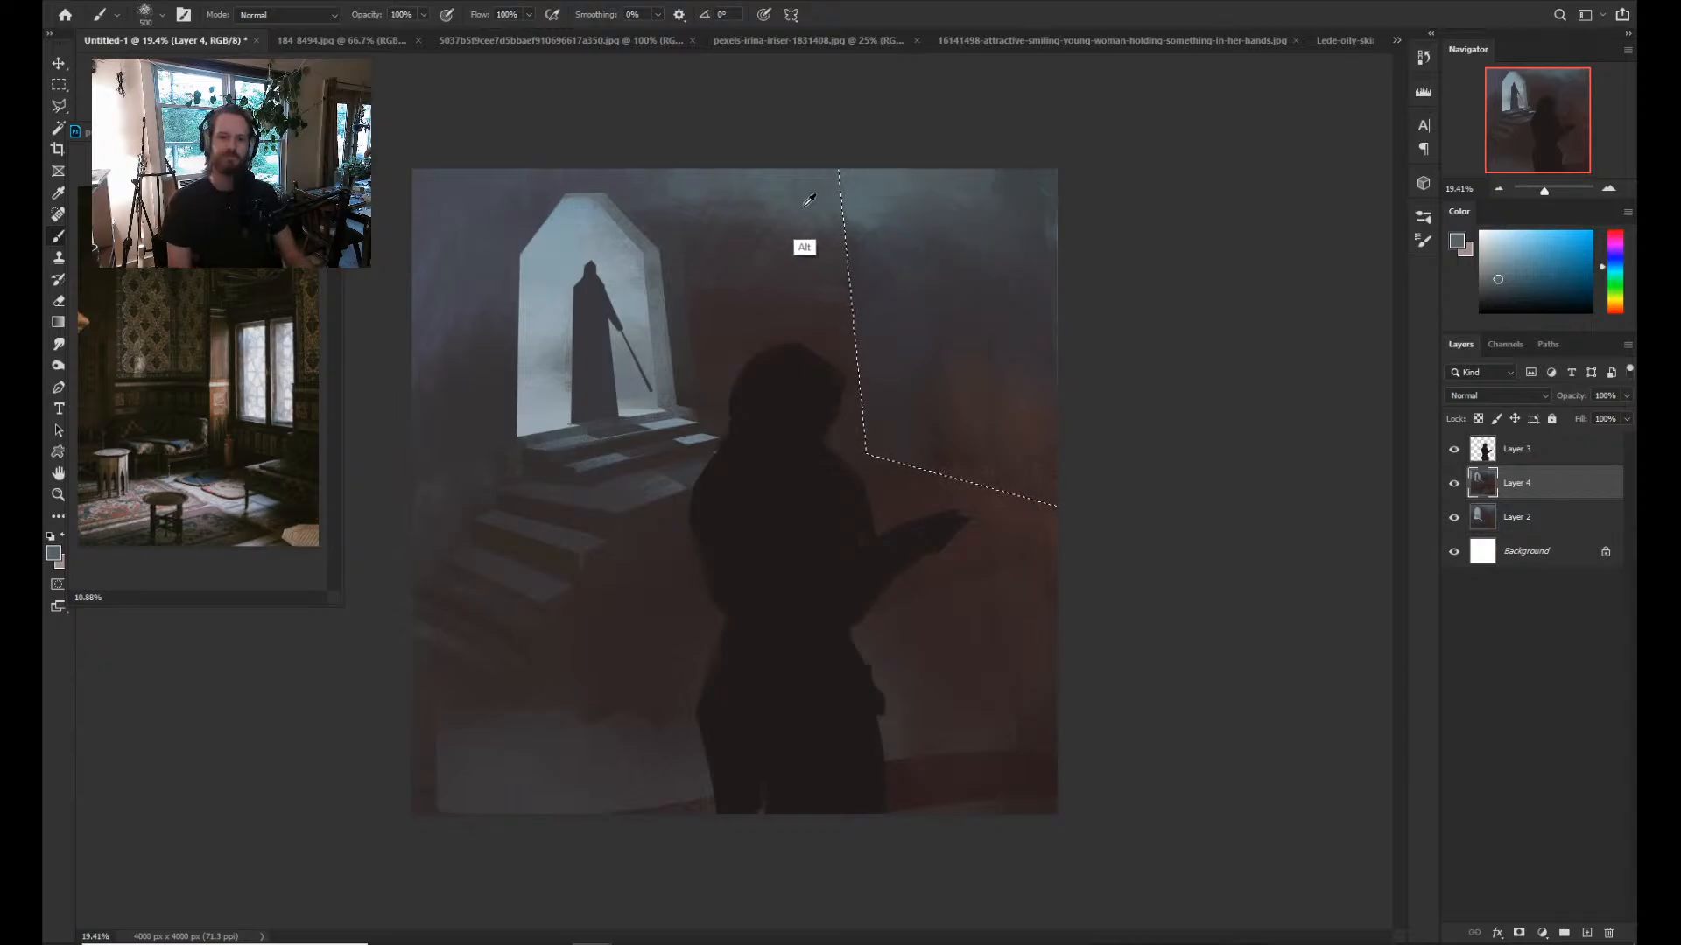
alt+click(894, 189)
Invert the wall selection and brush a sampled dark red tone over the wall between the doorway and the corner edge.
key(z)
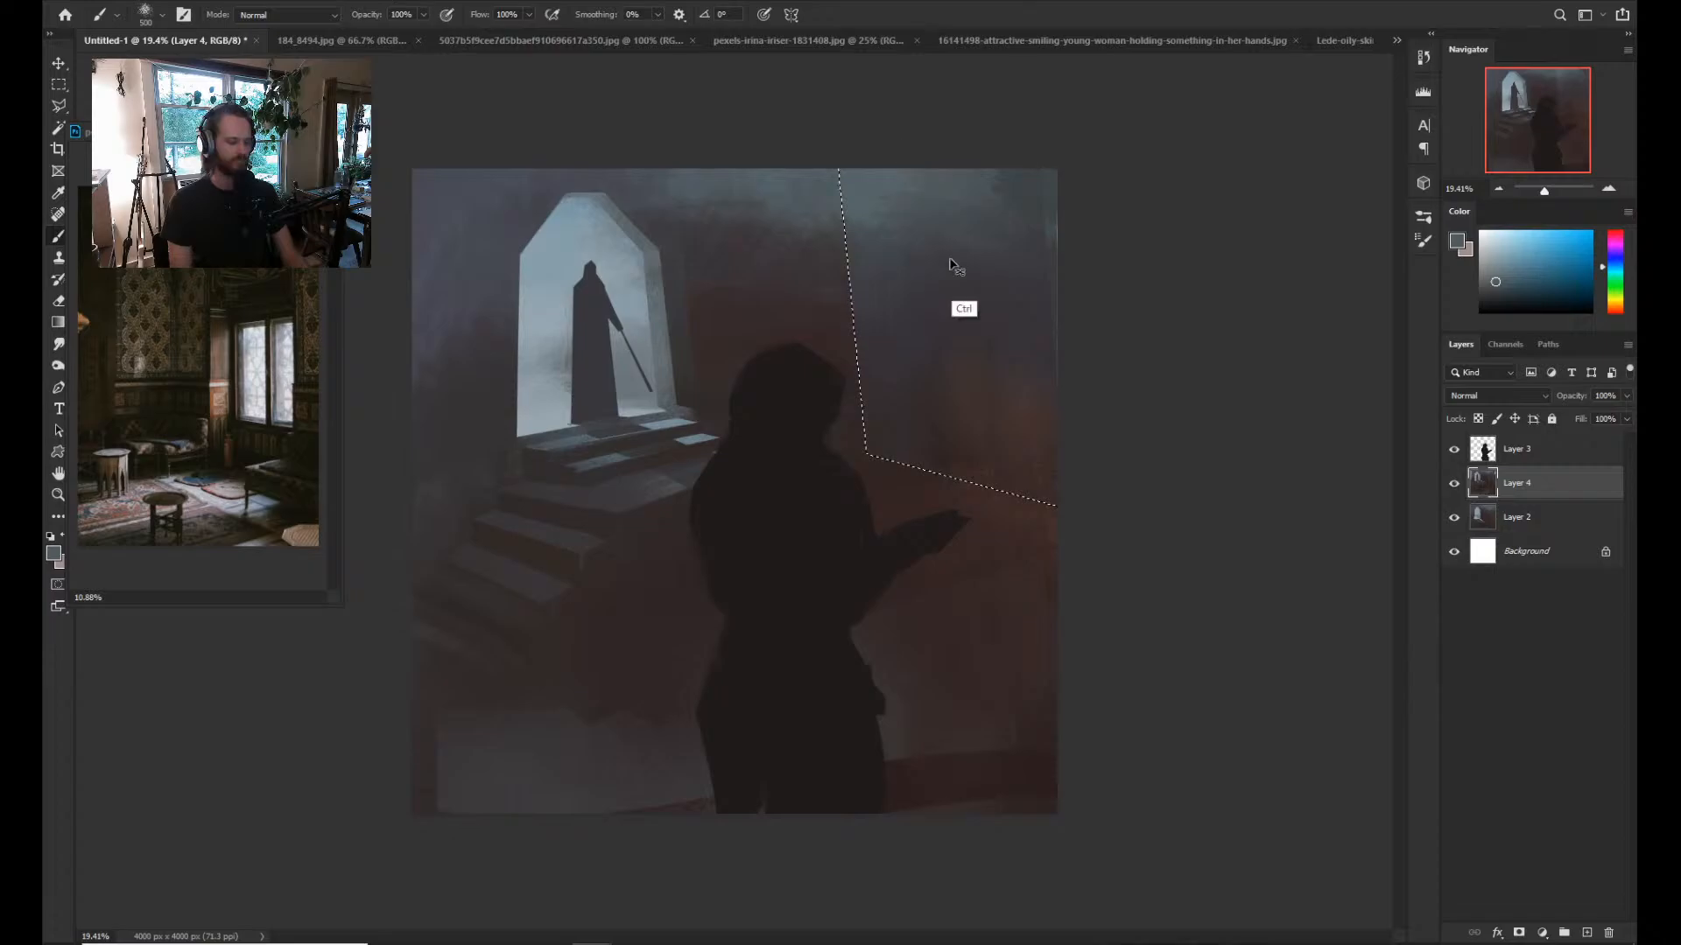
mouse_move(957, 268)
mouse_down()
mouse_move(903, 324)
mouse_move(875, 326)
mouse_move(908, 353)
mouse_up()
key(b)
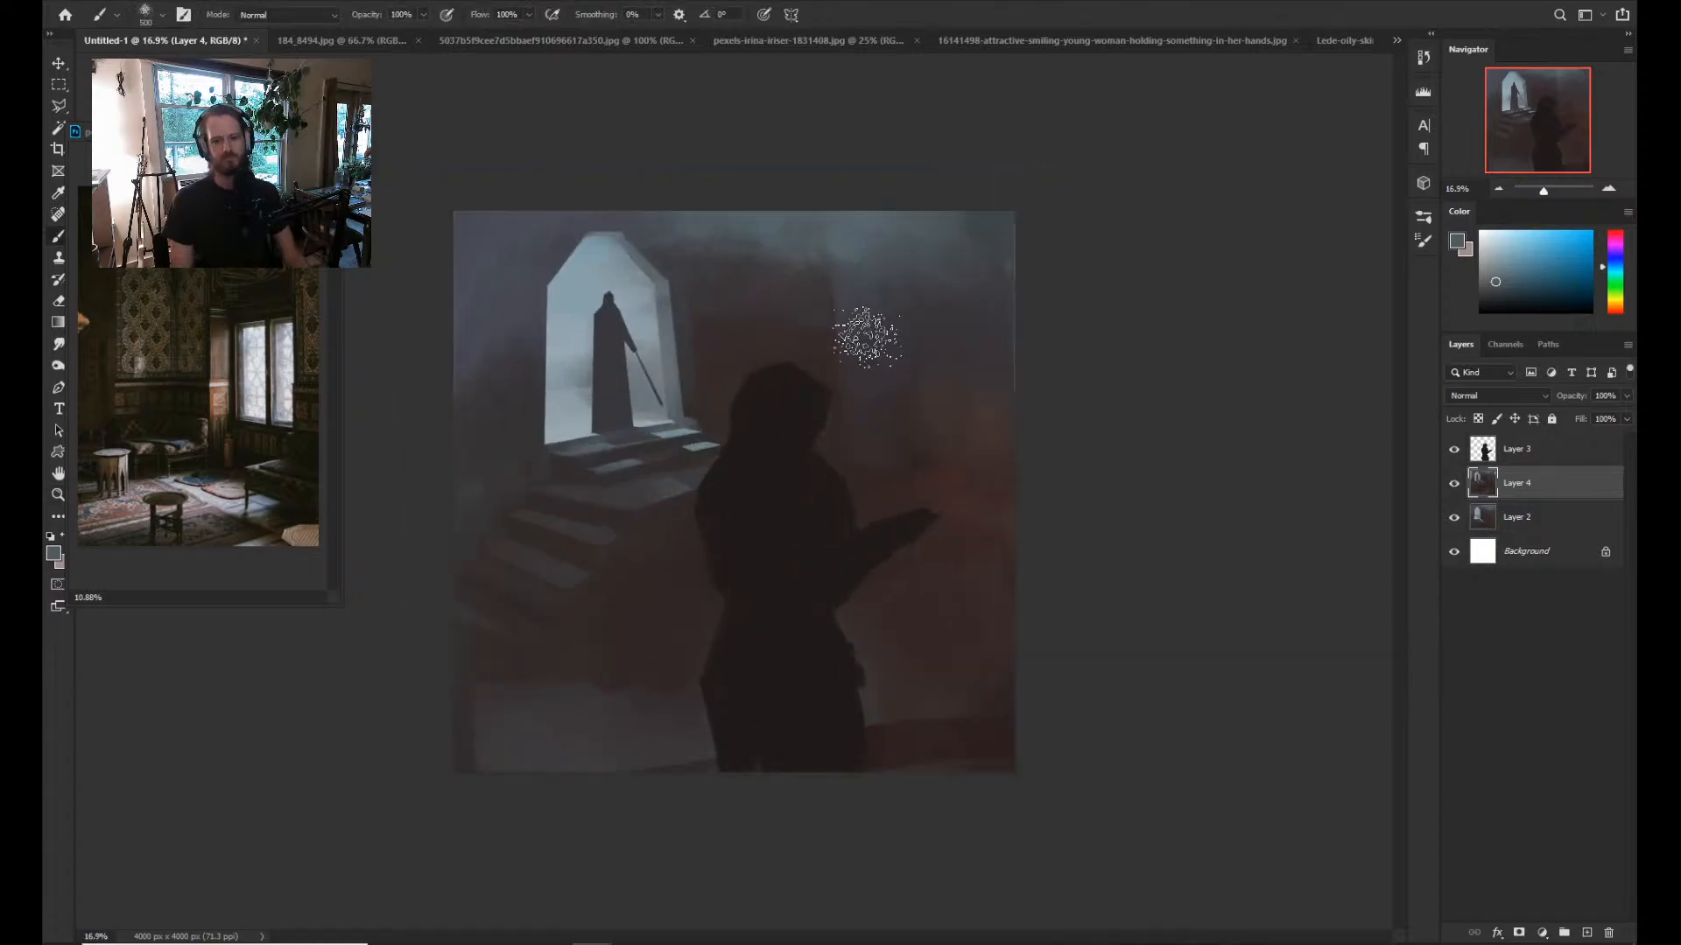
key(l)
key(ctrl+shift+d)
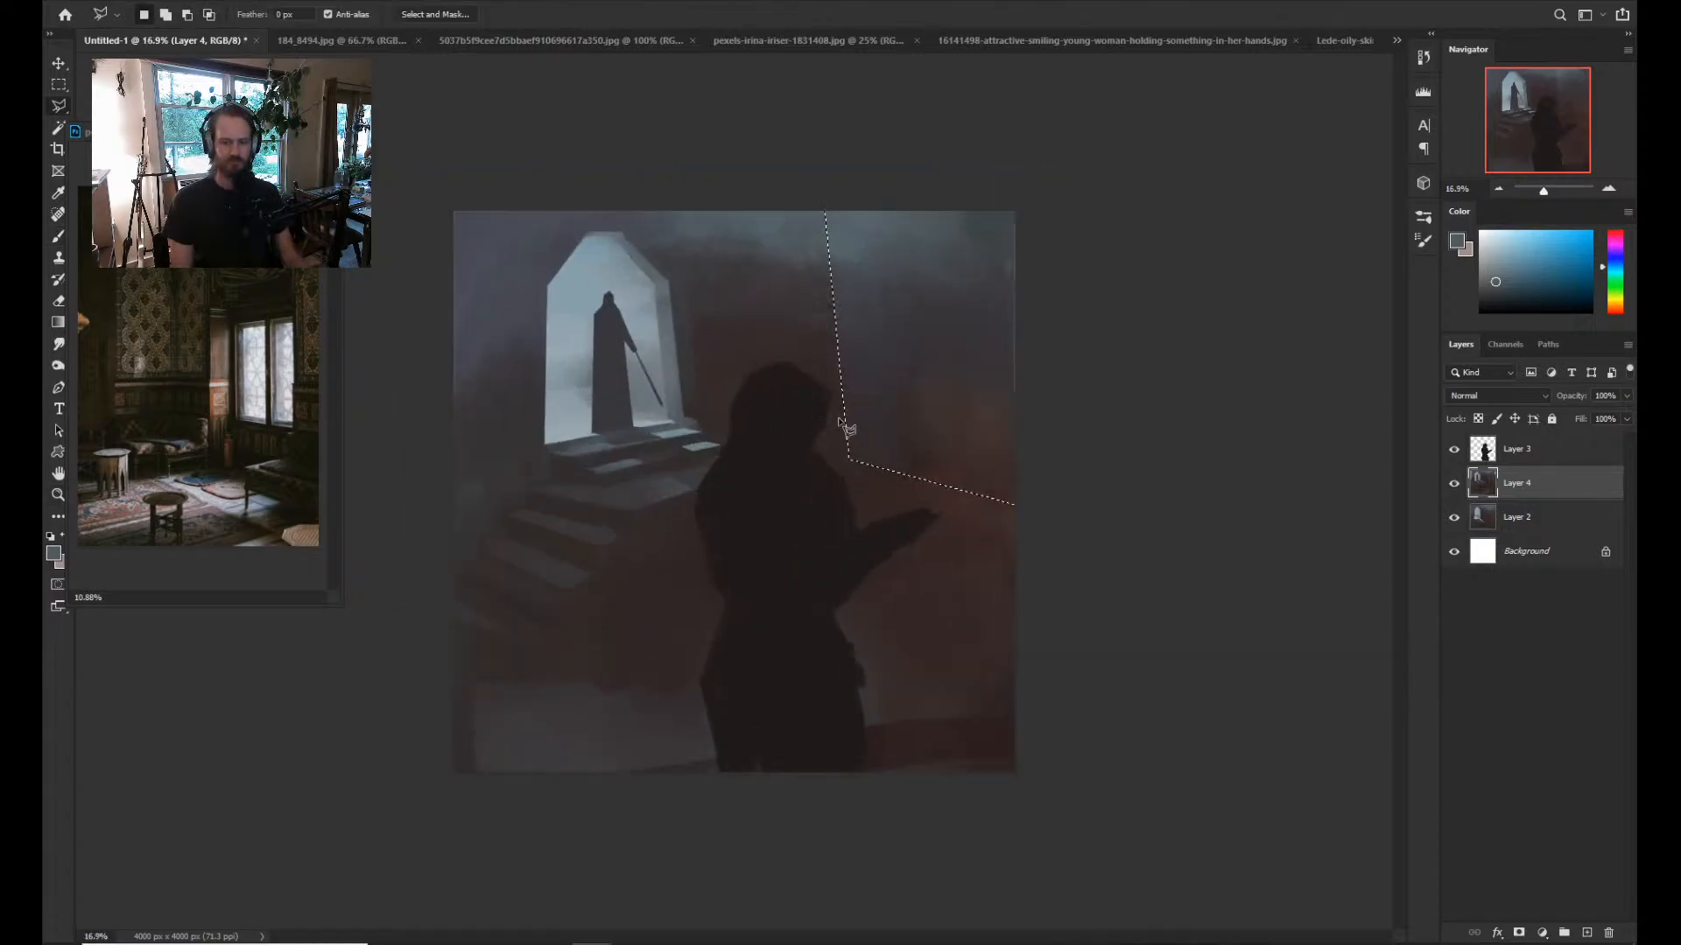
key(ctrl+shift+i)
key(b)
alt+click(822, 365)
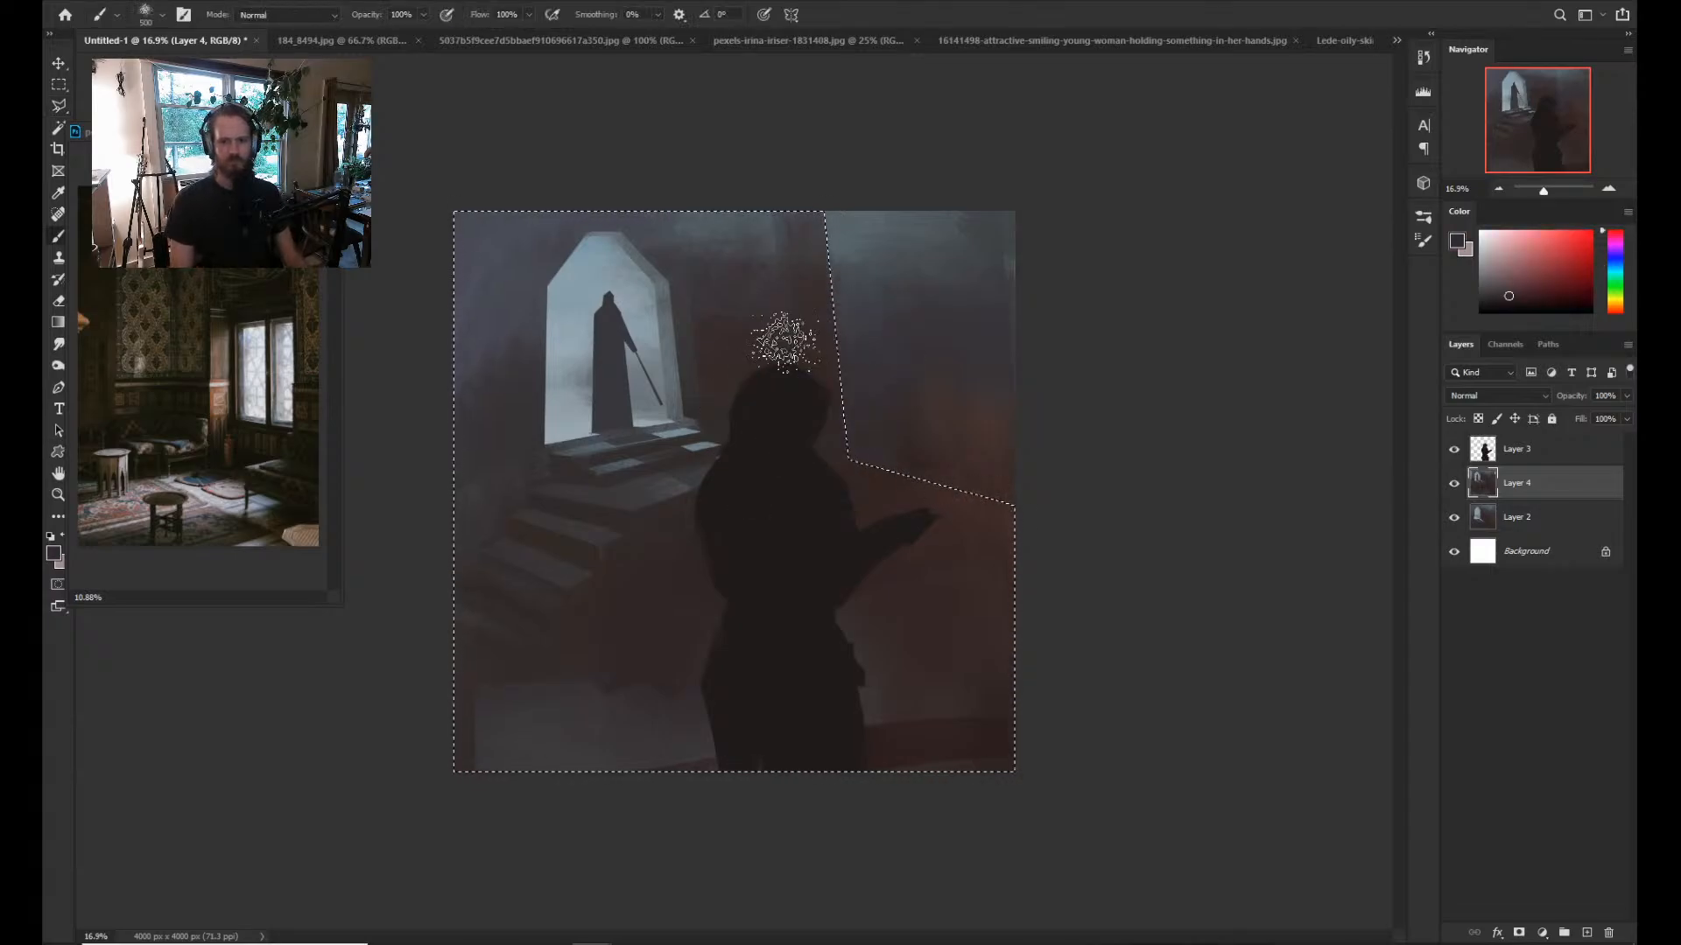
mouse_move(784, 342)
mouse_down()
mouse_move(755, 375)
mouse_move(748, 289)
mouse_up()
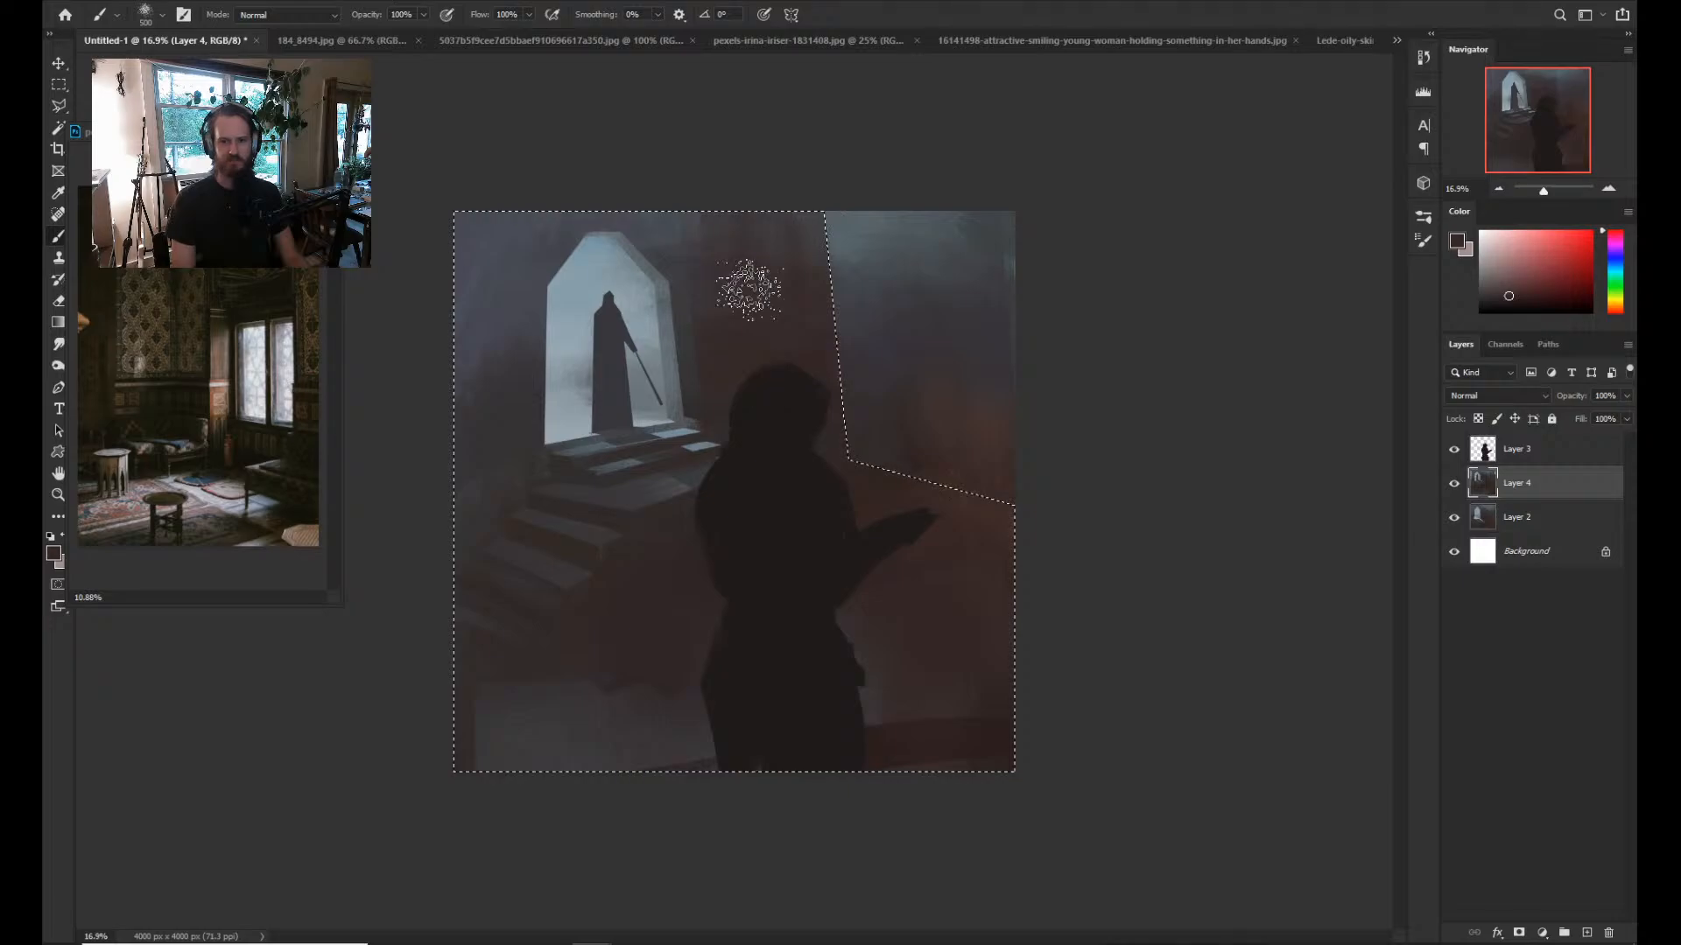
Blend sampled violet-grey and dark red tones from above the doorway to the corner edge, checking the painting without the selection outline.
alt+click(627, 214)
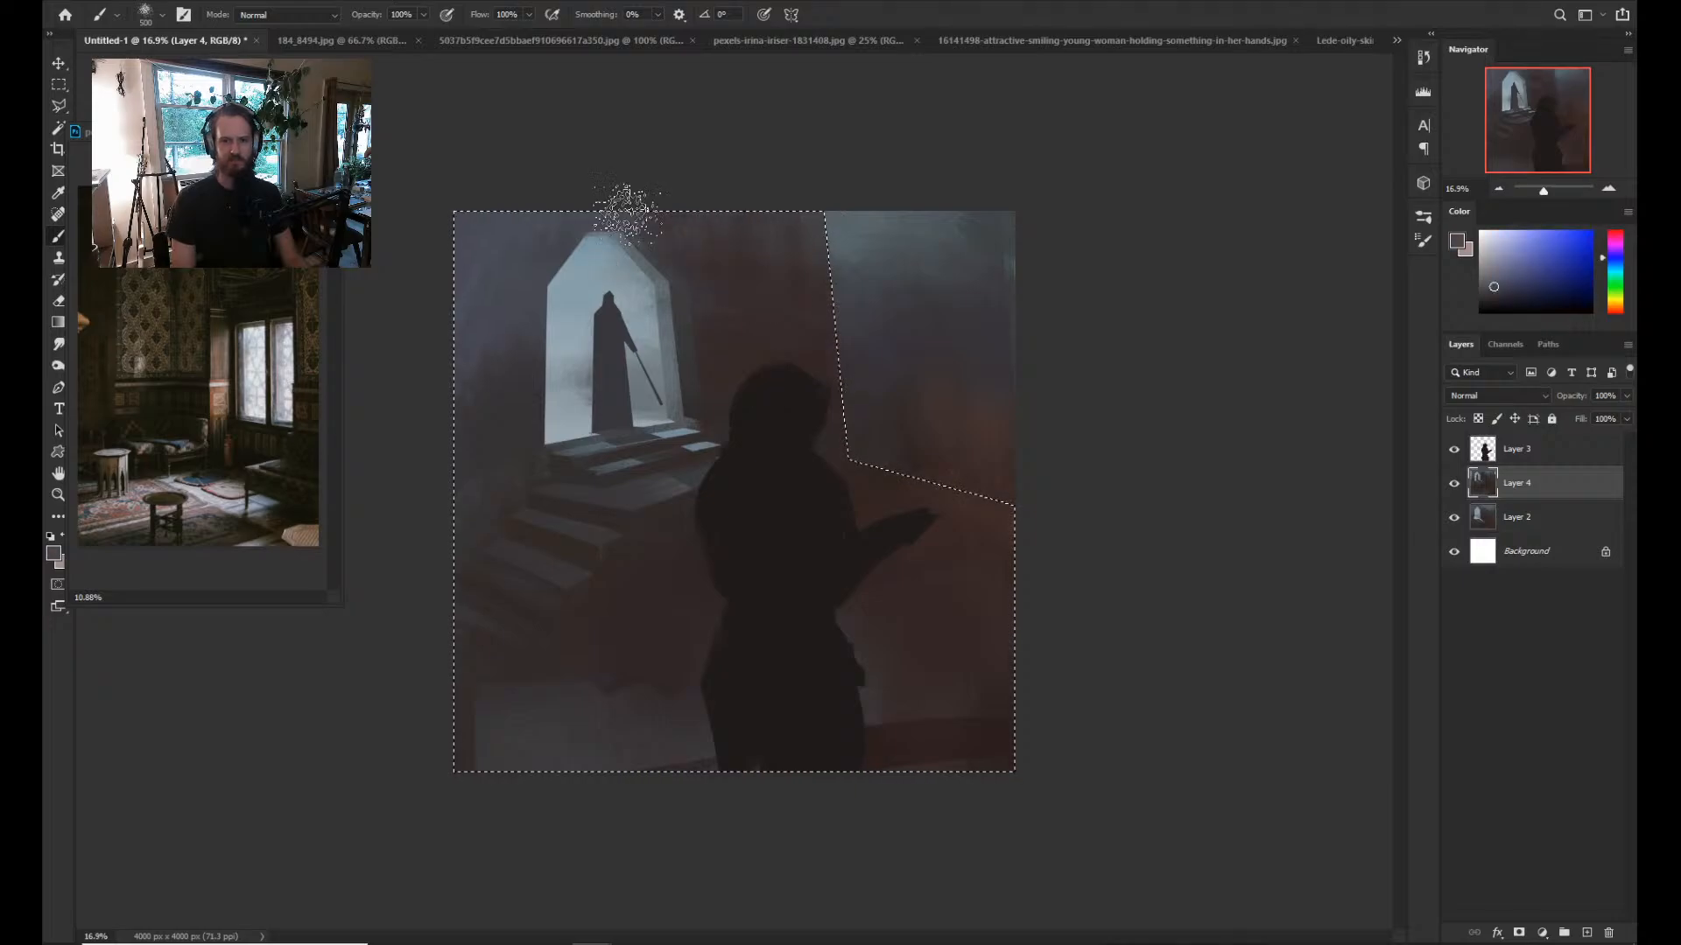
drag(627, 214, 791, 302)
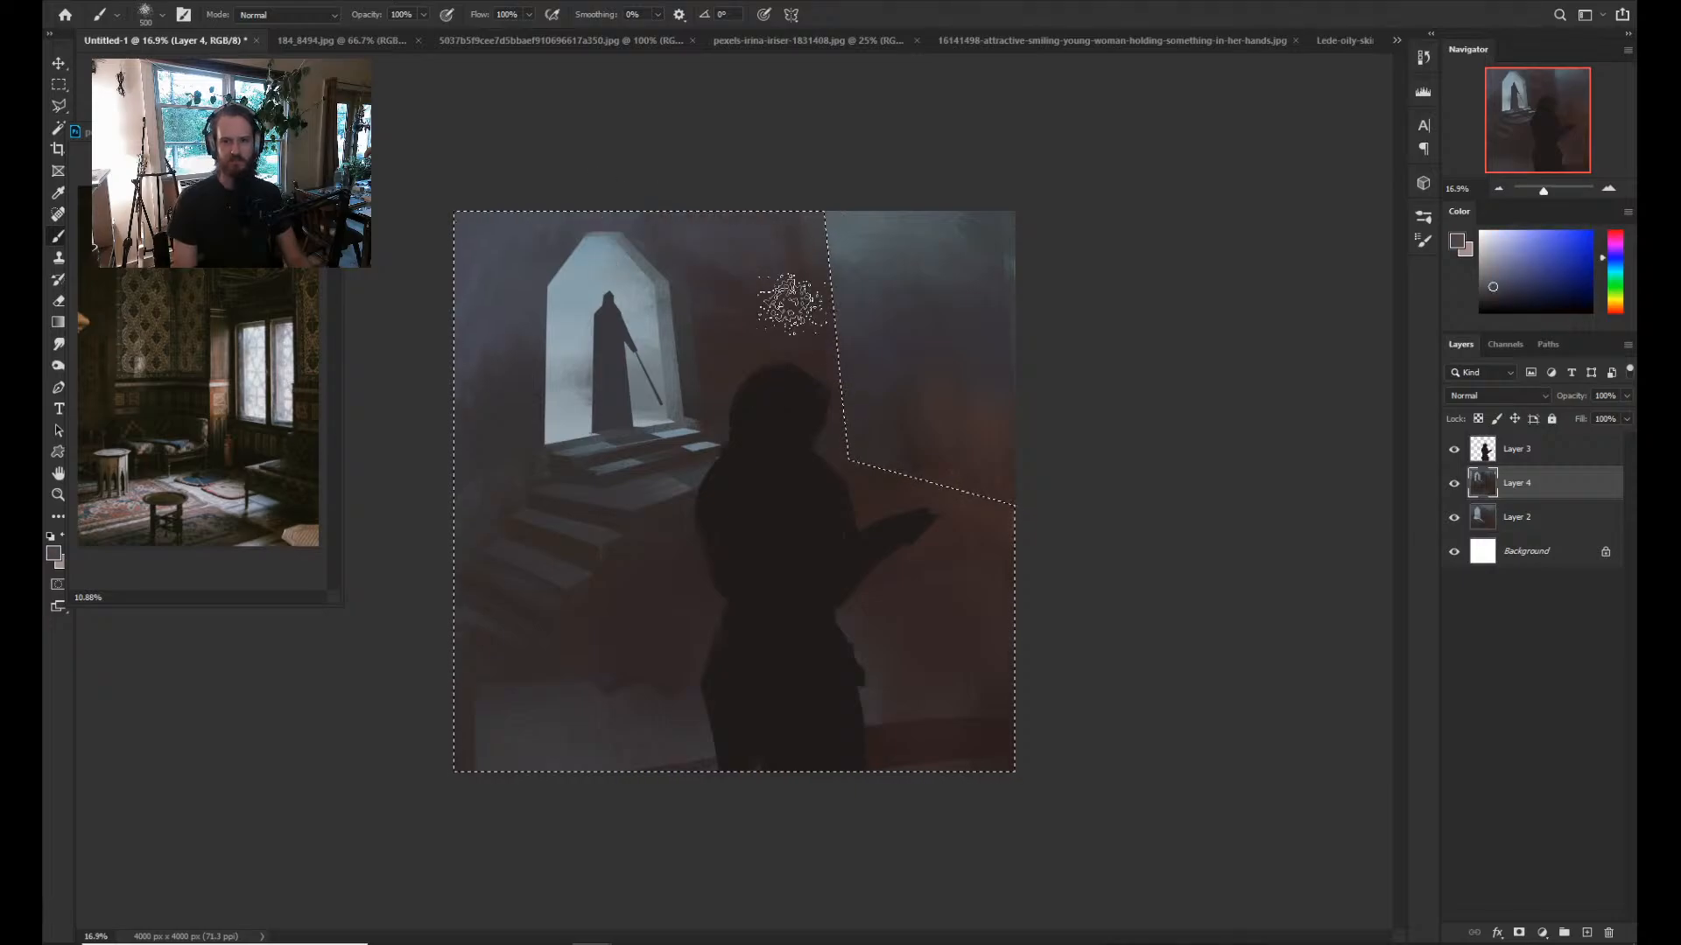
alt+click(753, 206)
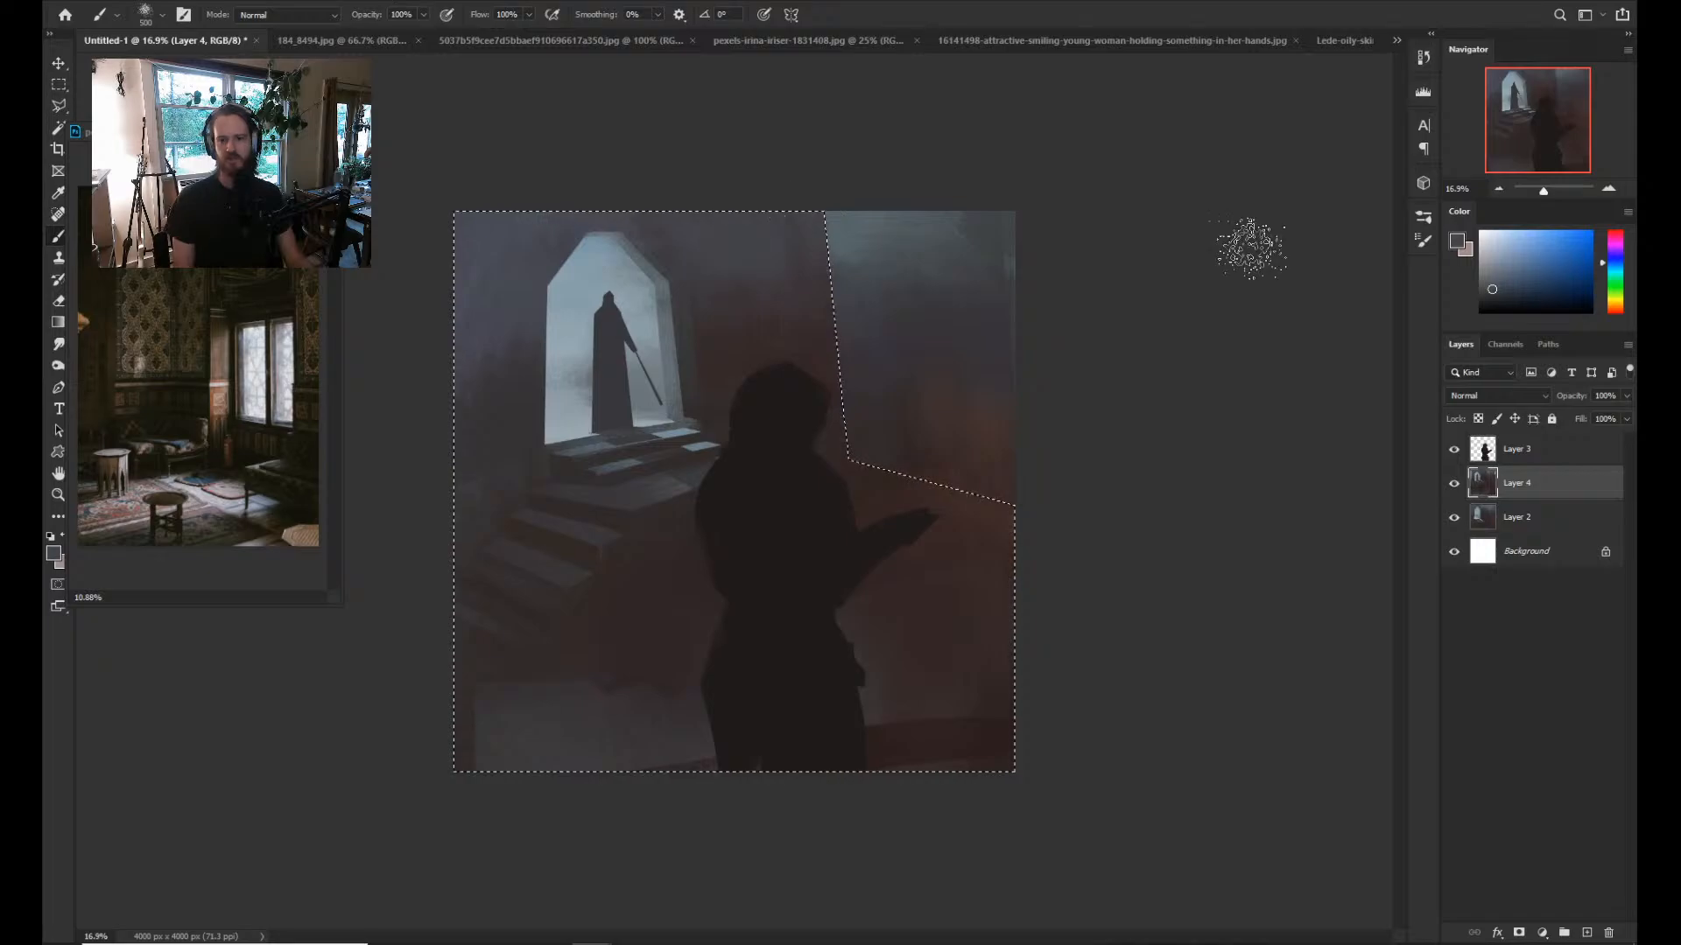
alt+click(855, 232)
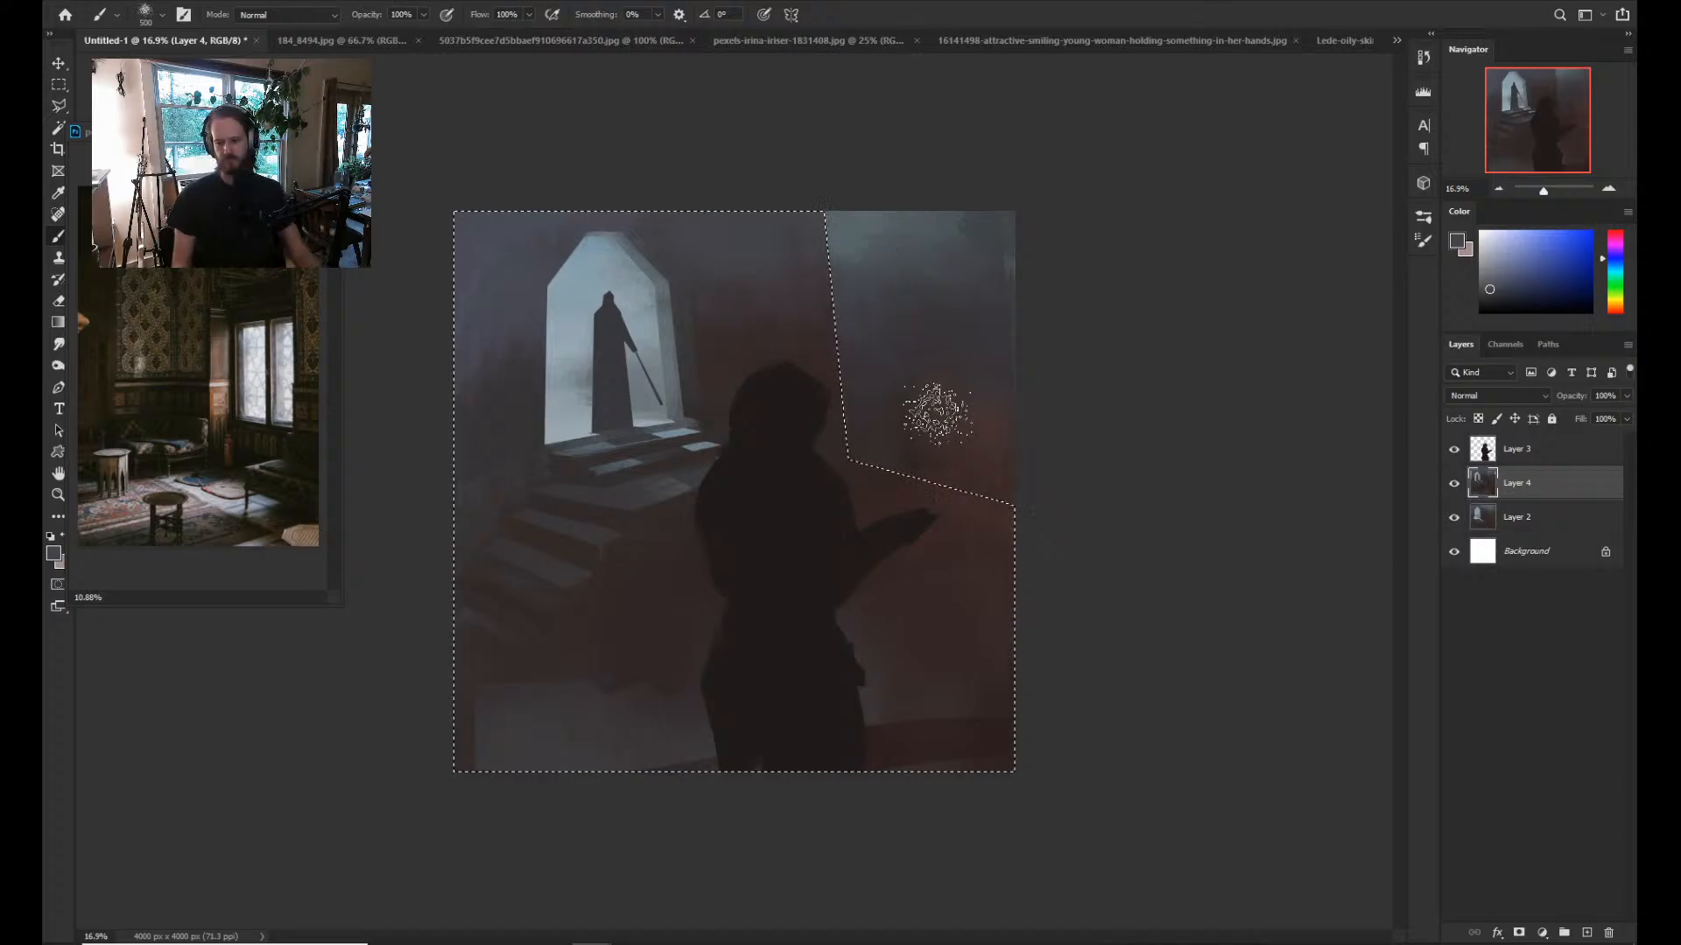
alt+click(787, 271)
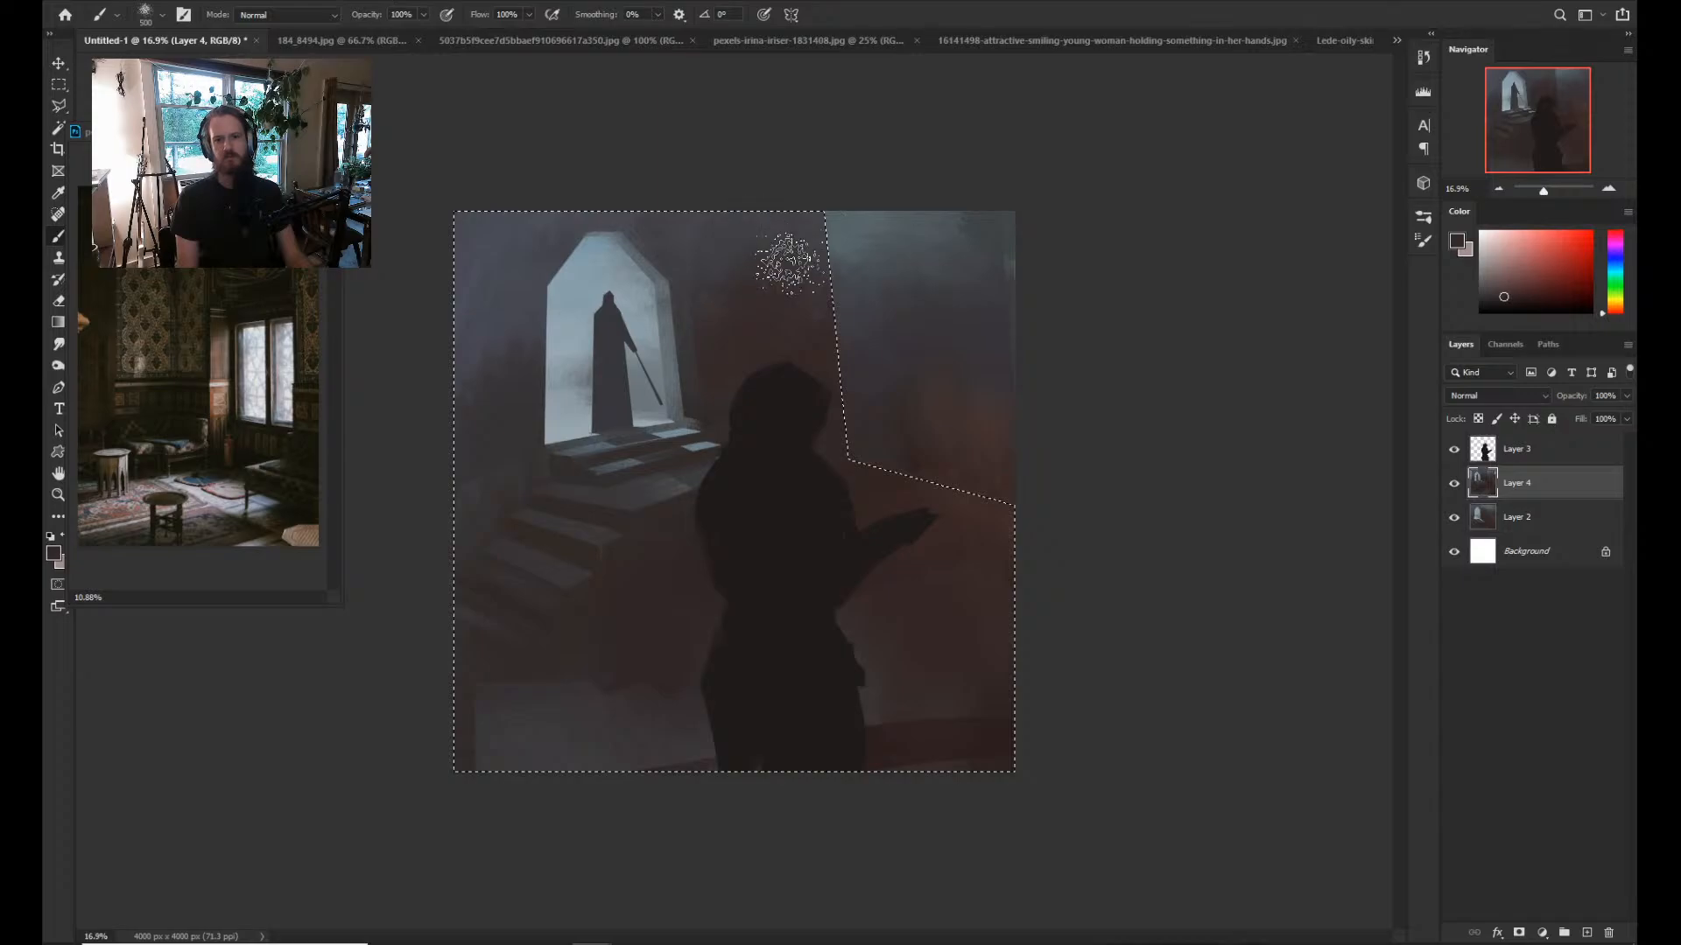
drag(963, 475, 911, 473)
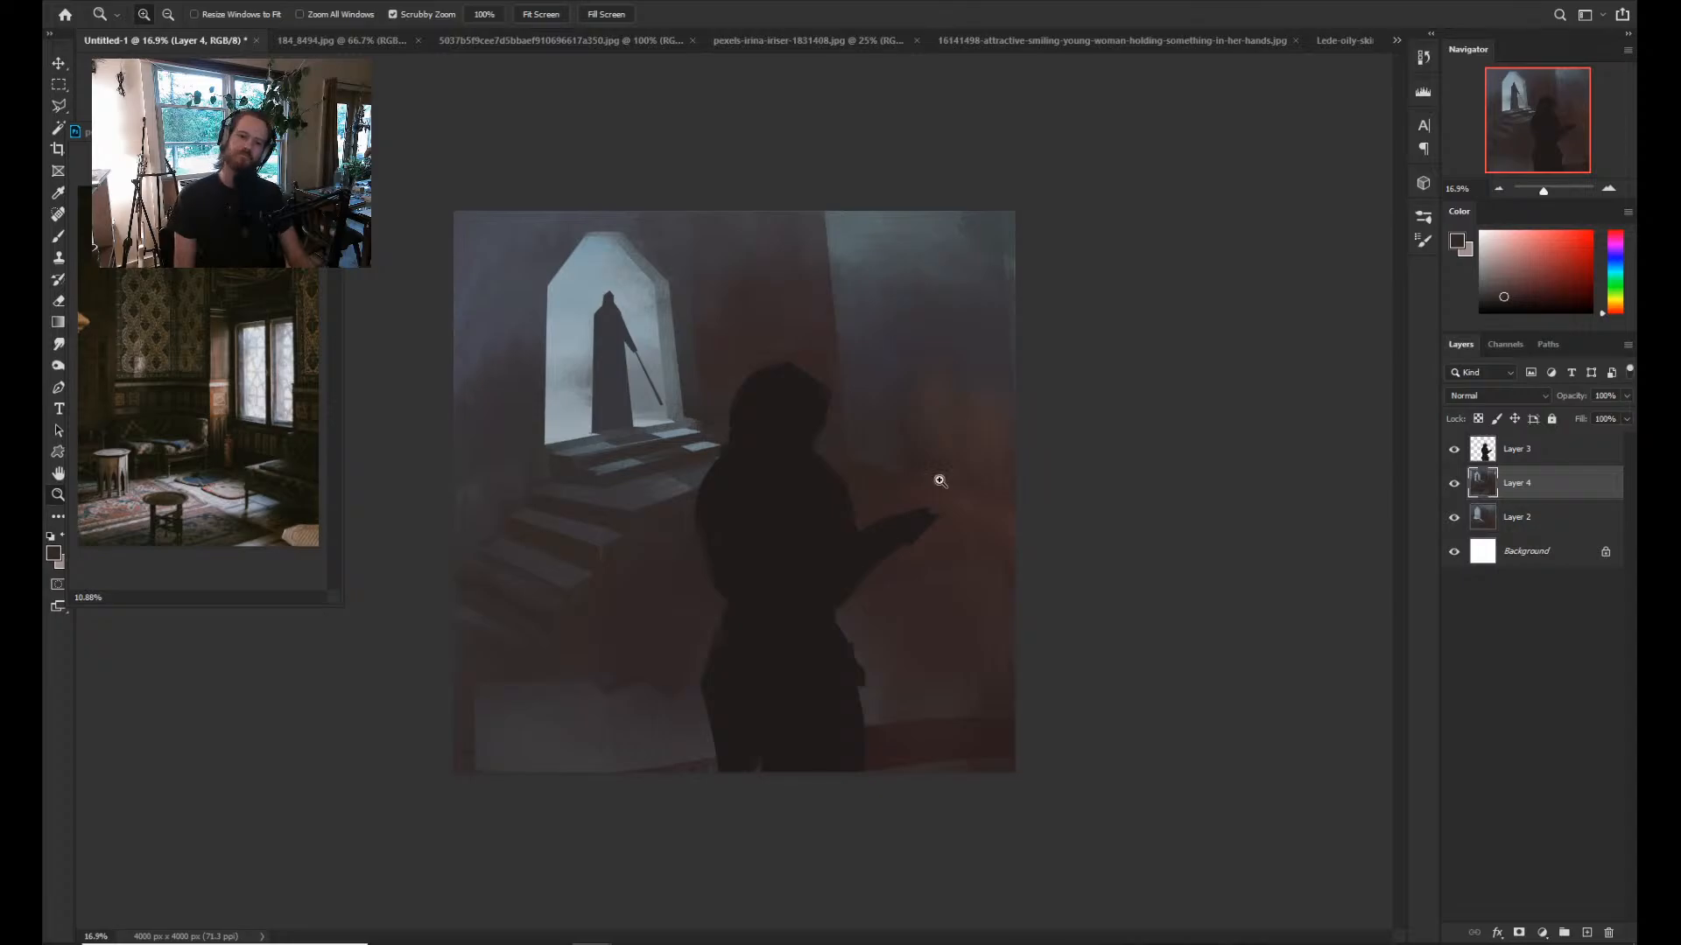
key(b)
key(ctrl+h)
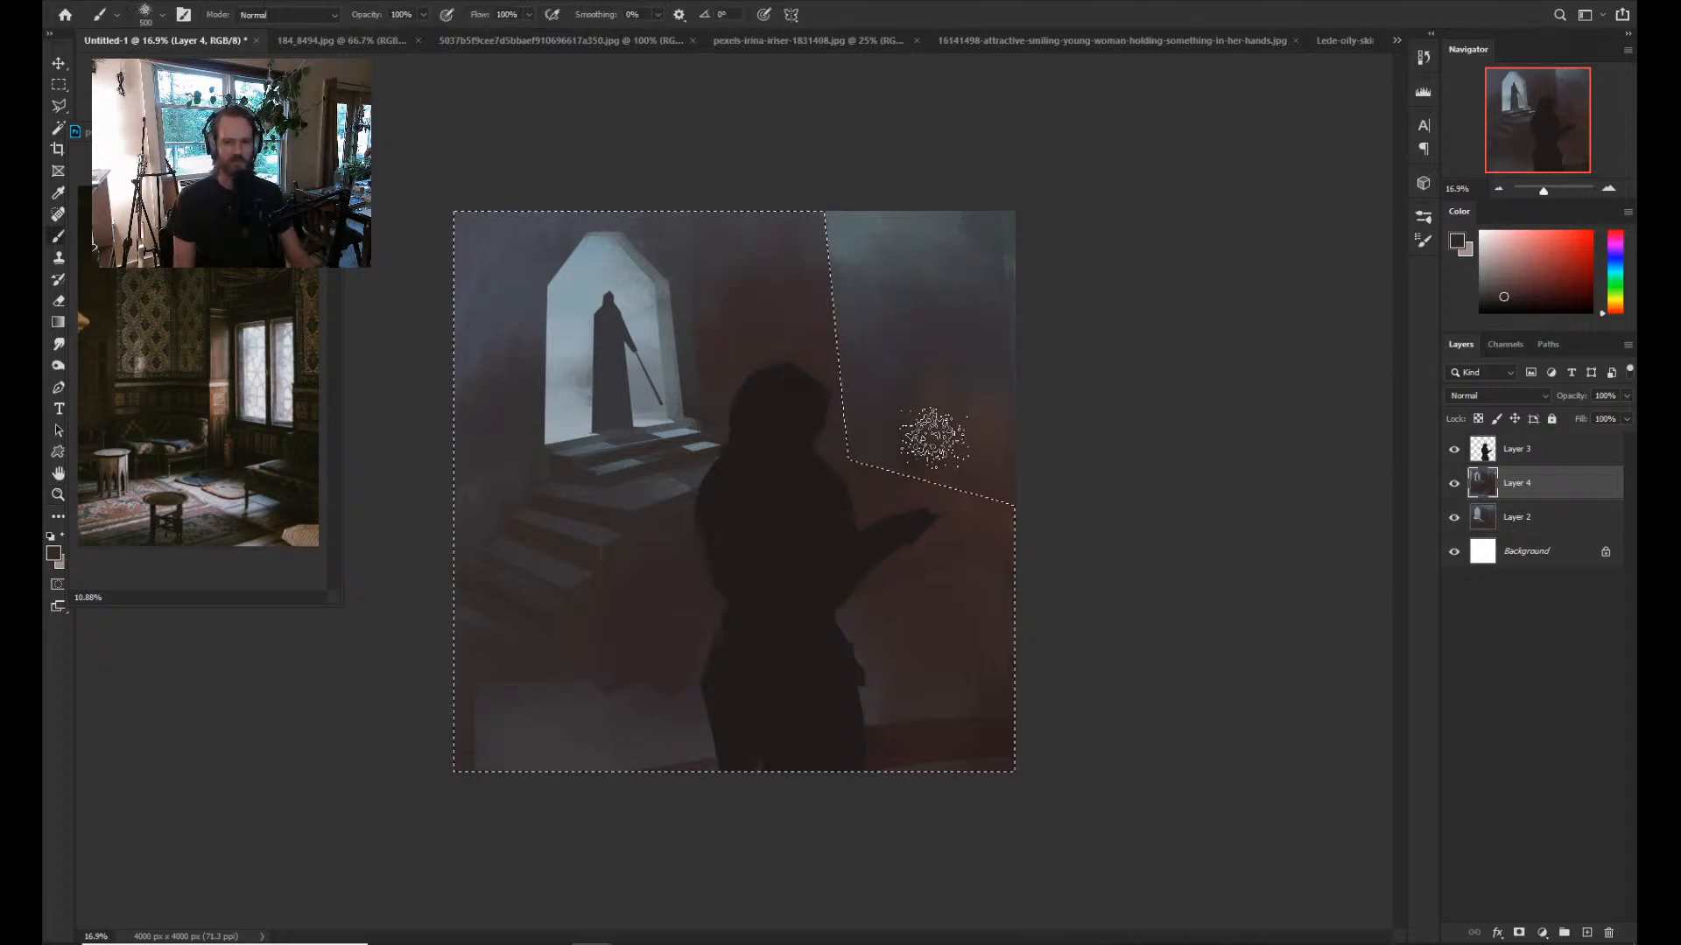
Try brushing a blue-grey tone sampled from the far wall onto the doorway wall beside the corner, enlarging the brush to 1000.
alt+click(862, 284)
key(bracketright)
key(bracketright)
key(bracketright)
key(bracketright)
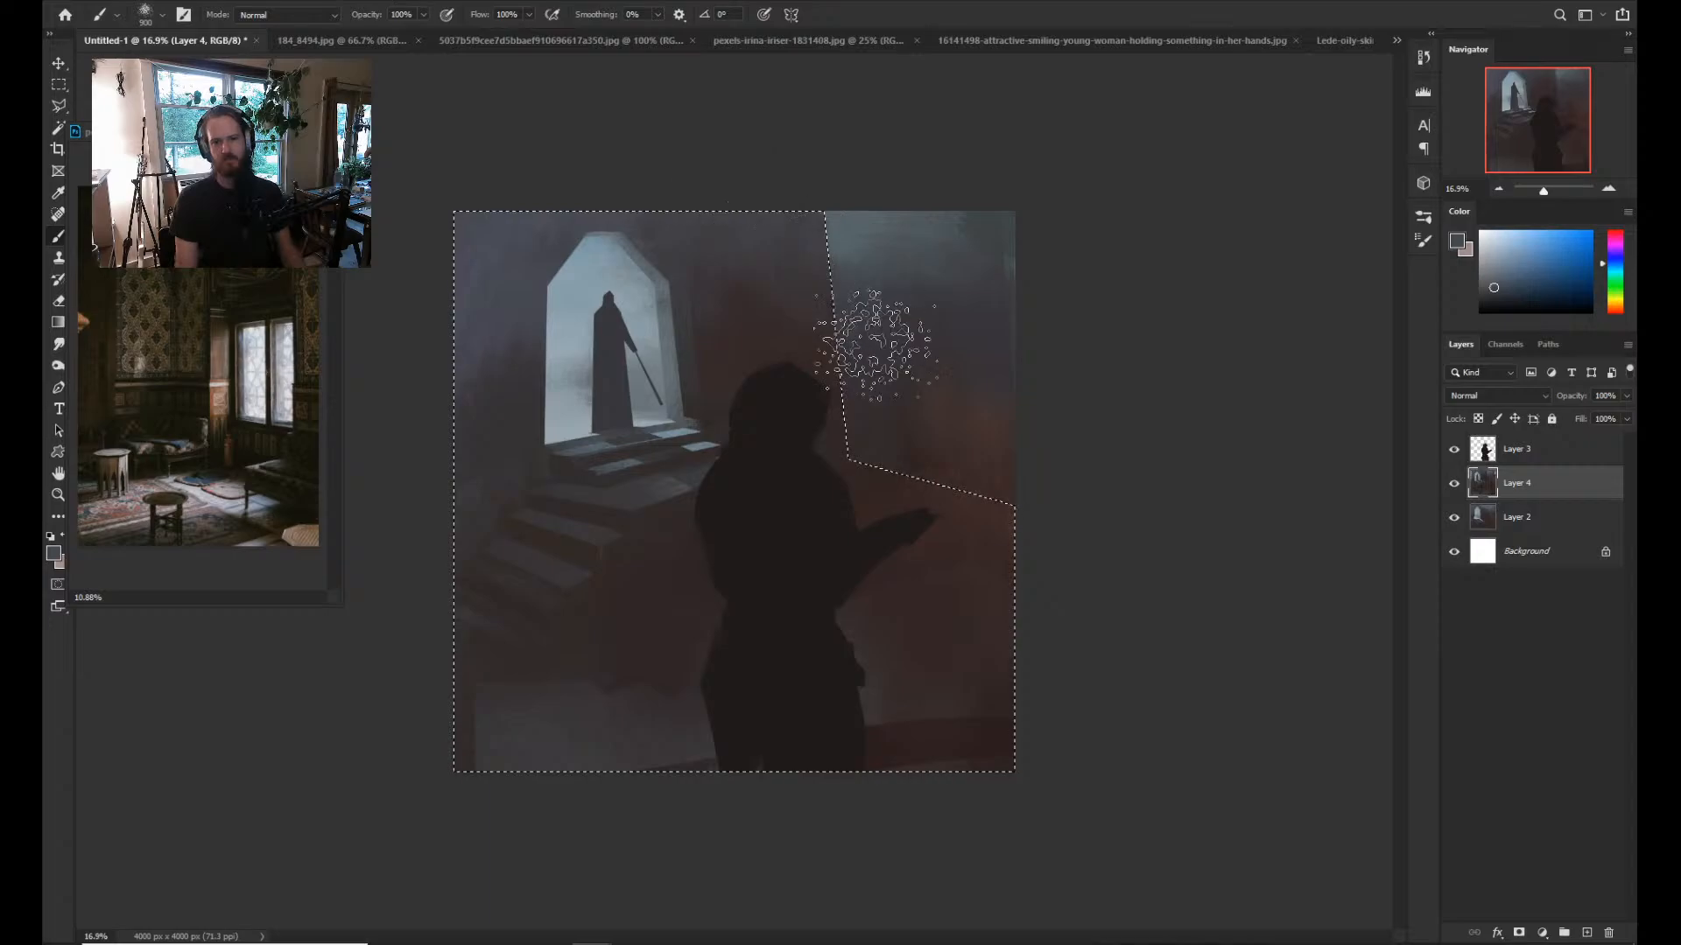
key(bracketleft)
key(bracketleft)
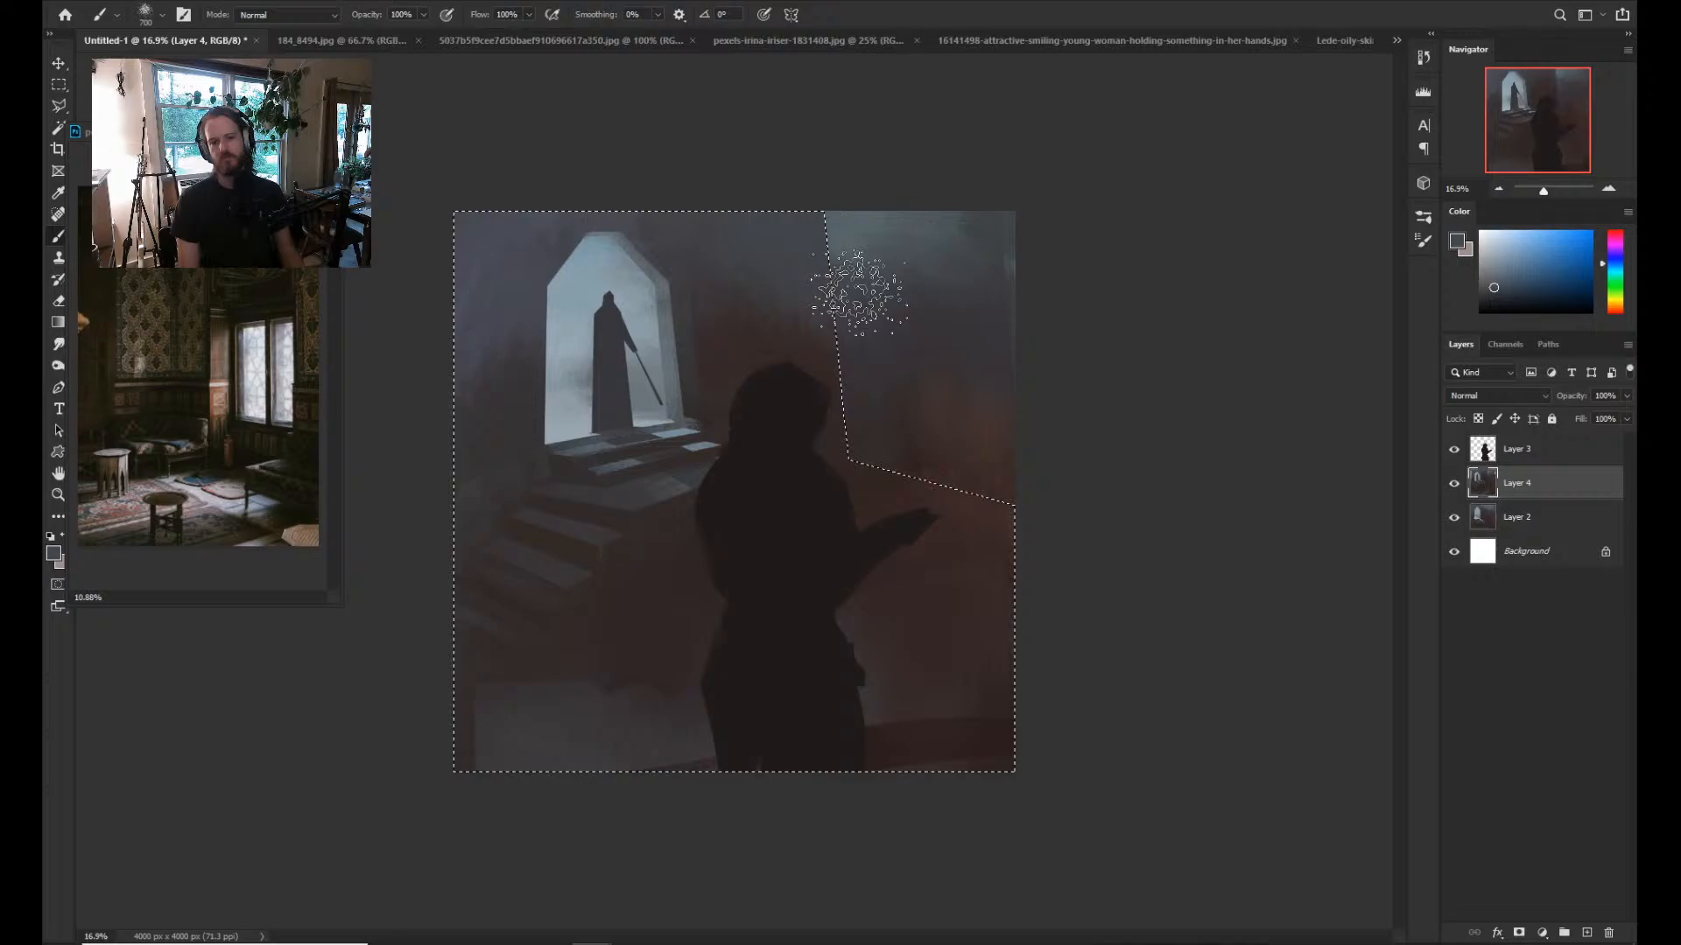
key(bracketright)
key(bracketright)
key(bracketright)
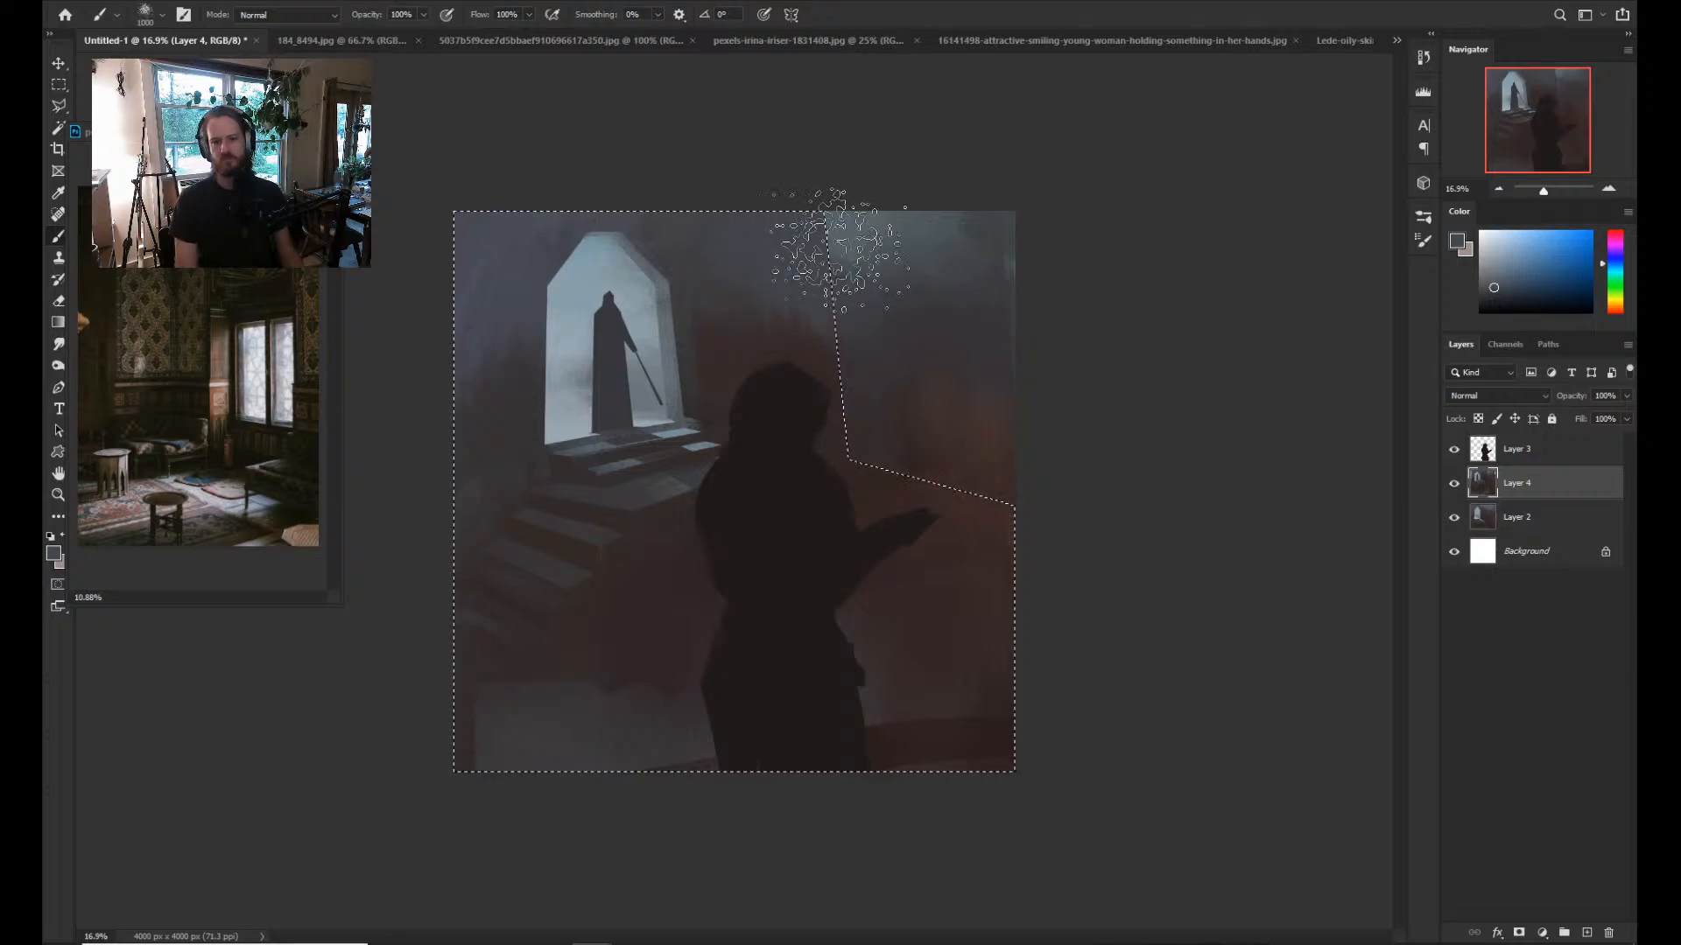
Try a lighter blue-grey along the top of the doorway wall, check it at a smaller view without the selection, and undo.
key(alt)
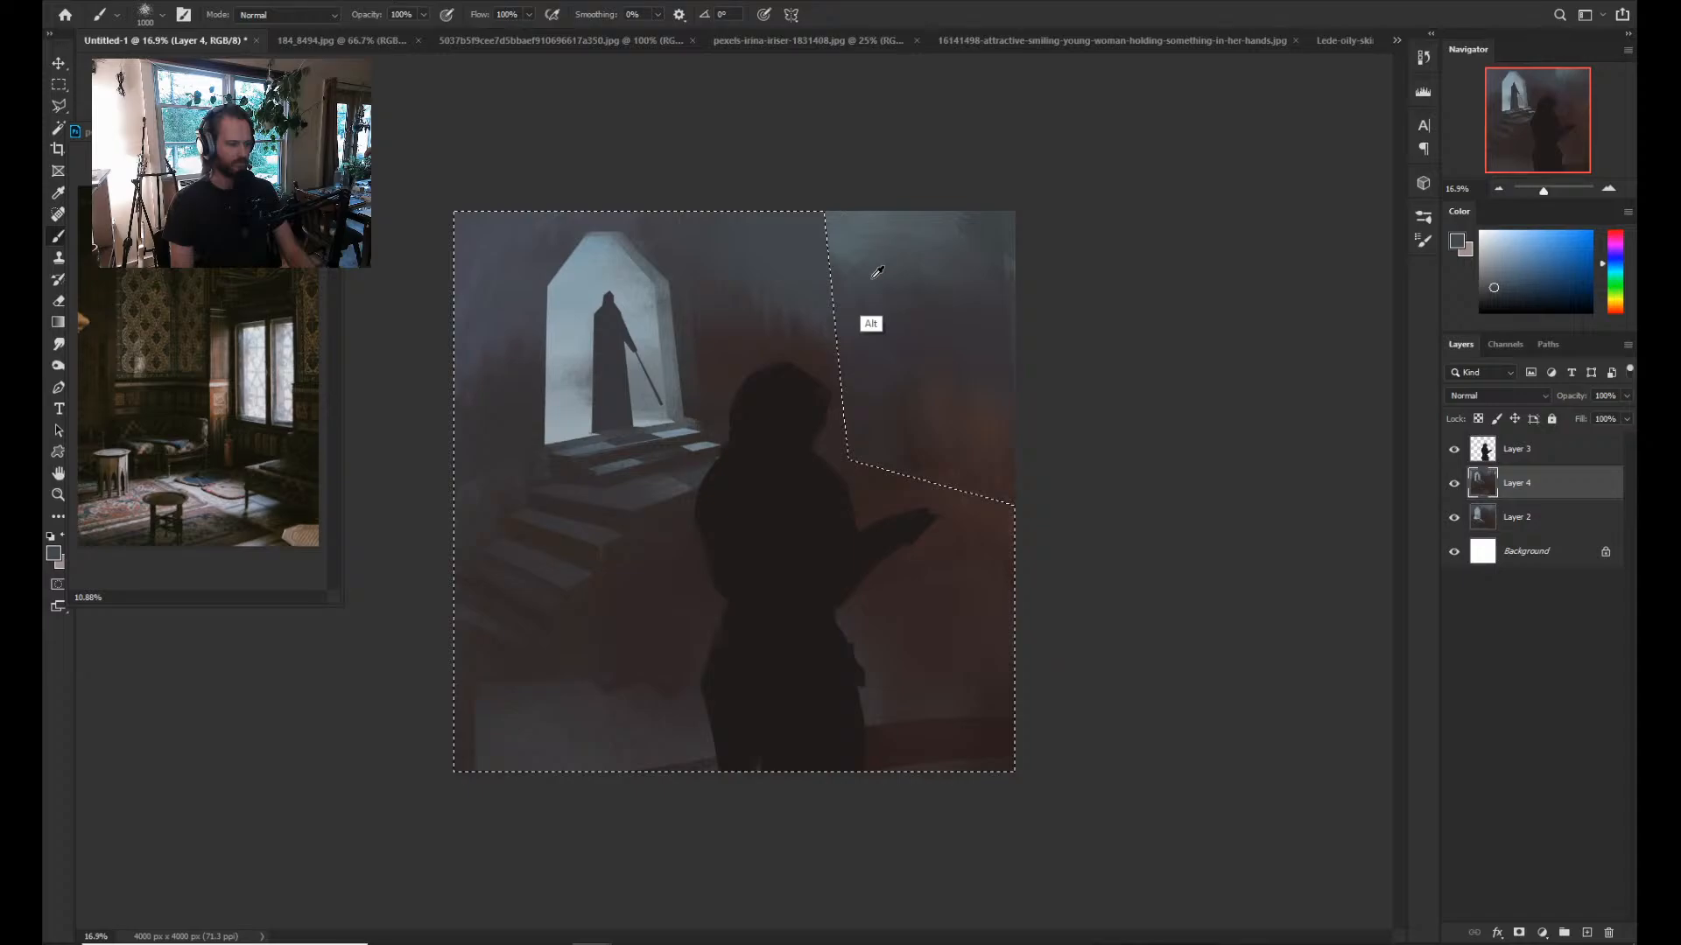
alt+click(872, 278)
drag(761, 241, 892, 237)
key(ctrl+d)
key(z)
drag(1033, 210, 949, 202)
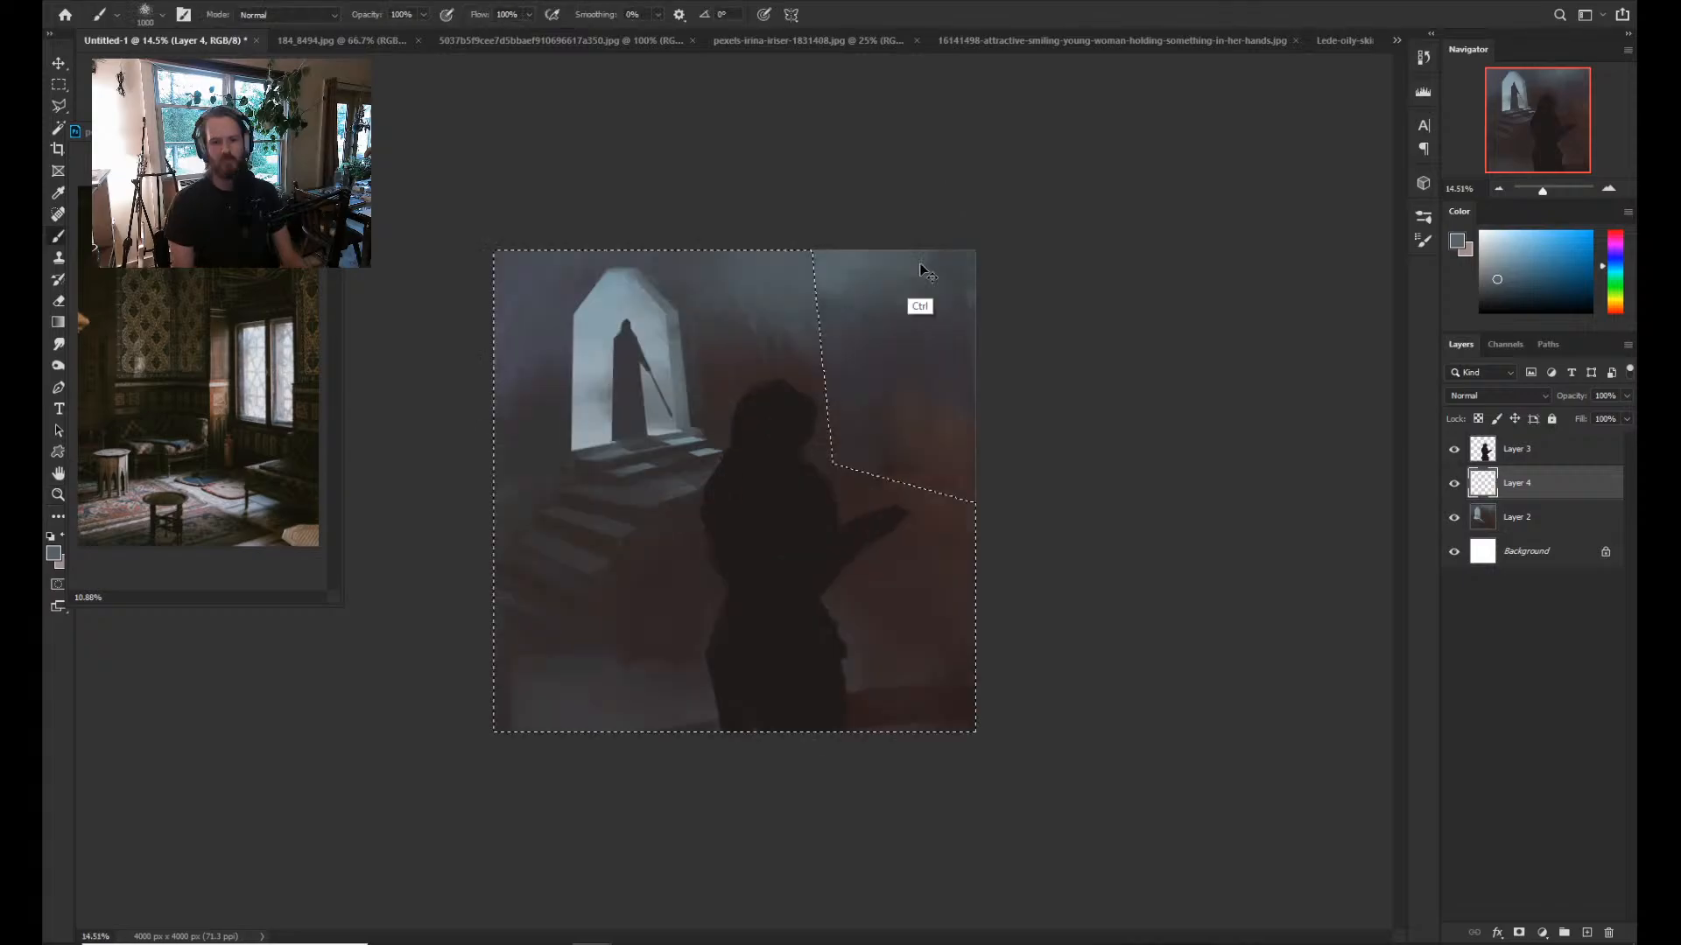
key(ctrl+z)
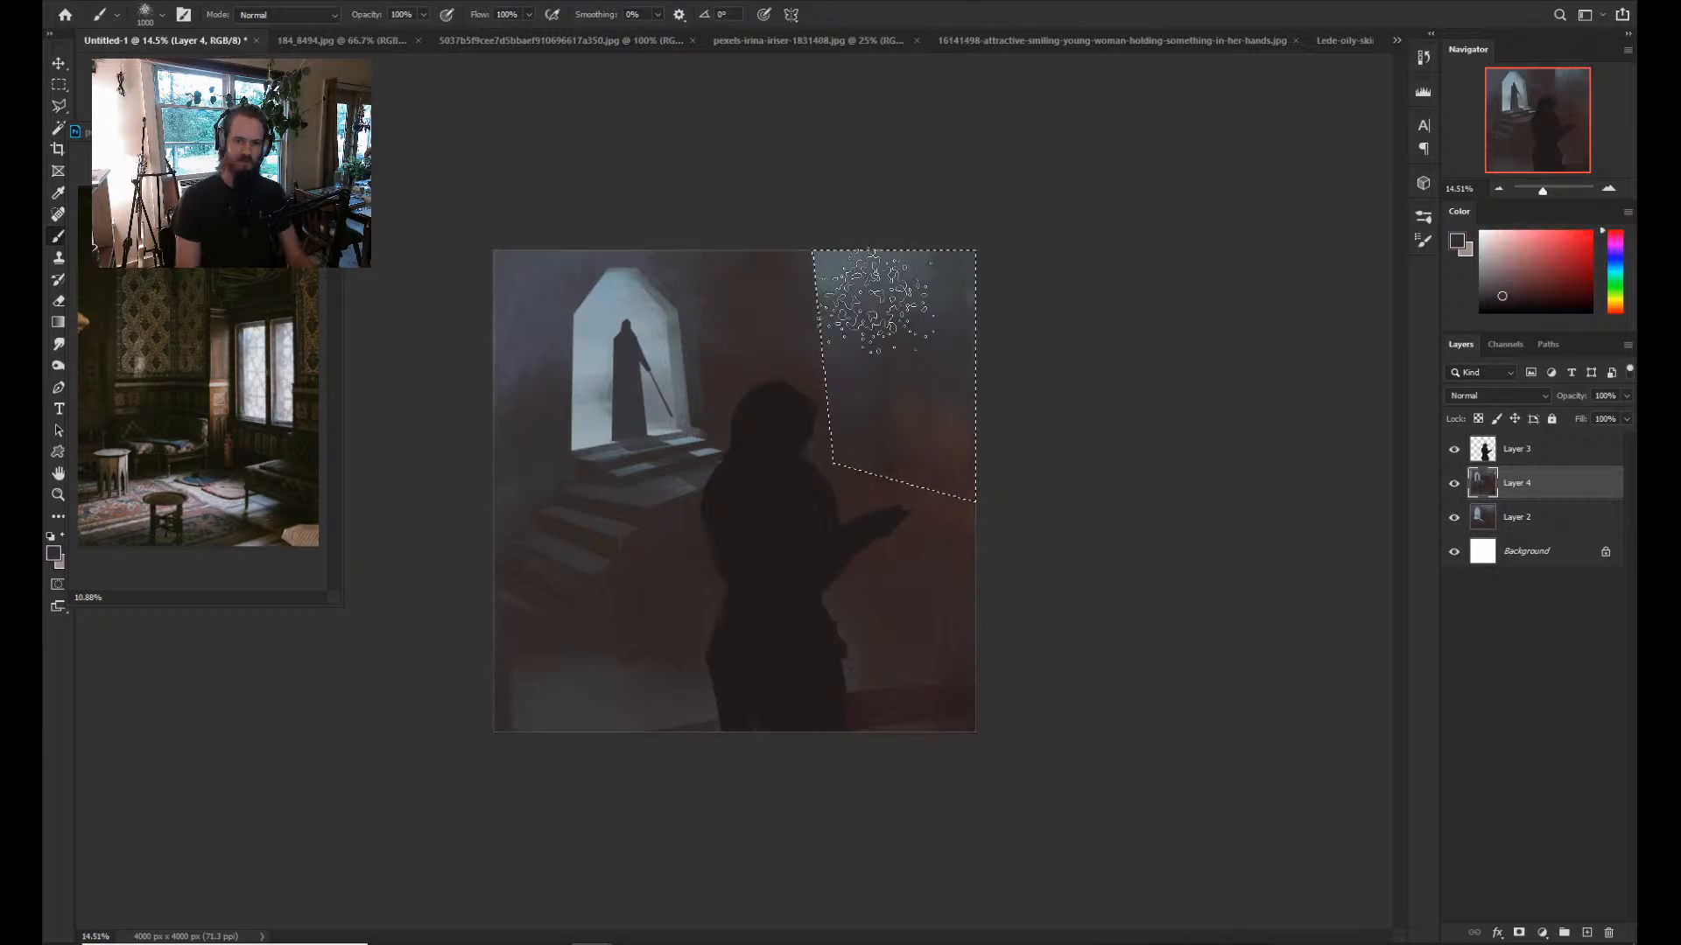
Brush sampled dark violet and warm brown tones over the selected wall behind the woman, covering the blue-grey patch at its top.
alt+click(865, 297)
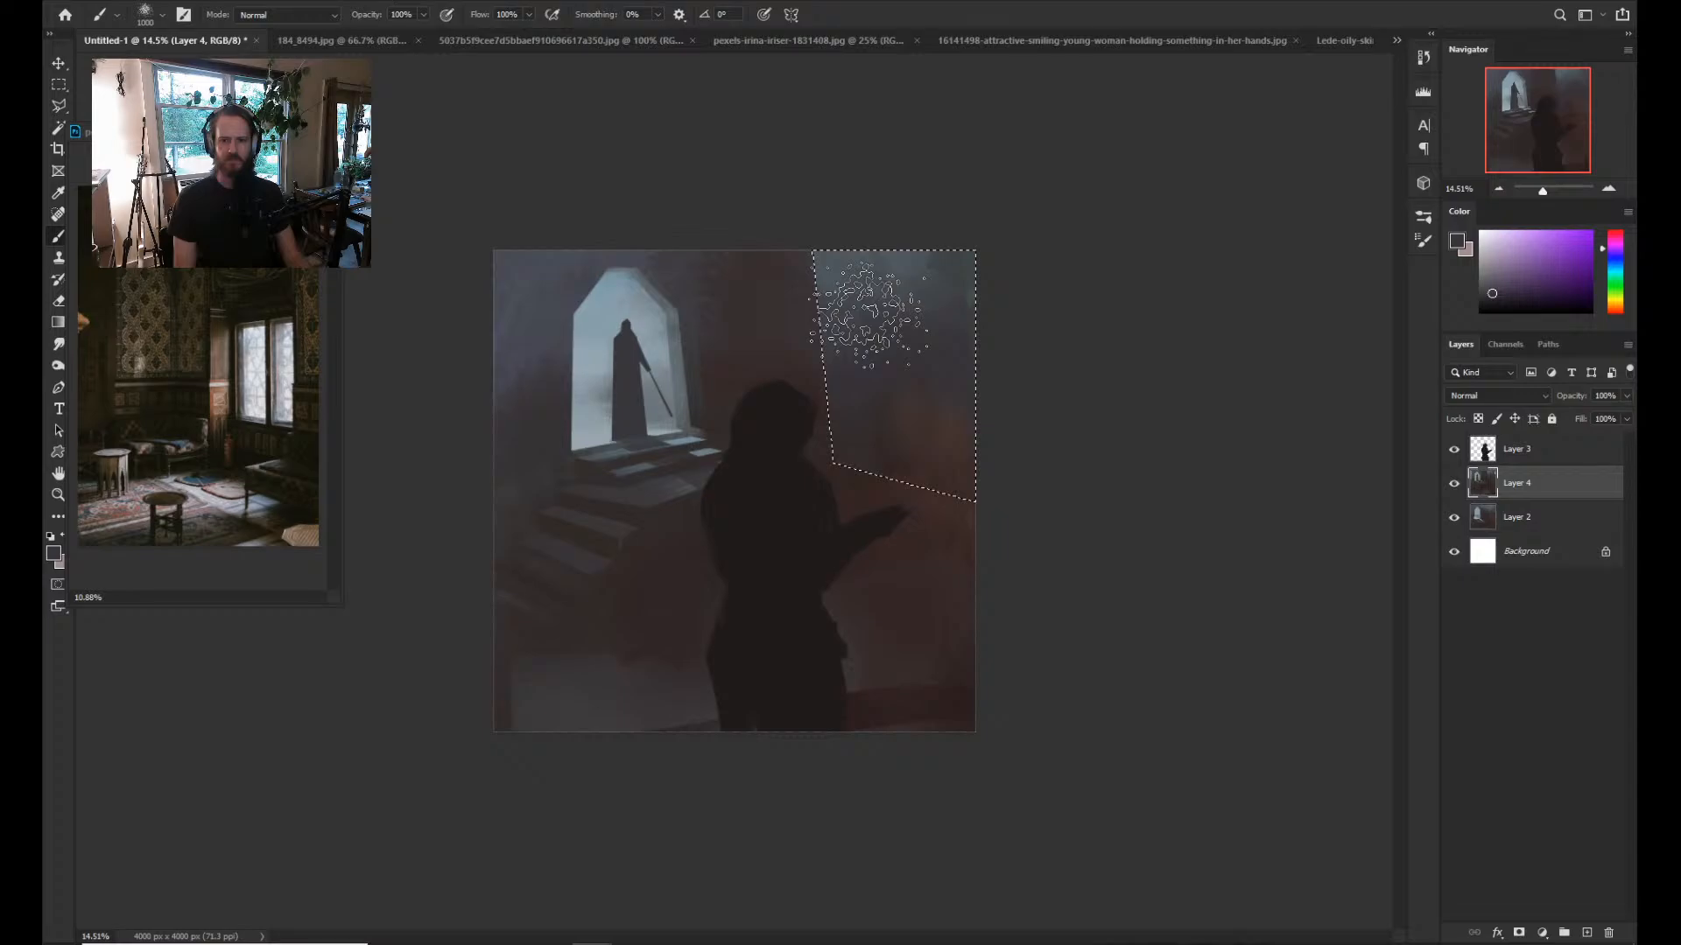
alt+click(891, 383)
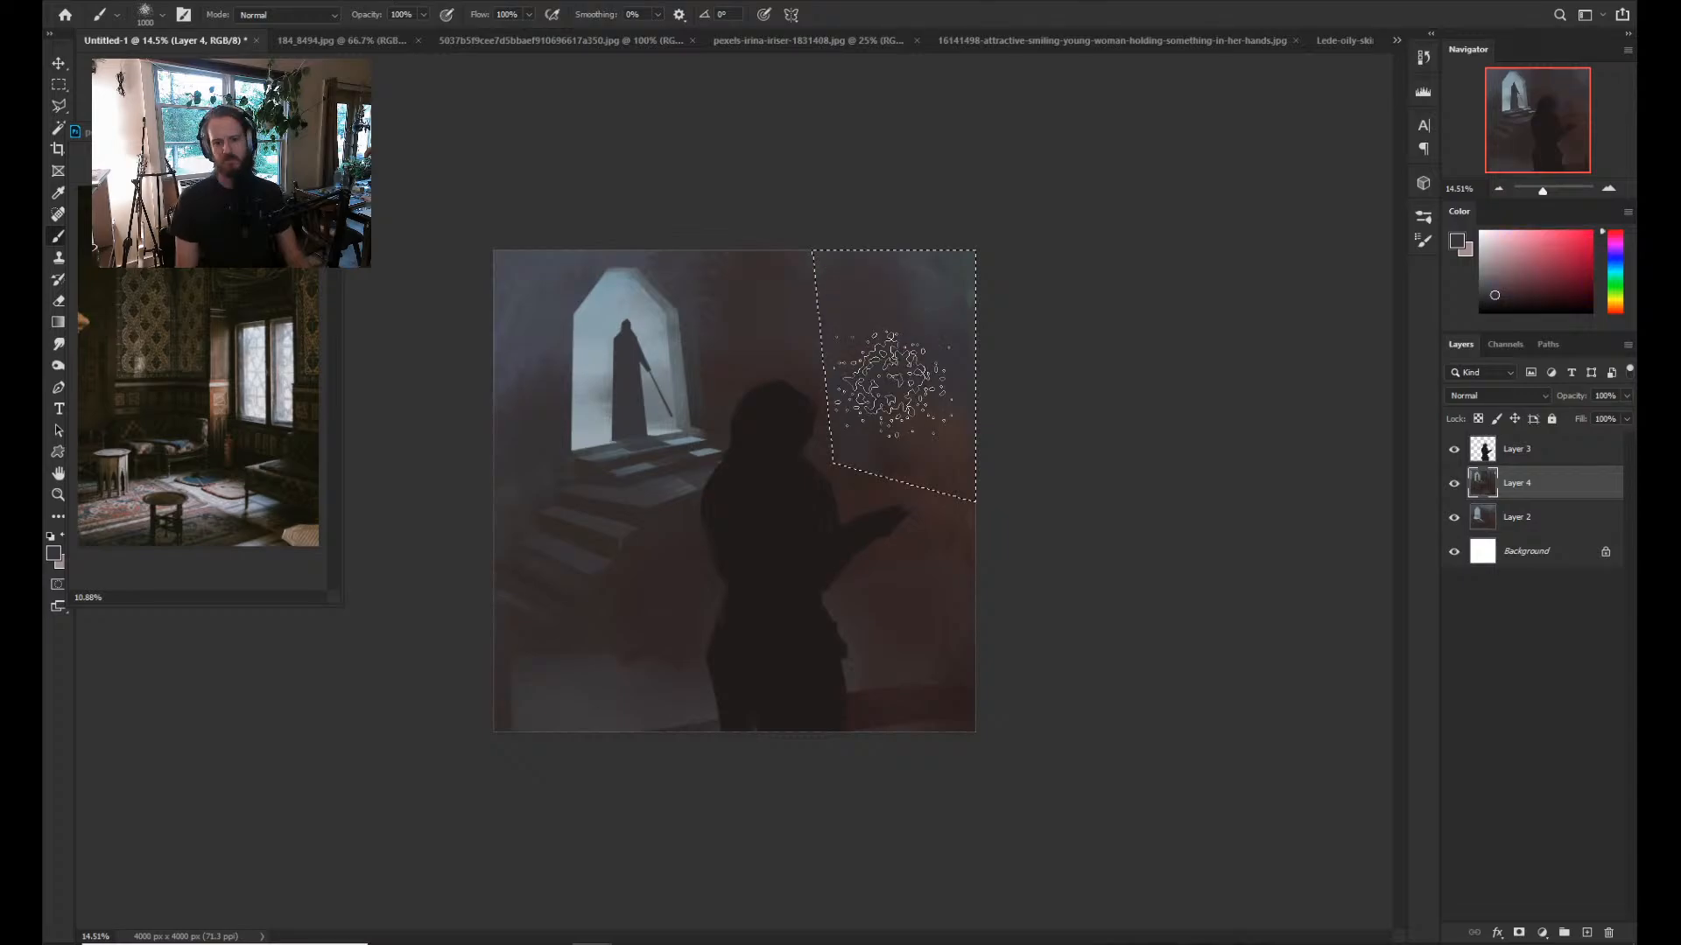
drag(891, 384, 935, 281)
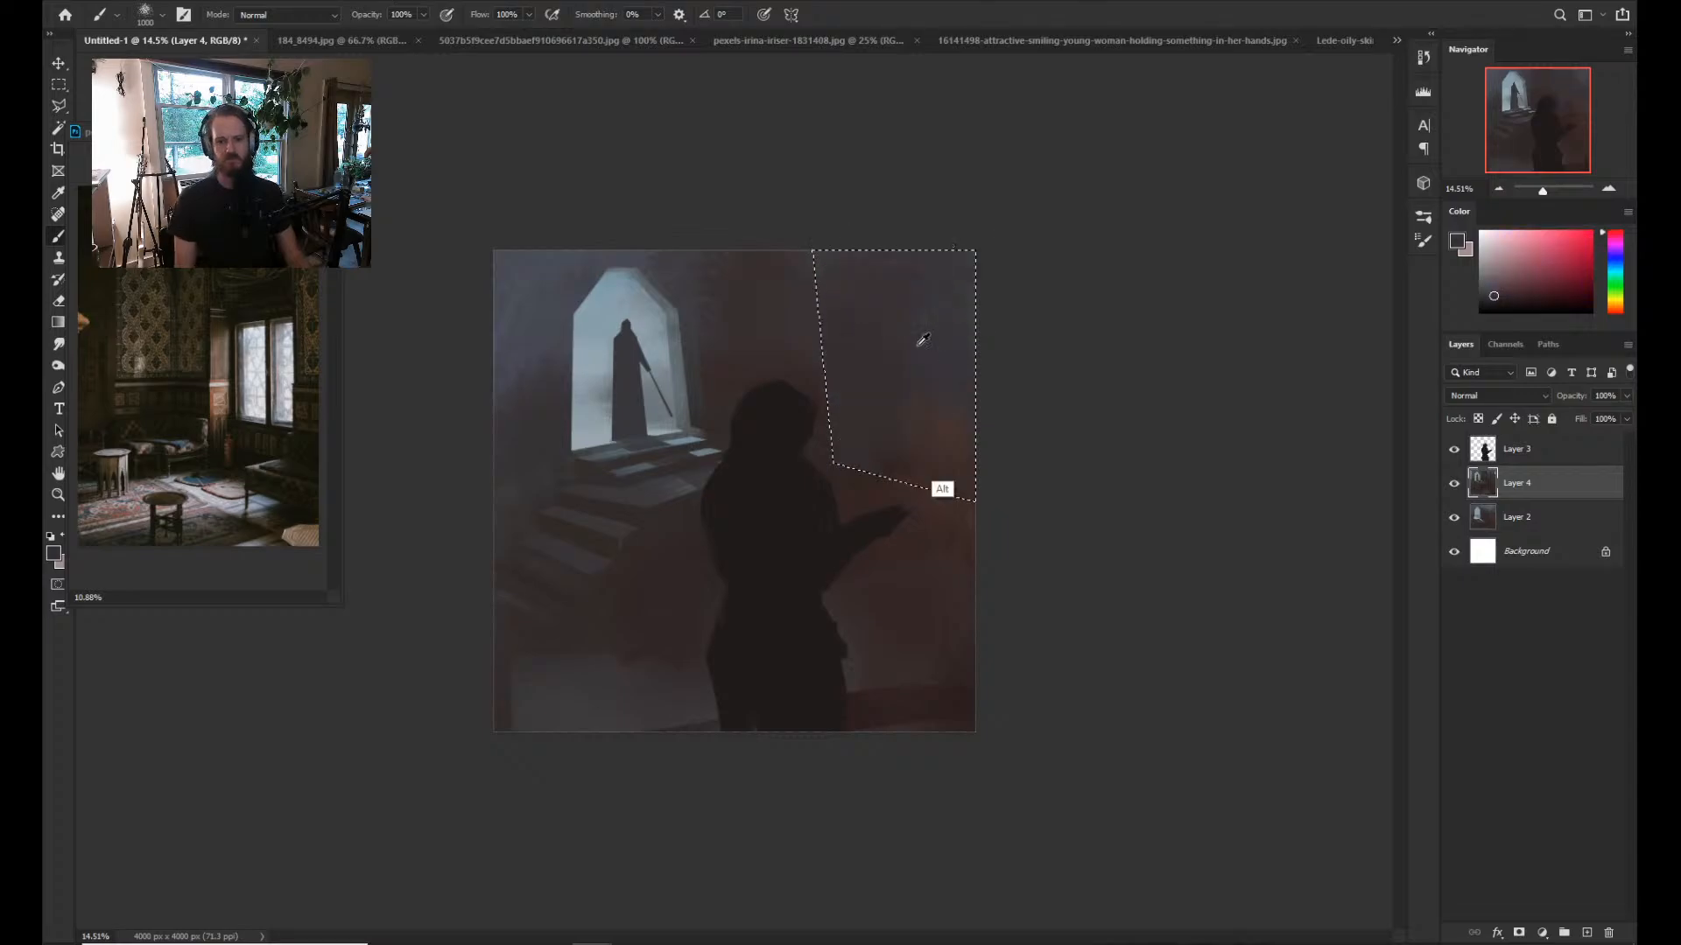
alt+click(917, 345)
alt+click(923, 339)
Invert and clear the selection to judge the corner between the walls, and undo back to the selected wall behind the woman.
key(ctrl+shift+i)
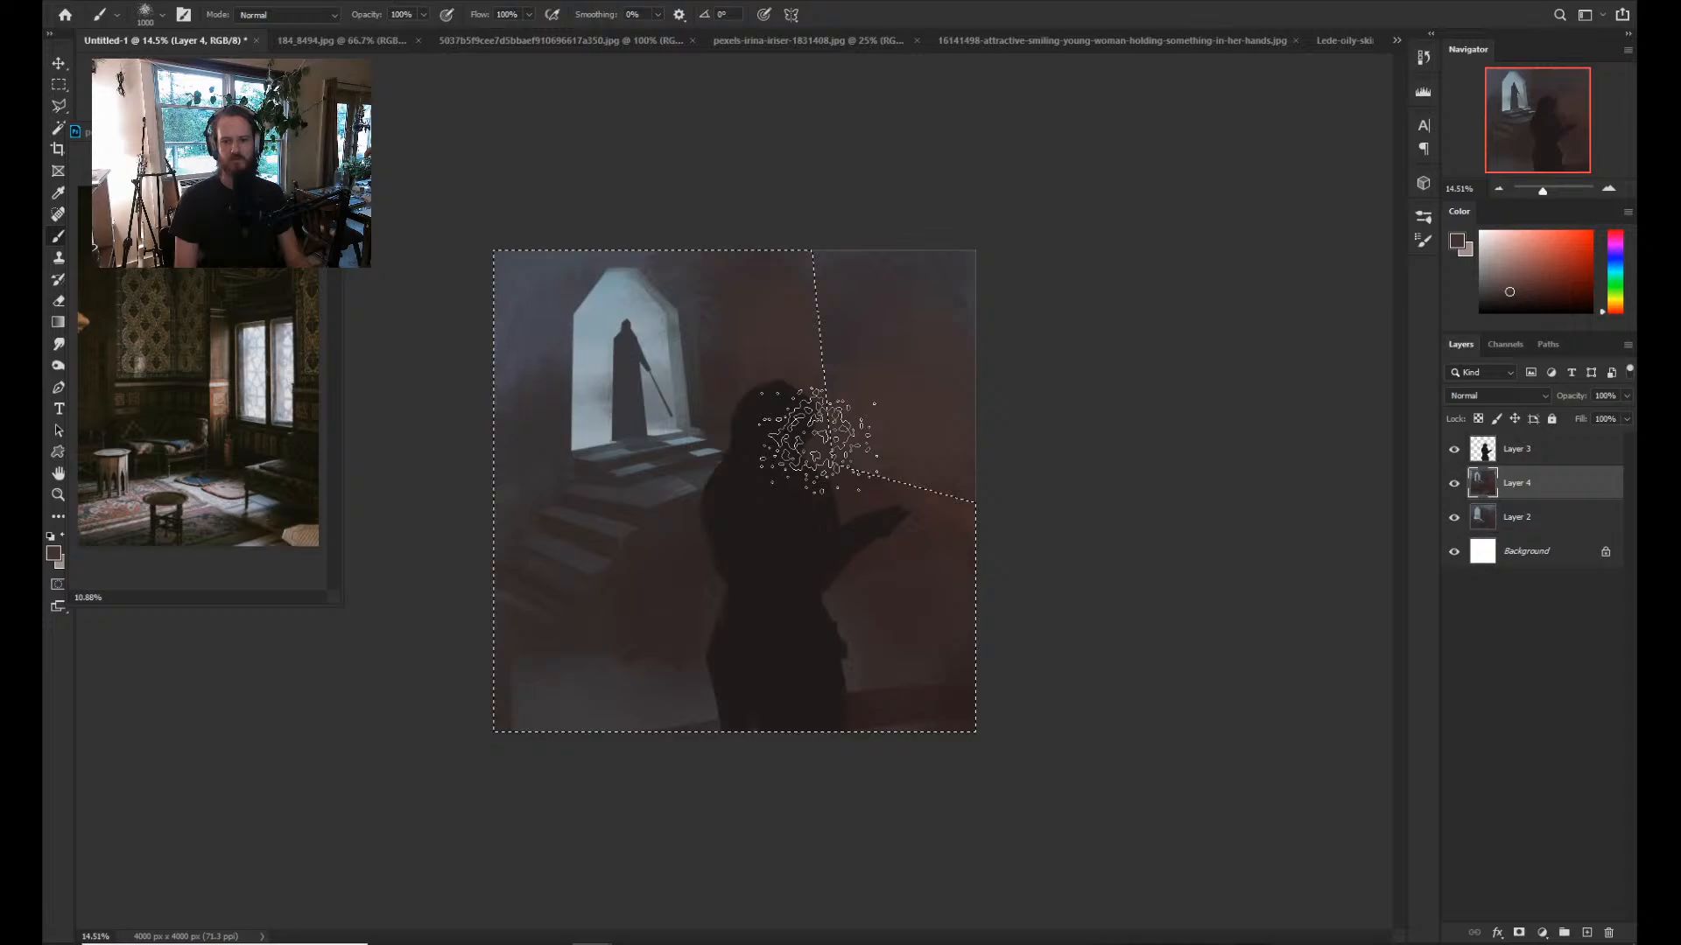
key(ctrl+d)
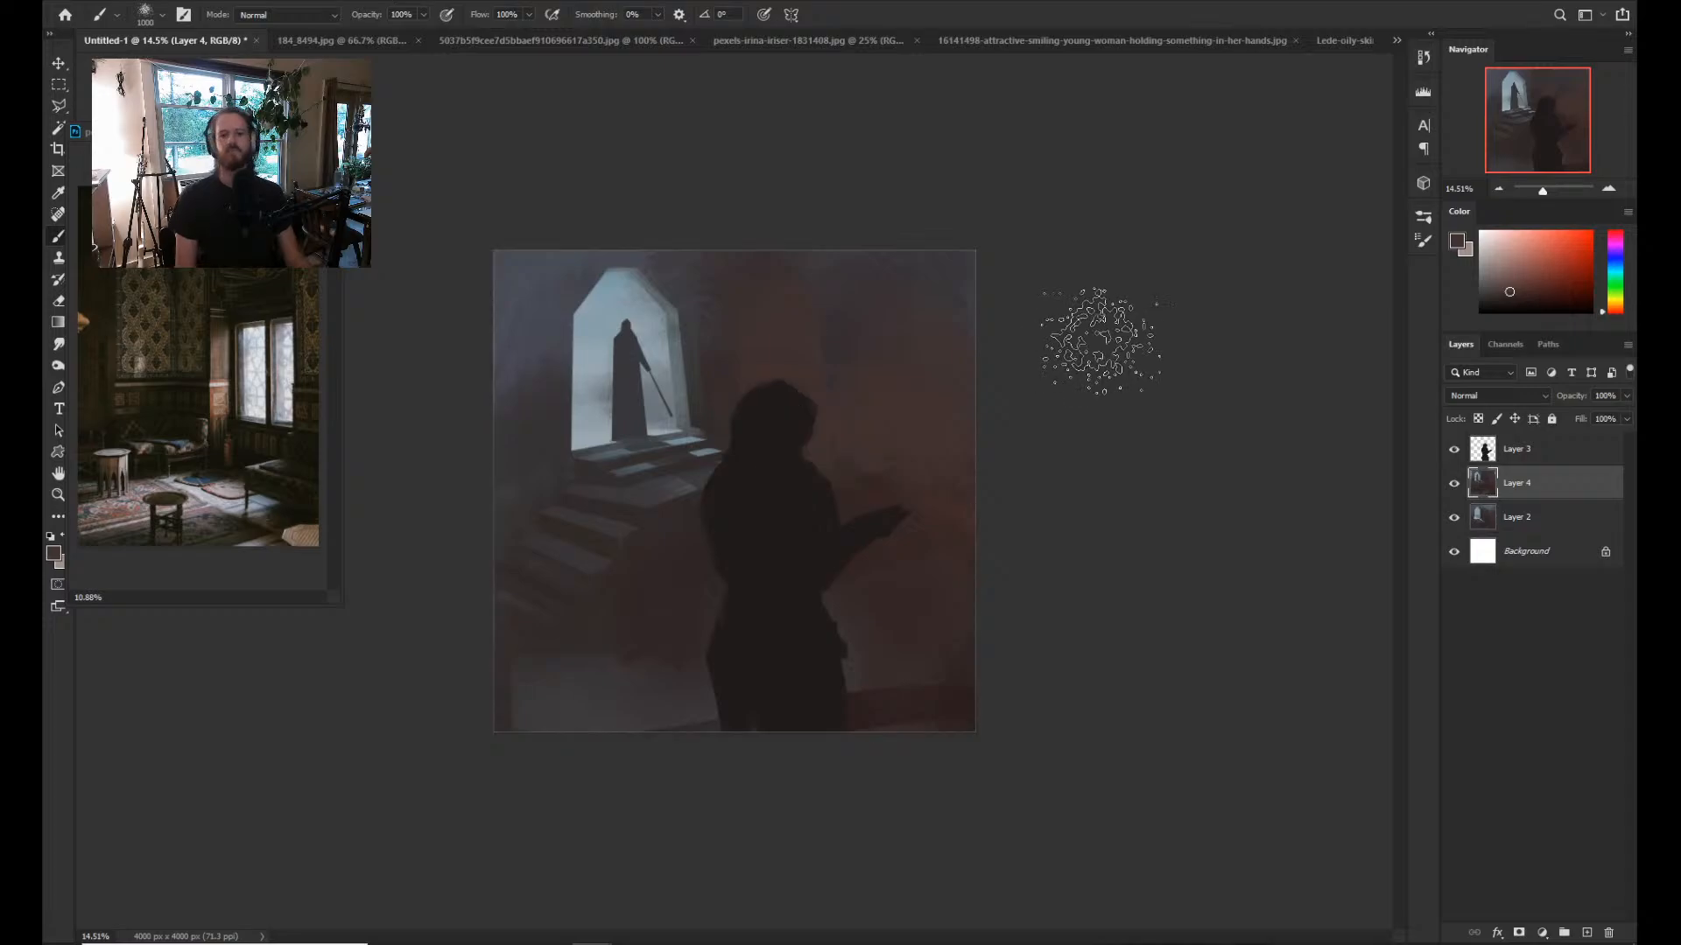
key(ctrl+z)
key(ctrl+z)
key(ctrl+z)
Brush sampled violet-grey over the selected wall behind the woman and rework its lower corner in sampled reddish brown, reducing the brush to 500.
alt+click(837, 334)
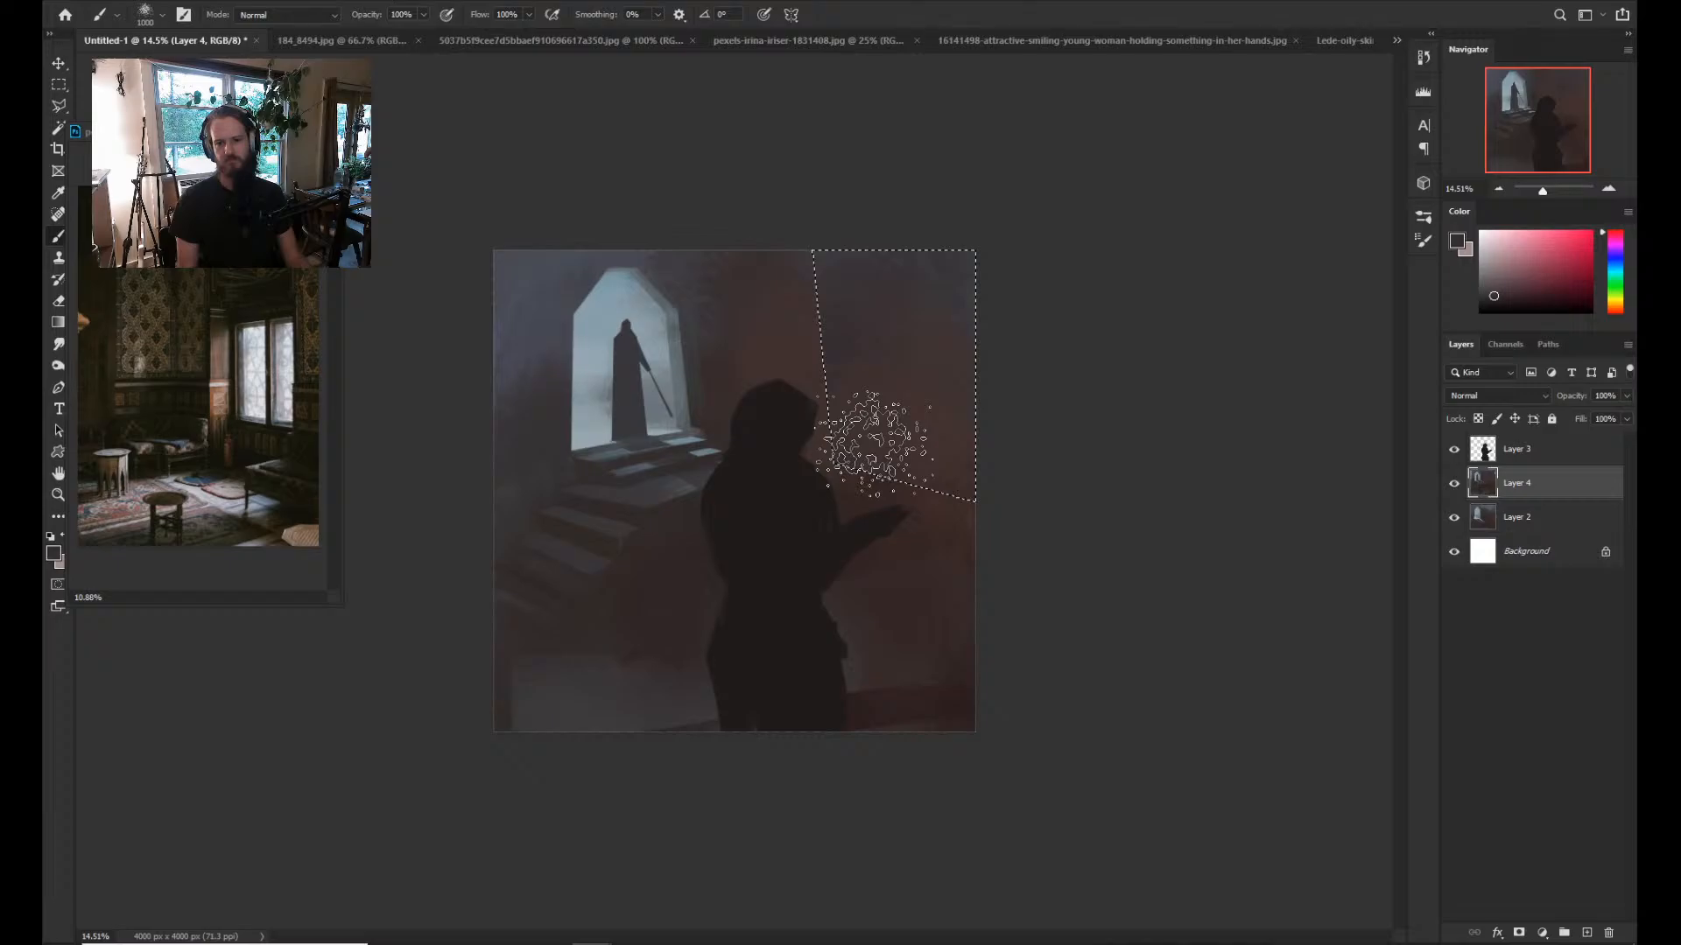
drag(873, 443, 941, 435)
alt+click(942, 435)
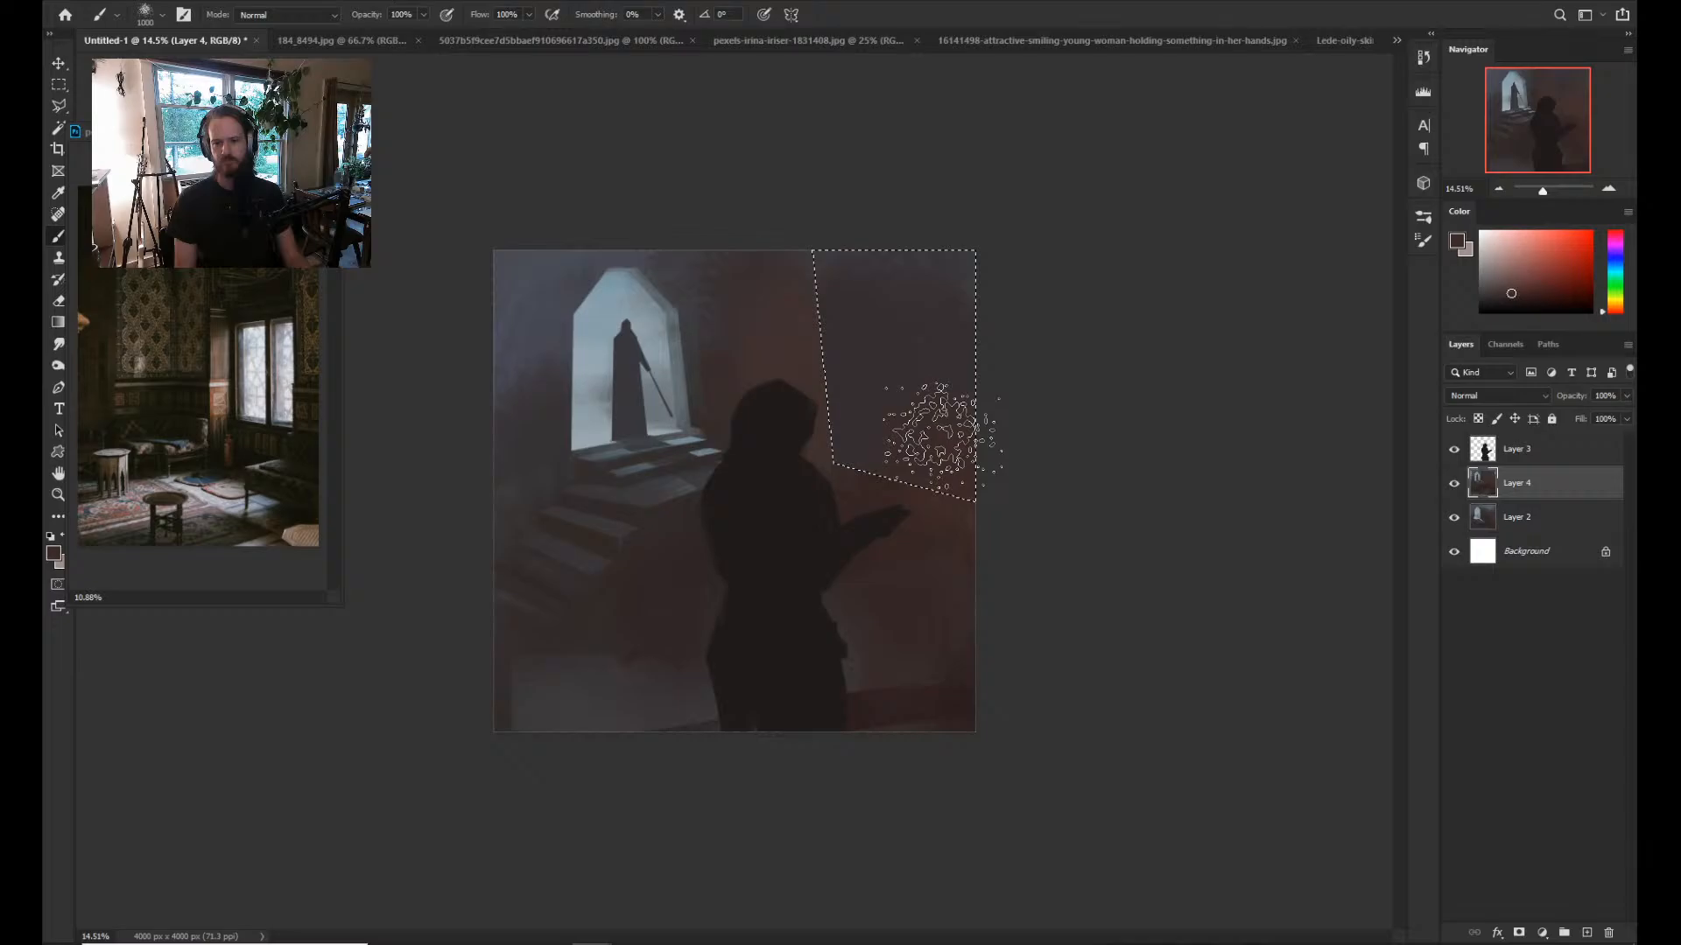
key(bracketleft)
key(bracketleft)
key(bracketleft)
key(bracketleft)
key(bracketleft)
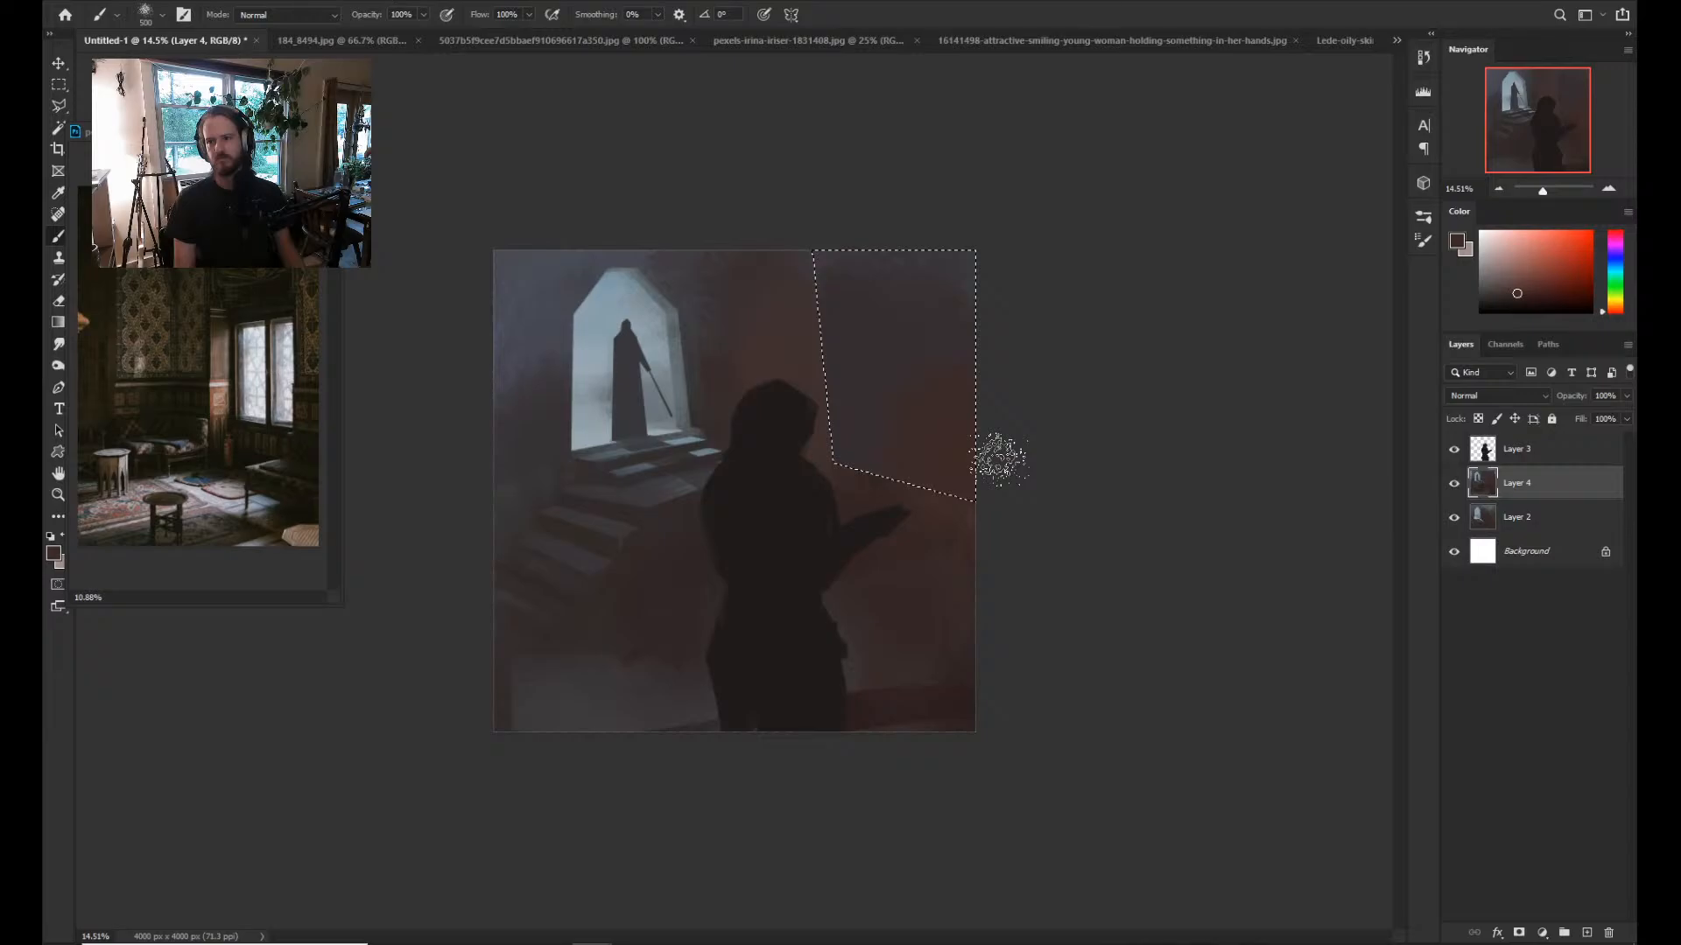
Paint a warm orange glow on the selected wall behind the outstretched hand, clear the selection and extend the glow below the hand.
drag(999, 458, 1025, 495)
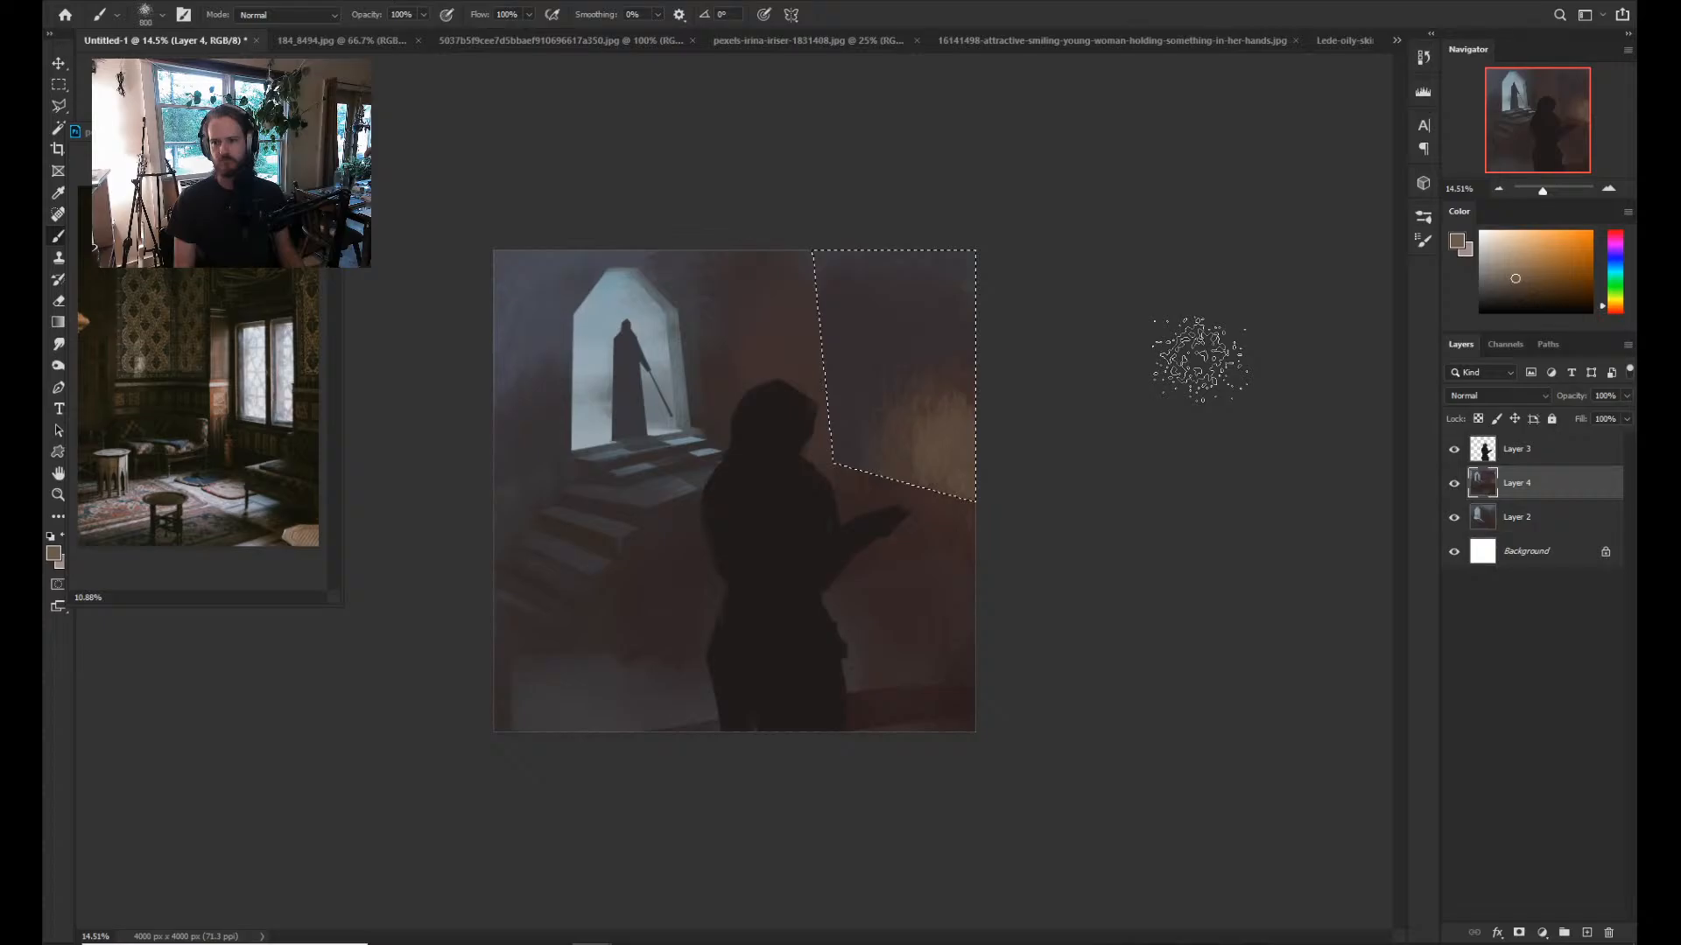
drag(941, 411, 1013, 499)
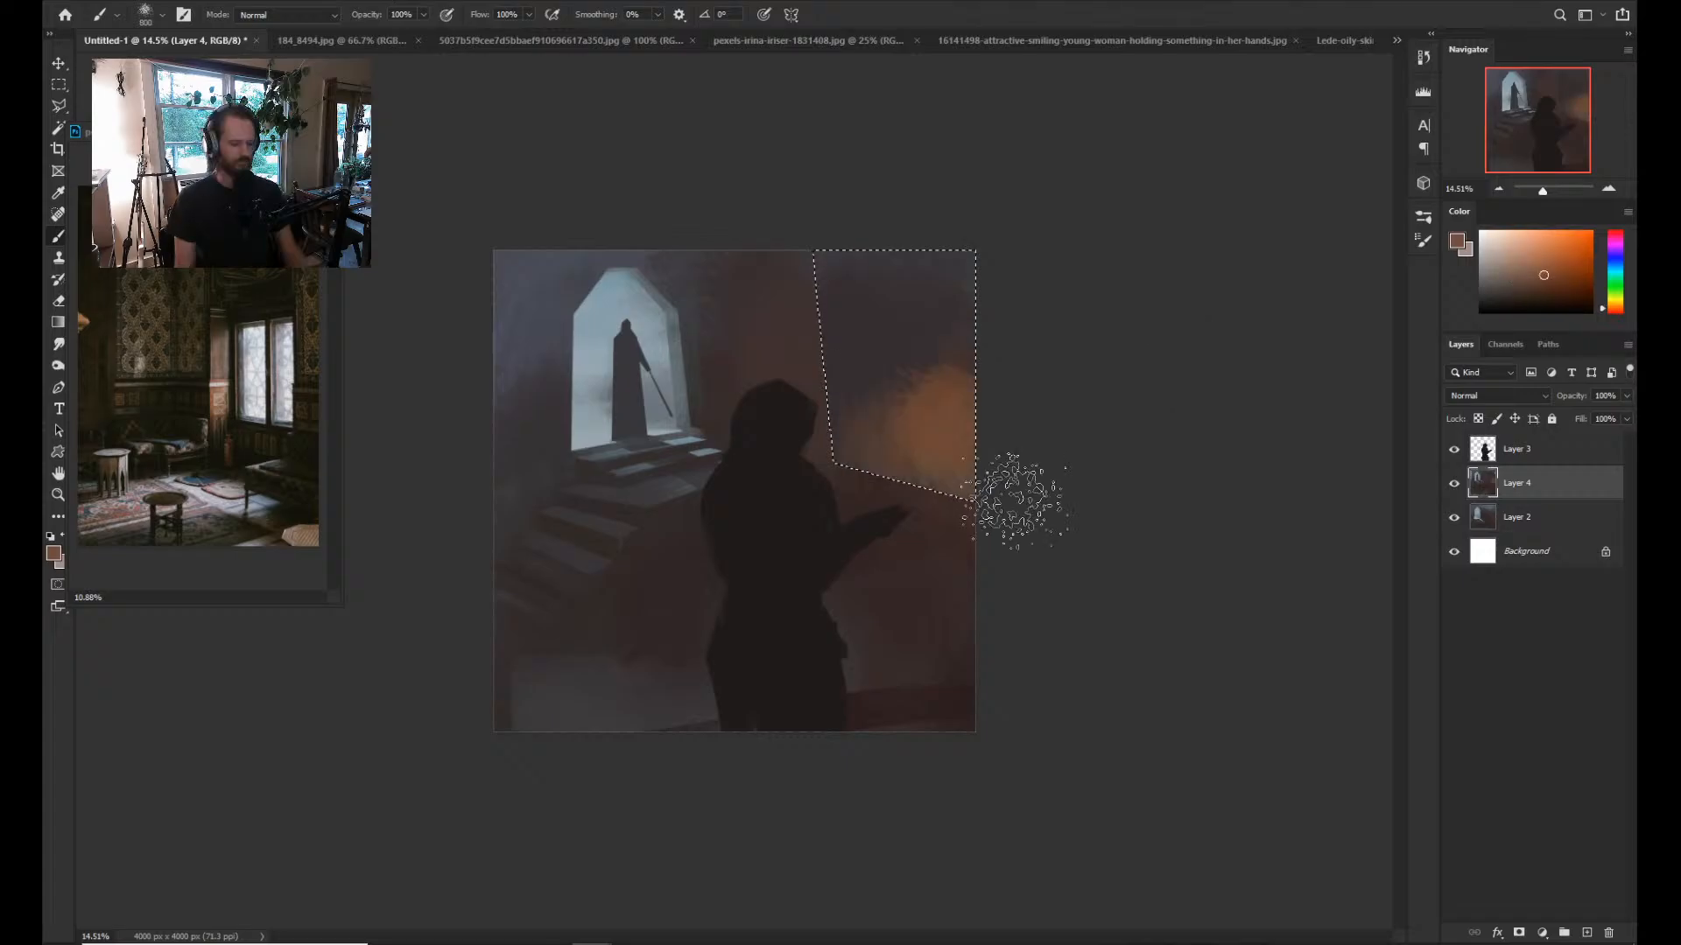
key(ctrl+d)
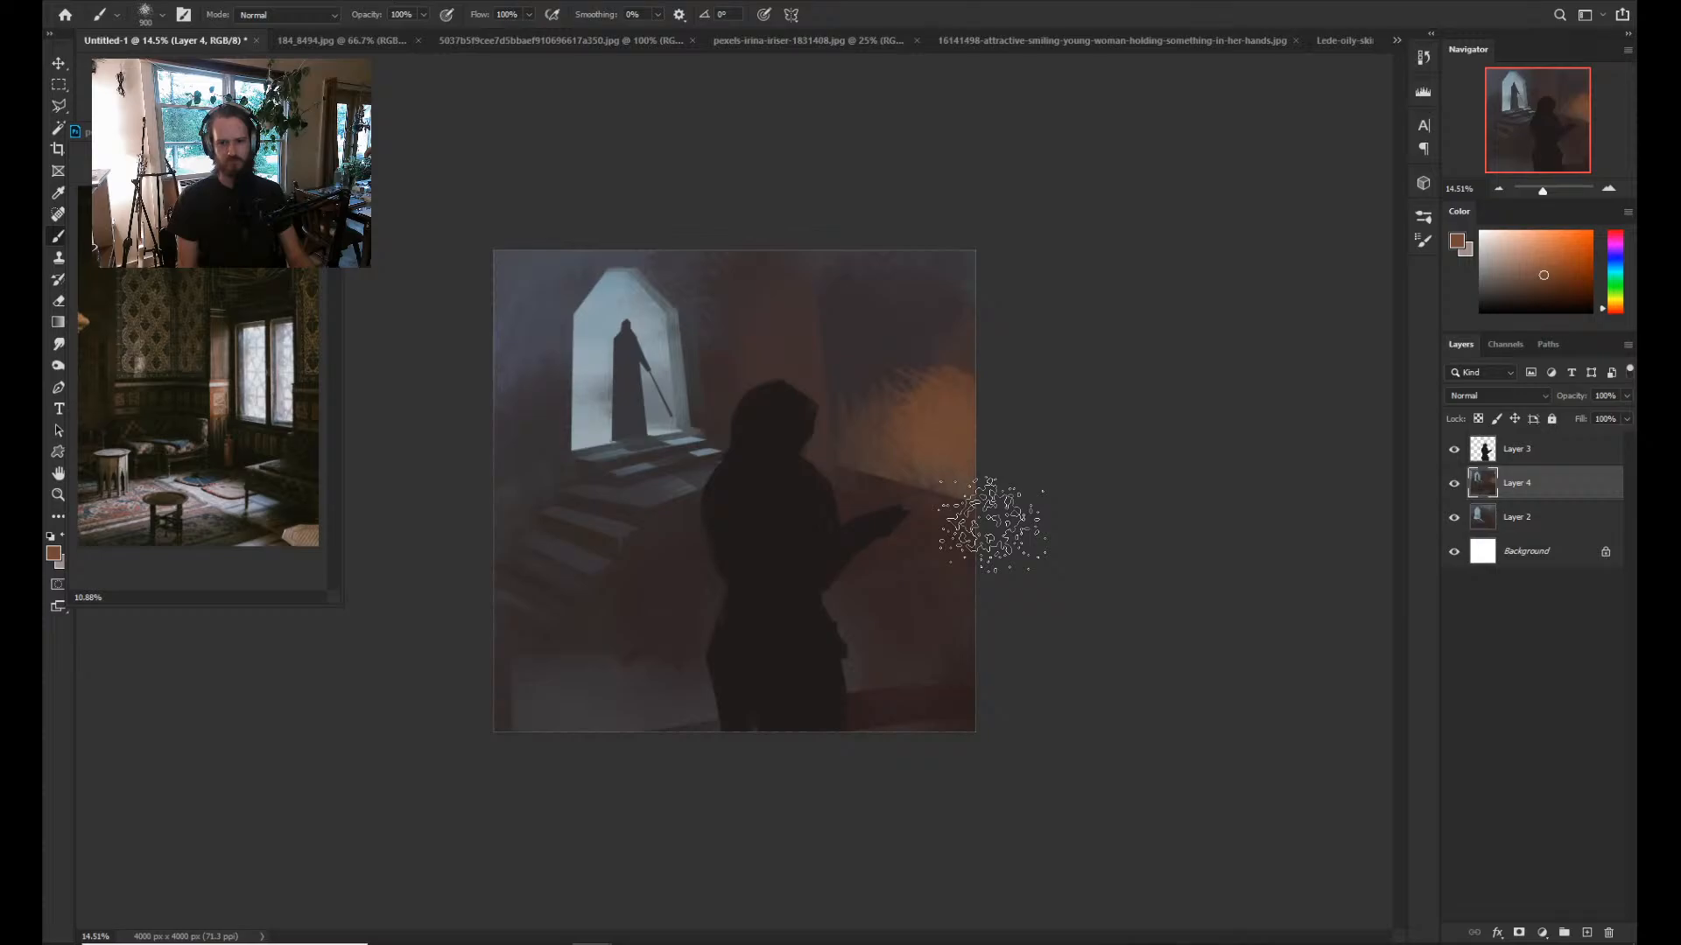
Brush a grey tone sampled from the floor over the area below the stairs, with the brush reduced to 300.
key(alt)
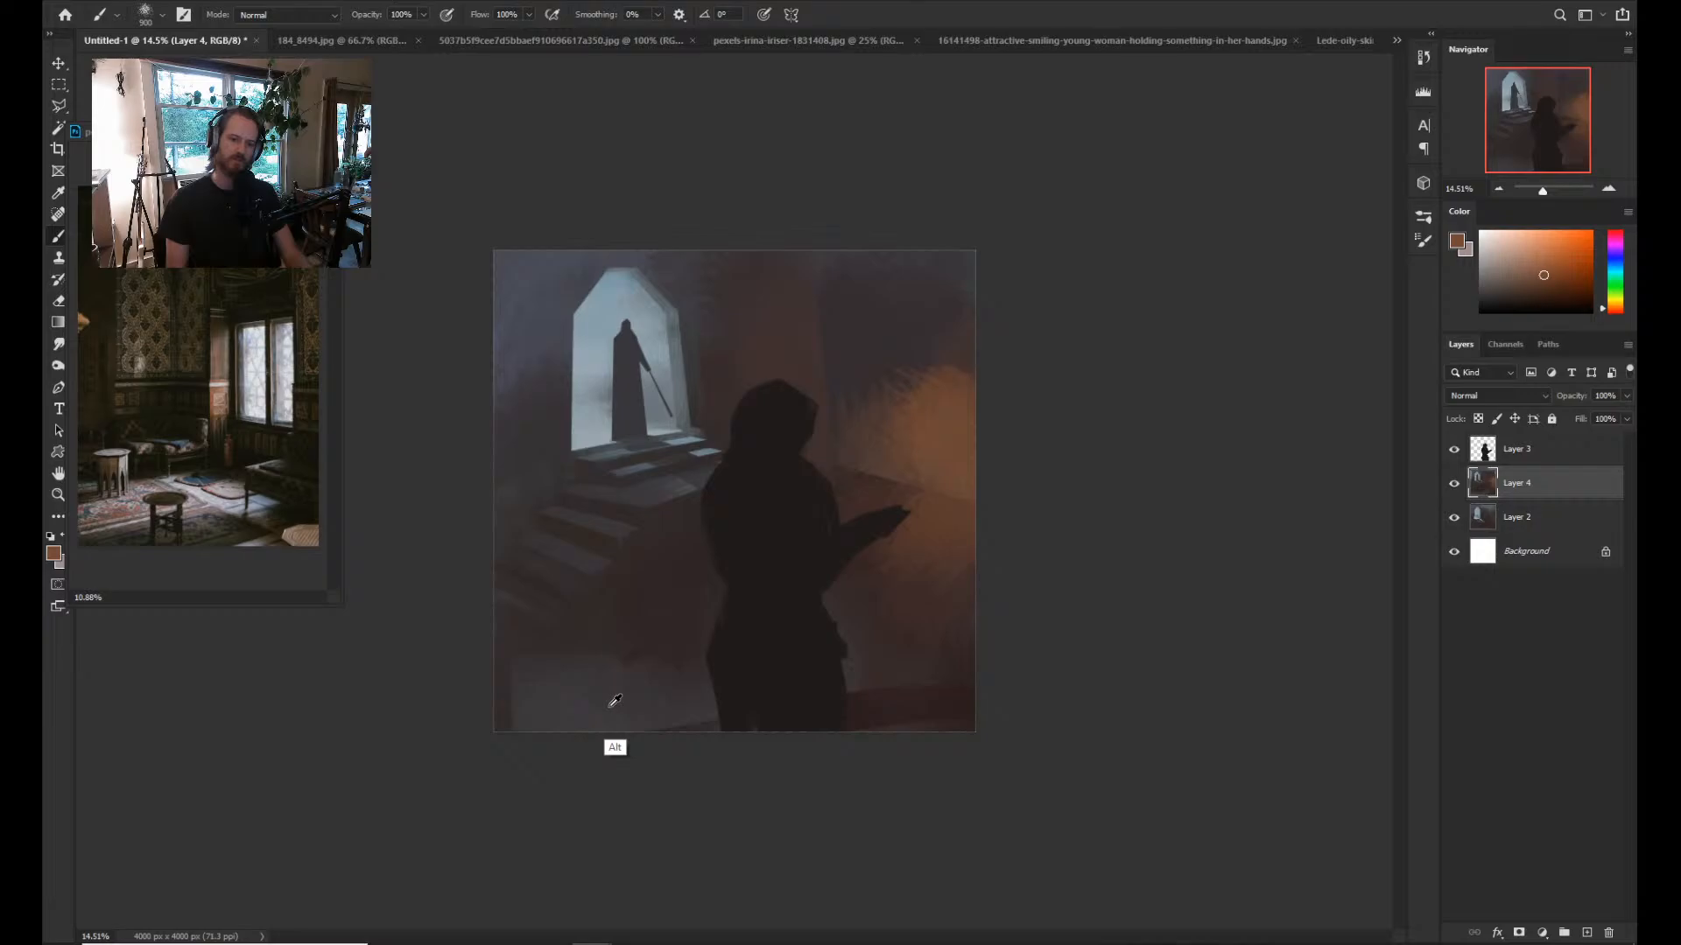
alt+click(615, 700)
key(bracketleft)
key(bracketleft)
key(bracketleft)
key(bracketleft)
key(bracketleft)
key(bracketleft)
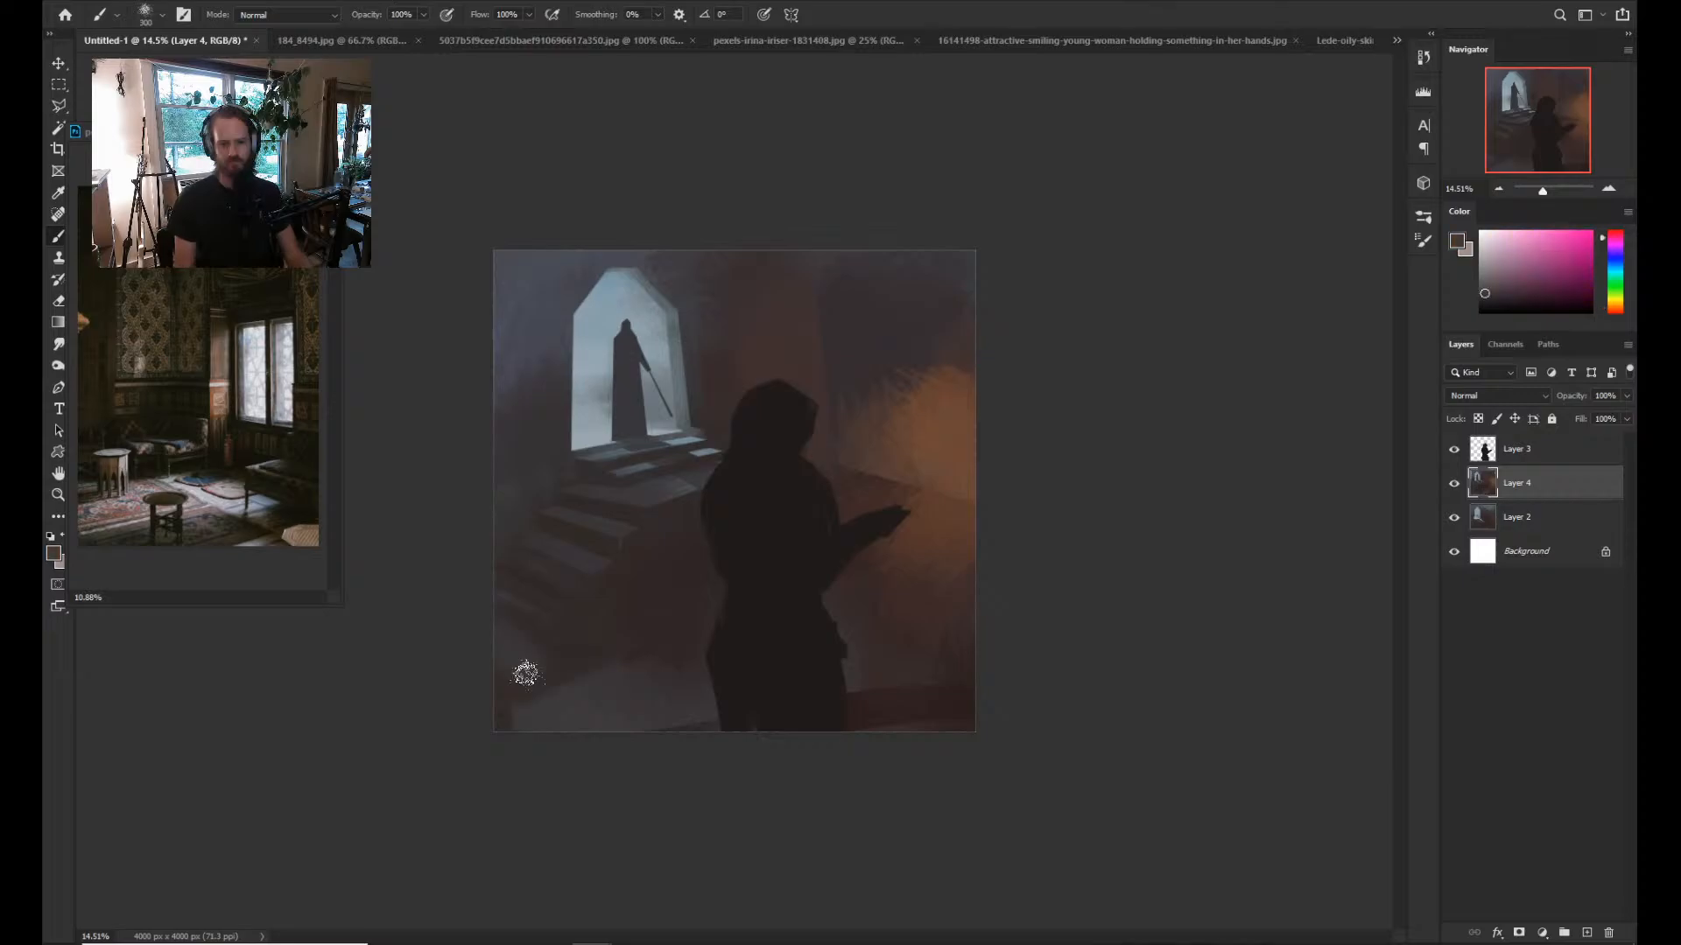
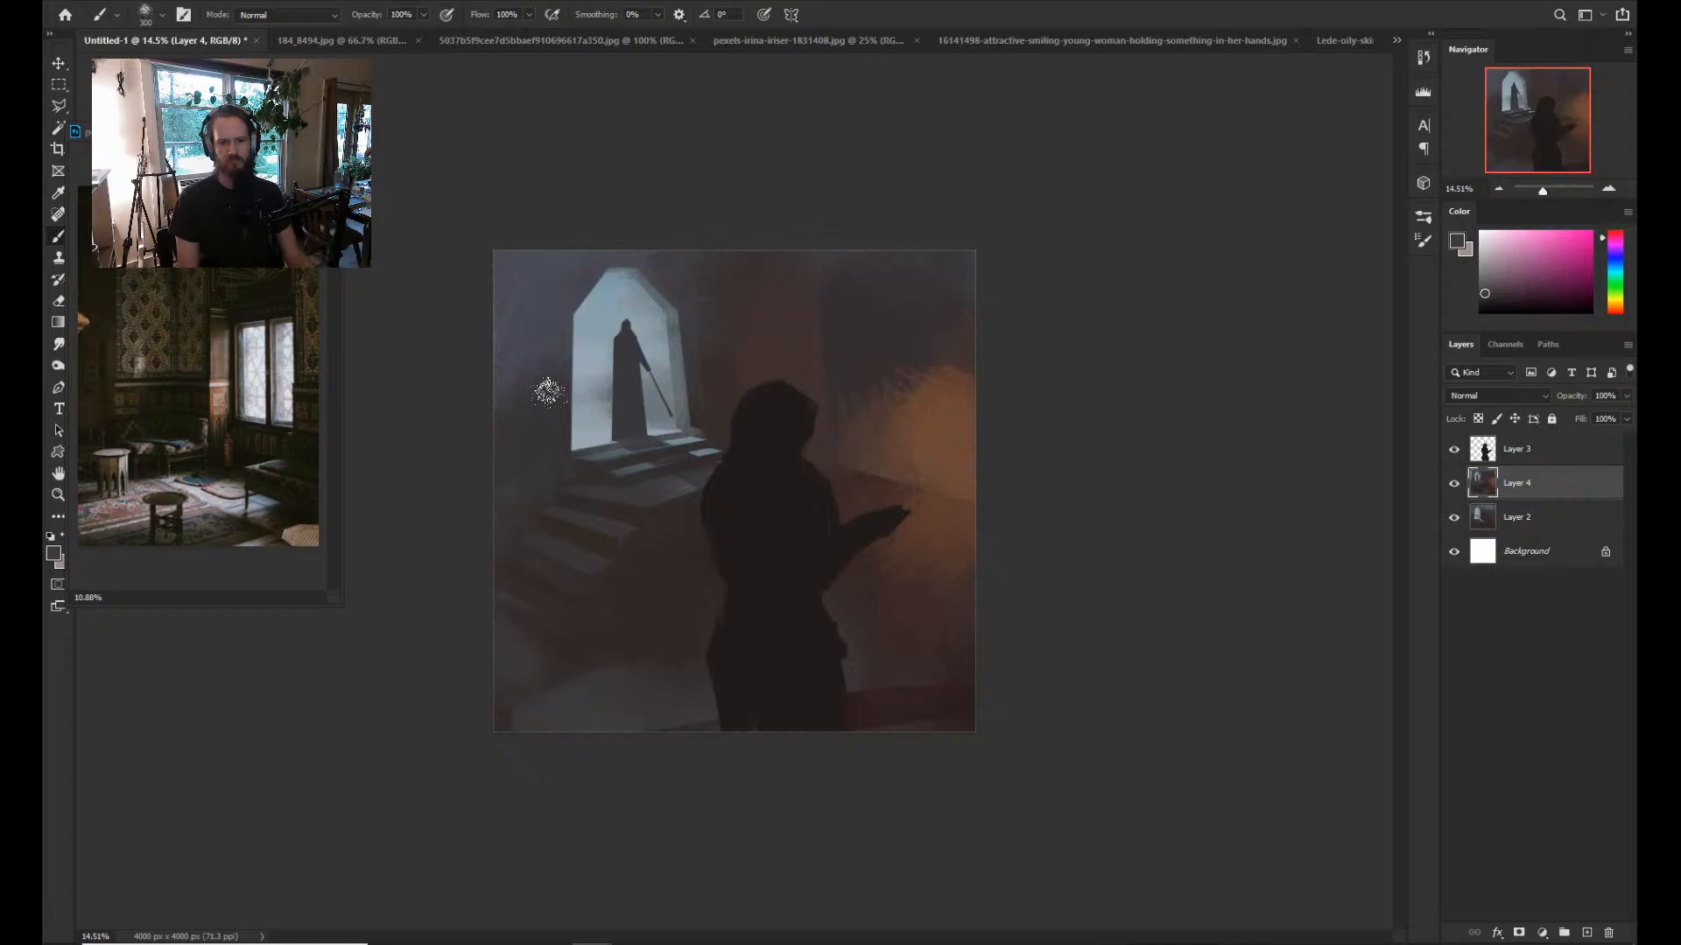
Undo the last stroke and cover the blue-grey wall around the doorway with muted brown and violet tones sampled nearby.
key(ctrl+z)
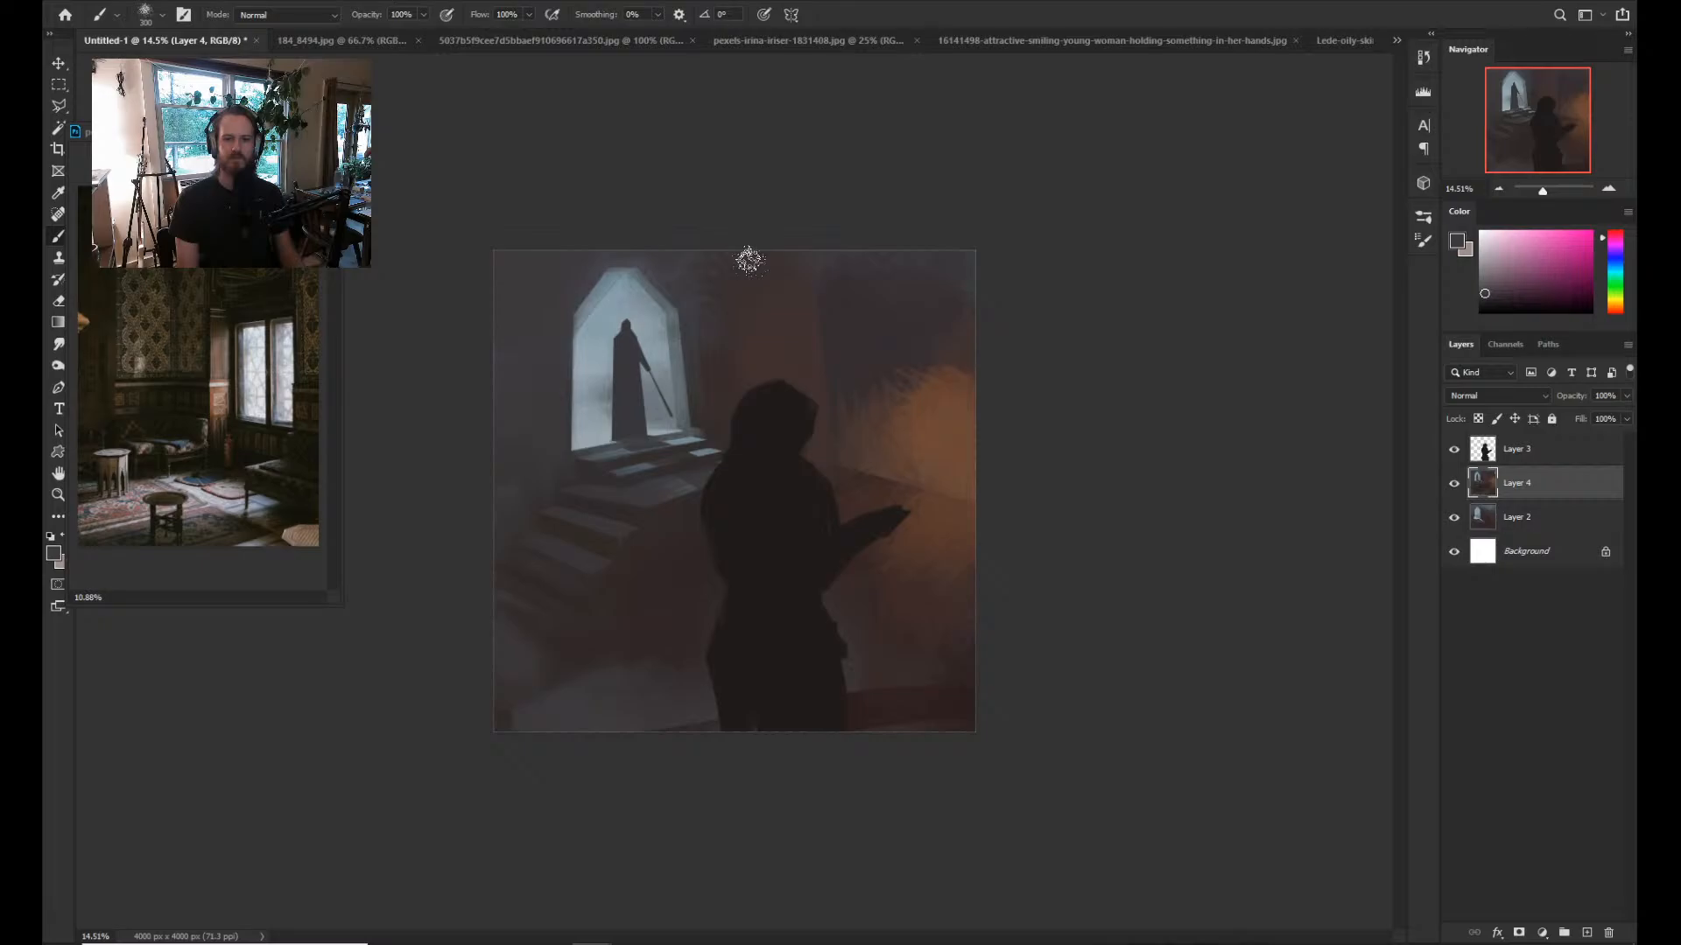
alt+click(719, 296)
drag(552, 263, 508, 328)
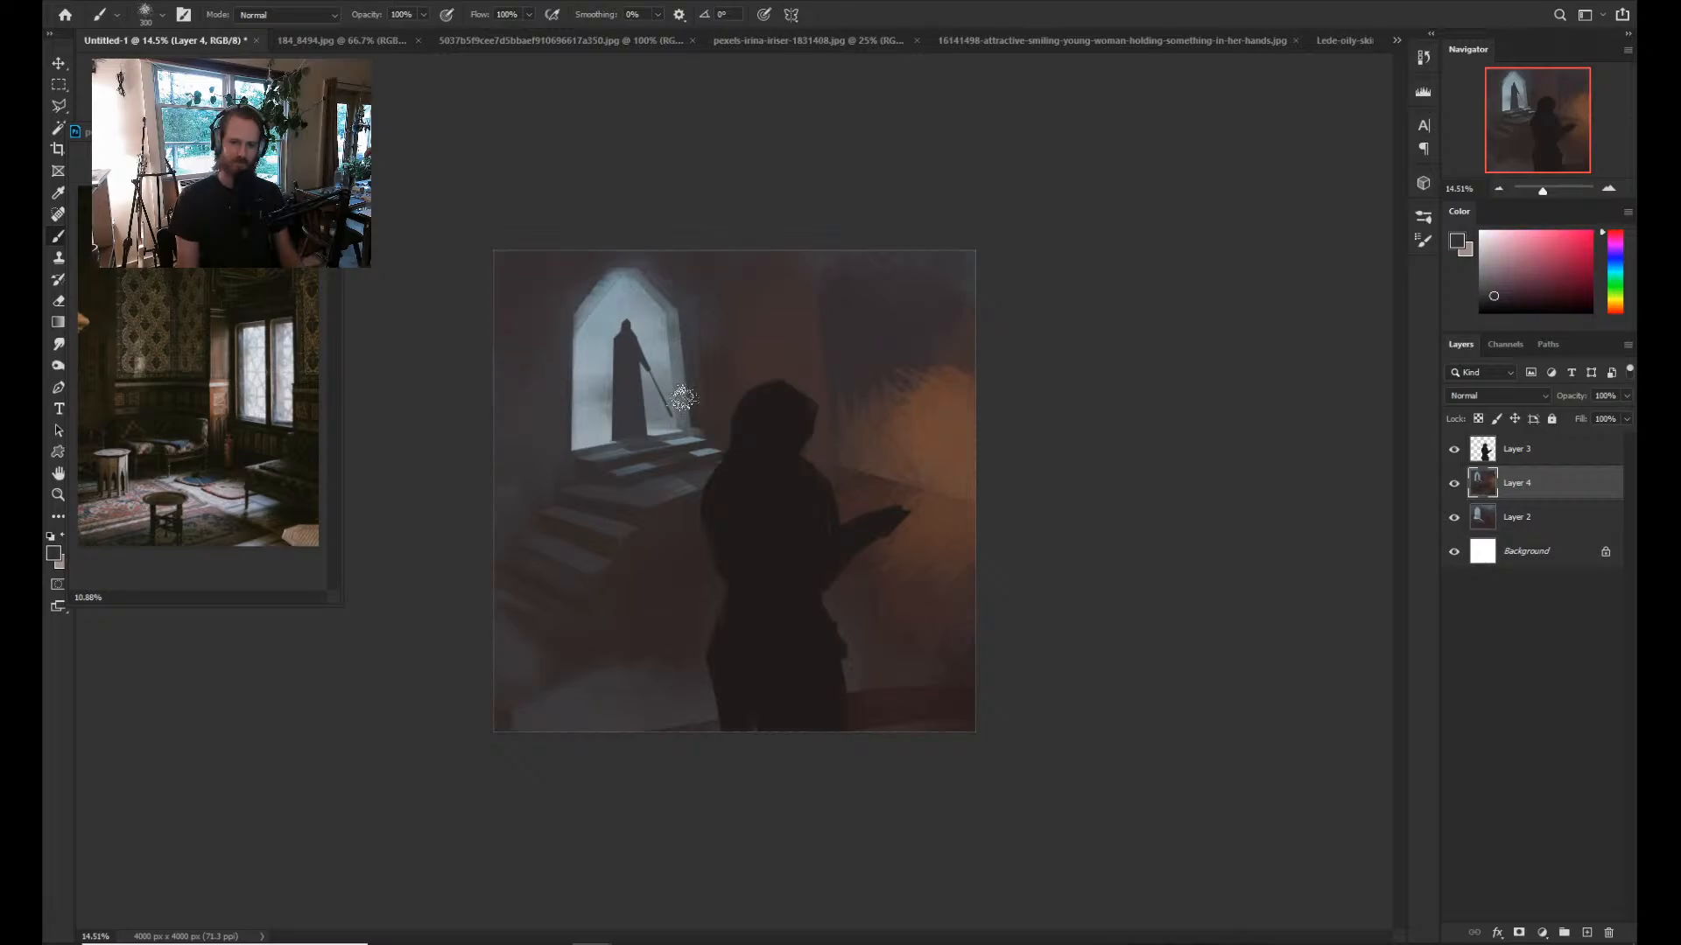
key(bracketleft)
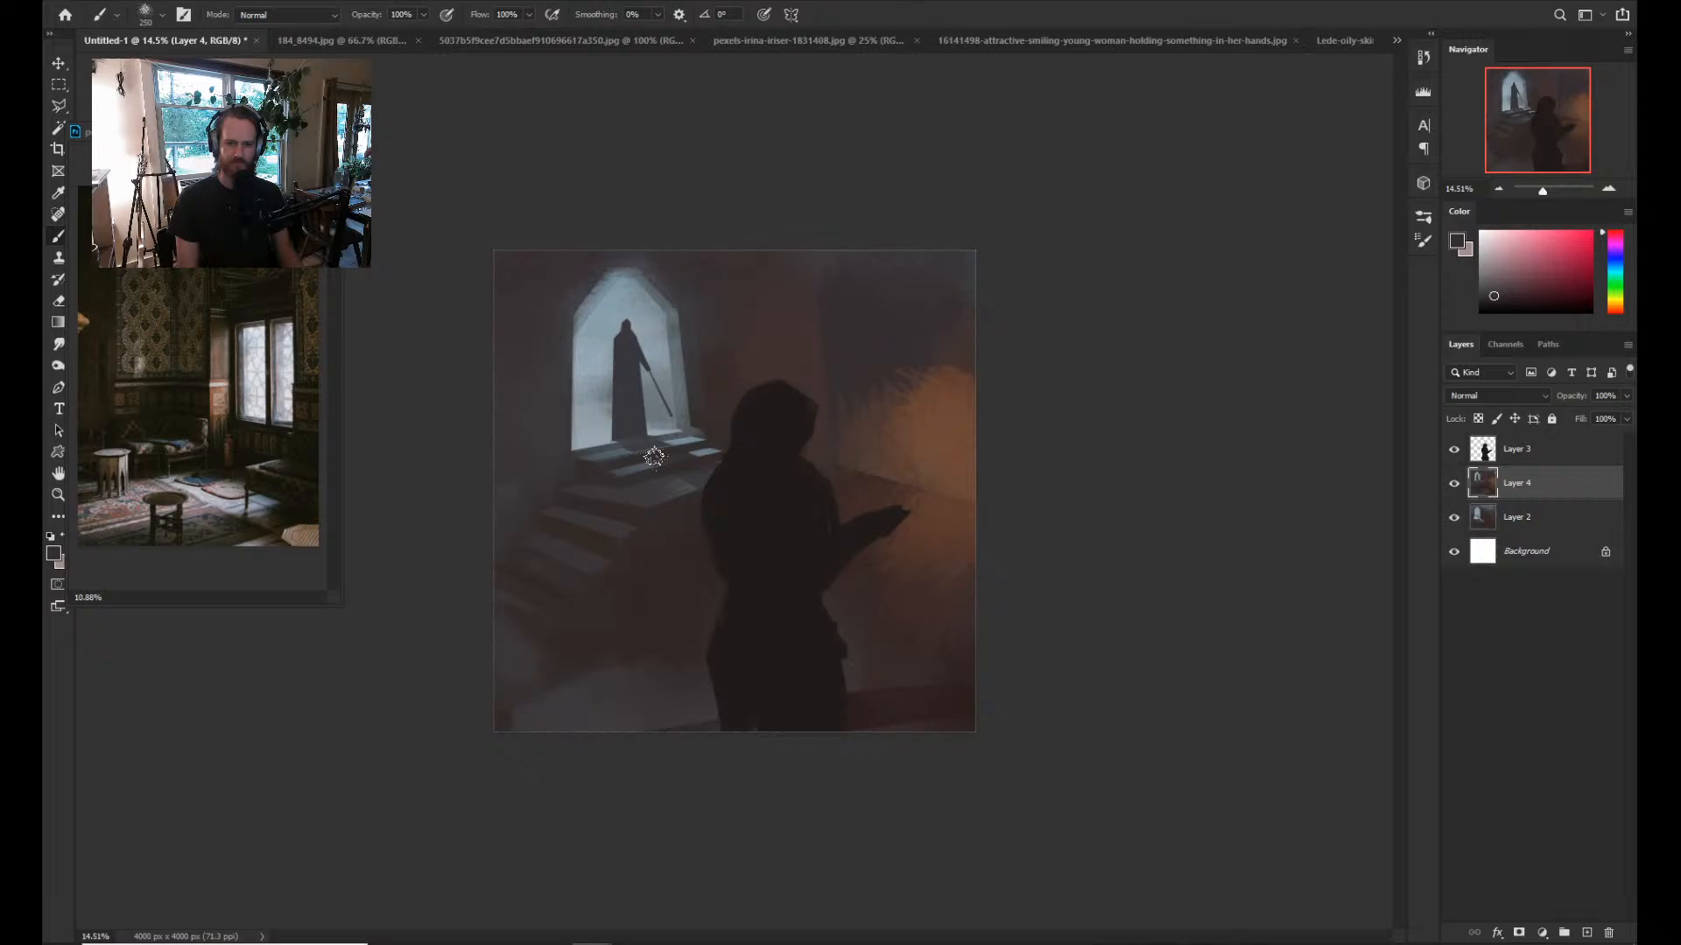
key(l)
click(514, 541)
click(513, 560)
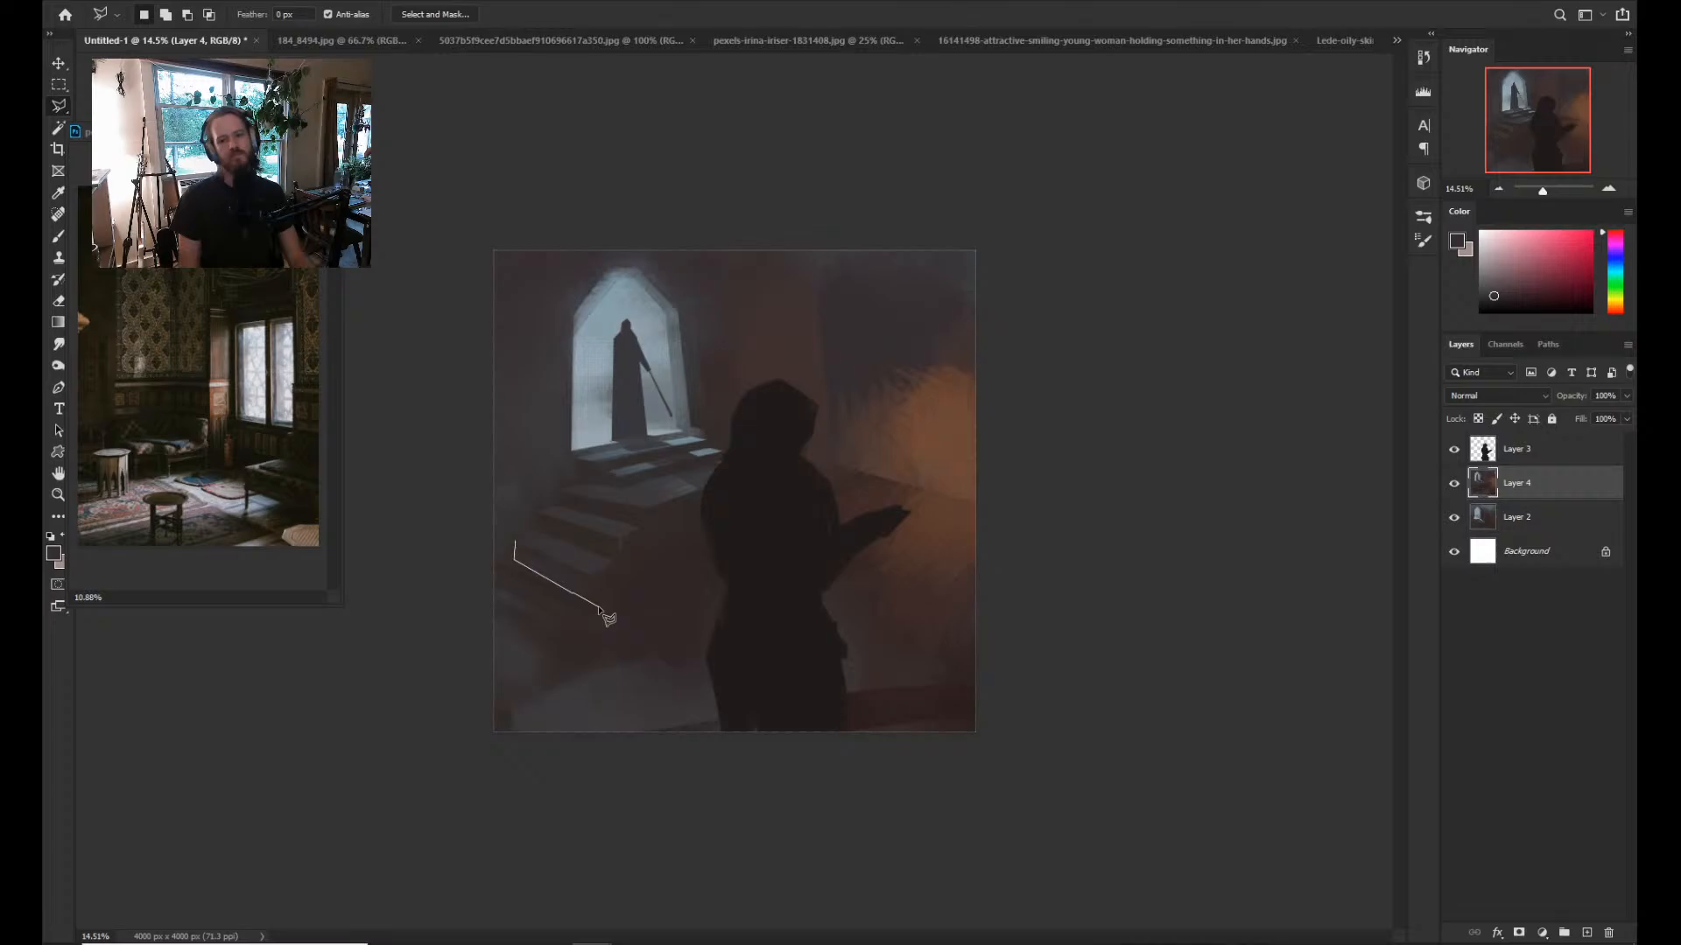
key(Escape)
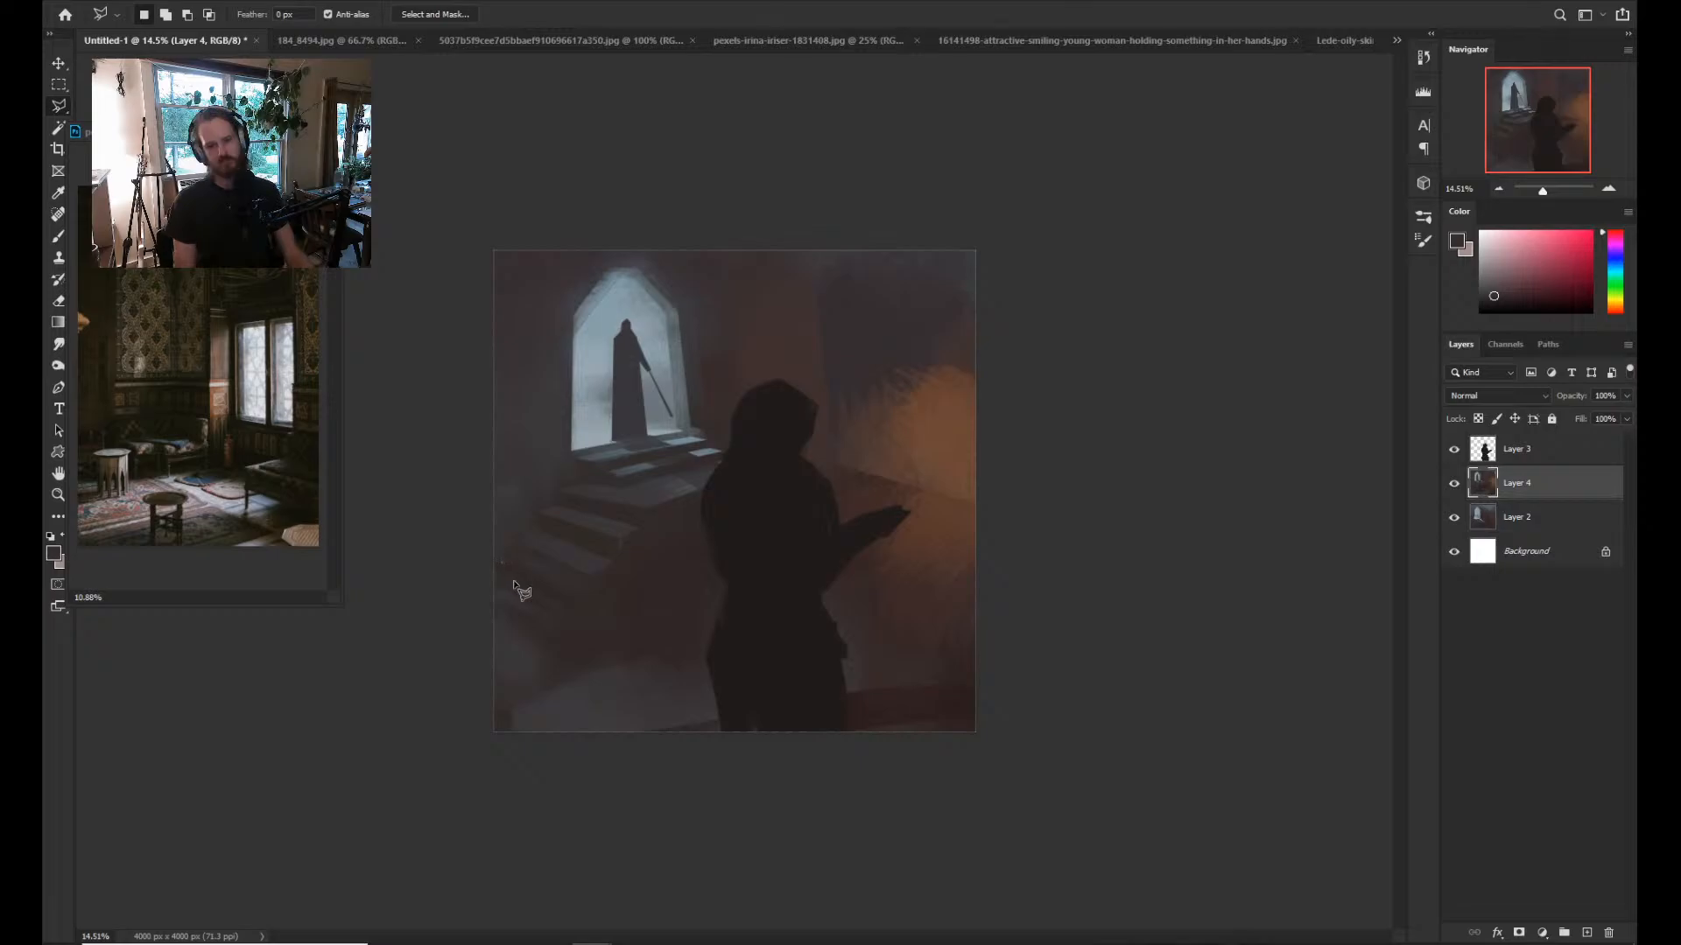
Try distorting the woman's silhouette on Layer 3, lowering and narrowing its upper part and widening its base.
ctrl+click(795, 649)
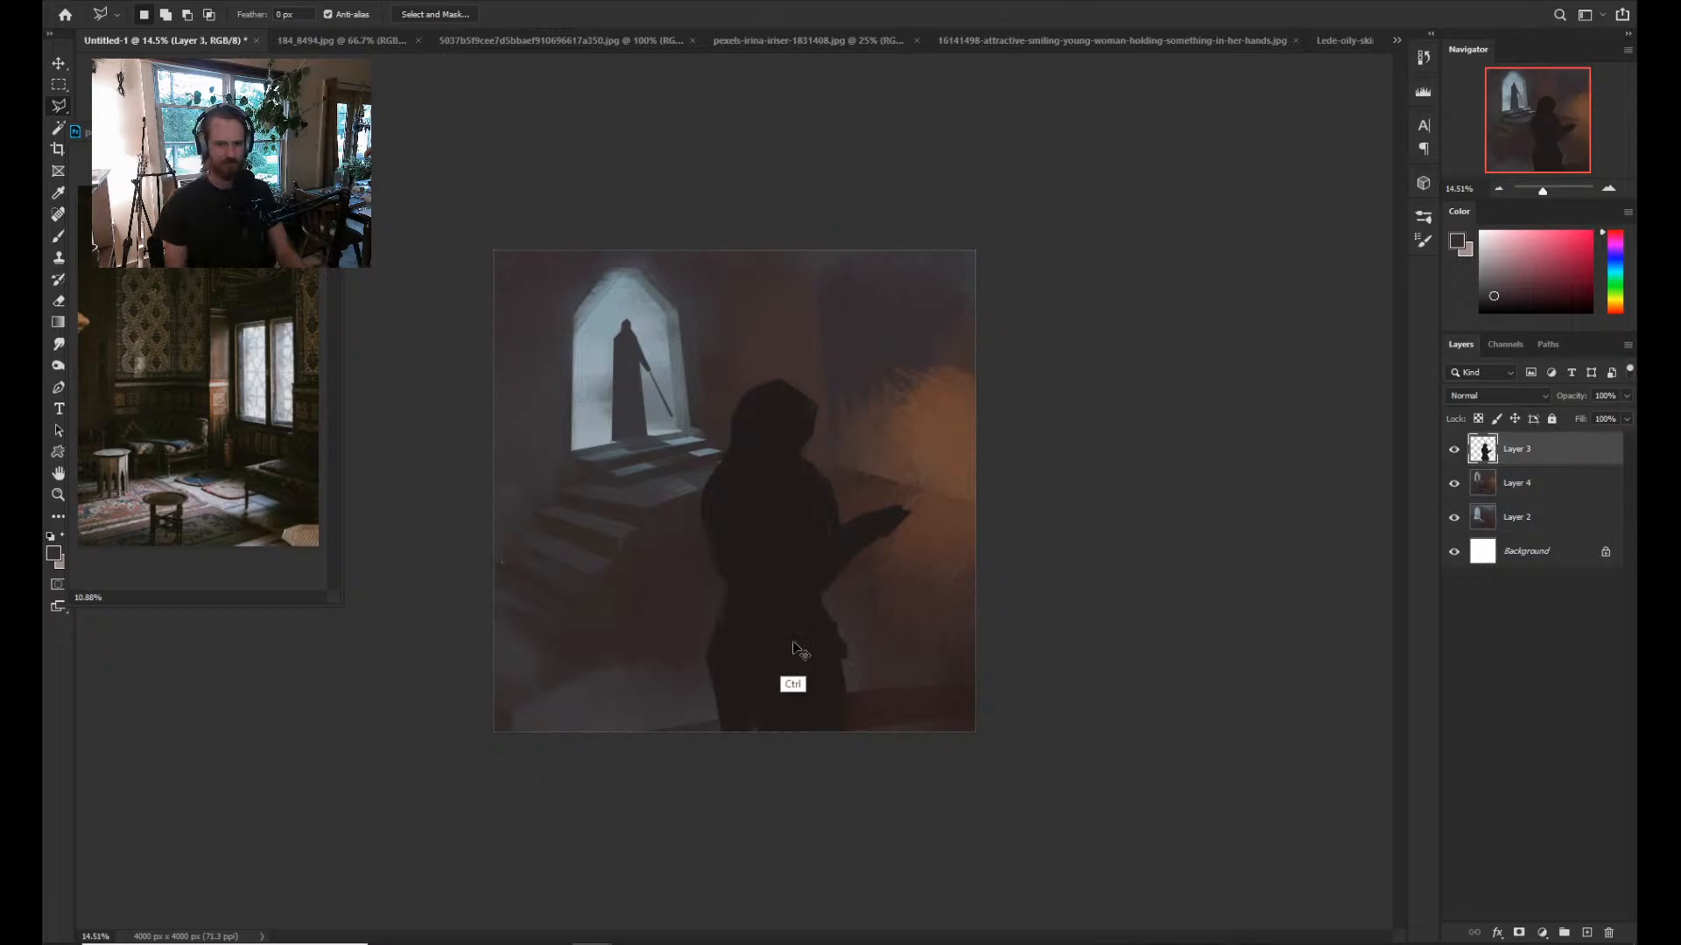
key(ctrl+t)
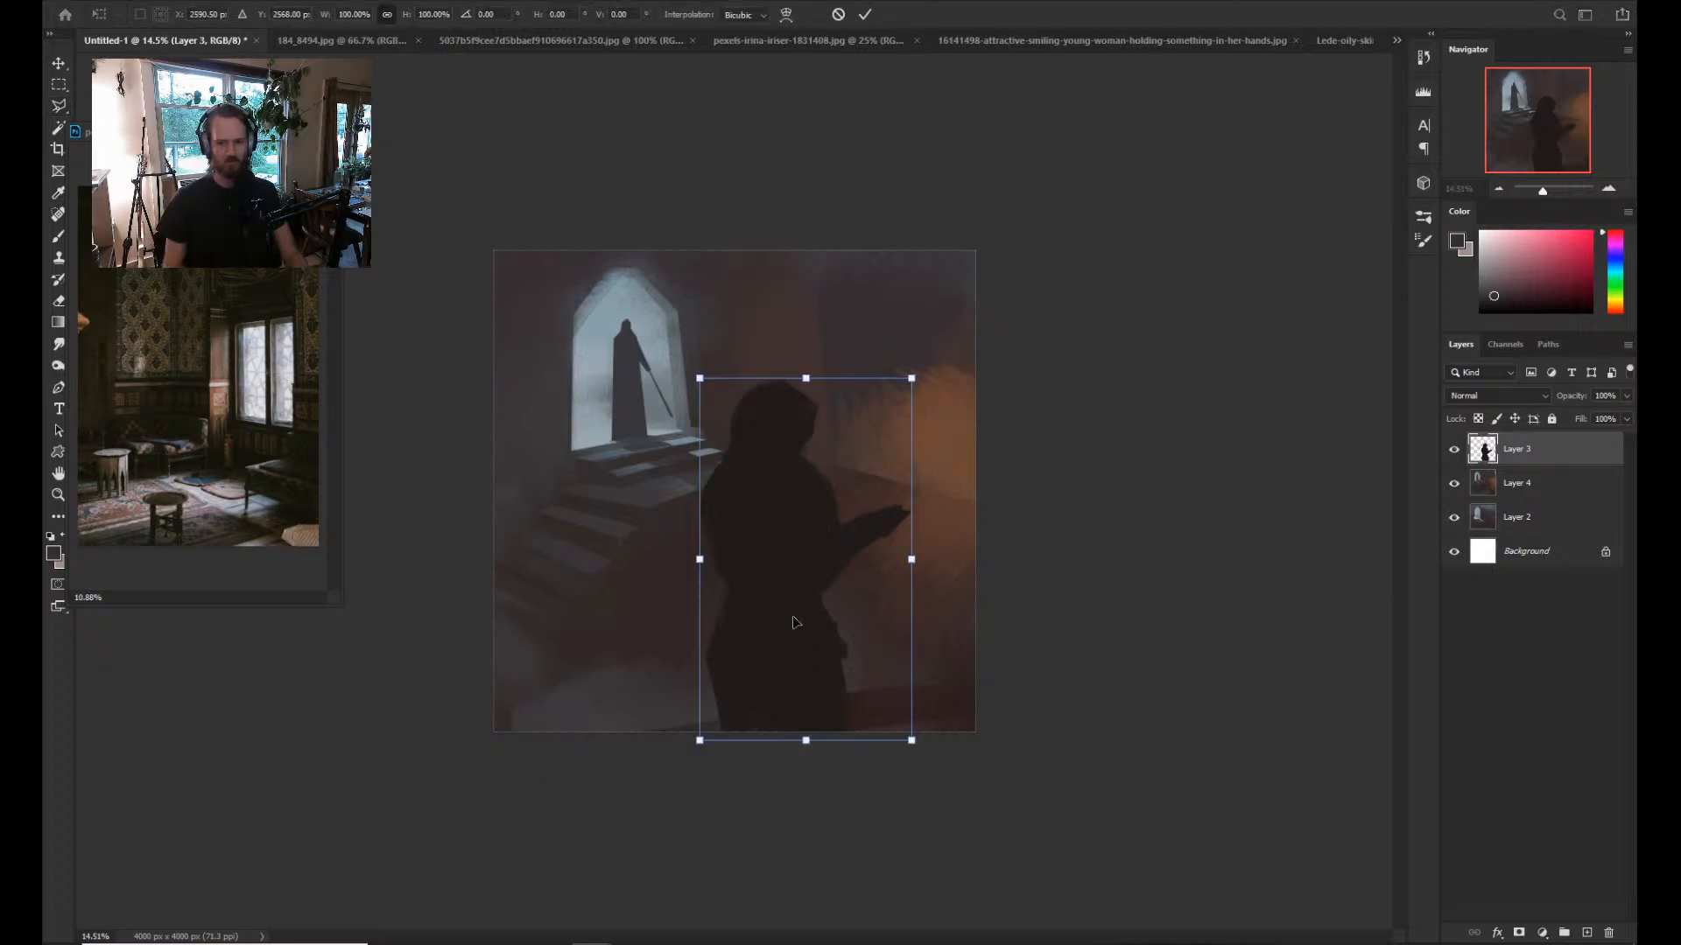
drag(700, 379, 728, 397)
drag(911, 387, 809, 433)
drag(706, 741, 677, 741)
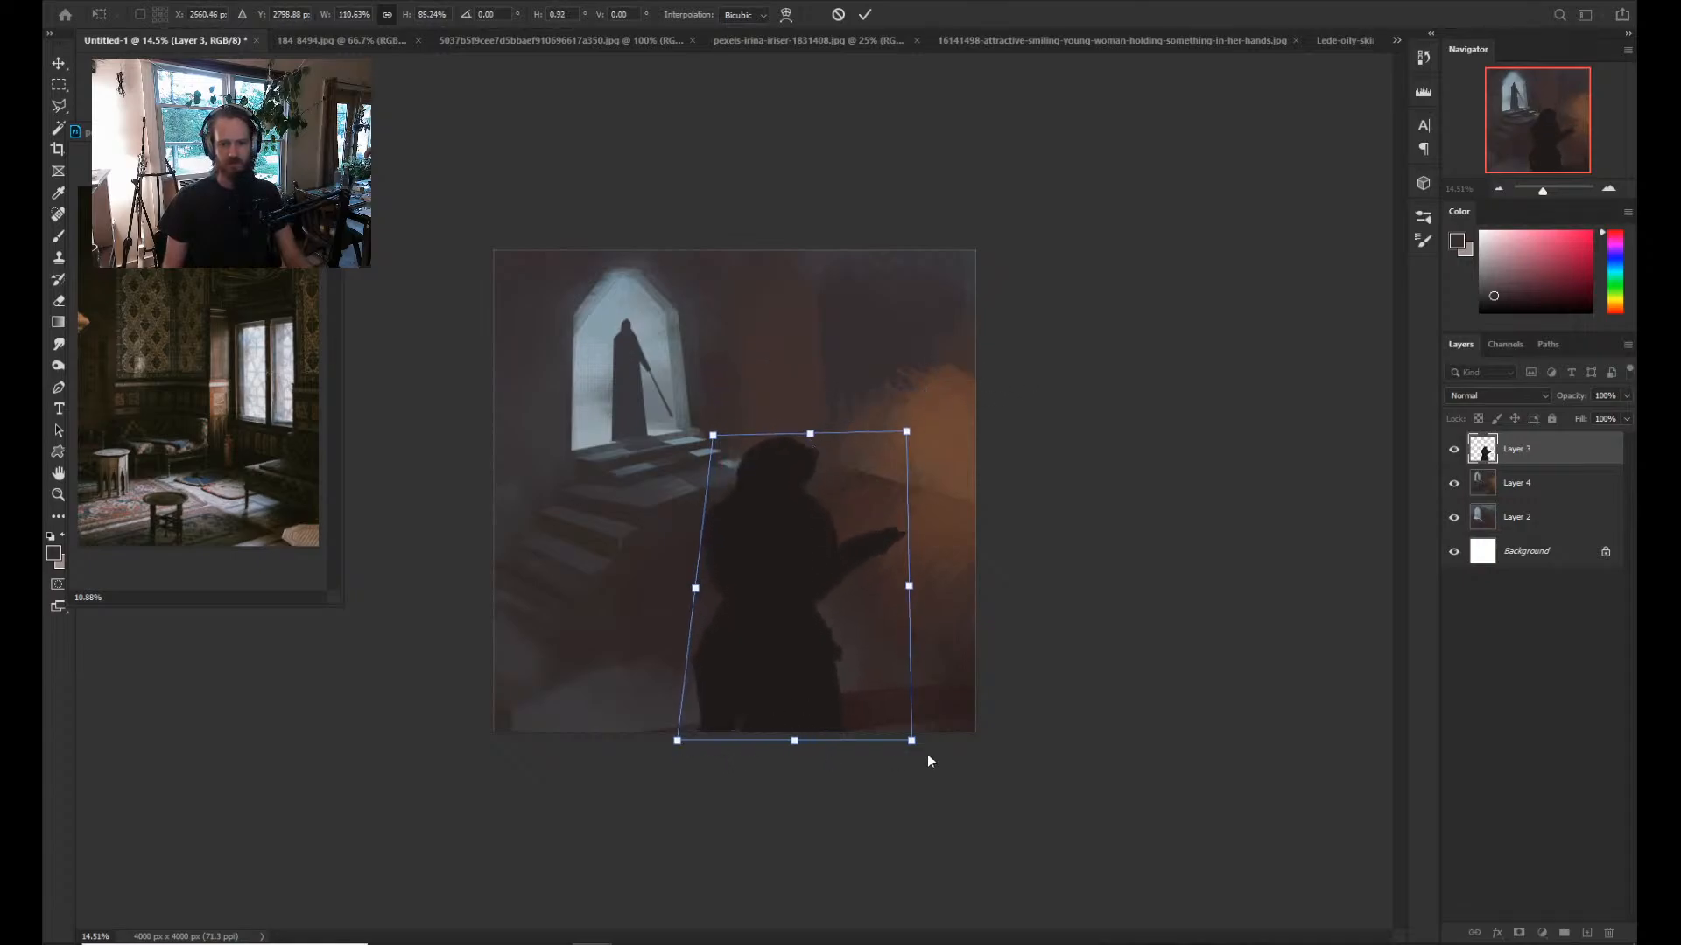
drag(917, 749, 941, 737)
key(Return)
key(l)
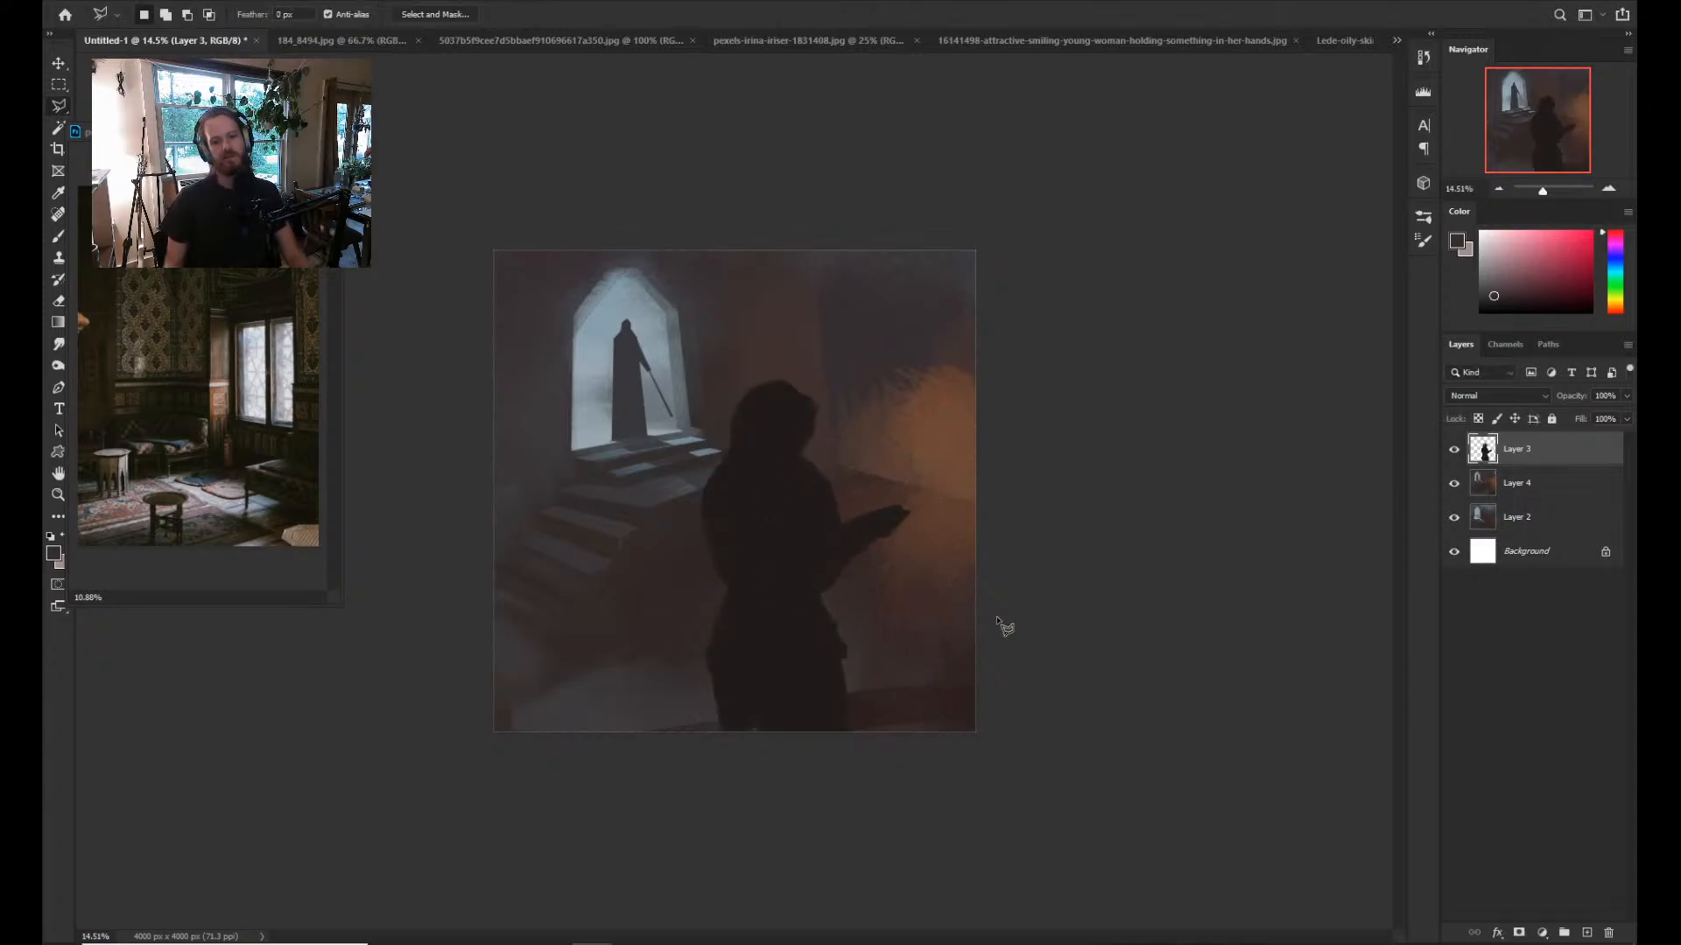
key(b)
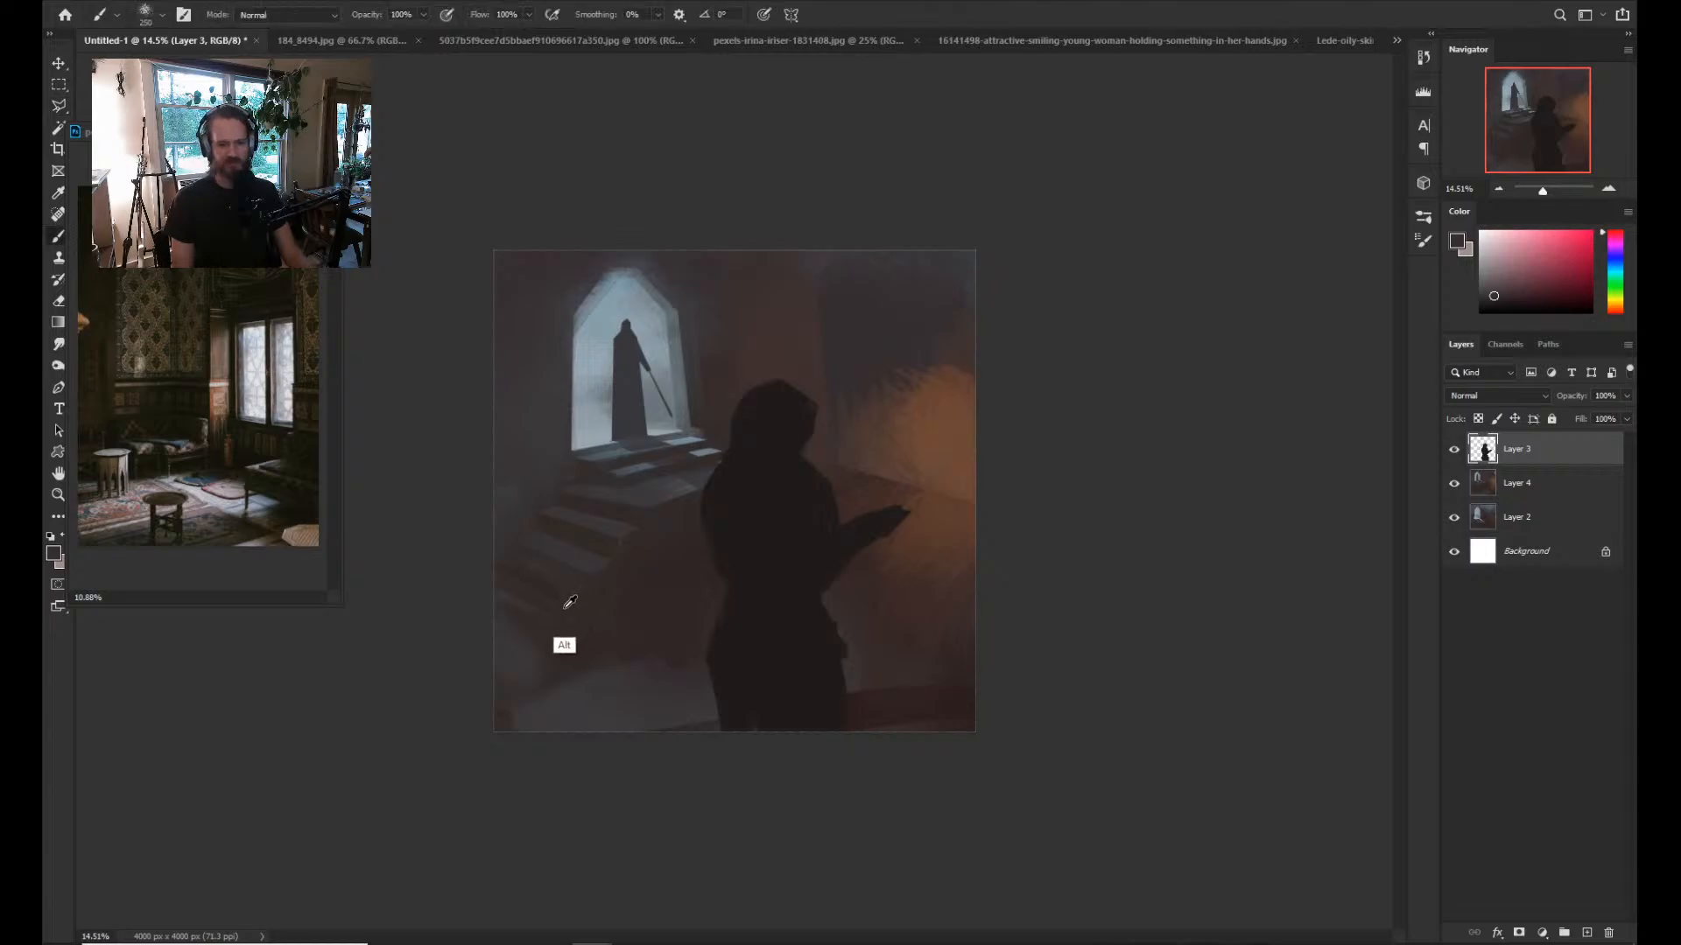
key(l)
key(alt+l)
key(Escape)
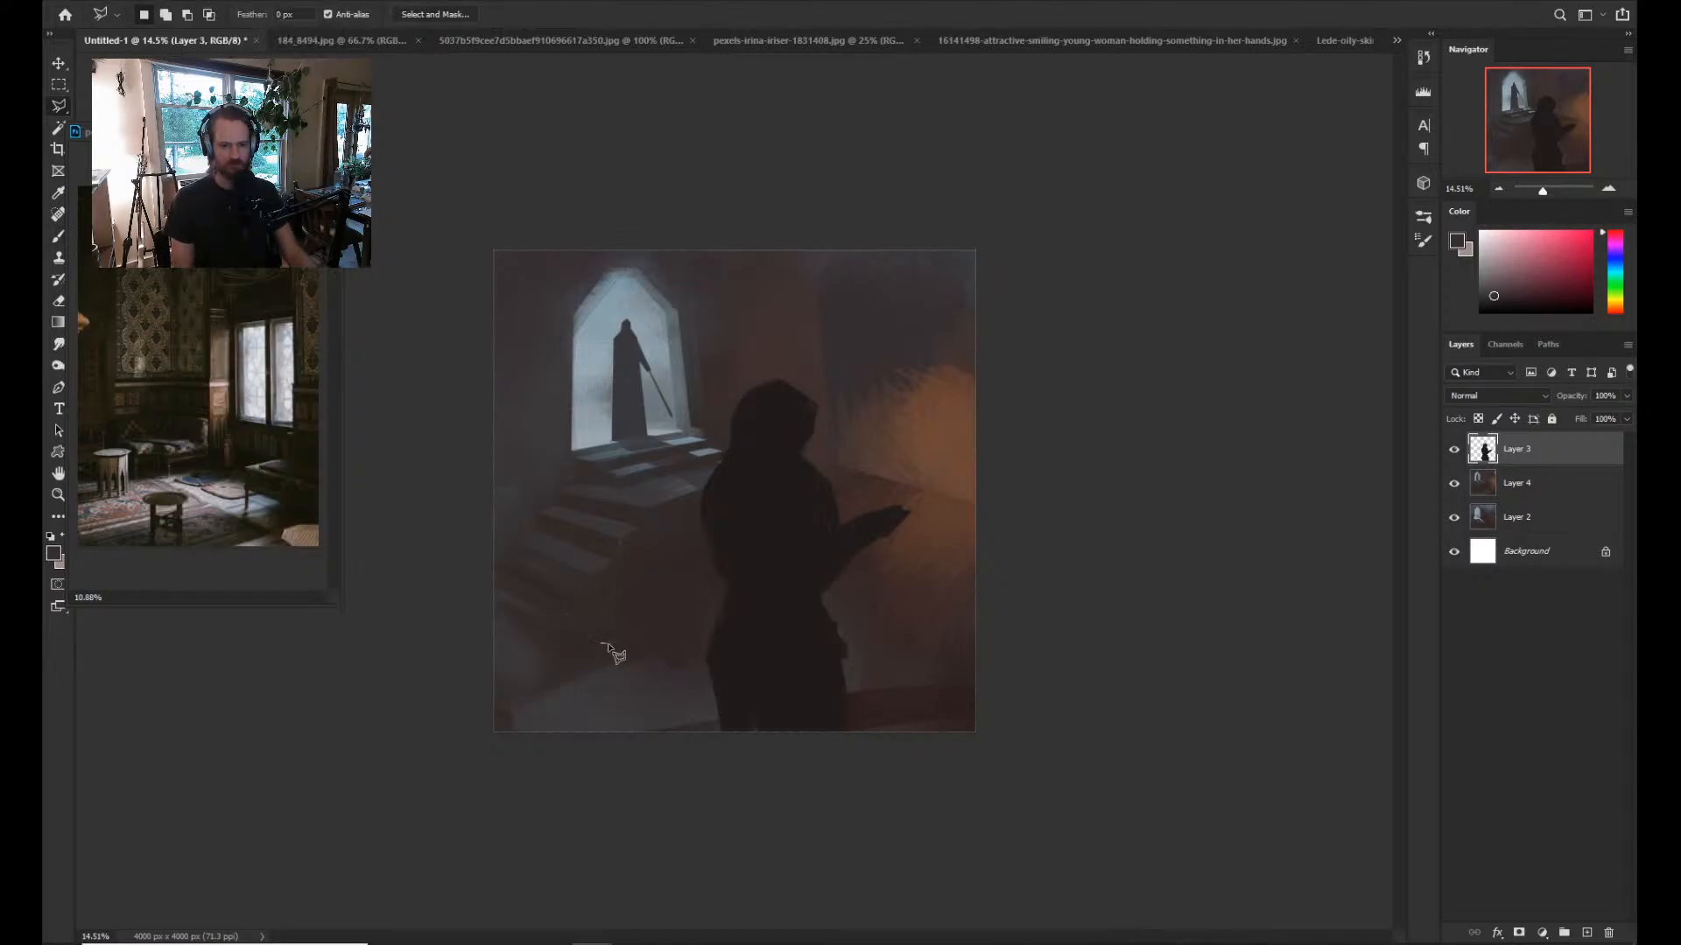
click(604, 628)
key(Escape)
Outline the lowest lit step of the staircase with a polygonal lasso selection.
click(590, 576)
click(595, 610)
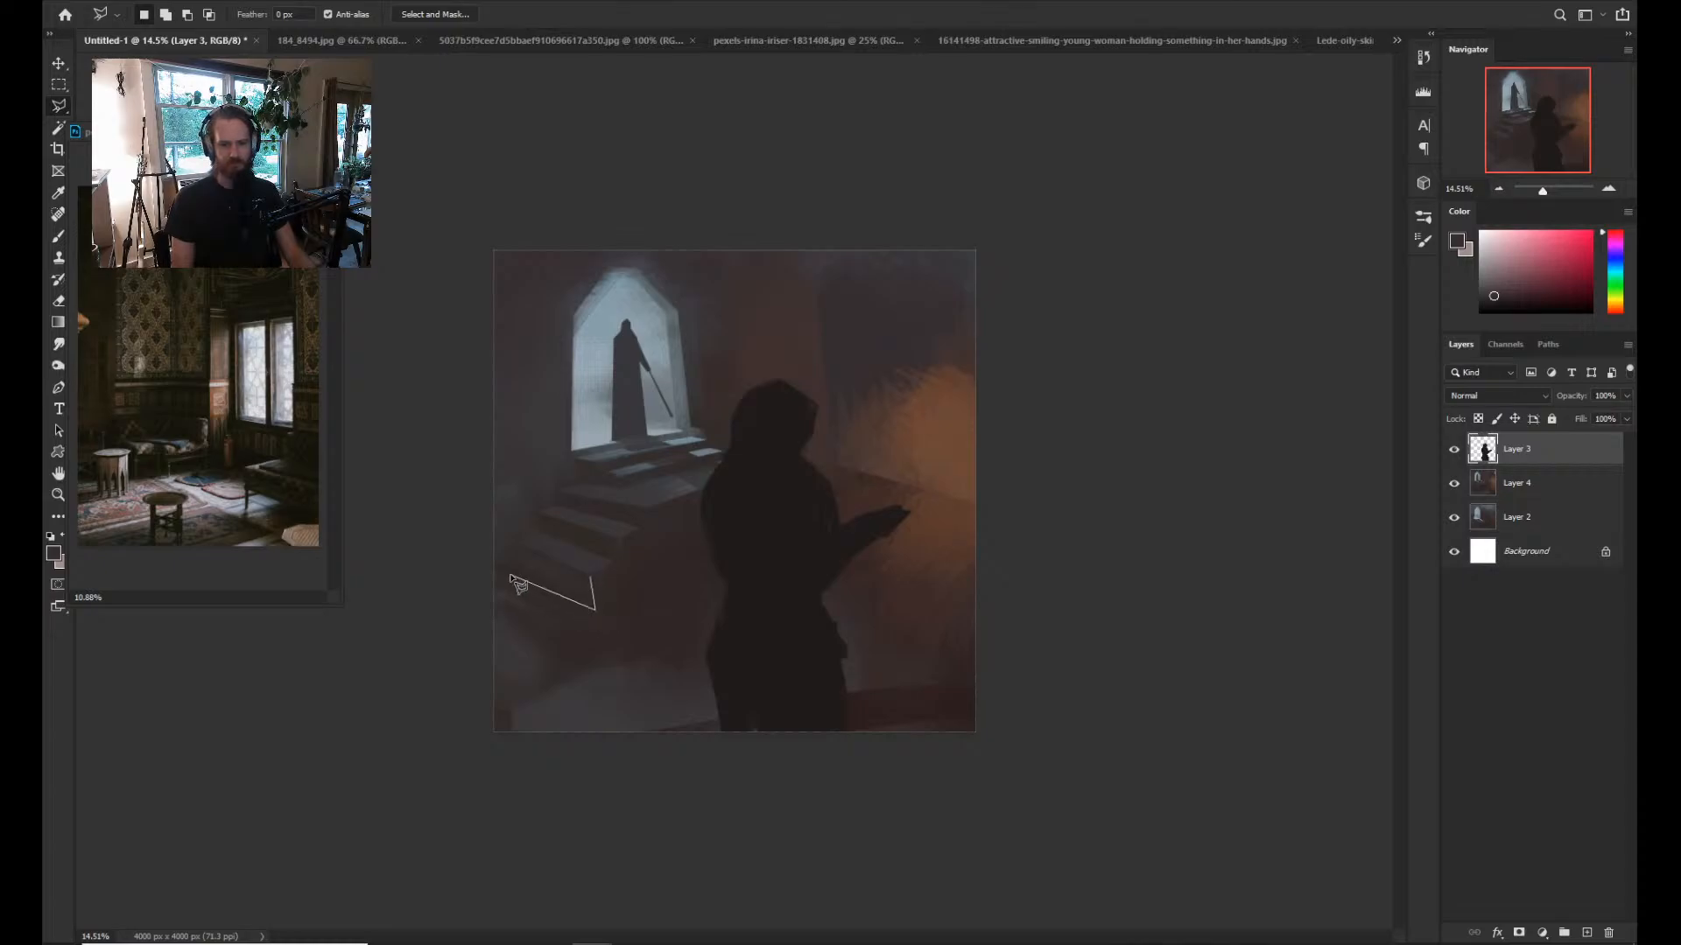
click(511, 565)
click(512, 543)
click(591, 576)
Try brushing a dark blue over the selected step with the brush enlarged to 400, and clear the selection.
key(b)
alt+click(596, 582)
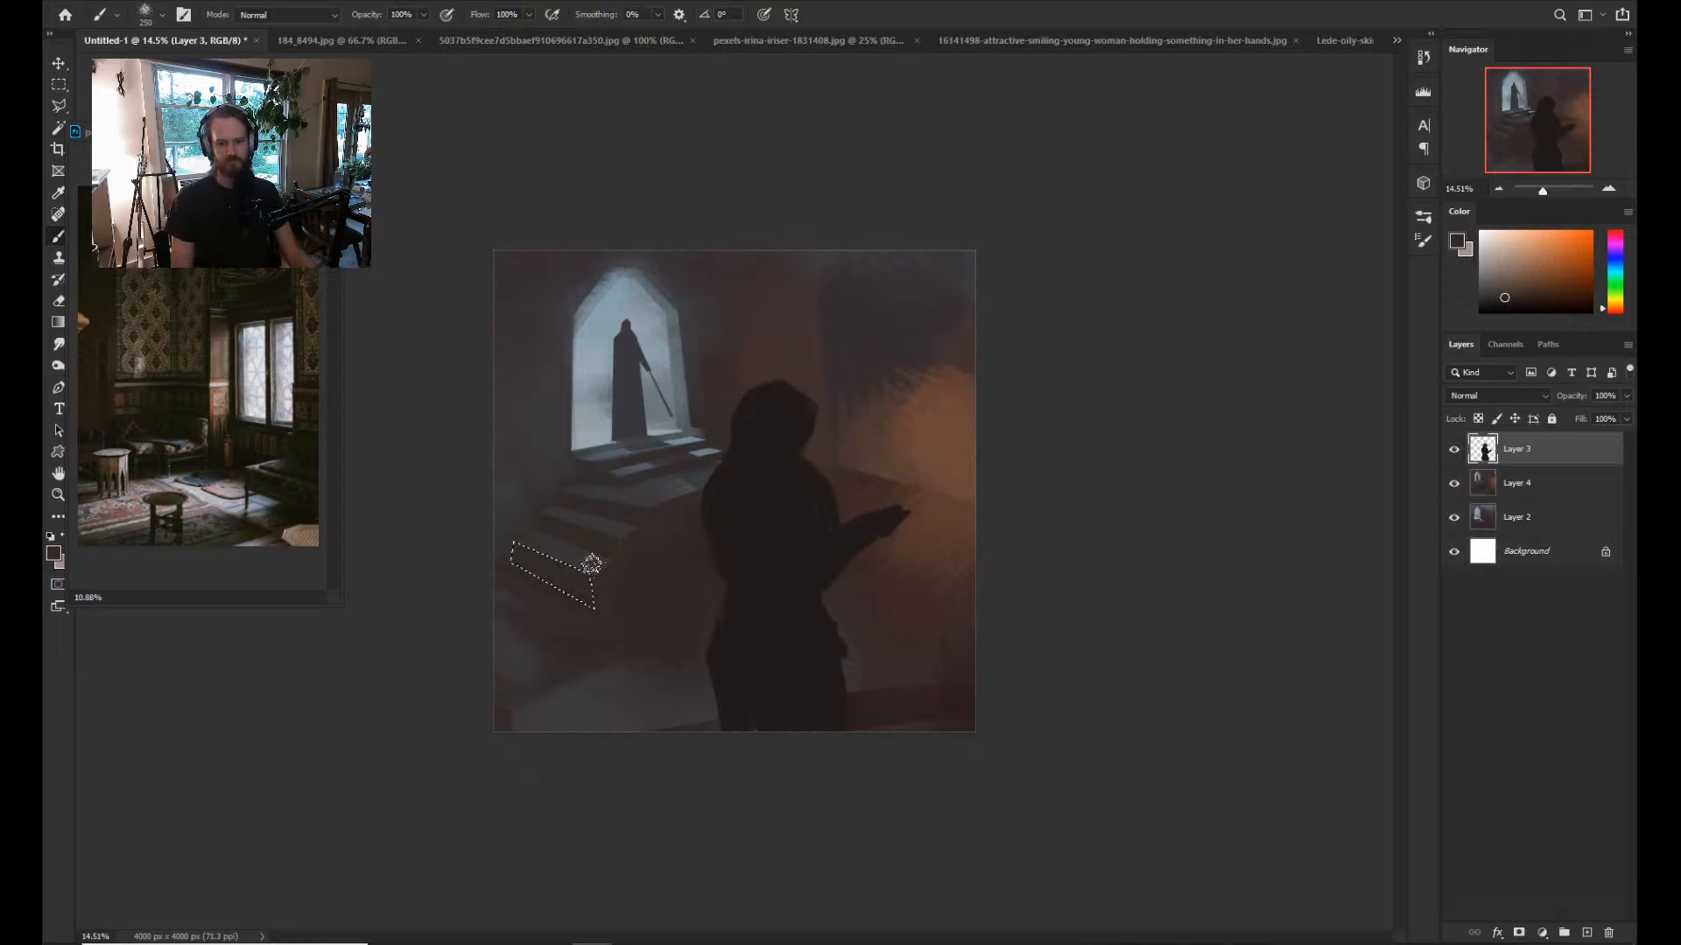
click(1615, 263)
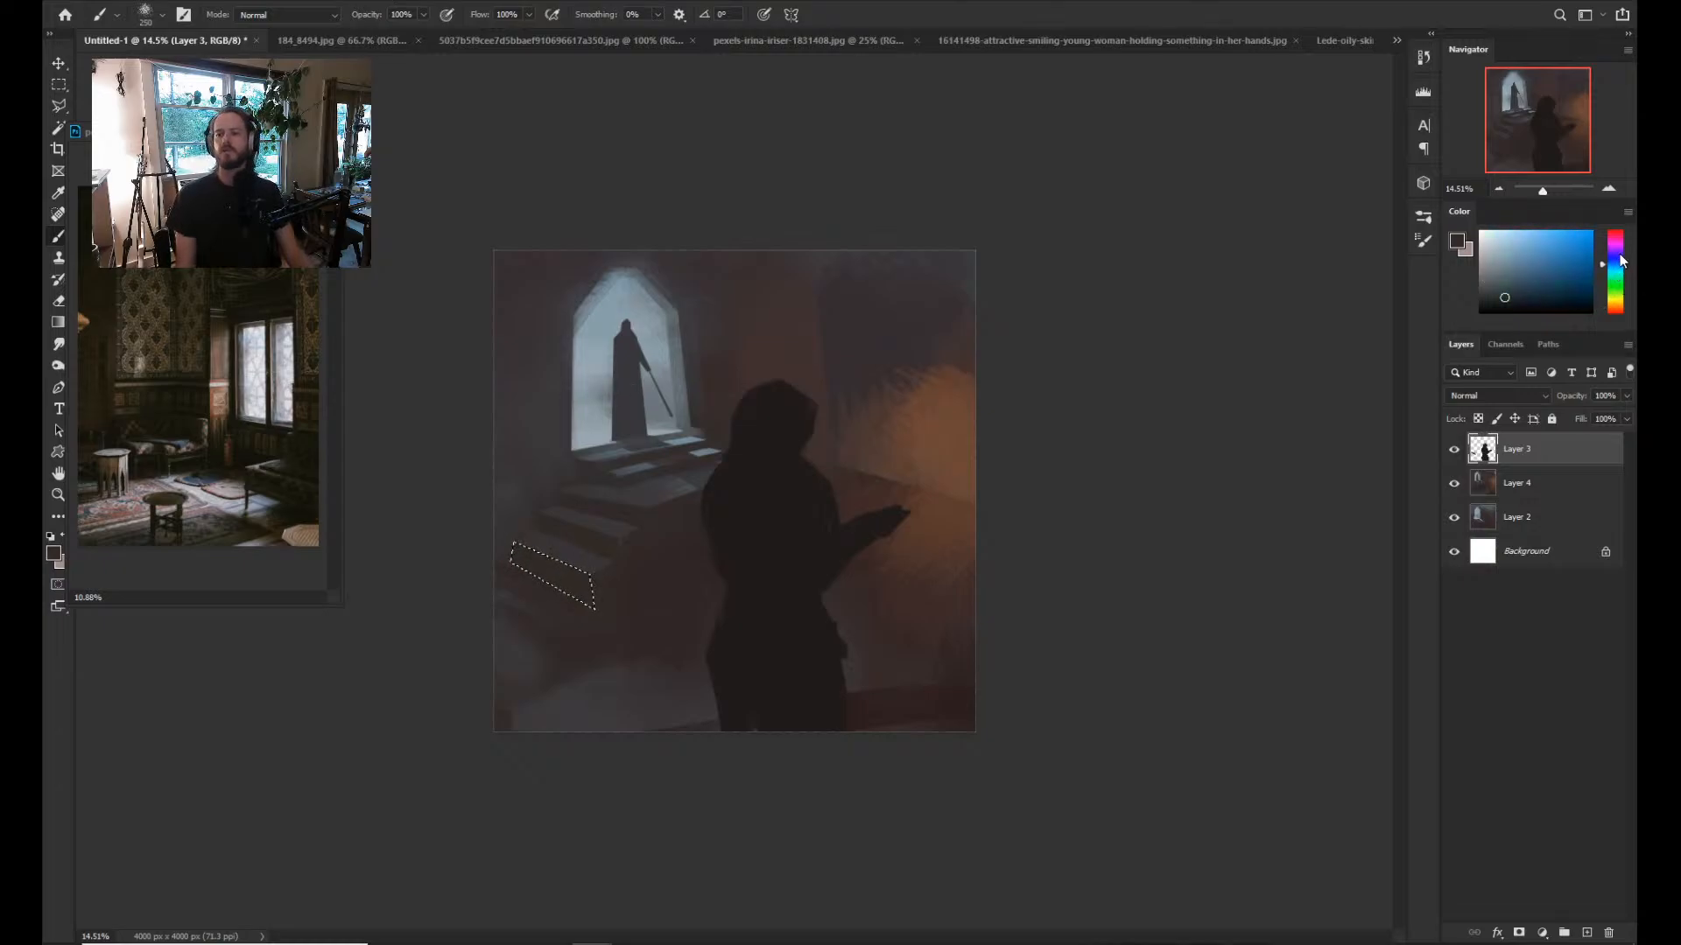
click(1616, 257)
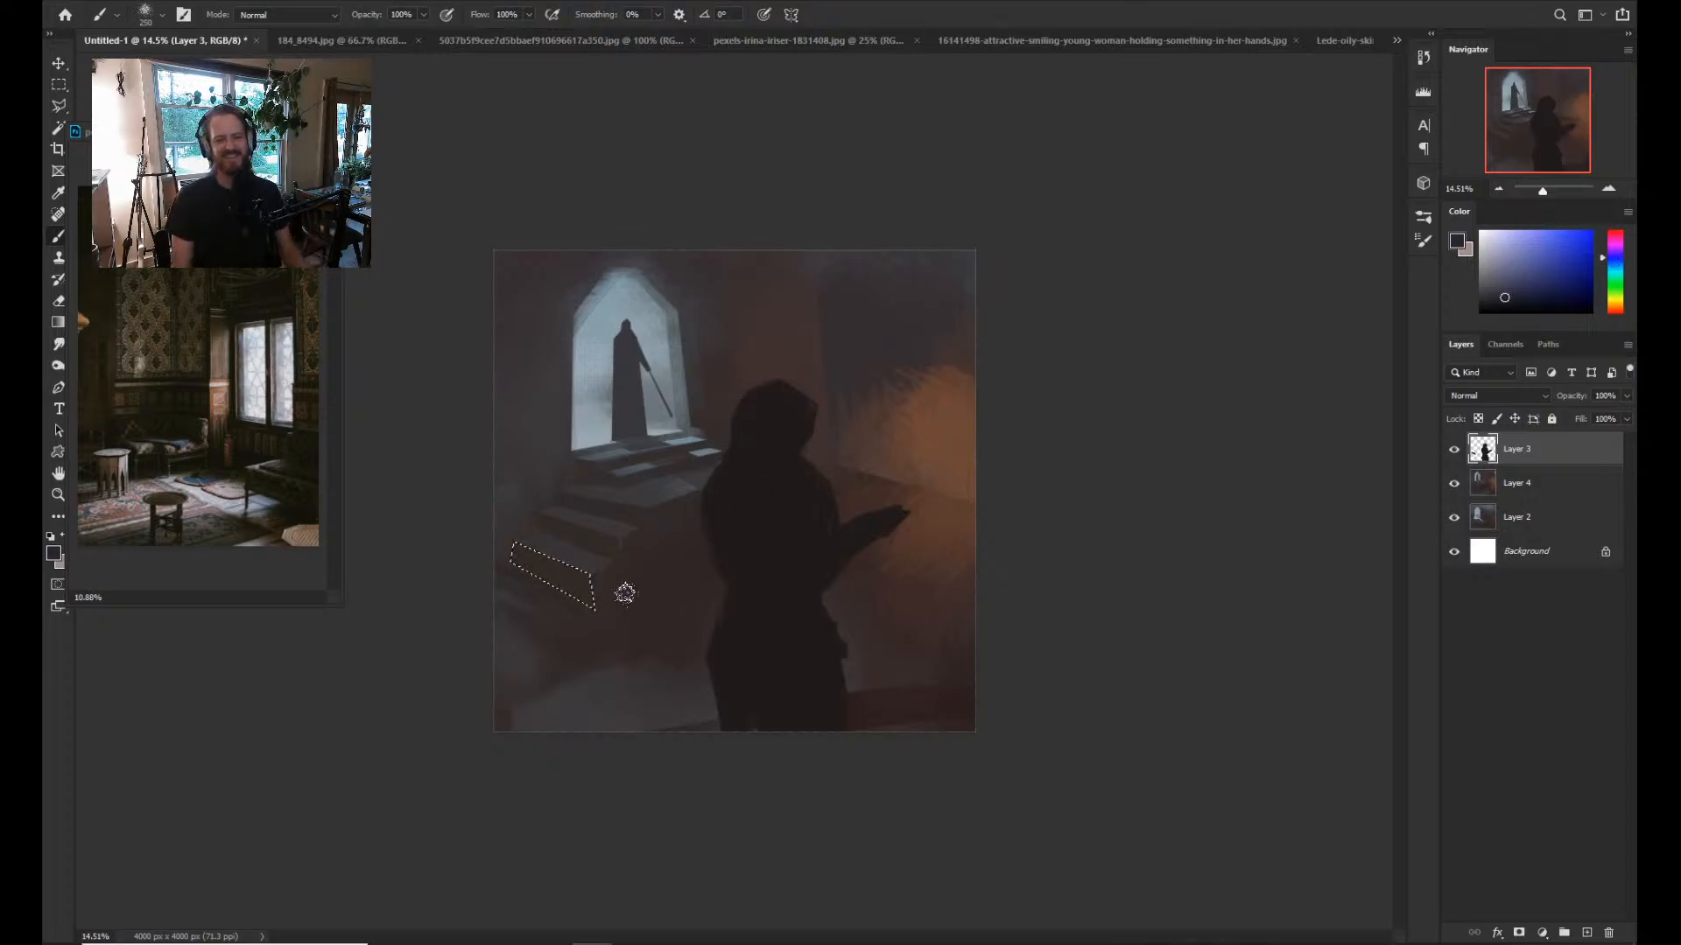
key(bracketright)
key(bracketright)
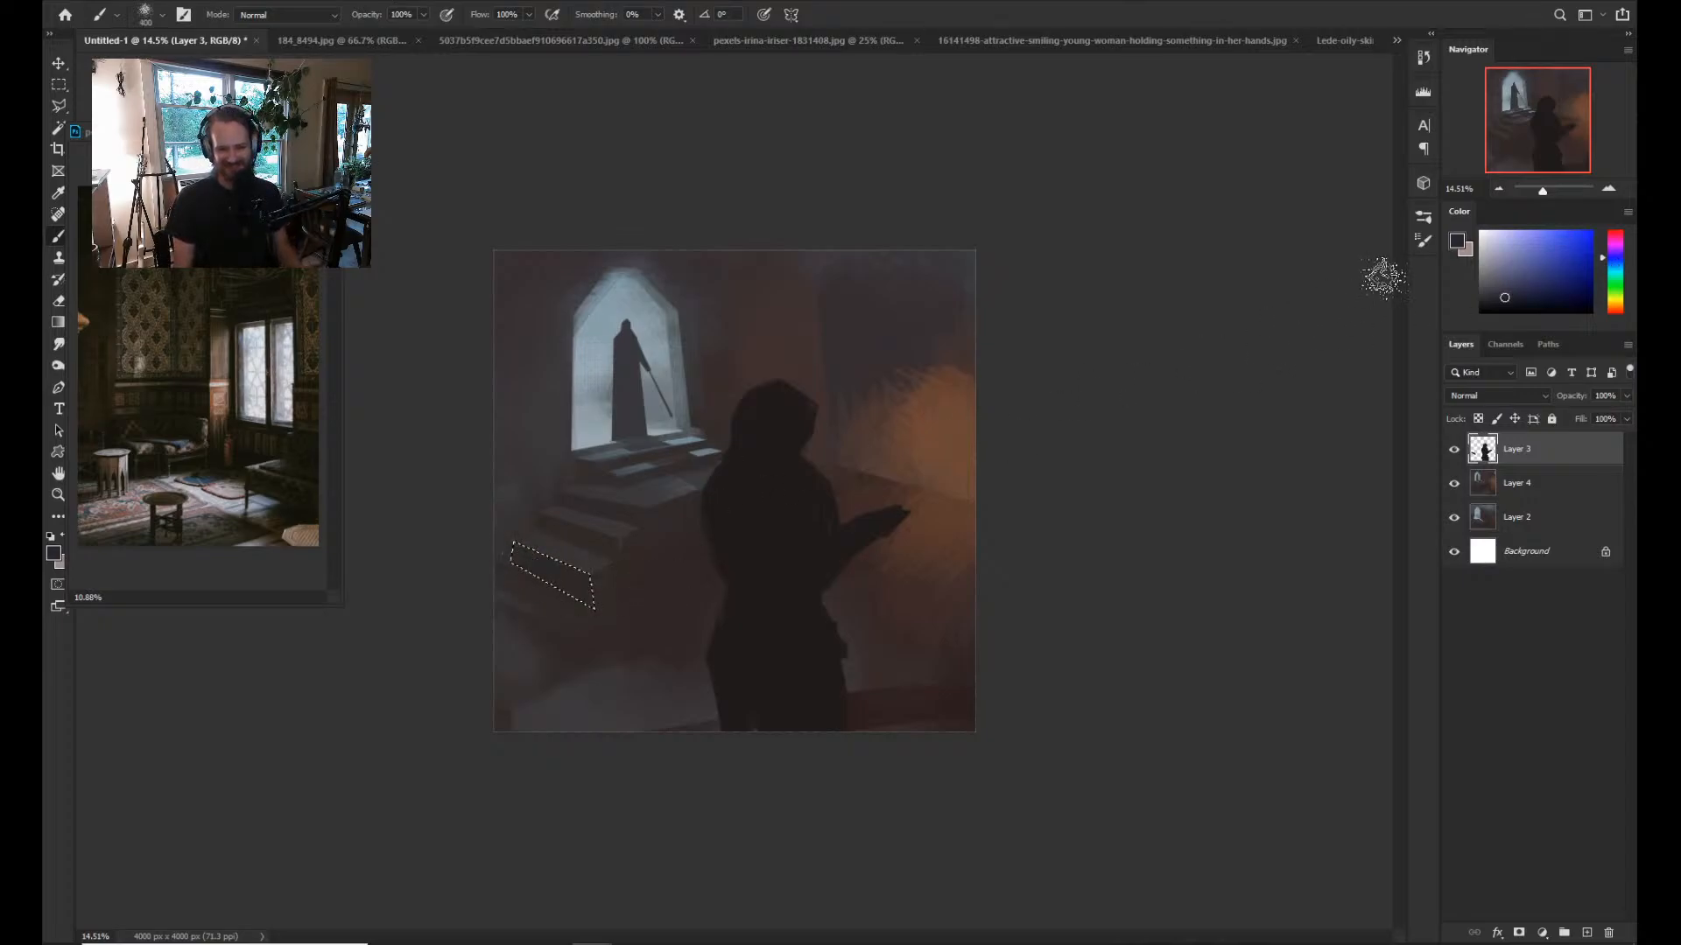
click(1521, 288)
mouse_move(613, 593)
mouse_down()
mouse_move(569, 556)
mouse_move(592, 590)
mouse_up()
key(ctrl+d)
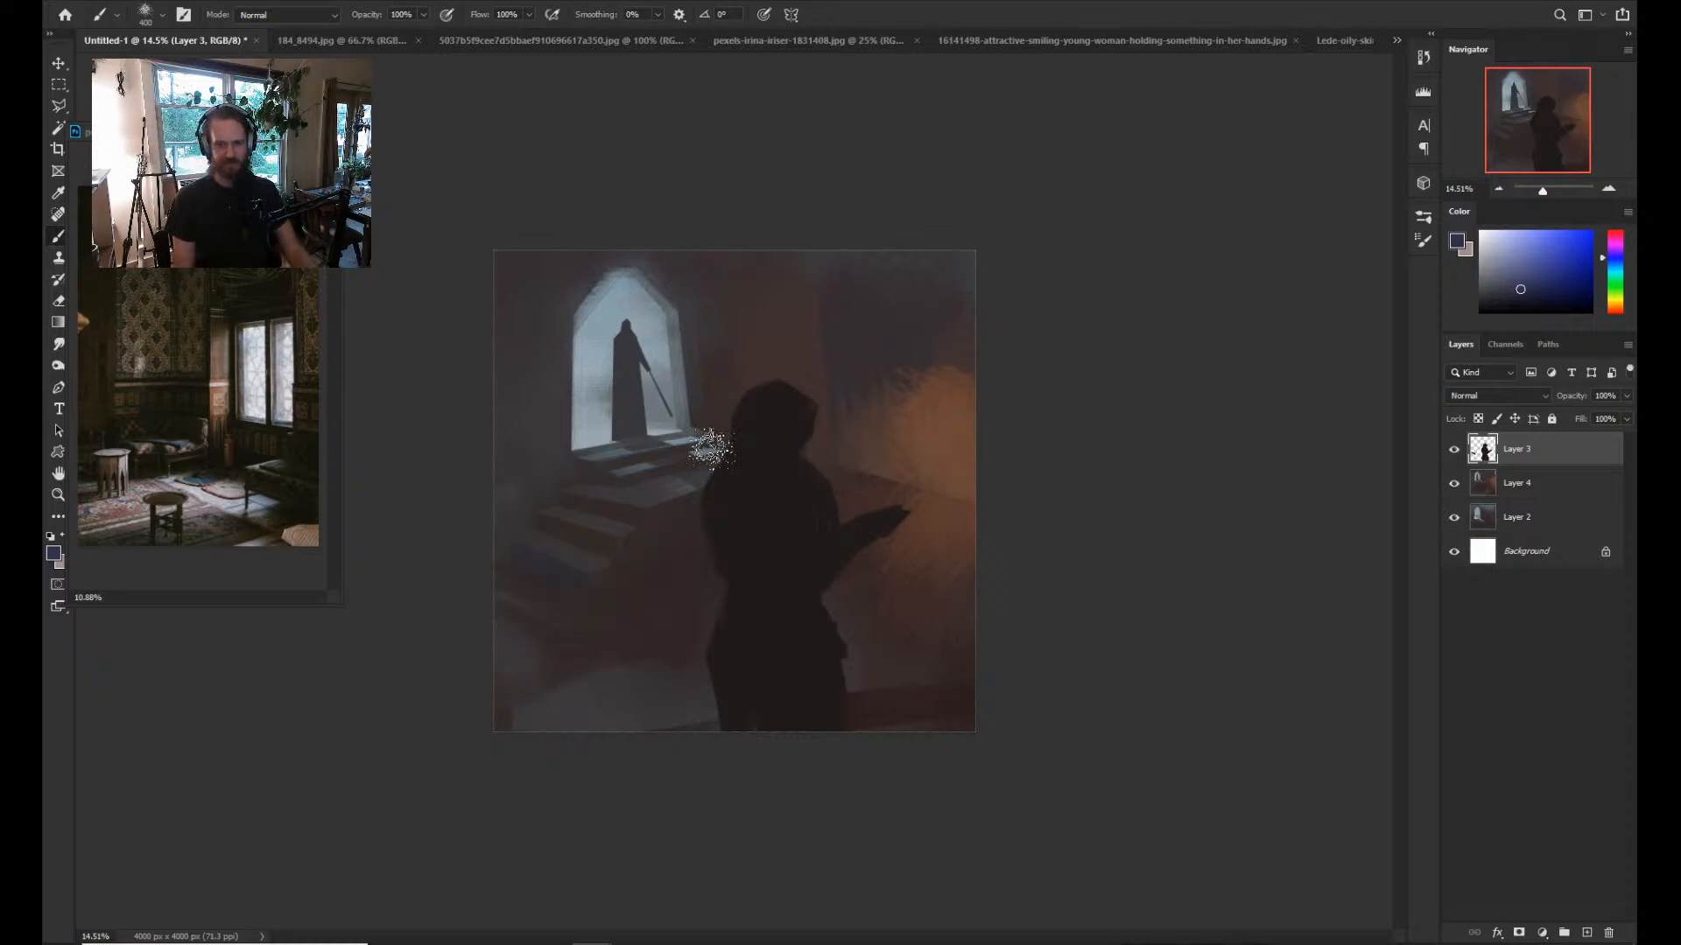
Try a magic wand selection beside the blue step, clear it and remove the blue patch from the woman's layer.
key(w)
click(573, 538)
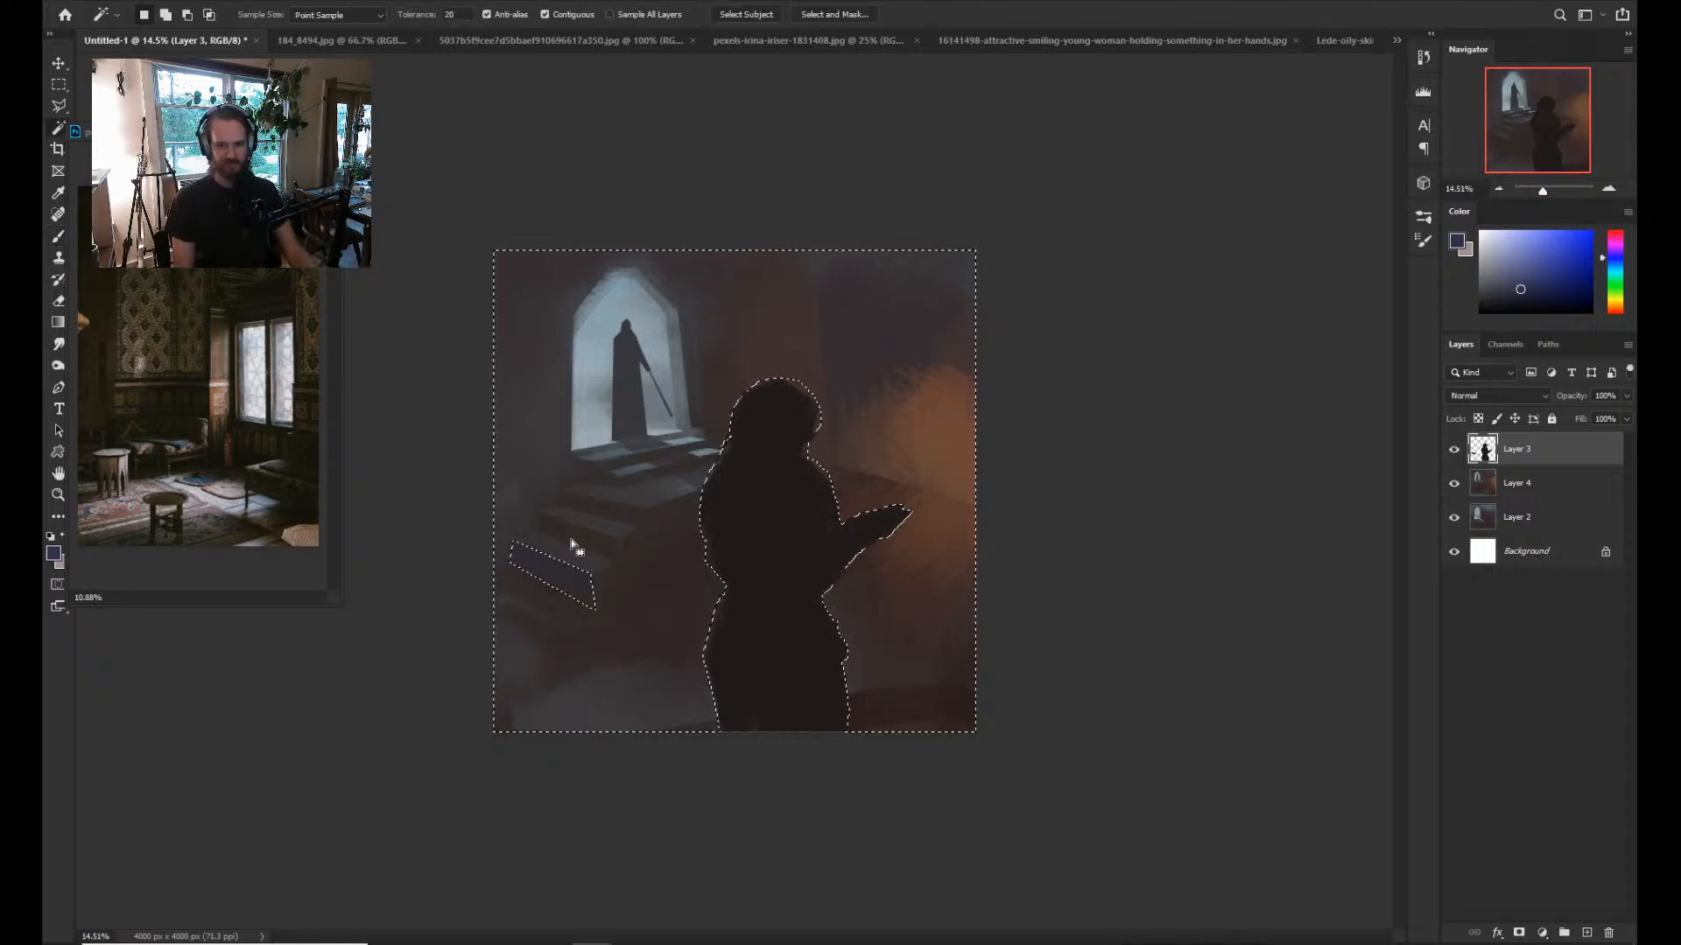
key(ctrl+d)
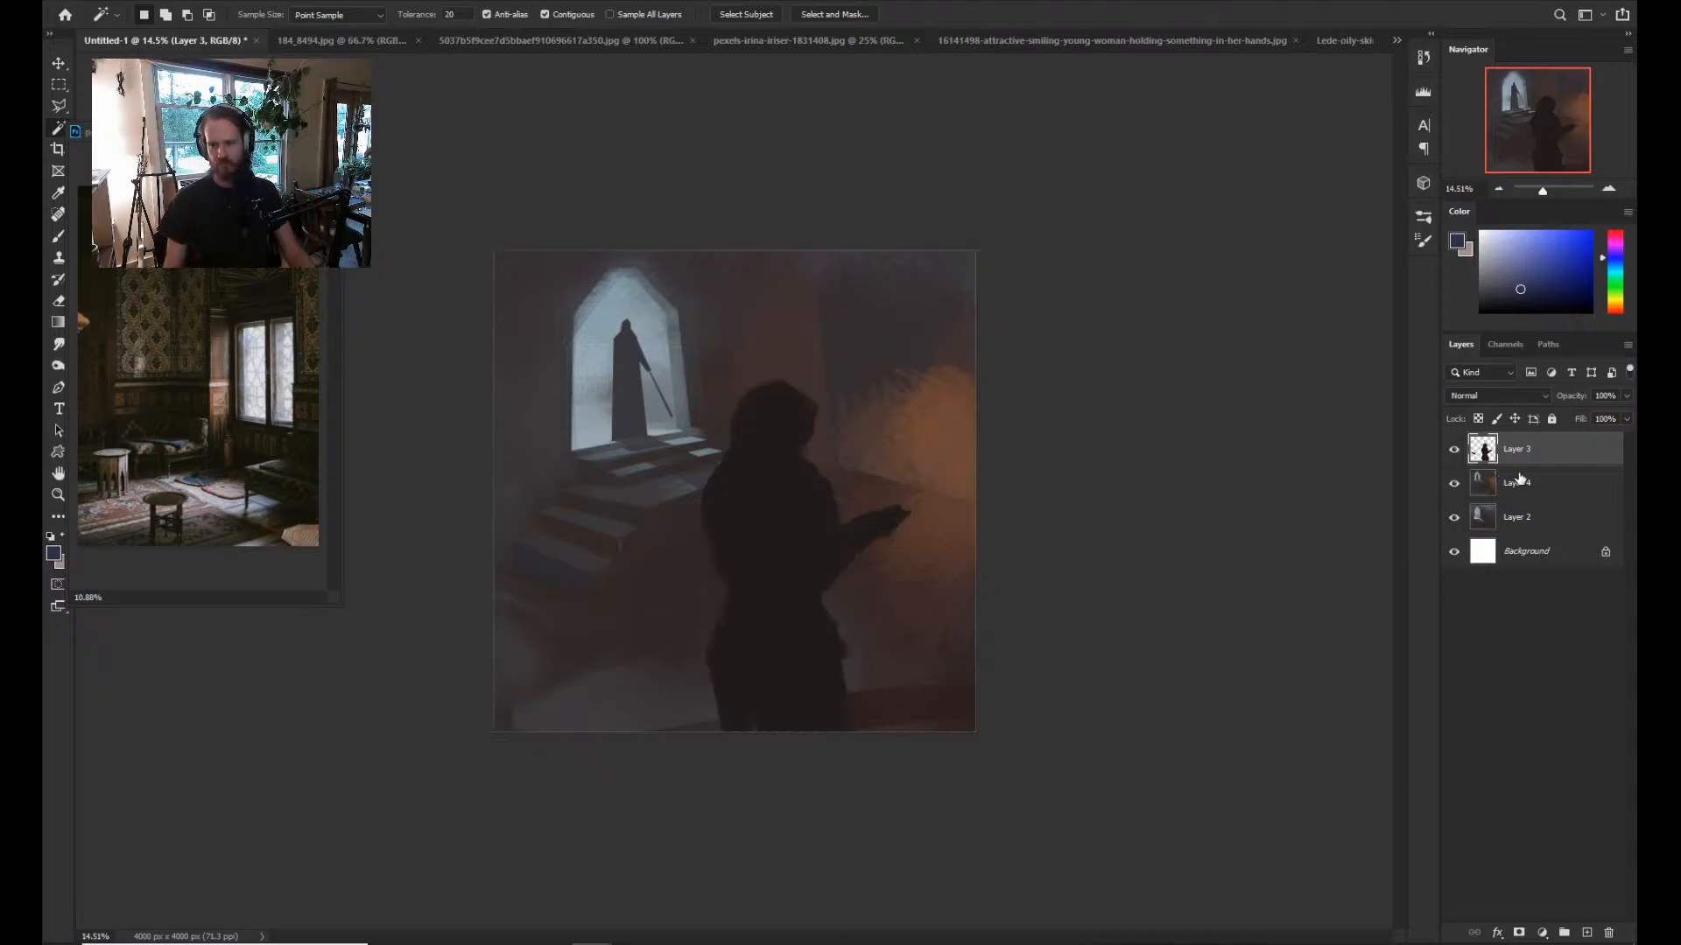
key(e)
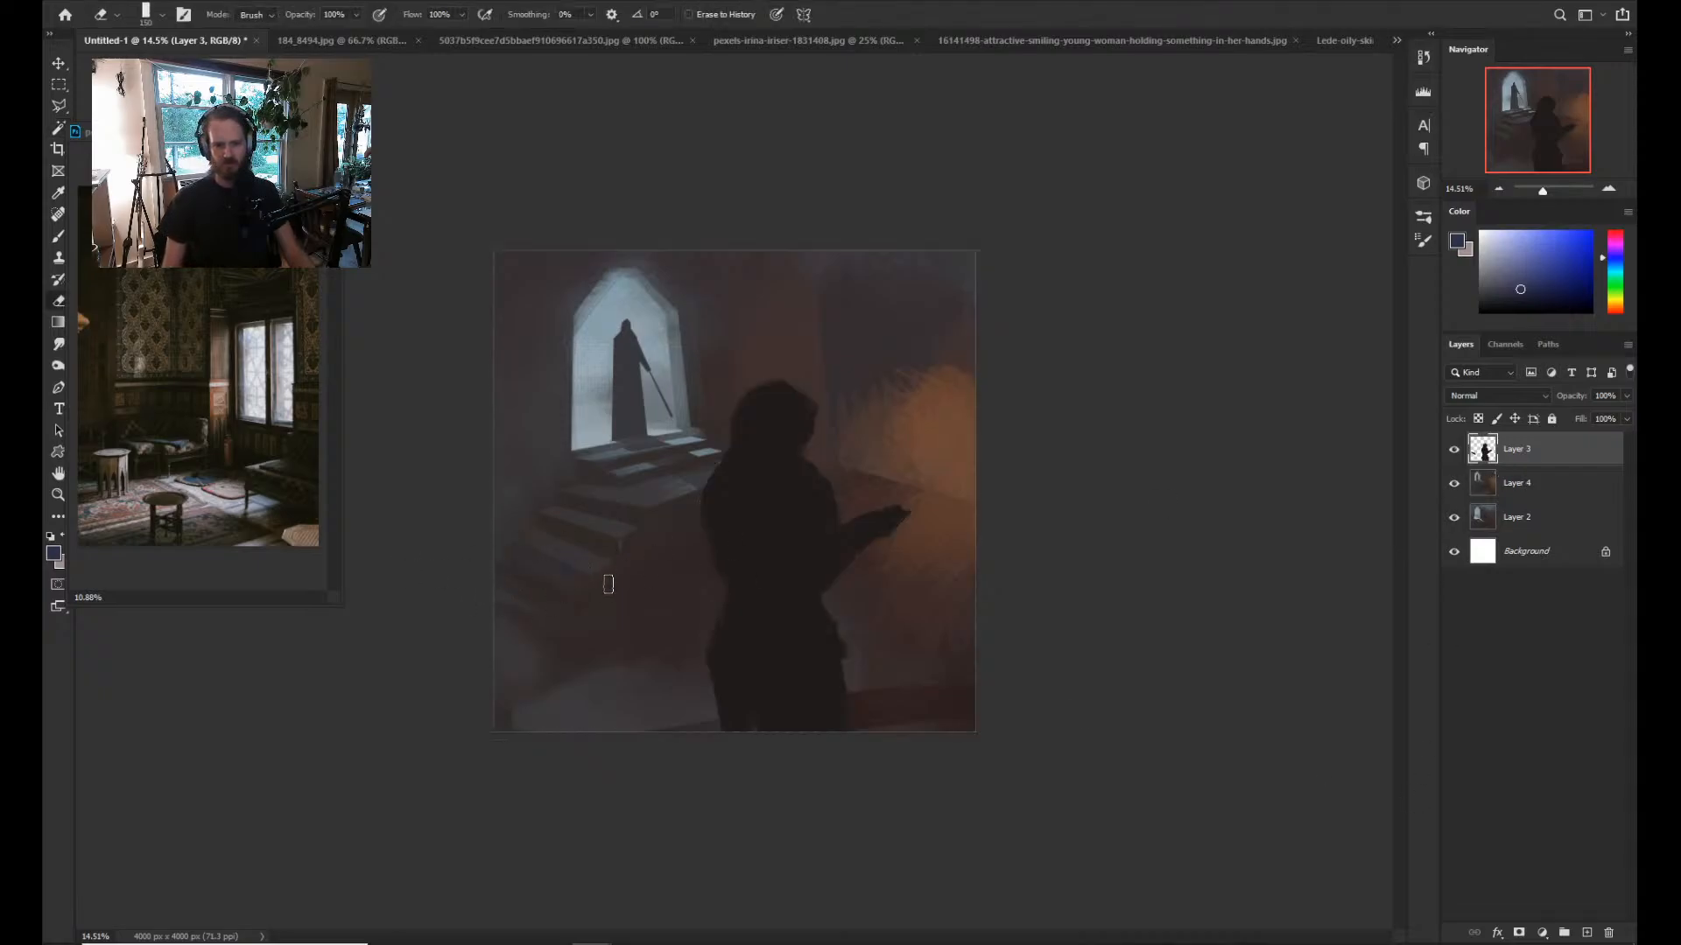
Merge Layer 4 and Layer 2 into one background painting layer.
click(1499, 489)
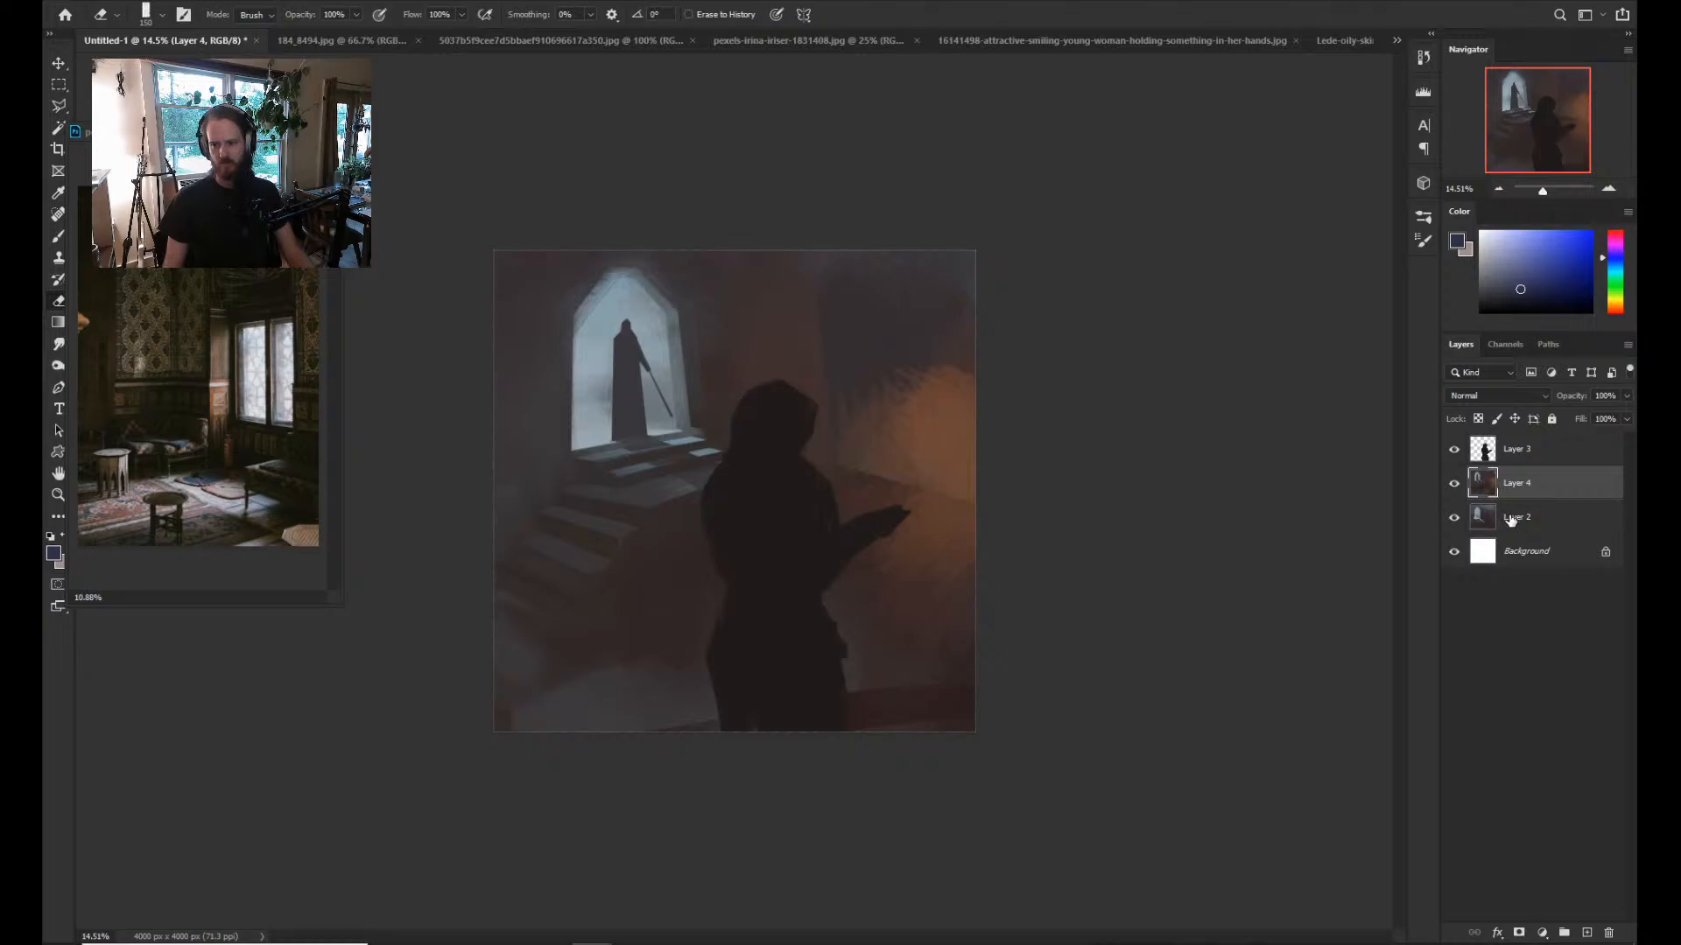
shift+click(1509, 518)
key(ctrl+e)
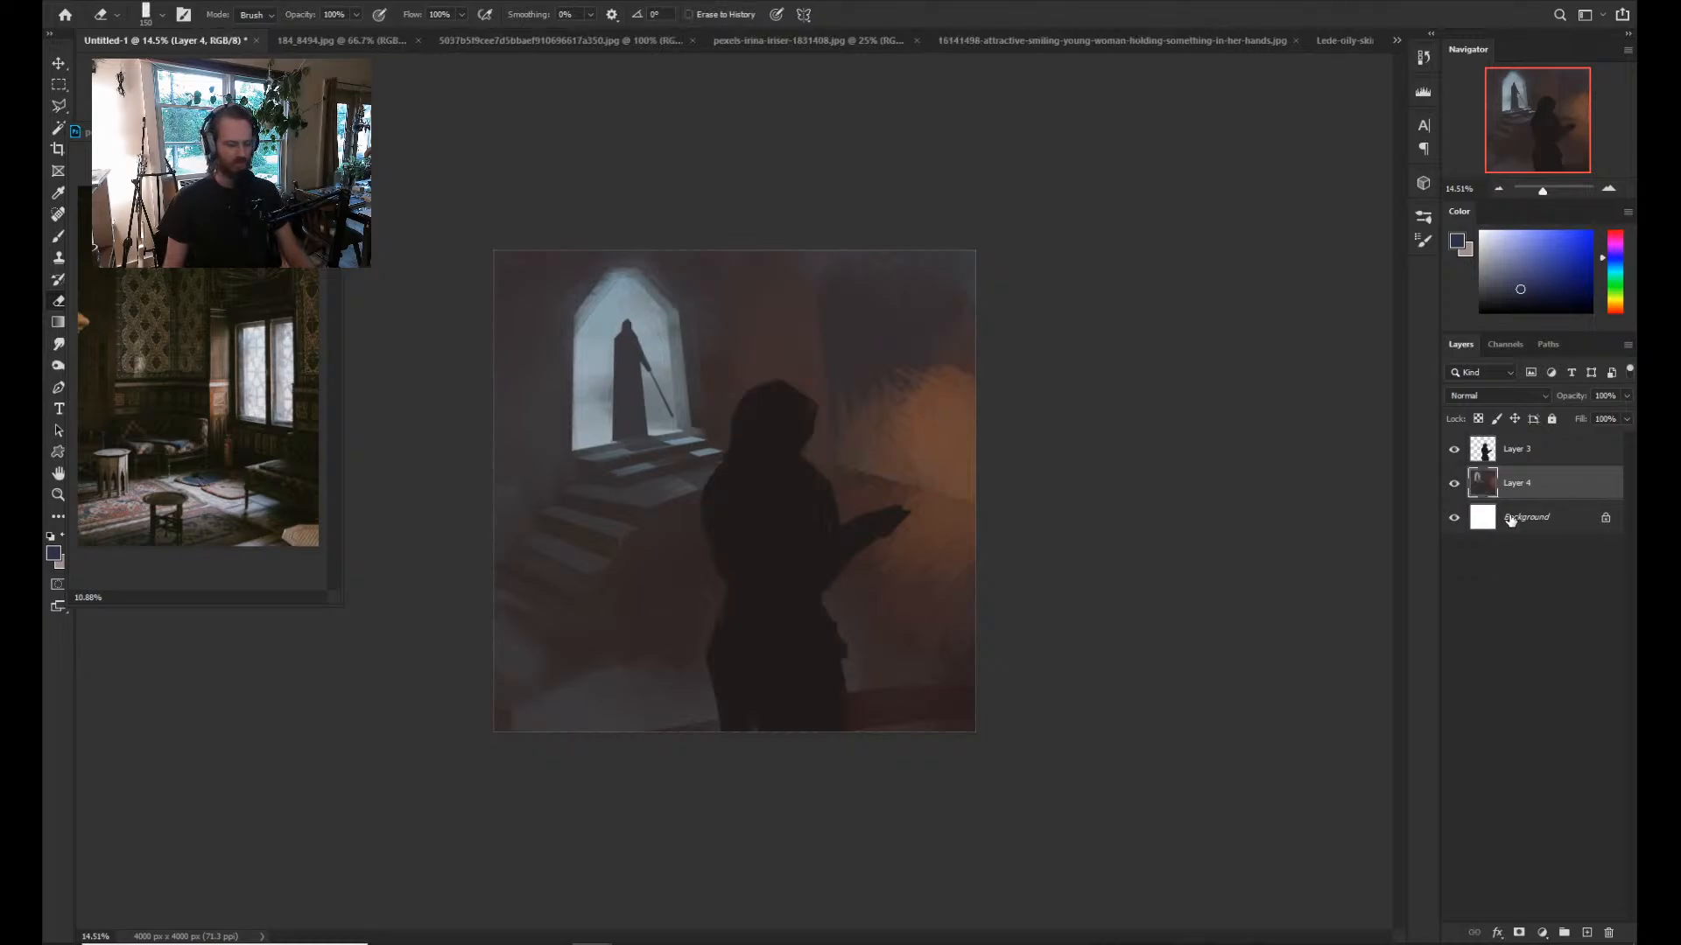
Test a magic wand selection on the dark area below the stairs, clear it and set the wand's tolerance to 10.
key(l)
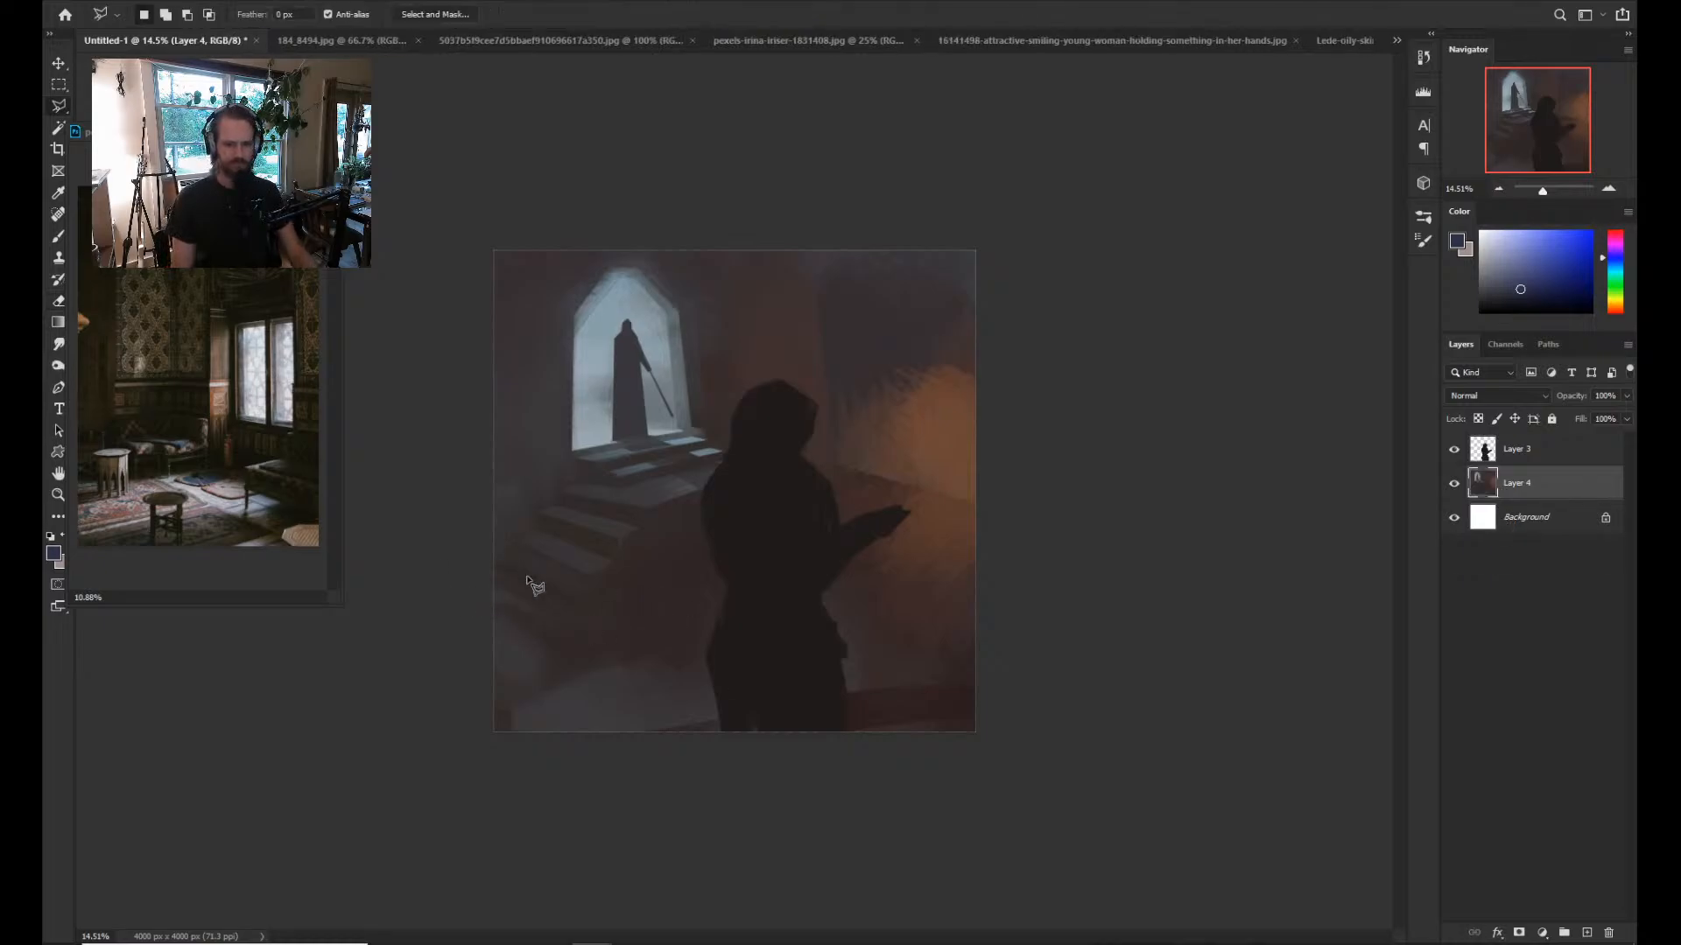
key(w)
click(619, 650)
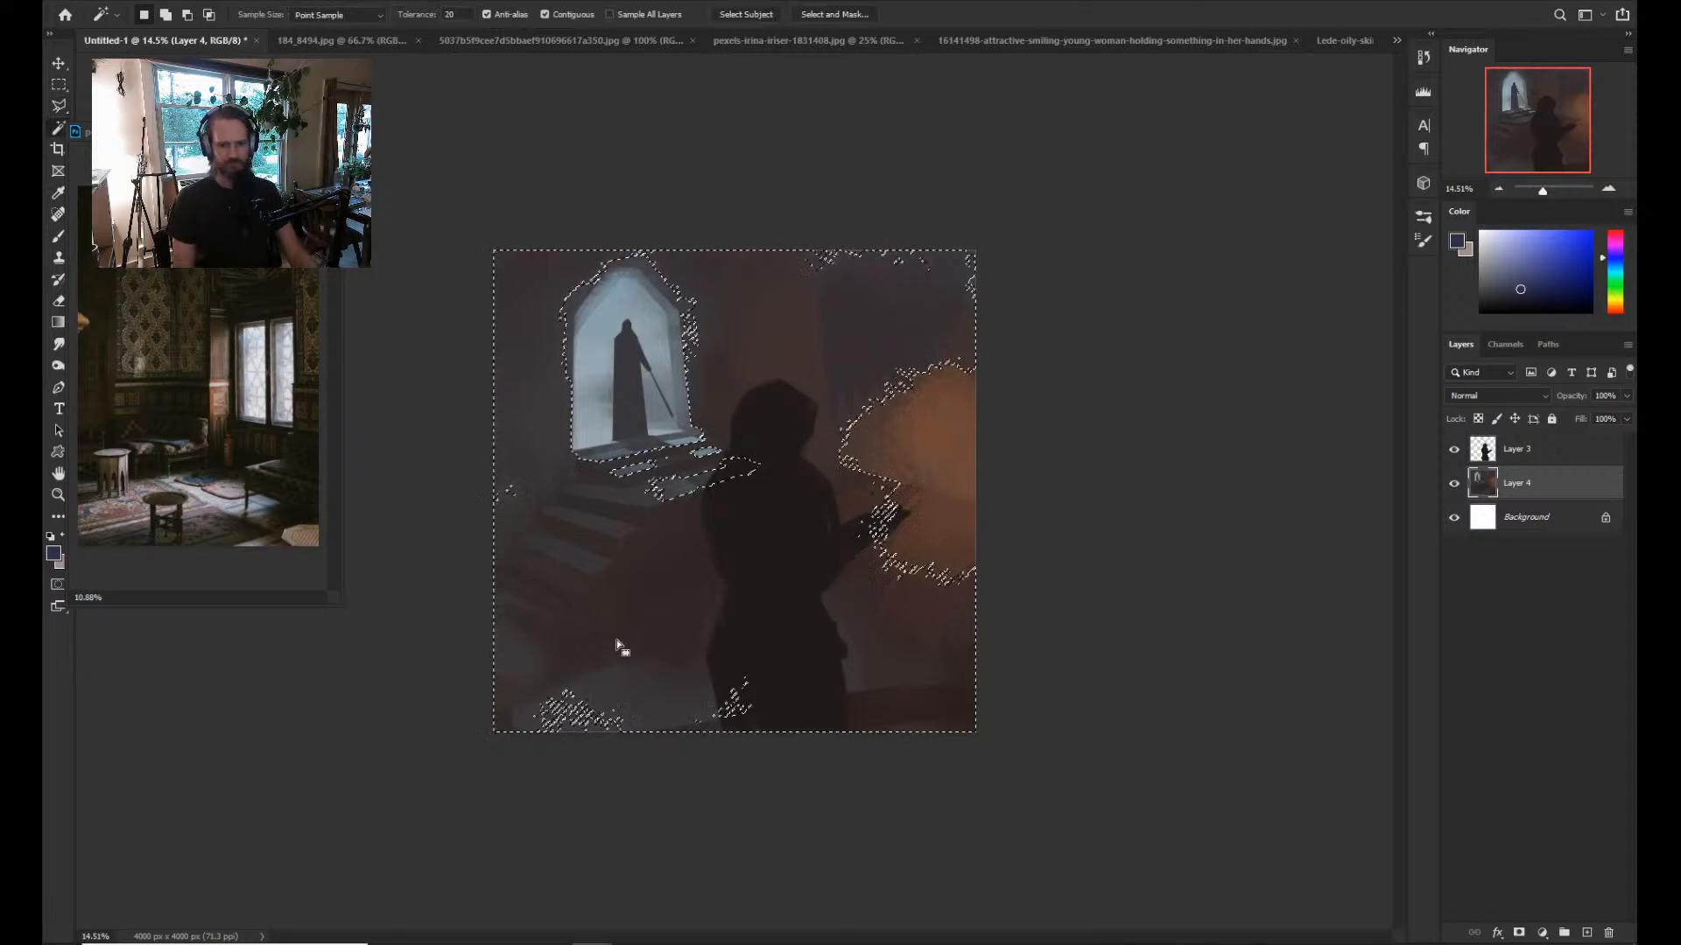
key(ctrl+d)
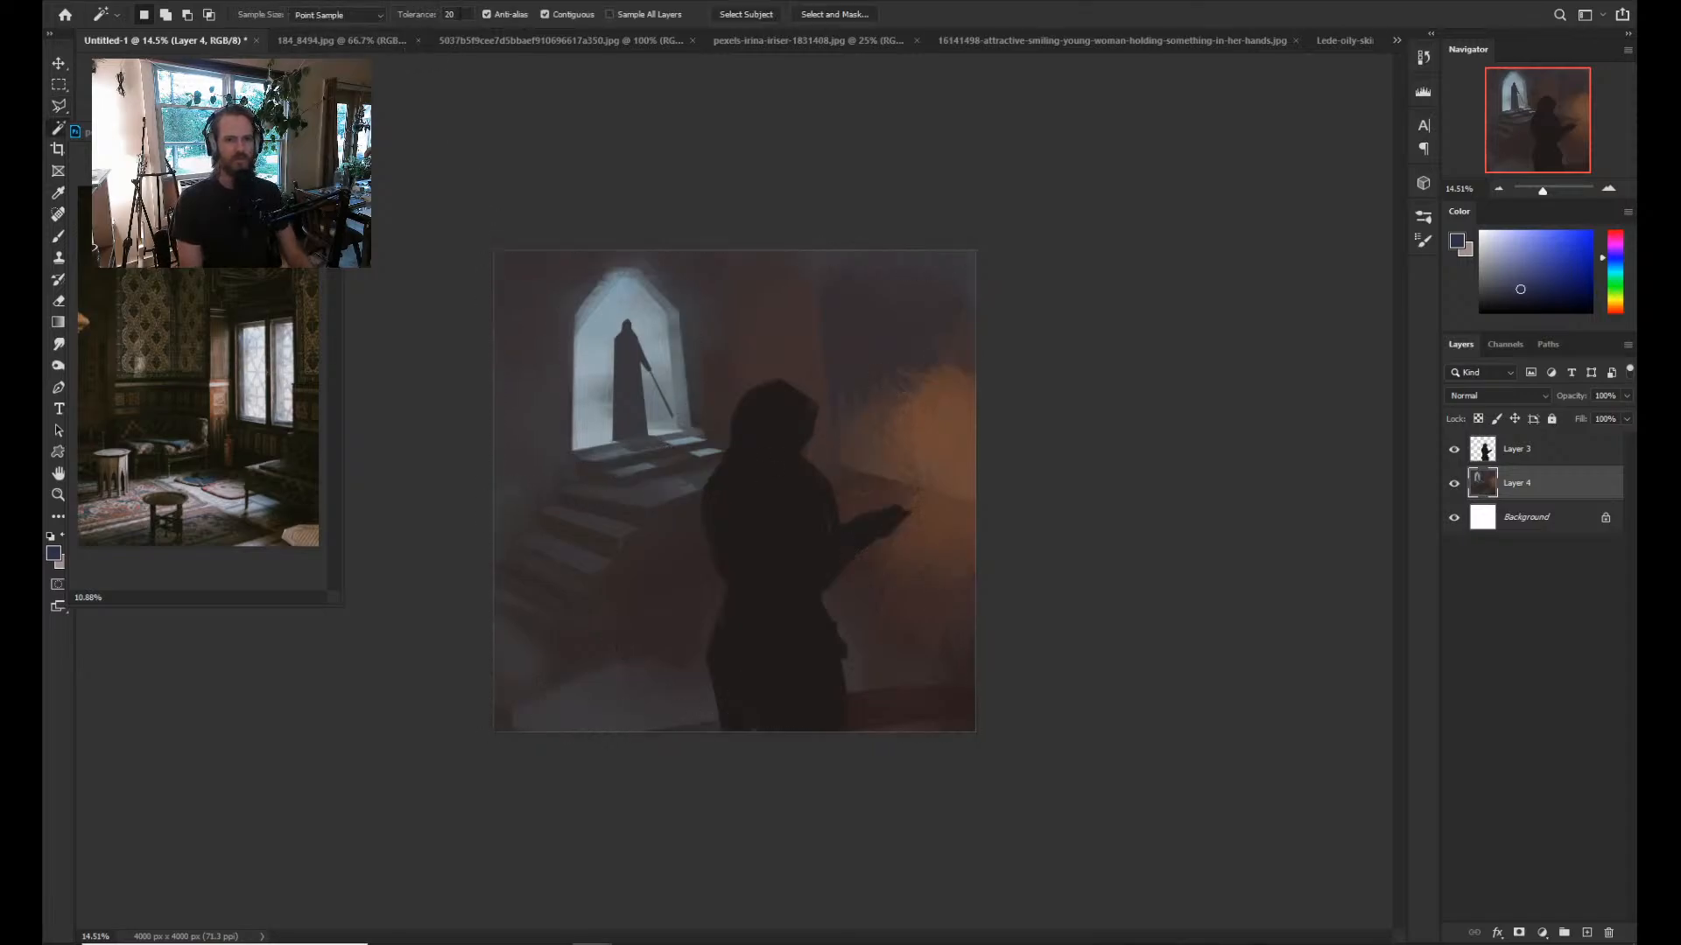
click(422, 16)
text(10)
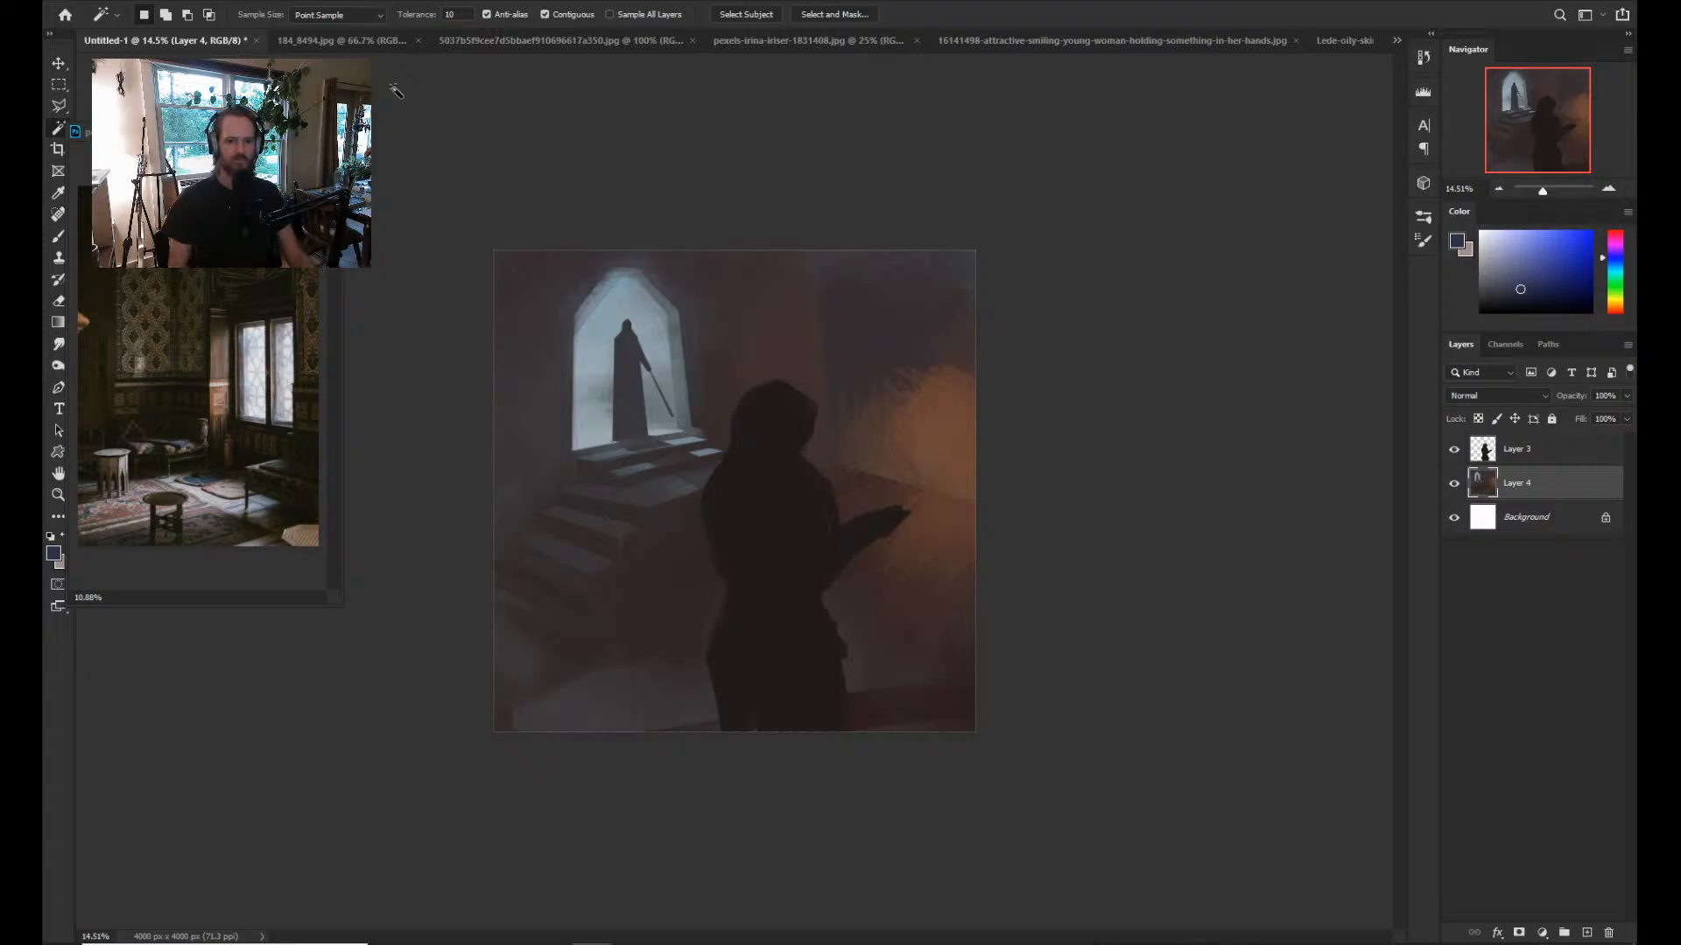
Try brushing dark blue over a magic wand selection of the dark area below the stairs with an enlarged brush, and clear the selection.
click(608, 630)
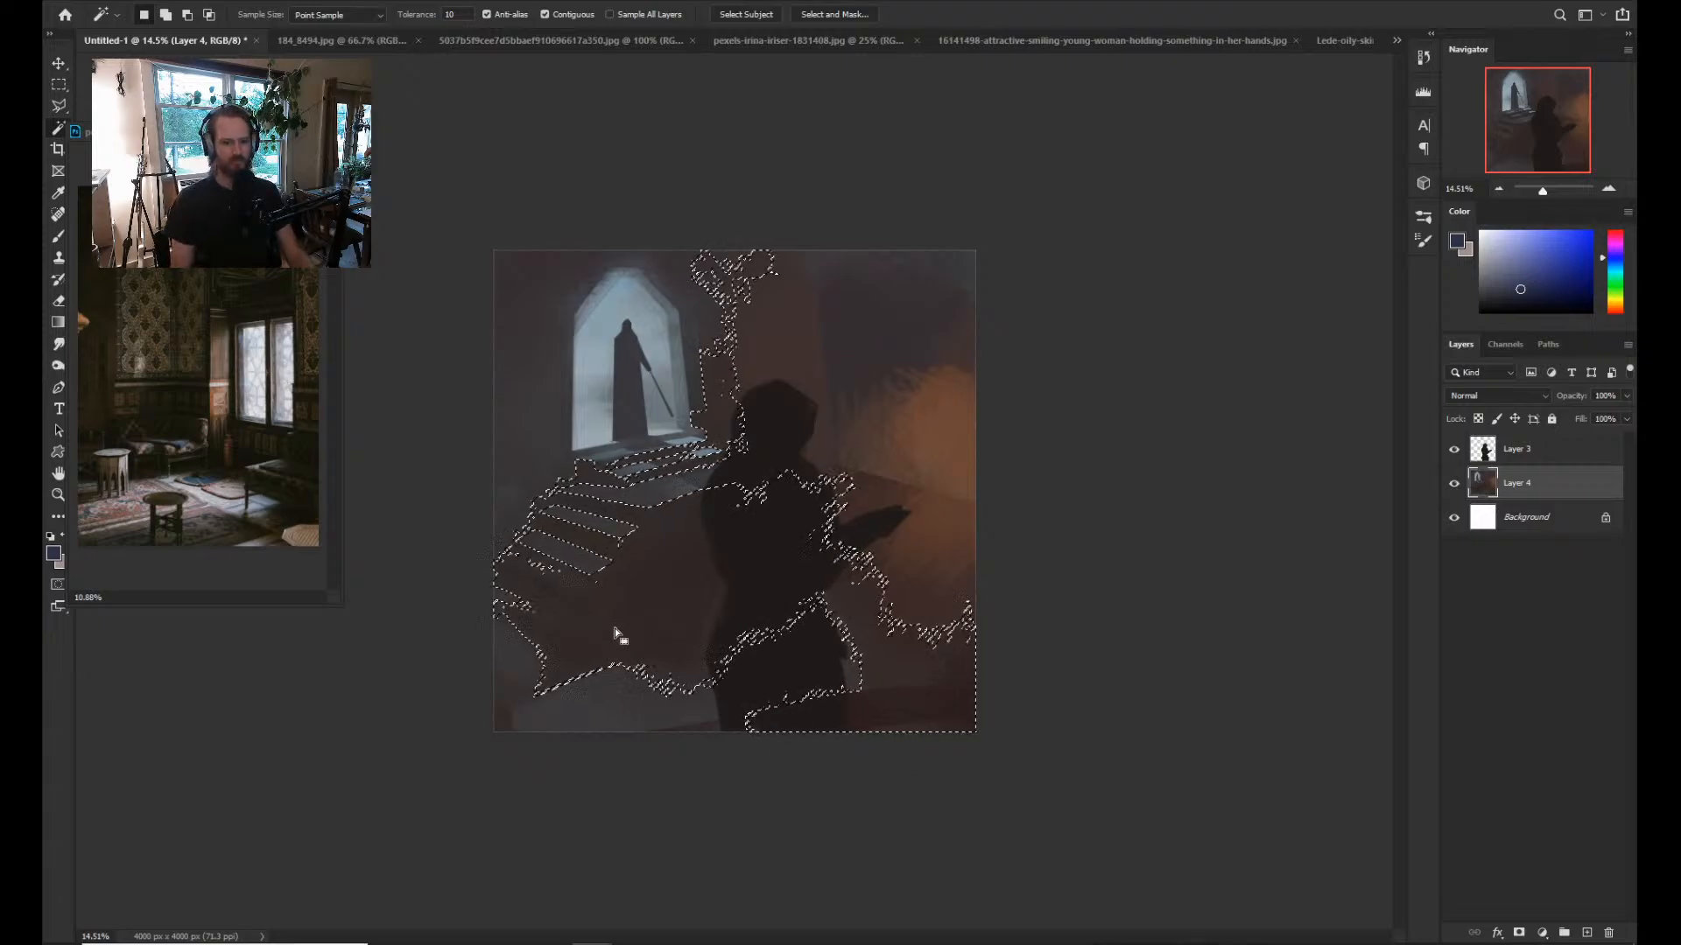
key(b)
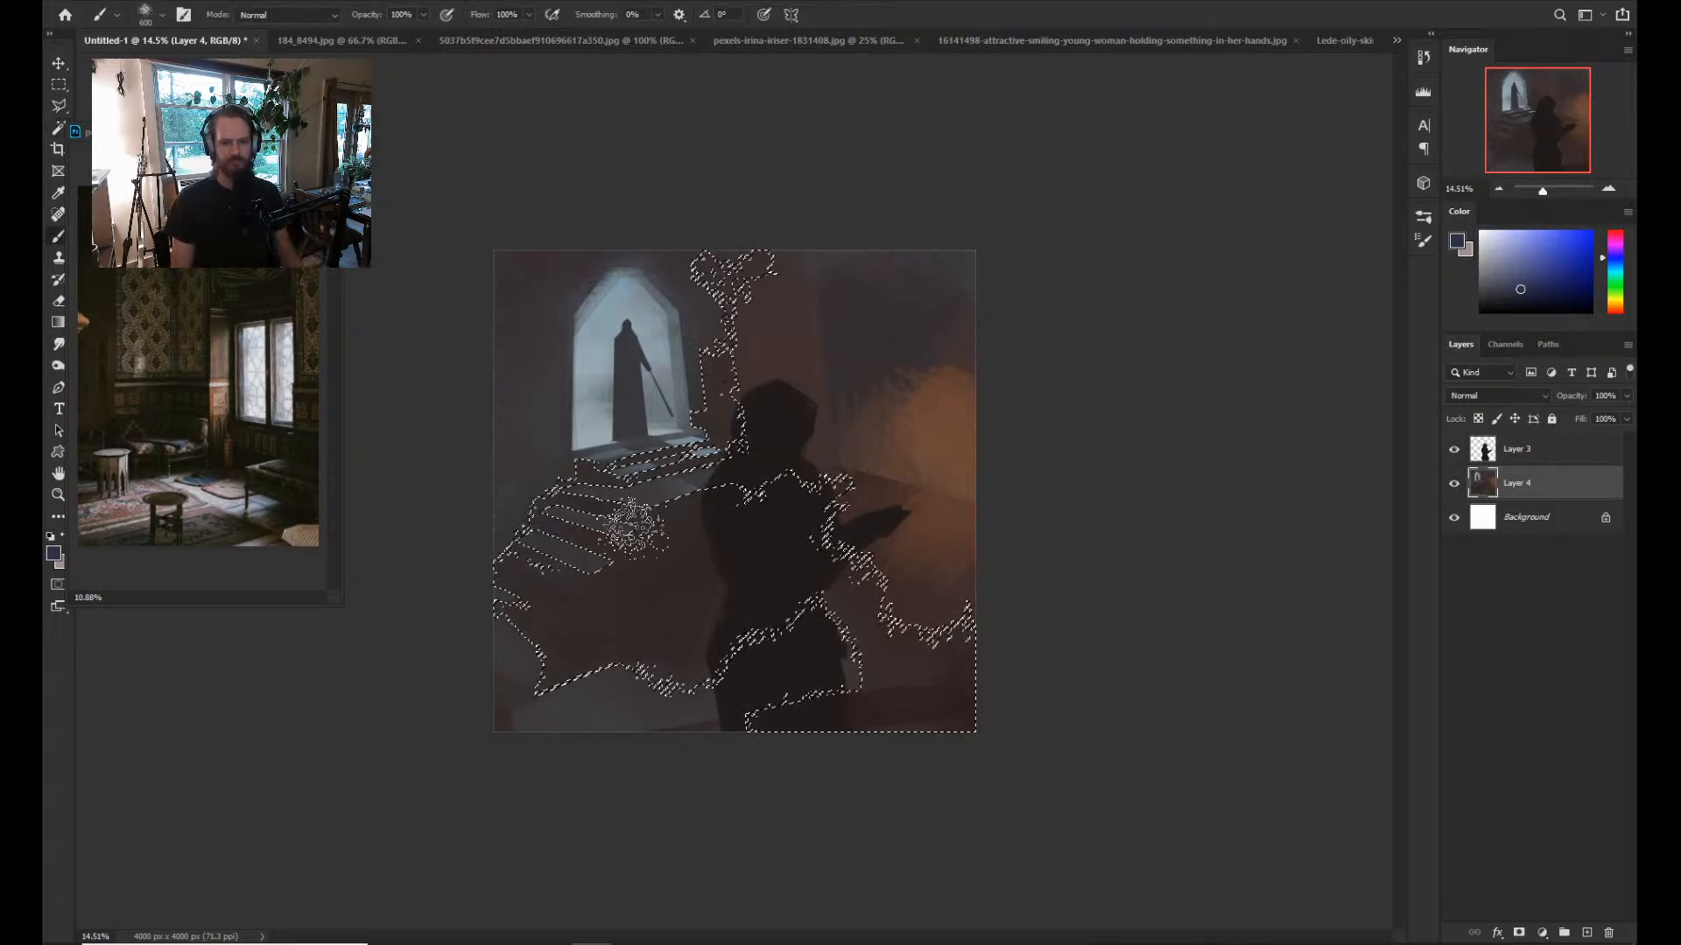
key(bracketright)
key(bracketright)
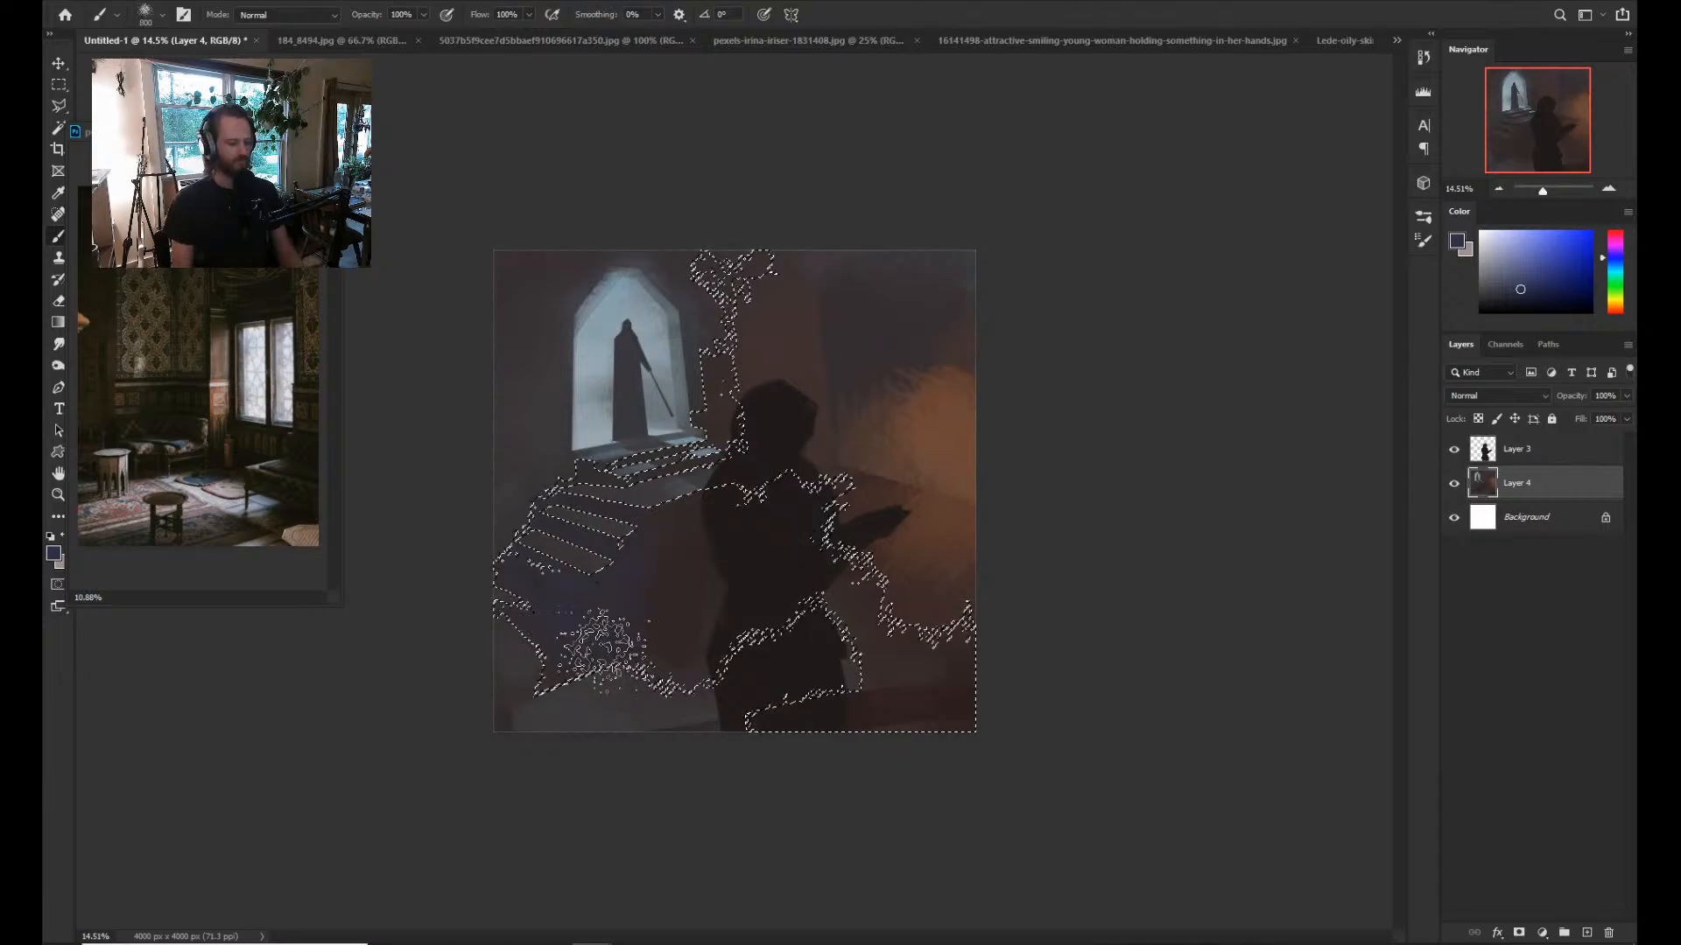
key(ctrl+d)
key(bracketright)
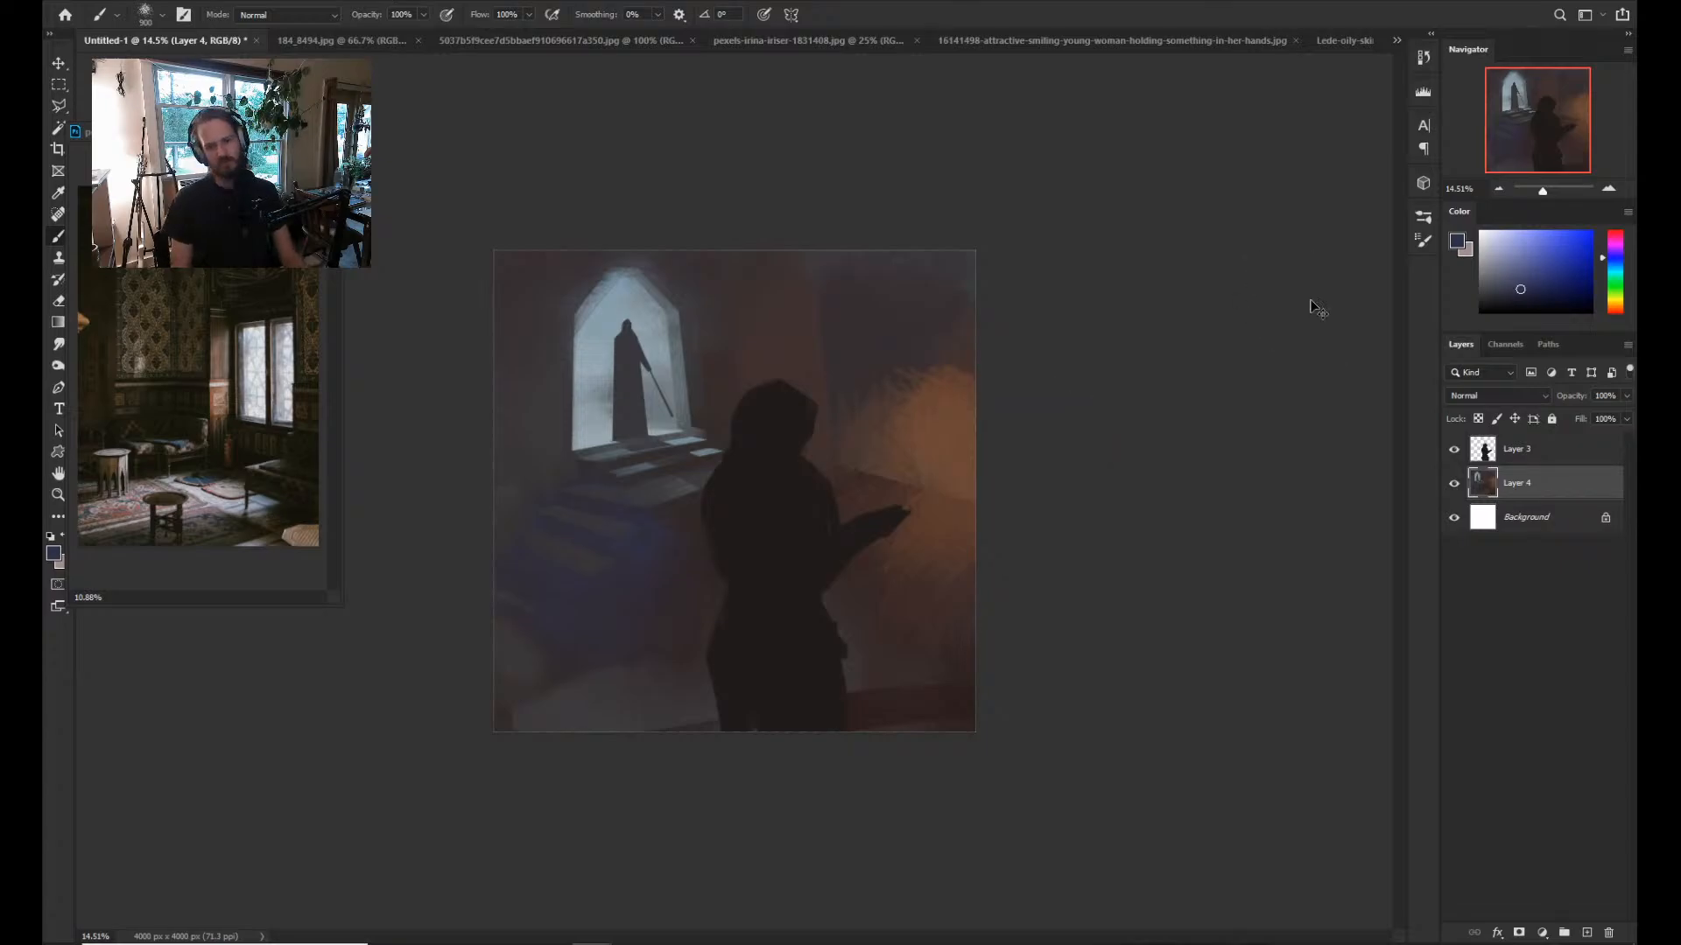
key(ctrl+z)
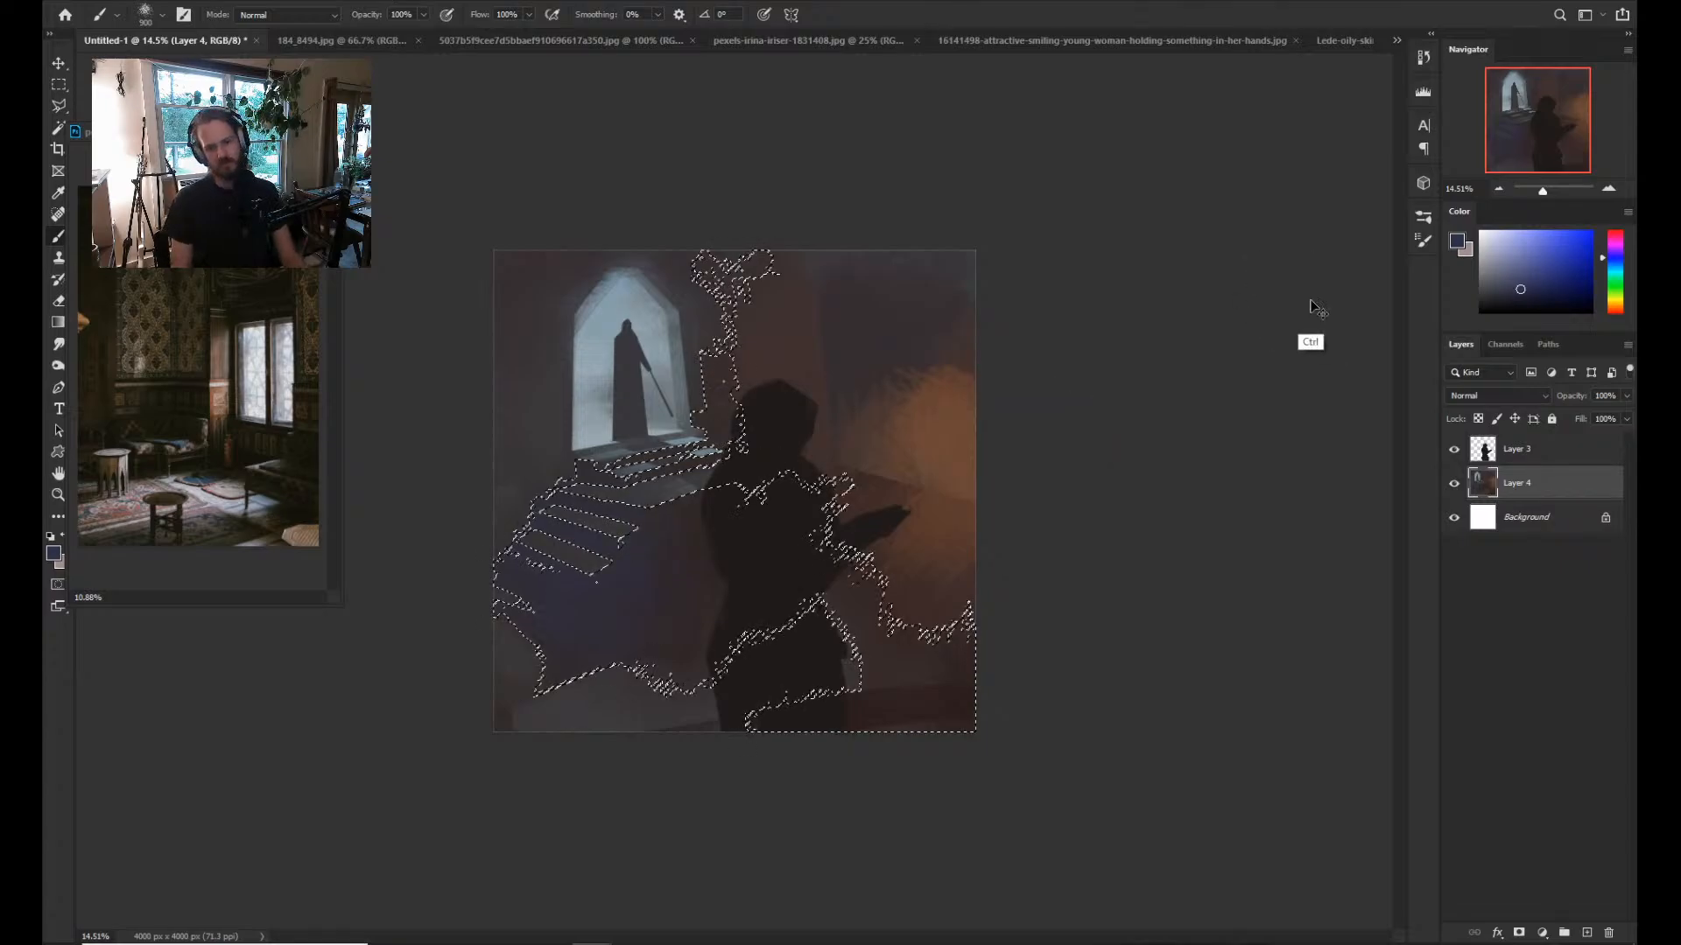
key(bracketright)
key(bracketright)
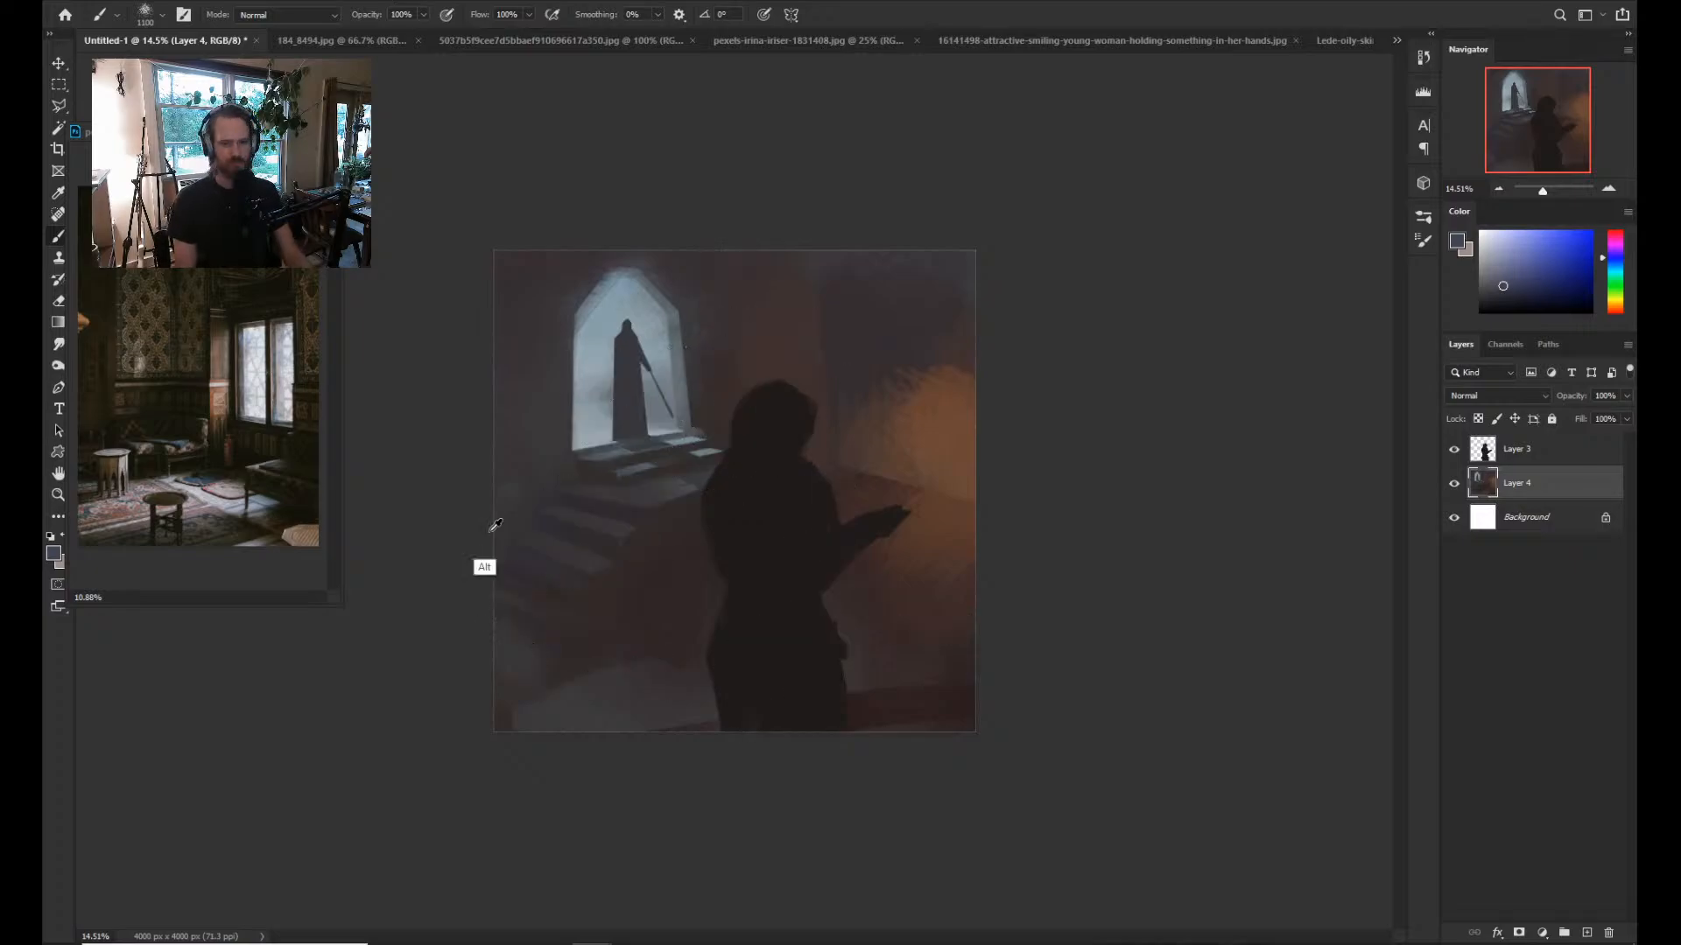
Sample dark tones beside the stairs and repaint around the lower steps with the brush reduced to 125 and enlarged gradually to 200.
alt+click(548, 524)
alt+click(562, 529)
key([)
key([)
key([)
key([)
key([)
key([)
key([)
key([)
key([)
key([)
key([)
key([)
key([)
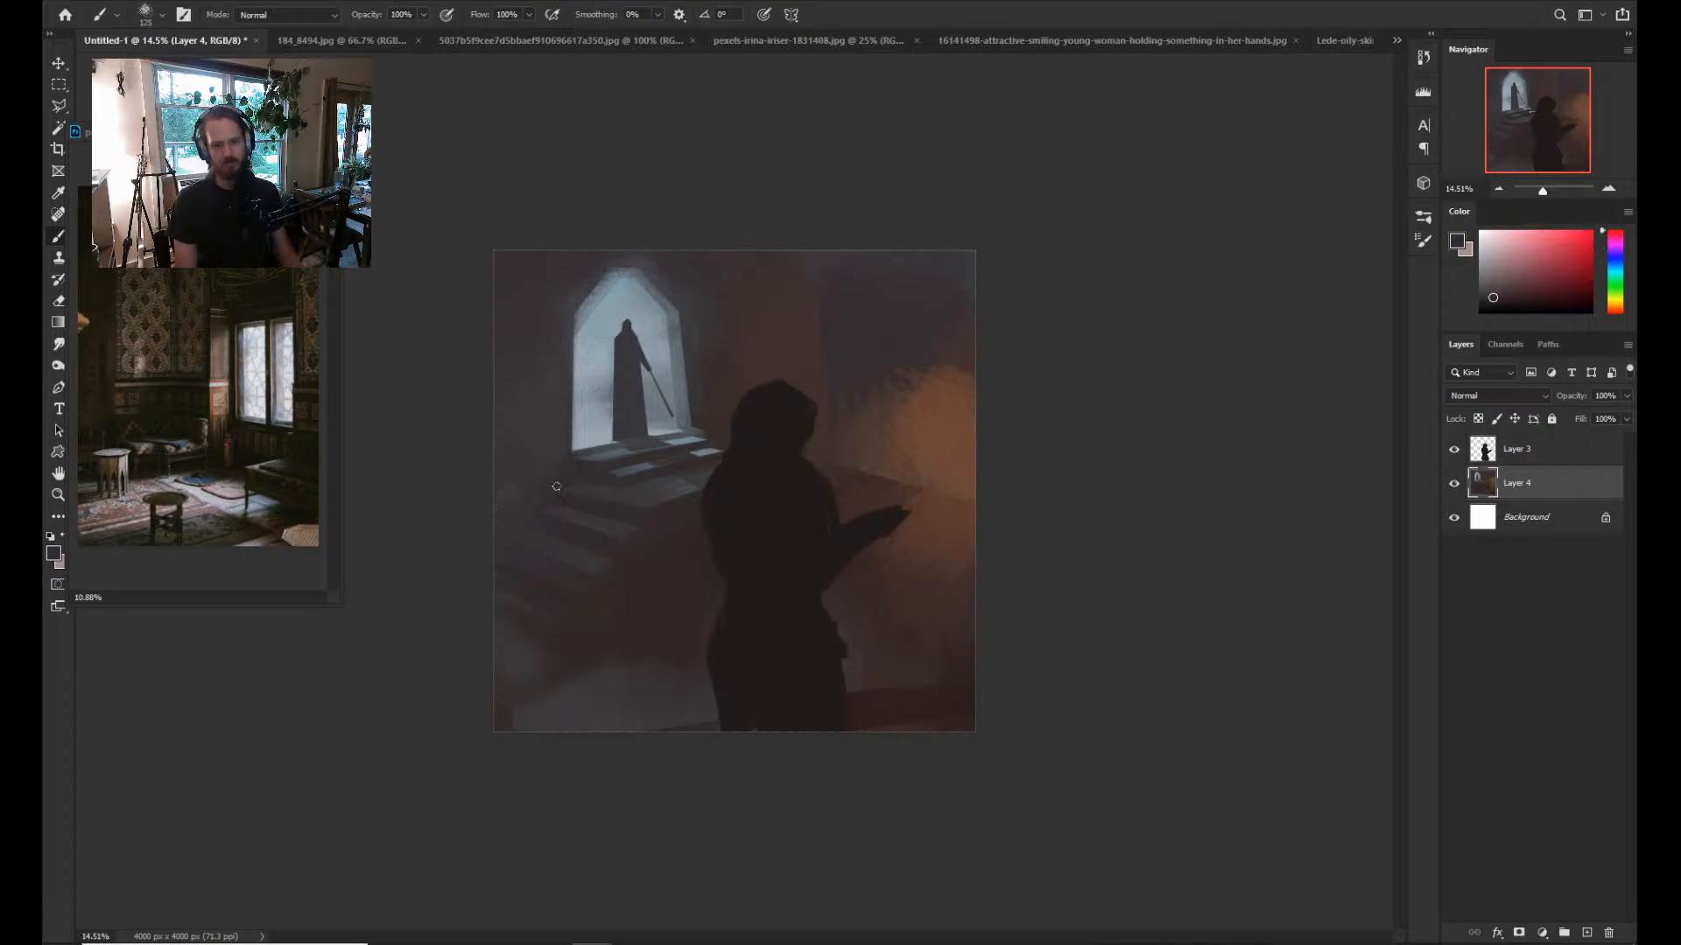
key(bracketright)
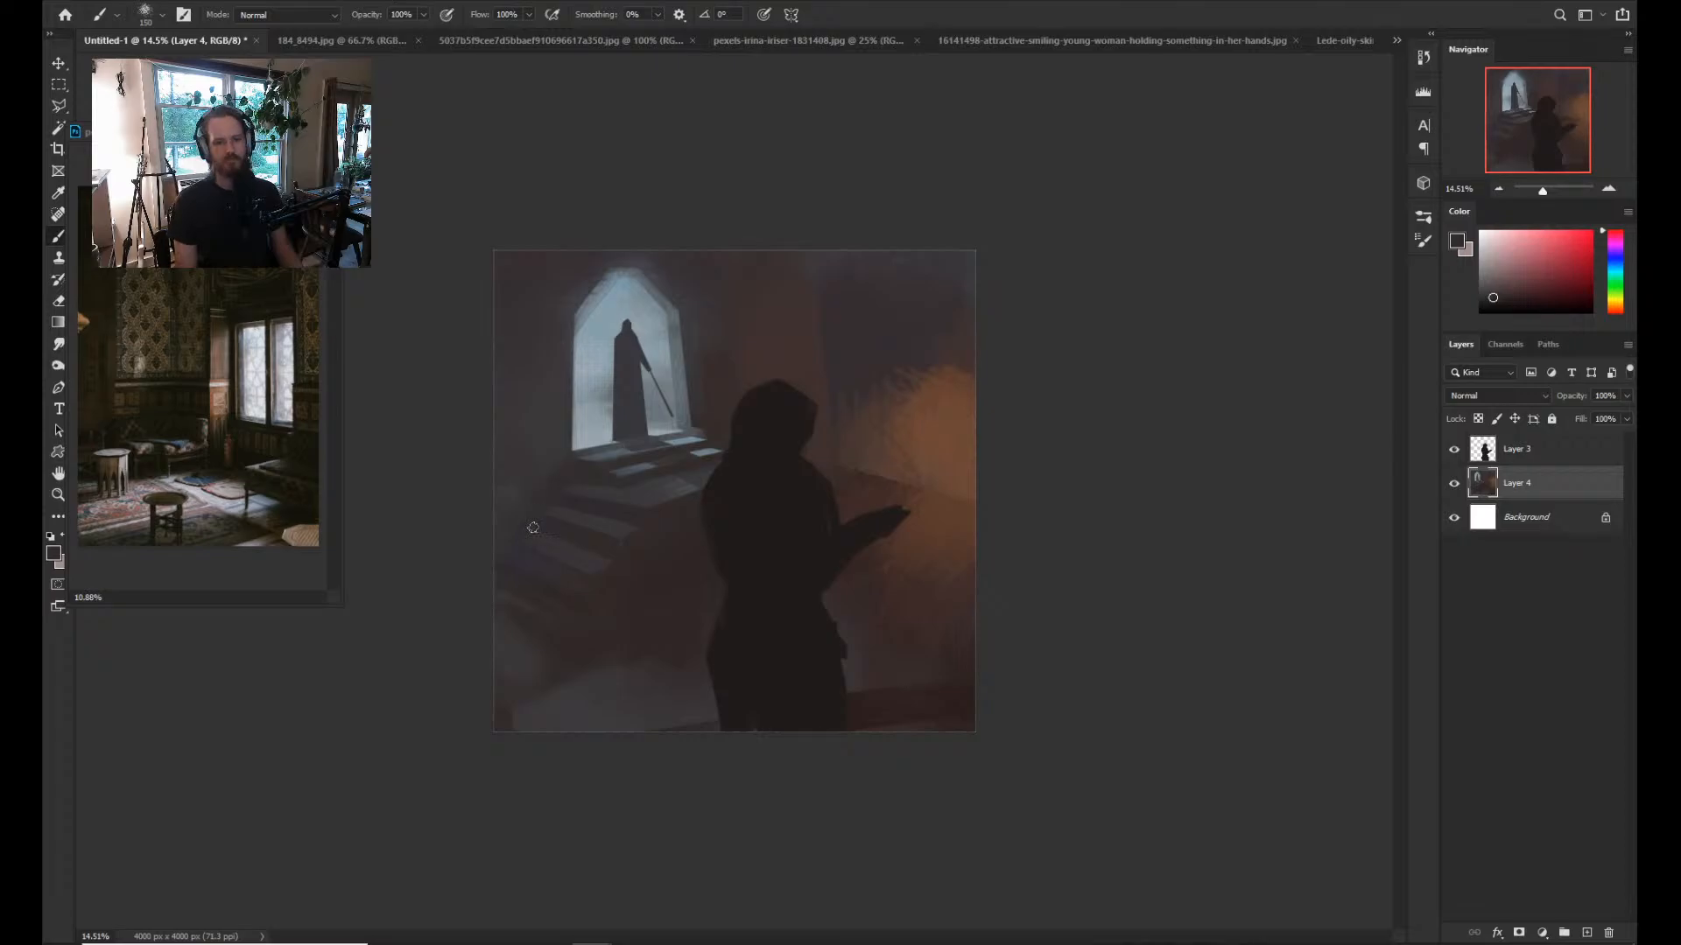
key(bracketright)
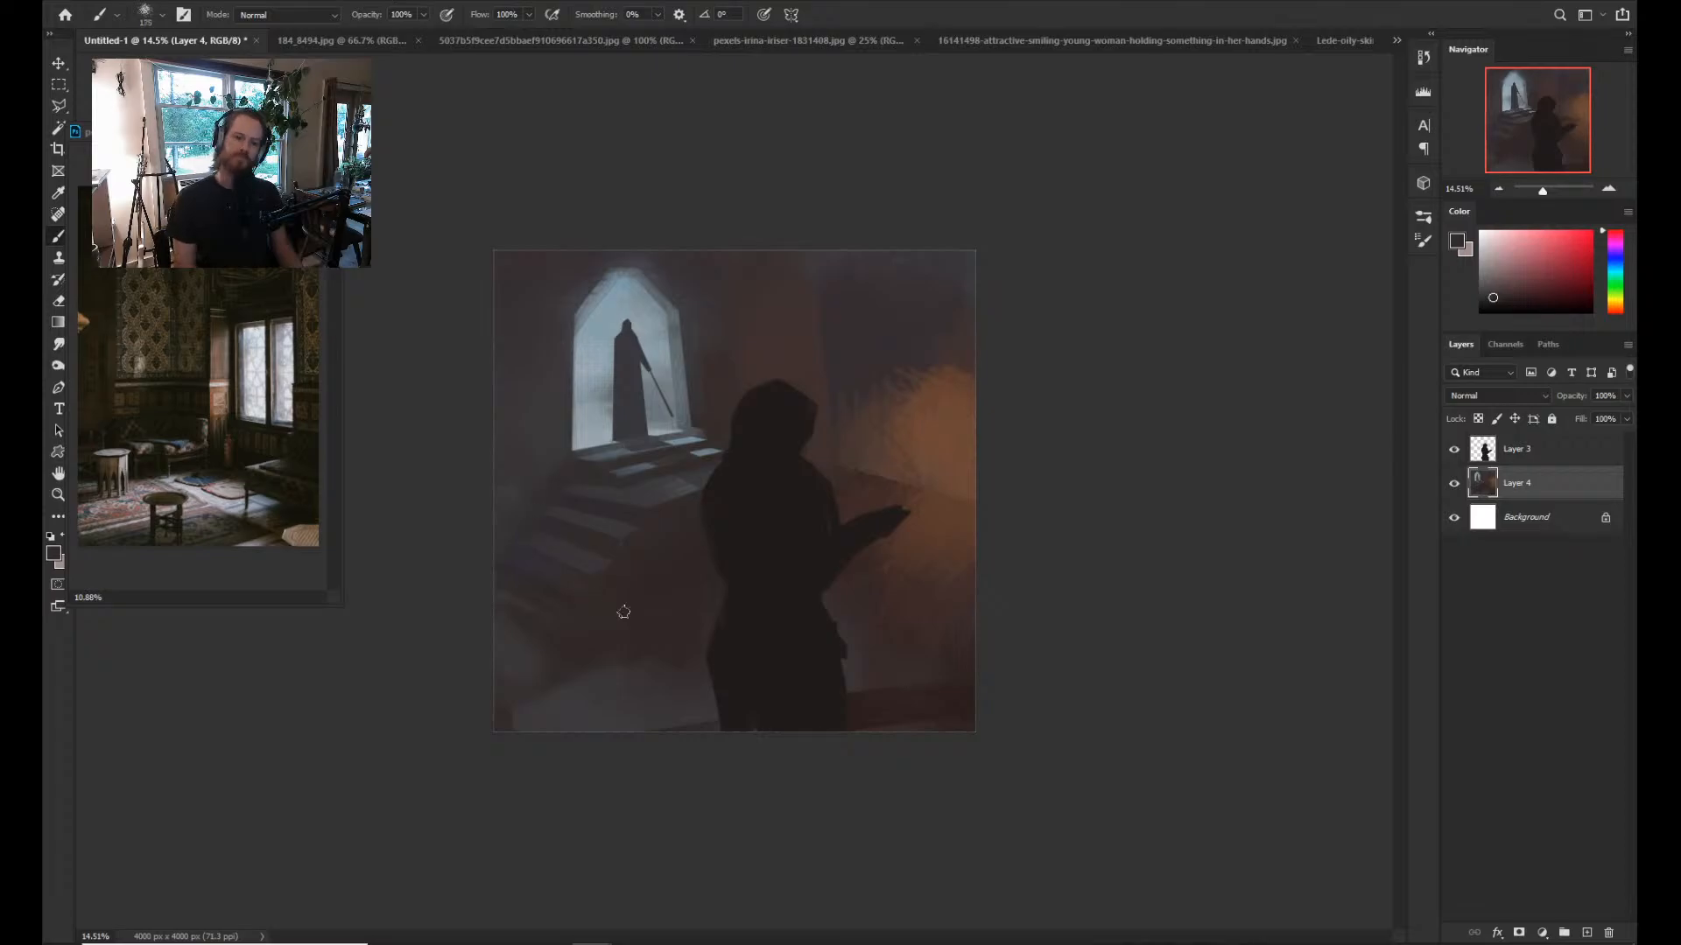
key(bracketright)
key(bracketright)
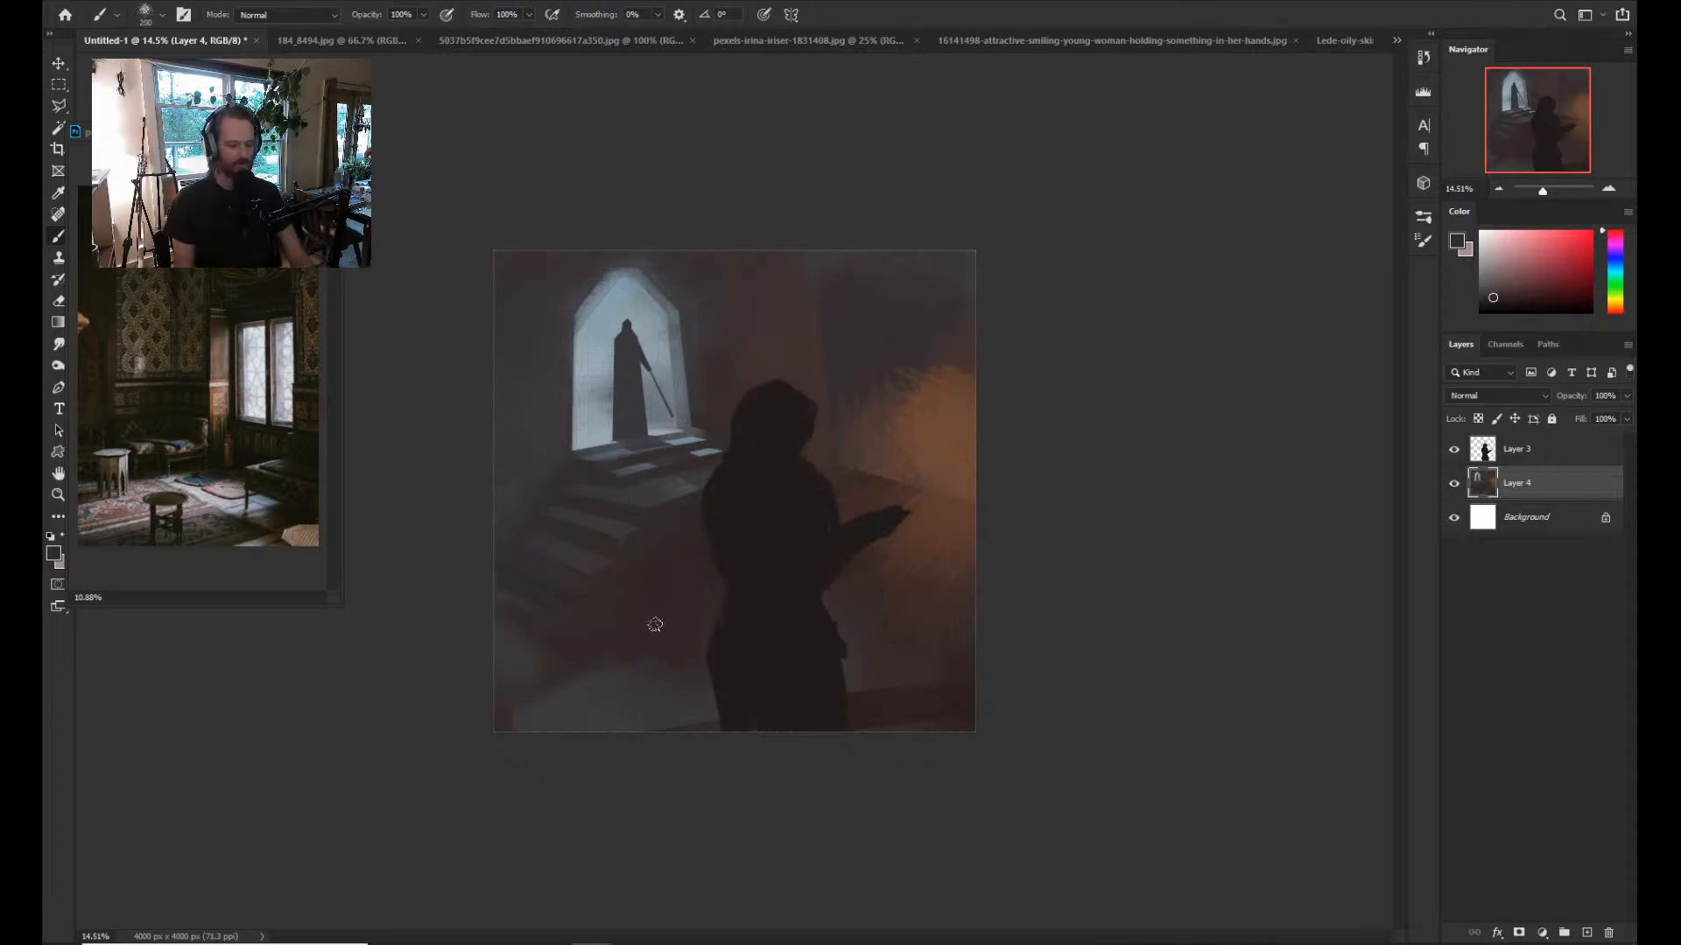
Outline the lower flight of stairs with a polygonal lasso selection and copy it to a new layer.
key(l)
click(497, 592)
click(608, 641)
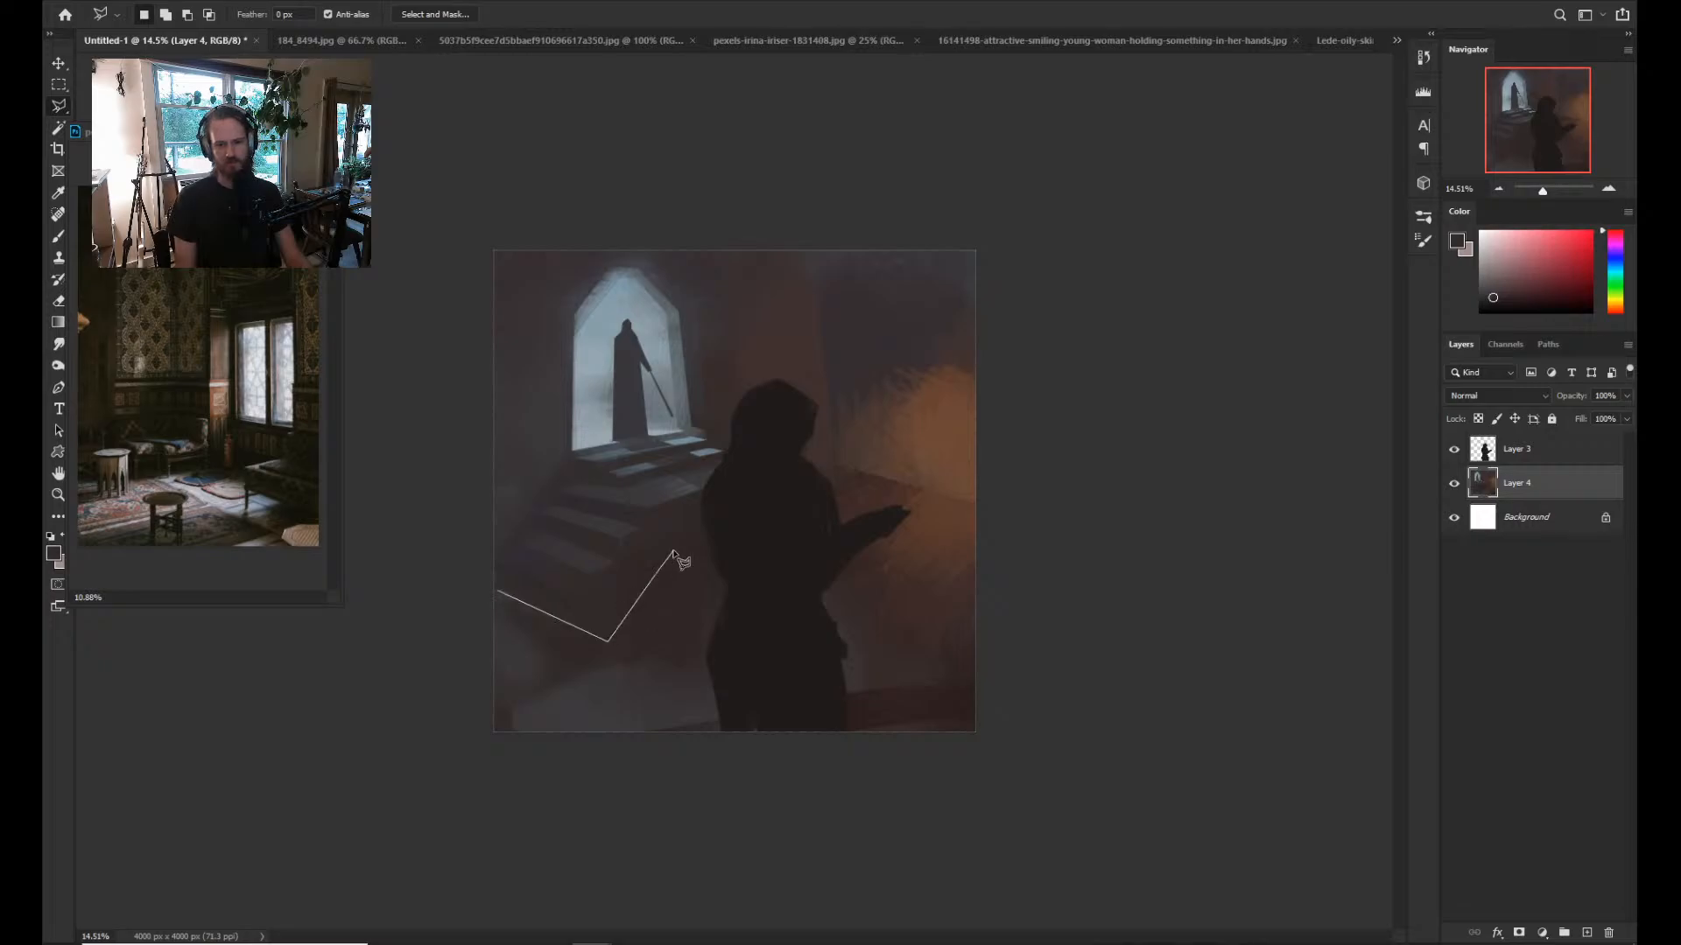
click(680, 530)
click(502, 475)
click(476, 512)
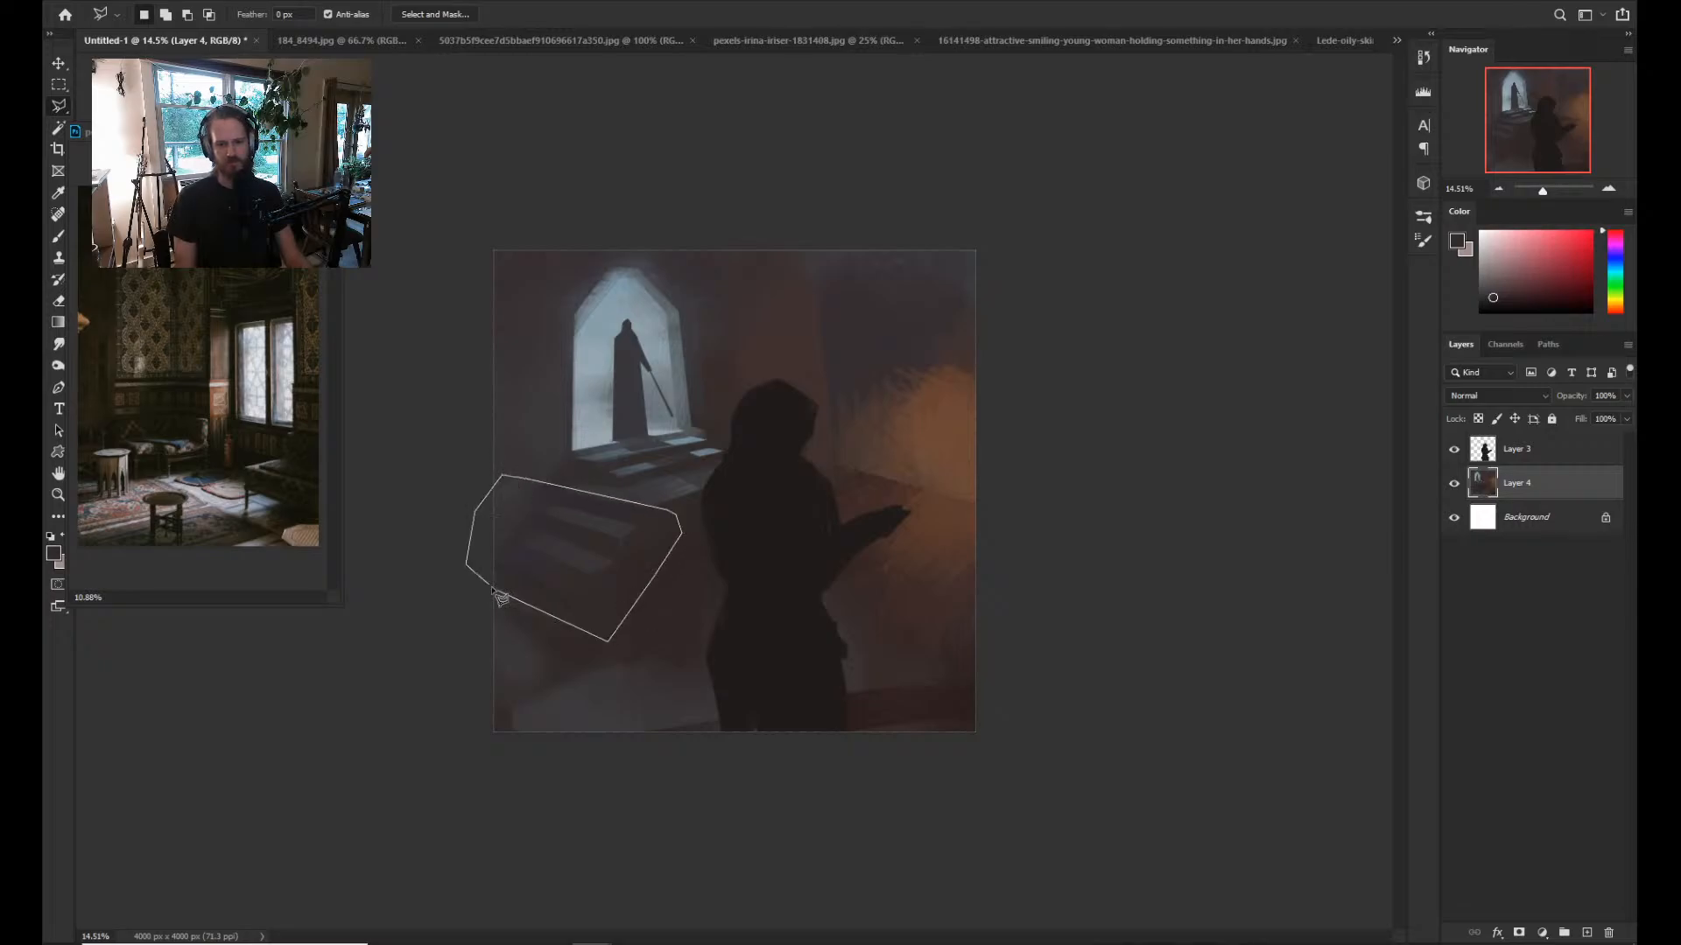
click(466, 564)
click(497, 593)
key(ctrl+j)
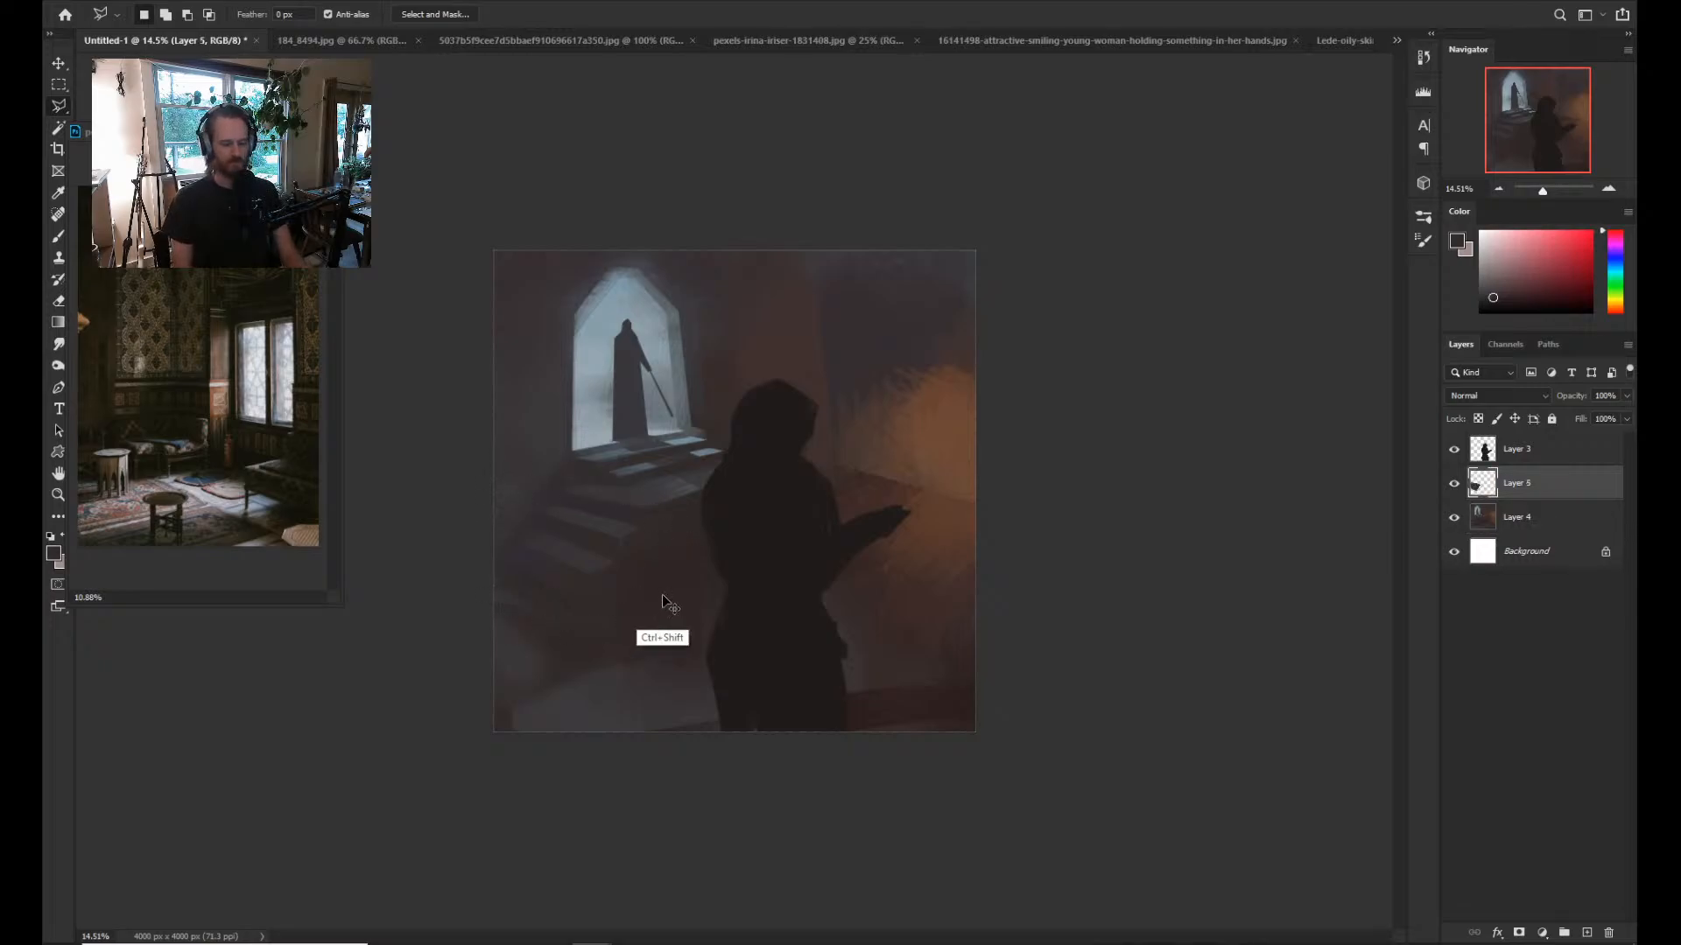
Distort the copied stairs with Free Transform, pulling the lower outer corner outward and down and narrowing the side nearest the woman.
key(ctrl+t)
mouse_move(681, 642)
mouse_down()
mouse_move(724, 589)
mouse_move(688, 610)
mouse_up()
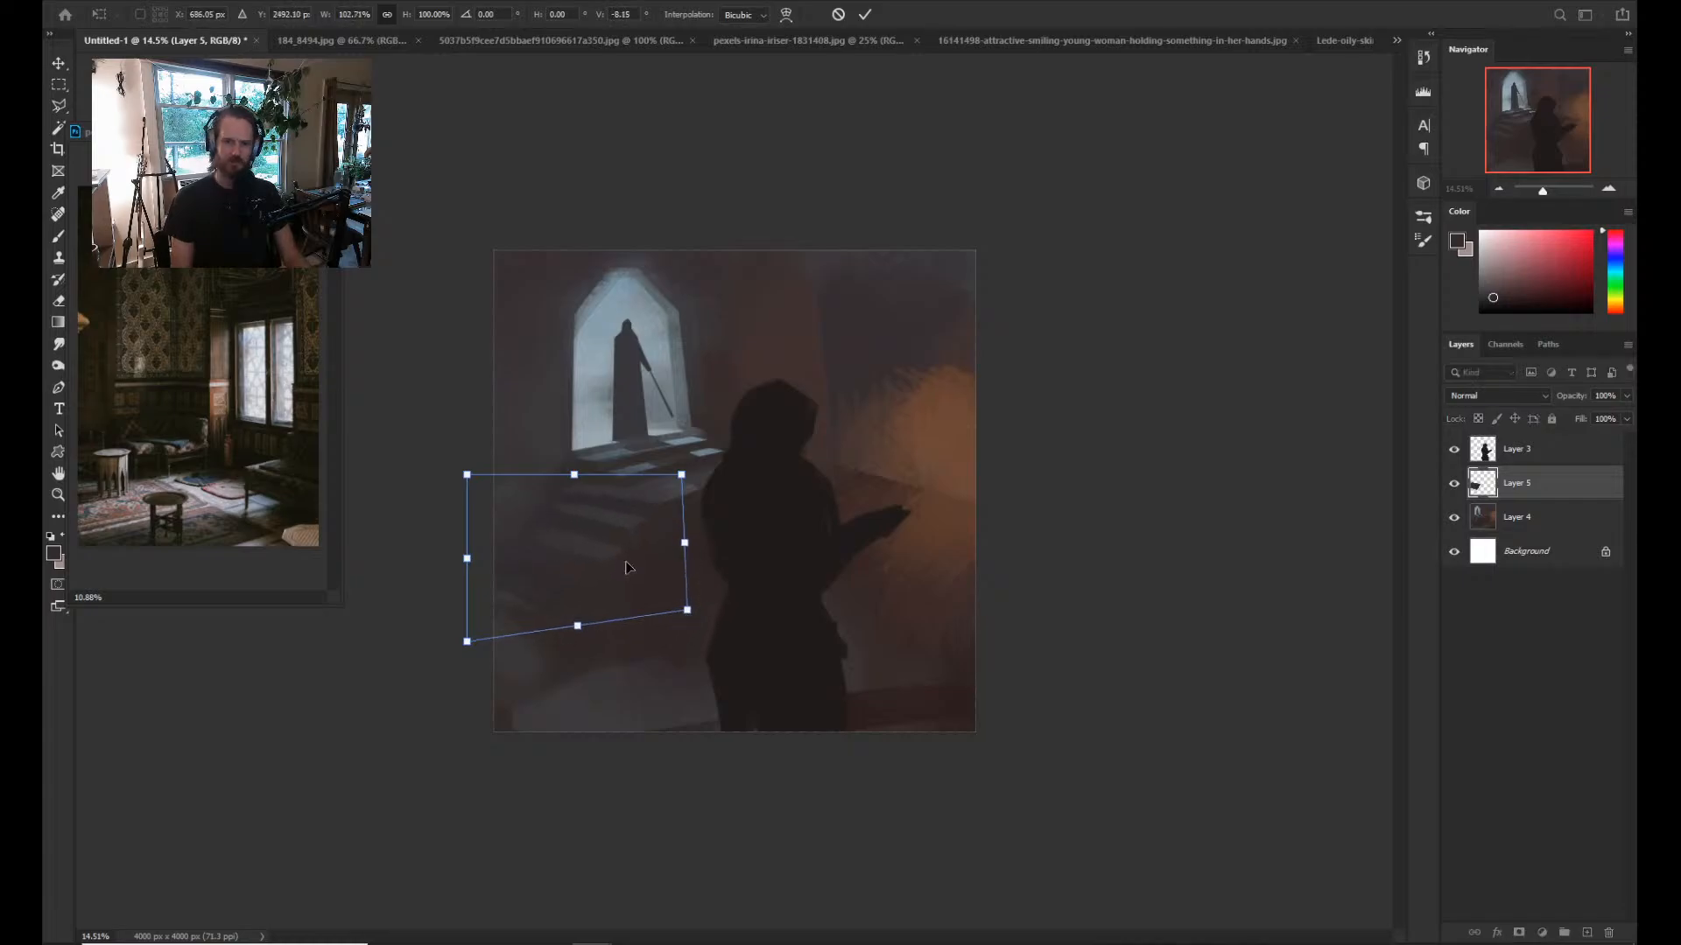
drag(462, 642, 440, 680)
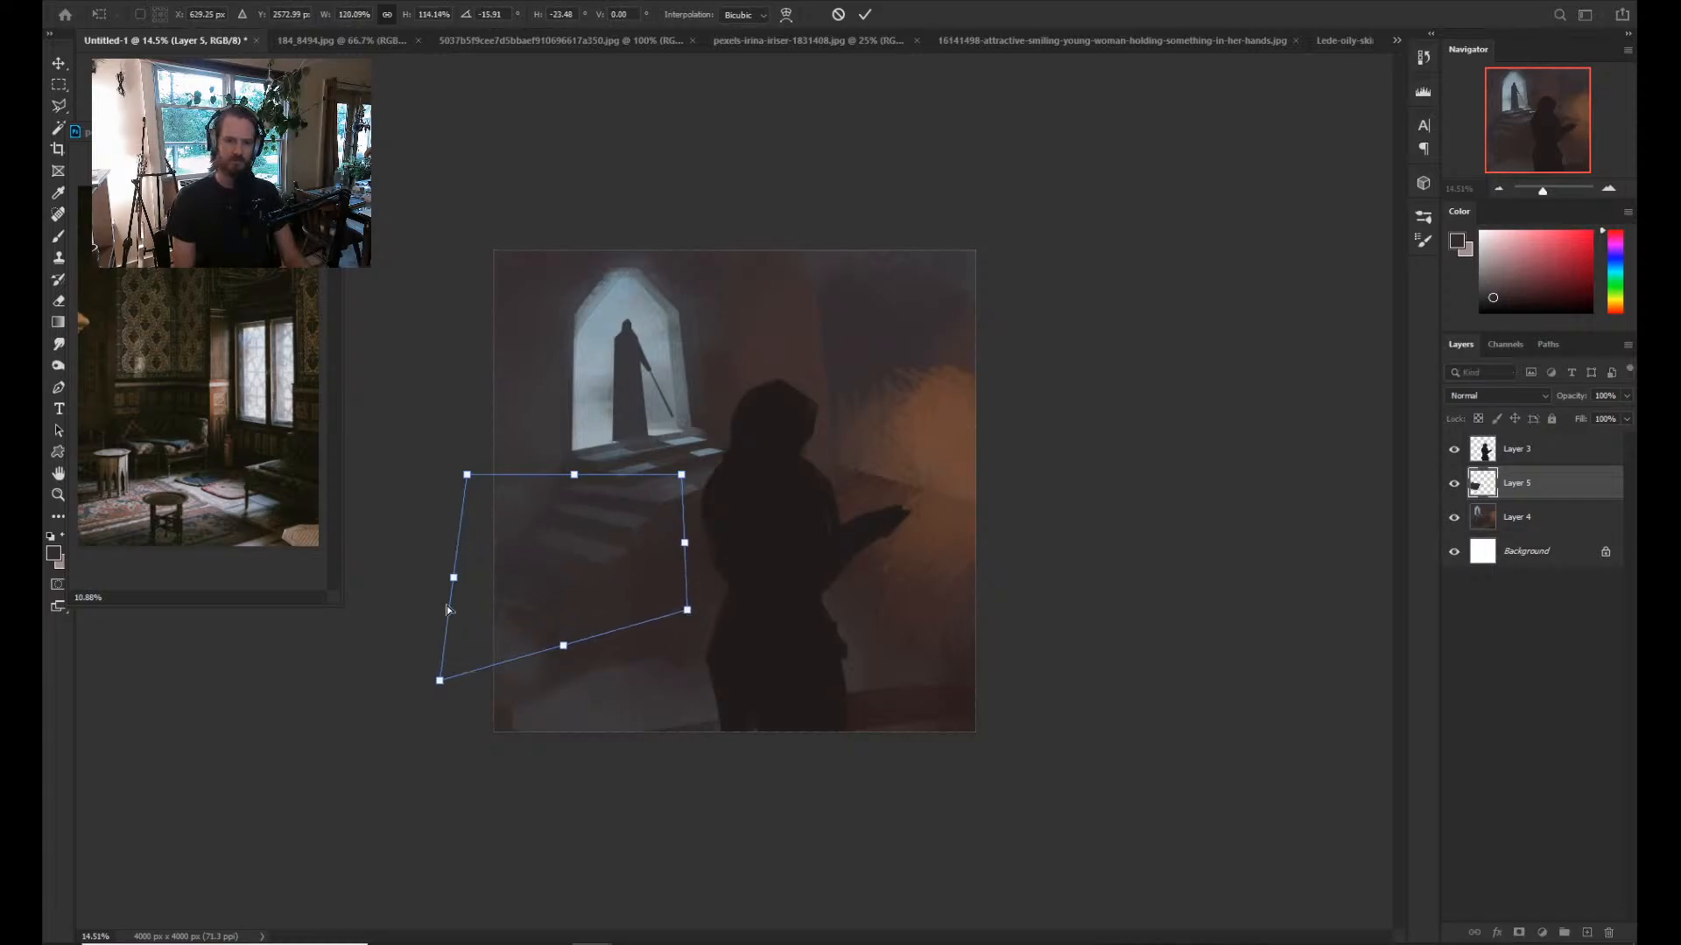
mouse_move(688, 610)
mouse_down()
mouse_move(696, 587)
mouse_move(682, 622)
mouse_up()
drag(551, 490, 597, 471)
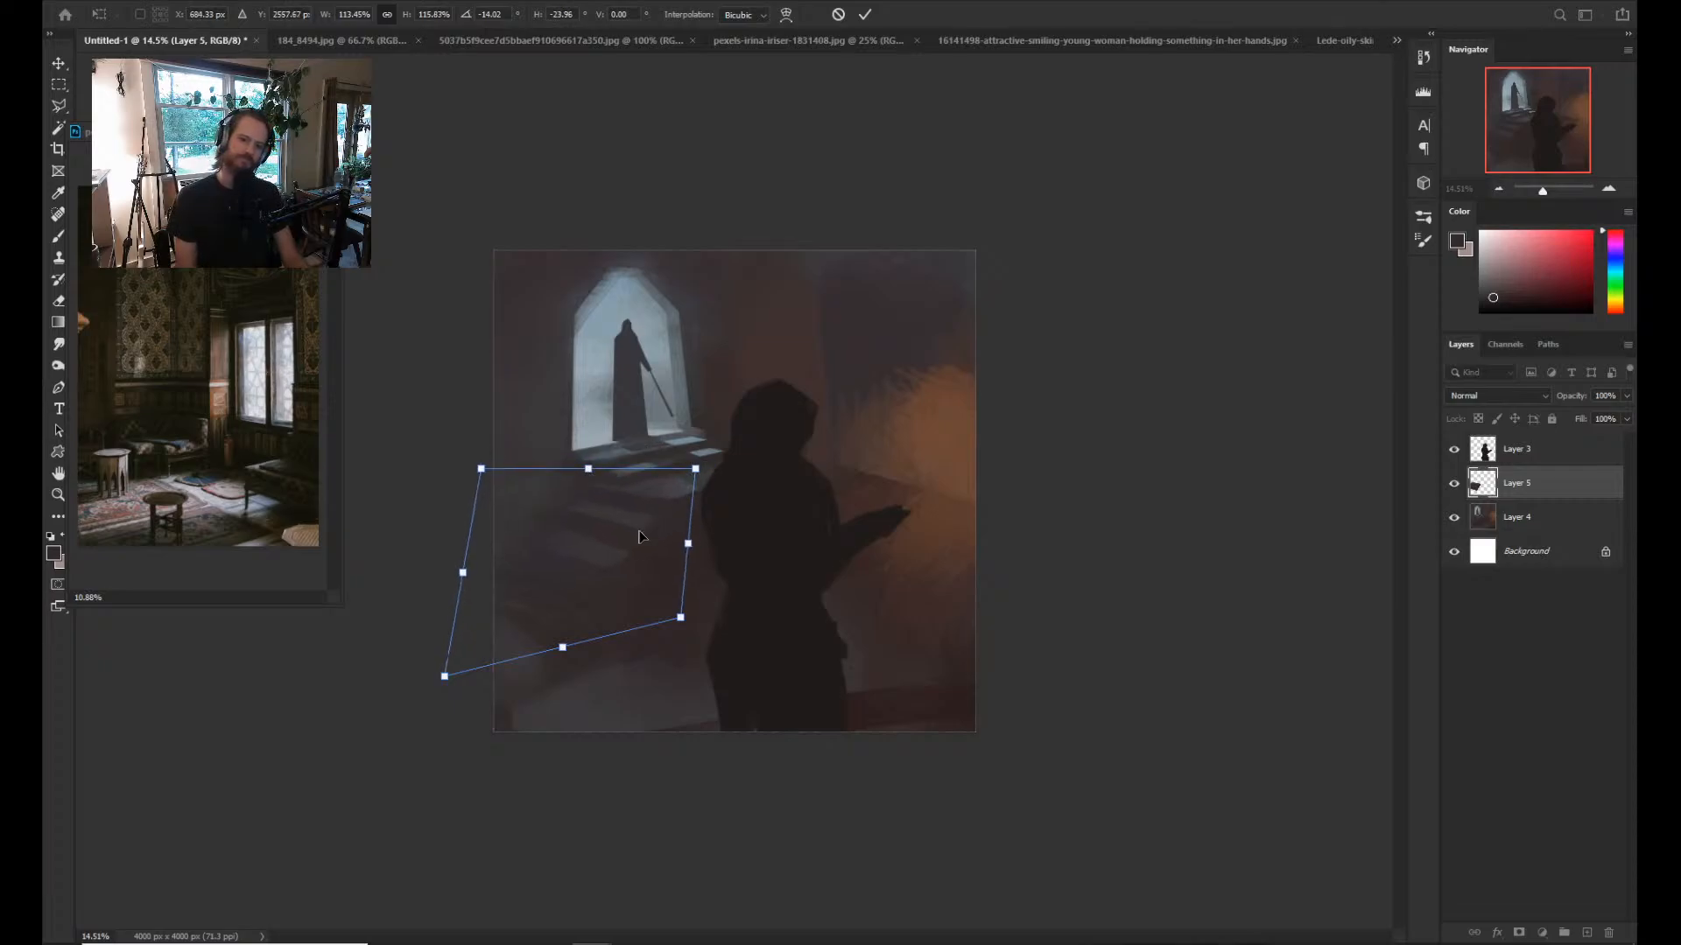
drag(445, 677, 402, 703)
drag(681, 618, 693, 588)
drag(692, 469, 683, 482)
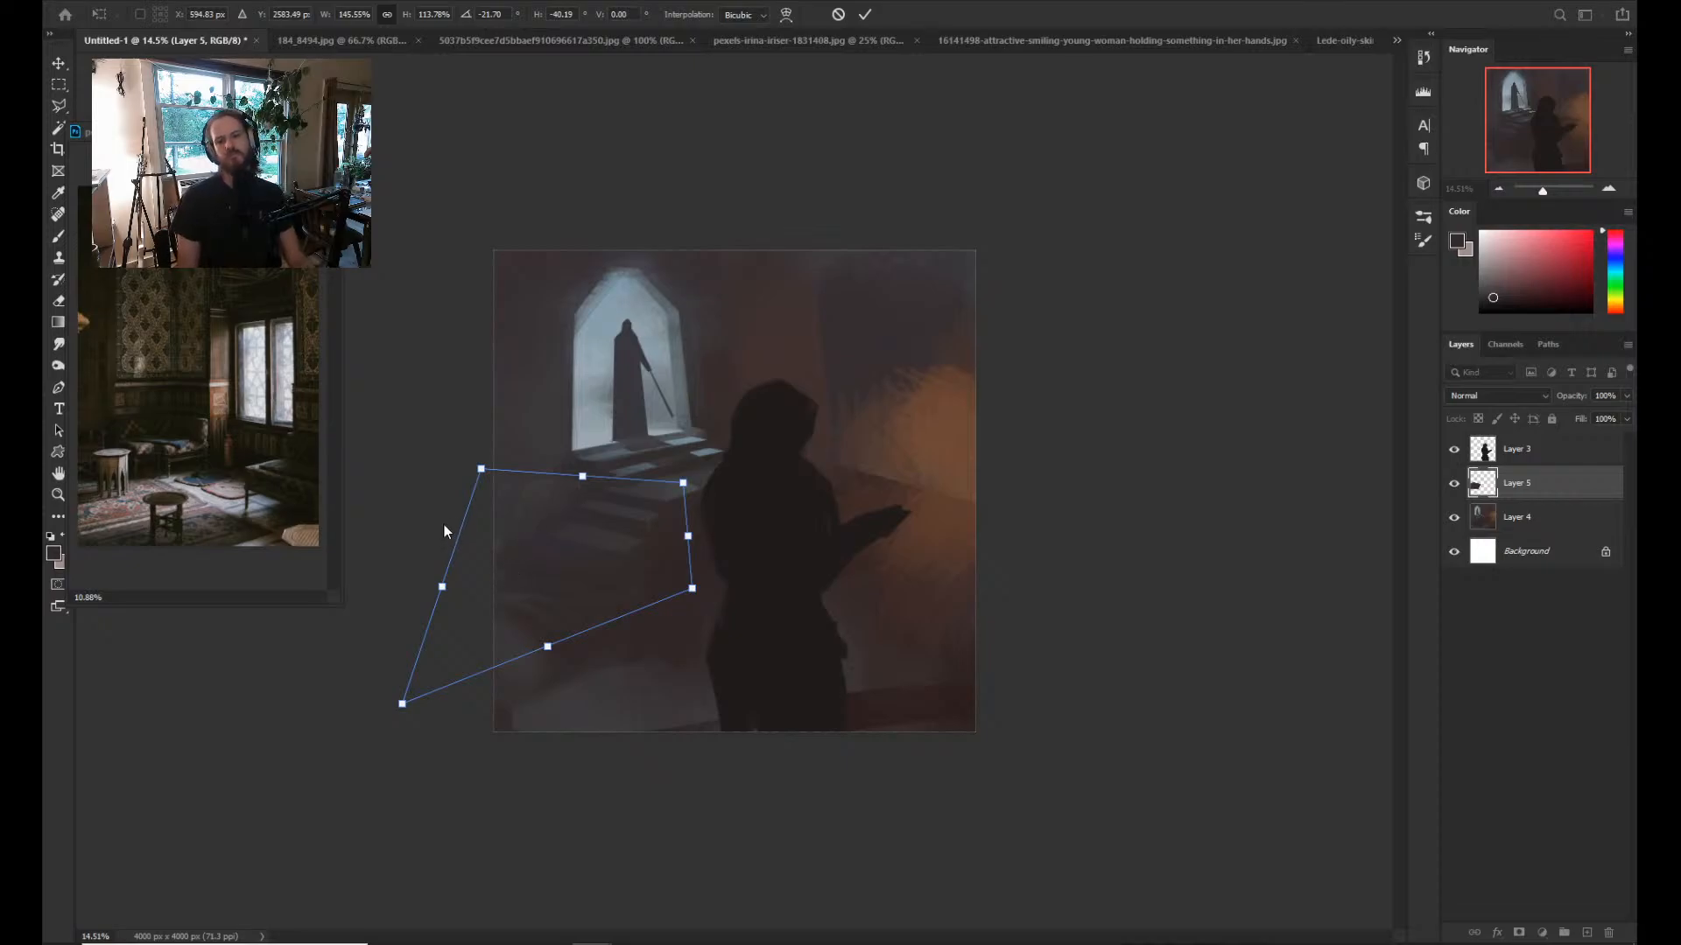
key(Return)
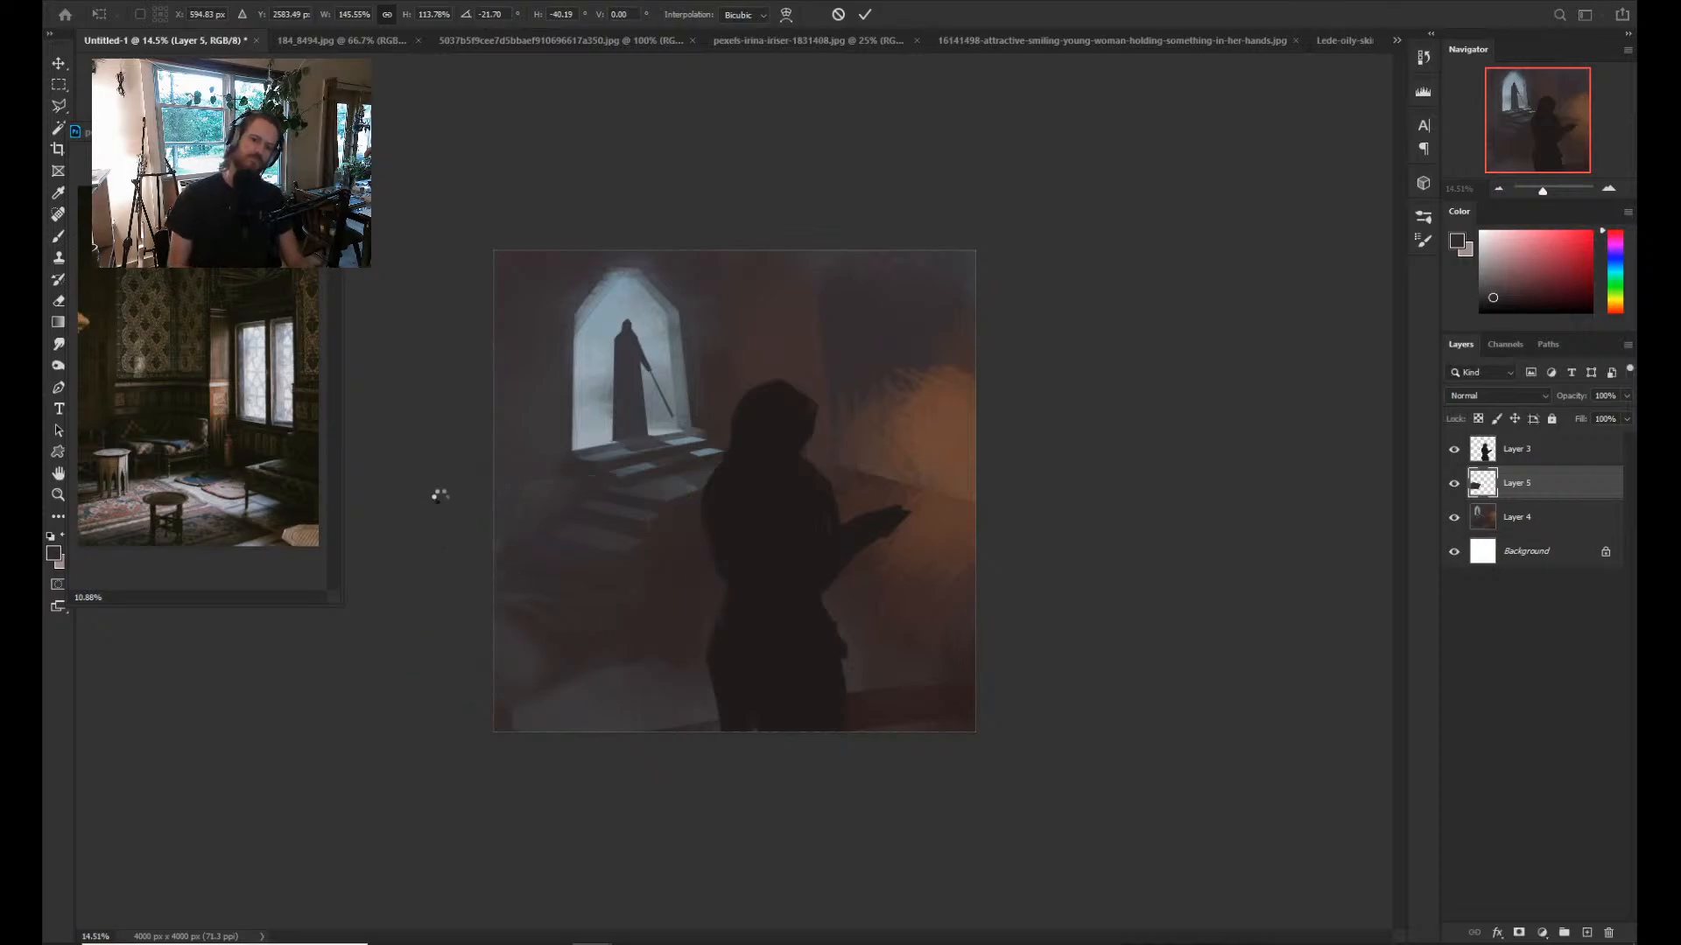
Brush sampled warm brown below the glow and around the woman, and blend the floor with sampled greyish and dark reddish tones.
key(l)
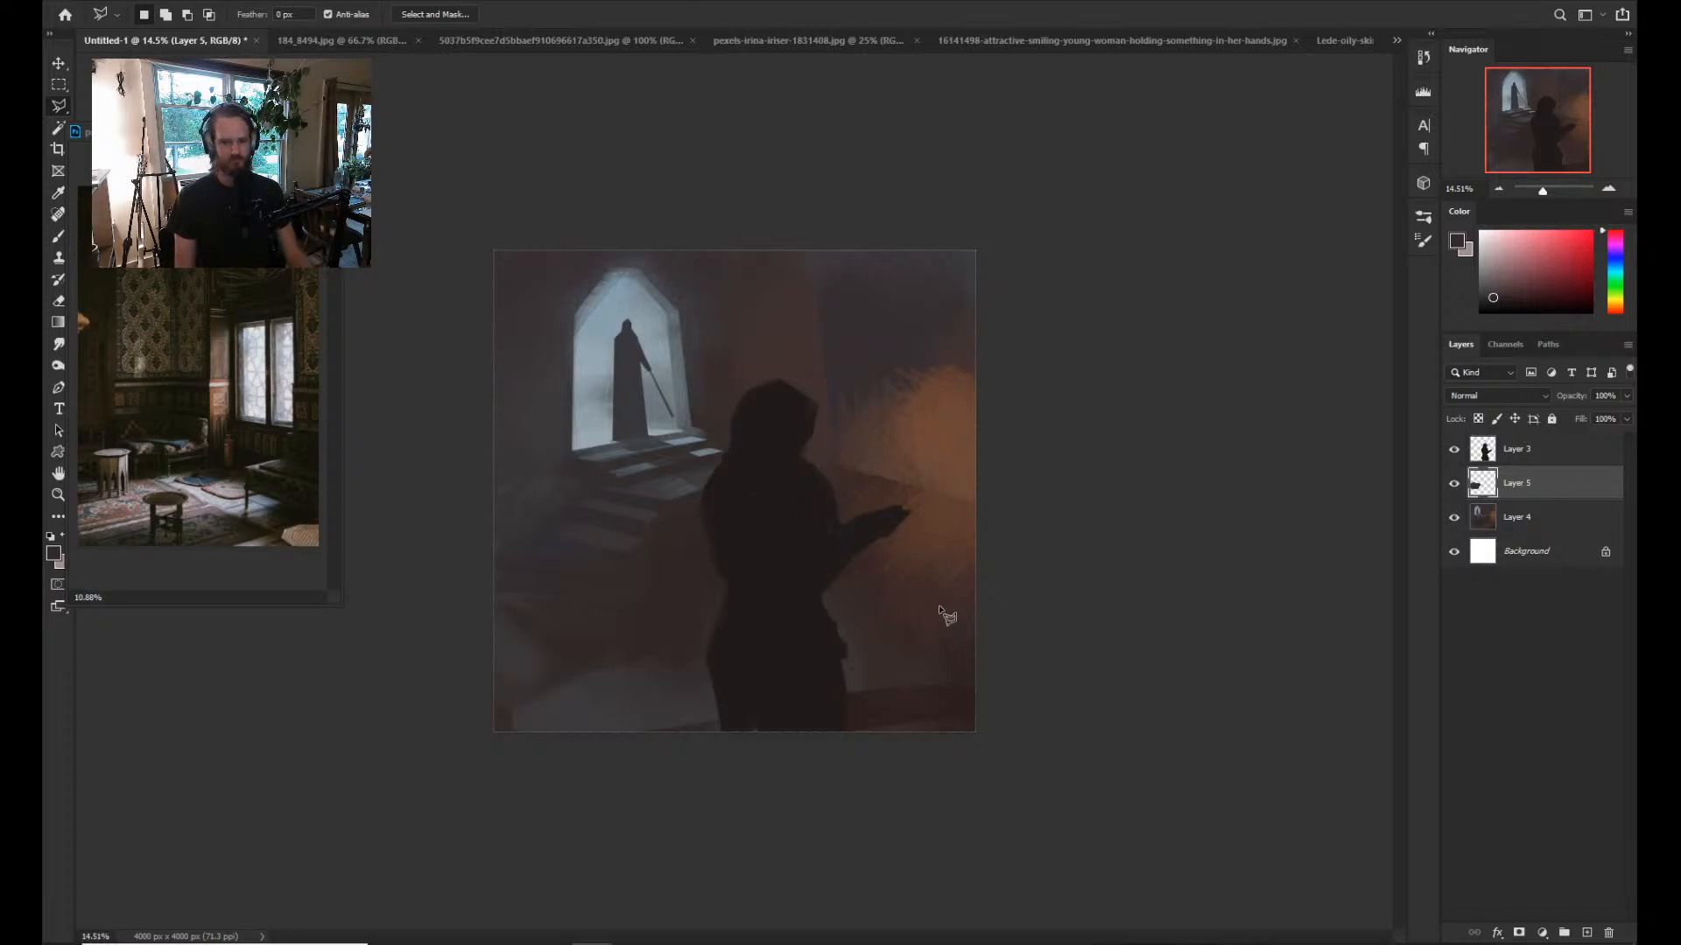
key(b)
alt+click(910, 583)
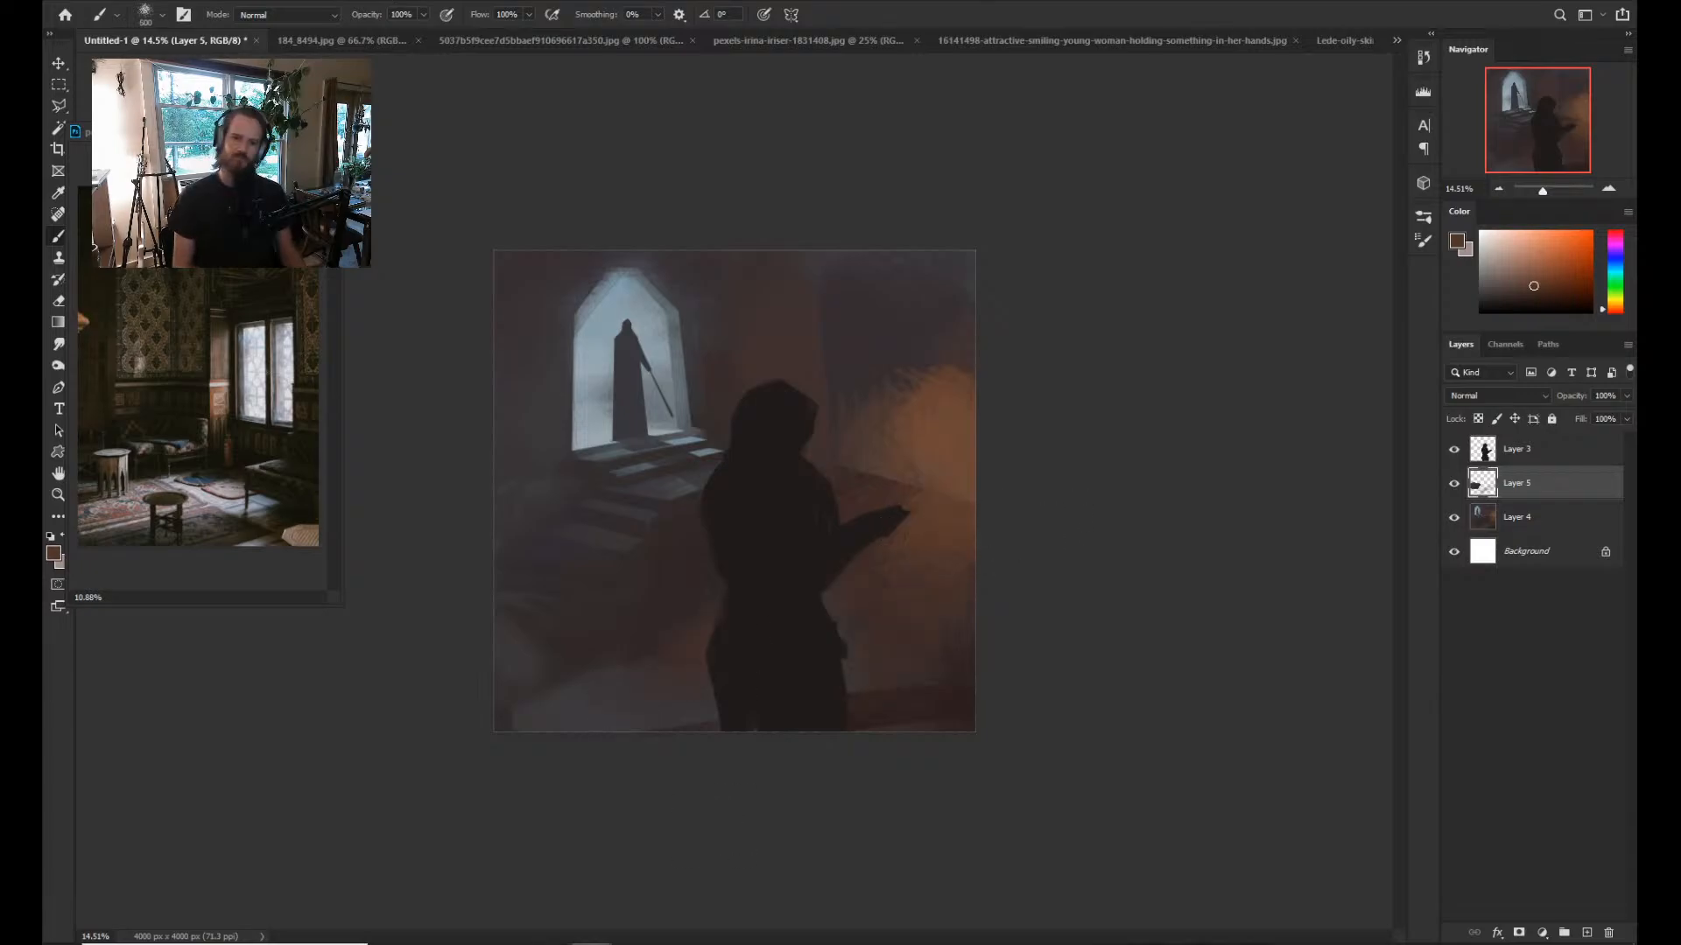
alt+click(620, 711)
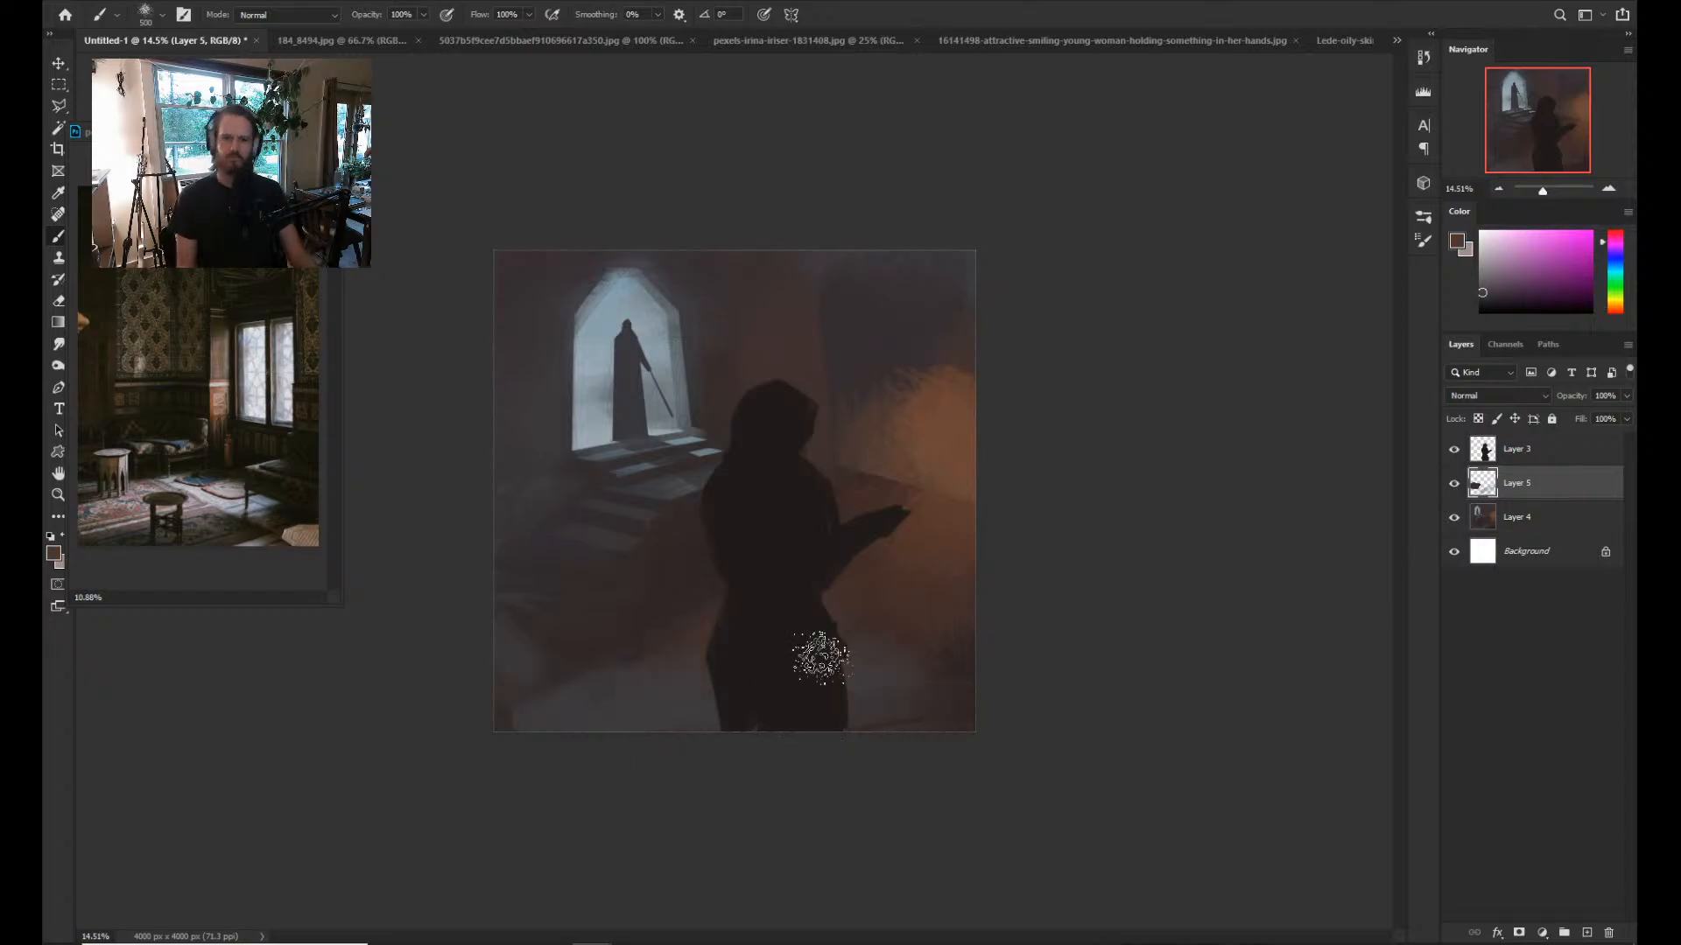
key(alt)
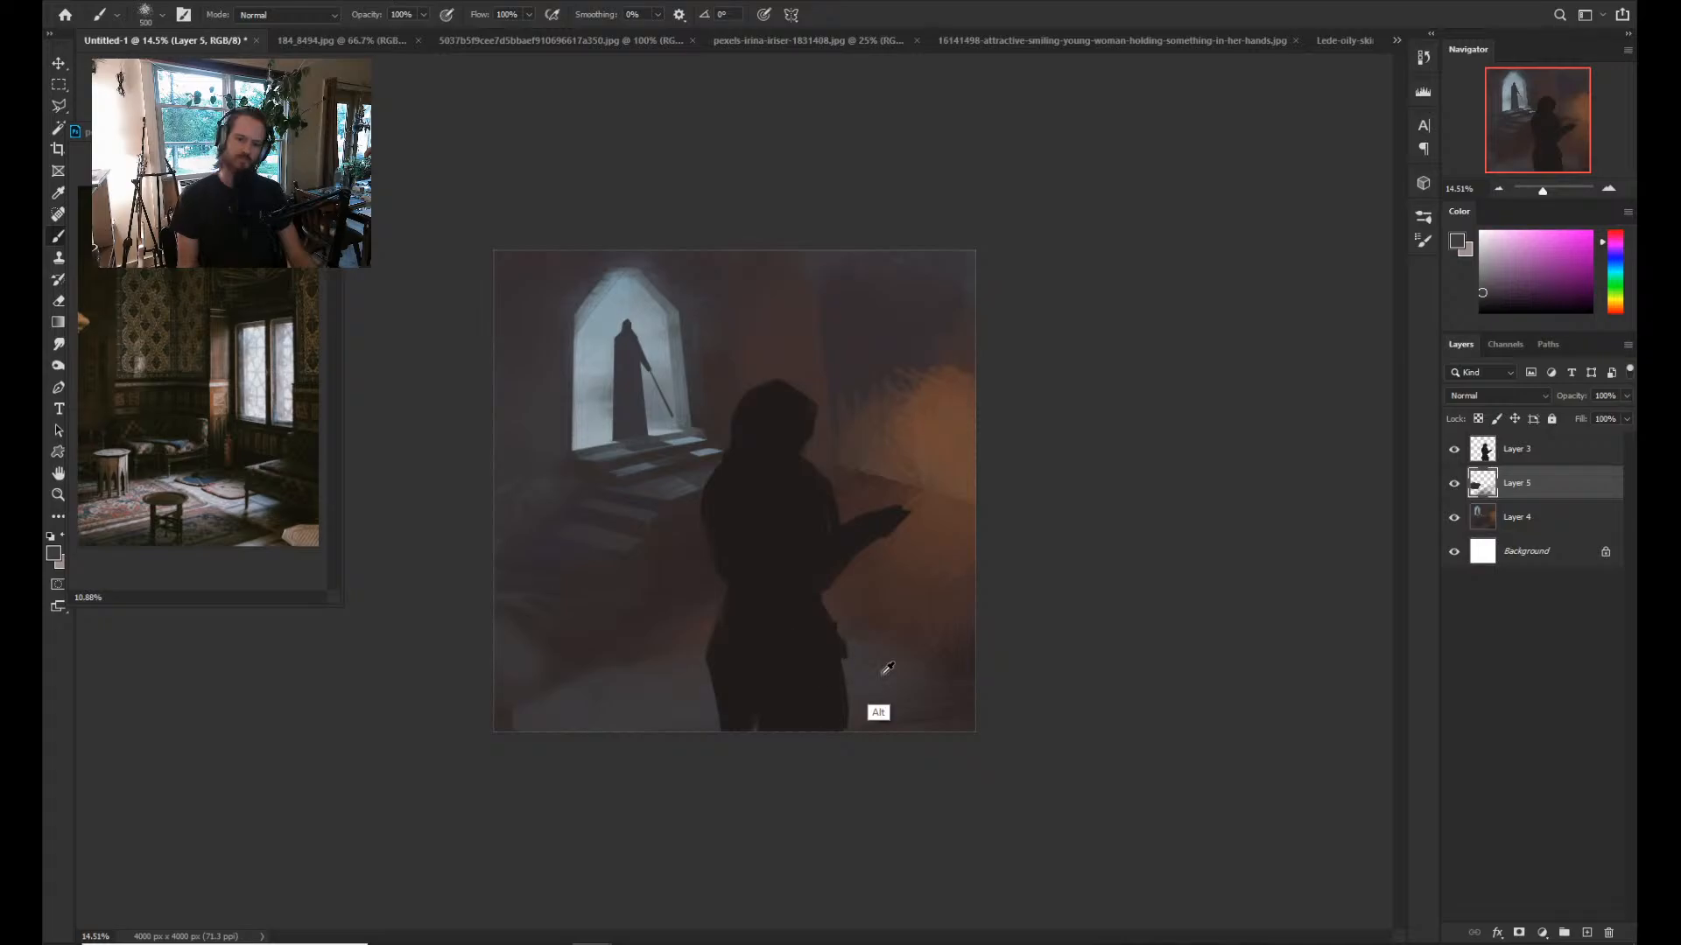
alt+click(568, 663)
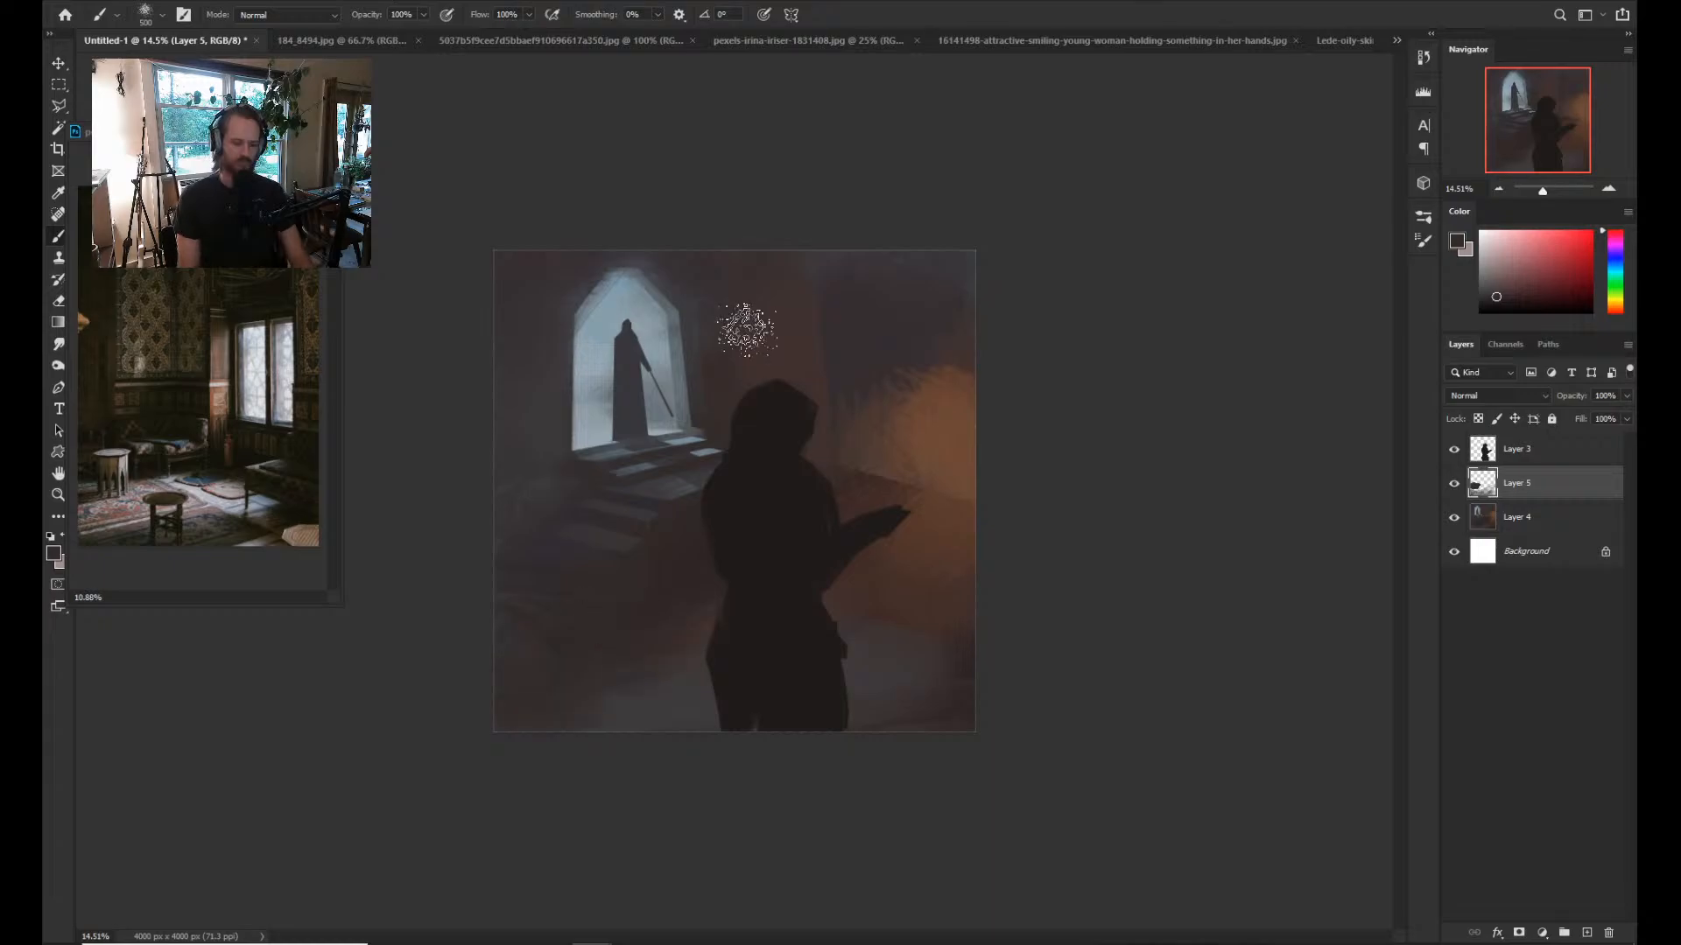
Select a thin arched band framing the doorway with the polygonal lasso, brush a dark tone into it and clear the selection.
key(l)
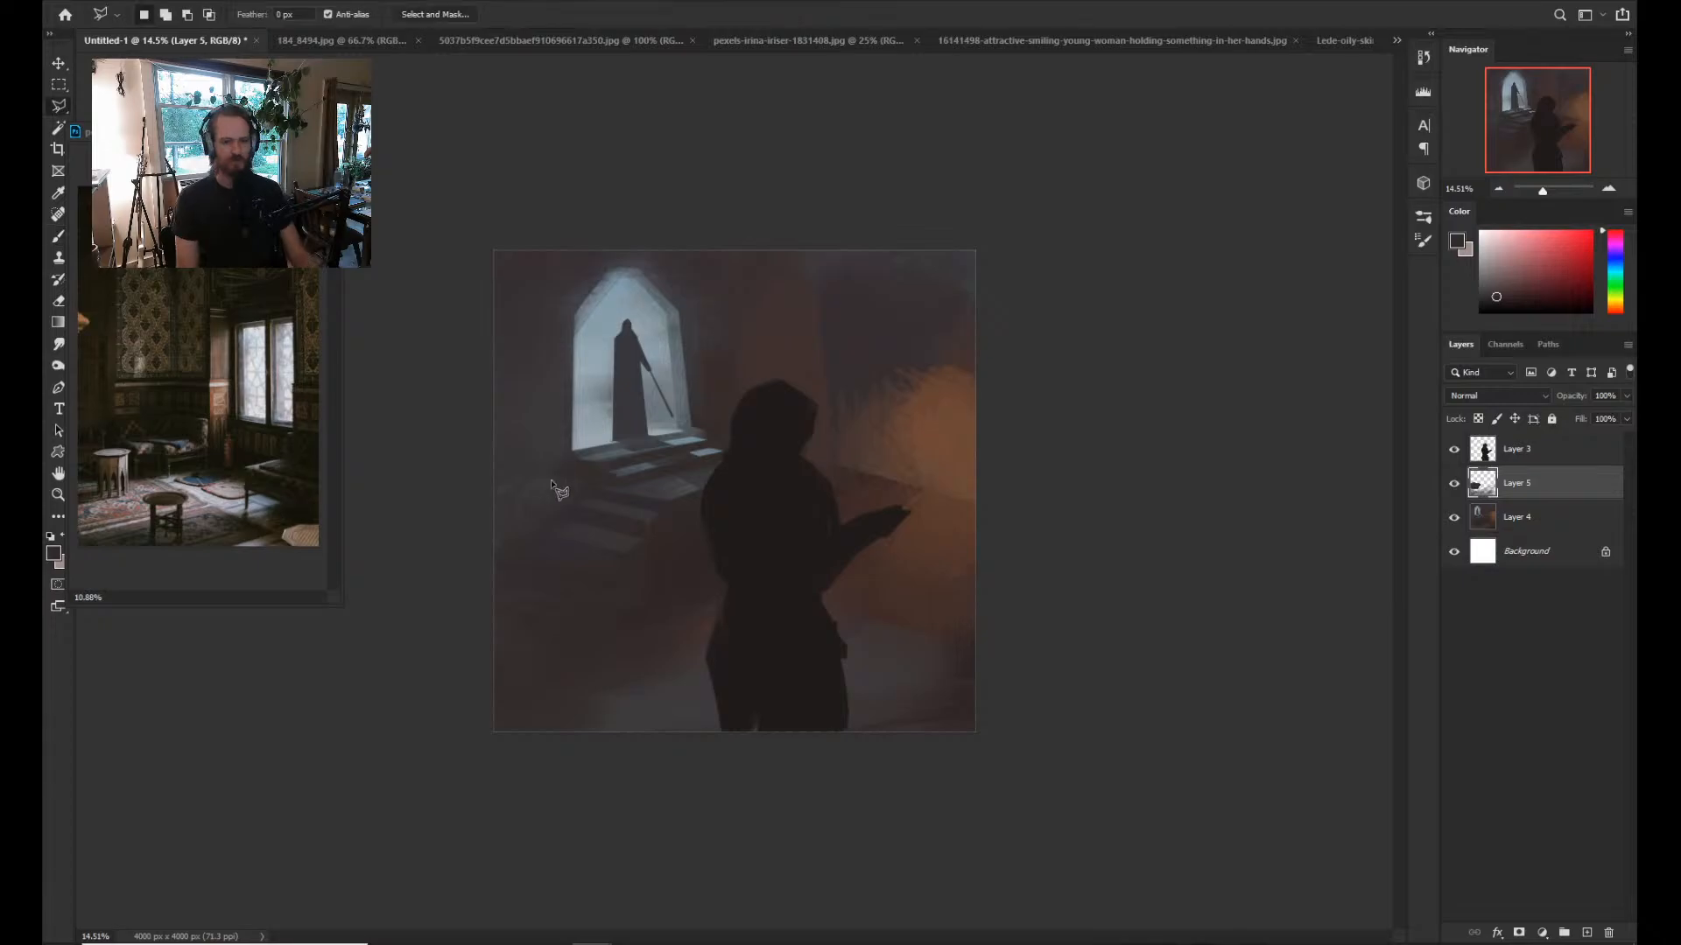
click(546, 477)
click(550, 302)
click(595, 242)
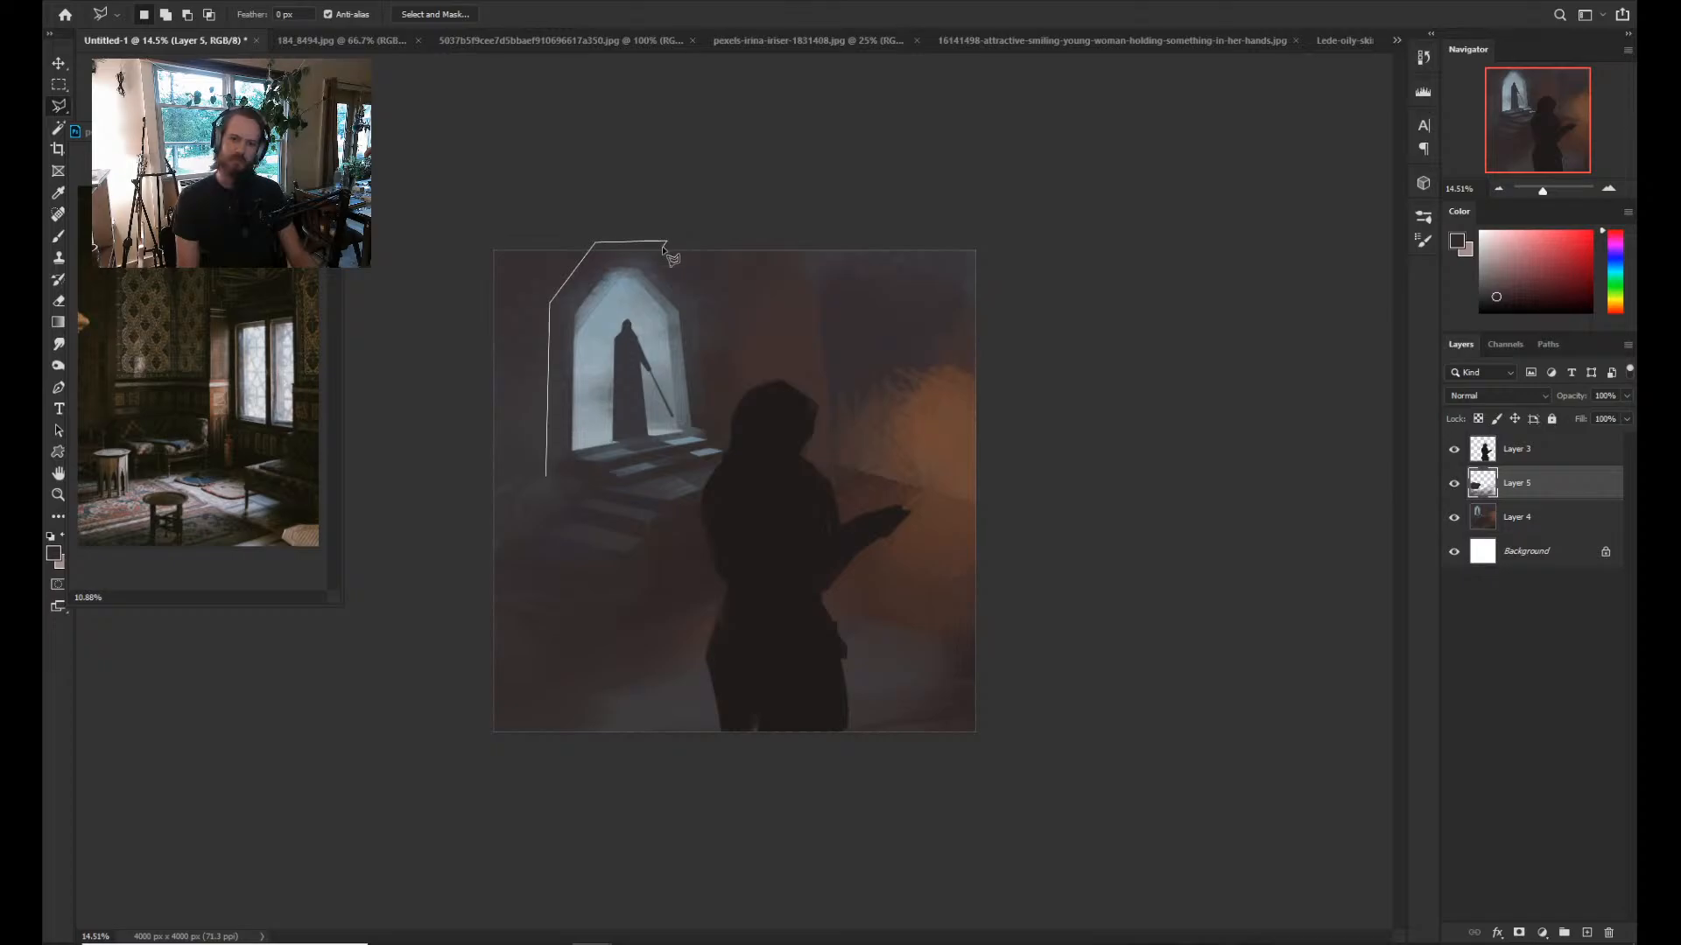
click(702, 290)
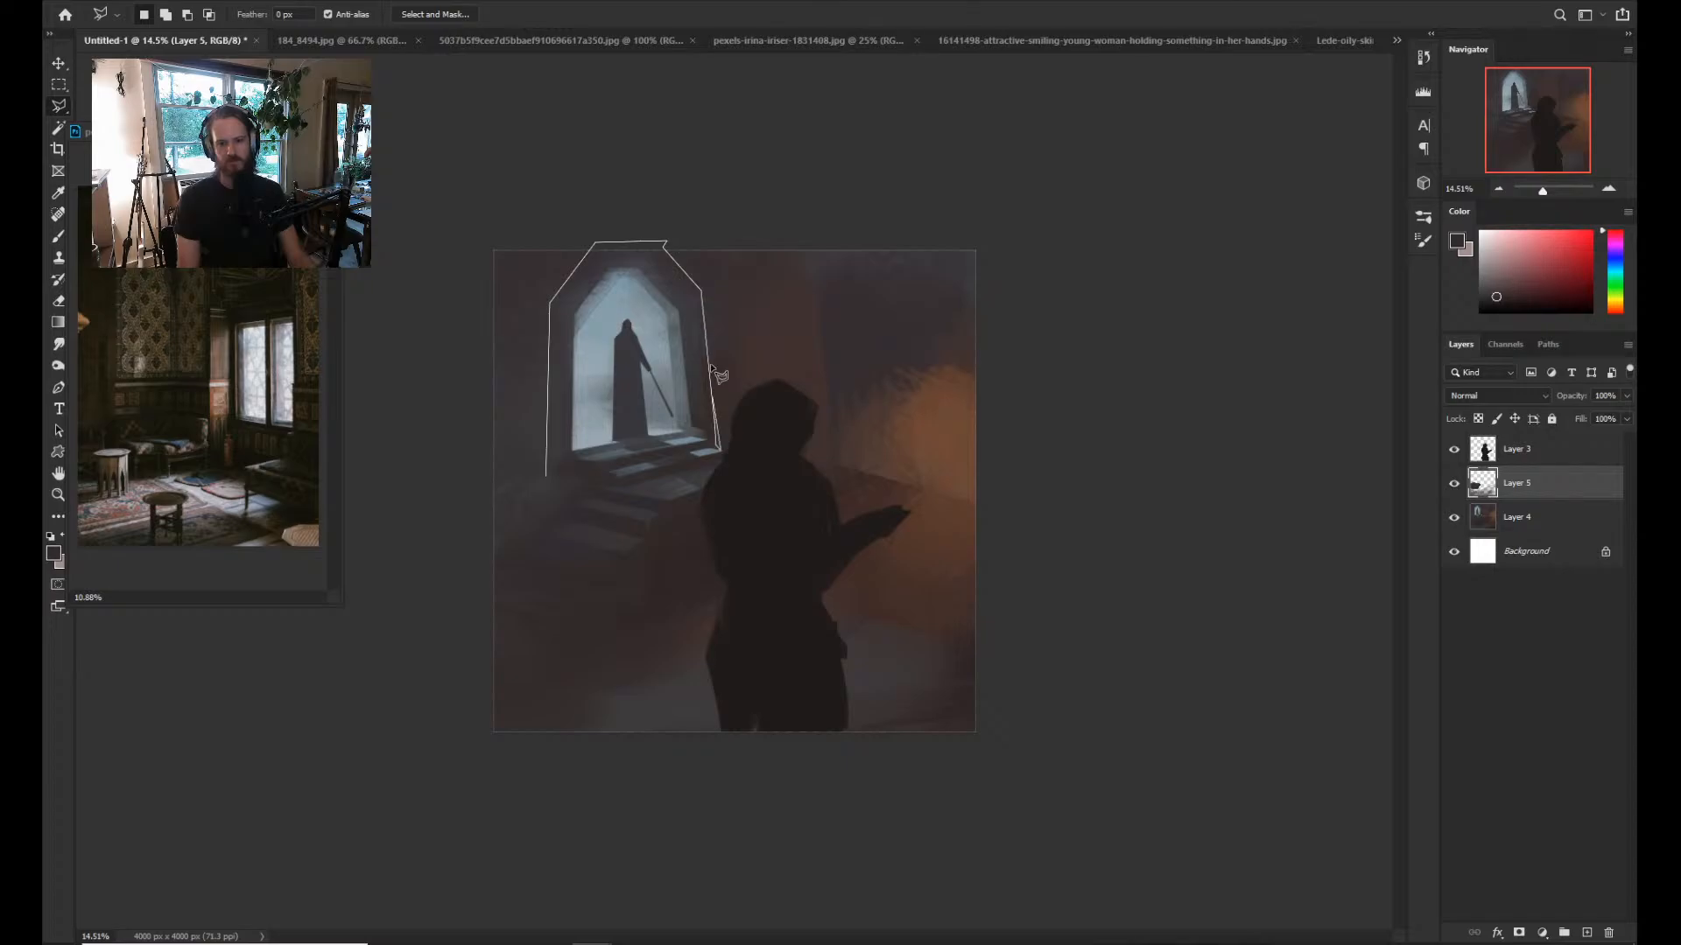
click(719, 448)
click(707, 285)
click(669, 241)
click(663, 211)
click(594, 207)
click(587, 241)
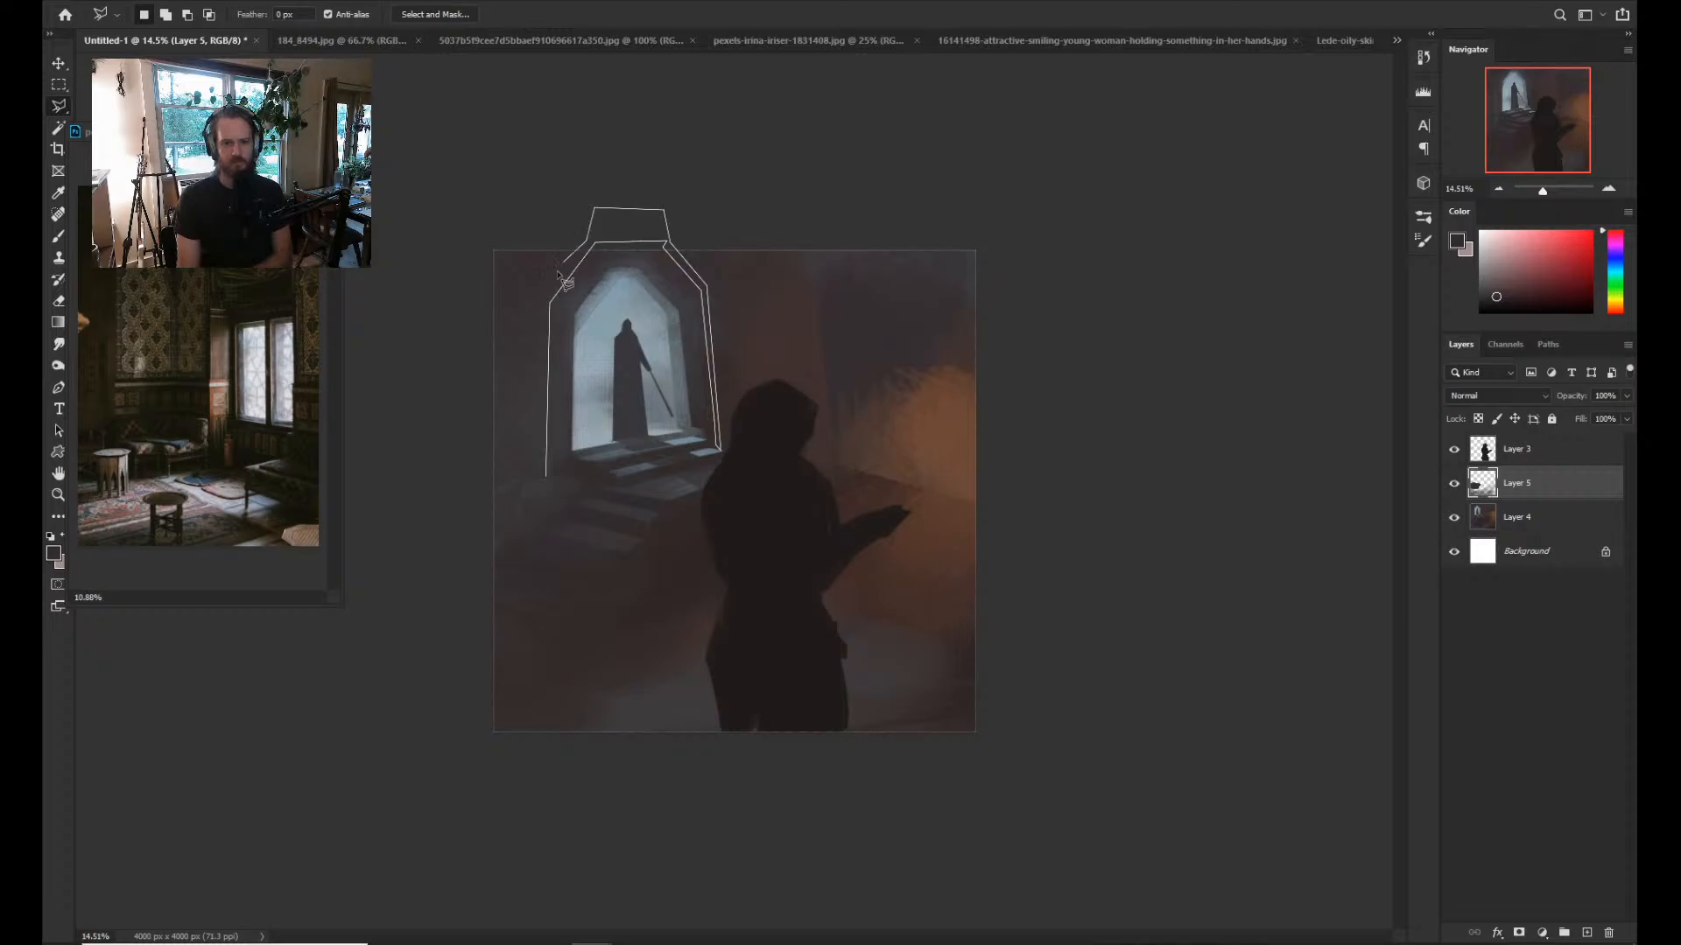
click(540, 302)
click(540, 536)
double_click(548, 479)
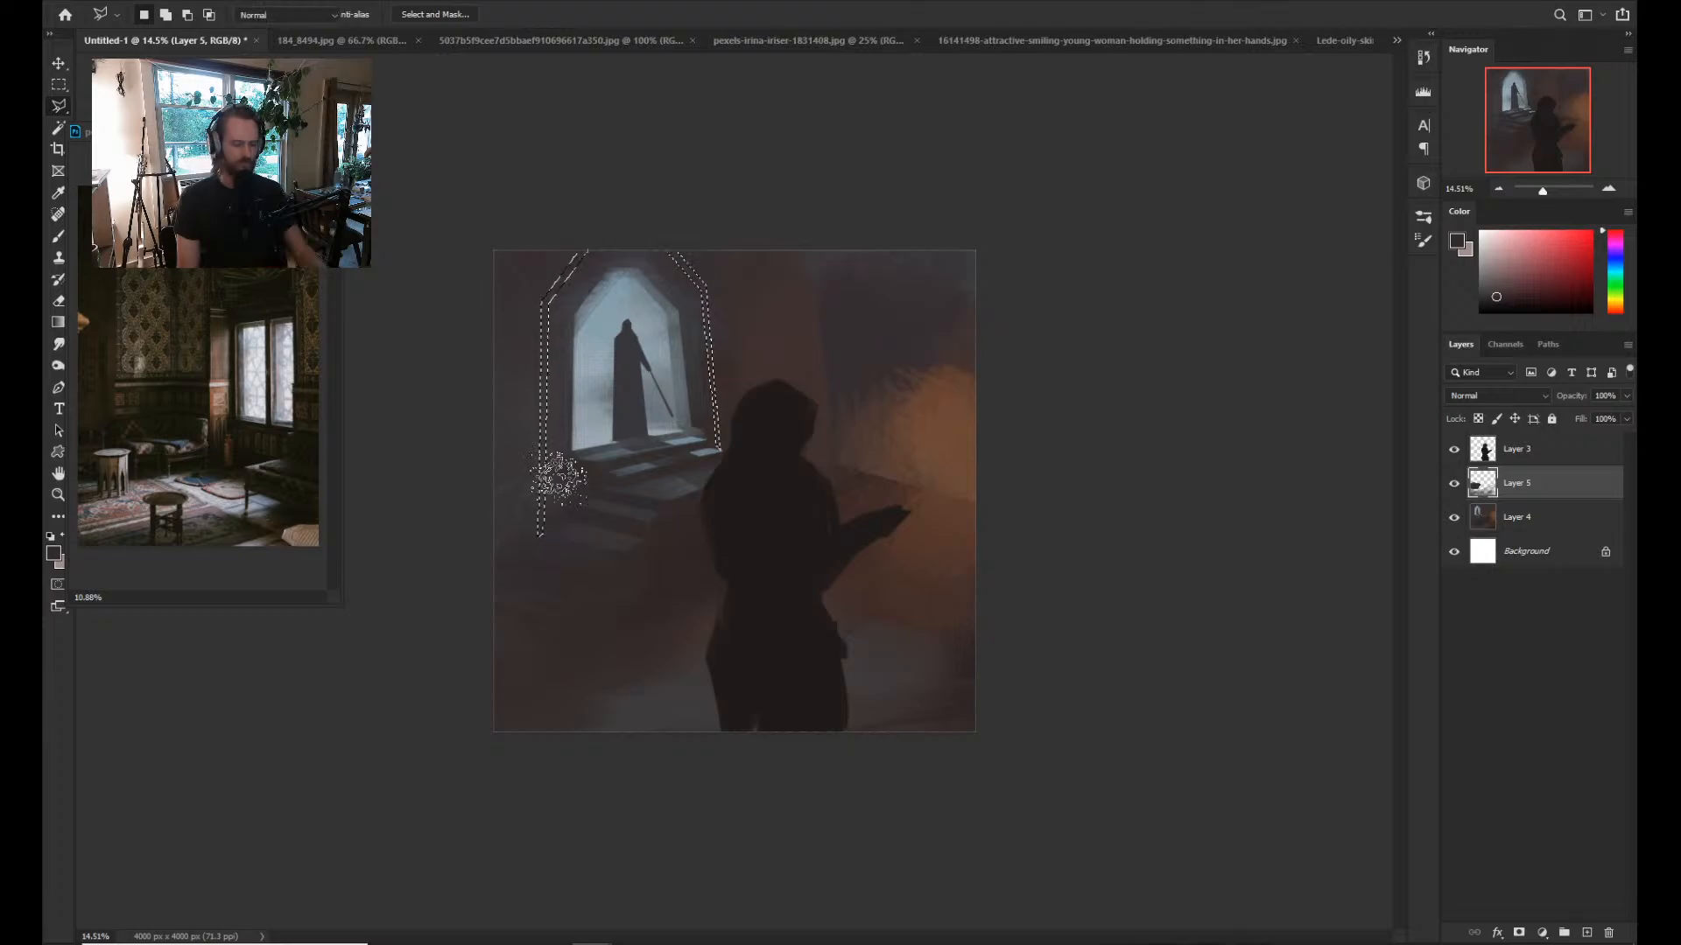
key(b)
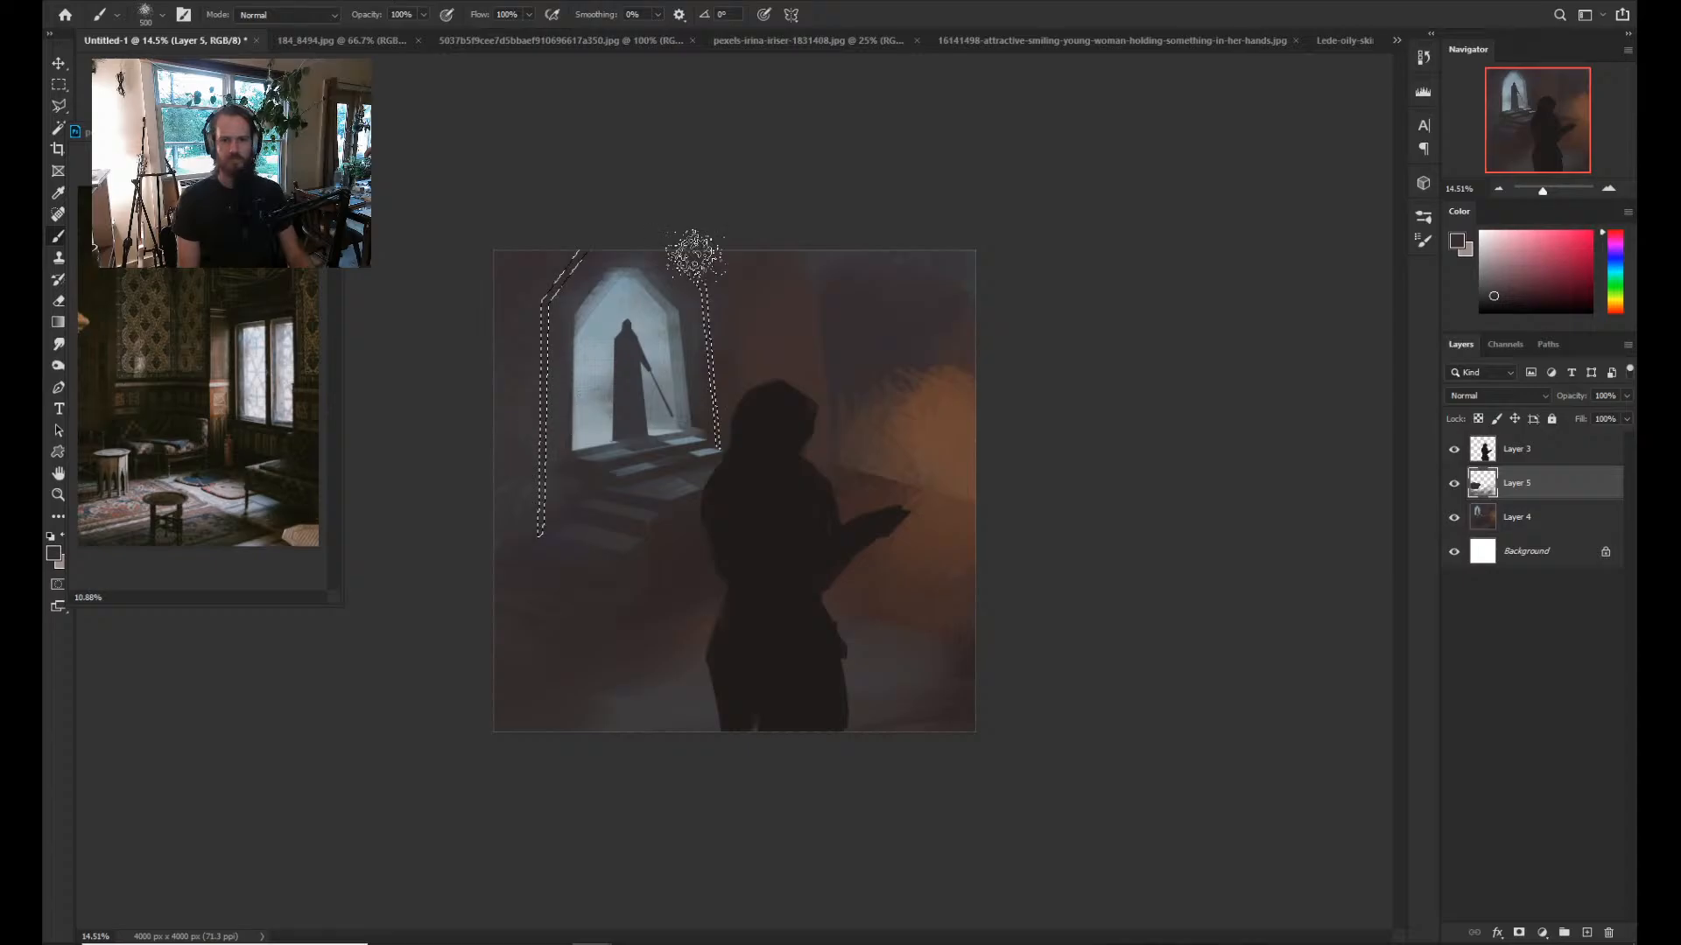
key(ctrl+d)
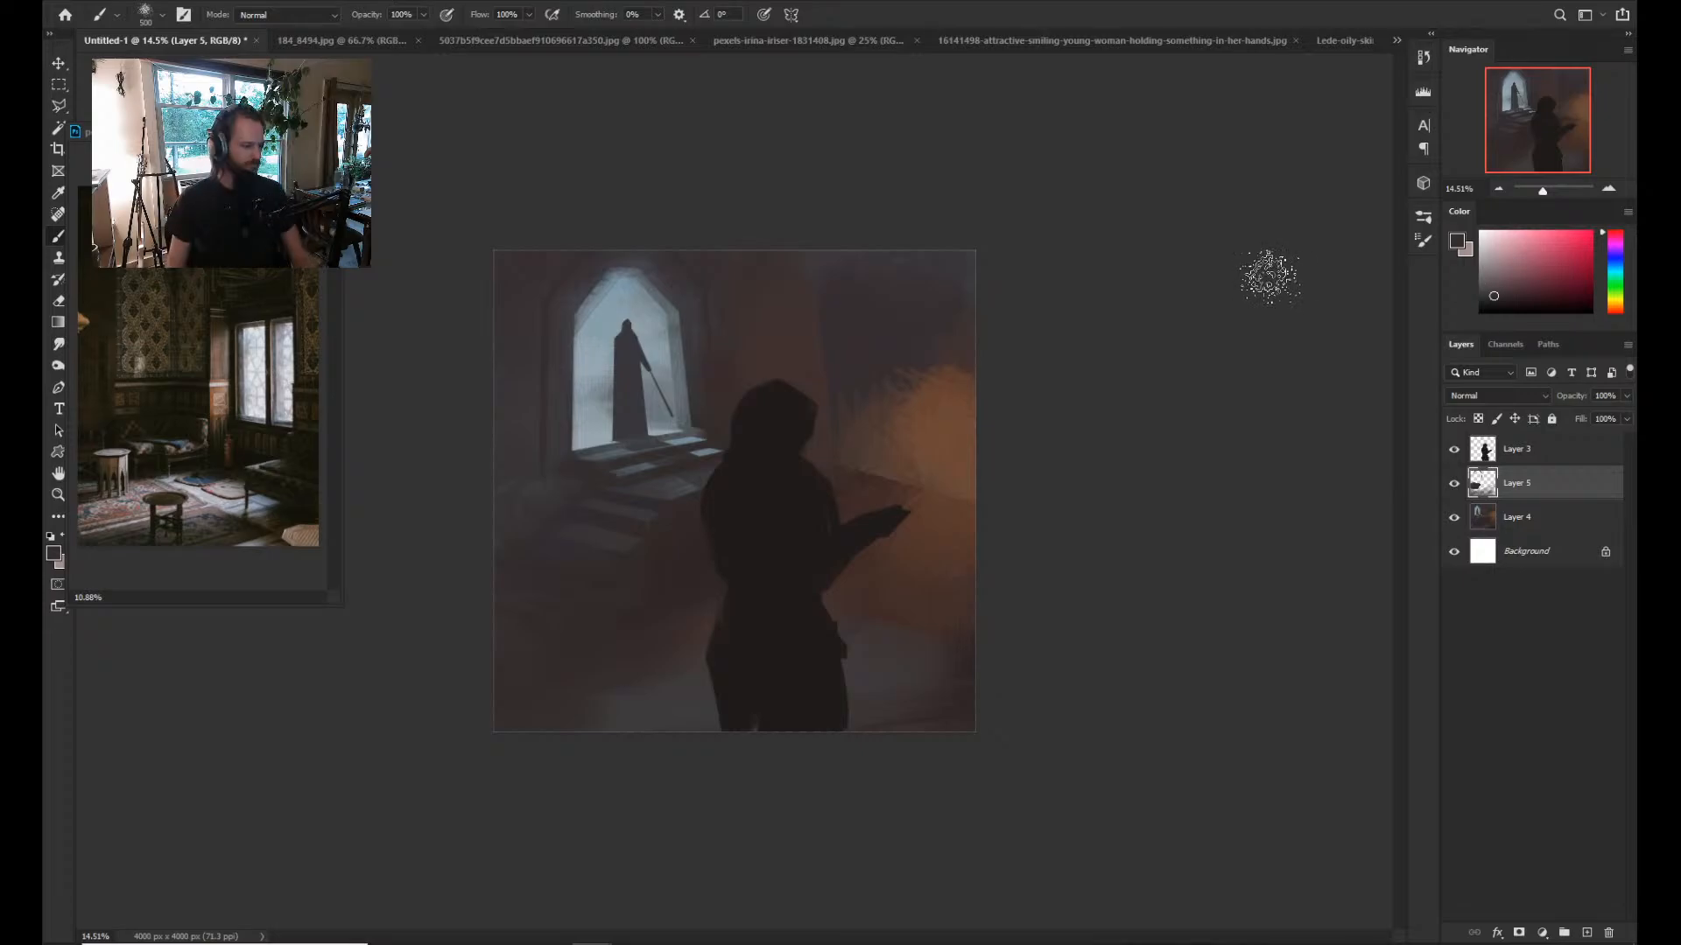
Flip the whole painting horizontally to check the composition.
key(ctrl+space)
mouse_move(960, 547)
mouse_down()
mouse_move(908, 548)
mouse_move(936, 567)
mouse_up()
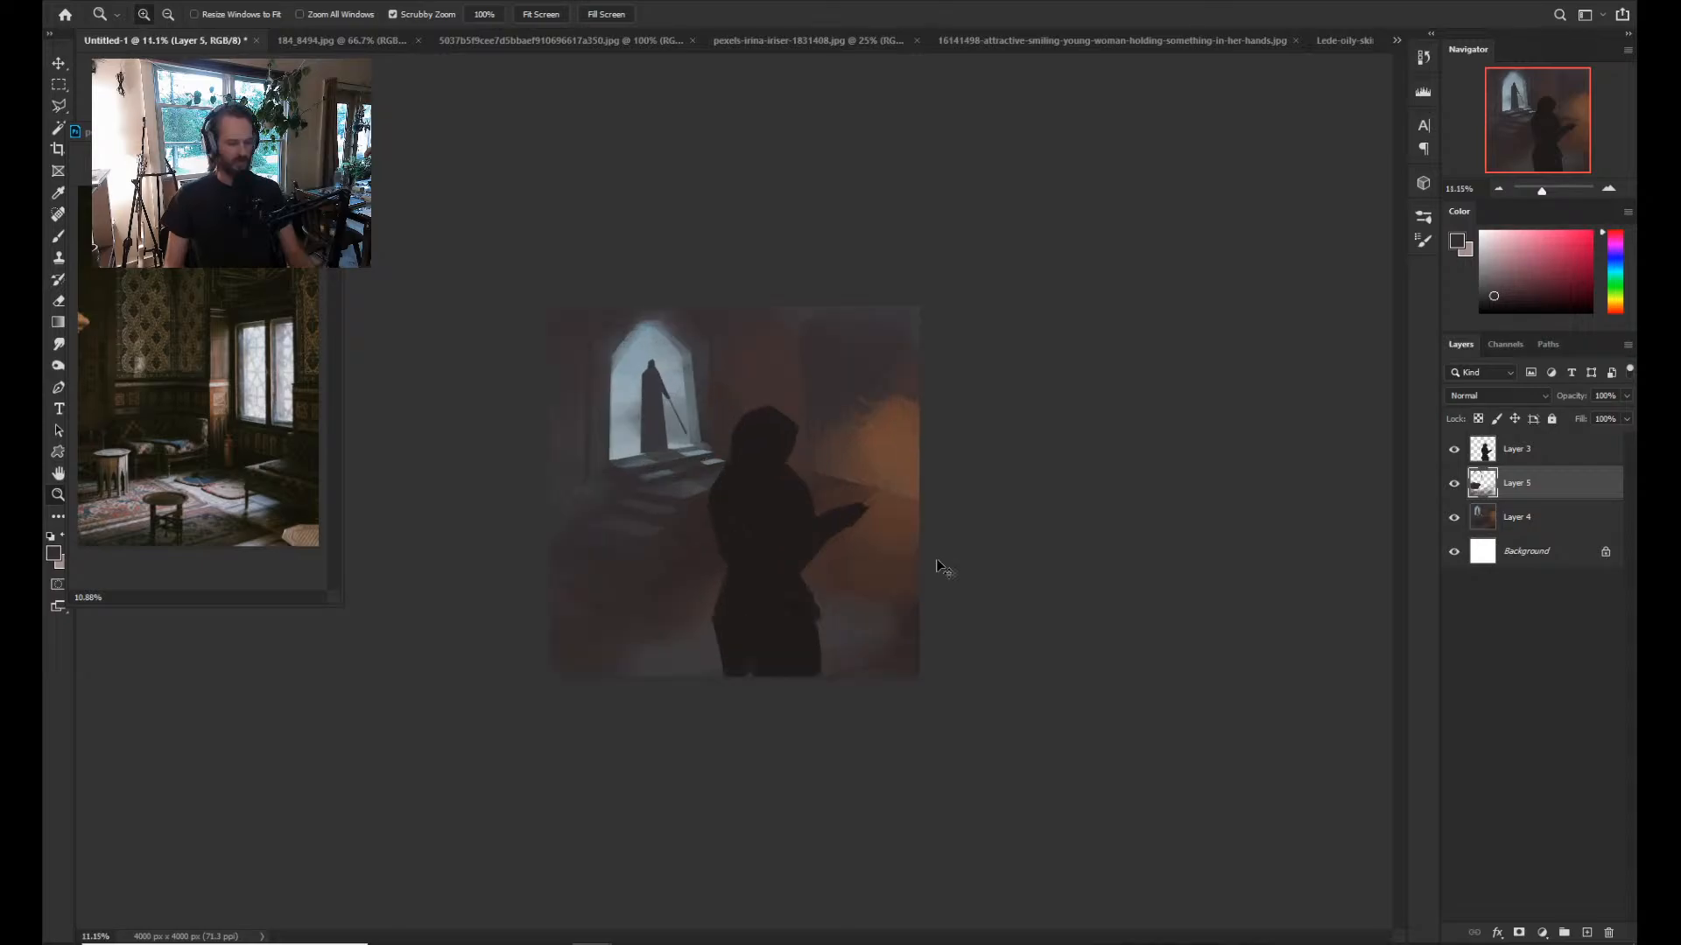
key(ctrl+shift+h)
drag(896, 504, 899, 521)
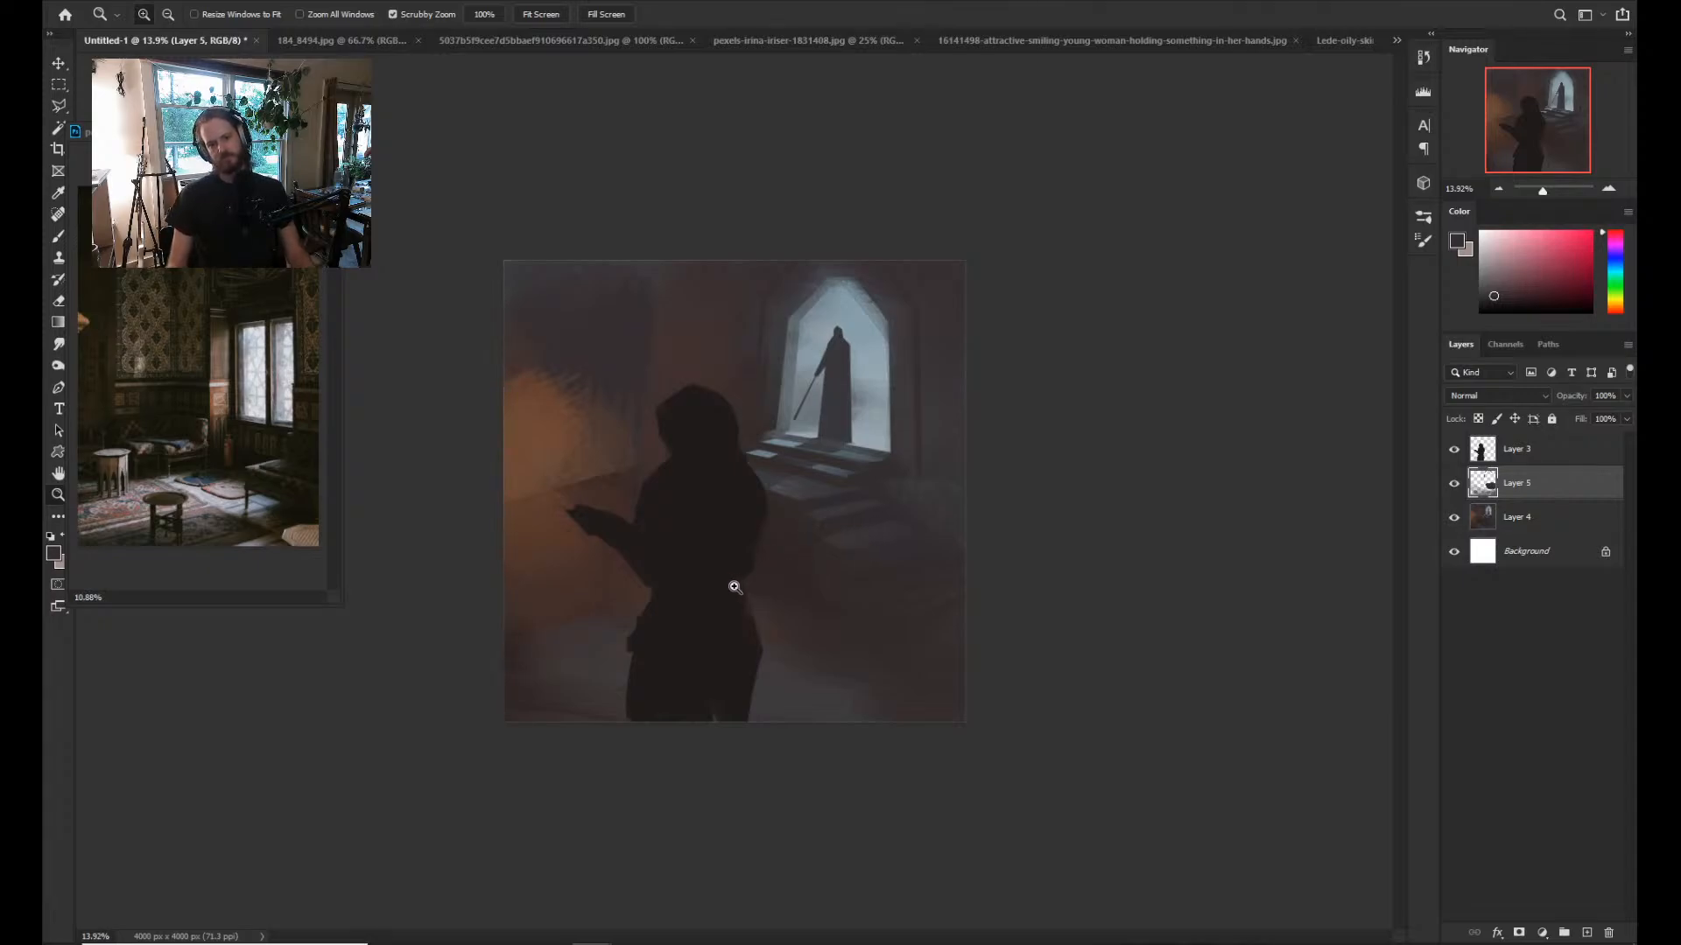
drag(734, 587, 736, 589)
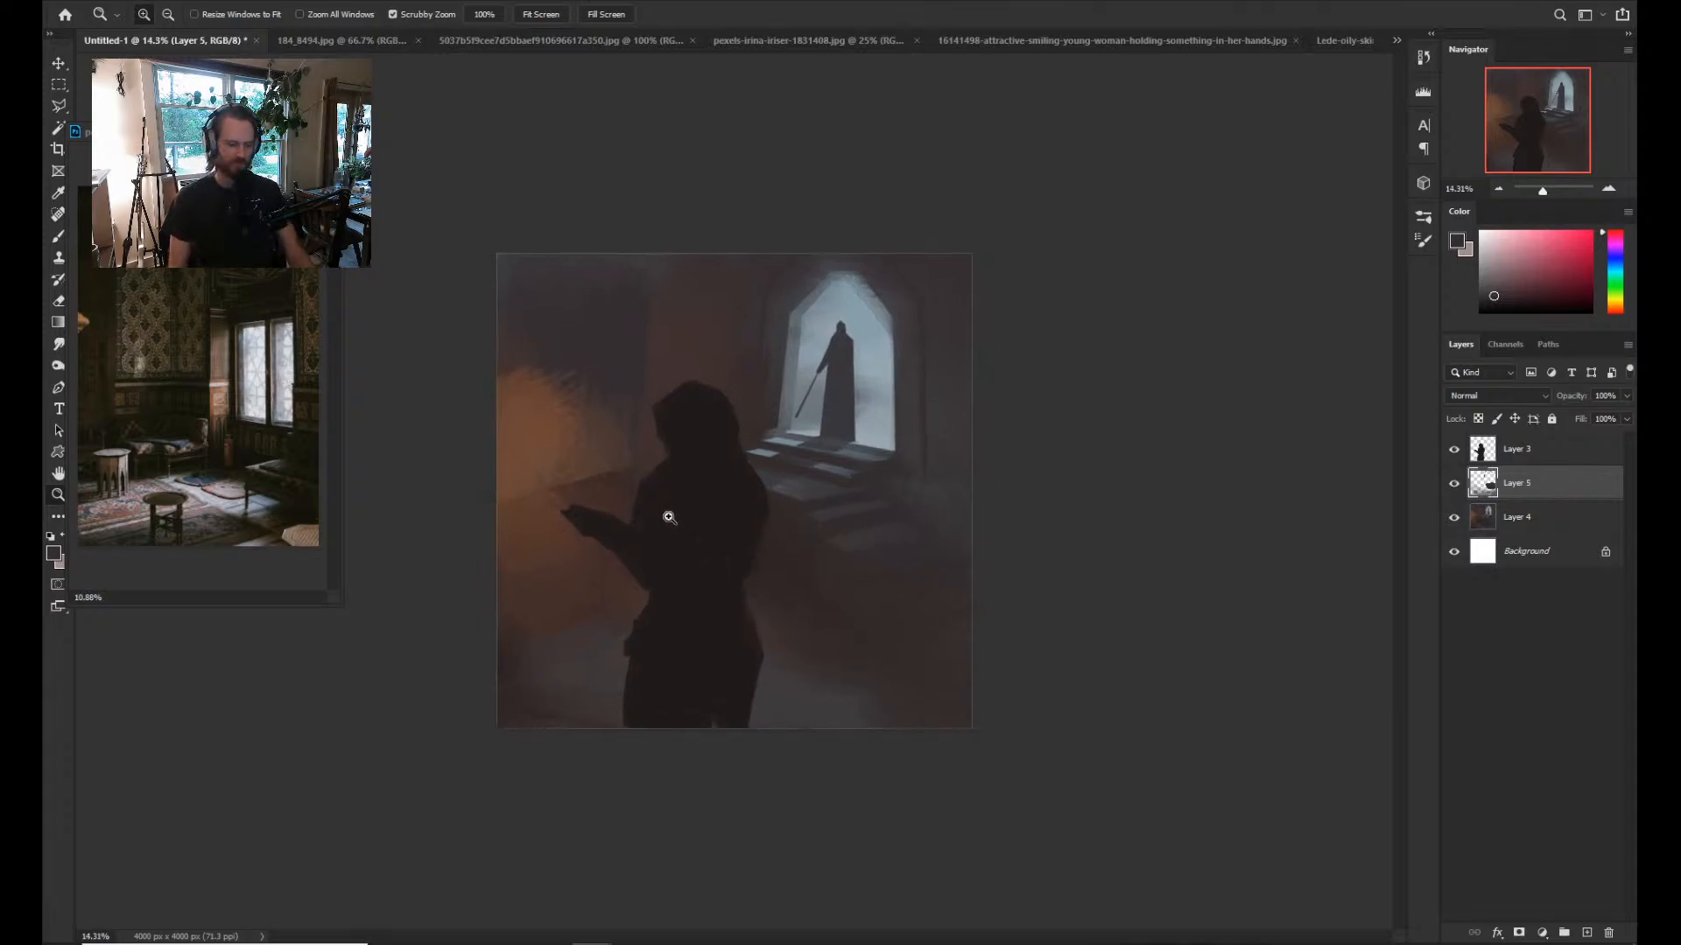
Outline the wall in front of the woman, above her forearm and including the orange glow, with the polygonal lasso.
key(l)
click(467, 580)
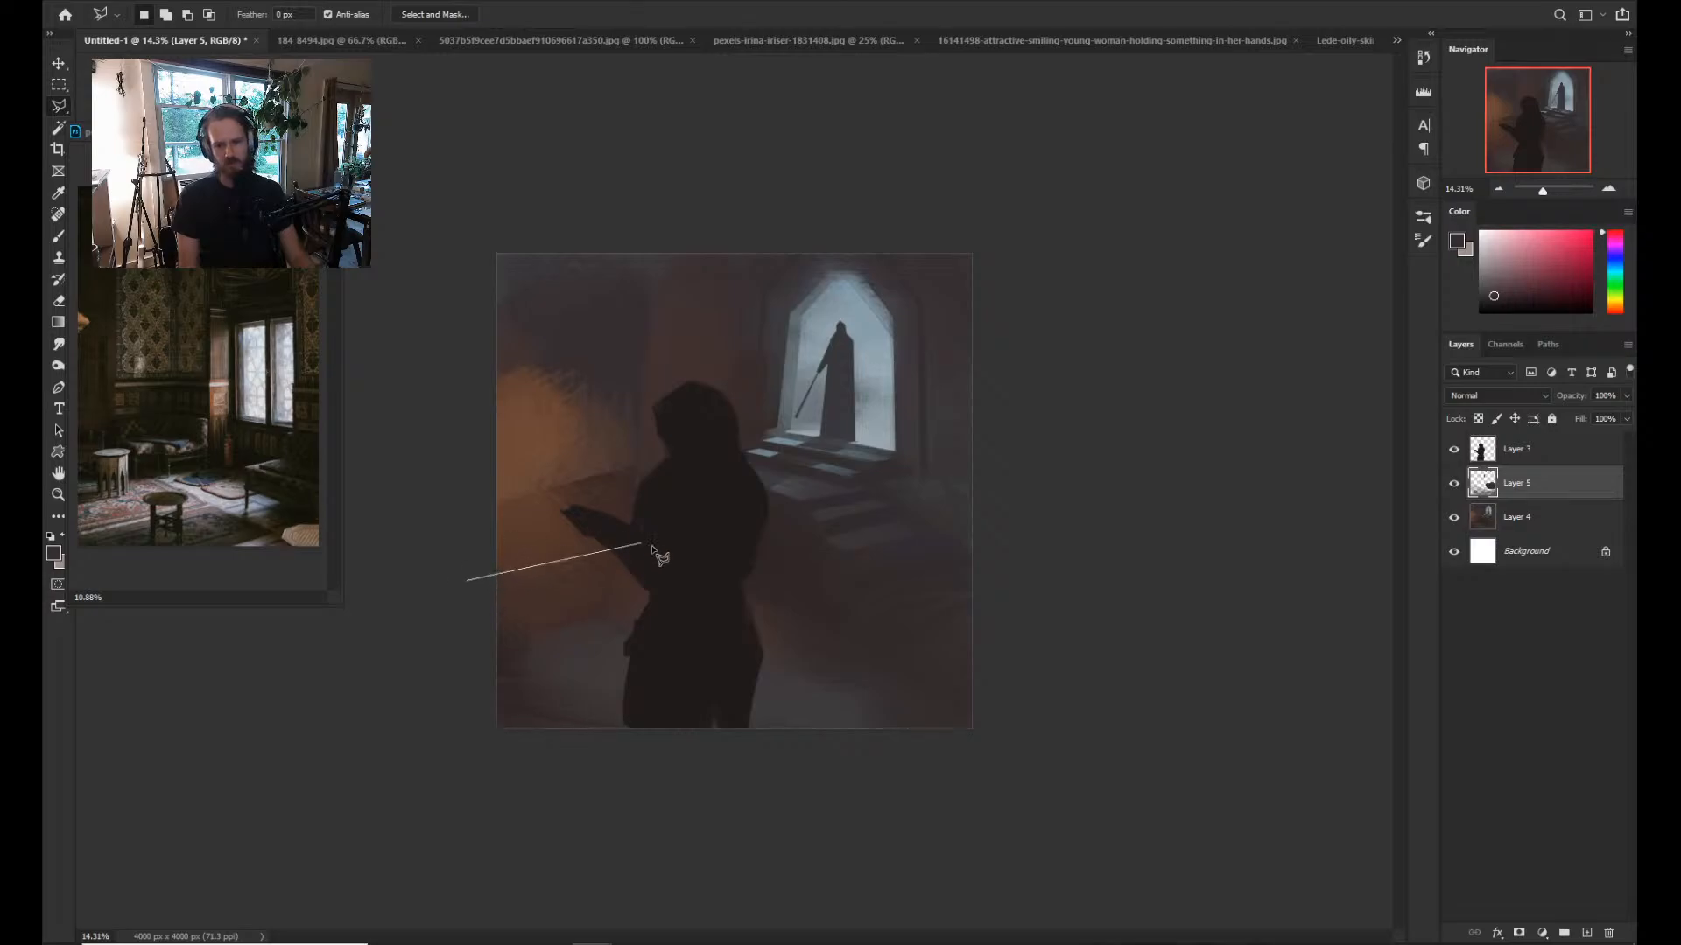
key(Escape)
click(654, 522)
click(444, 581)
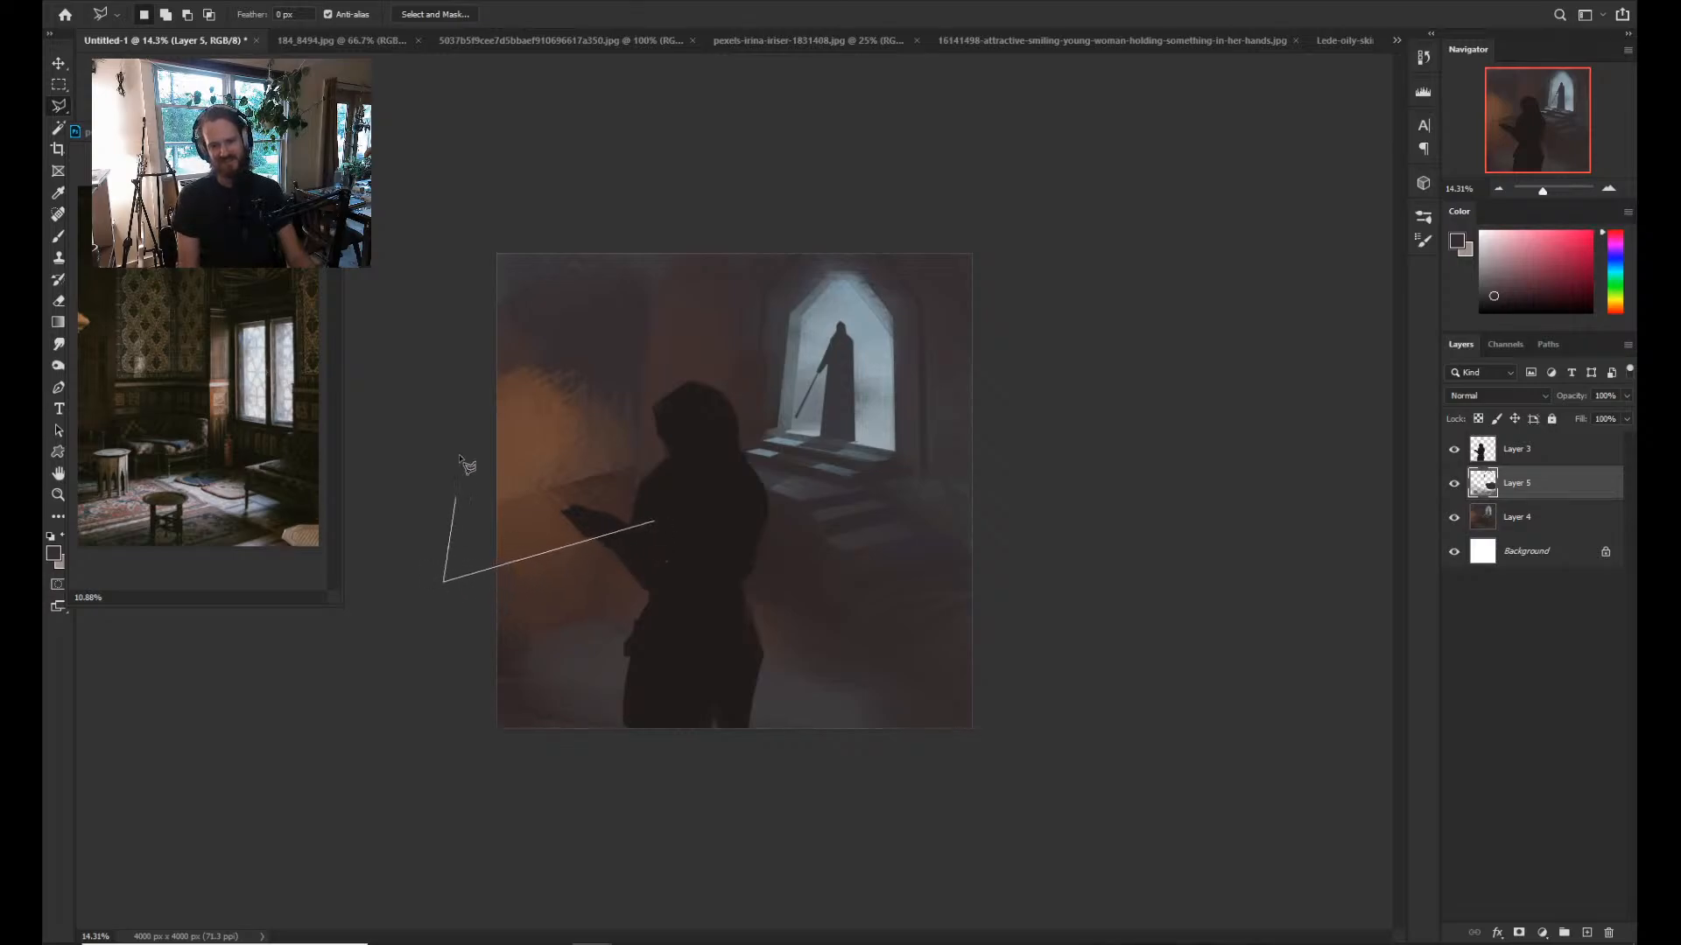
click(458, 210)
click(573, 168)
click(660, 211)
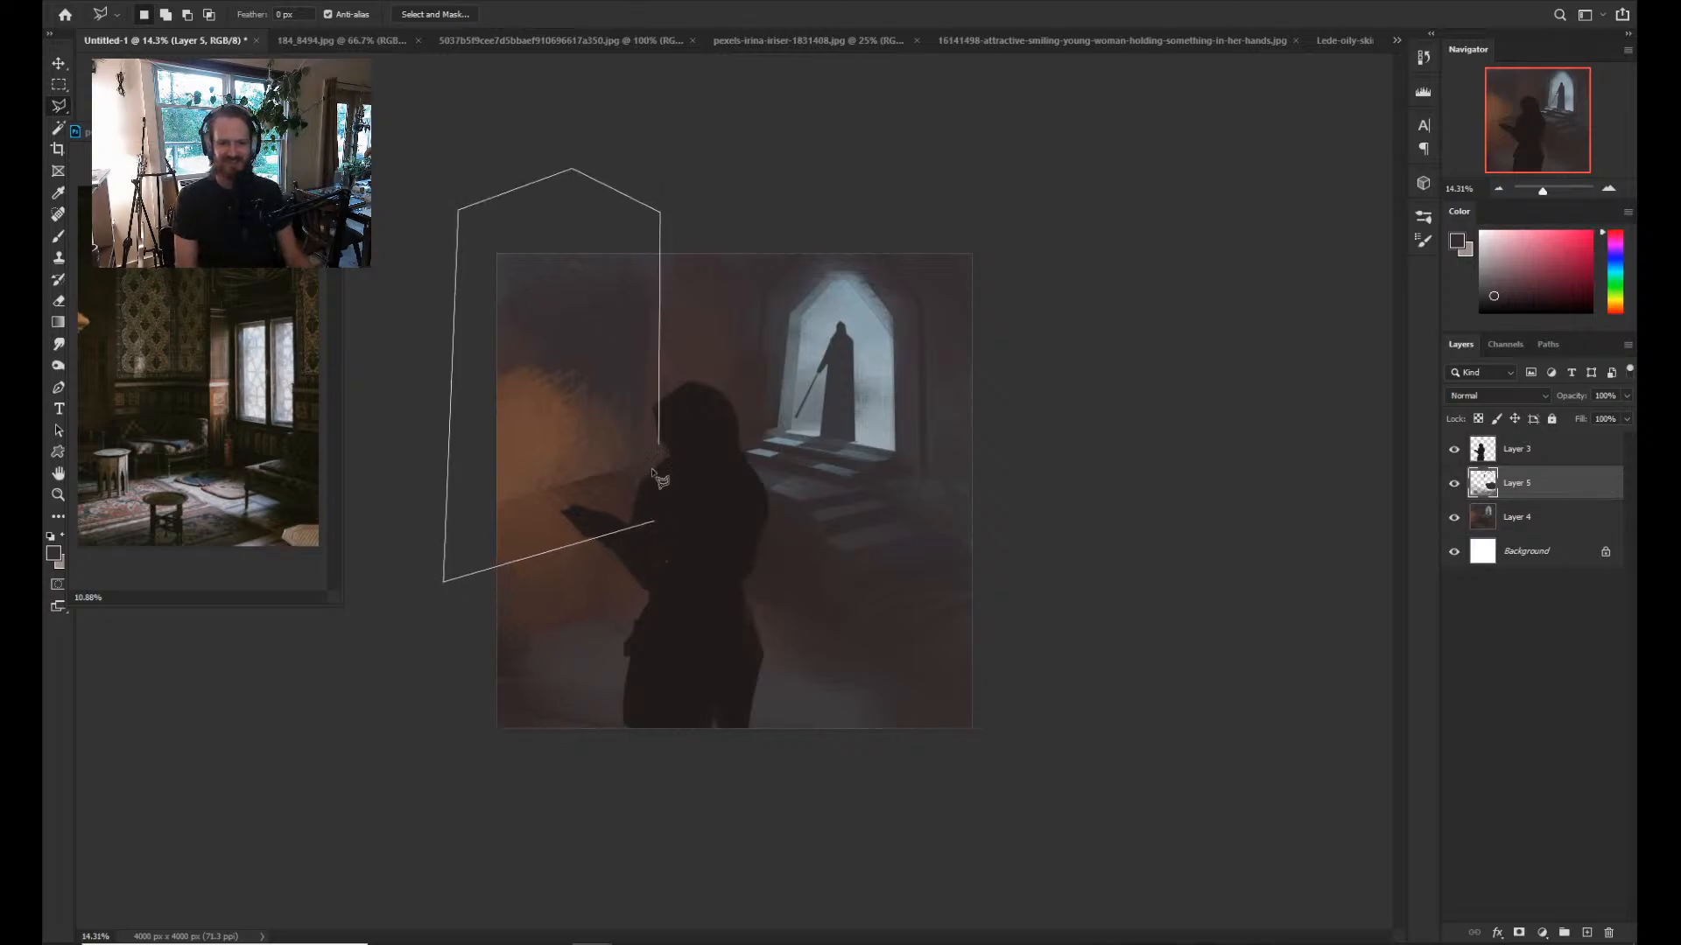
key(Escape)
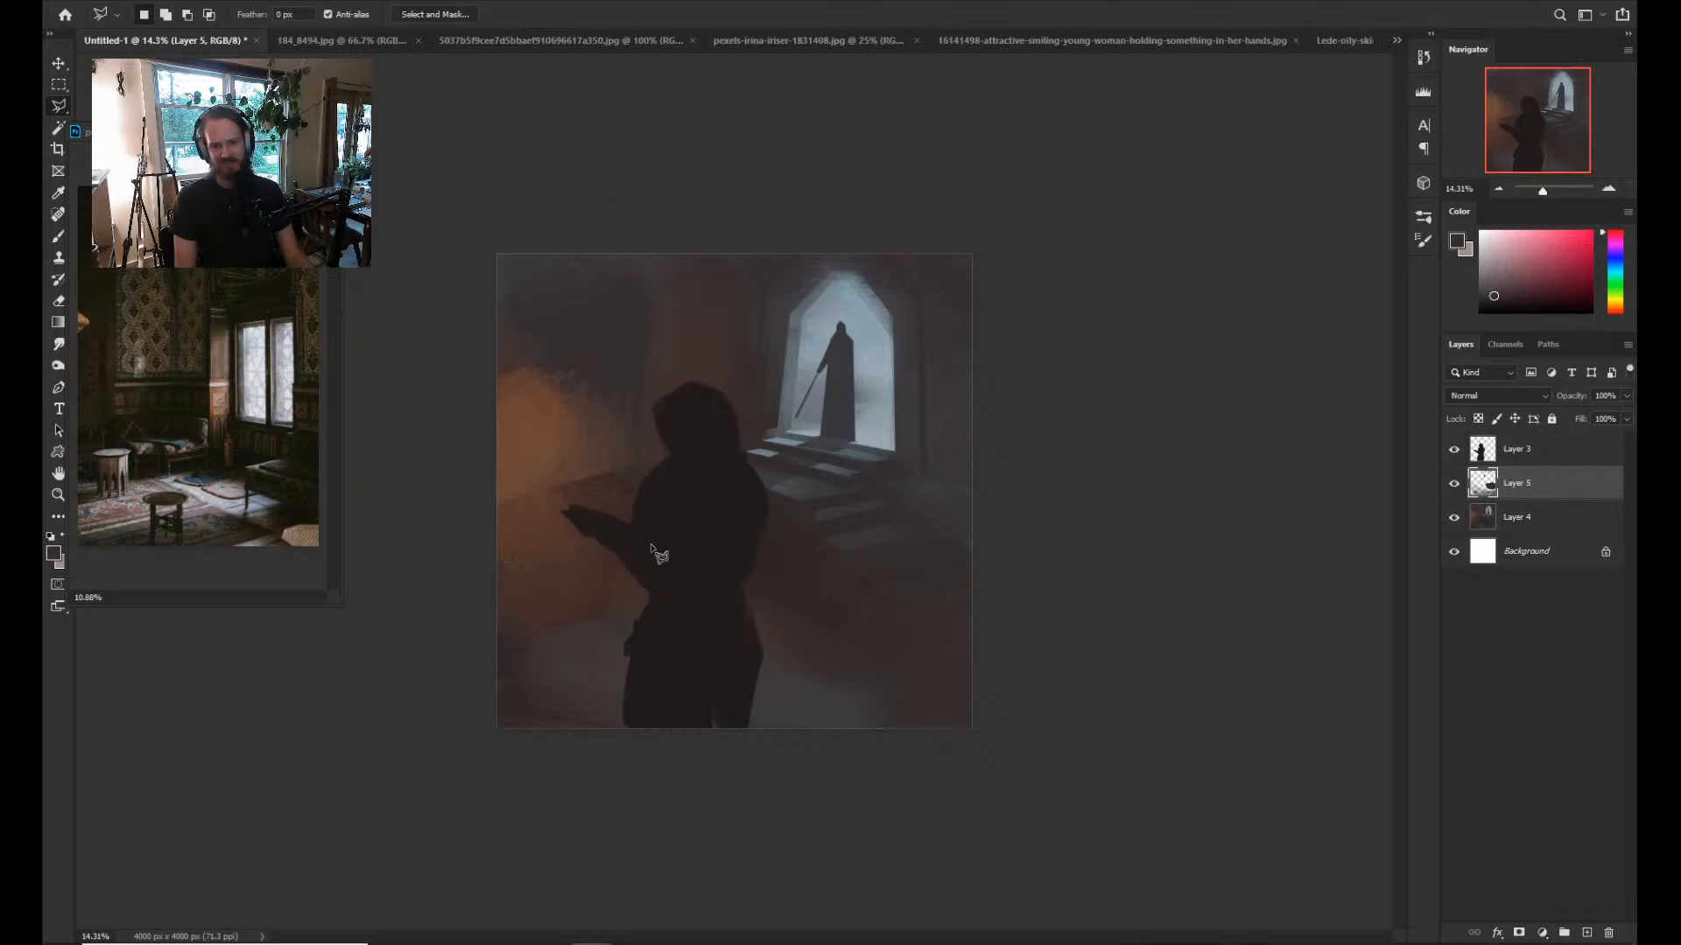
Cover the orange glow inside the selection with the dark greyish tone using a 1000 px brush, and clear the selection.
key(b)
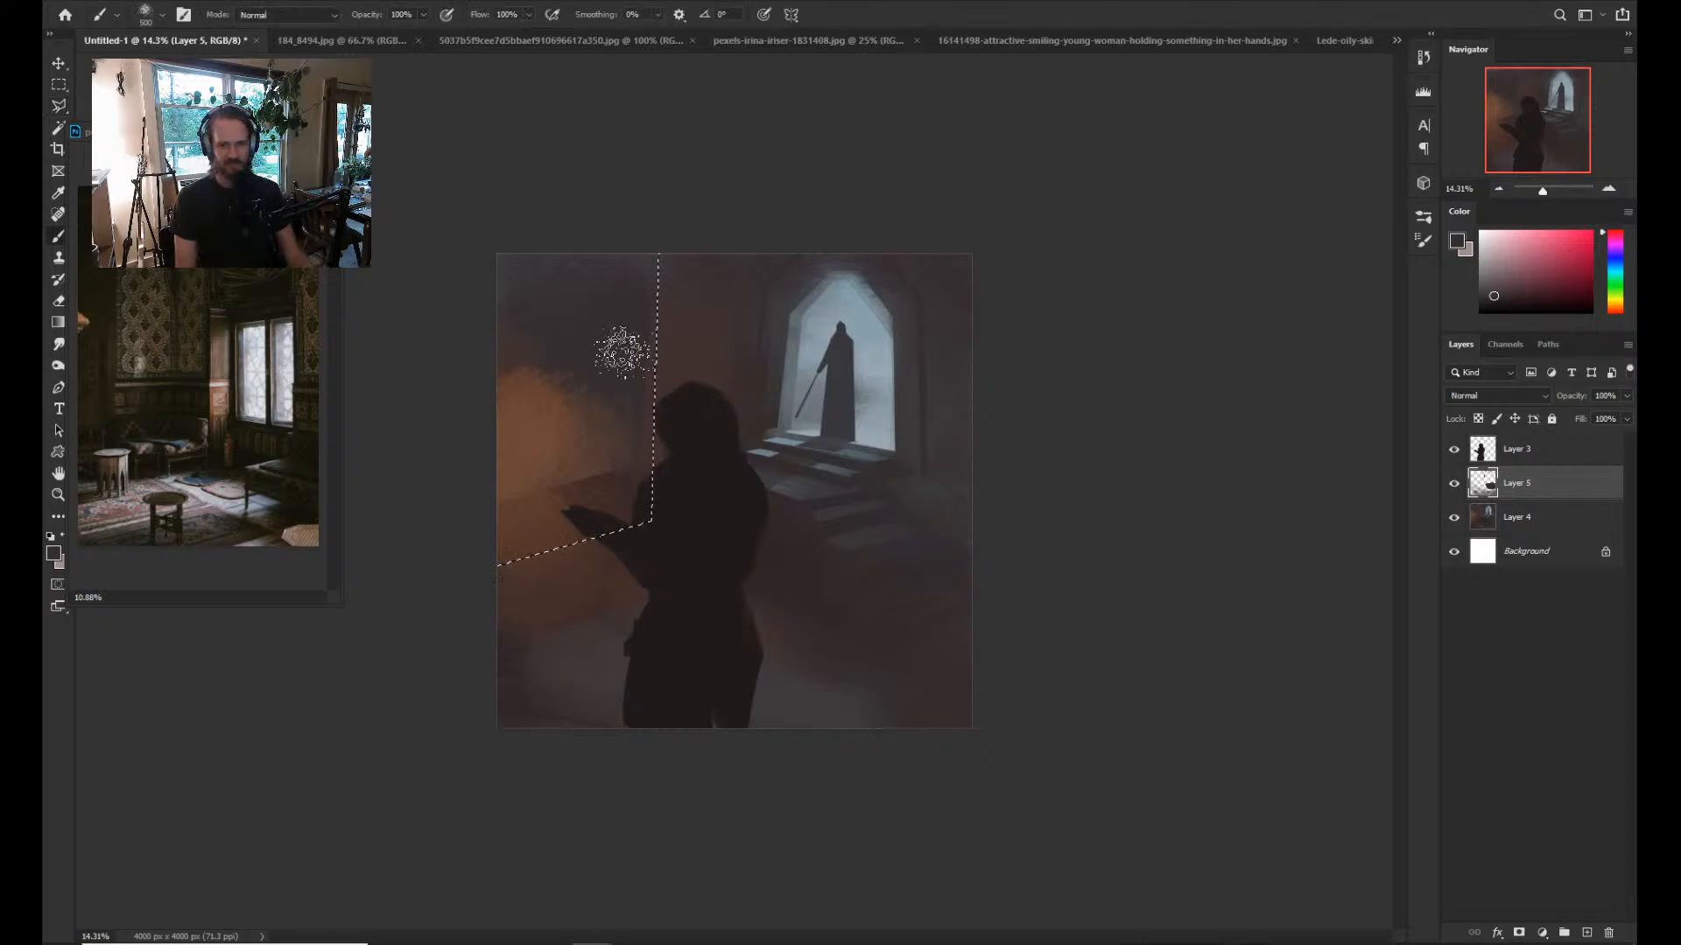
key(bracketright)
key(bracketright)
key(bracketright)
key(bracketright)
key(bracketright)
drag(544, 376, 559, 394)
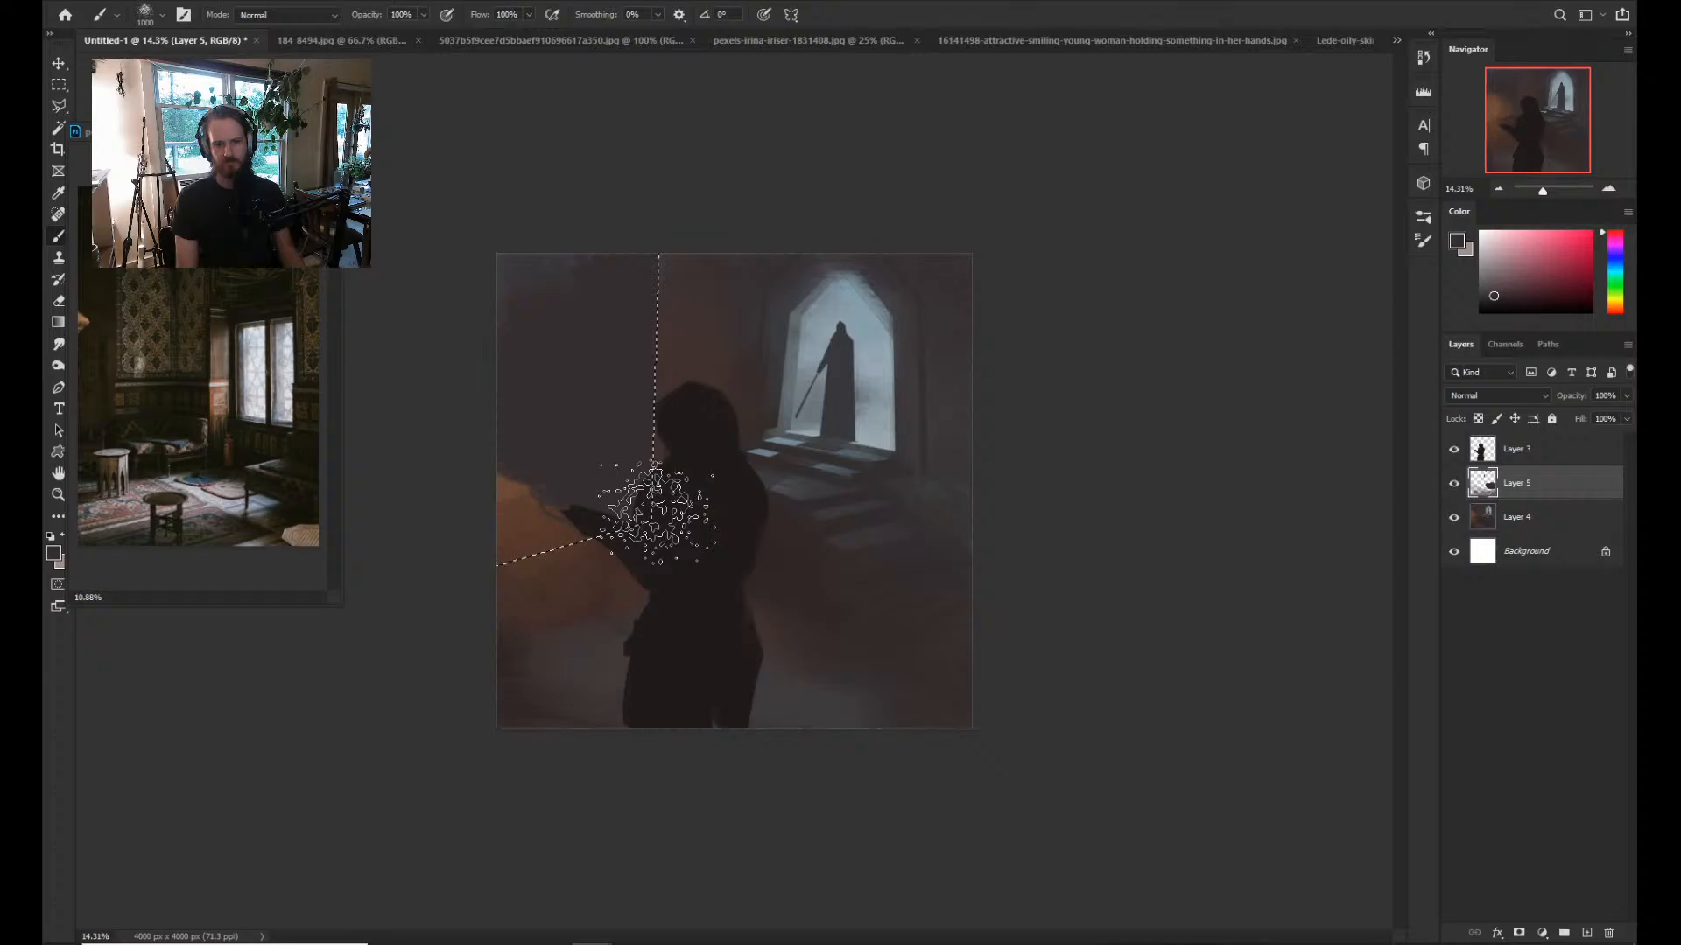
click(533, 537)
Resize the image to 2500 × 2500 pixels.
key(z)
mouse_move(686, 510)
mouse_down()
mouse_move(832, 491)
mouse_move(721, 536)
mouse_up()
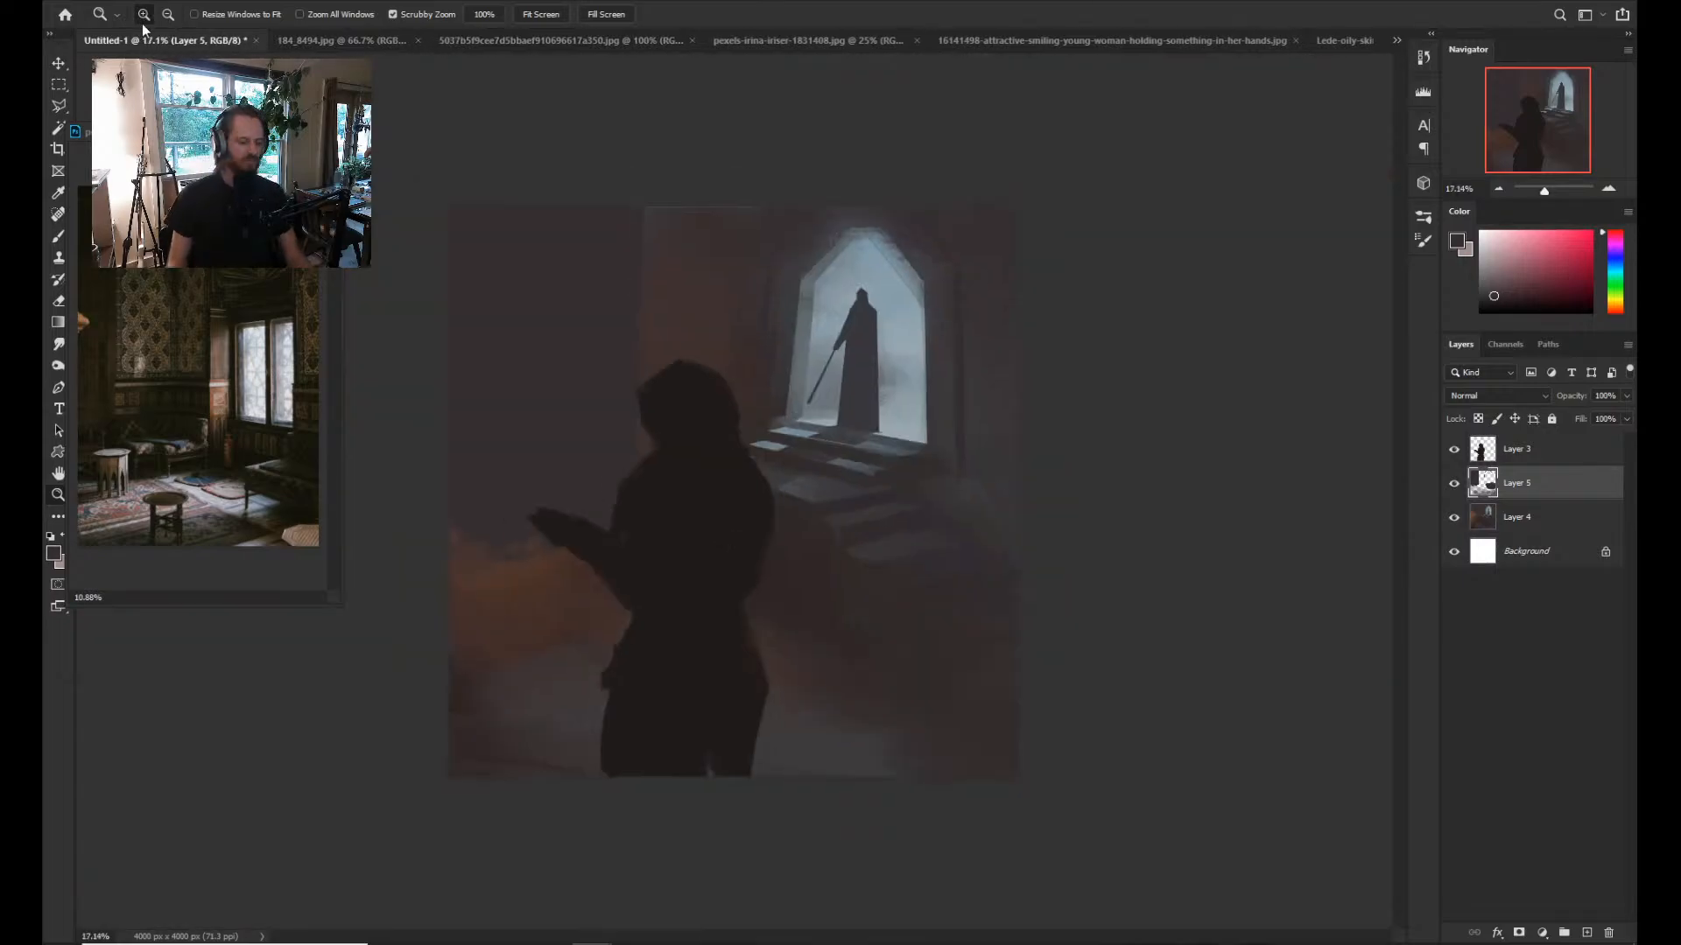
key(ctrl+alt+i)
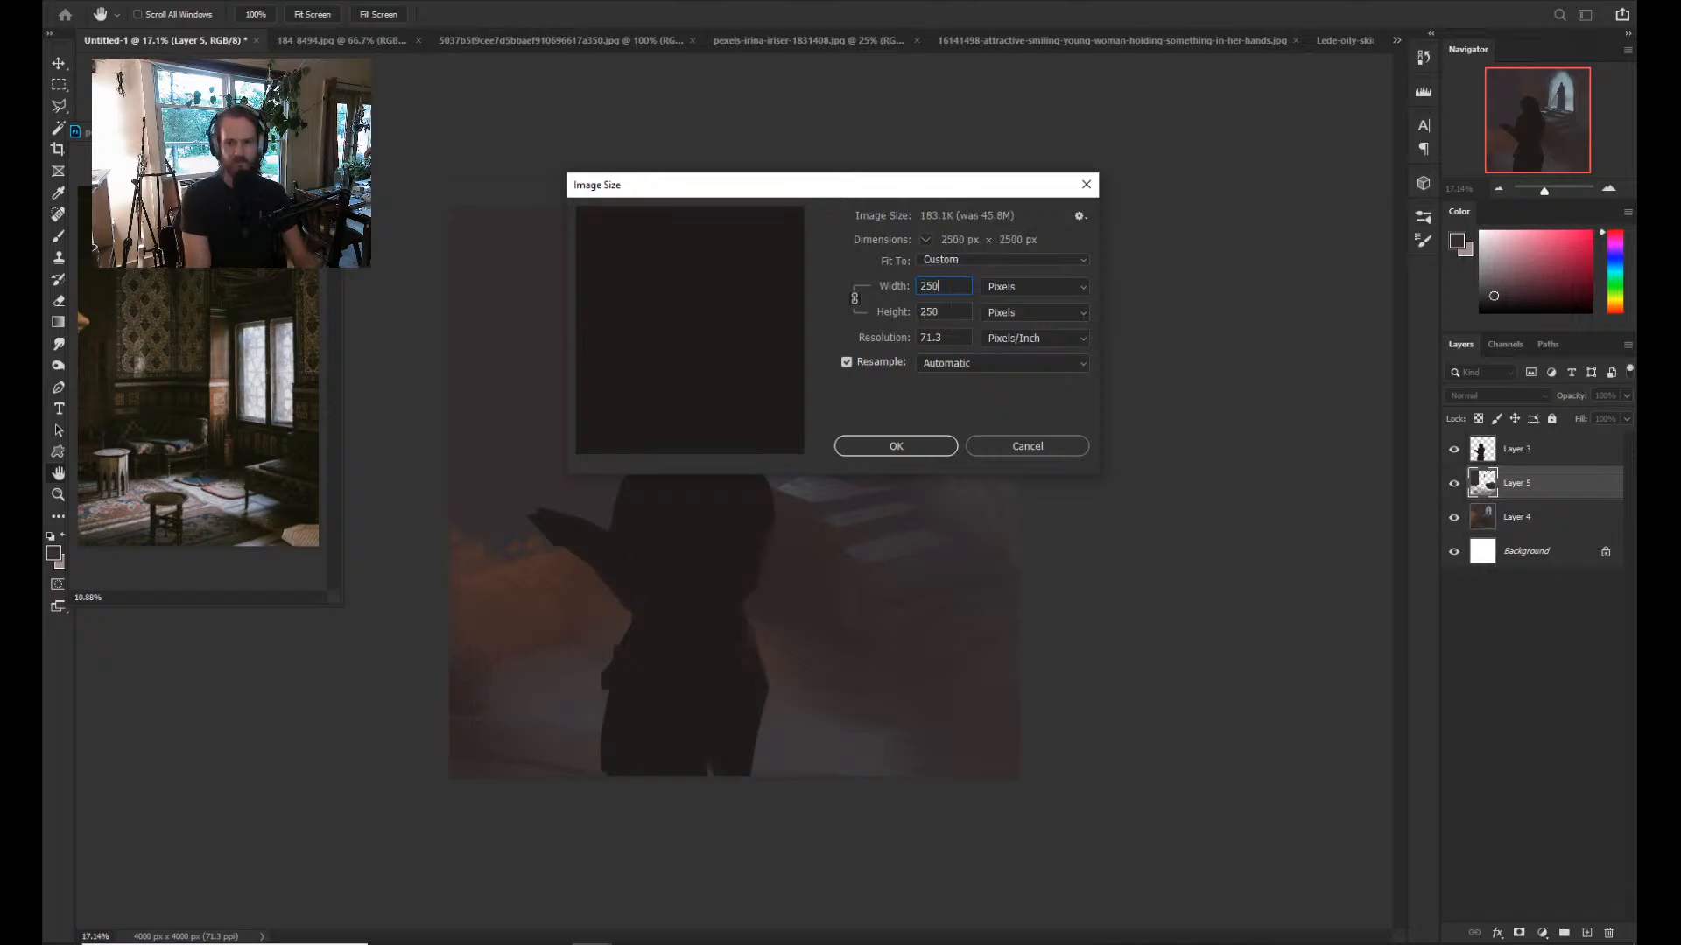
text(2500)
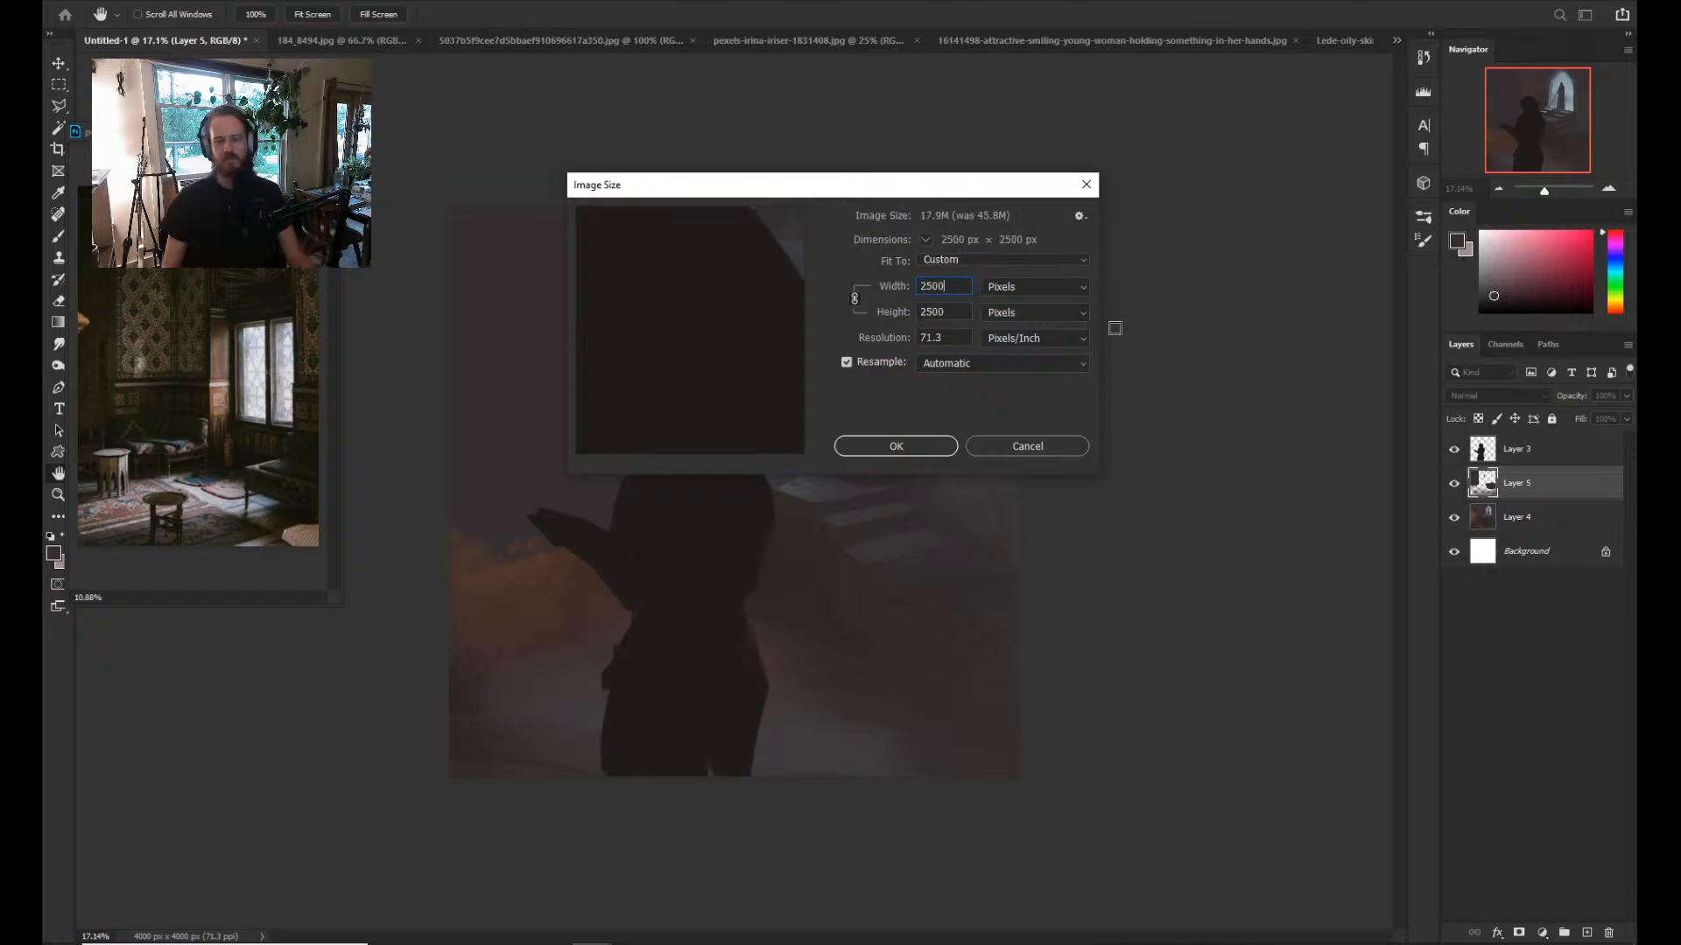
click(916, 443)
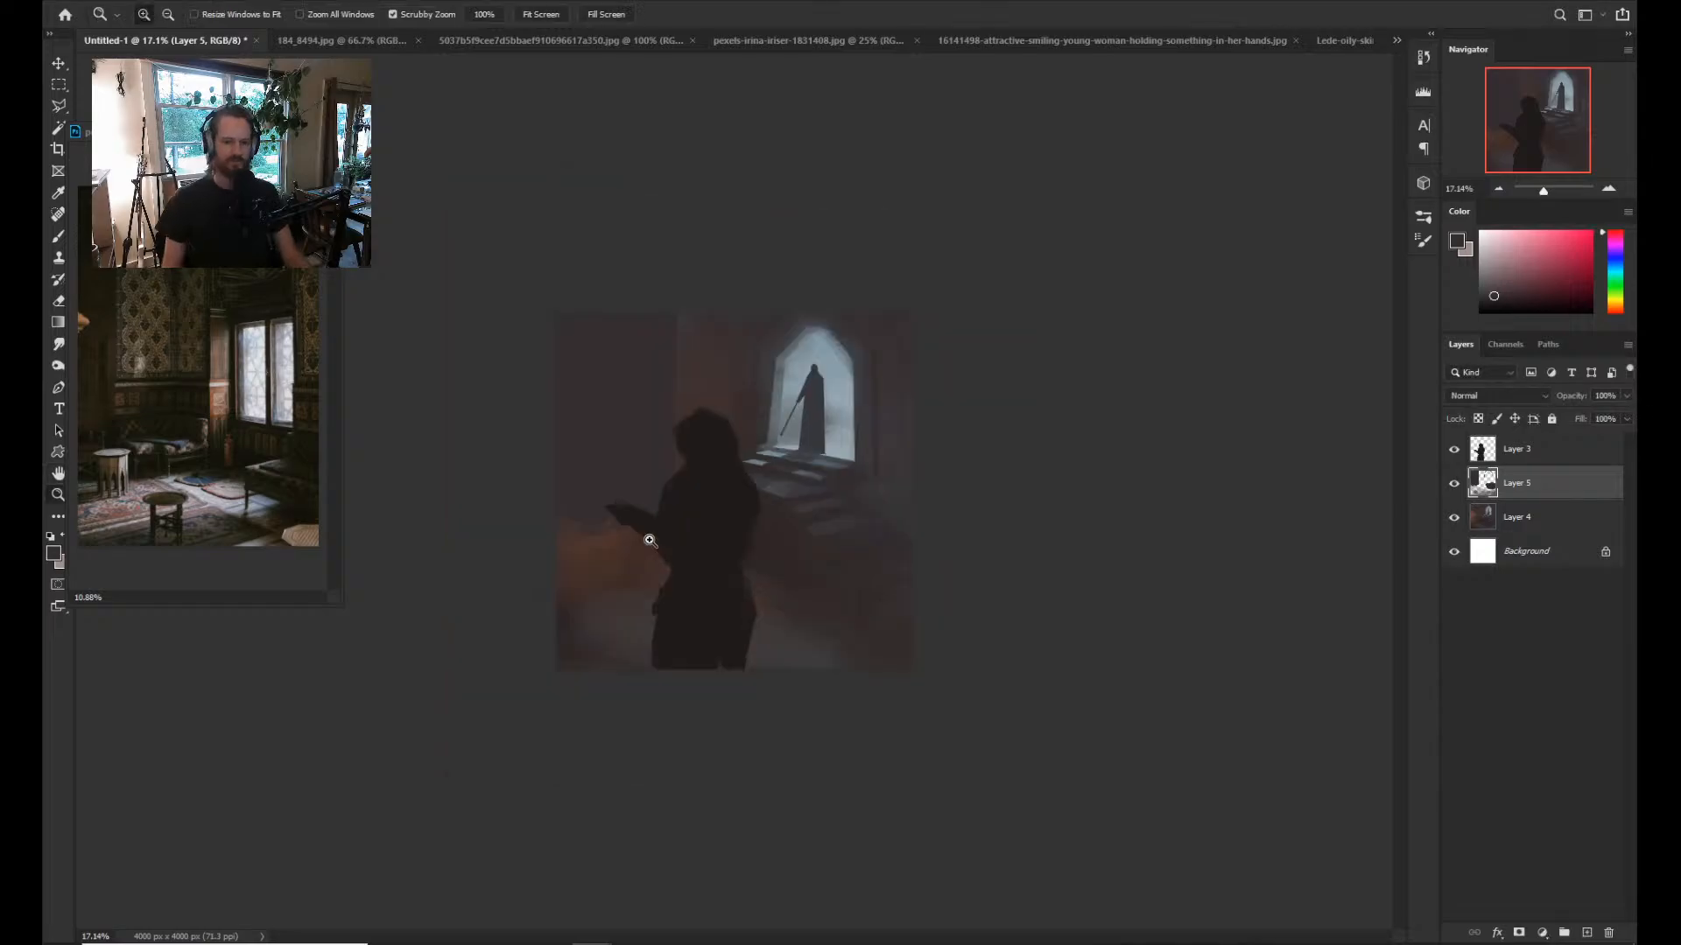
drag(649, 540, 708, 540)
Brush sampled dark reddish-brown tones over the remaining glow under the hands and the hard wall edge above the woman's head.
key(b)
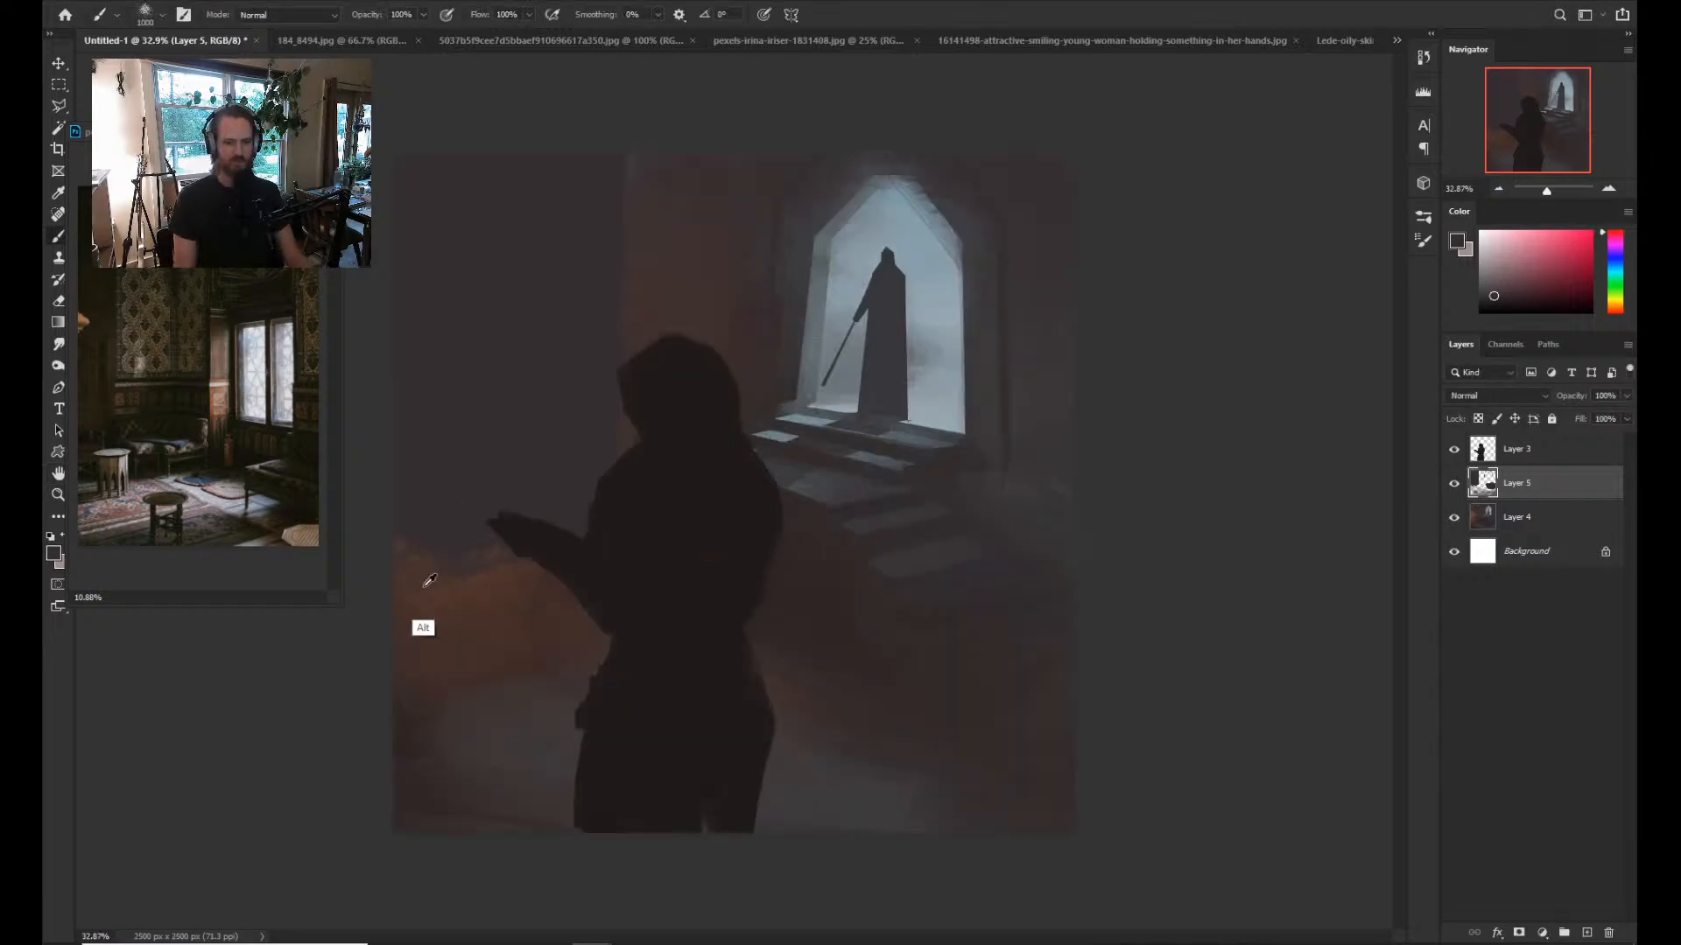
alt+click(453, 552)
alt+click(642, 163)
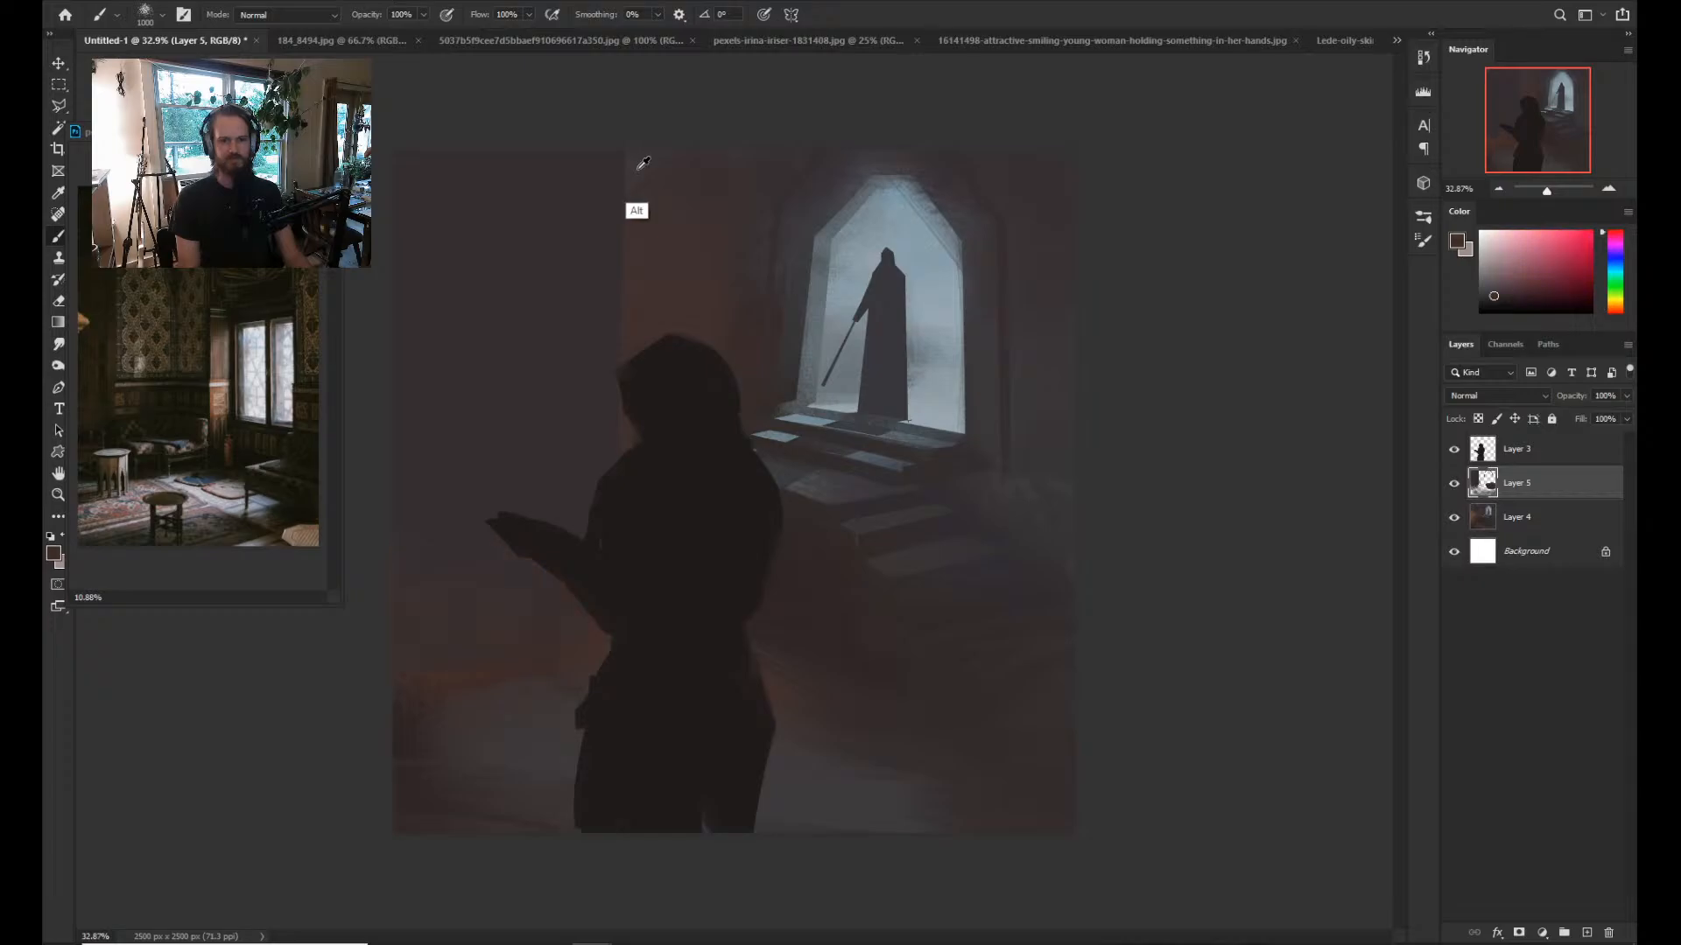
Brush a blue-grey sampled from the doorway onto the upper wall at 500 px and tone it down with a sampled dark colour.
alt+click(953, 229)
key(bracketleft)
key(bracketleft)
key(bracketleft)
key(bracketleft)
key(bracketleft)
key(bracketleft)
key(bracketleft)
key(bracketleft)
key(bracketleft)
key(bracketleft)
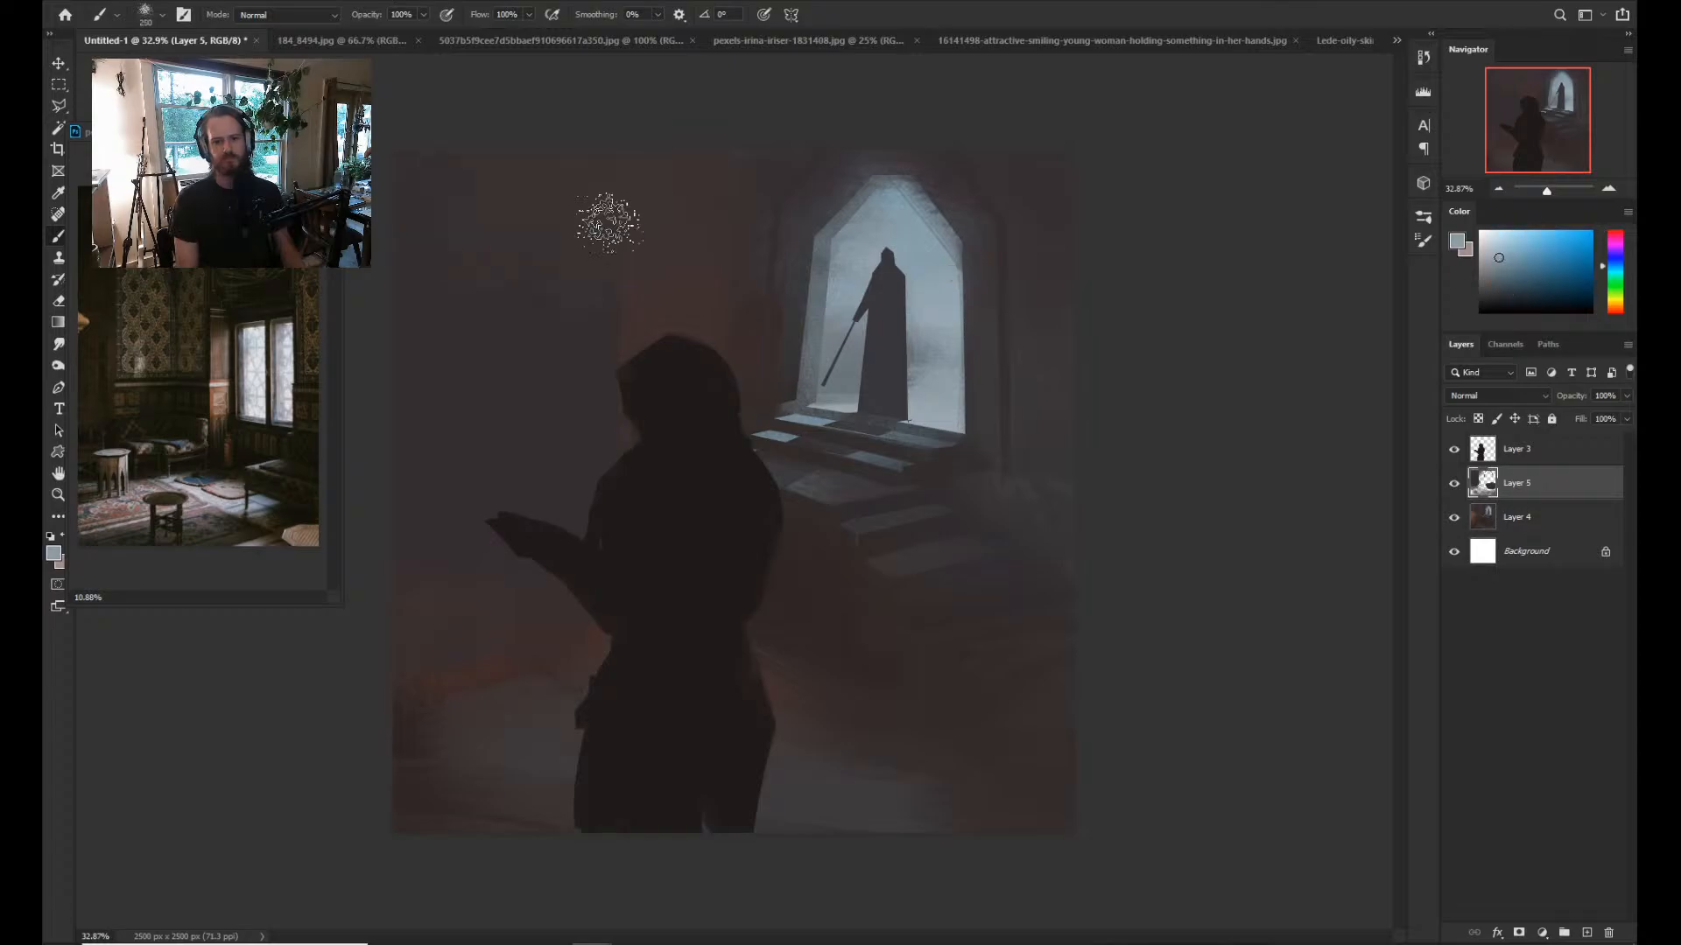
key(bracketright)
key(bracketright)
key(bracketright)
drag(598, 280, 560, 197)
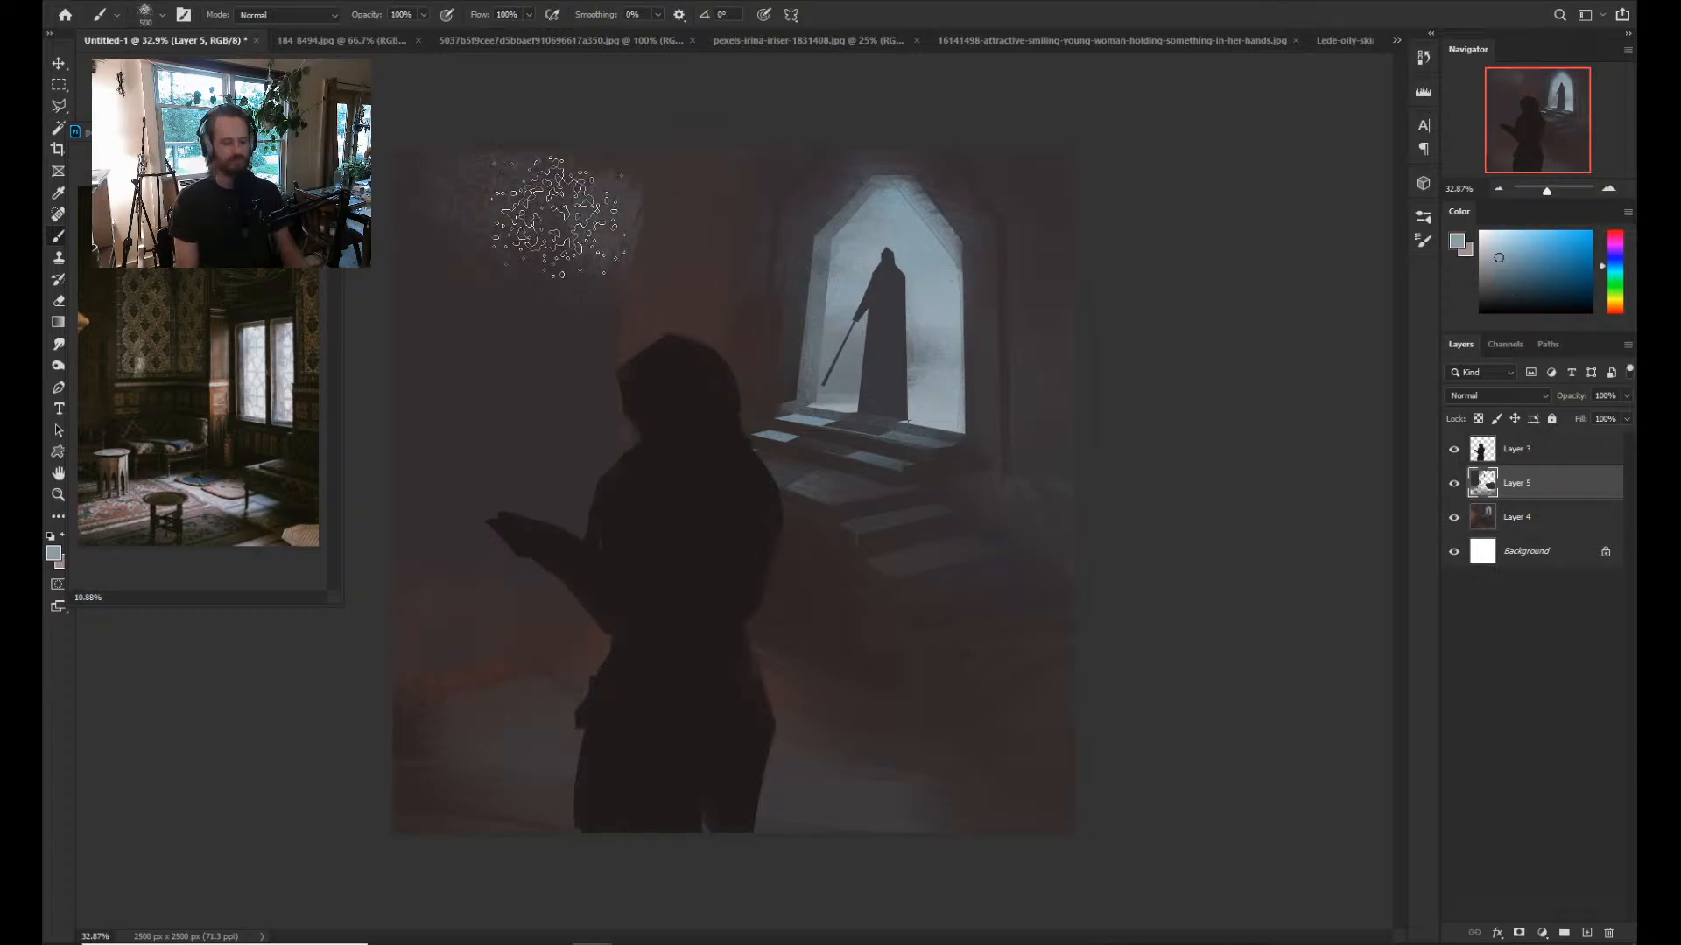
alt+click(630, 263)
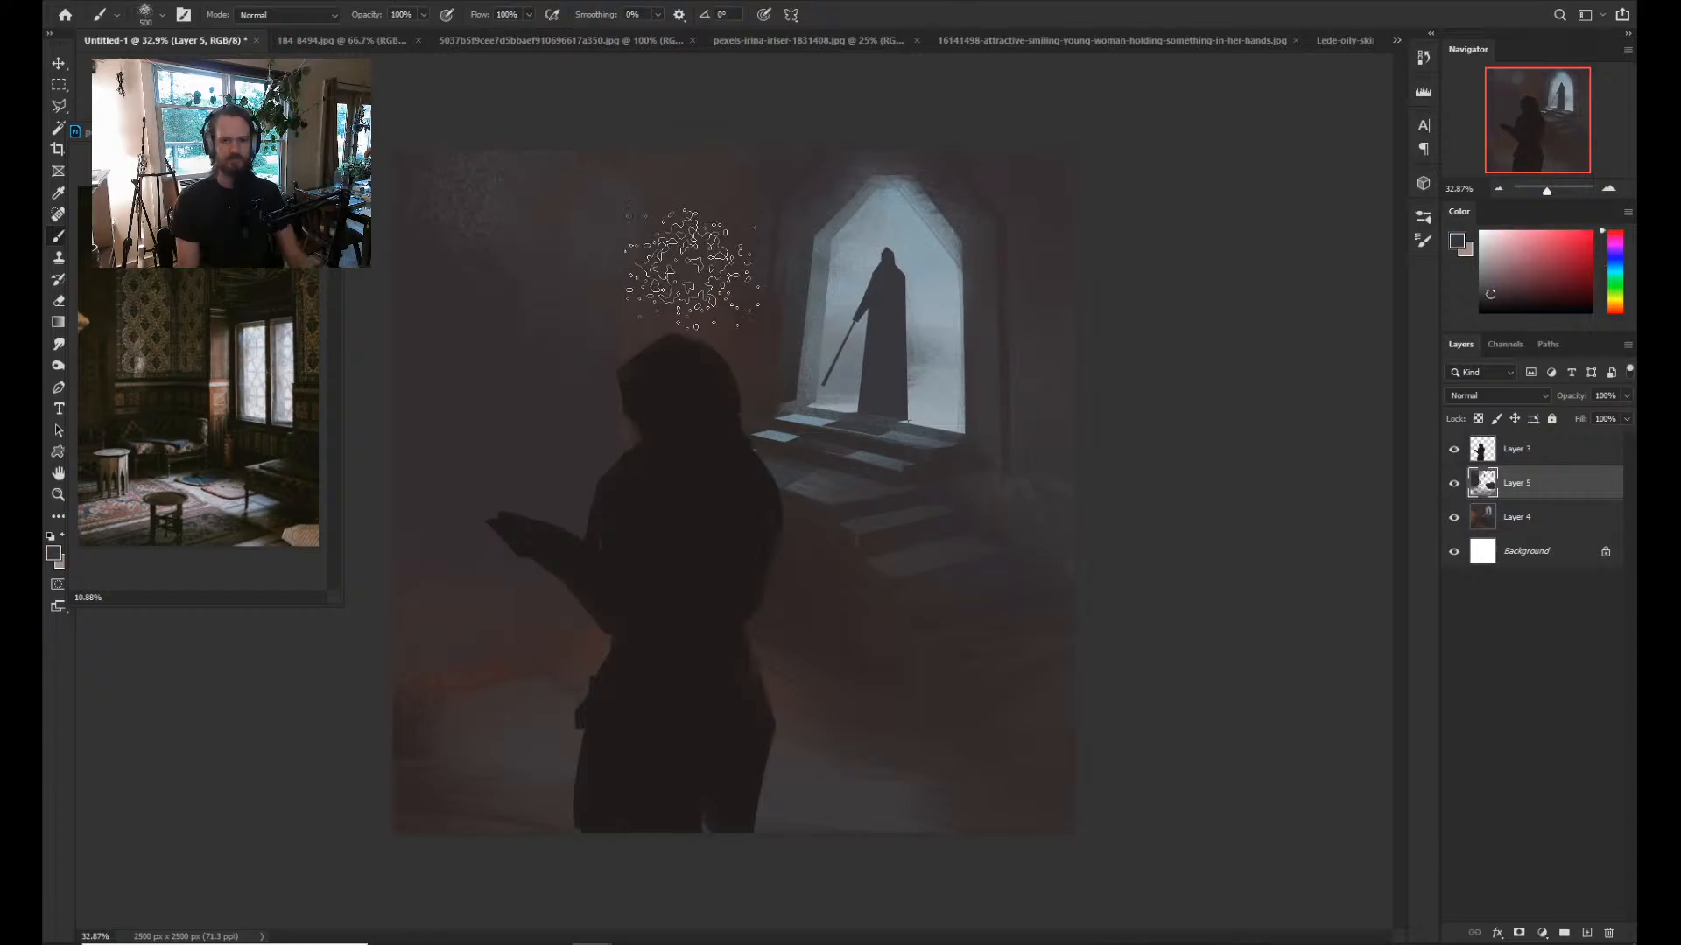
Try brushing a brighter blue-grey patch on the upper wall, undo it and reduce the brush size.
alt+click(607, 234)
drag(588, 219, 555, 176)
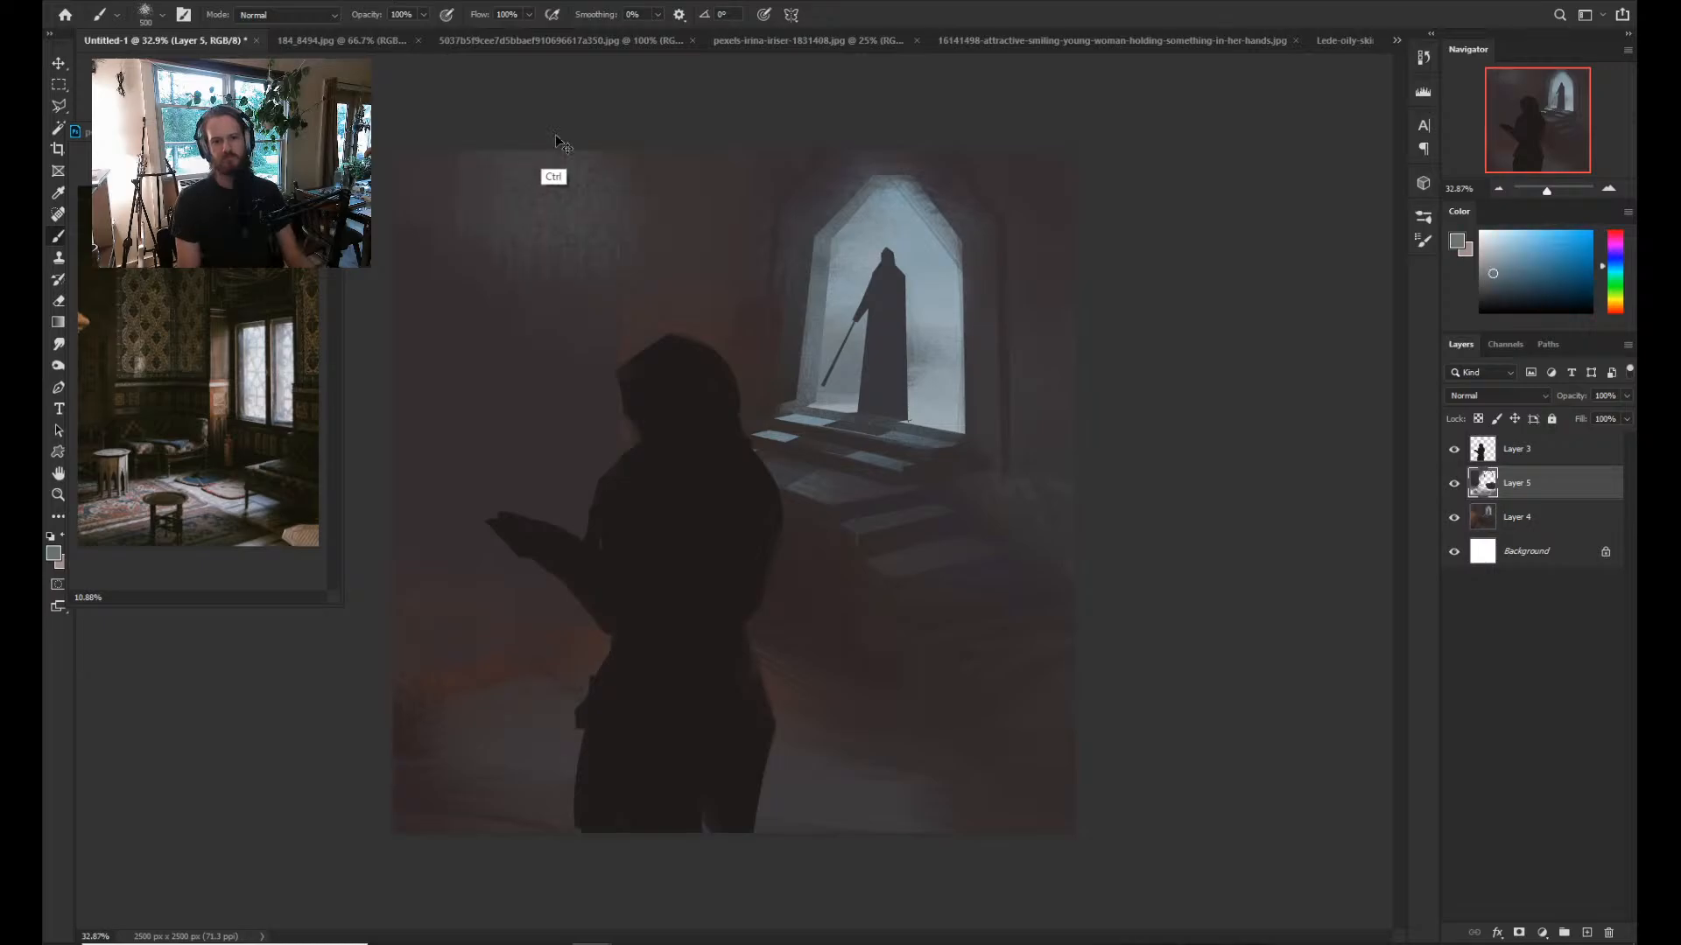
key(ctrl+z)
key(bracketleft)
key(bracketleft)
key(bracketleft)
key(bracketleft)
key(bracketleft)
key(bracketleft)
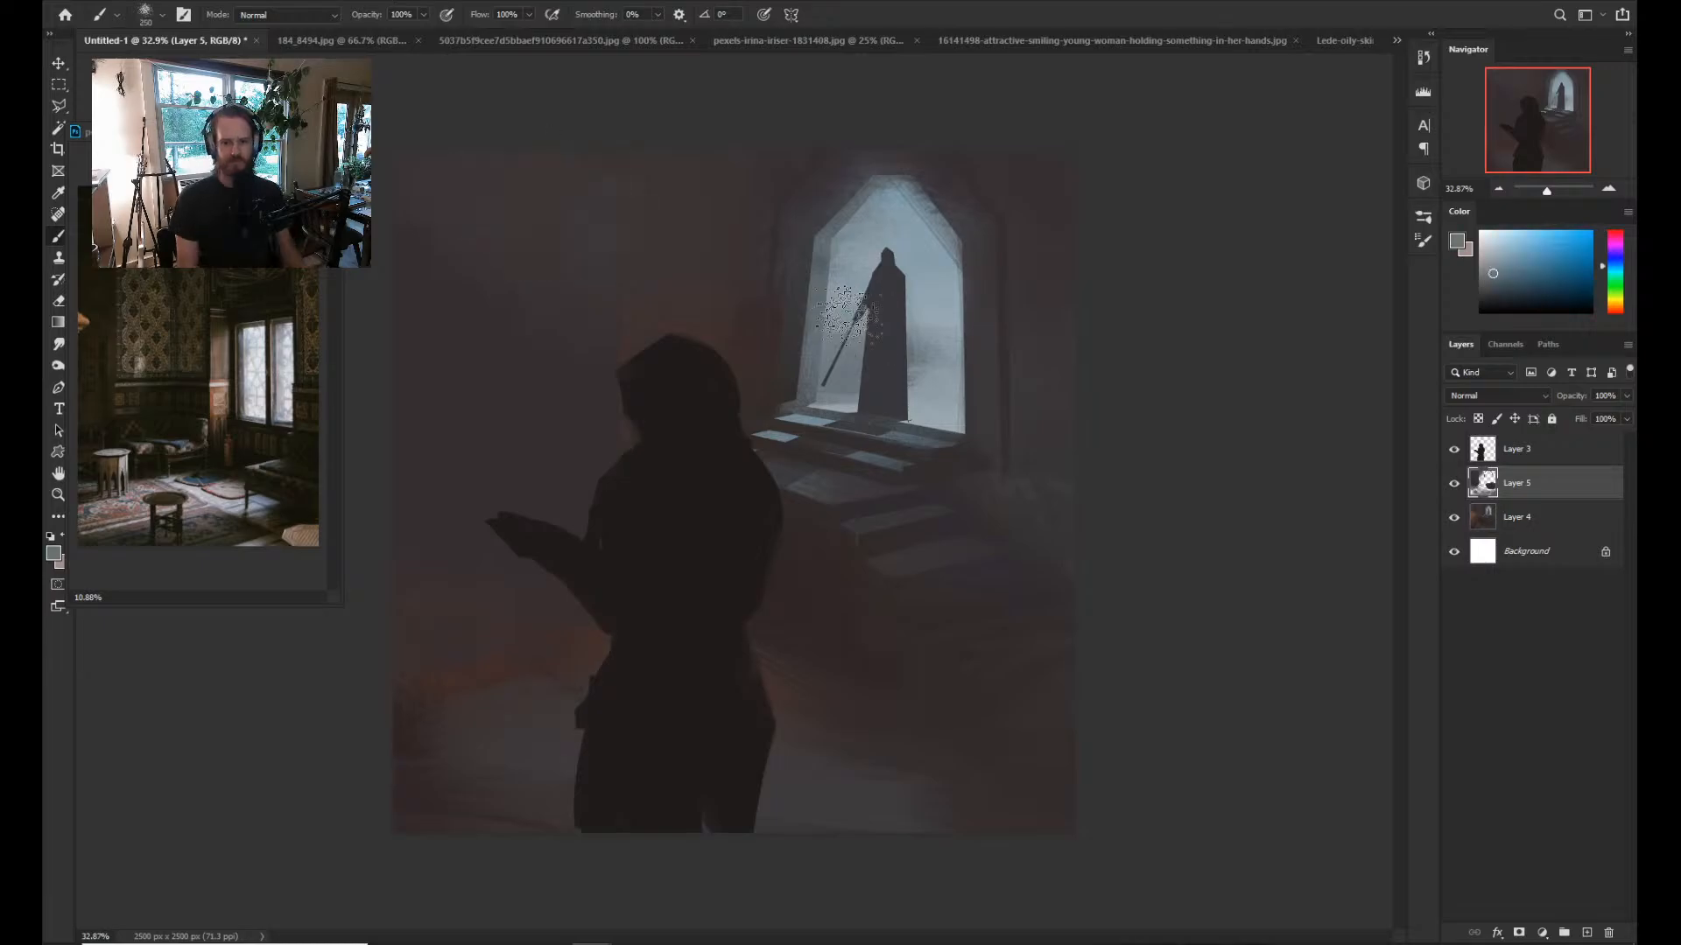
Select the wall plane in front of the woman with the polygonal lasso, from above the canvas down to her forearm.
key(l)
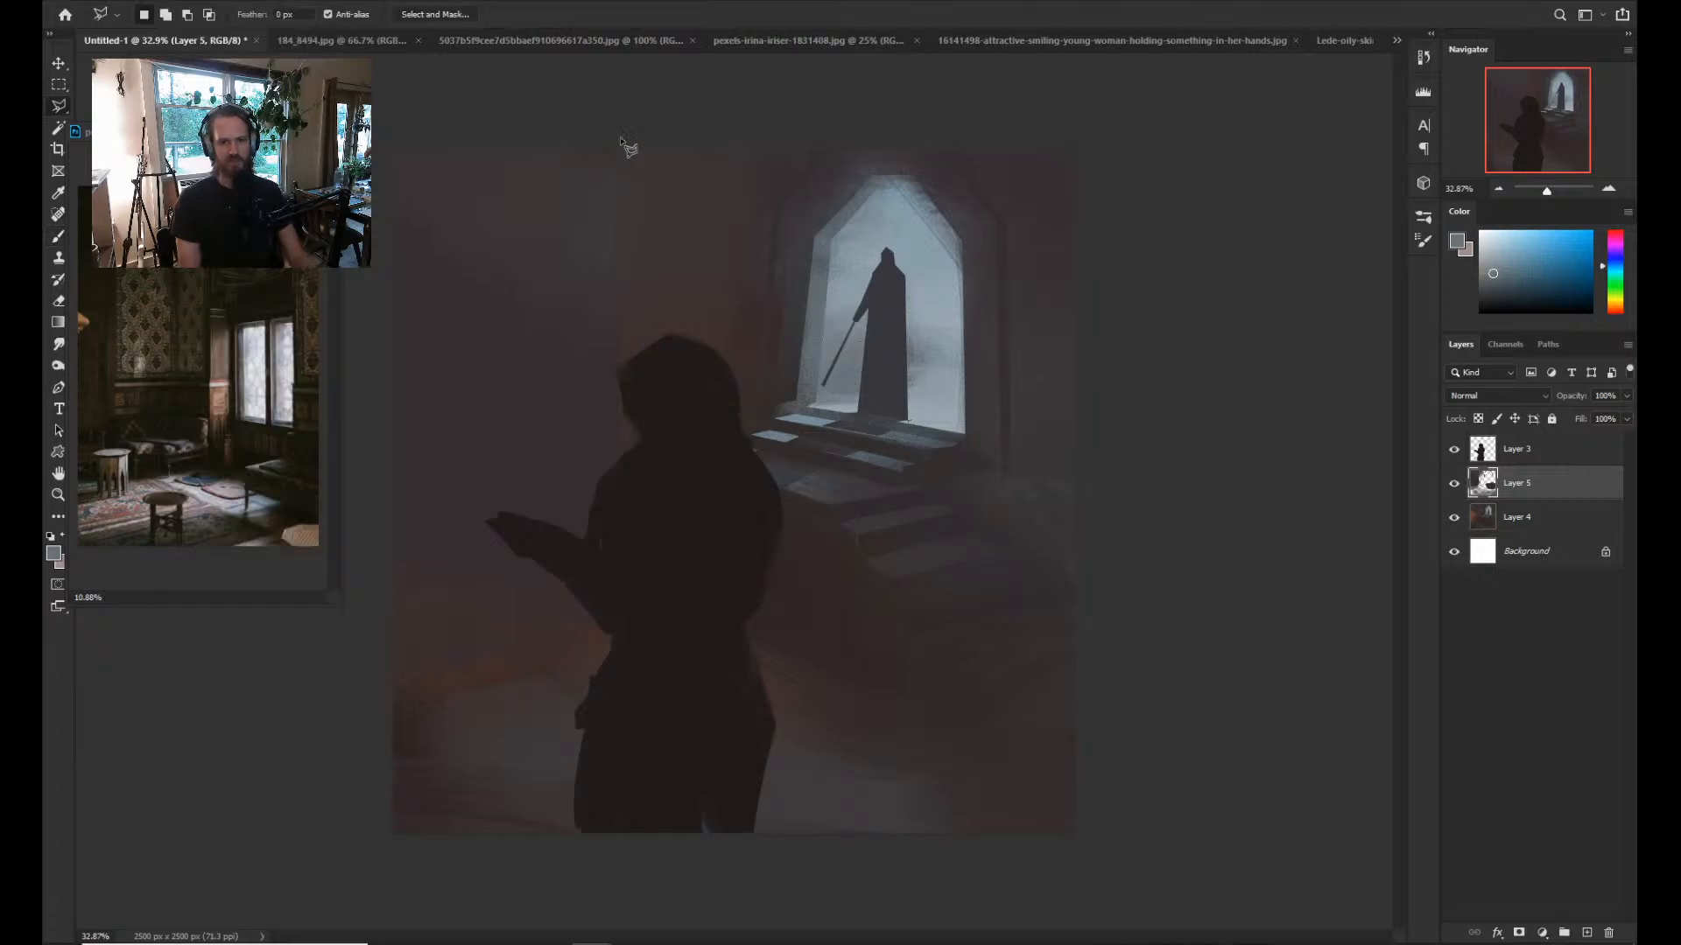
click(613, 137)
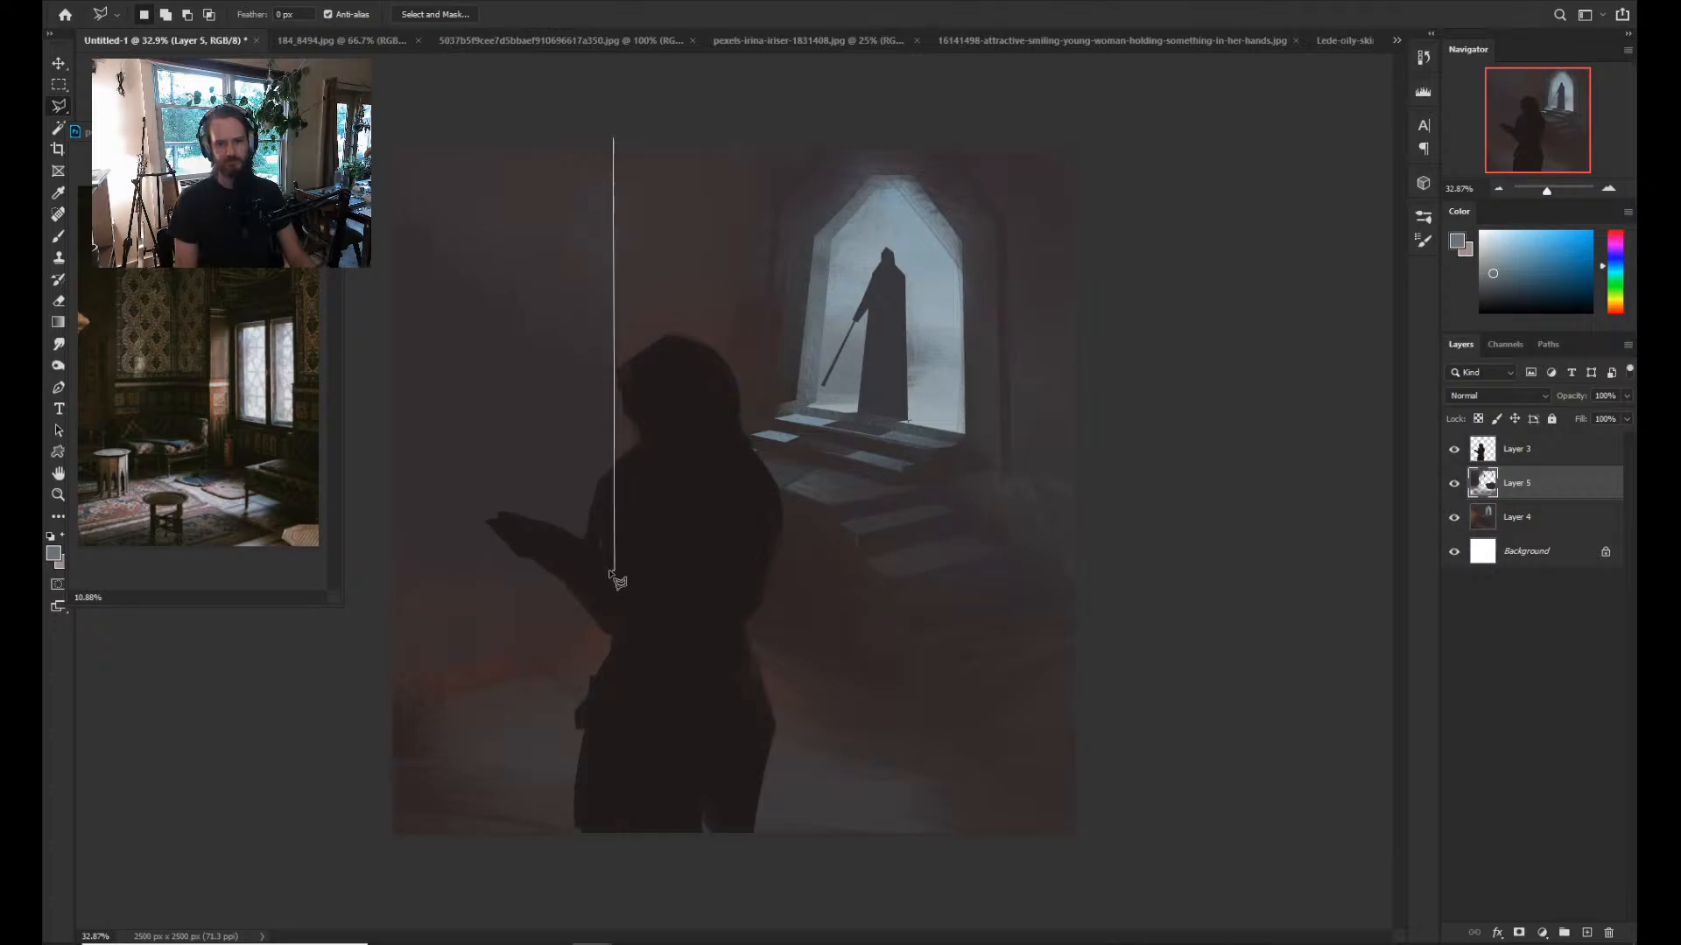
click(628, 549)
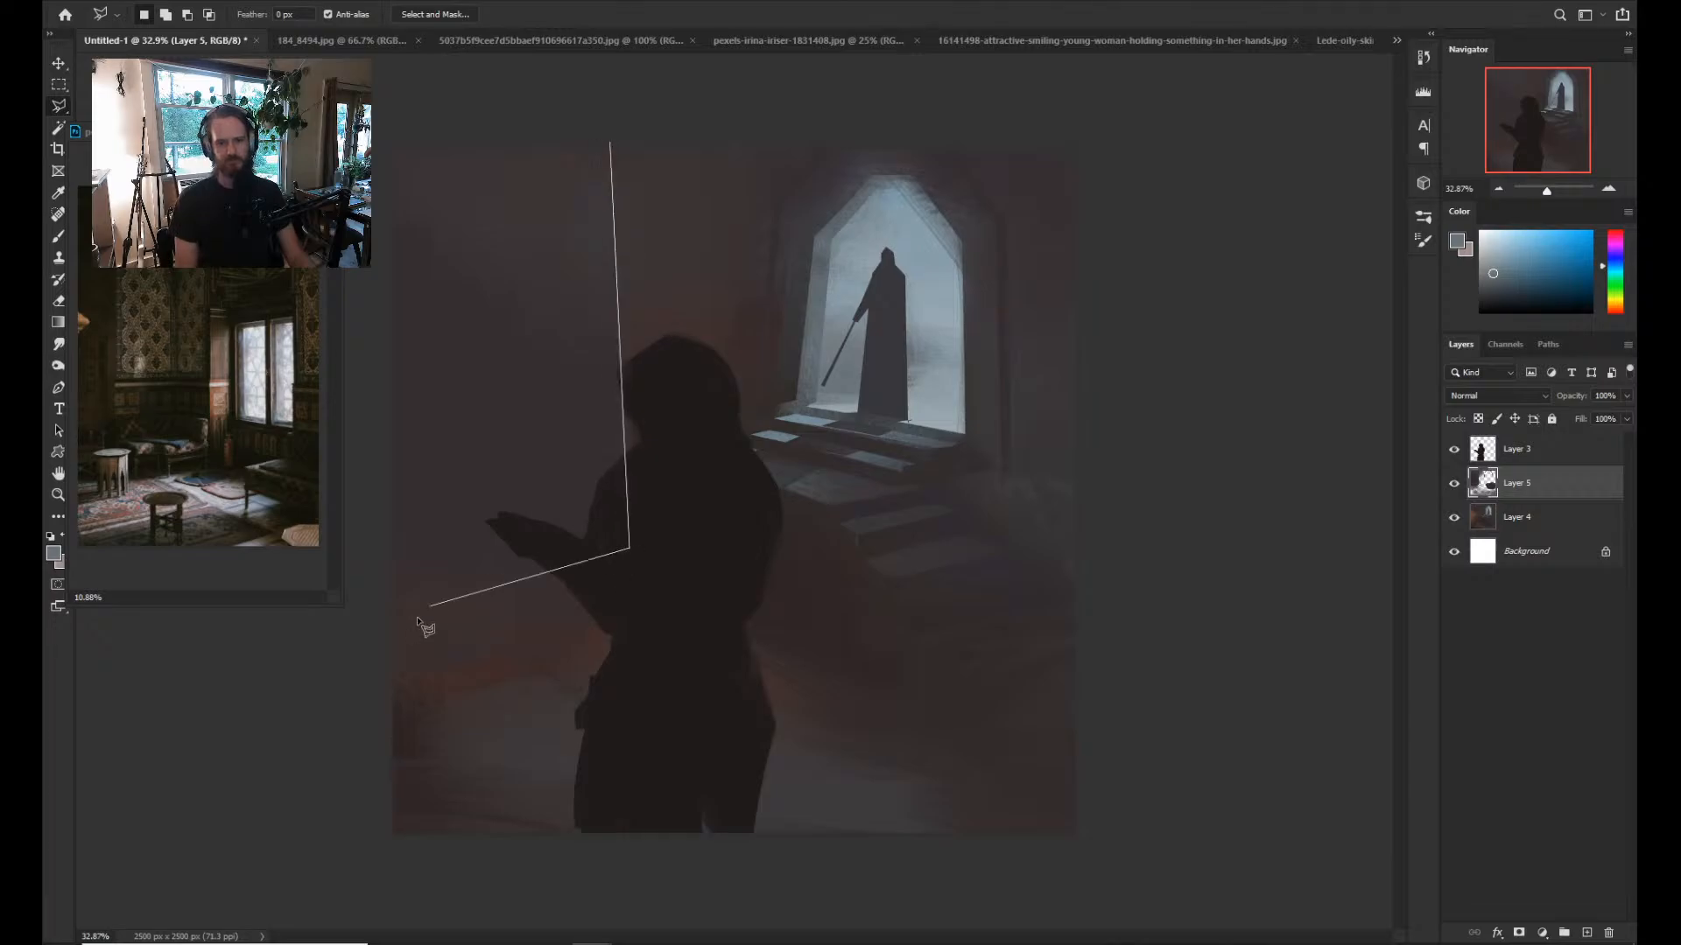
click(375, 598)
click(376, 100)
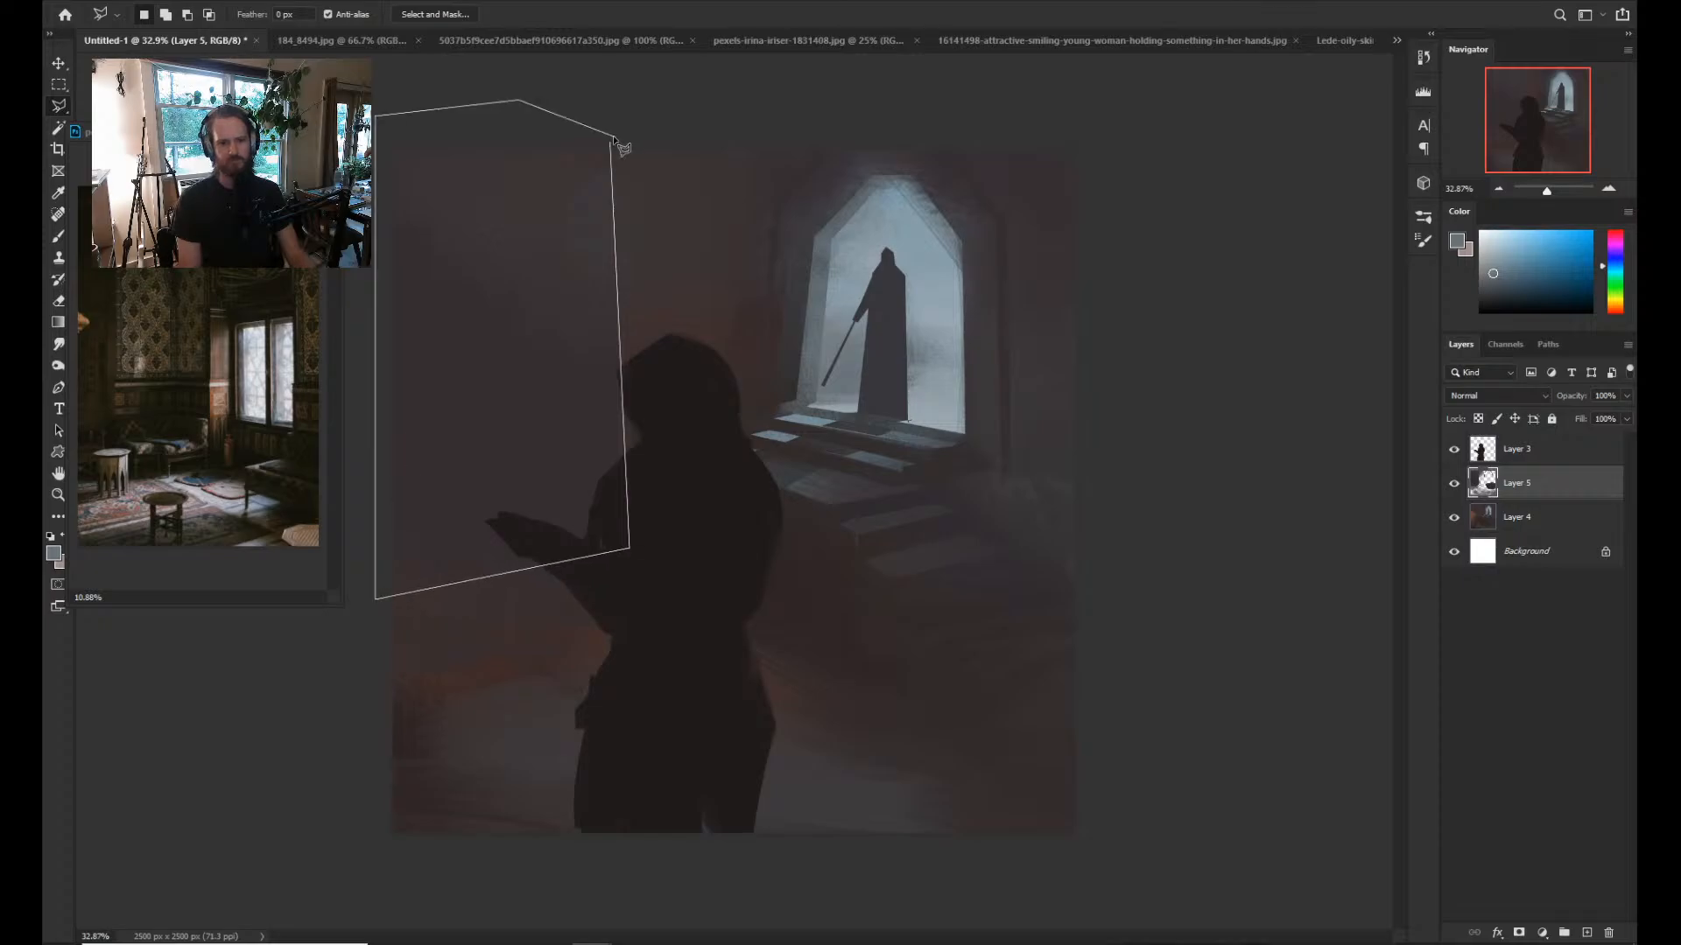
click(611, 143)
Brush a dark purplish tone and a blue-grey sampled around the doorway into the selected wall.
key(b)
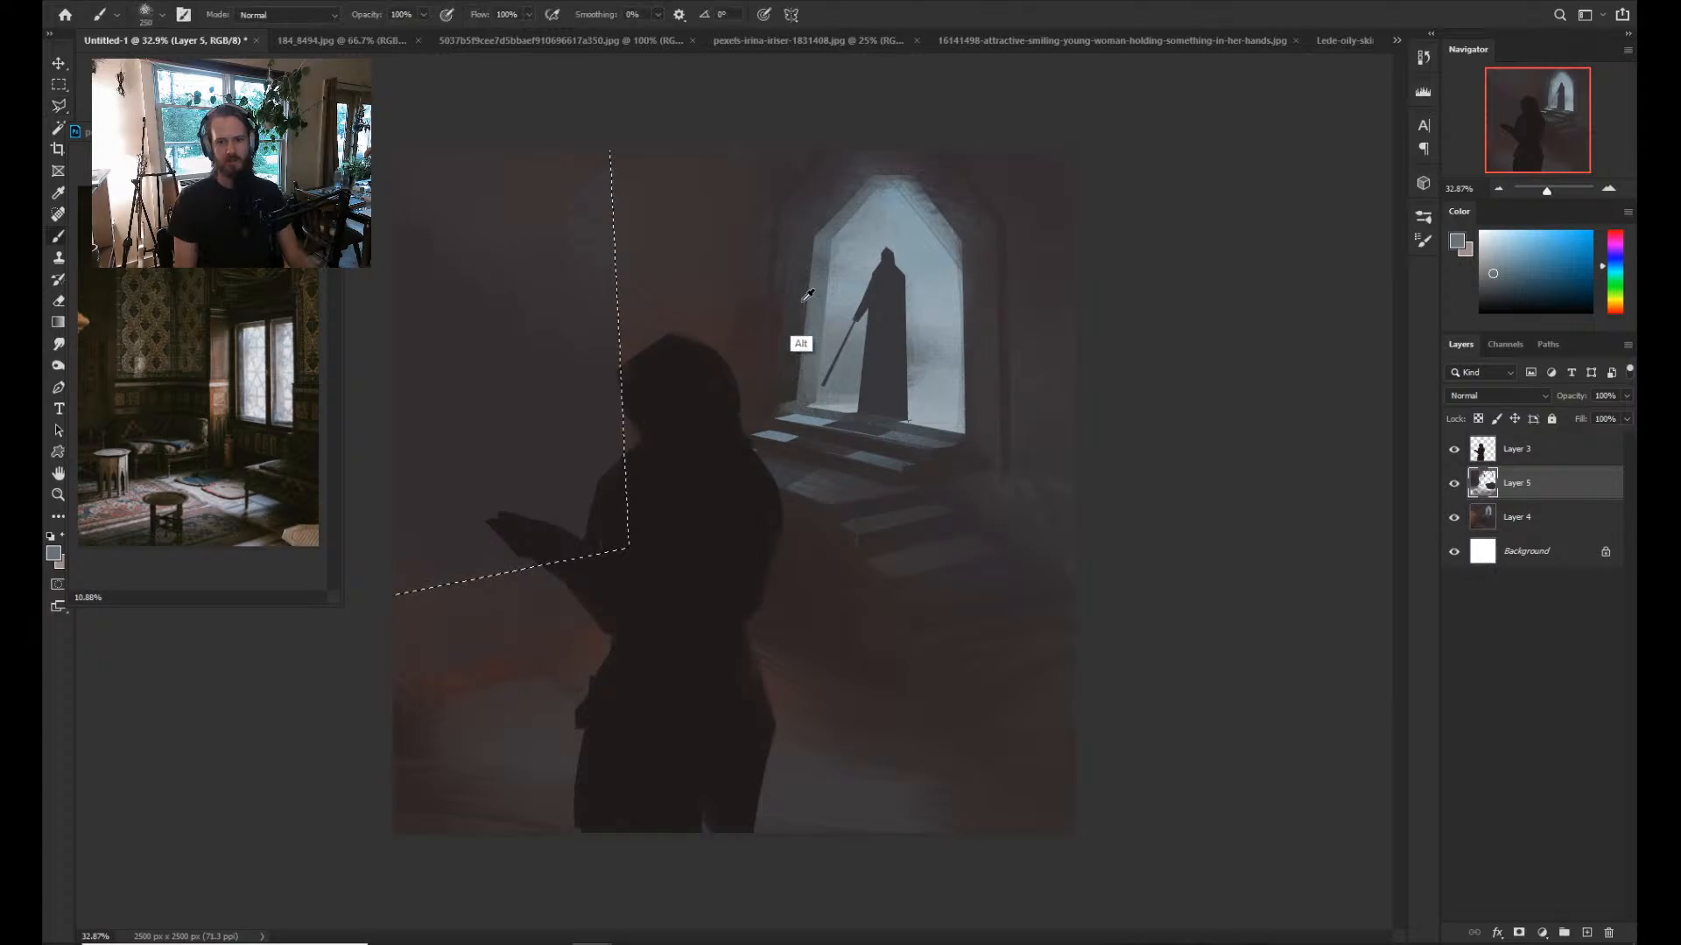
alt+click(774, 289)
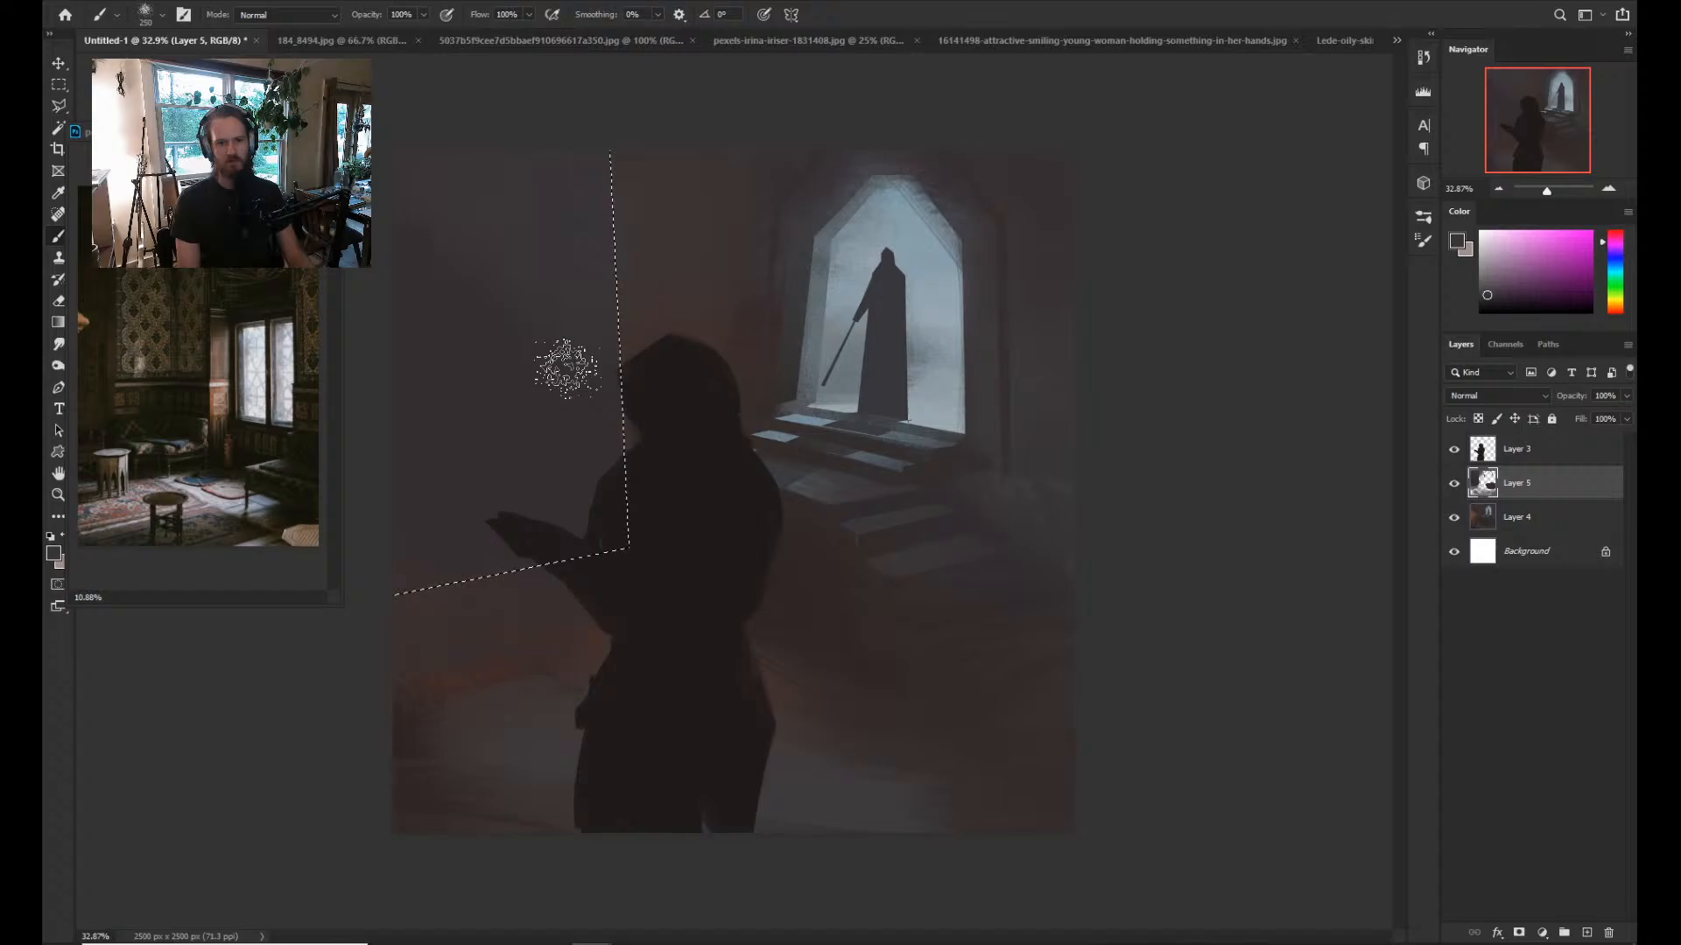
alt+click(811, 386)
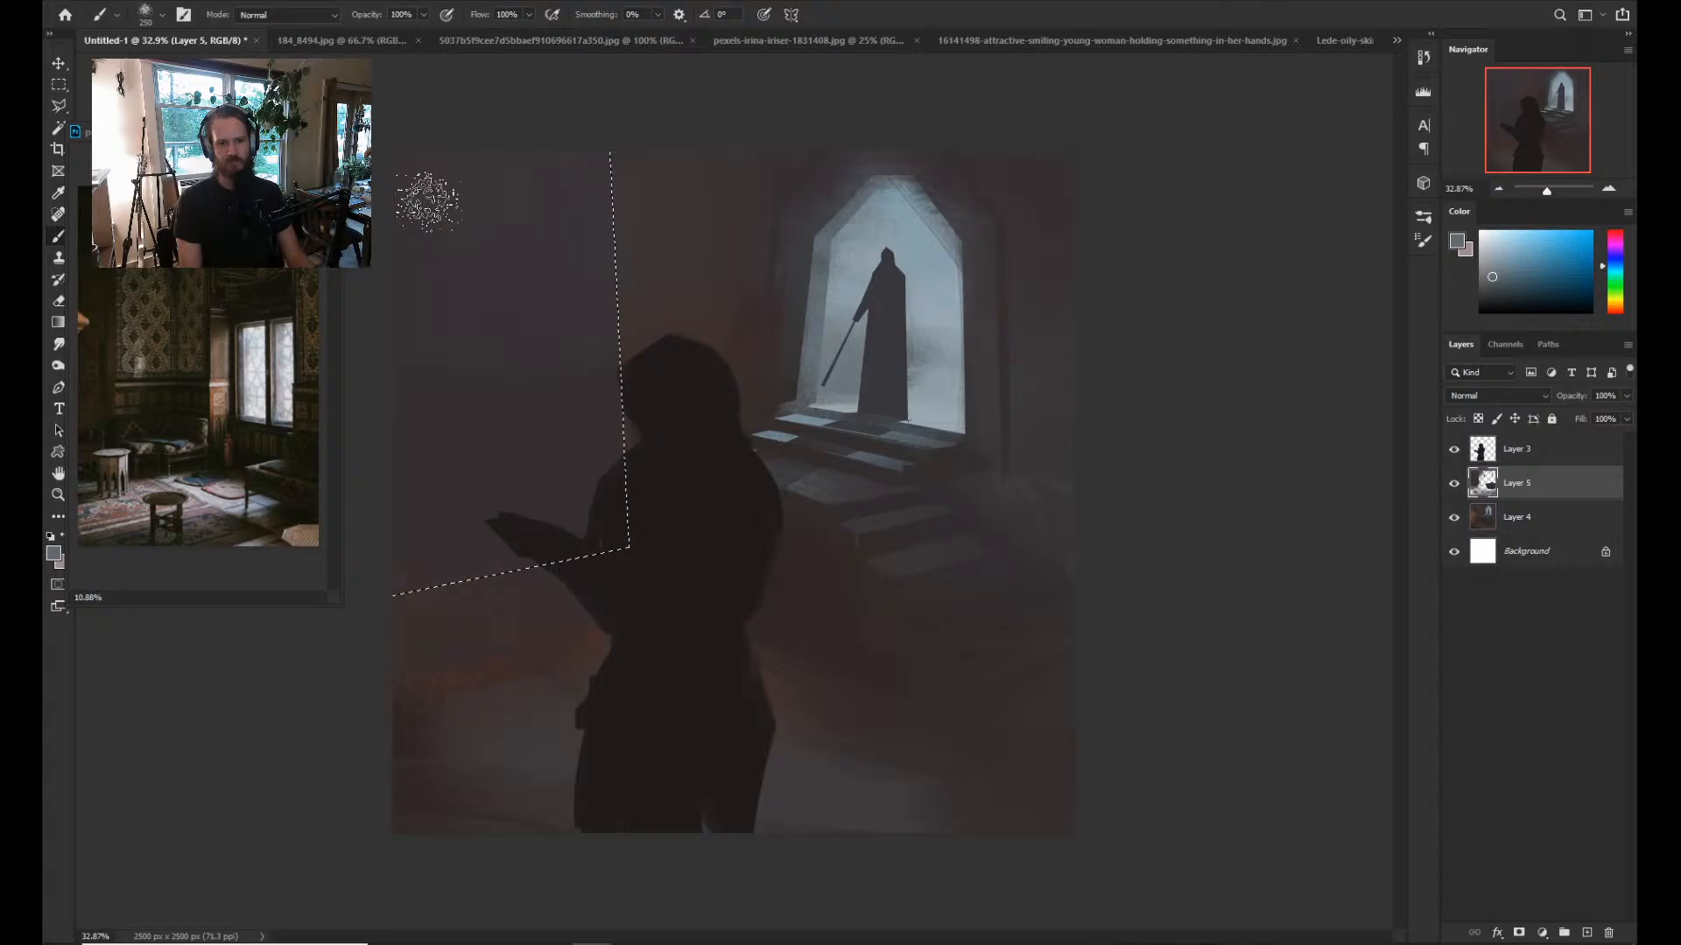
Switch to a soft round brush at 800 px and paint a soft blue-grey light in the selected wall's upper outer corner.
key(comma)
click(460, 176)
key(bracketright)
key(bracketright)
key(bracketright)
key(bracketright)
key(bracketright)
key(bracketright)
key(bracketright)
key(bracketright)
drag(455, 167, 429, 206)
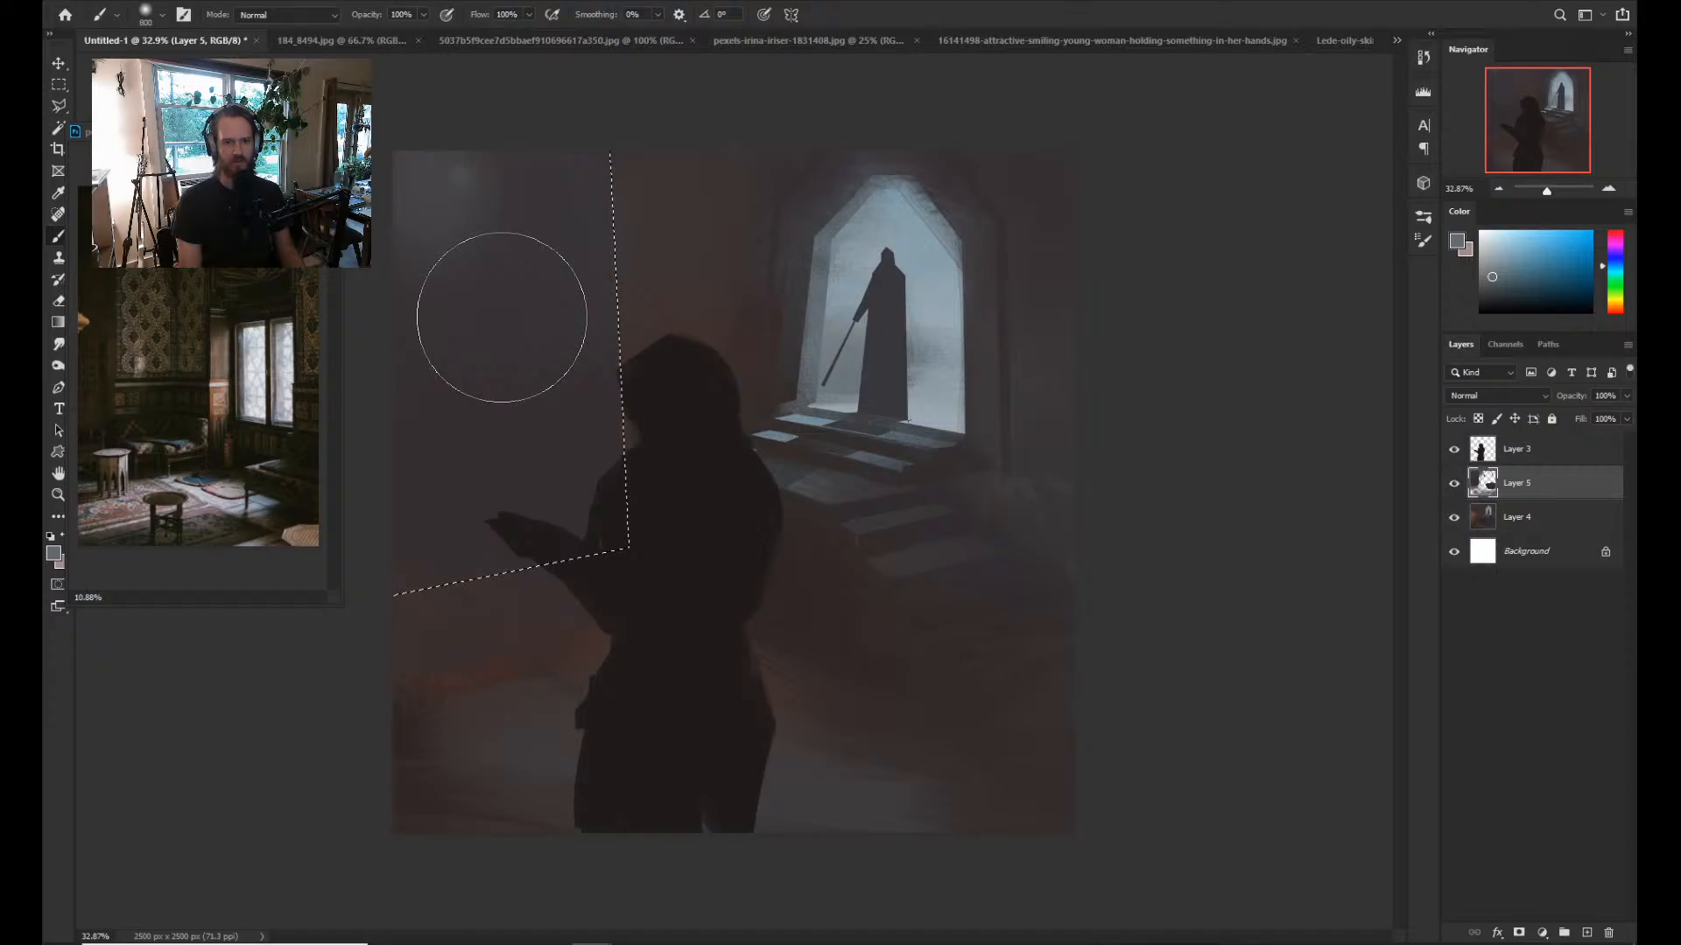
drag(438, 188, 451, 223)
Extend the blue-grey light down the selected wall and soften its falloff with dark tones sampled from the wall.
alt+click(512, 345)
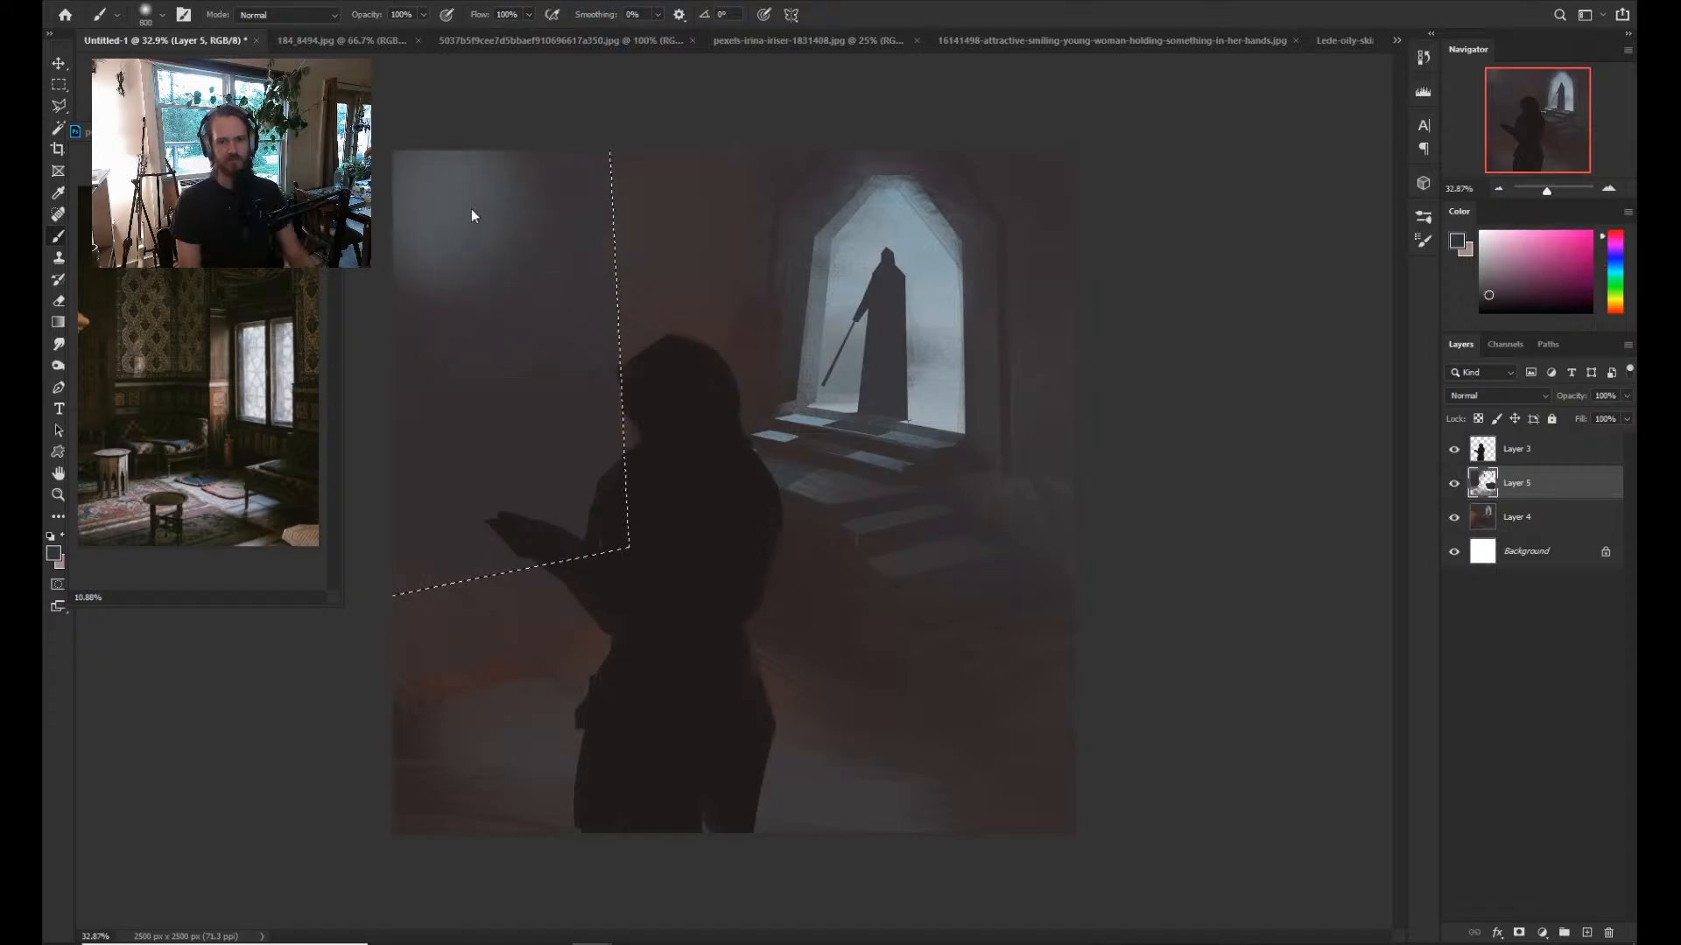
alt+click(437, 175)
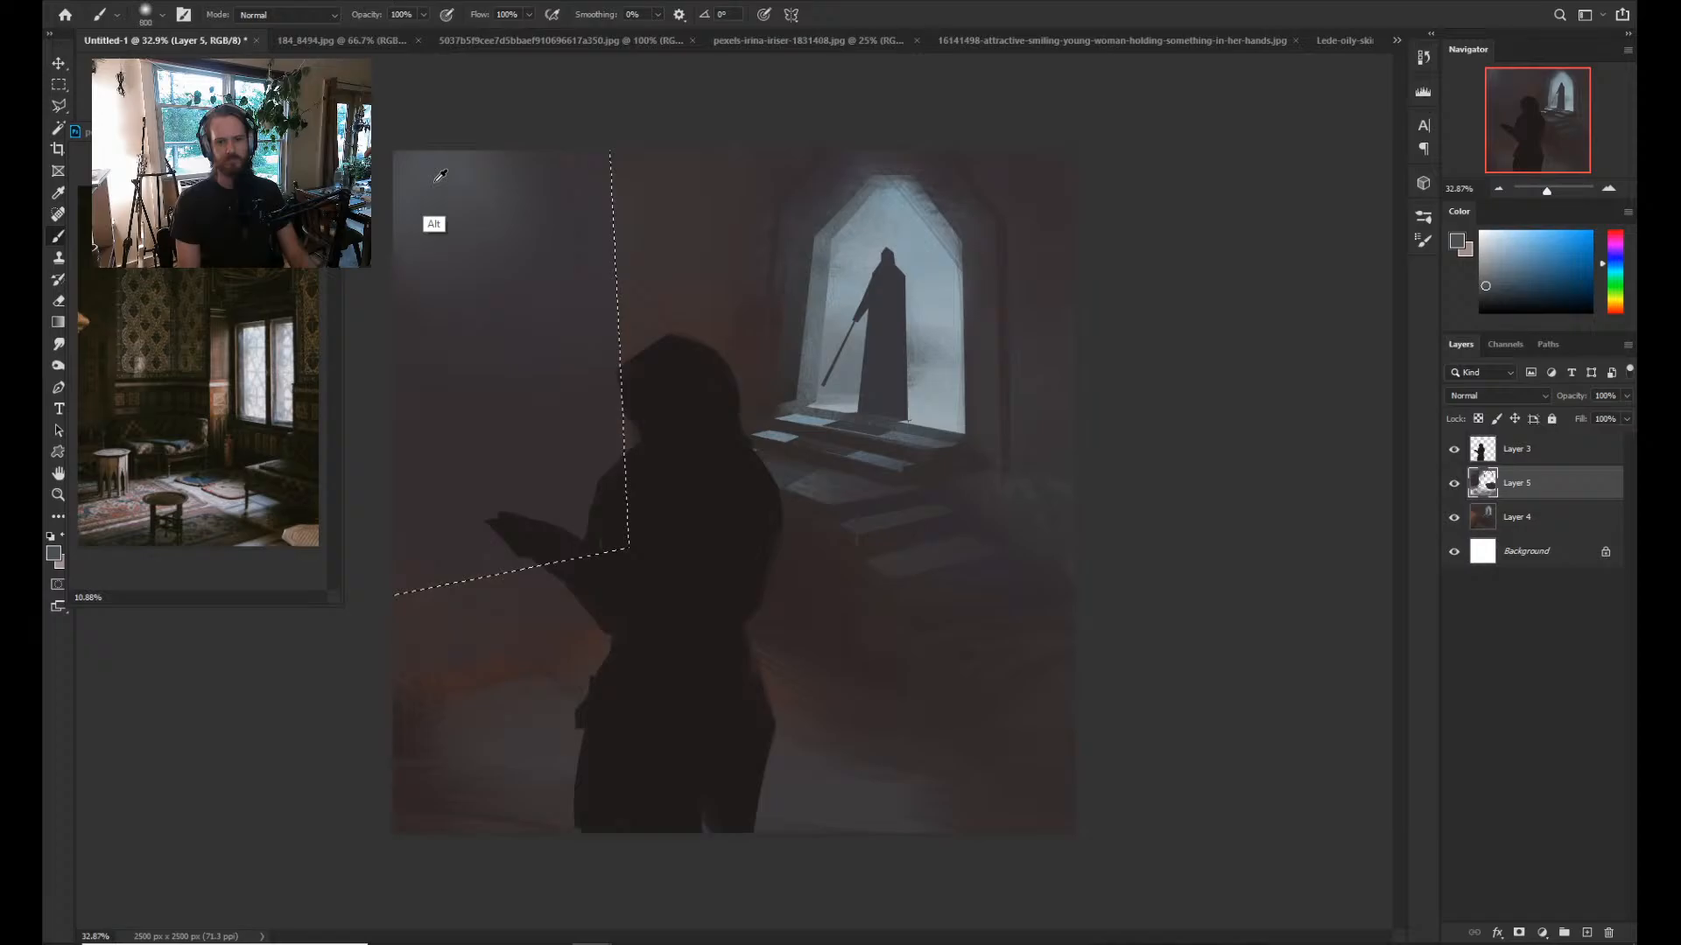
drag(438, 202, 451, 319)
alt+click(513, 385)
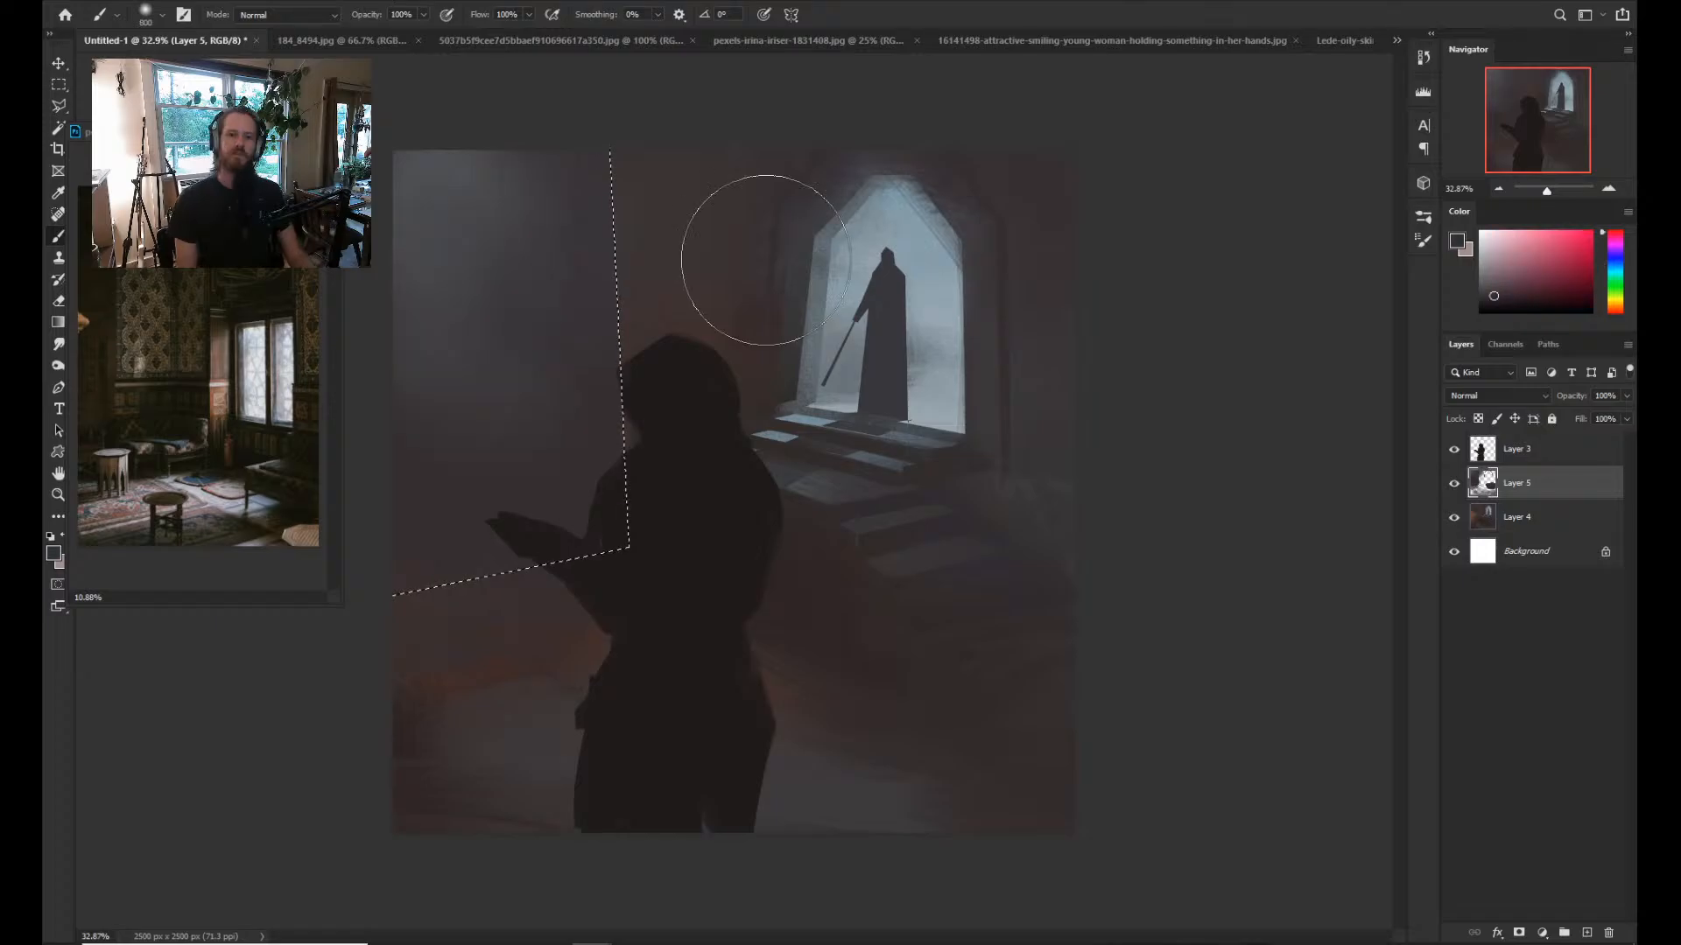
alt+click(546, 208)
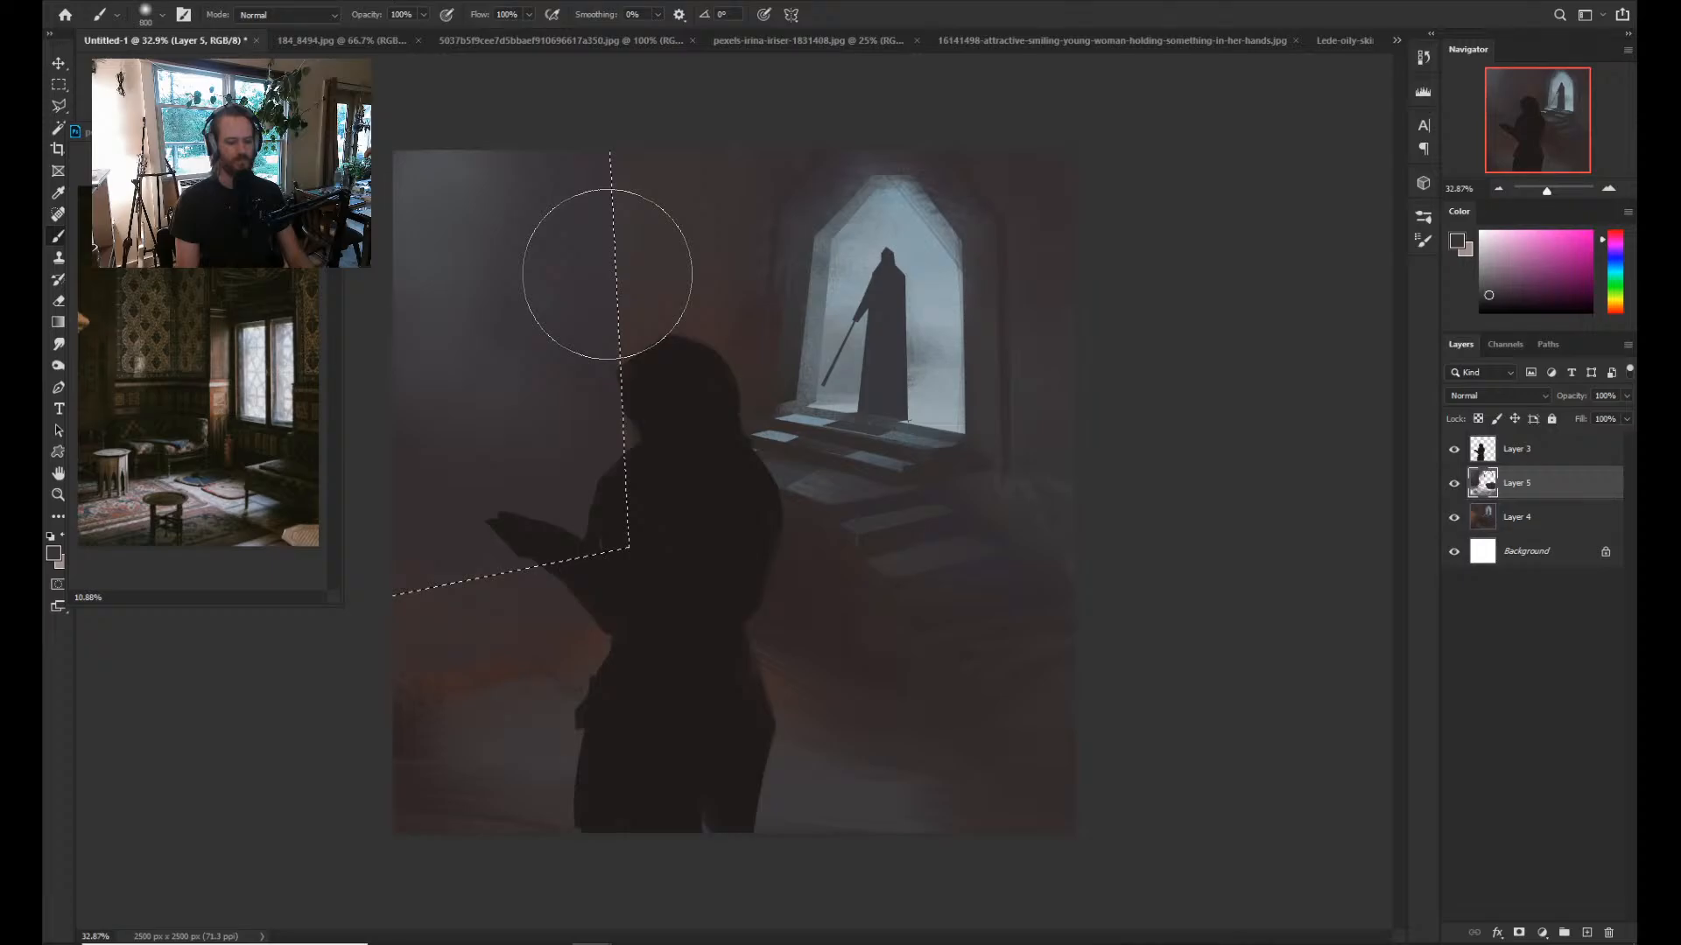
Invert the selection and blend the wall between the woman and the doorway with sampled reddish-brown tones.
key(ctrl+shift+i)
alt+click(648, 306)
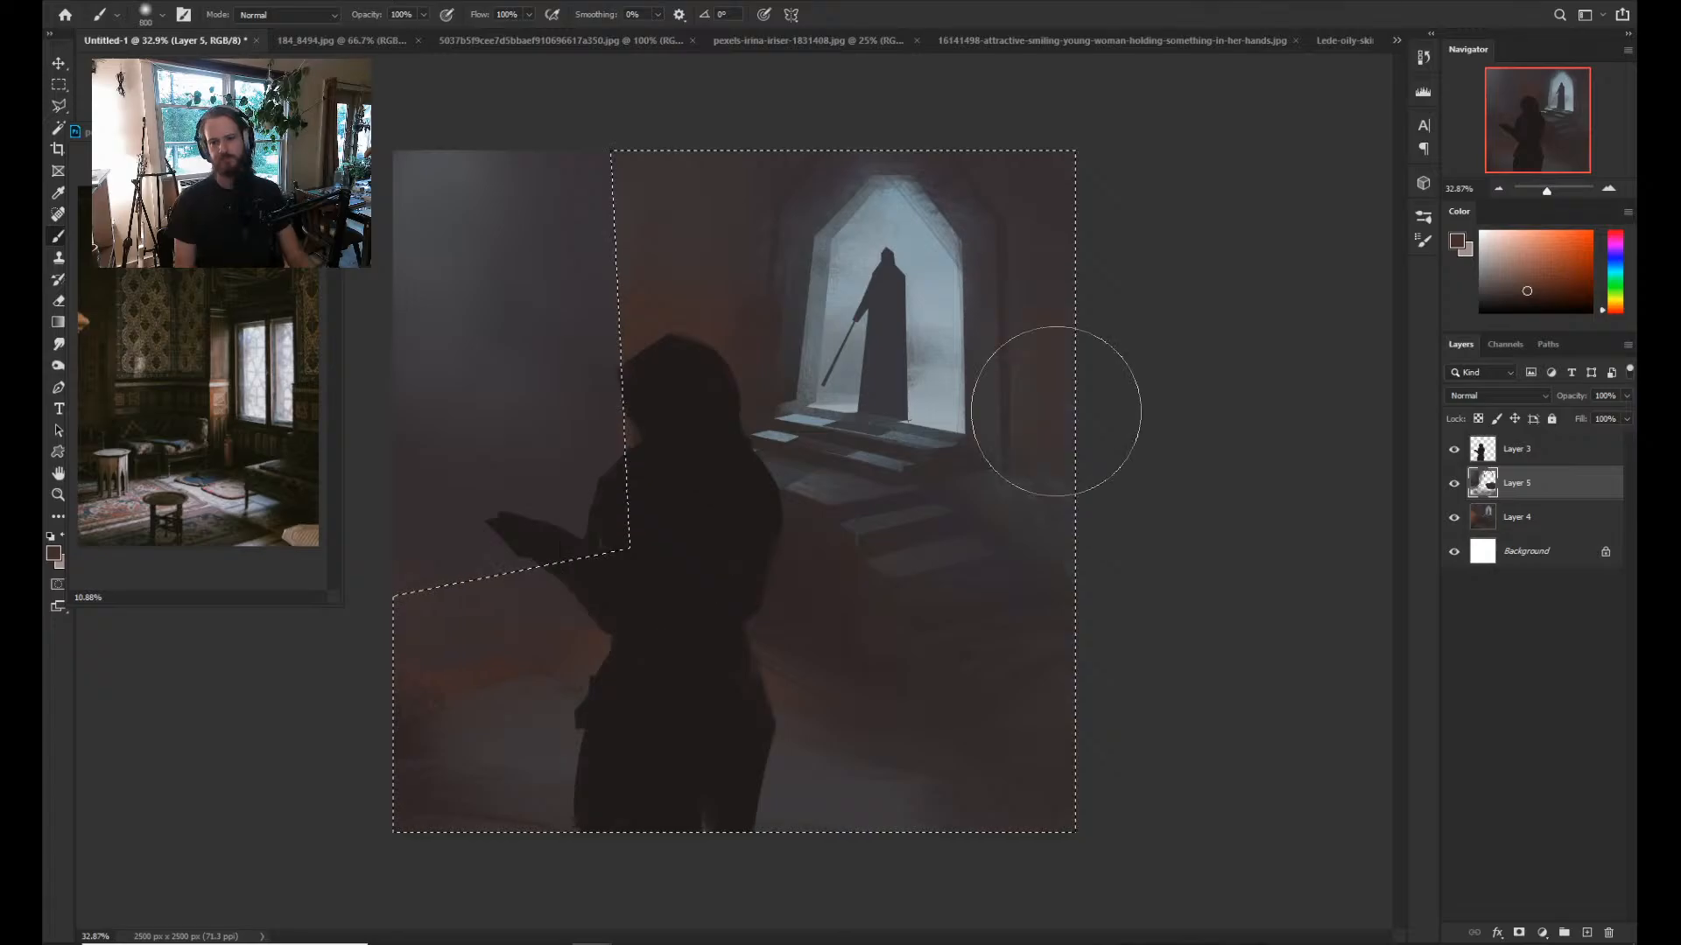
alt+click(692, 242)
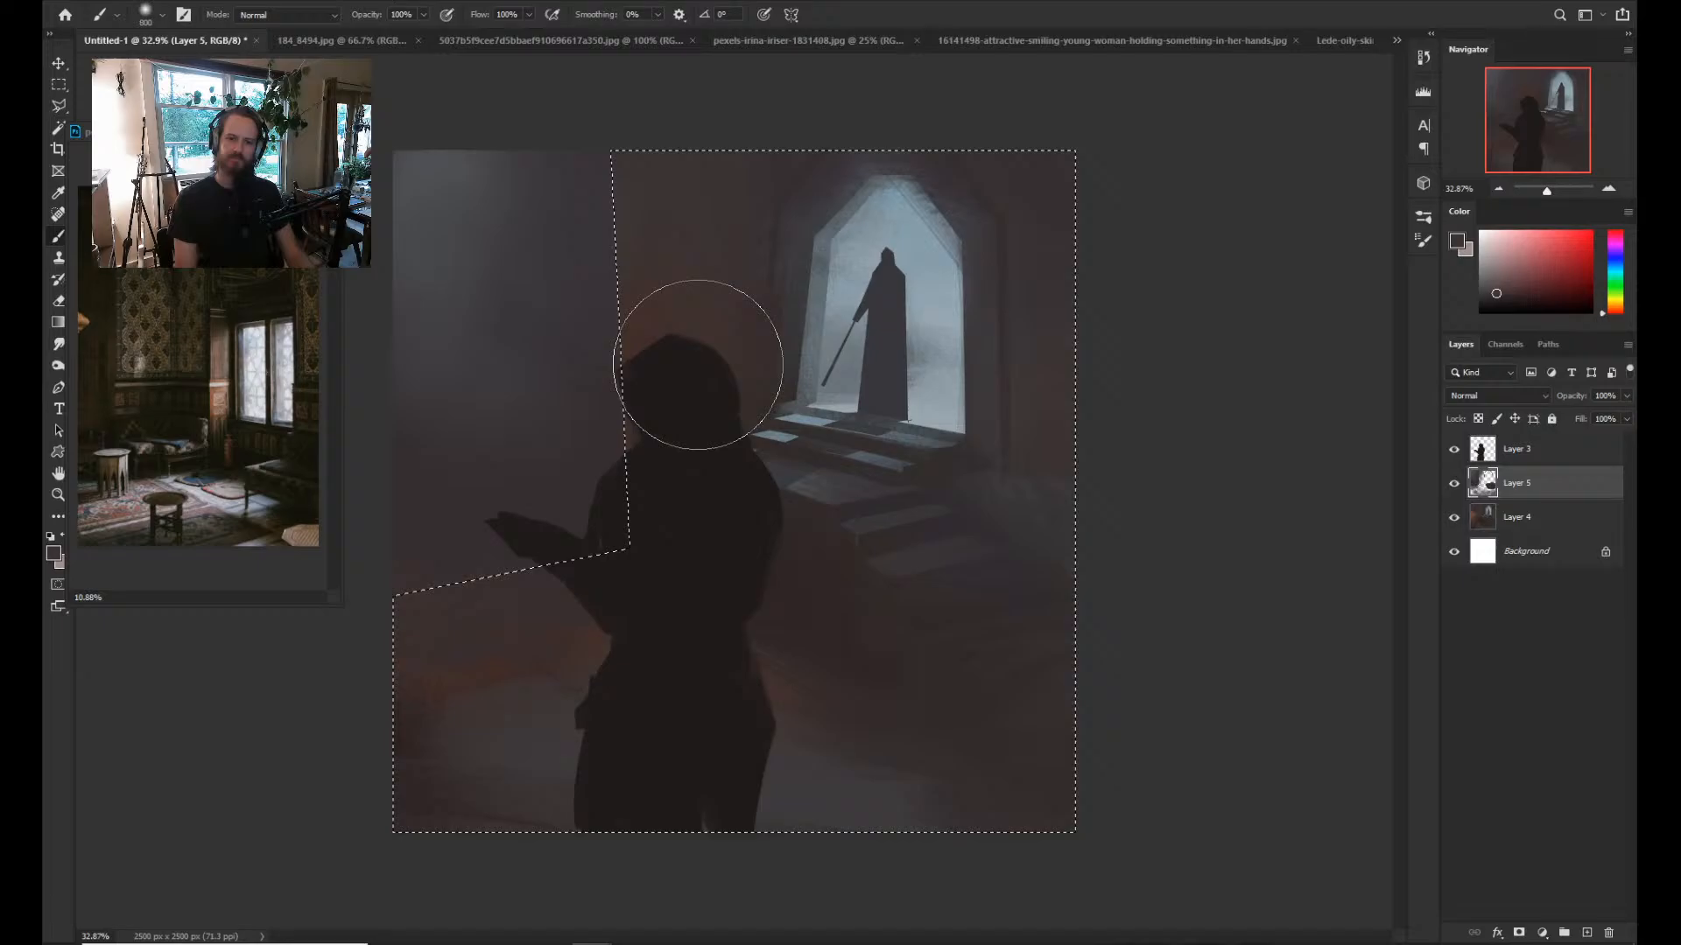
Brush a sampled warm brown and a more saturated orange-brown over the area below the wall, beside the woman's waist.
alt+click(473, 613)
drag(464, 604, 428, 585)
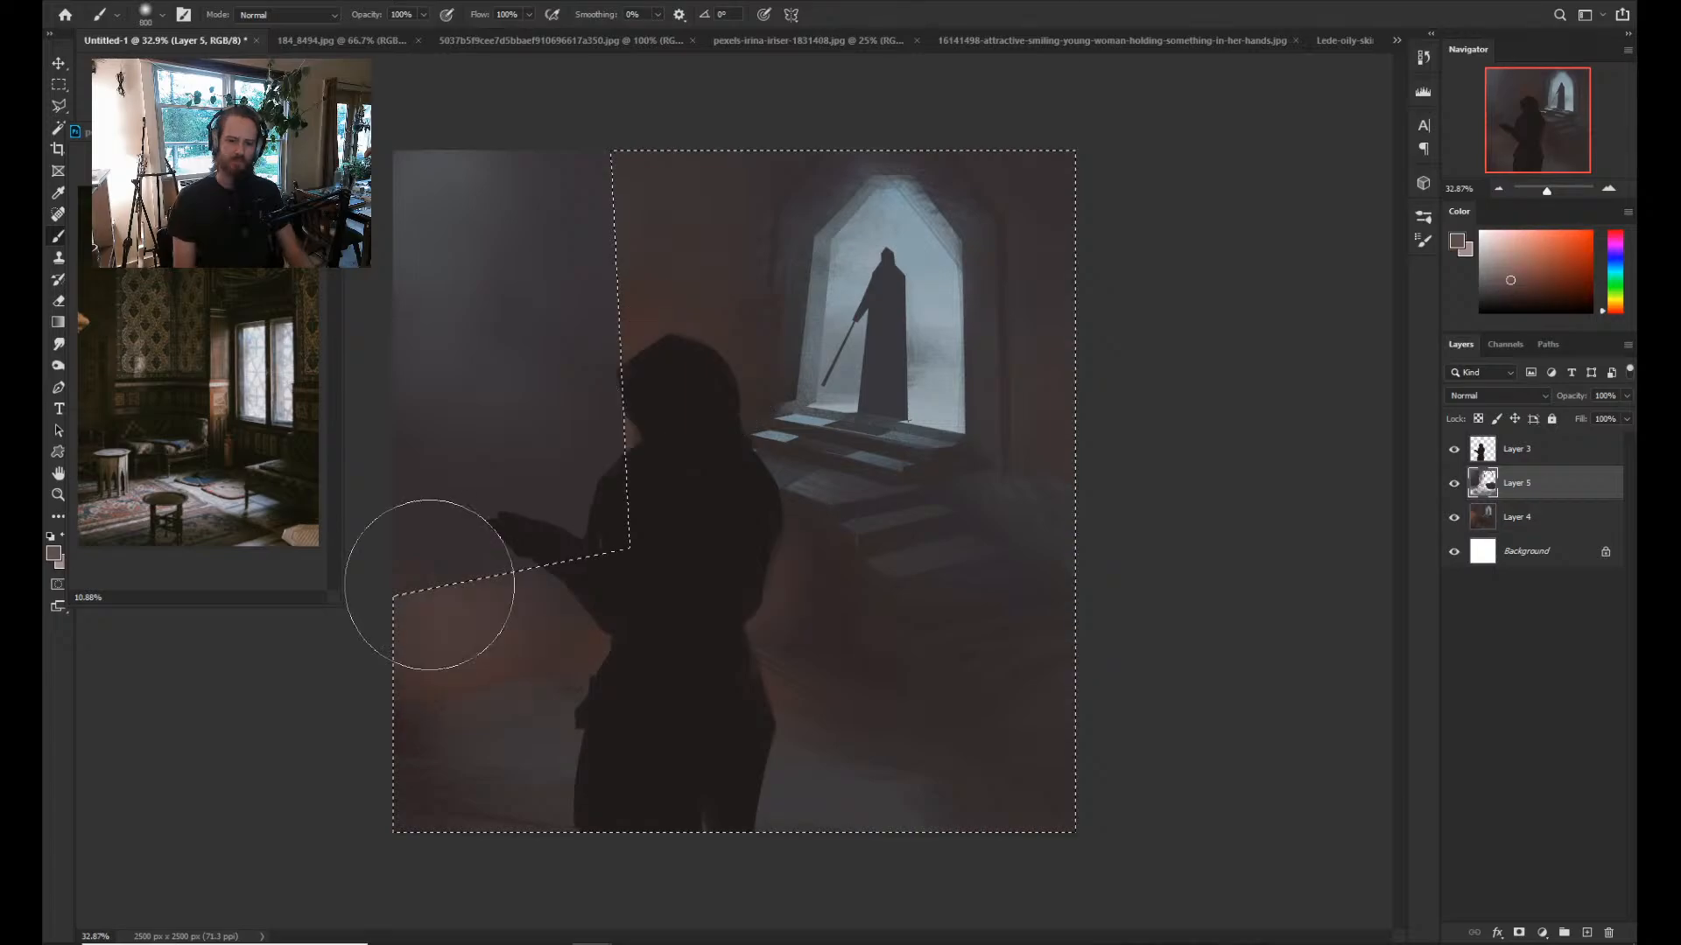
click(1606, 306)
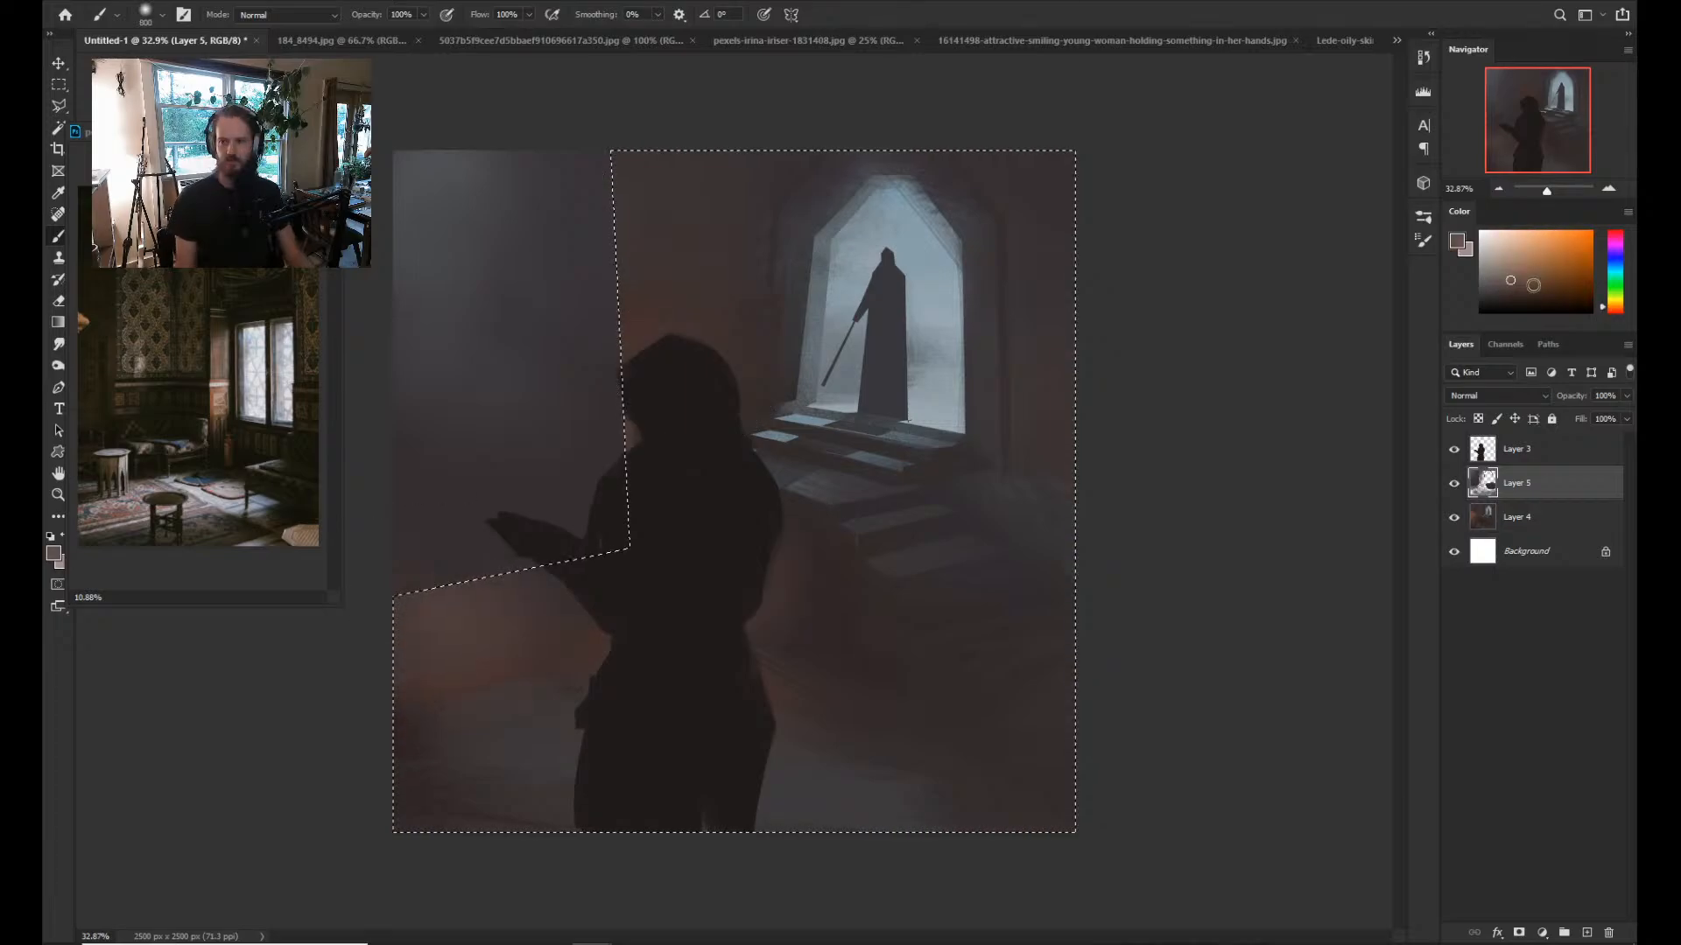
click(1531, 288)
Invert the selection back to the wall and brush the warm brown over its lower outer corner at 200 px.
key(ctrl+shift+i)
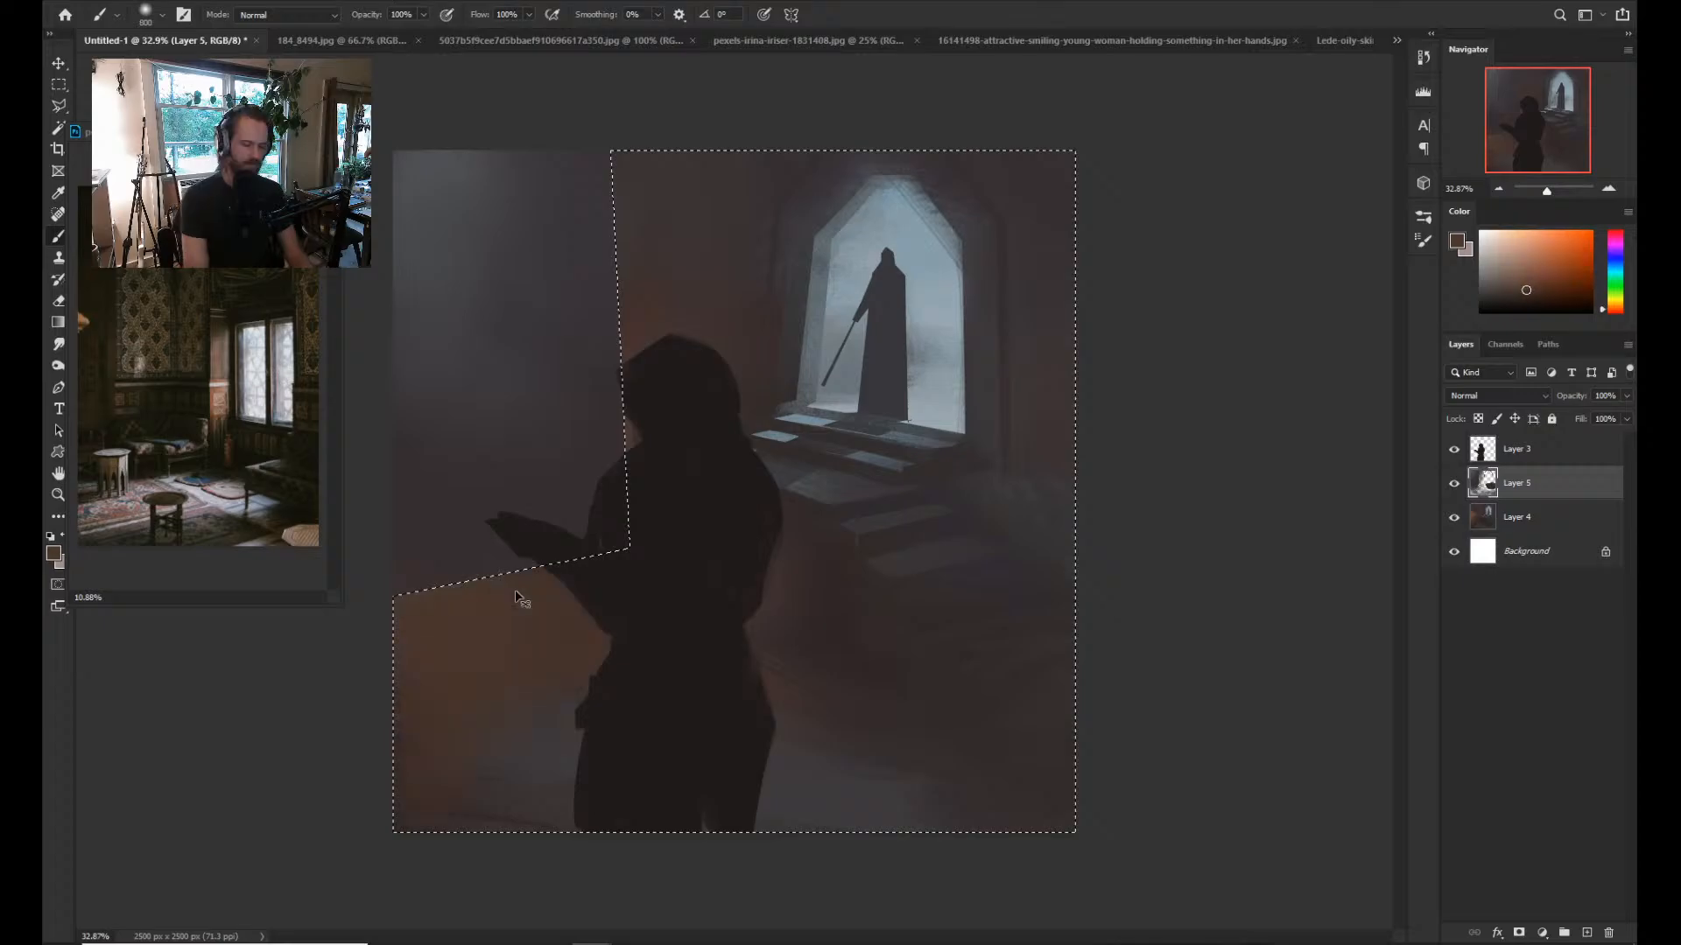
key(bracketleft)
key(bracketleft)
key(bracketleft)
key(bracketleft)
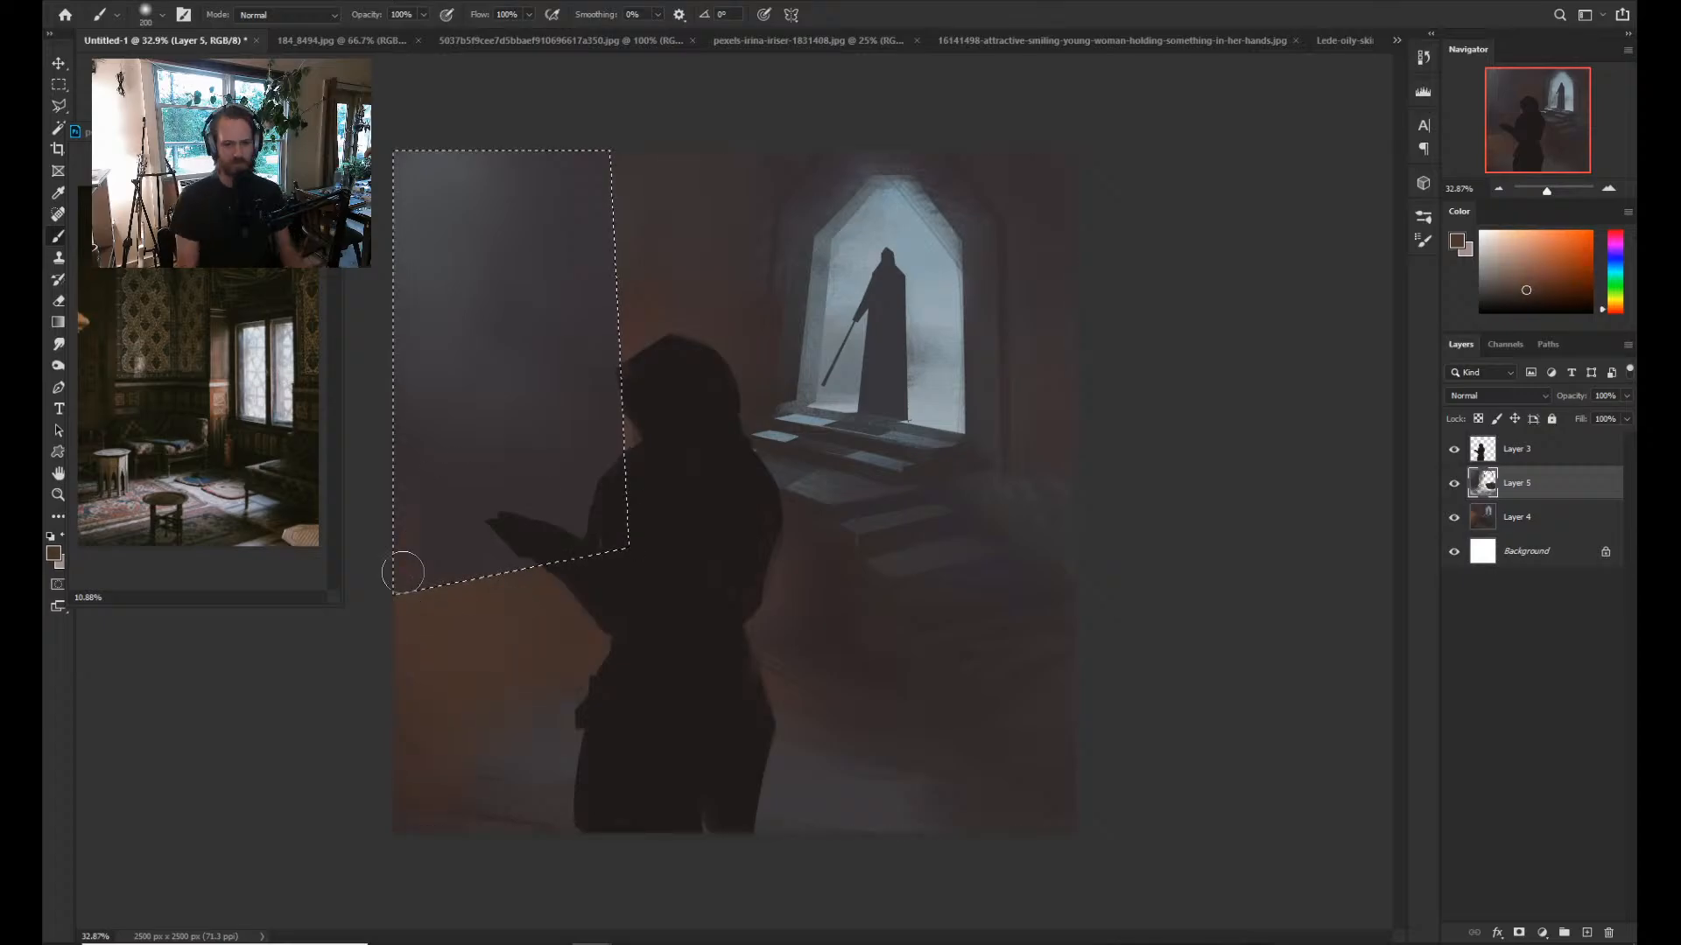
drag(402, 571, 422, 530)
Enlarge the brush to 600 px, paint an orange glow over the lower wall, and invert the selection to continue it below the hands.
key(bracketright)
key(bracketright)
key(bracketright)
key(bracketright)
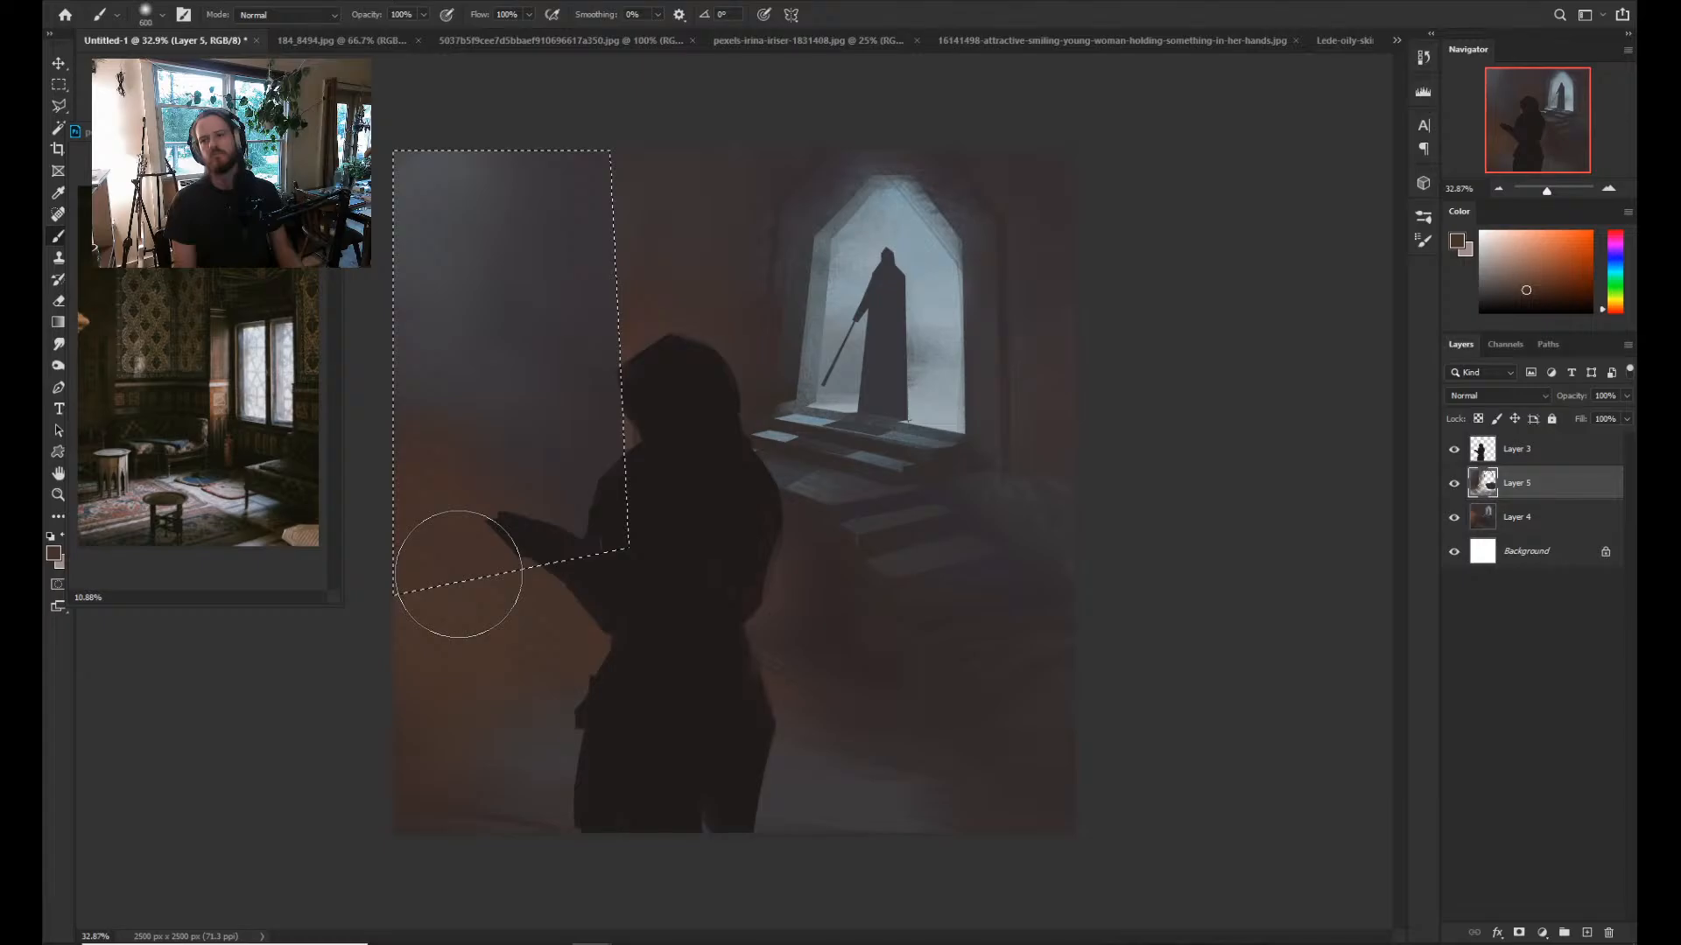
drag(459, 575, 485, 460)
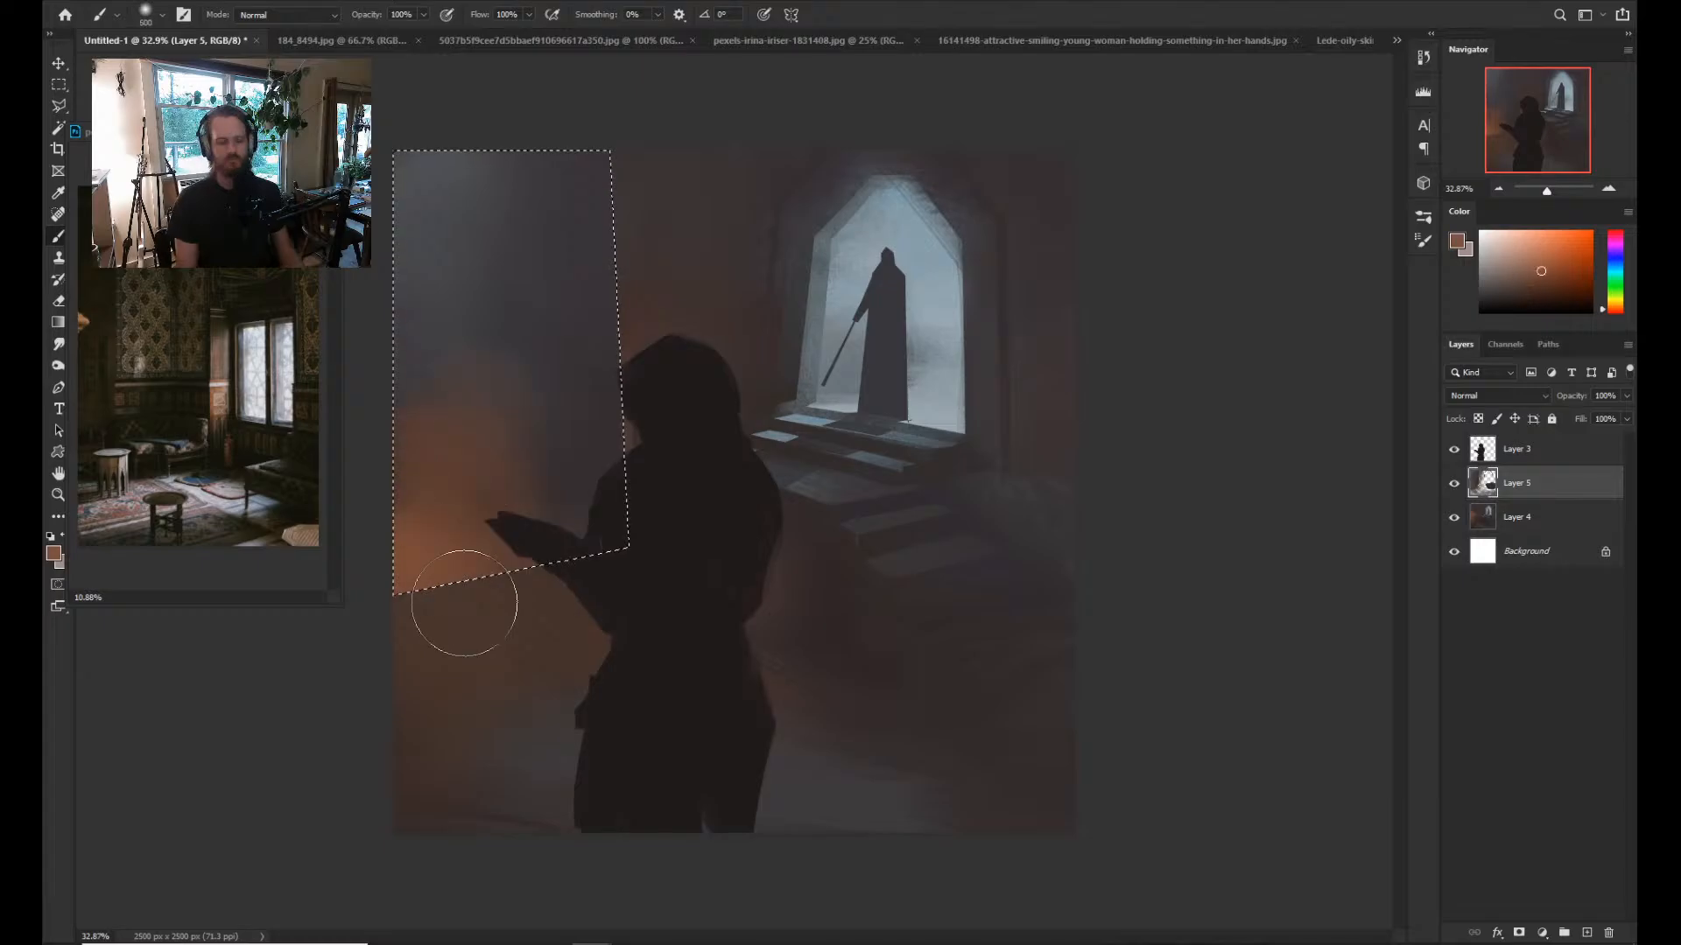
key(ctrl+shift+i)
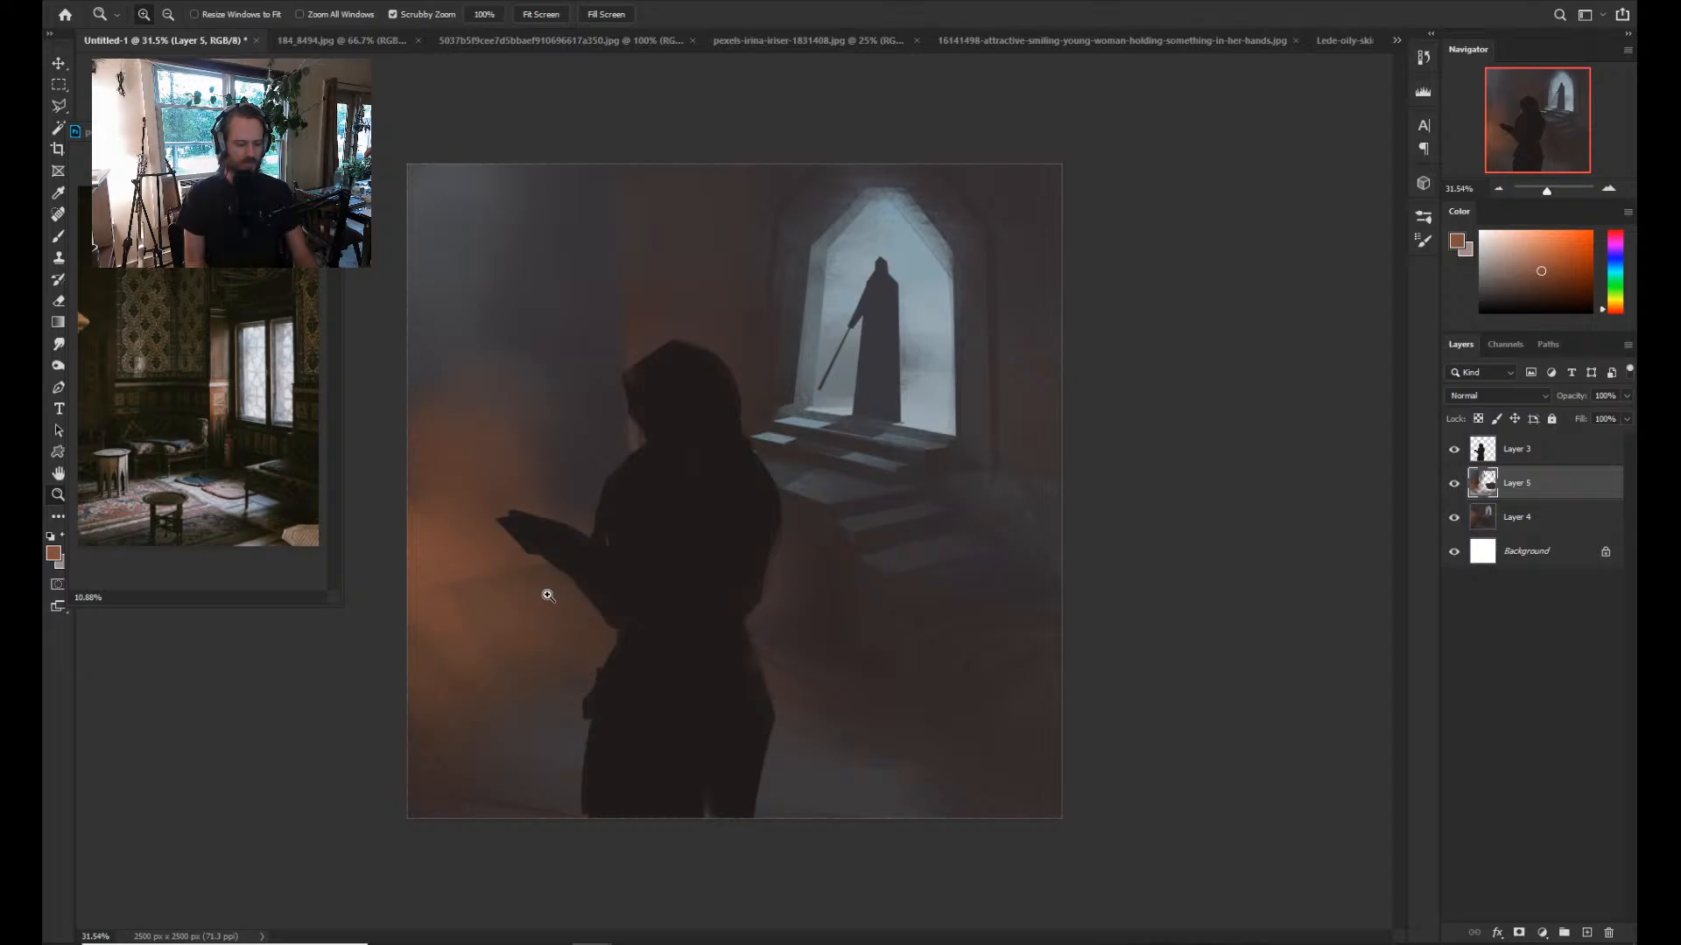
Select a tall strip along the wall's inner edge with the Polygonal Lasso, paint it in a dark grey tone, and deselect.
key(l)
click(500, 572)
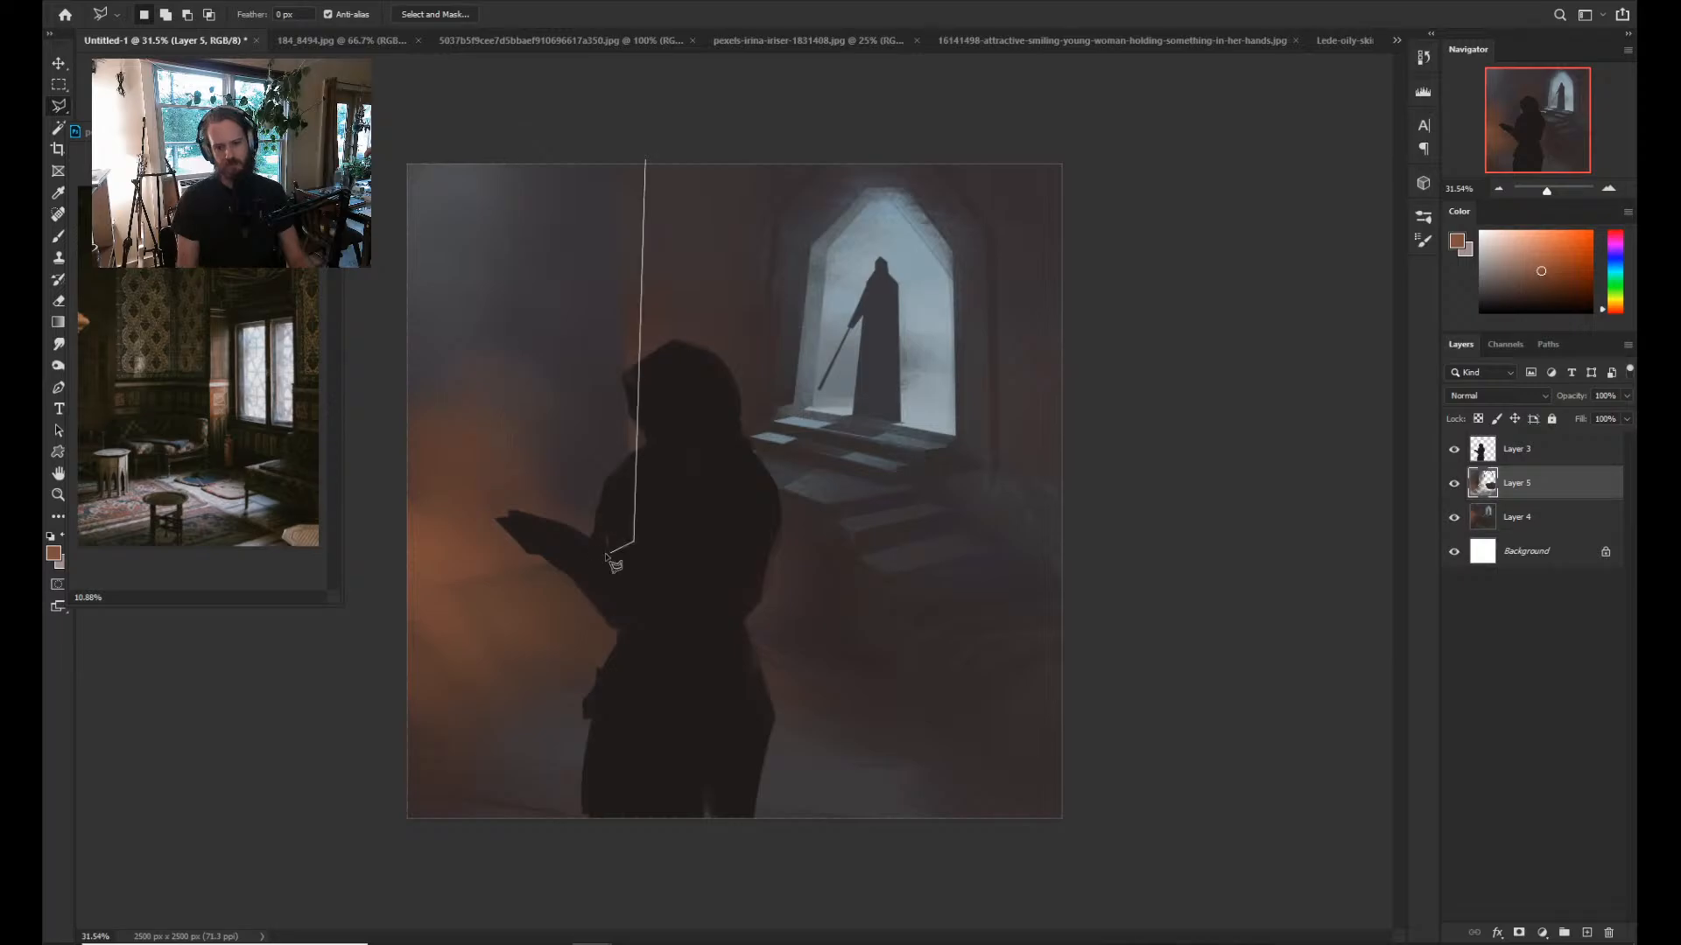
click(578, 554)
click(548, 128)
click(619, 118)
click(641, 138)
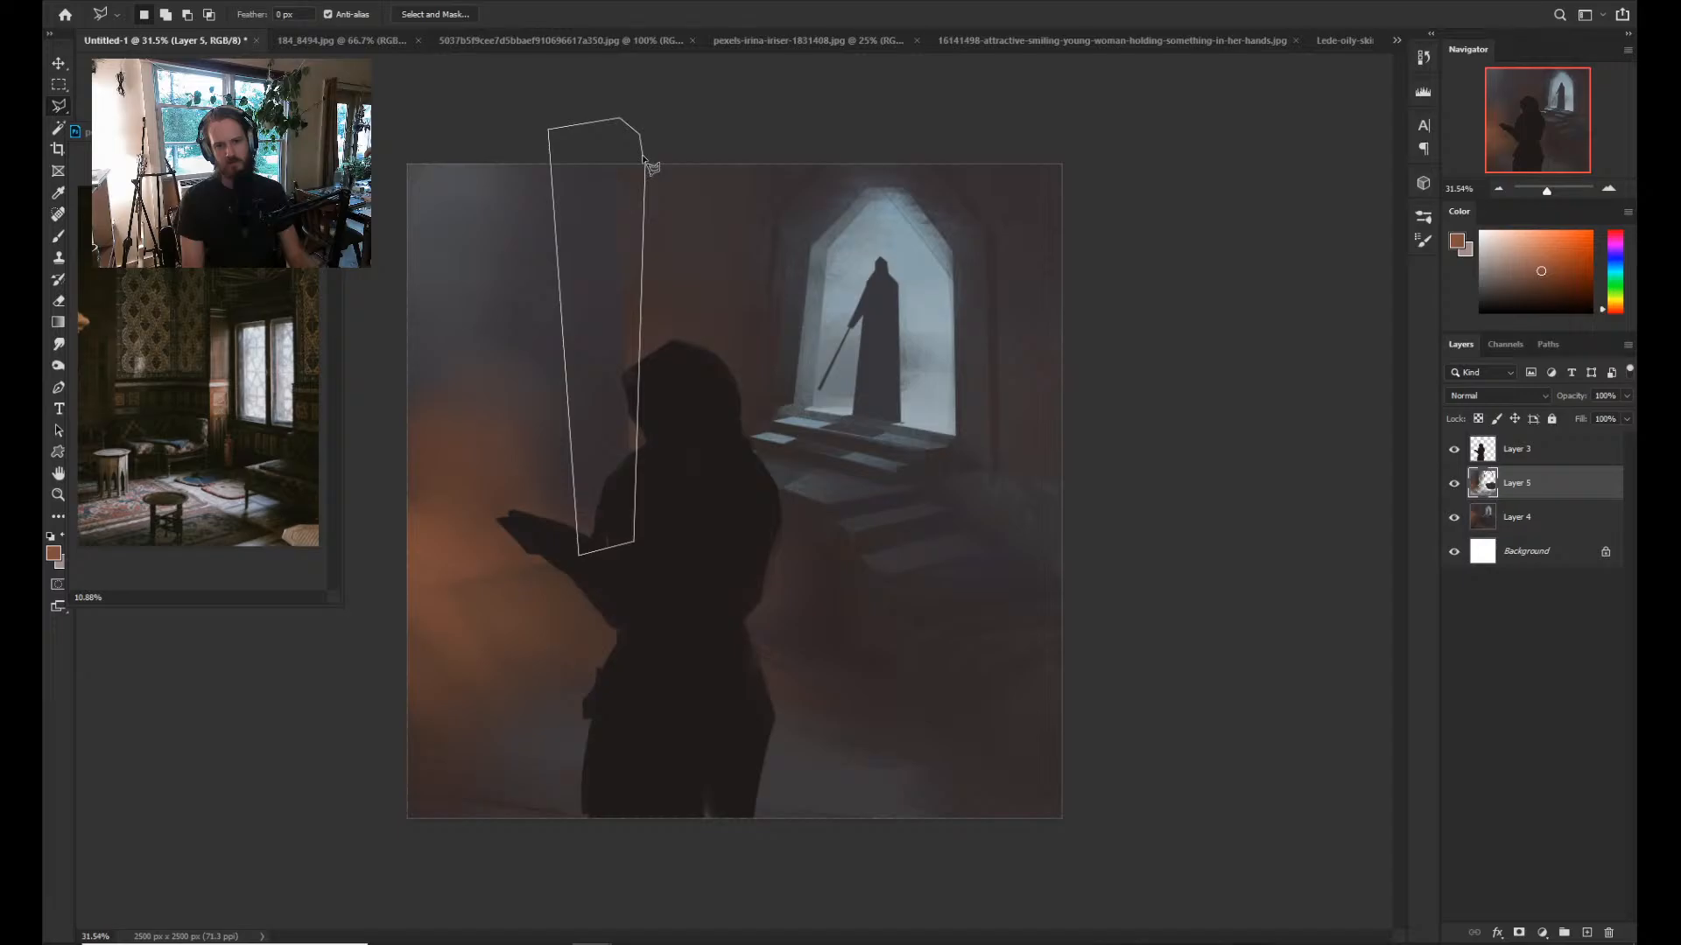
double_click(645, 162)
key(b)
alt+click(659, 296)
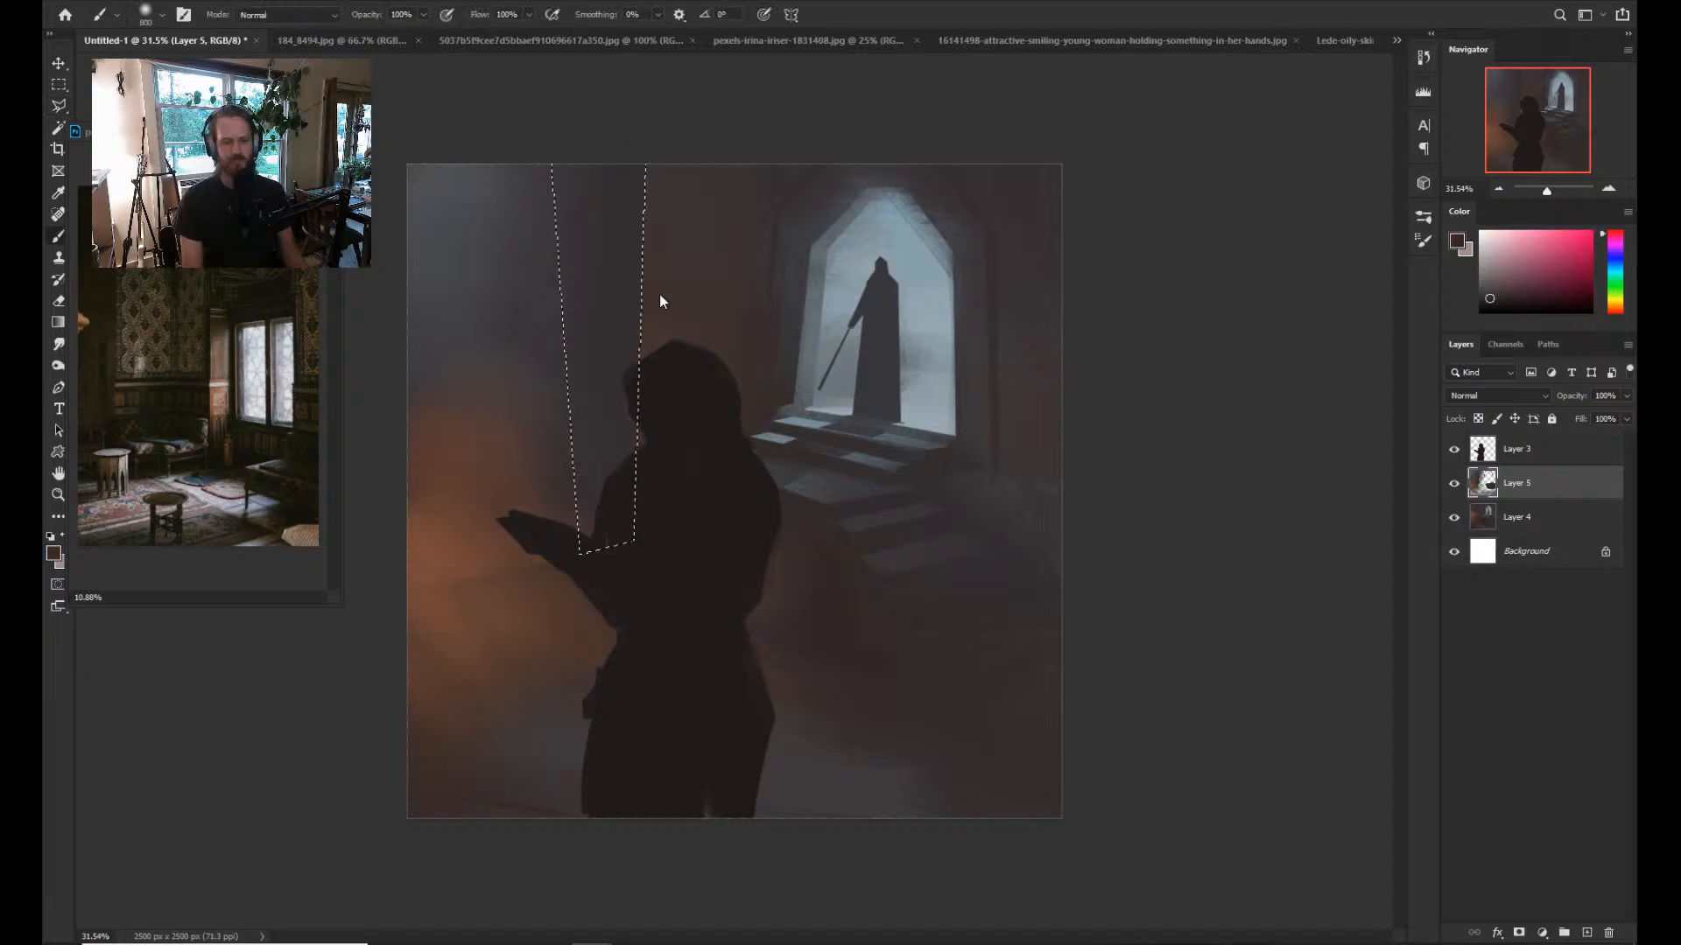
key(ctrl+d)
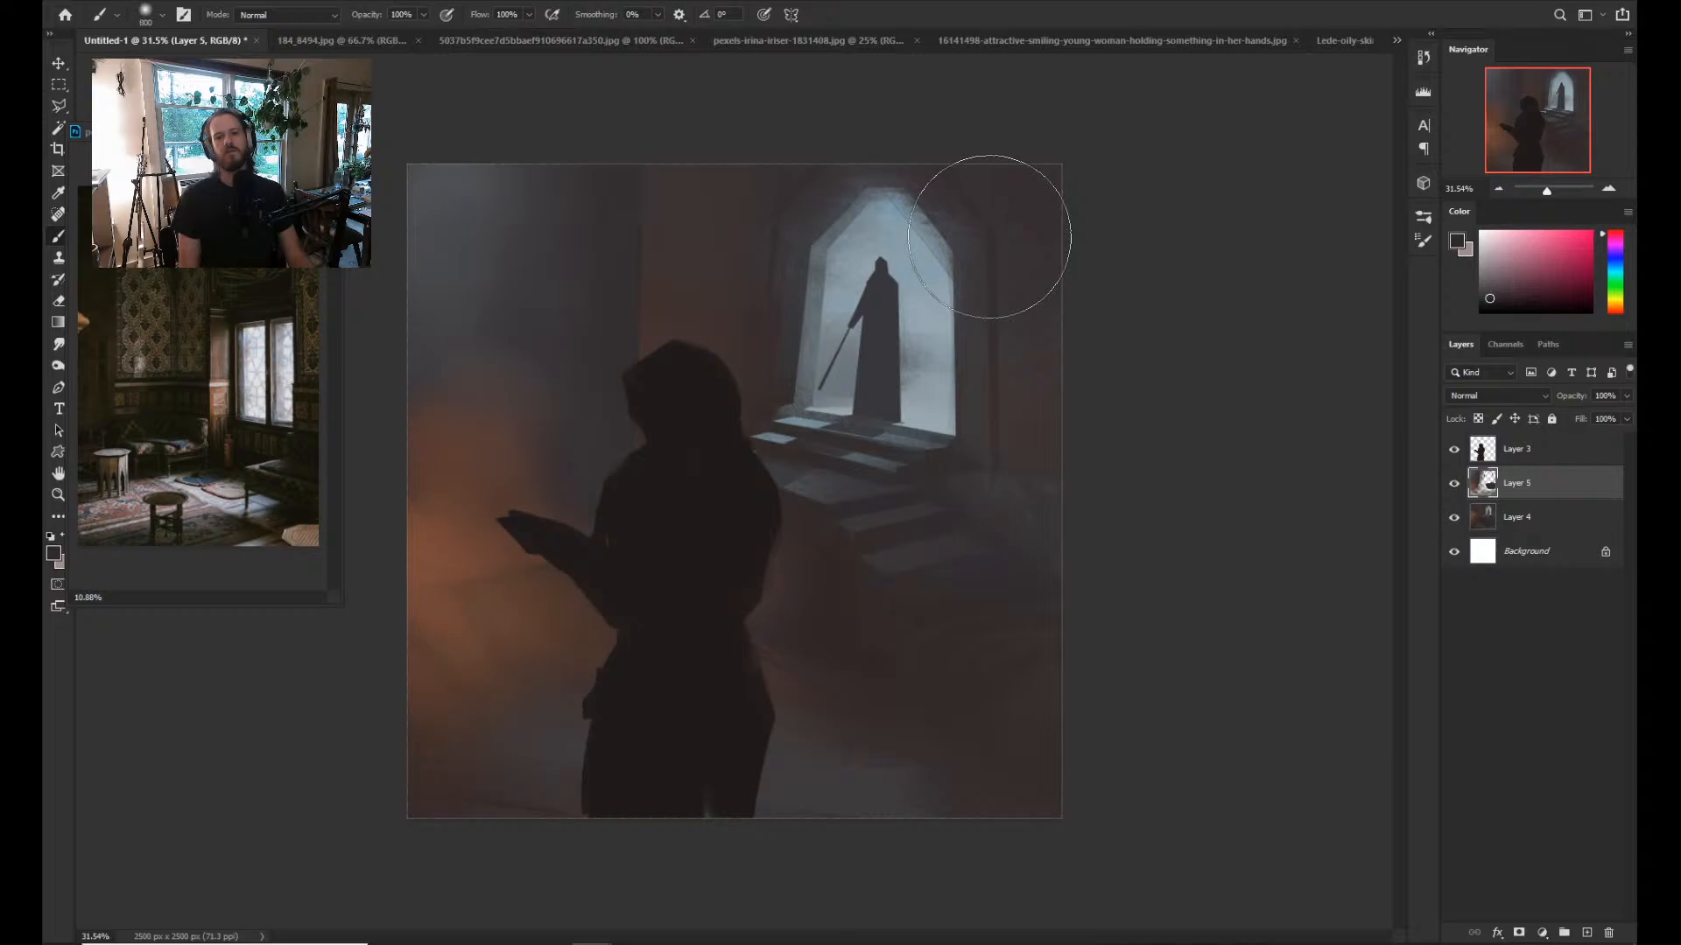
Select a narrow sliver along the doorway's left edge, paint it with a sampled reddish-brown using the 100 px rough dry brush, and deselect.
key(l)
click(805, 234)
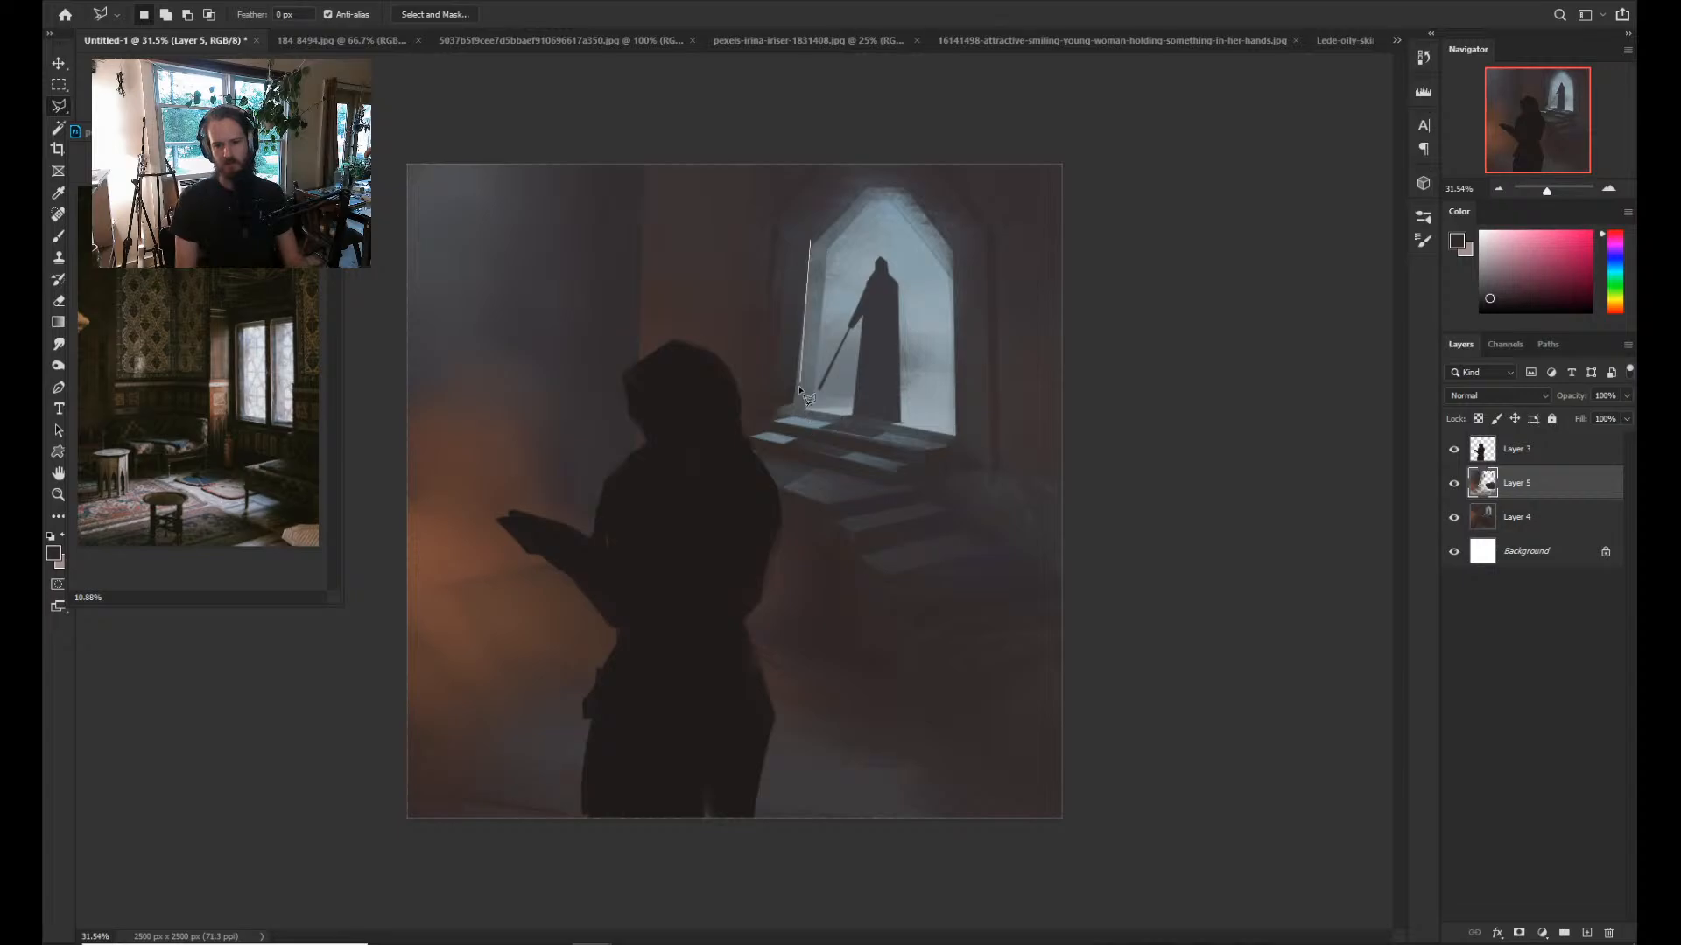
click(800, 405)
click(780, 406)
click(787, 287)
click(793, 264)
click(809, 245)
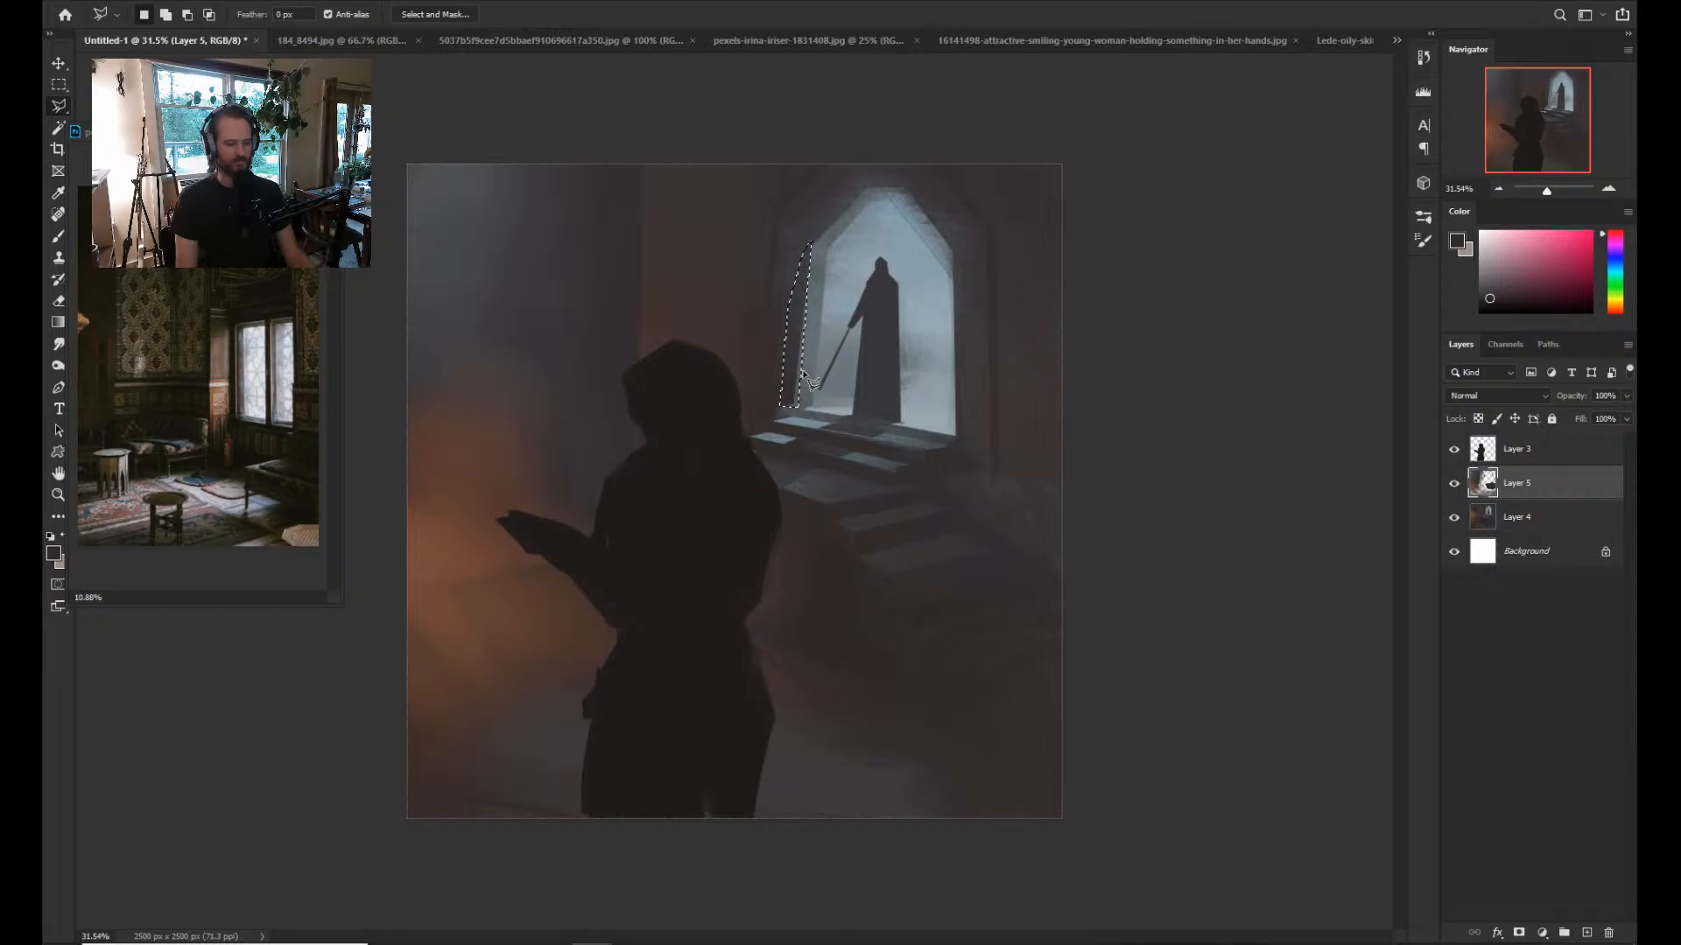
key(b)
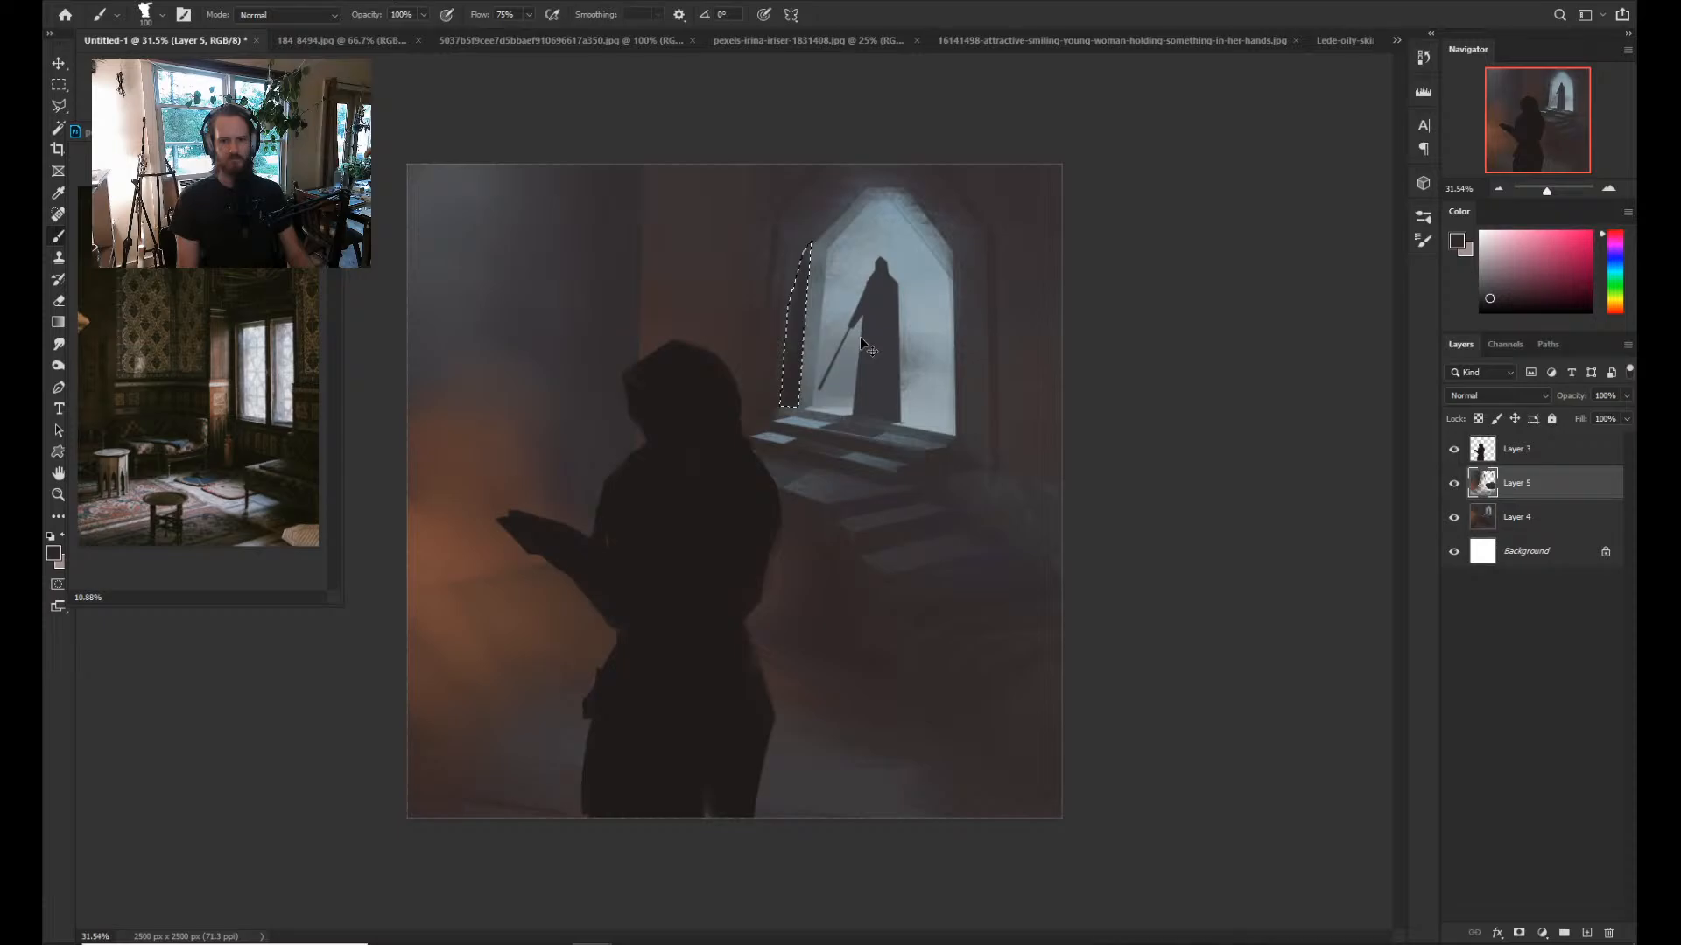
alt+click(760, 358)
drag(790, 398, 795, 357)
key(ctrl+d)
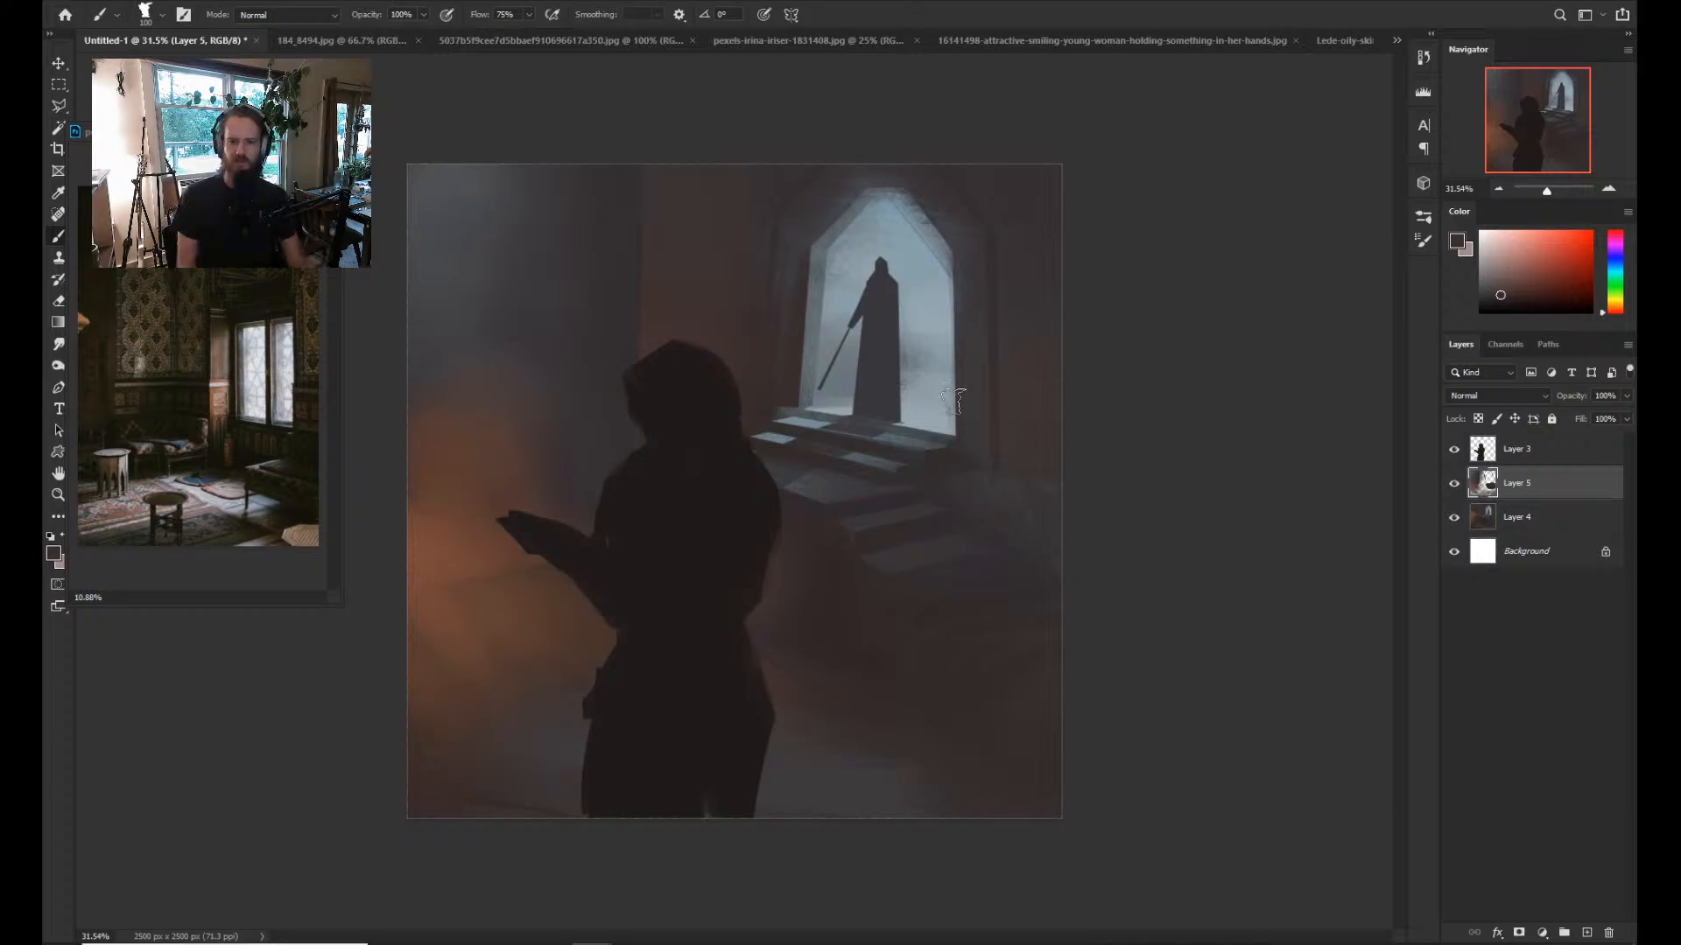
Merge Layer 5 and Layer 4 into a single background layer.
alt+click(933, 466)
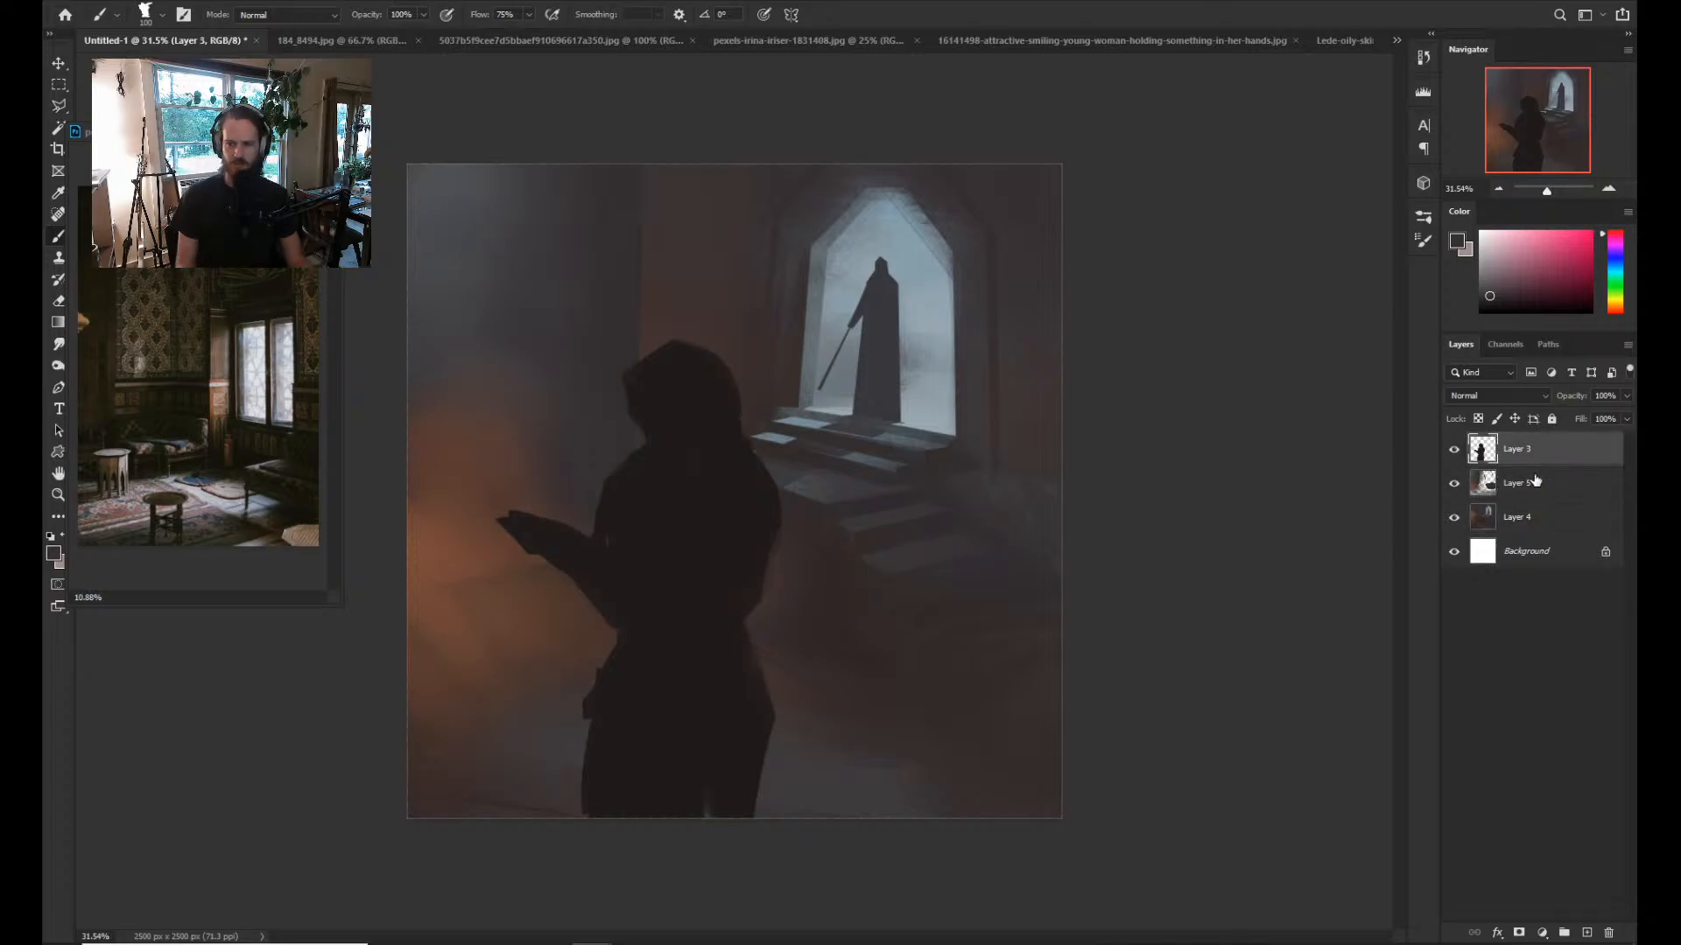
shift+click(1527, 522)
key(ctrl+e)
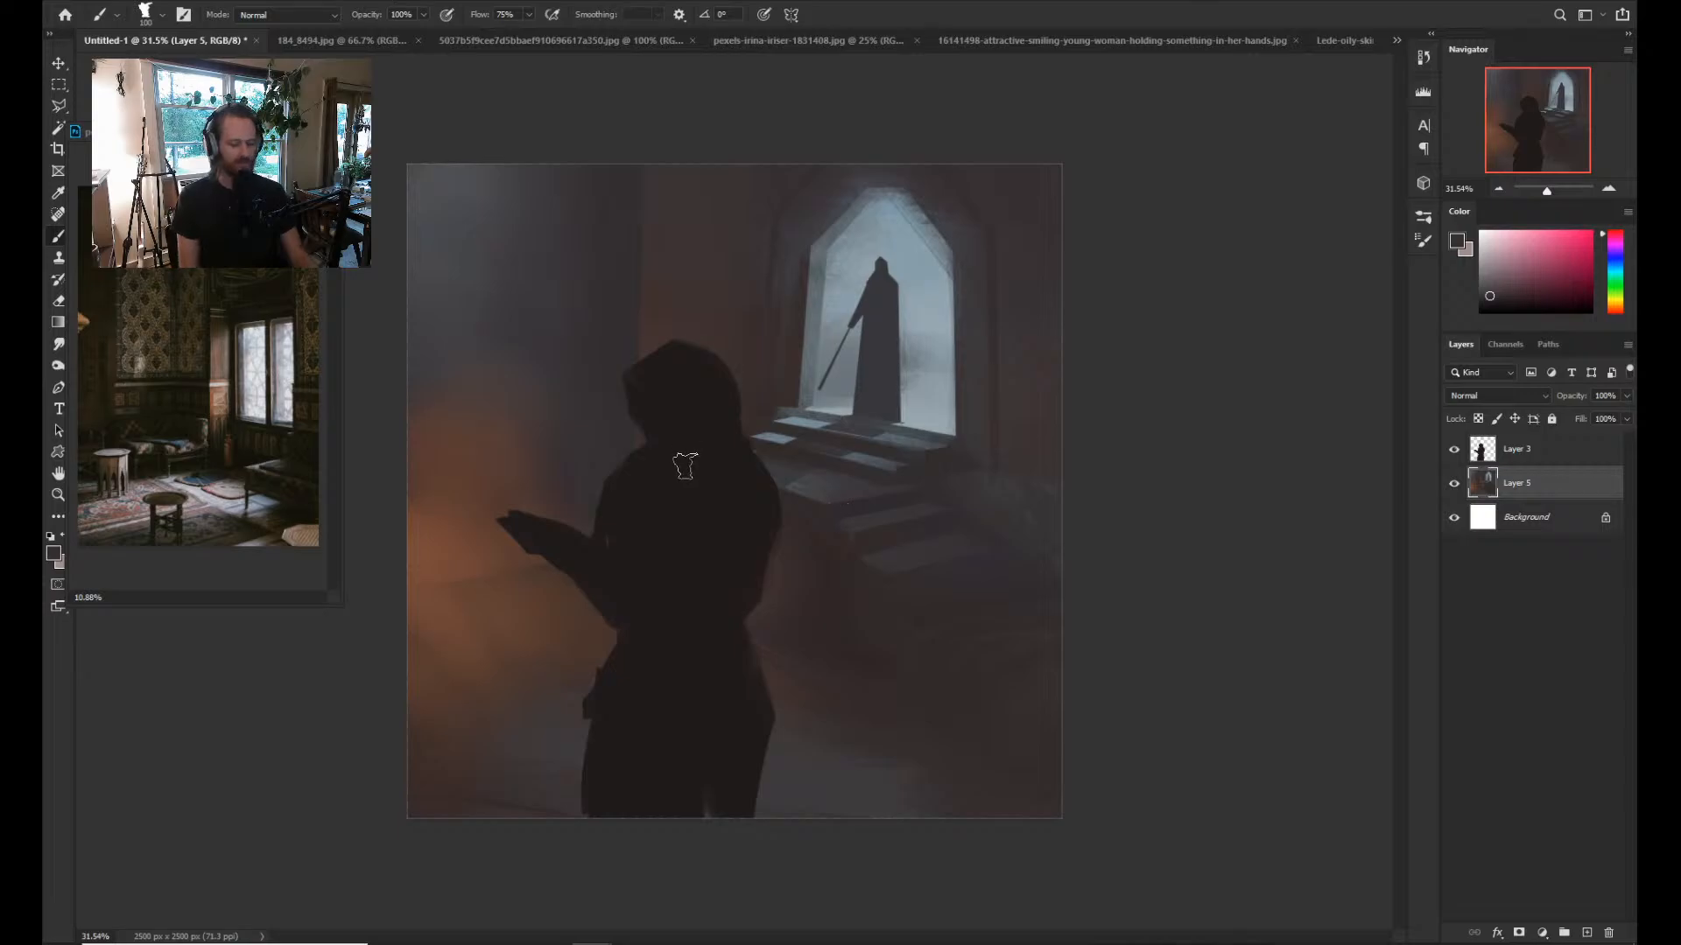
Mix a muted green and a more saturated dark green, and paint them on Layer 3 over the woman's hands, face, chest and hip.
alt+click(650, 375)
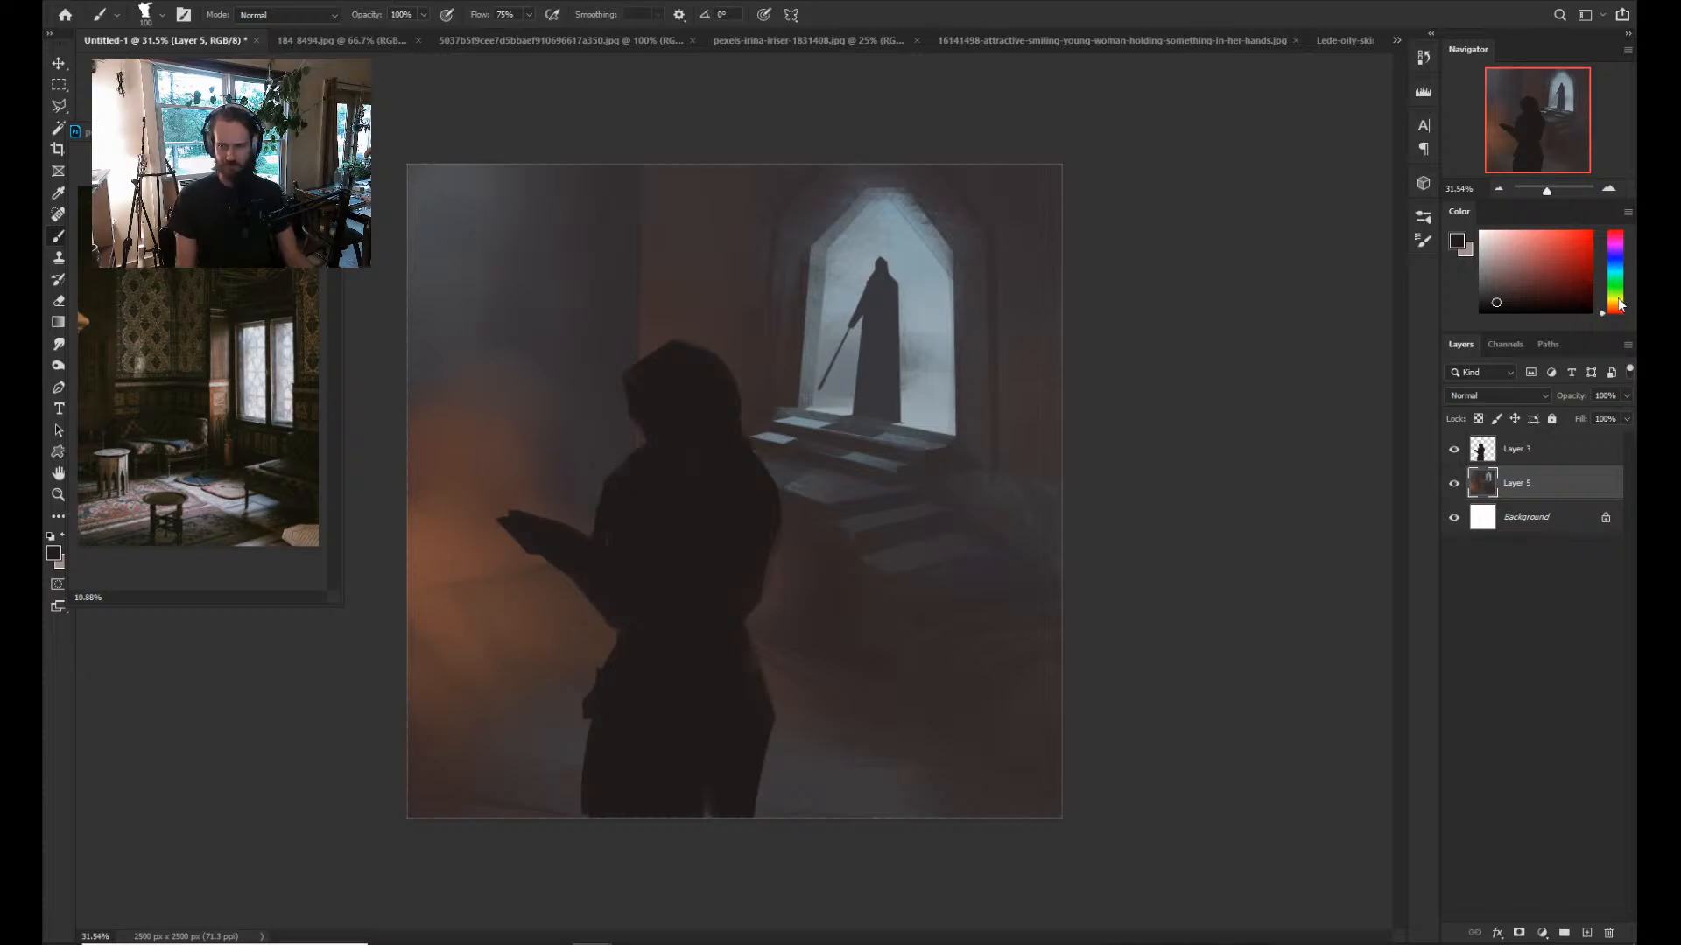
drag(1620, 304, 1616, 289)
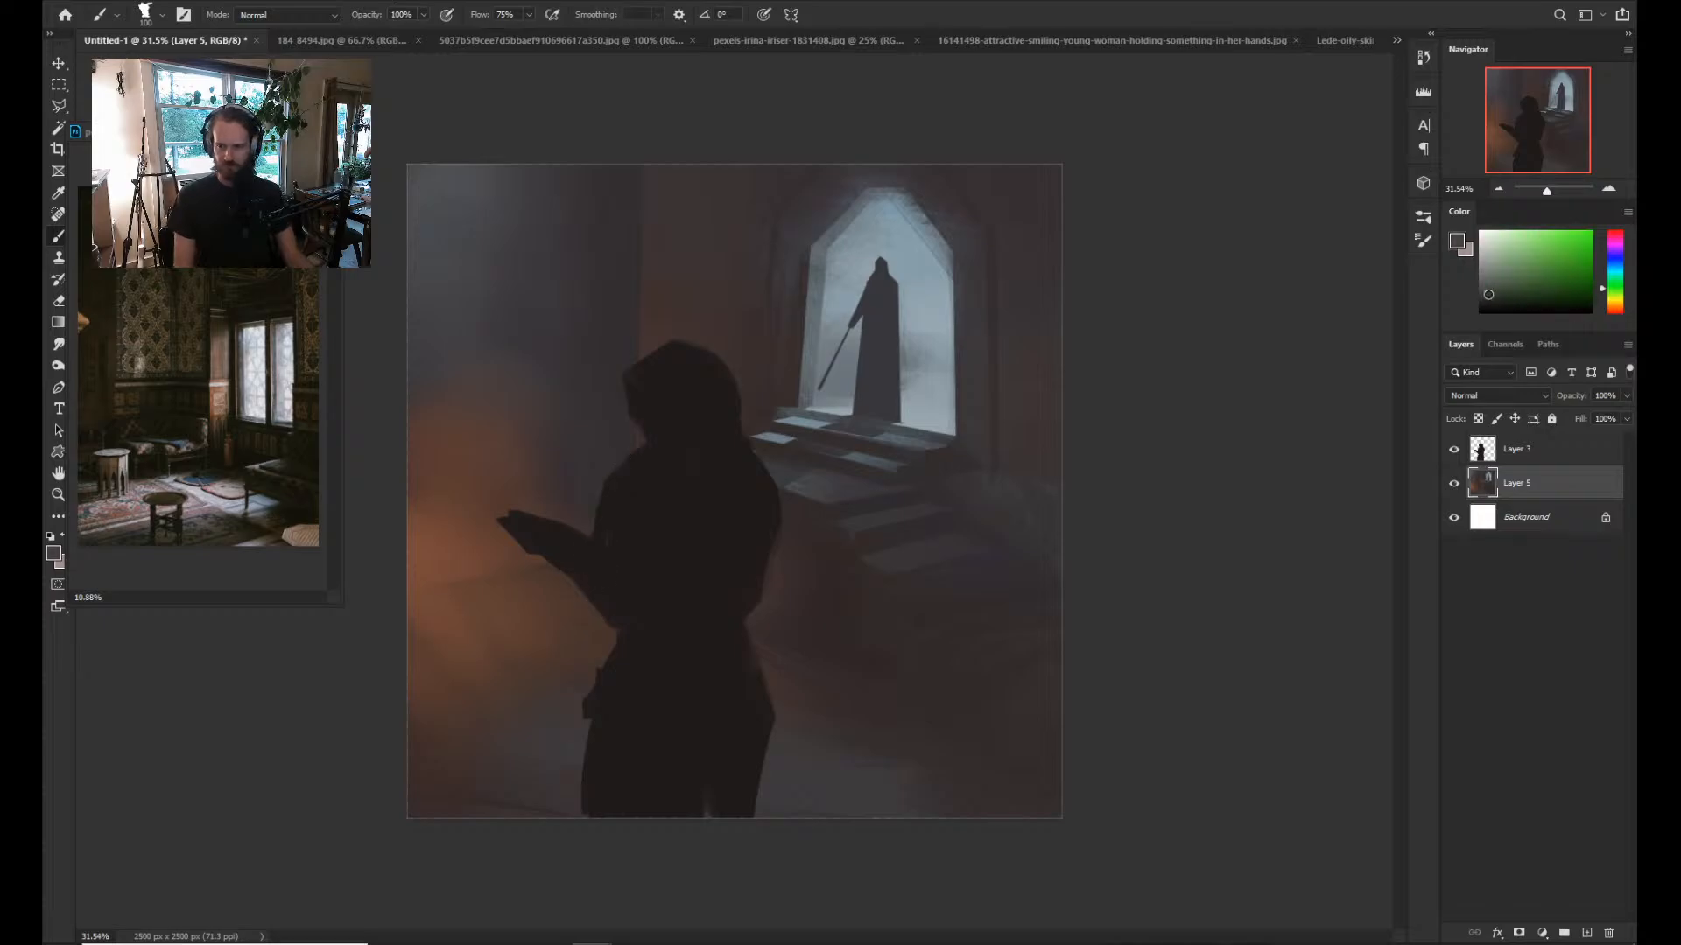
right_click(683, 484)
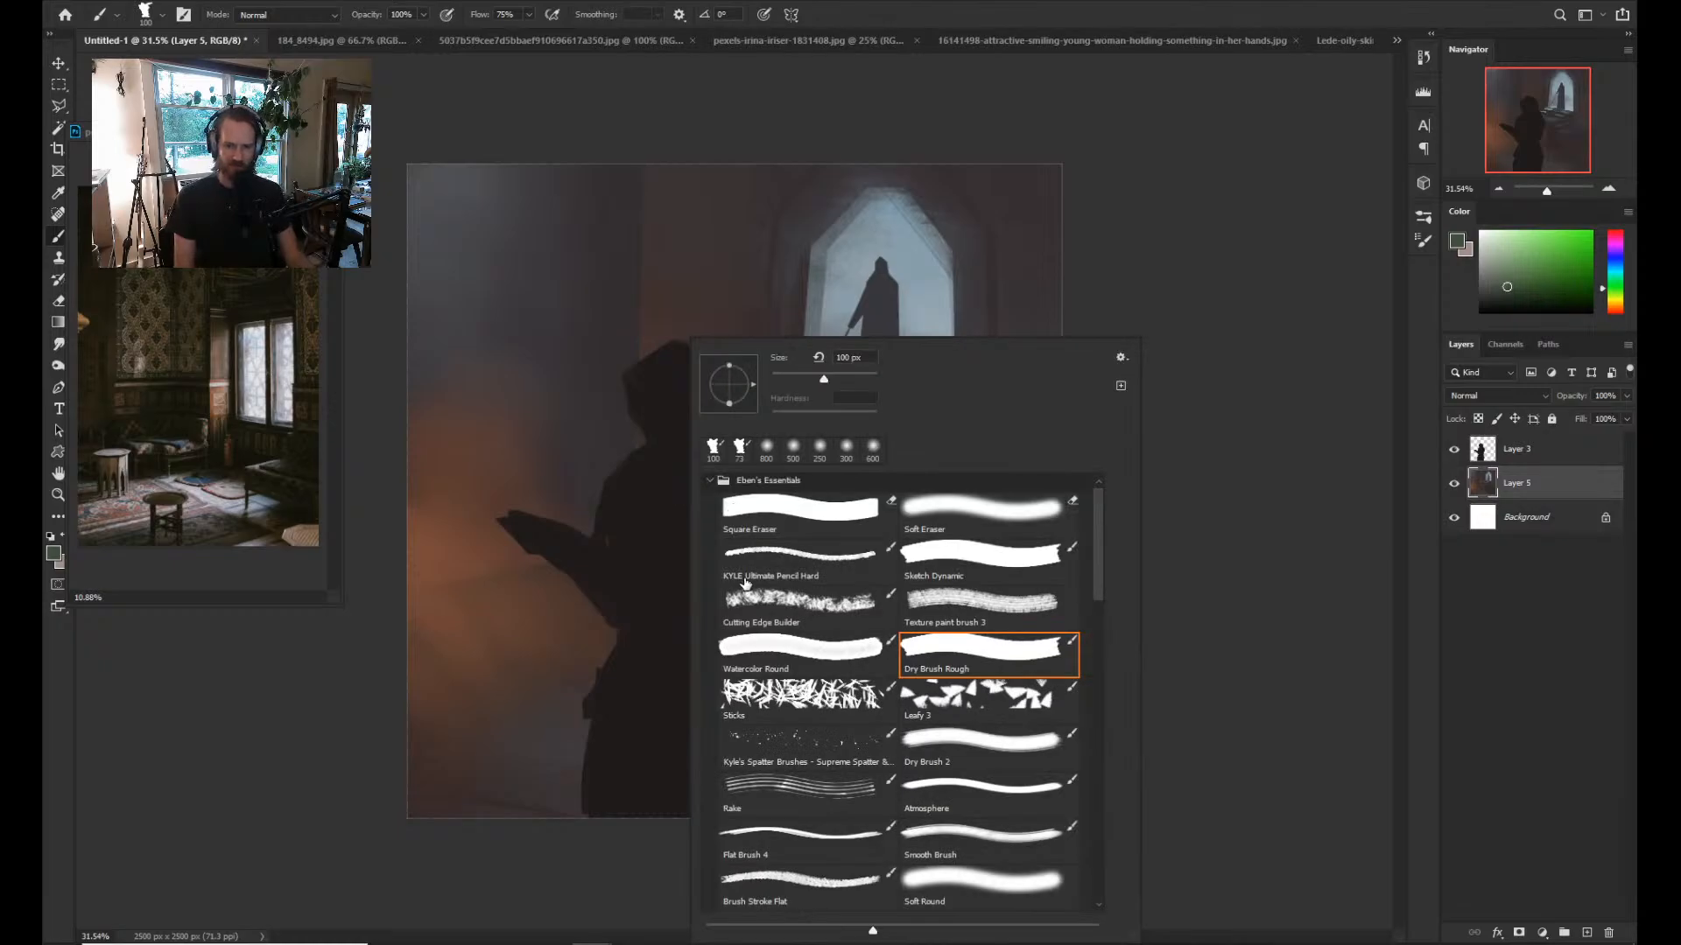
click(557, 534)
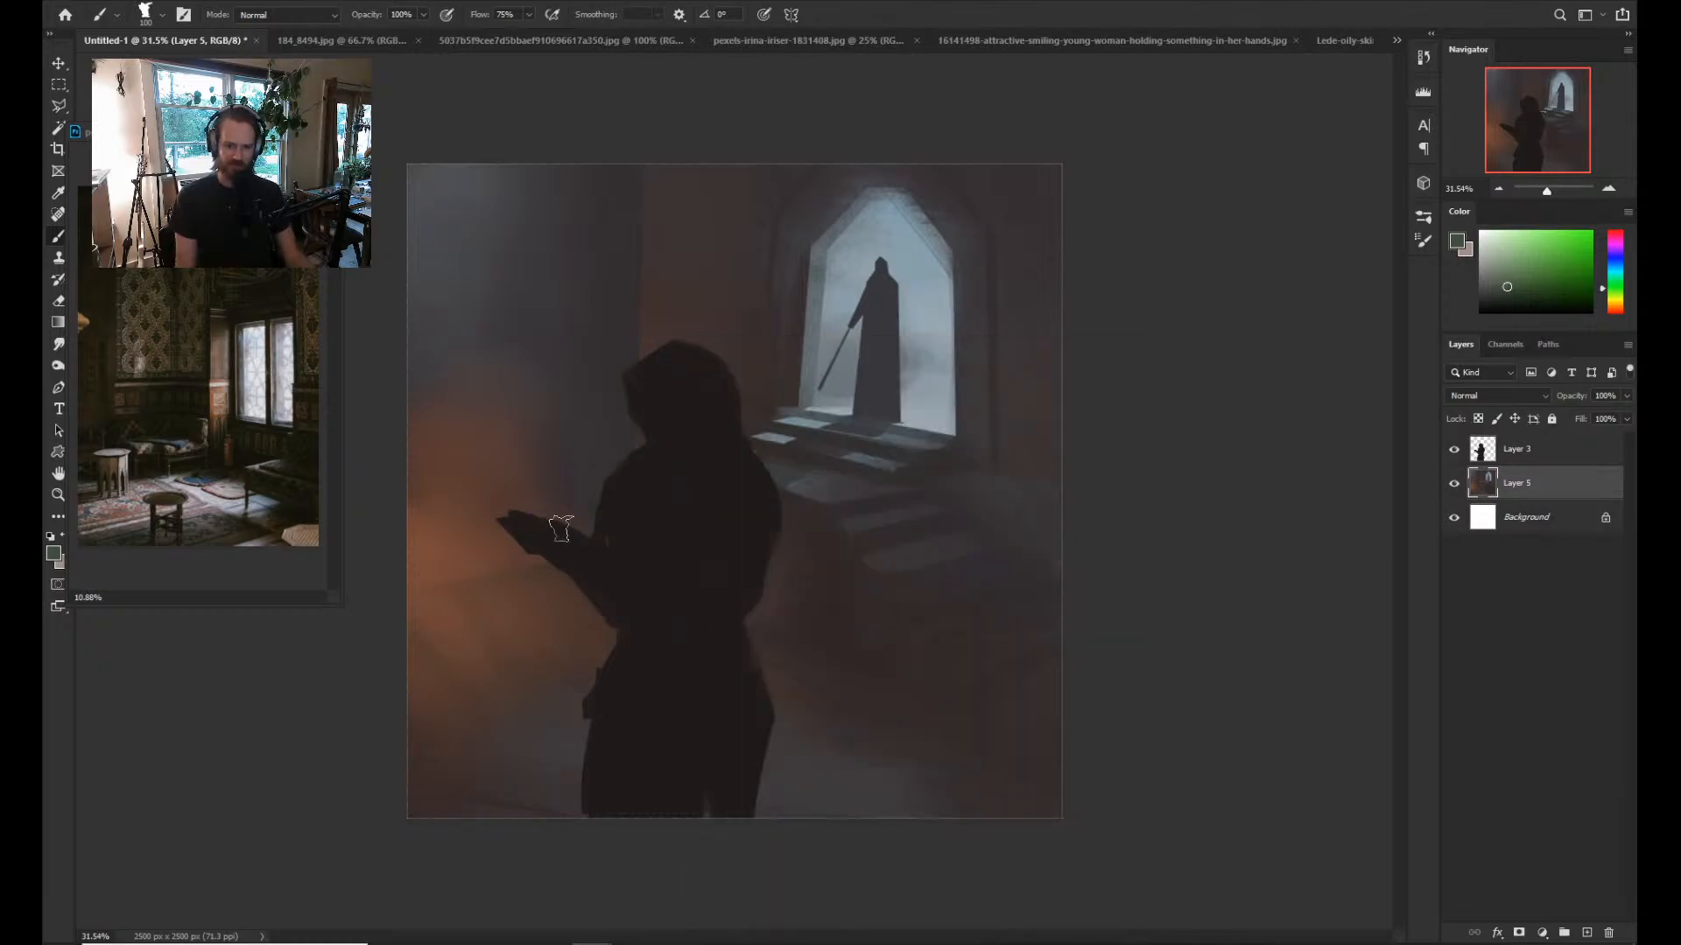
ctrl+click(1490, 481)
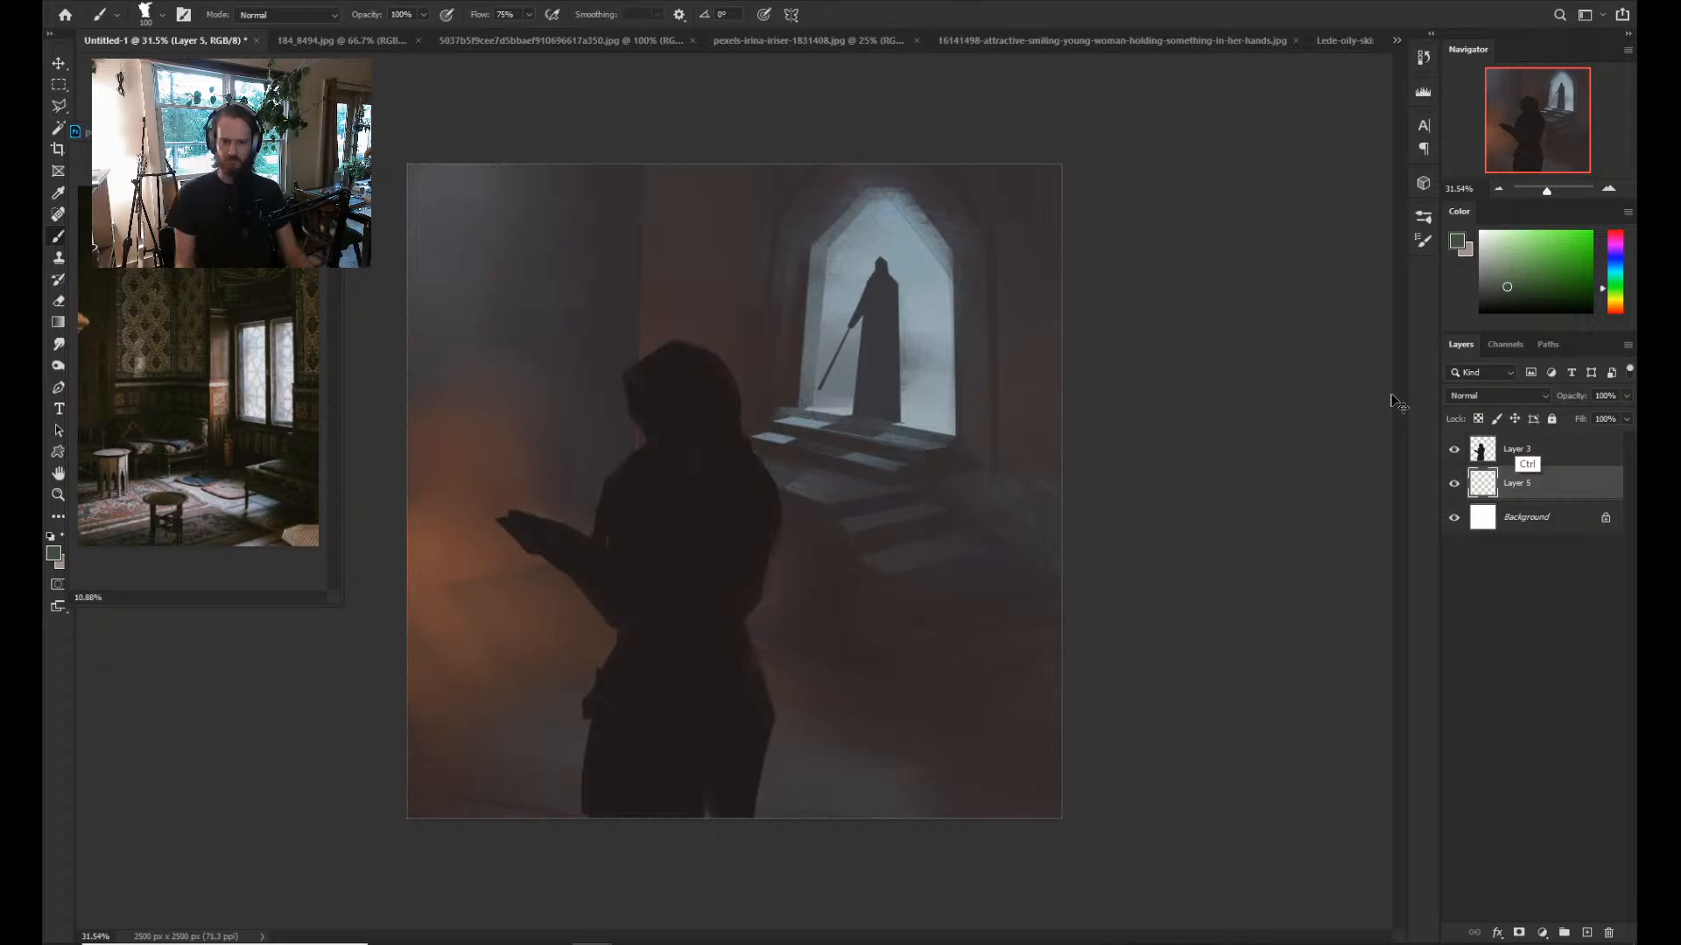
click(1517, 450)
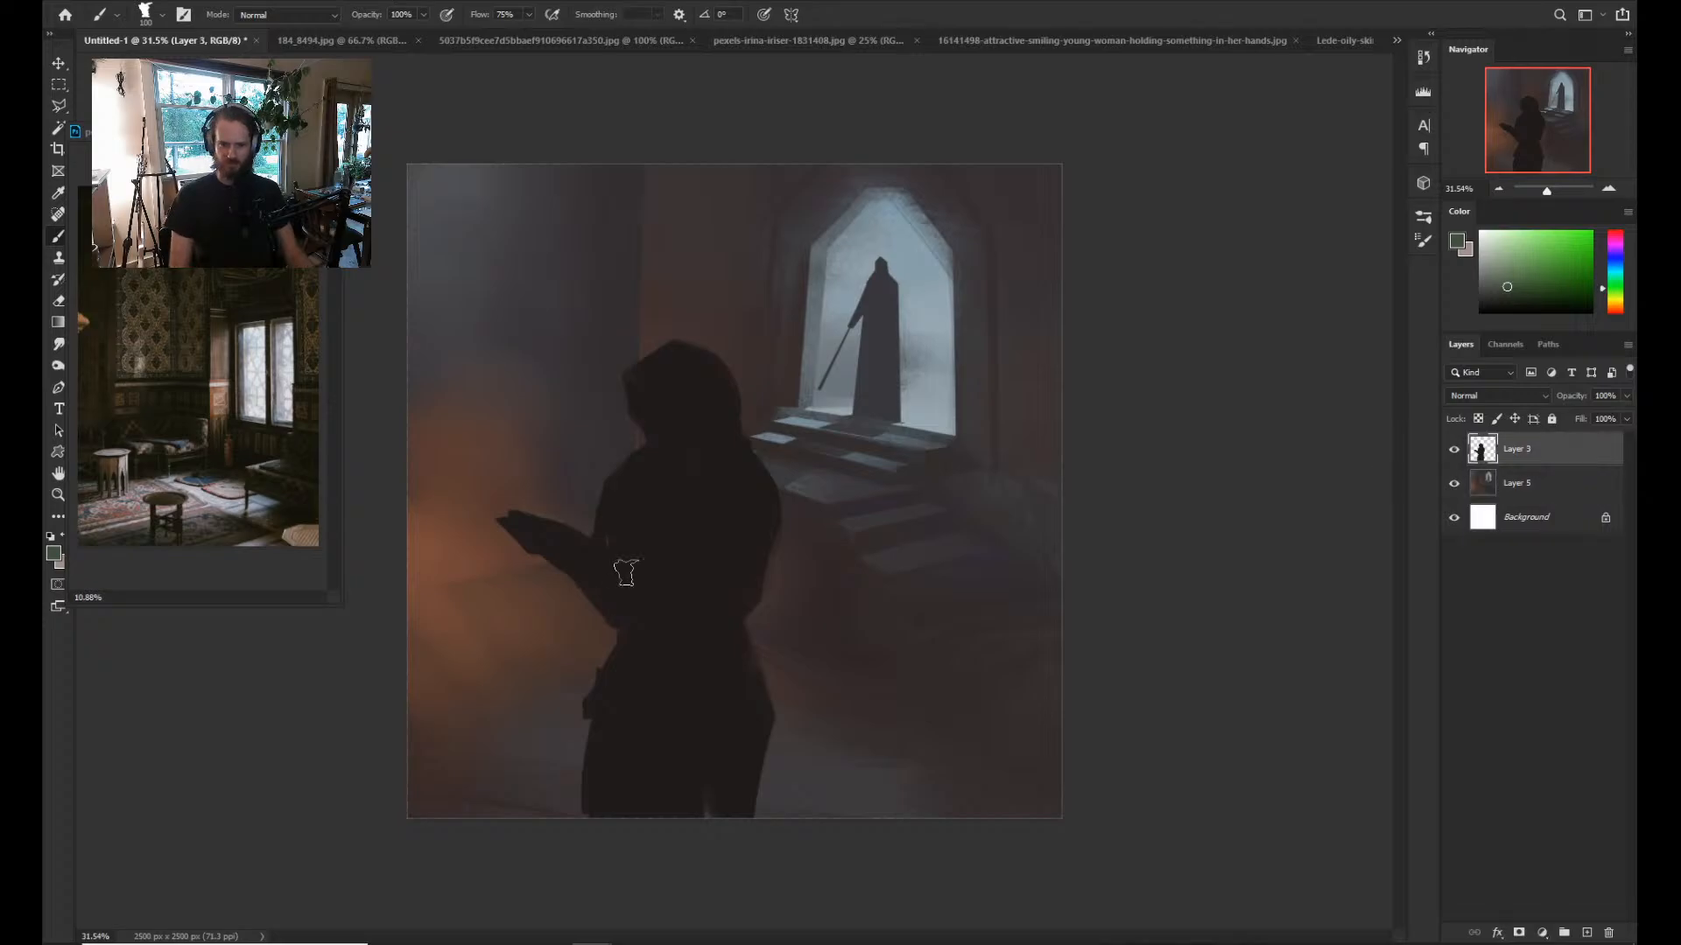
drag(536, 524, 564, 541)
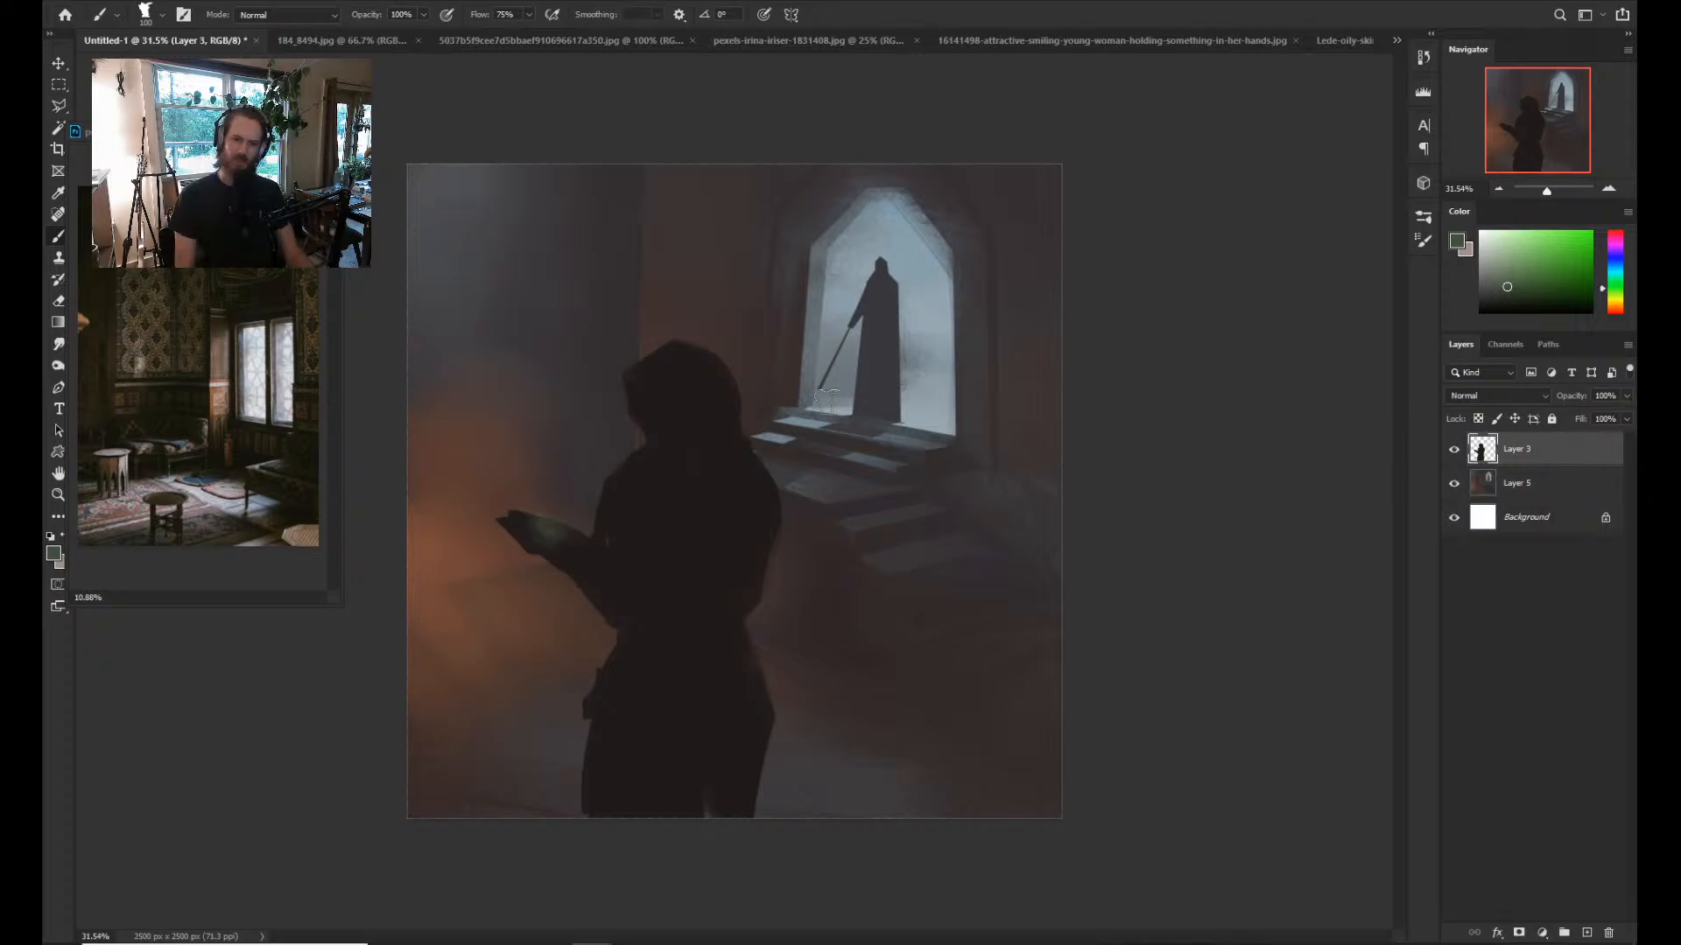
click(1537, 295)
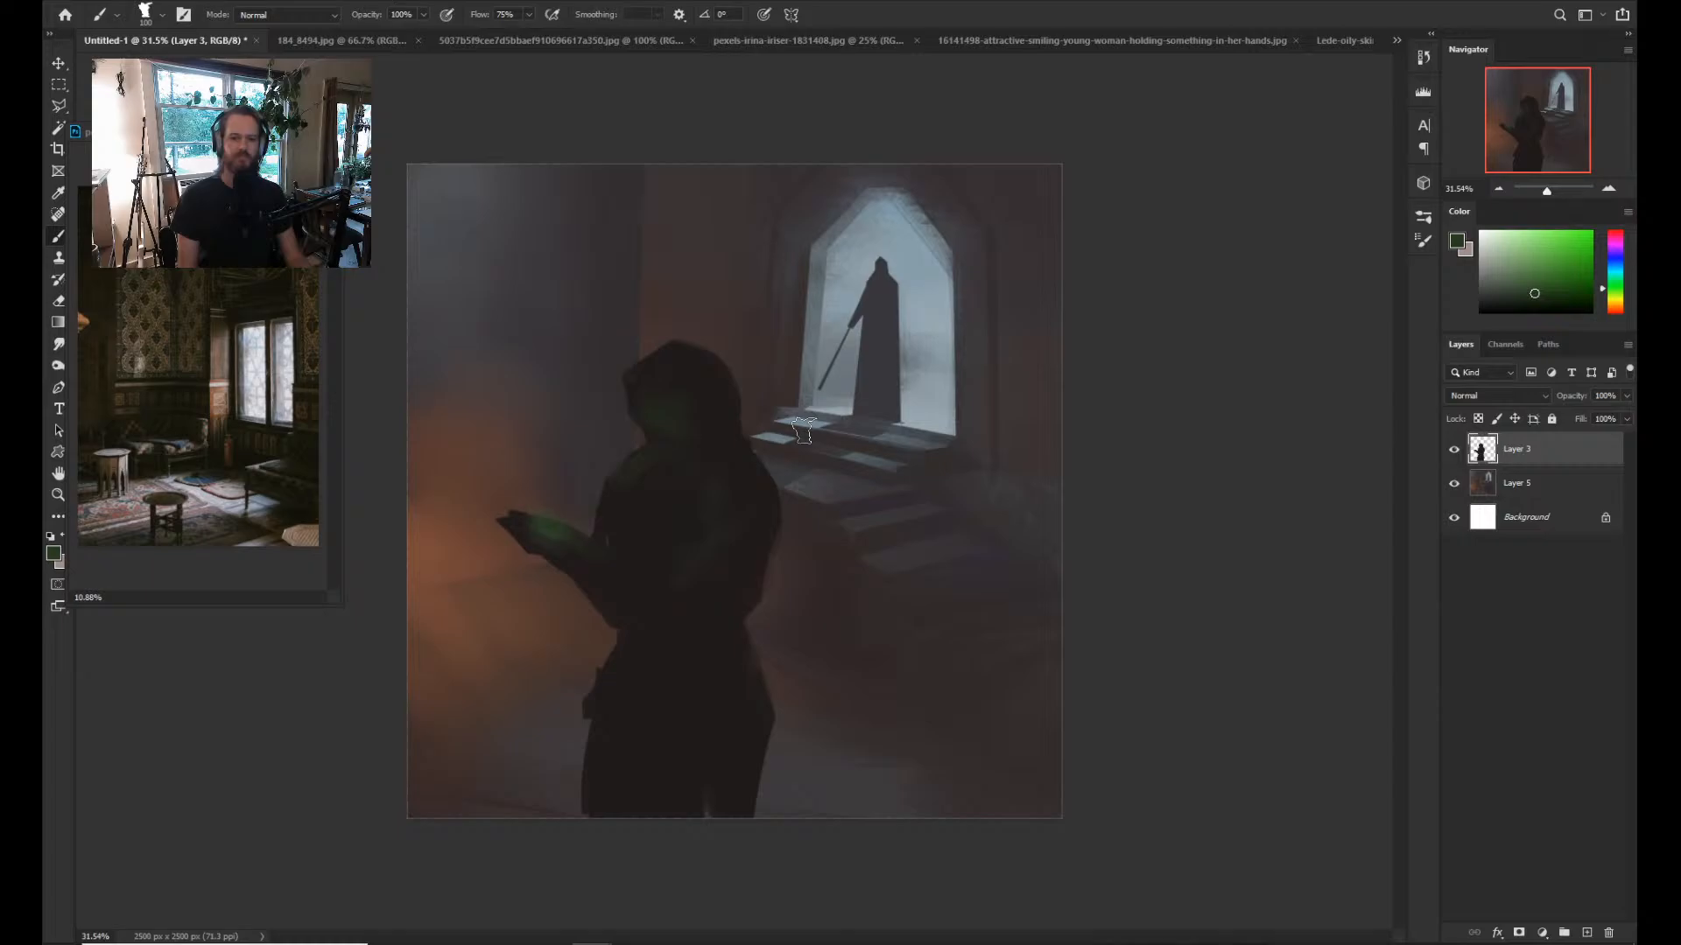
mouse_move(638, 637)
mouse_down()
mouse_move(607, 668)
mouse_move(600, 713)
mouse_up()
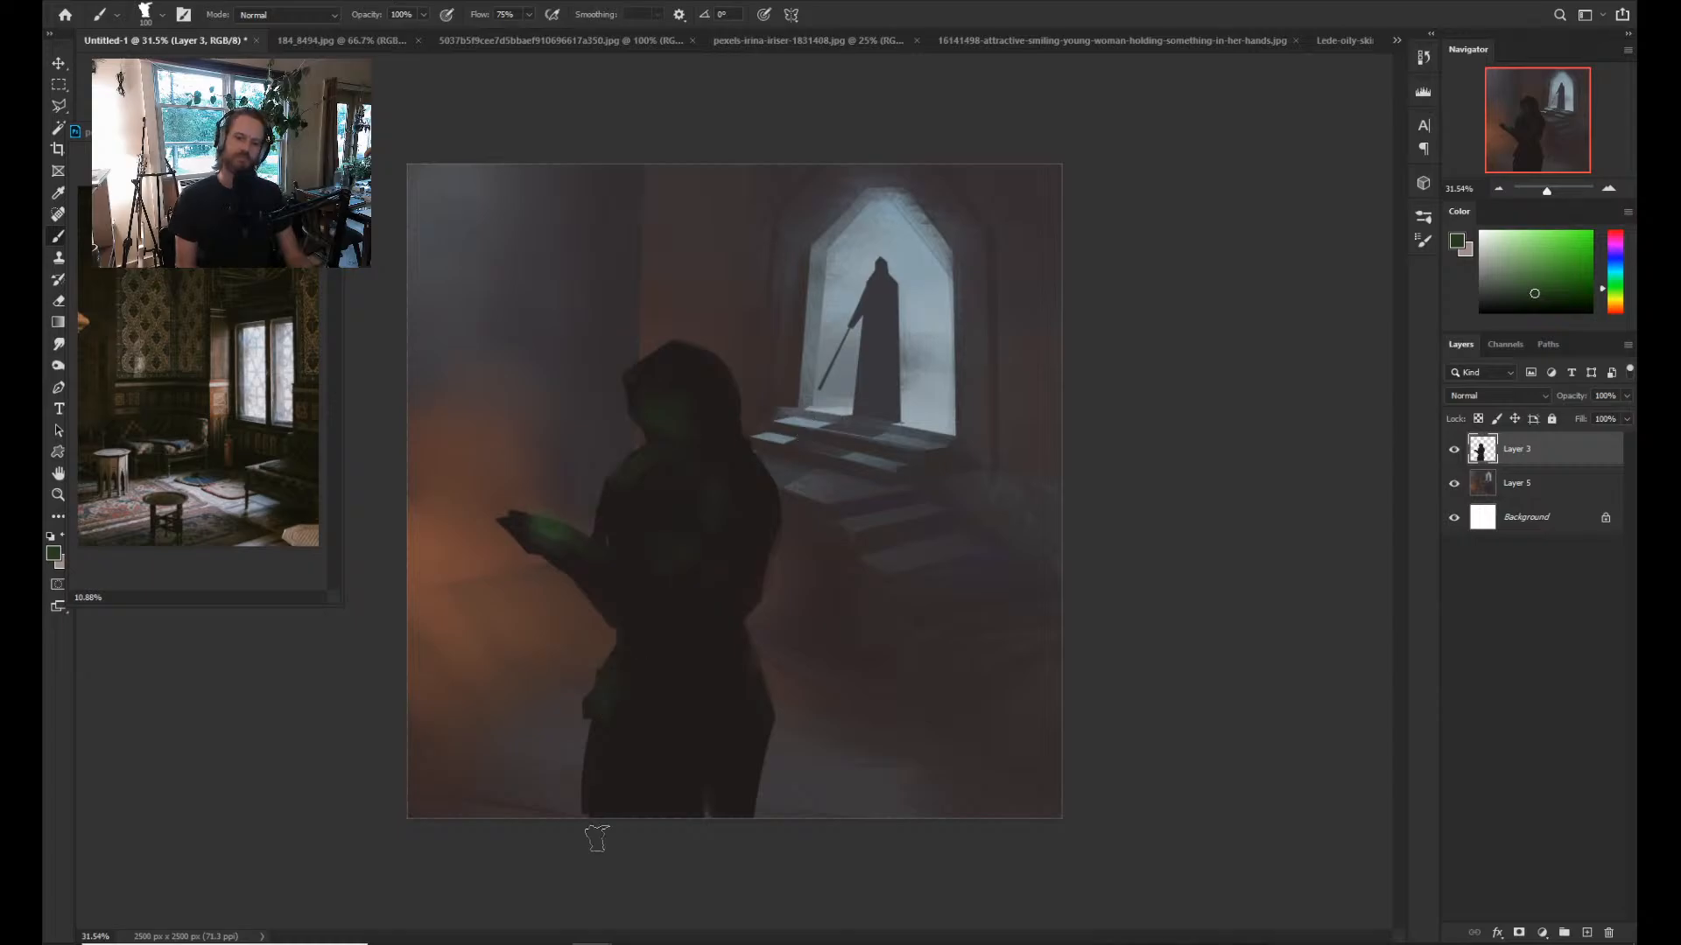
Lock Layer 3's transparent pixels and paint a blue-grey rim light sampled from the stairs along the woman's hood, back and hip.
click(1478, 418)
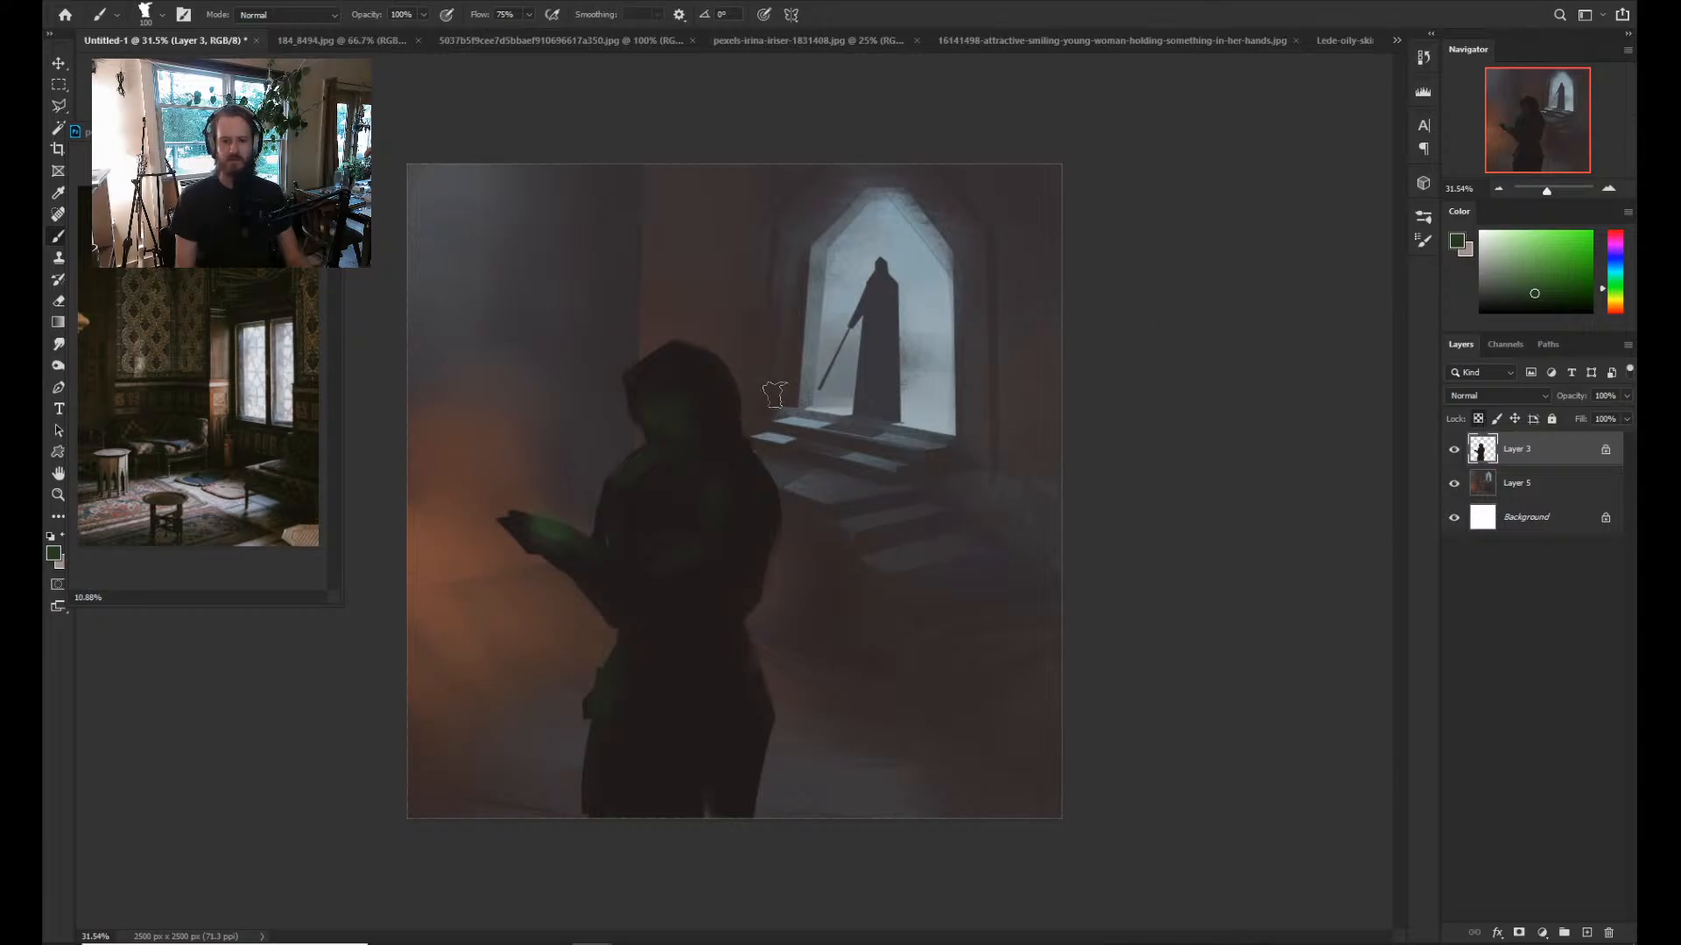
alt+click(786, 422)
drag(672, 345, 727, 368)
key(ctrl+z)
key(ctrl+z)
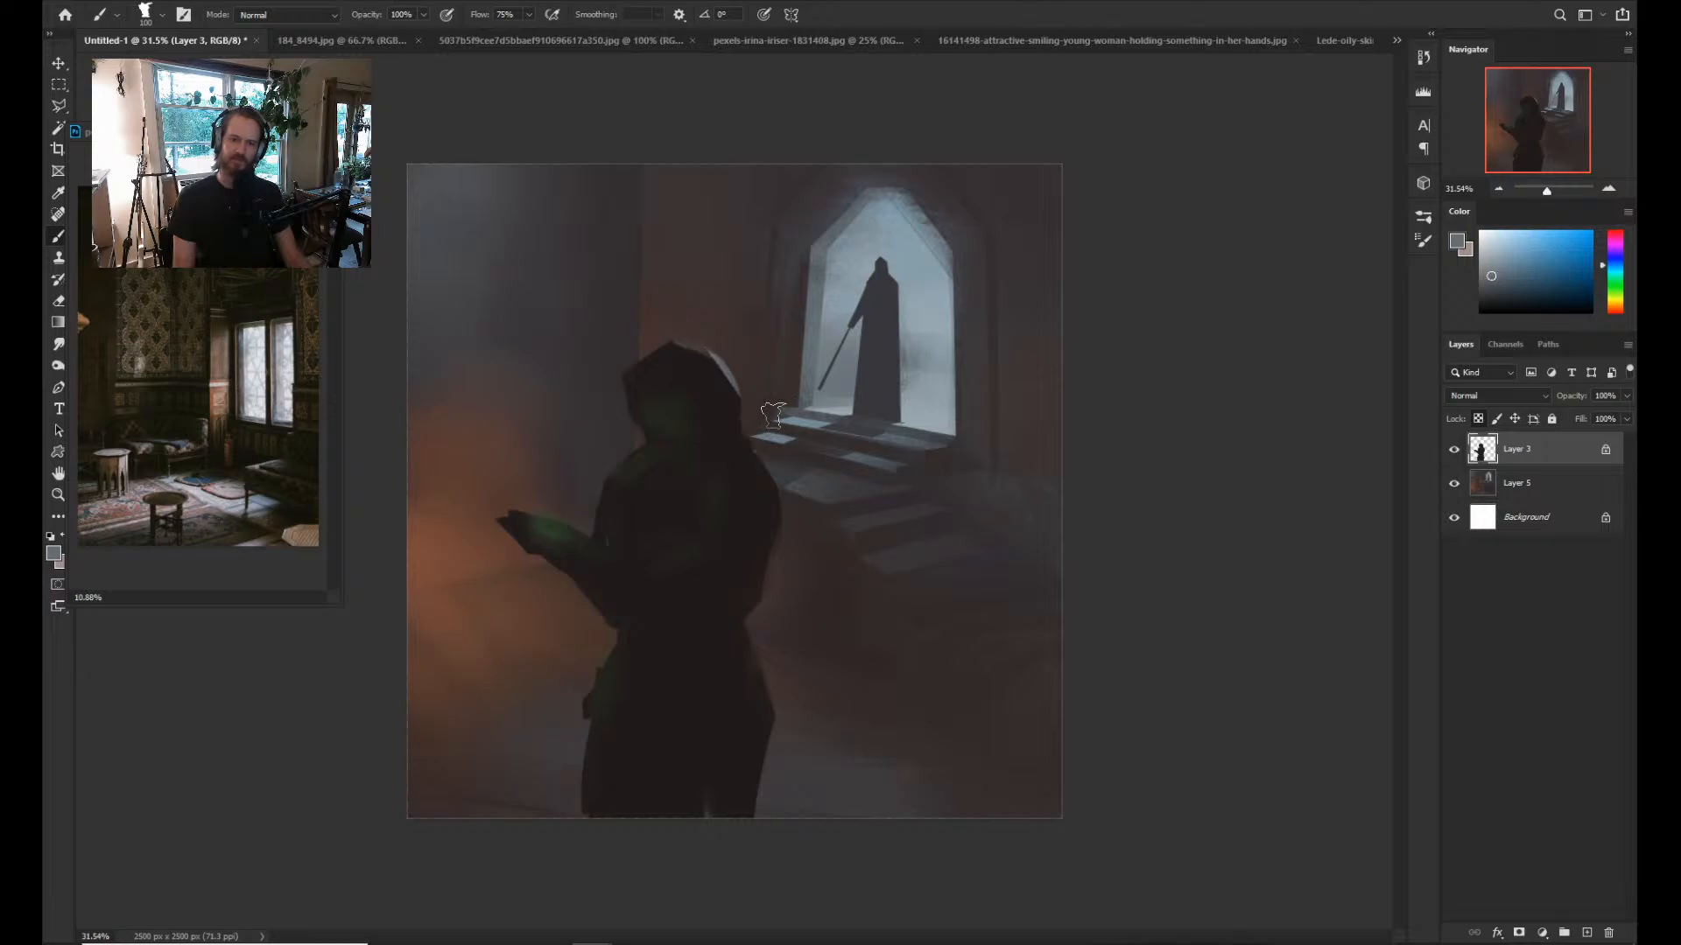
drag(754, 412, 784, 512)
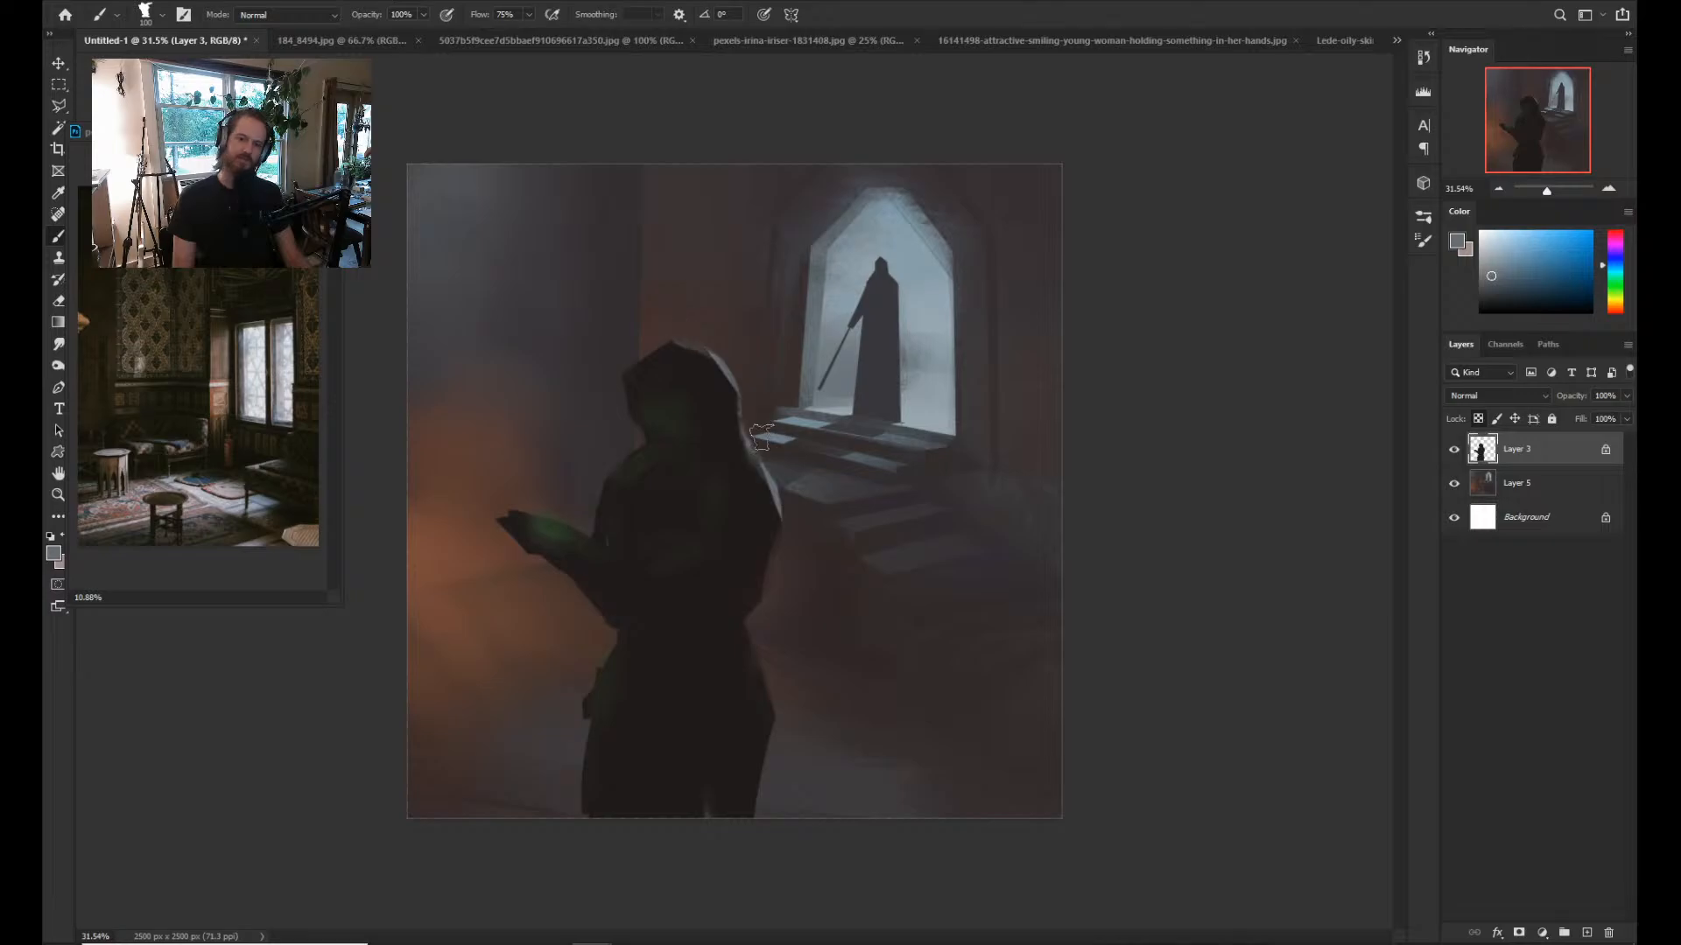
drag(751, 624, 773, 728)
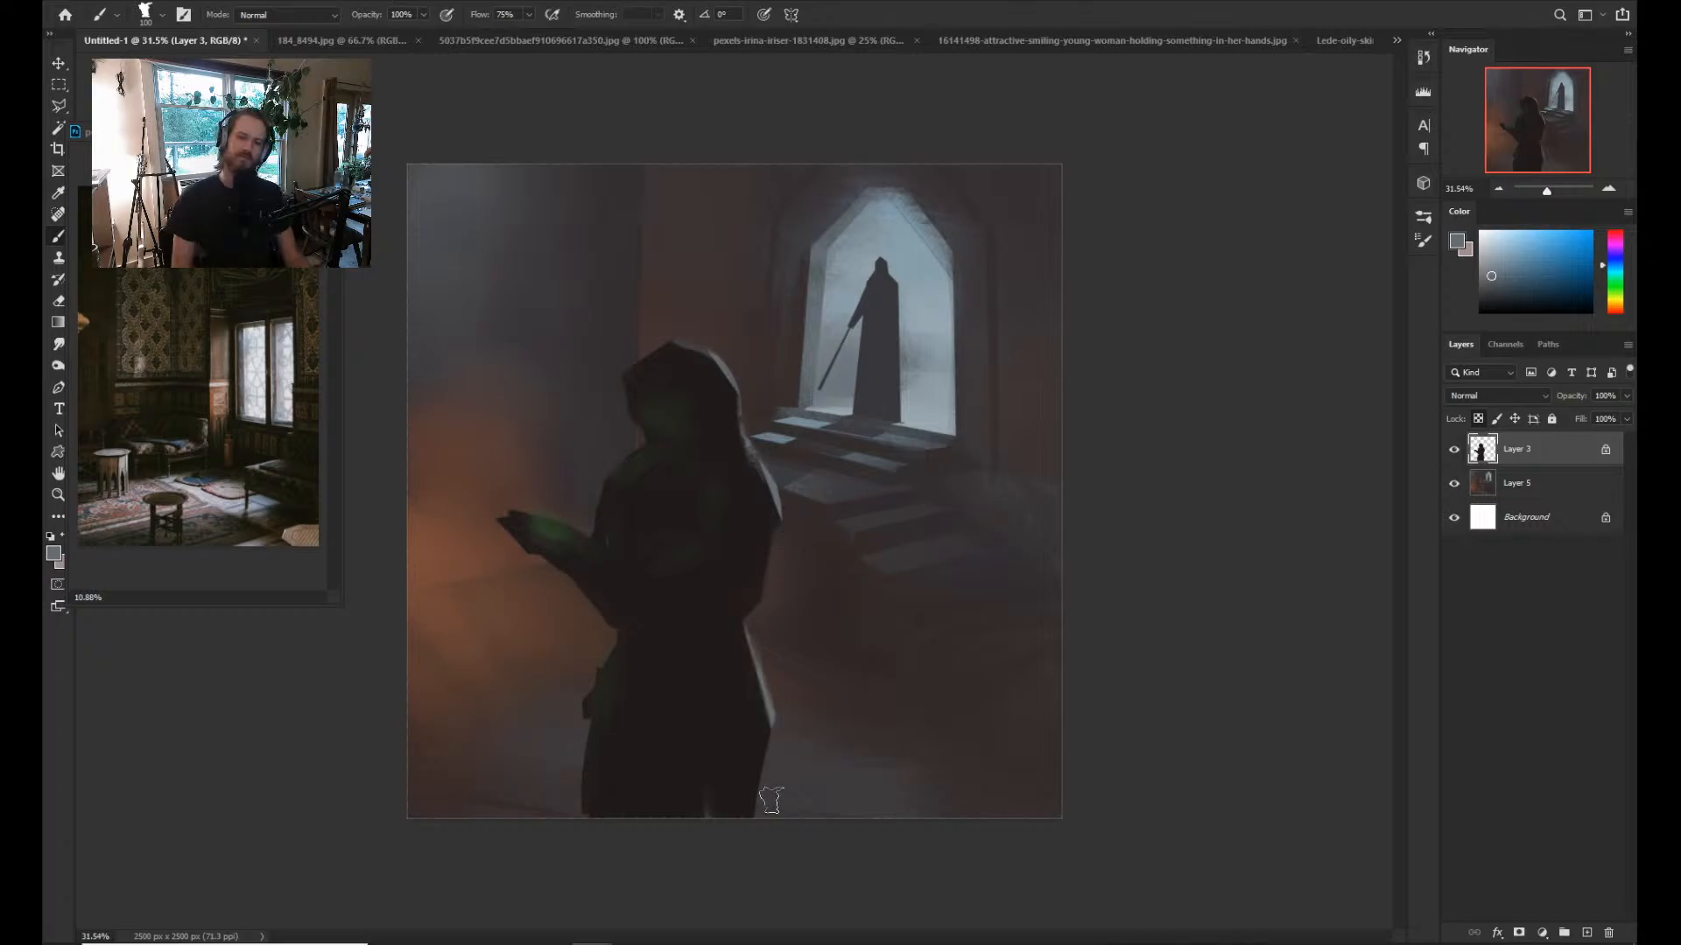
Sample the orange-brown glow and paint a thin warm rim along the woman's hood, chest, forearm and front hip.
alt+click(490, 613)
mouse_move(600, 526)
mouse_down()
mouse_move(612, 375)
mouse_move(672, 341)
mouse_up()
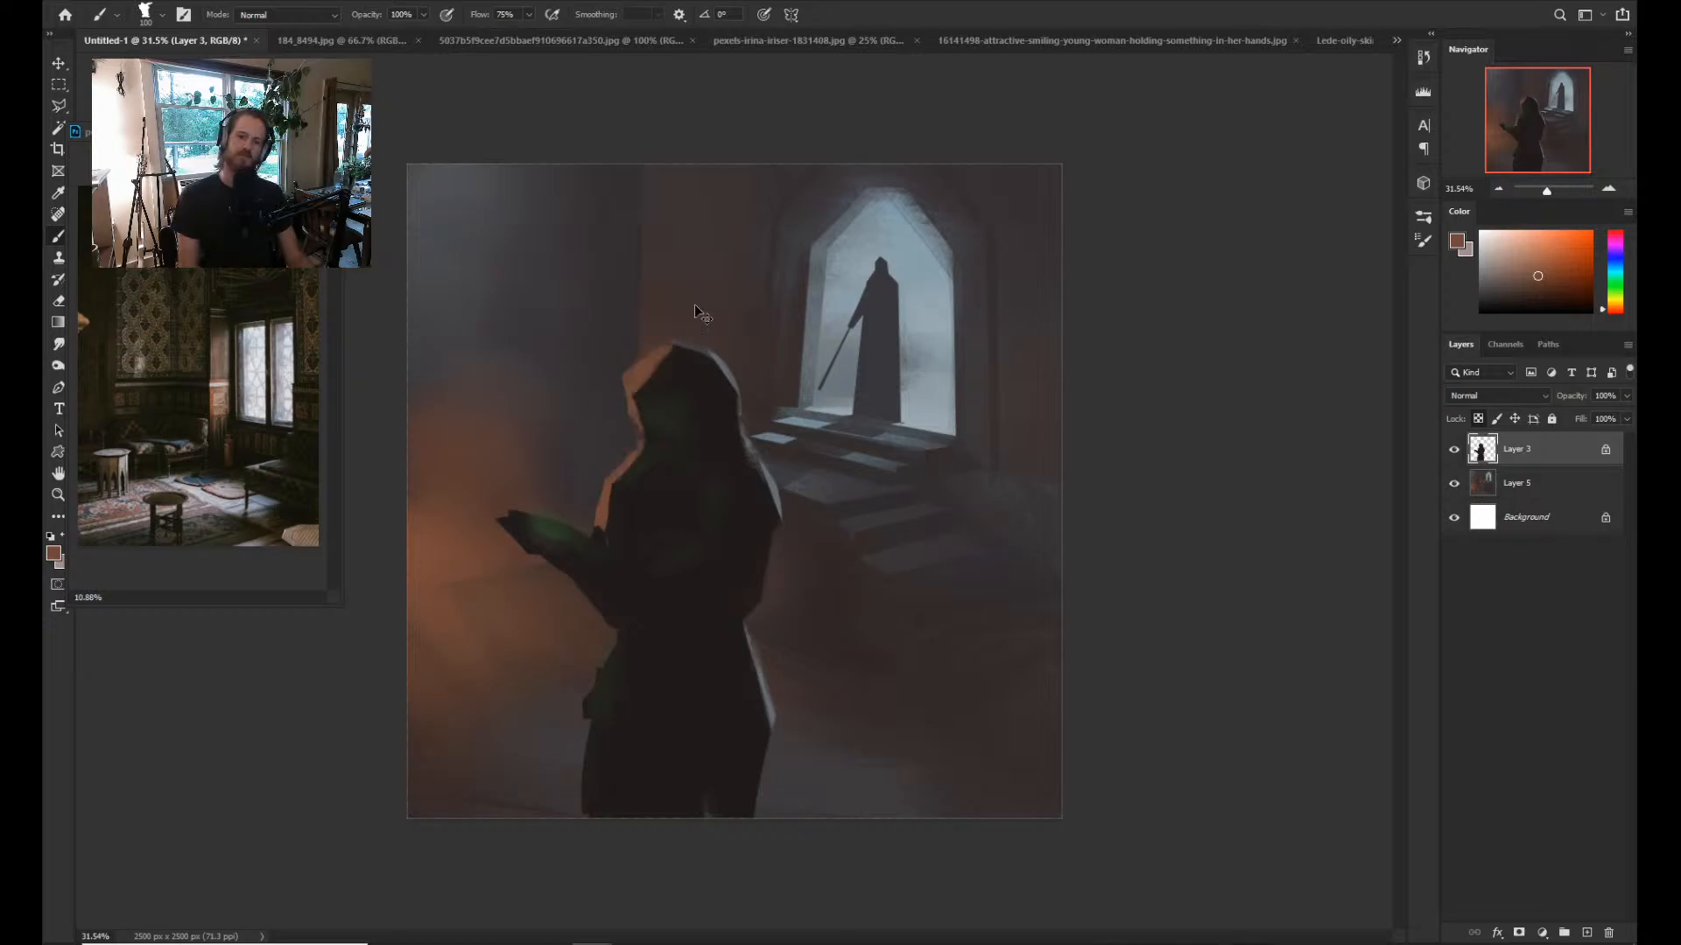
key(ctrl+z)
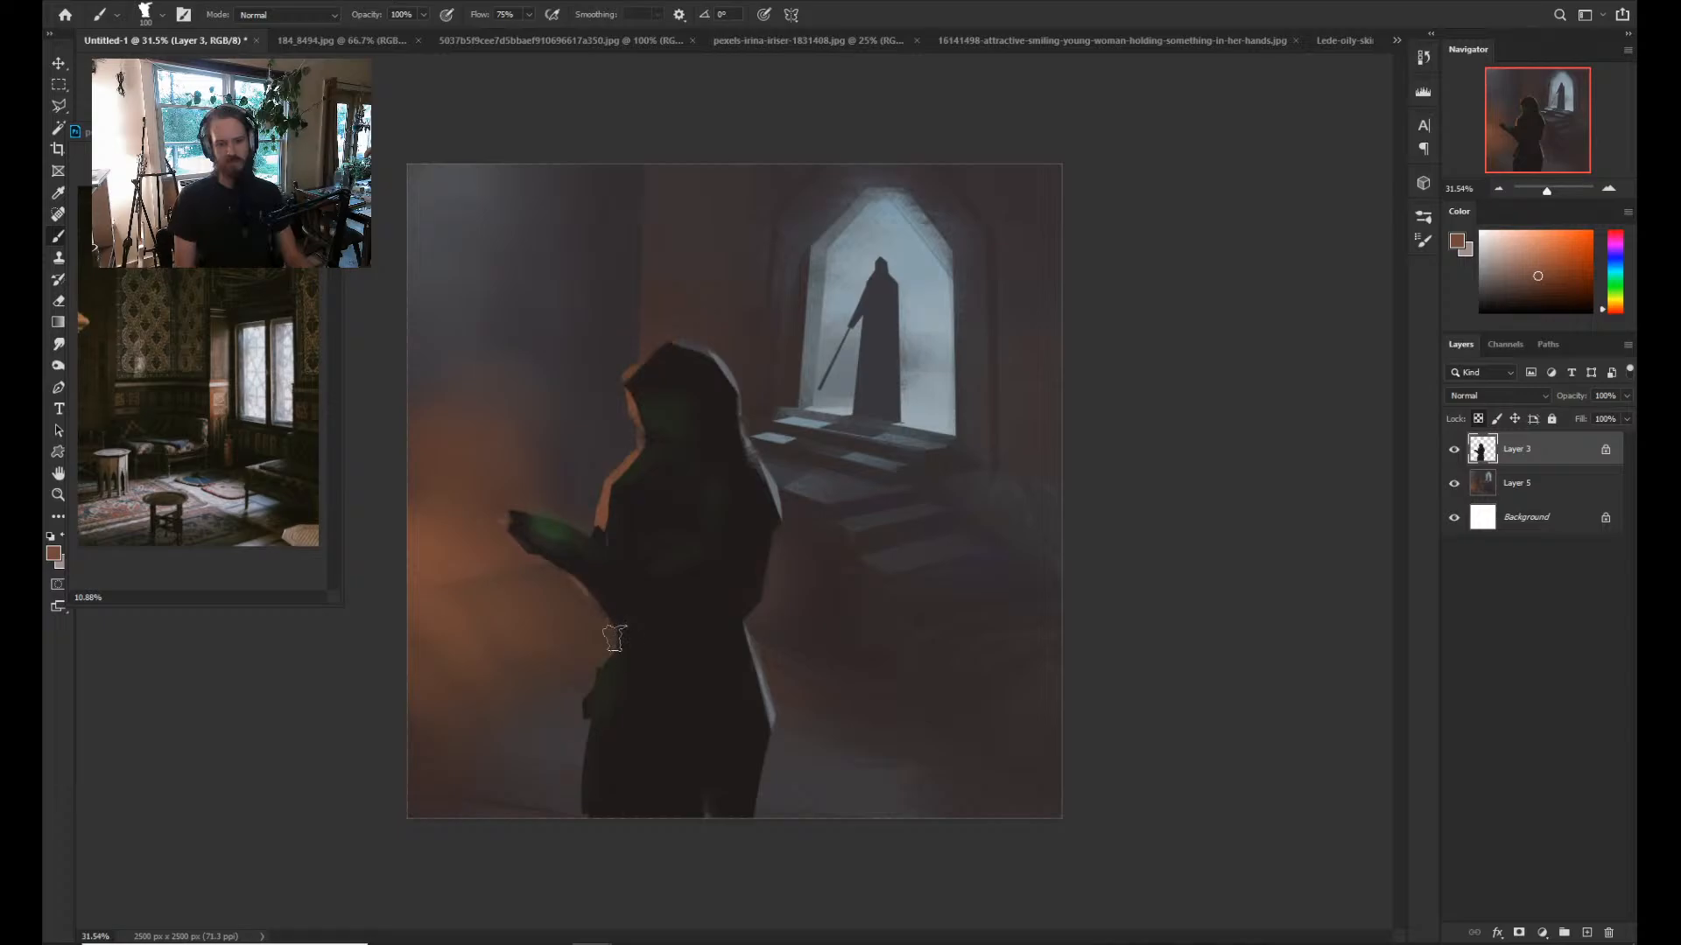
mouse_move(614, 638)
mouse_down()
mouse_move(575, 806)
mouse_move(607, 697)
mouse_move(672, 696)
mouse_up()
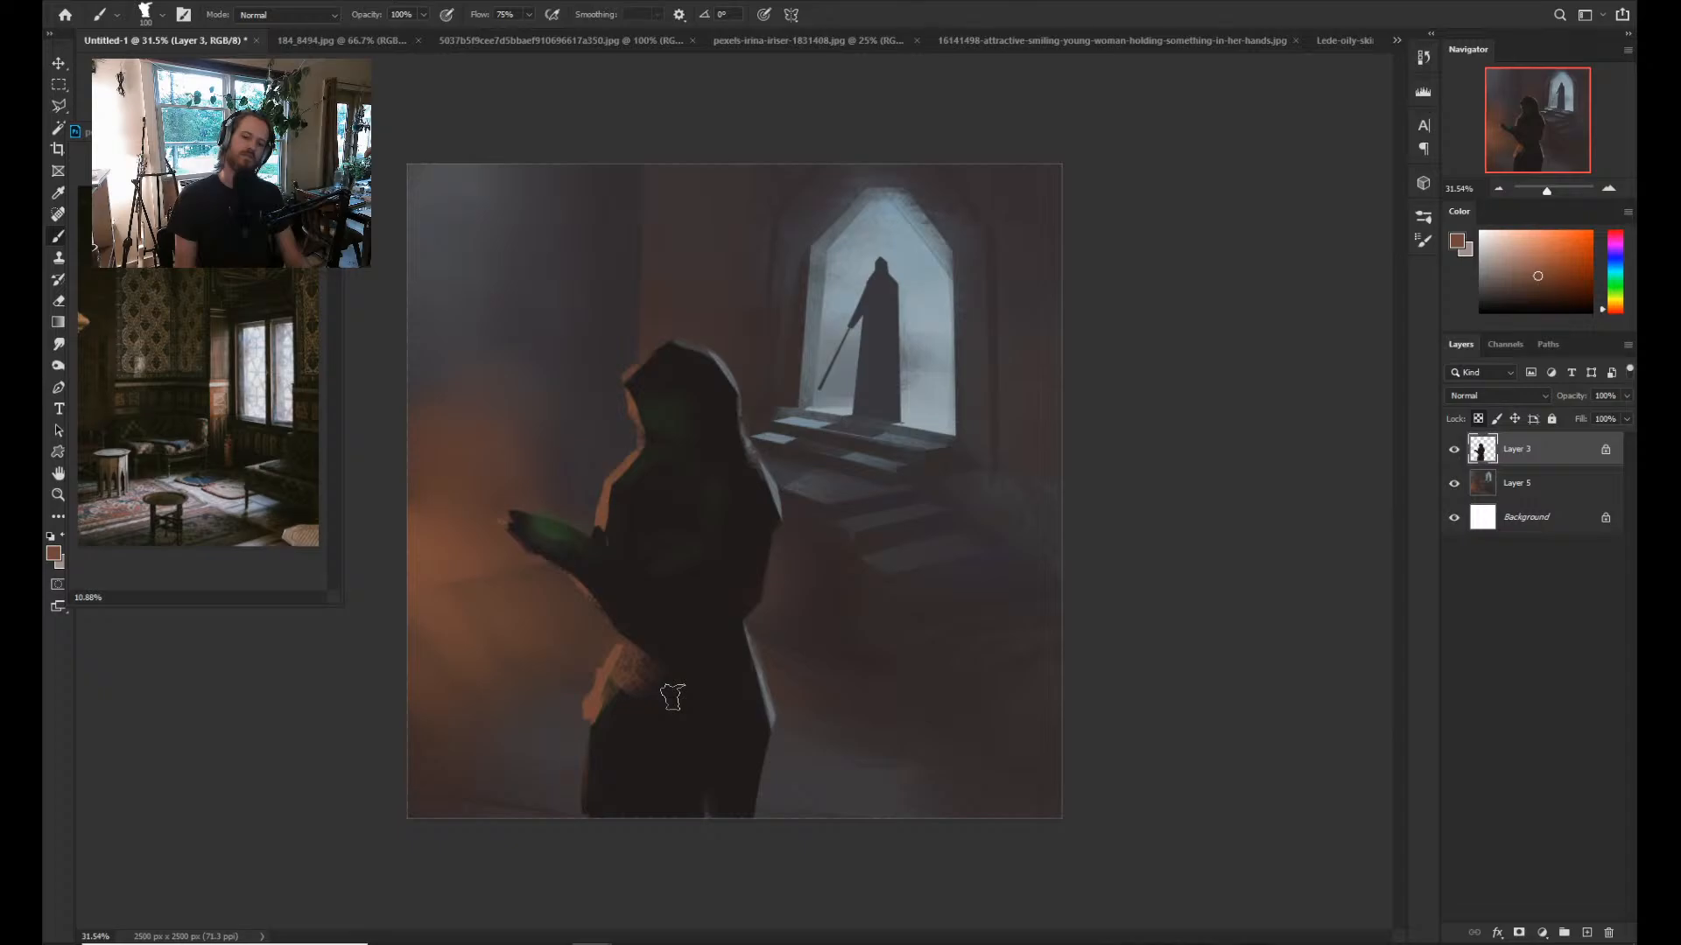
On Layer 5, sample warm browns from the glow and paint a warm tint onto the distant hooded figure in the archway.
scroll(804, 560, up, 1)
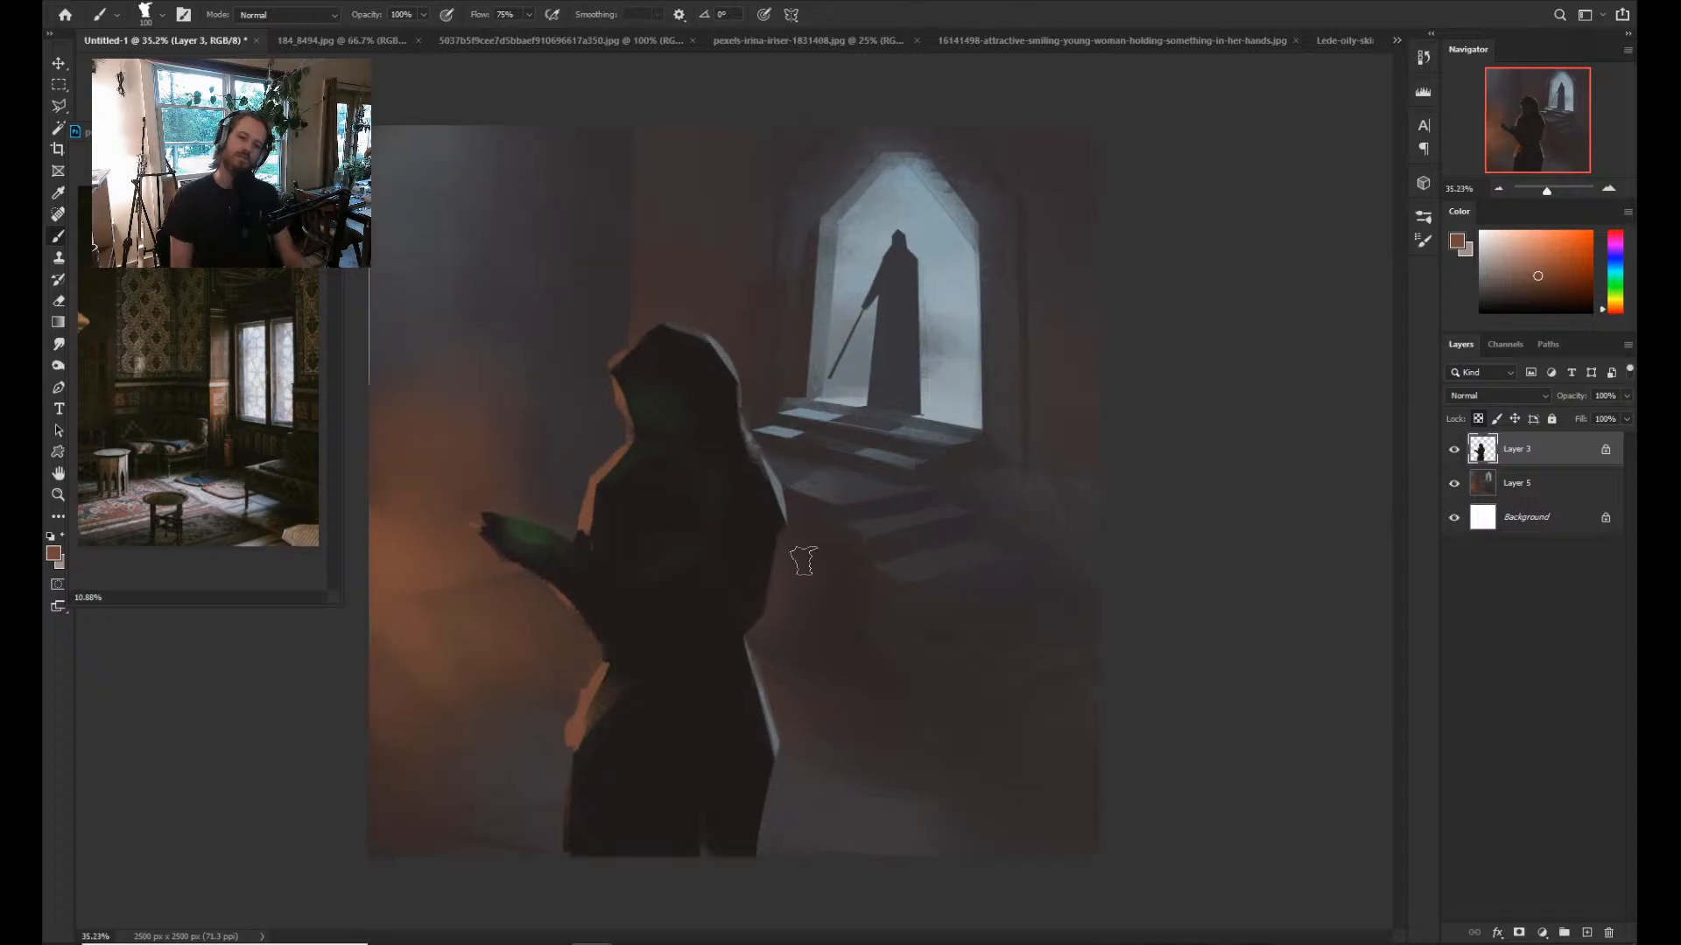
key(z)
drag(803, 560, 724, 562)
drag(784, 513, 865, 355)
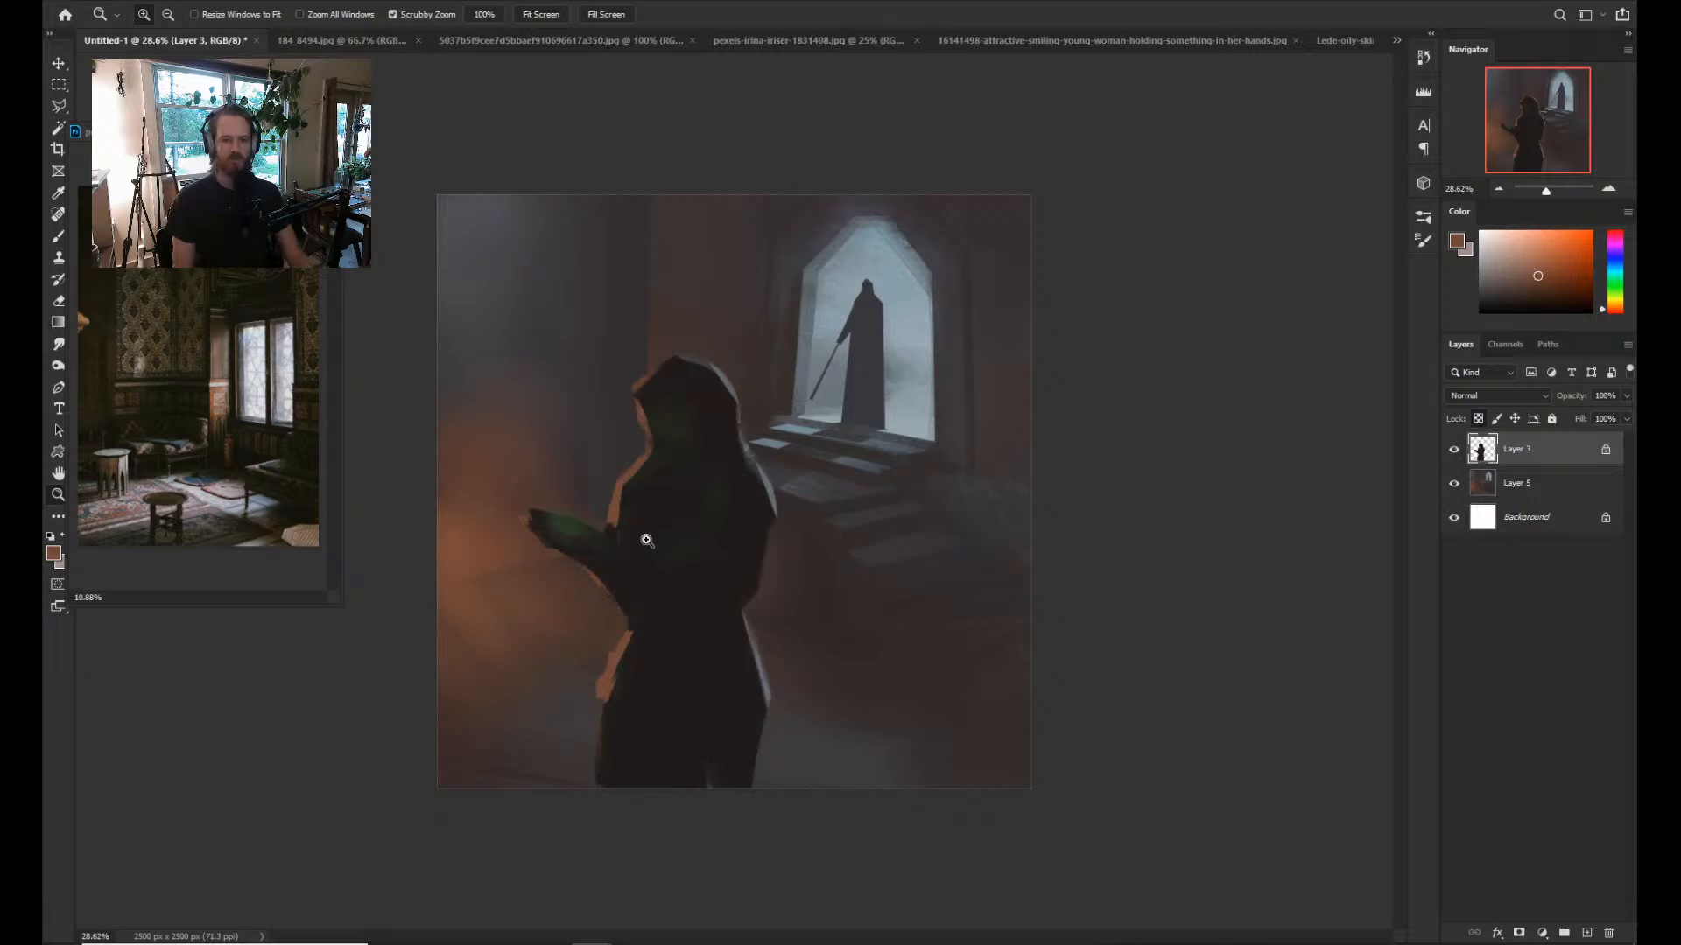
mouse_move(647, 541)
mouse_down()
mouse_move(698, 480)
mouse_move(660, 552)
mouse_move(690, 497)
mouse_move(758, 477)
mouse_up()
click(1521, 483)
key(b)
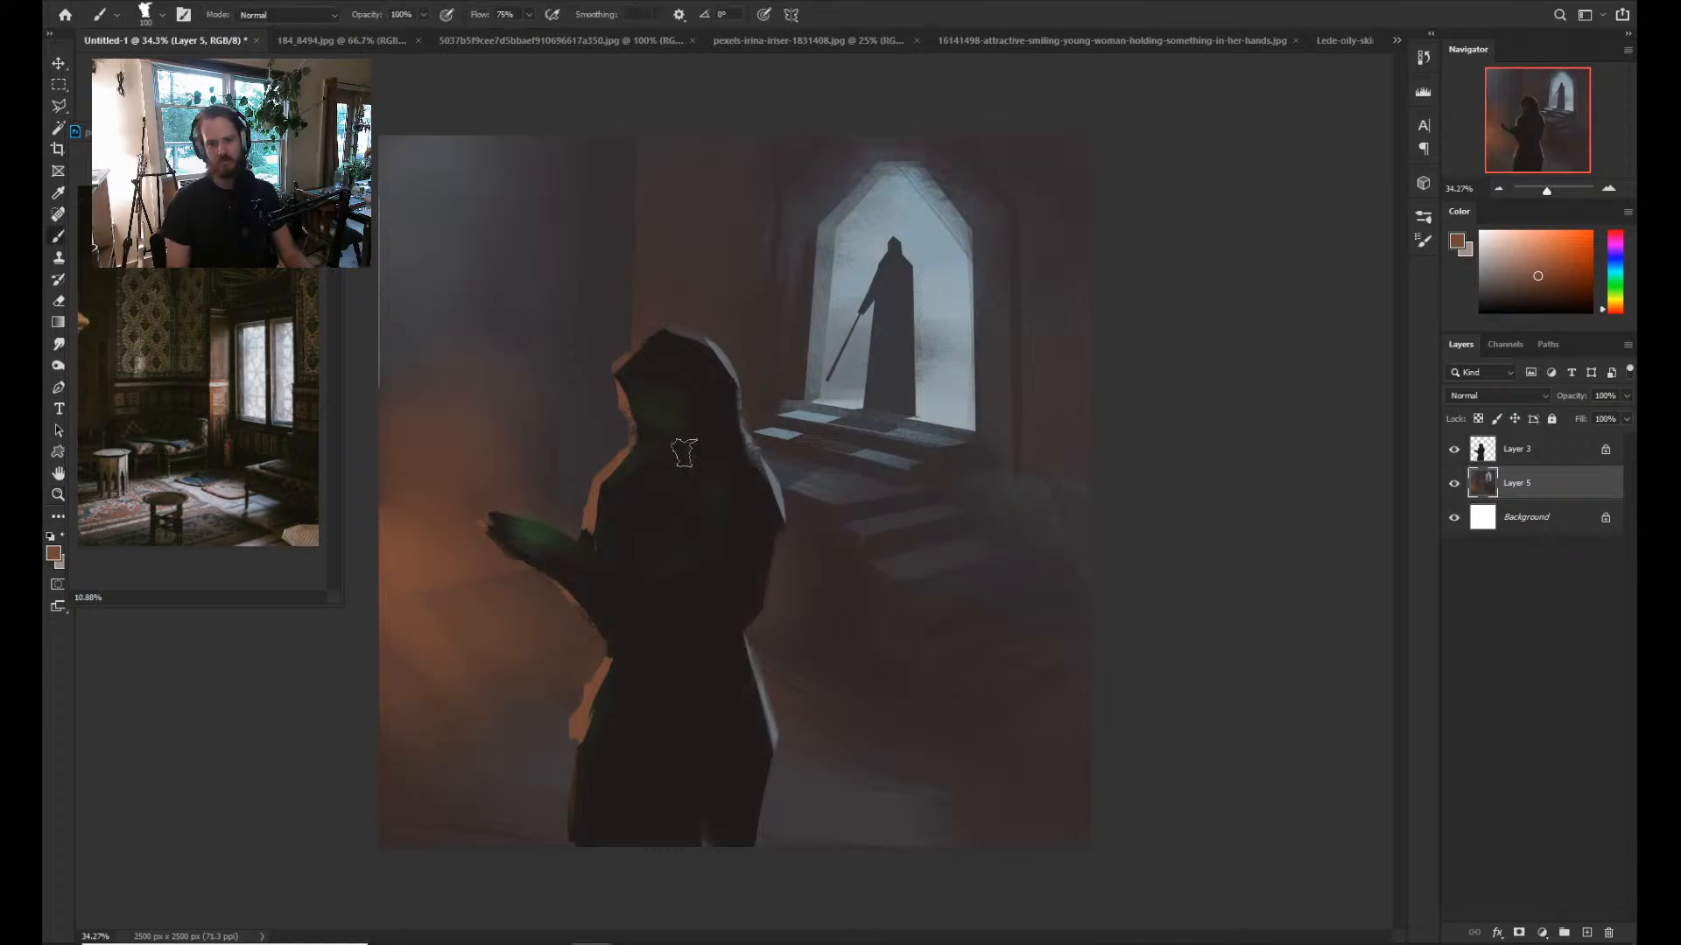
alt+click(556, 619)
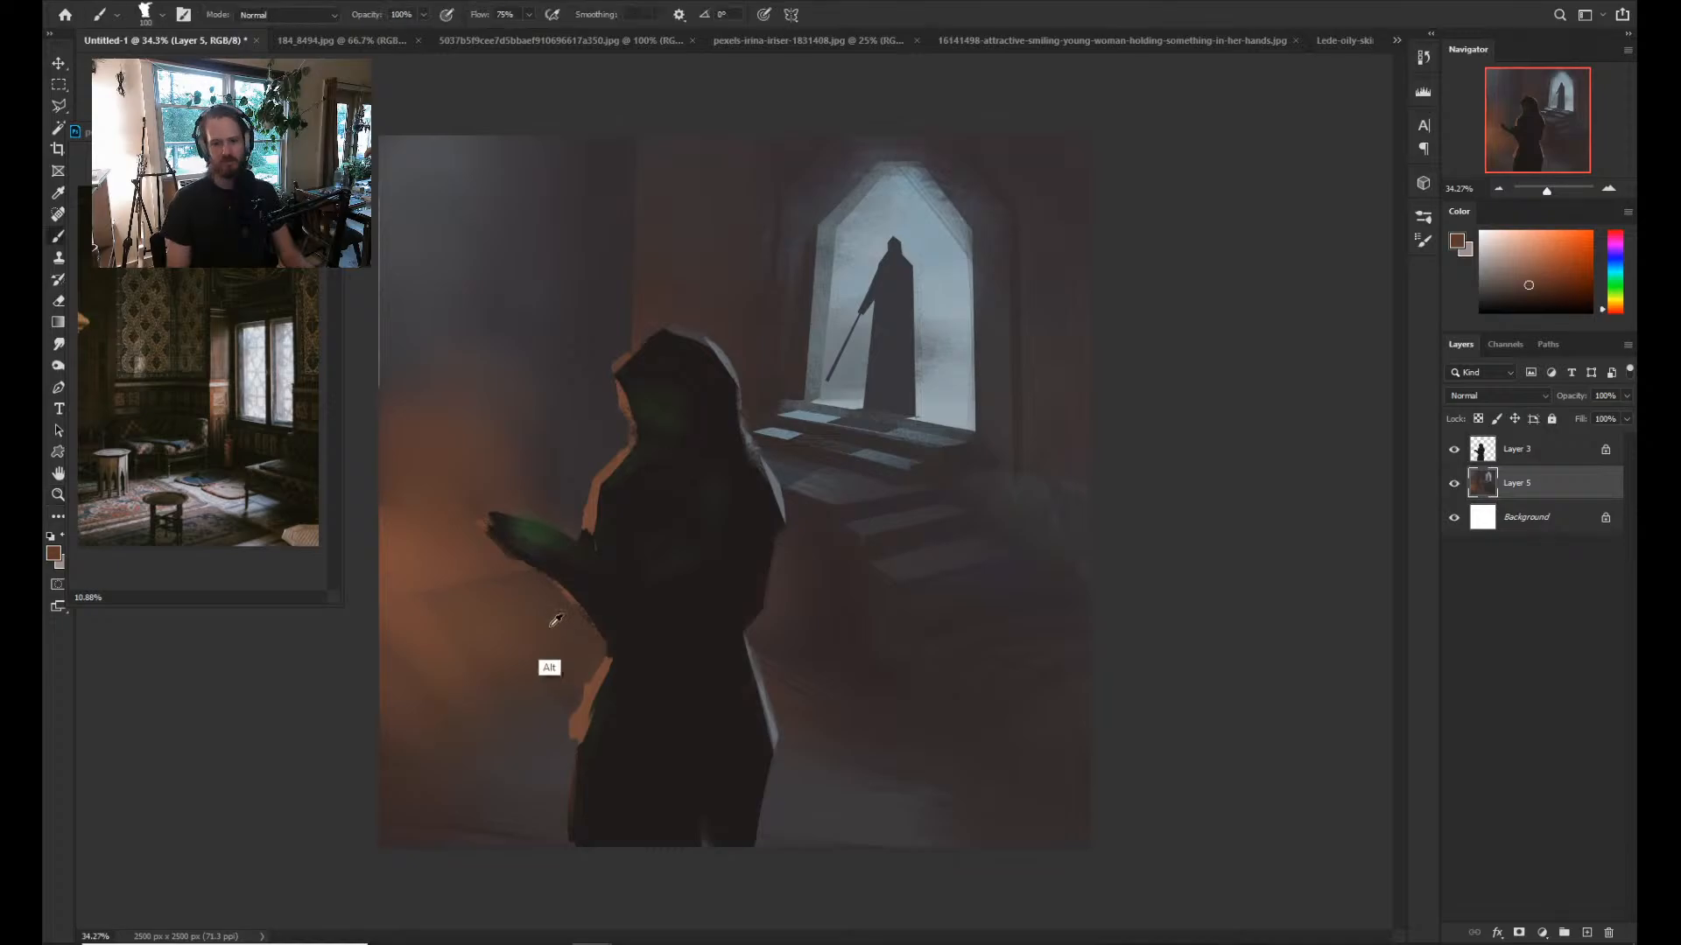
alt+click(556, 620)
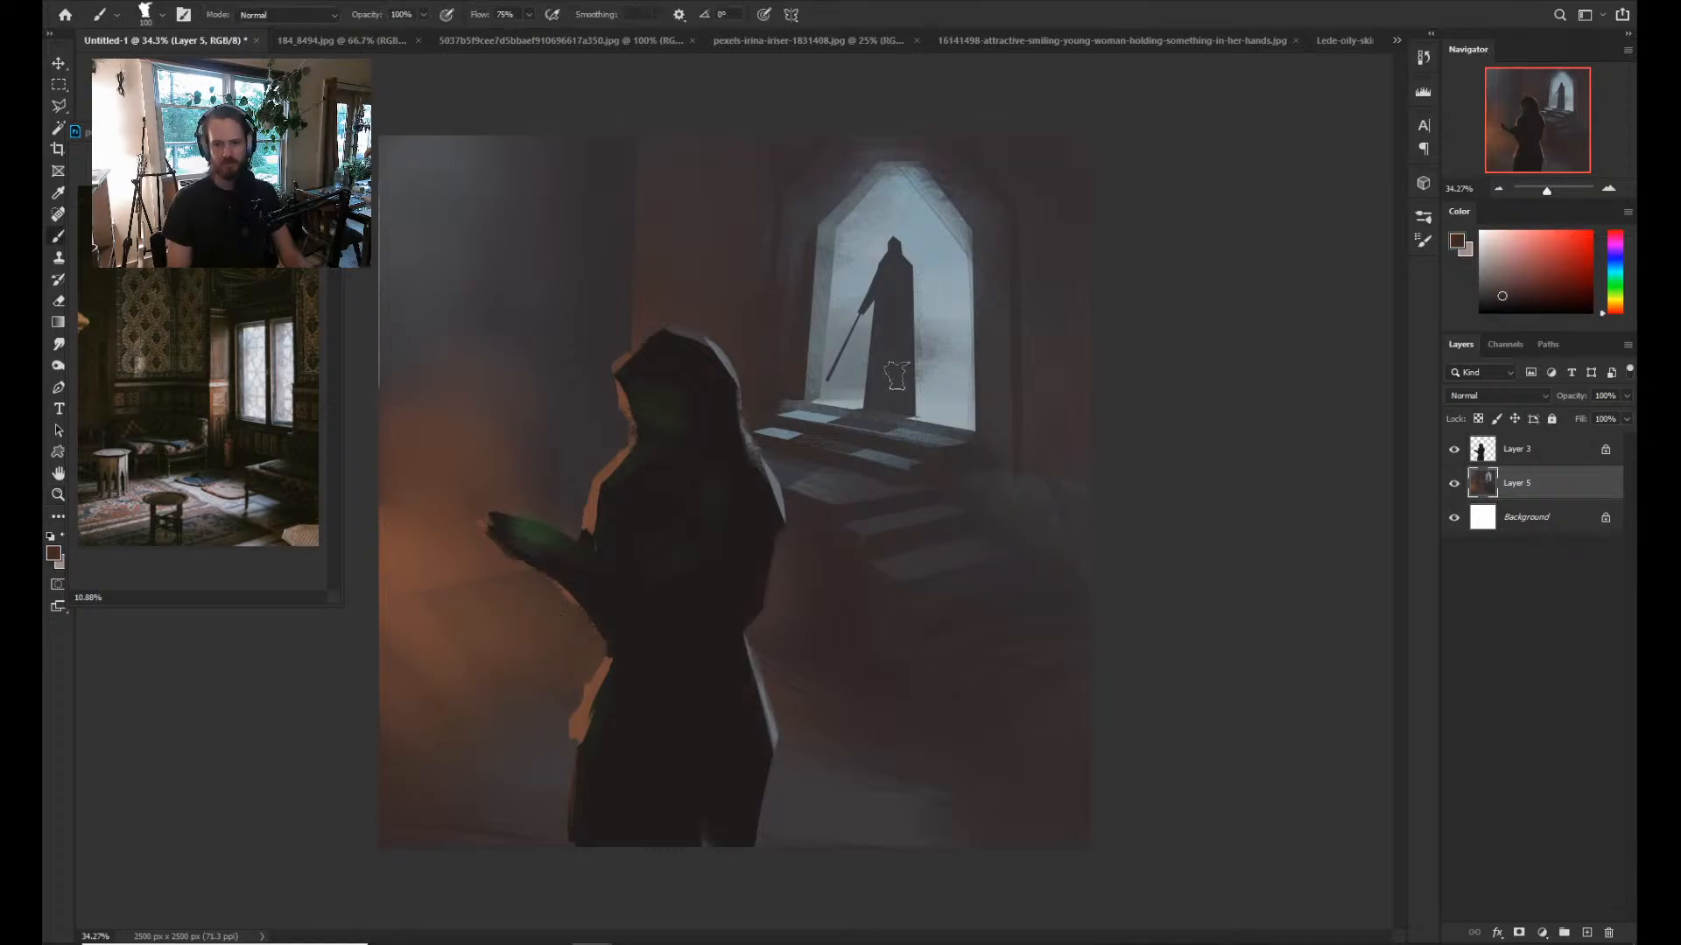
alt+click(556, 560)
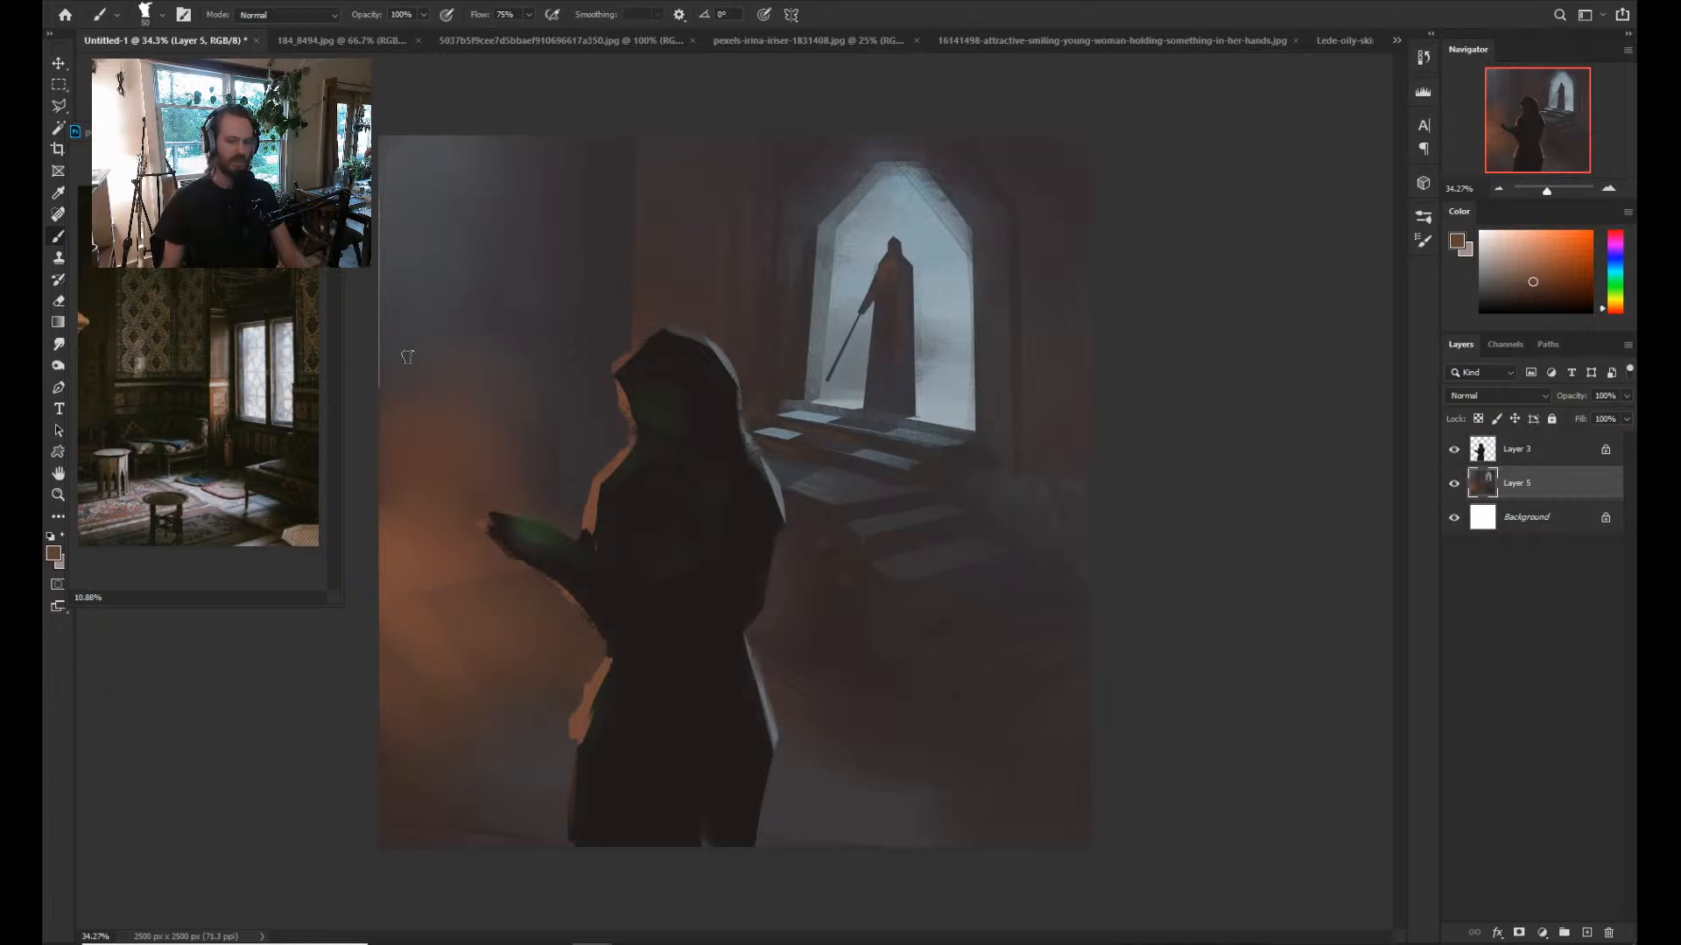
Flip the canvas horizontally to check the composition.
key(z)
mouse_move(386, 357)
mouse_down()
mouse_move(518, 368)
mouse_move(636, 436)
mouse_move(744, 450)
mouse_move(450, 491)
mouse_move(555, 496)
mouse_up()
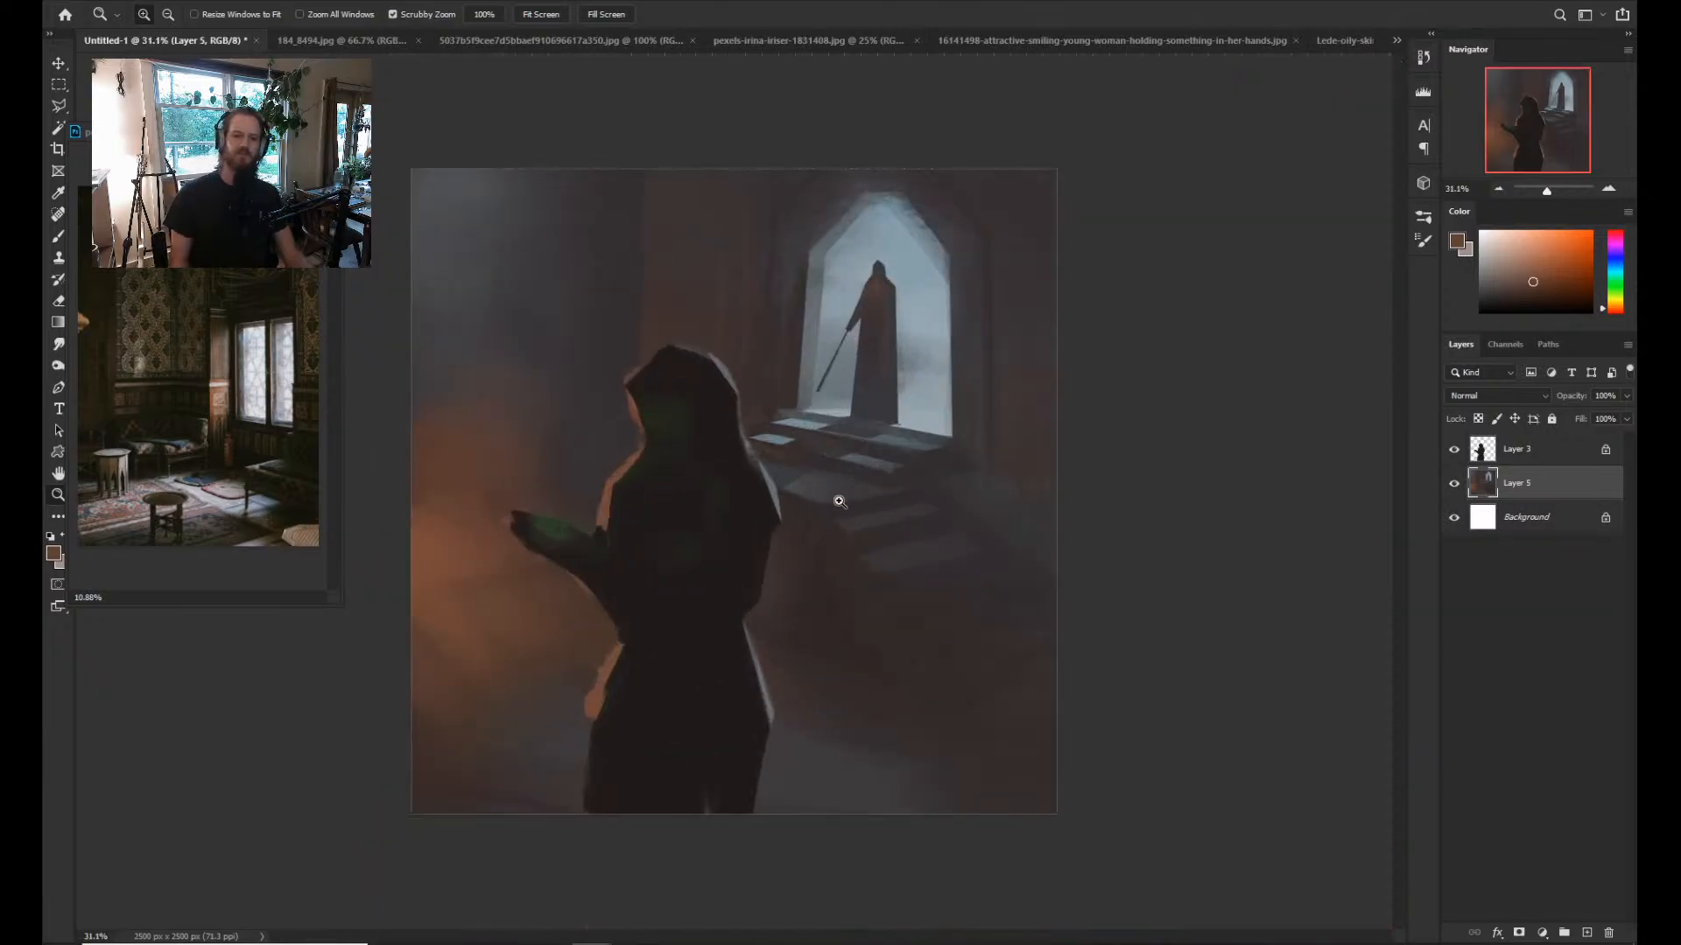
drag(837, 504, 832, 548)
drag(893, 626, 874, 636)
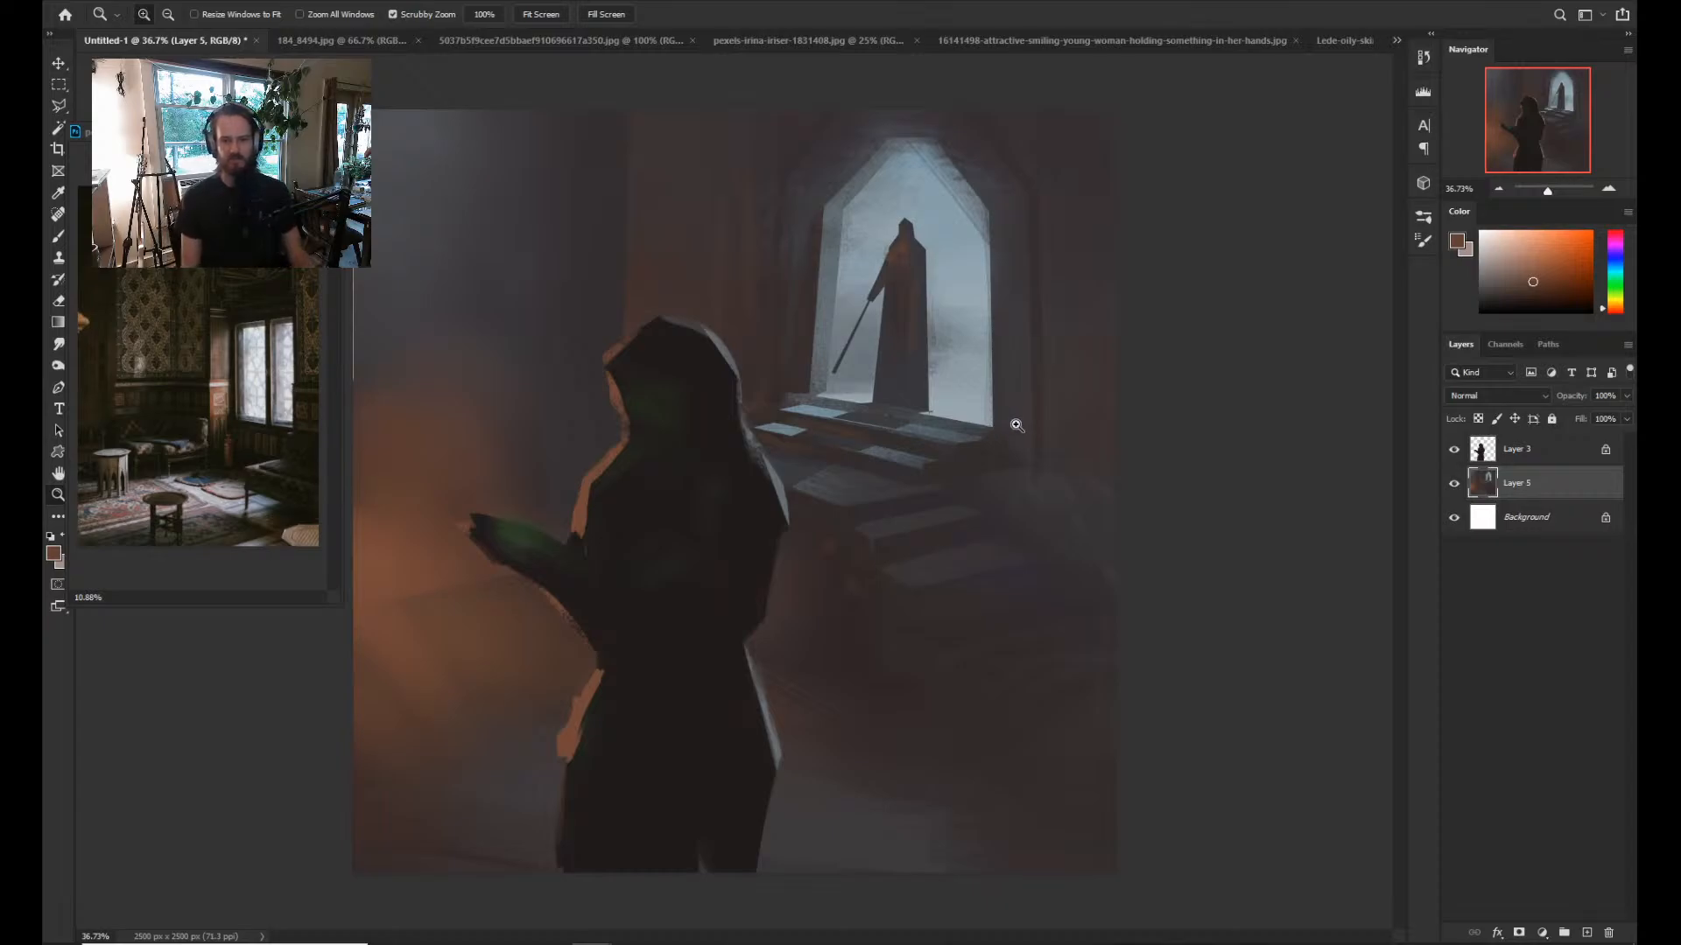
mouse_move(976, 533)
mouse_down()
mouse_move(955, 550)
mouse_move(952, 521)
mouse_up()
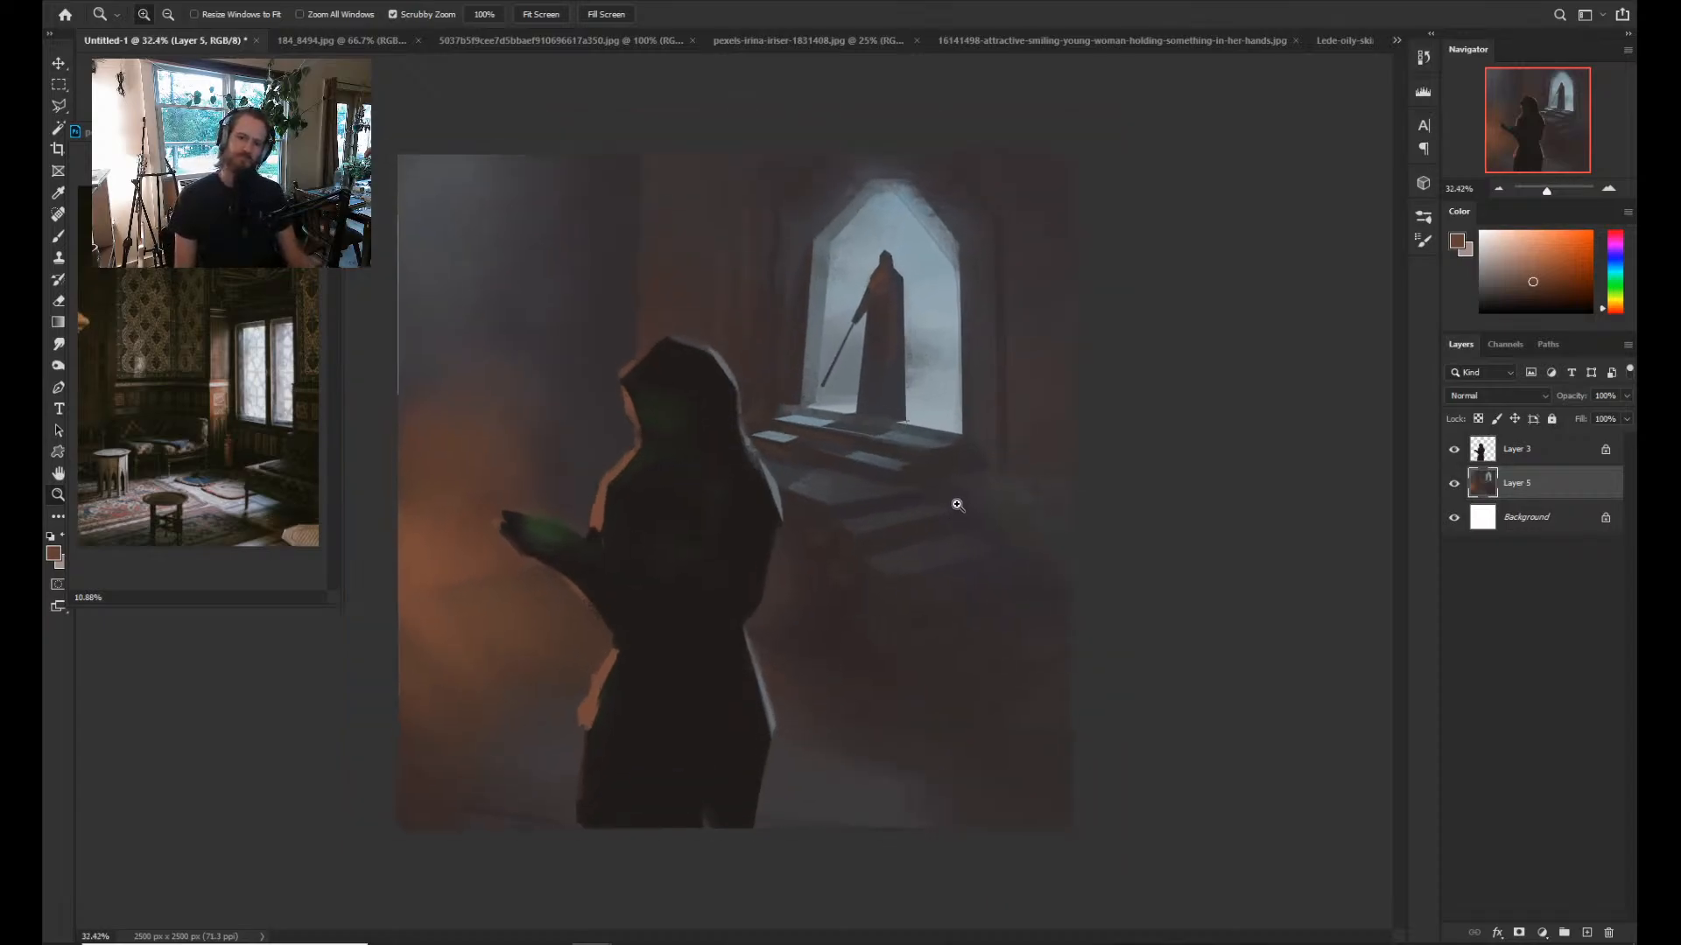
drag(967, 490, 951, 514)
key(ctrl+shift+h)
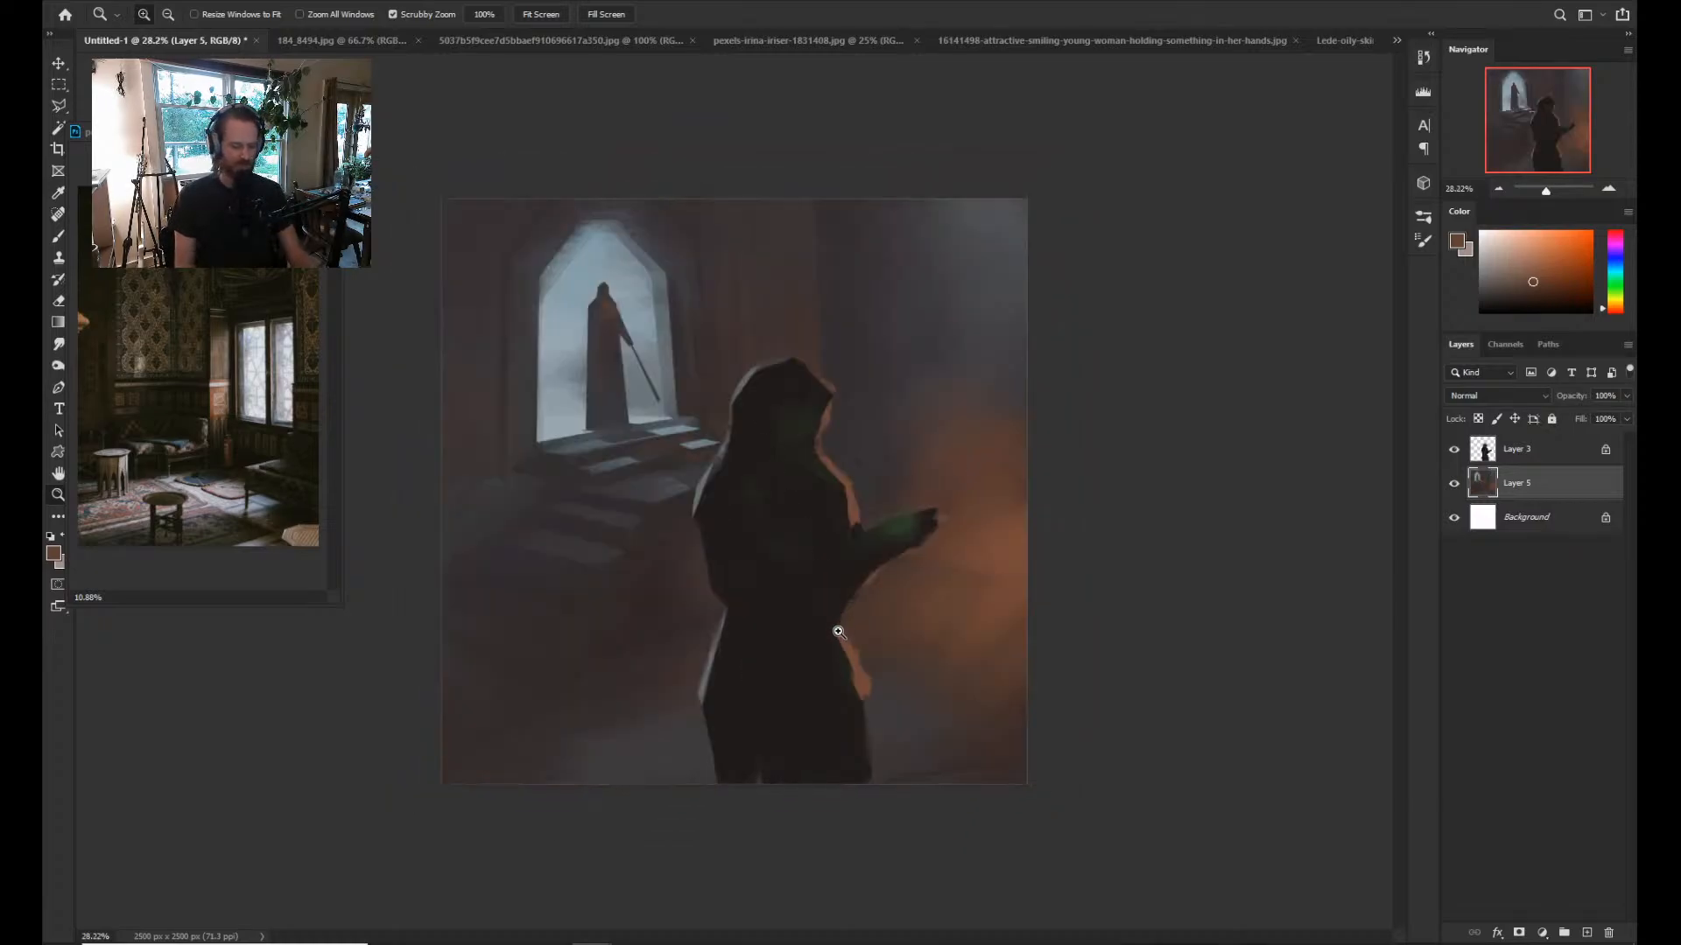
drag(818, 613, 827, 612)
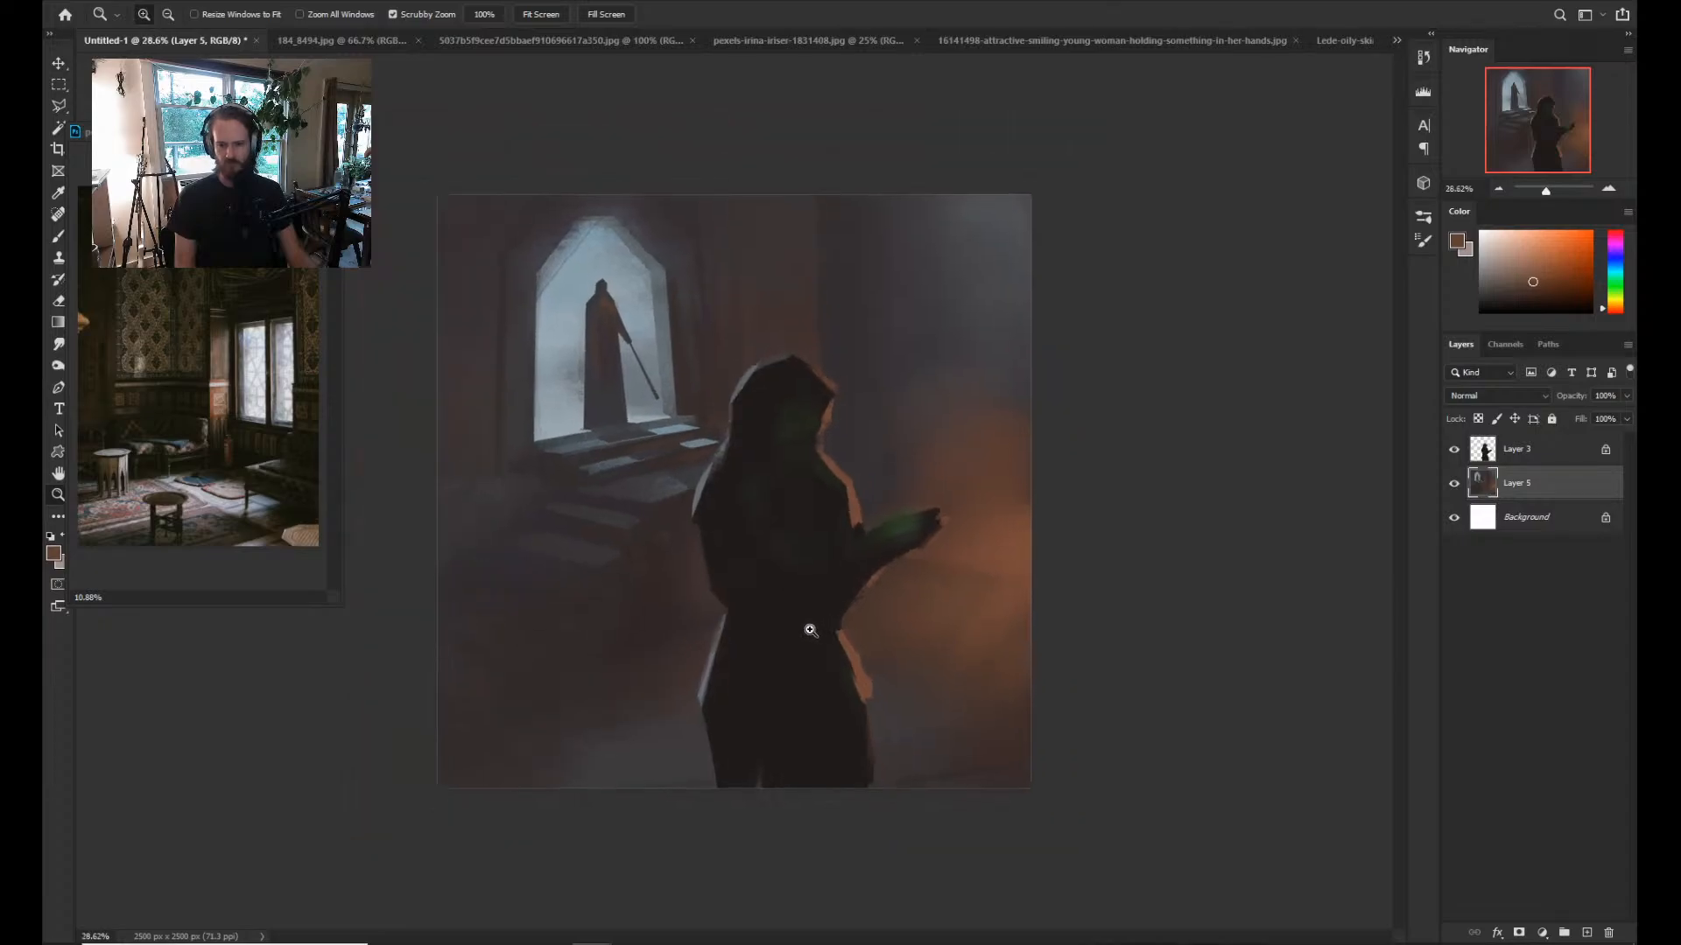
Sample dark greys and reddish browns from the floor and paint diagonal strokes across the ground on both sides of the woman.
key(b)
key(alt)
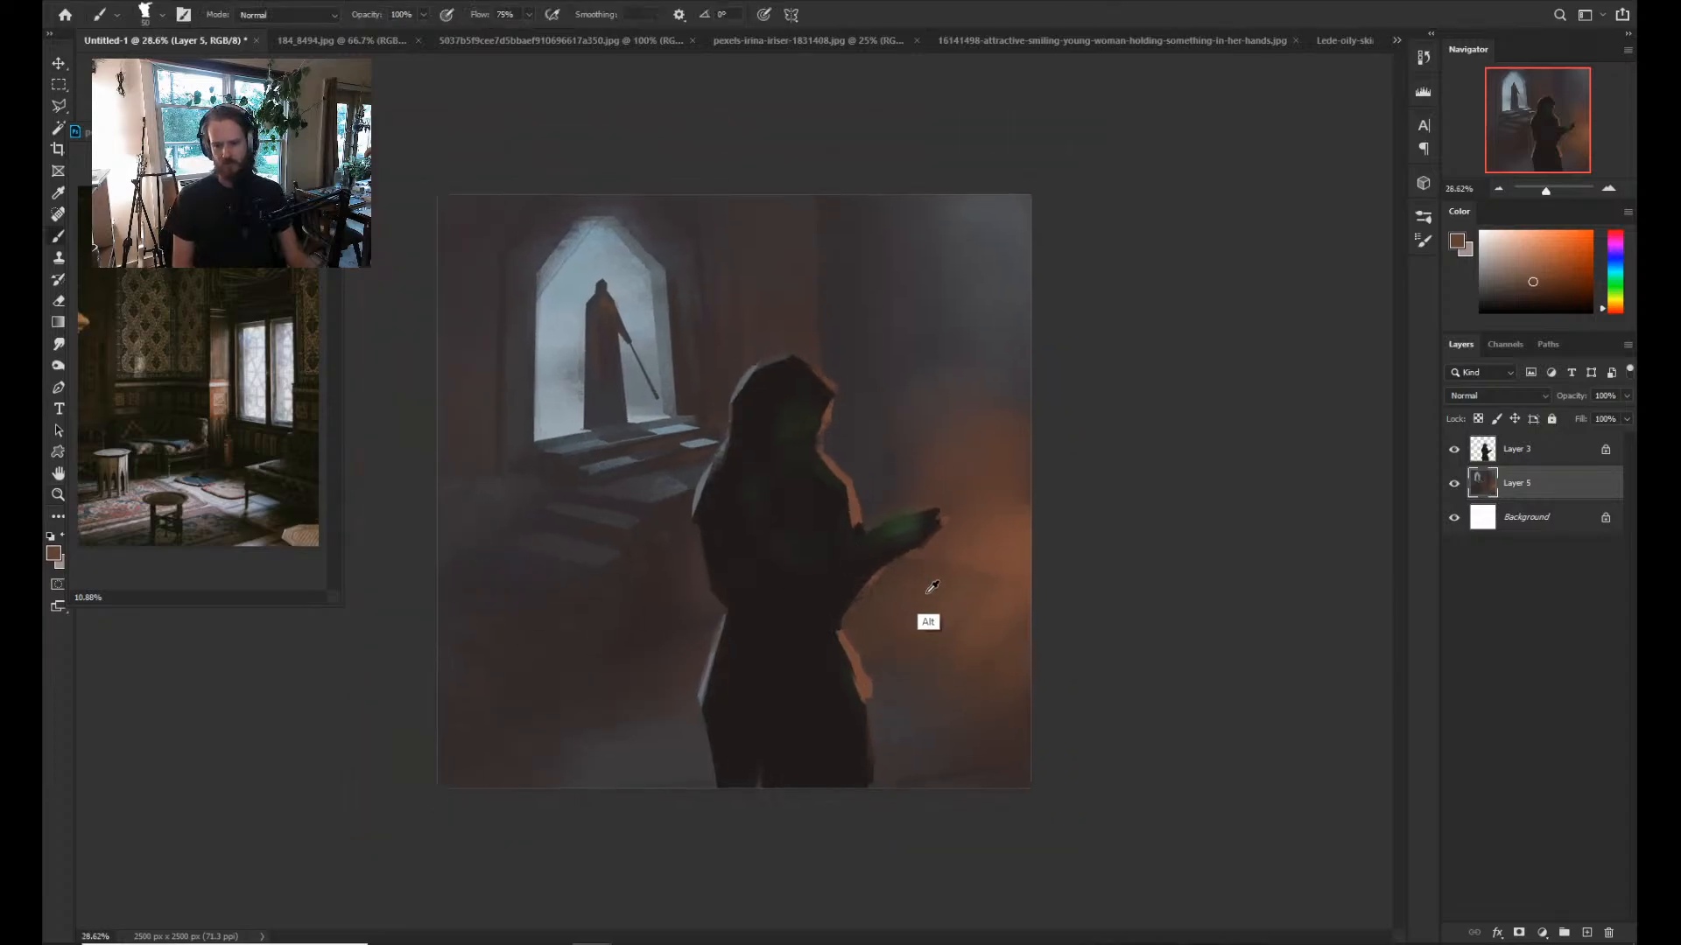
alt+click(919, 696)
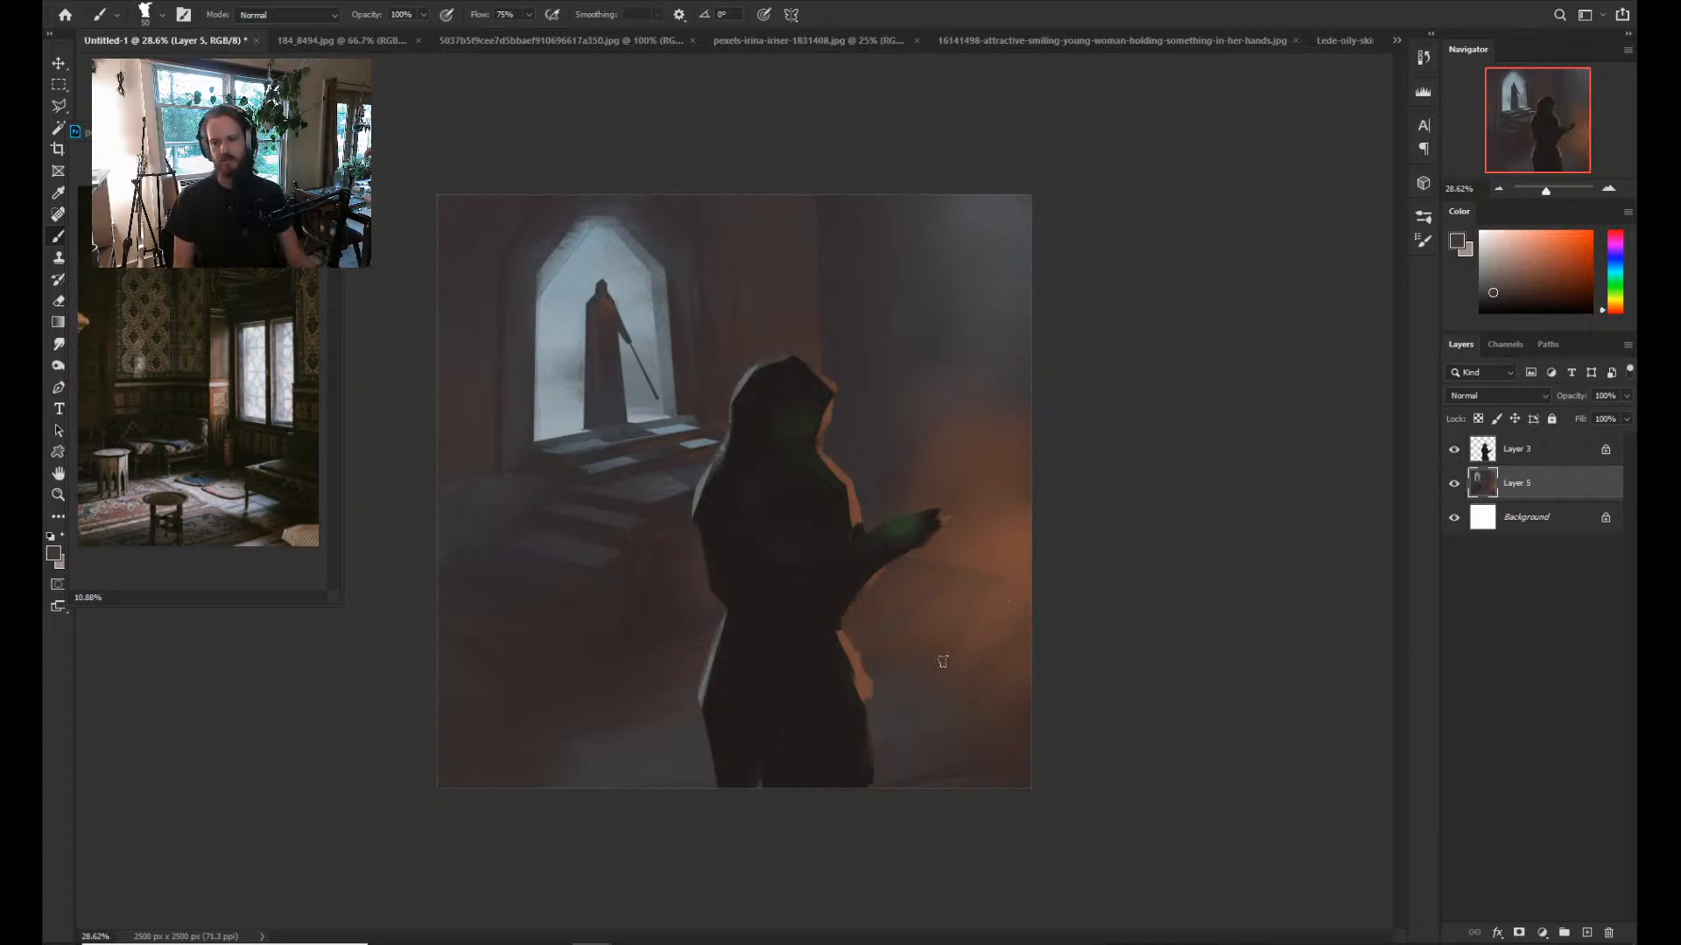
alt+click(575, 677)
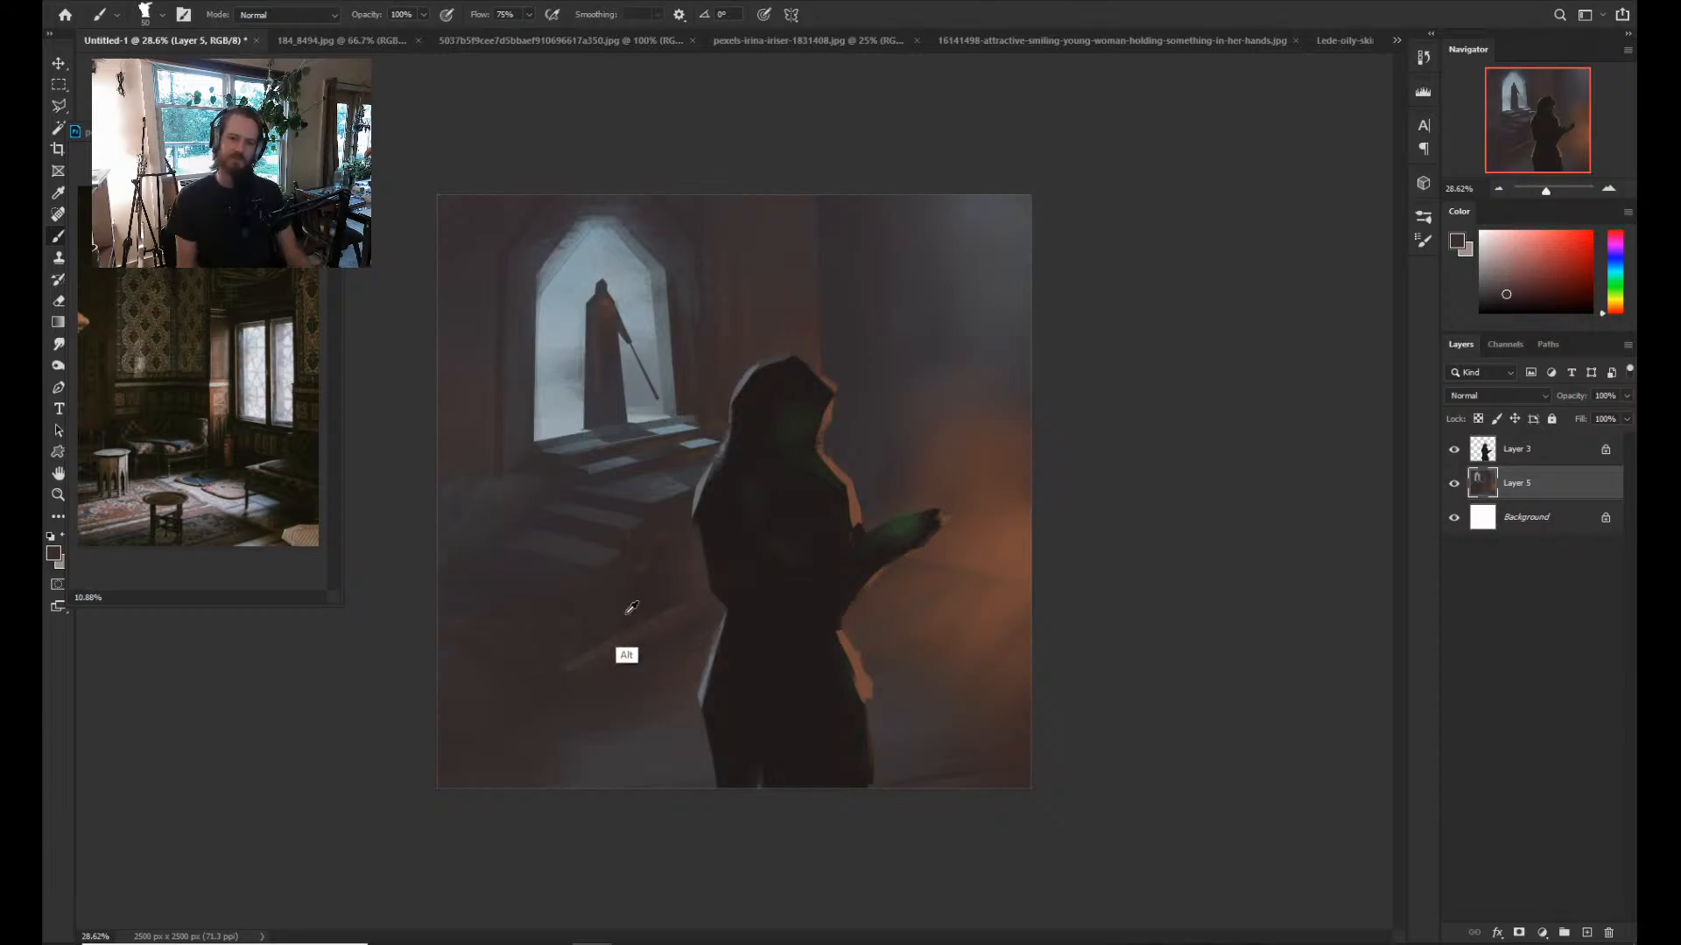
alt+click(519, 687)
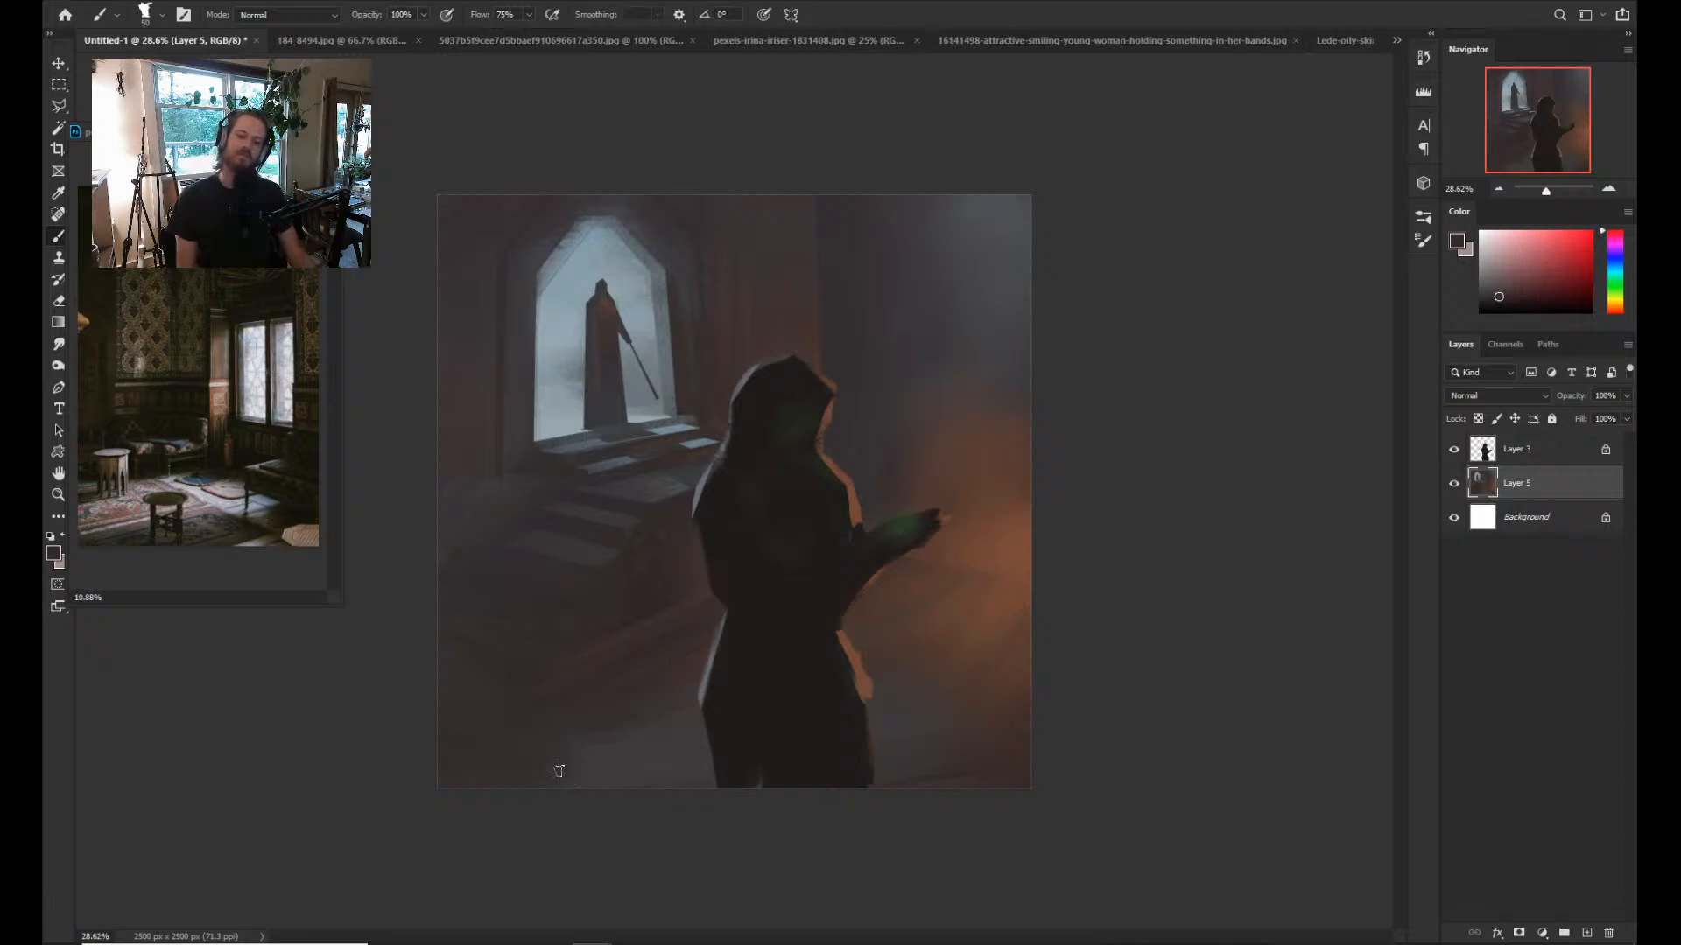
alt+click(604, 750)
alt+click(620, 718)
Sample muted dark greys and paint diagonal shadow streaks across the warm-lit floor in front of the woman.
alt+click(818, 667)
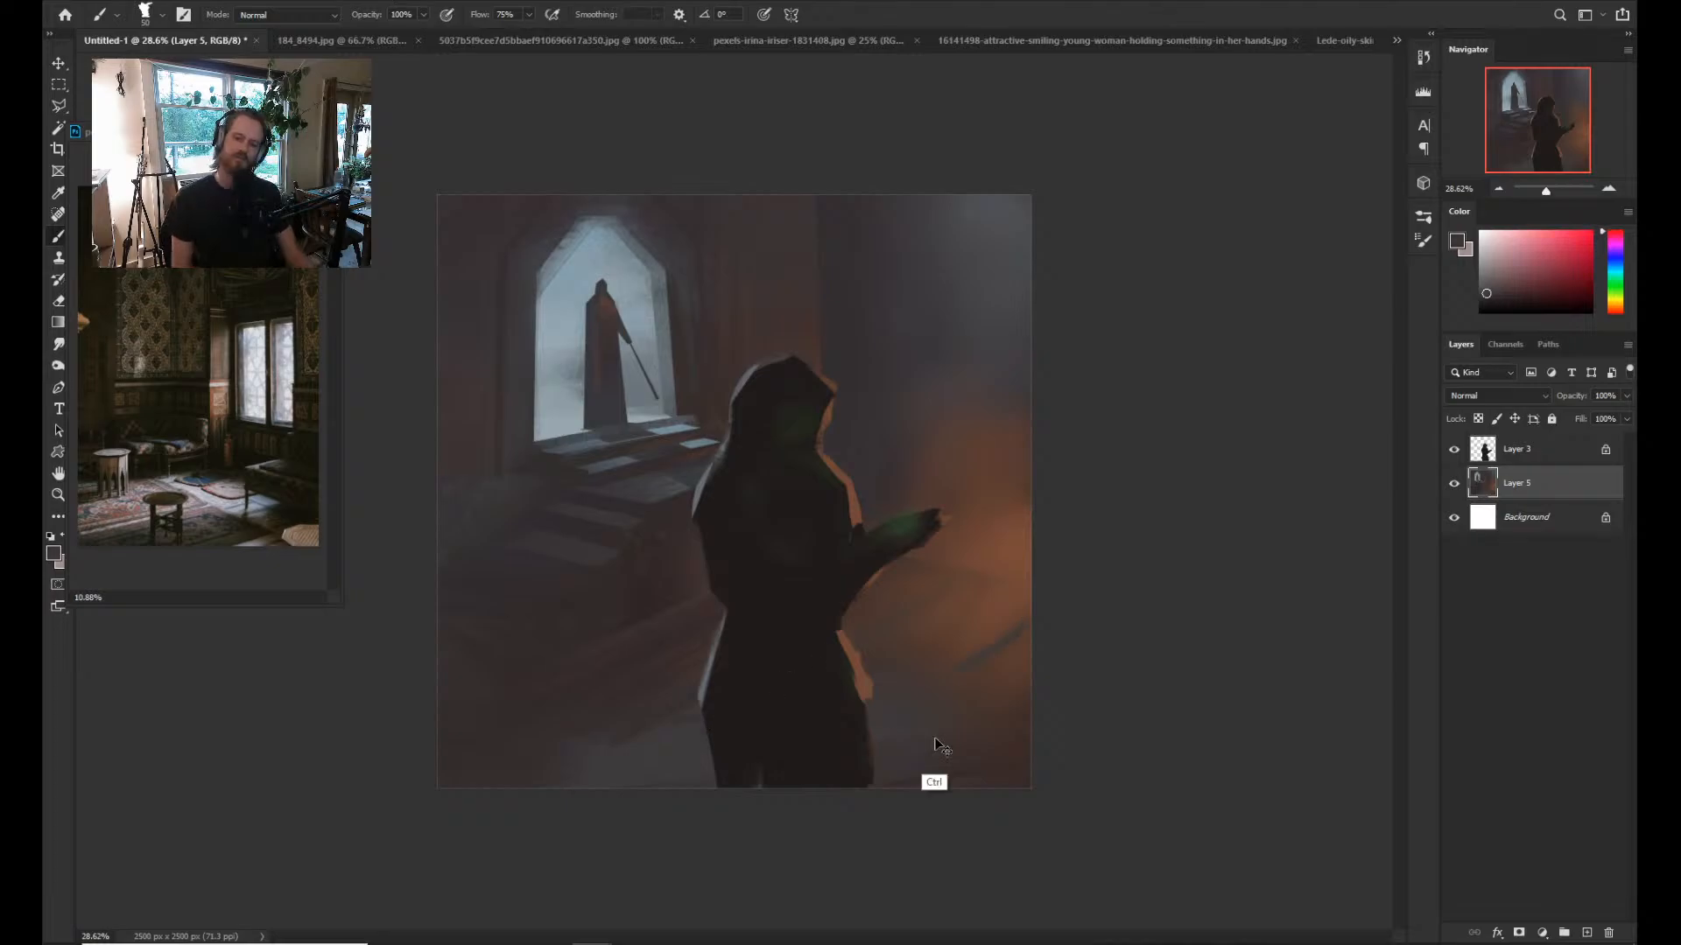
alt+click(976, 681)
alt+click(919, 736)
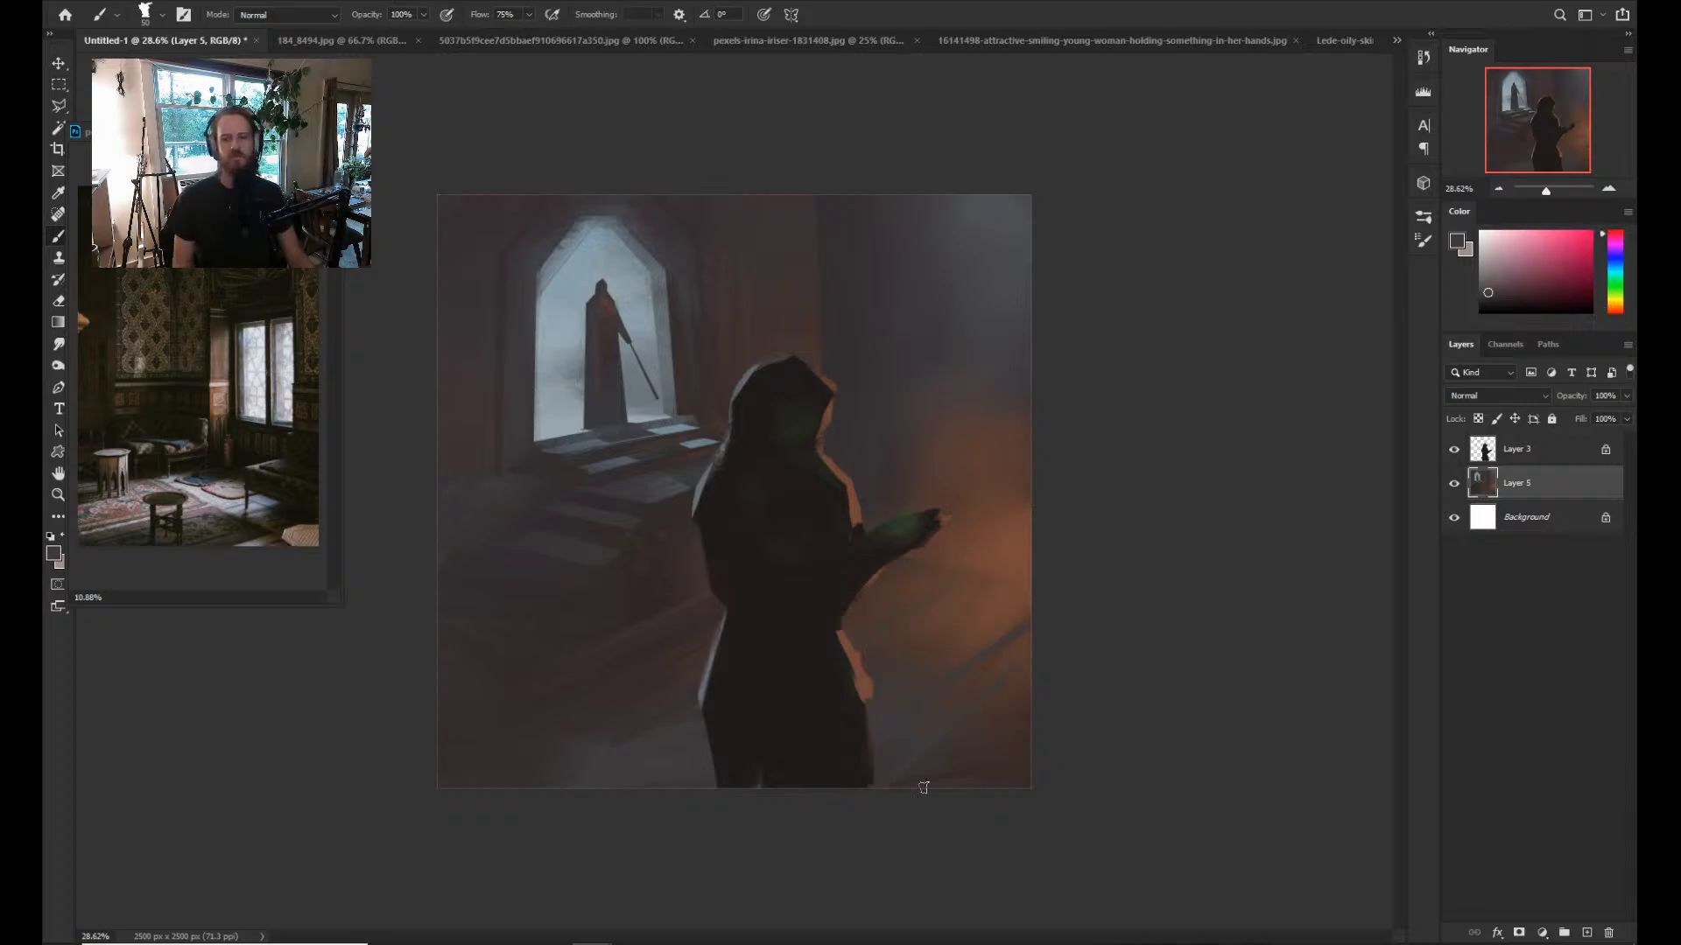
drag(1016, 667, 952, 751)
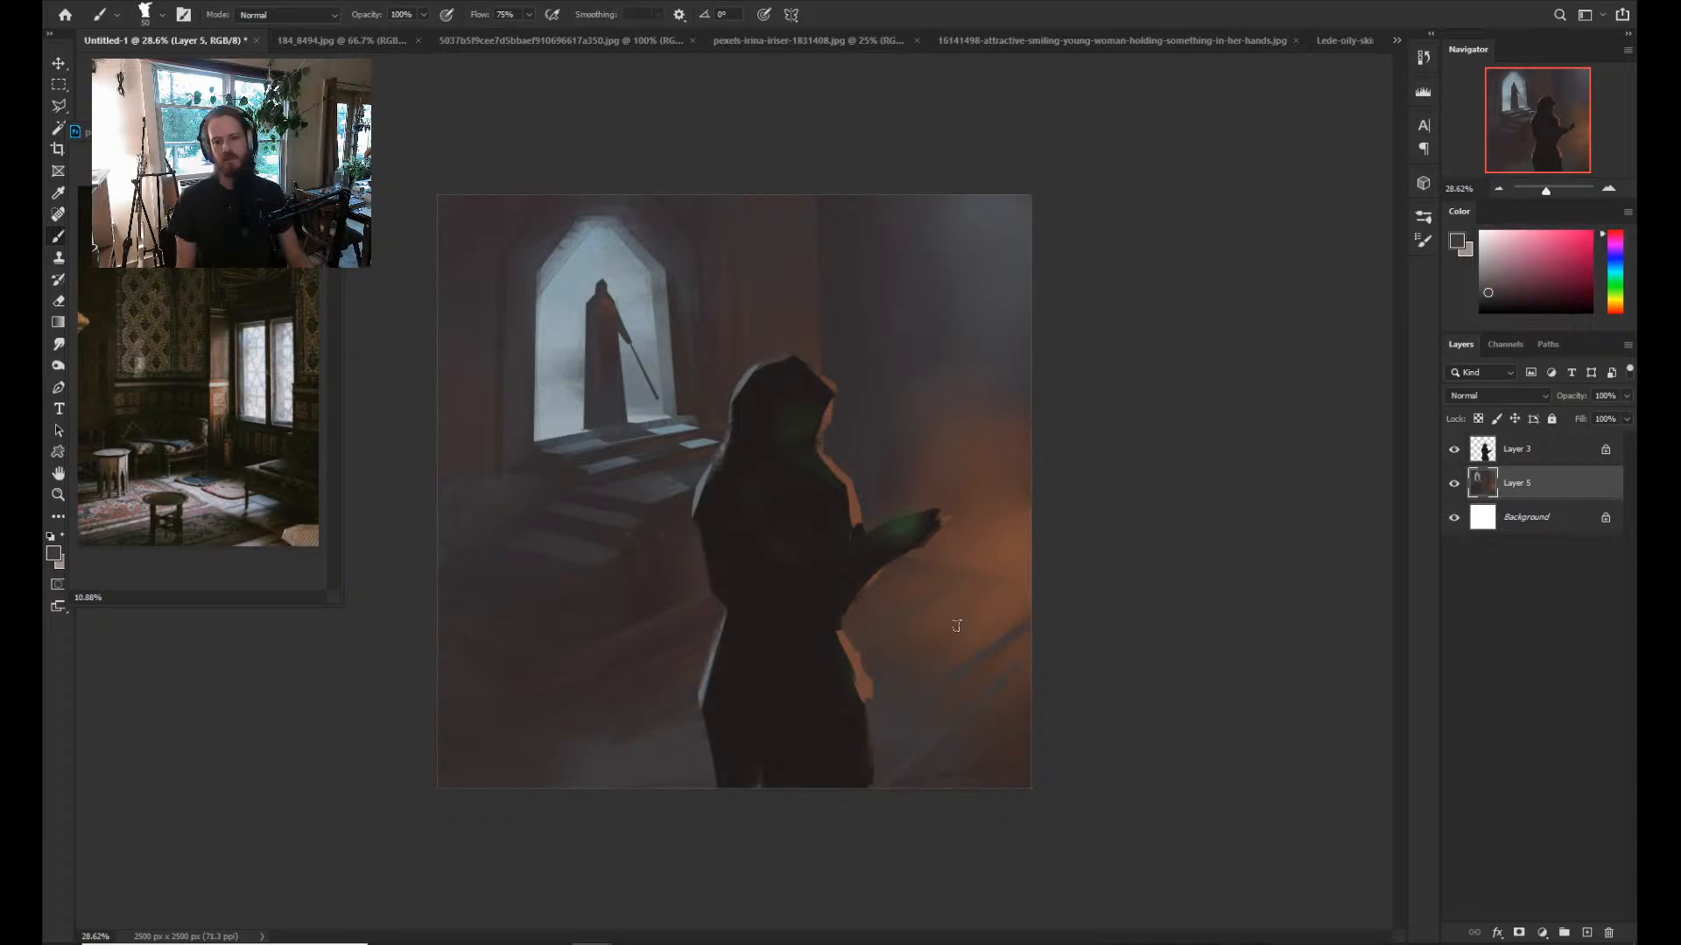
Sample orange-browns from the glow and paint warm light between the floor streaks and along the floor's far edge.
alt+click(977, 569)
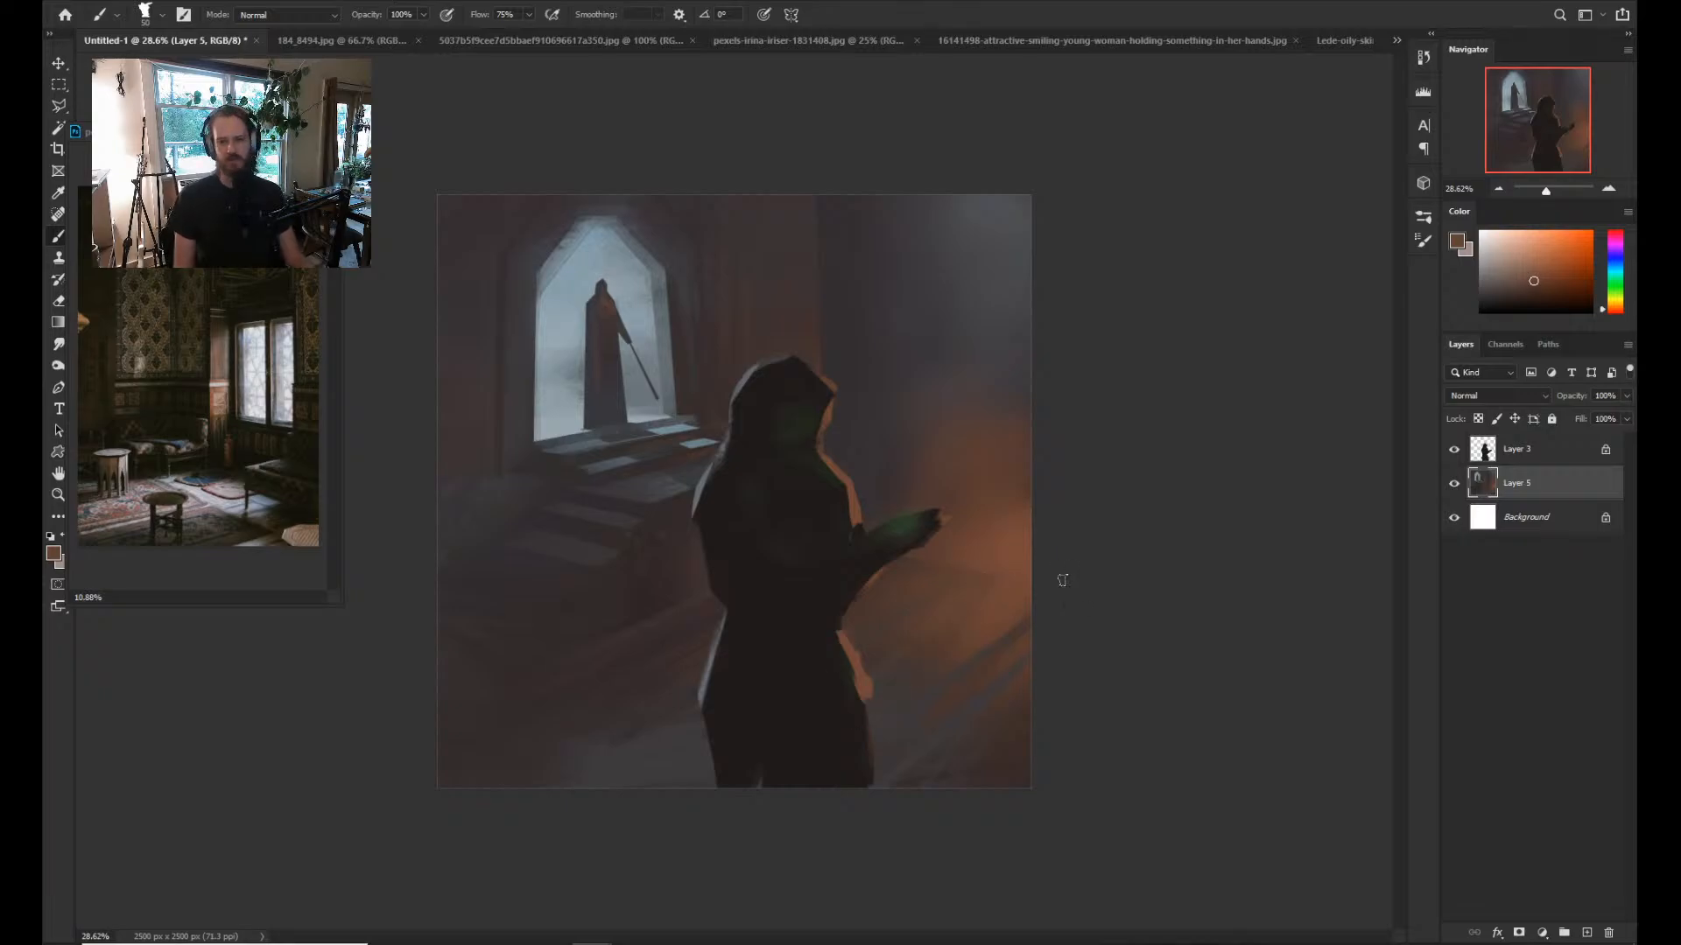
alt+click(962, 552)
alt+click(999, 617)
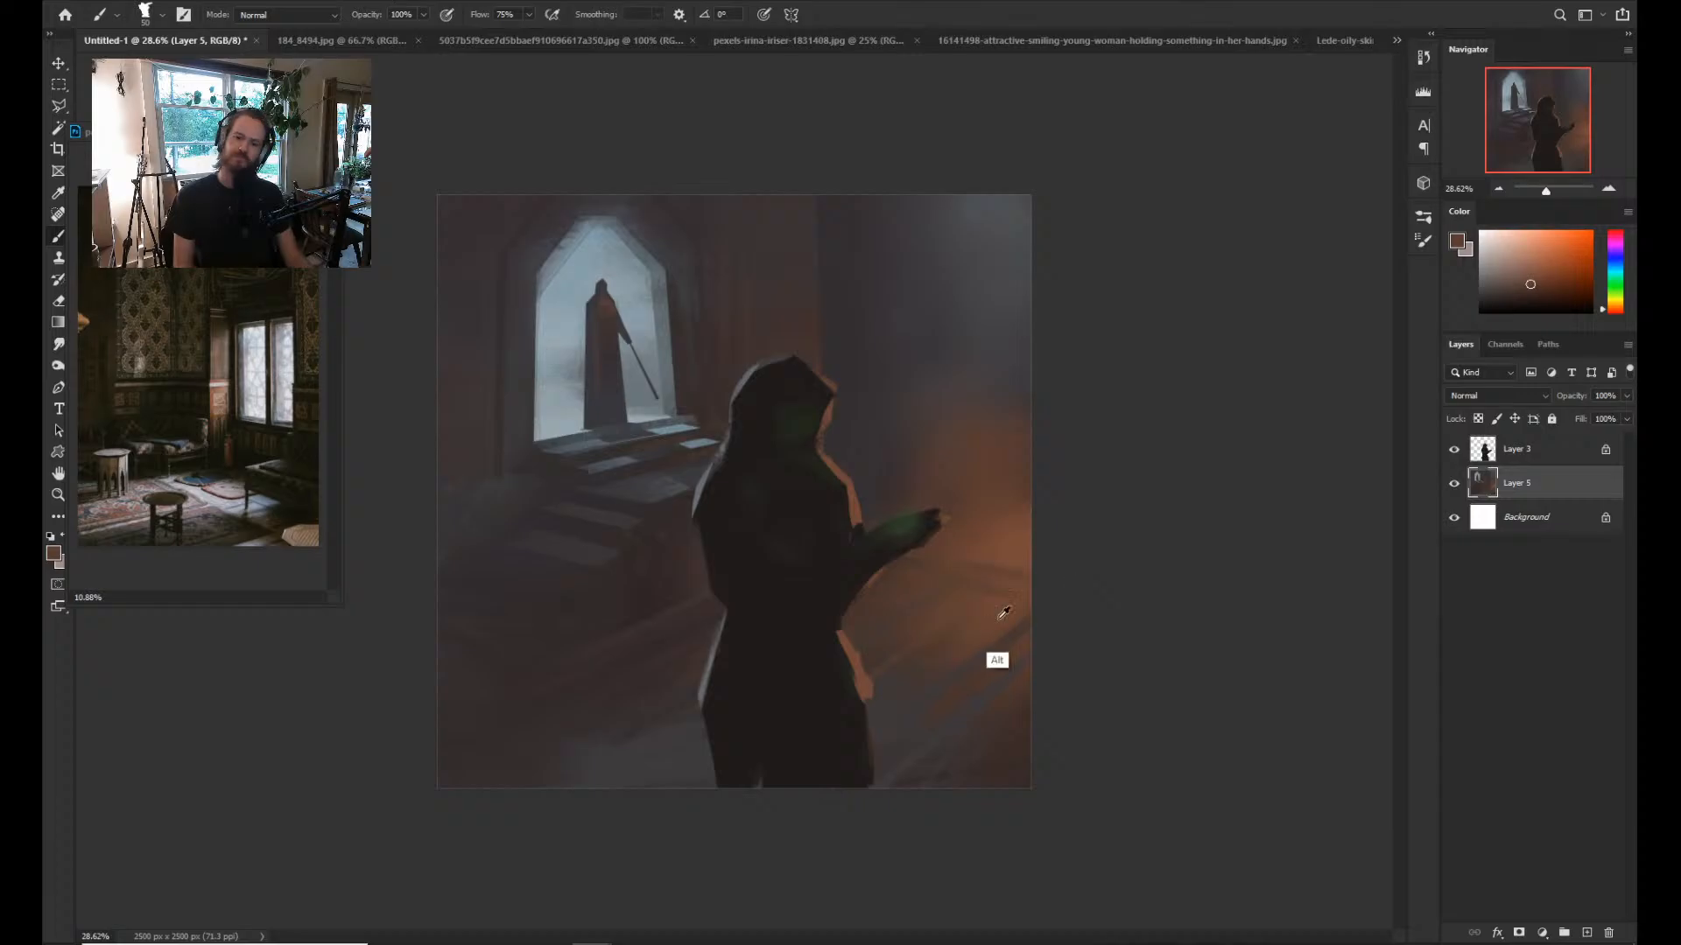
drag(919, 560, 1033, 569)
Sample the glow and shift the brush colour to a lighter yellow-orange.
alt+click(1018, 548)
drag(1607, 309, 1607, 303)
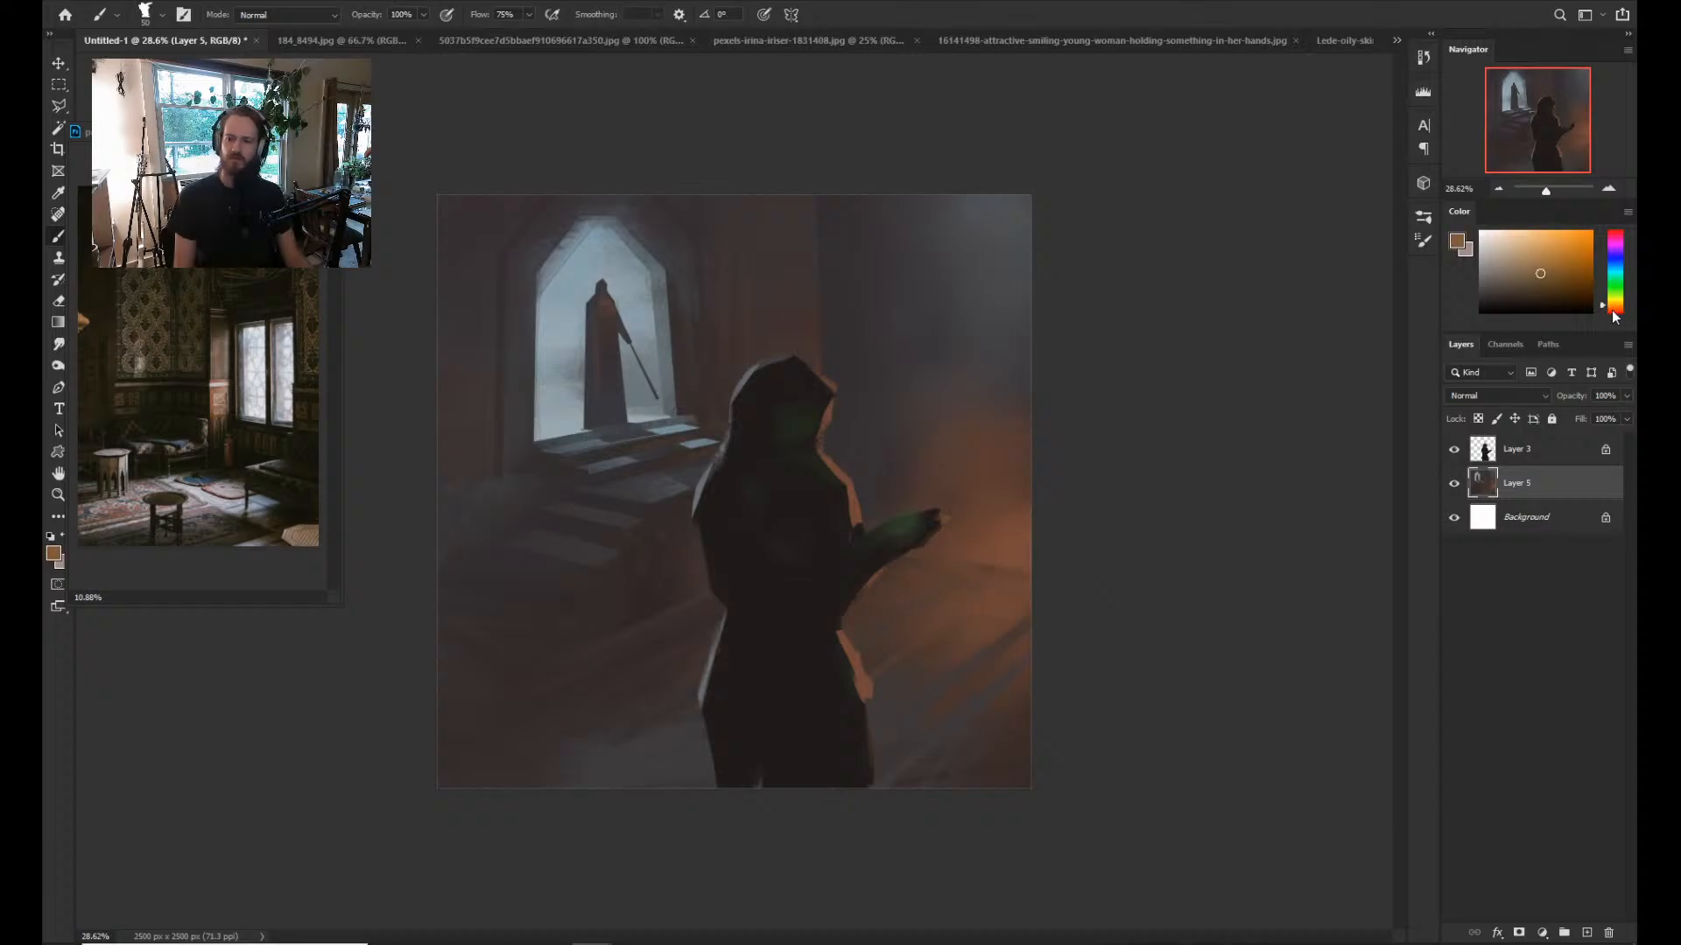
click(1532, 259)
mouse_move(1002, 506)
mouse_down()
mouse_move(1018, 567)
mouse_move(998, 556)
mouse_up()
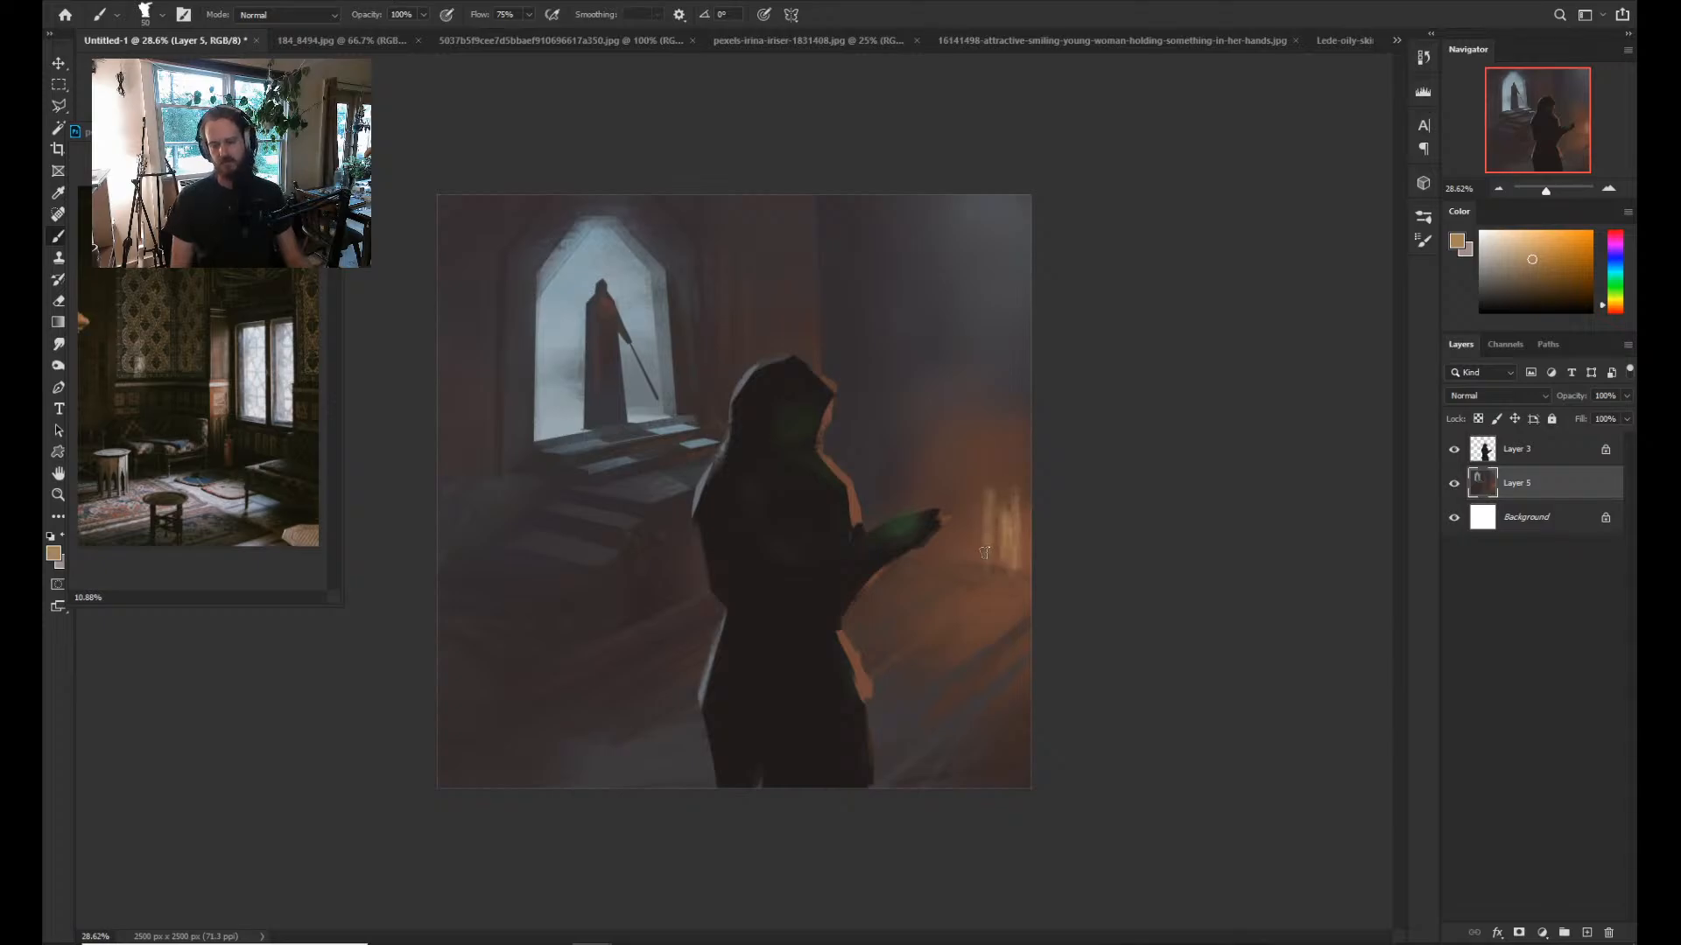
key(ctrl+z)
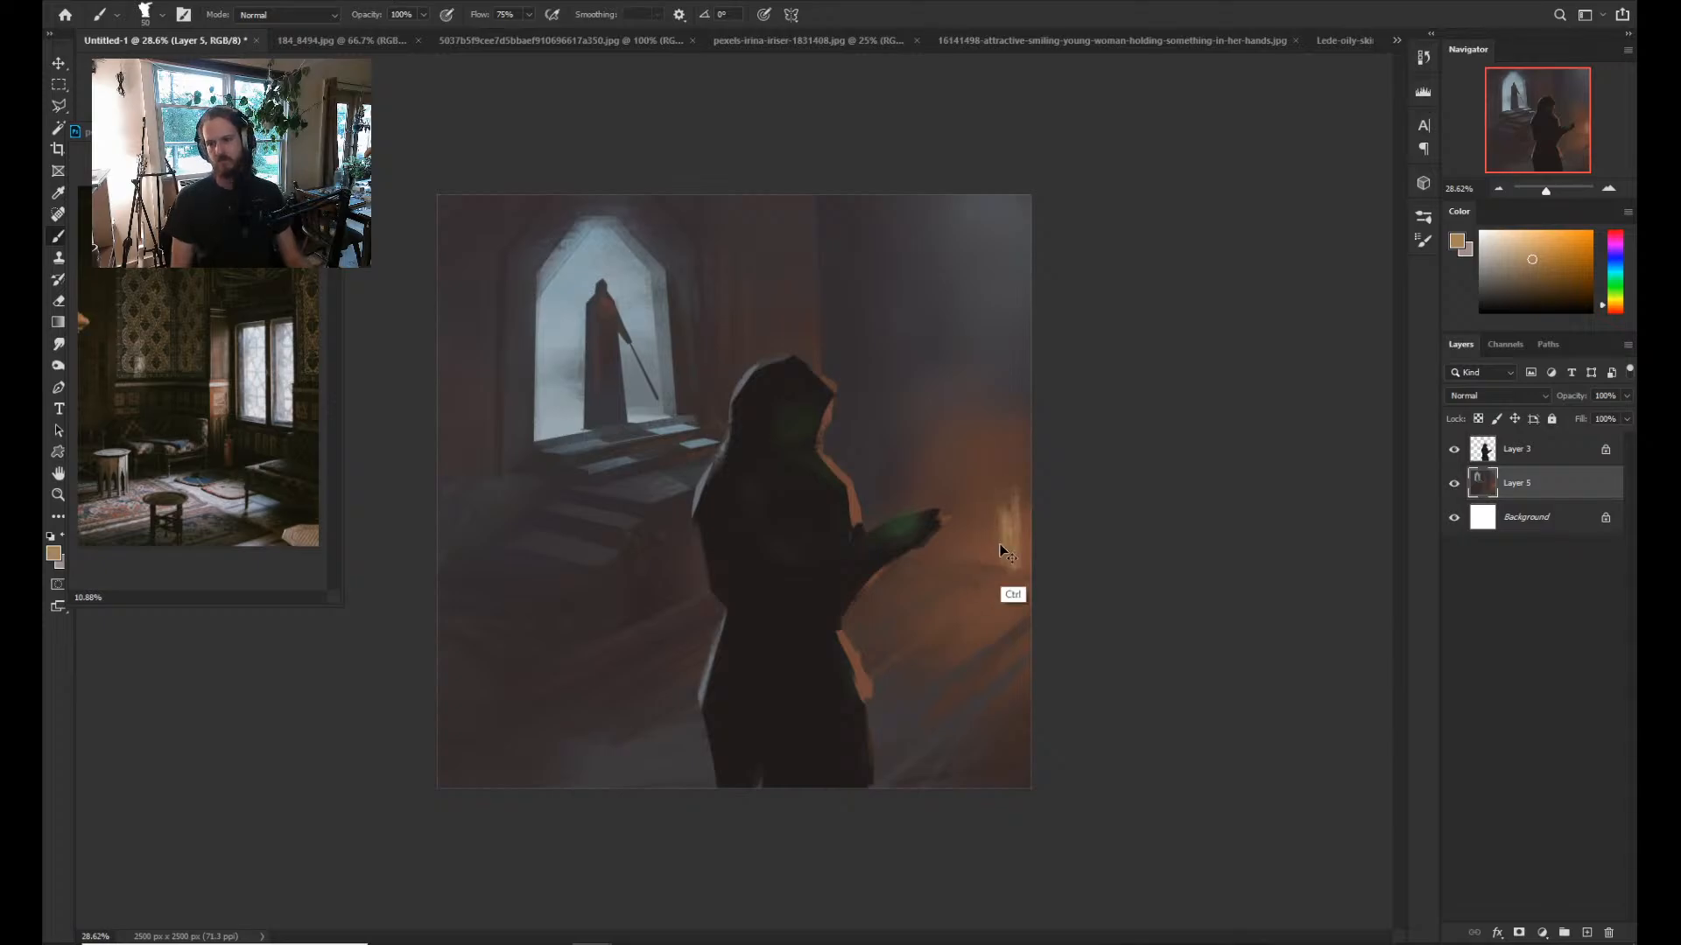
key(ctrl+z)
key(ctrl+z)
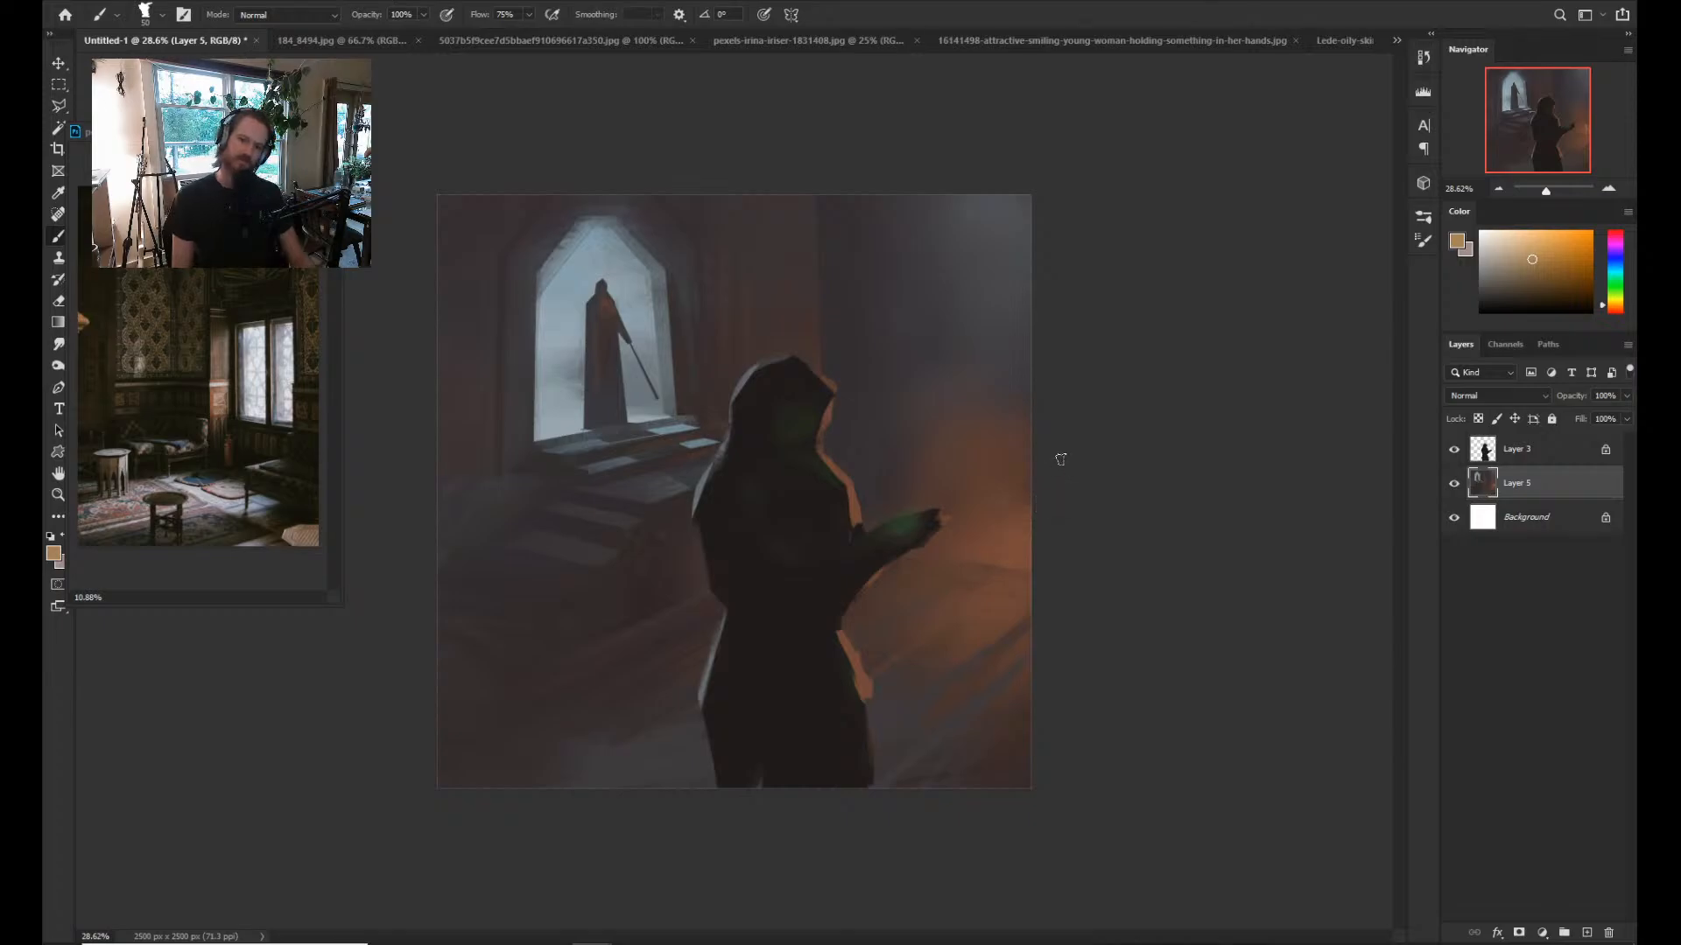
Dab a small yellow-orange wall light, a flame beyond the woman's hand and scattered sparks around the glow.
click(912, 329)
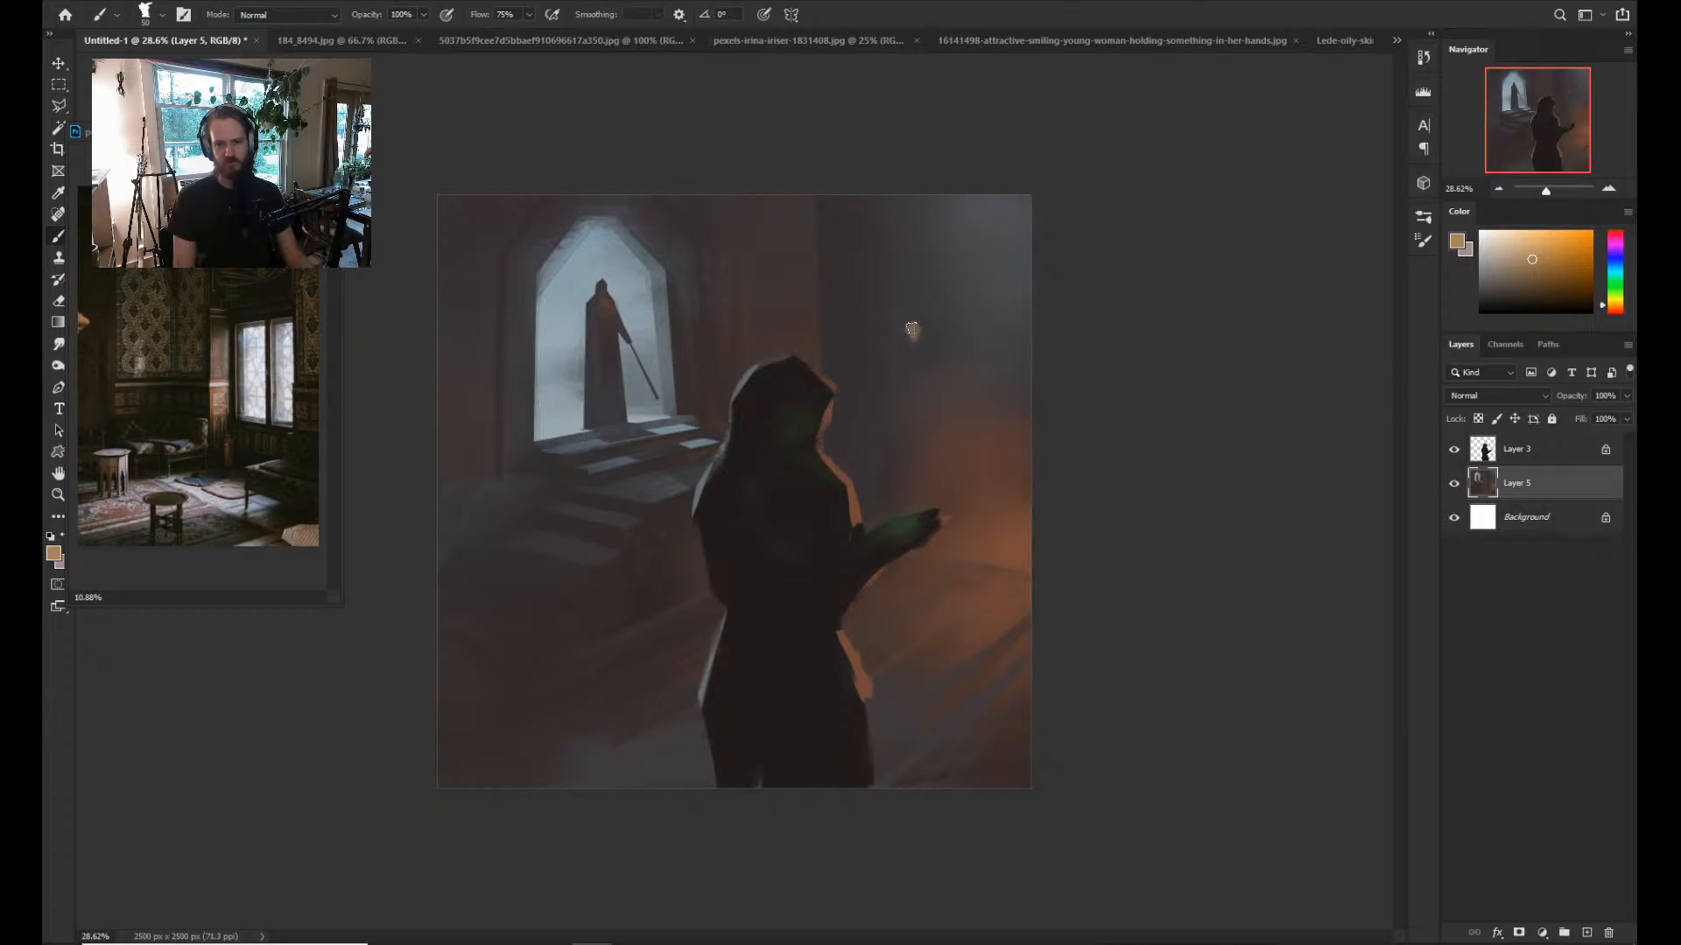
drag(913, 338, 915, 367)
click(981, 524)
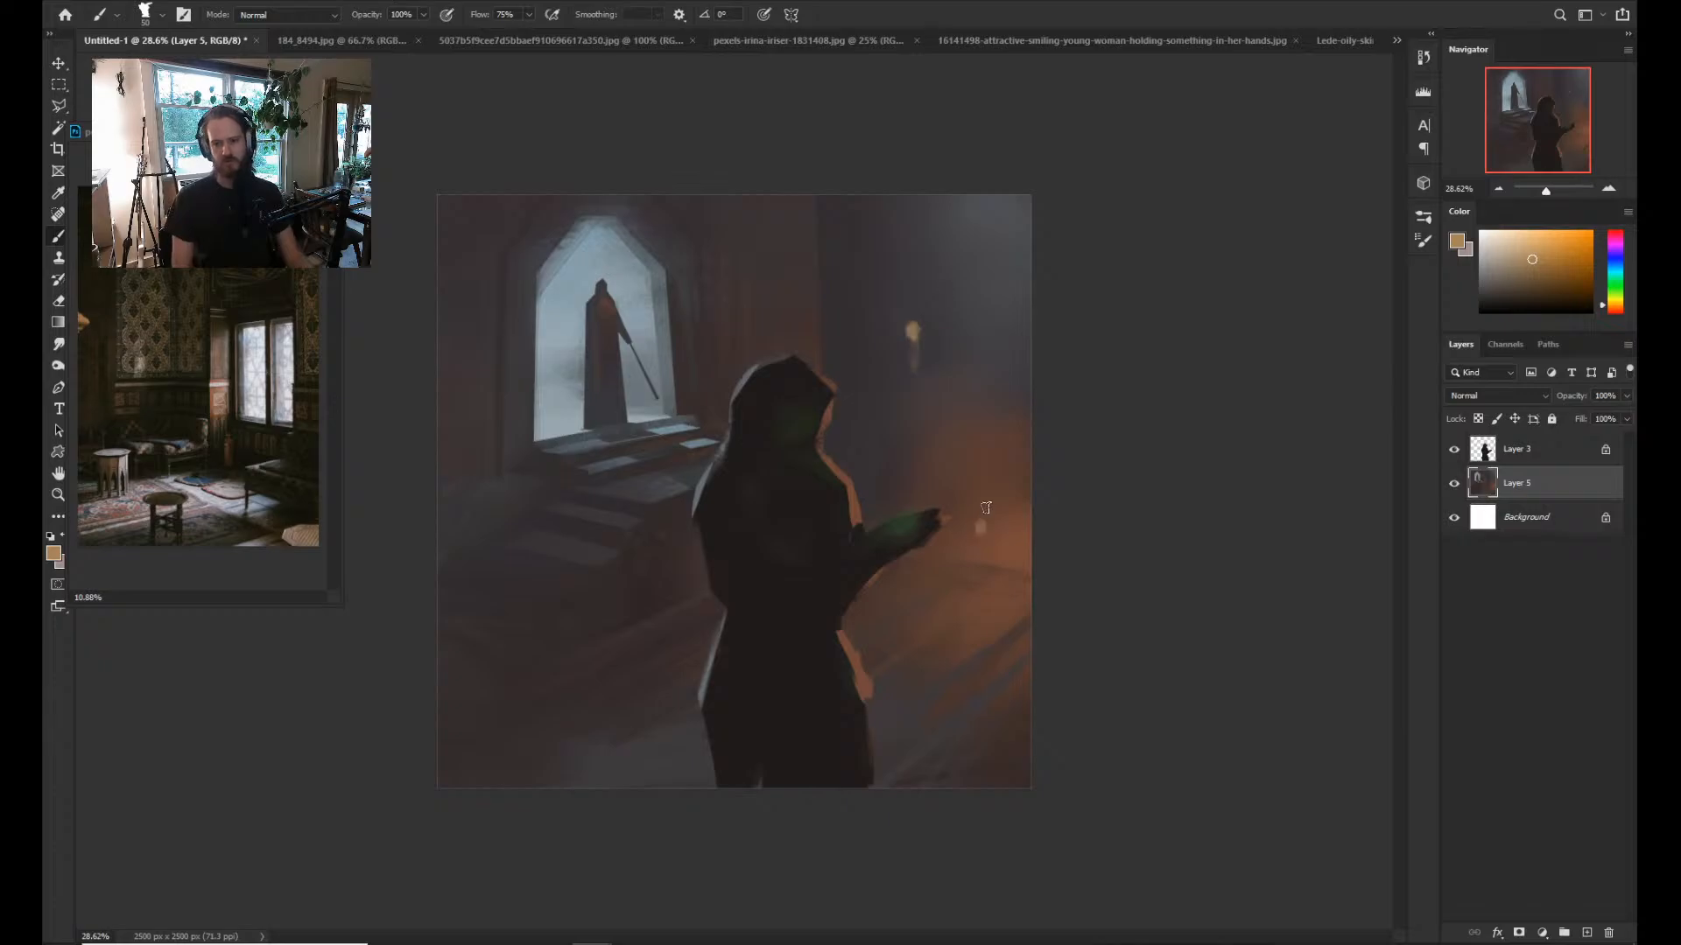
click(988, 530)
click(985, 526)
click(984, 490)
click(987, 539)
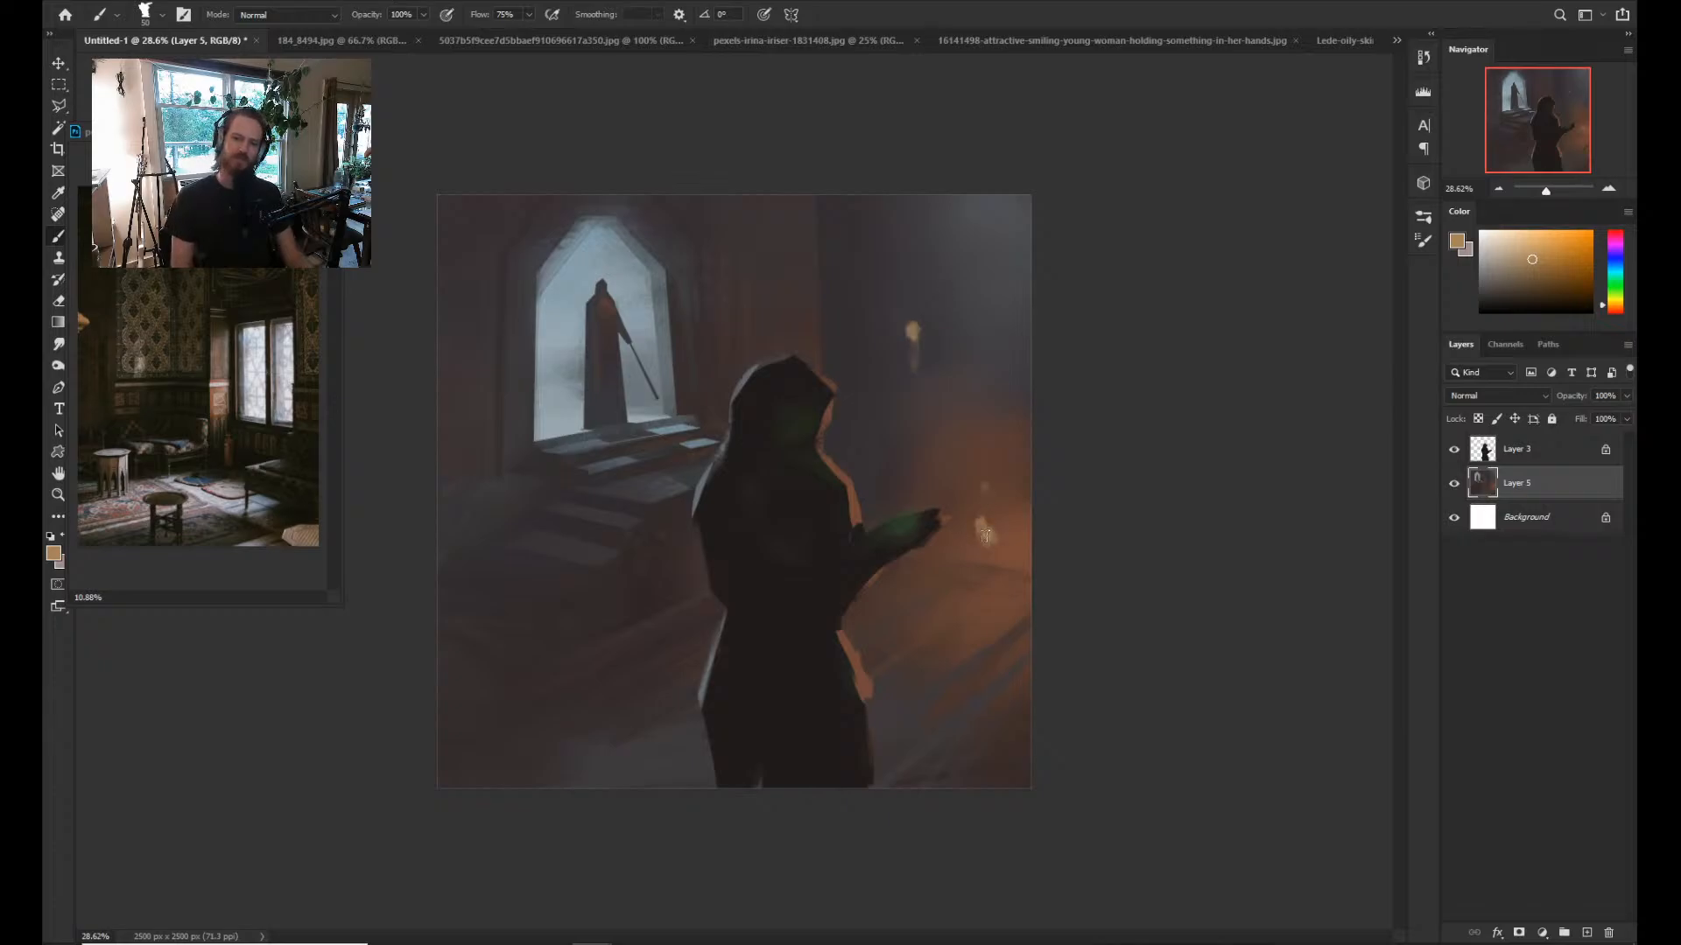
click(971, 443)
click(905, 456)
click(464, 363)
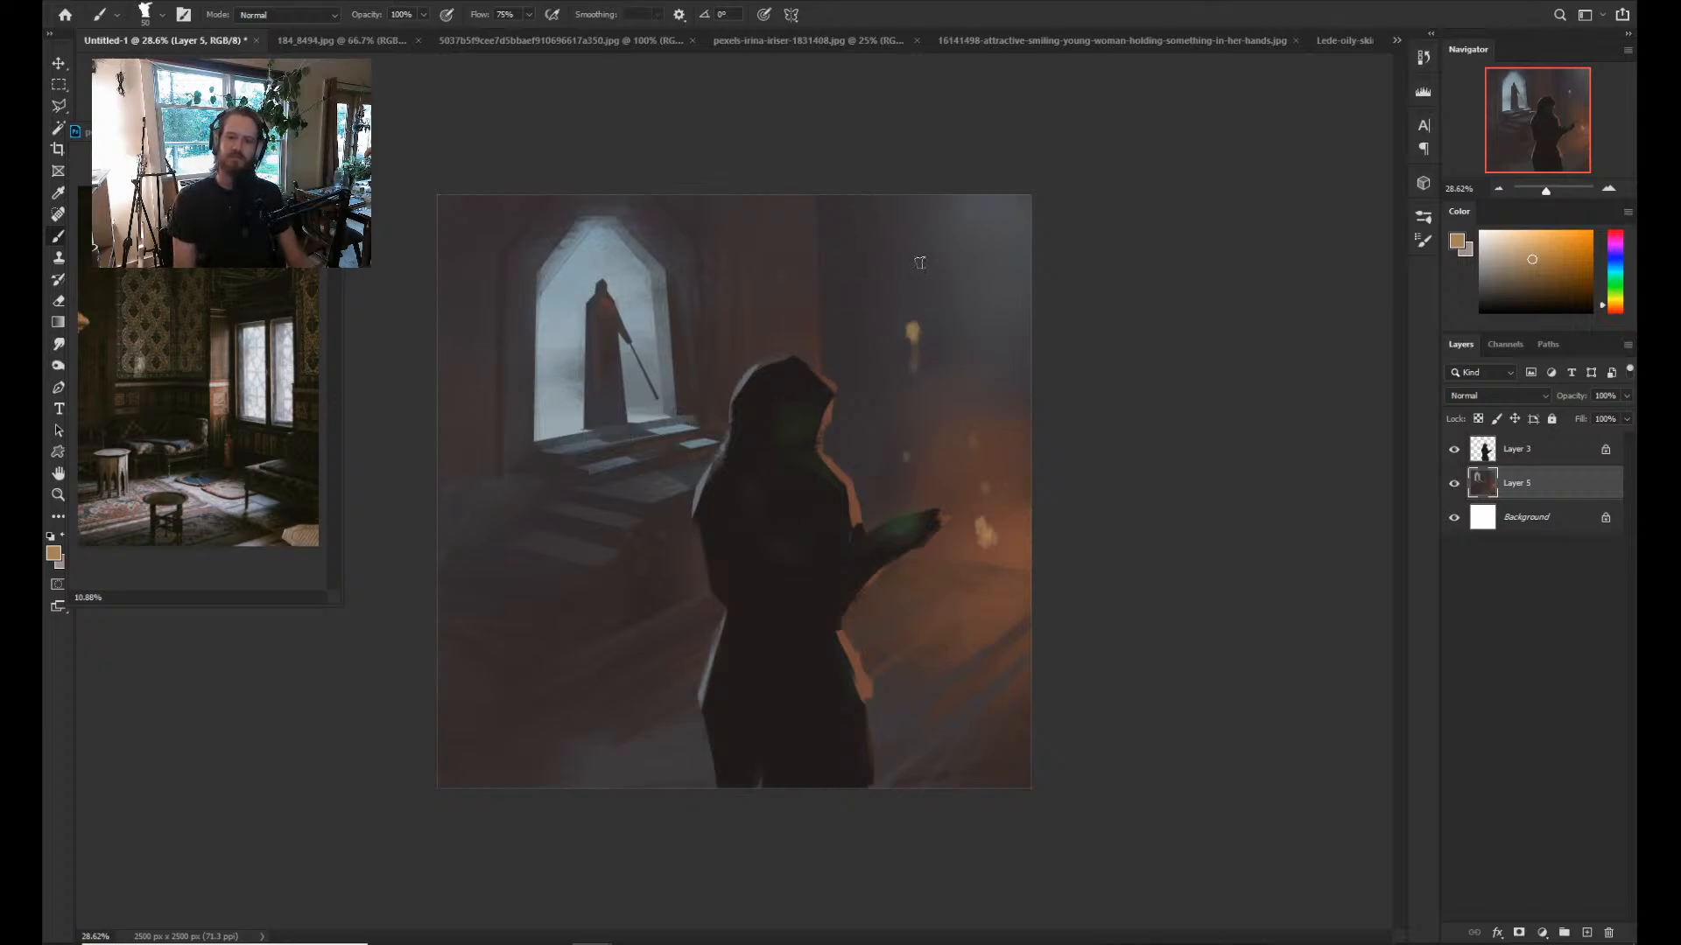
Sample the glow's orange and the flame's yellow, and build the flame beyond the woman's hand into a small fire.
alt+click(962, 506)
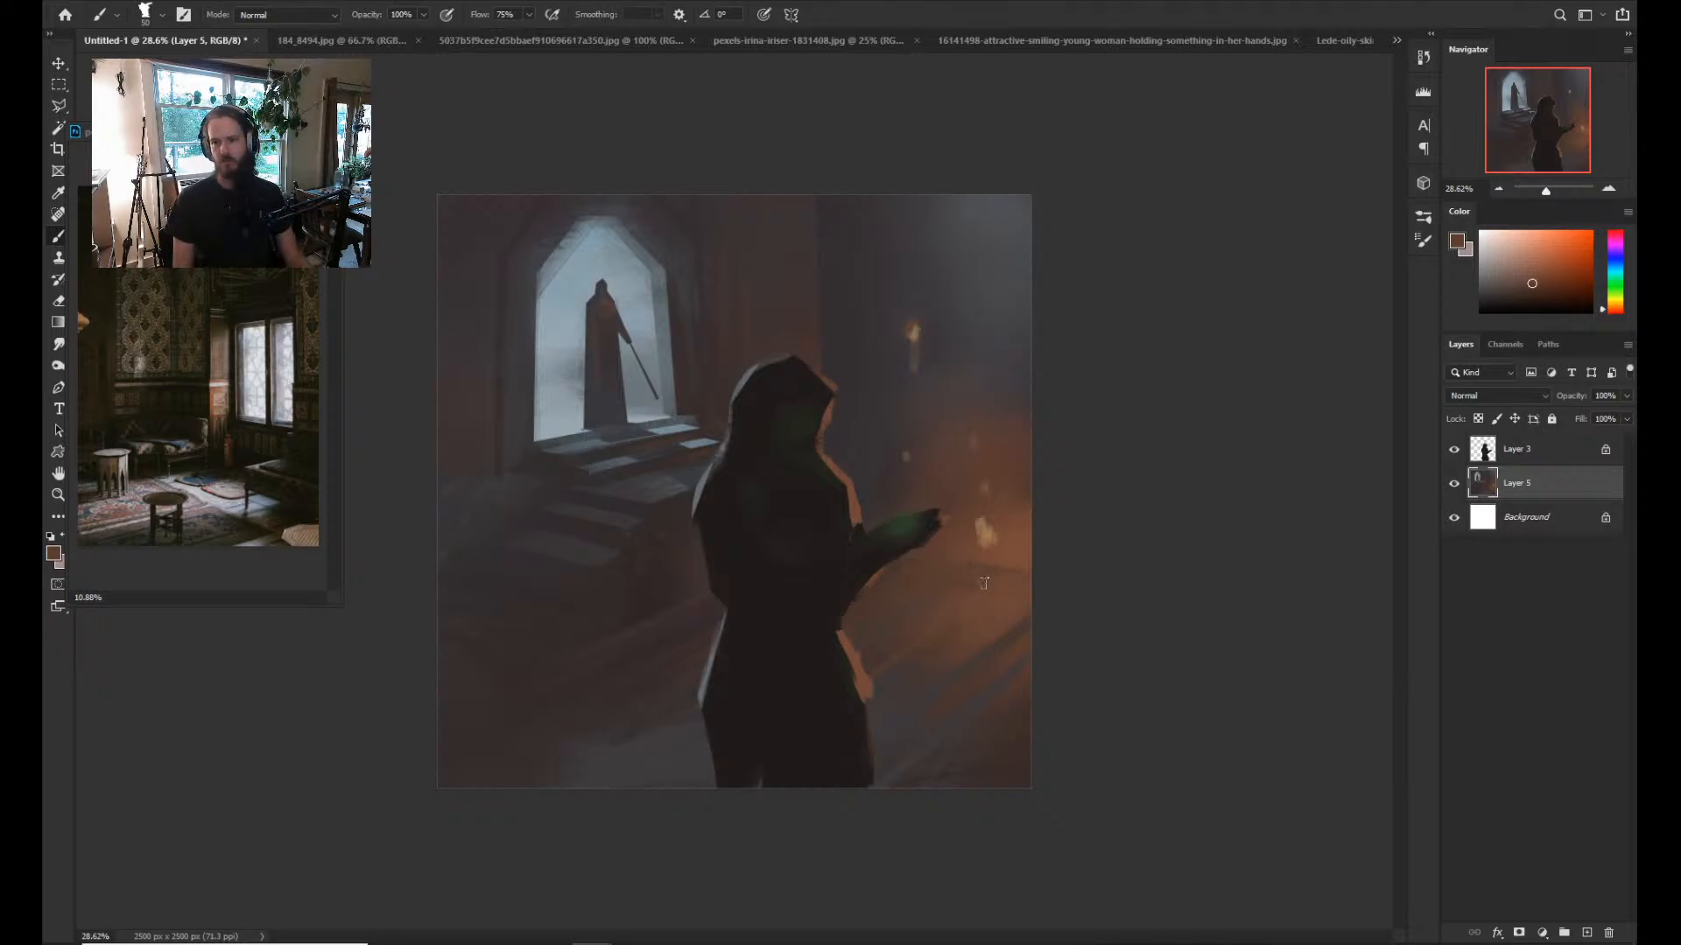
alt+click(987, 533)
drag(970, 530, 974, 570)
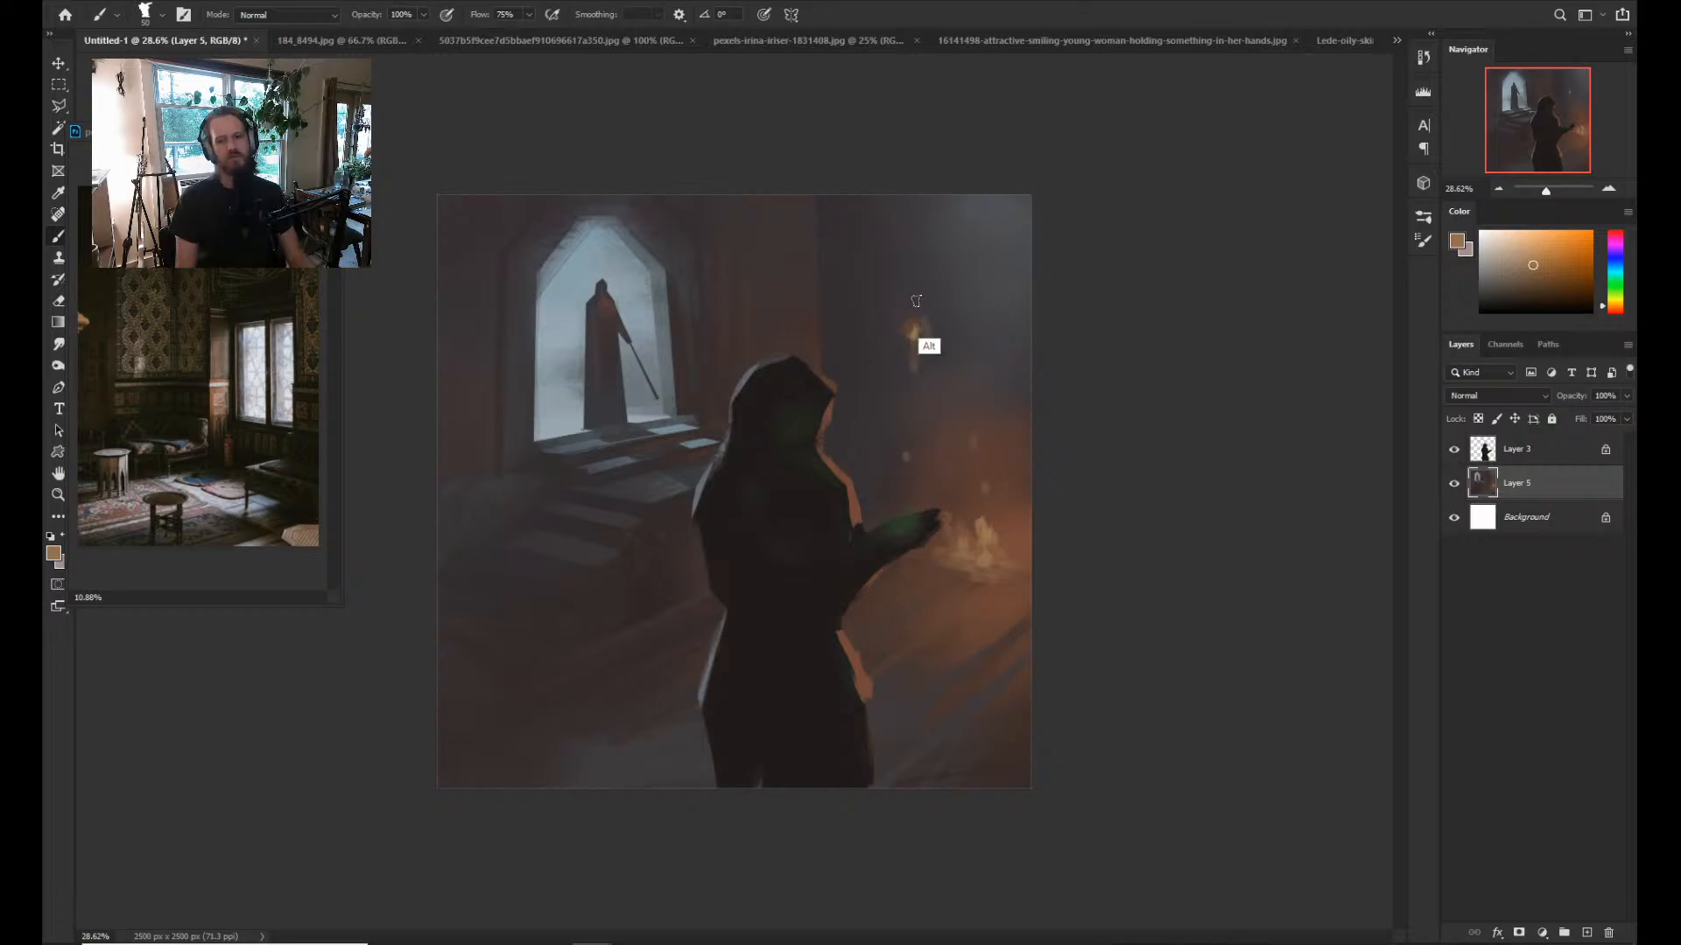
Paint over the small wall light with sampled wall tones and add faint blue-grey window panes on the wall above the fire.
alt+click(915, 384)
drag(910, 329, 908, 375)
alt+click(935, 398)
alt+click(930, 386)
alt+click(923, 257)
alt+click(856, 306)
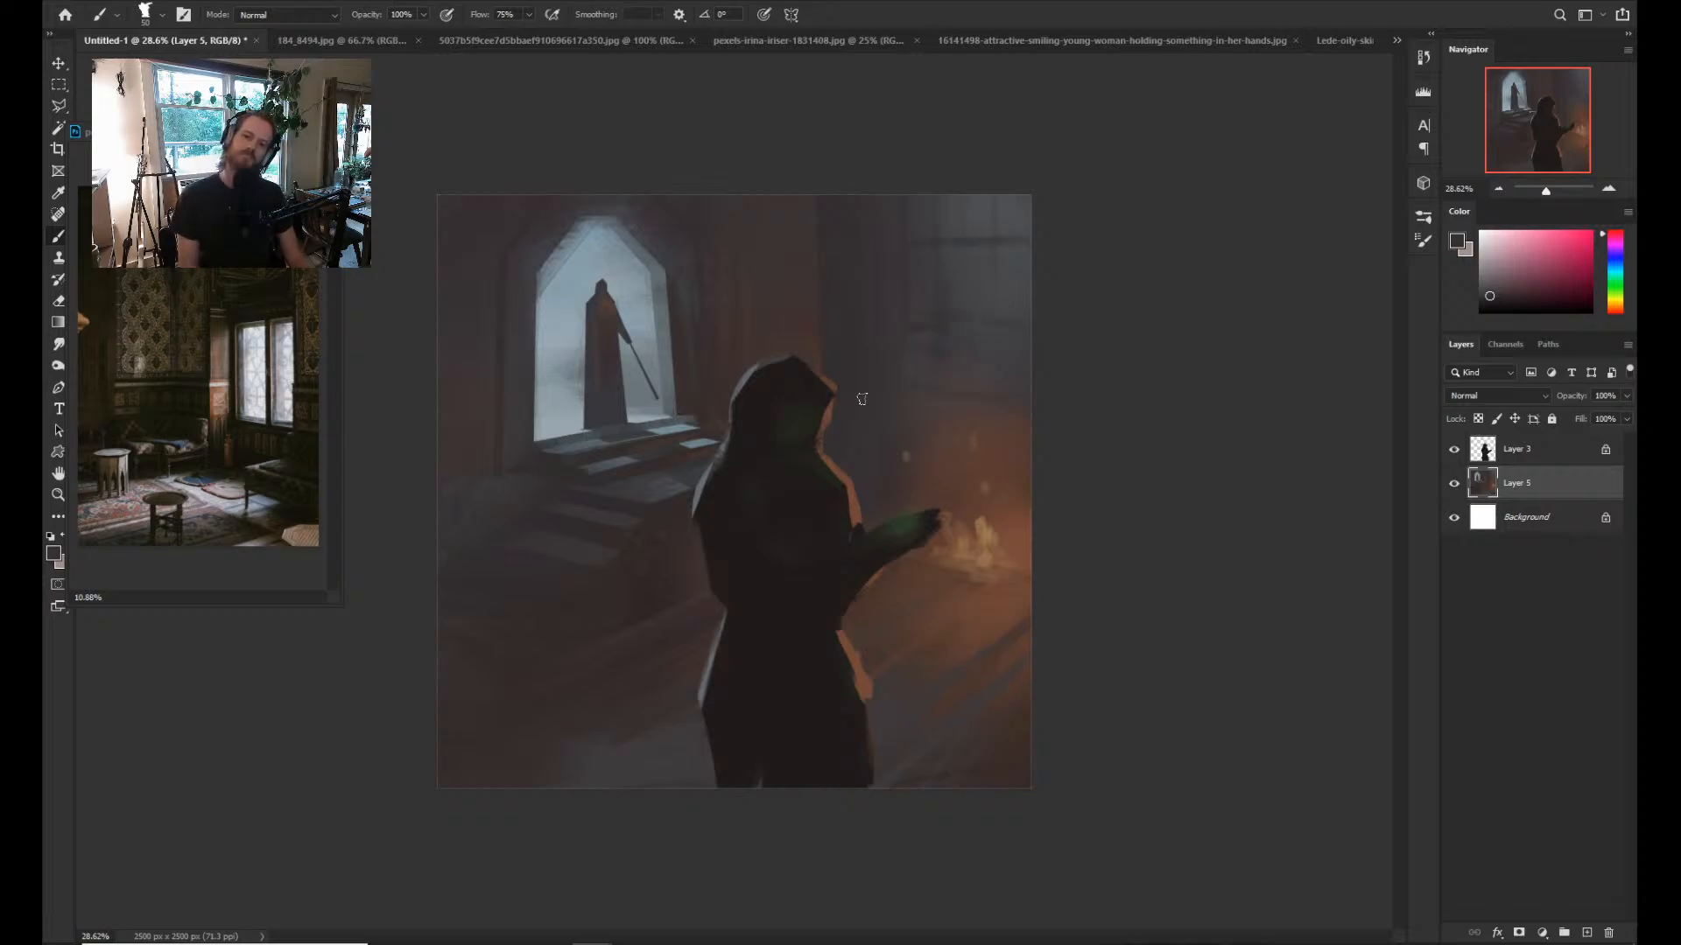
Sample wall tones and paint faint brown and grey beams on the wall between the lit archway and the window panes.
key(alt)
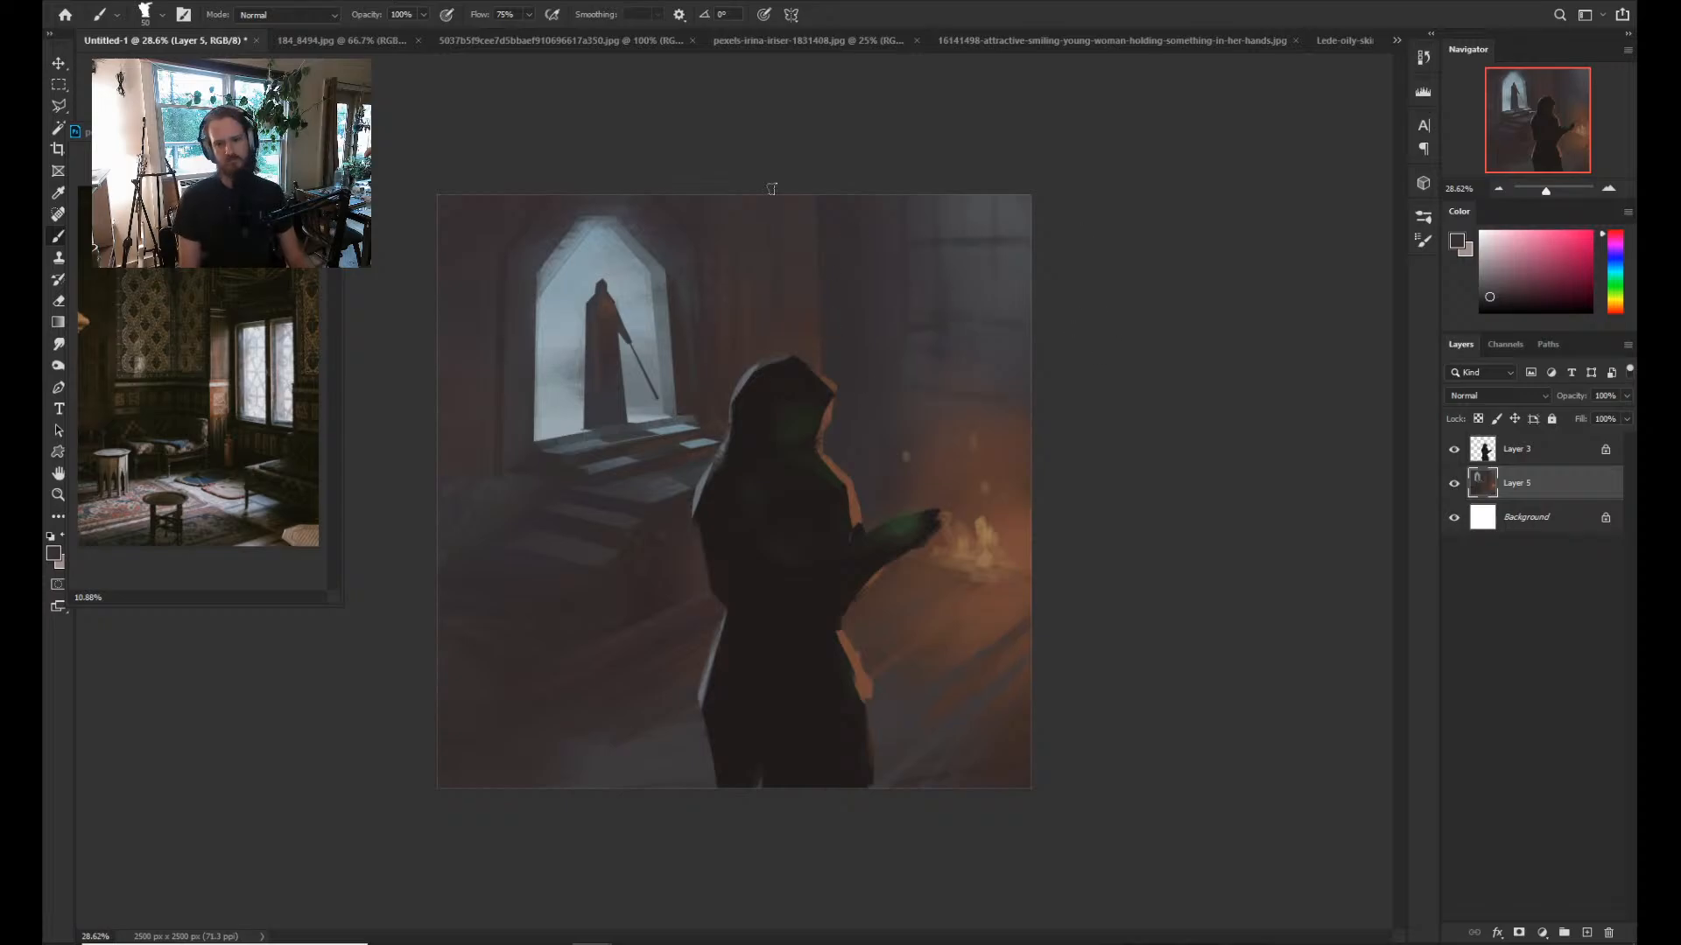
alt+click(835, 270)
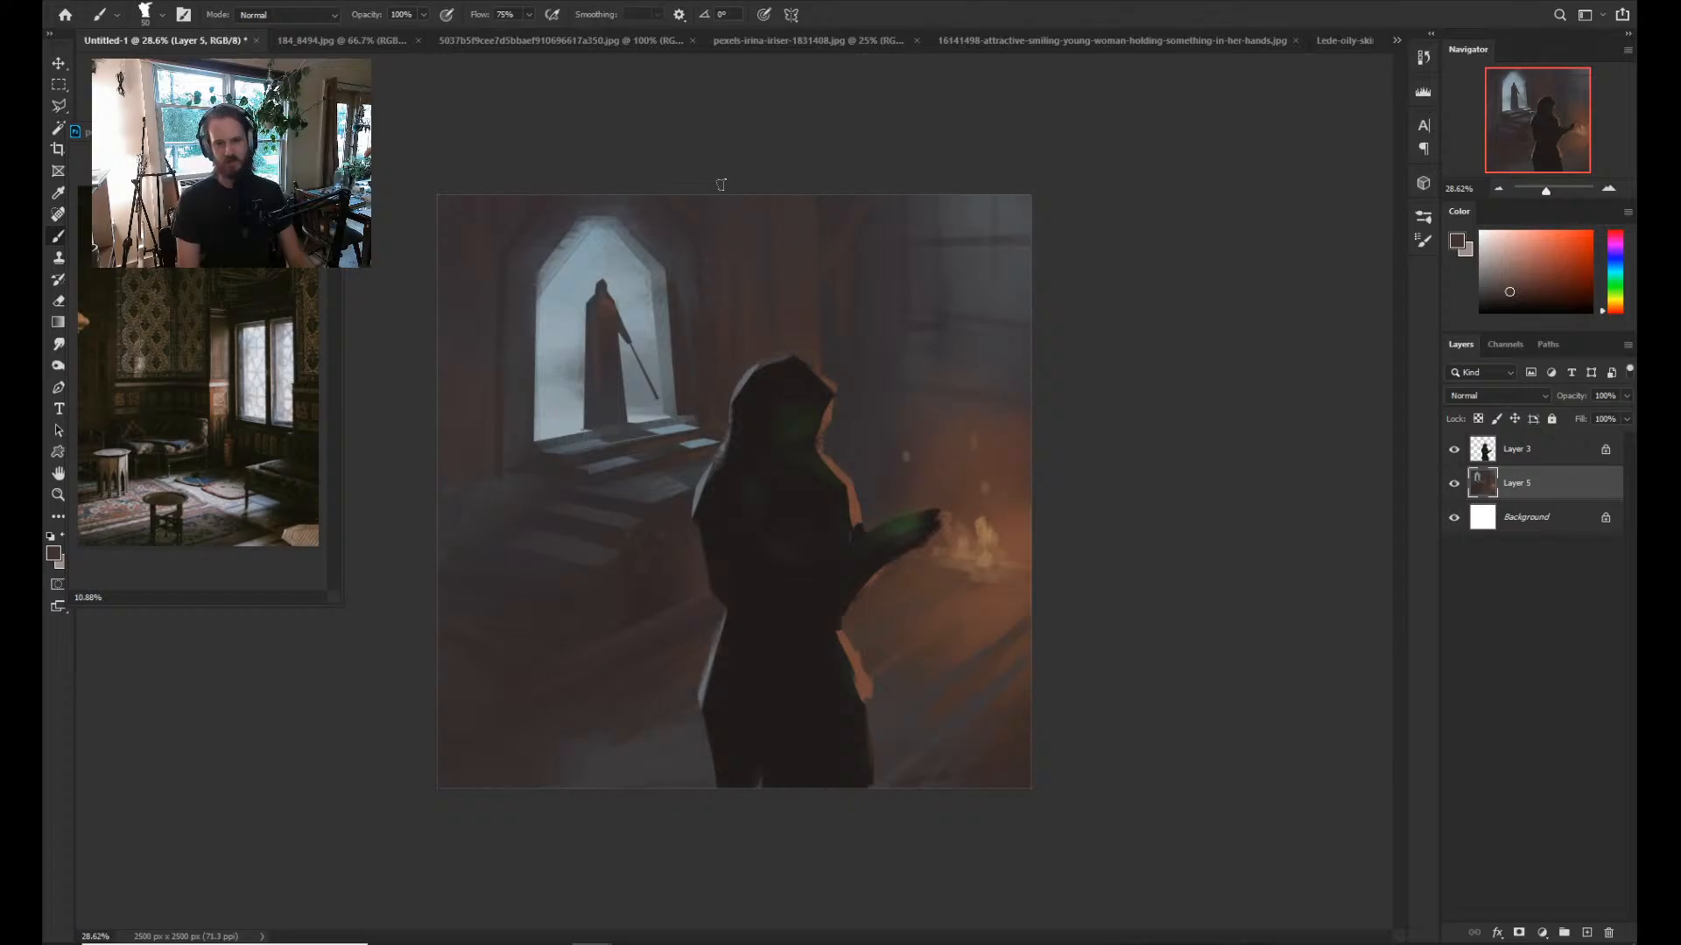
key(alt)
alt+click(833, 320)
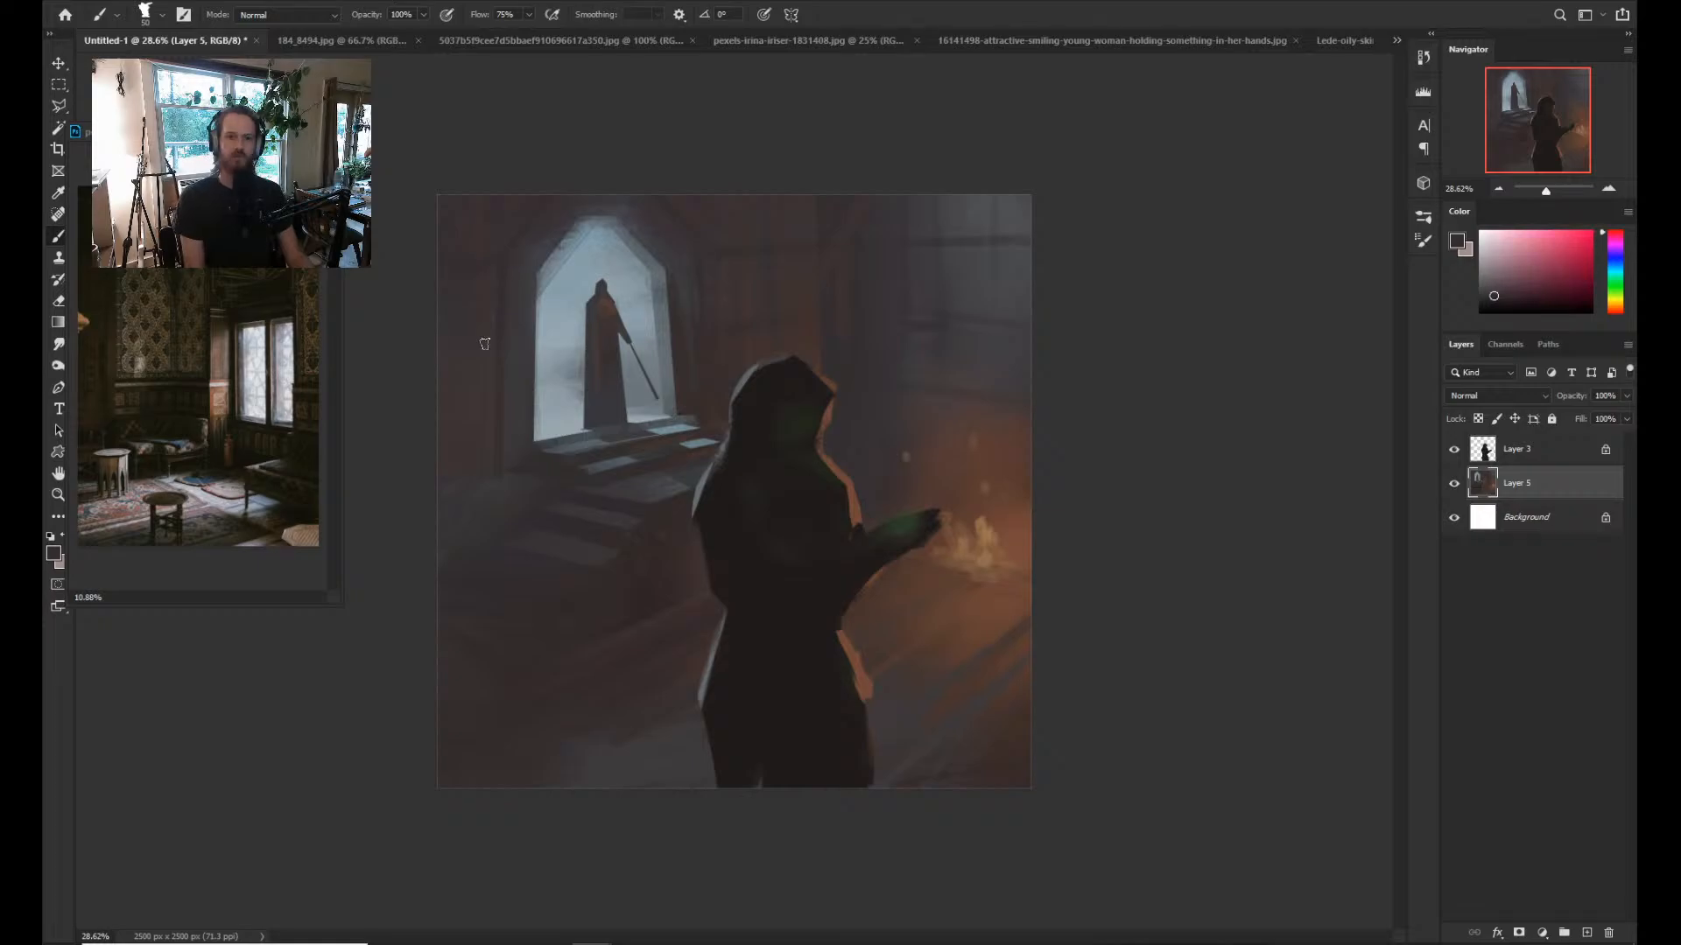
Darken the wall base beside the archway with sampled tones and paint a blue-grey ledge edge out to the canvas border.
alt+click(541, 478)
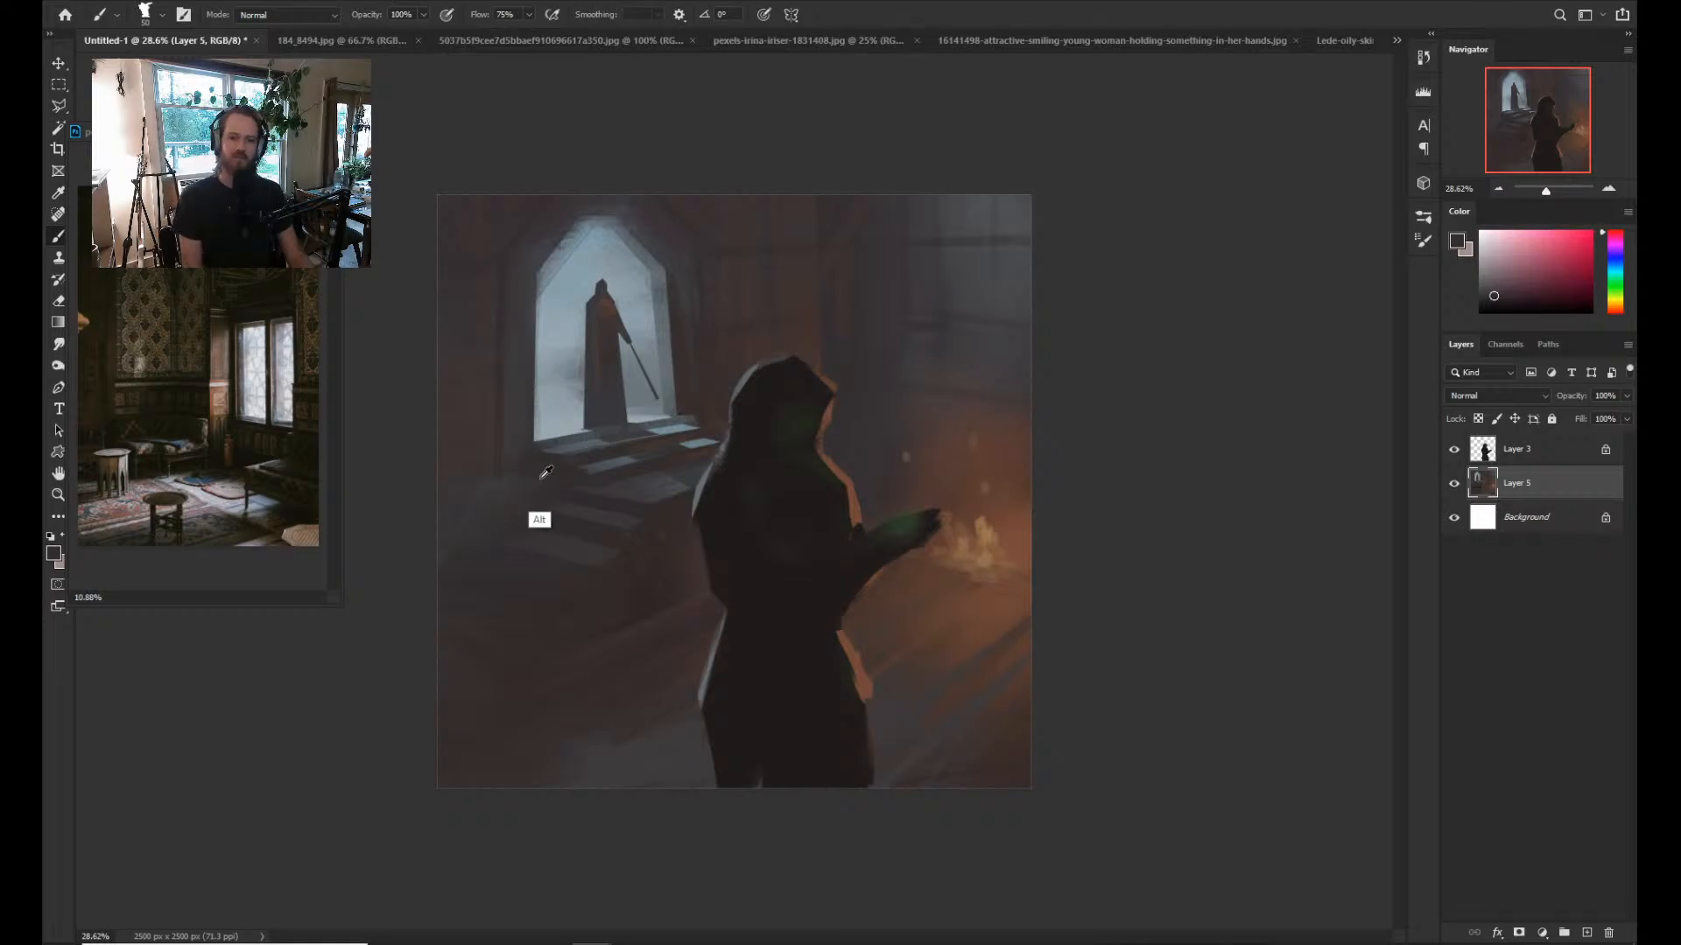
alt+click(541, 478)
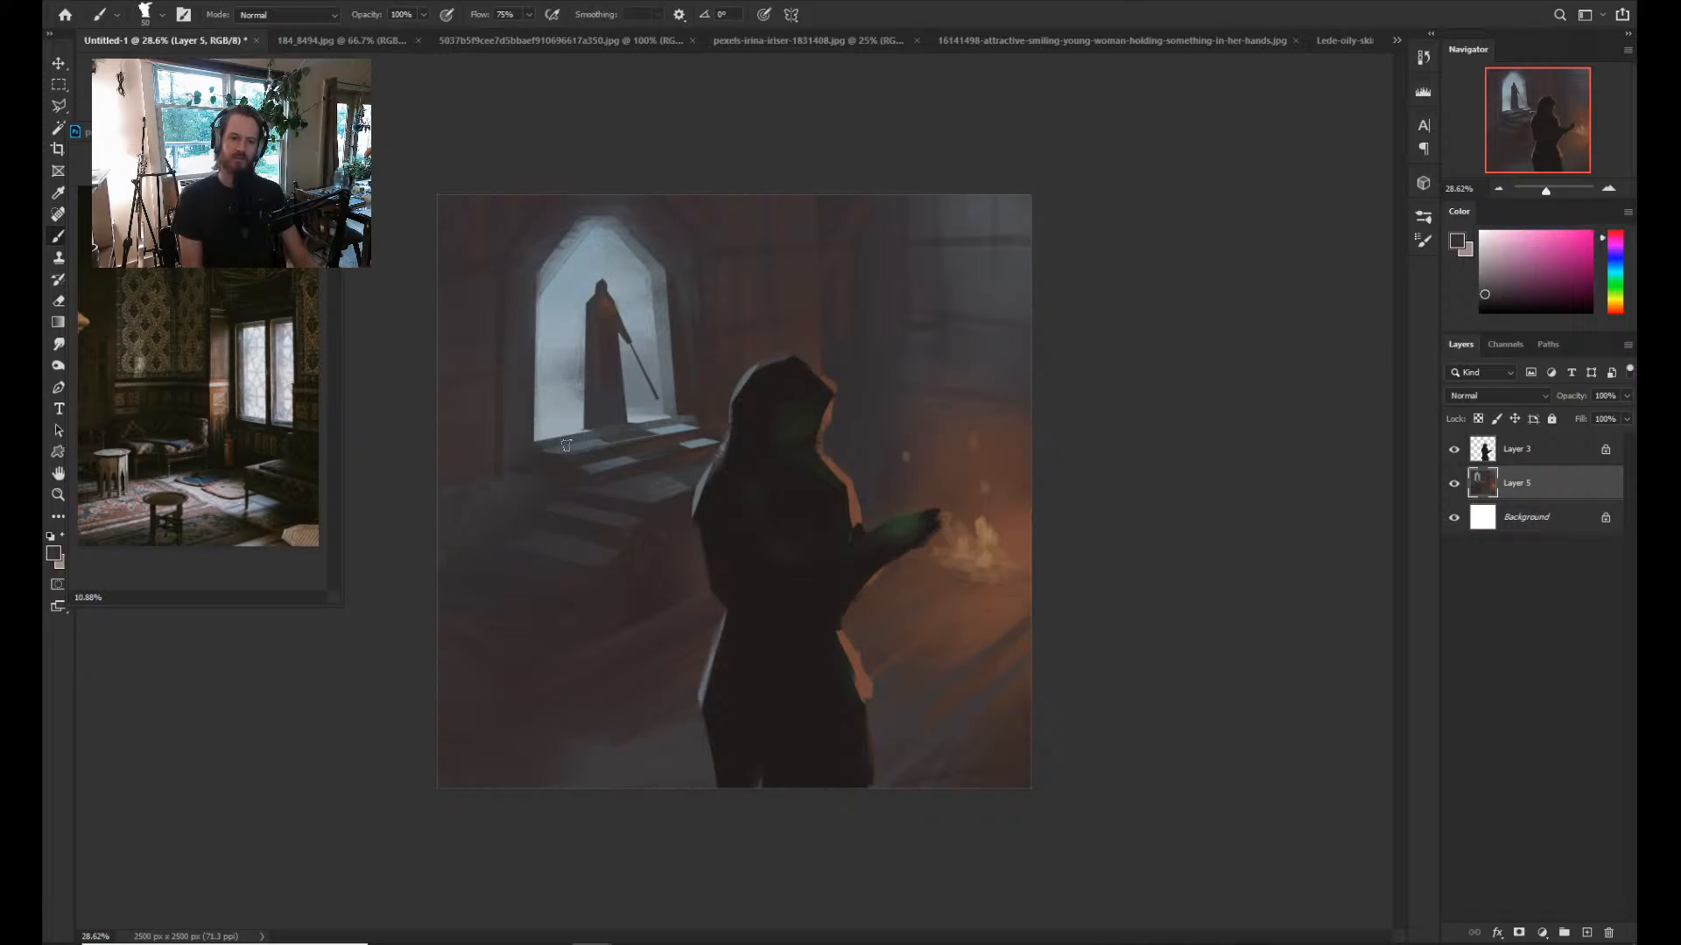
drag(536, 461, 440, 490)
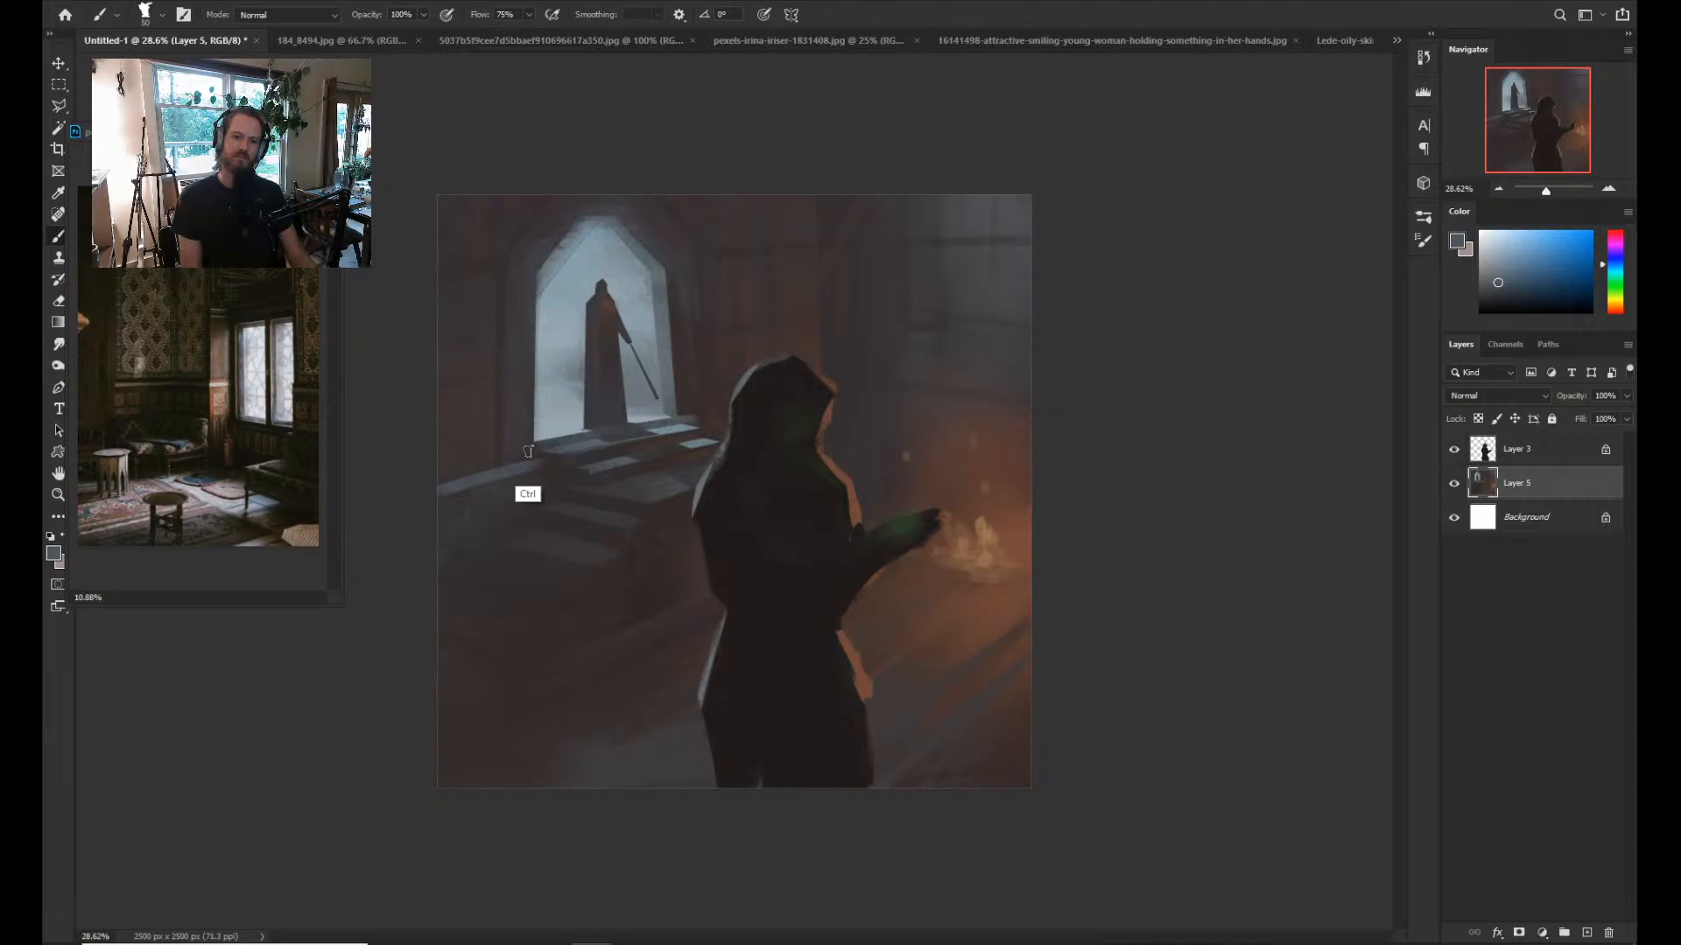
alt+click(686, 443)
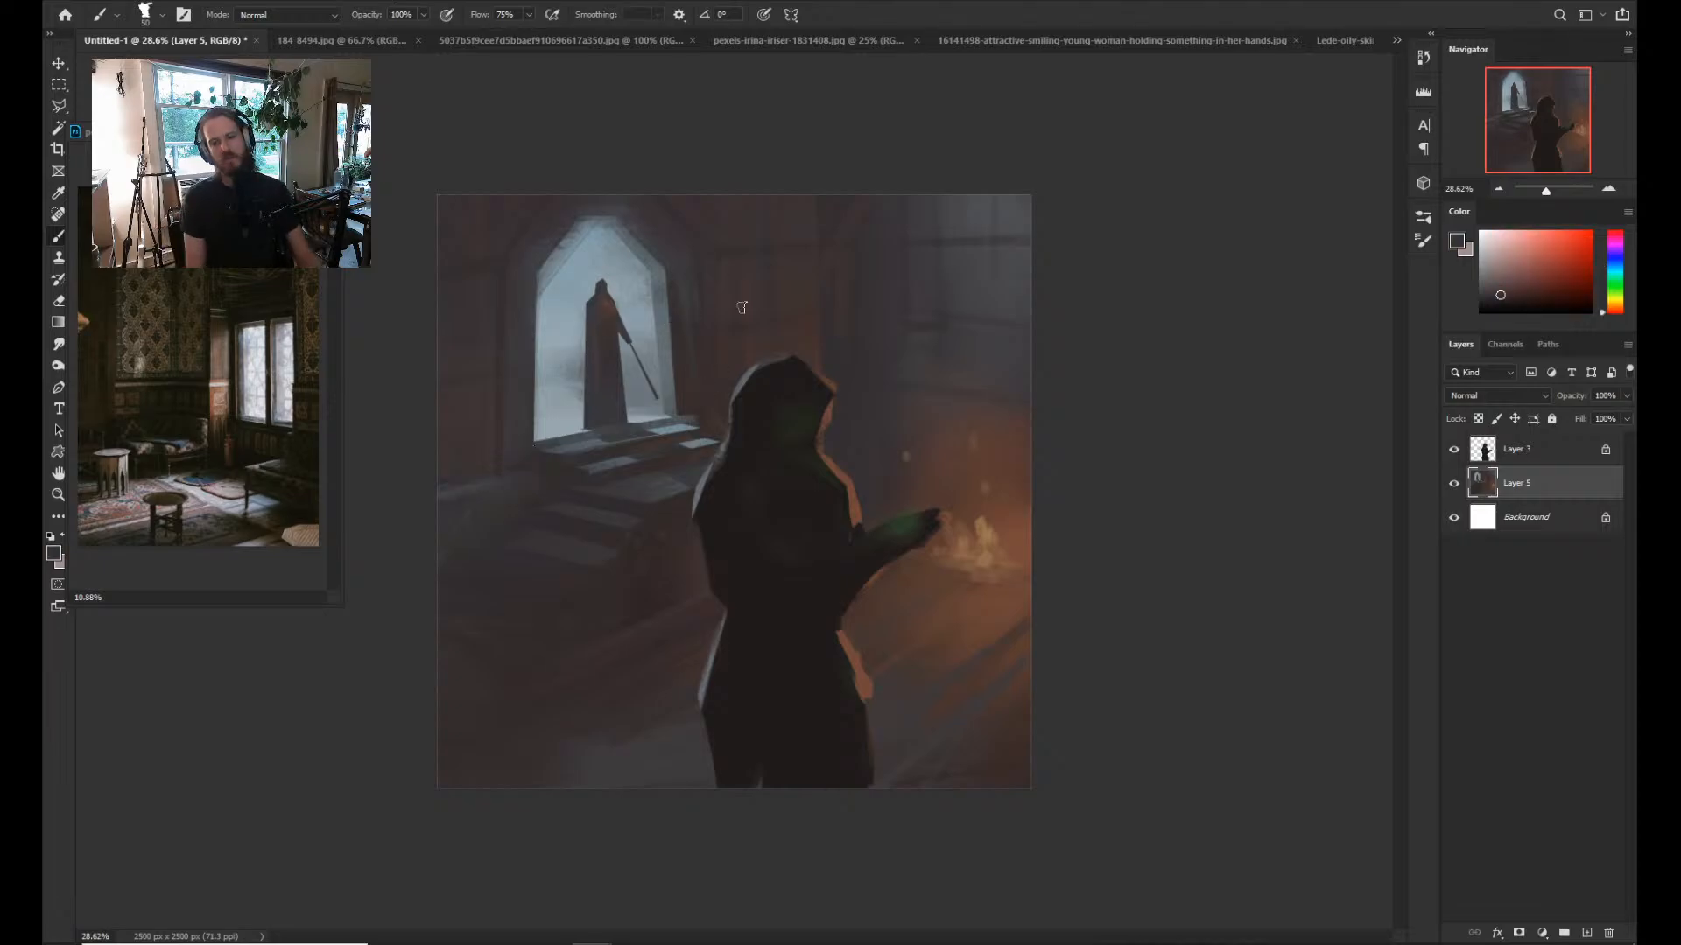
Reshape the distant figure with sampled dark and pale blue tones, giving it a thinner staff and a flowing, flared robe.
alt+click(673, 414)
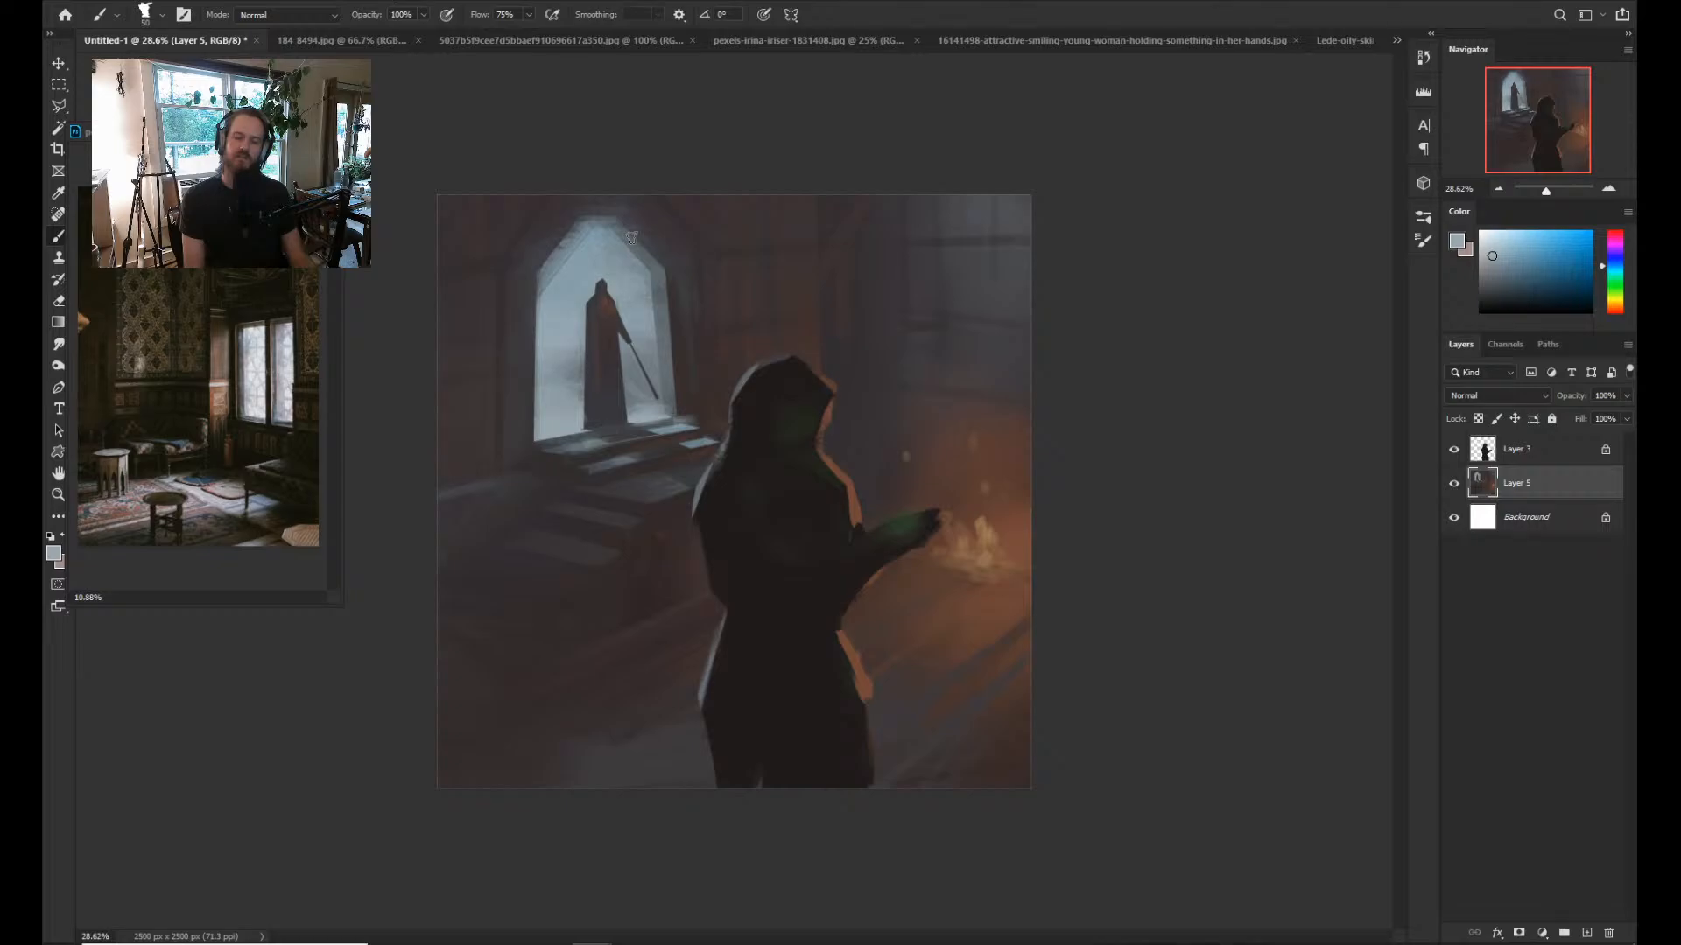
alt+click(629, 363)
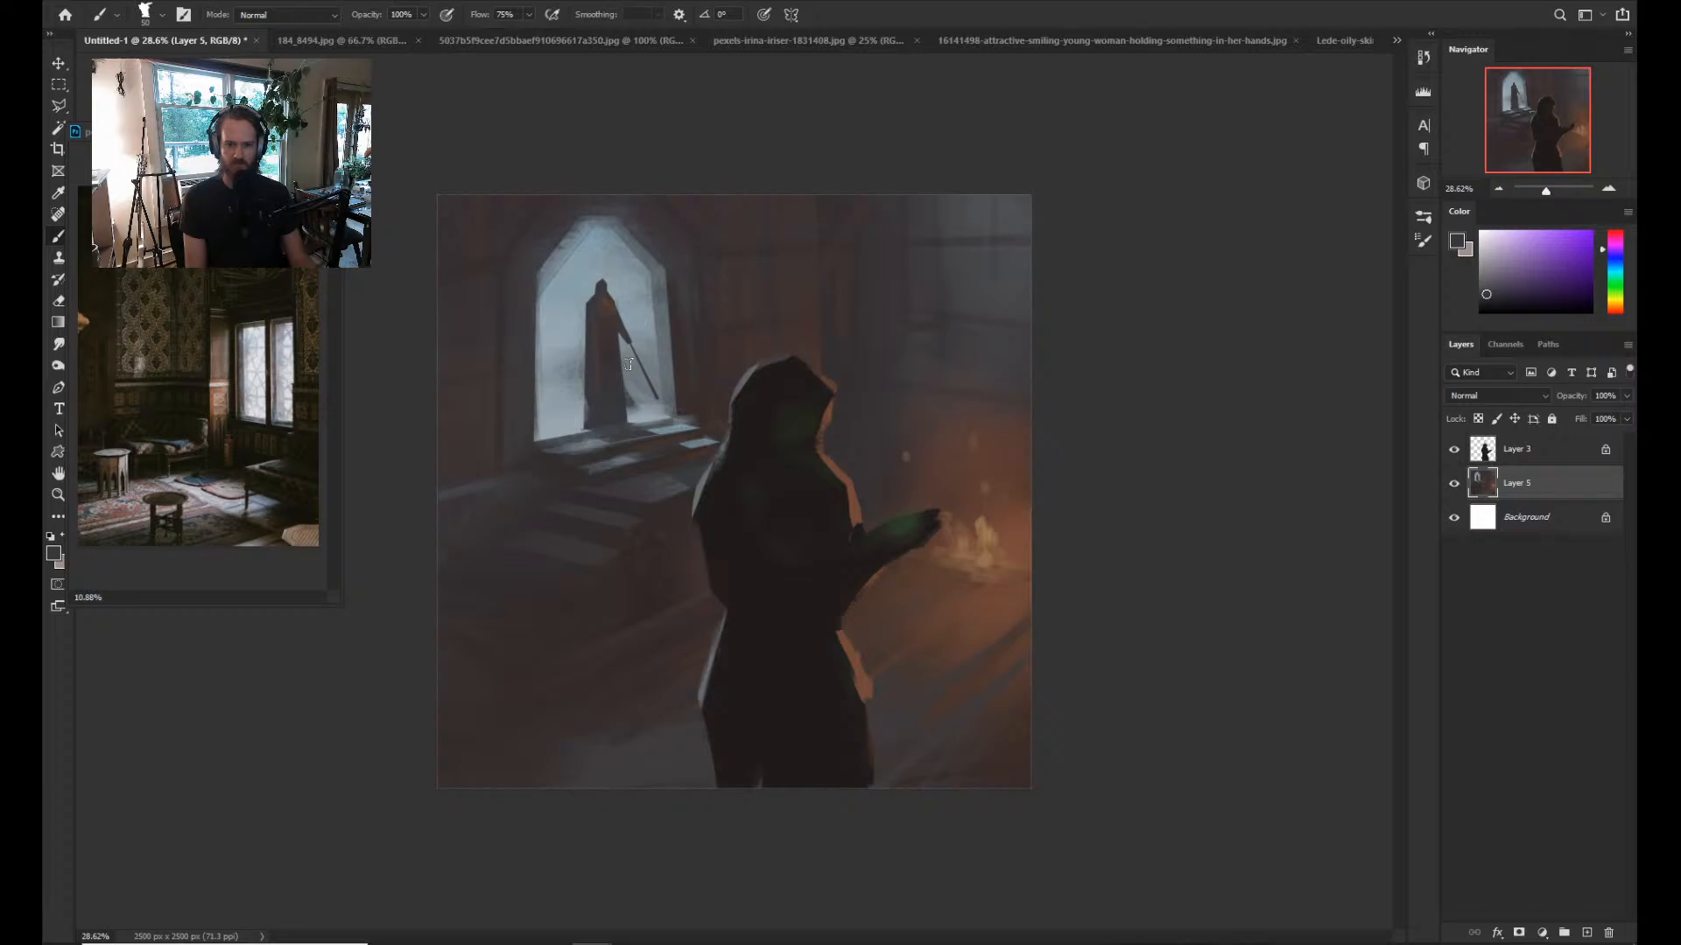
drag(627, 378, 651, 420)
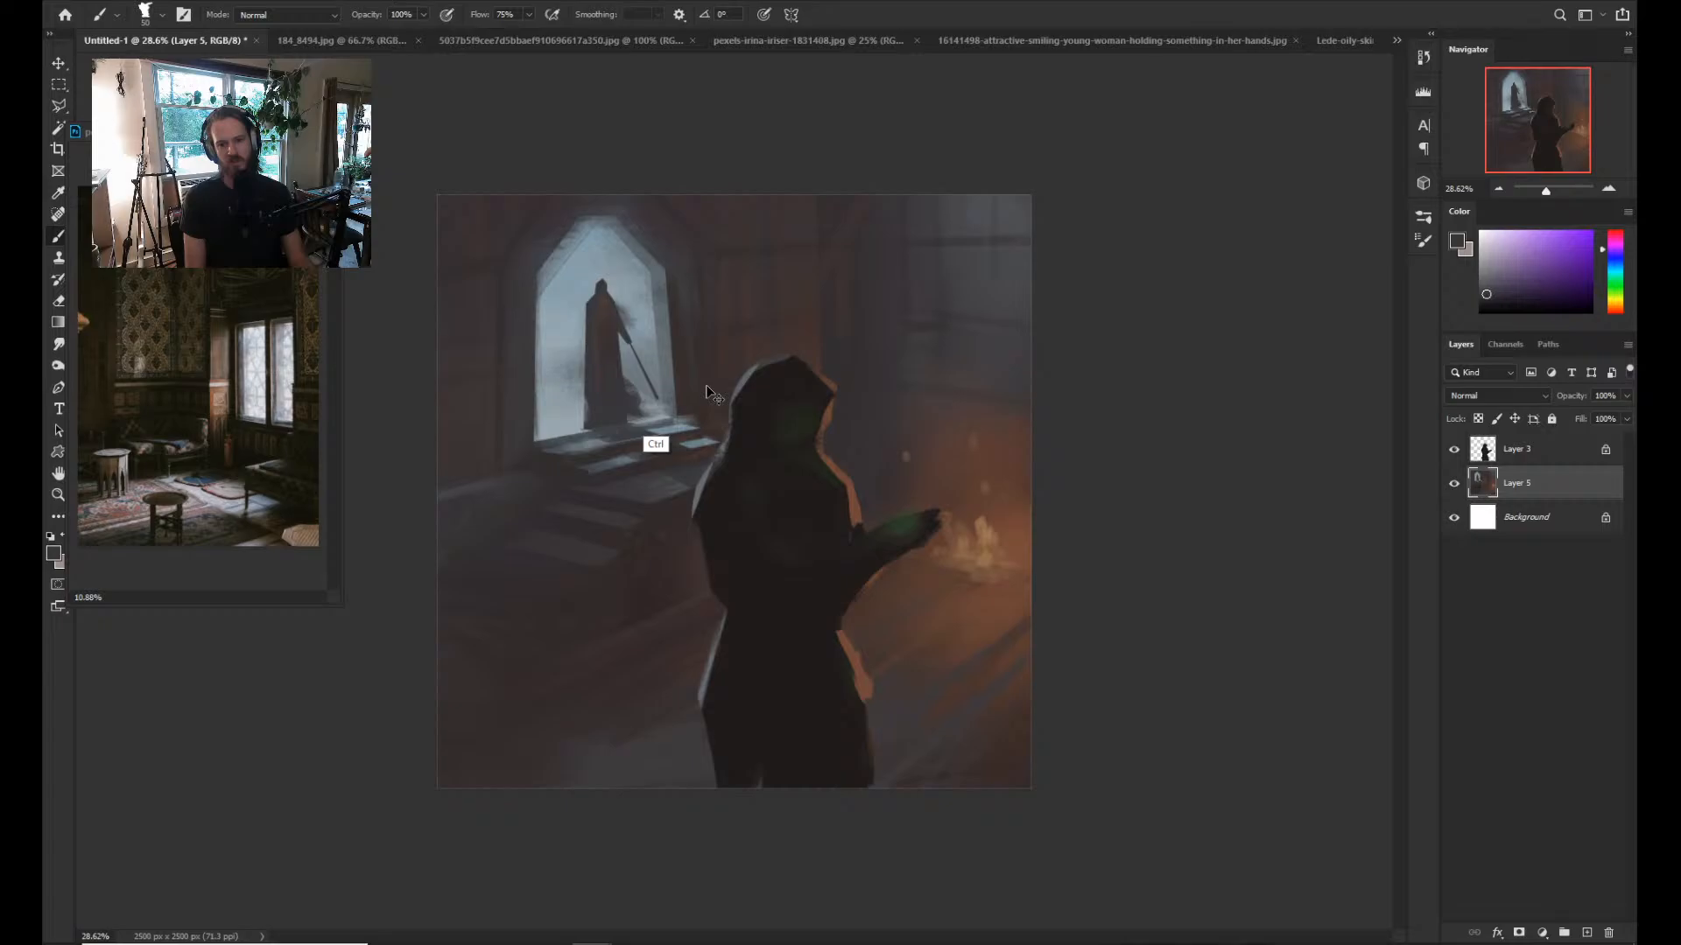
mouse_move(588, 381)
mouse_down()
mouse_move(590, 429)
mouse_move(660, 409)
mouse_up()
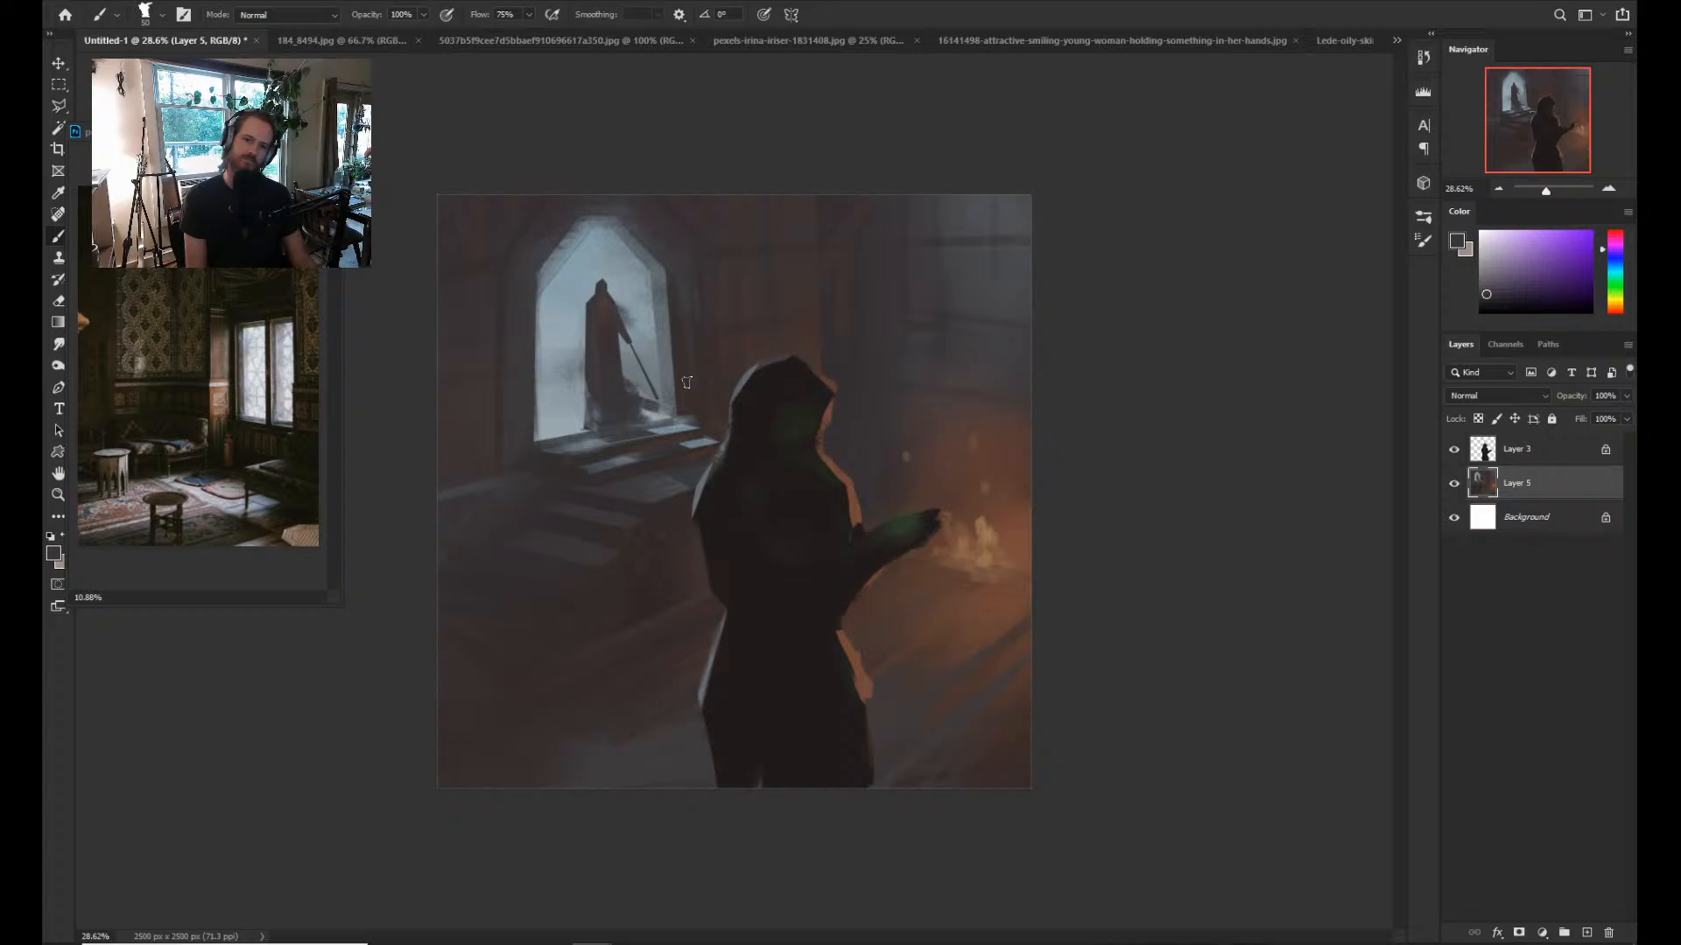
alt+click(591, 421)
alt+click(612, 361)
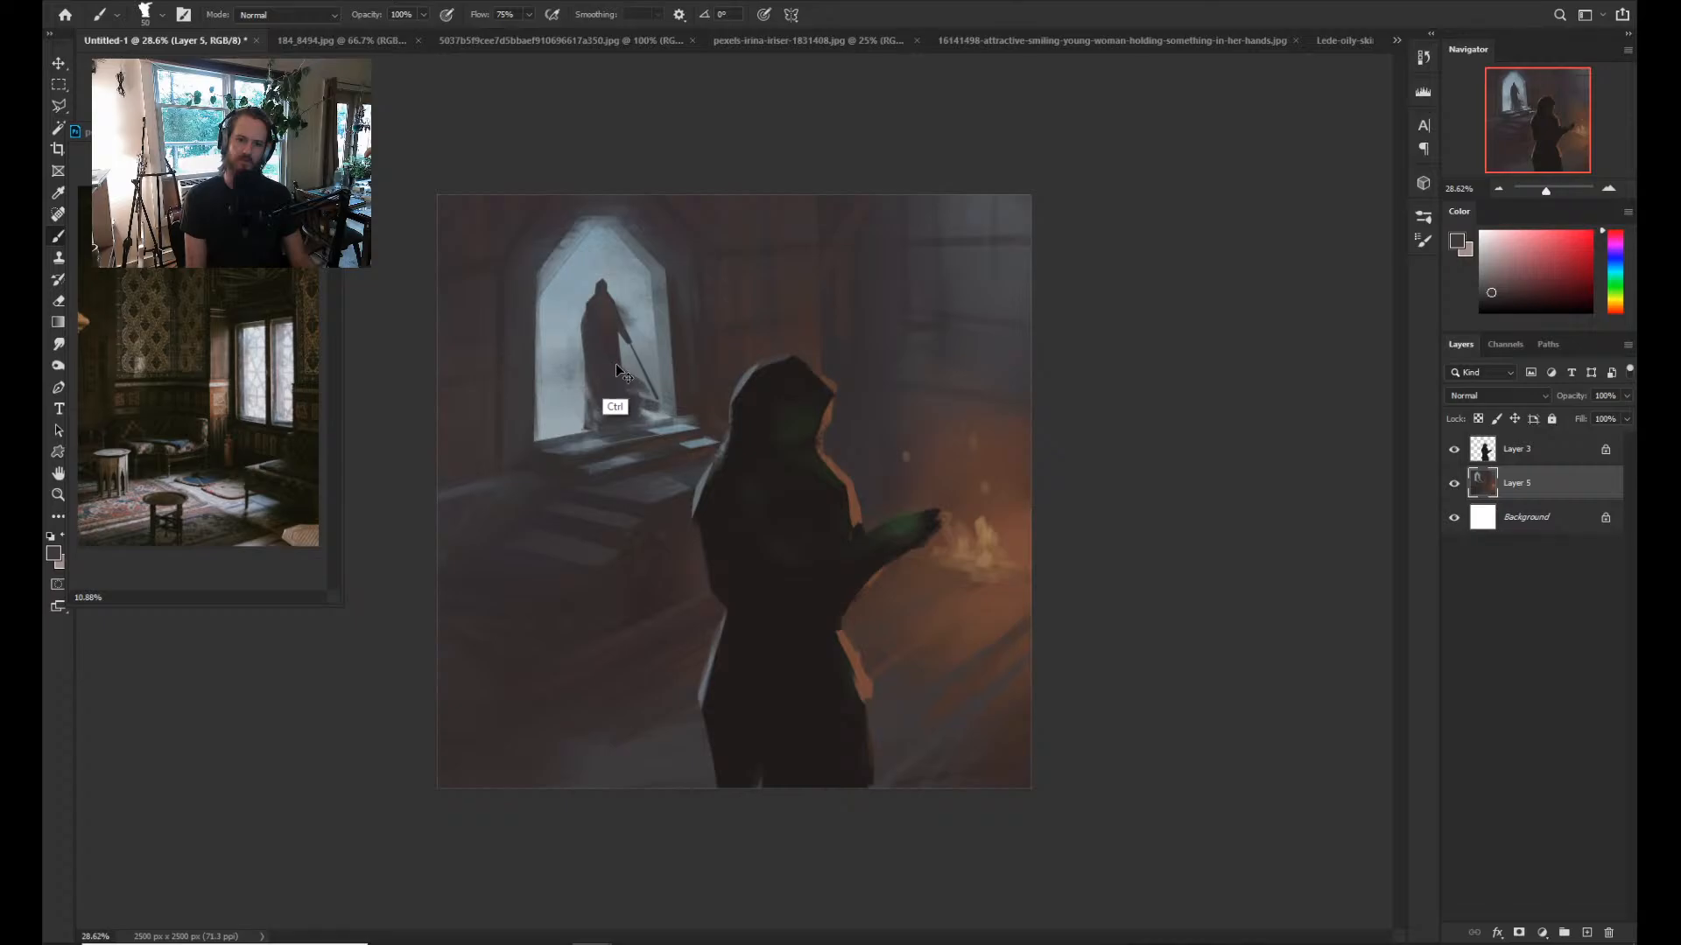
alt+click(608, 379)
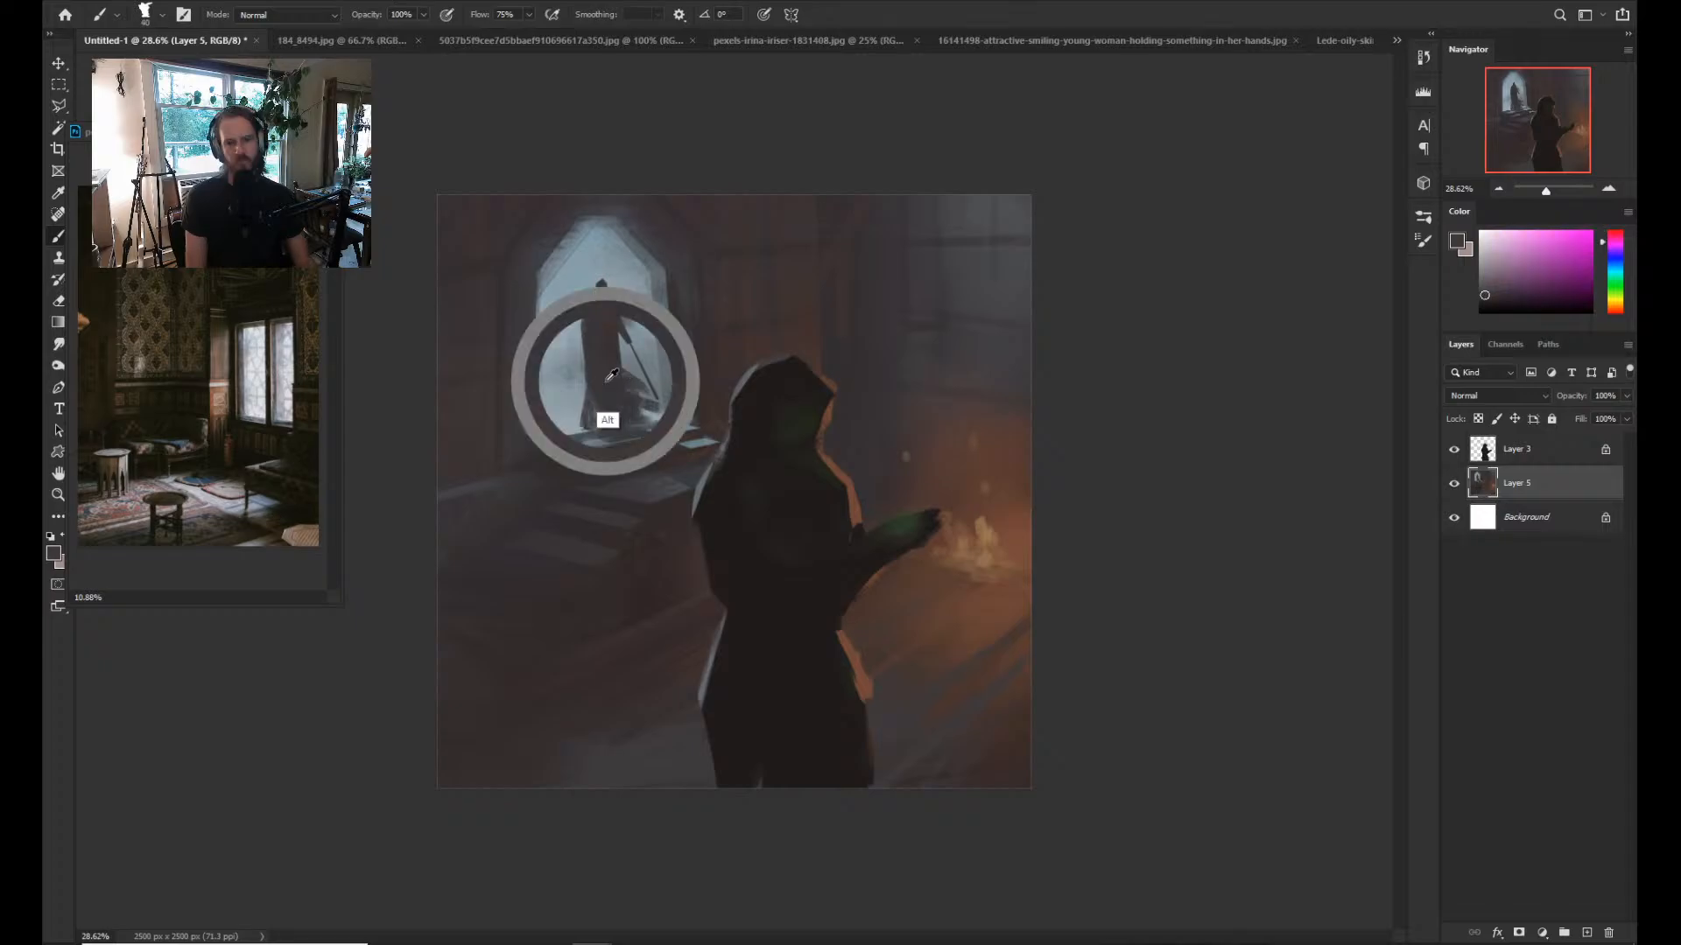
alt+click(636, 346)
Brush pale blue wisps of light spilling past the archway's edge and soften them with sampled wall browns.
drag(670, 280, 707, 310)
alt+click(713, 375)
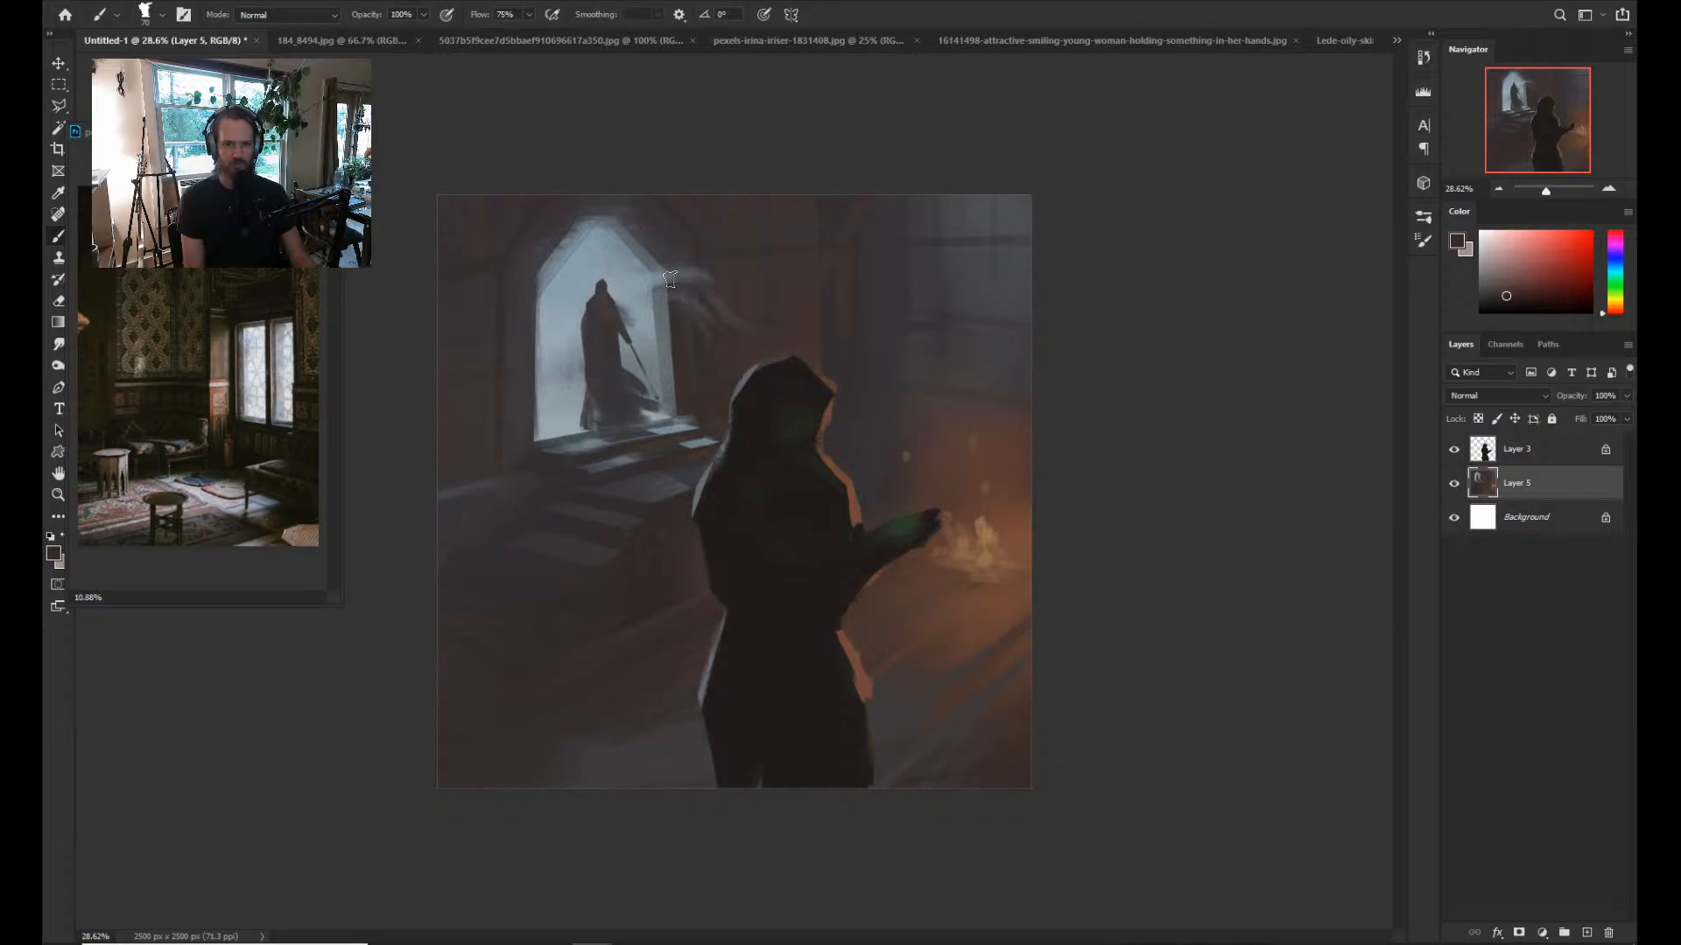
drag(670, 279, 711, 275)
alt+click(682, 333)
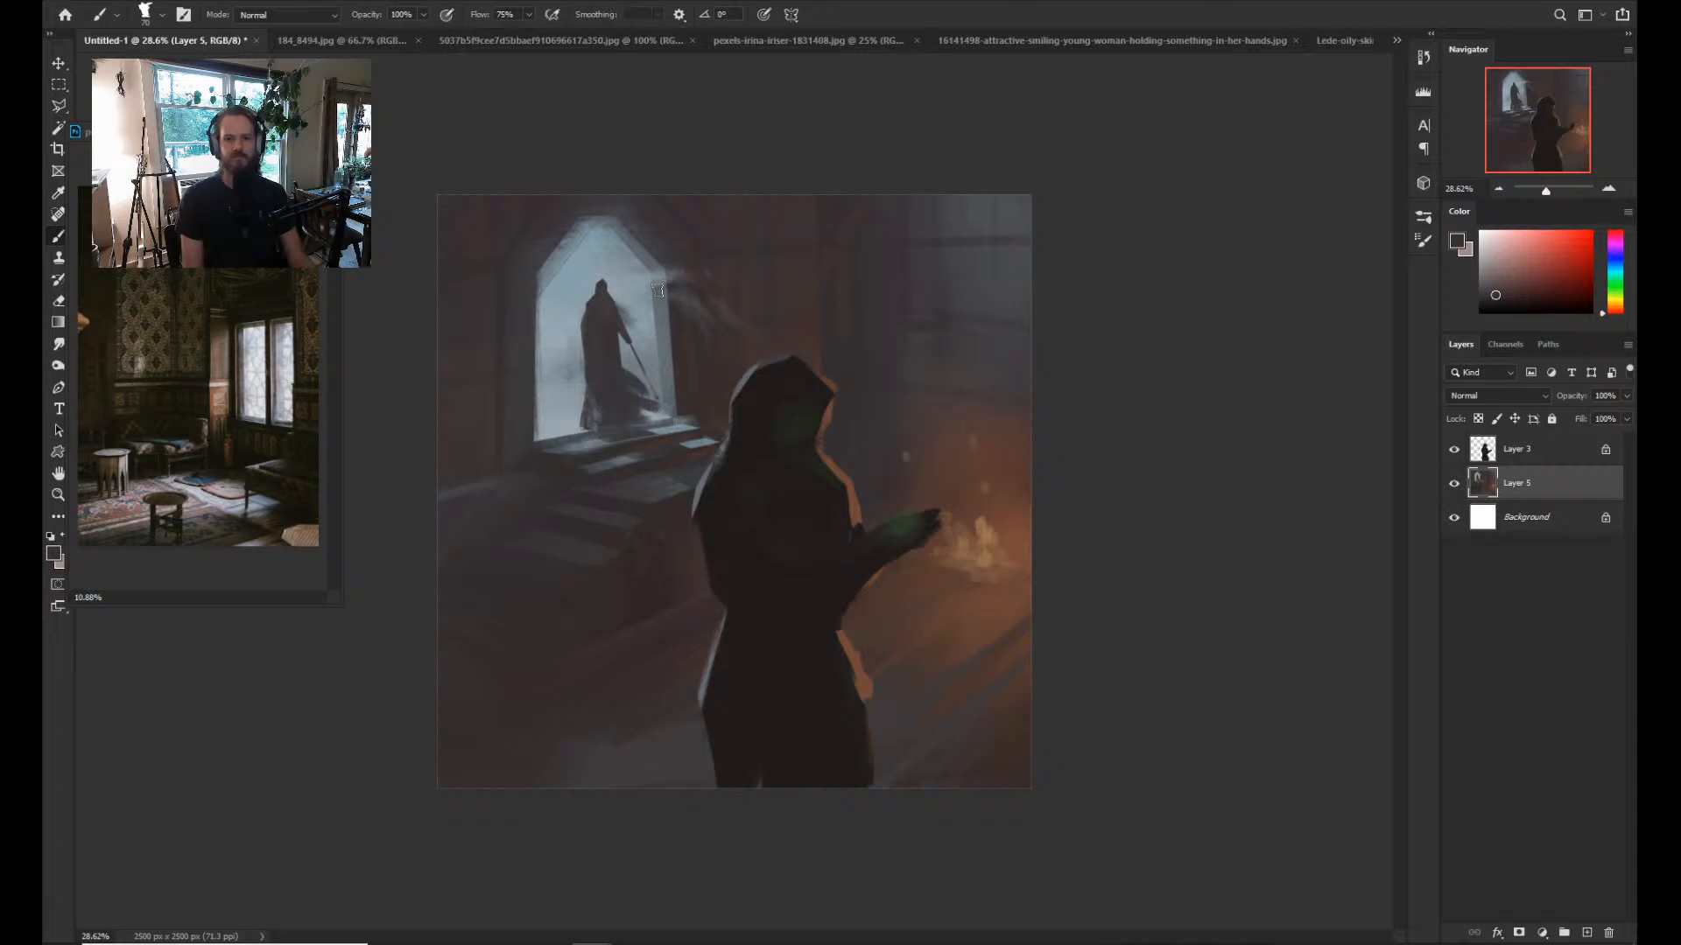
Sample dark brown tones, deepen the shadow below the stairs and block in a dark diagonal foreground plane below the fire.
alt+click(883, 709)
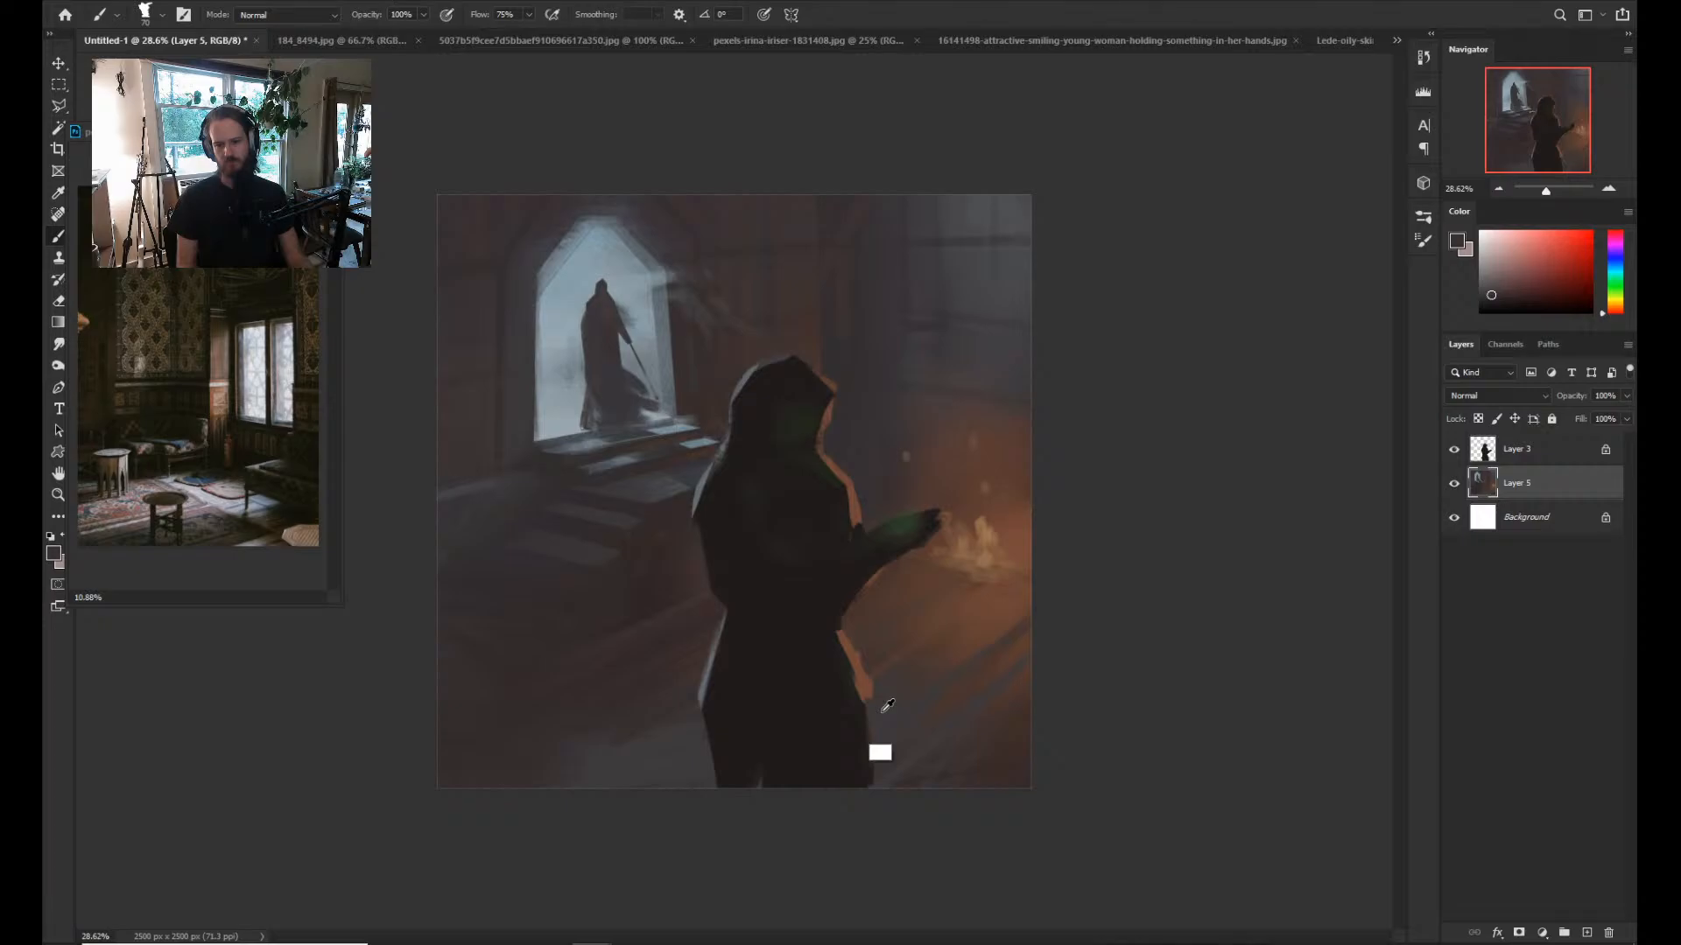
alt+click(602, 564)
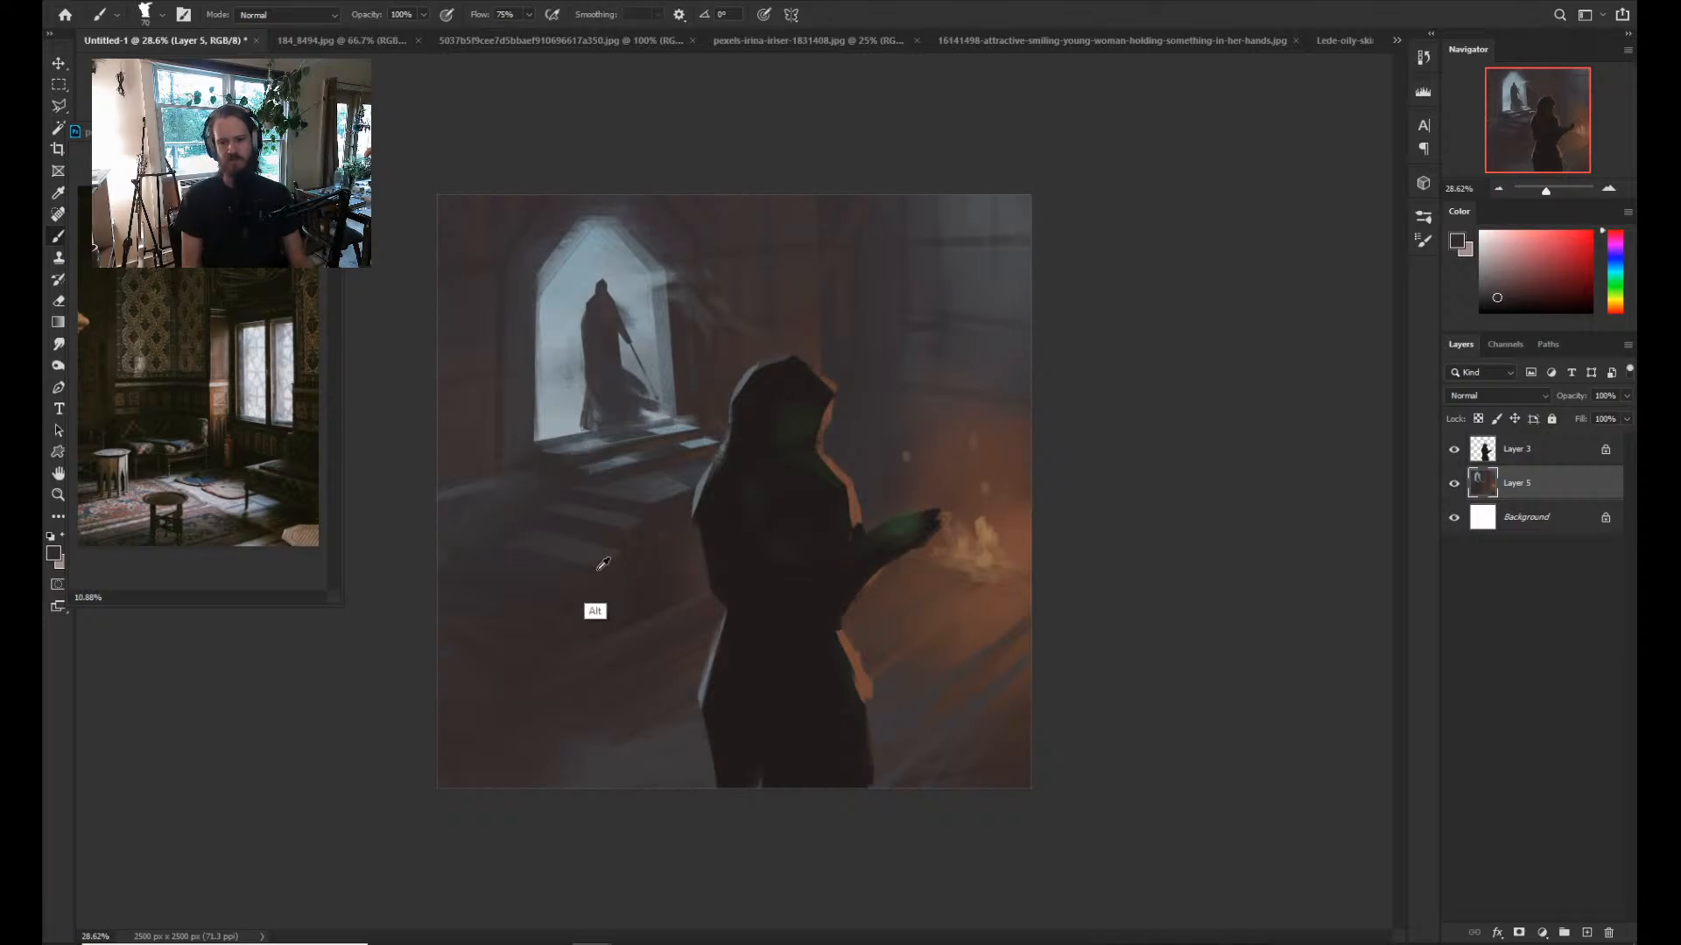
alt+click(603, 564)
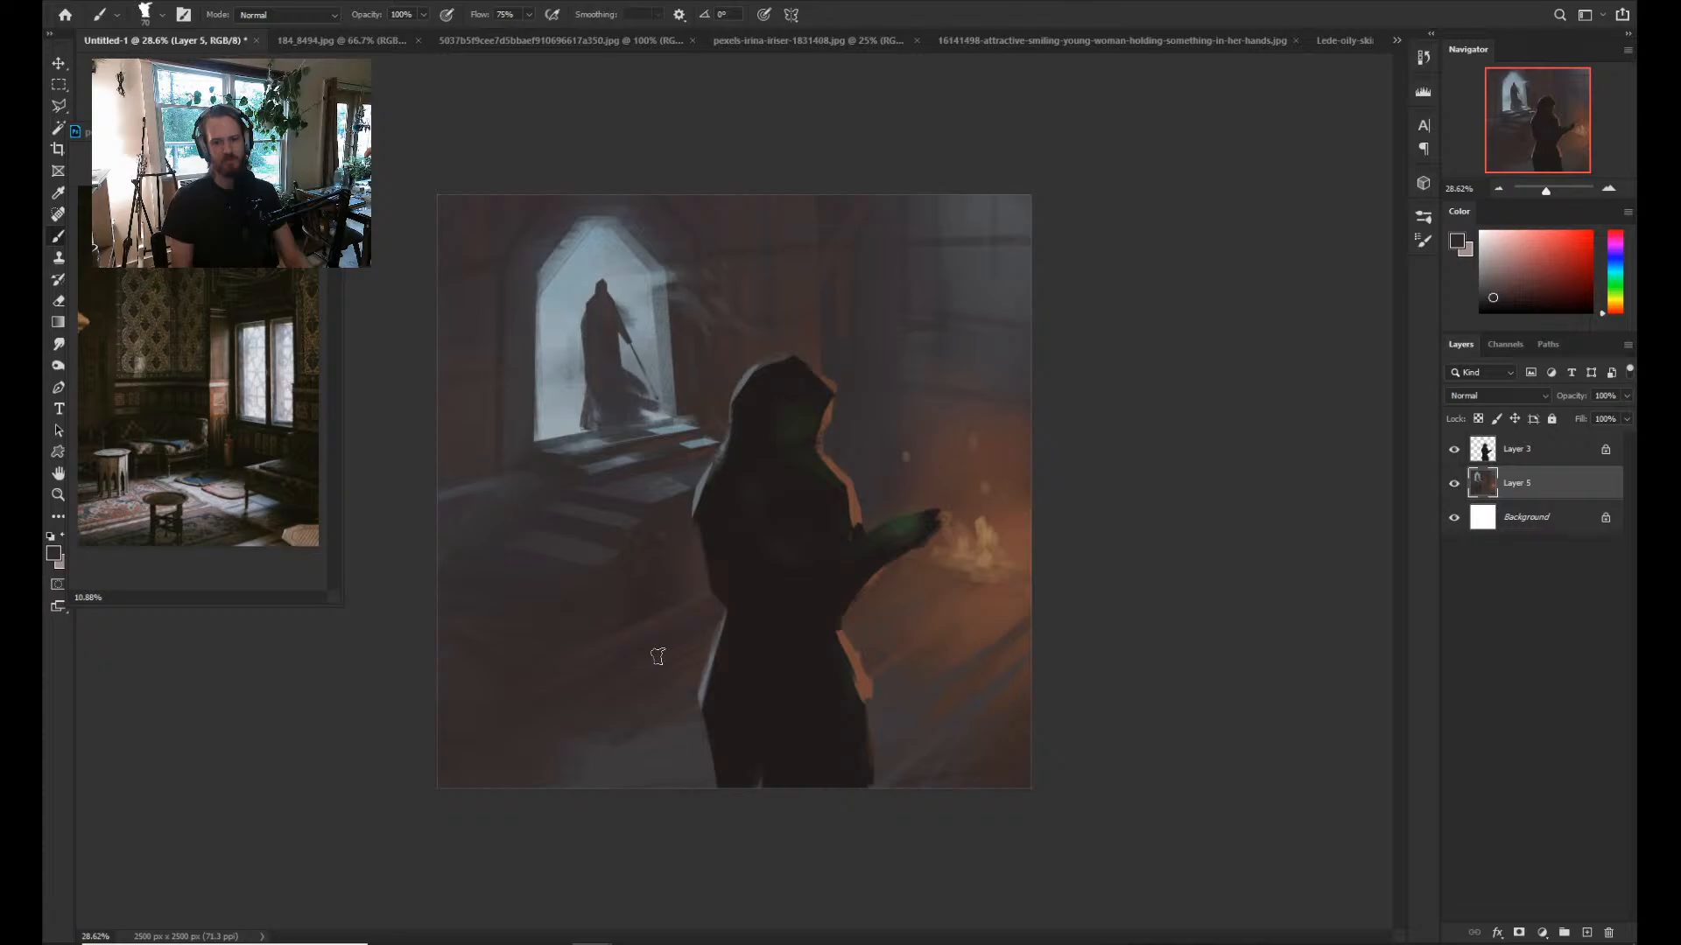
drag(880, 767, 985, 708)
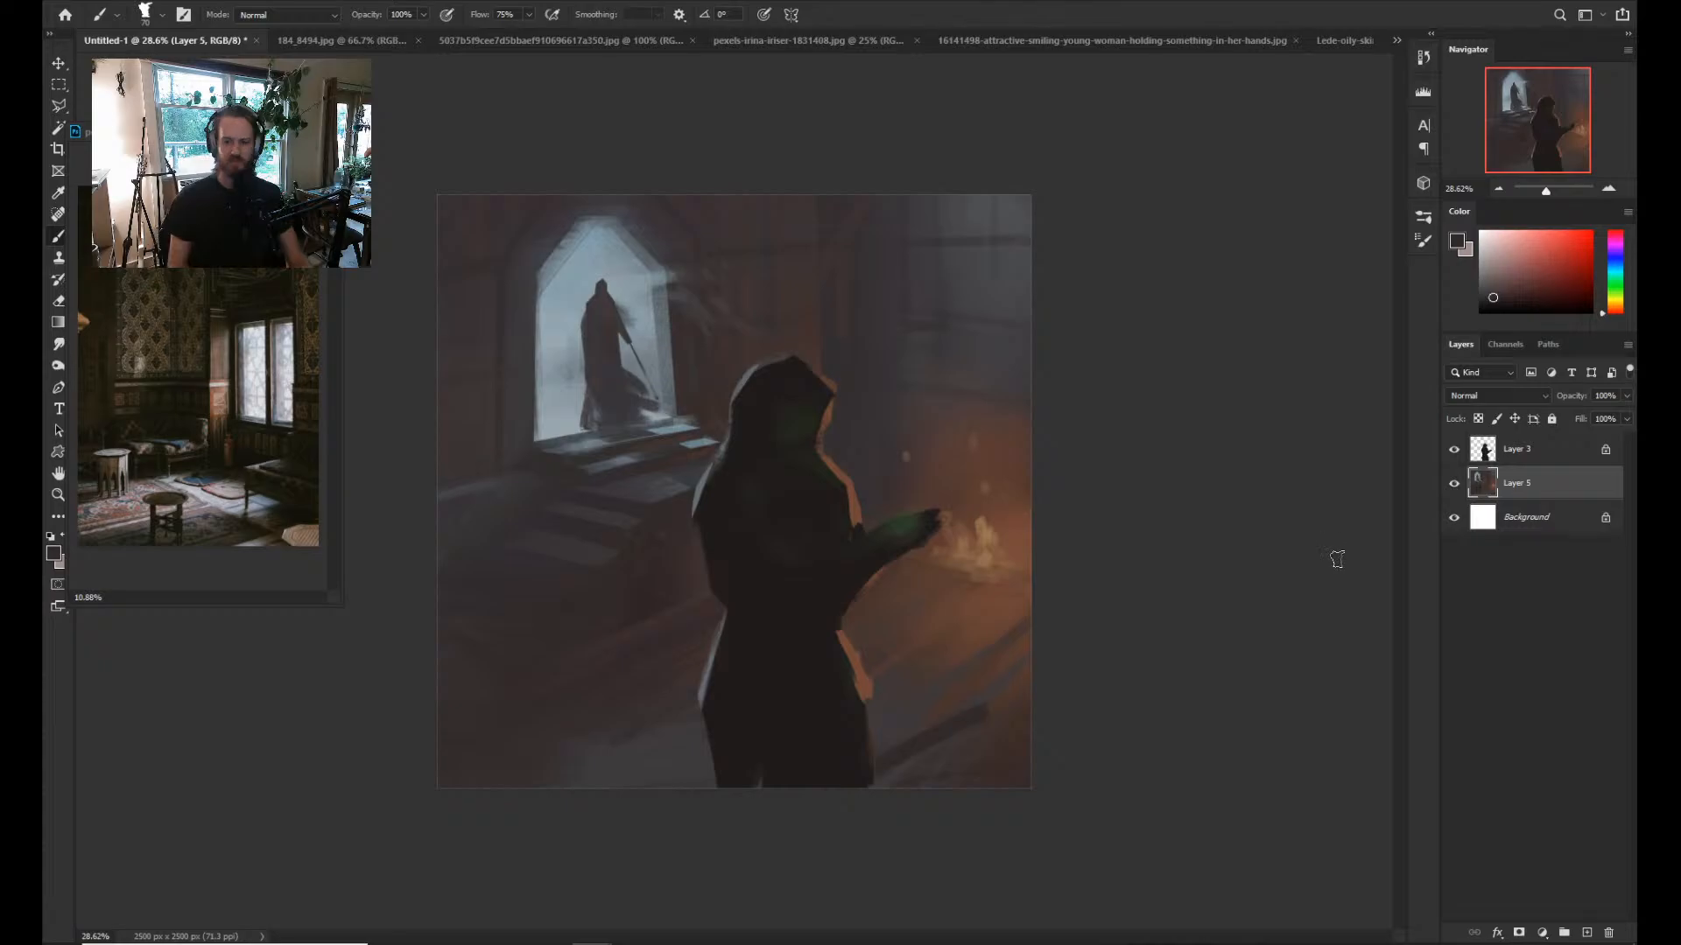
drag(876, 751, 1031, 638)
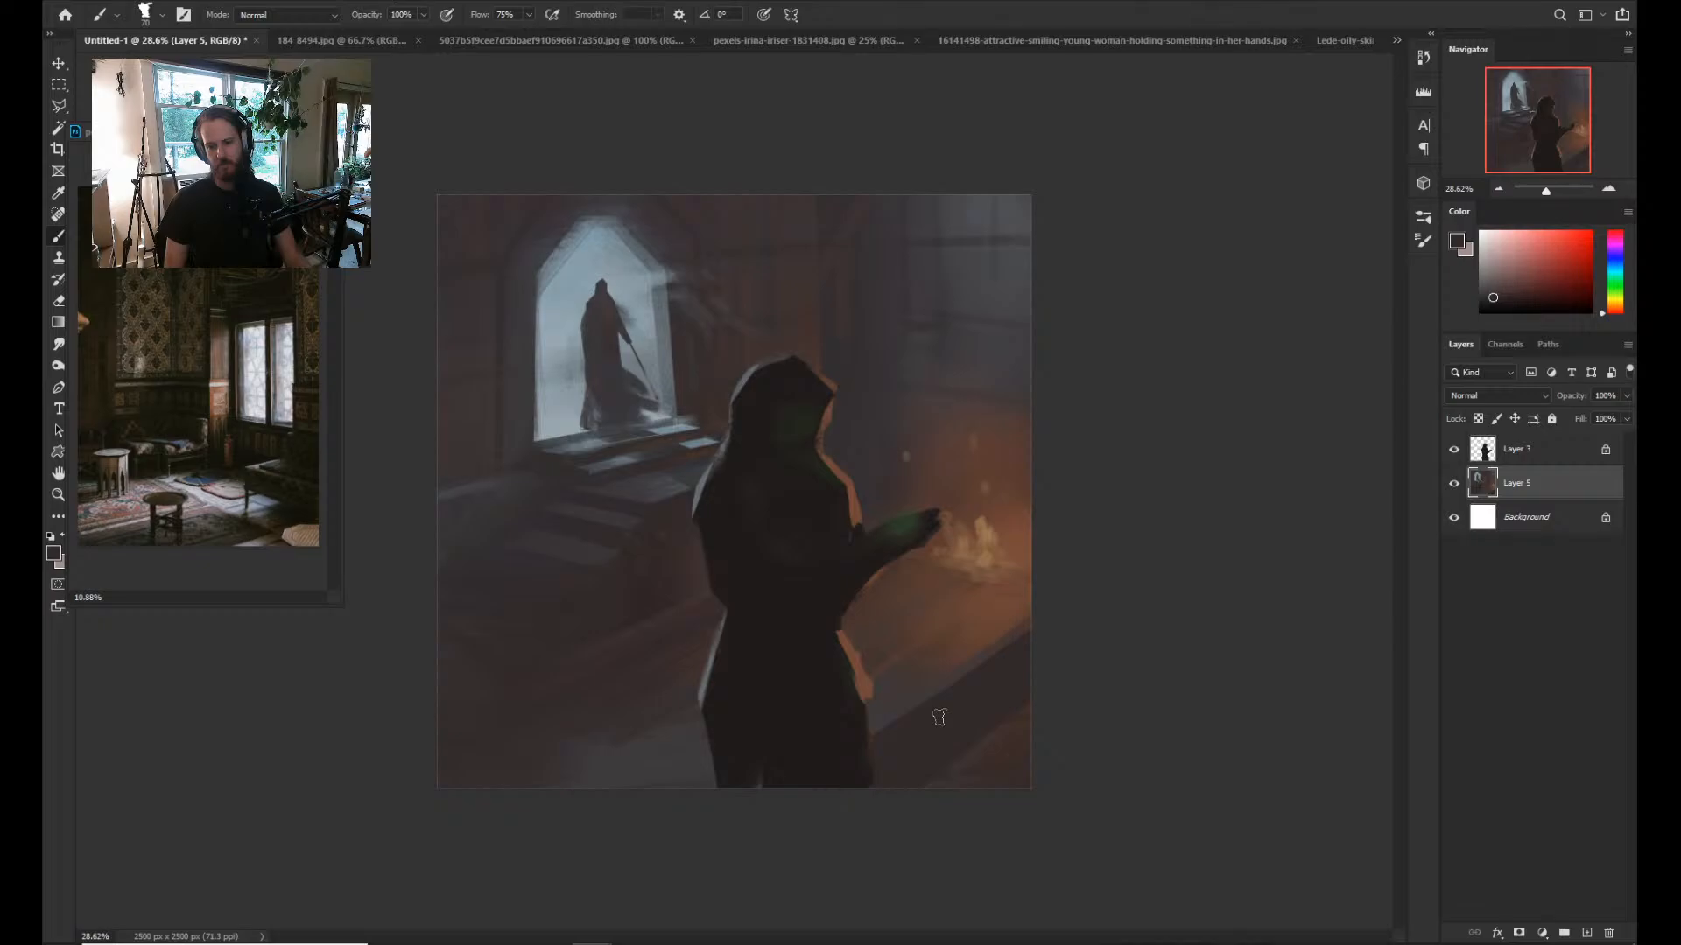
mouse_move(1029, 625)
mouse_down()
mouse_move(875, 727)
mouse_move(1029, 610)
mouse_up()
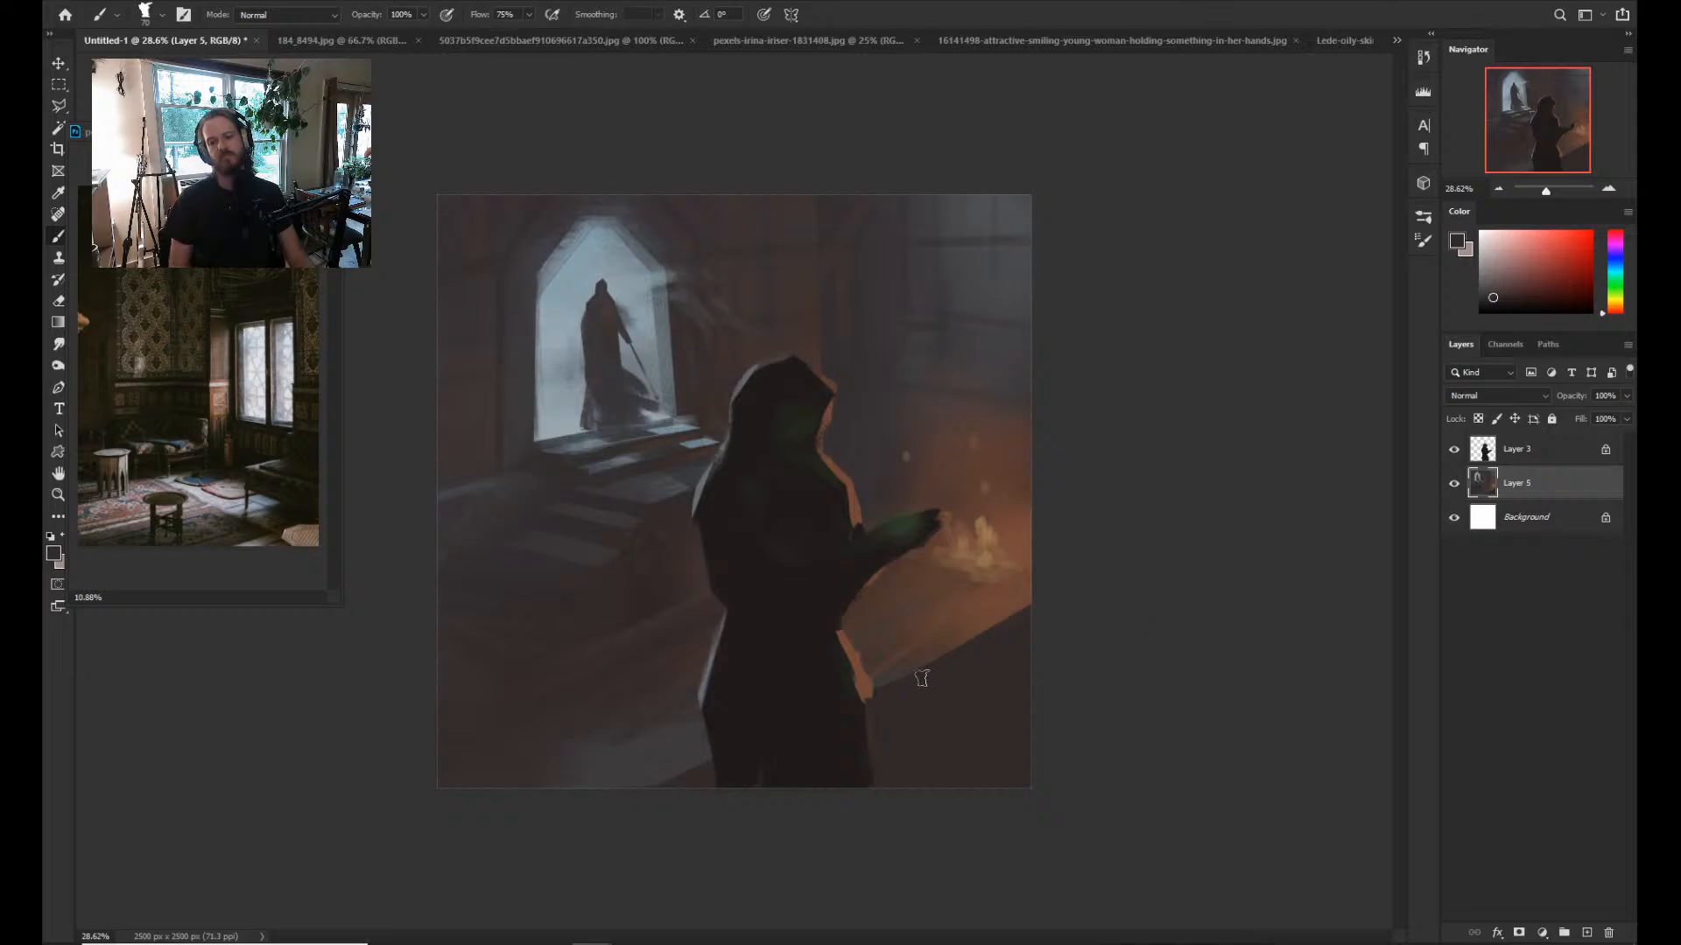
drag(922, 678, 1031, 601)
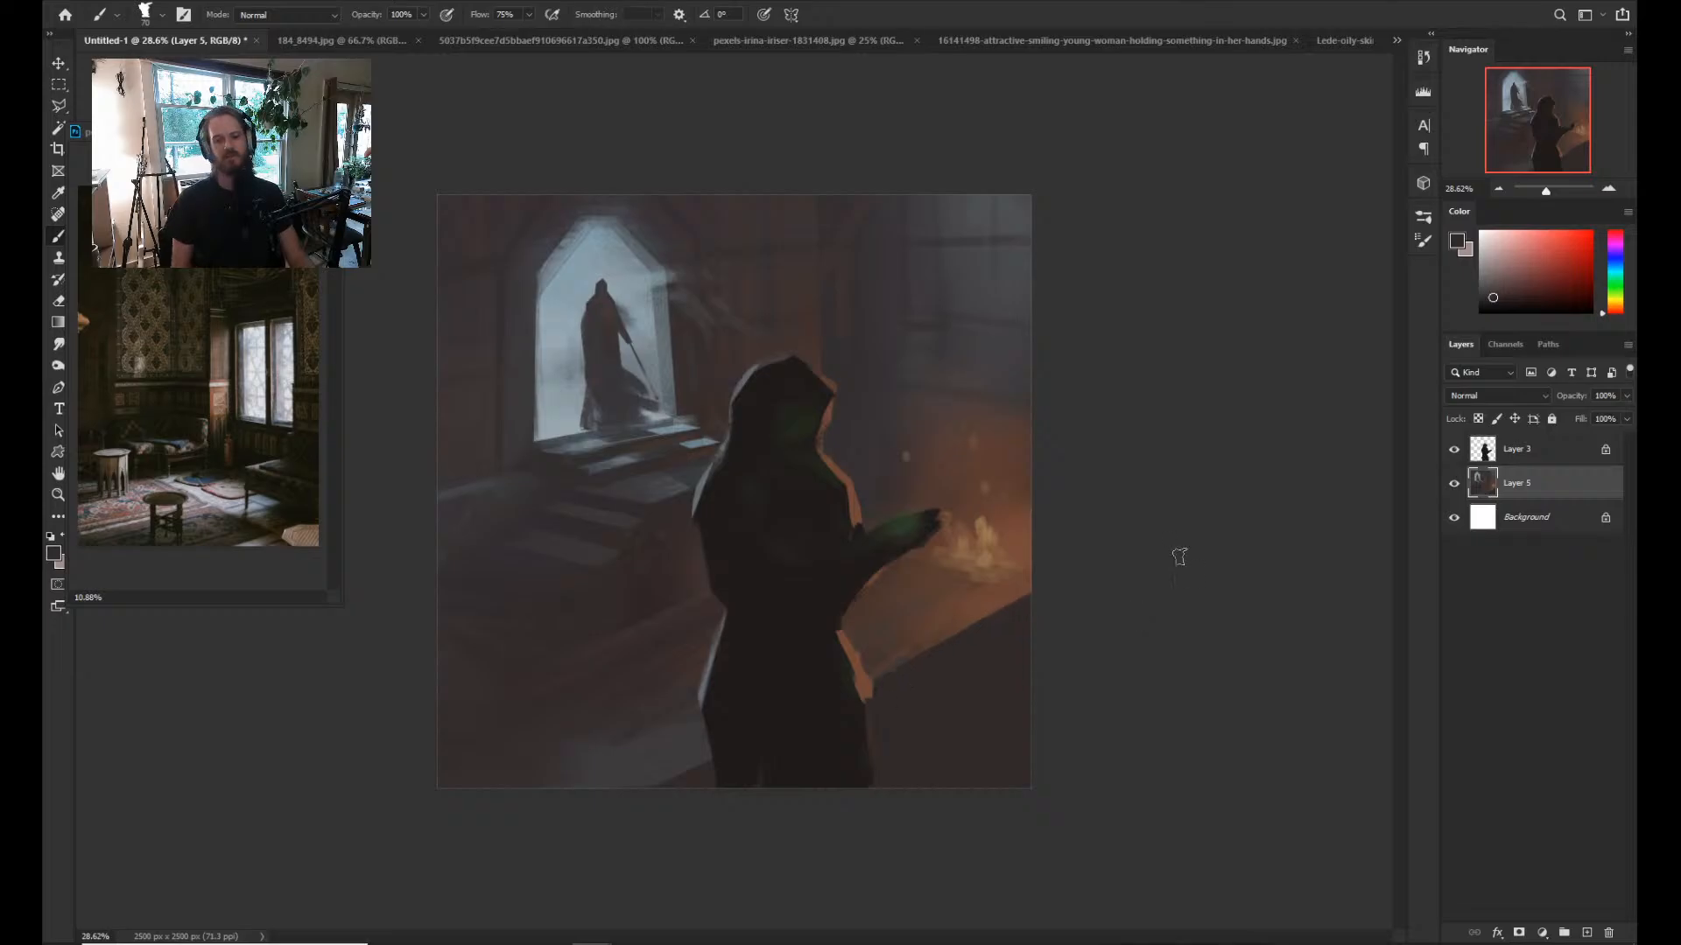
Paint a dark diagonal railing with short posts in front of the fire, redoing rough strokes and refining the gaps with sampled tones.
key(alt)
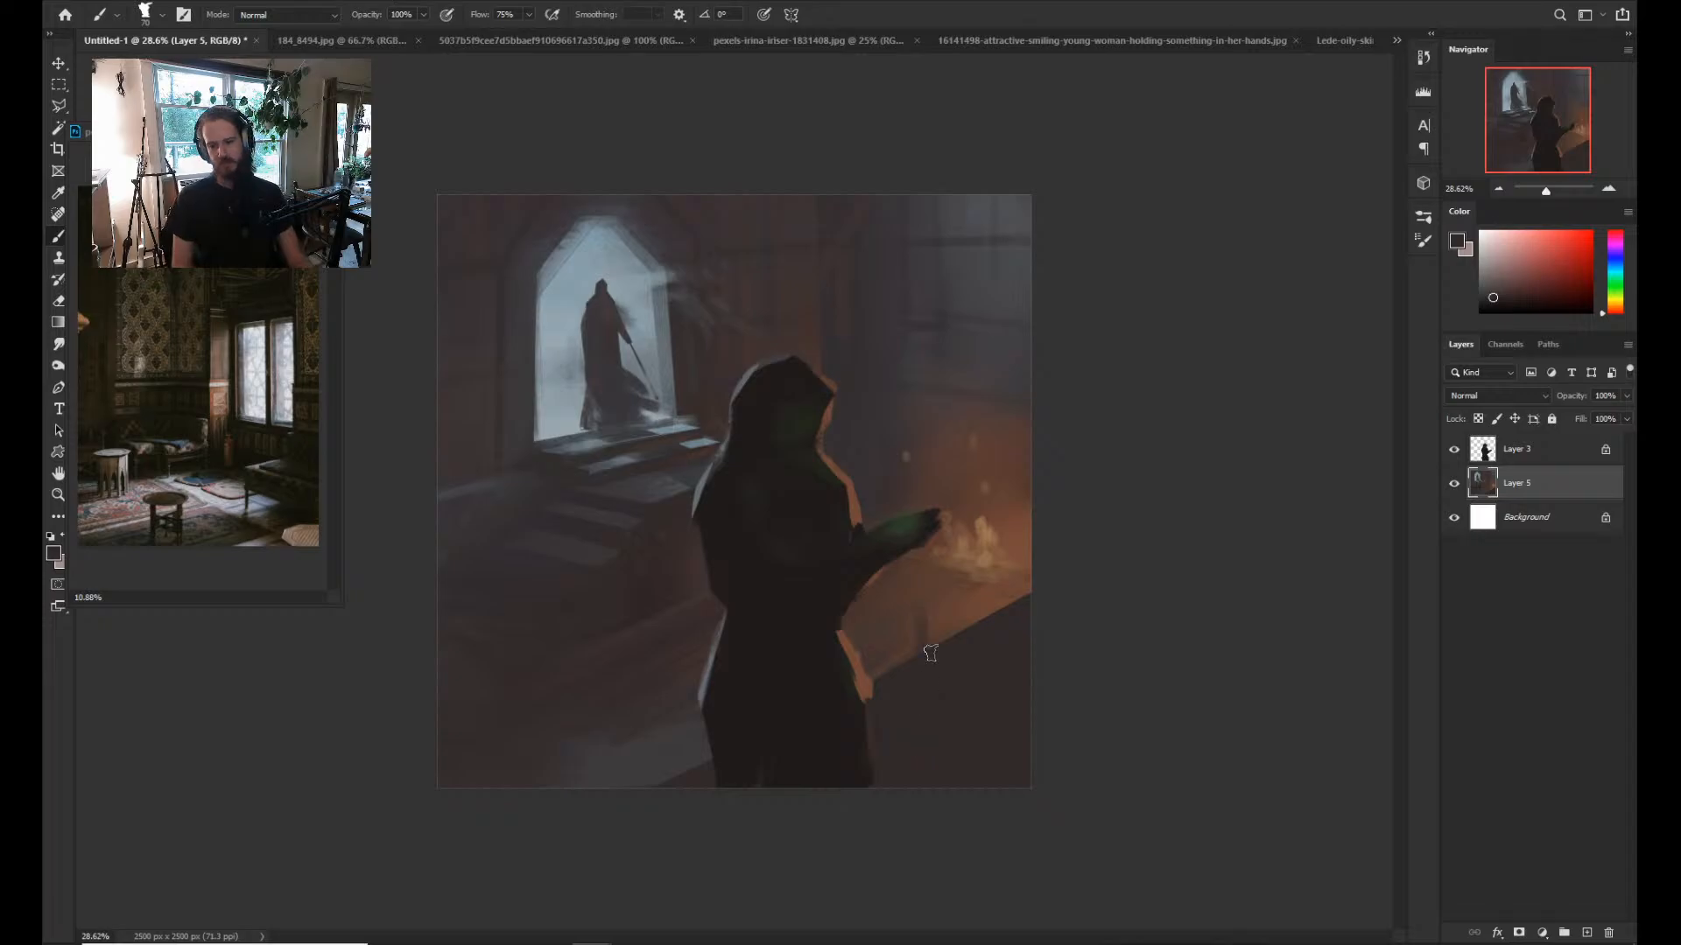
drag(862, 643, 1031, 567)
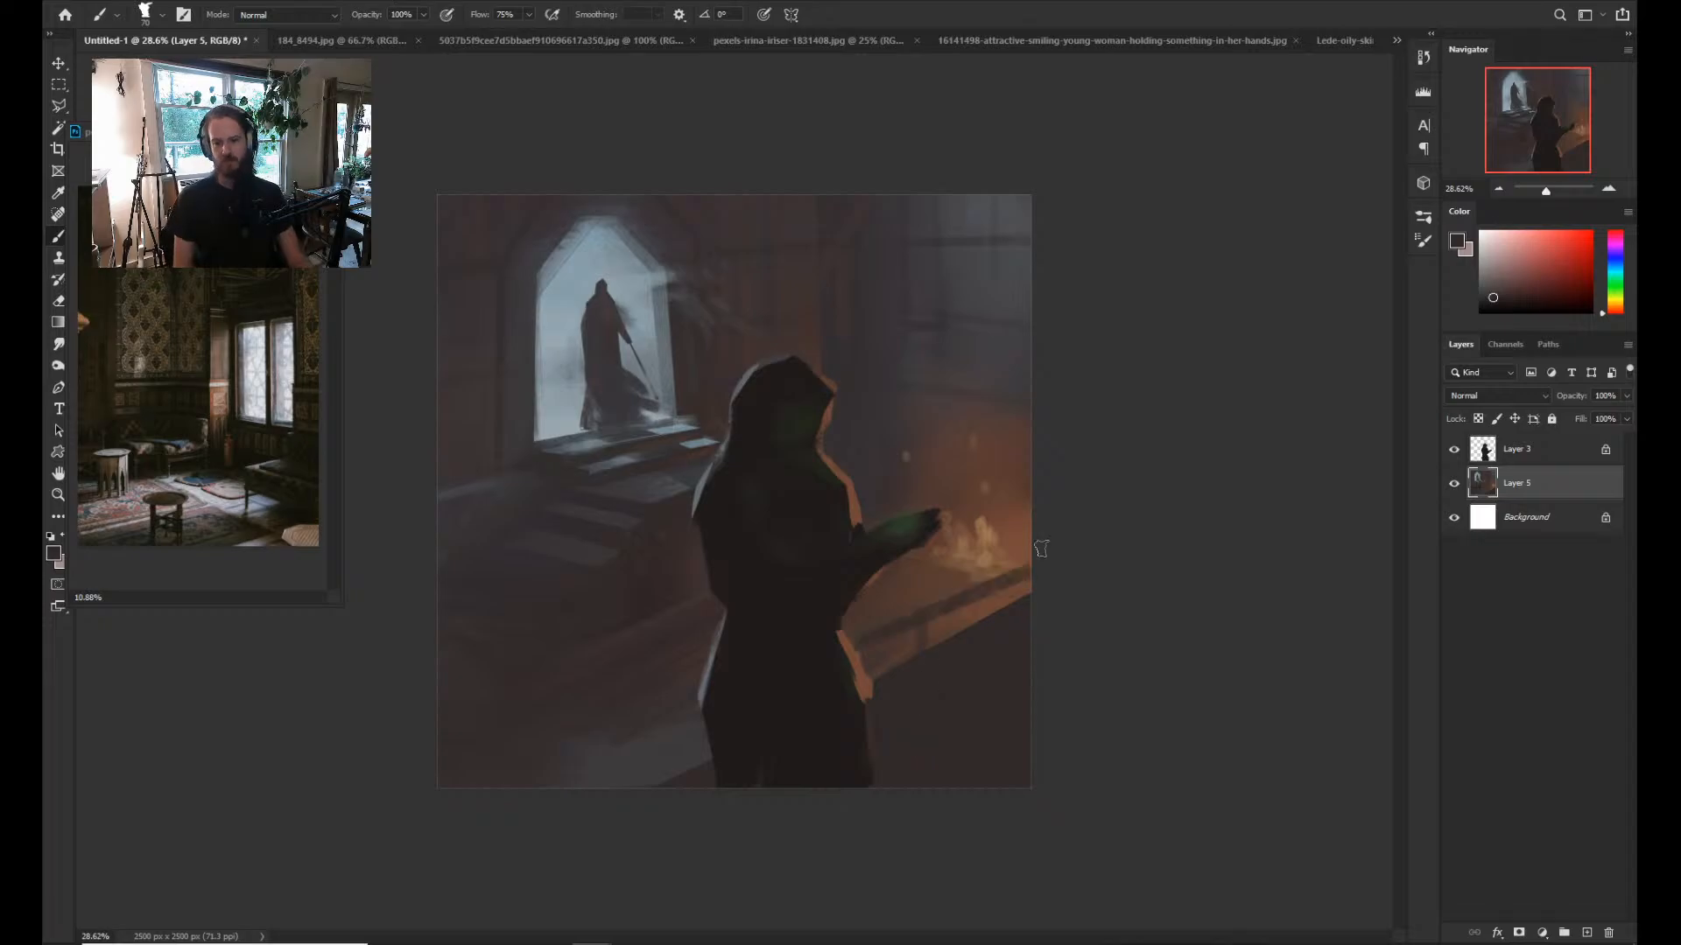
key(ctrl+z)
drag(854, 634, 1031, 545)
key(alt)
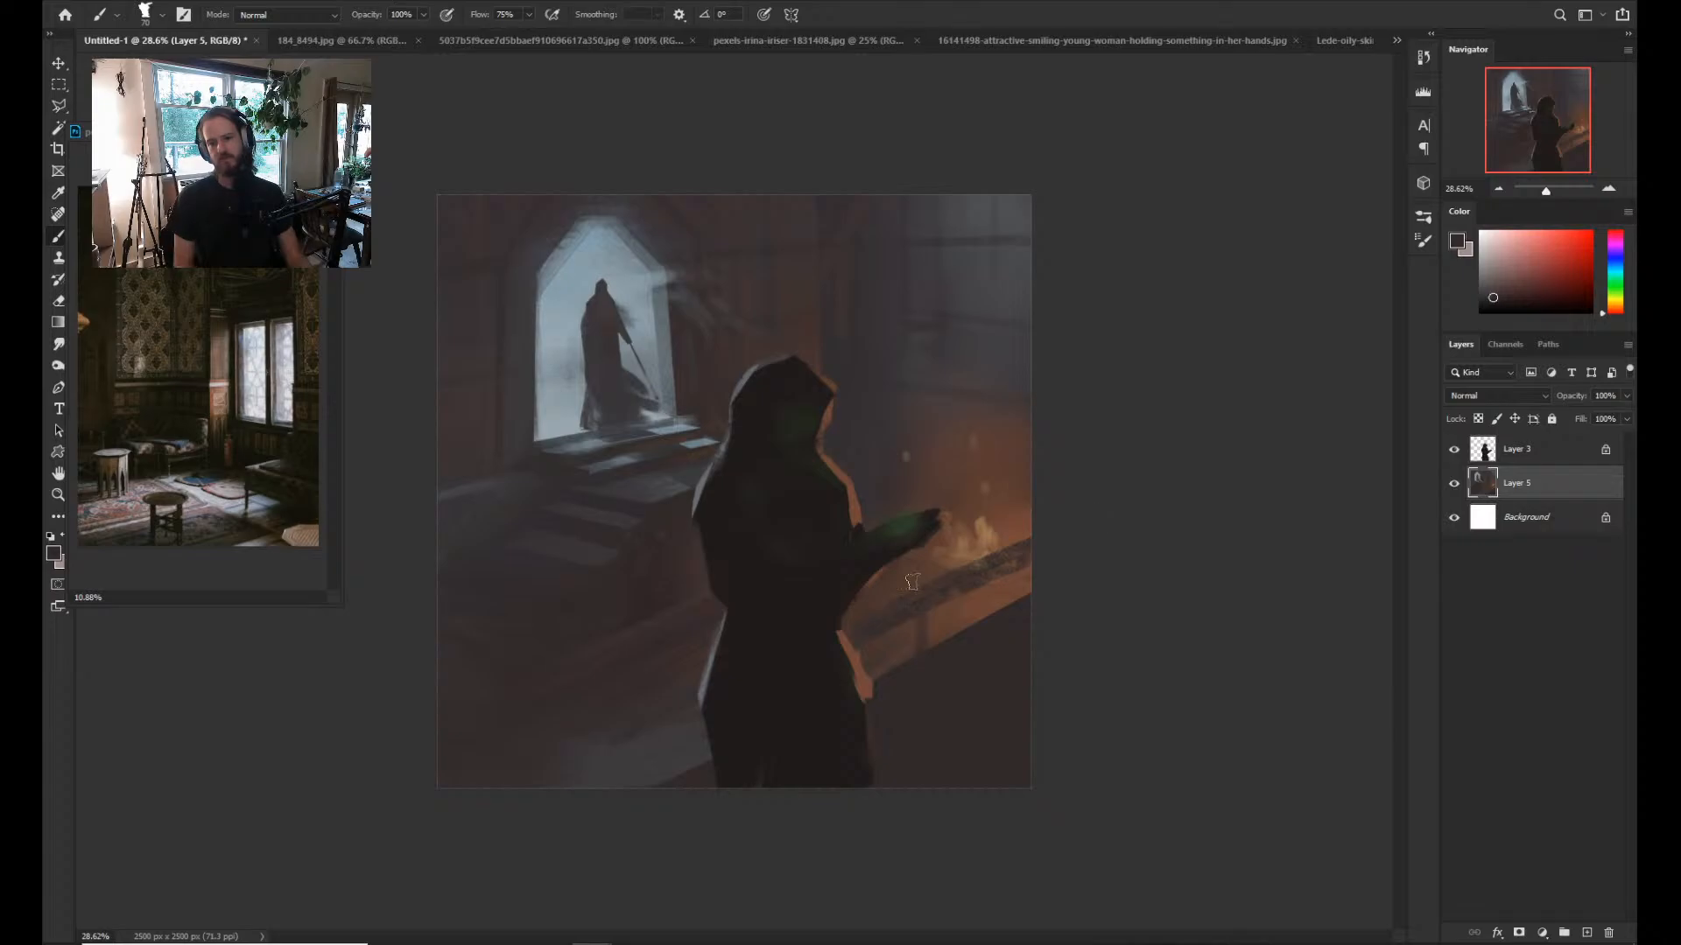
key(ctrl+z)
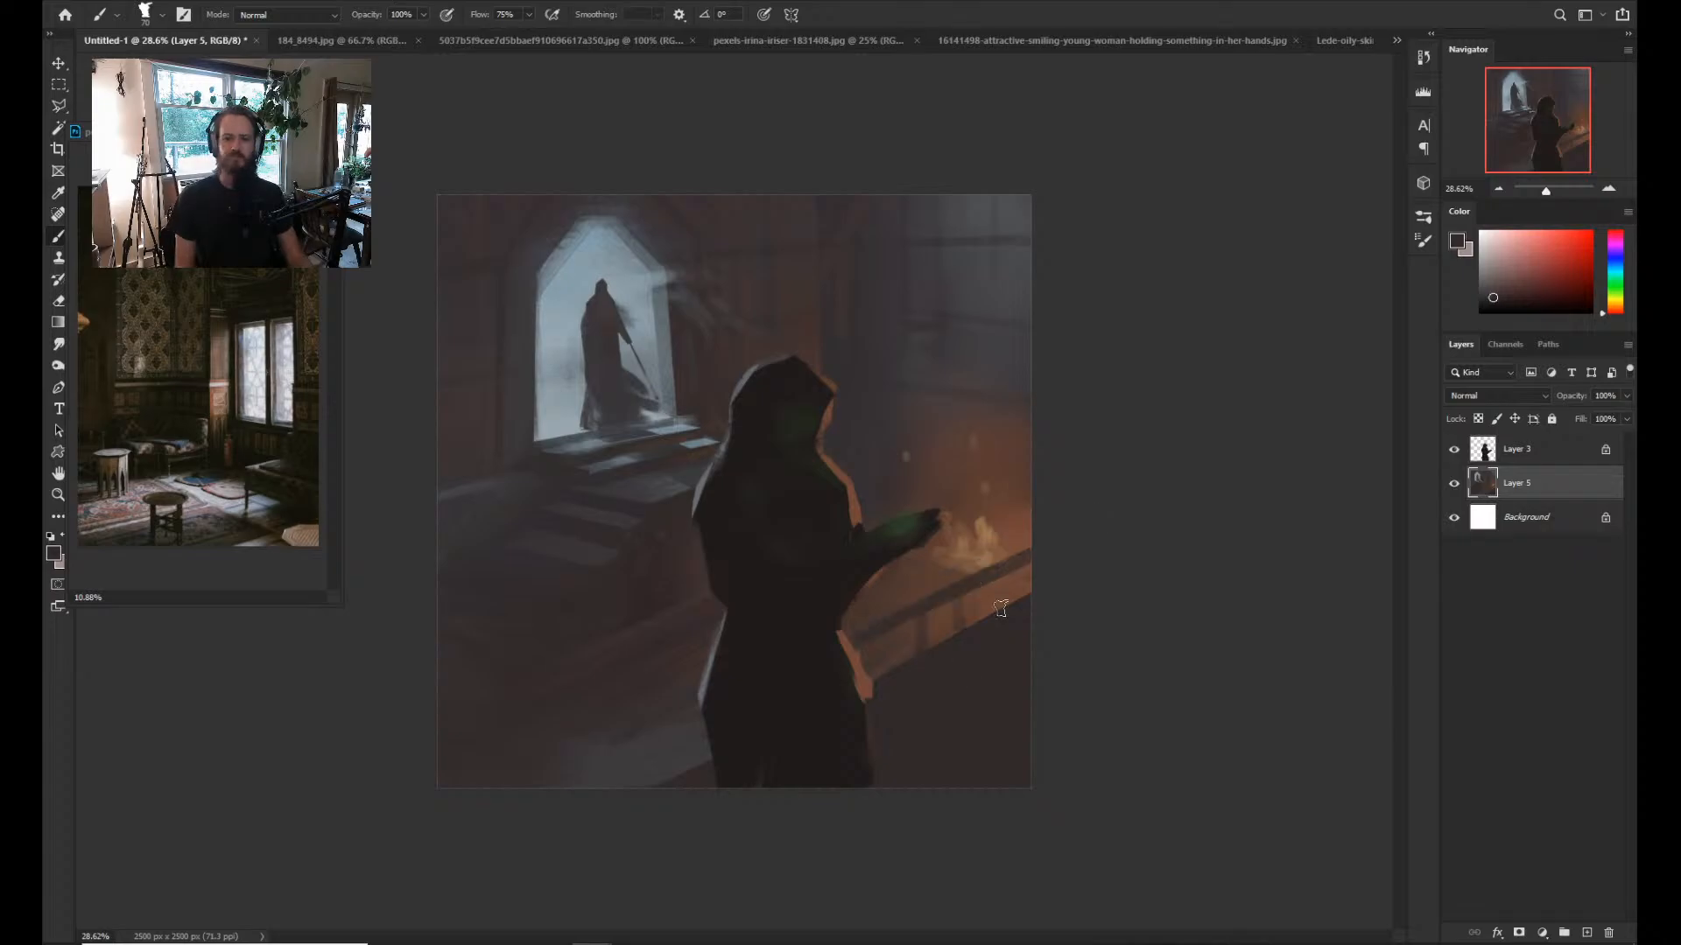
drag(874, 641, 1024, 560)
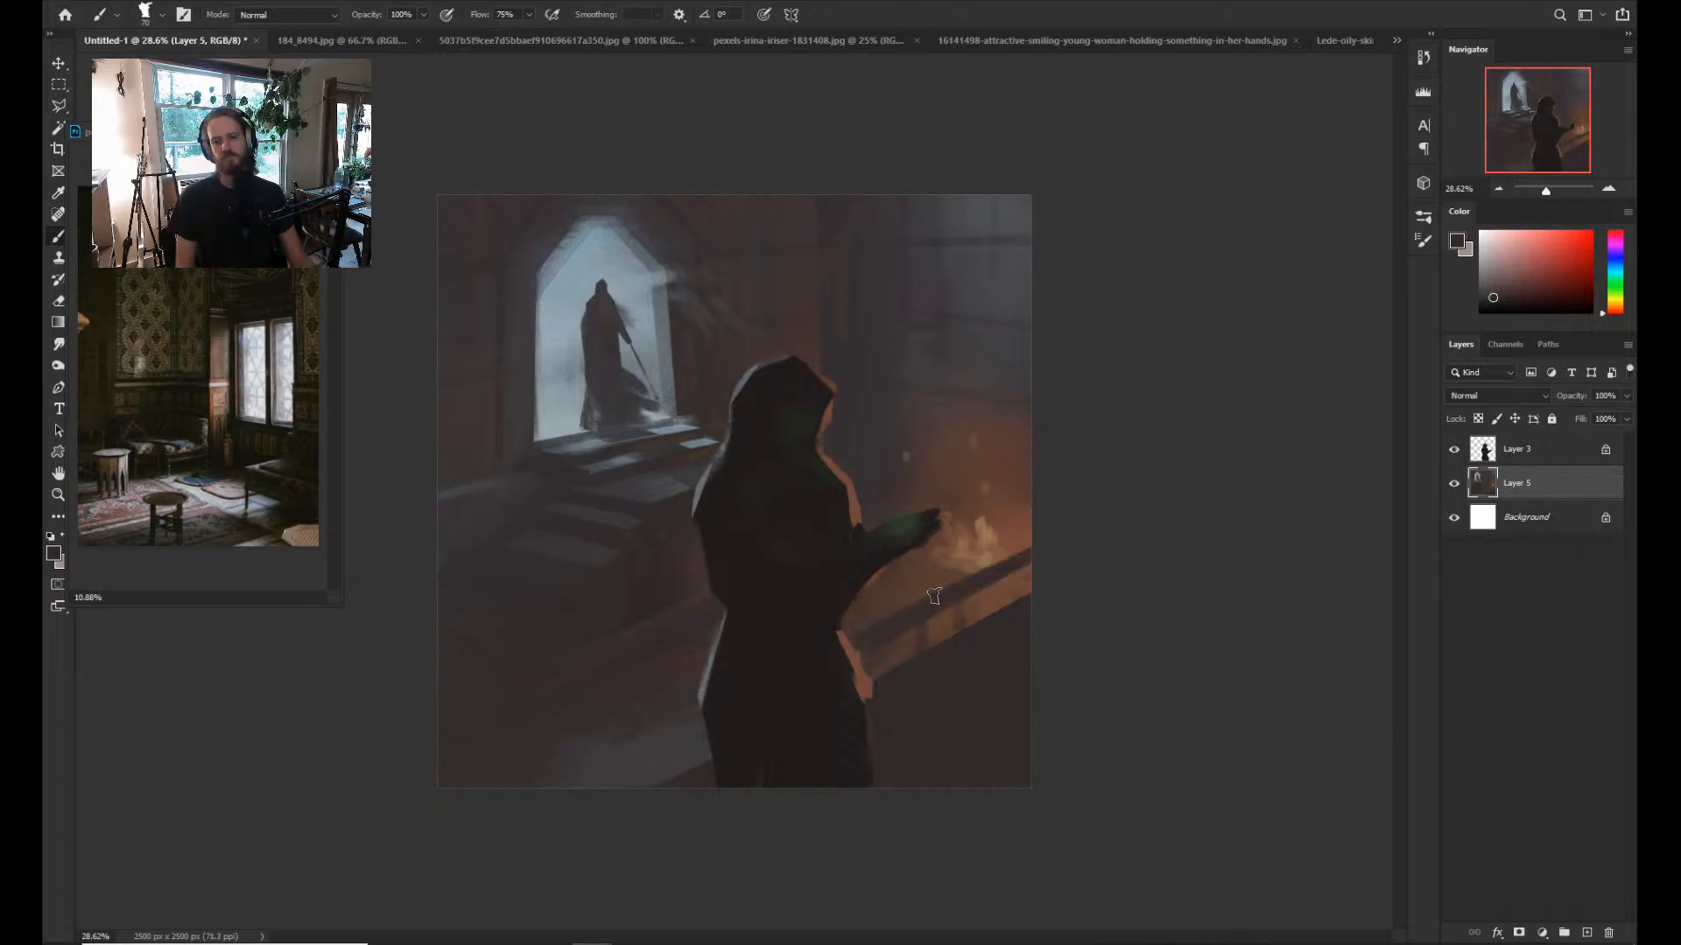
alt+click(934, 596)
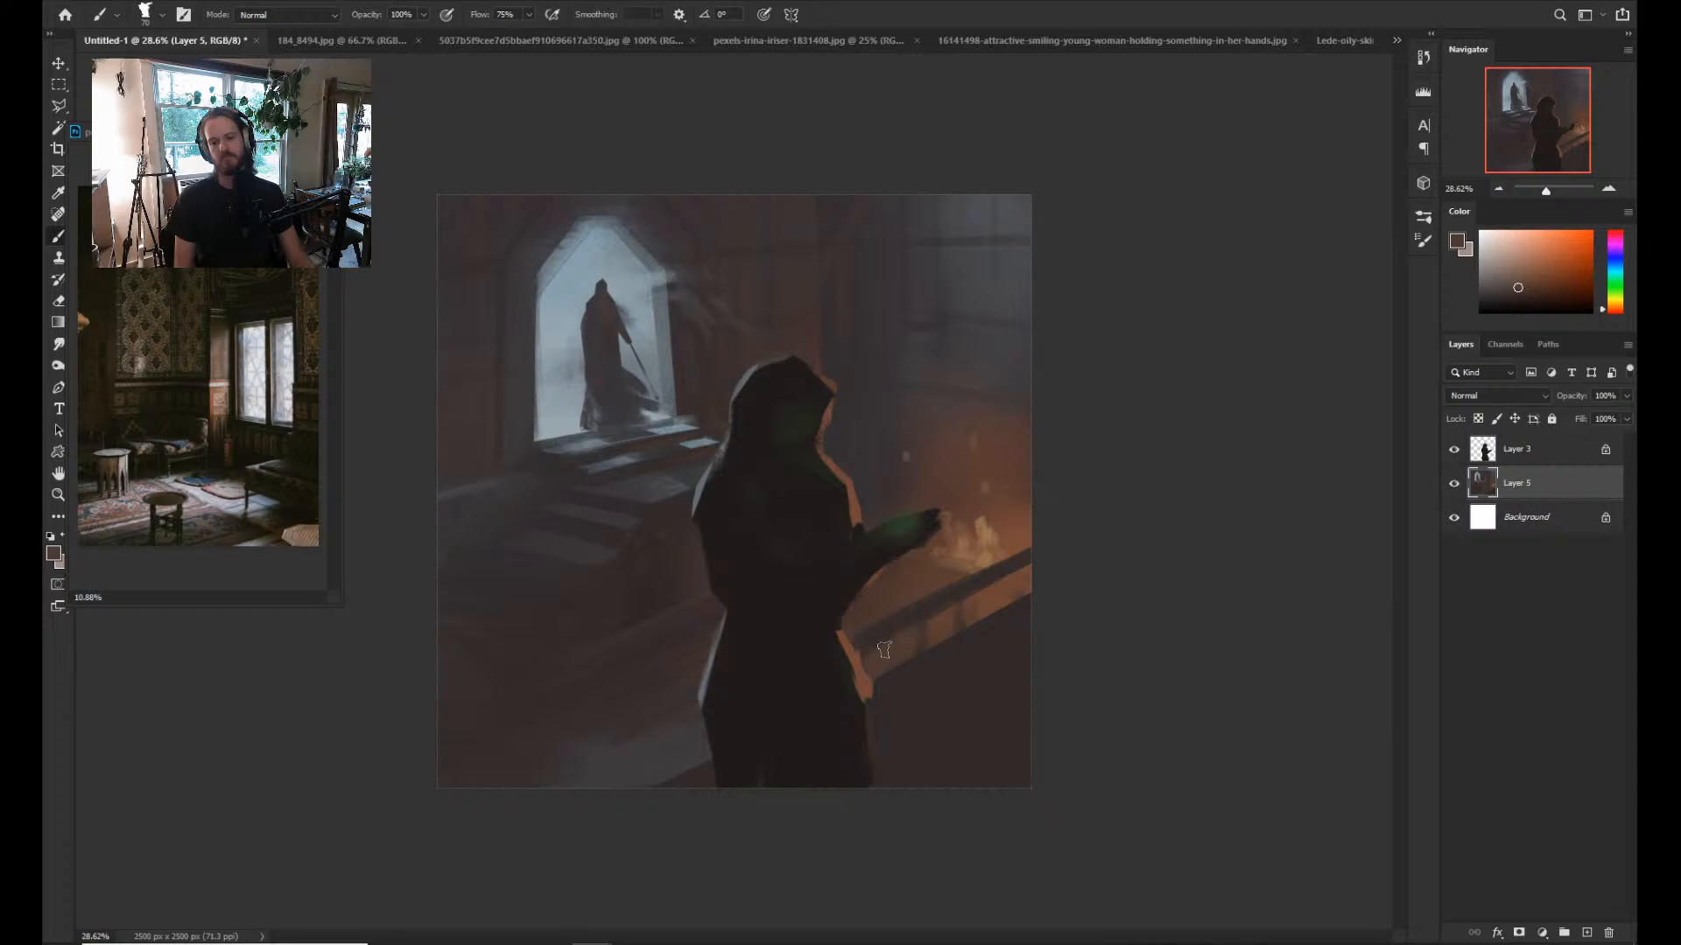
alt+click(949, 619)
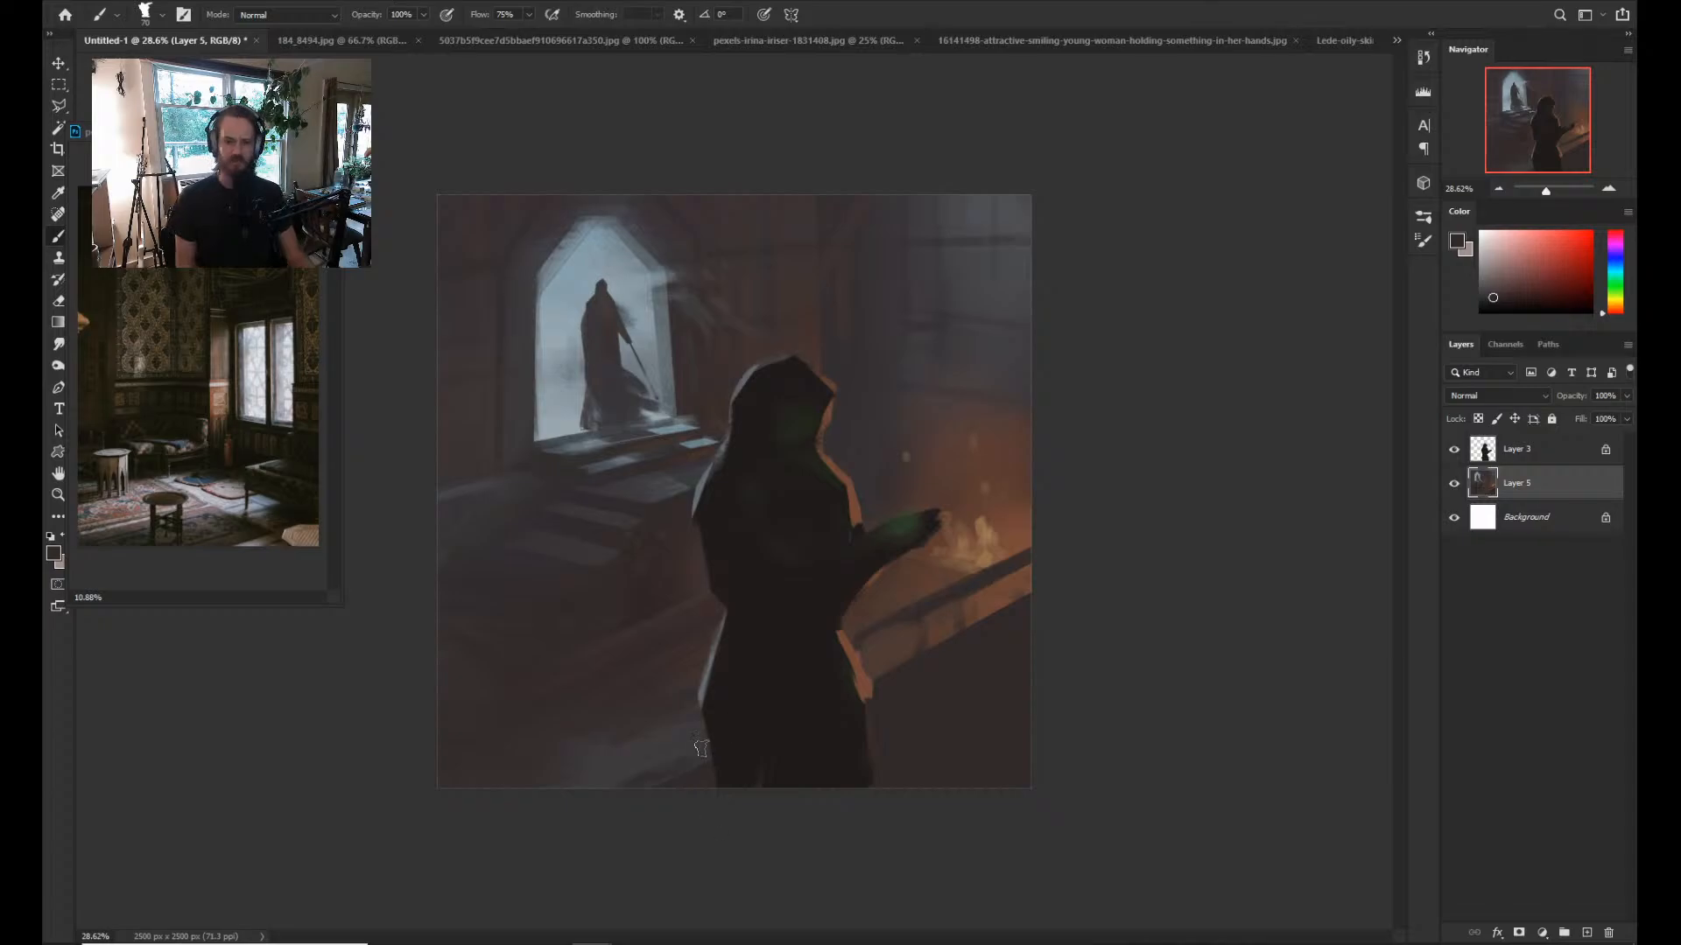
Extend the dark diagonal edge across the floor behind the woman and blend the blue-grey floor light with sampled tones.
alt+click(701, 744)
drag(699, 747, 647, 767)
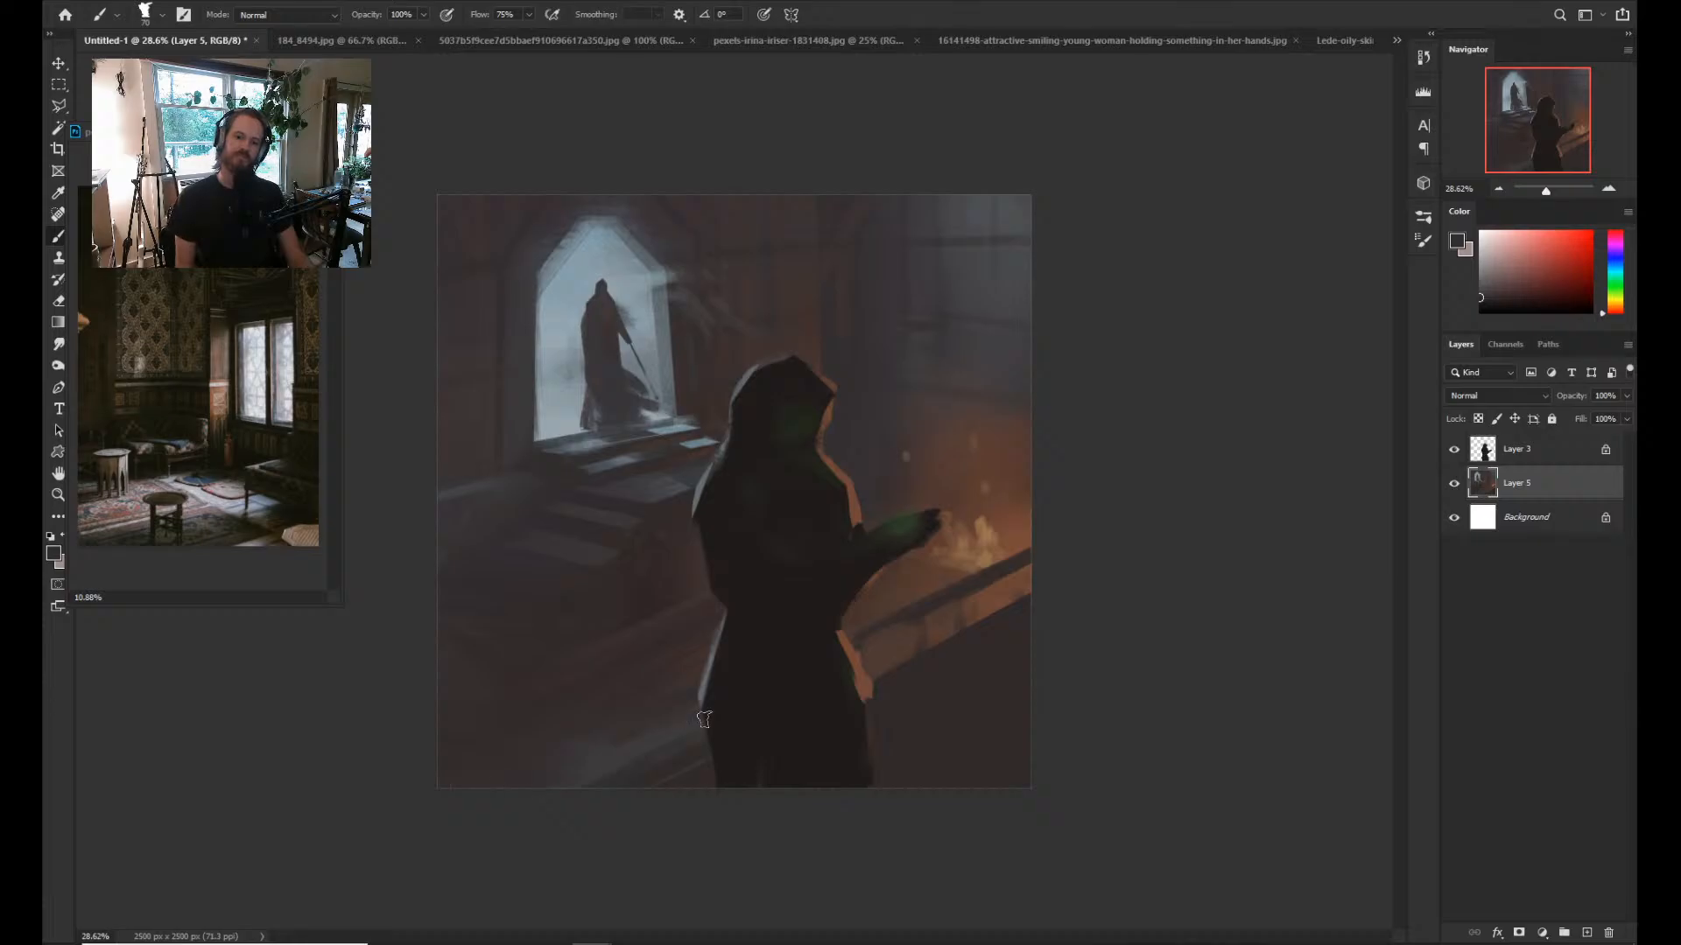
alt+click(697, 673)
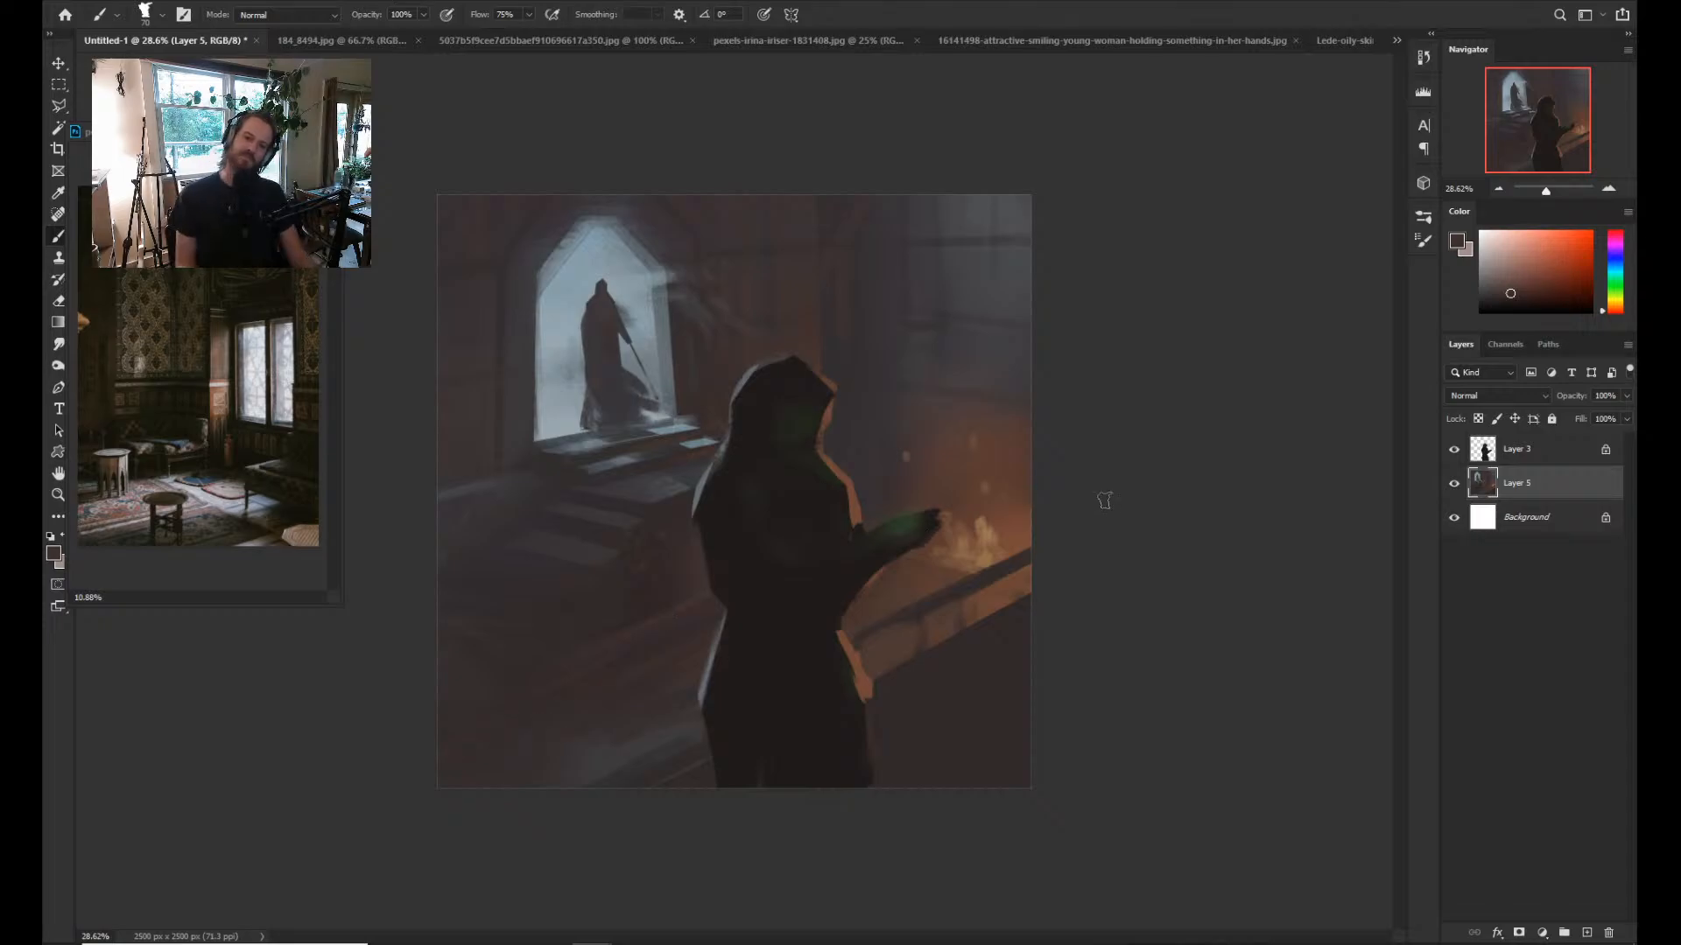
key(alt)
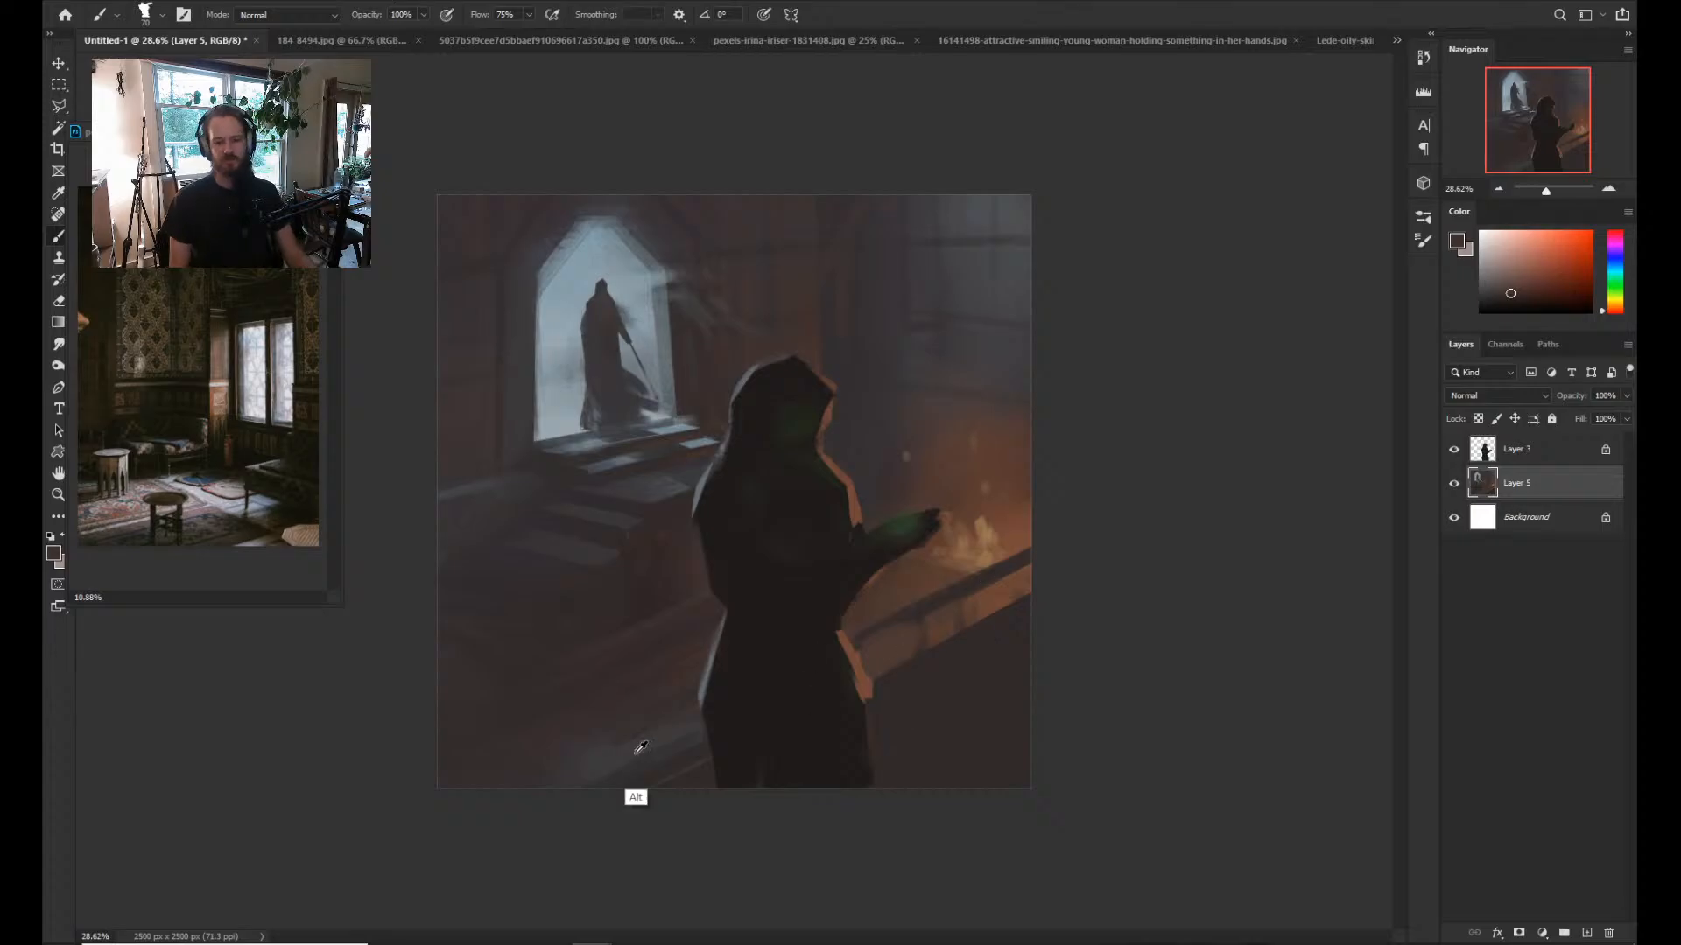
alt+click(981, 674)
alt+click(984, 671)
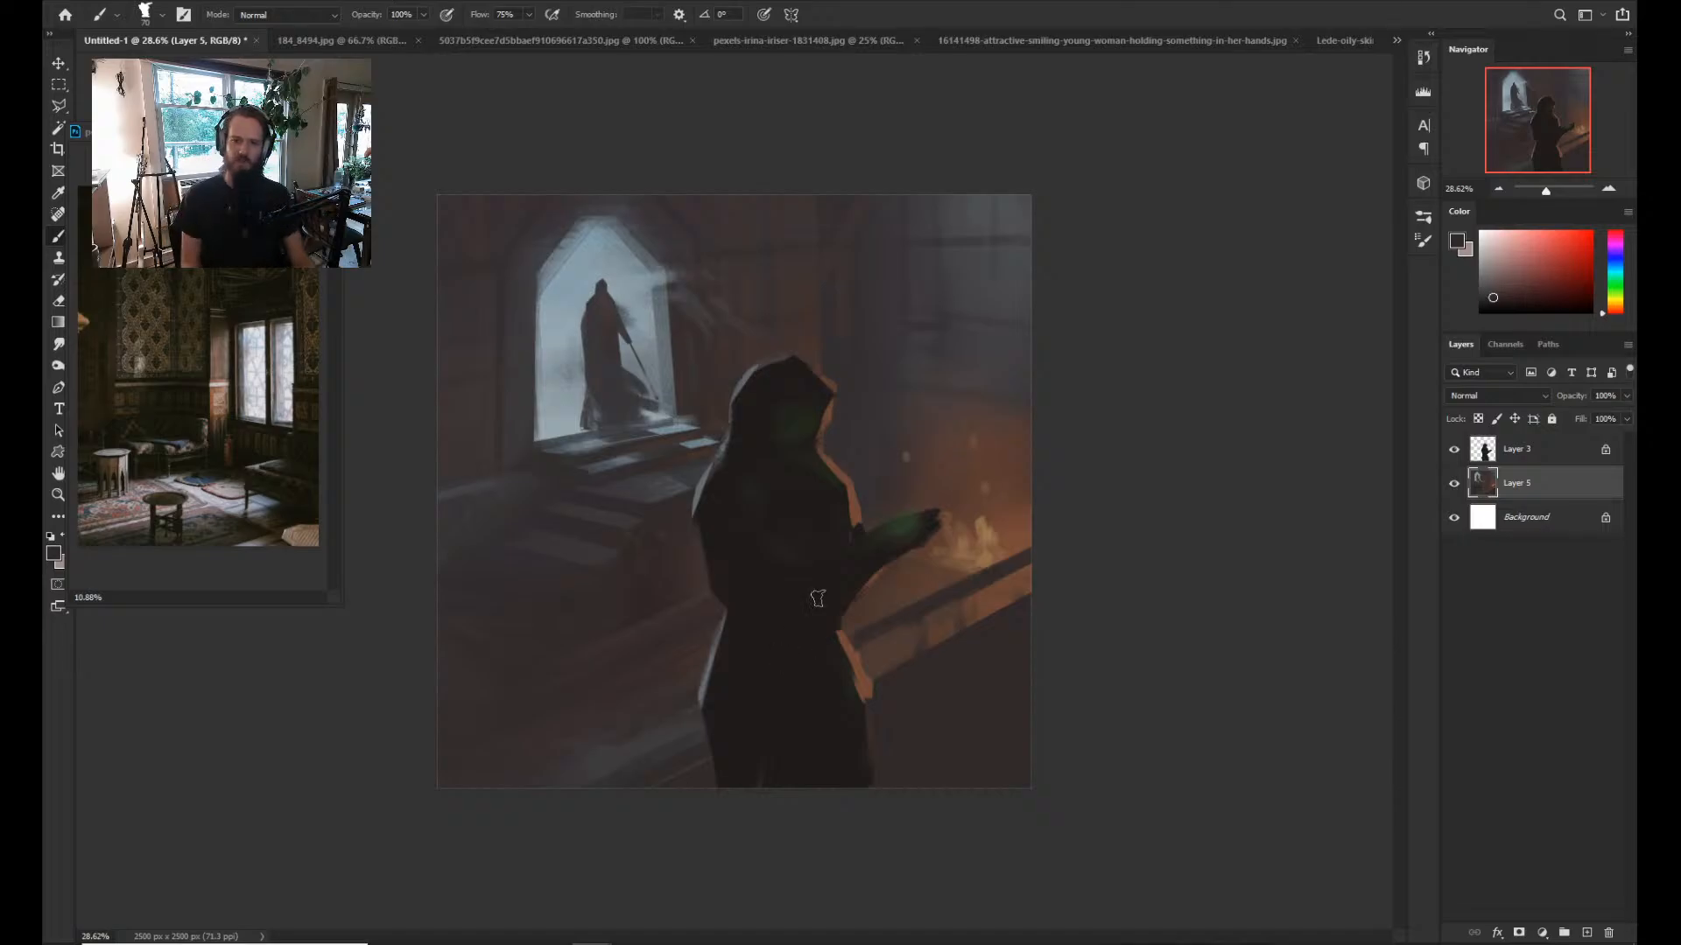
Flip the canvas horizontally and tone down the floor light beside the woman with a sampled floor colour.
key(ctrl+shift+h)
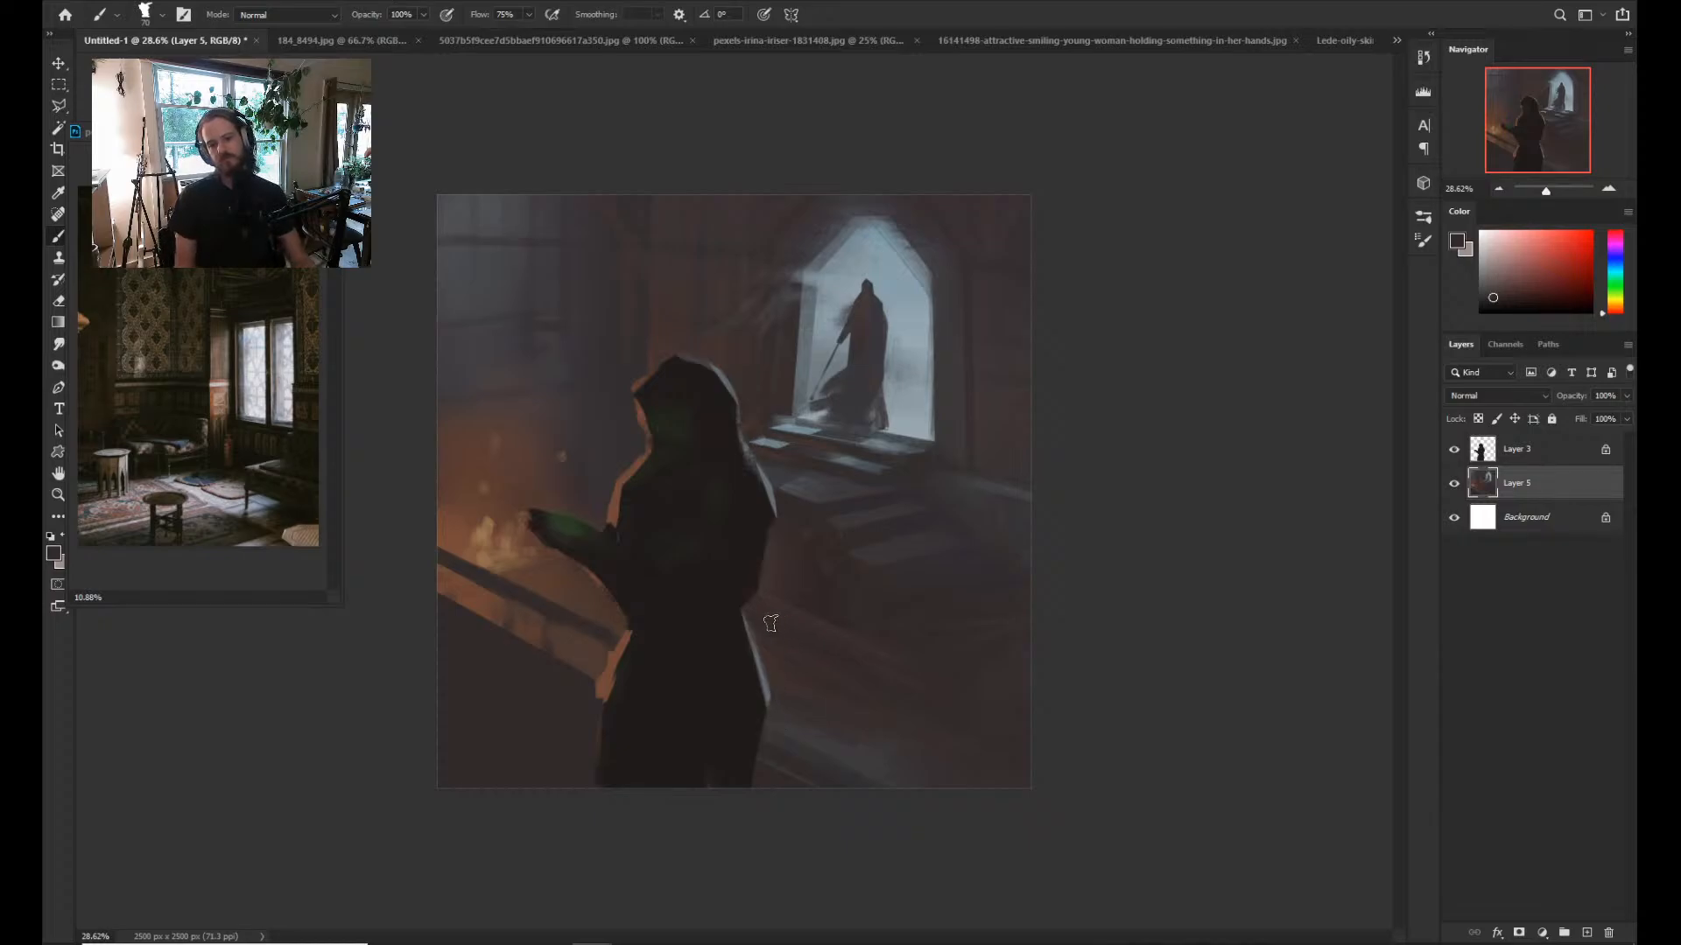
alt+click(796, 732)
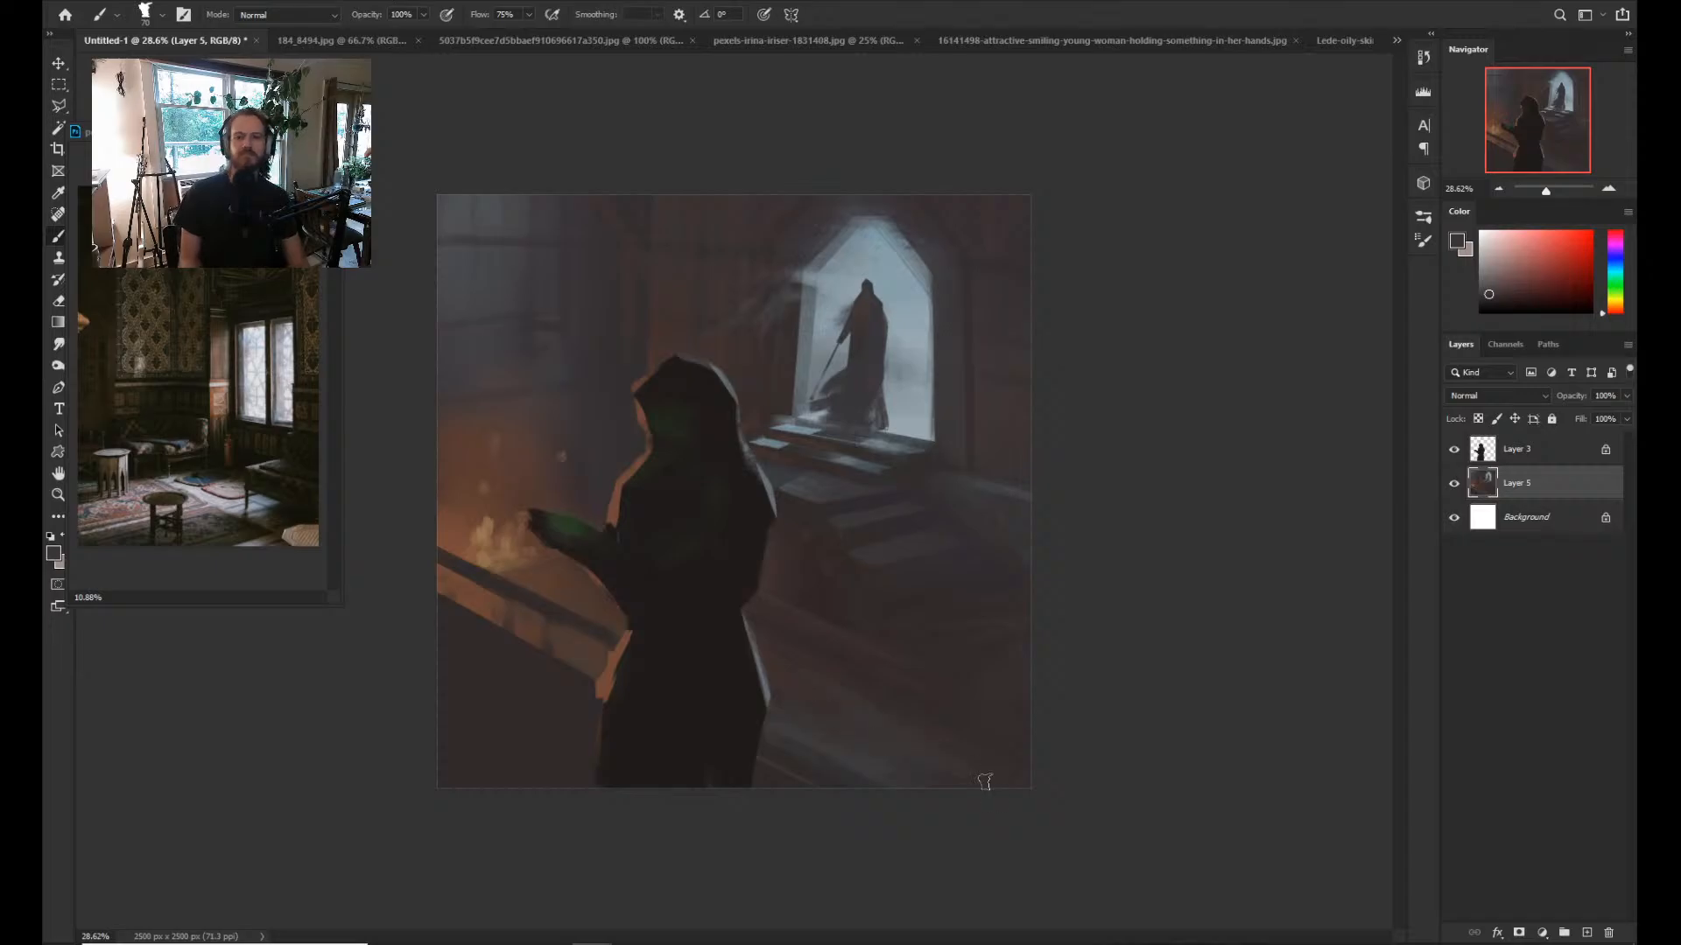
Darken the vertical beam above the woman's head and add dark seams to the walls on both sides of the window using sampled tones.
alt+click(652, 351)
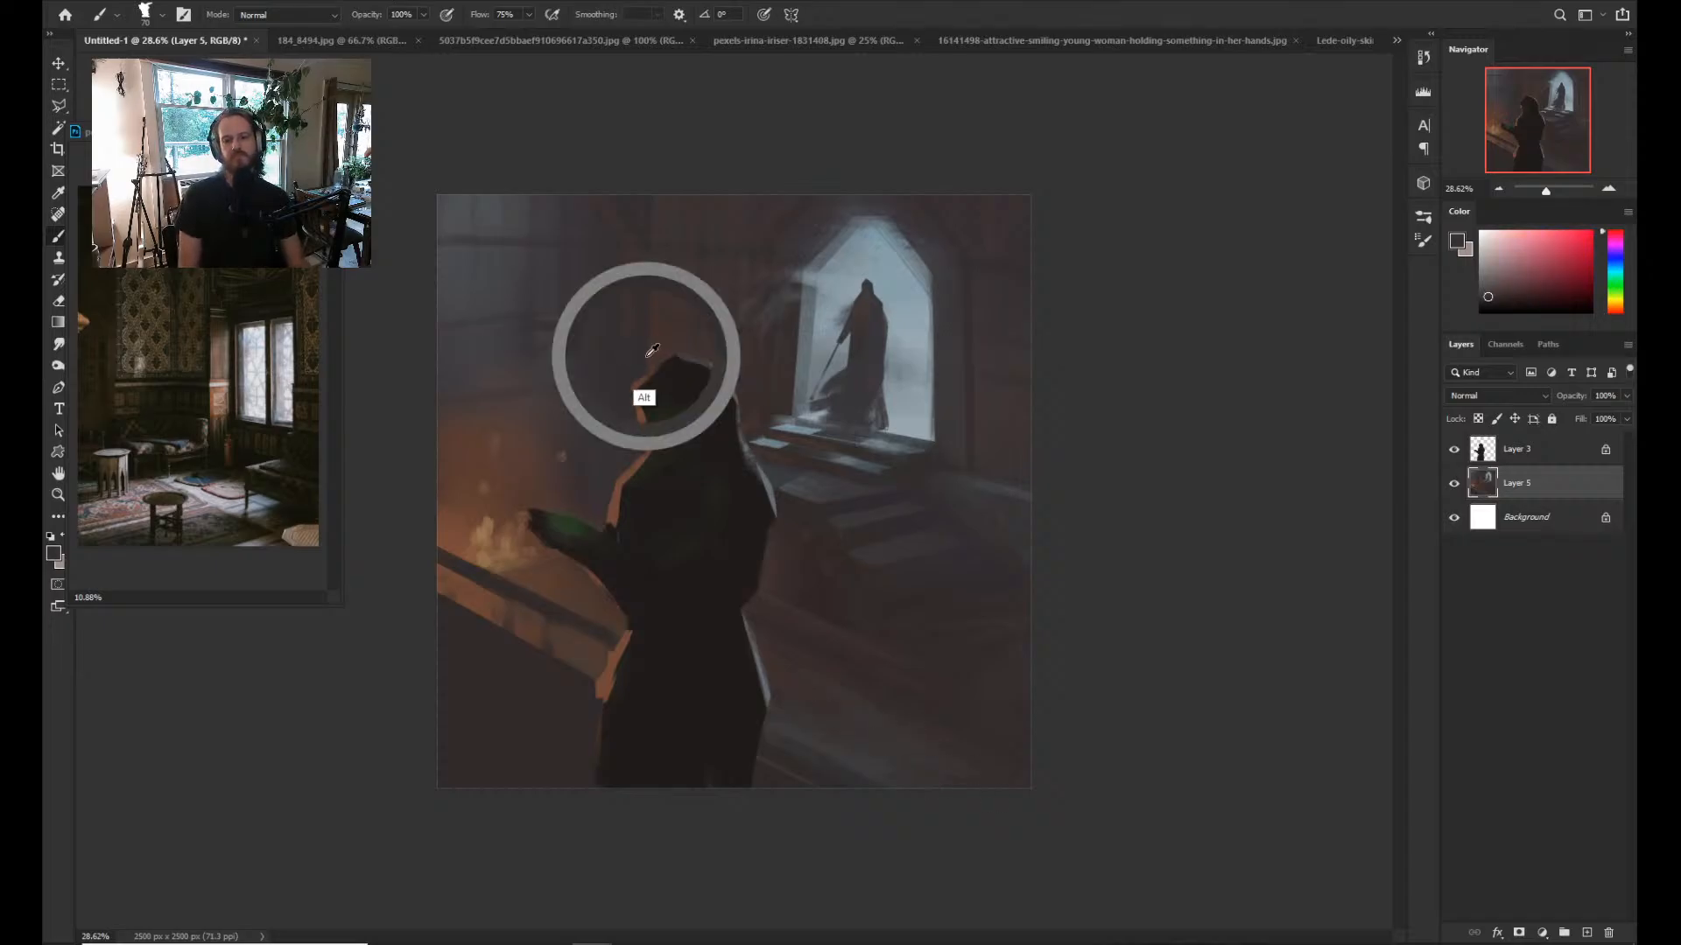
click(1482, 303)
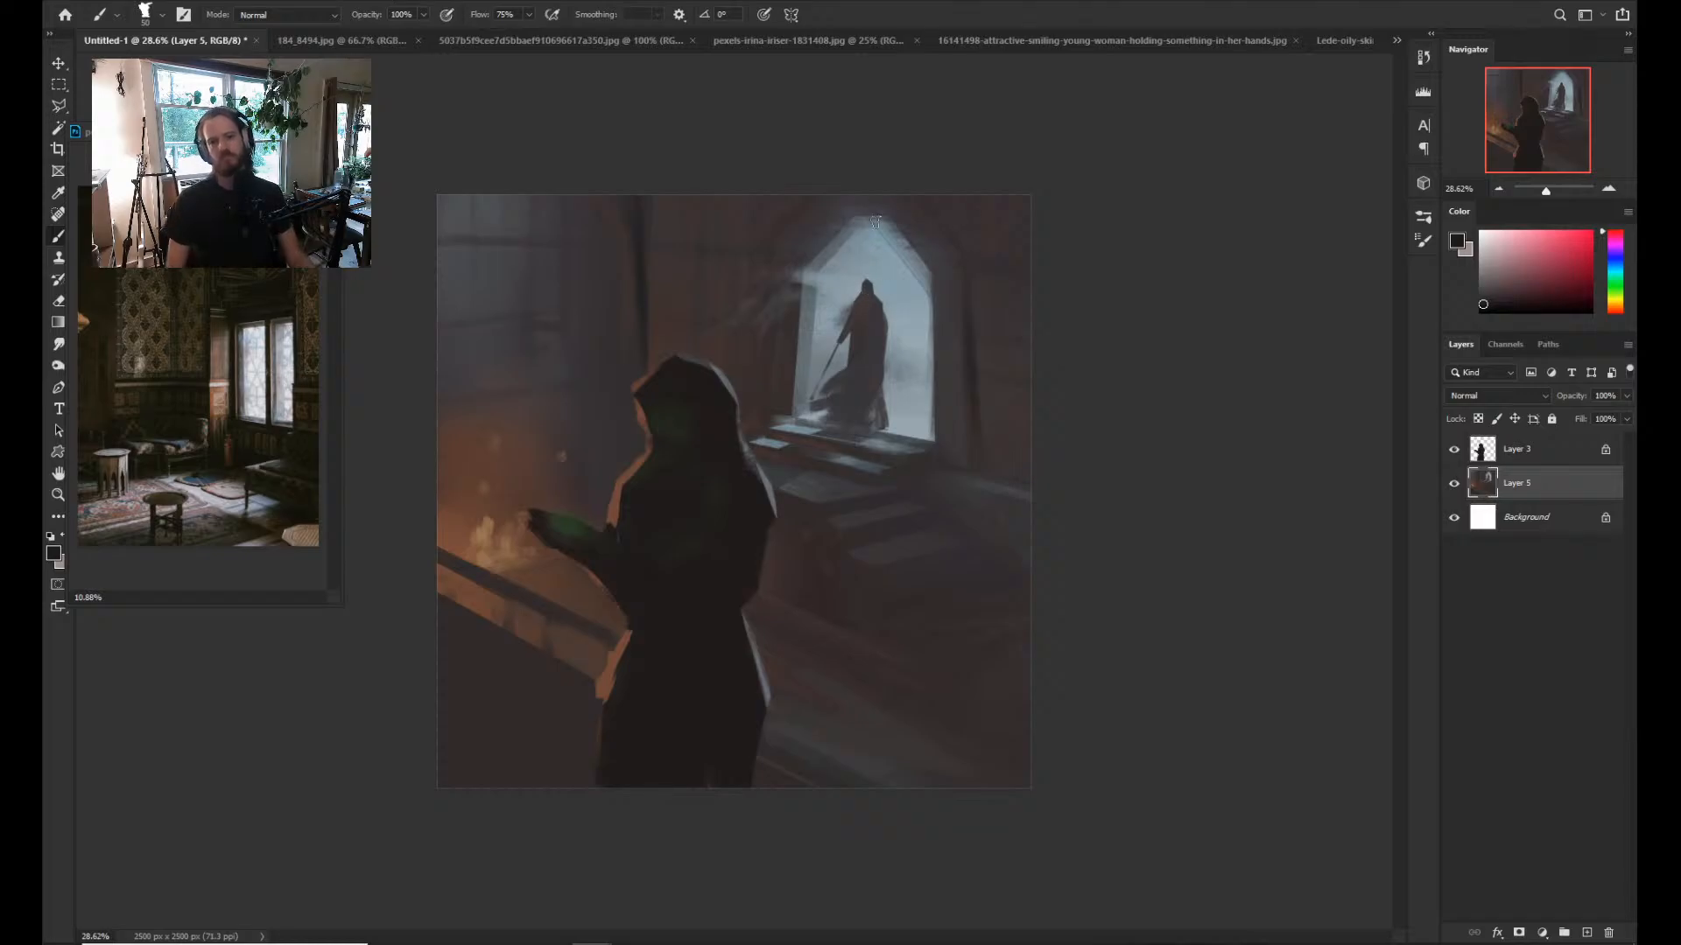
alt+click(616, 309)
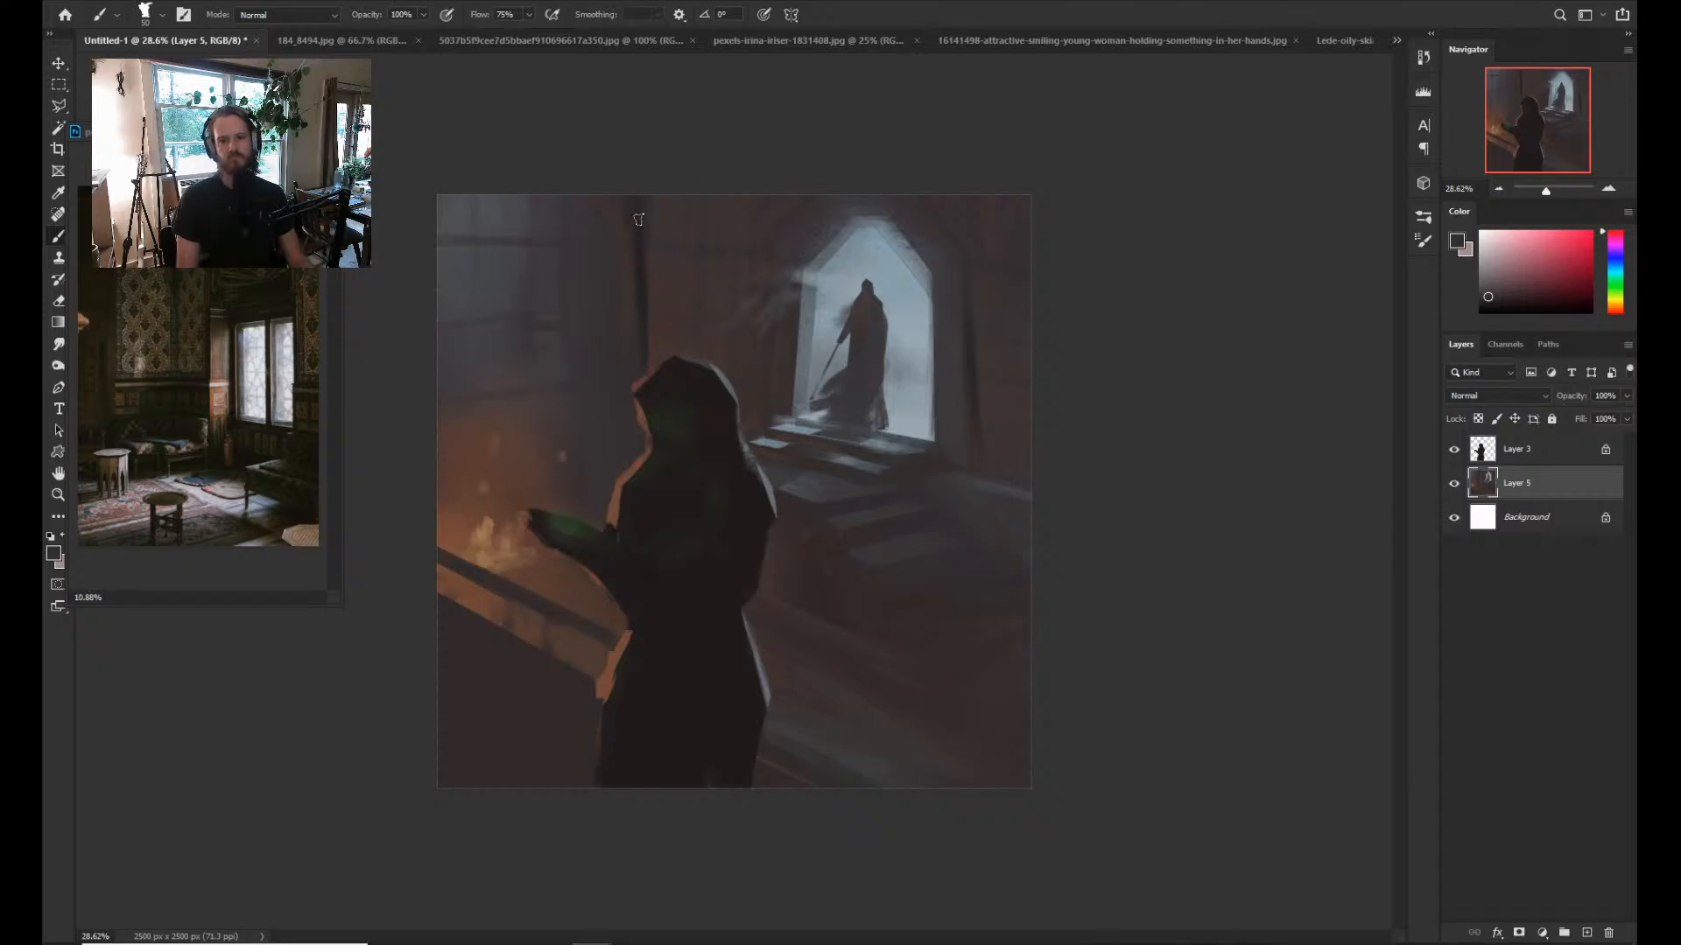
alt+click(651, 331)
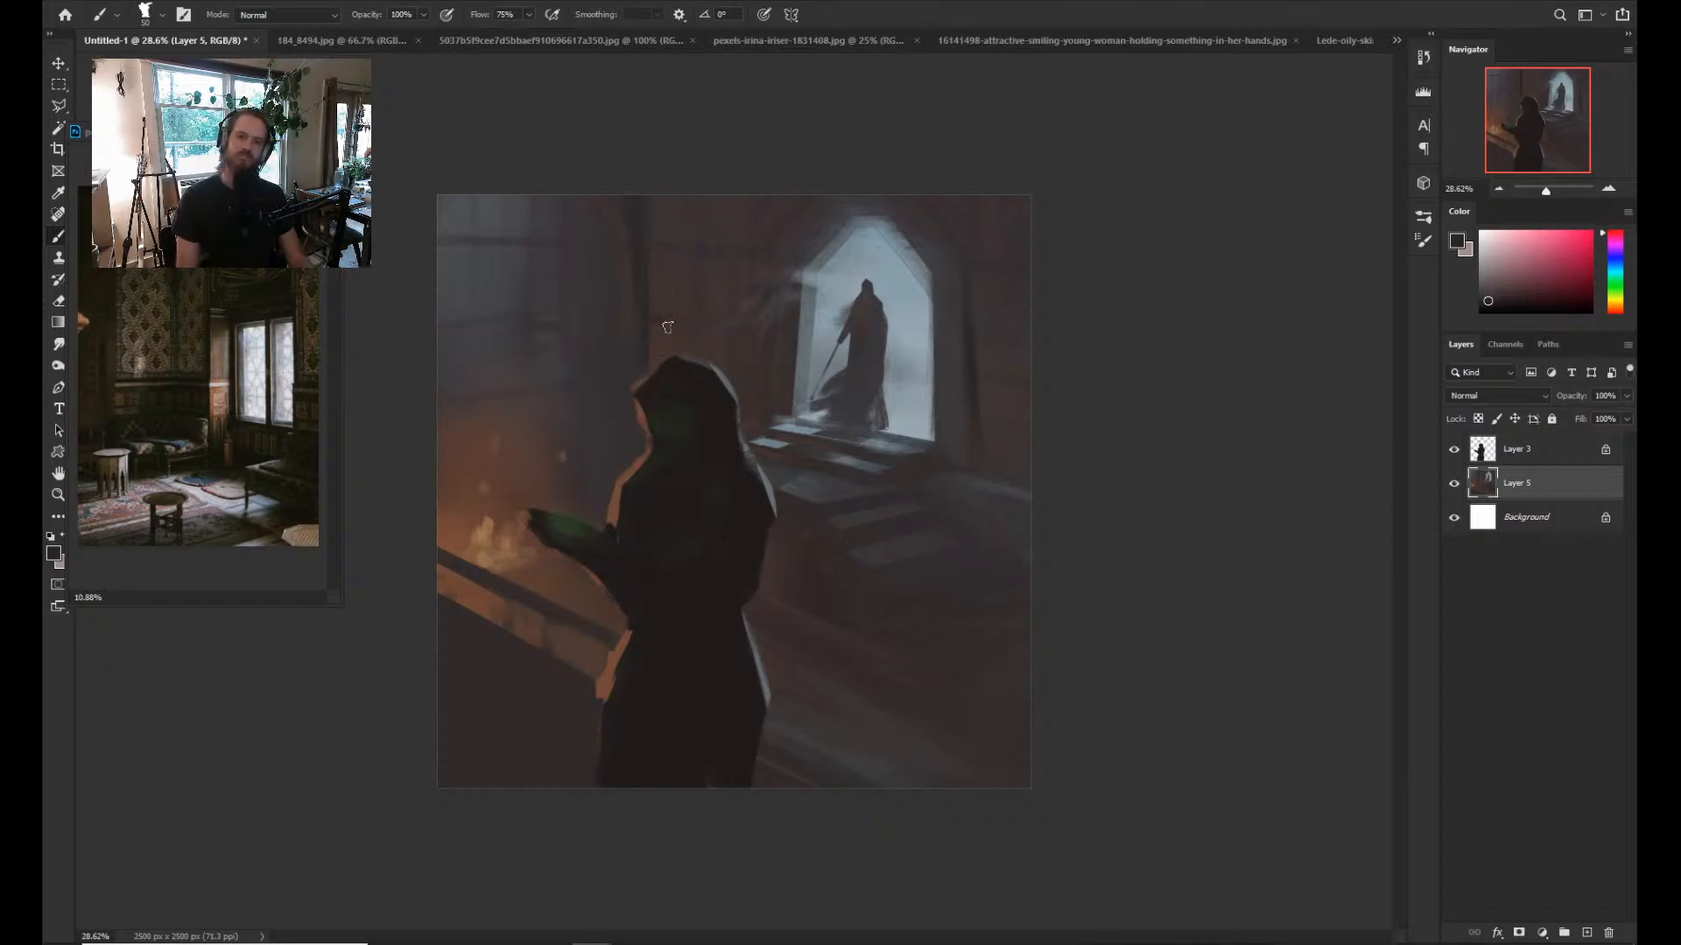
drag(1011, 368, 1016, 394)
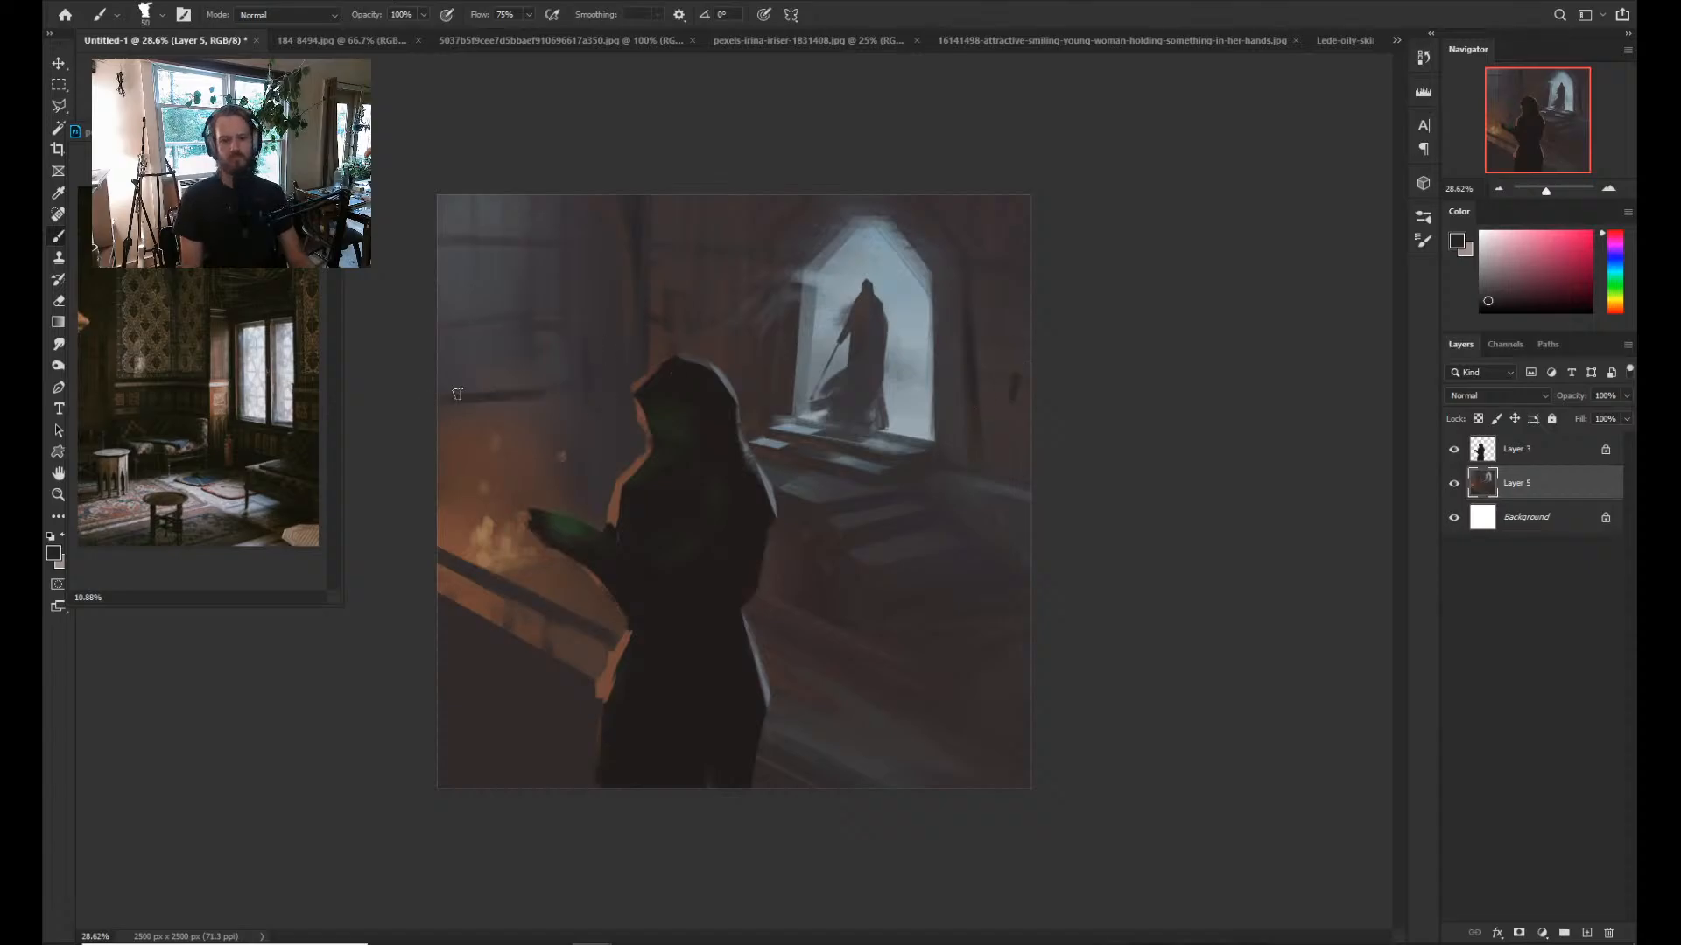
Sample warm and muted browns and soften the upper edge where the fire's glow meets the wall.
alt+click(633, 376)
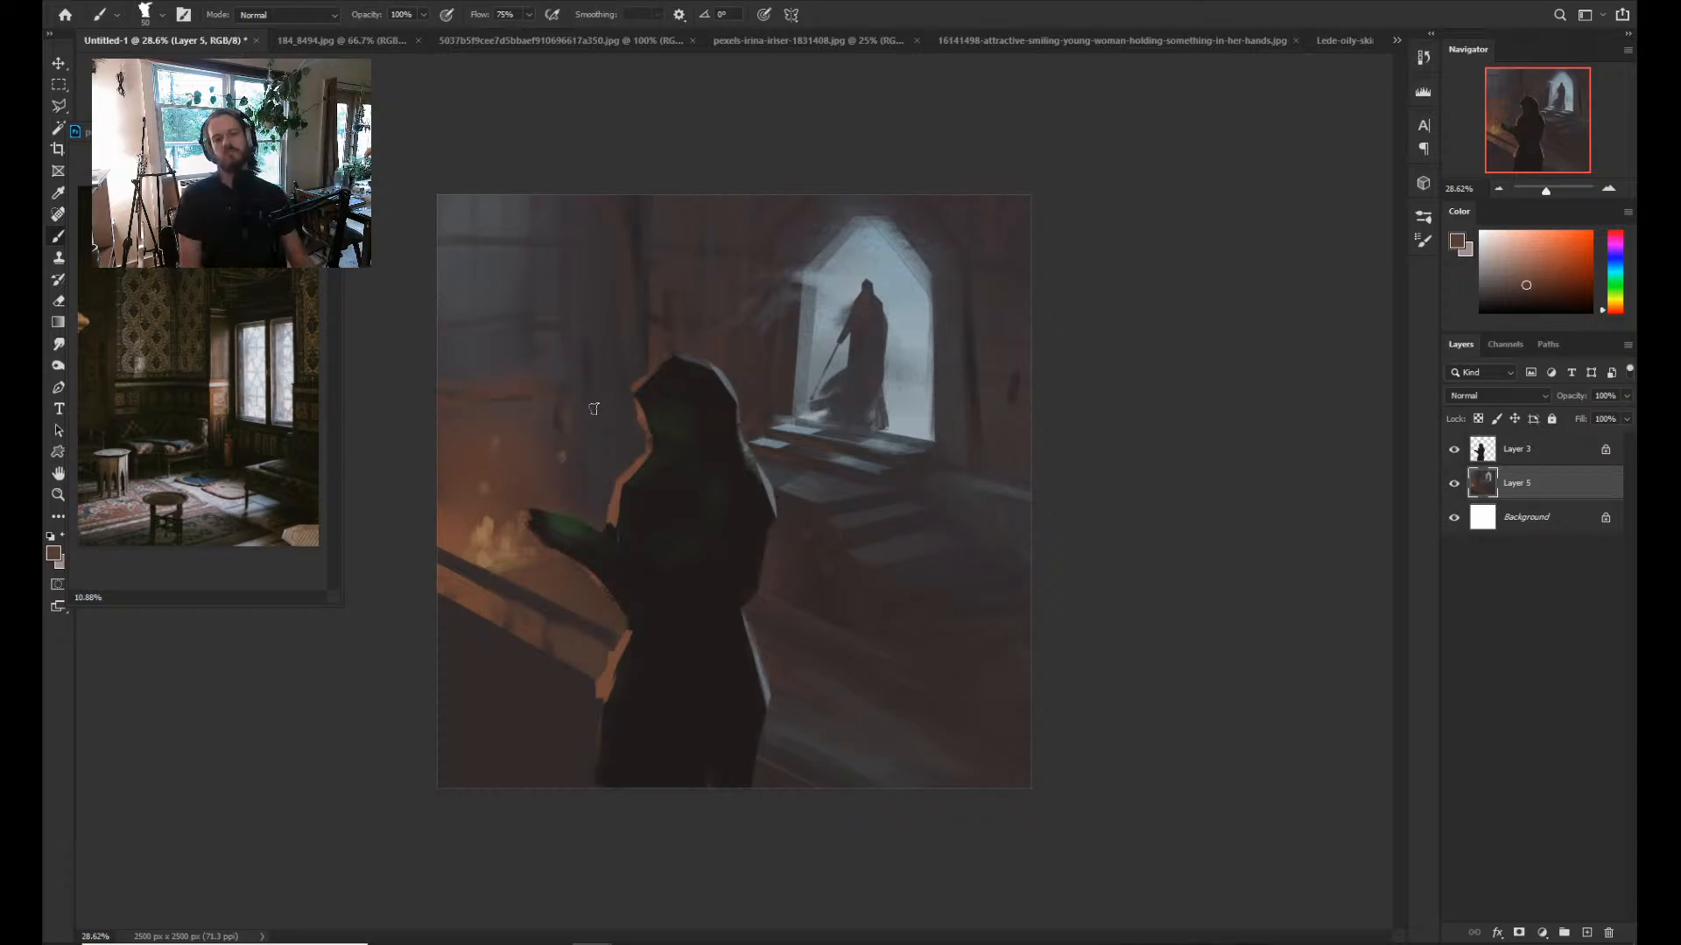
alt+click(544, 430)
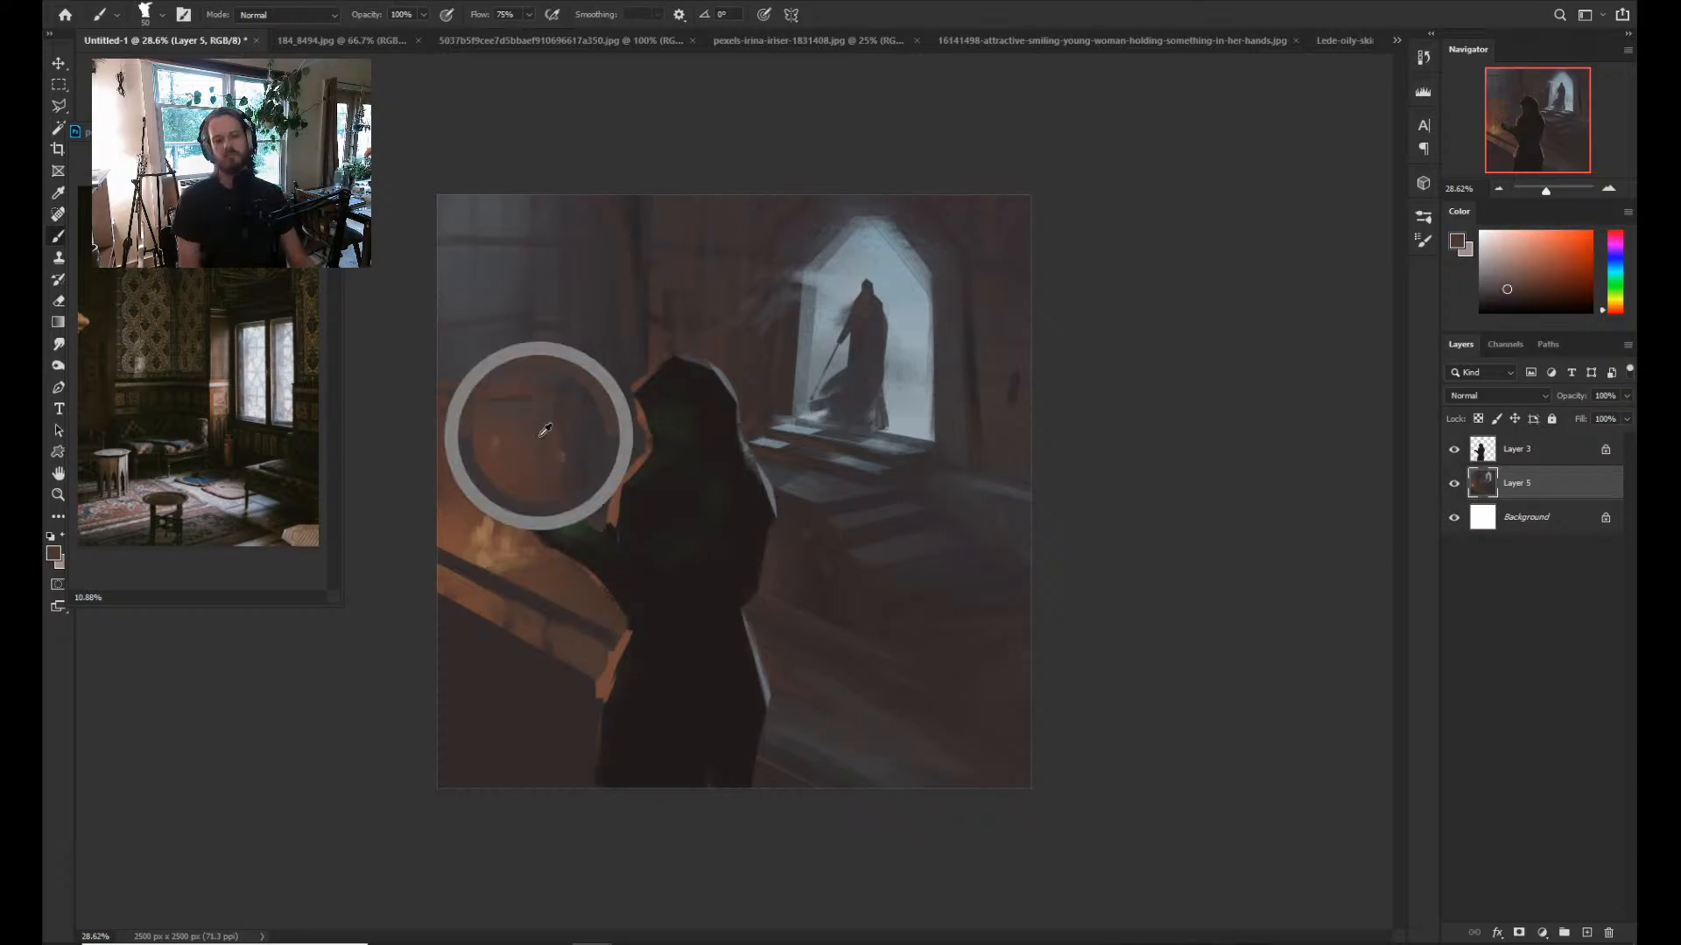
alt+click(447, 399)
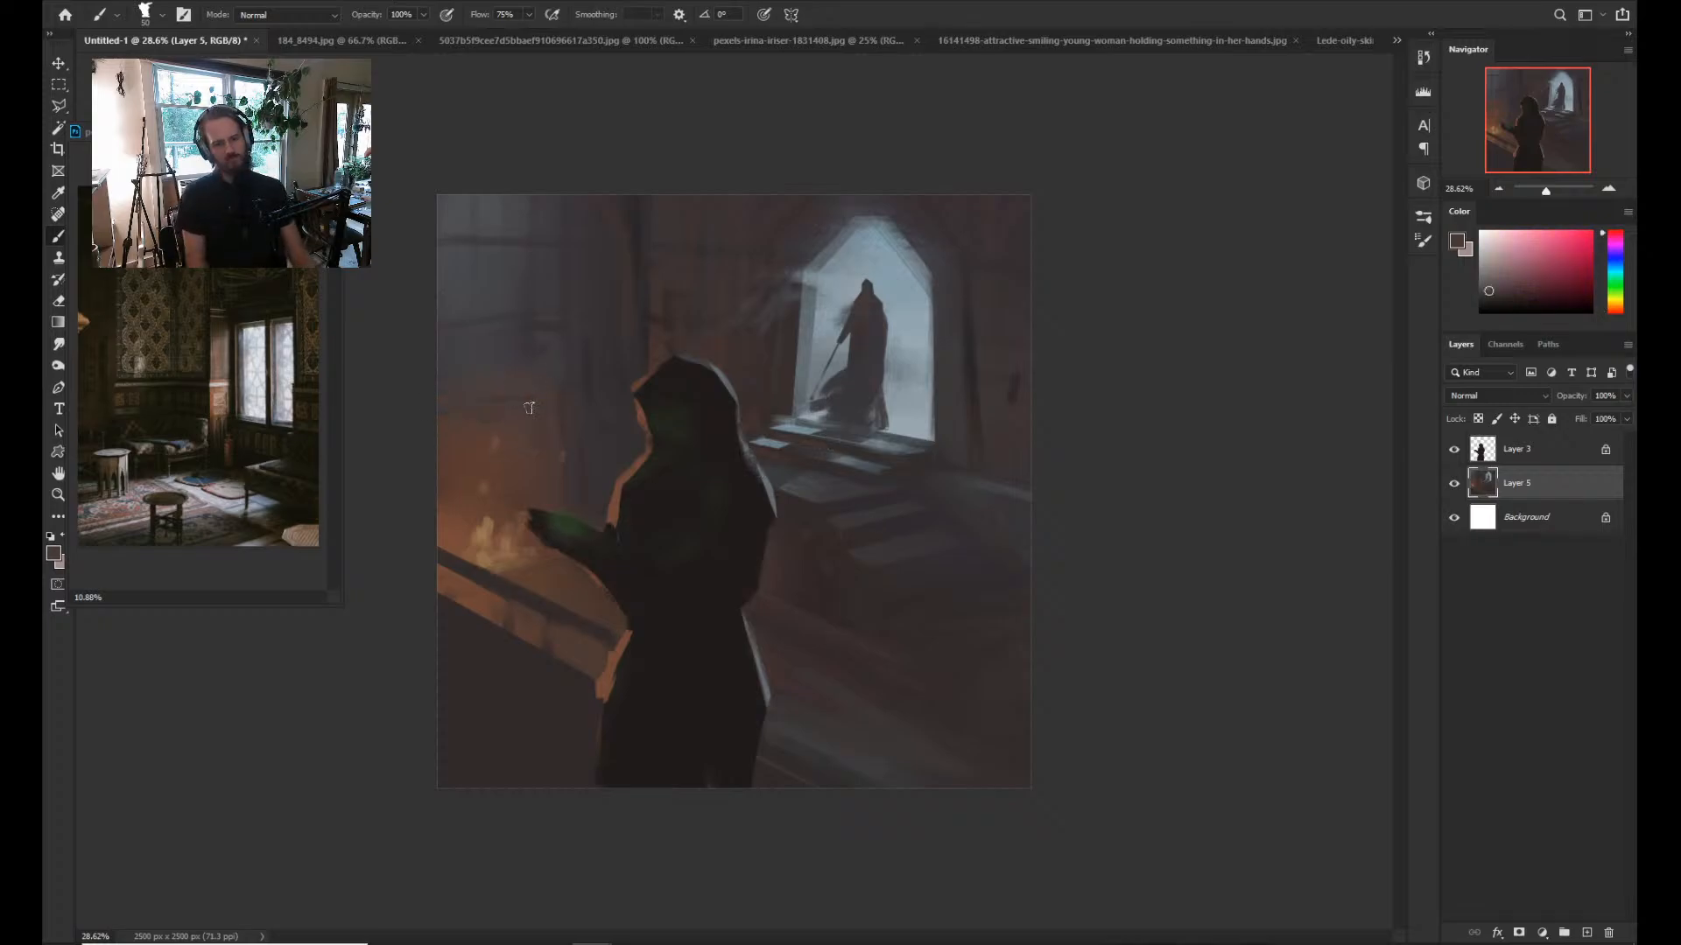
Try to outline the fireplace opening with a light orange edge sampled from the flames.
alt+click(493, 530)
mouse_move(442, 411)
mouse_down()
mouse_move(555, 398)
mouse_move(571, 496)
mouse_up()
key(ctrl+z)
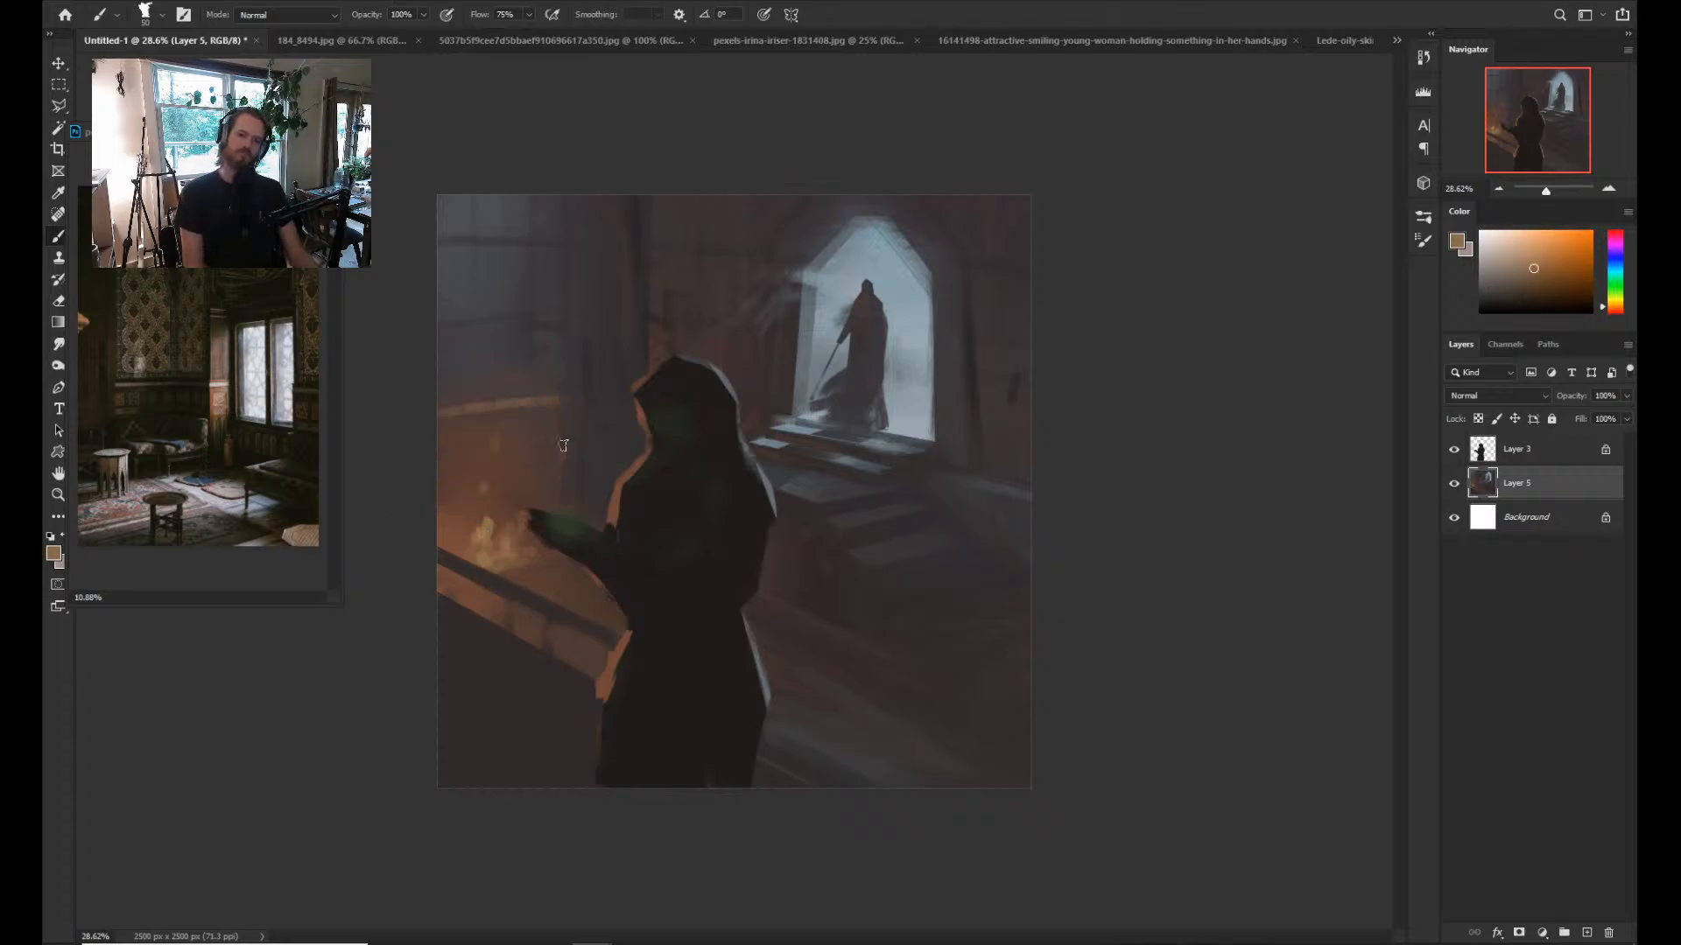
drag(558, 422, 565, 475)
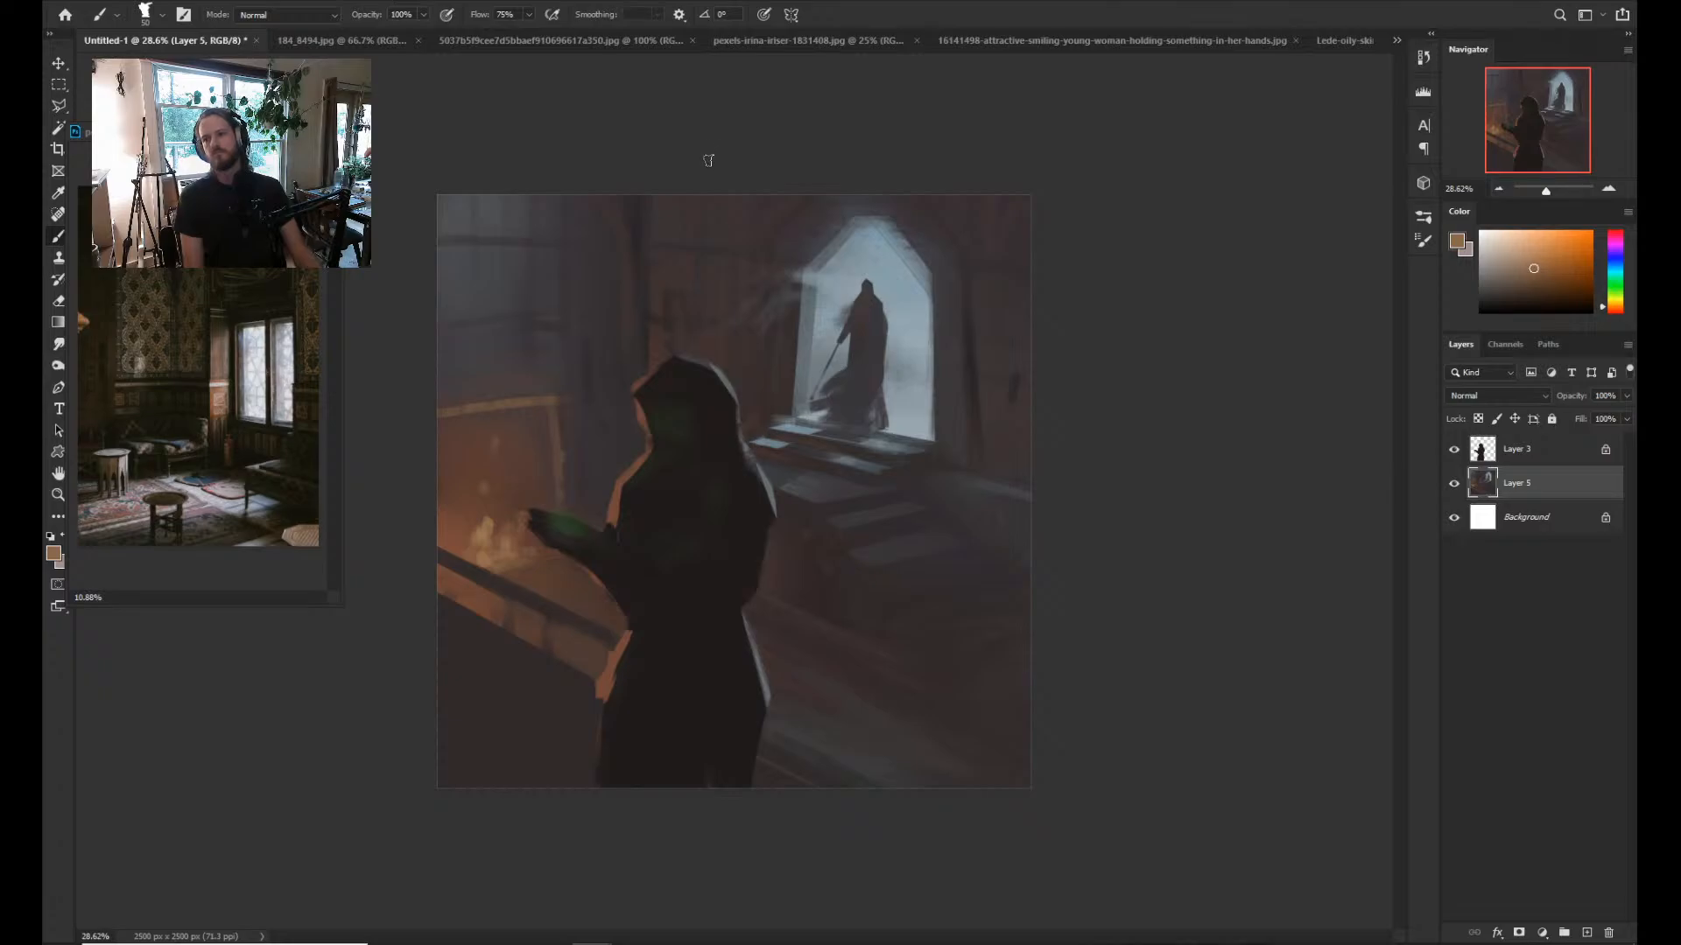
key(ctrl)
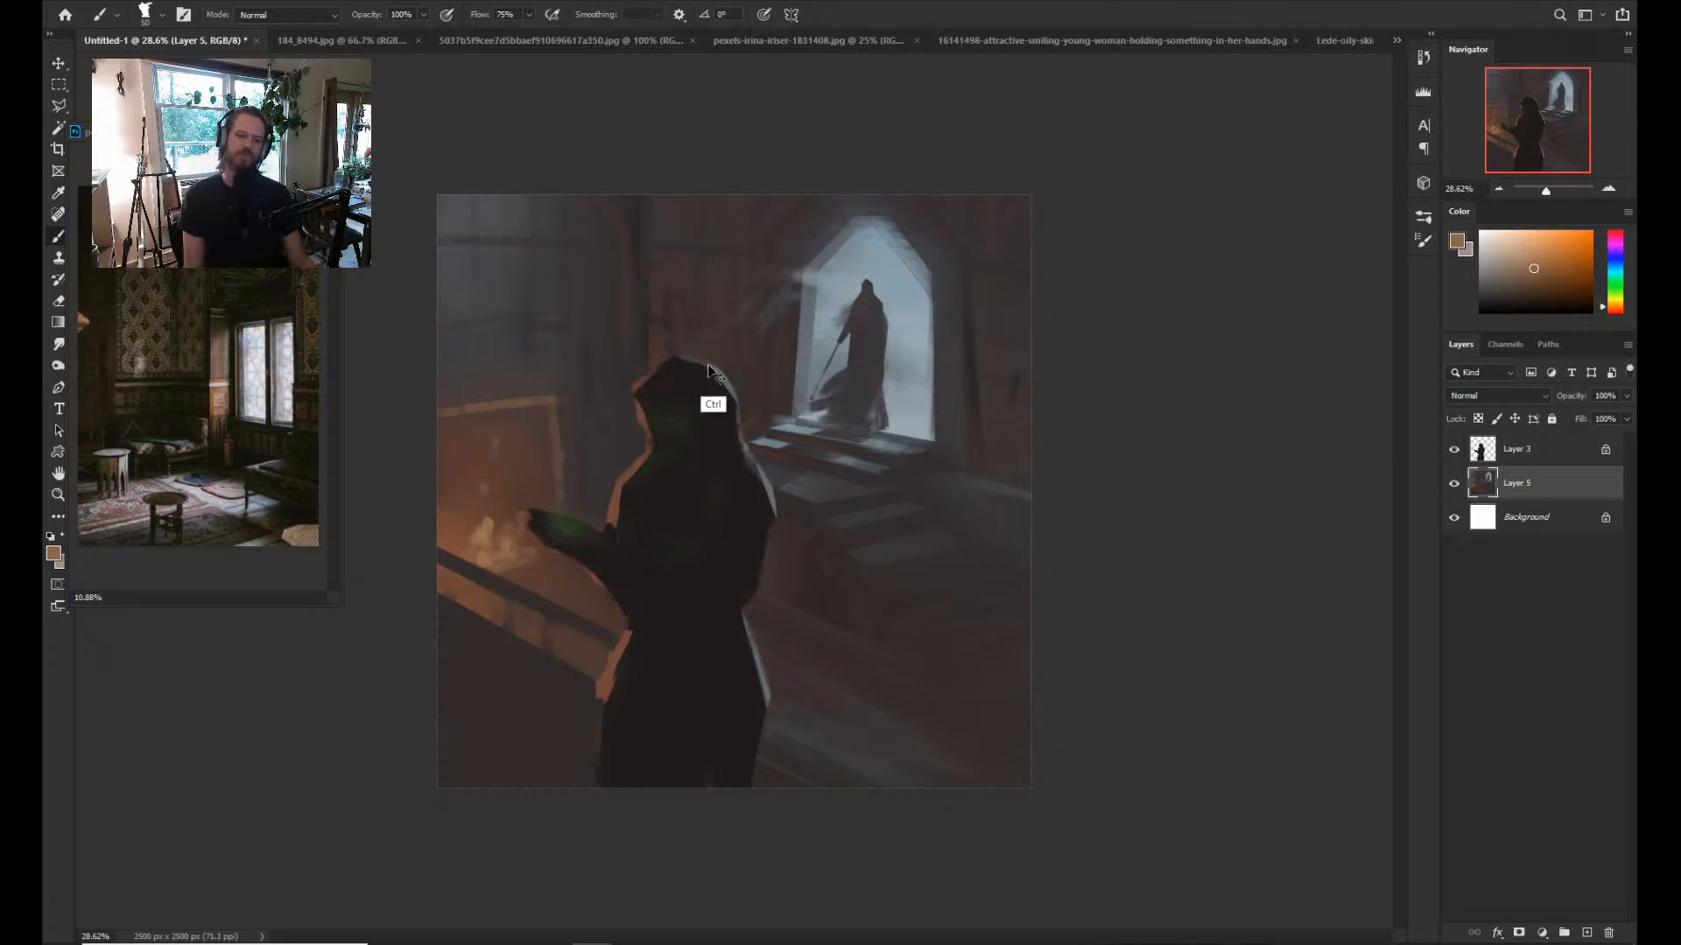
key(ctrl+z)
Cut the fire glow into a clear hearth opening with a rounded top corner using sampled dark wall tones.
key(alt)
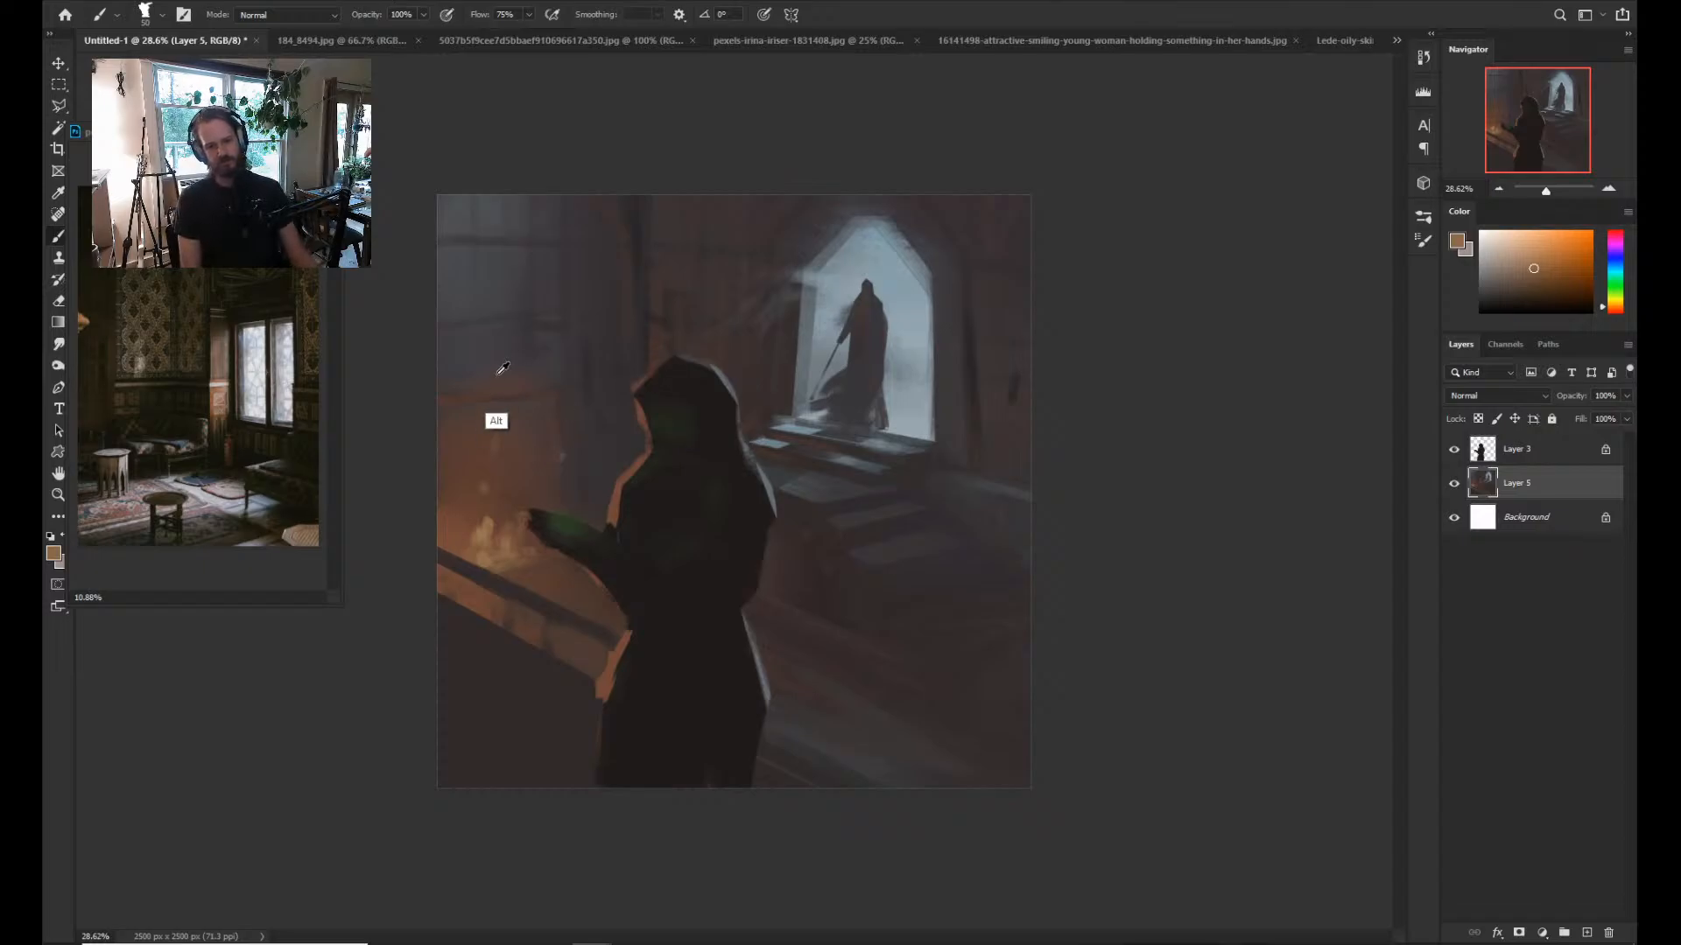
alt+click(455, 417)
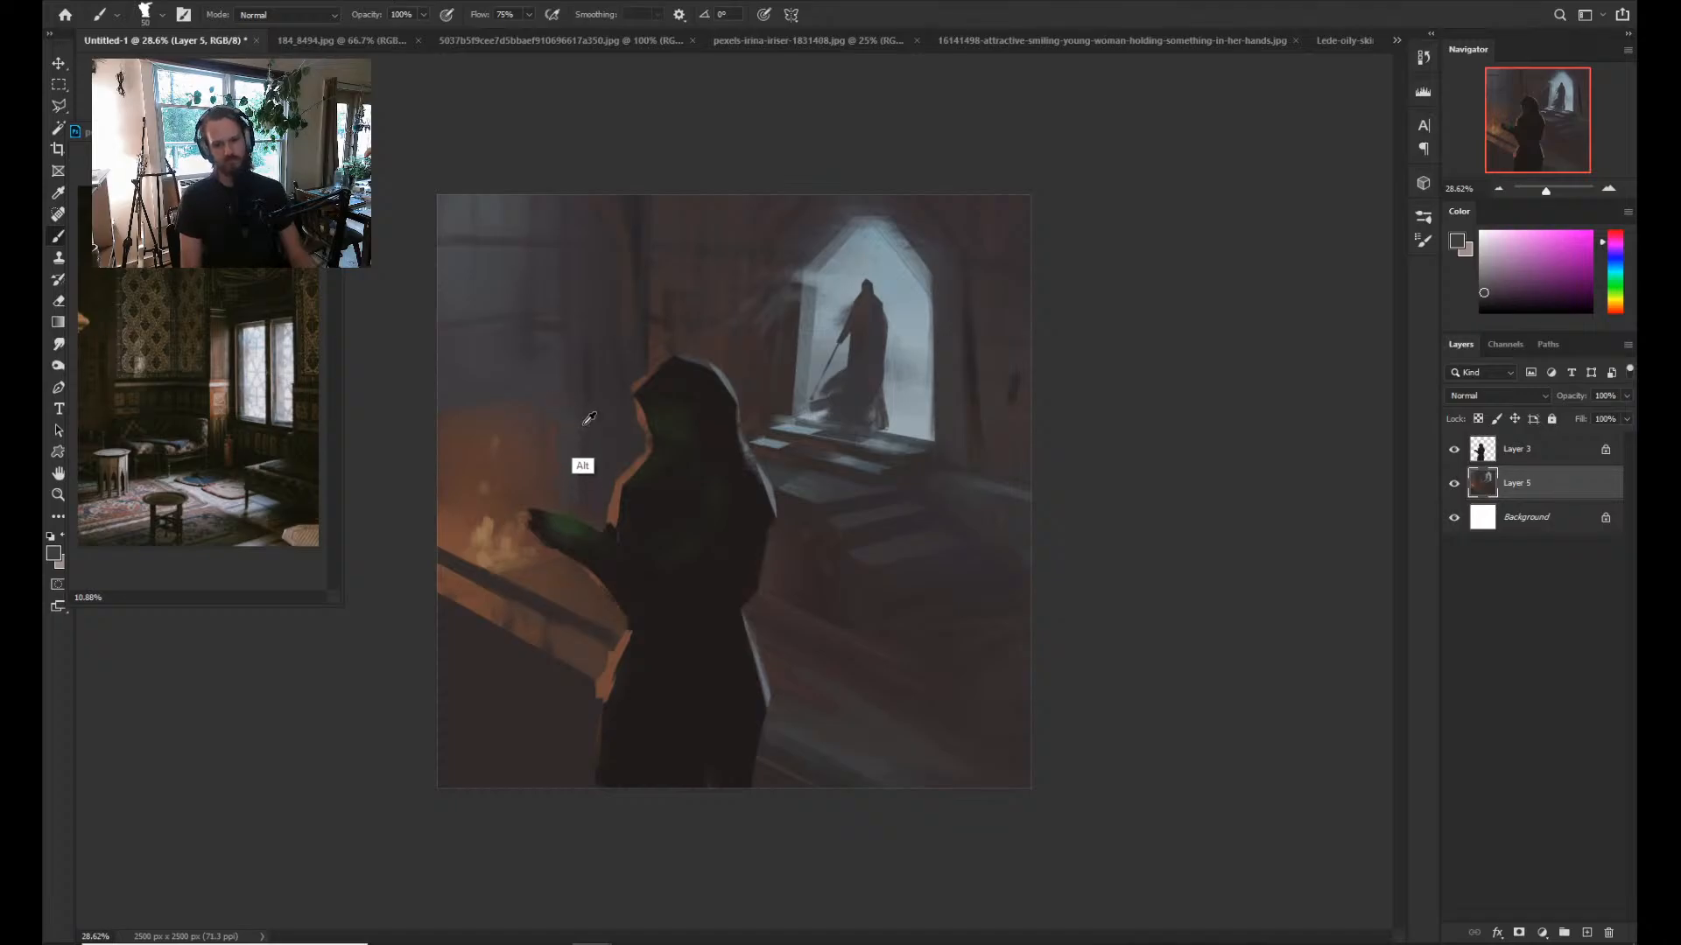
alt+click(581, 467)
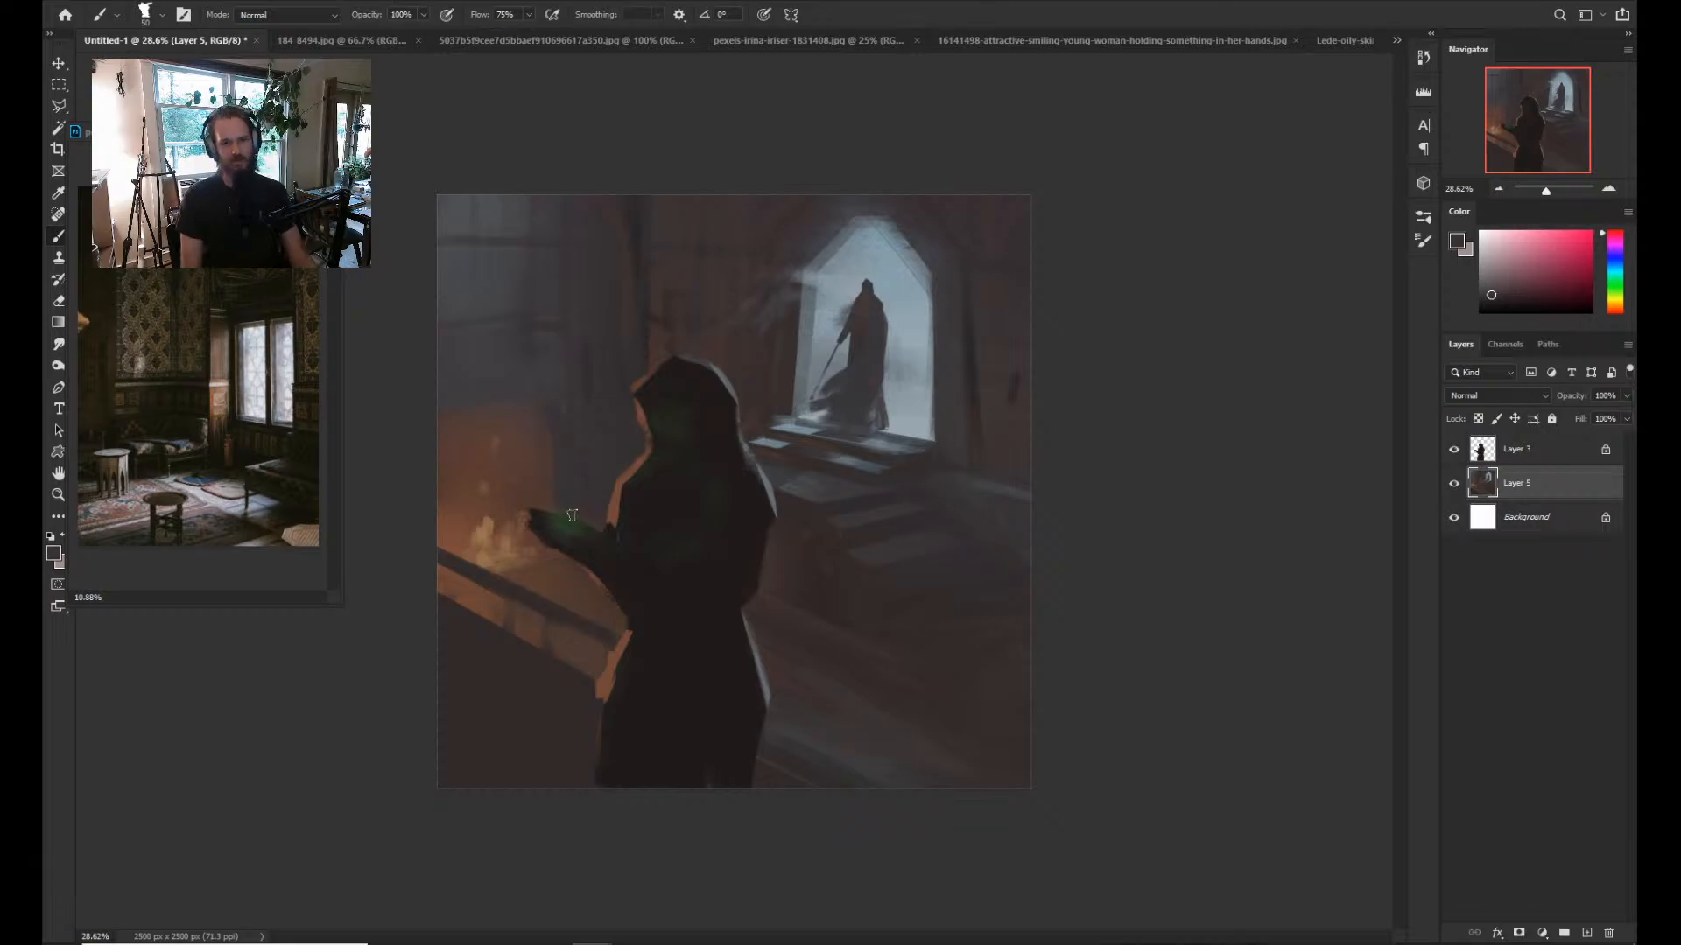
alt+click(534, 388)
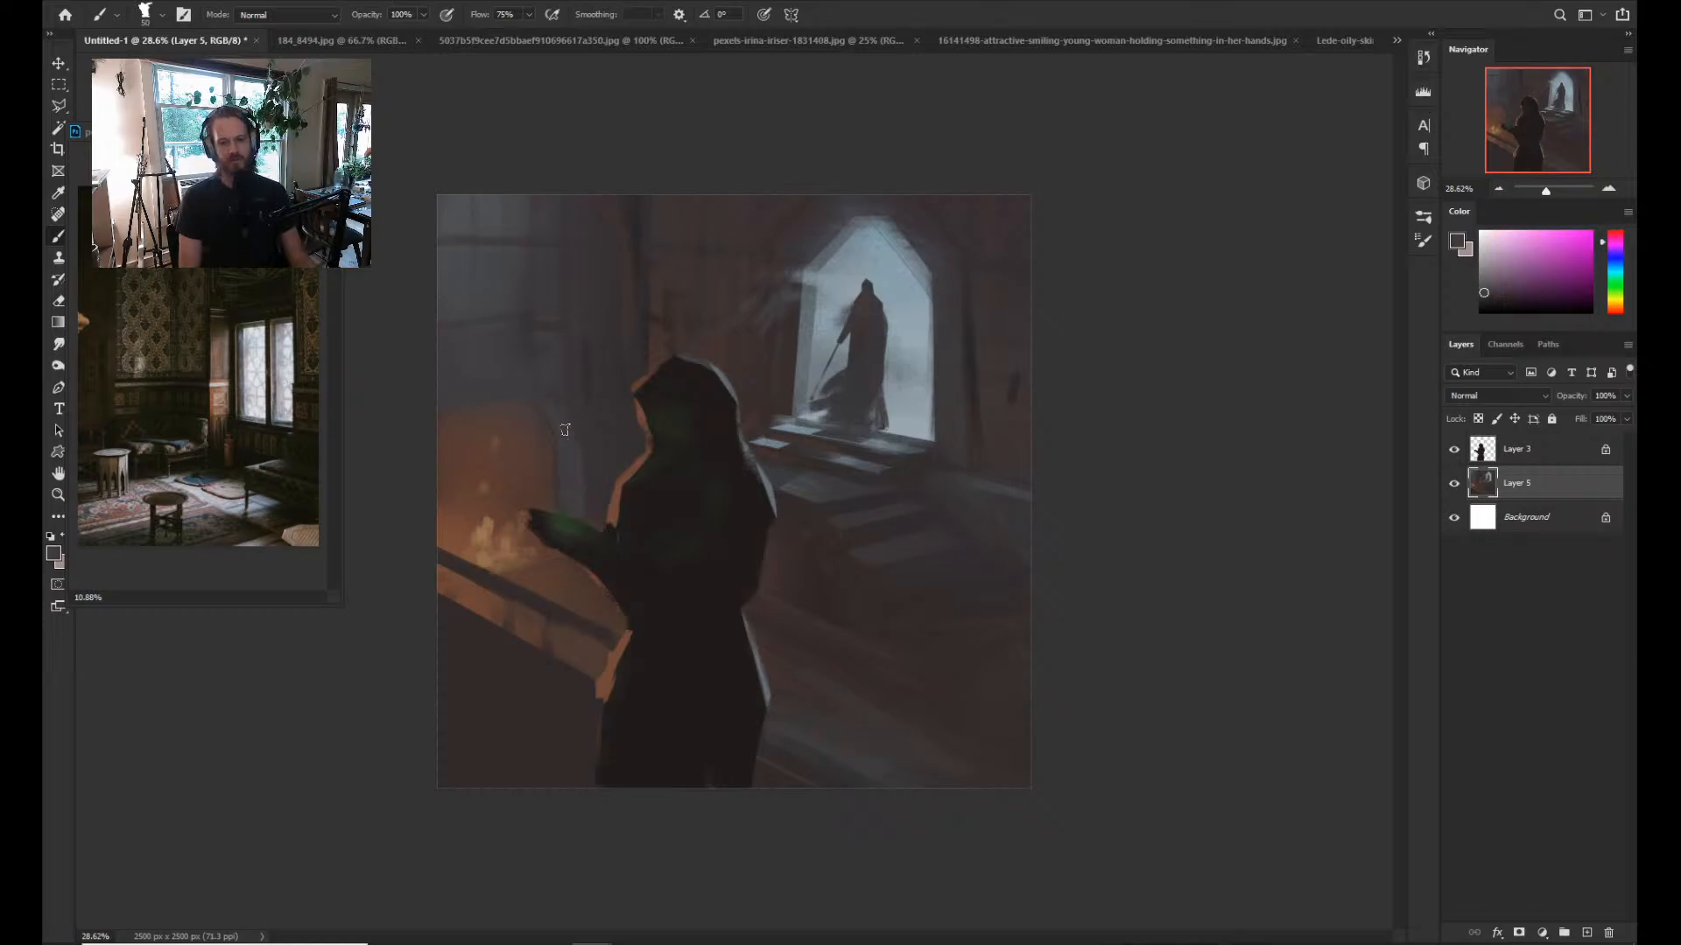
alt+click(568, 454)
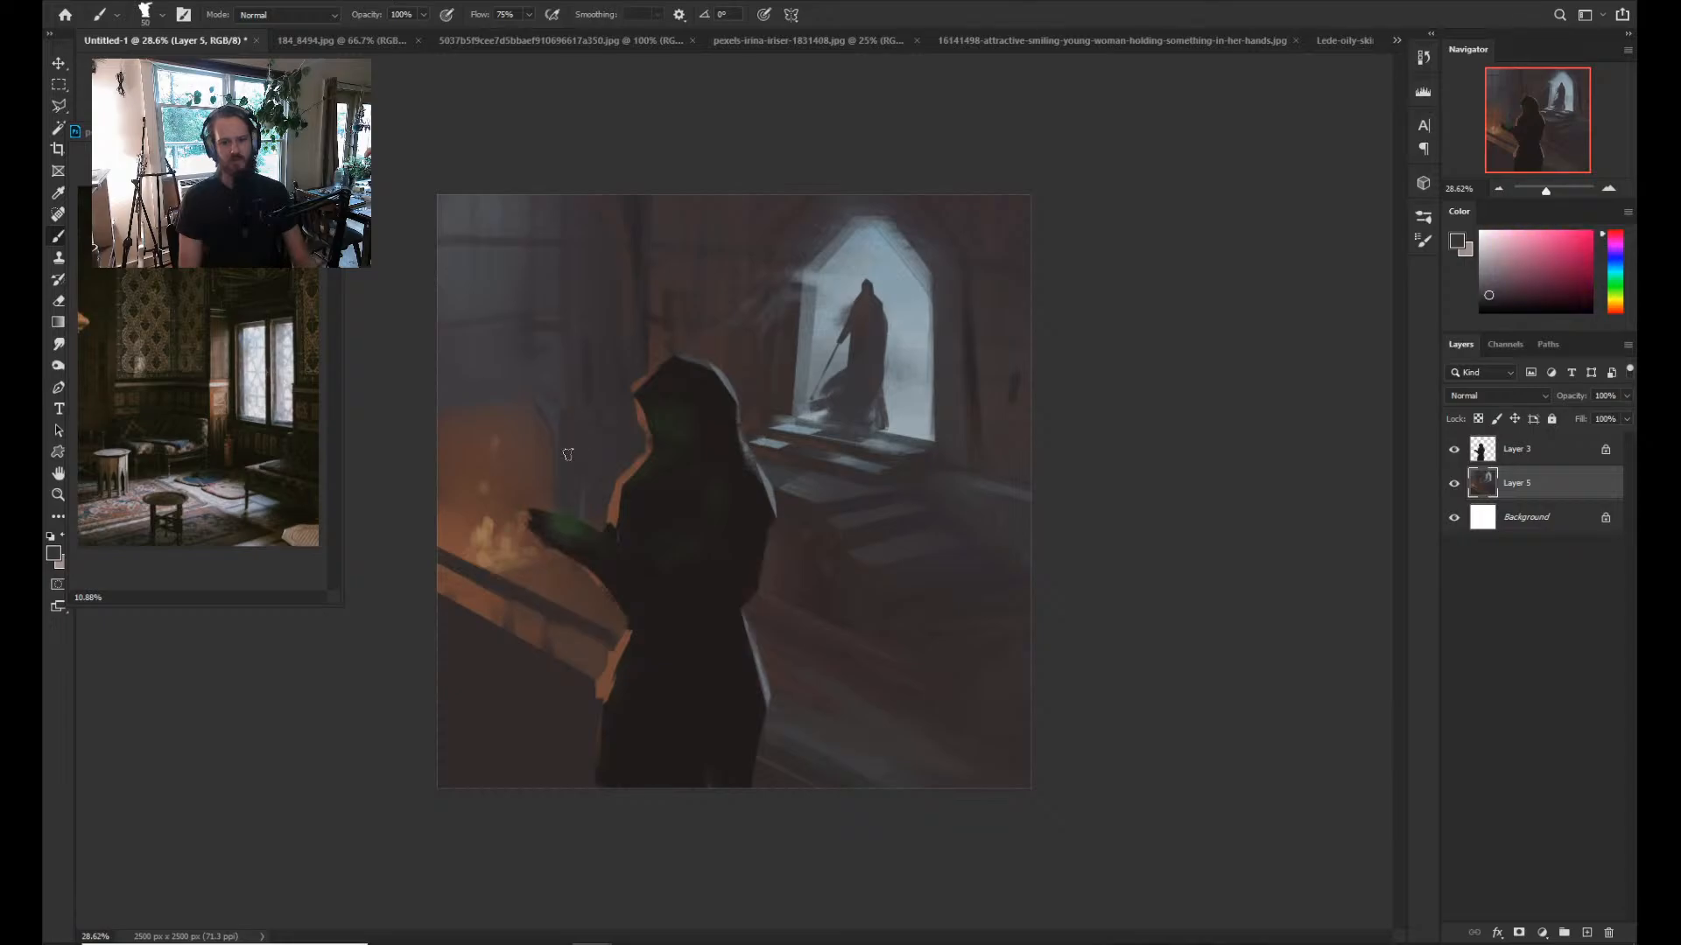
Lower the peak of the arched window and clean up its surrounding frame with sampled wall colours.
alt+click(841, 211)
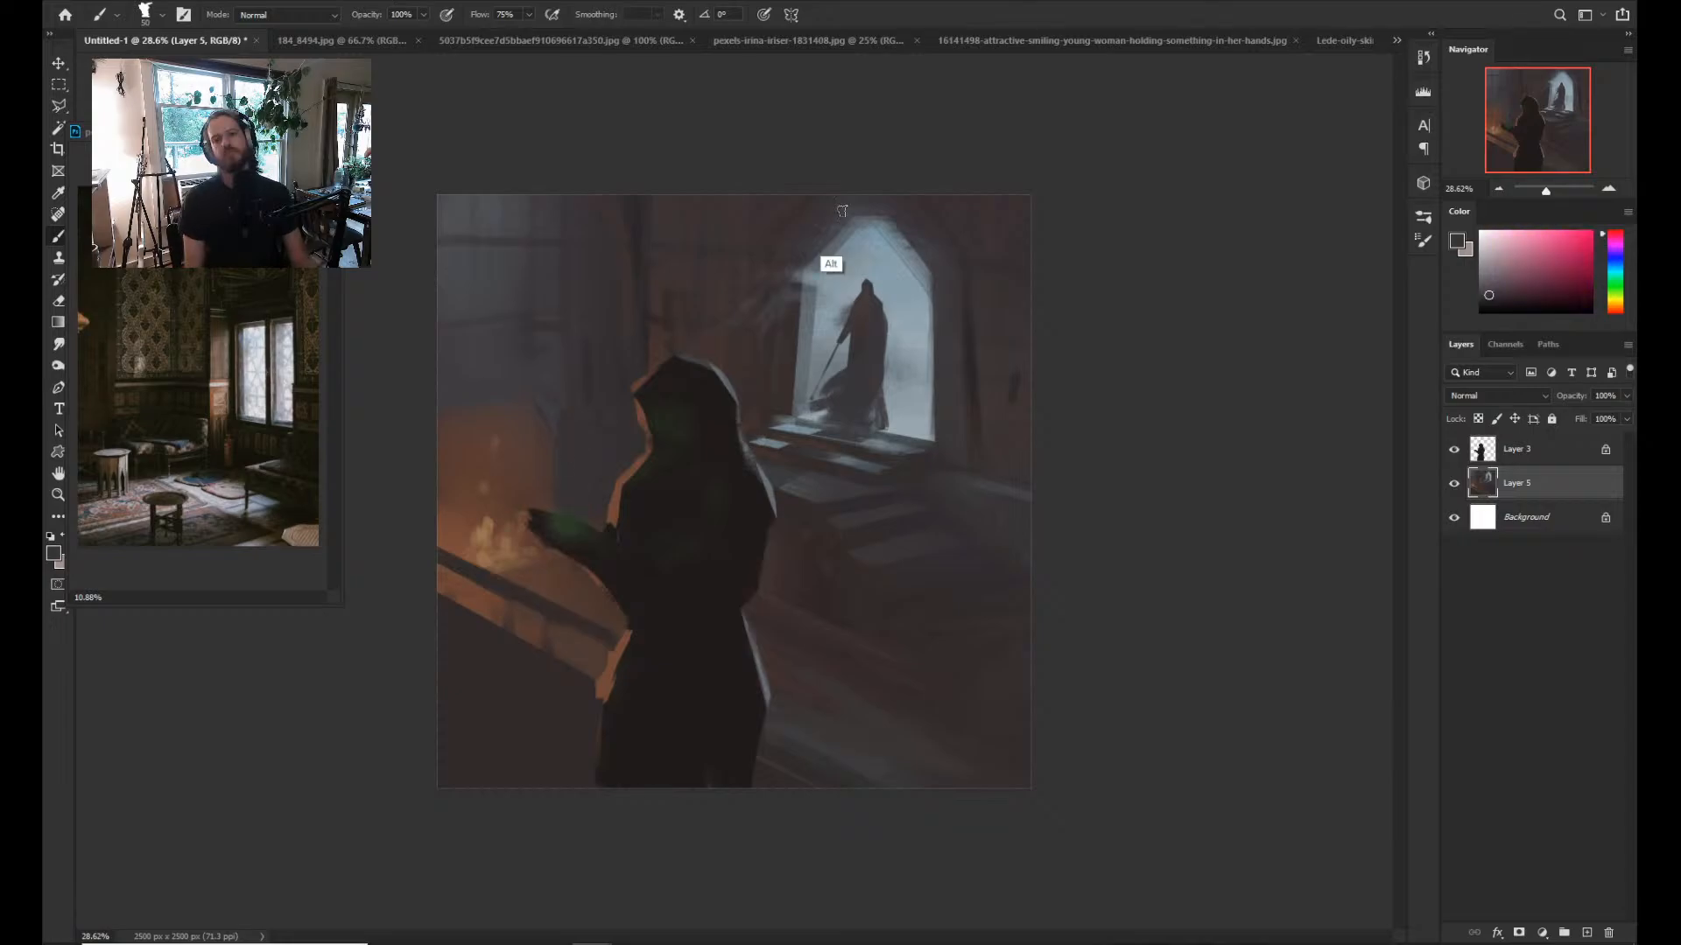
drag(850, 220, 891, 225)
alt+click(922, 342)
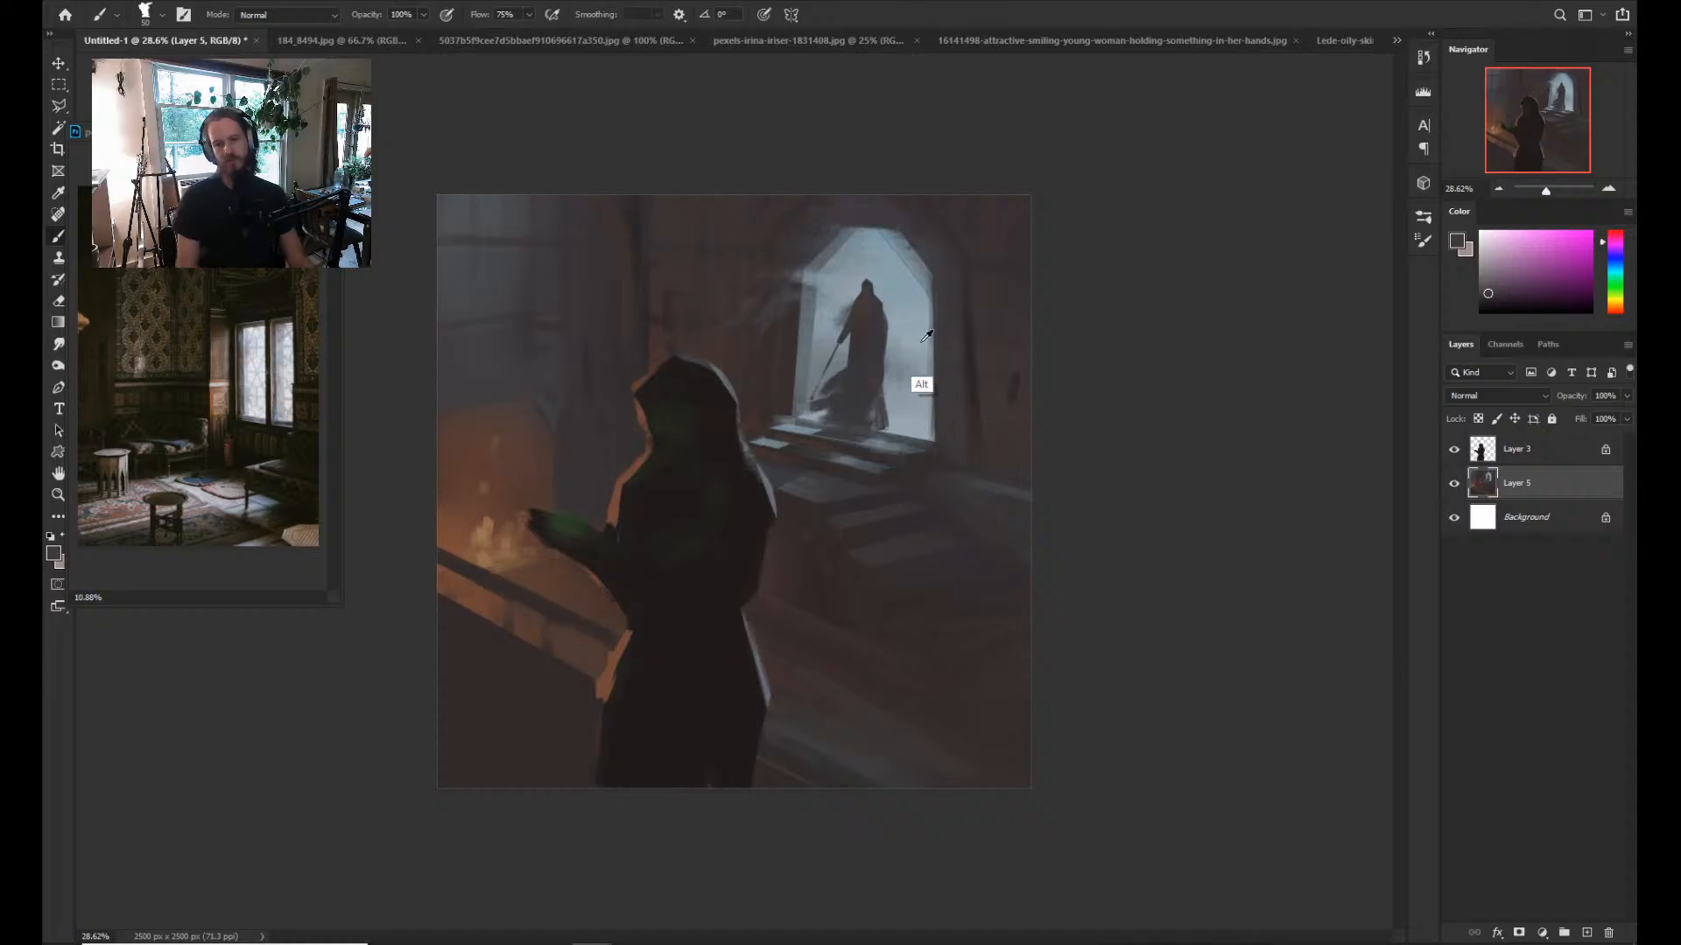
alt+click(790, 354)
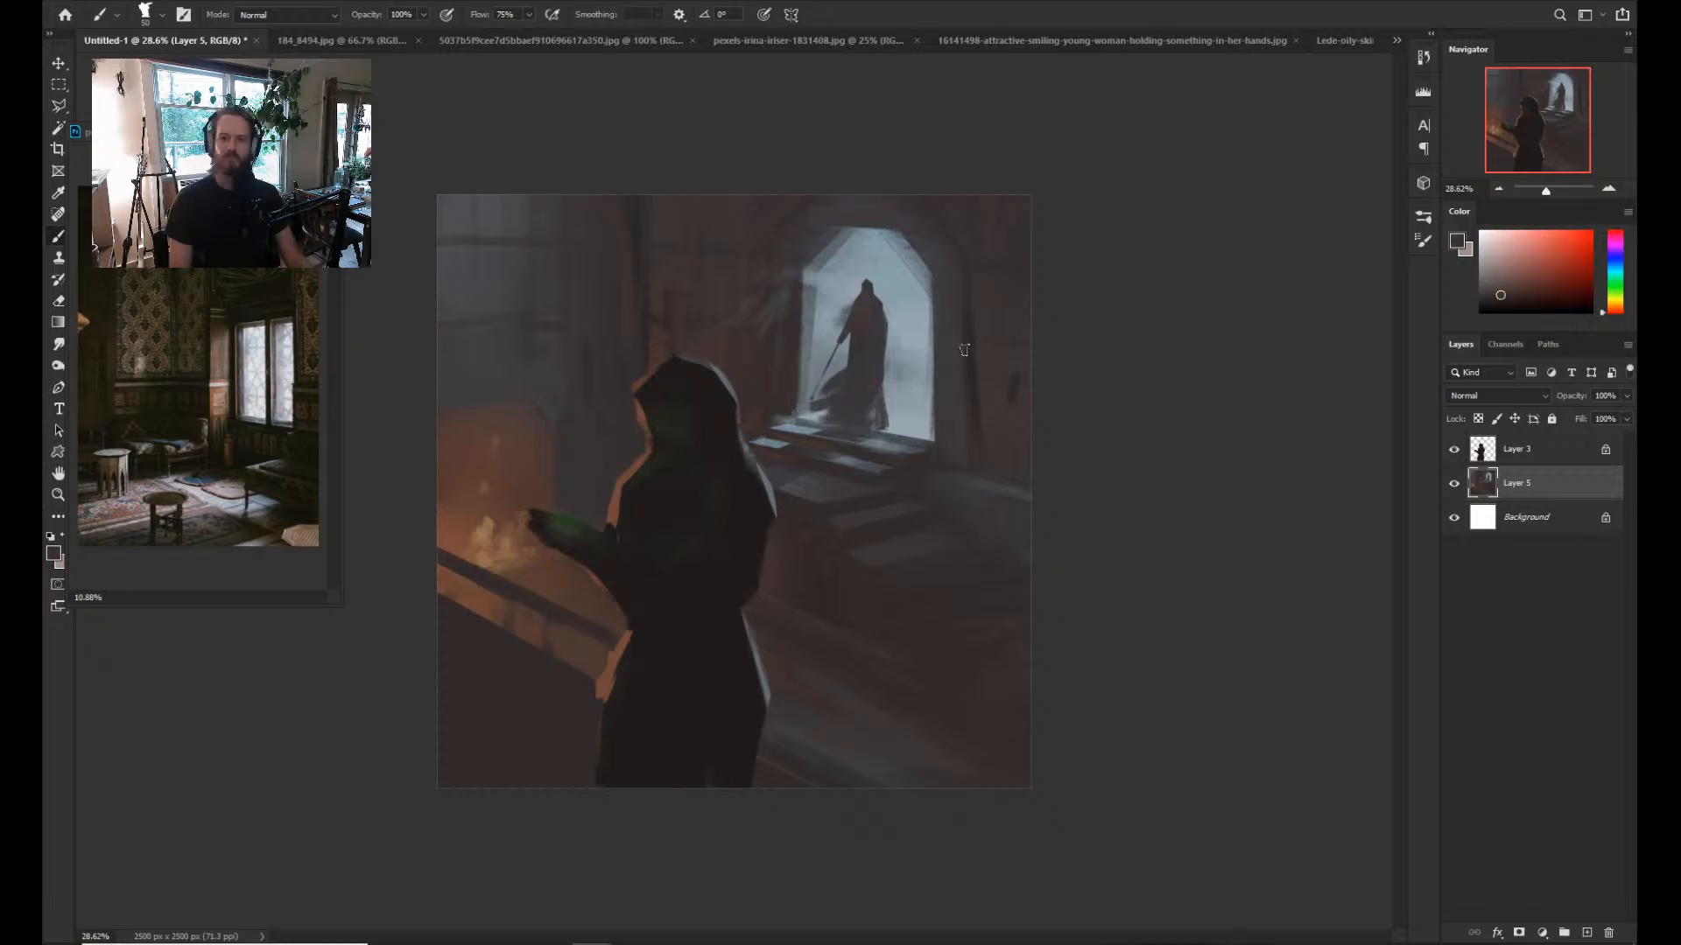
Round the window arch with sampled pale blues and add small light notches along both sides of the opening.
alt+click(811, 310)
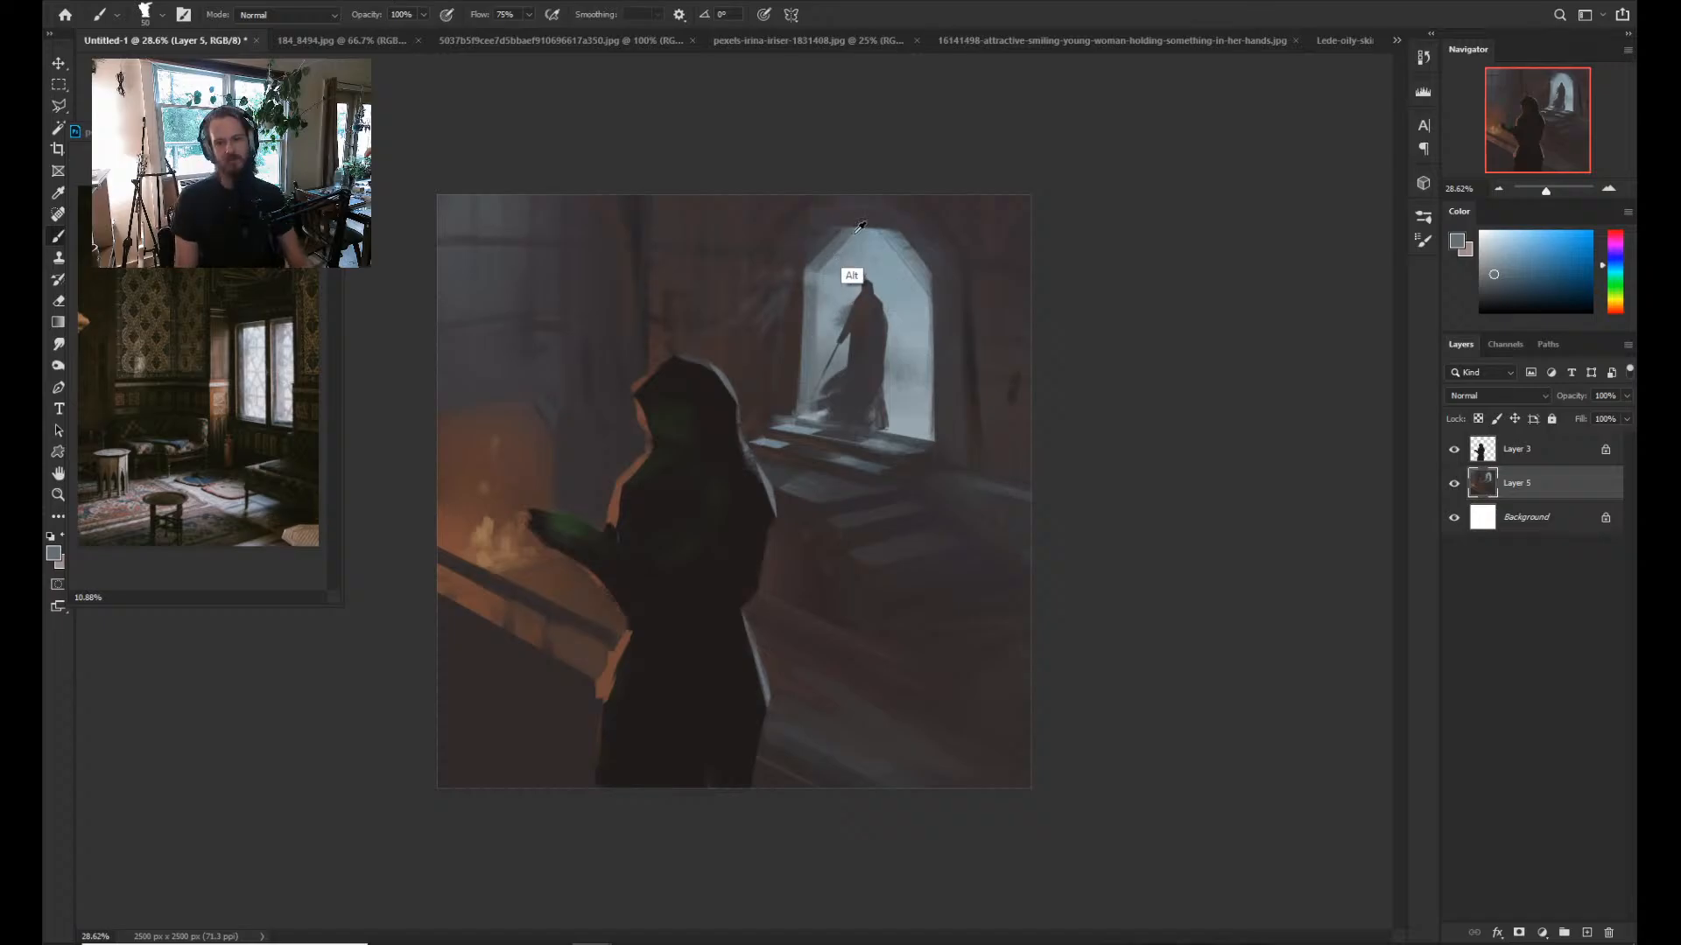
alt+click(857, 230)
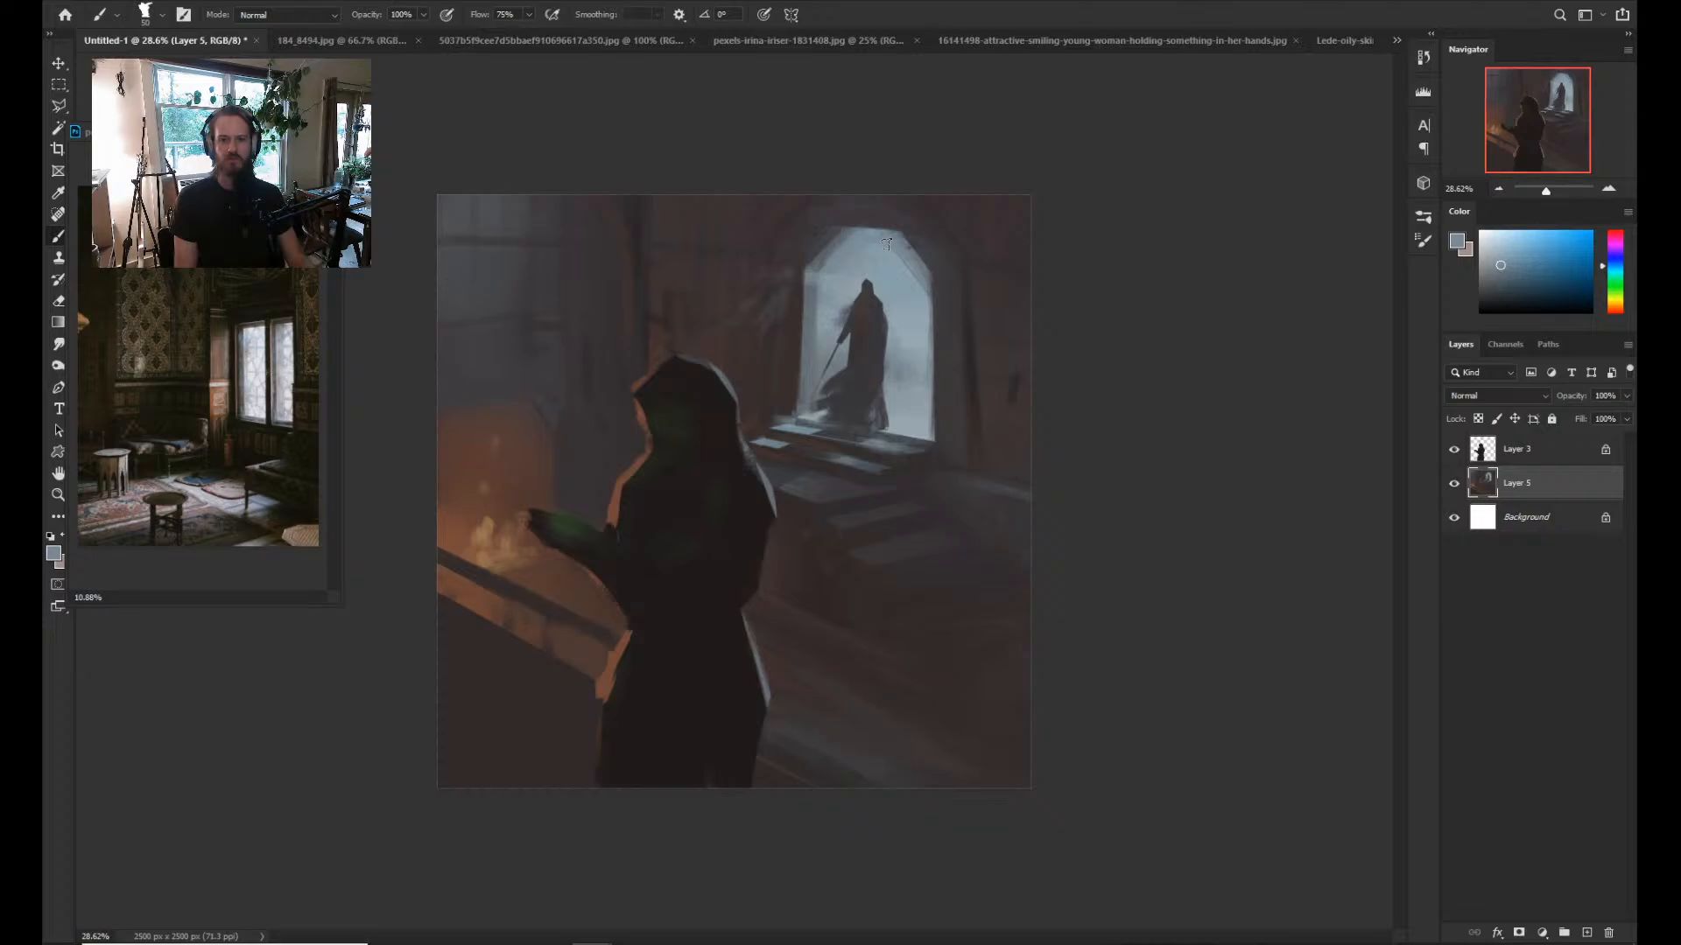
alt+click(907, 270)
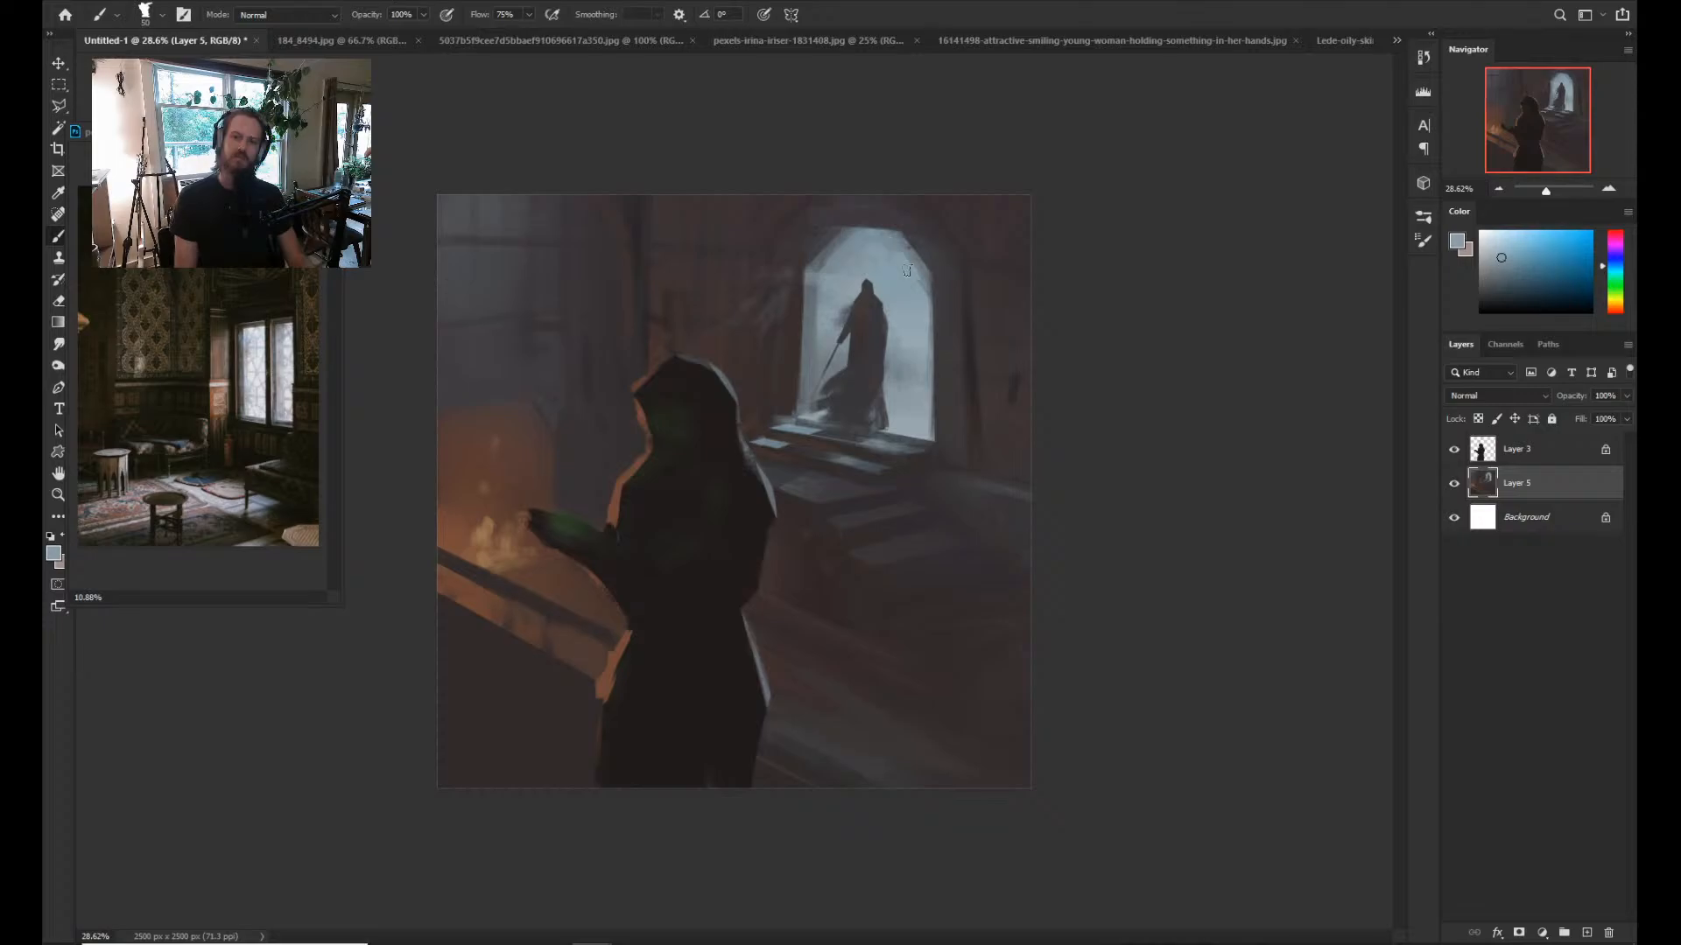
alt+click(929, 396)
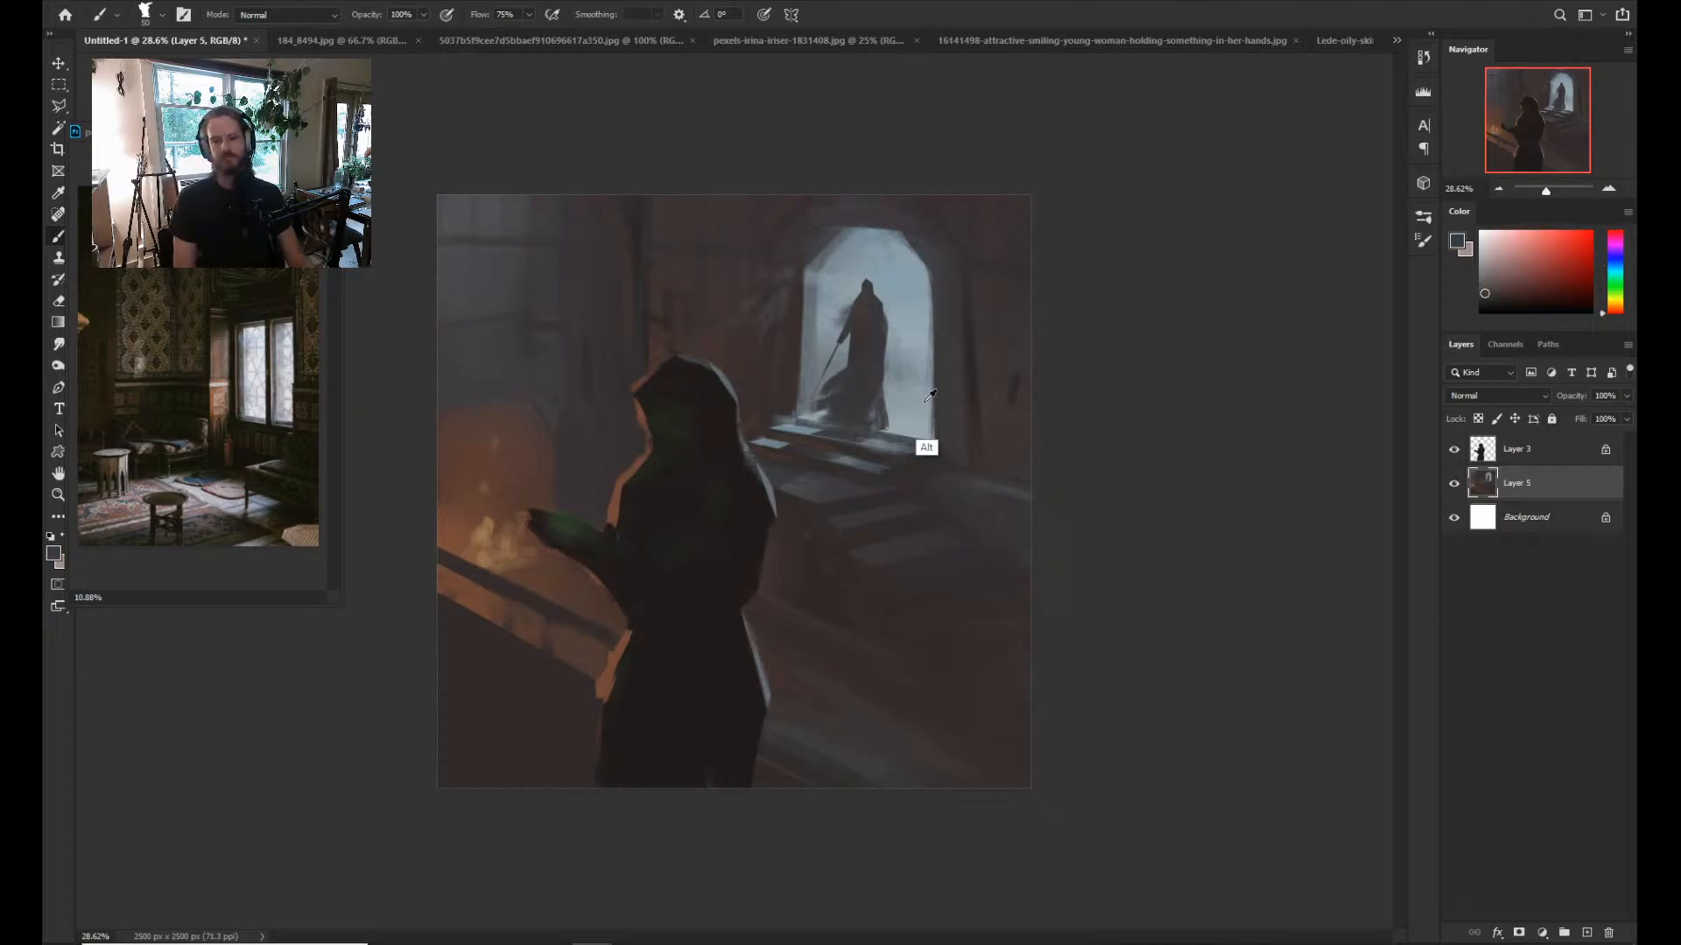
alt+click(932, 353)
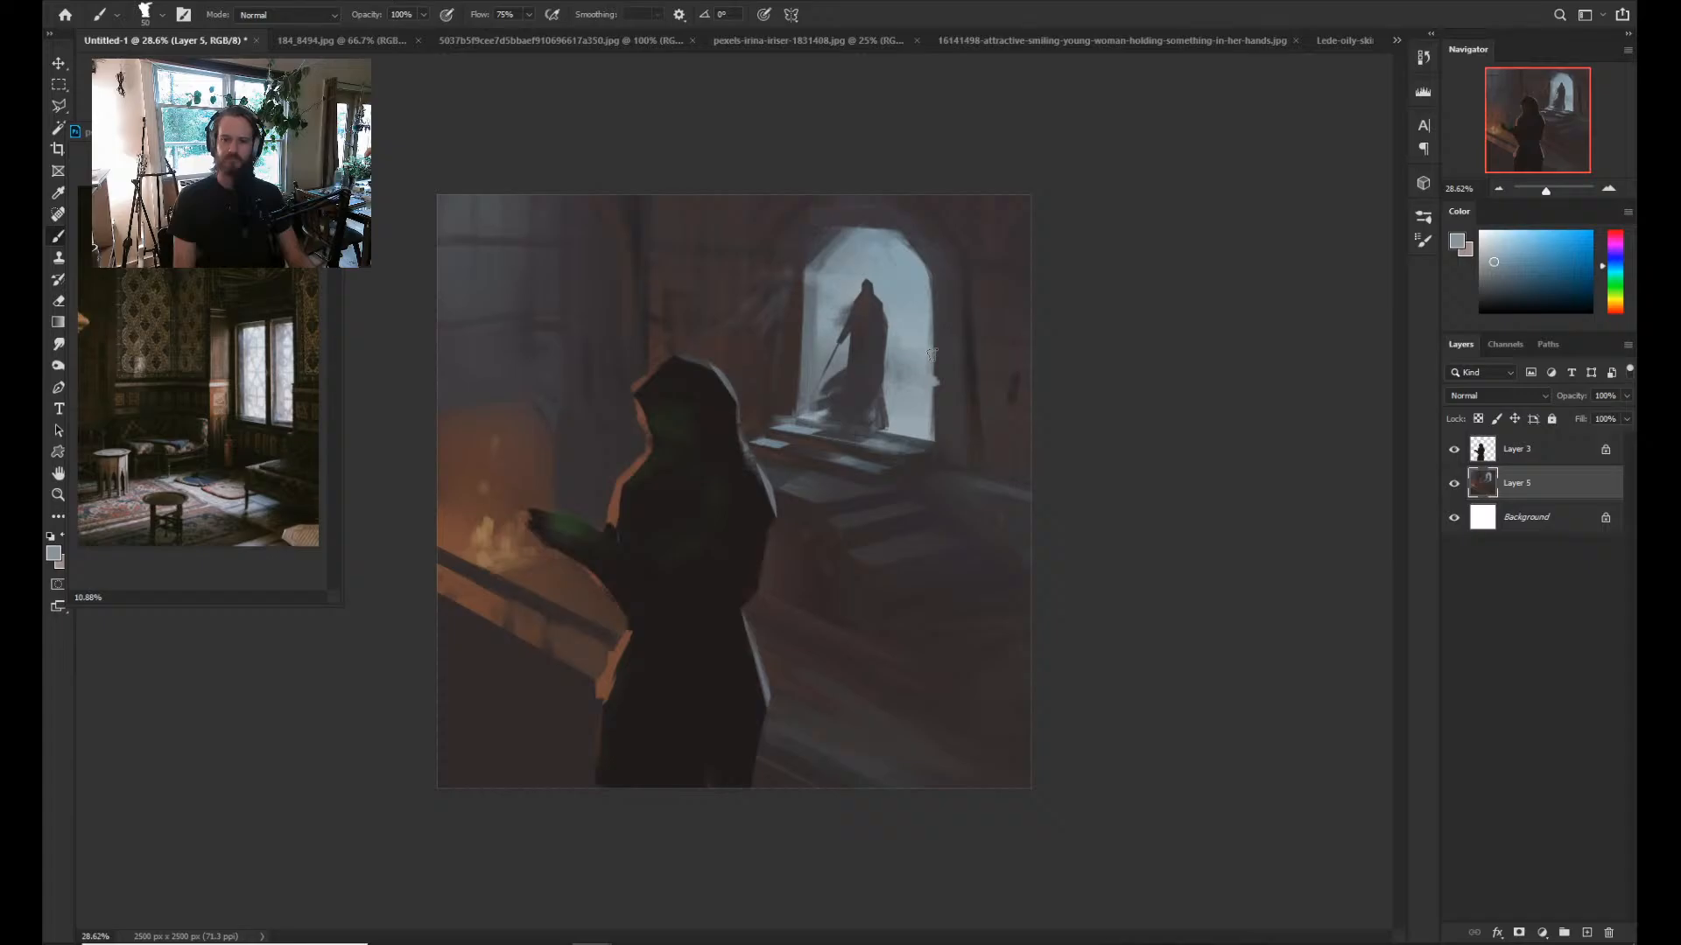
alt+click(811, 340)
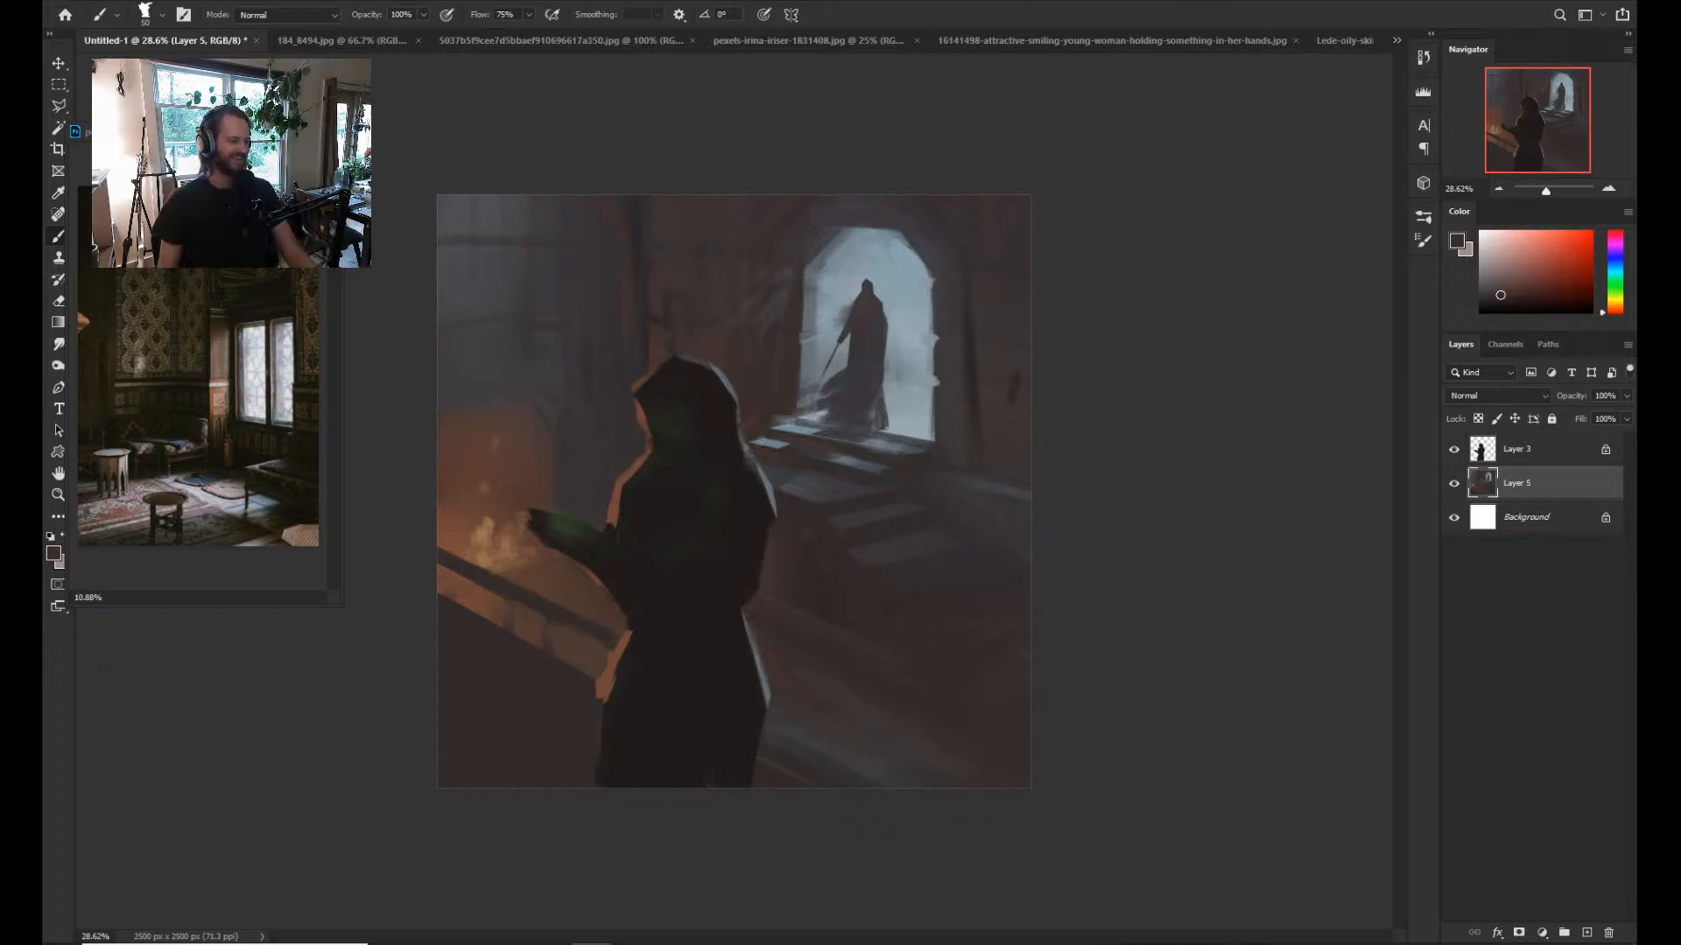
Paint dark beams and posts across the upper wall and beside the window, blending them with sampled wall tones.
key(z)
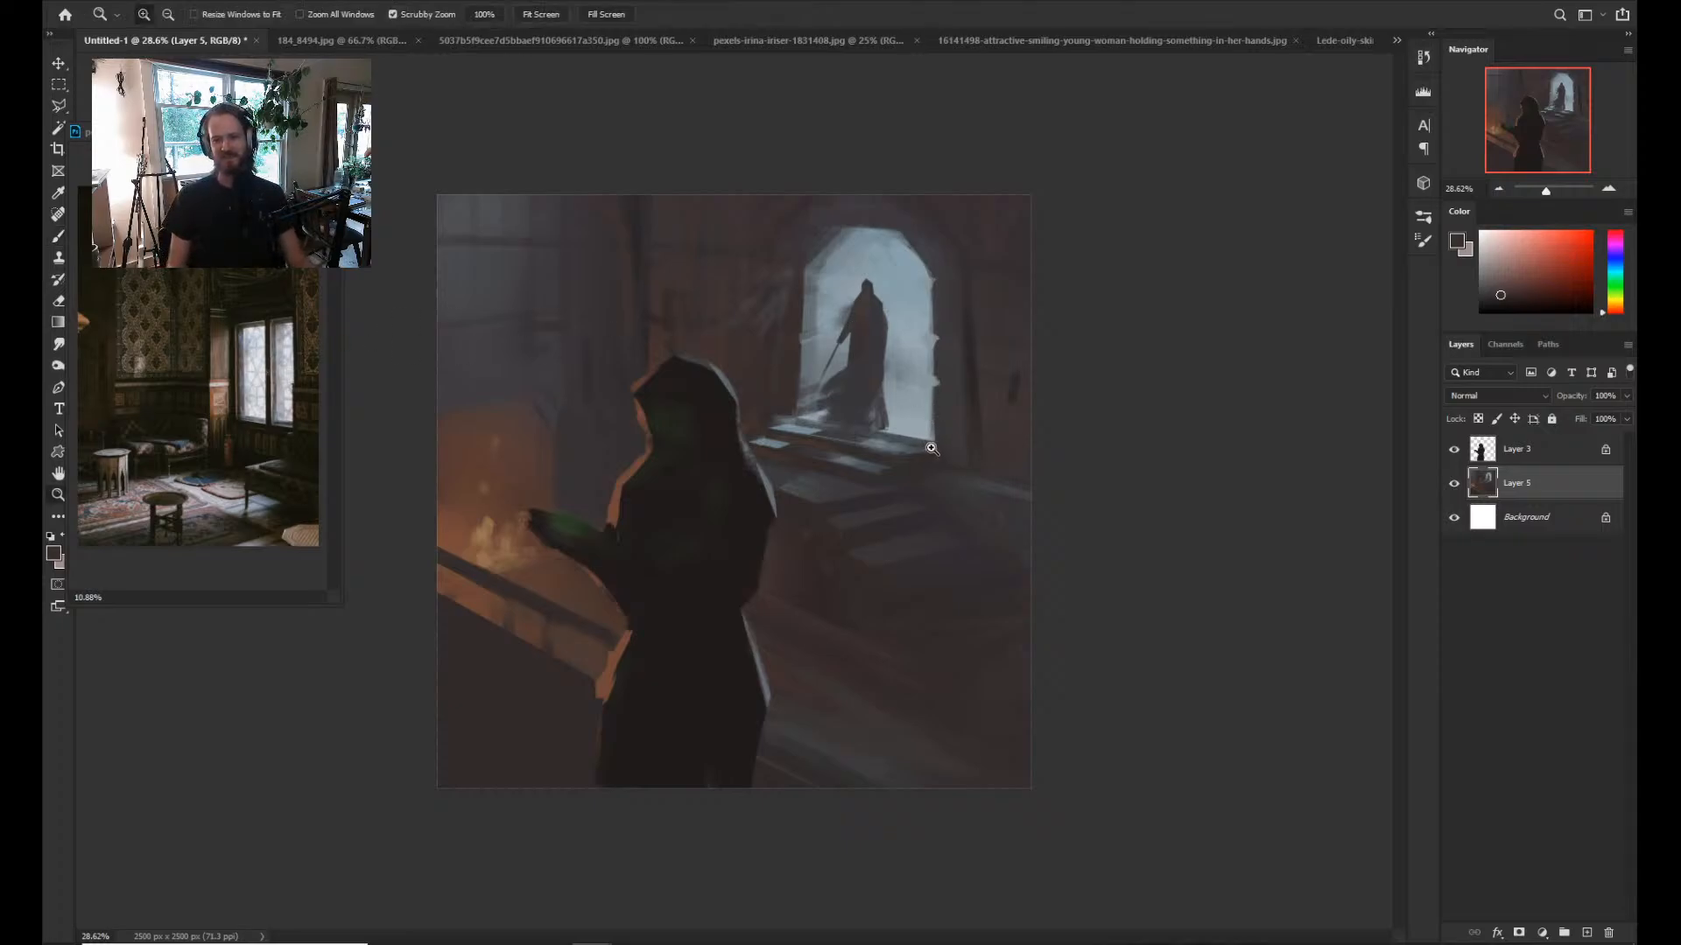
mouse_move(931, 448)
mouse_down()
mouse_move(910, 449)
mouse_move(945, 450)
mouse_move(926, 450)
mouse_up()
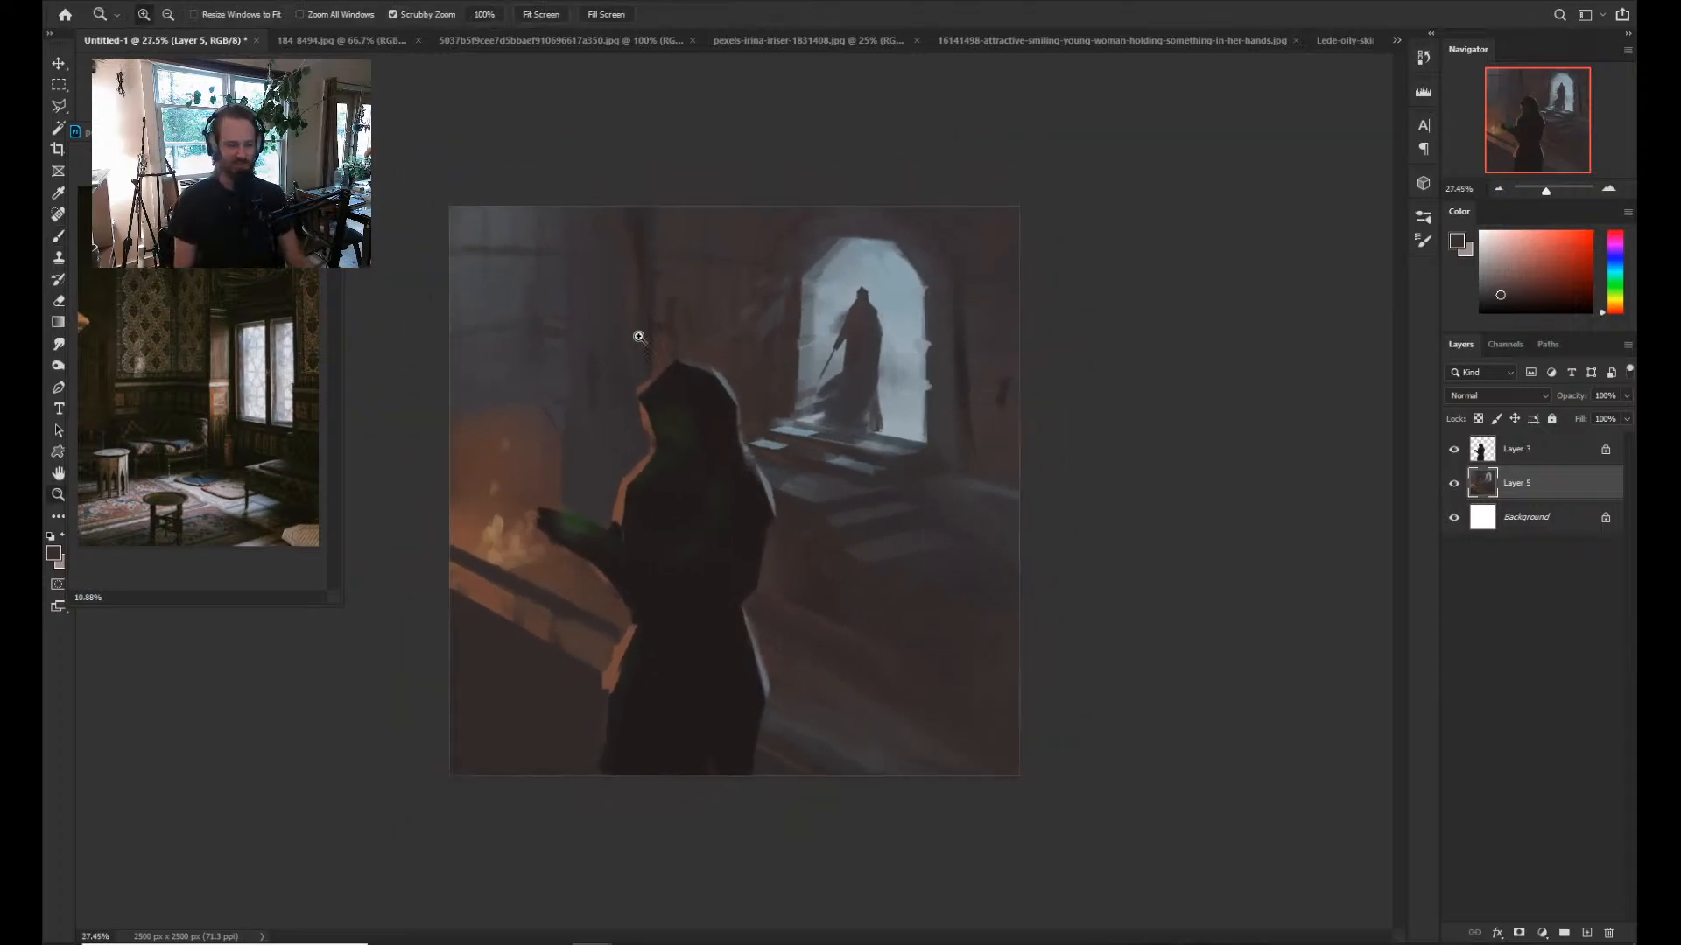
mouse_move(736, 339)
mouse_down()
mouse_move(802, 337)
mouse_move(727, 338)
mouse_up()
drag(839, 368, 914, 371)
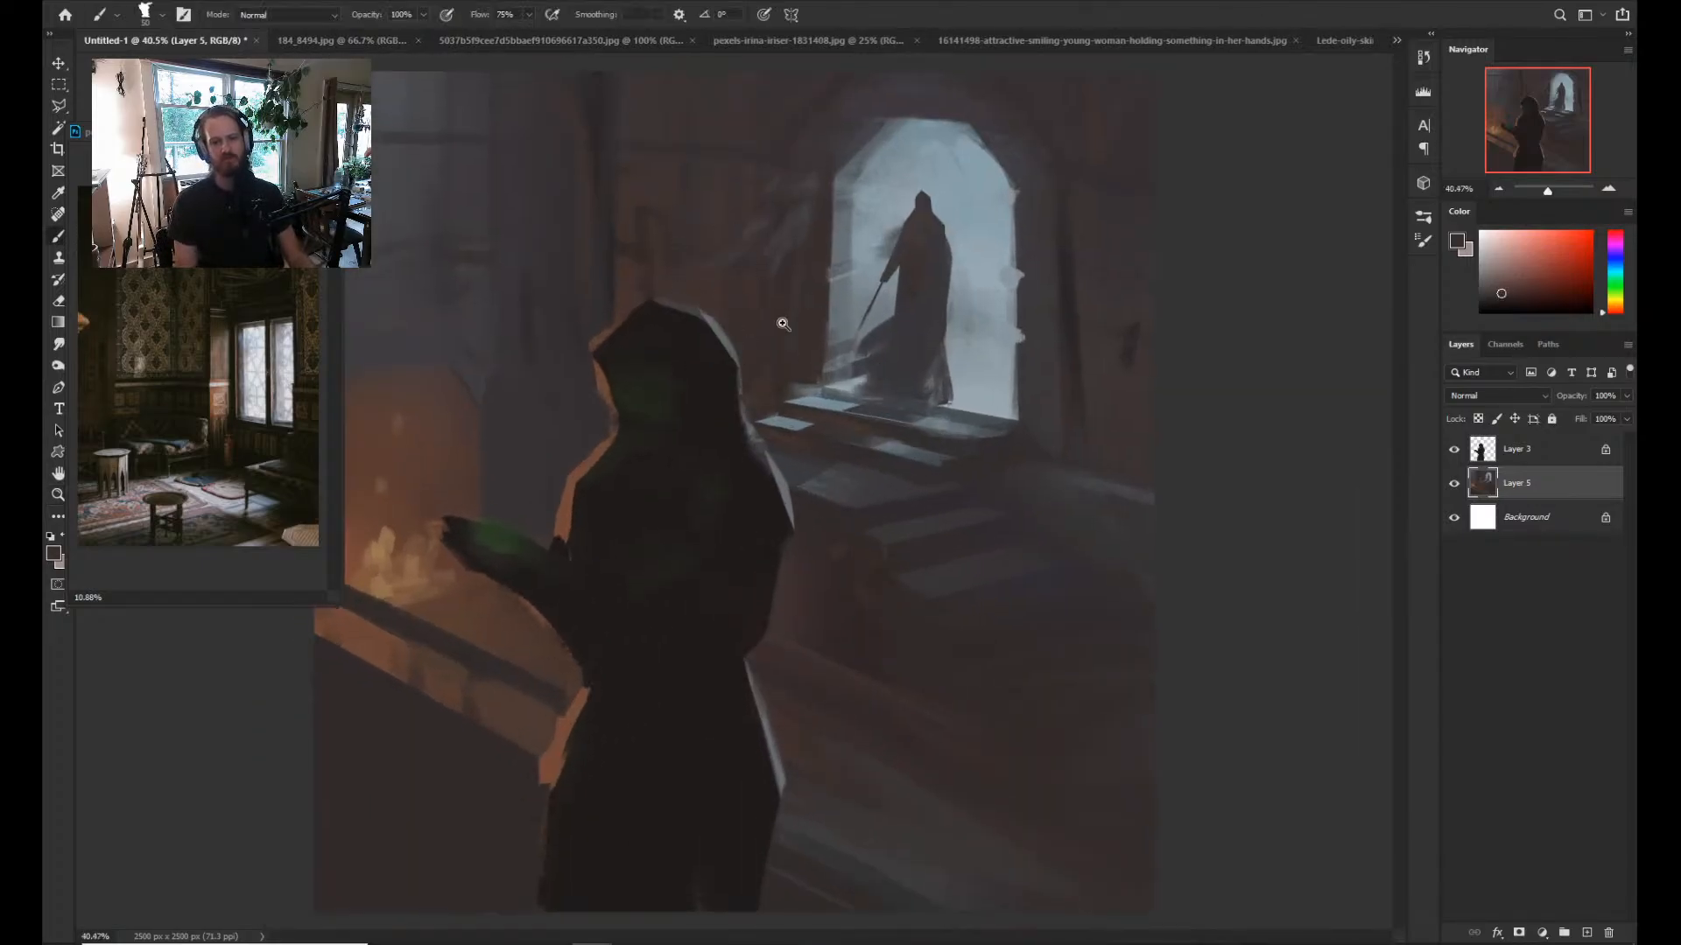
drag(784, 324, 710, 383)
alt+click(663, 294)
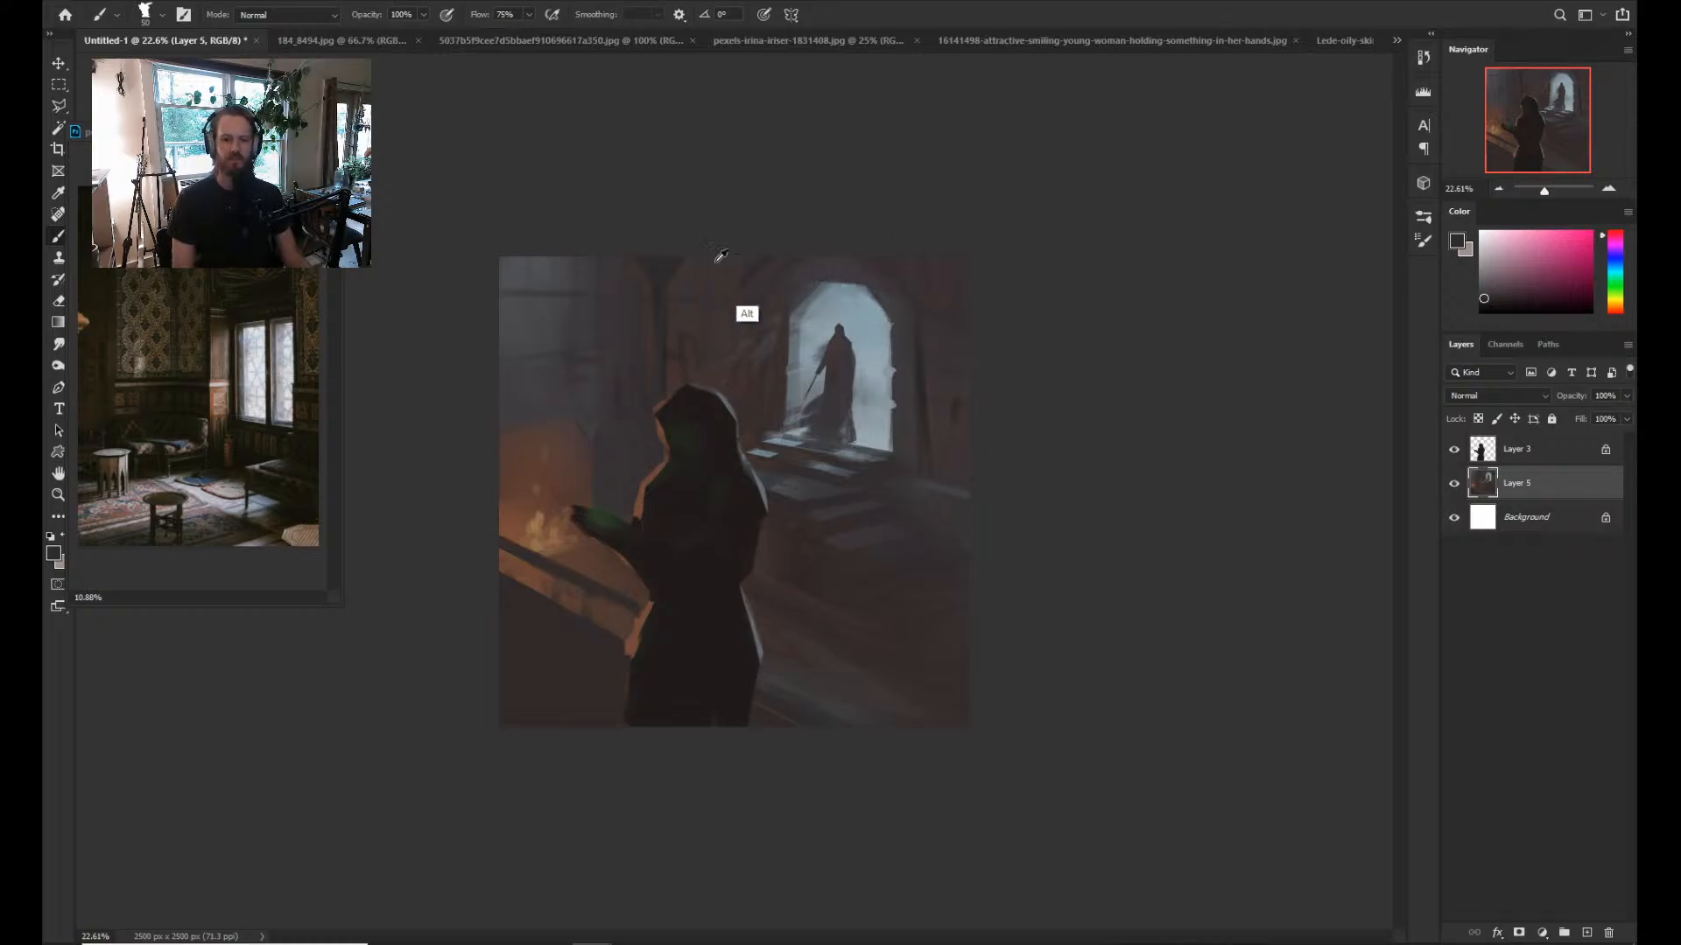
alt+click(887, 241)
alt+click(671, 260)
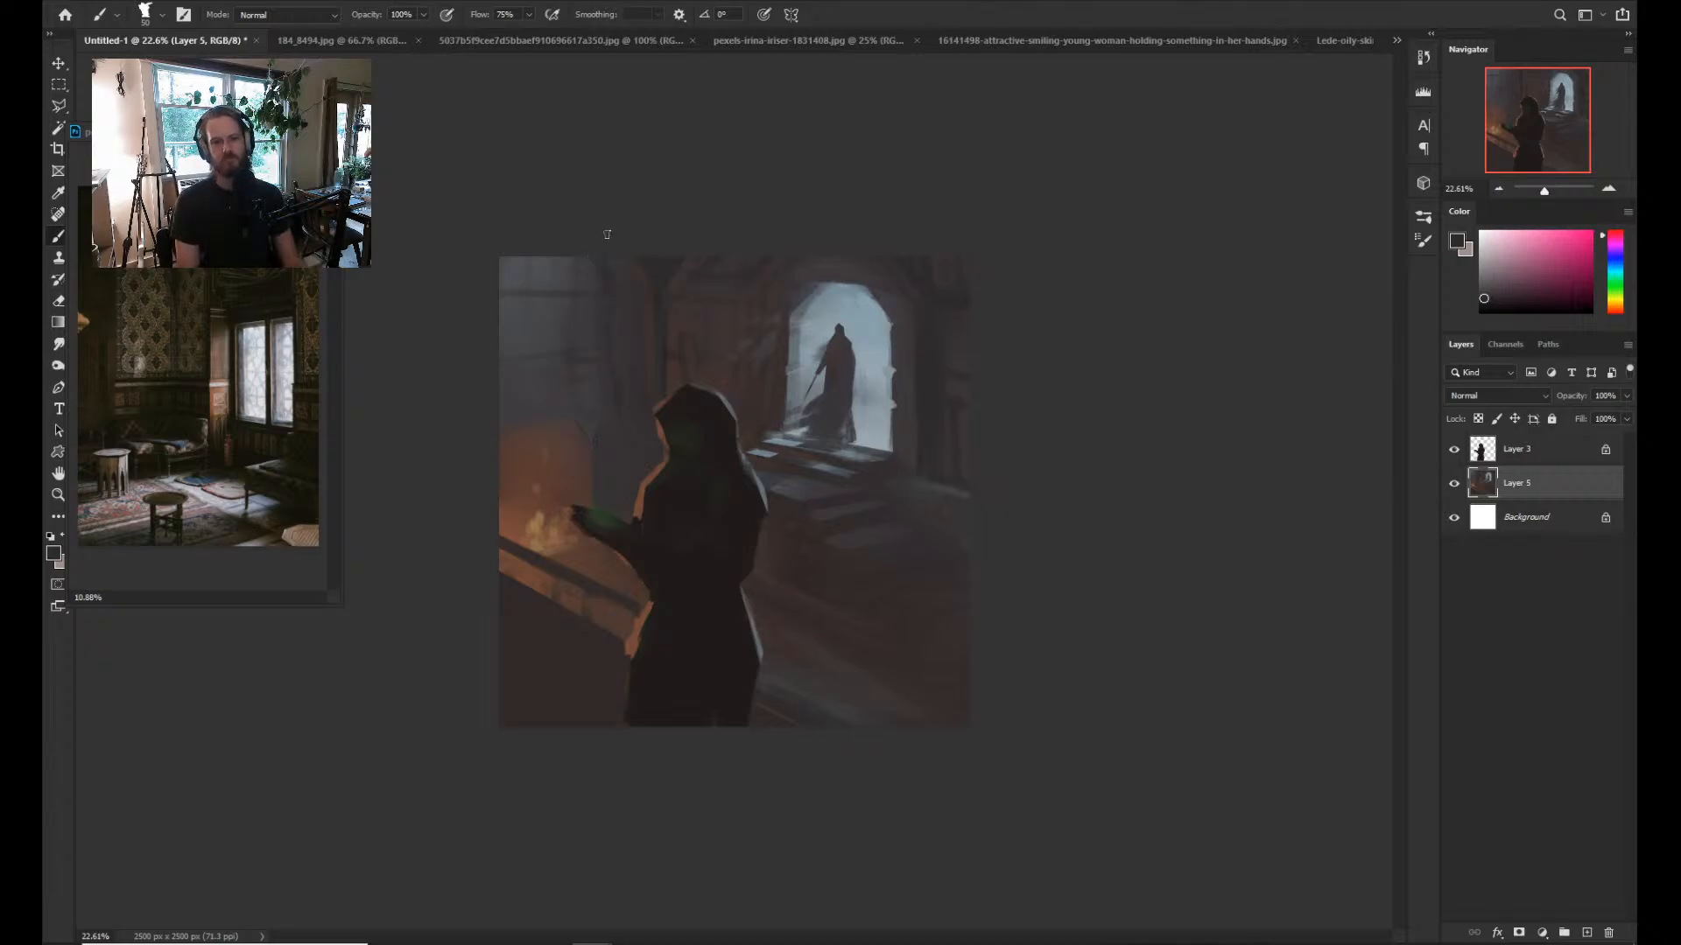
alt+click(598, 356)
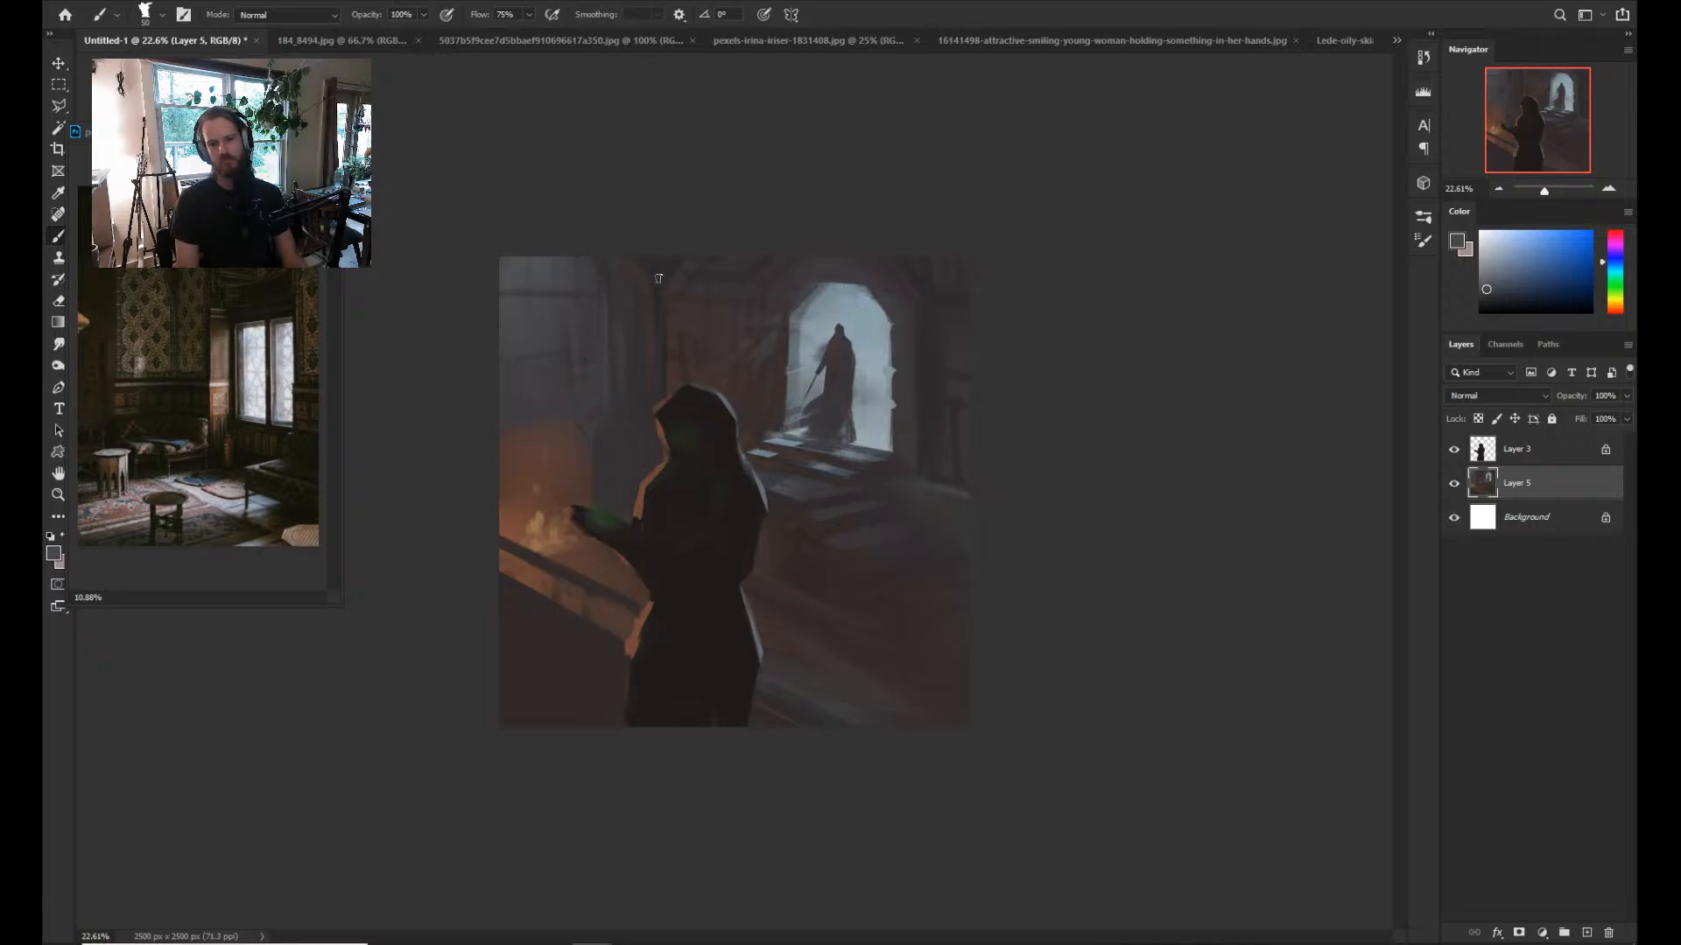
mouse_move(832, 482)
mouse_down()
mouse_move(814, 499)
mouse_move(825, 448)
mouse_up()
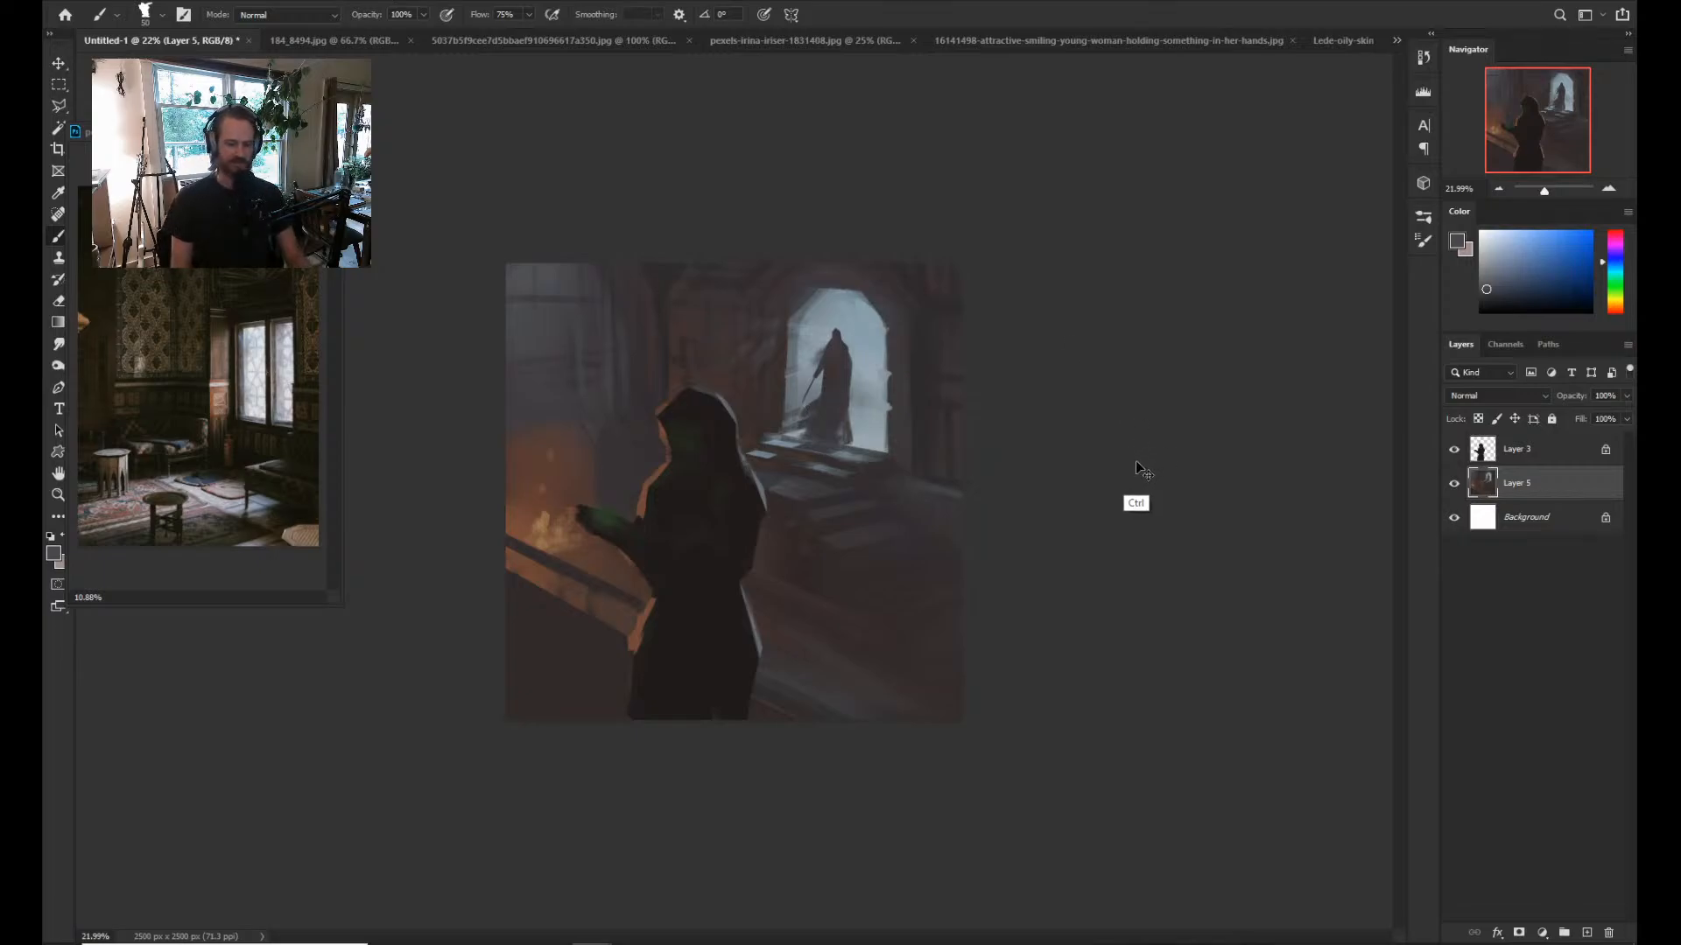
Flip the canvas horizontally and sample the figure's dark cloak colour with Layer 3 active.
key(h)
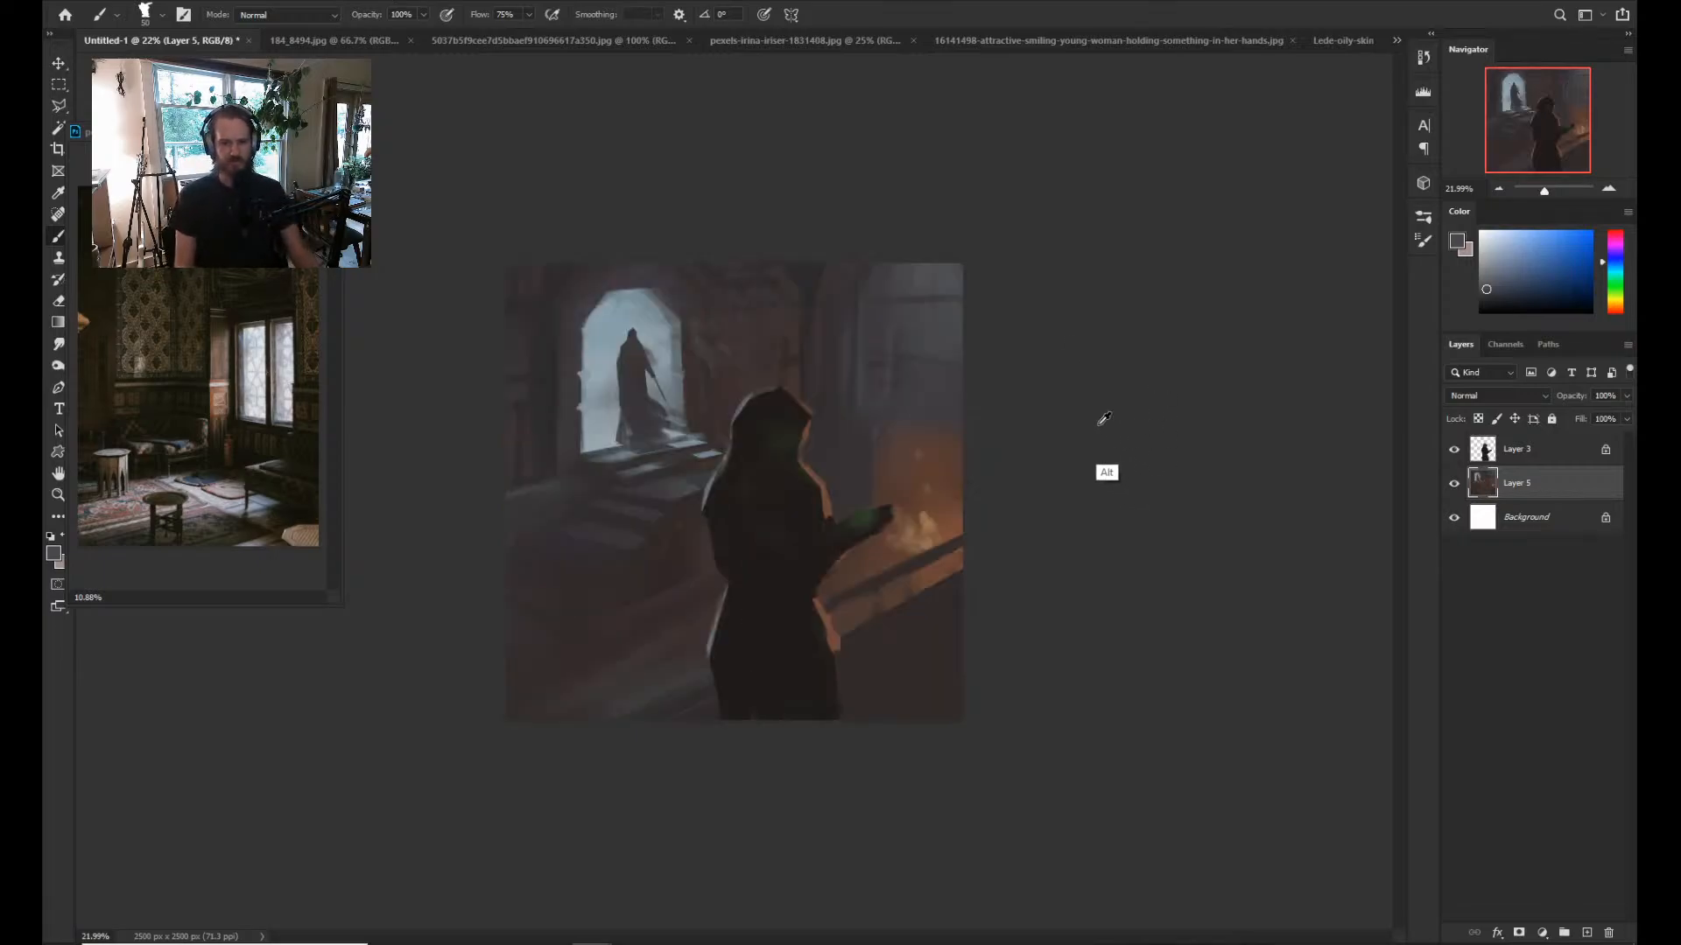
alt+click(775, 516)
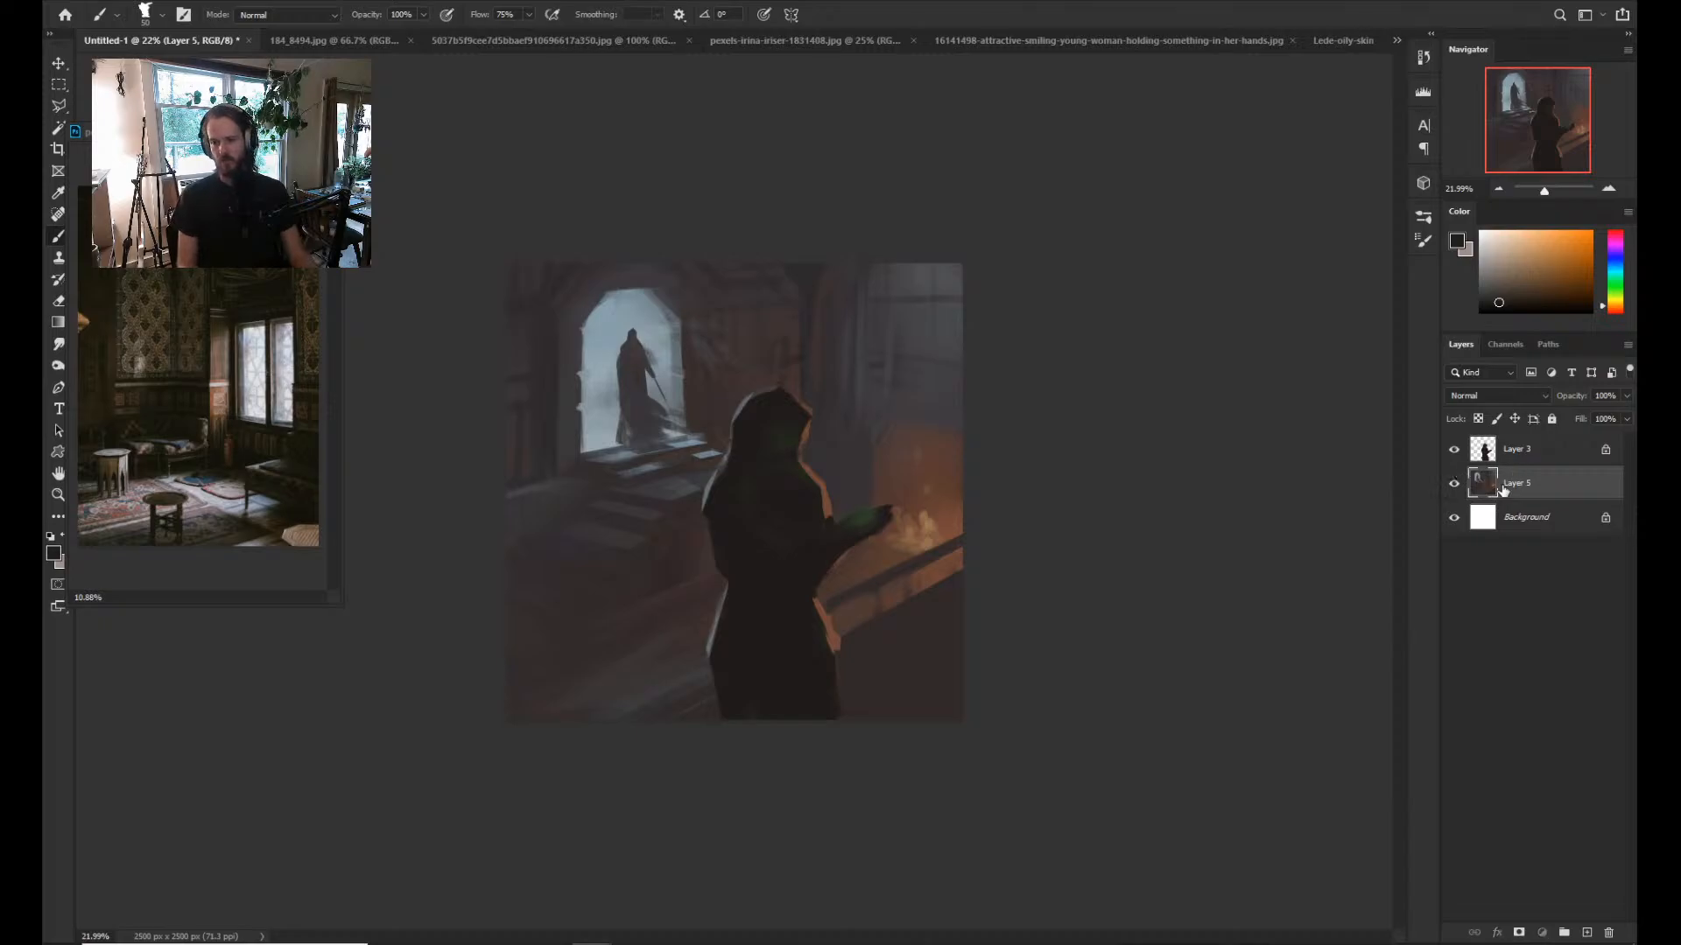
click(1510, 450)
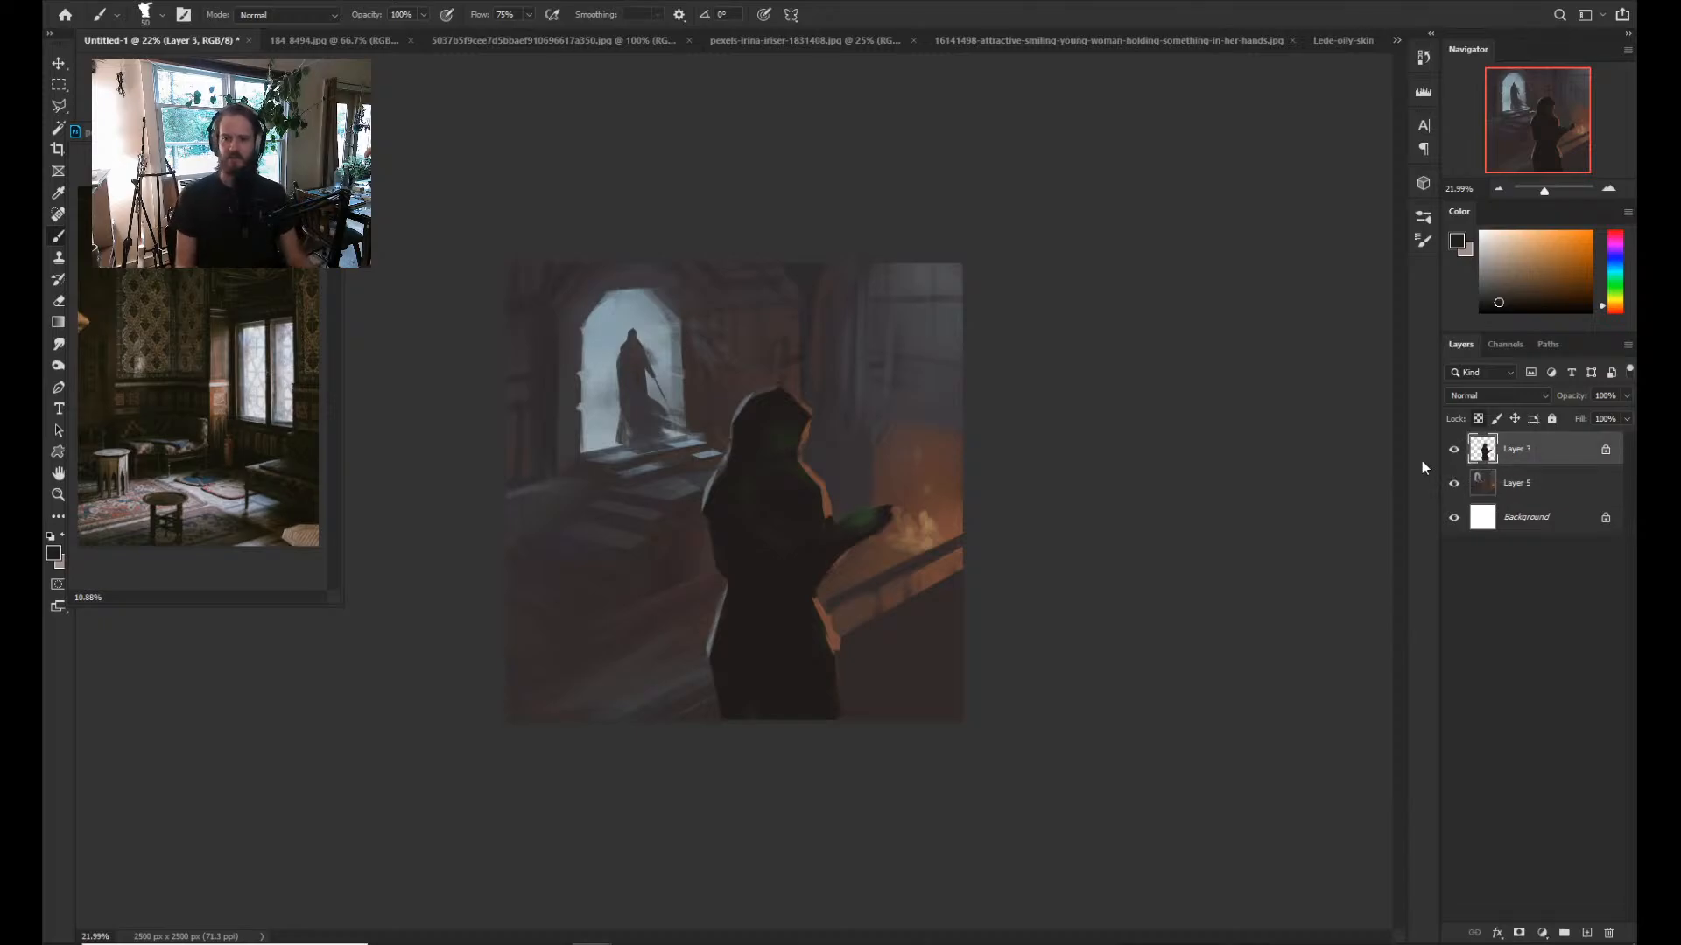
alt+click(807, 579)
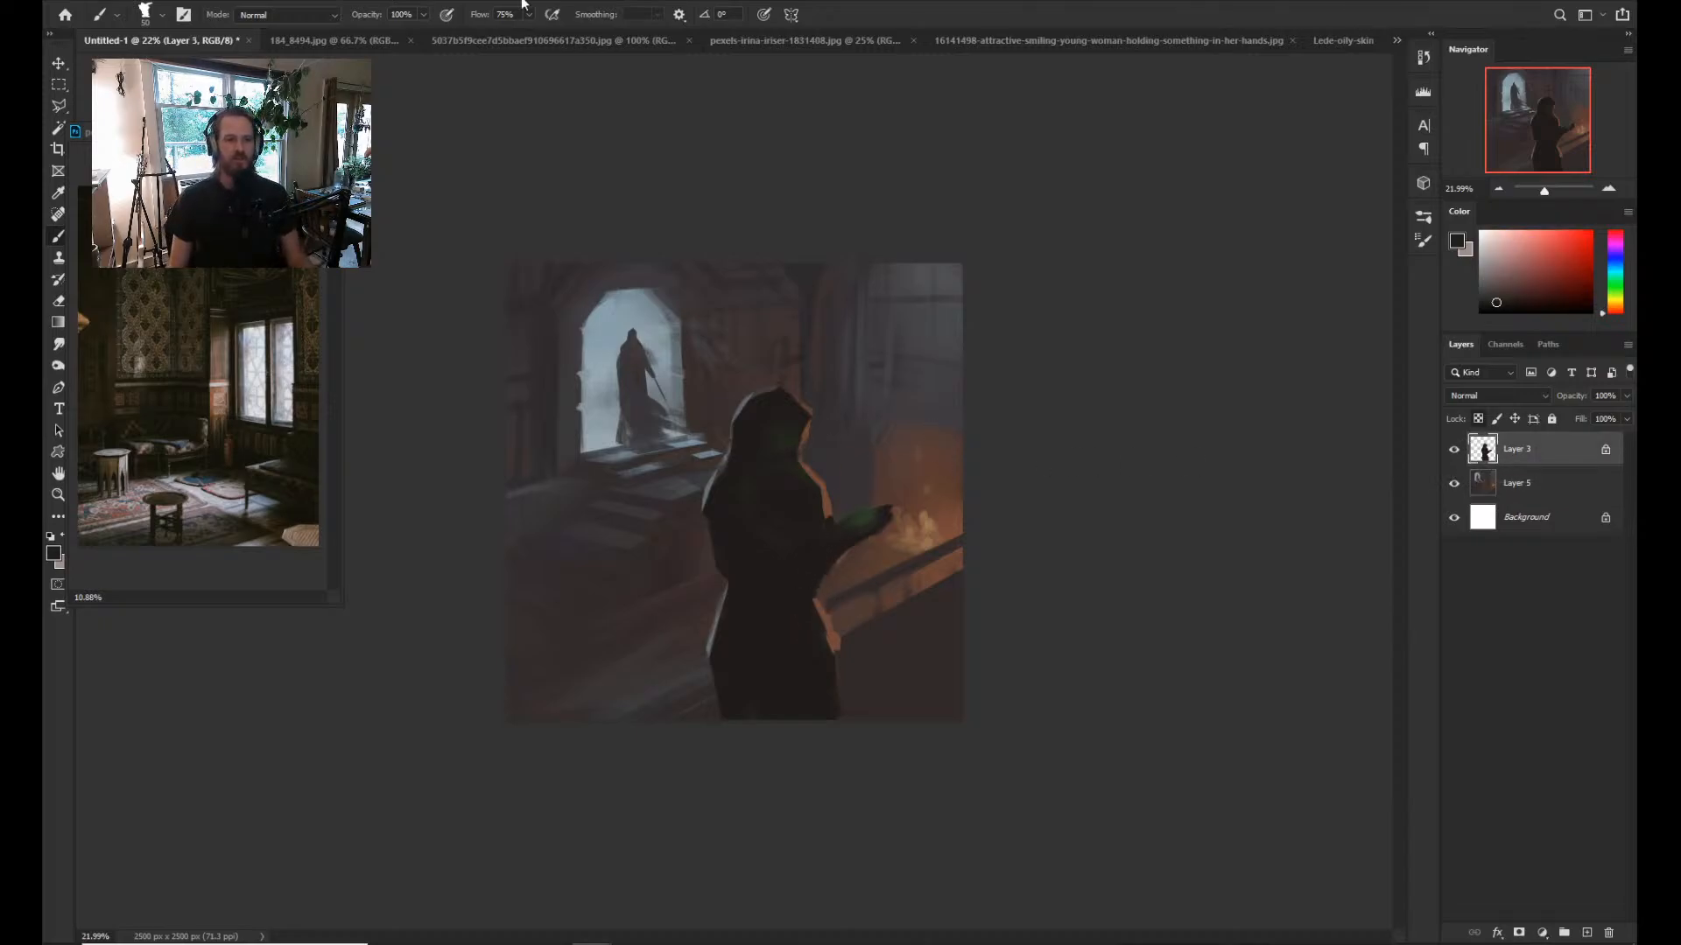
Find the reference photo of the smiling woman holding out her hands and undock it into a floating window.
click(843, 40)
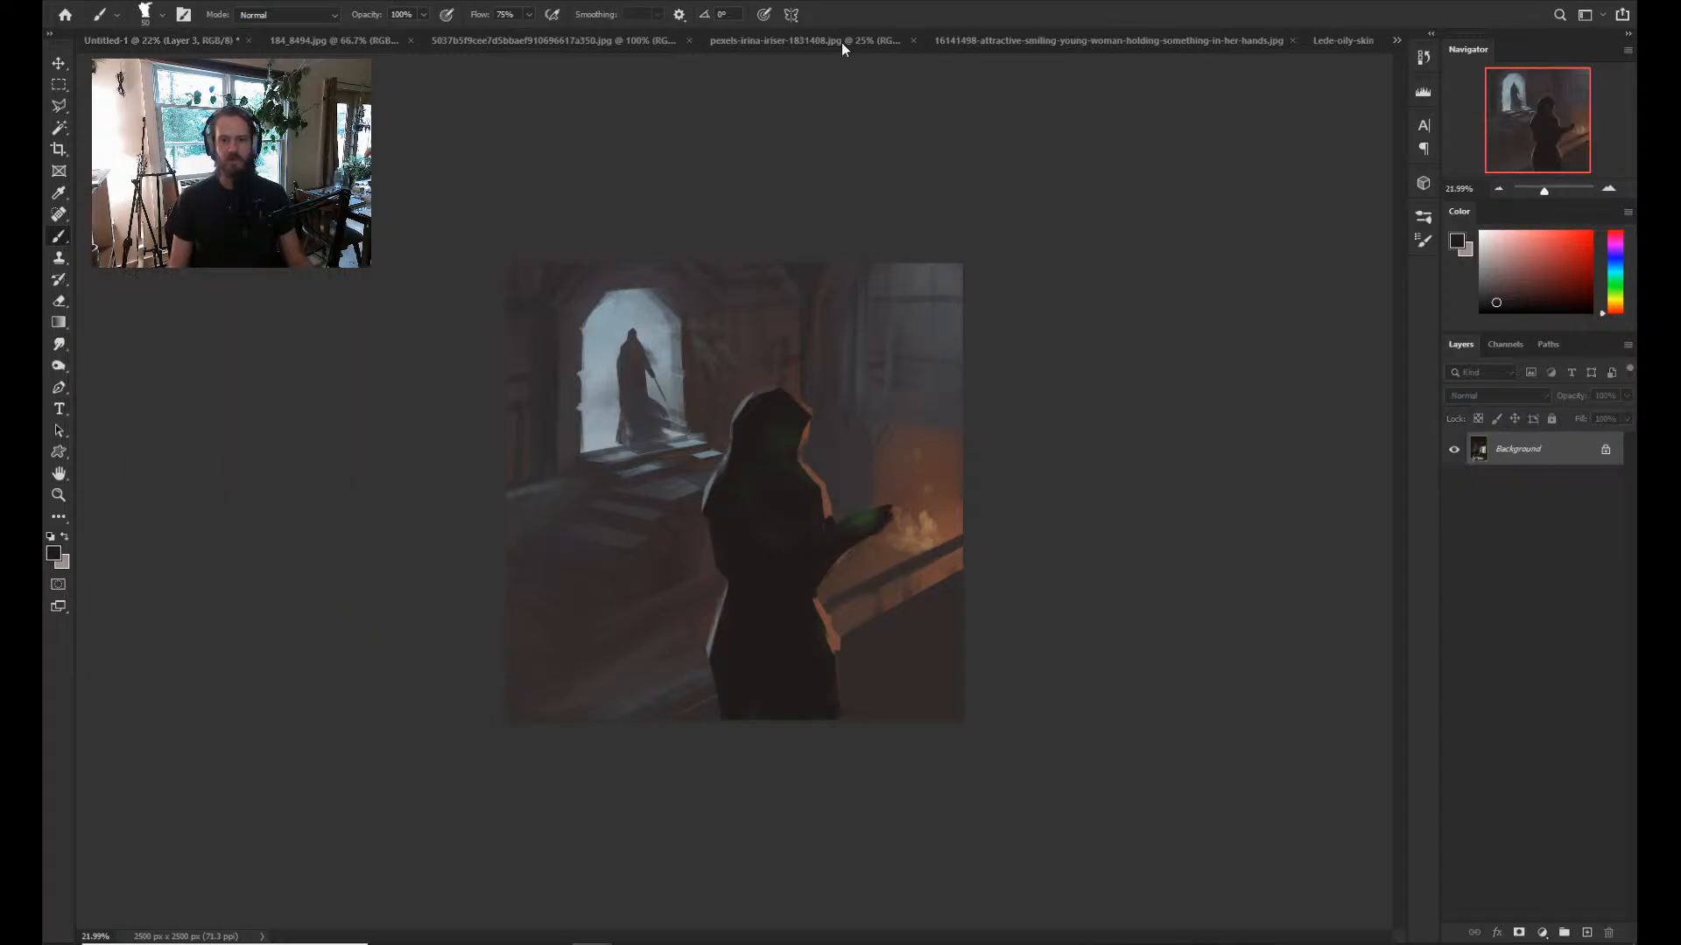
click(957, 41)
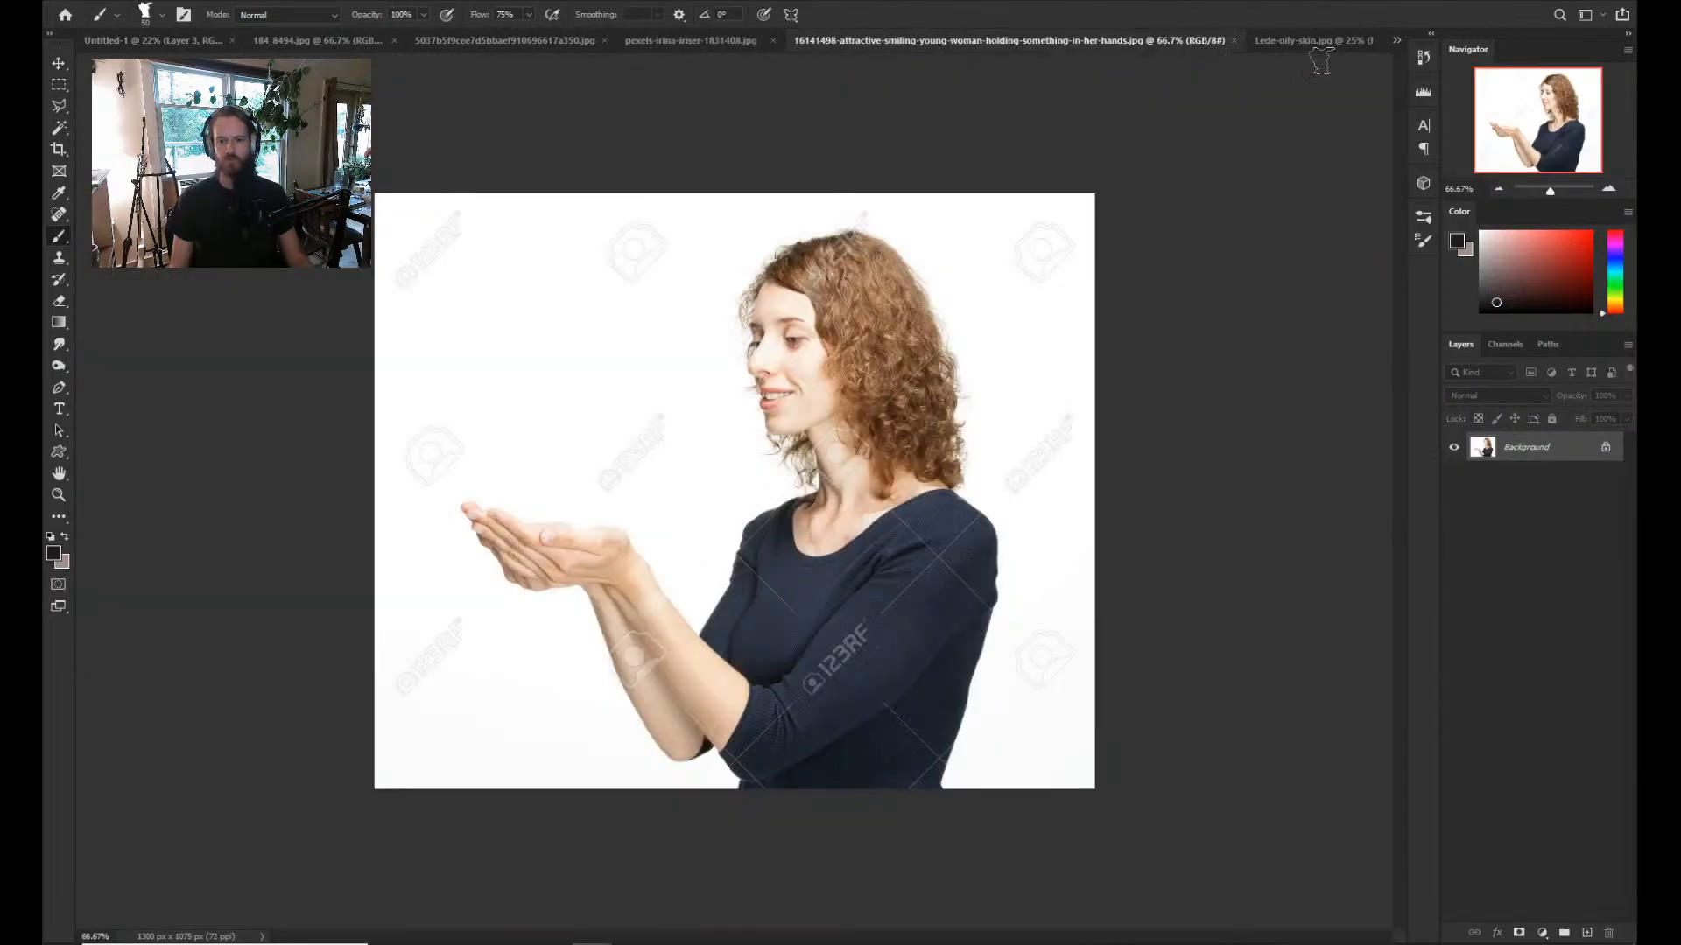
key(ctrl+a)
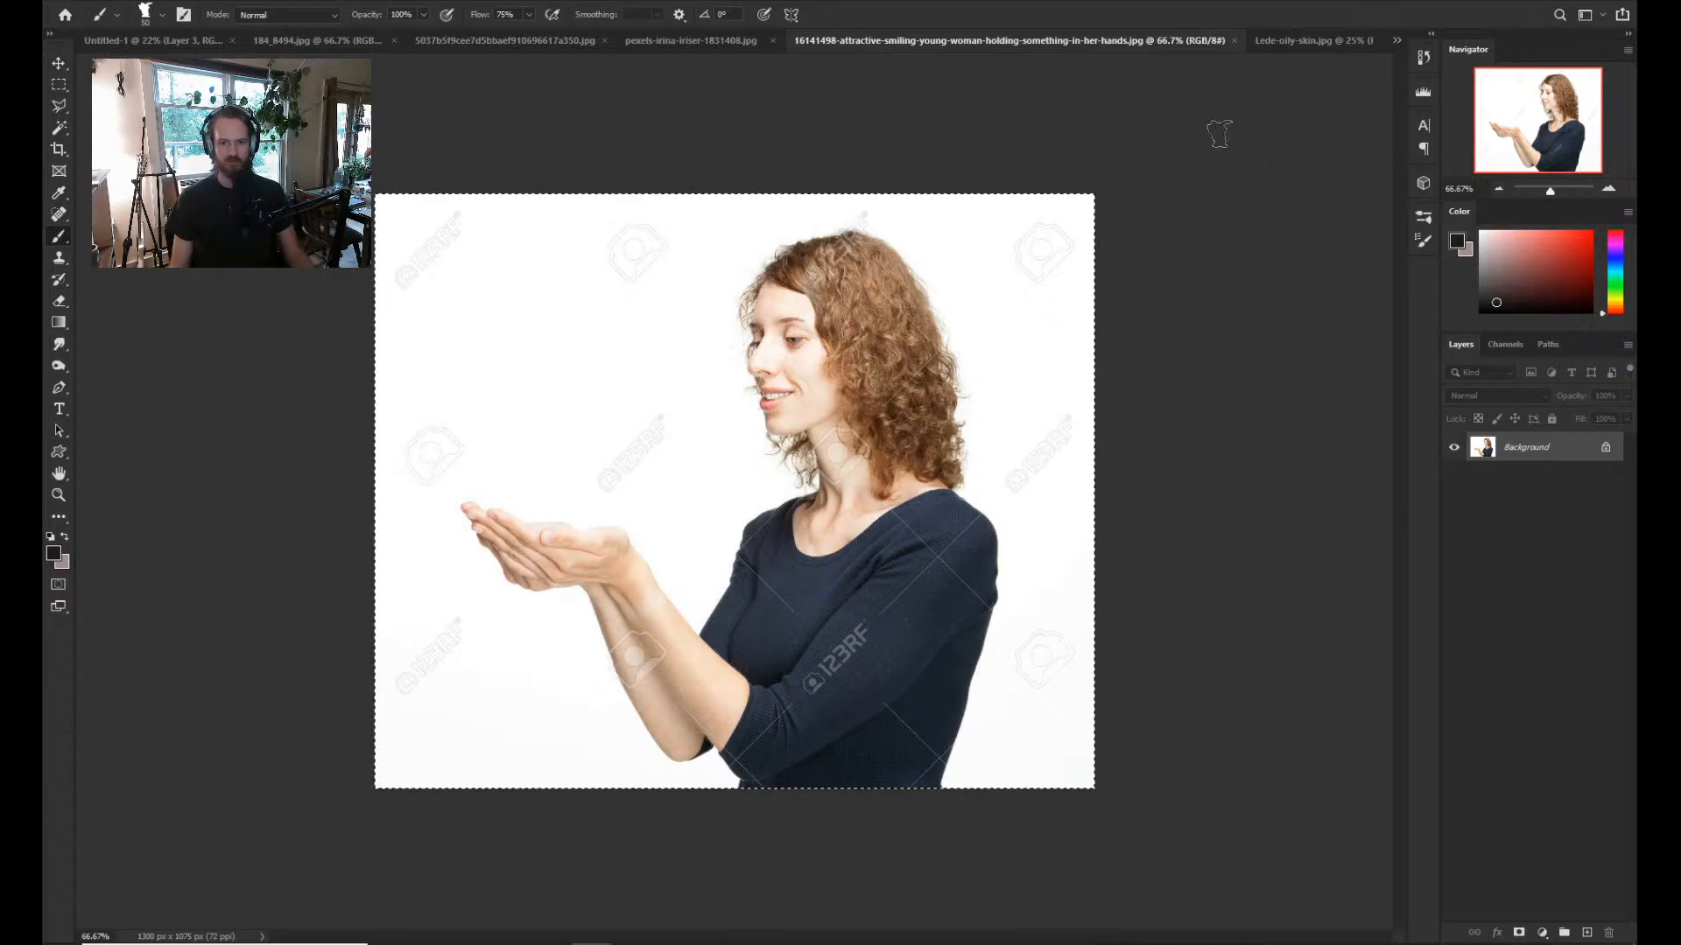
drag(1001, 40, 881, 152)
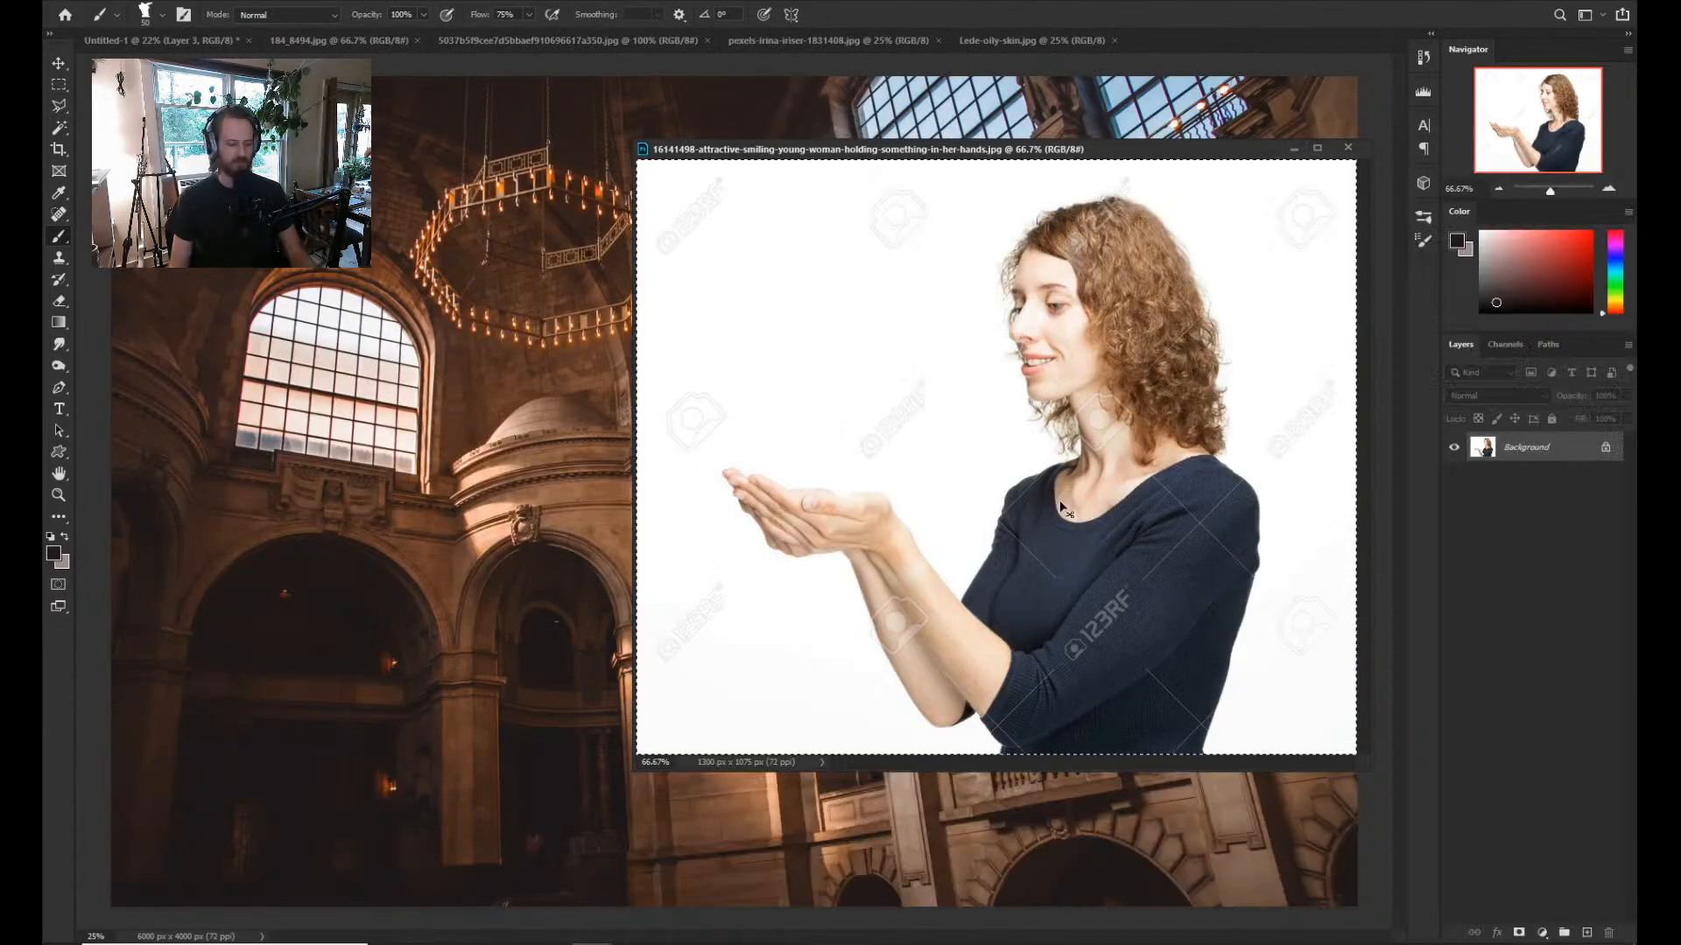
Float the Lede-oily-skin.jpg portrait over the painting, shrink its window and fit the photo inside it at a smaller zoom.
click(1015, 41)
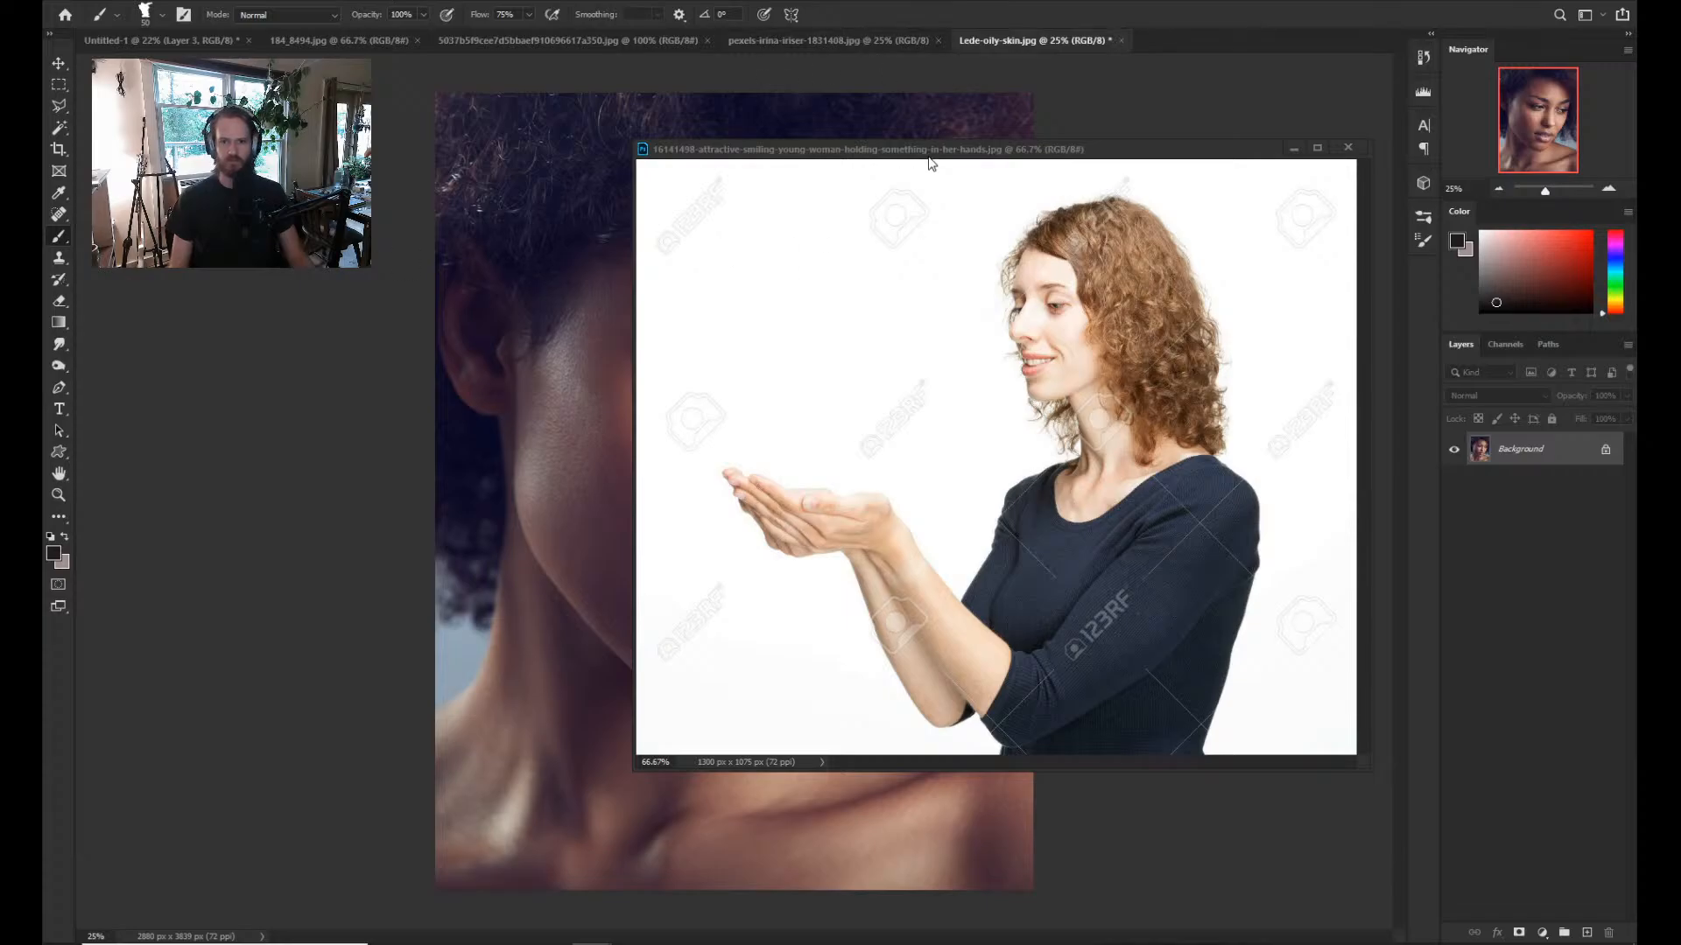
drag(1011, 35, 659, 113)
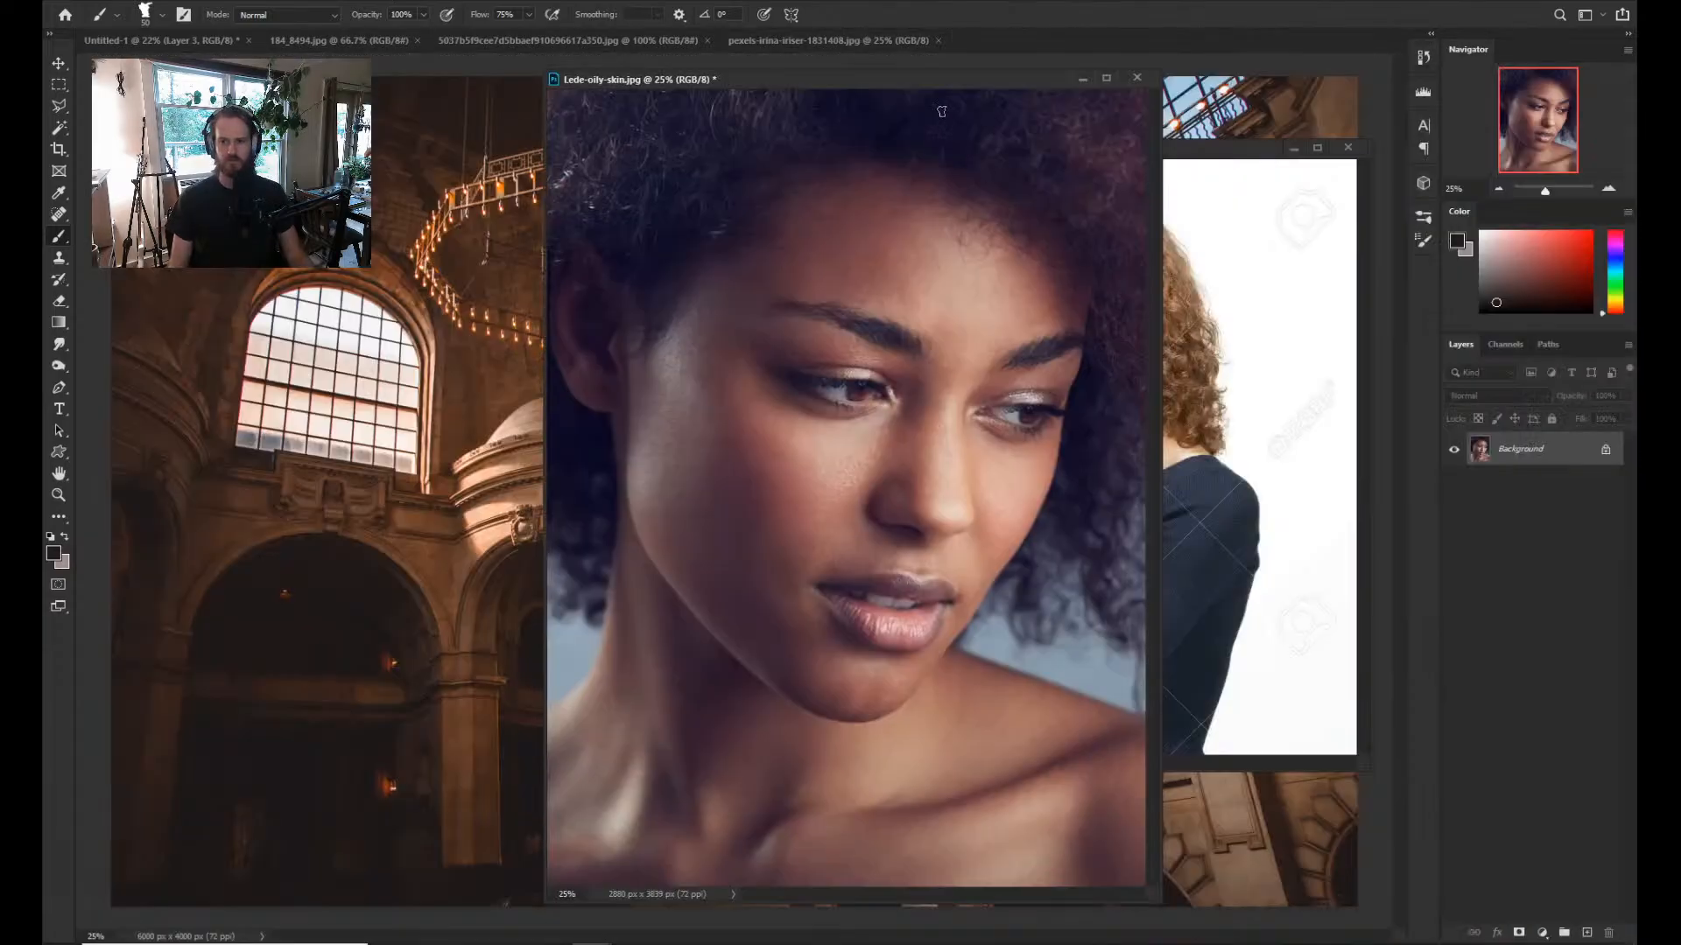
drag(860, 80, 310, 95)
click(129, 41)
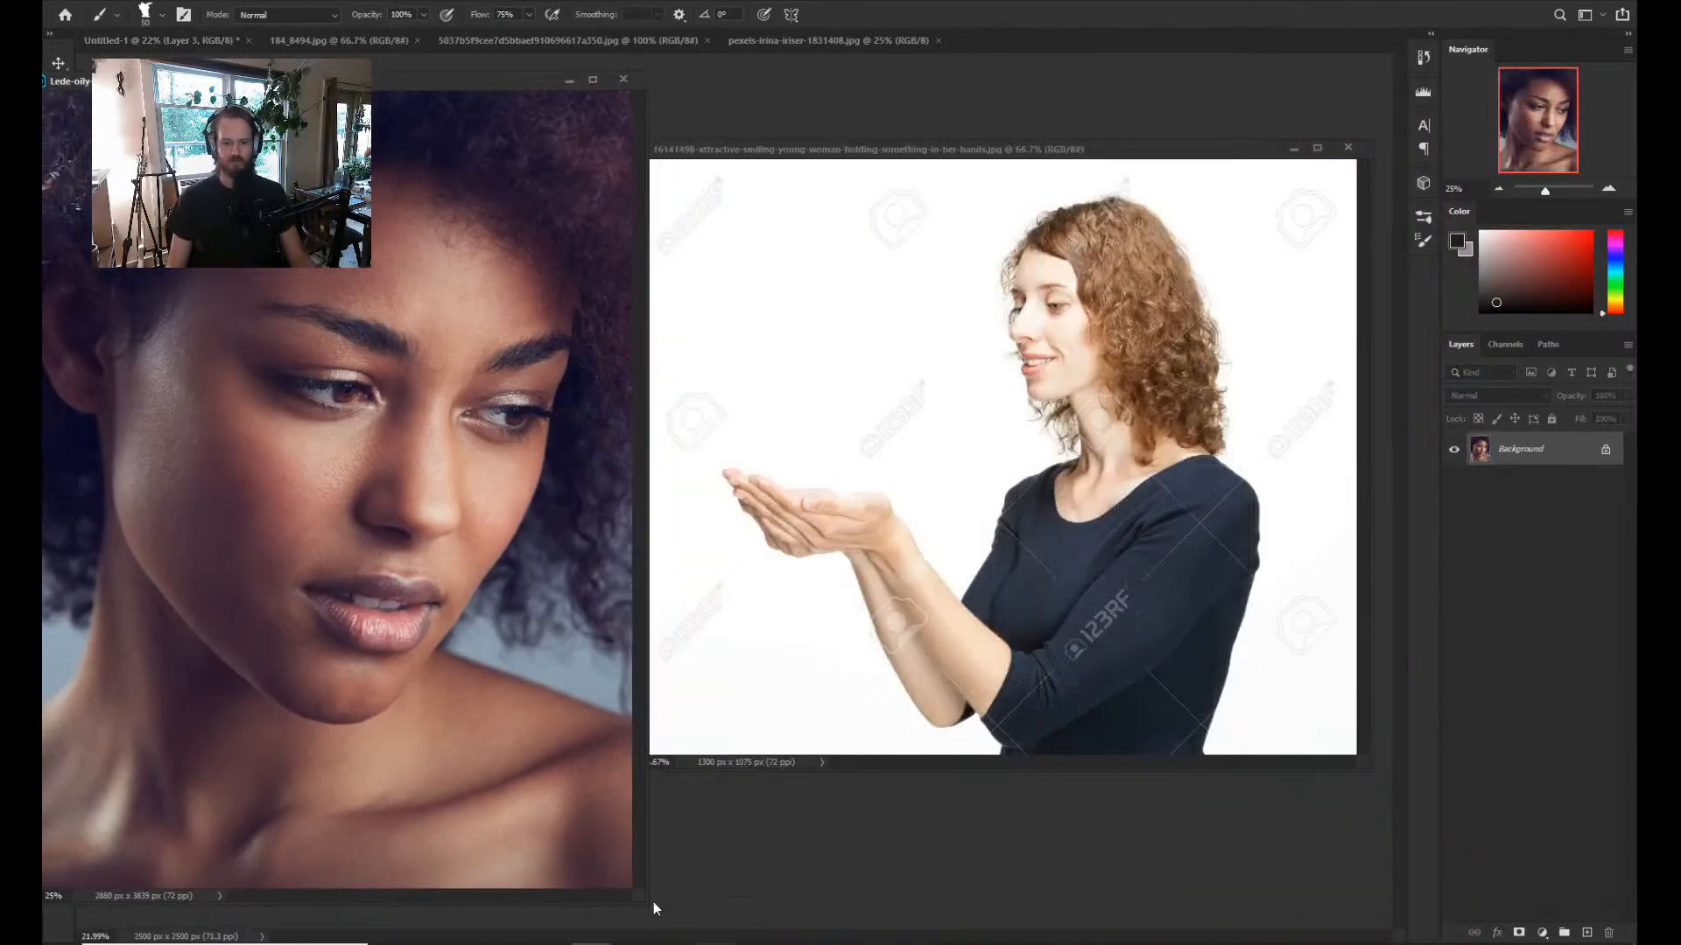
drag(646, 900, 506, 667)
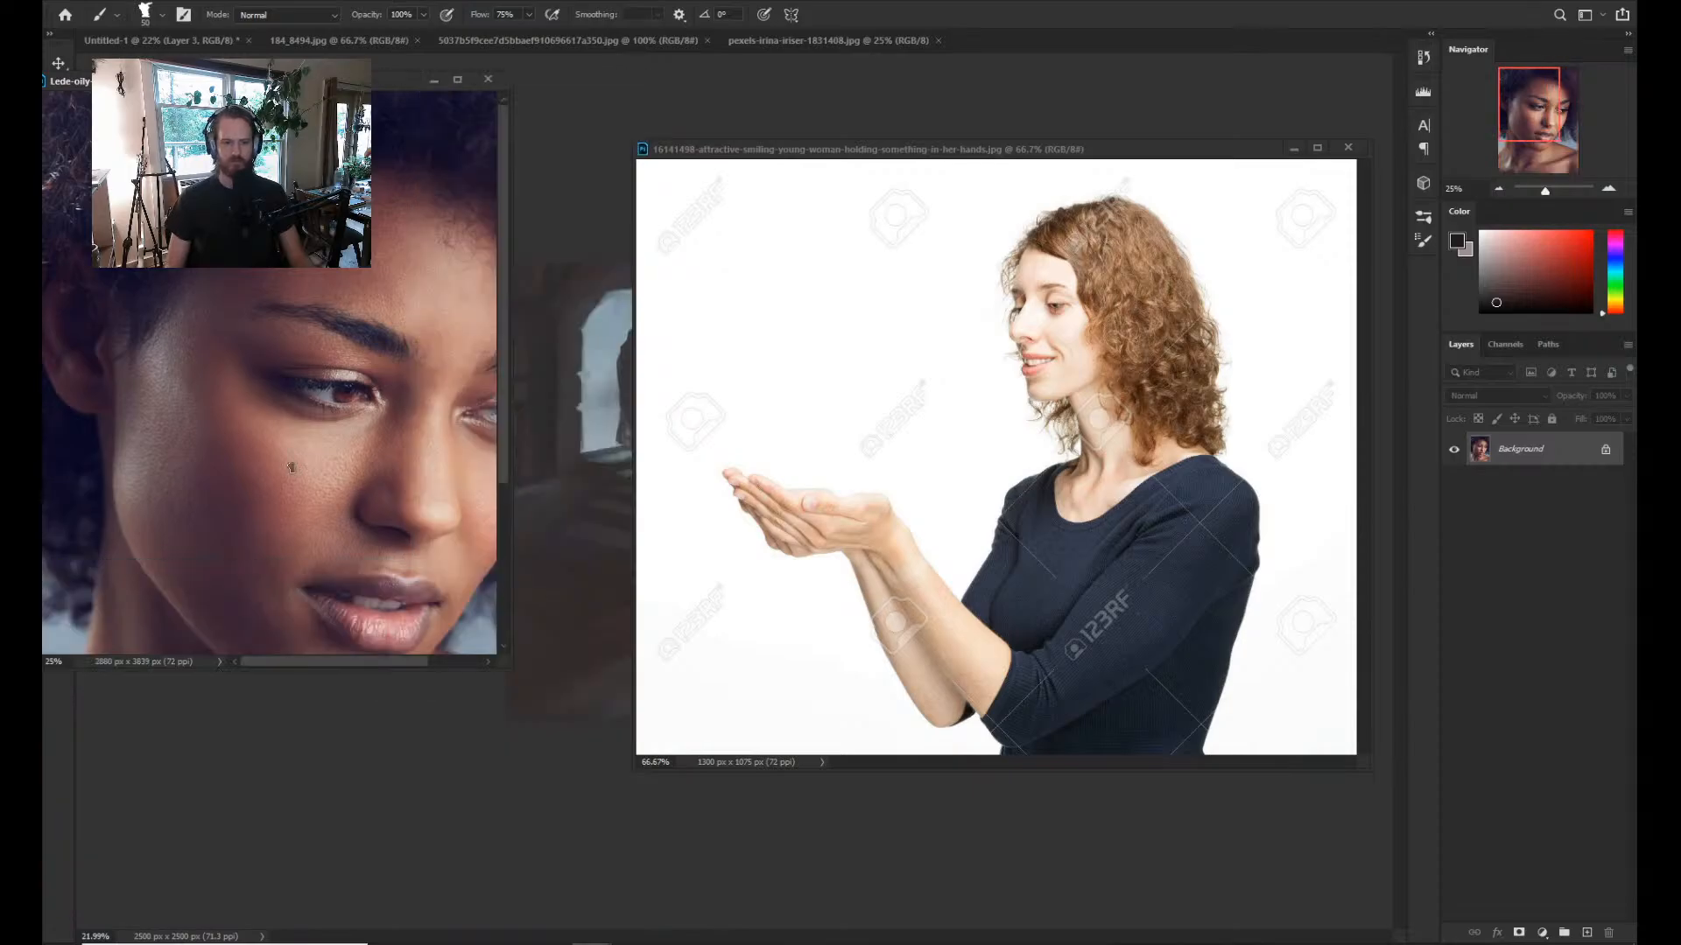
key(z)
drag(368, 457, 310, 454)
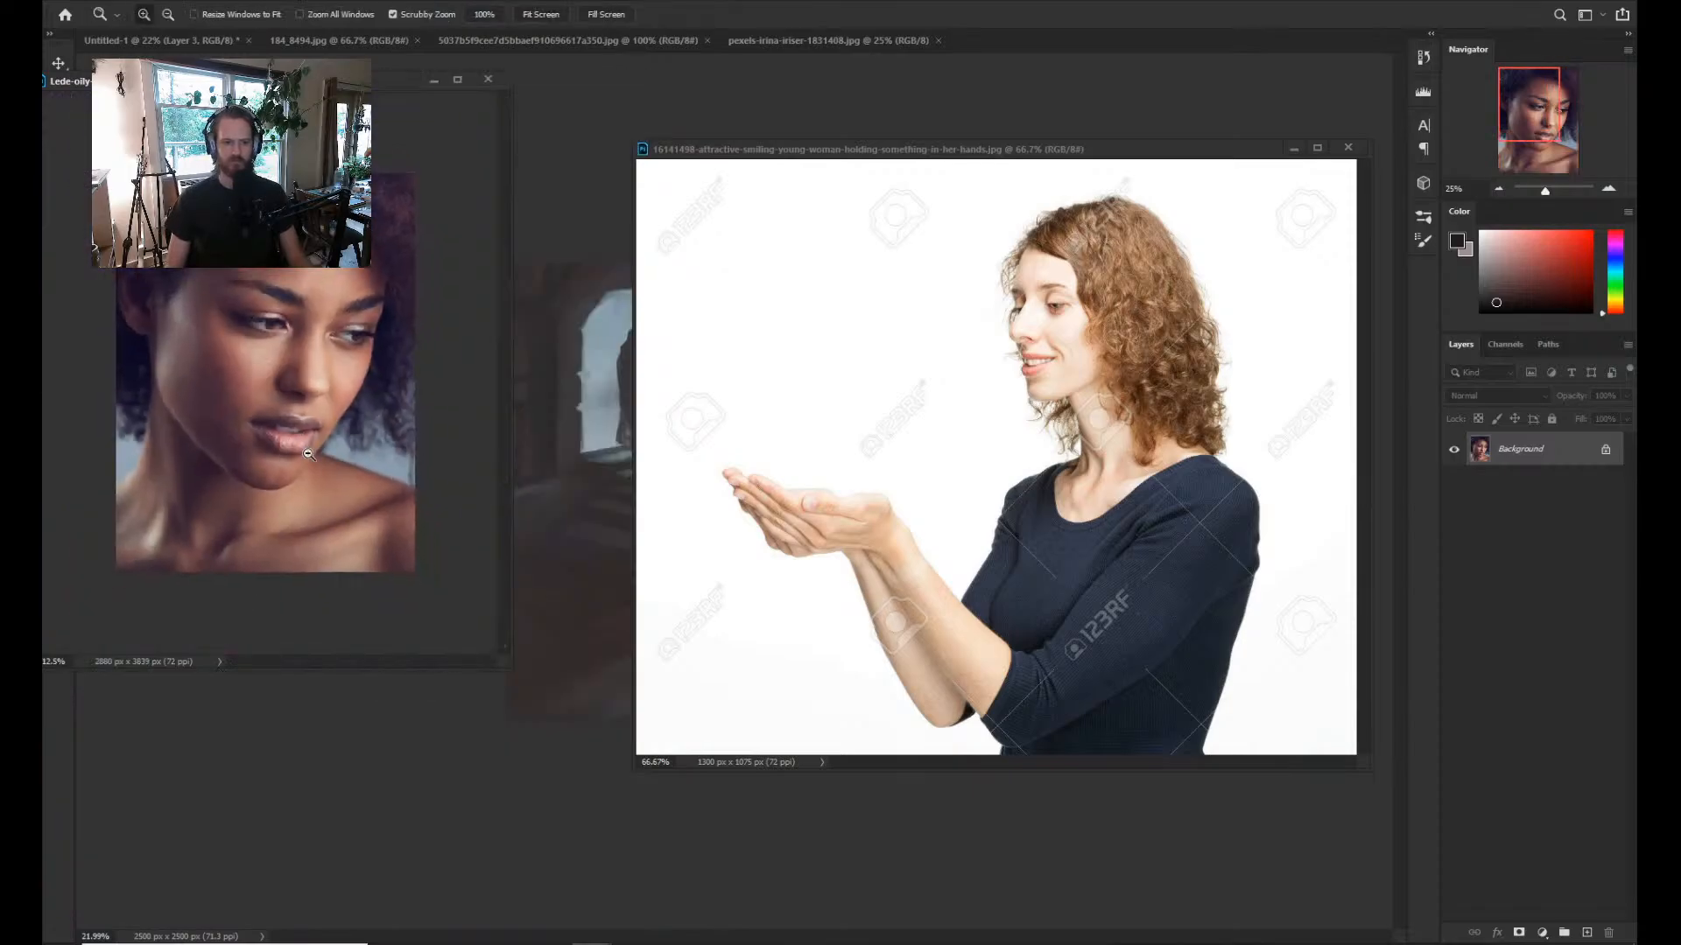
Shrink the view of the outstretched-hands photo to about 43% and flip it horizontally to match the painted figure's pose.
click(948, 235)
key(ctrl+a)
drag(1049, 463, 1001, 473)
drag(998, 396, 1033, 398)
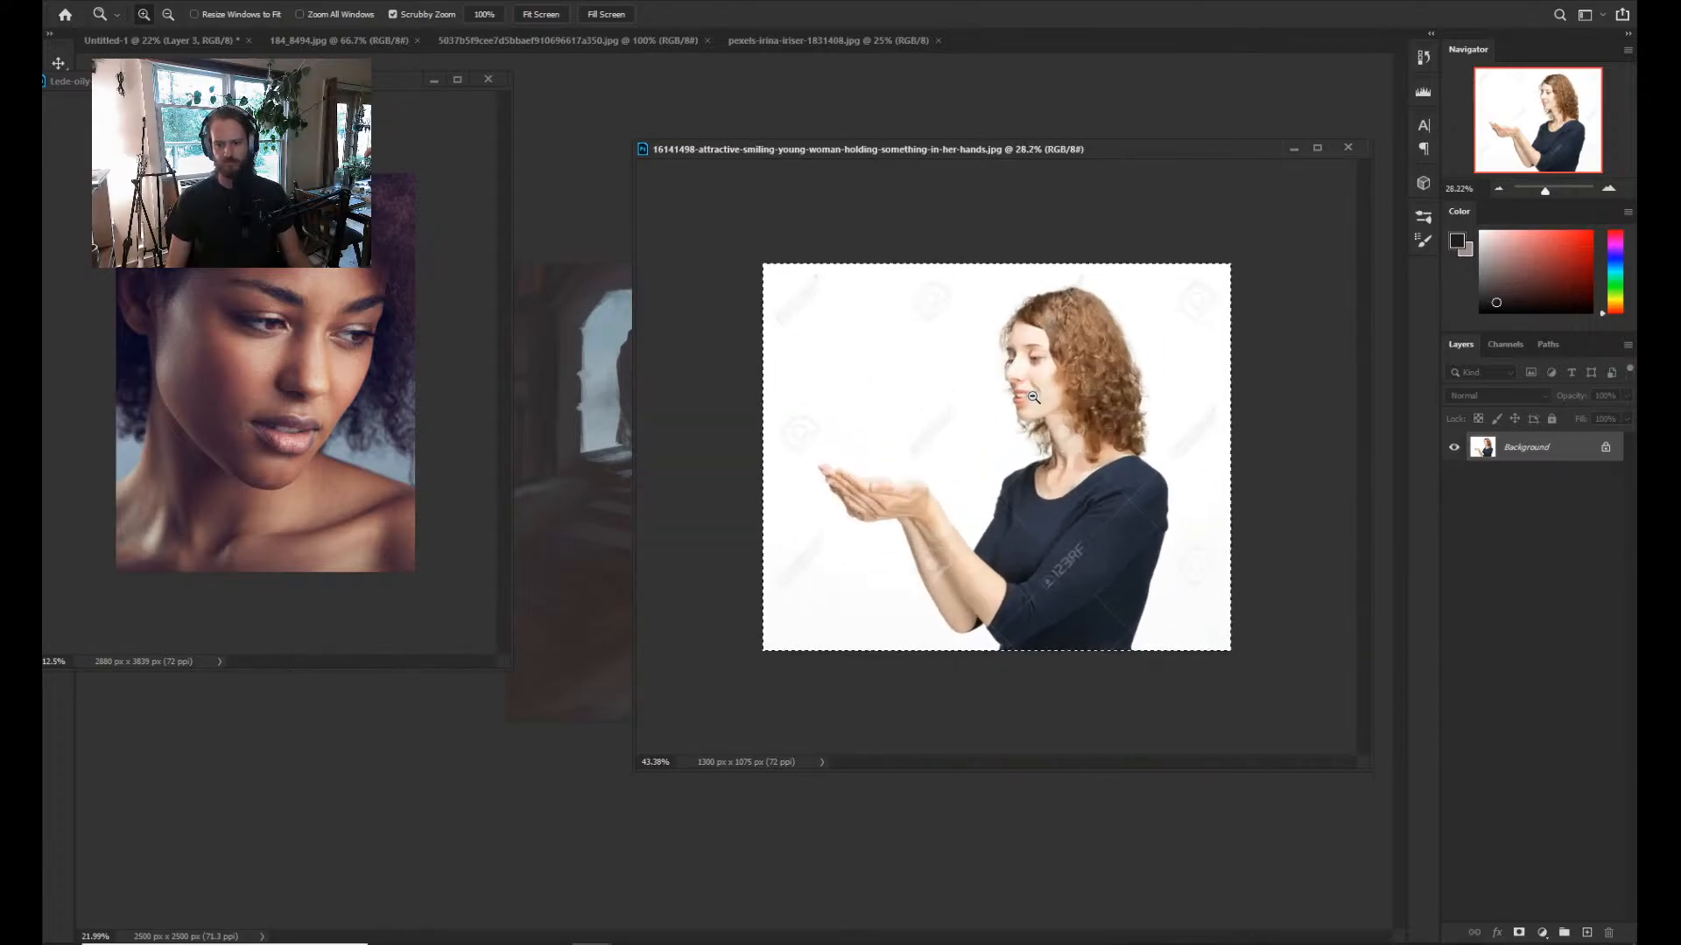
key(ctrl+d)
key(ctrl+shift+h)
Minimize the portrait window, then resize the outstretched-hands reference and place it beside the painted figure.
mouse_move(1103, 145)
mouse_down()
mouse_move(965, 842)
mouse_move(1053, 322)
mouse_move(1271, 211)
mouse_up()
click(438, 81)
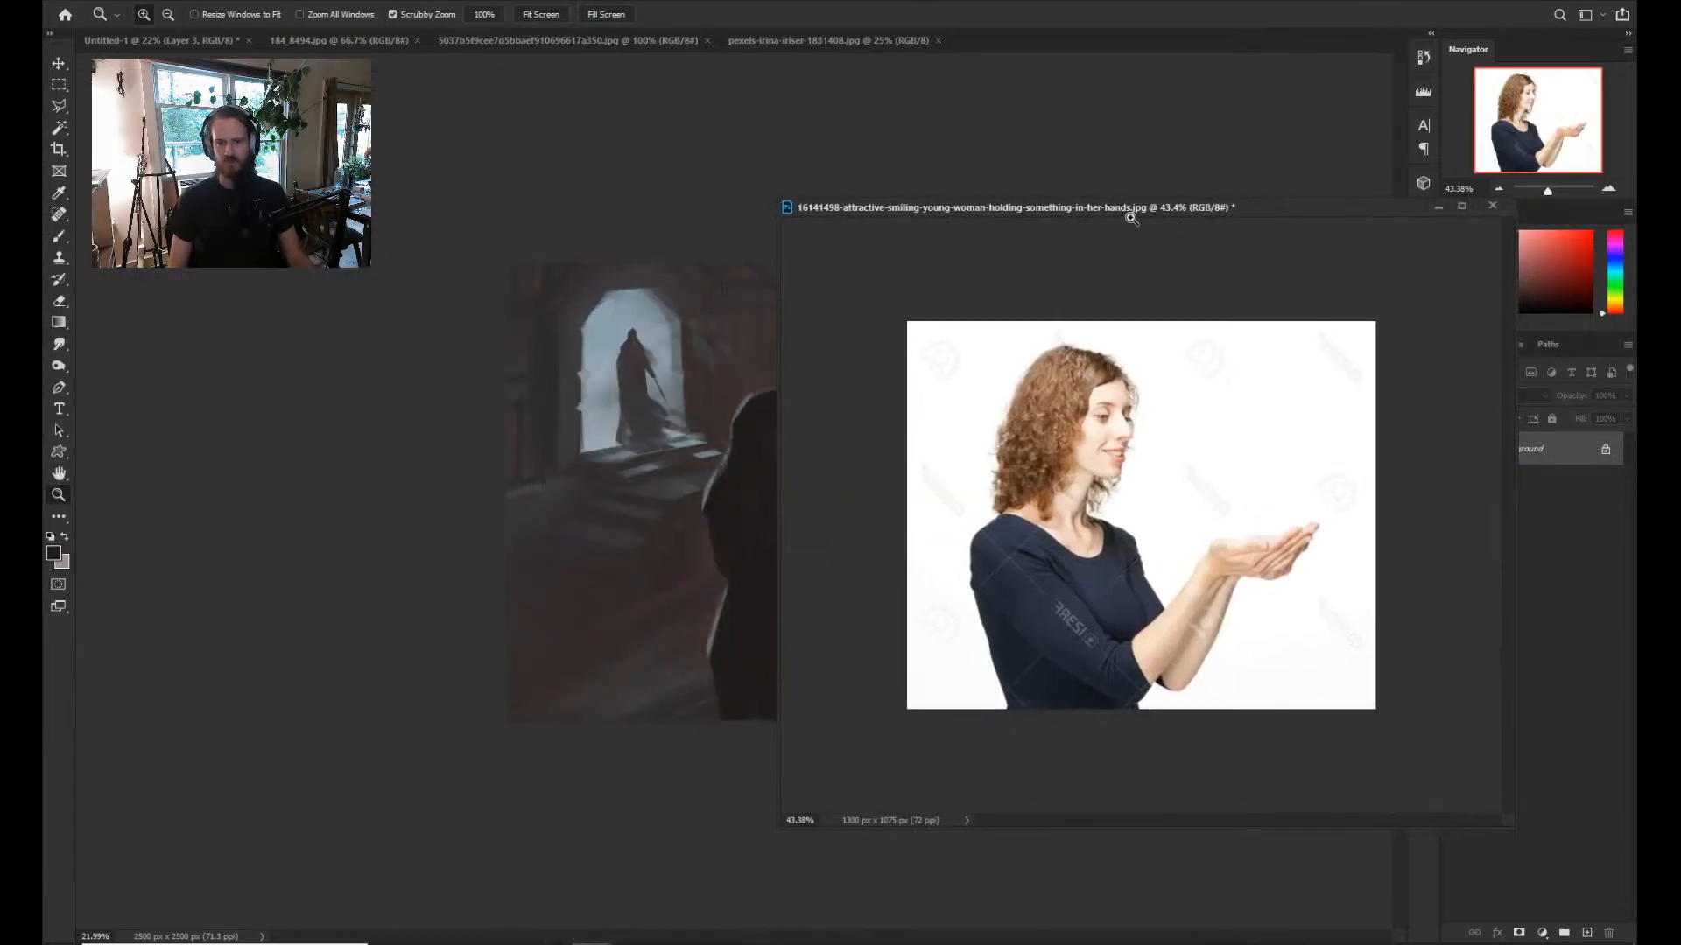
drag(1126, 213, 353, 185)
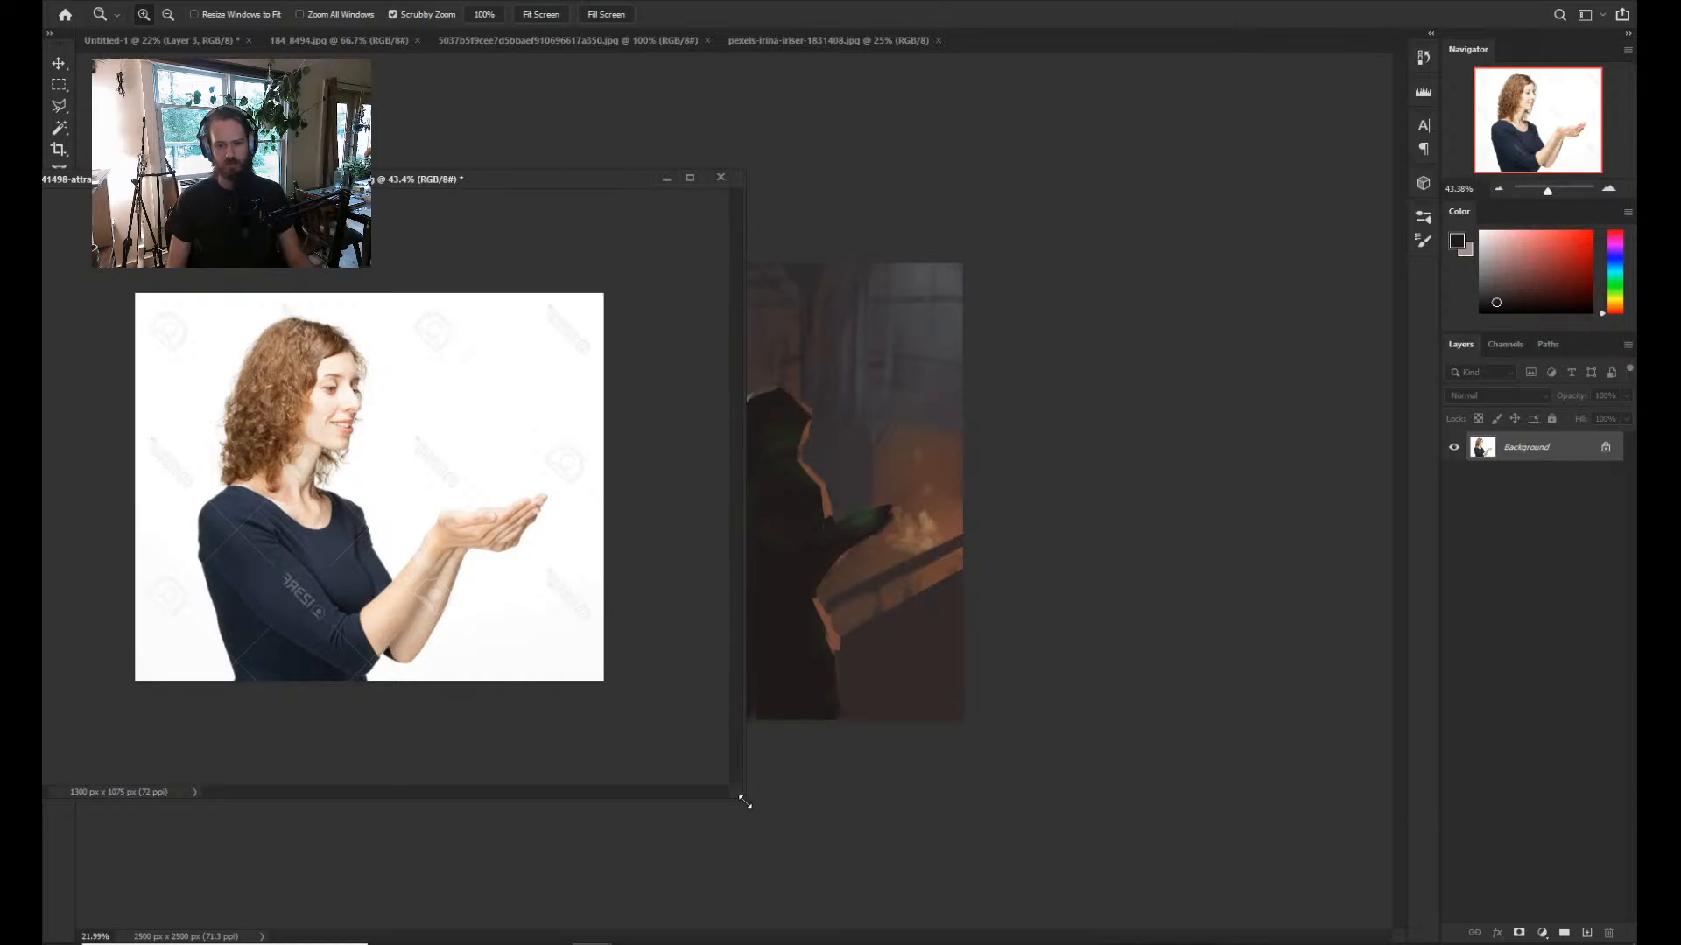
drag(745, 800, 460, 578)
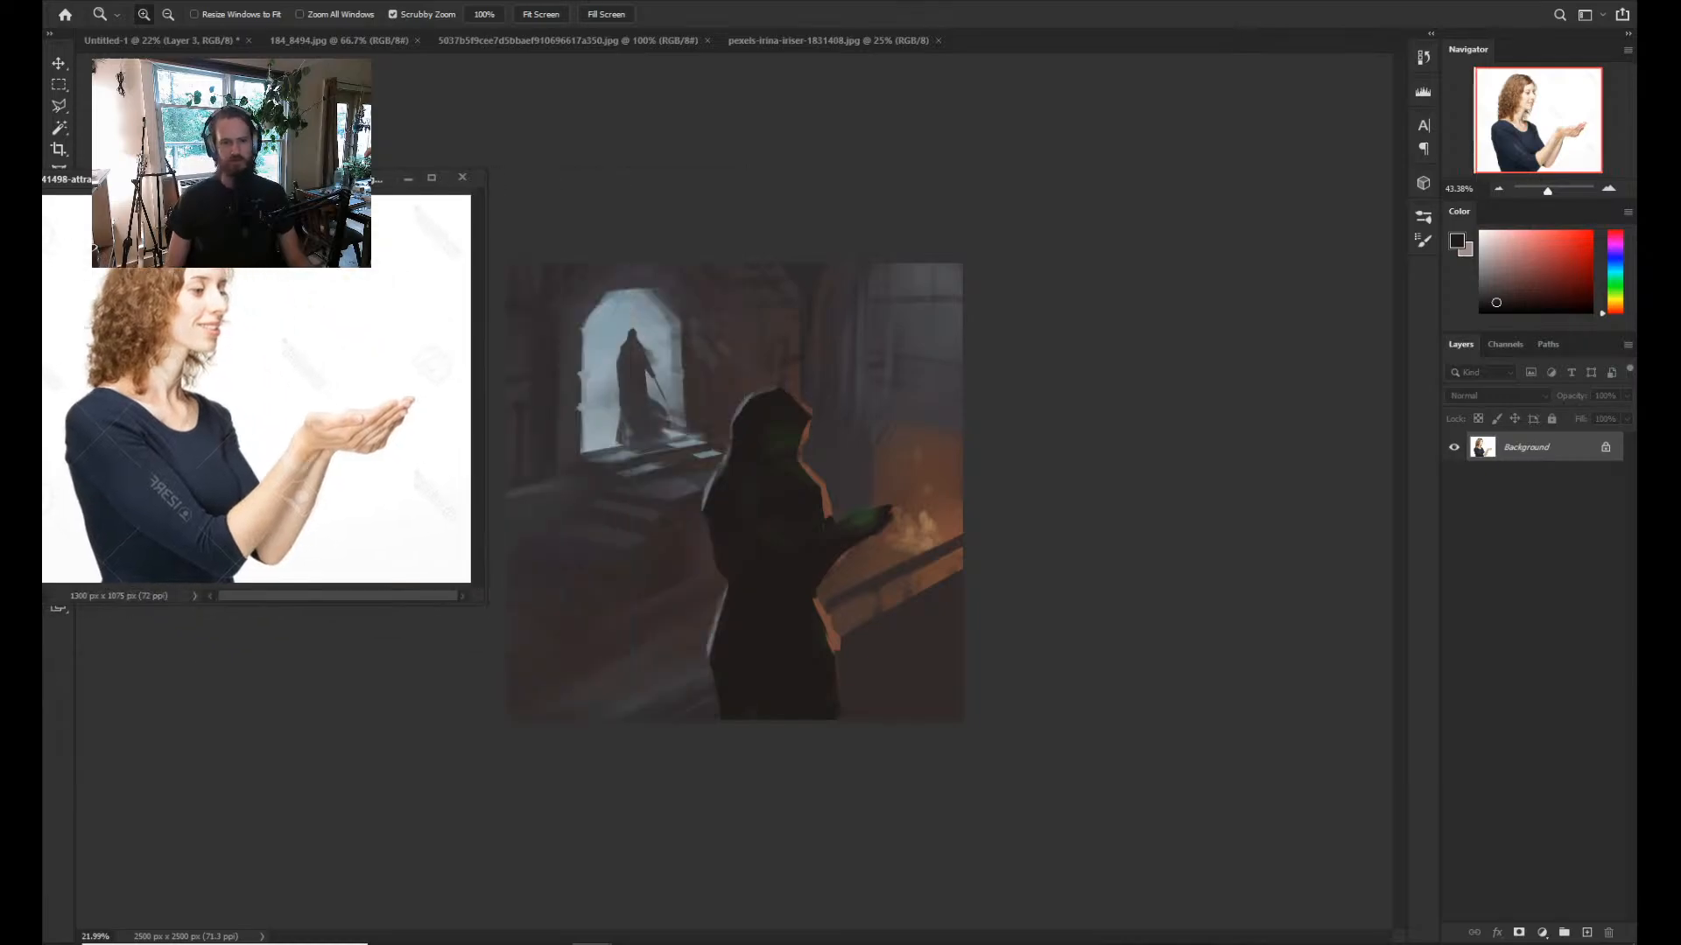
mouse_move(324, 179)
mouse_down()
mouse_move(358, 169)
mouse_move(301, 163)
mouse_move(329, 133)
mouse_move(371, 218)
mouse_up()
click(1280, 480)
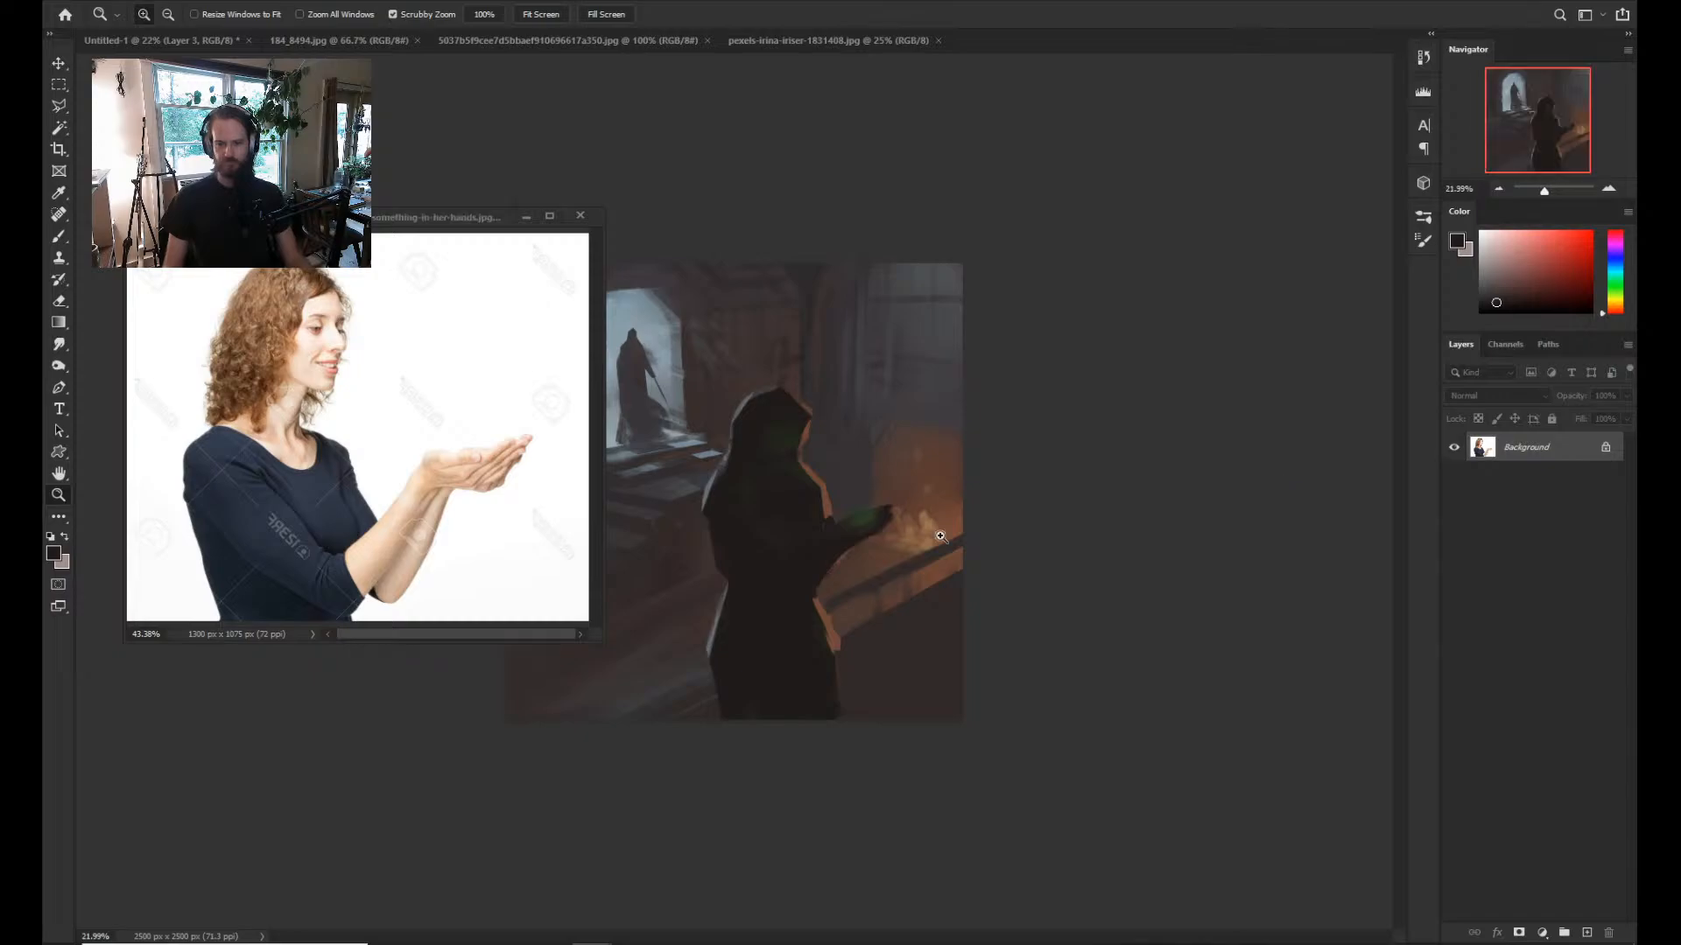
drag(480, 217, 431, 179)
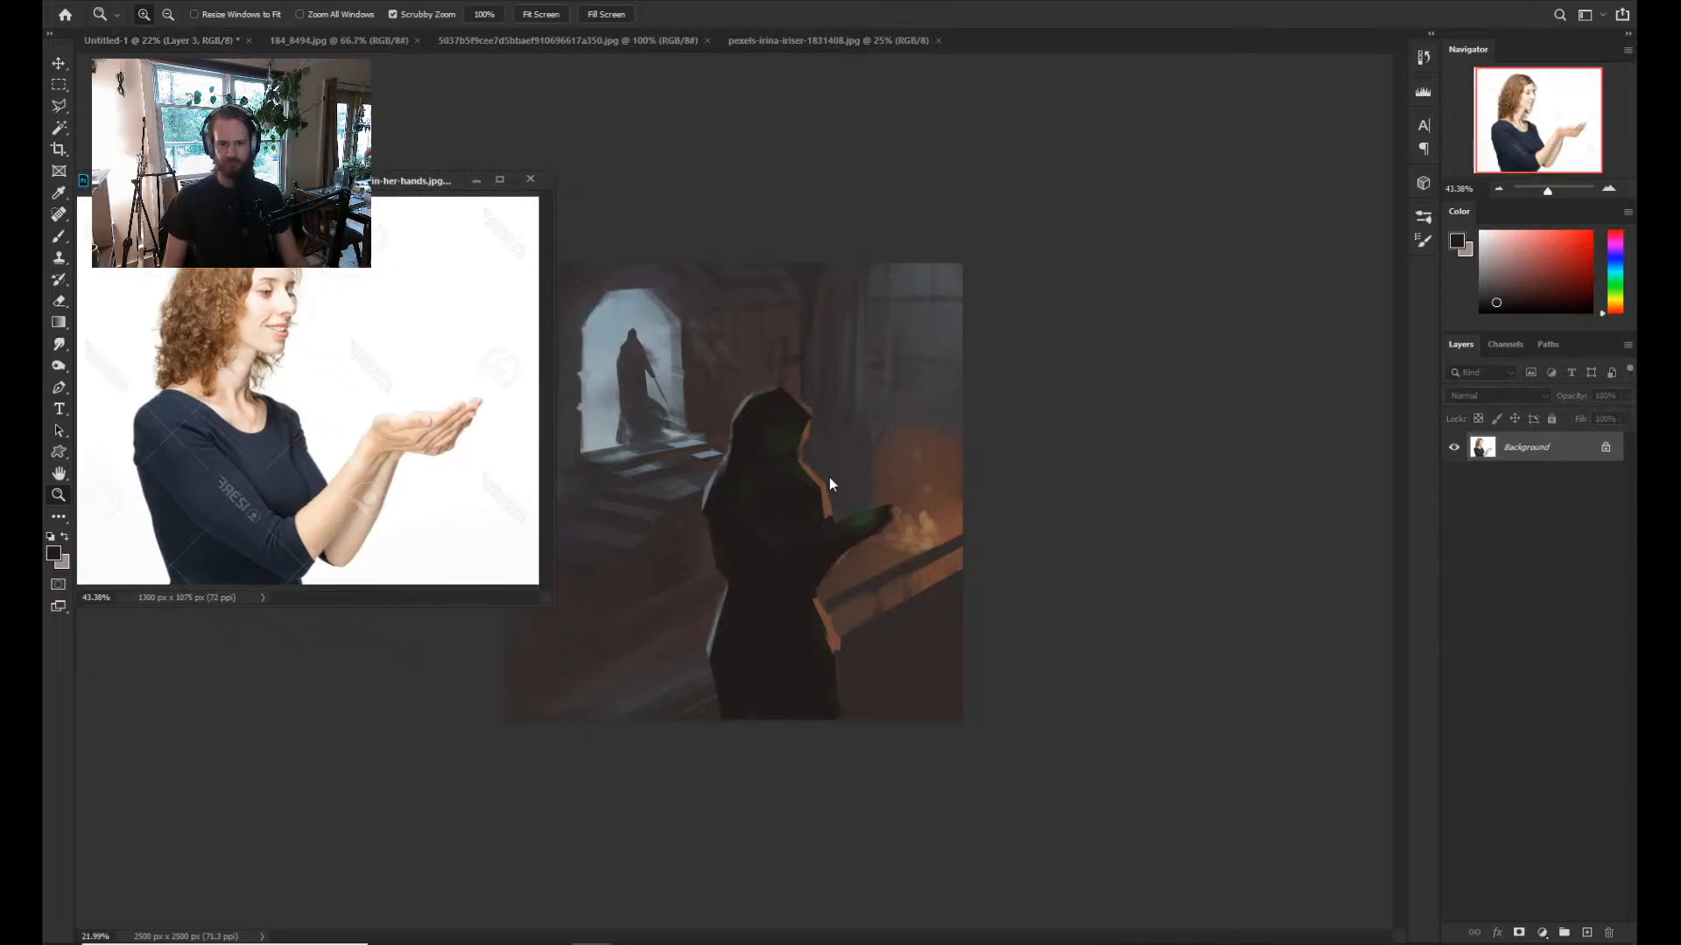
mouse_move(772, 494)
mouse_down()
mouse_move(770, 529)
mouse_move(806, 521)
mouse_move(792, 513)
mouse_up()
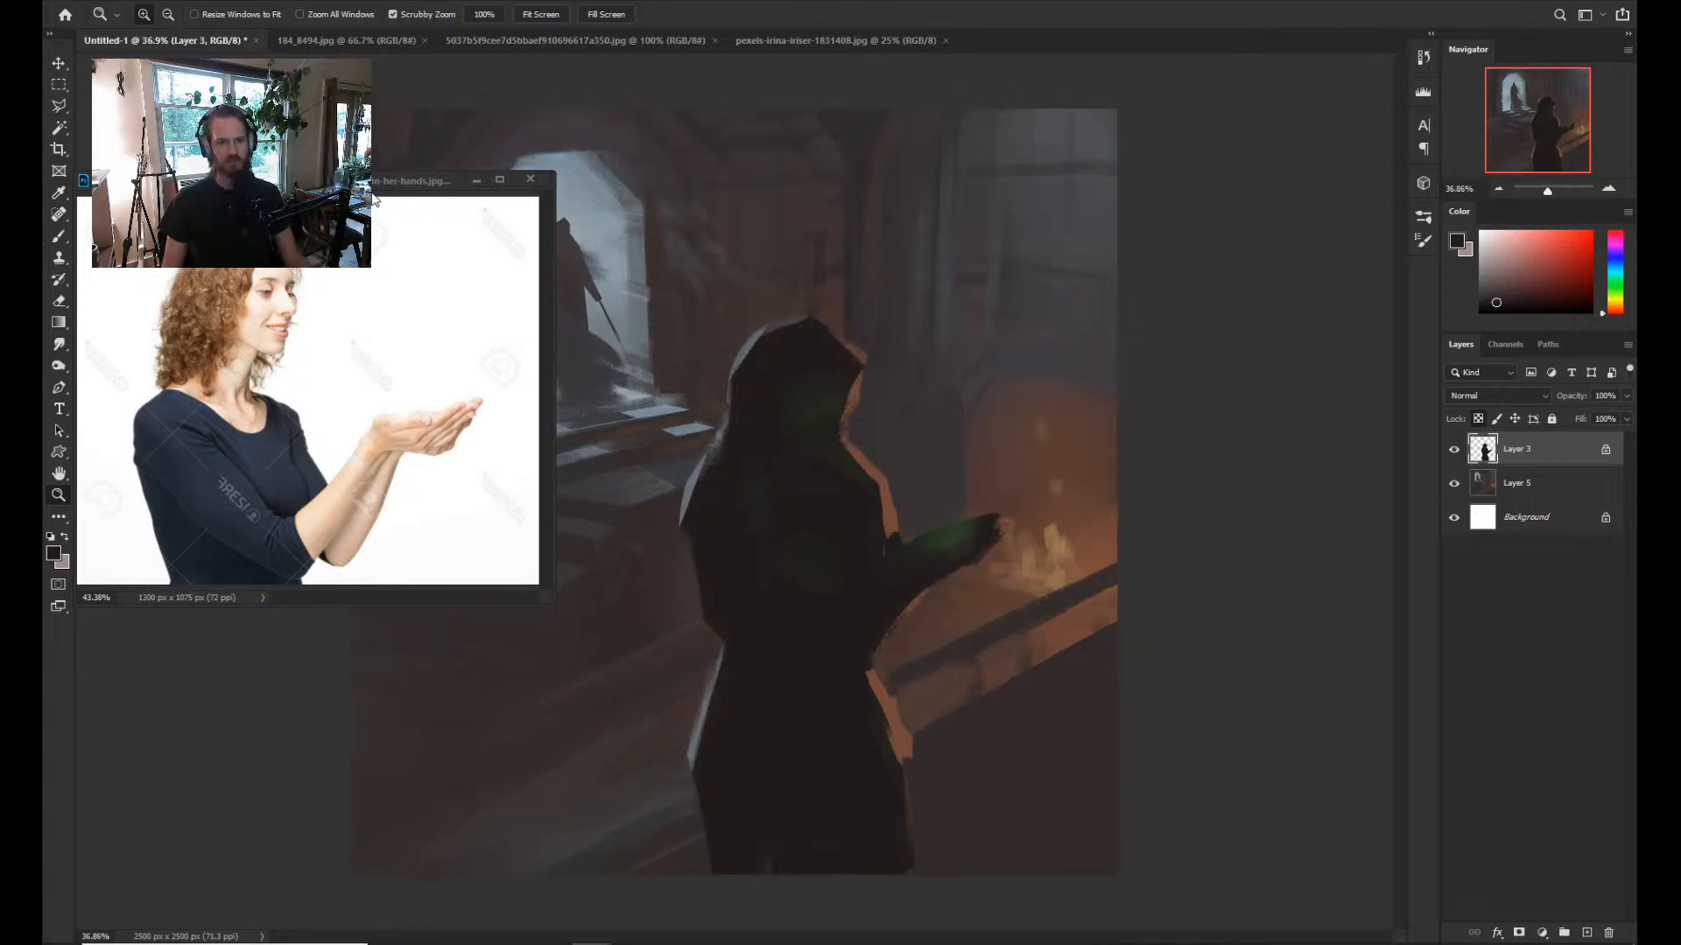
drag(381, 180, 473, 184)
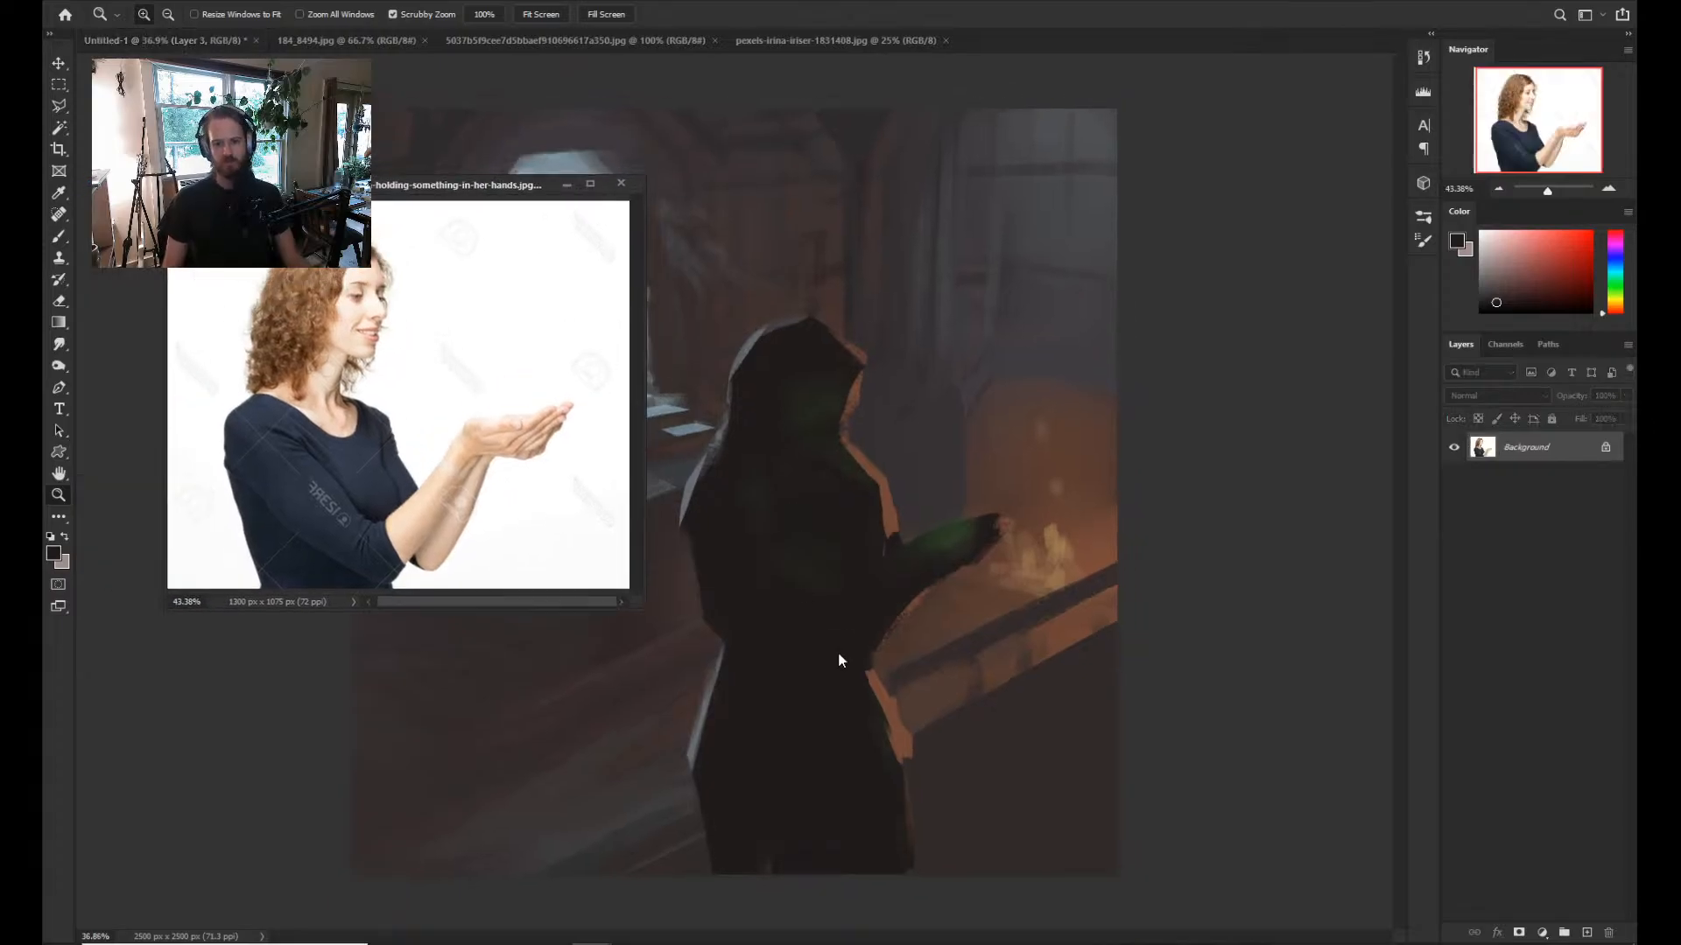
click(906, 640)
Unlock Layer 3's transparent pixels and erase the pale outer edge along the figure's back, waist and shoulder with an 80 px eraser.
key(b)
key(alt)
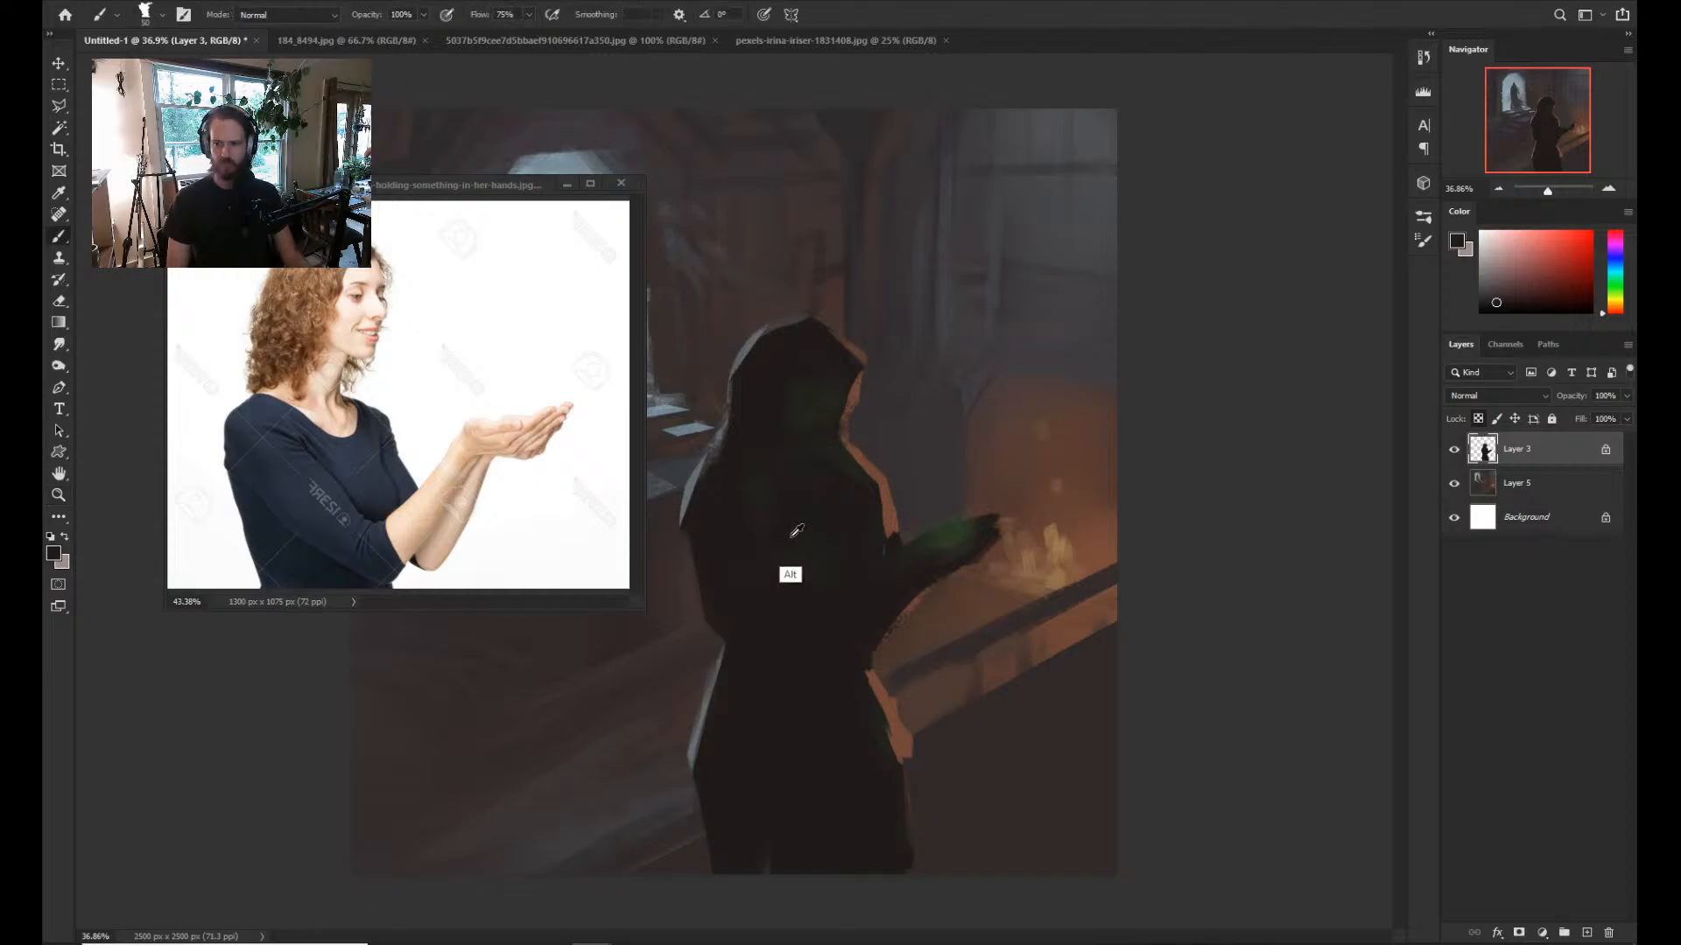
key(e)
key(alt+e)
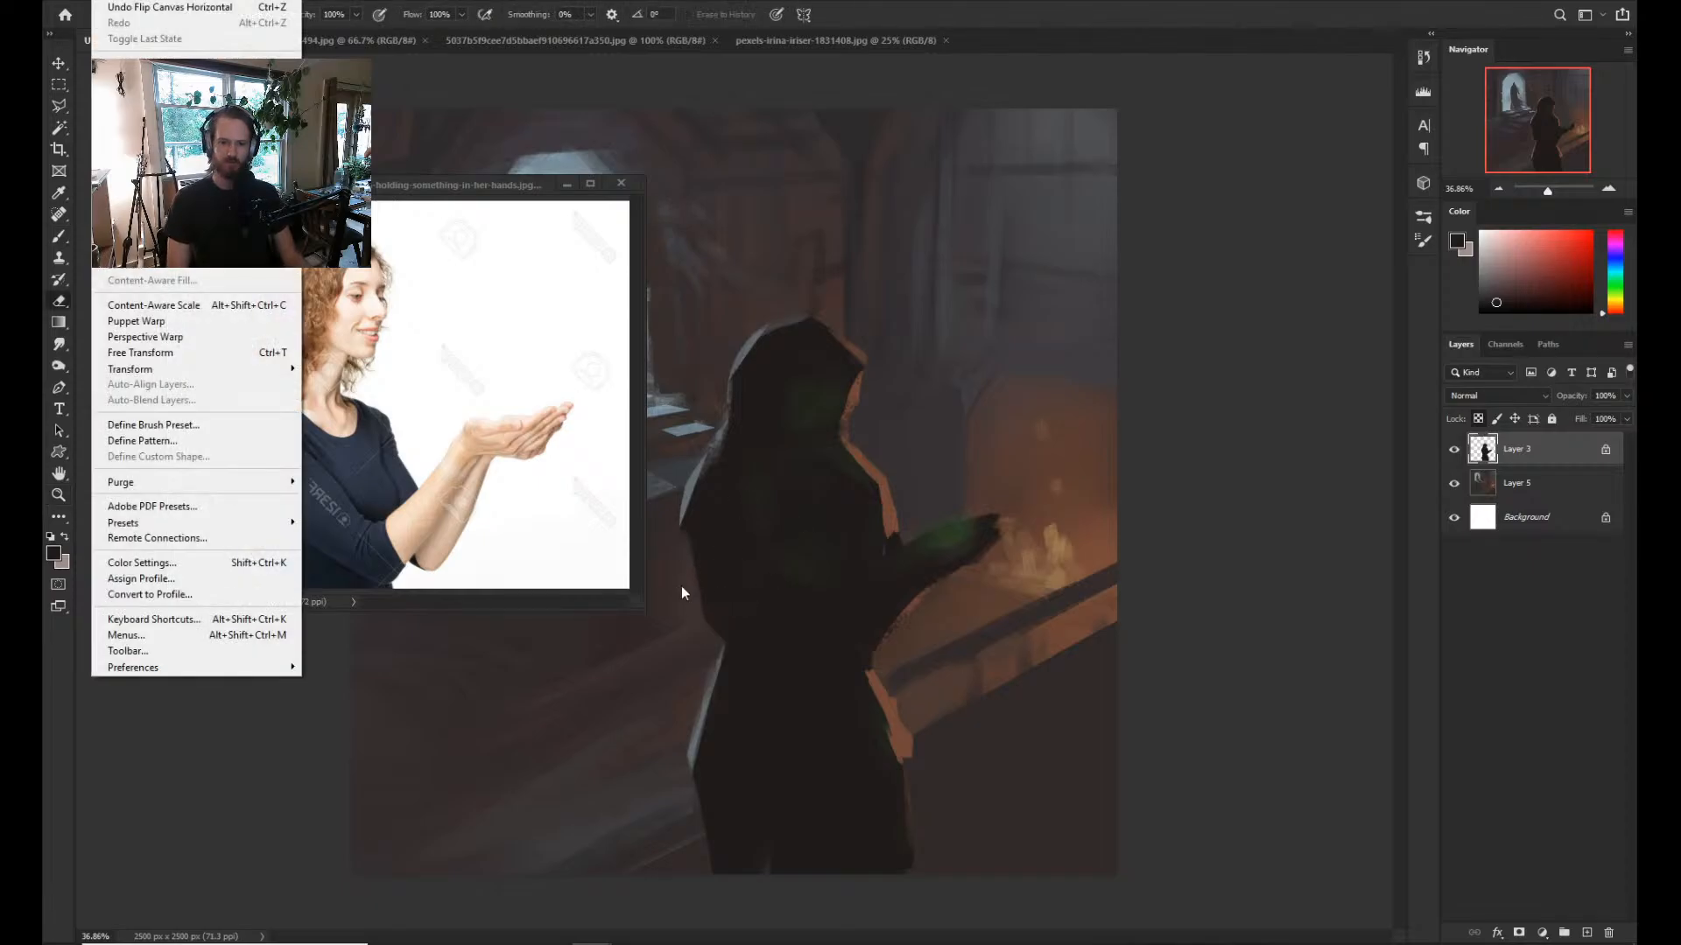
key(Escape)
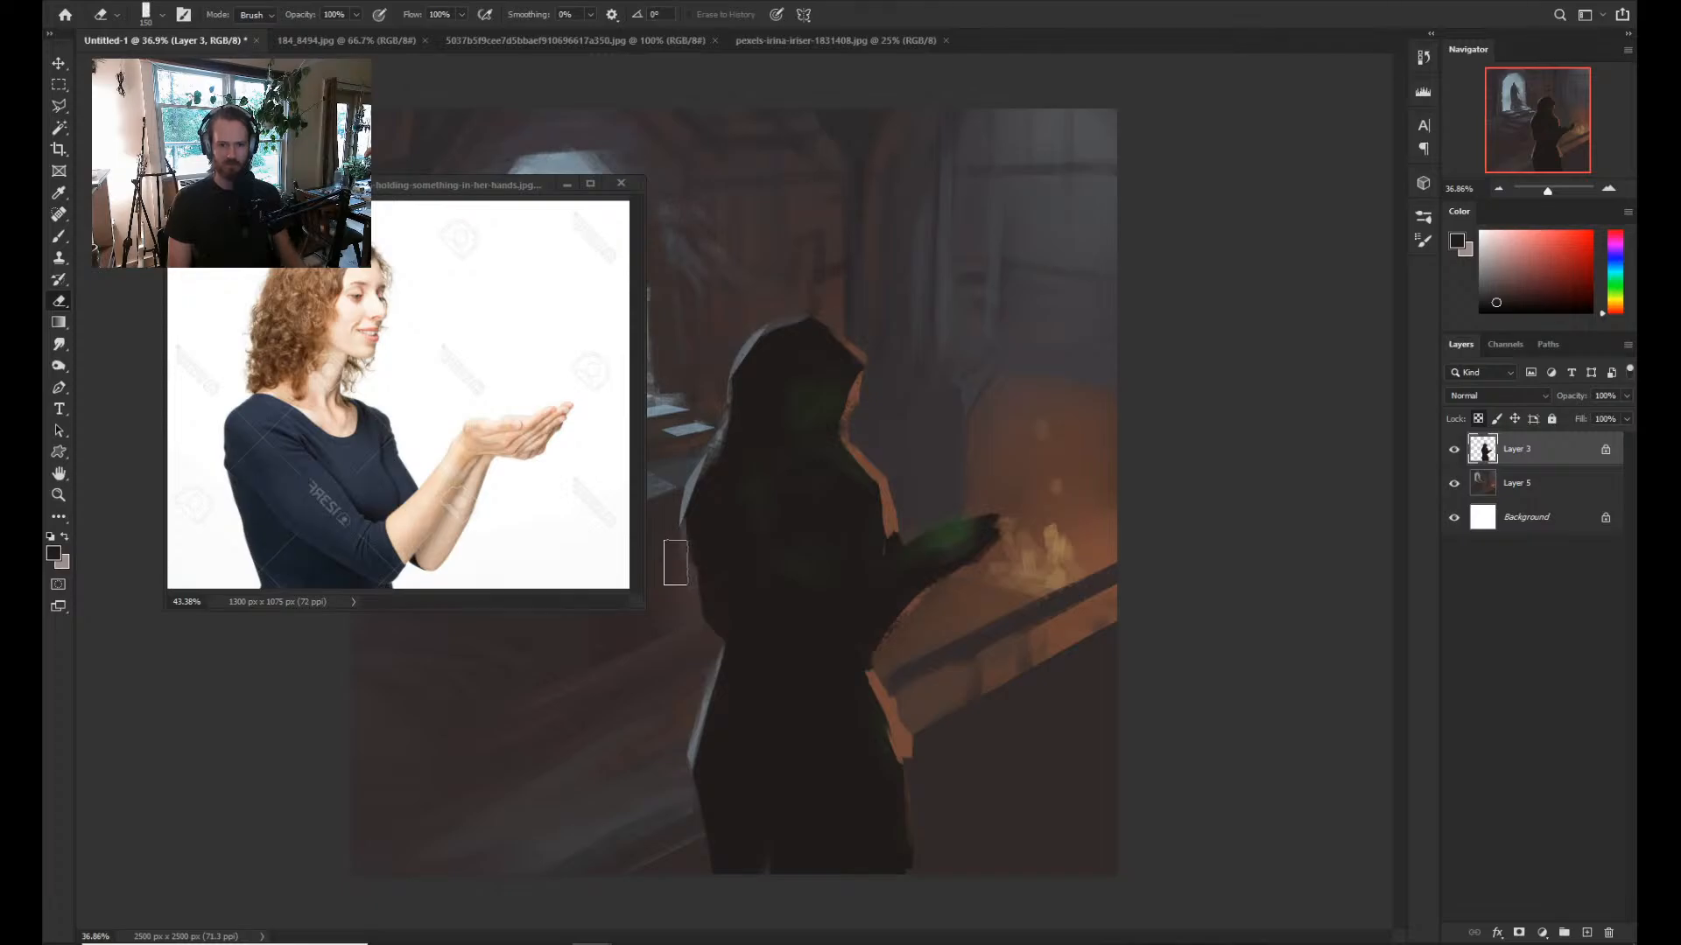
key(bracketleft)
key(bracketleft)
key(bracketleft)
key(bracketleft)
drag(683, 525, 715, 628)
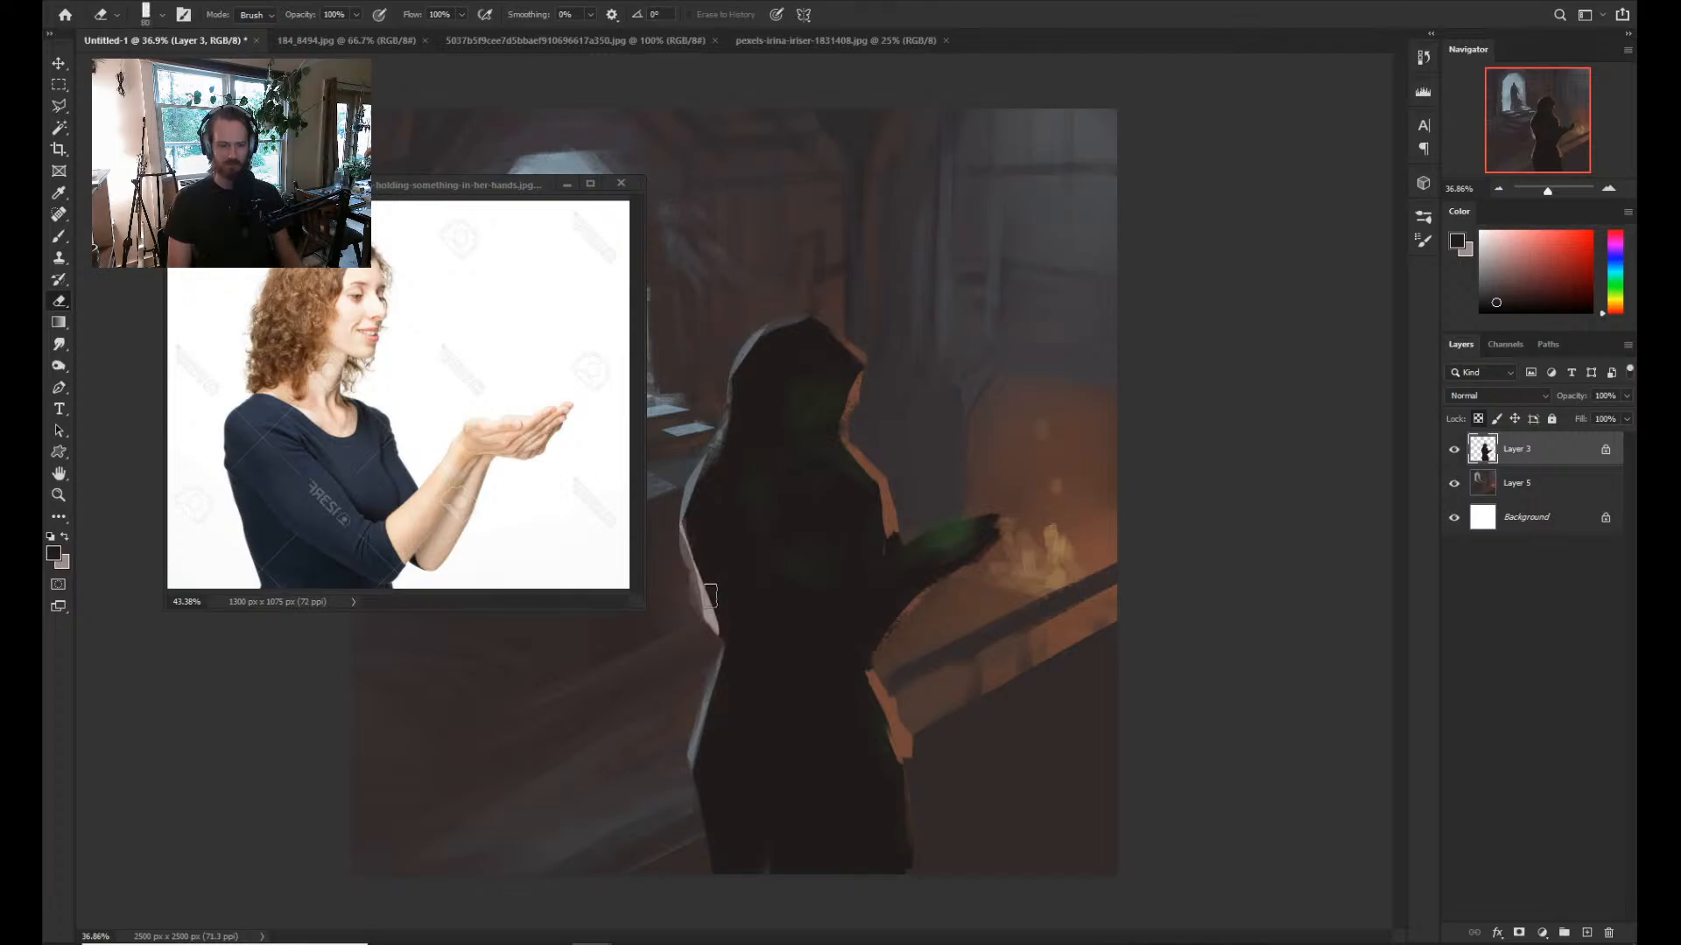
key(ctrl+z)
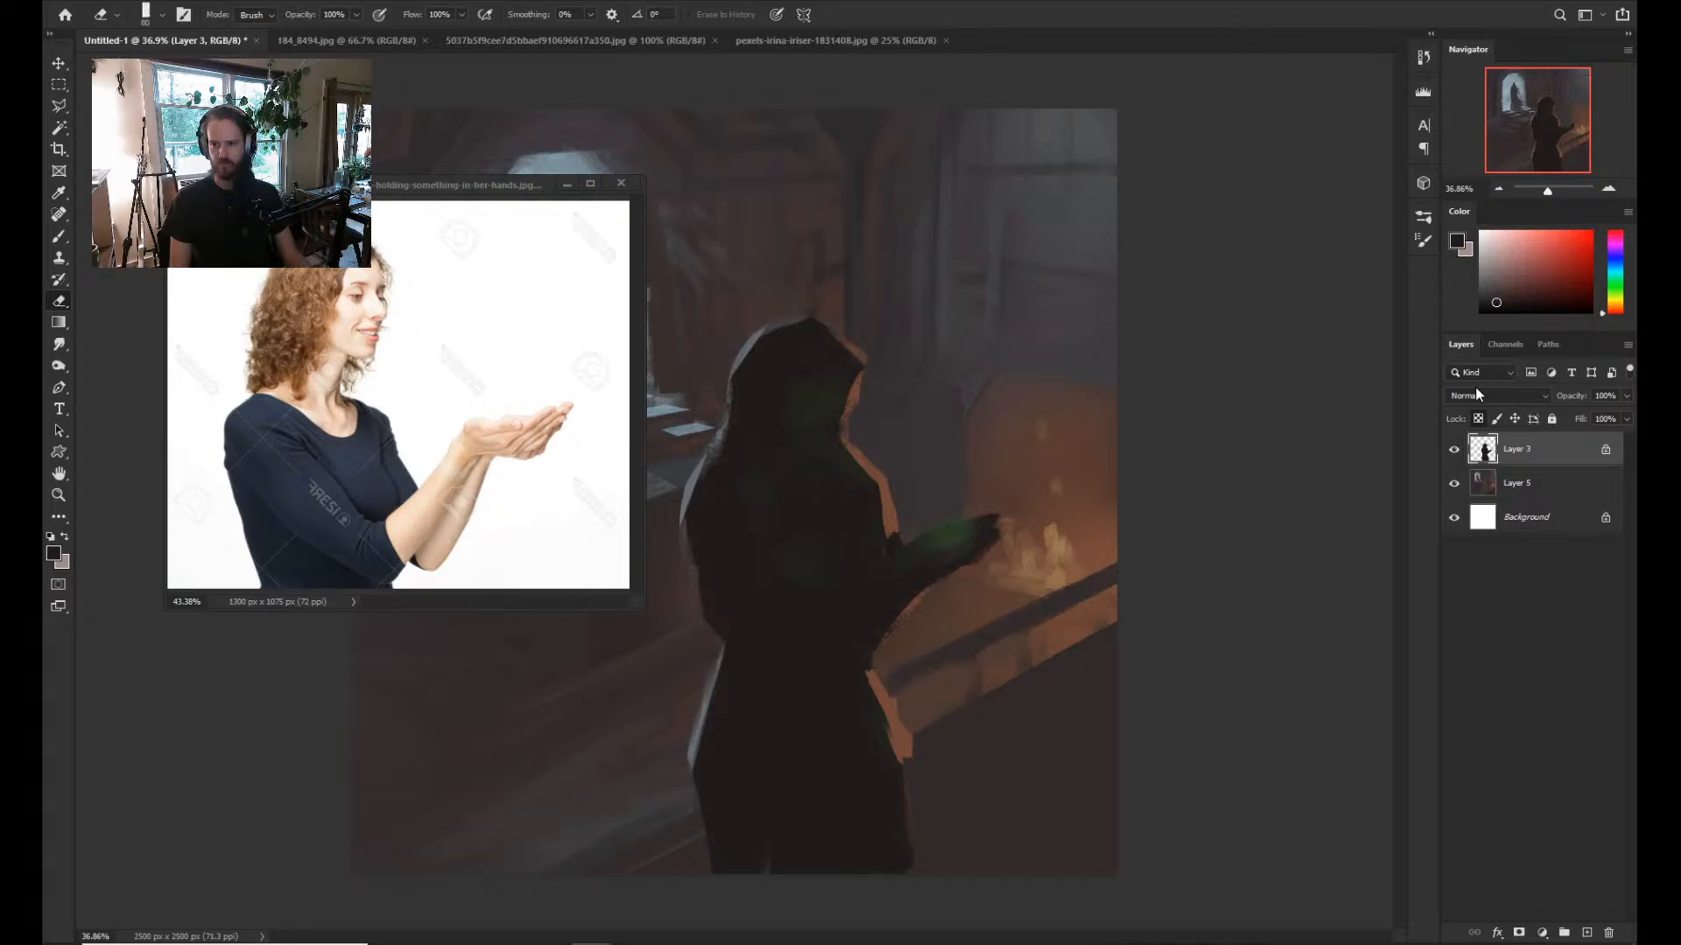
click(1478, 419)
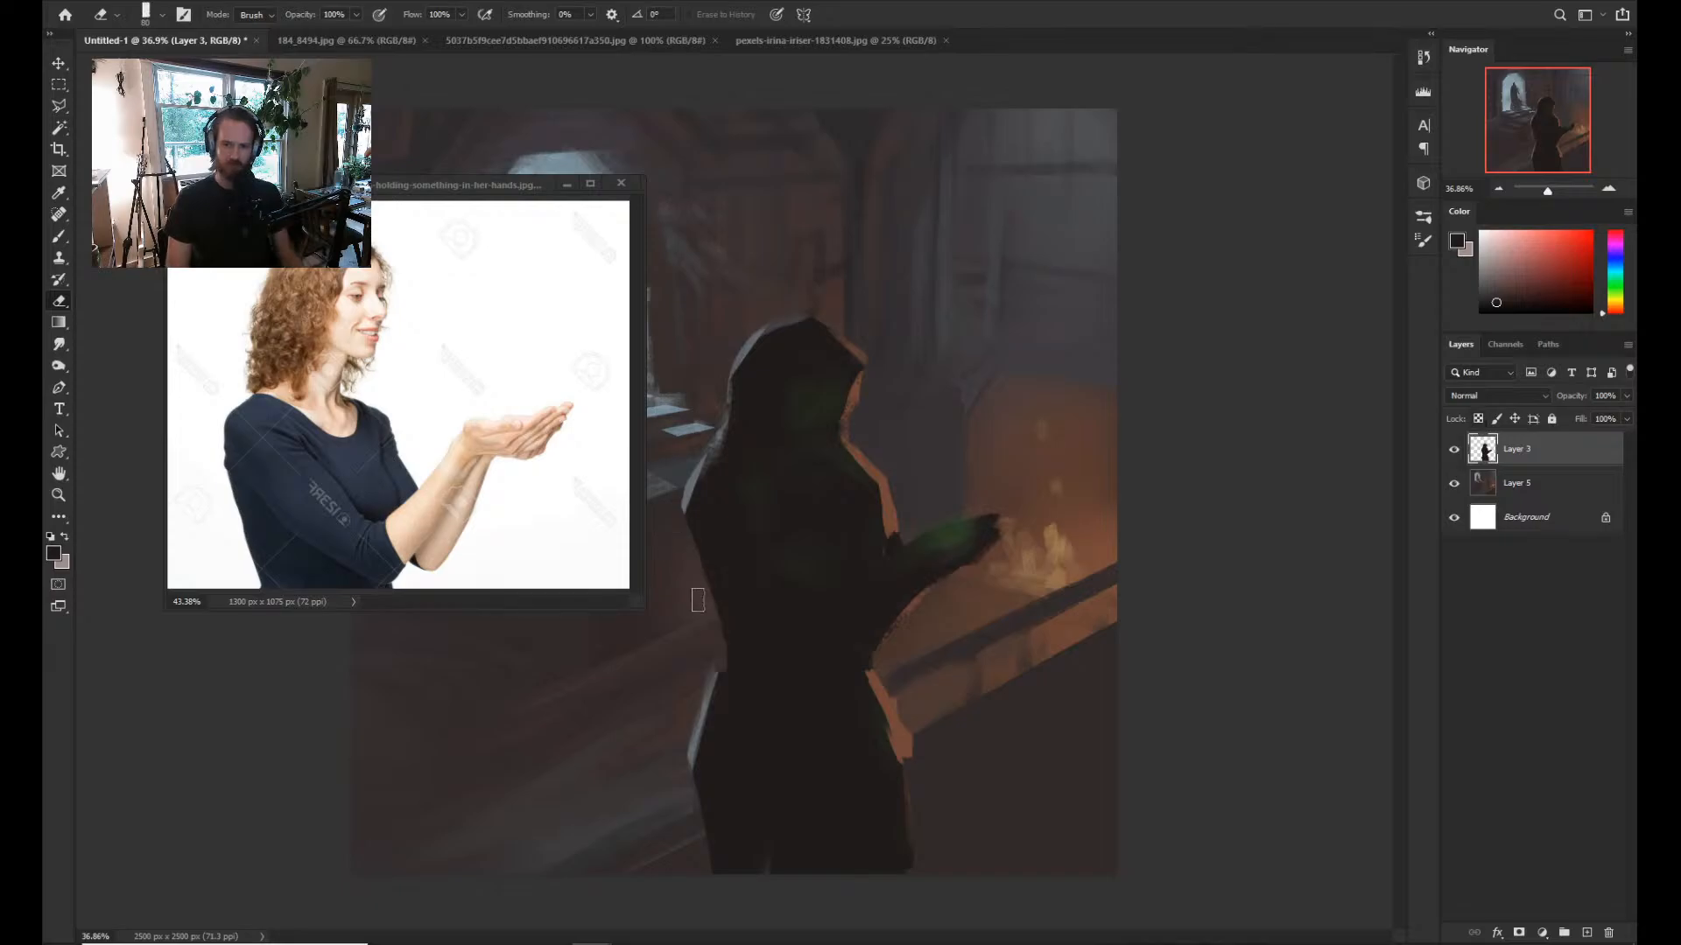
drag(710, 681, 699, 732)
mouse_move(696, 466)
mouse_down()
mouse_move(682, 550)
mouse_move(711, 455)
mouse_up()
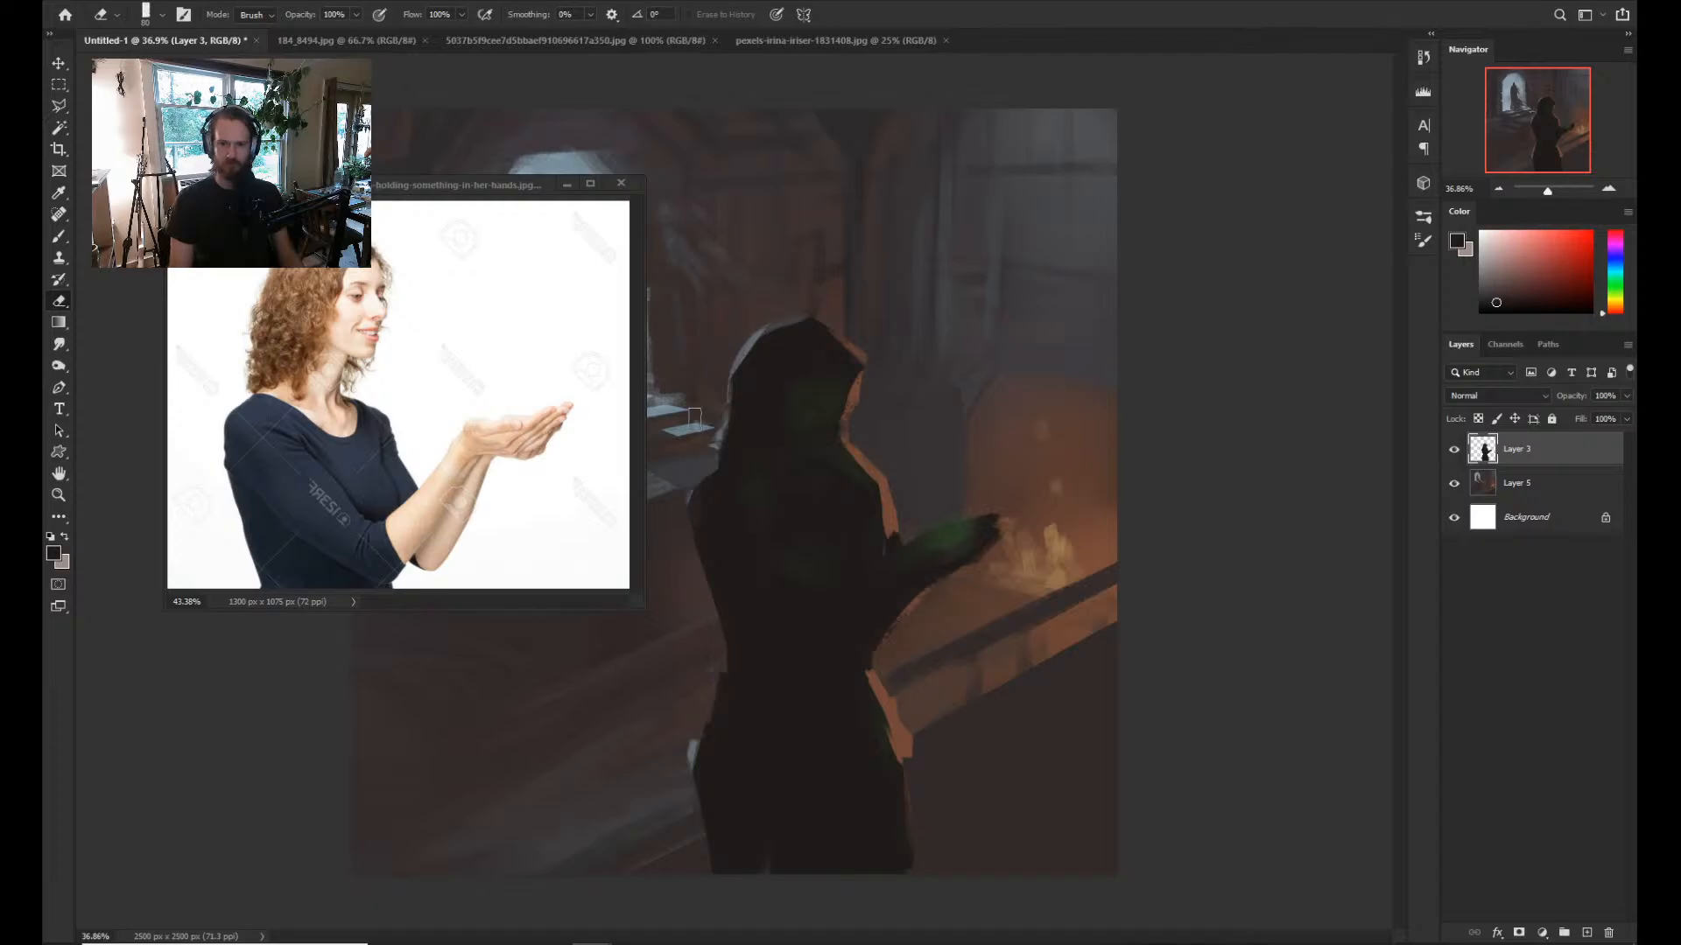
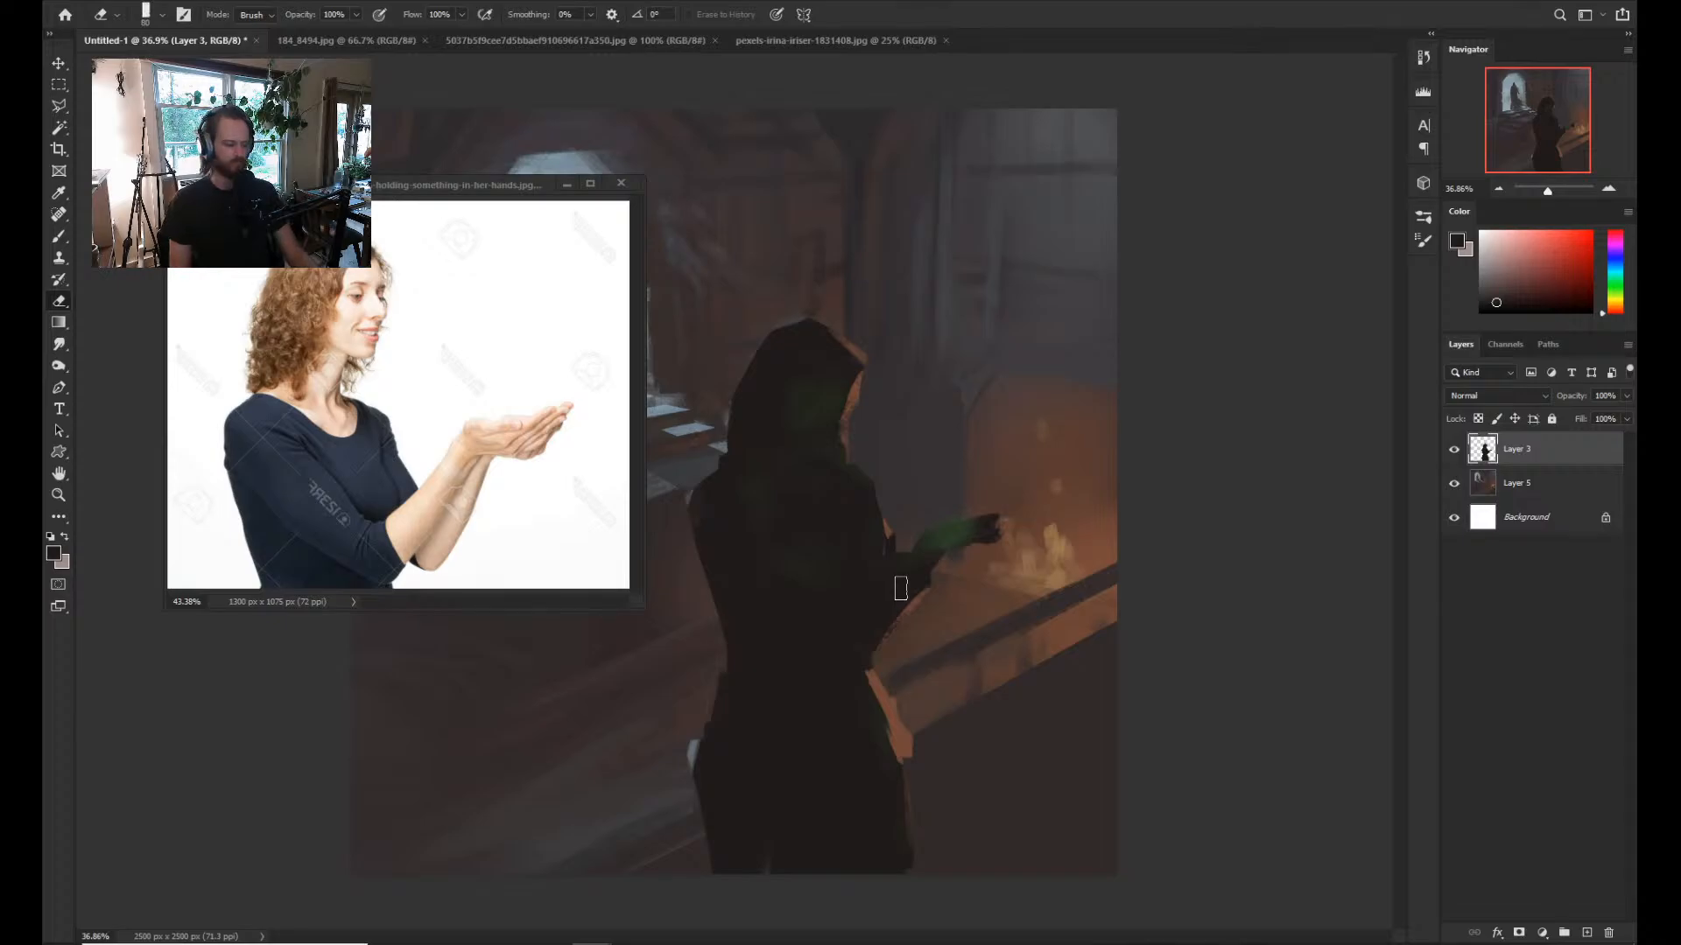
Extend the figure's outstretched hand toward the fire and fill out the forearm and elbow in near-black with a smaller brush.
right_click(901, 588)
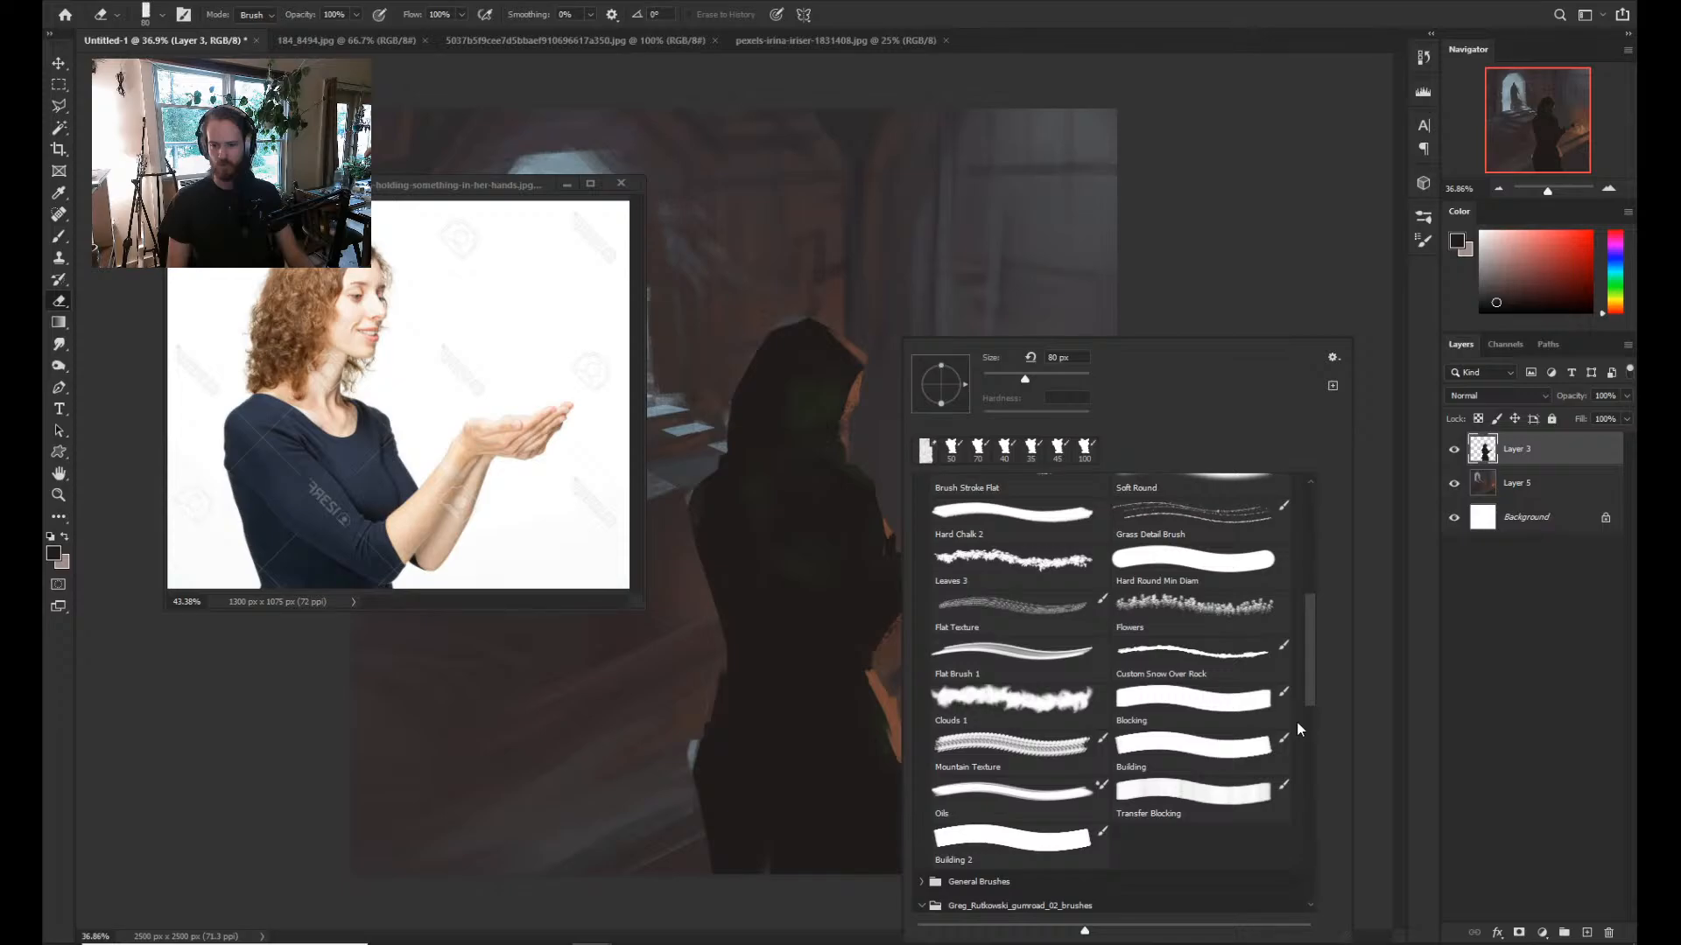
key(b)
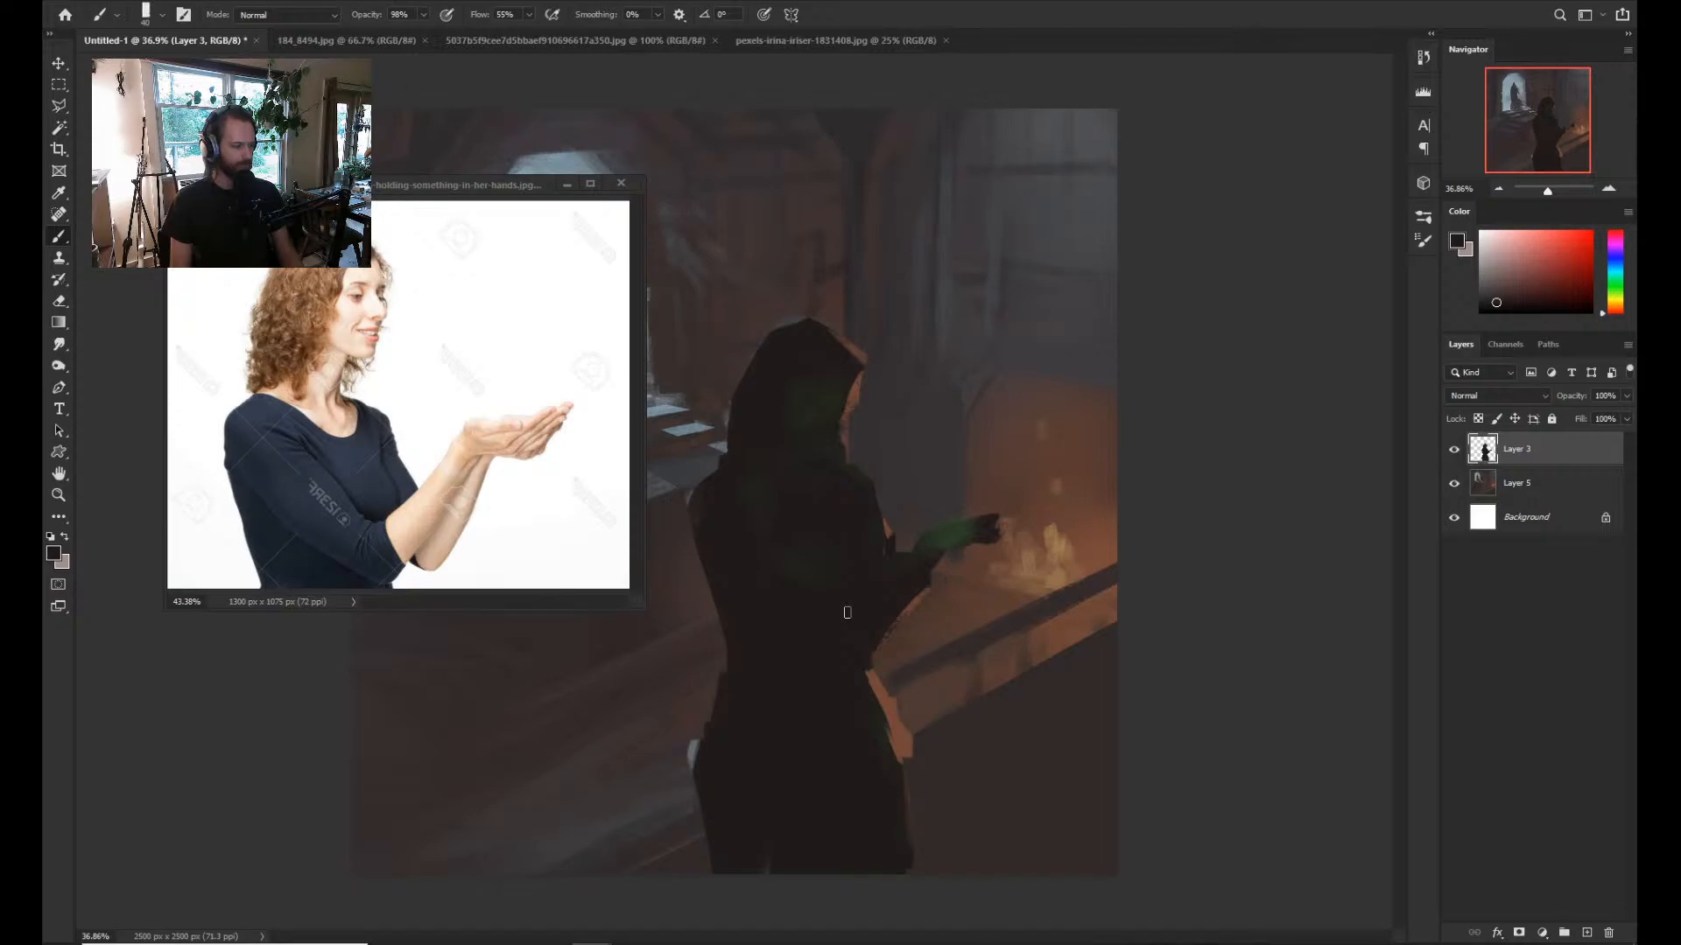
key(bracketleft)
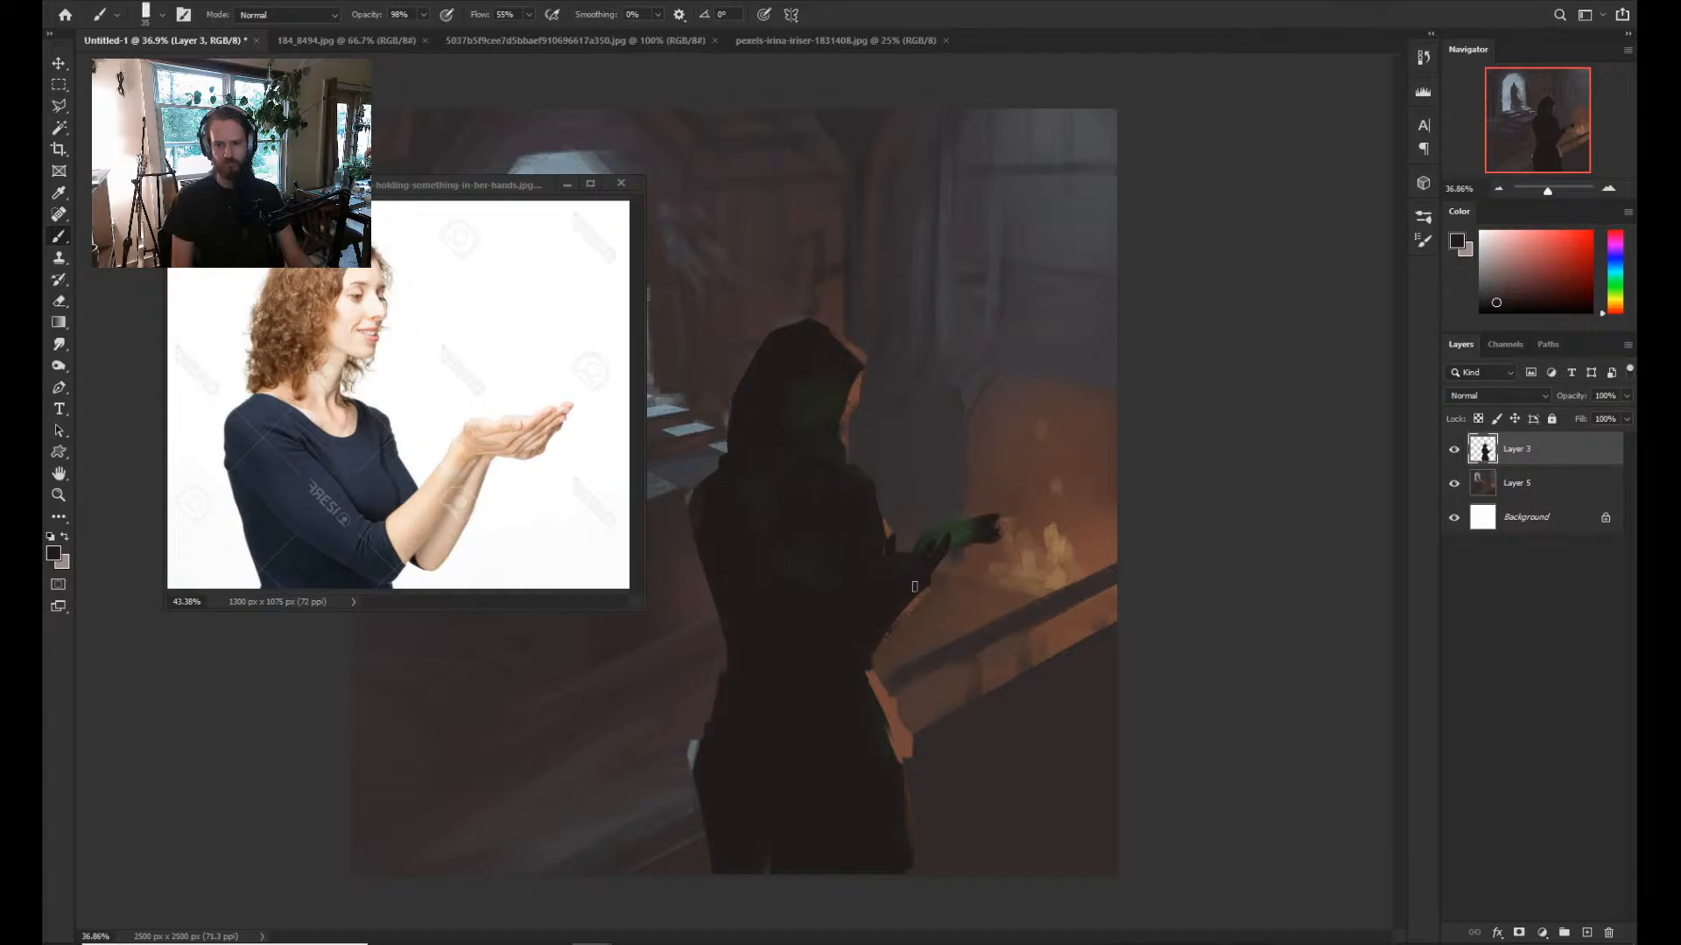
drag(915, 587, 1022, 504)
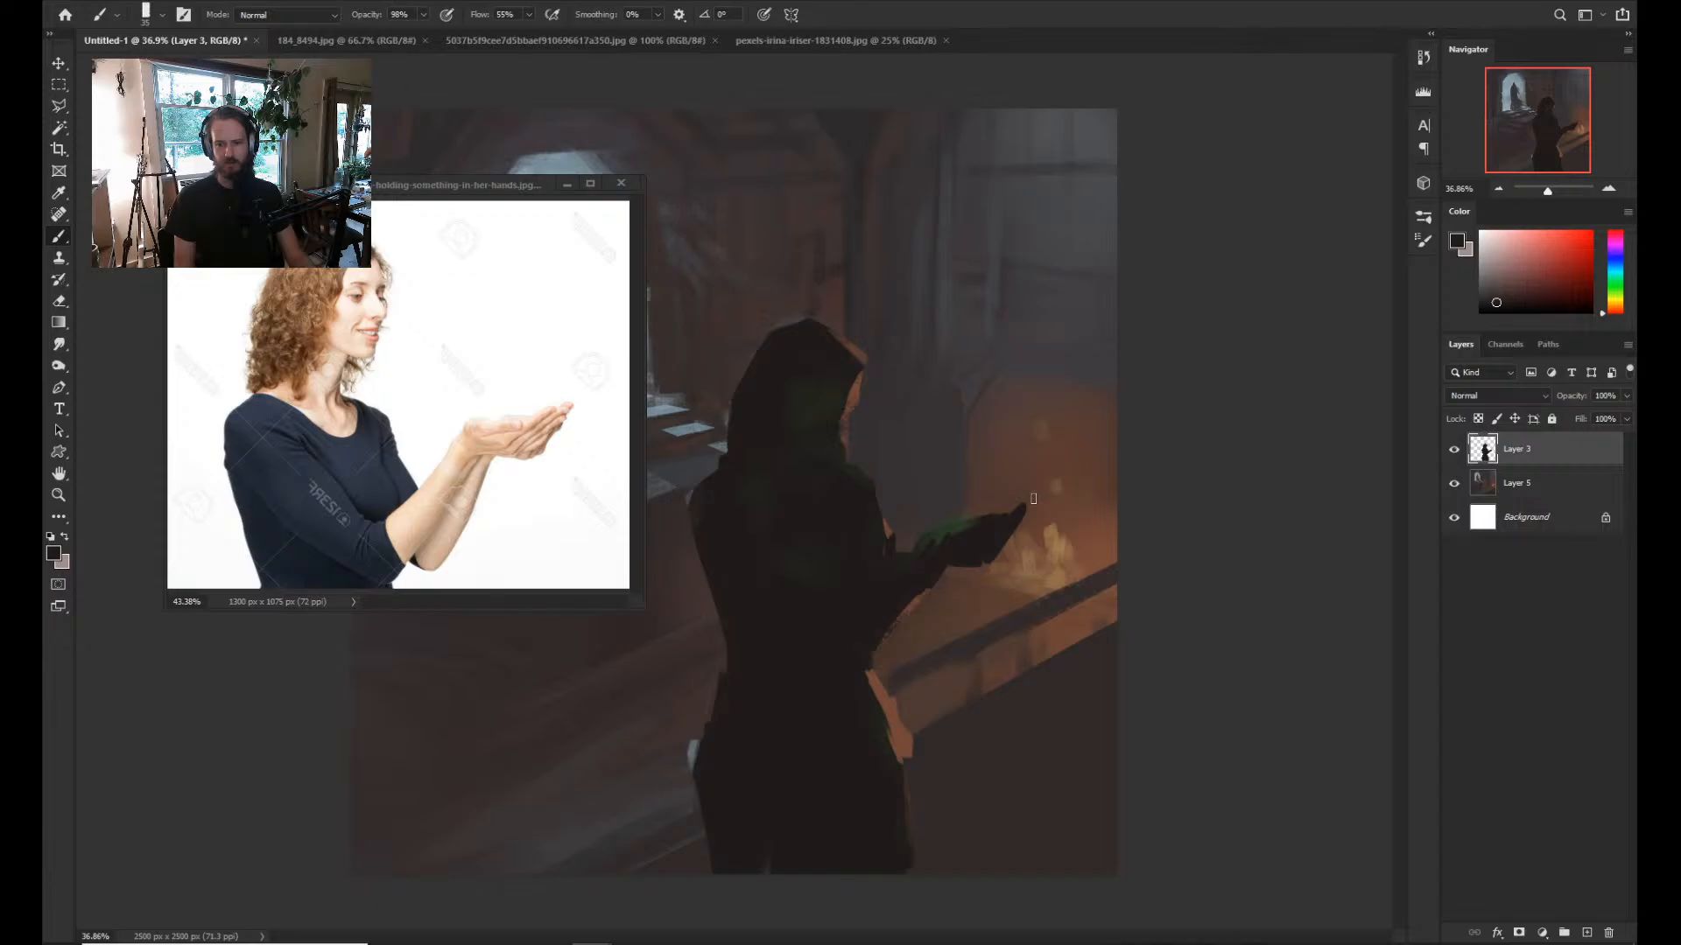
drag(950, 571, 892, 647)
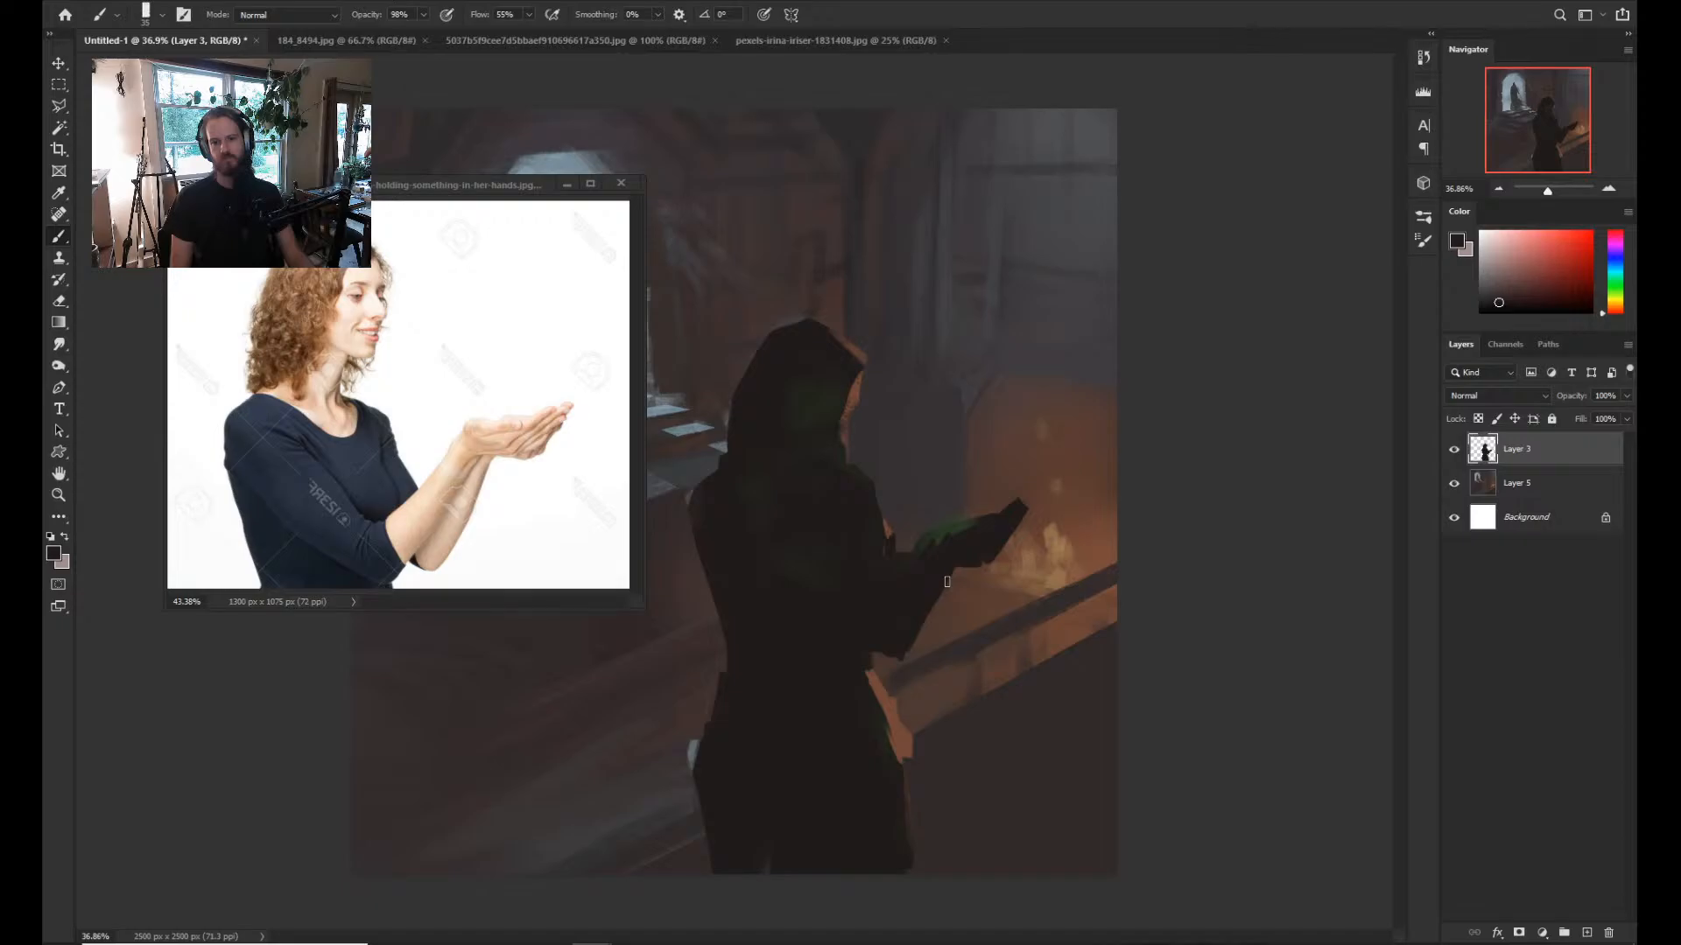
Trim the hand, neck and hood edges with the eraser, then repaint the dark face profile and sketch green strokes on the chest.
key(e)
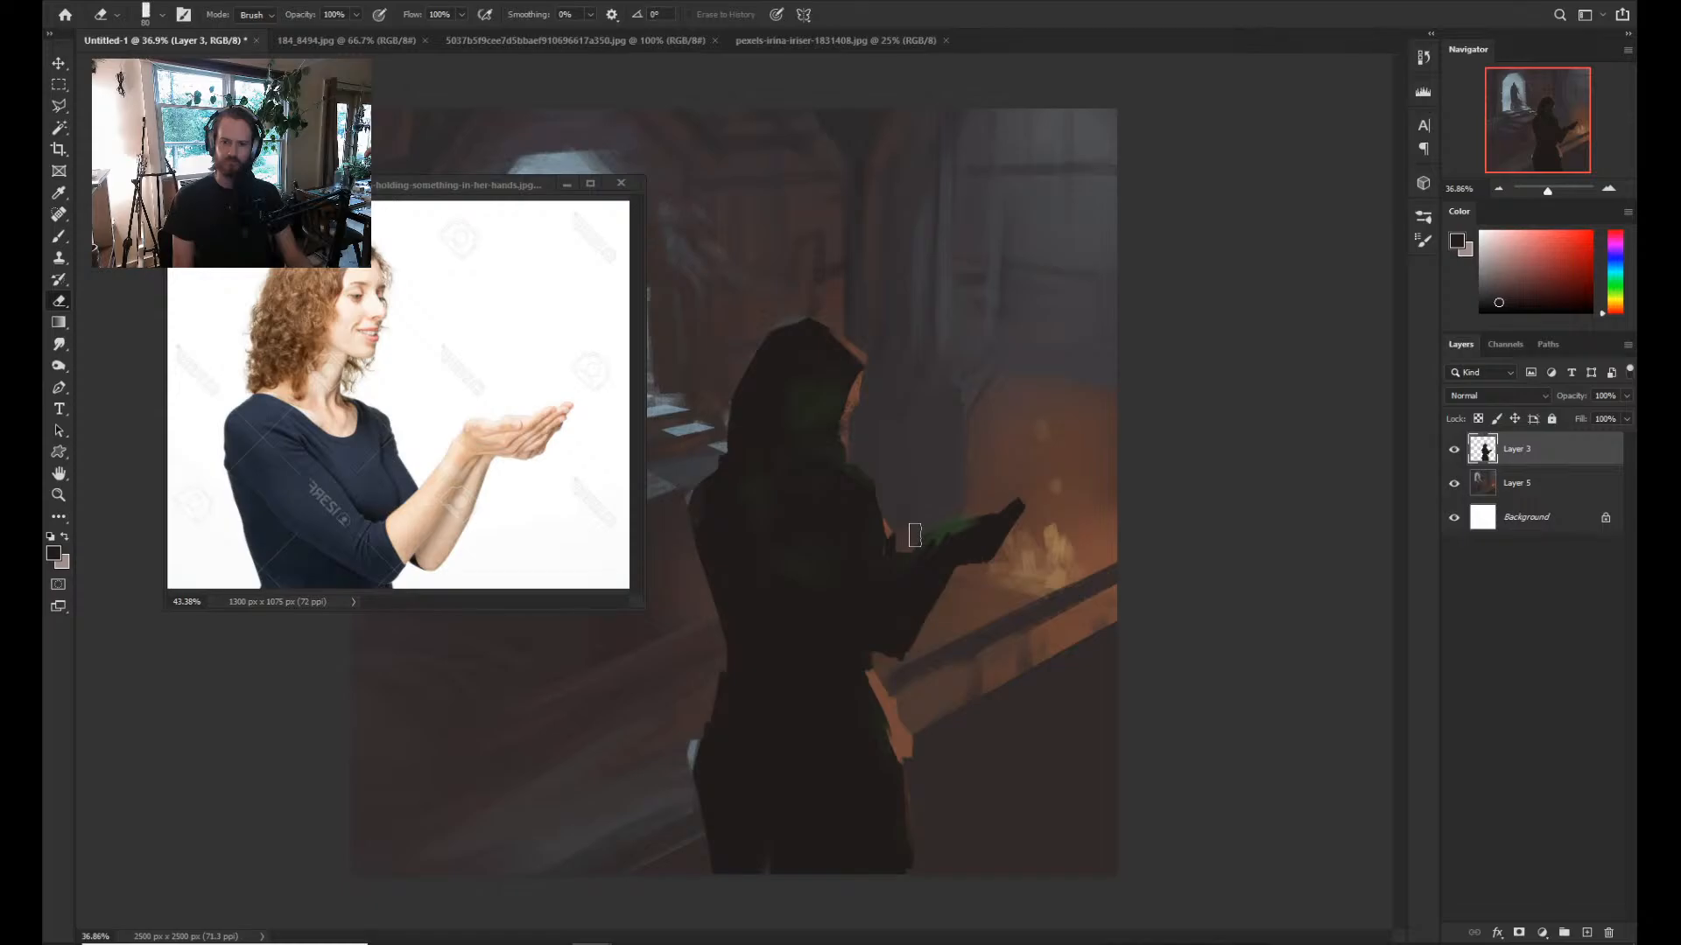
key(b)
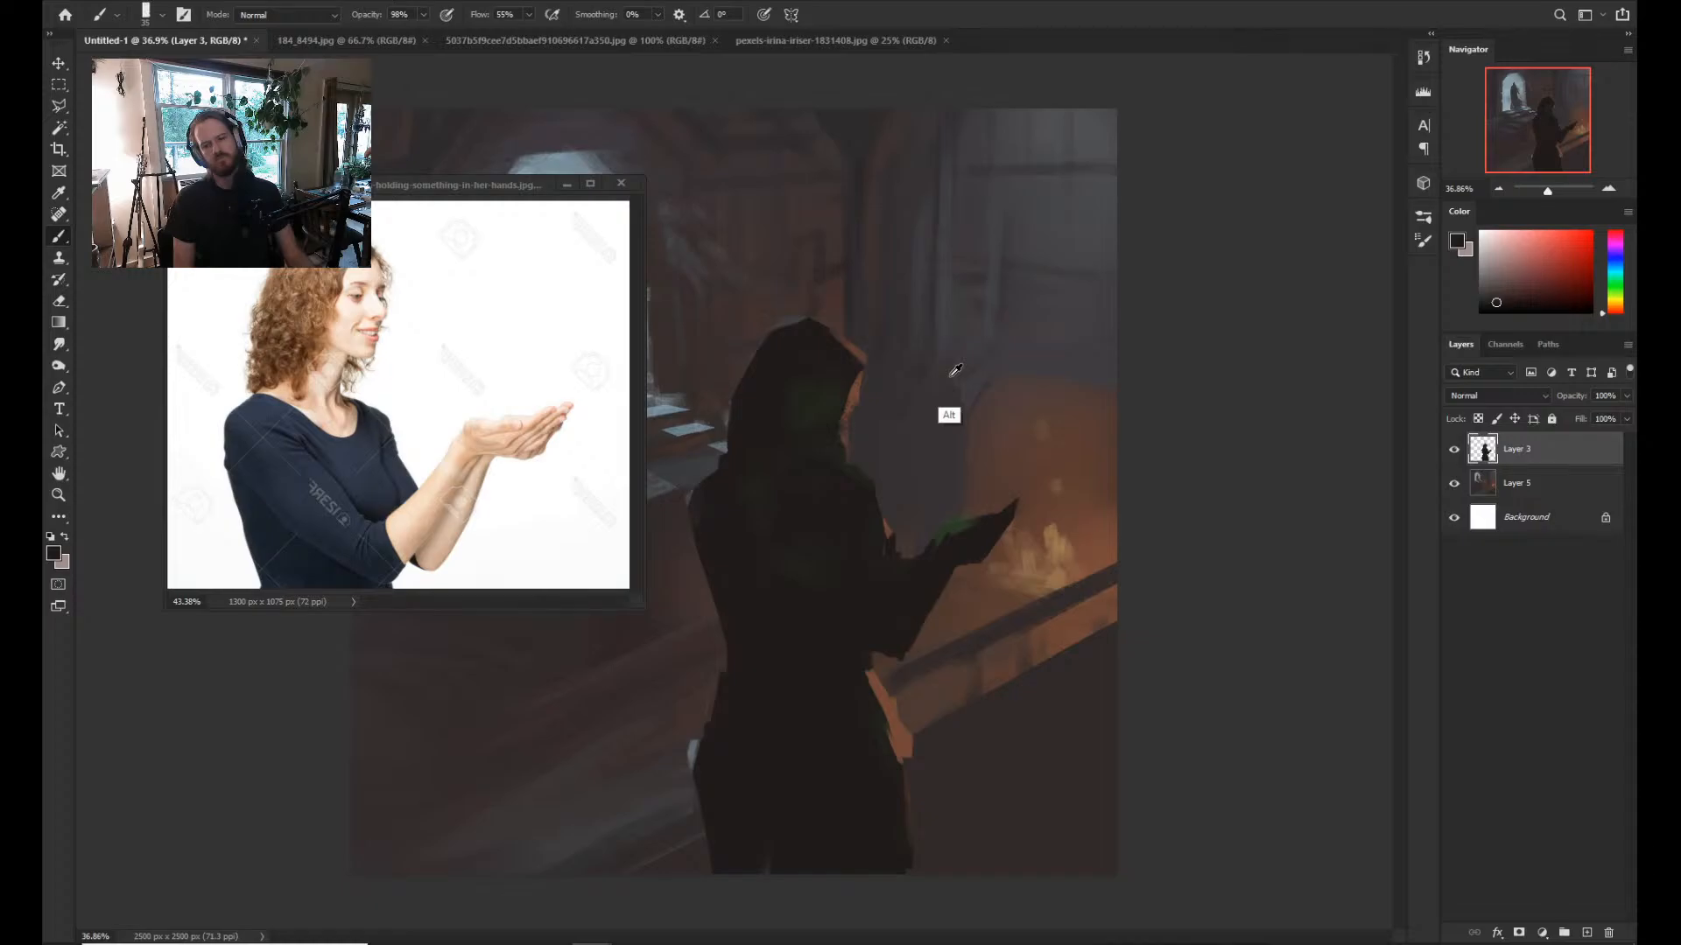
key(e)
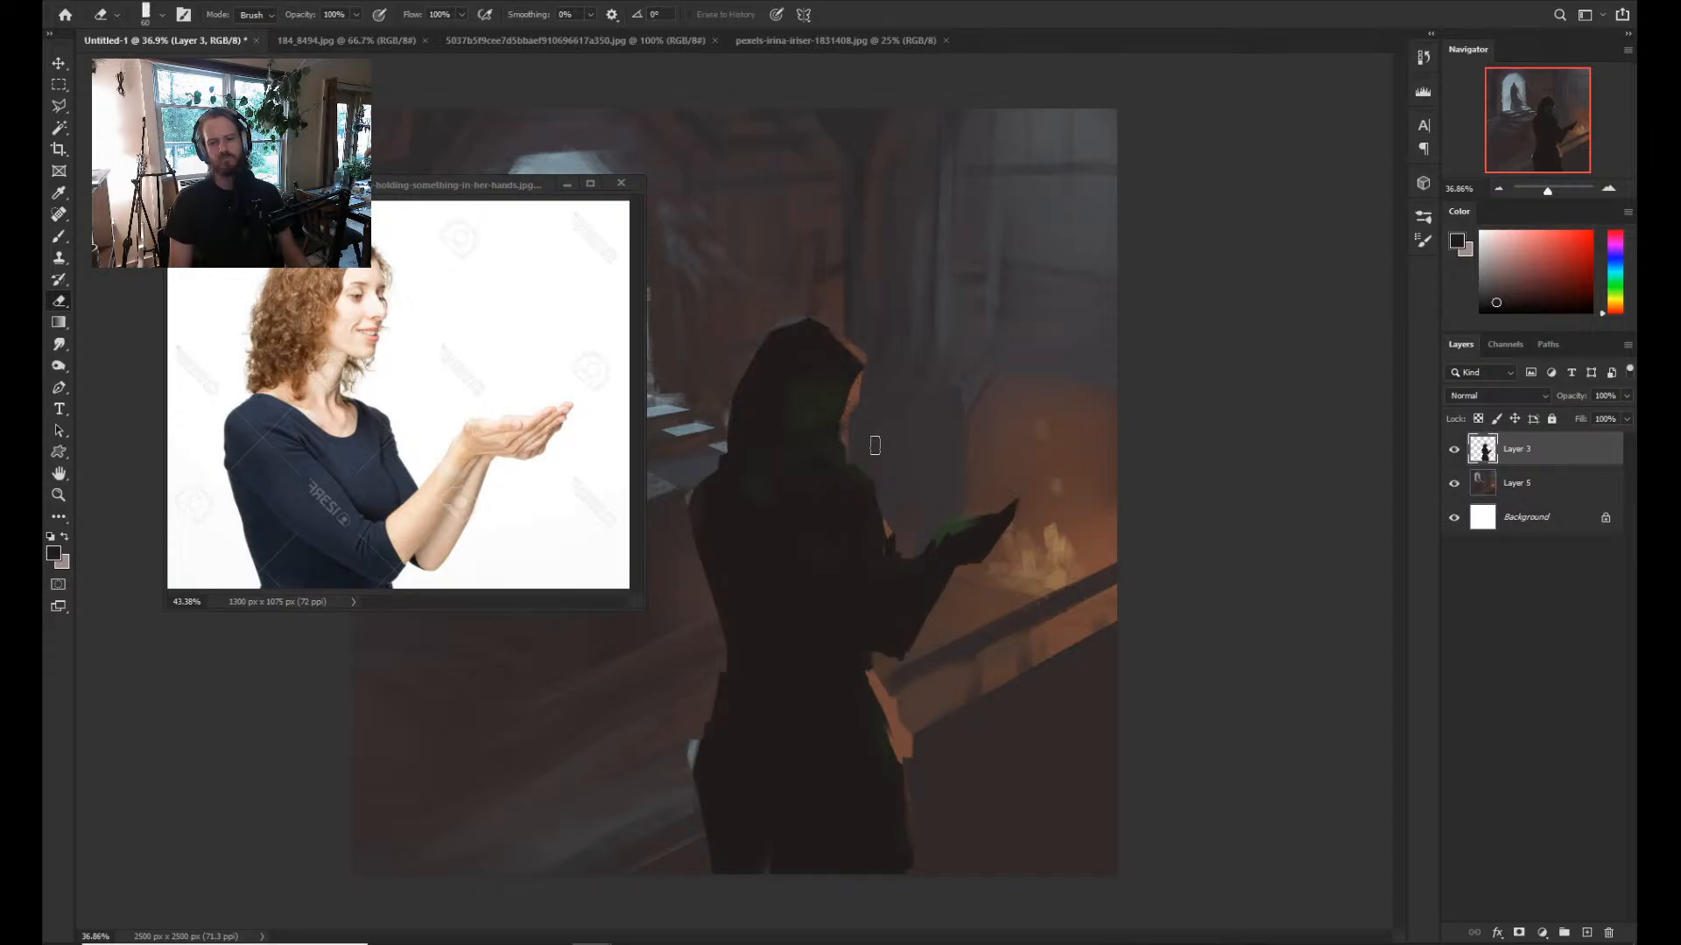
click(874, 446)
click(832, 350)
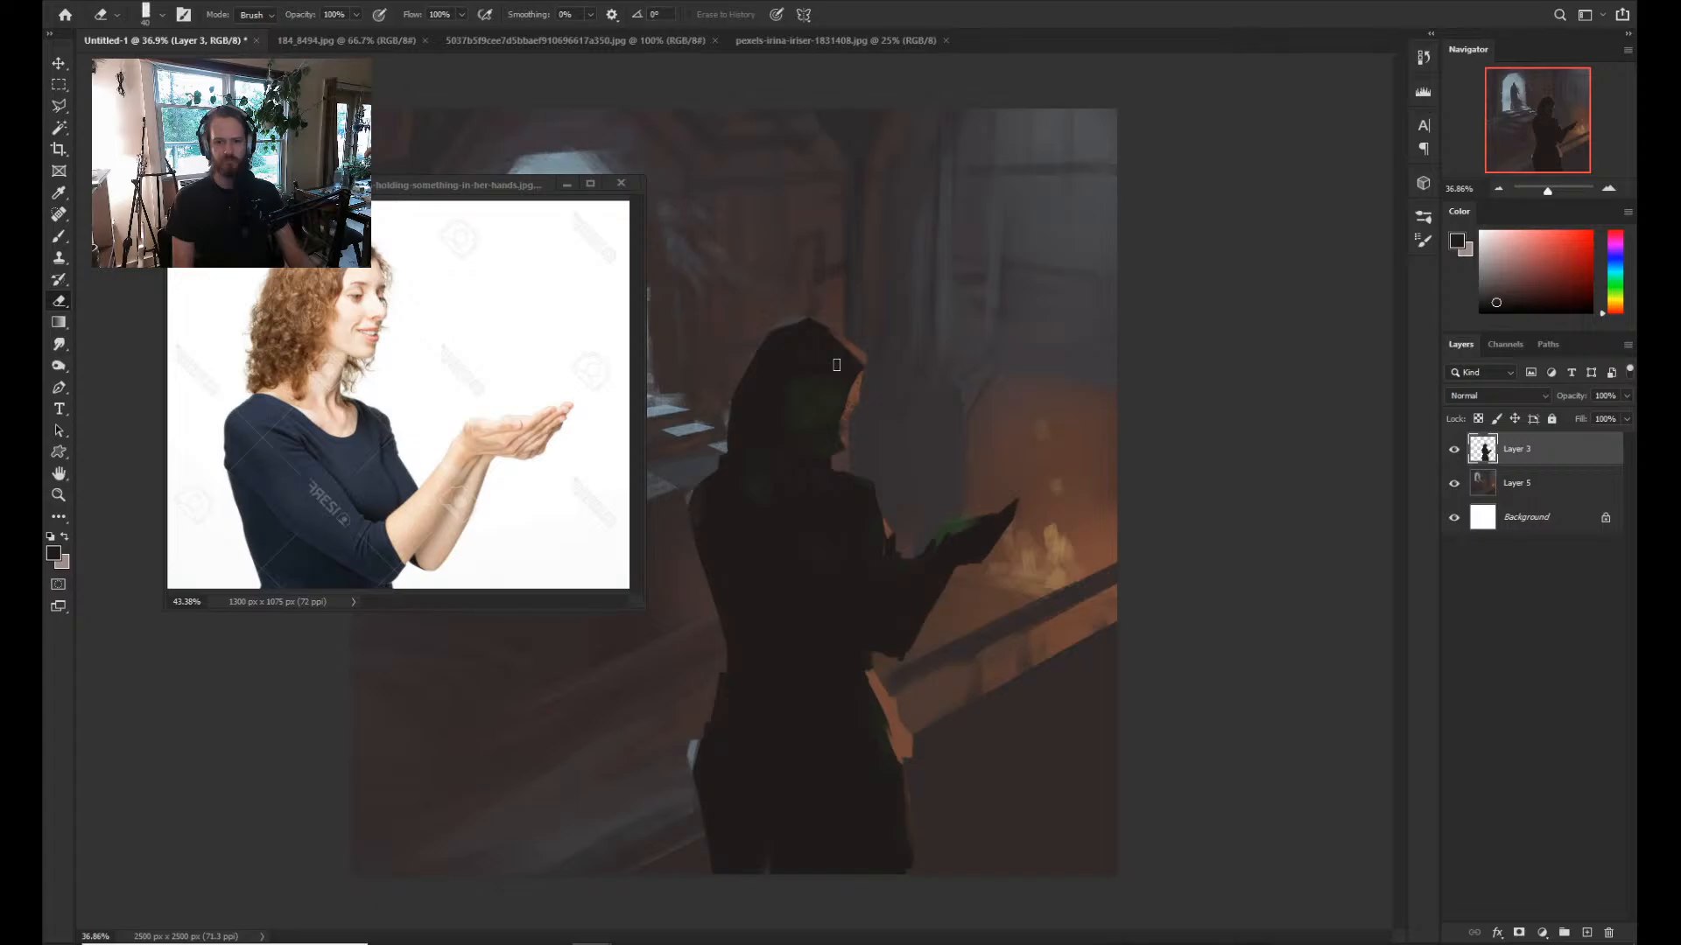
key(b)
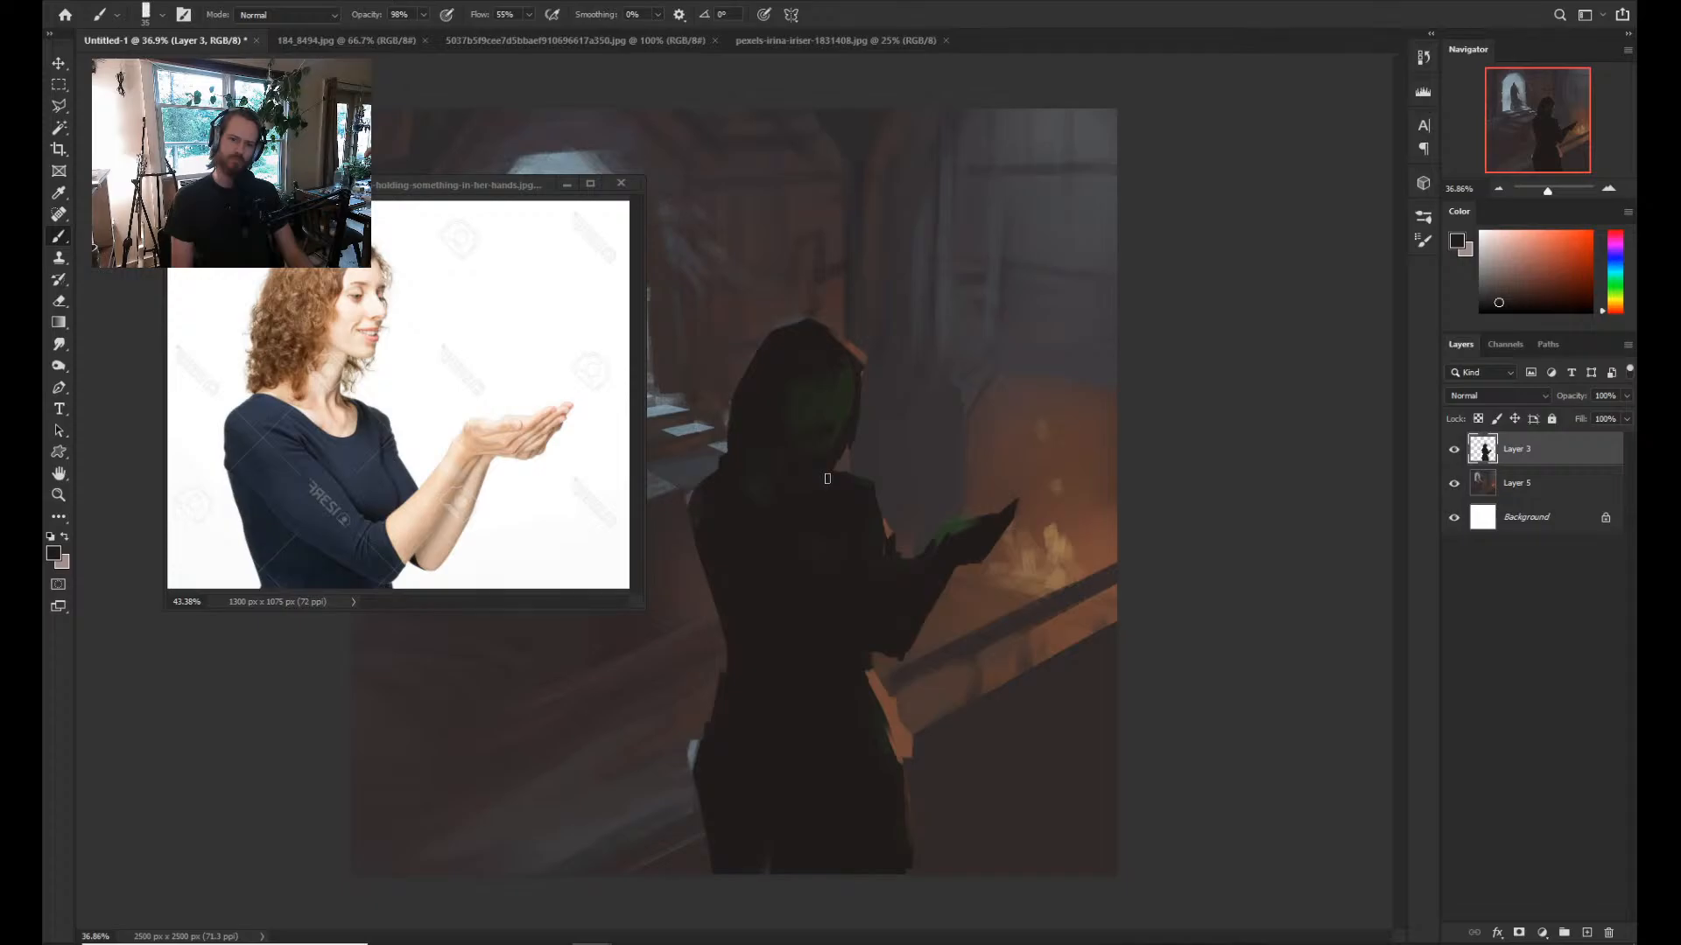
drag(827, 479, 865, 402)
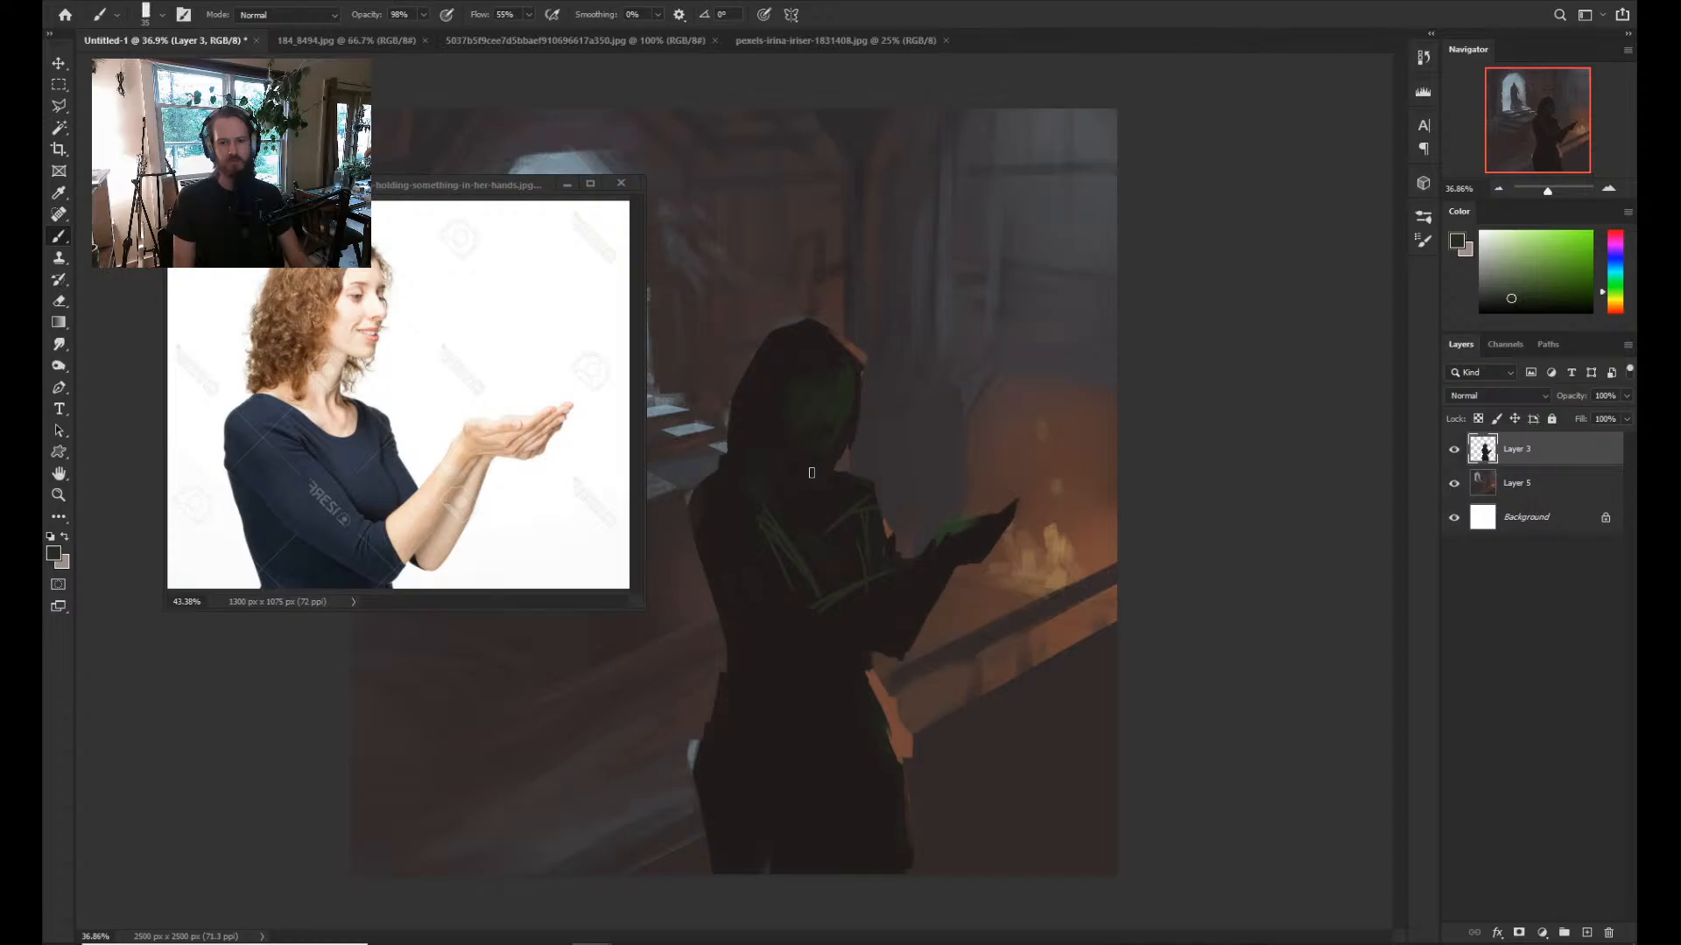
Repaint the outstretched hand in dark tones and add sampled green strokes along the hand, forearm and upper chest.
key(z)
drag(912, 535, 913, 535)
key(b)
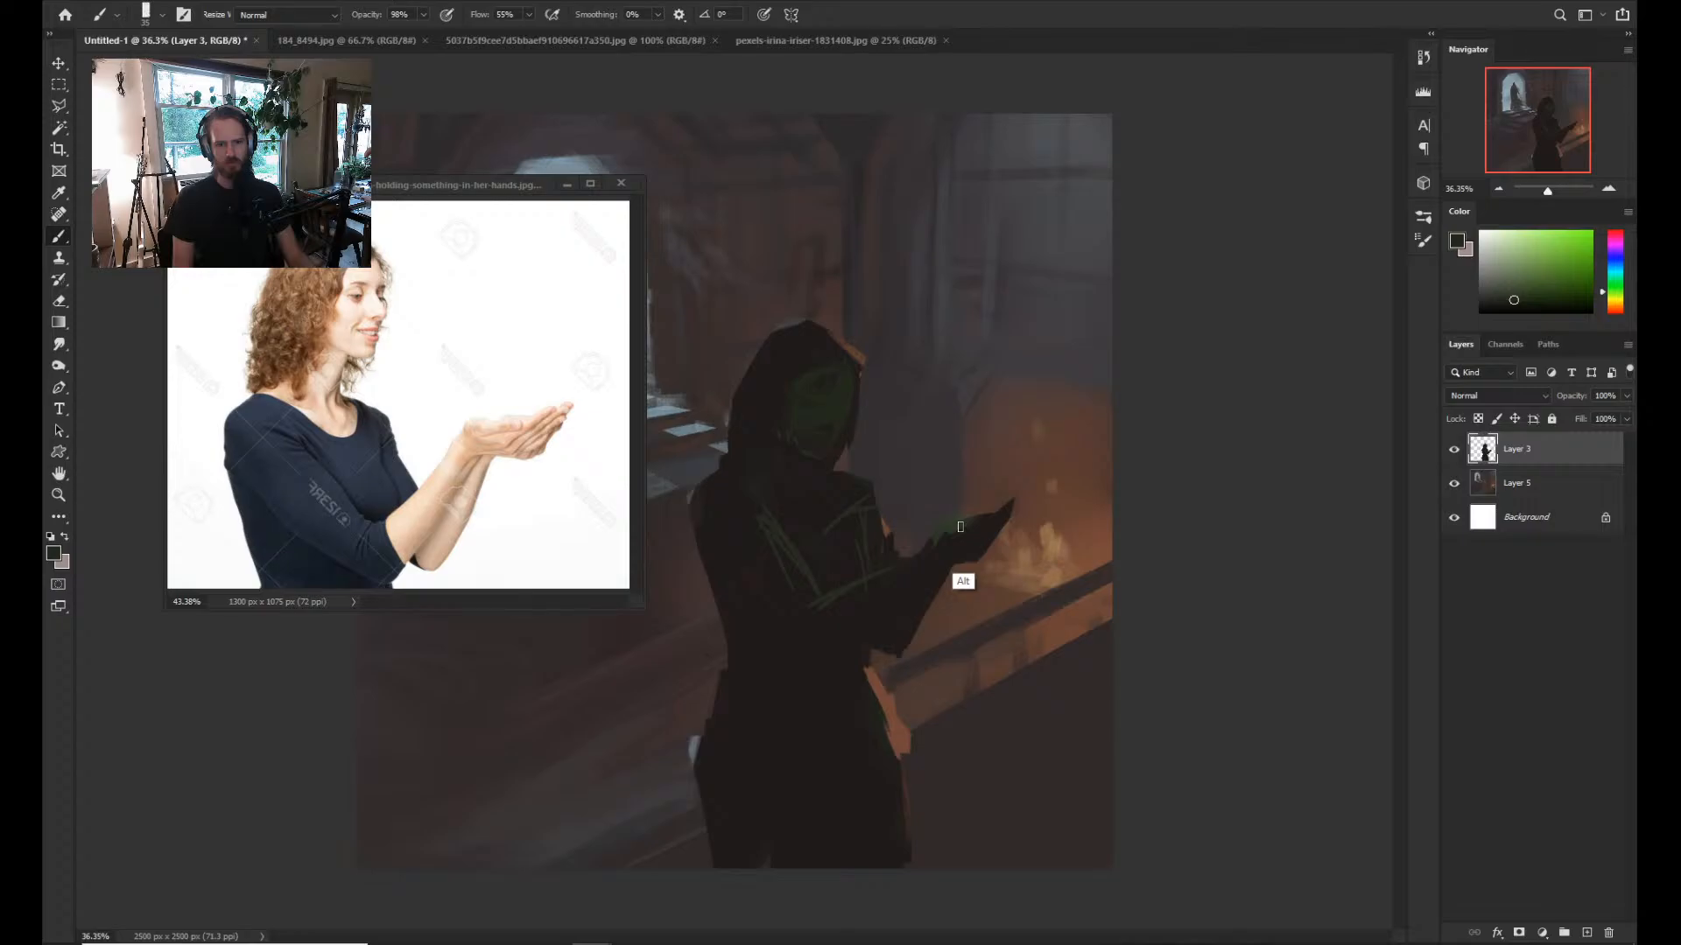
alt+click(961, 527)
drag(961, 527, 1016, 512)
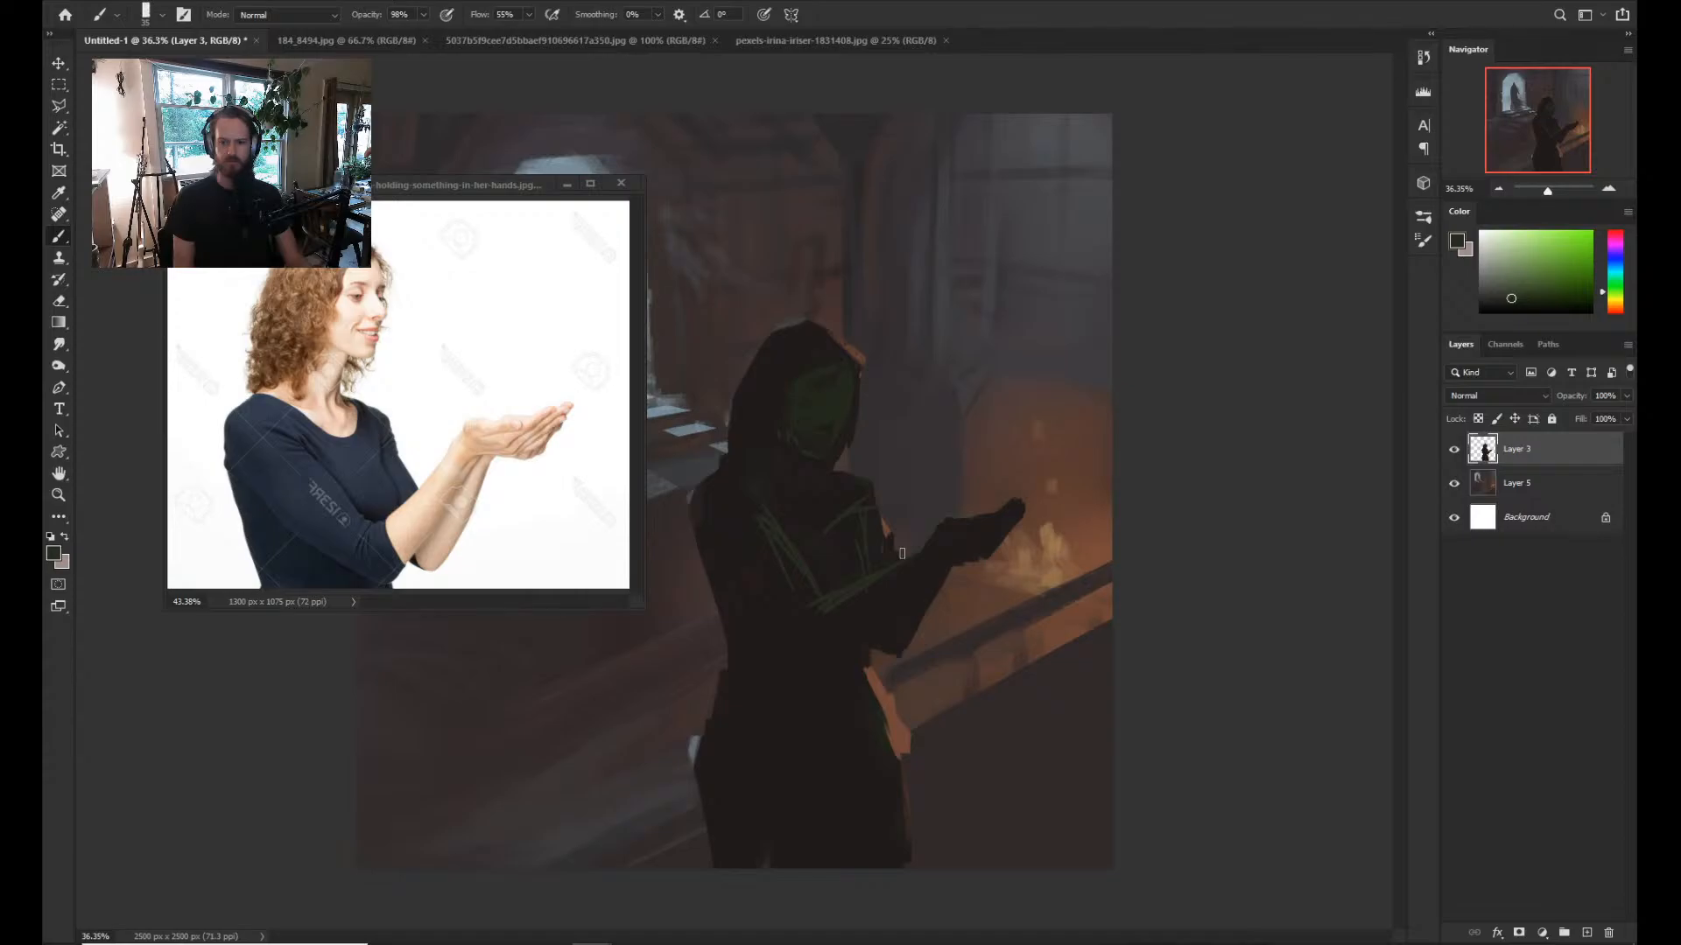
alt+click(902, 553)
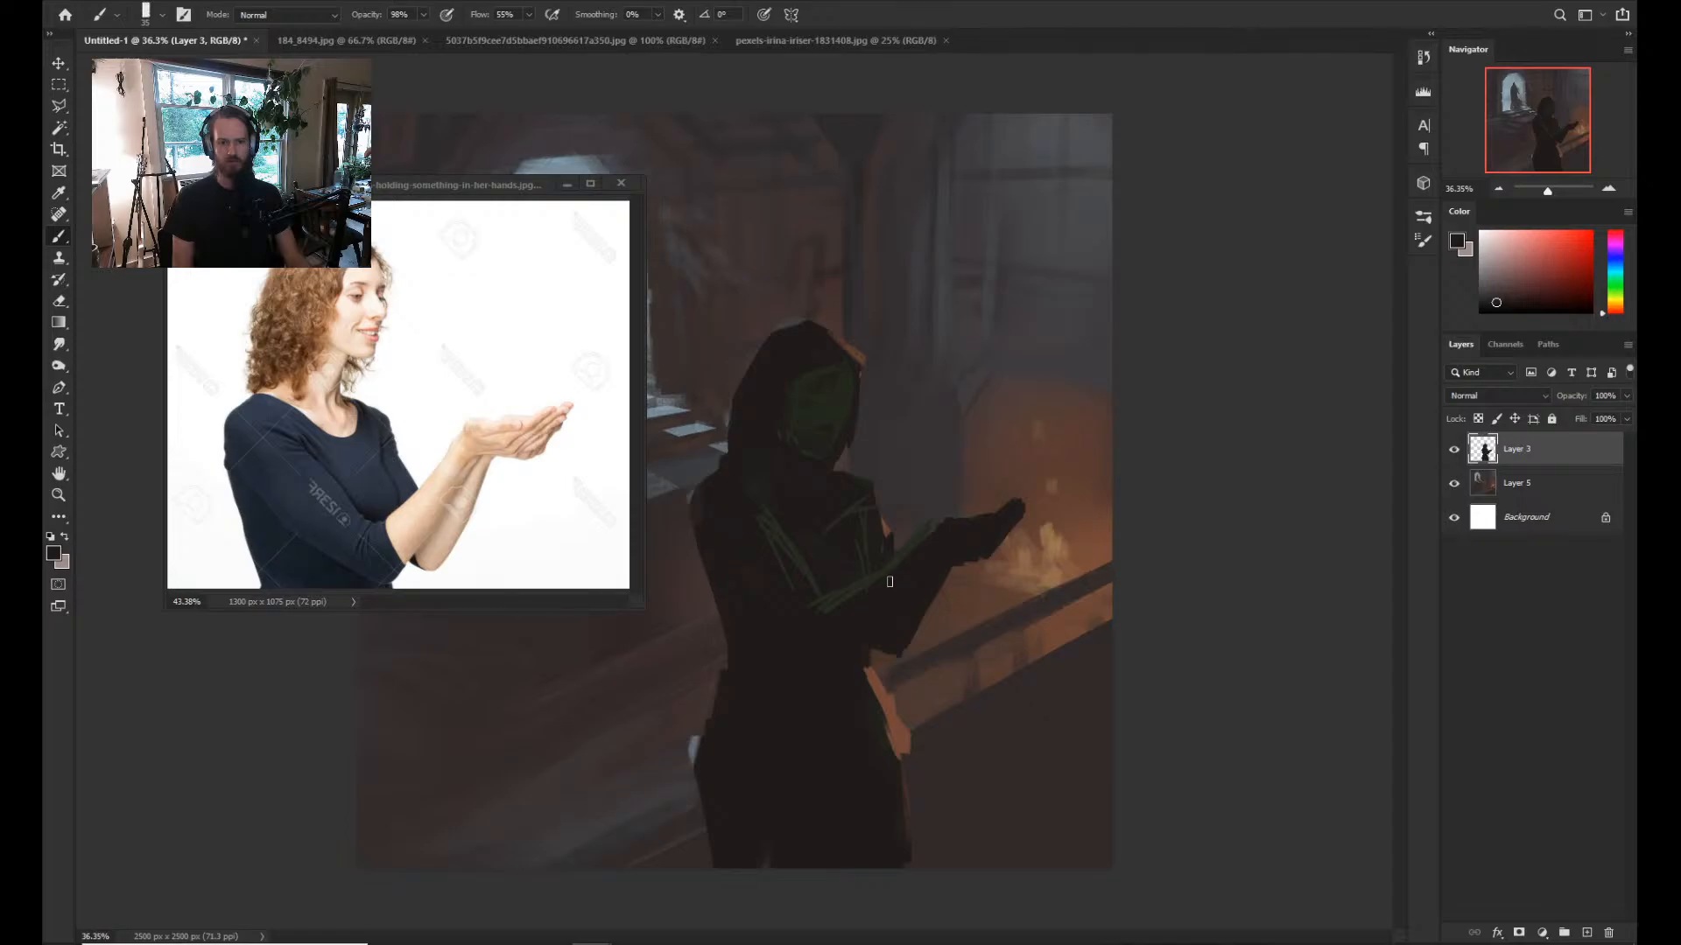
alt+click(889, 581)
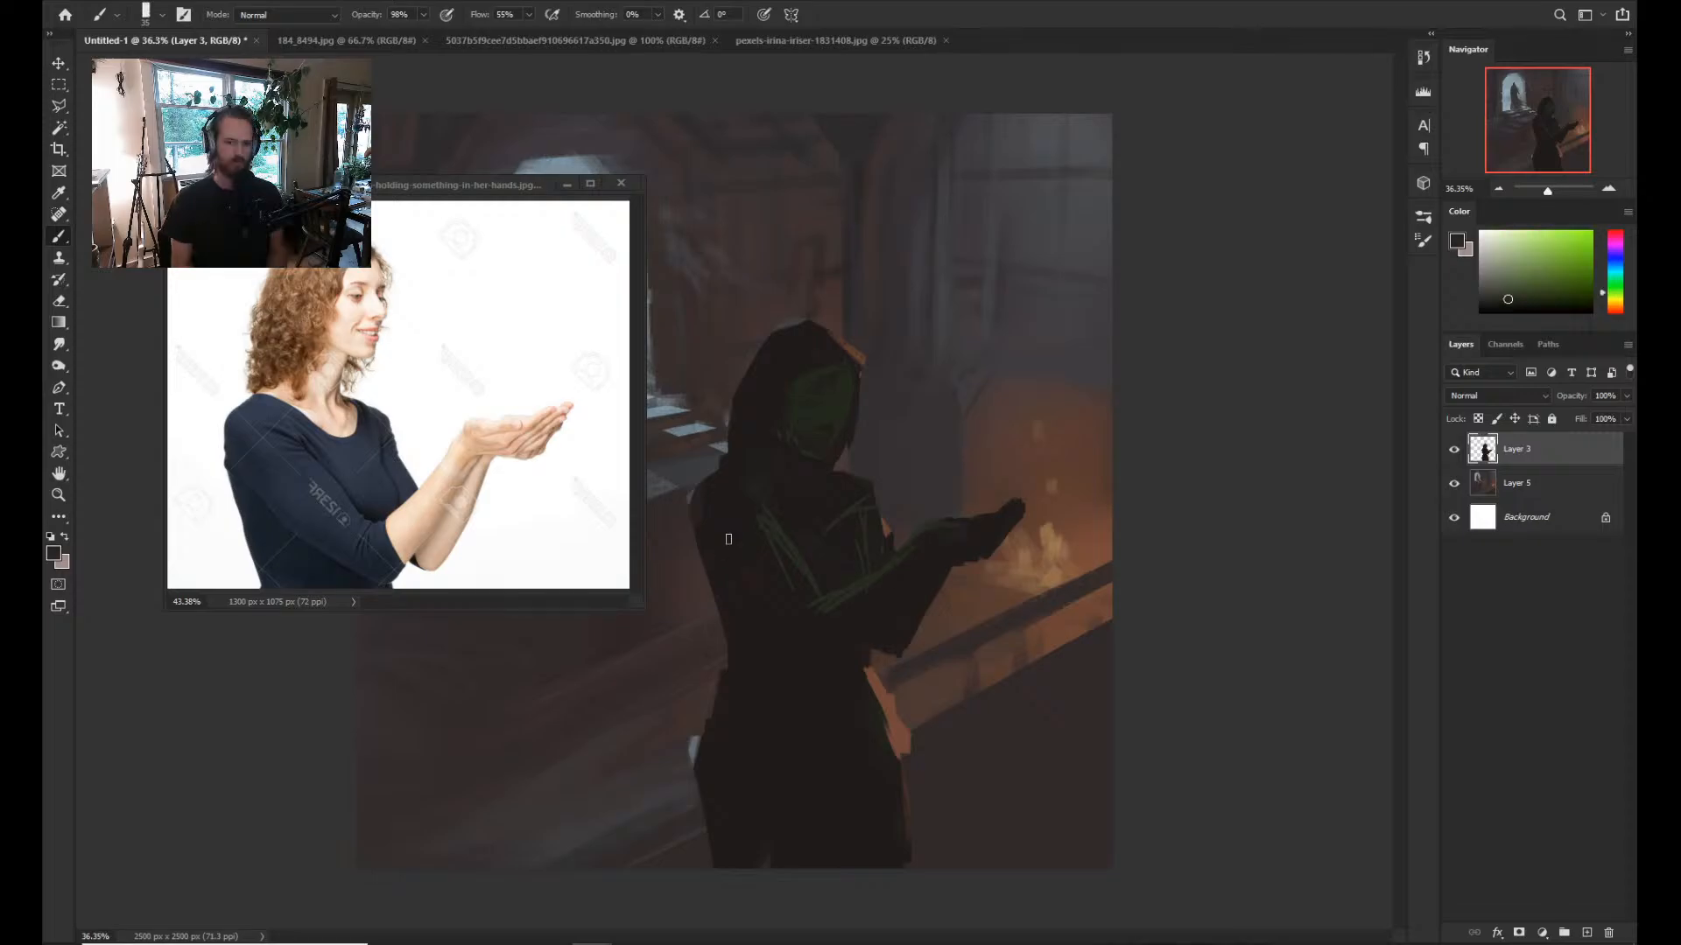
drag(961, 525, 933, 526)
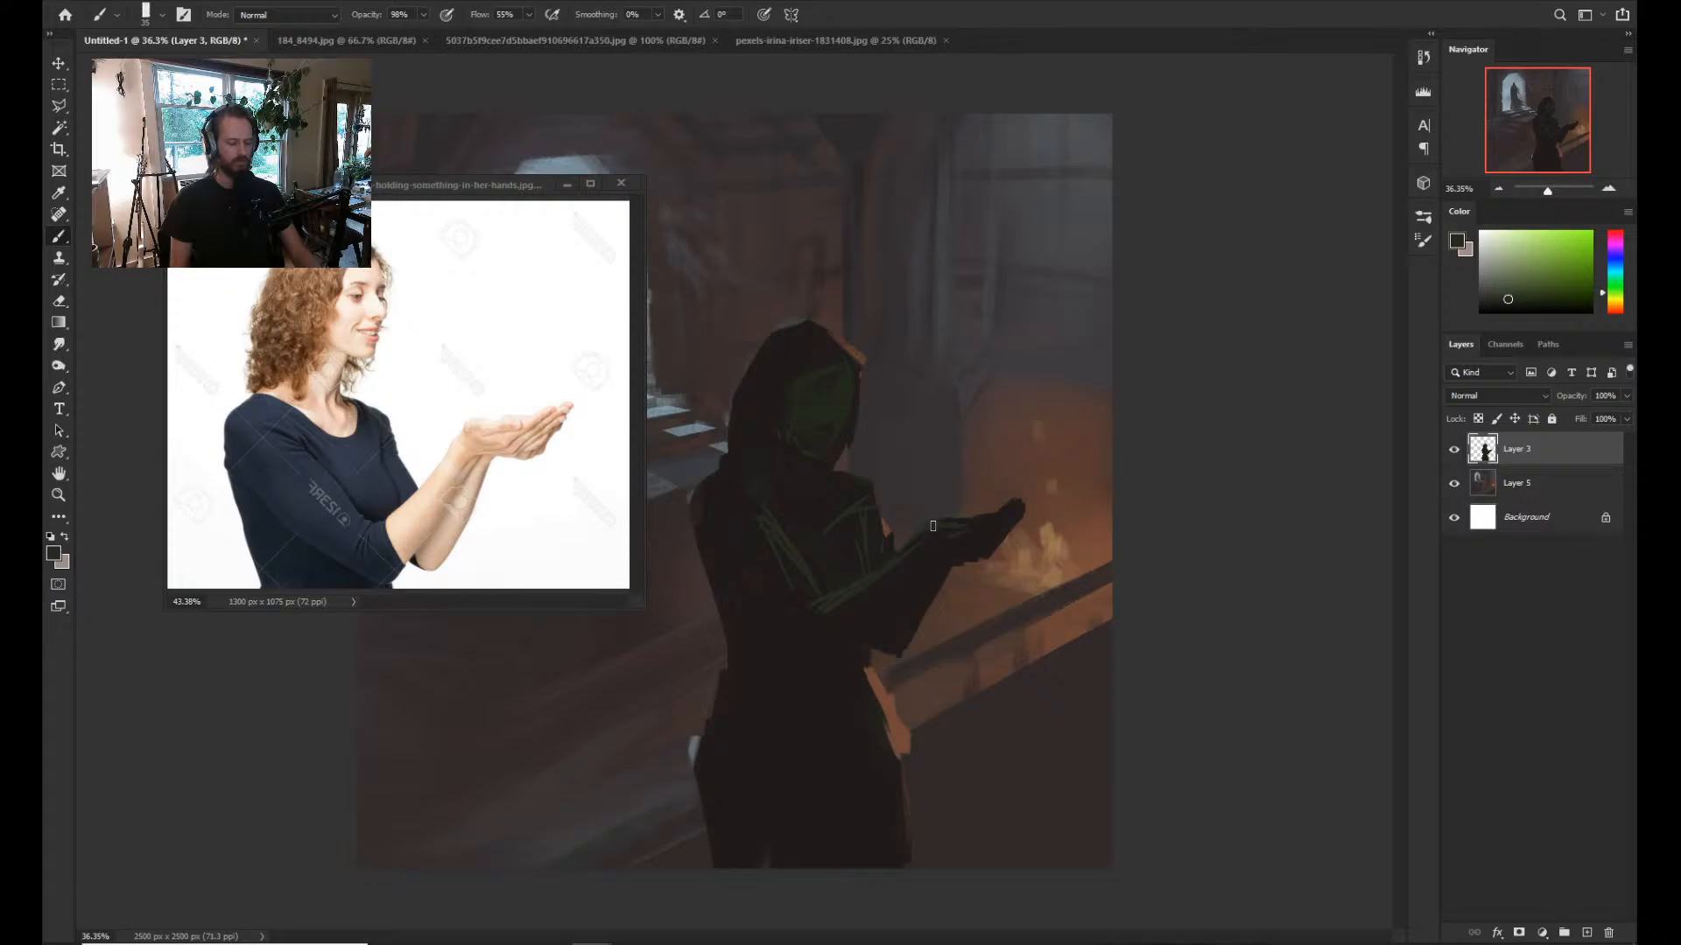
alt+click(807, 570)
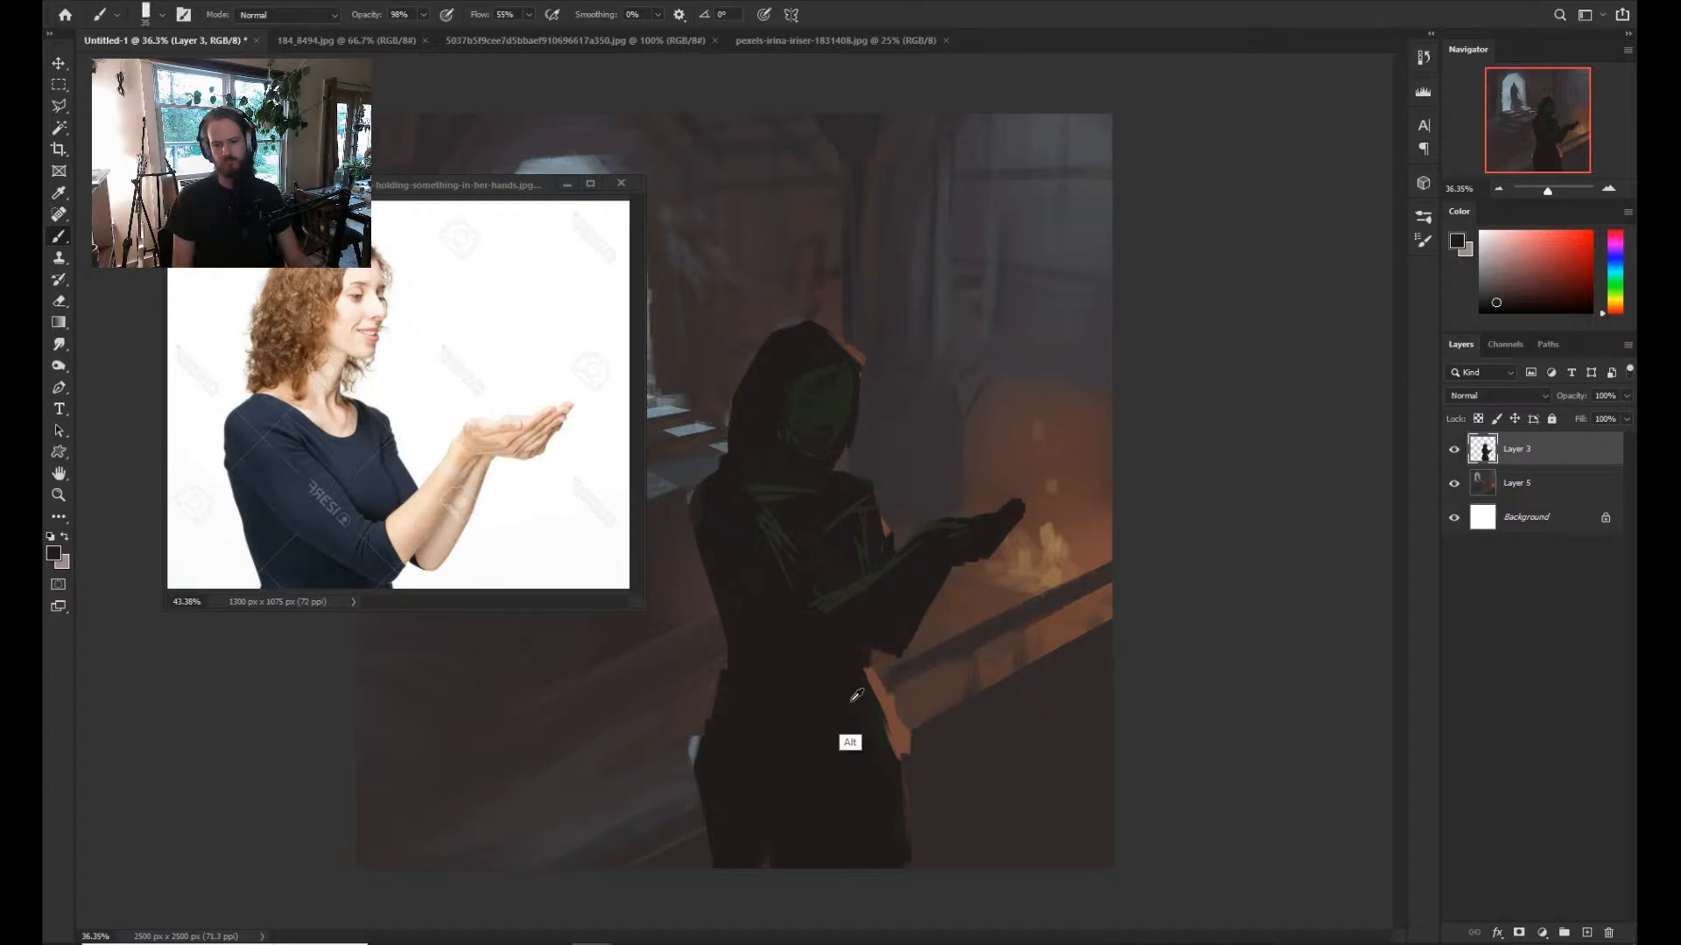
Paint a cool blue-grey rim light down the figure's hood, shoulder and back, and a warm orange-brown rim along the fire-facing side.
alt+click(746, 380)
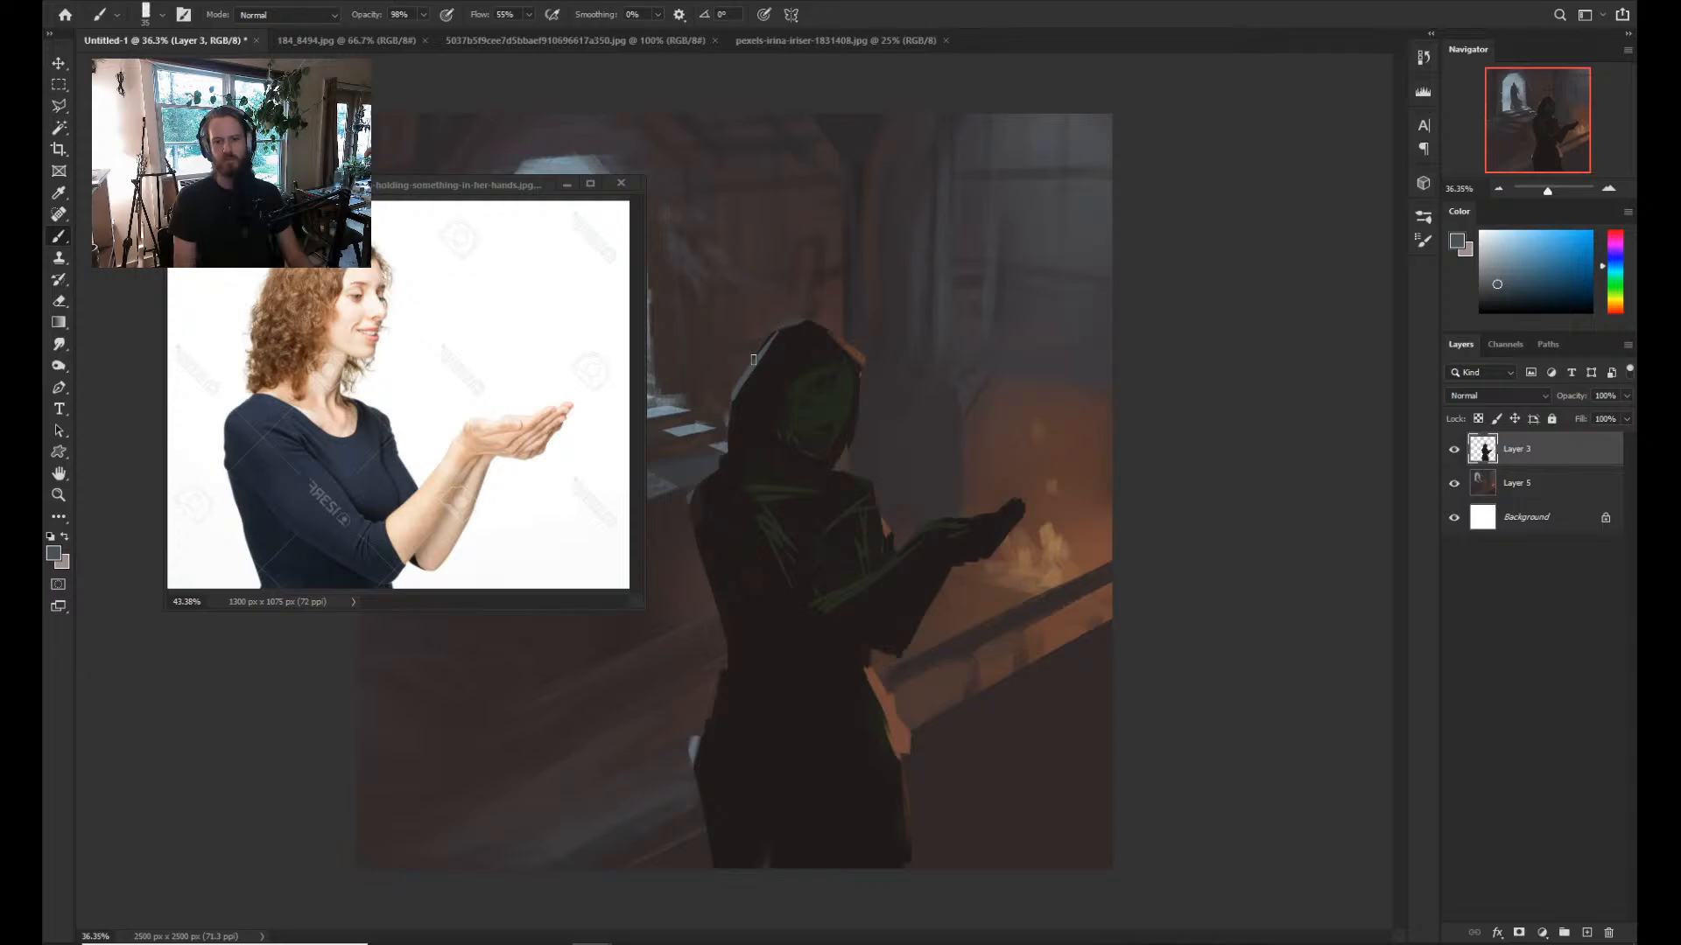
drag(753, 359, 693, 613)
drag(700, 543, 736, 665)
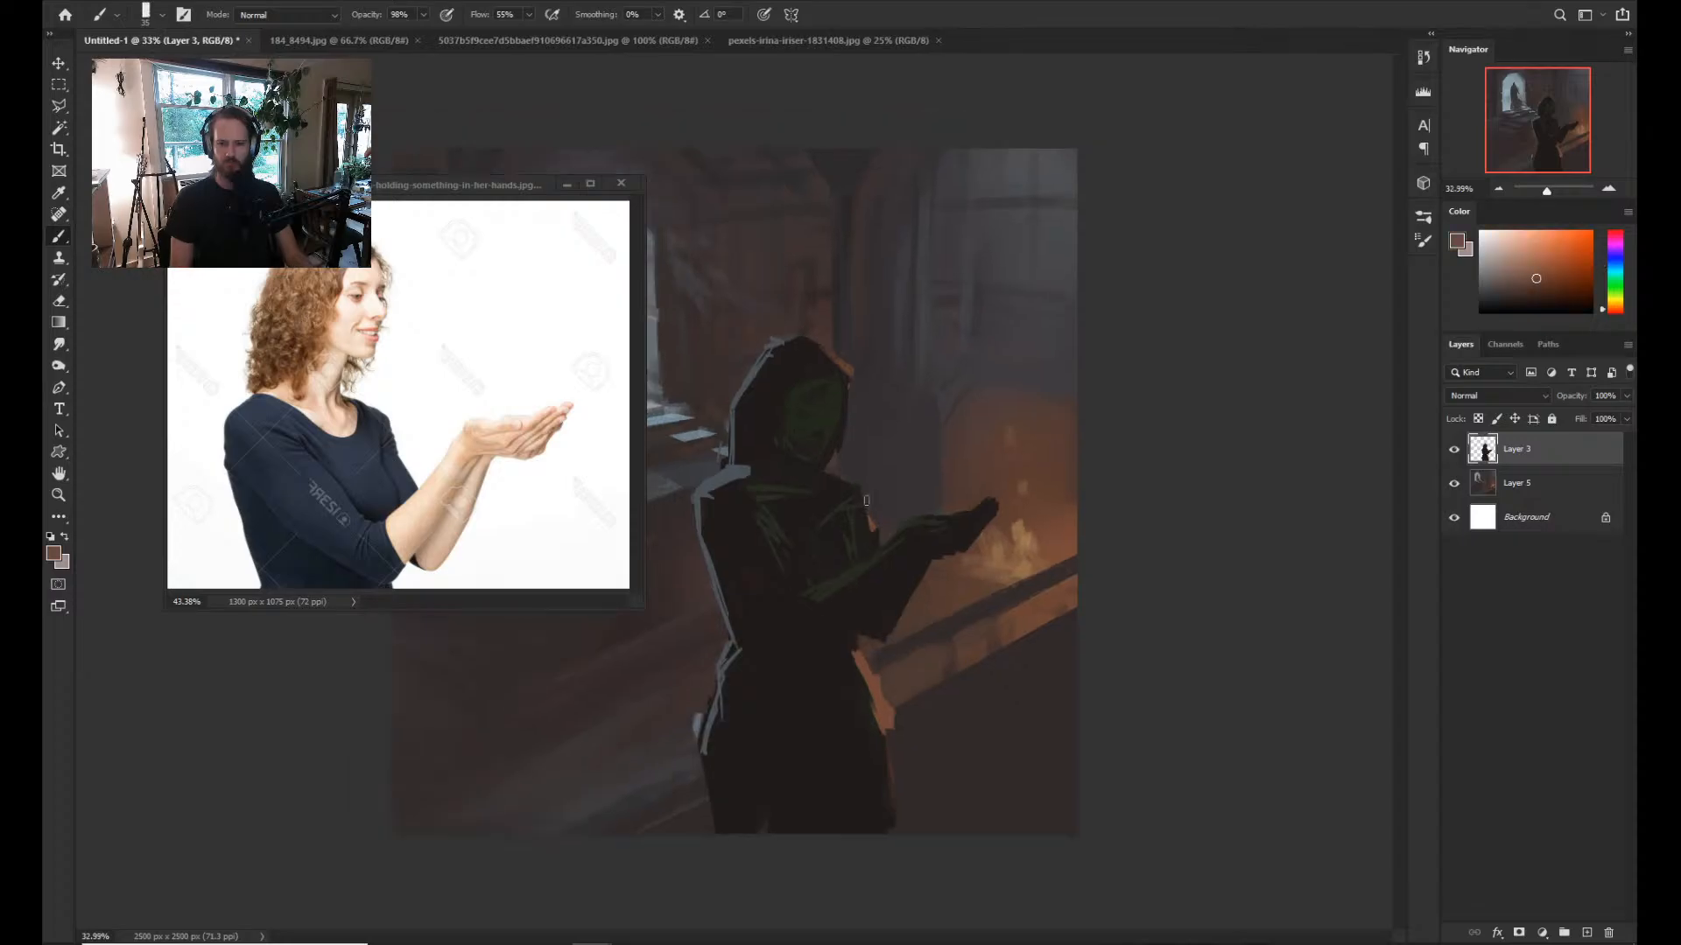
drag(875, 553, 860, 484)
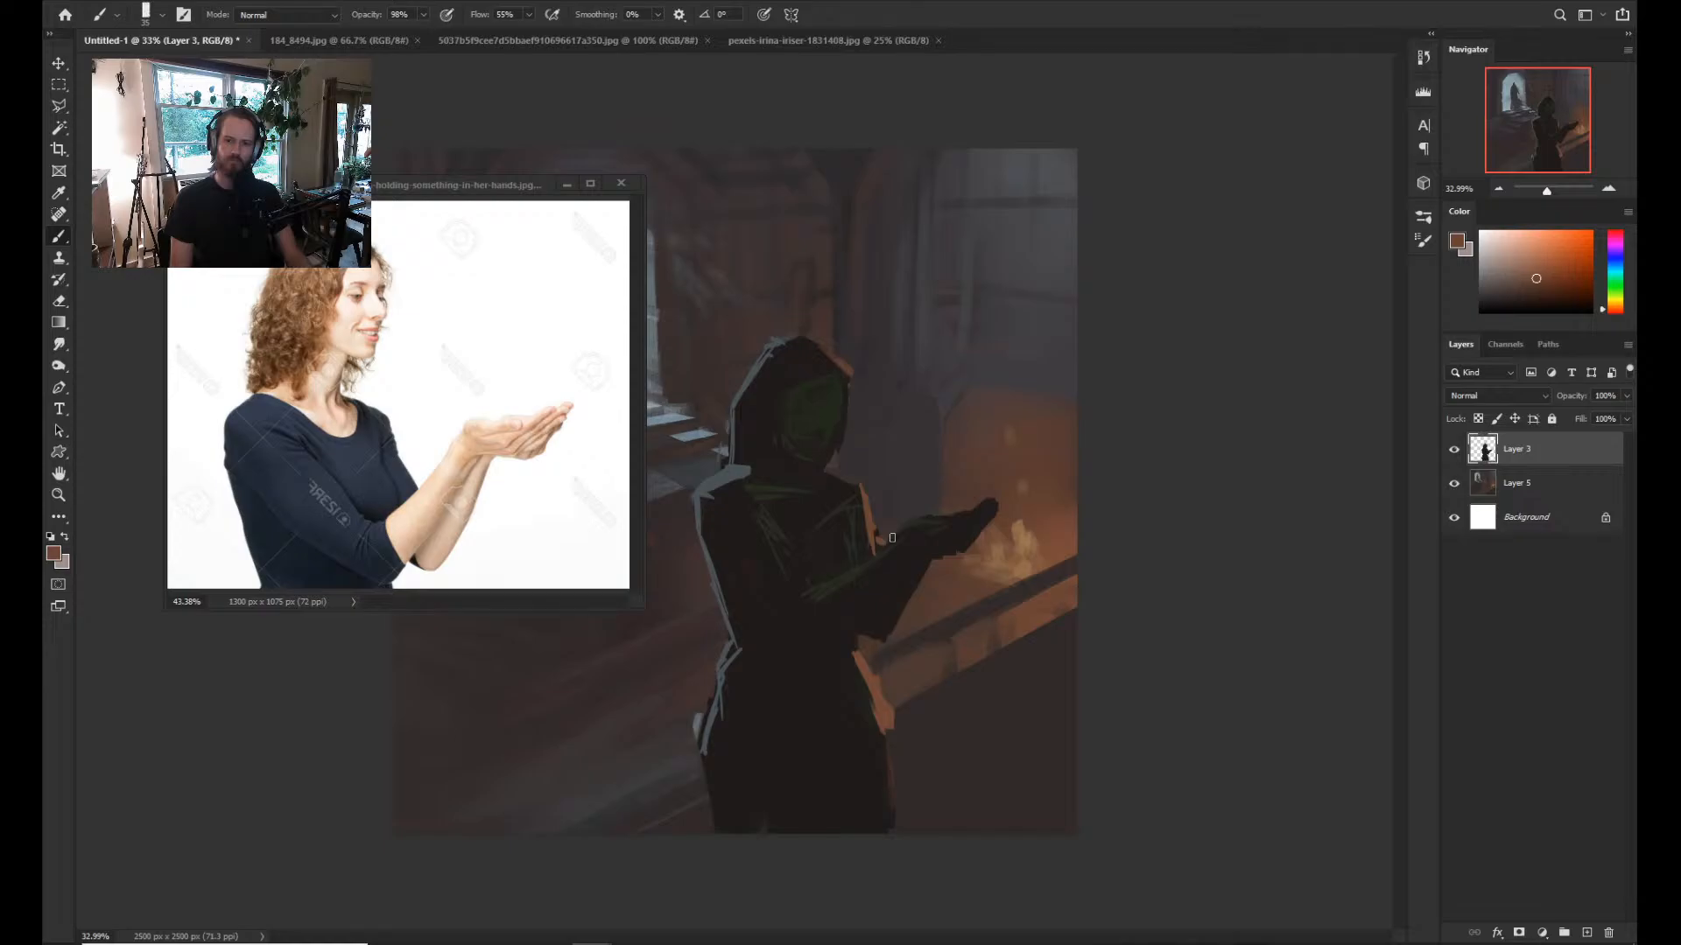
key(e)
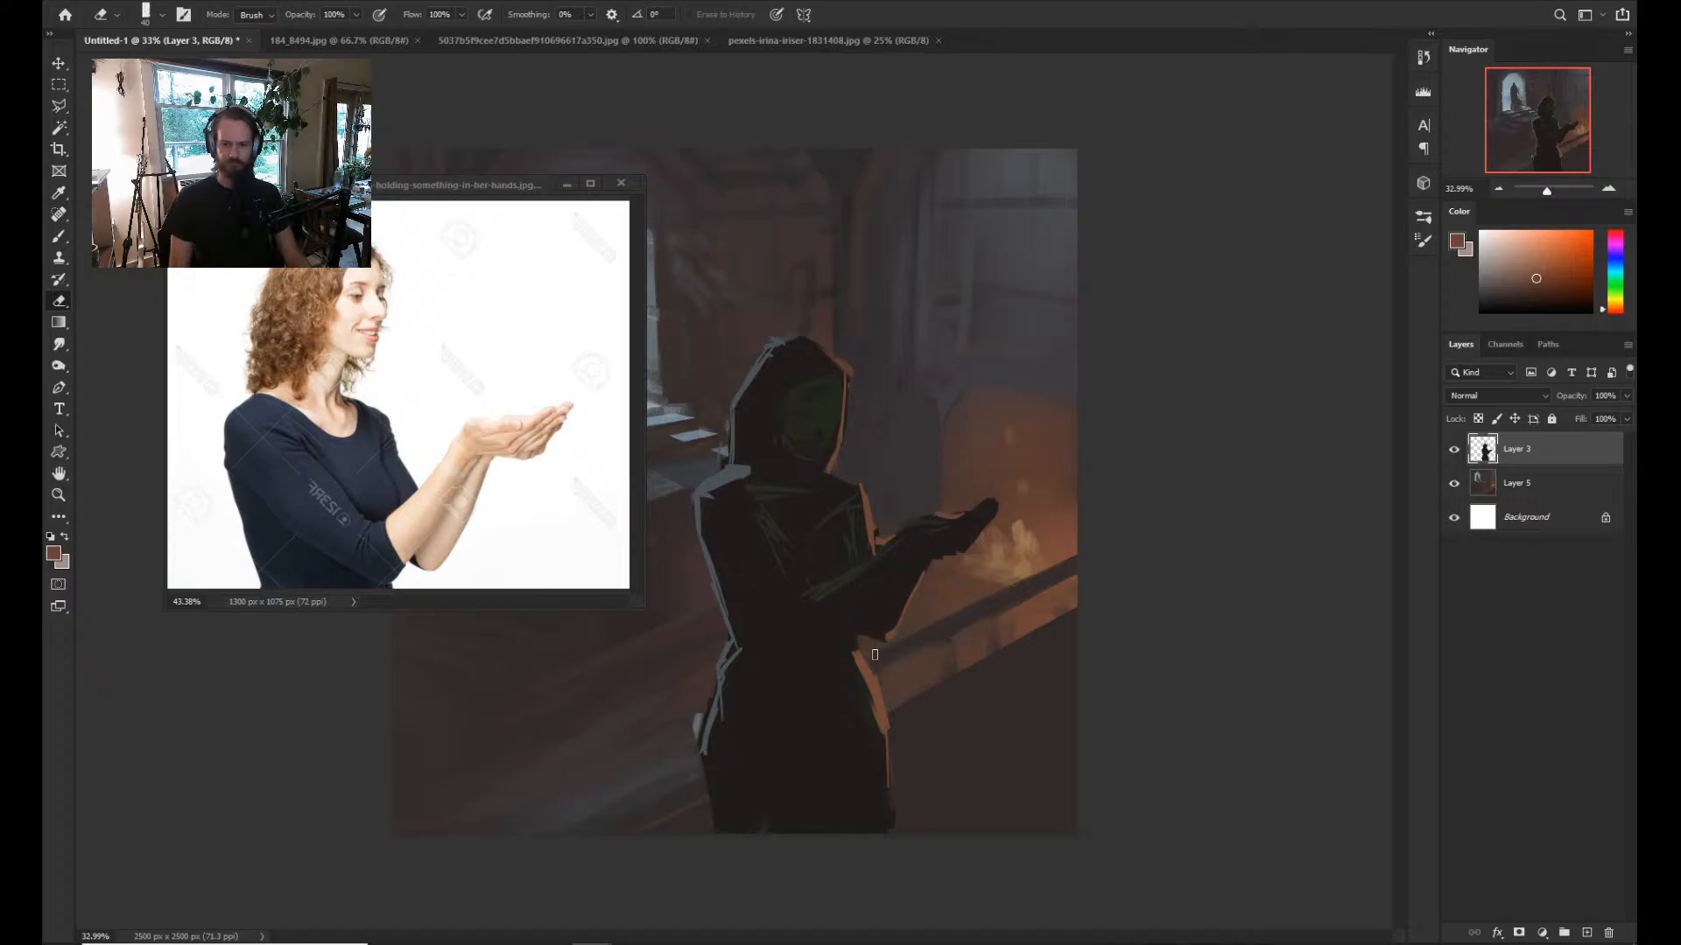
Flip the canvas horizontally to work on the mirrored composition around the hooded foreground figure.
key(z)
mouse_move(875, 655)
mouse_down()
mouse_move(835, 678)
mouse_move(865, 701)
mouse_up()
key(ctrl+shift+h)
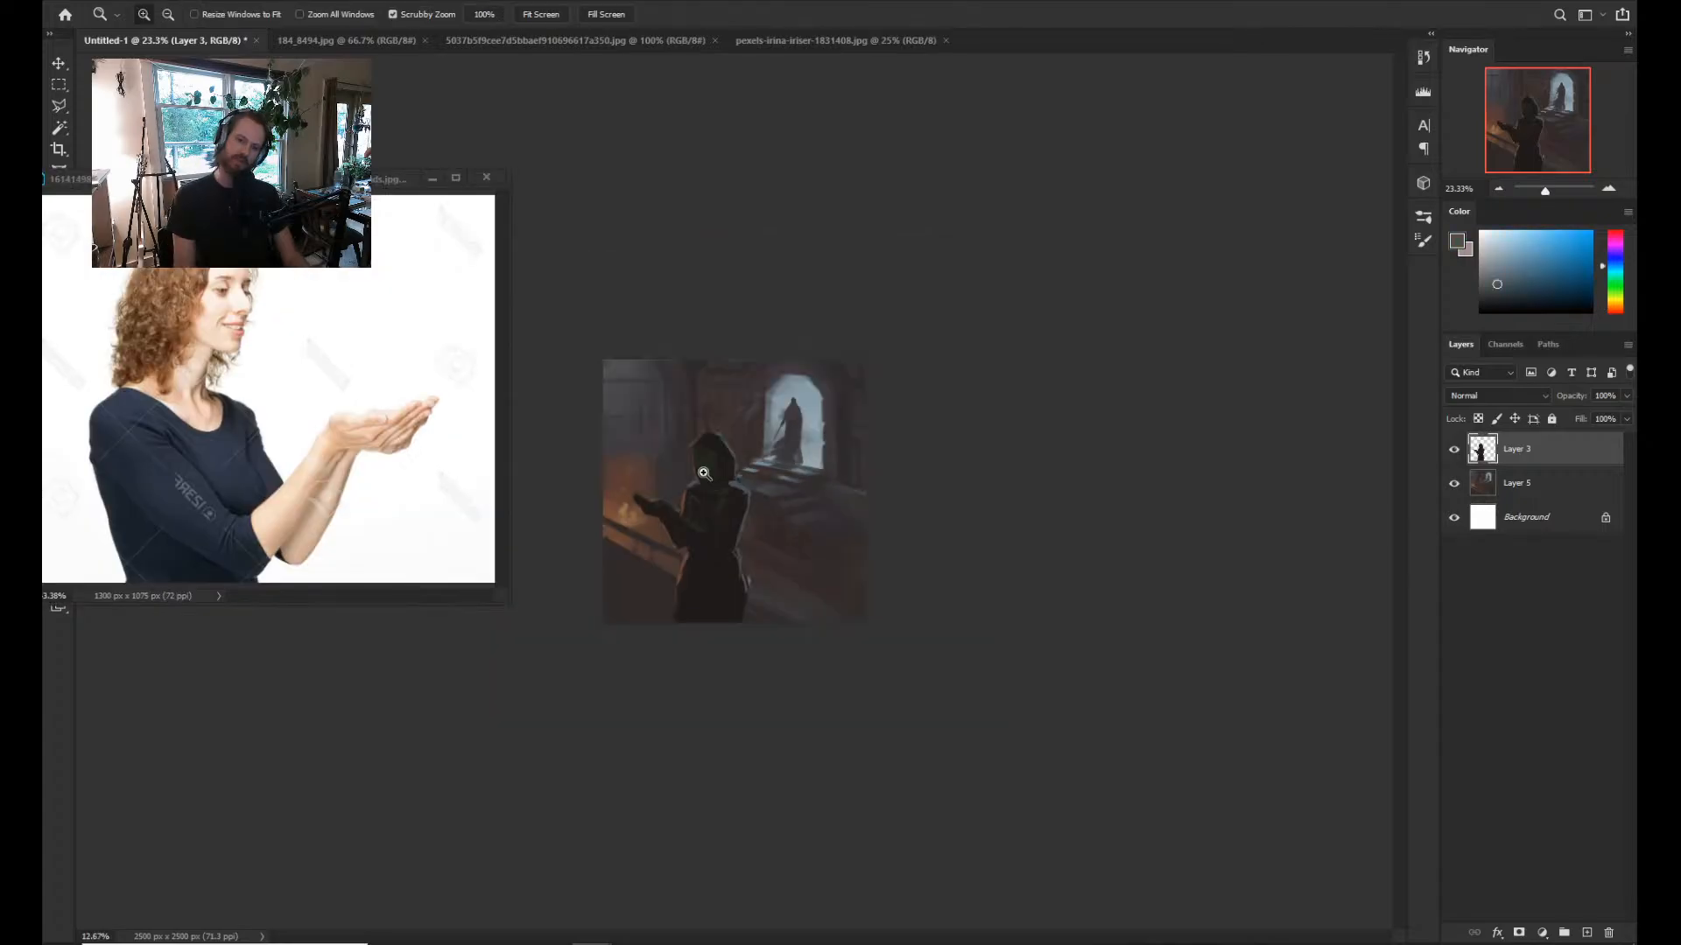
drag(703, 474, 812, 351)
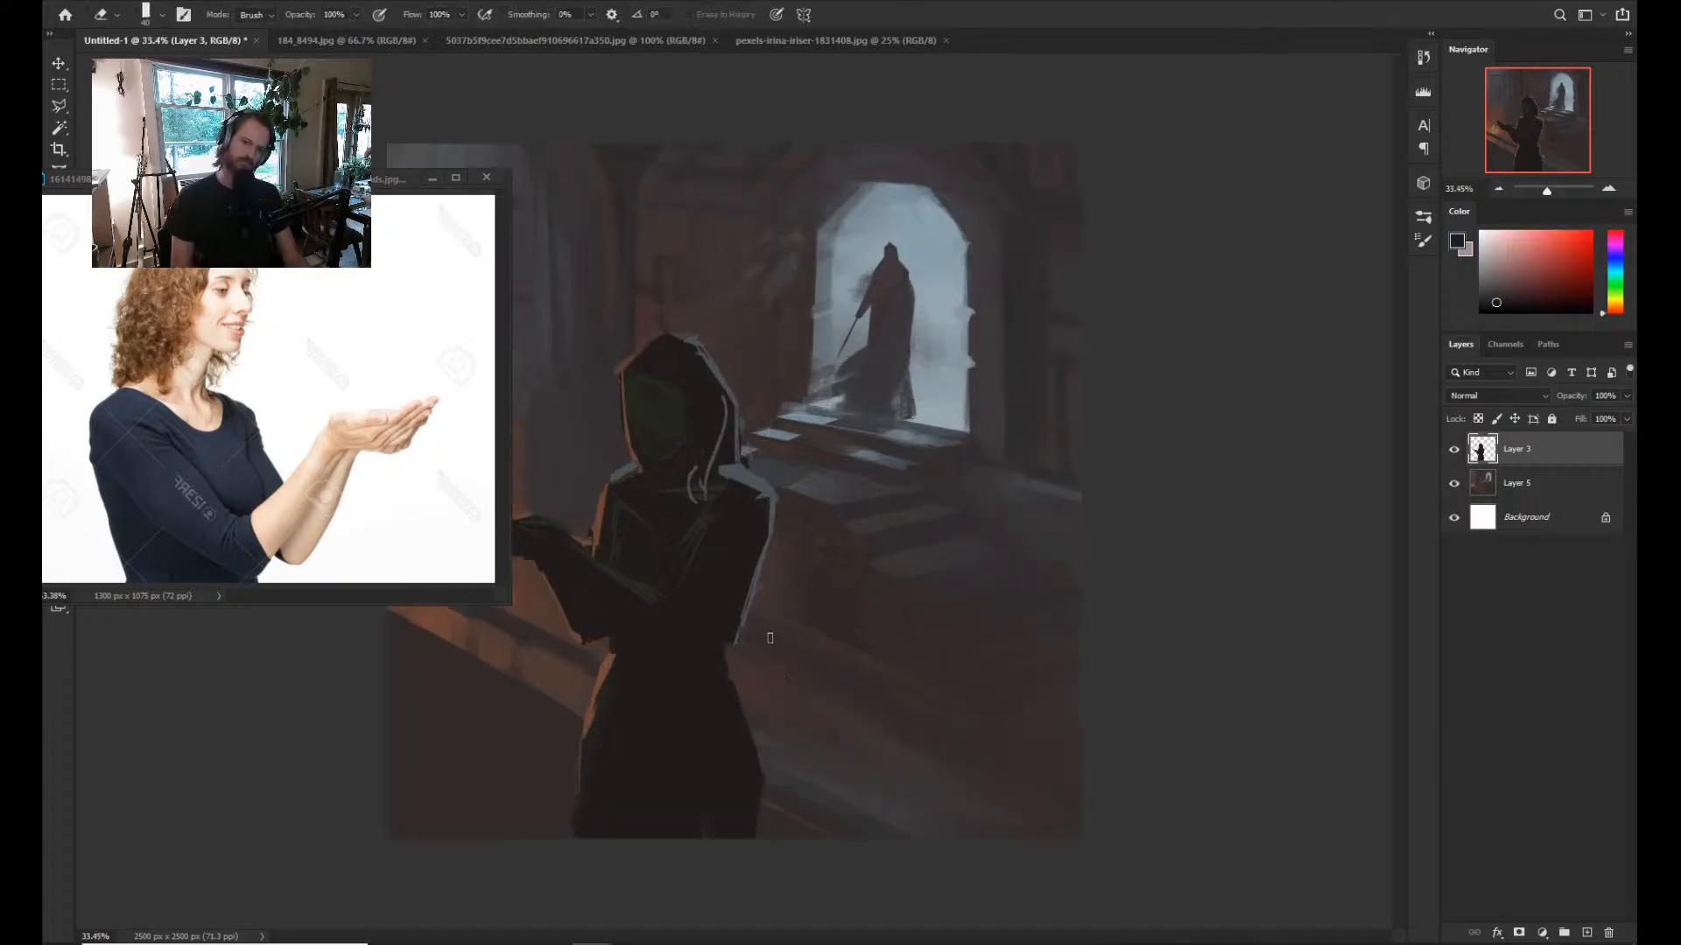
Refine the edge of the figure's lower robe with dark brushwork and add dim green strokes across its folds.
key(b)
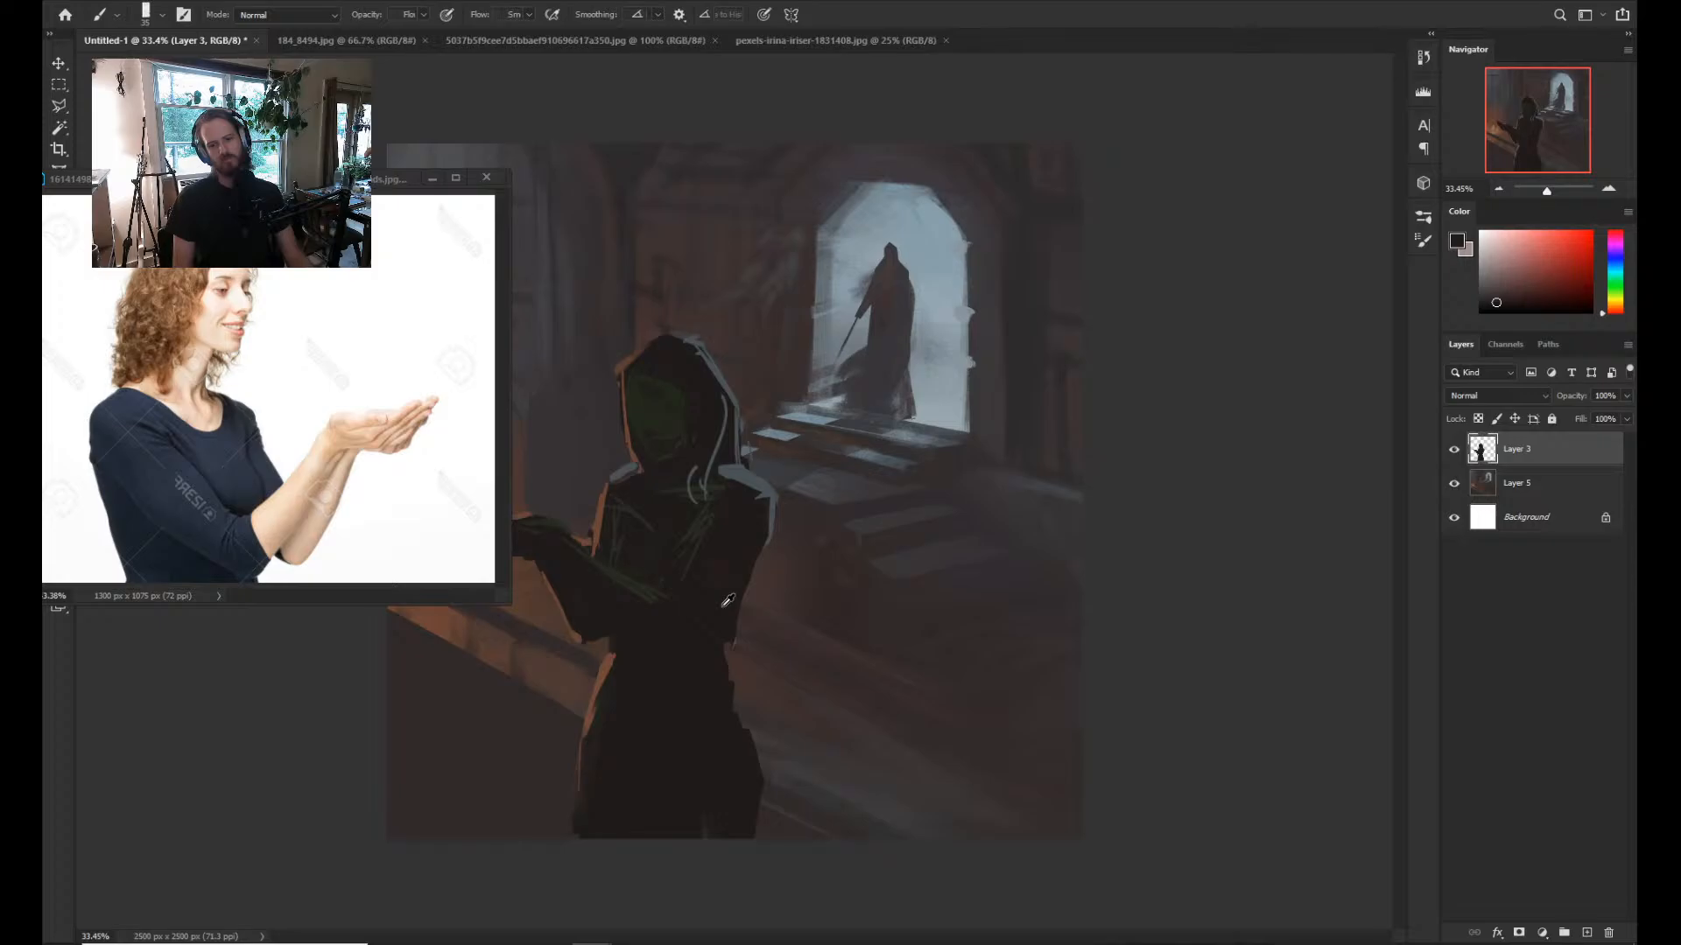
drag(600, 685, 556, 836)
key(z)
drag(744, 632, 639, 632)
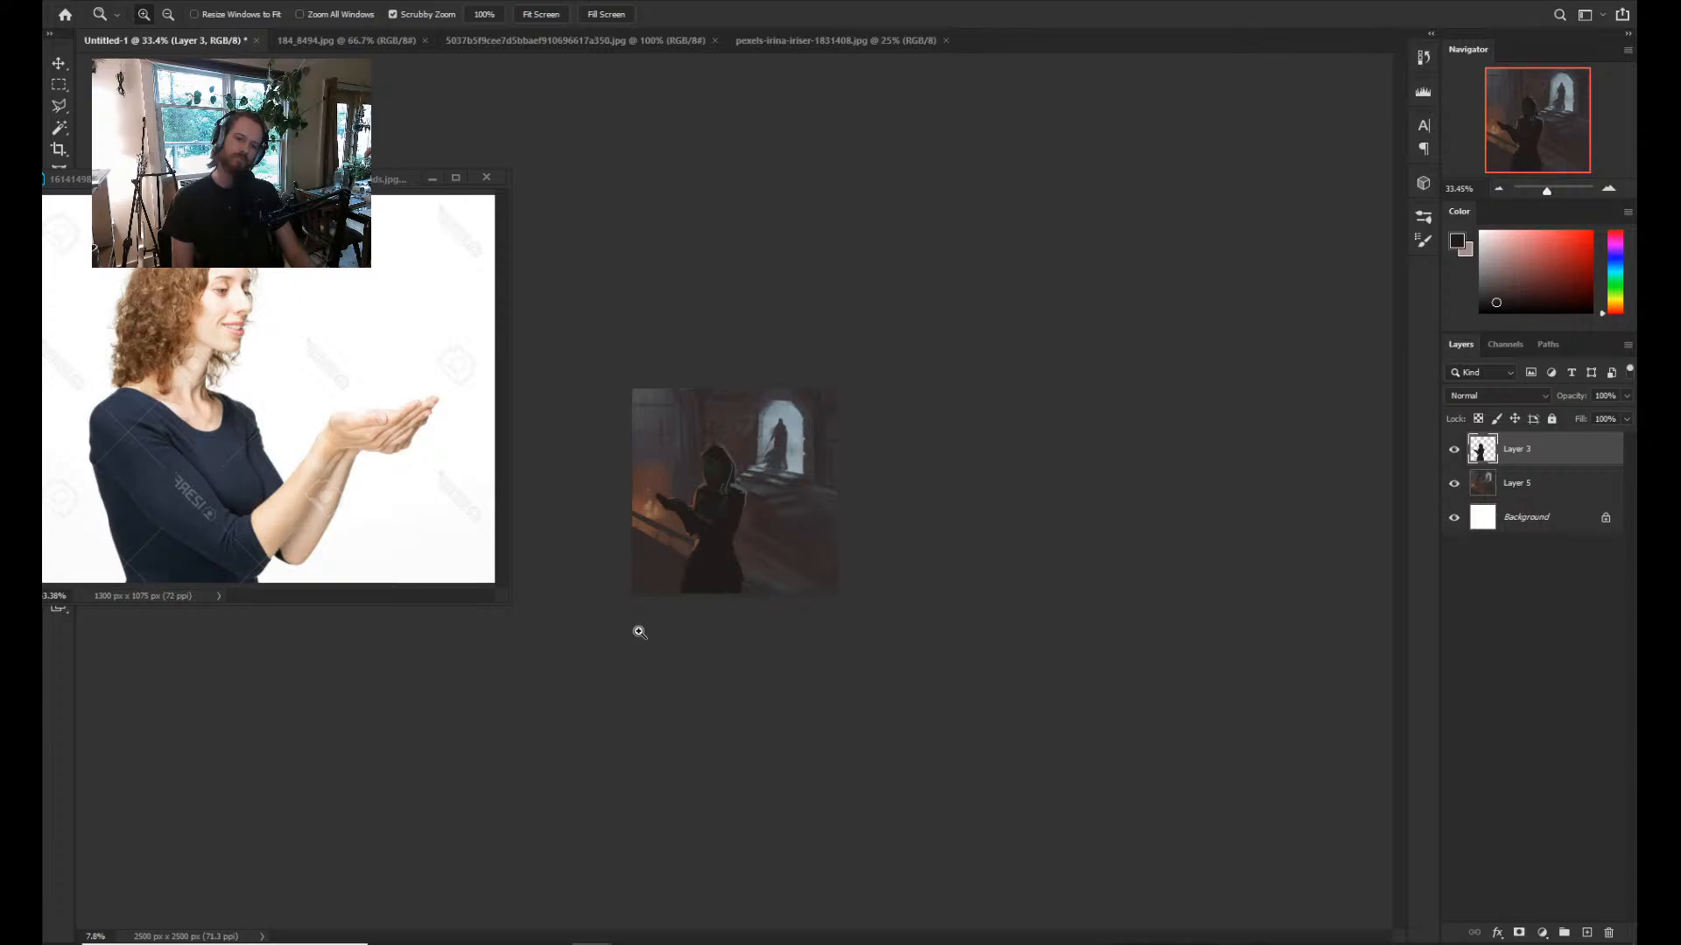
drag(639, 632, 699, 656)
alt+click(700, 655)
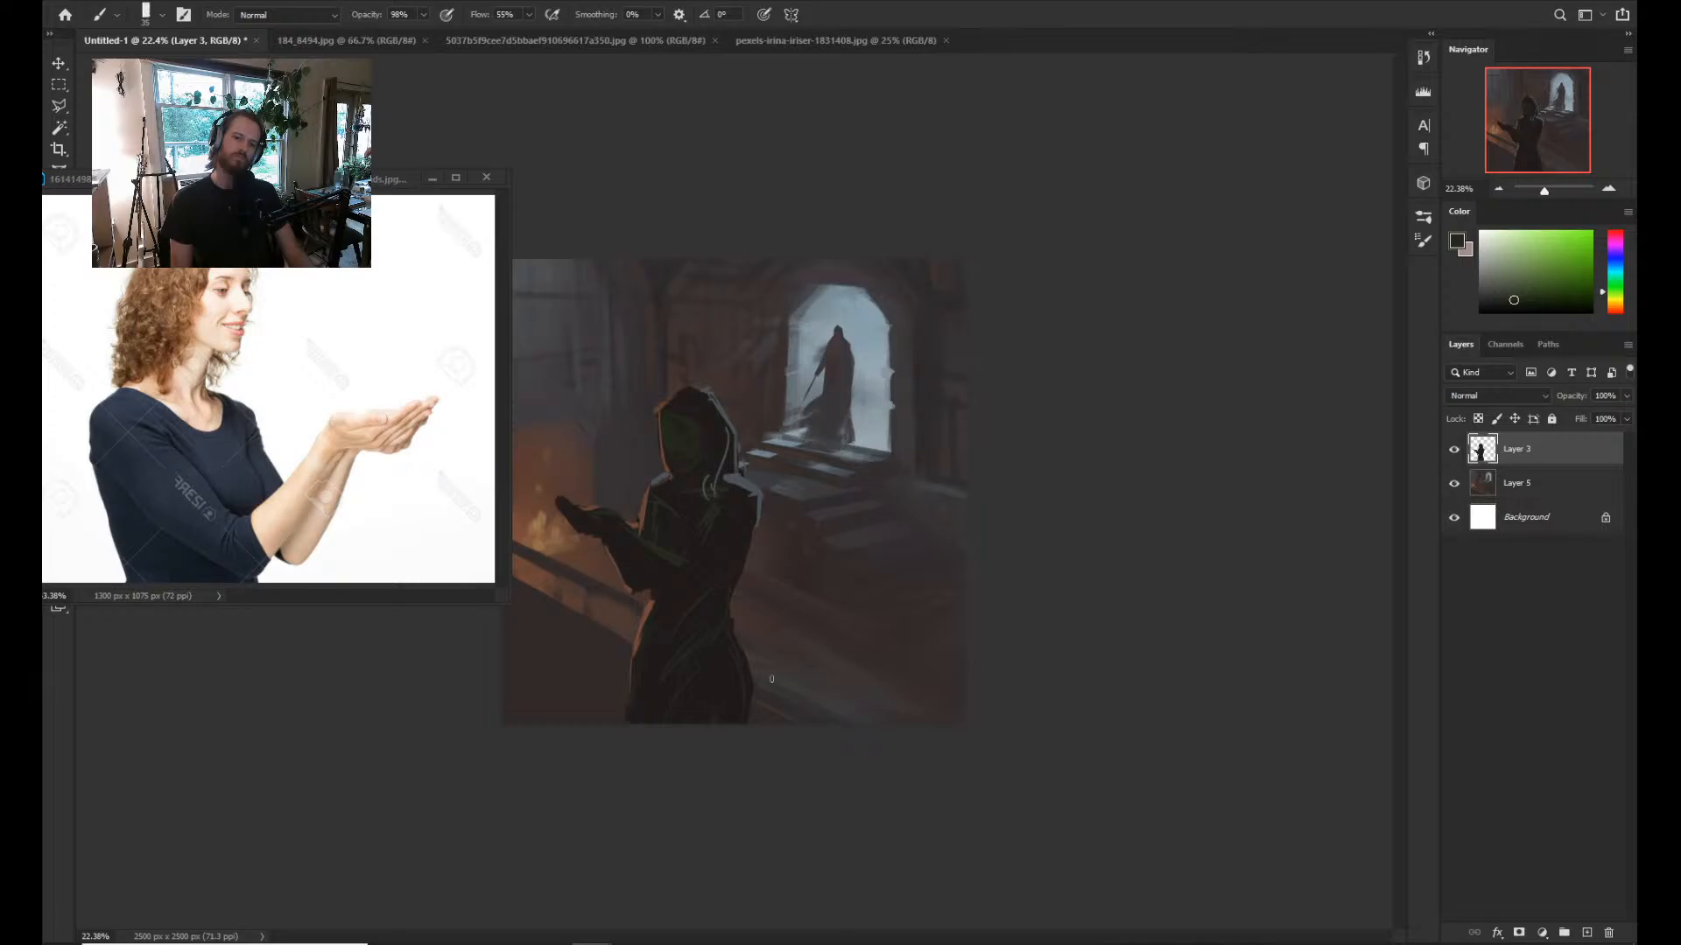
alt+click(771, 679)
Flip the canvas horizontally again and minimize the reference photo of the woman holding out her hands.
key(ctrl+shift+h)
key(z)
drag(800, 496, 795, 496)
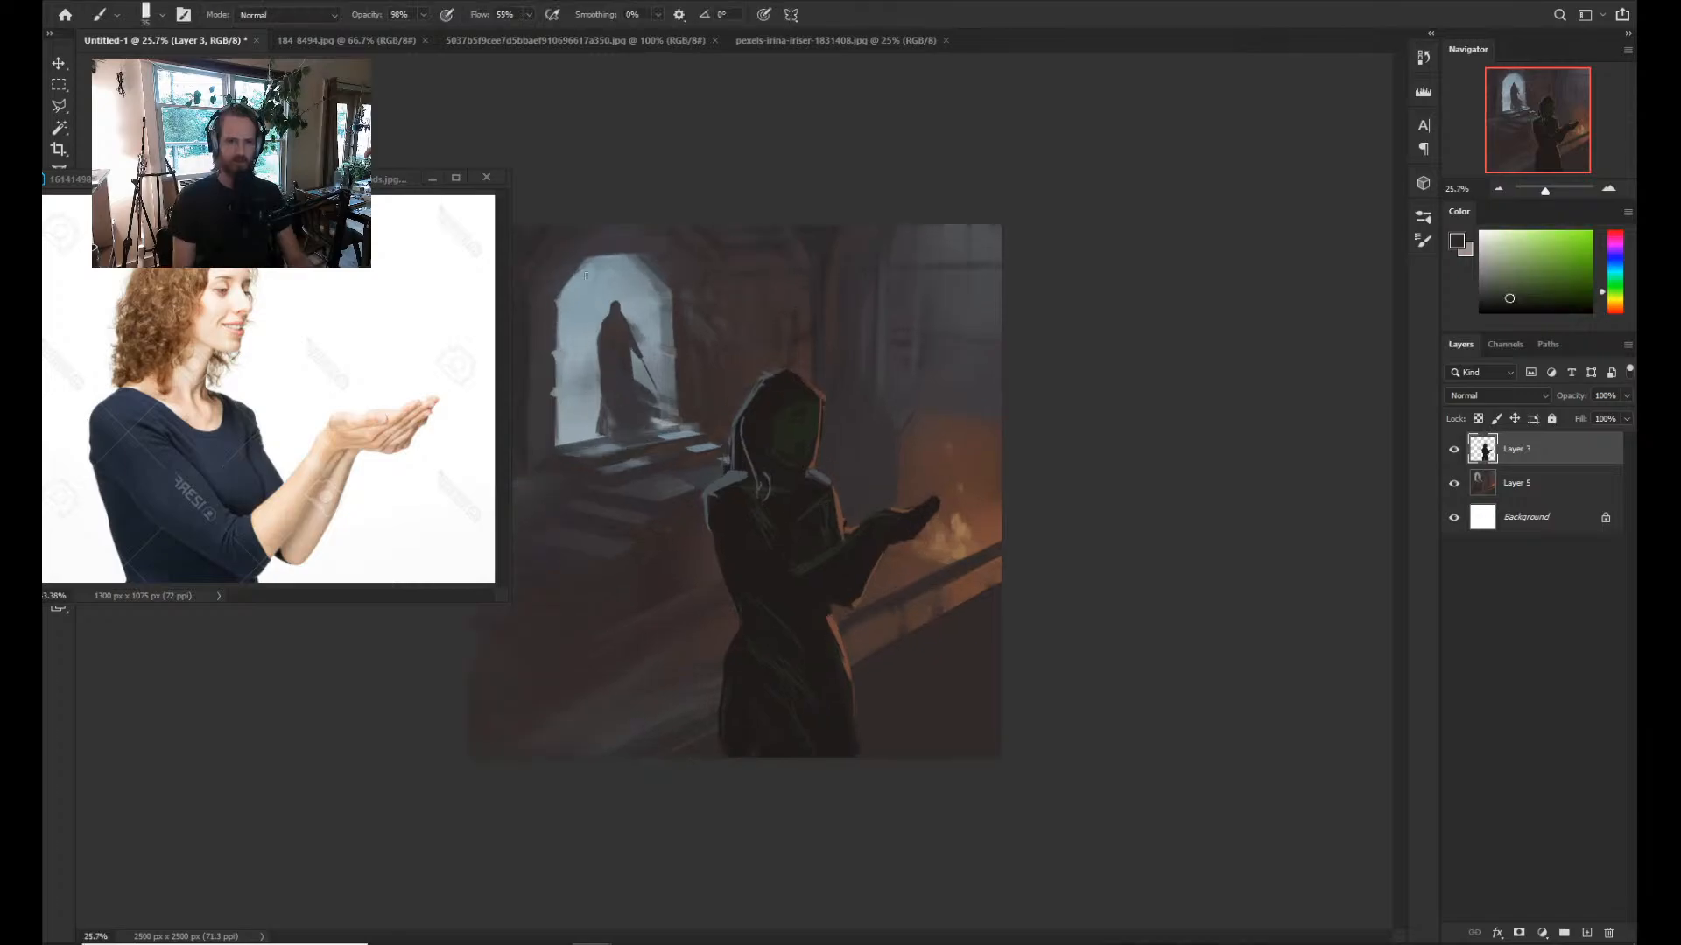
click(432, 178)
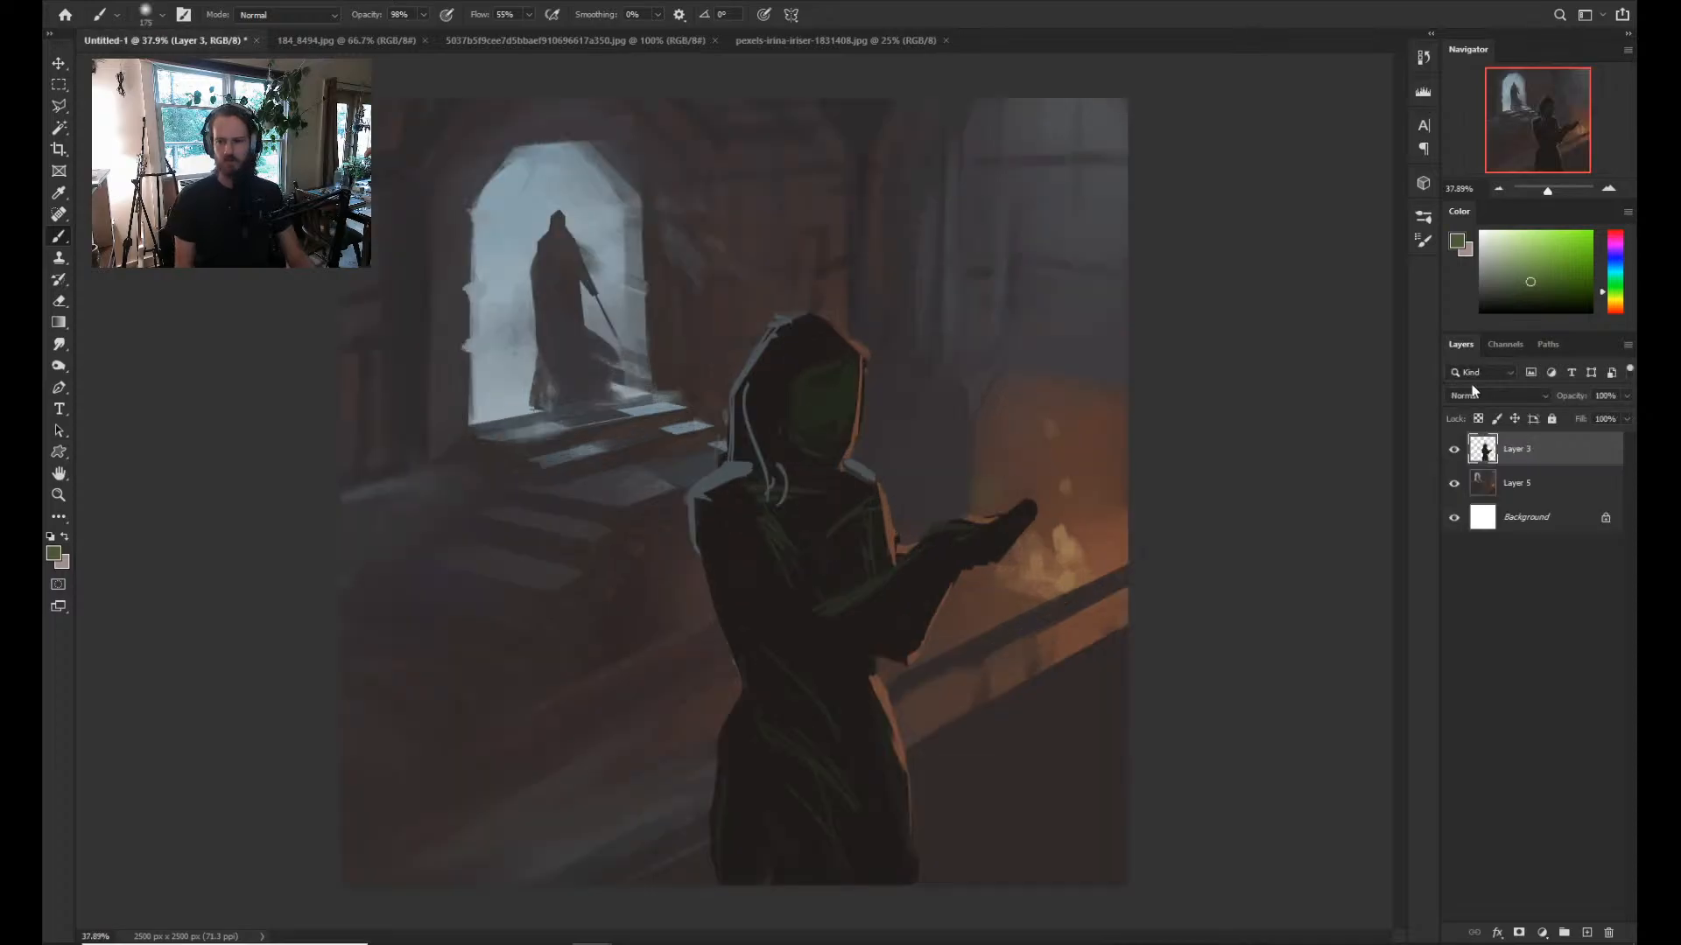
Paint a soft glowing green flame above the figure's open hand and bright green light along the top of the palm.
click(1545, 294)
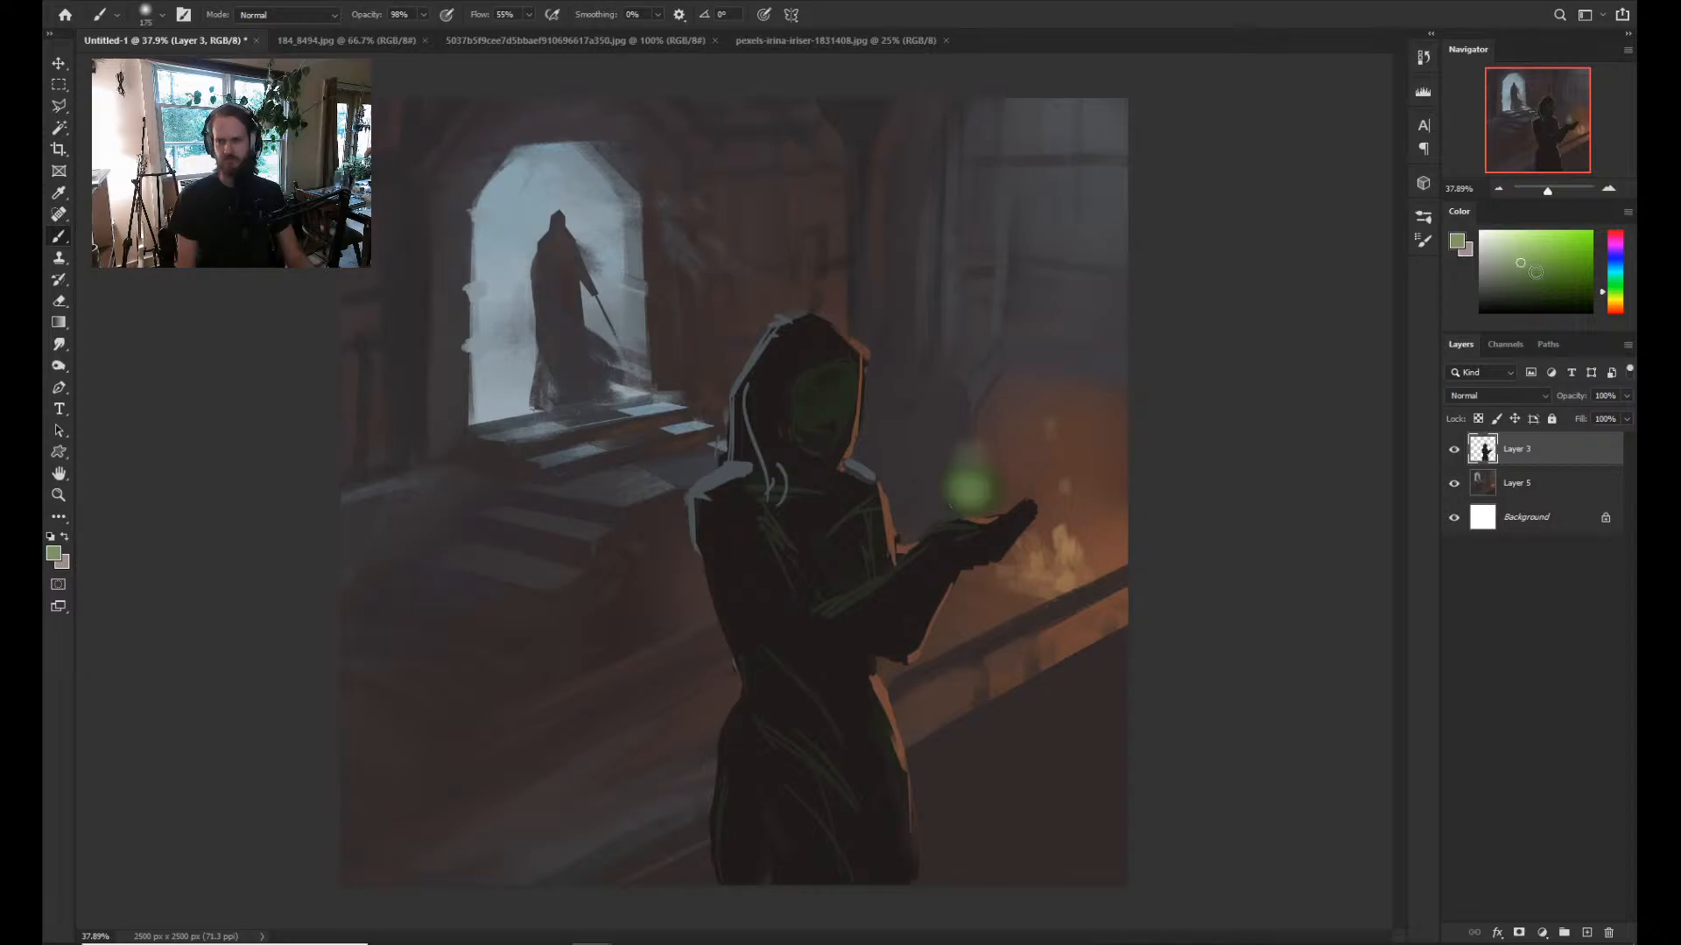
click(1555, 274)
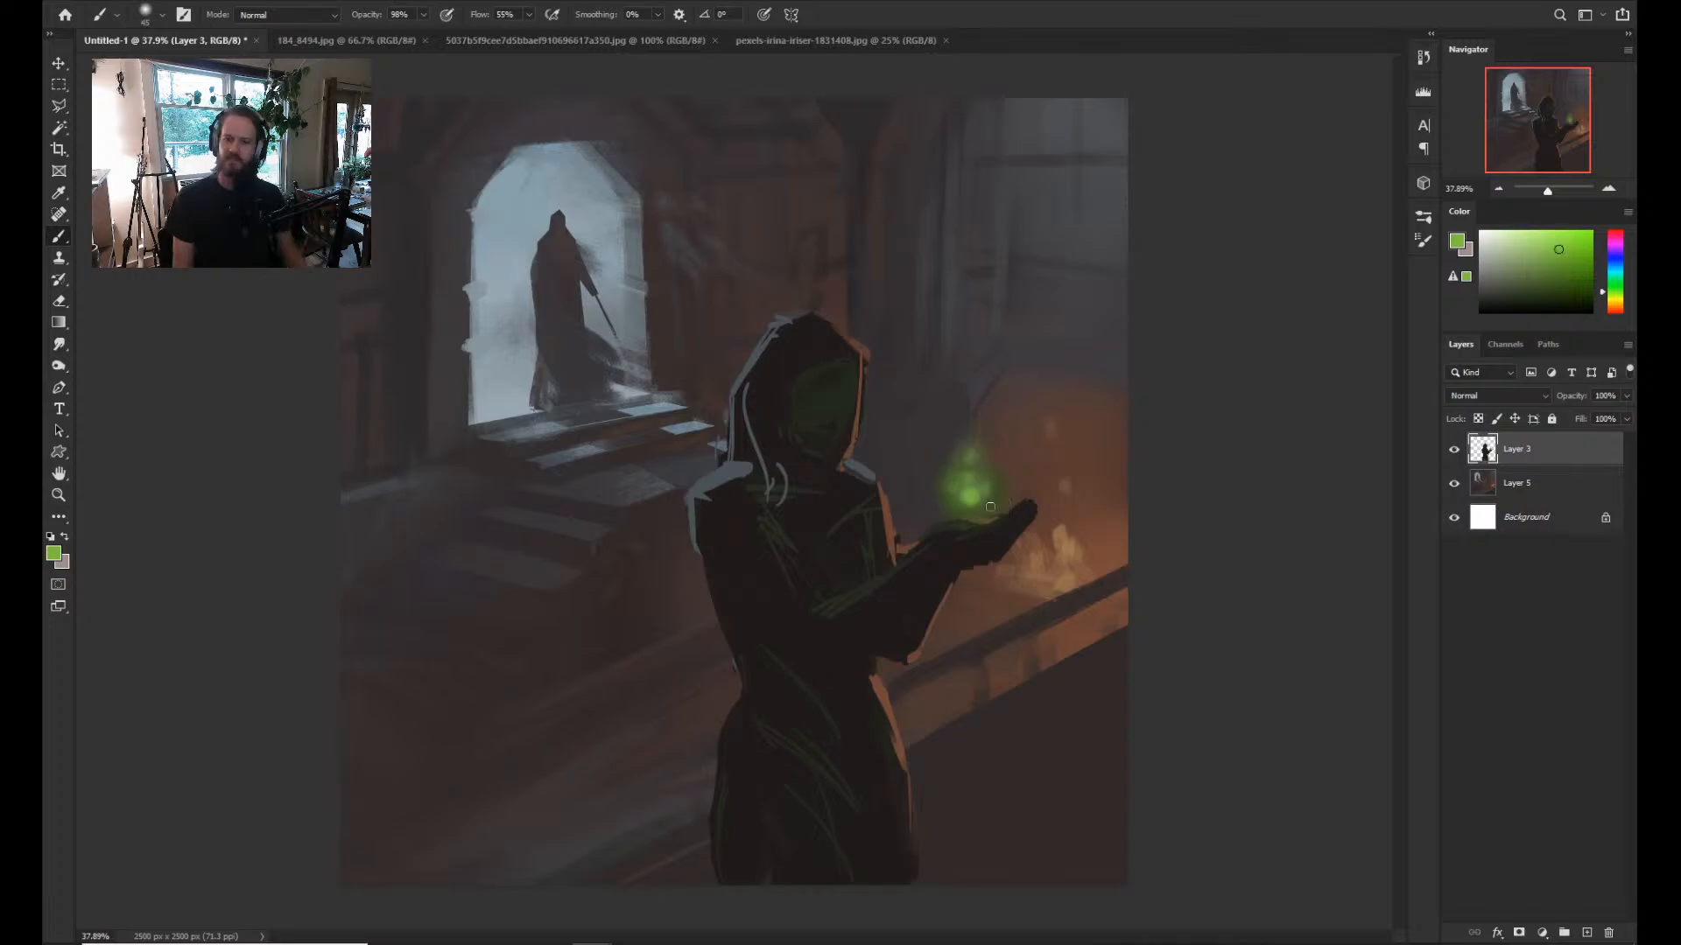
key(bracketleft)
key(bracketleft)
key(bracketleft)
drag(935, 527, 985, 517)
Brush soft muted green light onto the hooded figure's face and upper chest, toning the chest with a sampled dark colour.
key(bracketright)
key(bracketright)
key(bracketright)
key(bracketright)
key(bracketright)
key(bracketright)
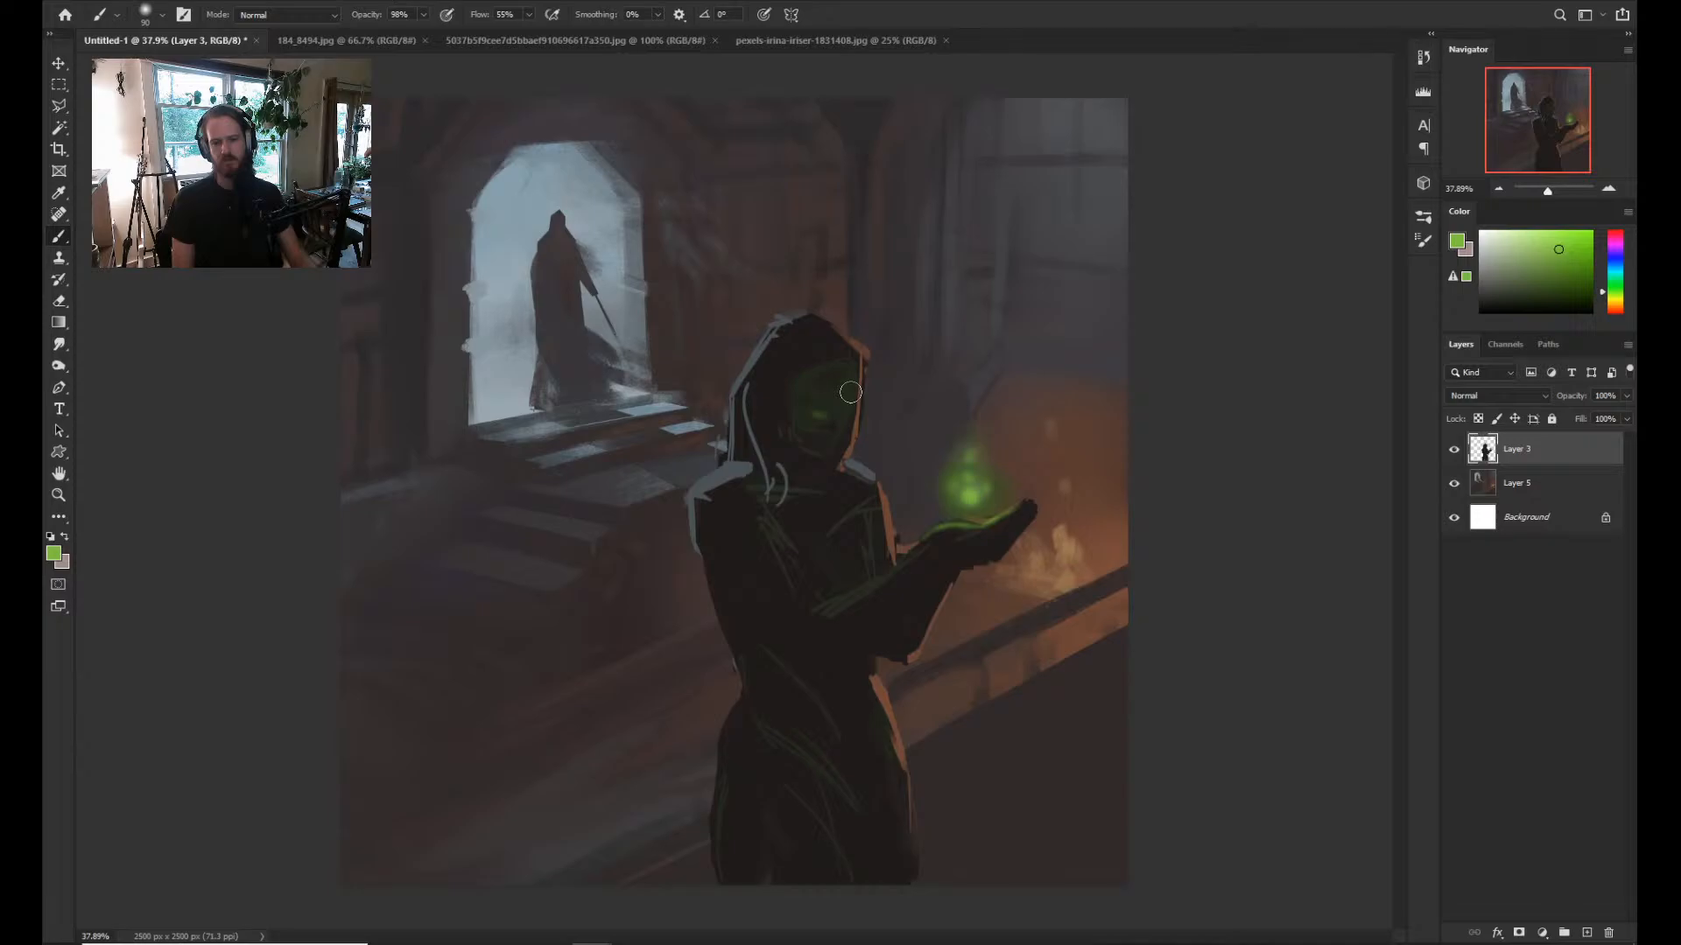
key(alt)
alt+click(993, 341)
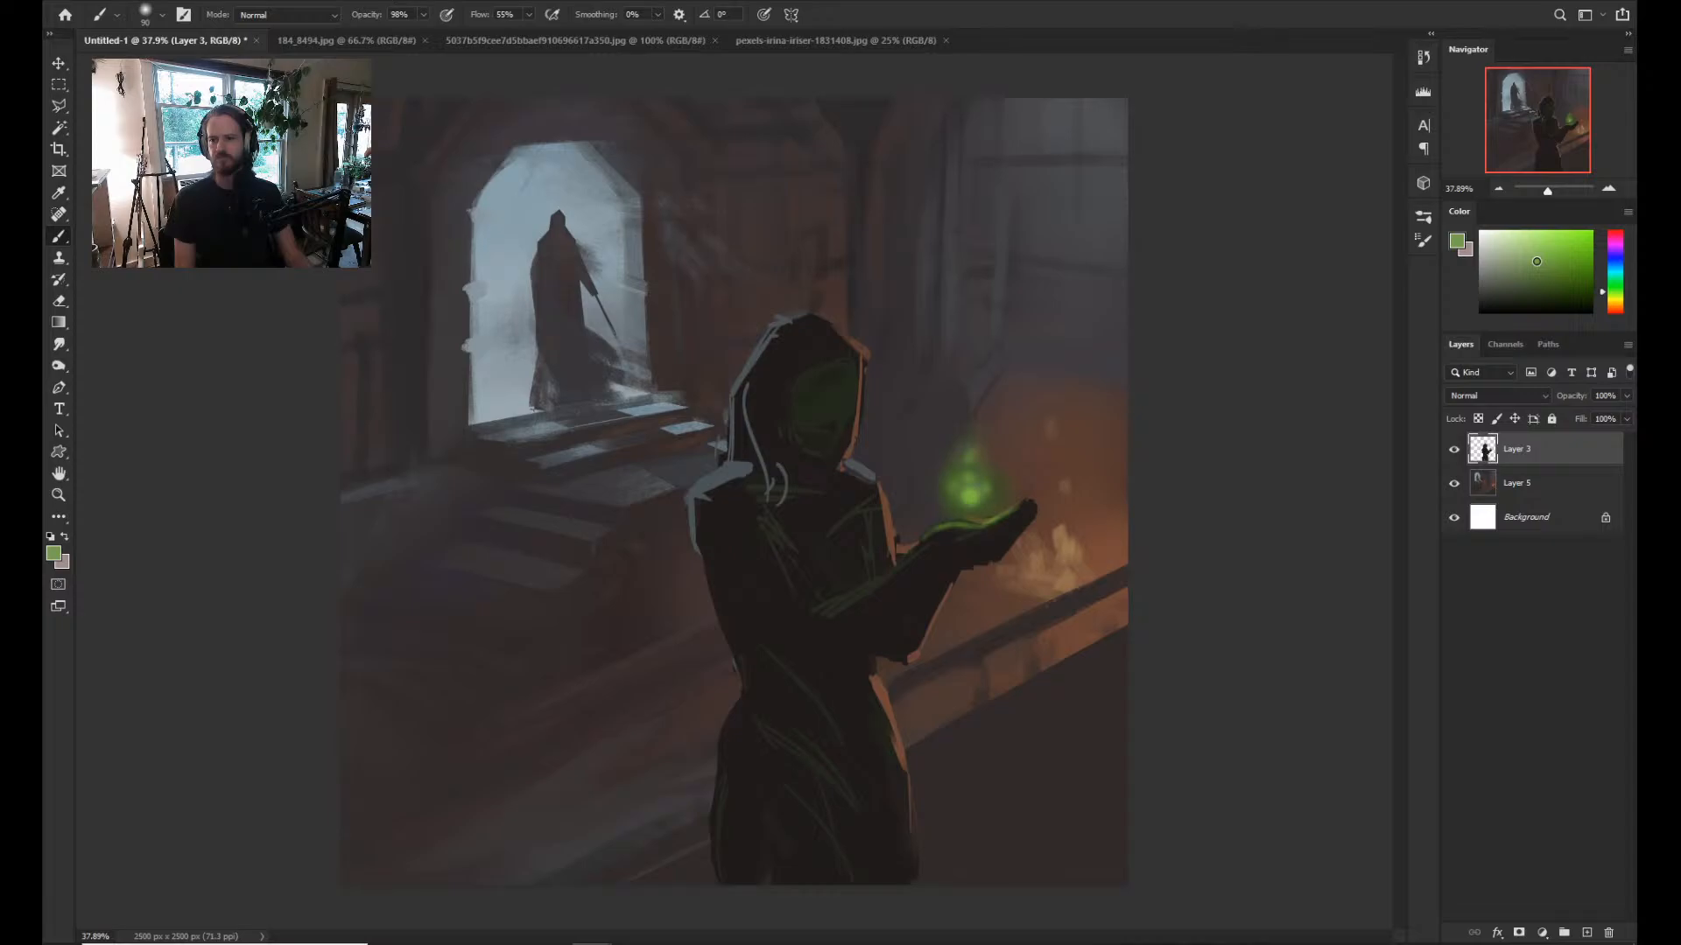
key(bracketright)
key(bracketright)
key(bracketright)
drag(830, 385, 815, 419)
alt+click(816, 417)
click(807, 516)
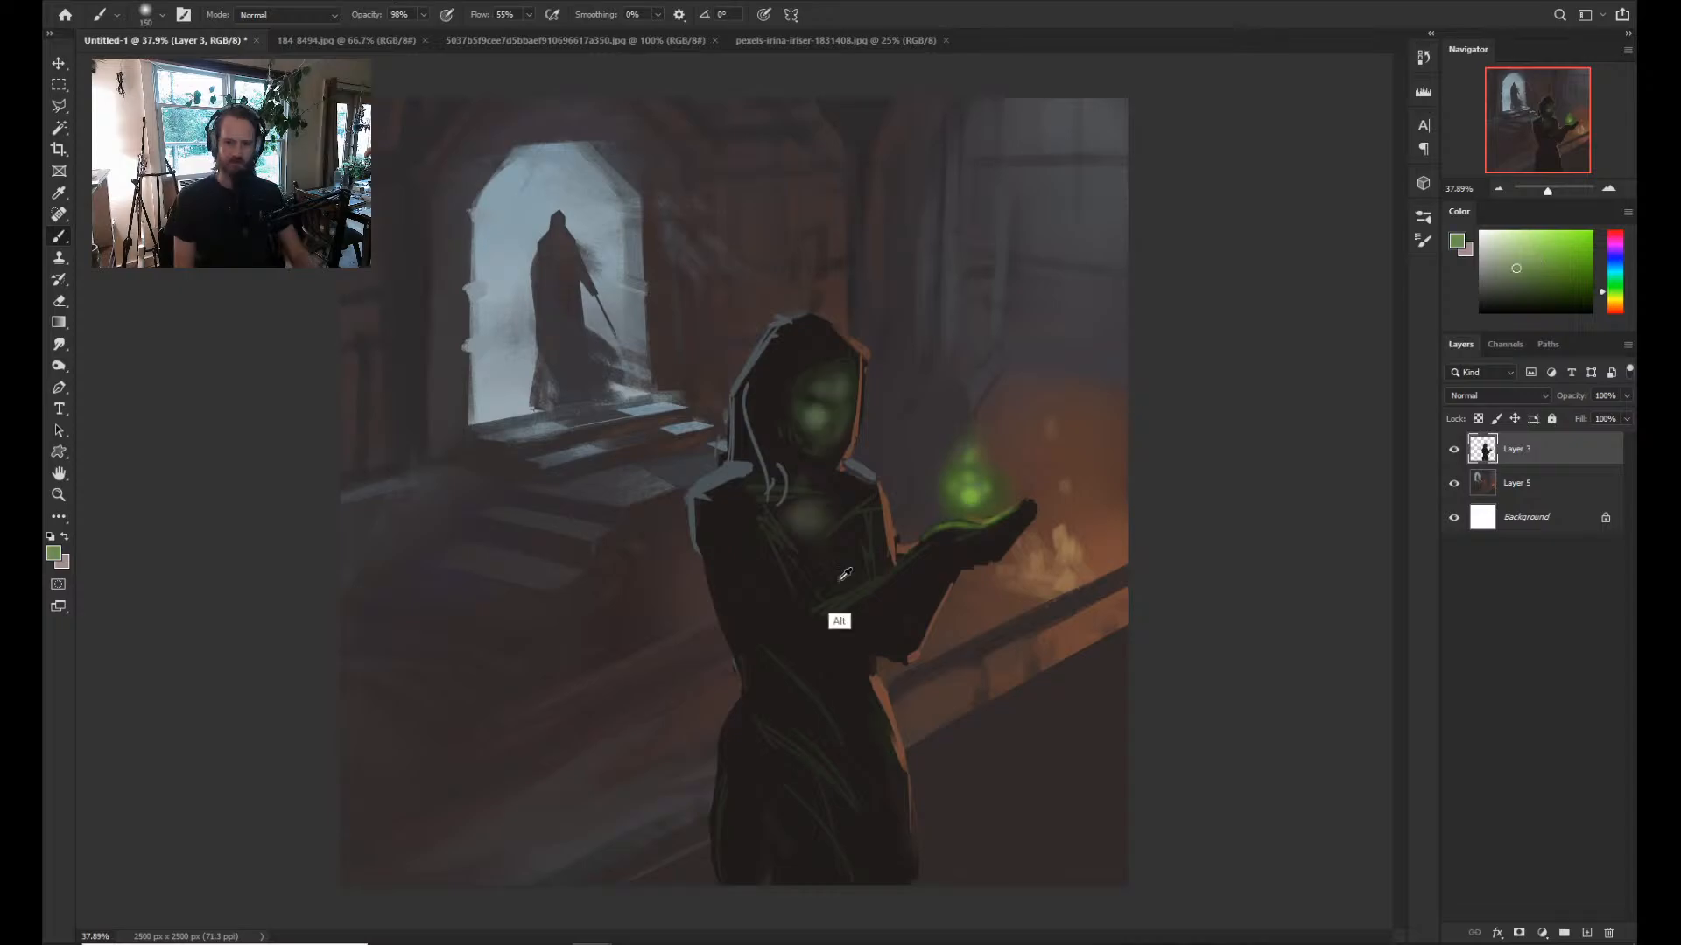
alt+click(842, 578)
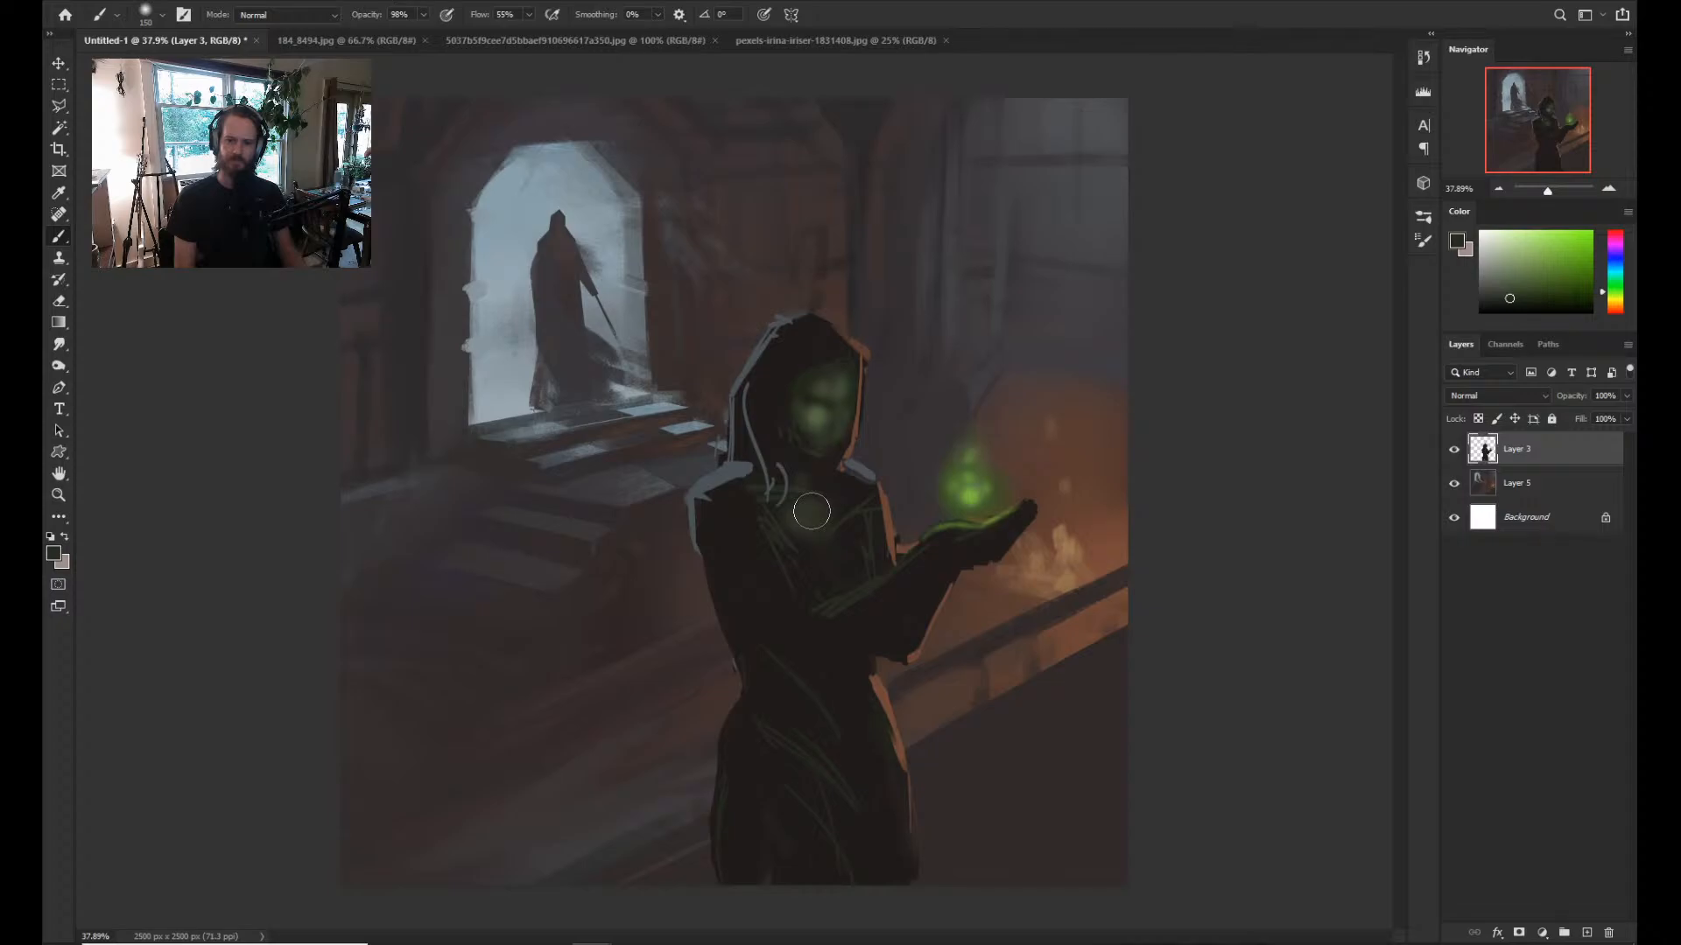
Flip the canvas horizontally and frame the whole painting.
key(ctrl+shift+h)
key(z)
drag(928, 556, 822, 506)
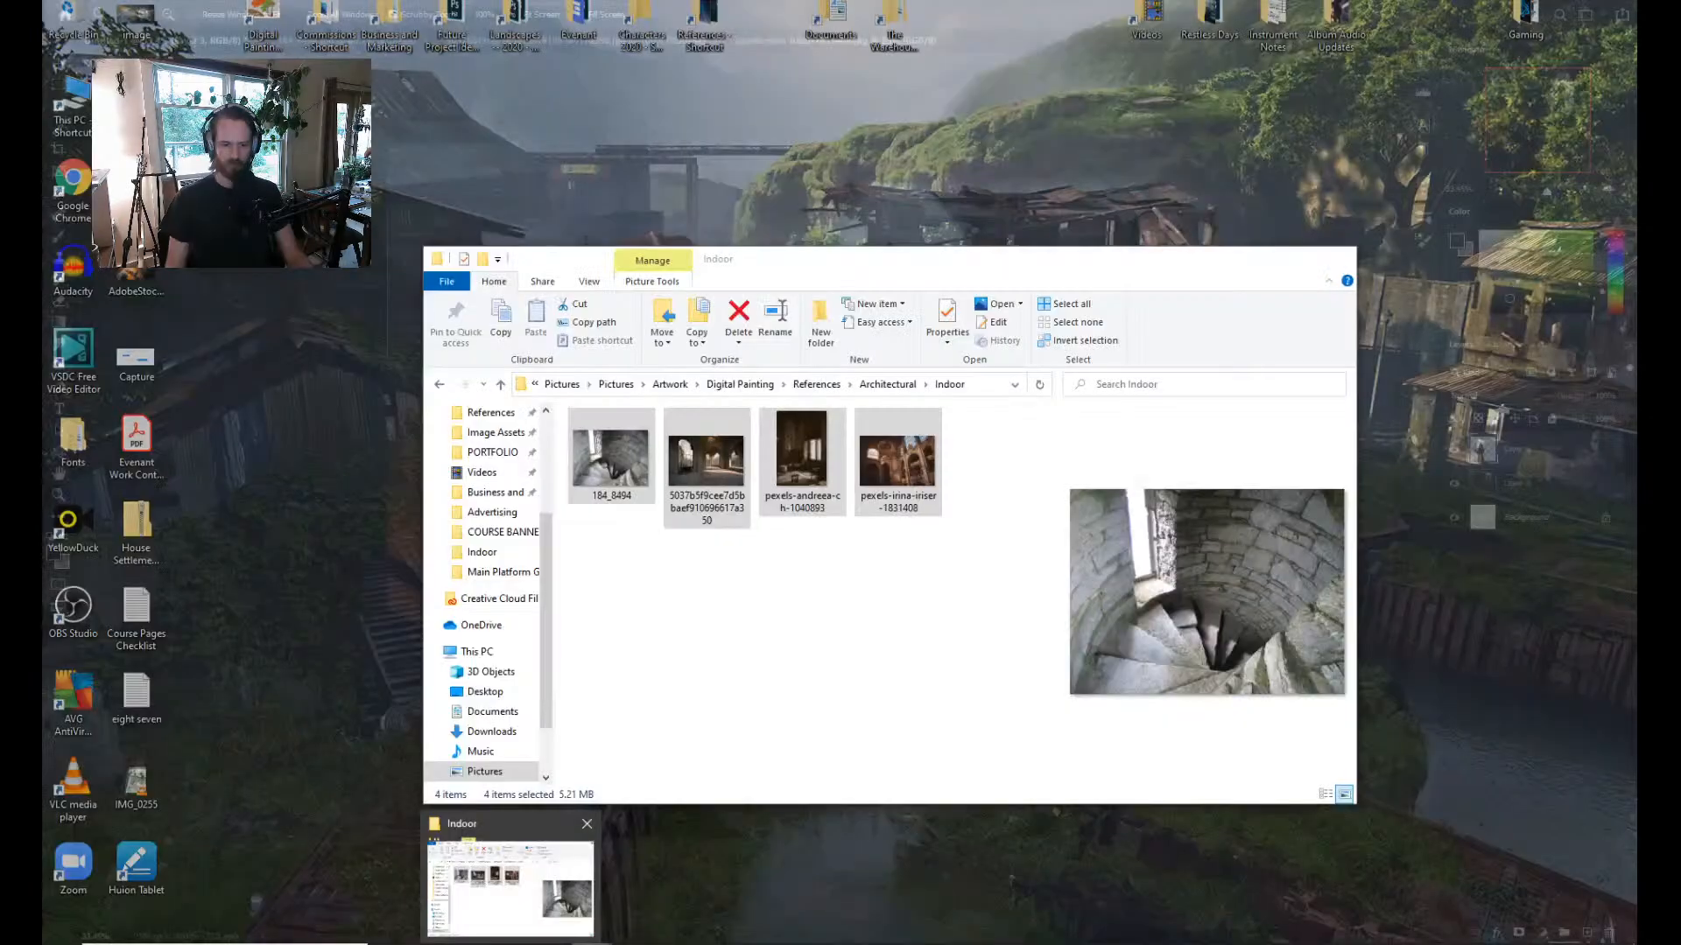
Bring up the portrait reference Lede-oily-skin.jpg and mirror it so the face looks the same way as the hooded figure.
mouse_move(741, 937)
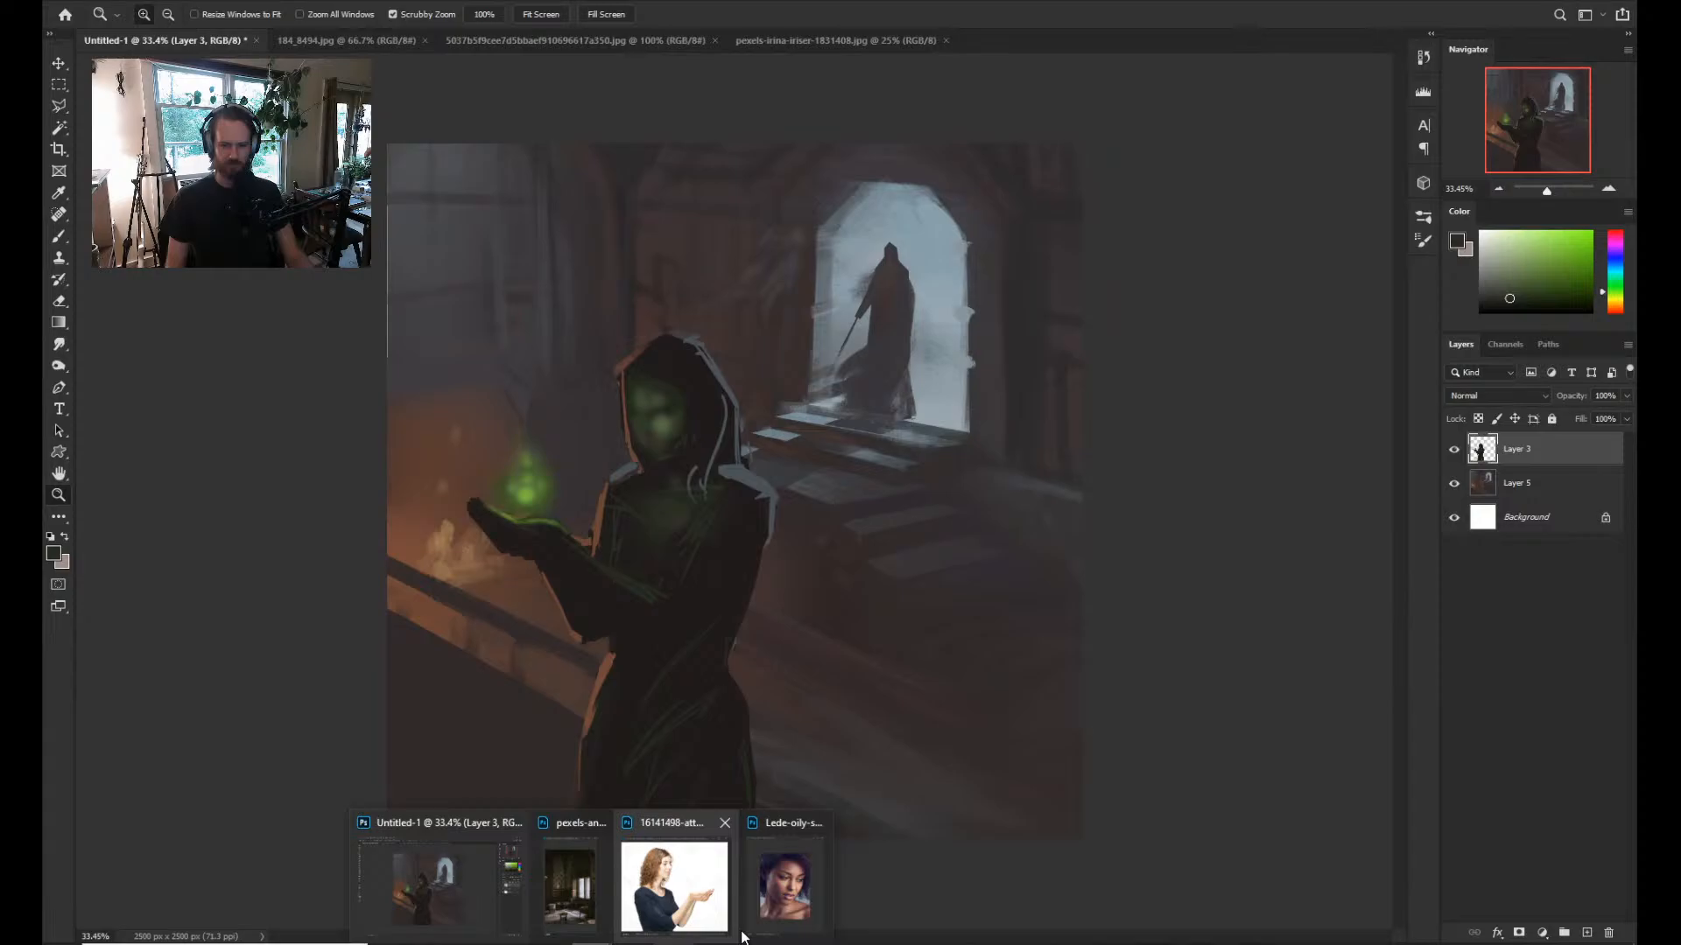
click(785, 884)
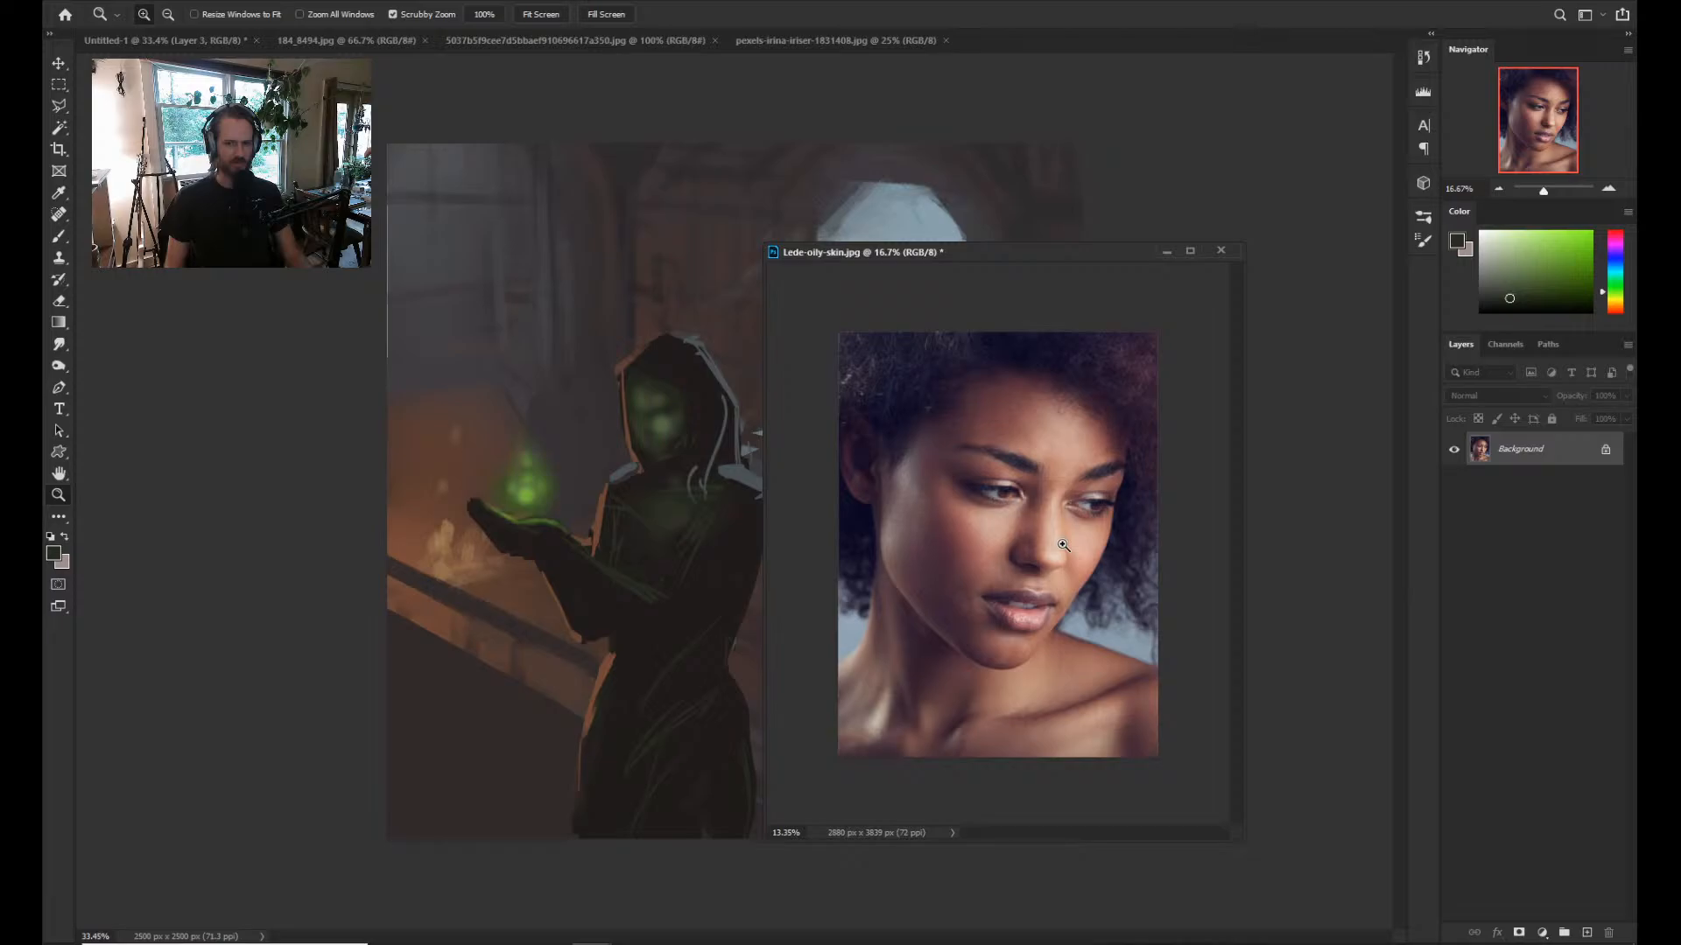
key(ctrl+z)
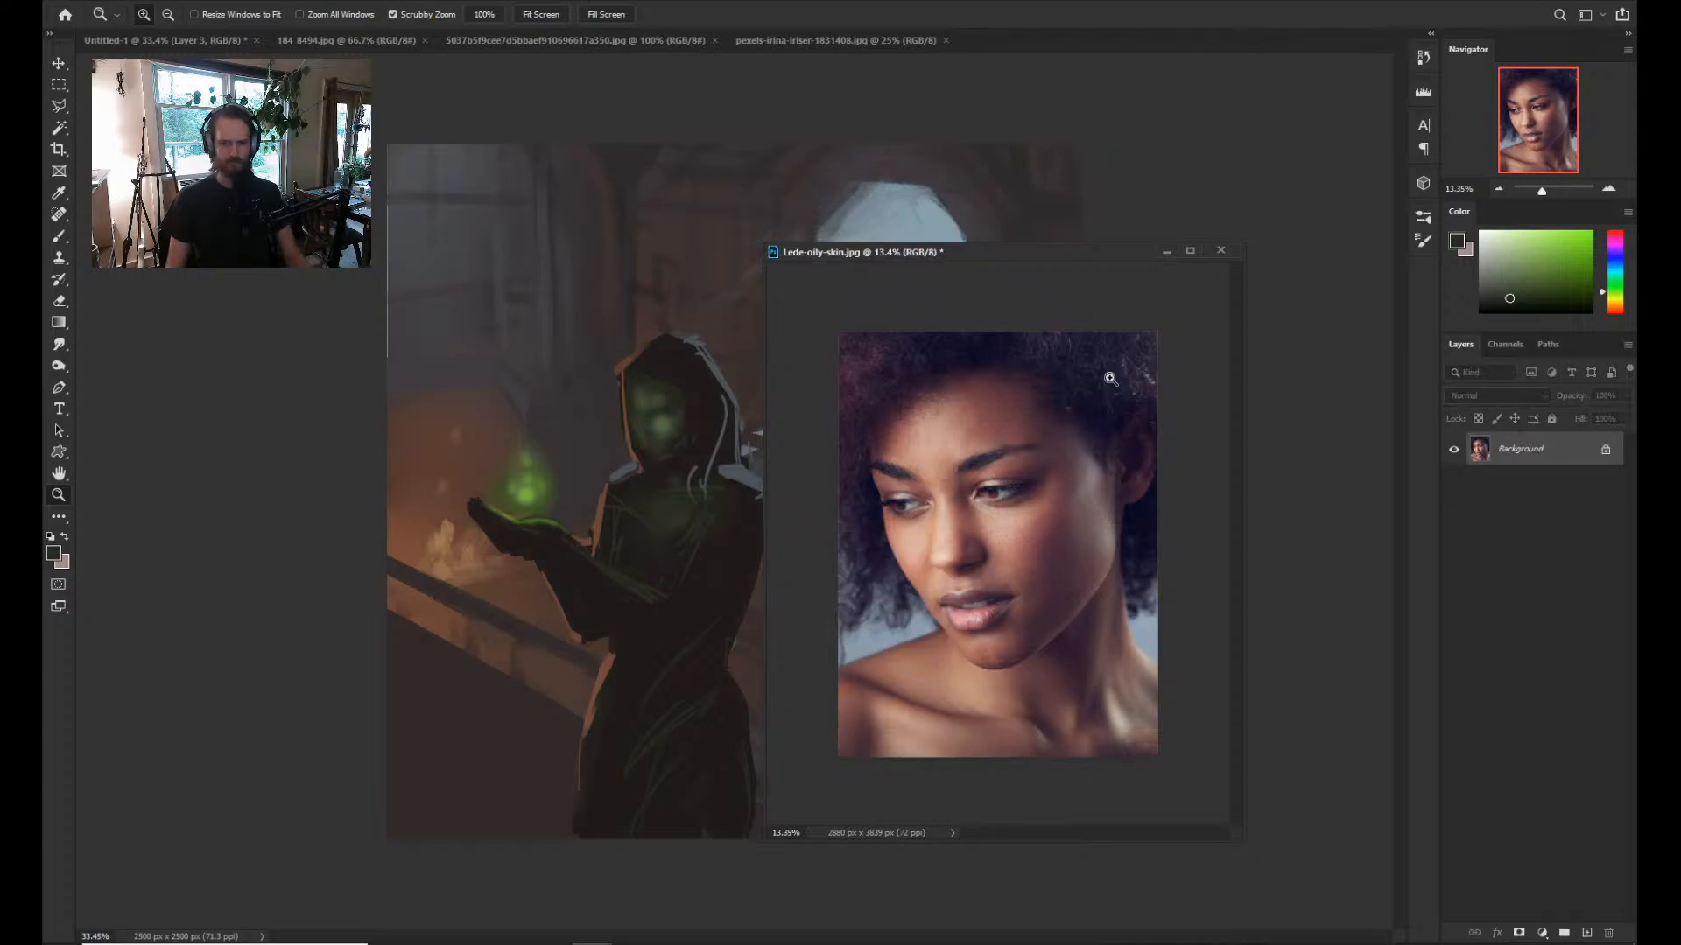
right_click(1478, 461)
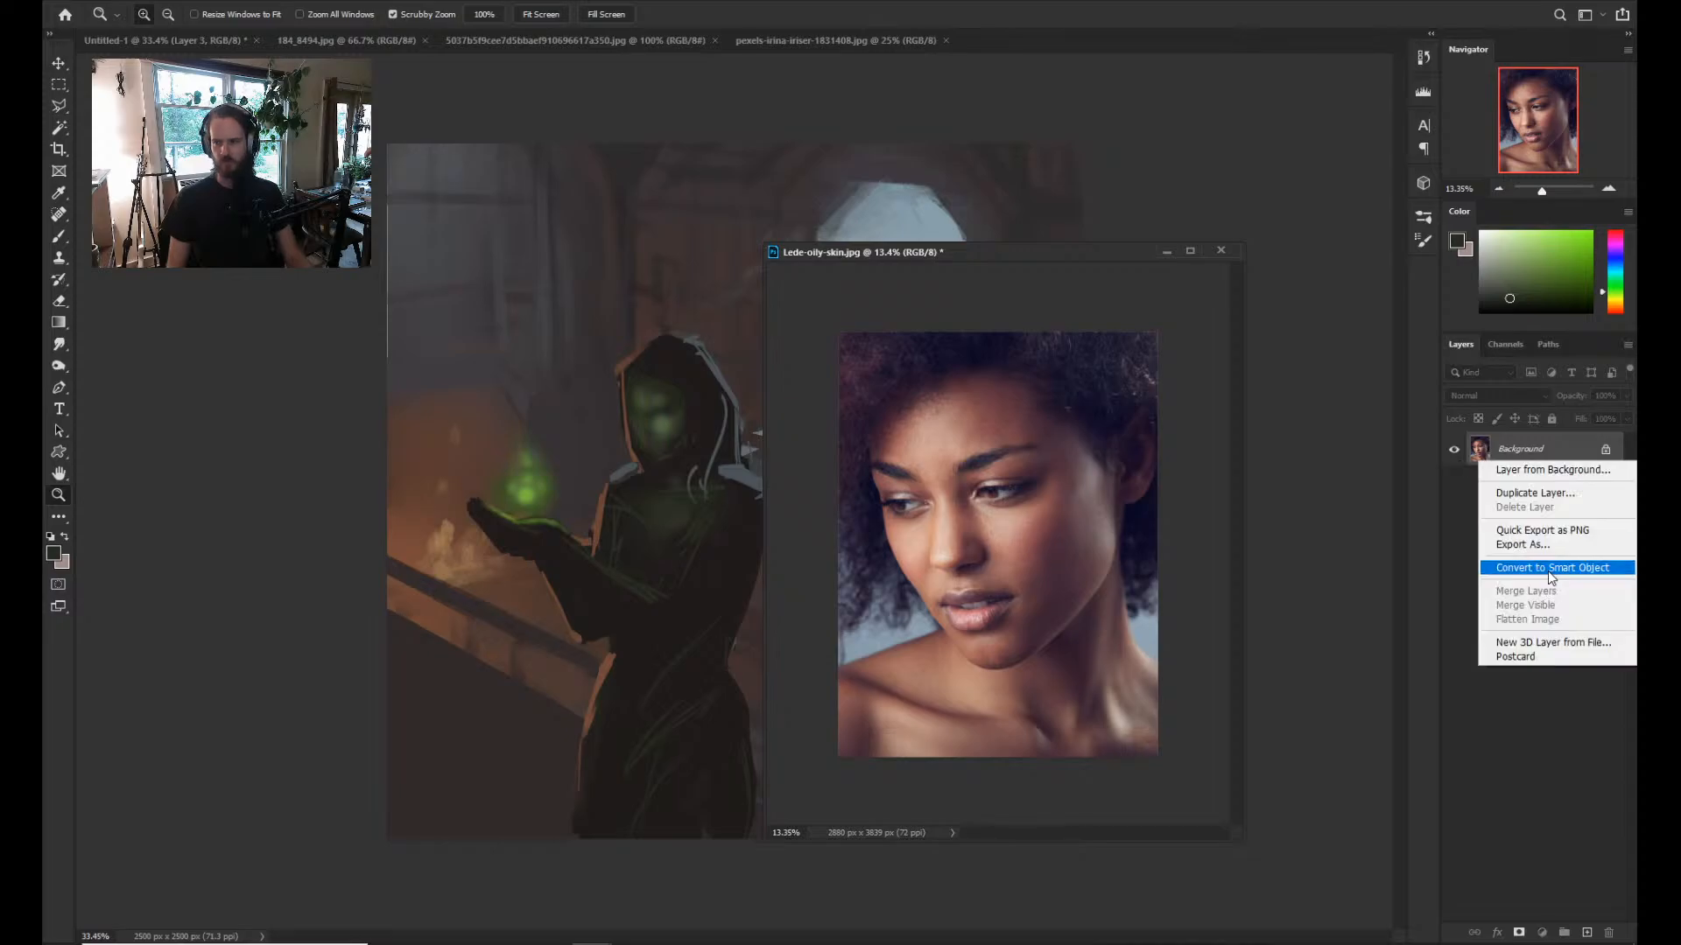
click(1077, 513)
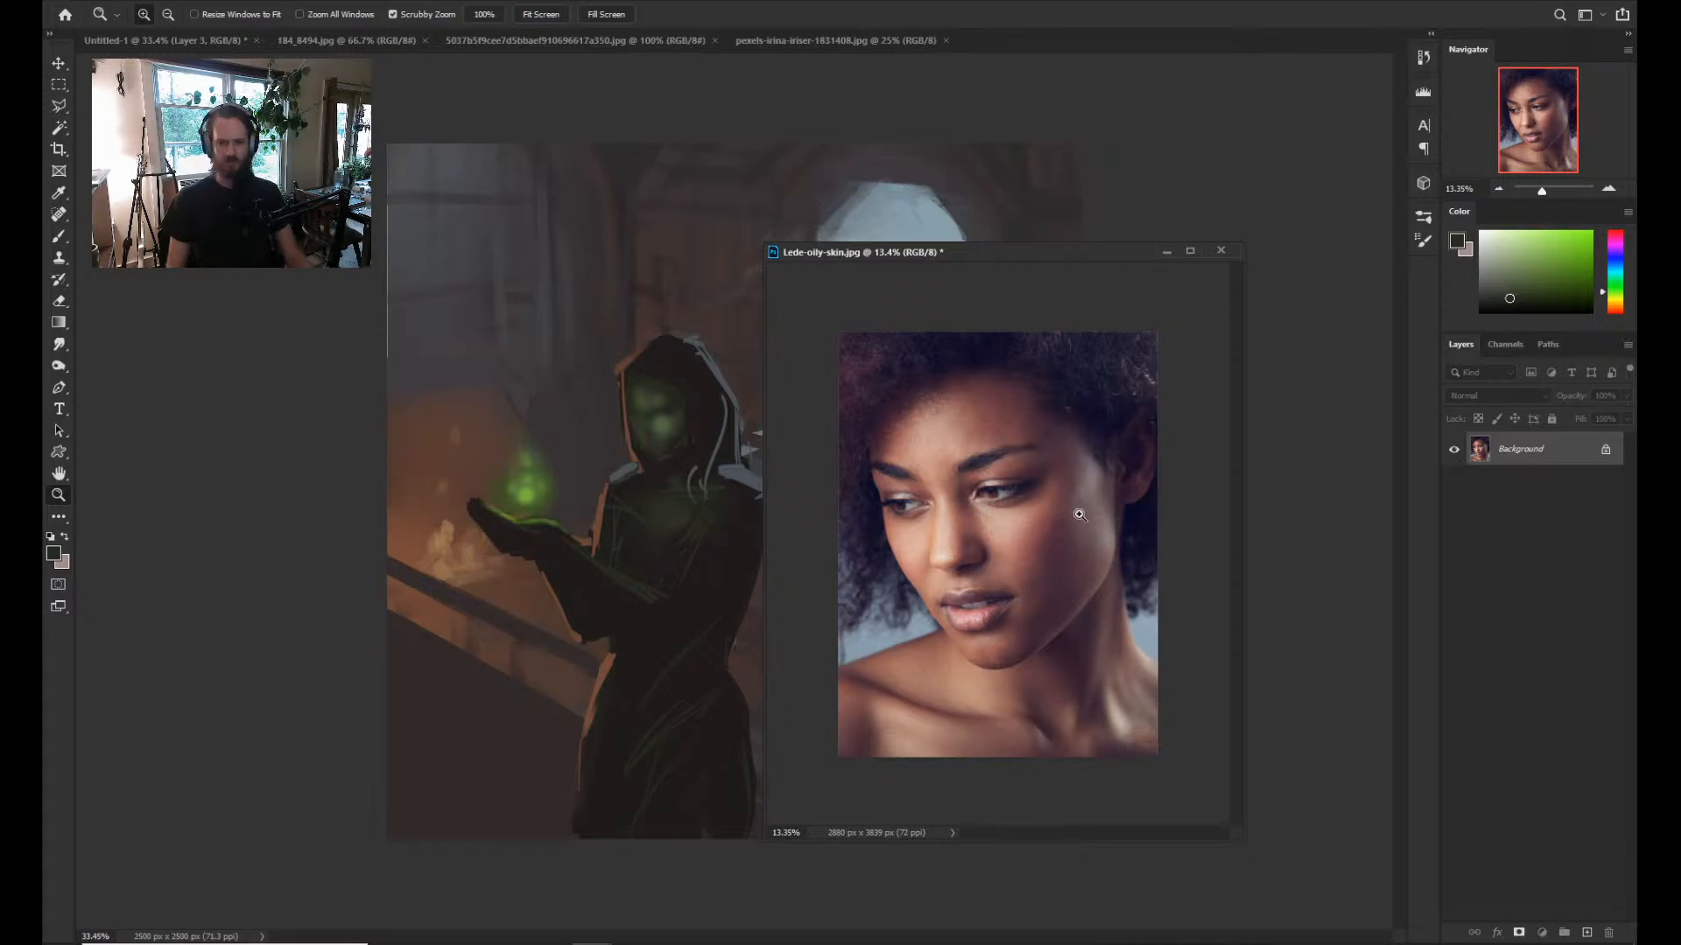
Rotate the portrait reference's view to 11° and place it beside a close-up of the hooded head.
key(r)
drag(1156, 447, 1175, 470)
drag(961, 257, 1003, 140)
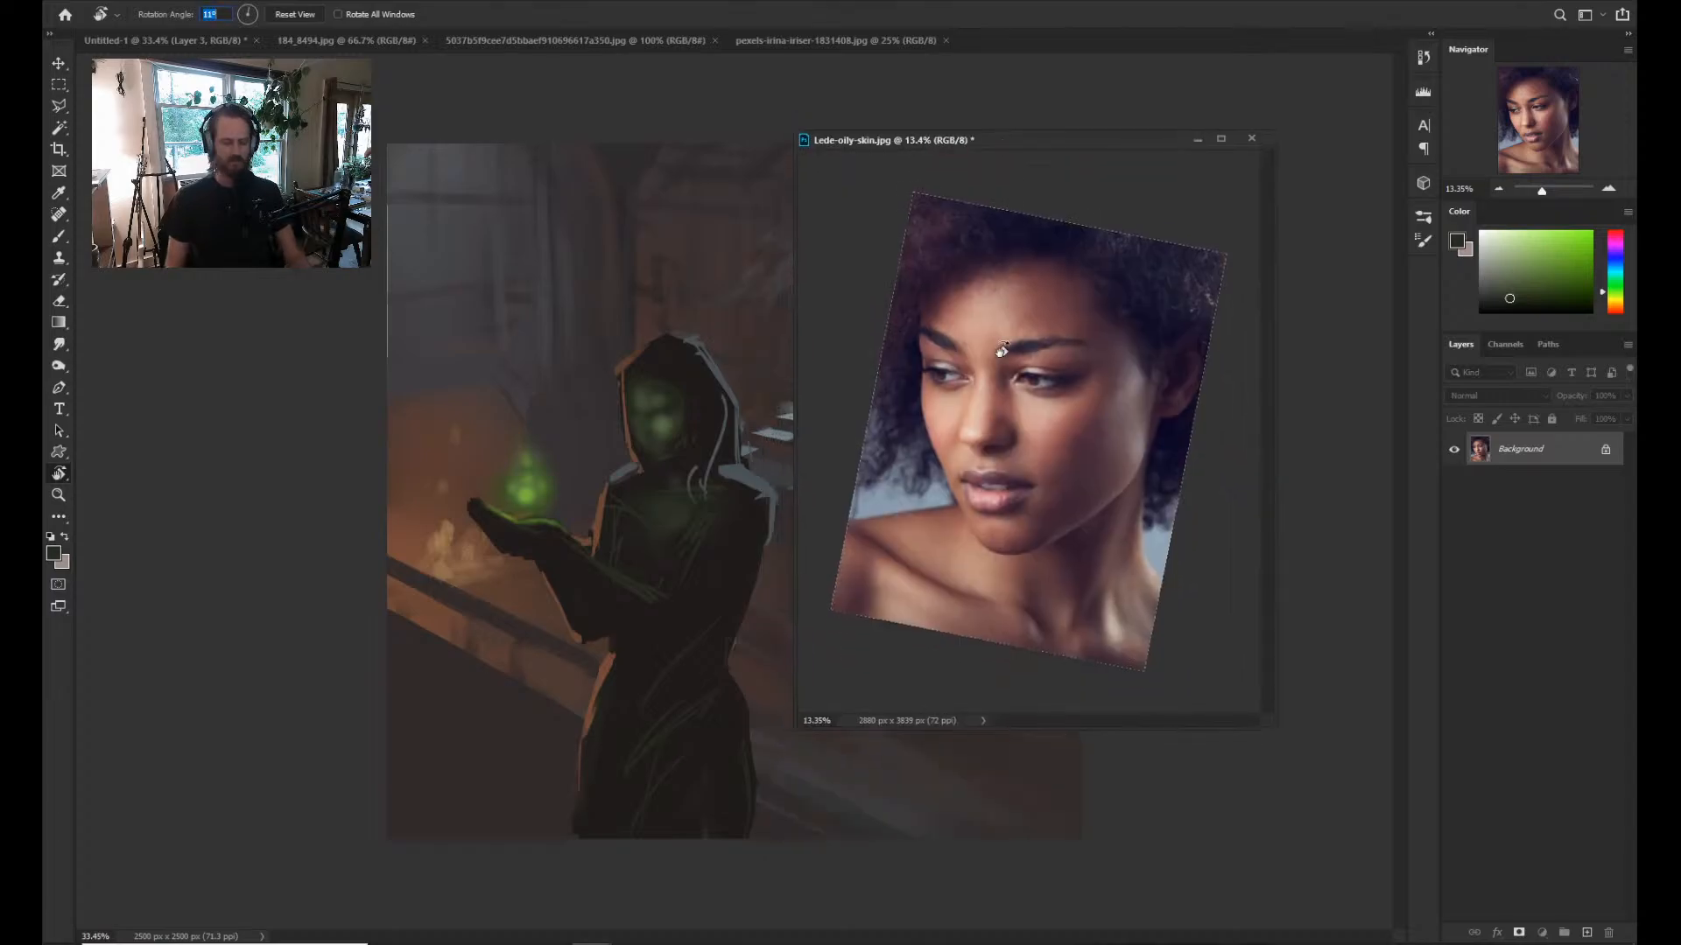
key(z)
click(713, 495)
drag(714, 492, 800, 492)
mouse_move(640, 421)
mouse_down()
mouse_move(666, 422)
mouse_move(575, 502)
mouse_move(600, 509)
mouse_move(526, 473)
mouse_up()
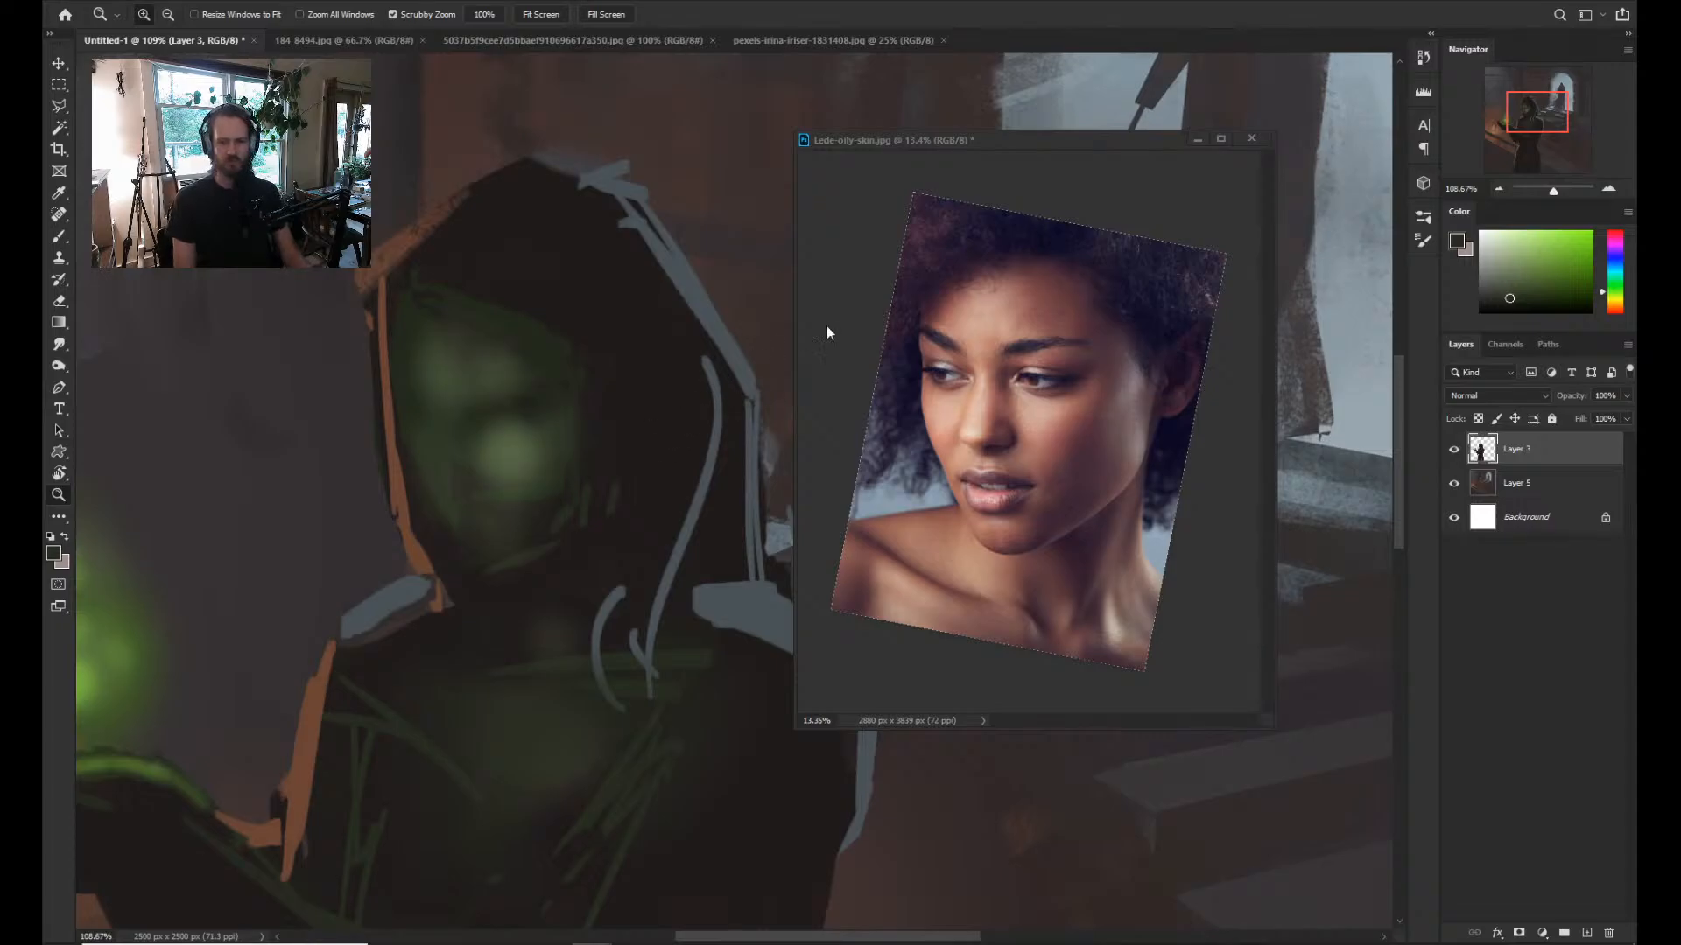
click(856, 307)
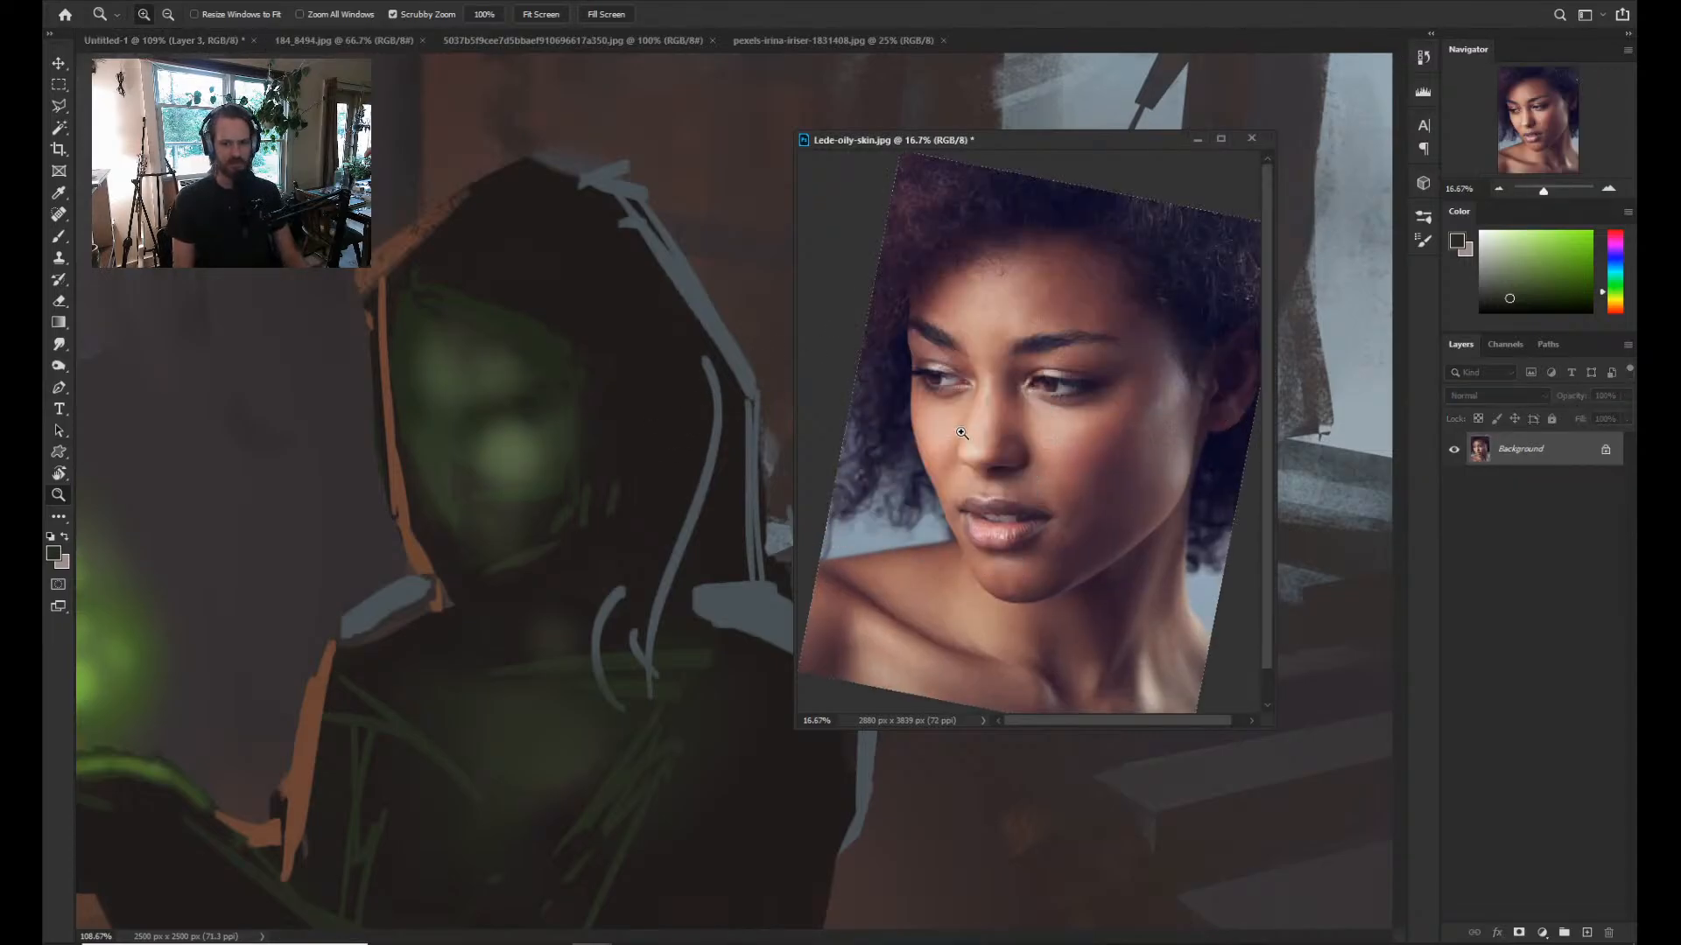
drag(945, 440, 936, 446)
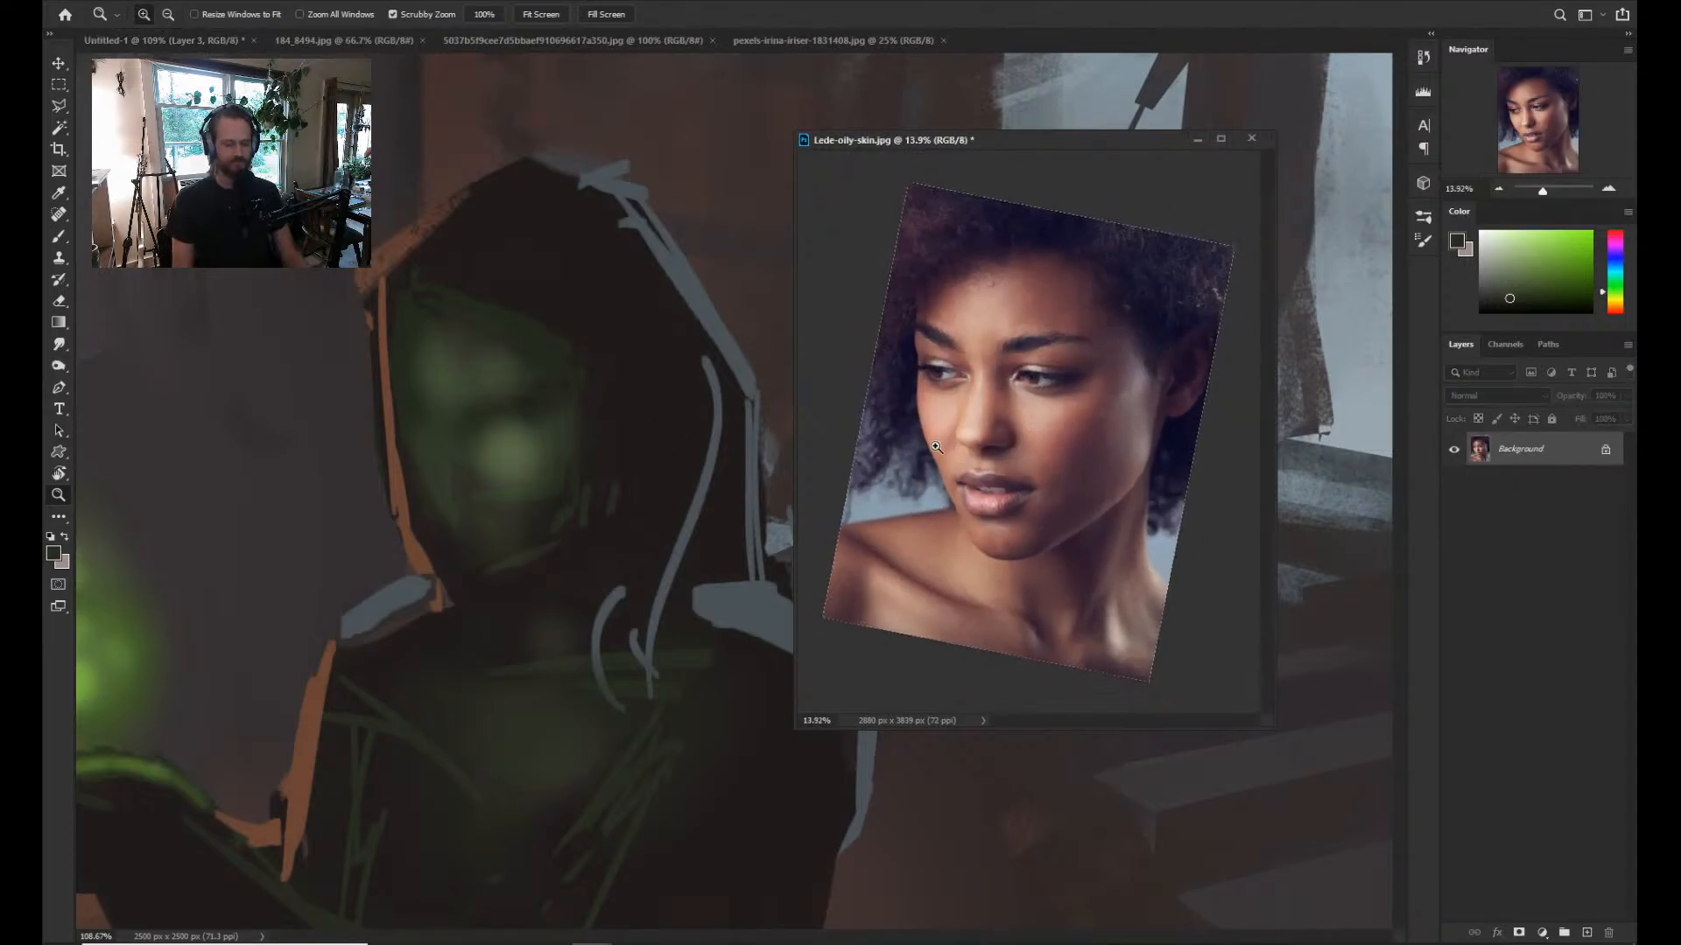
click(482, 480)
drag(482, 479, 450, 488)
Sample dark tones from the painted face, choose the Dry Brush 2 brush and reduce its size.
key(b)
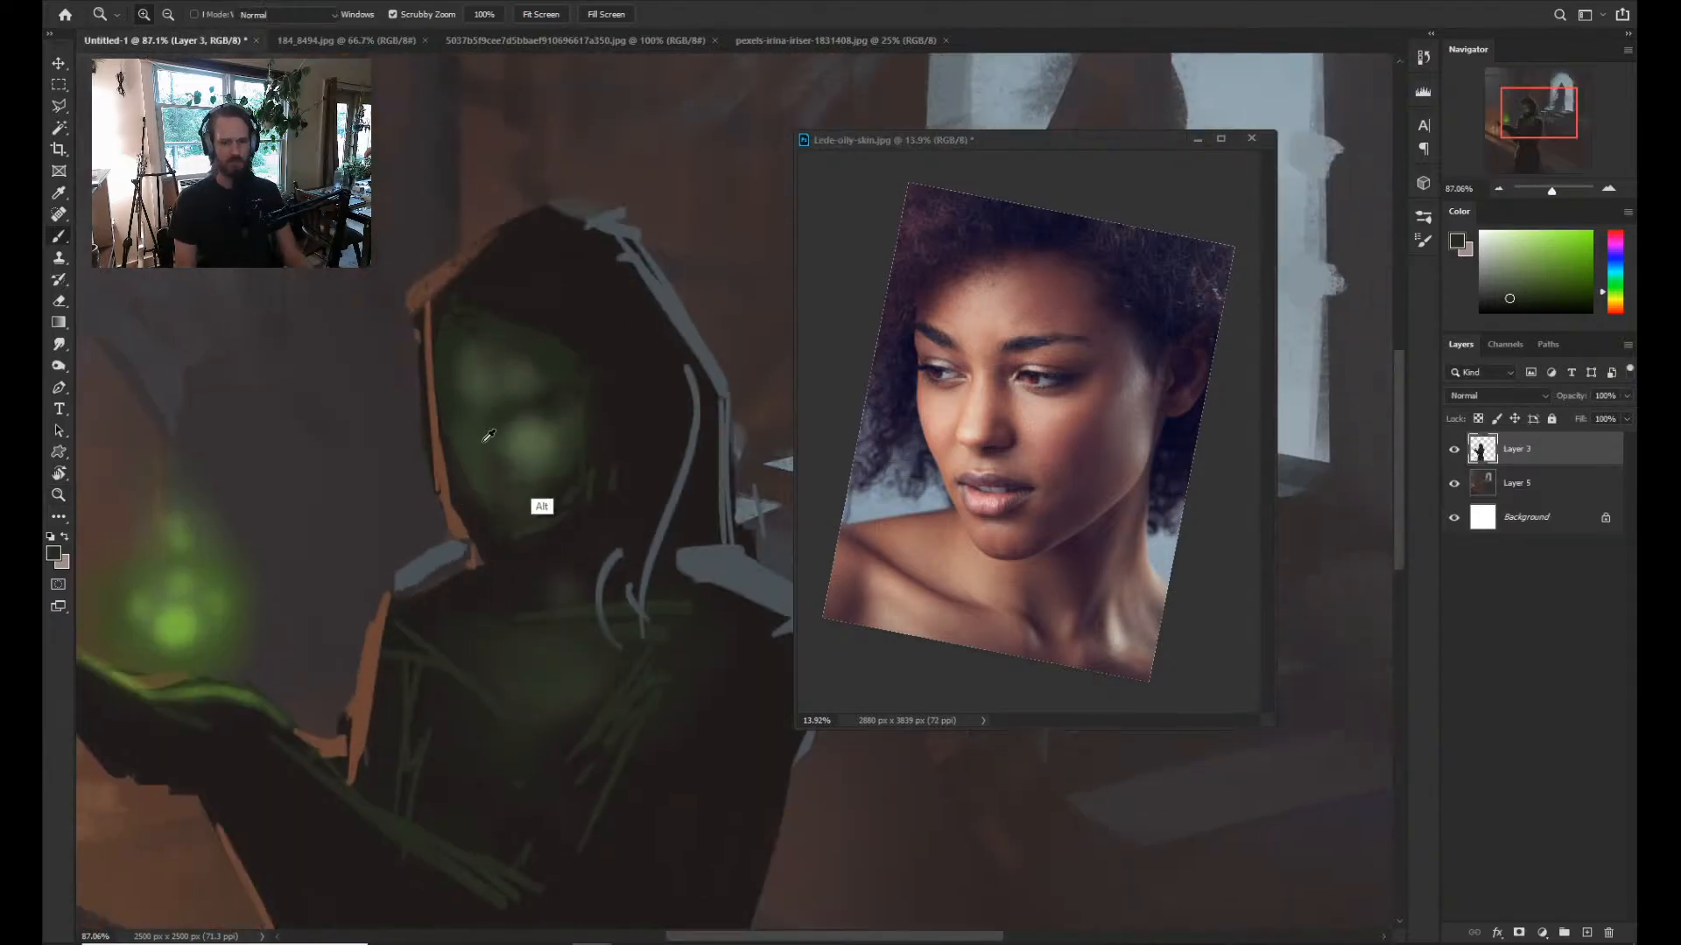
alt+click(560, 489)
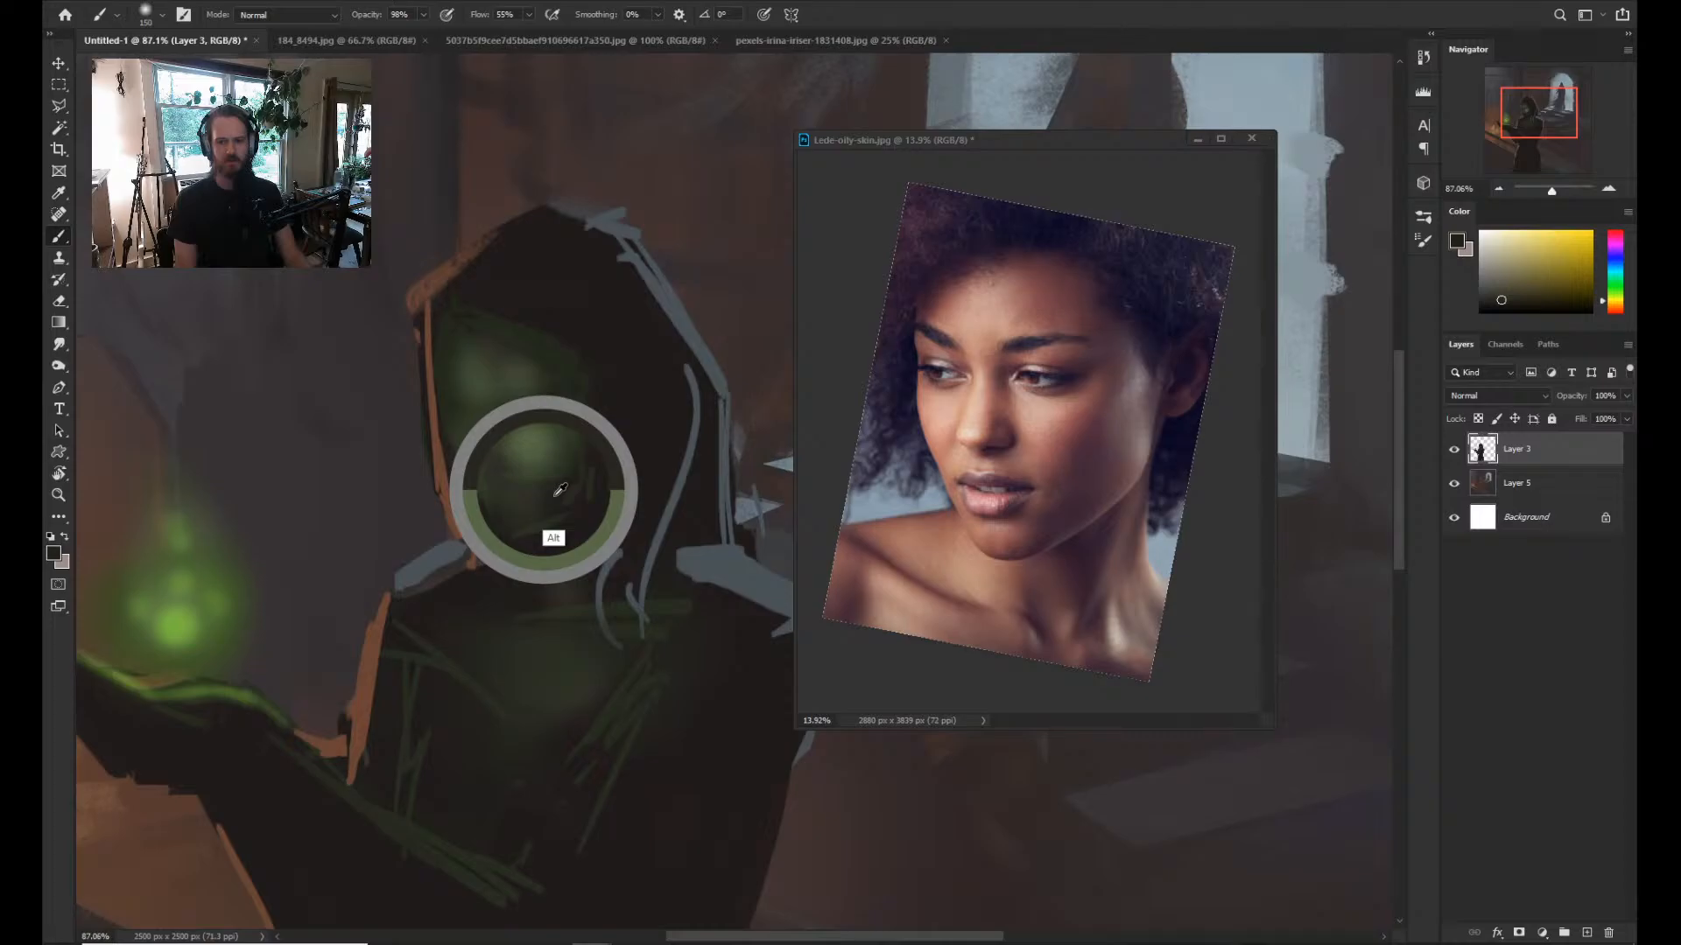
alt+click(599, 442)
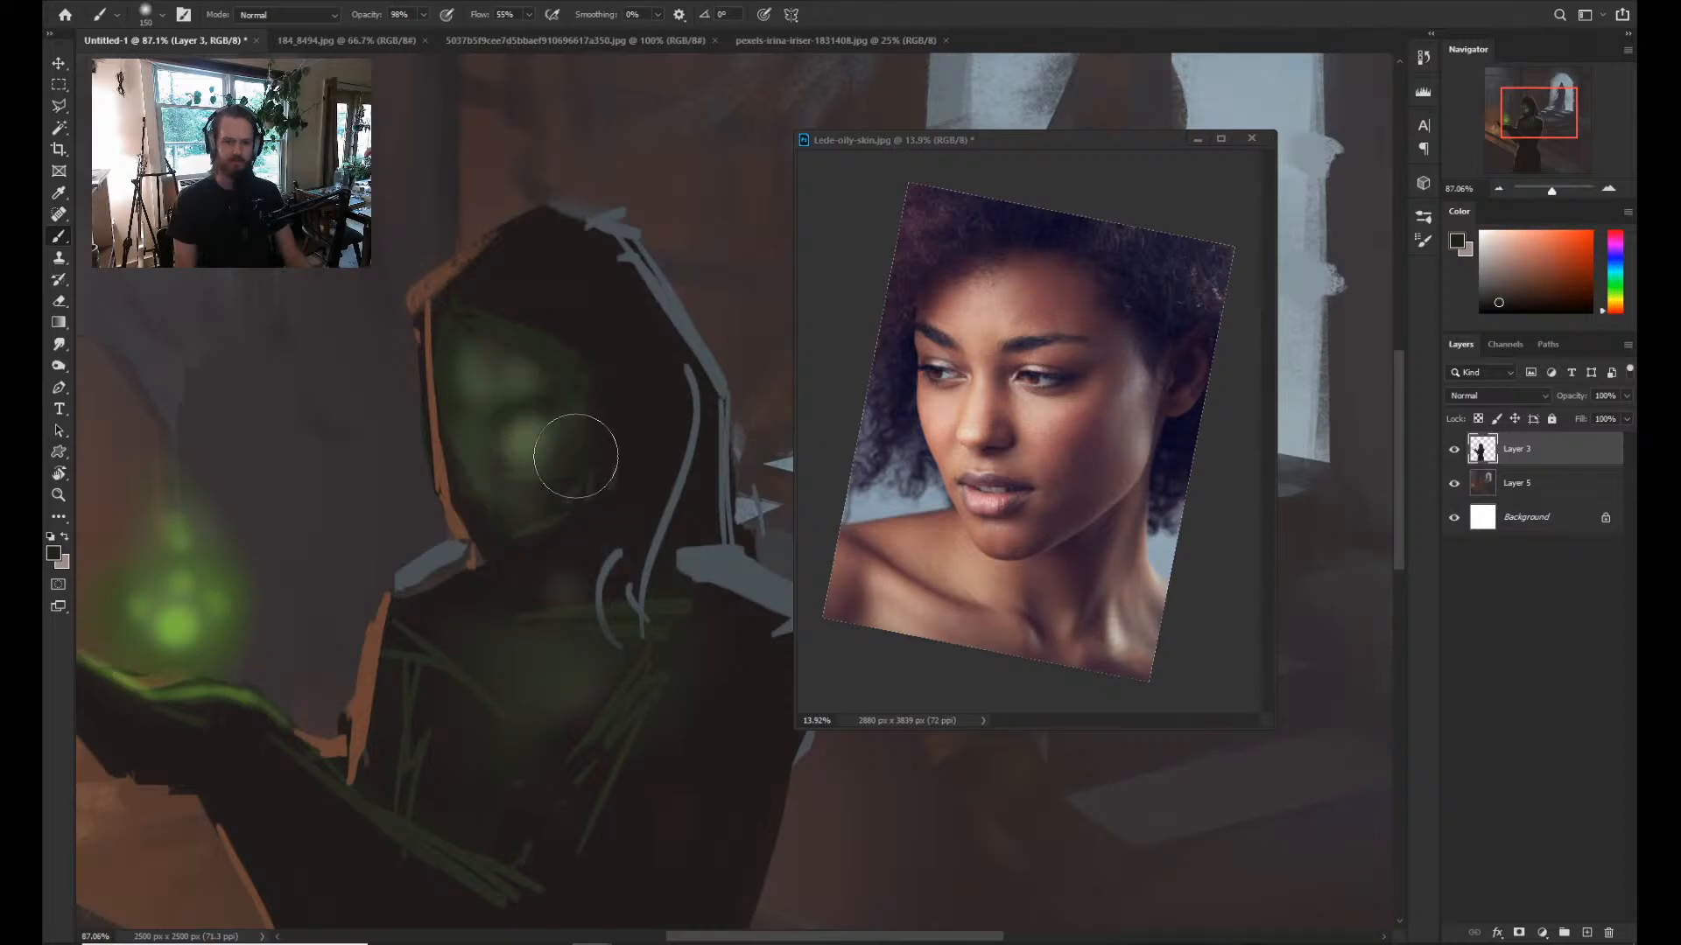
right_click(587, 434)
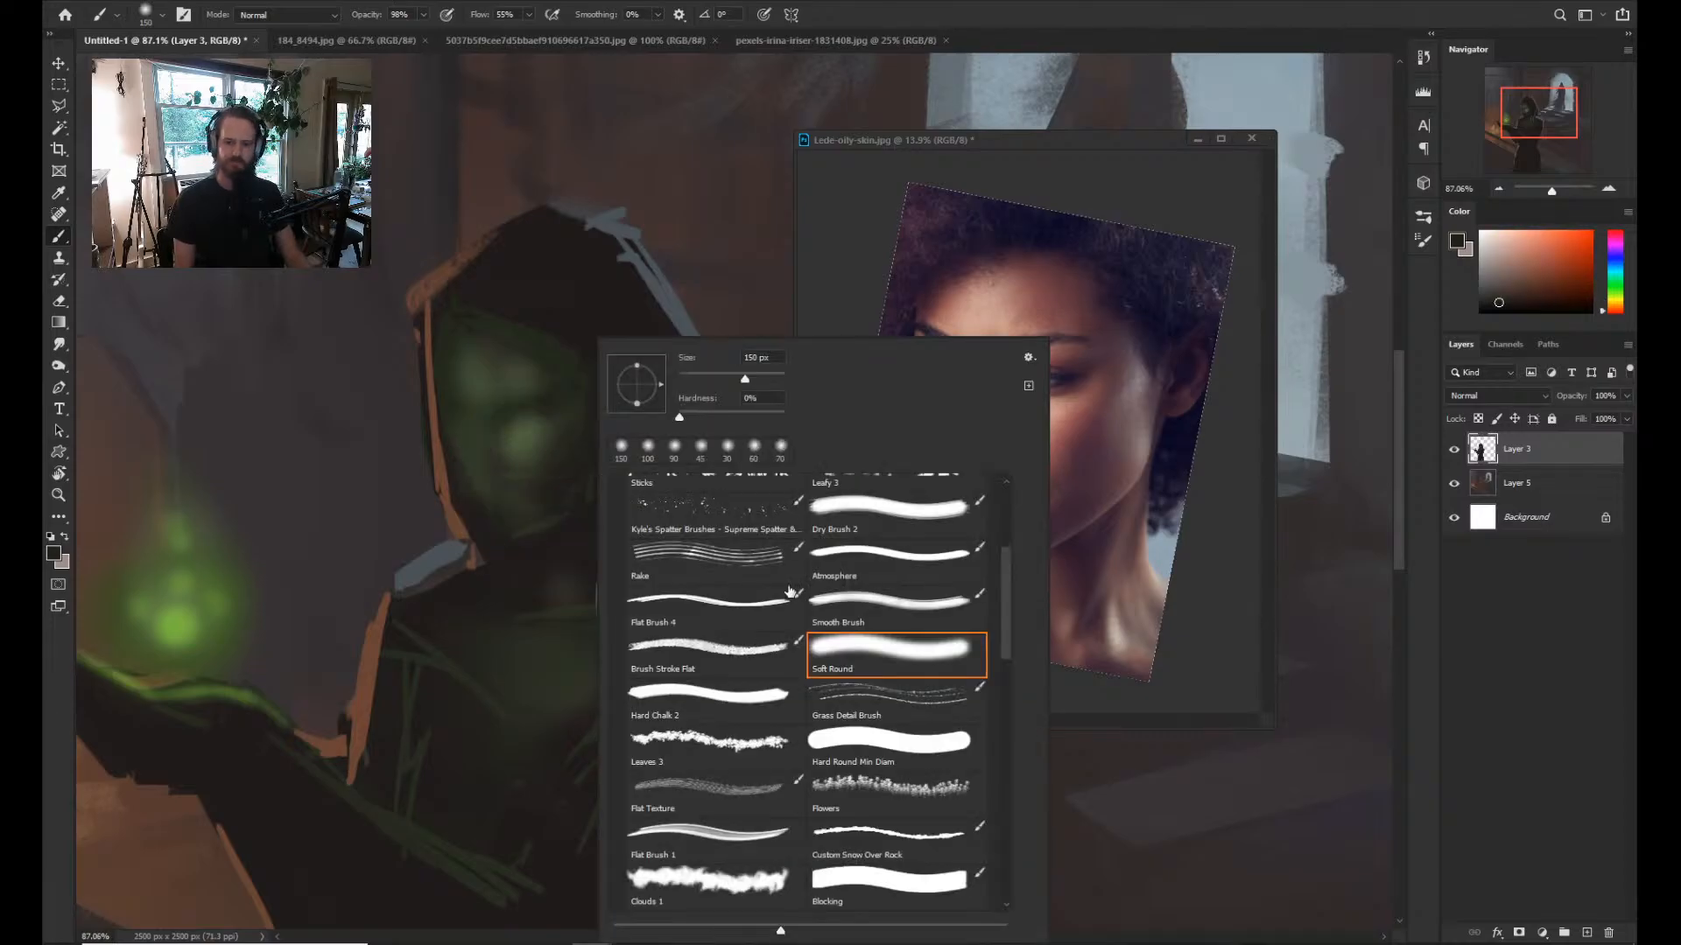
drag(1010, 647, 1011, 613)
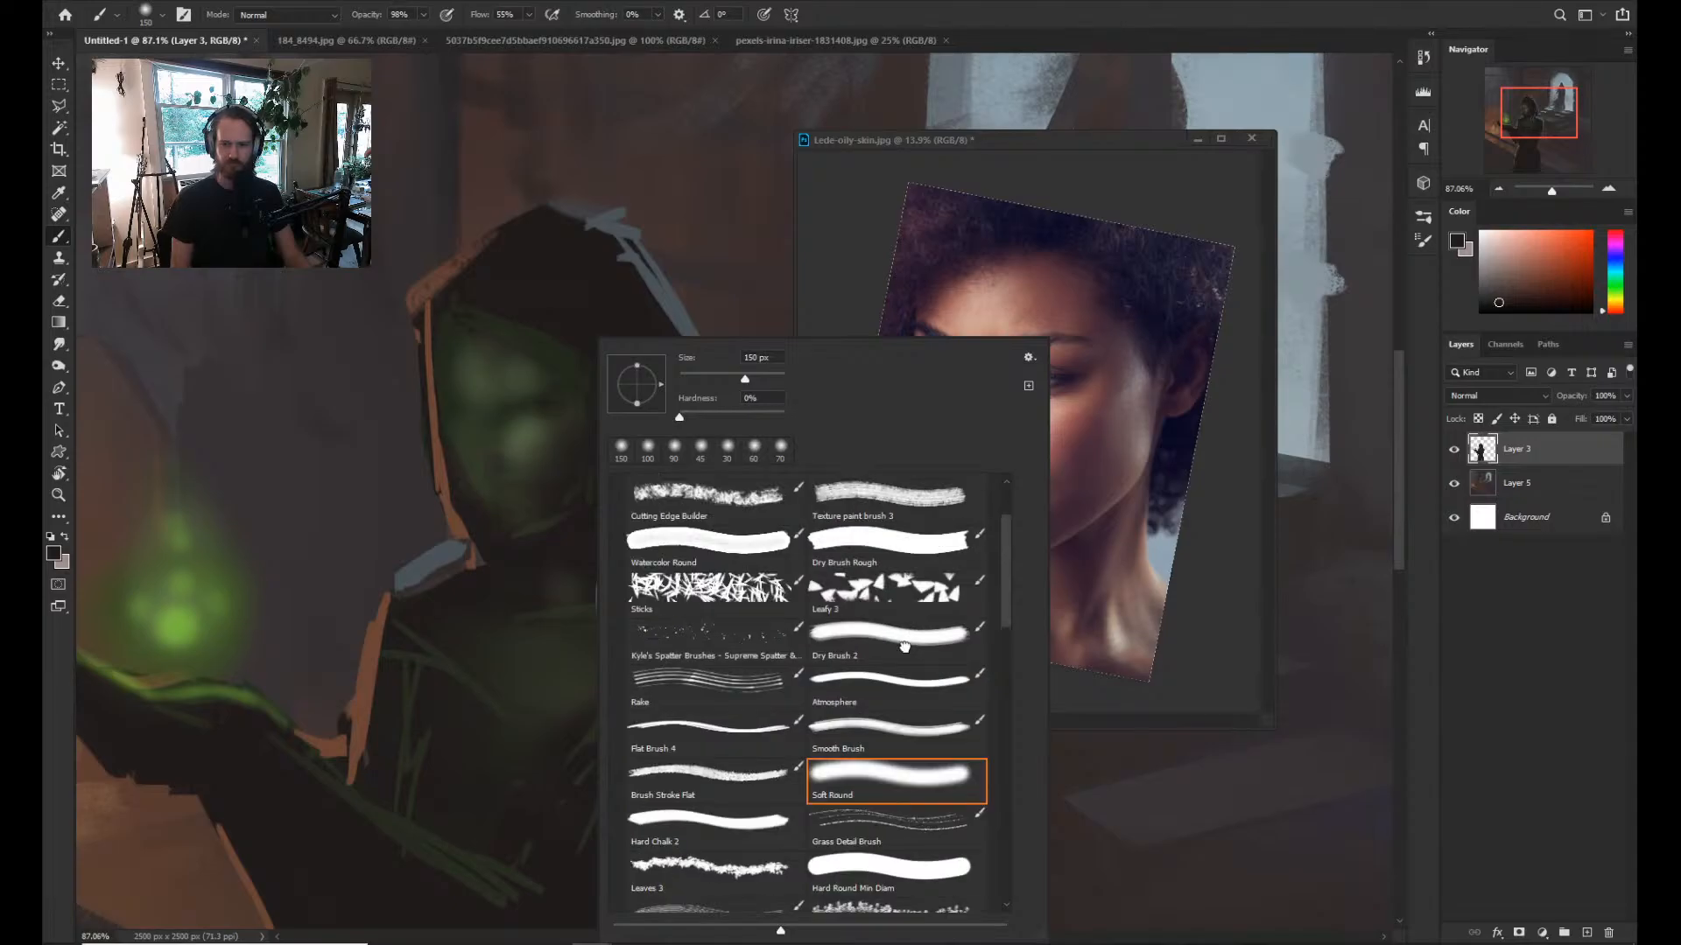
double_click(902, 643)
key(bracketleft)
key(bracketleft)
key(bracketleft)
key(bracketleft)
key(bracketleft)
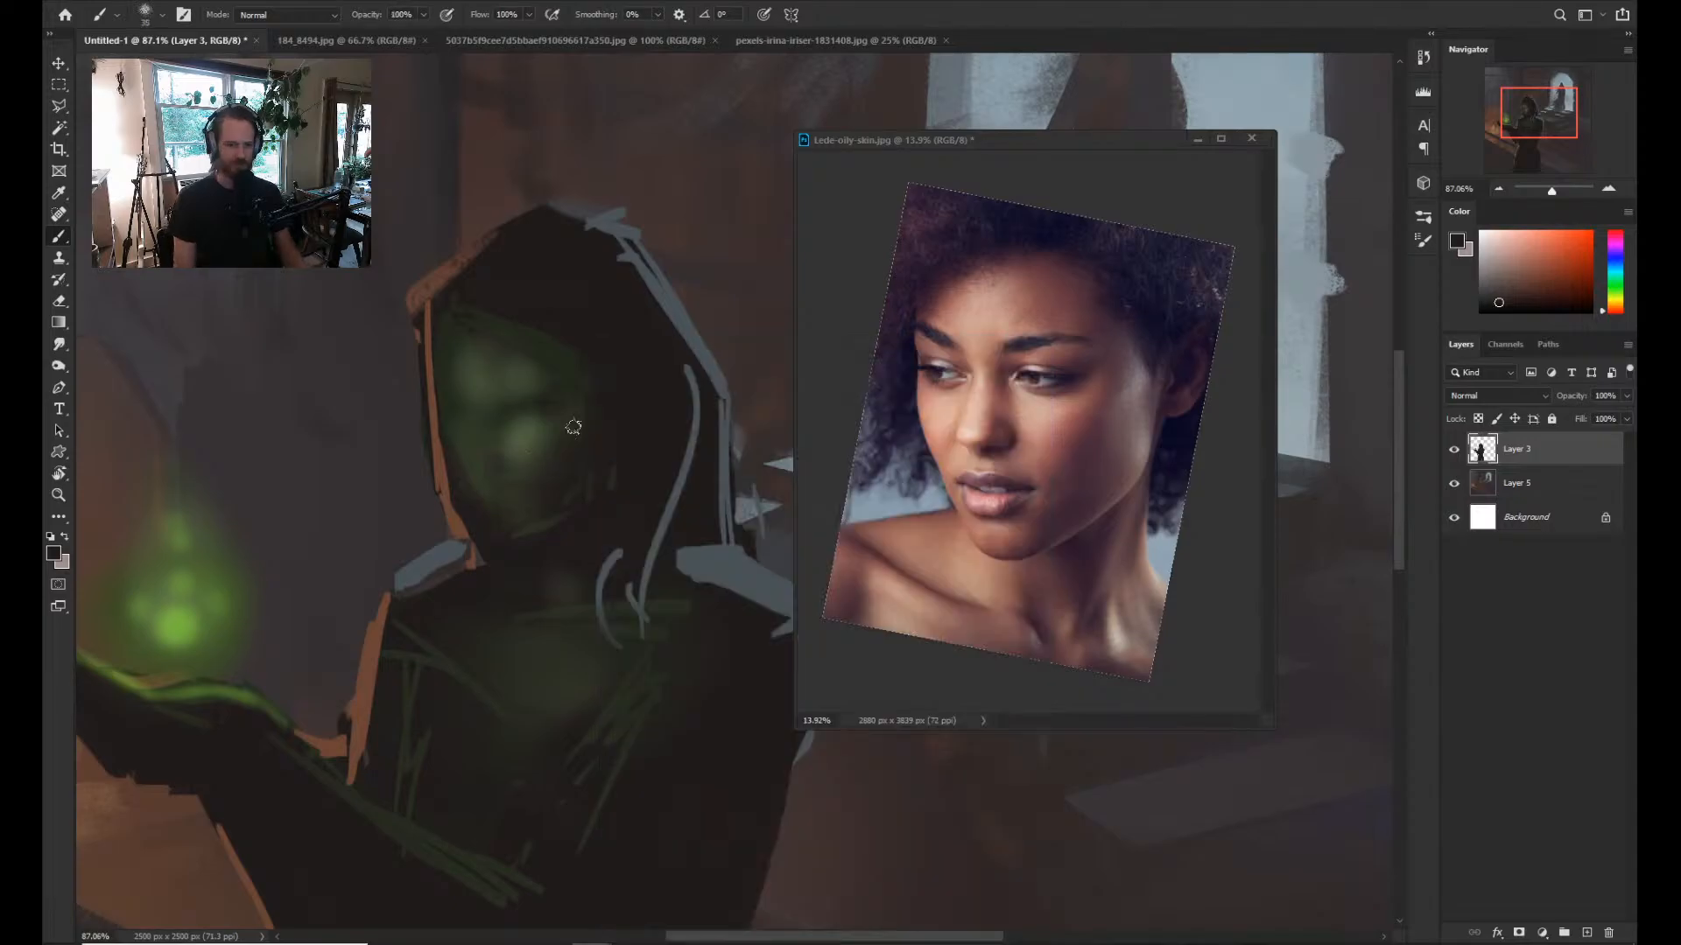
Block in the shadow side of the face with sampled dark green and a dull grey-green.
alt+click(567, 460)
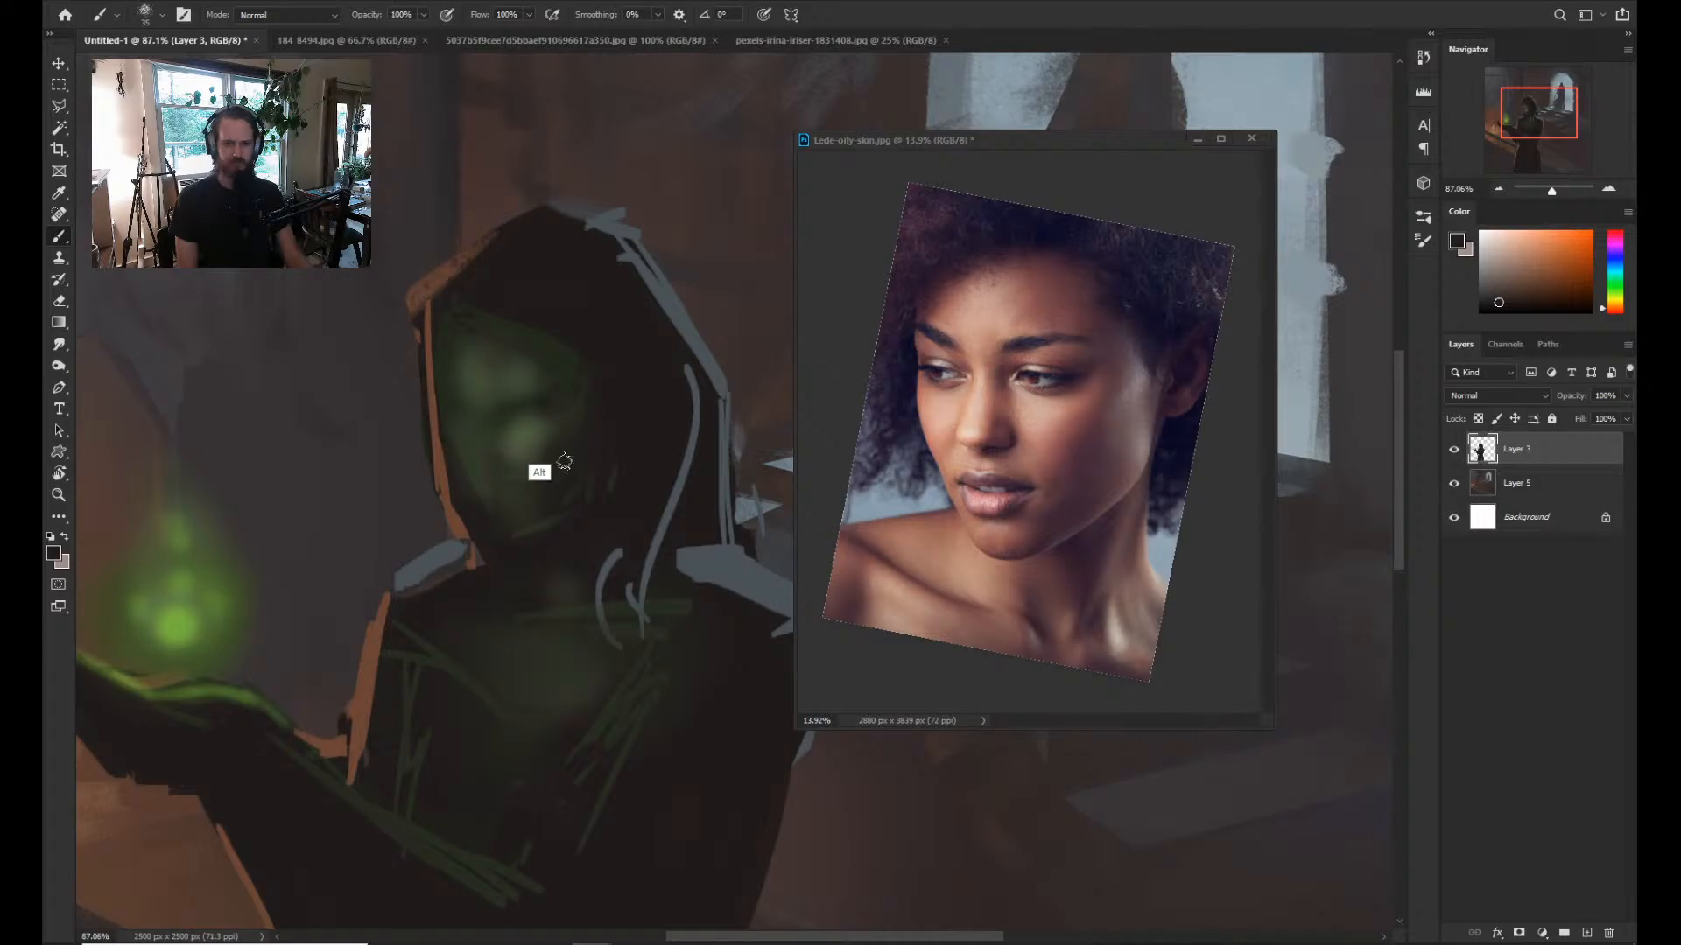
alt+click(571, 451)
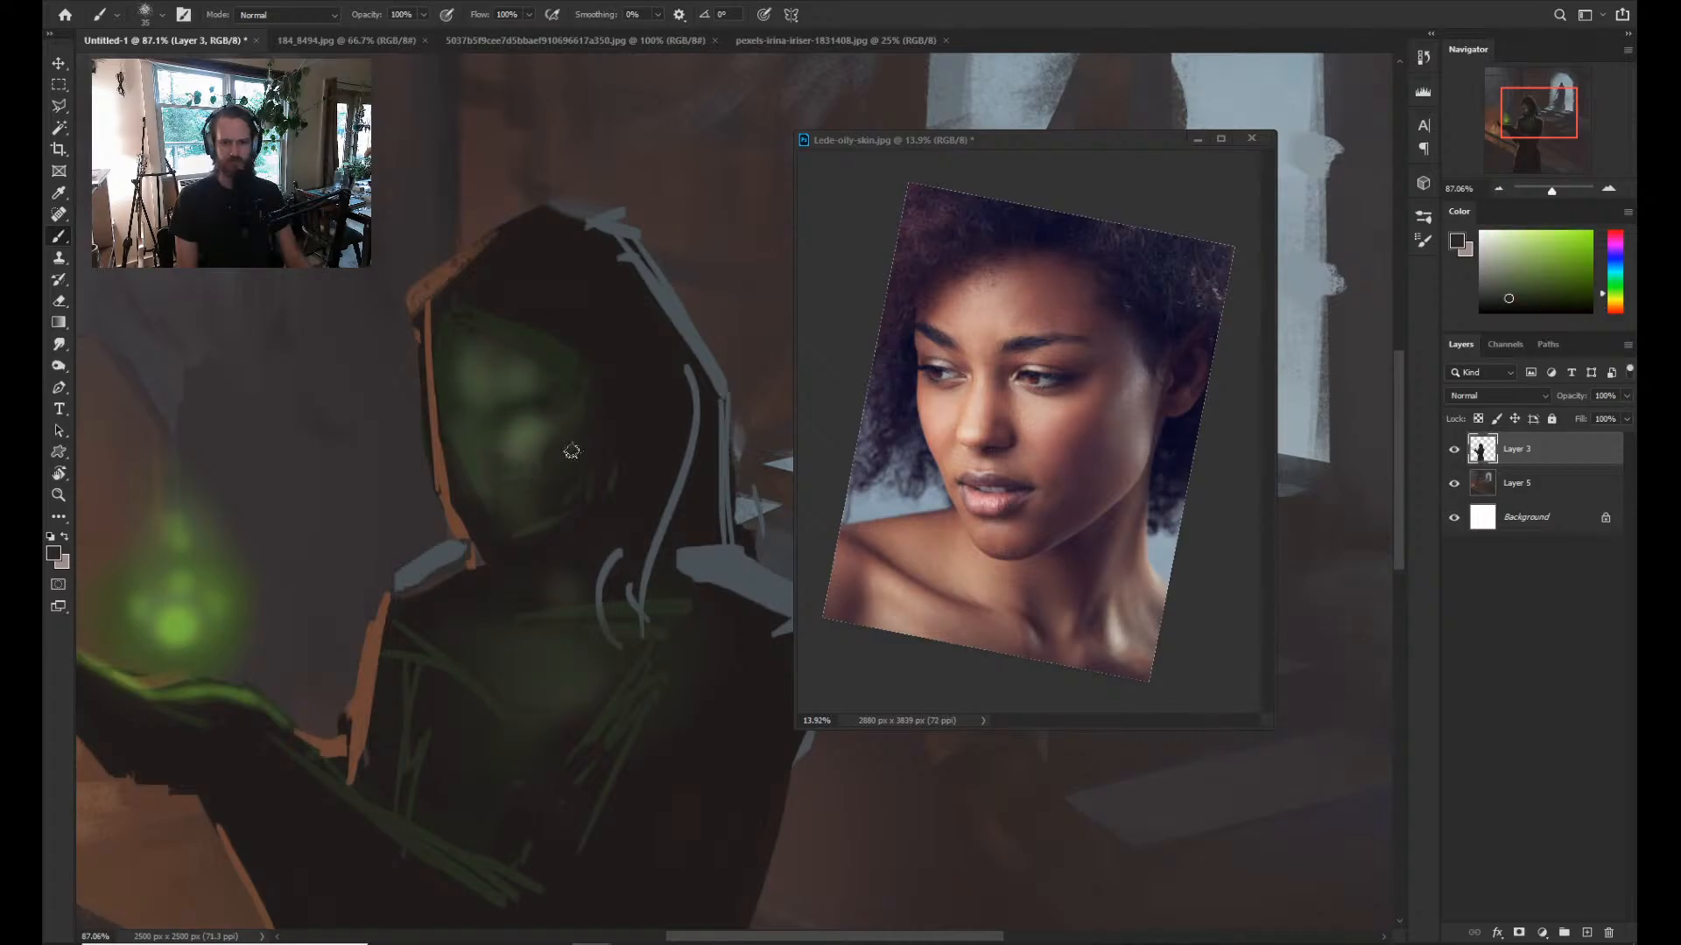
drag(586, 415, 576, 460)
click(1485, 291)
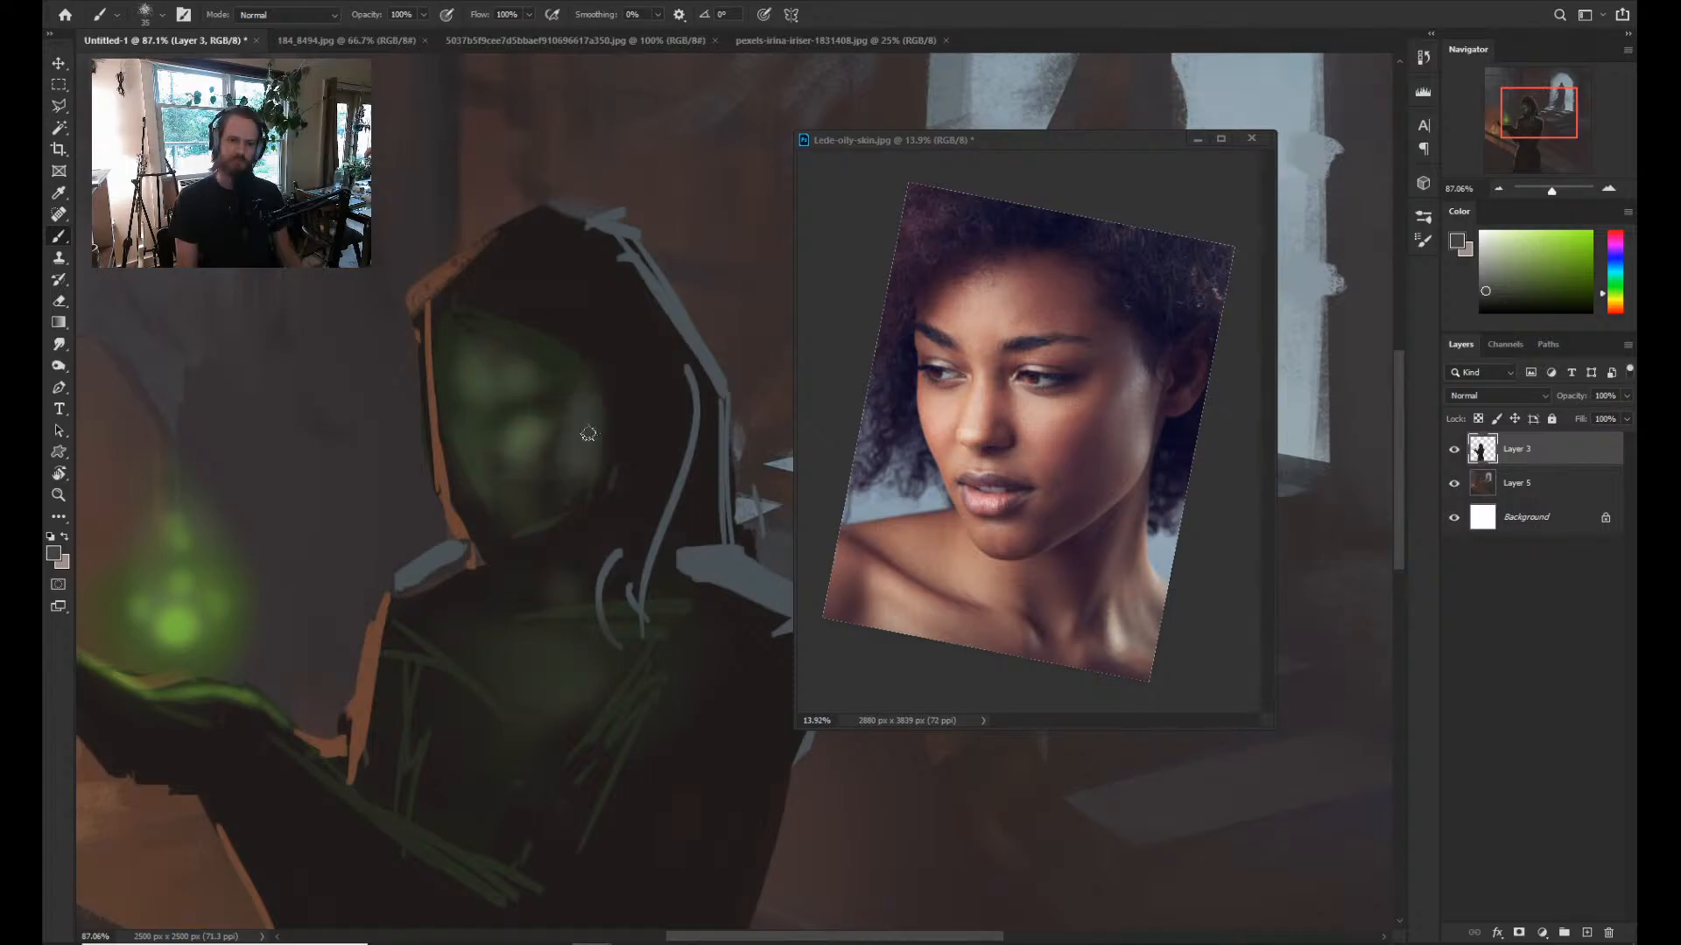
Warm the shadow-side cheek with a dark, muted reddish brown, adjusting the brush size.
click(1619, 303)
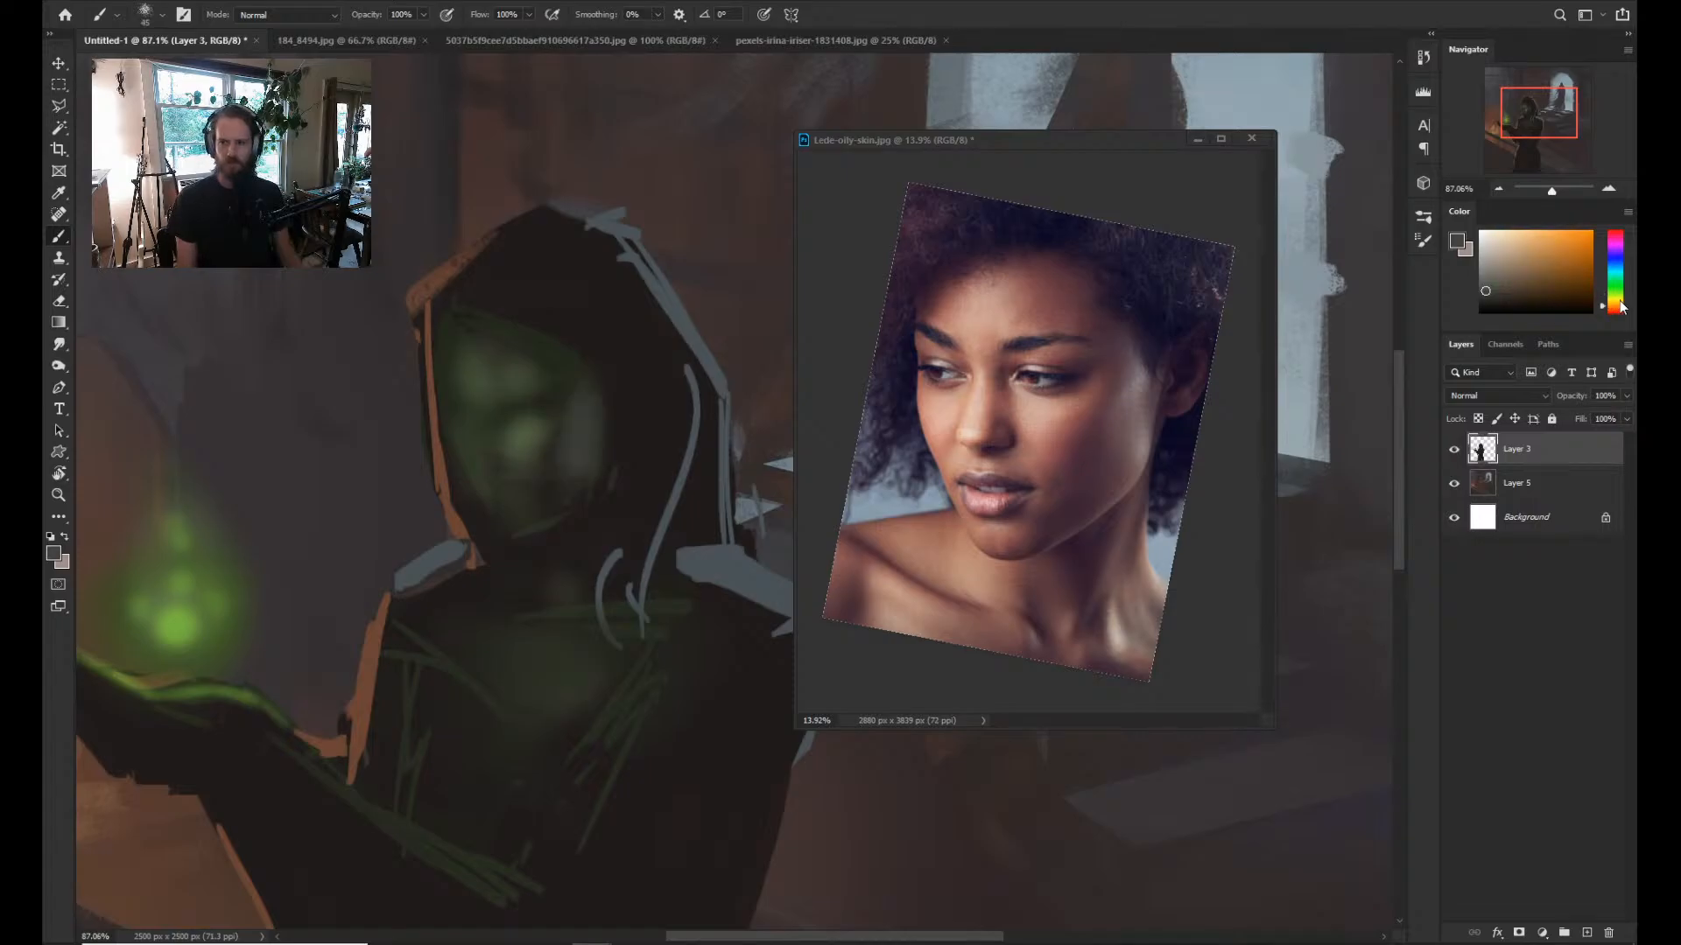
click(1505, 293)
key(bracketright)
key(bracketright)
key(bracketright)
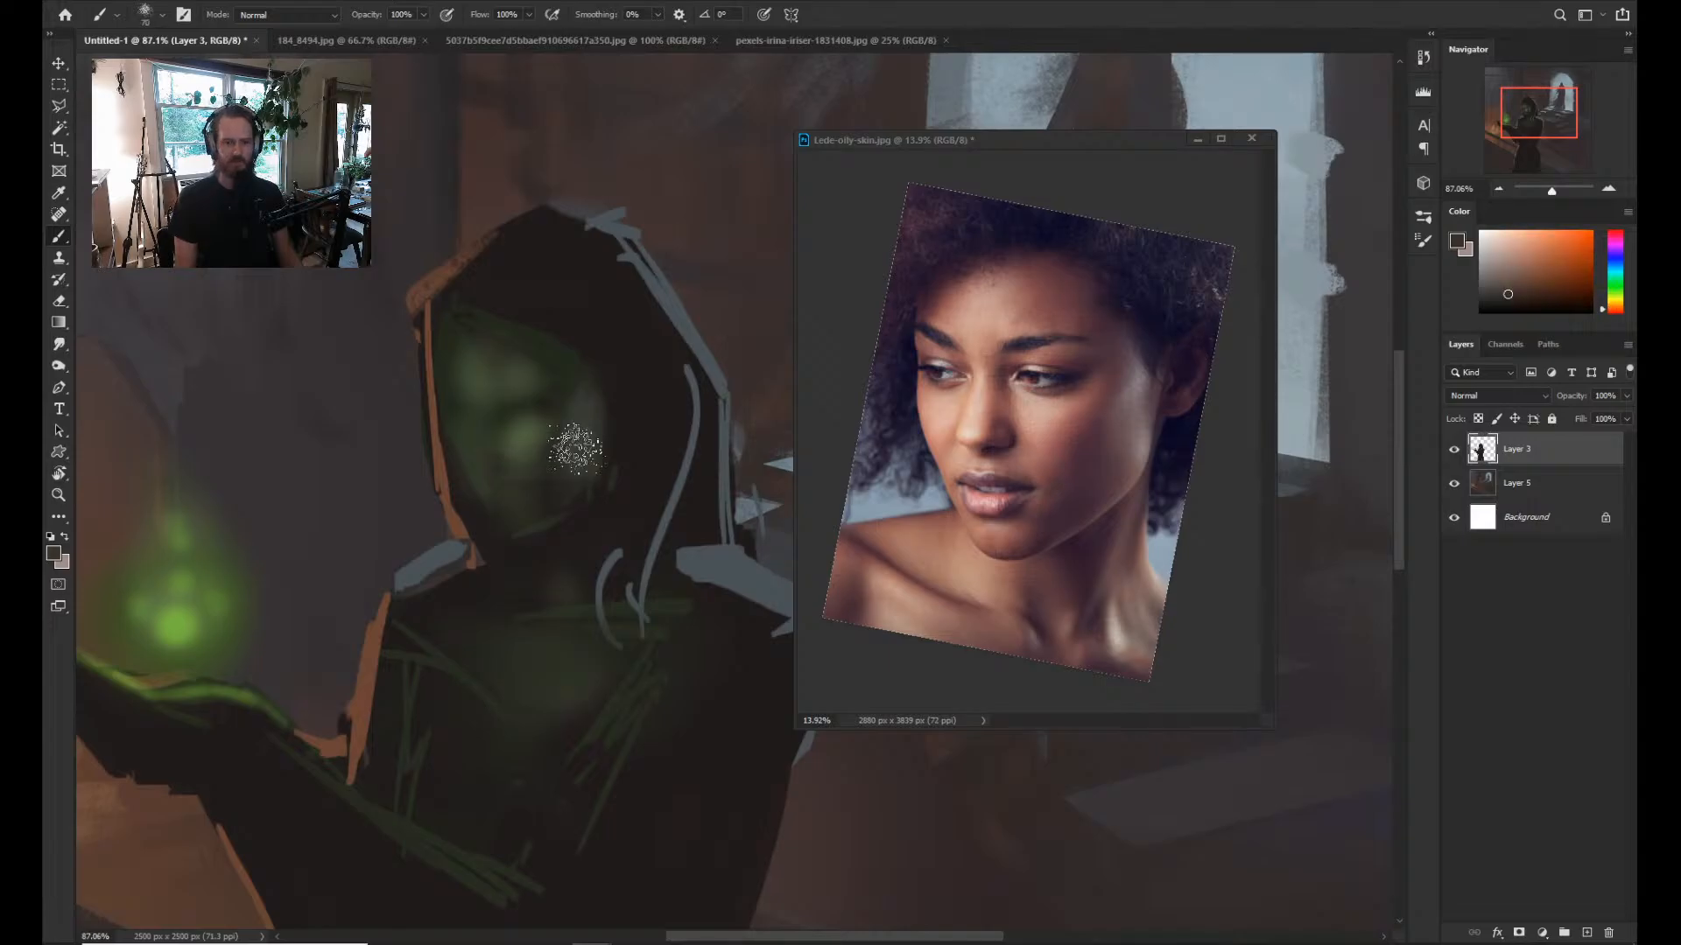
key(bracketleft)
key(bracketleft)
key(bracketleft)
key(bracketleft)
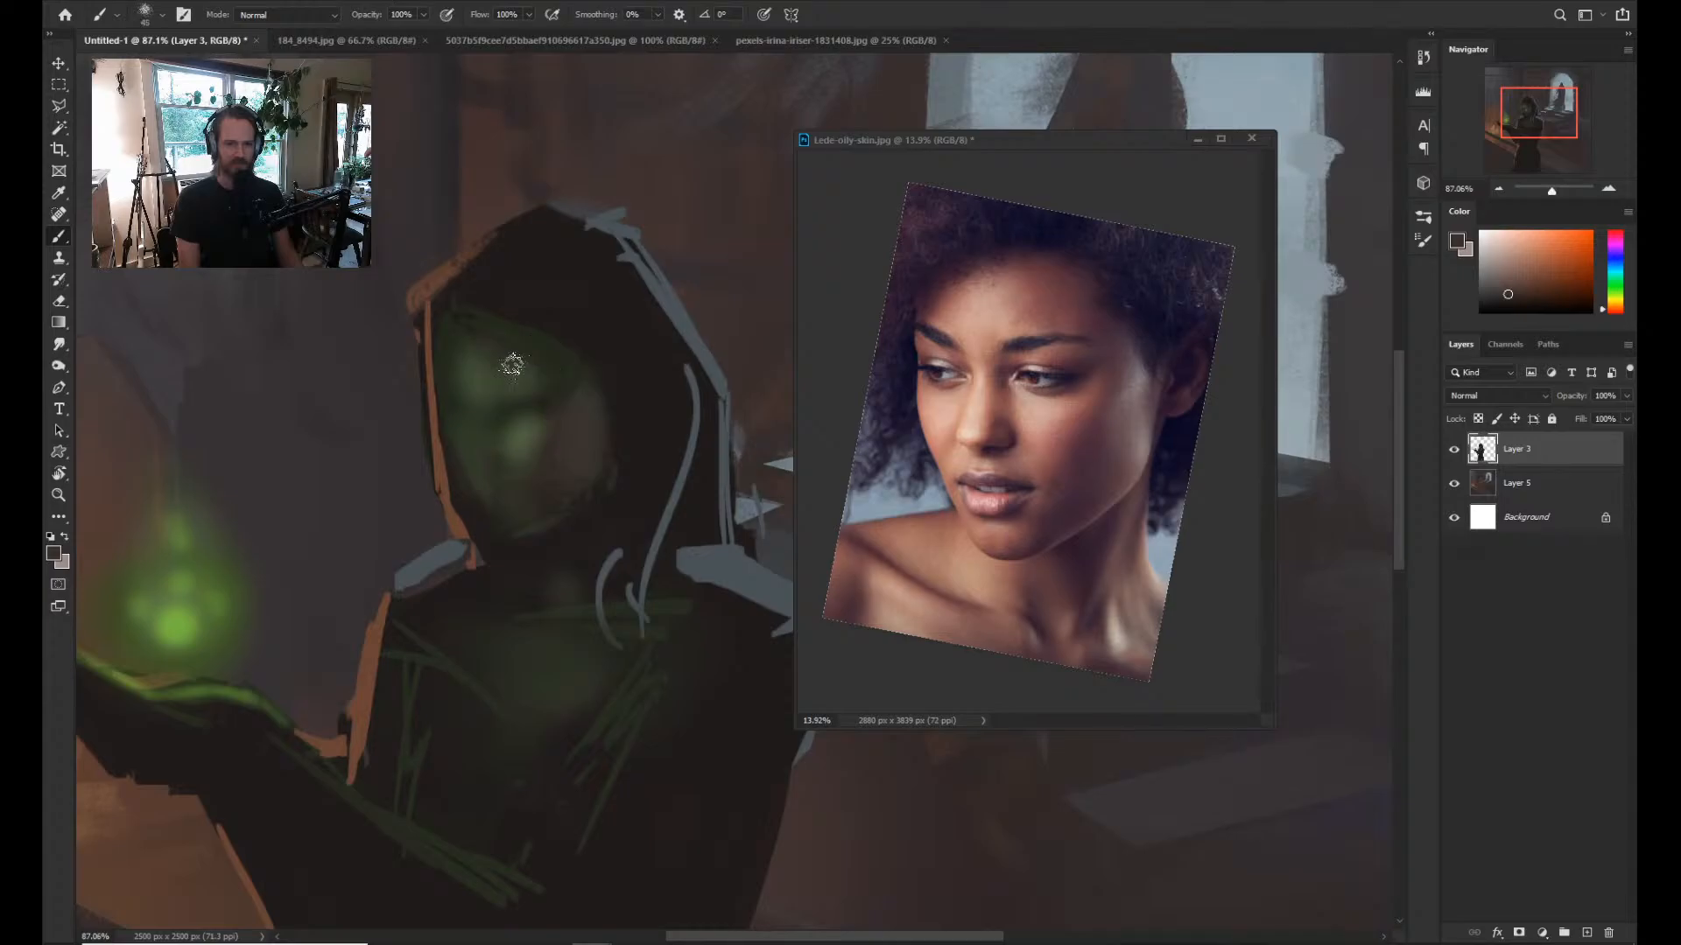
Paint a dark, muted orange-brown over the shadow-side cheek, lower face and neck, adjusting the brush size.
key(bracketright)
key(bracketleft)
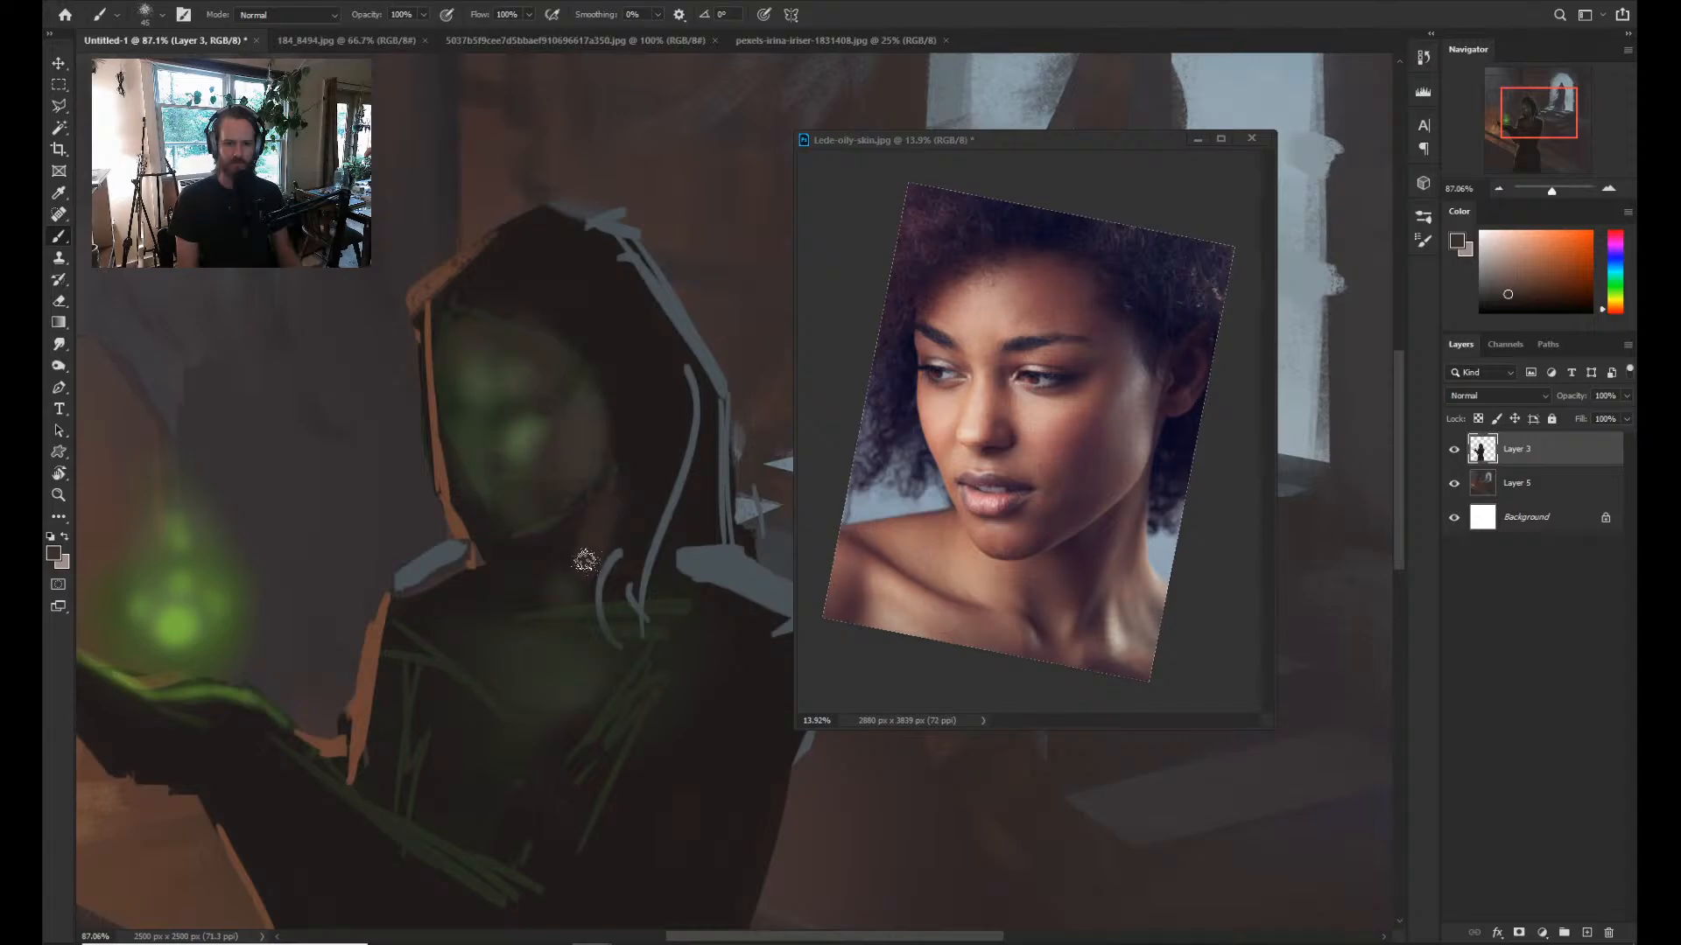
click(1521, 300)
key(bracketright)
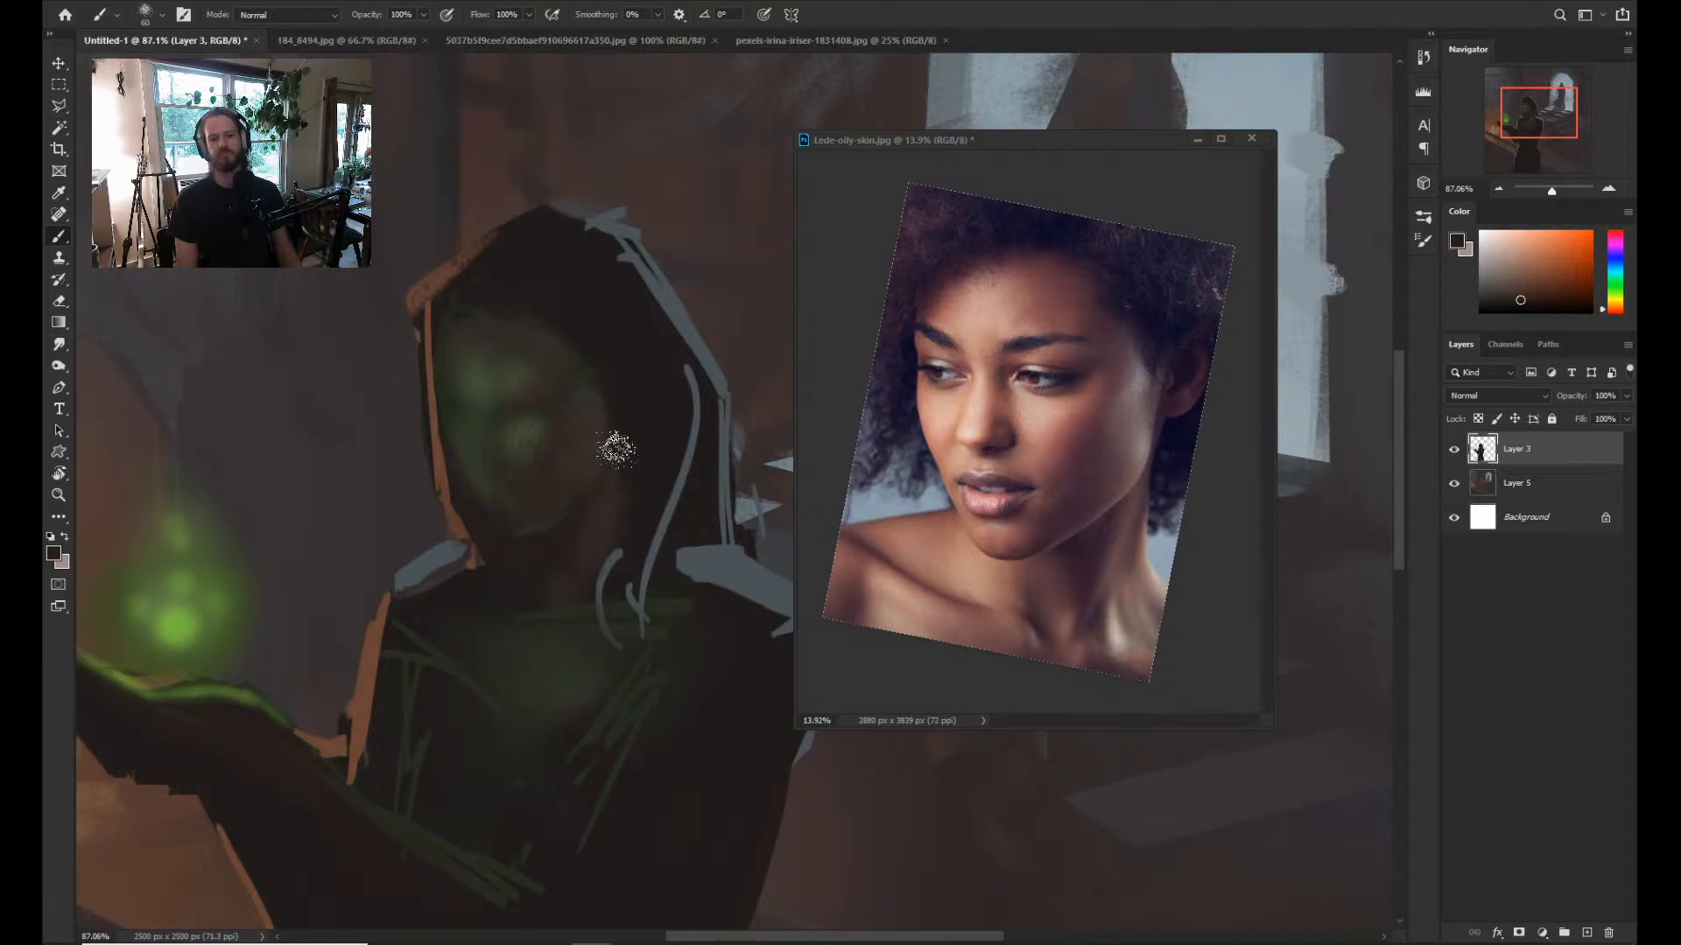
Build up the lit planes of the forehead, nose and near cheek with sampled dull greens and a smaller brush.
alt+click(565, 391)
key(bracketleft)
key(bracketleft)
key(bracketleft)
key(bracketleft)
key(bracketleft)
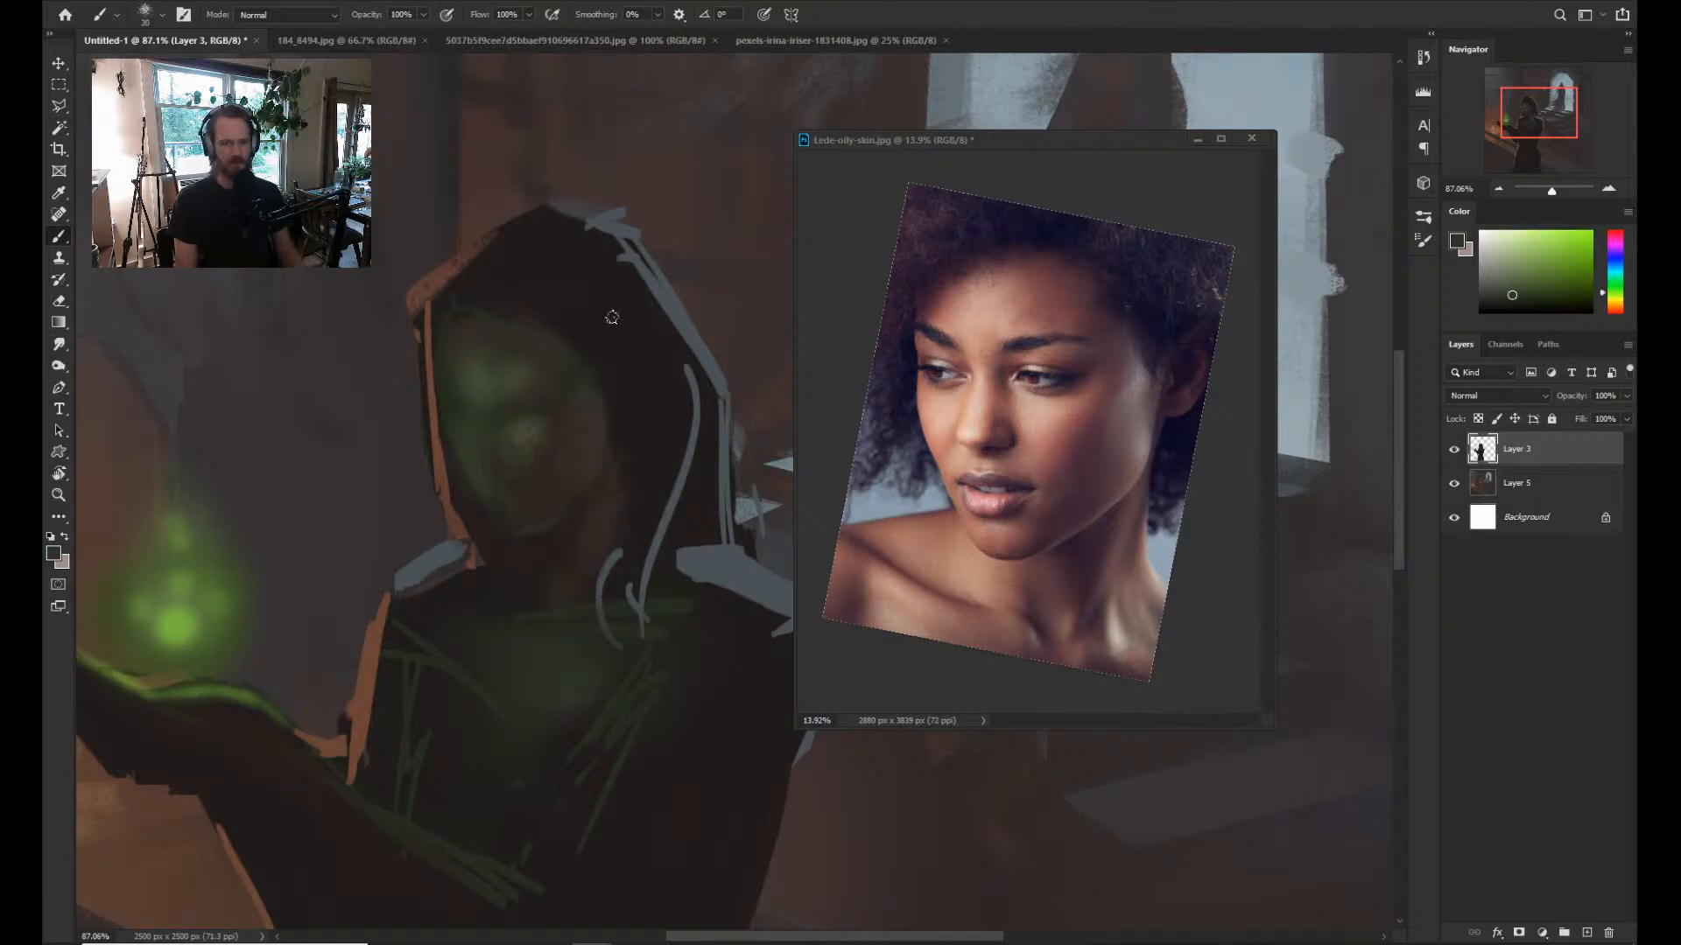
alt+click(518, 441)
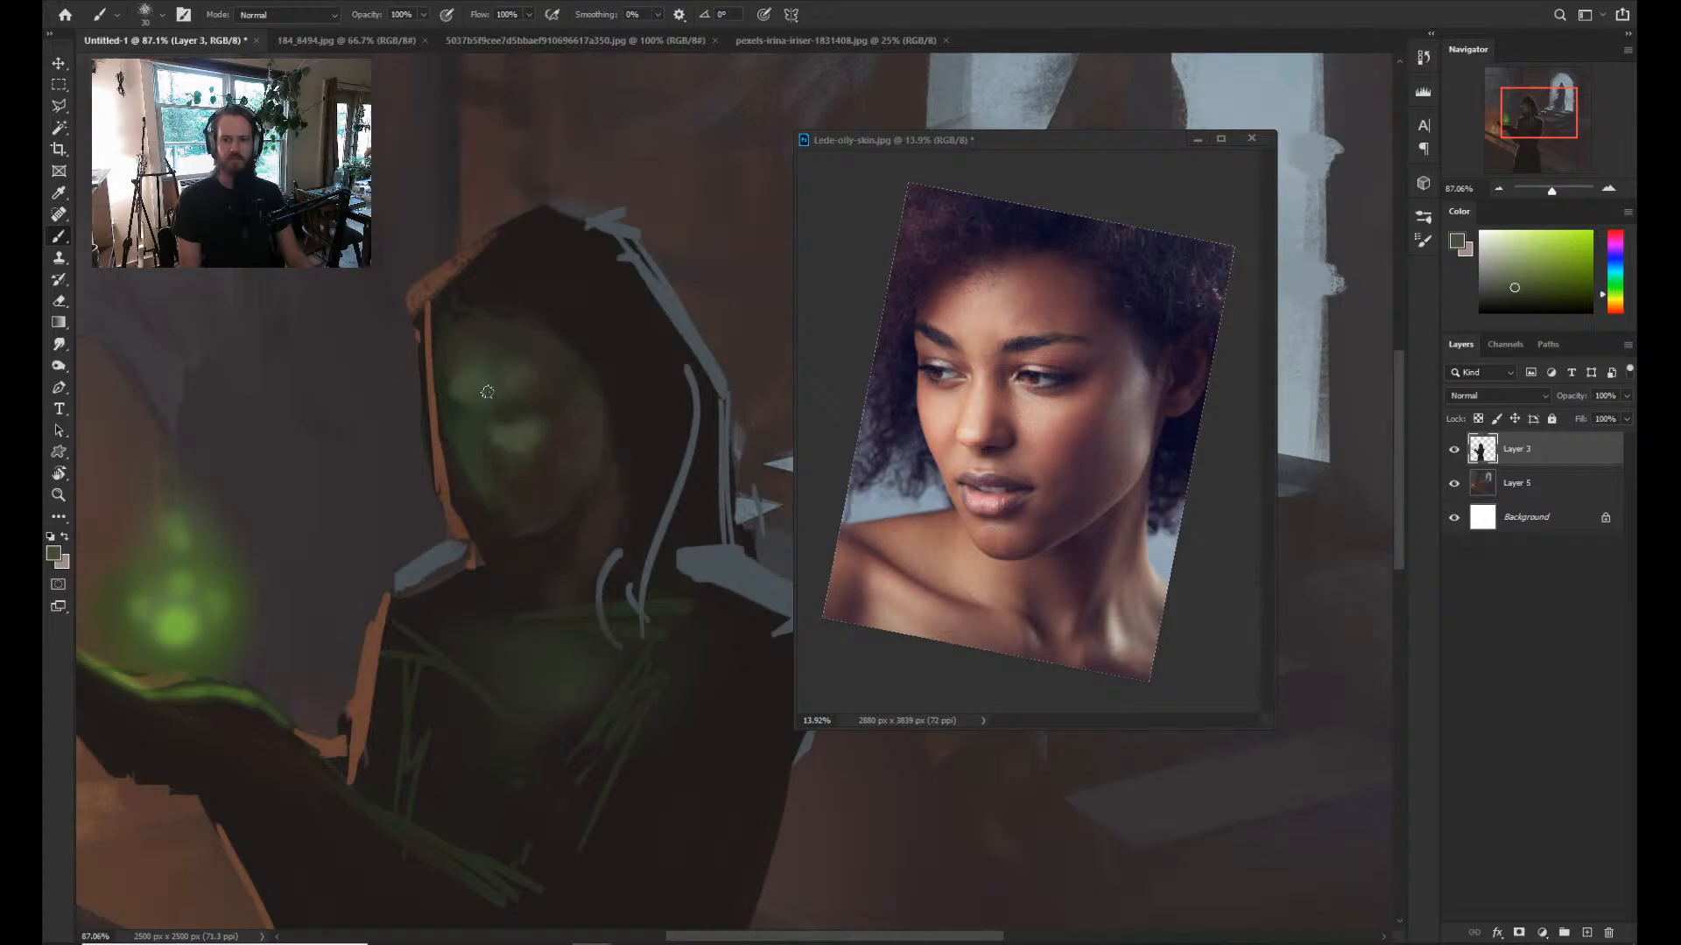
drag(464, 368, 469, 437)
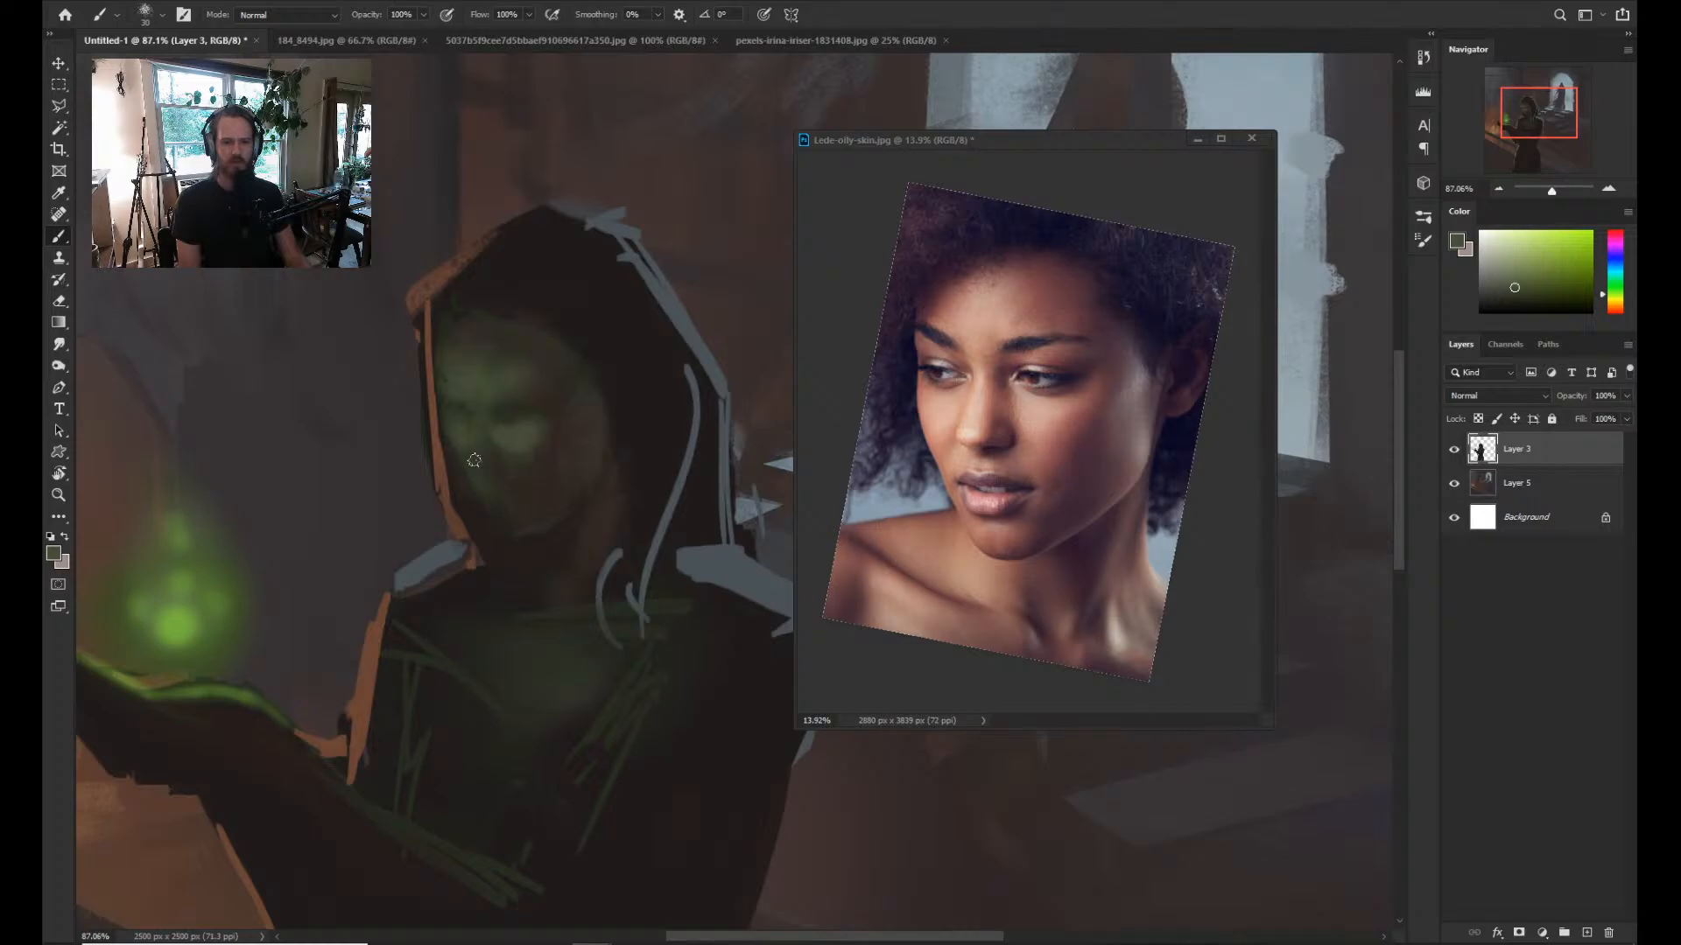
Darken the hood shadow around the face and shape the eye socket with dark tones sampled from the painting.
alt+click(475, 459)
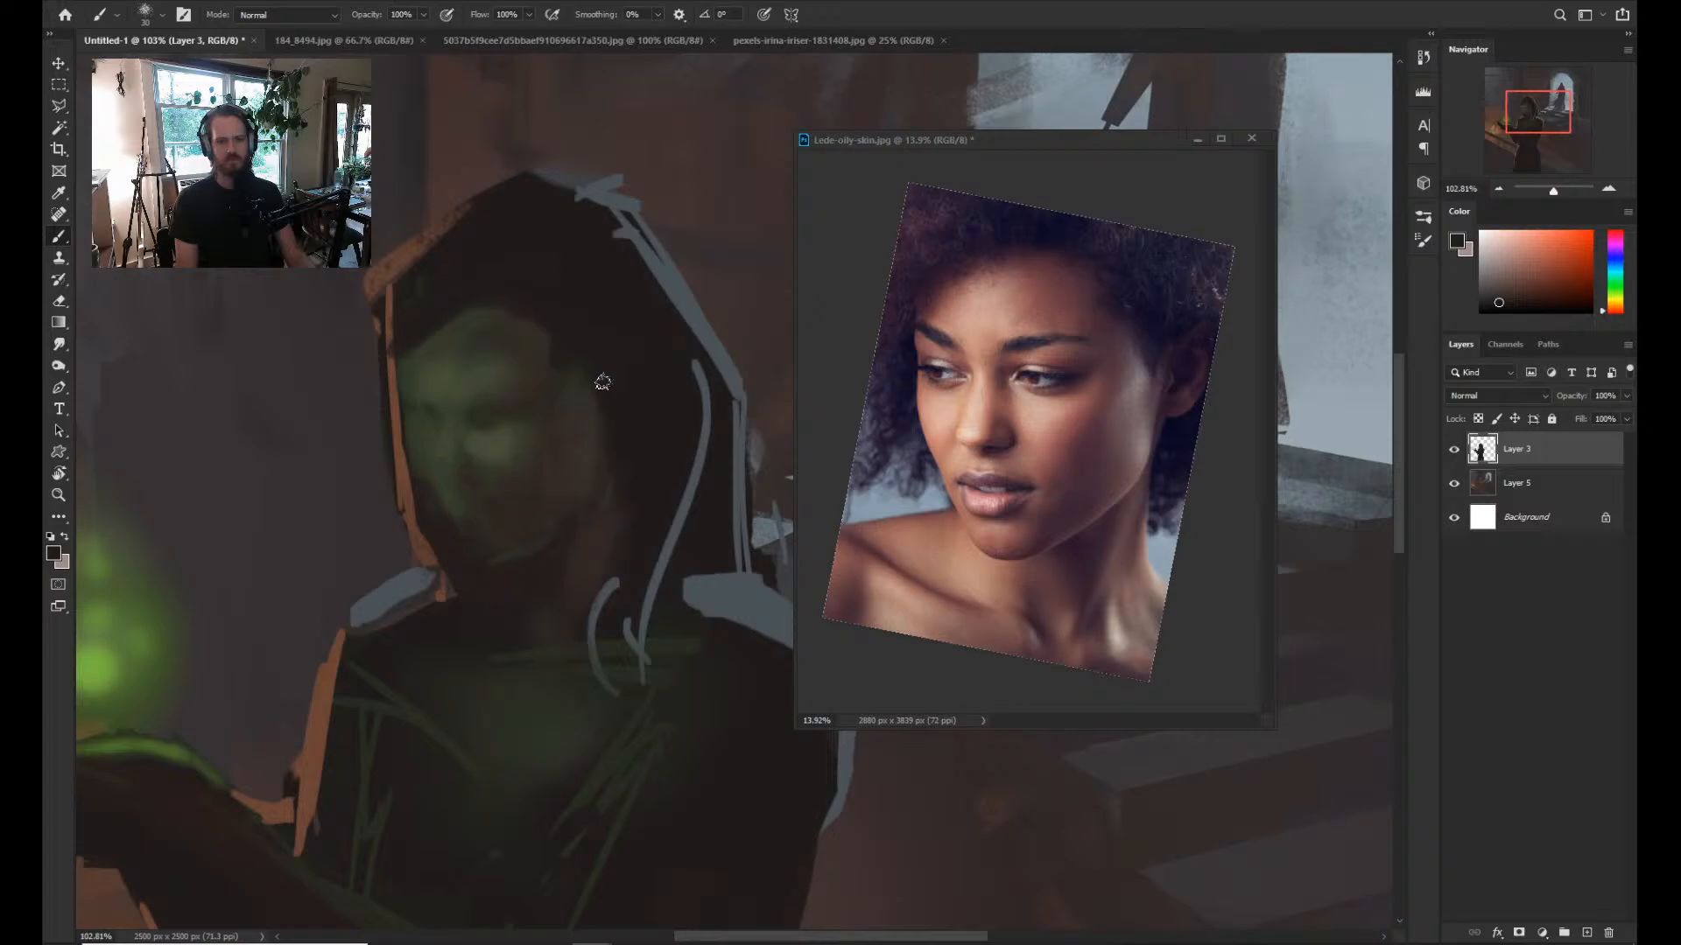
key(z)
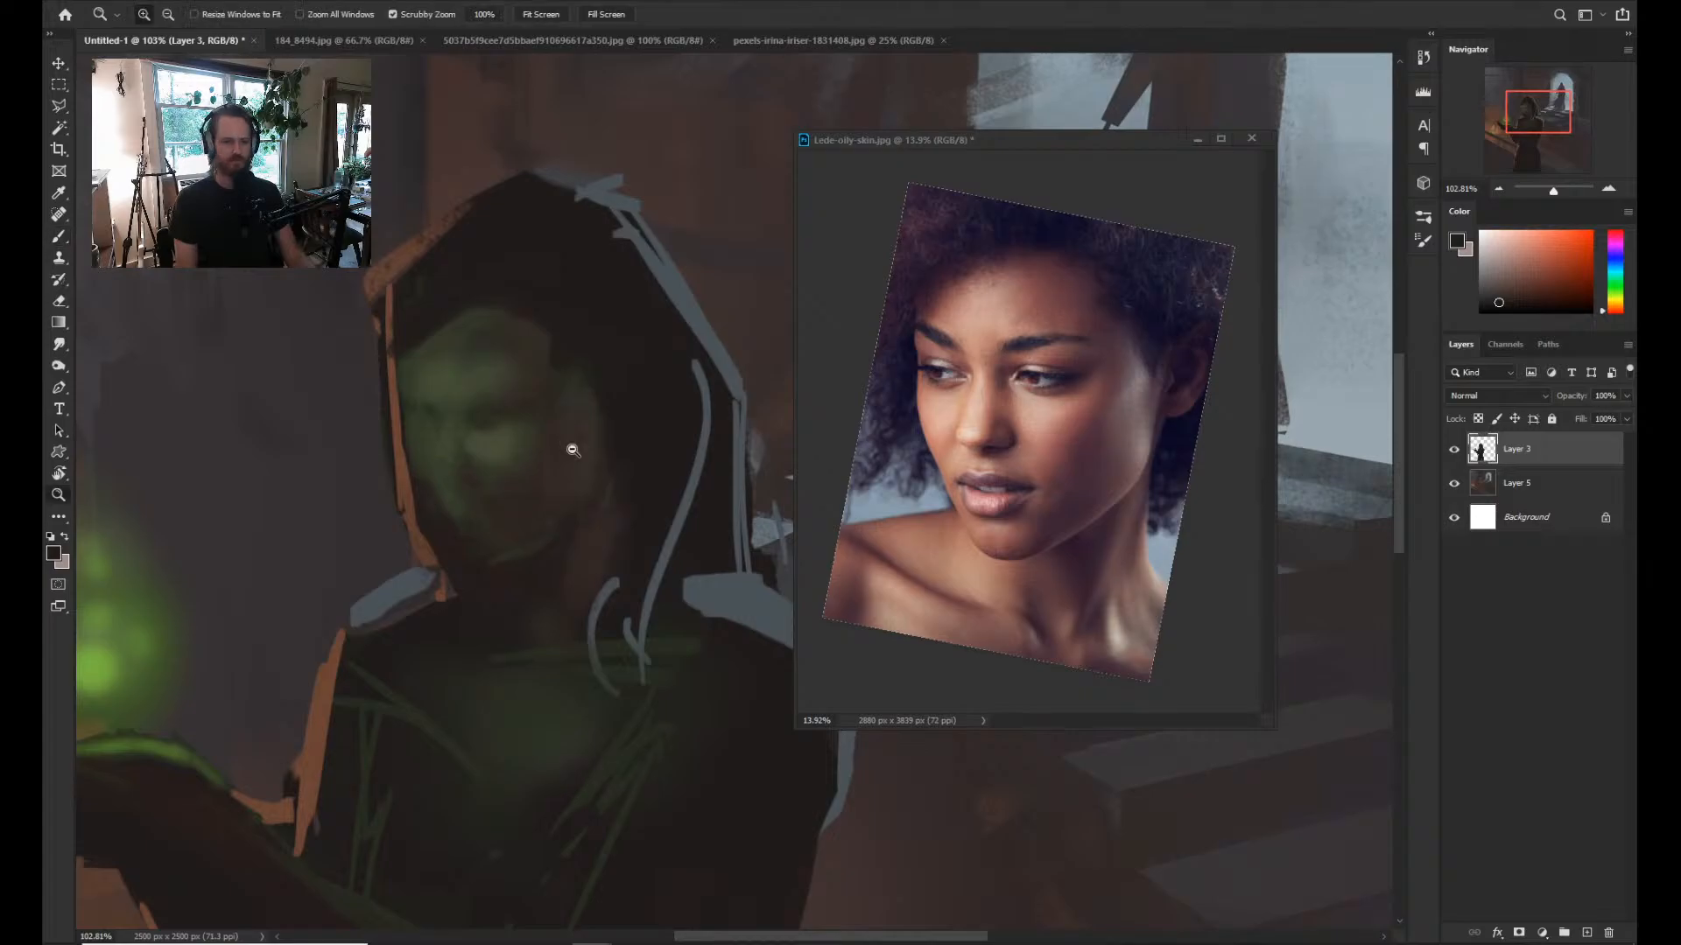
drag(573, 450, 577, 450)
alt+click(475, 406)
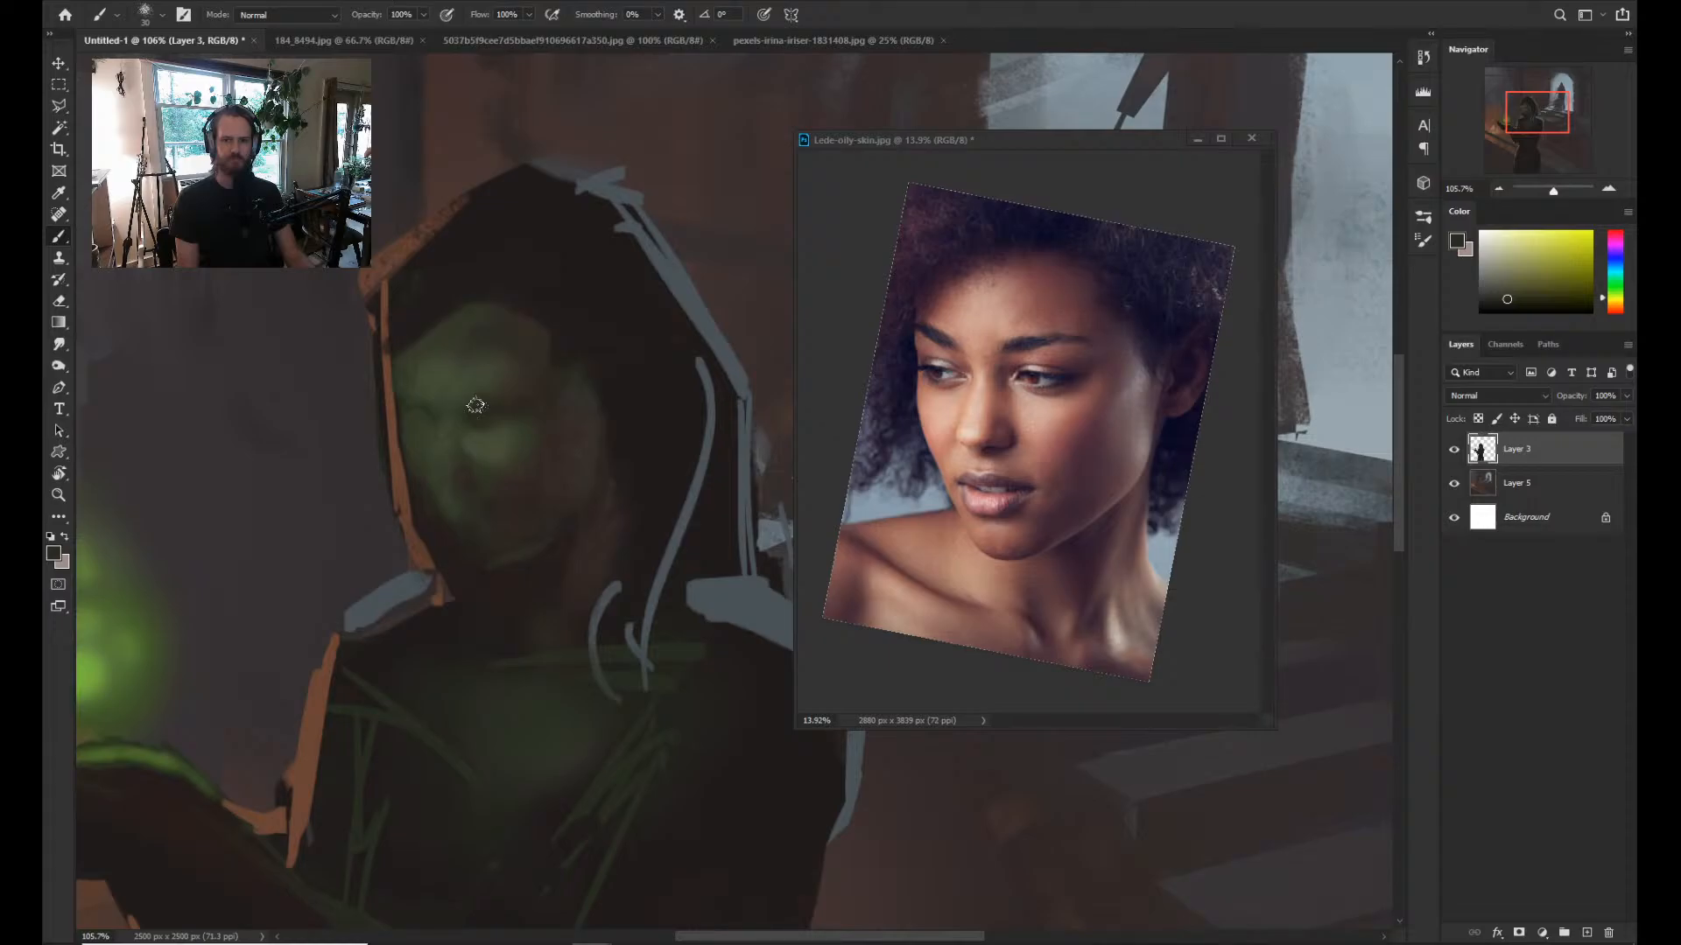
Refine the forehead and the area beside the nose with sampled green and dark olive, using a smaller brush.
alt+click(518, 345)
key(bracketleft)
key(bracketleft)
key(bracketleft)
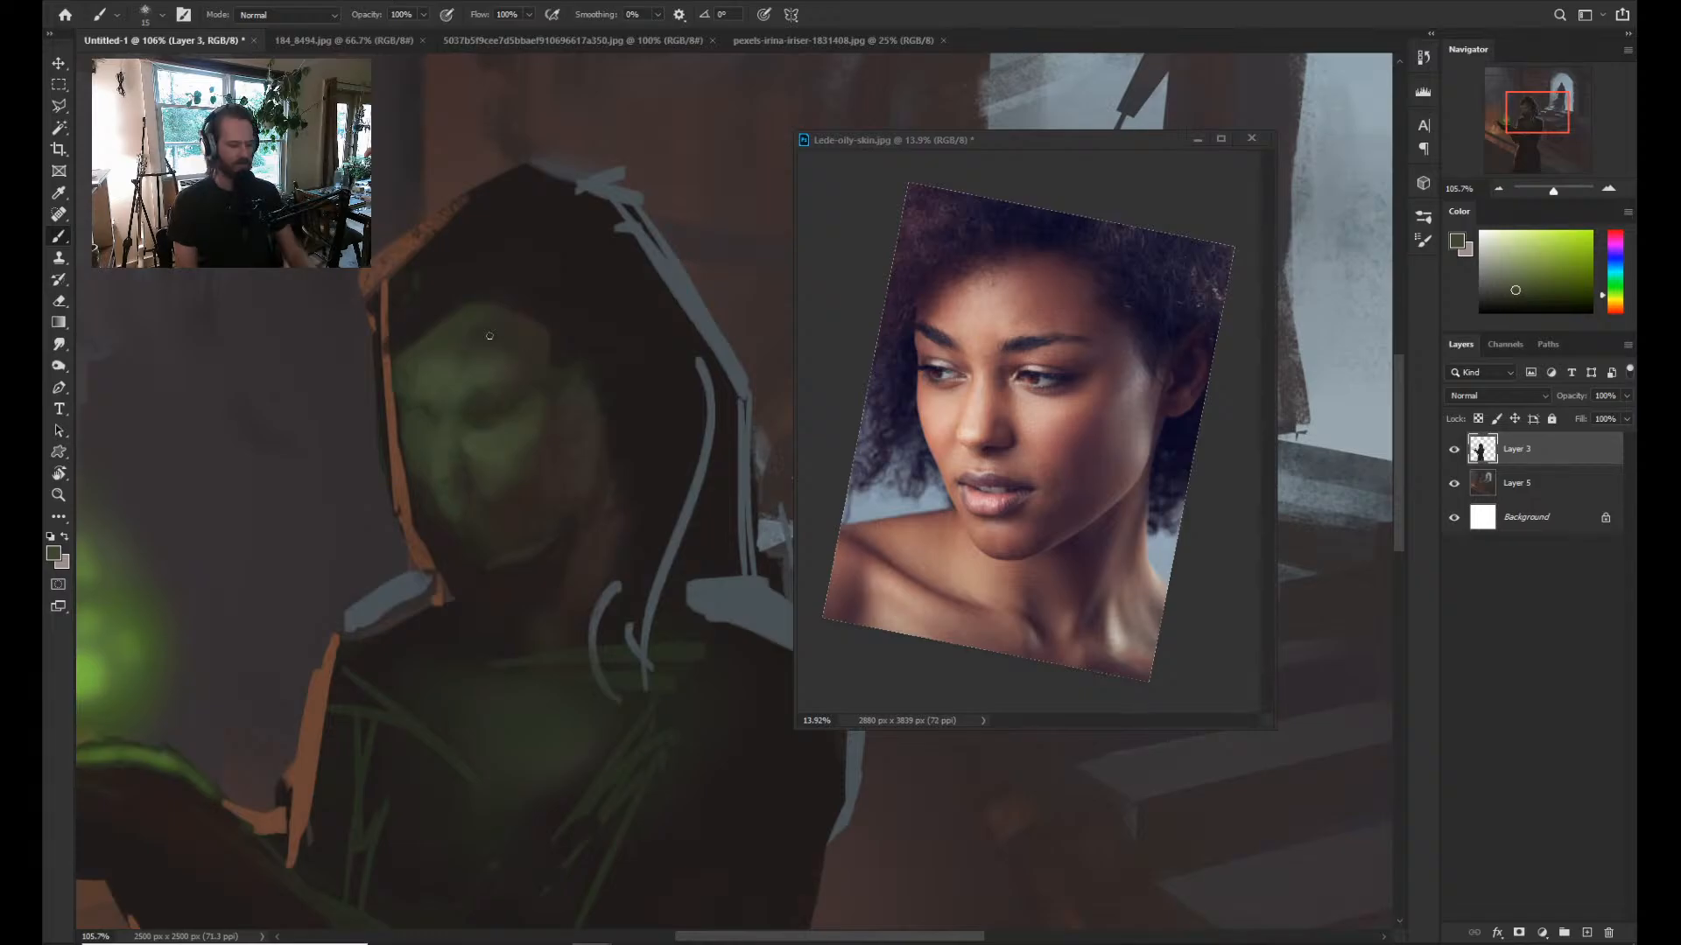
alt+click(425, 426)
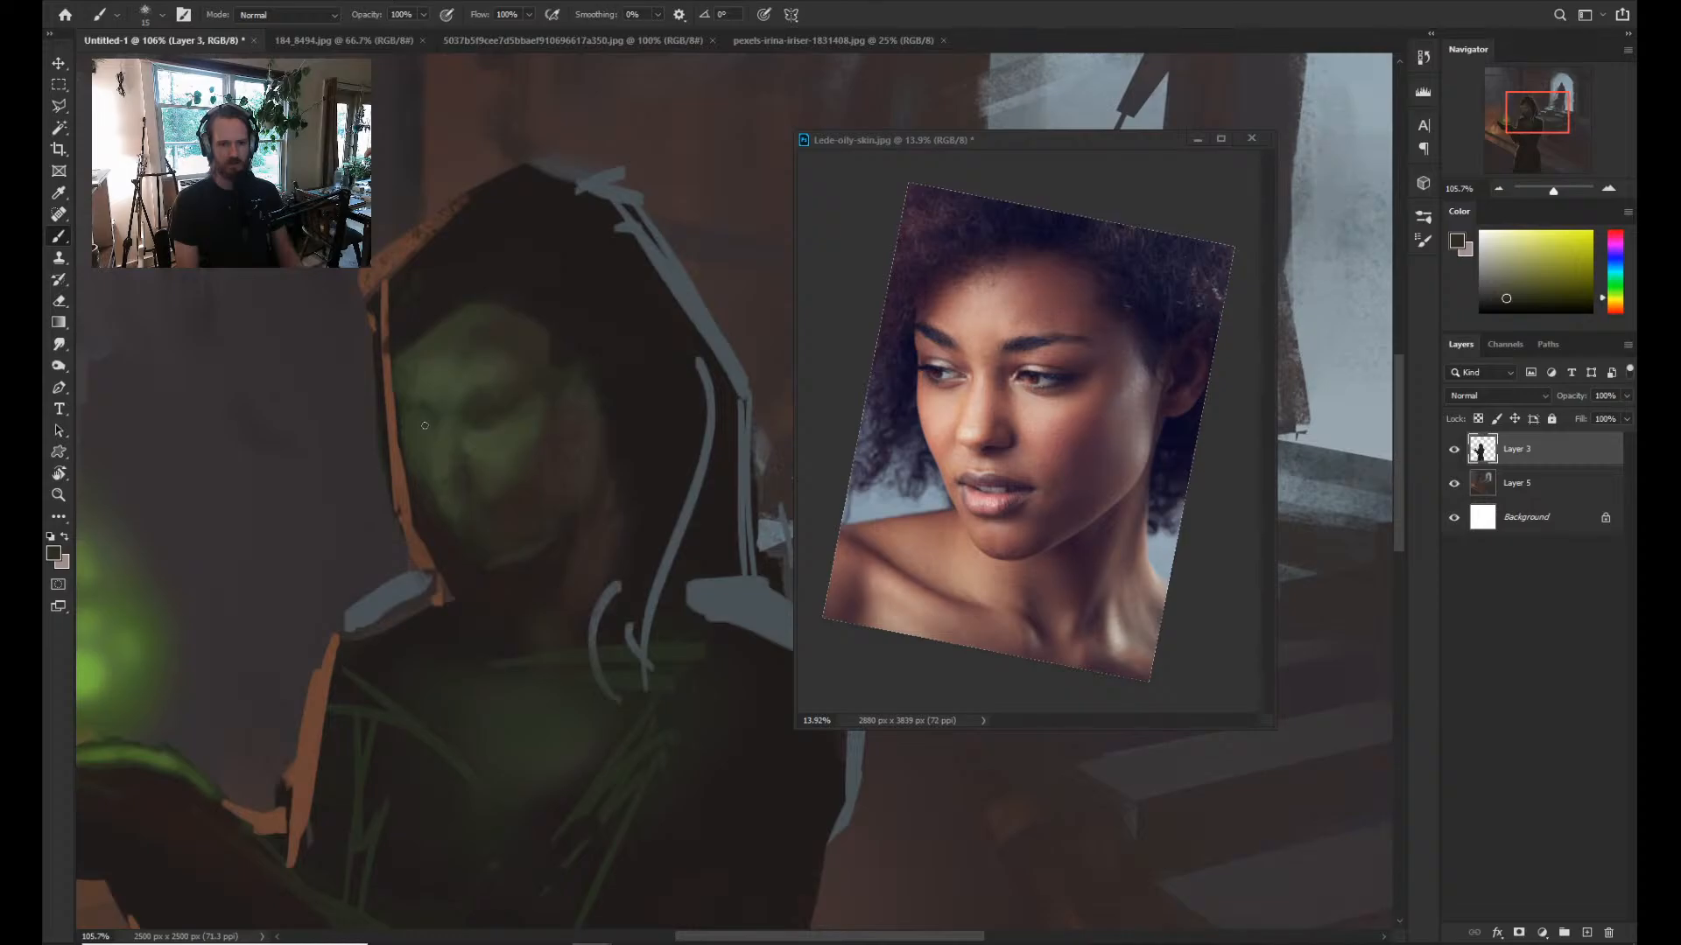
Paint sampled near-black over the orange rim beside the face to clean up the hood's inner edge, adjusting the brush size.
alt+click(371, 343)
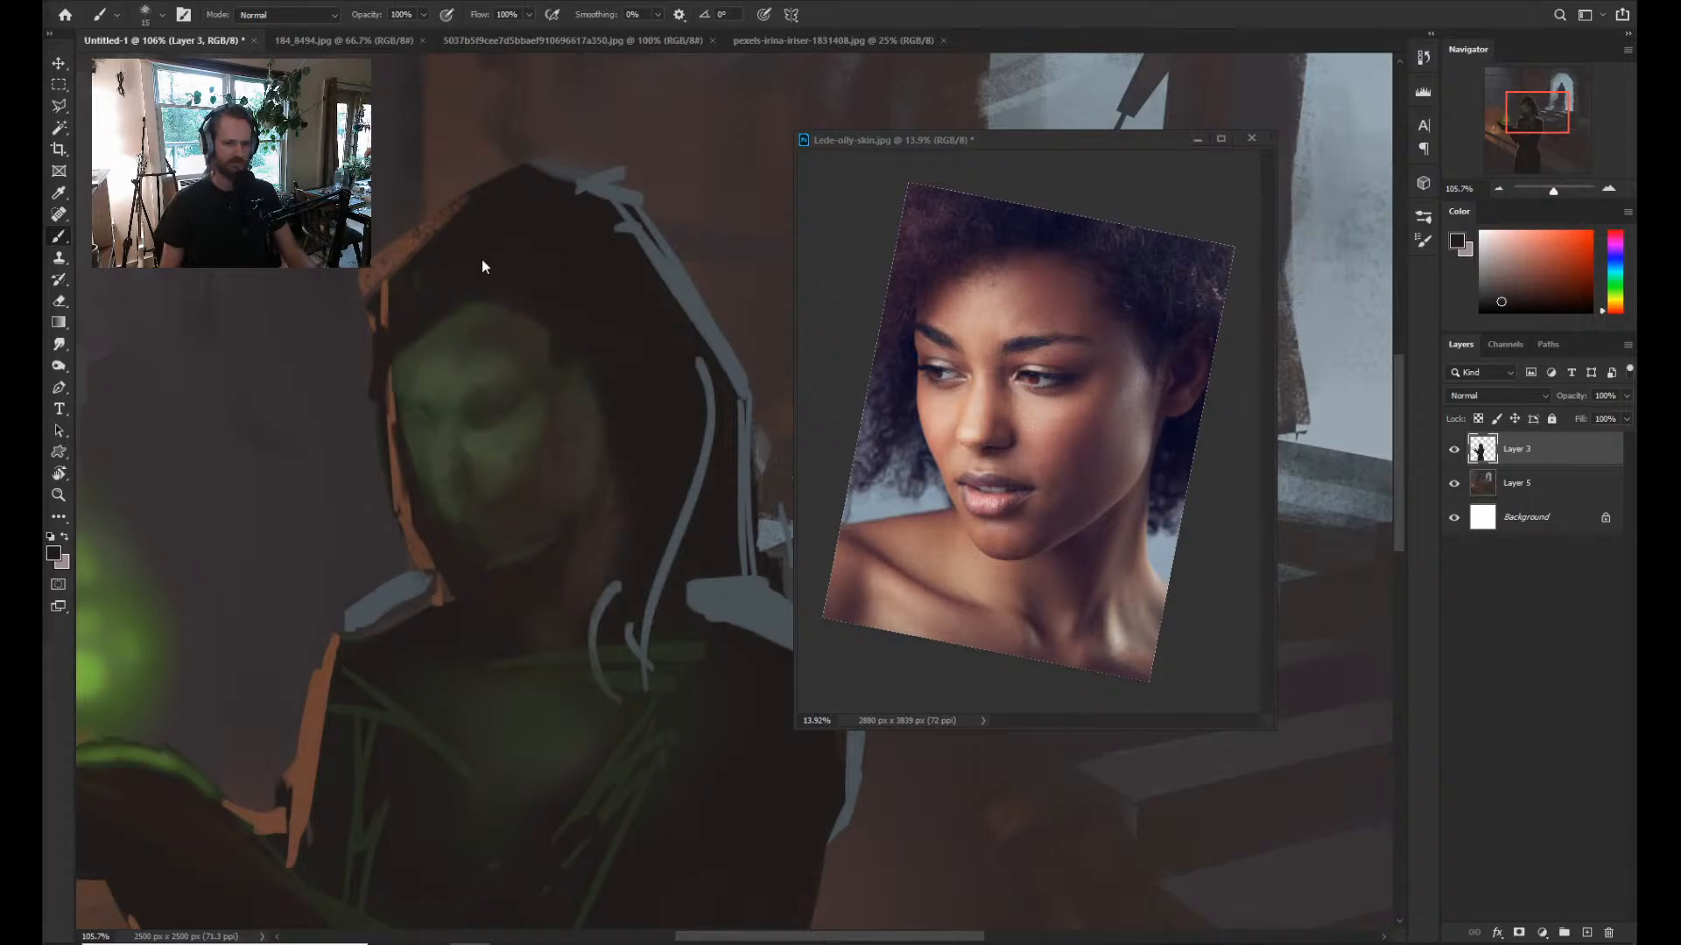
key([)
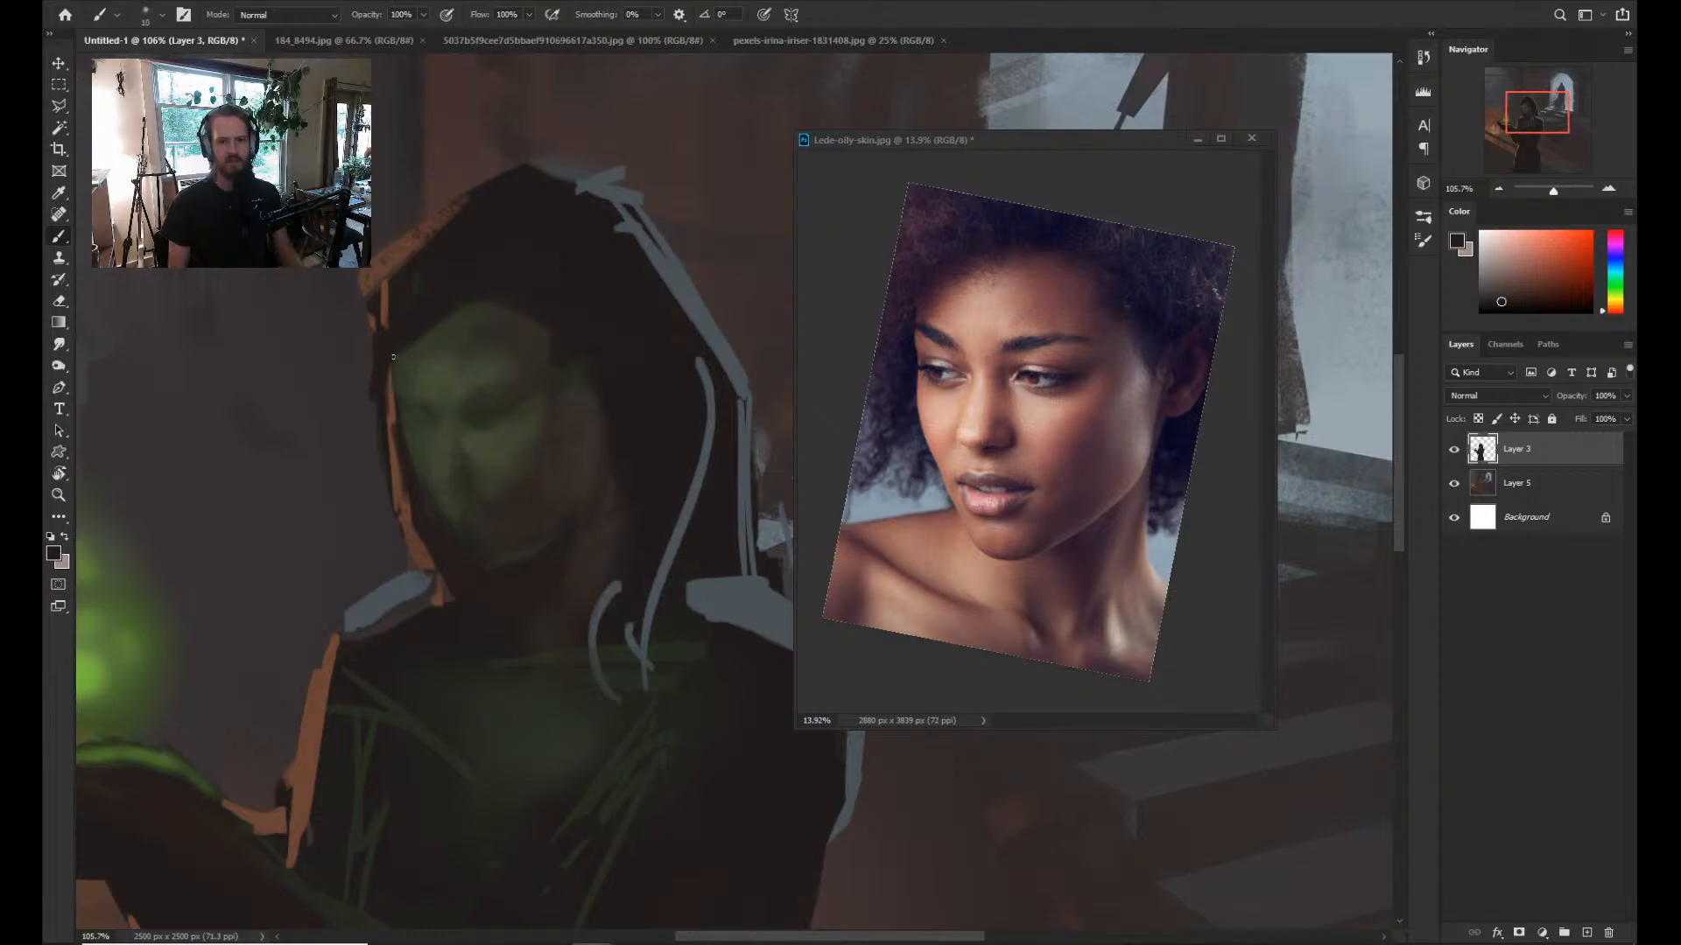
drag(393, 357, 391, 427)
key(])
key(])
key(])
key(])
key(])
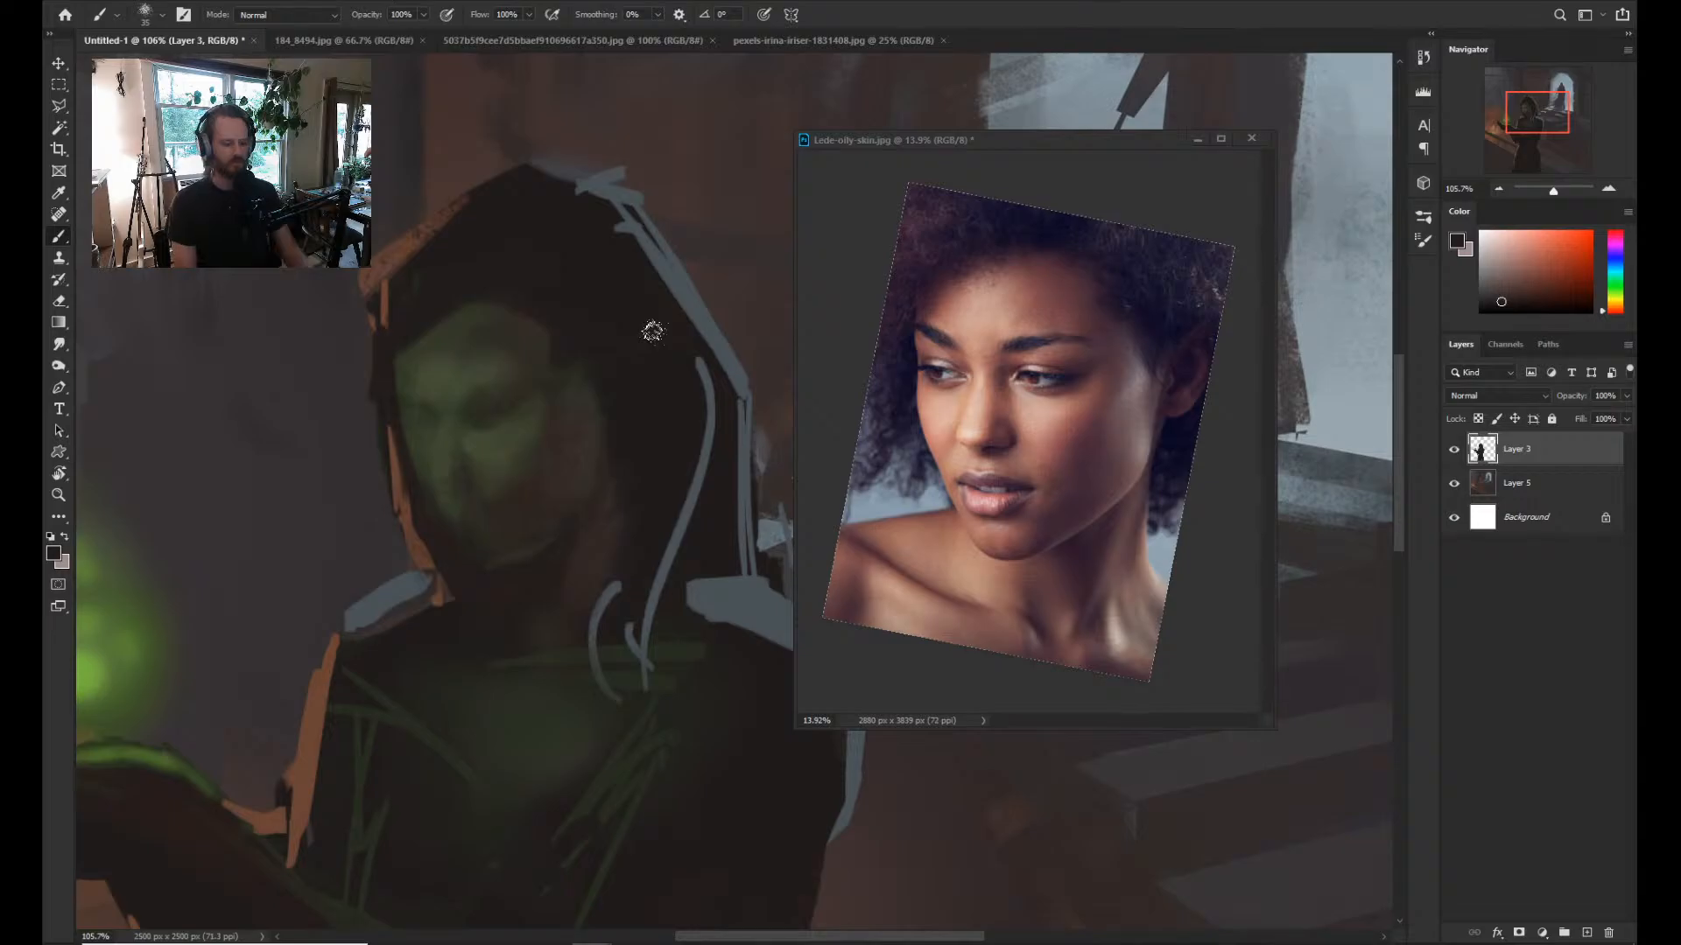
Define the lit cheek edge and chin with sampled dull green, starting with a small brush and enlarging it.
alt+click(420, 478)
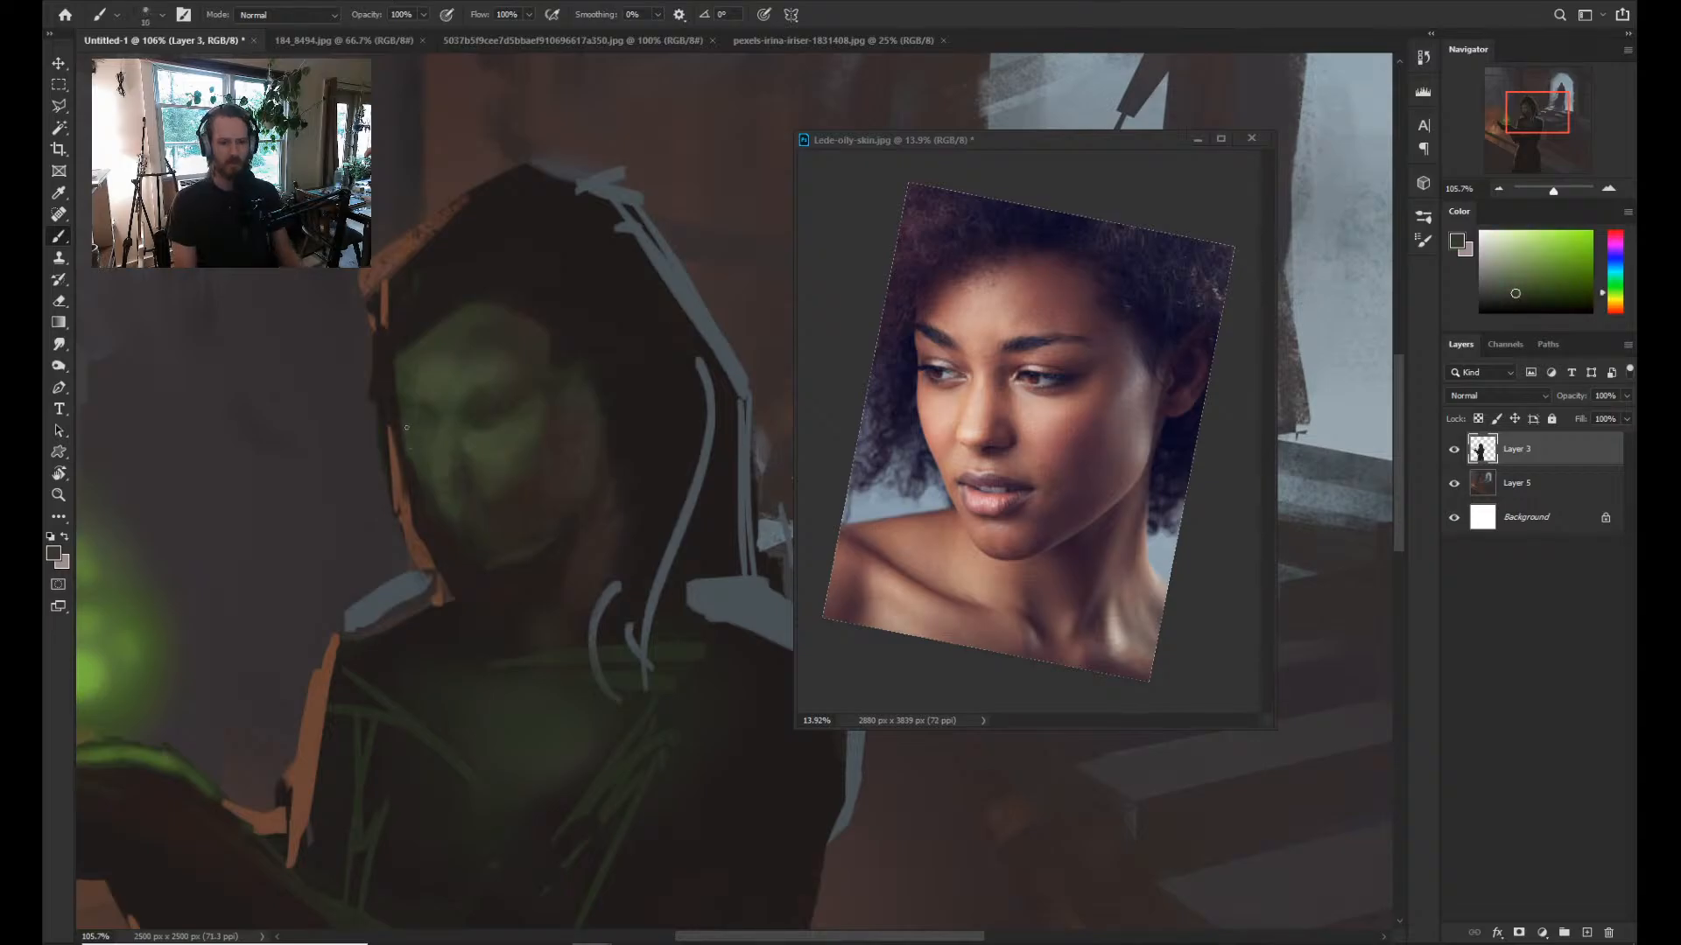
key([)
key([)
key([)
key([)
key([)
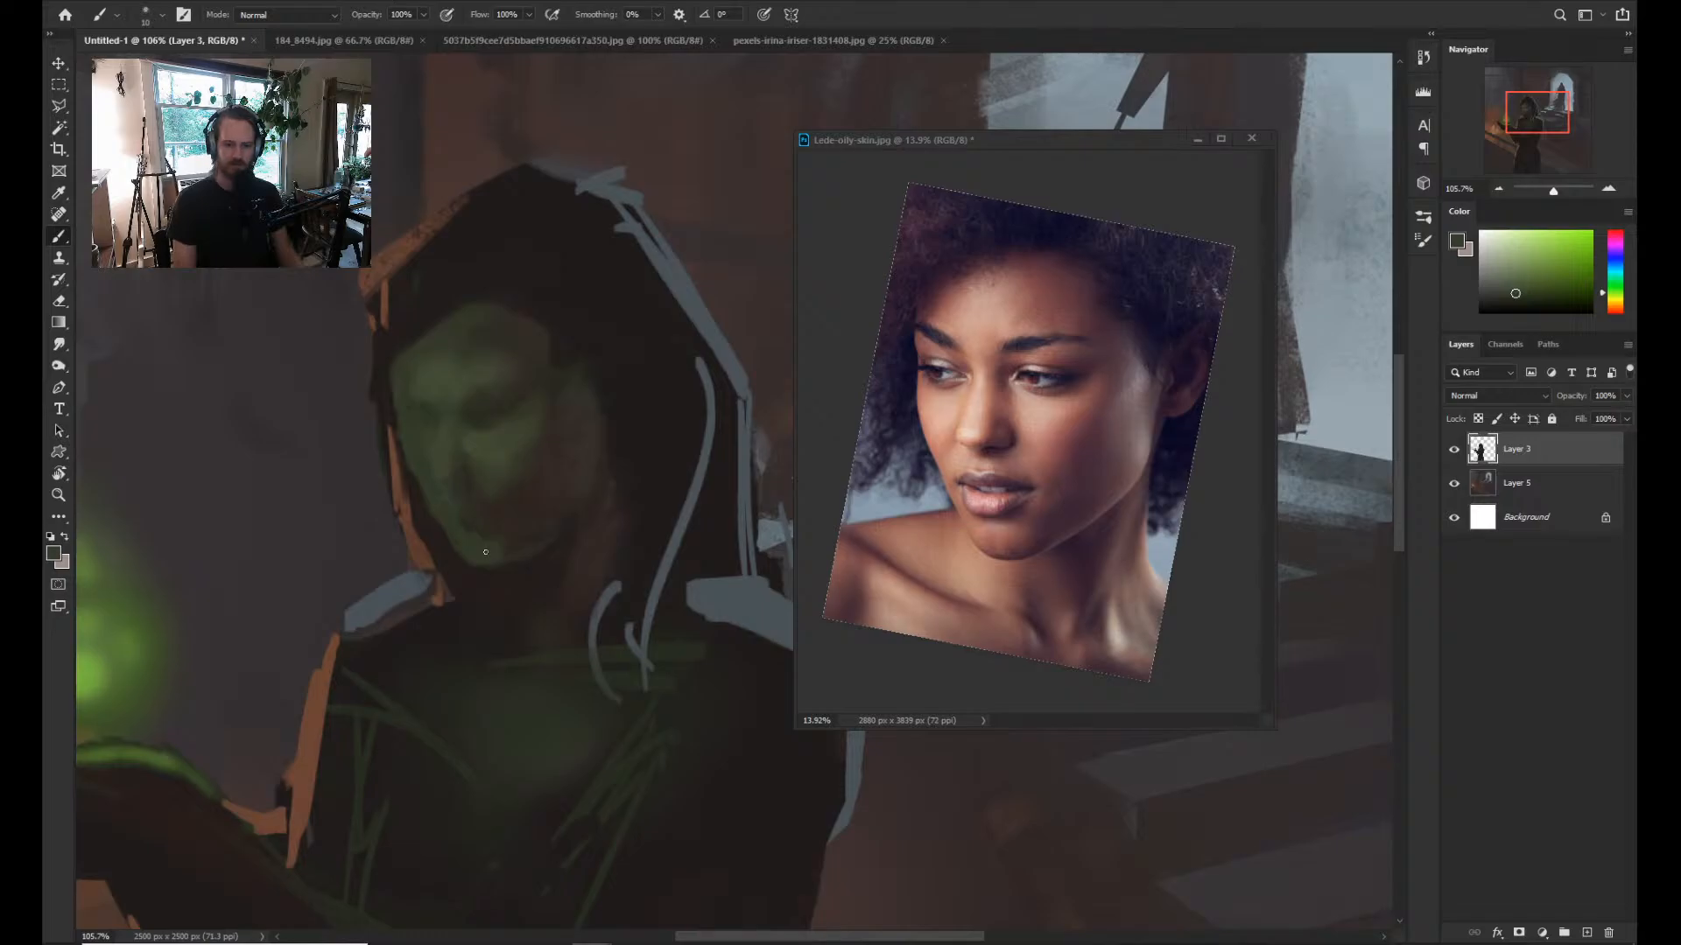
key(bracketright)
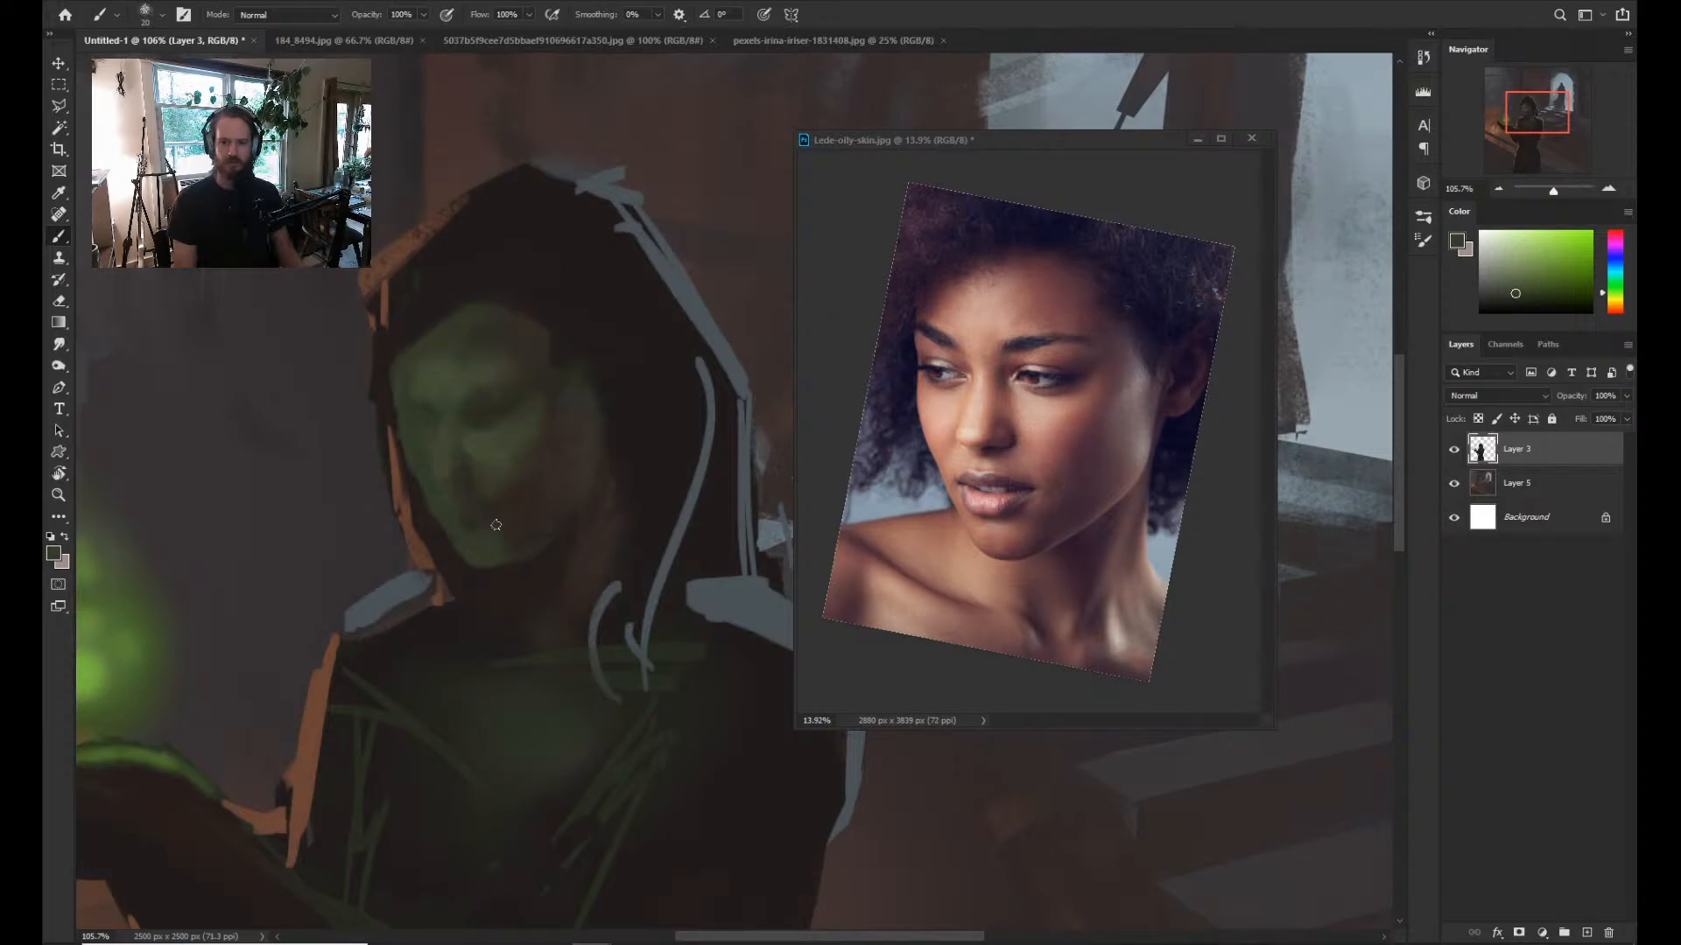
key(bracketright)
key(bracketright)
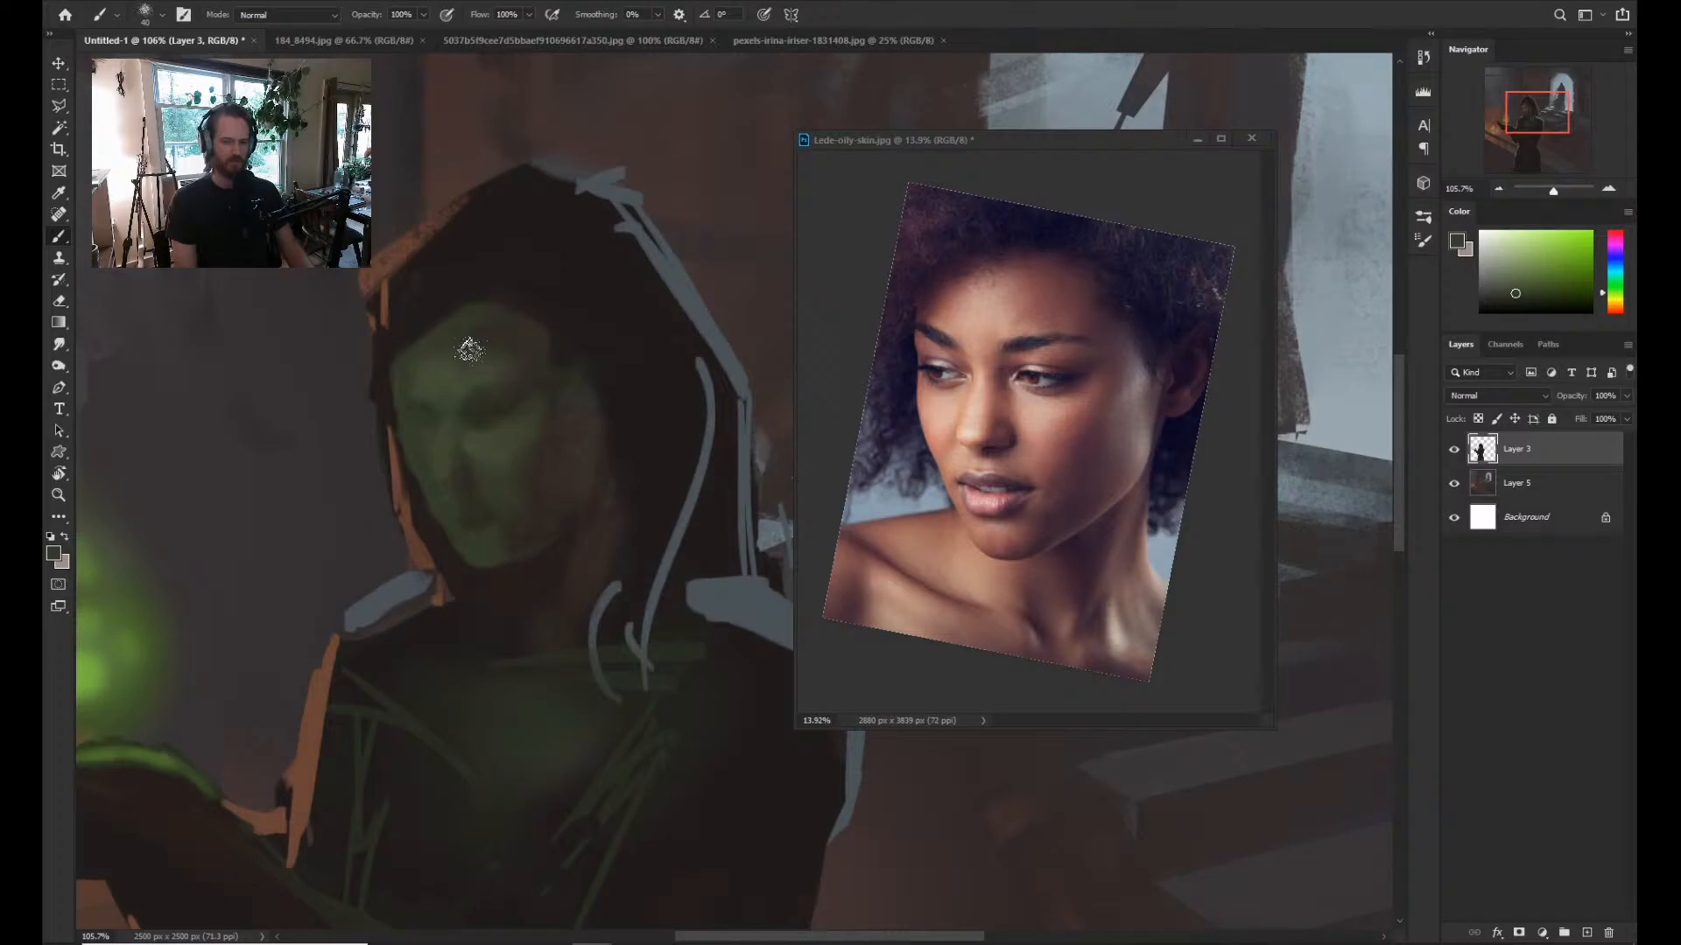
Refine the green planes around the eyes, nose and mouth with a sampled green and a much smaller brush.
scroll(524, 424, up, 1)
alt+click(474, 412)
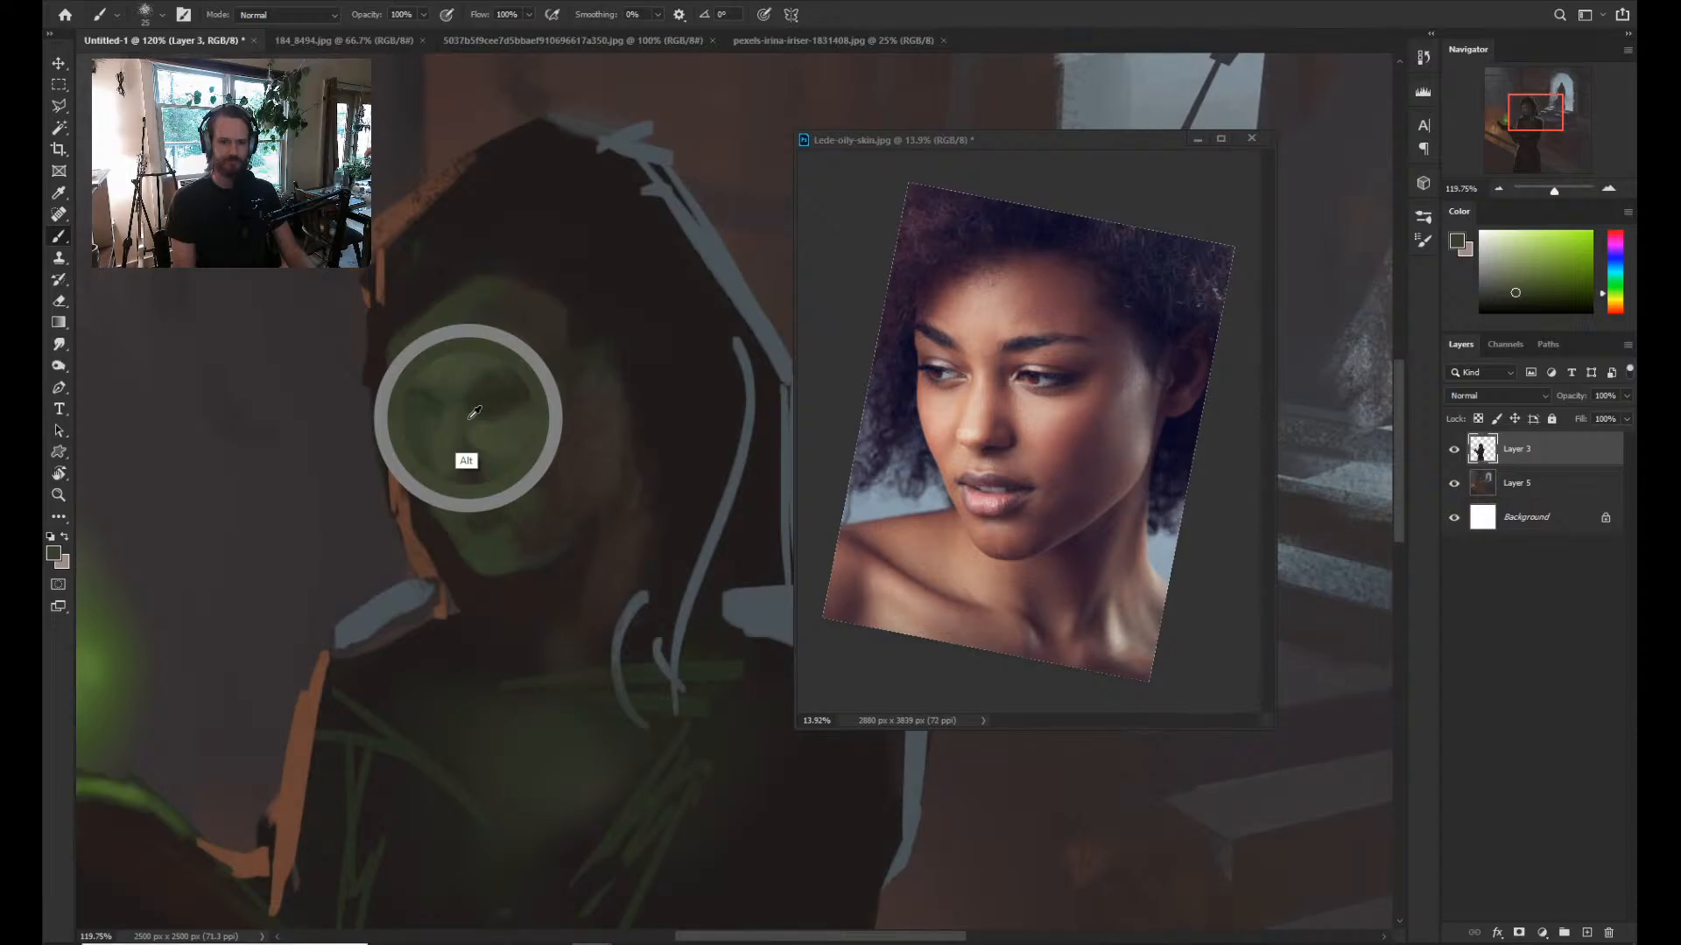
key(bracketleft)
key(bracketleft)
key(bracketleft)
key(bracketleft)
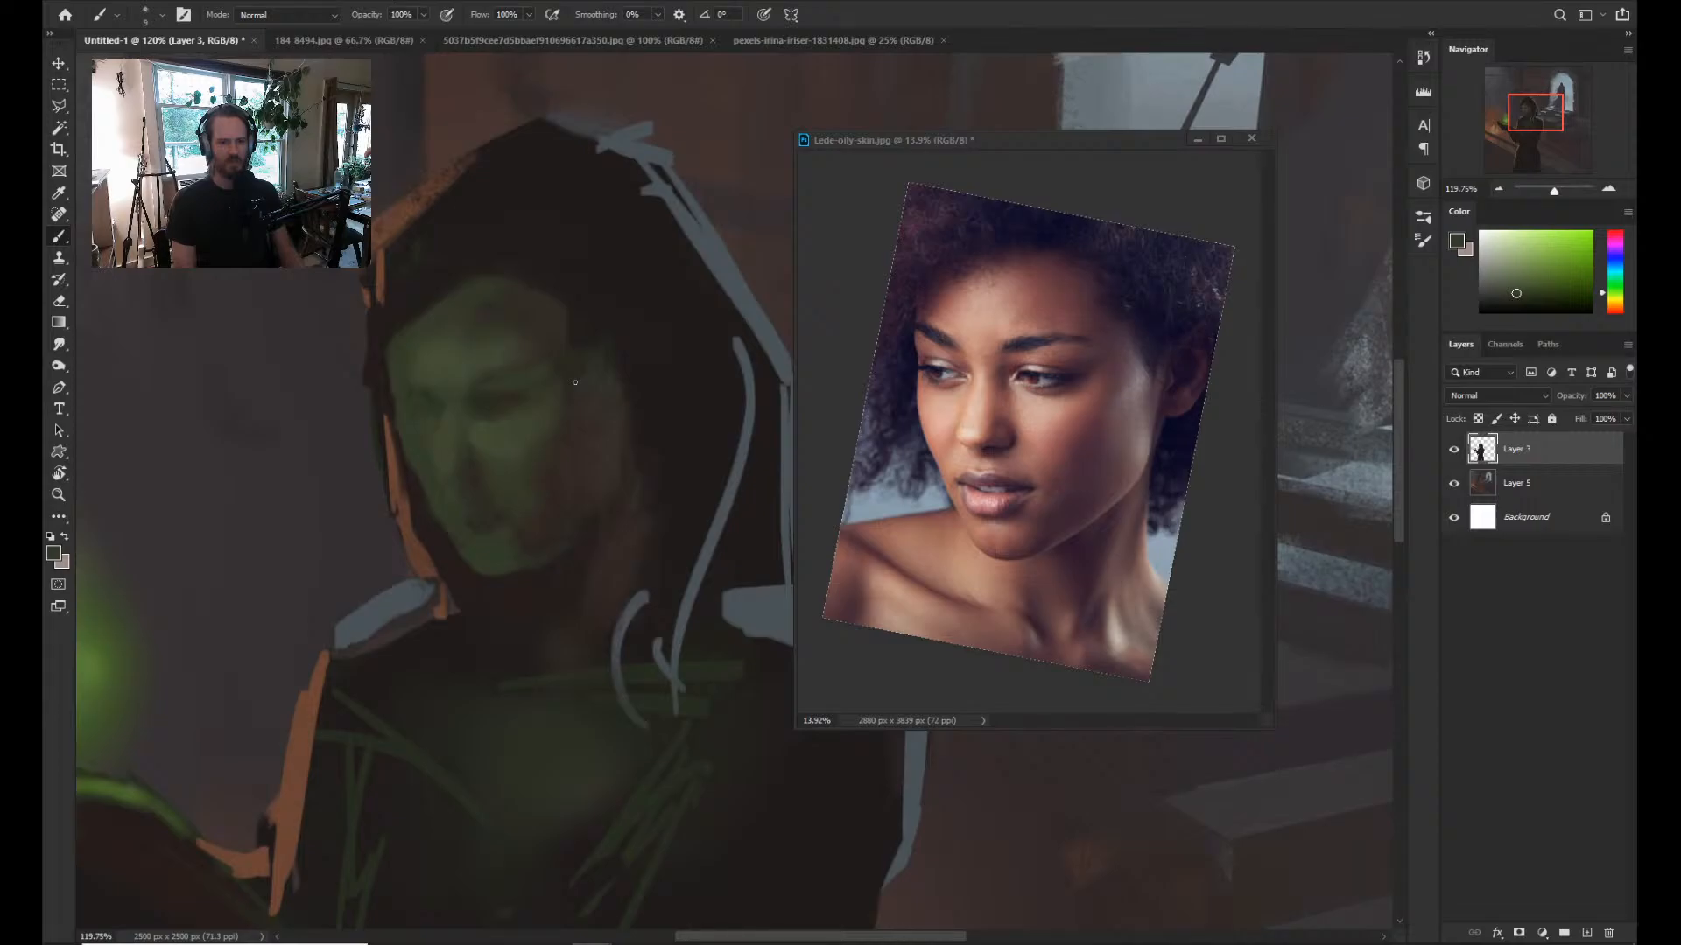
Change to a fine brush and sketch the nose and mouth in near-black sampled from the painting.
alt+click(575, 383)
right_click(575, 382)
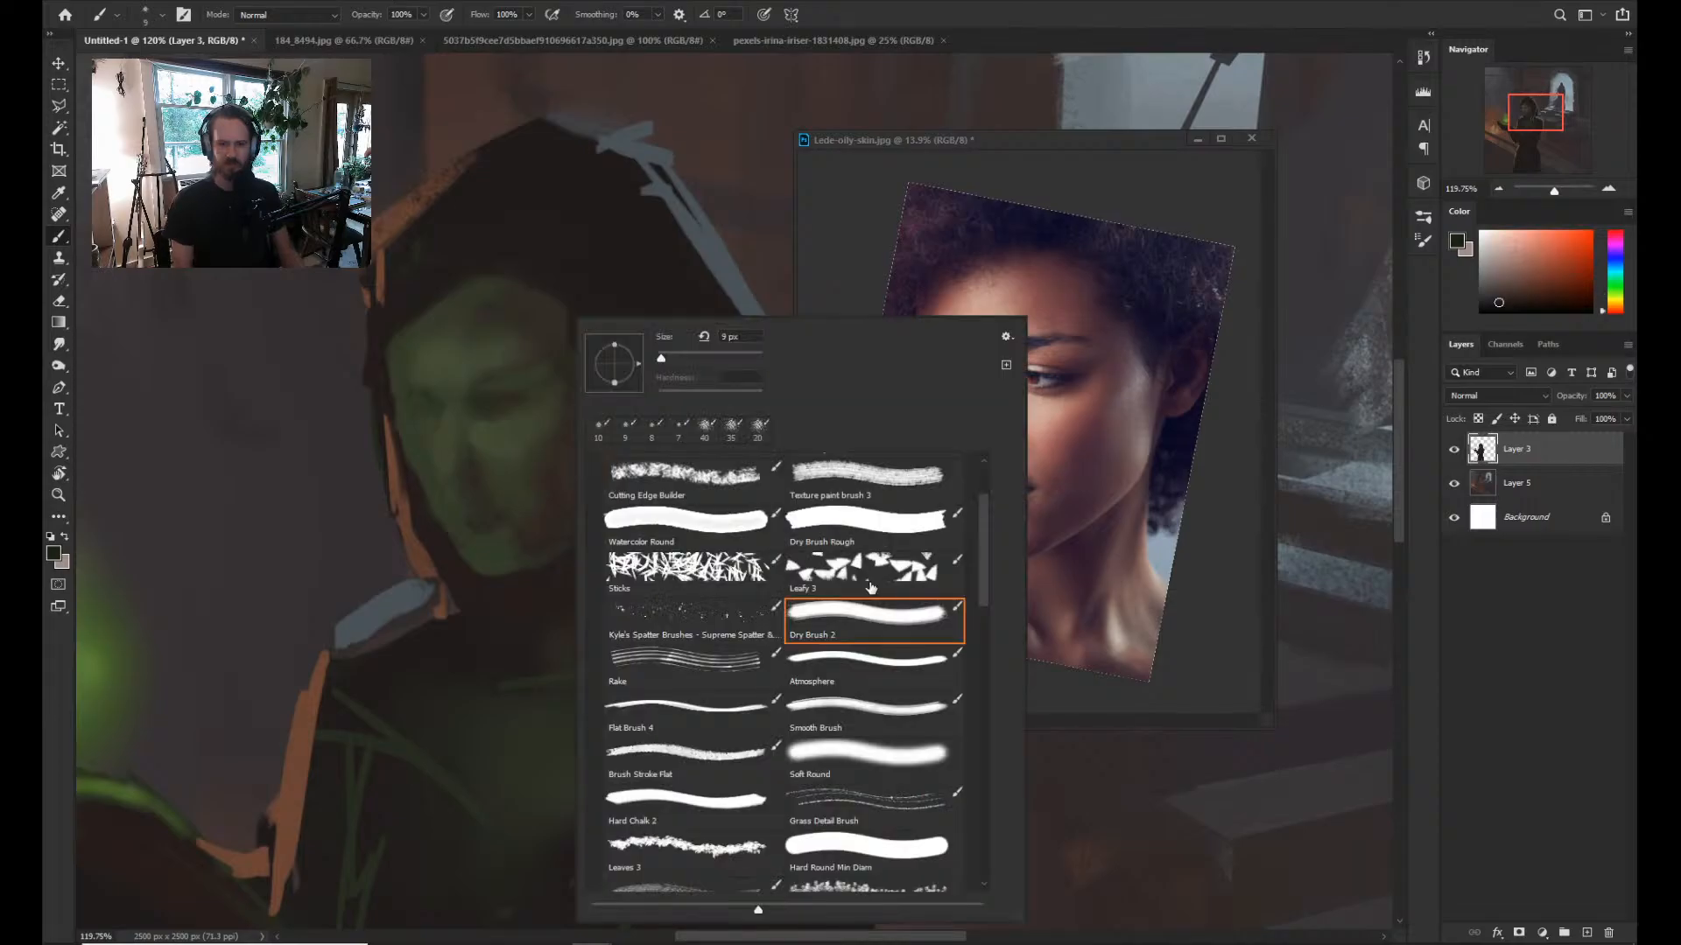
click(866, 523)
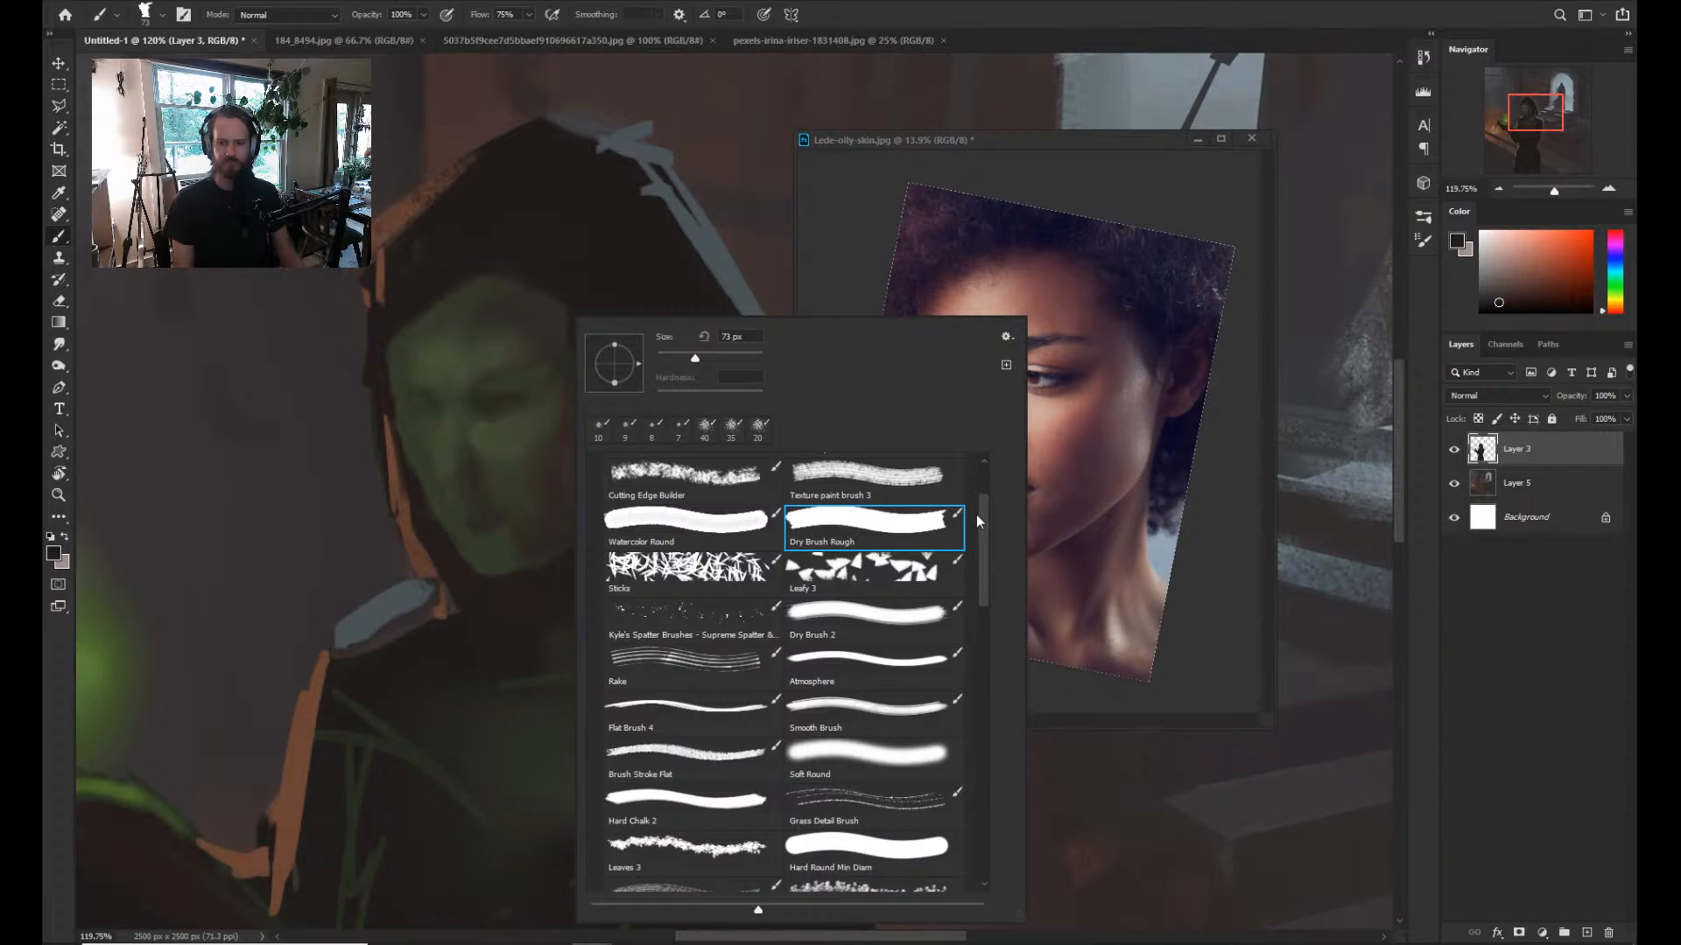
key(Escape)
drag(436, 421, 440, 515)
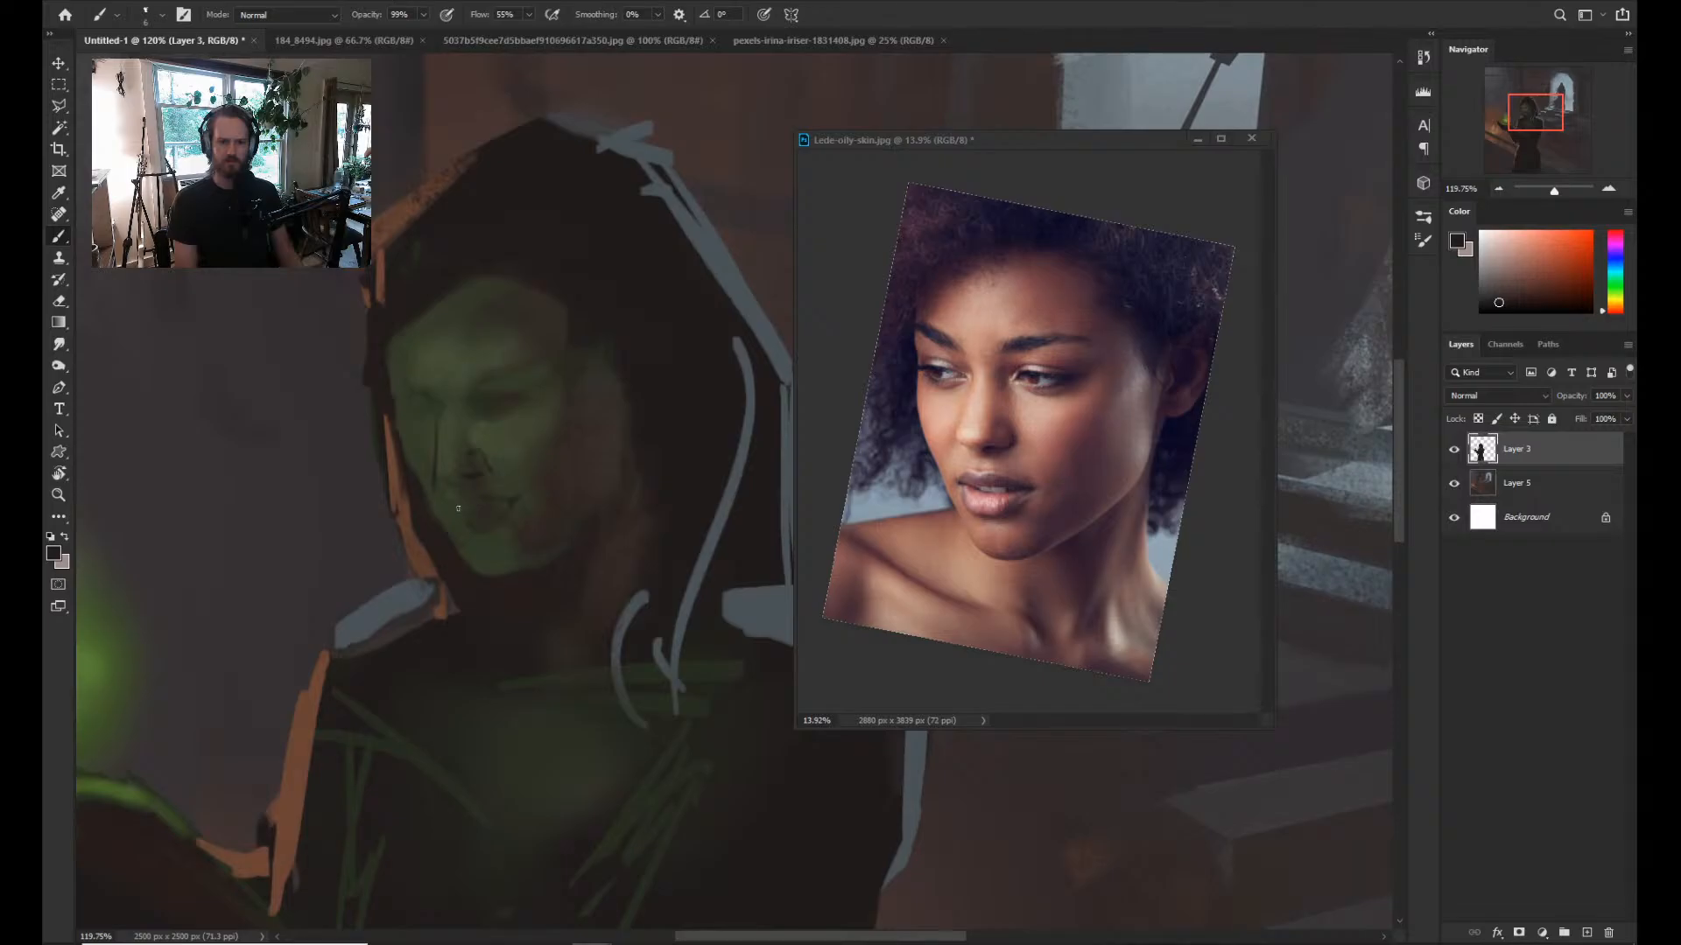
drag(458, 508, 471, 523)
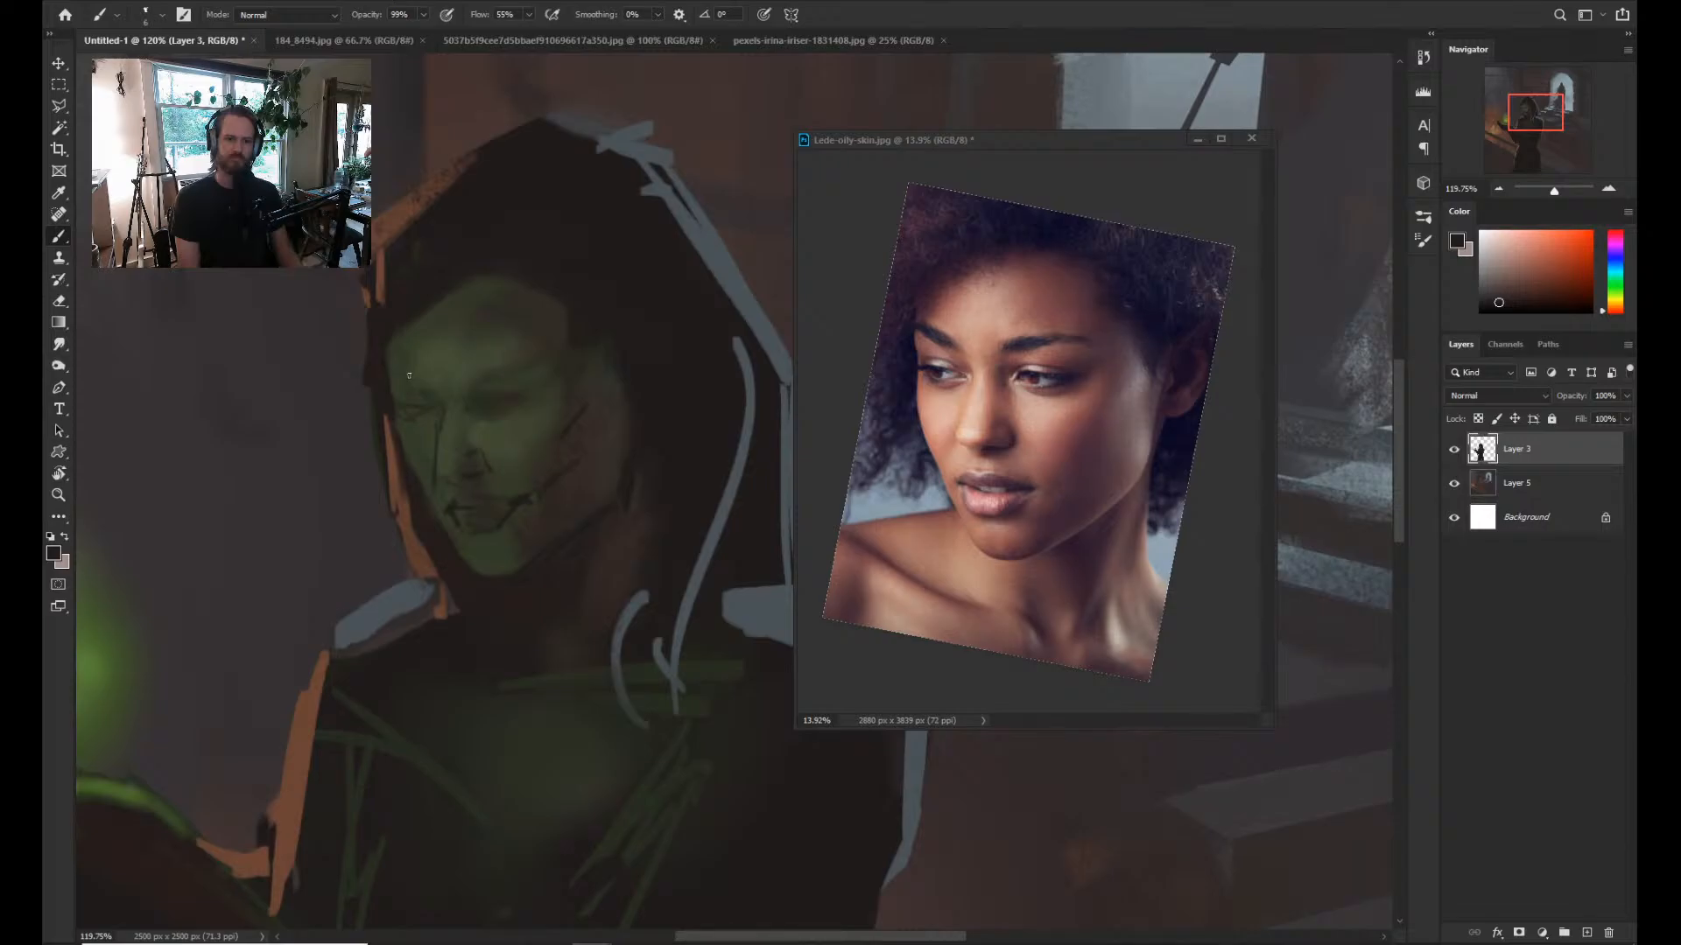
Draw thin dark eyebrows and add shading lines across the cheek of the painted face.
drag(532, 354, 473, 380)
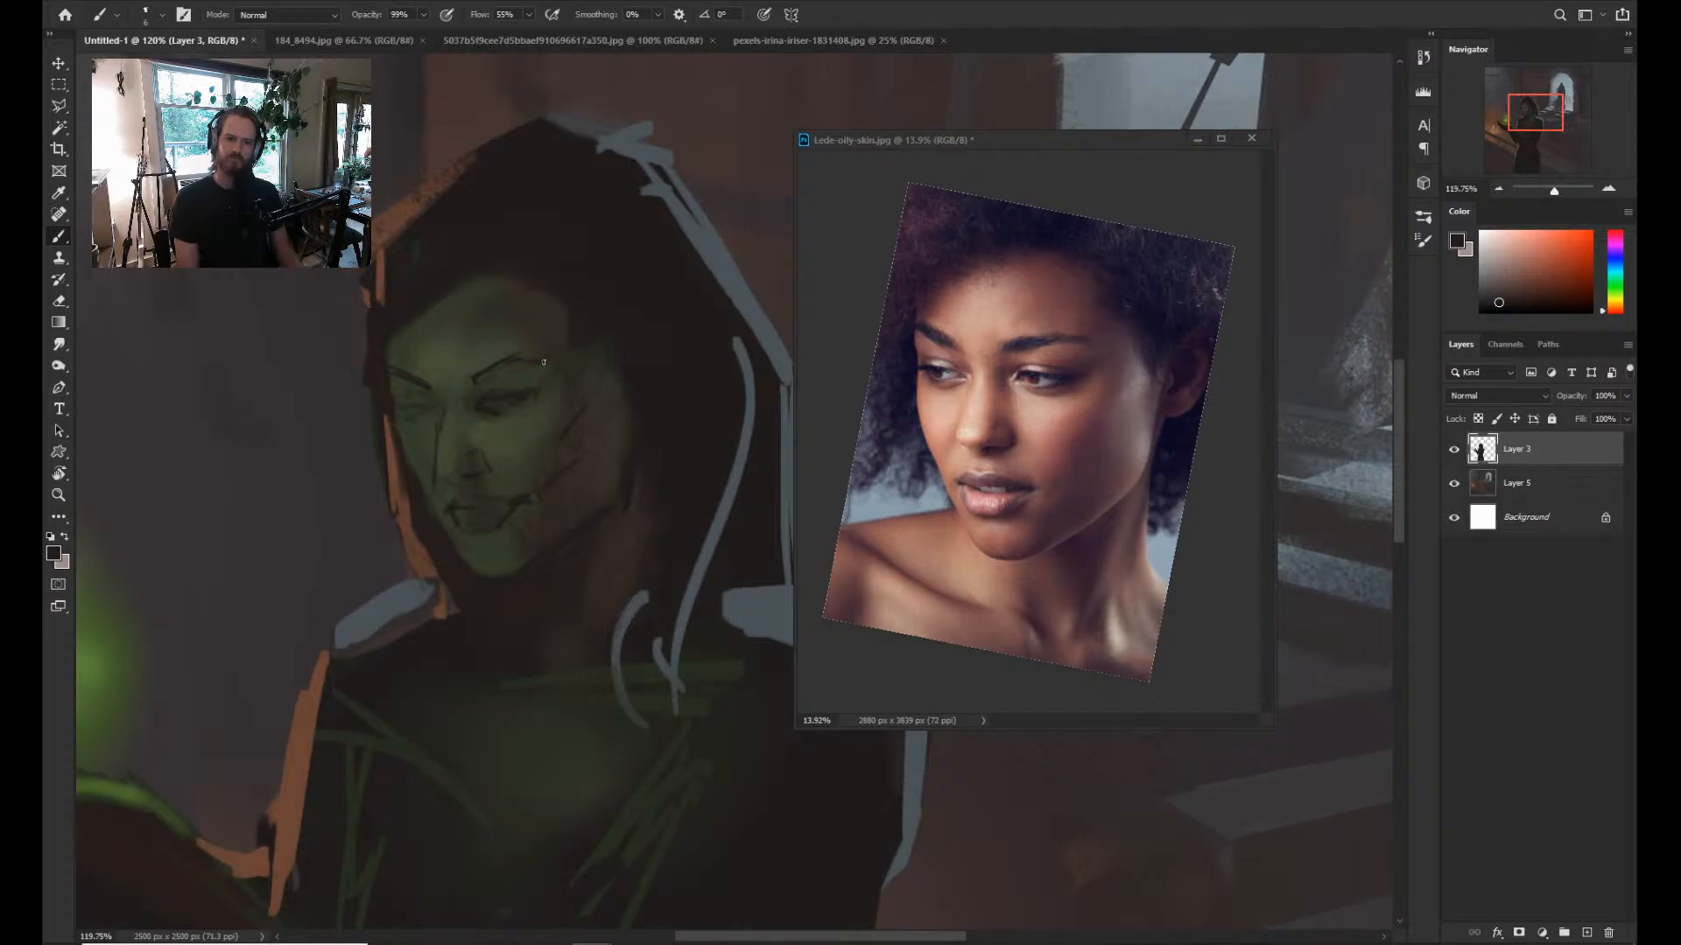
drag(533, 432, 518, 450)
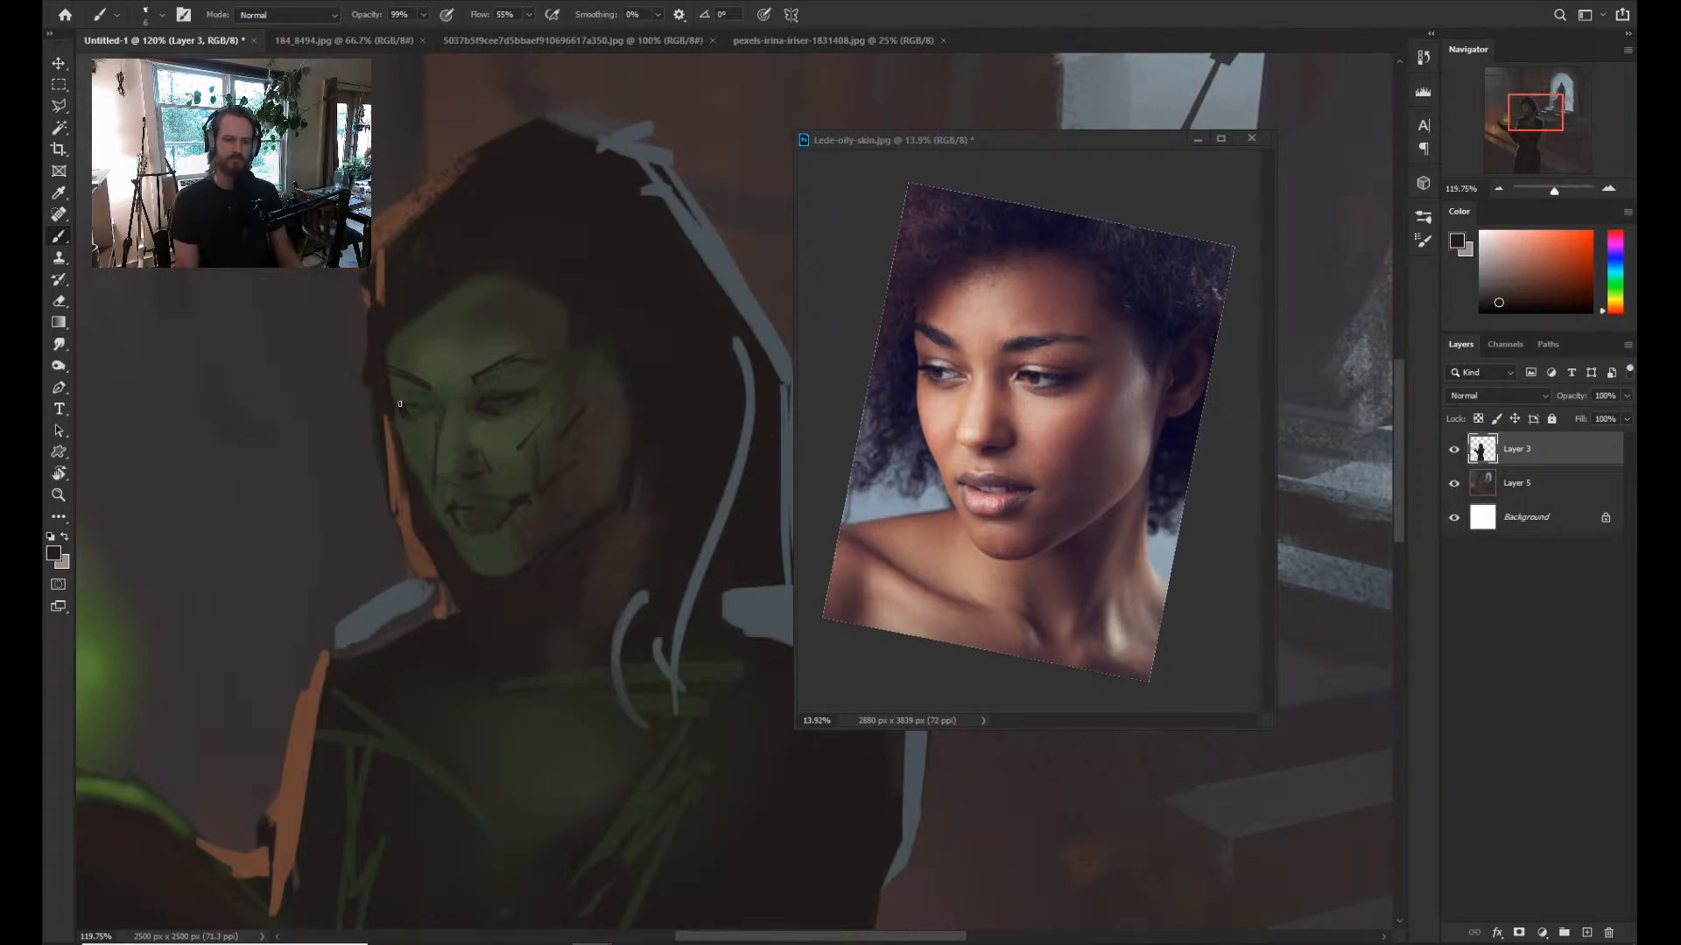
Clean up the nose, lips and chin with greens and dark olive sampled from the surrounding face.
key(alt)
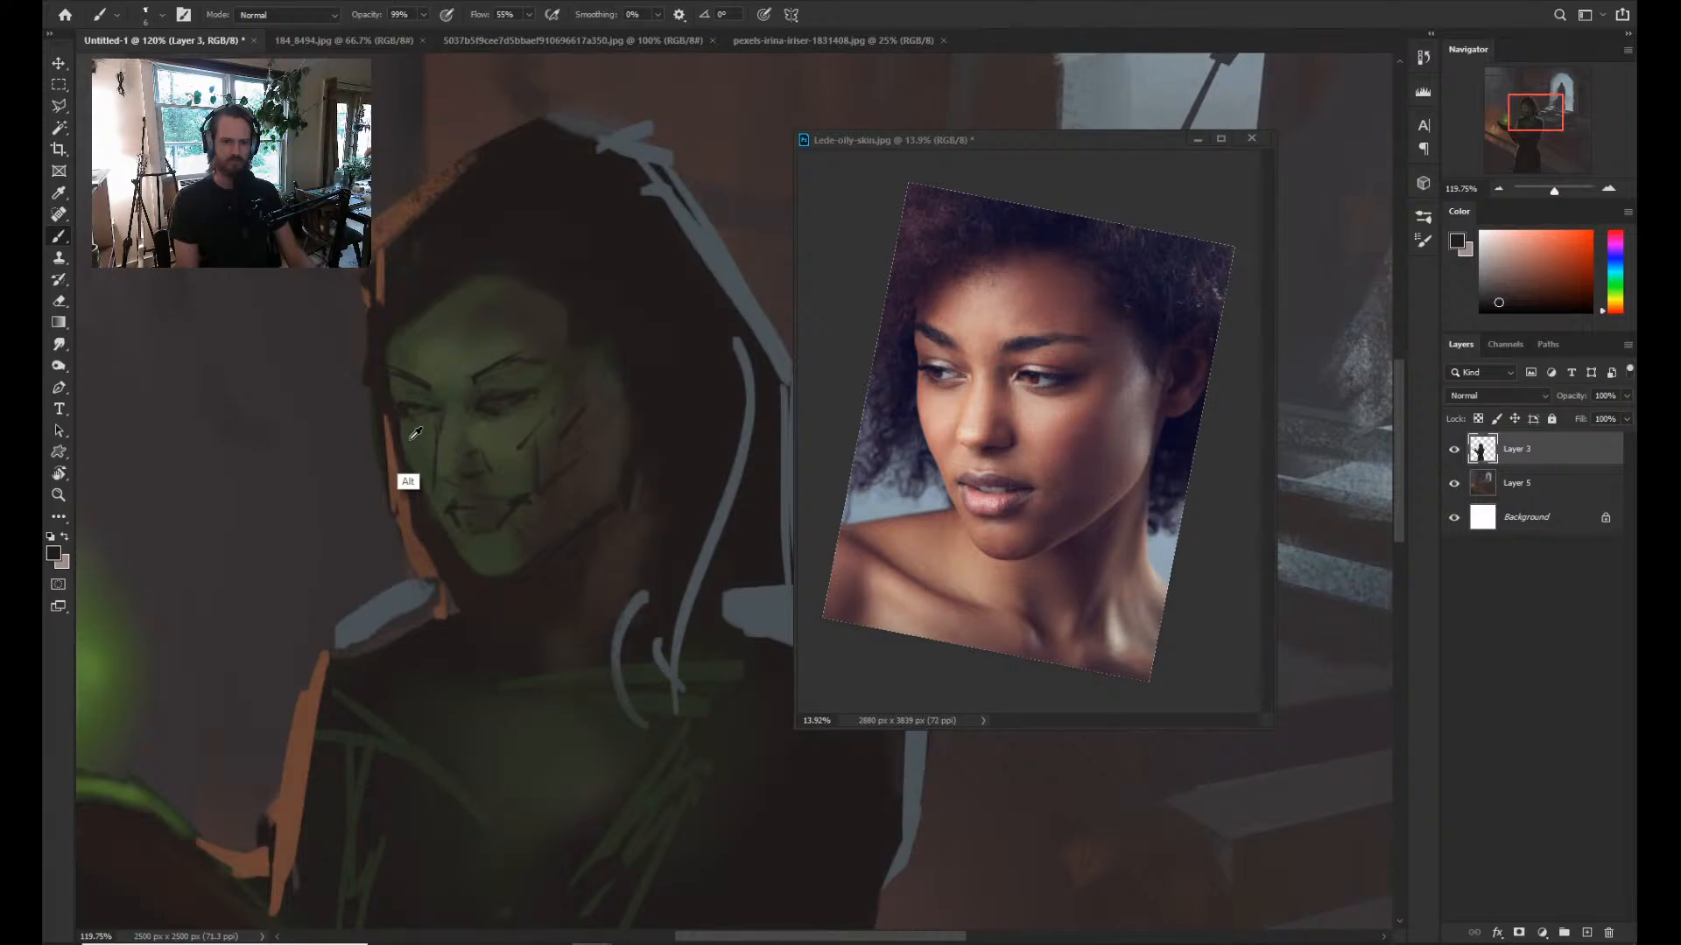
alt+click(412, 438)
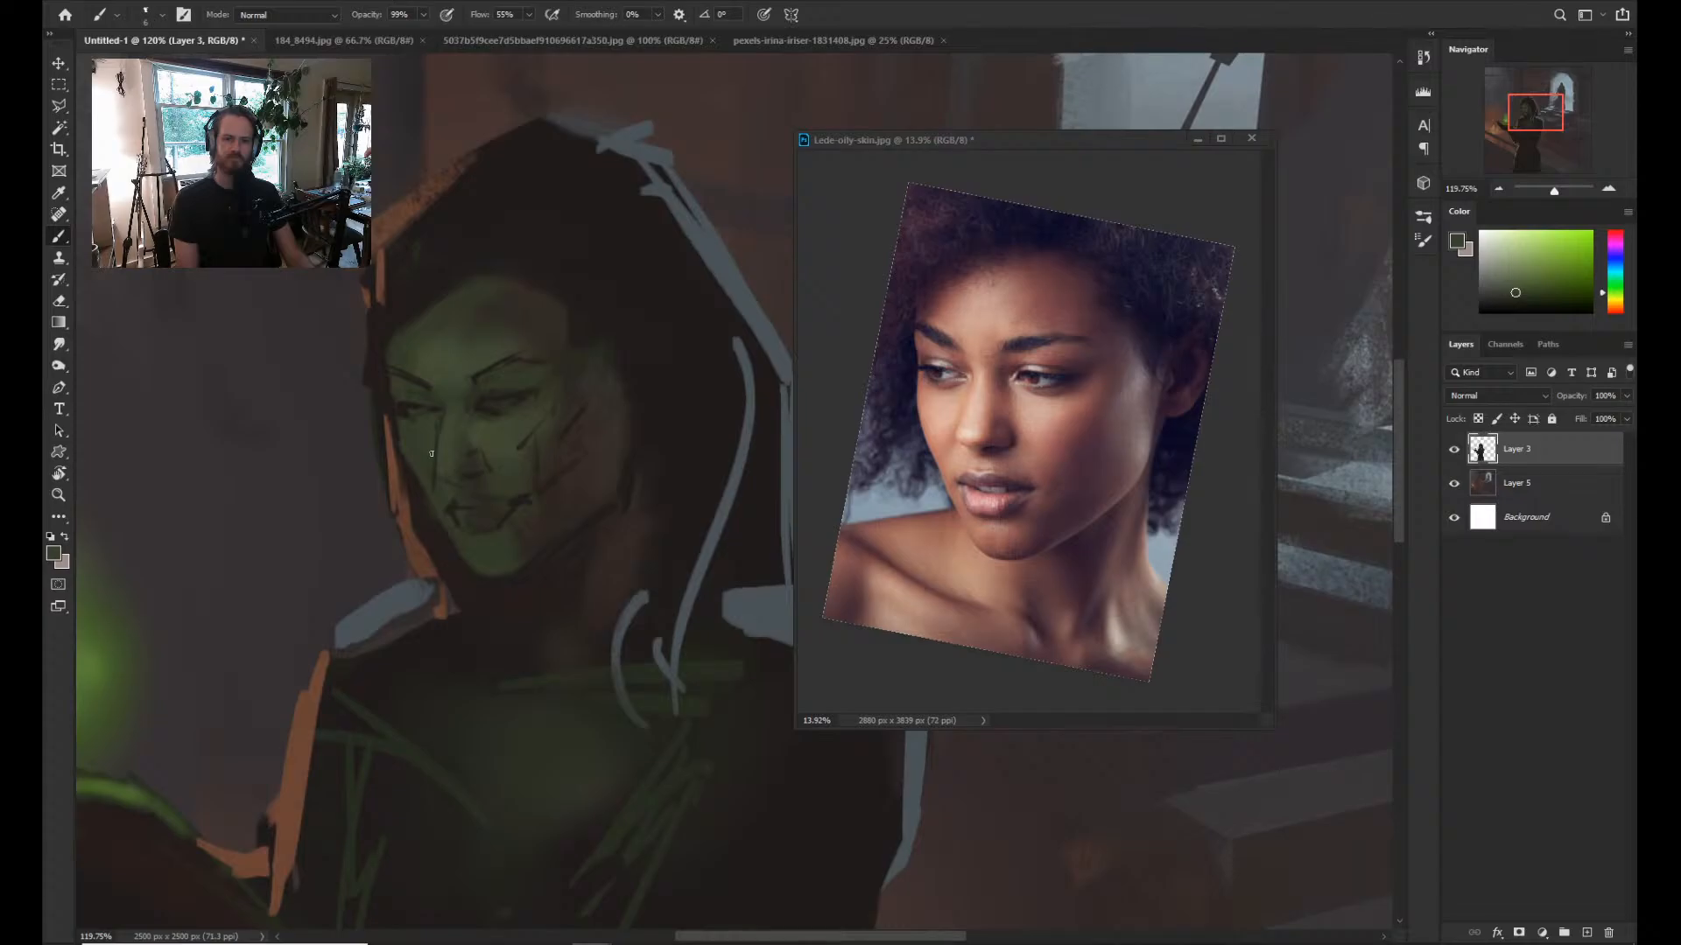
alt+click(453, 504)
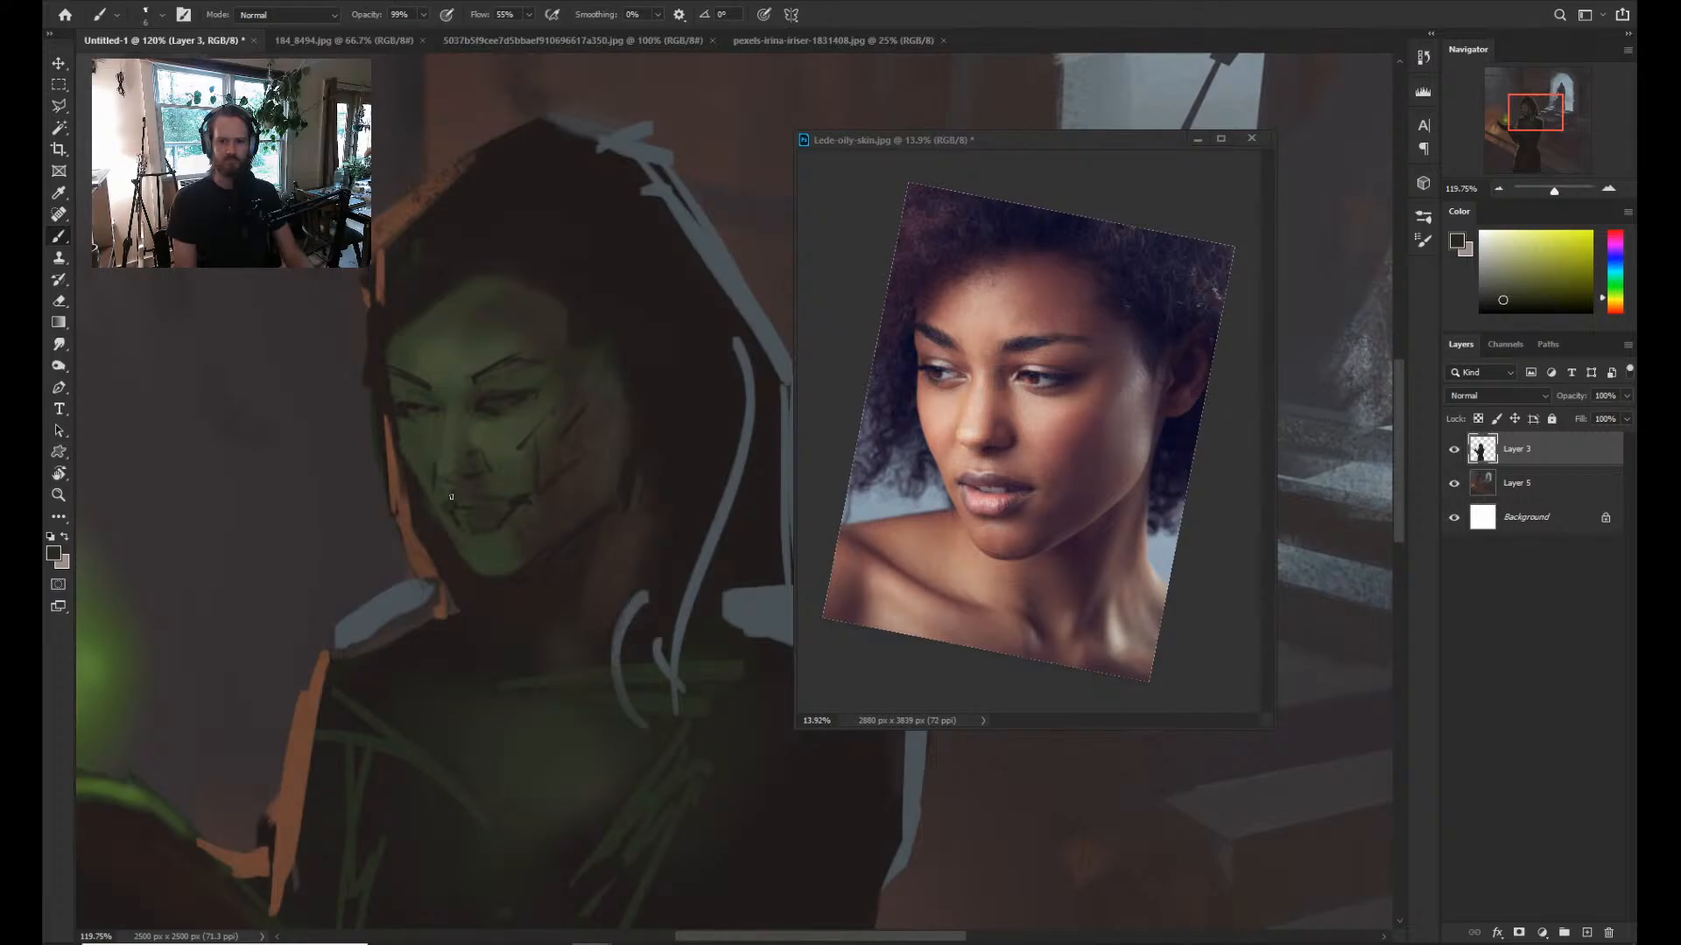
alt+click(452, 492)
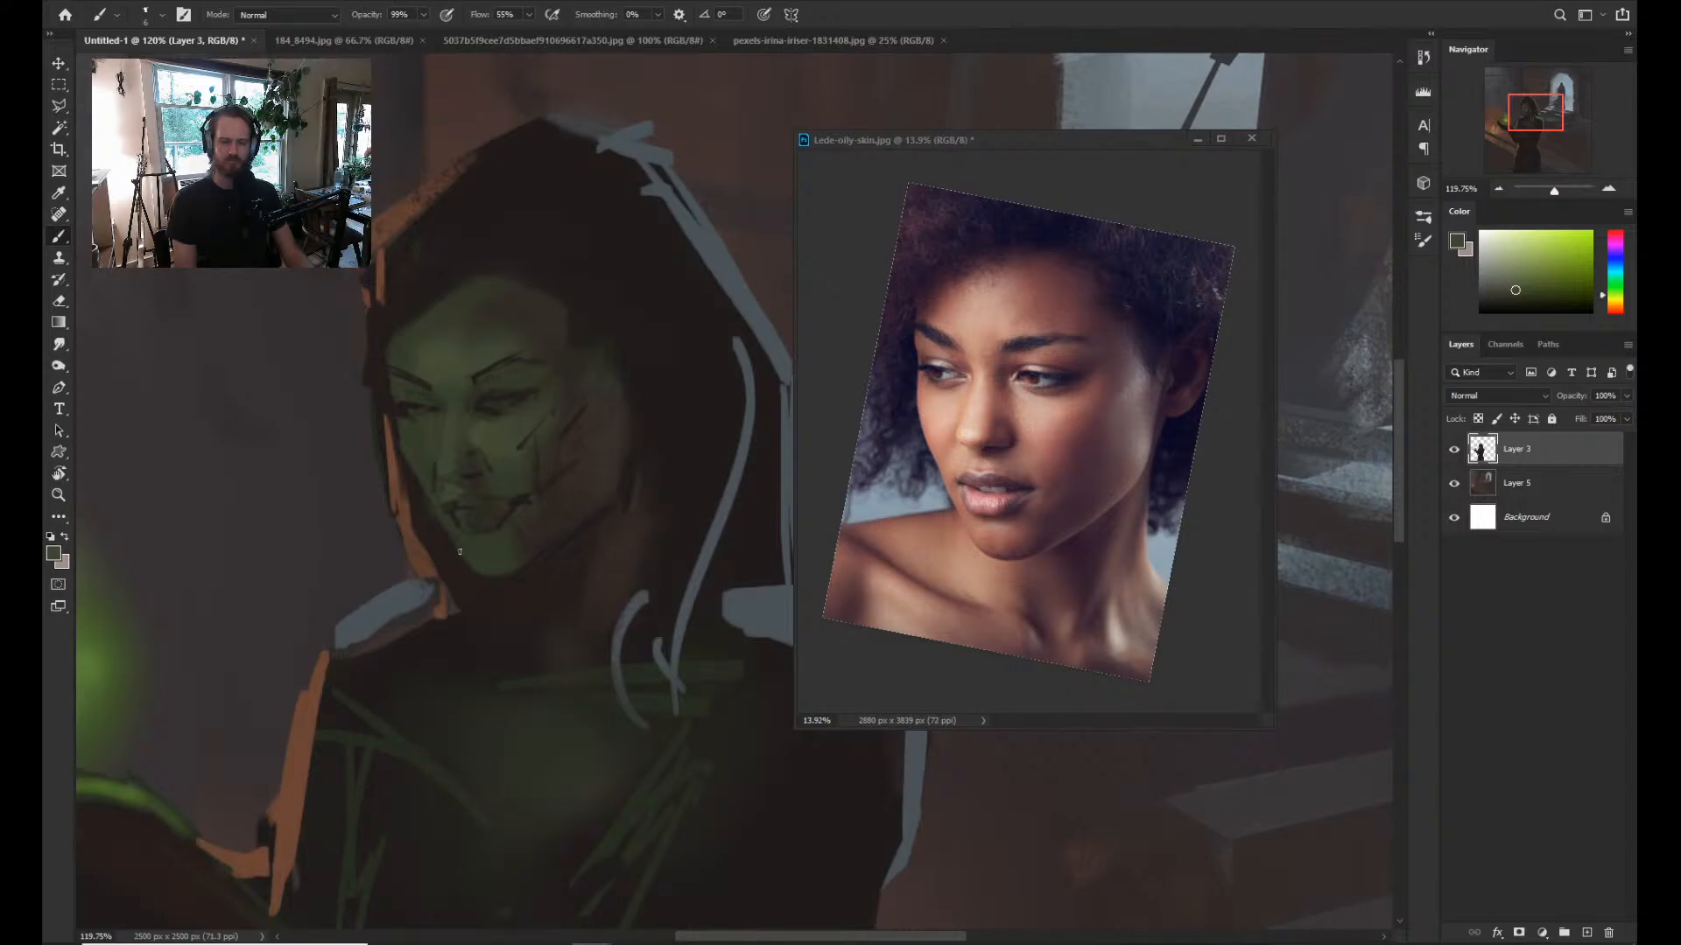
Select the painted face with a polygonal lasso outline and copy it to a new layer.
key(z)
mouse_move(760, 438)
mouse_down()
mouse_move(648, 416)
mouse_move(468, 442)
mouse_up()
key(b)
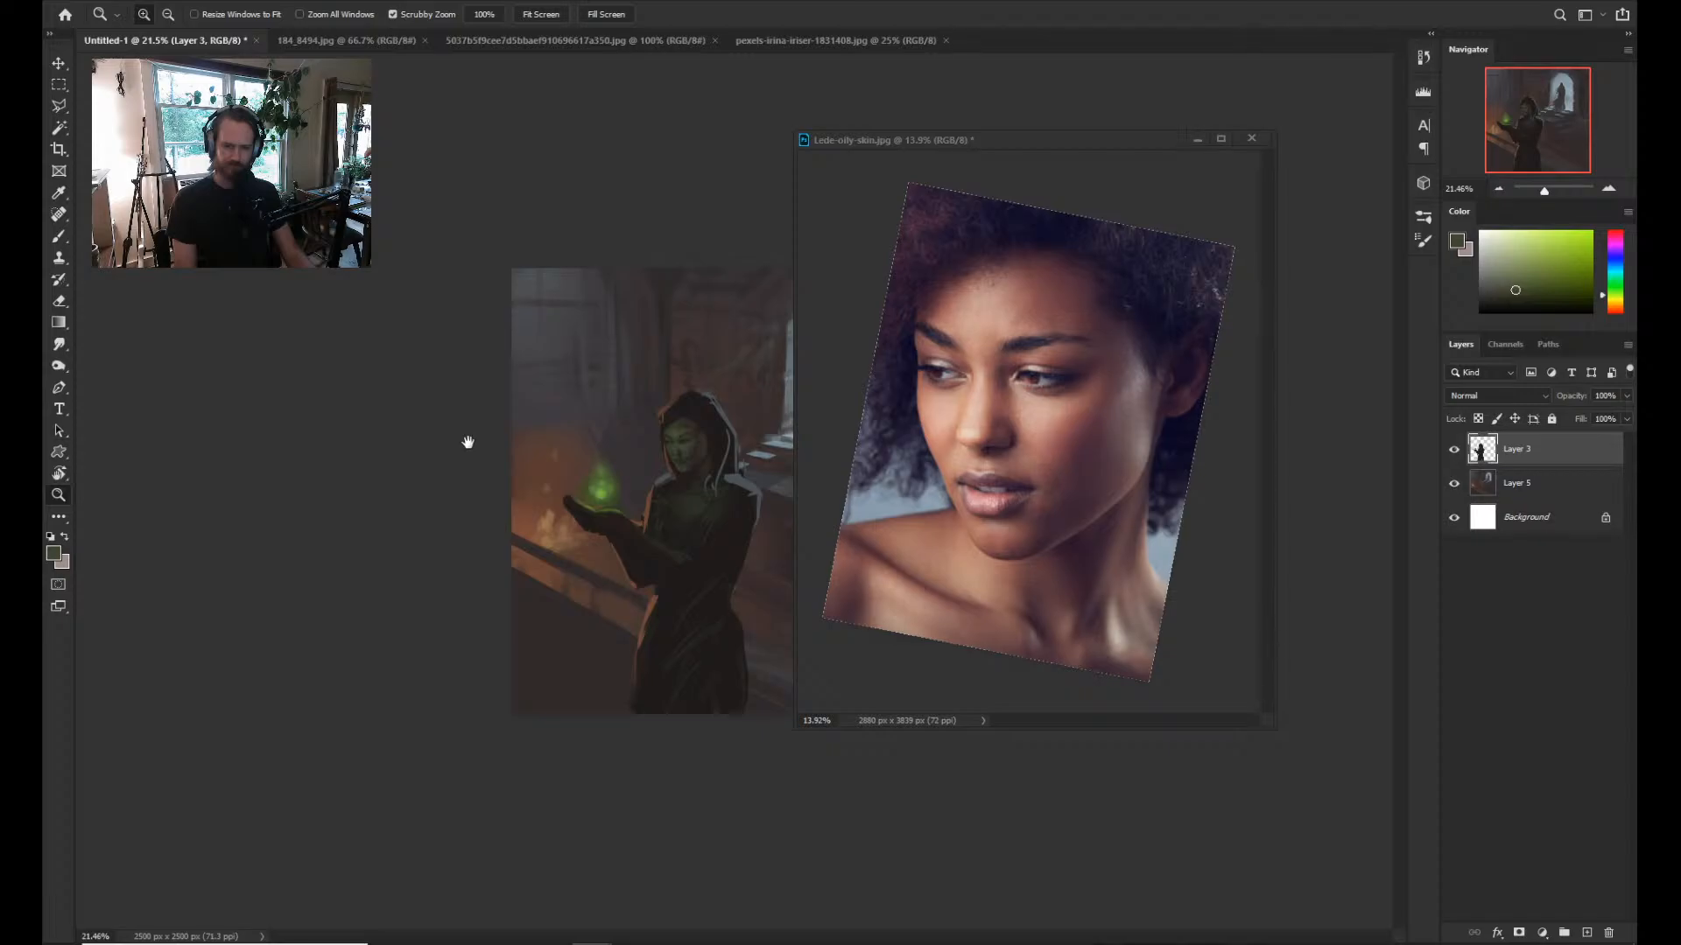
drag(469, 442, 532, 431)
key(l)
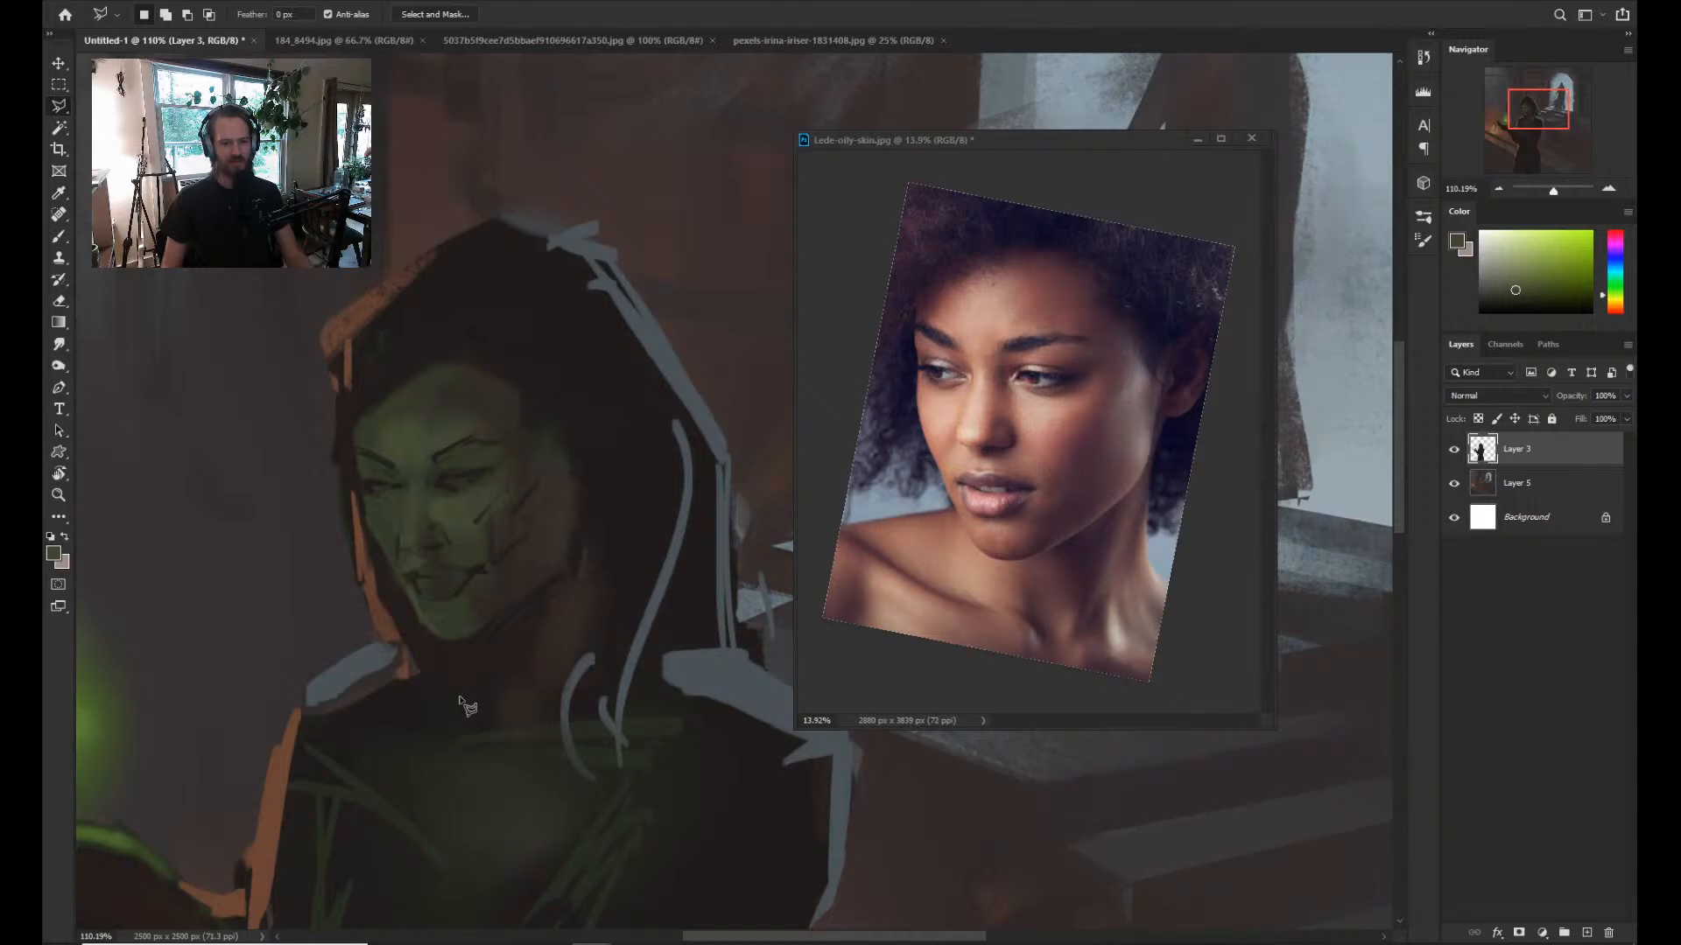
click(459, 696)
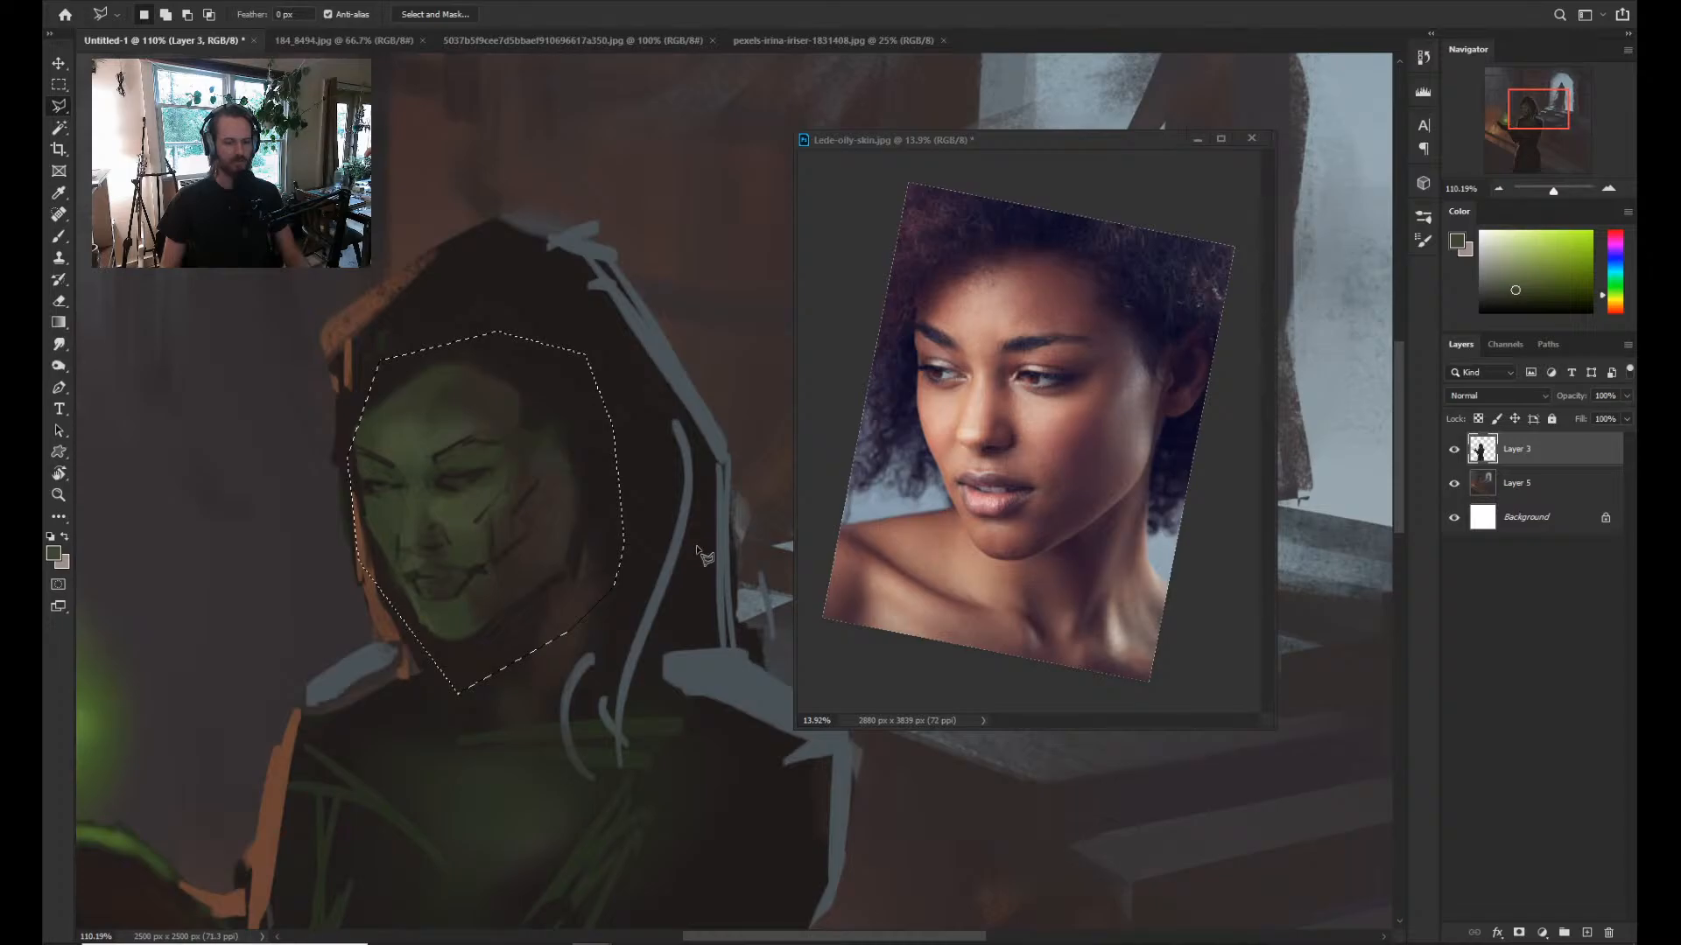
key(ctrl+j)
Scale the copied face up to about 111% and check its proportions against the whole figure.
key(ctrl+t)
drag(644, 350, 682, 300)
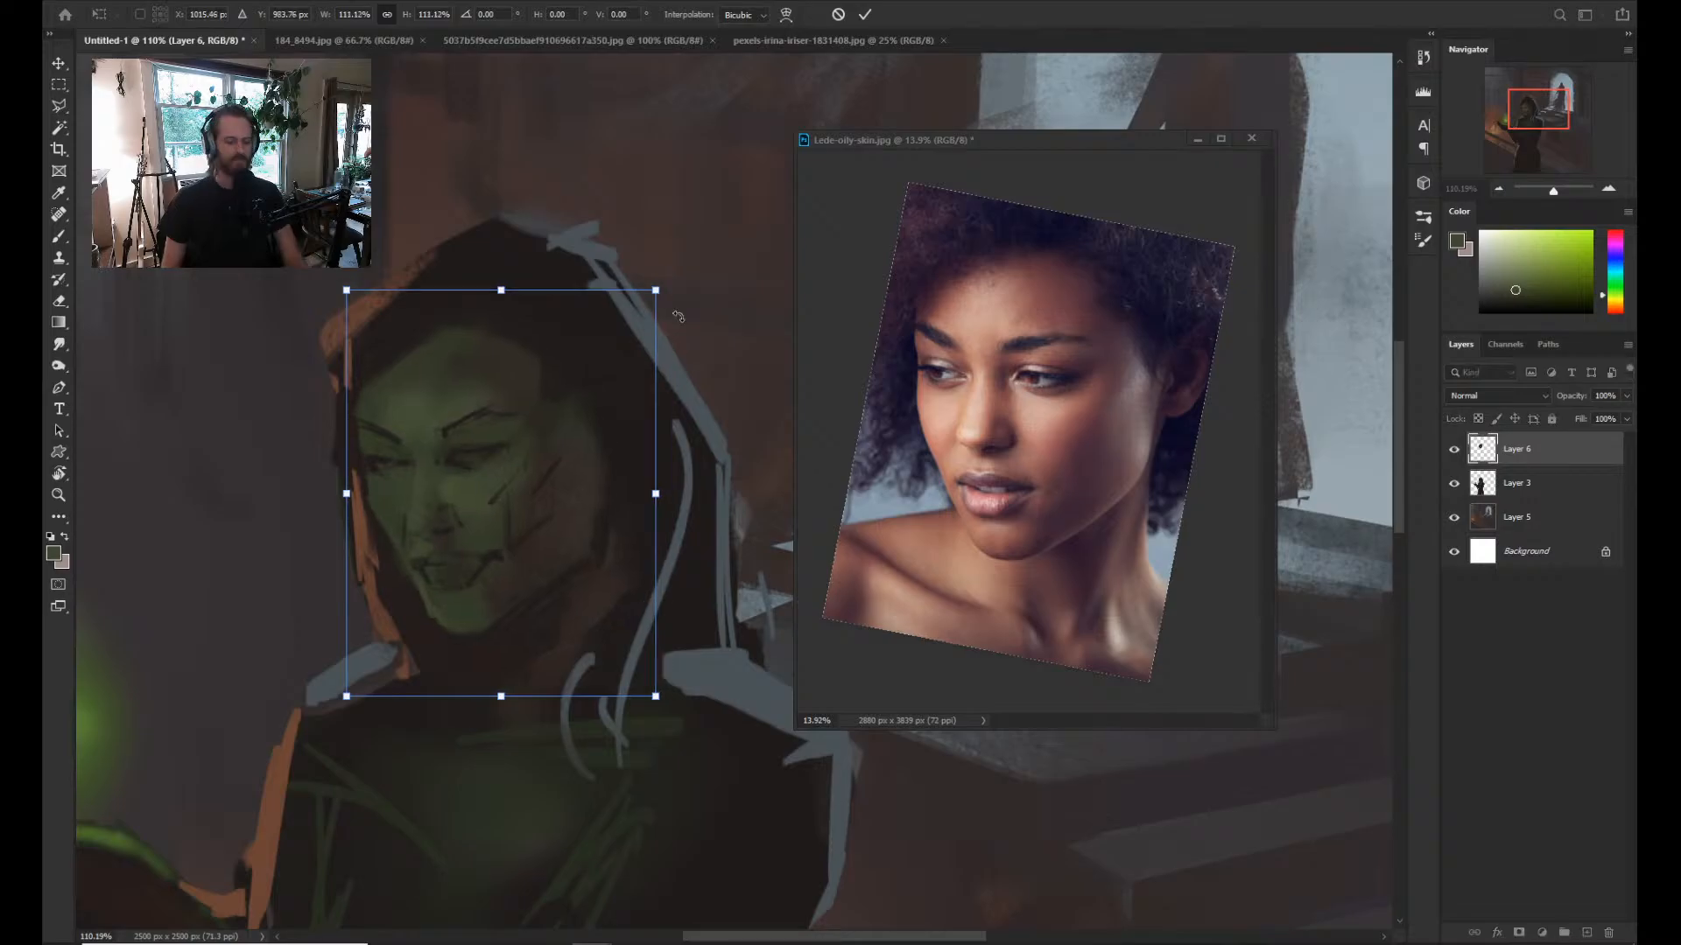
key(Return)
key(z)
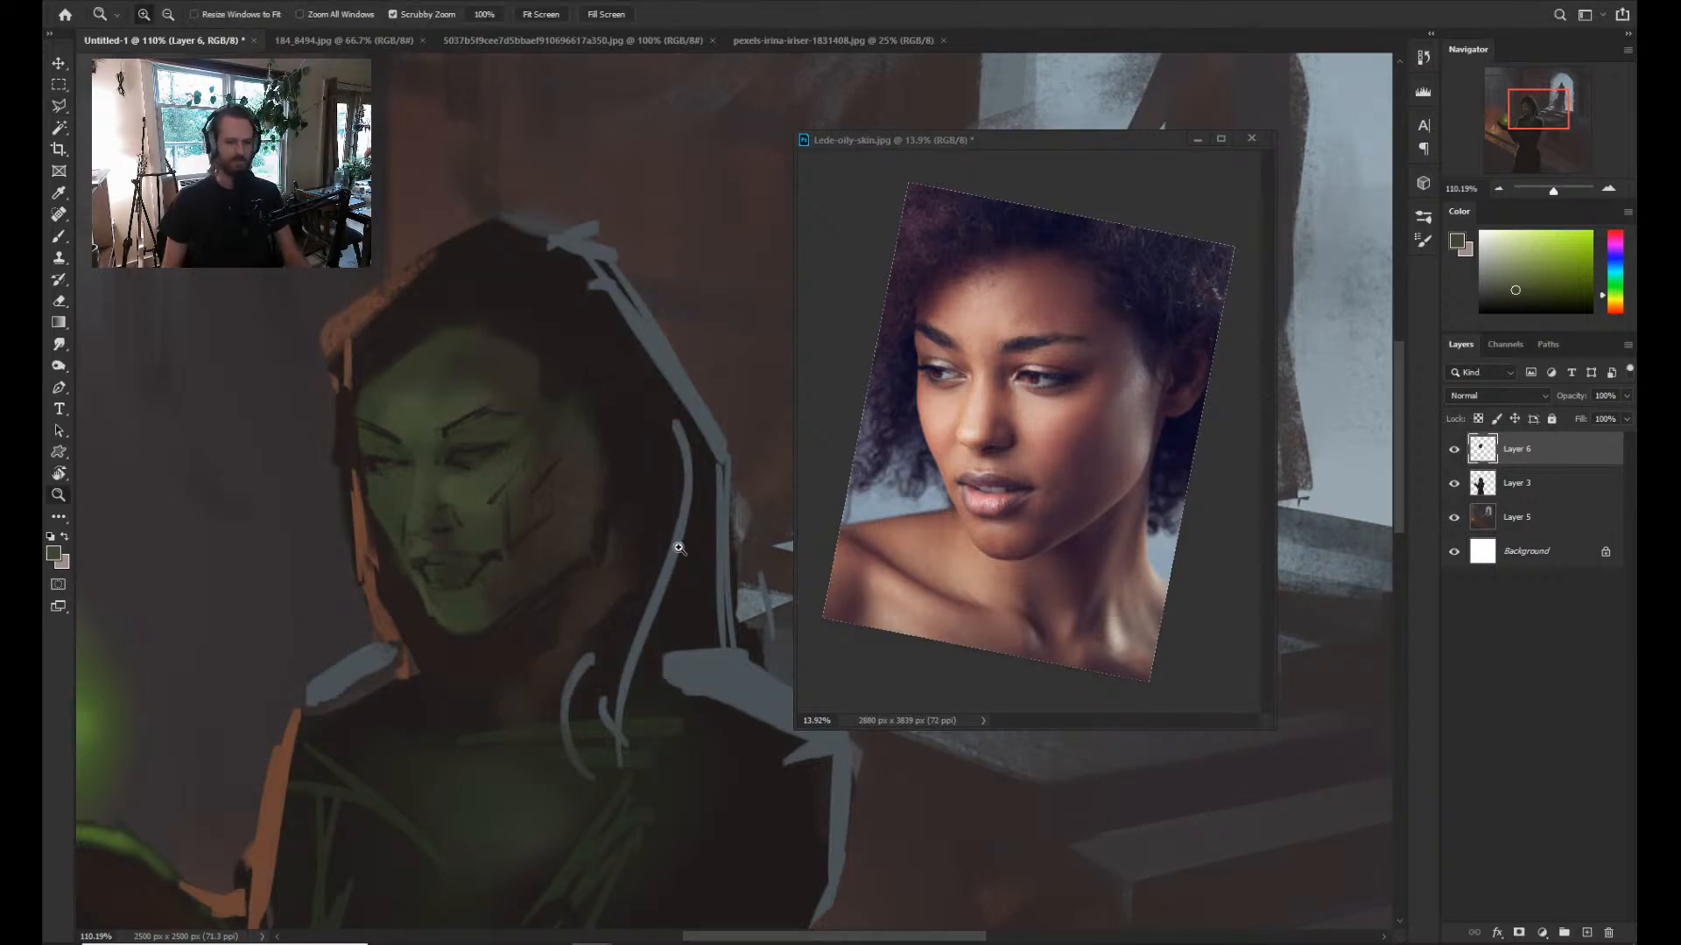
drag(760, 477, 401, 500)
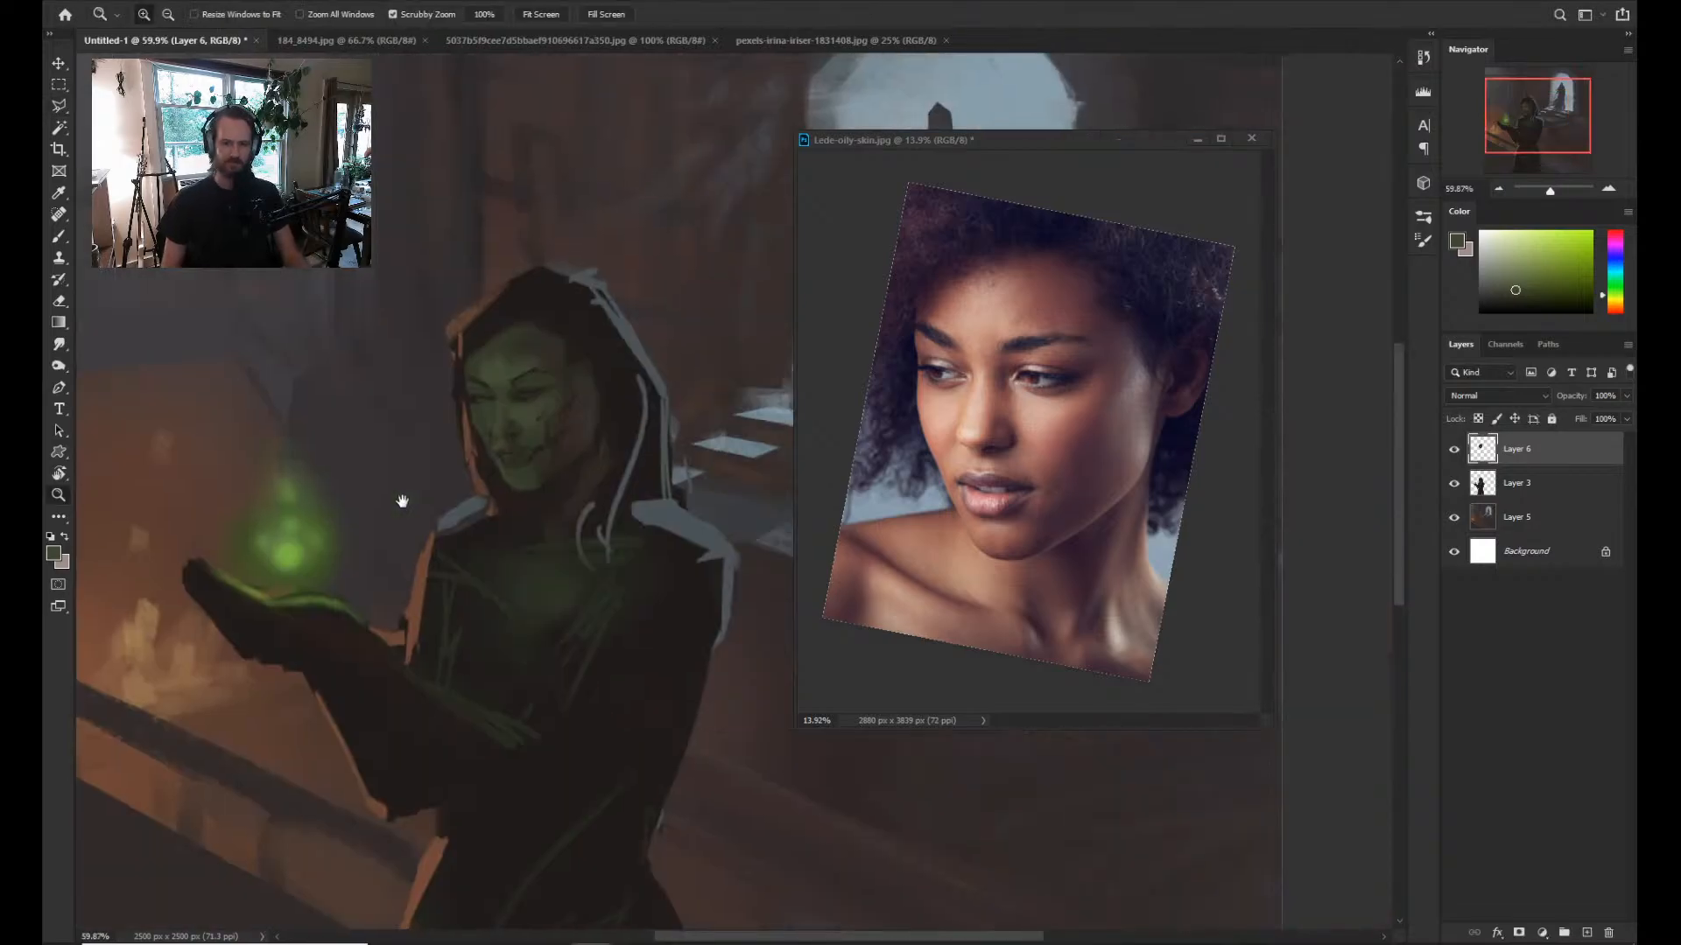
Touch up the shadowed jaw of the painted face with a brown sampled from the cheek.
drag(510, 437, 553, 437)
drag(553, 437, 450, 526)
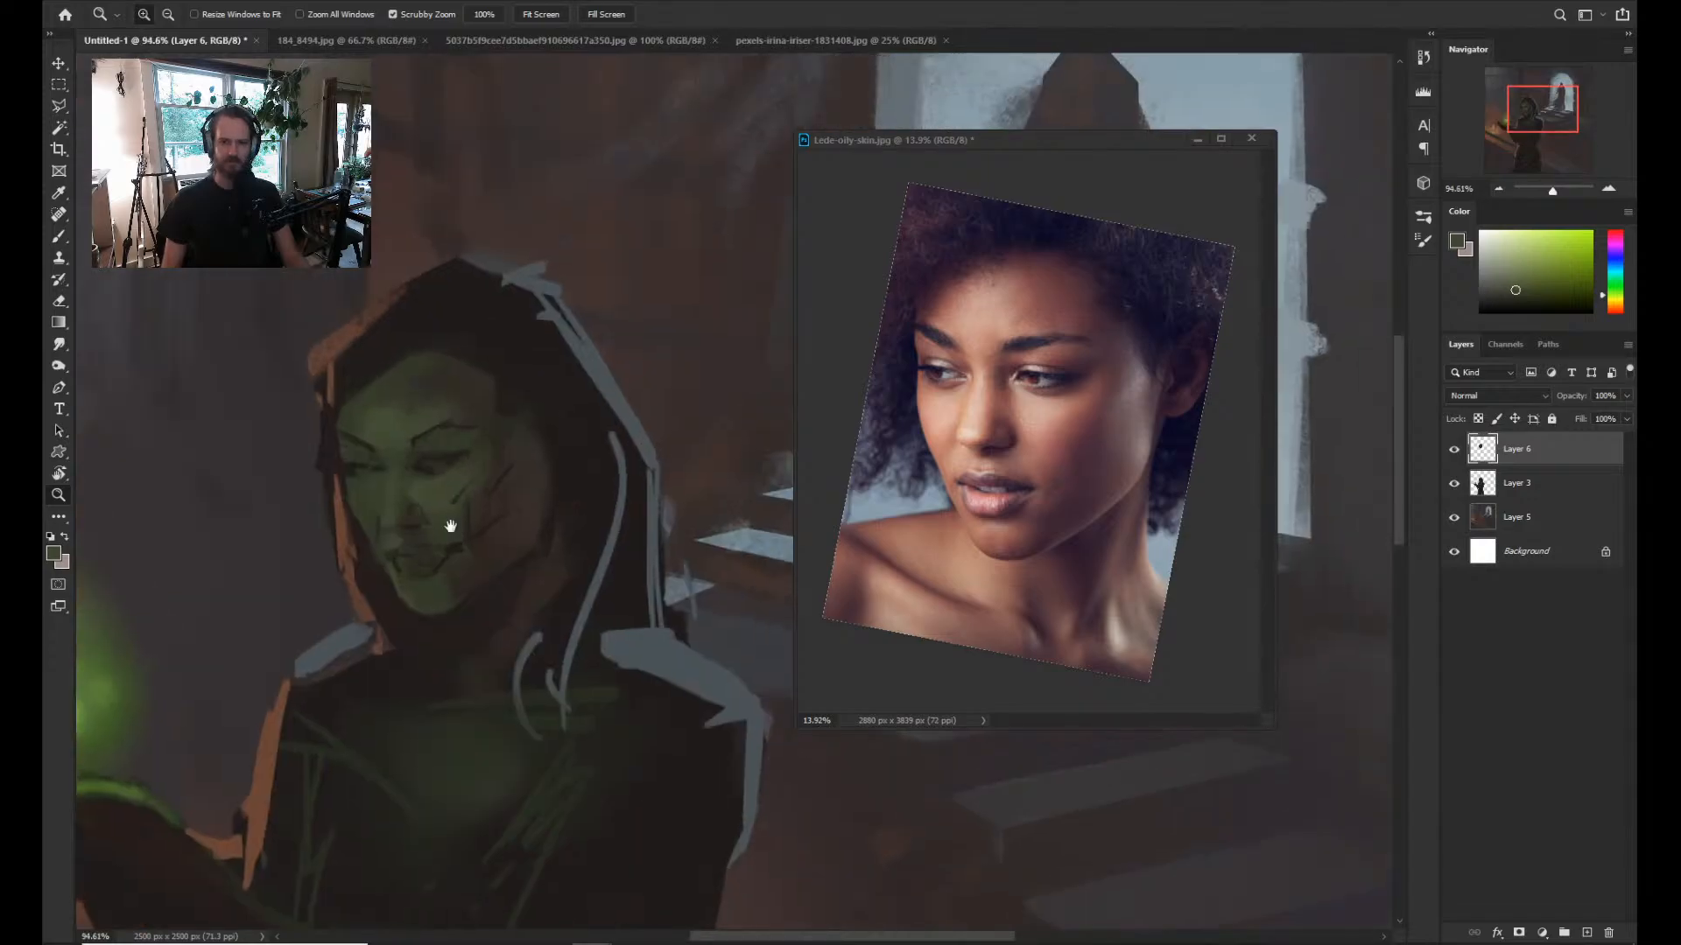
key(b)
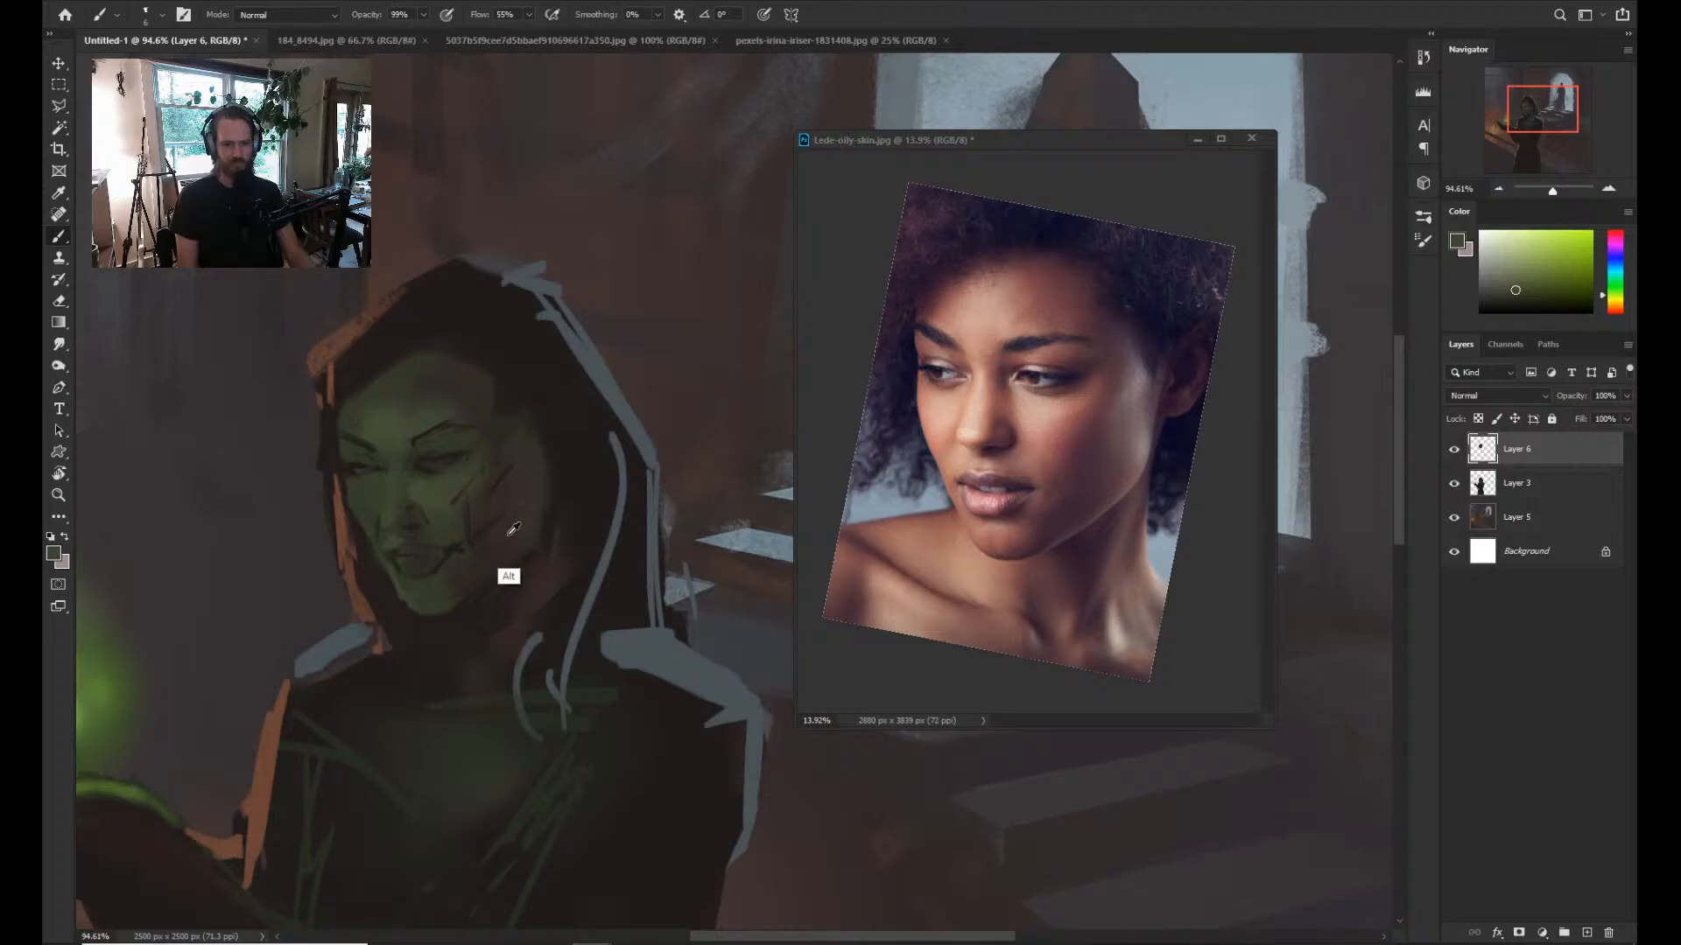
alt+click(511, 532)
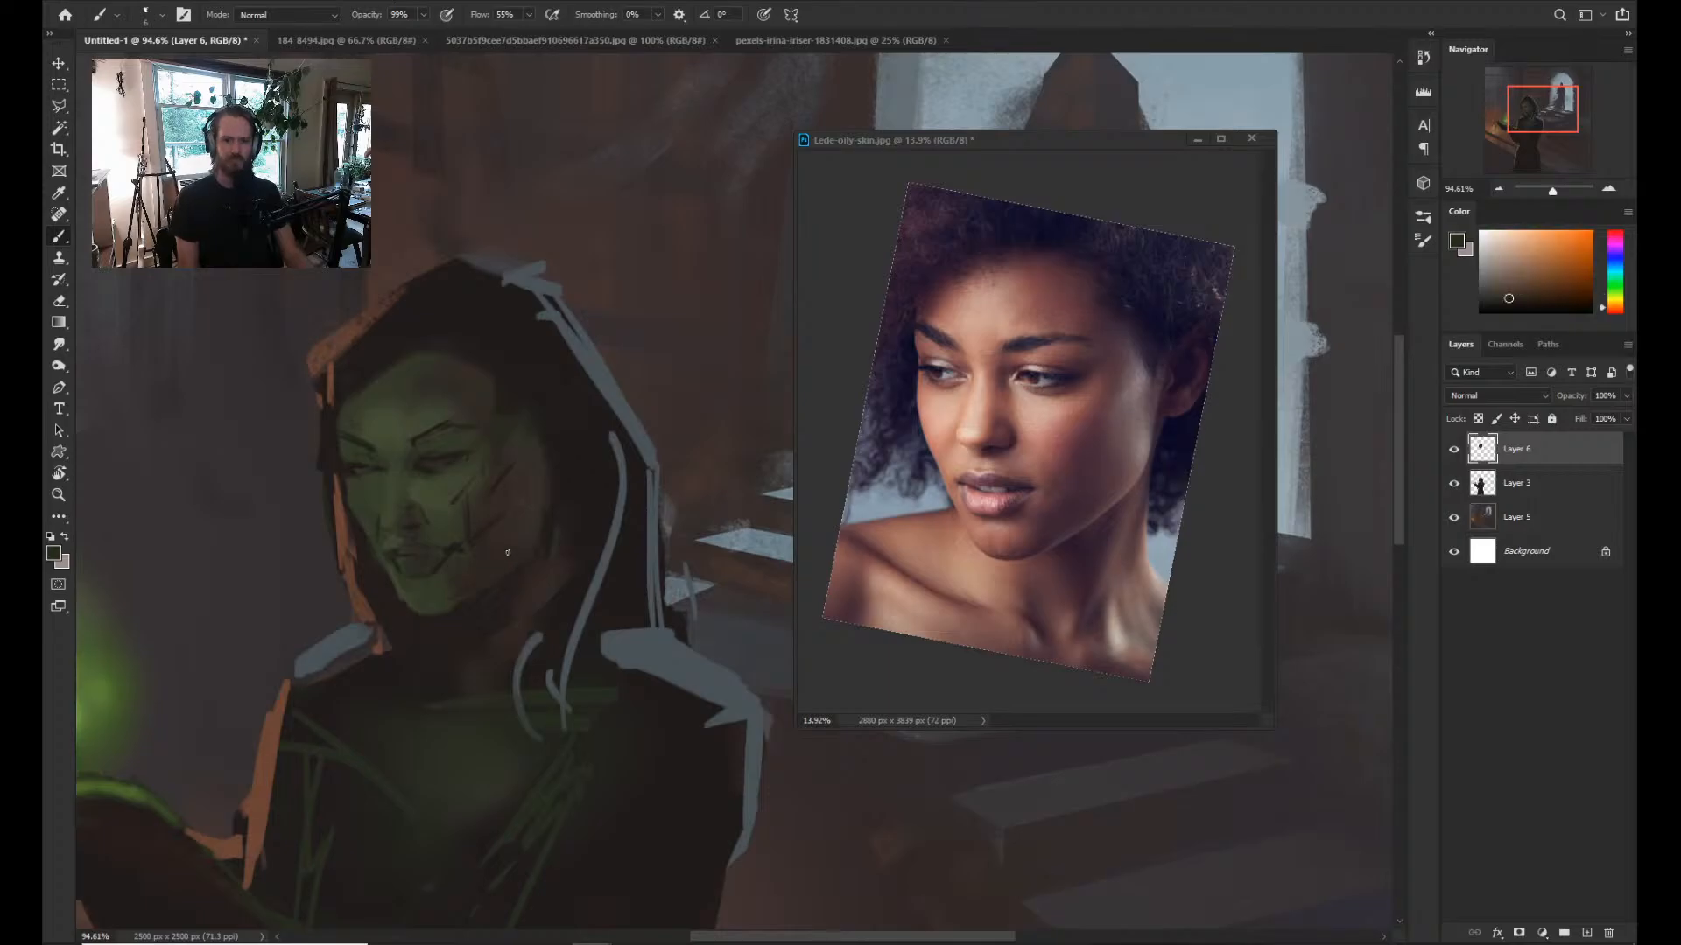
key(z)
click(488, 590)
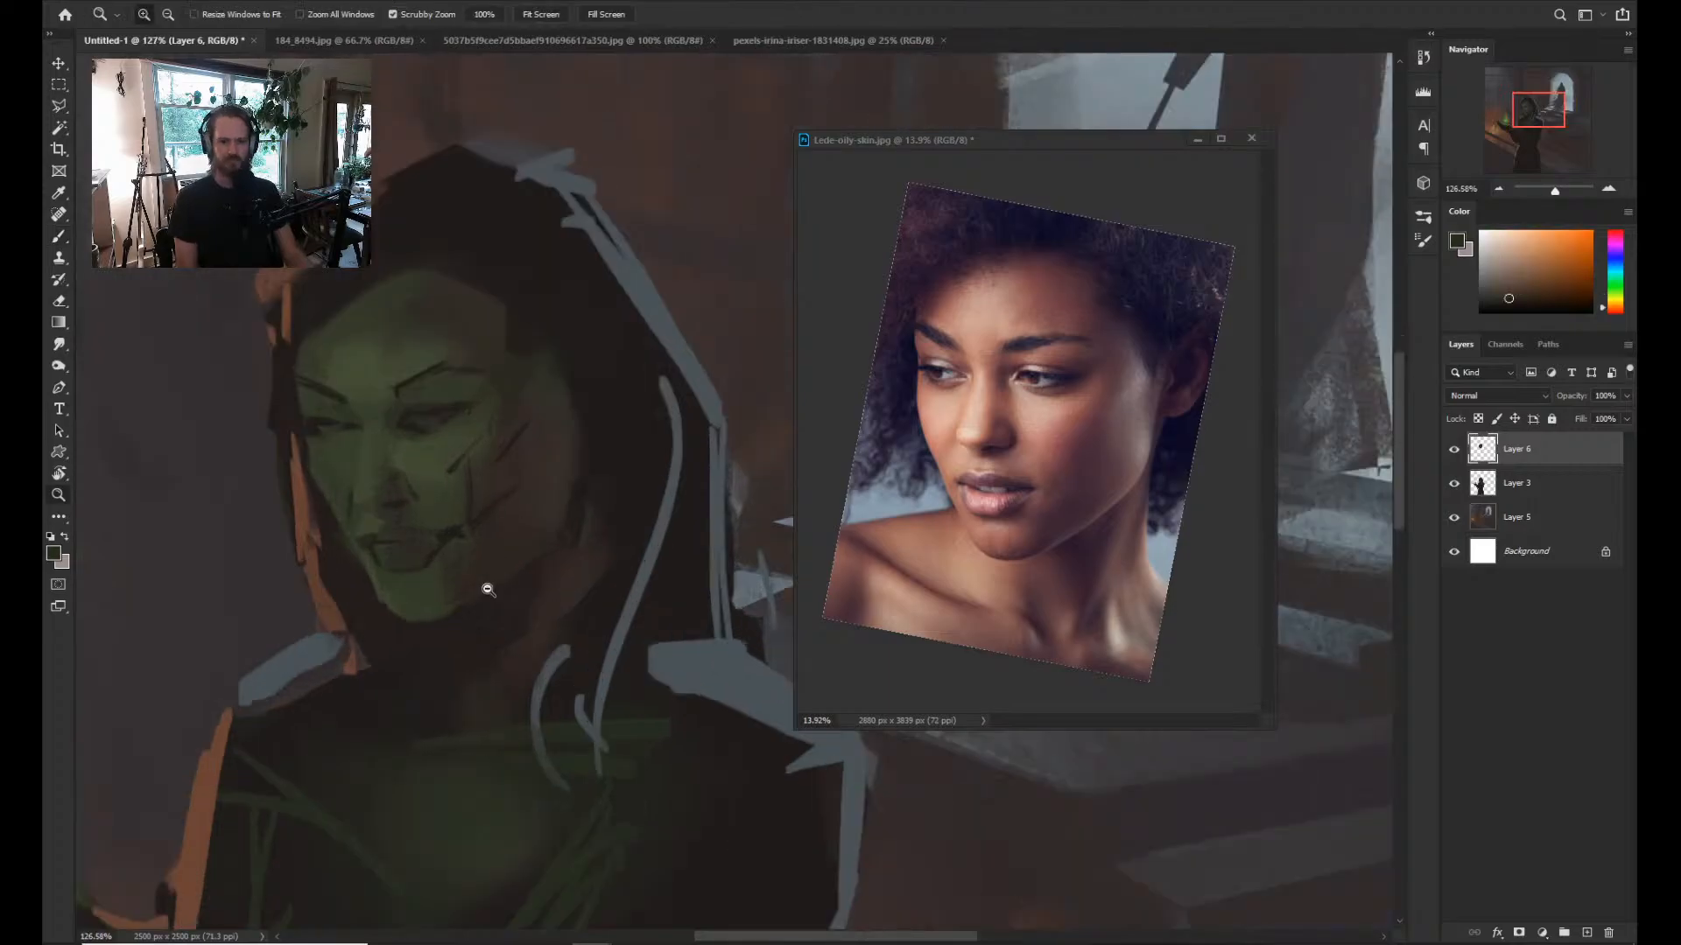
Refine the mouth corner and darken the lips with olive and near-black tones sampled from the face.
key(b)
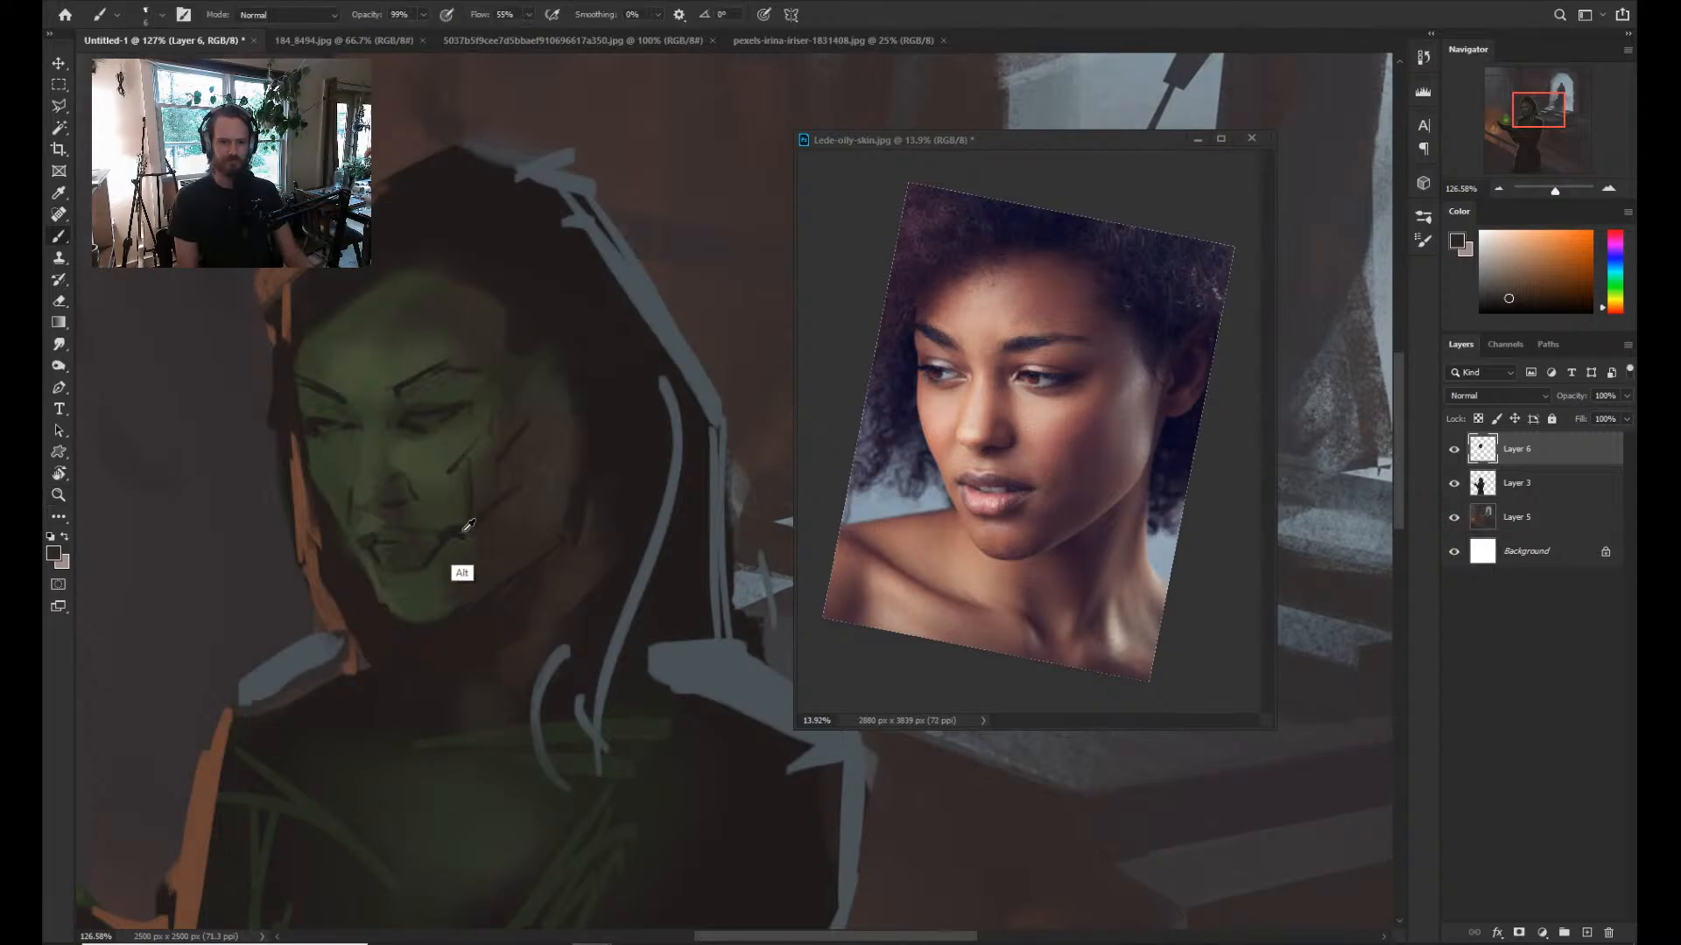
alt+click(465, 529)
alt+click(440, 518)
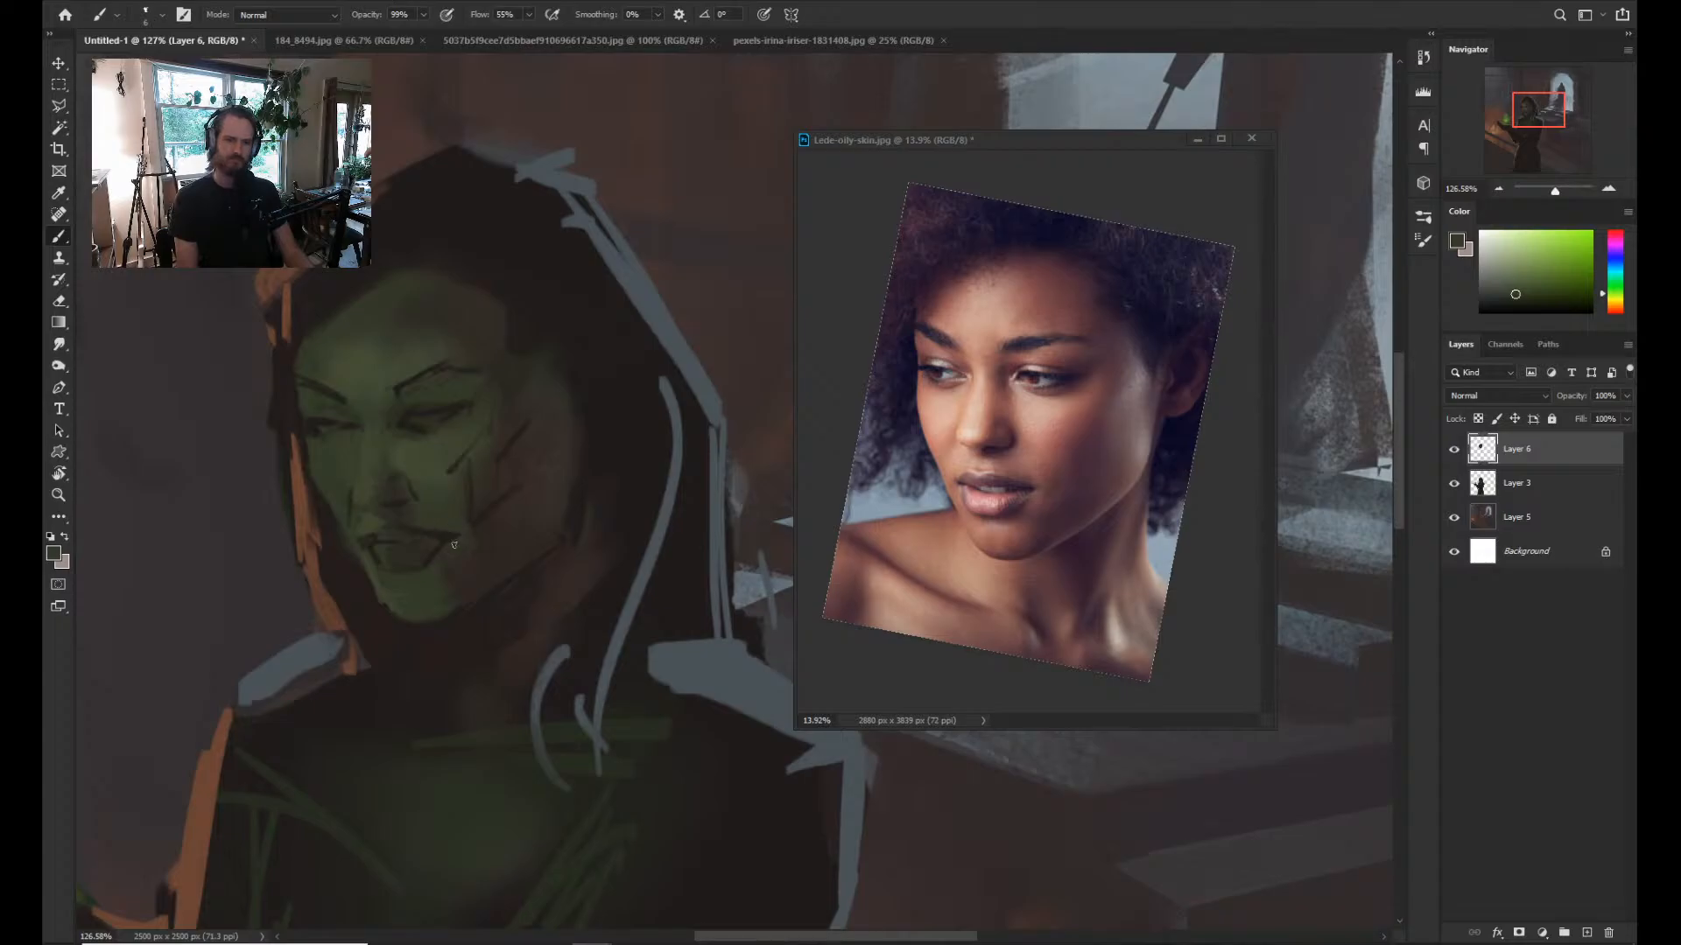
alt+click(429, 545)
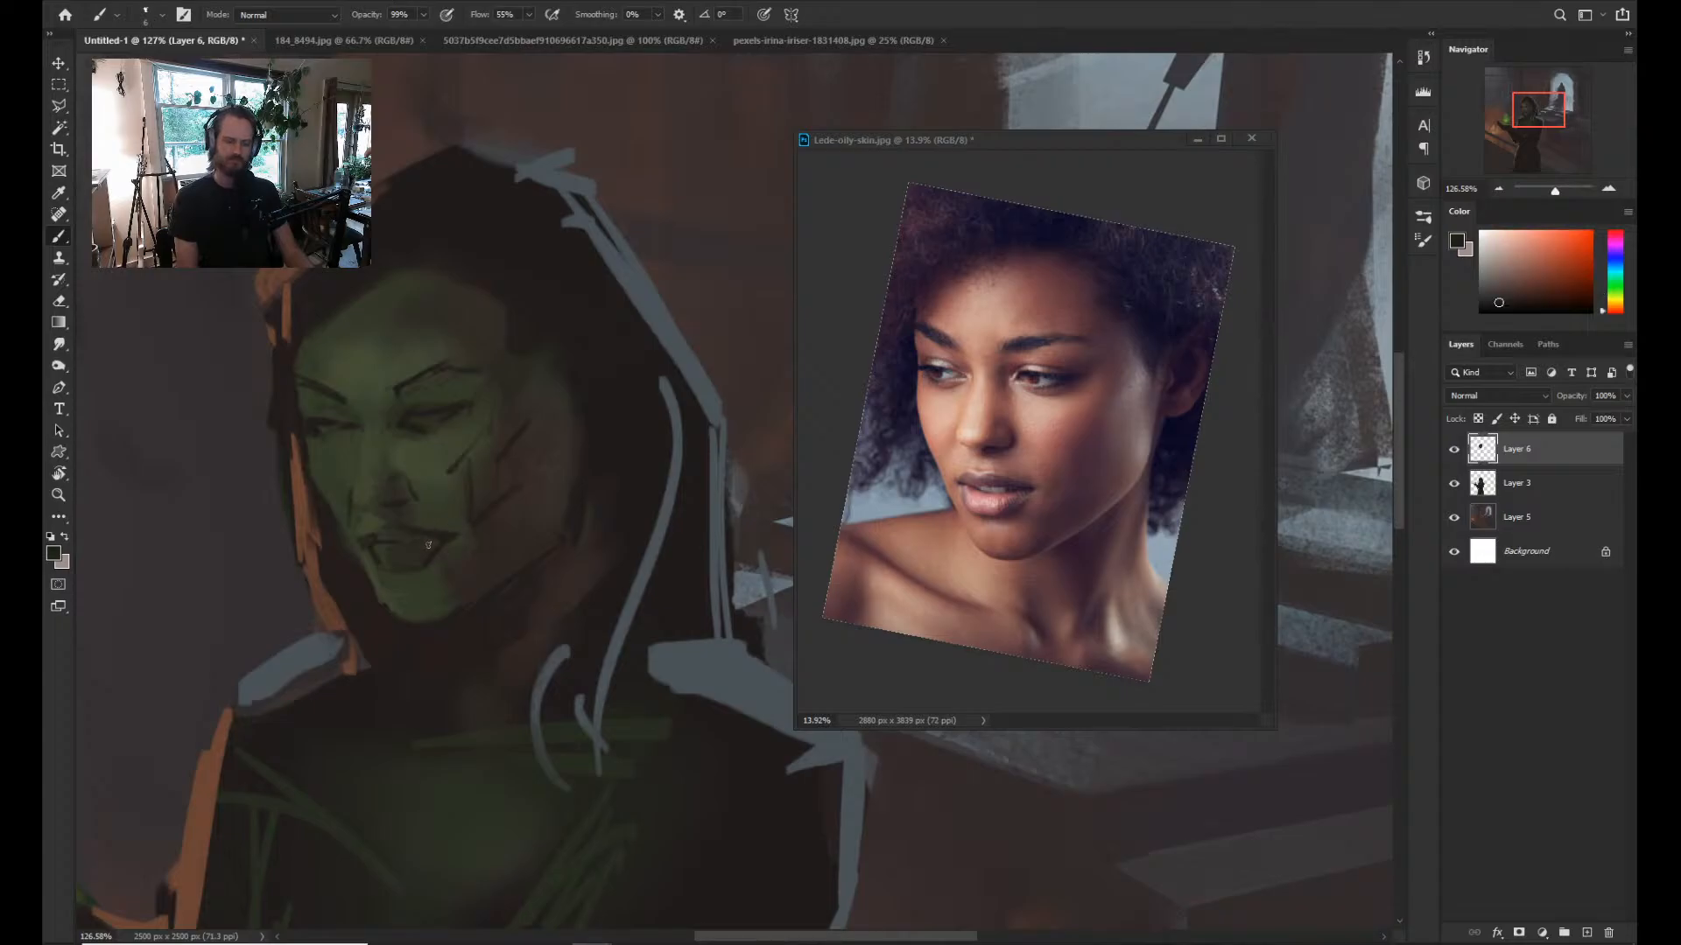
key(alt)
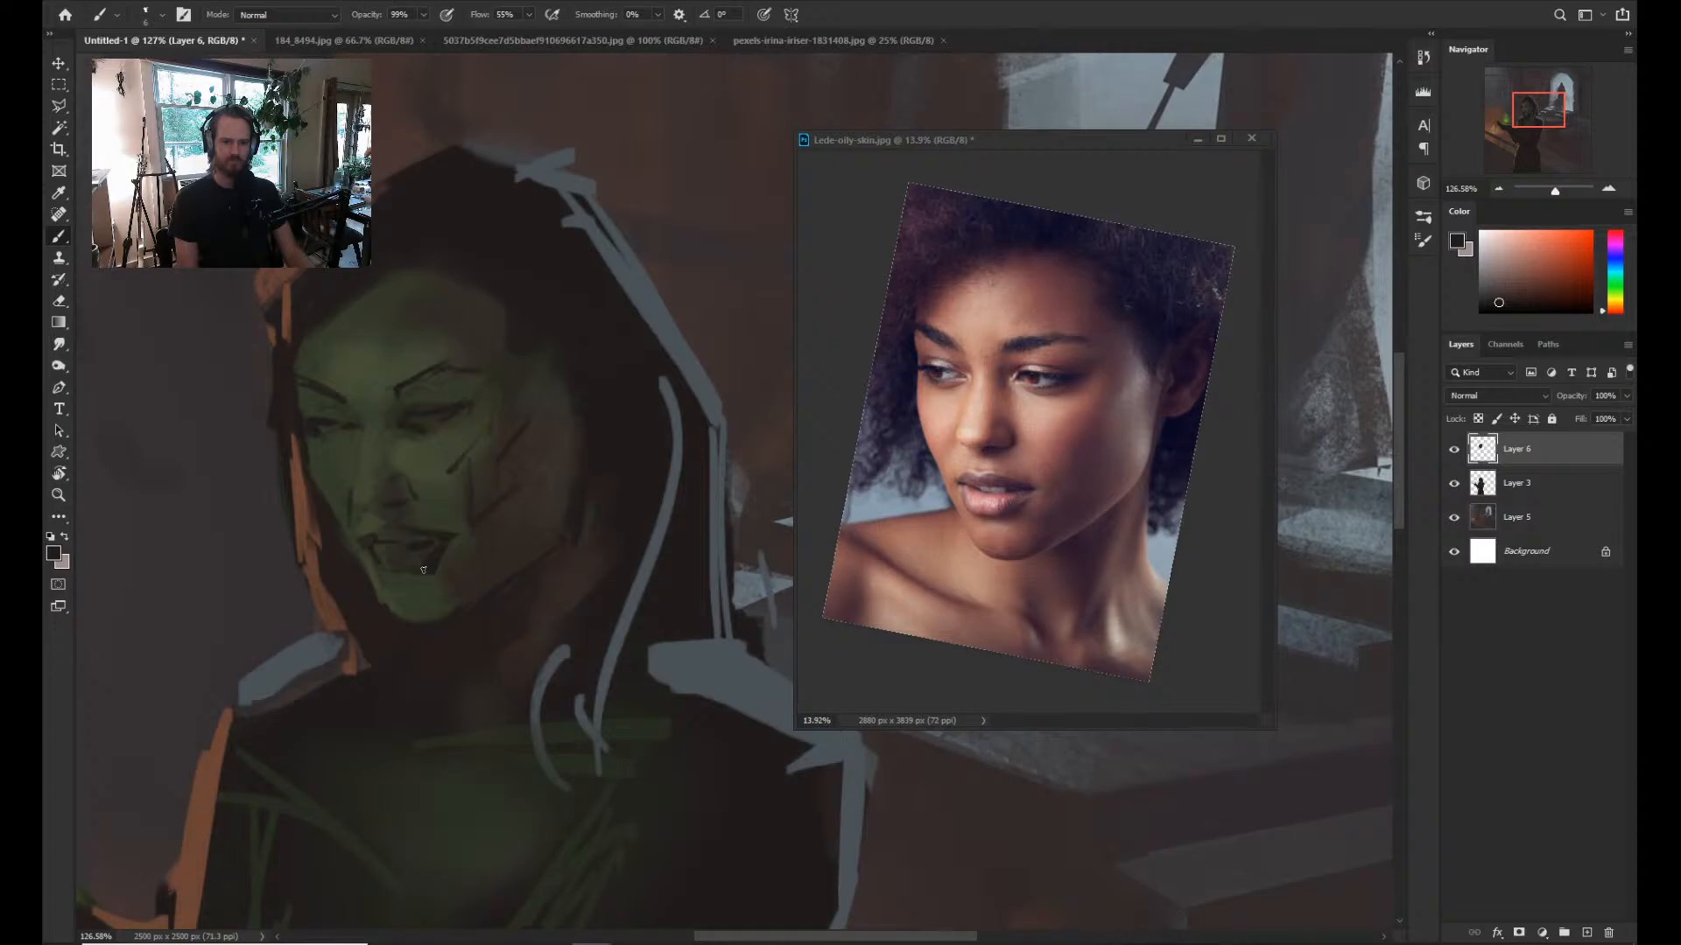
drag(423, 570, 393, 576)
Compare the painted face and whole figure with the portrait reference, enlarging the reference view slightly.
key(z)
drag(564, 473, 1136, 488)
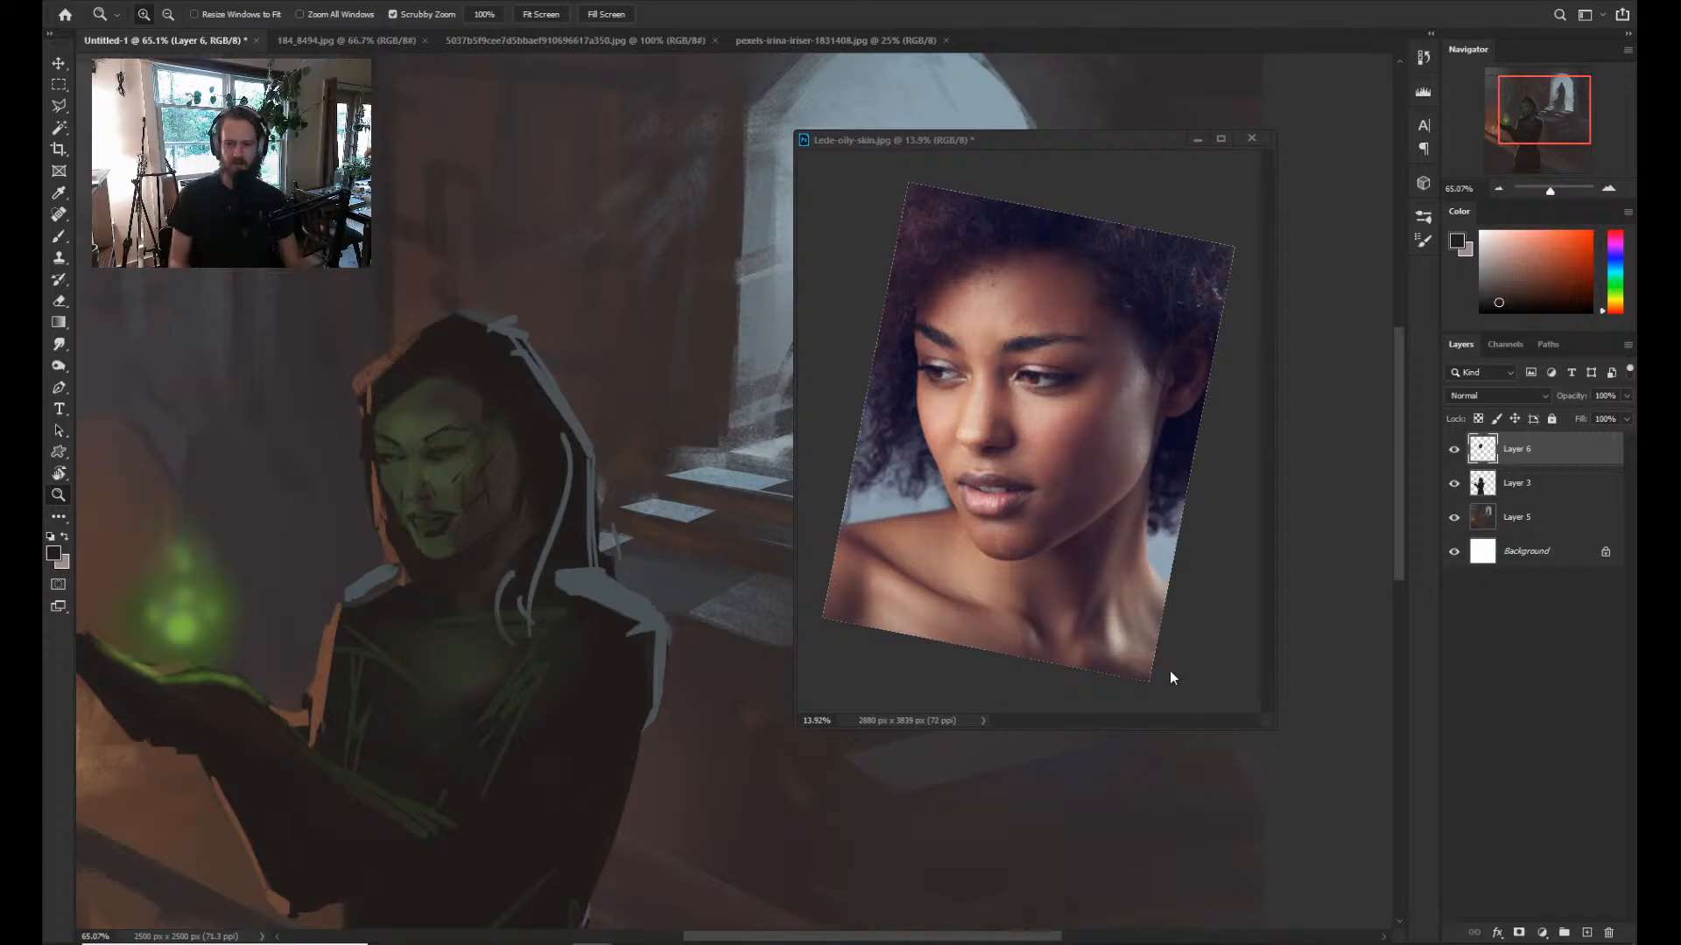
drag(1169, 671, 1082, 442)
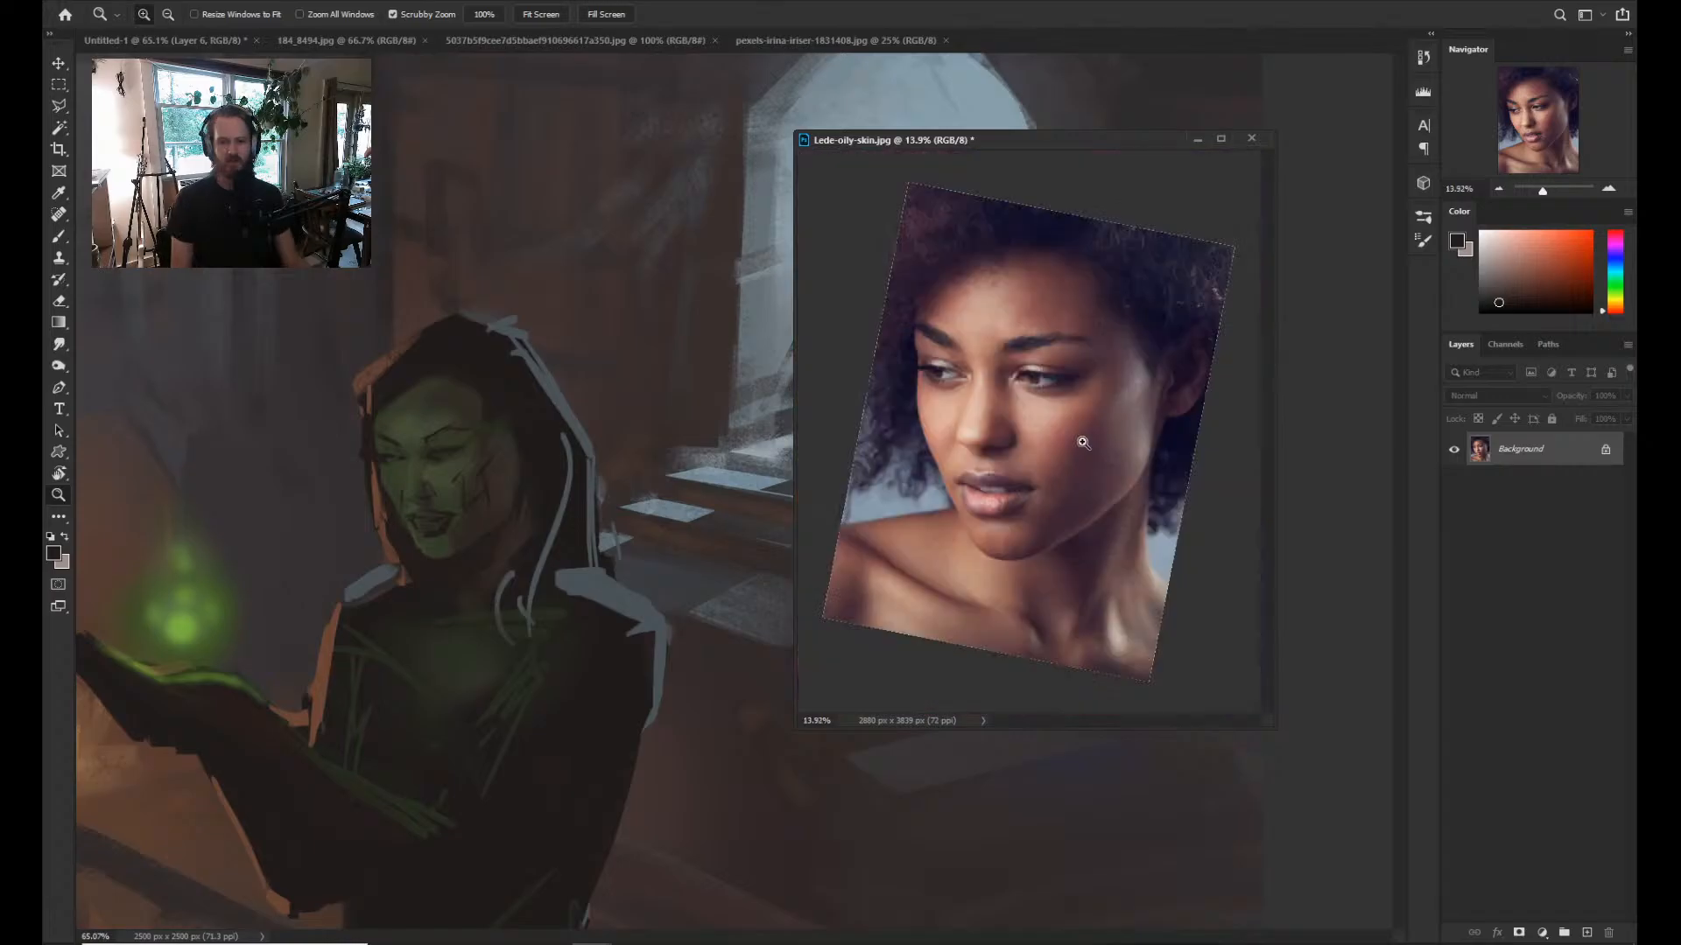
drag(826, 456, 833, 456)
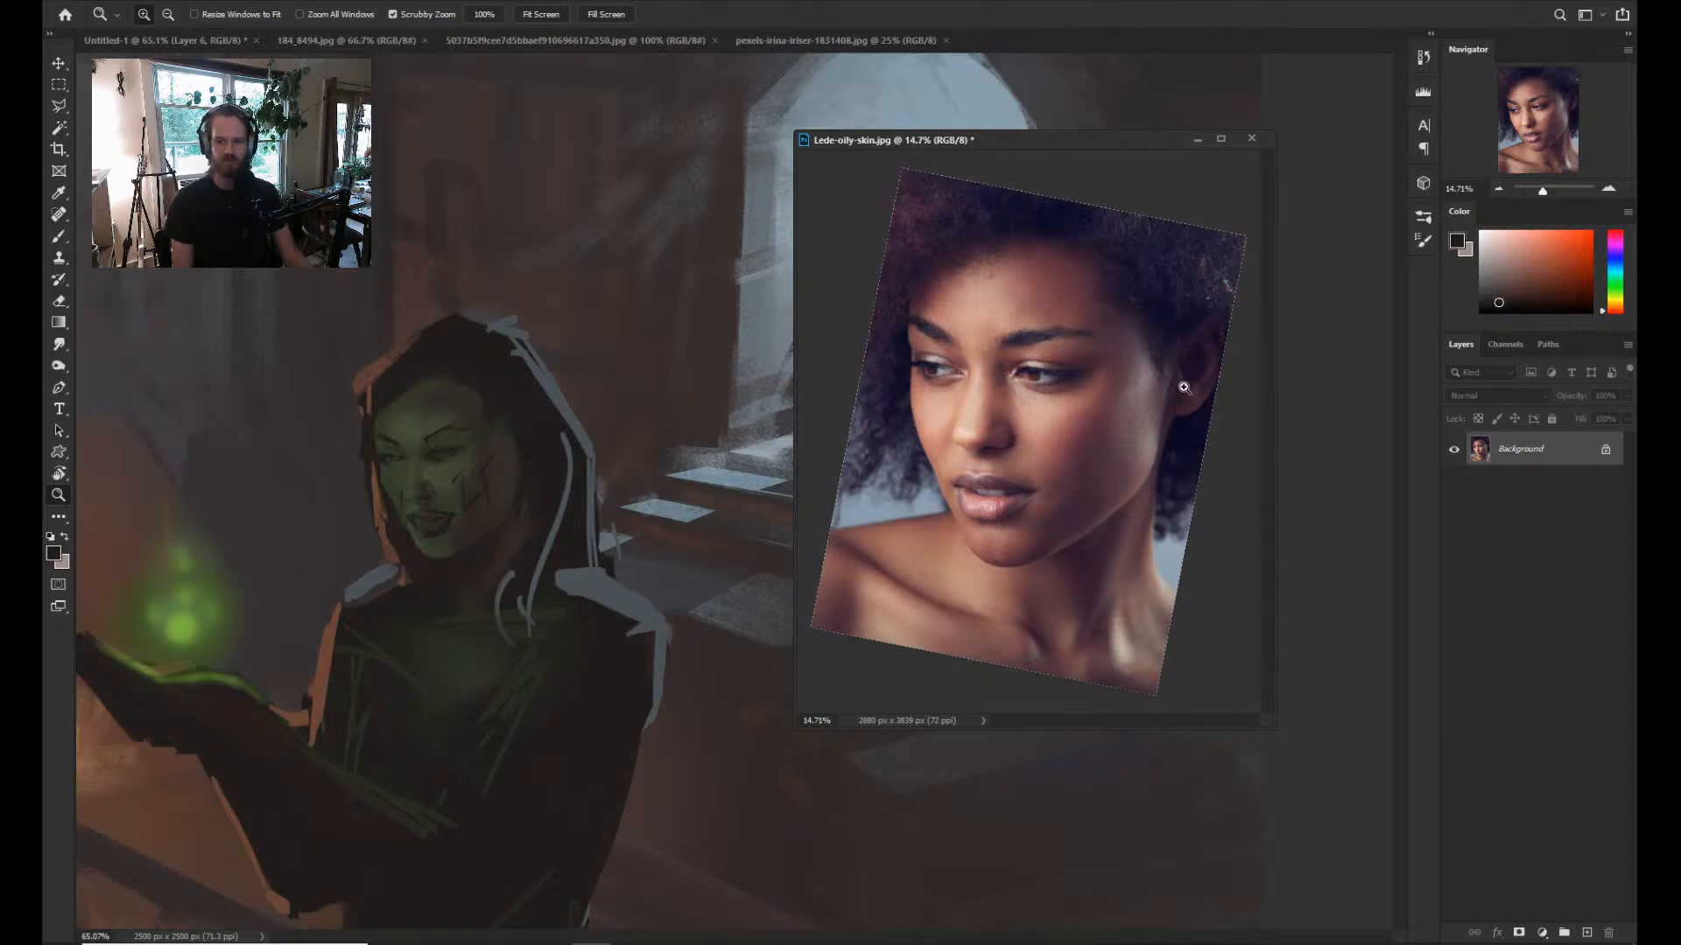
click(574, 484)
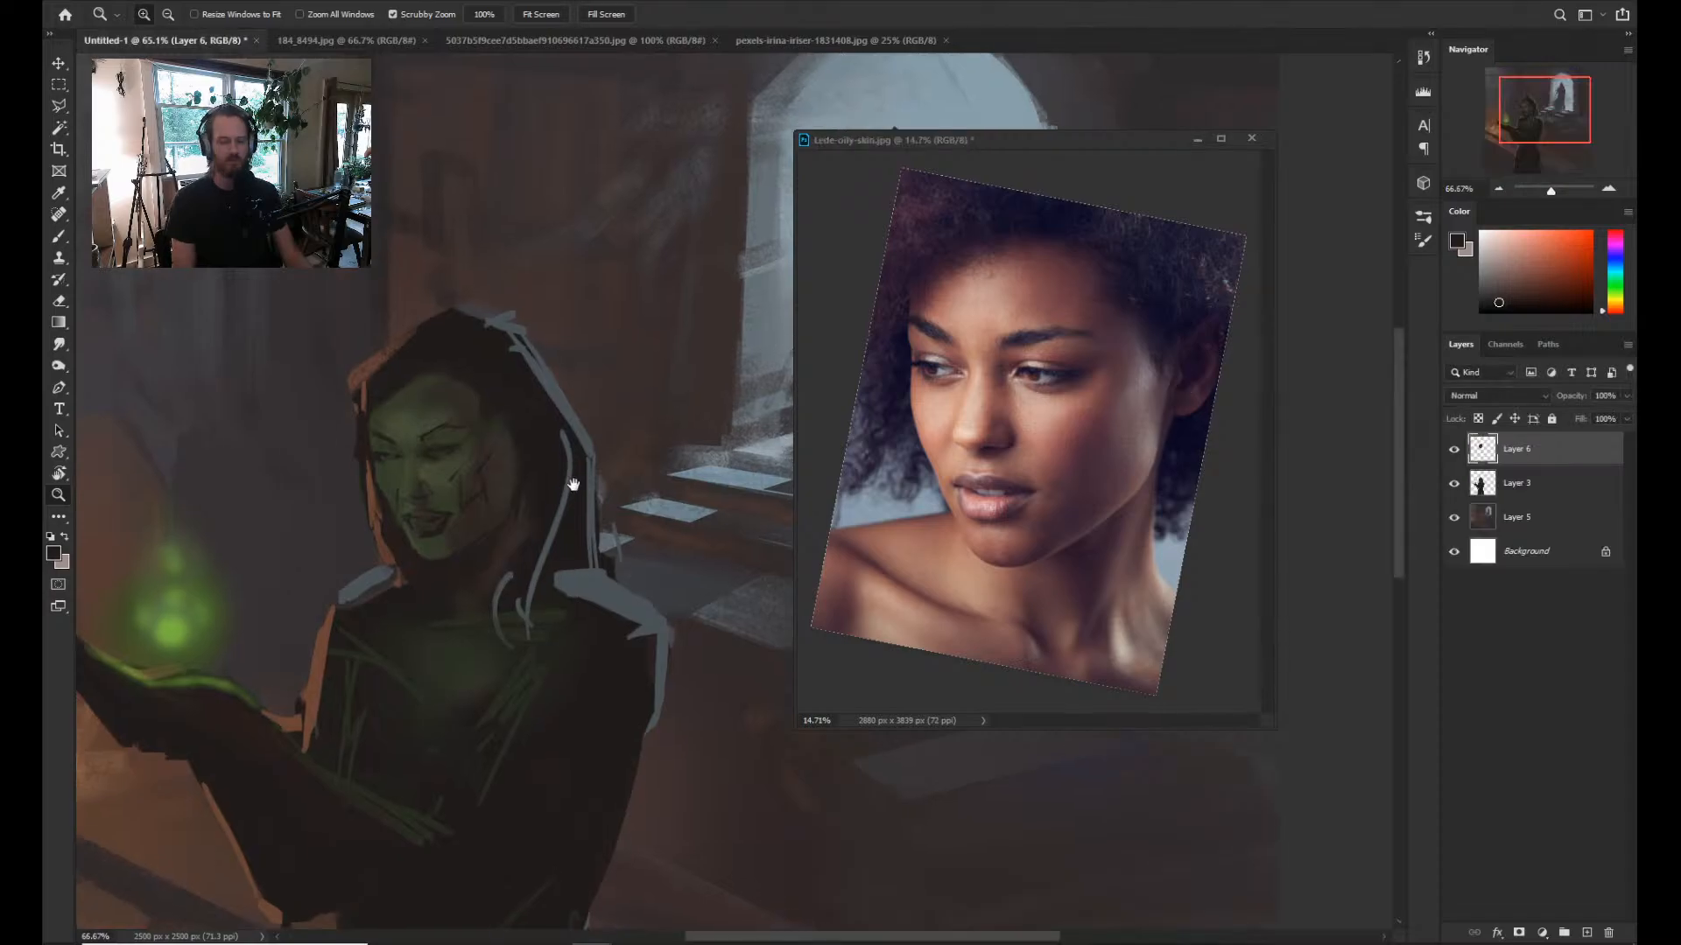
mouse_move(574, 484)
mouse_down()
mouse_move(540, 477)
mouse_move(610, 486)
mouse_move(540, 499)
mouse_move(381, 602)
mouse_up()
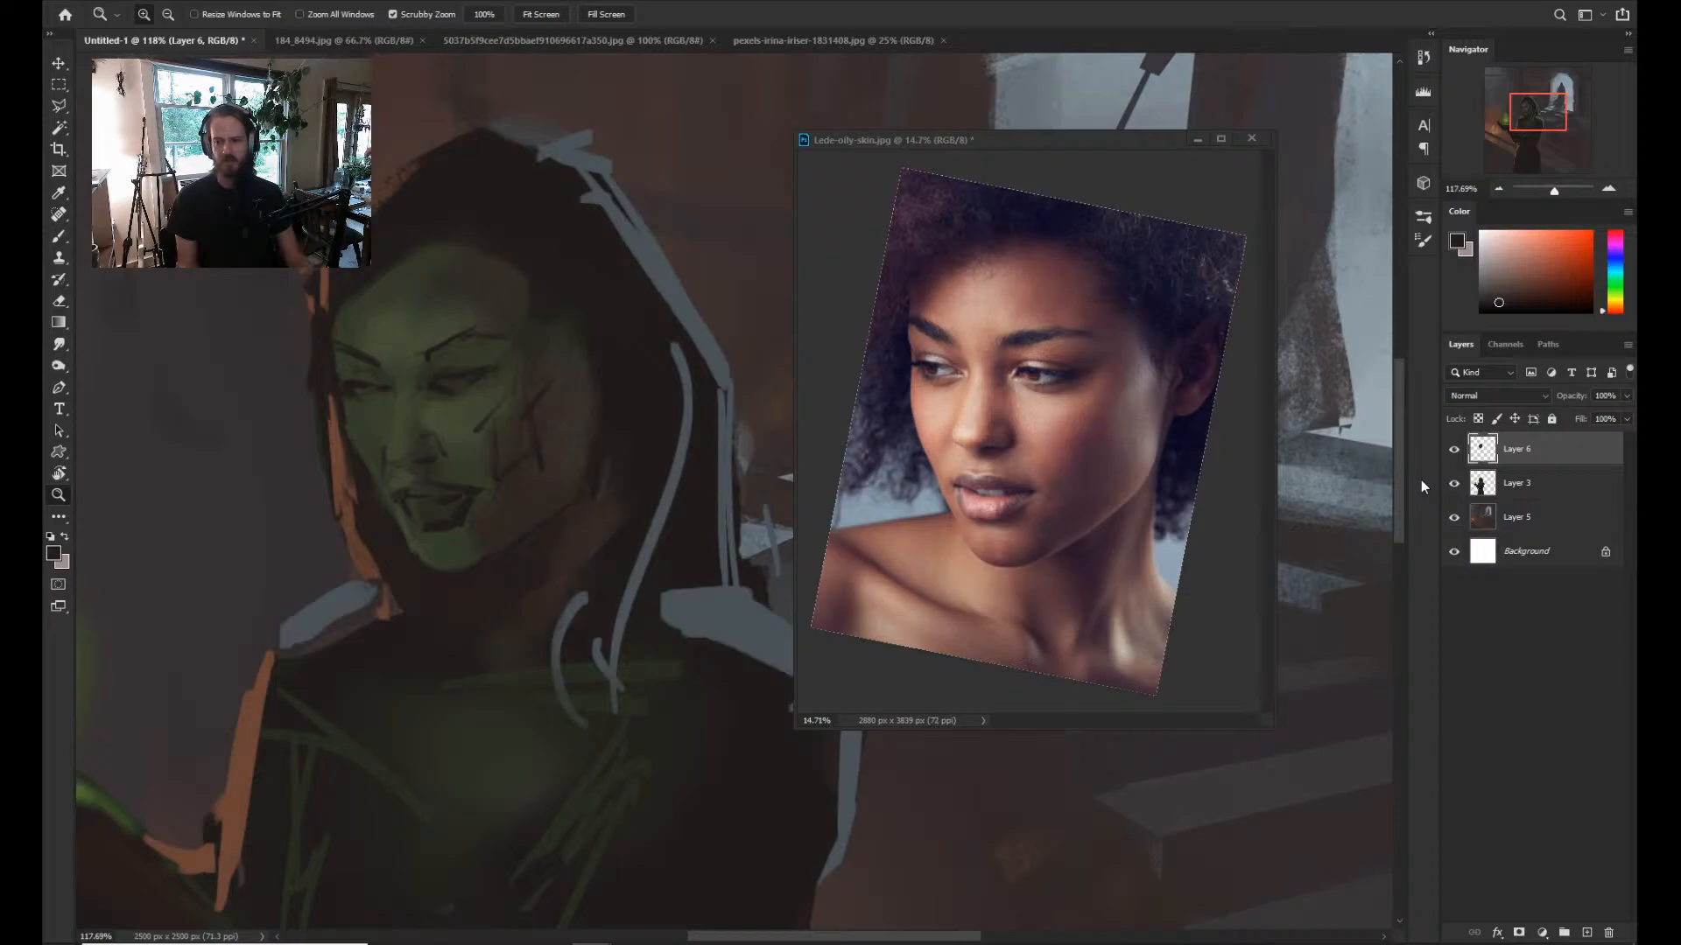
Merge the face layer, Layer 6, with the figure layer, Layer 3.
shift+click(1534, 484)
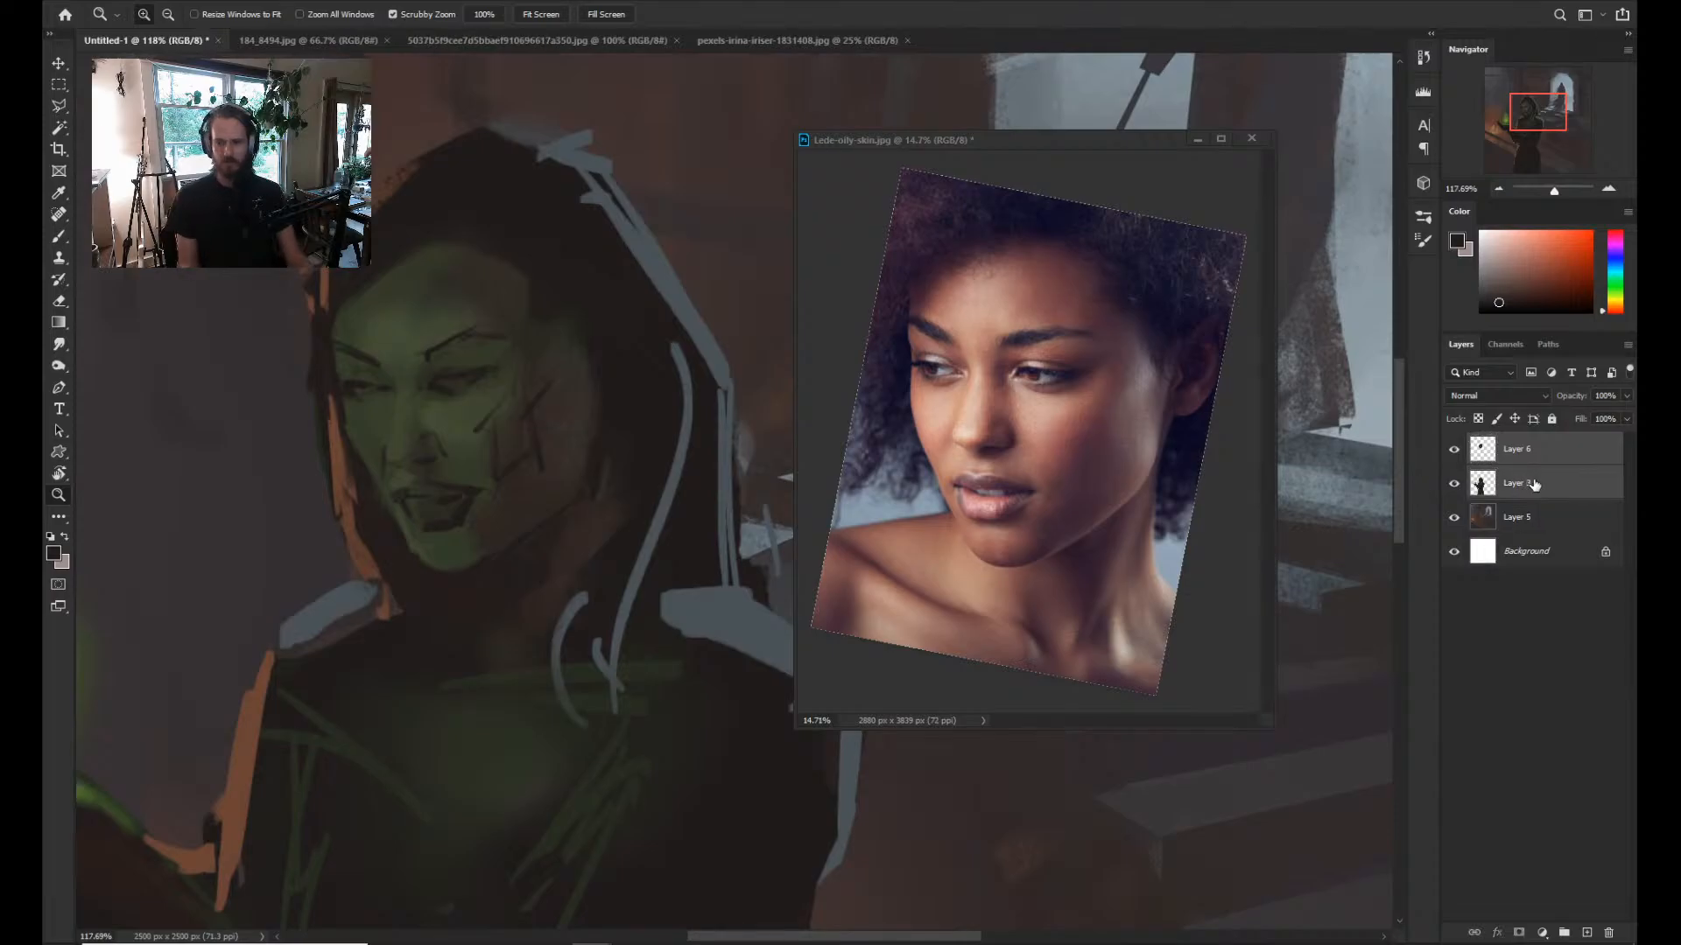
key(e)
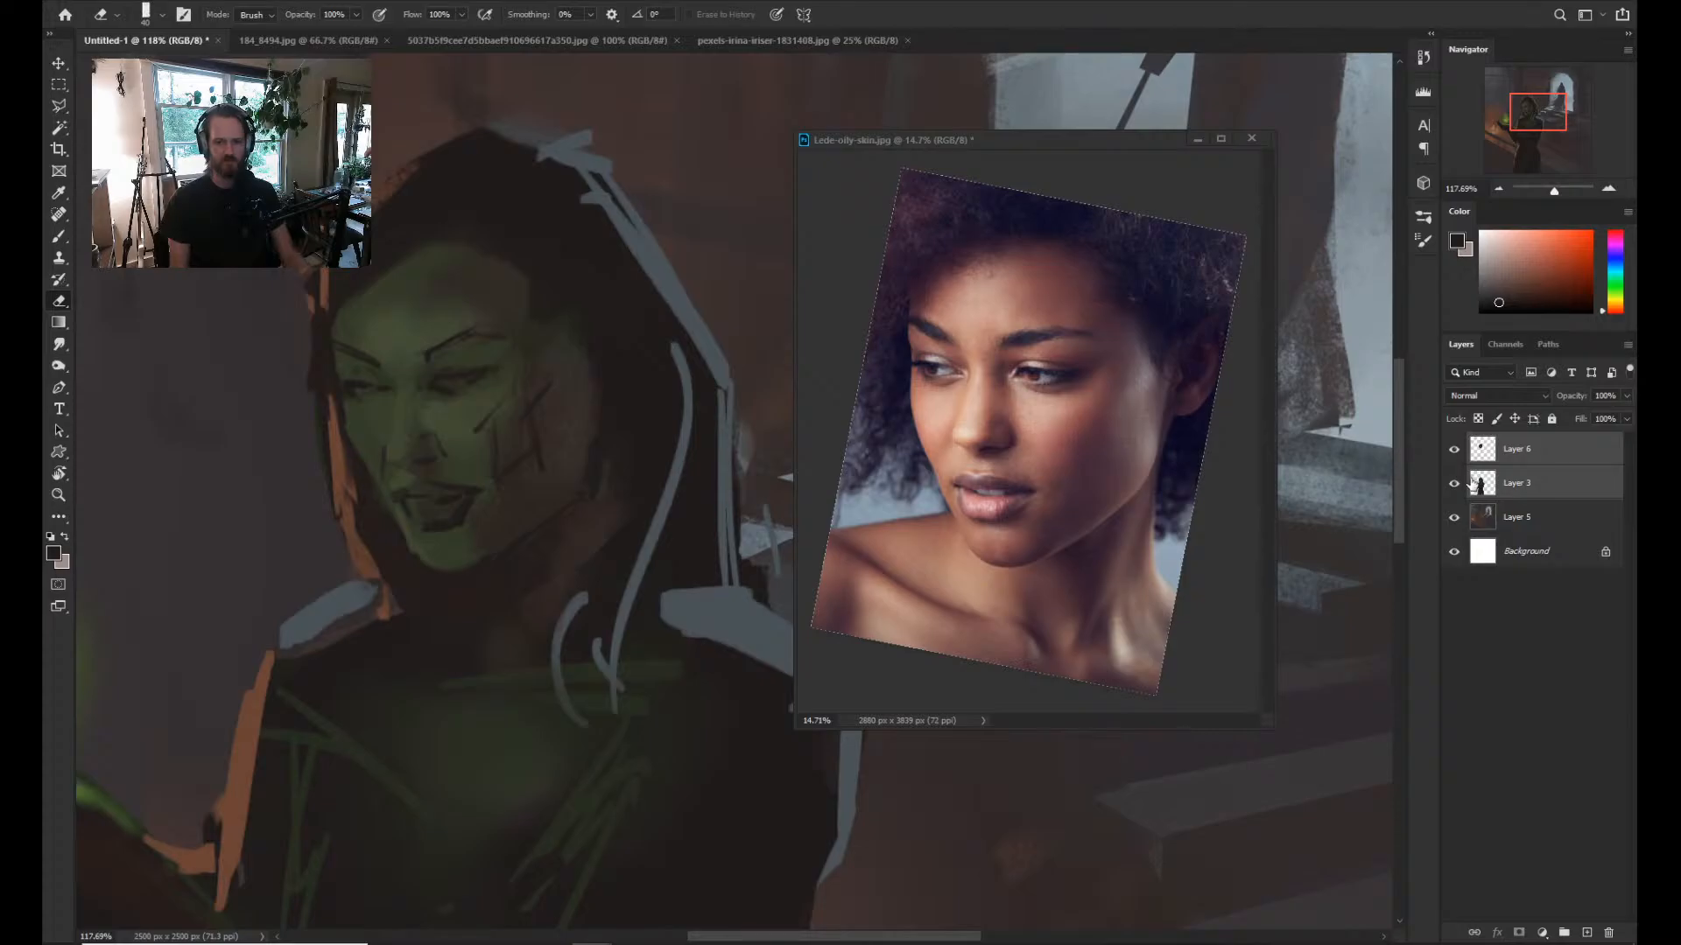
key(ctrl+e)
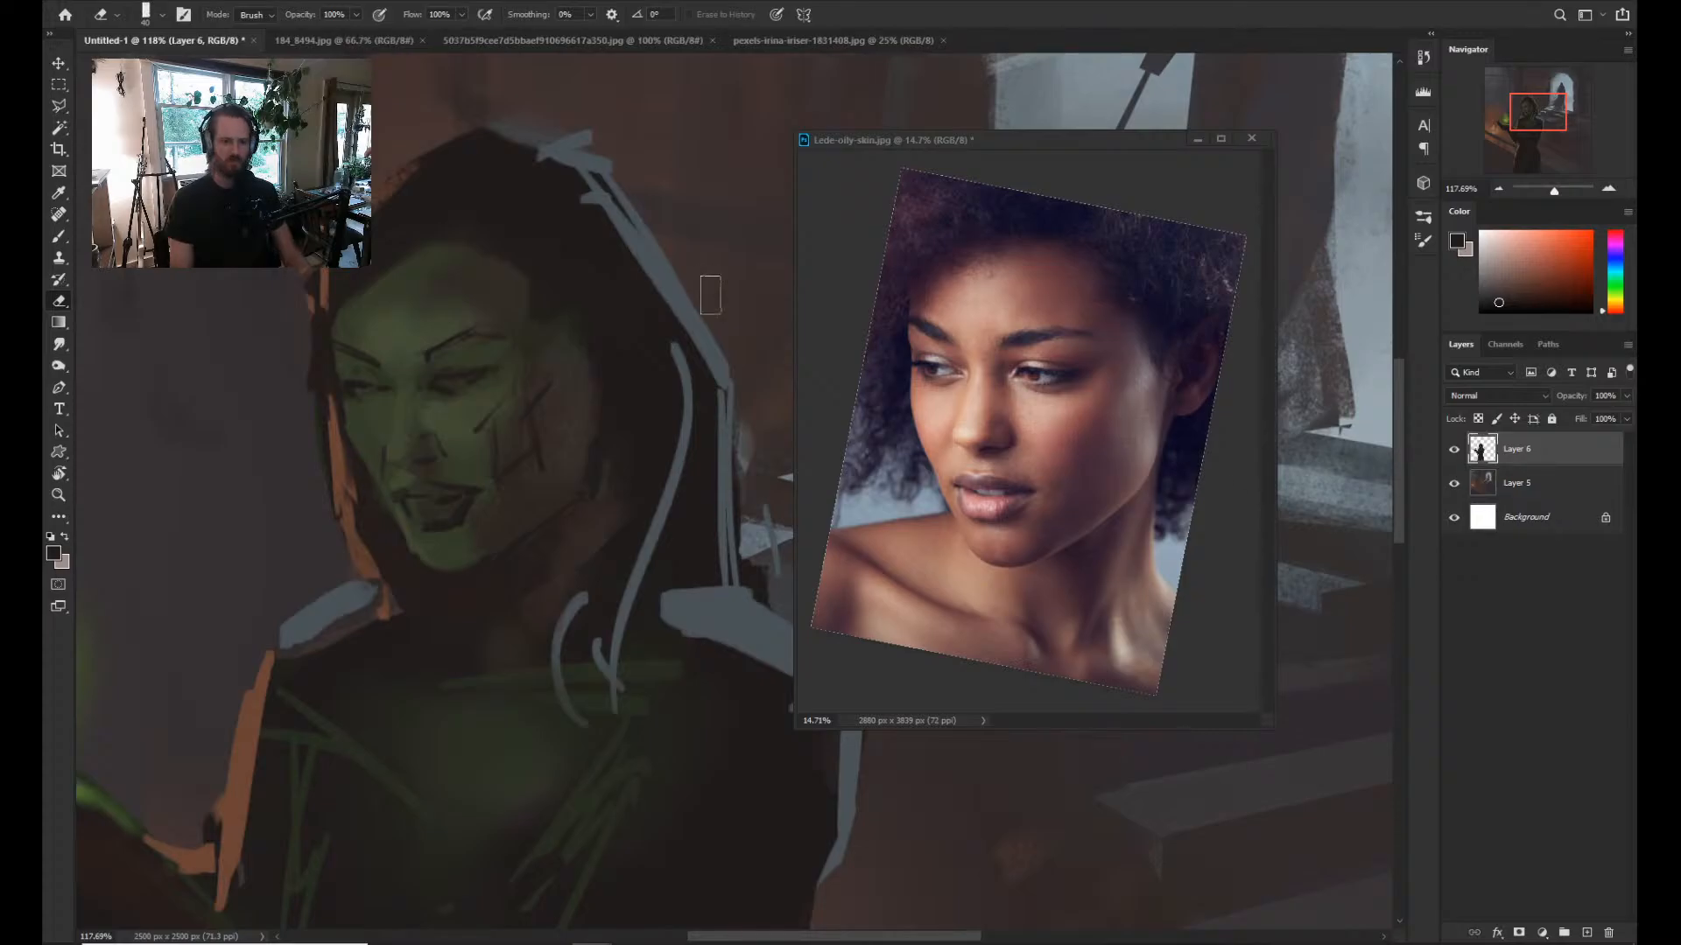
Erase the light blue outline and excess hood along the window side of the head, down to the shoulder.
scroll(710, 295, down, 5)
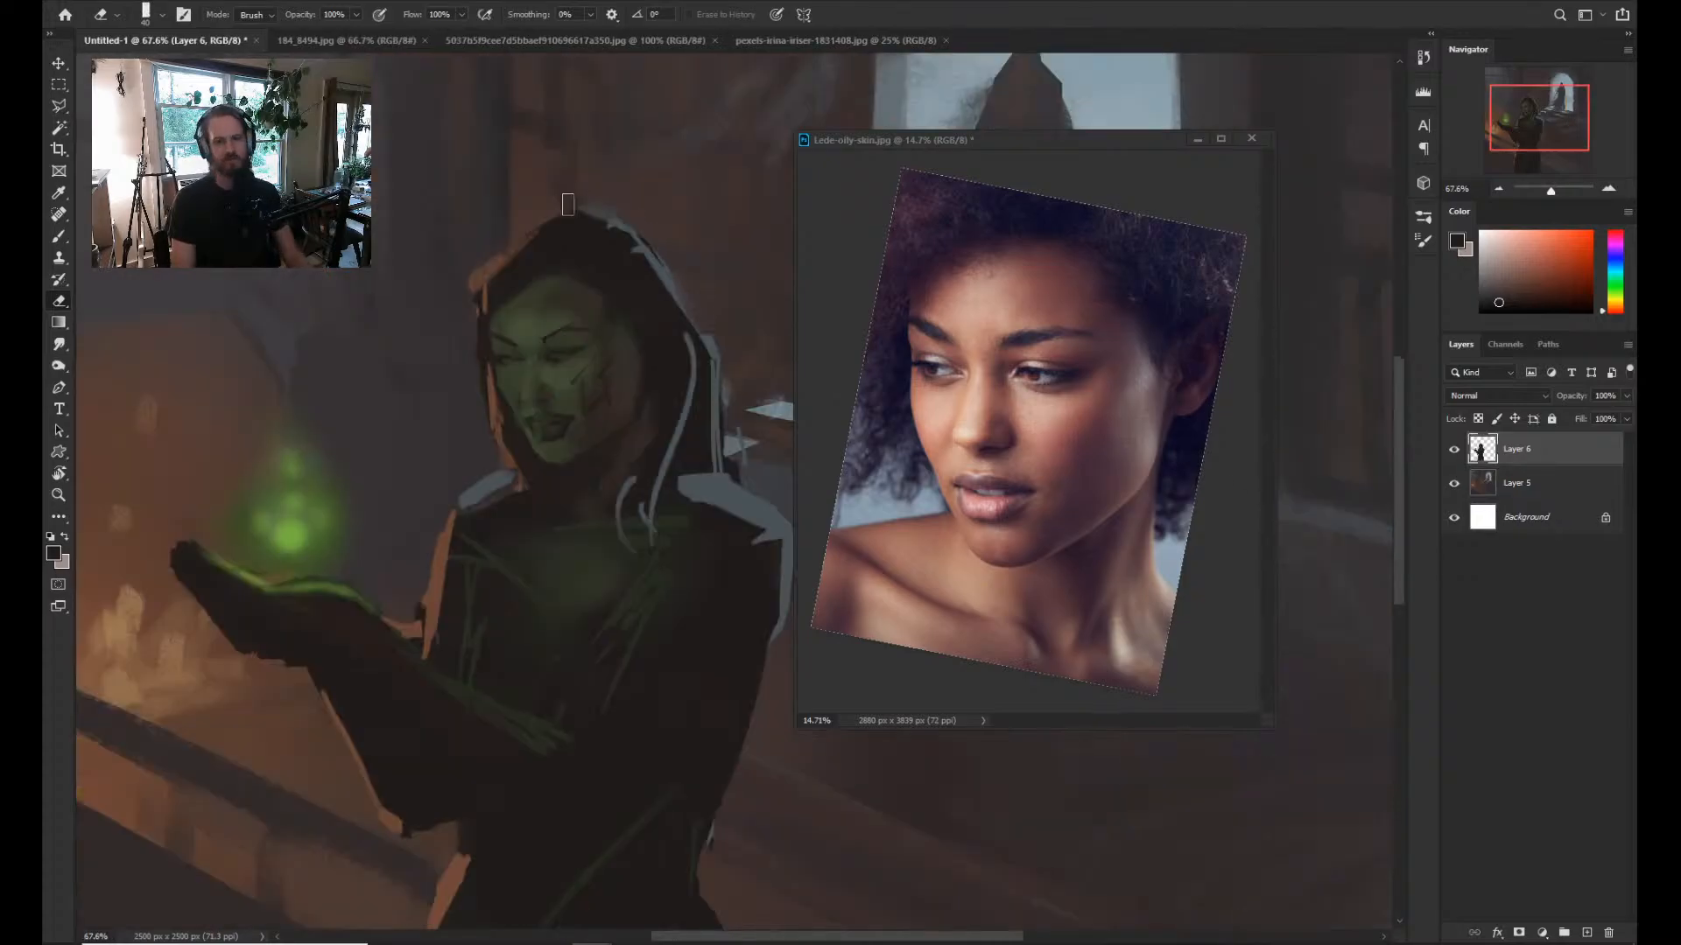
drag(568, 204, 720, 377)
drag(641, 250, 713, 395)
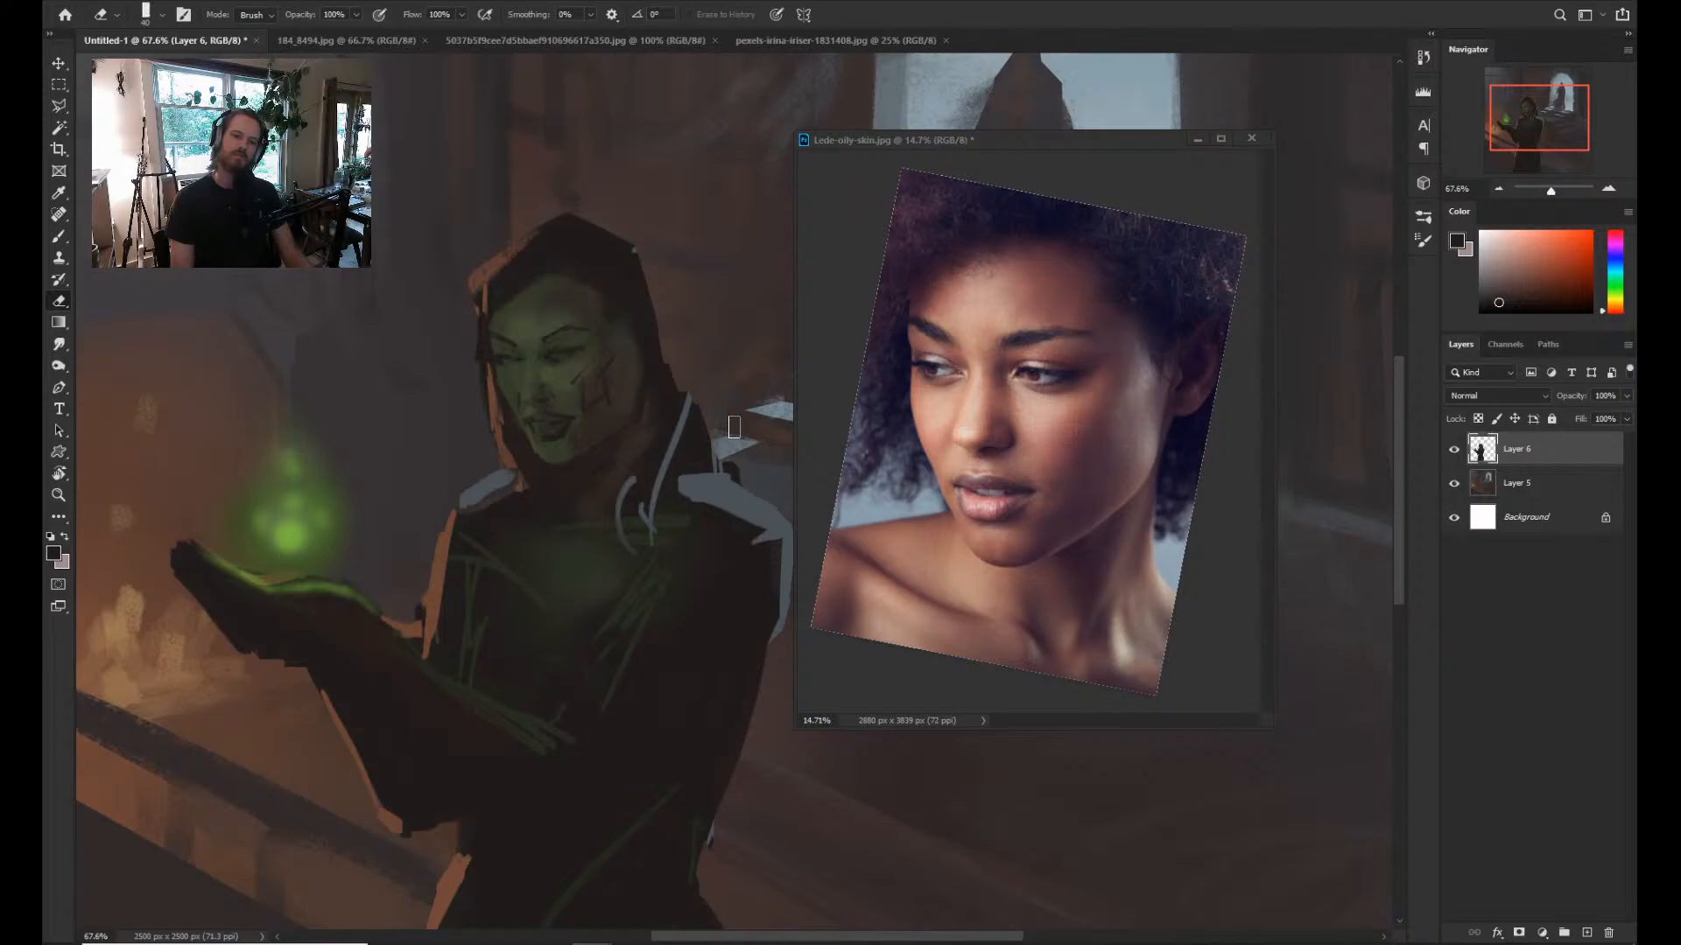
drag(726, 435, 657, 490)
key(ctrl+space)
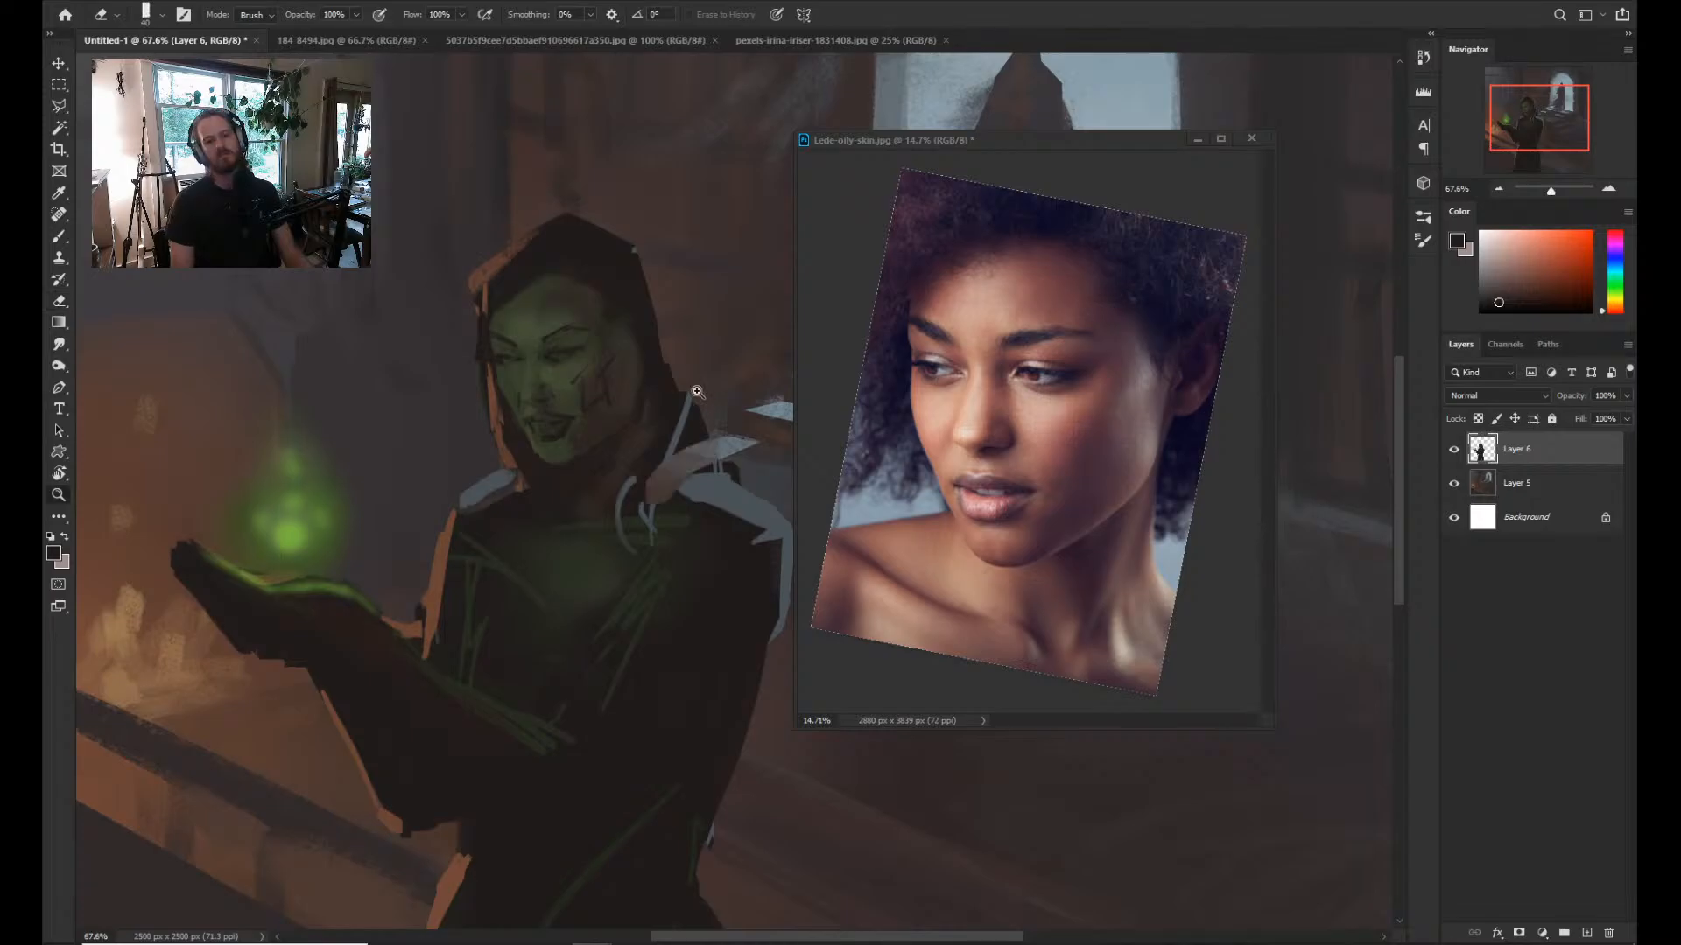
Rough in an ear and the hairline beside the face using dark and brown tones sampled from the figure.
mouse_move(697, 391)
mouse_down()
mouse_move(705, 429)
mouse_move(735, 428)
mouse_up()
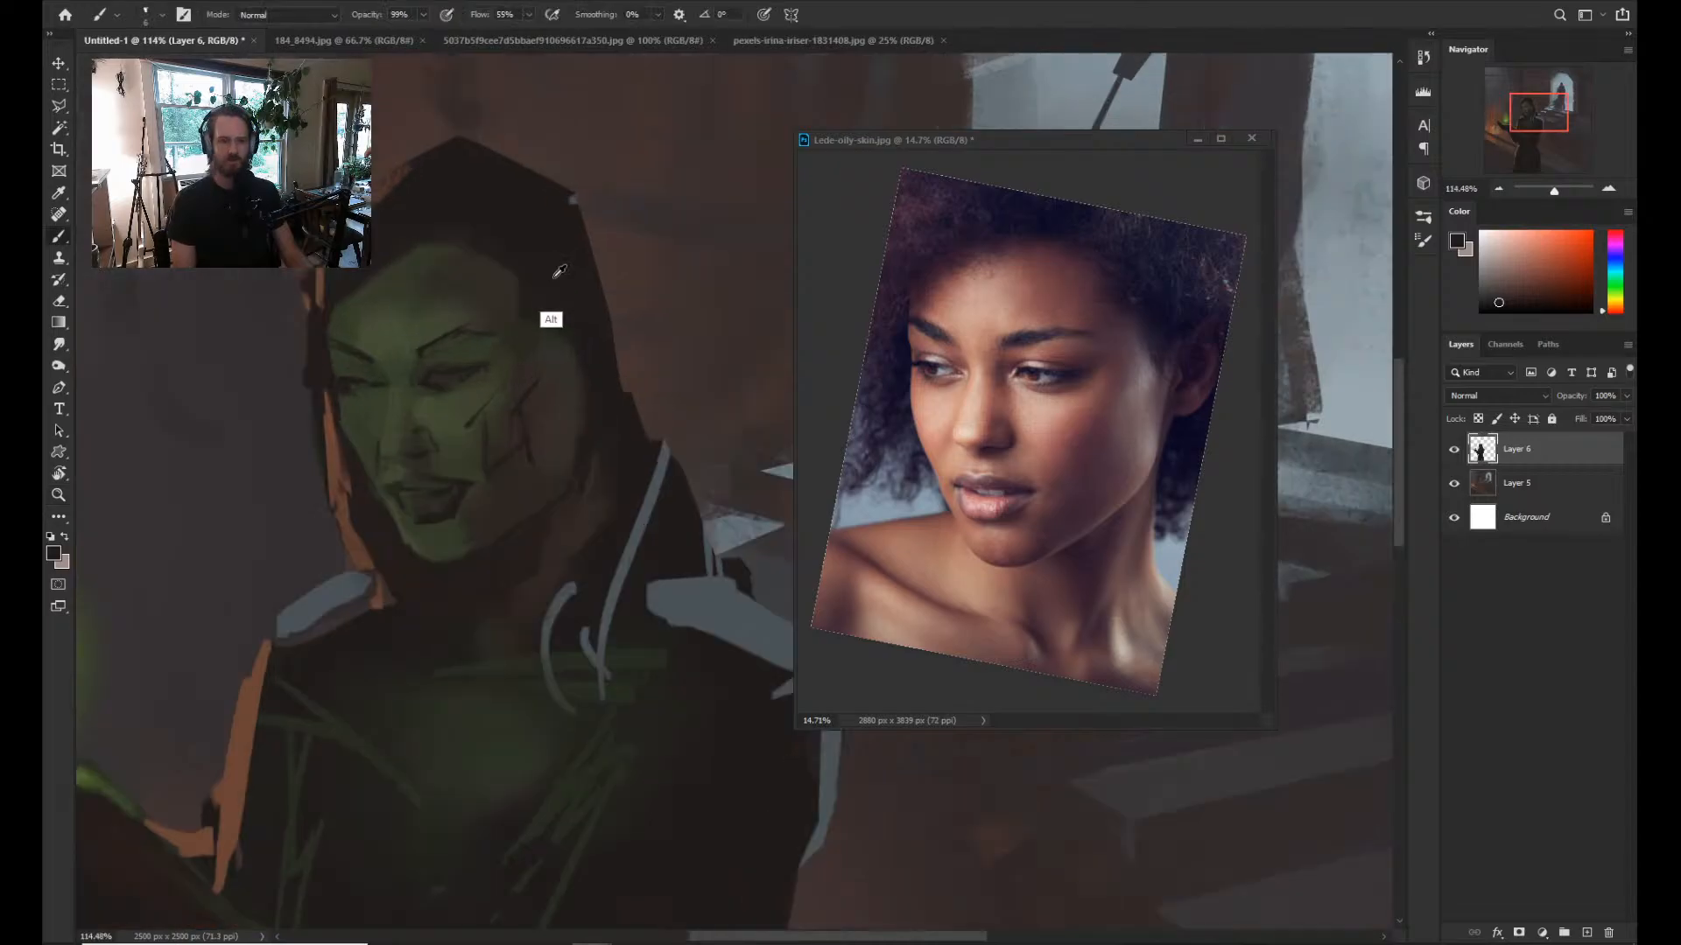
key(bracketright)
key(bracketright)
key(bracketright)
key(bracketright)
key(bracketright)
key(bracketright)
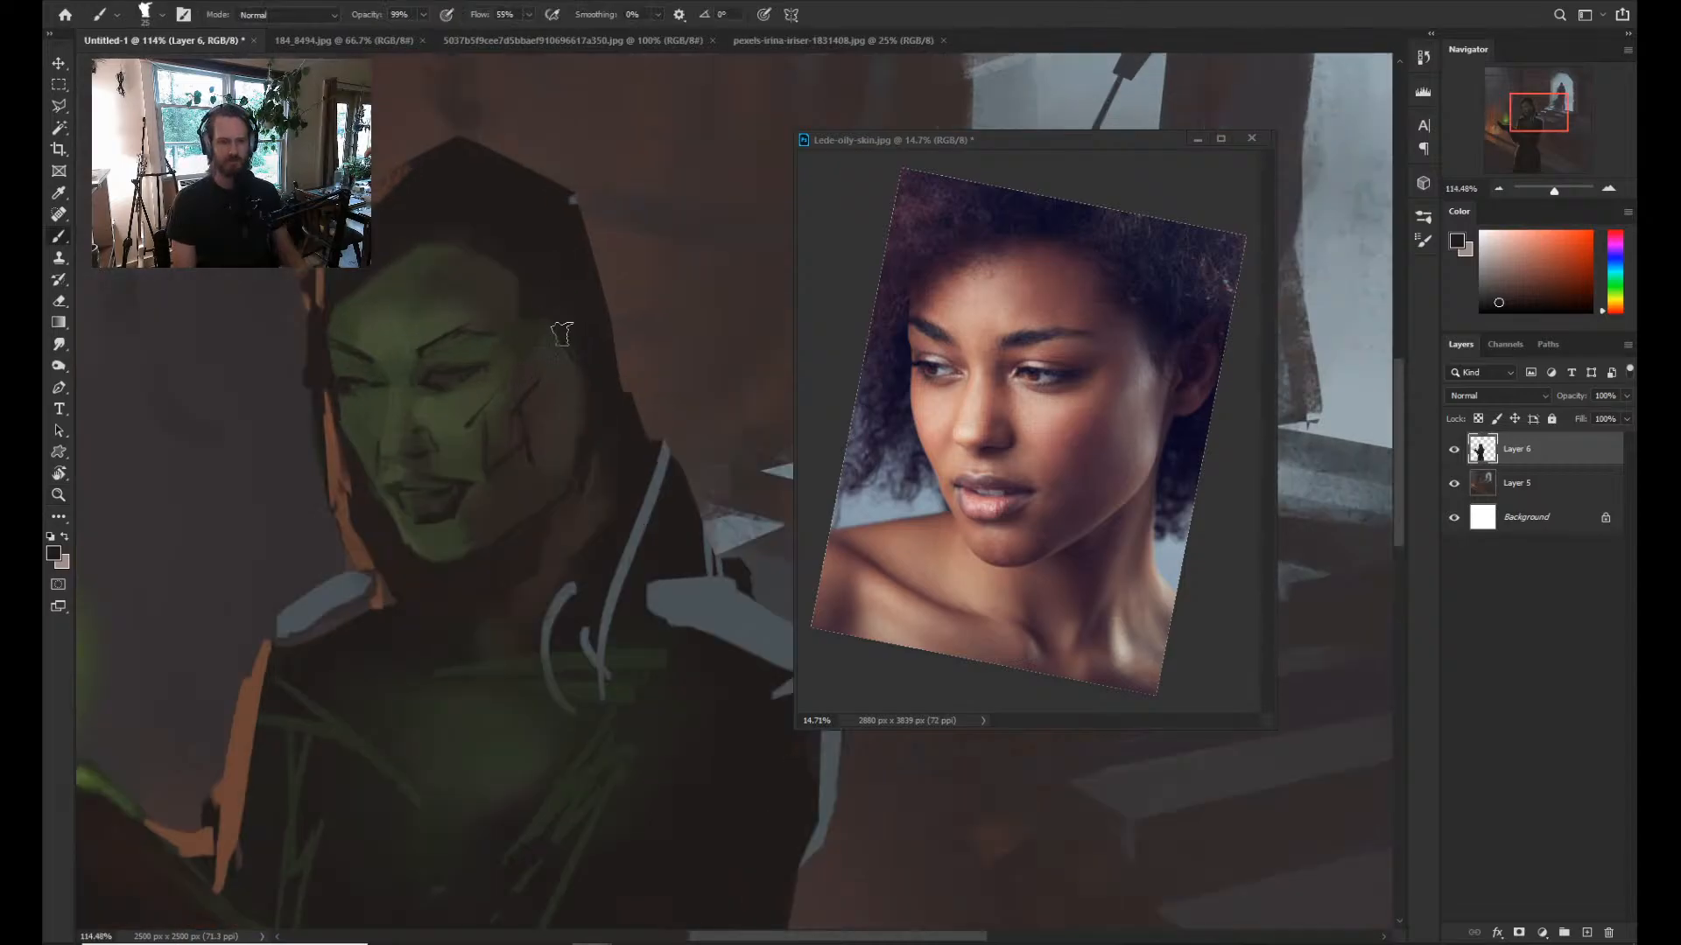
key(alt)
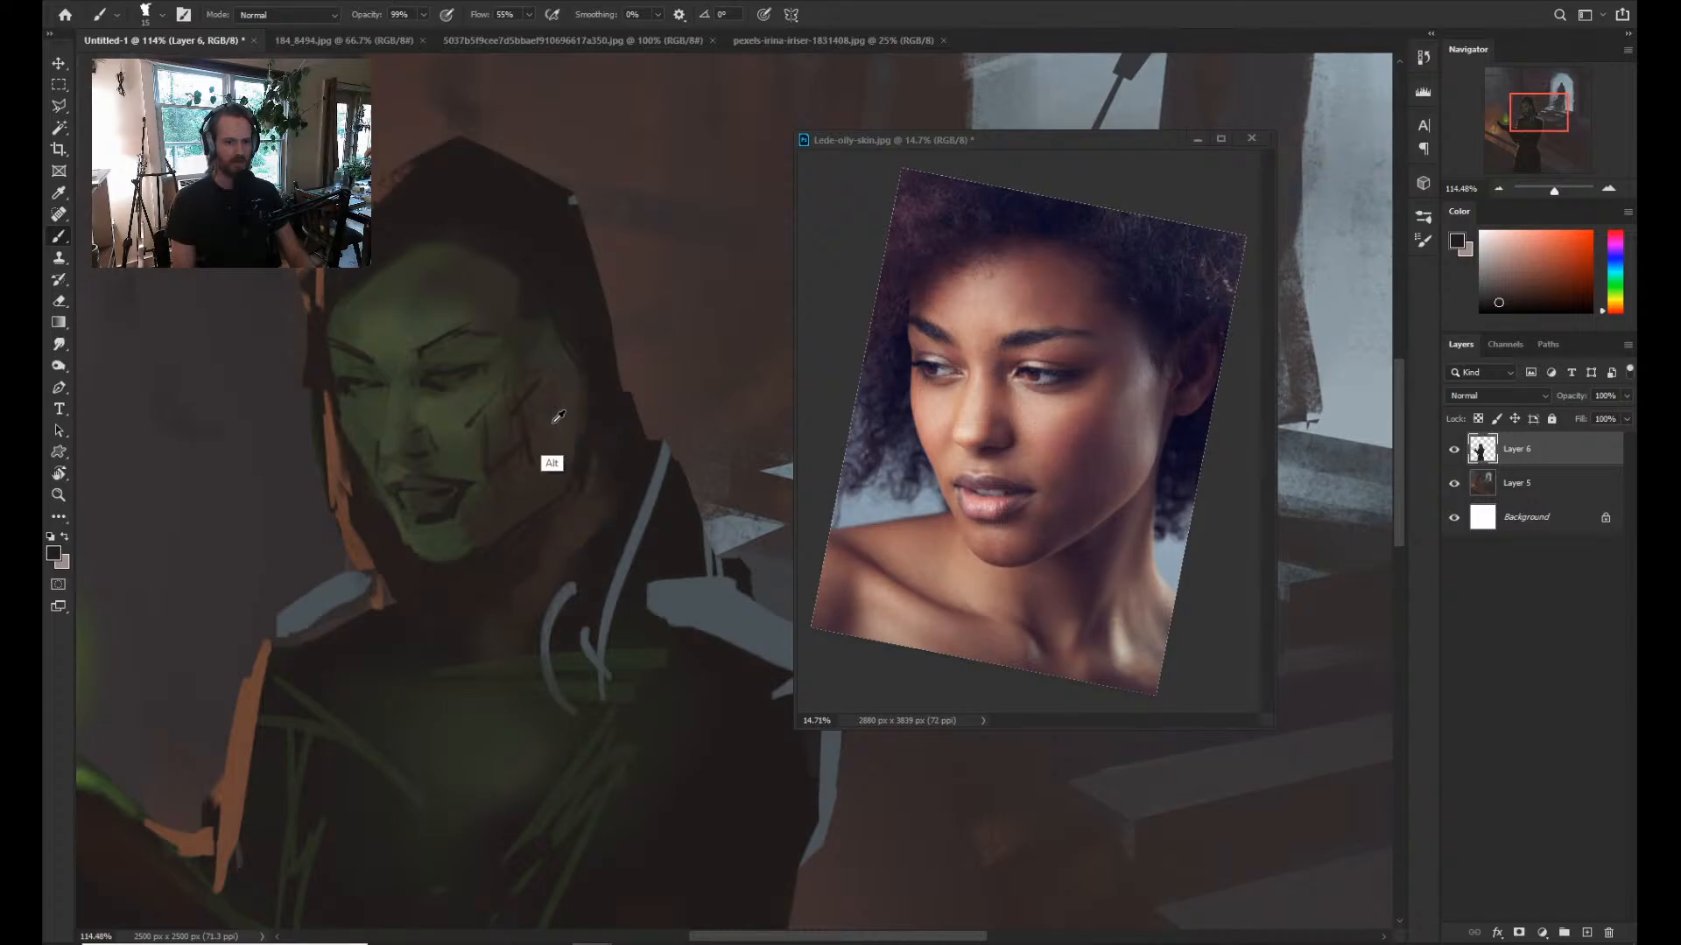
alt+click(556, 417)
key(alt)
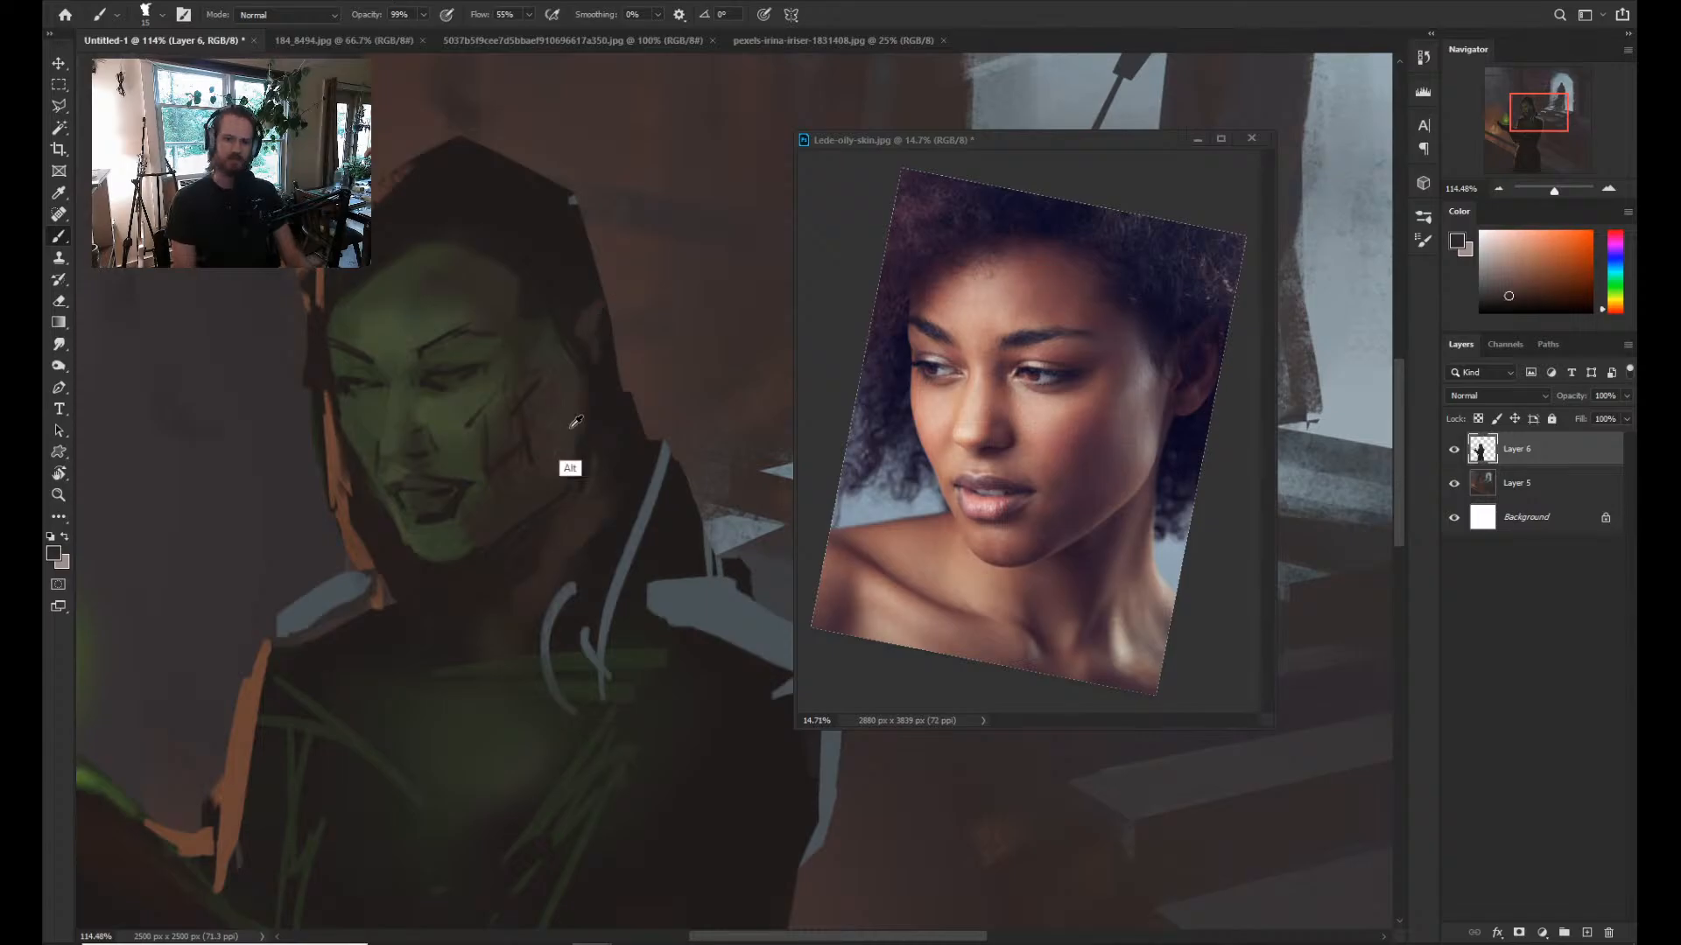
alt+click(573, 422)
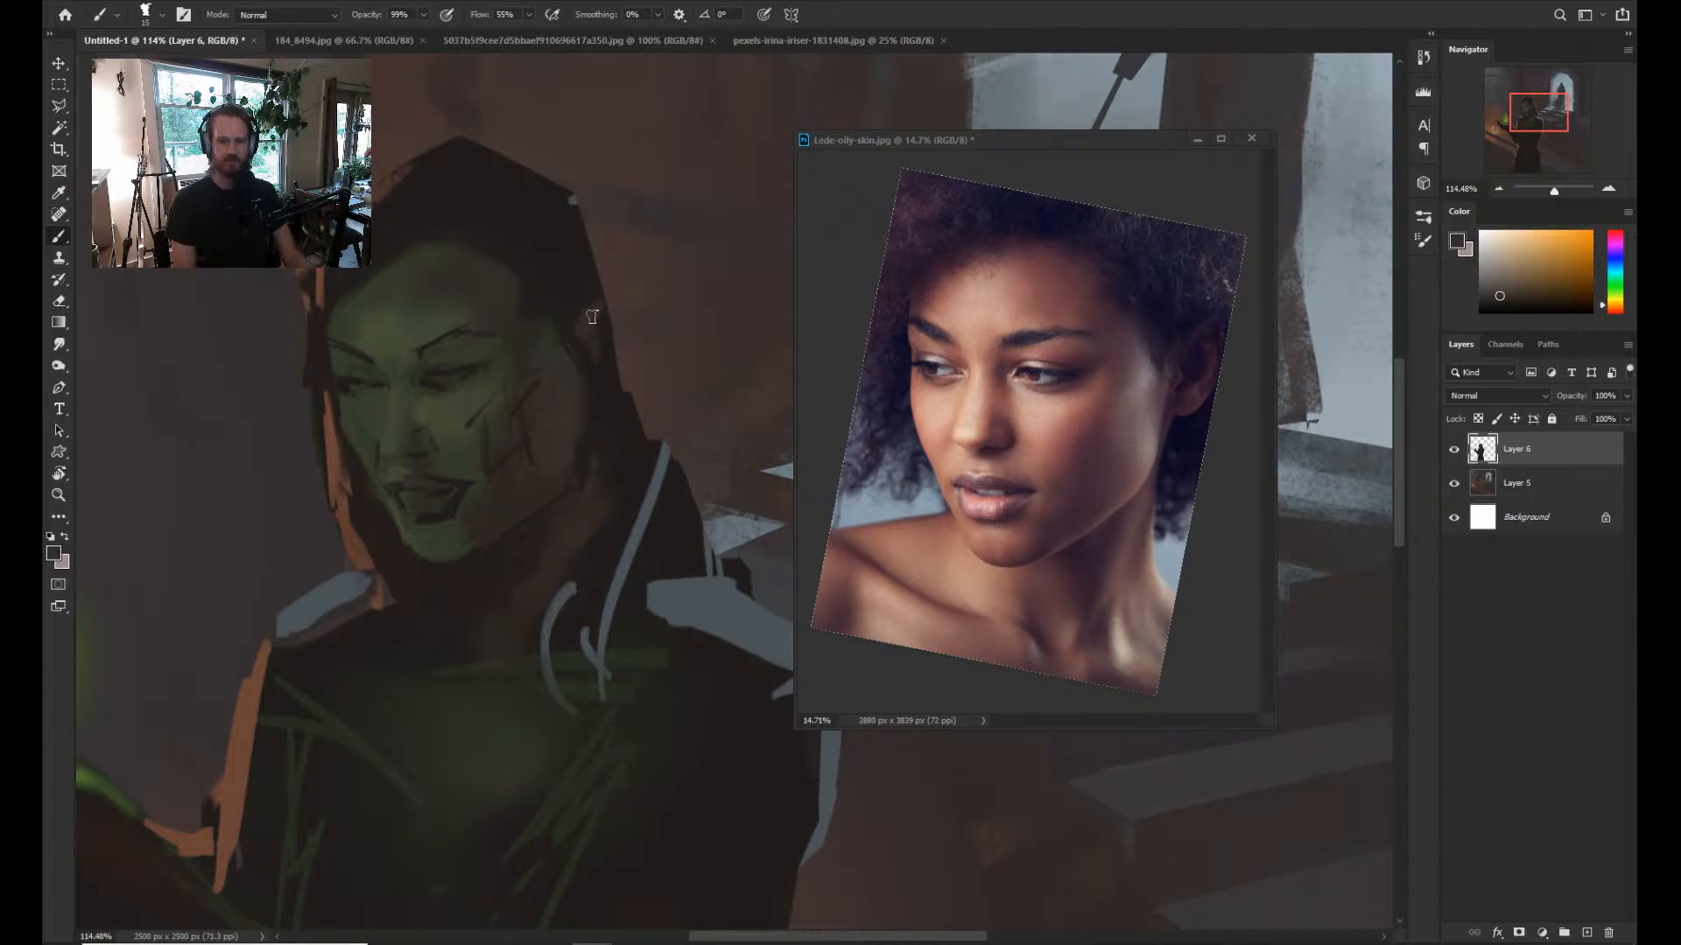
Paint a lighter grey-brown rim light on the ear with a smaller brush.
click(1486, 287)
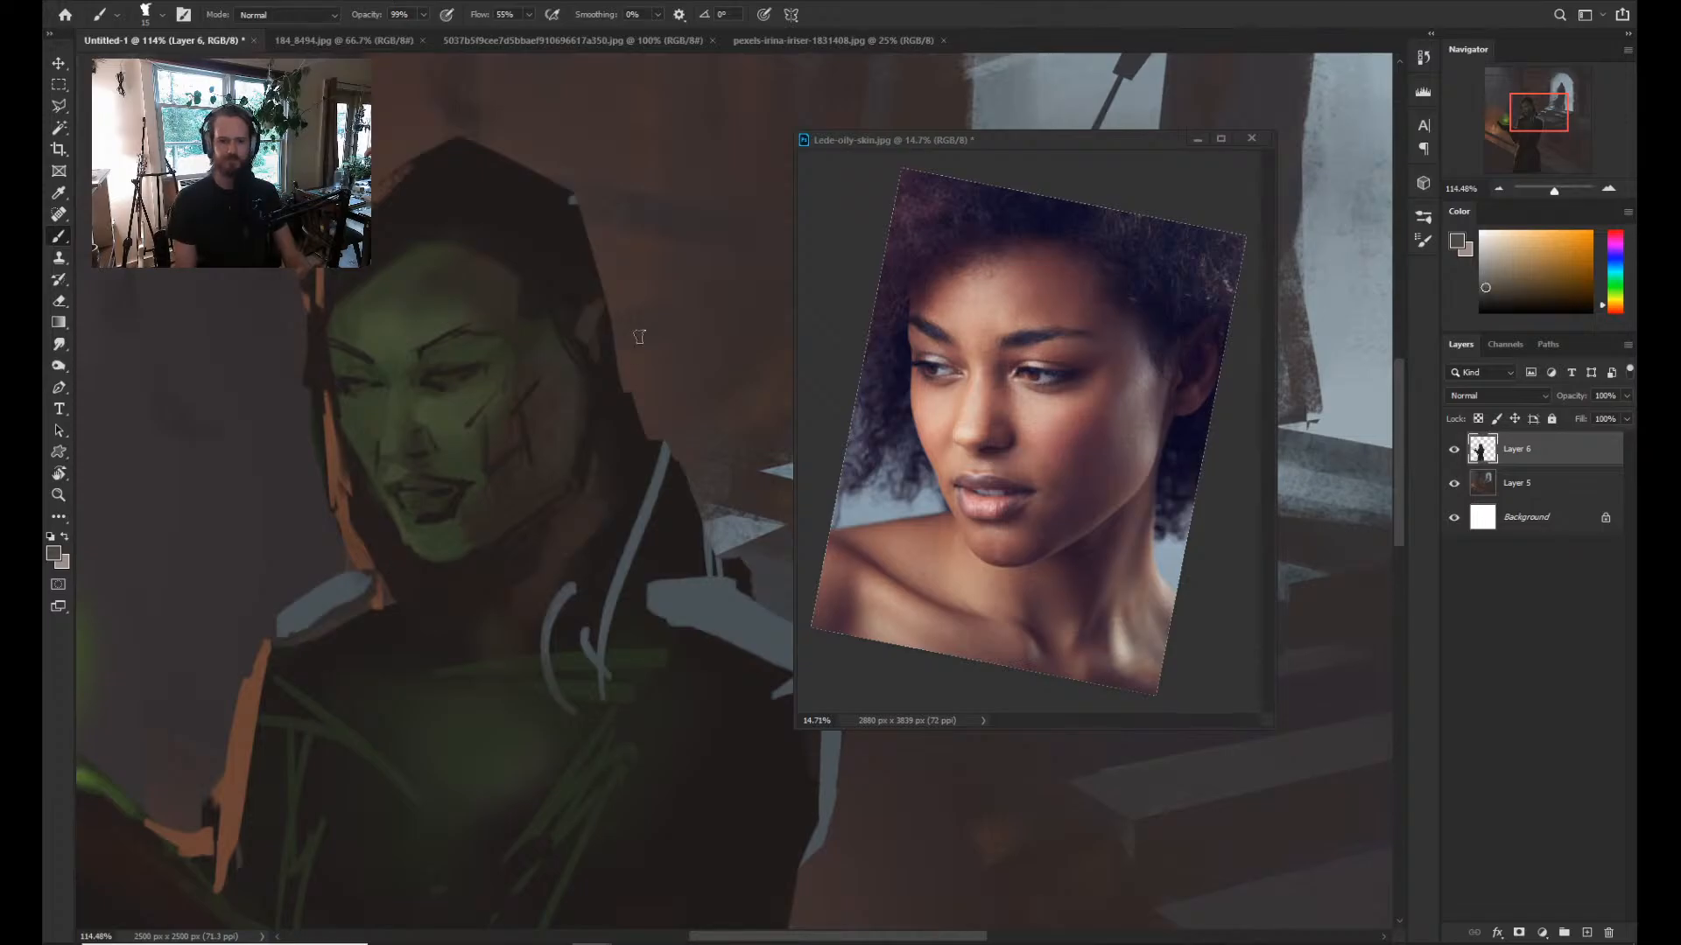
key(bracketright)
key(bracketleft)
key(bracketleft)
key(bracketleft)
key(bracketleft)
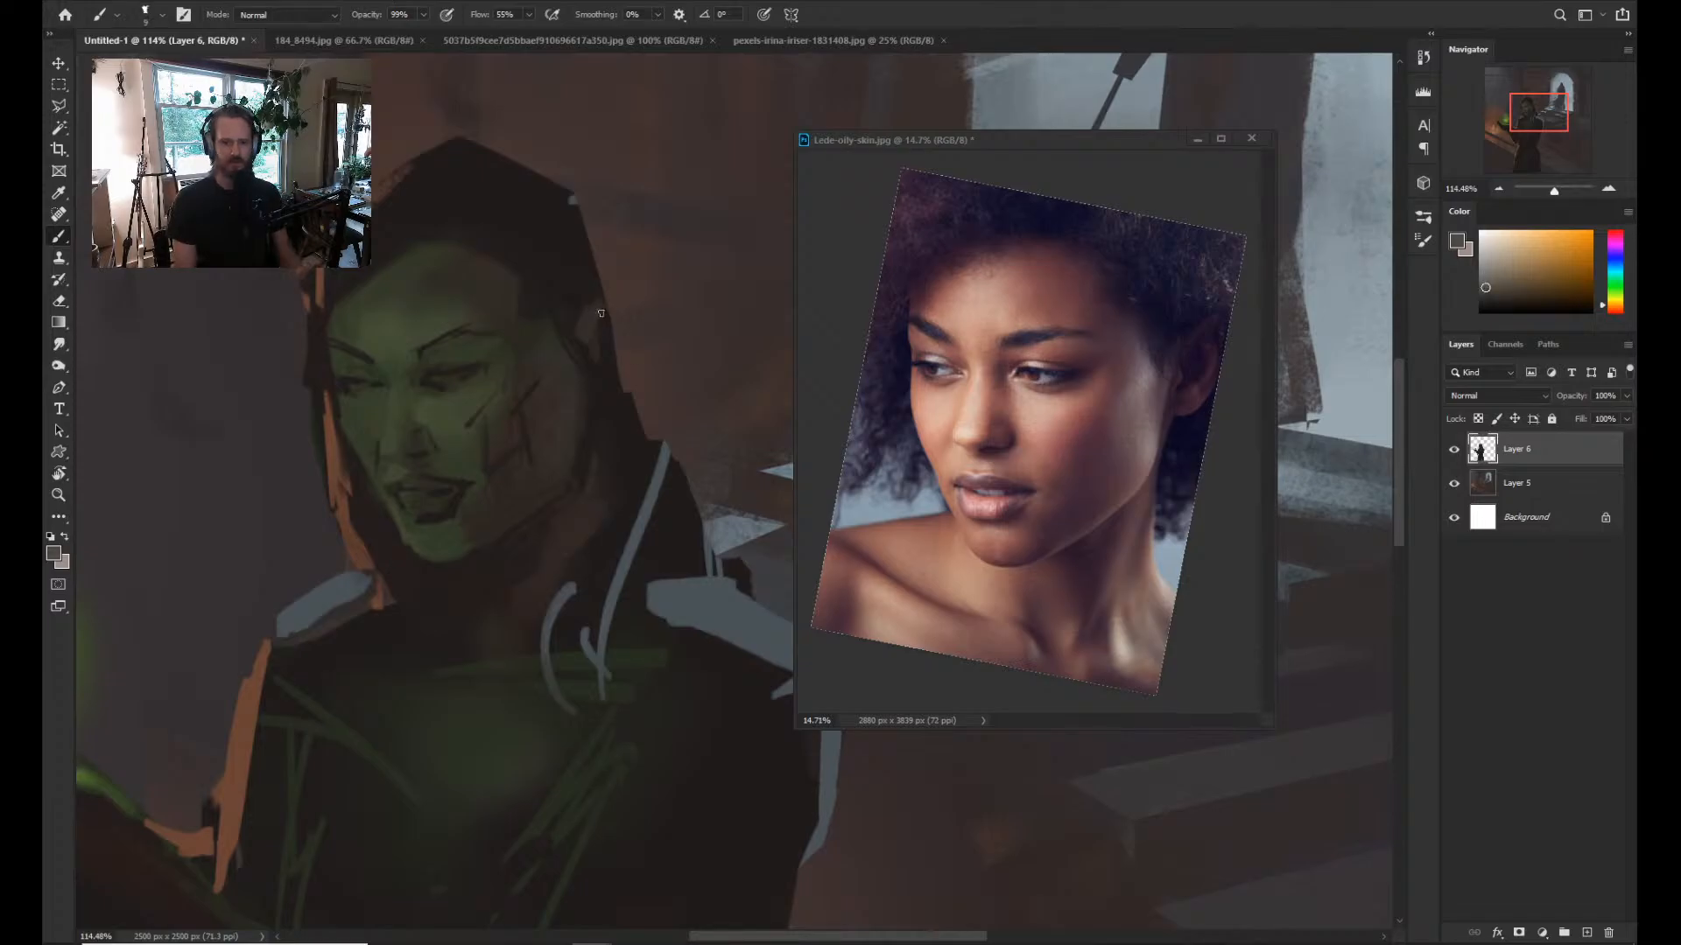
key(bracketleft)
key(bracketleft)
mouse_move(600, 304)
mouse_down()
mouse_move(612, 379)
mouse_move(535, 394)
mouse_up()
Block in grey-brown highlights on the cheekbone and along the side of the jaw, varying the brush size.
key(bracketright)
key(bracketright)
key(bracketright)
key(bracketright)
key(bracketright)
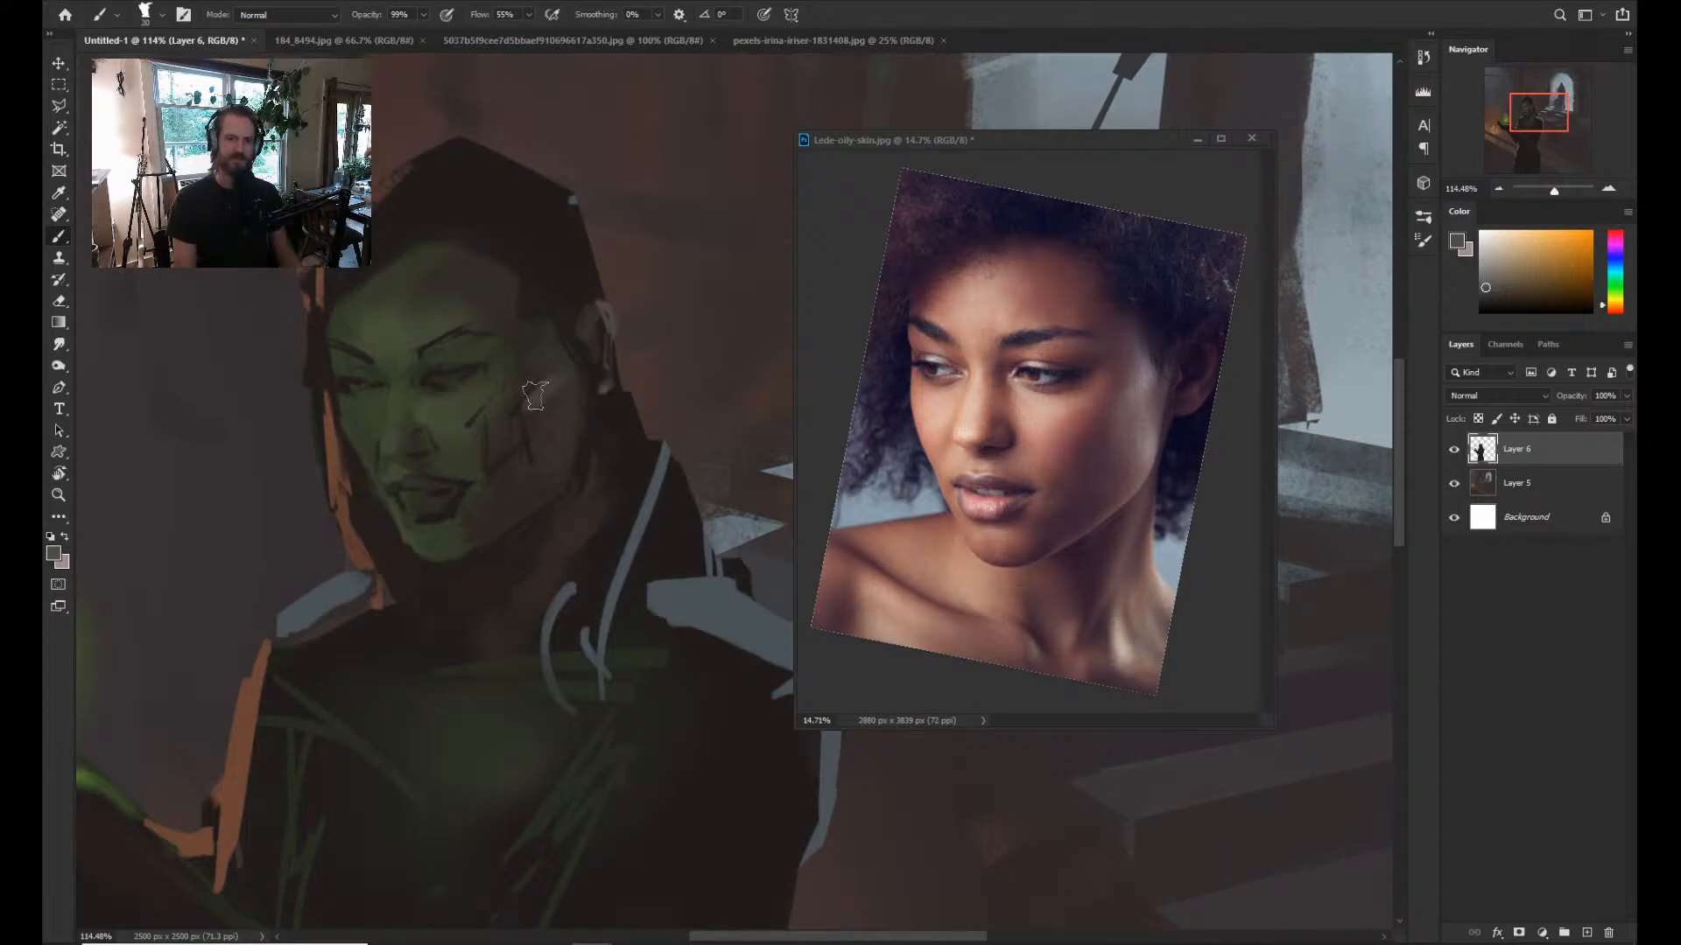
key(bracketleft)
key(bracketleft)
key(bracketleft)
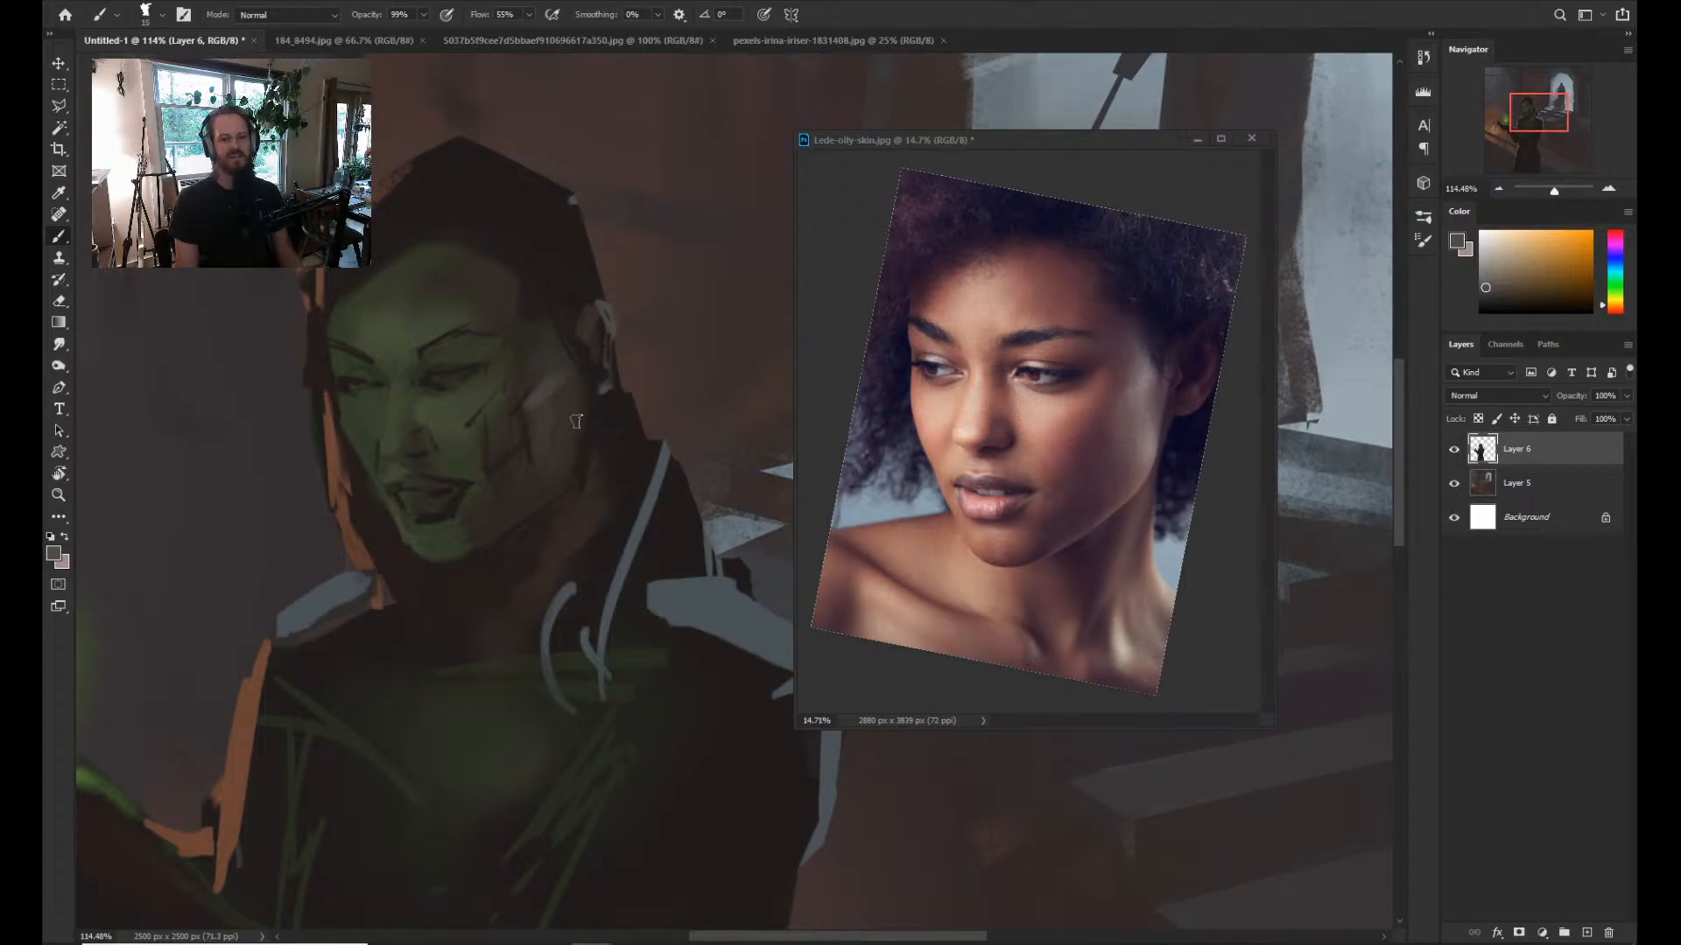
key(bracketright)
key(bracketright)
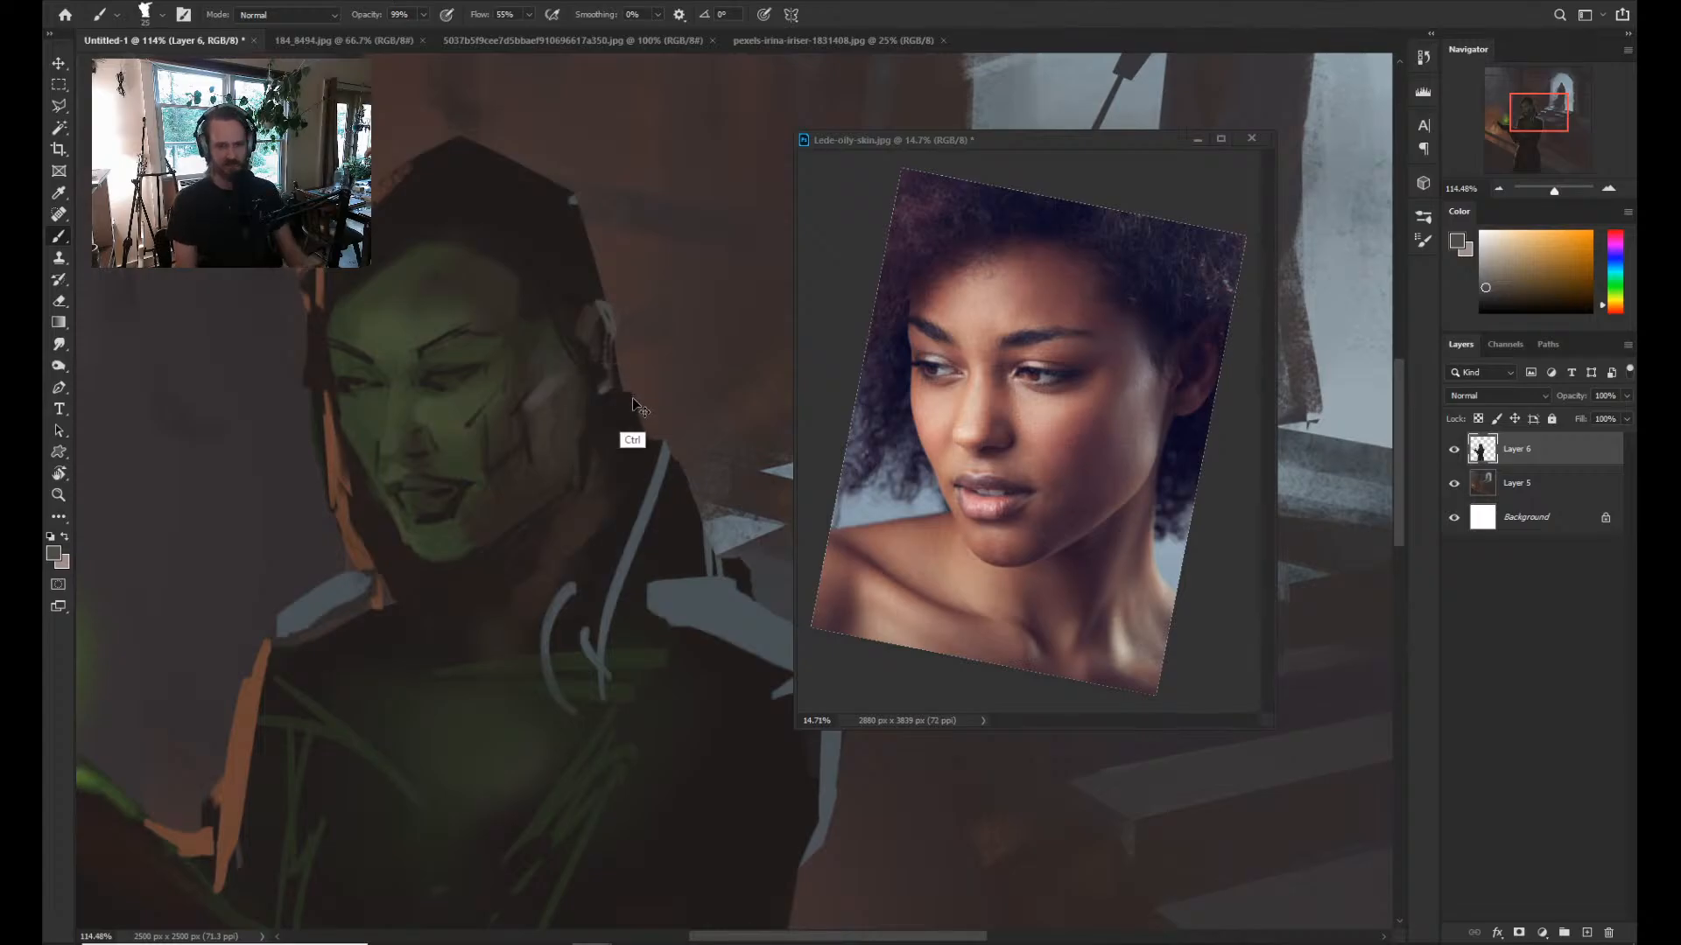
key(bracketleft)
key(bracketleft)
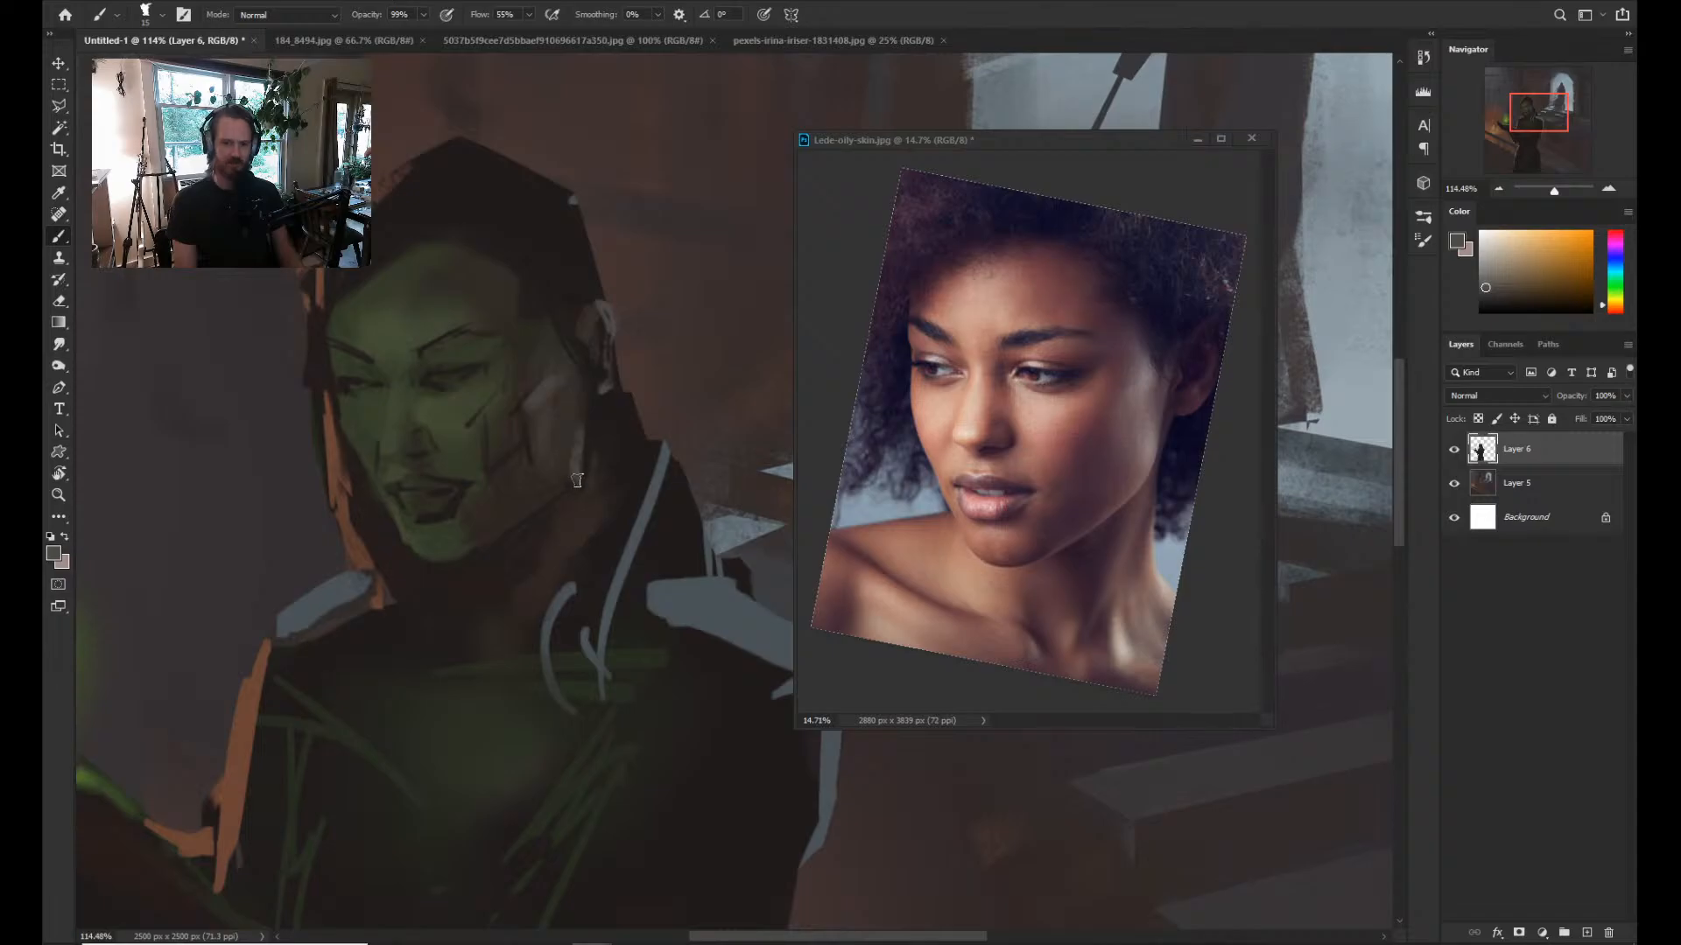
key(ctrl)
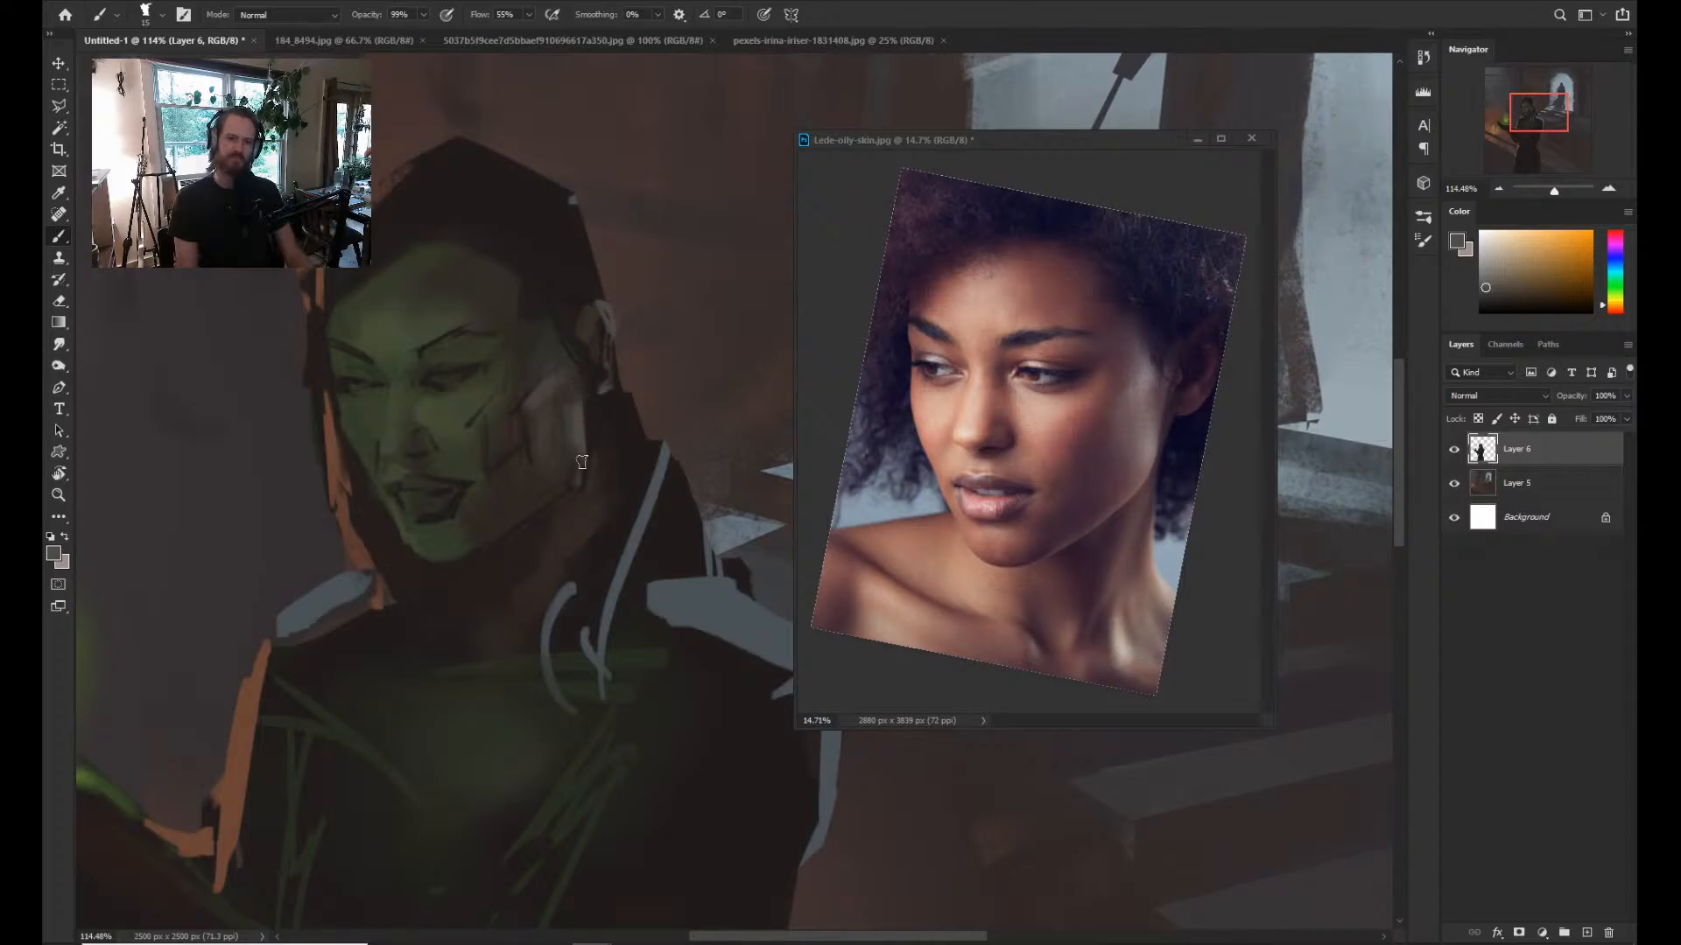
Refine the cheek and jaw edge with sampled dark and brown tones, and check the head against the whole figure.
alt+click(600, 440)
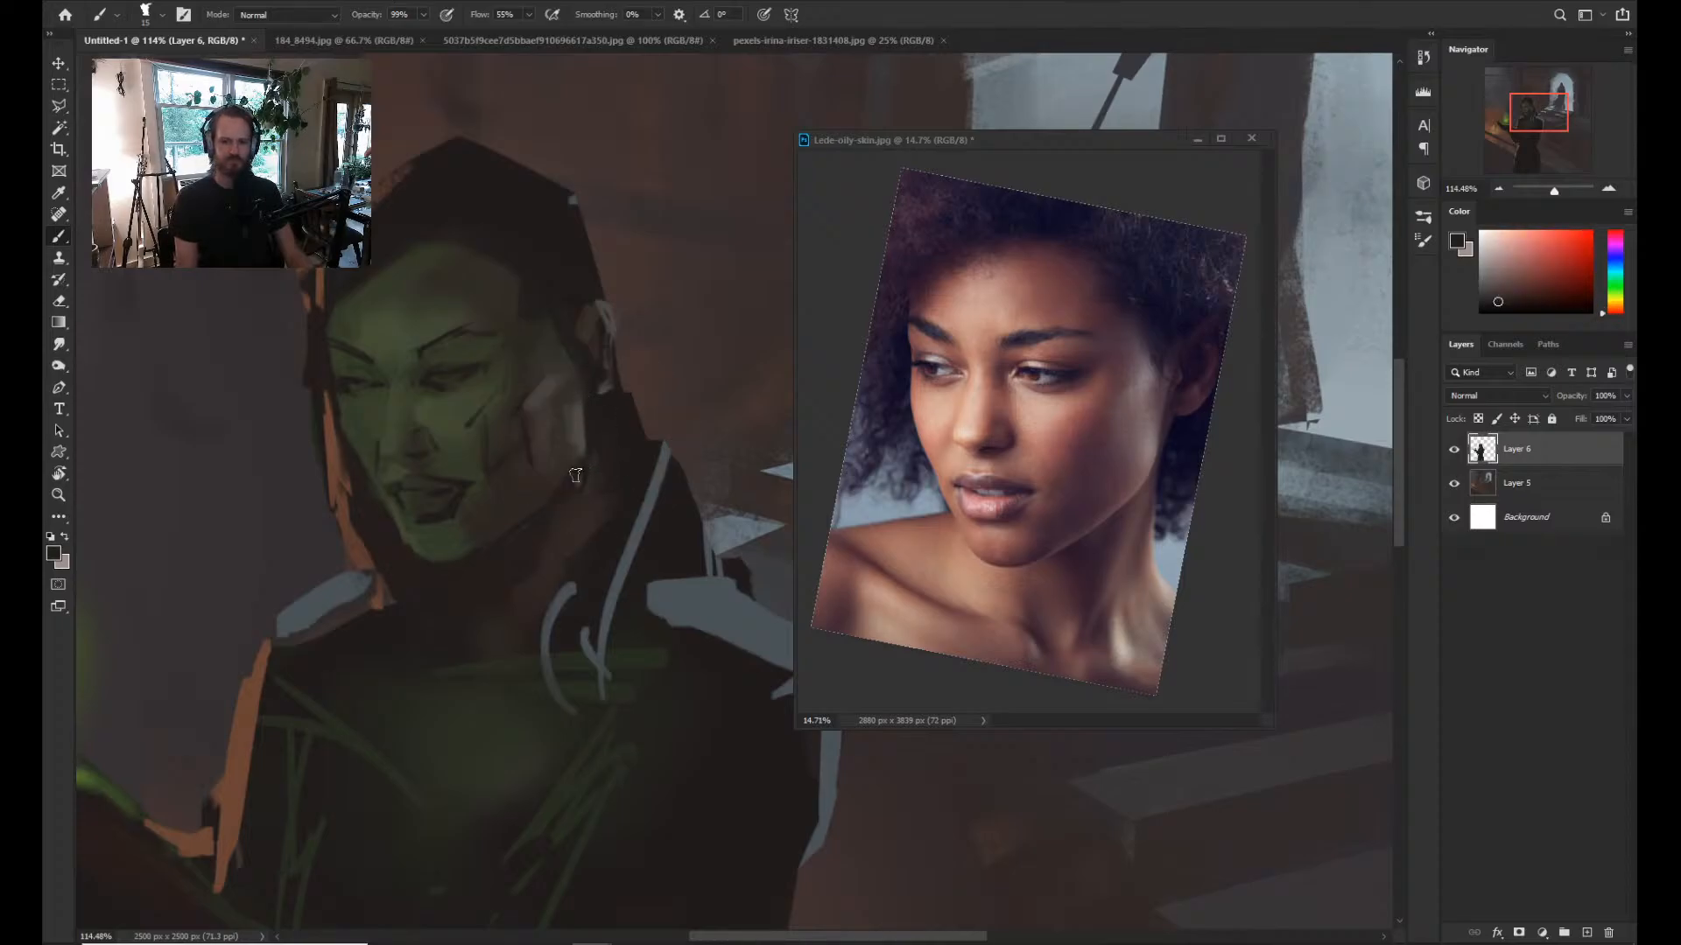
alt+click(518, 508)
key(z)
drag(589, 468, 525, 468)
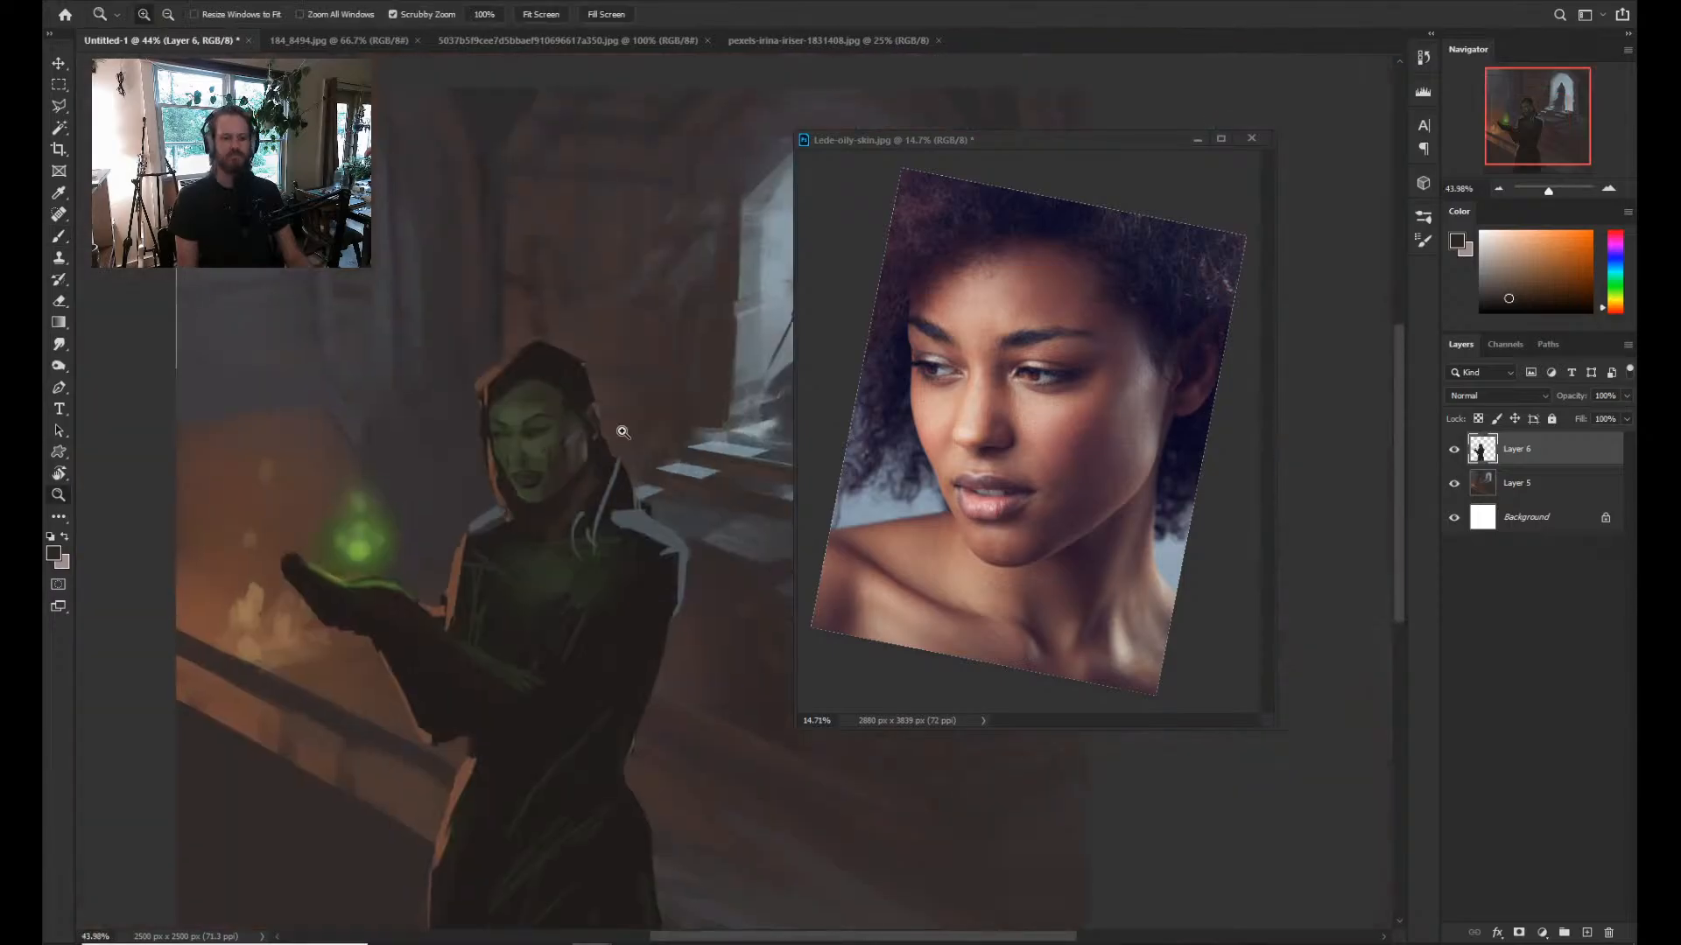
drag(622, 431, 678, 431)
key(space)
drag(587, 467, 553, 506)
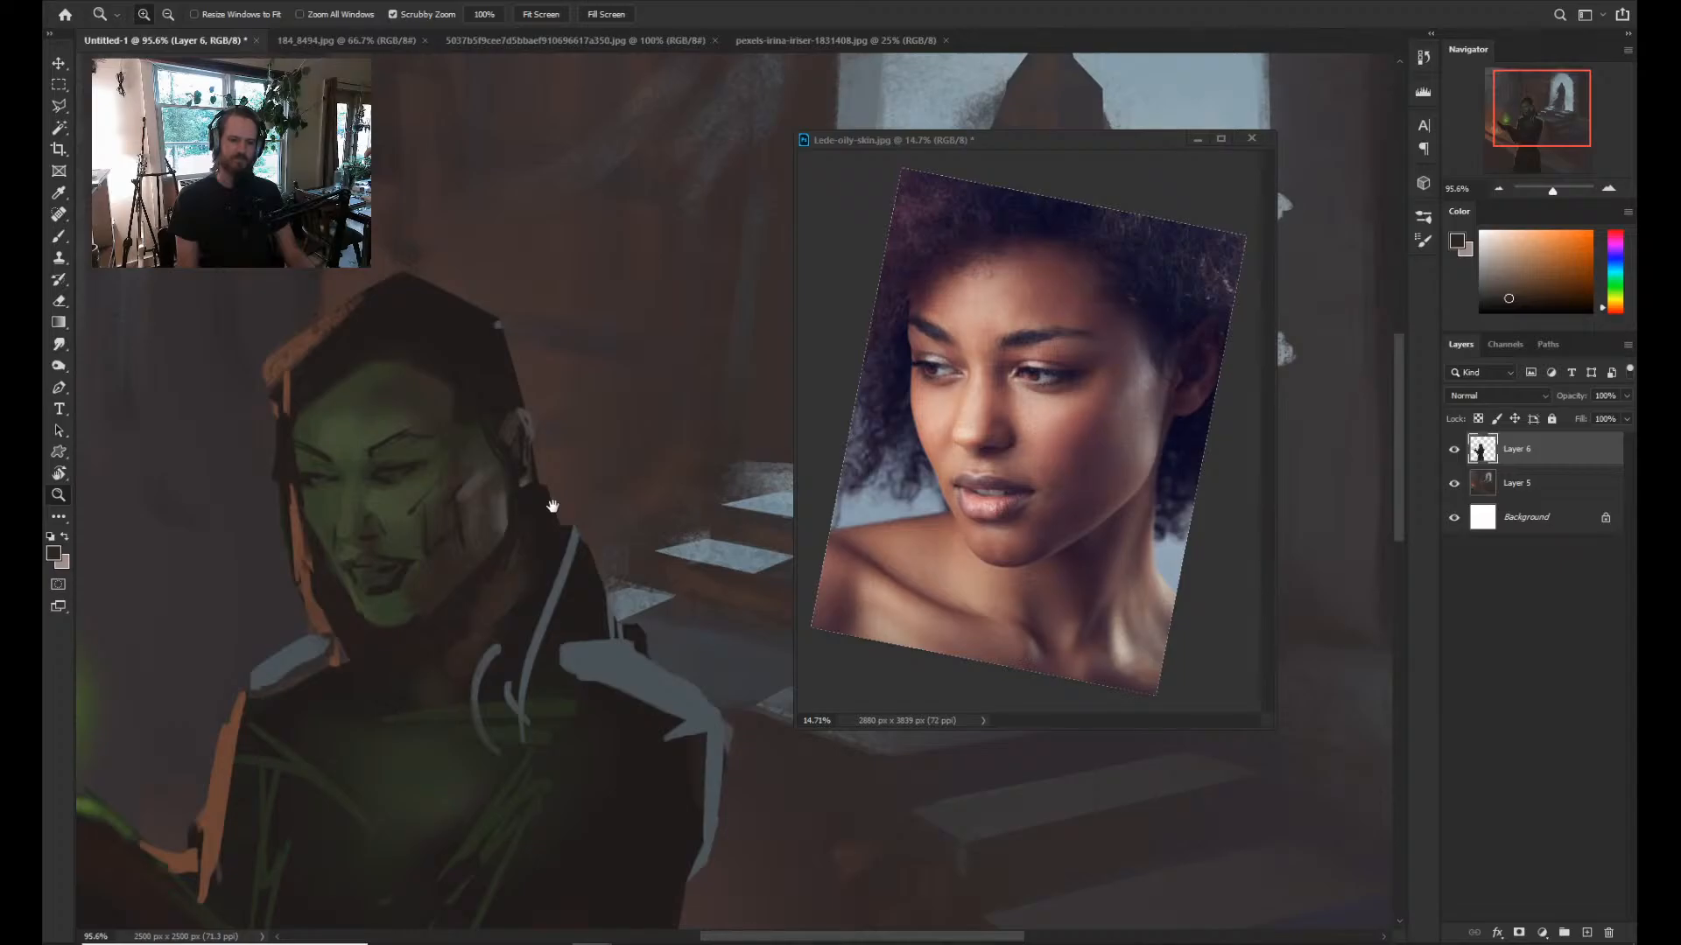
Reshape the hood beside the neck and cover part of its orange rim near the forehead with sampled dark tones.
alt+click(569, 587)
drag(552, 506, 587, 617)
key(z)
drag(403, 721, 429, 721)
key(space)
mouse_move(429, 720)
mouse_down()
mouse_move(447, 657)
mouse_move(492, 671)
mouse_up()
alt+click(335, 412)
drag(331, 411, 326, 497)
drag(336, 310, 315, 404)
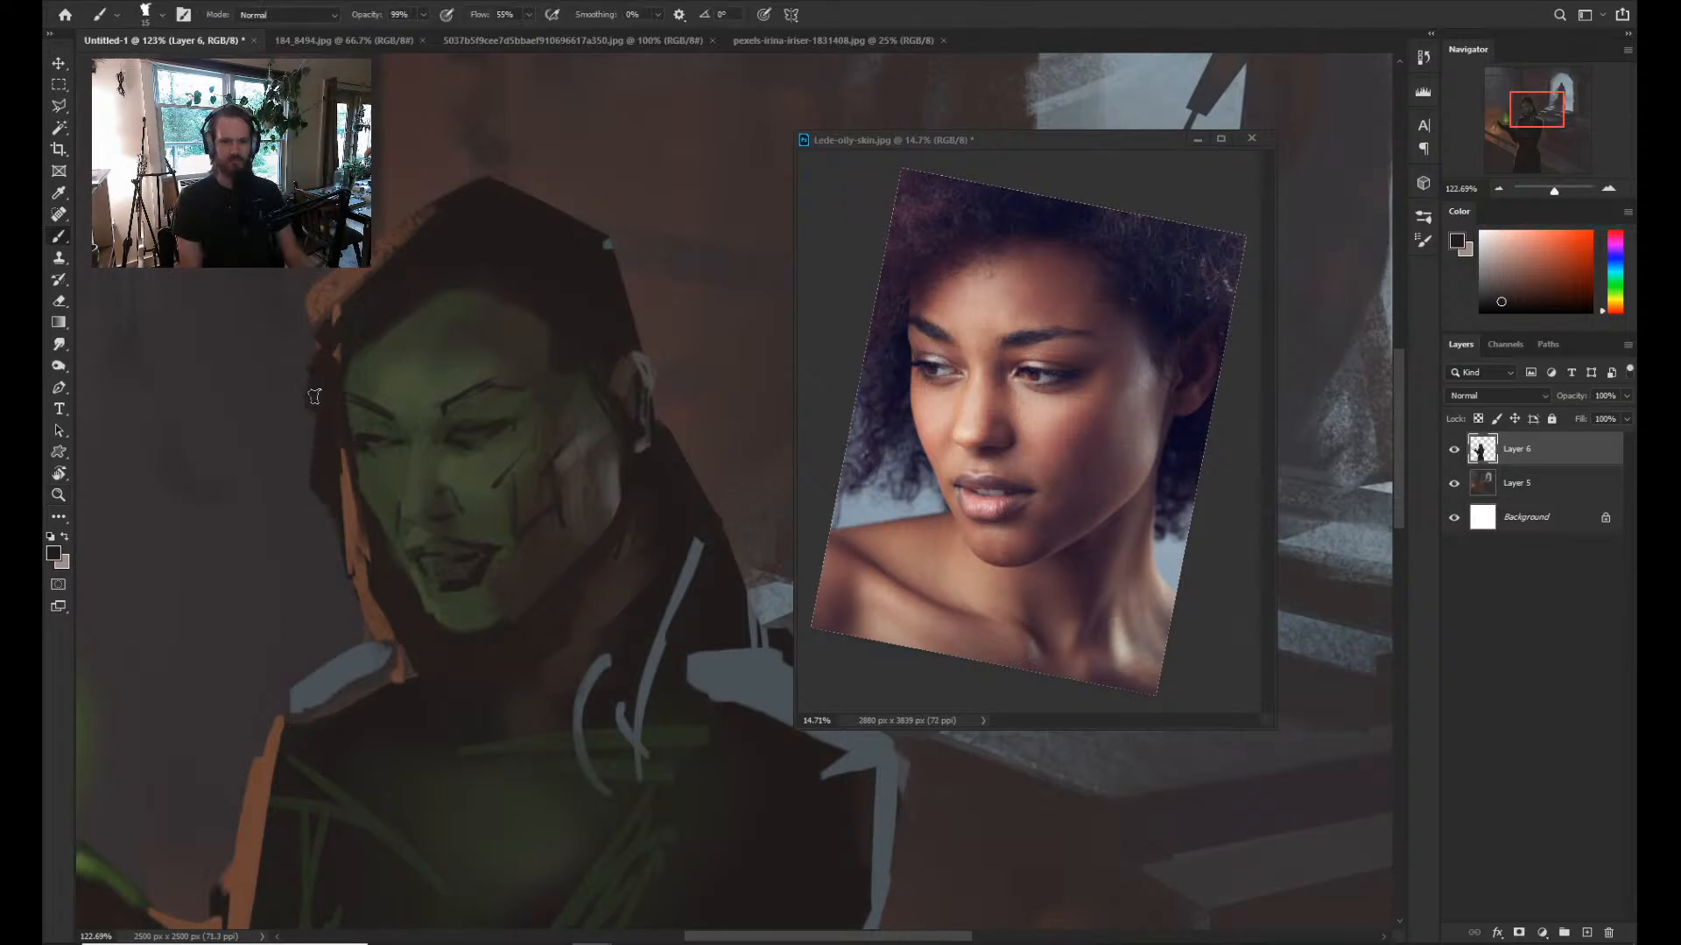
Extend the dark hood outward over the orange rim beside the forehead using sampled dark tones, and check the figure.
alt+click(441, 277)
alt+click(441, 276)
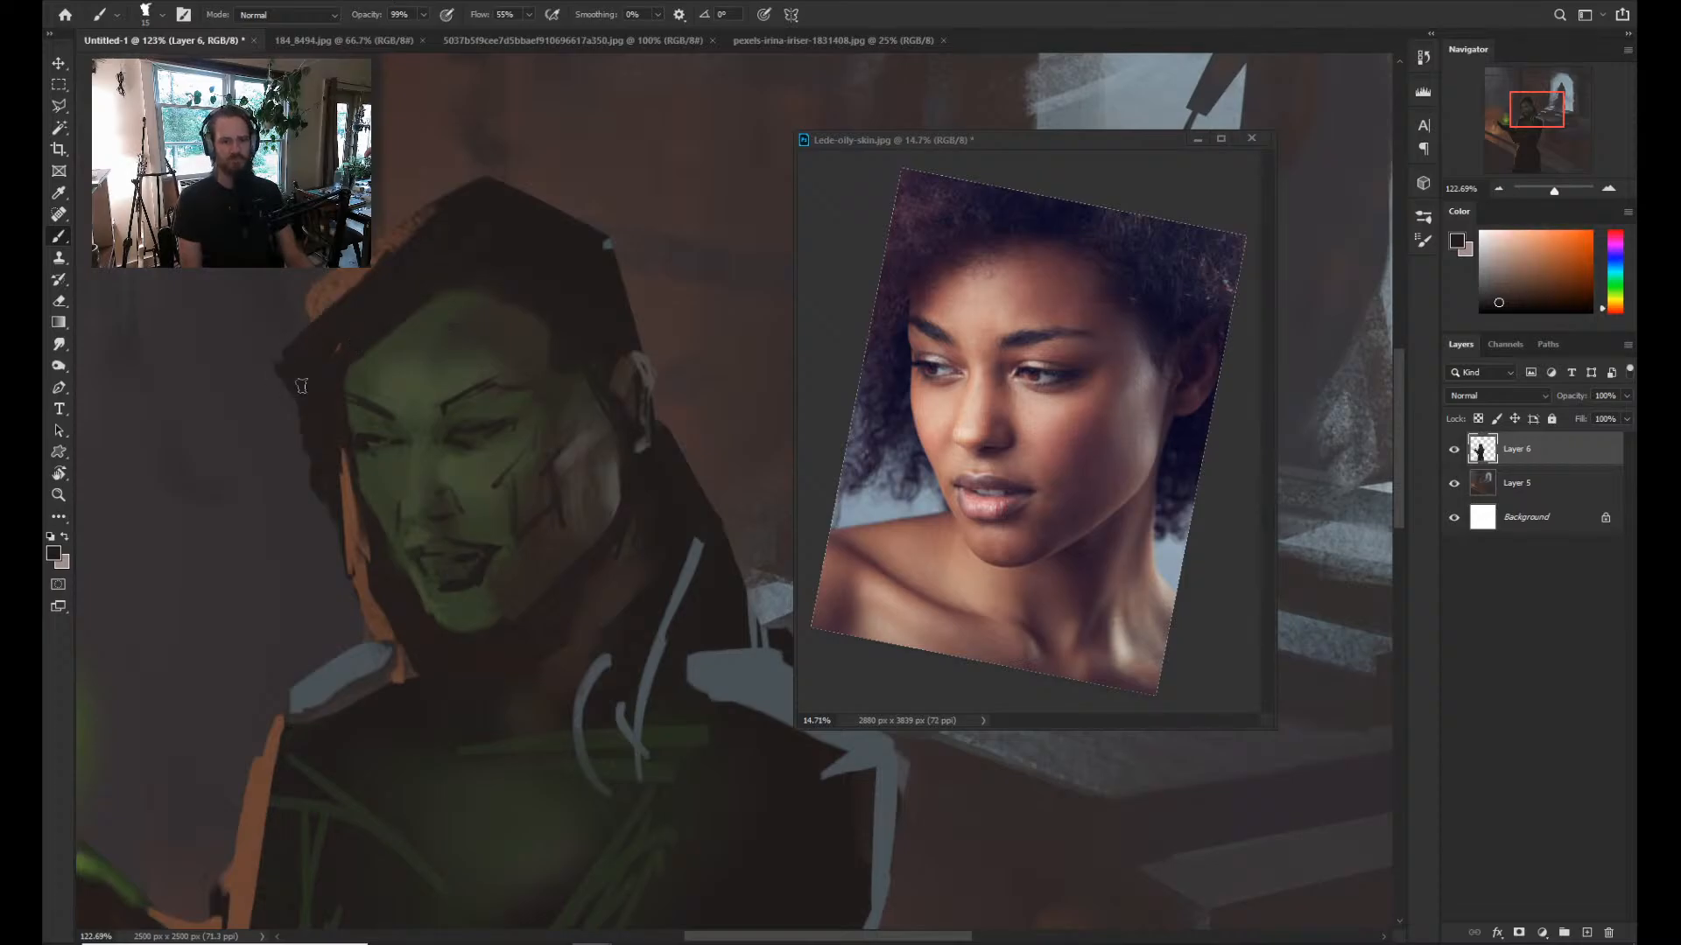
drag(456, 193, 287, 322)
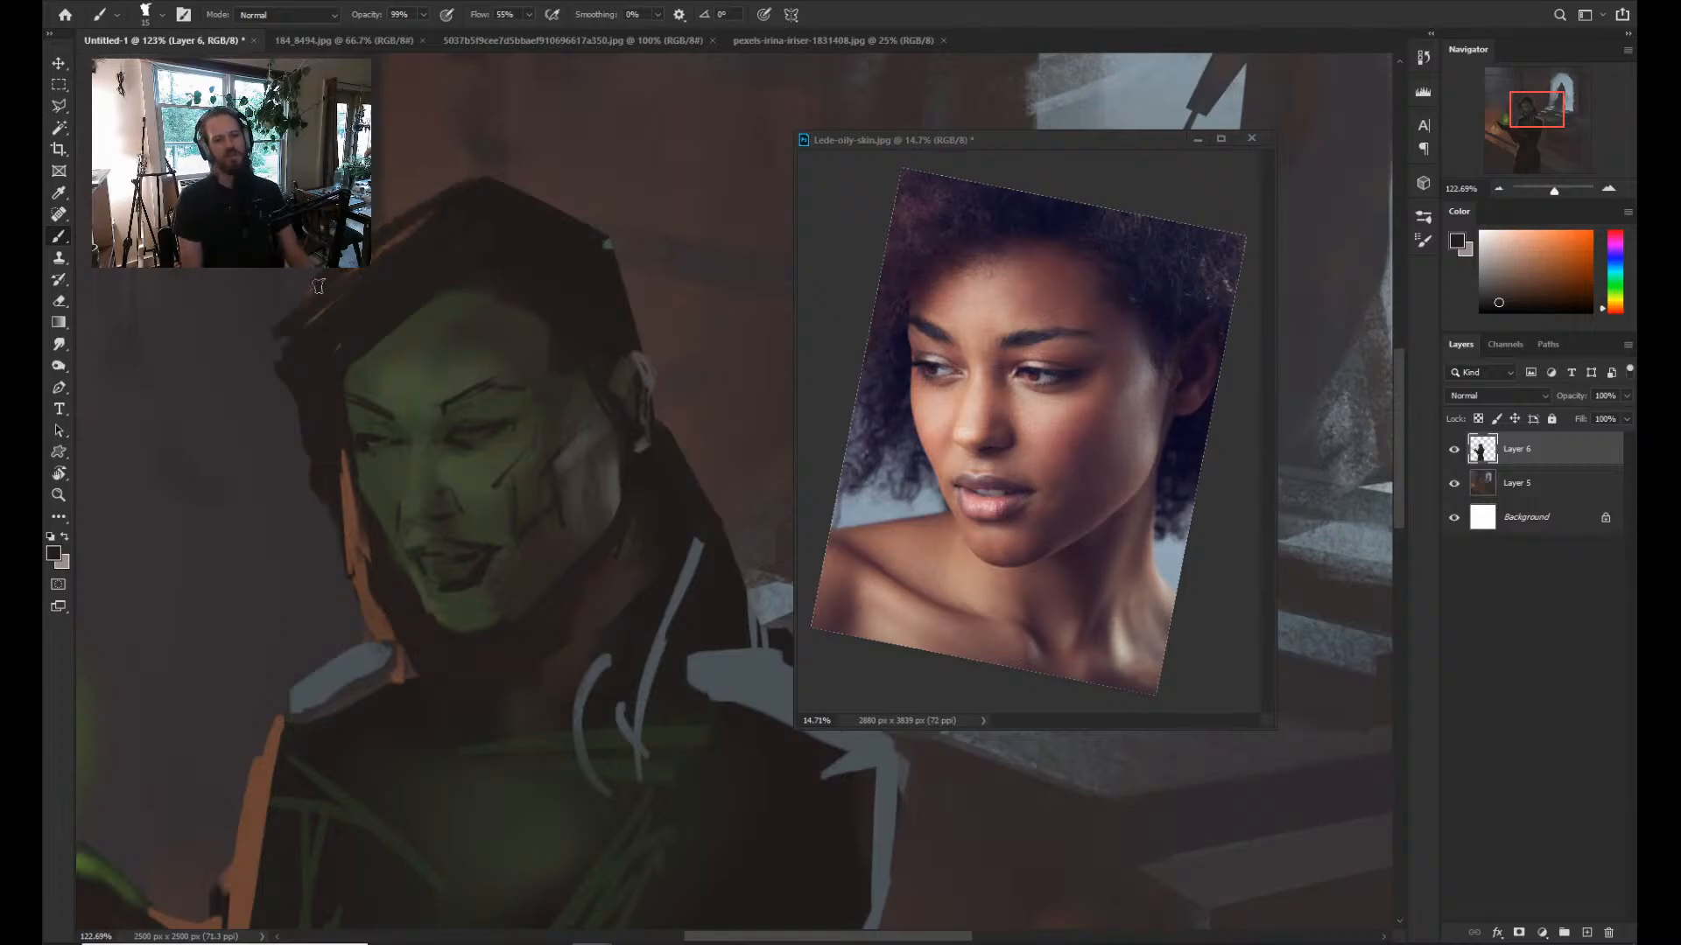
key(z)
drag(438, 285, 339, 323)
mouse_move(692, 456)
mouse_down()
mouse_move(737, 454)
mouse_move(457, 421)
mouse_up()
drag(457, 421, 478, 421)
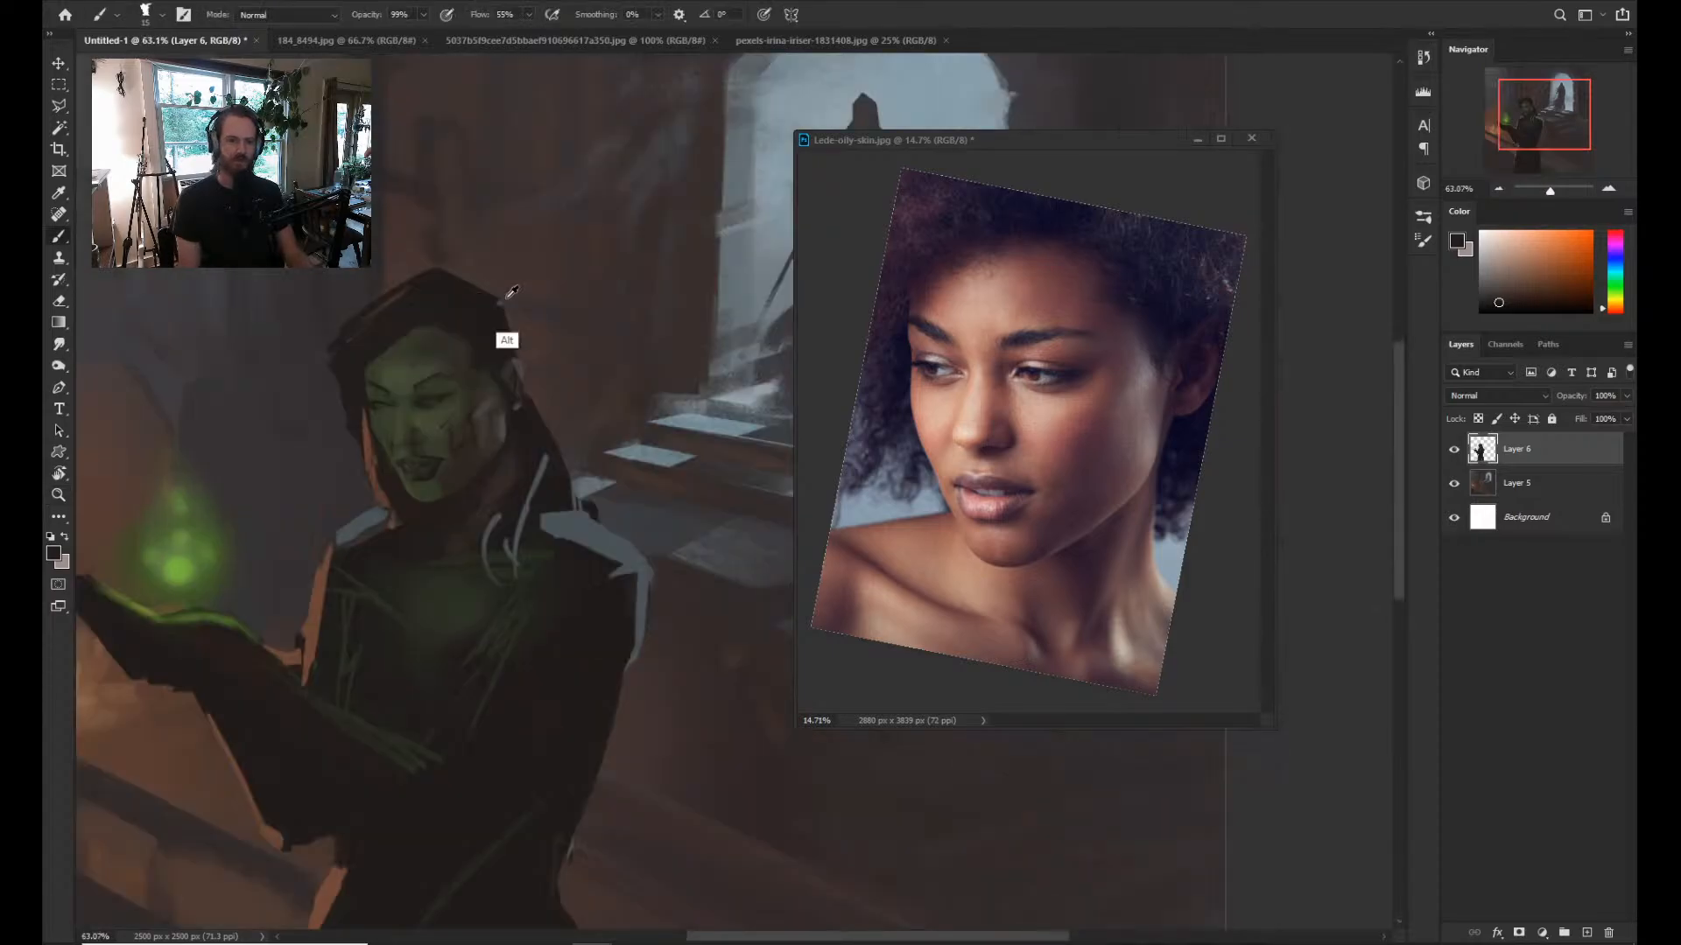
Add dark strokes to the hood behind the ear and erase its protruding outer edge on the flame side.
alt+click(512, 292)
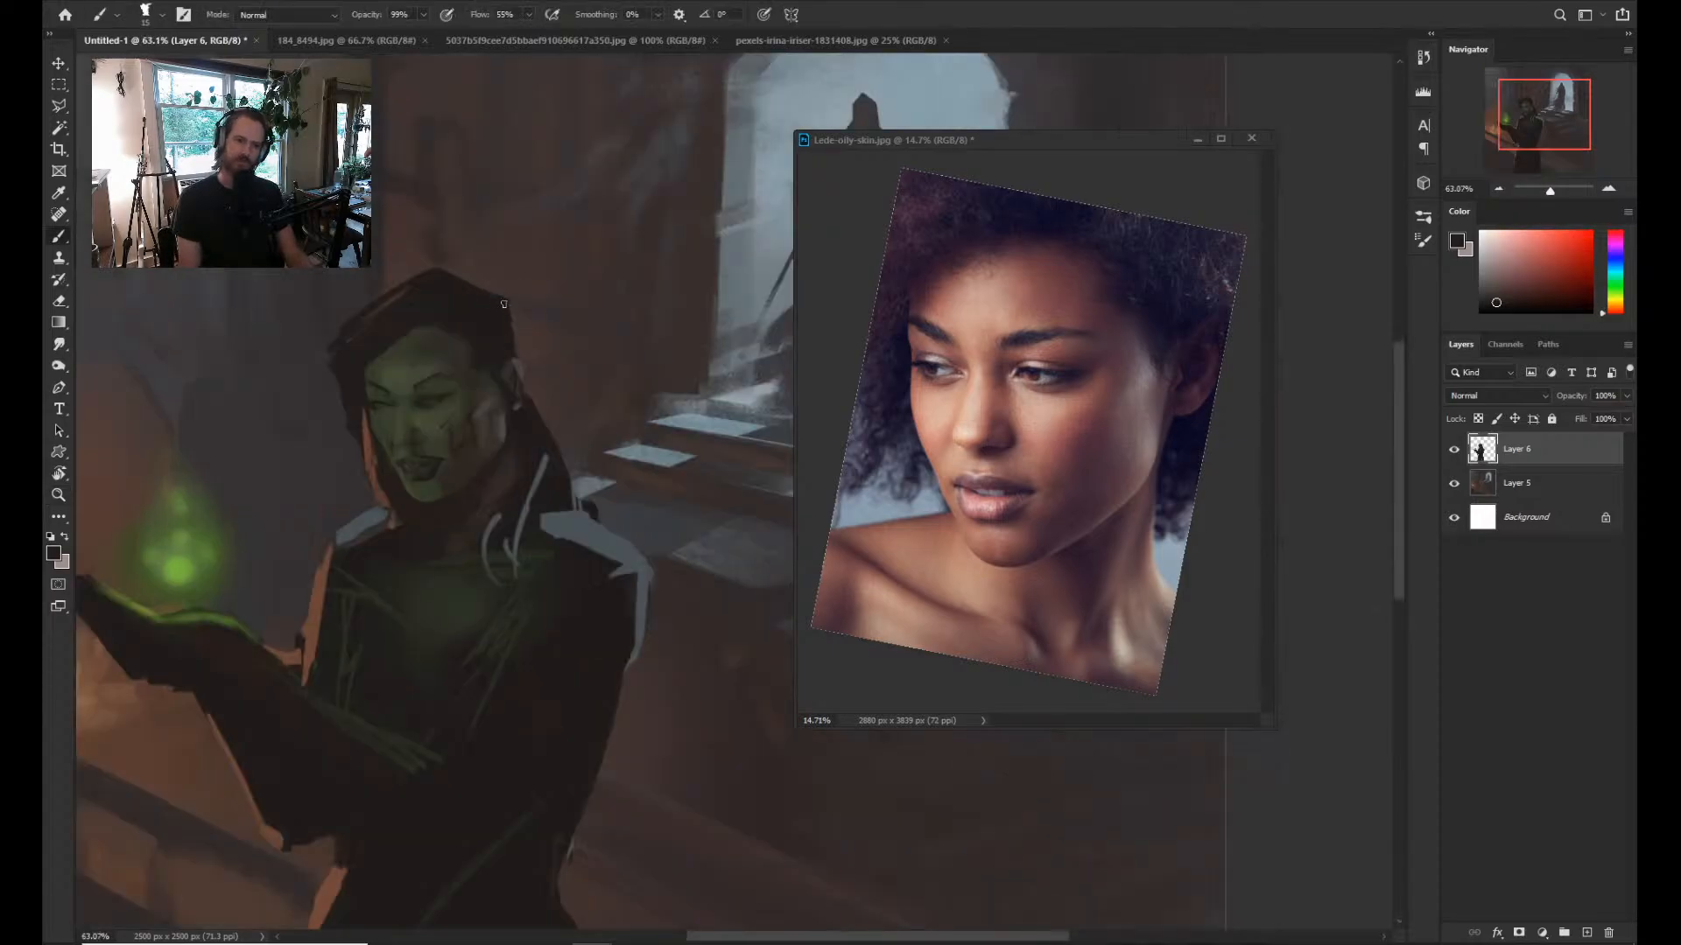
drag(529, 396, 560, 443)
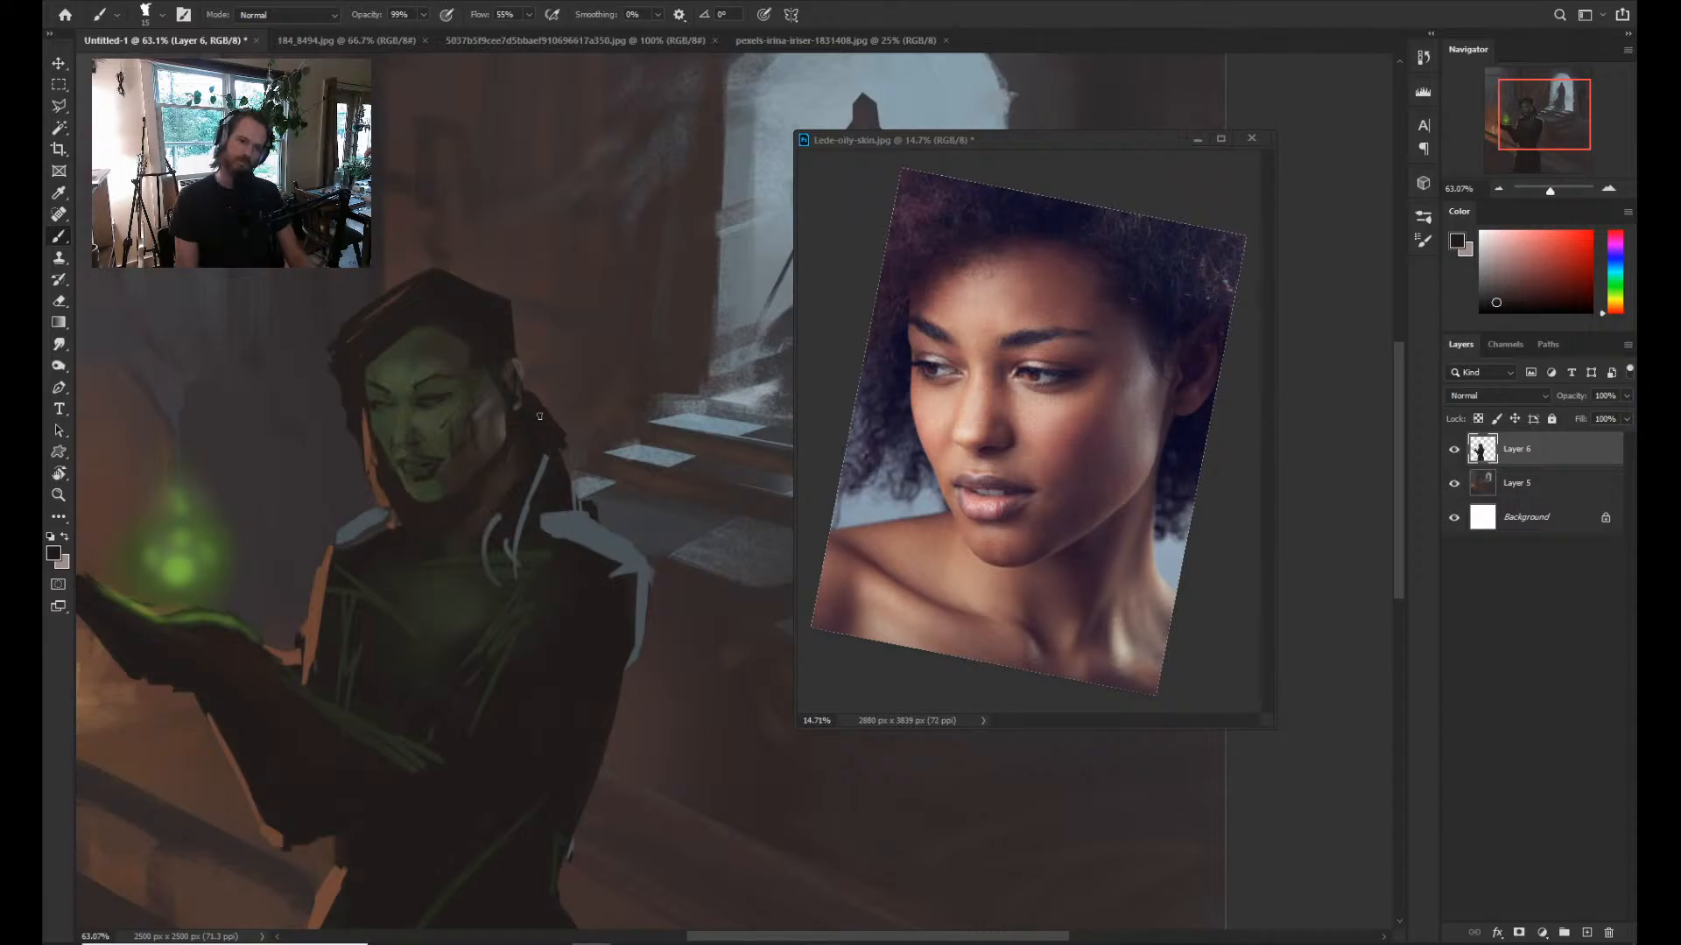
alt+click(356, 404)
key(e)
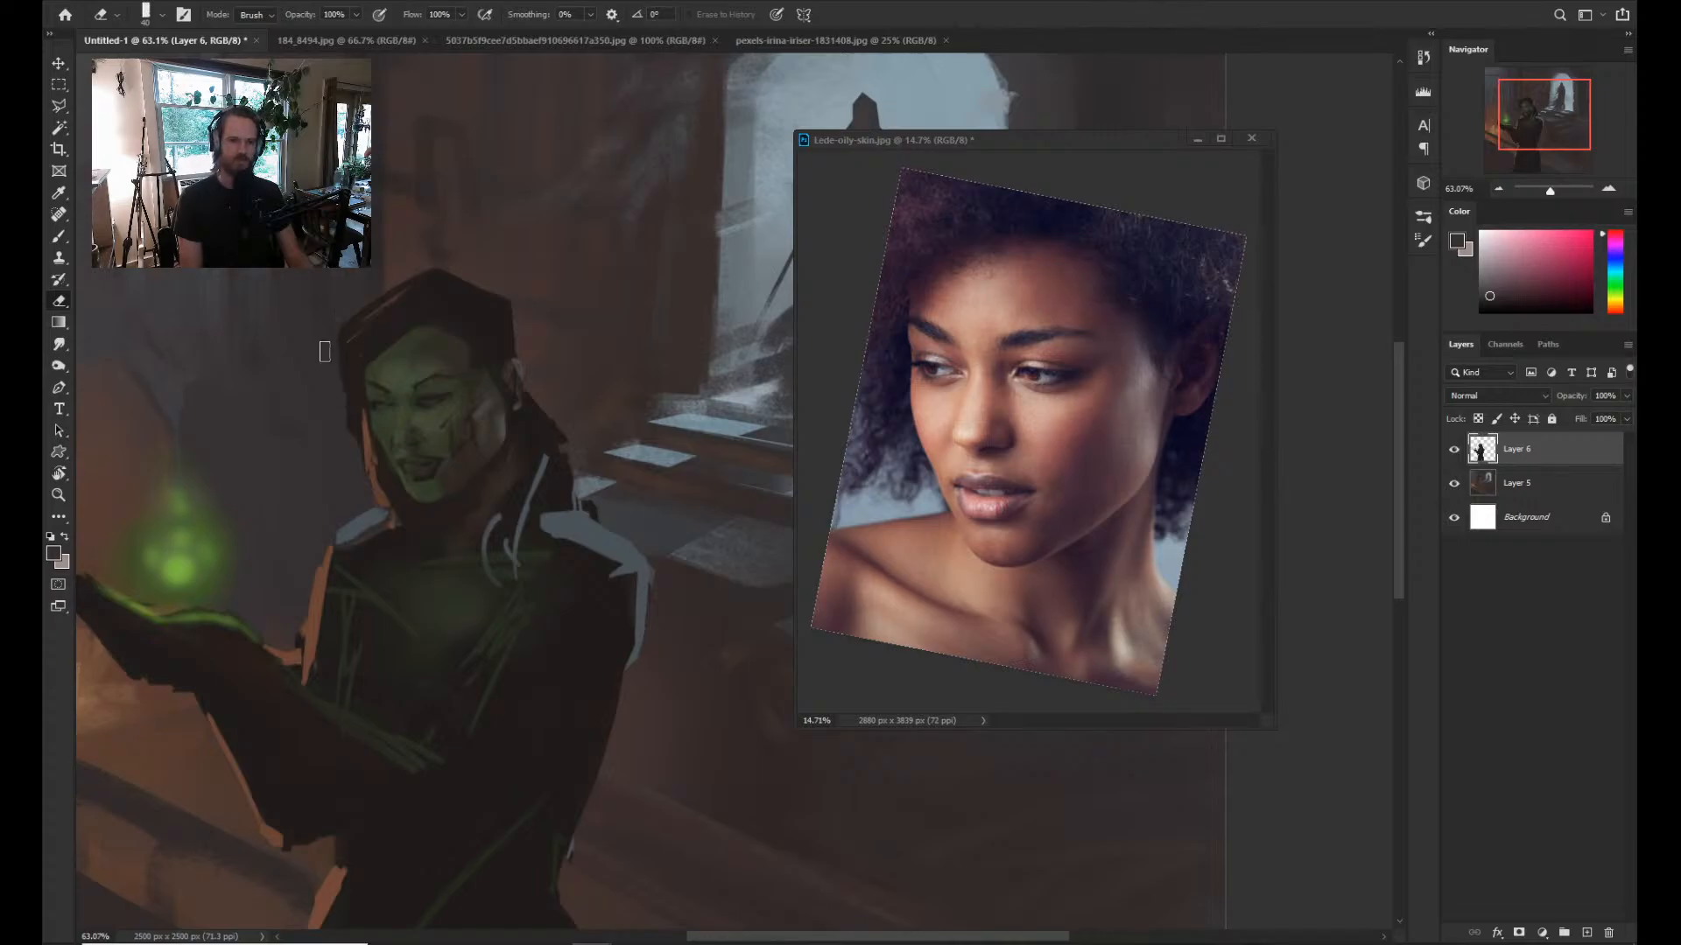
alt+click(483, 306)
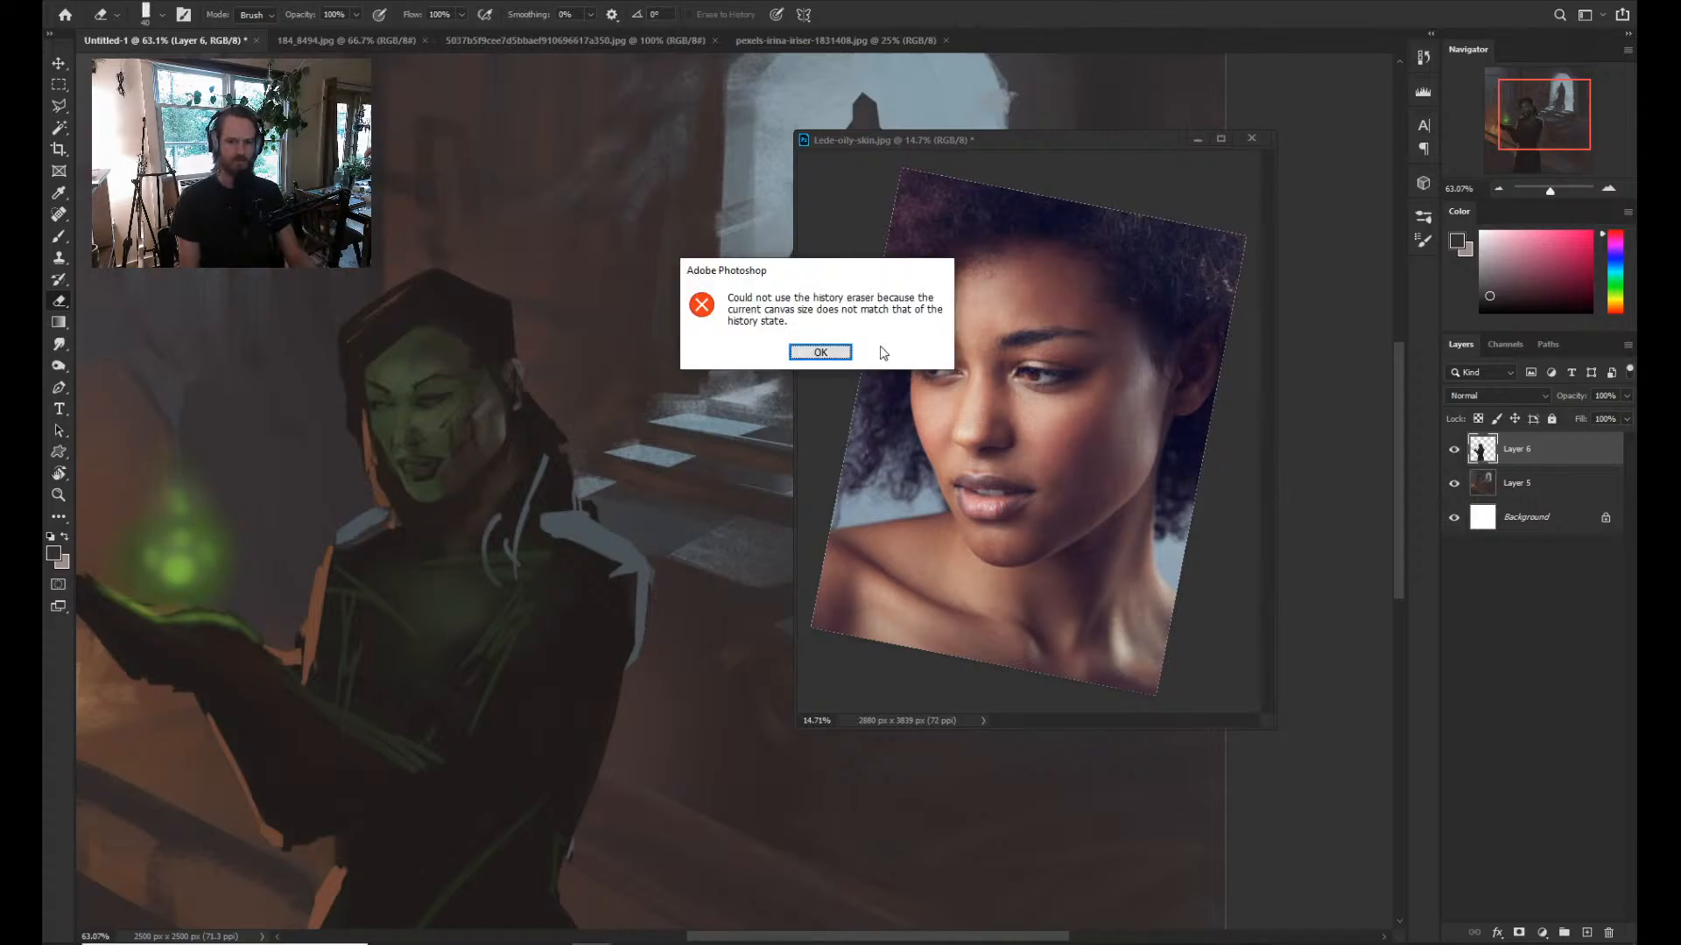
click(820, 352)
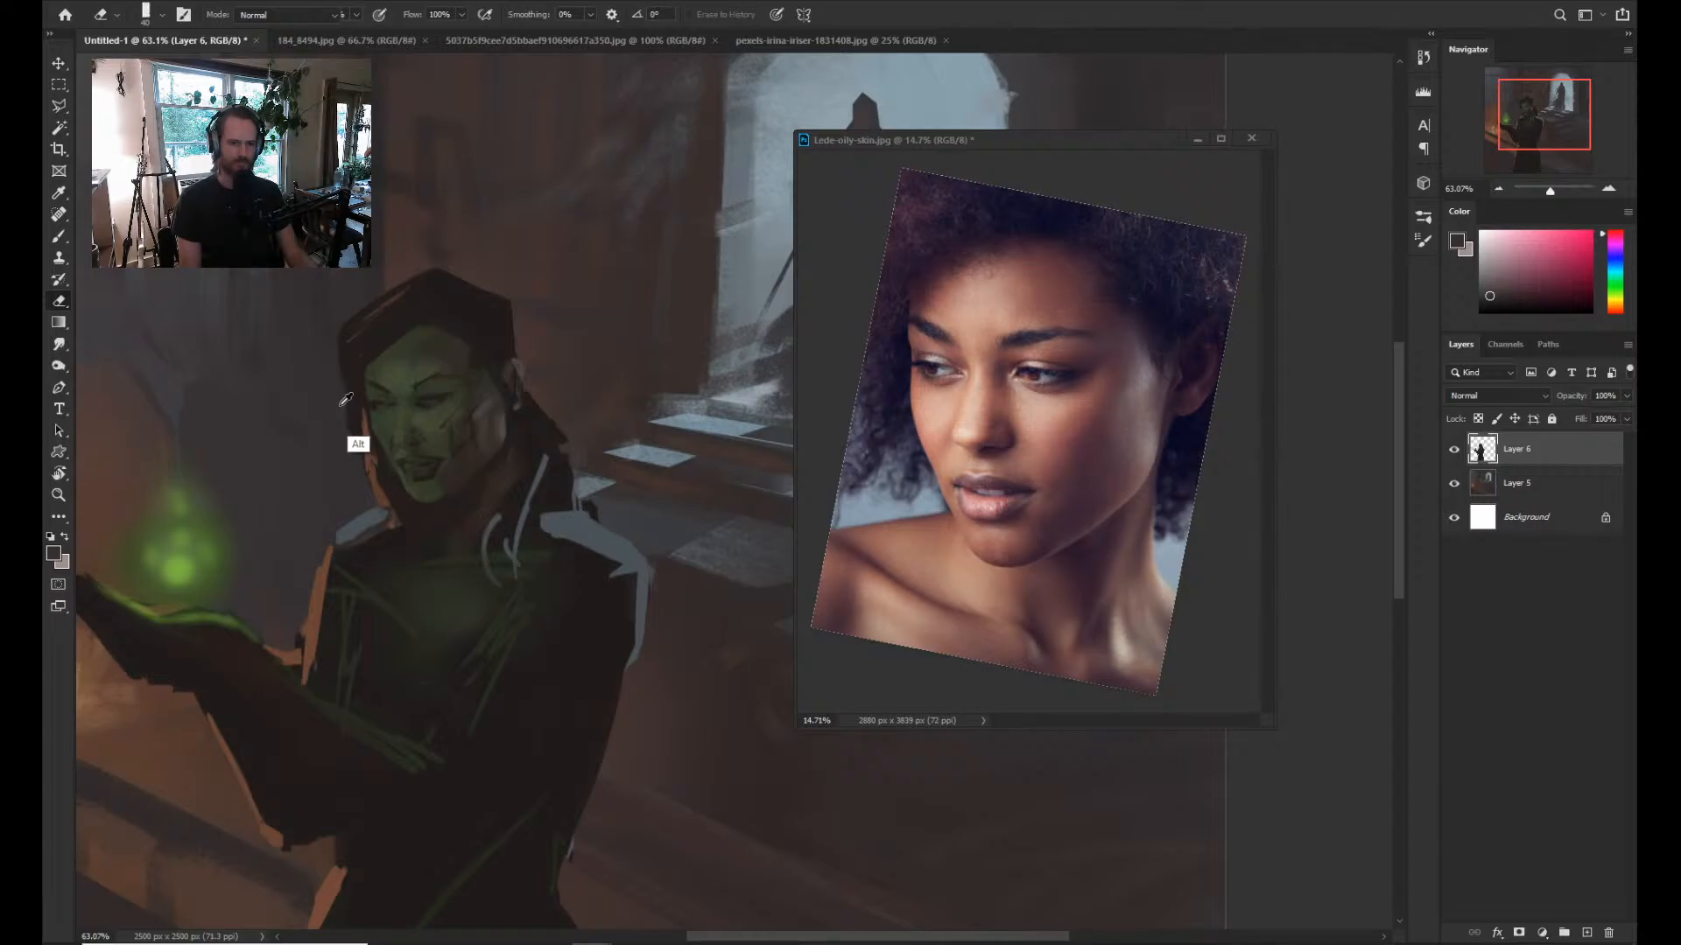
Repaint the hood's side beside the cheek and jaw, on the flame side, with a sampled dark tone.
key(b)
alt+click(340, 406)
mouse_move(348, 429)
mouse_down()
mouse_move(354, 520)
mouse_move(397, 492)
mouse_up()
drag(573, 567, 391, 581)
Select the head with a polygonal lasso, copy it to a new layer and shift the copy slightly toward the flame and down.
key(z)
drag(573, 495, 552, 495)
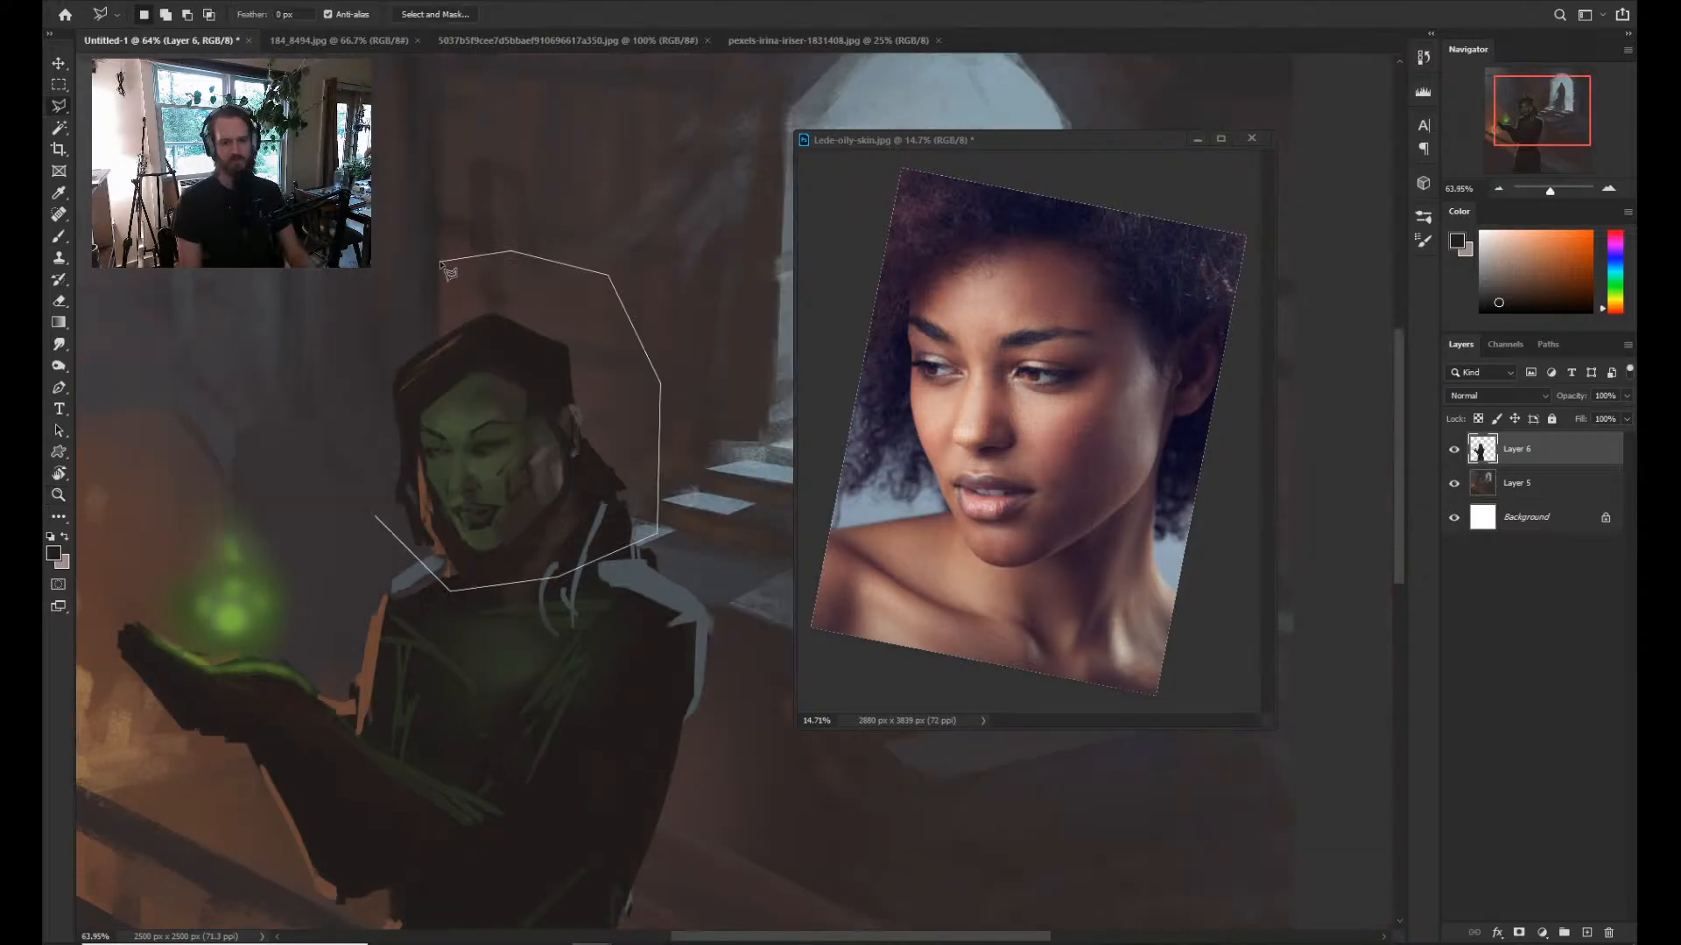
click(385, 295)
click(328, 343)
click(287, 446)
double_click(382, 523)
key(ctrl+t)
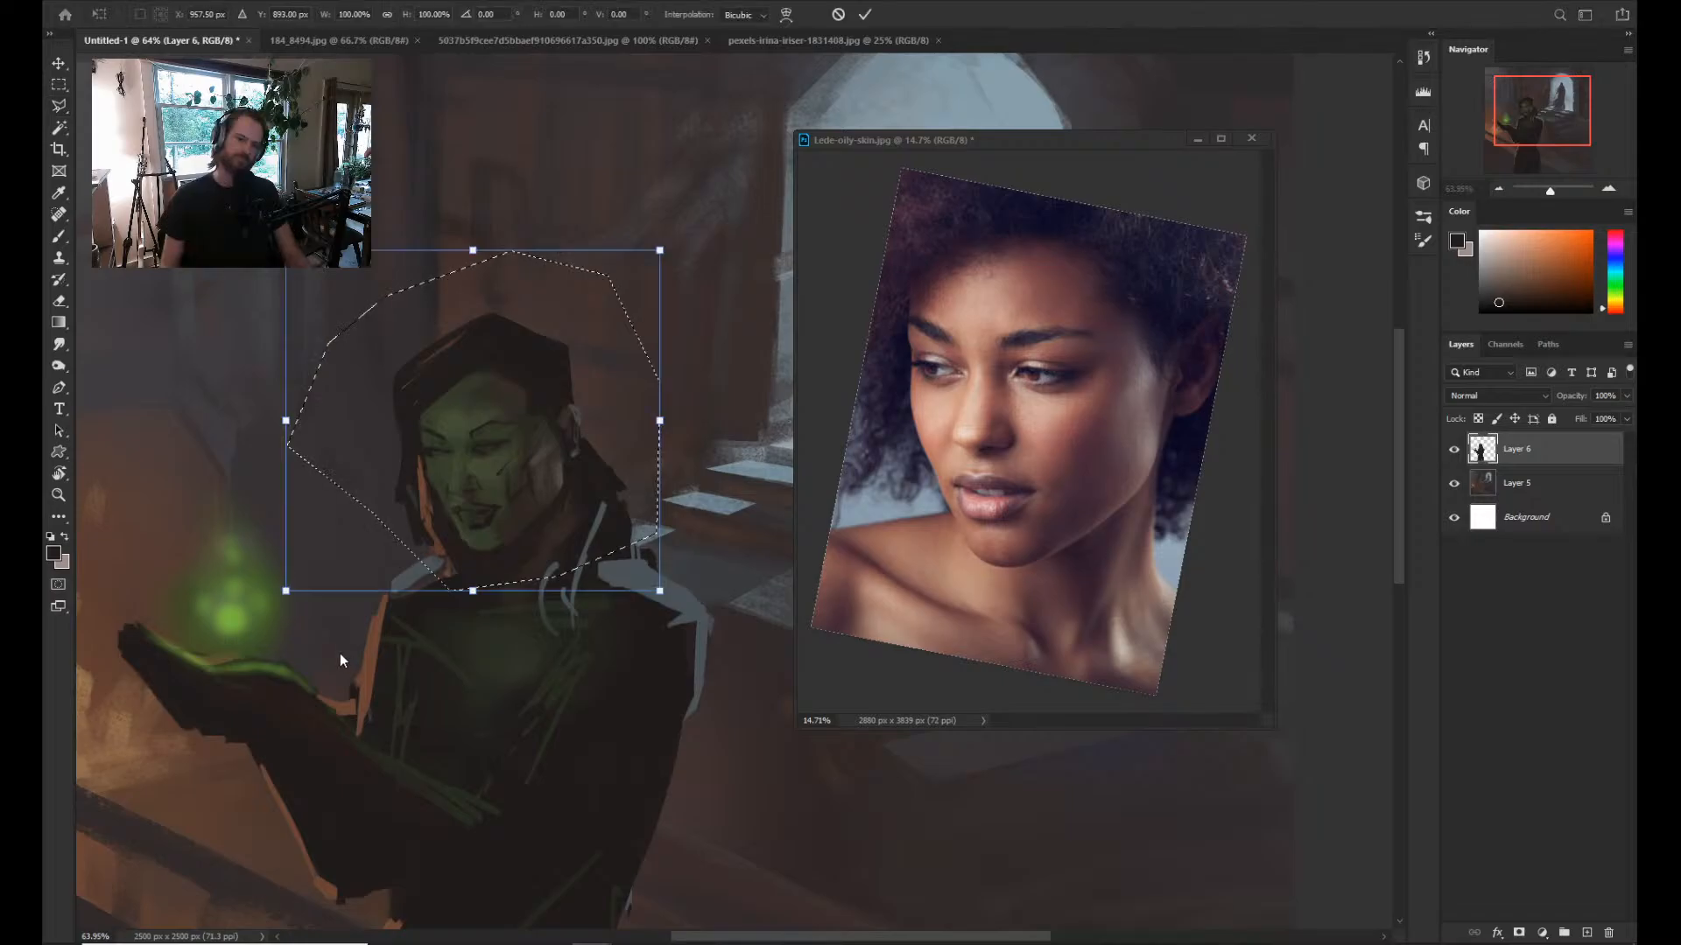
key(Escape)
key(ctrl+j)
key(ctrl+t)
drag(562, 365, 546, 378)
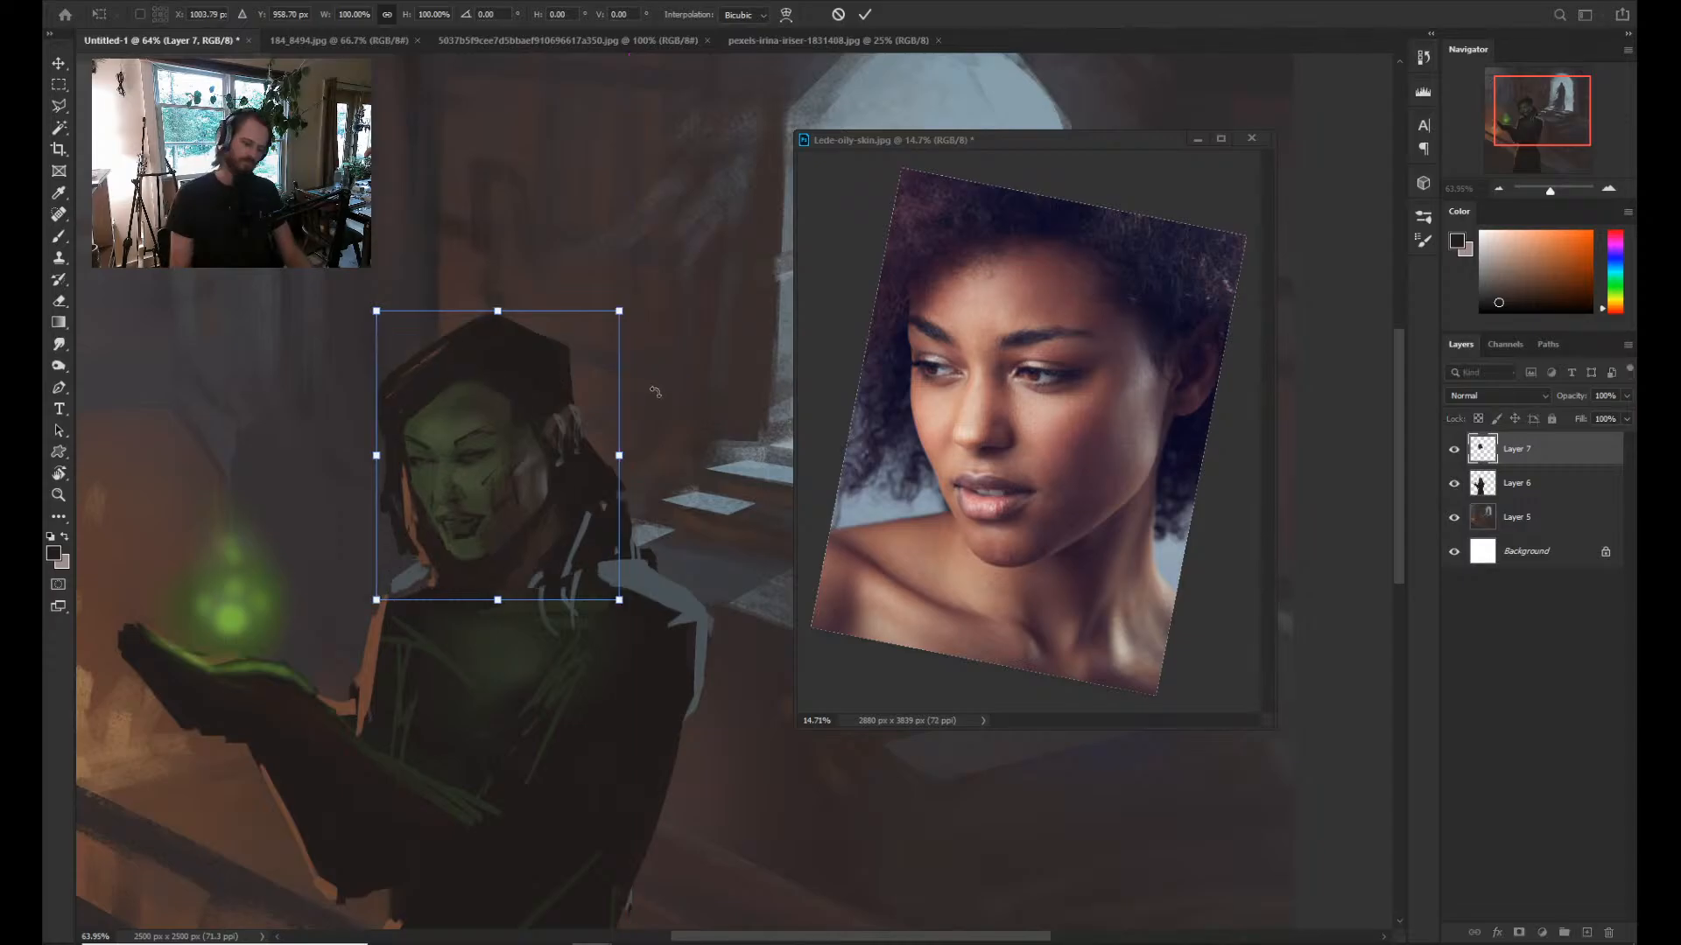
key(Return)
Erase the original head's leftover edges on Layer 6 with a larger eraser, and reselect Layer 7.
key(z)
mouse_move(655, 399)
mouse_down()
mouse_move(603, 442)
mouse_move(615, 482)
mouse_up()
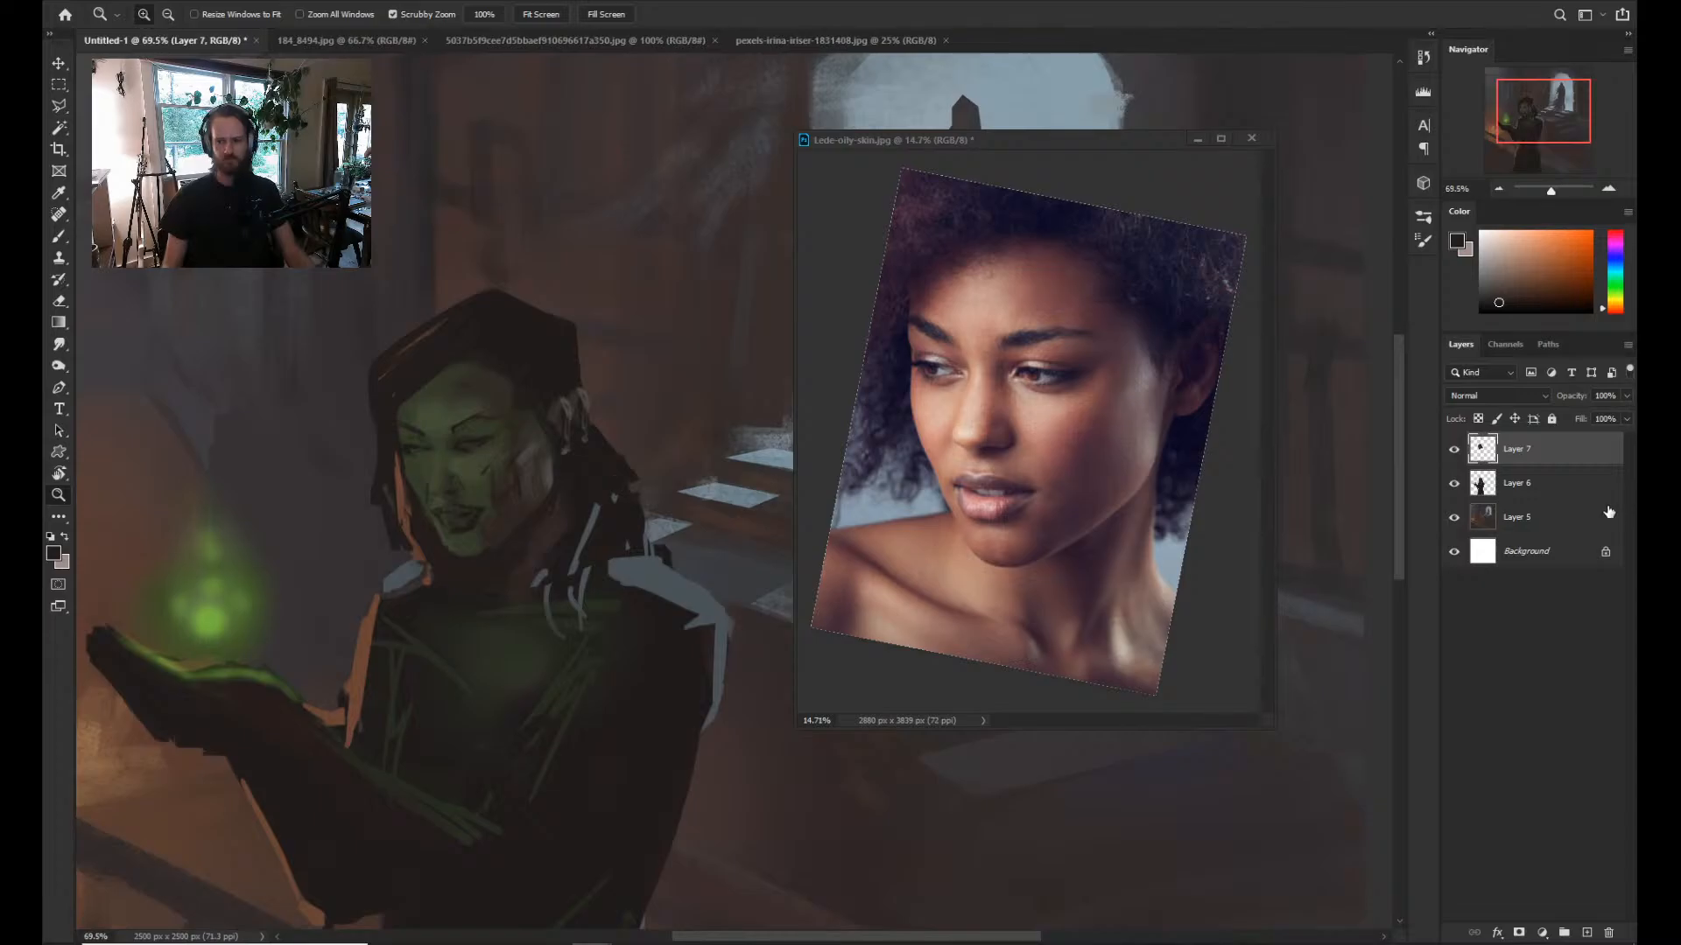
key(alt+bracketleft)
key(e)
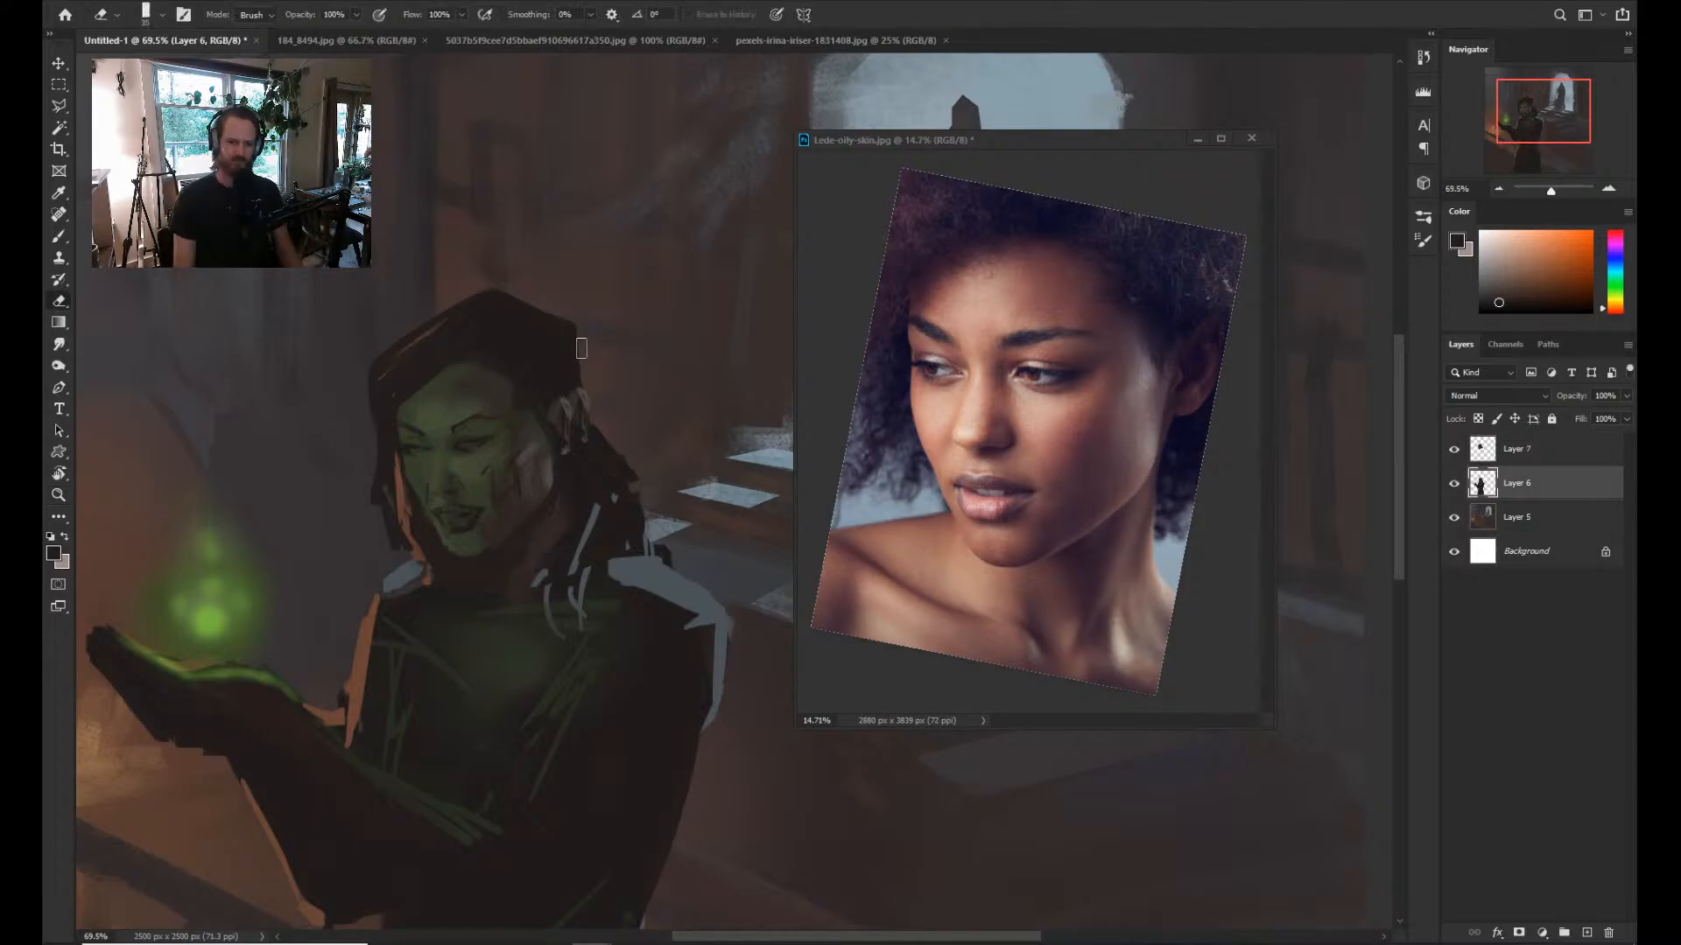
key(bracketright)
key(bracketright)
key(bracketright)
key(bracketright)
key(bracketright)
key(bracketright)
key(bracketright)
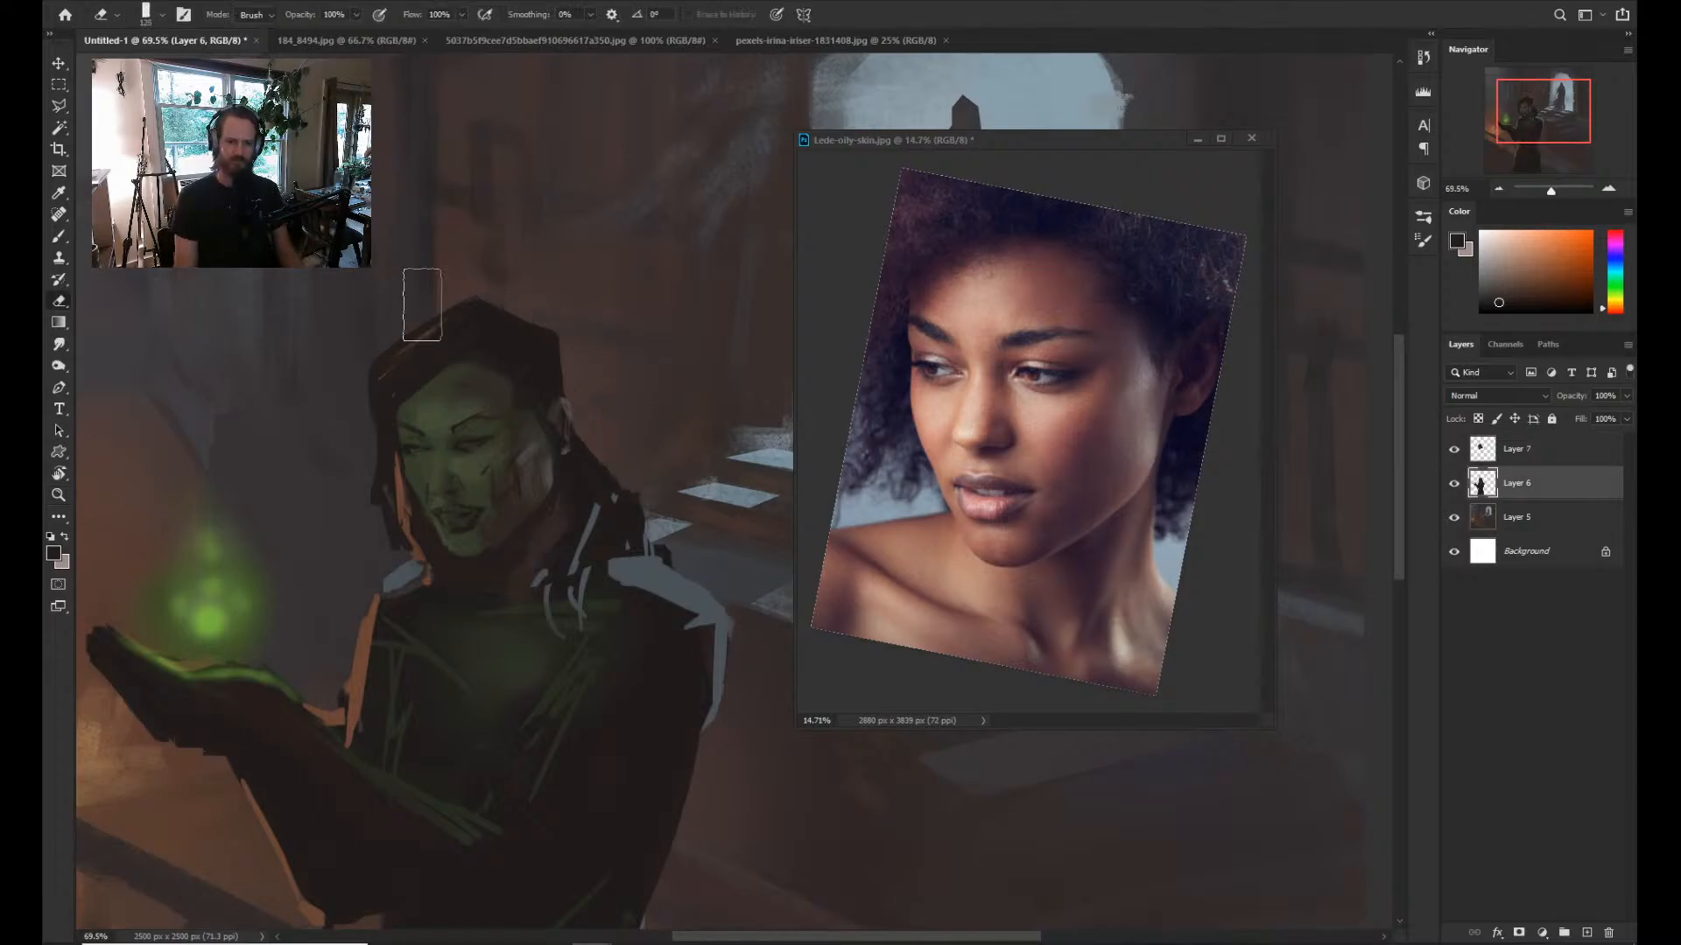
key(alt+bracketright)
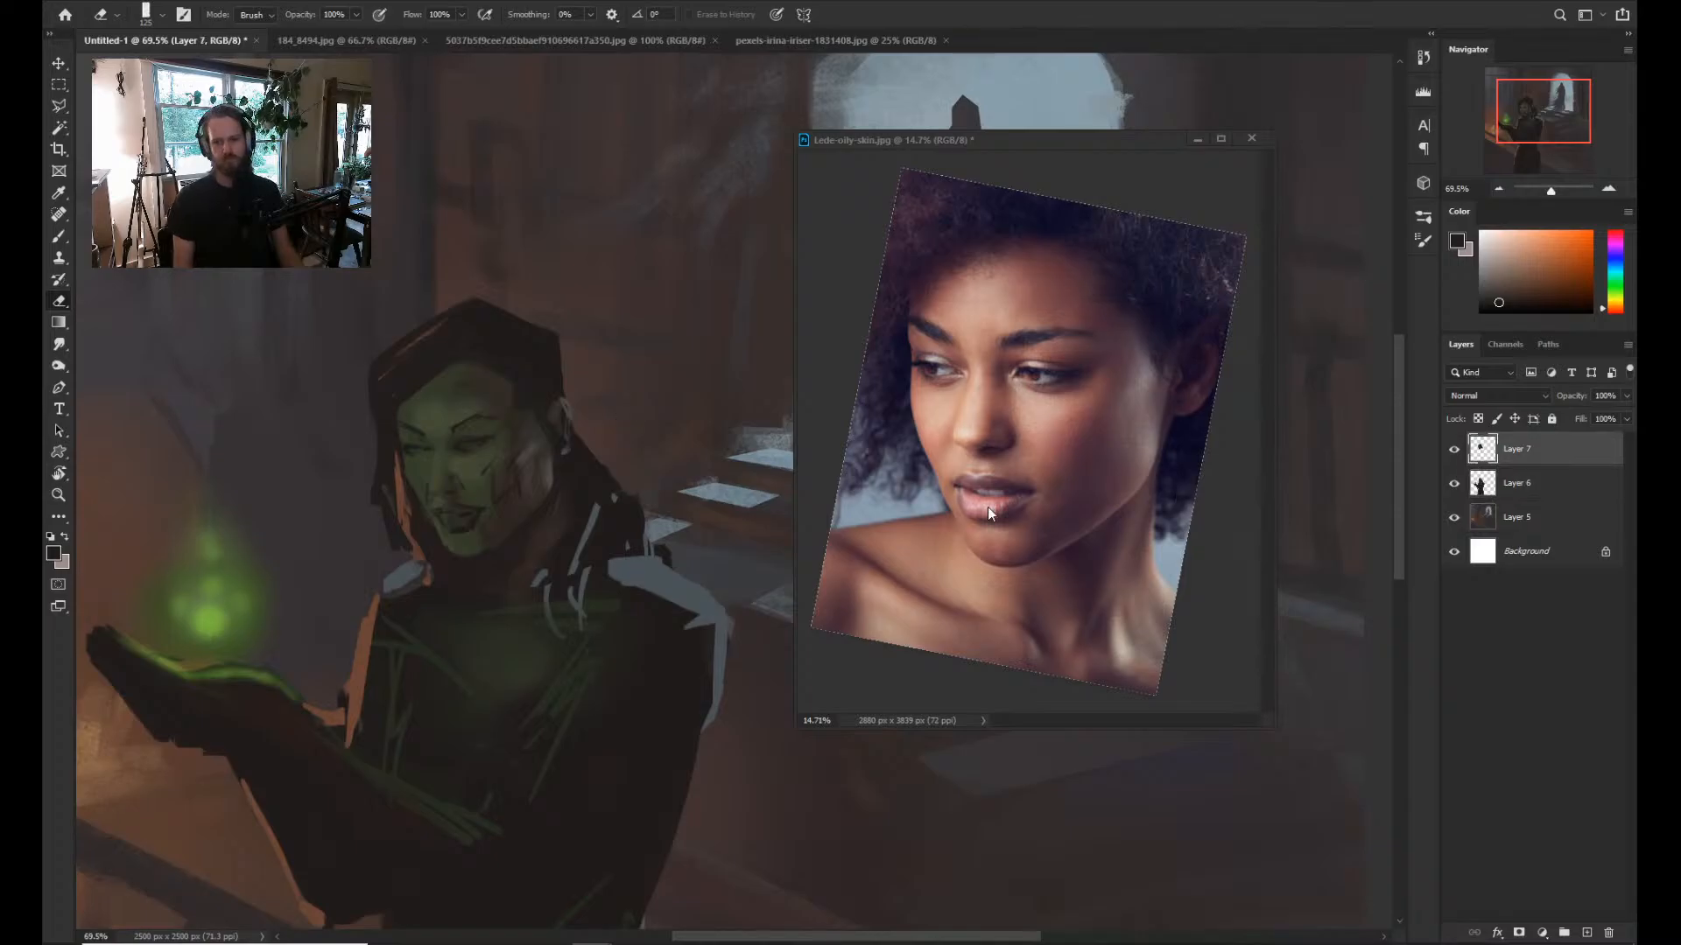
Touch up the shadowed cheek and face edge with a smaller brush and a sampled dark brown.
key(z)
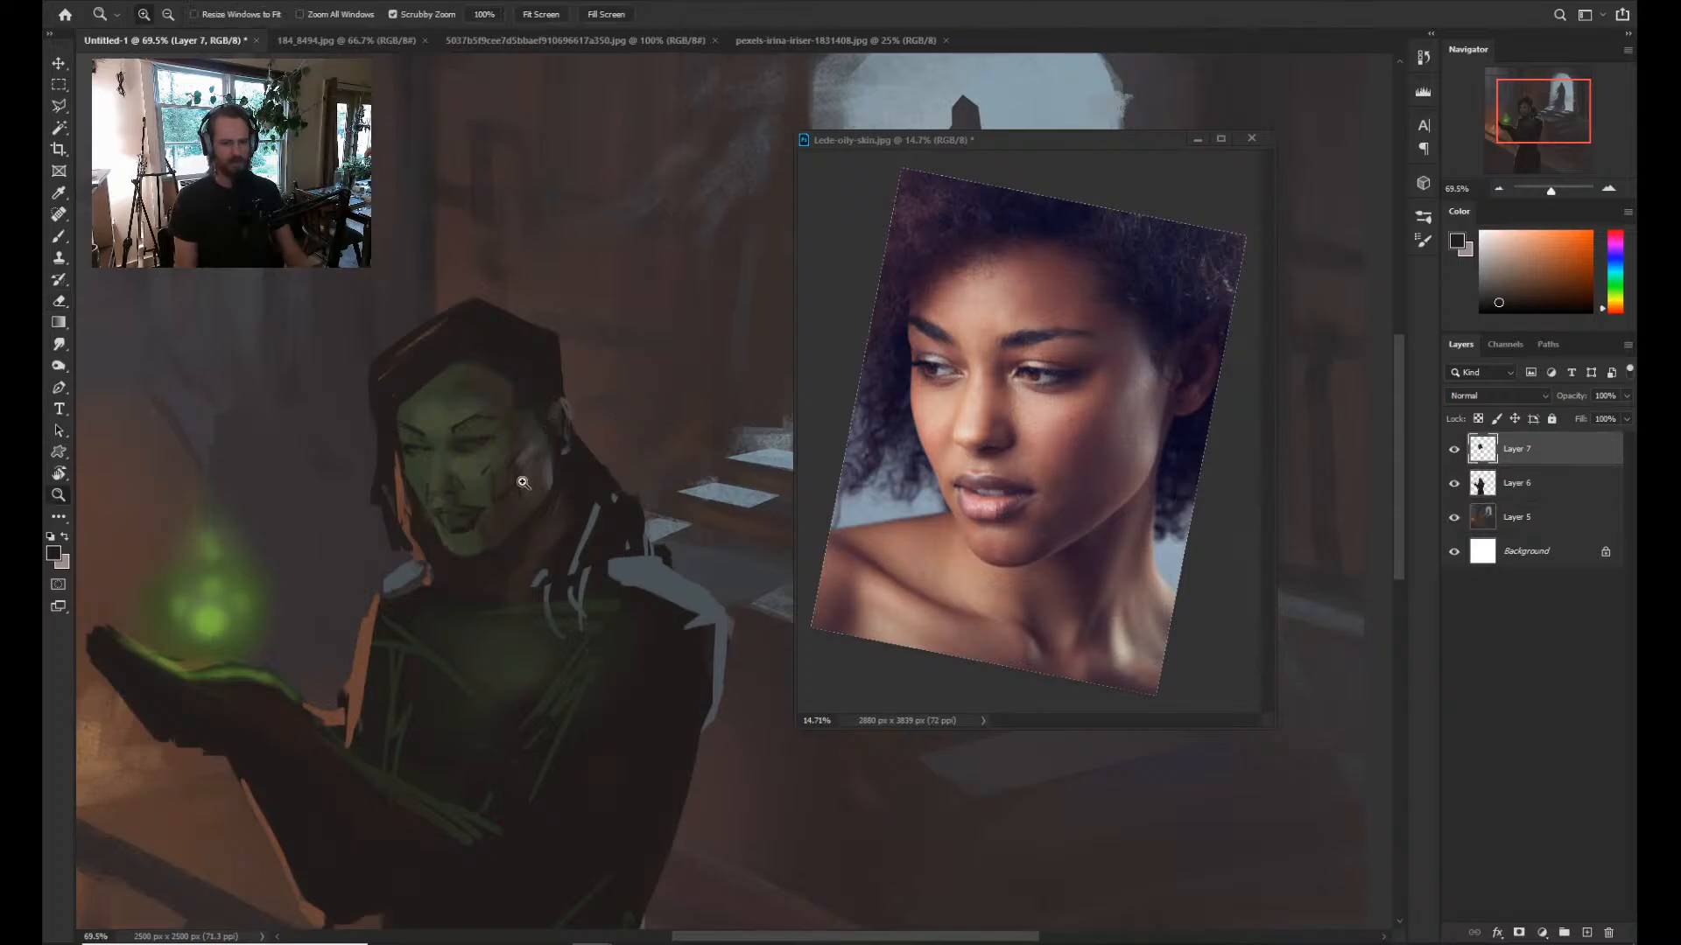
drag(497, 485, 551, 473)
key(b)
alt+click(534, 478)
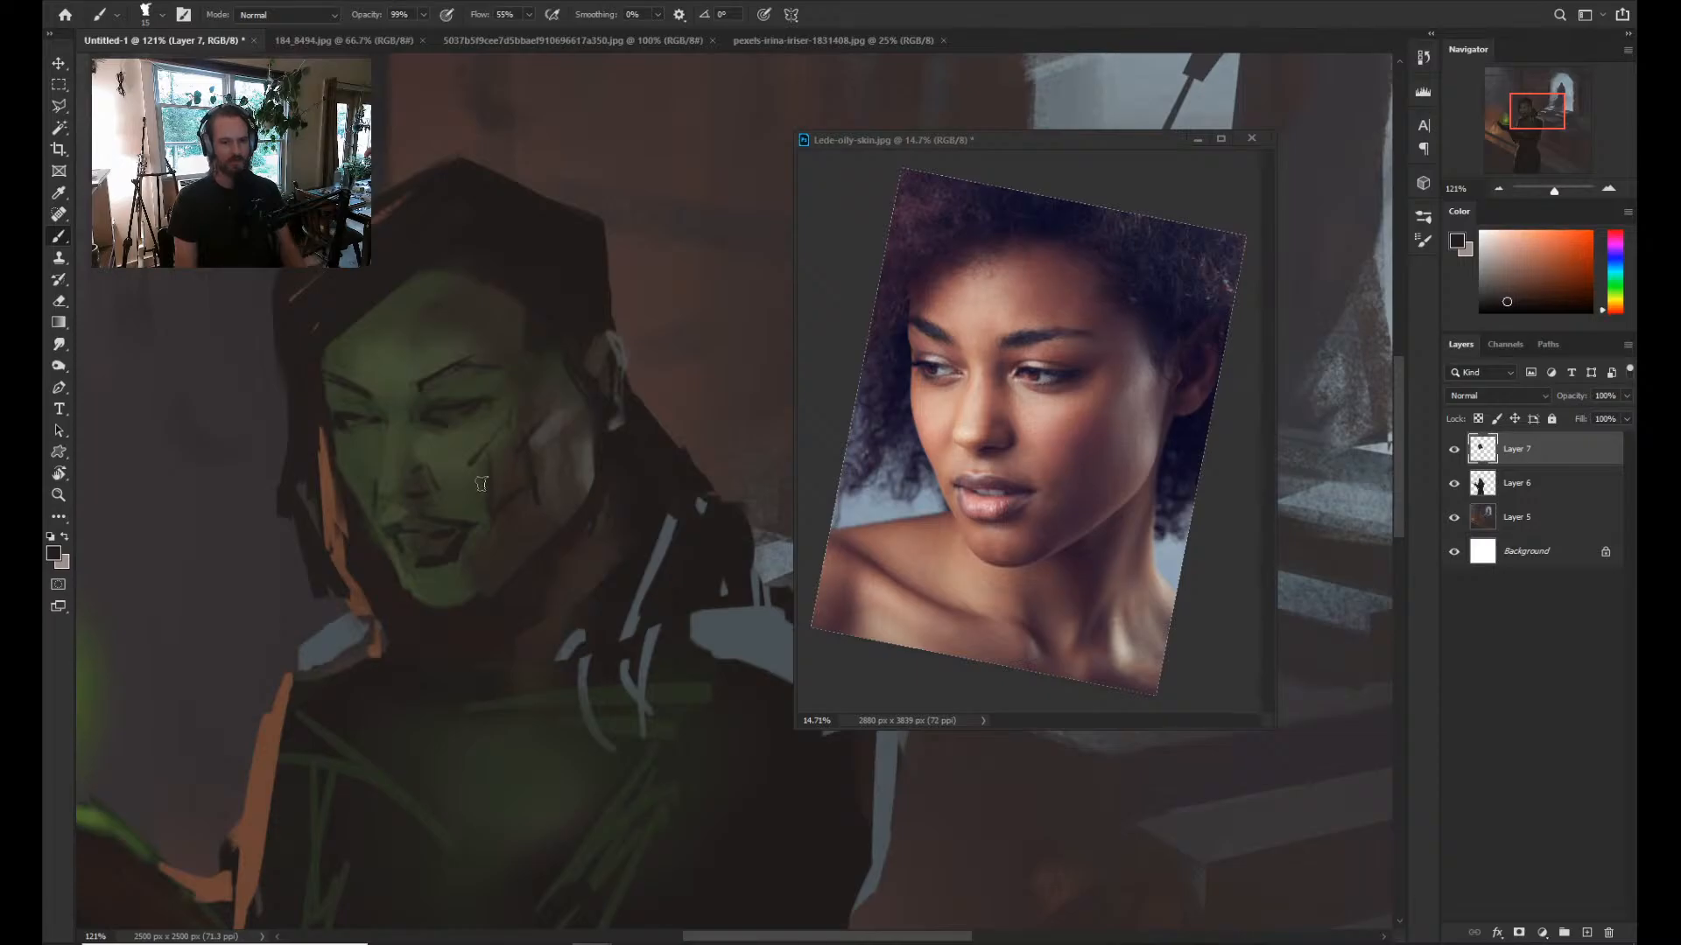
key(bracketleft)
key(bracketleft)
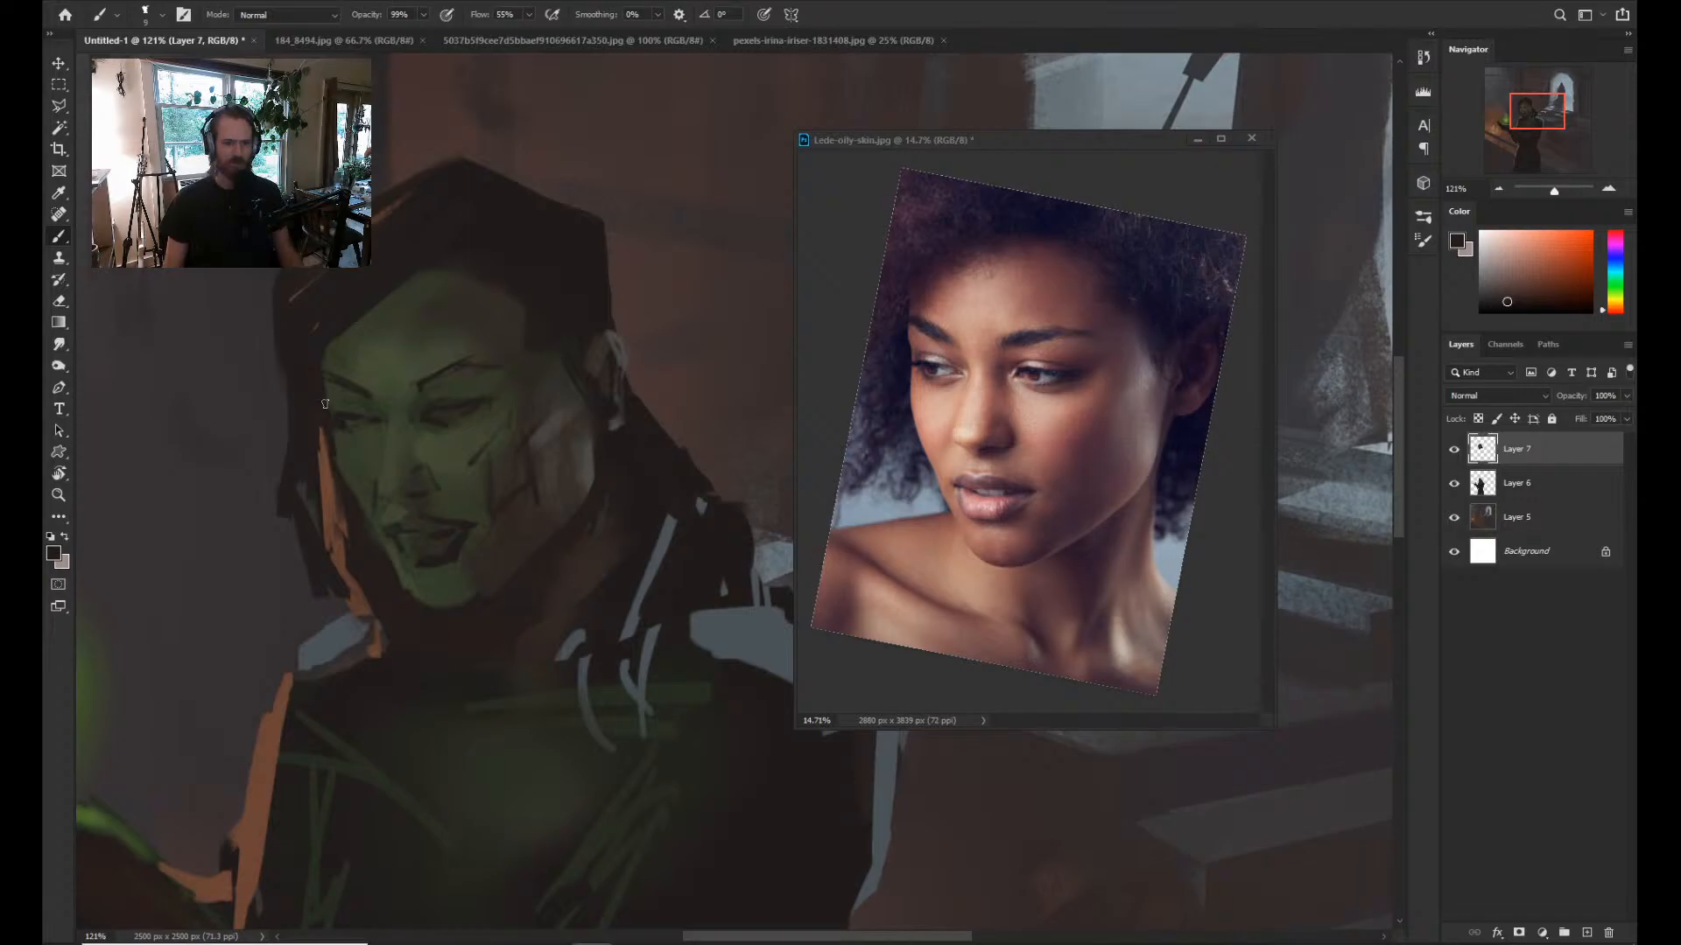
key(z)
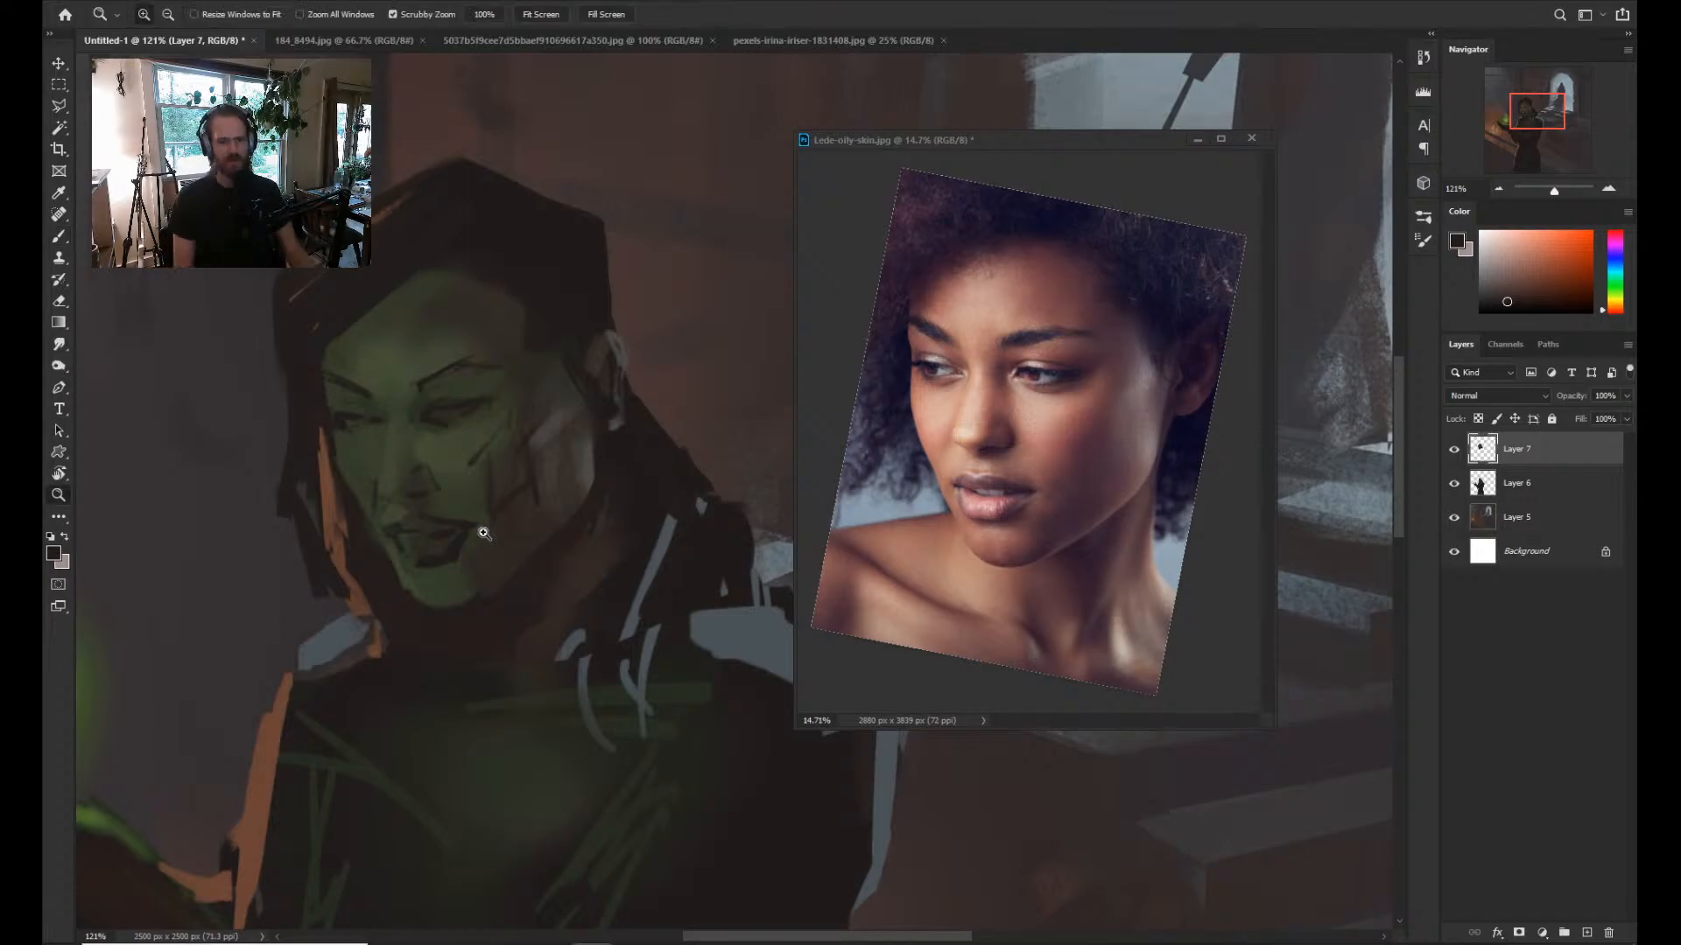
drag(371, 503, 345, 542)
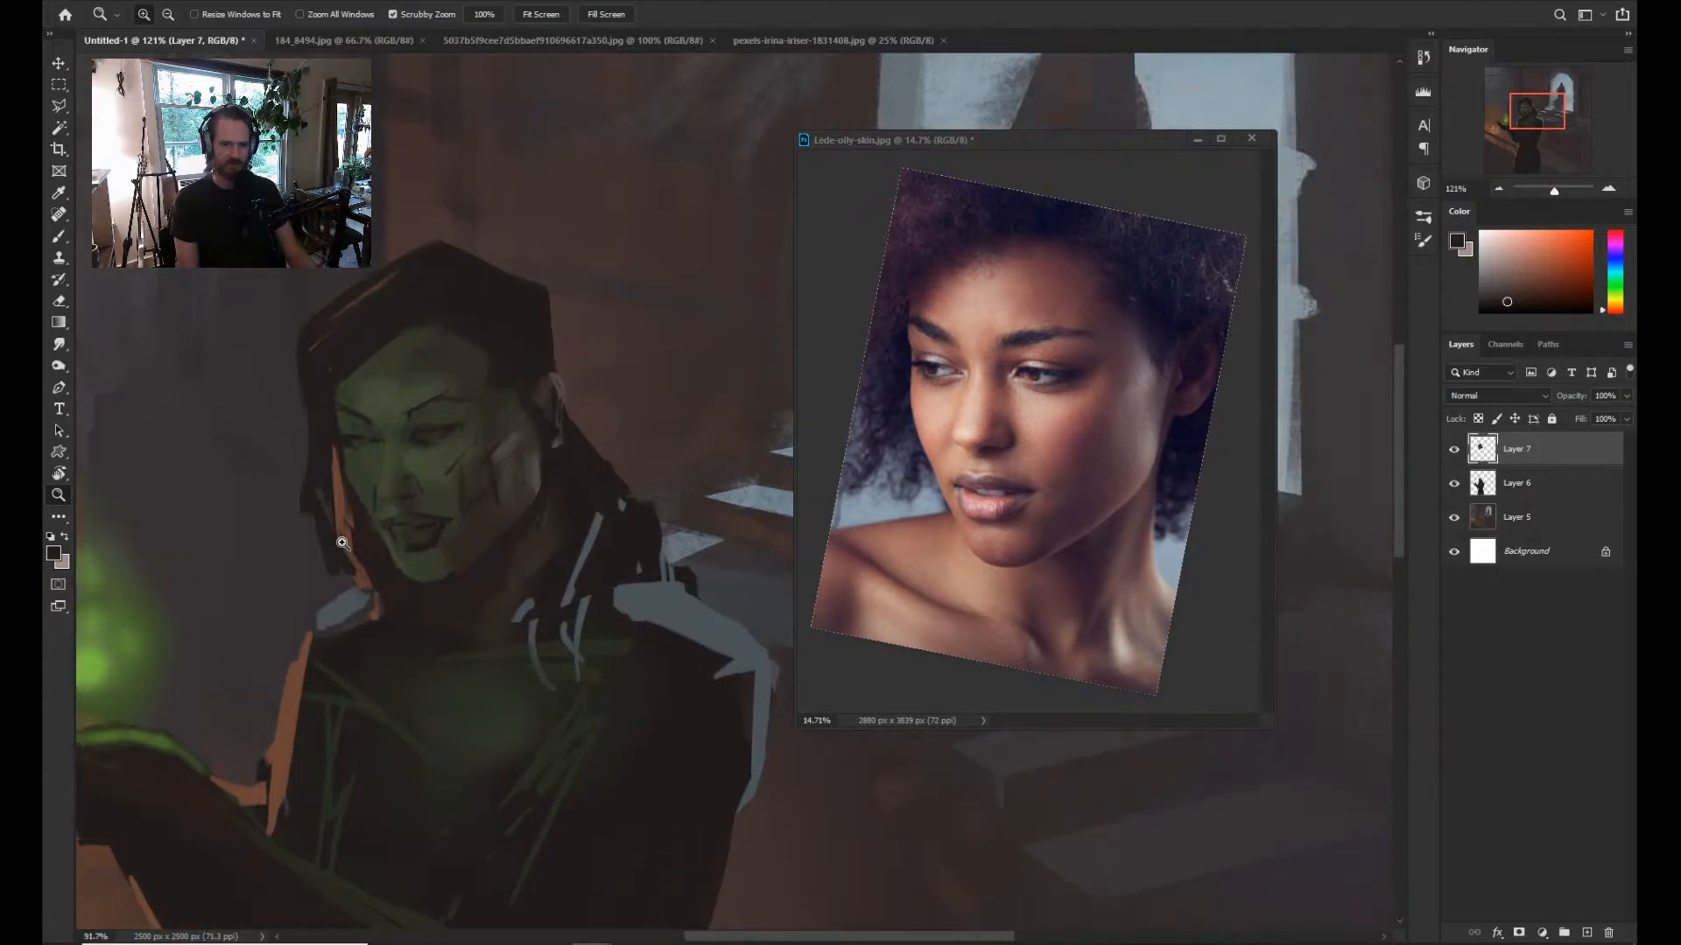
Paint fine hair strands at the temple above the ear with sampled dark and grey-brown tones.
key(b)
alt+click(508, 359)
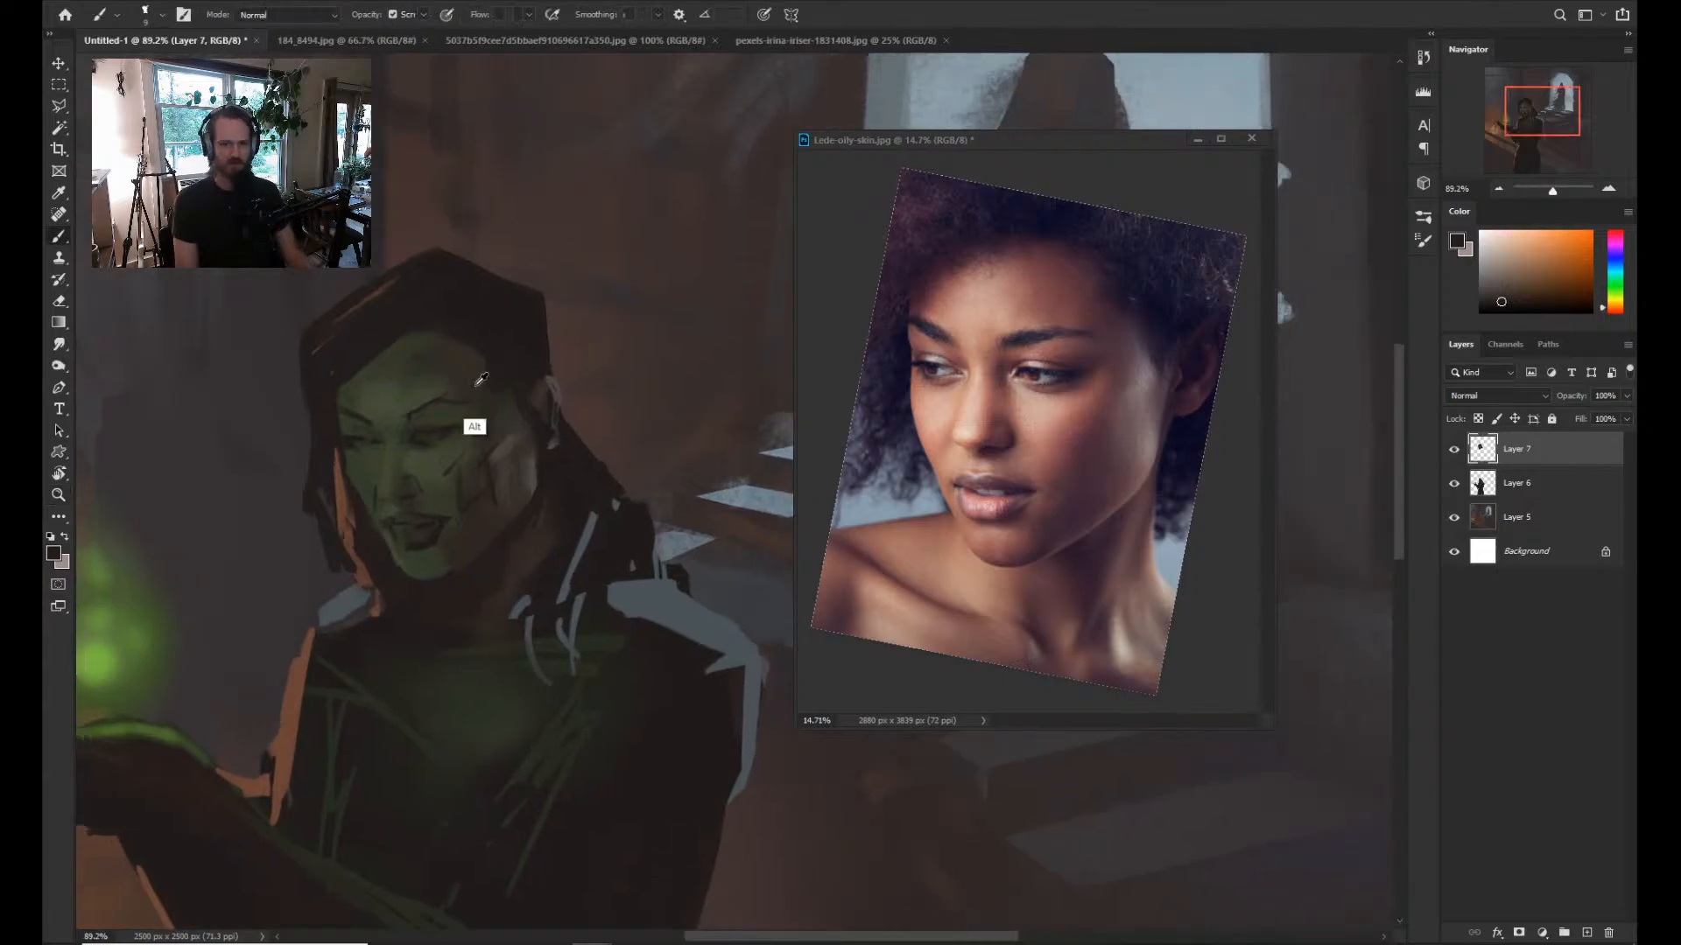
alt+click(481, 379)
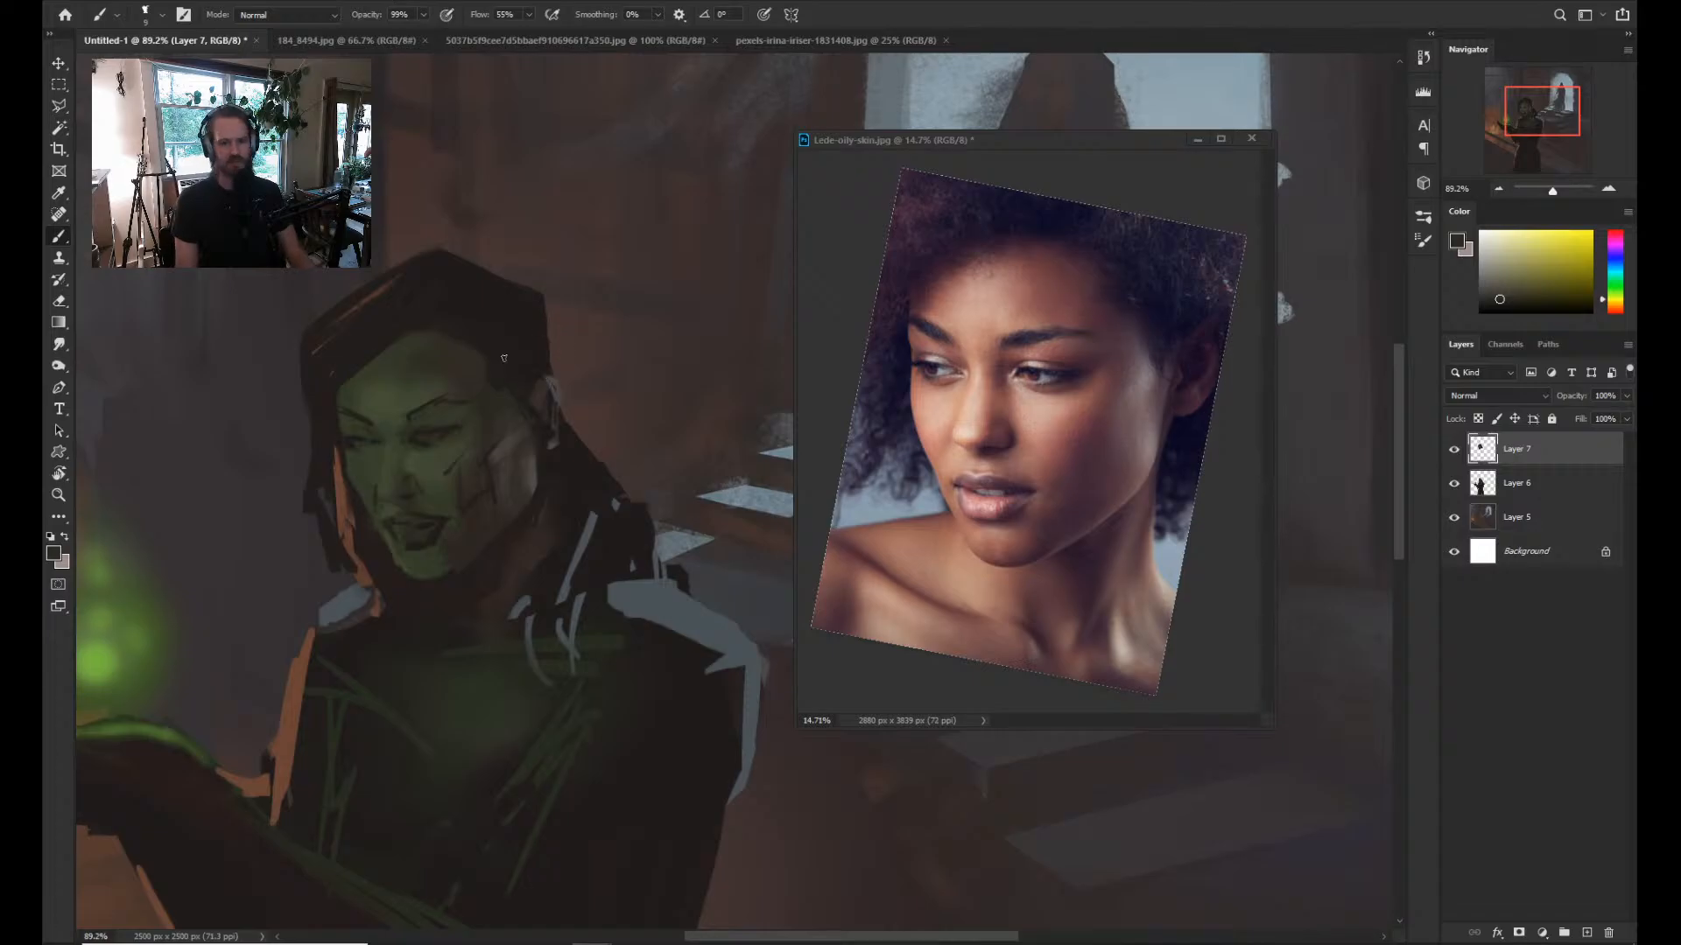
alt+click(508, 394)
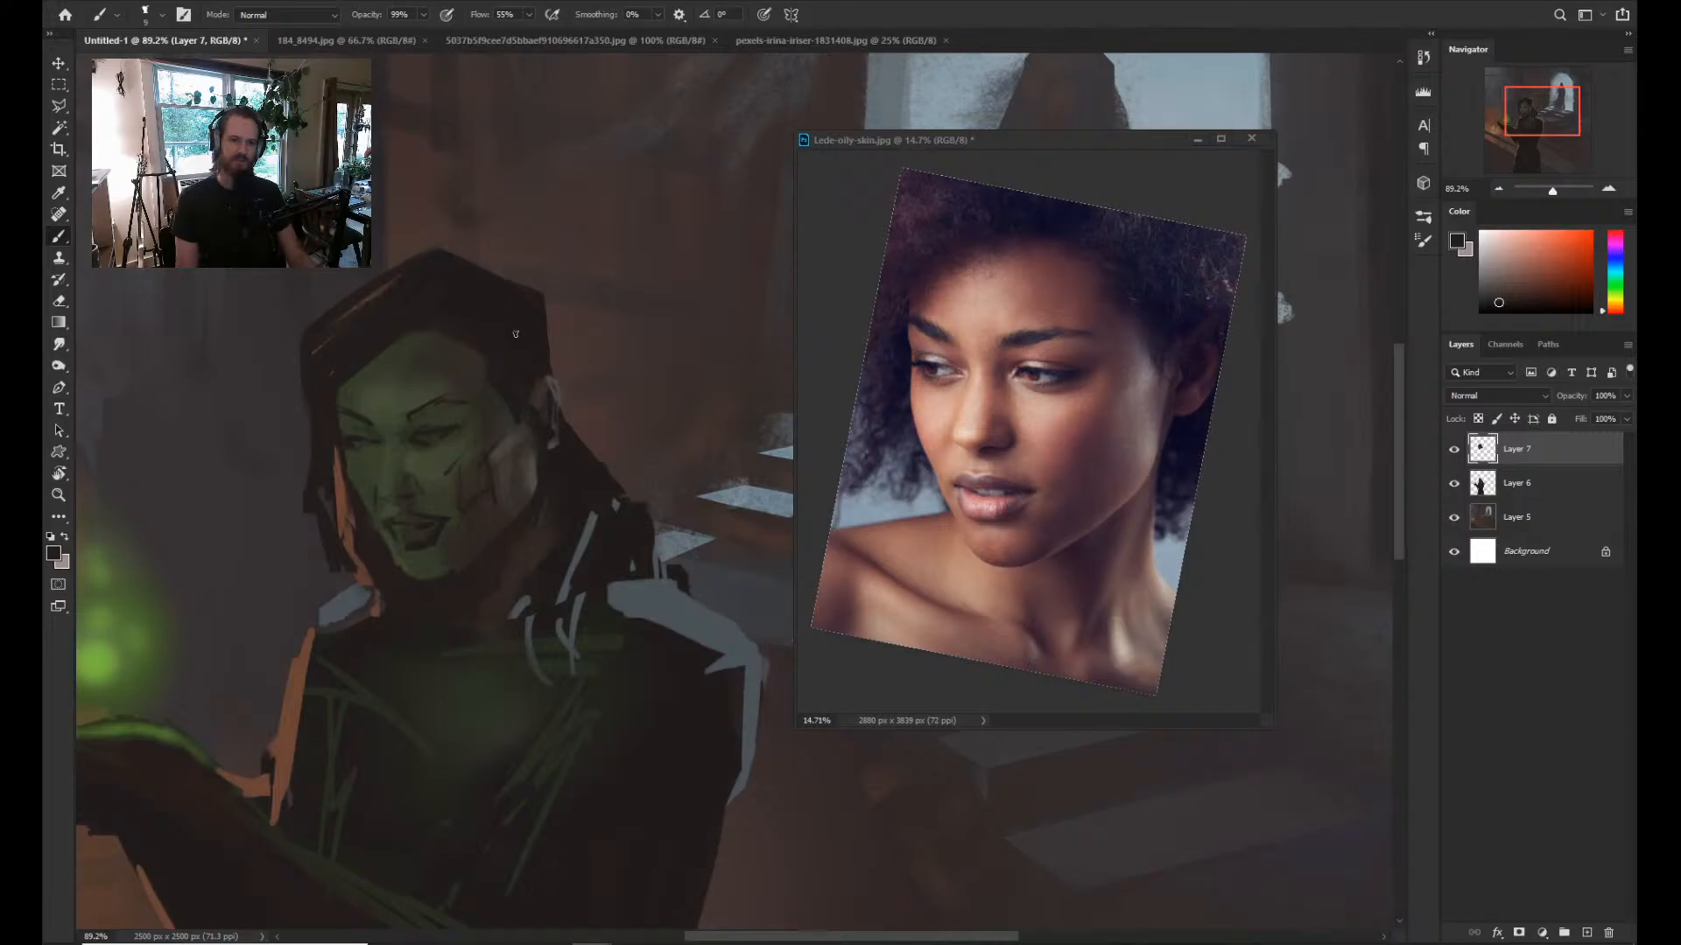
alt+click(504, 344)
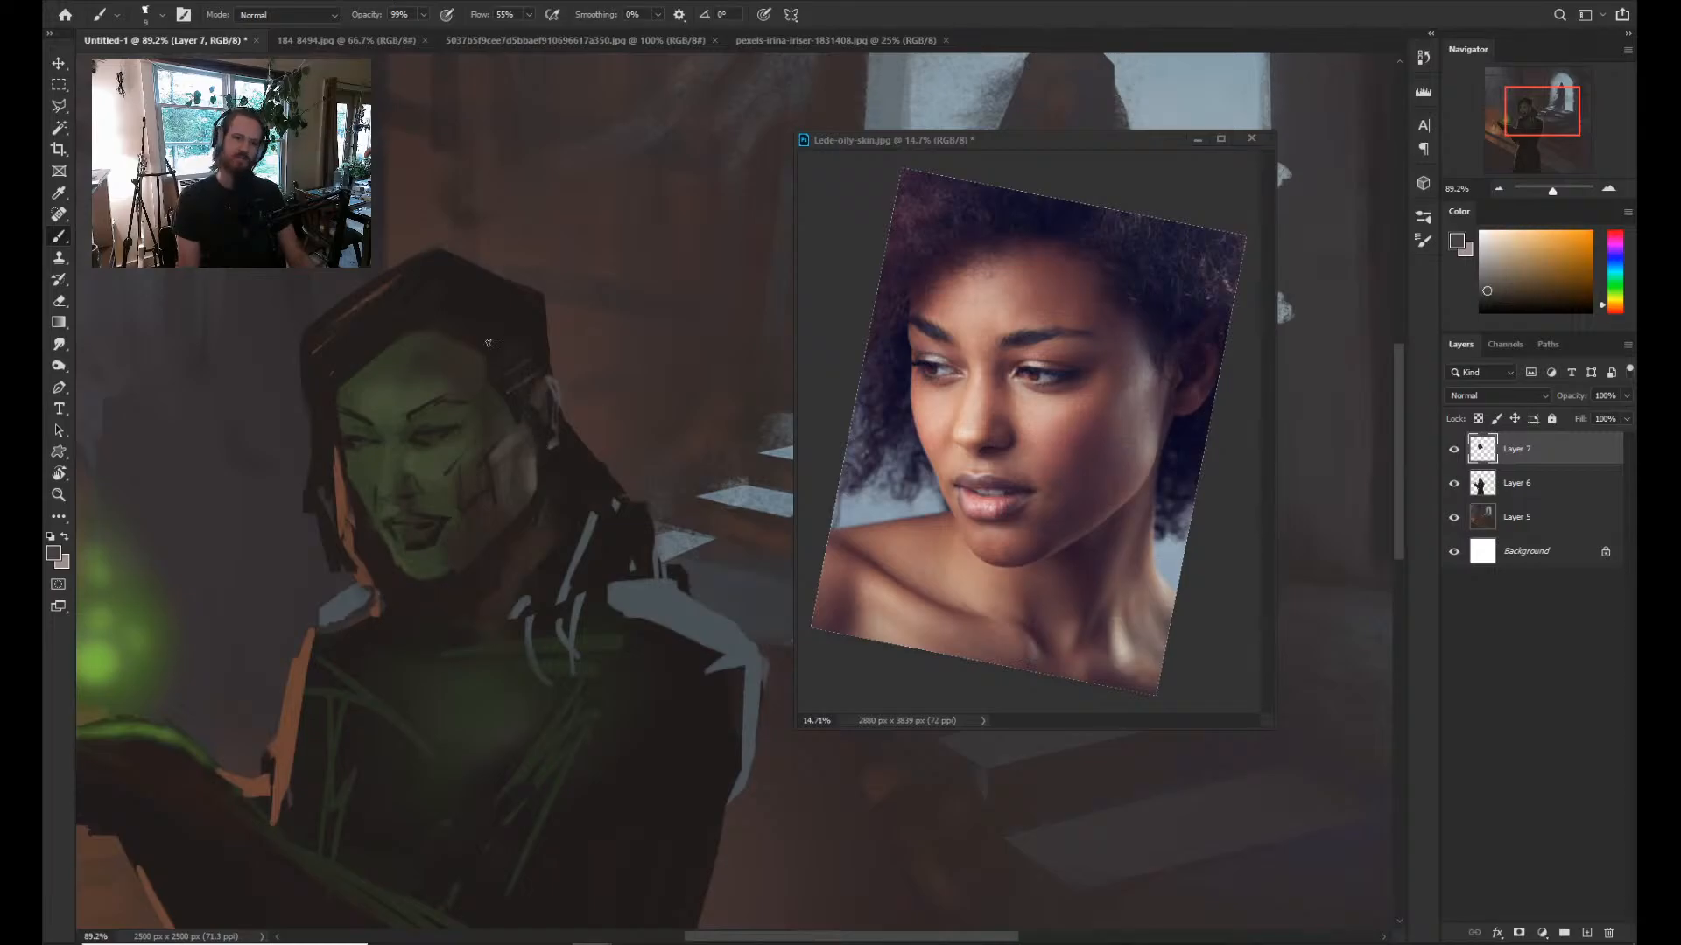
Brush grey-brown highlights along the crown and back of the hair, and check them against the whole figure.
key(z)
drag(489, 343, 571, 397)
key(b)
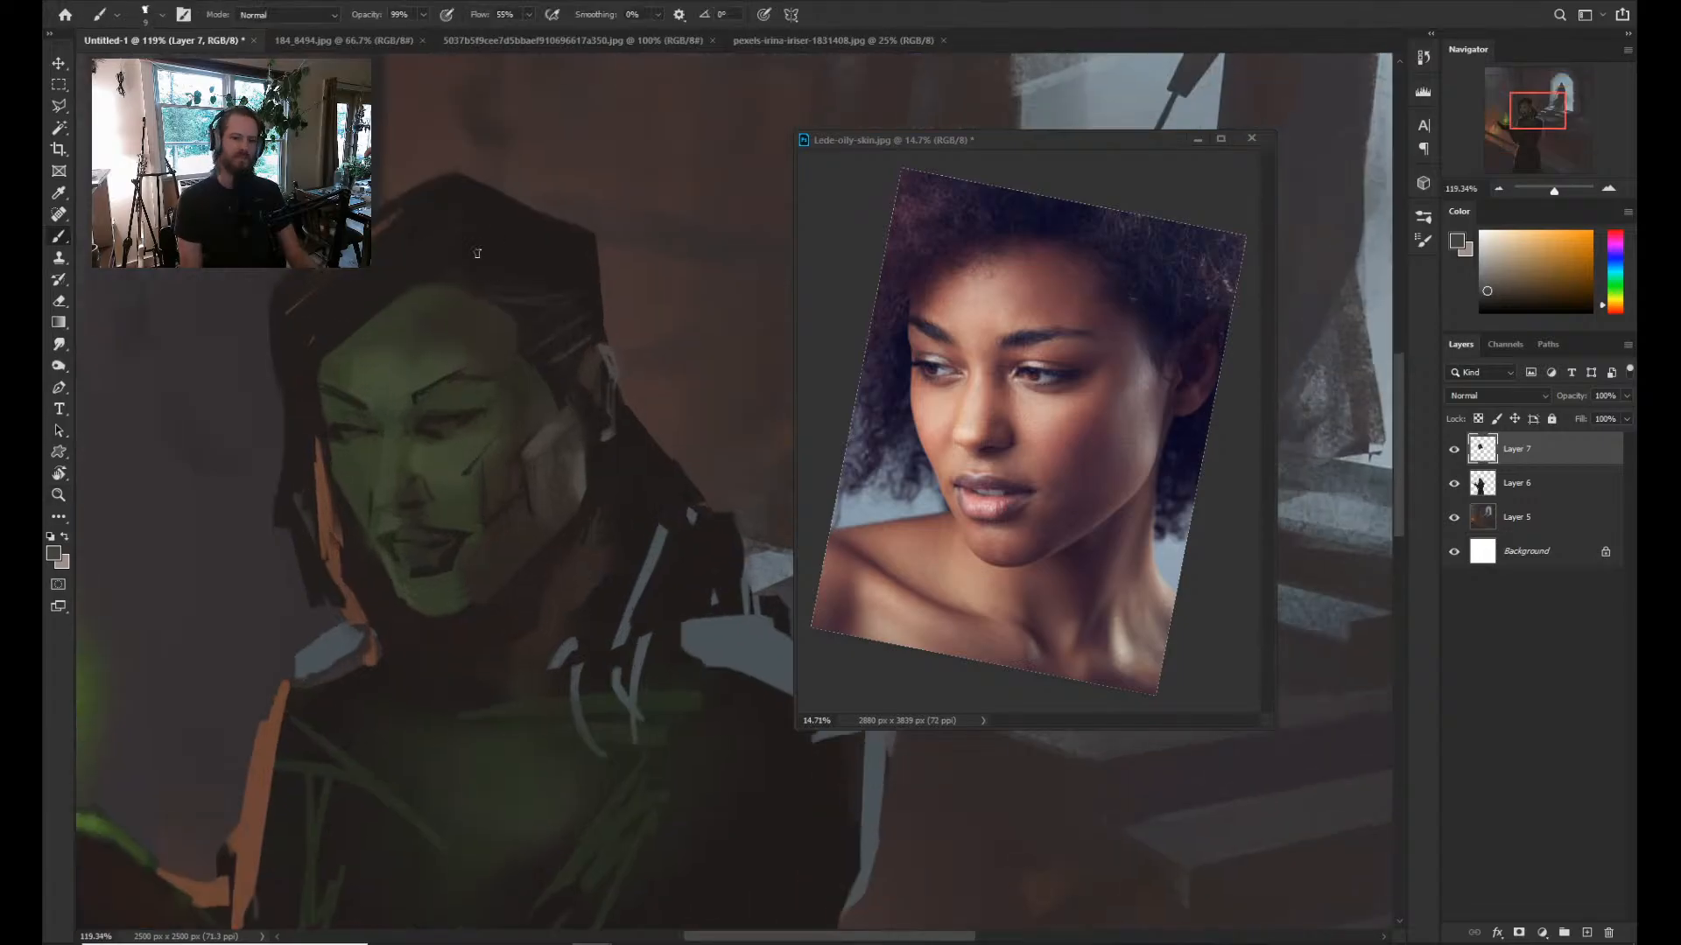
alt+click(477, 253)
drag(518, 202, 587, 281)
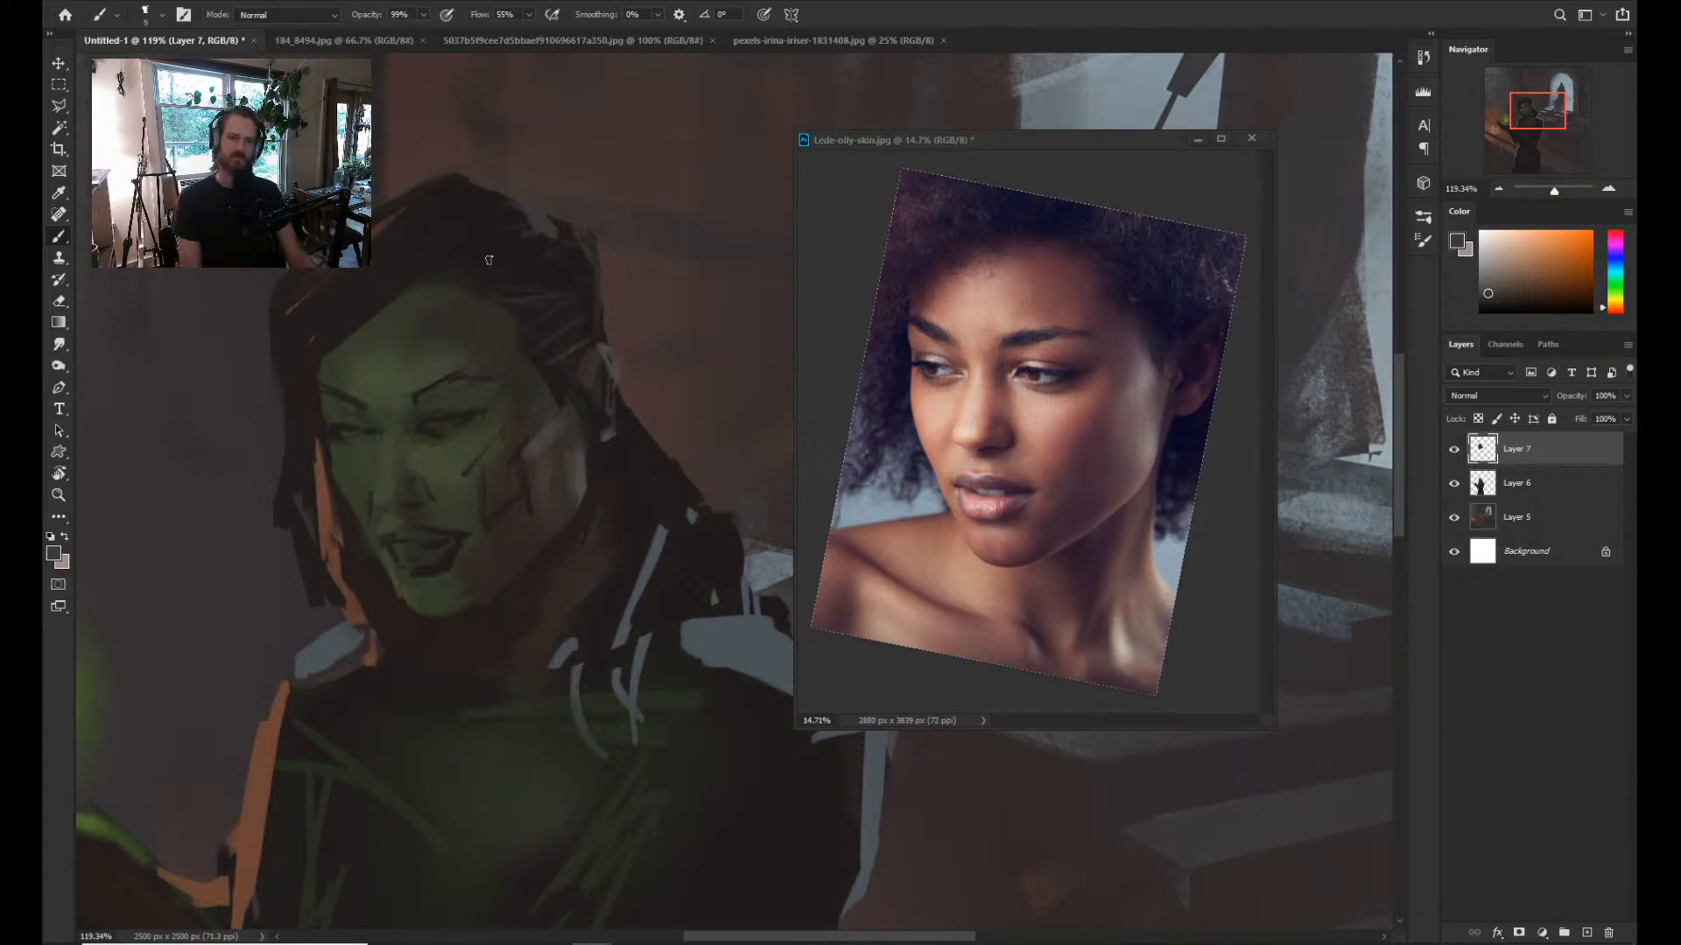
mouse_move(788, 420)
mouse_down()
mouse_move(742, 427)
mouse_move(771, 427)
mouse_up()
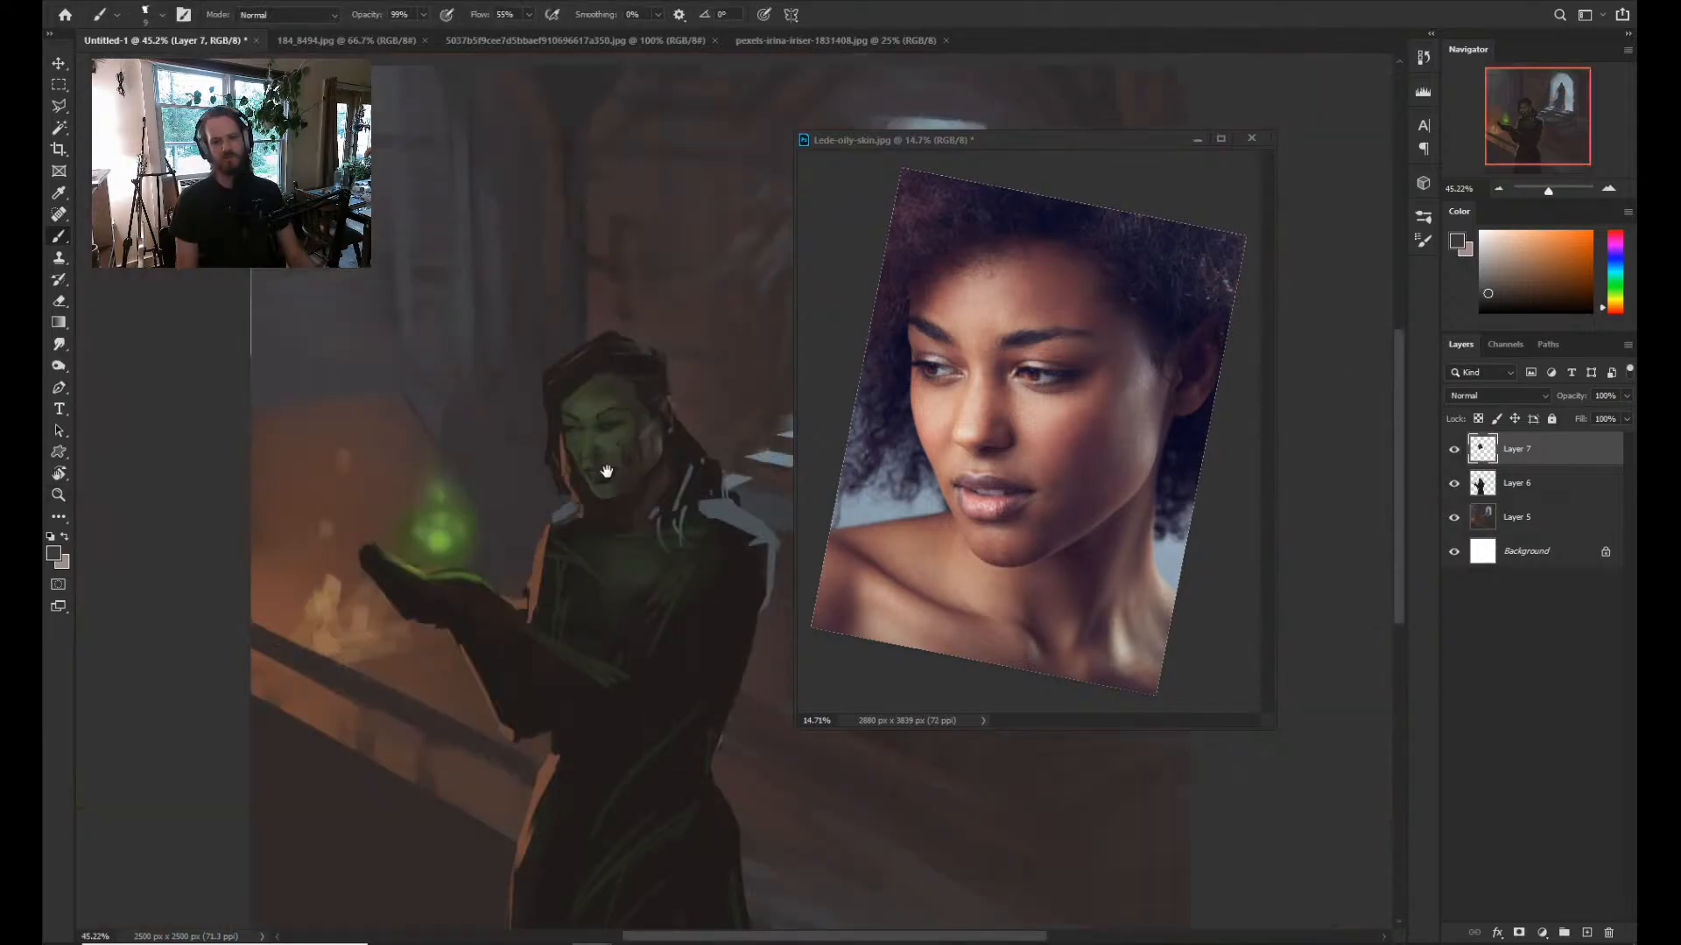
drag(607, 471, 590, 475)
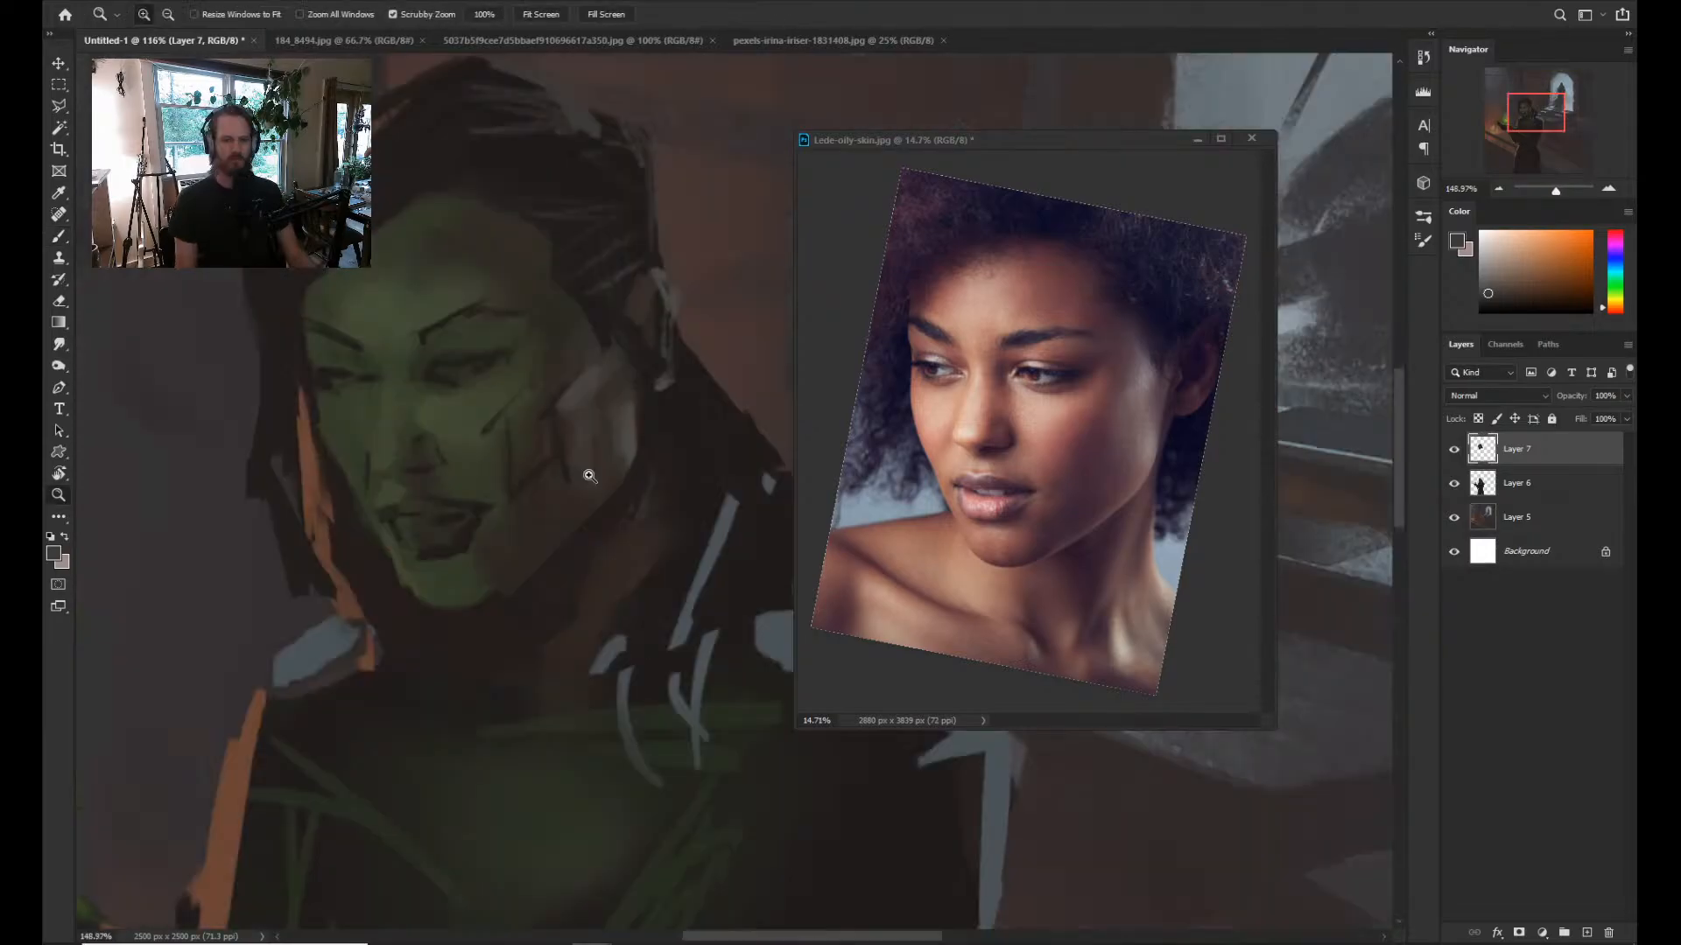
Refine the mouth and chin contour with sampled green and dark tones.
alt+click(414, 362)
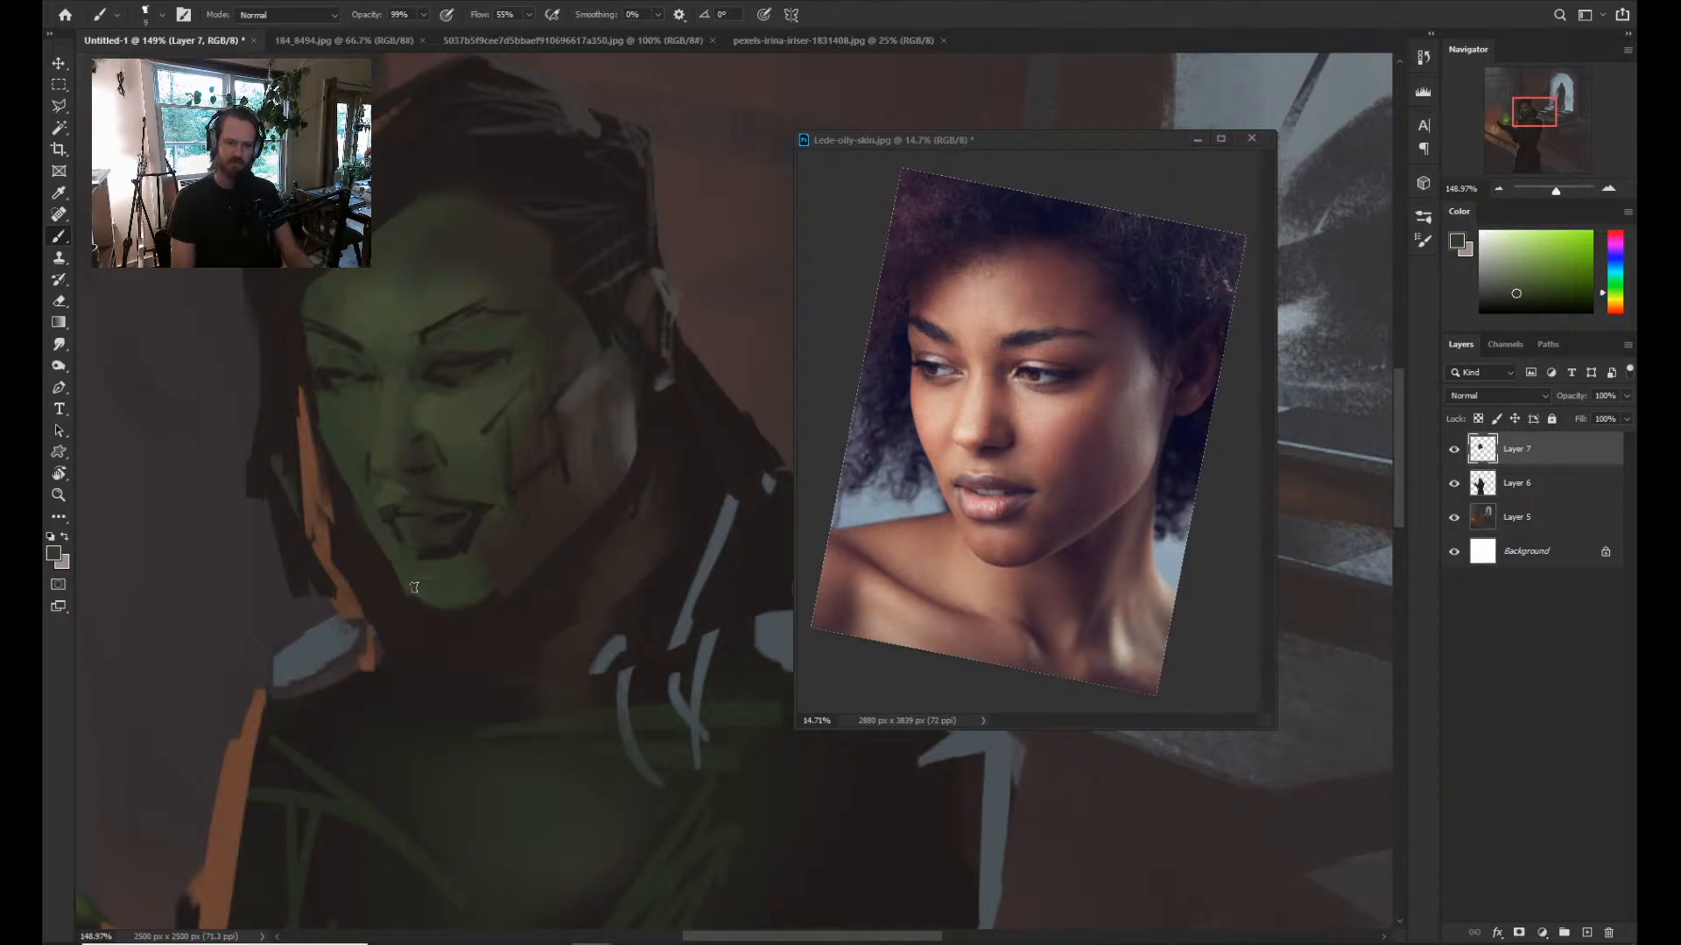
alt+click(411, 626)
drag(404, 751, 382, 751)
Detail the upper lip and the area beneath the nose with a very small brush and sampled green and dark tones.
key(bracketleft)
key(bracketleft)
key(bracketleft)
key(bracketleft)
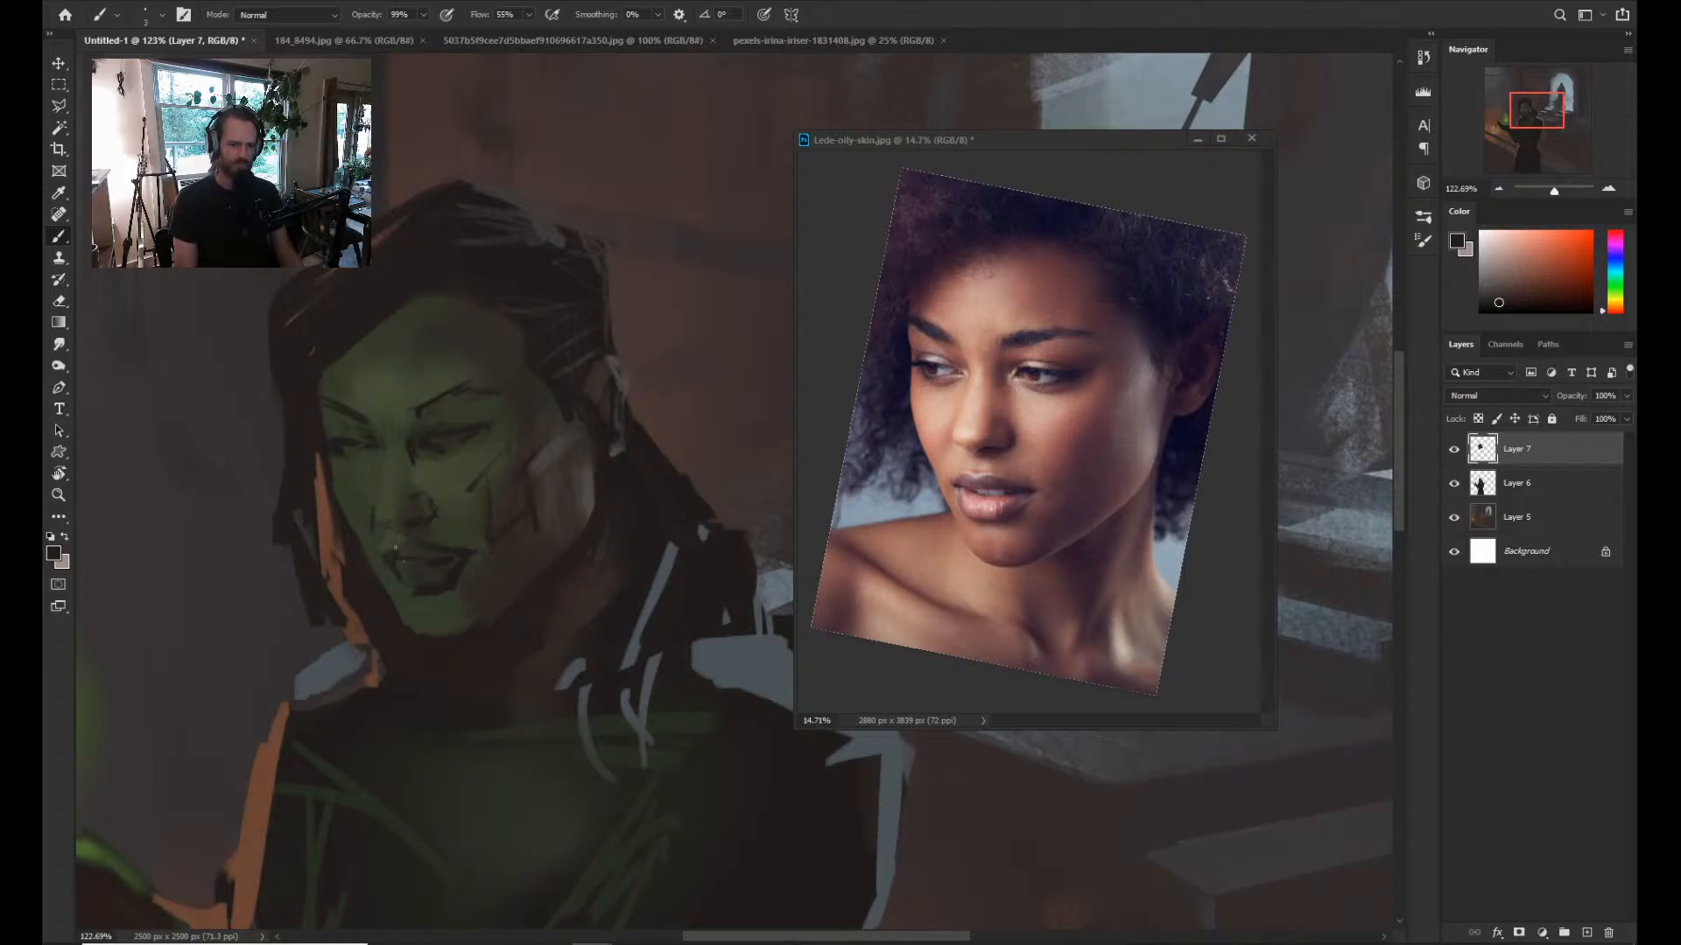
alt+click(395, 547)
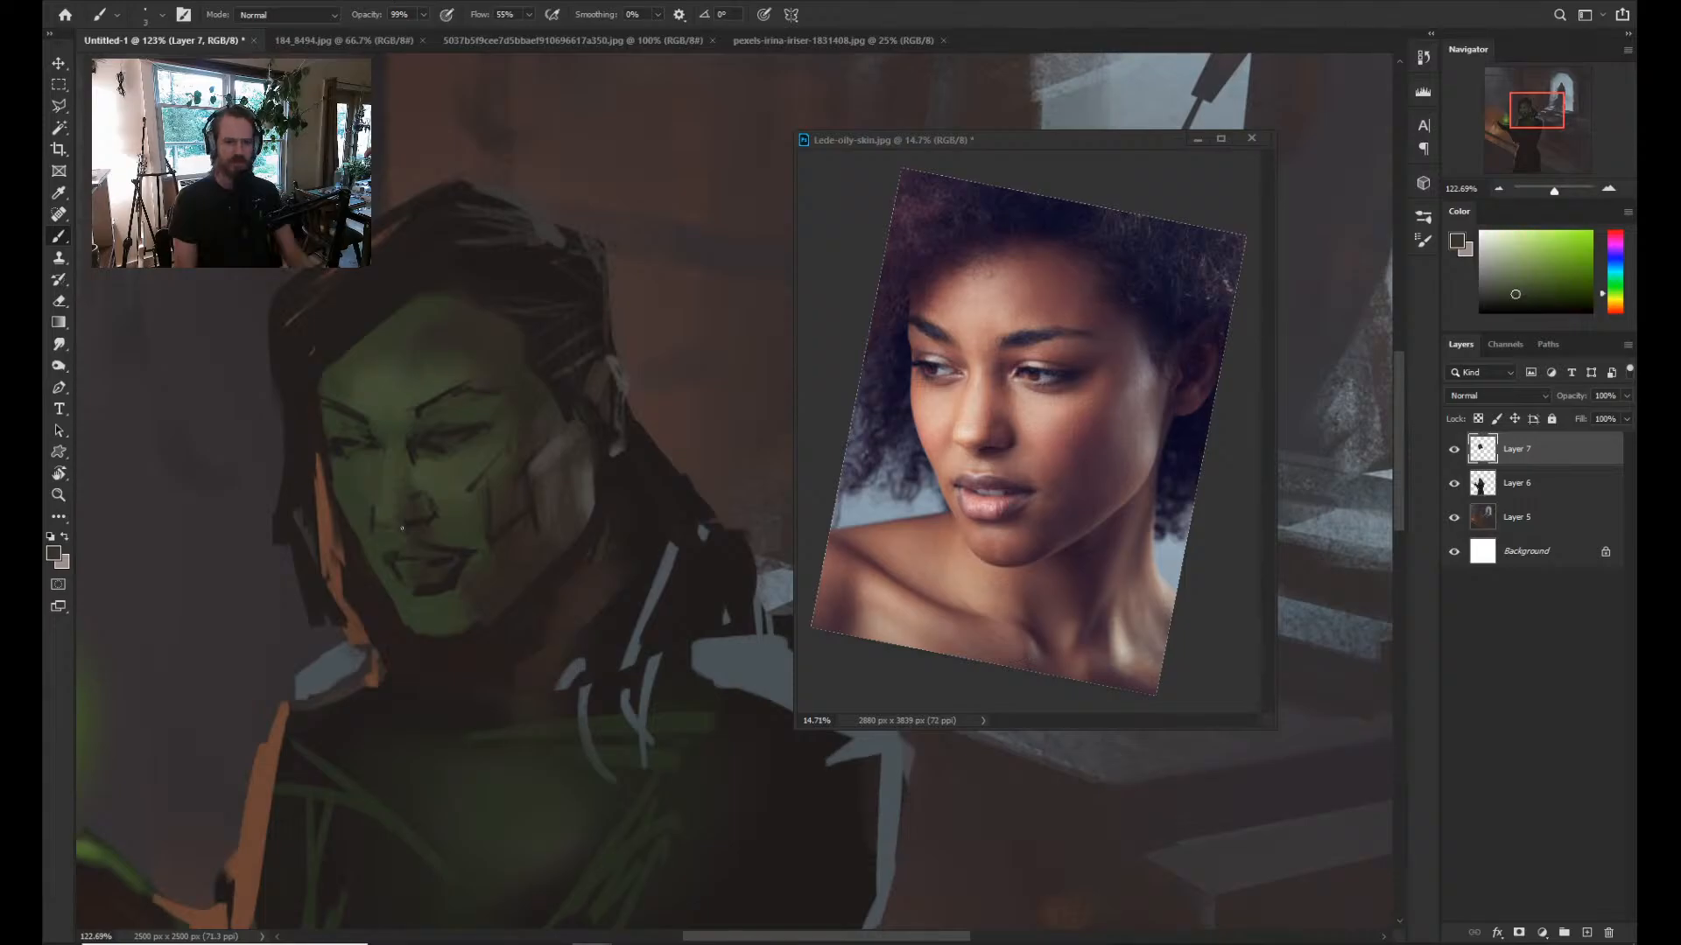
alt+click(415, 522)
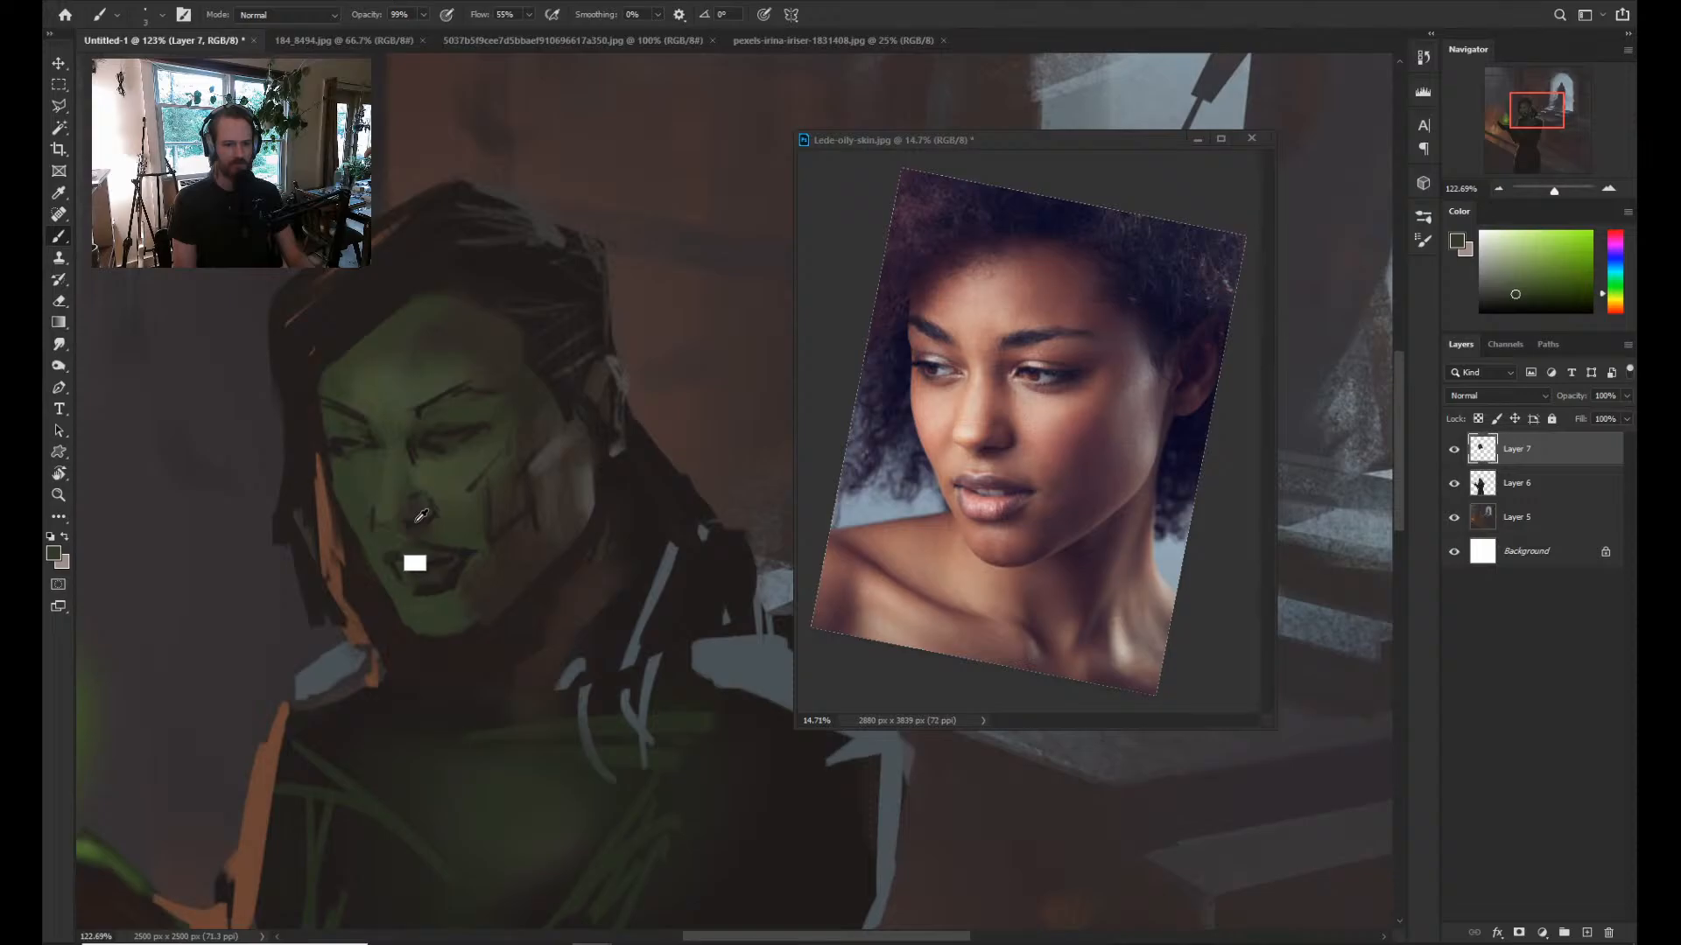
alt+click(418, 519)
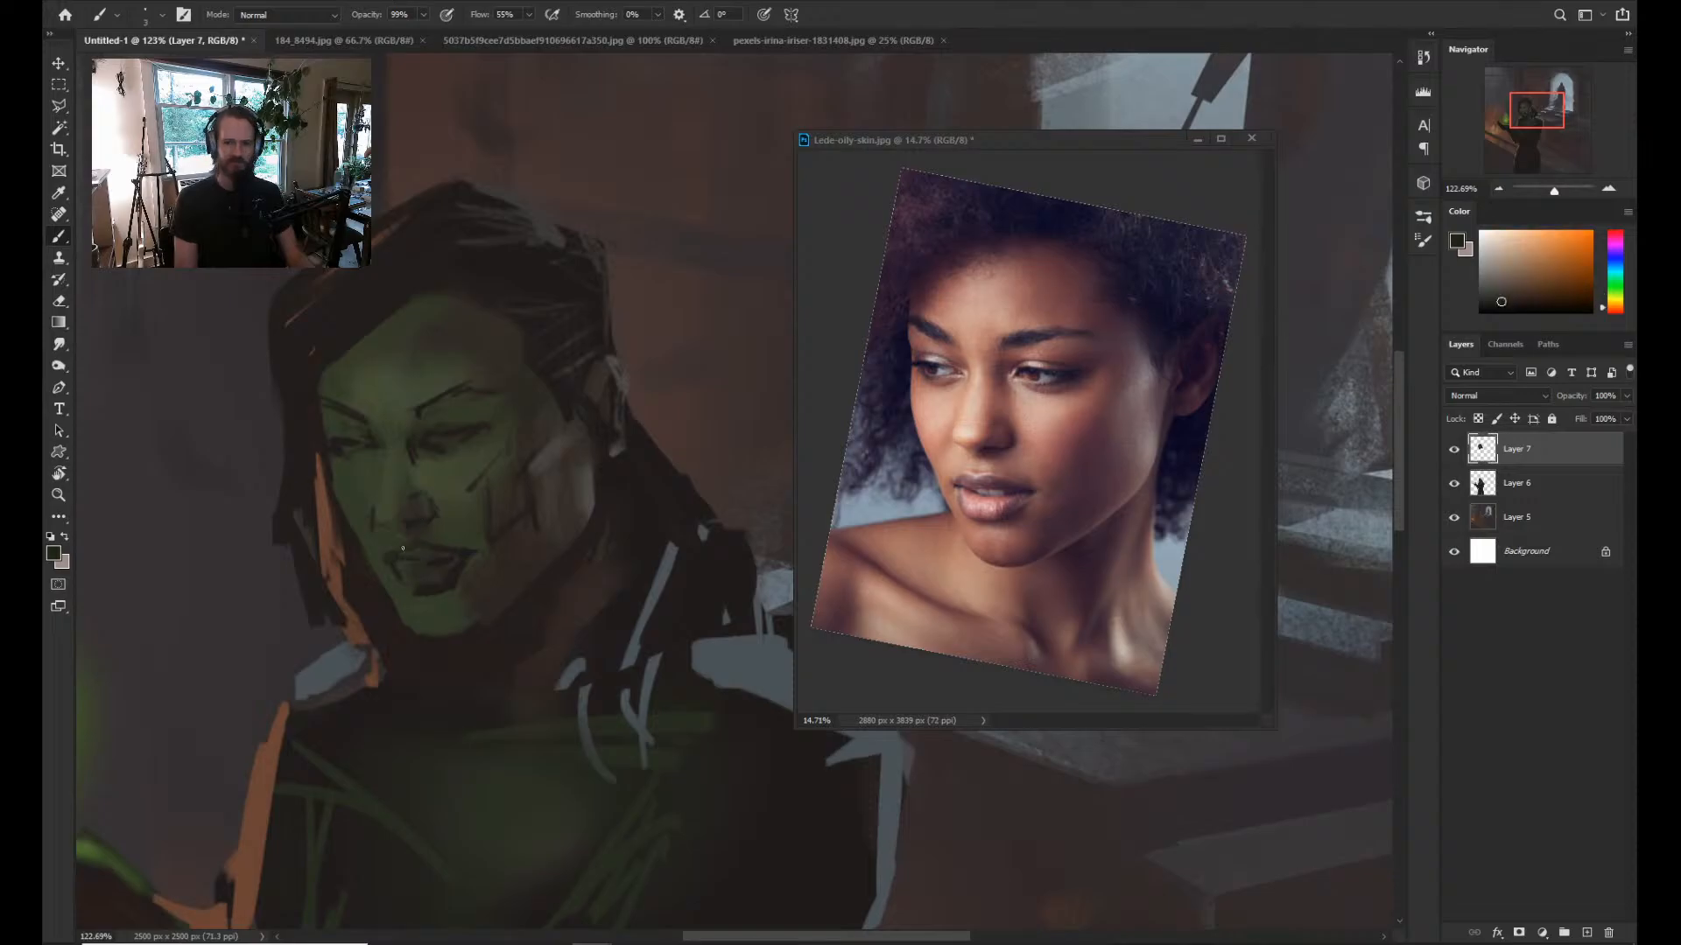
alt+click(448, 532)
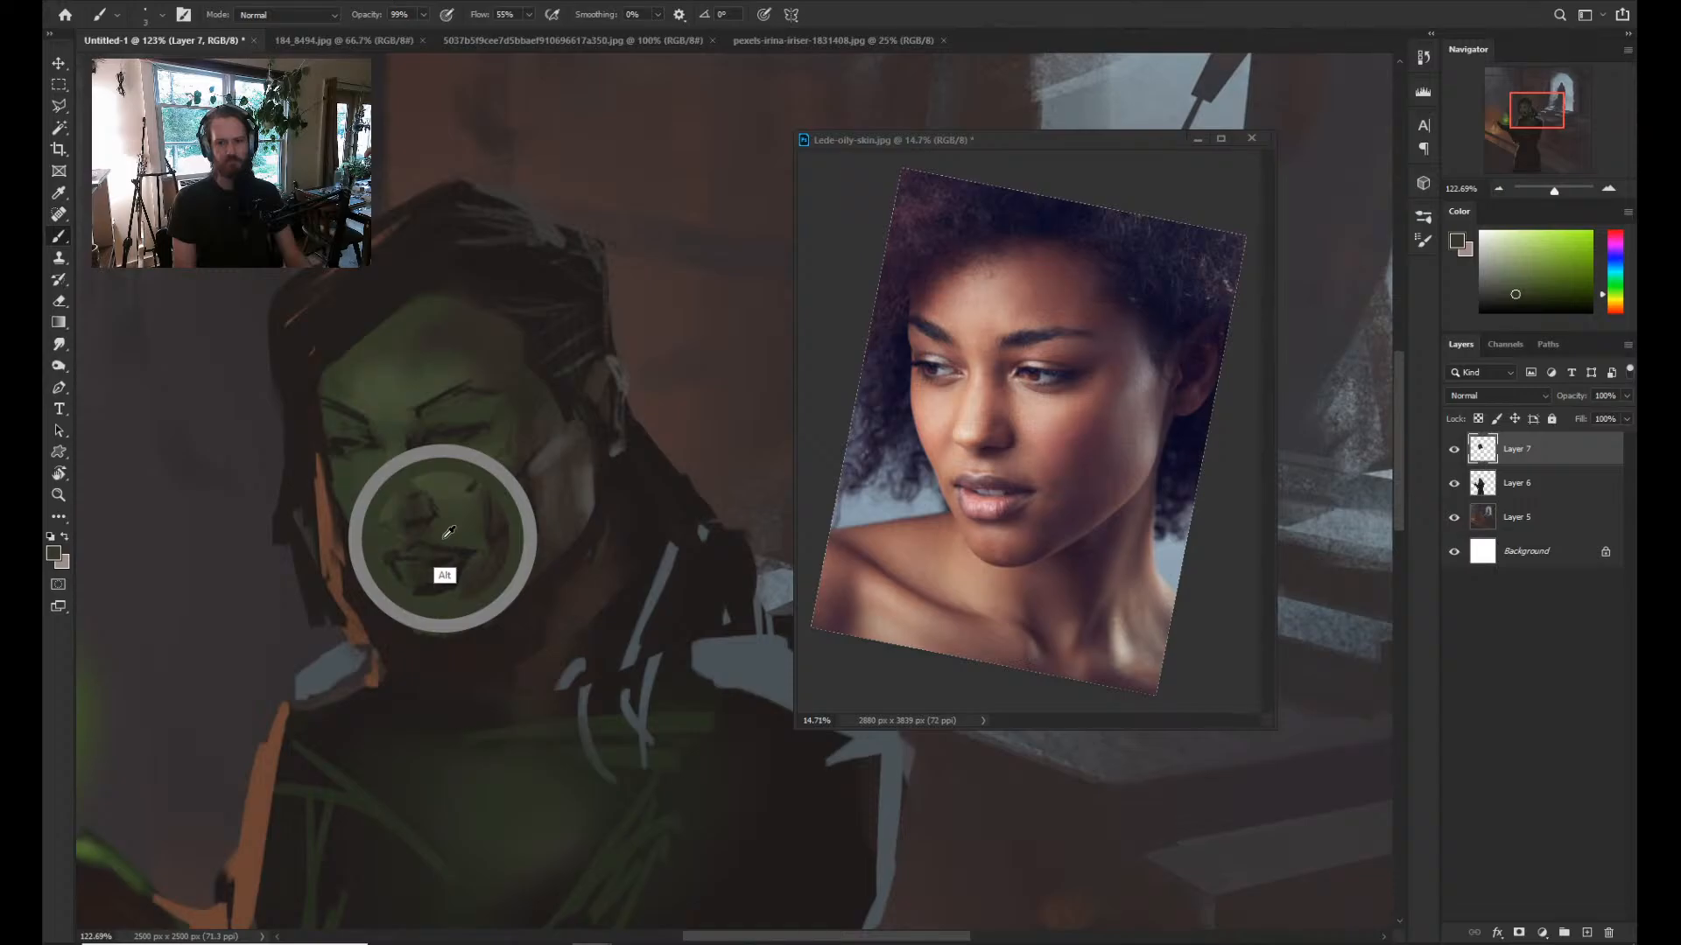
Shade beneath the nose and around the upper lip with a sampled dark tone and a slightly larger brush.
alt+click(450, 547)
key(])
key(])
key(])
key(])
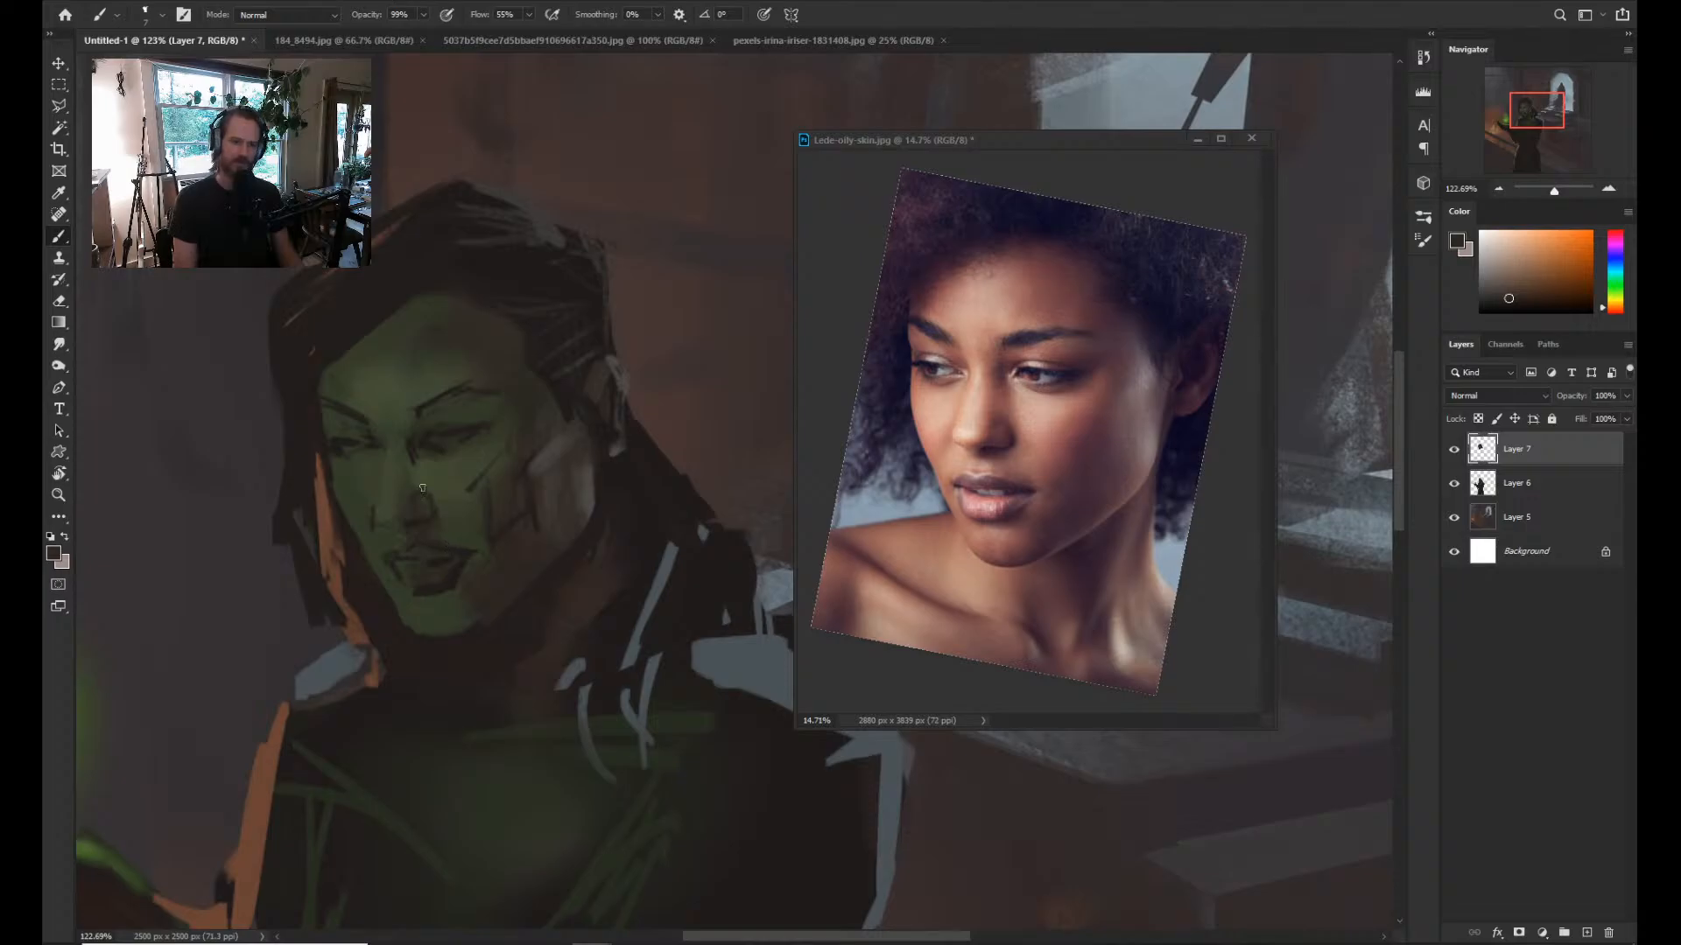
key(ctrl)
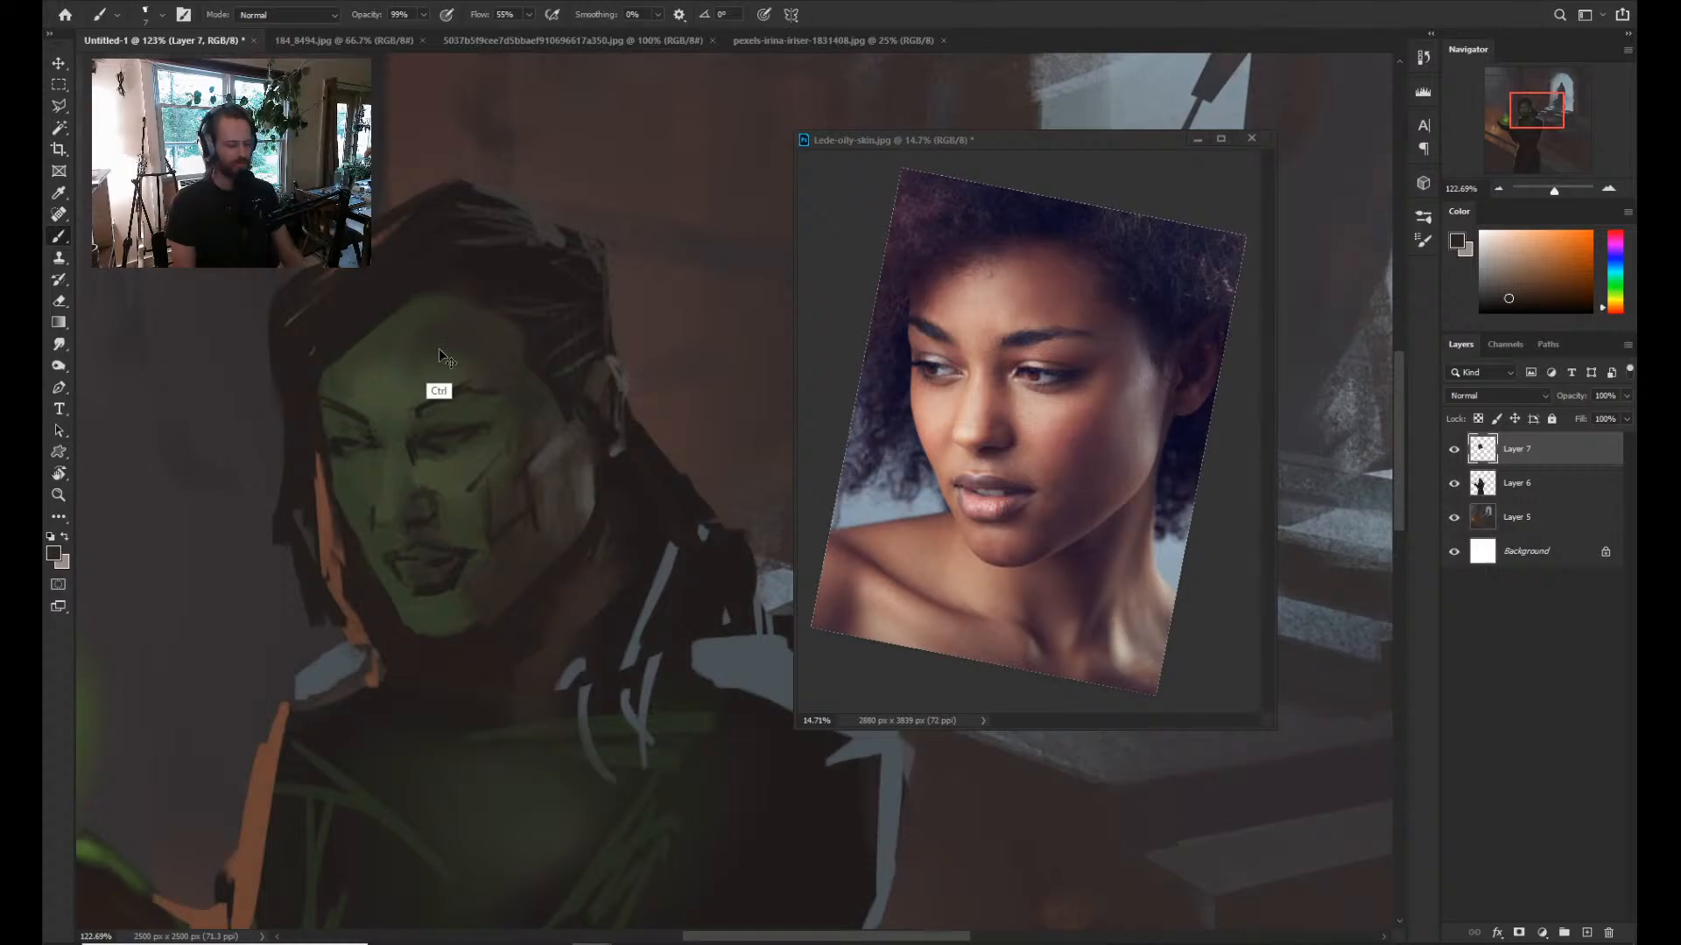
drag(481, 499, 456, 506)
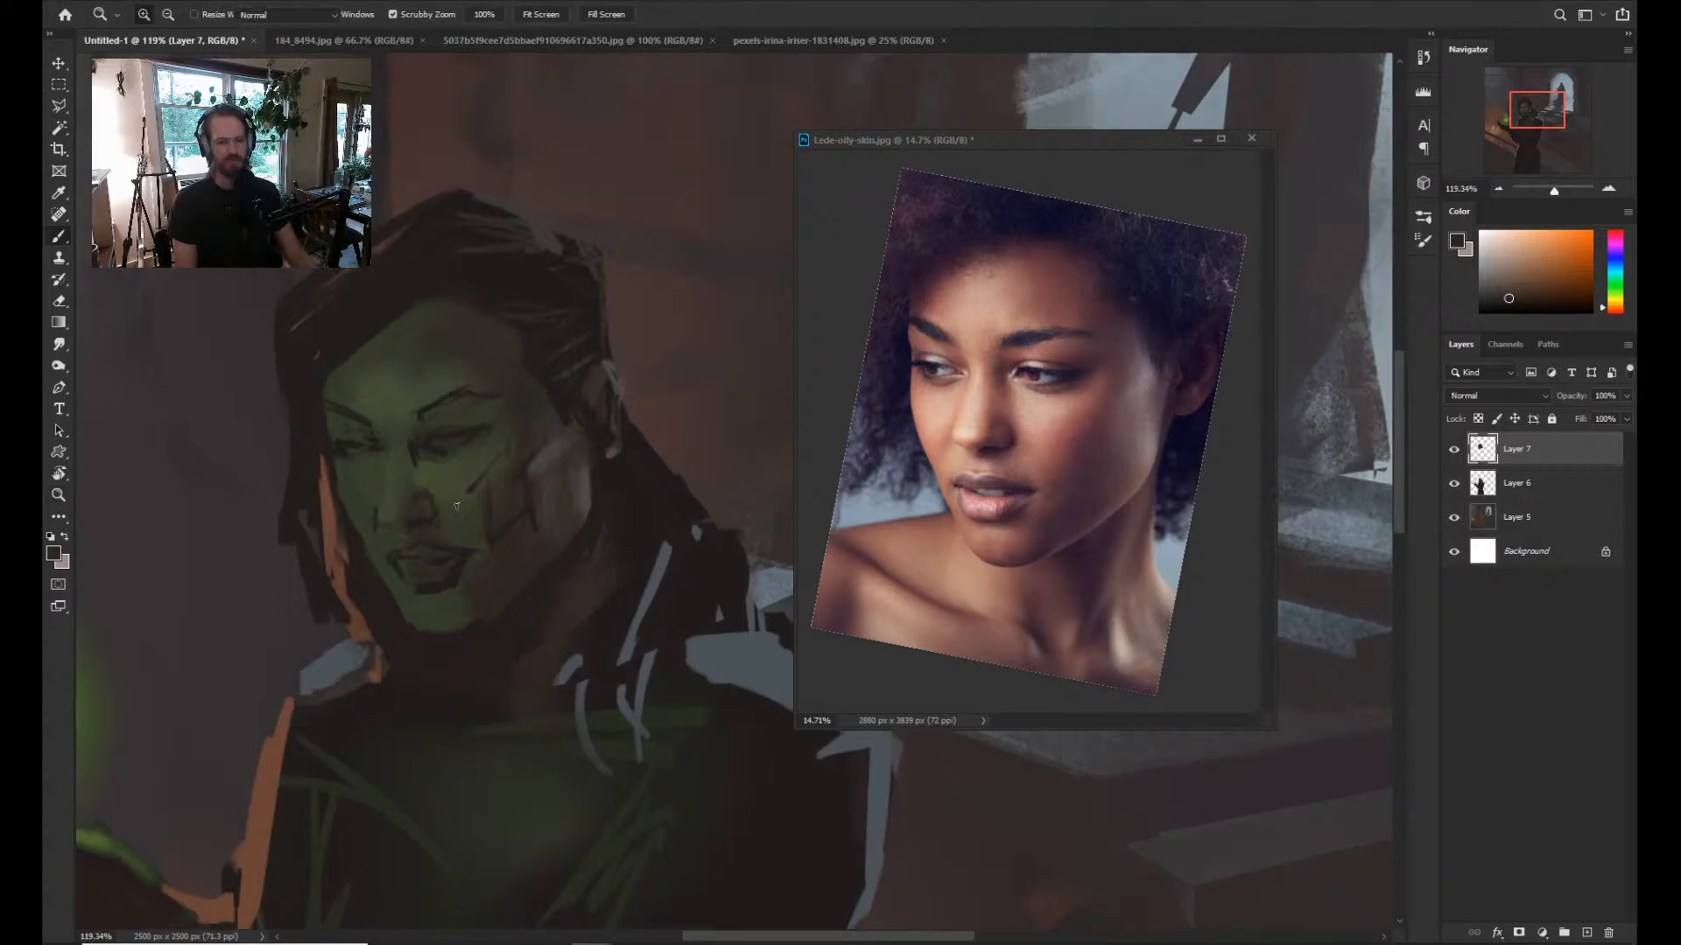
Switch to the Texture paint brush 3 preset, reduce its size, and paint the upper lip with a sampled muted green.
right_click(456, 506)
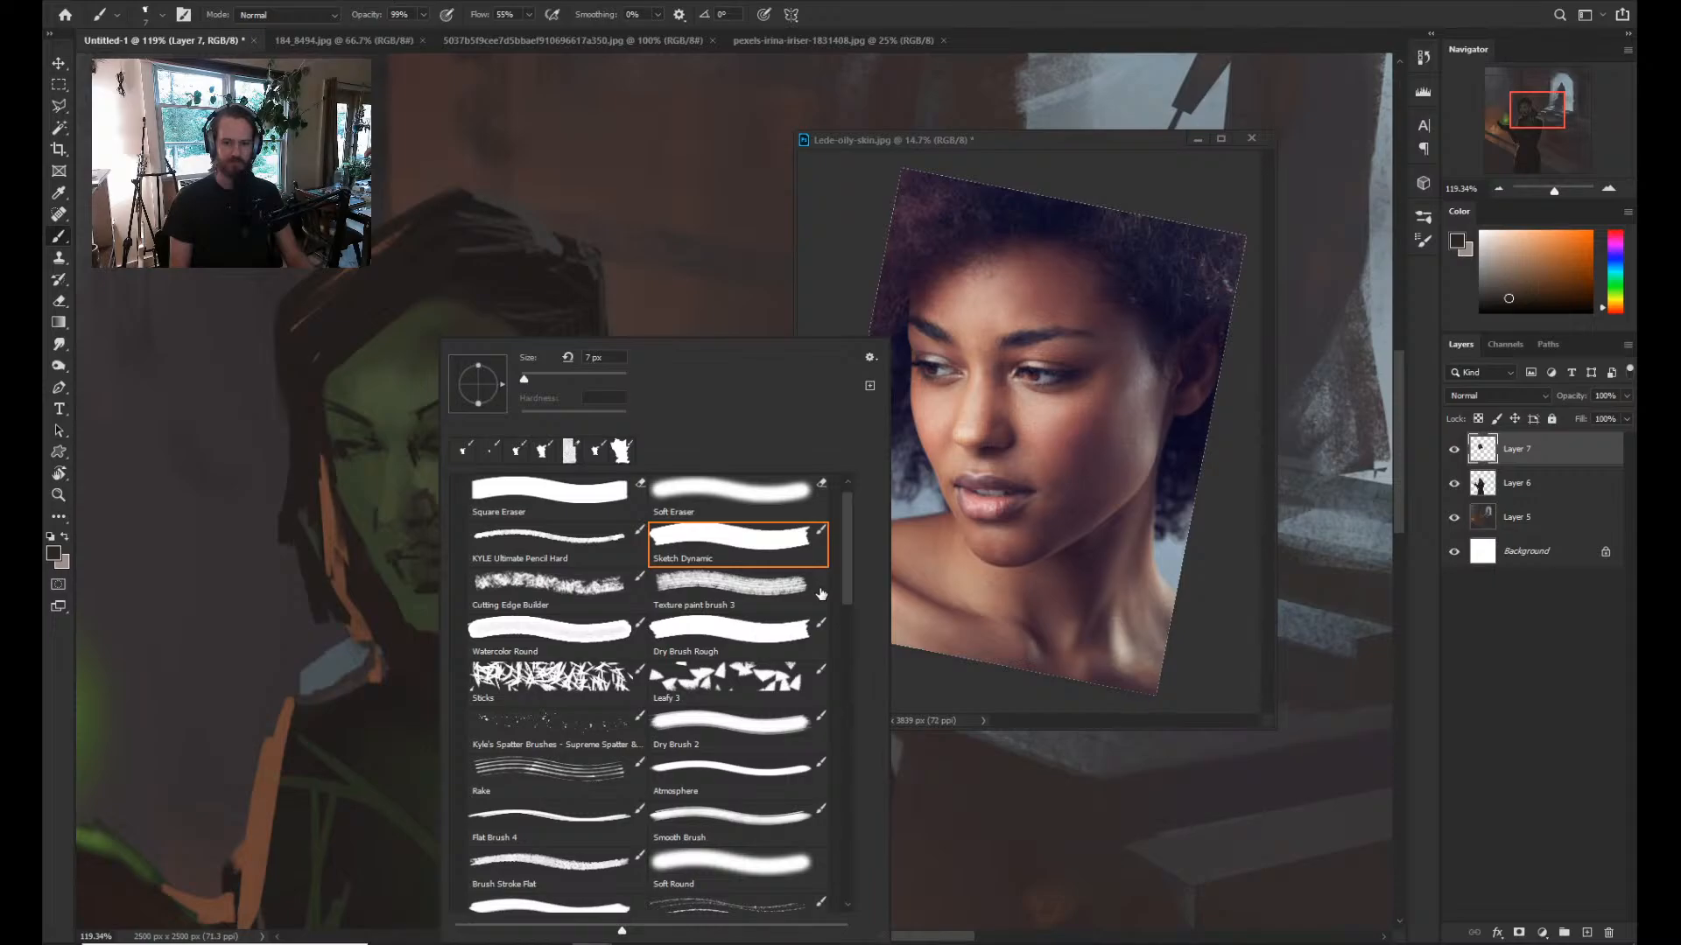
double_click(820, 594)
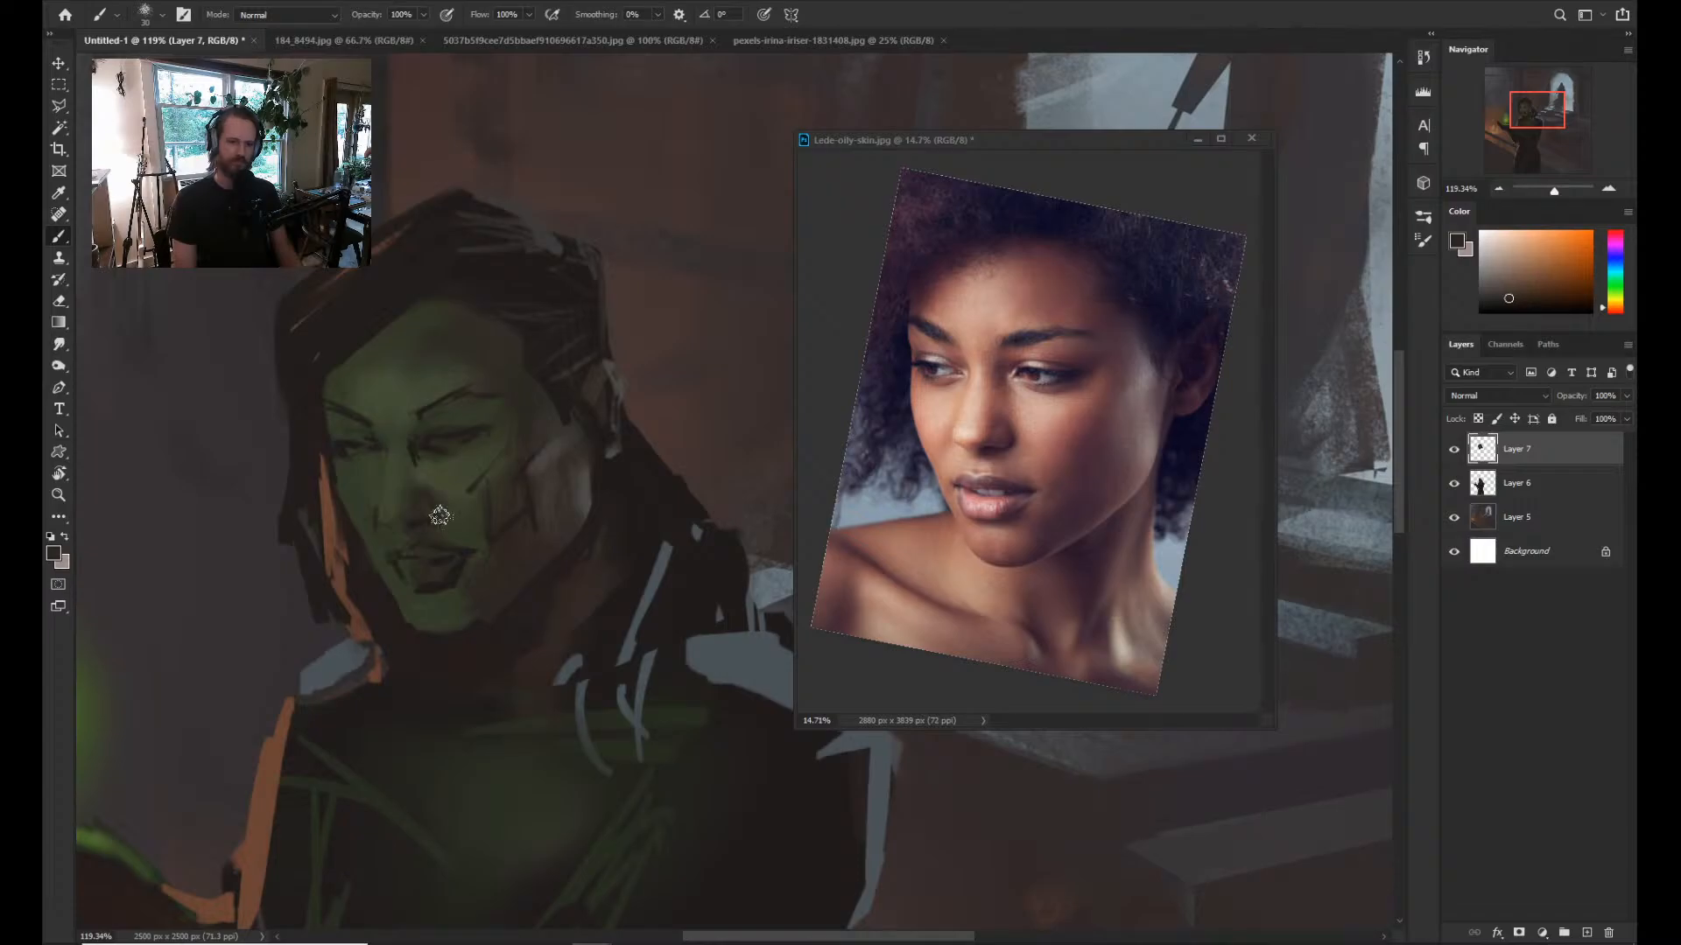
alt+click(448, 496)
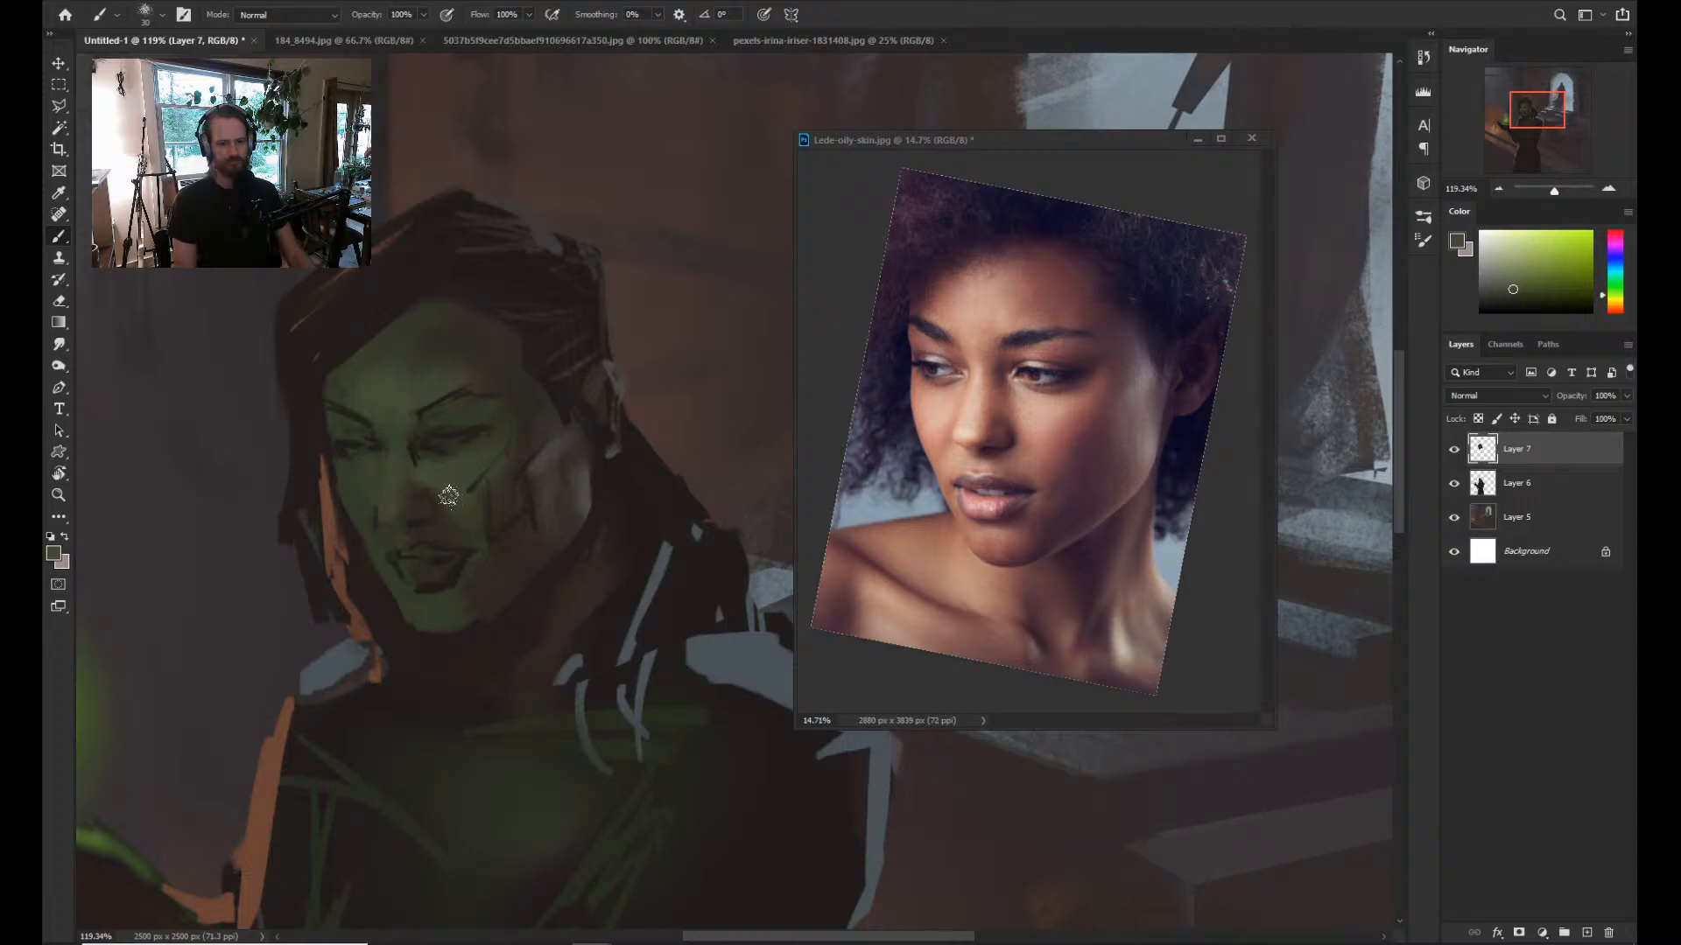
key([)
key([)
key([)
key([)
key([)
key([)
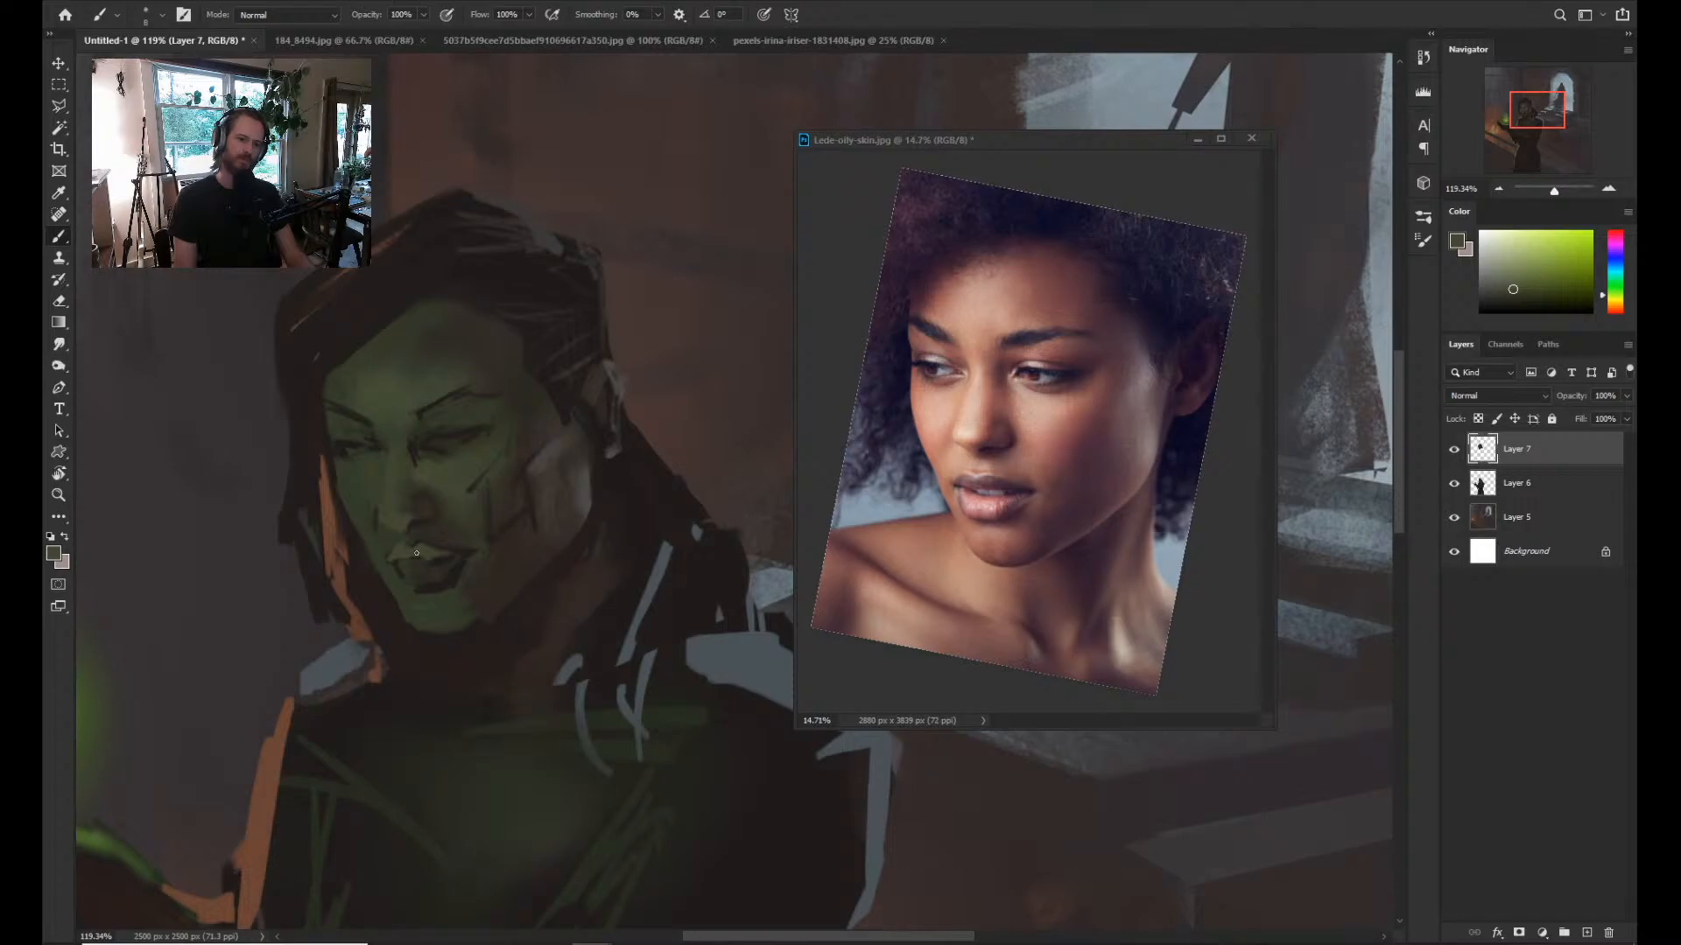
Reshape the lips and the area just below the mouth with sampled dark and muted green tones.
alt+click(465, 549)
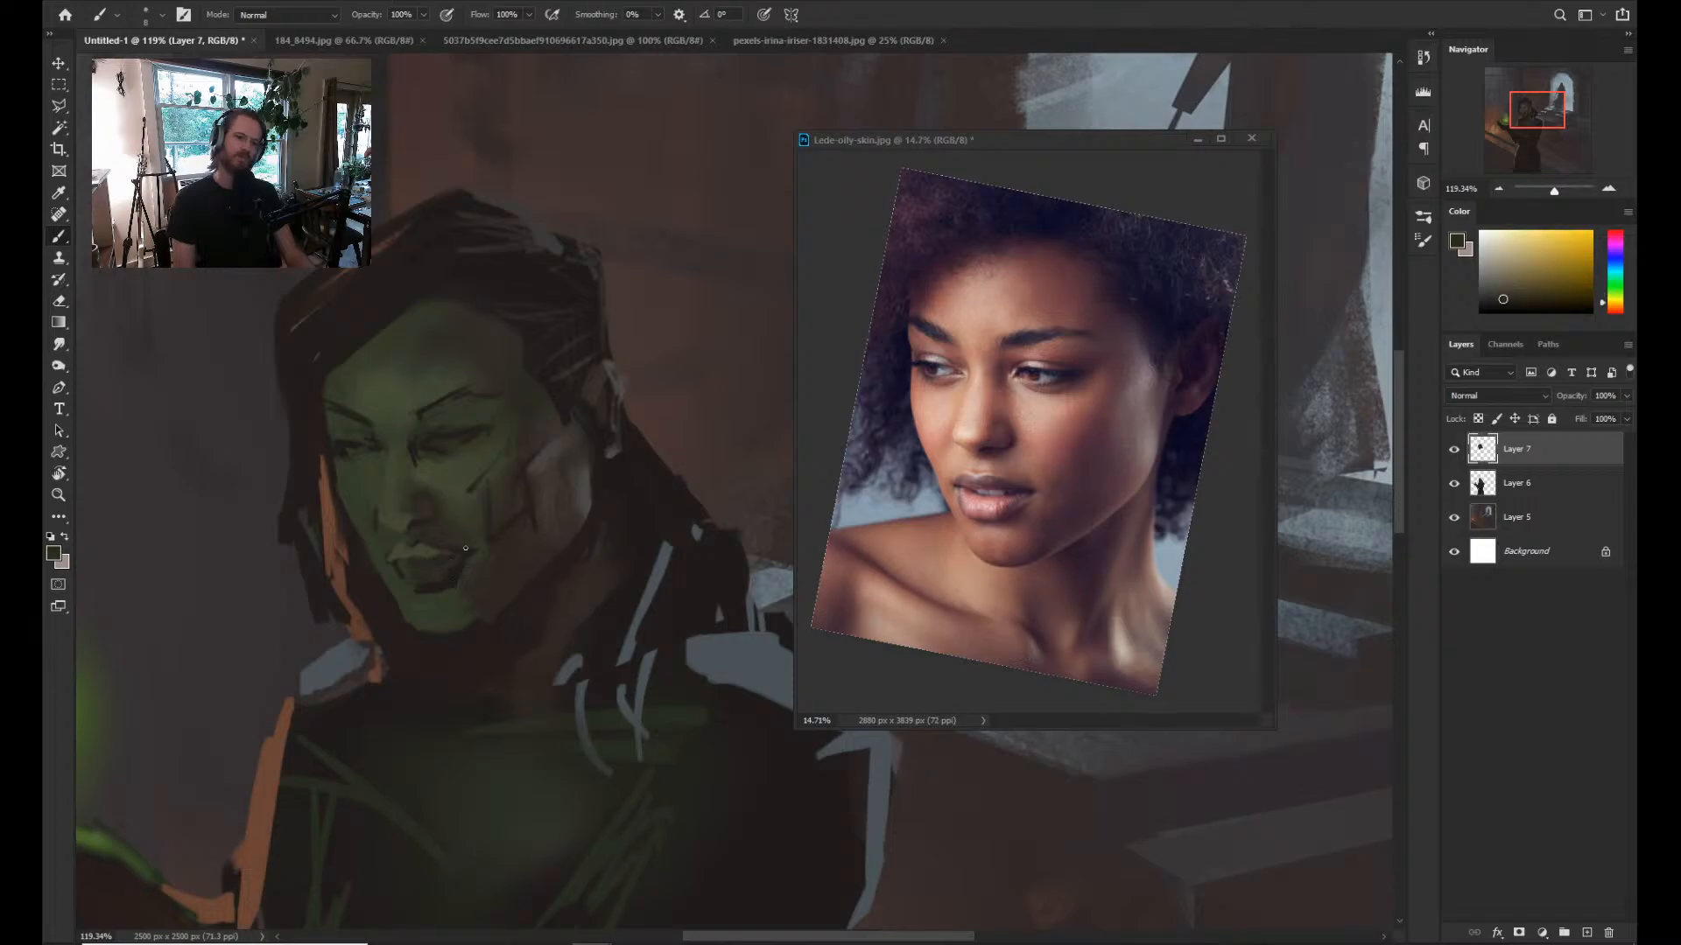
scroll(425, 560, up, 1)
alt+click(425, 560)
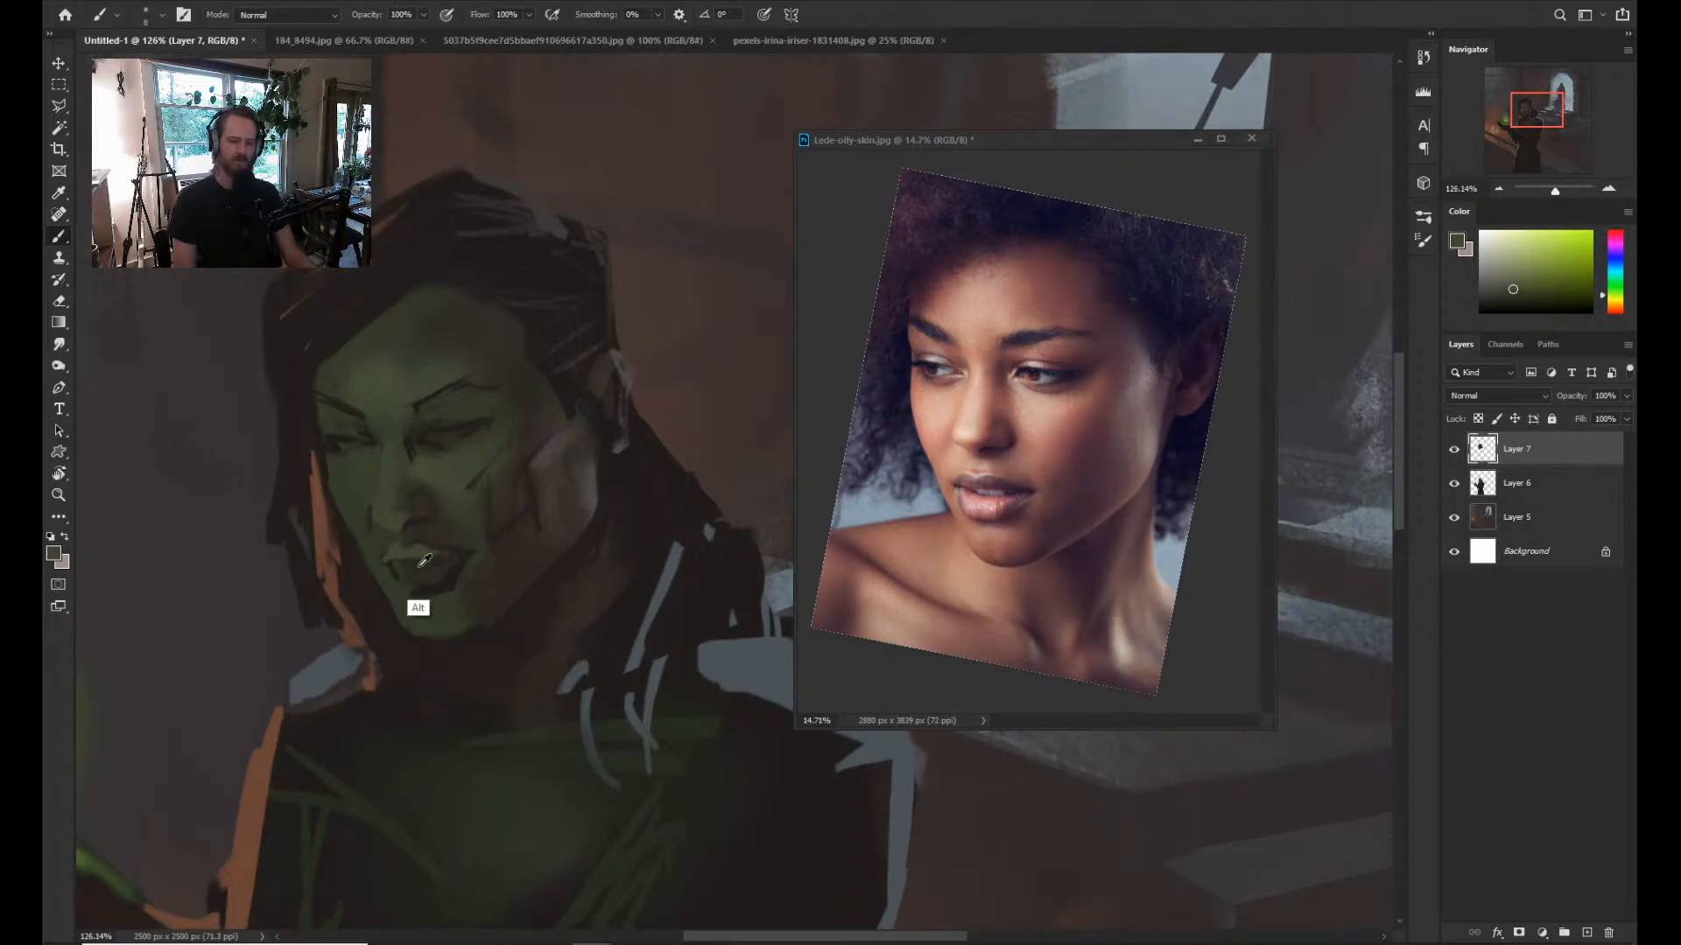
drag(393, 573, 438, 592)
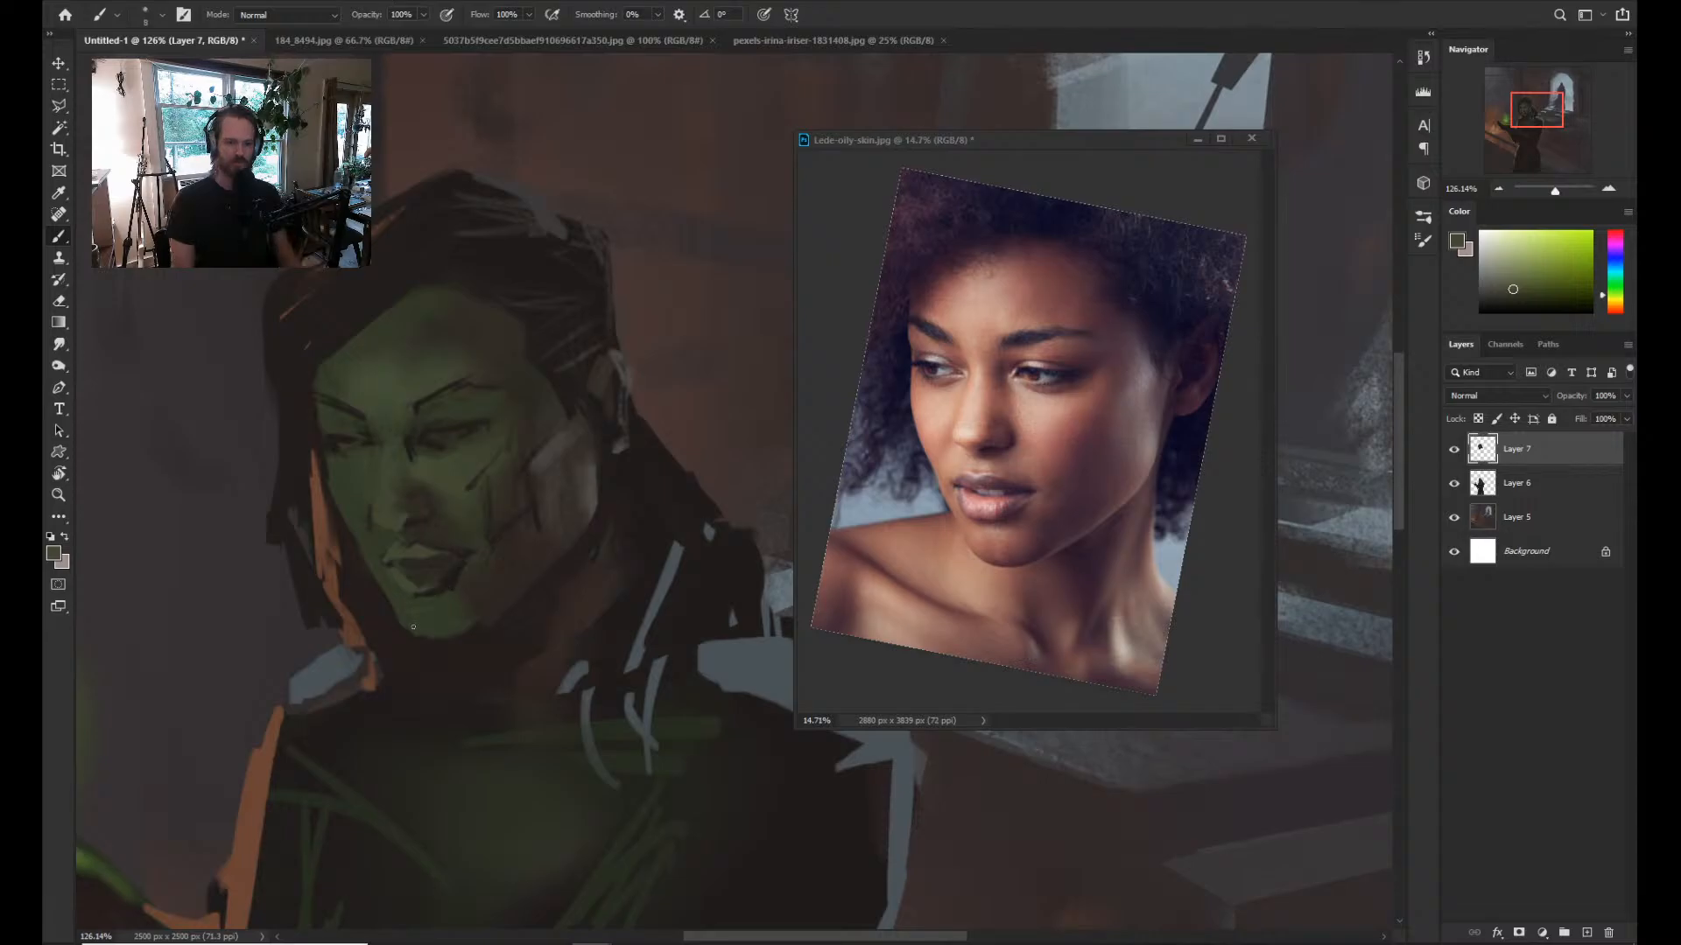
Brush soft muted green over the chin with a larger brush.
key(bracketright)
key(bracketright)
key(bracketright)
drag(413, 627, 438, 630)
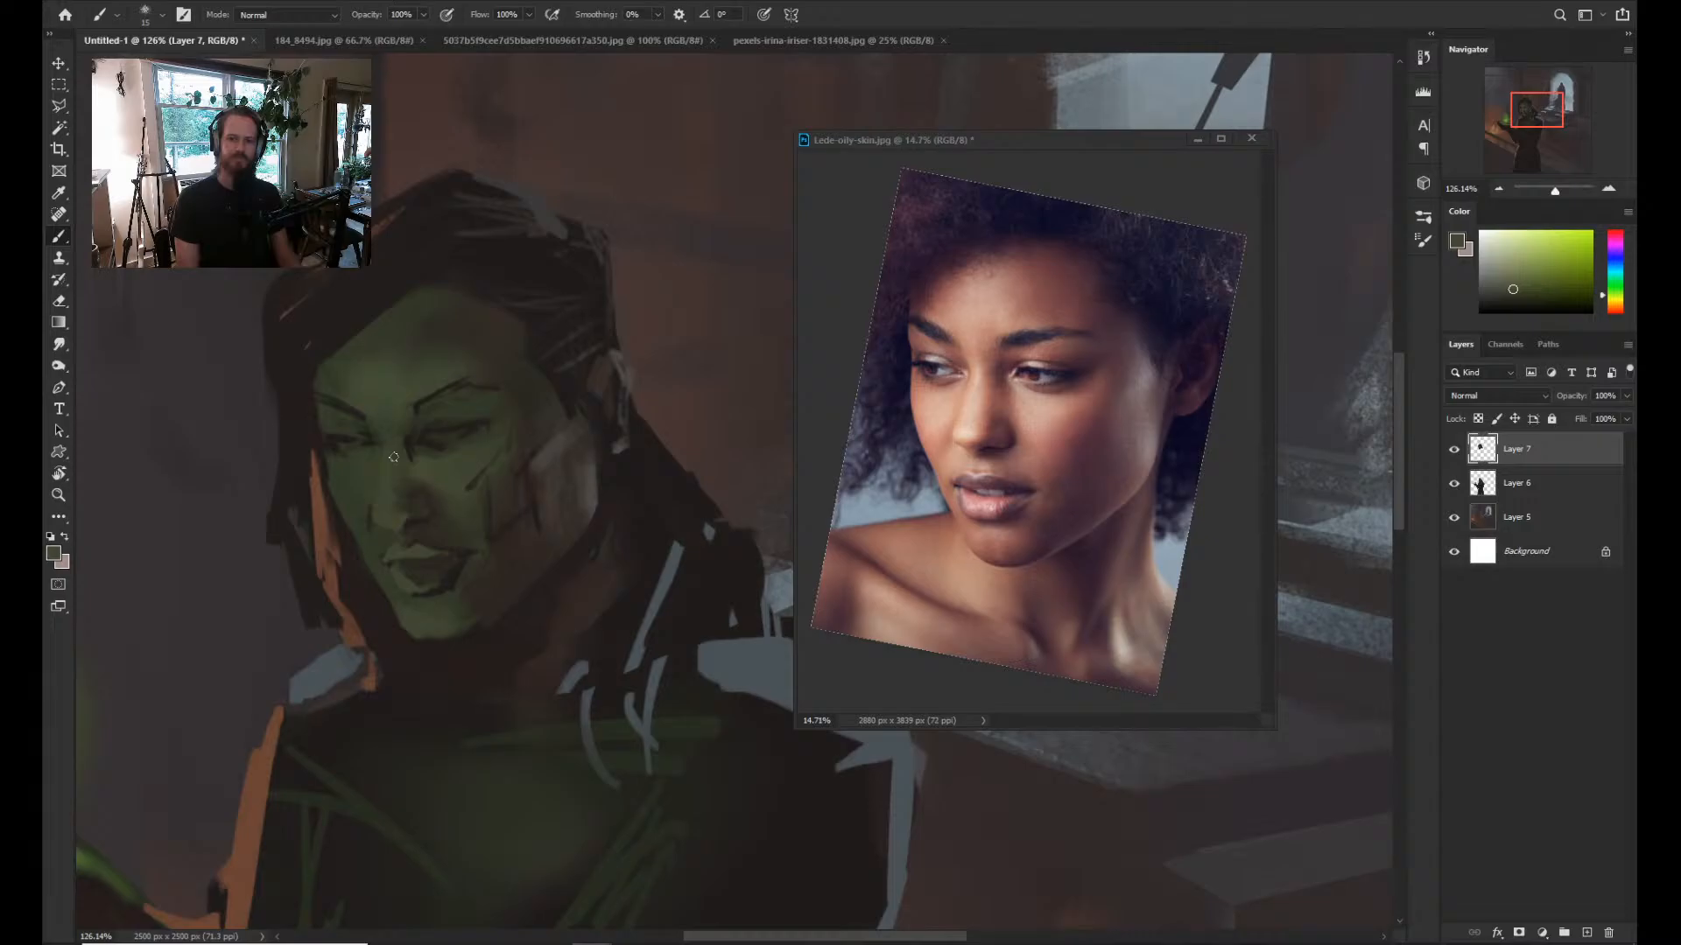
Refine the jaw and cheek shading with sampled dark and green tones.
alt+click(399, 632)
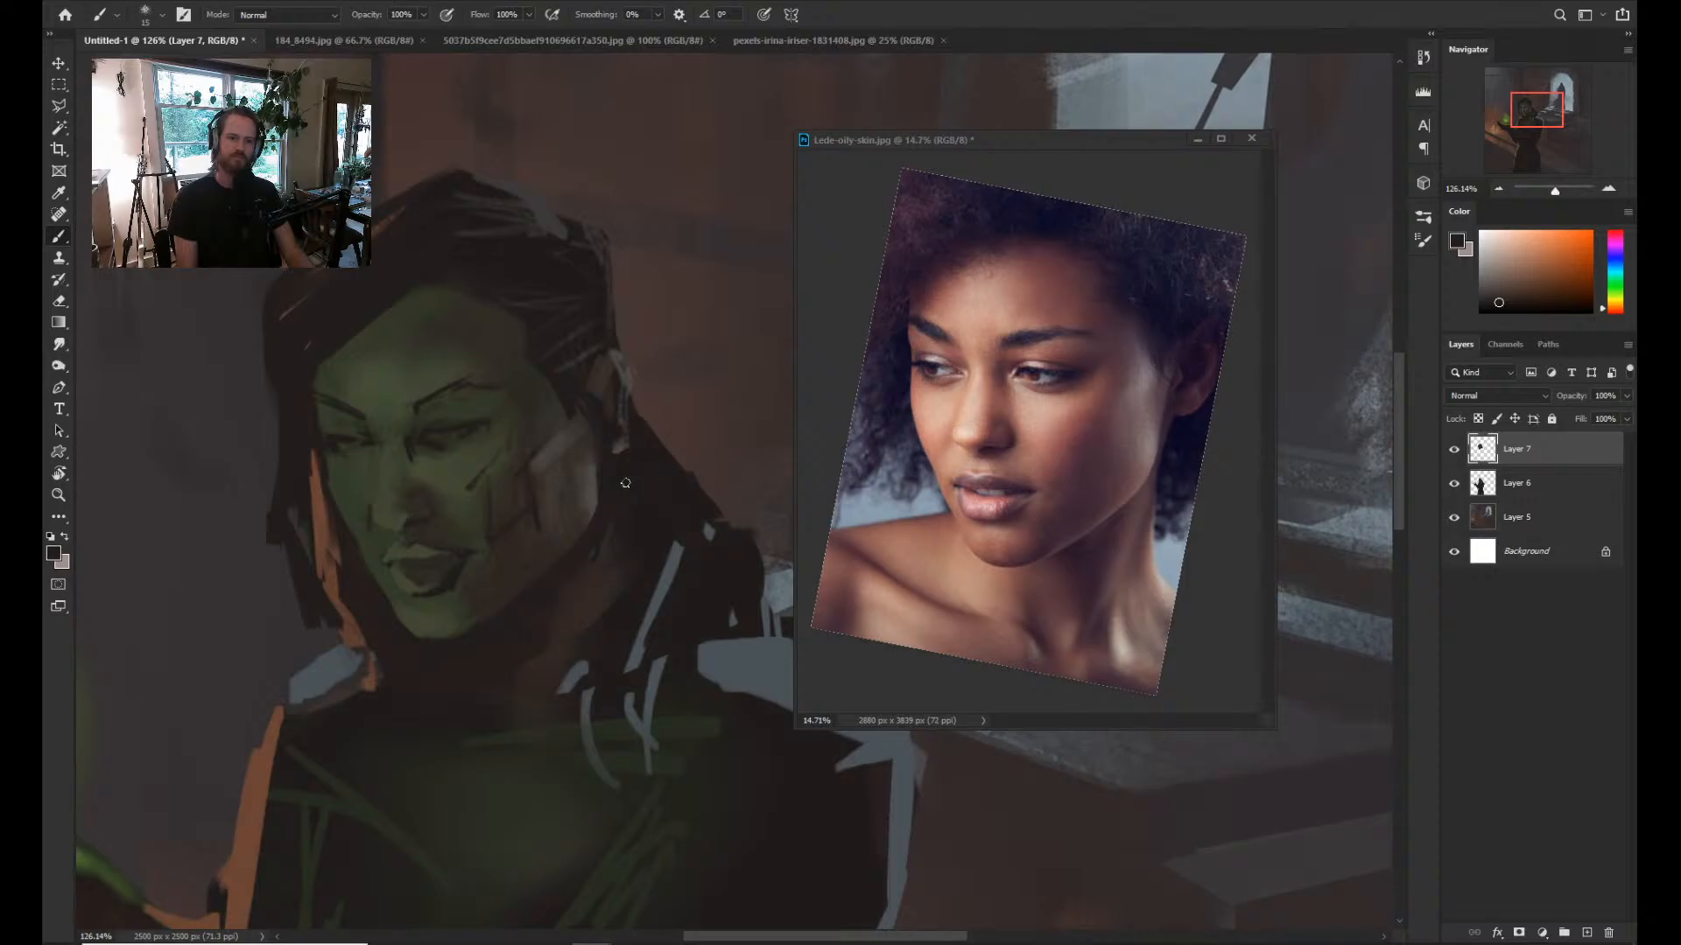
alt+click(376, 597)
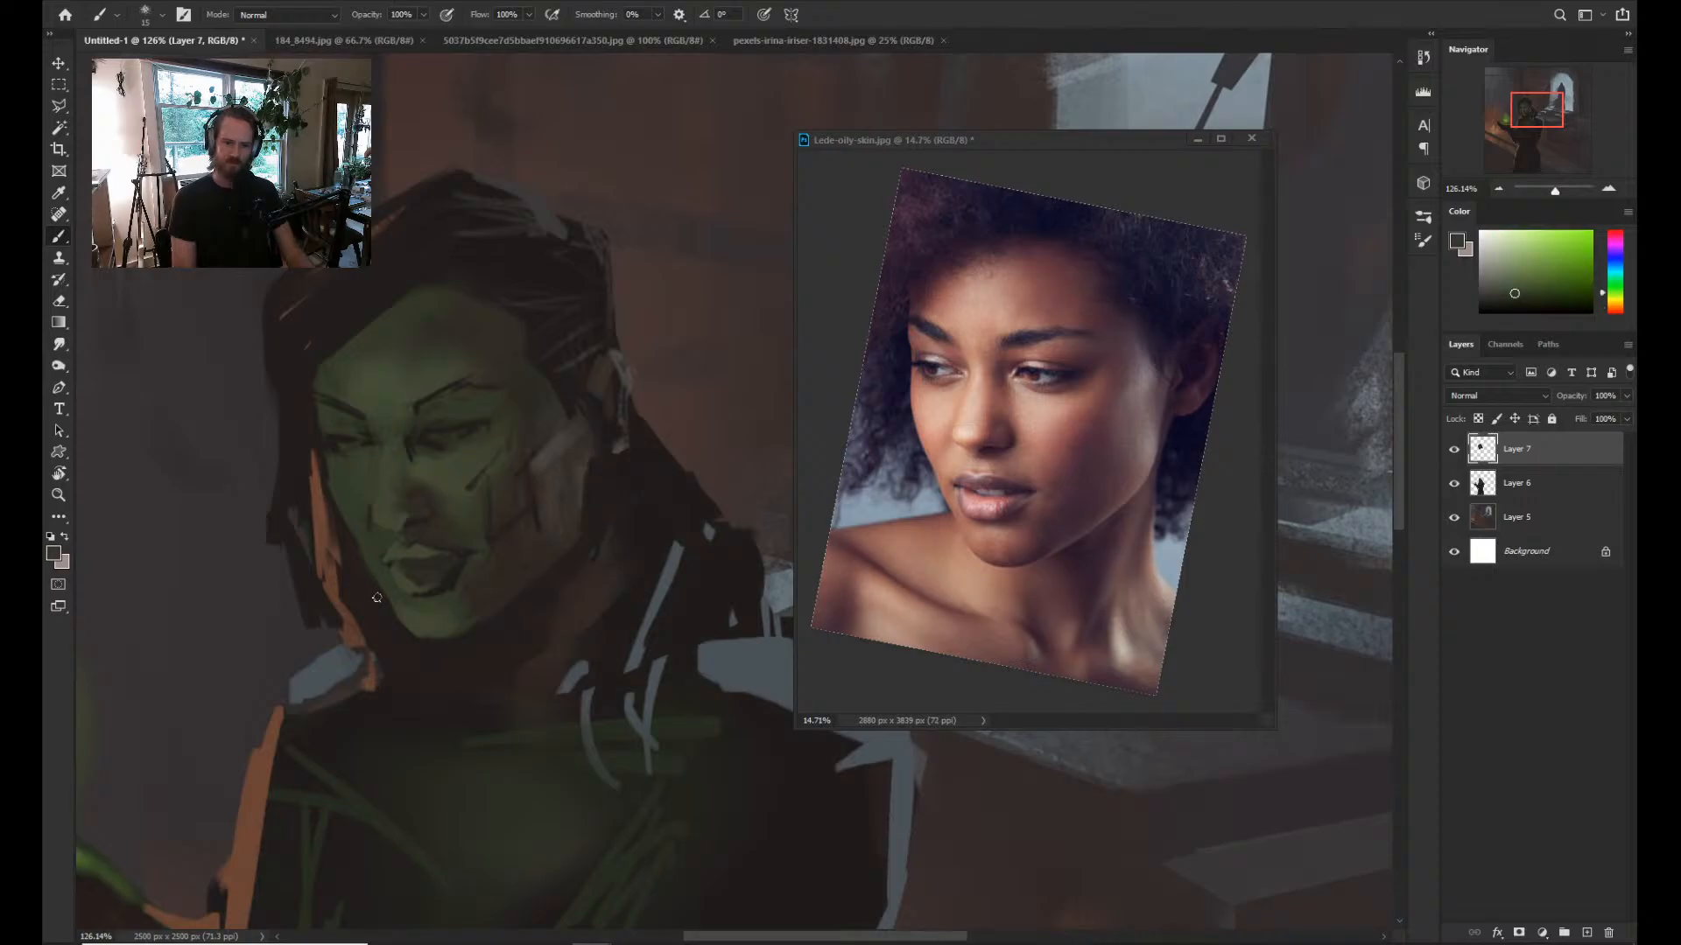
alt+click(463, 445)
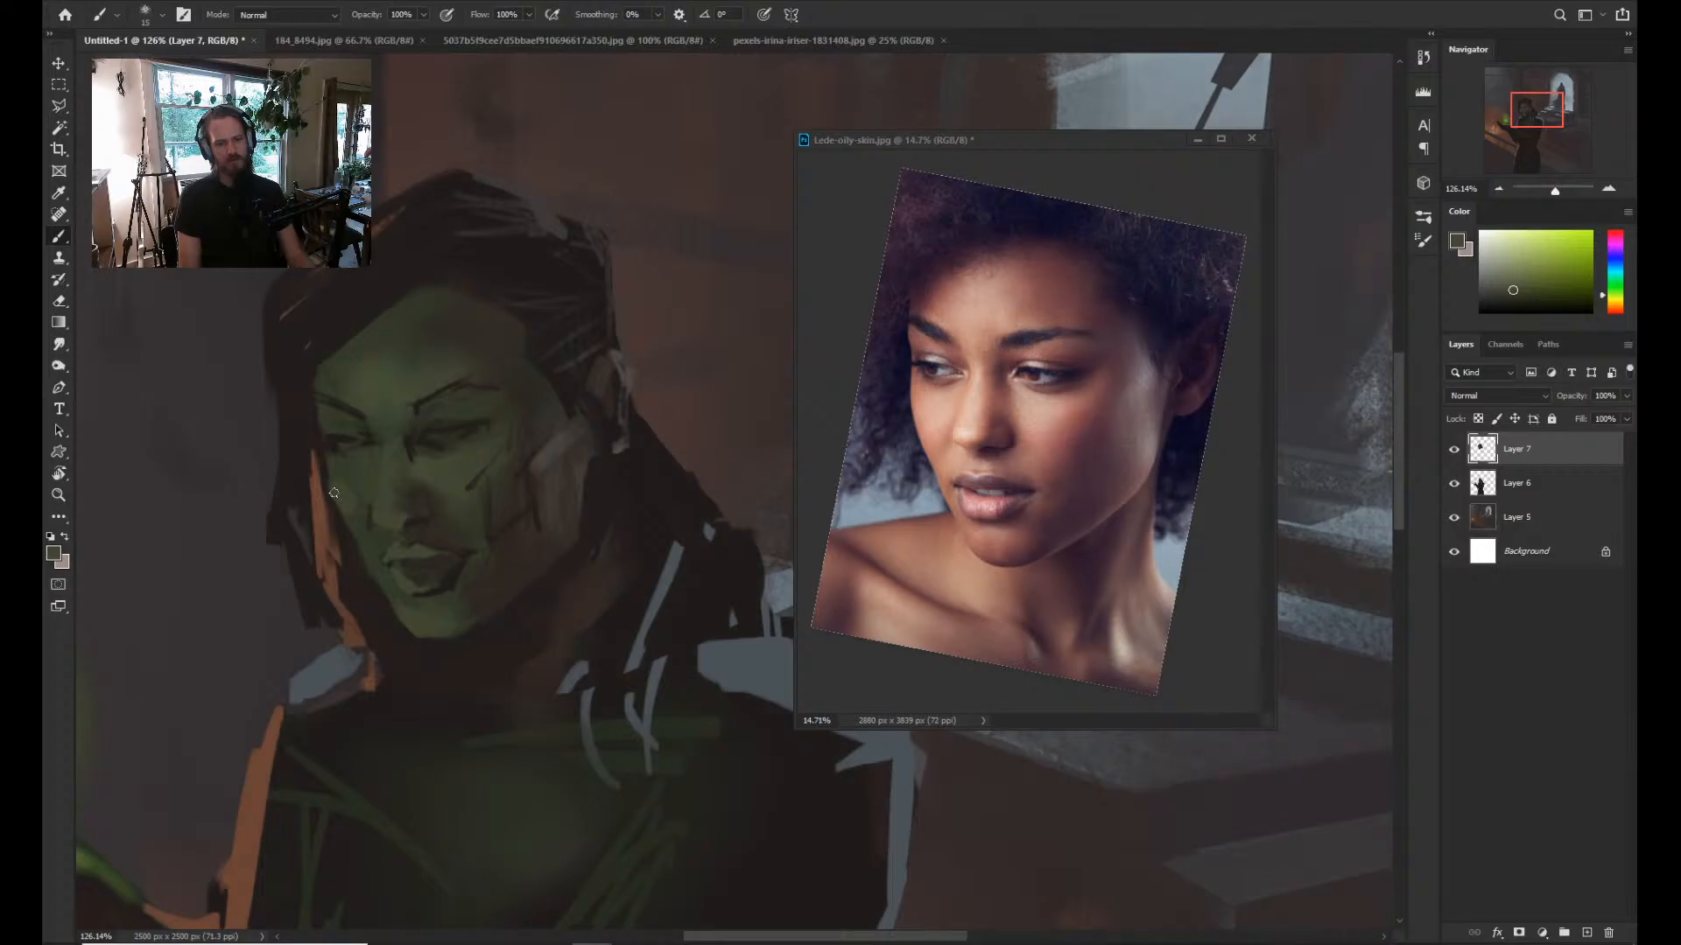
key(bracketright)
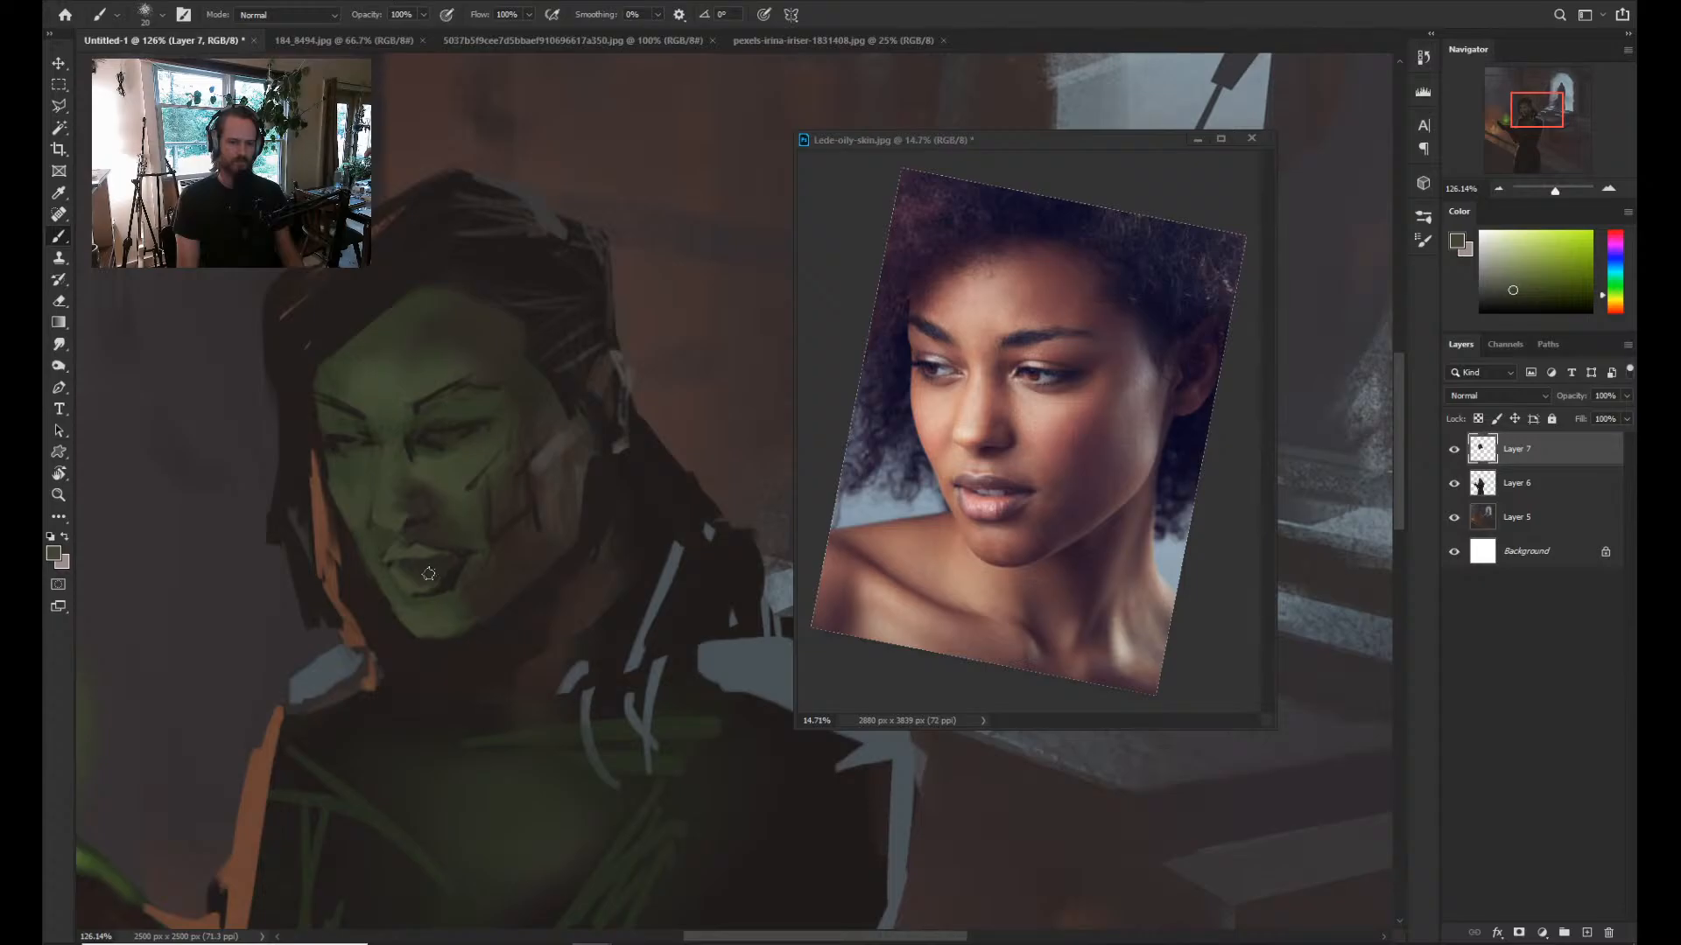
Redefine the dark line between the lips with a sampled dark tone and a much smaller brush.
alt+click(431, 571)
key(bracketleft)
key(bracketleft)
key(bracketleft)
key(bracketleft)
key(bracketleft)
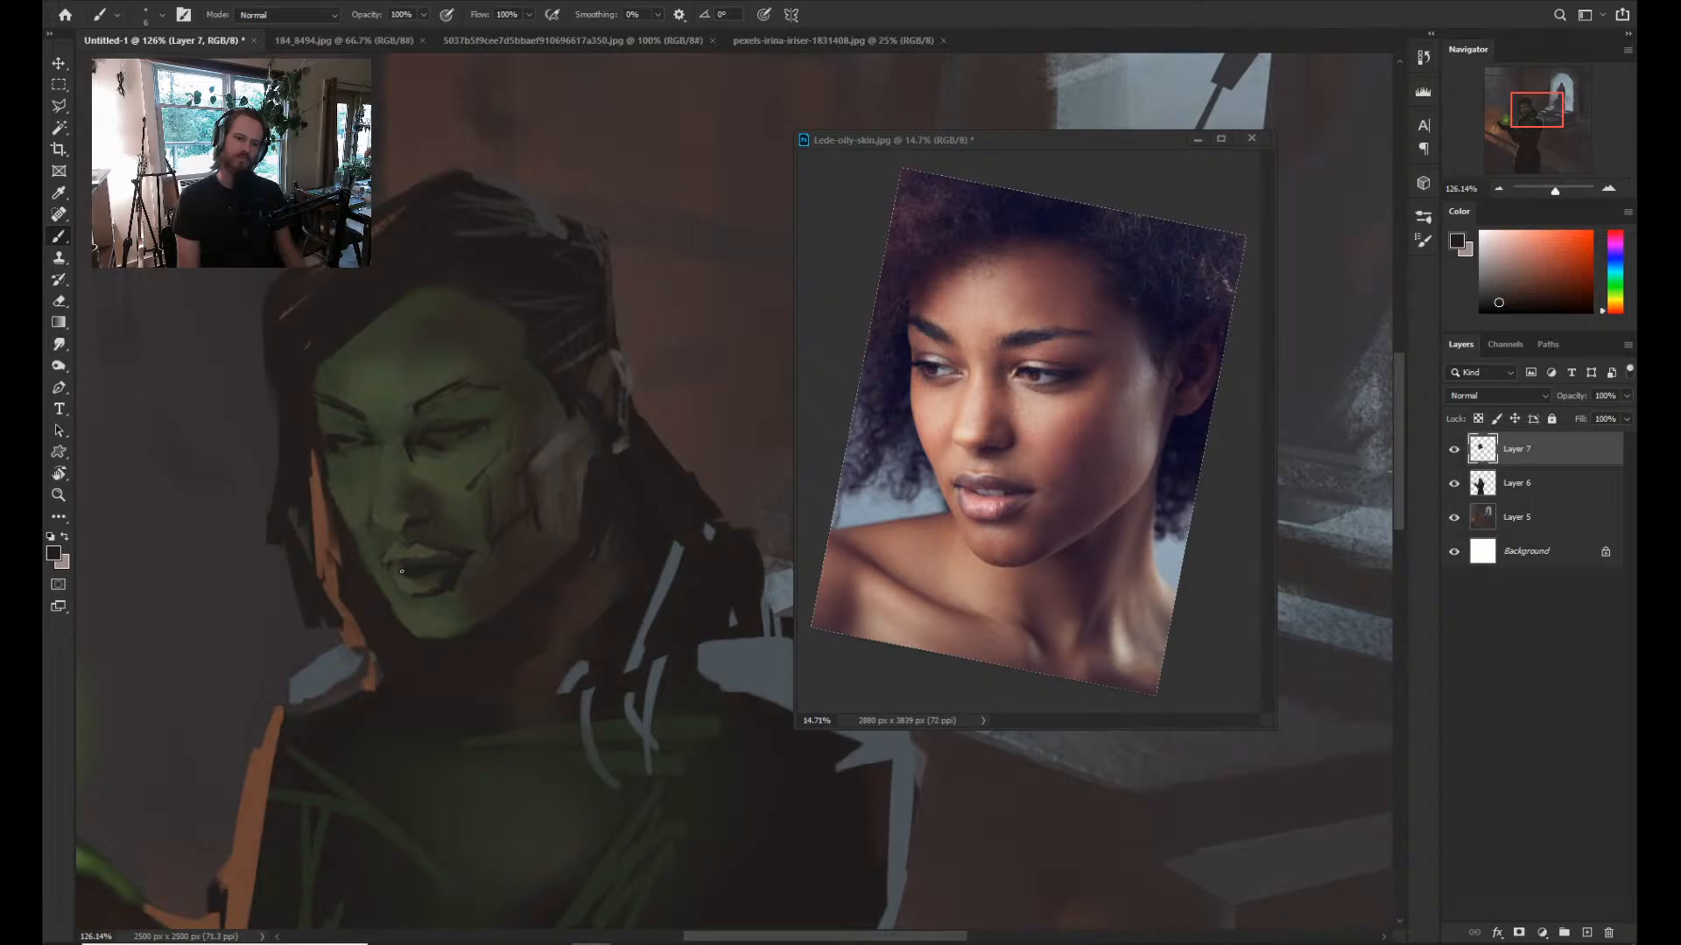
key(l)
drag(391, 540, 386, 547)
key(ctrl+j)
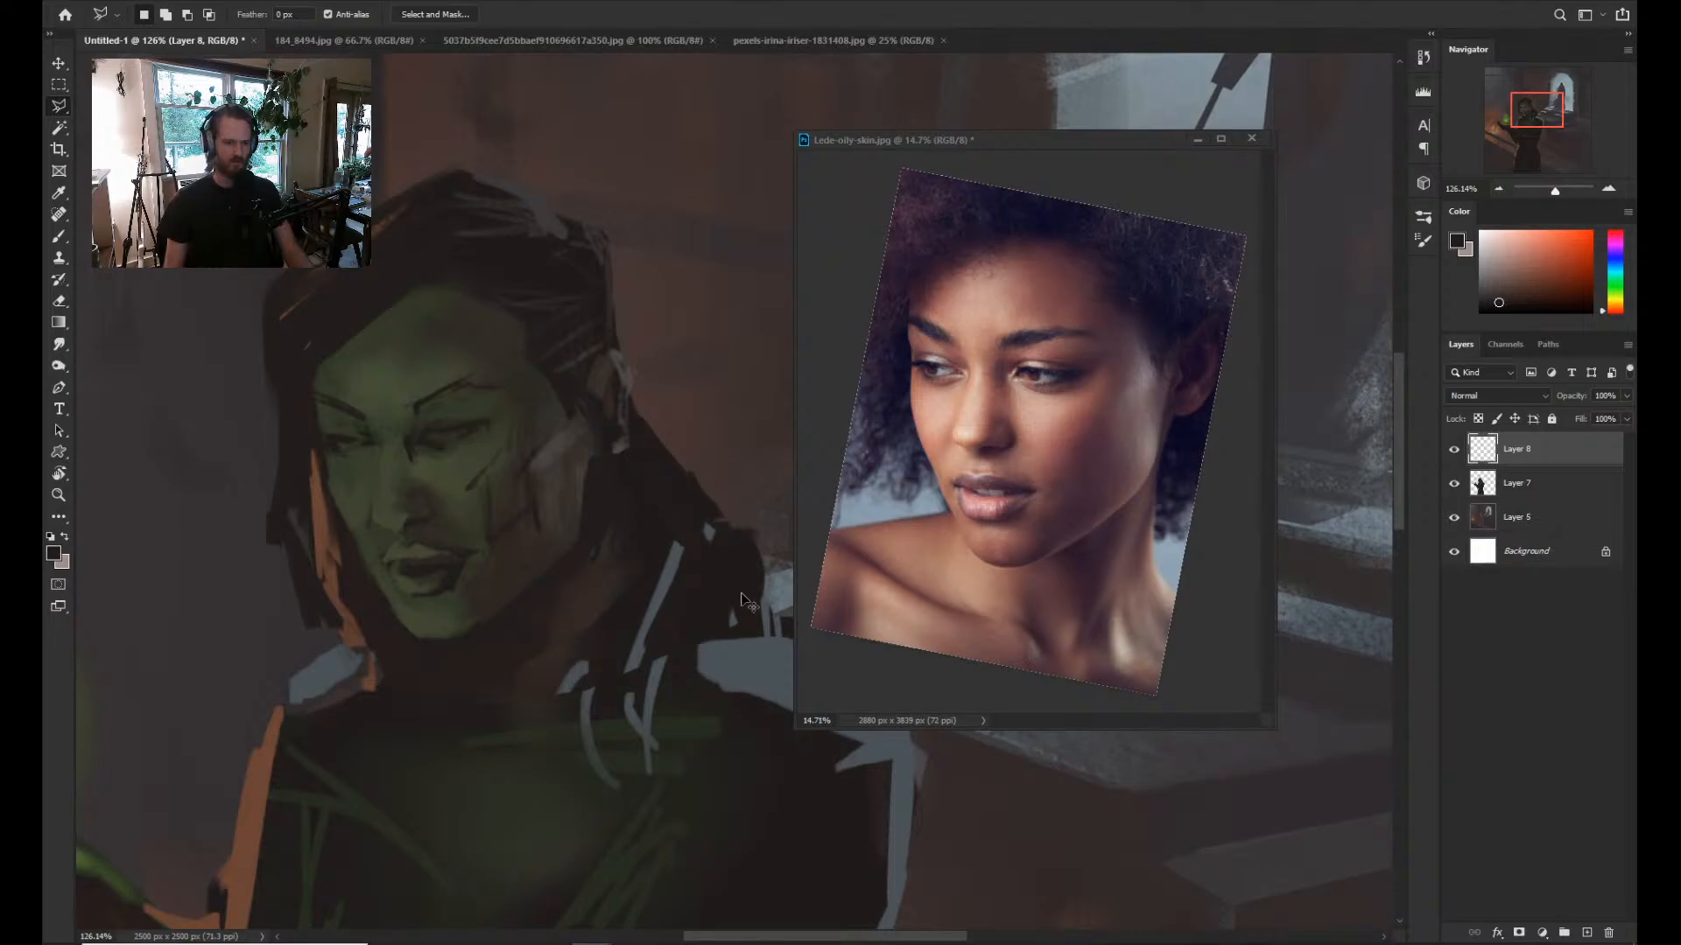
key(ctrl+t)
key(Down)
key(Down)
key(Down)
key(Down)
key(Left)
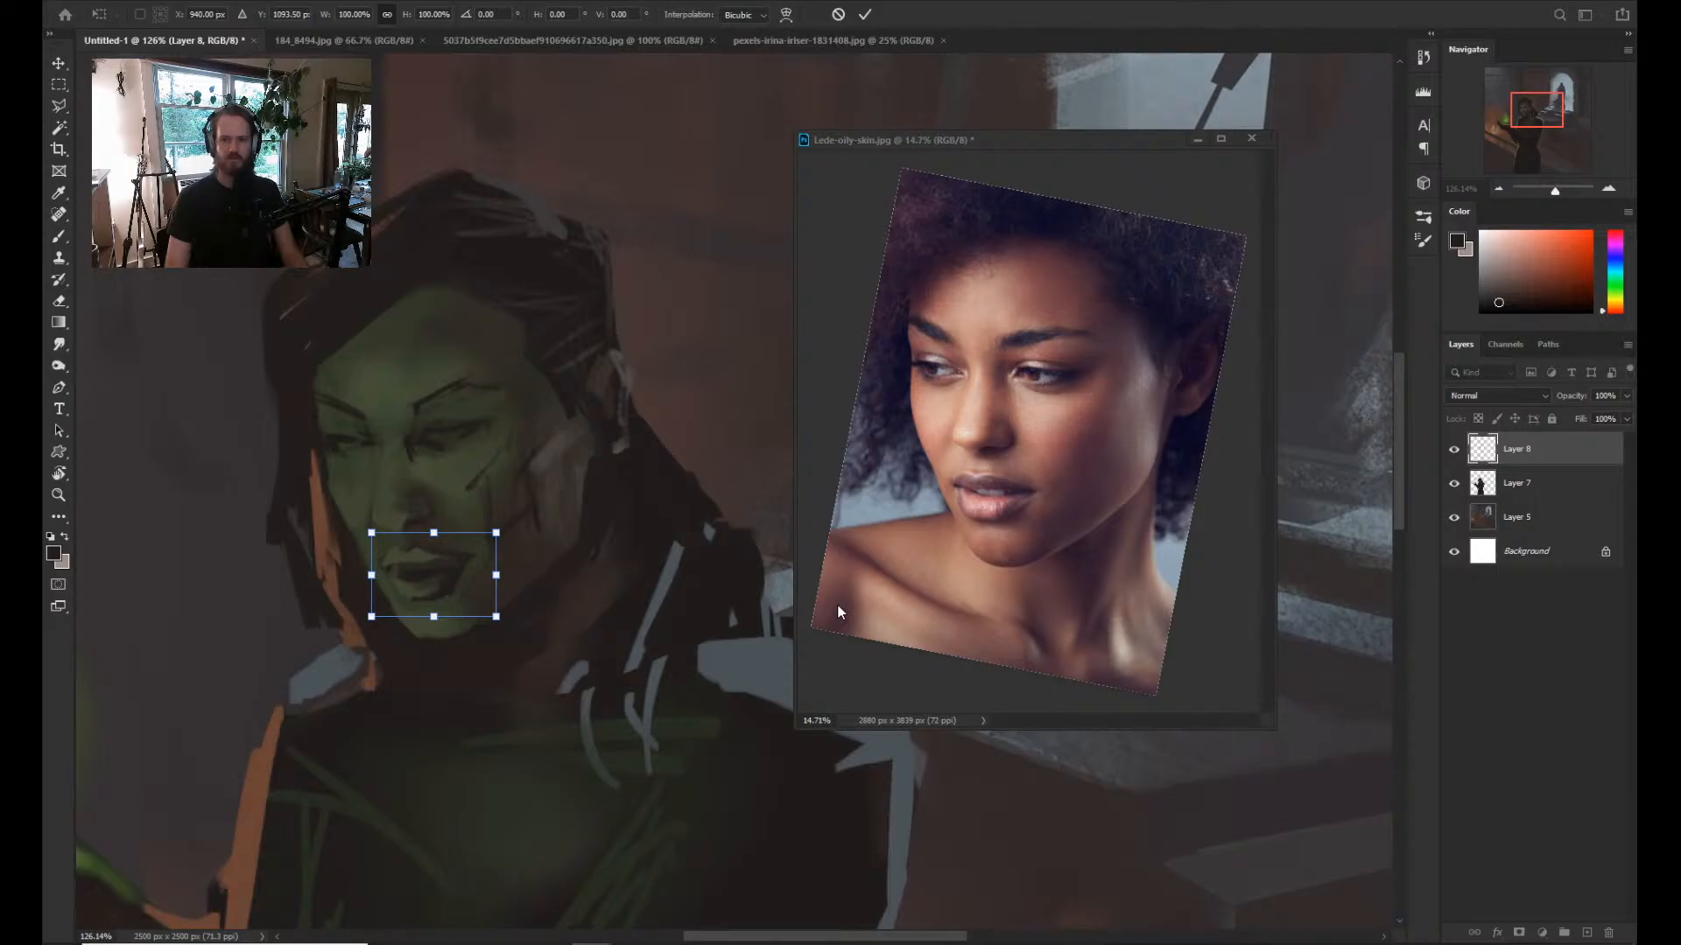
key(Up)
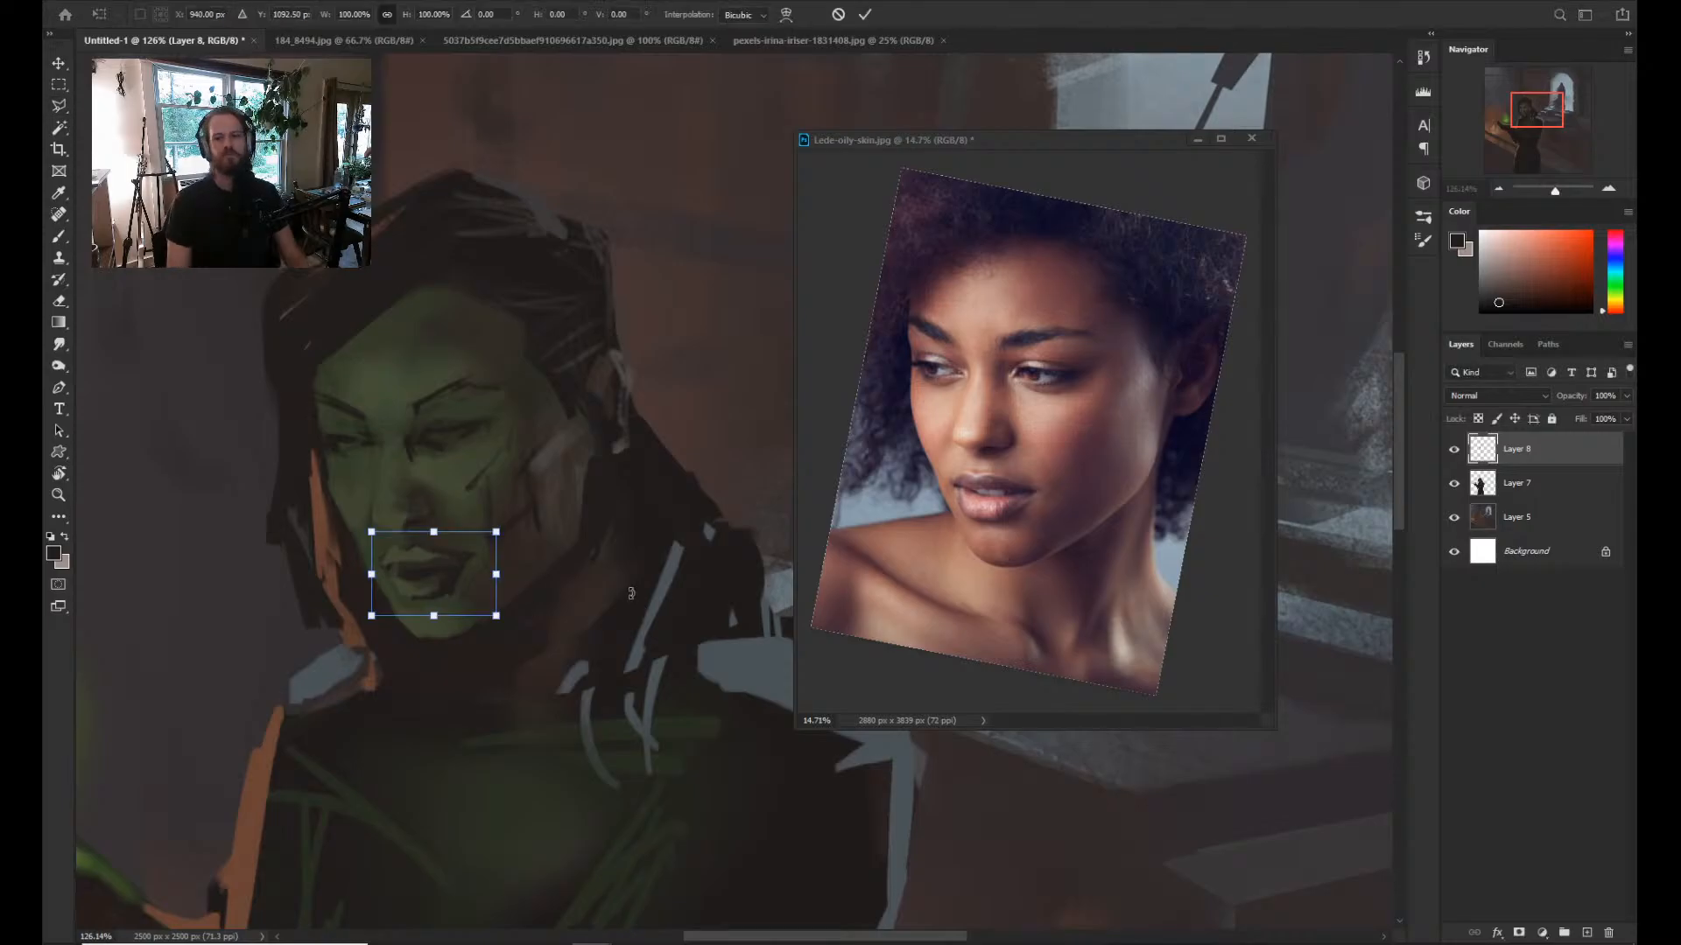
key(Escape)
key(ctrl+z)
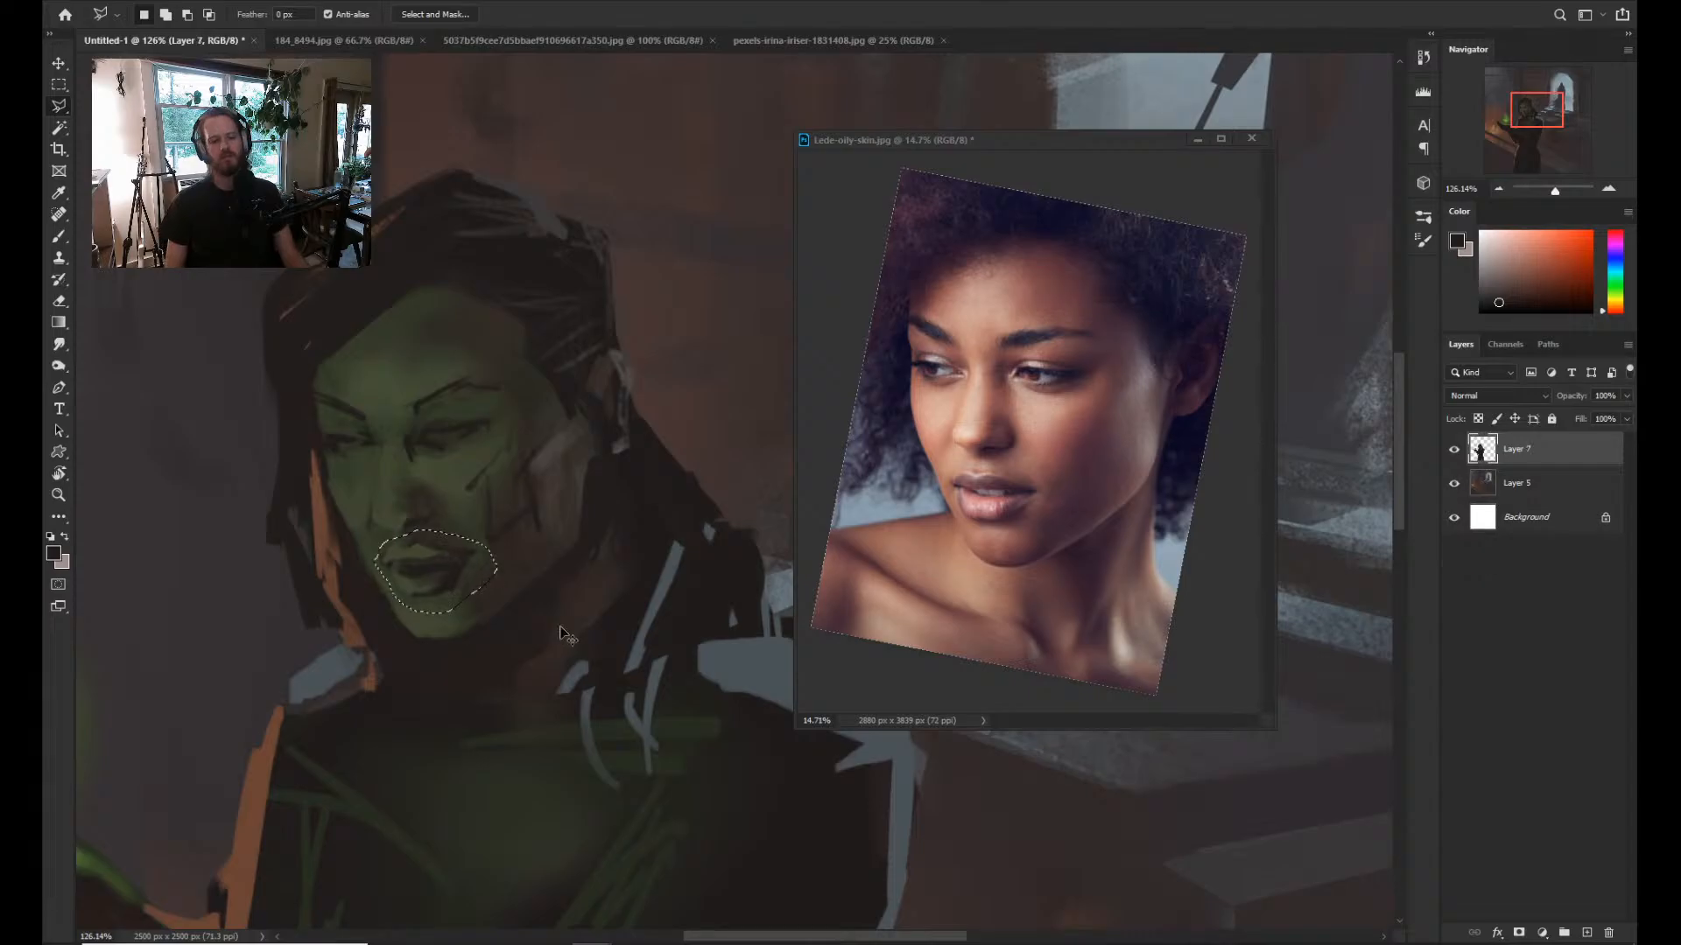
key(ctrl+d)
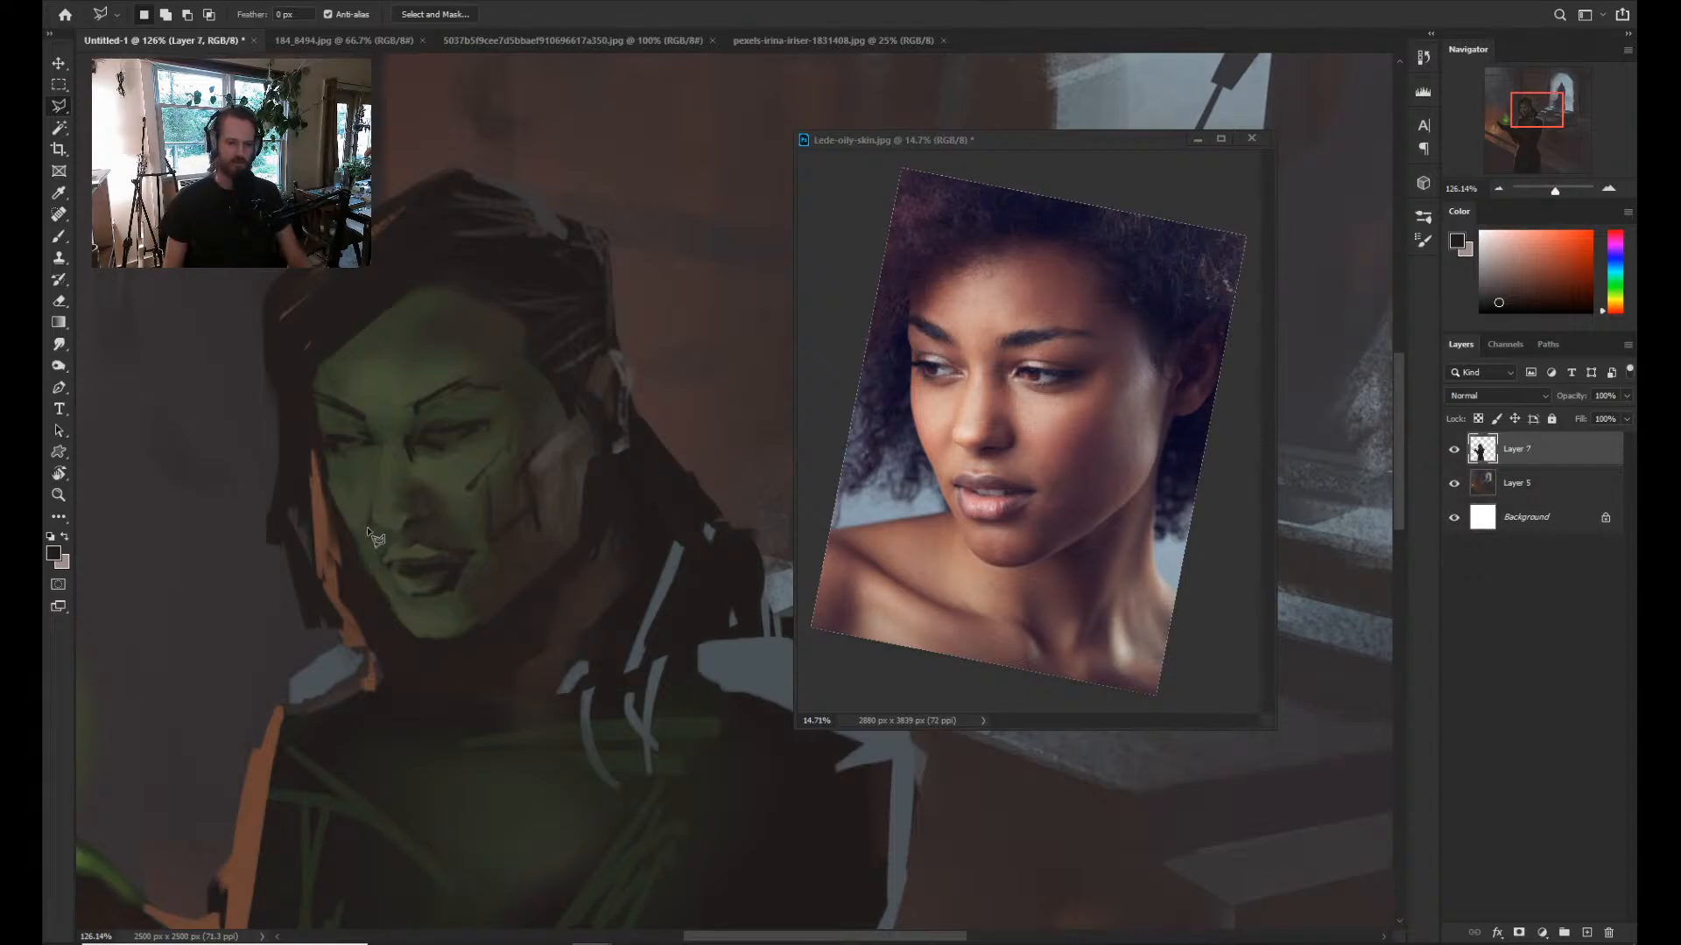
Lasso the nose, duplicate it to a new layer, and rotate the copy slightly to fit the face's tilt.
mouse_move(367, 532)
mouse_down()
mouse_move(458, 514)
mouse_move(456, 497)
mouse_move(371, 451)
mouse_move(362, 500)
mouse_up()
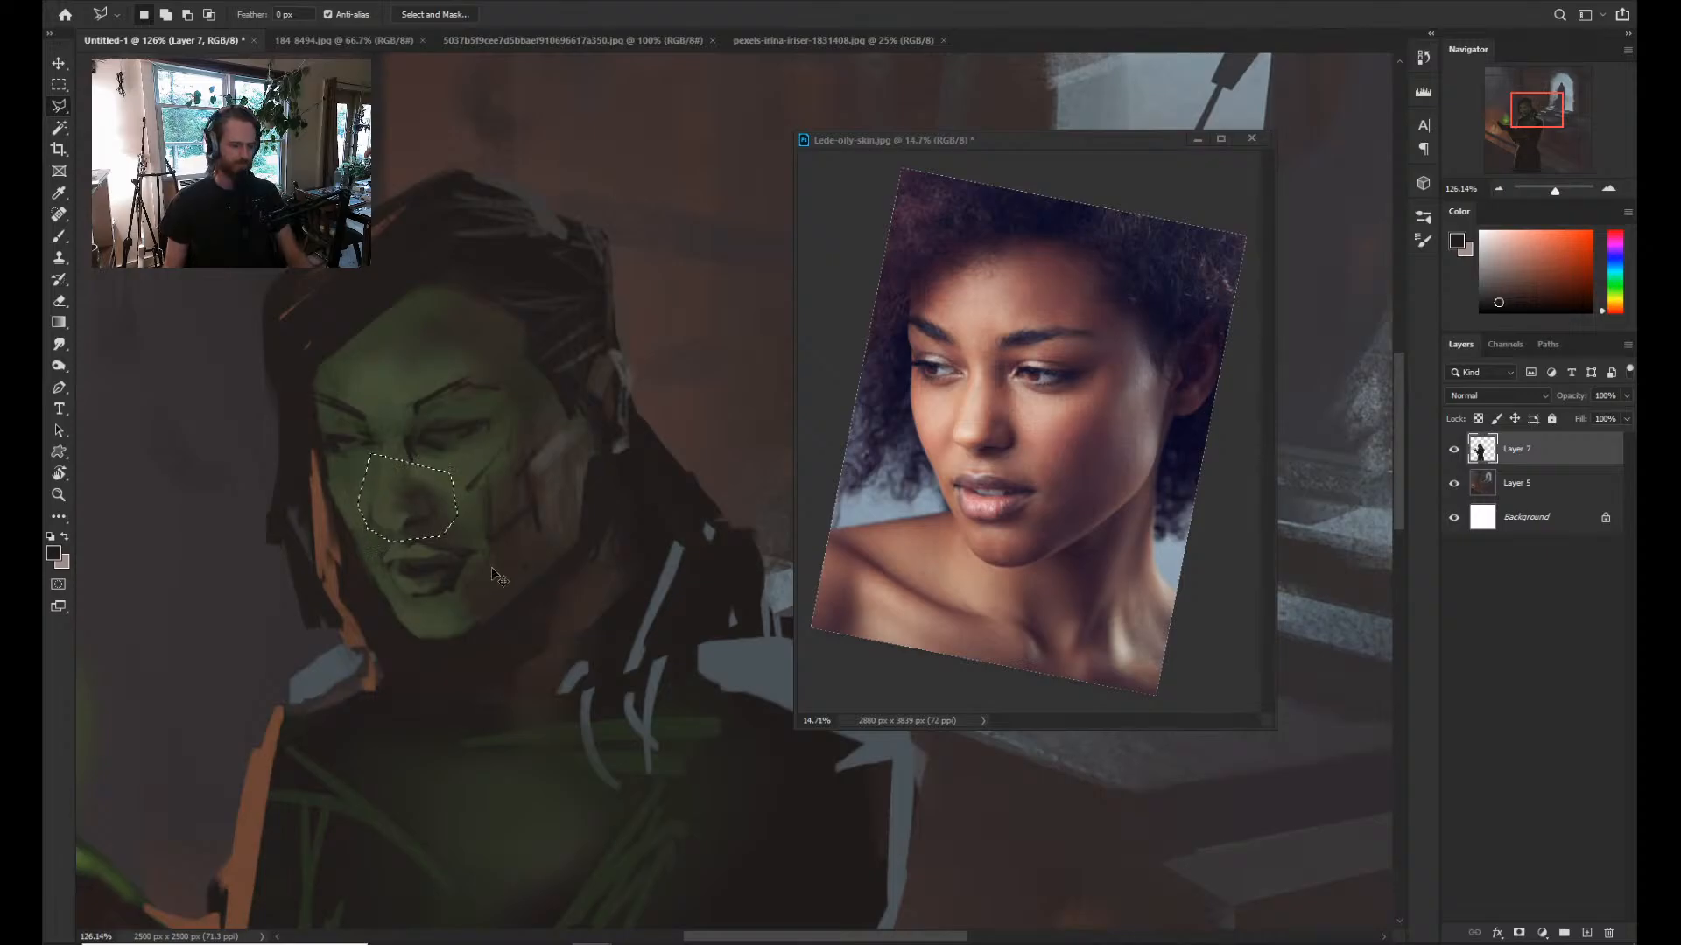
key(ctrl+j)
key(ctrl+t)
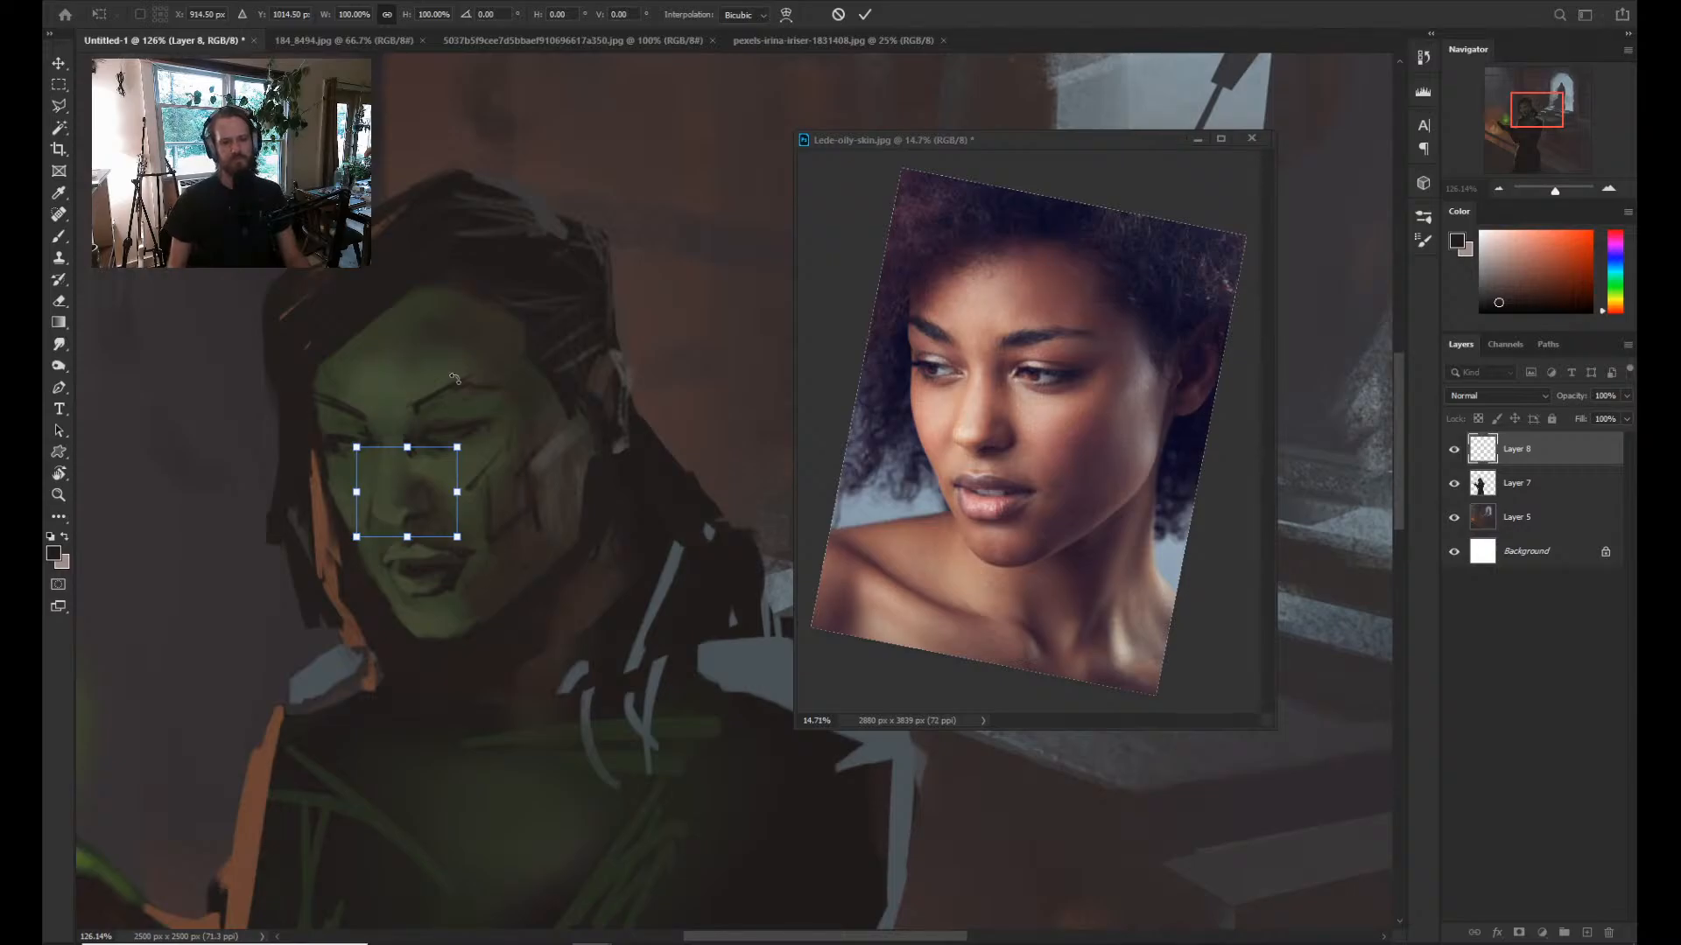
drag(461, 378, 499, 429)
key(ctrl+shift+w)
drag(403, 531, 405, 524)
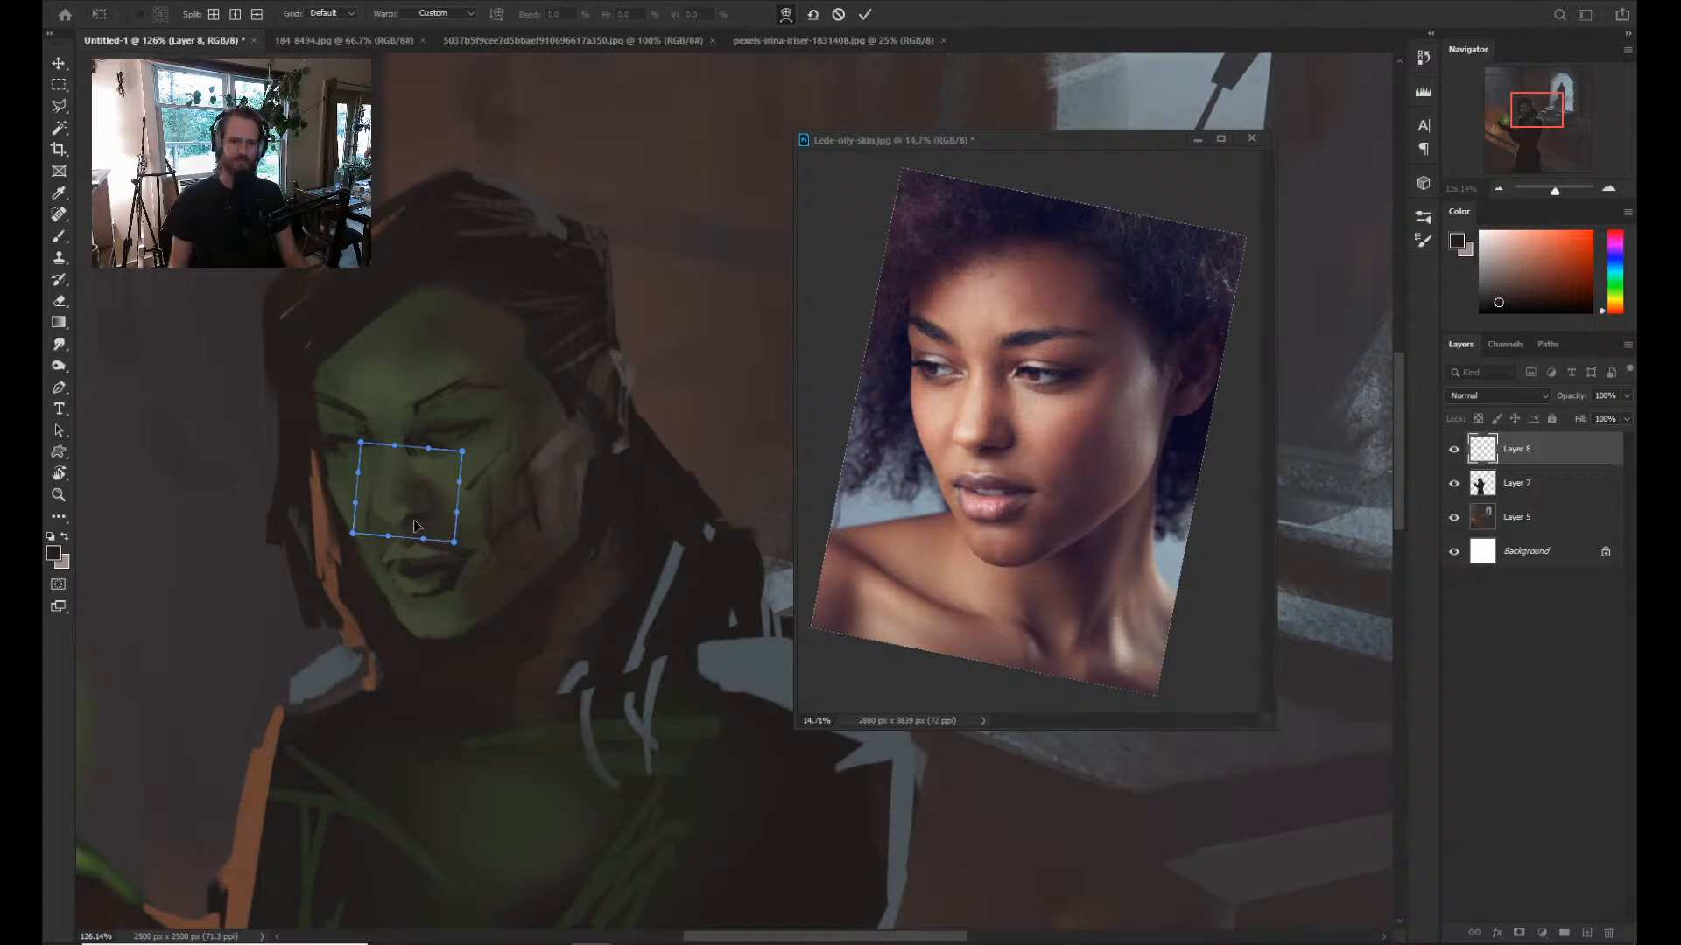
key(ctrl+z)
key(l)
key(z)
drag(473, 569, 455, 615)
drag(450, 551, 465, 552)
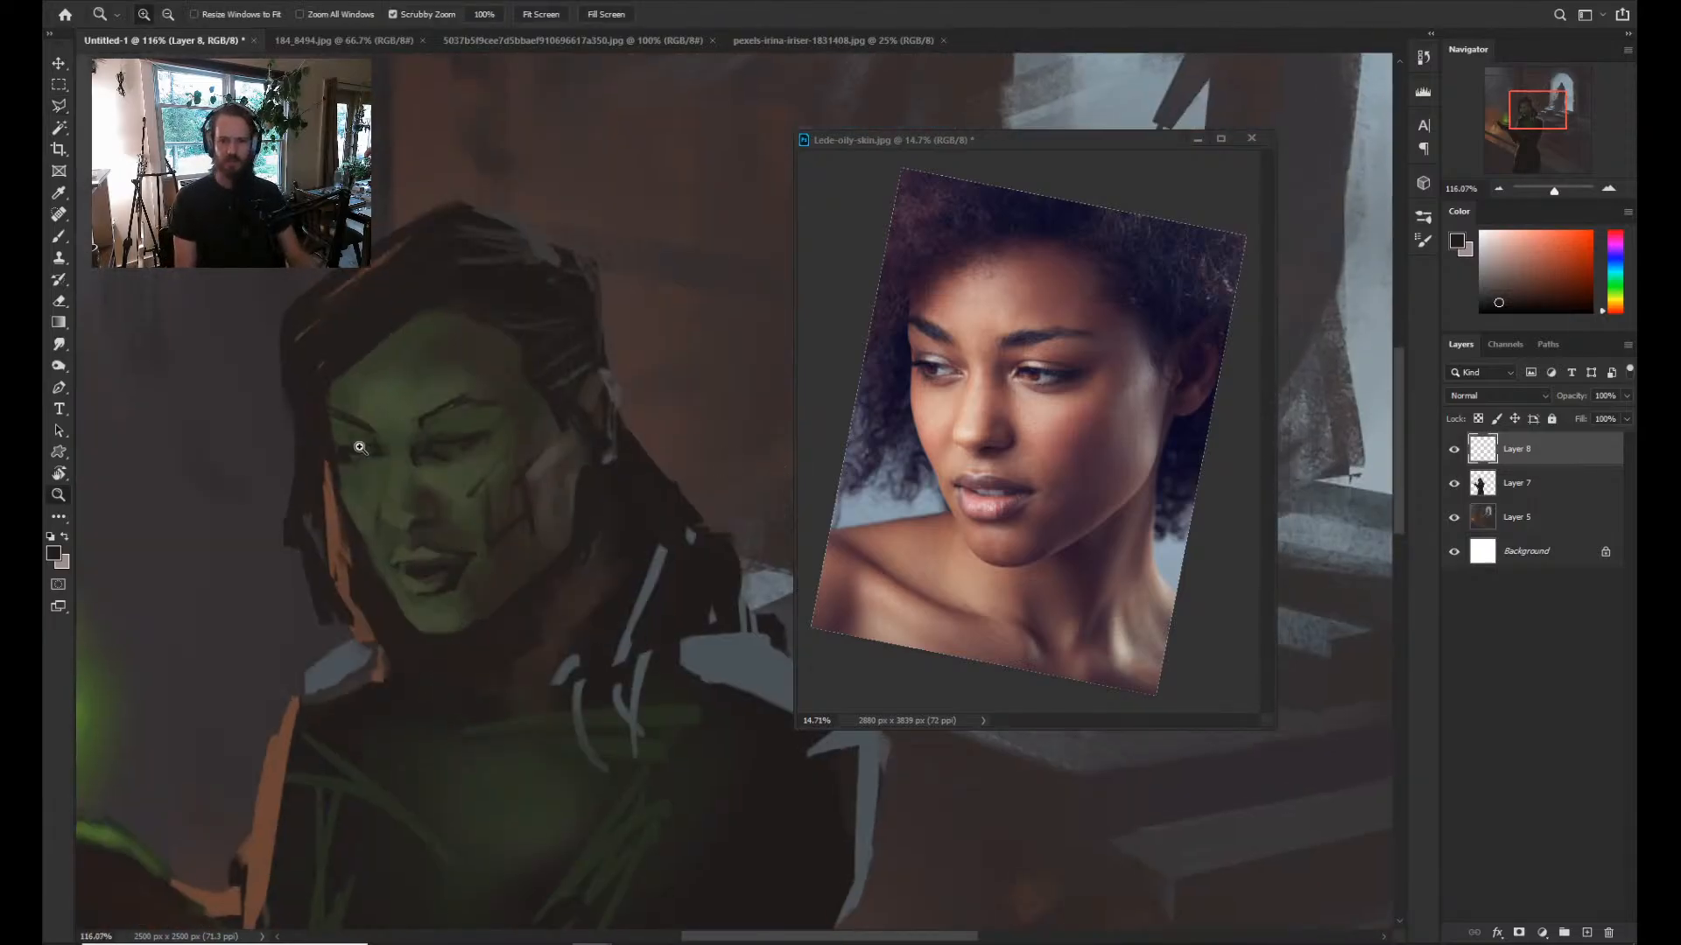
Lasso the mouth and chin, merge the nose layer into the figure layer, and duplicate the selected area to a new layer.
key(b)
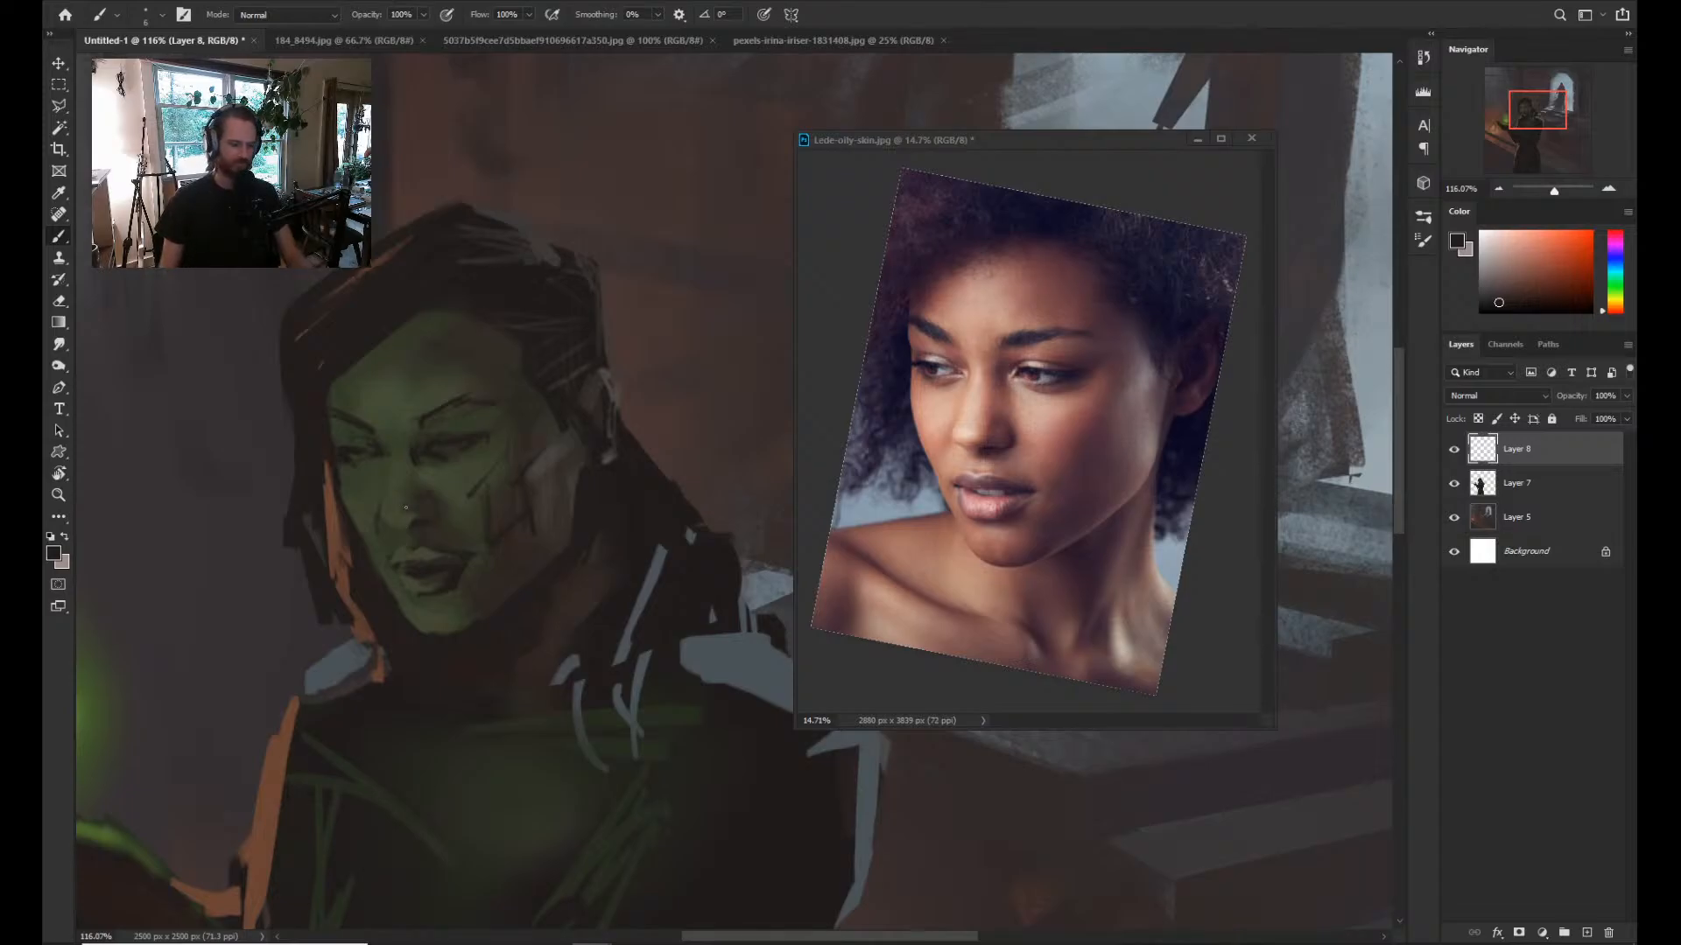
key(l)
mouse_move(430, 627)
mouse_down()
mouse_move(376, 546)
mouse_move(481, 545)
mouse_move(471, 599)
mouse_move(440, 627)
mouse_up()
key(ctrl+c)
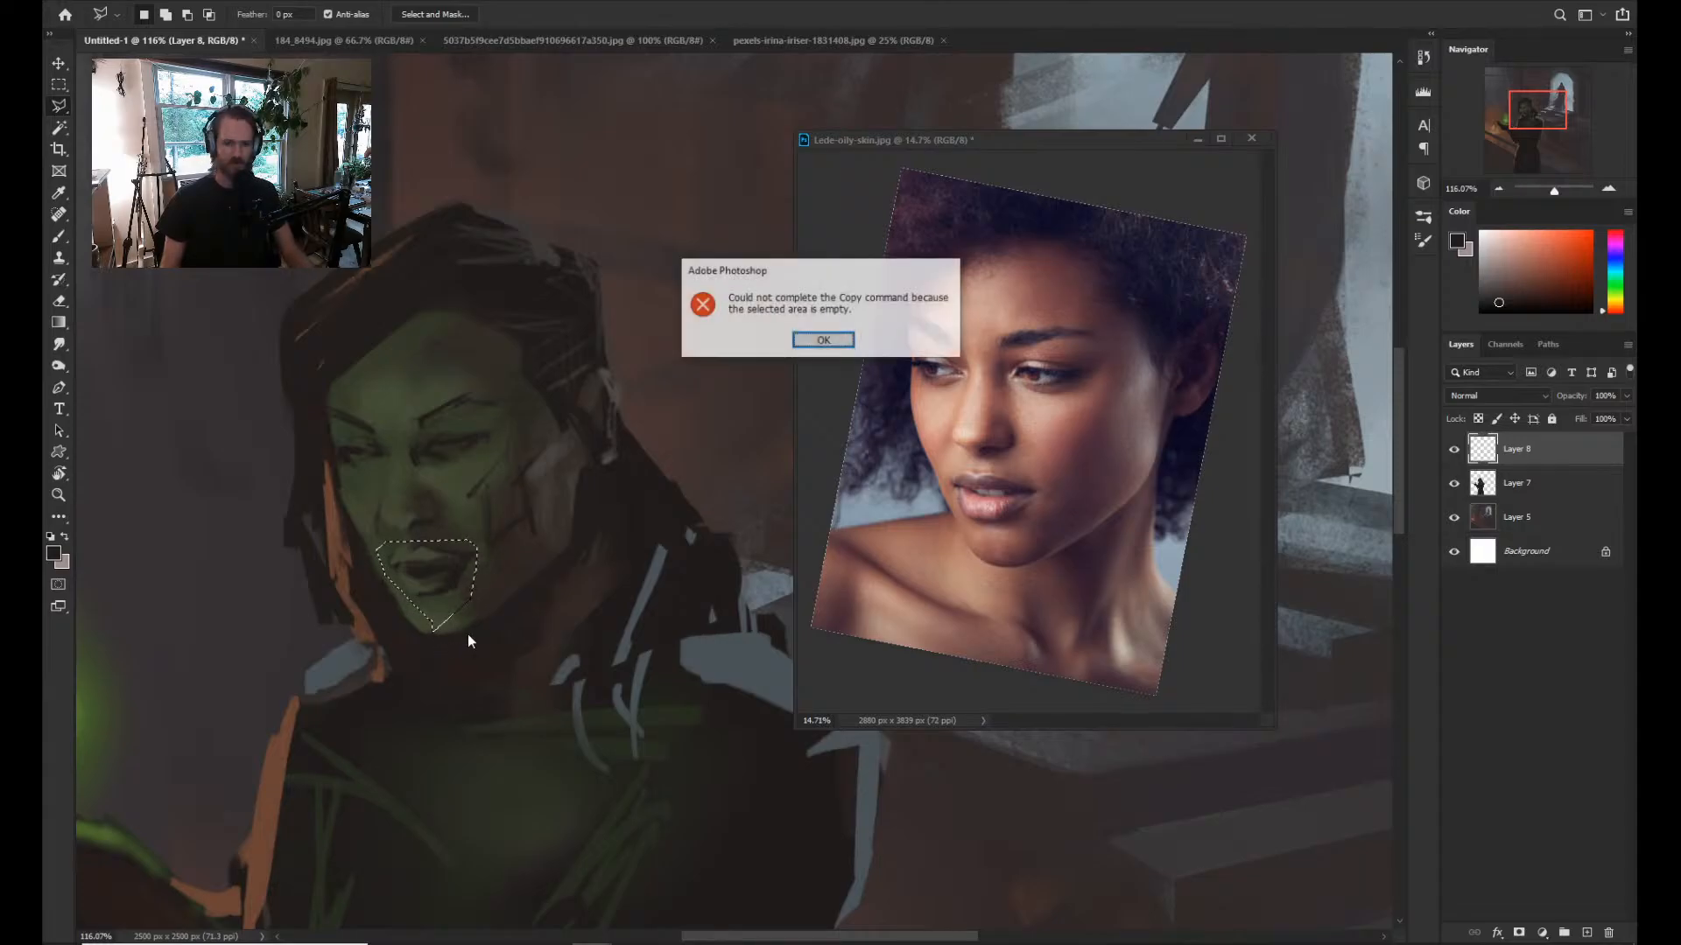
key(Return)
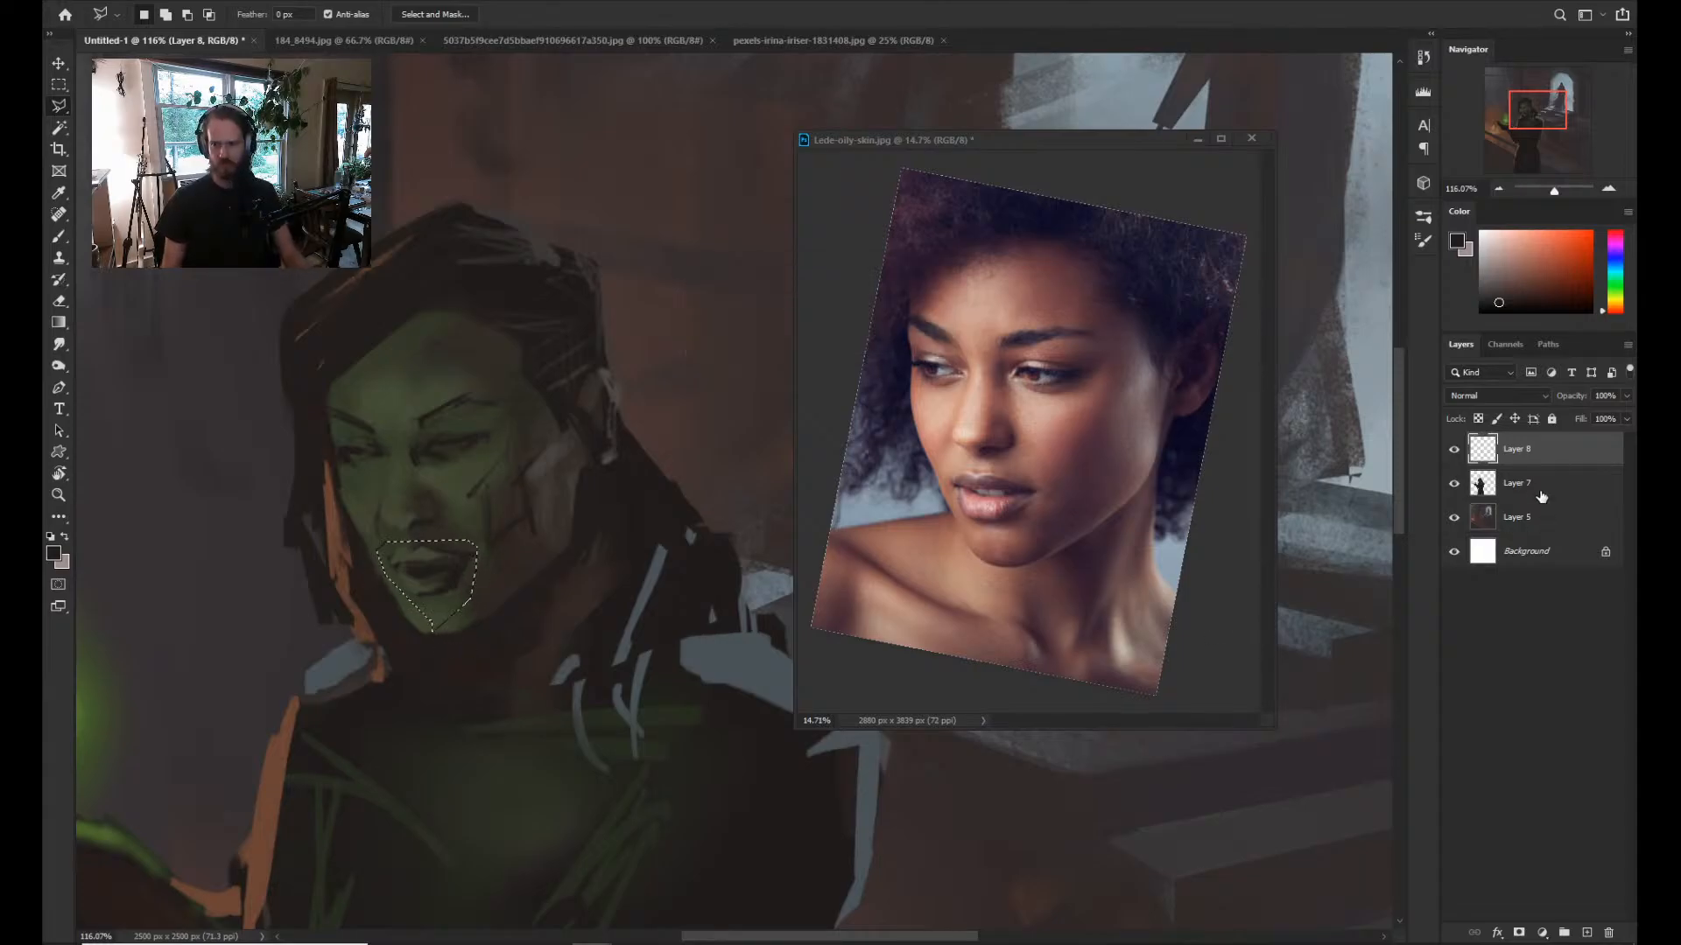
shift+click(1540, 496)
key(ctrl+e)
key(ctrl+j)
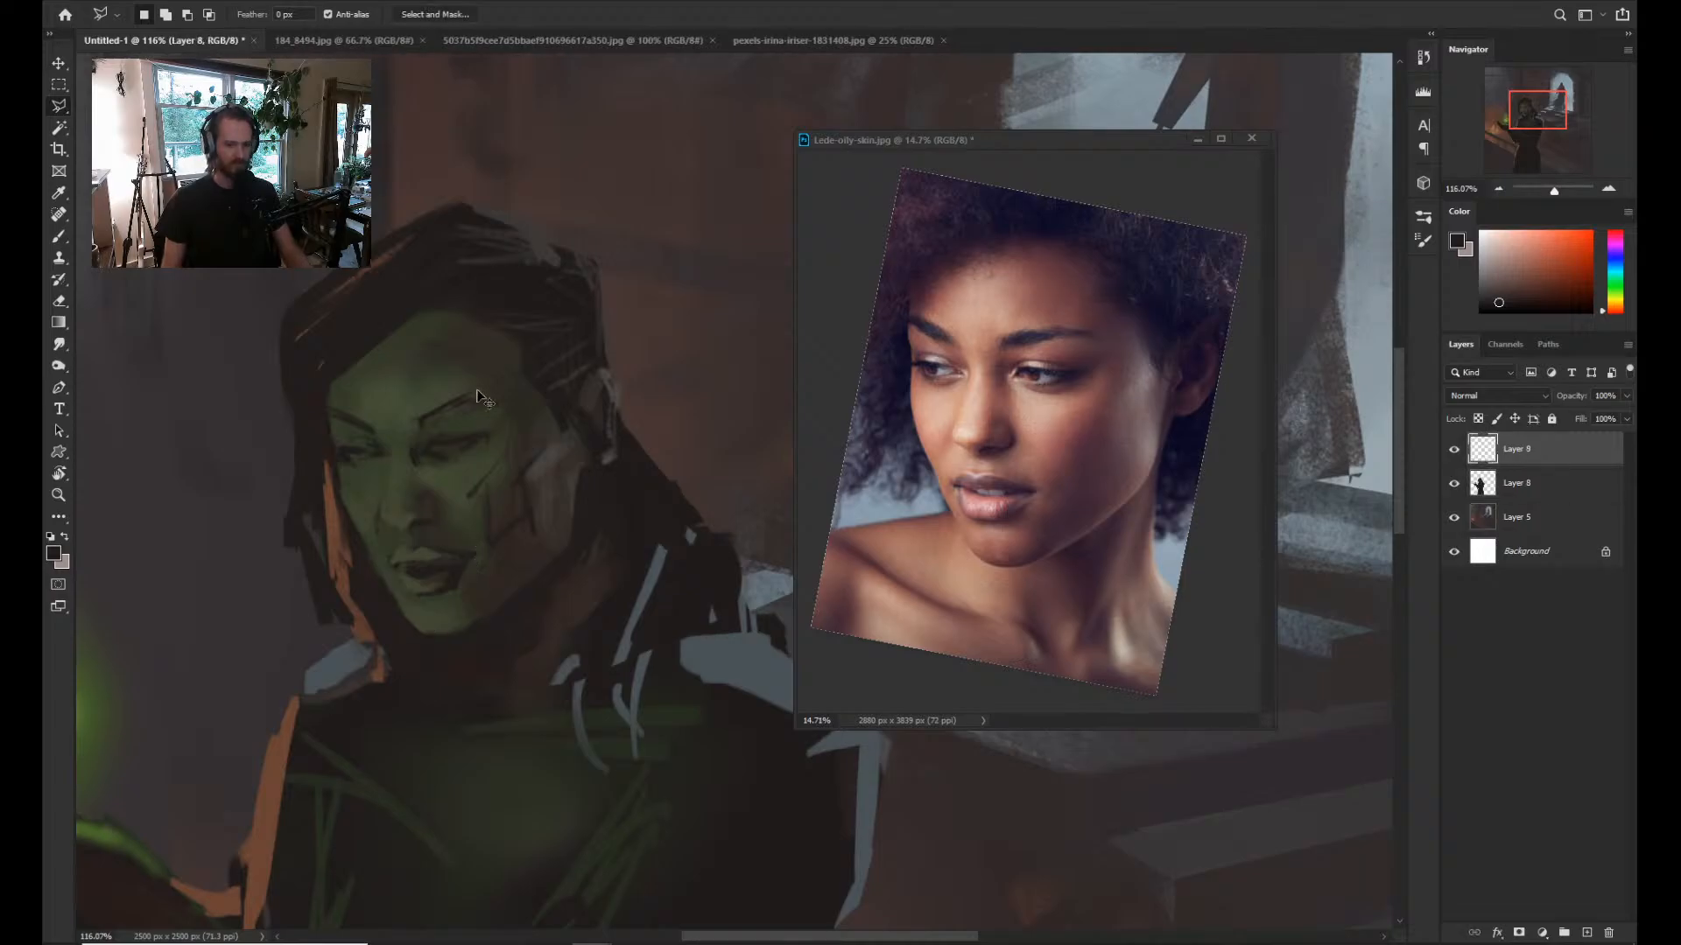
Warp the duplicated mouth and chin, nudging the outer mouth corner slightly upward.
key(ctrl+t)
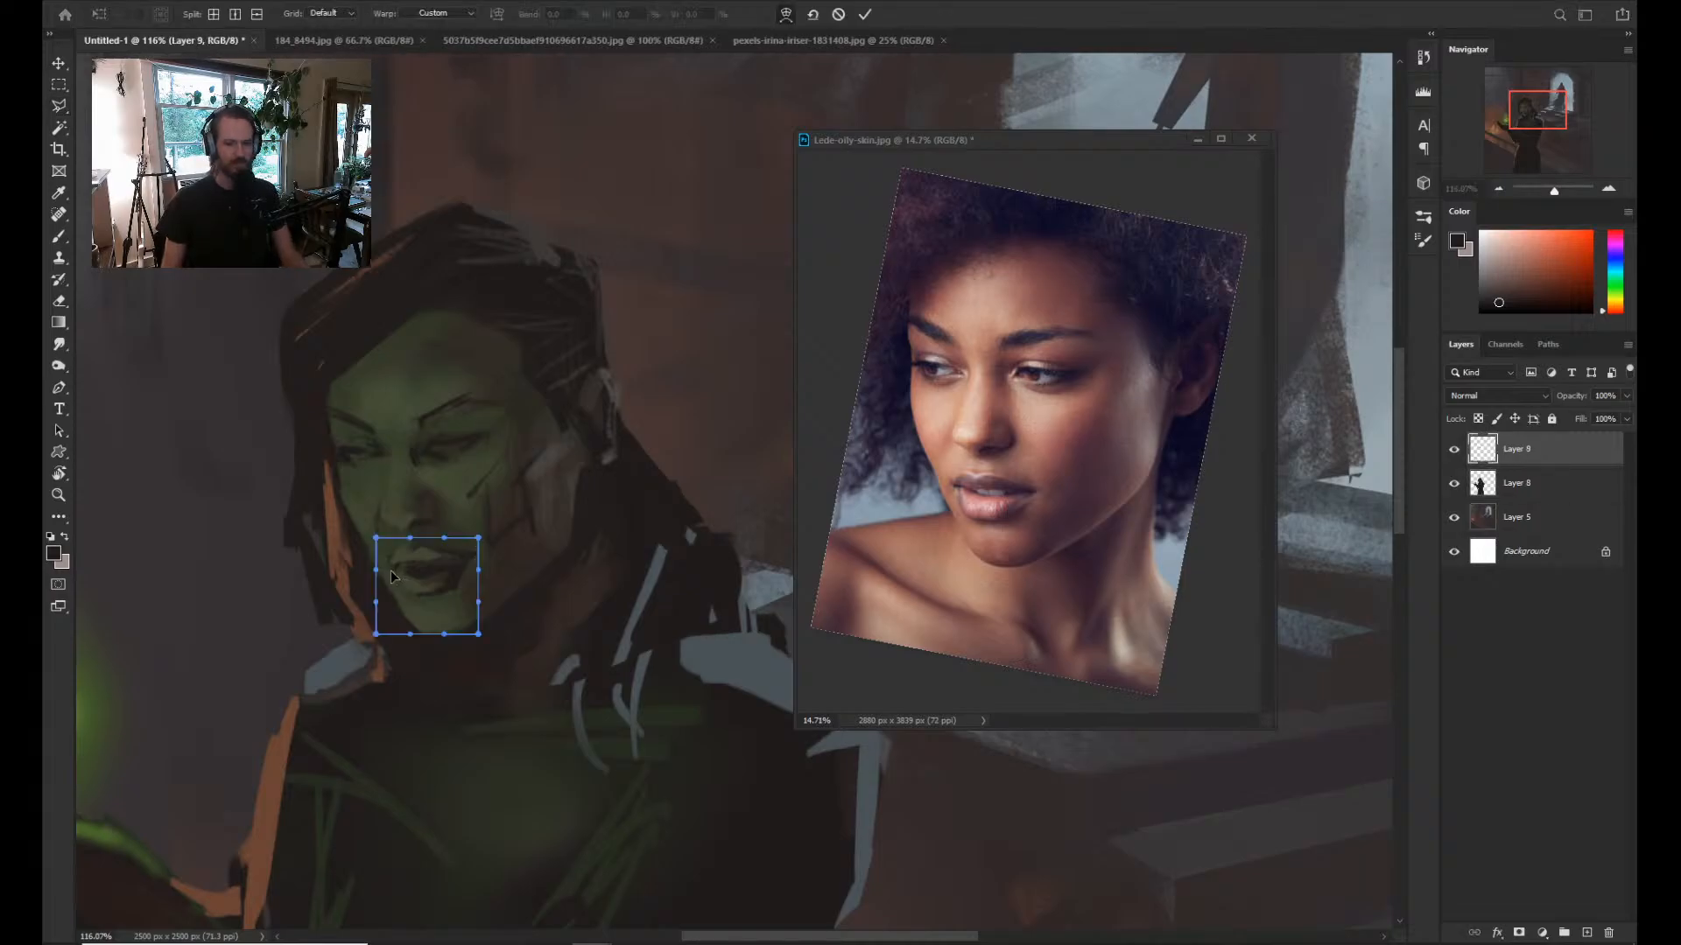
drag(391, 576, 391, 572)
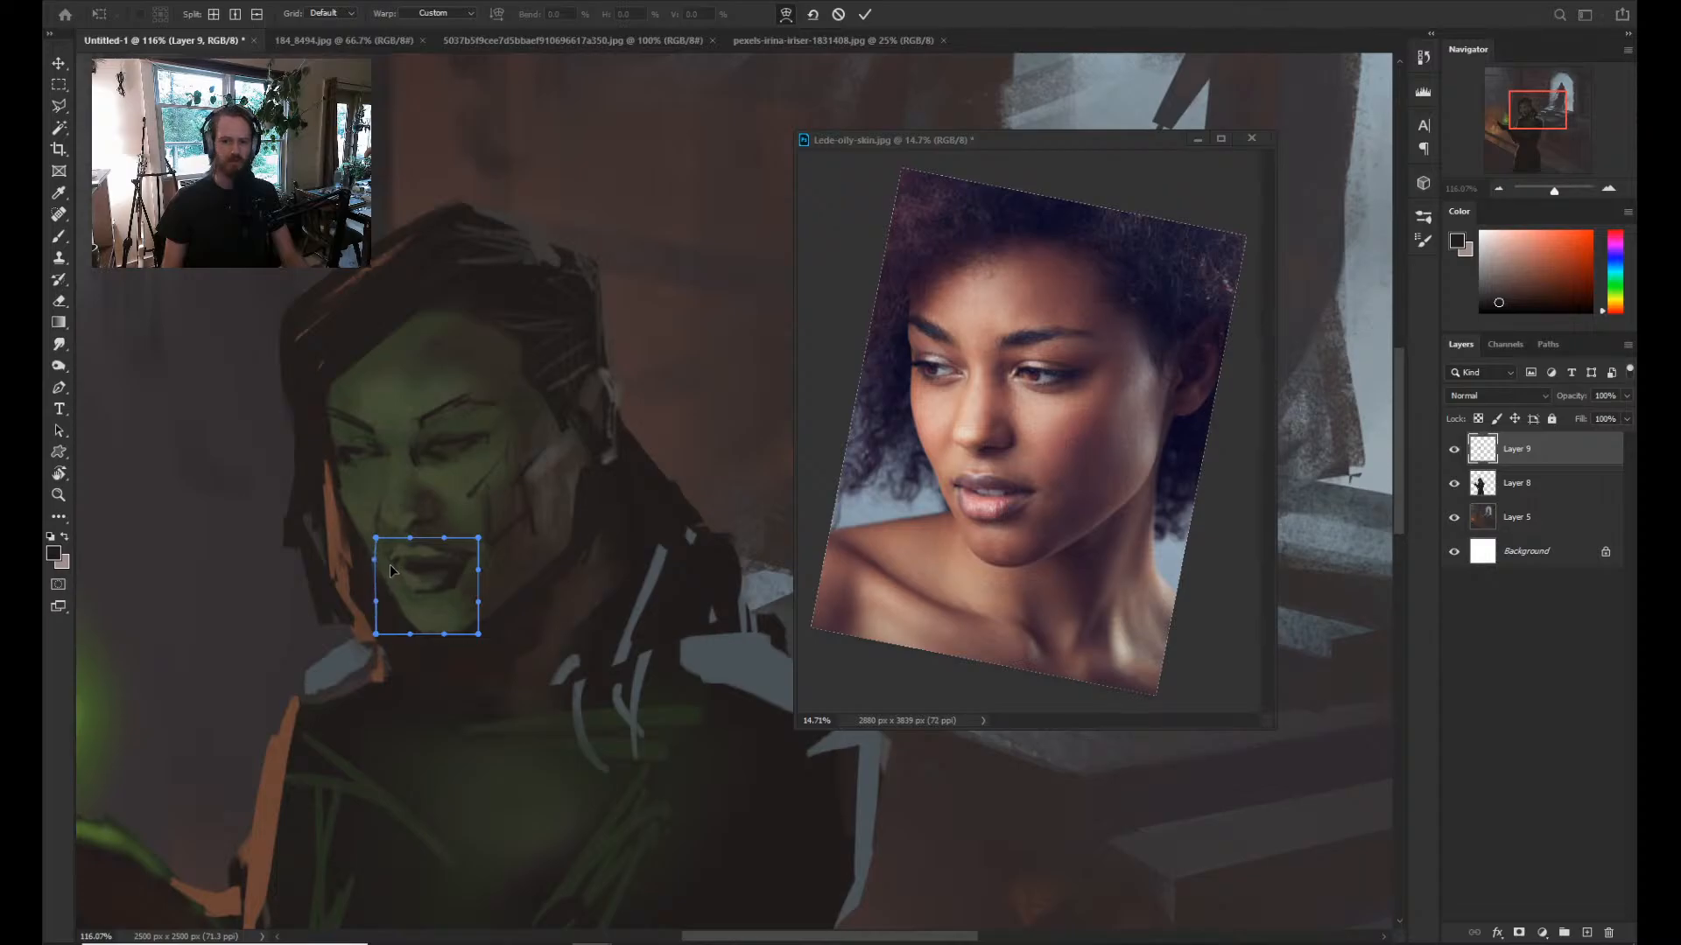
key(Return)
key(l)
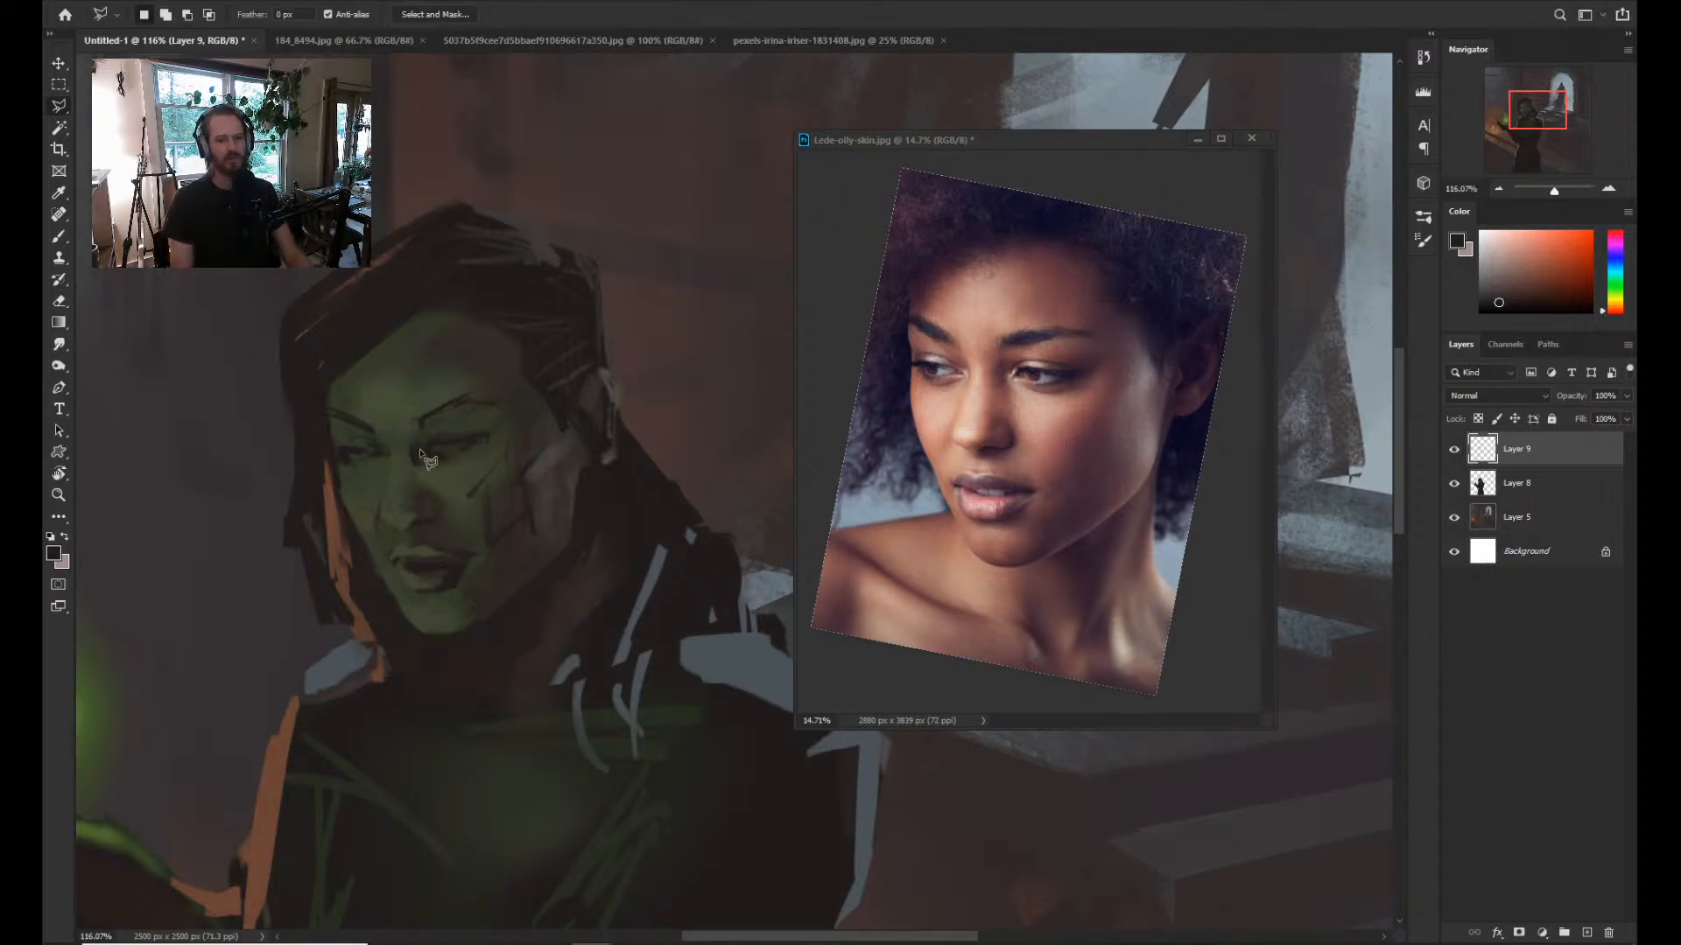
Sample dark tones from the face and refine the shadows and lines around both eyes with a small brush.
key(b)
scroll(450, 563, up, 1)
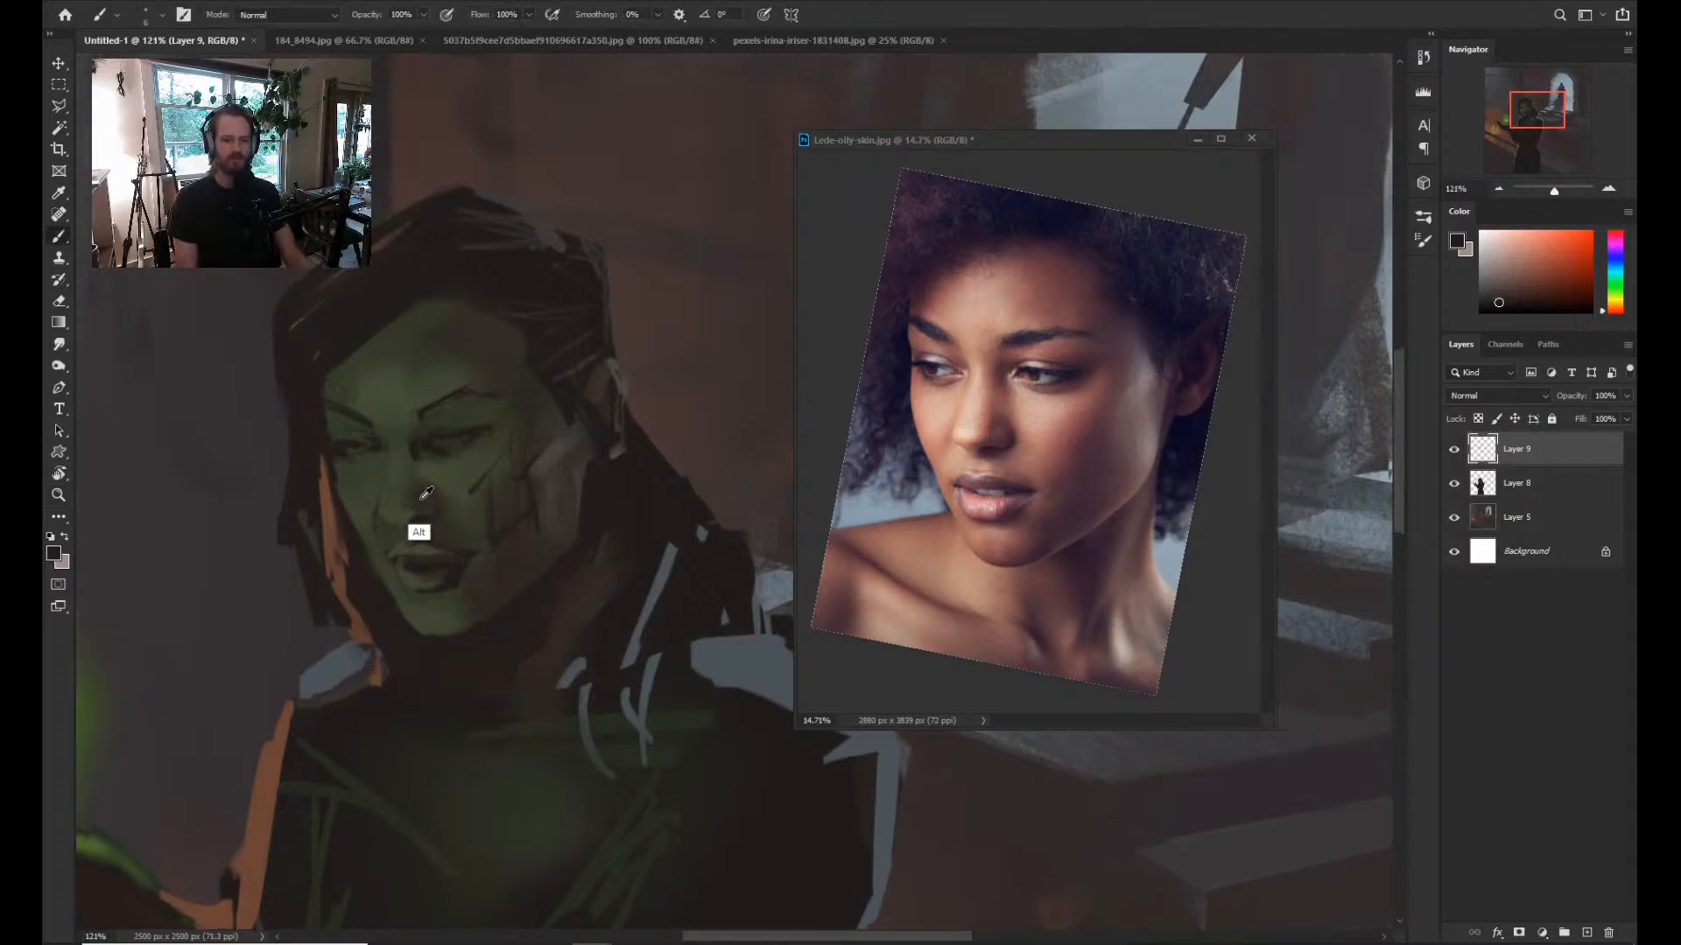
alt+click(460, 578)
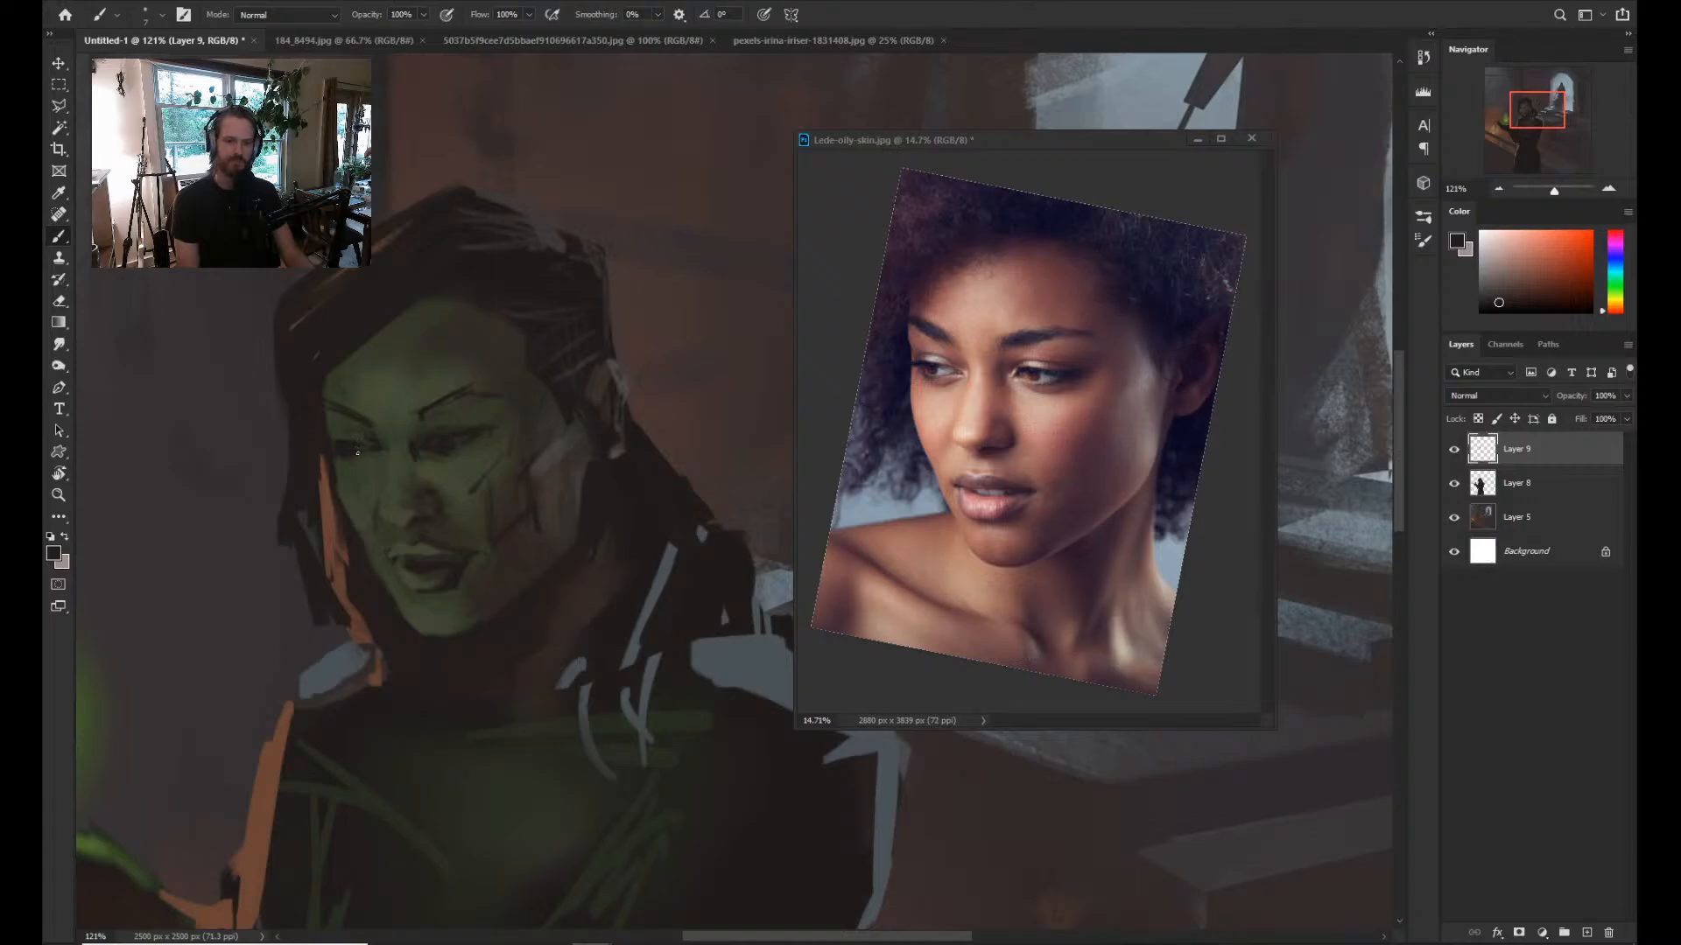
key(alt)
alt+click(357, 429)
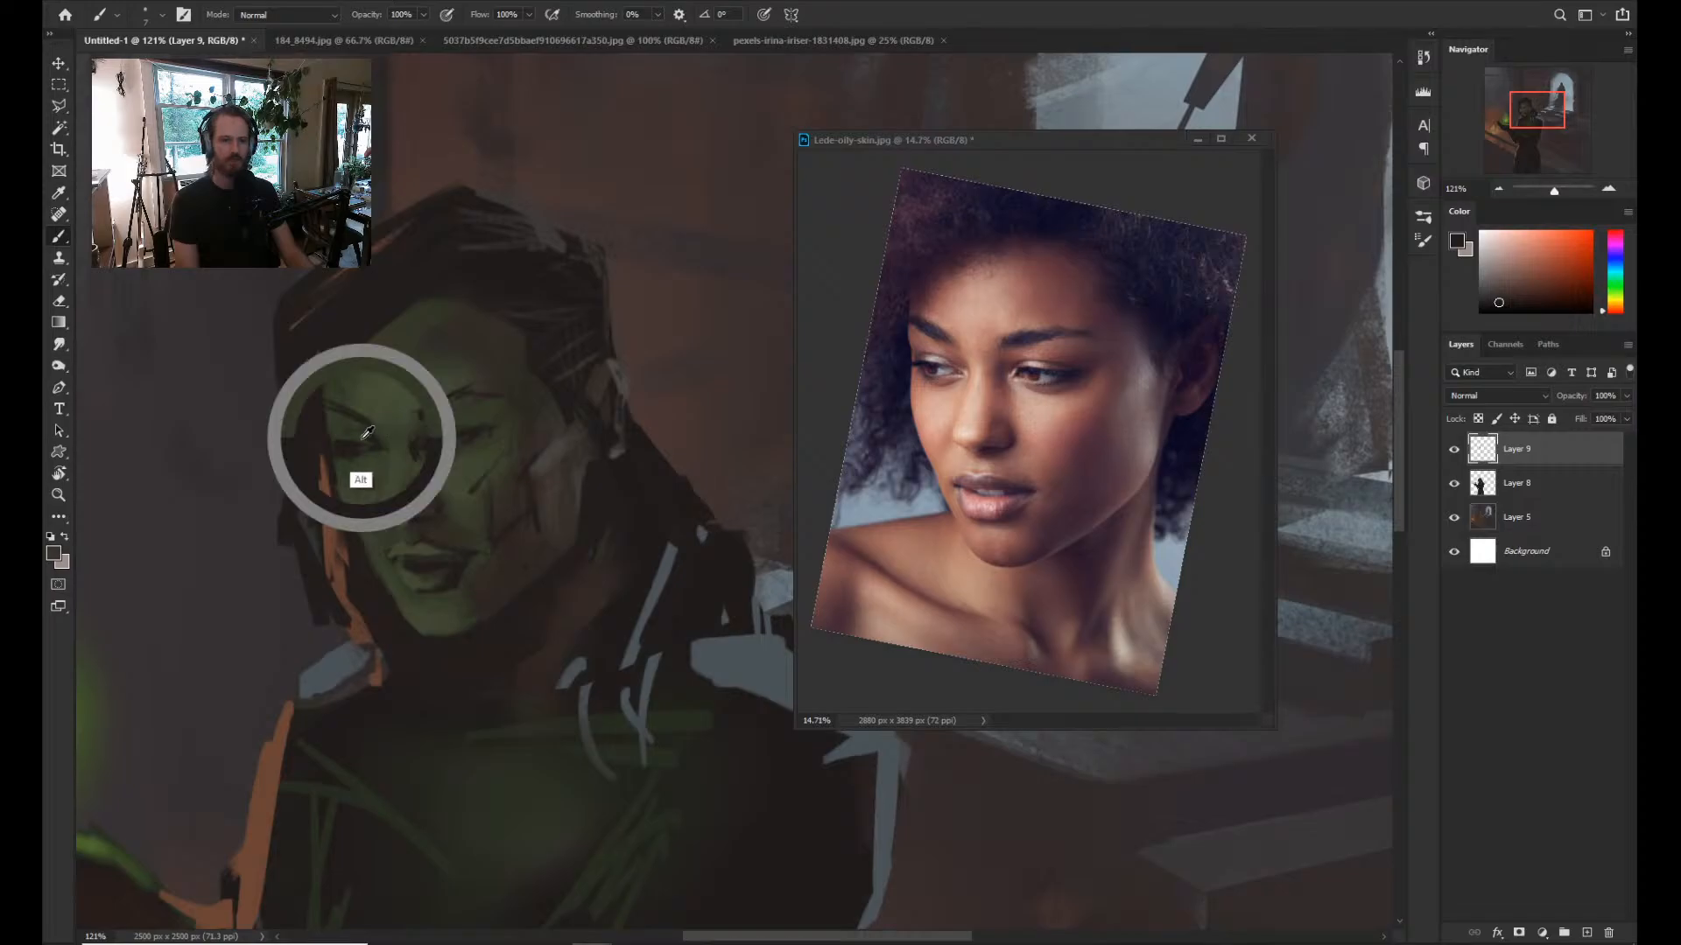
alt+click(428, 433)
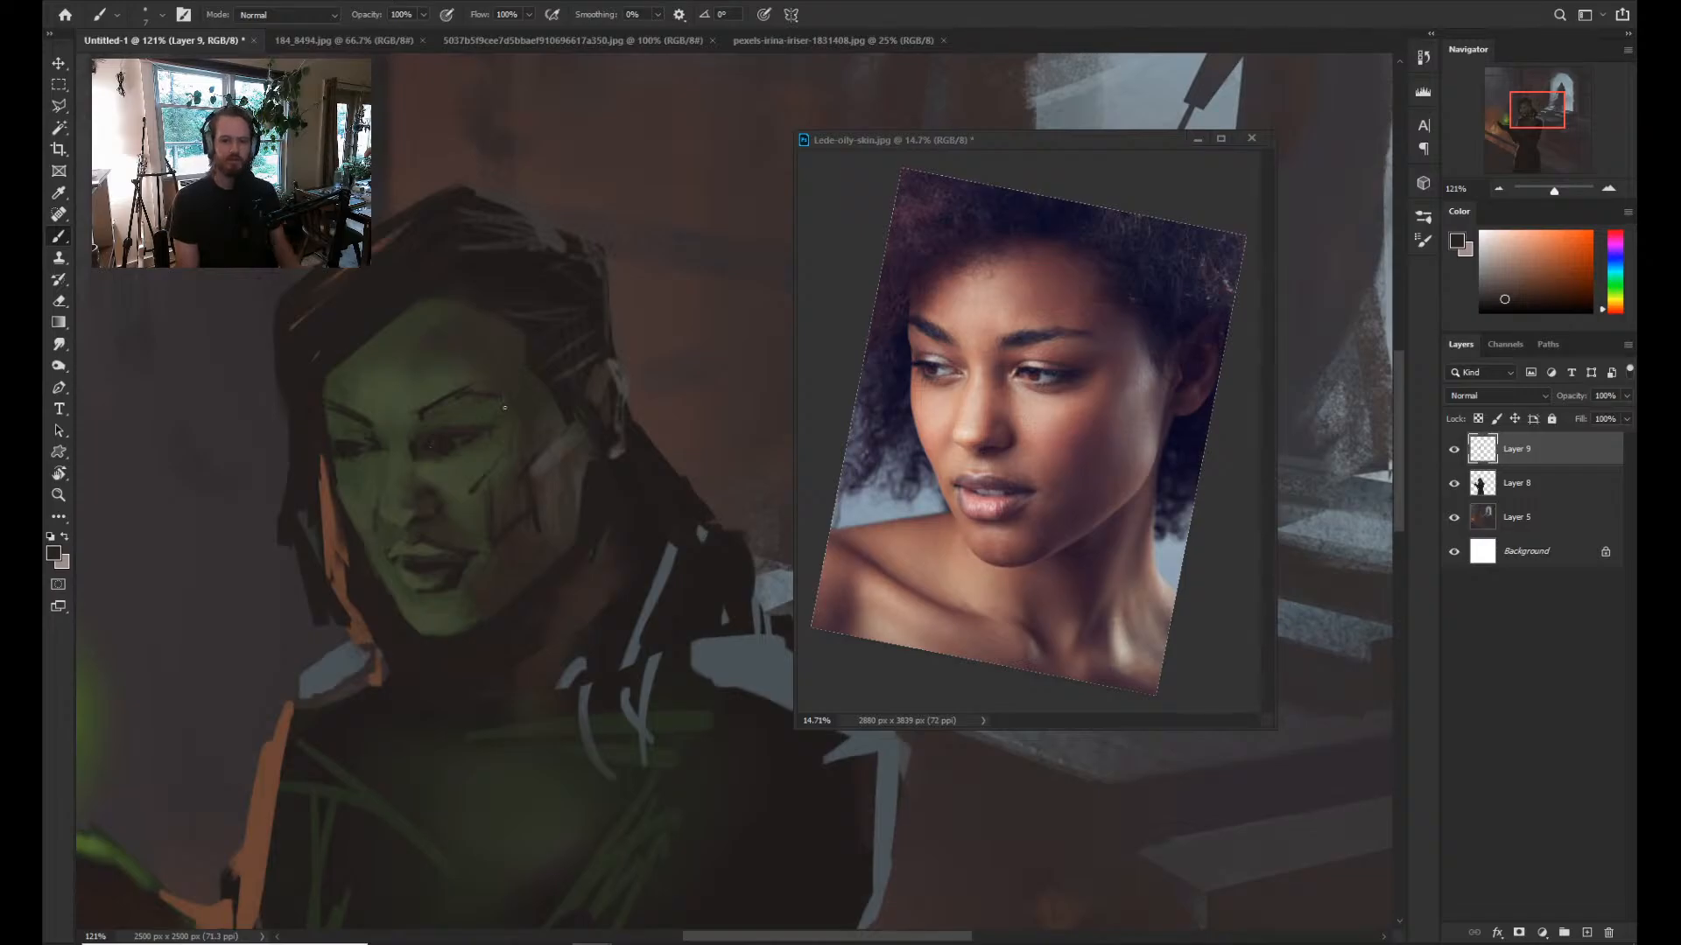
Paint over the outer end of the nearer eyebrow with a larger brush, blending it into the shadowed temple.
key(bracketright)
key(bracketright)
key(bracketright)
key(bracketright)
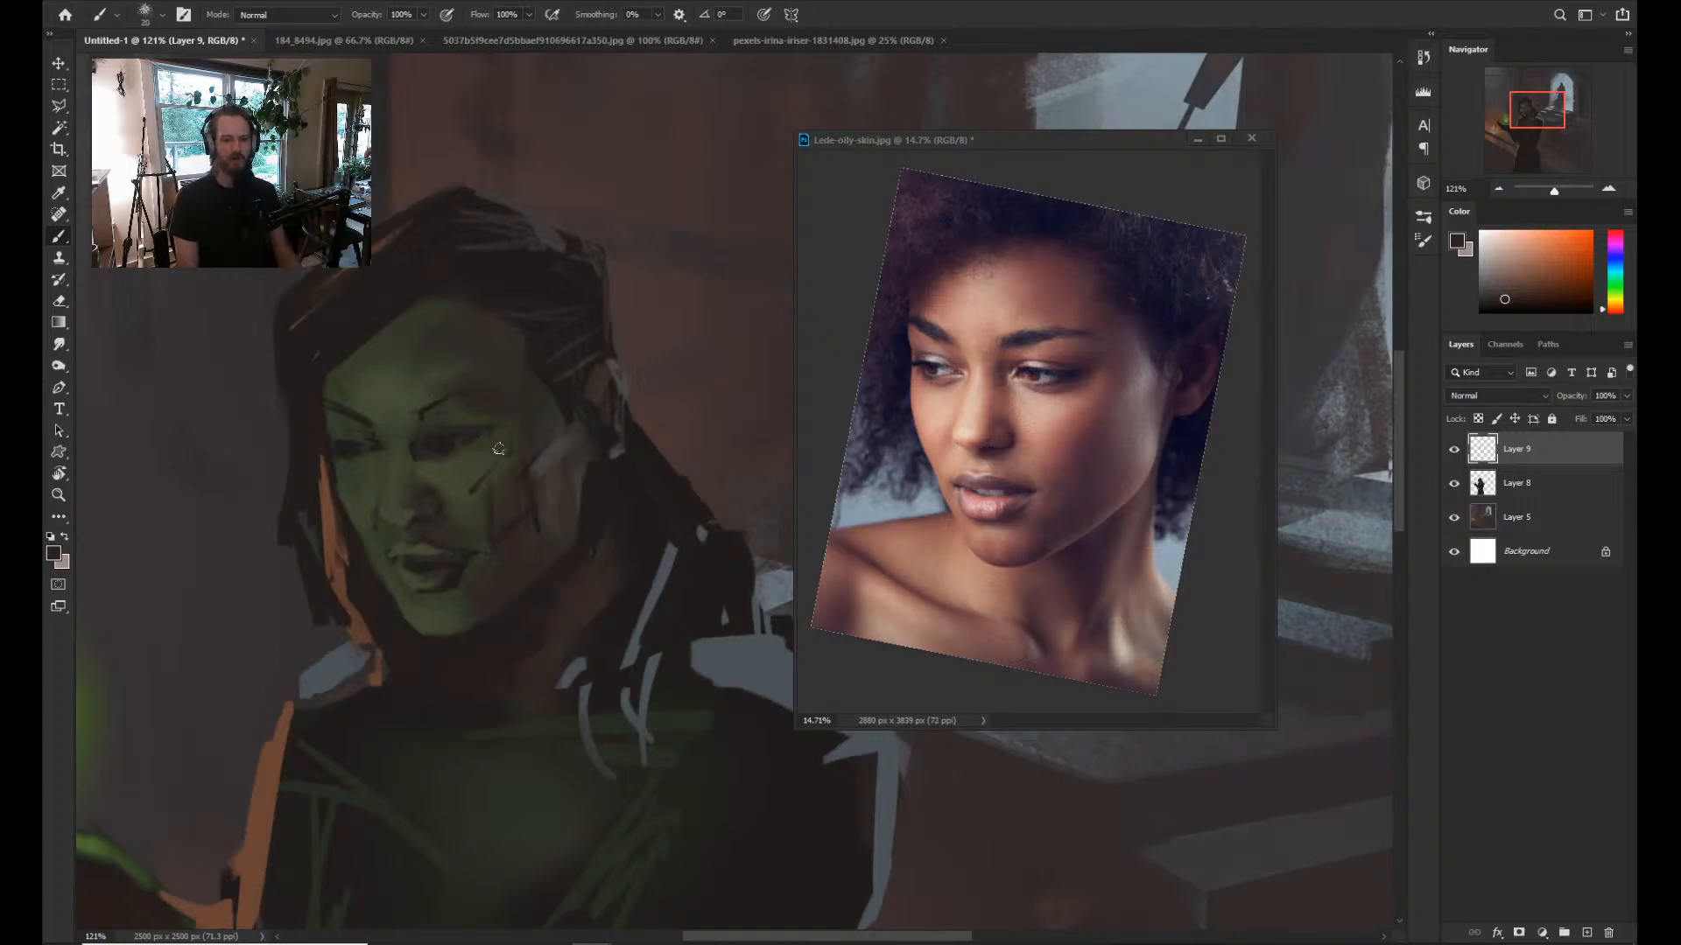
key(bracketright)
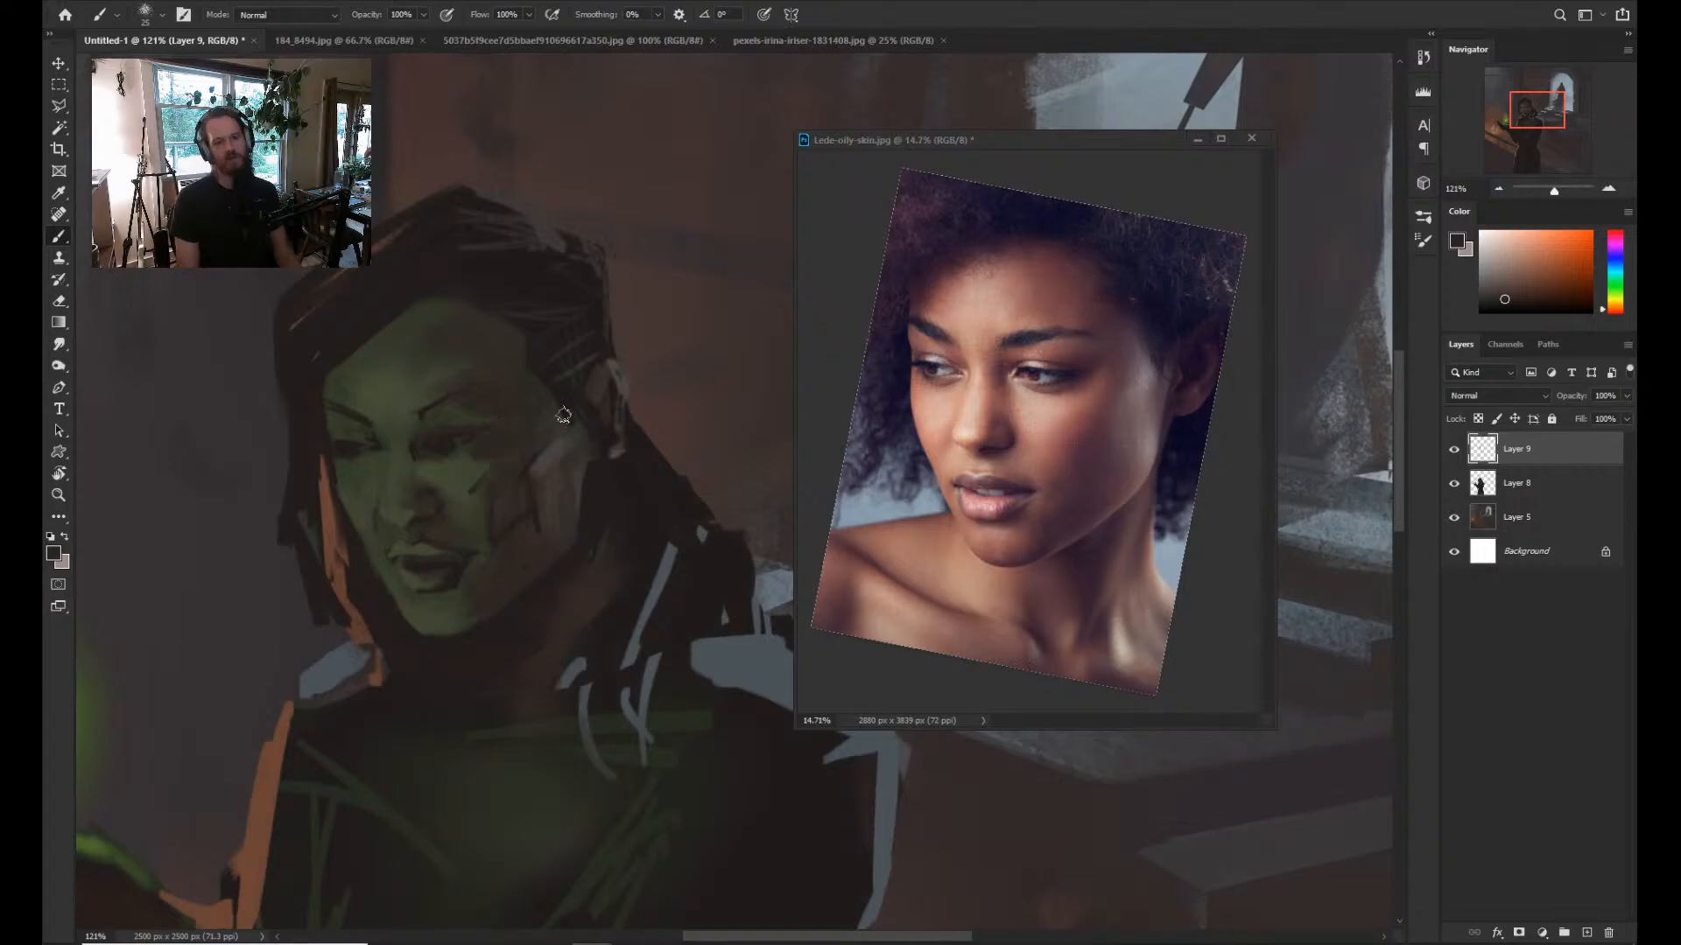
Sample a dark tone beside the far eye and sharpen the dark edge there with a much smaller brush.
key(z)
mouse_move(563, 415)
mouse_down()
mouse_move(514, 532)
mouse_move(525, 396)
mouse_up()
key(b)
key(alt)
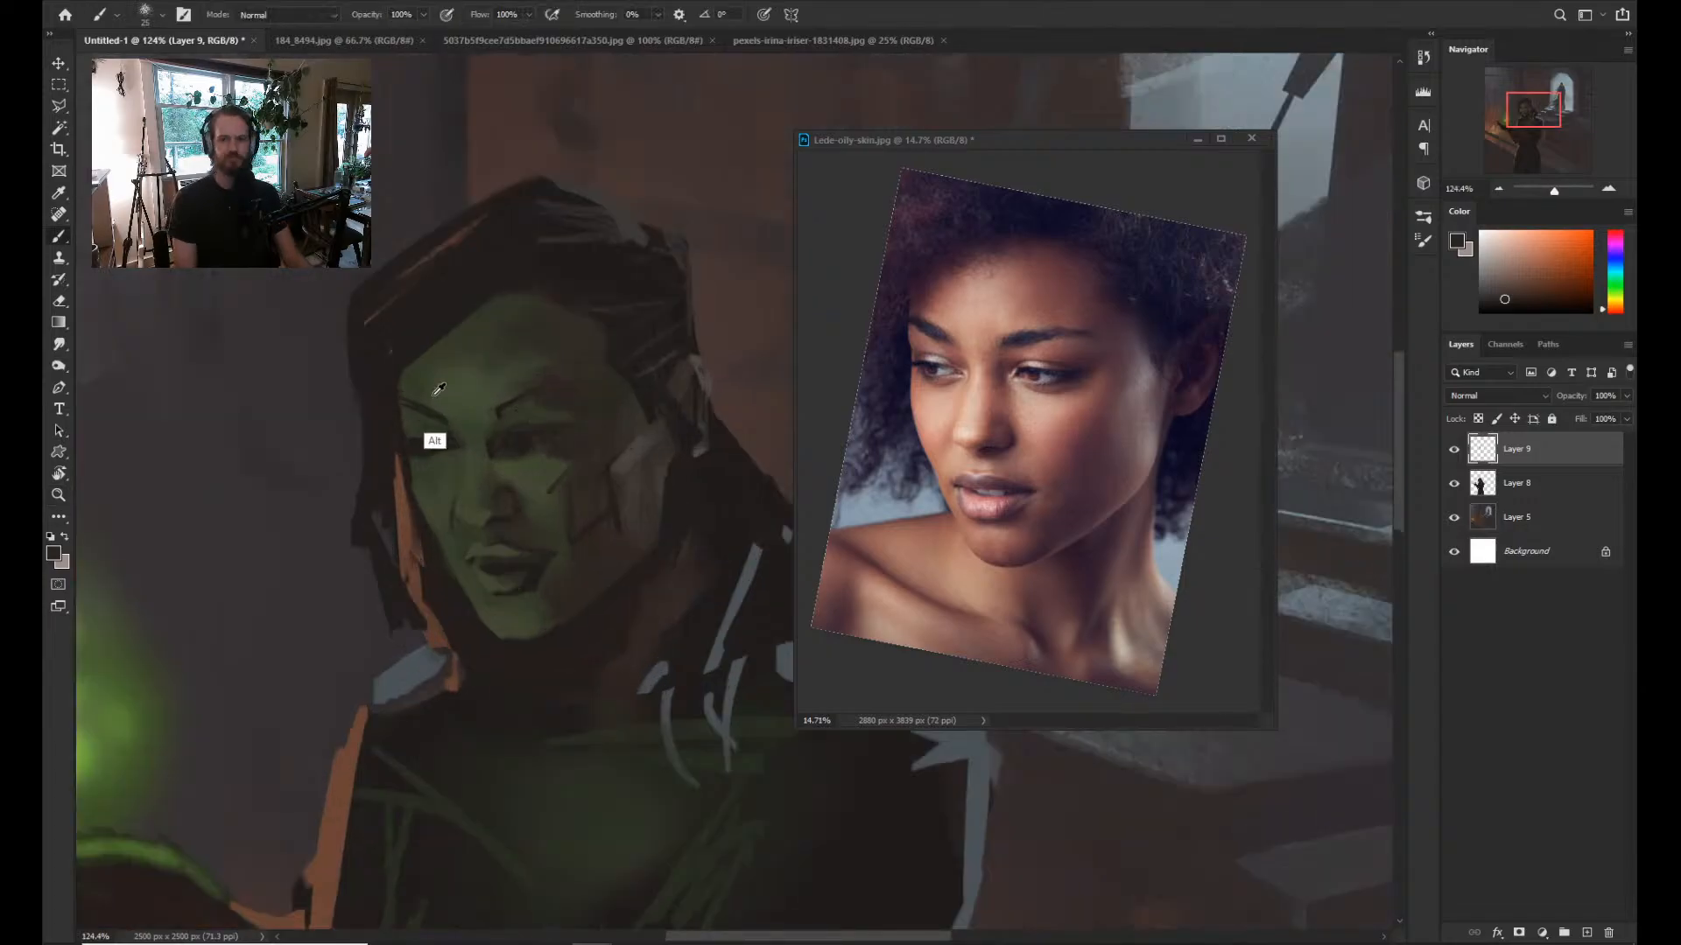
alt+click(405, 441)
key(bracketleft)
key(bracketleft)
key(bracketleft)
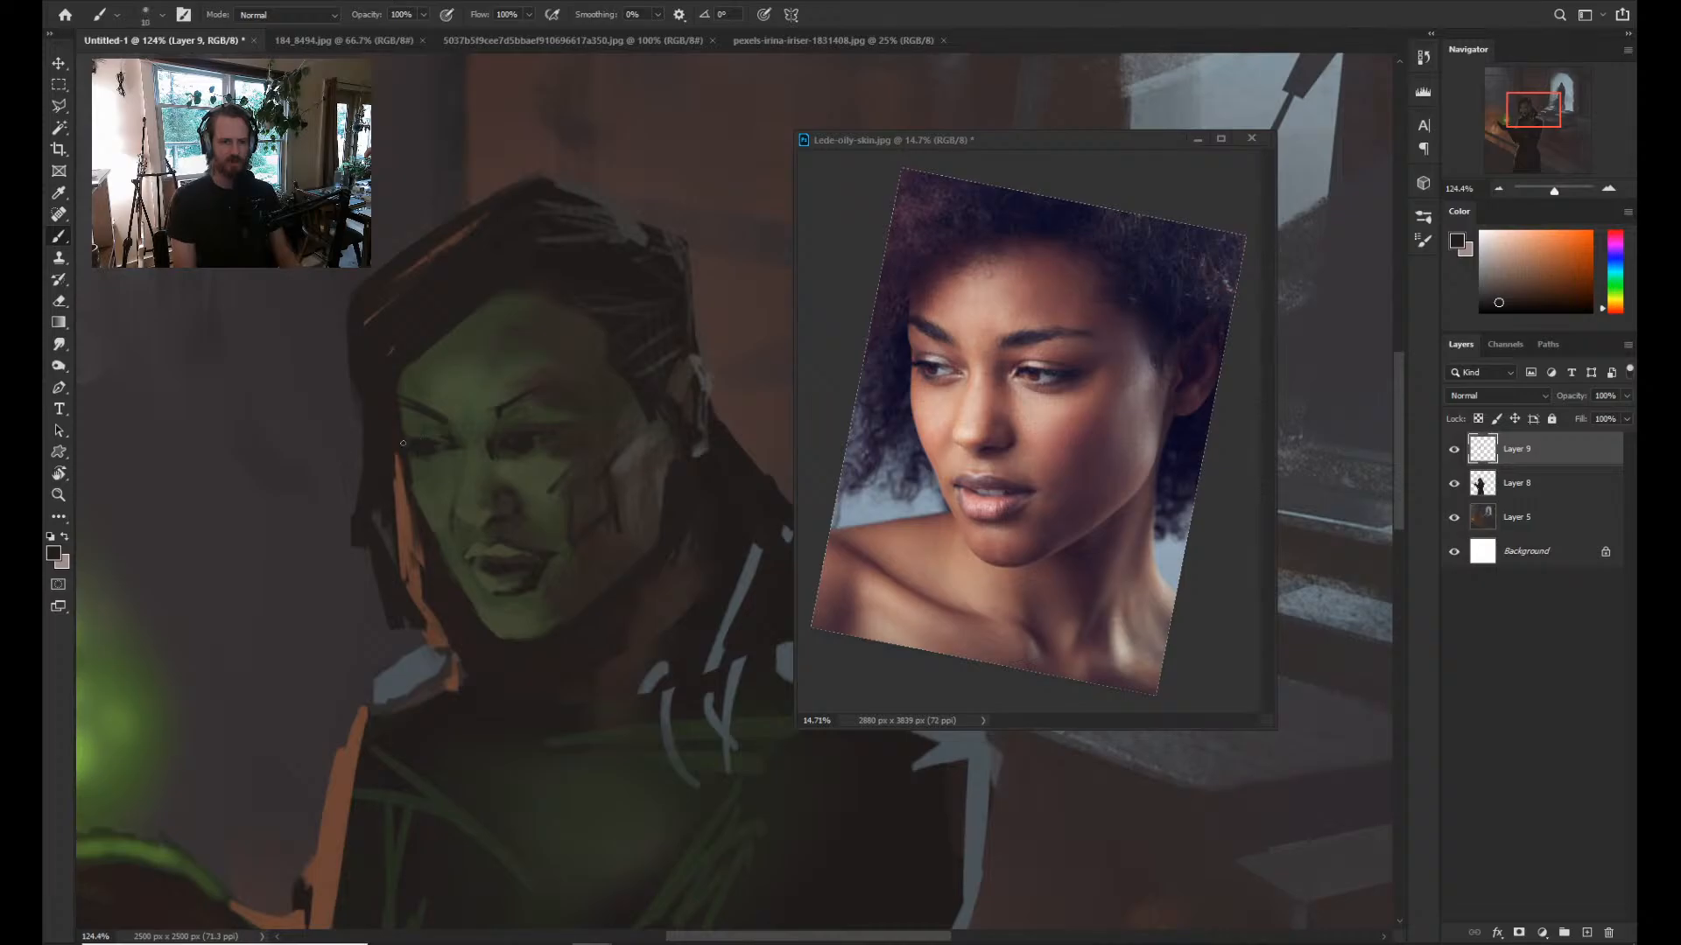
key(bracketleft)
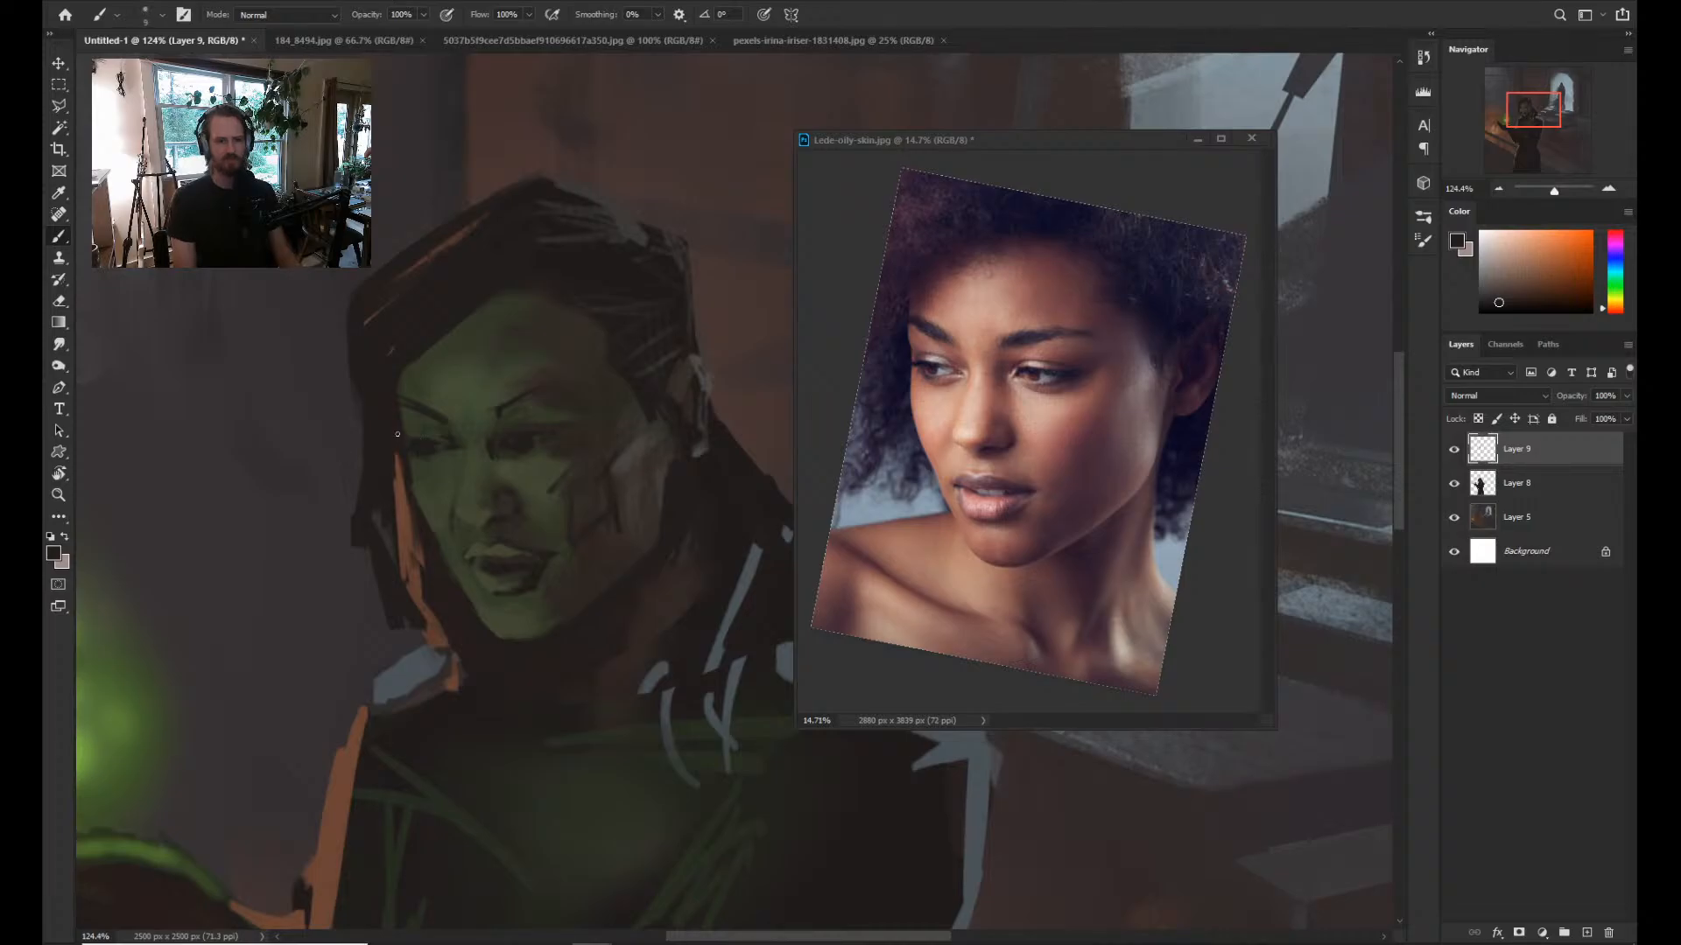
Refine the far brow, the far eye's surroundings and the chin below the lips with sampled green skin tones.
key(alt)
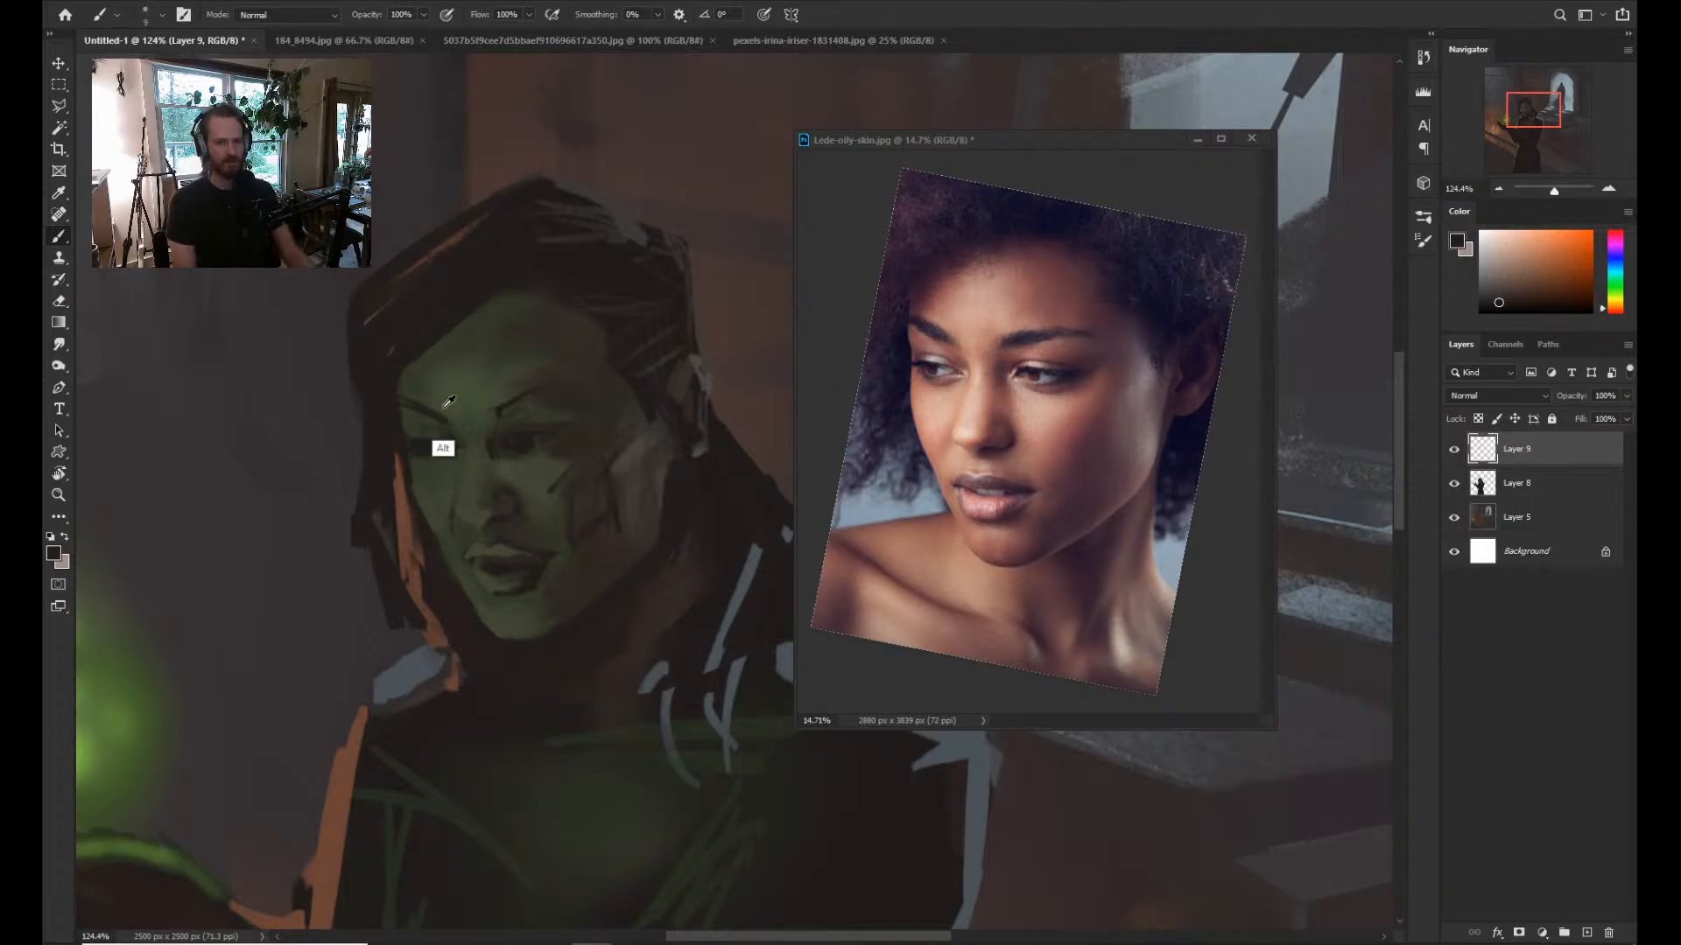
alt+click(446, 404)
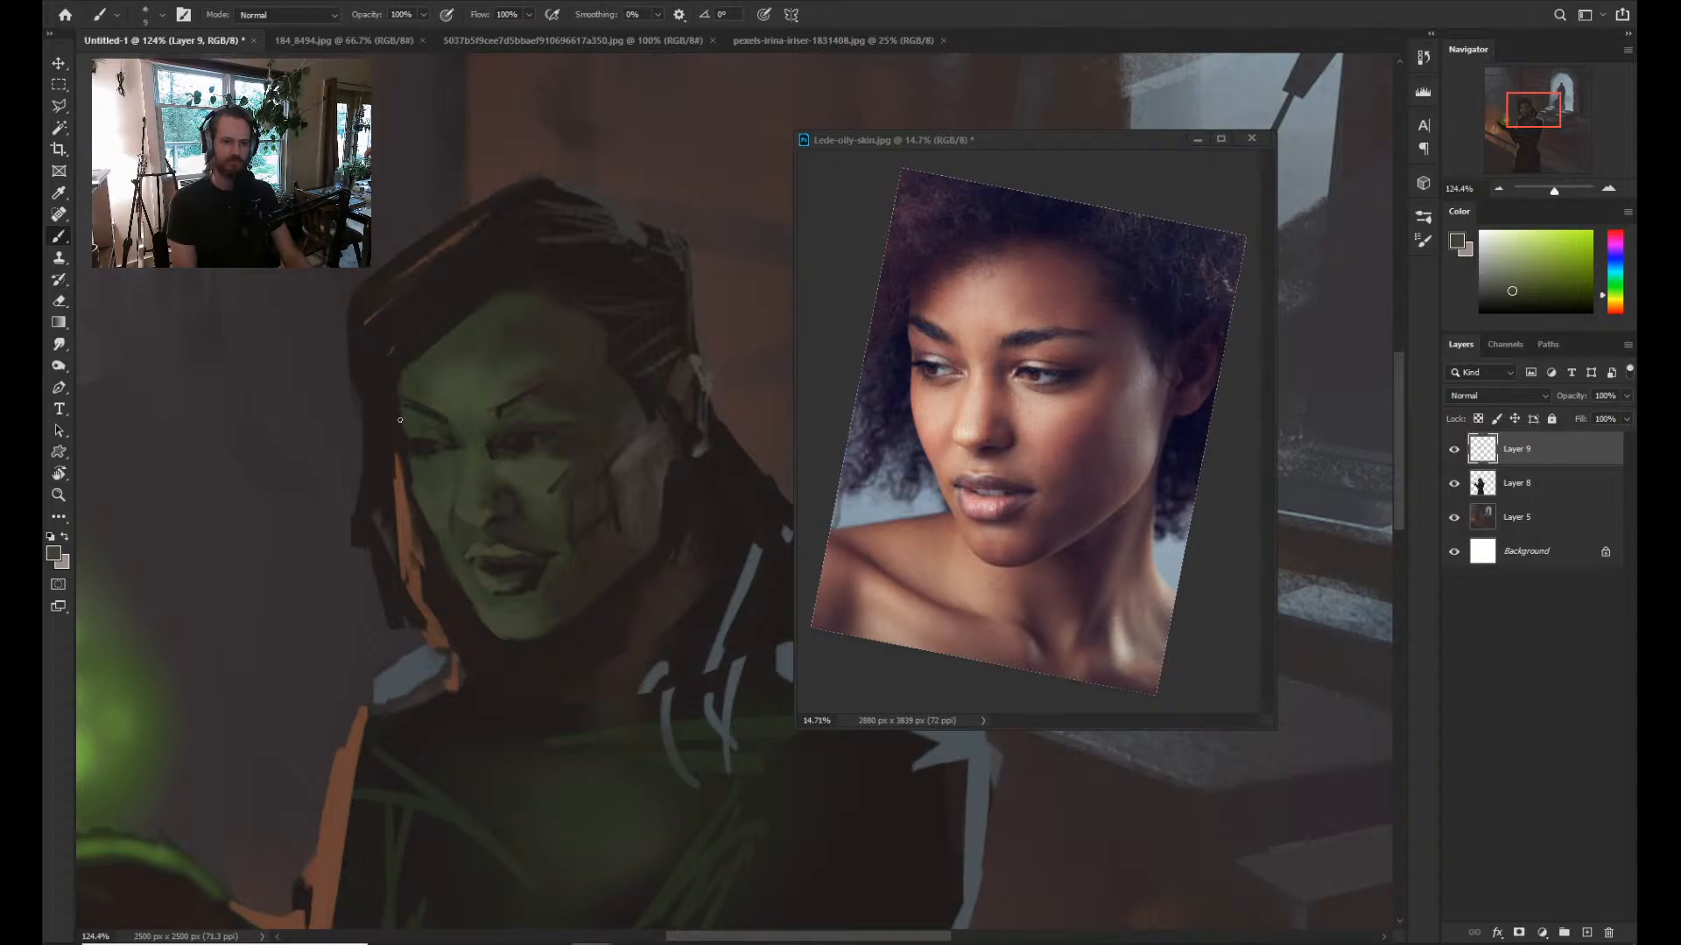
key(ctrl)
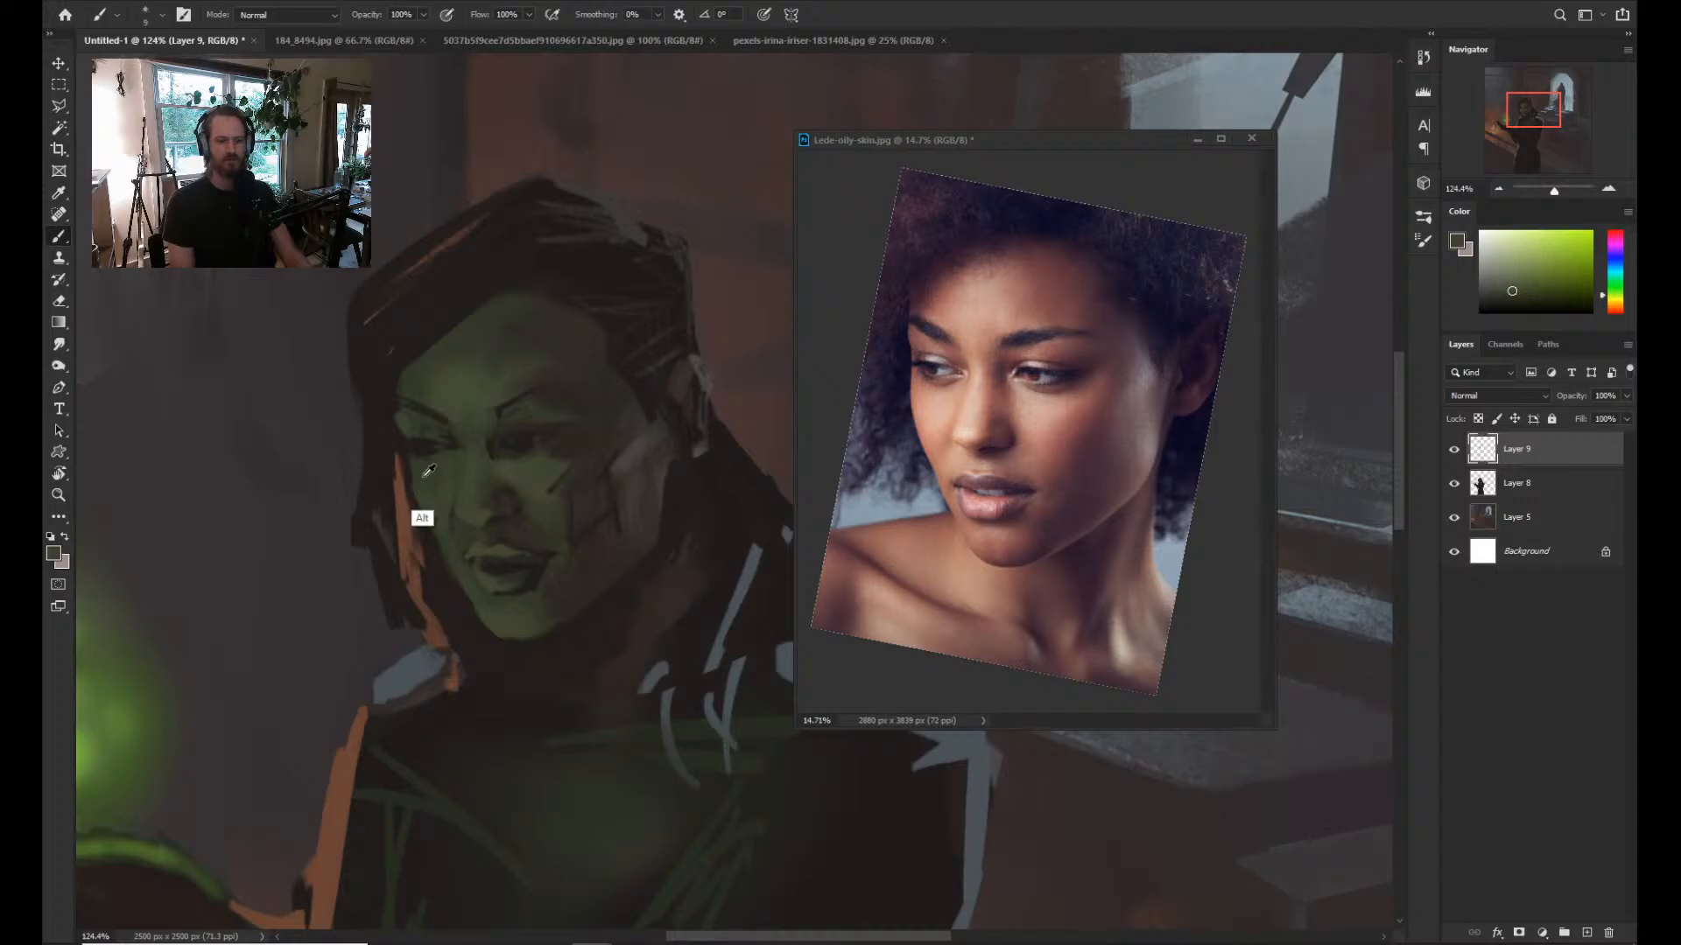
alt+click(425, 474)
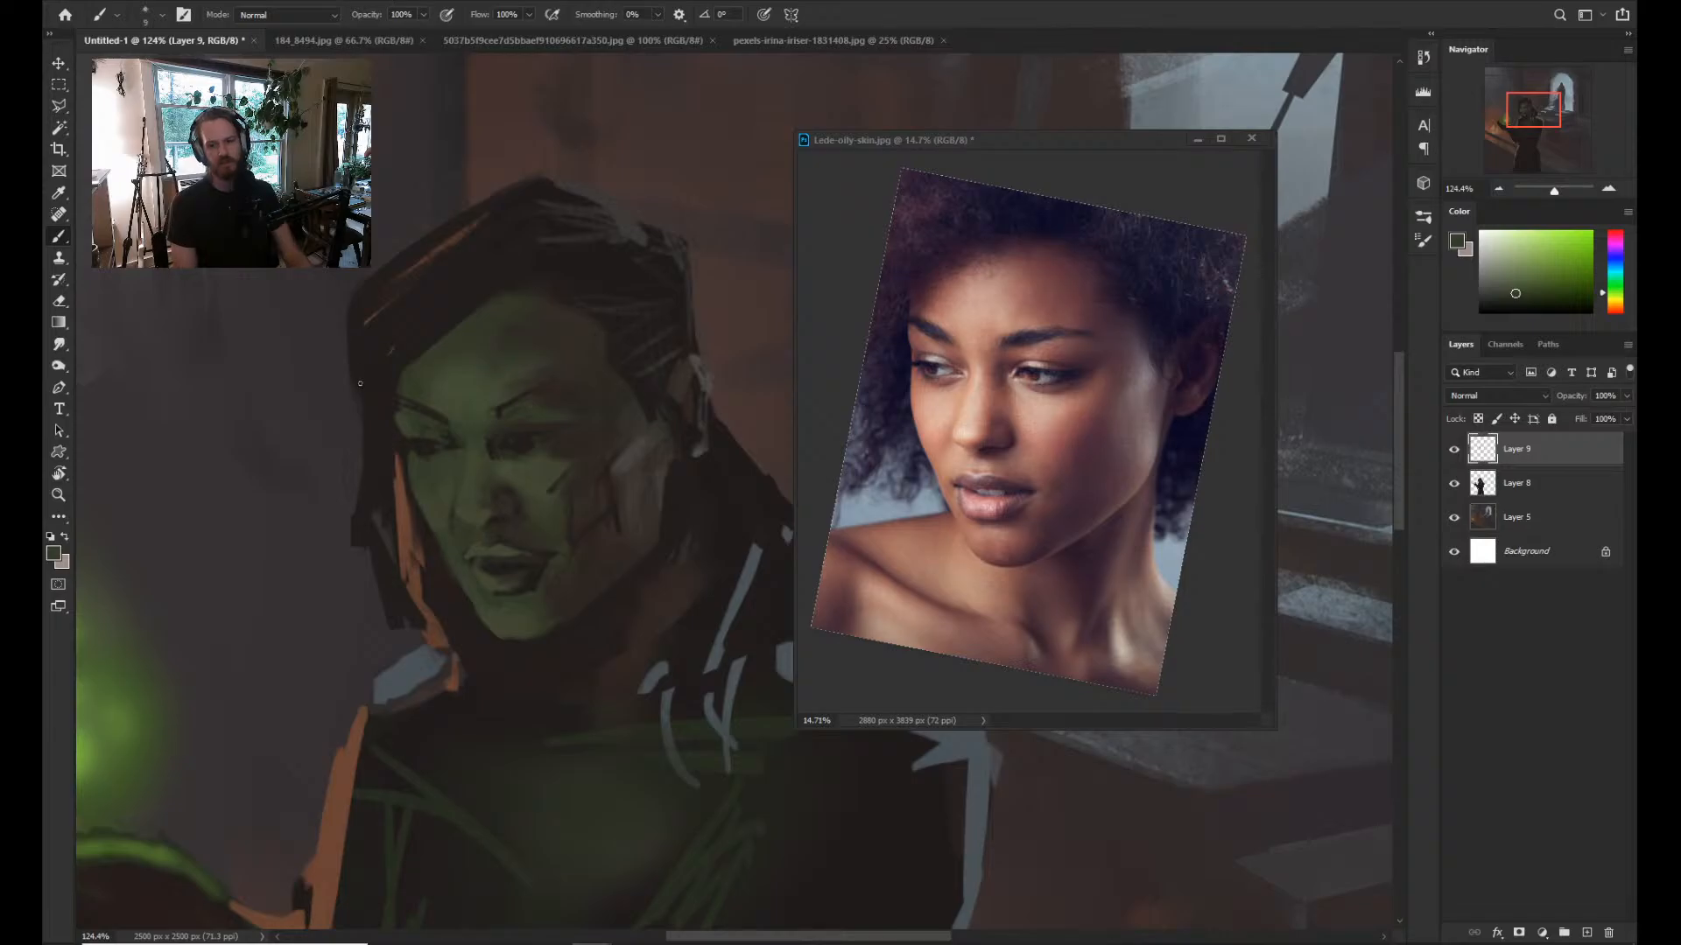
alt+click(432, 575)
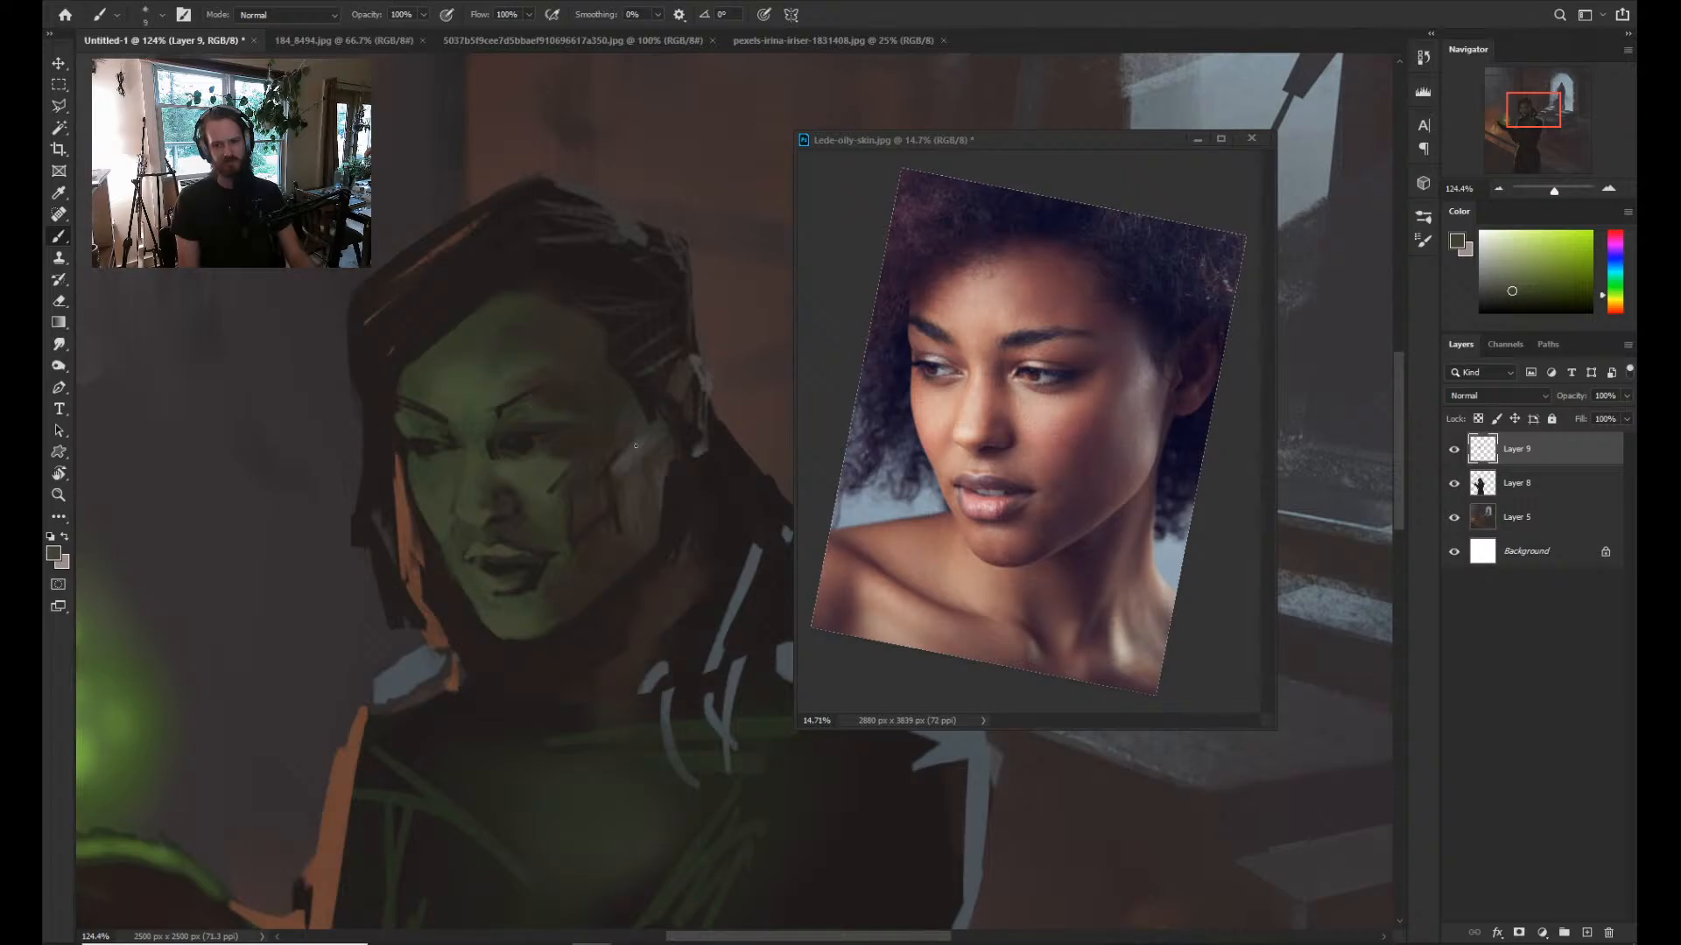
alt+click(529, 597)
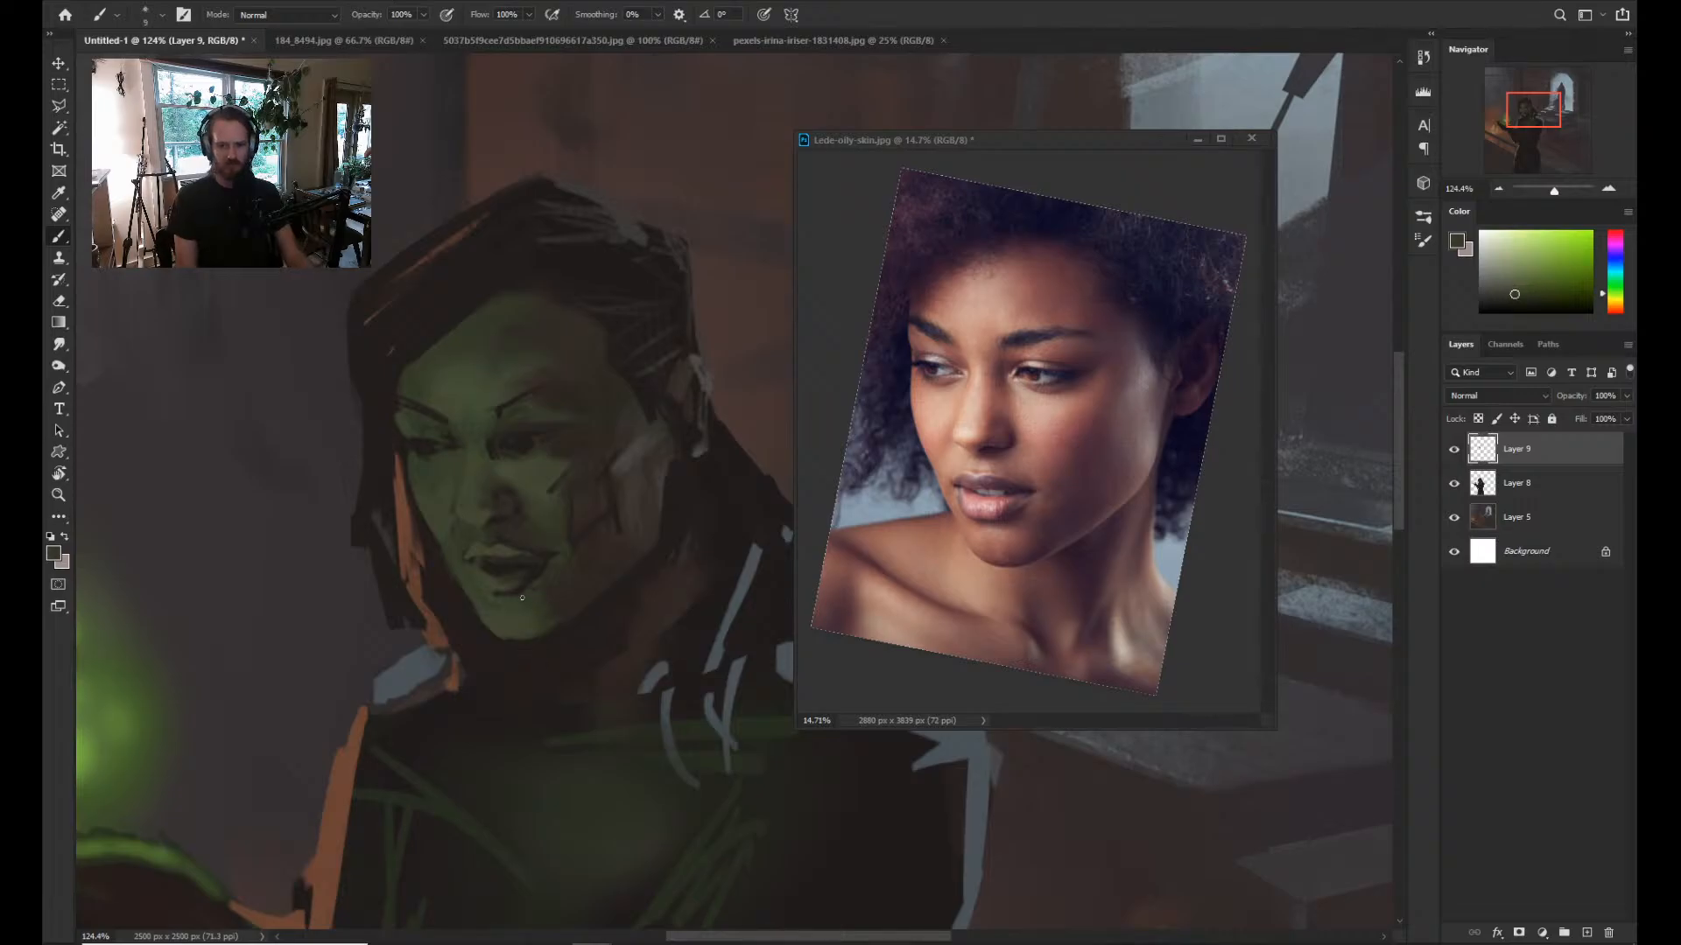
Paint small glowing irises in both eyes with a brighter yellow-green and a reduced brush size.
key(z)
drag(627, 508, 683, 503)
drag(568, 531, 587, 531)
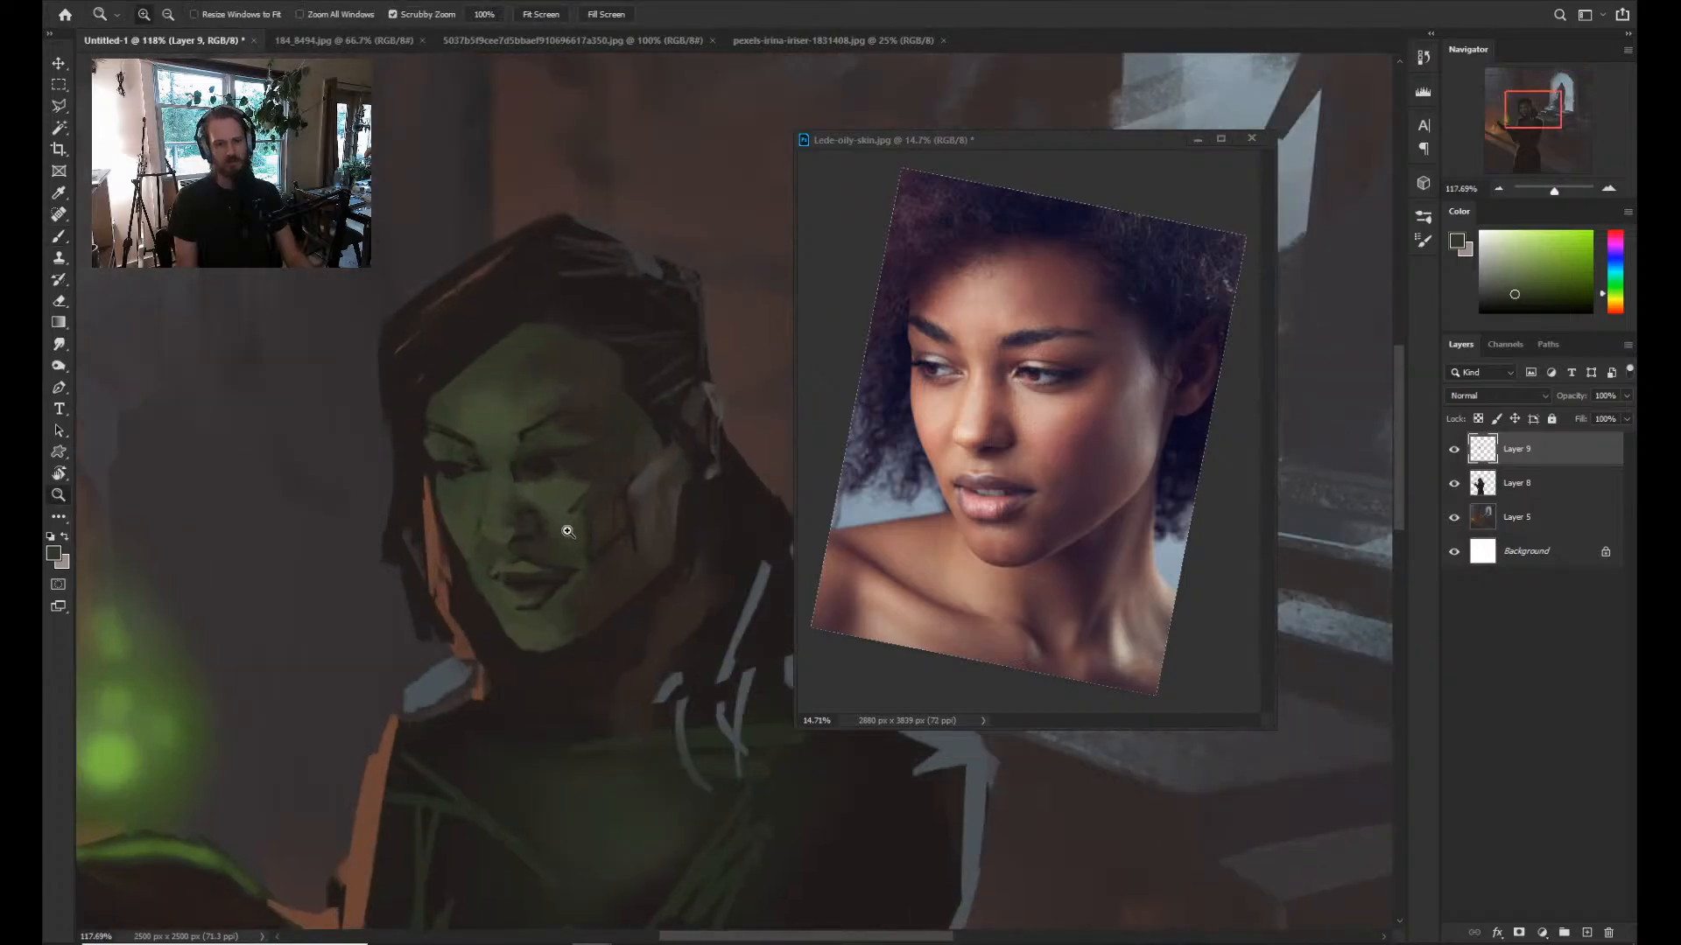
drag(568, 531, 588, 532)
key(b)
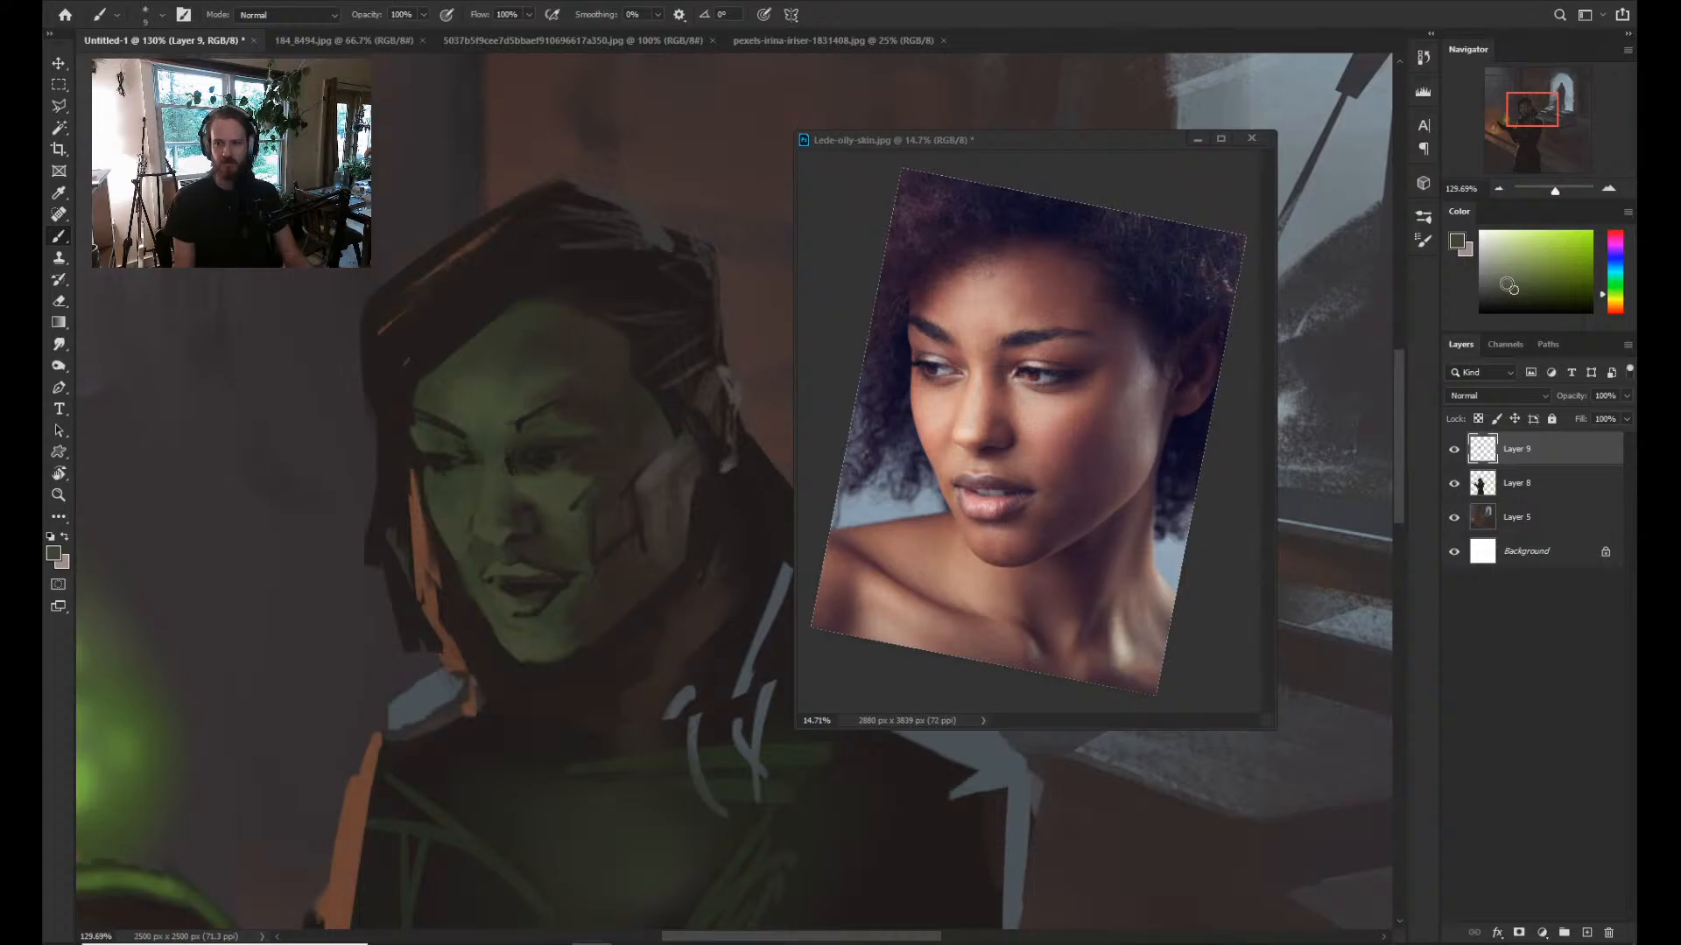
click(1536, 273)
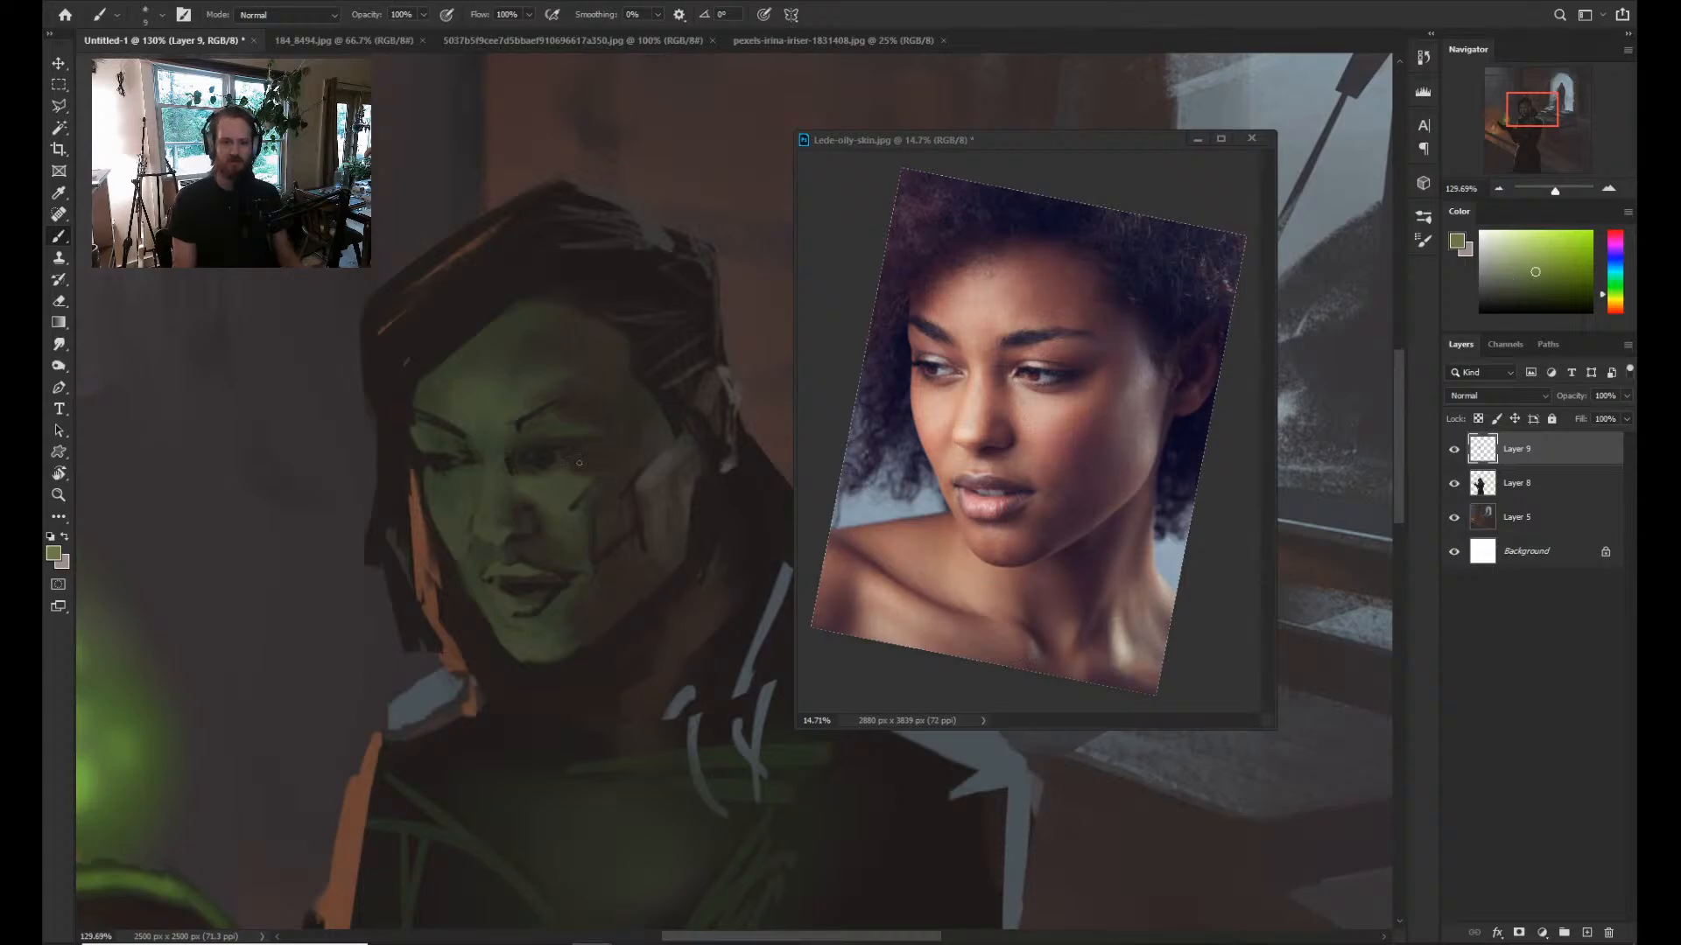
click(532, 457)
key(bracketleft)
key(bracketleft)
key(bracketleft)
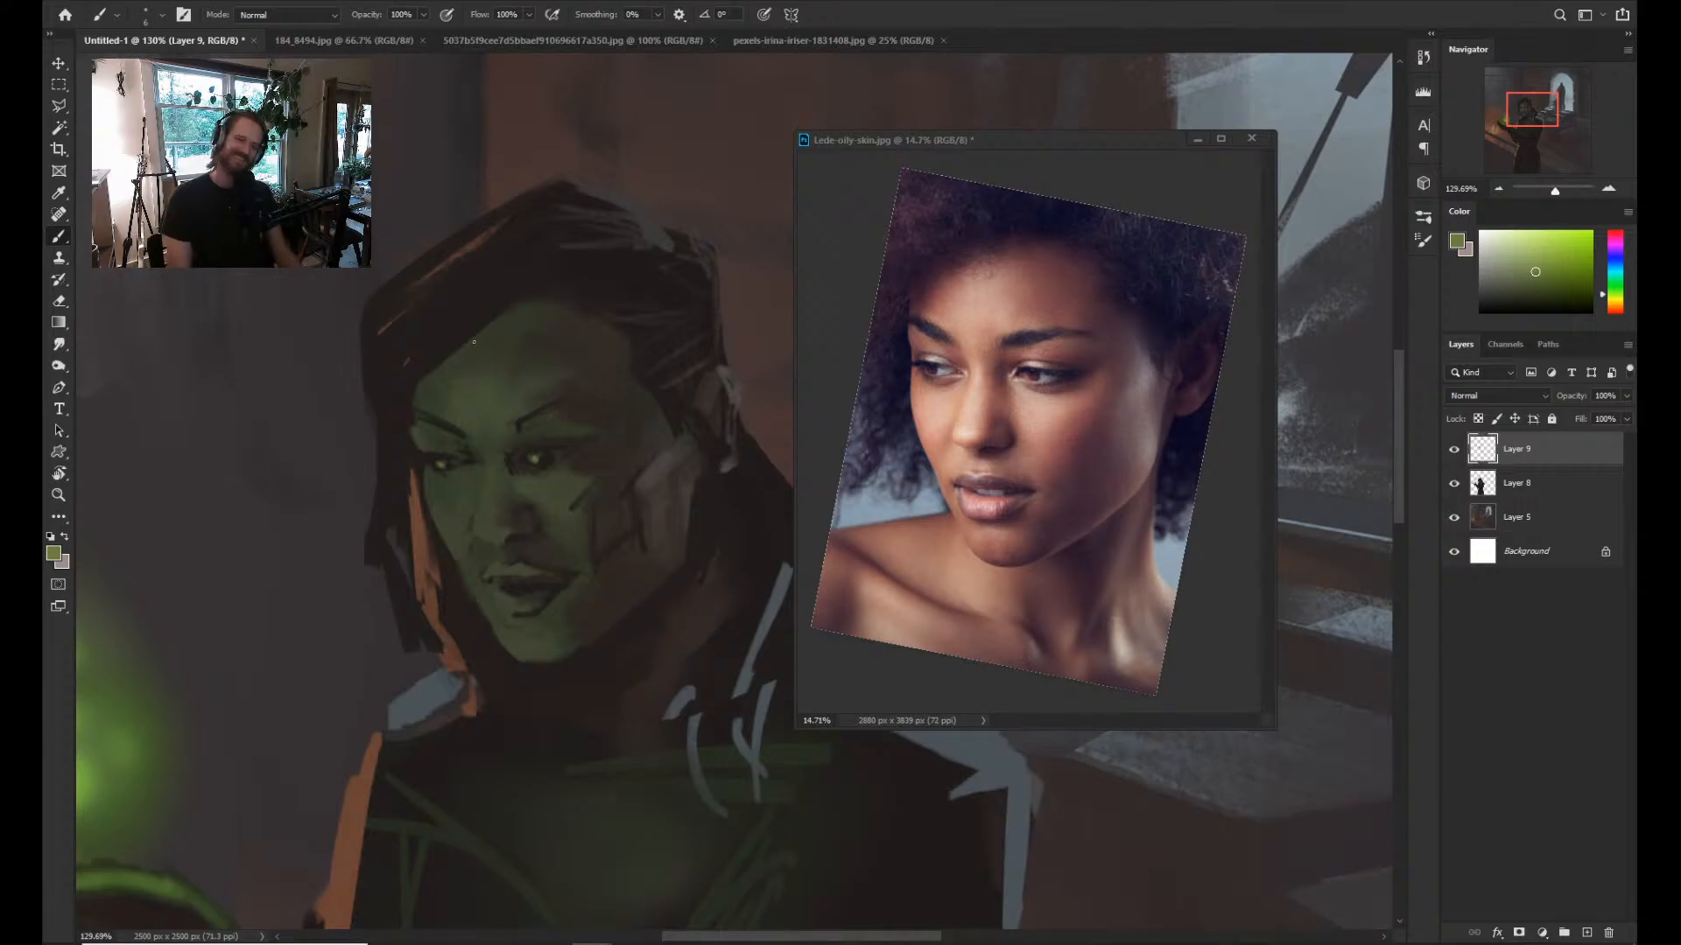
Add small highlights to the nose tip and the far side of the lips in a lighter, muted green.
click(1518, 255)
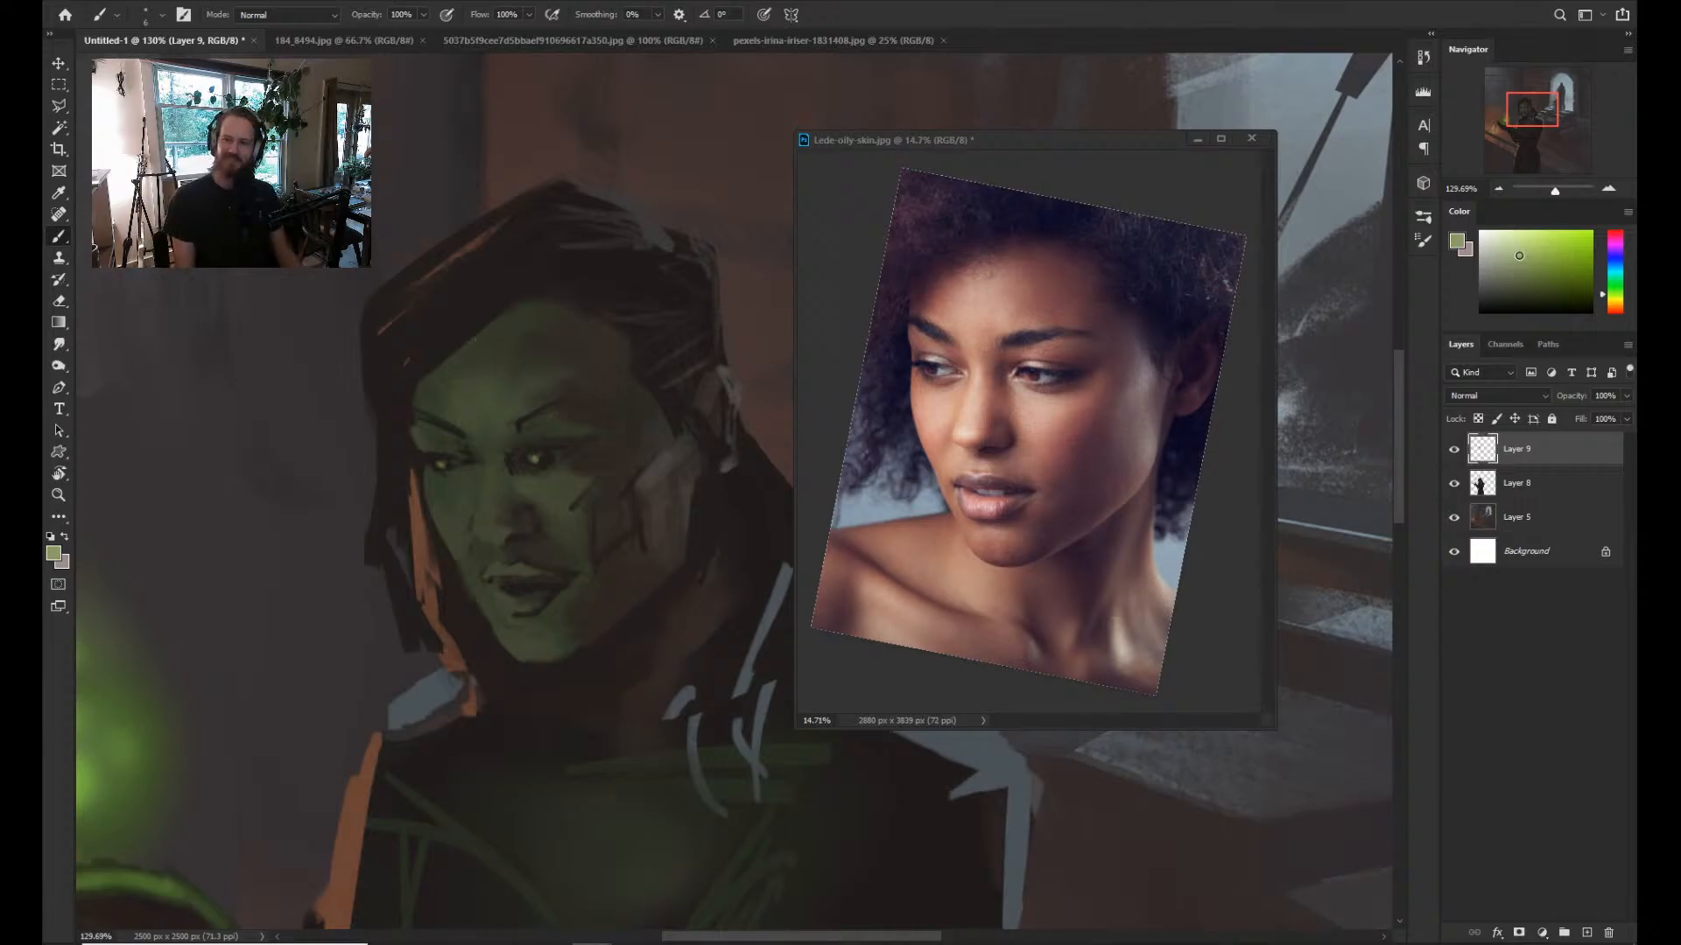
click(1514, 265)
drag(483, 534, 478, 520)
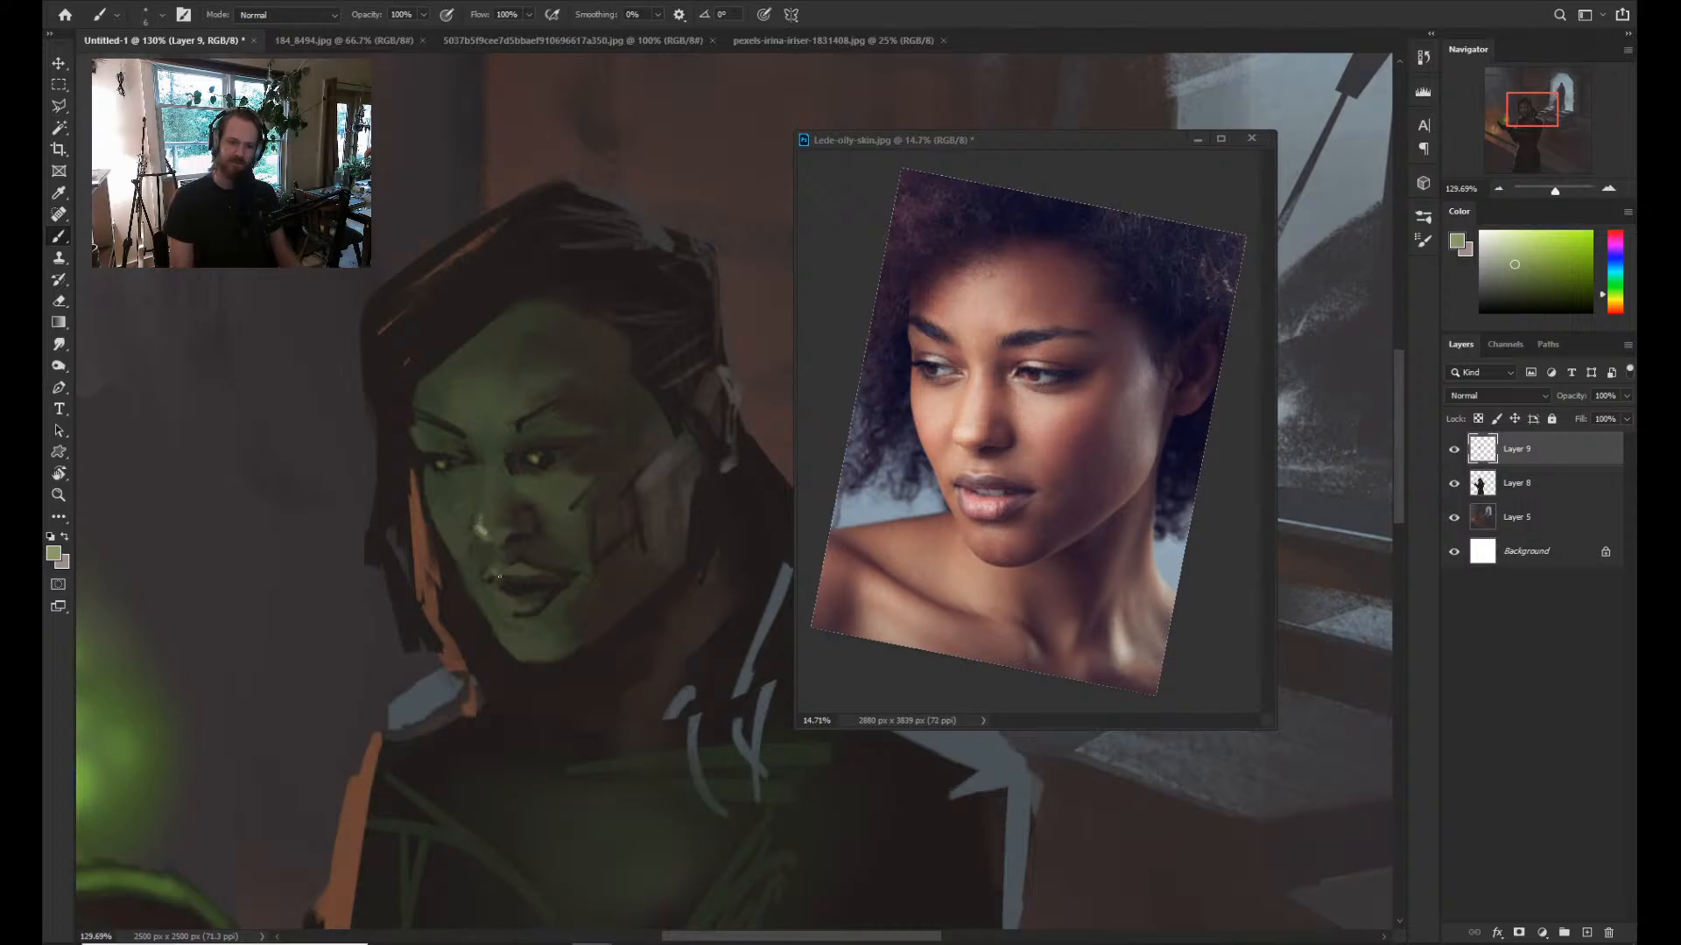
drag(495, 573, 504, 576)
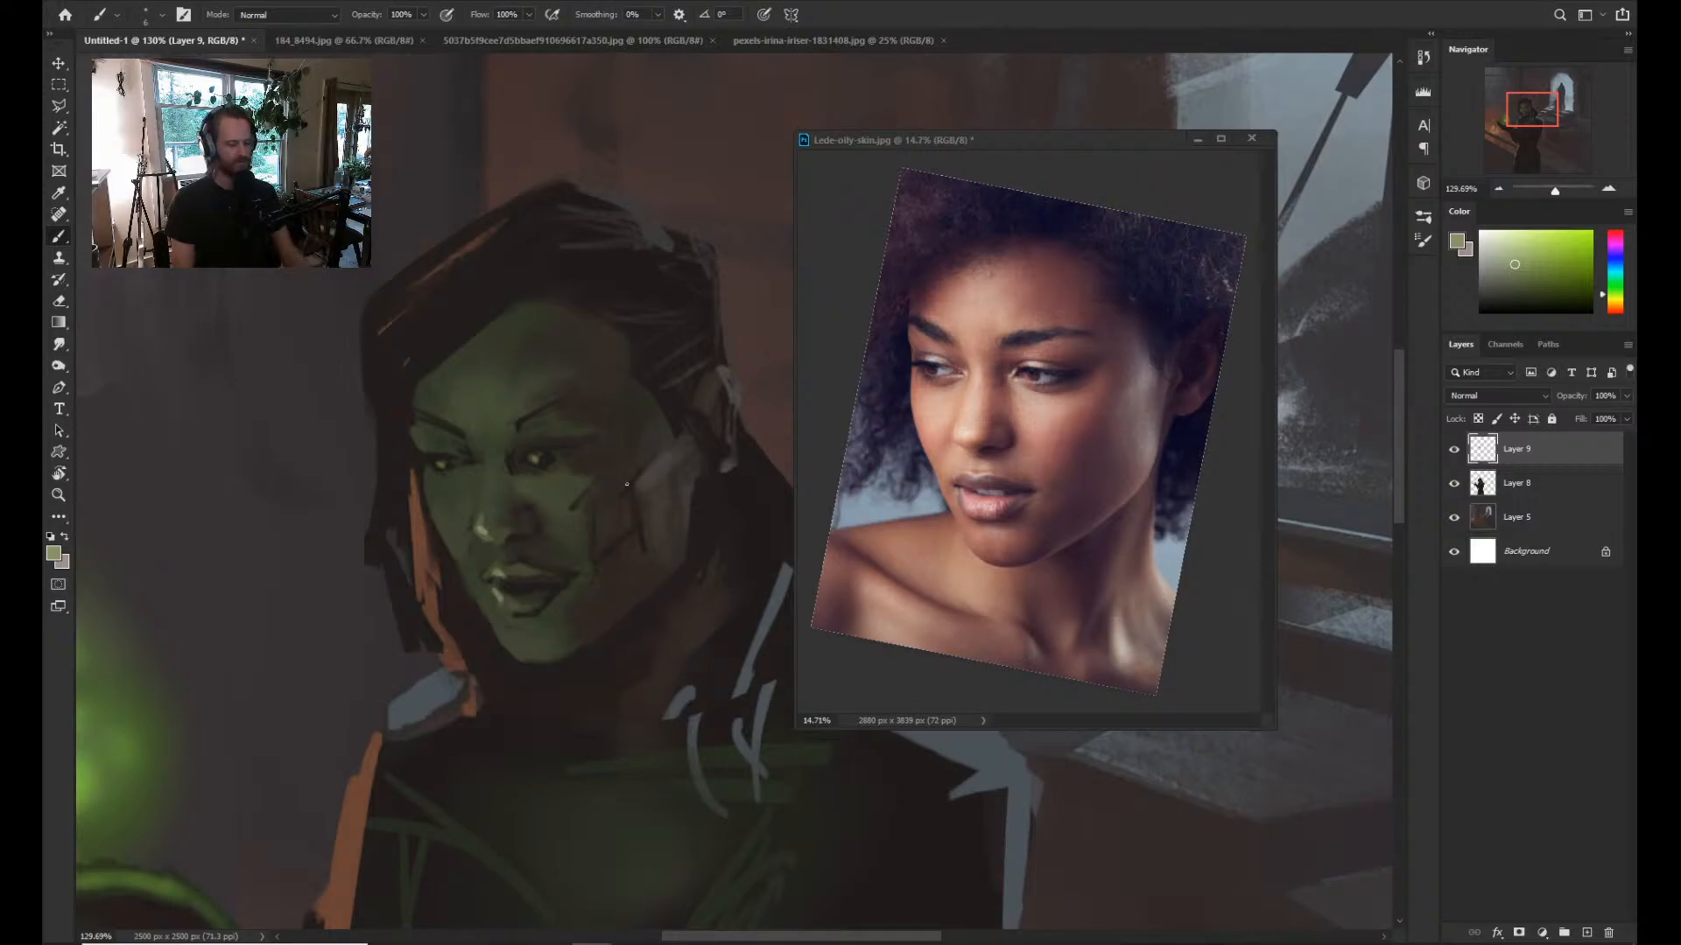
Flip both the painting and the portrait reference horizontally to check the face in mirror view.
key(z)
drag(627, 484, 495, 473)
drag(601, 422, 596, 488)
key(ctrl+shift+h)
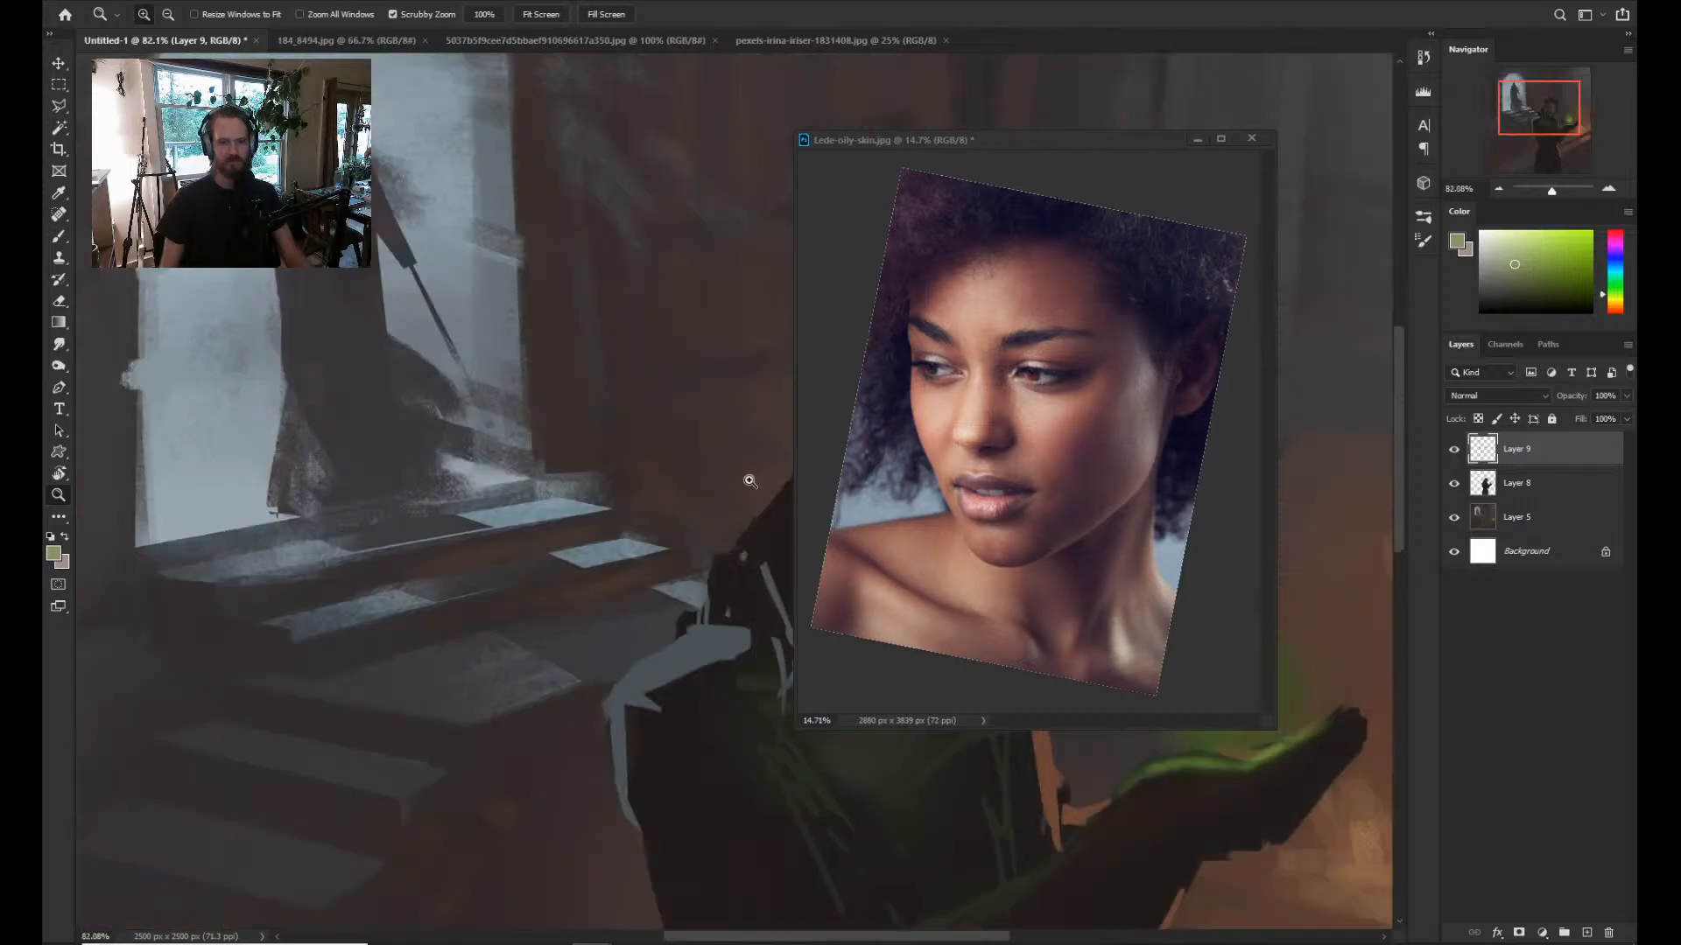
drag(749, 481, 242, 400)
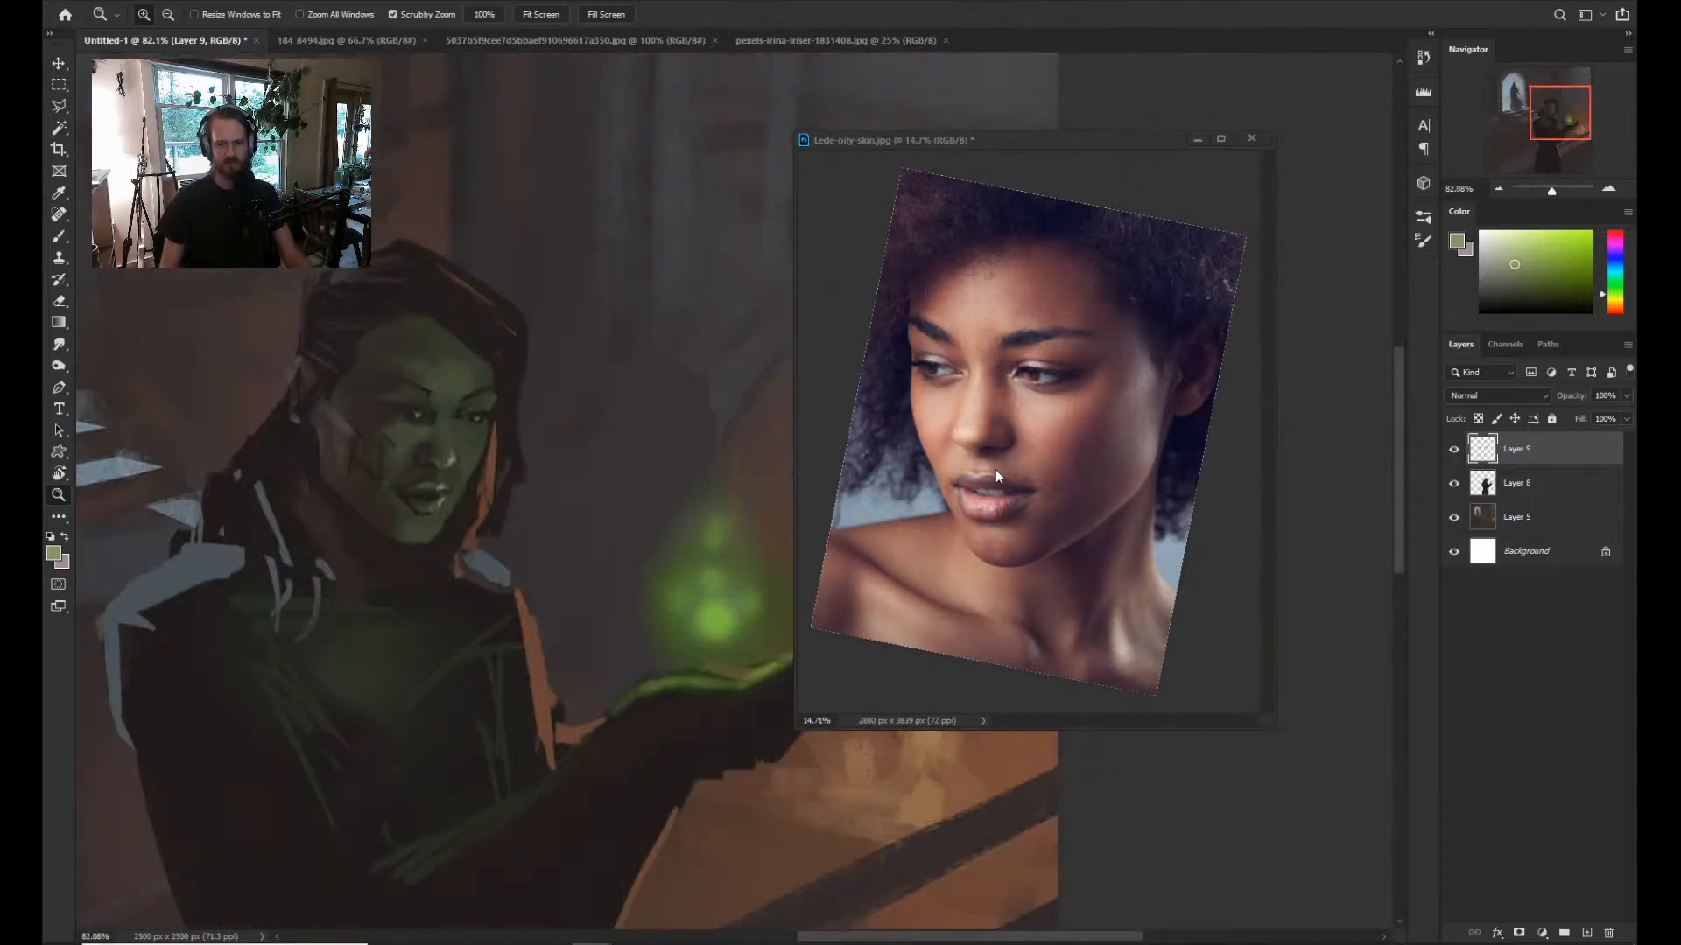
click(995, 469)
key(ctrl+shift+h)
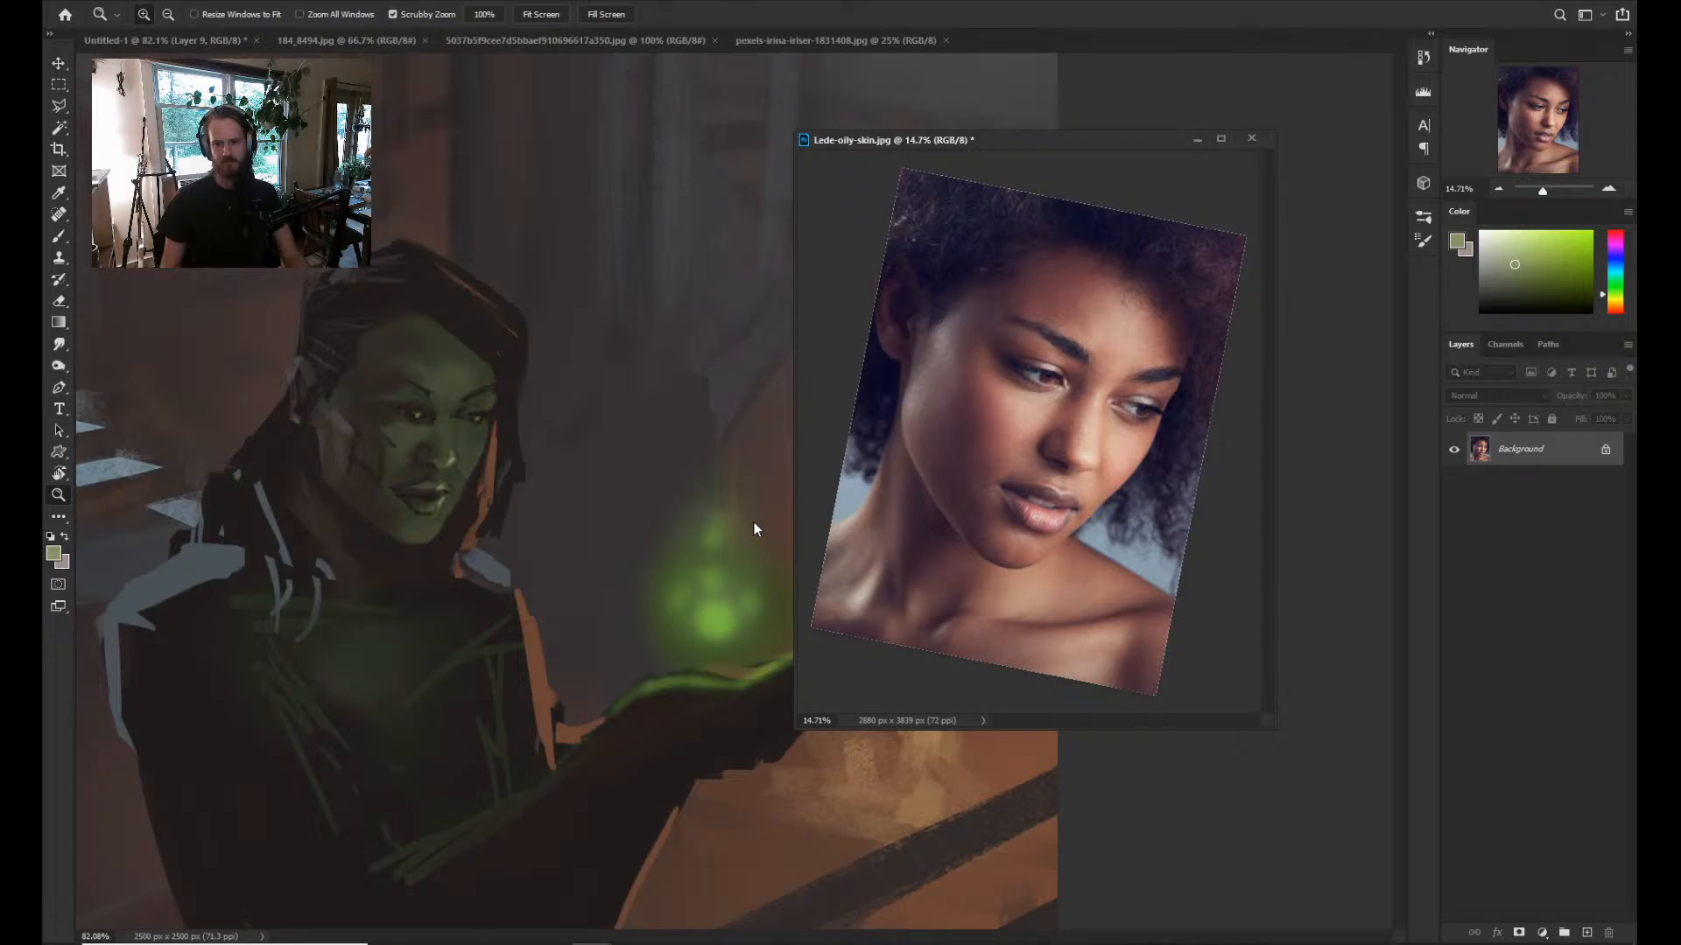
Lasso both eyes and brows, merge the top layer into the figure layer, and duplicate the selected area to a new layer.
drag(448, 458, 519, 501)
drag(519, 500, 501, 515)
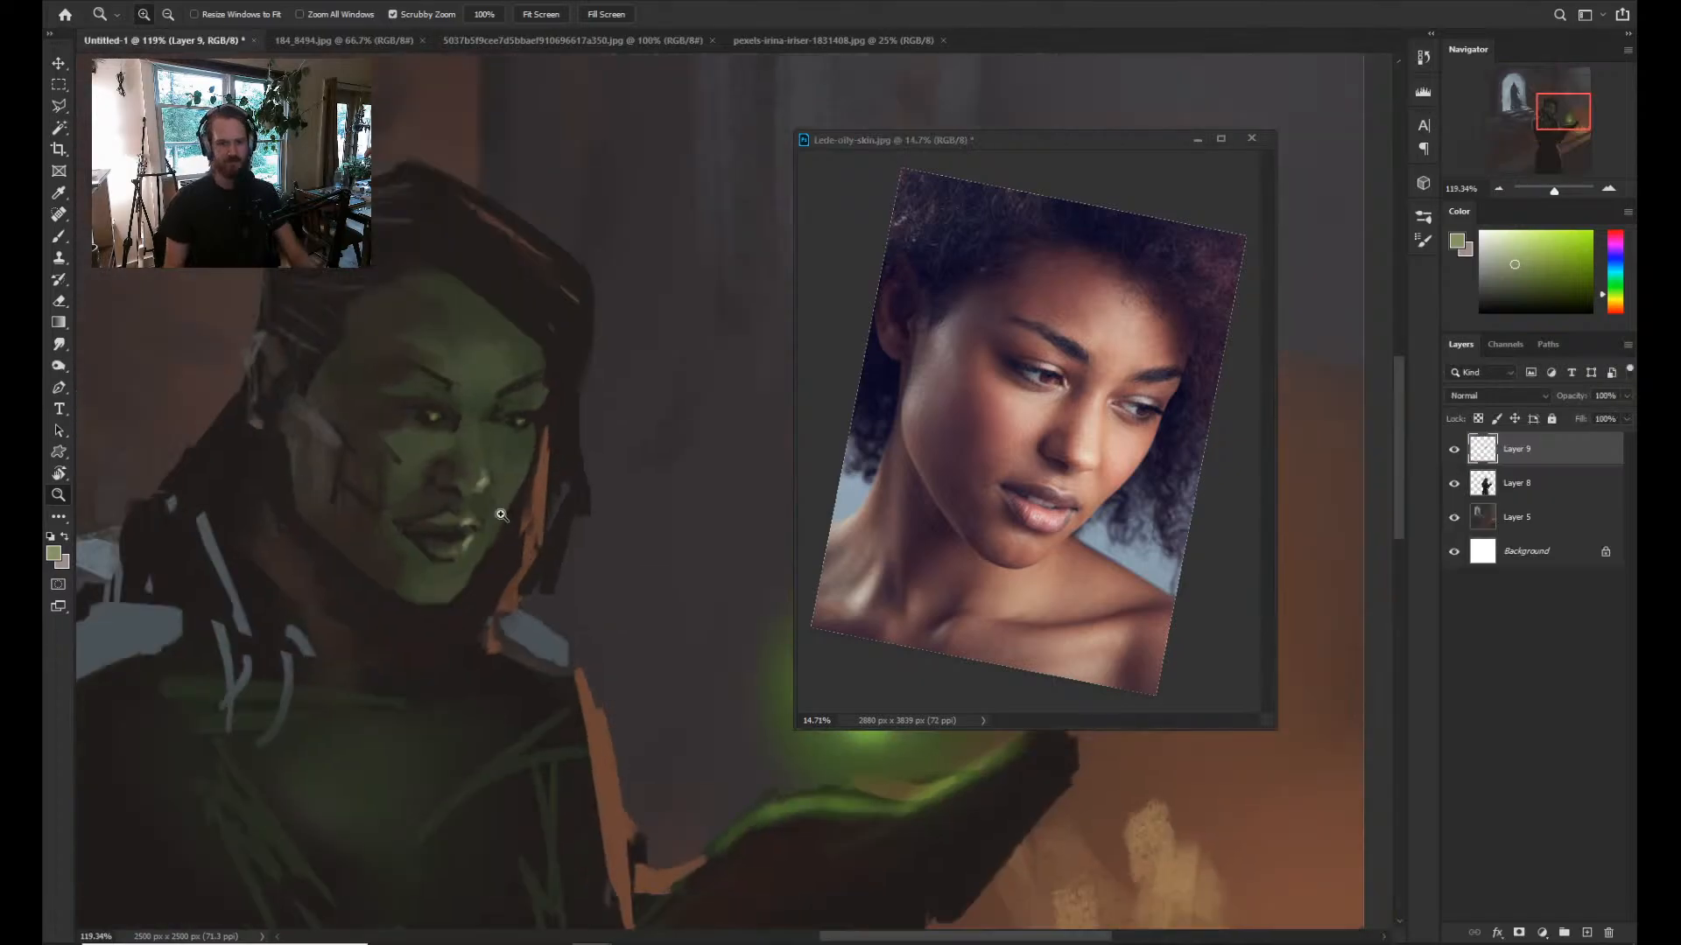
key(l)
click(368, 431)
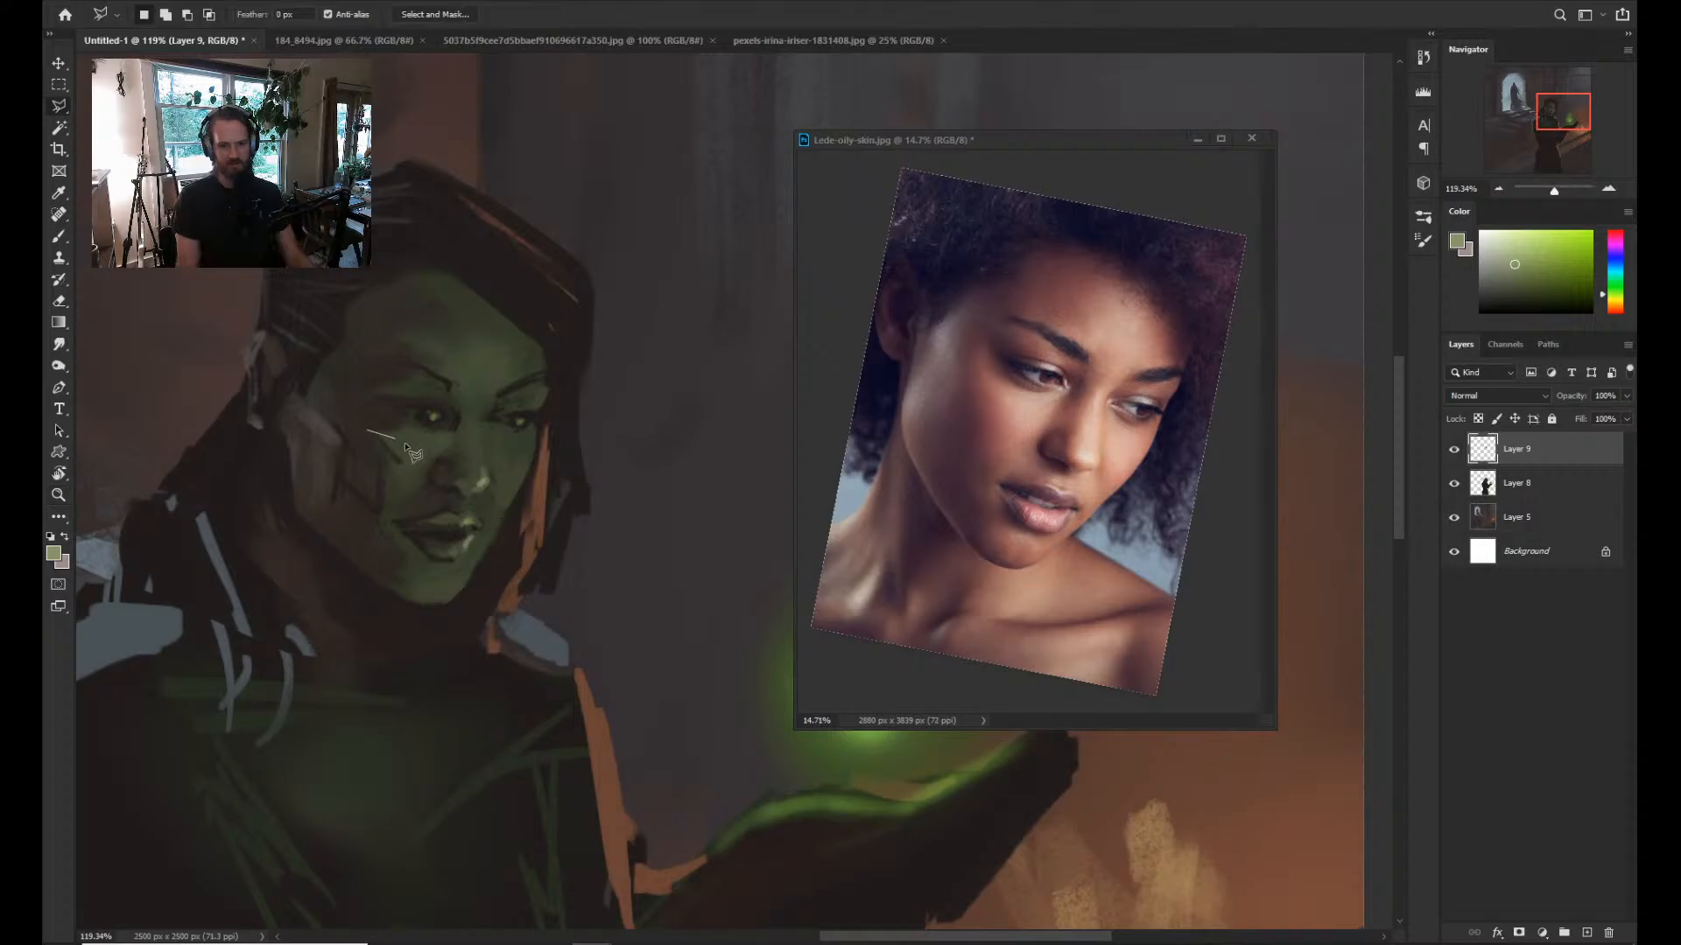
click(398, 442)
click(532, 449)
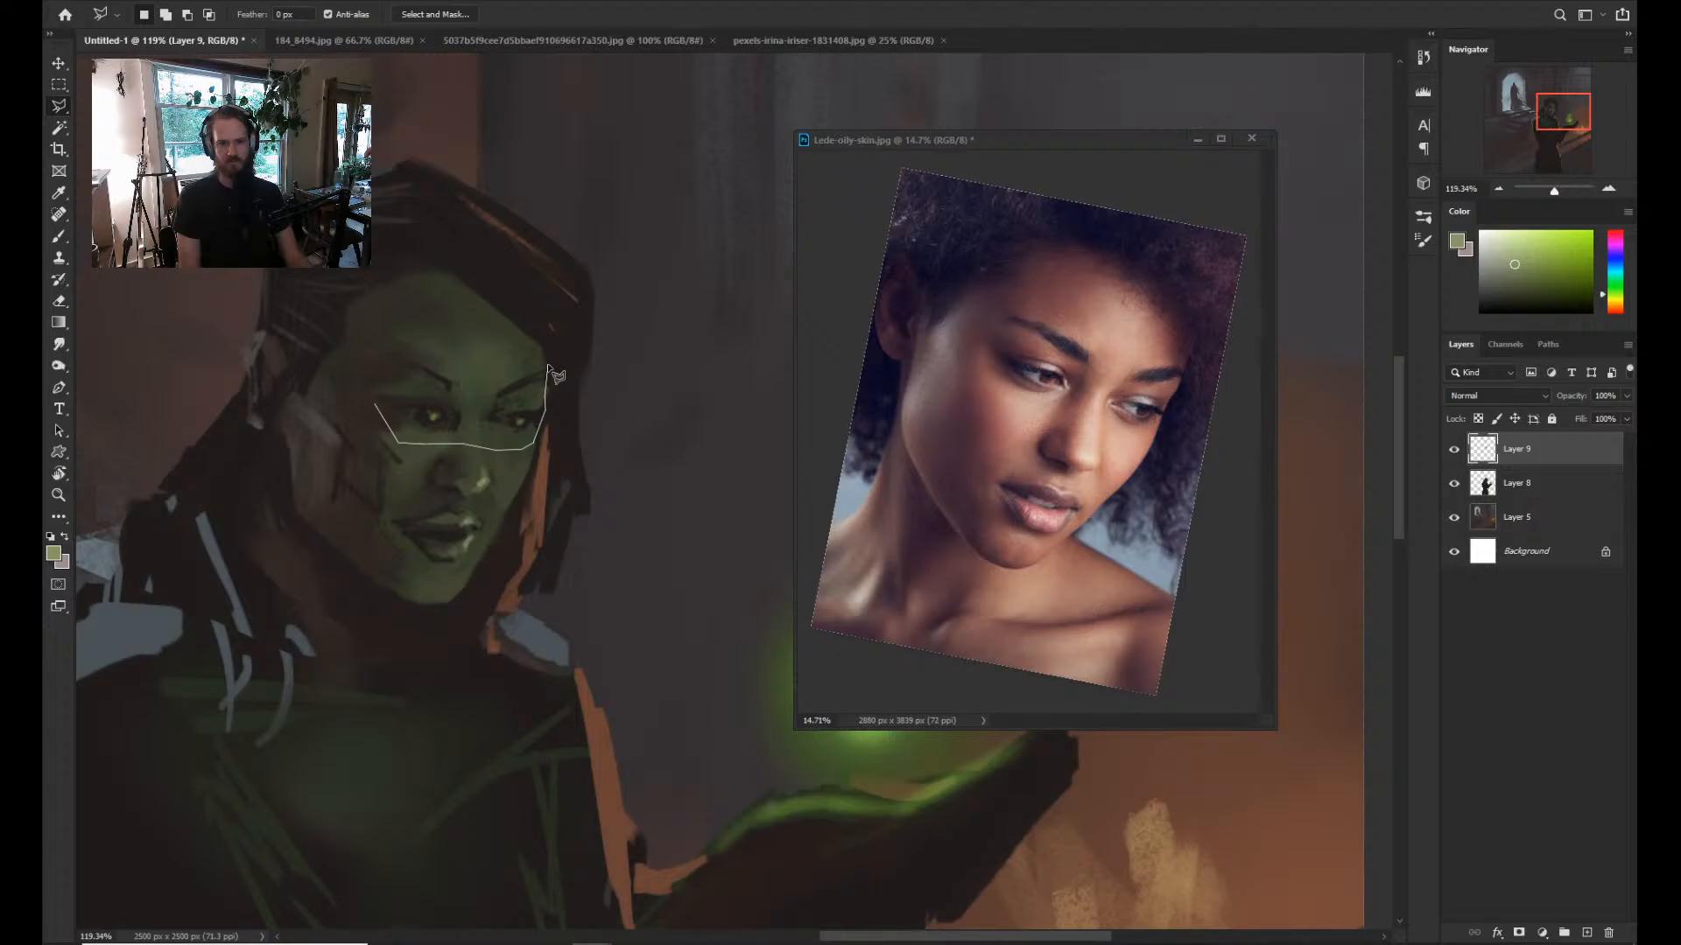
click(547, 366)
click(467, 334)
click(407, 344)
click(384, 370)
click(376, 404)
shift+click(1542, 481)
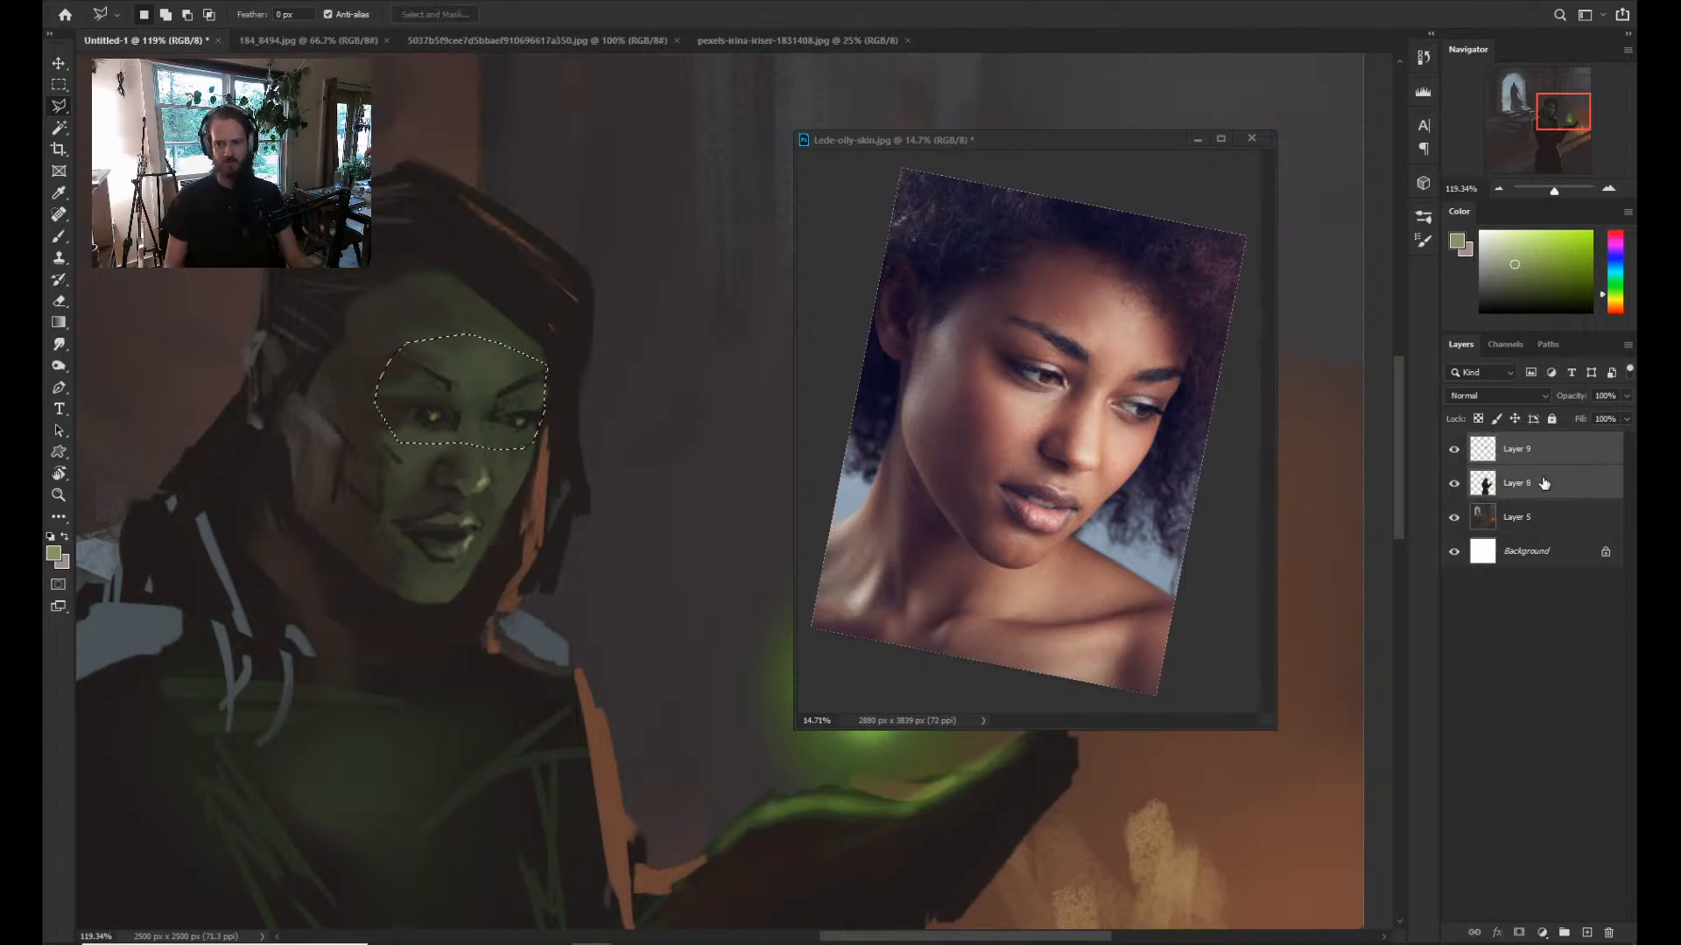
key(ctrl+e)
key(ctrl+shift+alt+n)
key(ctrl+d)
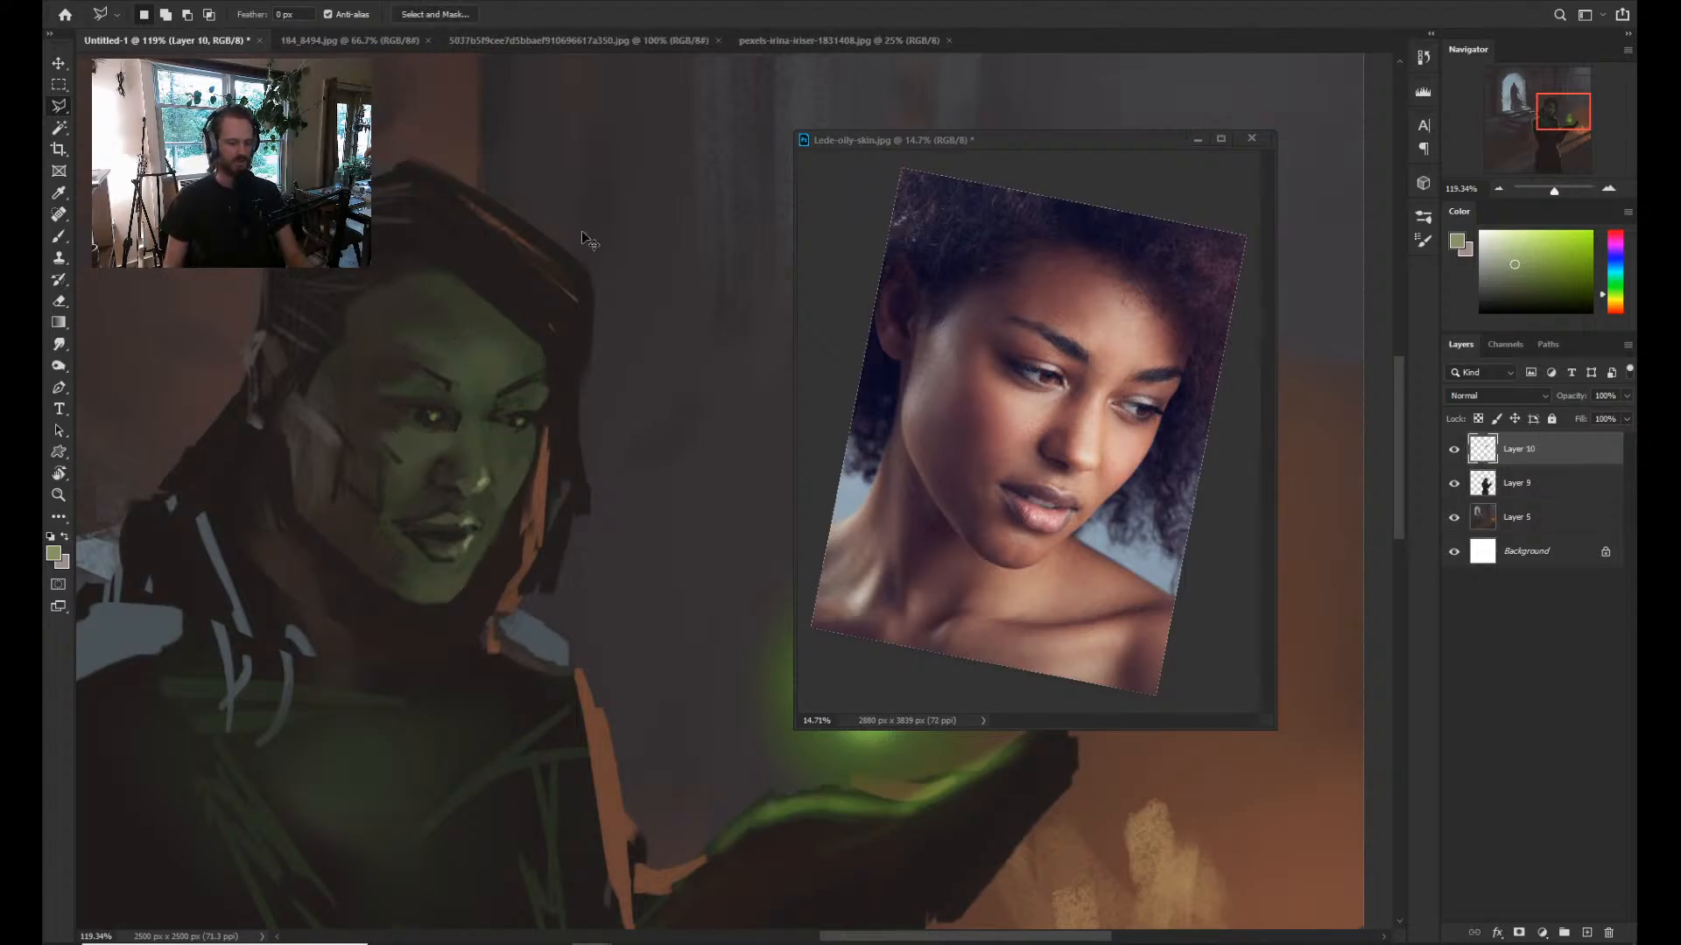
Rotate the duplicated eyes and brows 7.9 degrees clockwise and nudge them slightly upward.
key(ctrl+t)
drag(645, 302, 658, 325)
key(Up)
key(Up)
key(Up)
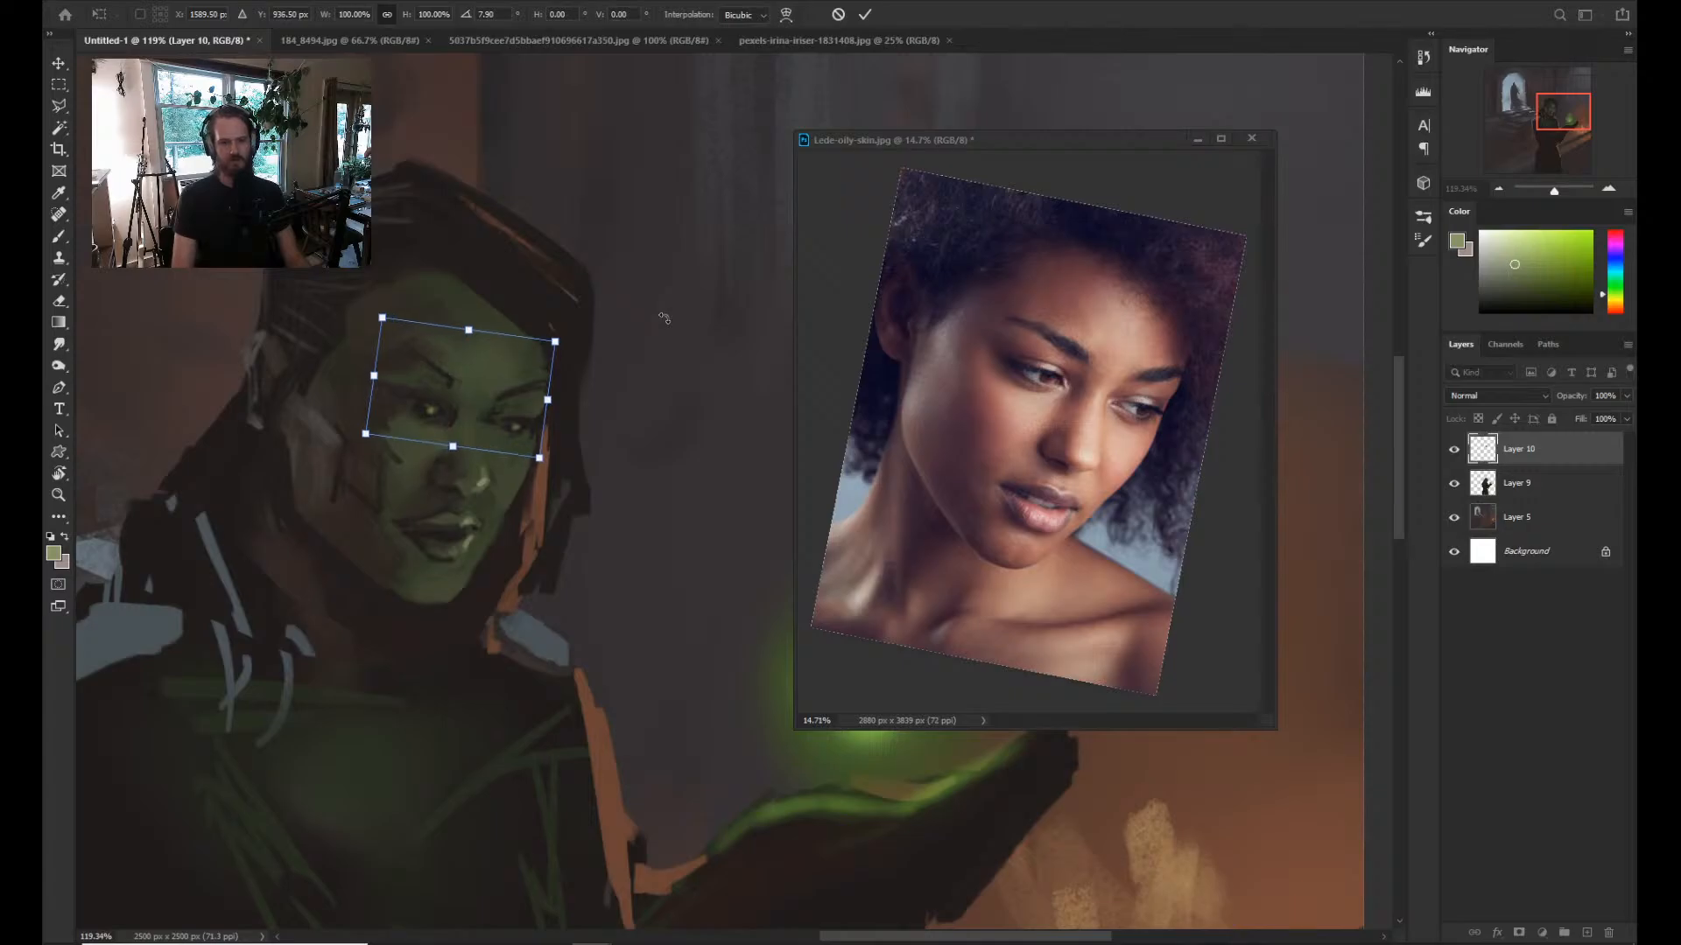
key(Up)
key(Up)
key(Up)
key(Up)
key(Up)
key(Up)
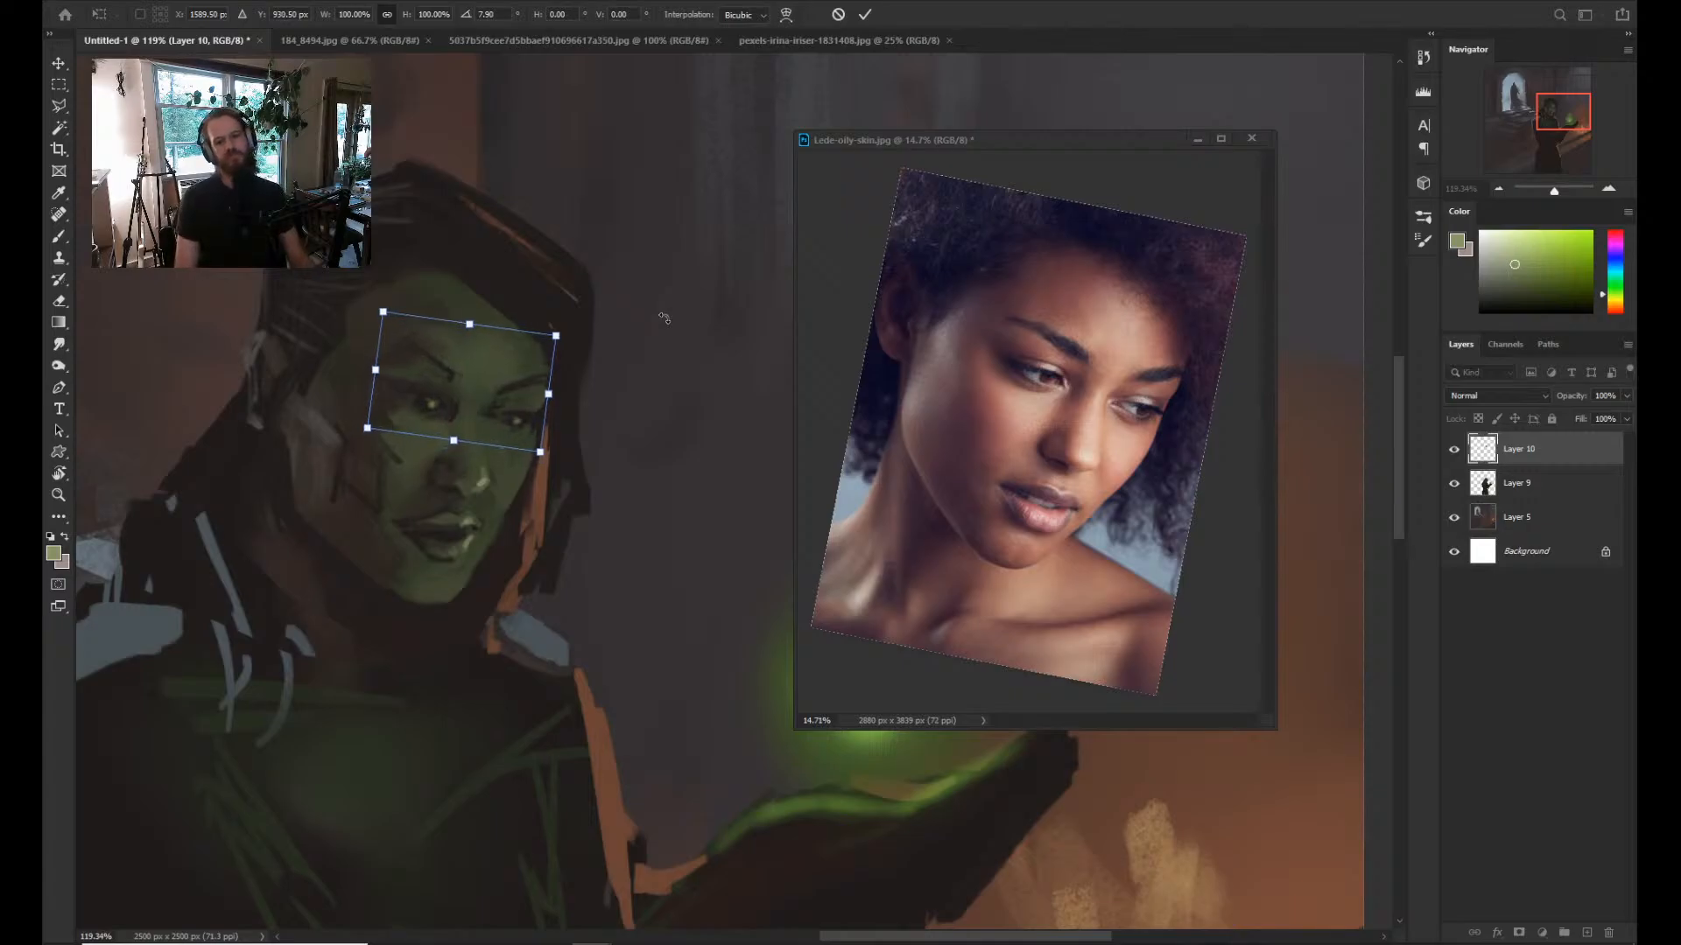
key(Return)
key(l)
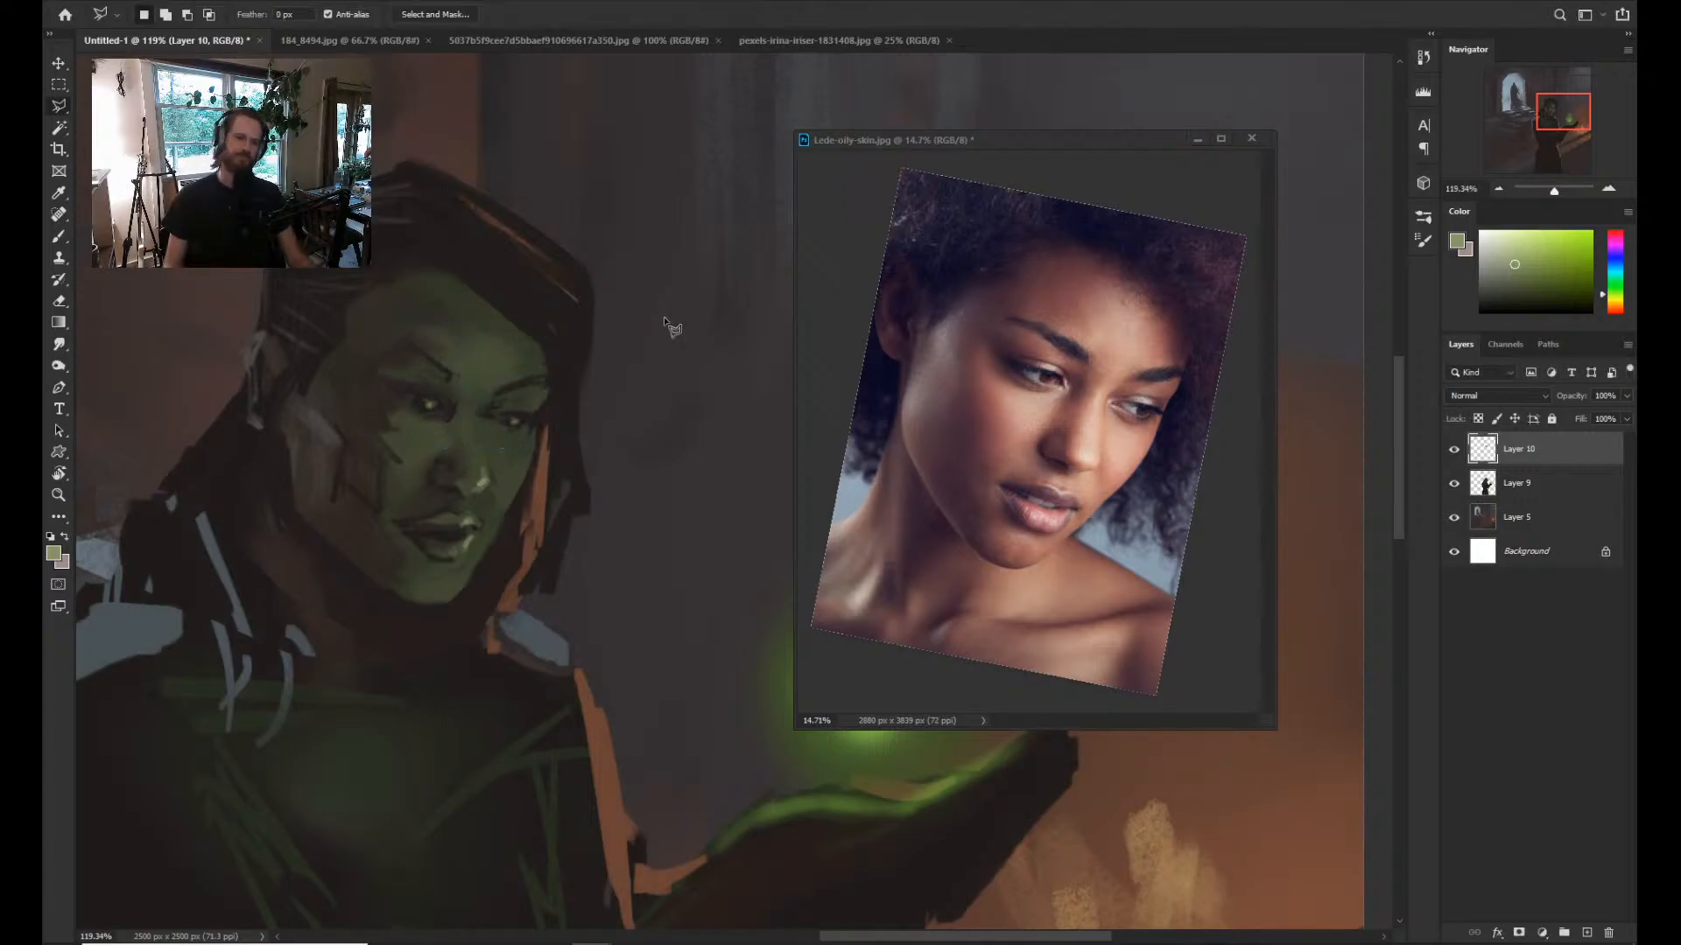
Refine the shapes of both rotated eyes with darker and muted greens sampled from the face.
key(z)
mouse_move(534, 442)
mouse_down()
mouse_move(458, 457)
mouse_move(615, 435)
mouse_move(590, 439)
mouse_up()
key(b)
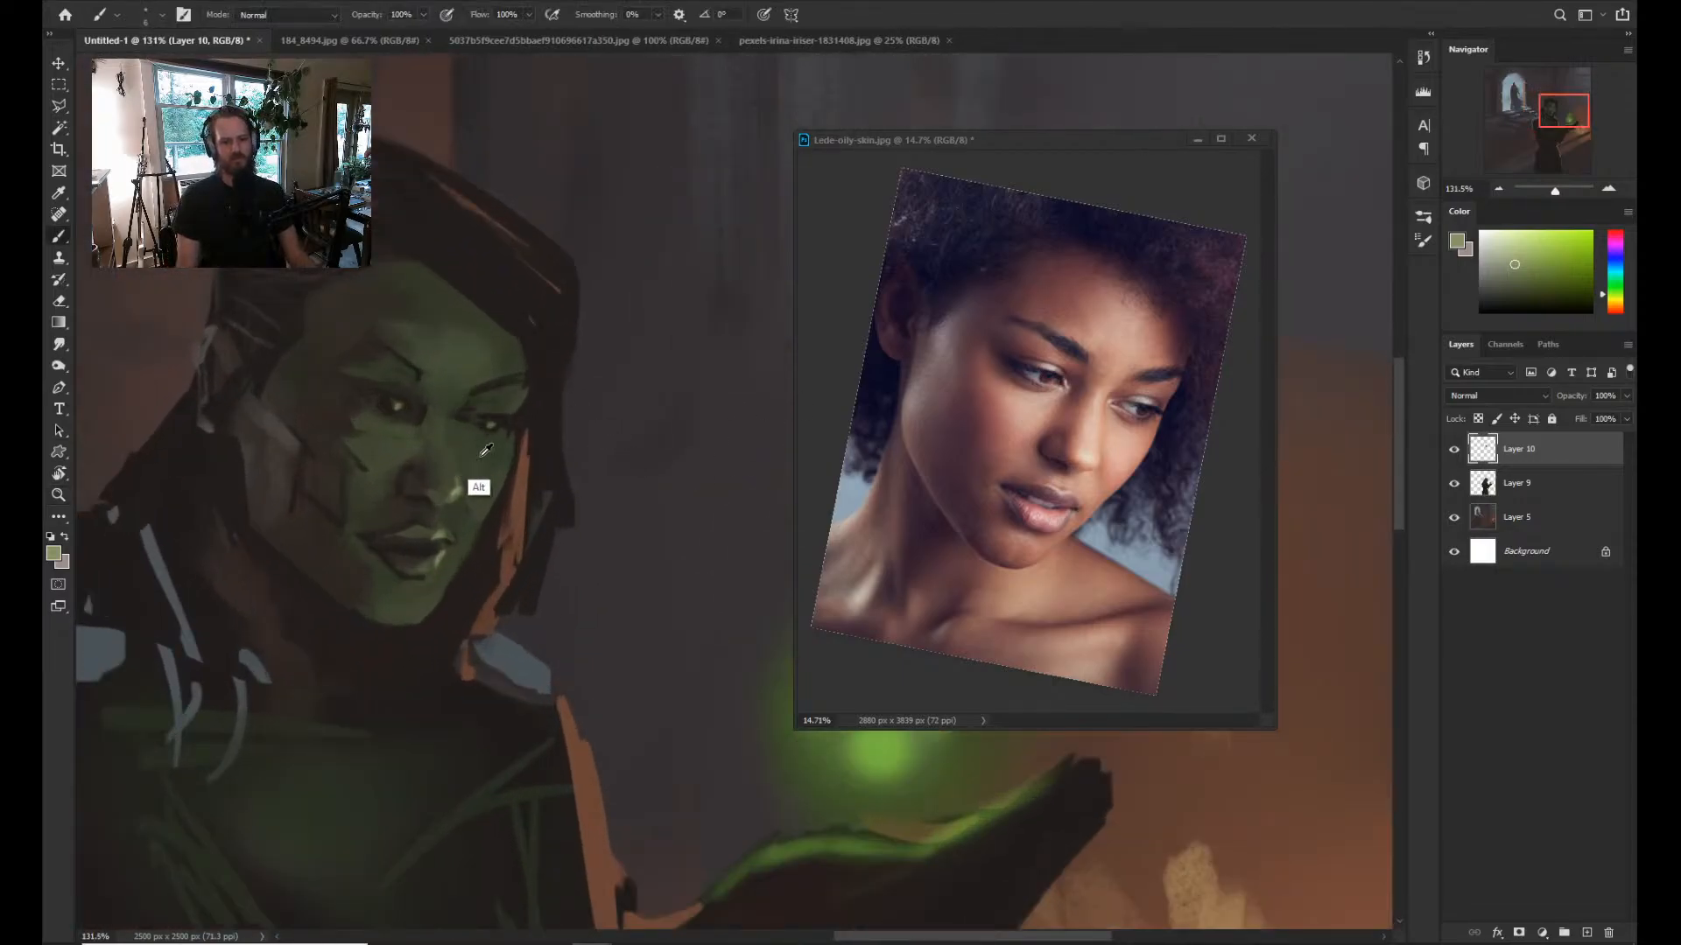
alt+click(459, 481)
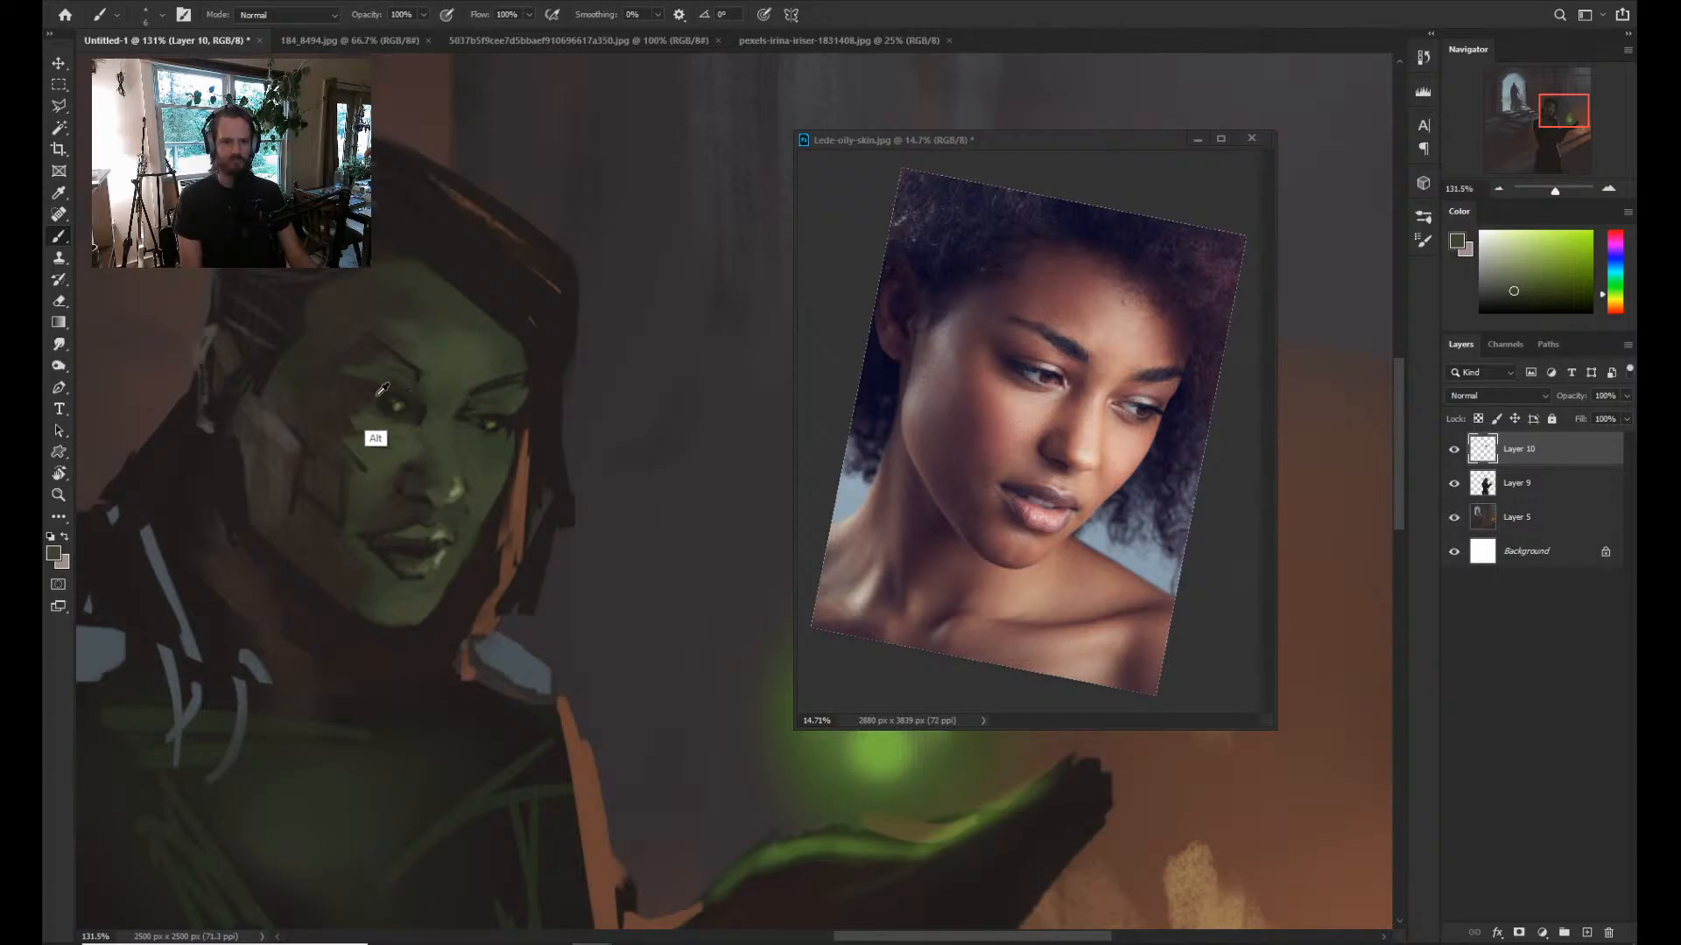
alt+click(400, 409)
alt+click(458, 493)
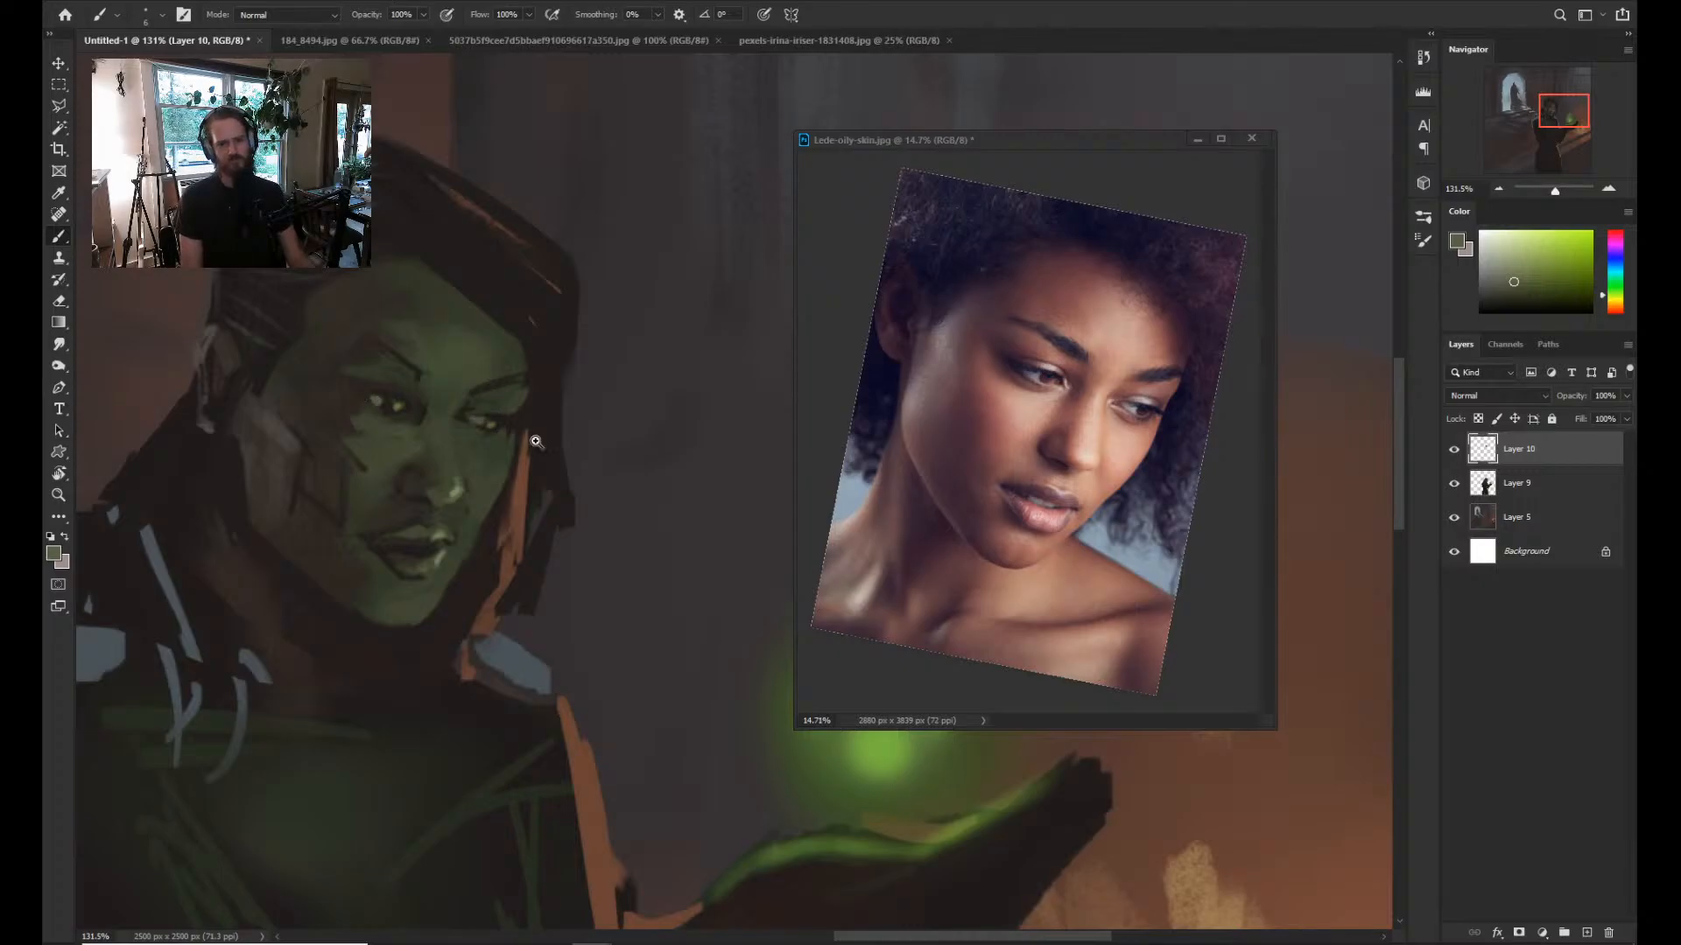
Paint fine dark accents around both eyes using muted green and near-black brown tones sampled from the face.
key(z)
drag(535, 437, 429, 411)
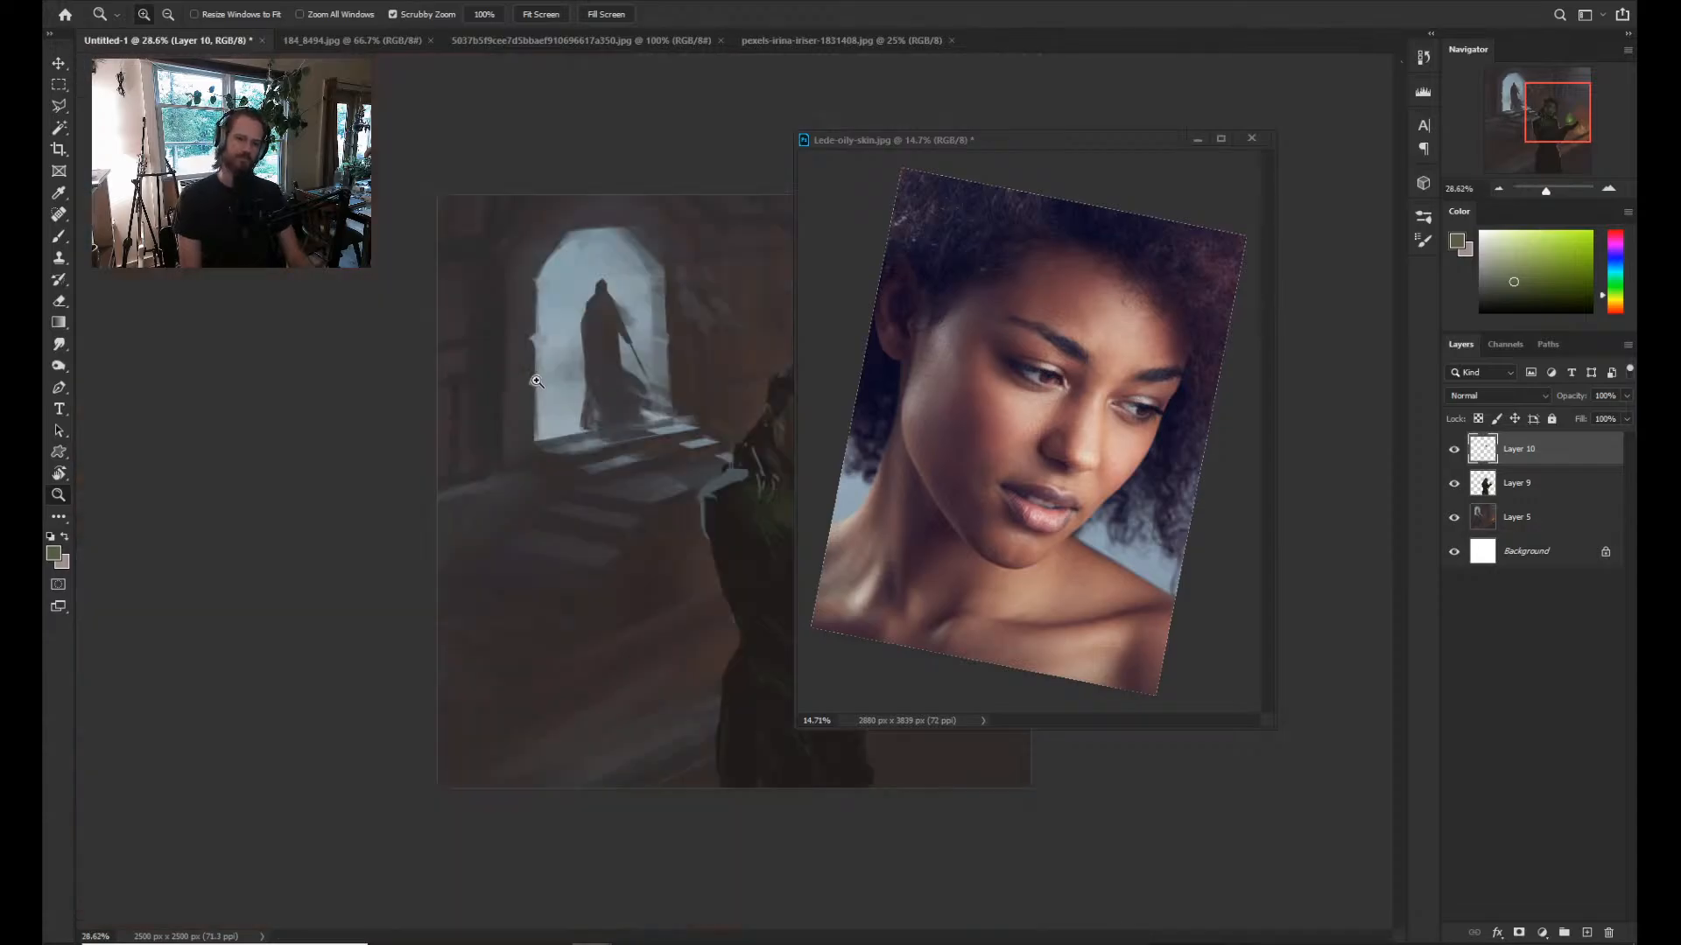
drag(573, 382, 638, 383)
drag(564, 382, 398, 402)
mouse_move(514, 578)
mouse_down()
mouse_move(555, 581)
mouse_move(623, 536)
mouse_move(537, 544)
mouse_move(605, 536)
mouse_up()
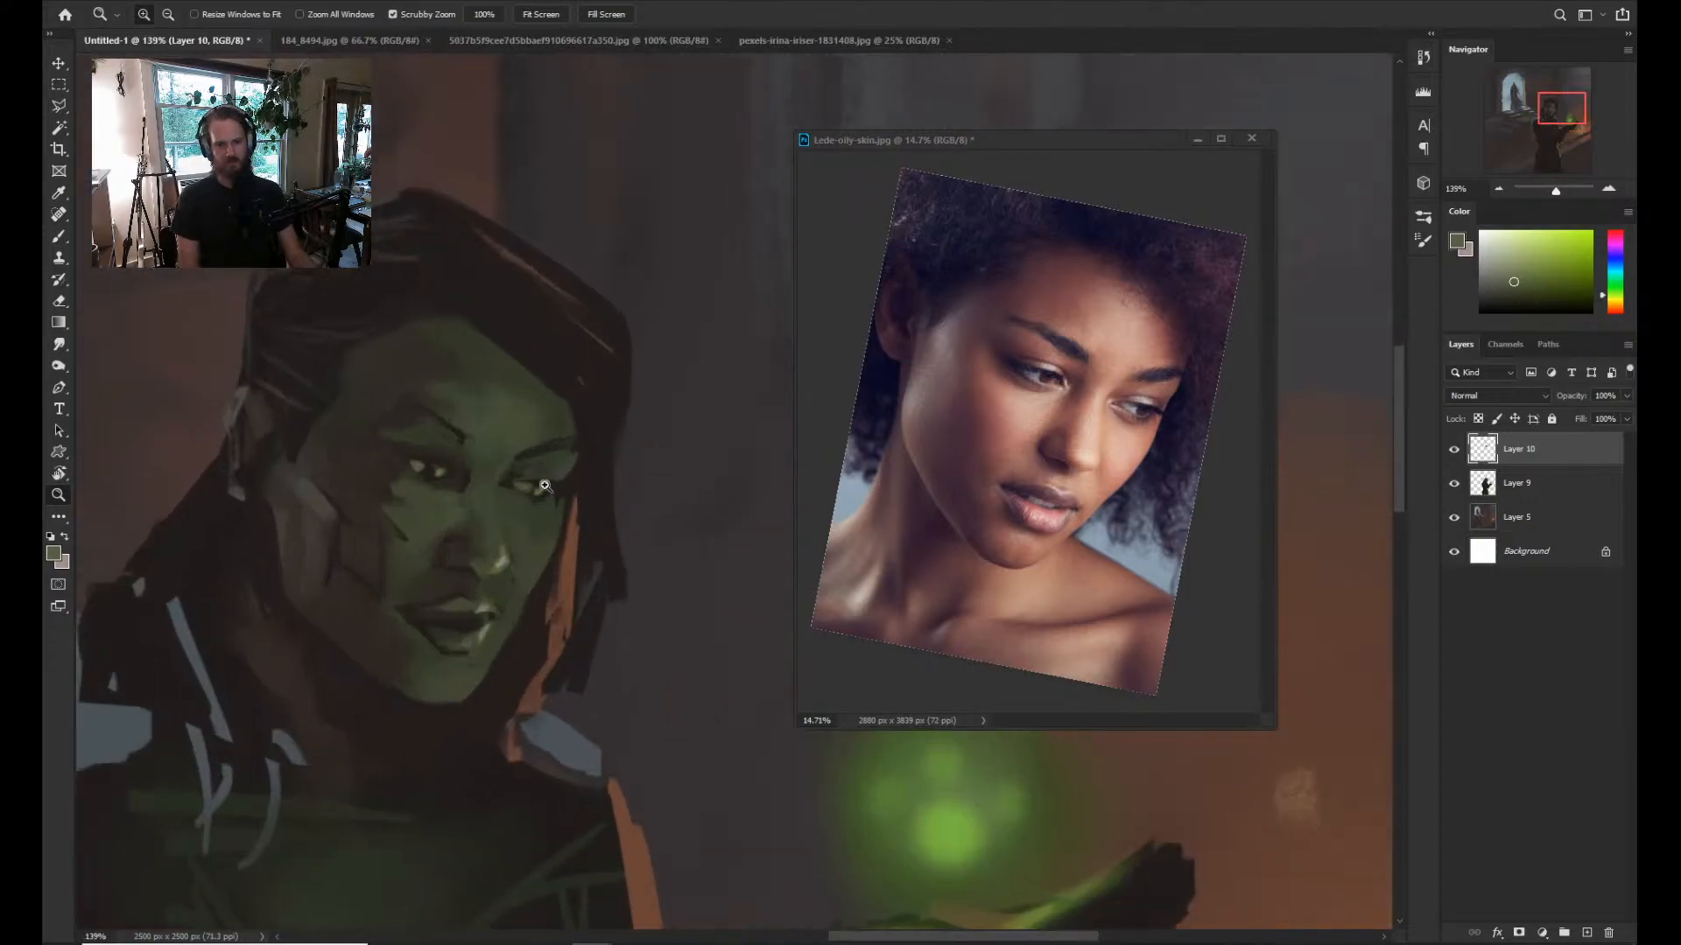
key(b)
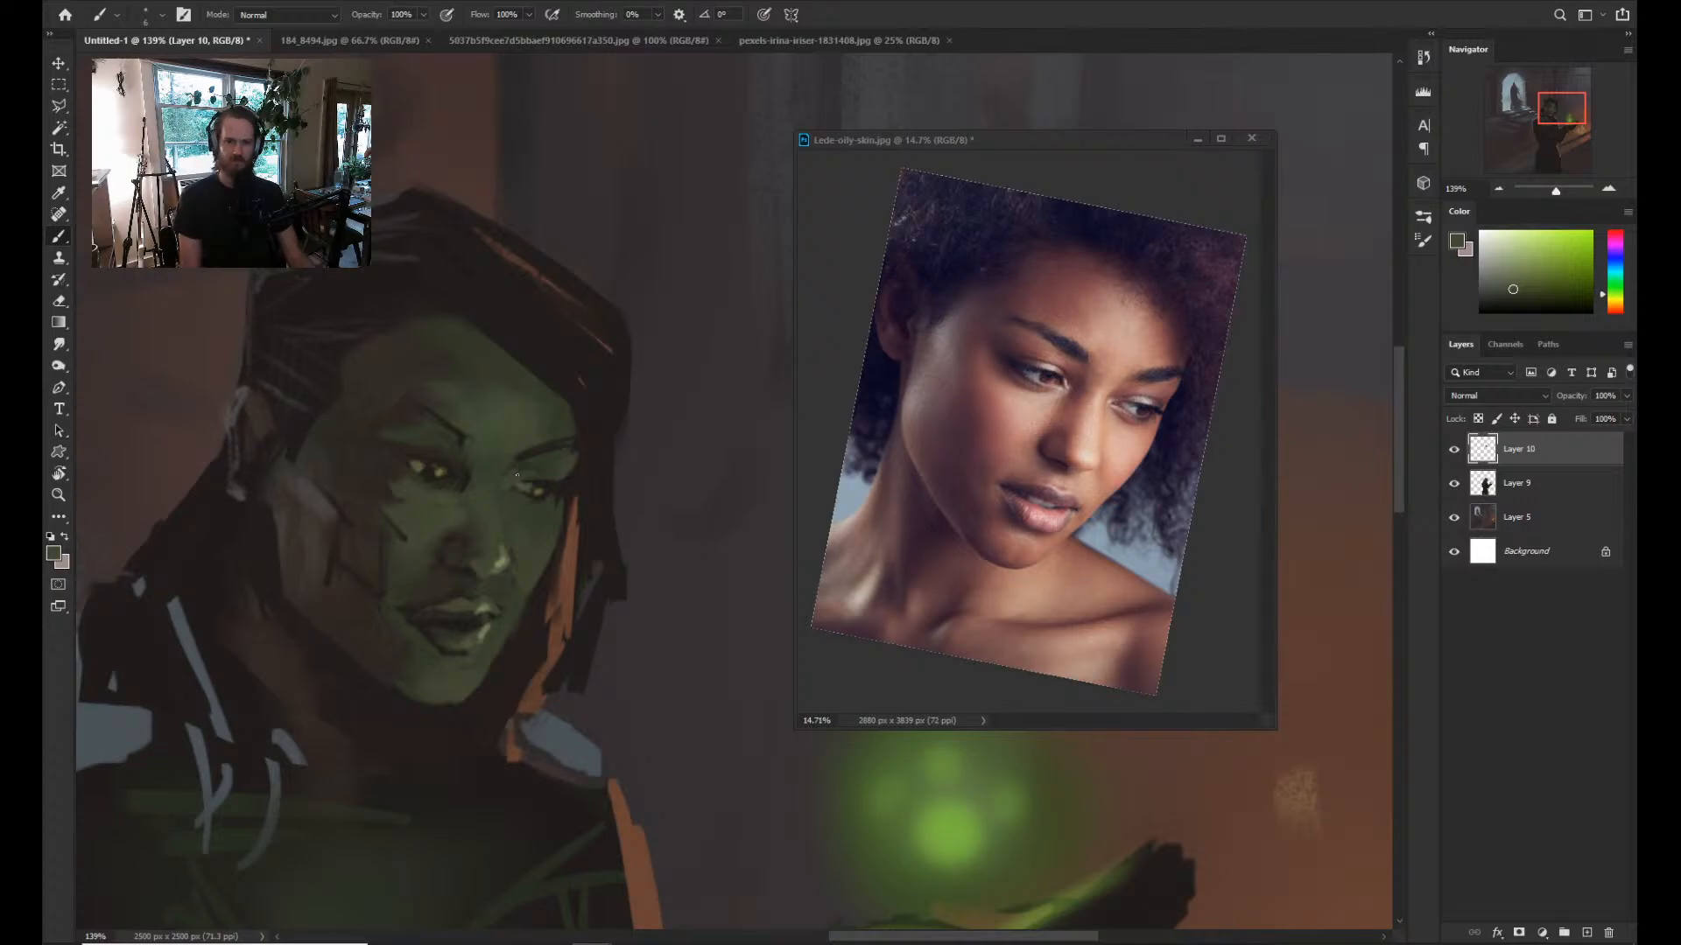
key(alt)
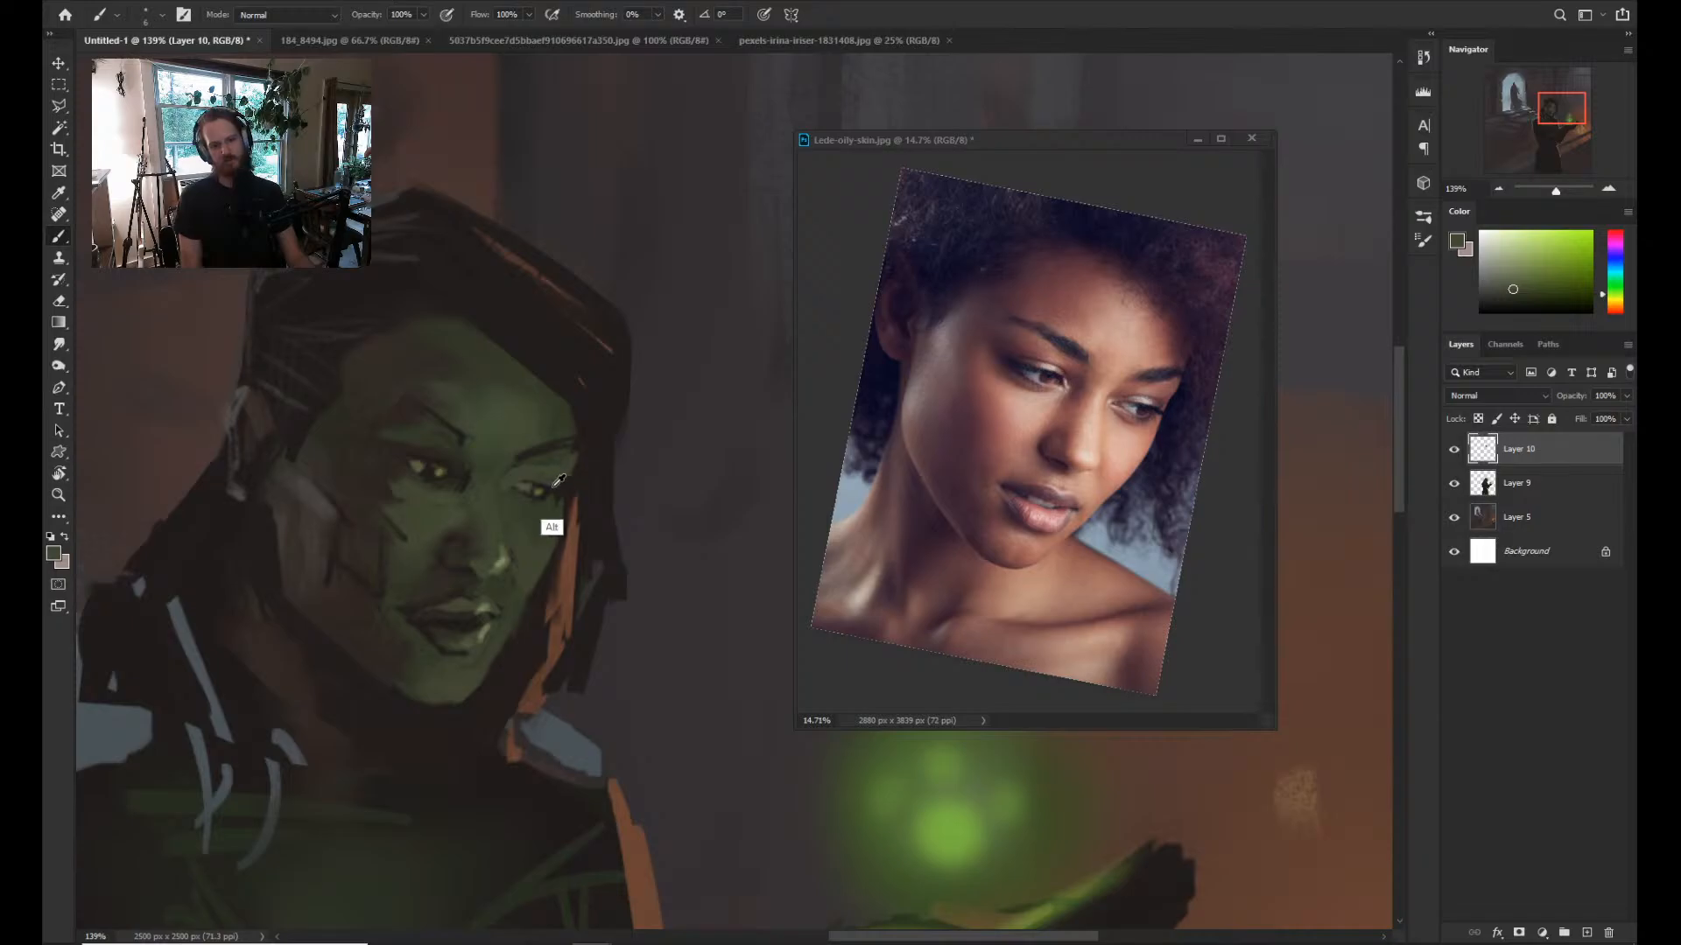
alt+click(429, 449)
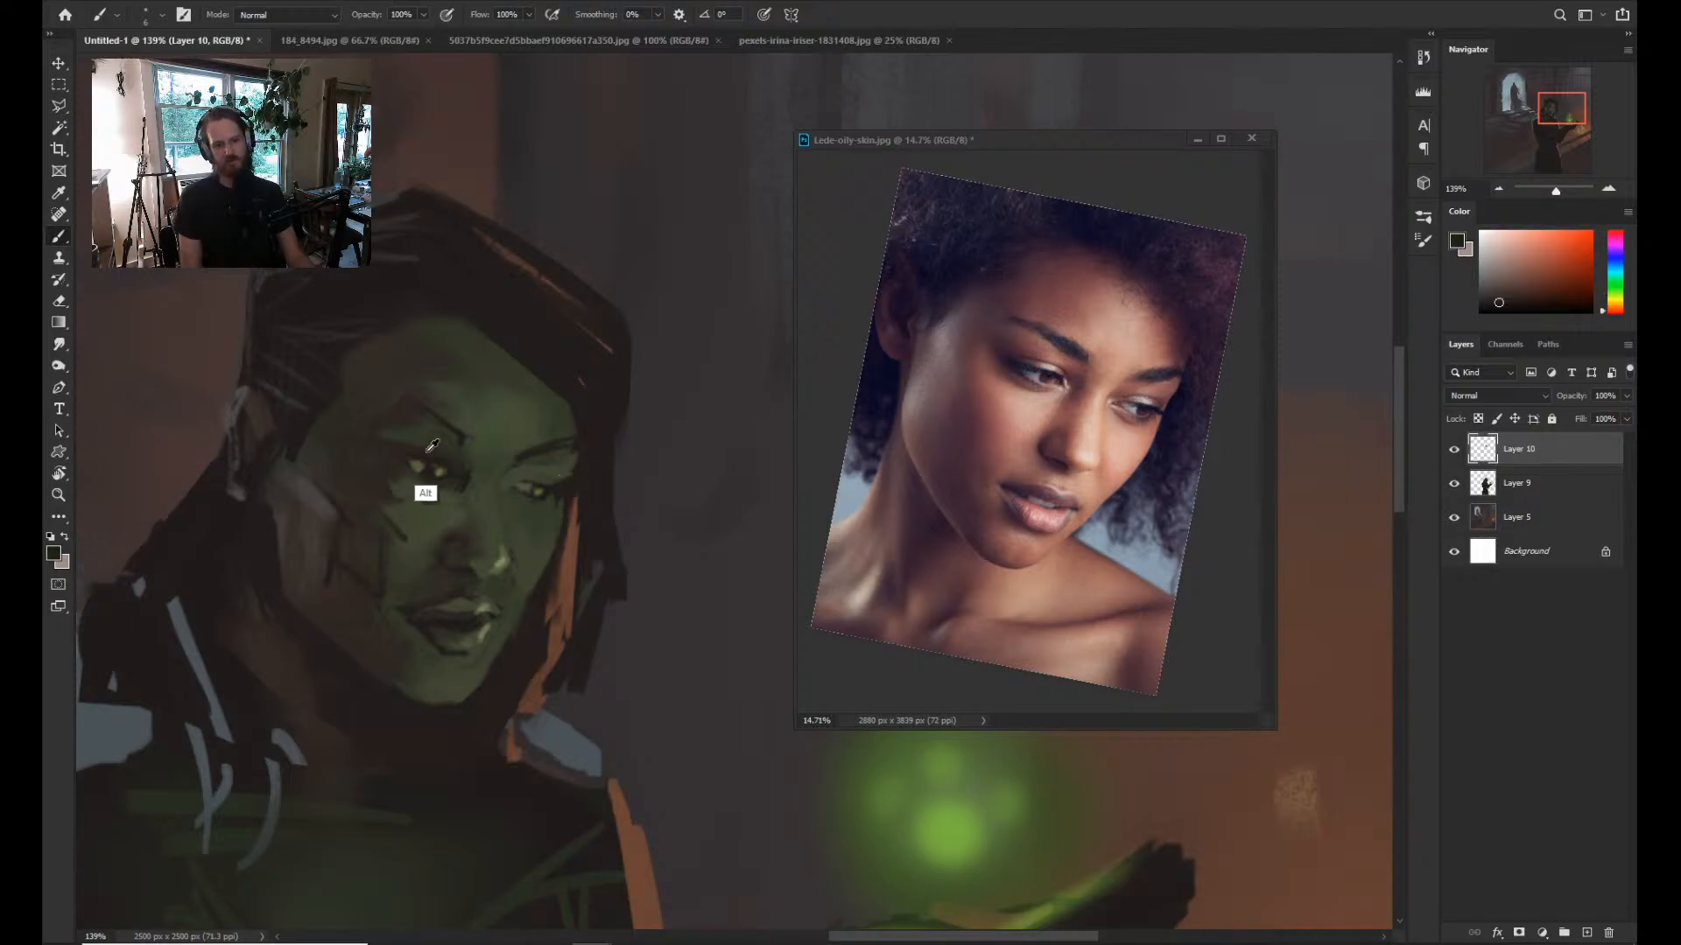
alt+click(427, 452)
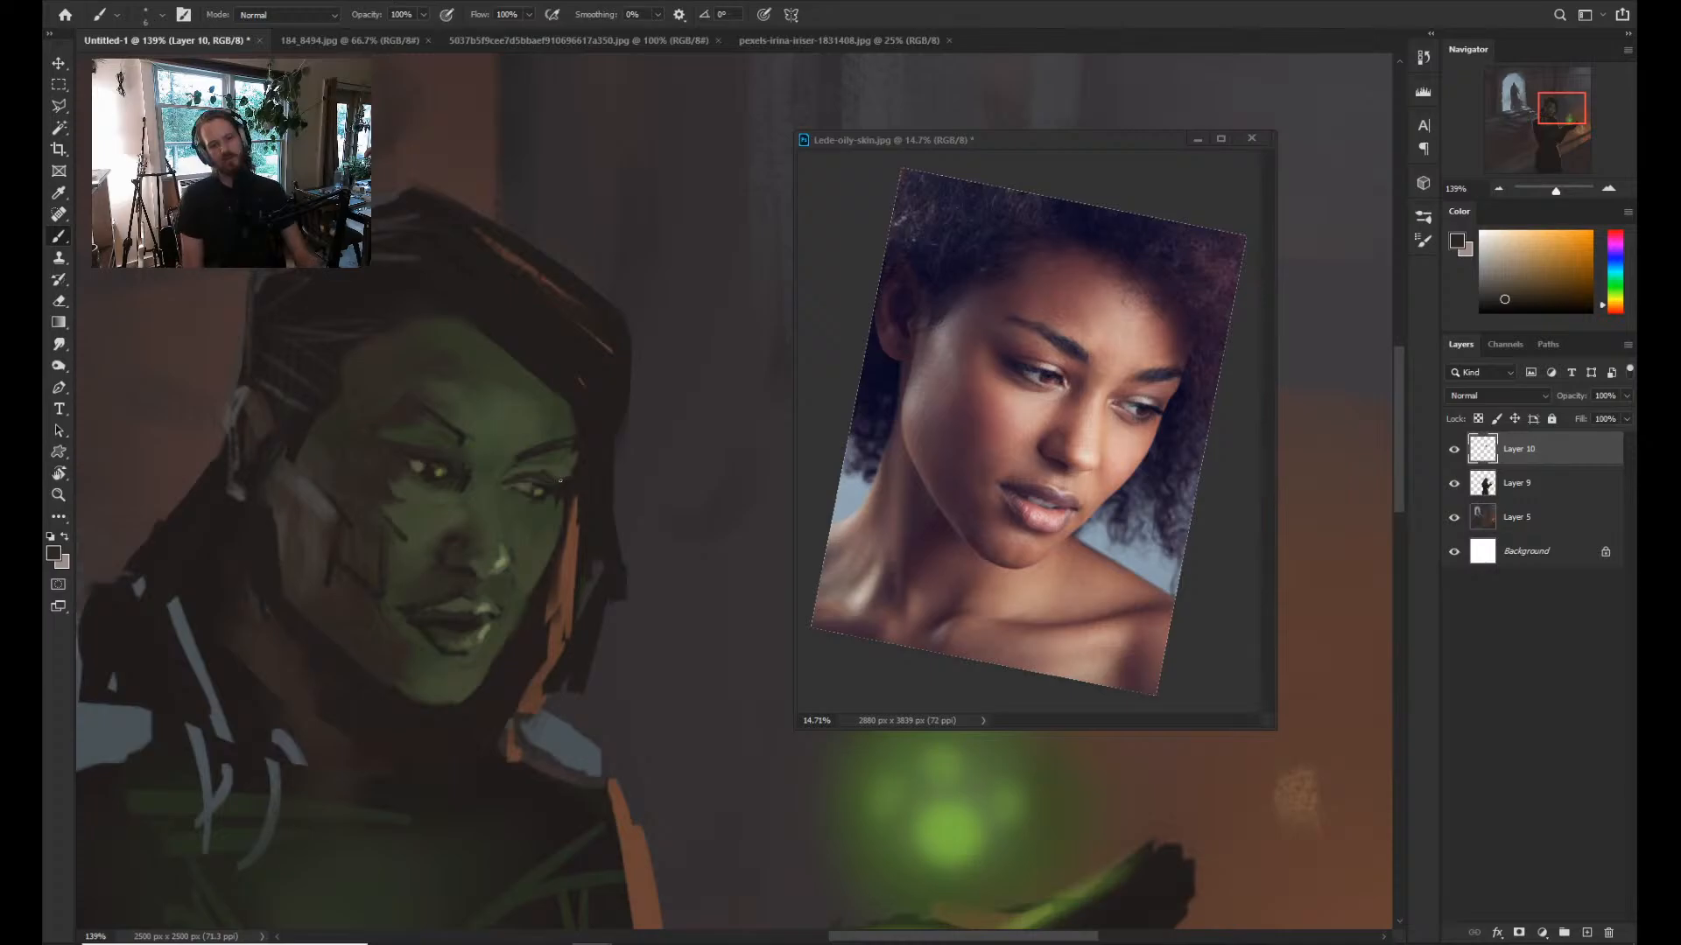
Define the far eye's lids and outer lash line with dark green and near-black tones sampled around the eyes.
key(z)
mouse_move(560, 481)
mouse_down()
mouse_move(512, 481)
mouse_move(624, 444)
mouse_up()
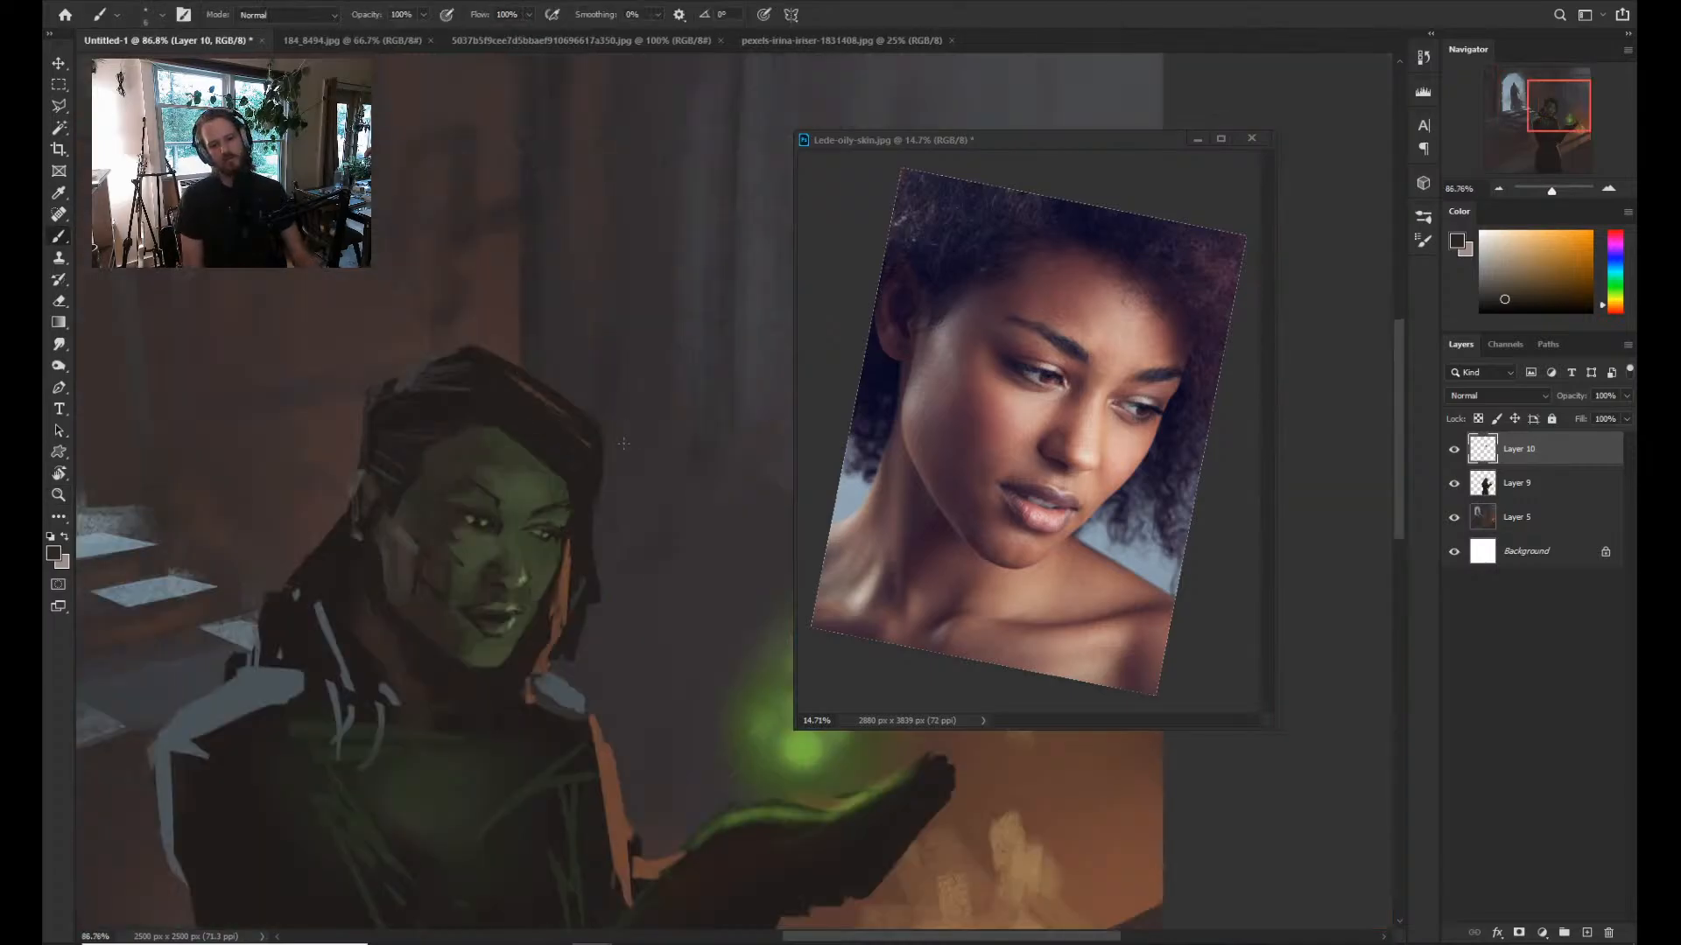
key(z)
drag(555, 589, 588, 561)
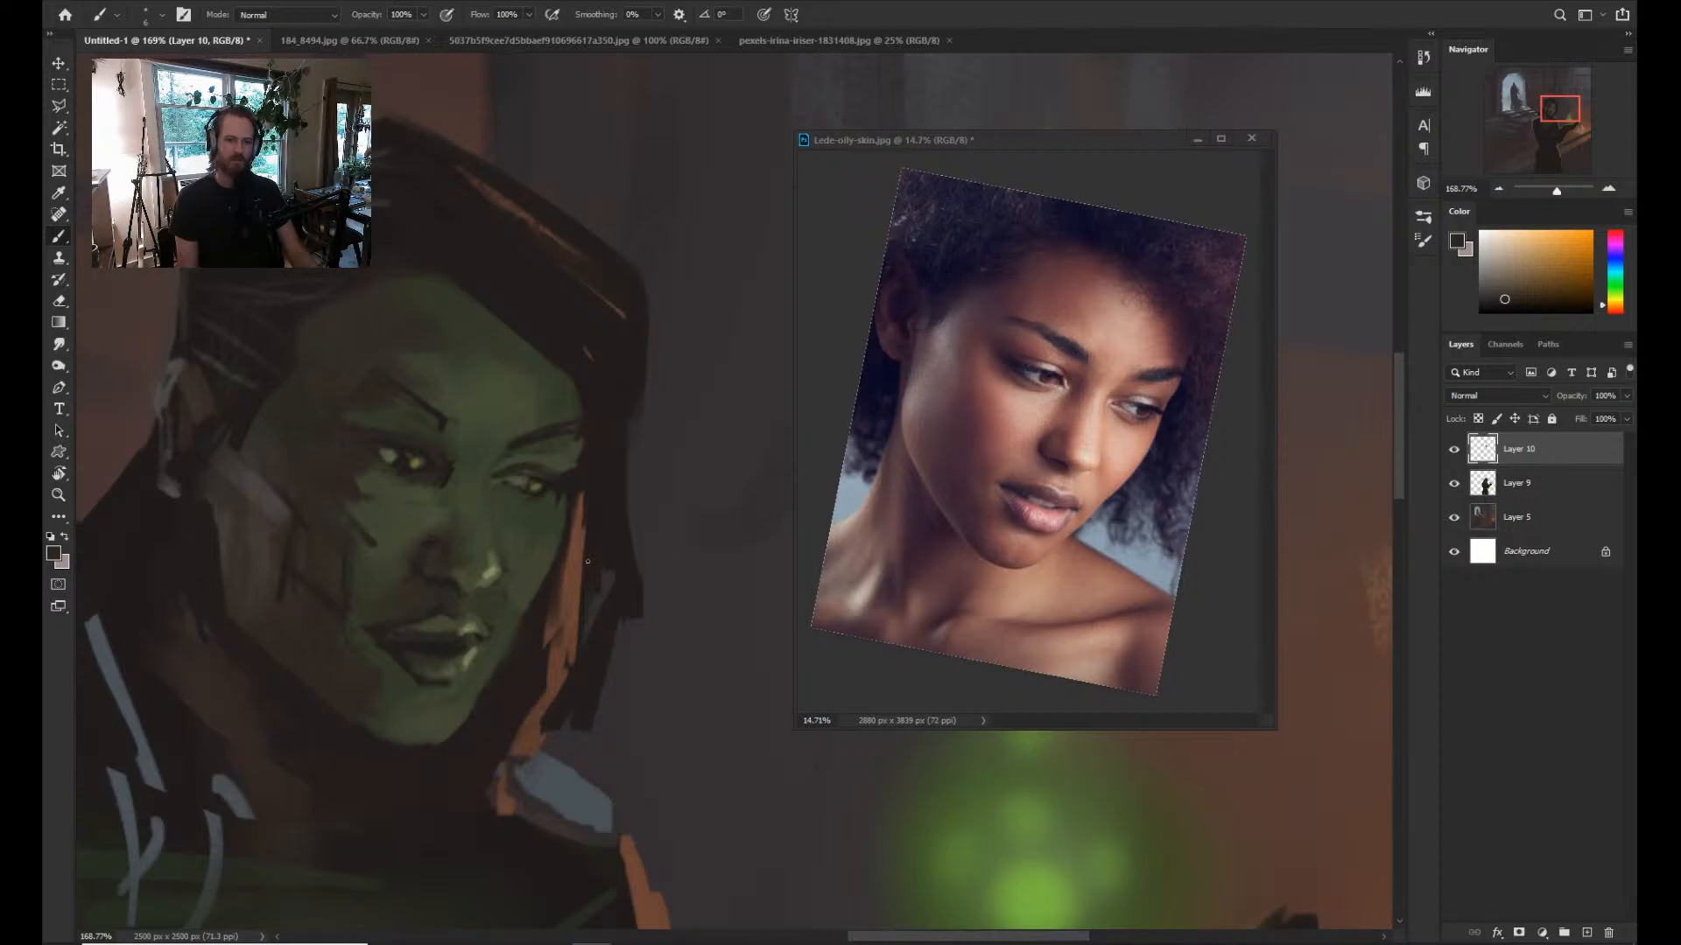
alt+click(519, 468)
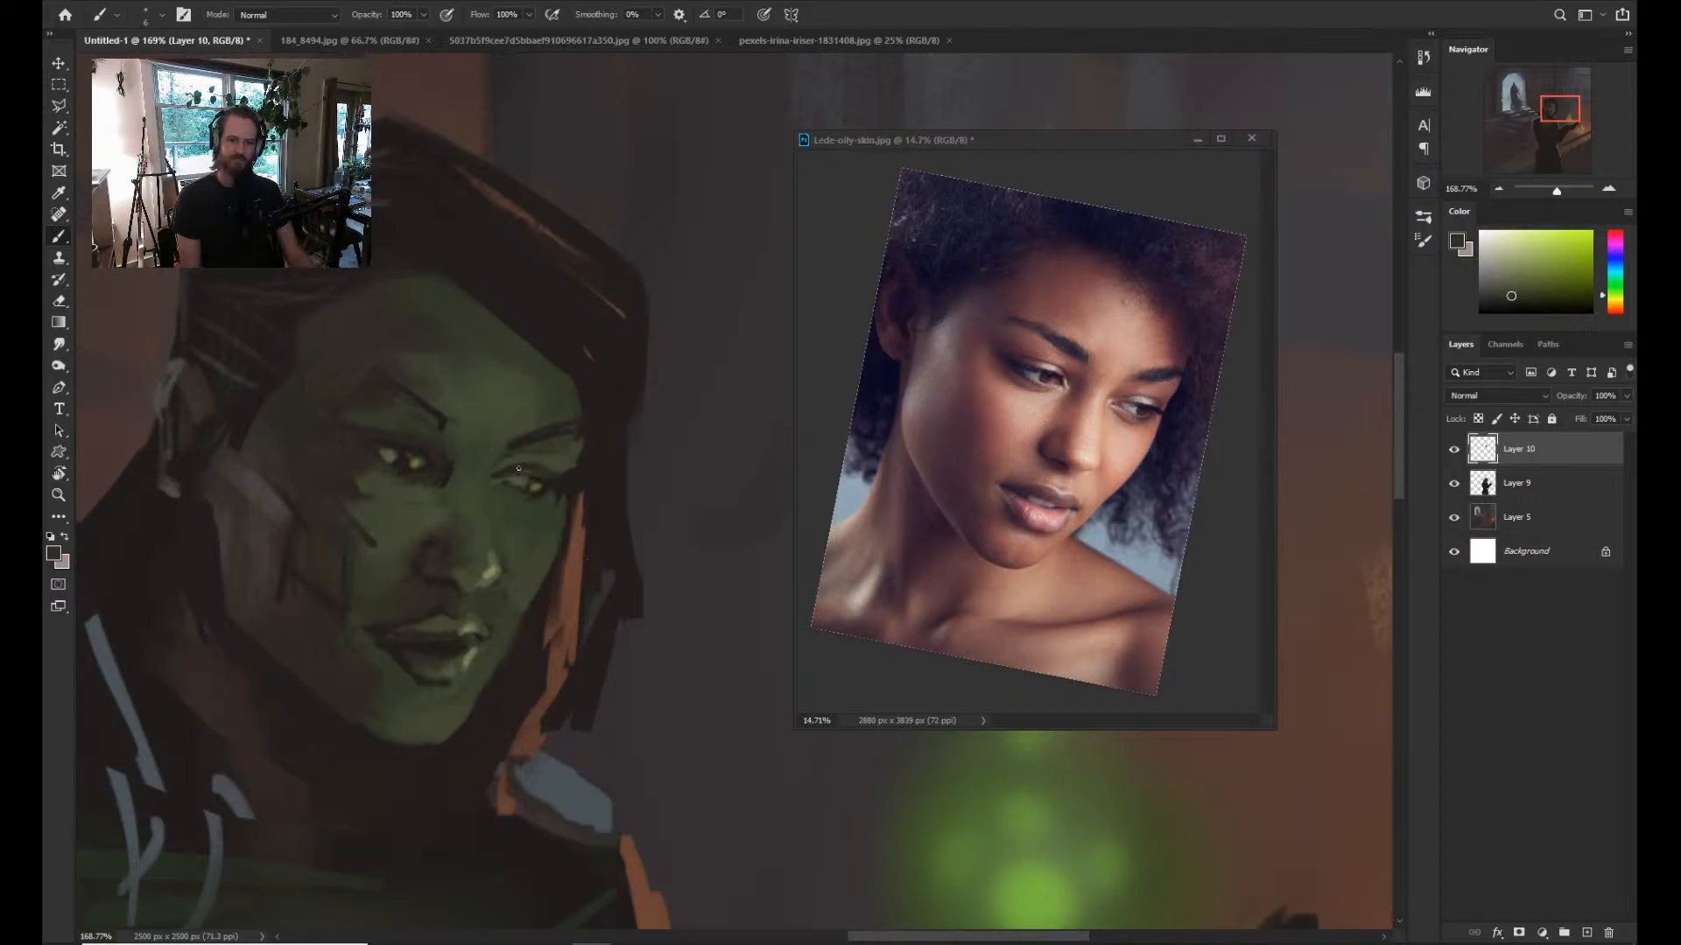
alt+click(577, 473)
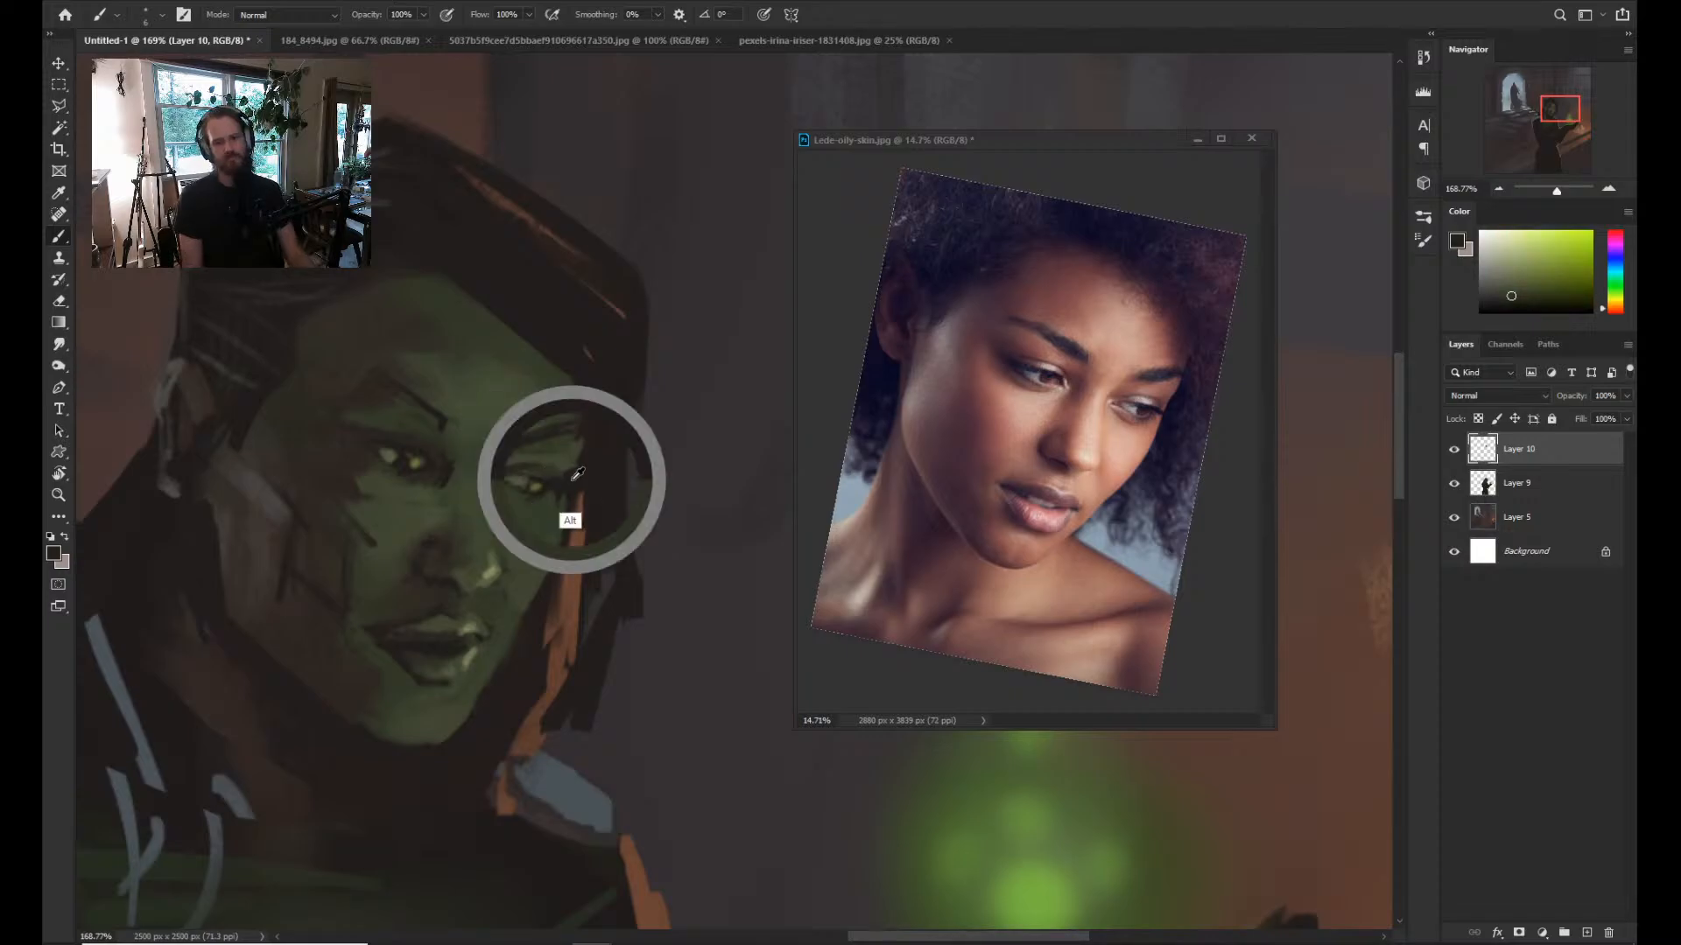
alt+click(439, 448)
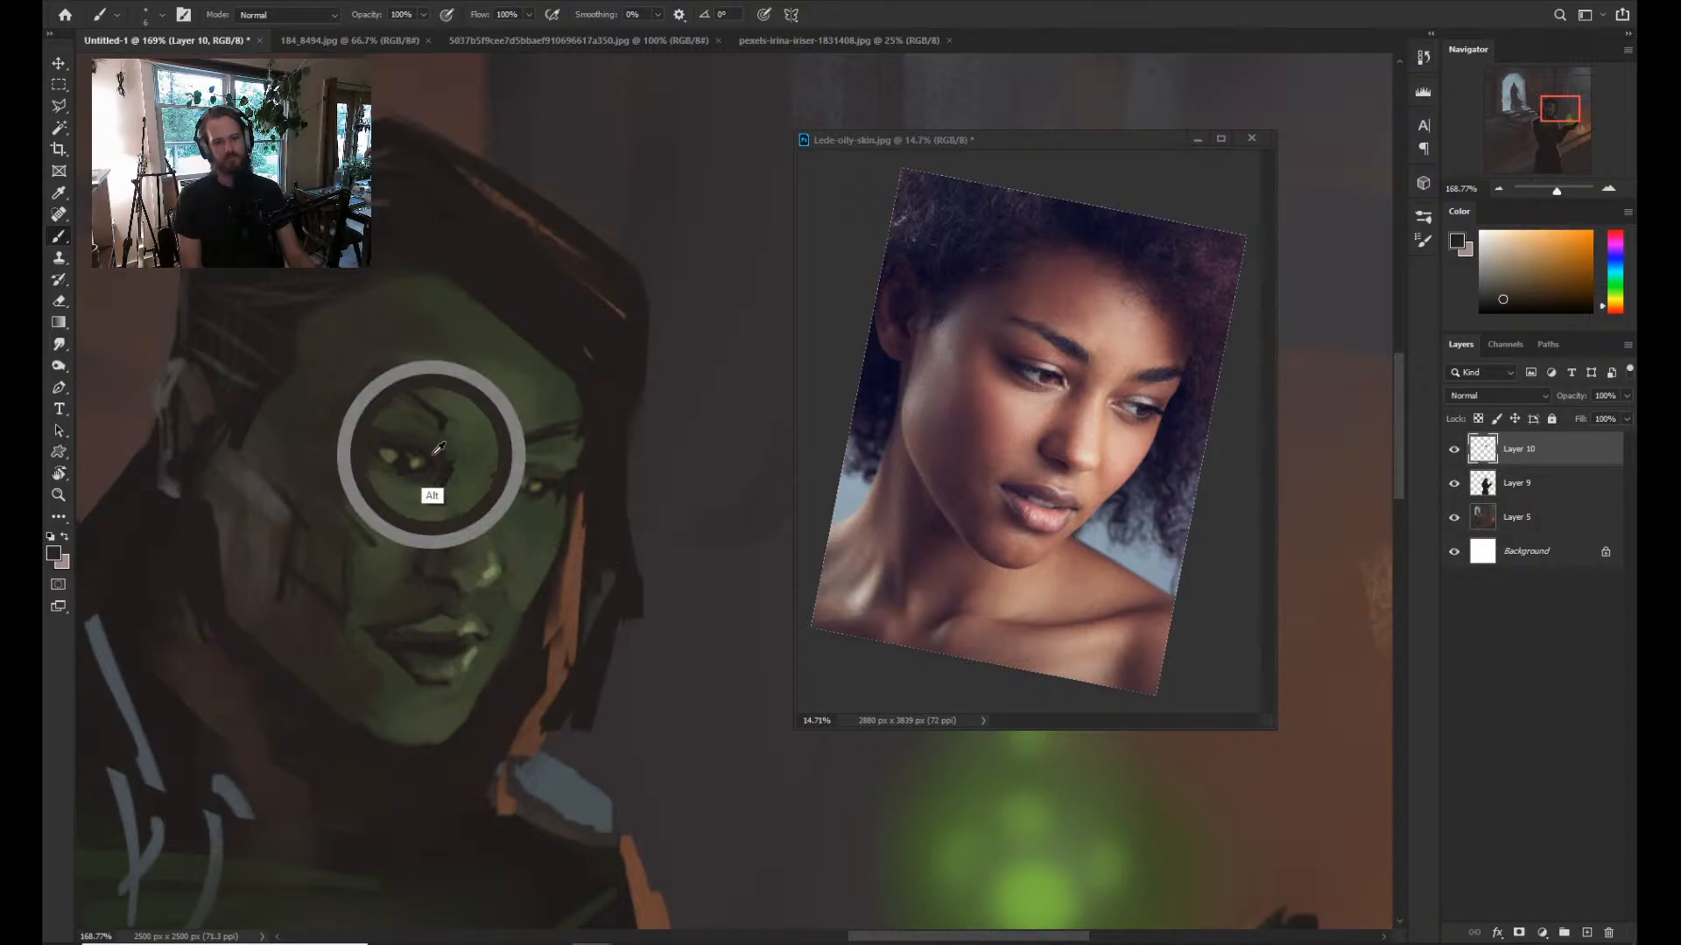
alt+click(560, 472)
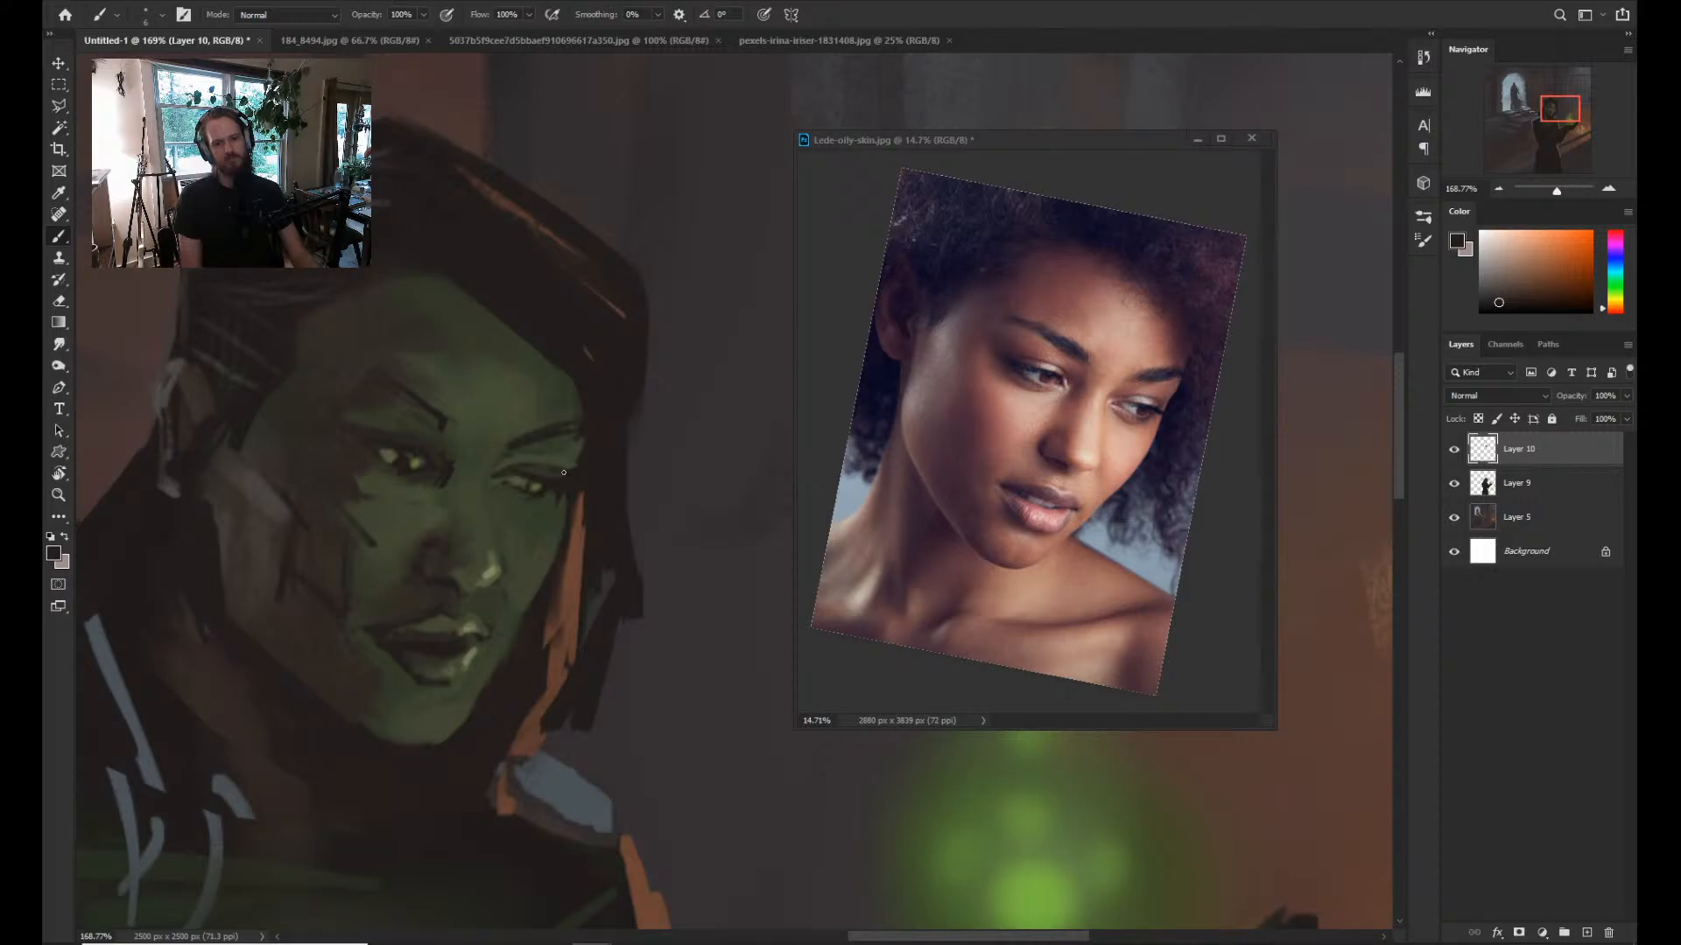
drag(682, 587, 648, 586)
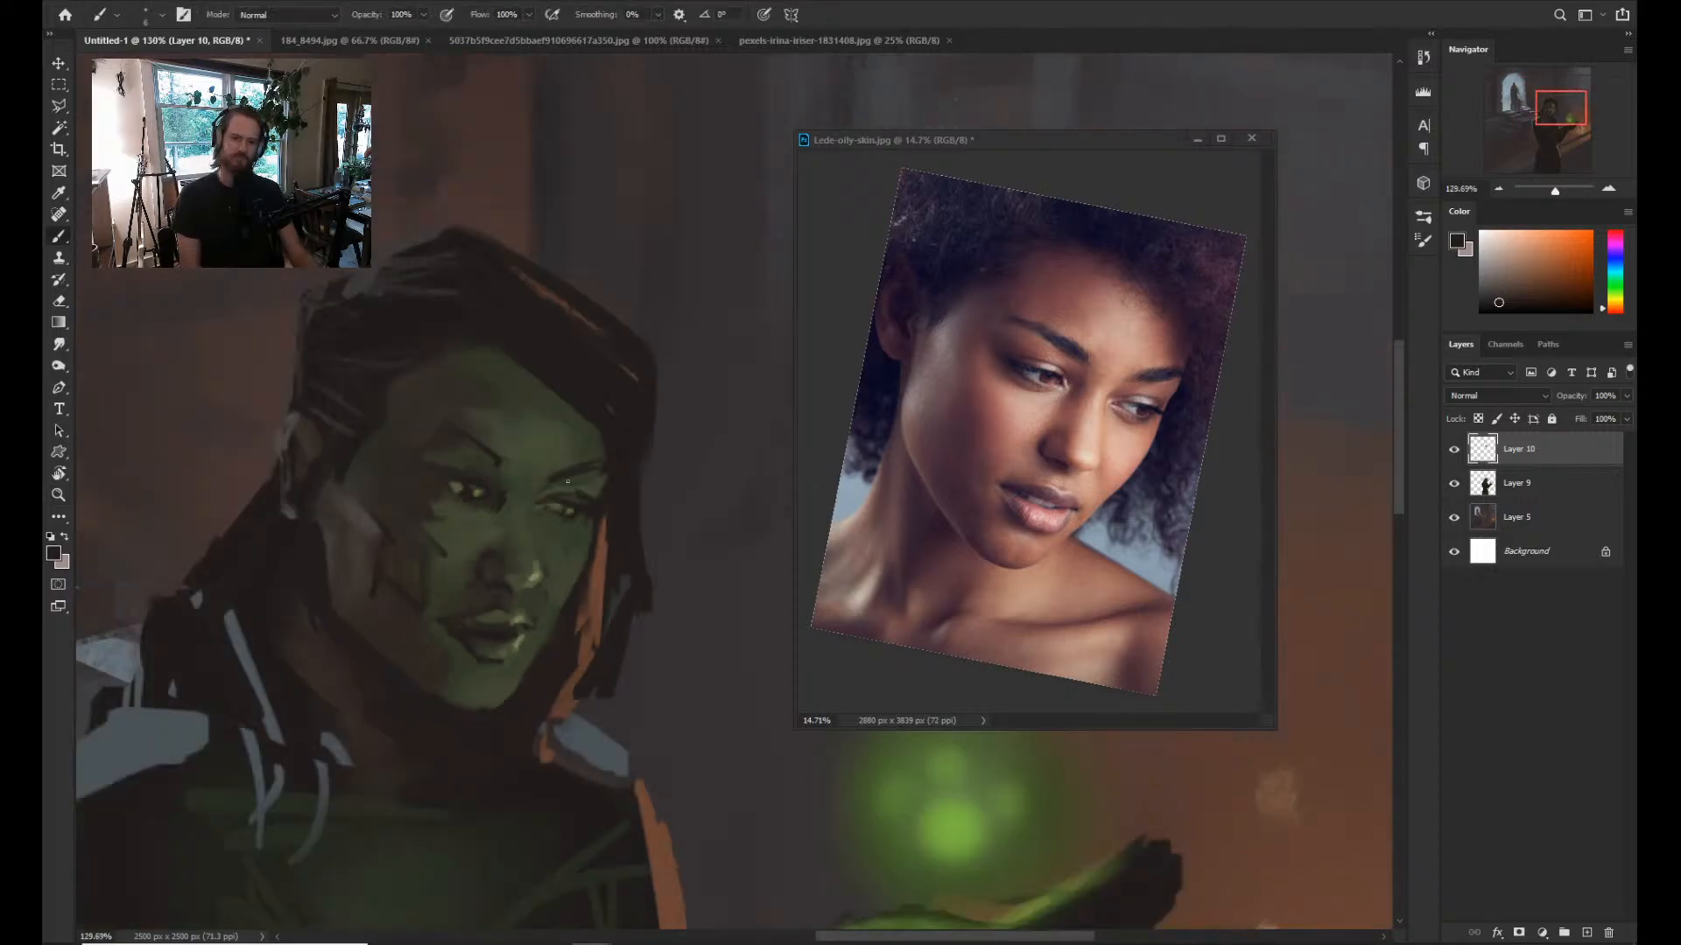
Merge the top layer into the figure layer, lasso the far eye, and duplicate the selected area to a new layer.
shift+click(1556, 484)
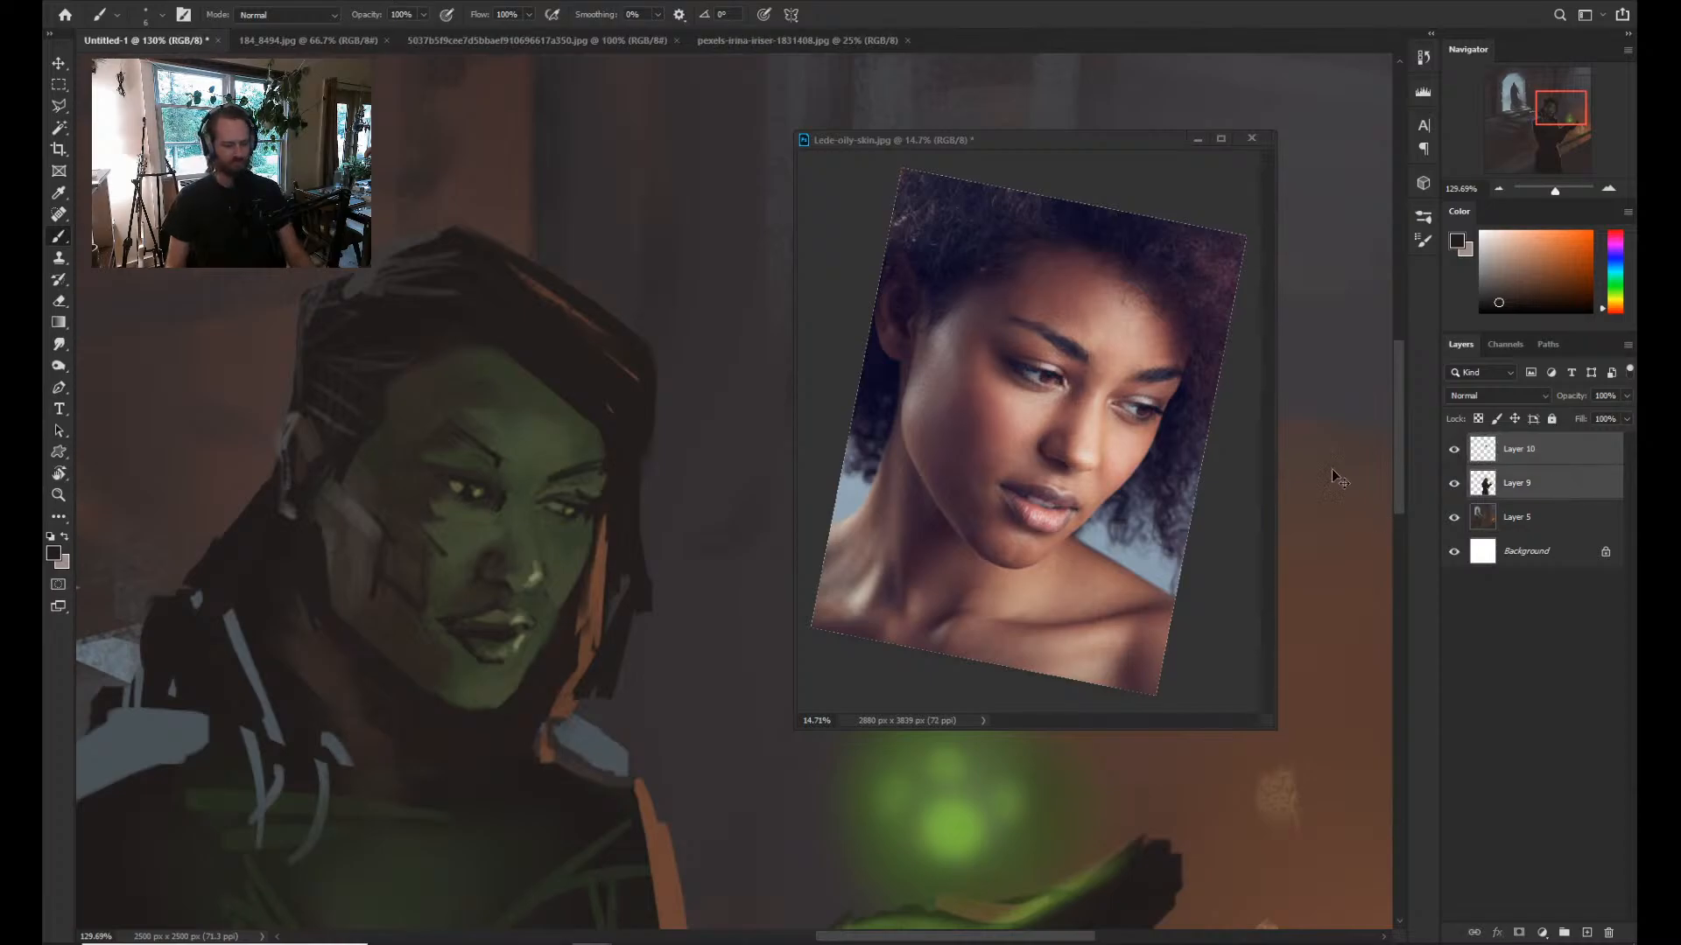
key(ctrl+e)
key(l)
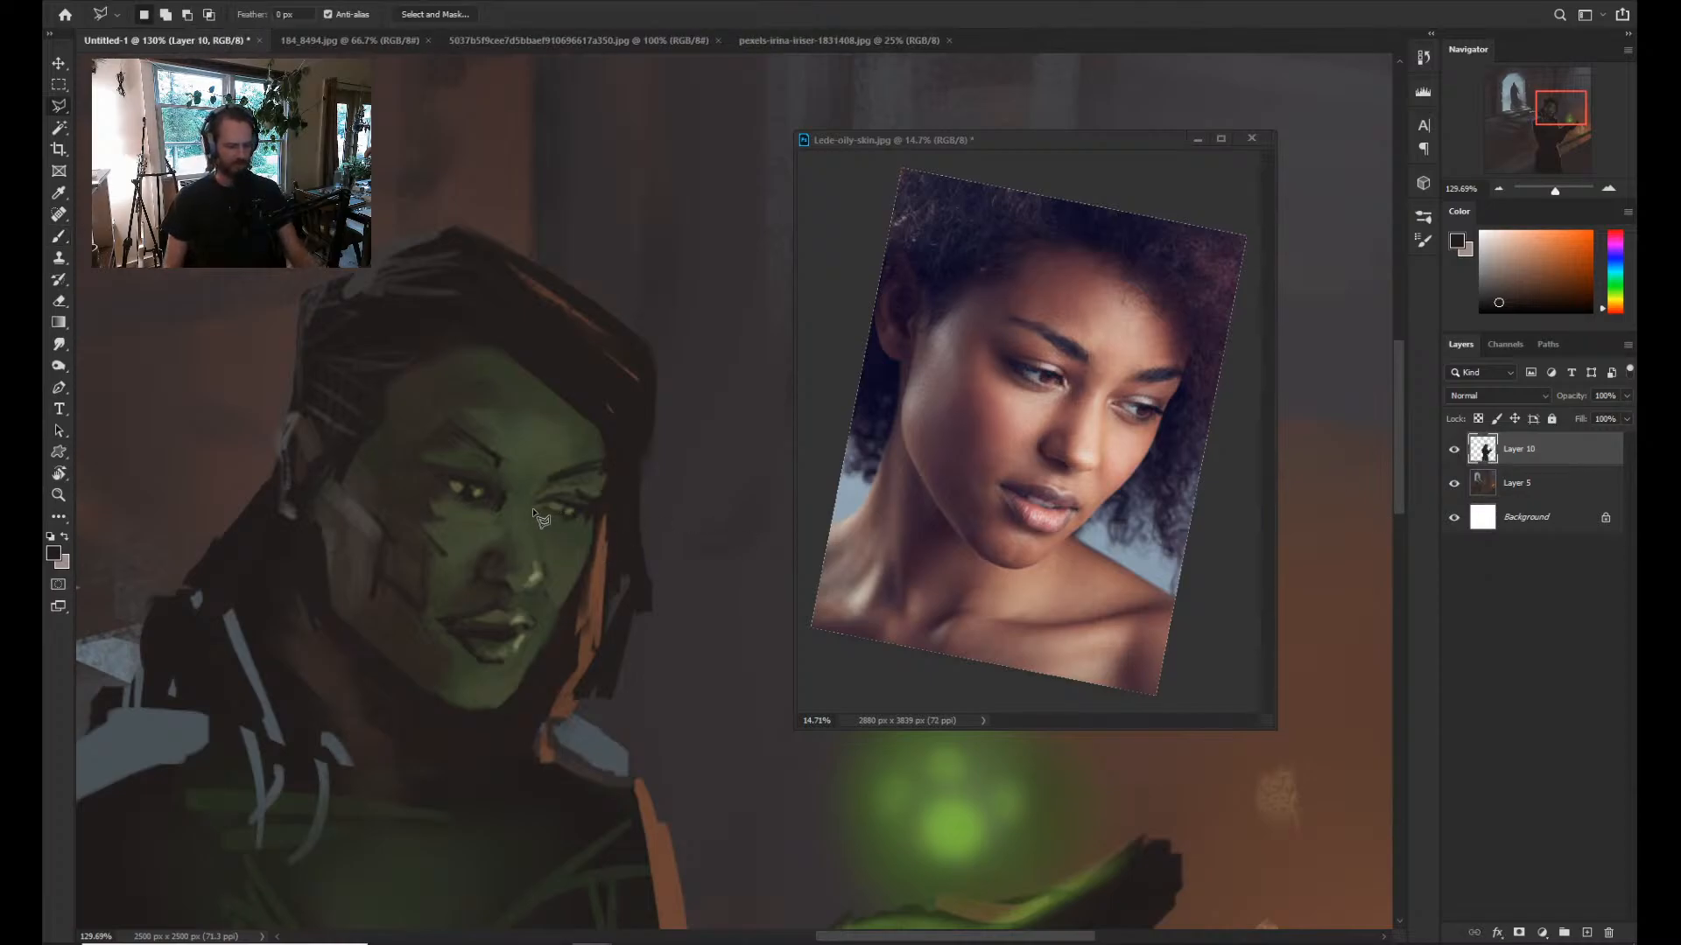
click(541, 525)
key(Return)
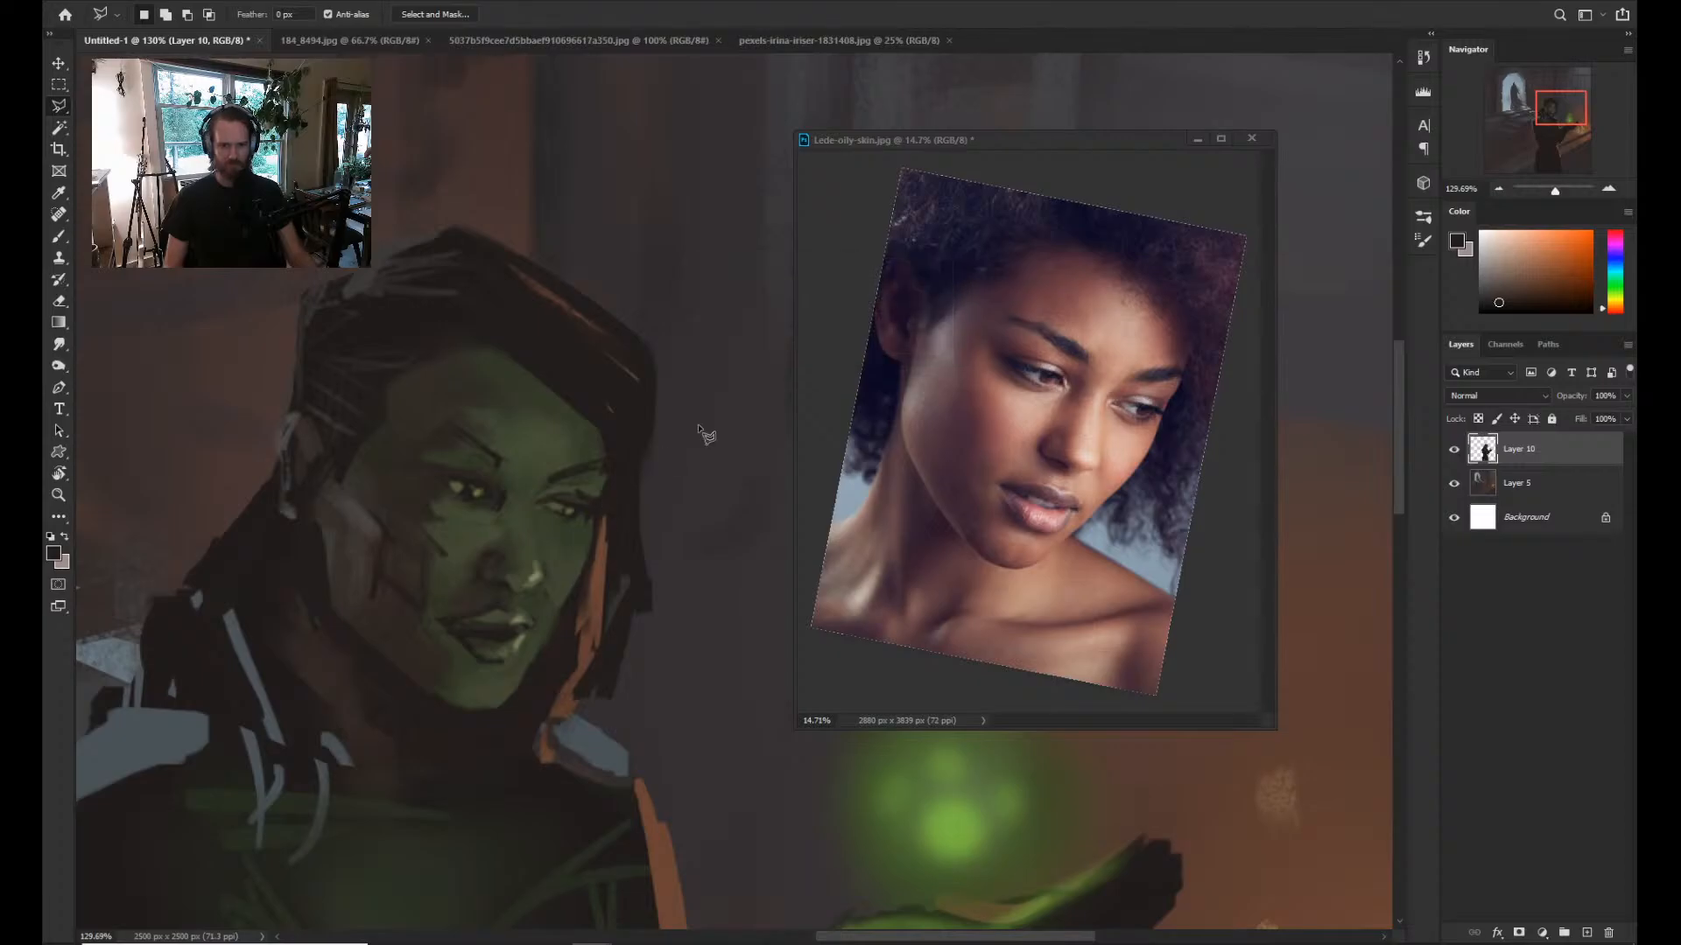
click(527, 507)
click(560, 542)
click(594, 517)
click(596, 498)
click(580, 480)
click(552, 480)
click(531, 505)
key(ctrl+j)
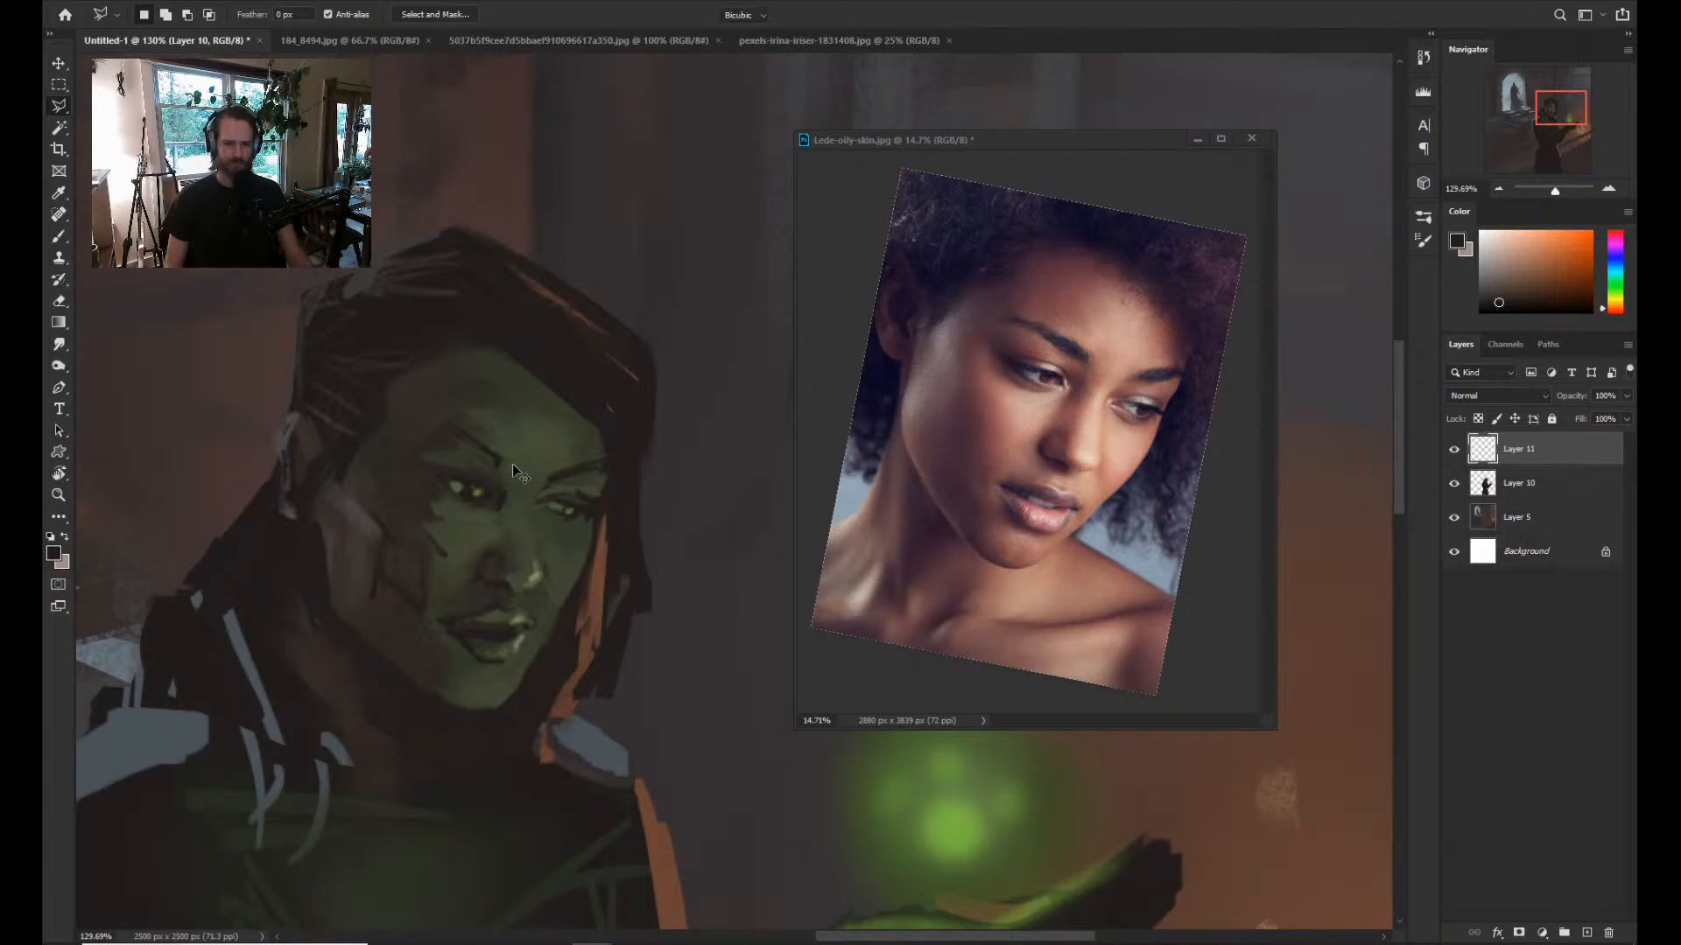
Rotate the duplicated far eye 4.3 degrees counter-clockwise and merge it into the figure layer.
key(ctrl+t)
drag(506, 470, 498, 480)
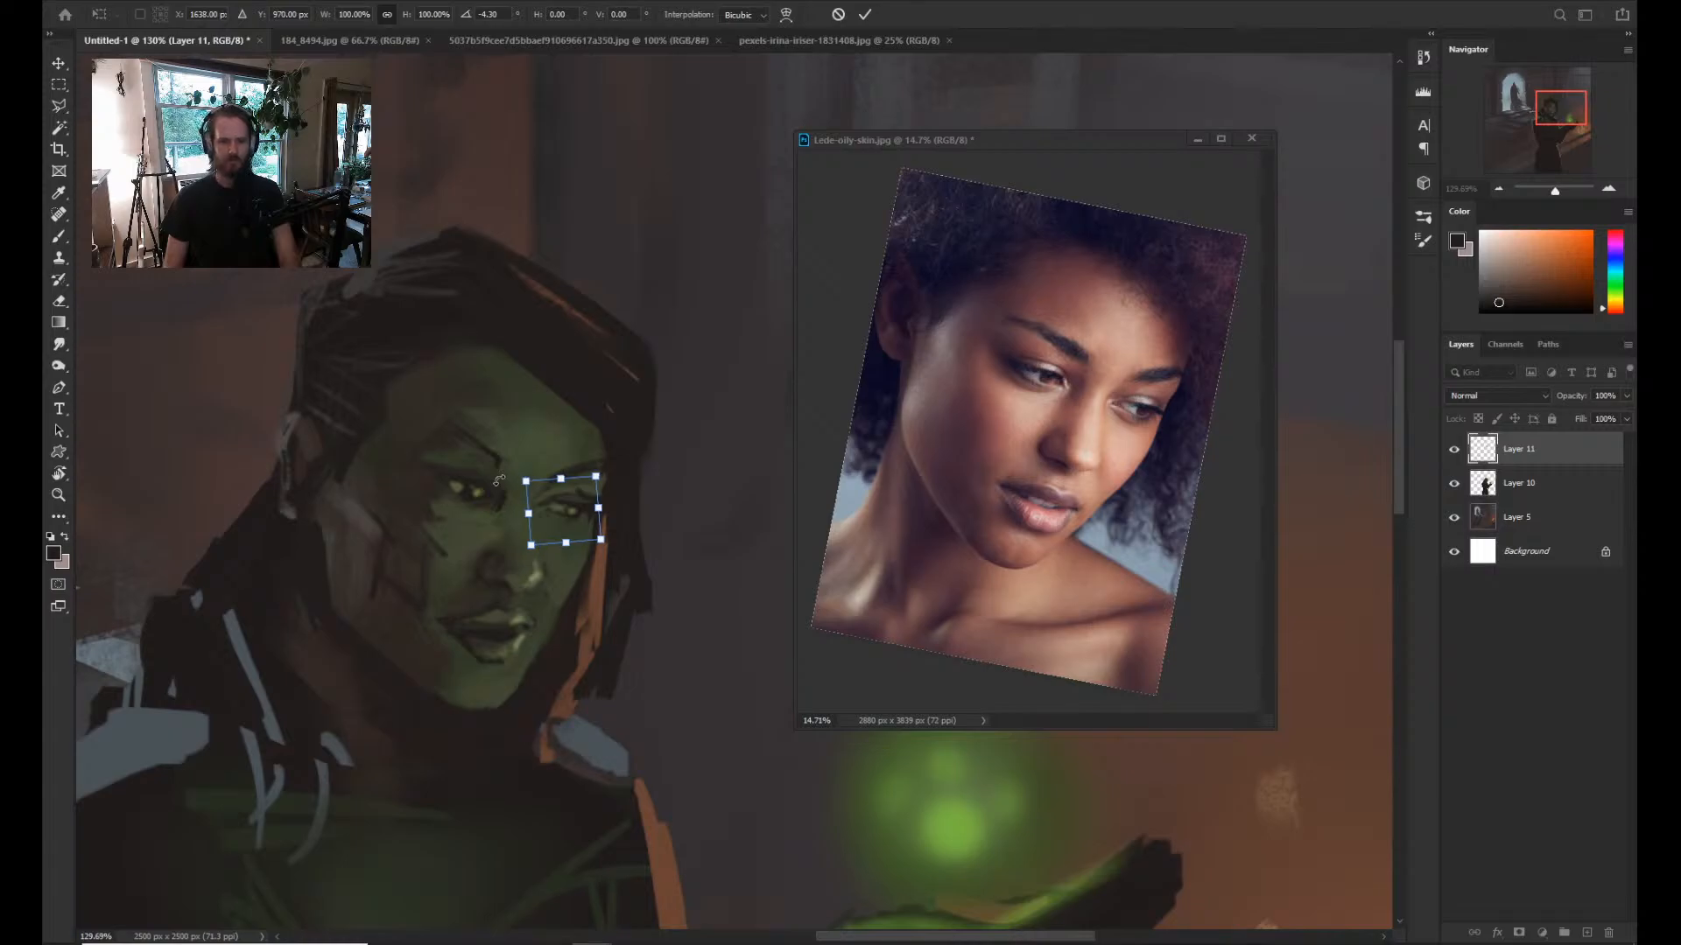
key(Return)
key(l)
key(z)
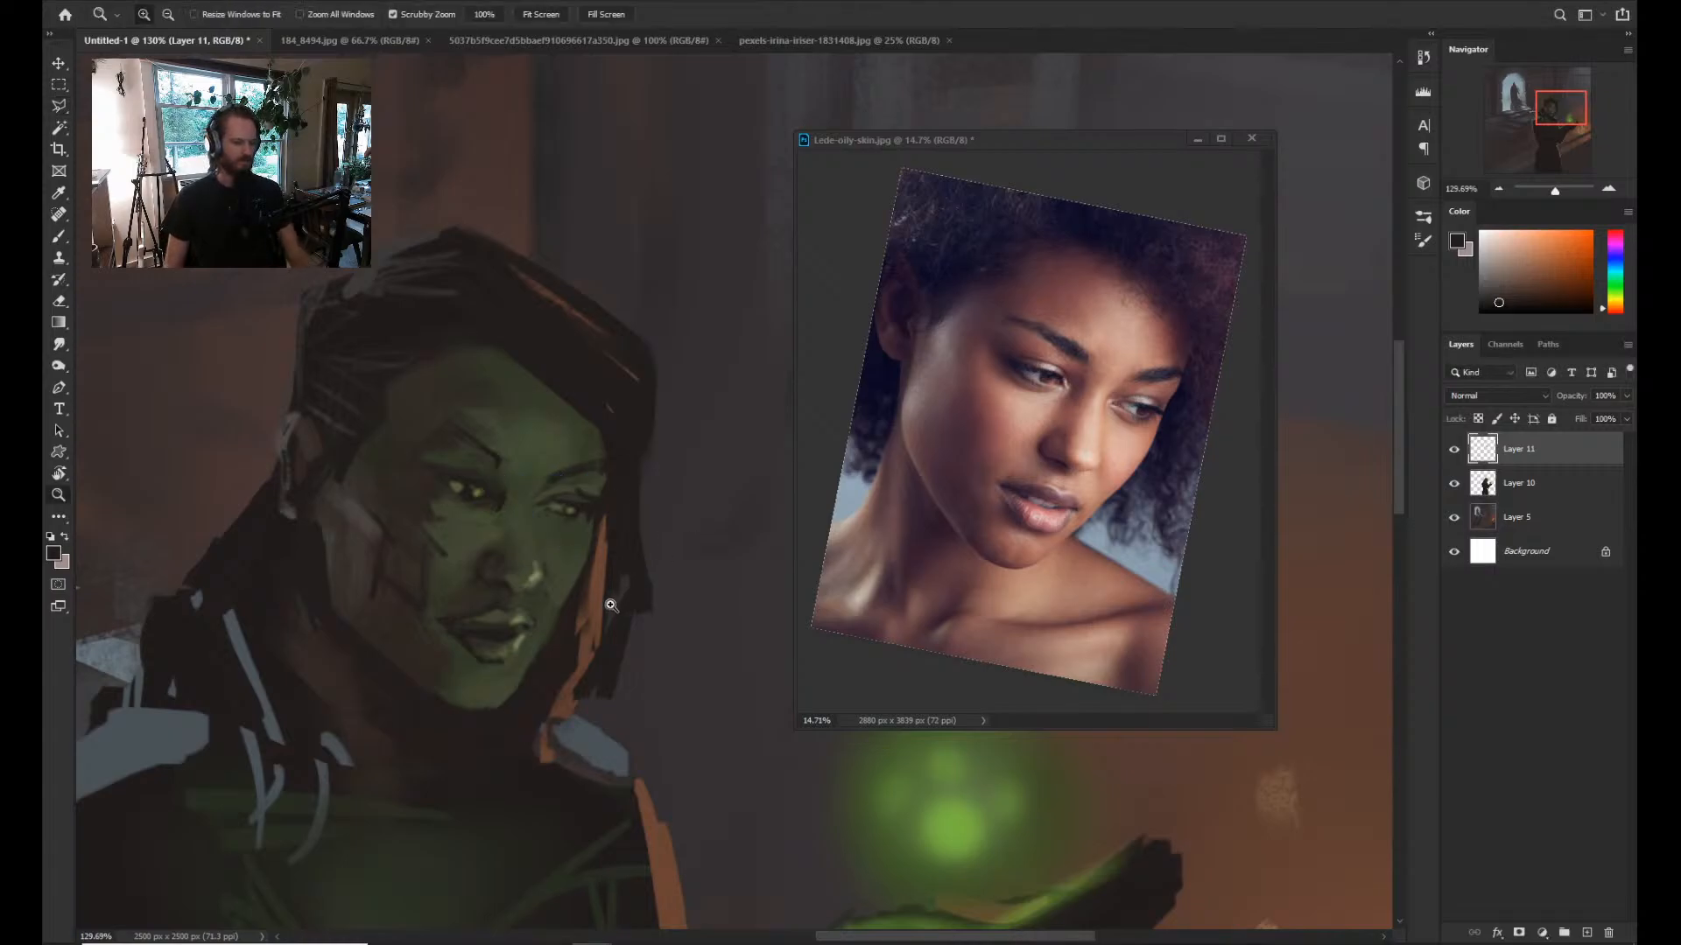
drag(625, 610, 611, 612)
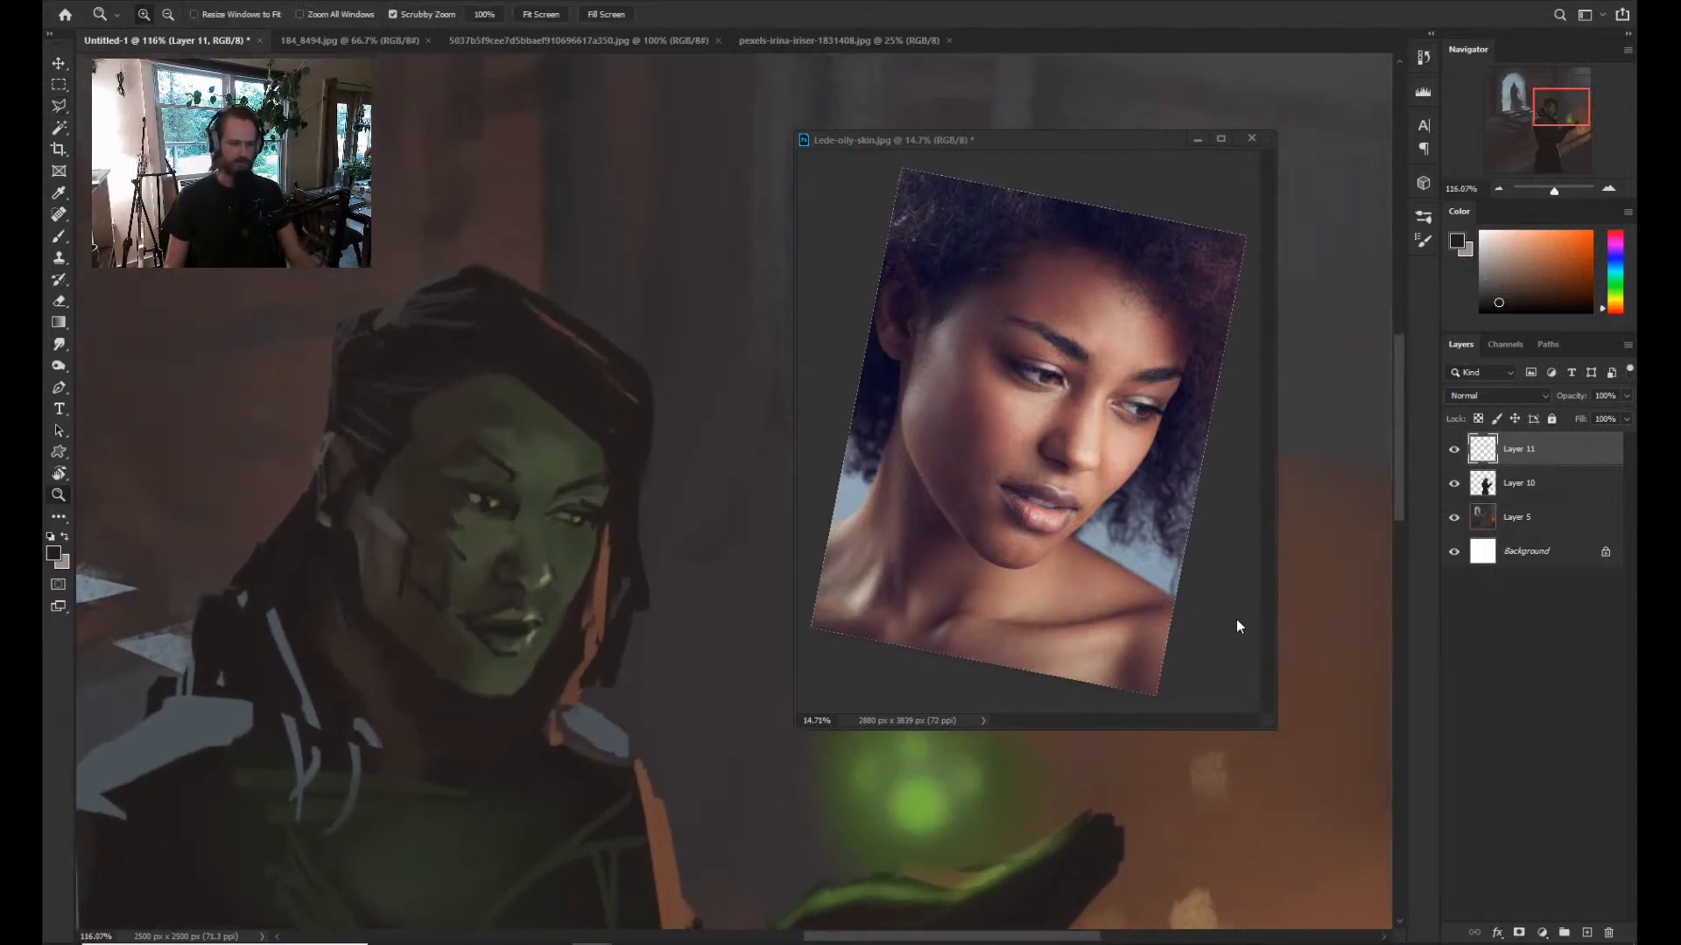
shift+click(1525, 495)
key(ctrl+e)
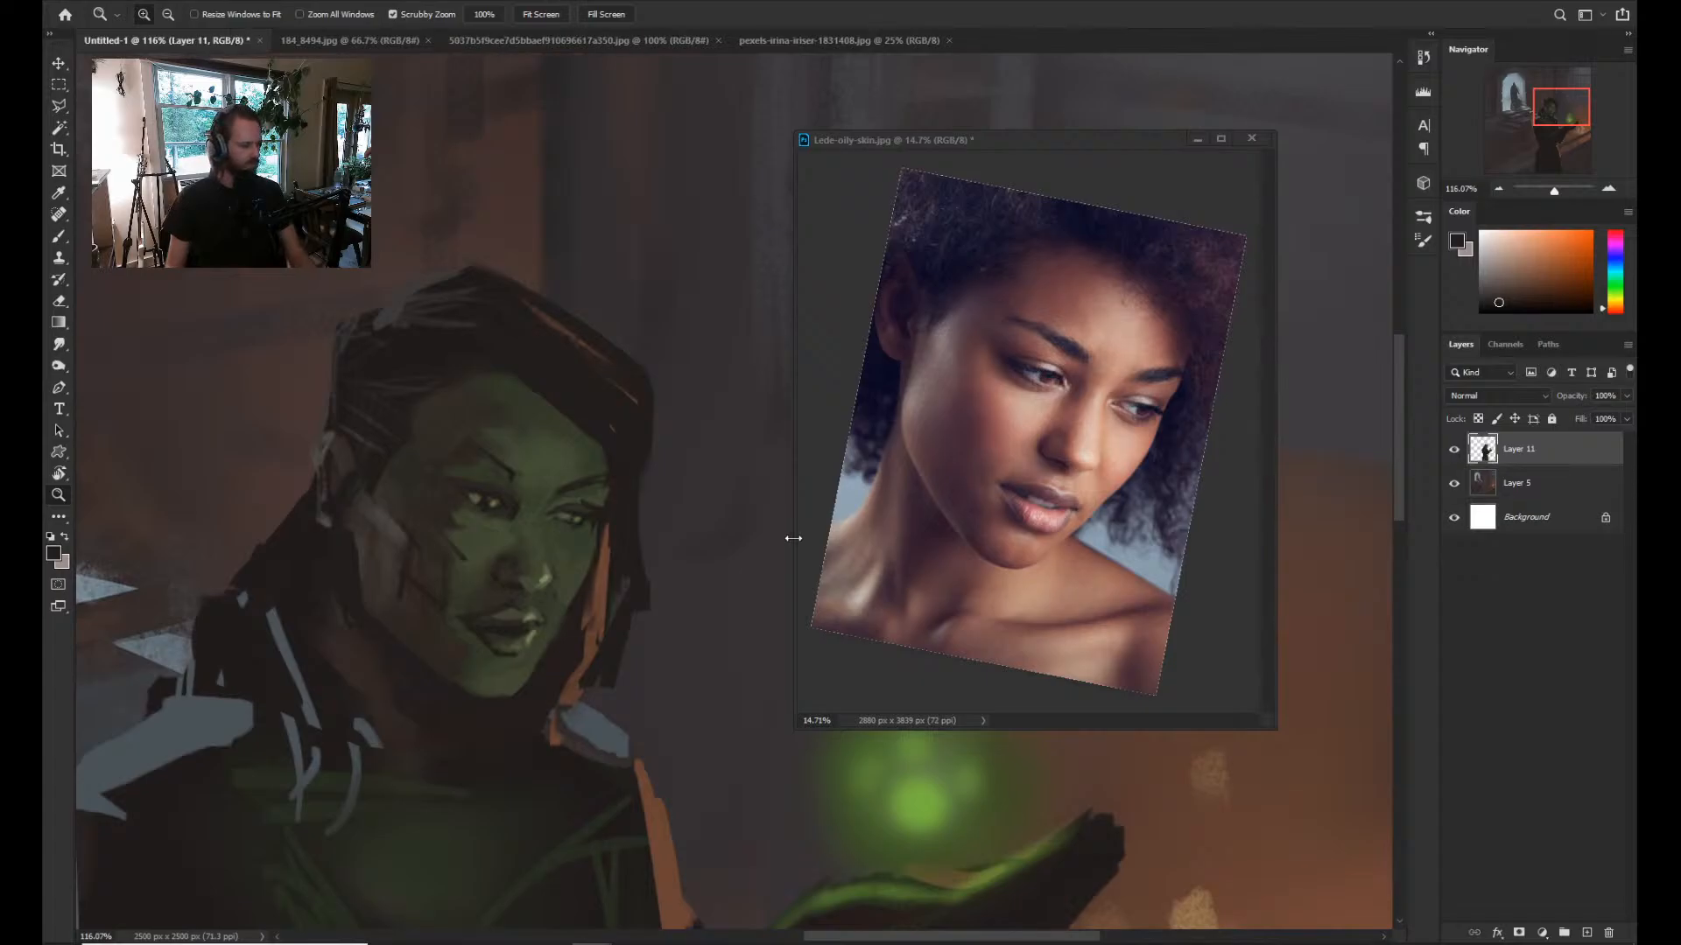
Move the portrait reference window away from the figure to clear the working area around the face.
click(496, 554)
mouse_move(507, 578)
mouse_down()
mouse_move(413, 628)
mouse_move(439, 581)
mouse_up()
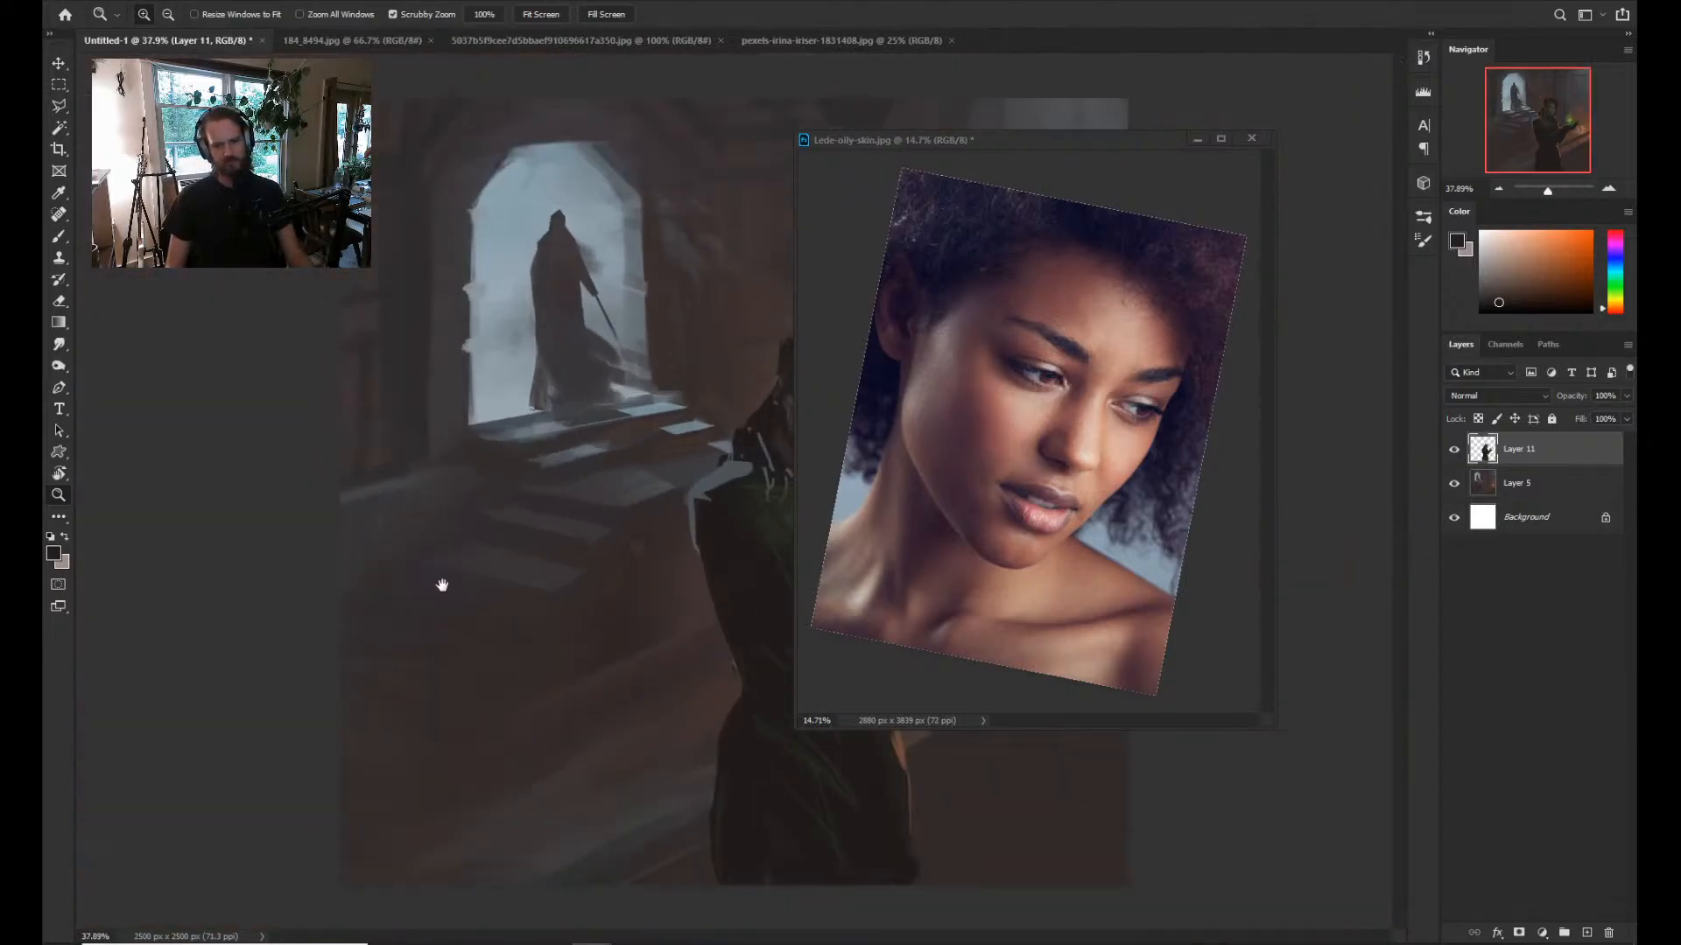
click(968, 143)
drag(969, 143, 1167, 134)
drag(797, 464, 727, 465)
Touch up the near eye's lid and inner corner with dark brown and near-black tones sampled from the eye area.
key(b)
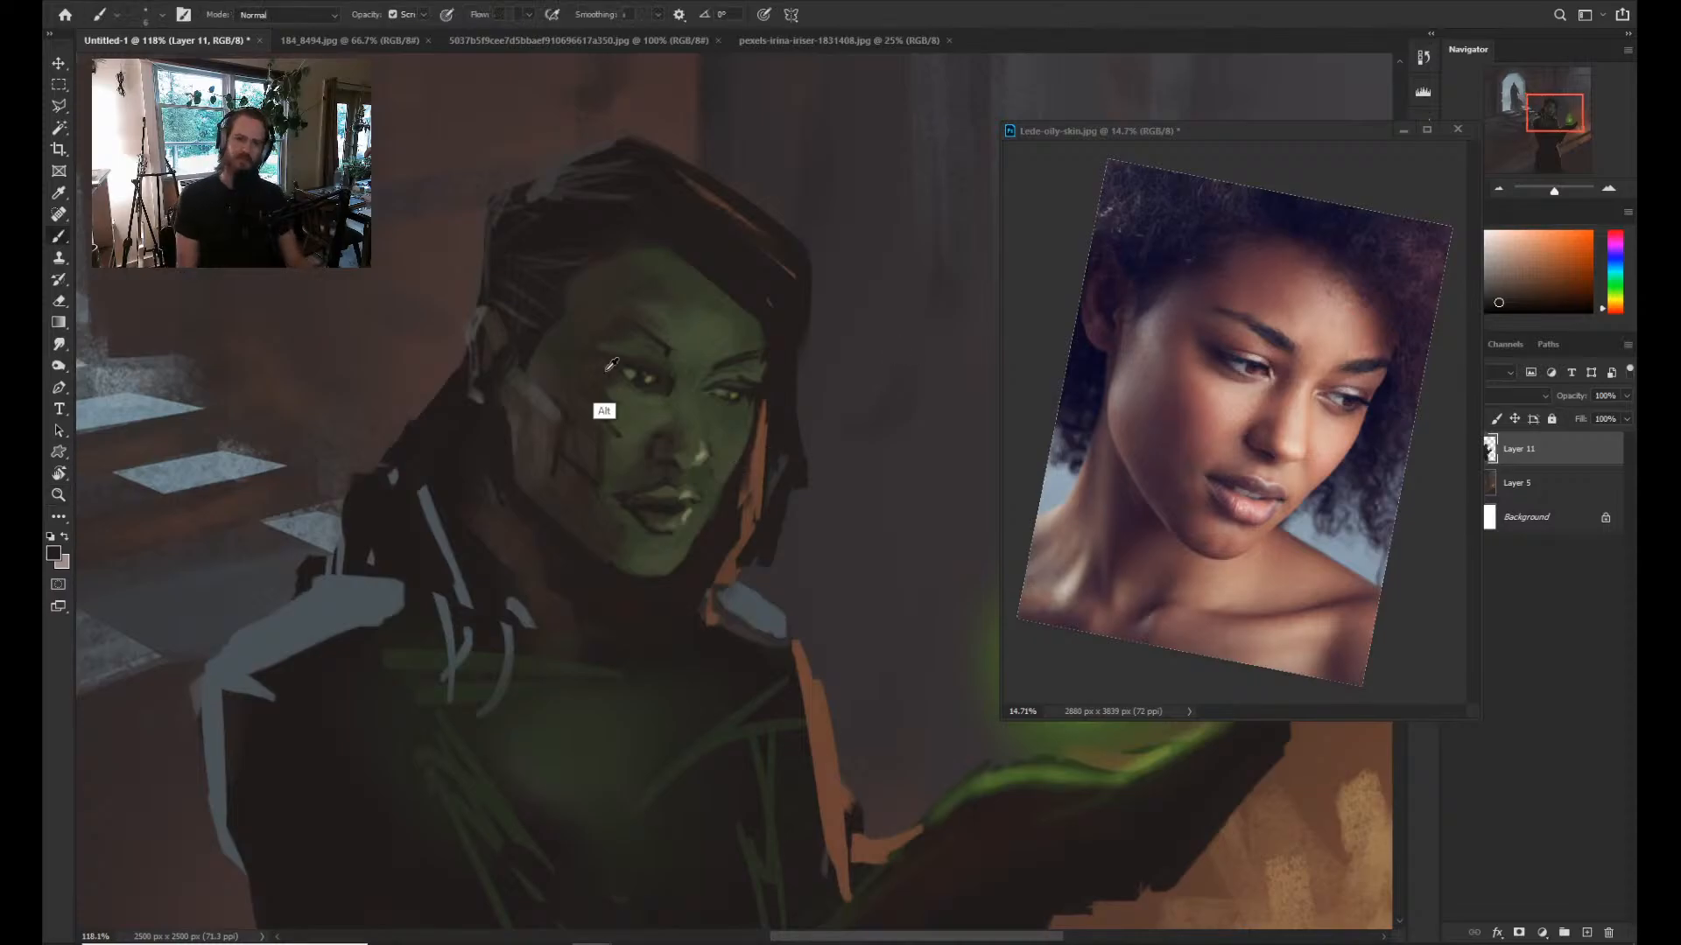
alt+click(650, 372)
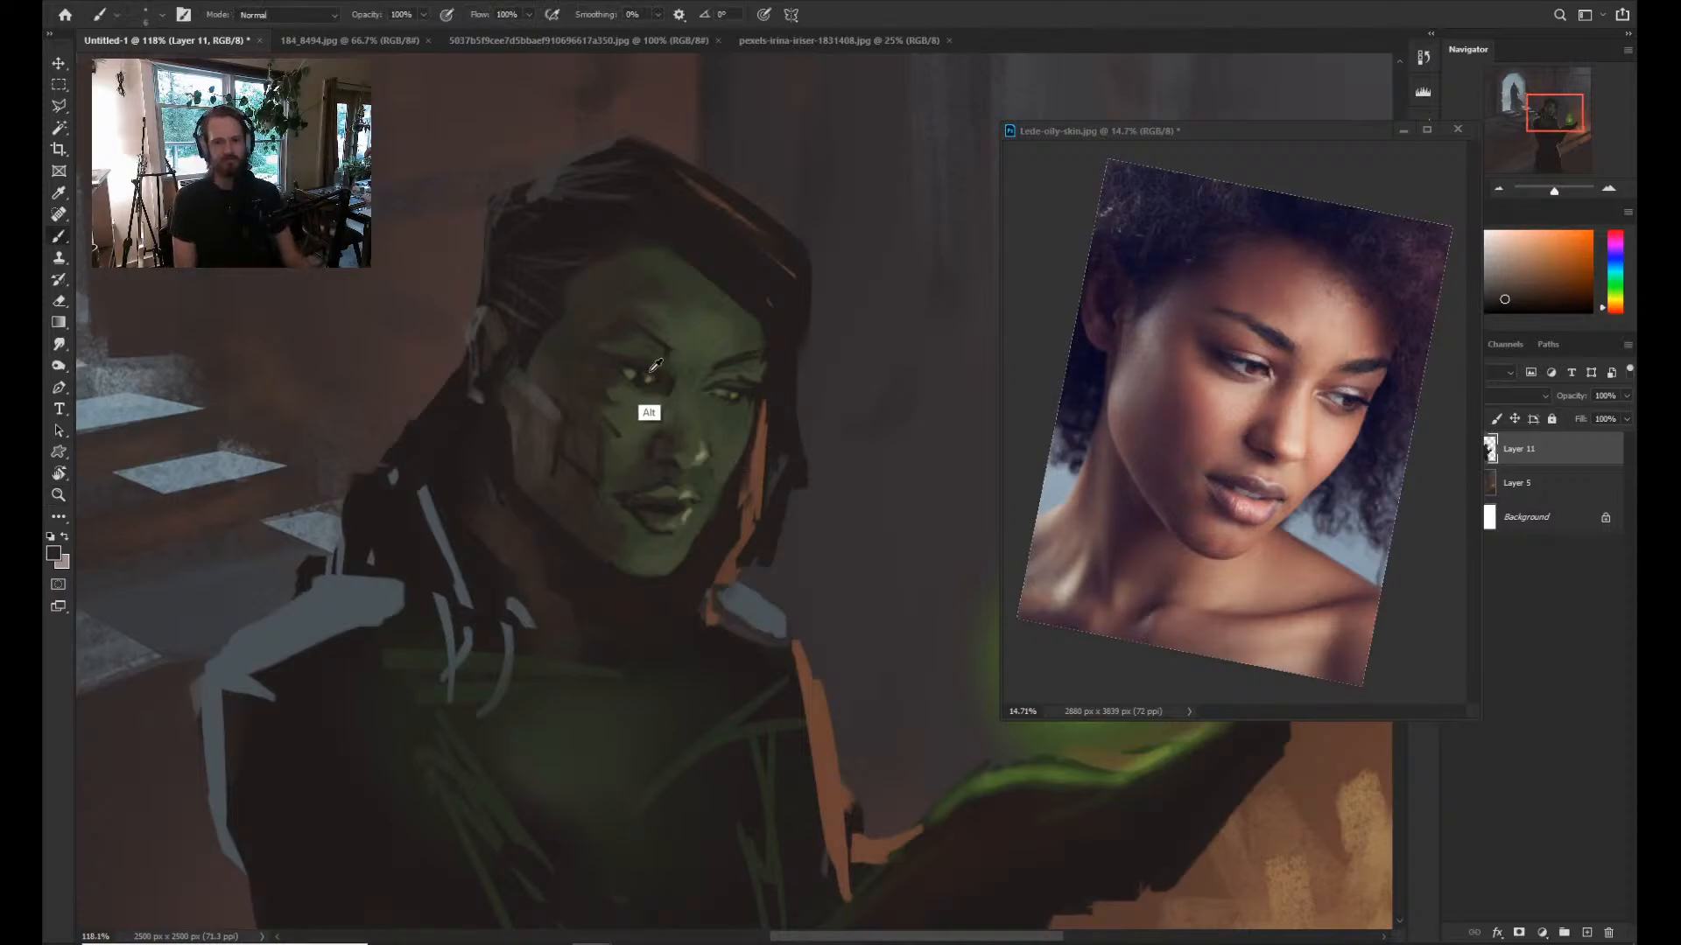
alt+click(650, 371)
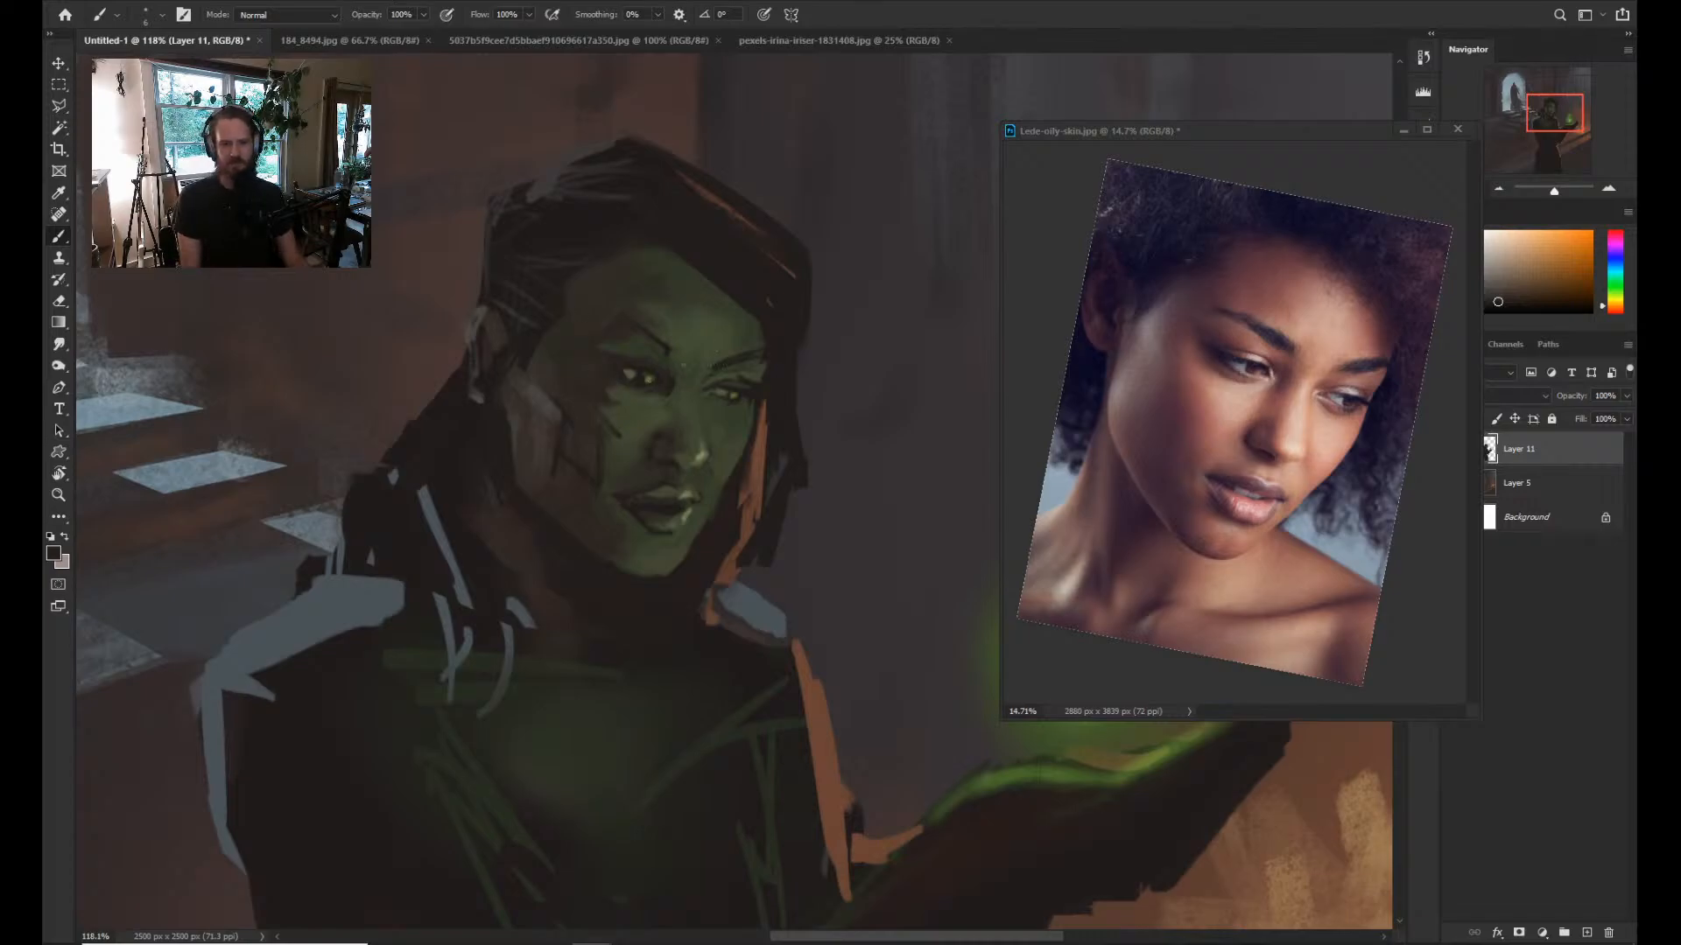
key(alt)
alt+click(644, 379)
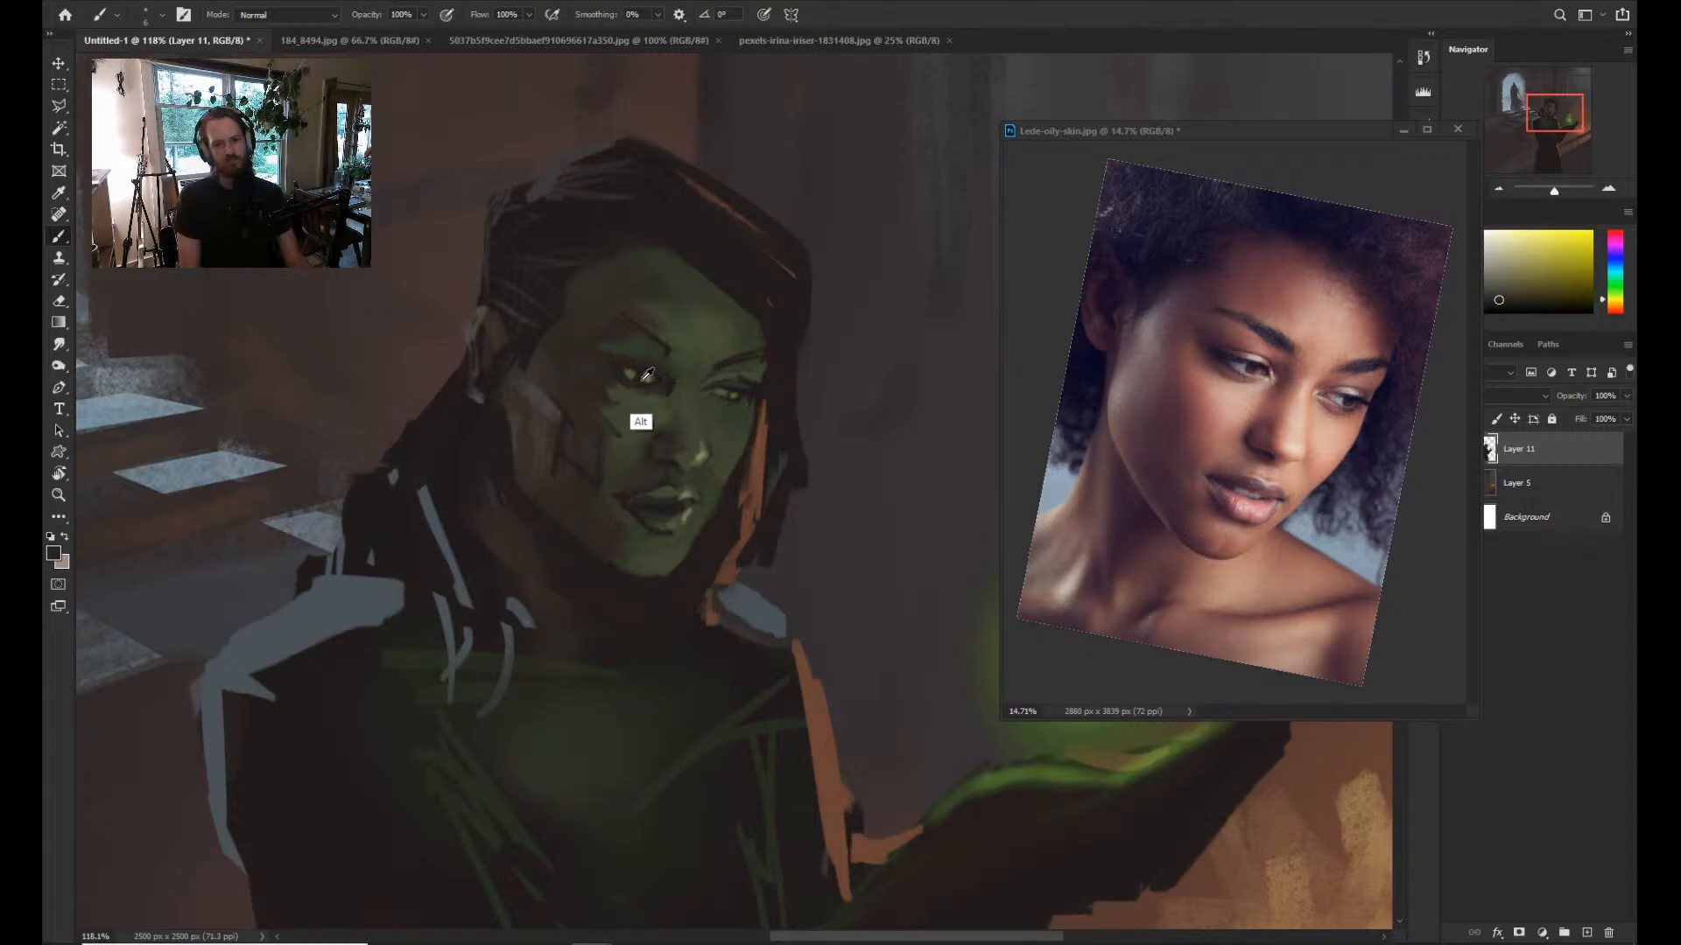
alt+click(640, 378)
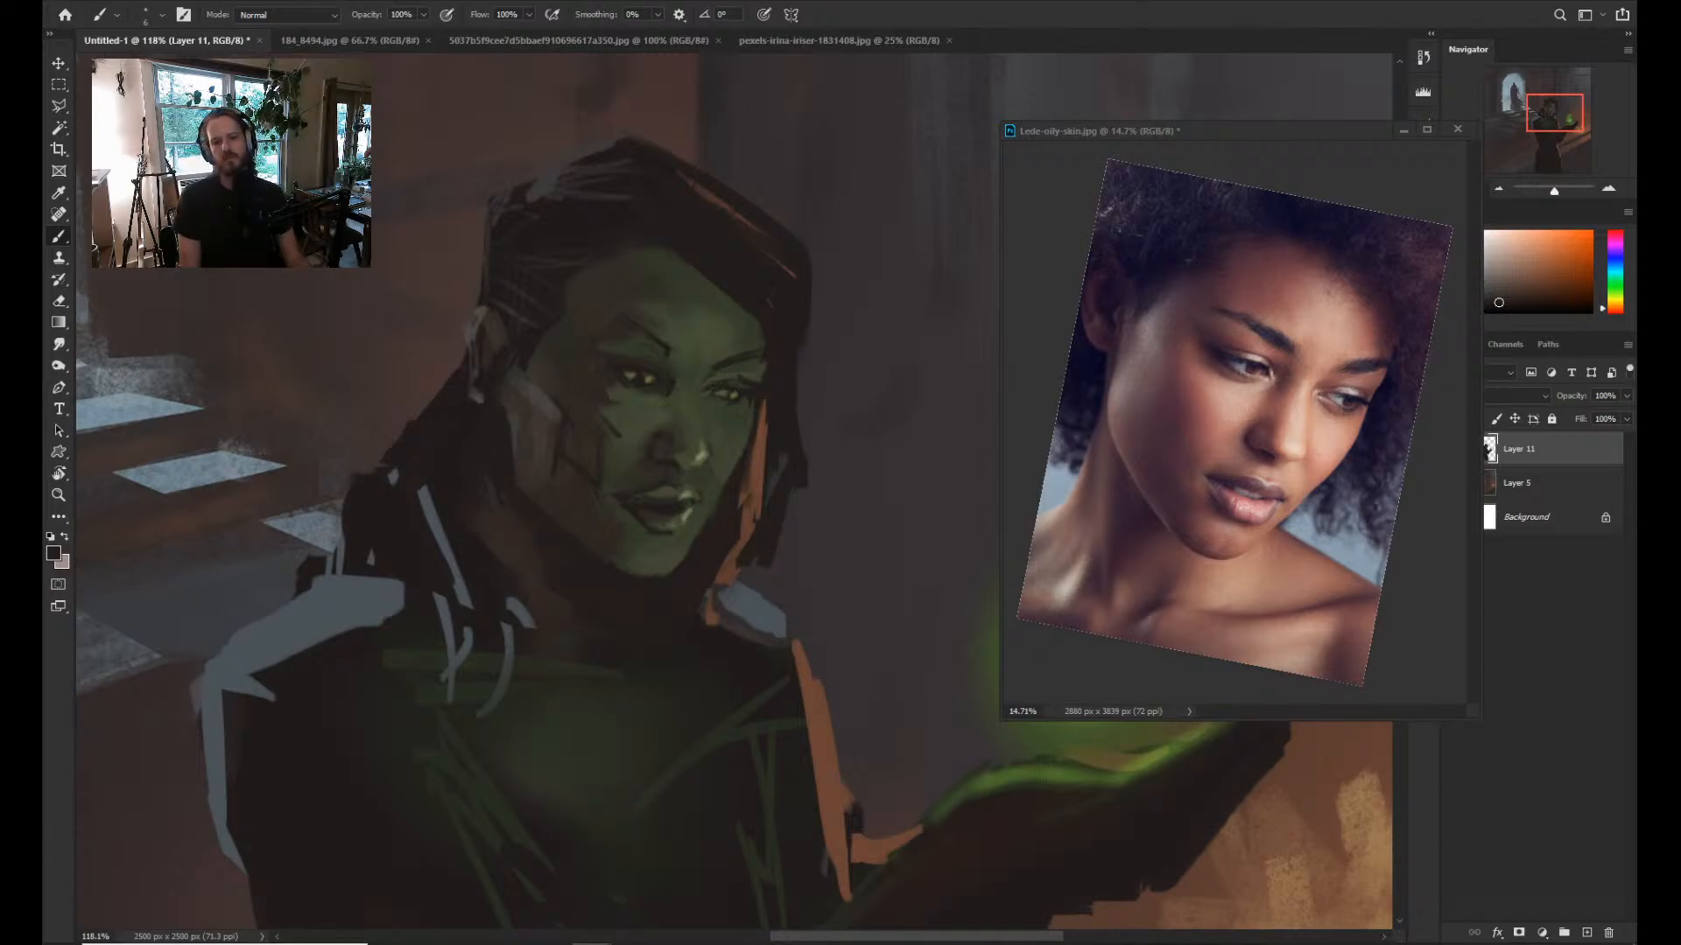
Enlarge the brush and refine the nose and lower-lip area with muted greens sampled from the nose tip and bridge.
alt+click(705, 454)
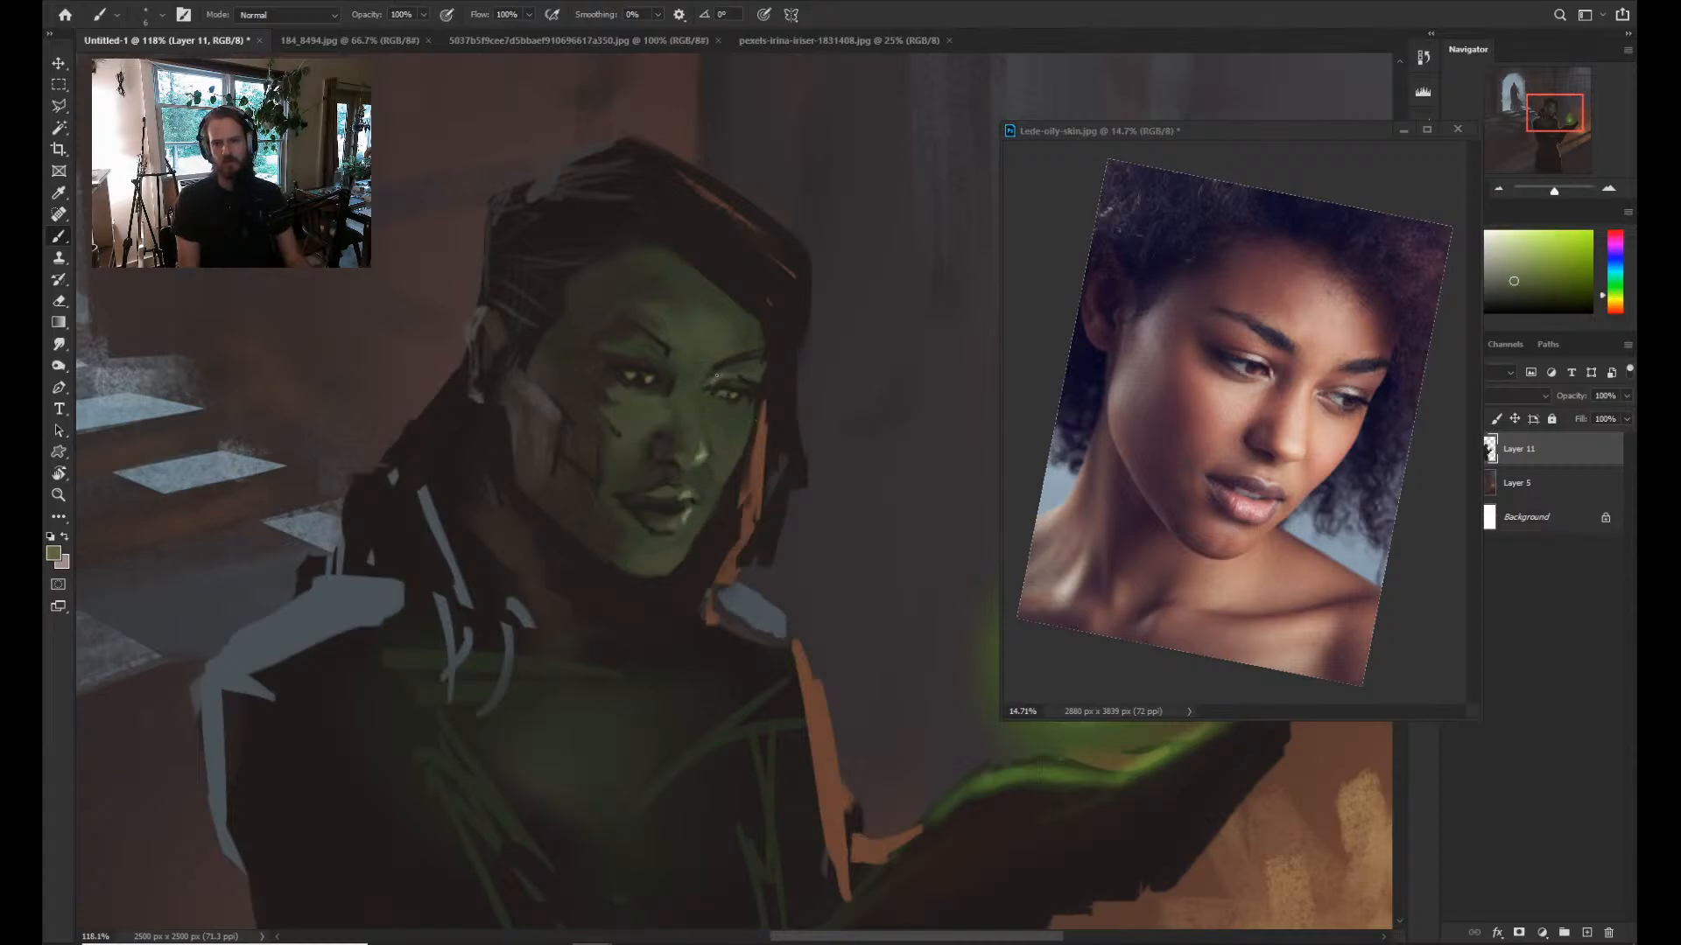
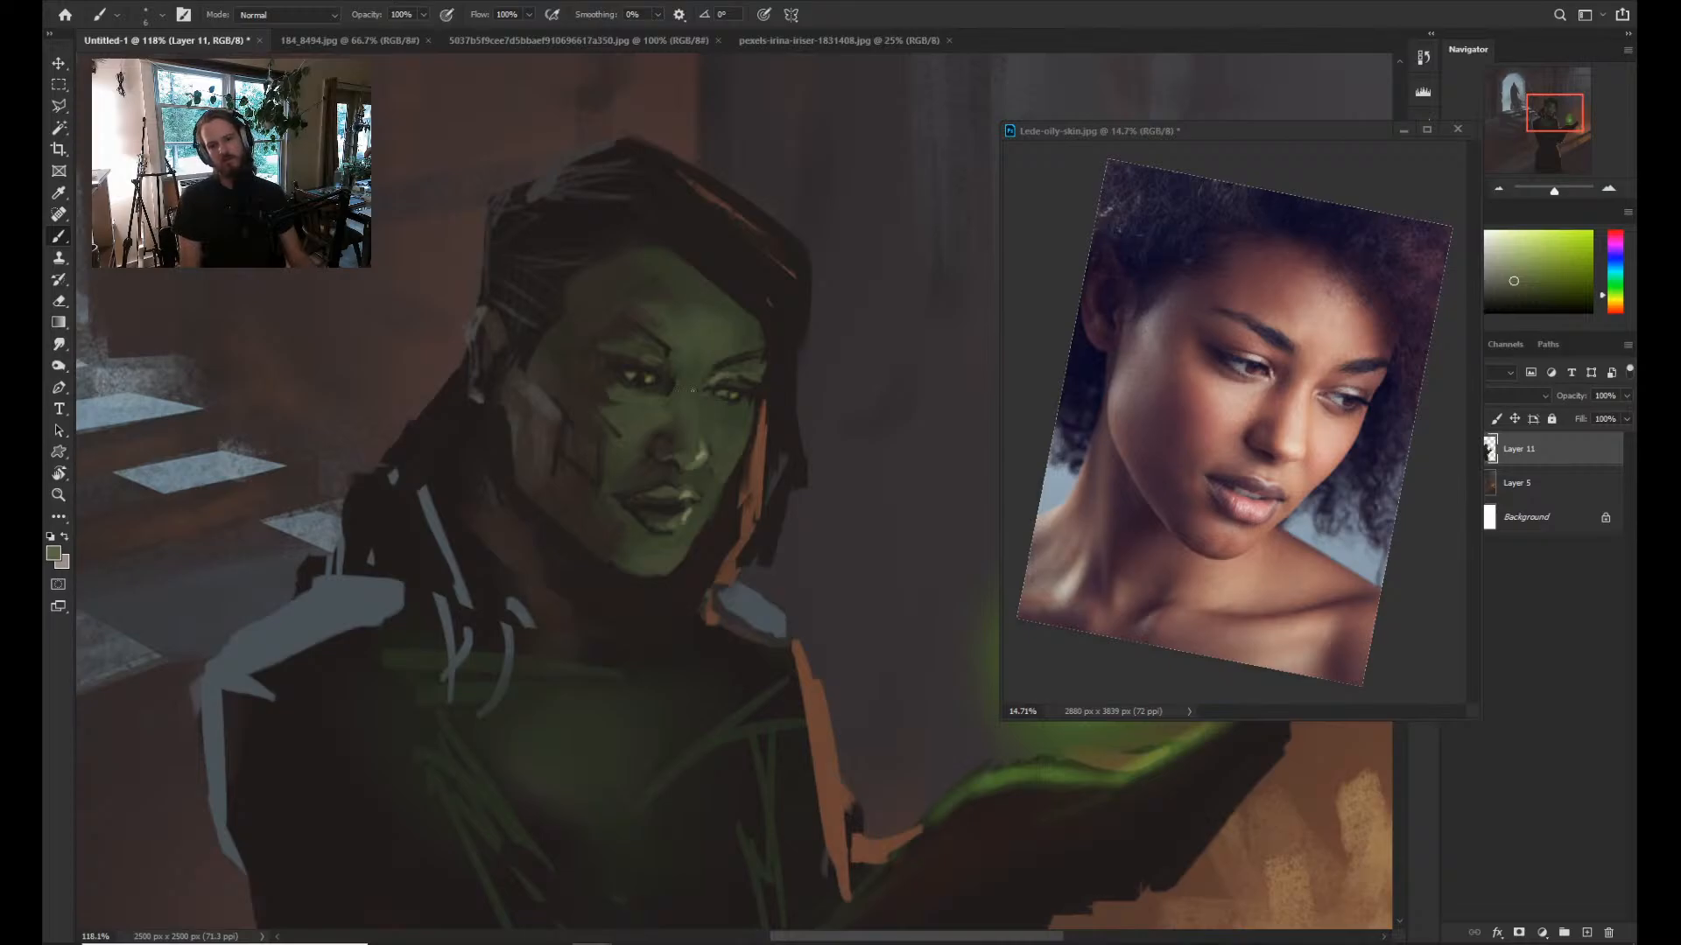
key(bracketright)
key(bracketright)
key(bracketright)
key(bracketright)
key(bracketright)
key(bracketleft)
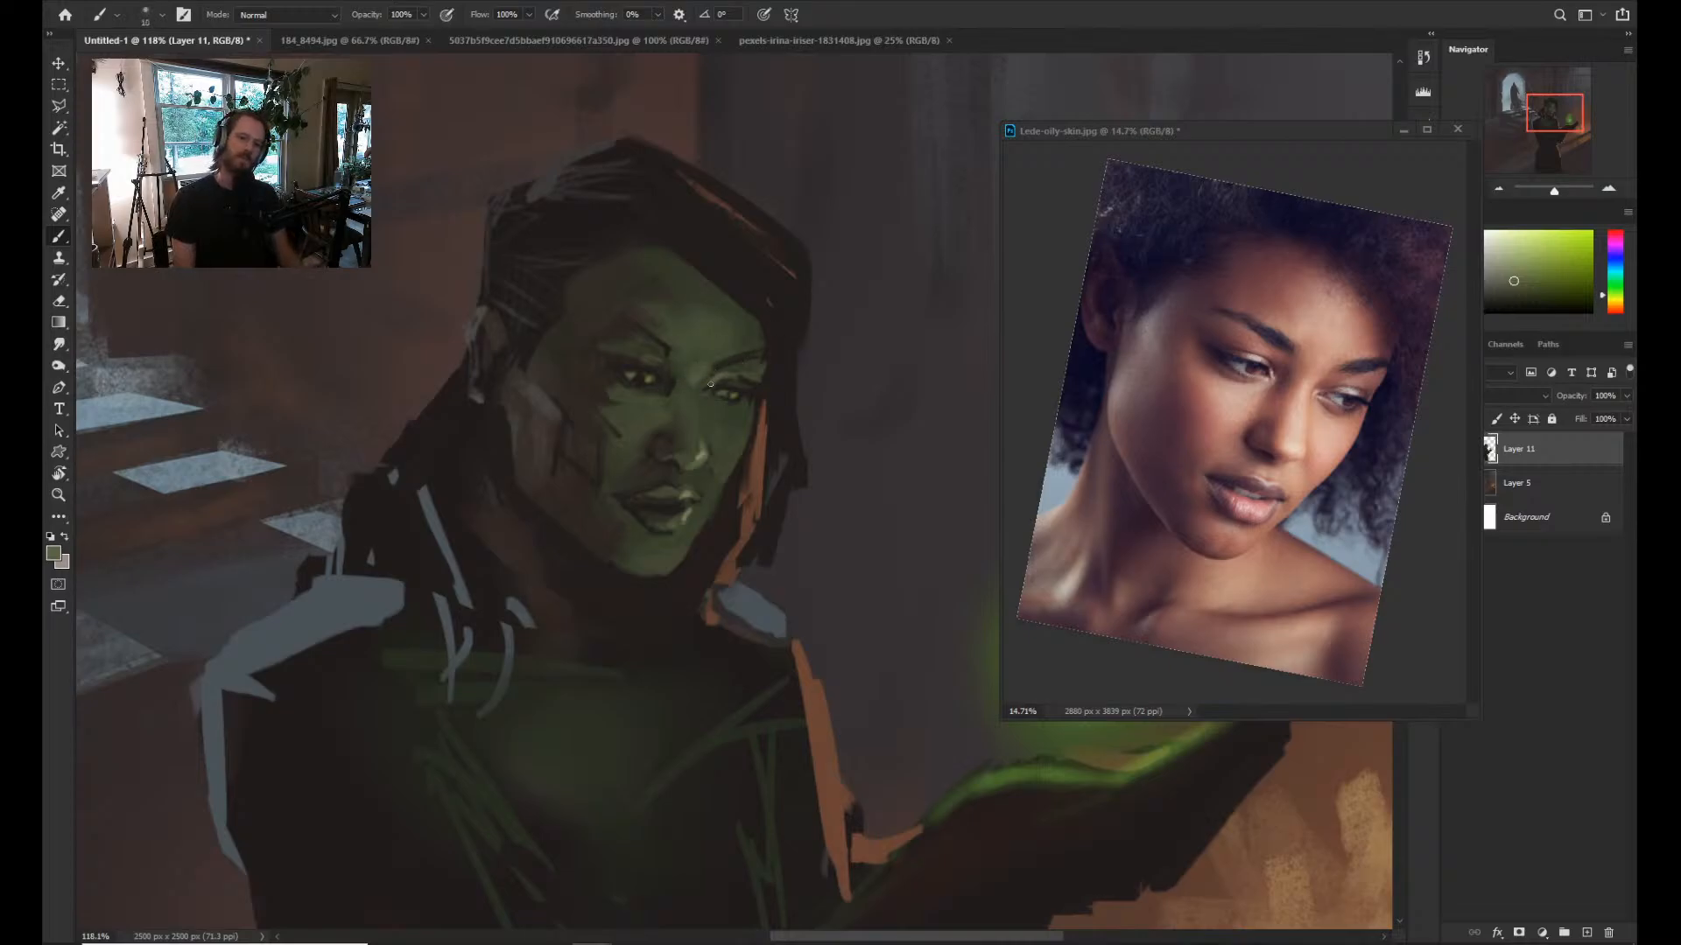
key(bracketright)
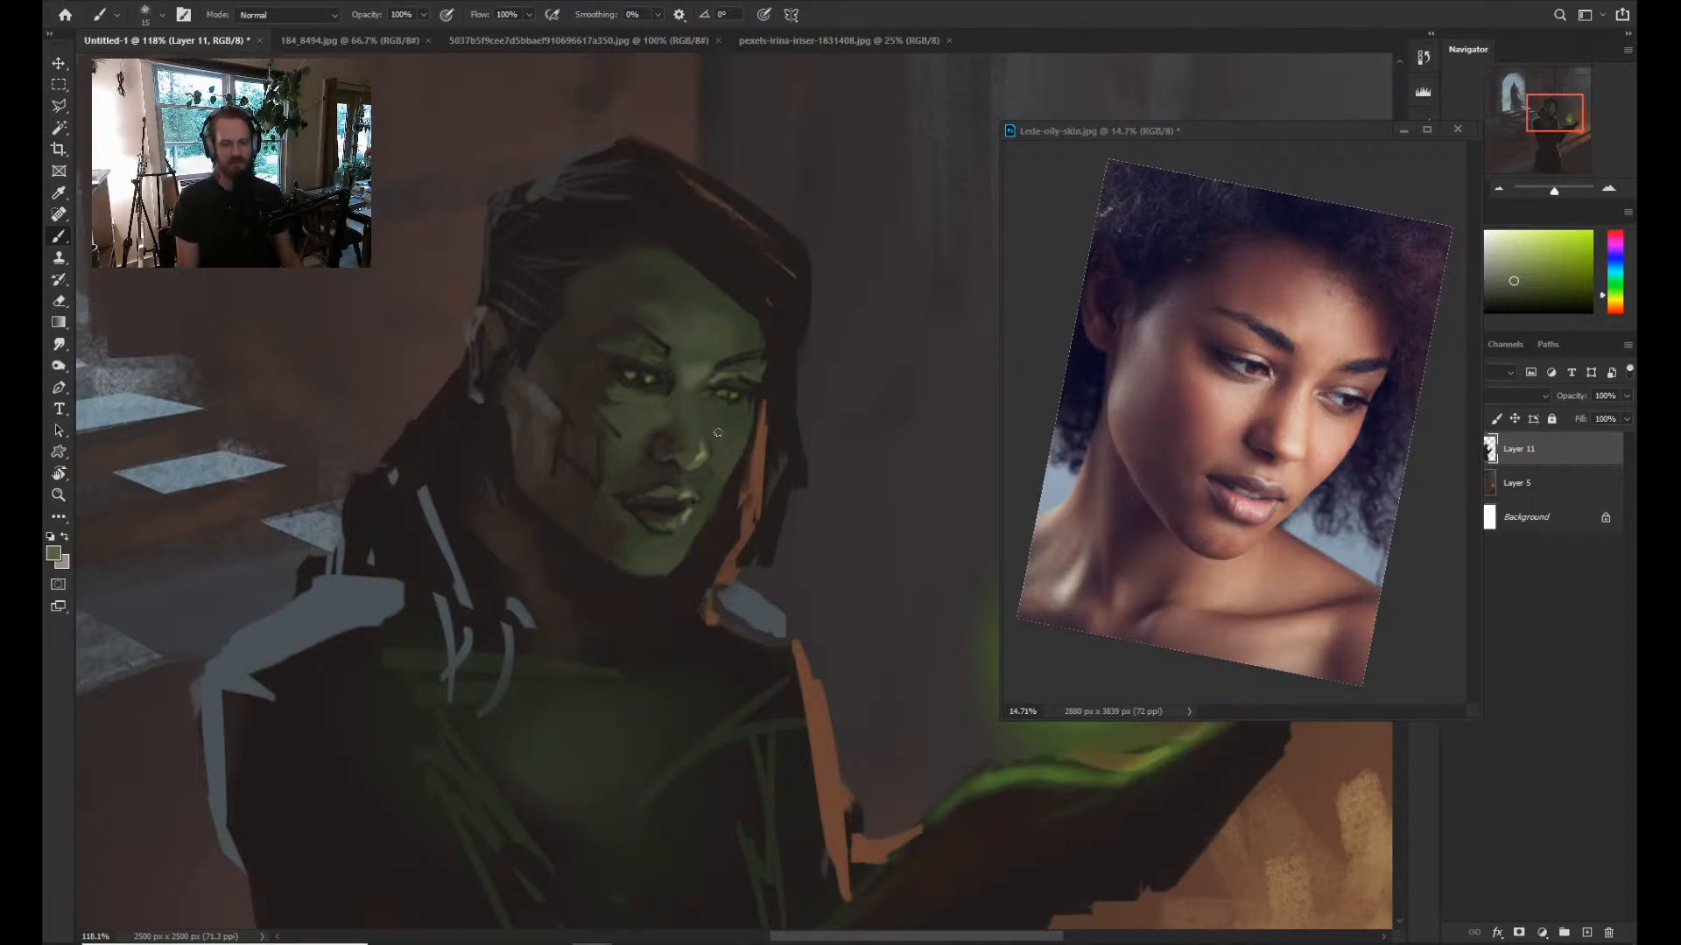
key(alt)
alt+click(700, 374)
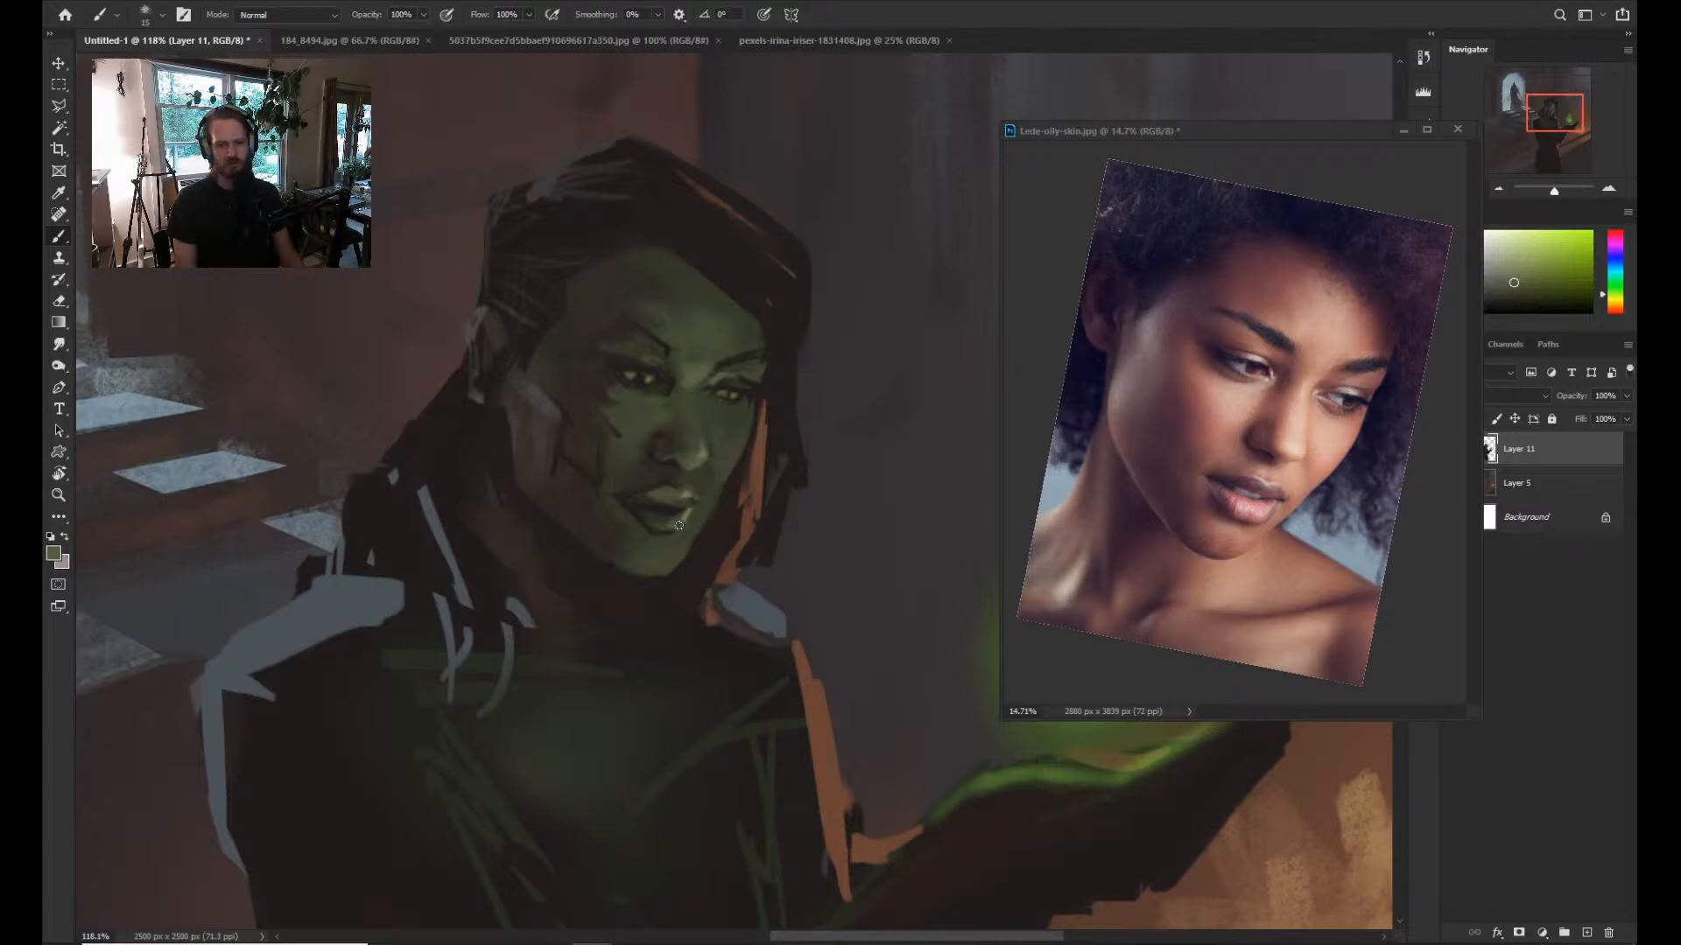
Refine the shading around the mouth, nose and near cheek with dark brown and muted green tones sampled from the face.
key(alt)
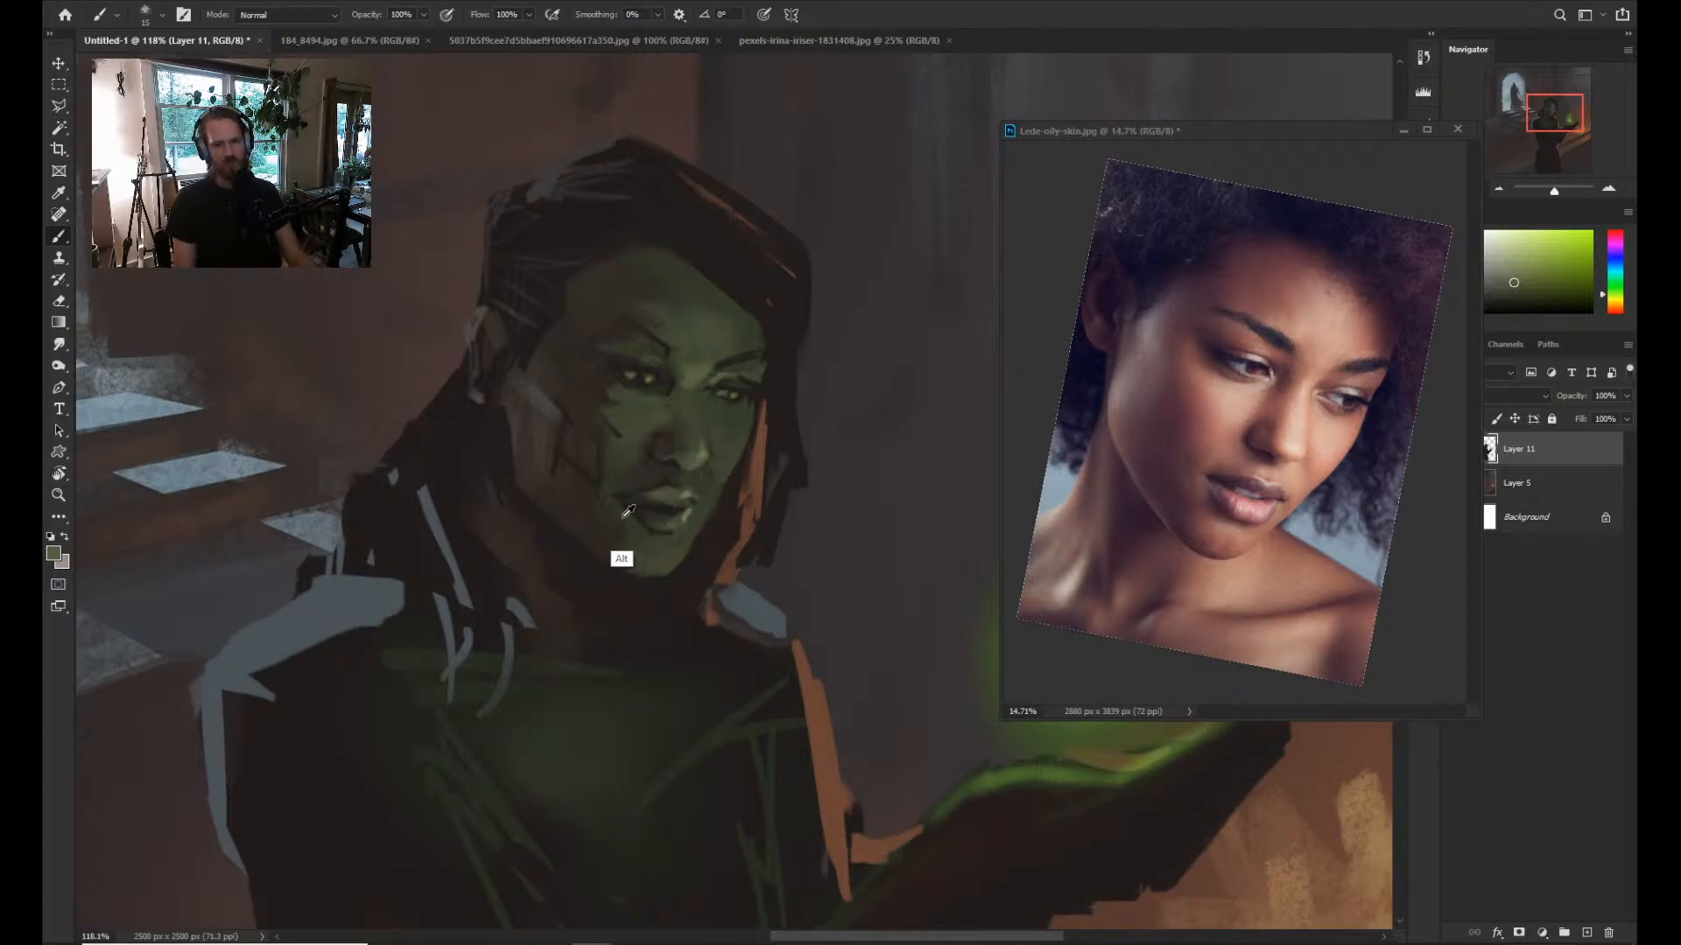
alt+click(618, 546)
alt+click(635, 487)
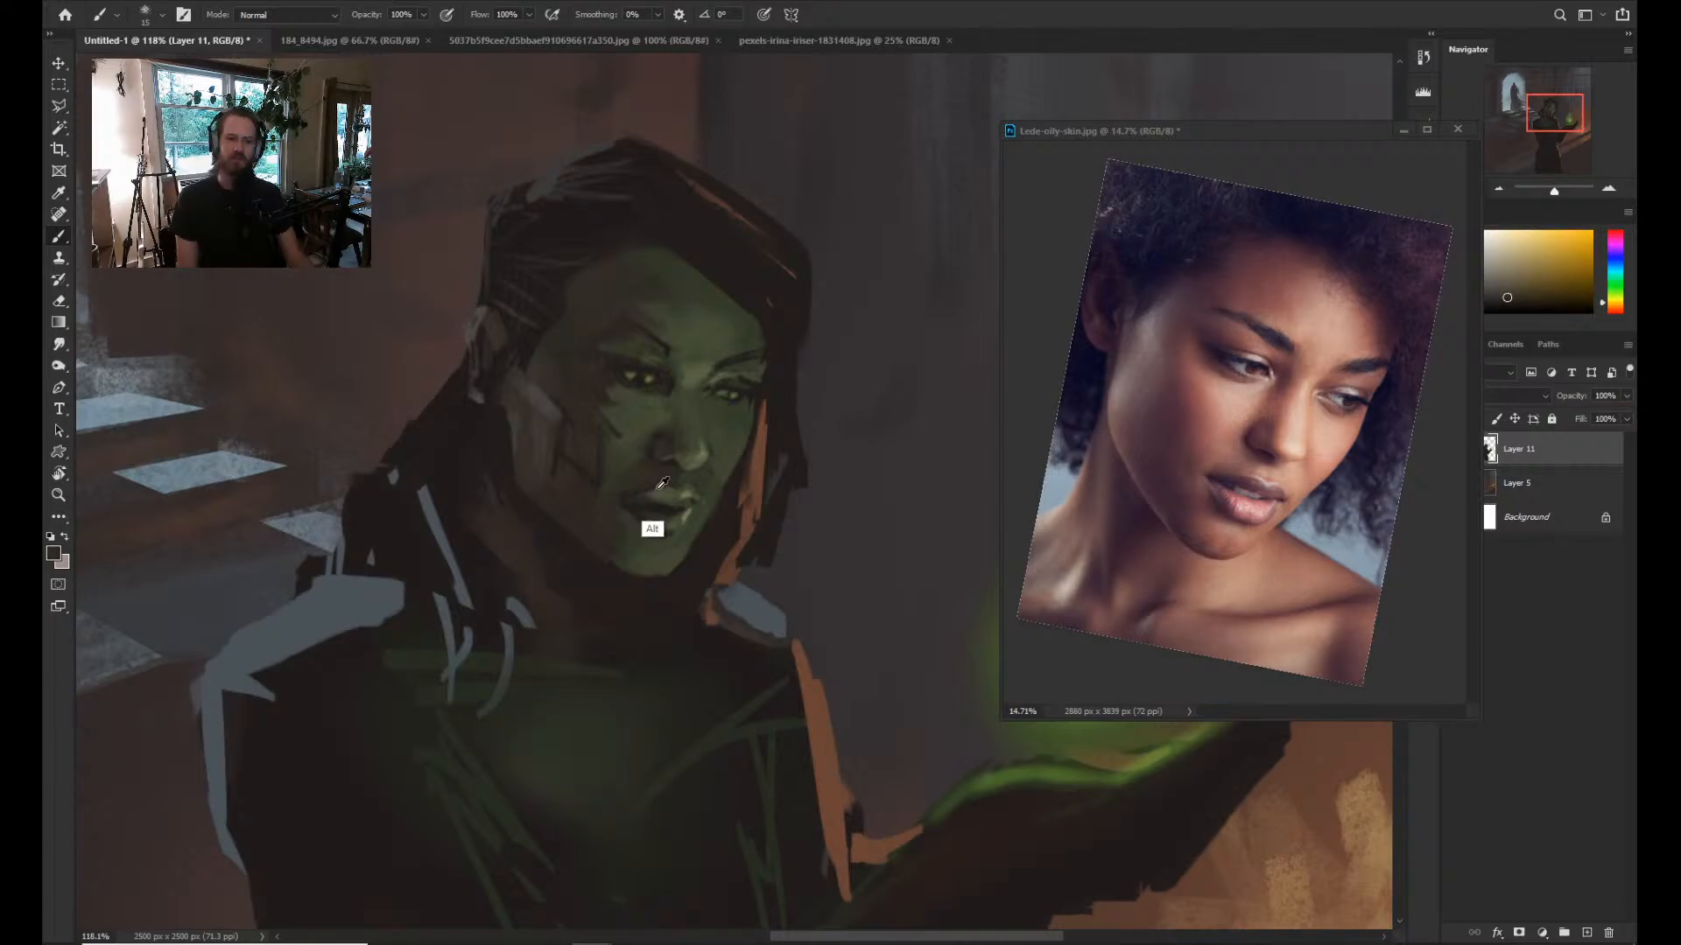
alt+click(641, 488)
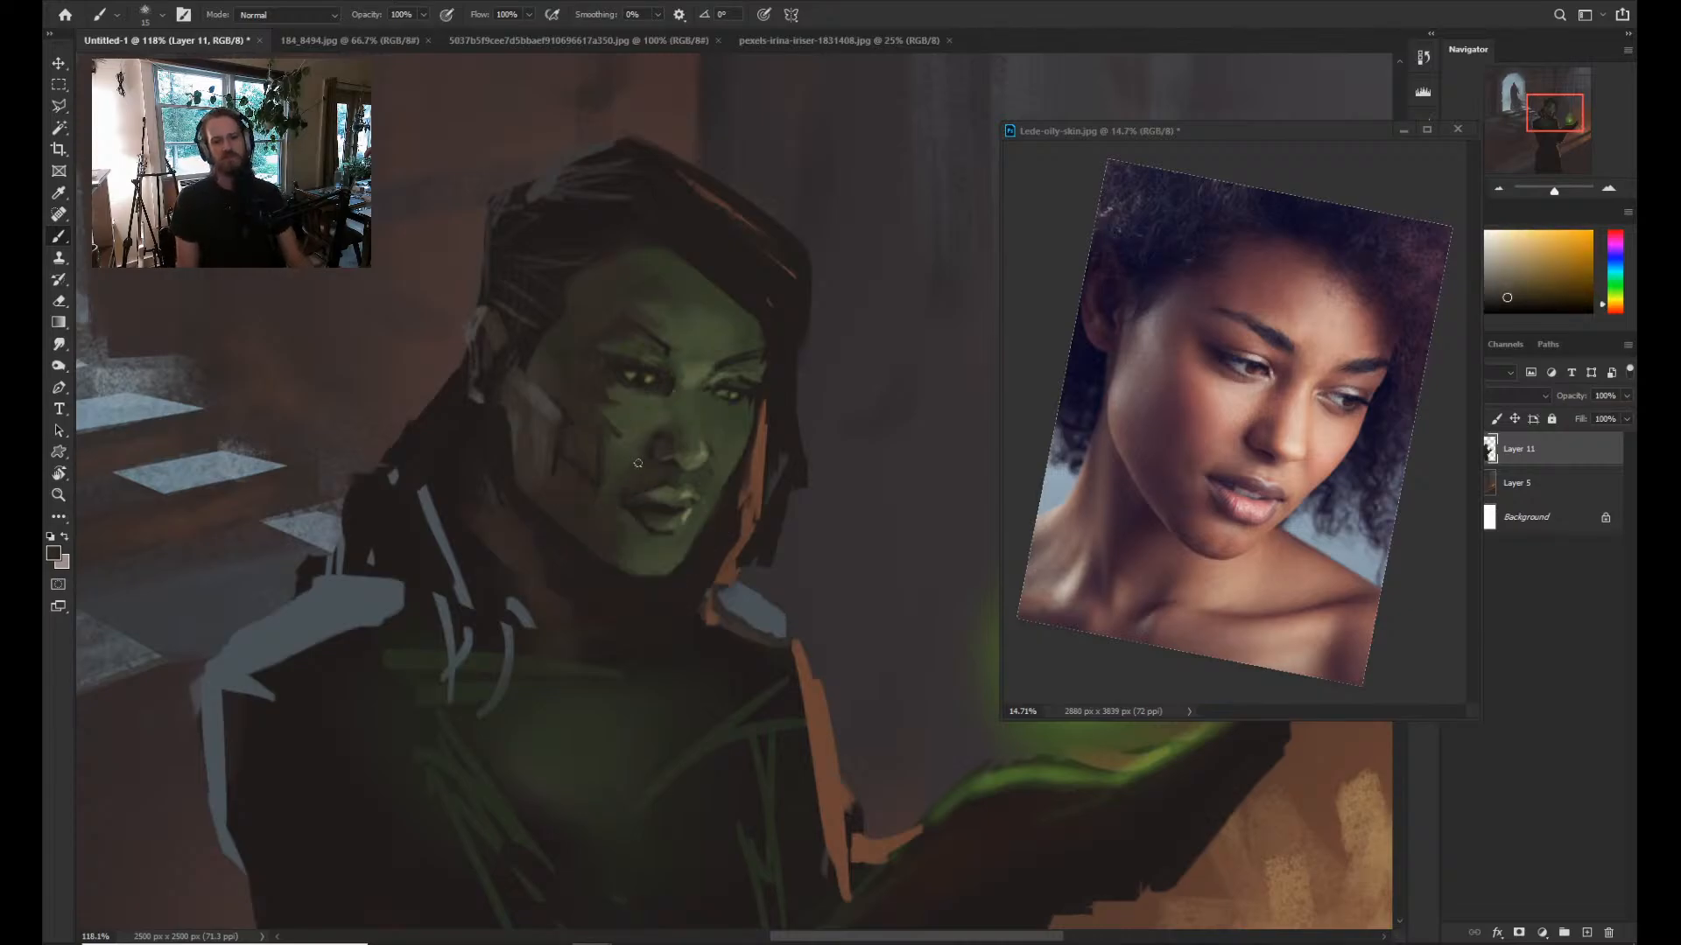
alt+click(595, 446)
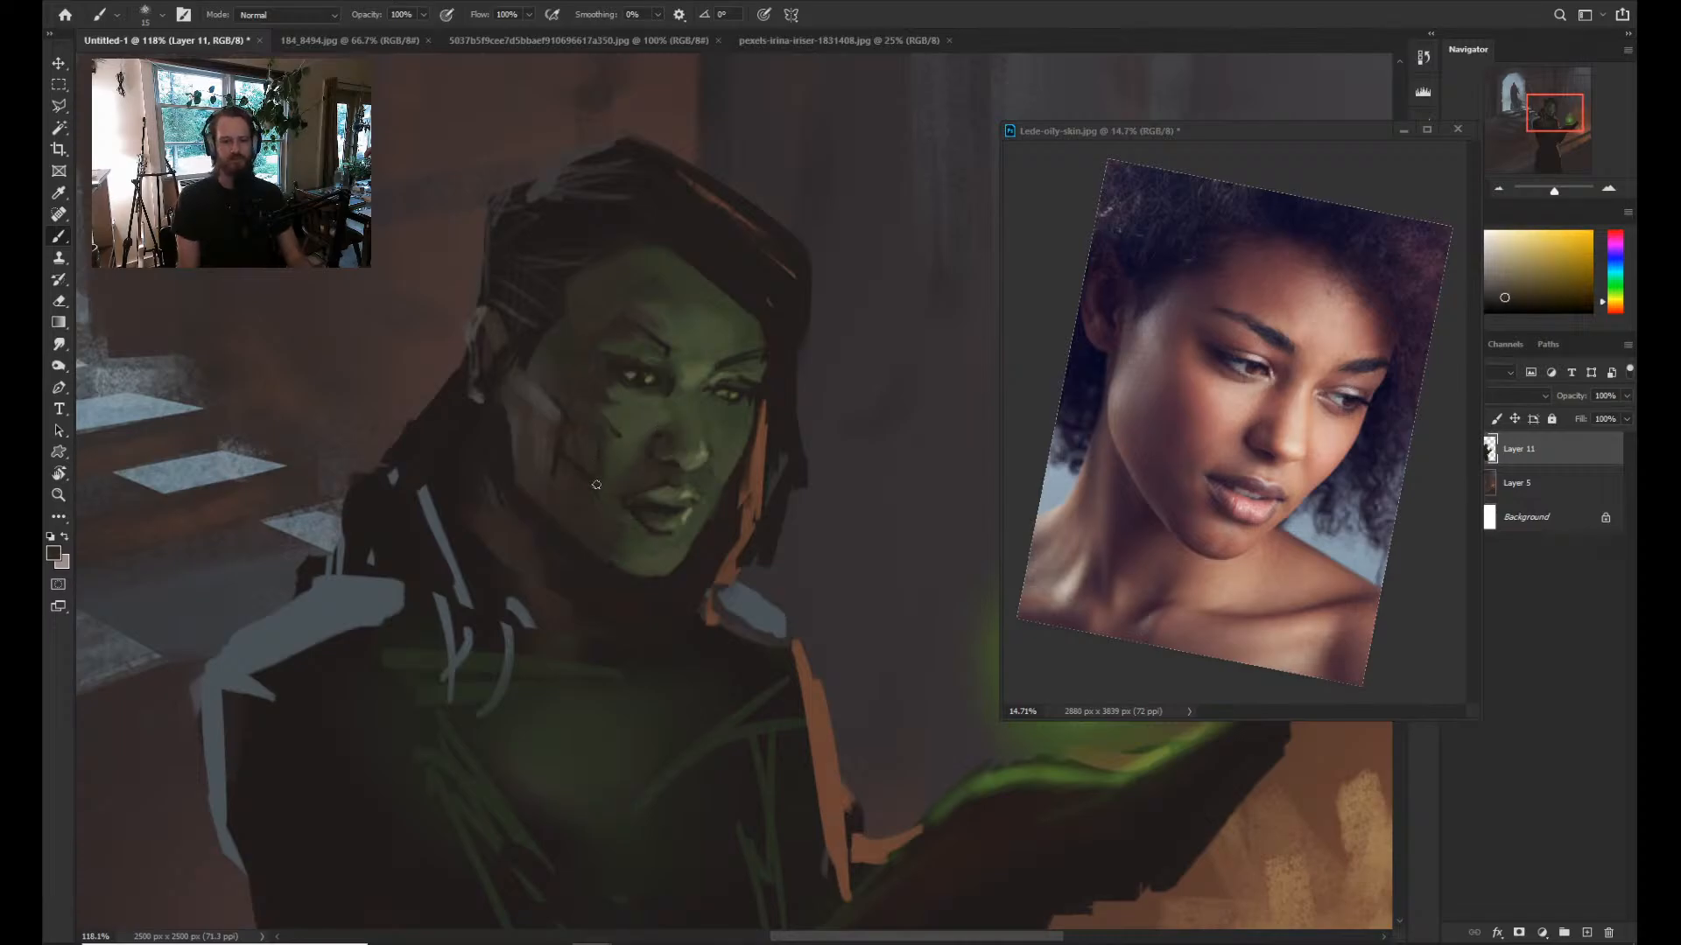
alt+click(628, 428)
alt+click(701, 481)
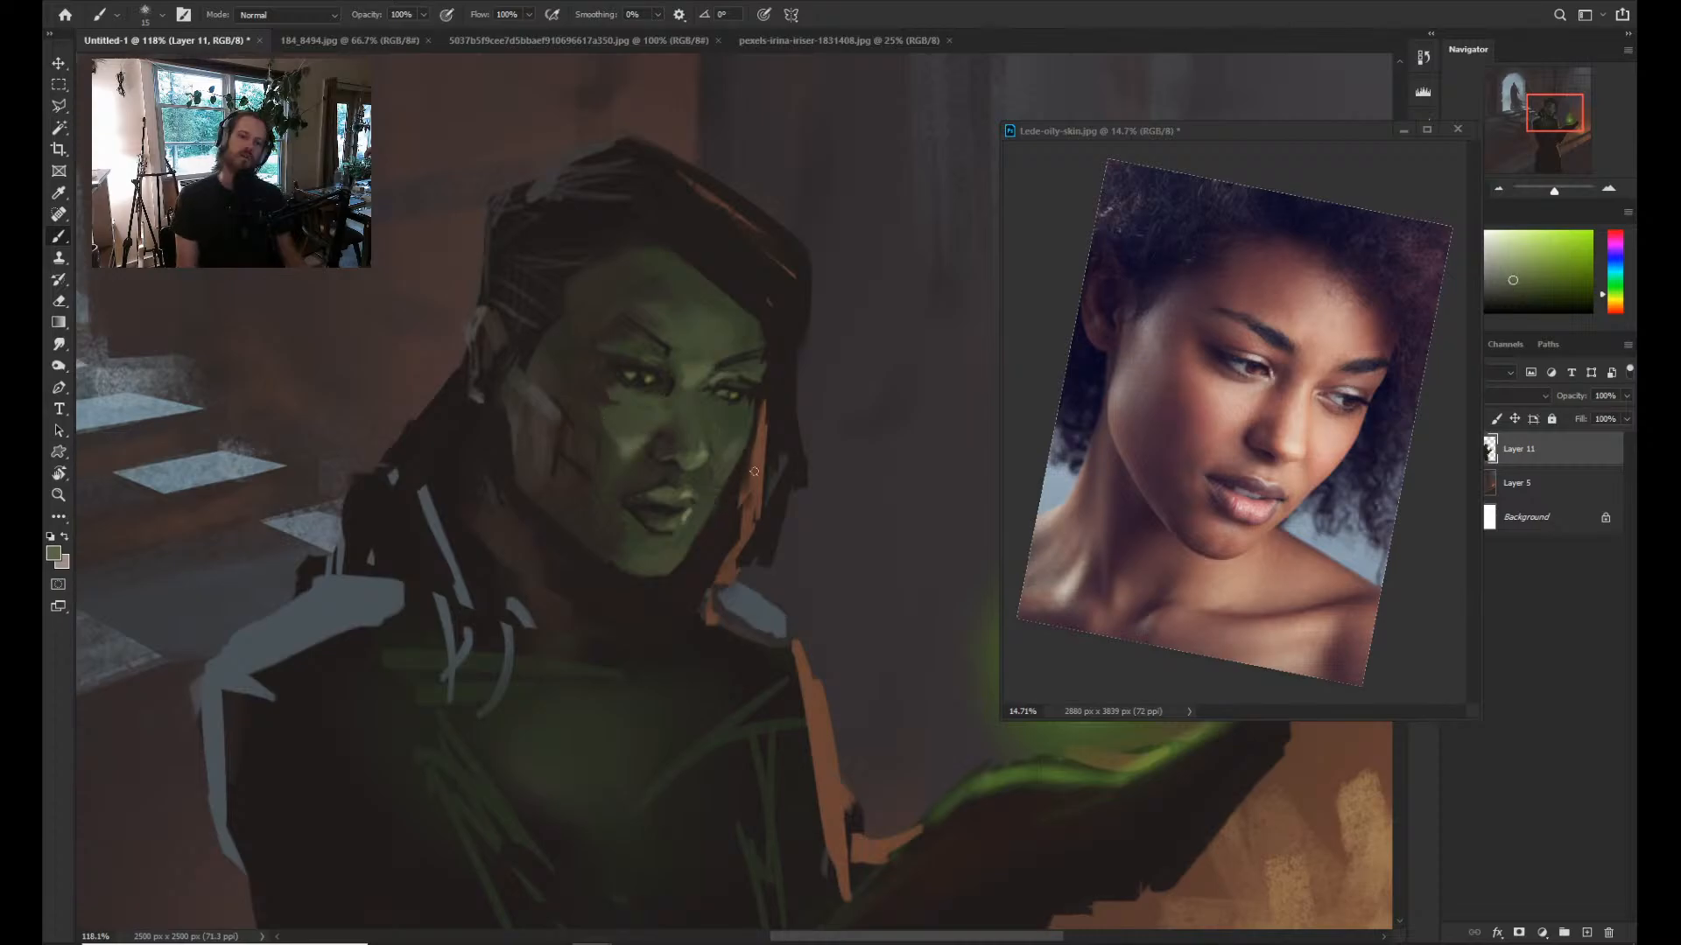
Adjust the brush size and refine the far cheek and nose bridge with the sampled muted green.
key(bracketright)
key(bracketright)
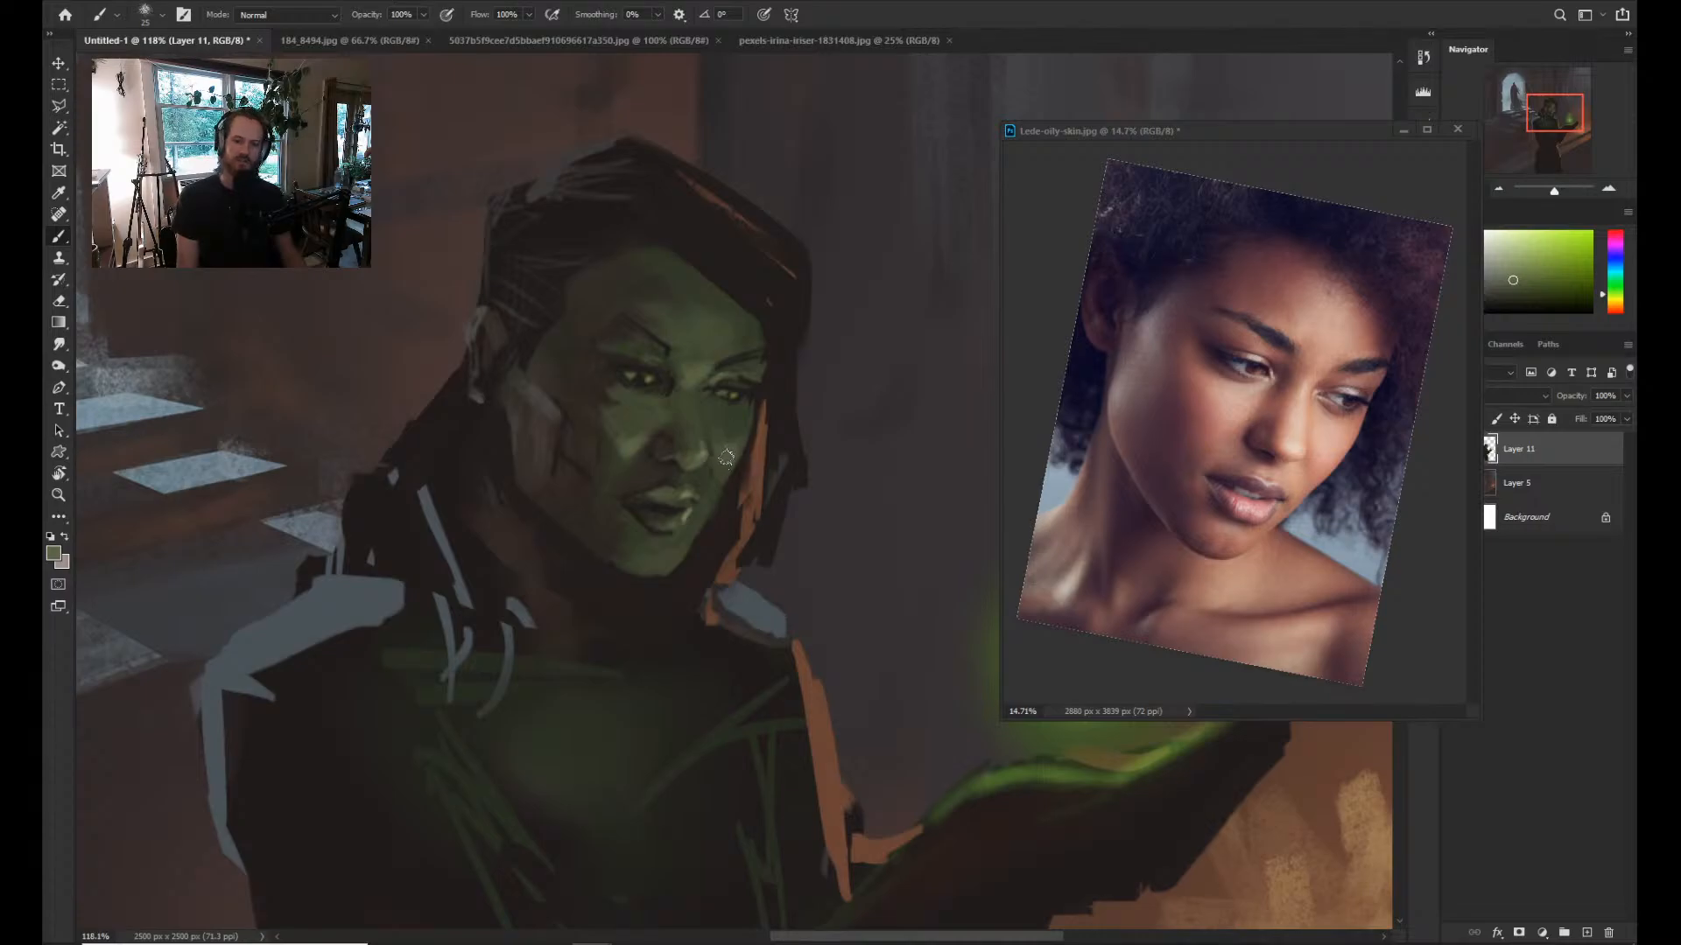
key(bracketleft)
key(bracketleft)
key(bracketleft)
key(bracketleft)
key(bracketleft)
key(bracketleft)
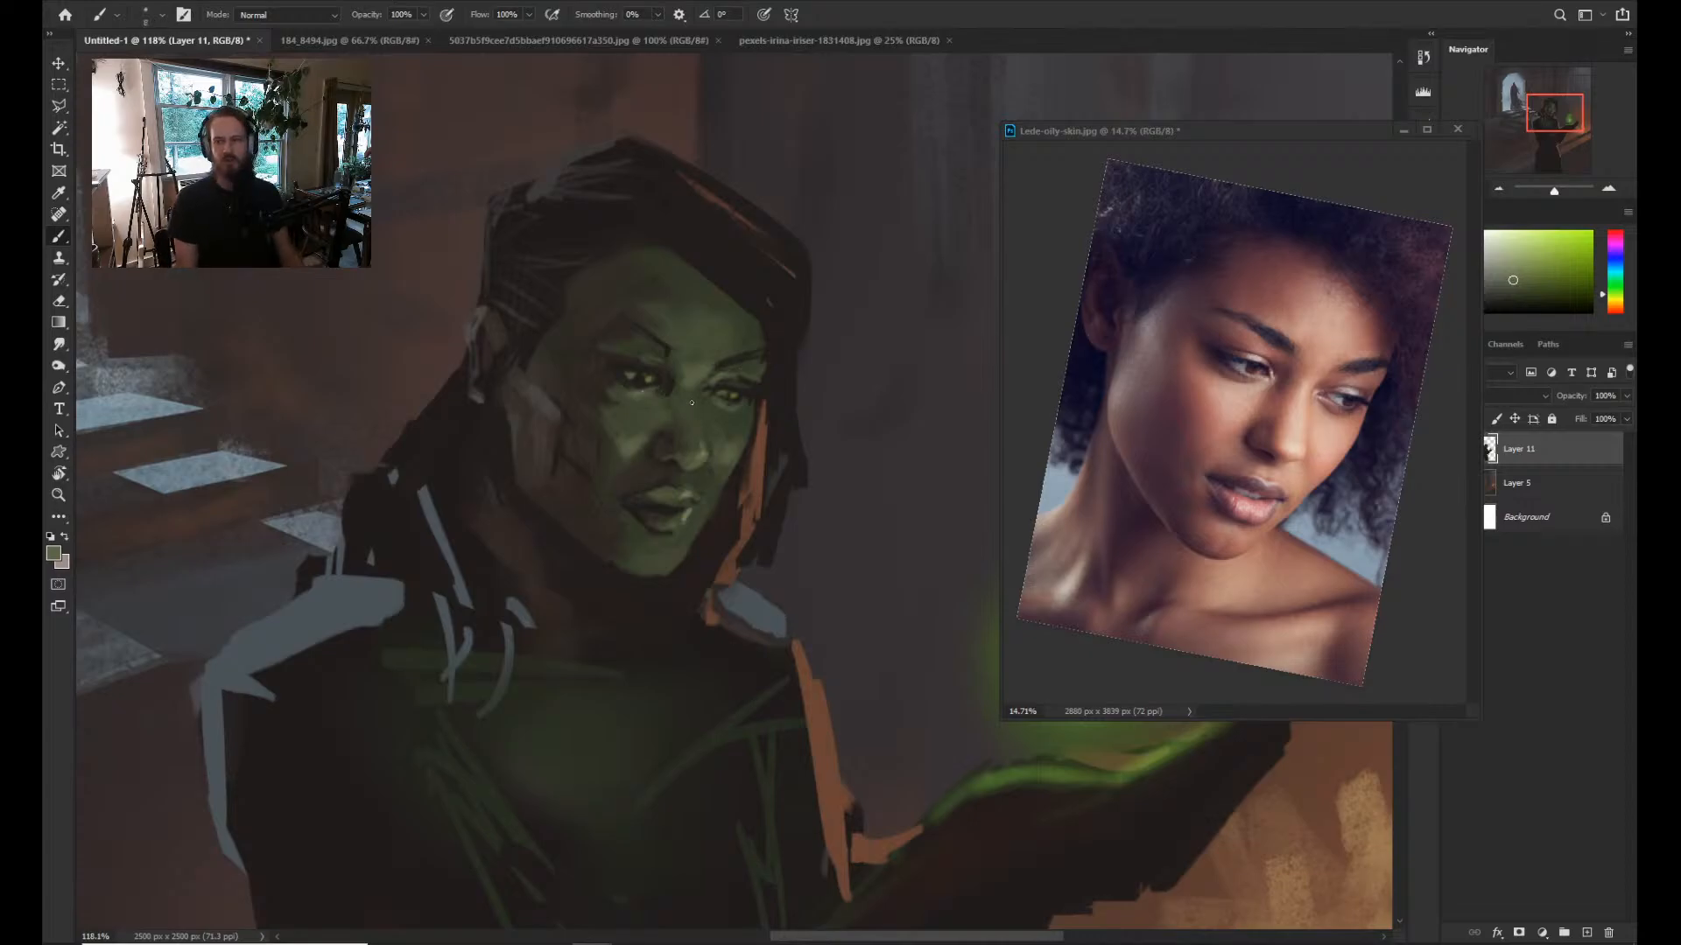
key(bracketright)
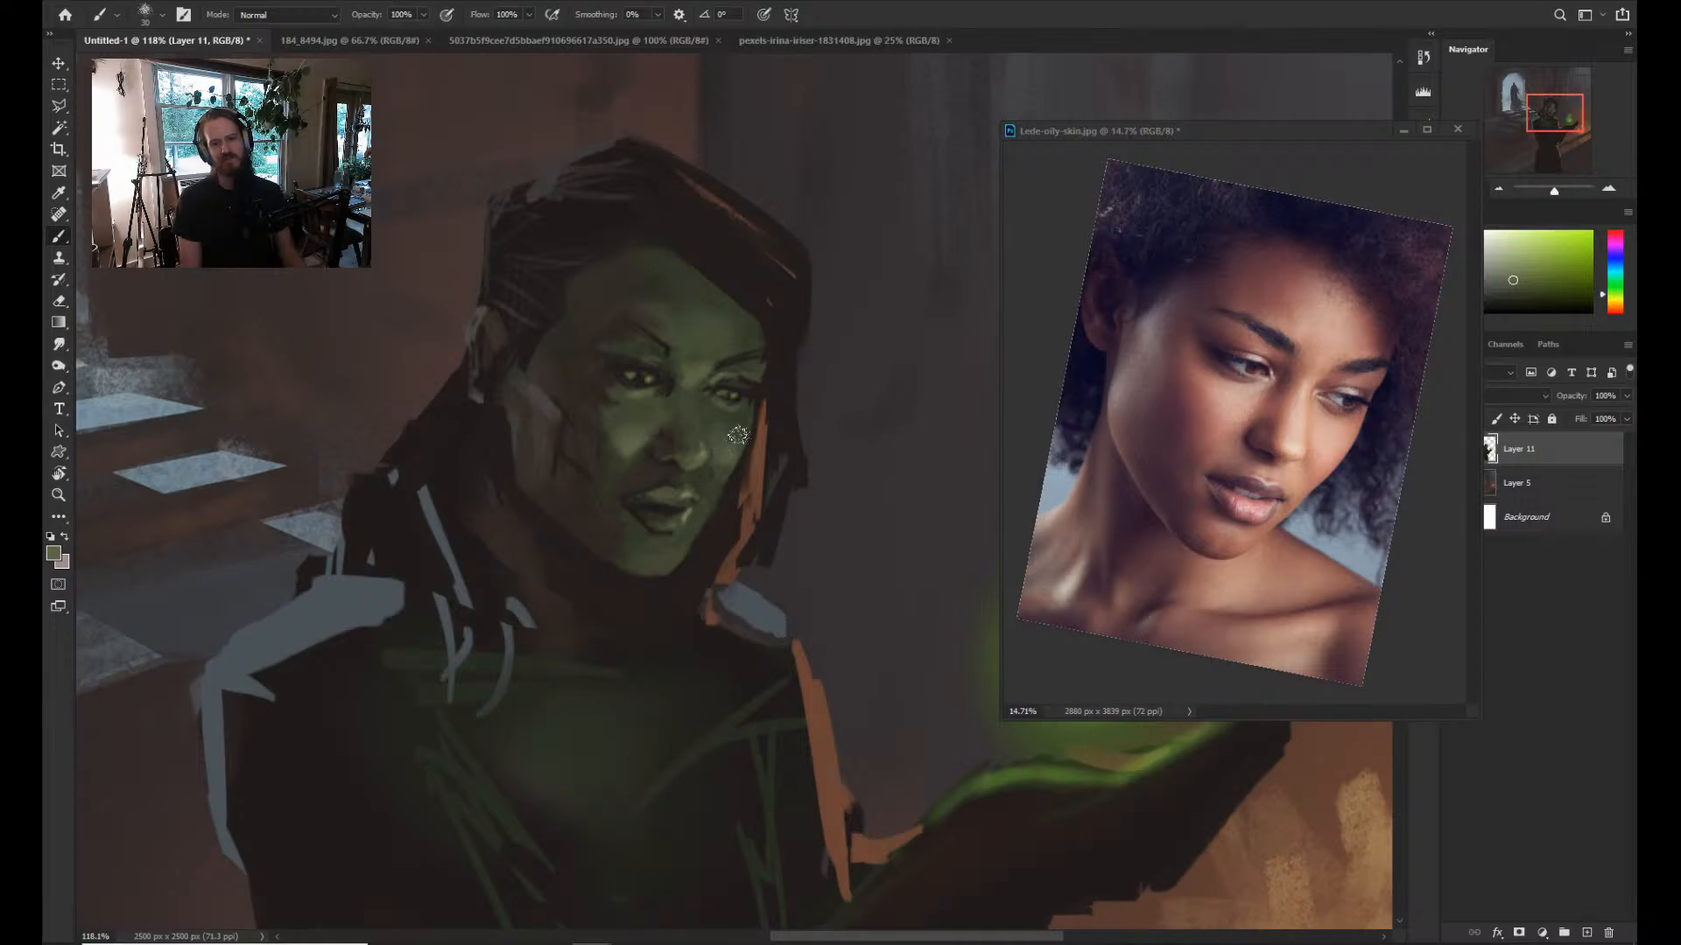
Soften the near cheek and the side of the nose with dark olive and green tones sampled from the jaw and far cheek.
key(z)
drag(780, 540, 680, 589)
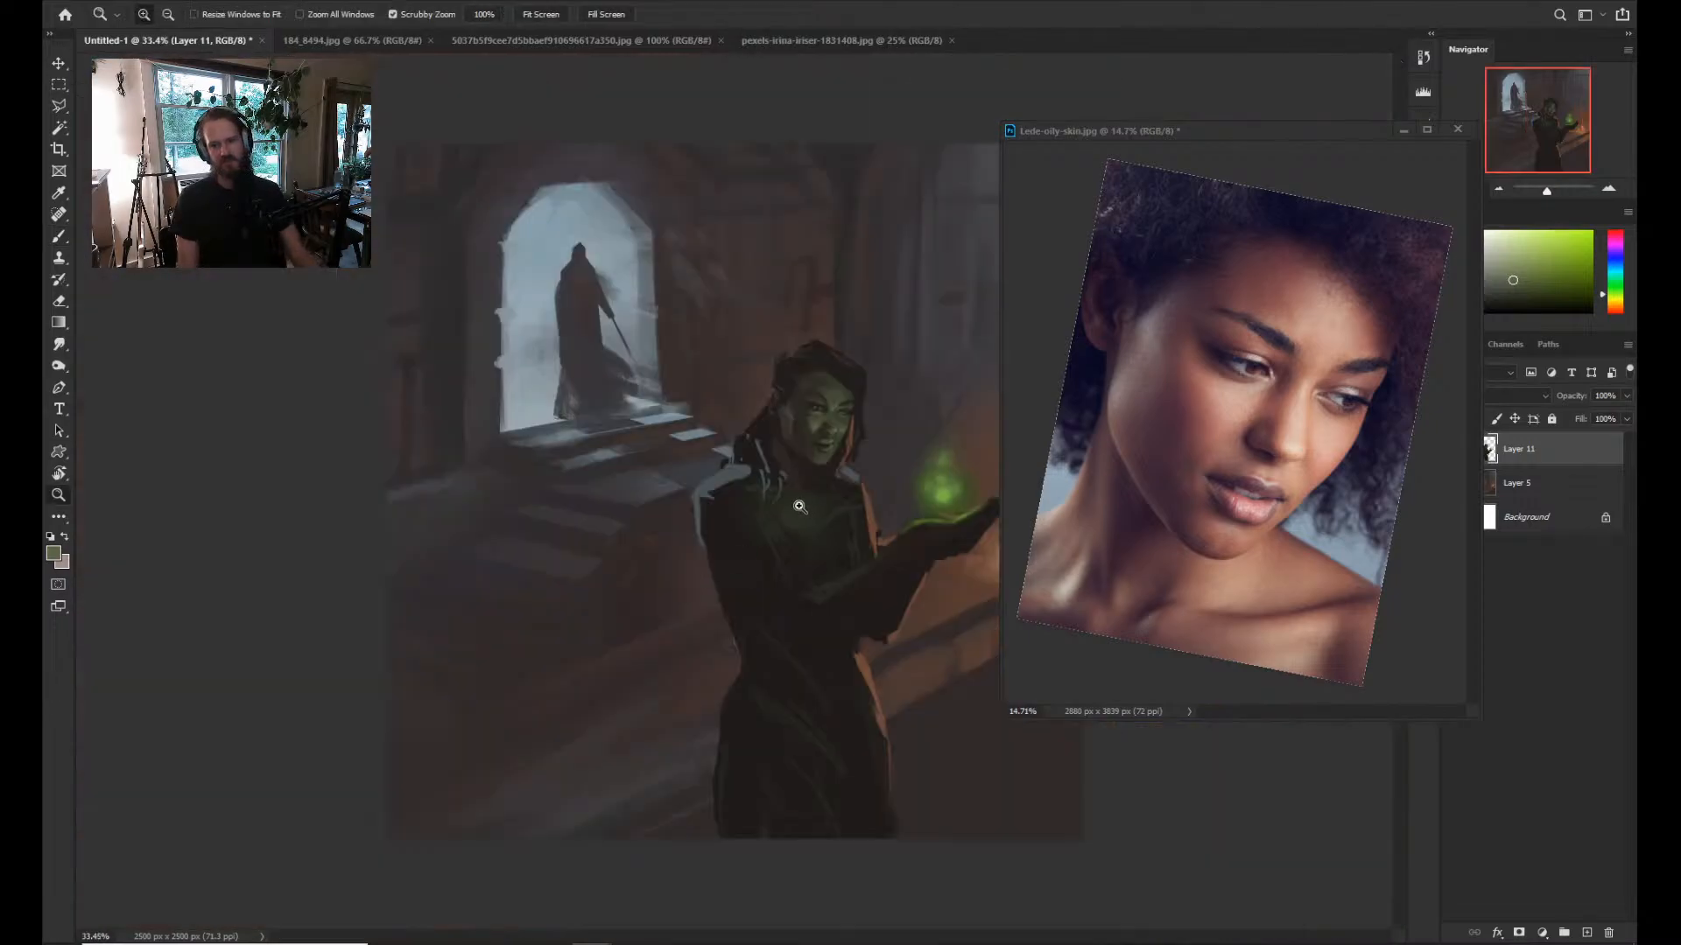
drag(799, 506, 703, 513)
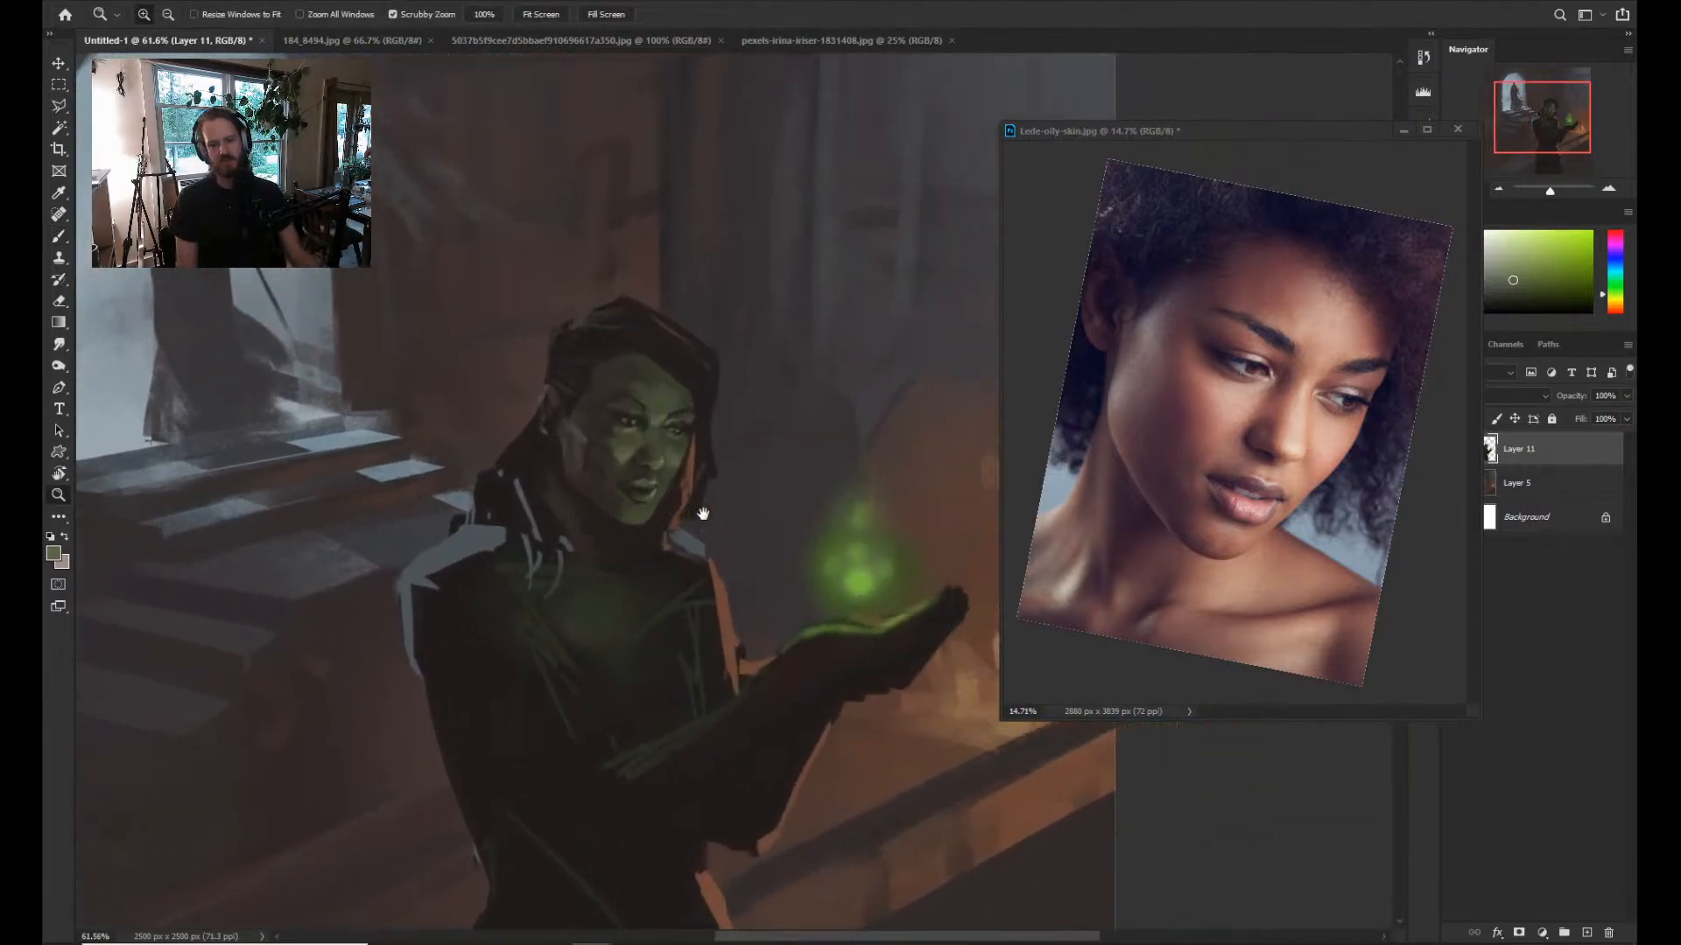
mouse_move(525, 531)
mouse_down()
mouse_move(570, 532)
mouse_move(554, 516)
mouse_move(568, 516)
mouse_up()
key(v)
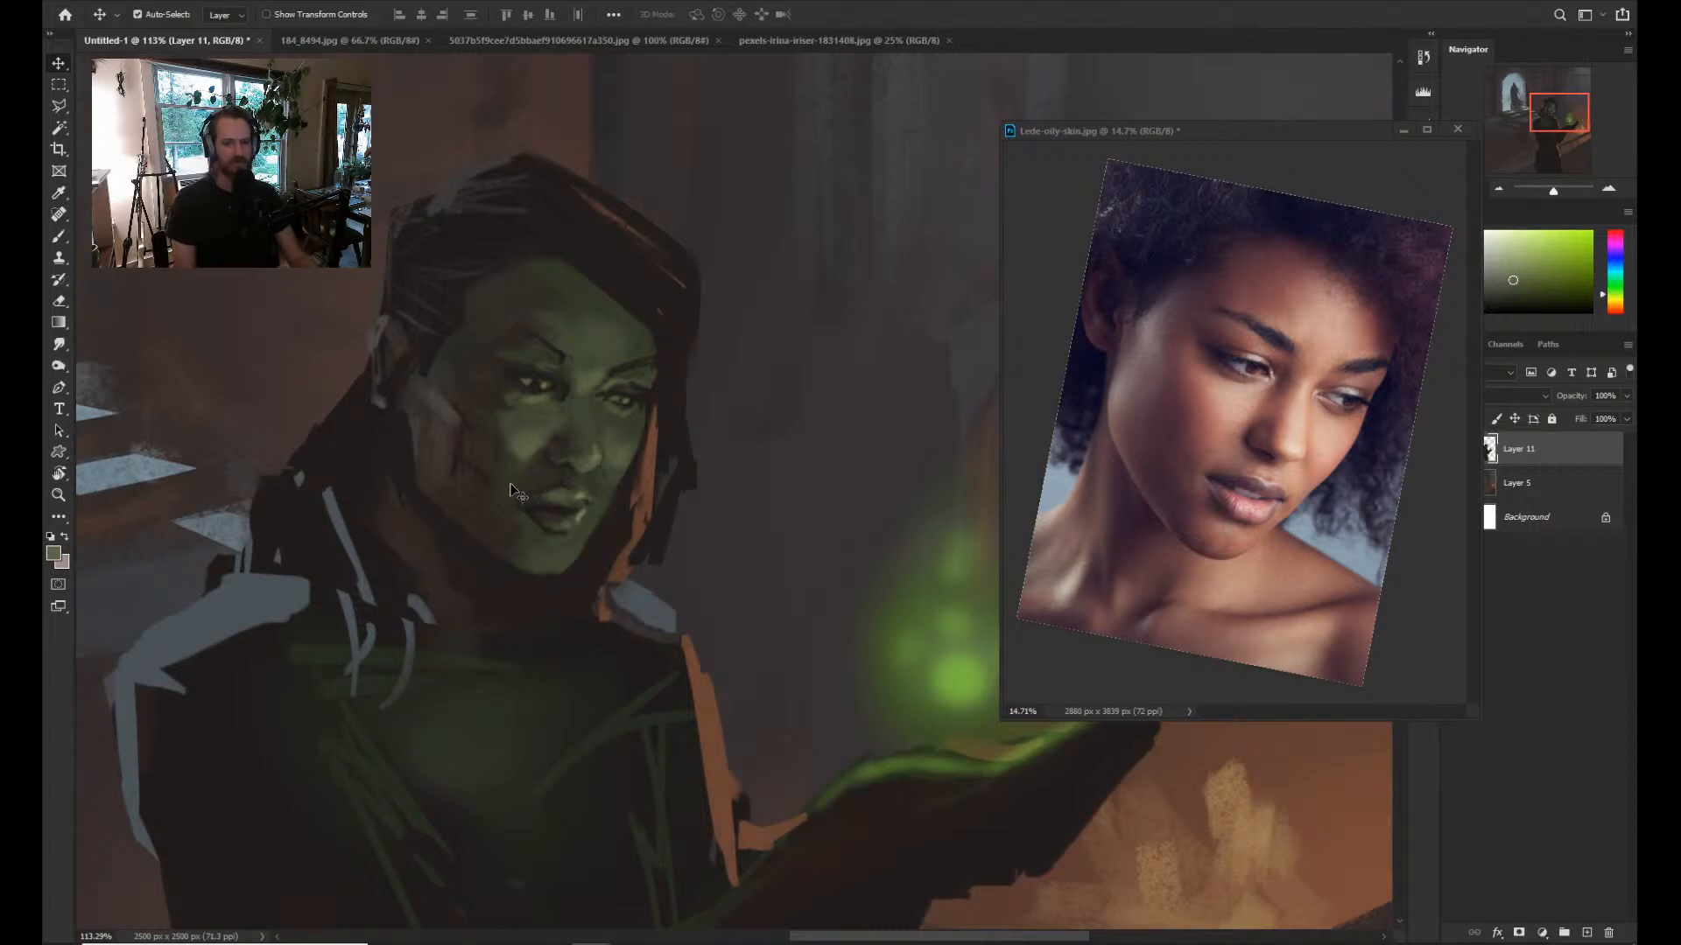
key(b)
alt+click(491, 559)
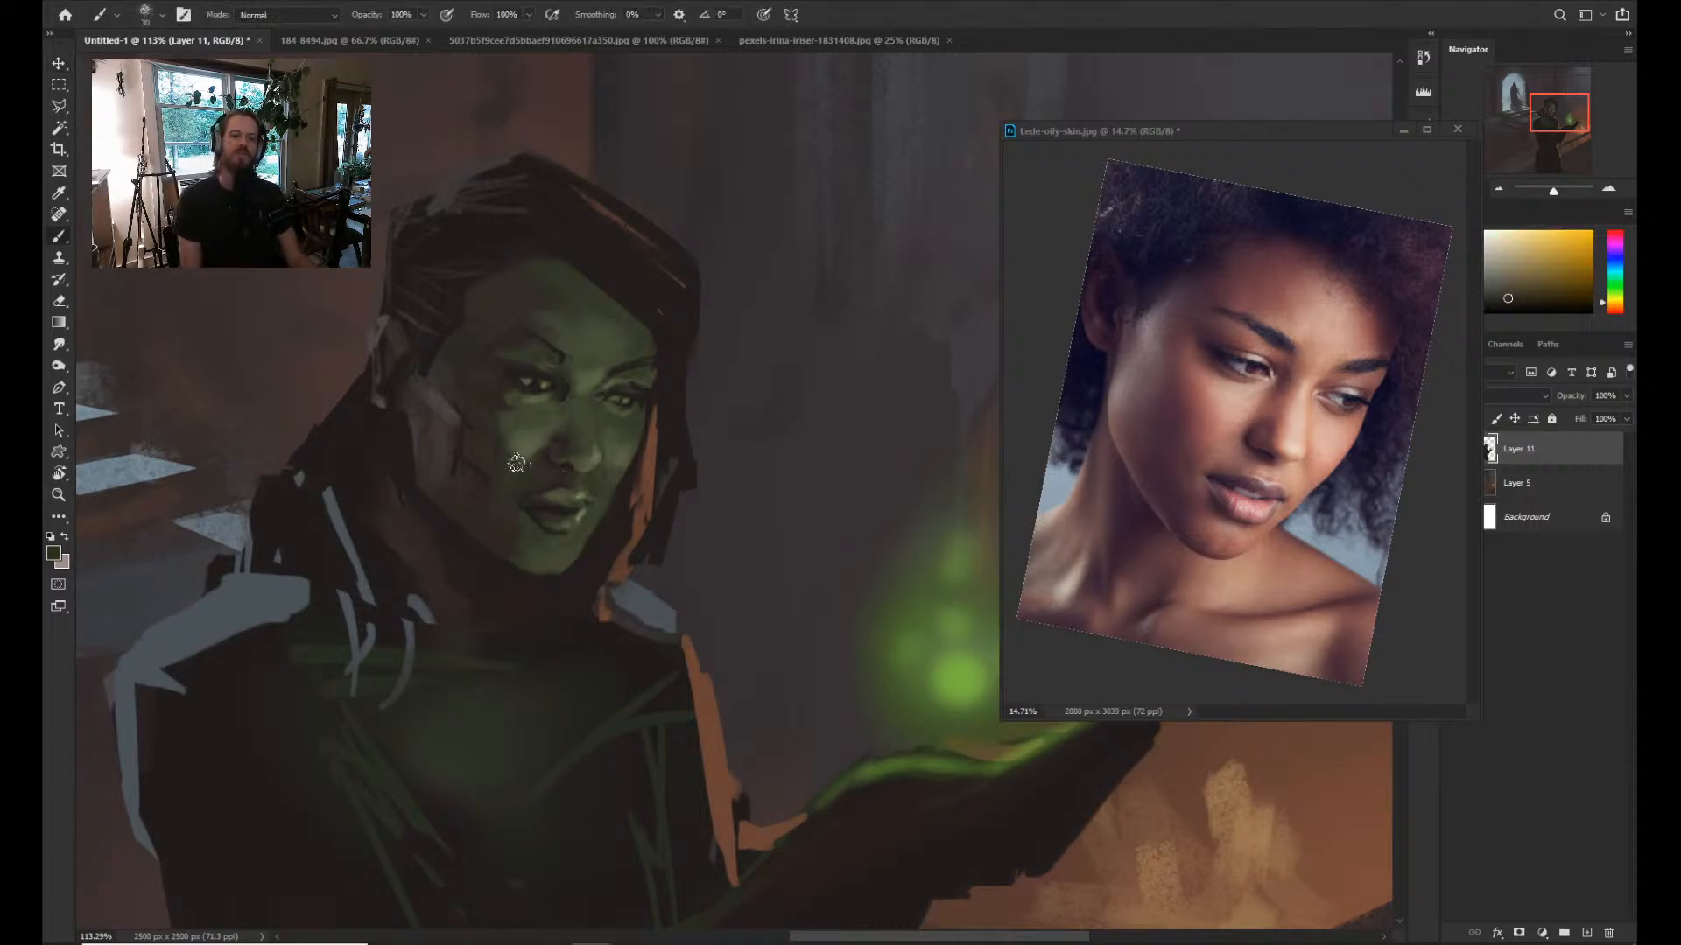
alt+click(612, 471)
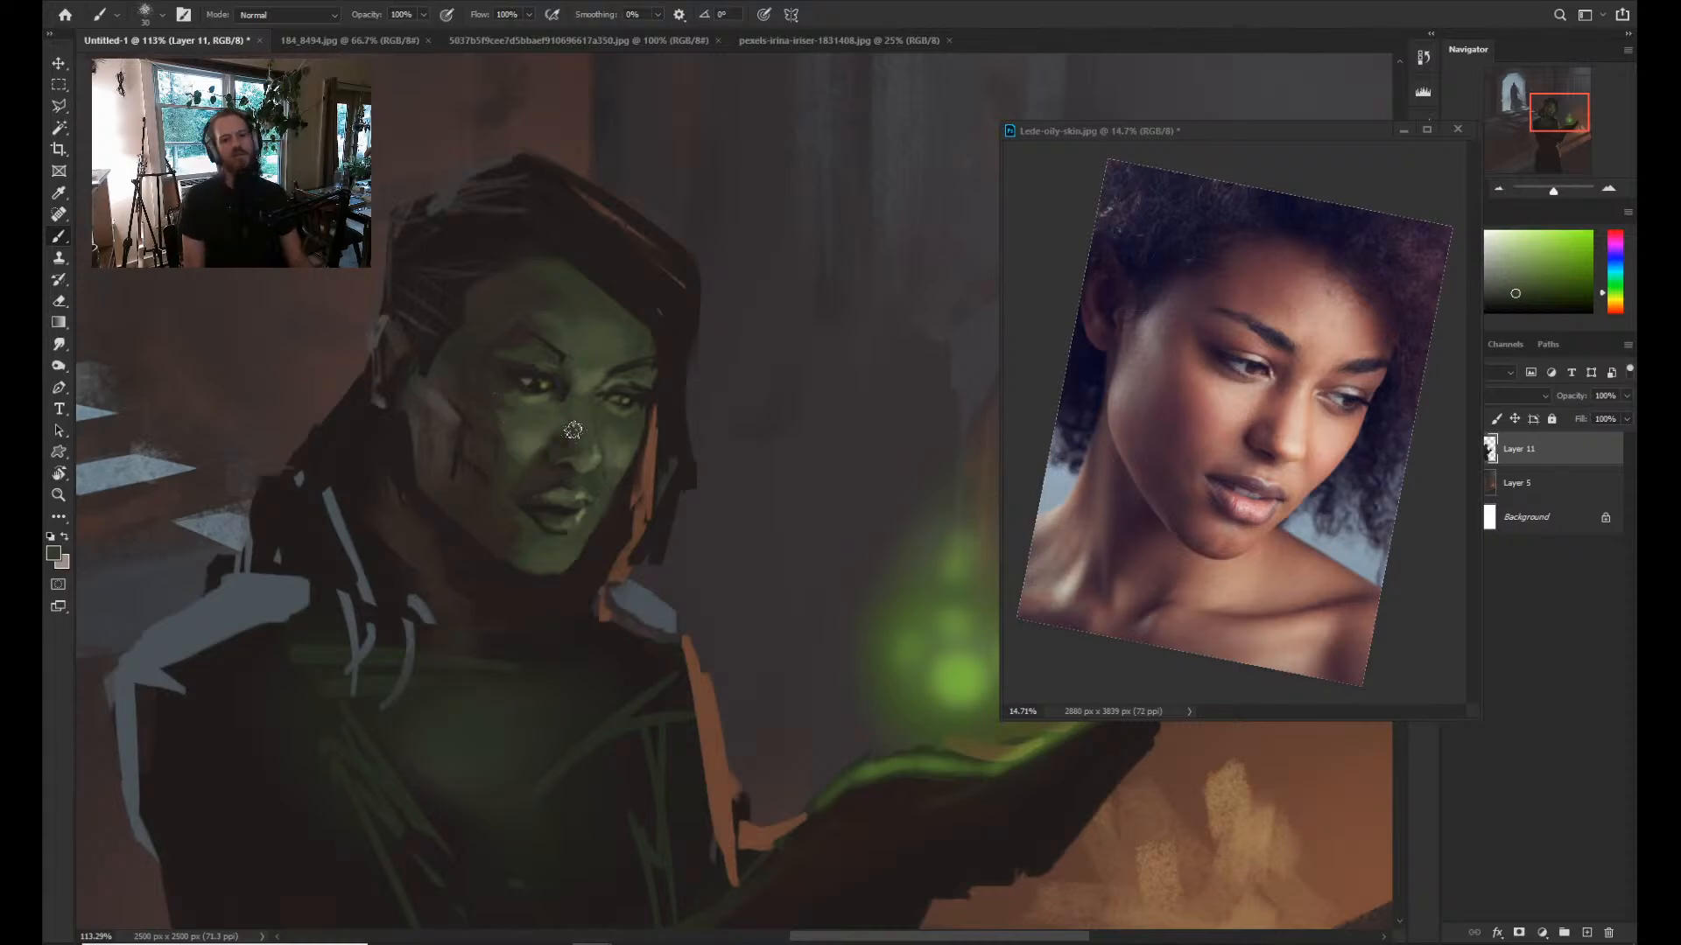
Shrink the brush and define the nostrils and the shadow under the nose with a near-black brown sampled beside the nose.
key(z)
mouse_move(596, 380)
mouse_down()
mouse_move(546, 385)
mouse_move(684, 393)
mouse_move(638, 460)
mouse_up()
key(z)
key(z)
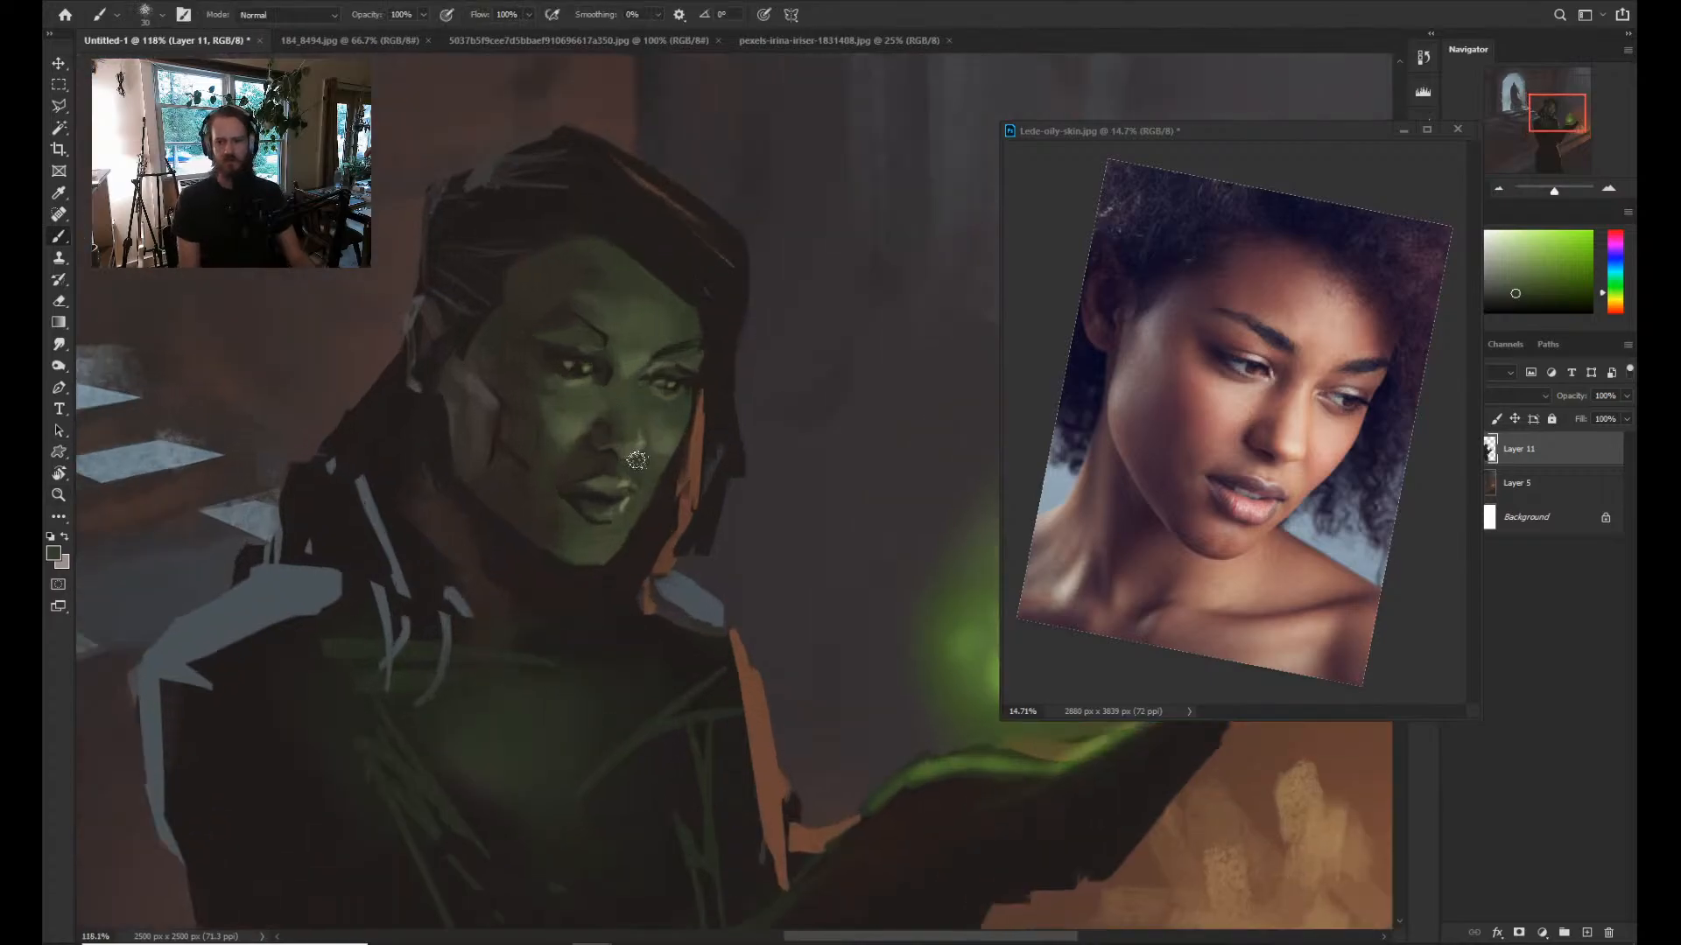
alt+click(599, 450)
key([)
key([)
key([)
key([)
key([)
key([)
key([)
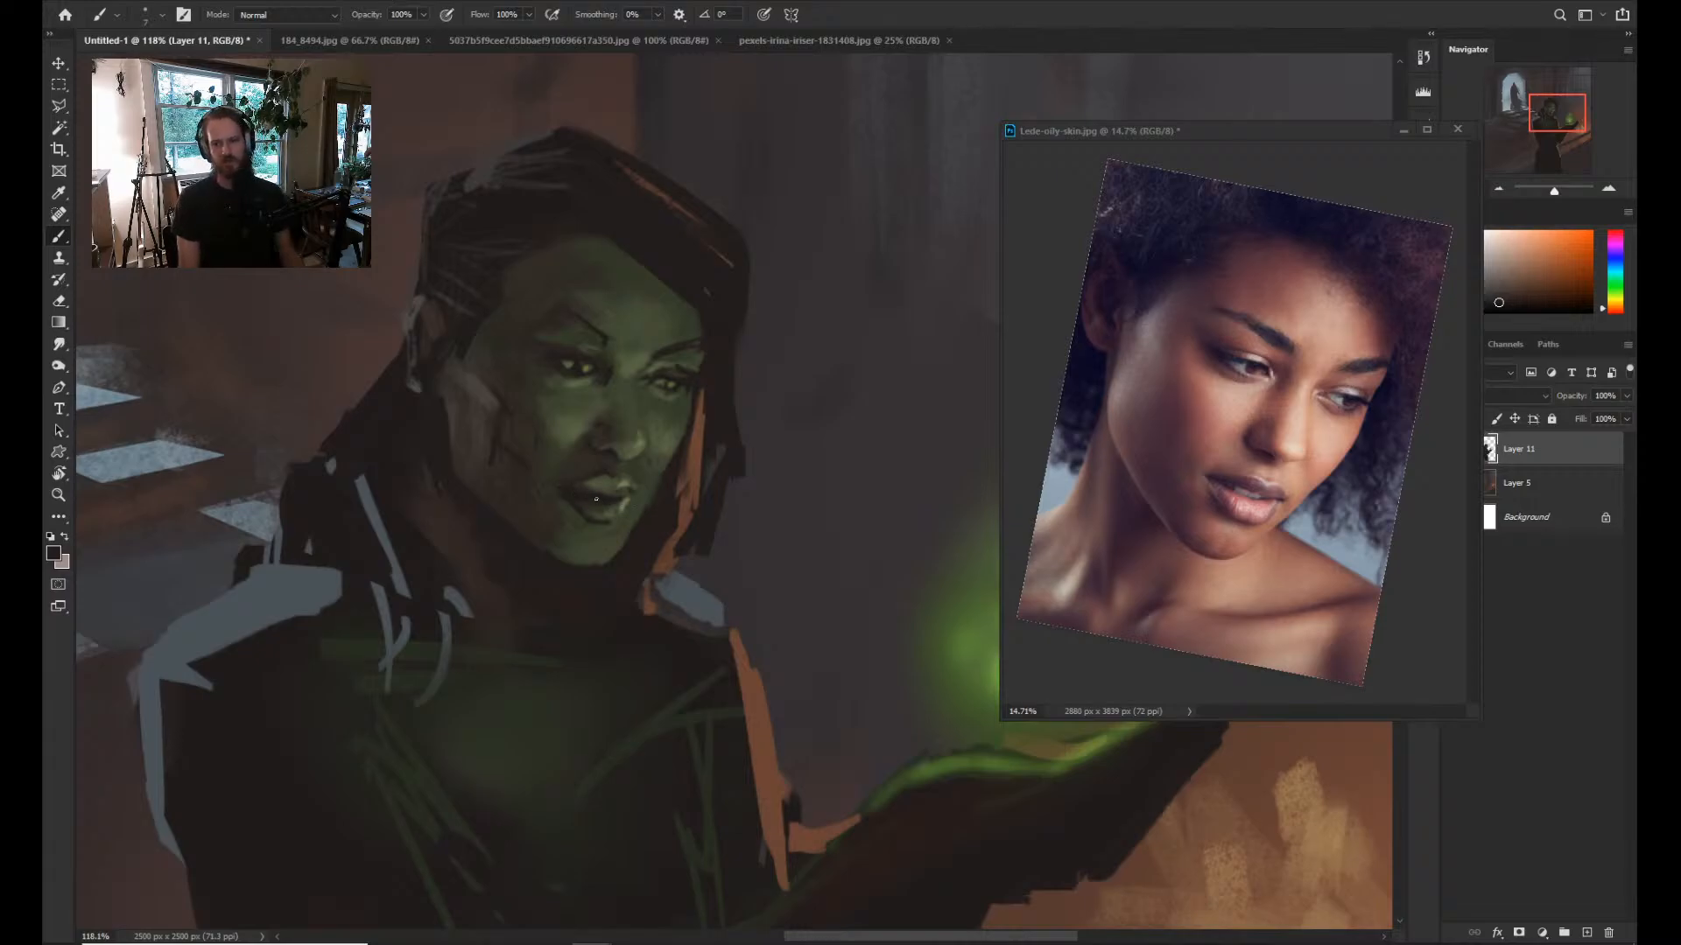
Reshape the upper lip, mouth line and lip corner using skin, lip and near-black tones sampled around the mouth.
key(alt)
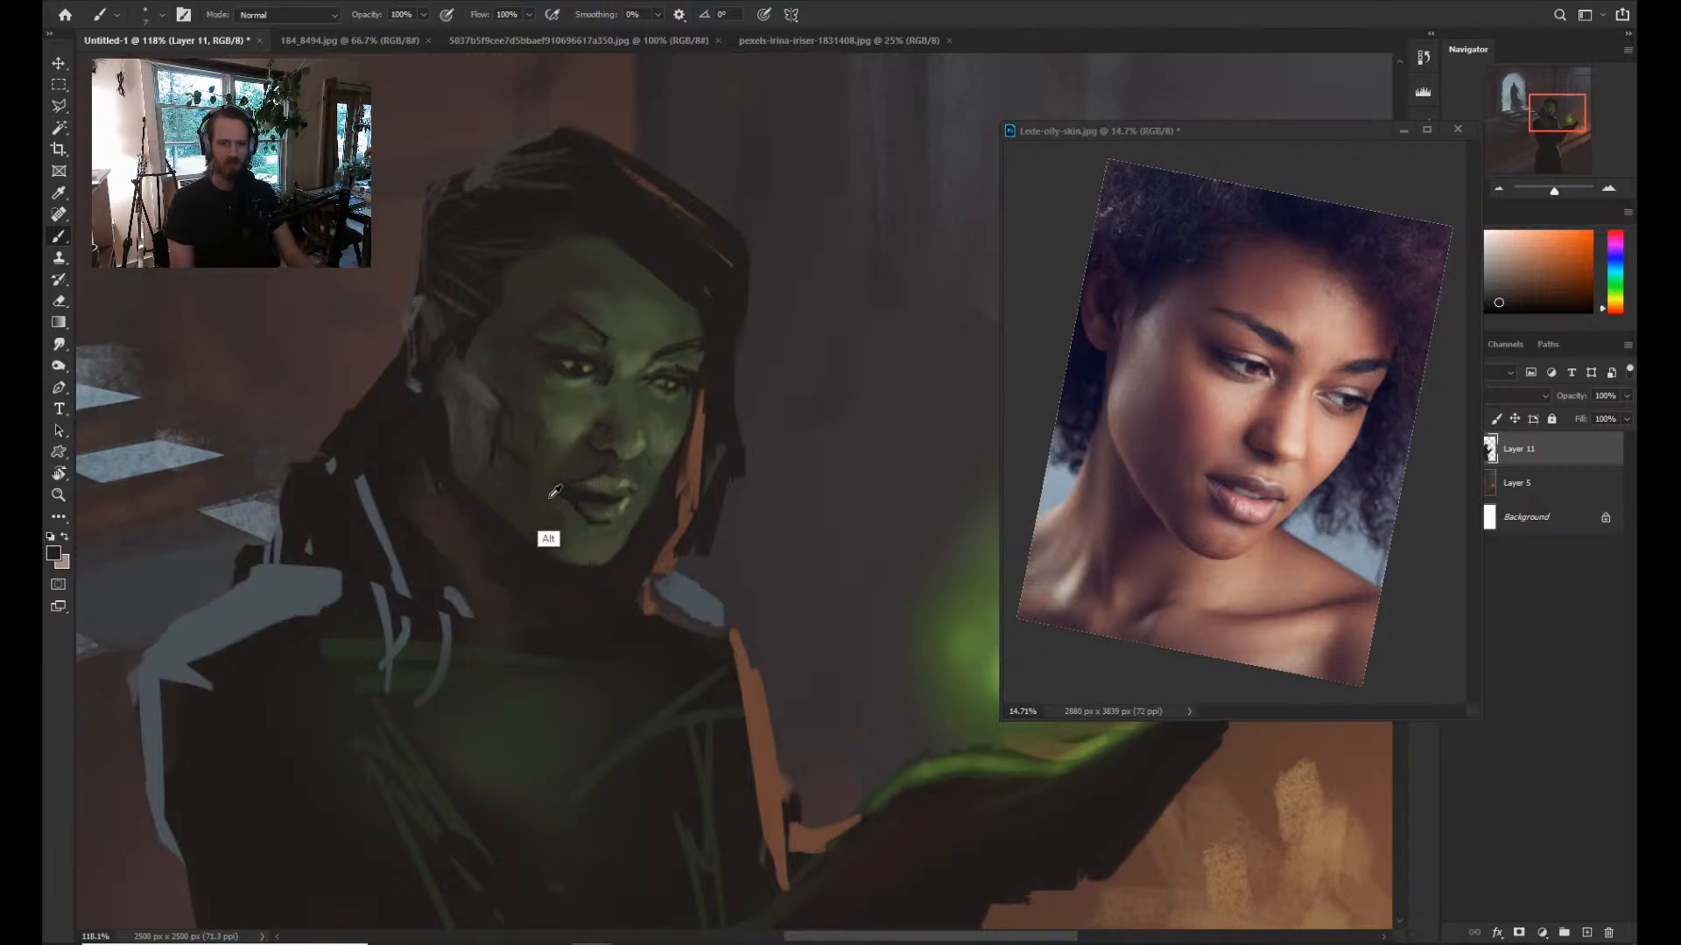
alt+click(555, 491)
key(alt)
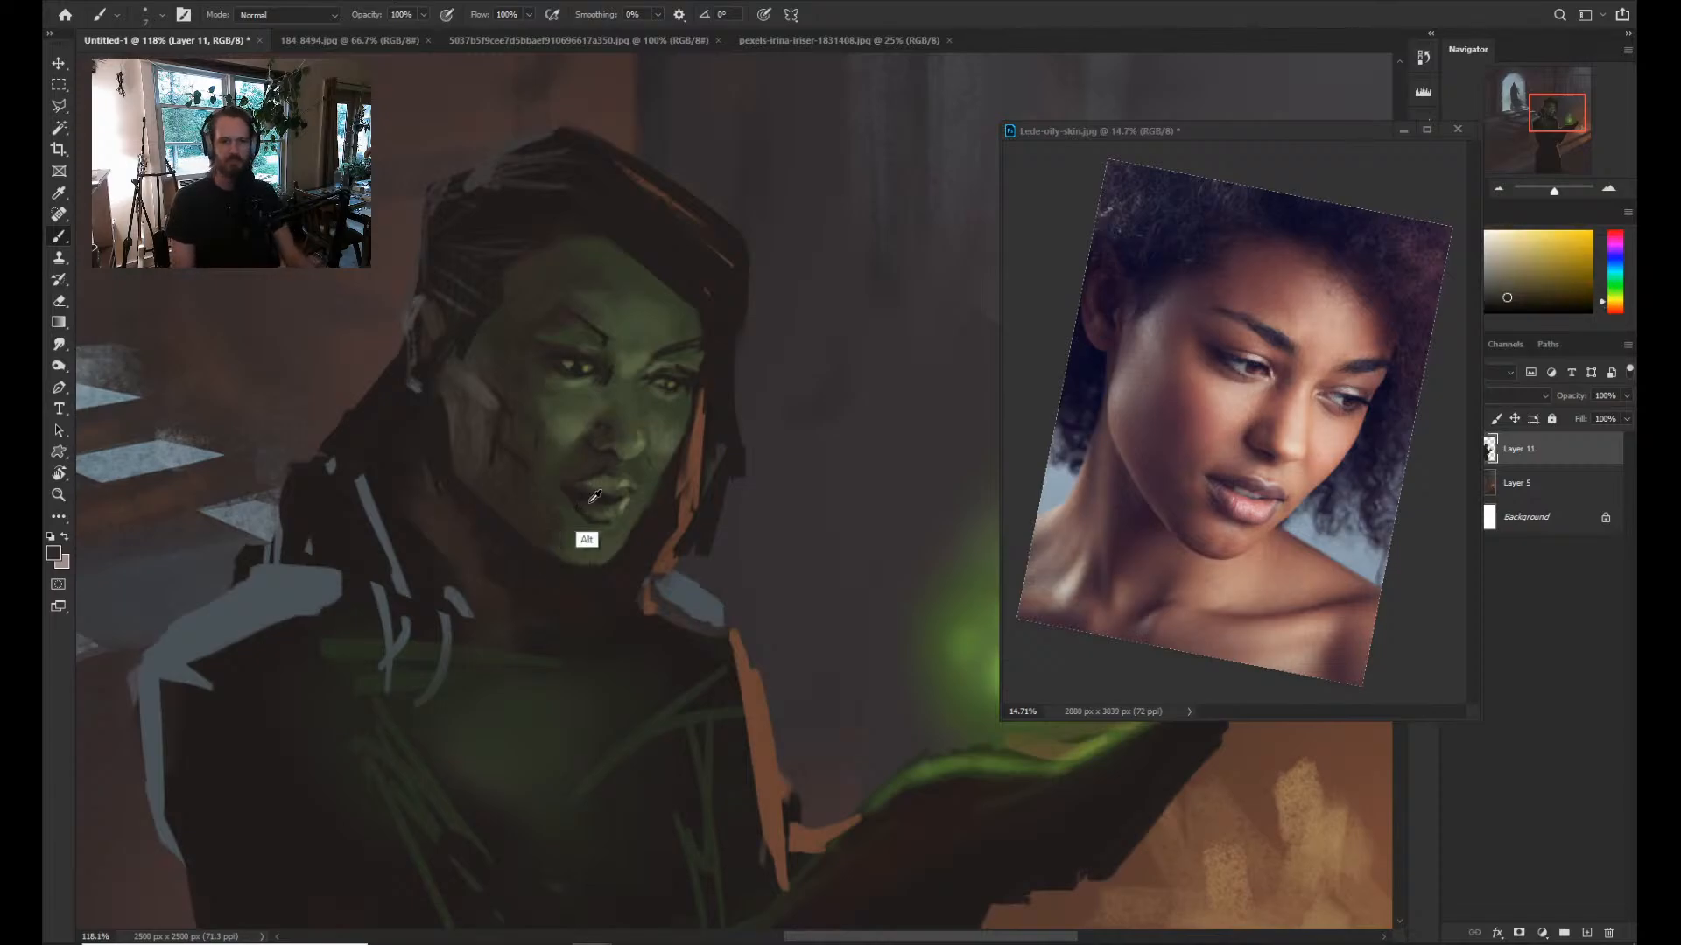
alt+click(595, 497)
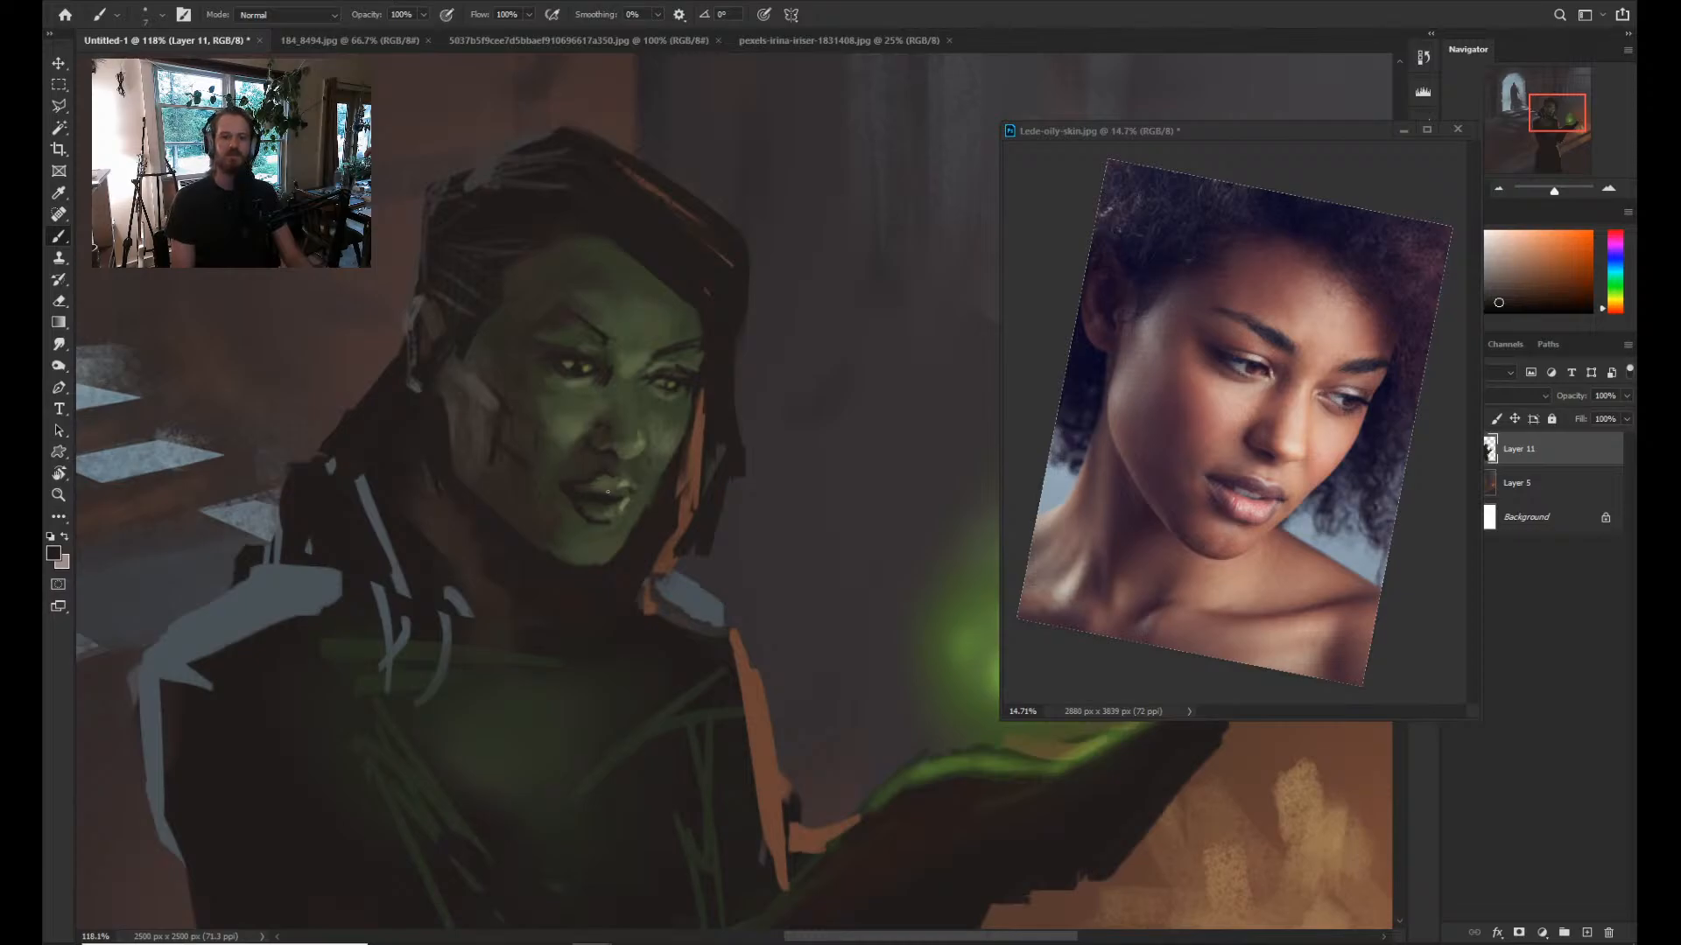
key(alt)
alt+click(604, 477)
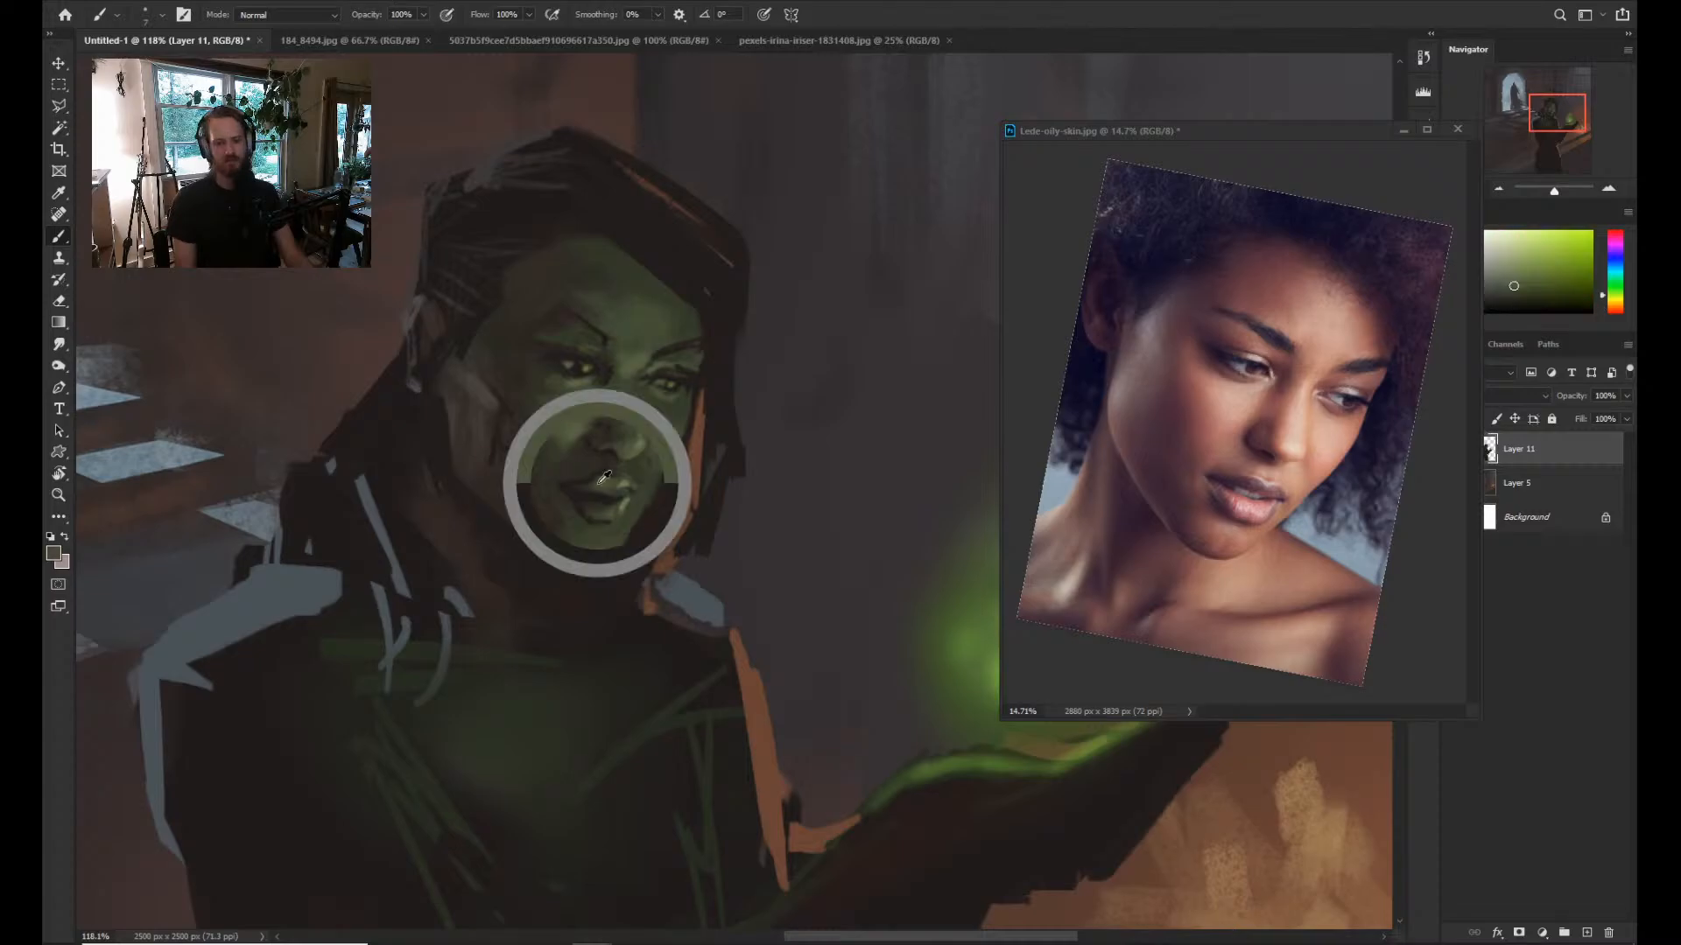
alt+click(604, 477)
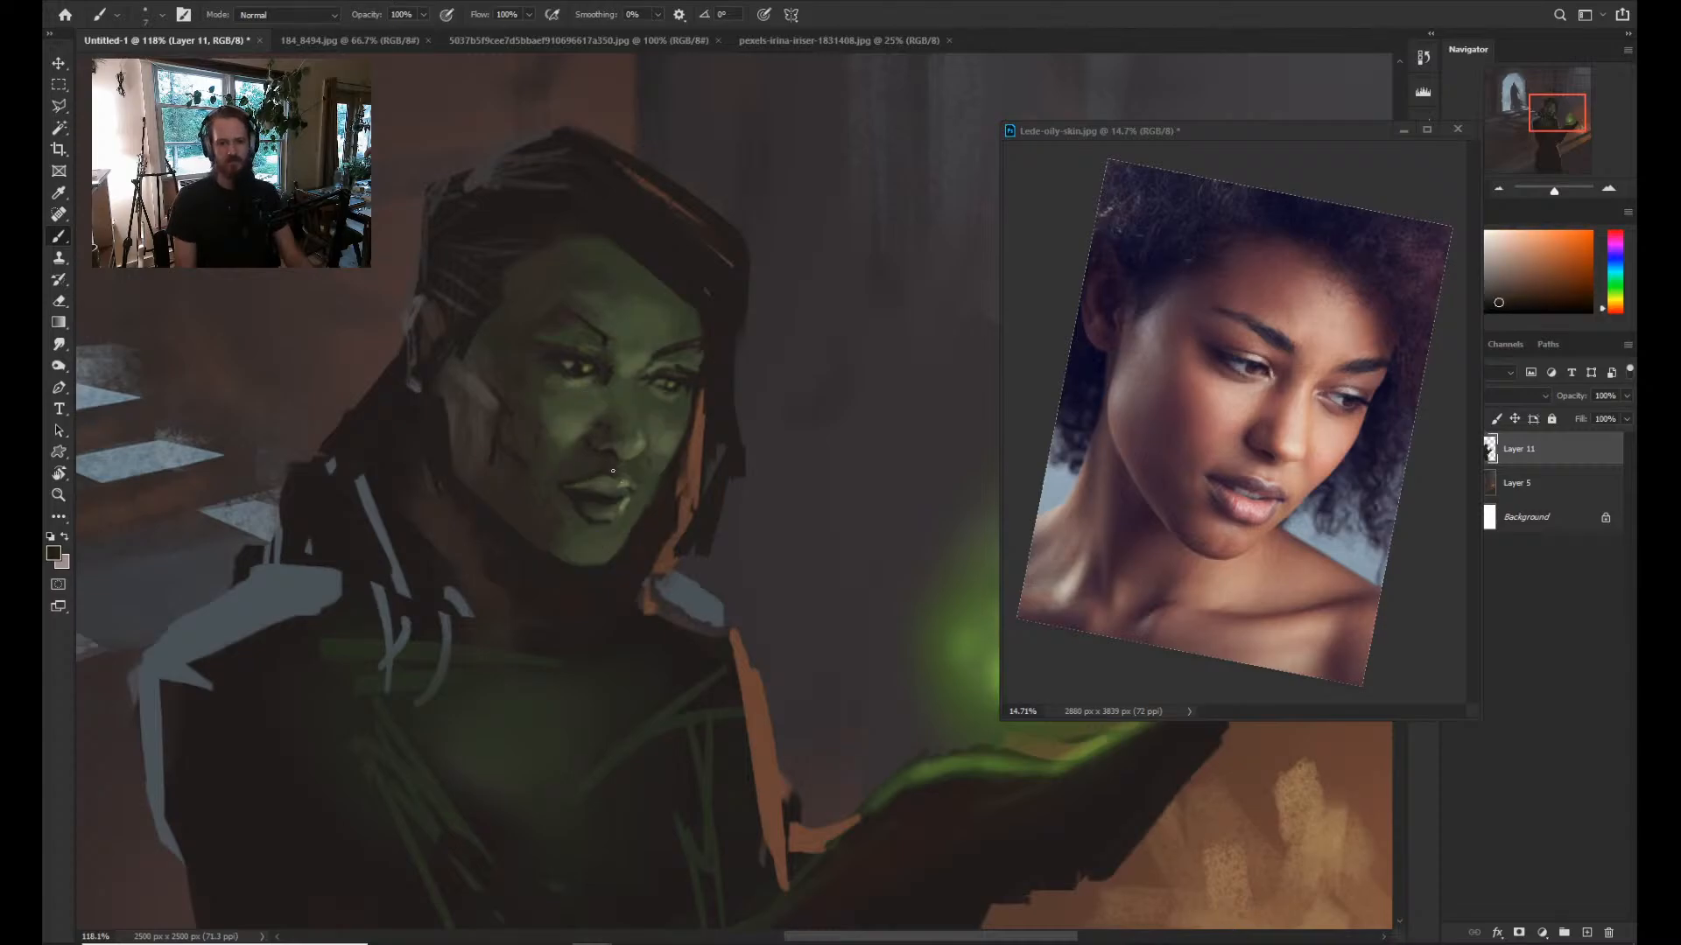
alt+click(585, 515)
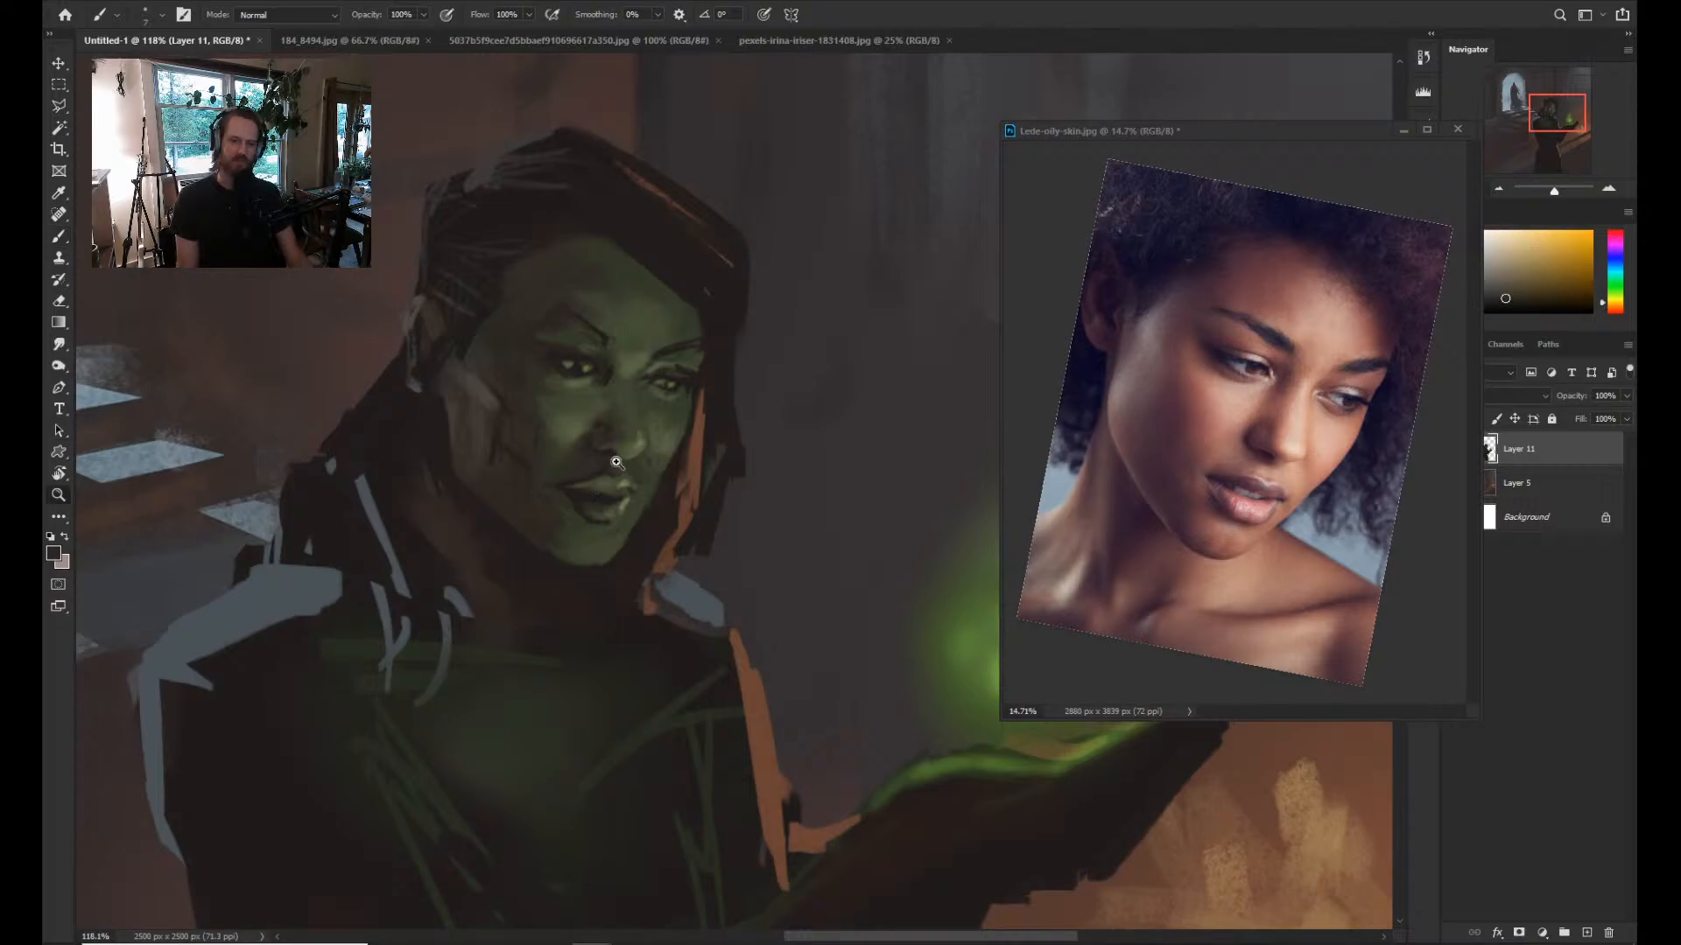
Mirror the painting and the portrait reference horizontally to check the face.
key(z)
mouse_move(618, 467)
mouse_down()
mouse_move(560, 467)
mouse_move(652, 469)
mouse_up()
key(b)
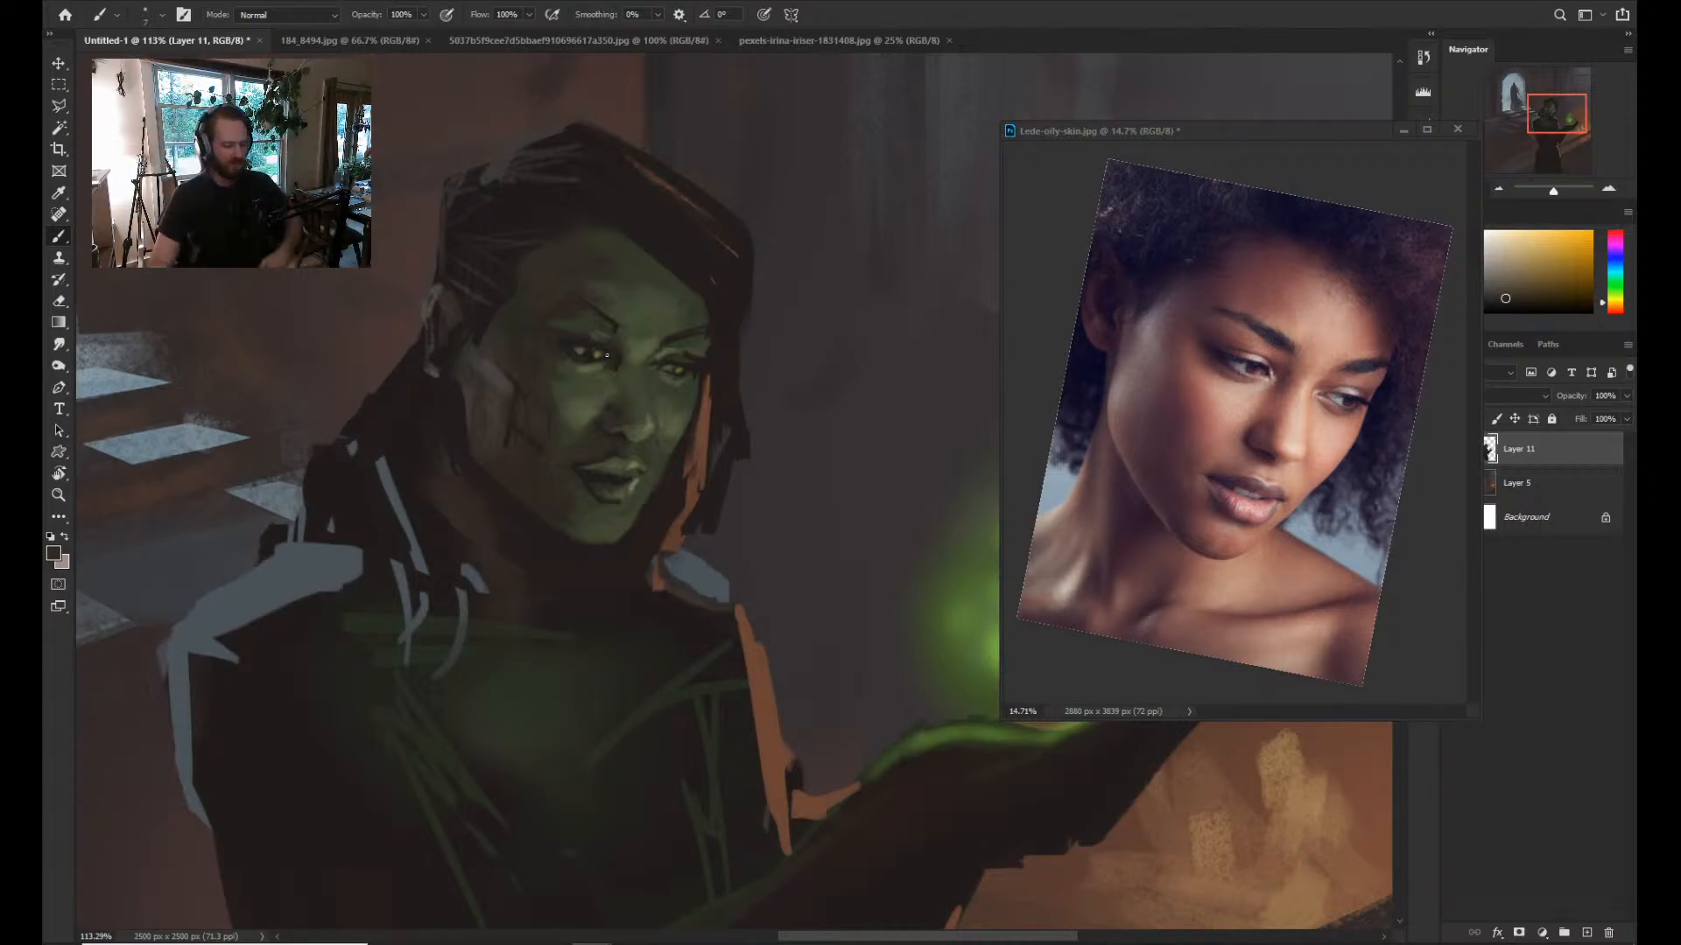
key(z)
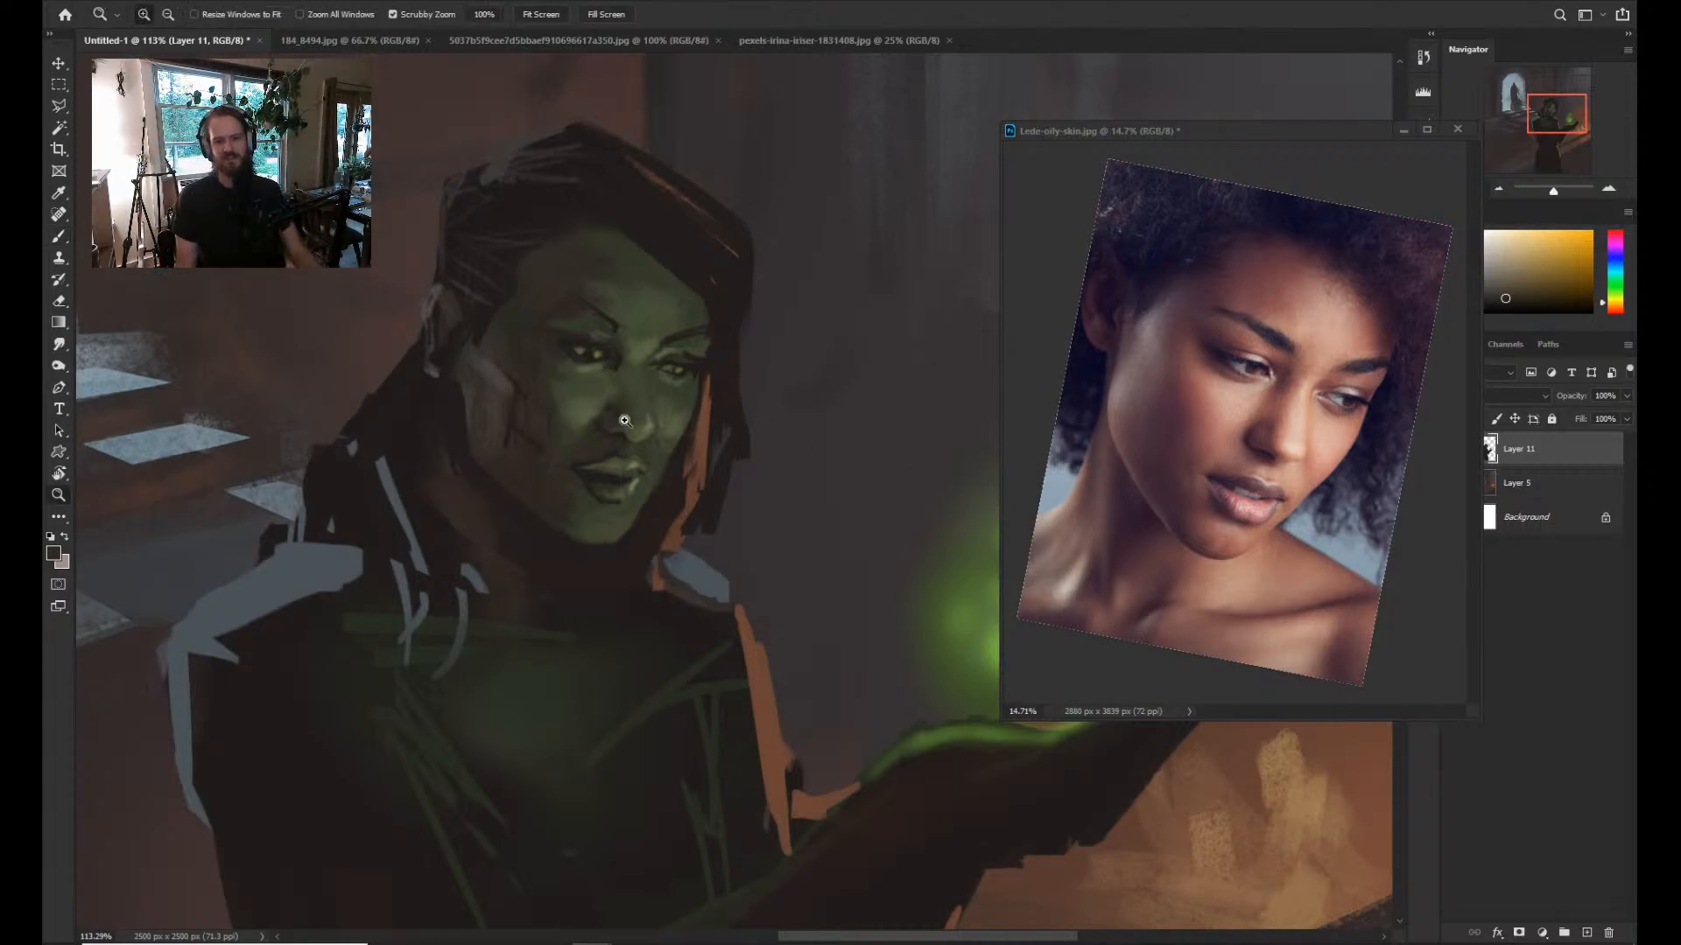
mouse_move(660, 442)
mouse_down()
mouse_move(573, 499)
mouse_move(685, 414)
mouse_move(656, 477)
mouse_move(996, 416)
mouse_up()
key(ctrl+shift+h)
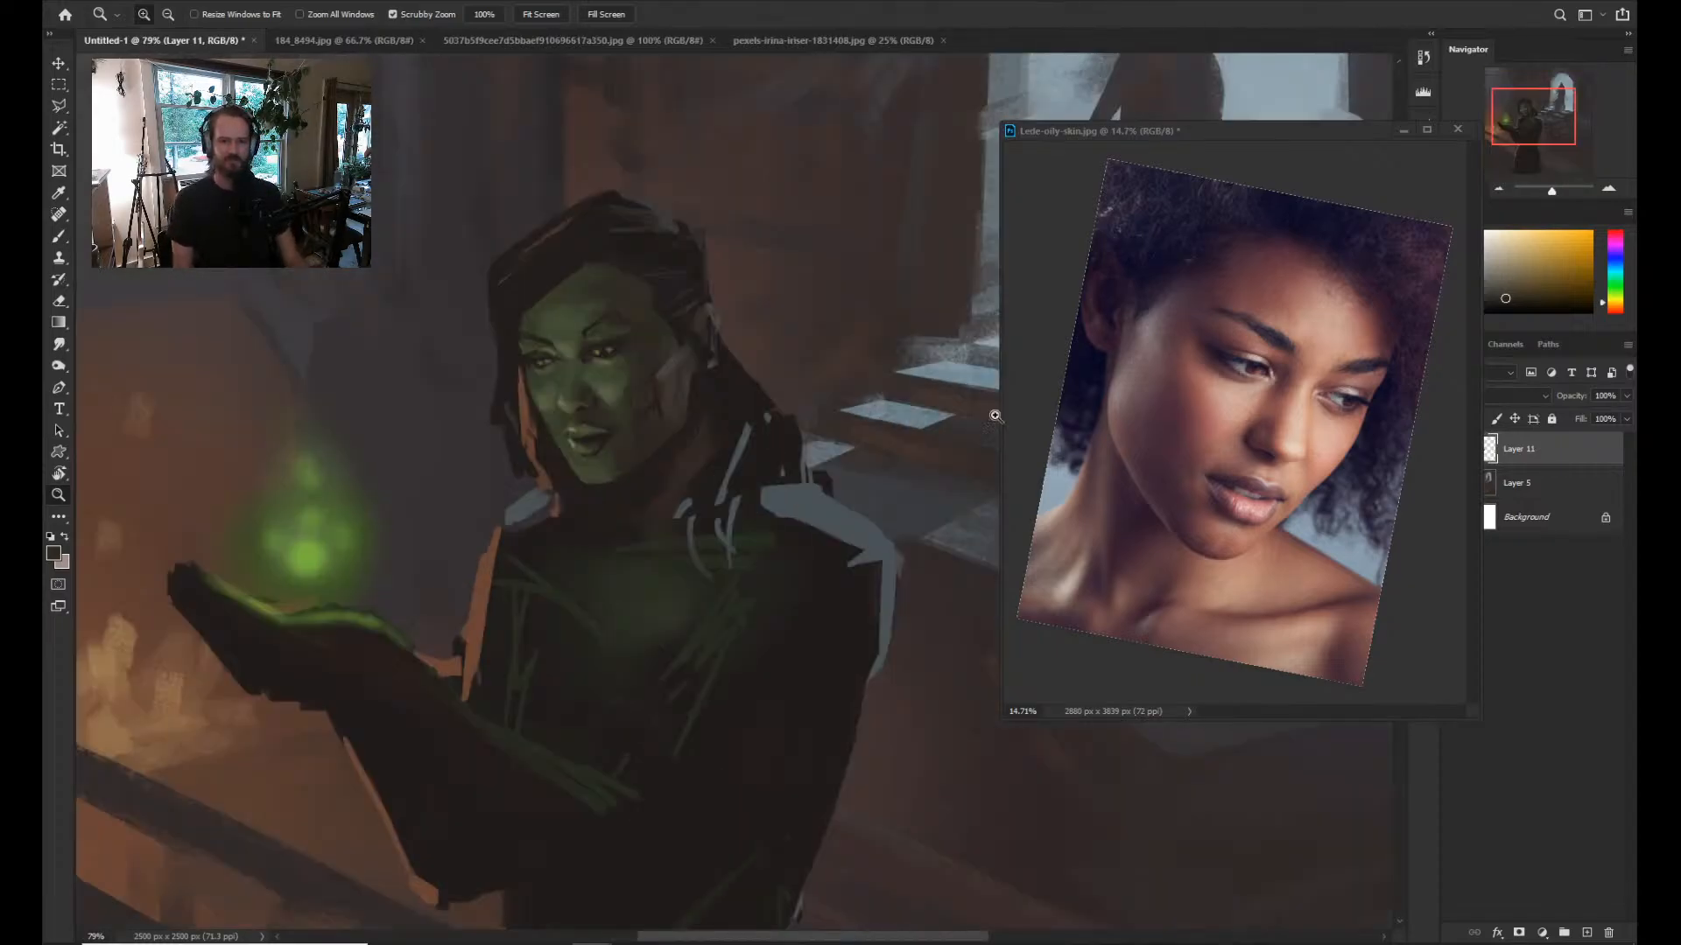
click(1200, 467)
key(ctrl+shift+h)
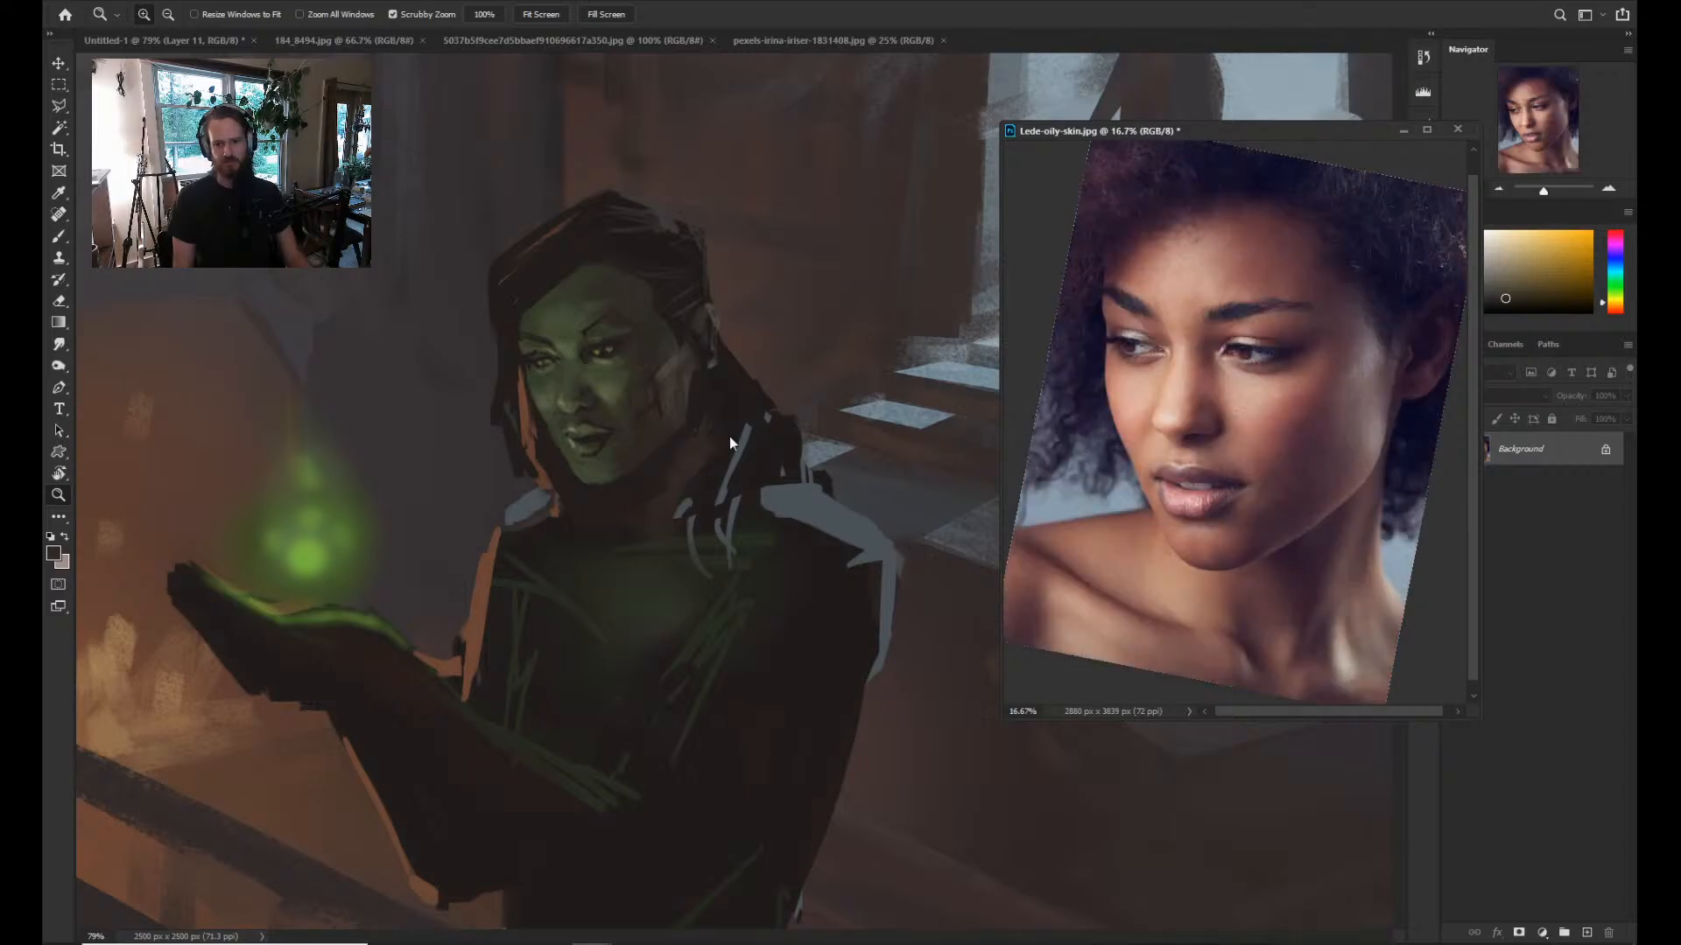
Reposition the mirrored portrait reference window closer to the face, clear of the color and layer controls.
click(665, 389)
drag(623, 424, 655, 501)
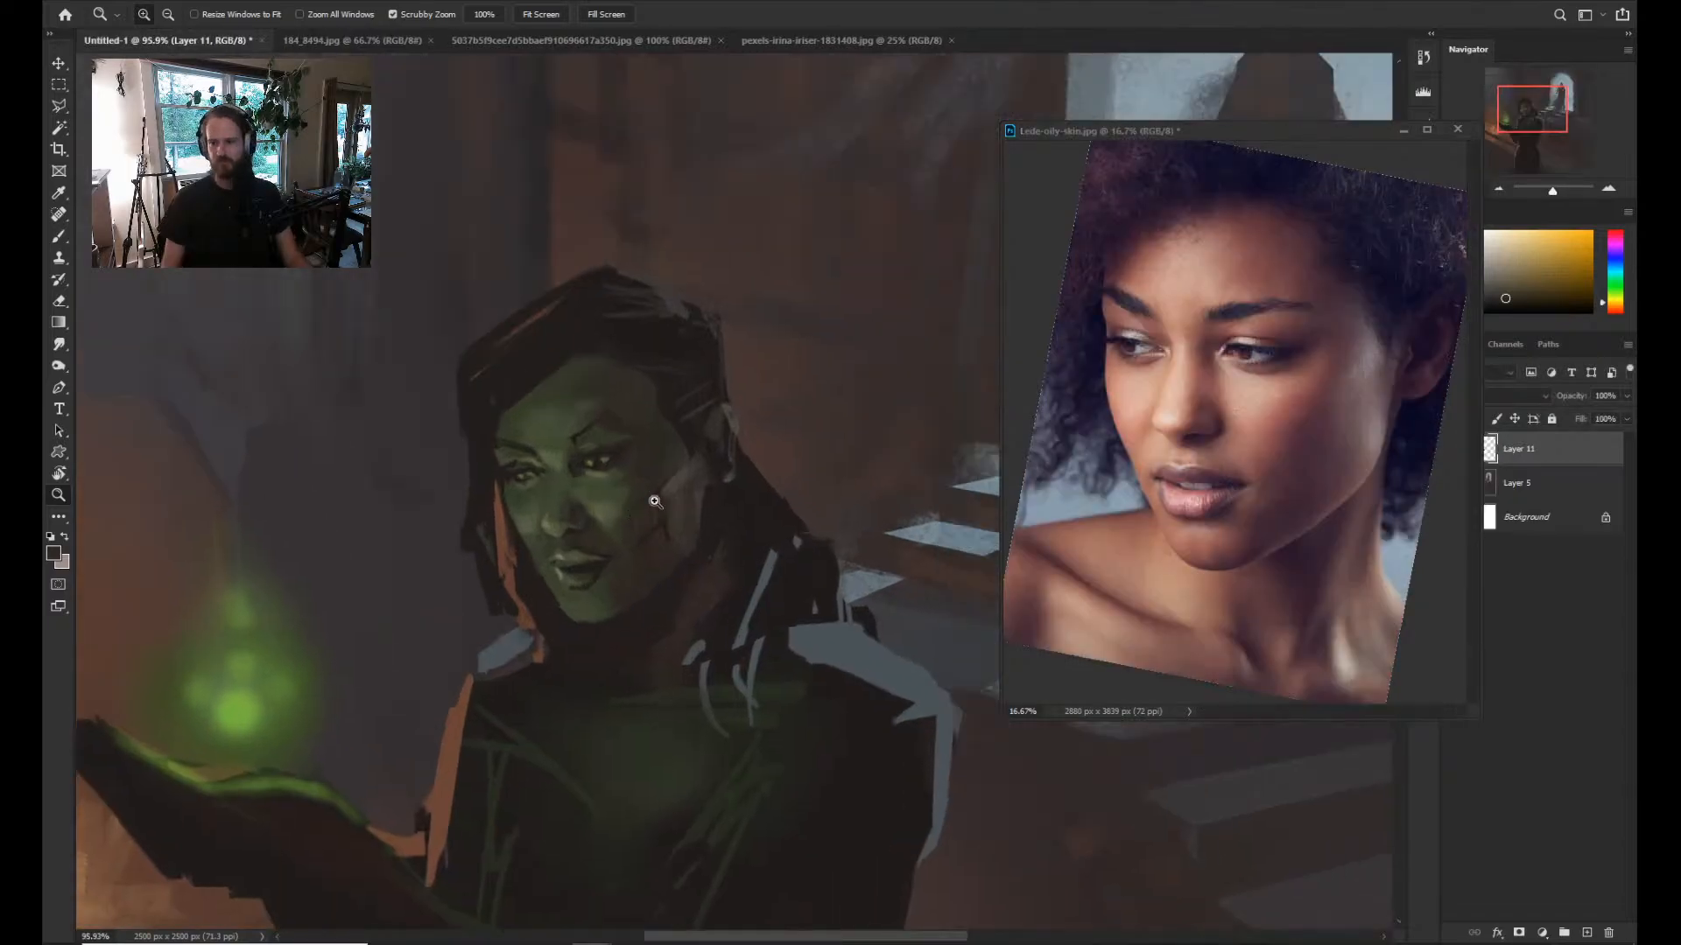
click(1413, 383)
click(1341, 707)
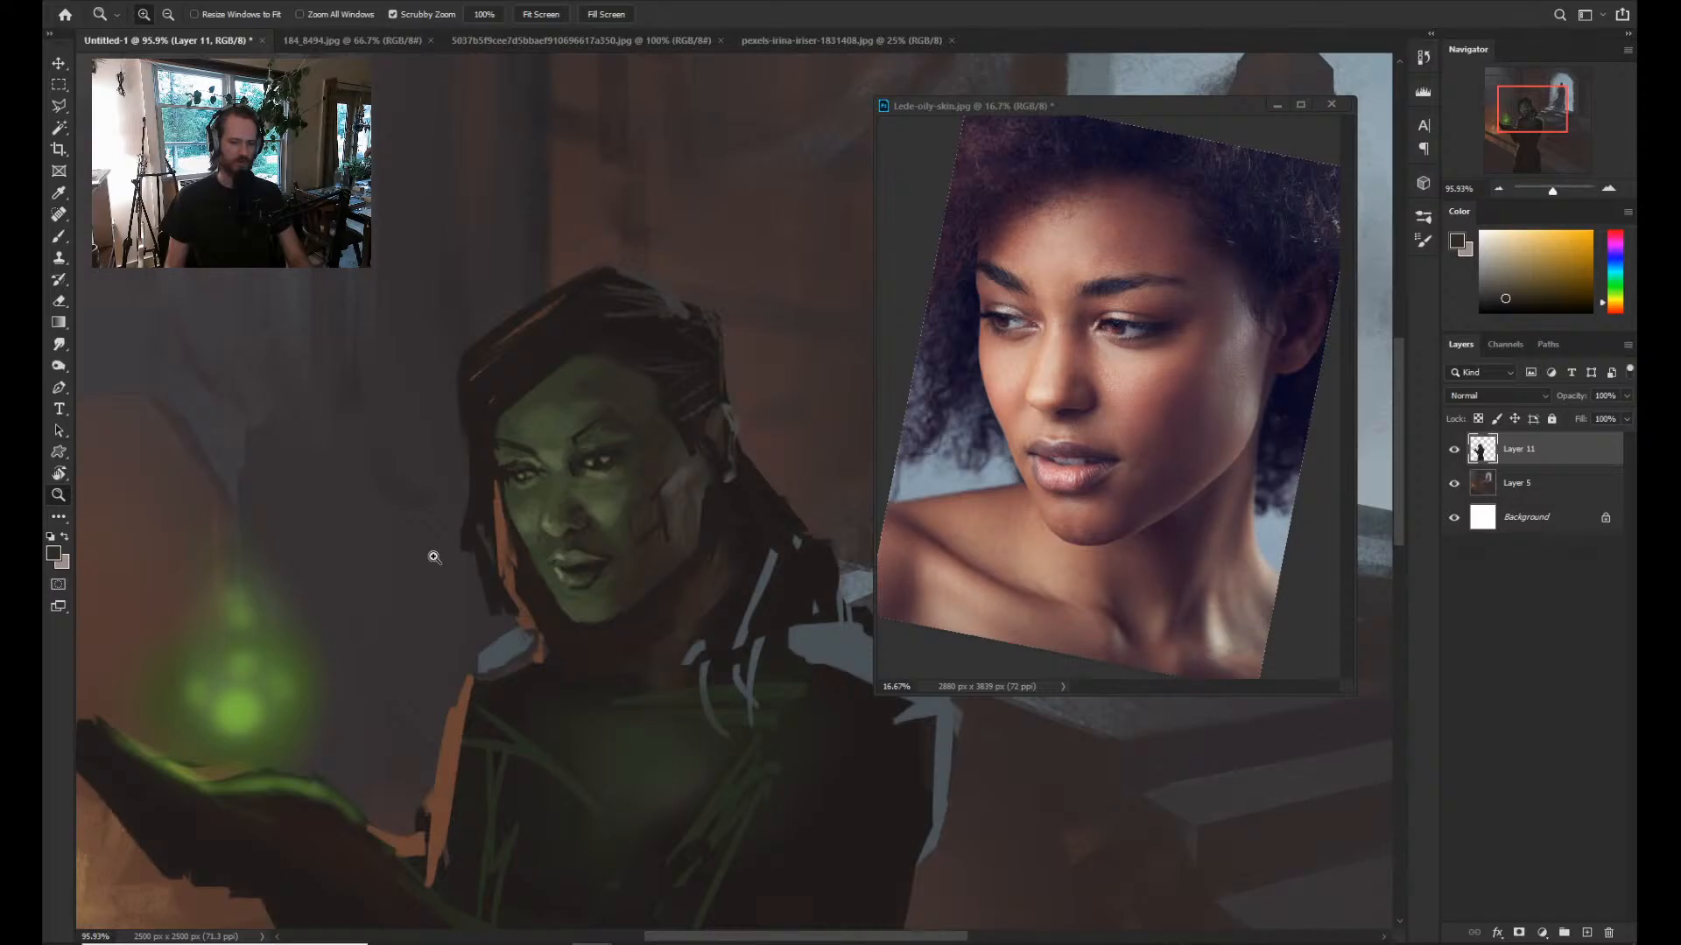
Duplicate a lassoed area around both eyes and brows onto a new layer and rotate it 4.75 degrees clockwise.
key(l)
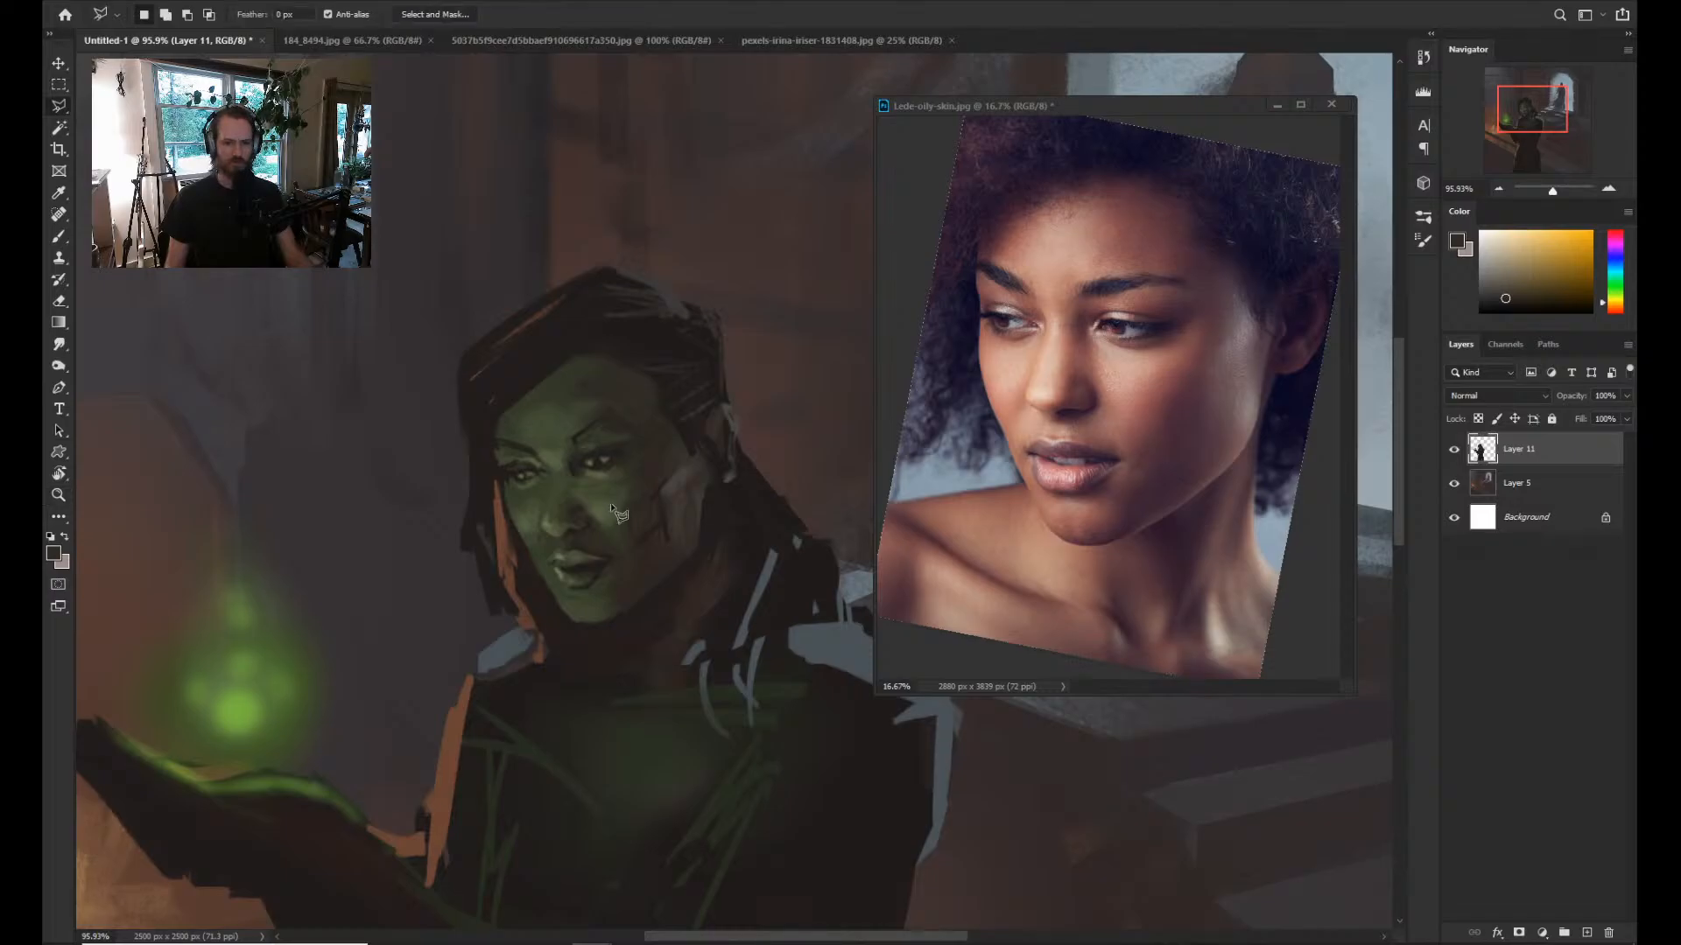
mouse_move(508, 488)
mouse_down()
mouse_move(640, 407)
mouse_move(513, 495)
mouse_up()
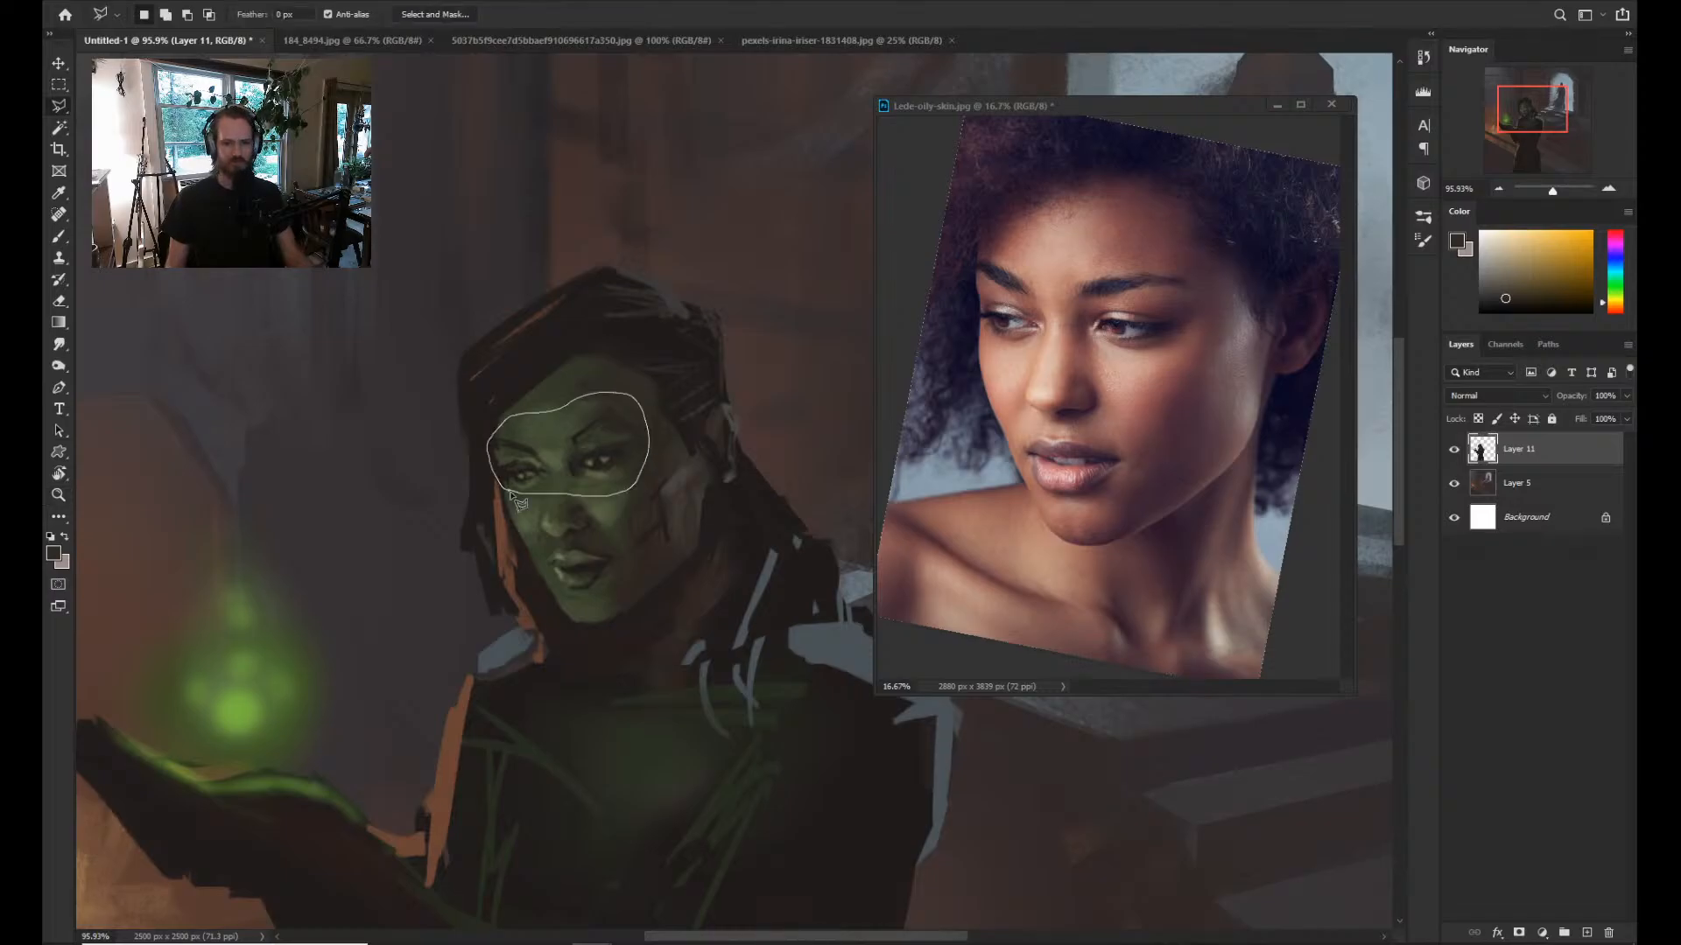
key(ctrl+j)
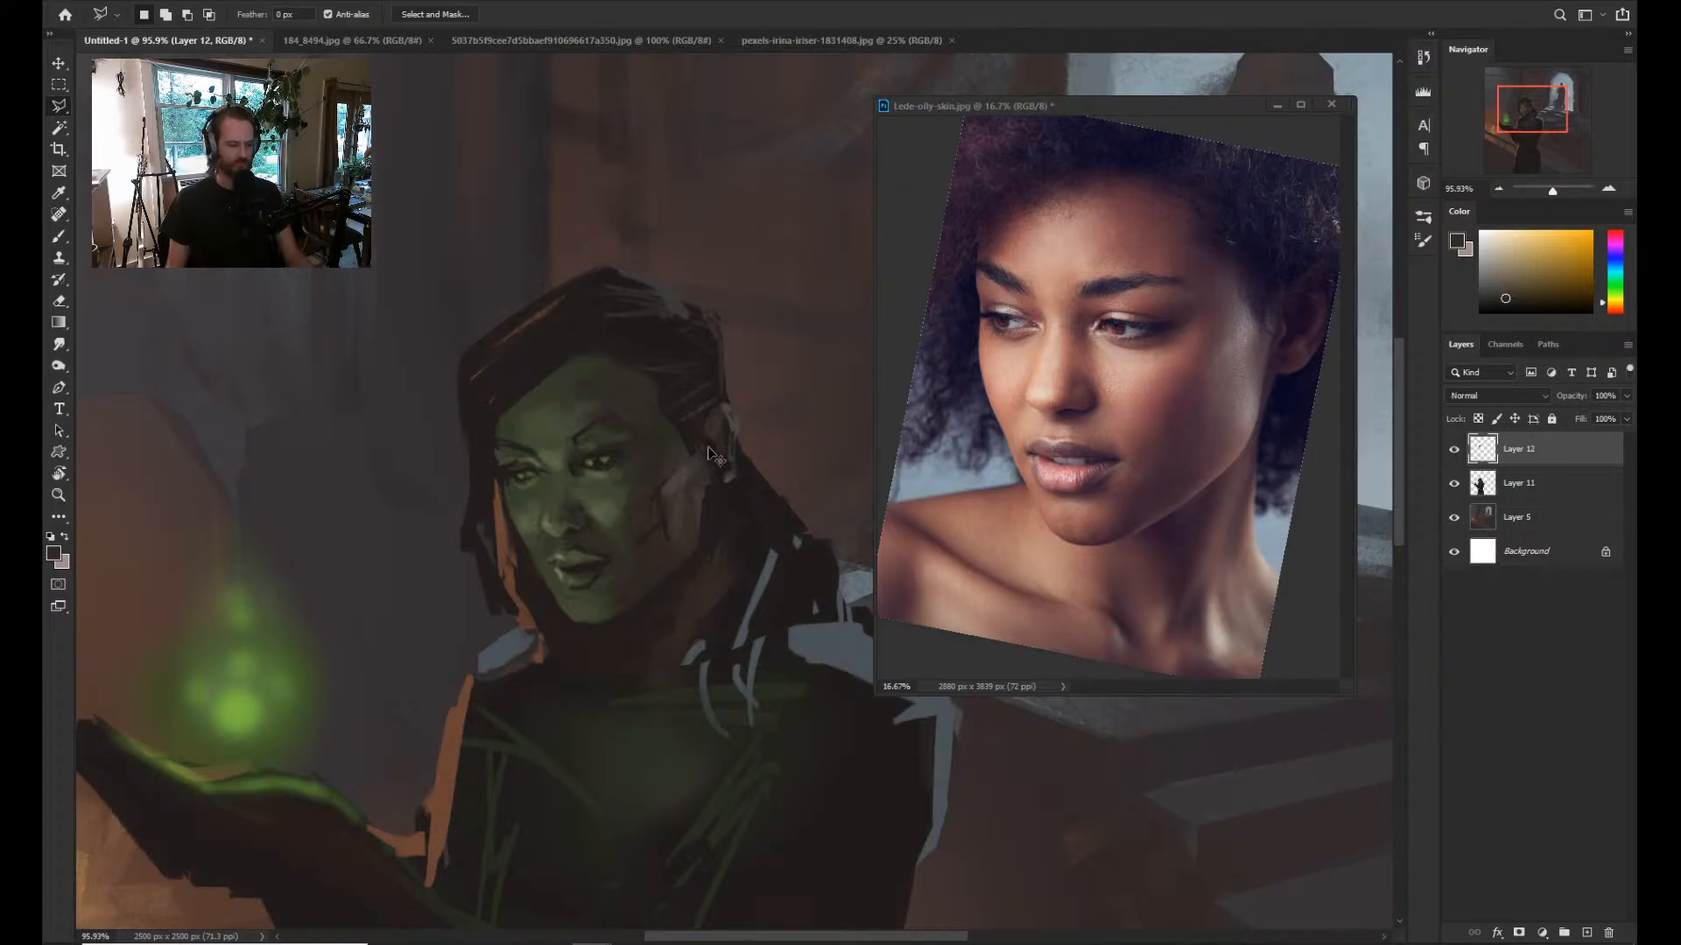
key(ctrl+t)
drag(709, 353, 719, 365)
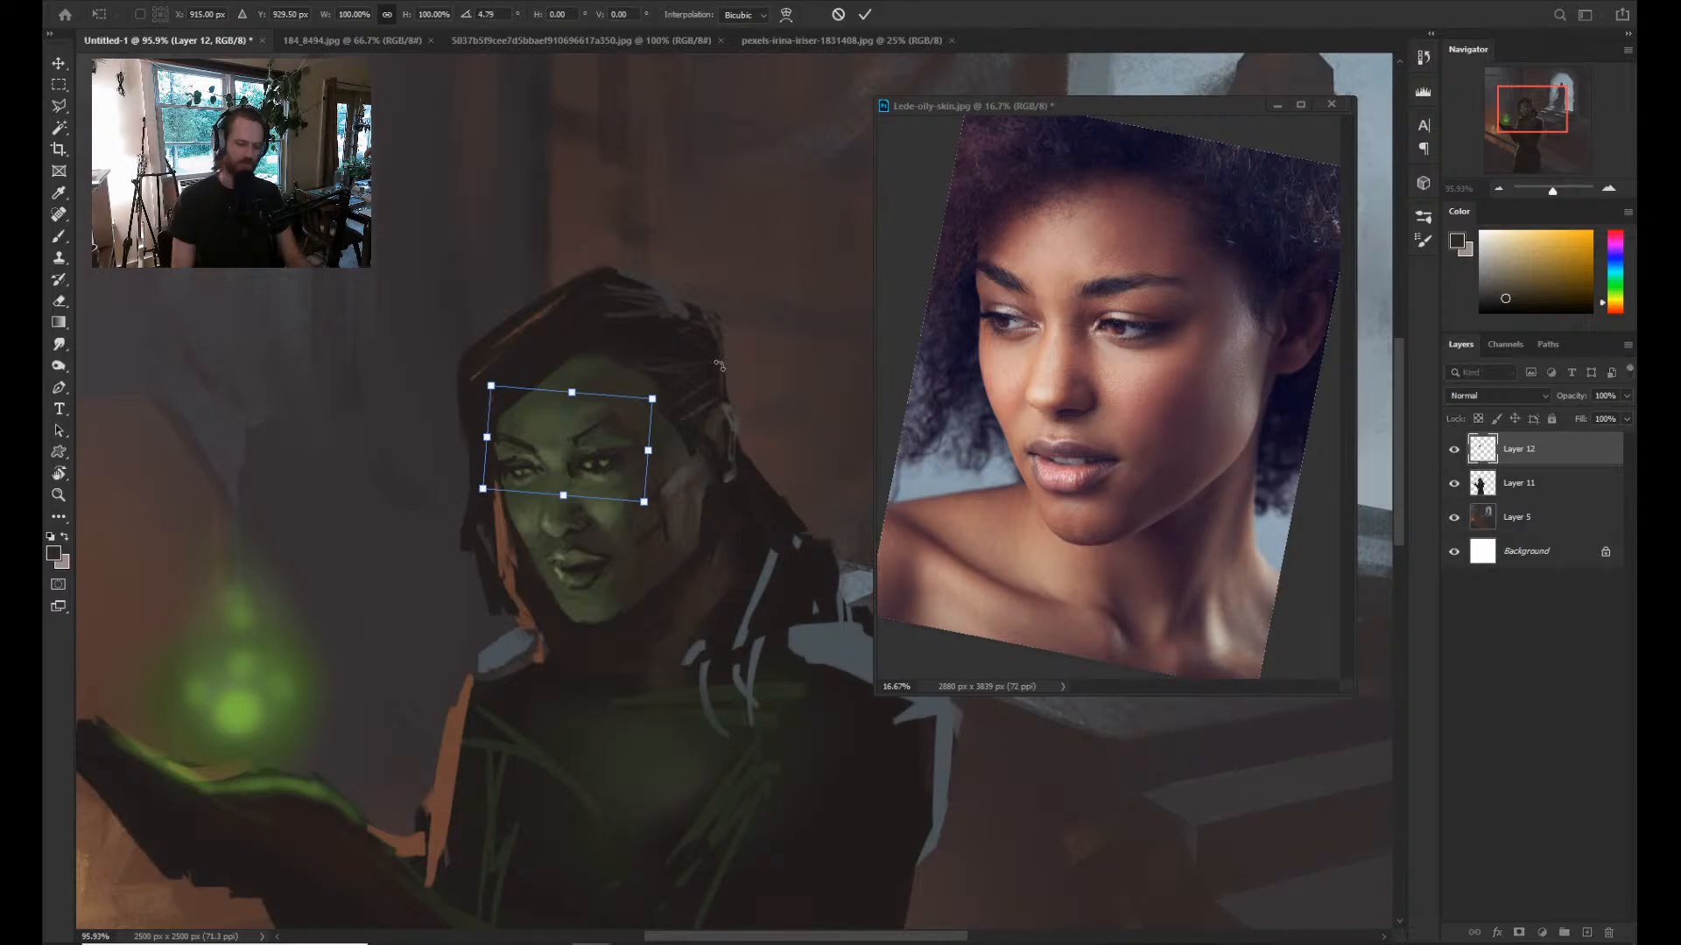
key(Return)
Enlarge the brush and paint over the far eyebrow and temple with a muted green sampled from the near cheek.
key(z)
drag(632, 610, 623, 573)
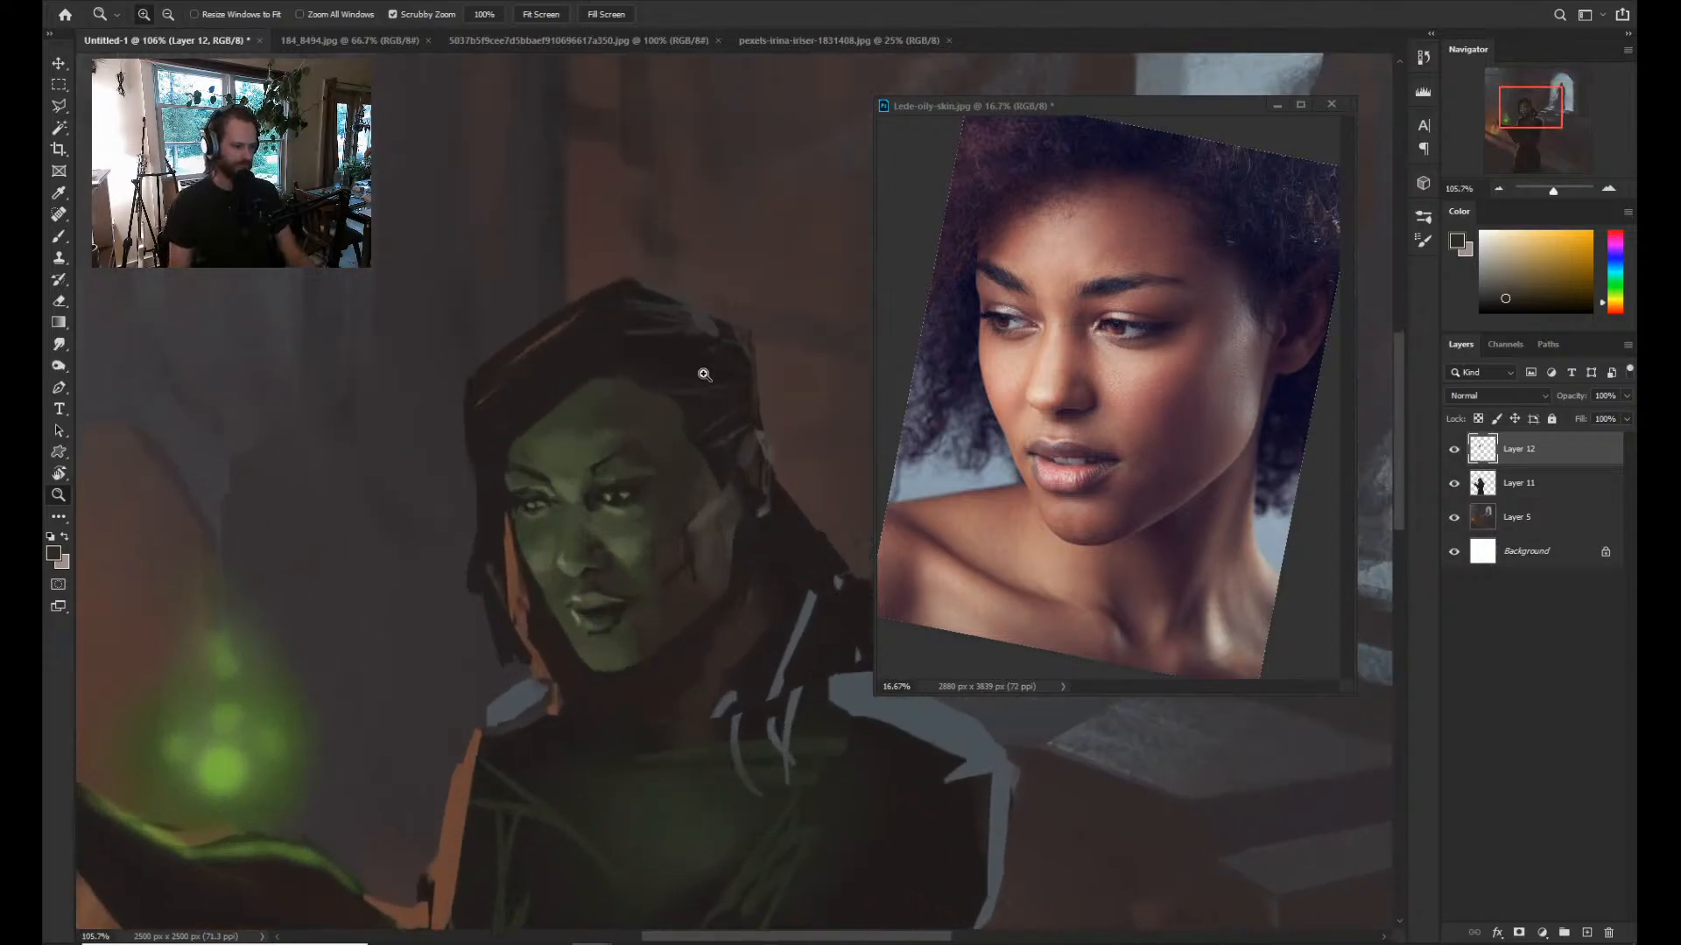
key(b)
alt+click(622, 547)
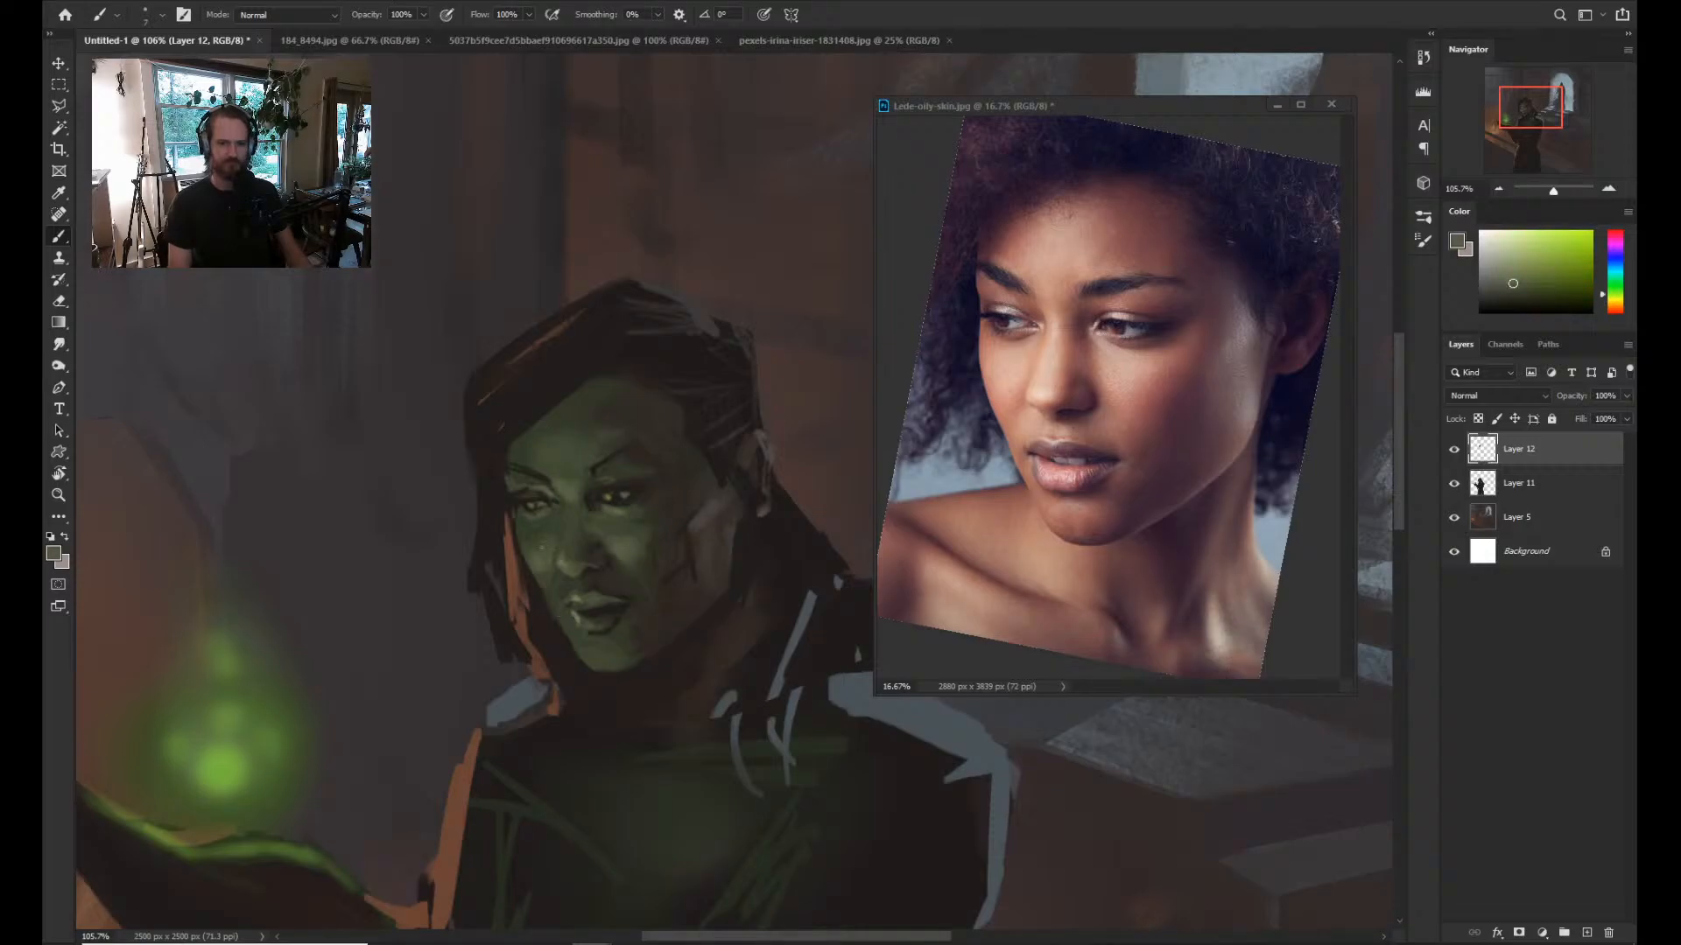
key(z)
drag(534, 553, 539, 549)
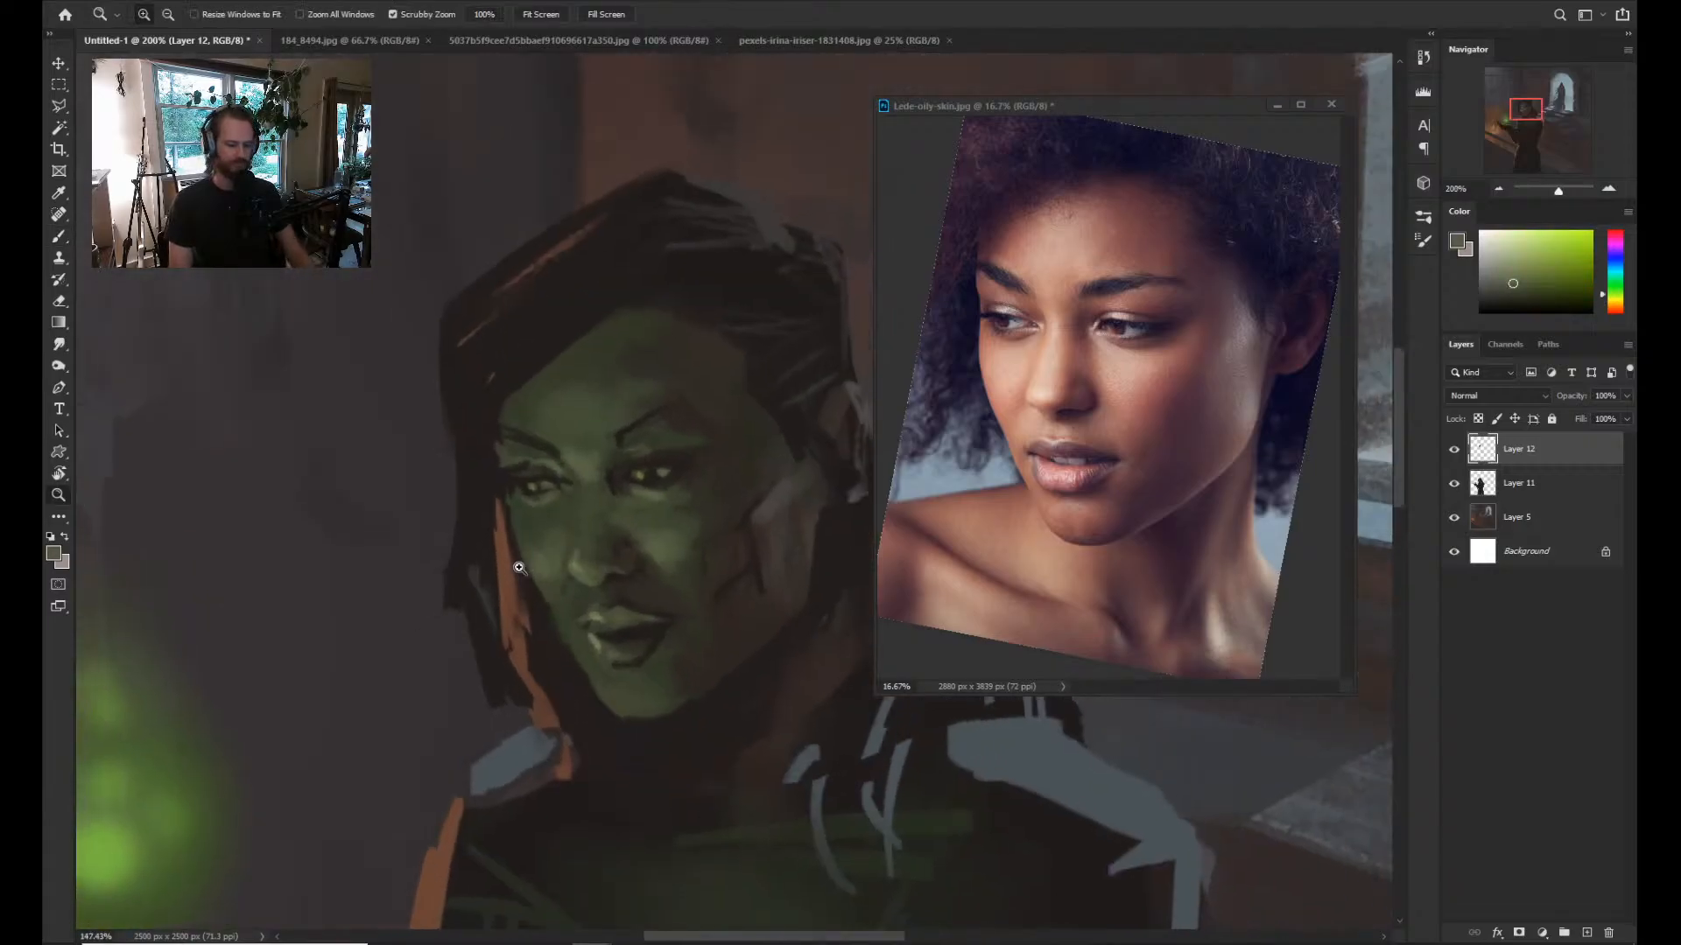
key(b)
key(bracketright)
key(bracketright)
key(bracketright)
key(bracketright)
key(bracketright)
key(bracketright)
key(bracketright)
click(526, 542)
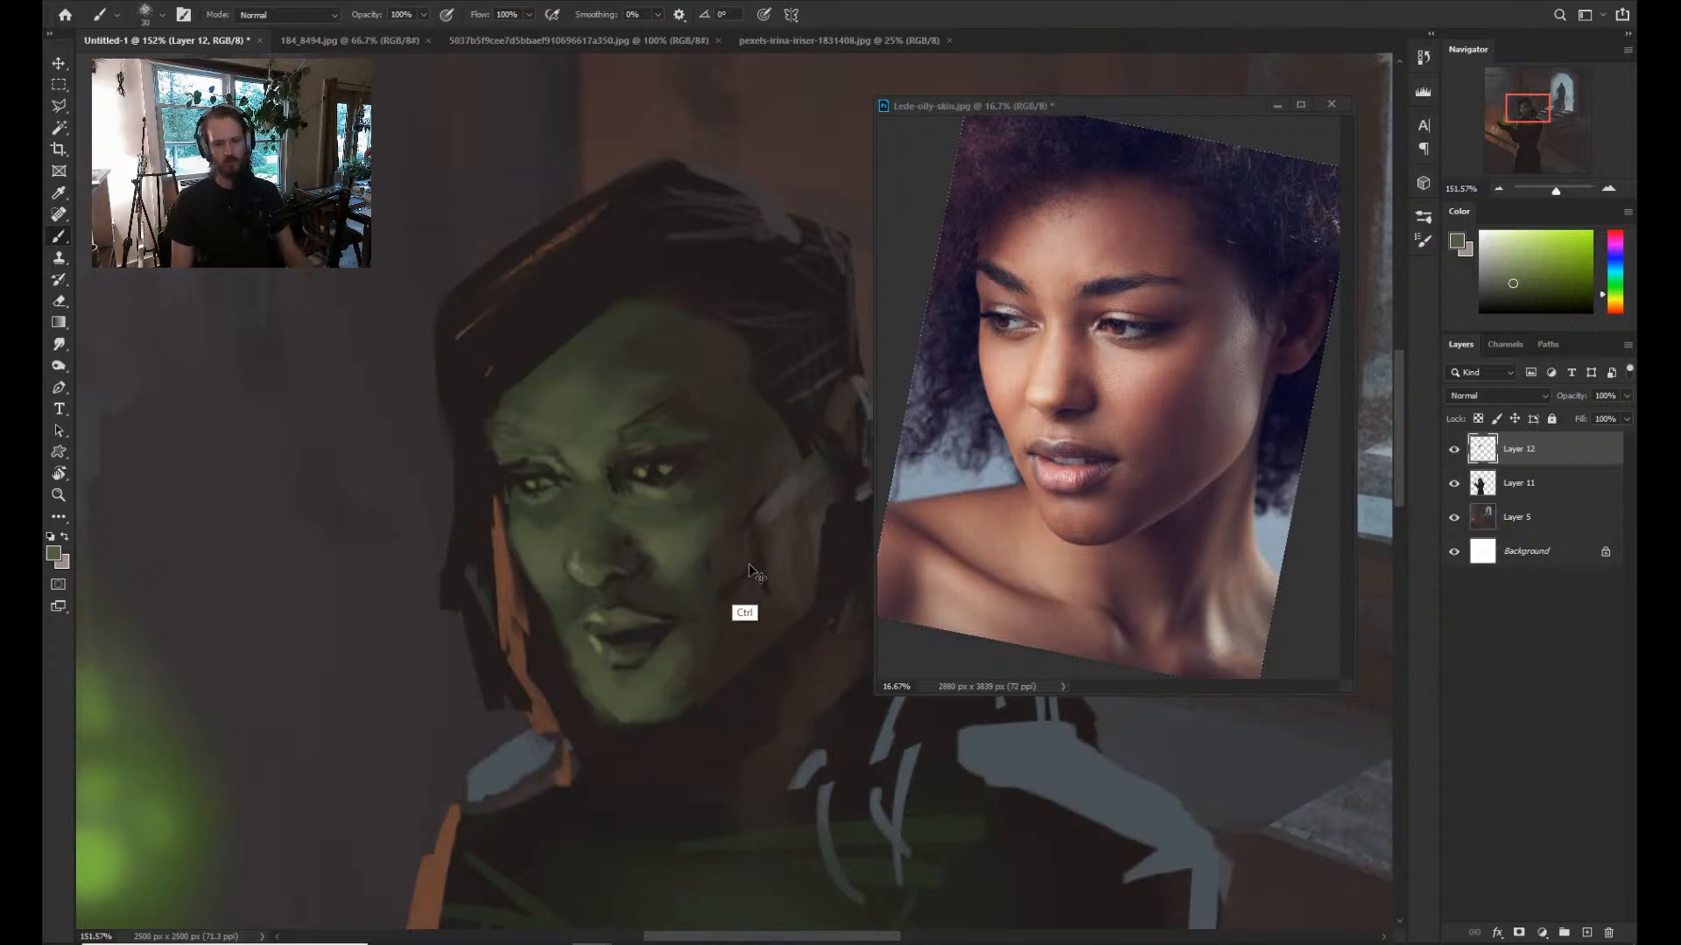
Reduce the brush size and paint the chin and the area beneath the lower lip in muted green.
key(bracketright)
key(bracketleft)
key(bracketleft)
key(bracketleft)
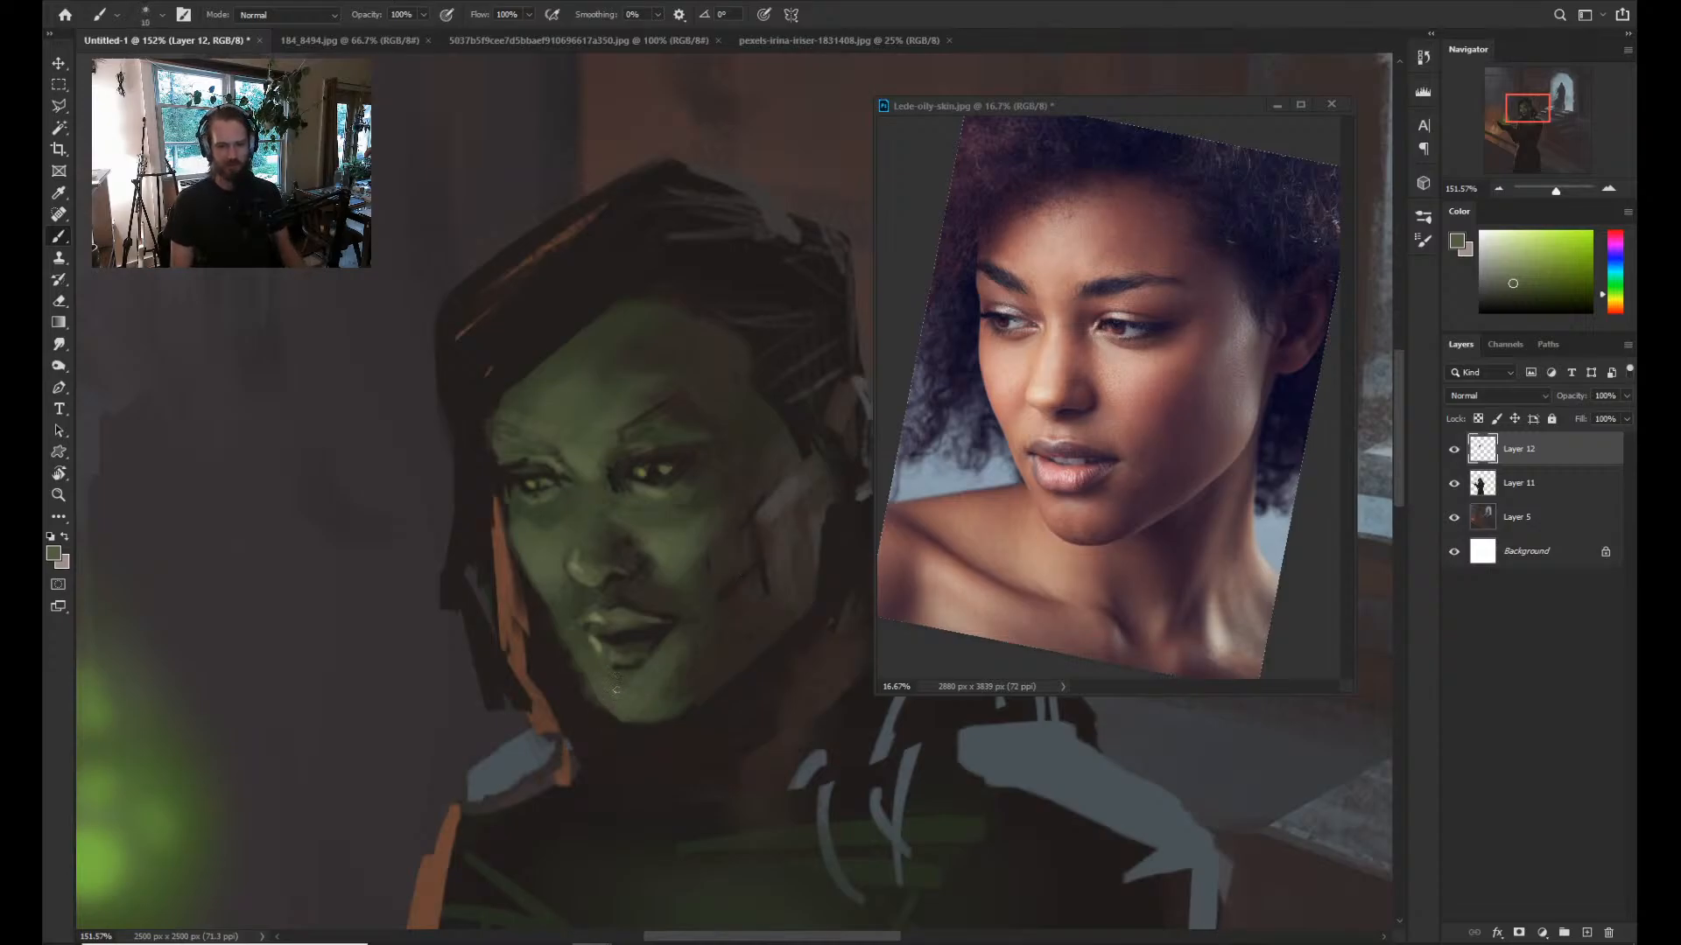
mouse_move(646, 667)
mouse_down()
mouse_move(682, 669)
mouse_move(666, 663)
mouse_move(660, 699)
mouse_up()
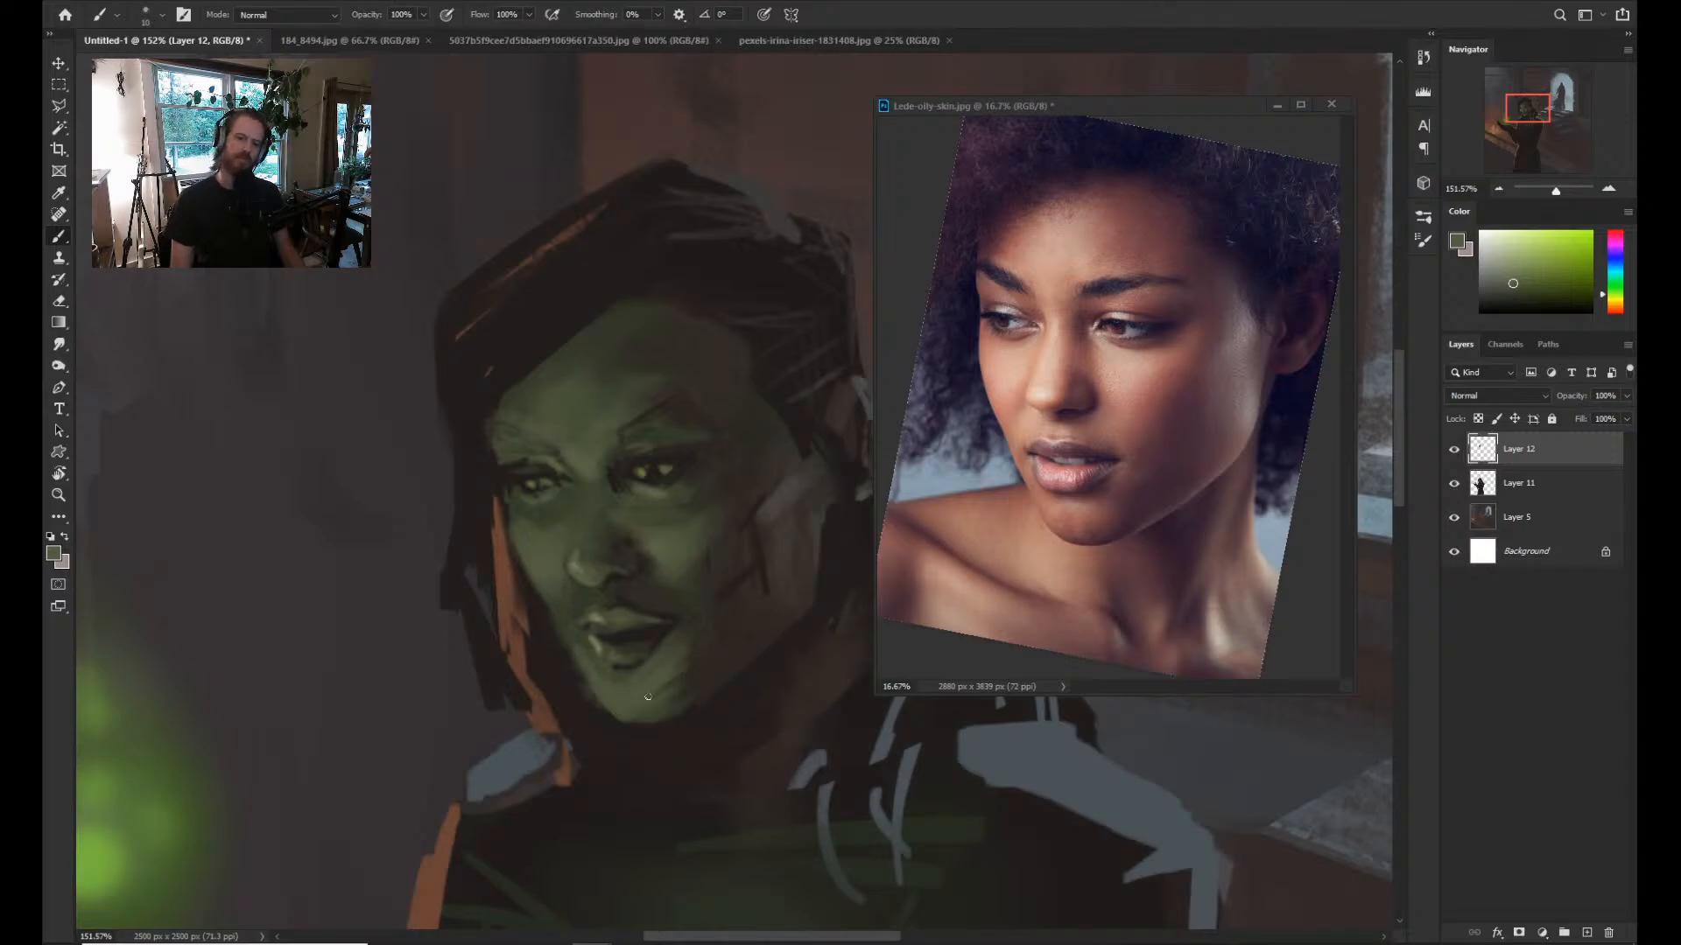
mouse_move(591, 642)
mouse_down()
mouse_move(610, 664)
mouse_move(644, 662)
mouse_up()
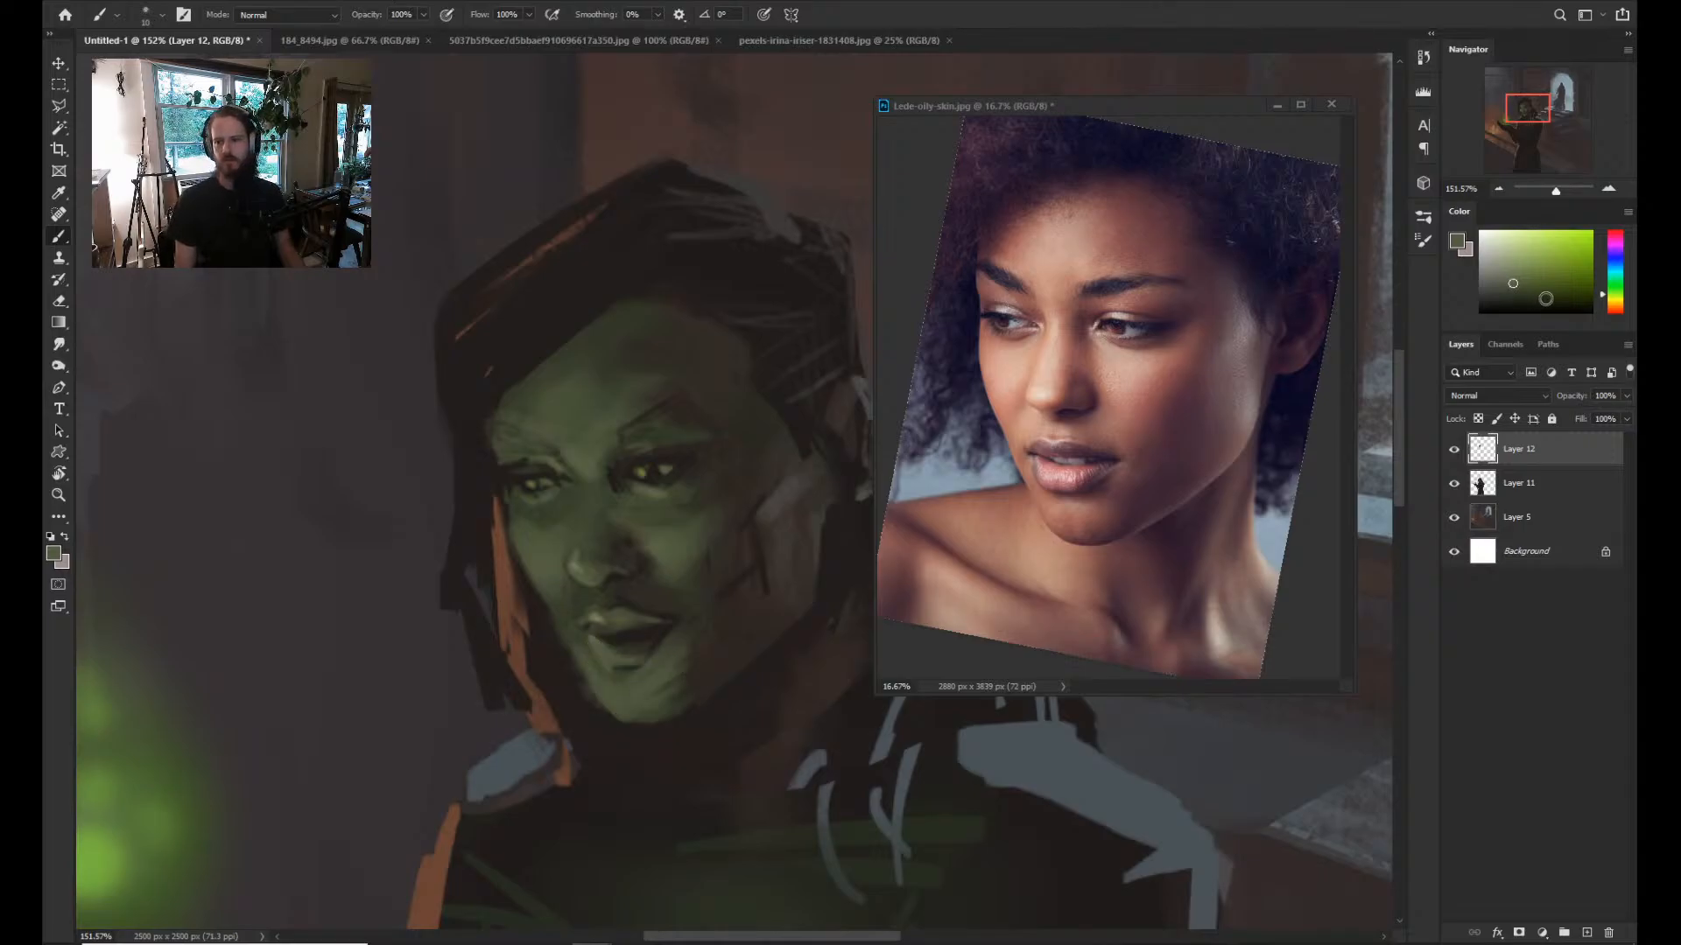
Mix a muted yellow-grey and paint small strokes along the lower lip.
click(1619, 304)
drag(1618, 304, 1619, 301)
click(1504, 286)
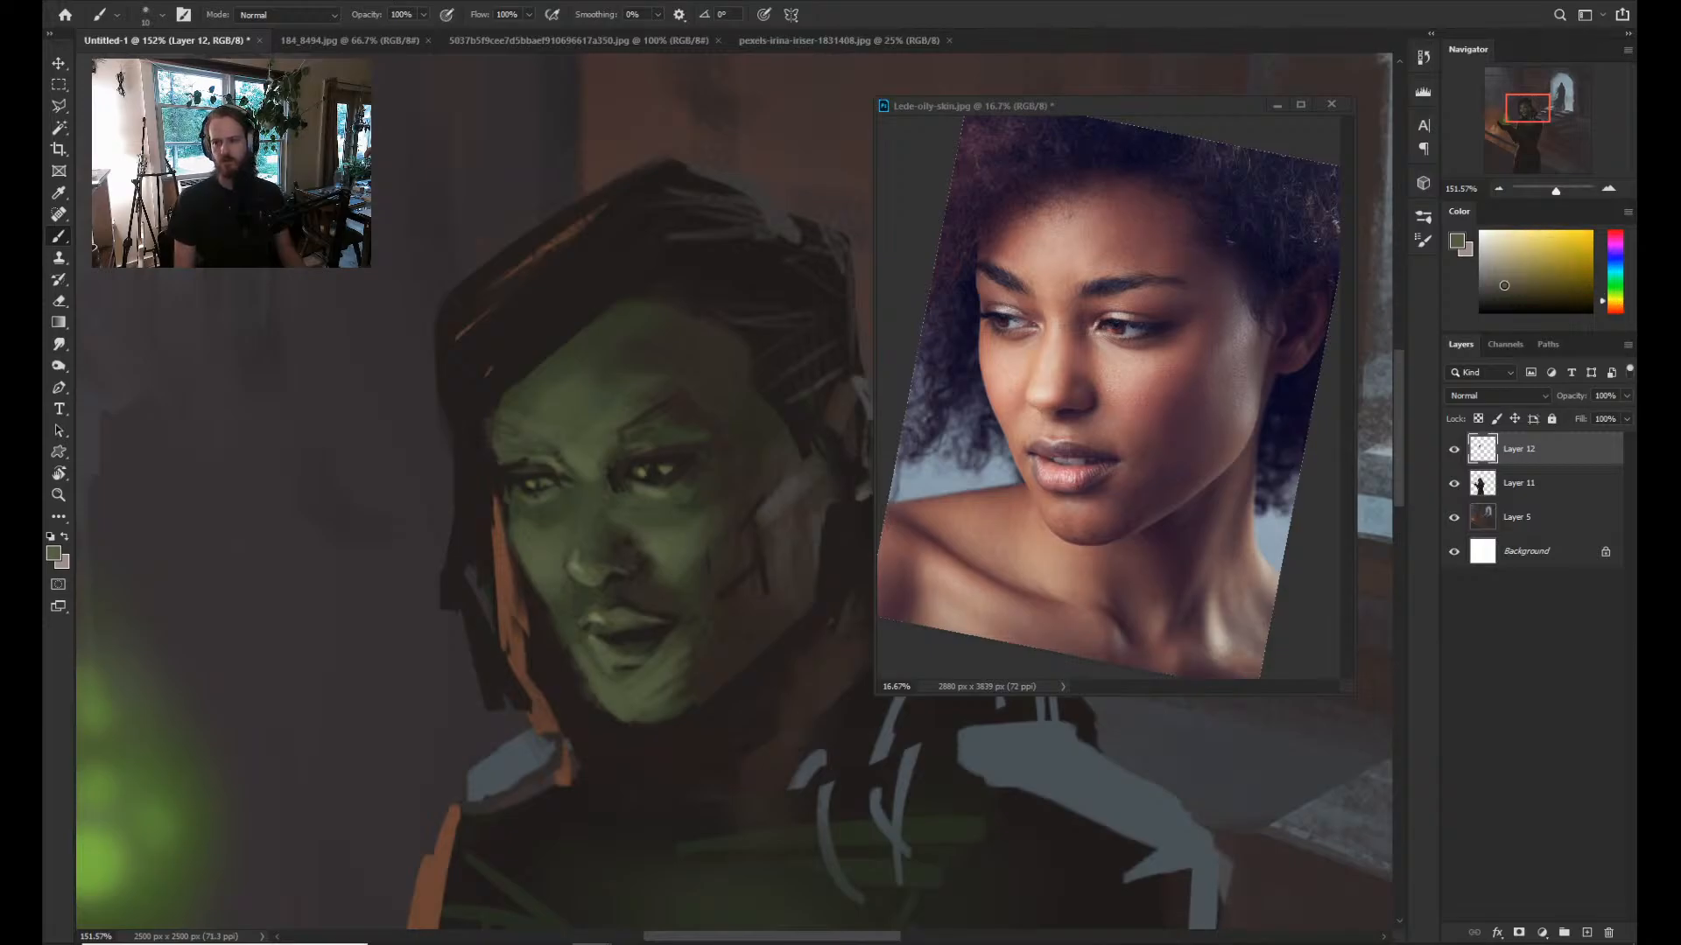
click(1496, 281)
drag(580, 637, 595, 645)
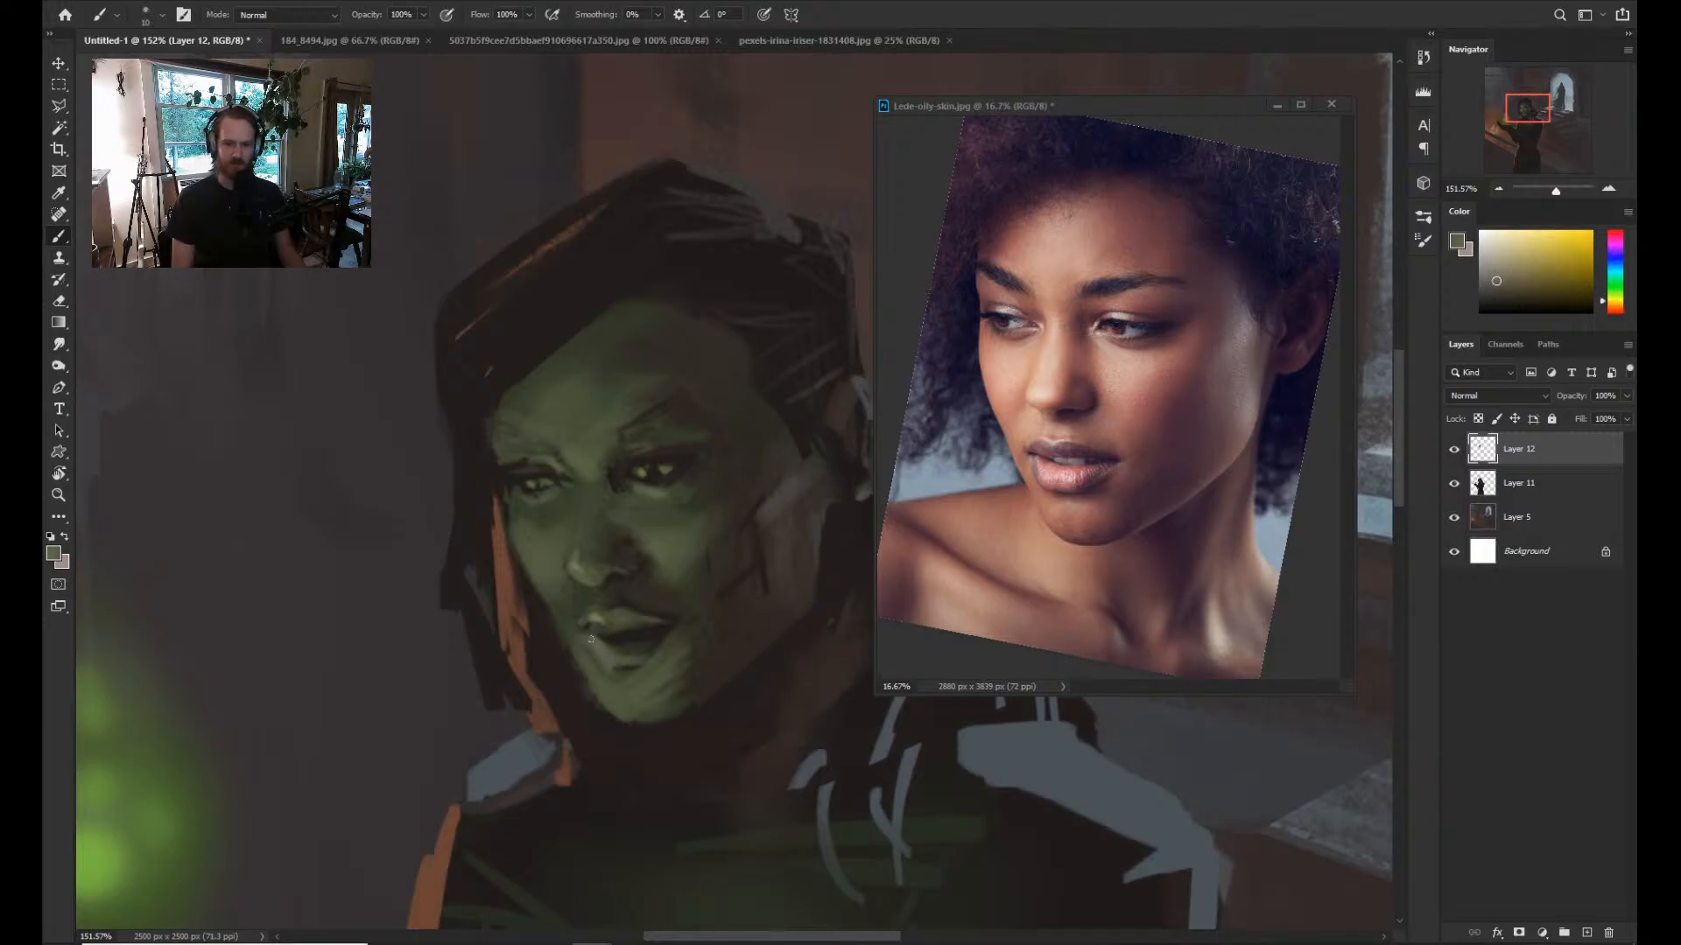
click(1490, 288)
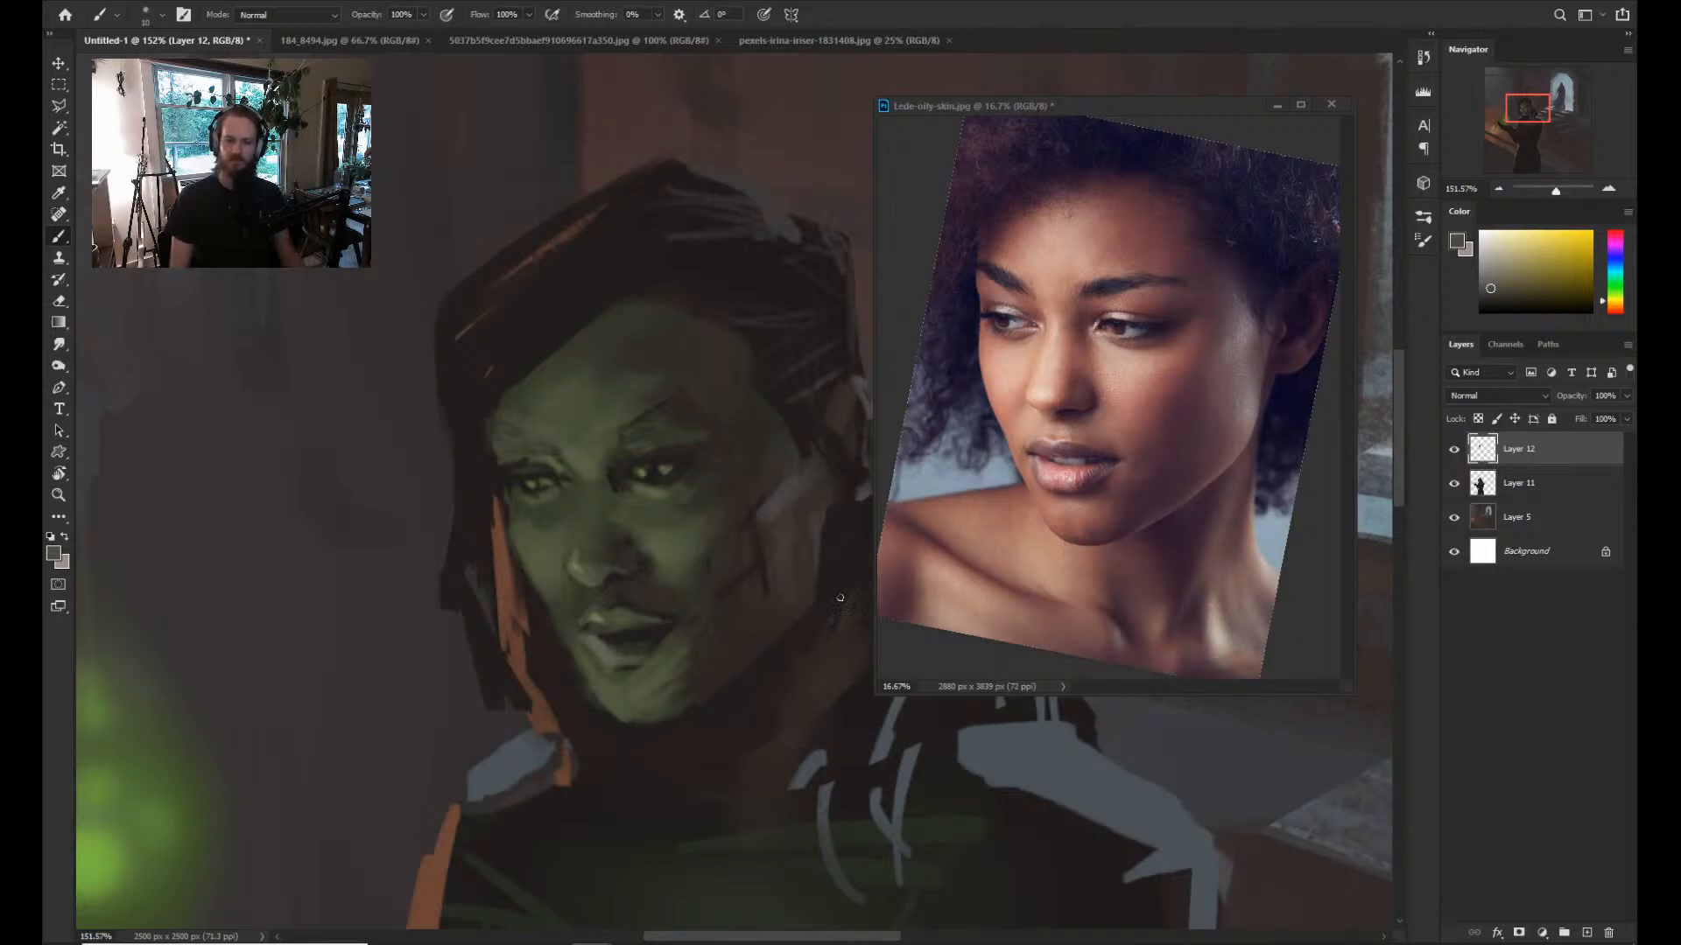
drag(597, 659, 597, 649)
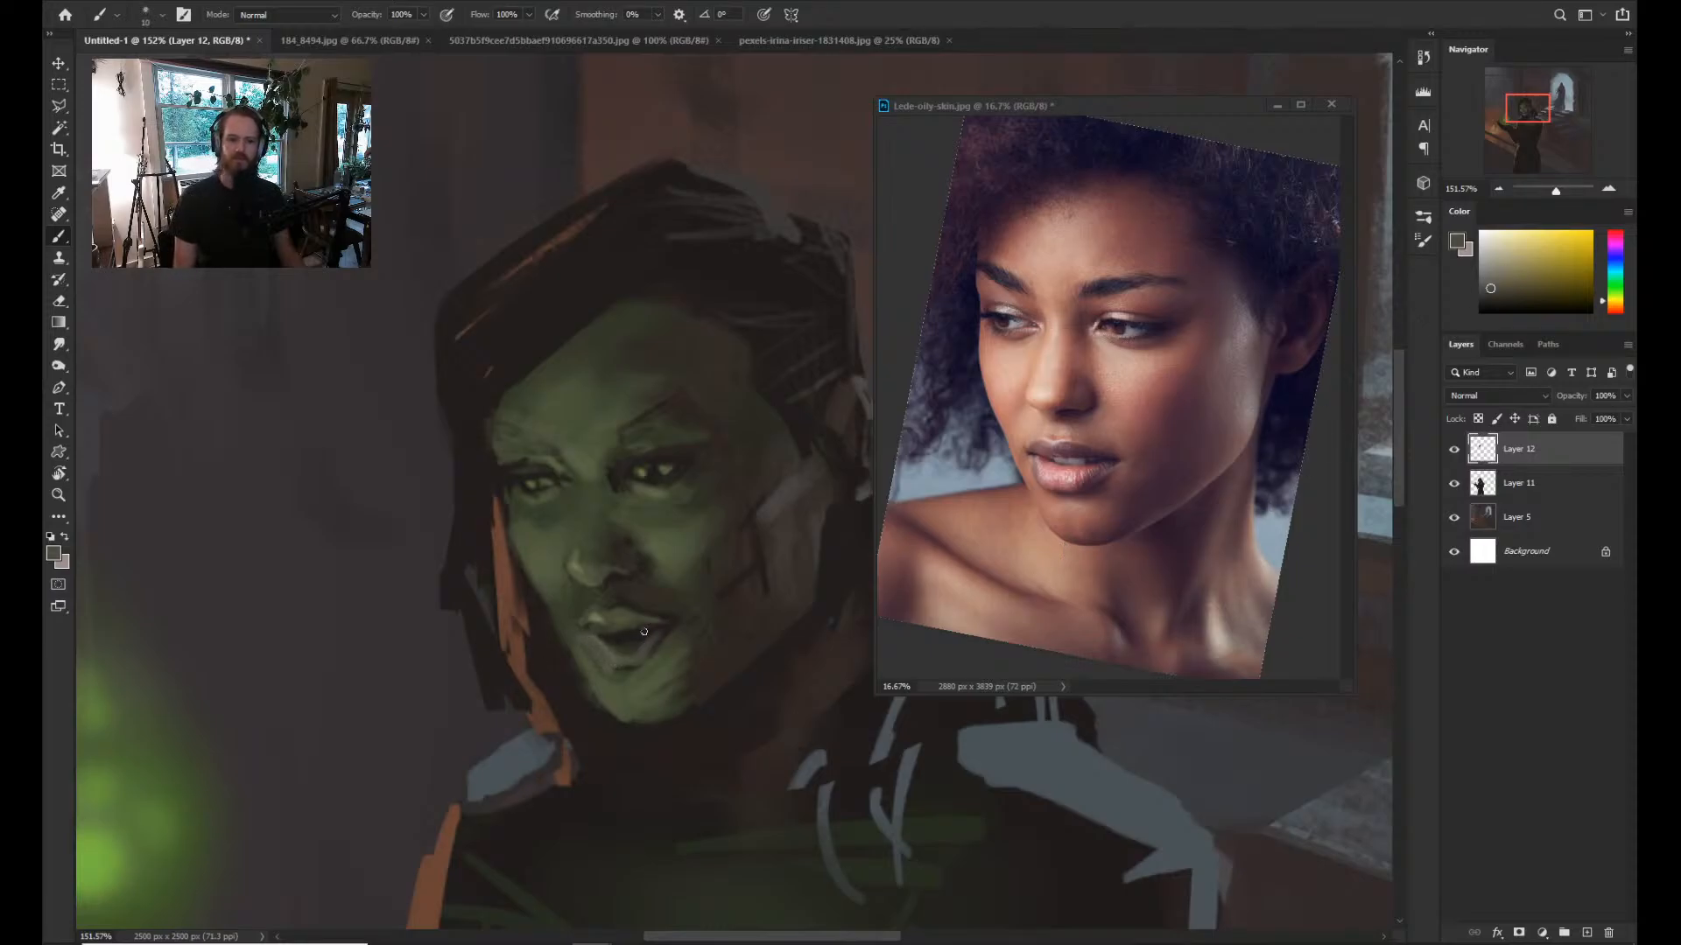
Rework the mouth with tones sampled from the face, and tint the lips with a muted red.
key(alt)
alt+click(576, 628)
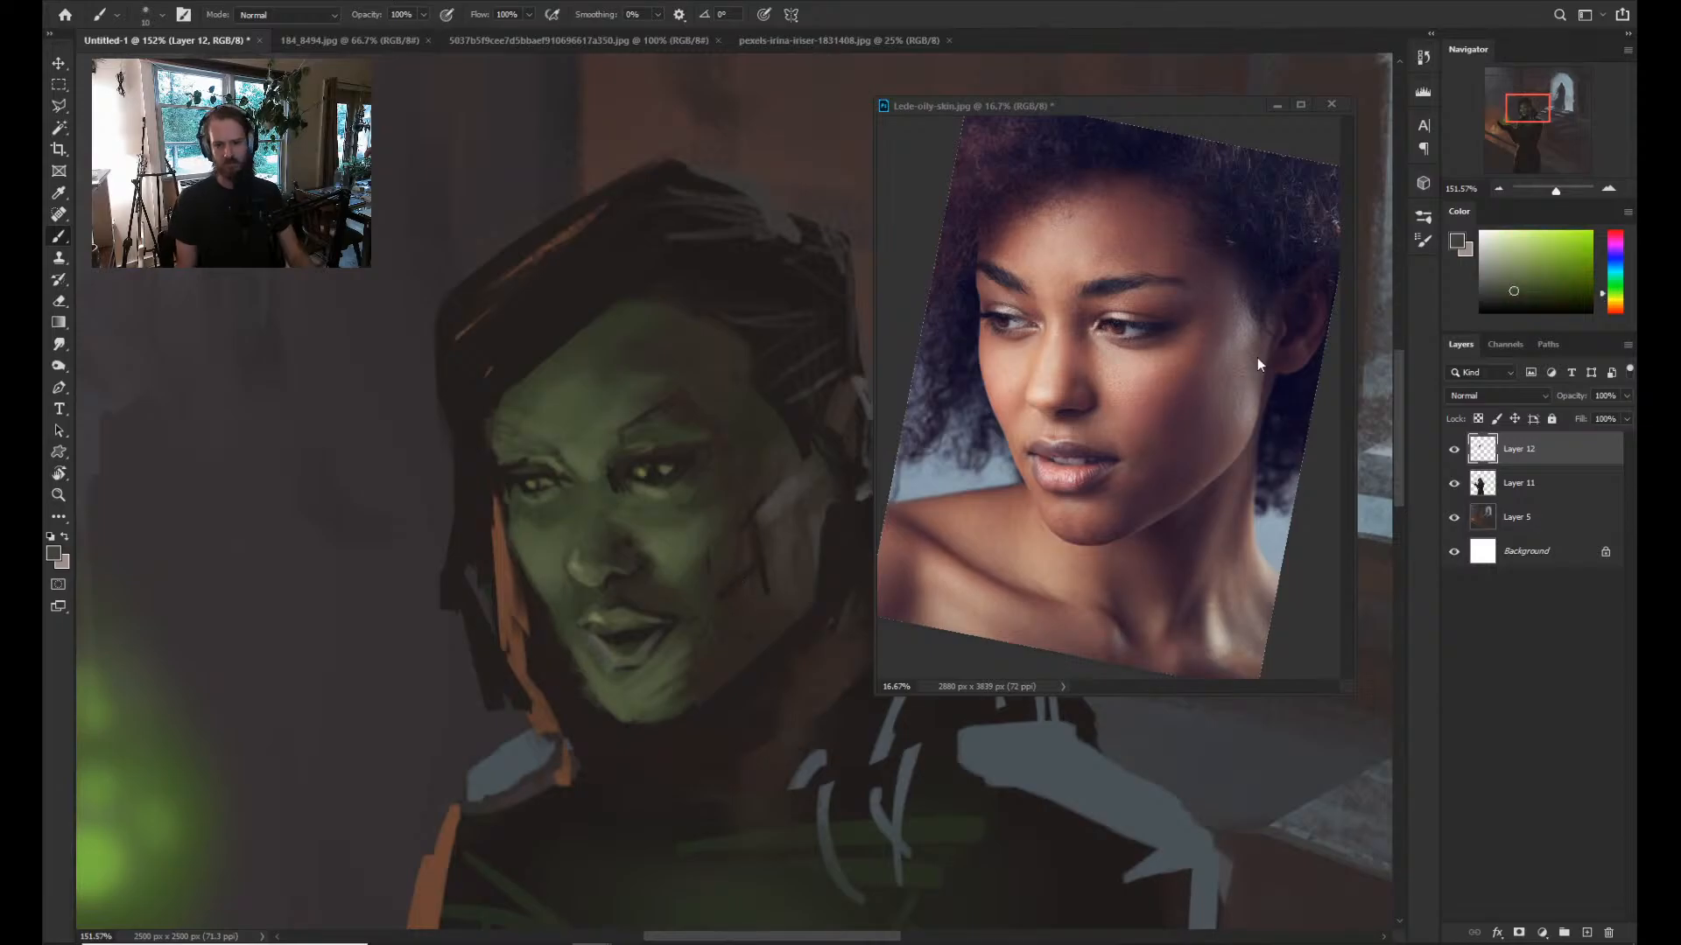
alt+click(741, 561)
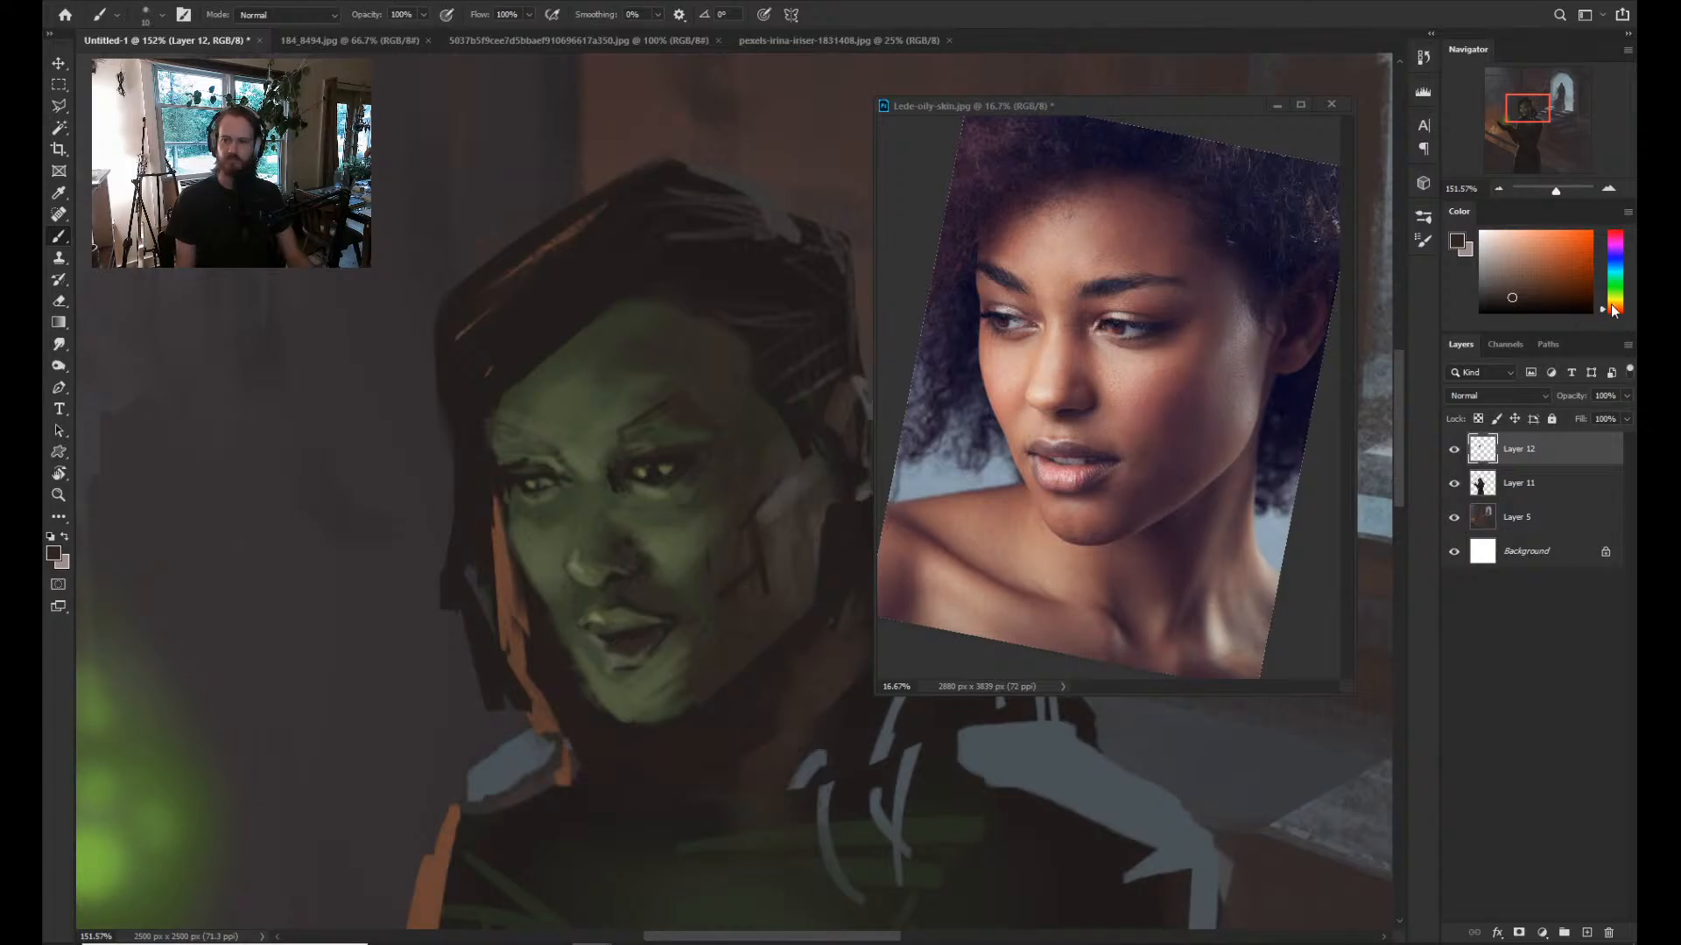
drag(1614, 308, 1505, 282)
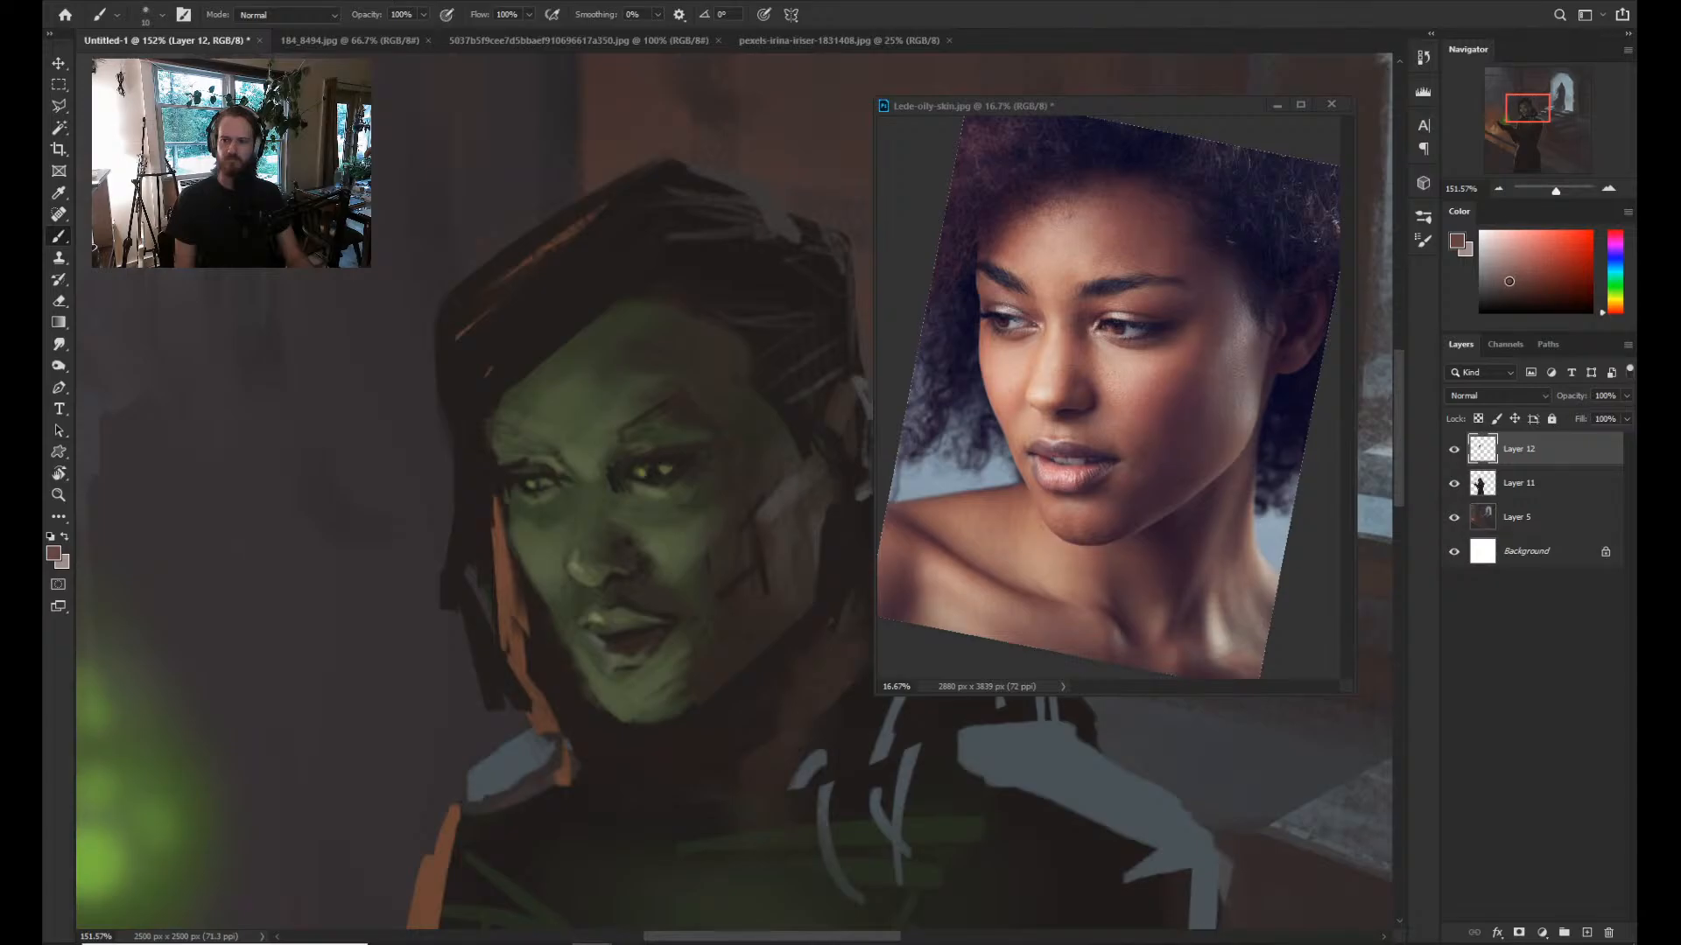
alt+click(637, 623)
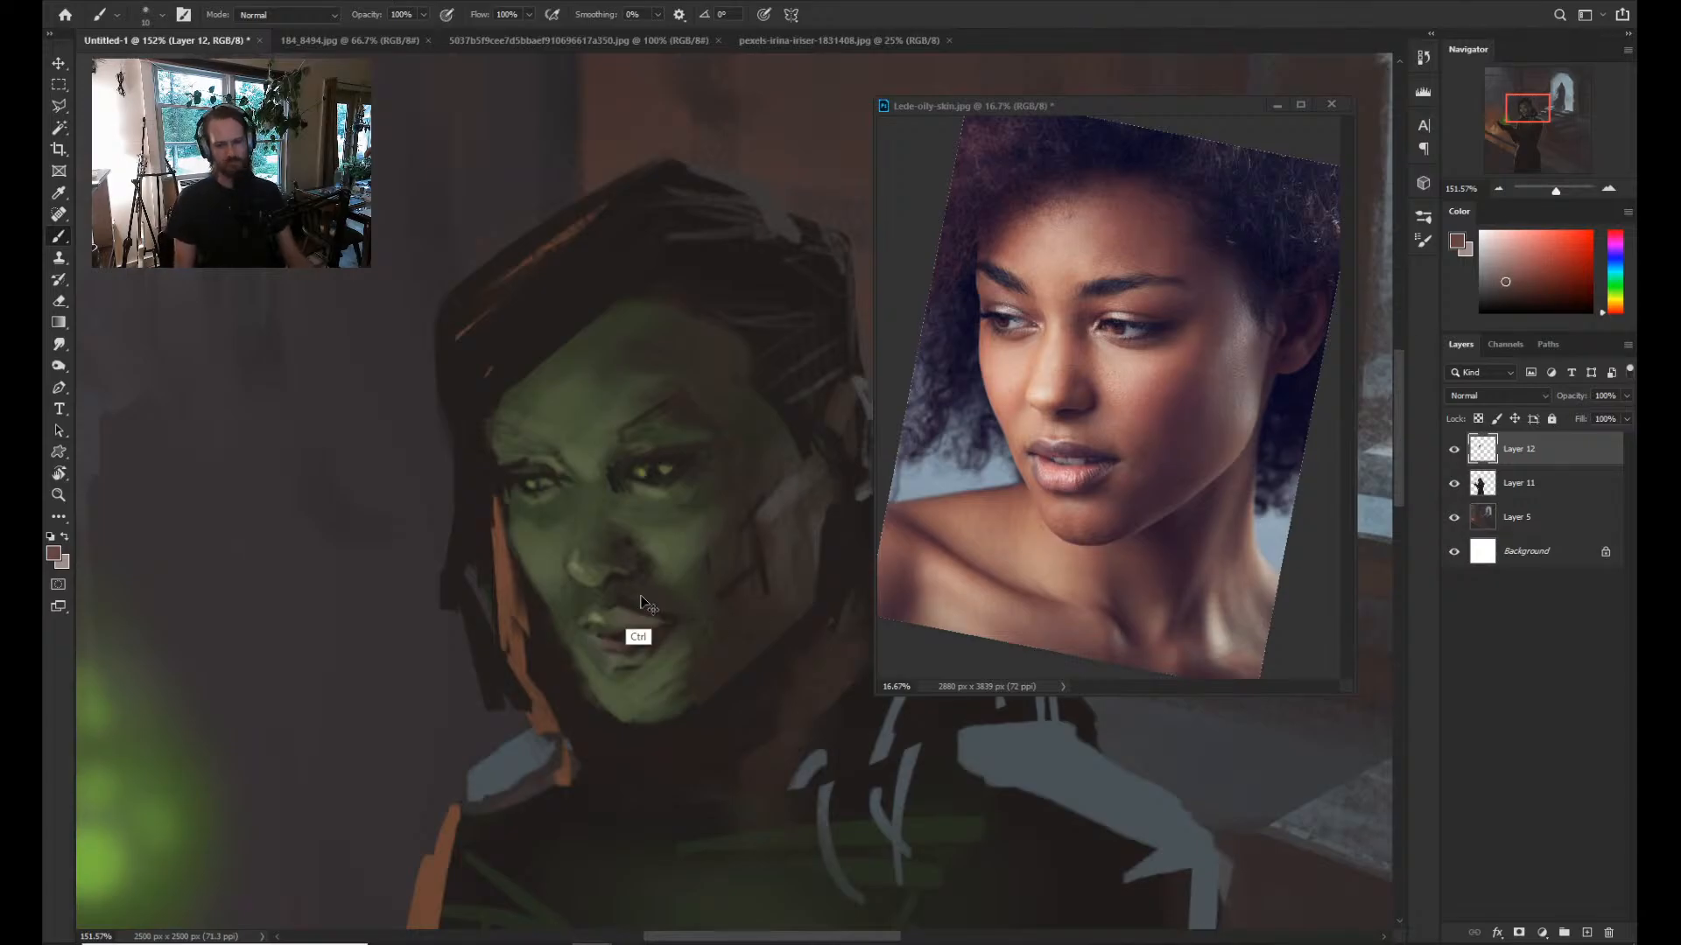
drag(646, 625, 667, 622)
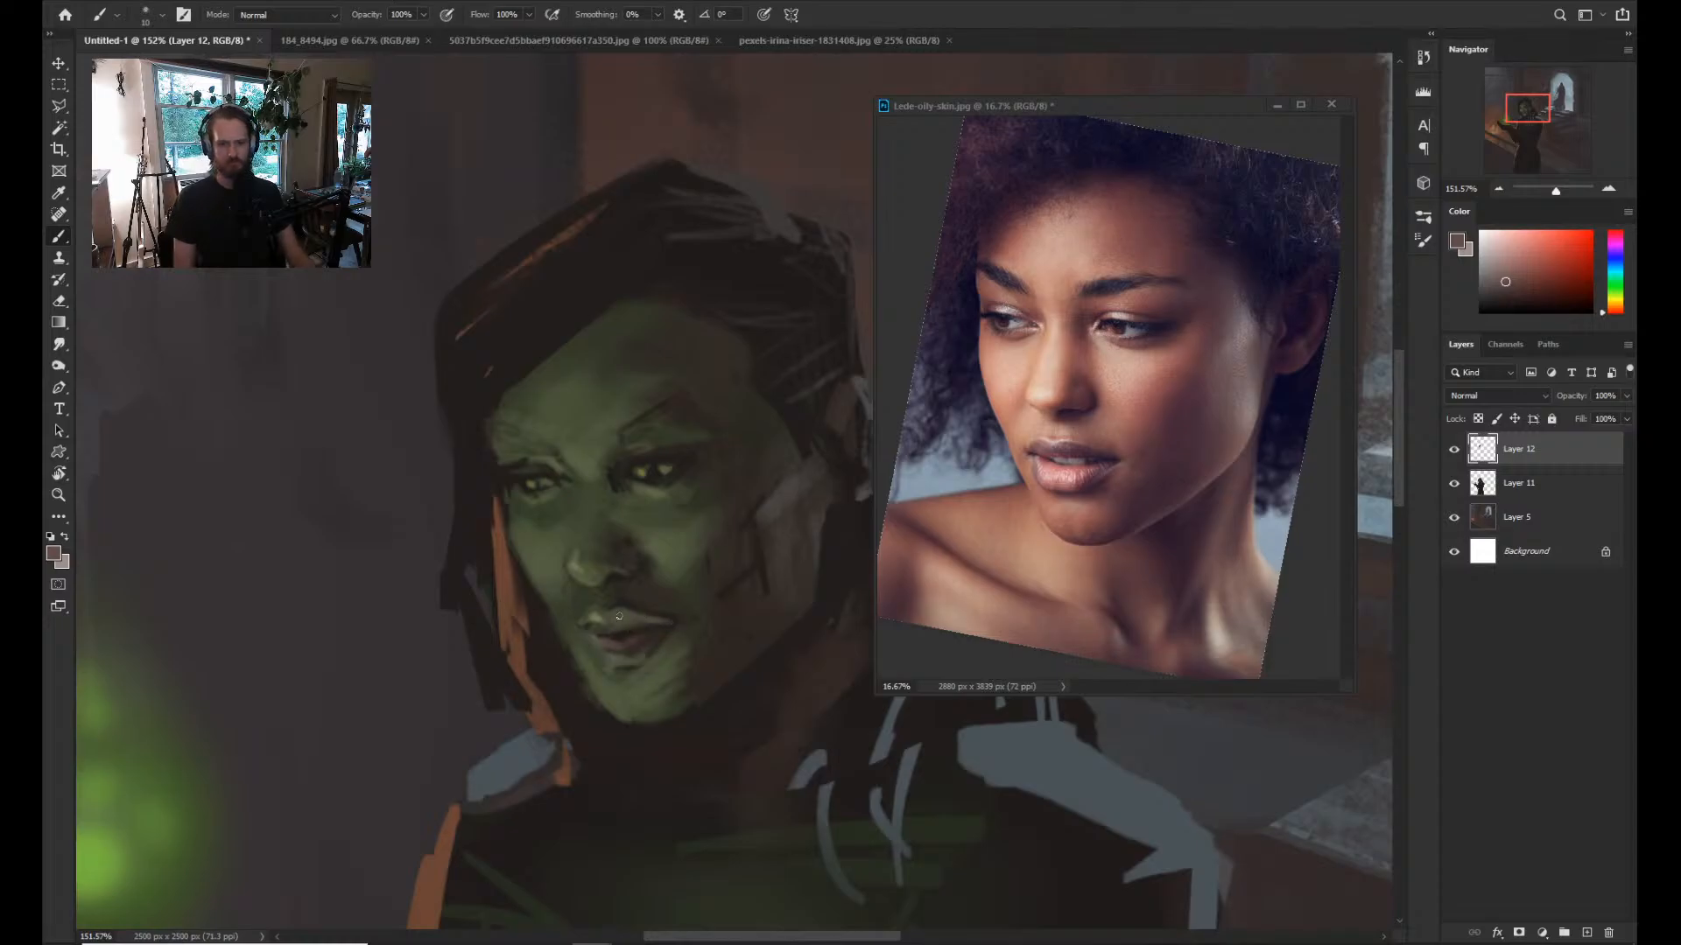
Strengthen the lip color with a more saturated red and a darker red shade.
click(1541, 274)
drag(1540, 274, 1535, 276)
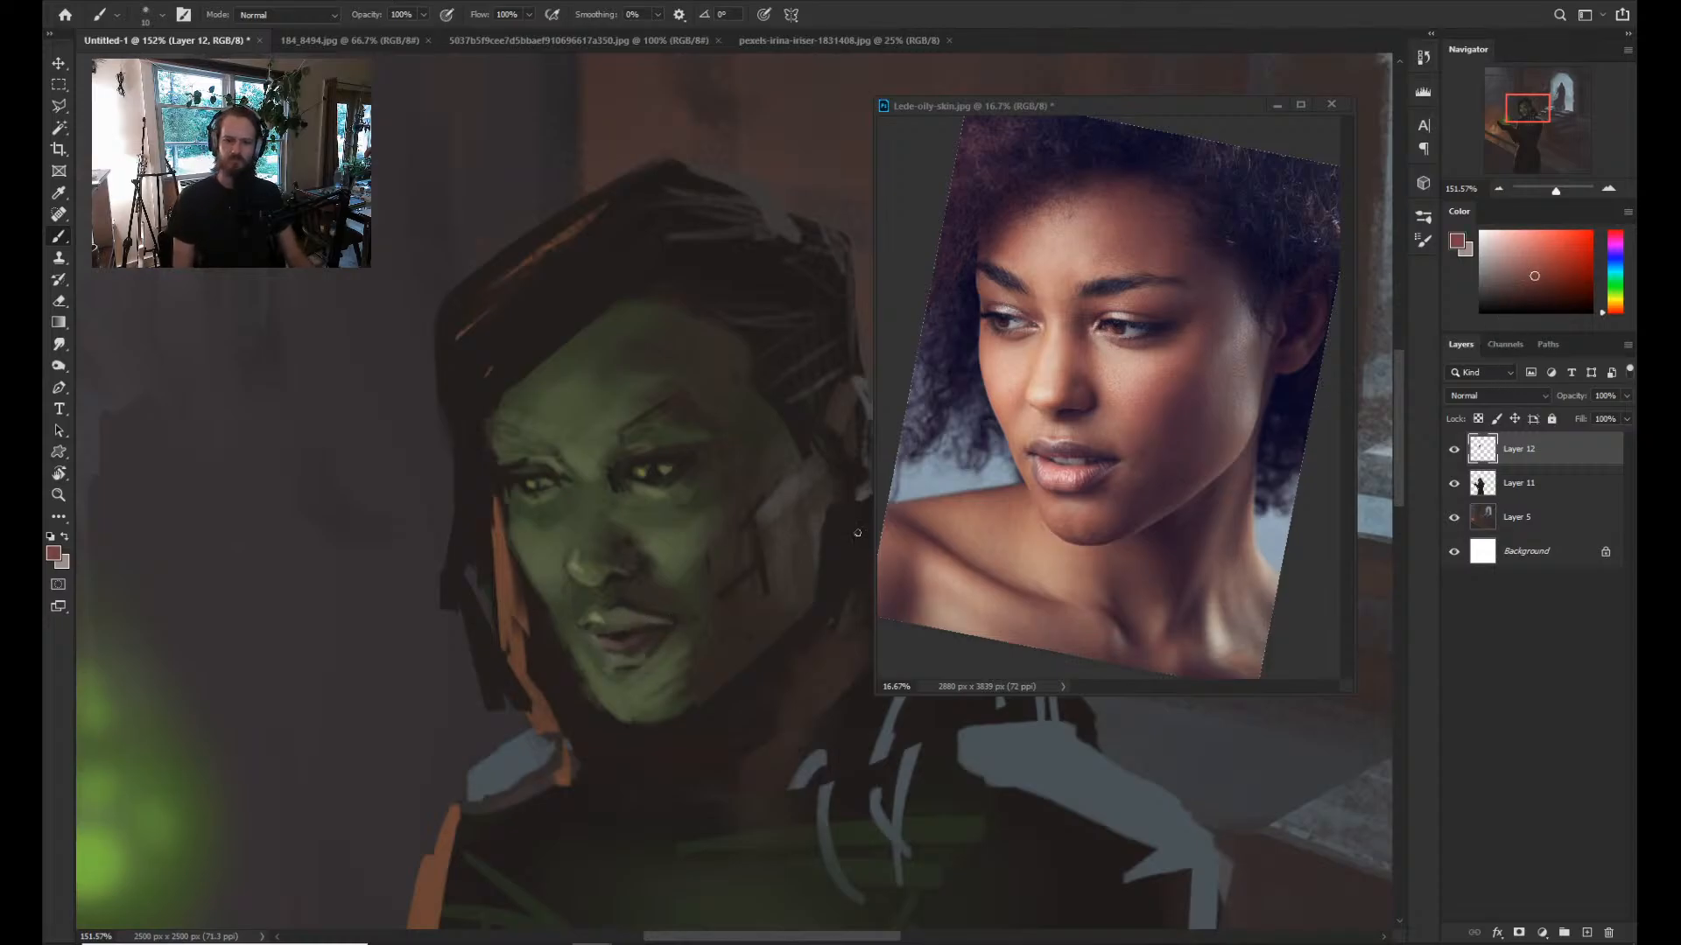
click(1537, 292)
Refine the lash lines and corners of both eyes with dark tones, using a smaller brush.
key(z)
drag(715, 582, 620, 582)
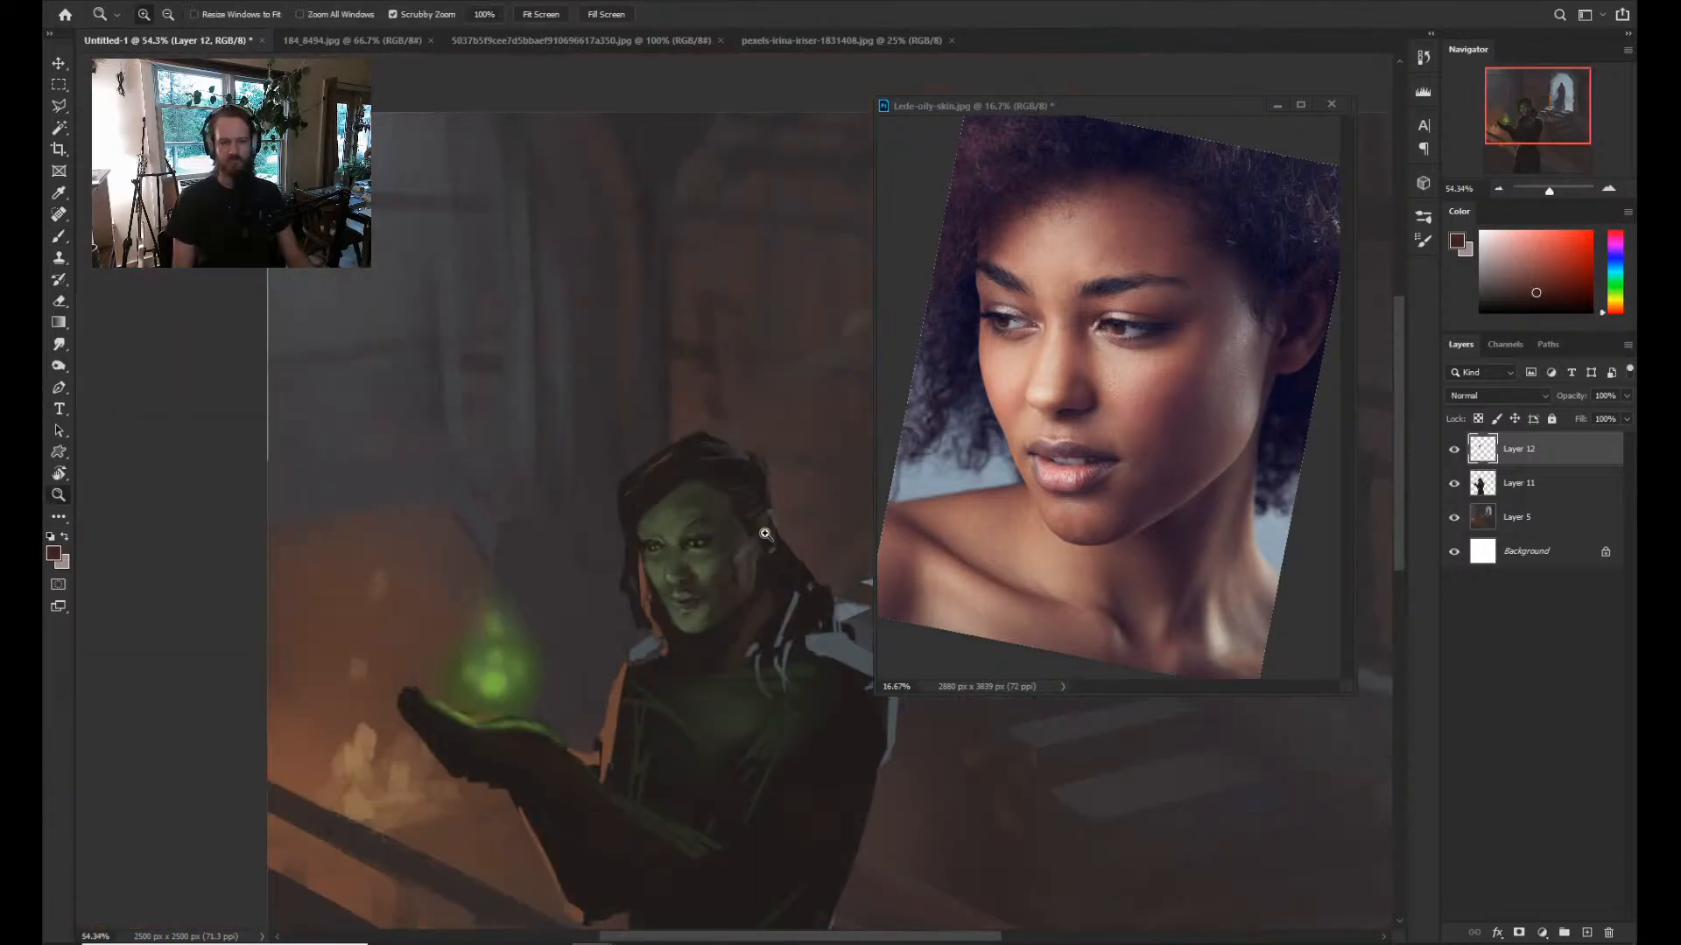
mouse_move(803, 510)
mouse_down()
mouse_move(769, 525)
mouse_move(736, 581)
mouse_move(660, 621)
mouse_move(580, 554)
mouse_up()
key(b)
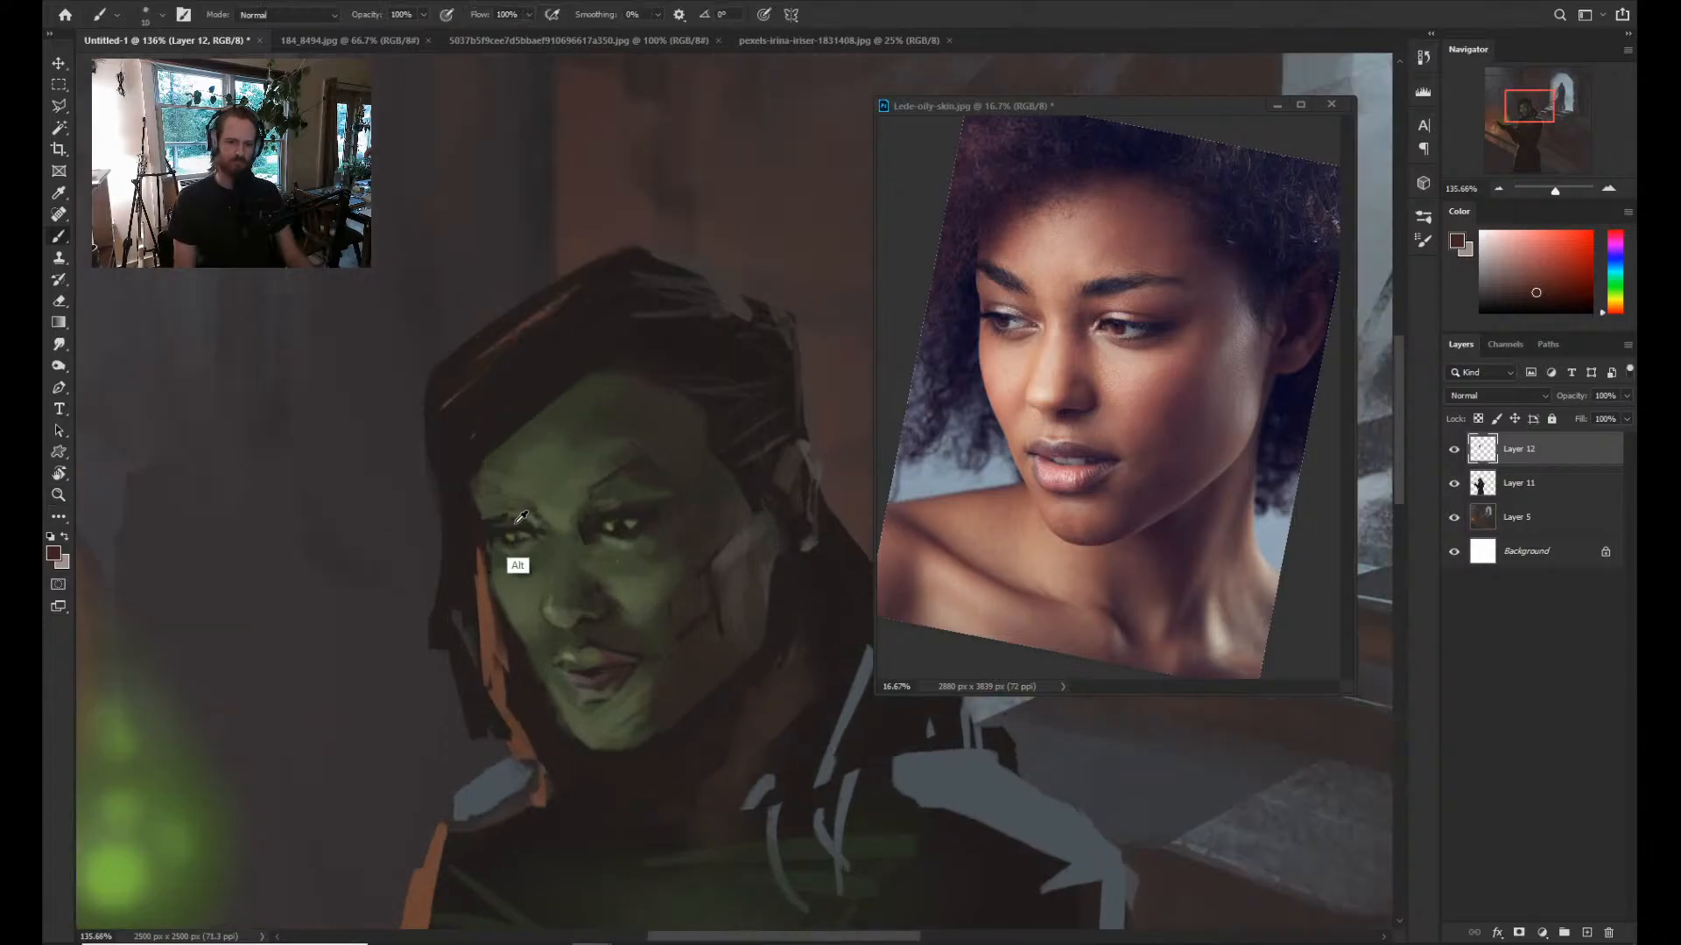
alt+click(509, 525)
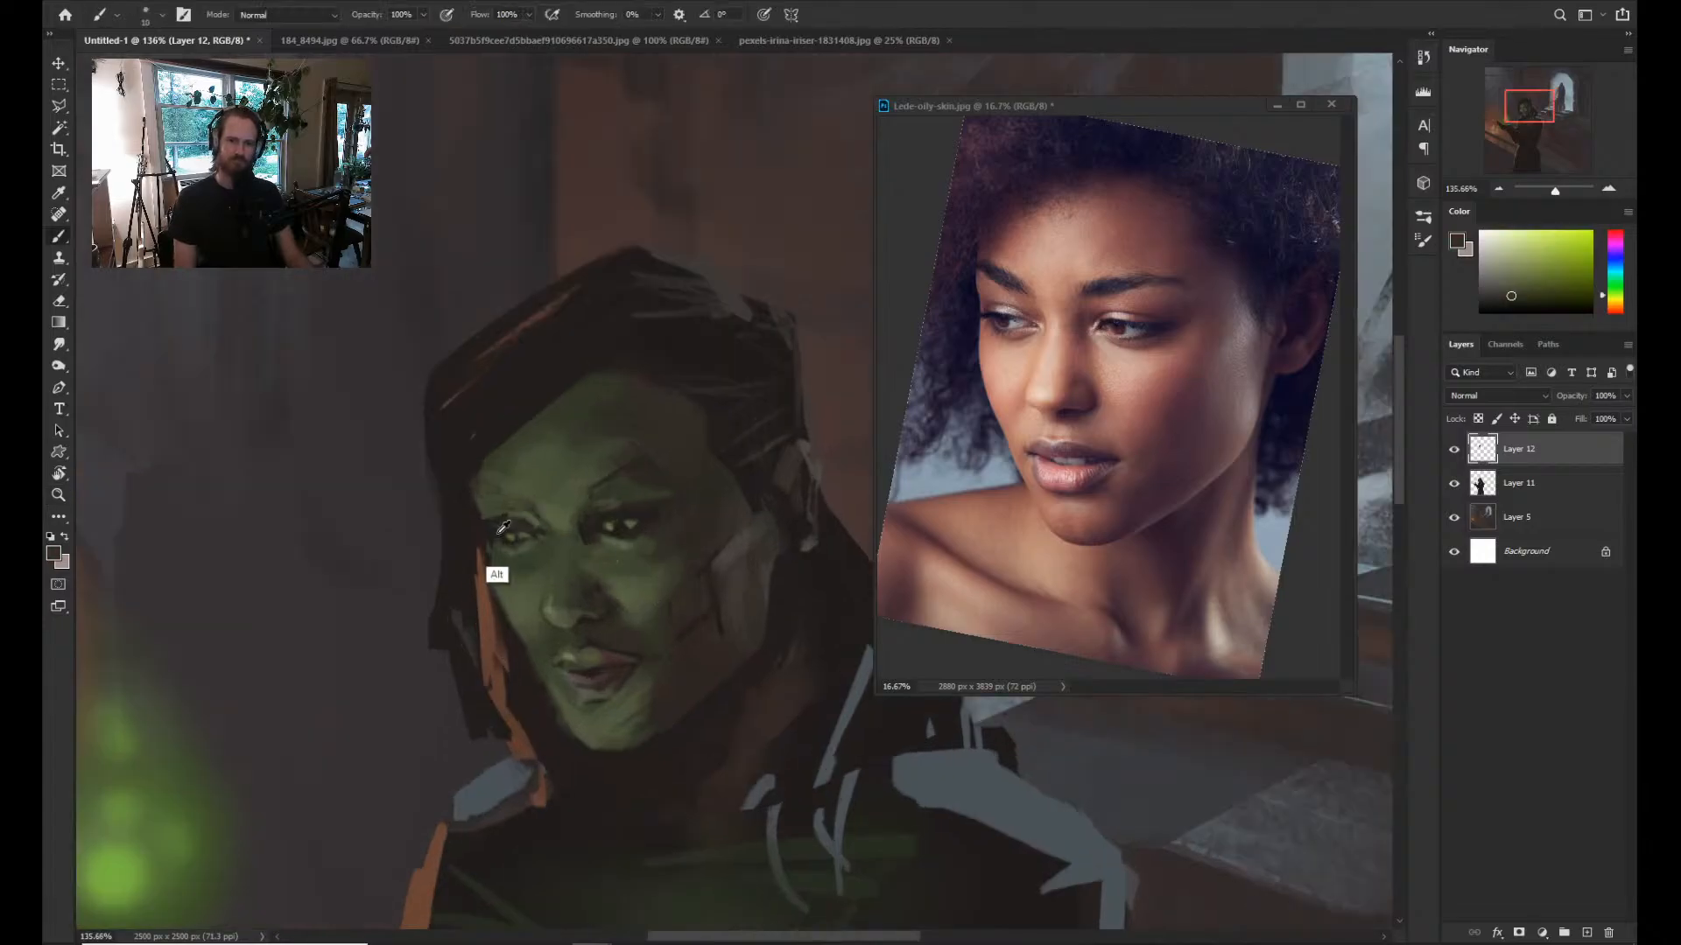
alt+click(495, 573)
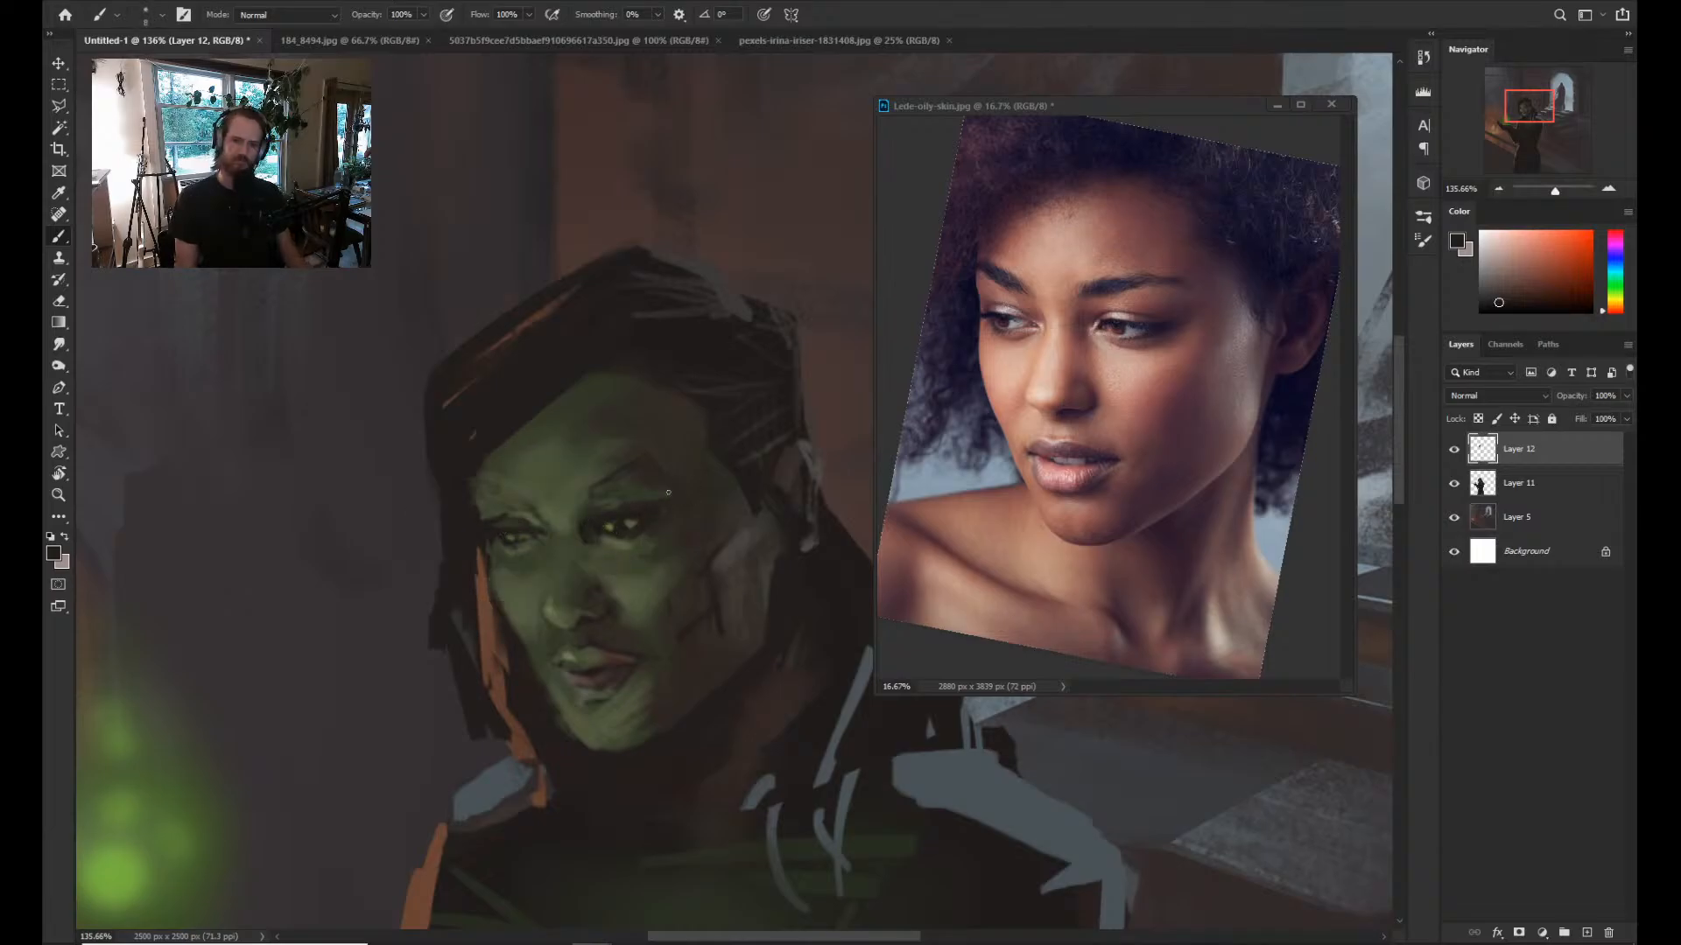
key([)
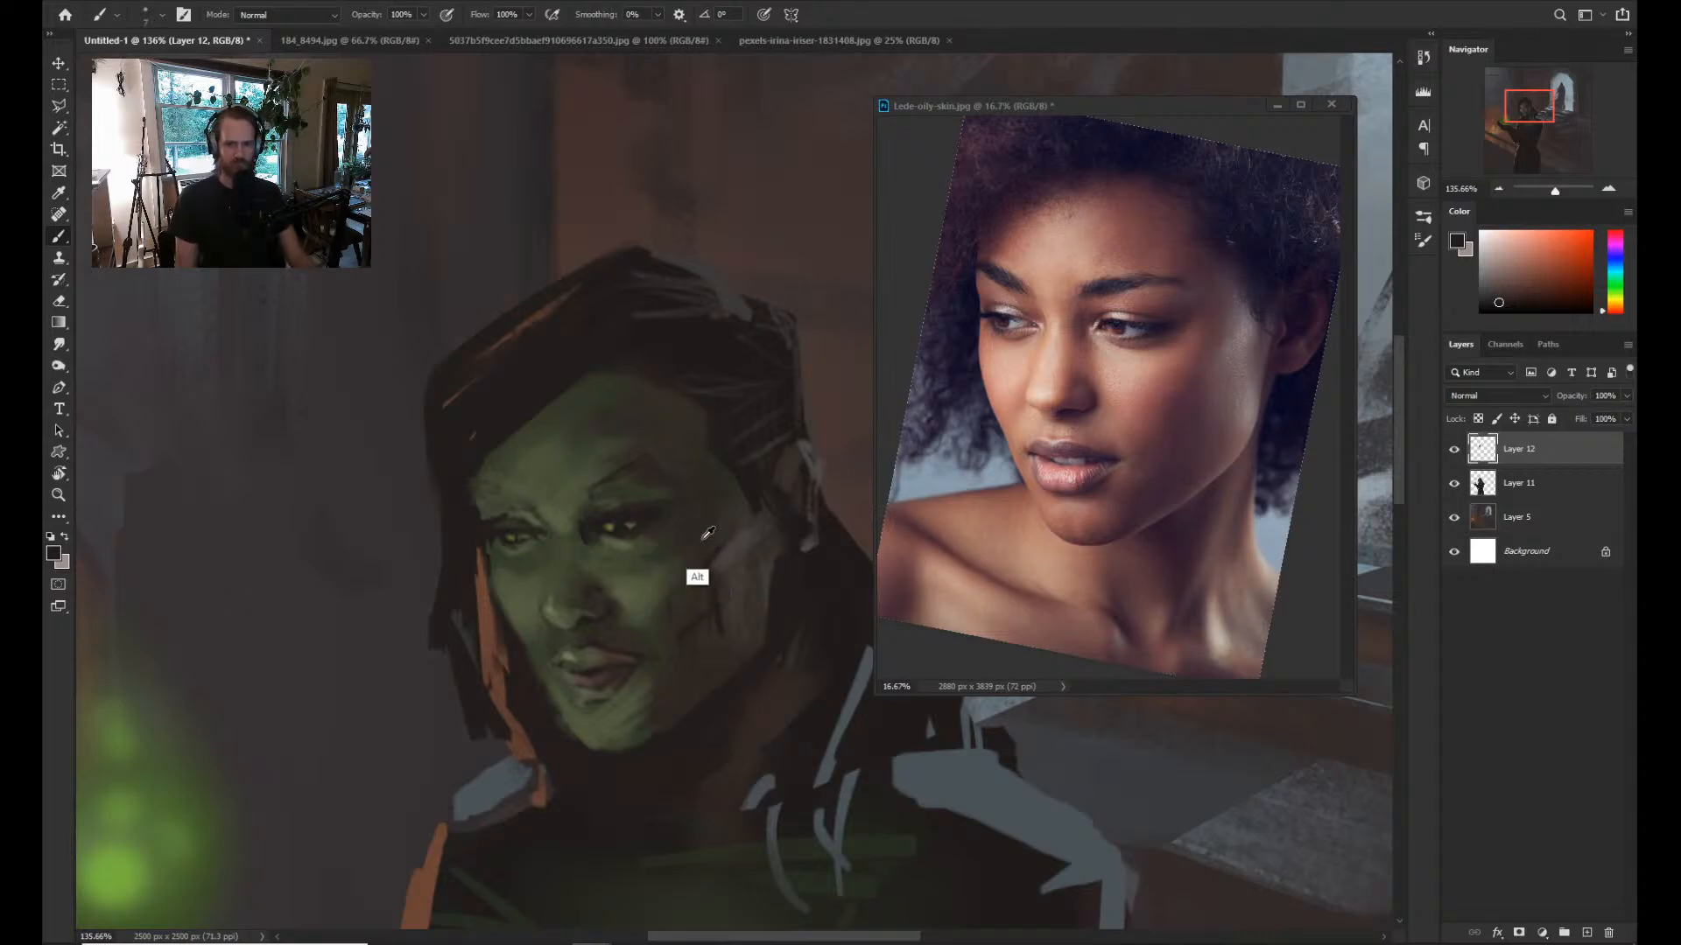
Rework the near eye's outer corner and upper lid with grey-brown and dark tones sampled from the face.
alt+click(728, 551)
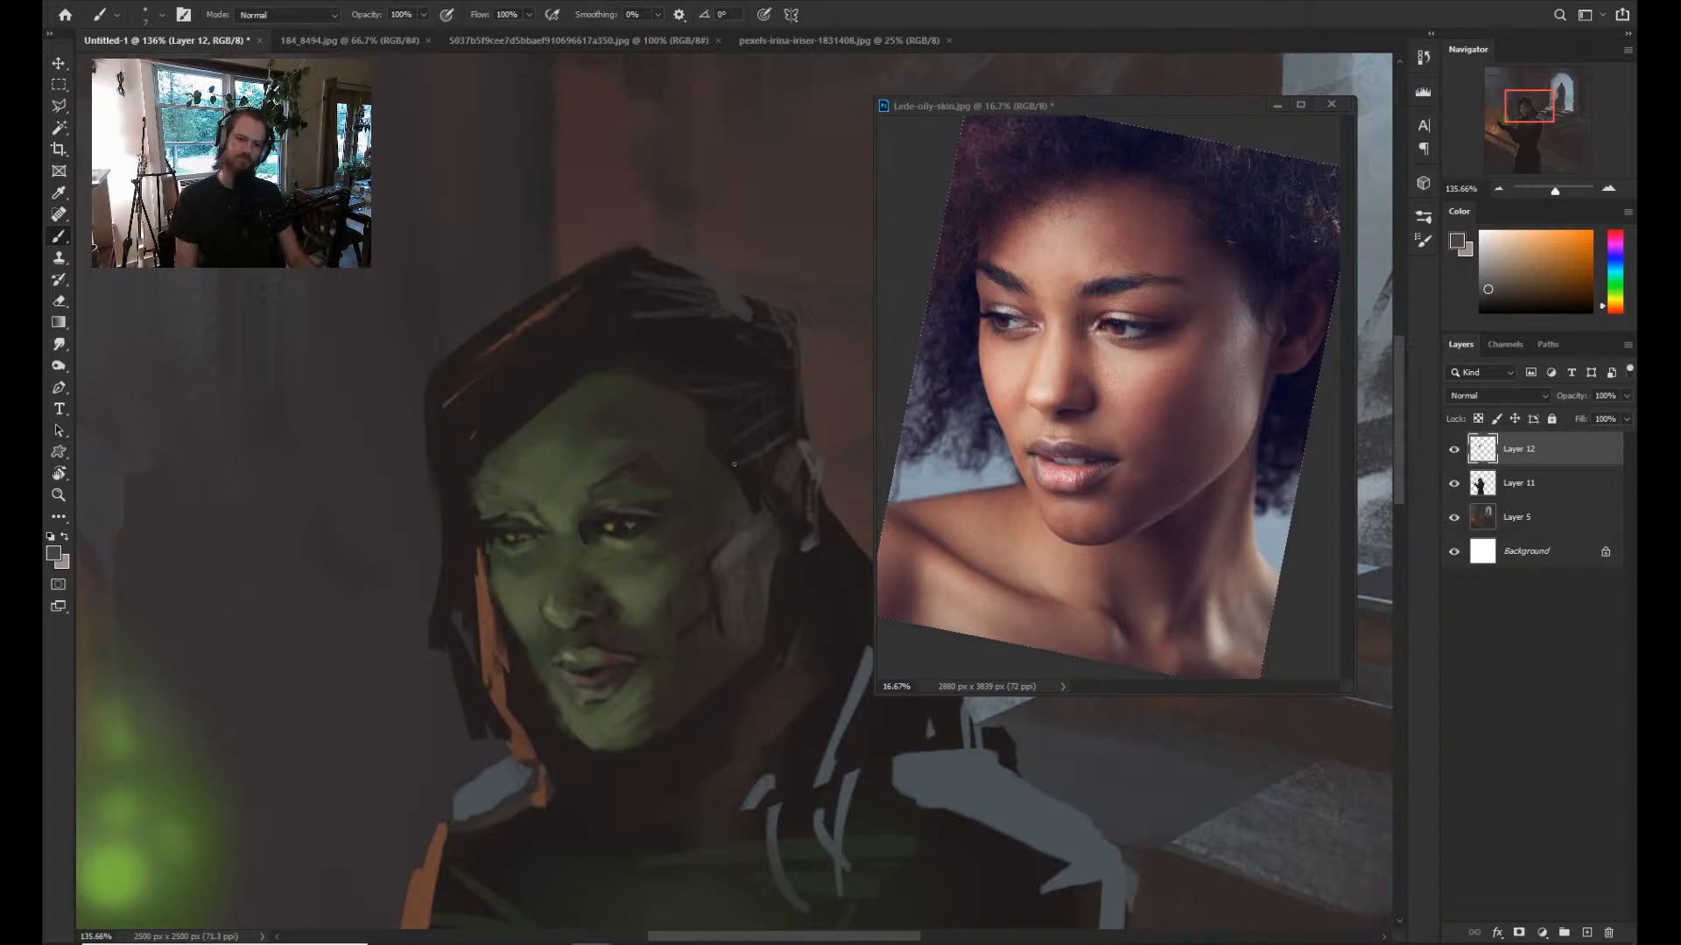
alt+click(648, 506)
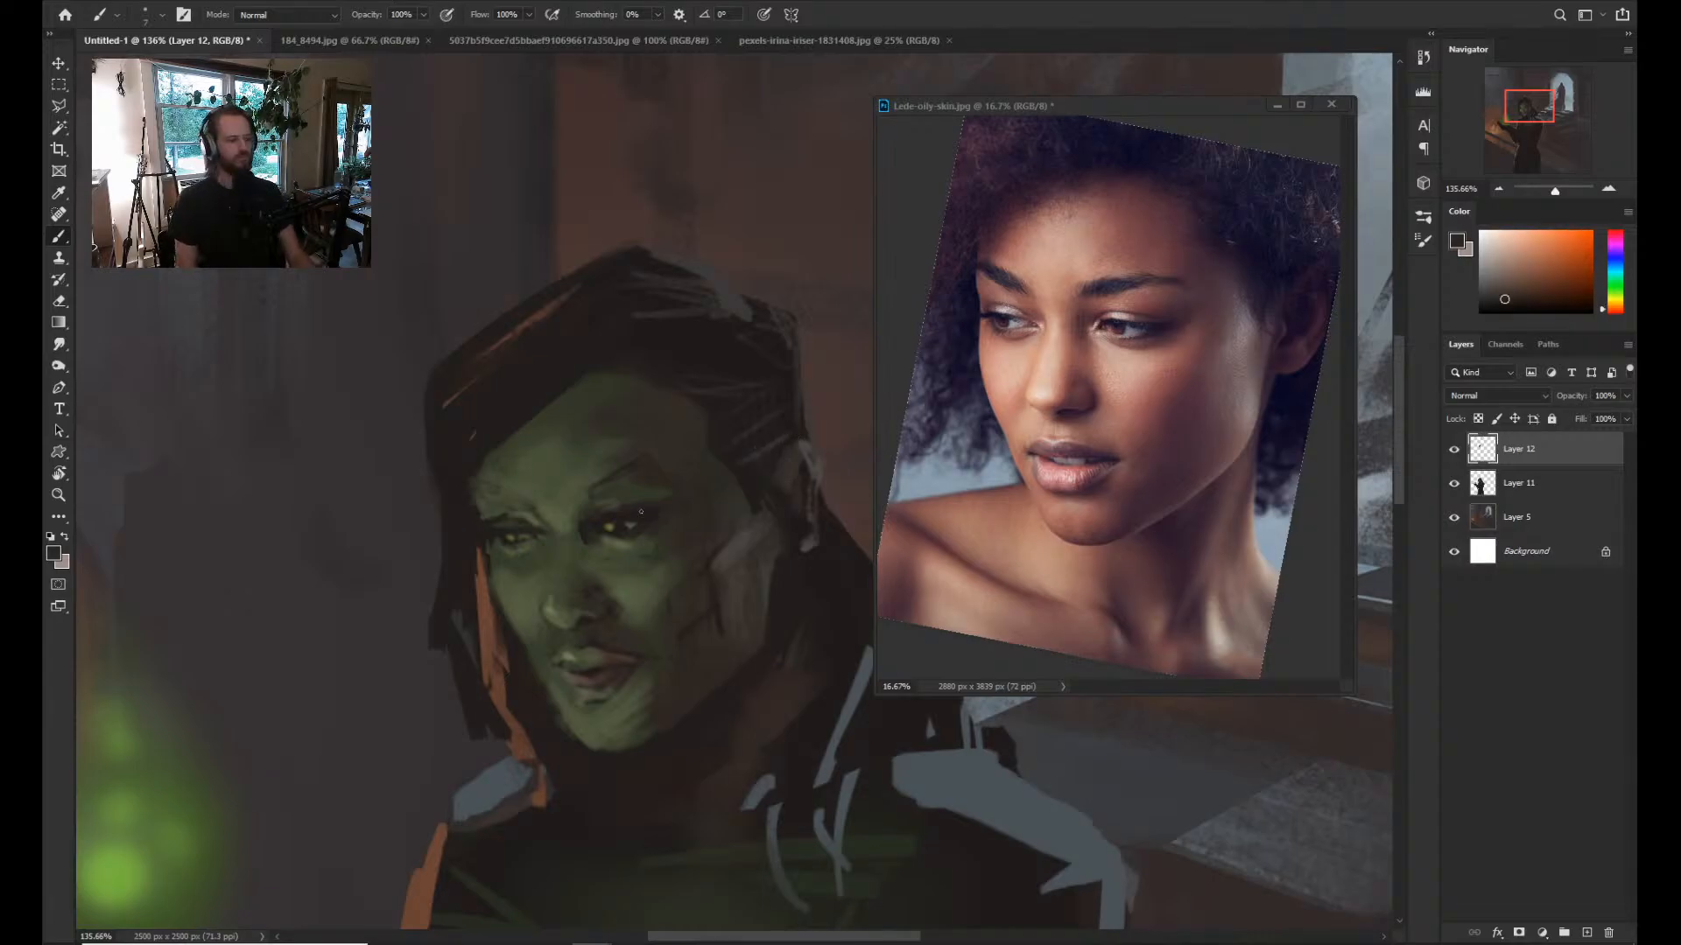
alt+click(639, 512)
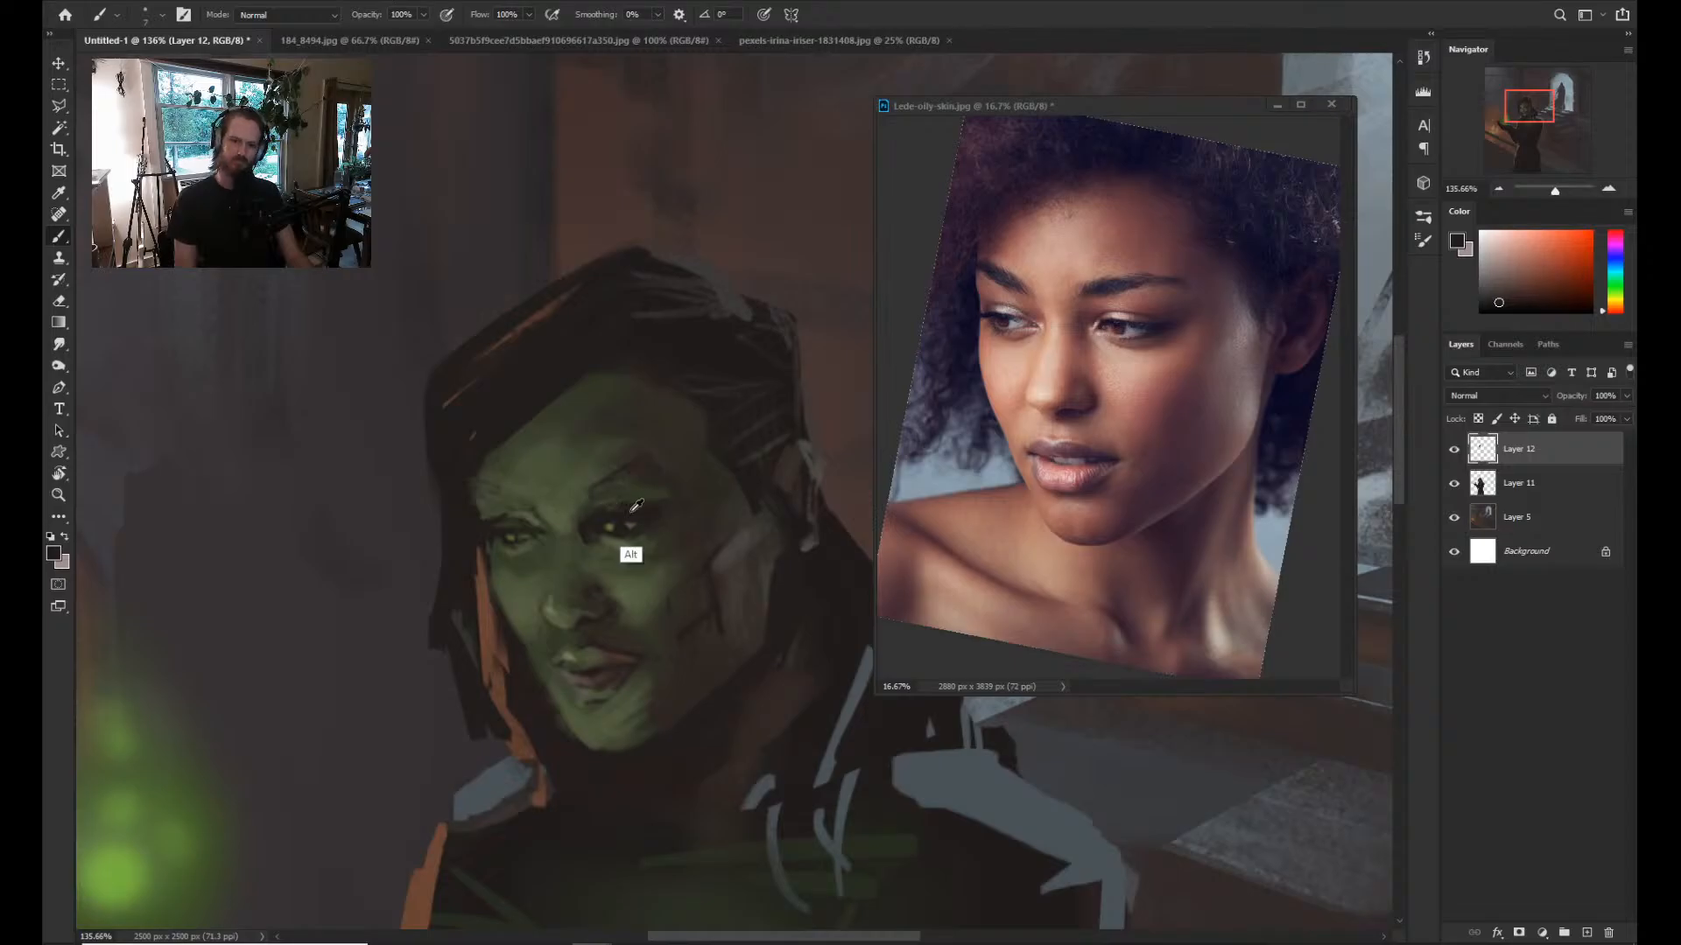
alt+click(632, 508)
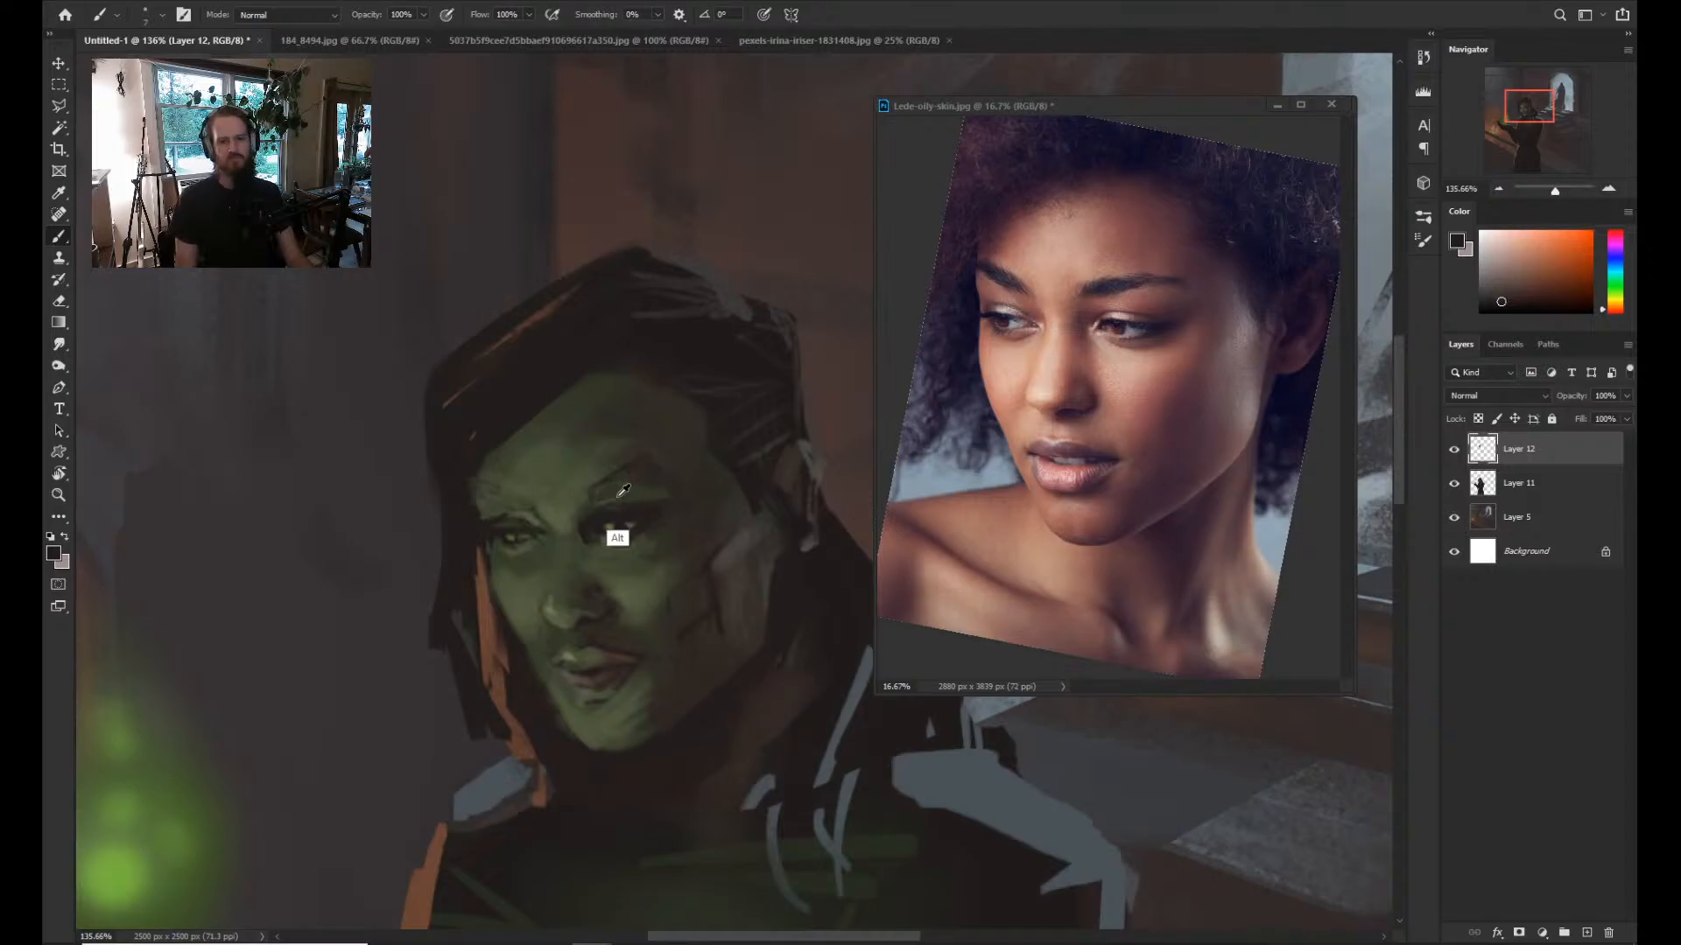
Paint the near upper eyelid in sampled muted green with a larger brush, and add fine light touches to the eye with a smaller one.
alt+click(613, 499)
key(bracketright)
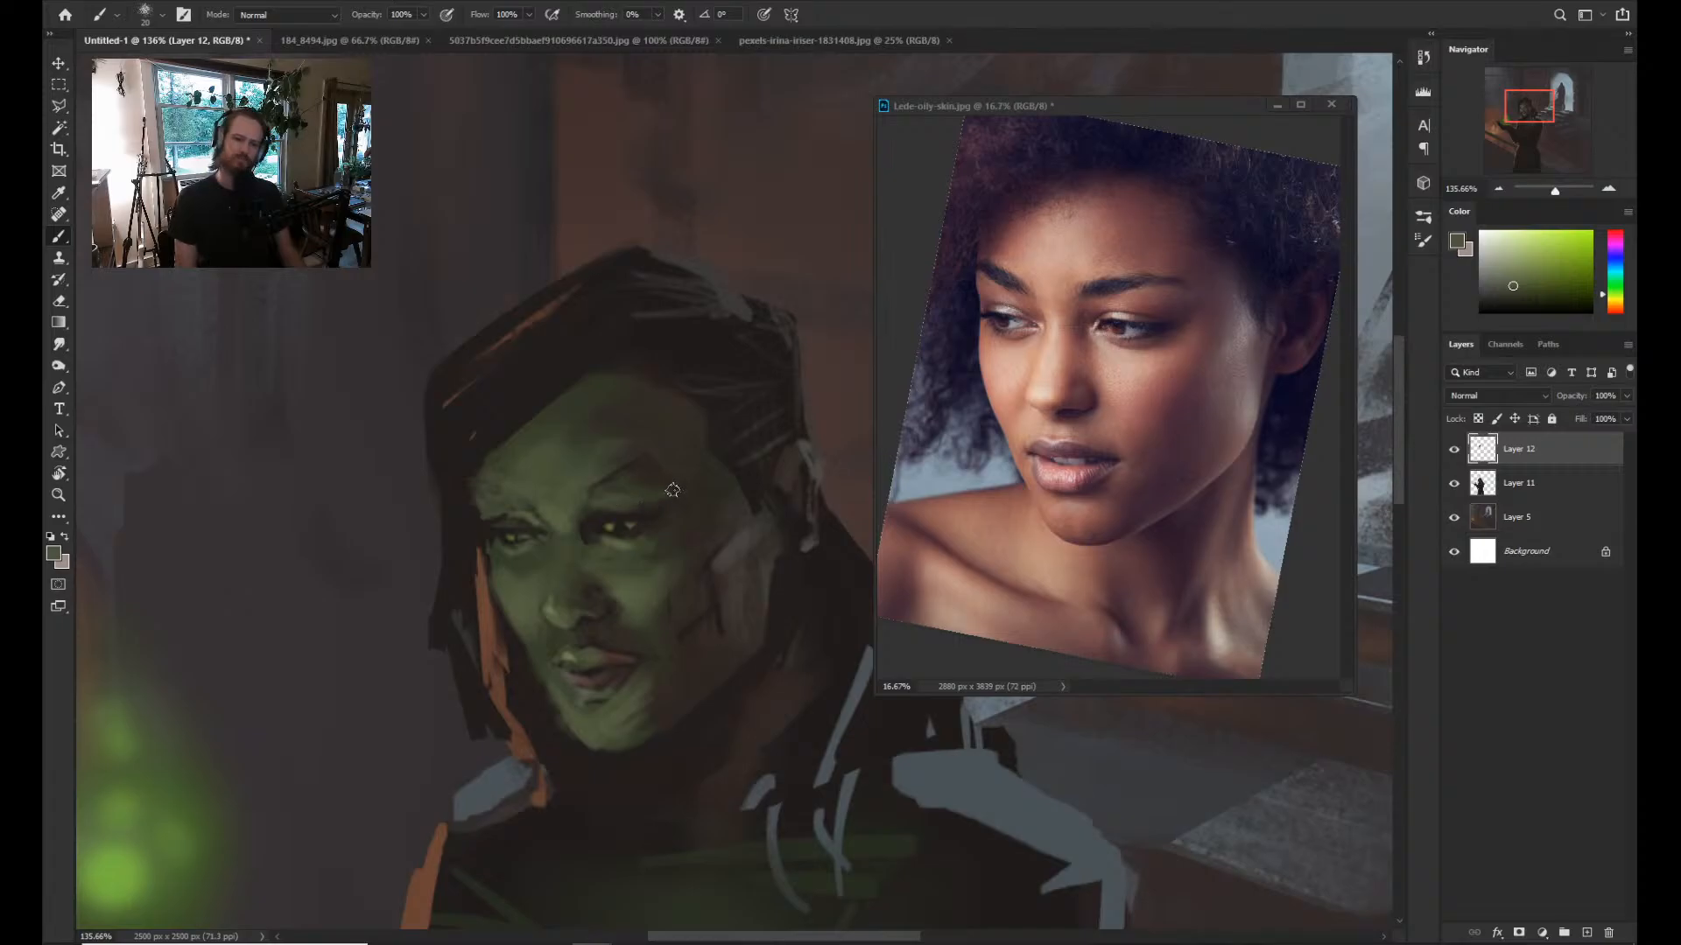
drag(601, 505, 632, 497)
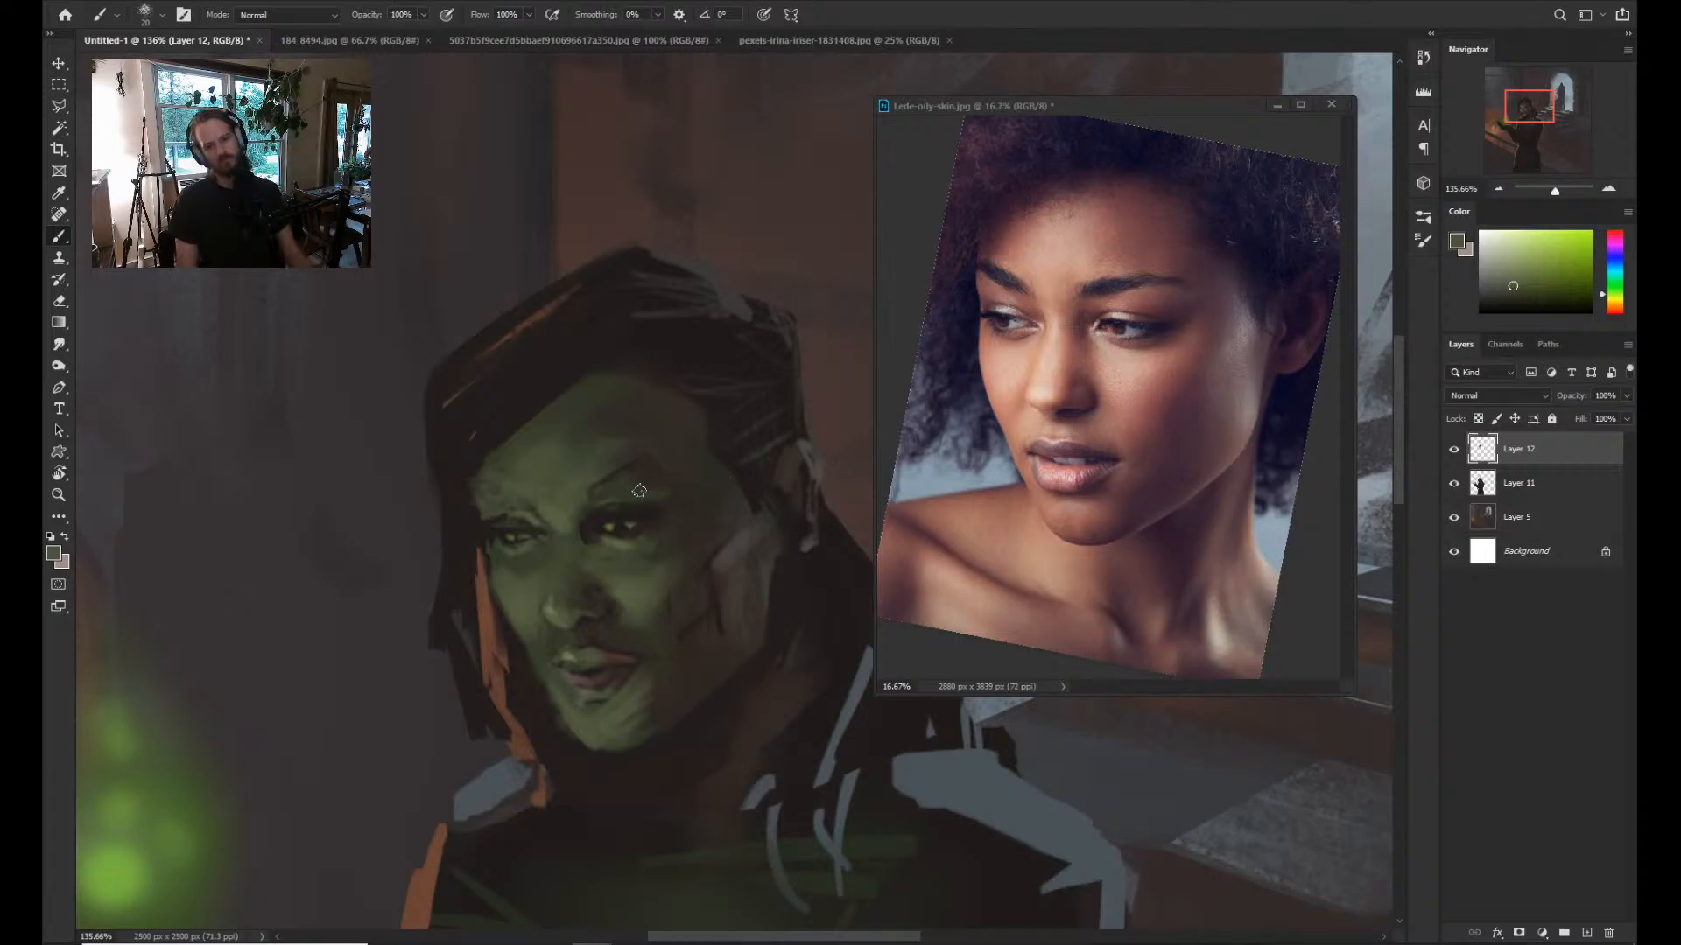
alt+click(686, 511)
key(bracketleft)
key(bracketleft)
key(bracketleft)
key(bracketleft)
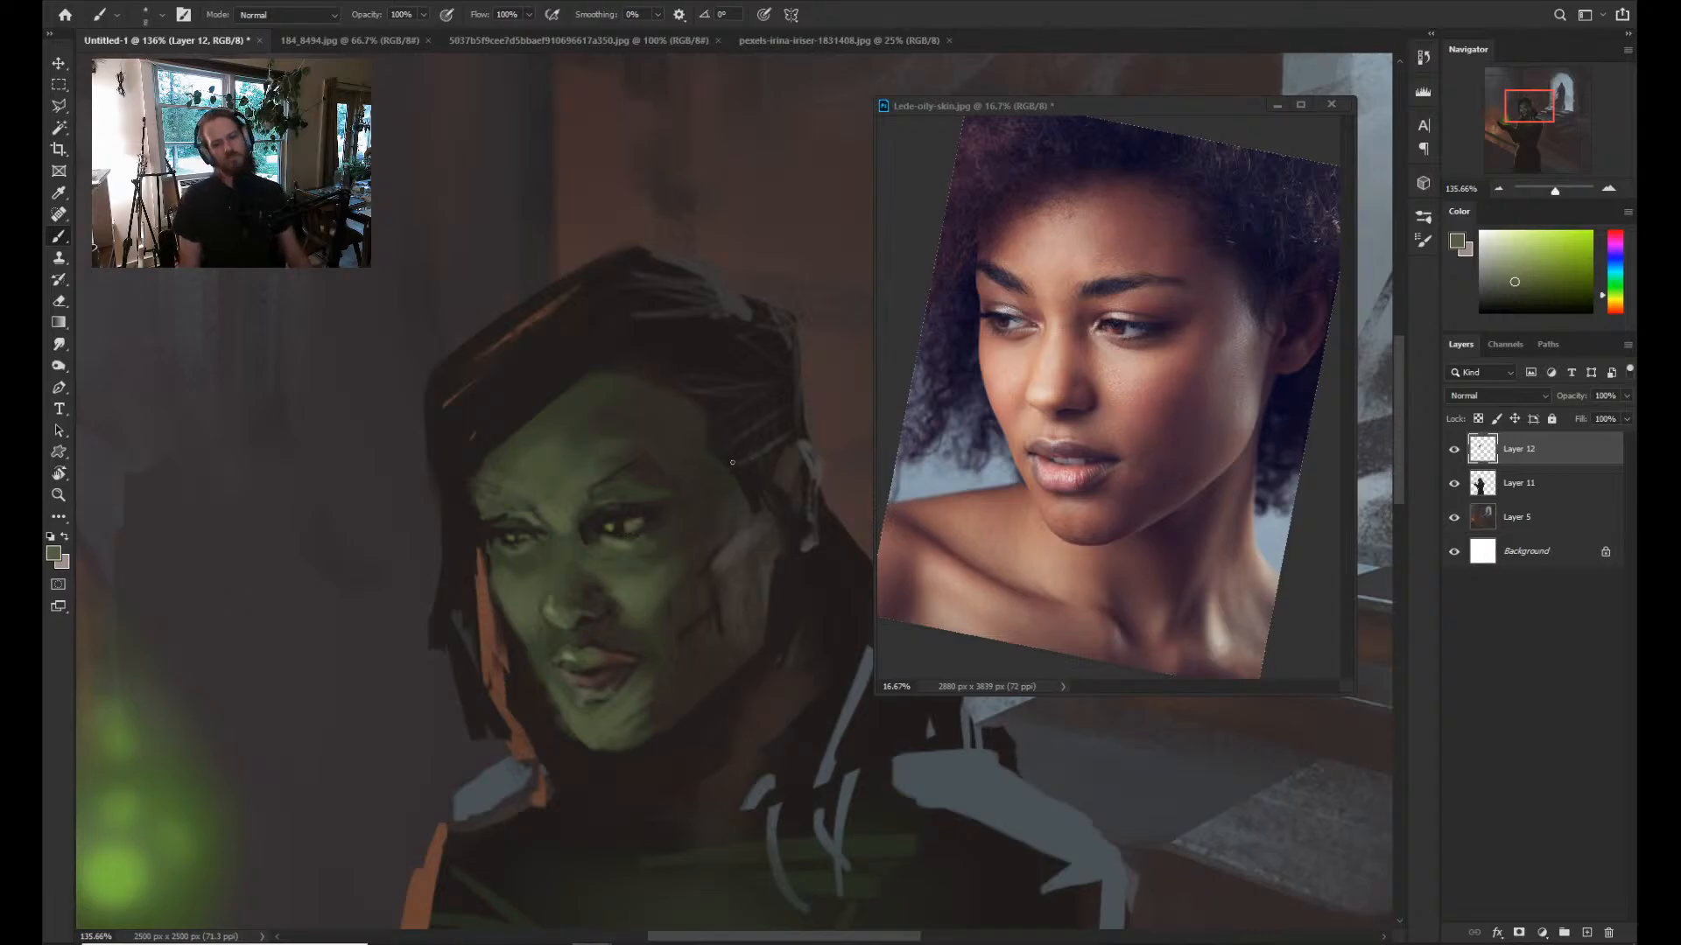
Darken the near eye's upper lash line with a dark brown sampled from the lid.
key(z)
mouse_move(739, 503)
mouse_down()
mouse_move(638, 544)
mouse_move(685, 505)
mouse_move(708, 528)
mouse_up()
key(b)
key(ctrl+space)
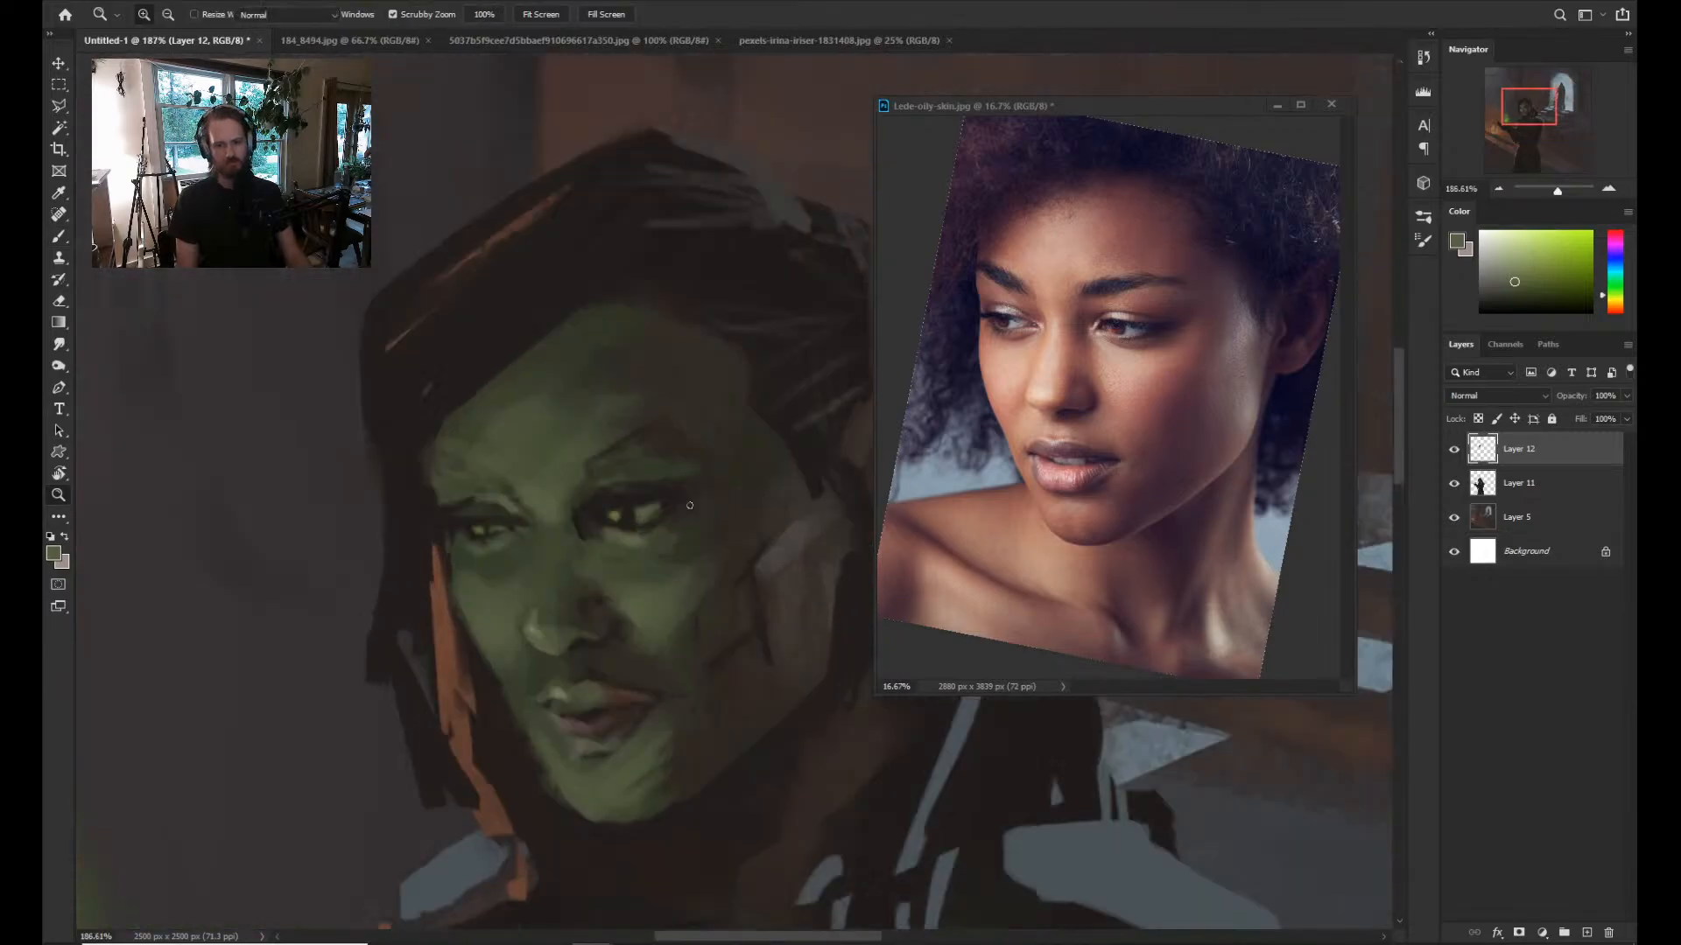
alt+click(640, 508)
Soften the lower lid and outer corner of the near eye with muted greens sampled beside it.
key(ctrl+space)
drag(697, 489, 627, 534)
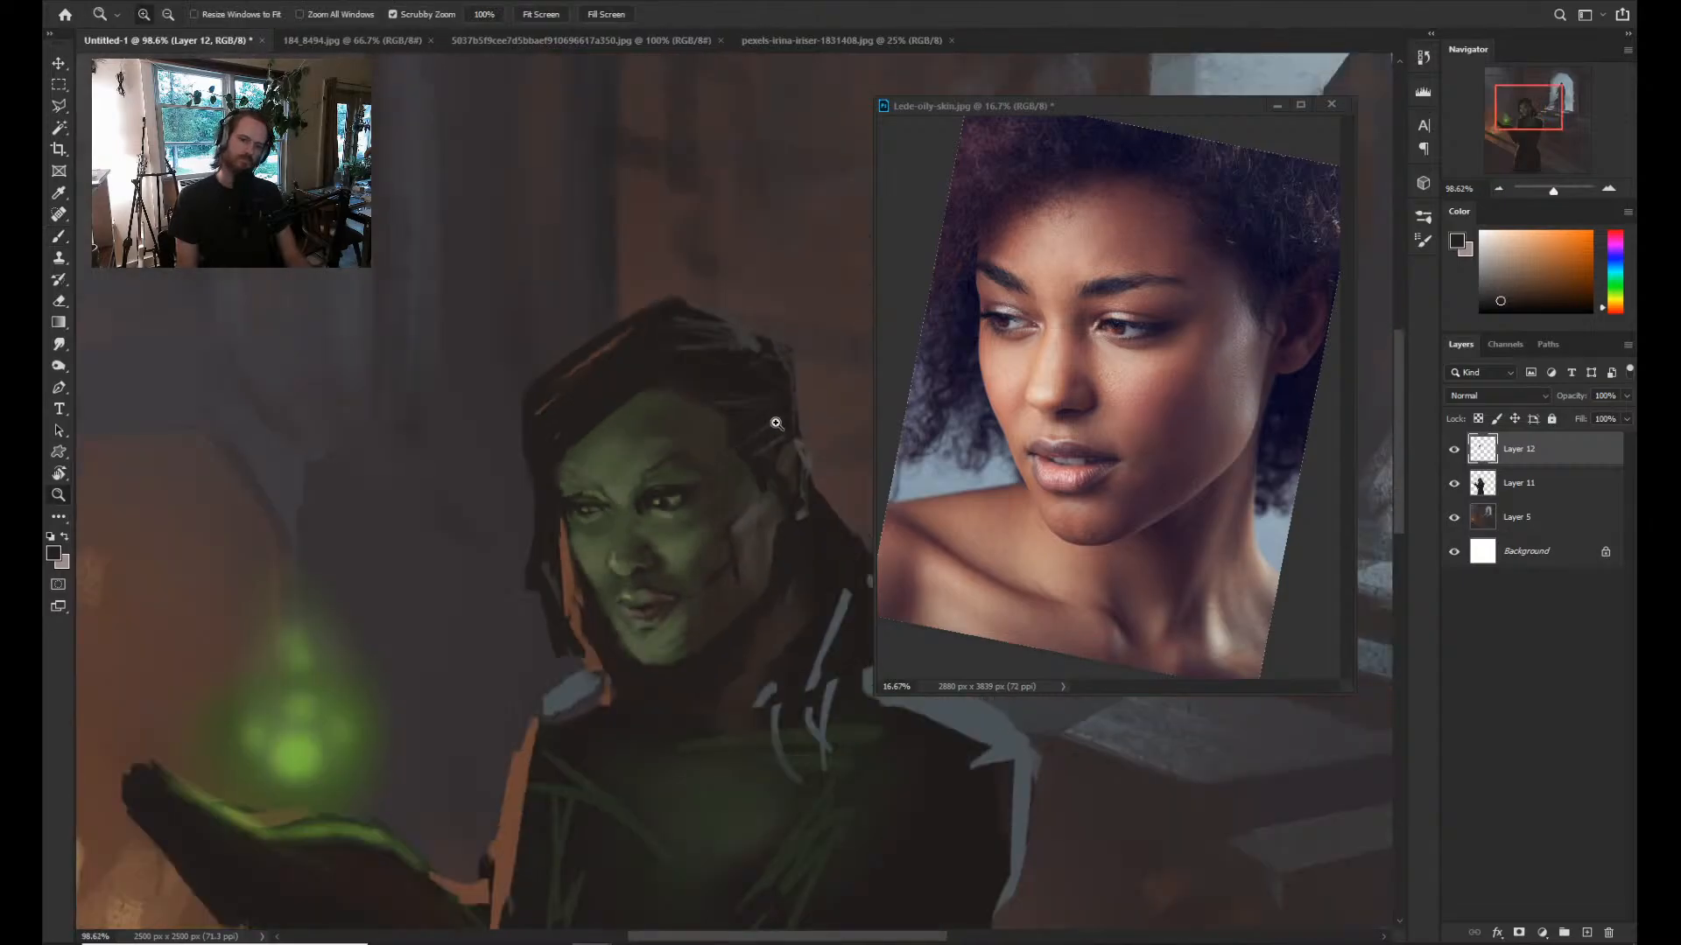
drag(701, 490, 736, 497)
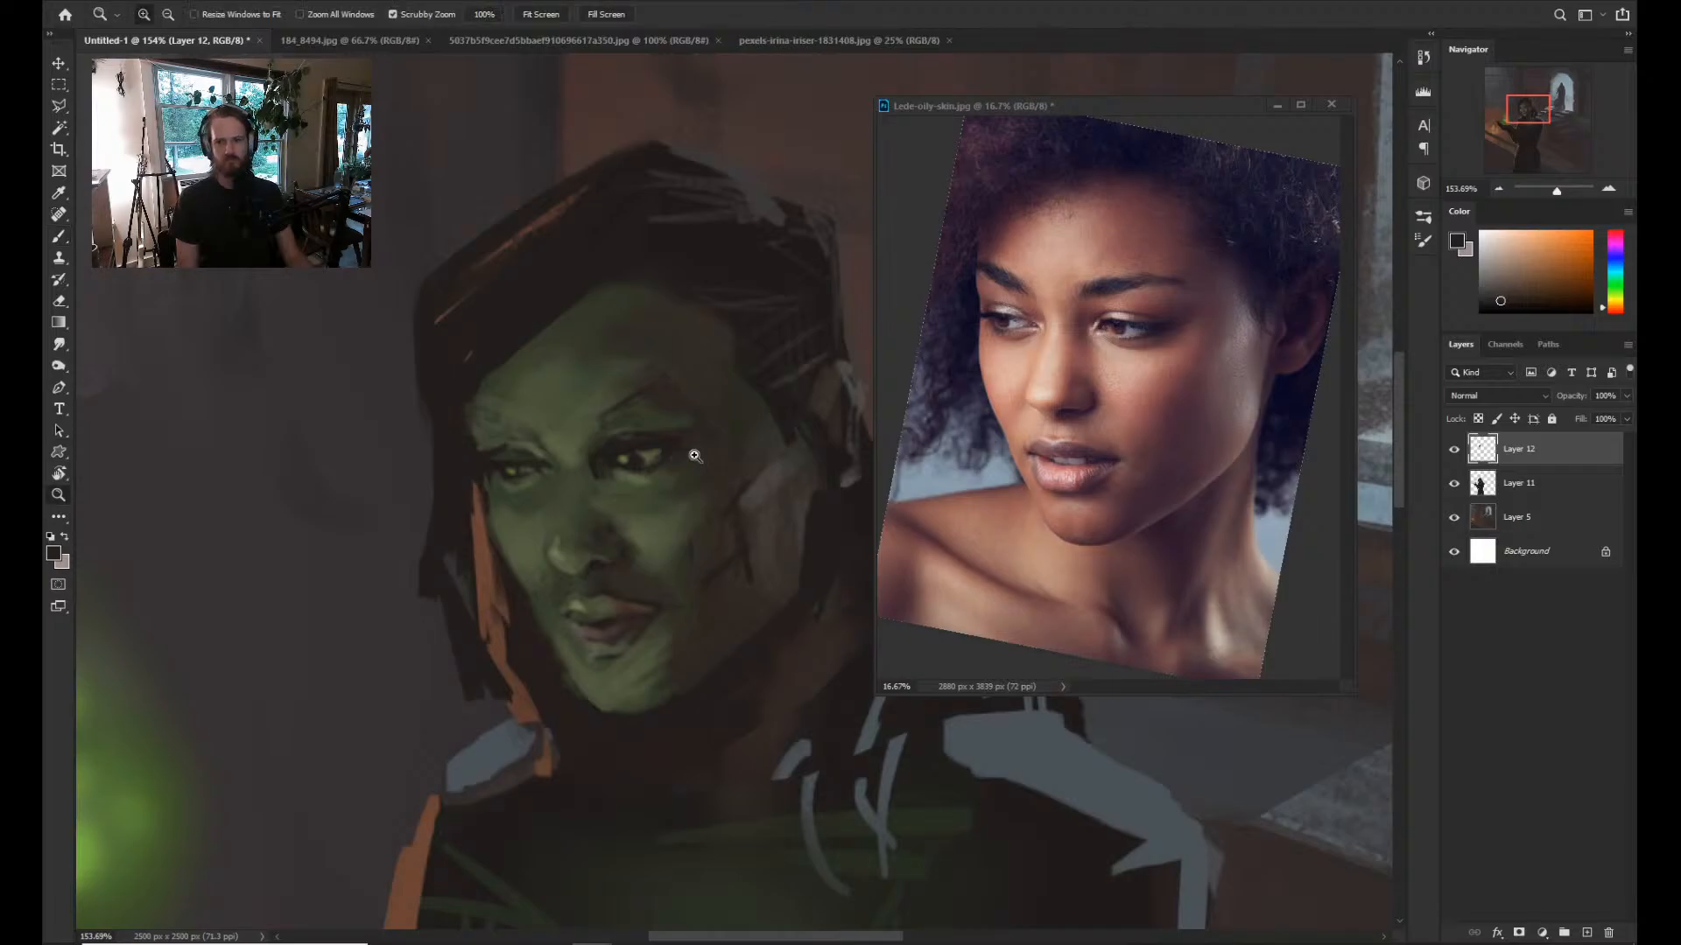
key(alt)
alt+click(657, 466)
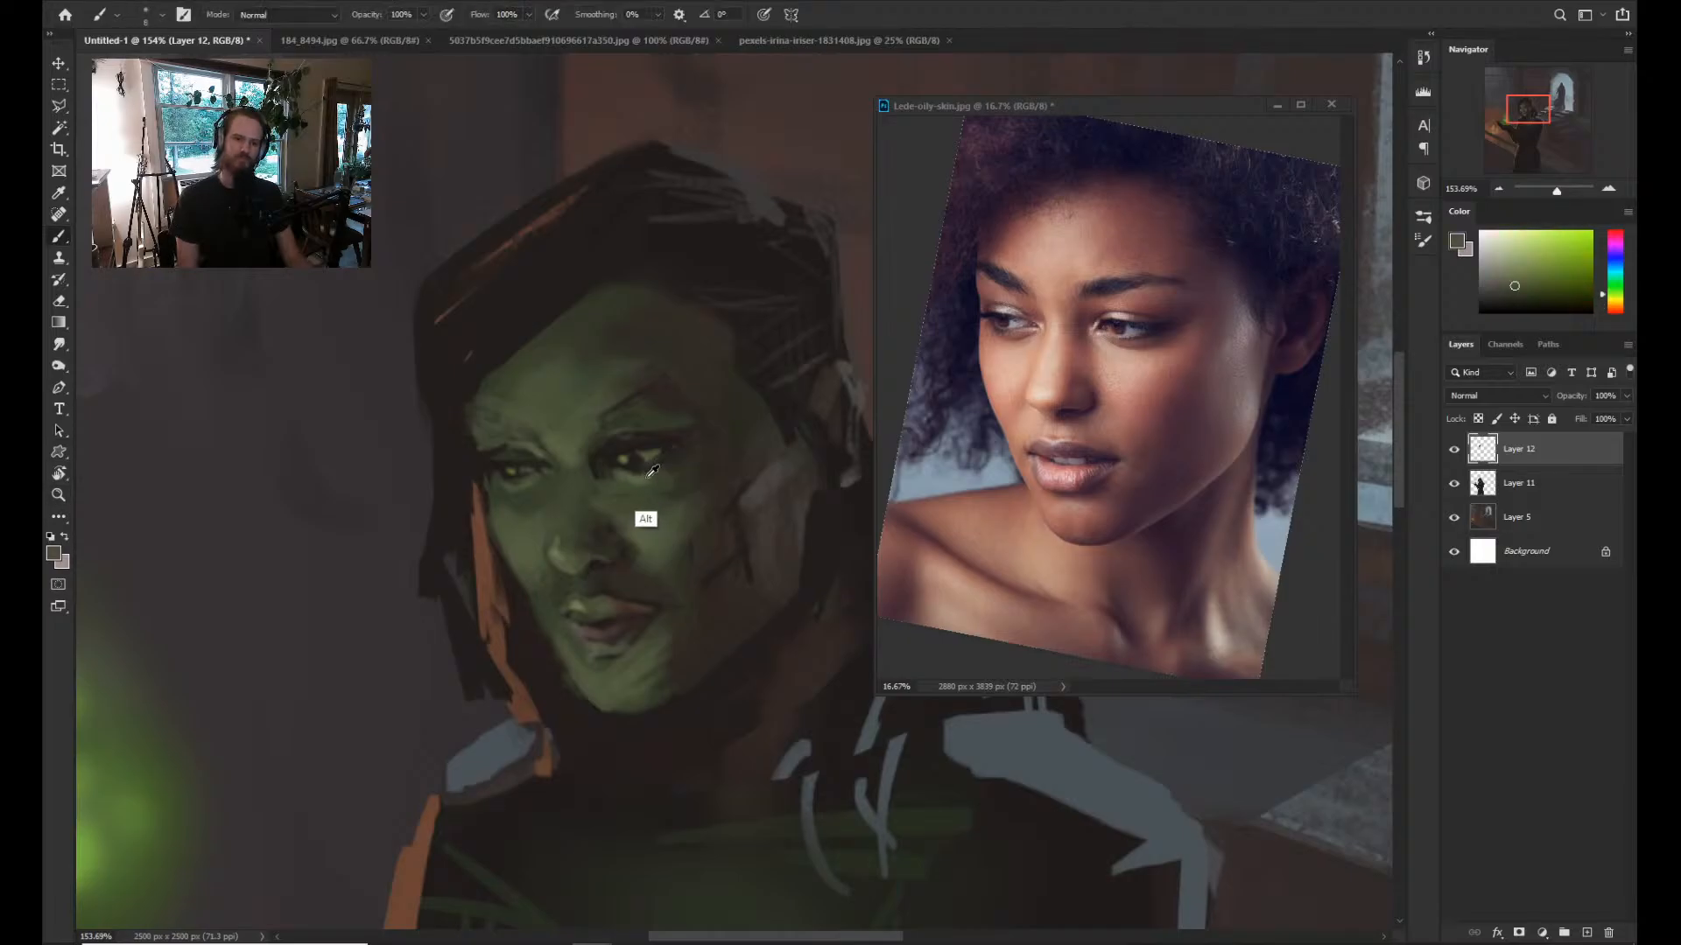
alt+click(644, 480)
alt+click(650, 475)
alt+click(619, 607)
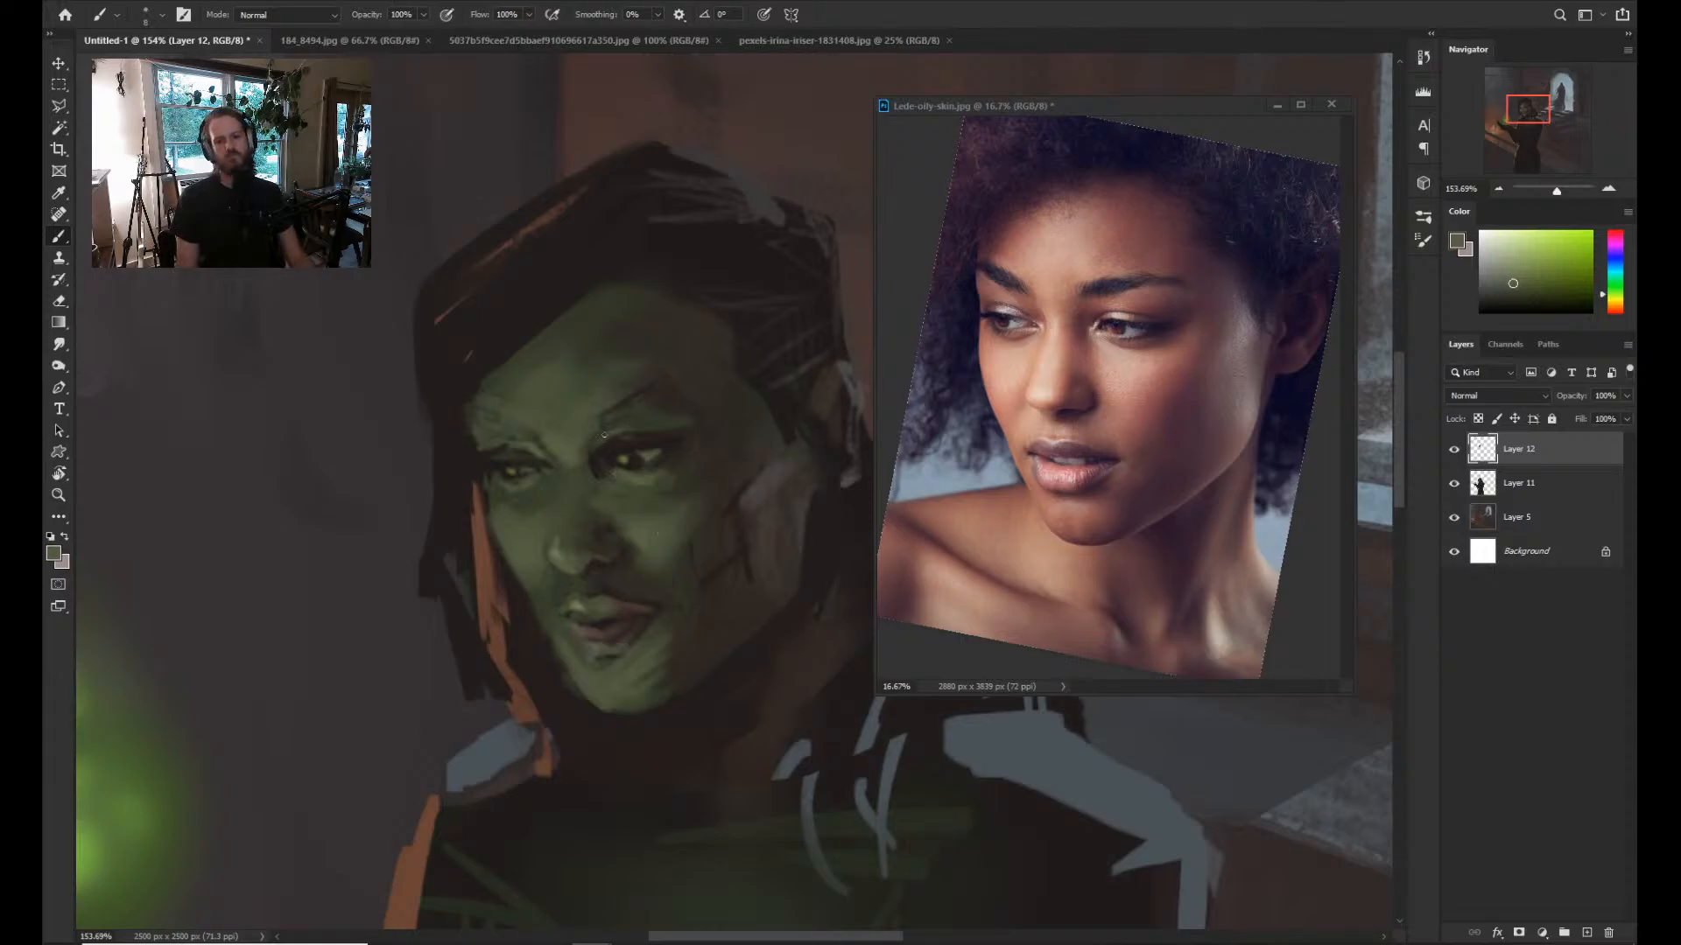
Paint the area between the near eye and eyebrow in muted green, enlarge the brush, and undo the last stroke.
drag(604, 435, 645, 427)
key(])
key(])
key(])
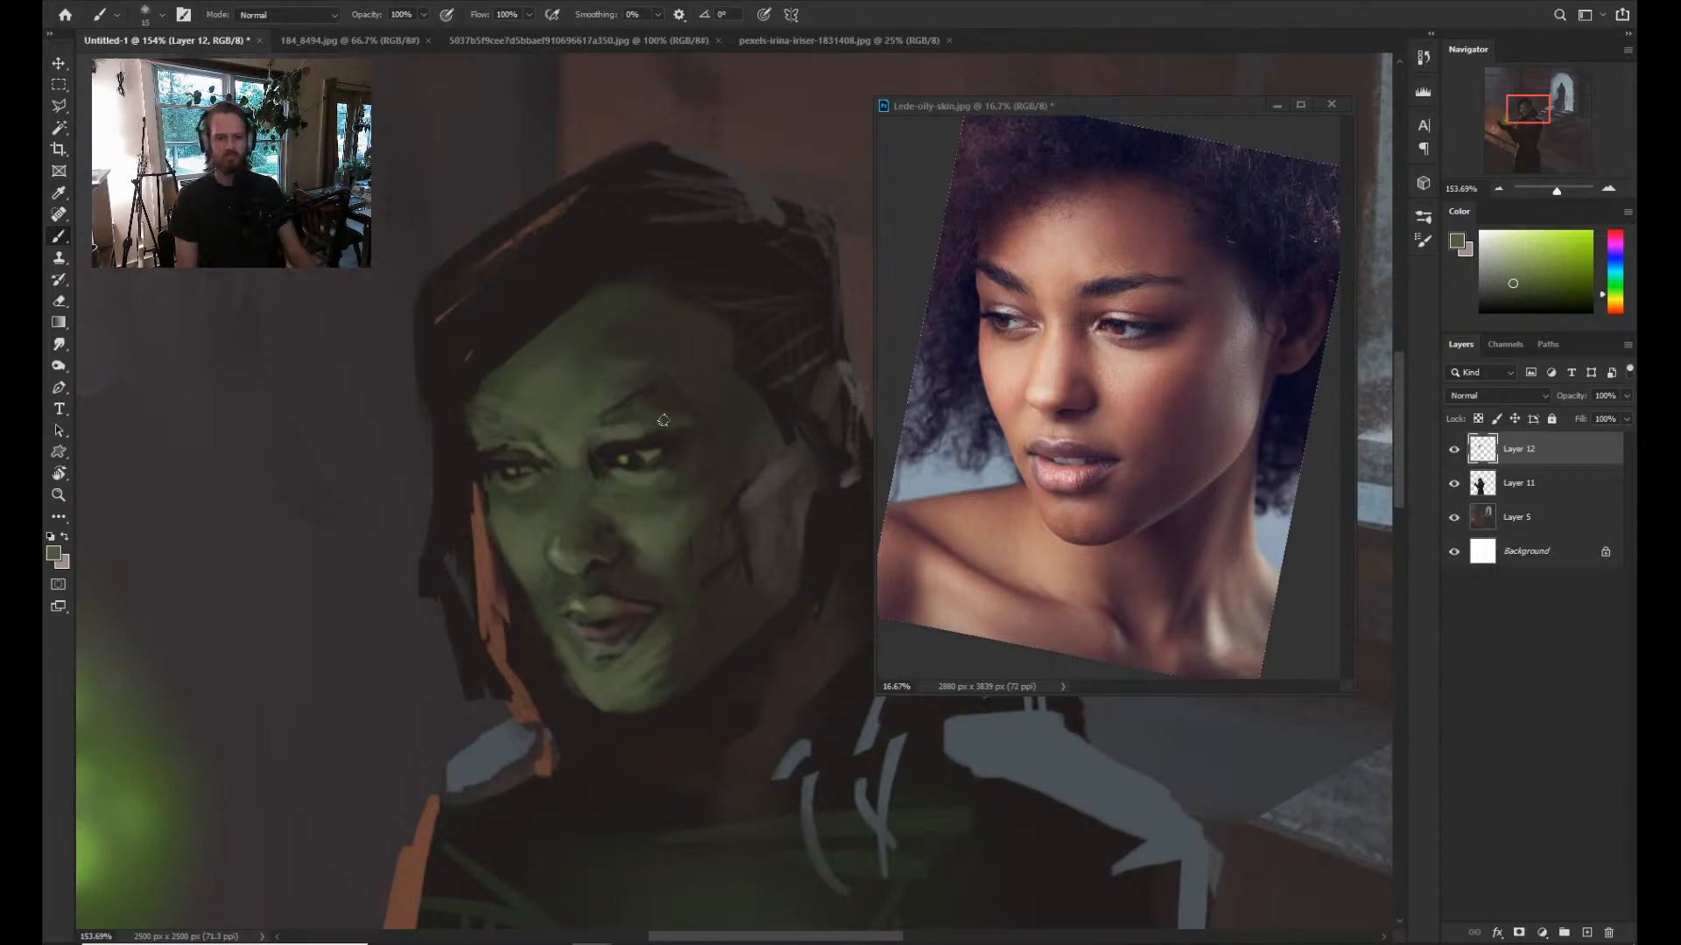
key(ctrl+z)
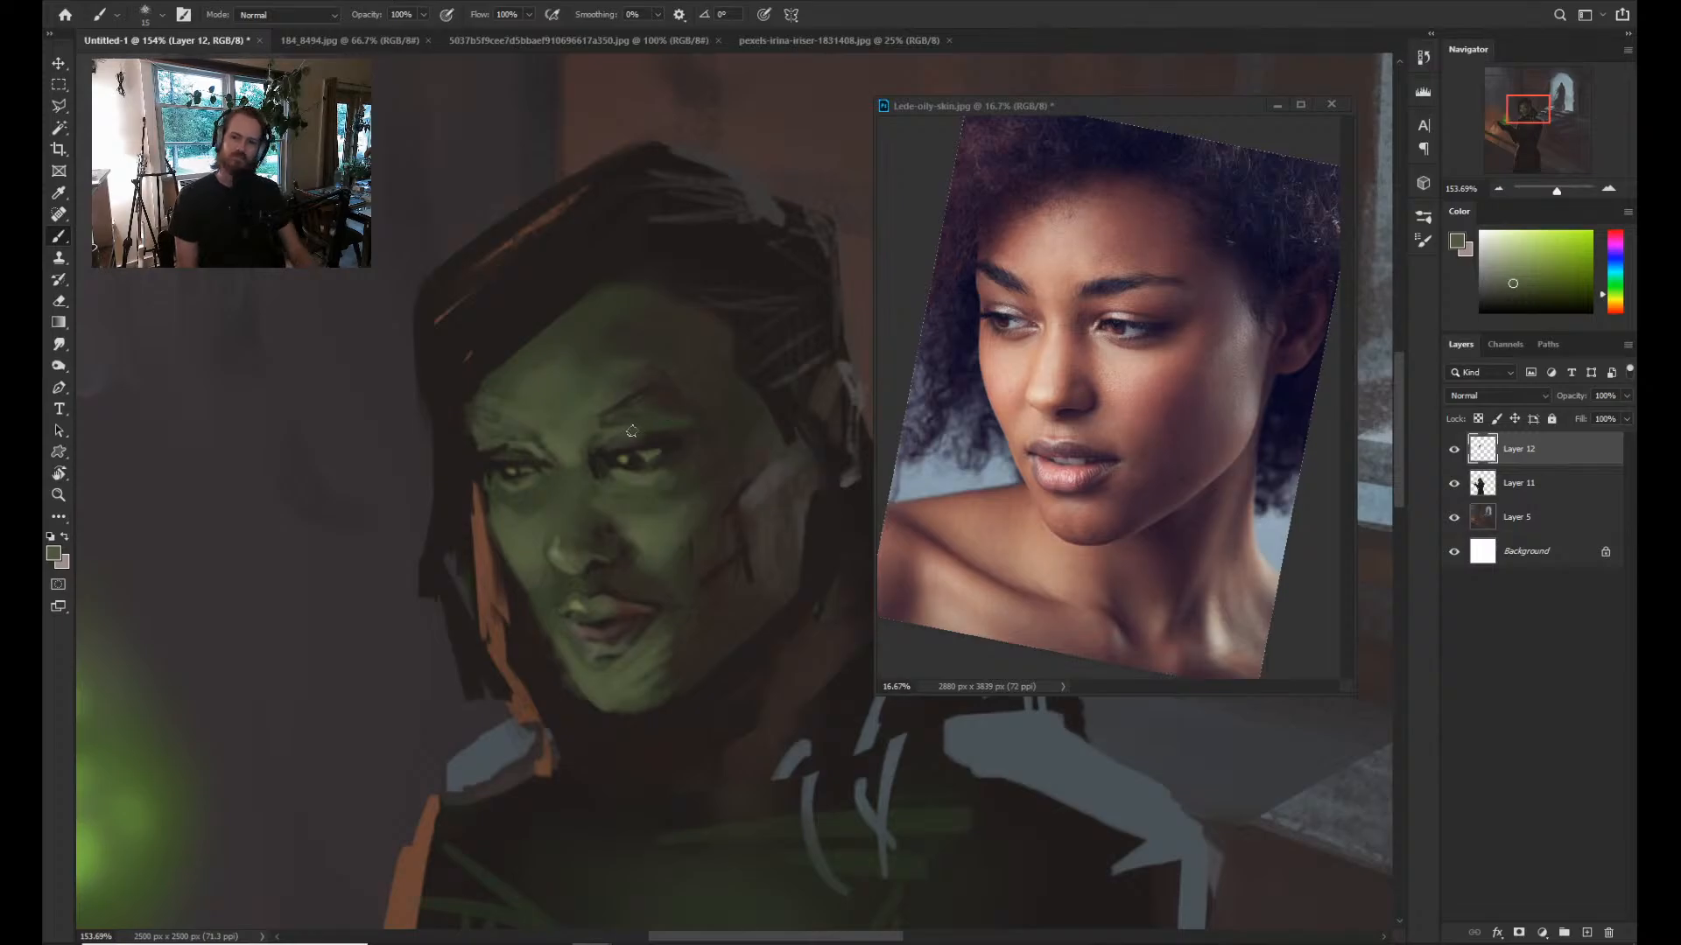
Shade around the near eye and eyebrow with sampled dark brown and enlarge the brush, then sample a mid green beside the nose bridge.
alt+click(631, 431)
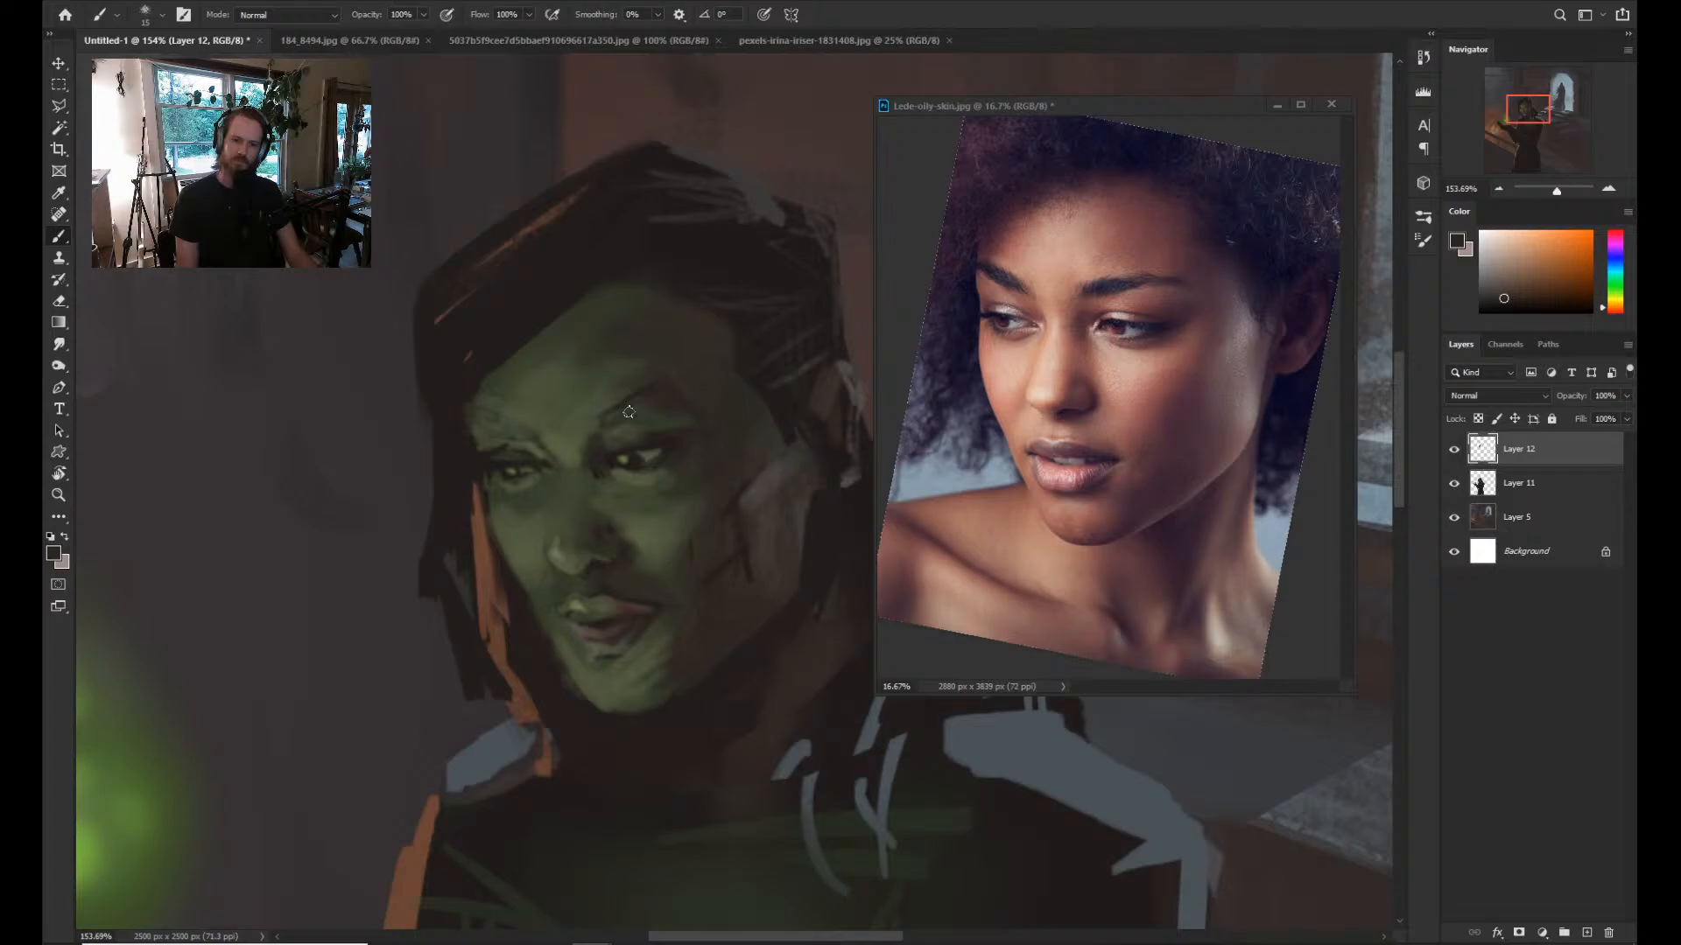
key(z)
mouse_move(721, 476)
mouse_down()
mouse_move(701, 481)
mouse_move(657, 450)
mouse_move(668, 442)
mouse_up()
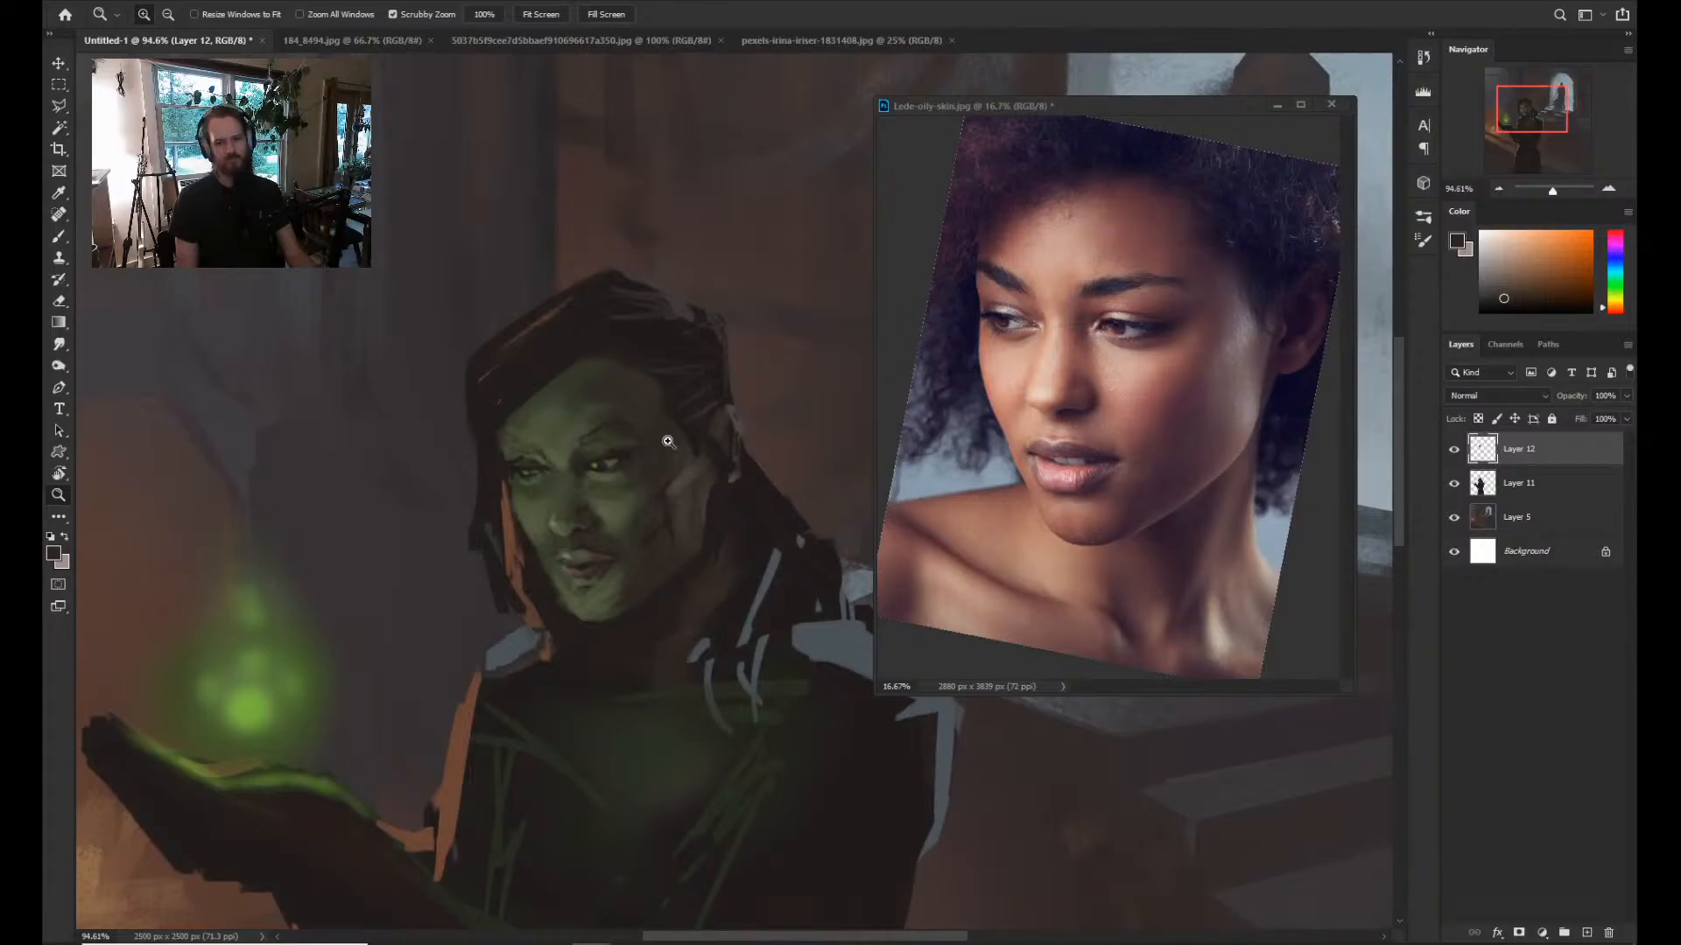
key(b)
alt+click(636, 425)
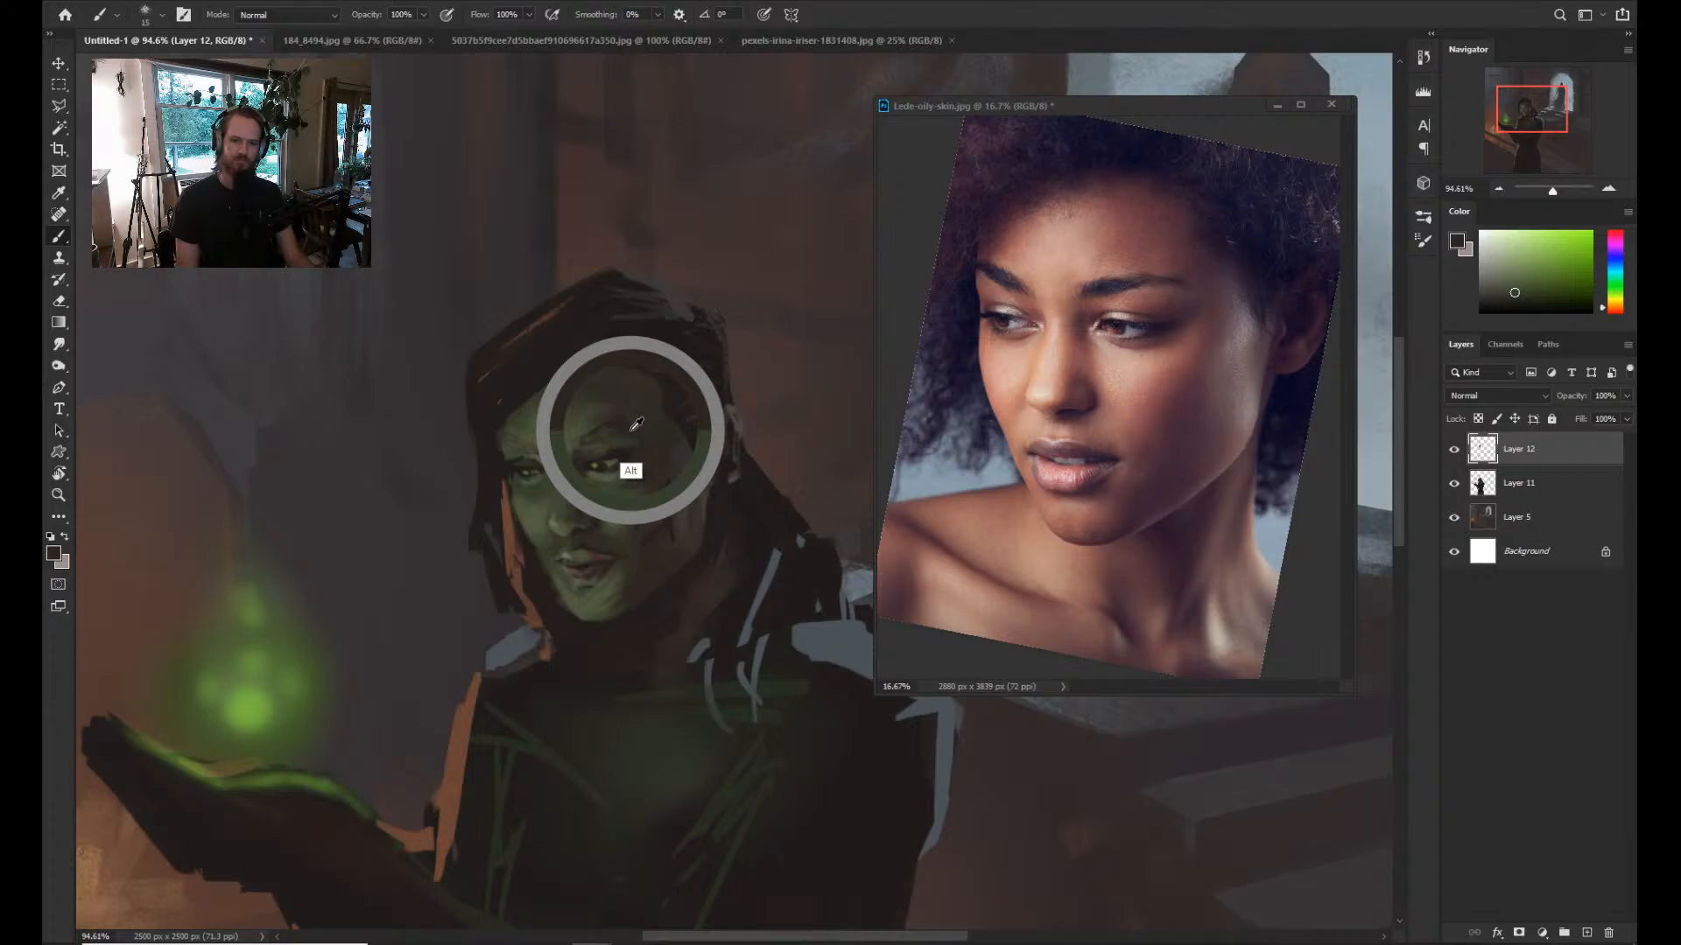
key(])
key(])
key(])
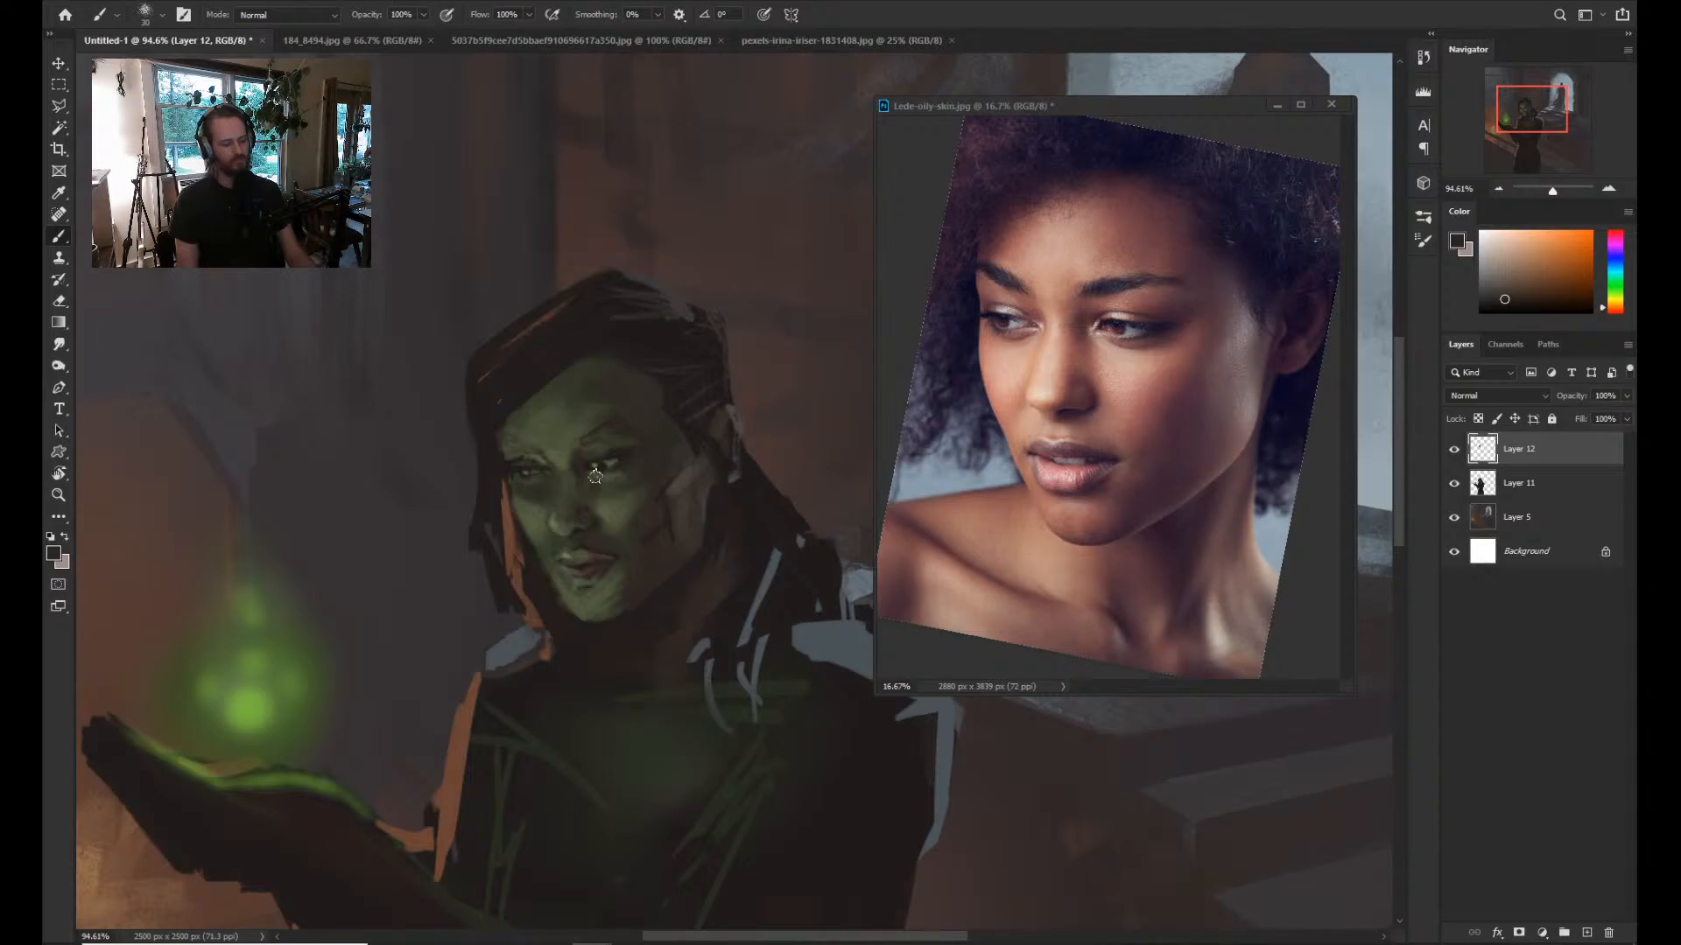
alt+click(595, 476)
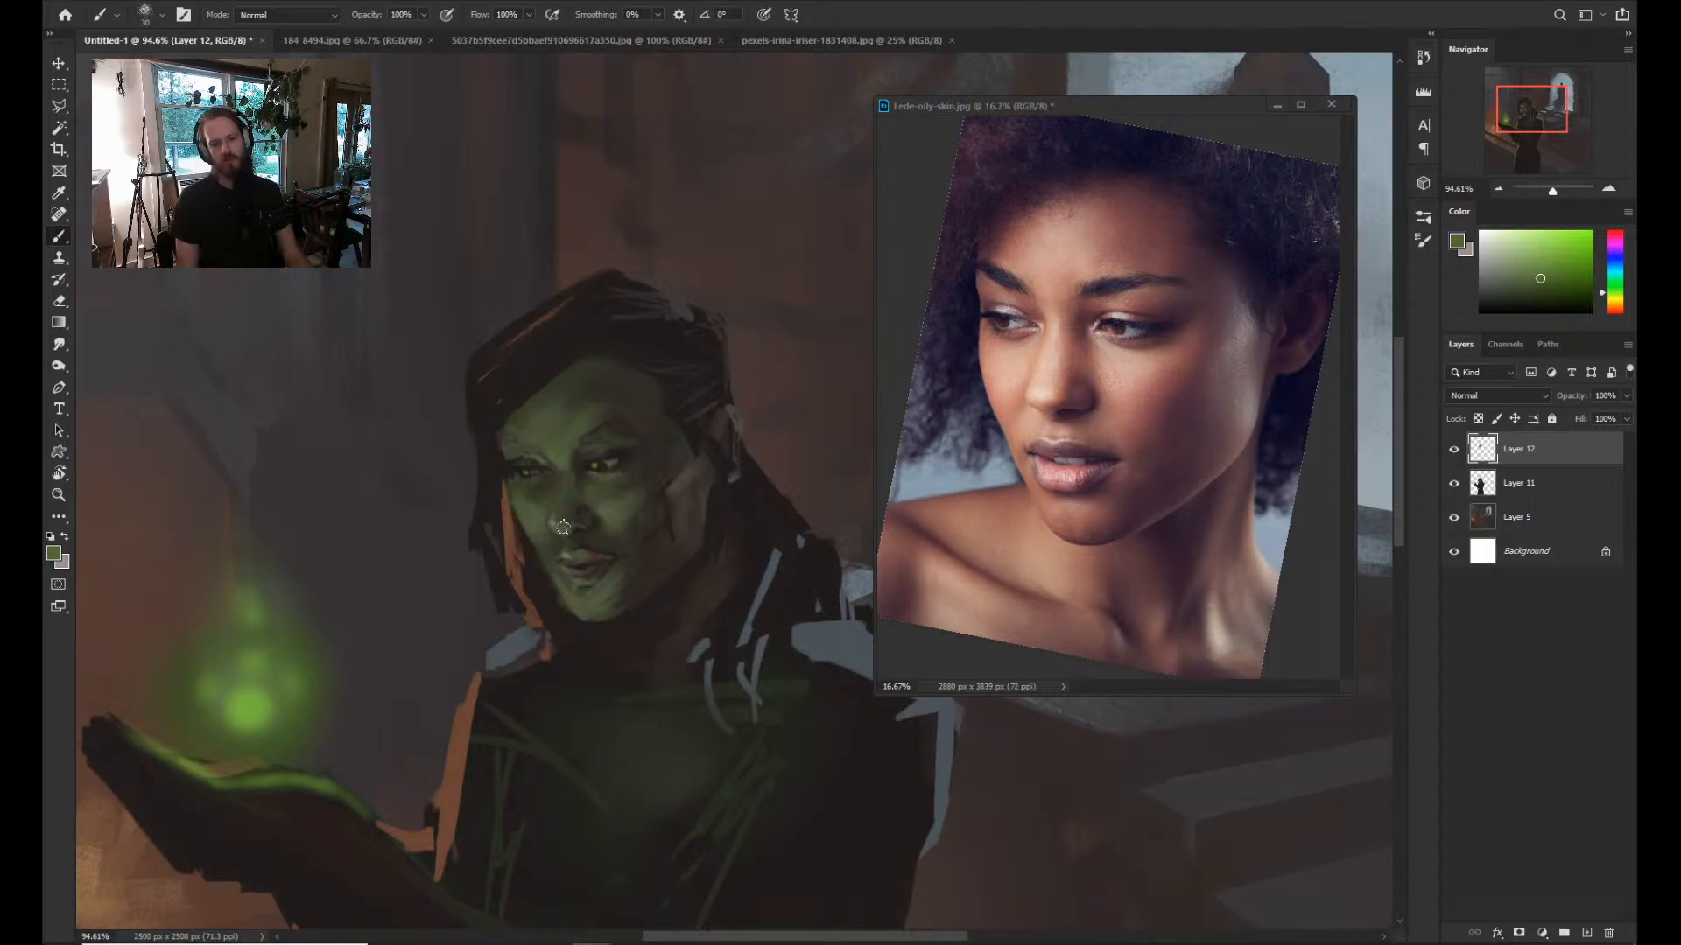
Flip the painting and the portrait reference horizontally and frame the figure's face beside the reference.
drag(563, 527, 373, 638)
key(z)
drag(619, 458, 593, 487)
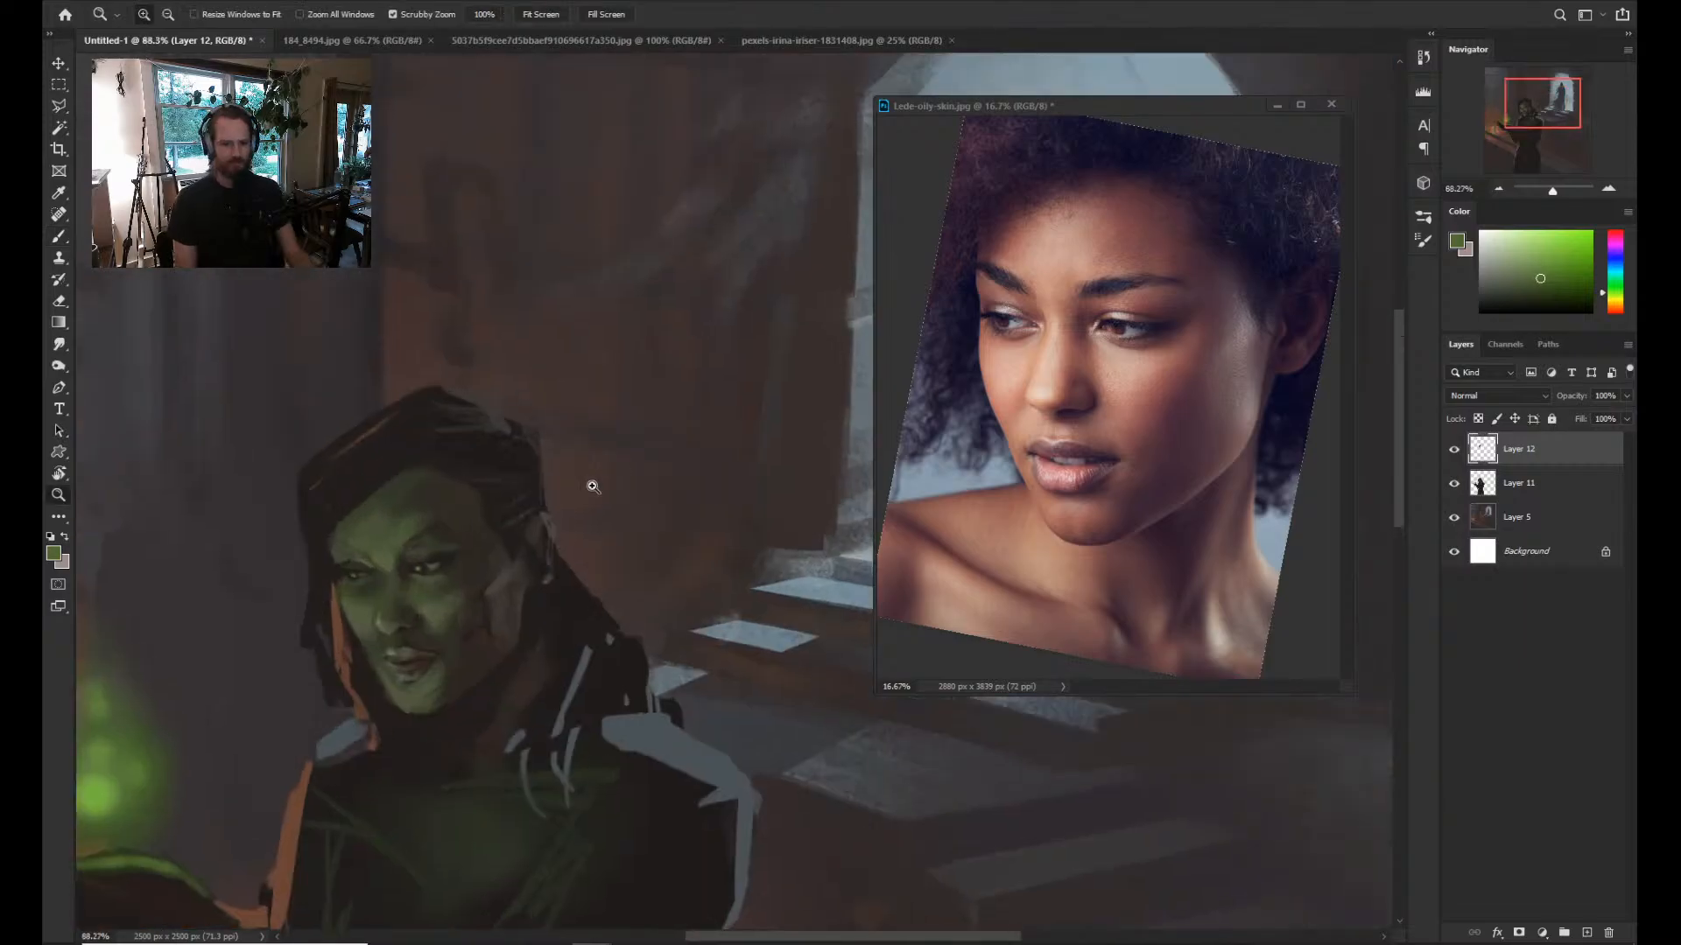
drag(592, 487, 417, 441)
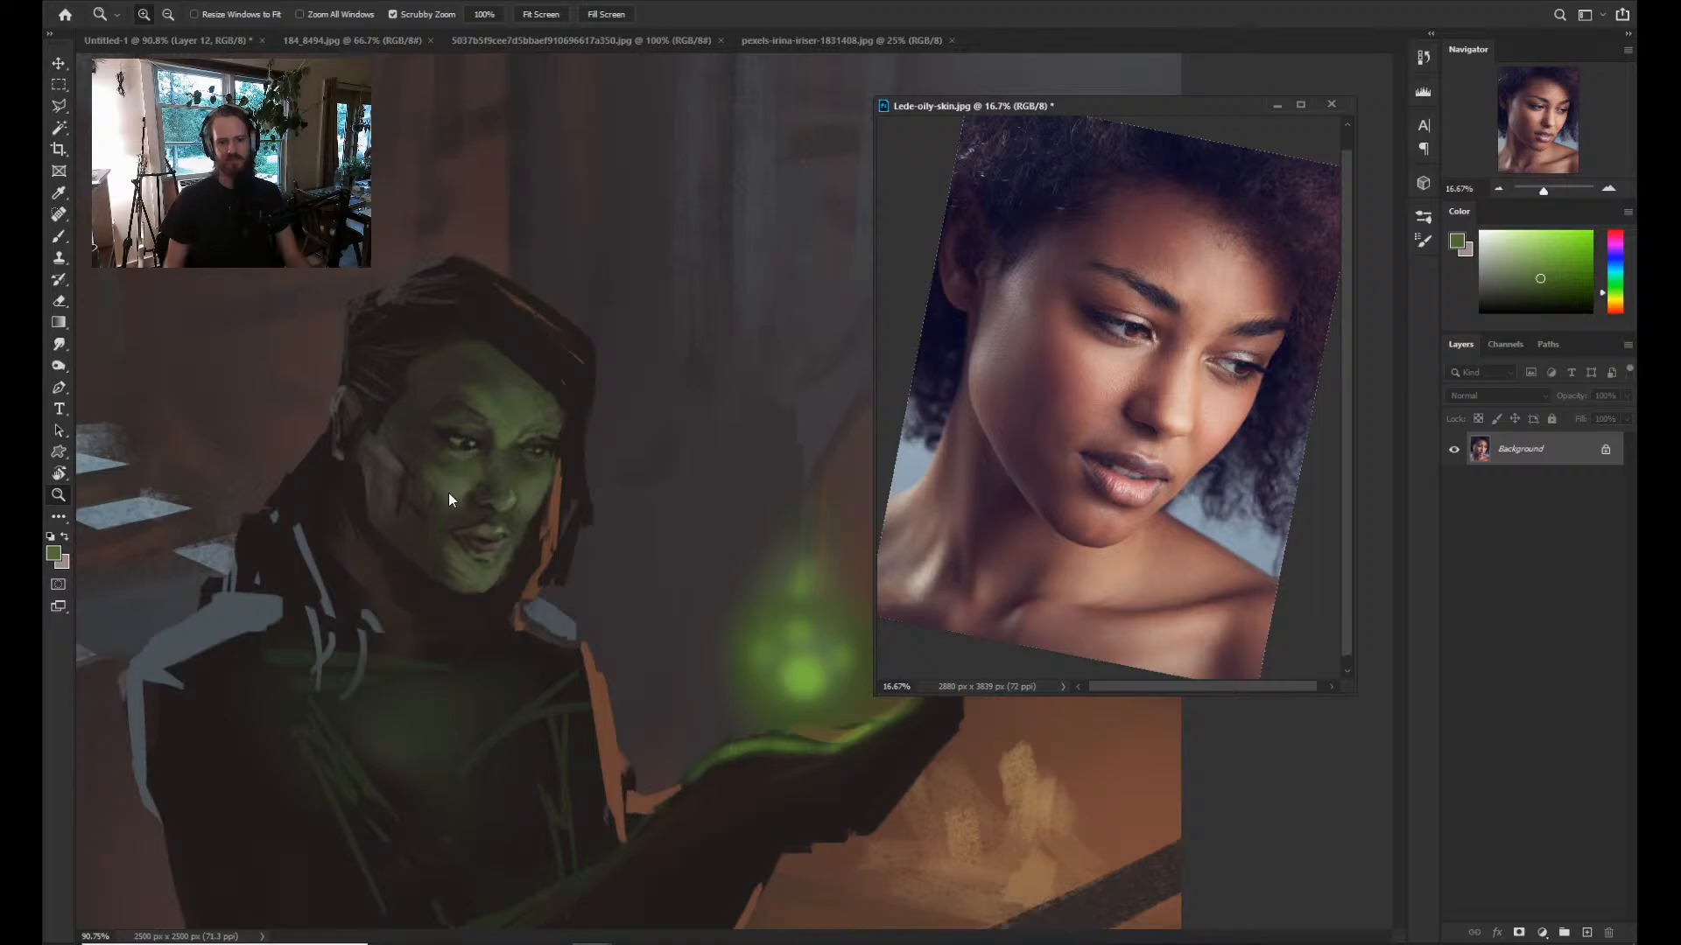
drag(448, 499, 621, 518)
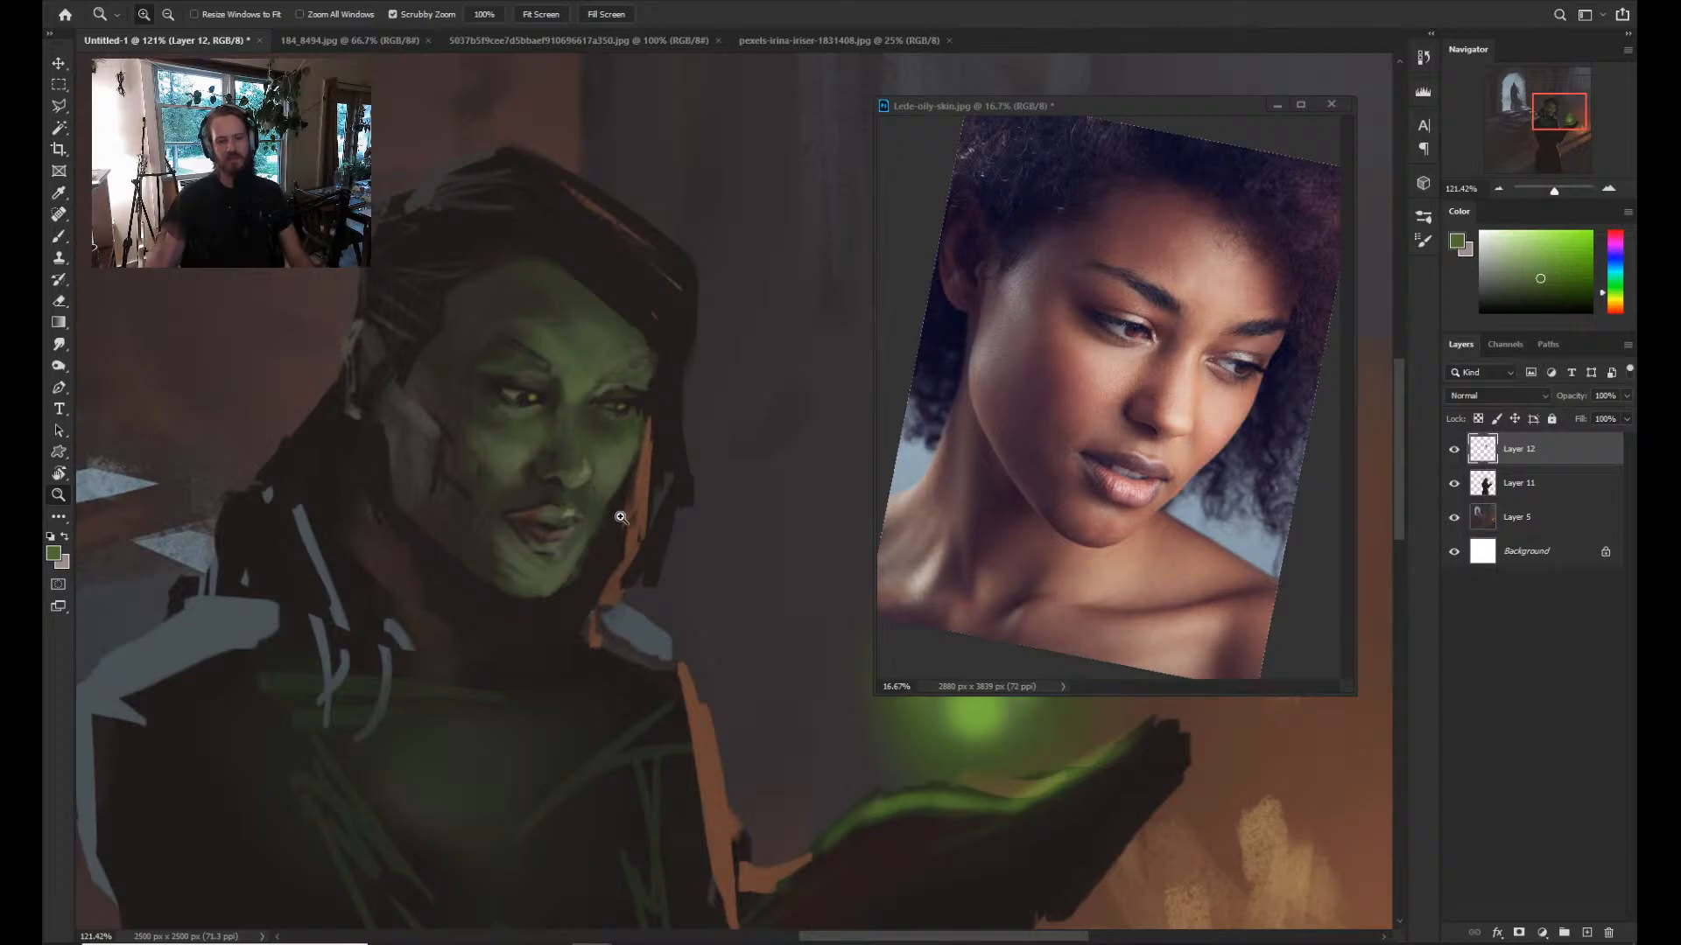
drag(621, 517, 581, 512)
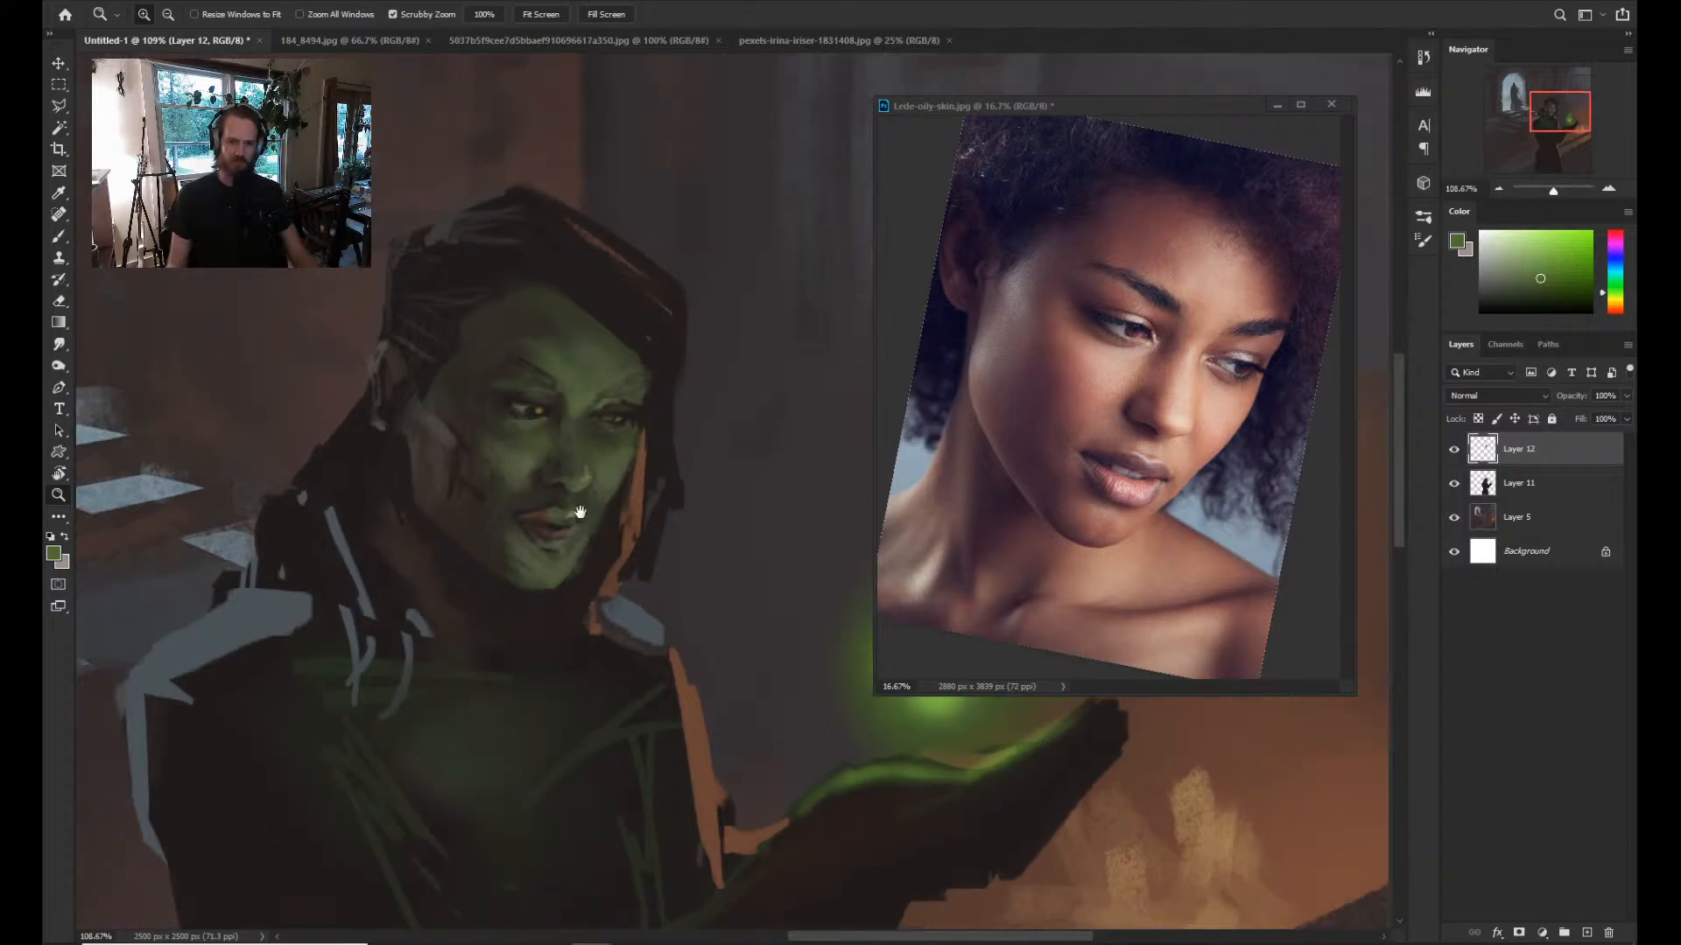
Refine the shadowed near cheek with muted green and dark brown sampled from the face, using a smaller brush.
alt+click(526, 492)
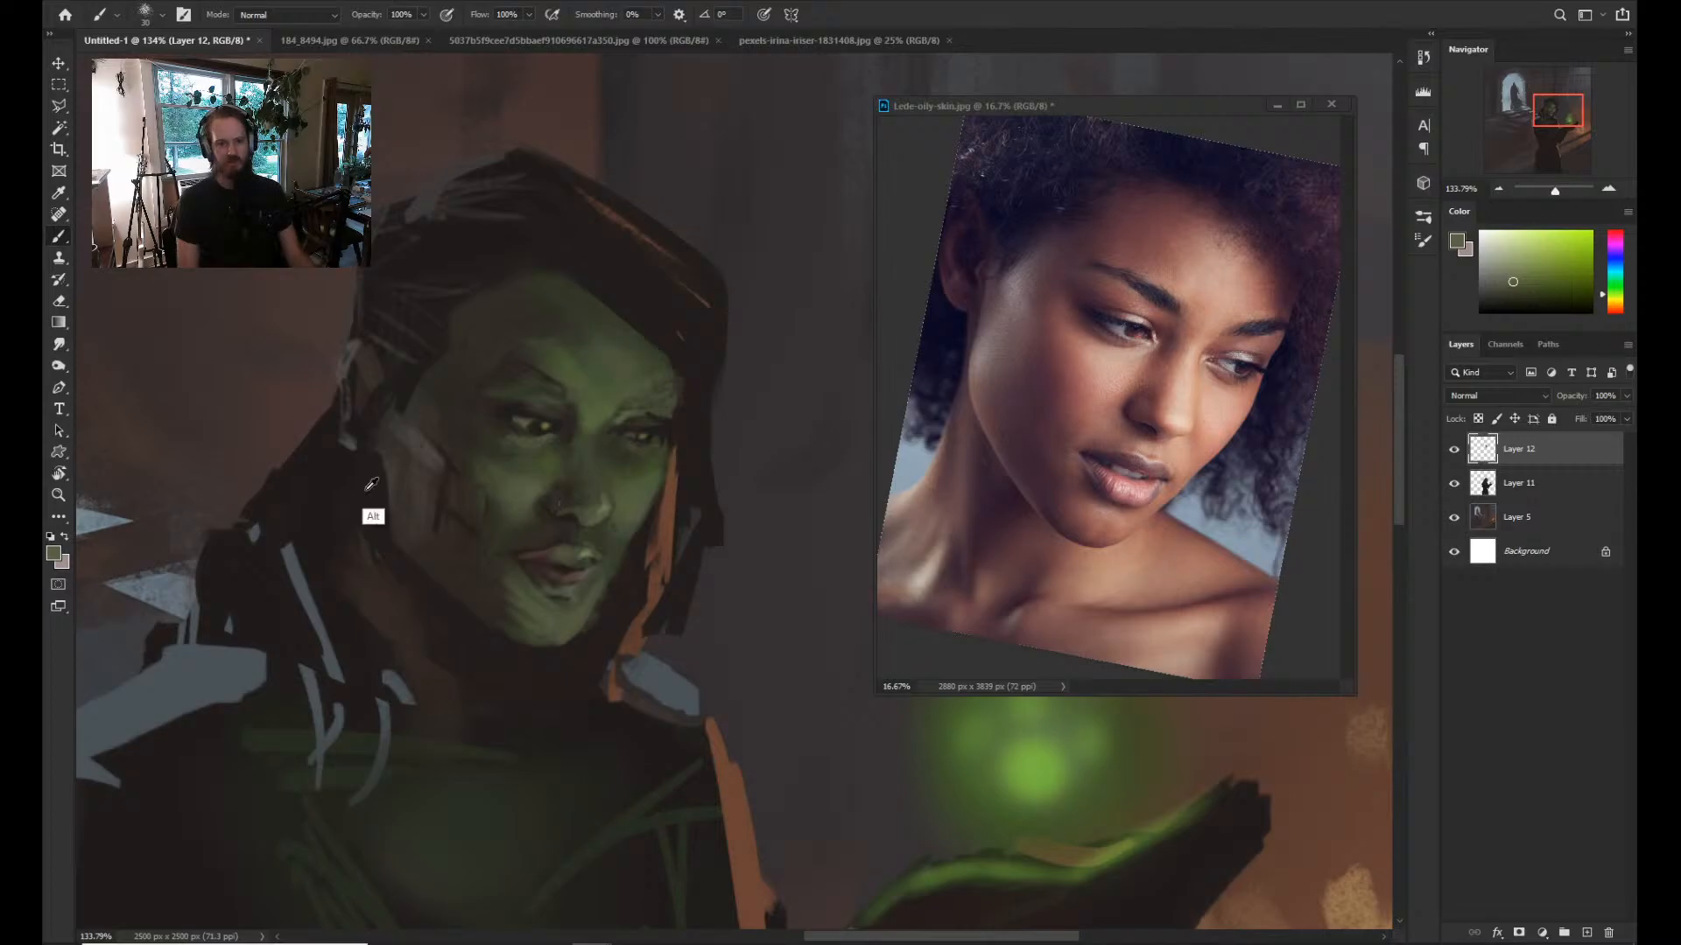
alt+click(430, 448)
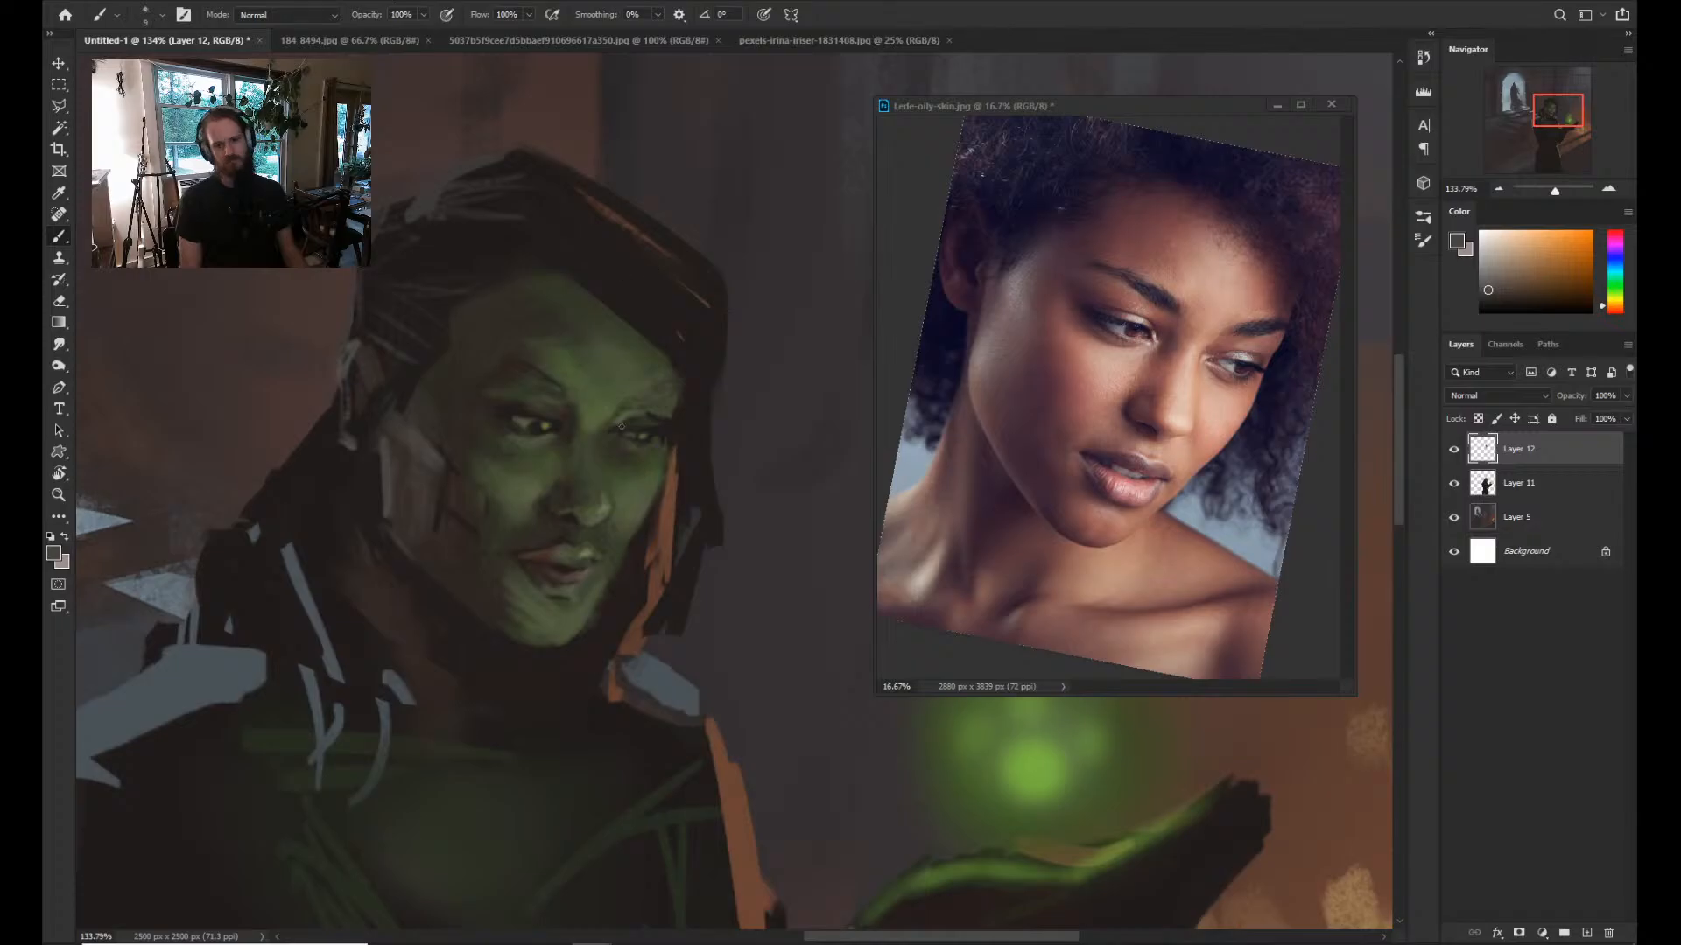
alt+click(607, 616)
Switch to a different brush preset and refine the far edge of the cheek and jaw with sampled dark brown and muted green.
right_click(661, 617)
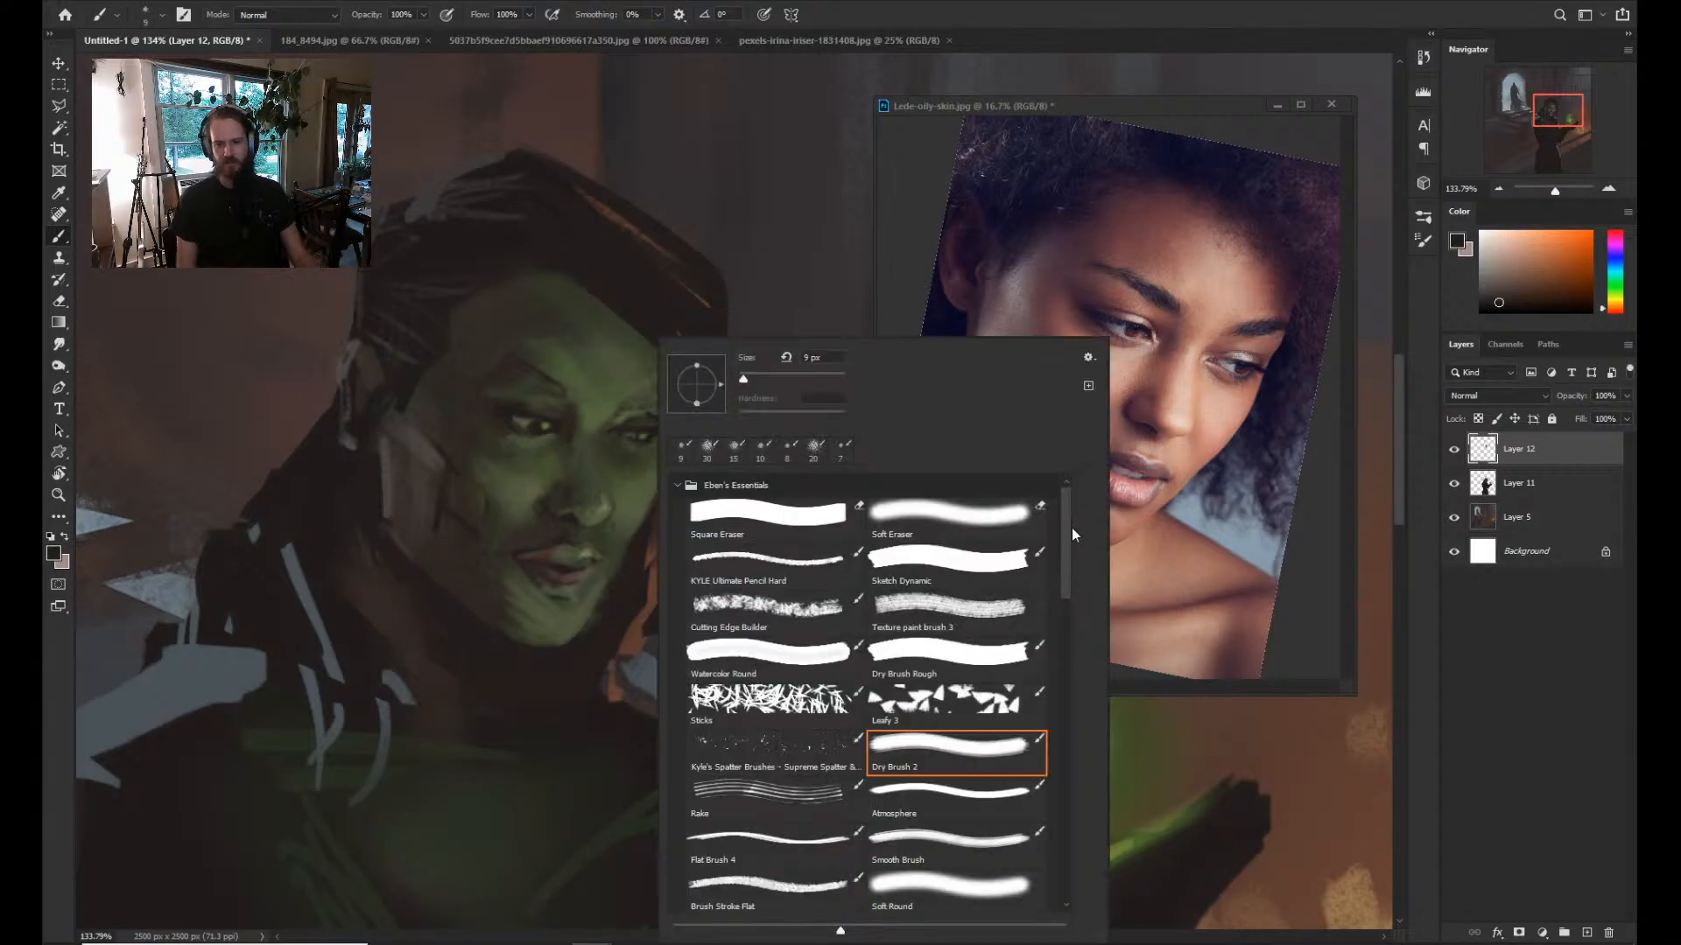
key(Escape)
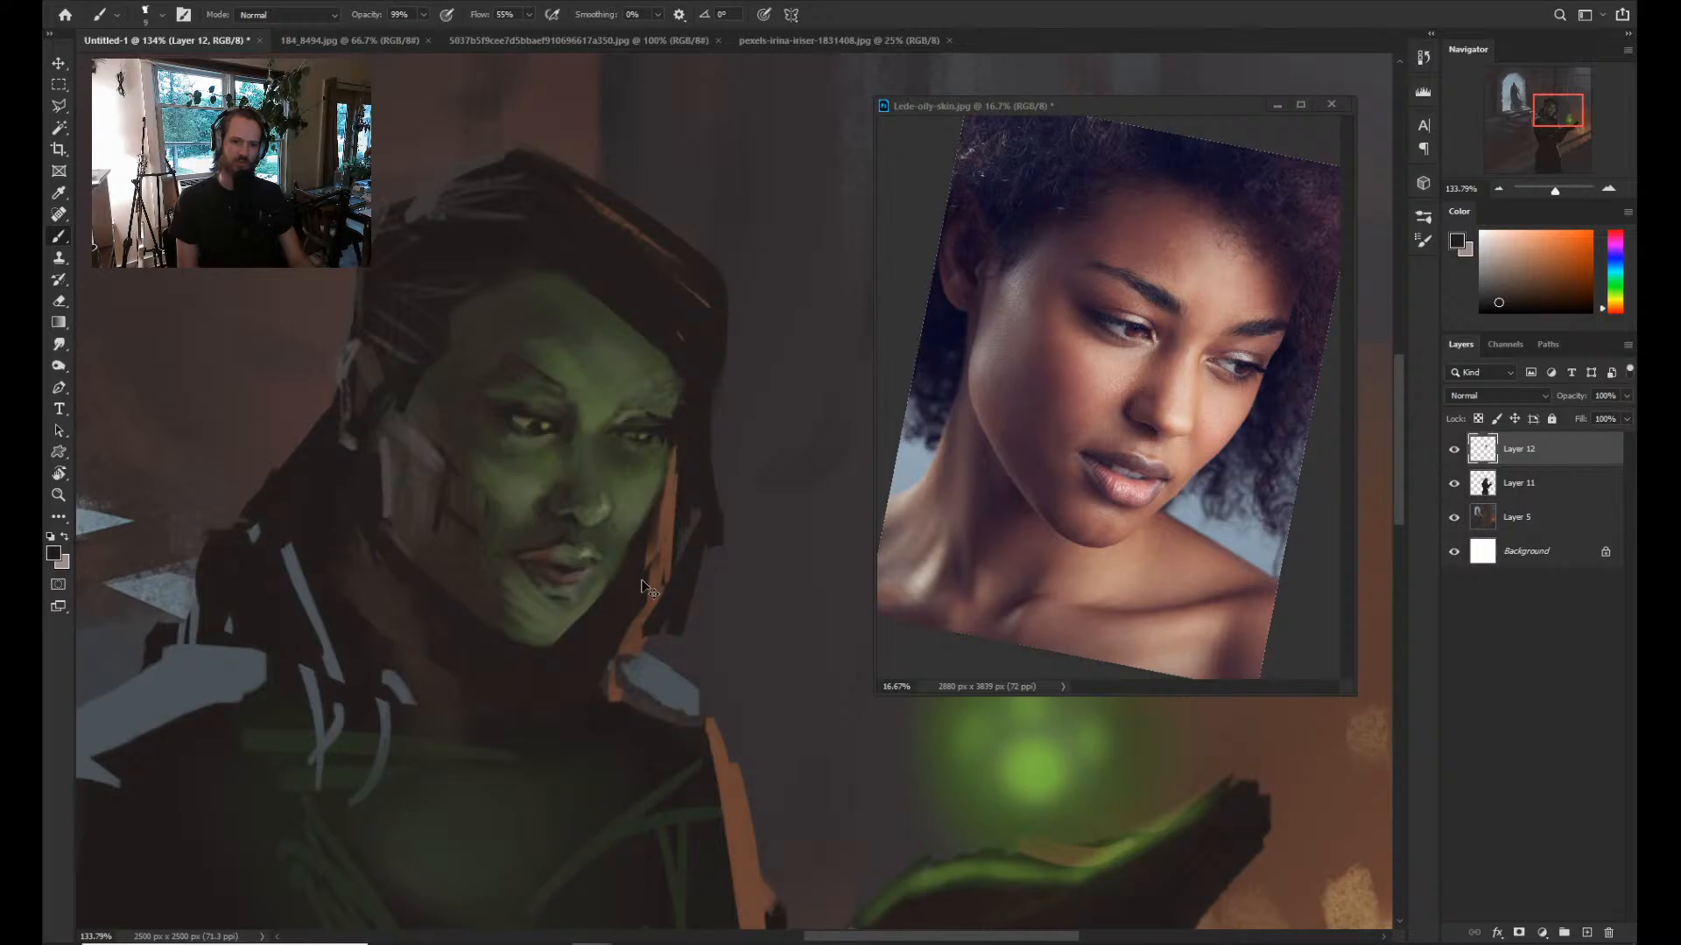
key(alt)
alt+click(618, 597)
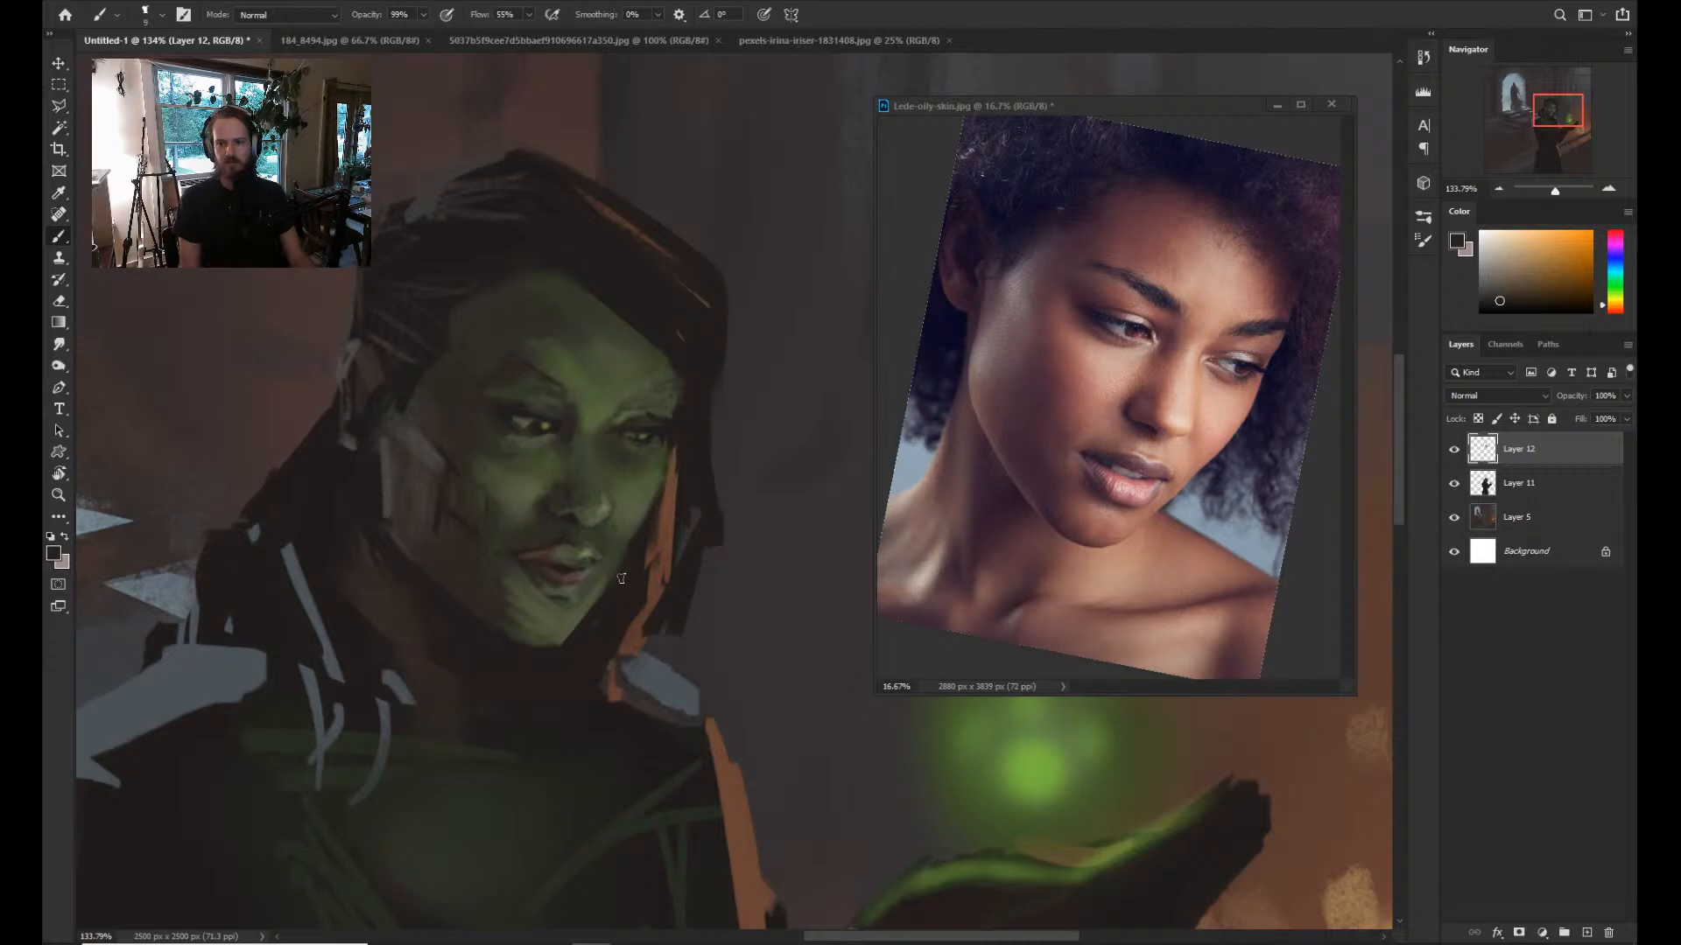
alt+click(657, 496)
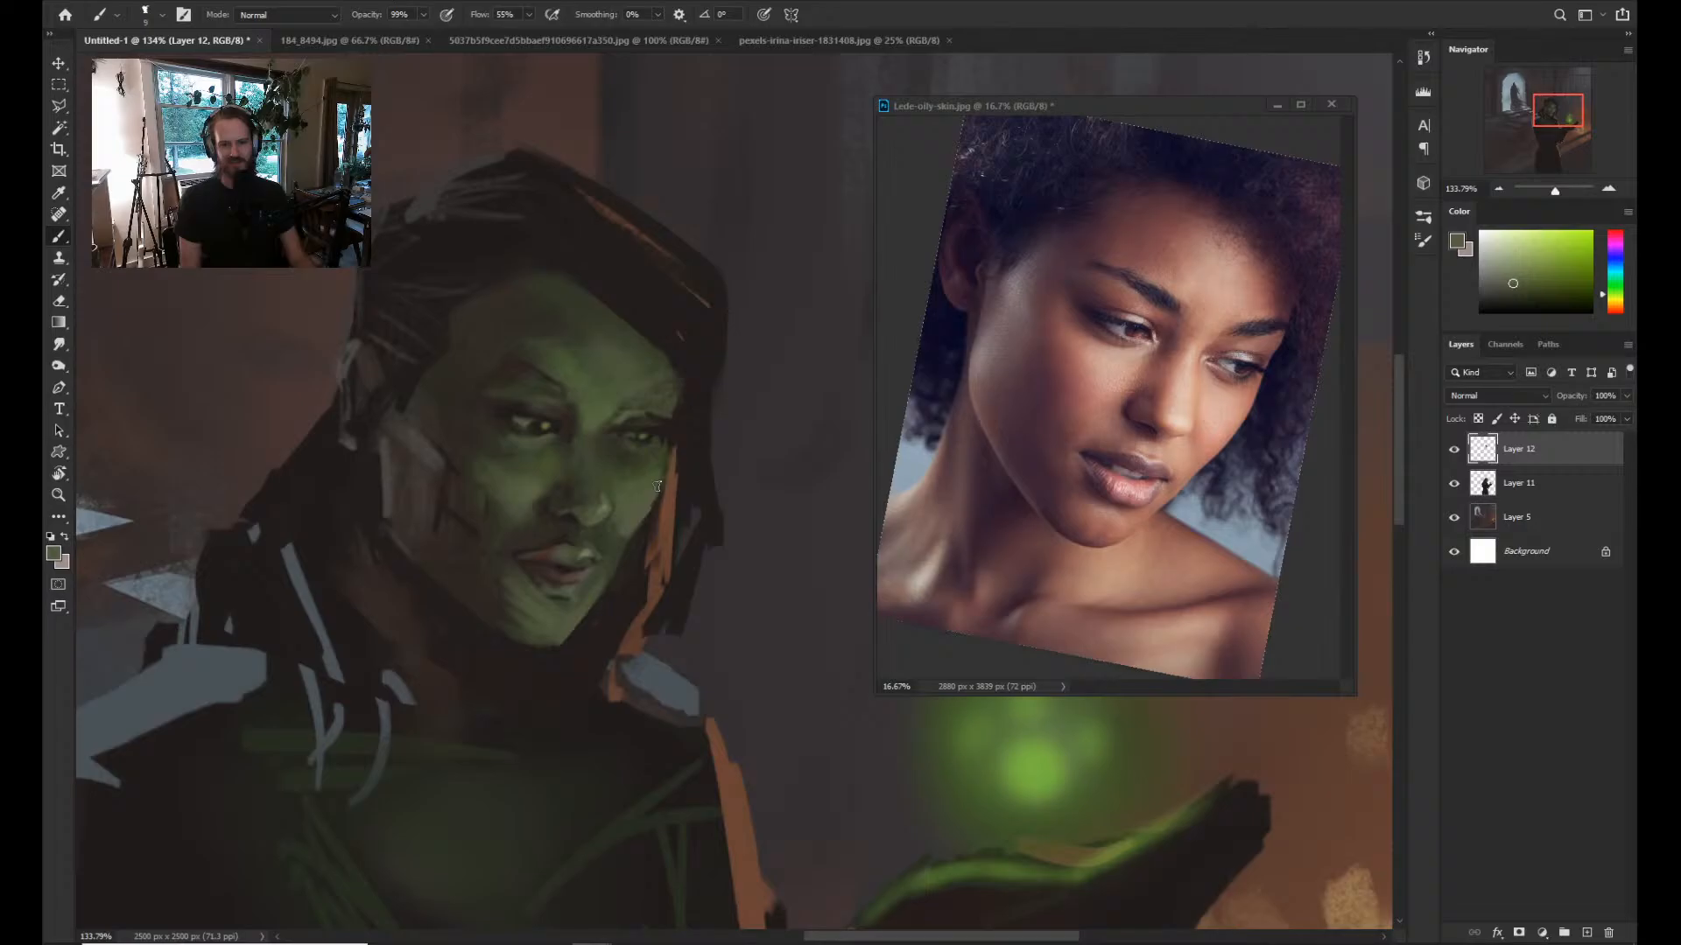
Darken around the far mouth corner with dark brown sampled beside the chin, and reduce the brush to a fine size.
key(z)
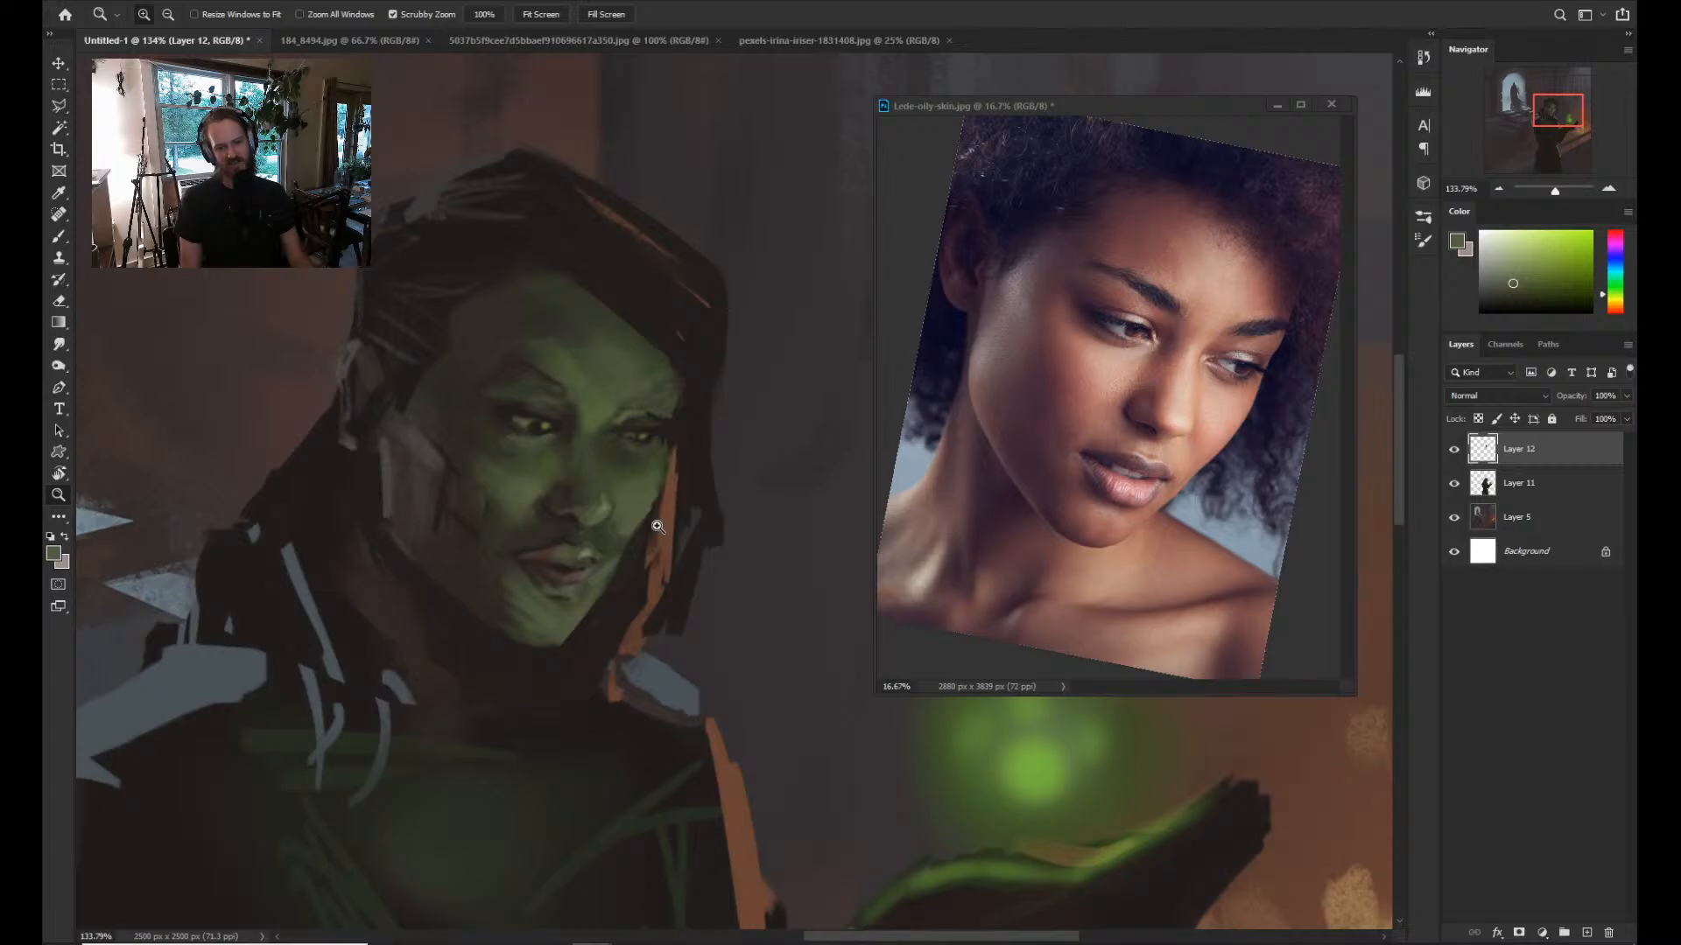
drag(658, 526, 646, 527)
key(b)
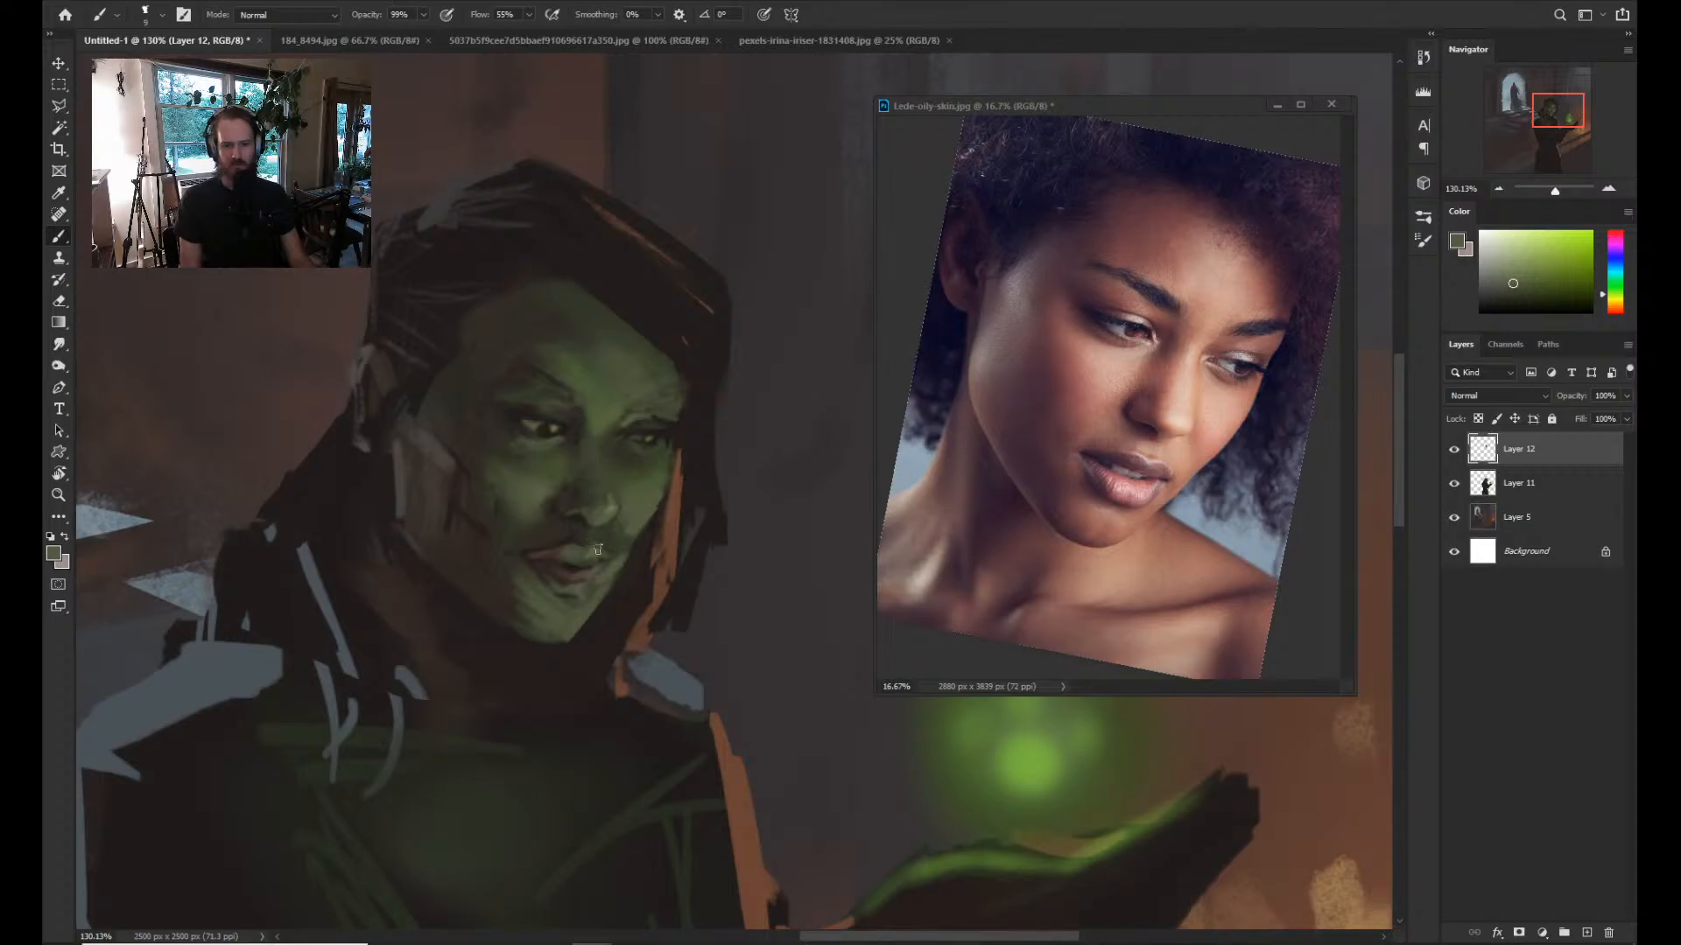
alt+click(616, 634)
alt+click(617, 633)
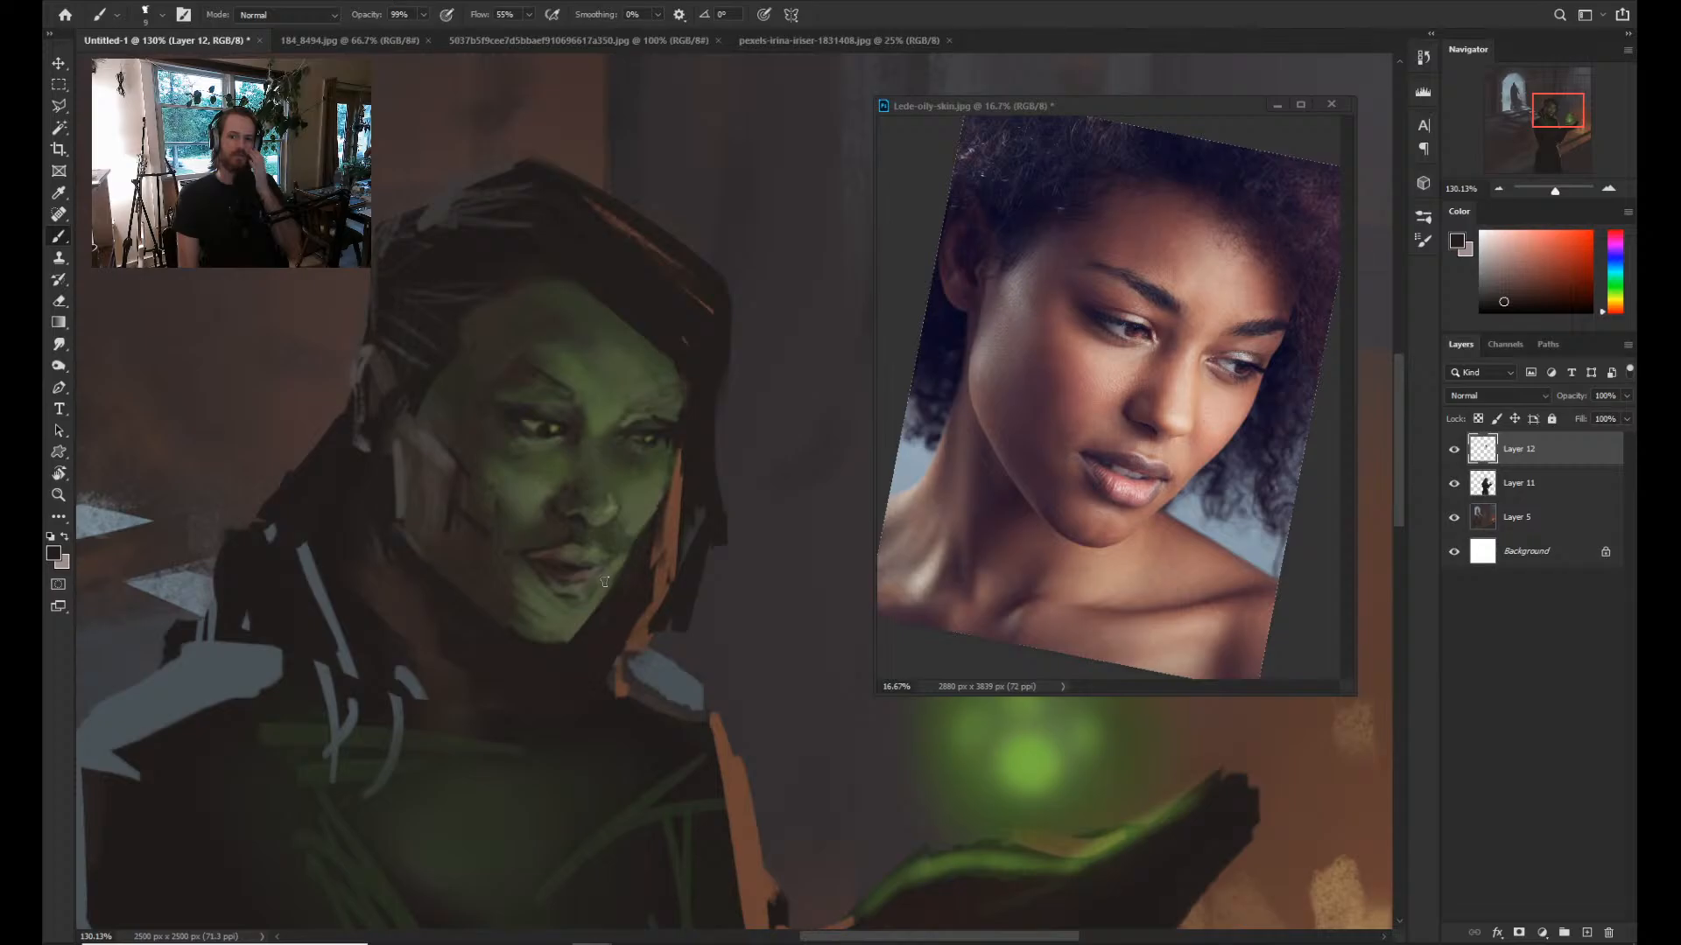
key([)
key([)
key([)
key([)
key([)
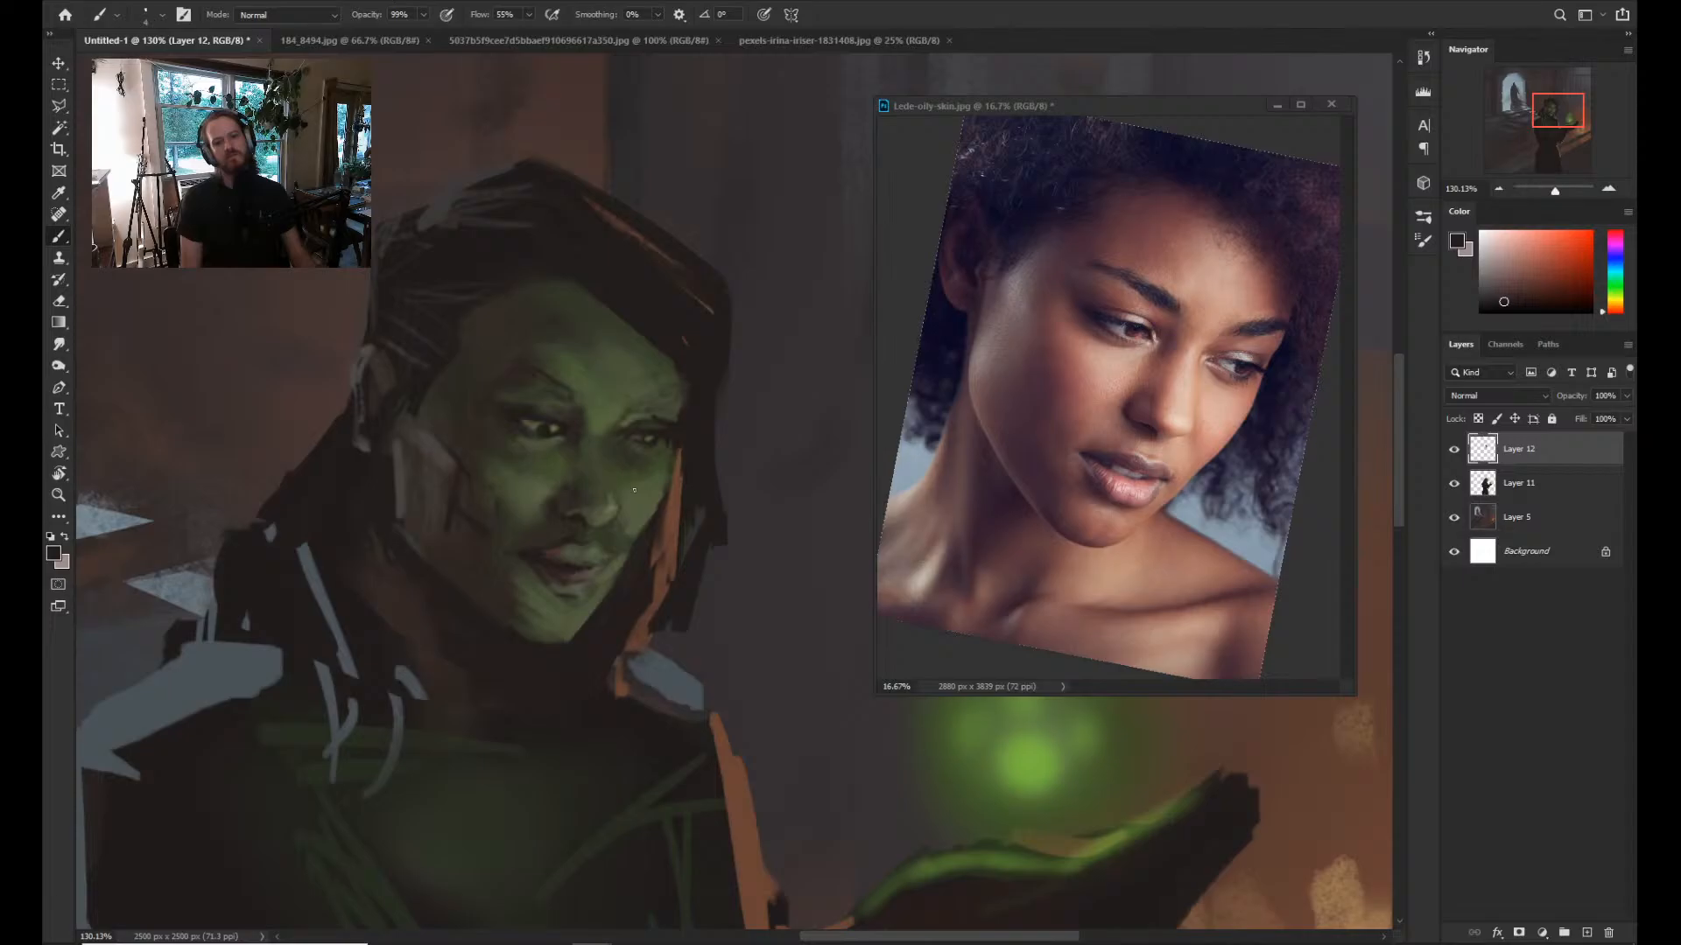
Build up the nose tip with lighter and darker greens sampled from it, and define the nostril with a sampled dark brown.
key(alt)
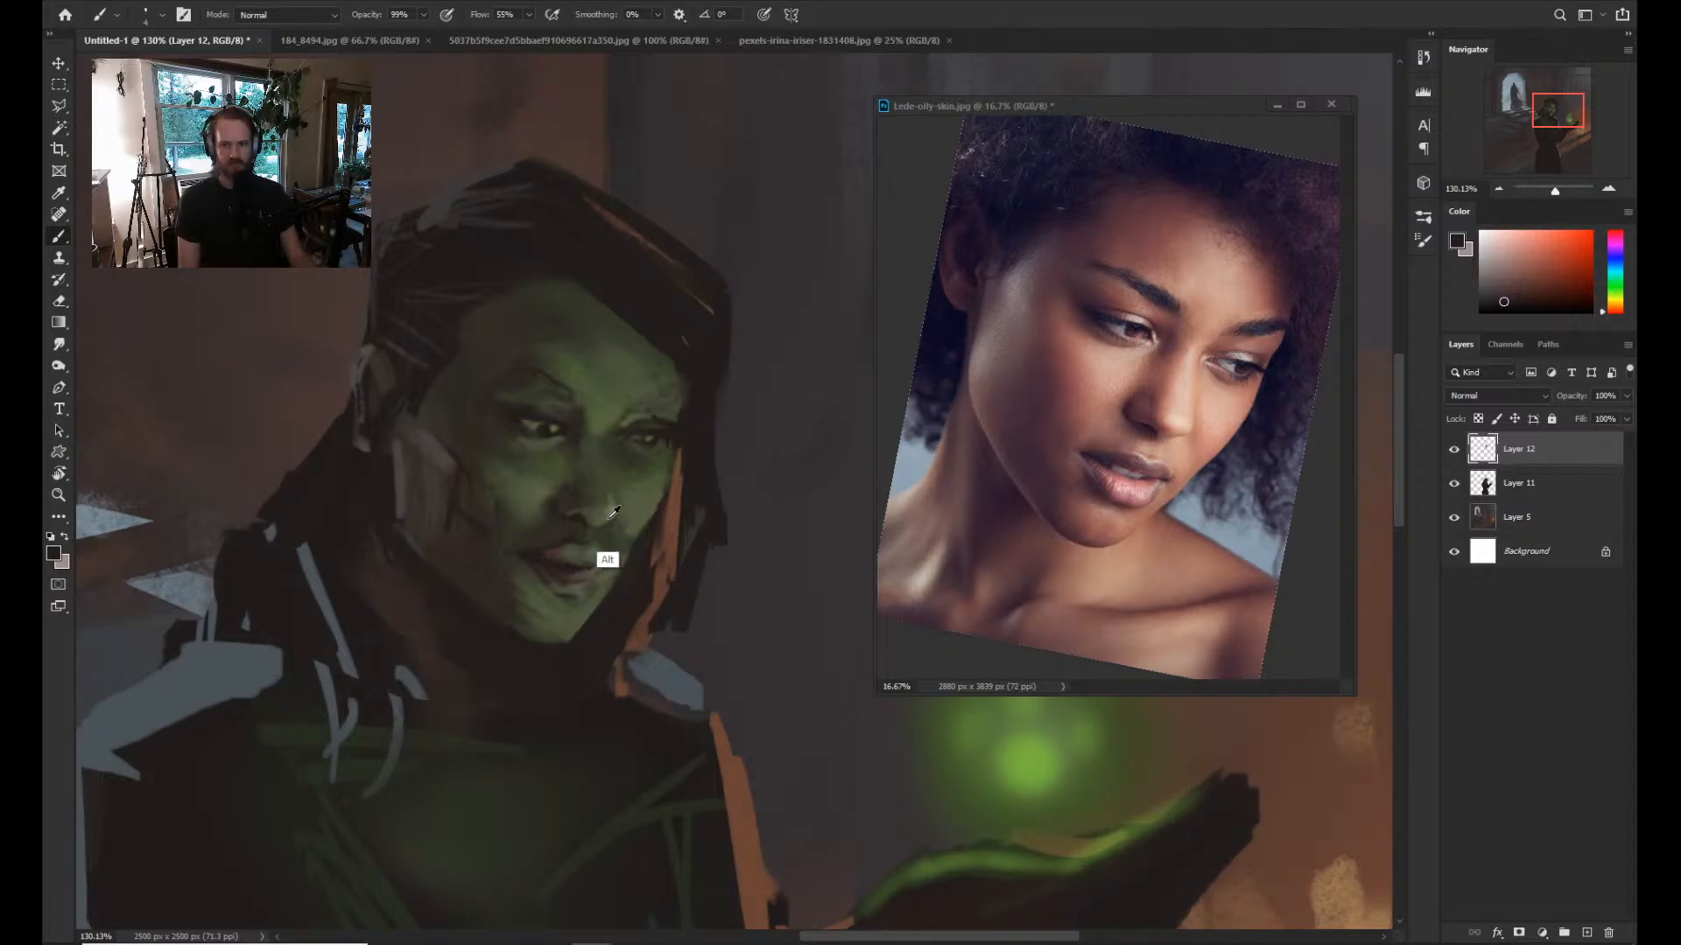
alt+click(613, 511)
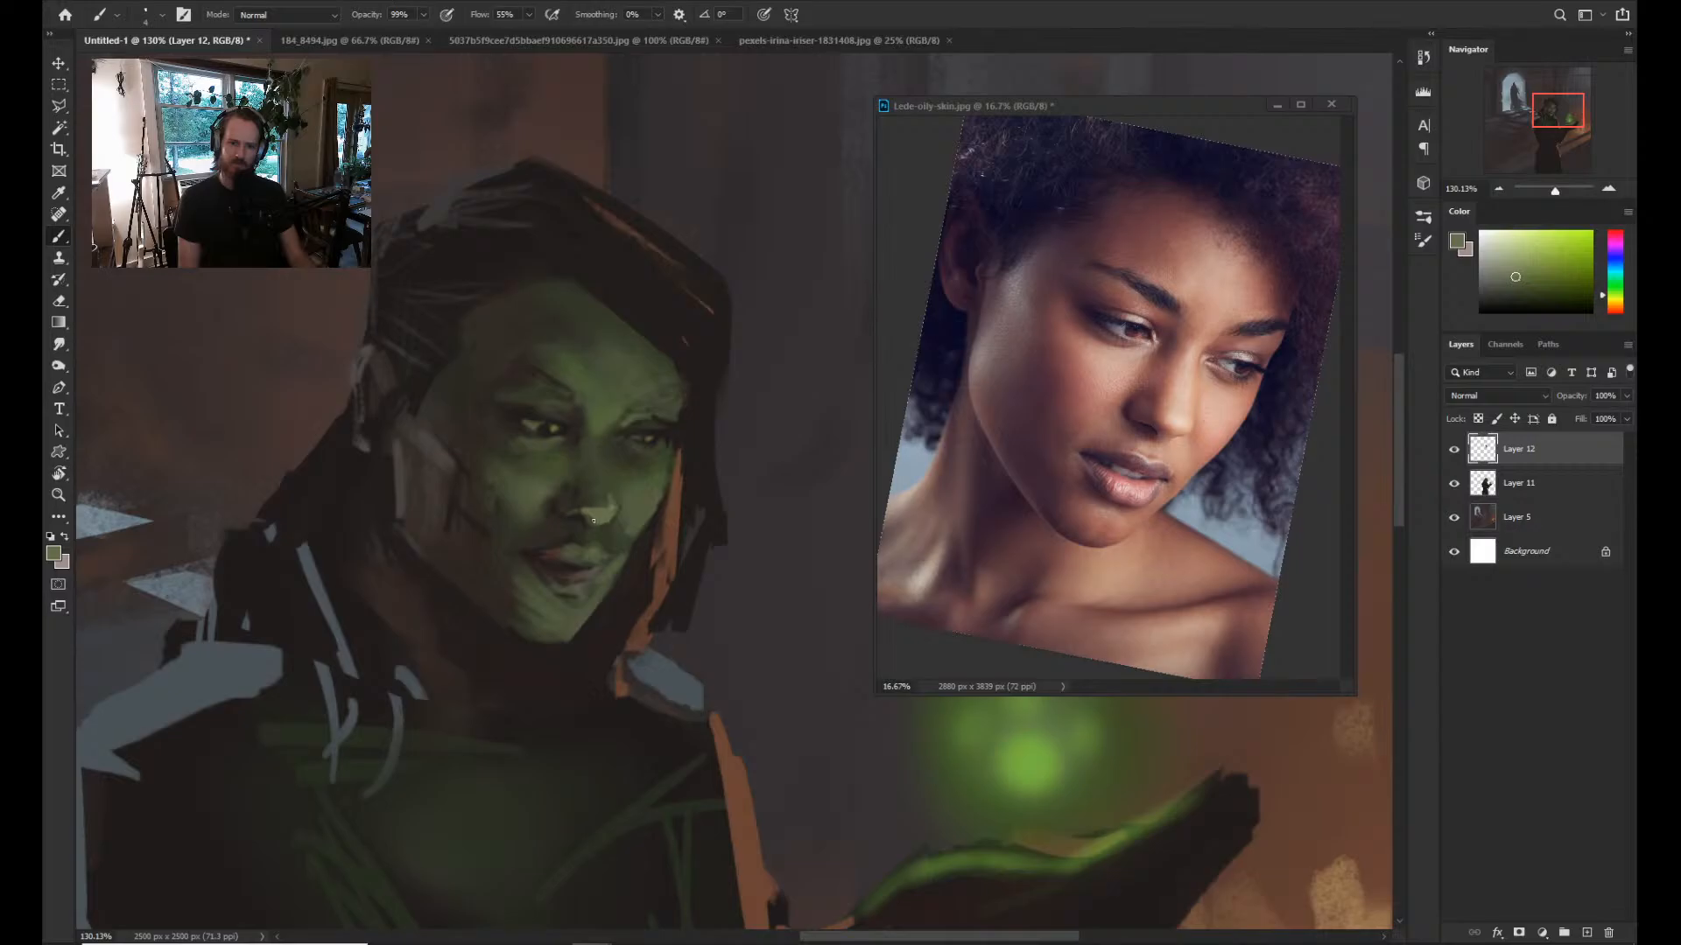
alt+click(607, 514)
alt+click(607, 513)
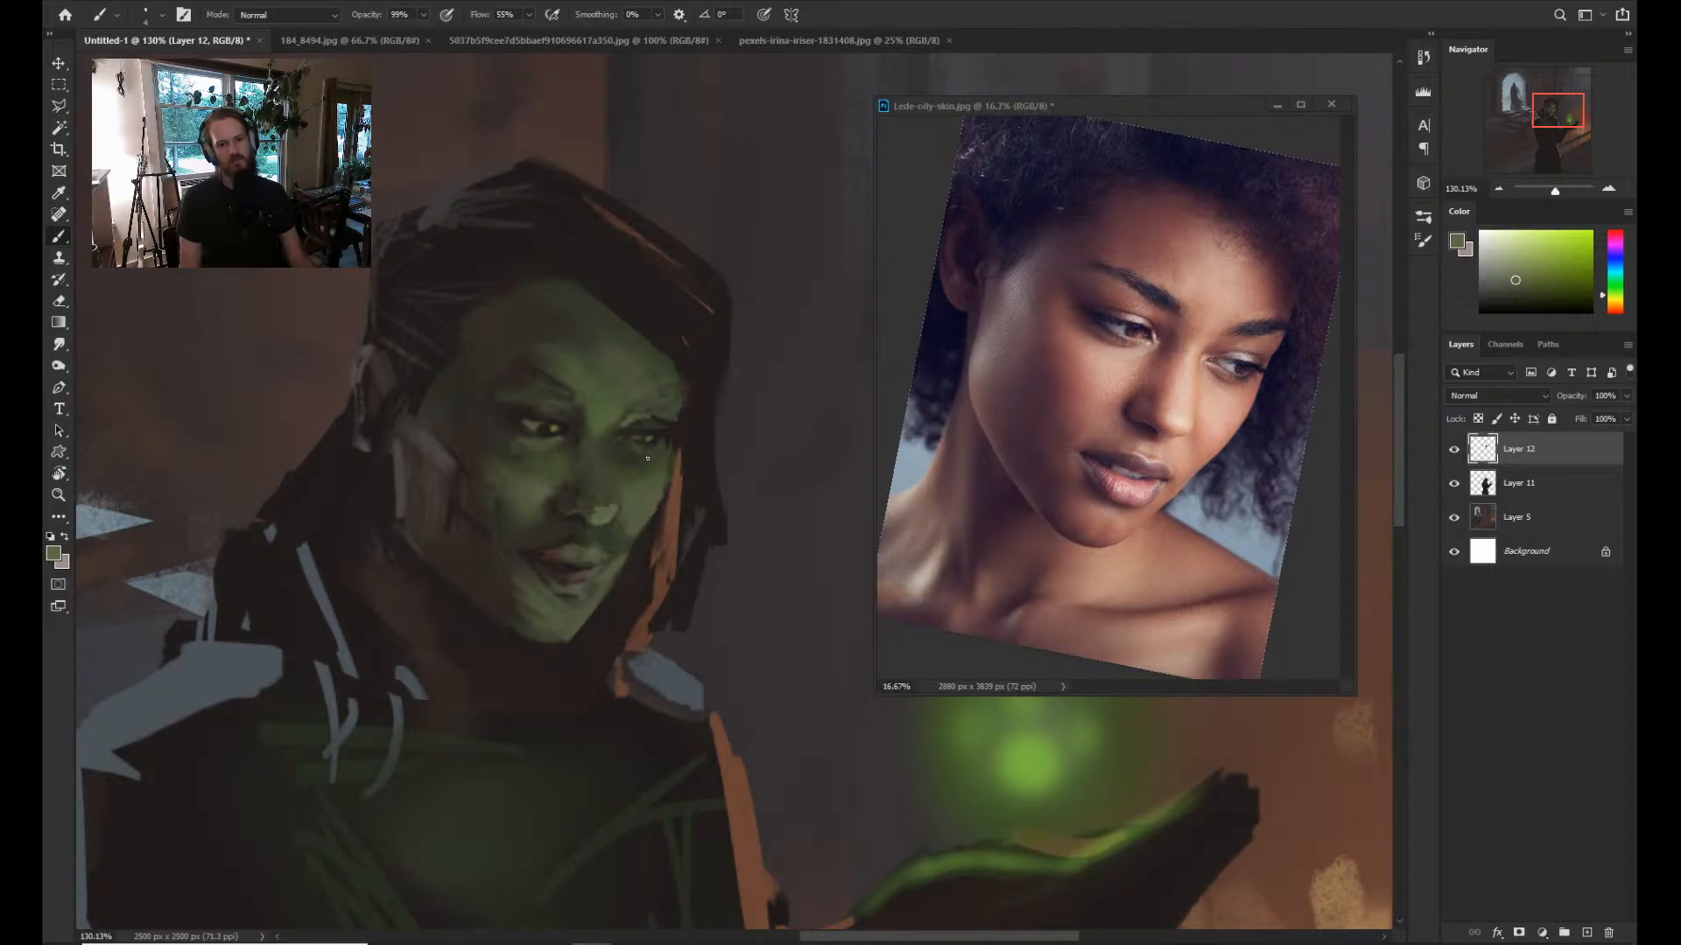
alt+click(603, 523)
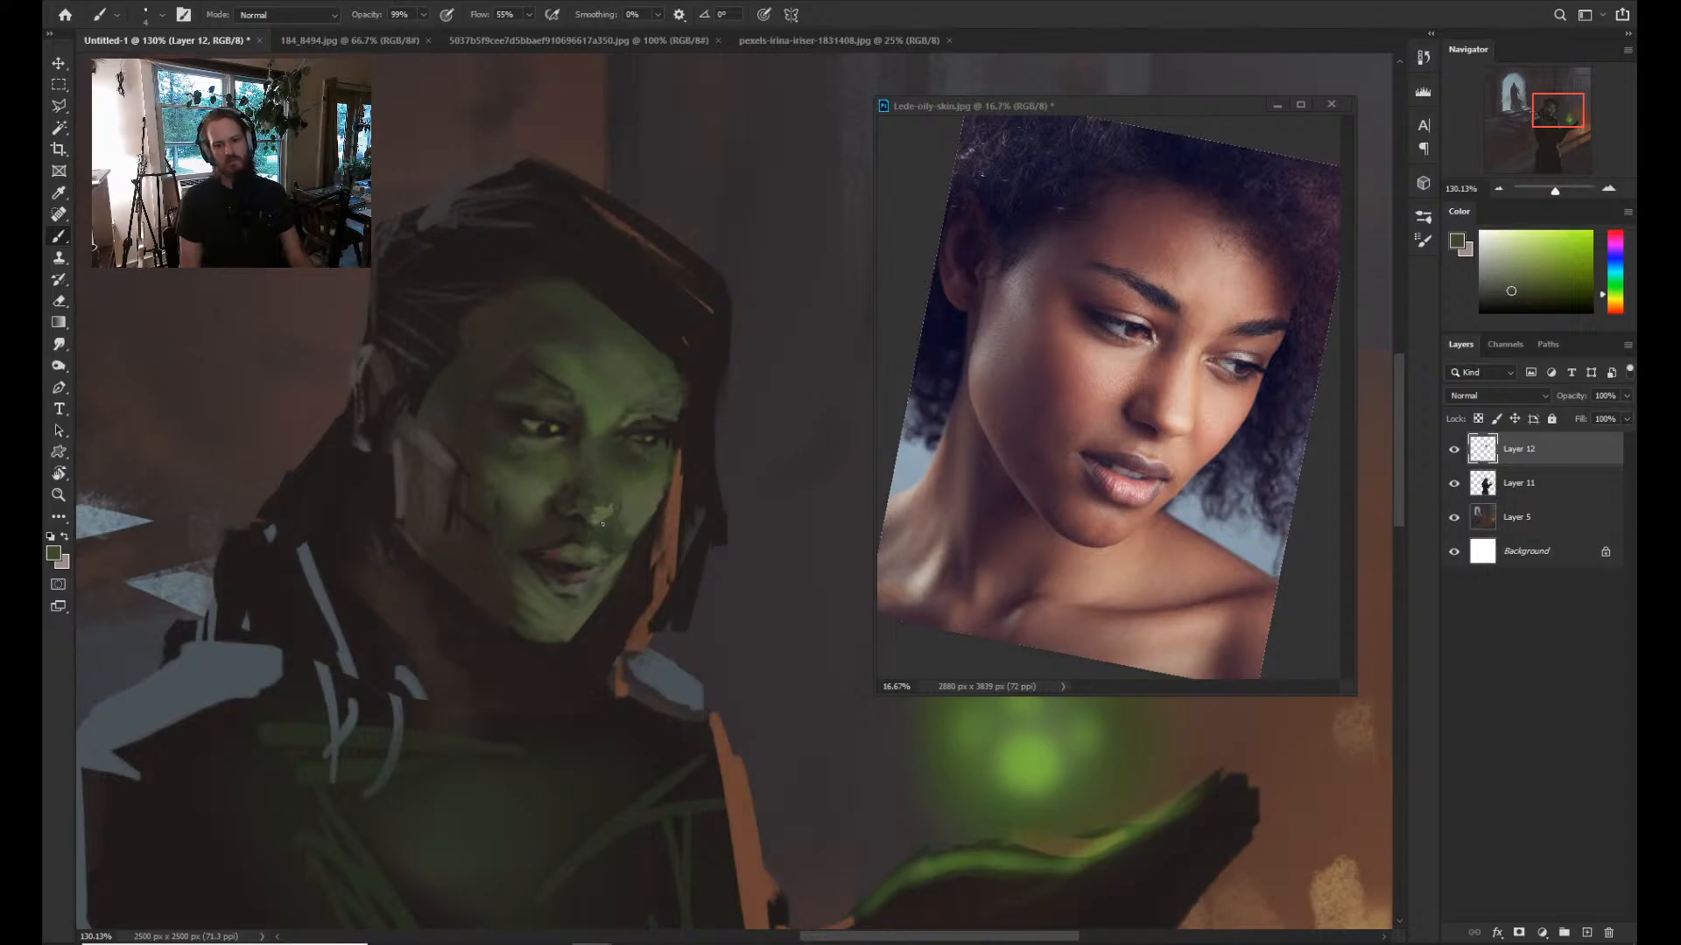
alt+click(552, 510)
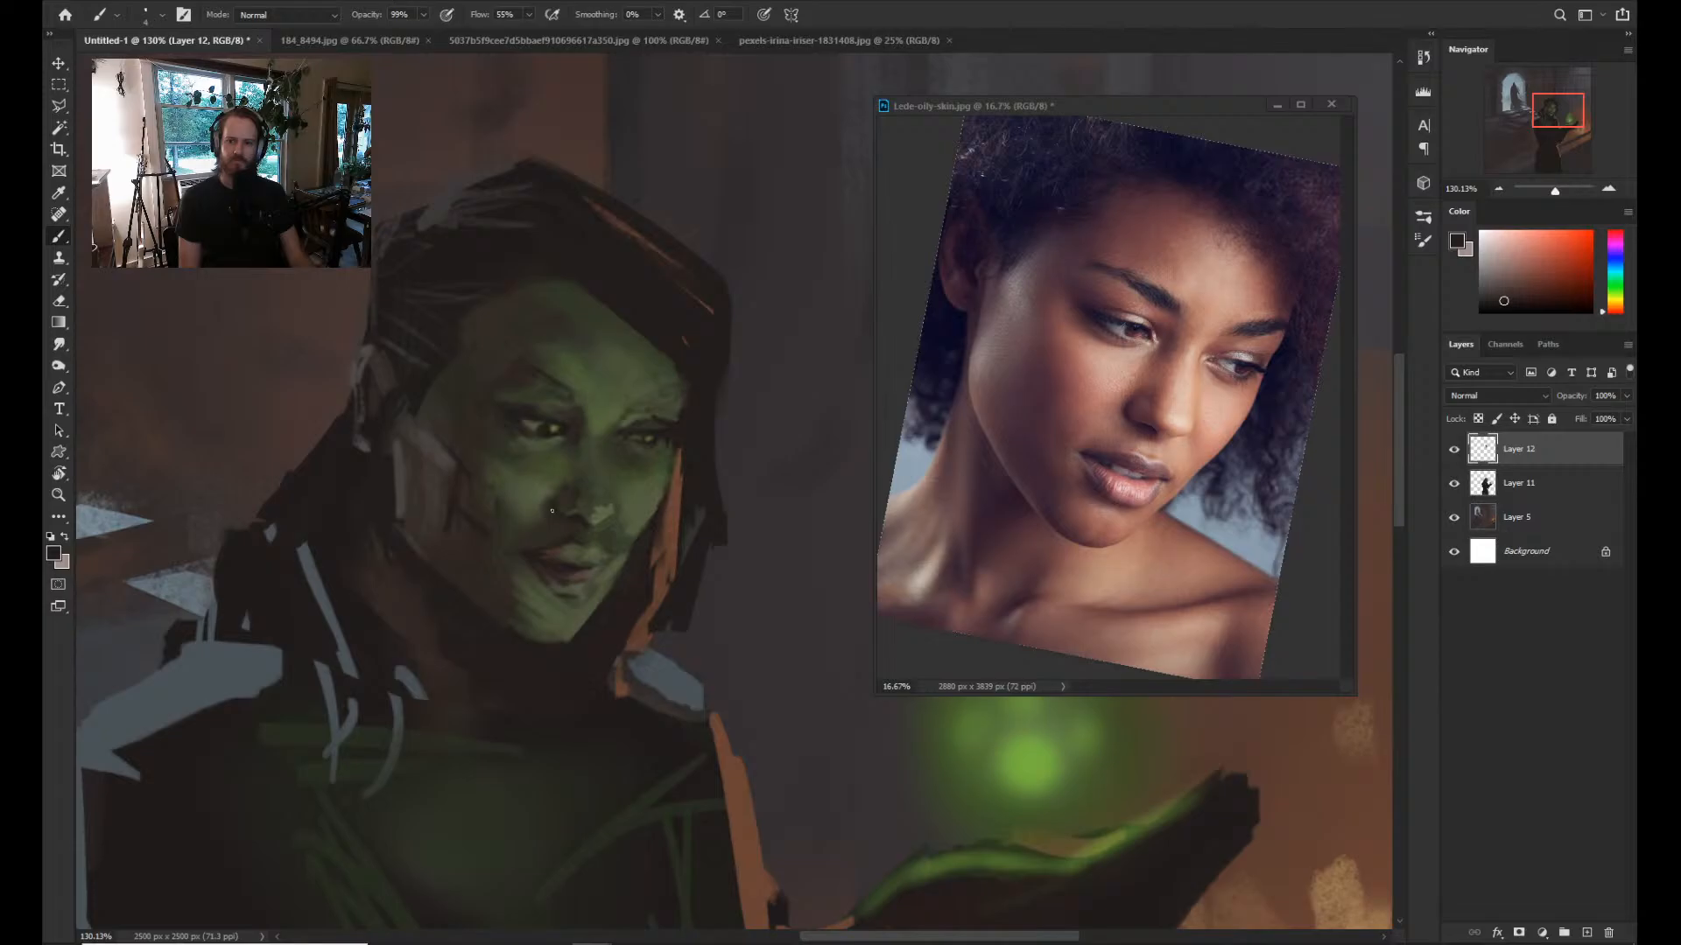
Add fine pale grey-green touches to the eyes with a tone sampled from the near eye.
scroll(552, 511, down, 1)
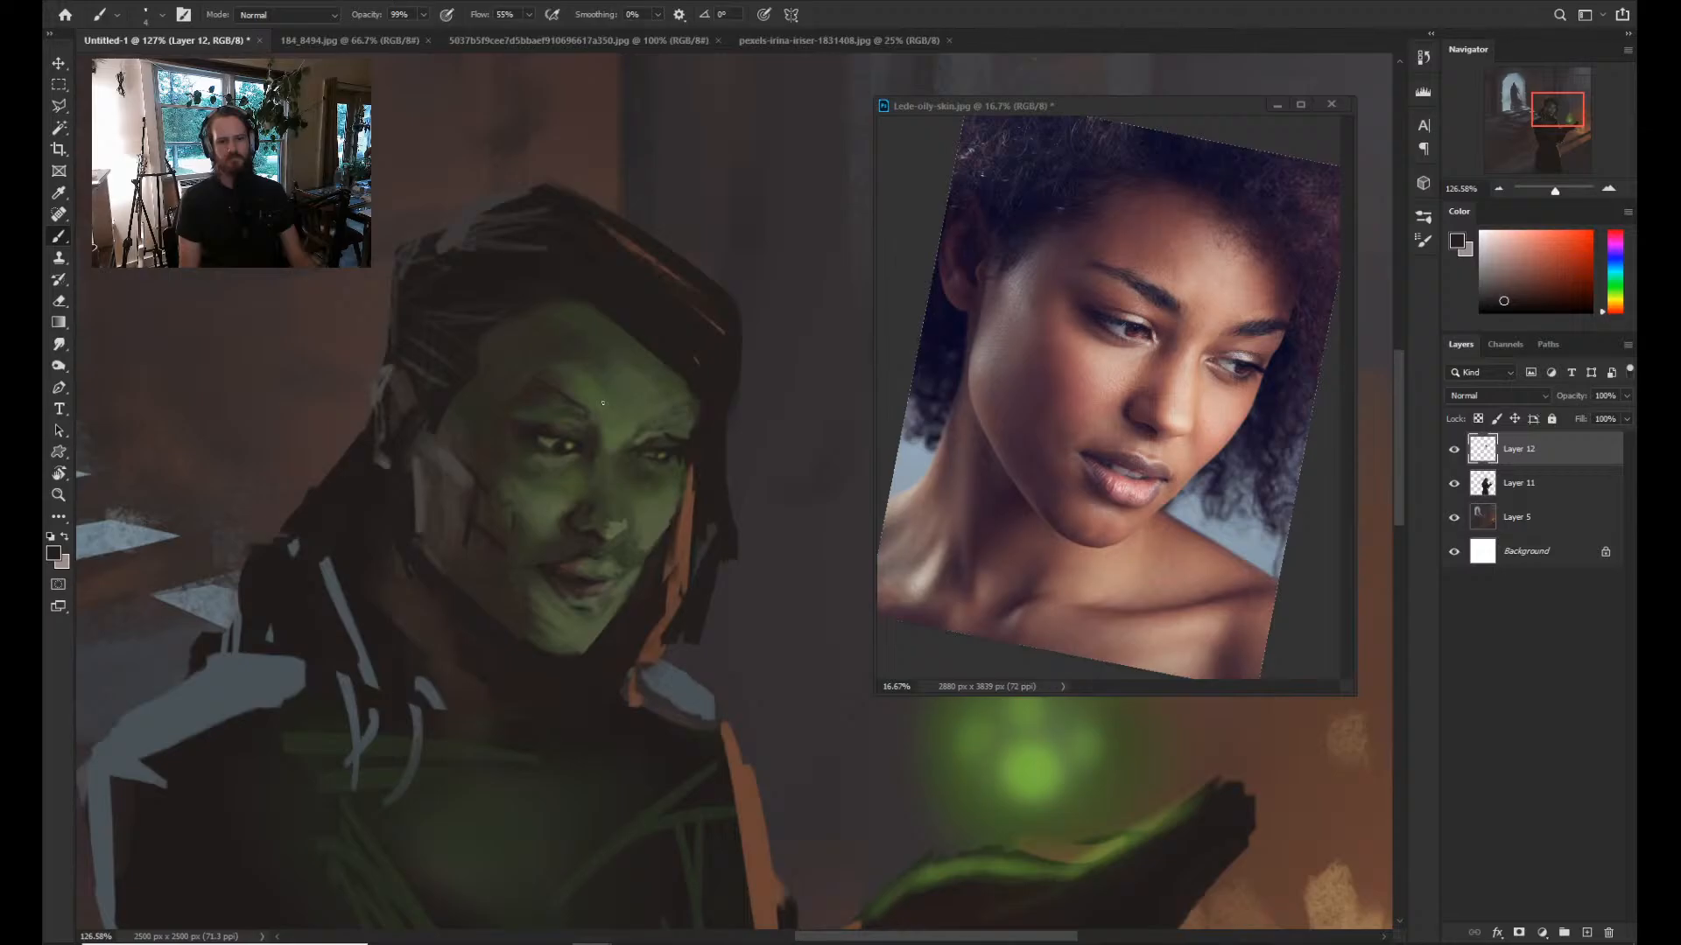
key(alt)
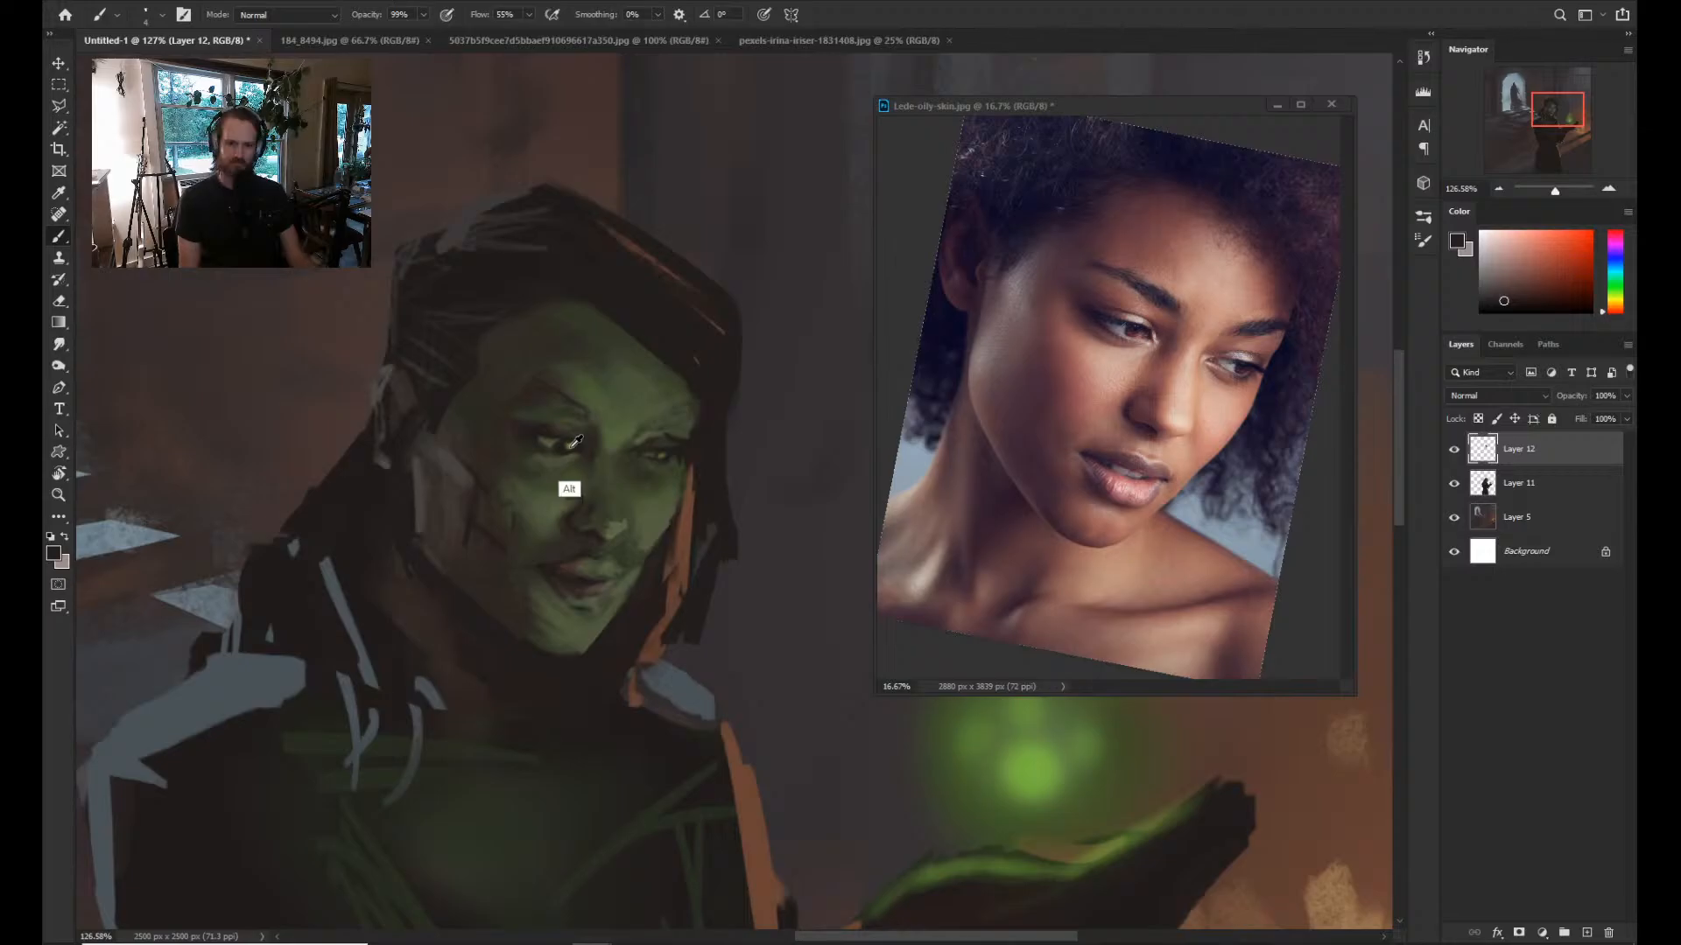
alt+click(575, 442)
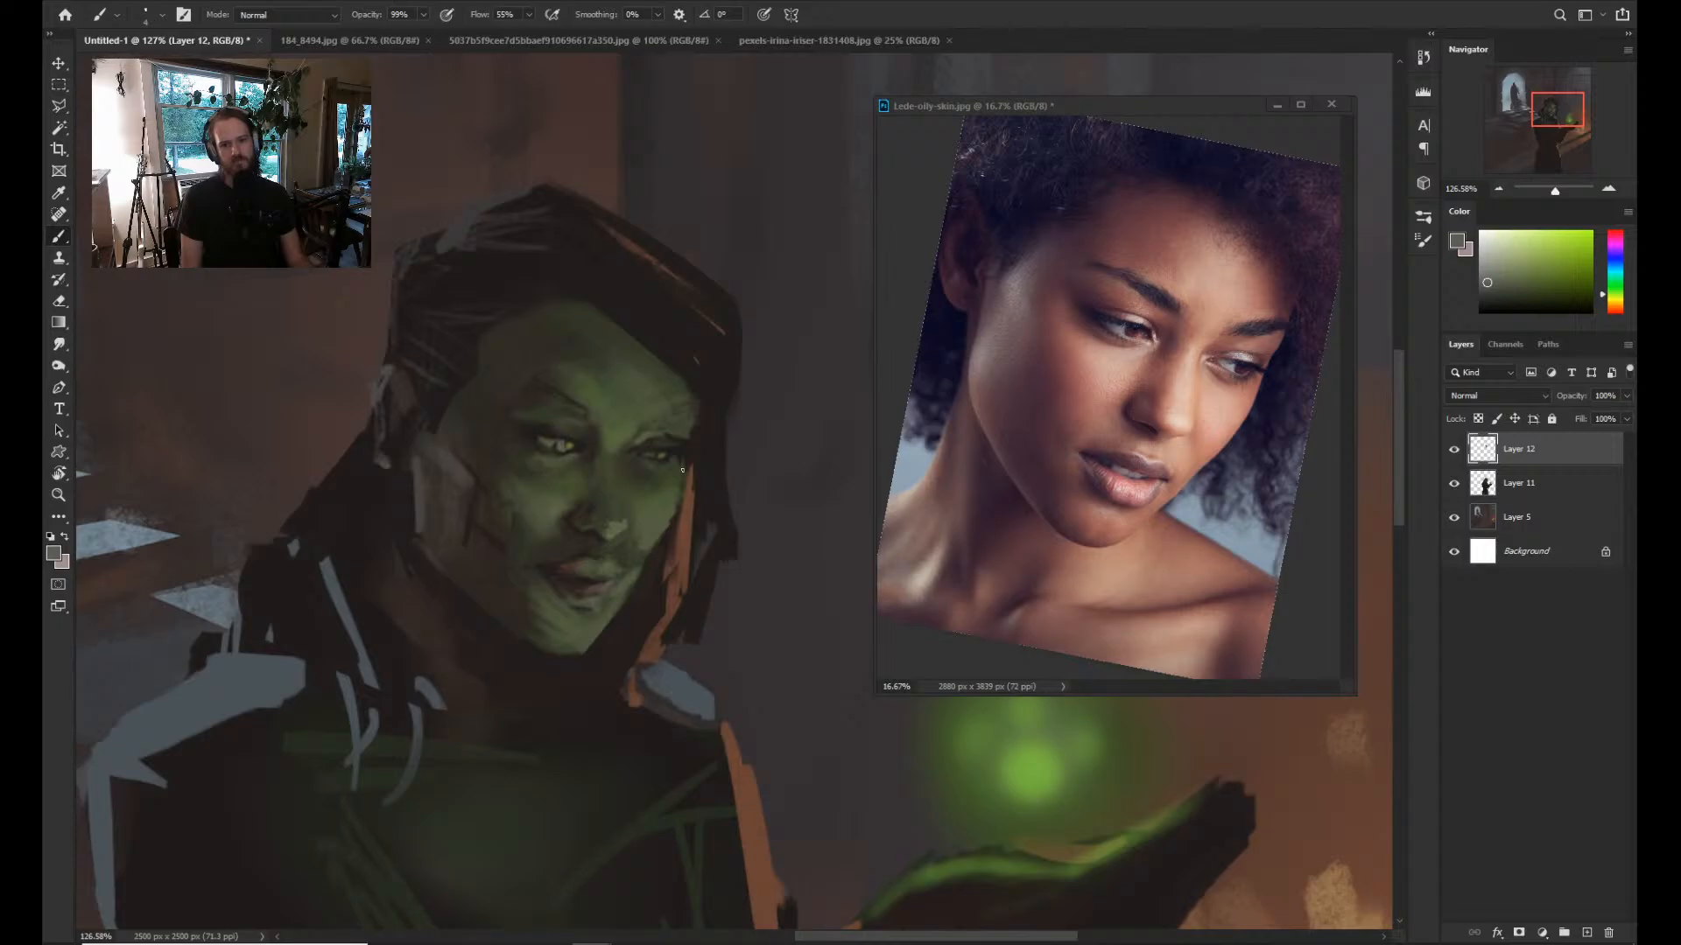
key(z)
drag(699, 484, 689, 416)
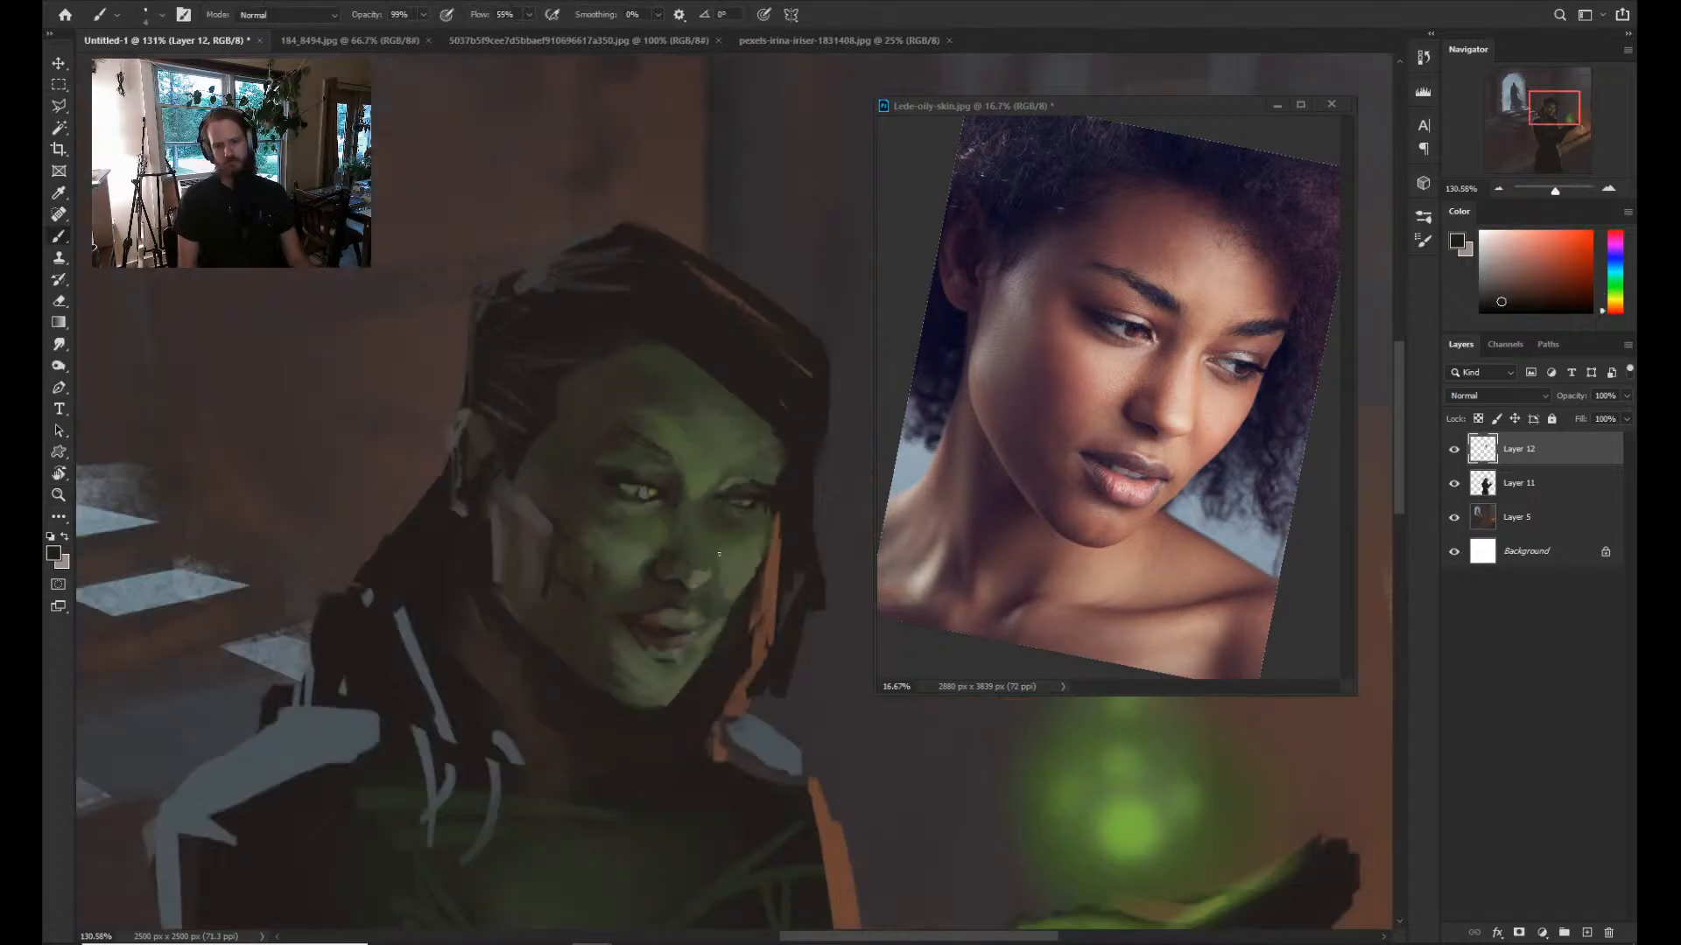
Refine the far cheek's contour below the eye with dark brown and muted green sampled beside it.
alt+click(782, 516)
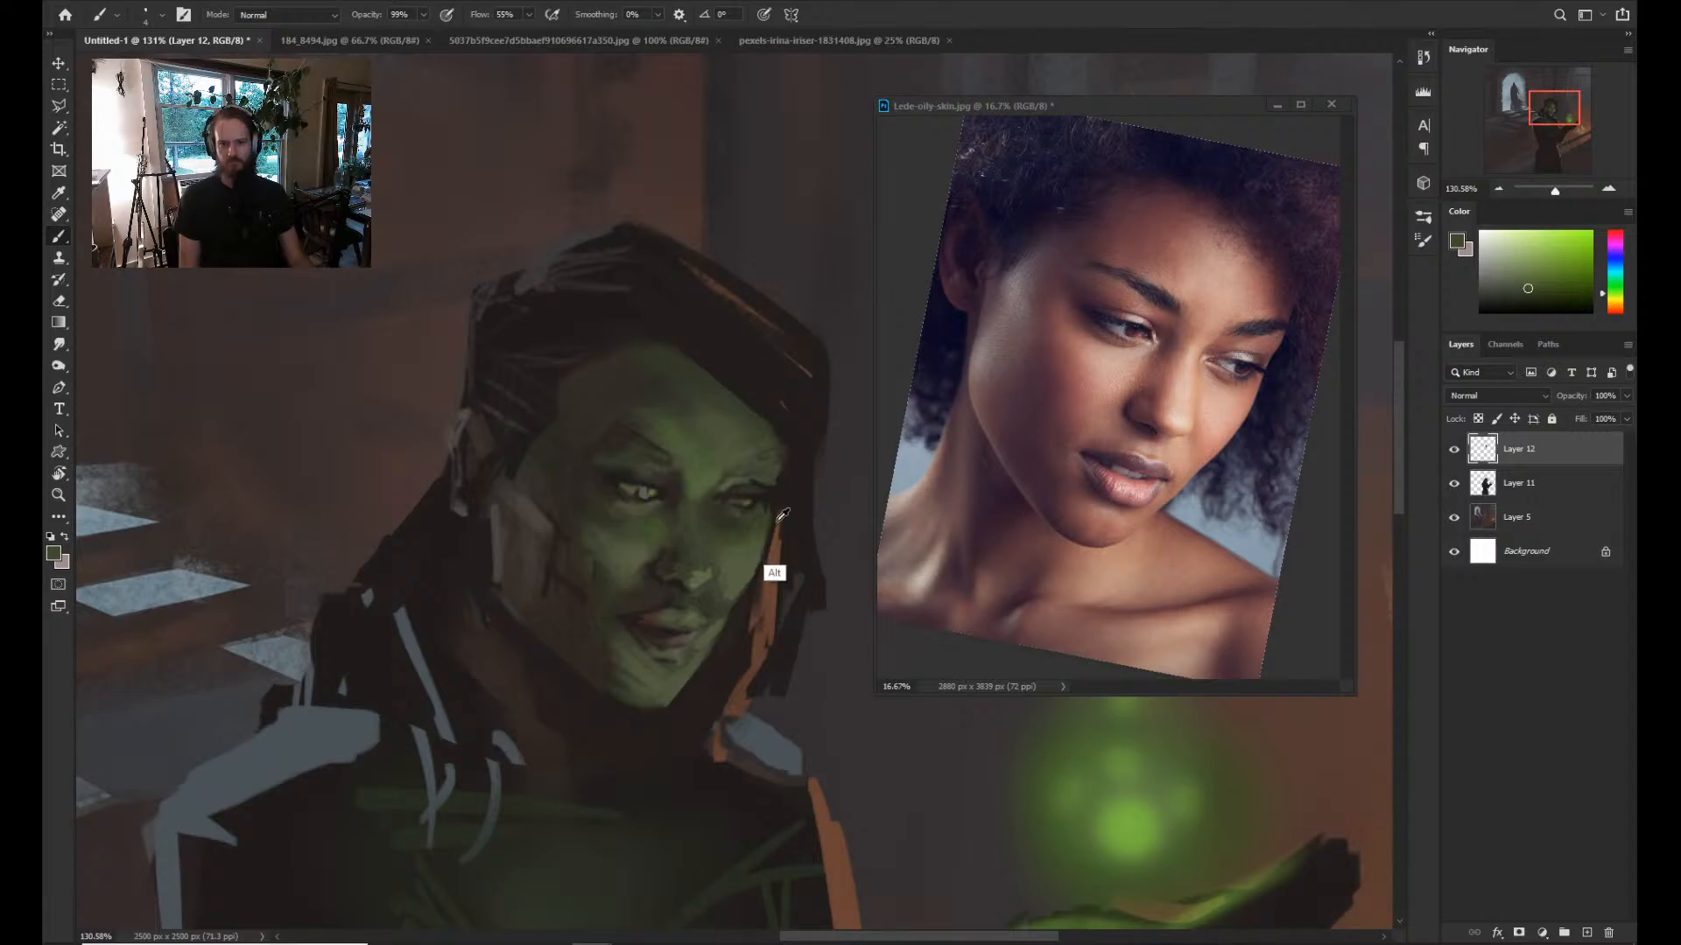
alt+click(782, 517)
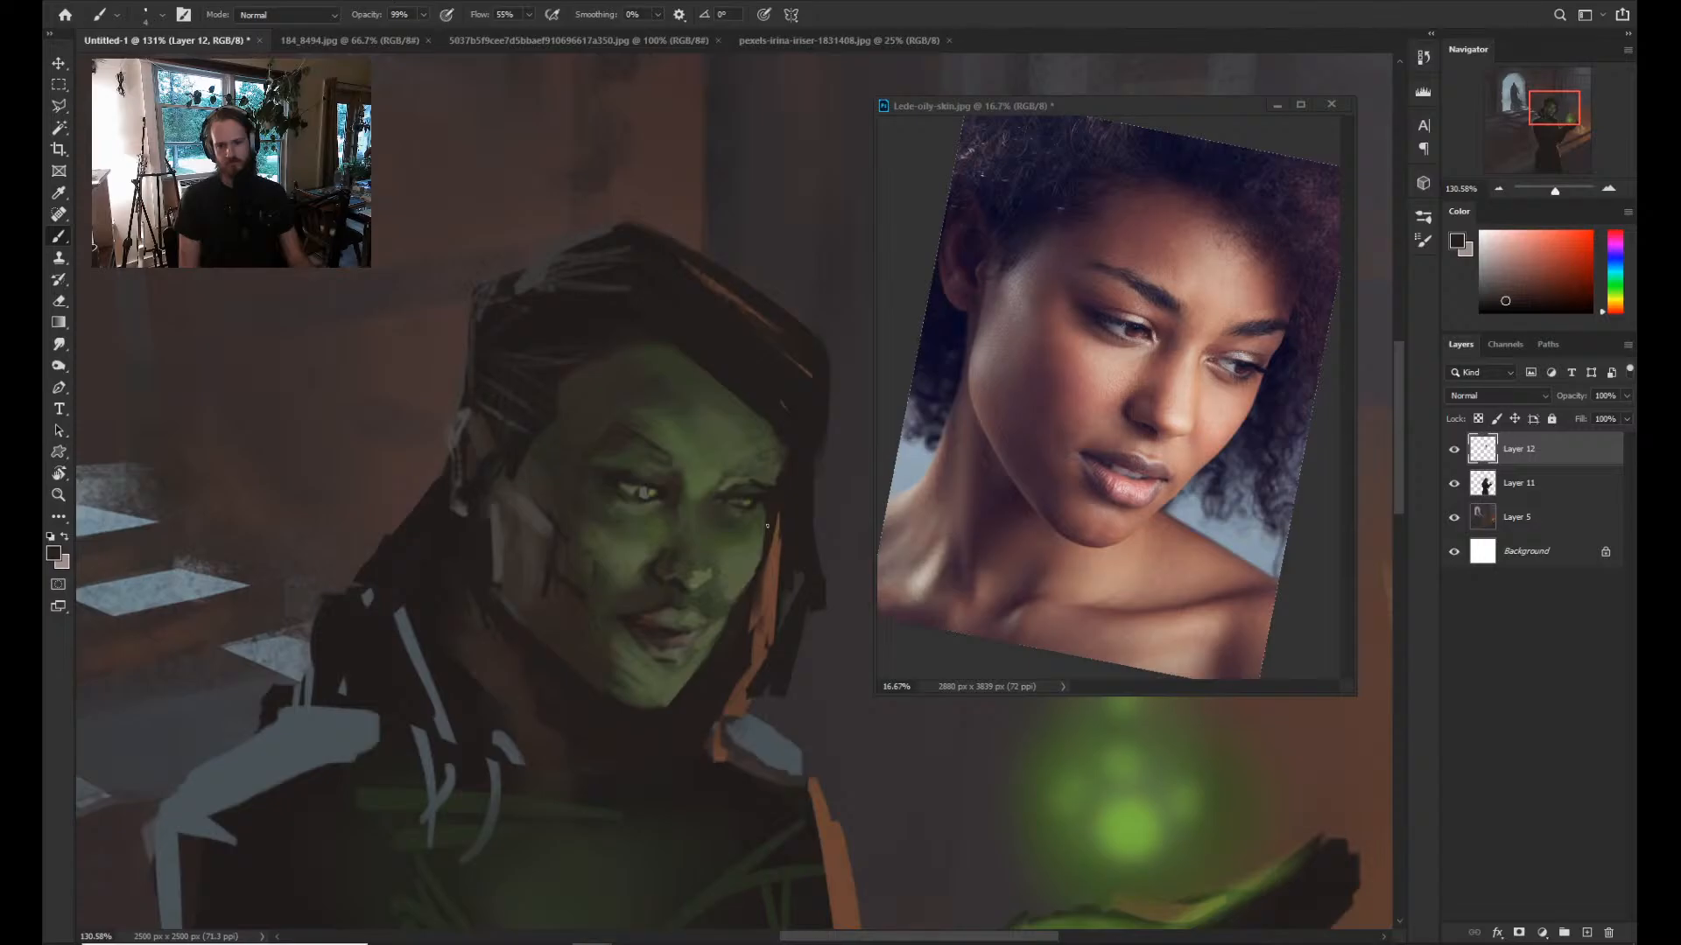
alt+click(758, 535)
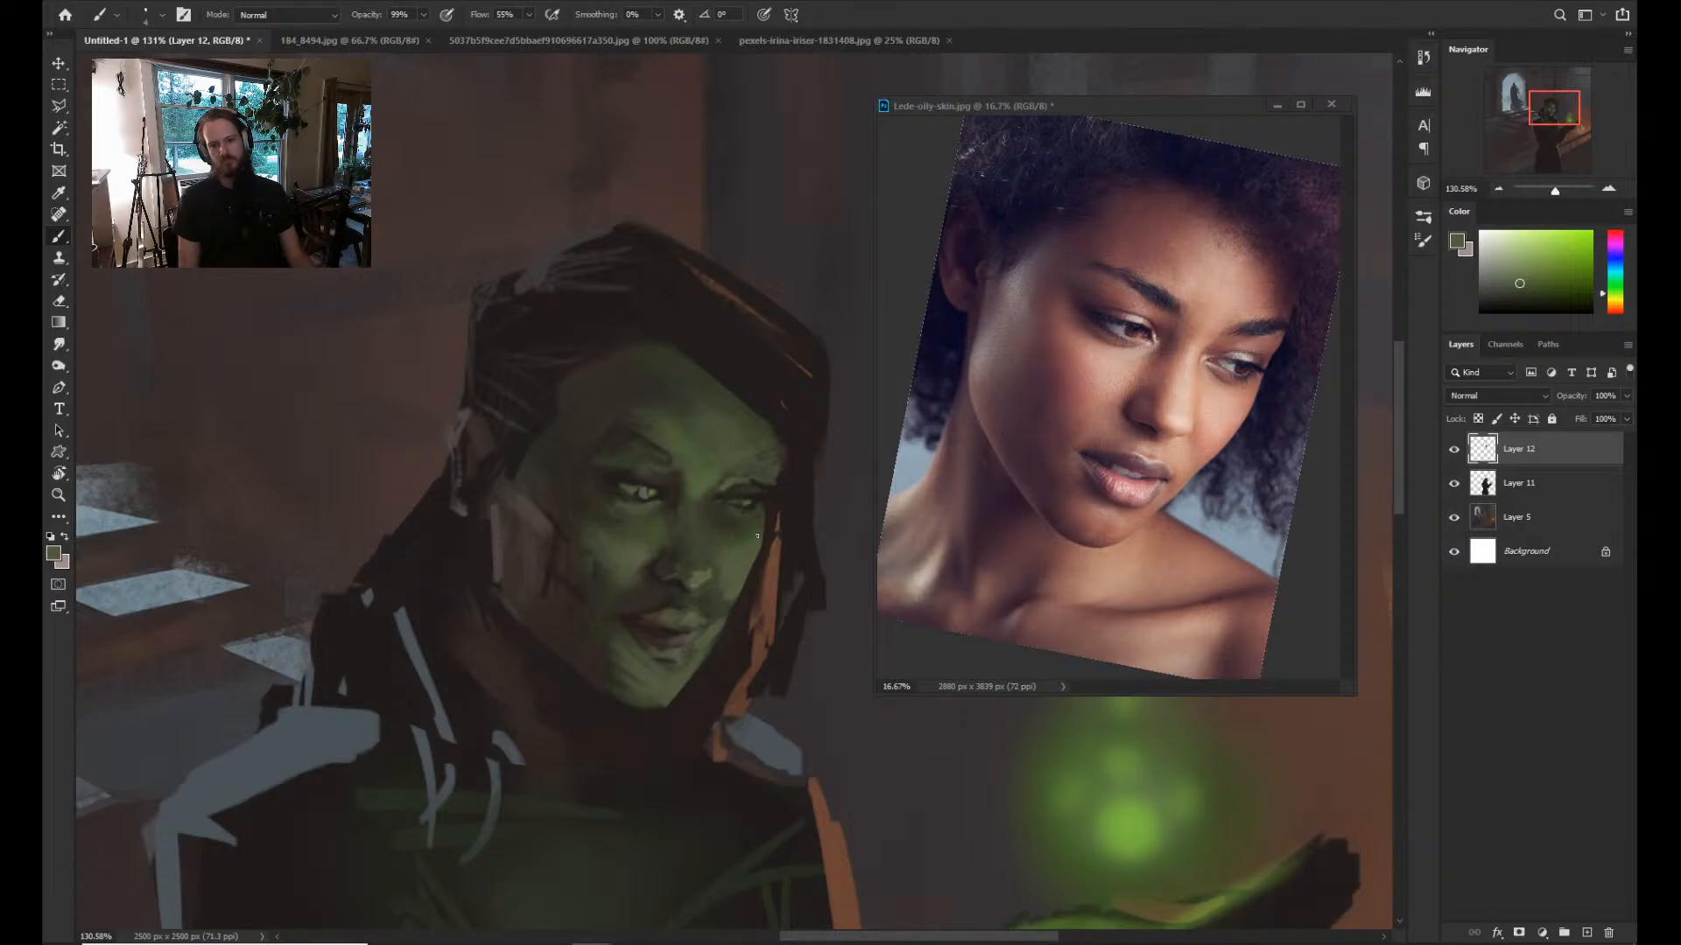
Paint both eyebrows with fine strokes of dark brown sampled from the hair beside the forehead.
alt+click(805, 446)
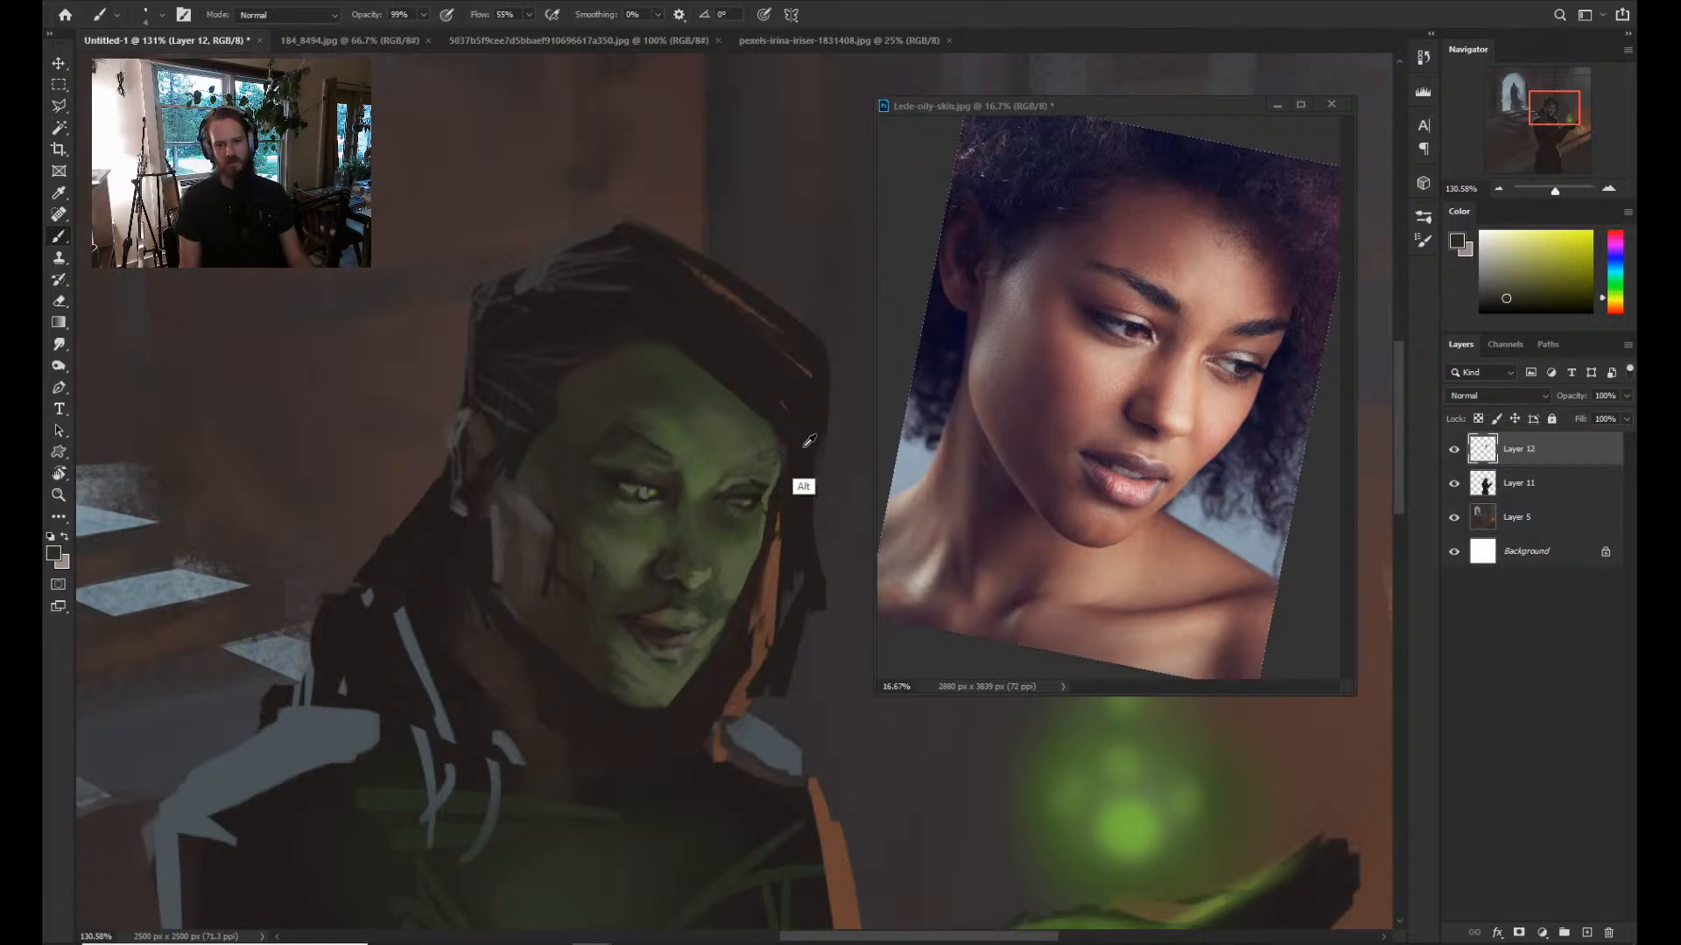
alt+click(798, 443)
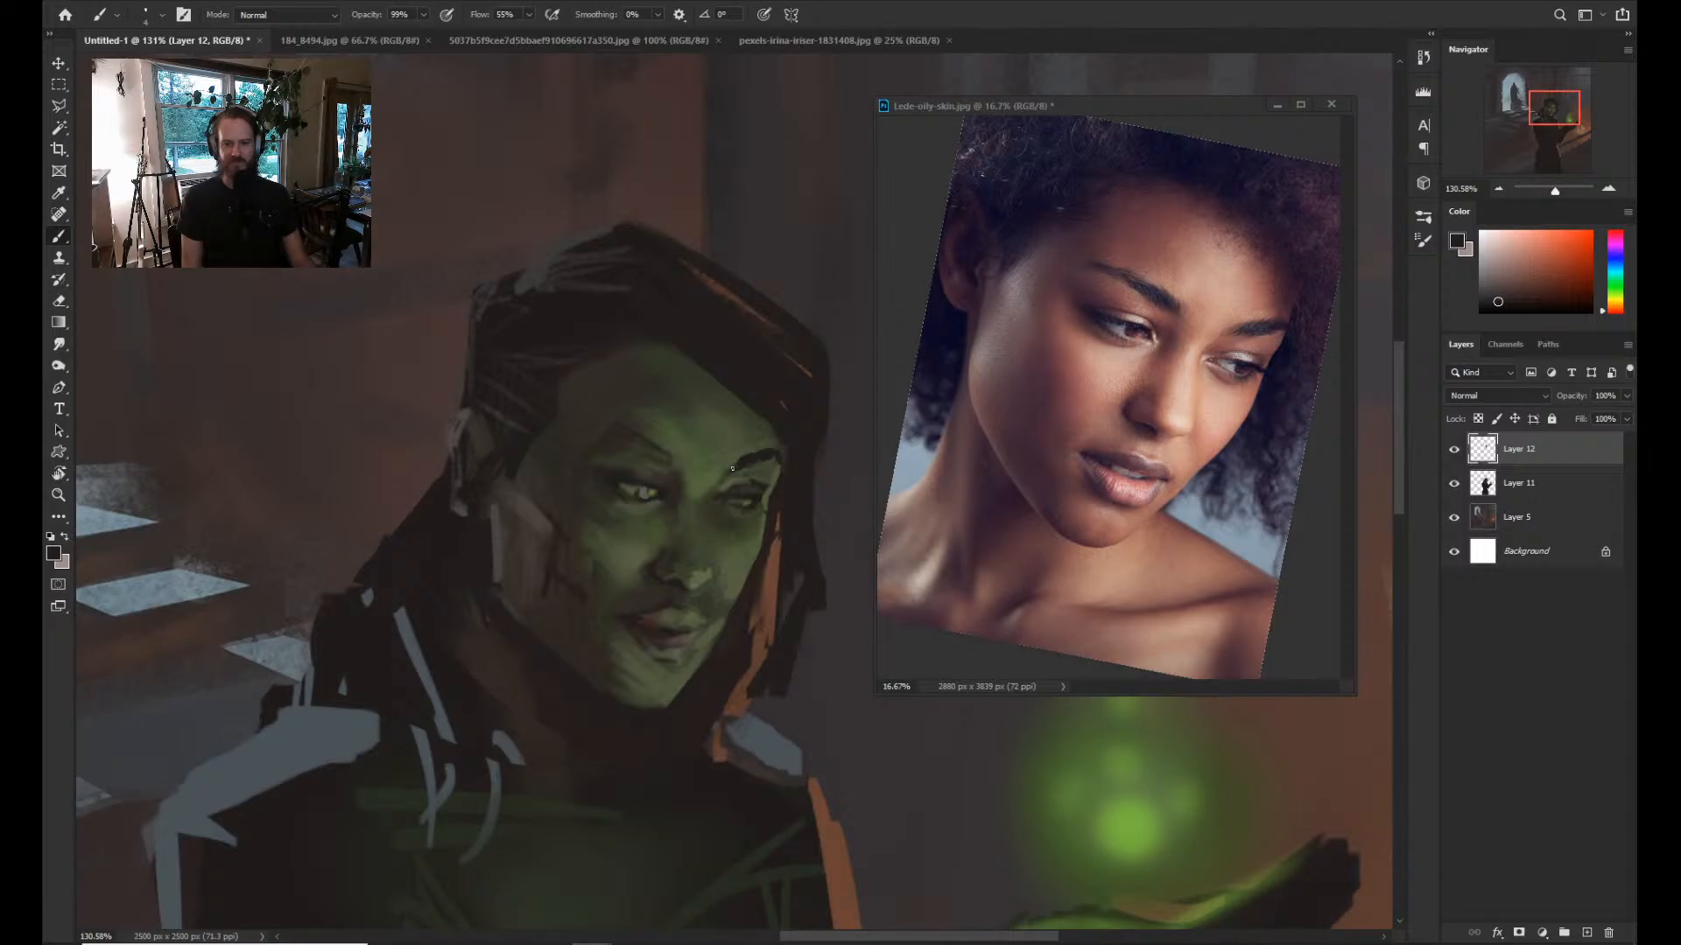
drag(658, 451, 675, 463)
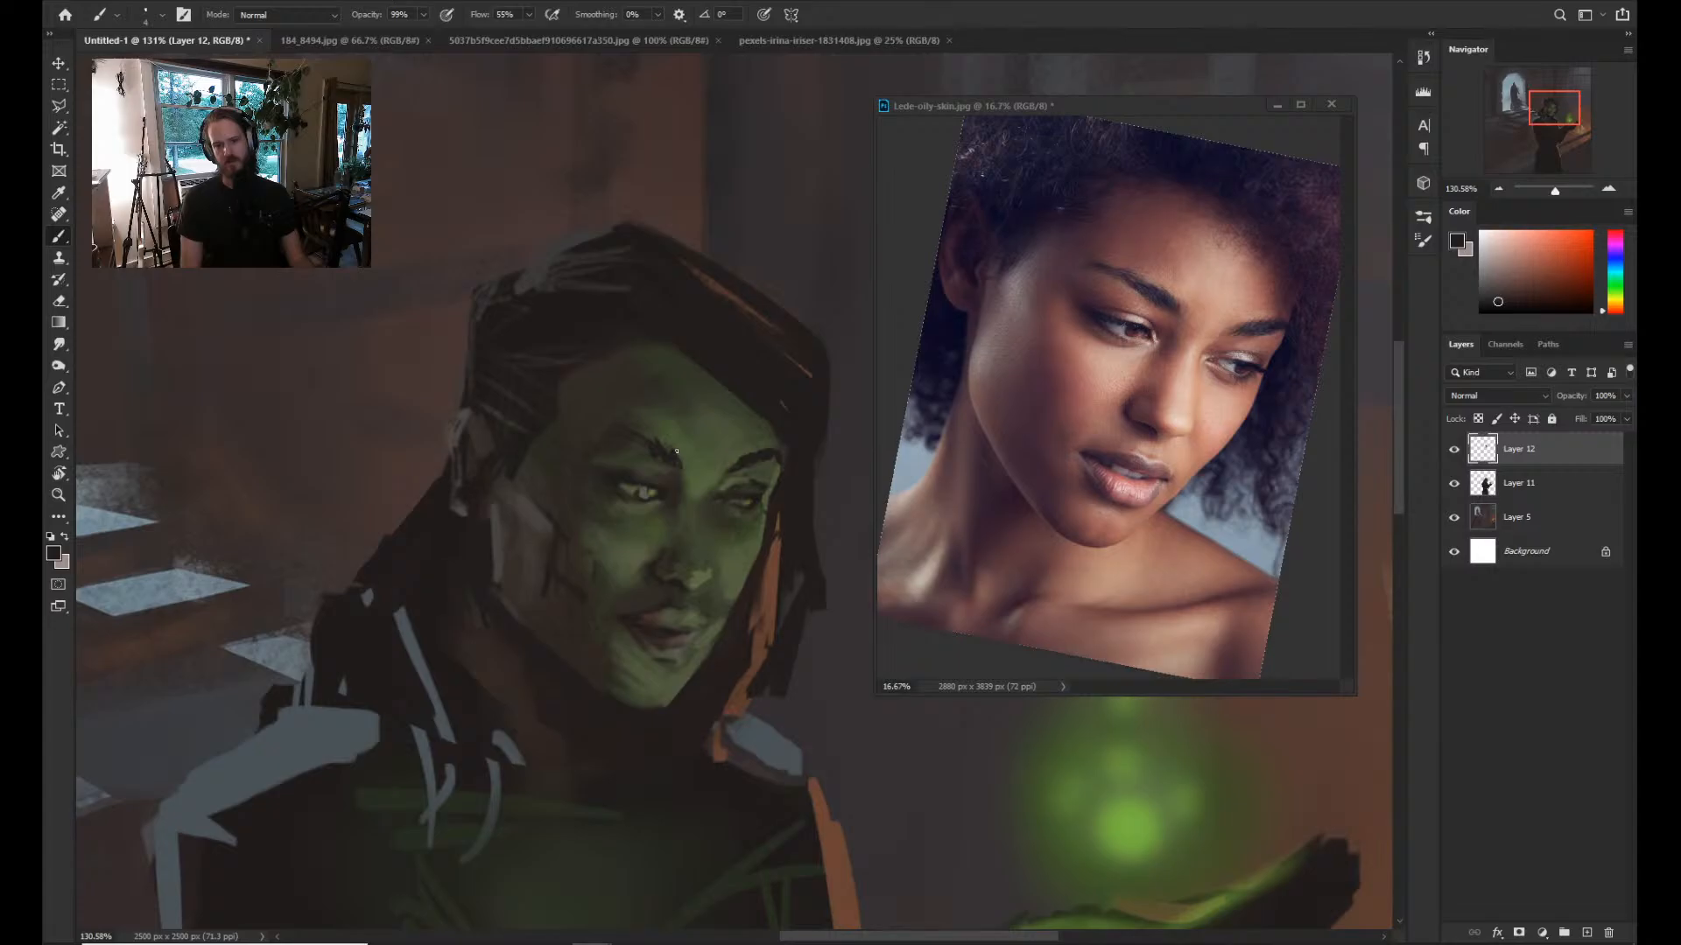
ctrl+alt+click(677, 451)
drag(677, 451, 712, 408)
ctrl+click(729, 409)
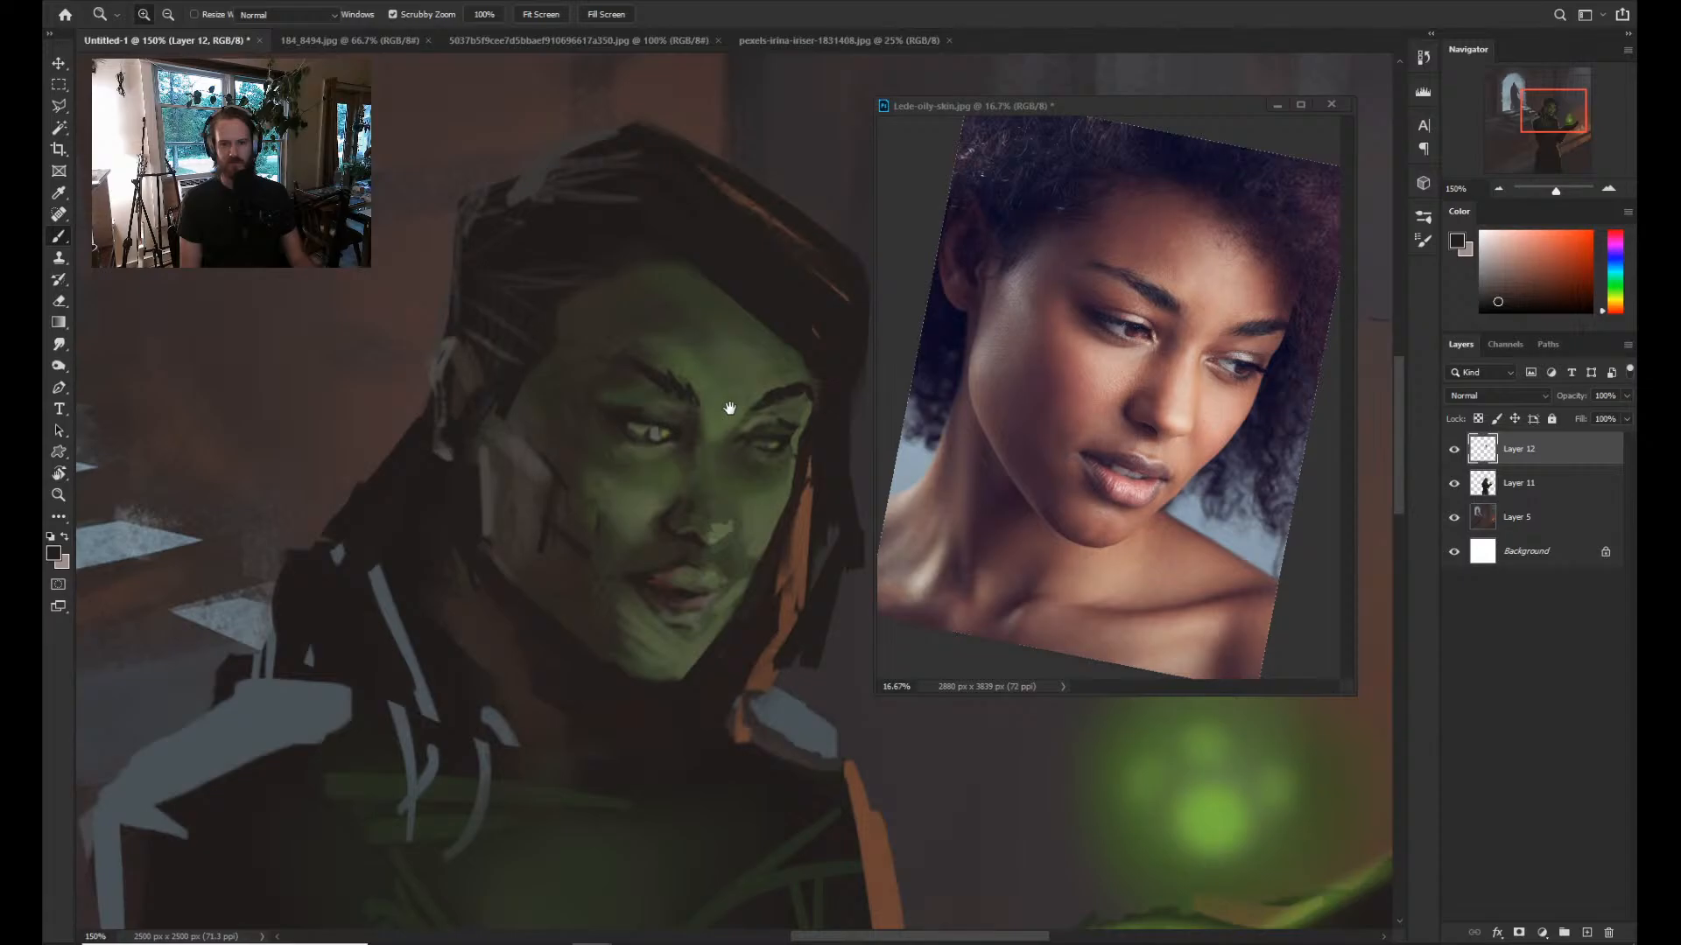
Refine the far eye's lids and outer corner with fine strokes of dark brown sampled from the eye.
drag(729, 409, 673, 413)
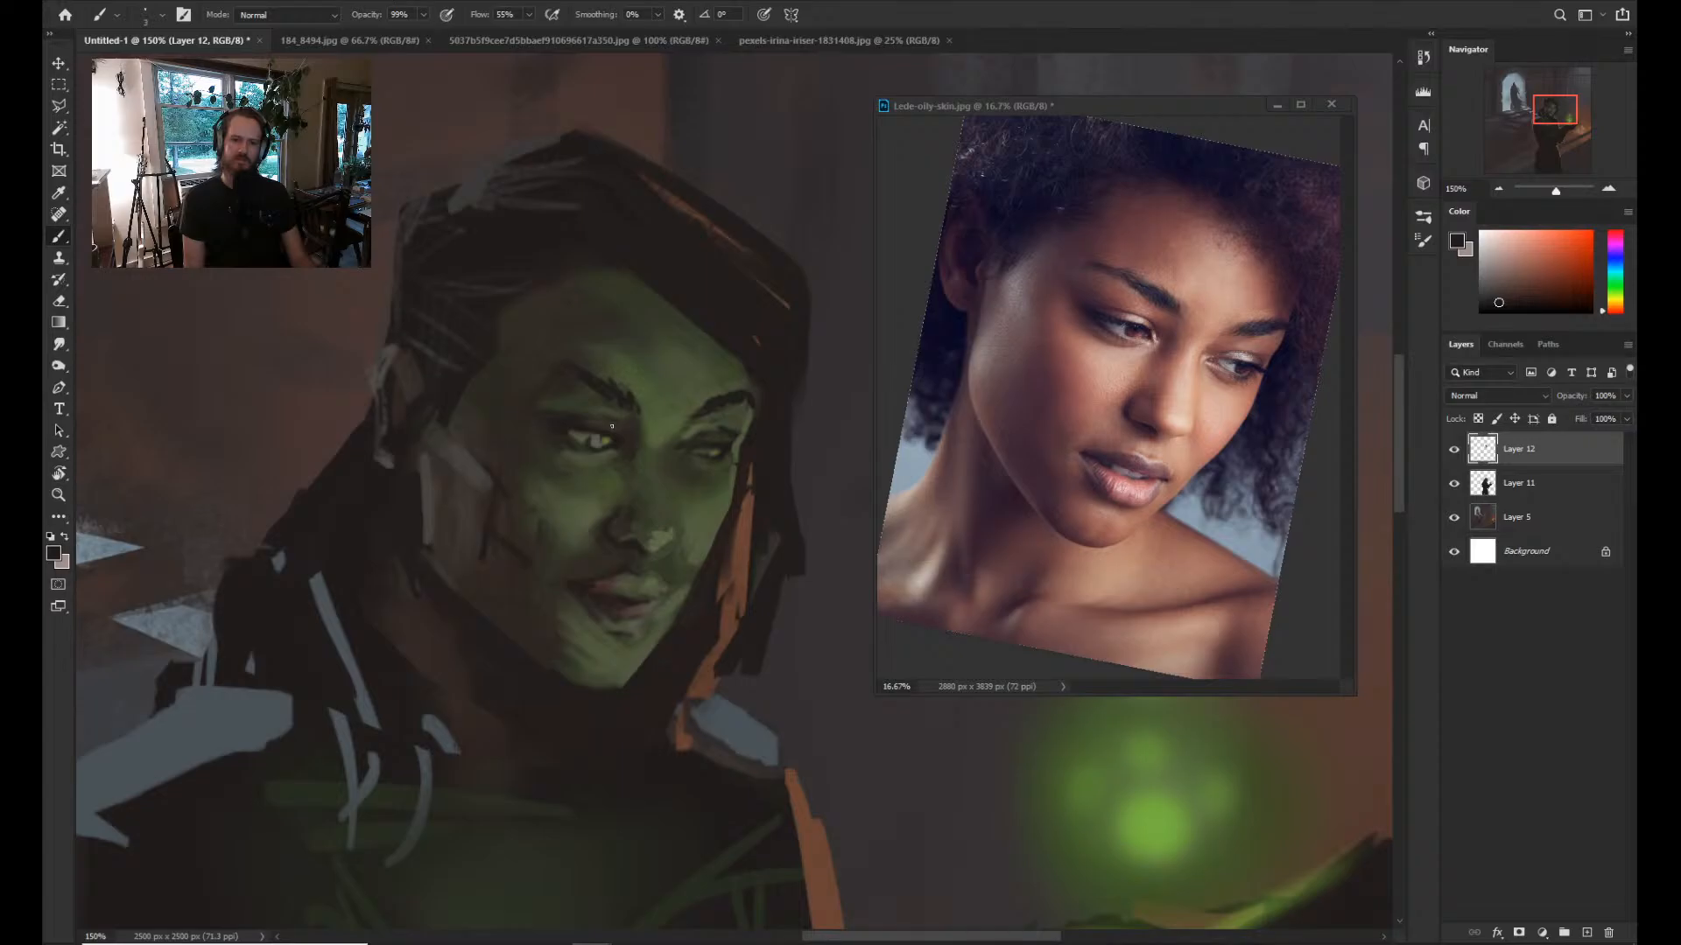
key(z)
drag(654, 512, 613, 512)
drag(646, 428, 662, 434)
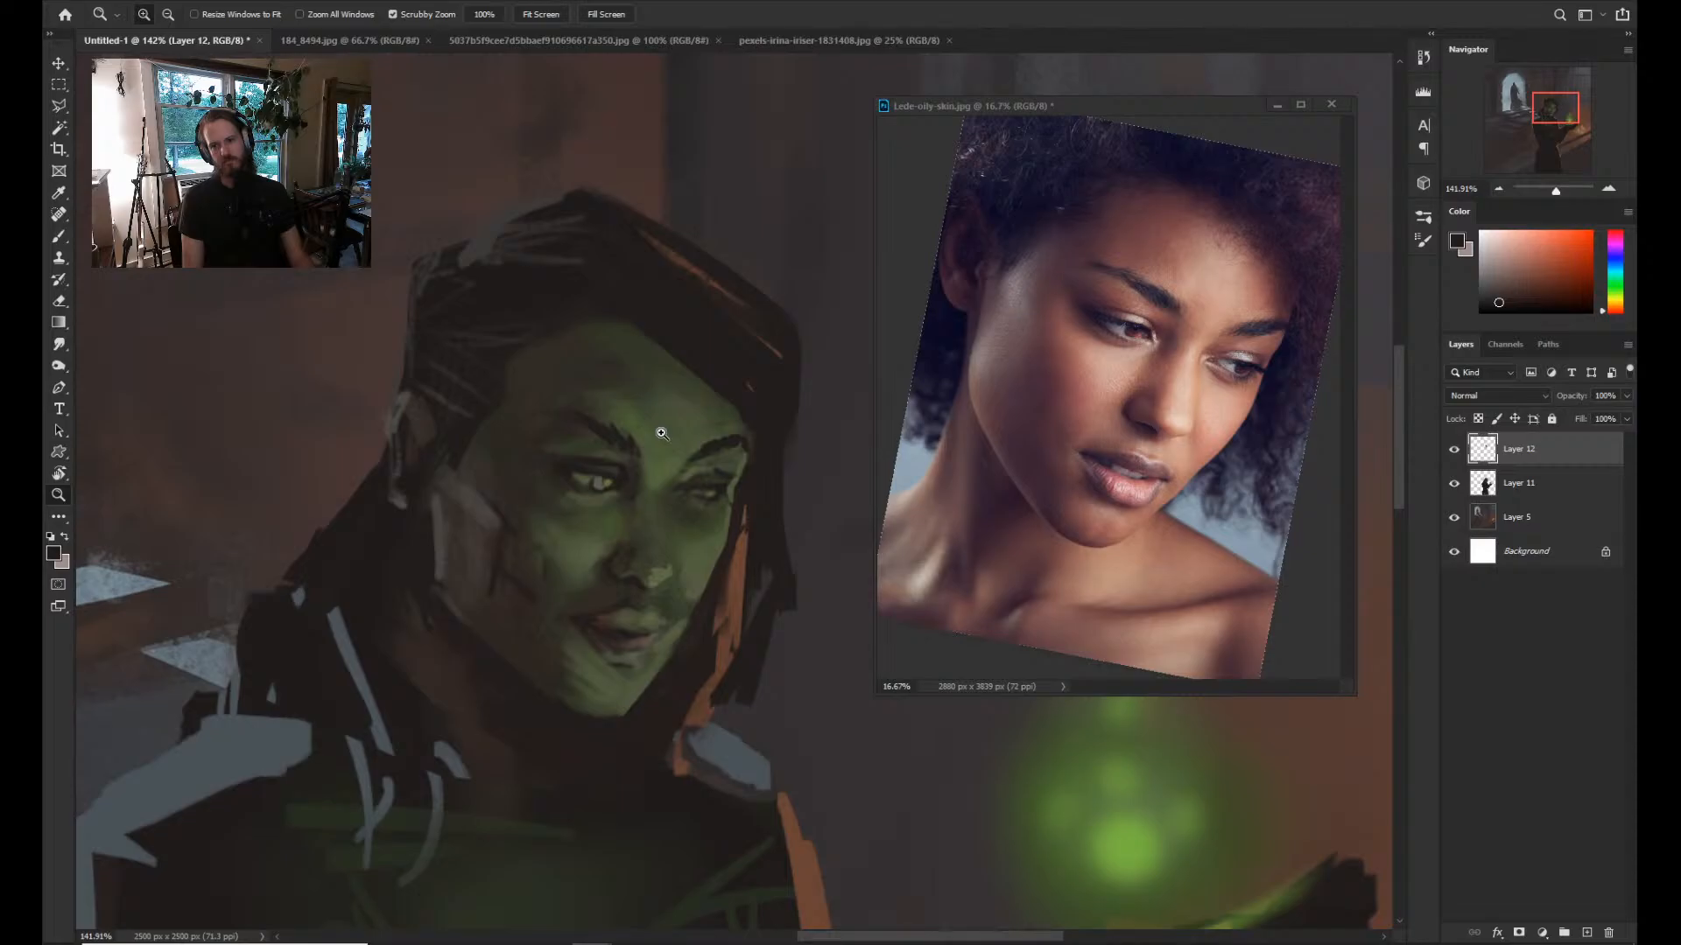
drag(662, 433, 700, 435)
key(b)
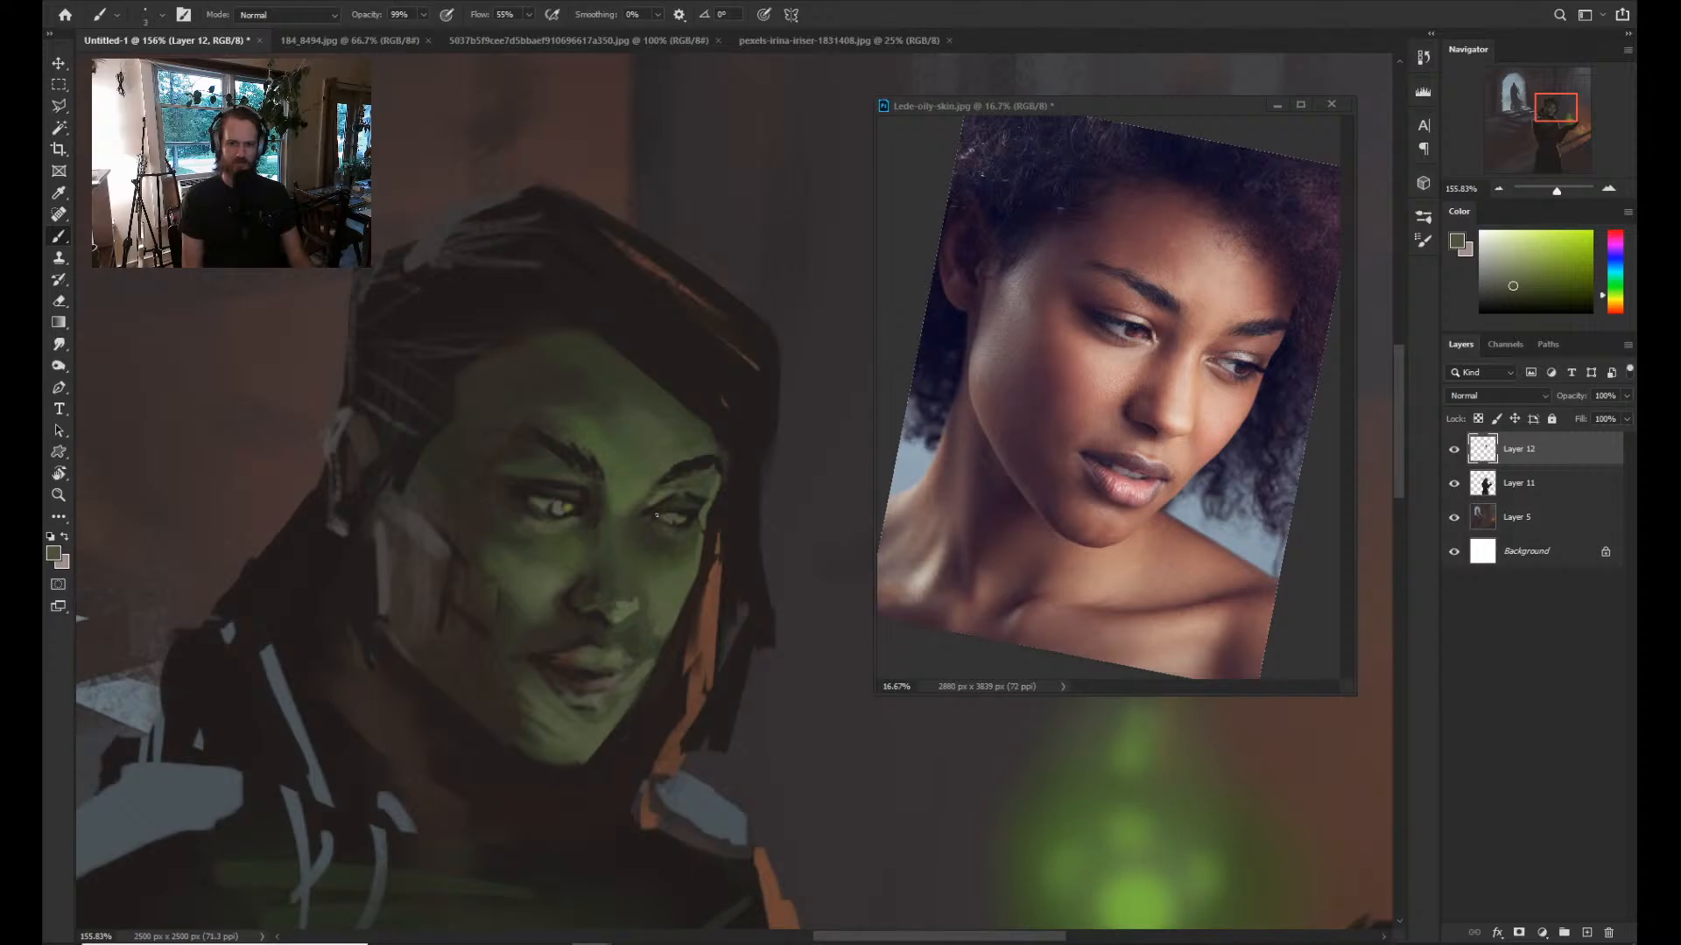
alt+click(665, 516)
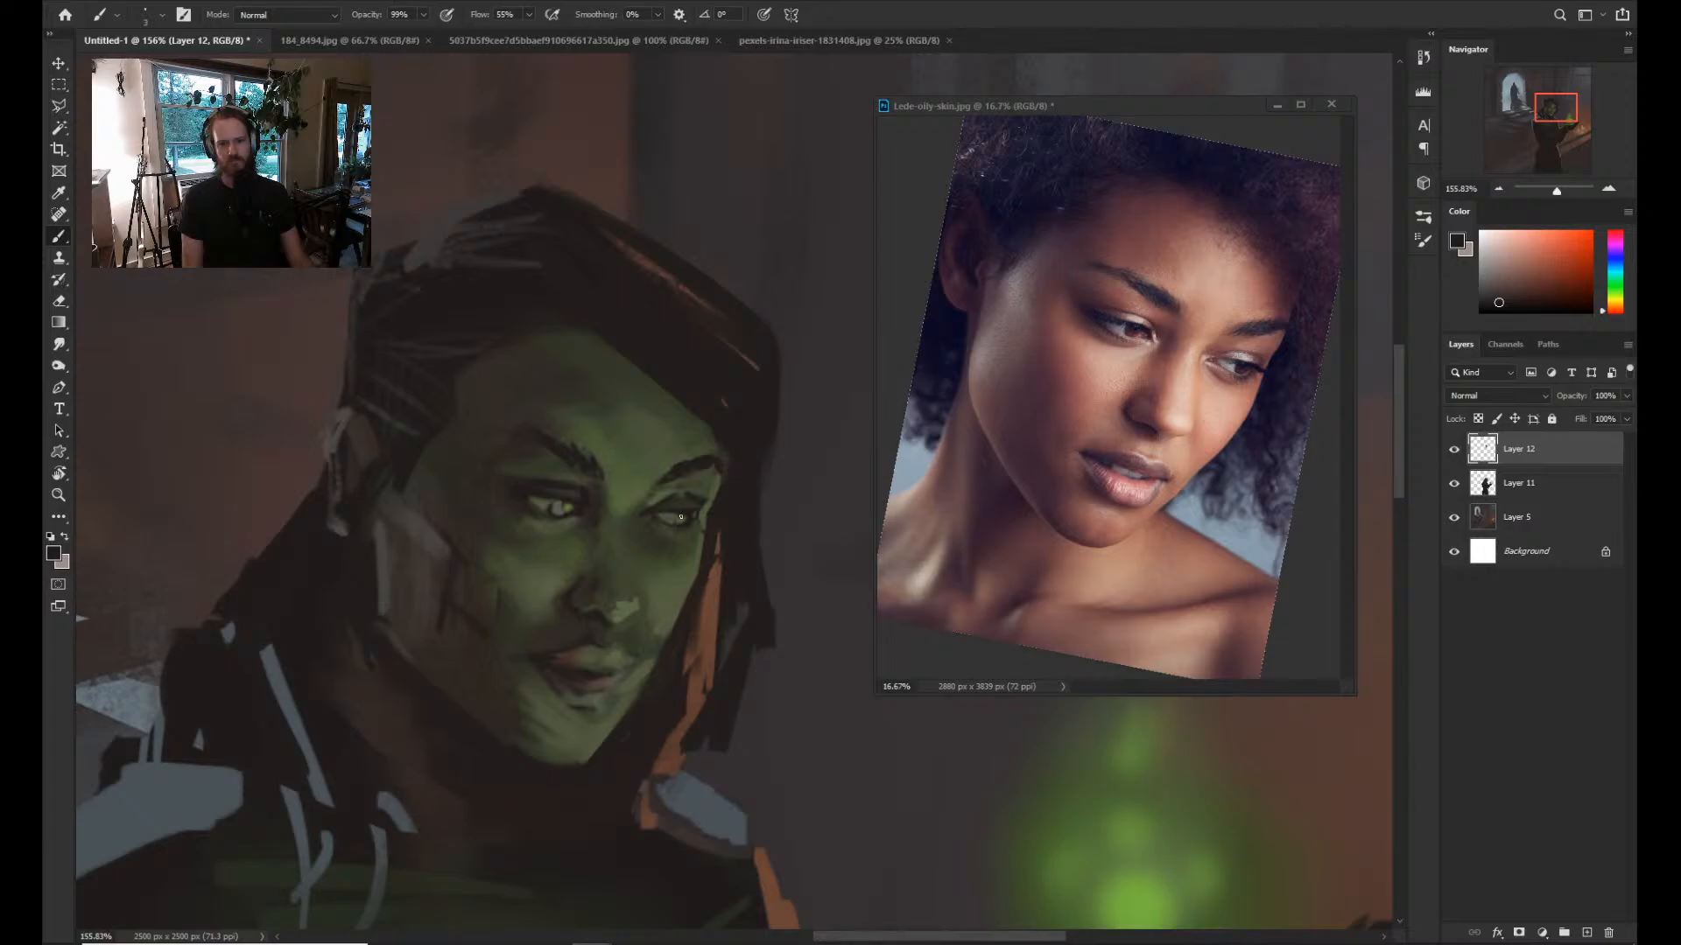
scroll(681, 518, up, 1)
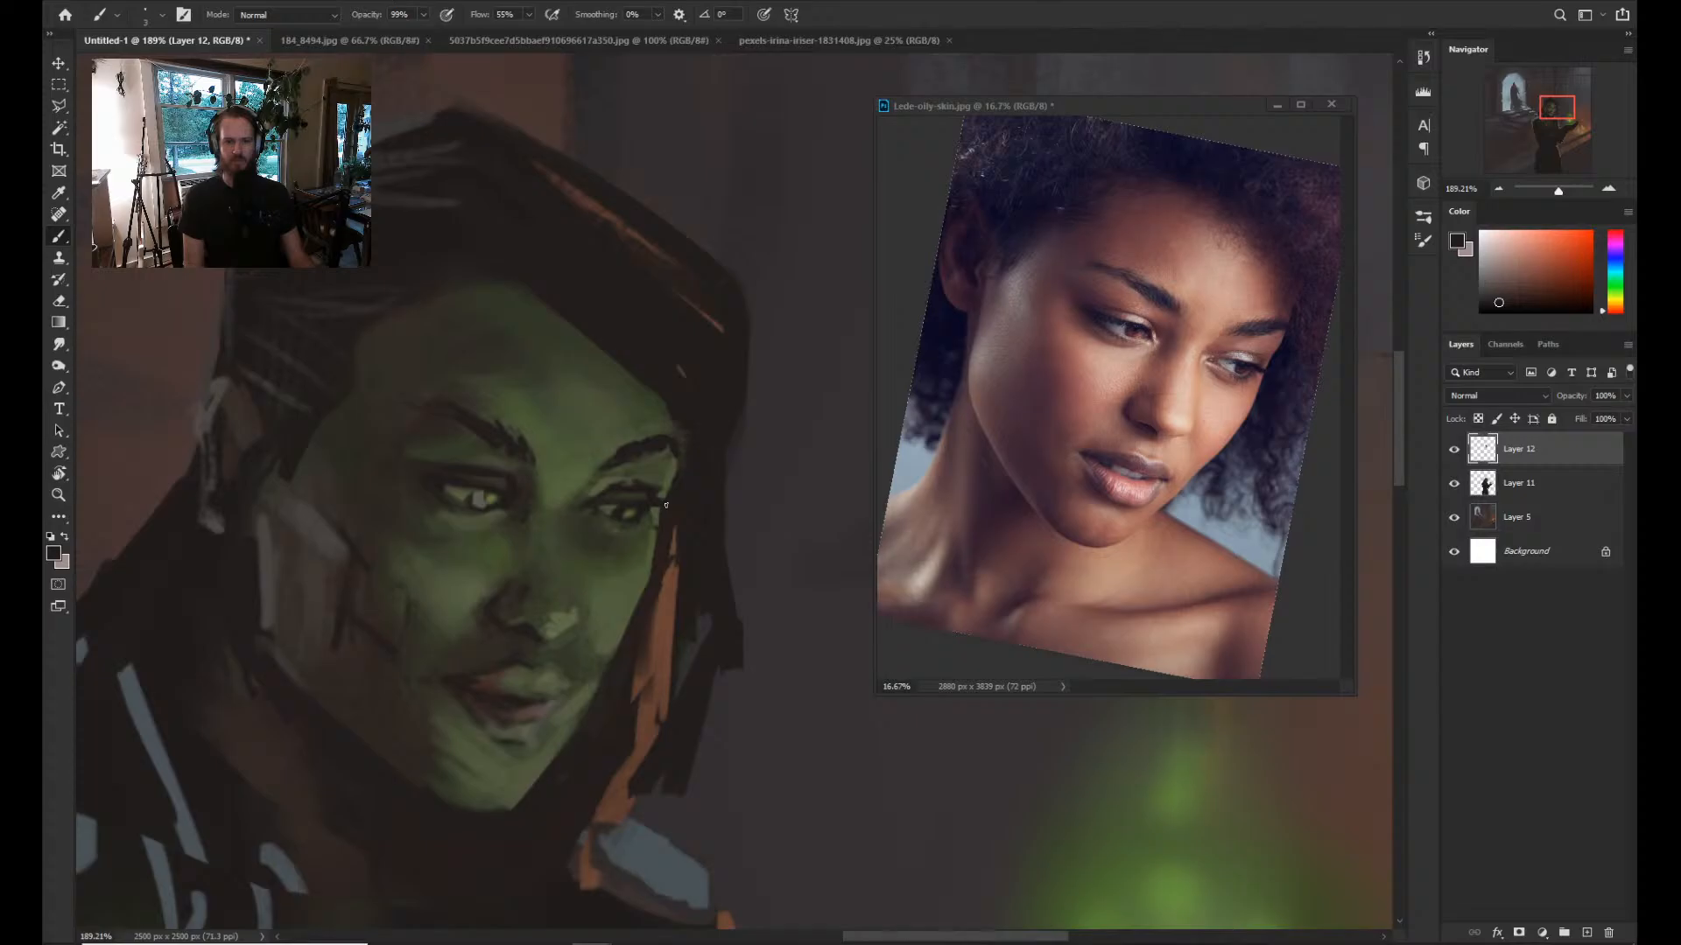
scroll(665, 506, down, 5)
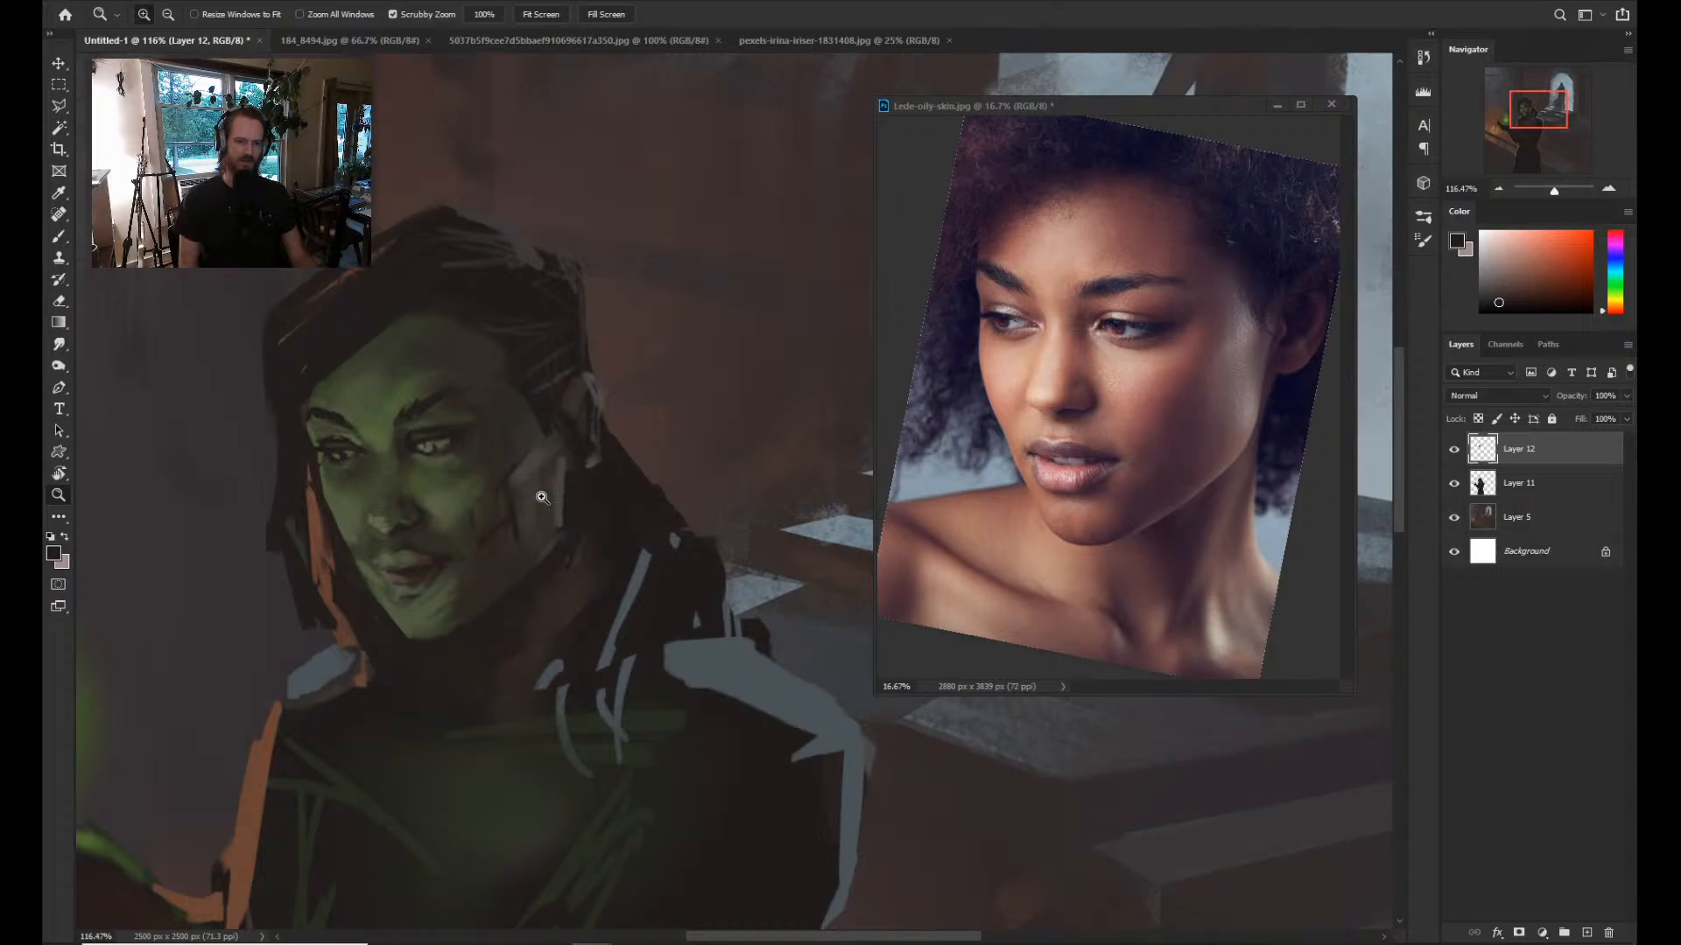
Add a new layer and merge it with the face detail and figure layers into a single layer.
key(l)
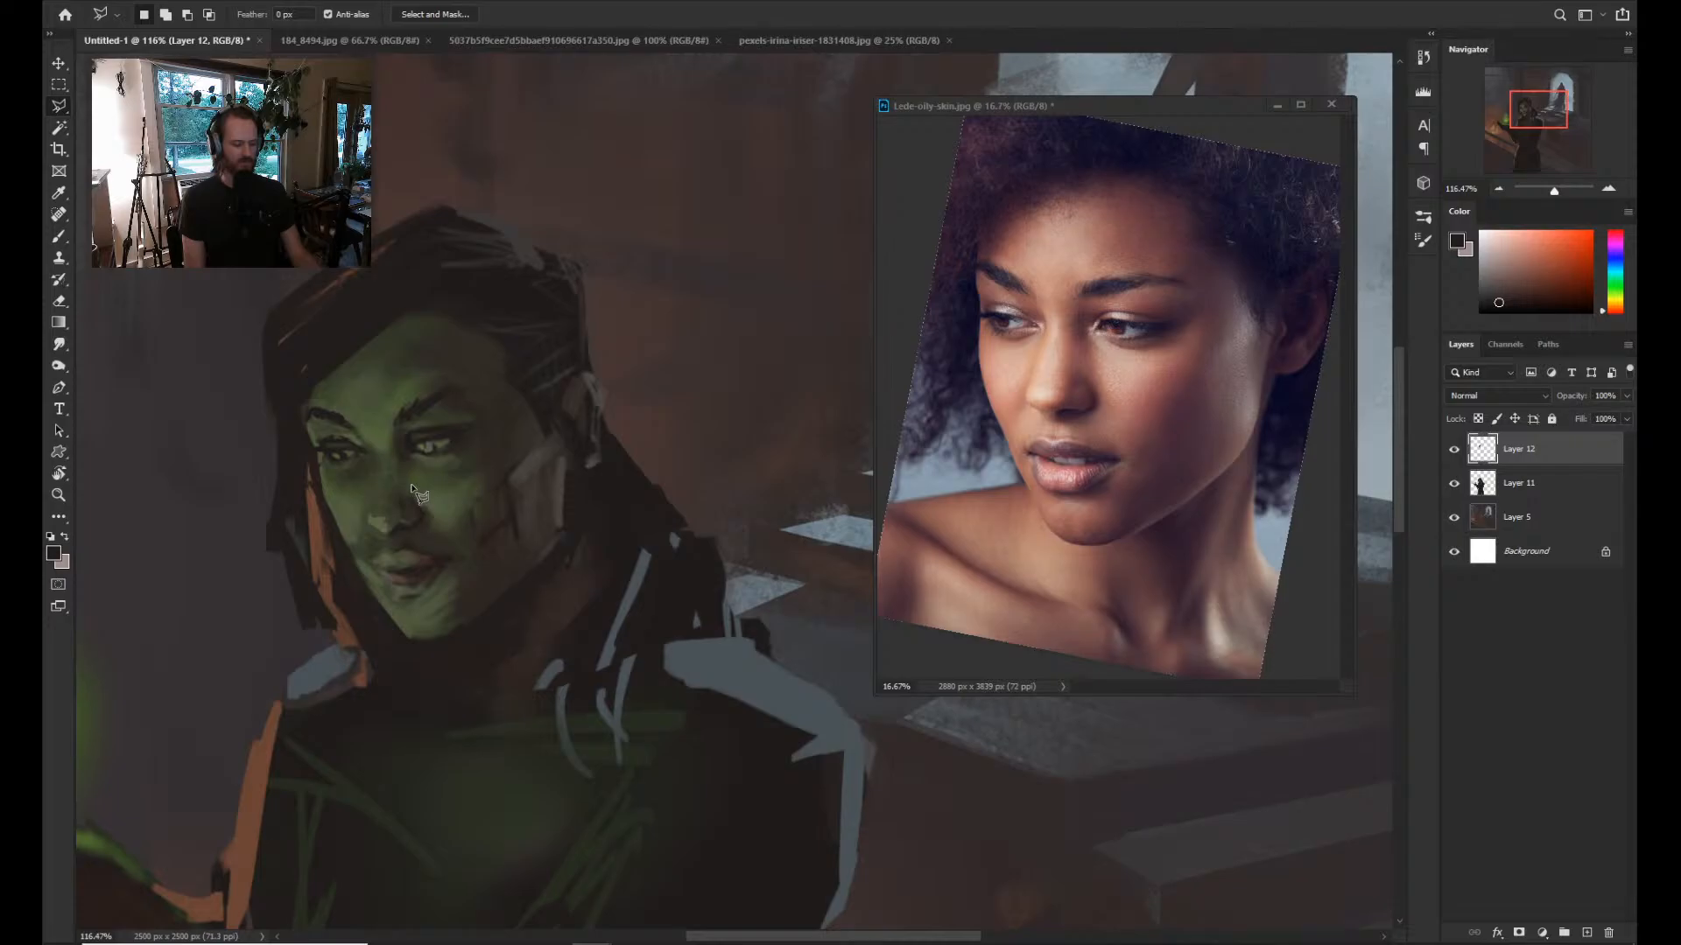
key(ctrl+shift+alt+n)
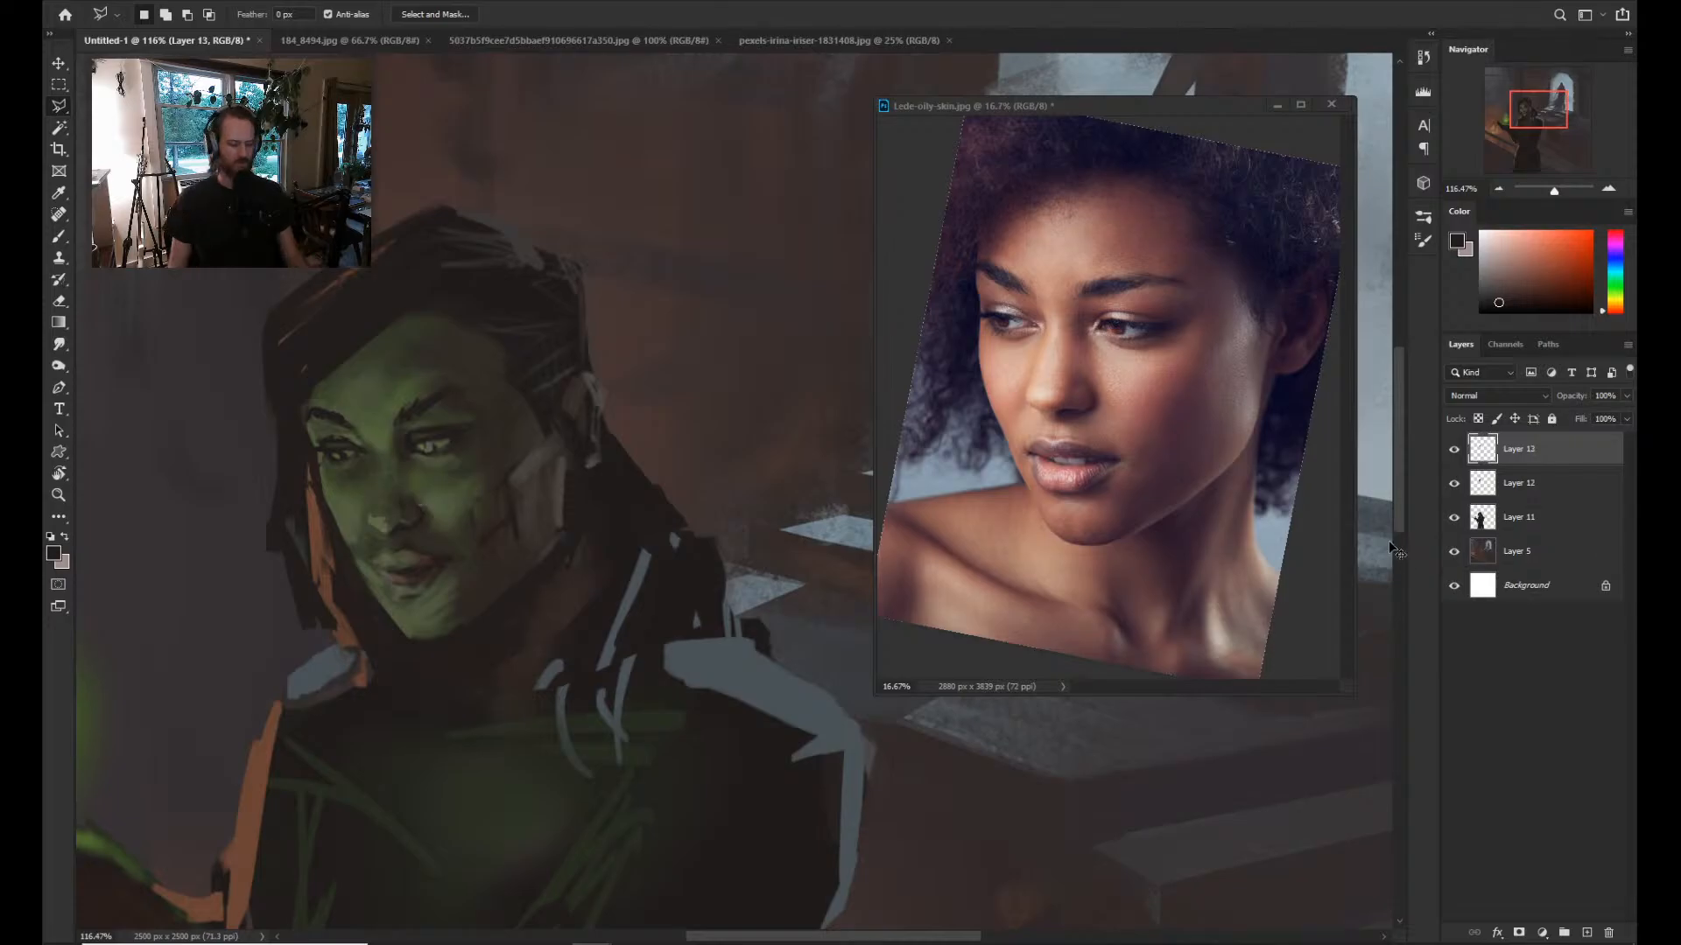
key(ctrl+e)
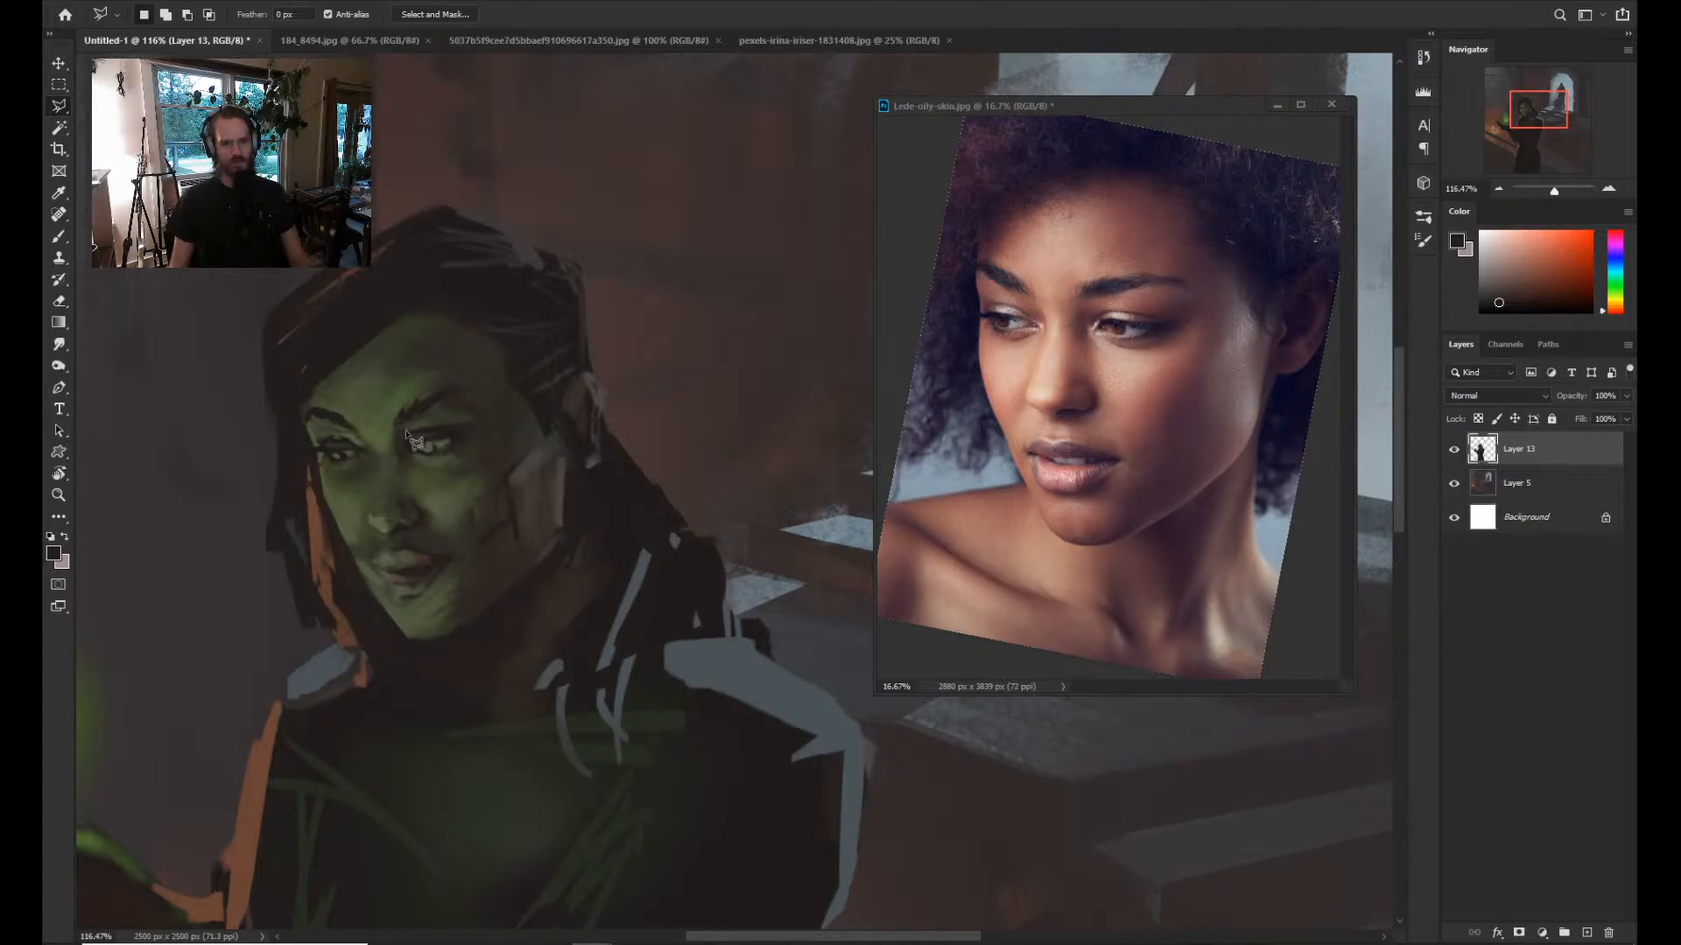
Copy the near eye onto its own layer from a freehand selection and warp its shape slightly.
drag(407, 435, 479, 467)
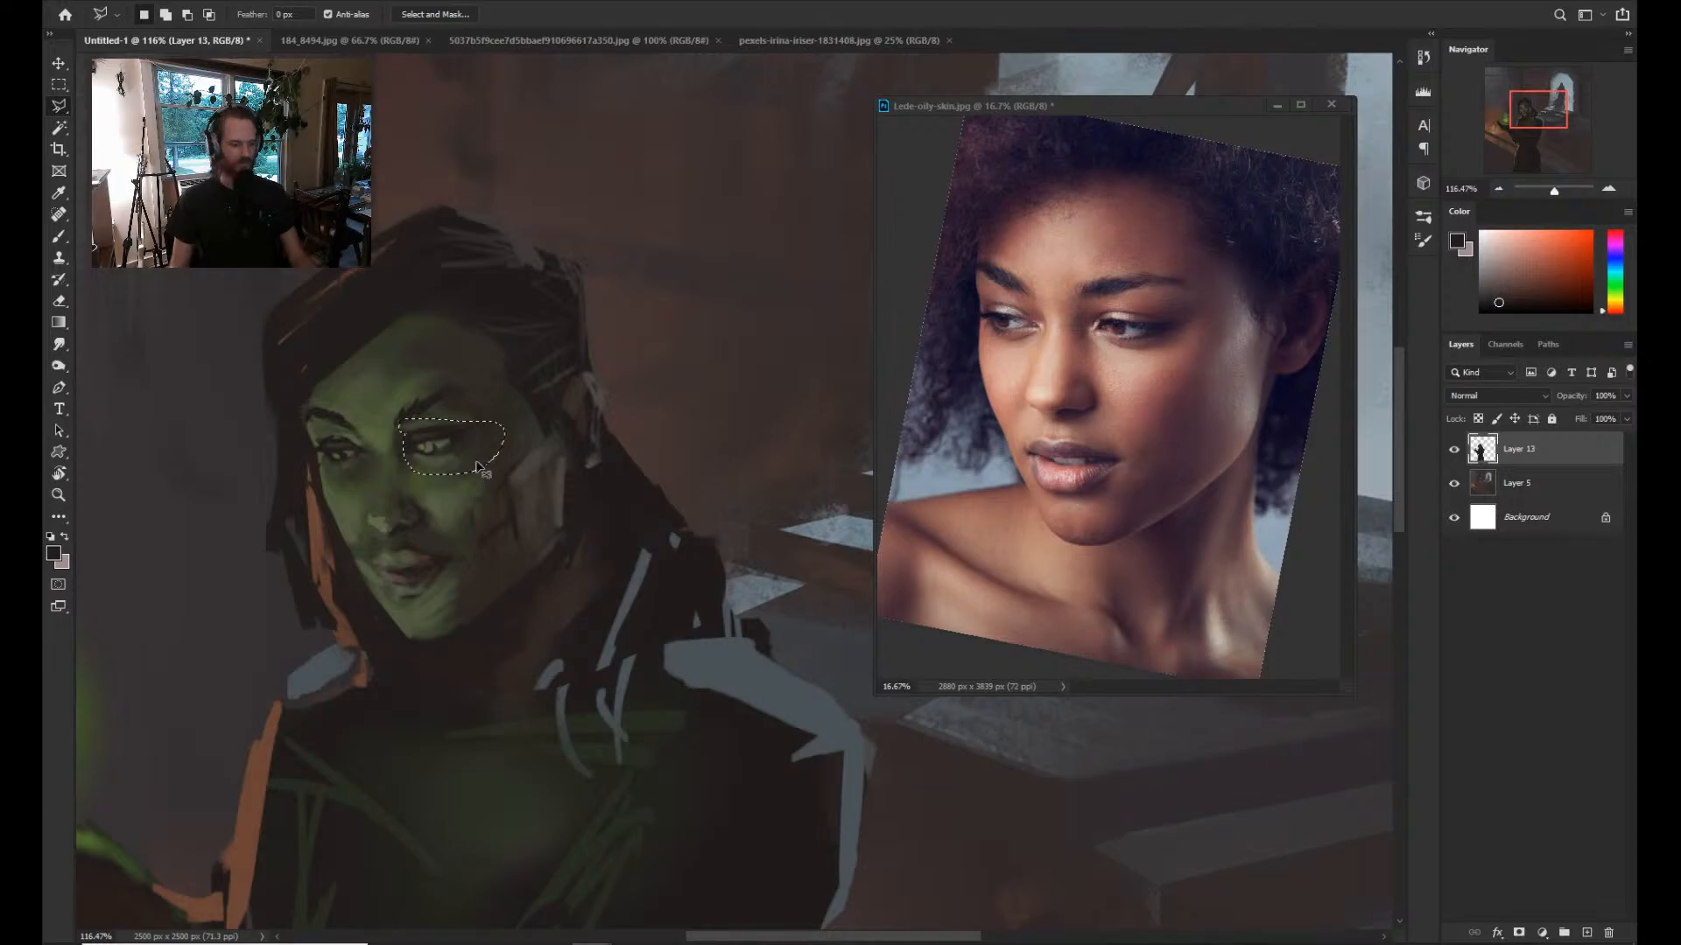
key(ctrl+j)
key(ctrl+t)
drag(471, 444, 505, 437)
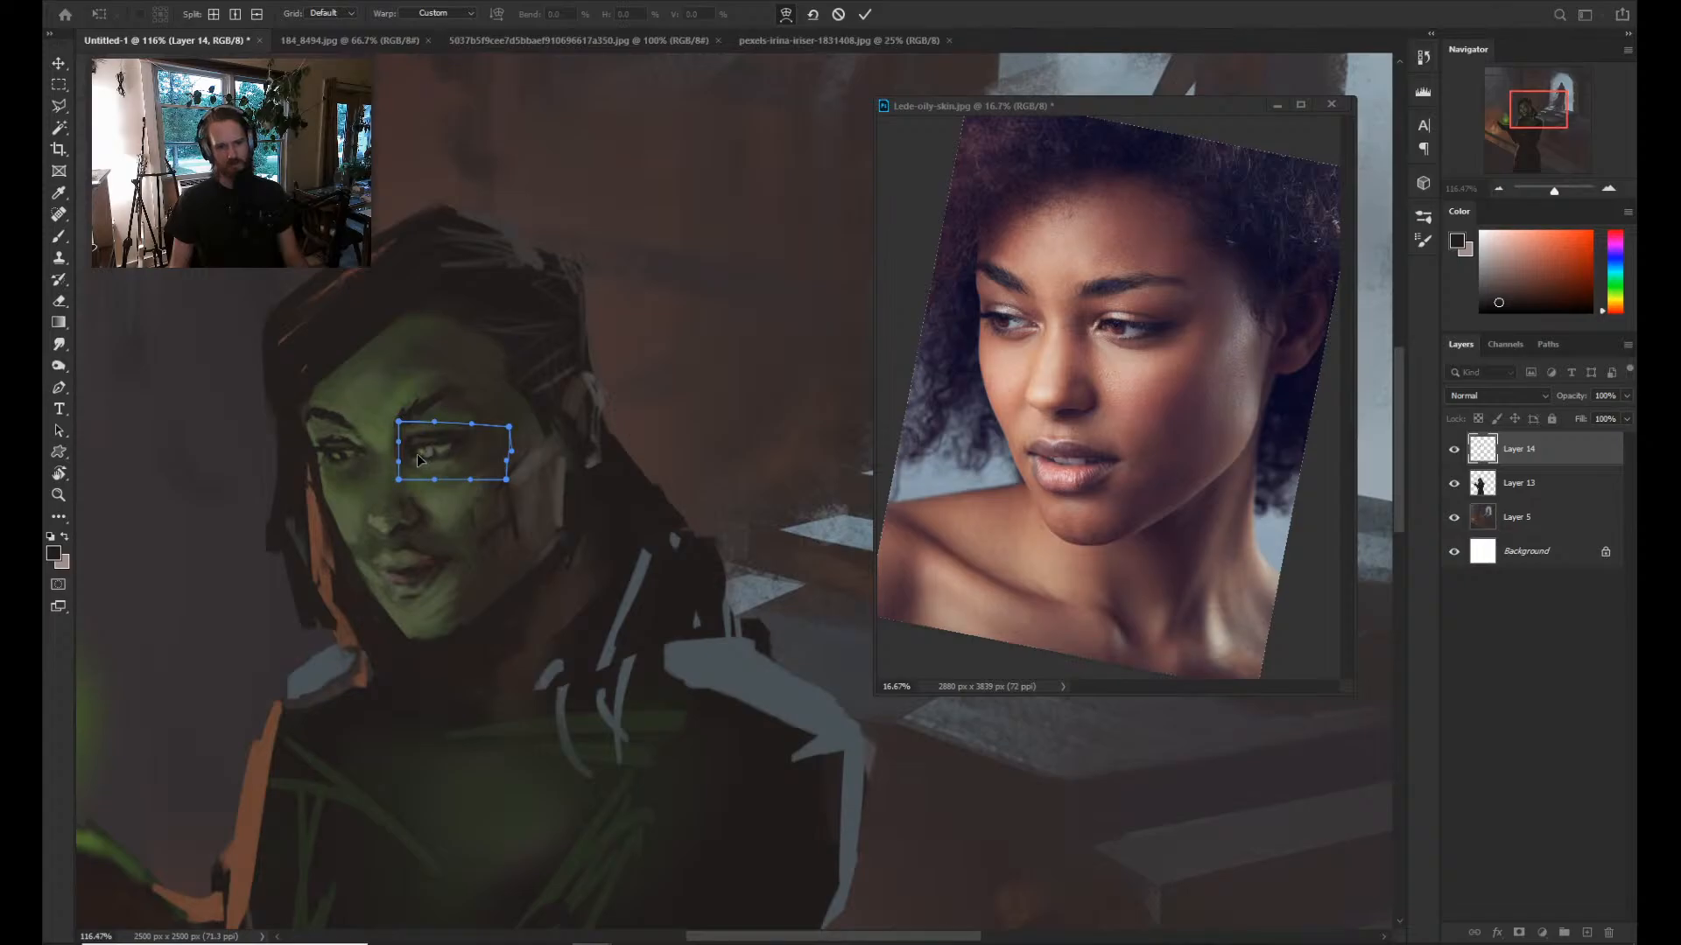
key(Return)
key(l)
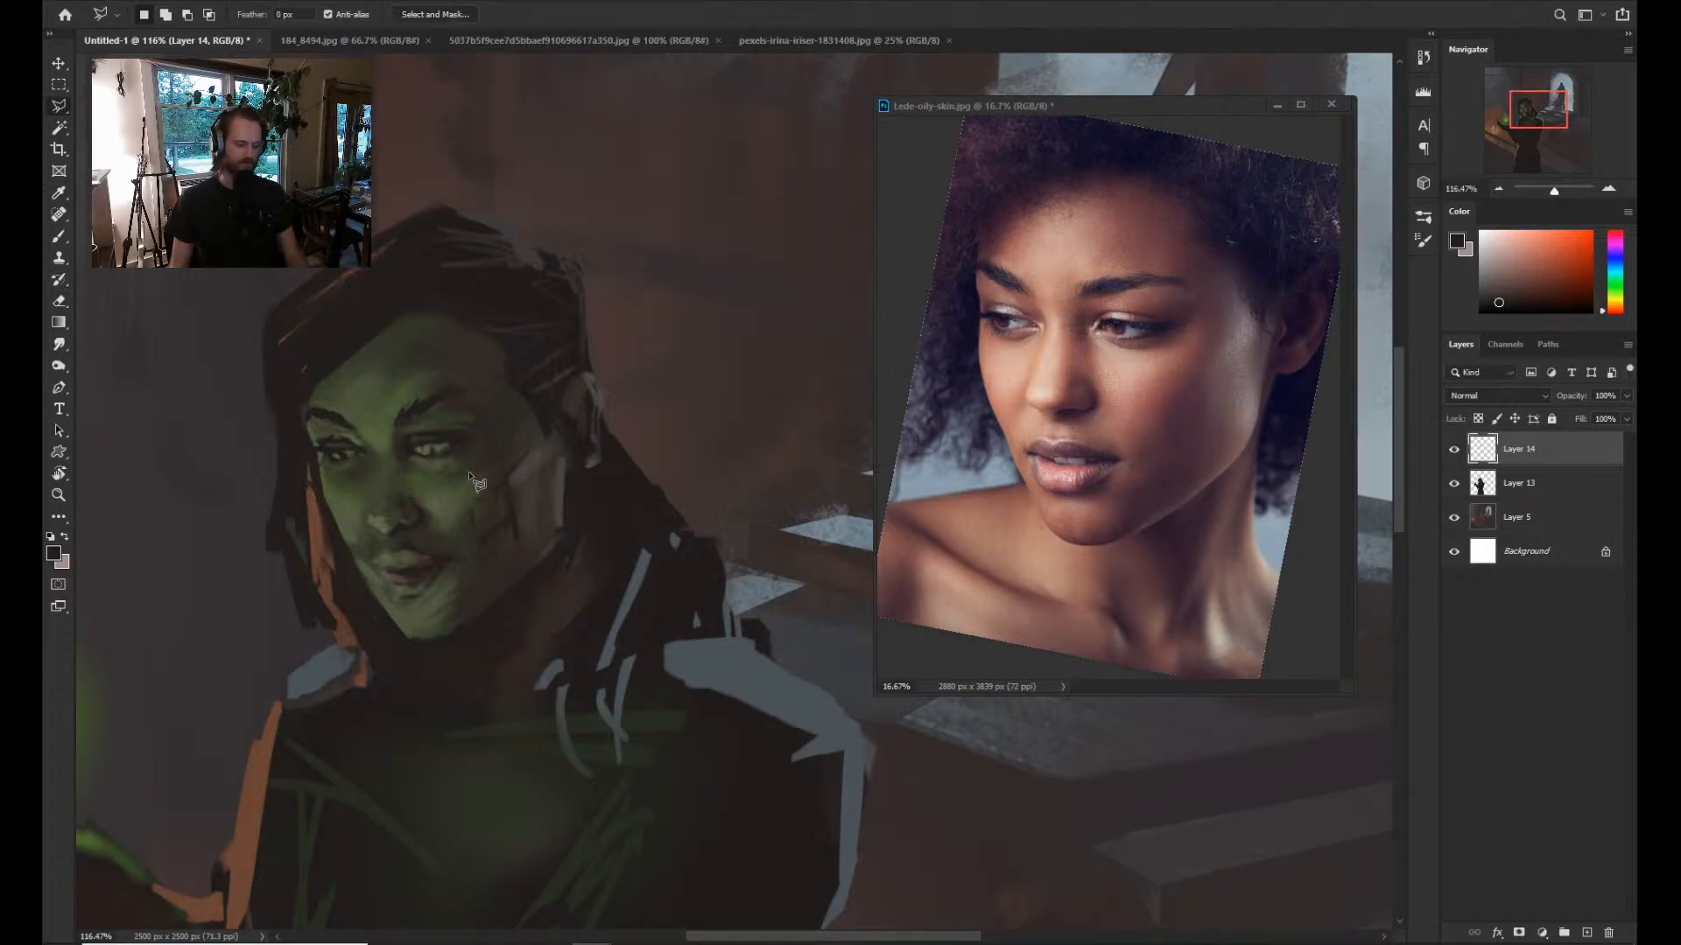
Touch up the near corner of the mouth with a muted brown sampled from the skin beside it.
key(z)
drag(634, 501, 490, 502)
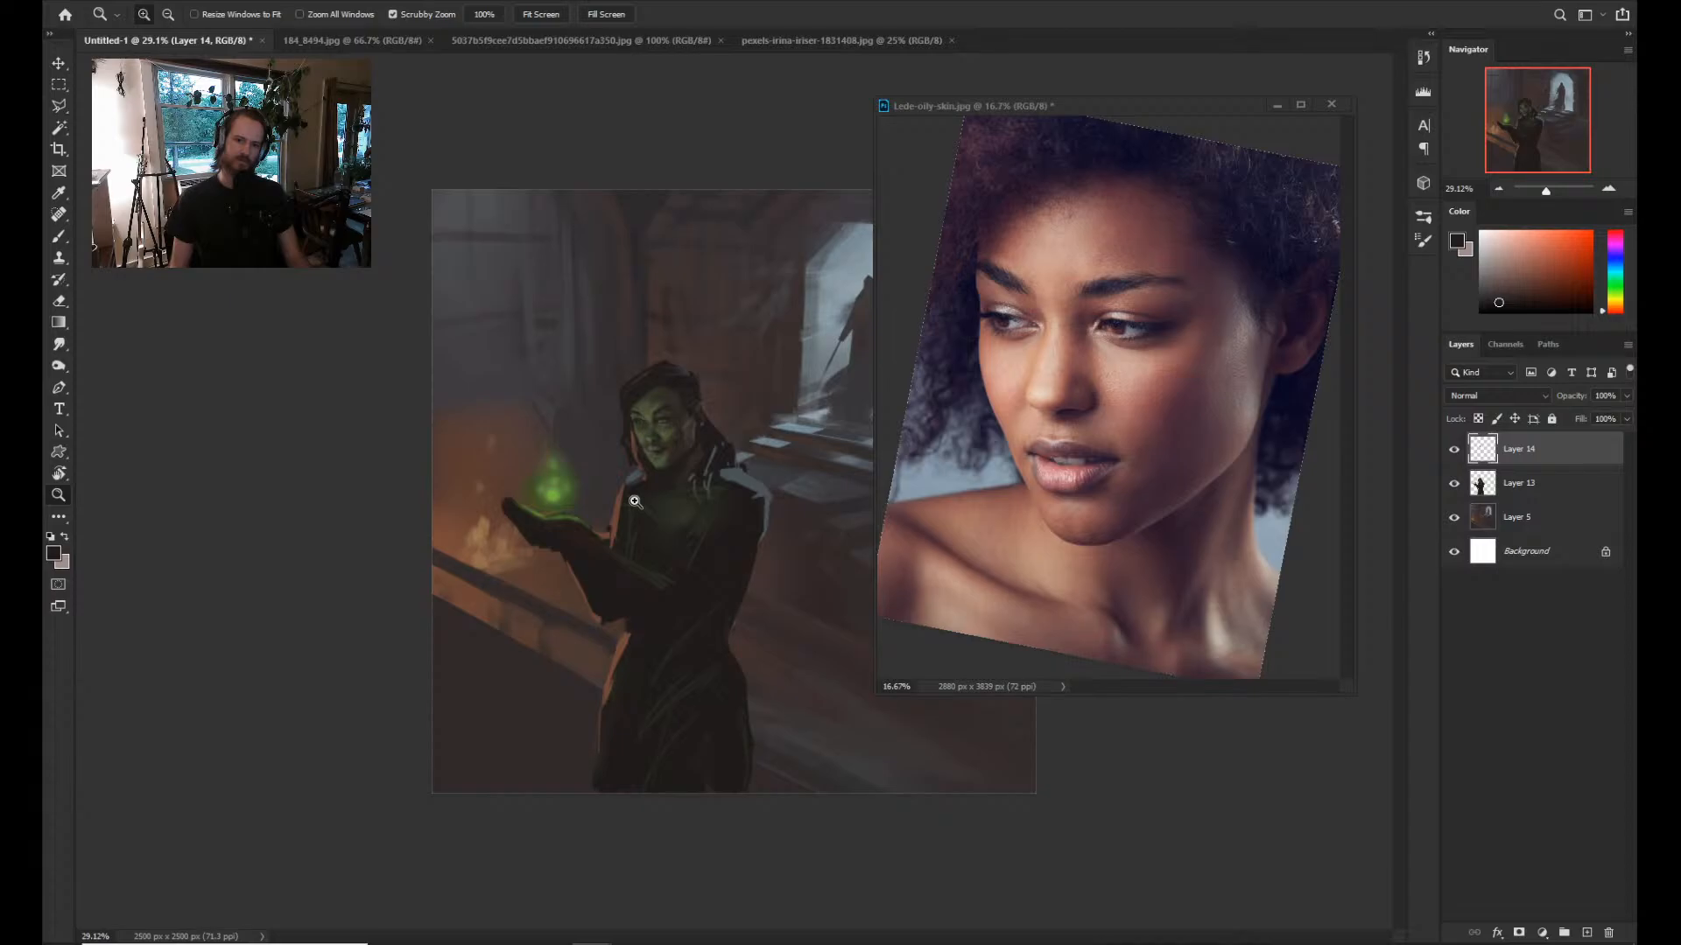
mouse_move(635, 501)
mouse_down()
mouse_move(775, 435)
mouse_move(672, 465)
mouse_move(126, 466)
mouse_up()
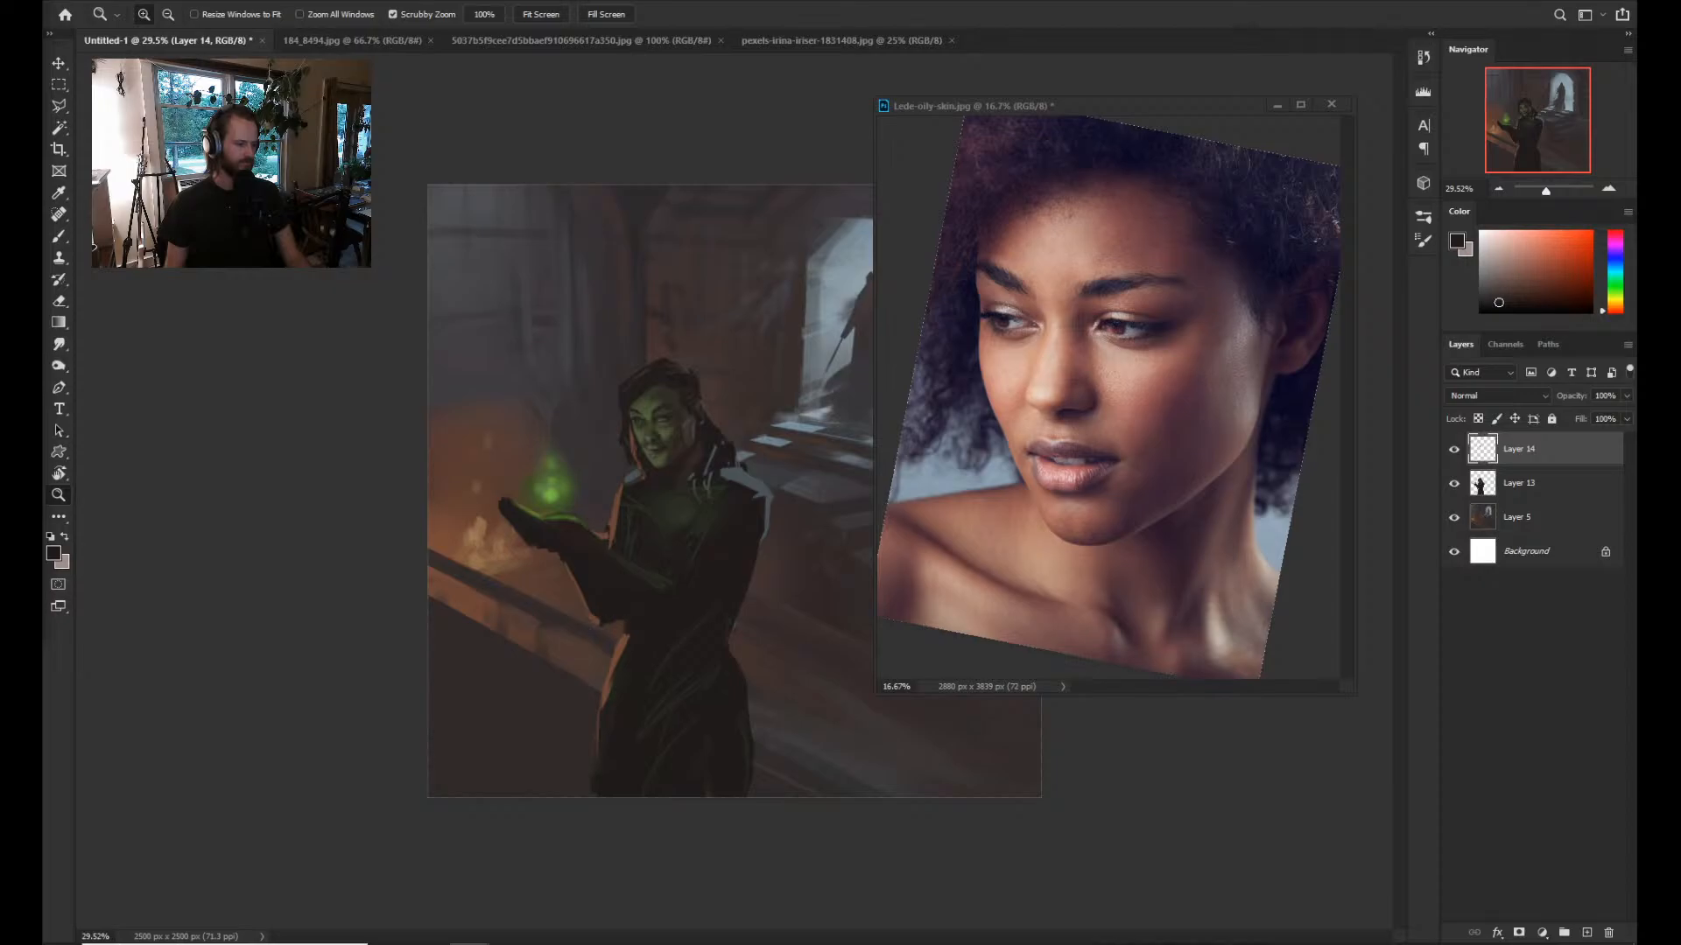
drag(644, 629, 586, 608)
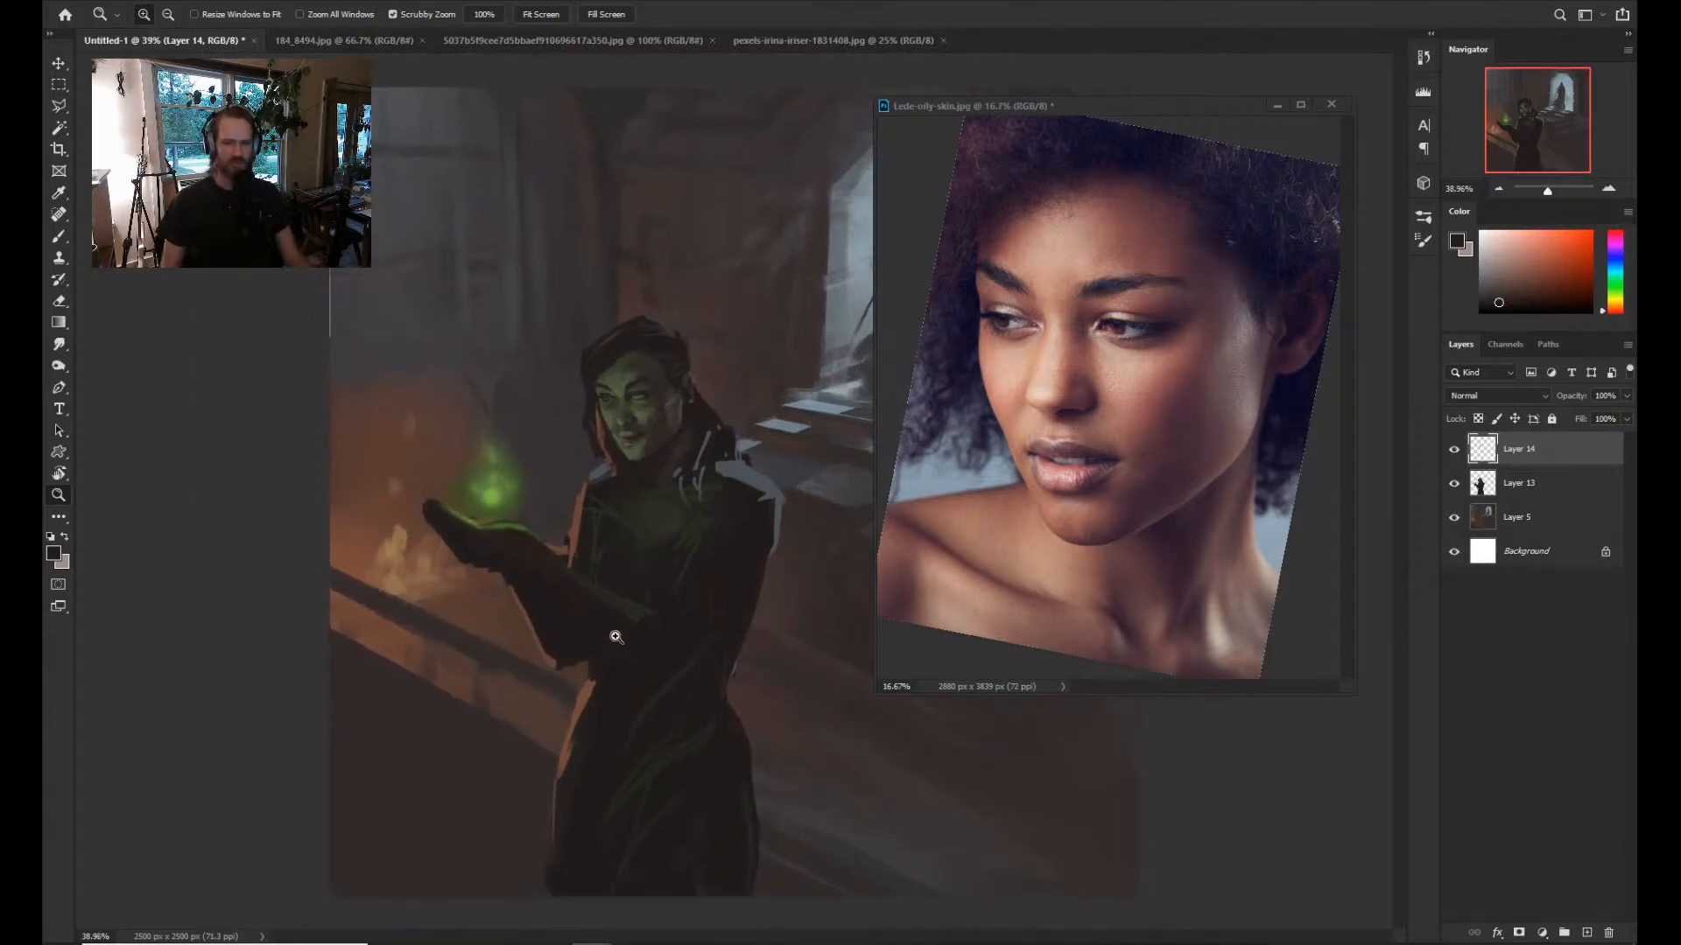
mouse_move(623, 488)
mouse_down()
mouse_move(675, 480)
mouse_move(660, 548)
mouse_move(656, 450)
mouse_up()
drag(670, 512, 705, 510)
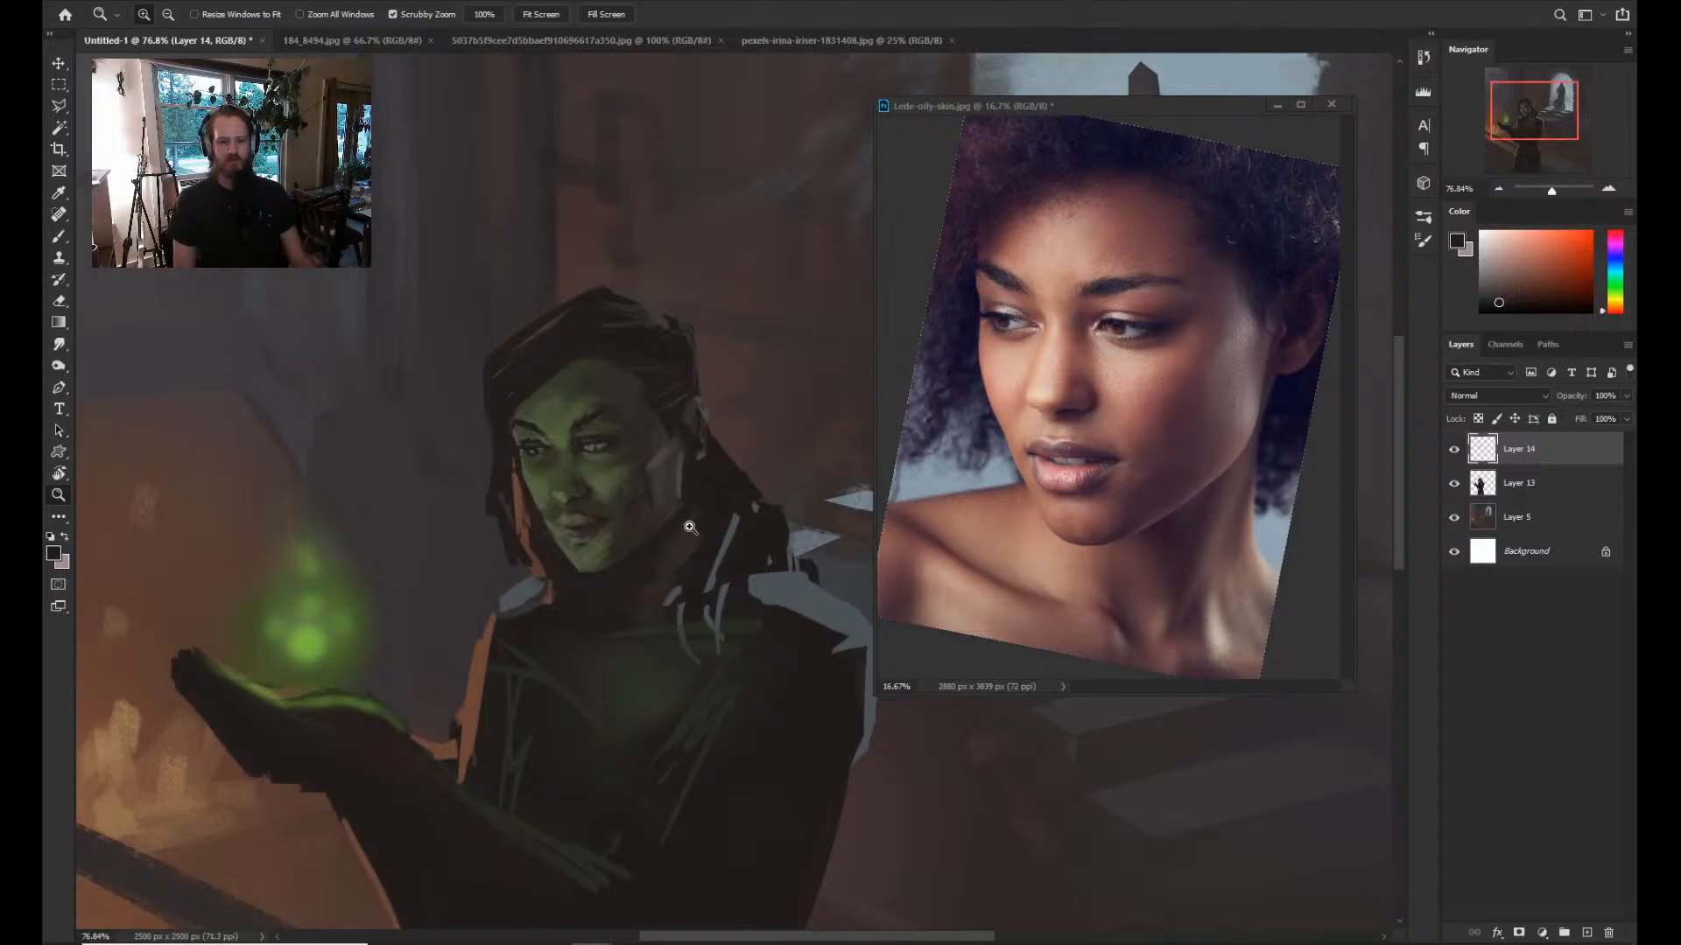
key(b)
alt+click(566, 560)
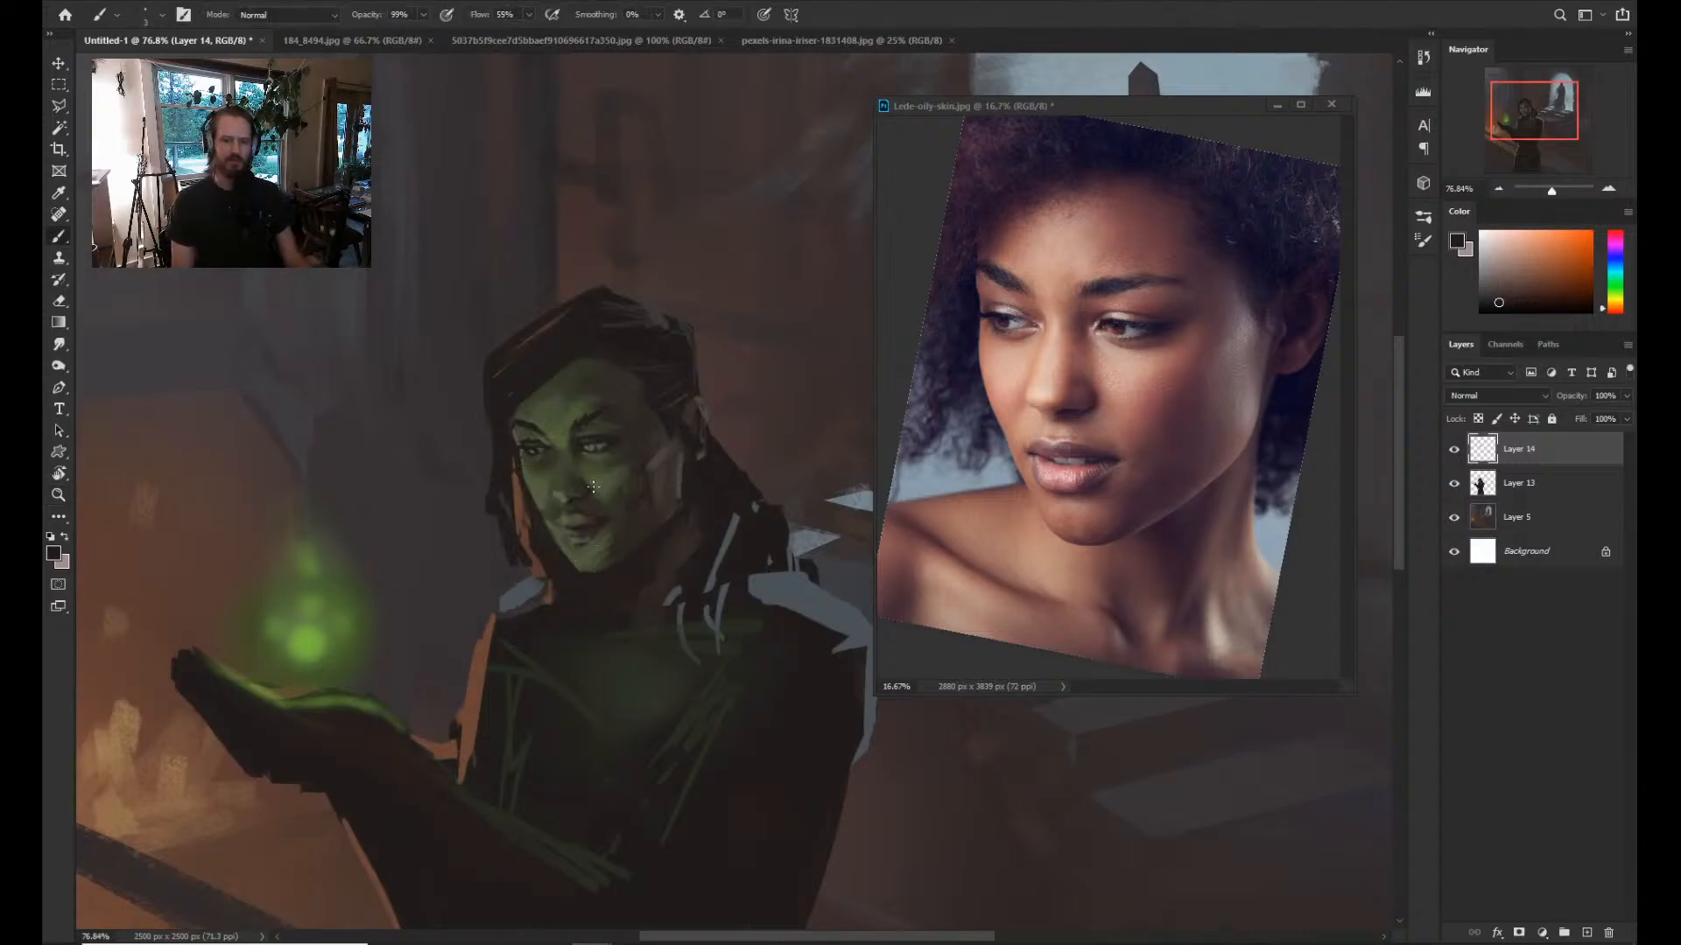
drag(603, 508, 646, 509)
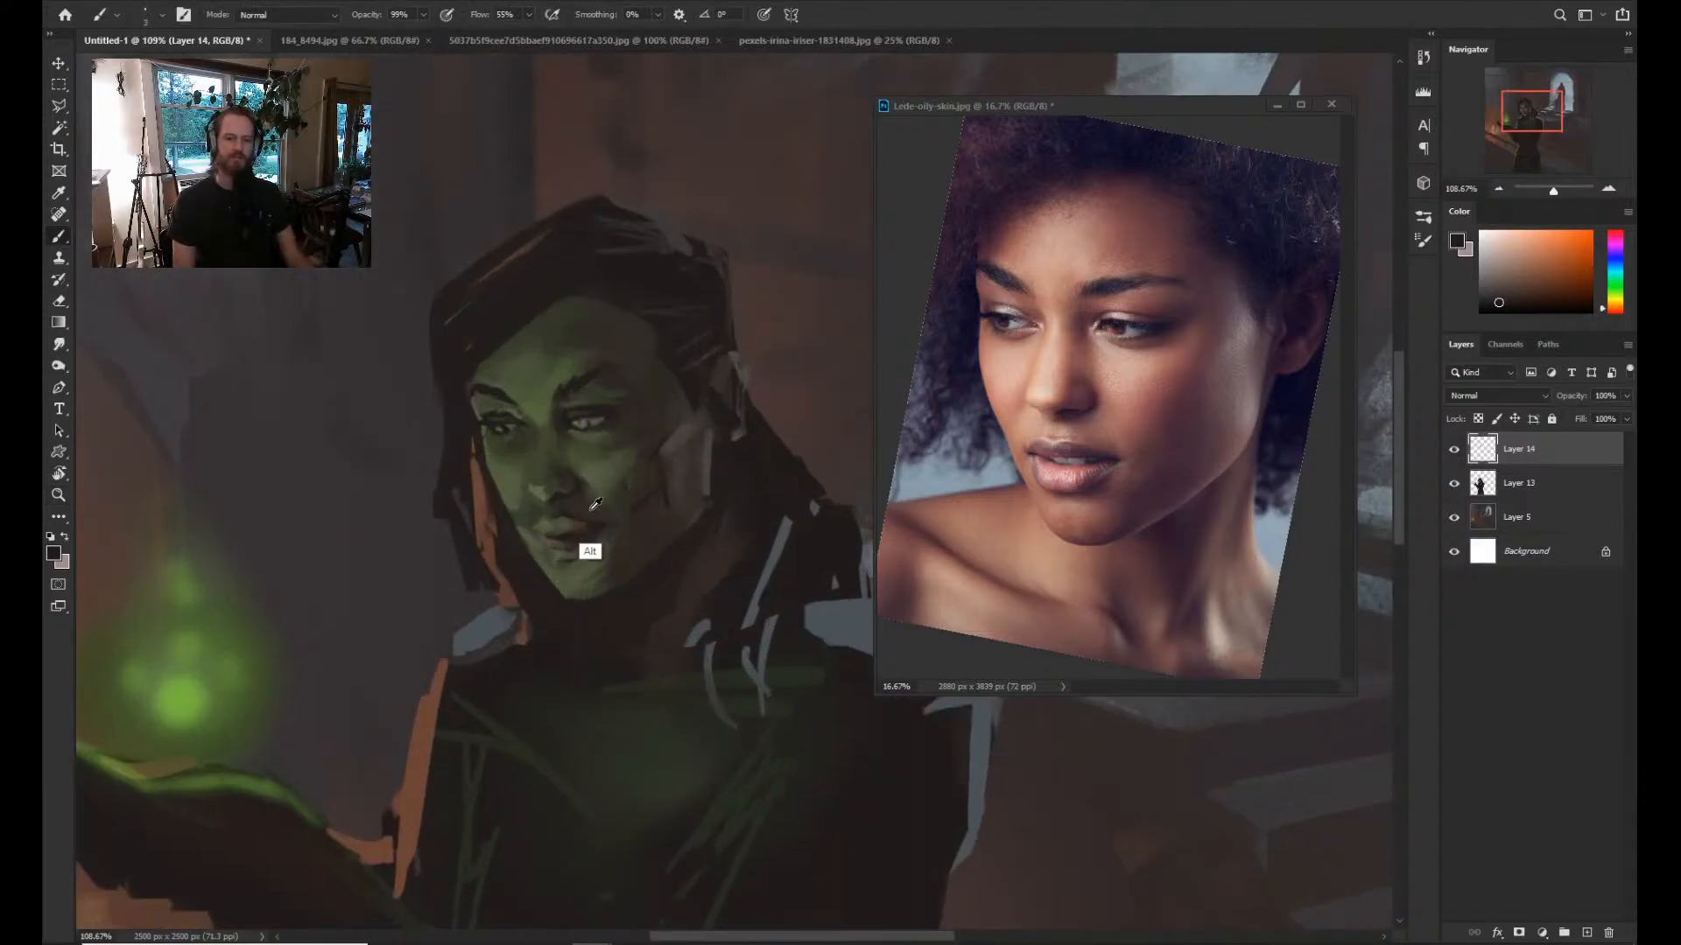
alt+click(592, 510)
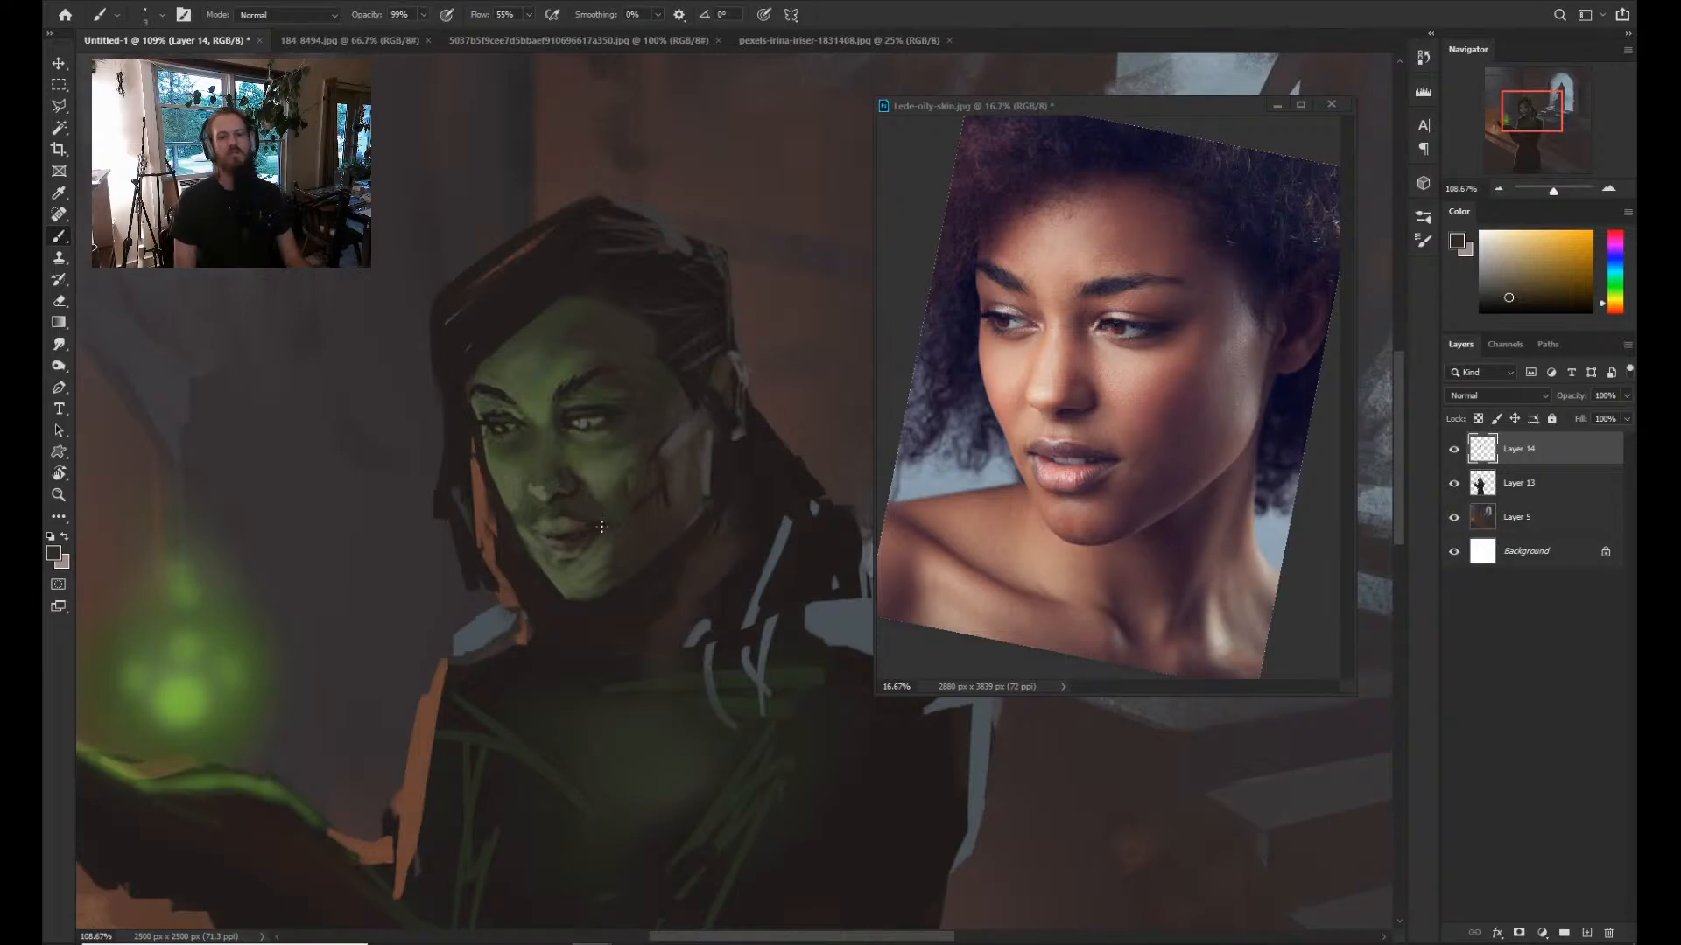
mouse_move(596, 515)
mouse_down()
mouse_move(570, 583)
mouse_move(680, 564)
mouse_move(664, 561)
mouse_up()
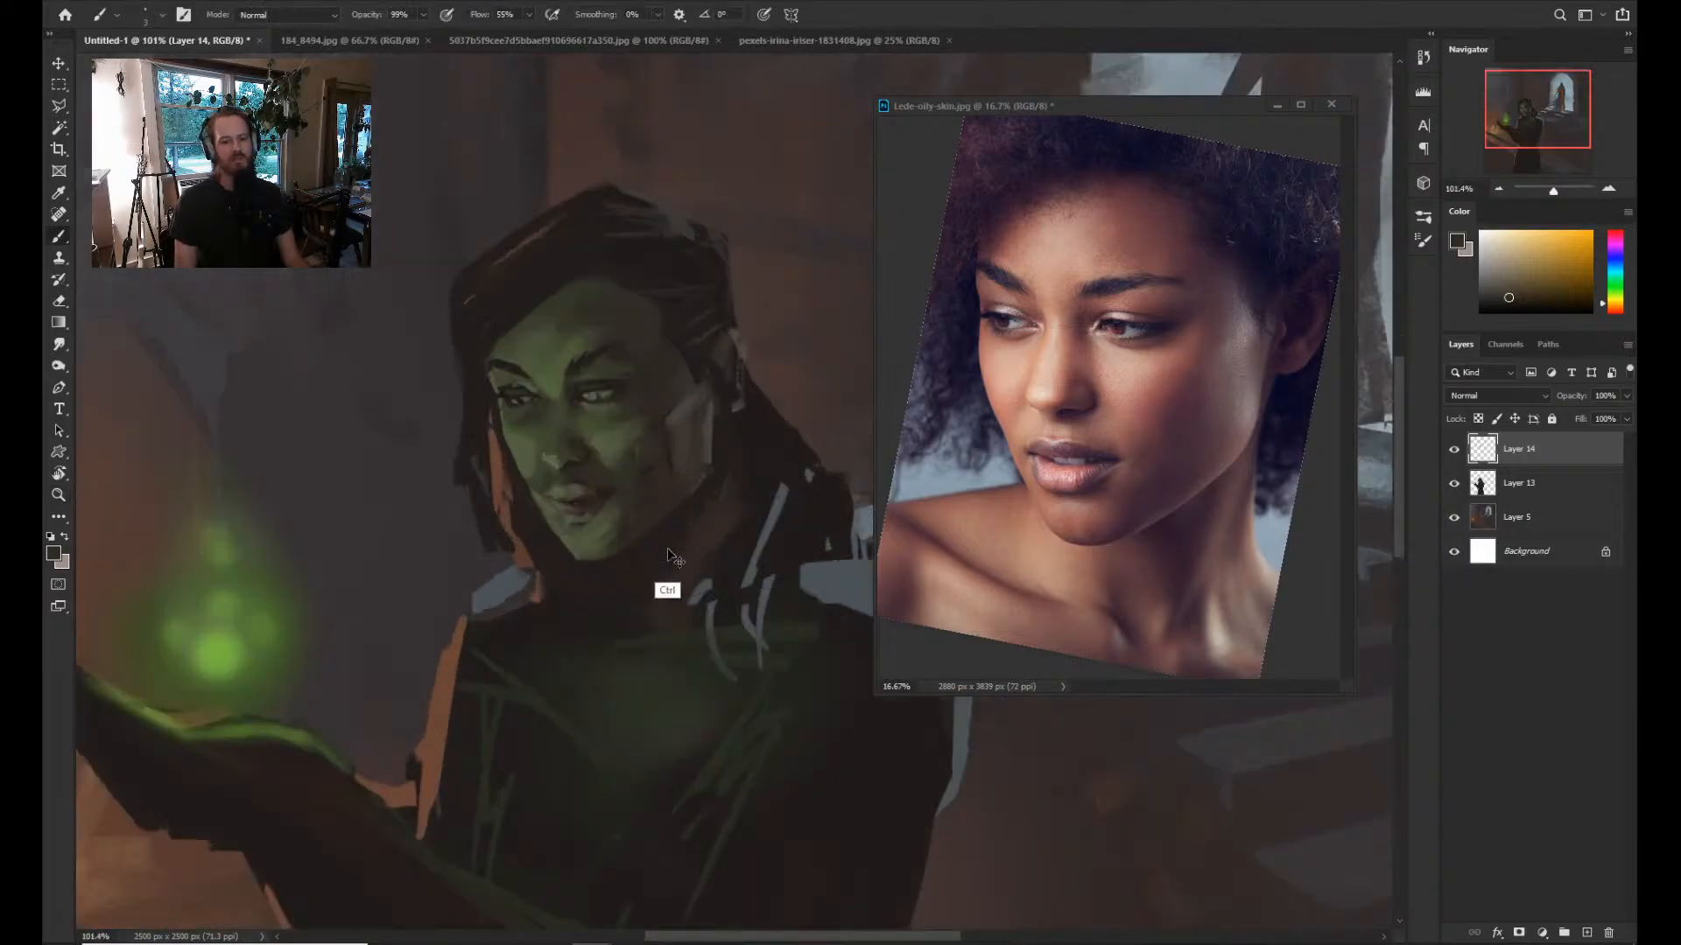
Reshape the upper lip and near mouth corner with green and dark brown tones sampled around the mouth.
alt+click(590, 478)
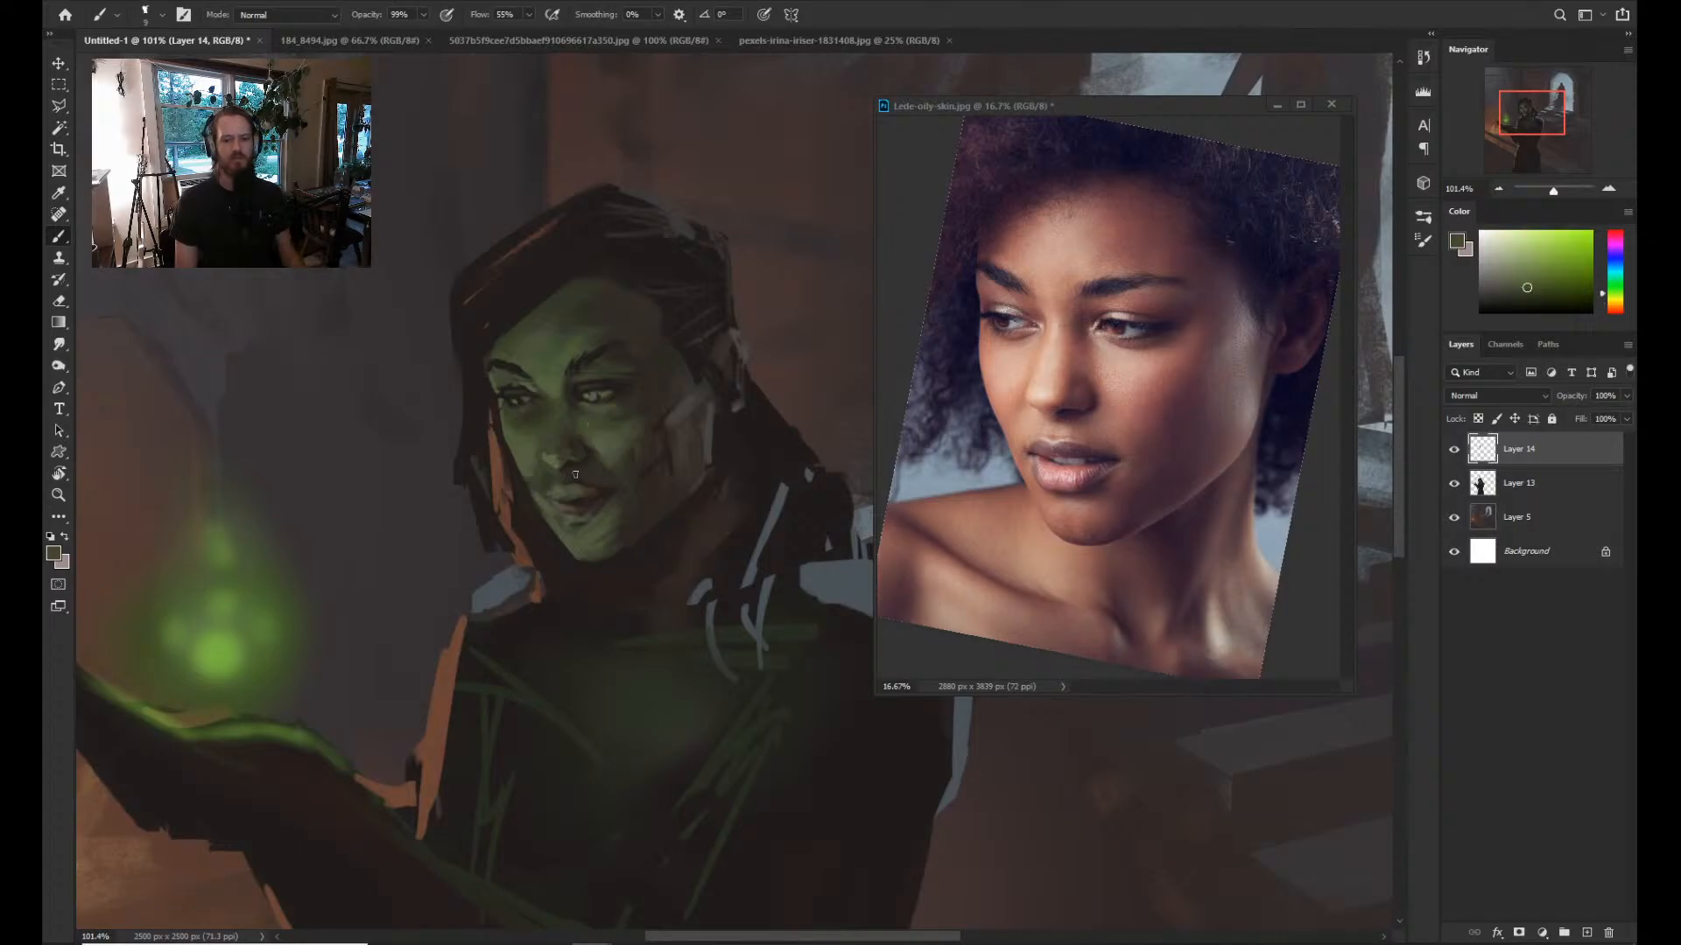
alt+click(603, 496)
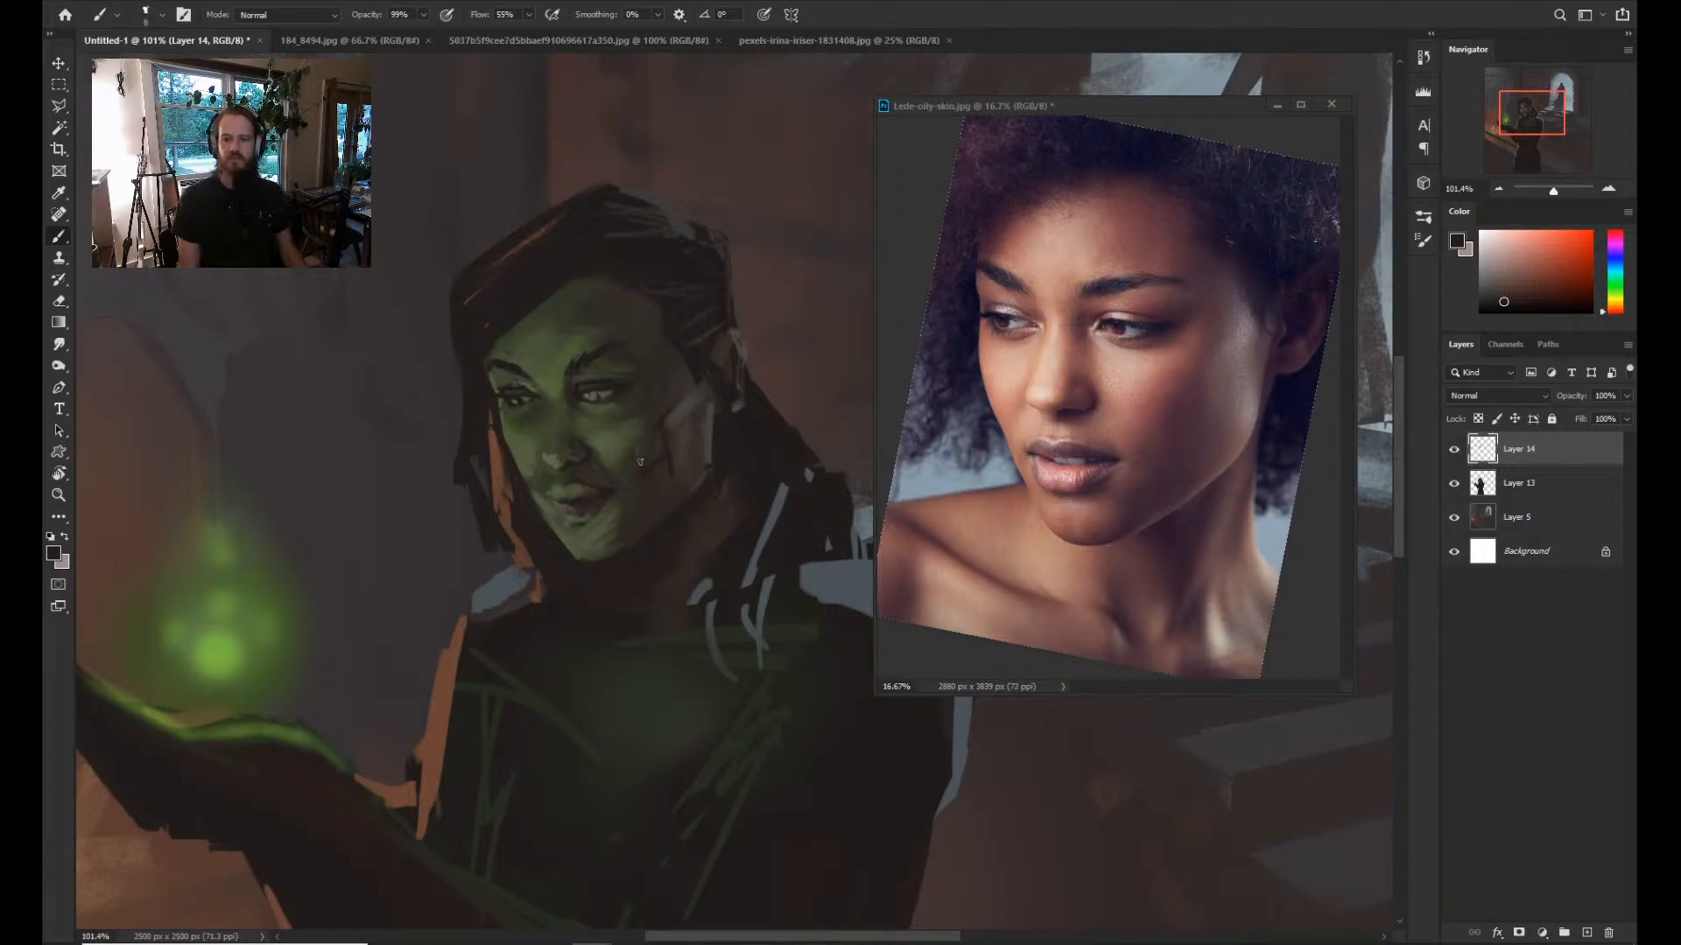
key(alt)
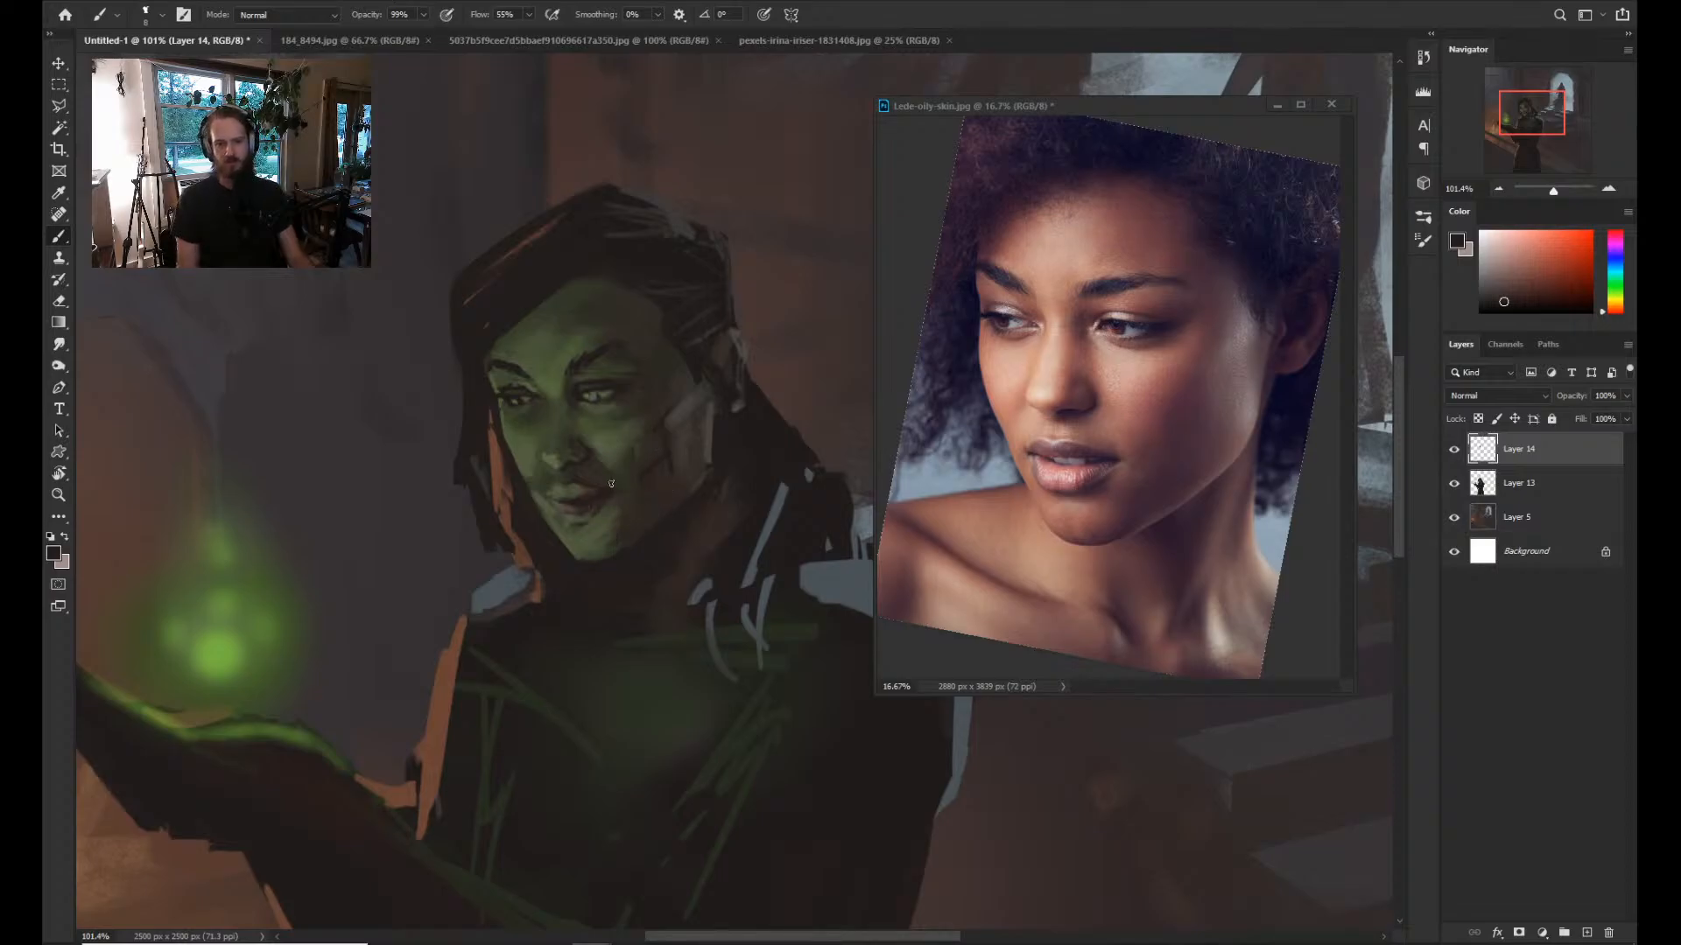
alt+click(608, 491)
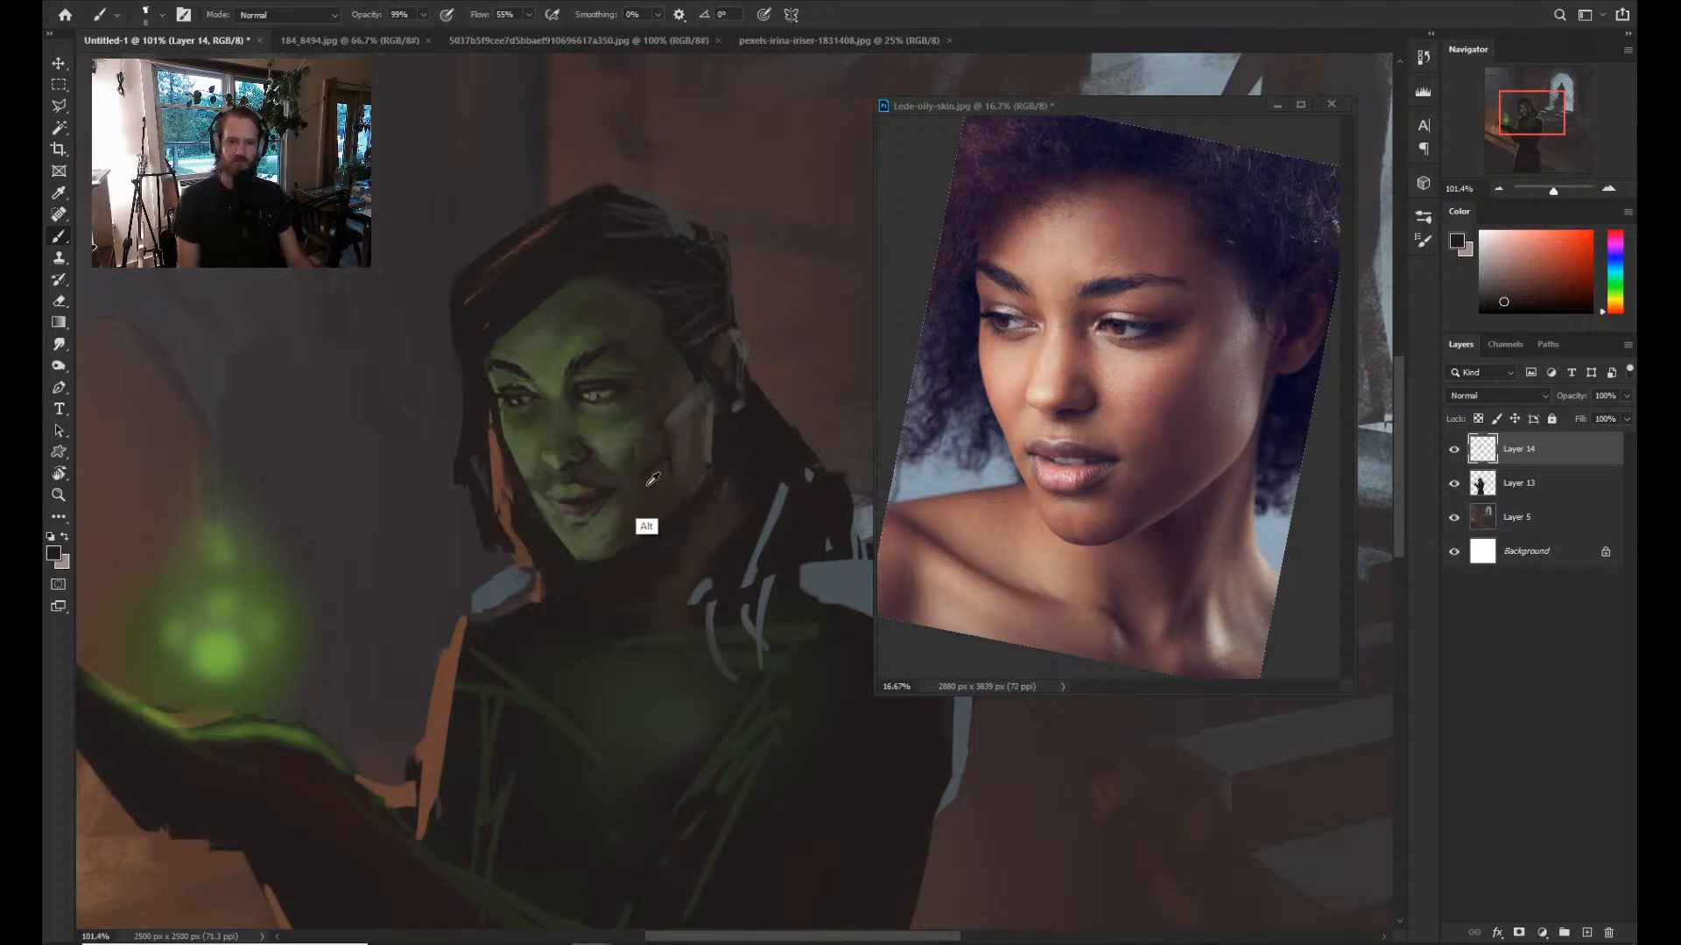
alt+click(607, 495)
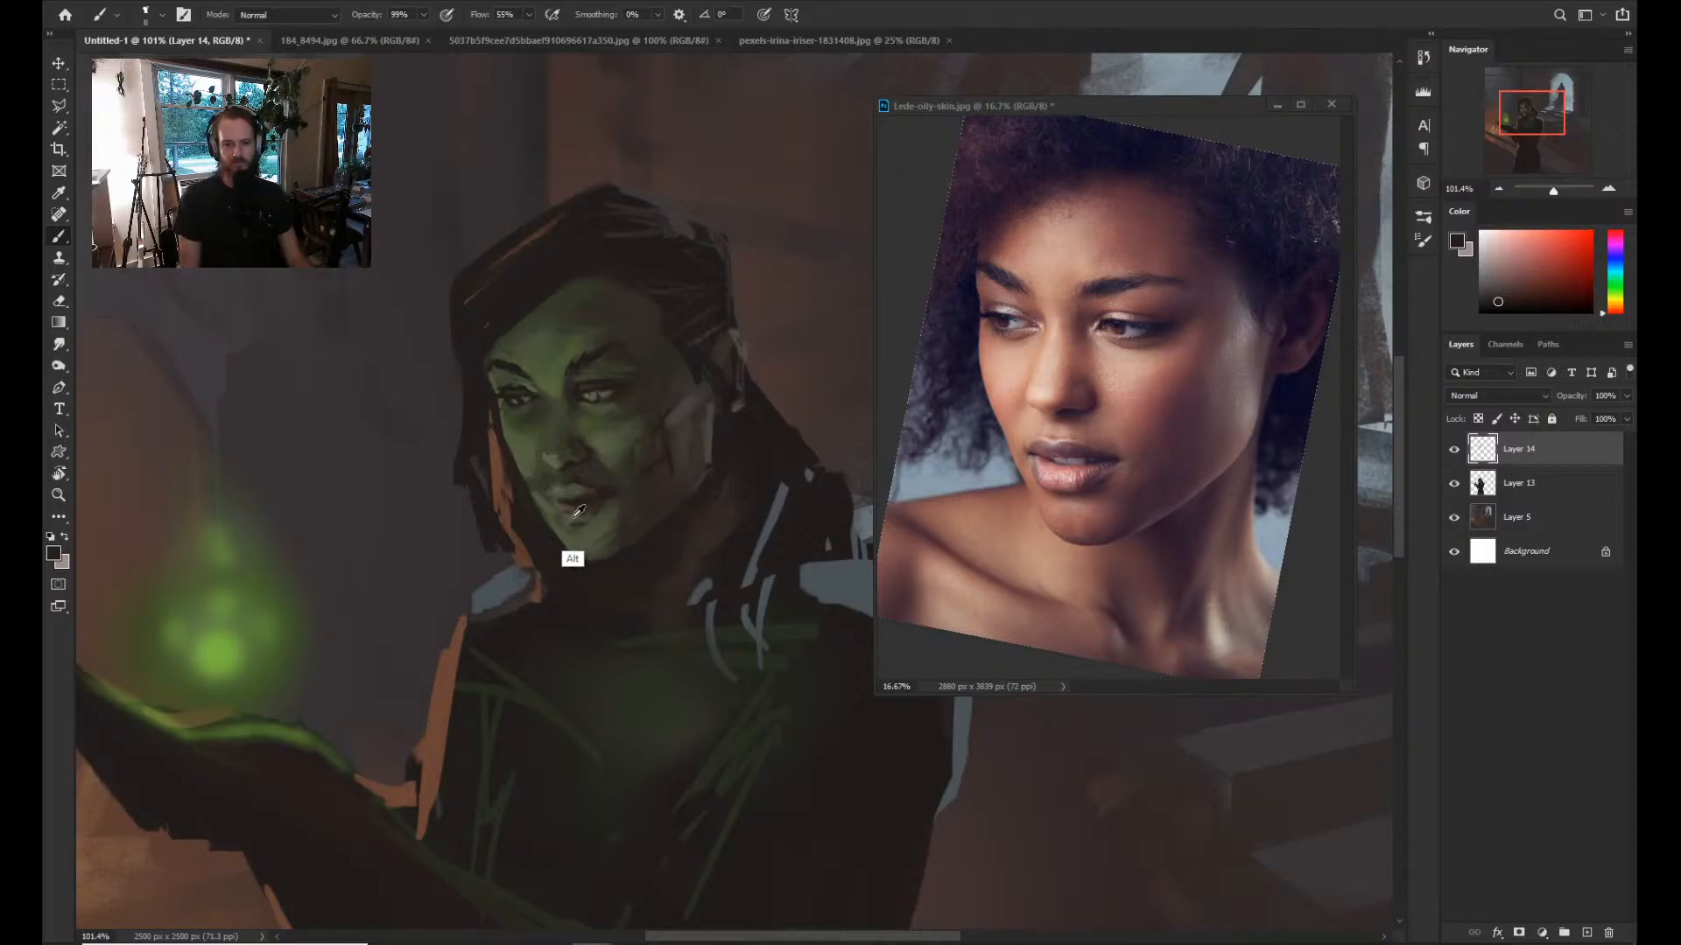
Model the lower lip and chin shadow with grey-green, dark olive and brown tones sampled from the chin and jaw.
alt+click(573, 520)
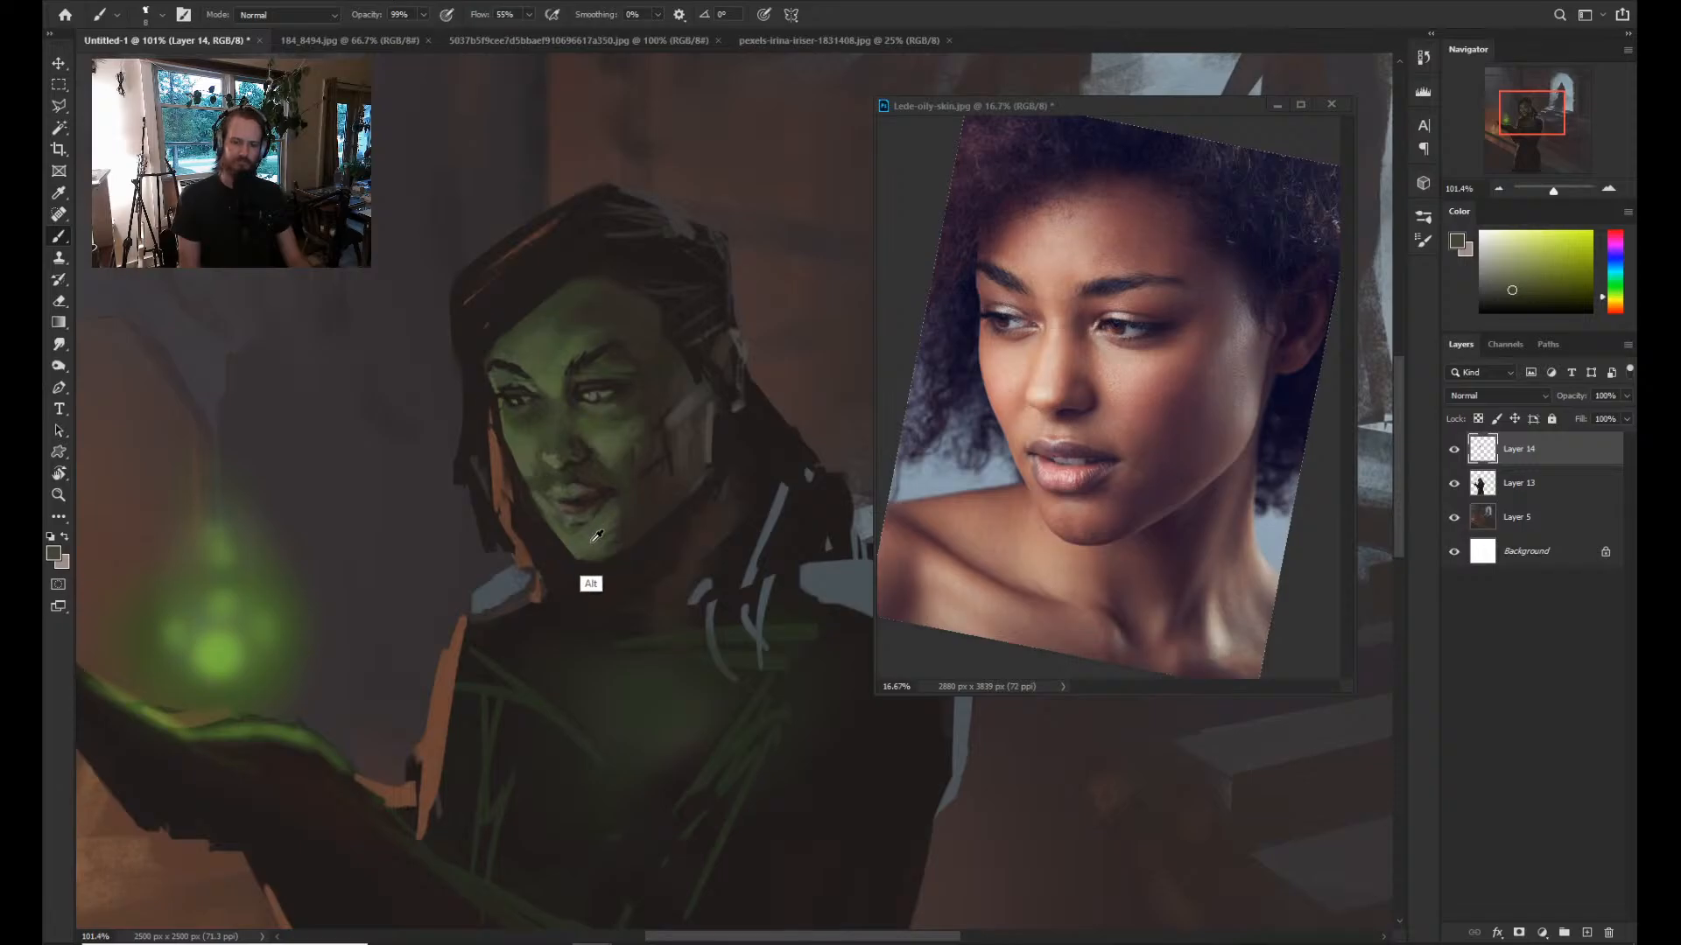
alt+click(585, 541)
alt+click(582, 525)
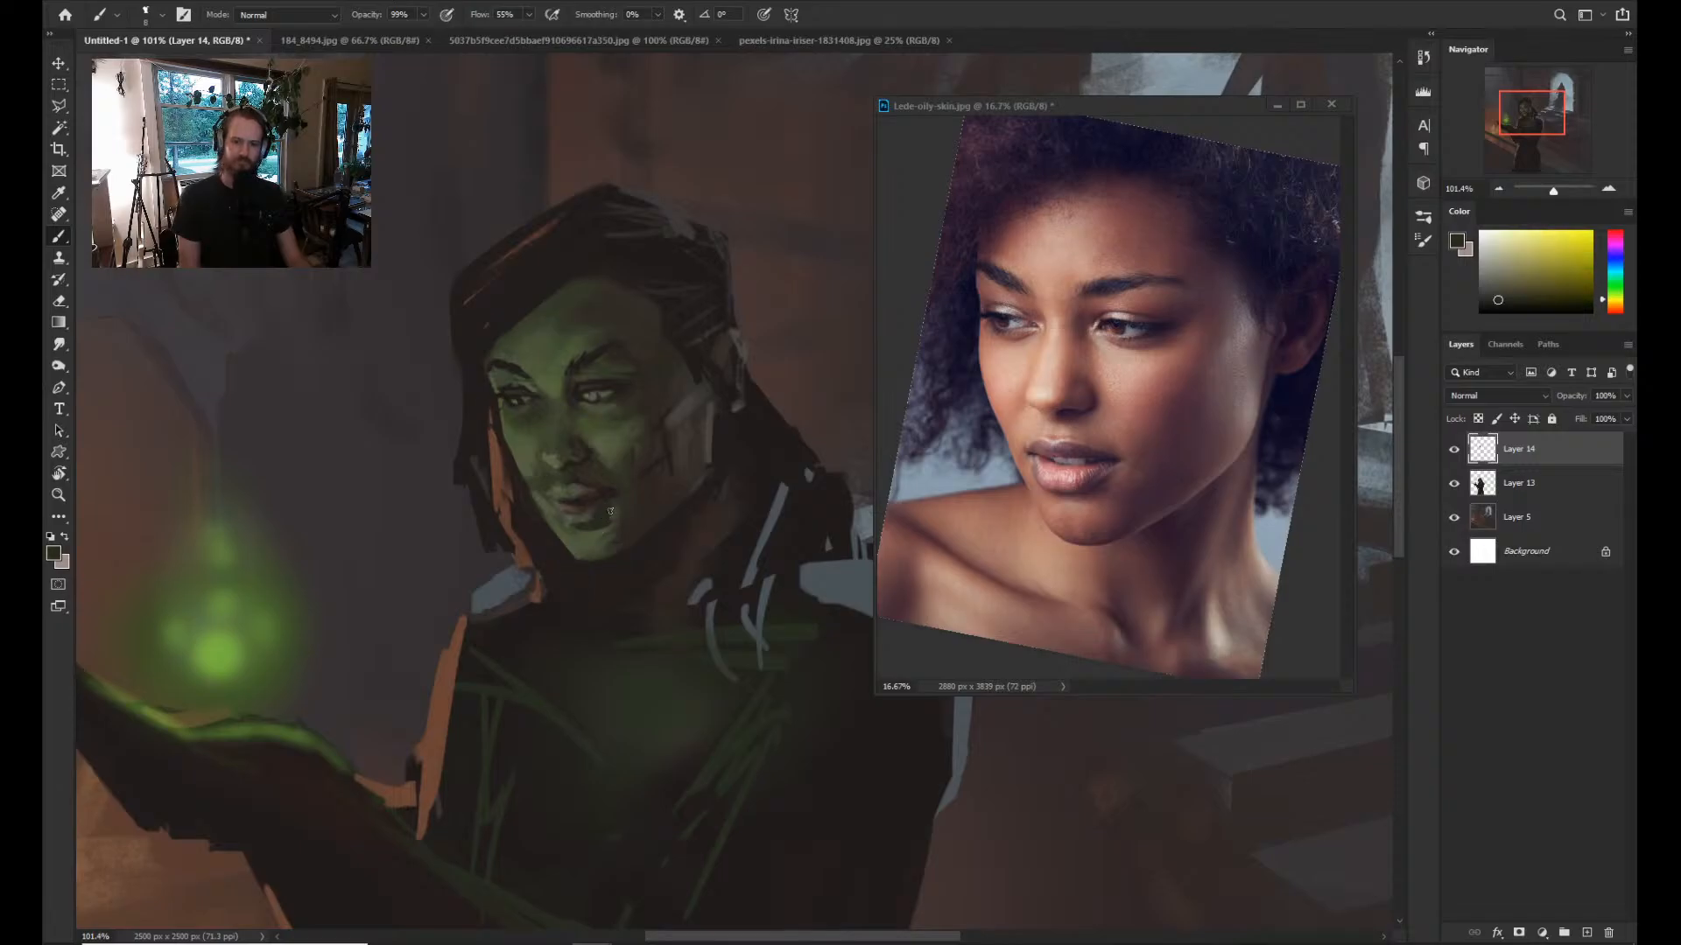
alt+click(639, 521)
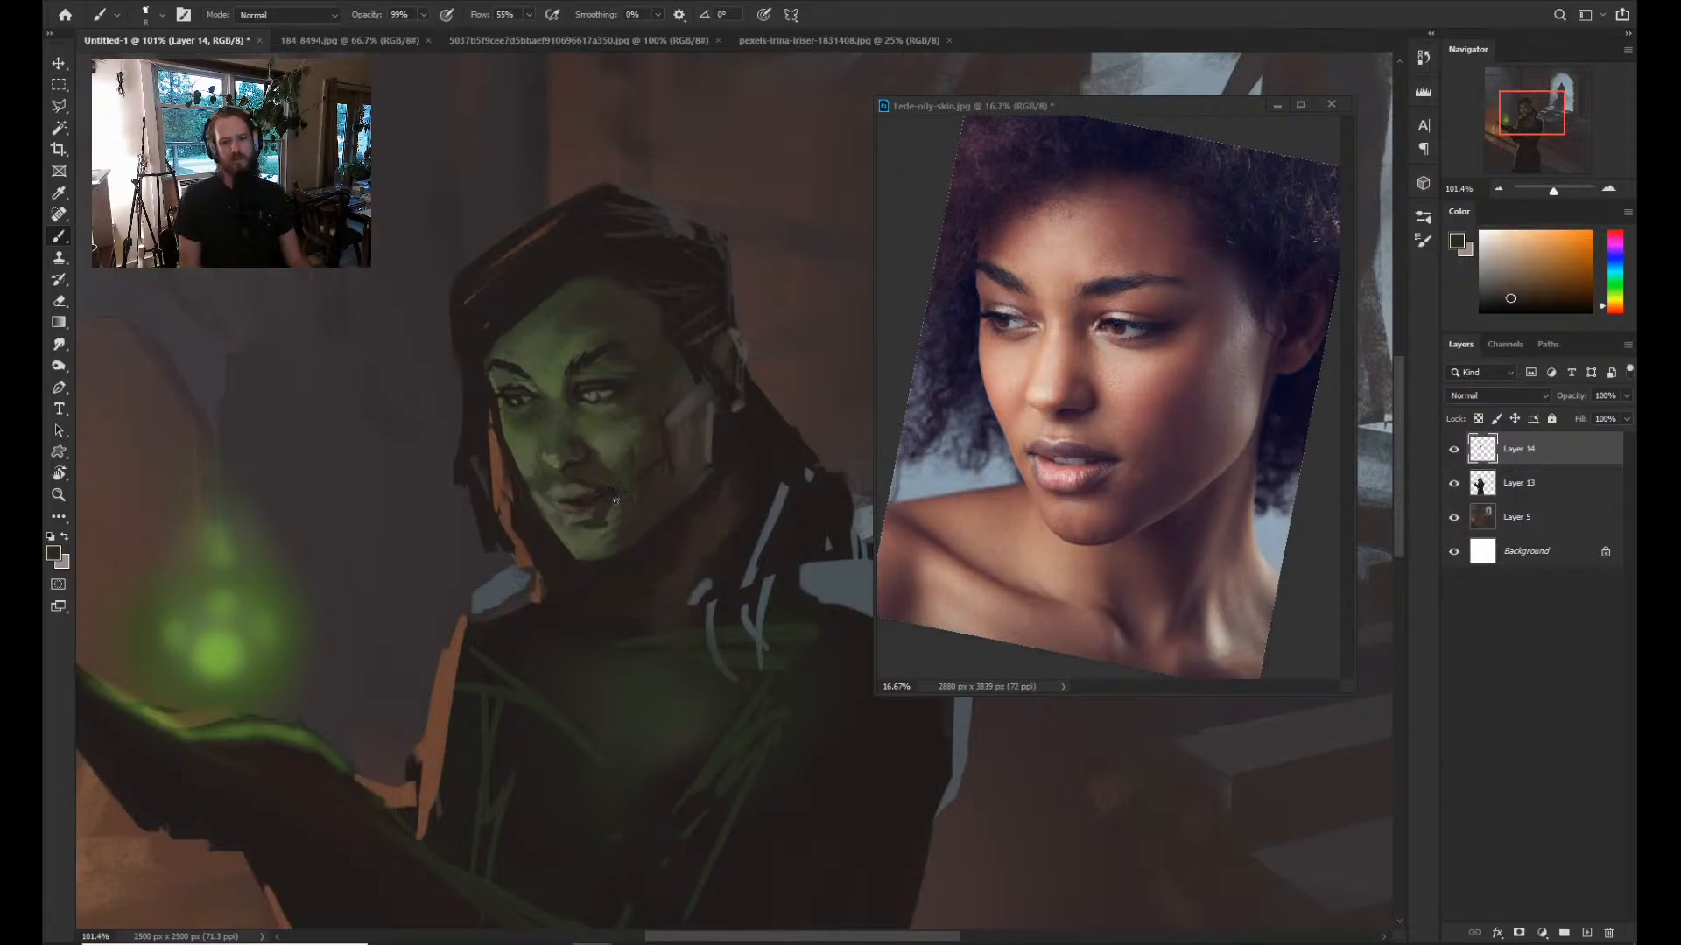
Blend the skin around the near eye with muted greens sampled from the temple and upper cheek.
key(z)
drag(659, 479, 595, 479)
mouse_move(725, 428)
mouse_down()
mouse_move(665, 429)
mouse_move(810, 397)
mouse_up()
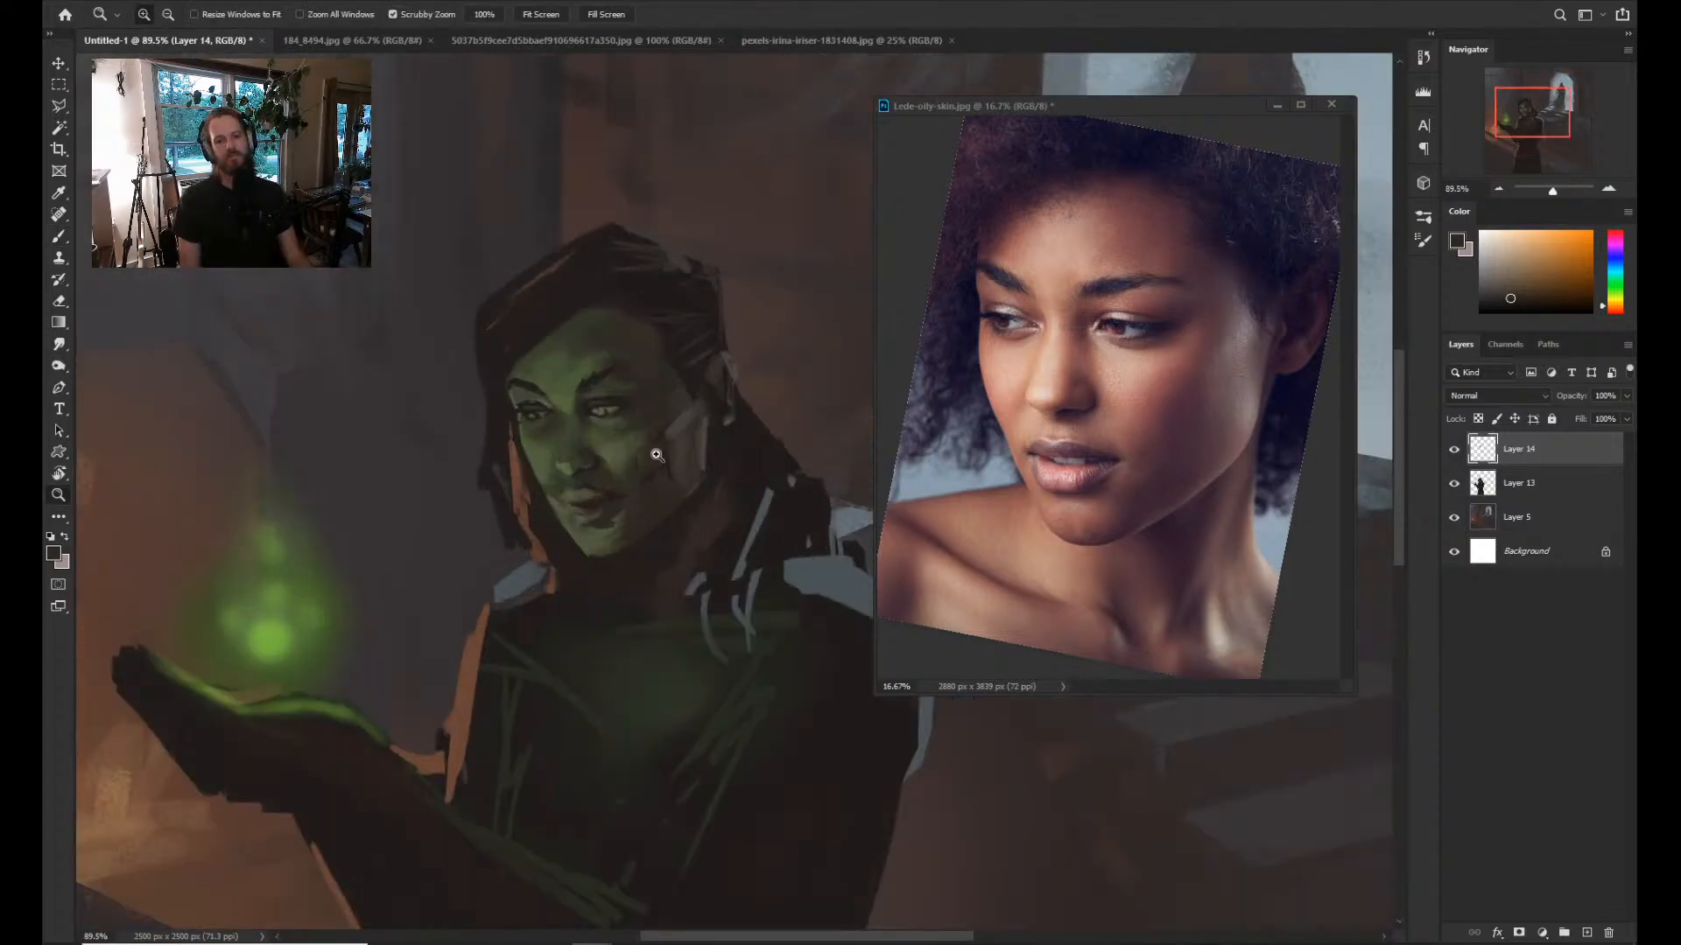
drag(656, 450, 689, 450)
key(b)
key(alt)
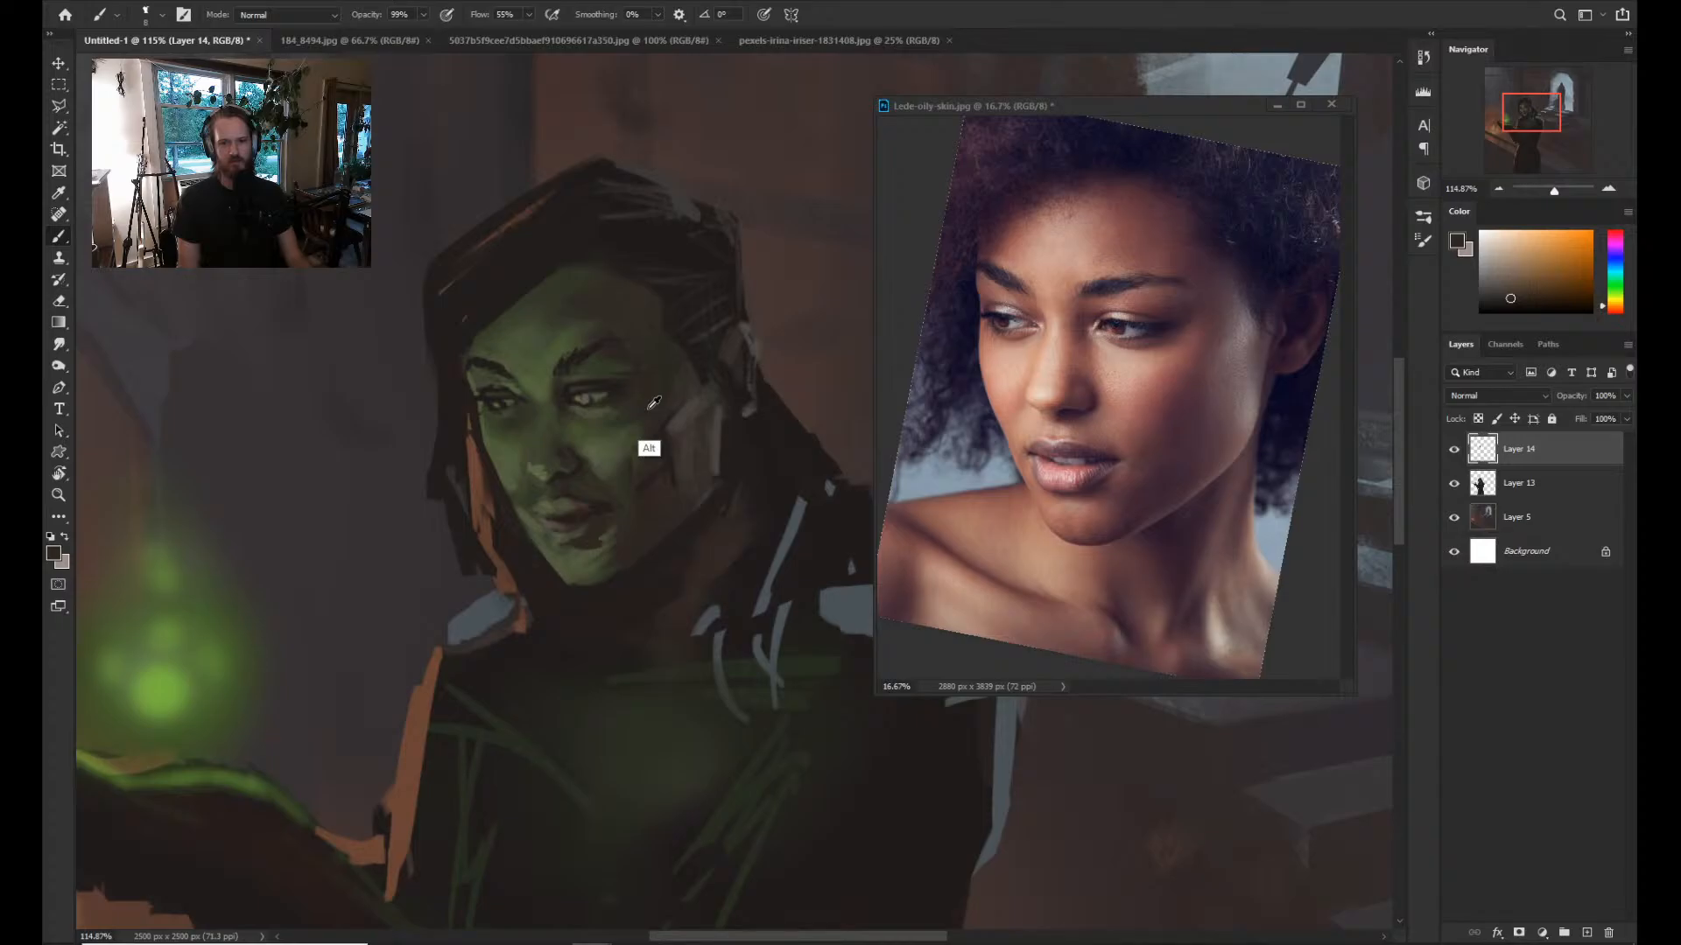
alt+click(651, 407)
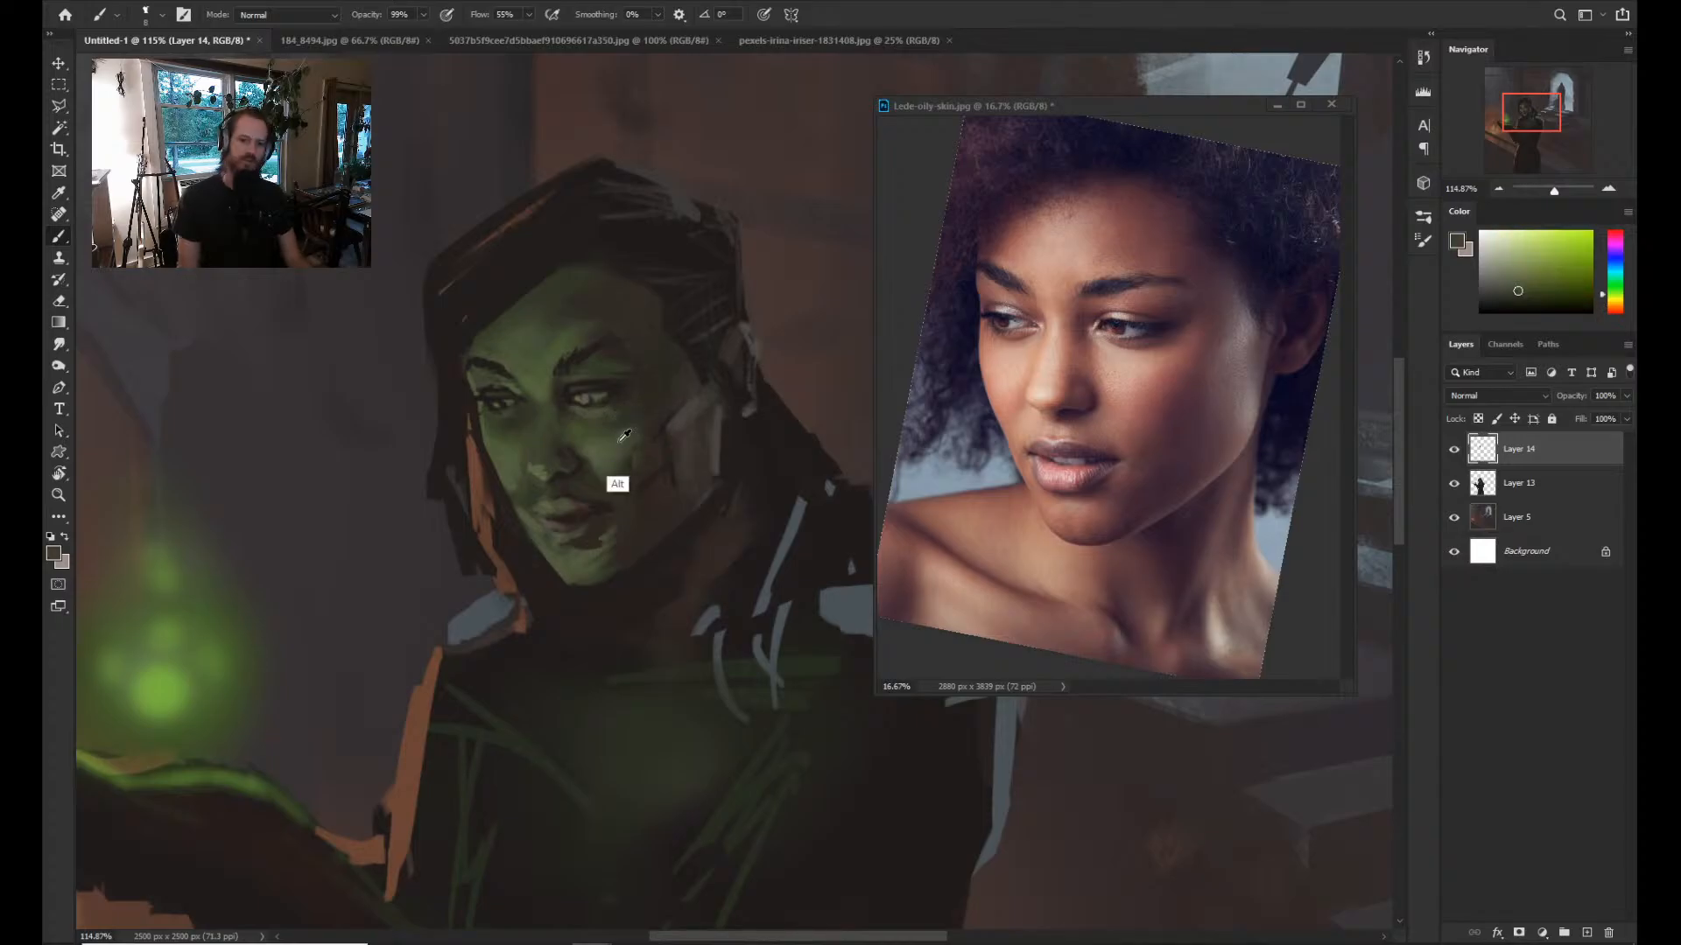
alt+click(620, 439)
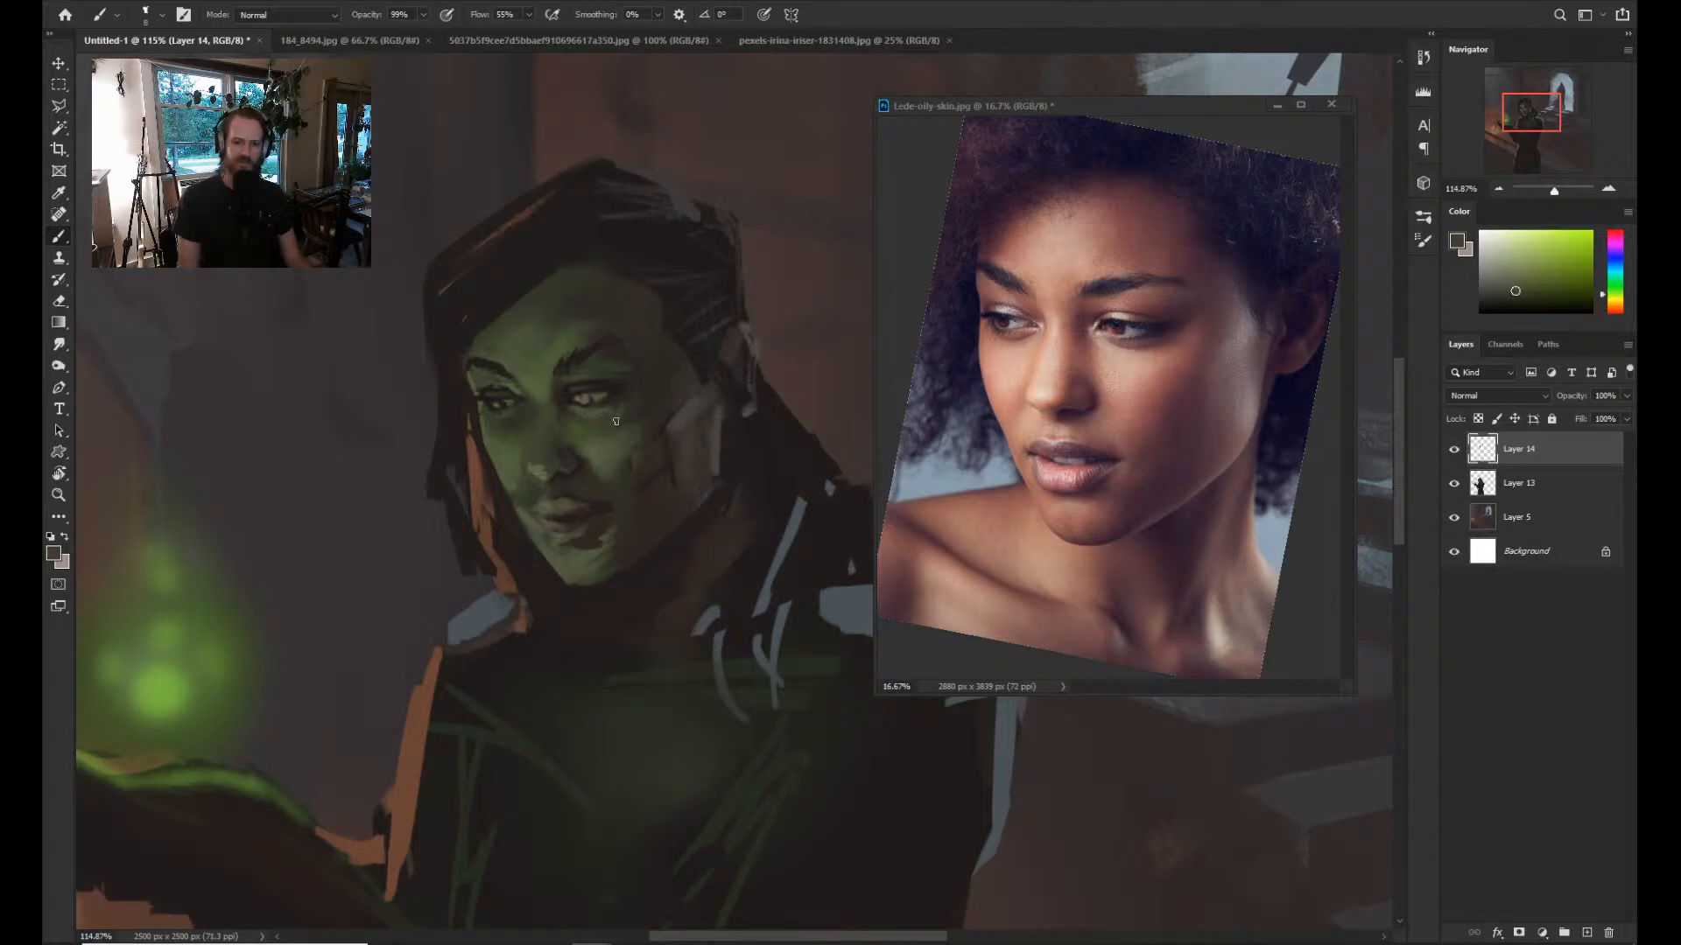
Add lighter green touches to the cheeks with a tone sampled from the far cheek.
key(z)
drag(653, 396, 677, 382)
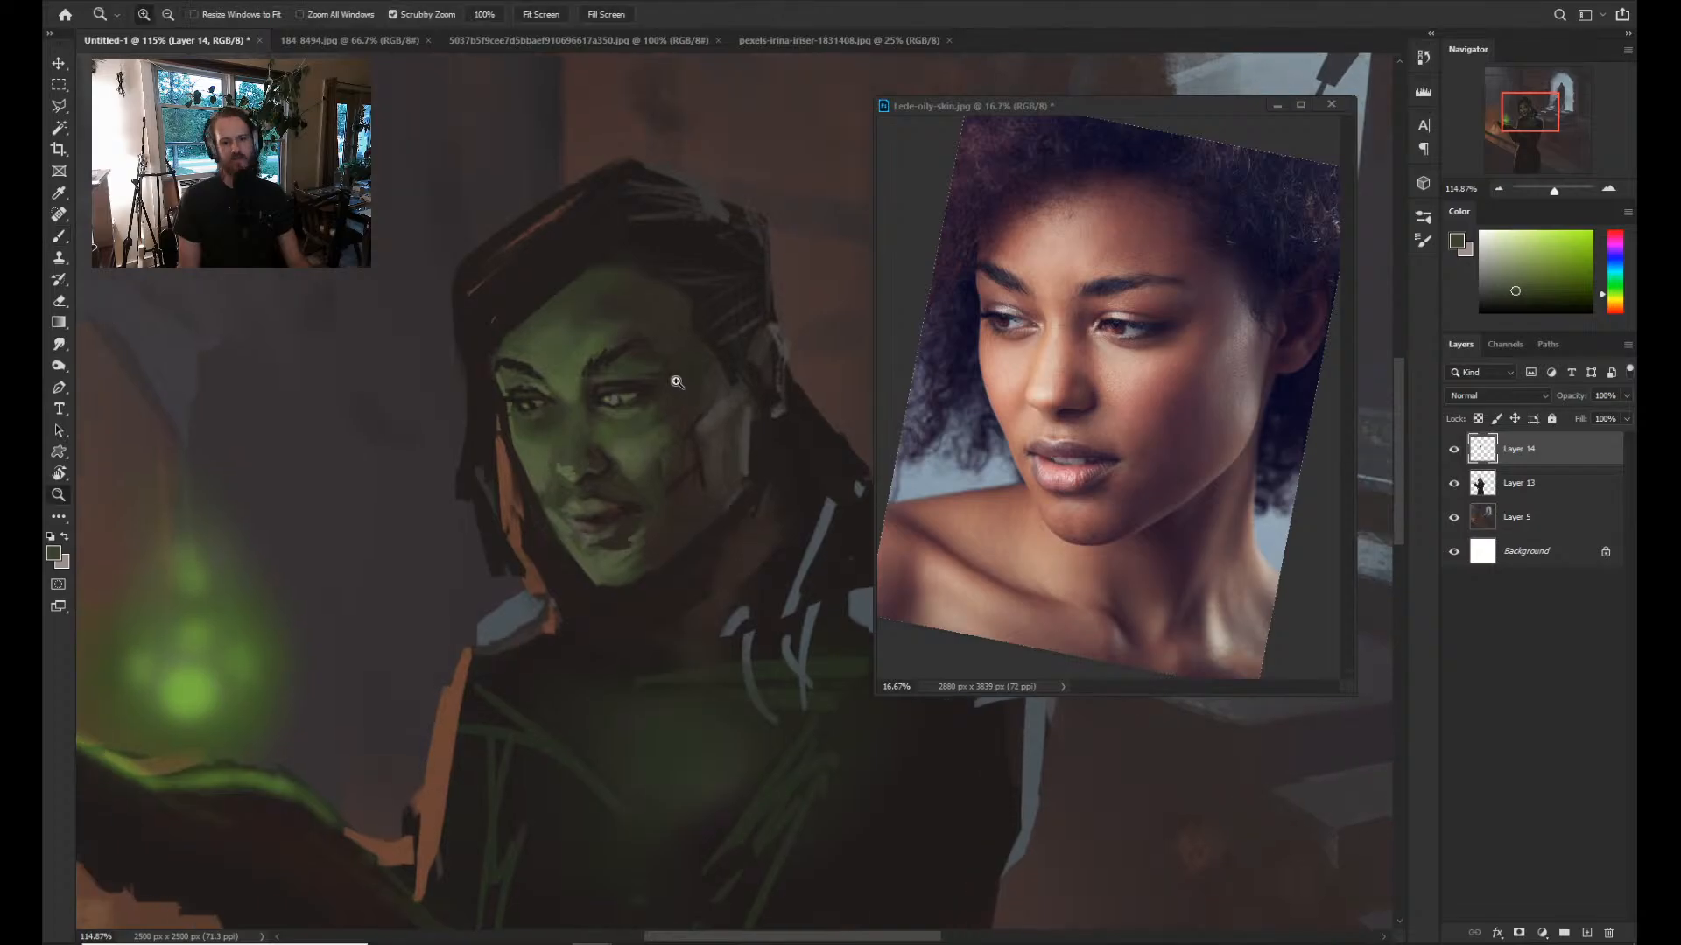
key(b)
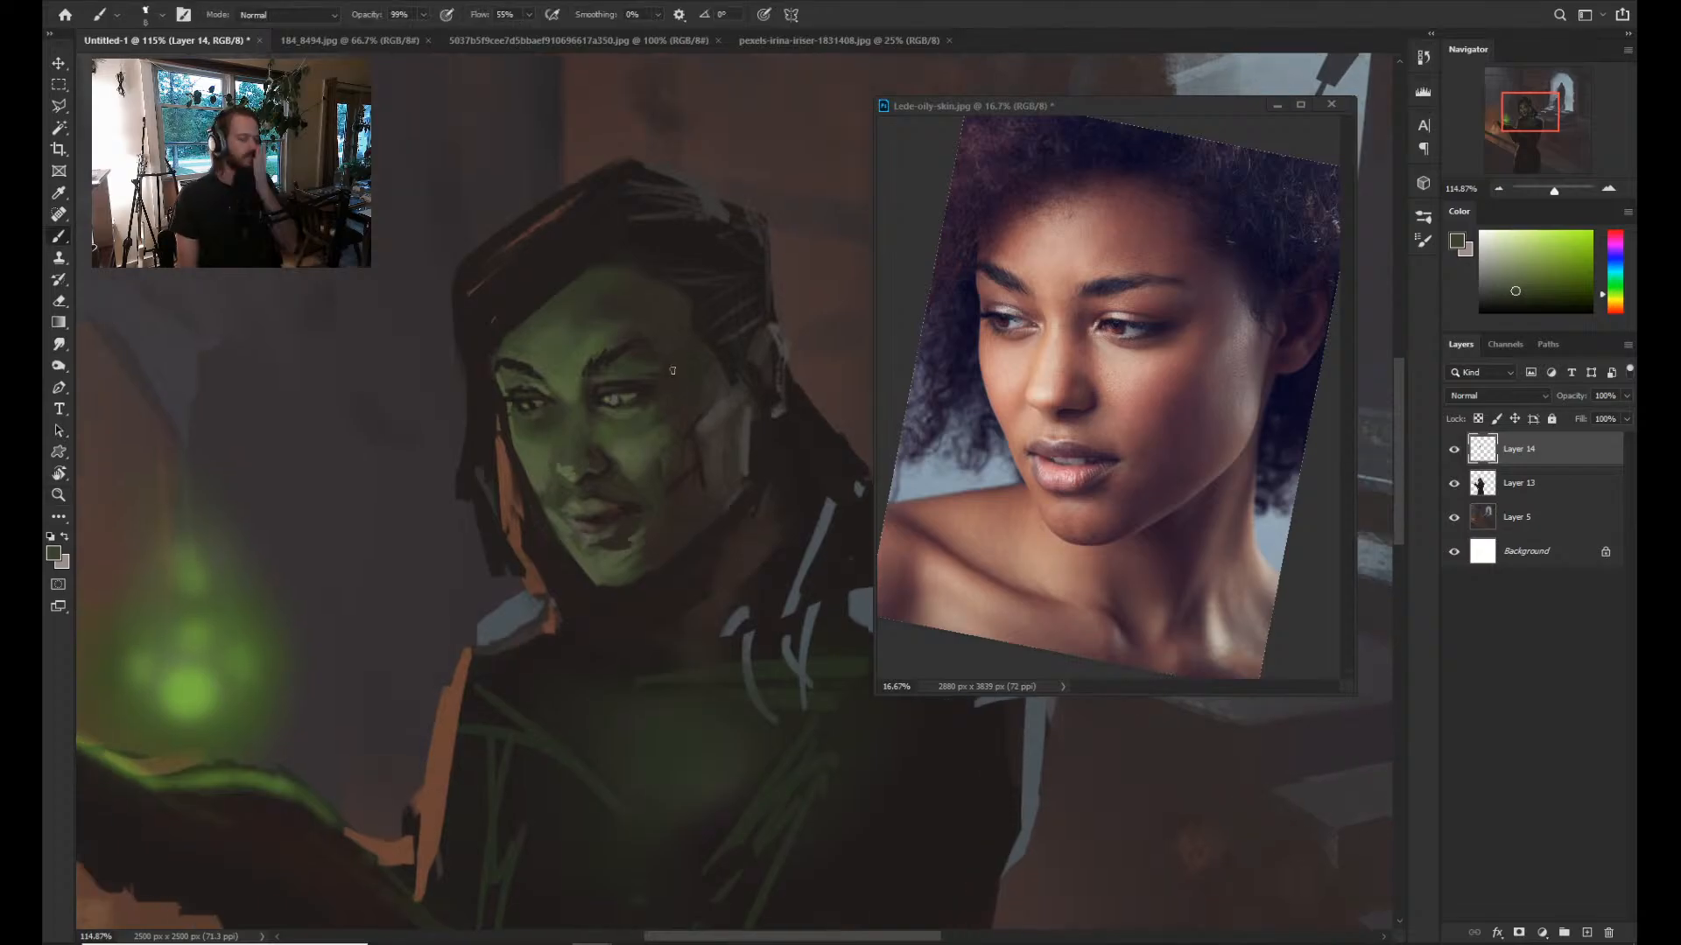
alt+click(536, 463)
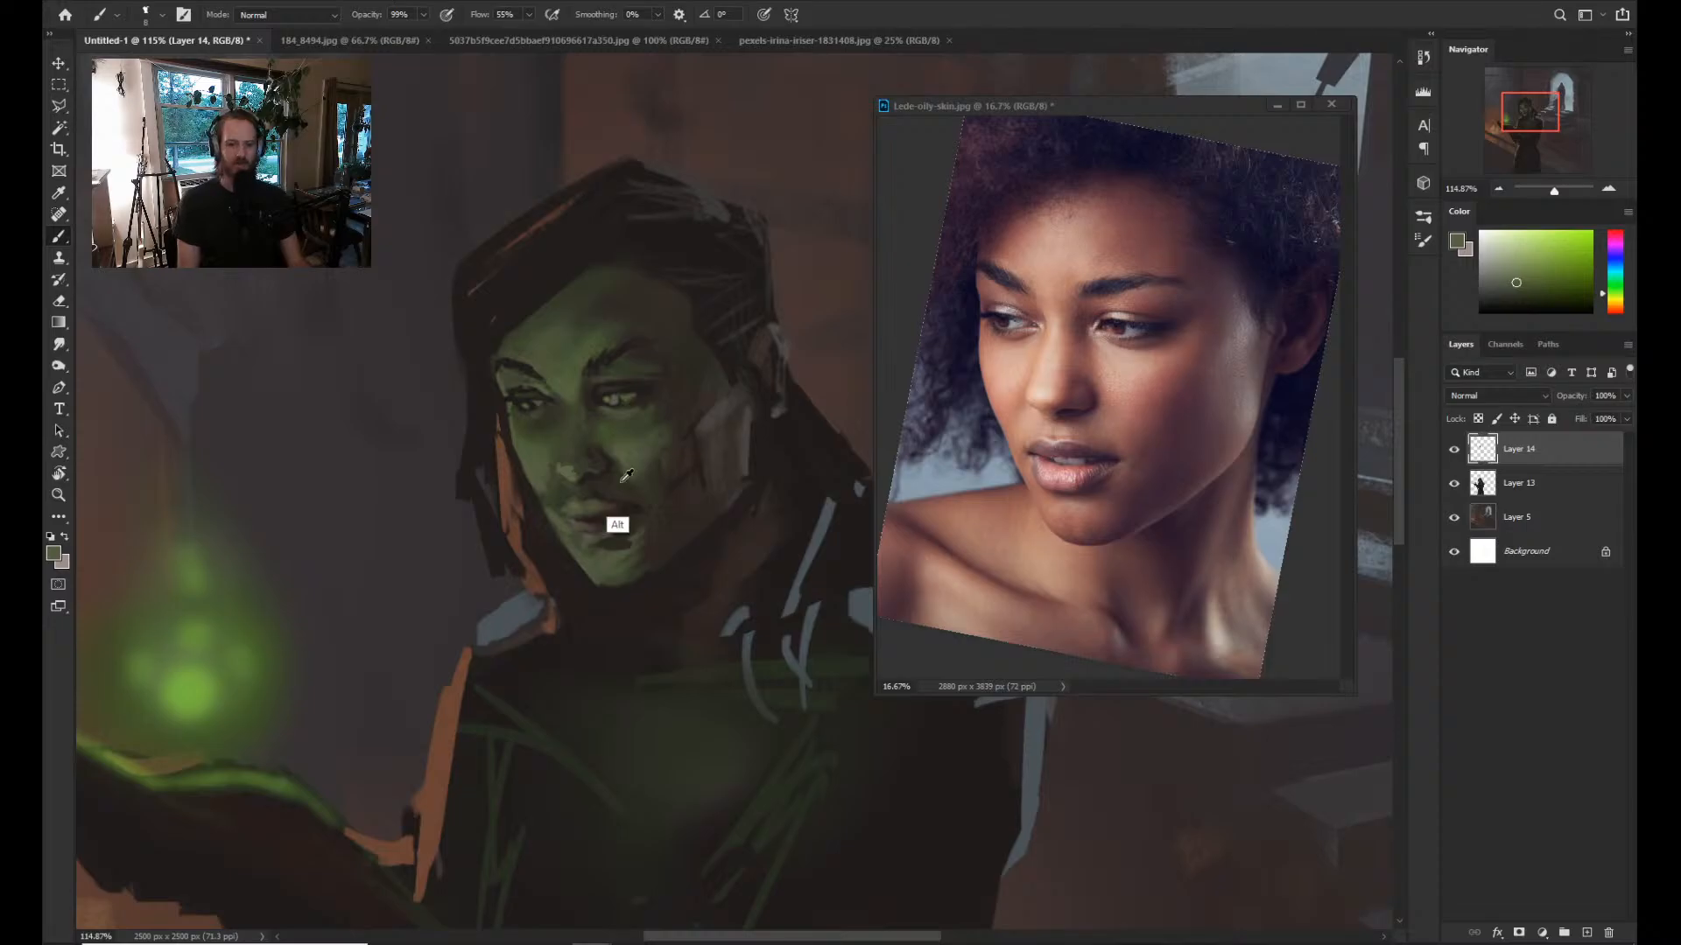
key(z)
mouse_move(624, 469)
mouse_down()
mouse_move(550, 514)
mouse_move(636, 395)
mouse_move(555, 455)
mouse_up()
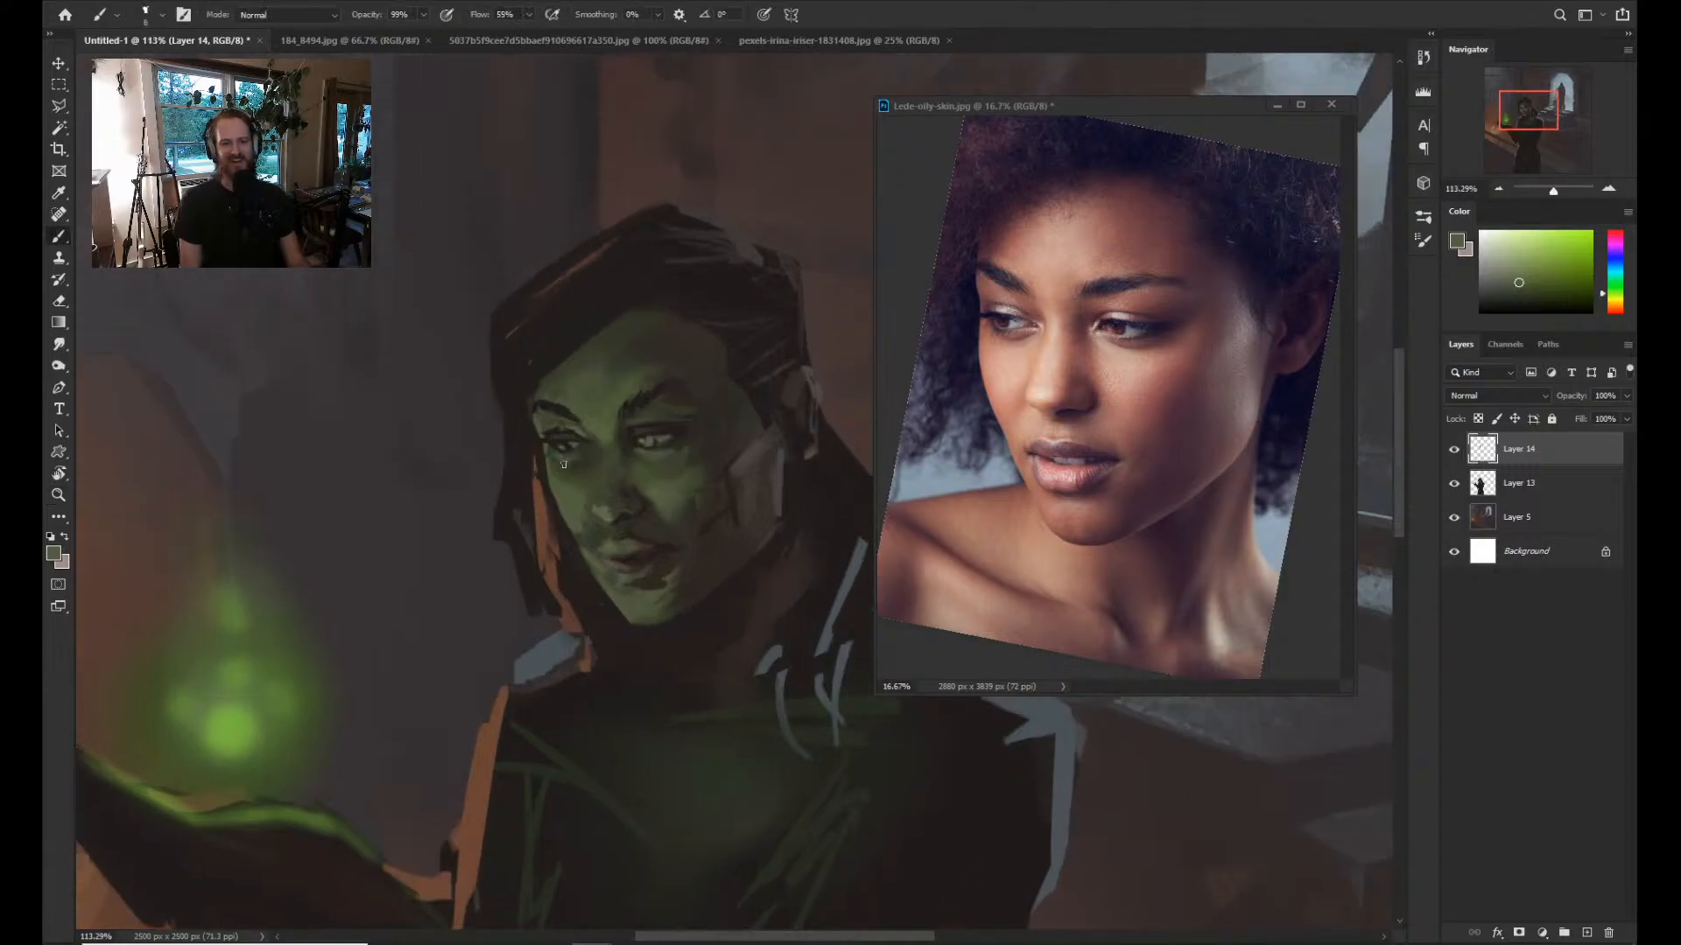
Flip the whole canvas horizontally to check the woman's face in mirror image.
key(z)
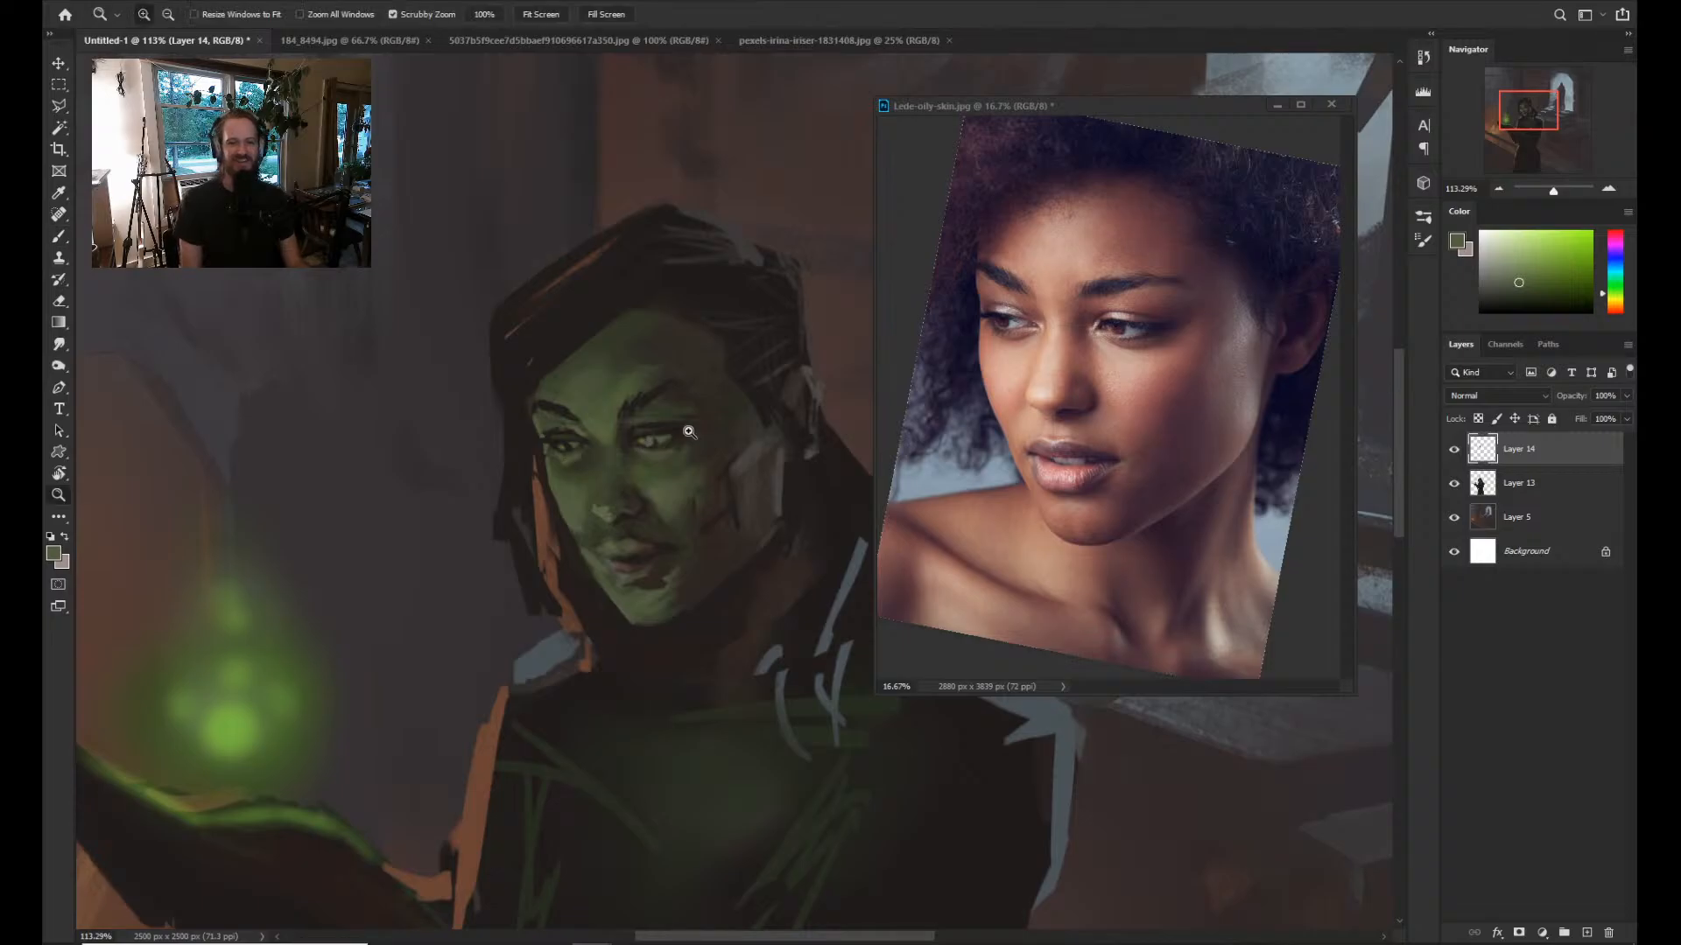
alt+click(689, 431)
drag(713, 383, 766, 383)
key(b)
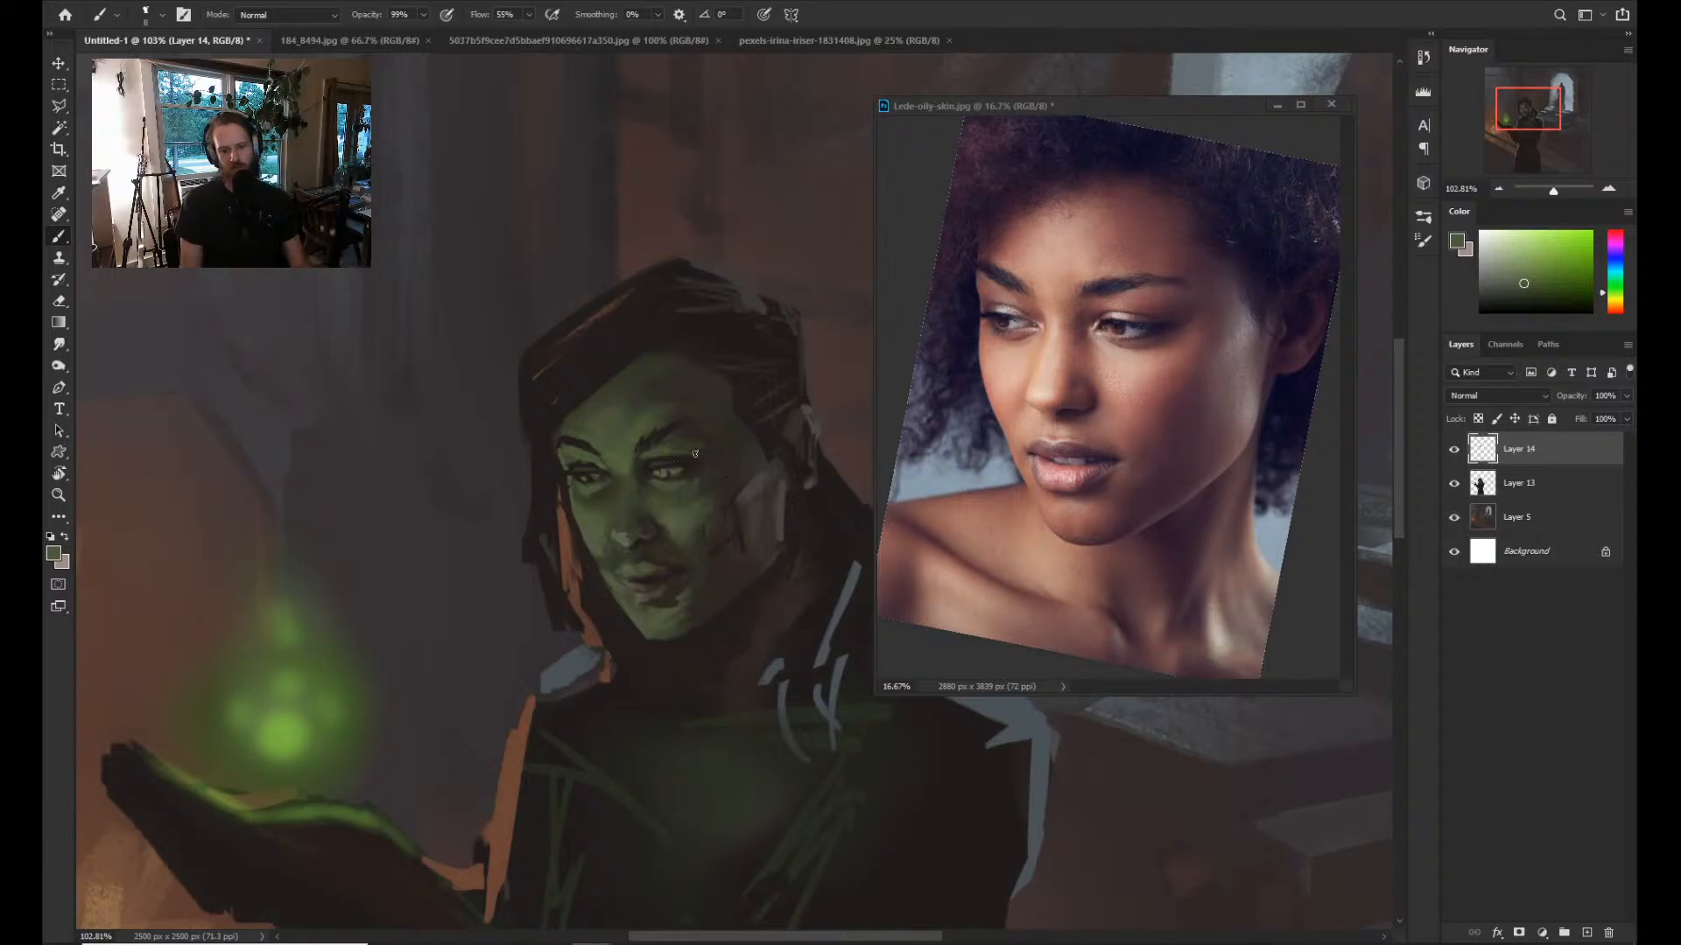
key(z)
drag(695, 454, 654, 410)
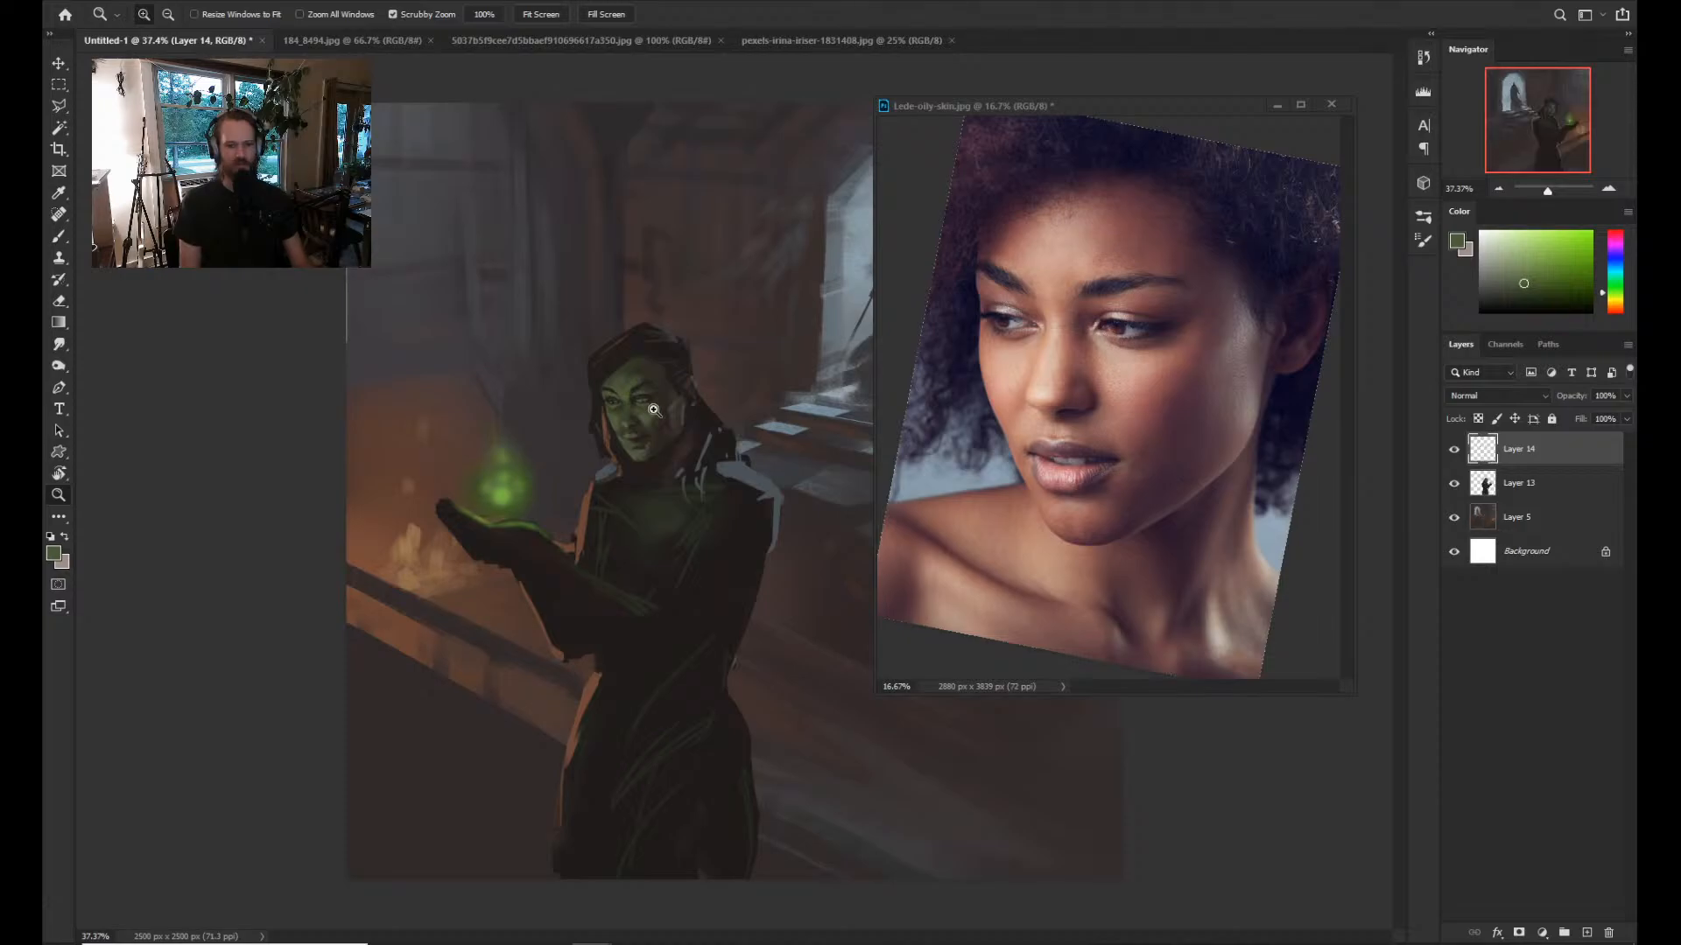
key(ctrl+shift+h)
mouse_move(787, 418)
mouse_down()
mouse_move(750, 421)
mouse_move(814, 423)
mouse_up()
Outline the woman's near eye with the Lasso and copy it onto its own layer.
key(l)
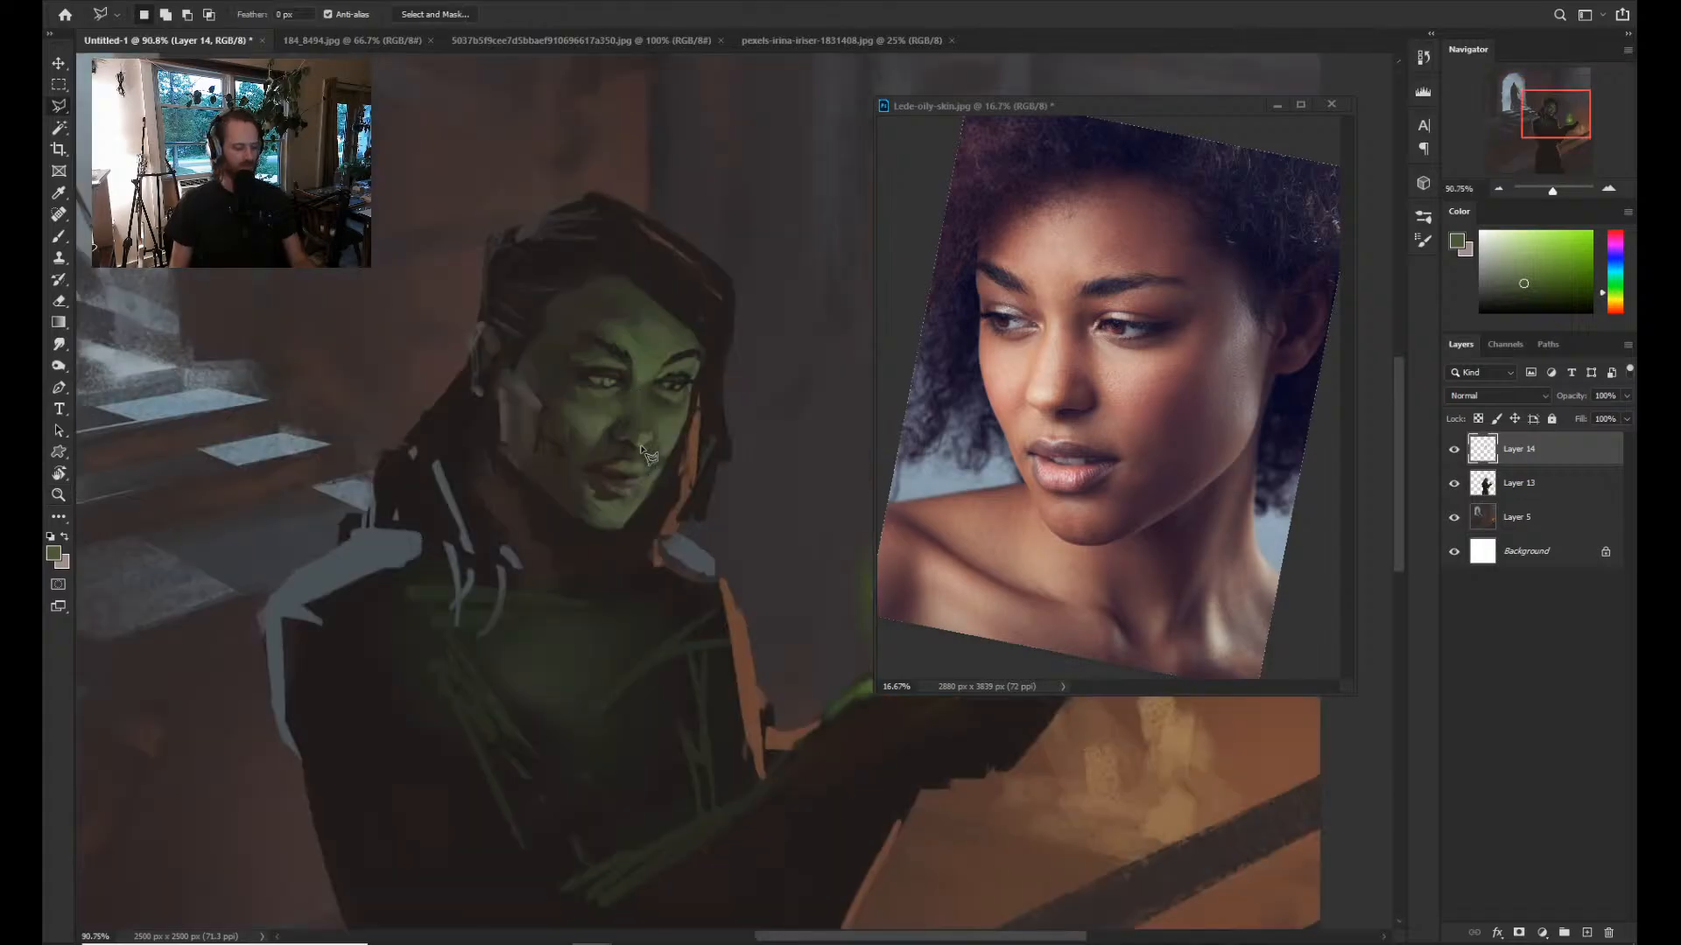
mouse_move(574, 385)
mouse_down()
mouse_move(617, 412)
mouse_move(634, 374)
mouse_move(574, 388)
mouse_up()
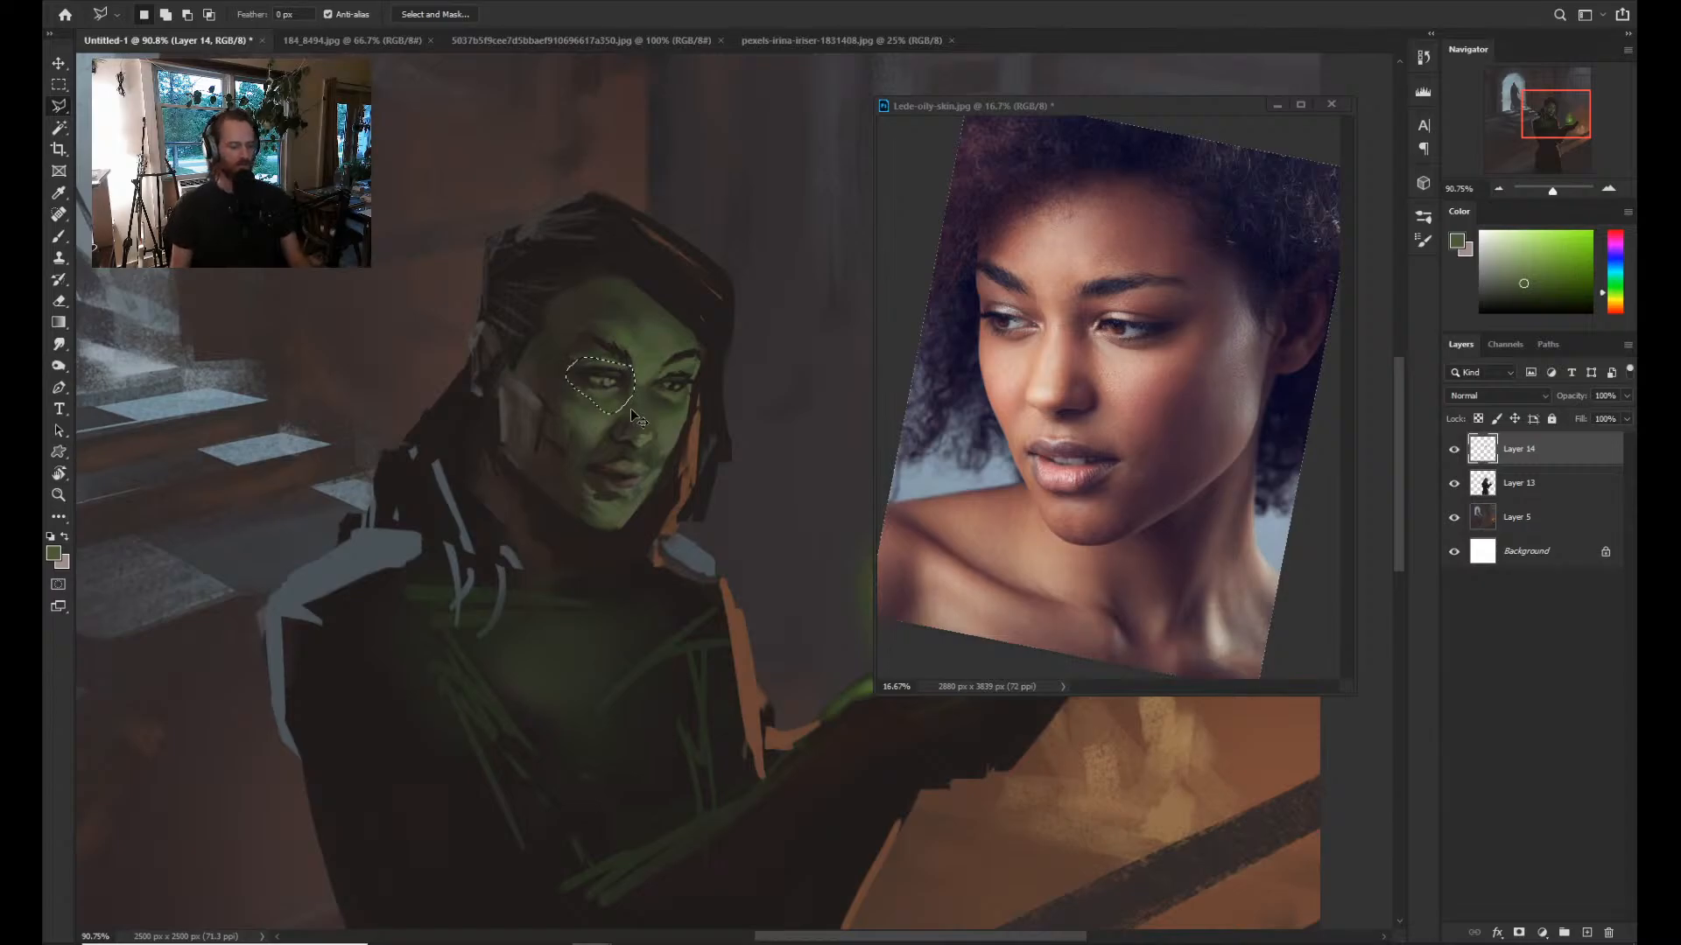
key(ctrl+j)
Rotate the copied eye clockwise by about 3.4° and nudge it slightly left and up on the face.
key(ctrl+t)
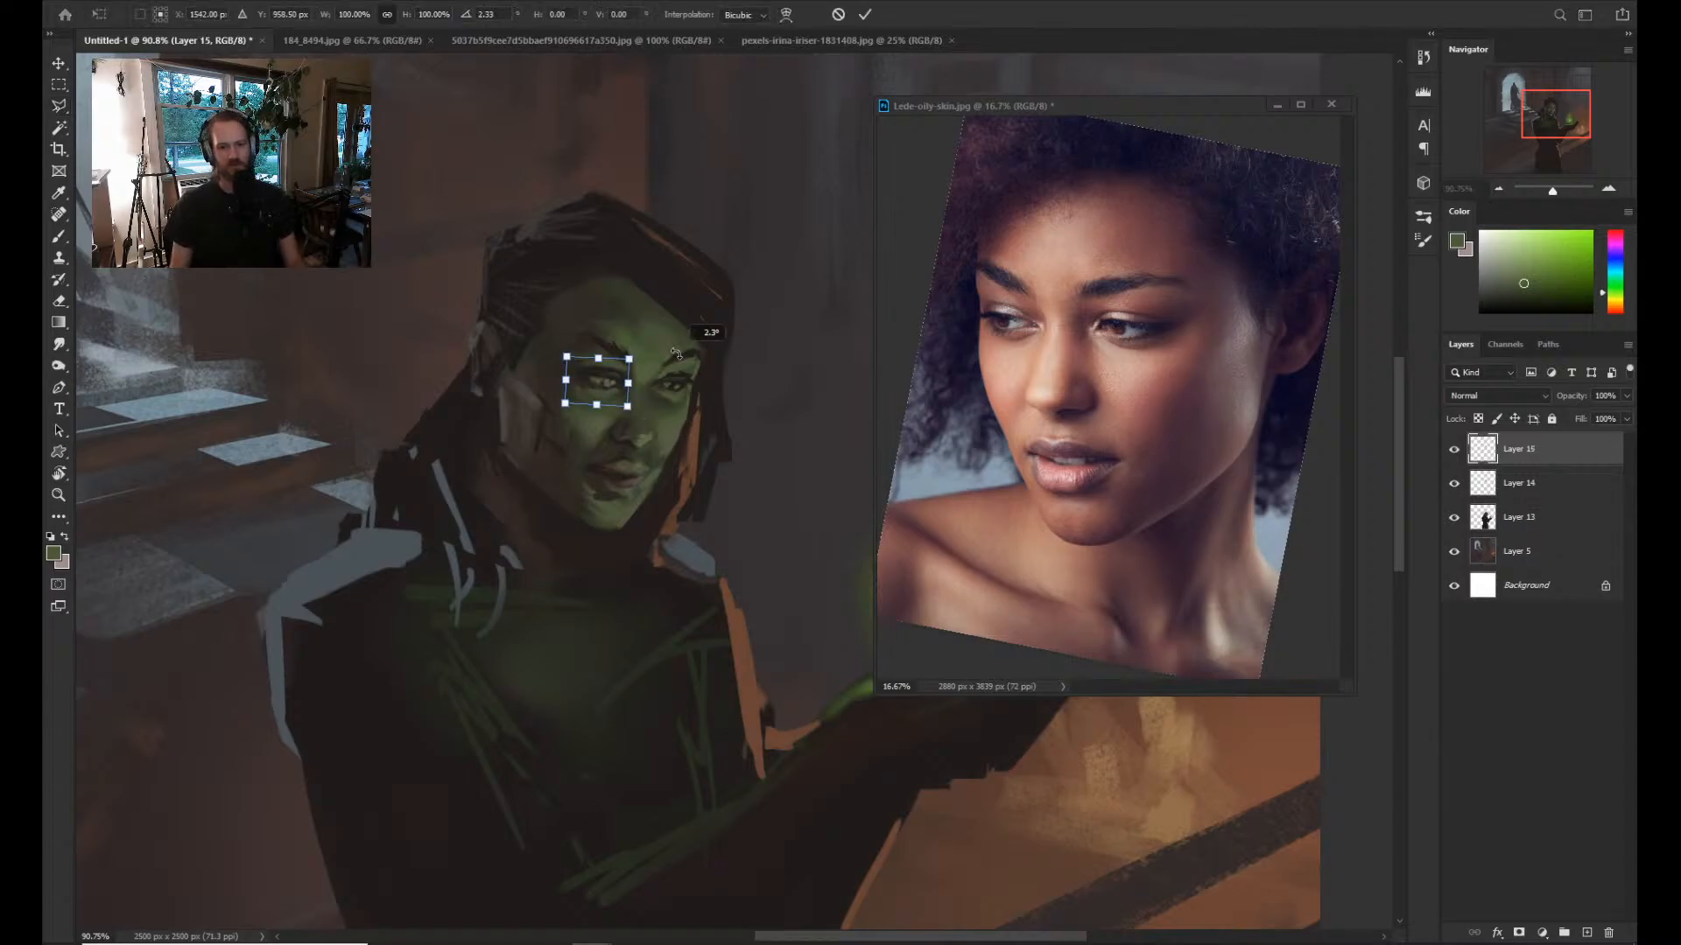
drag(705, 335, 676, 354)
key(Left)
key(Left)
key(Left)
key(Left)
key(Left)
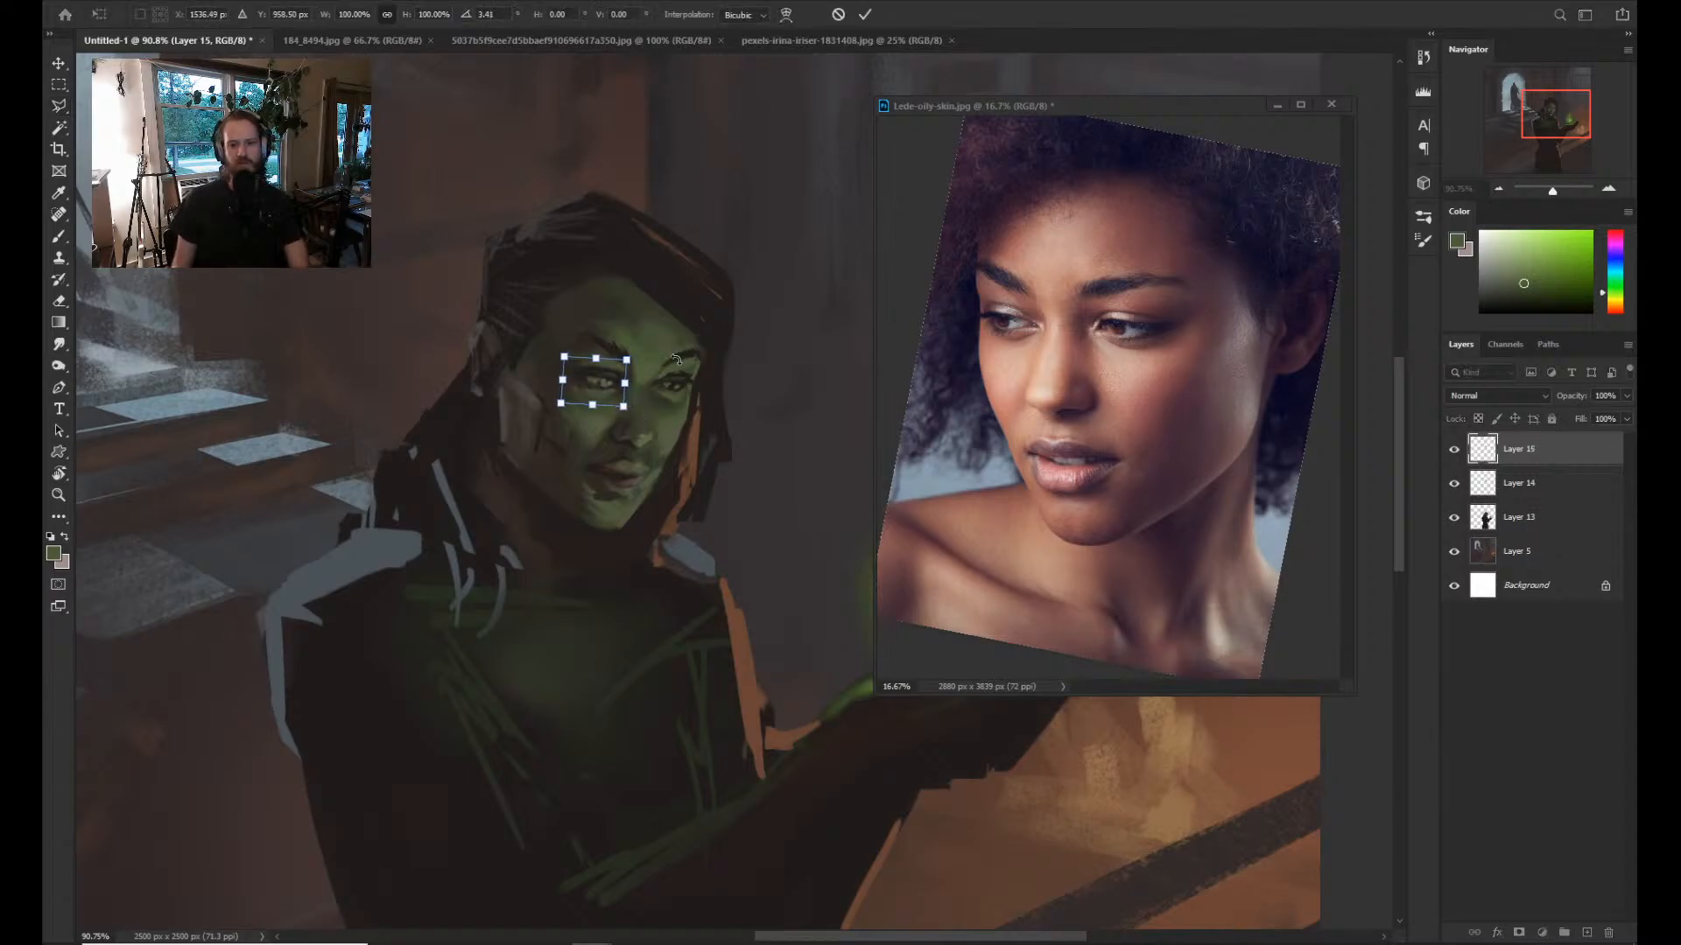
key(Up)
key(Up)
key(Up)
key(Left)
key(Left)
key(Up)
key(Up)
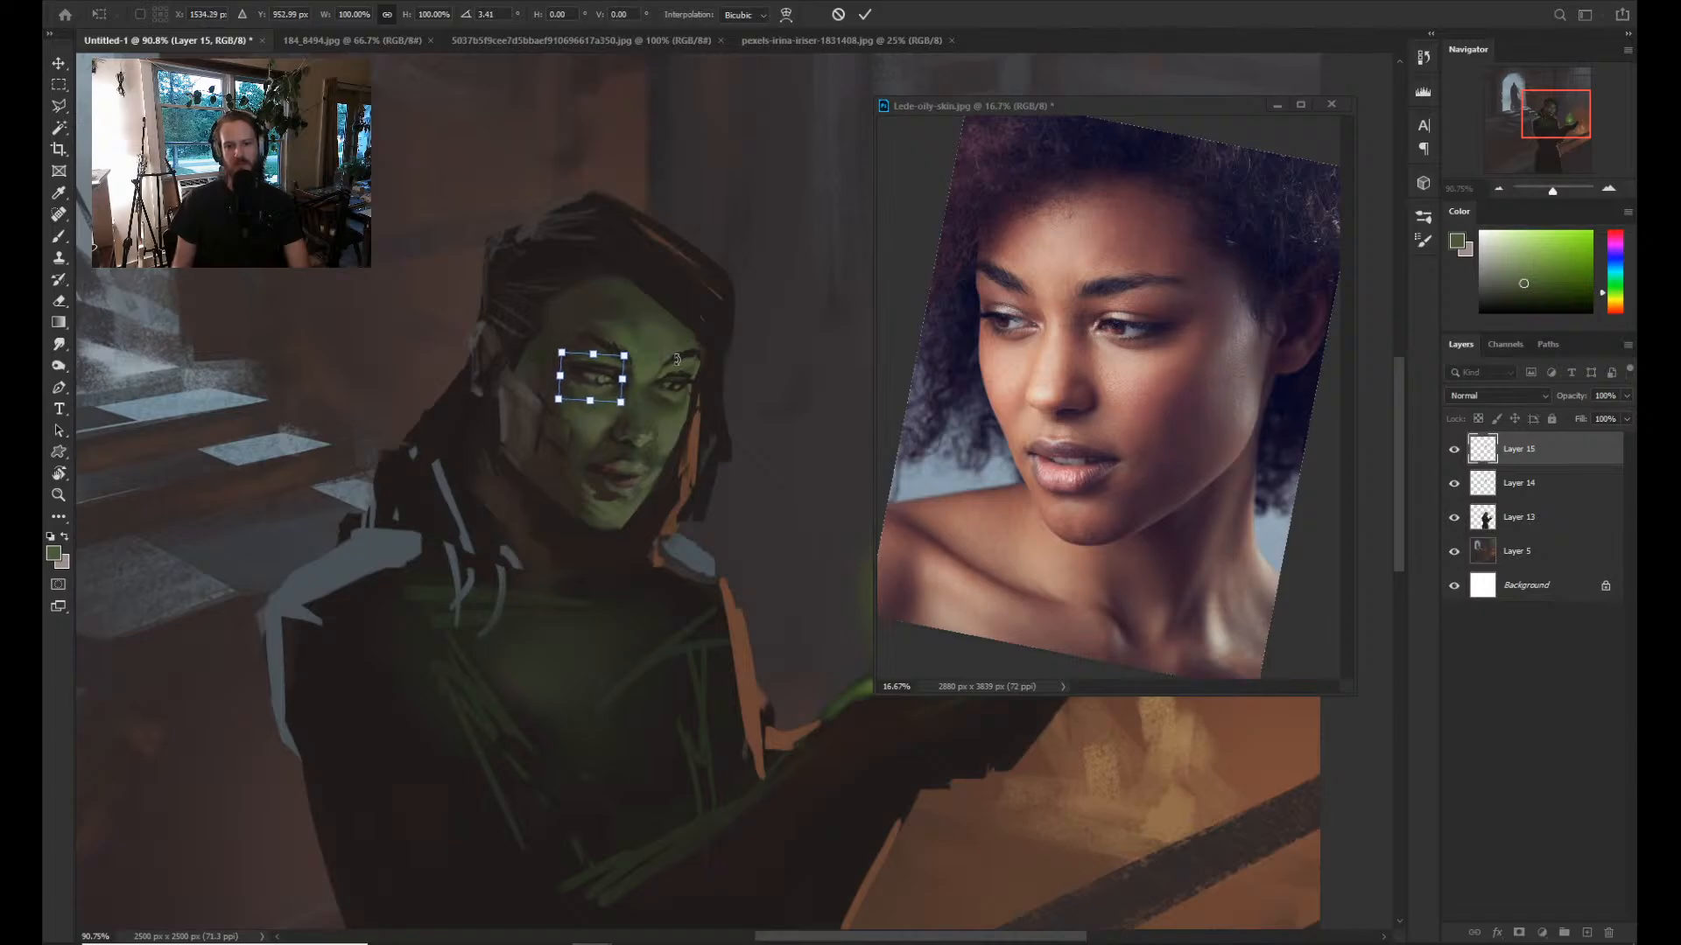
key(Return)
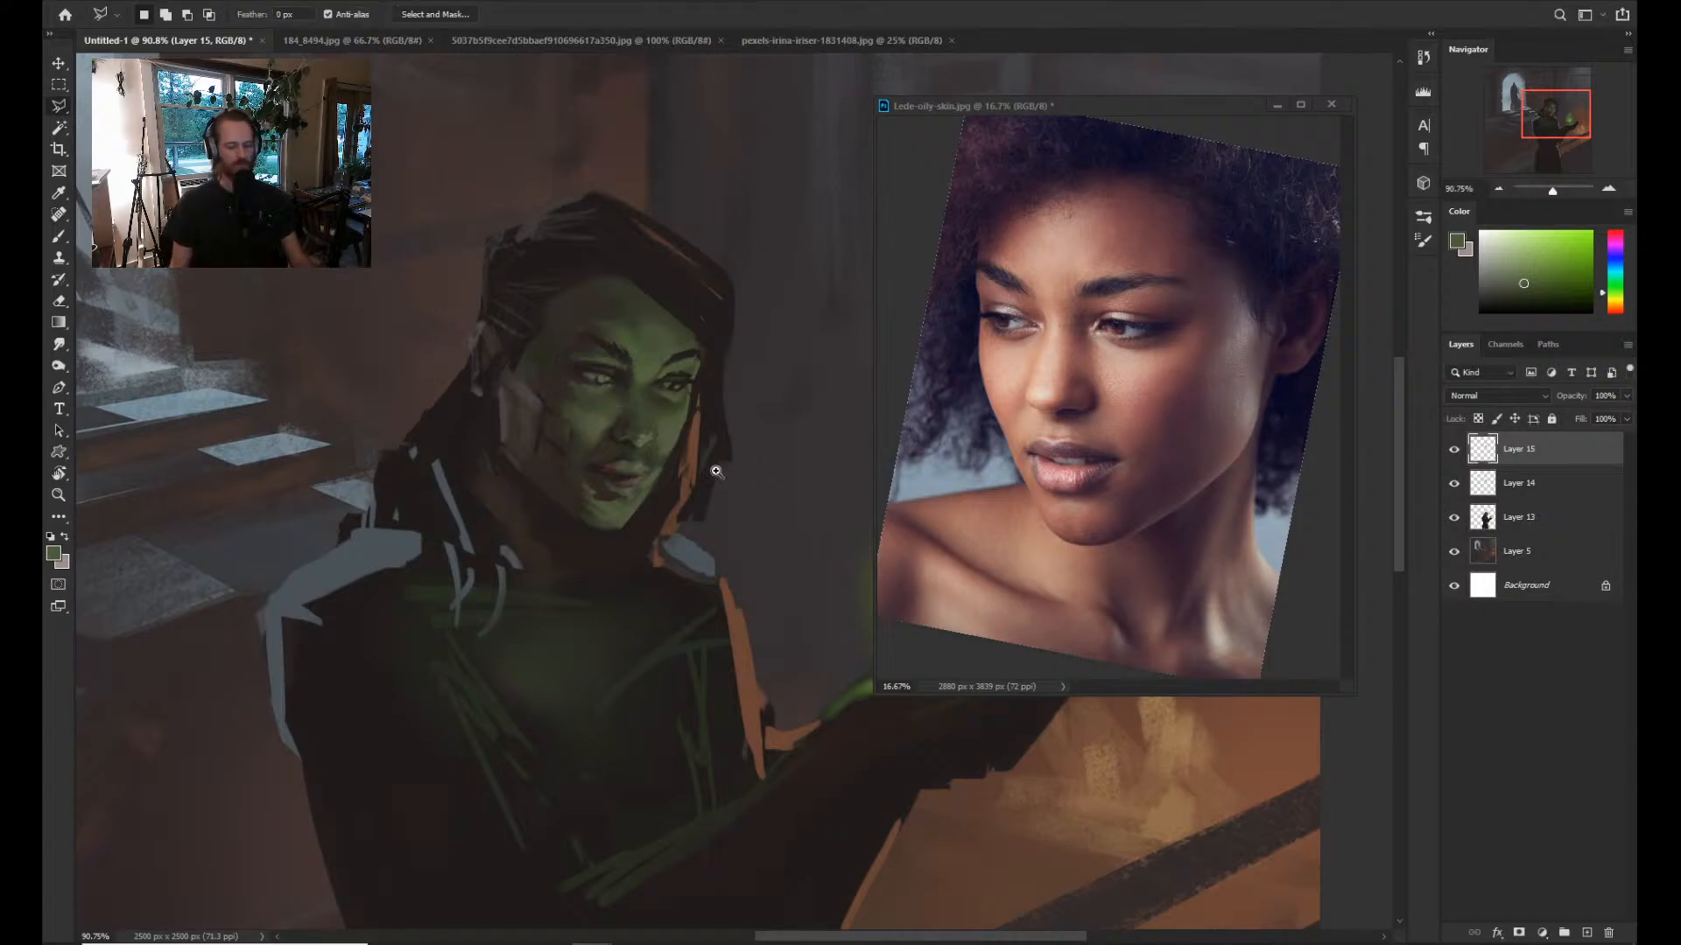
Switch to the Dry Brush 2 preset and sample green skin tones around the near eye for blending the cheek.
key(z)
drag(720, 471, 638, 494)
drag(716, 451, 525, 473)
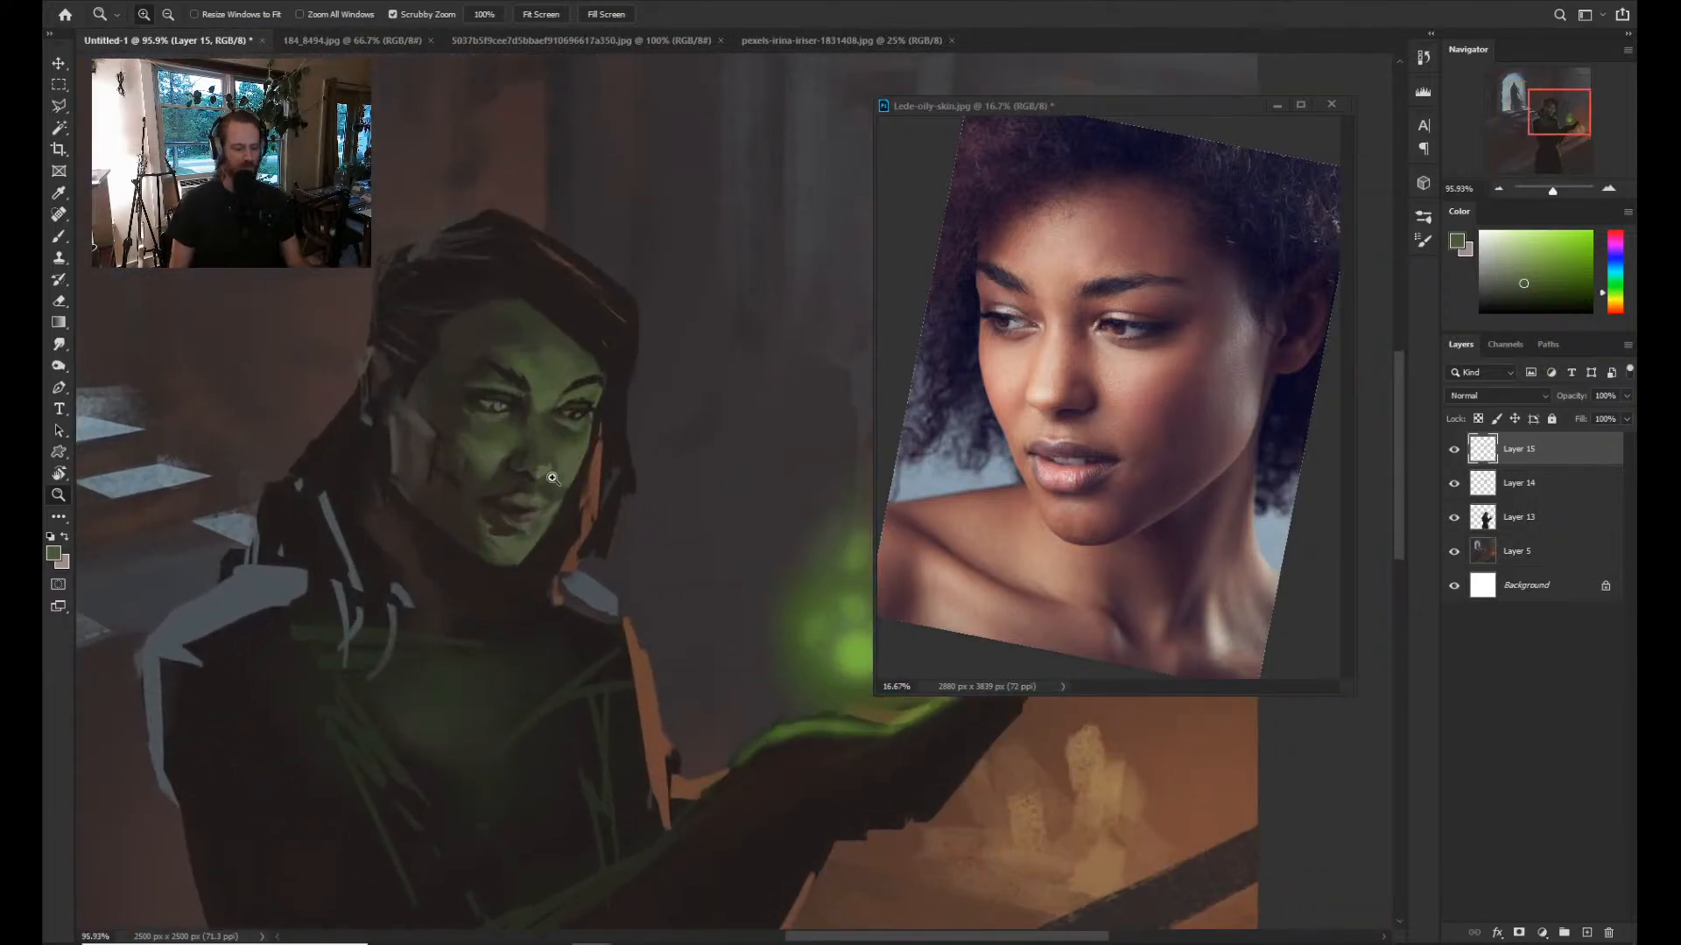
key(b)
alt+click(472, 412)
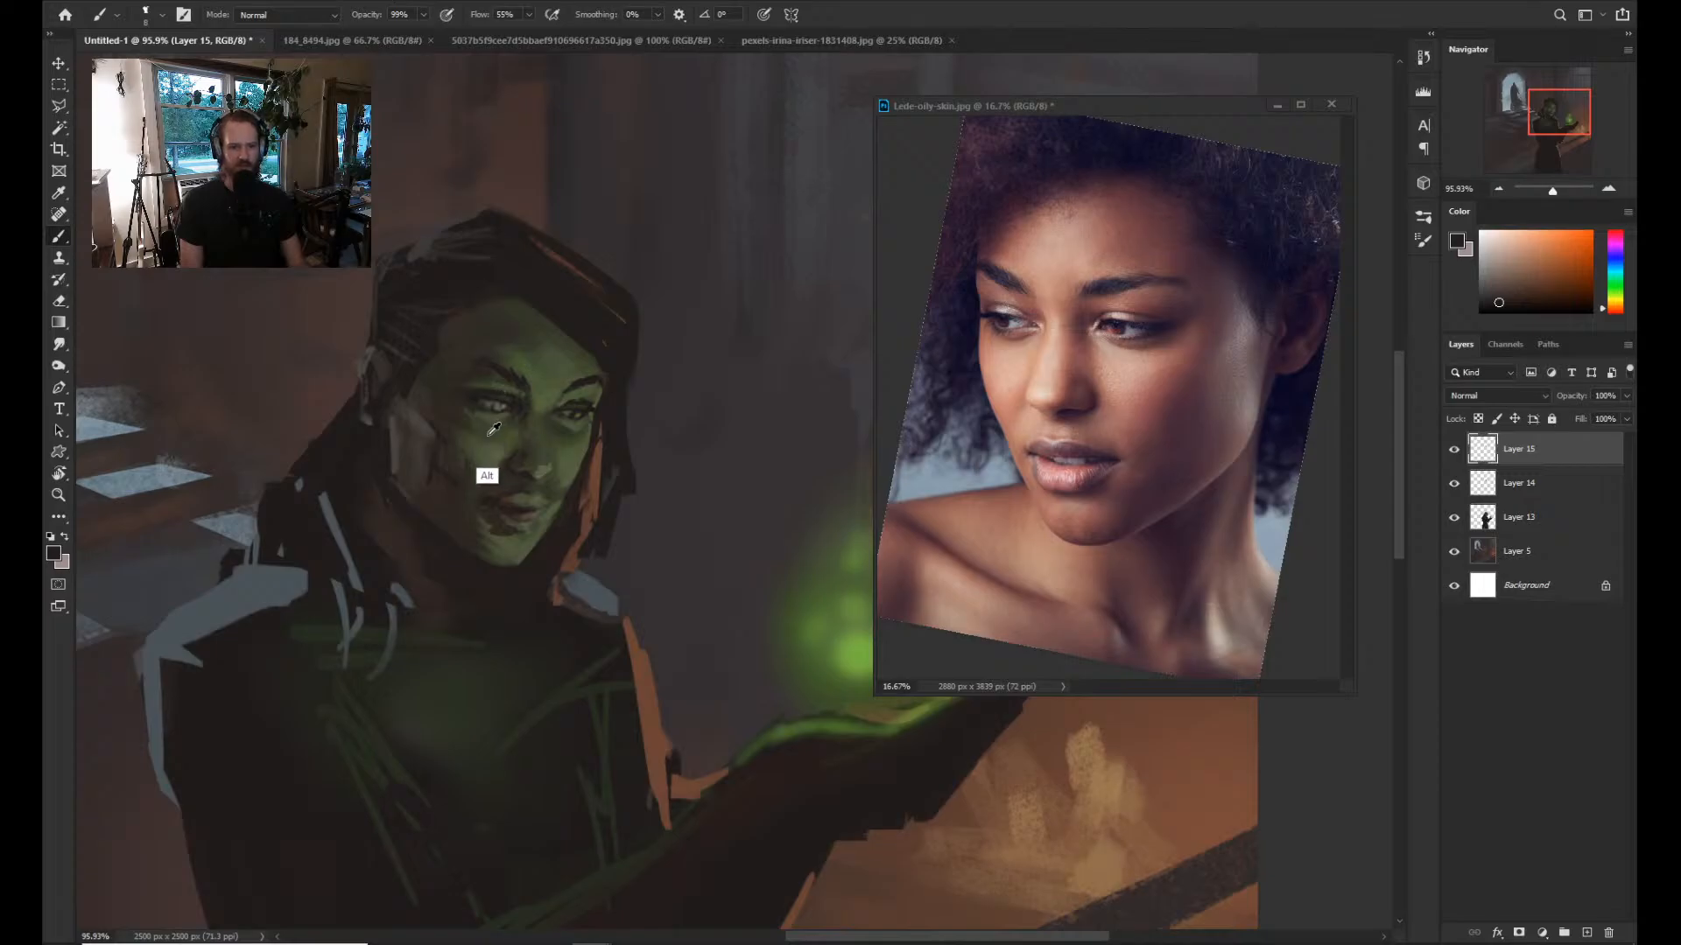
alt+click(506, 411)
right_click(517, 418)
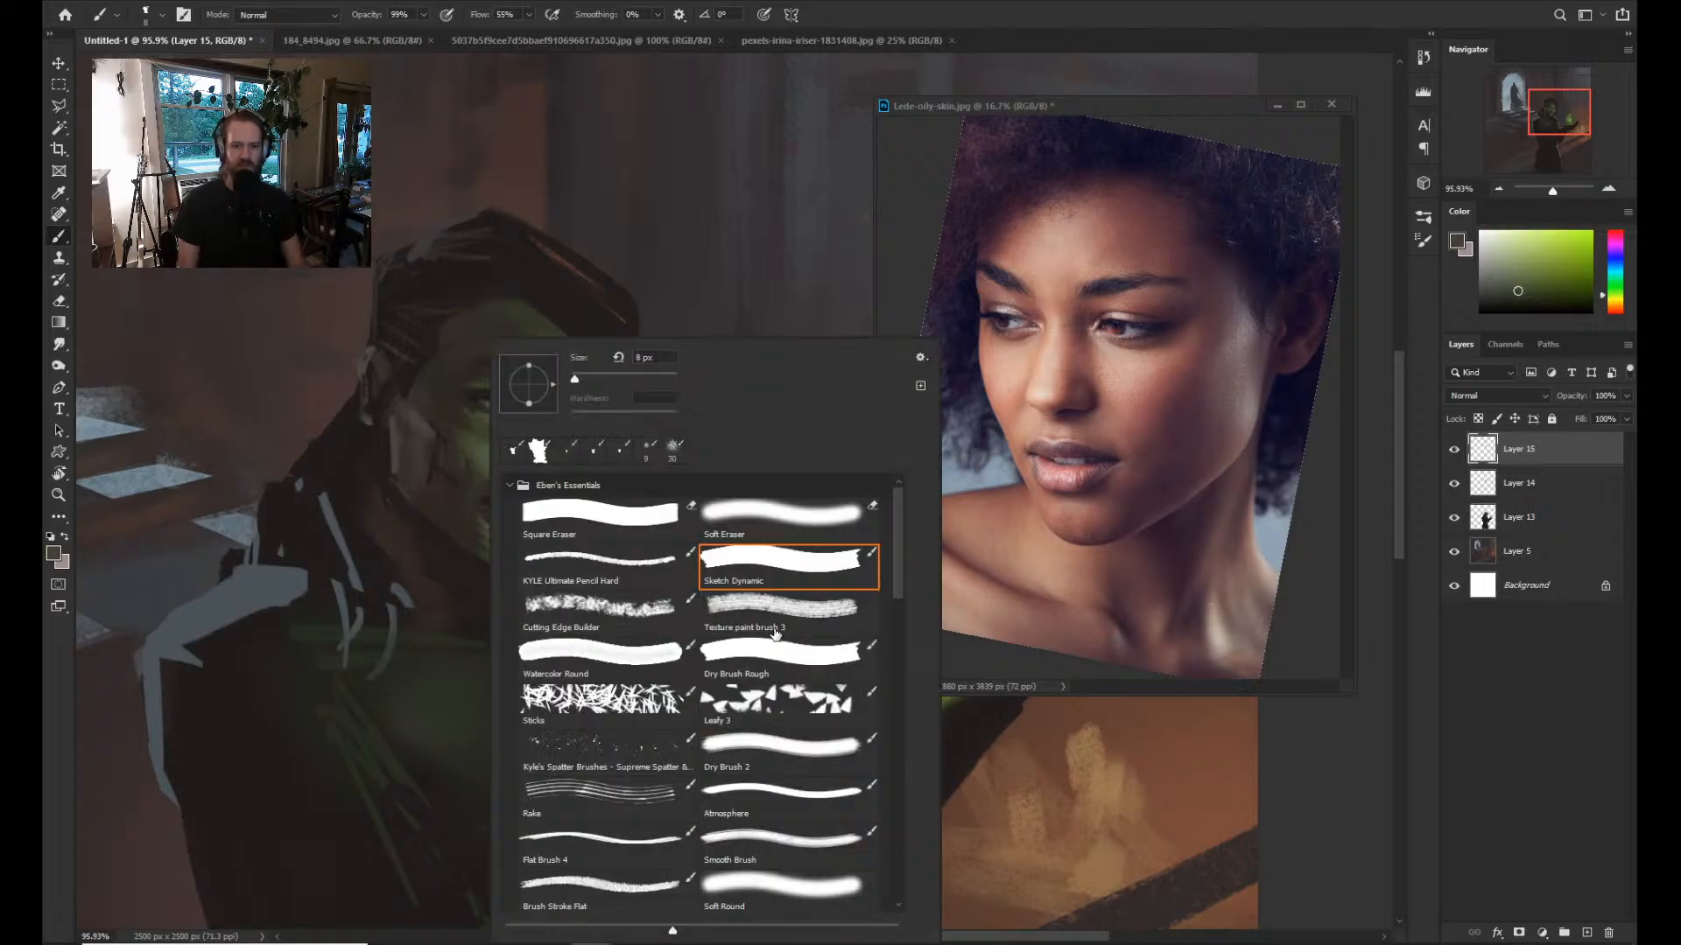
click(759, 753)
key(Return)
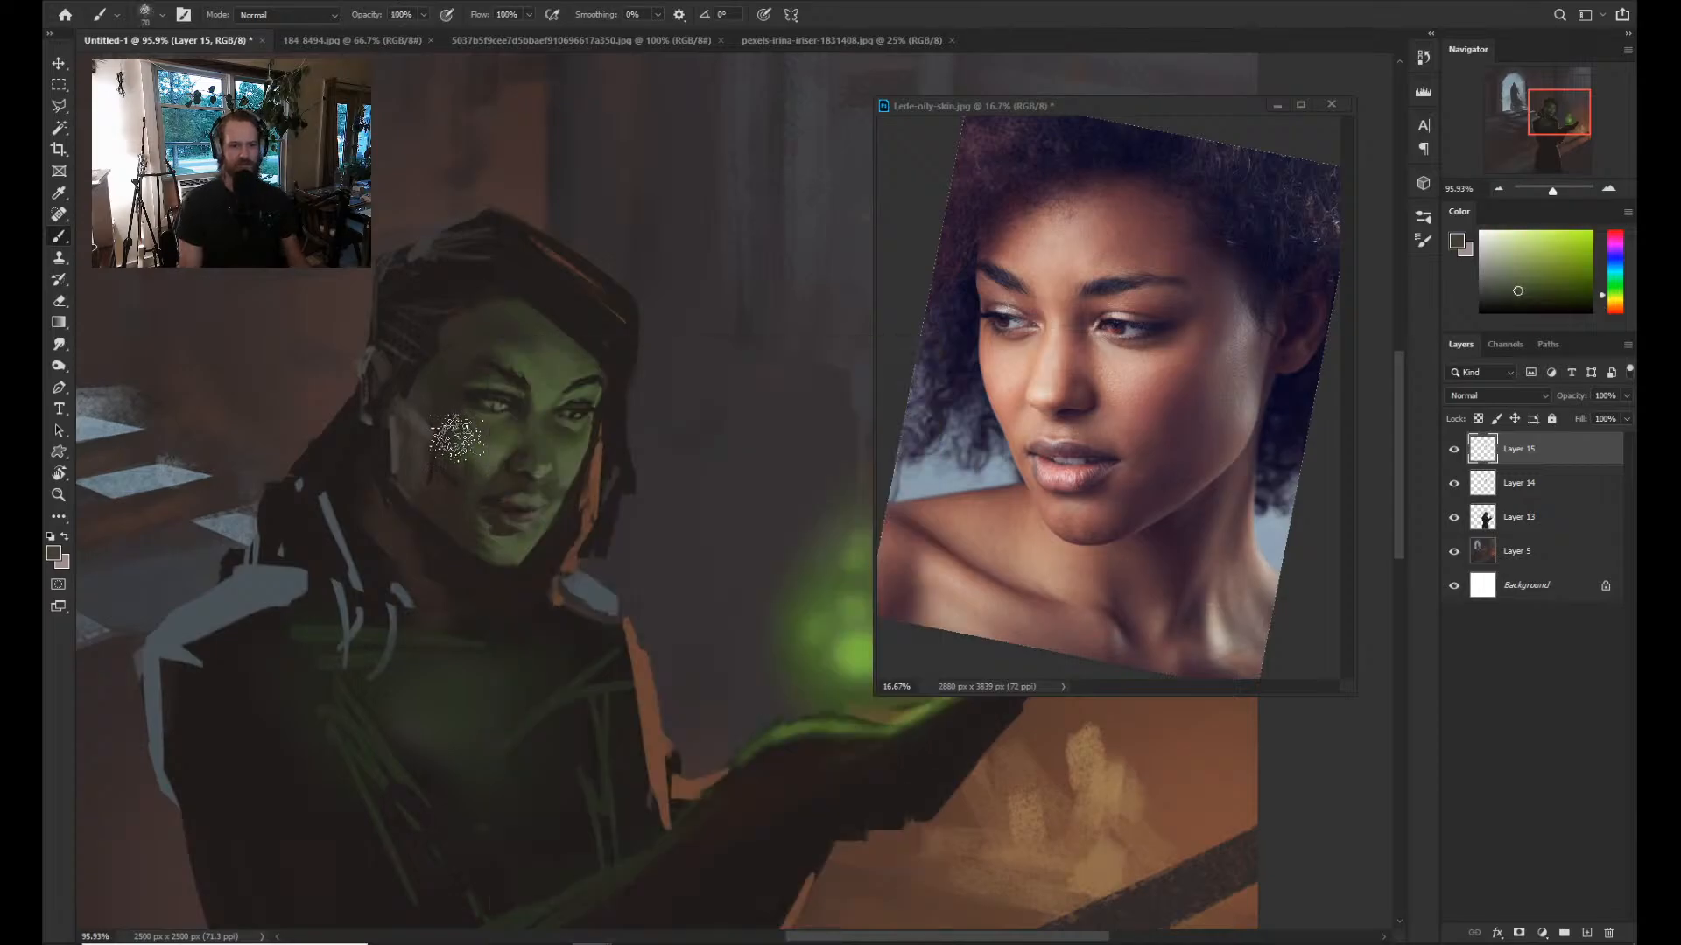
alt+click(495, 450)
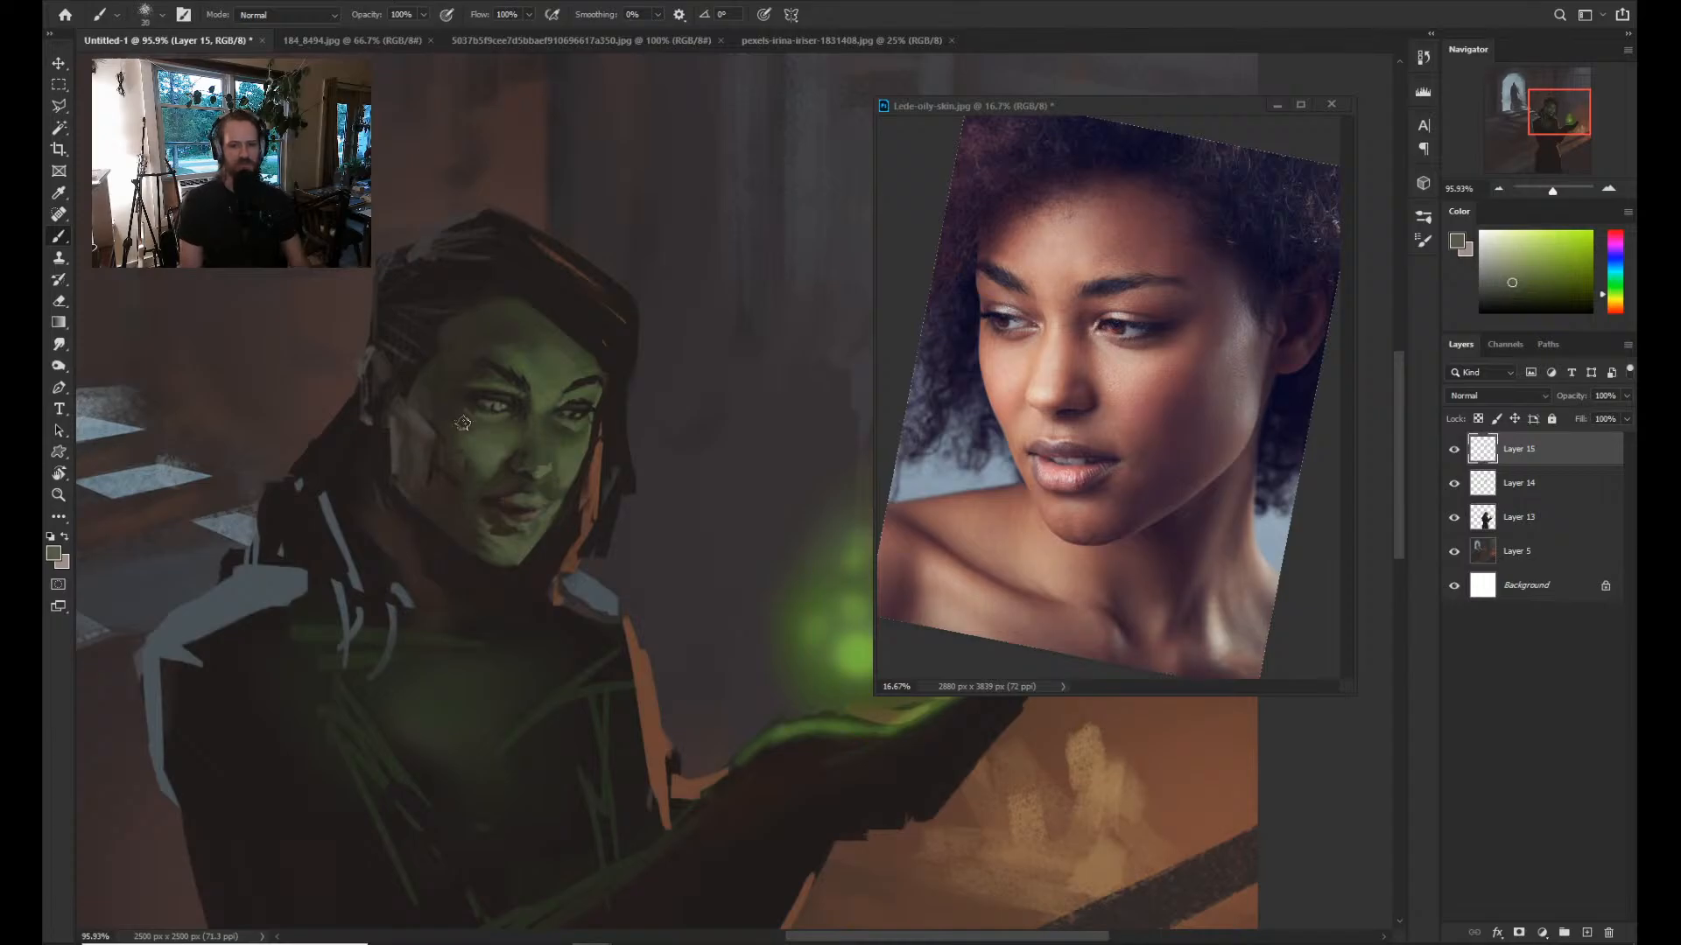
Blend muted olive skin tones over the cheek beneath the near eye, reducing the brush size for finer strokes.
key(z)
drag(462, 424, 489, 441)
key(b)
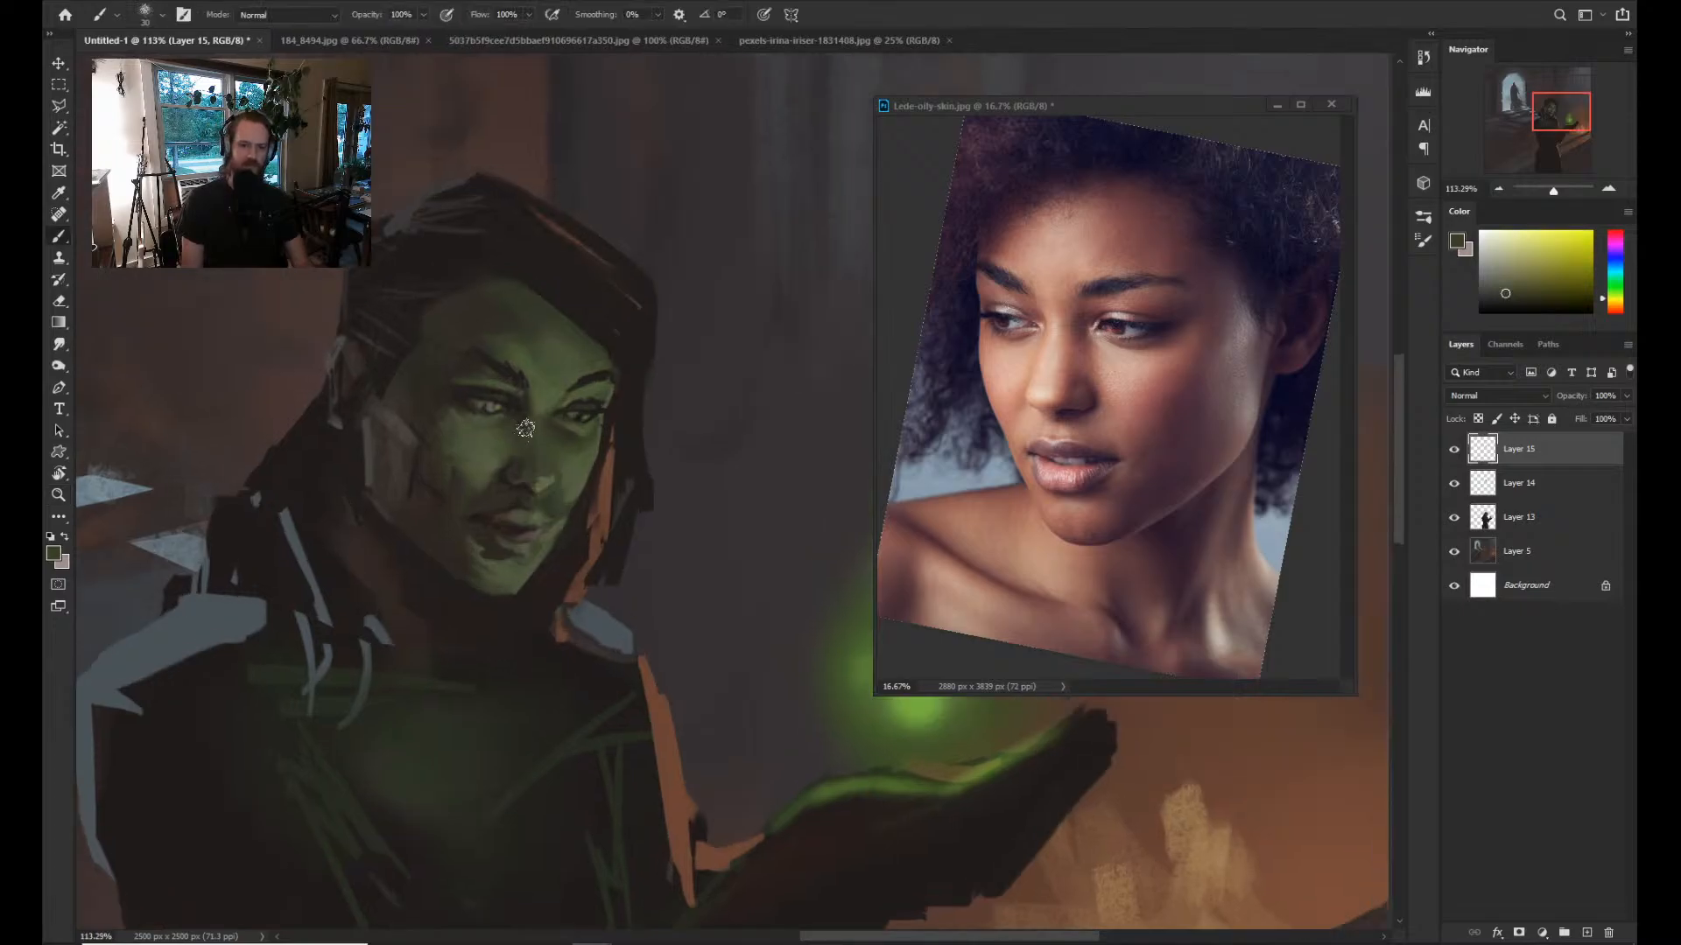
key(bracketleft)
key(bracketleft)
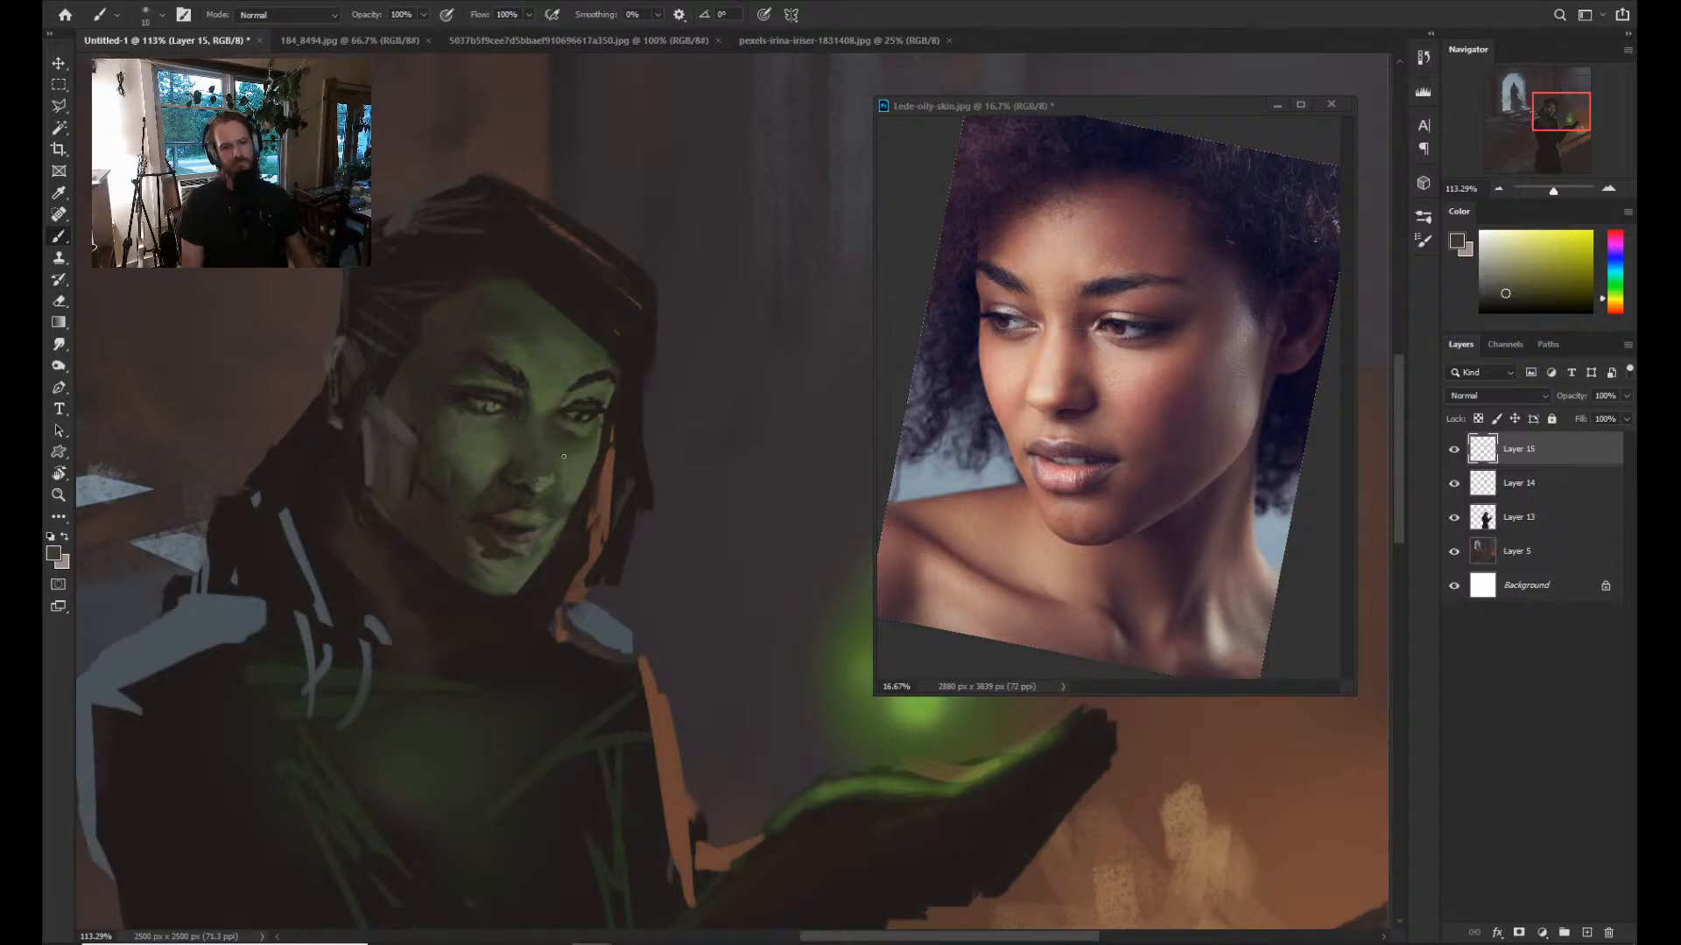
Shade around the nose bridge and eyes with a dark brown sampled near the inner brow, using a larger brush.
alt+click(524, 401)
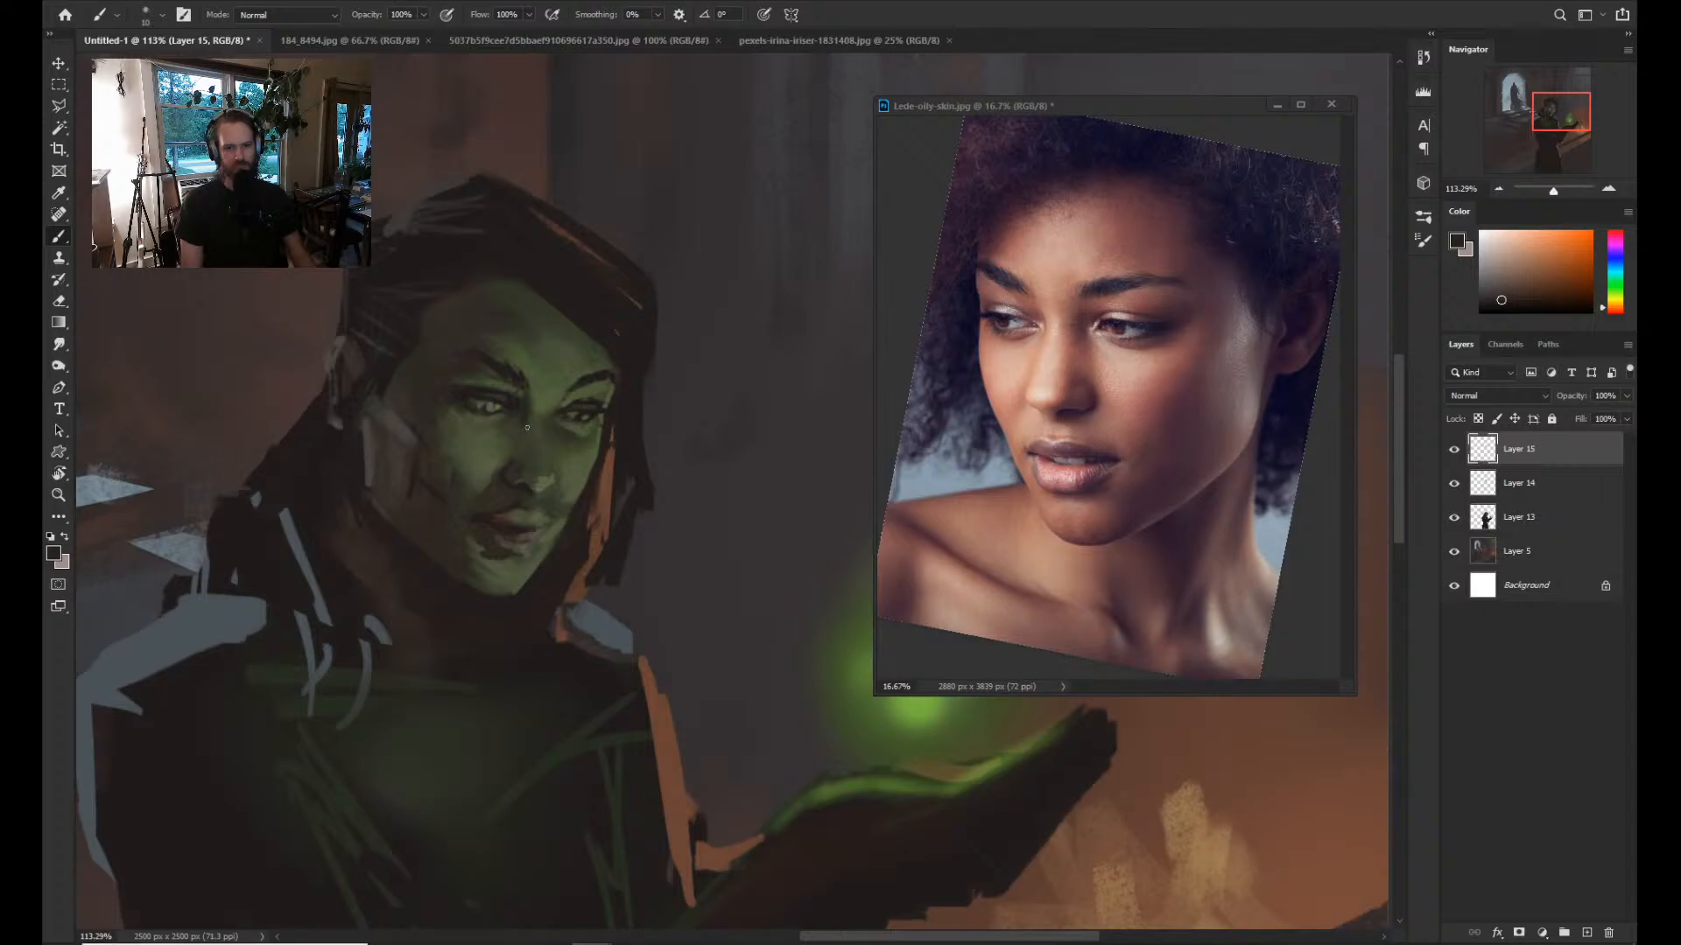
key(bracketright)
key(bracketright)
key(bracketright)
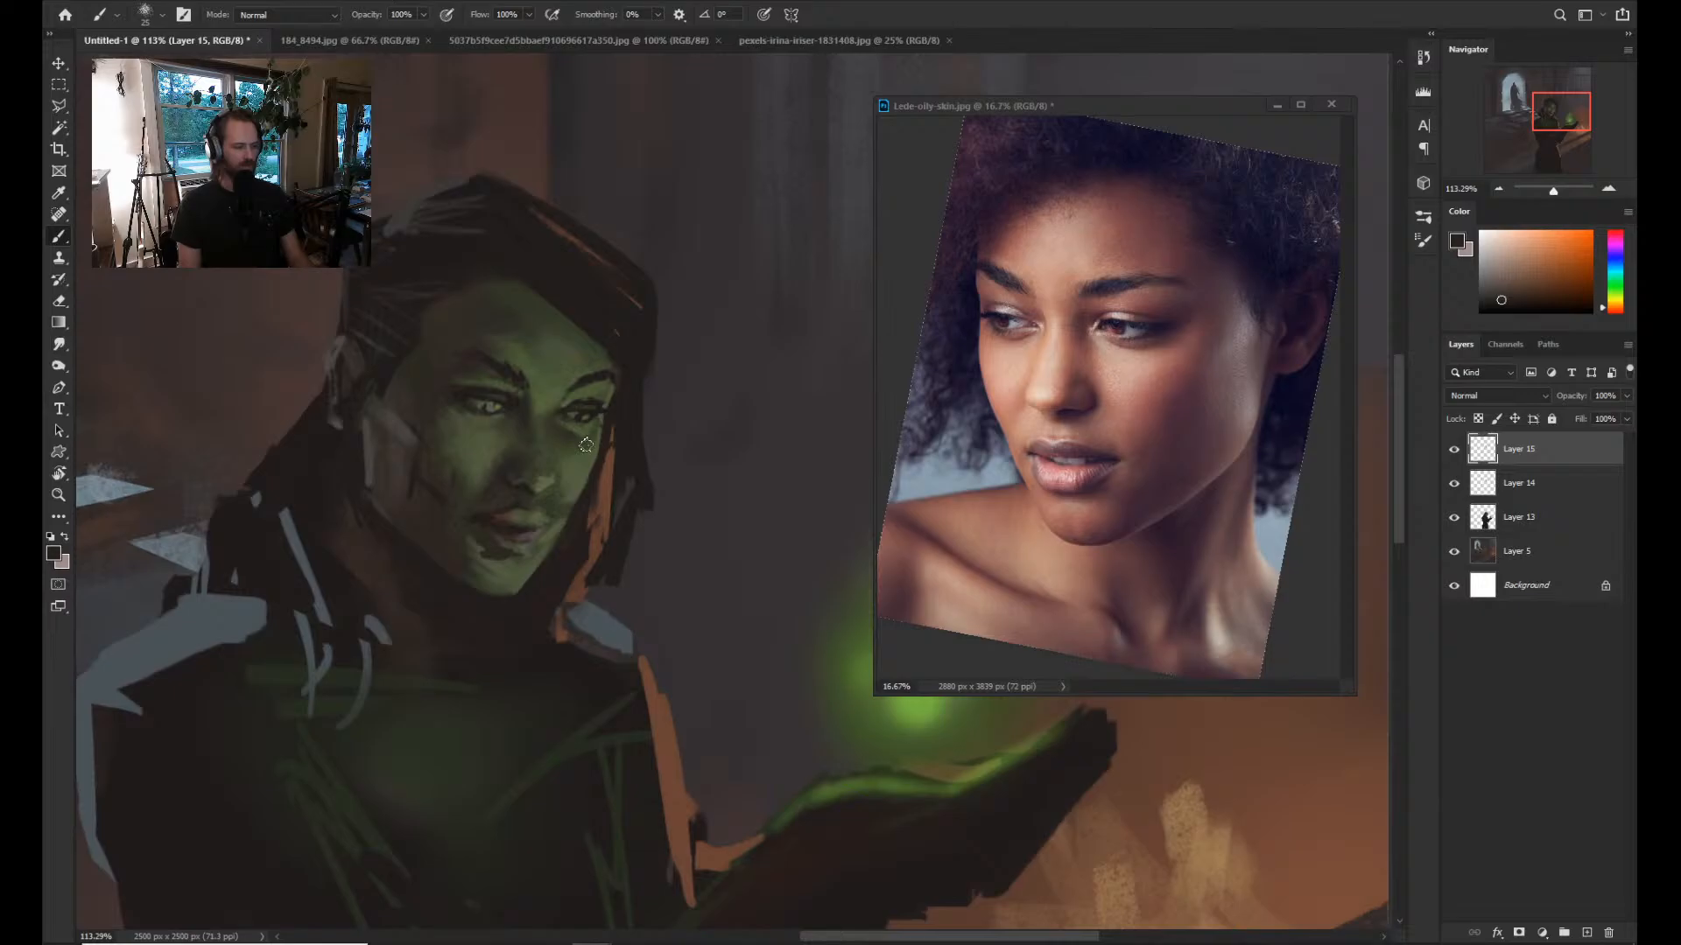
scroll(586, 444, down, 2)
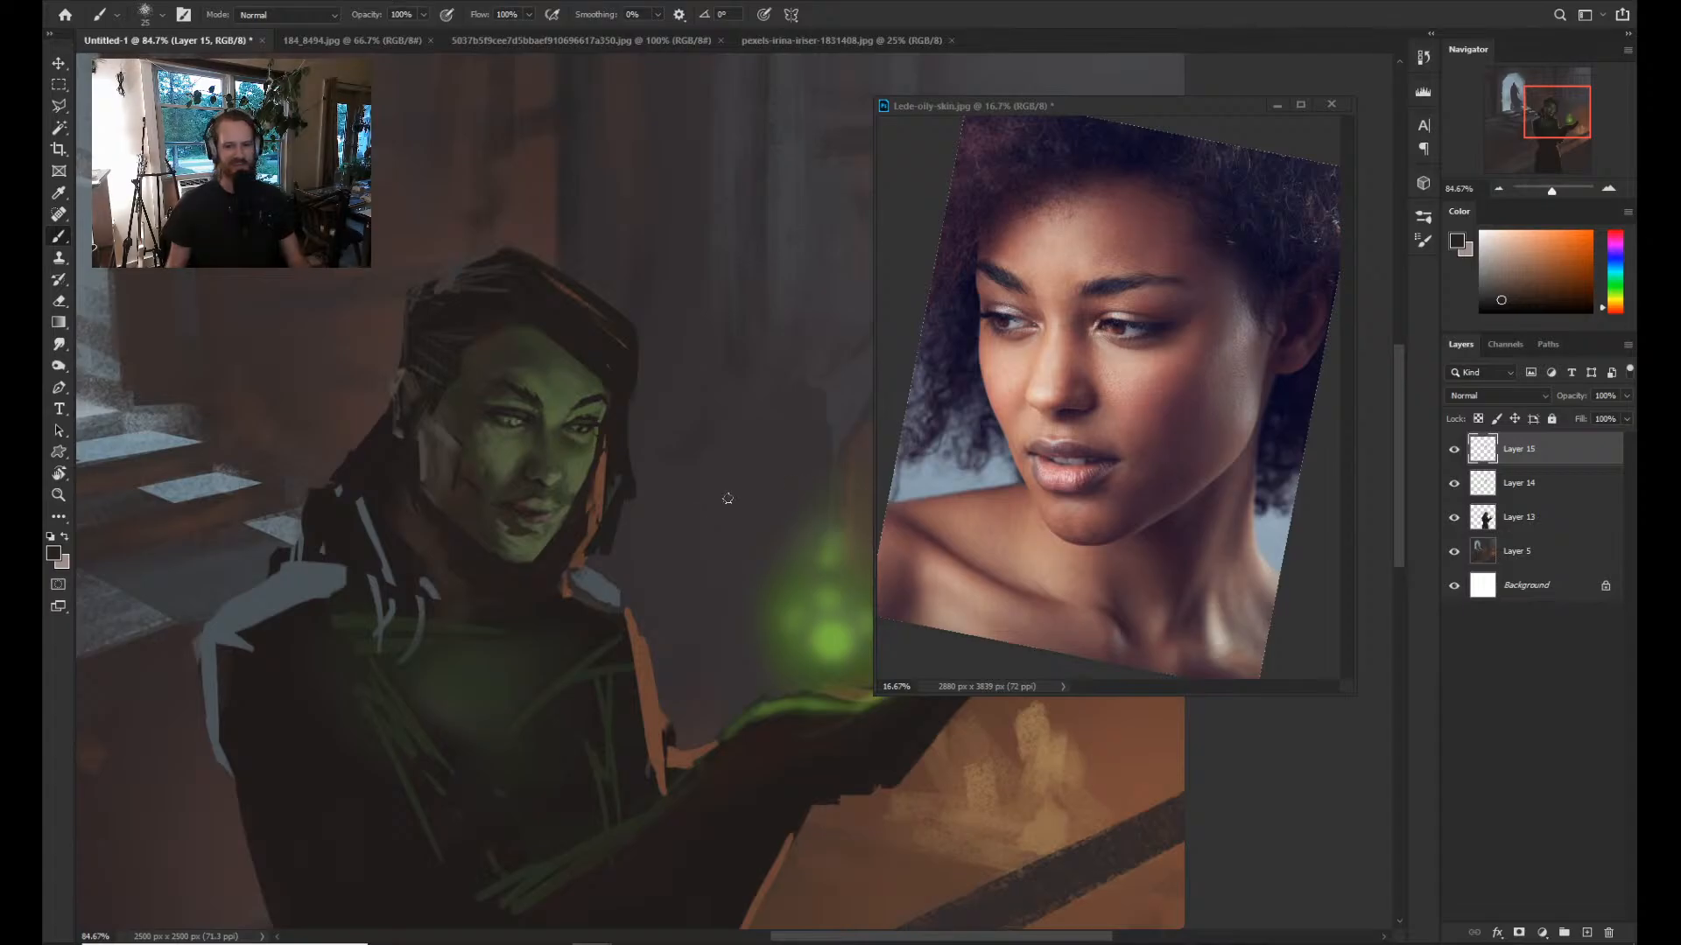
mouse_move(727, 498)
mouse_down()
mouse_move(671, 464)
mouse_move(638, 498)
mouse_move(456, 490)
mouse_move(365, 528)
mouse_up()
drag(779, 392, 795, 393)
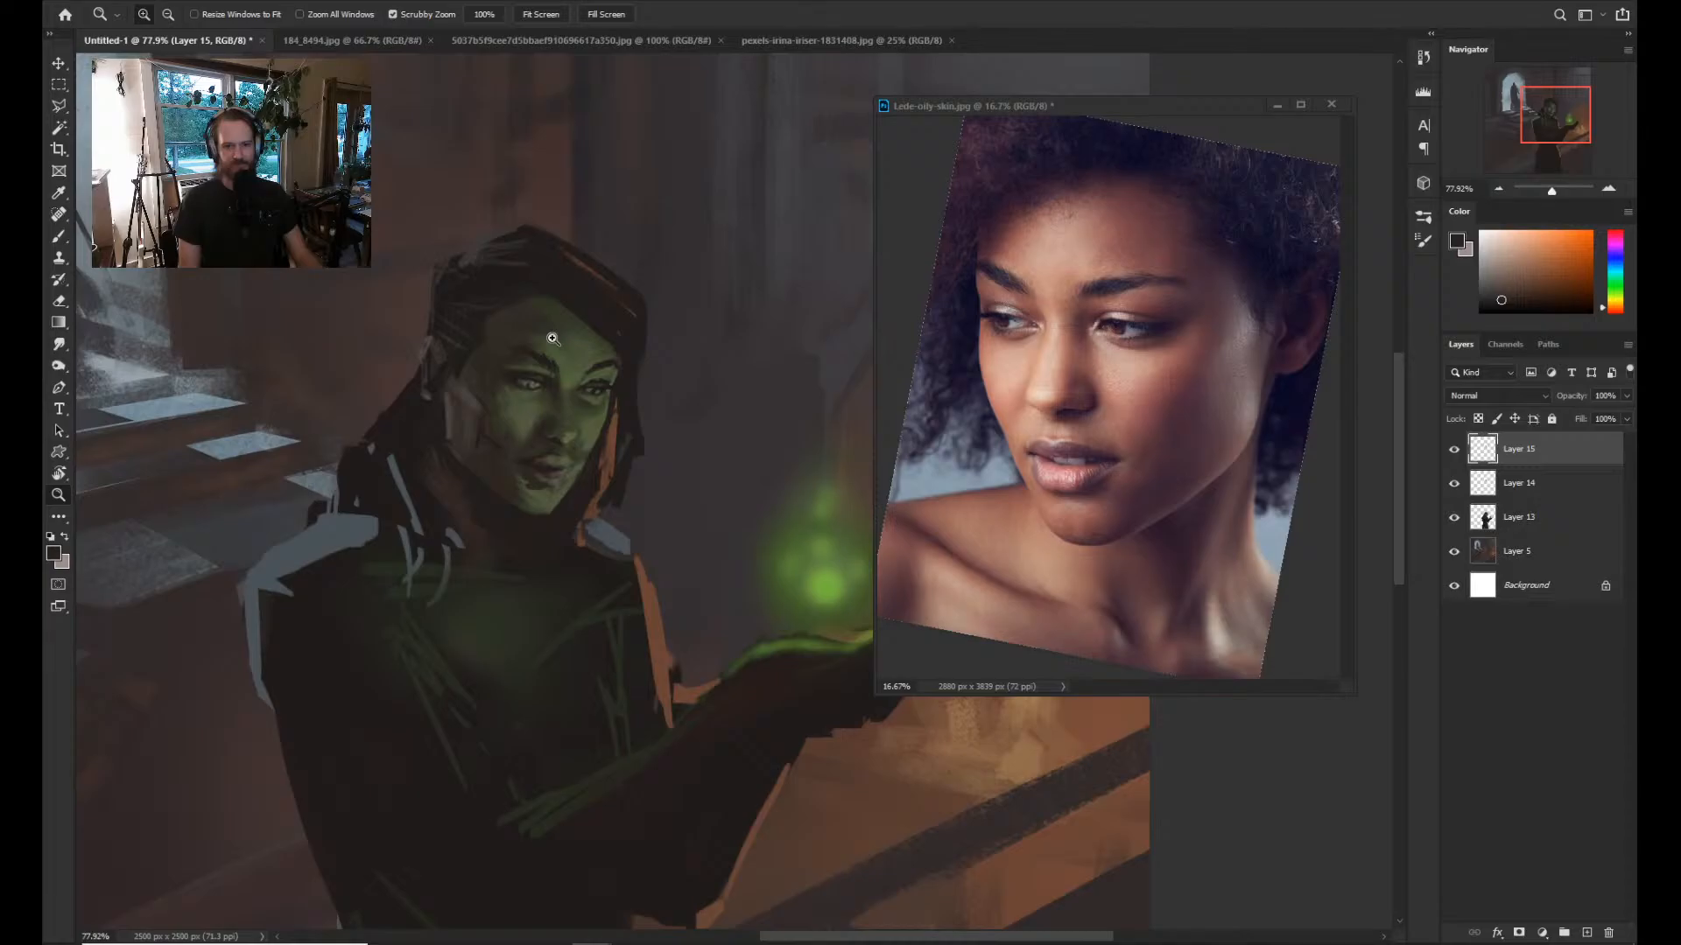
Paint a reddish-brown shadow sampled near the mouth across the upper forehead and temple, enlarging the brush.
key(b)
alt+click(548, 456)
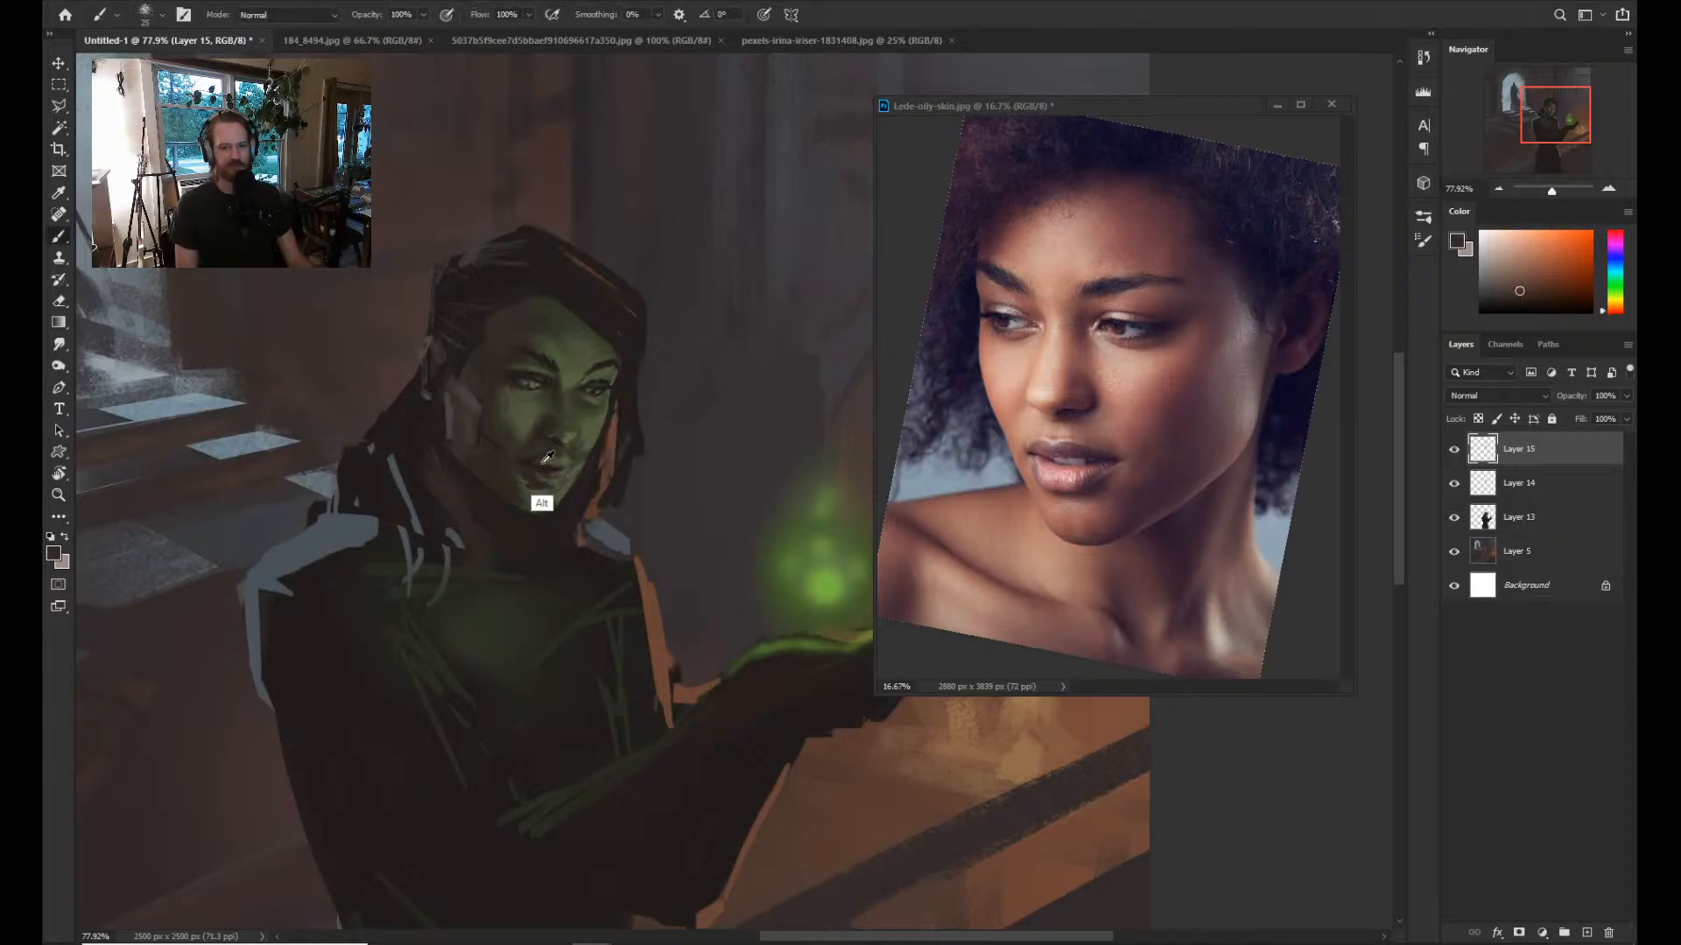
alt+click(543, 464)
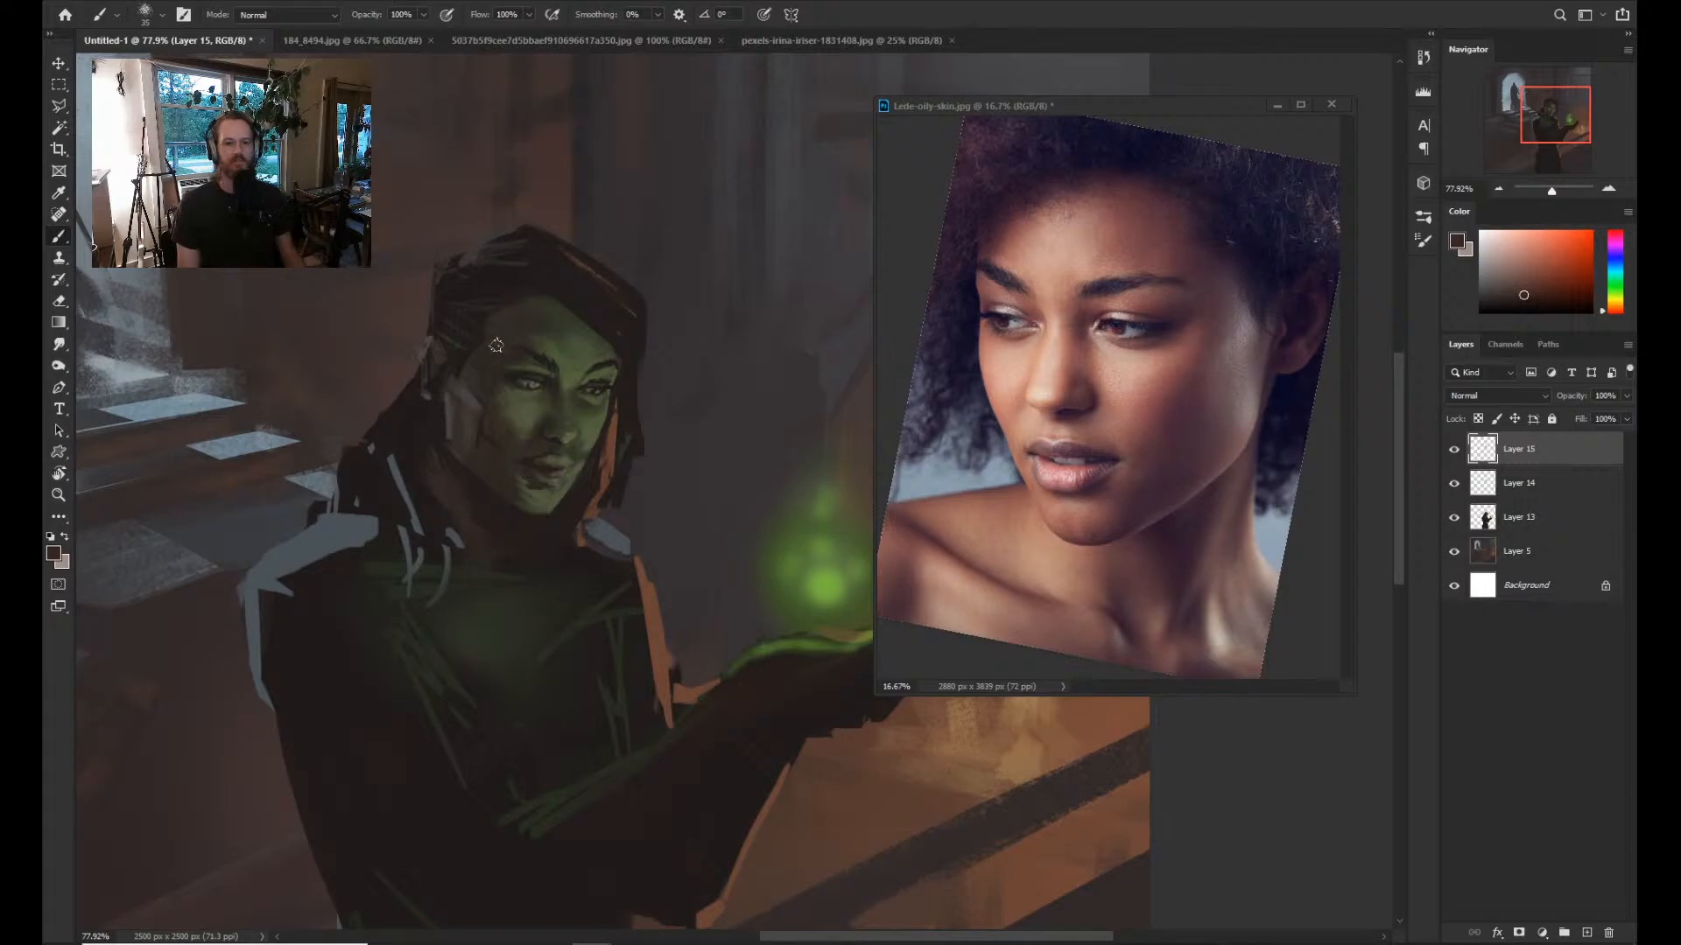
key(bracketright)
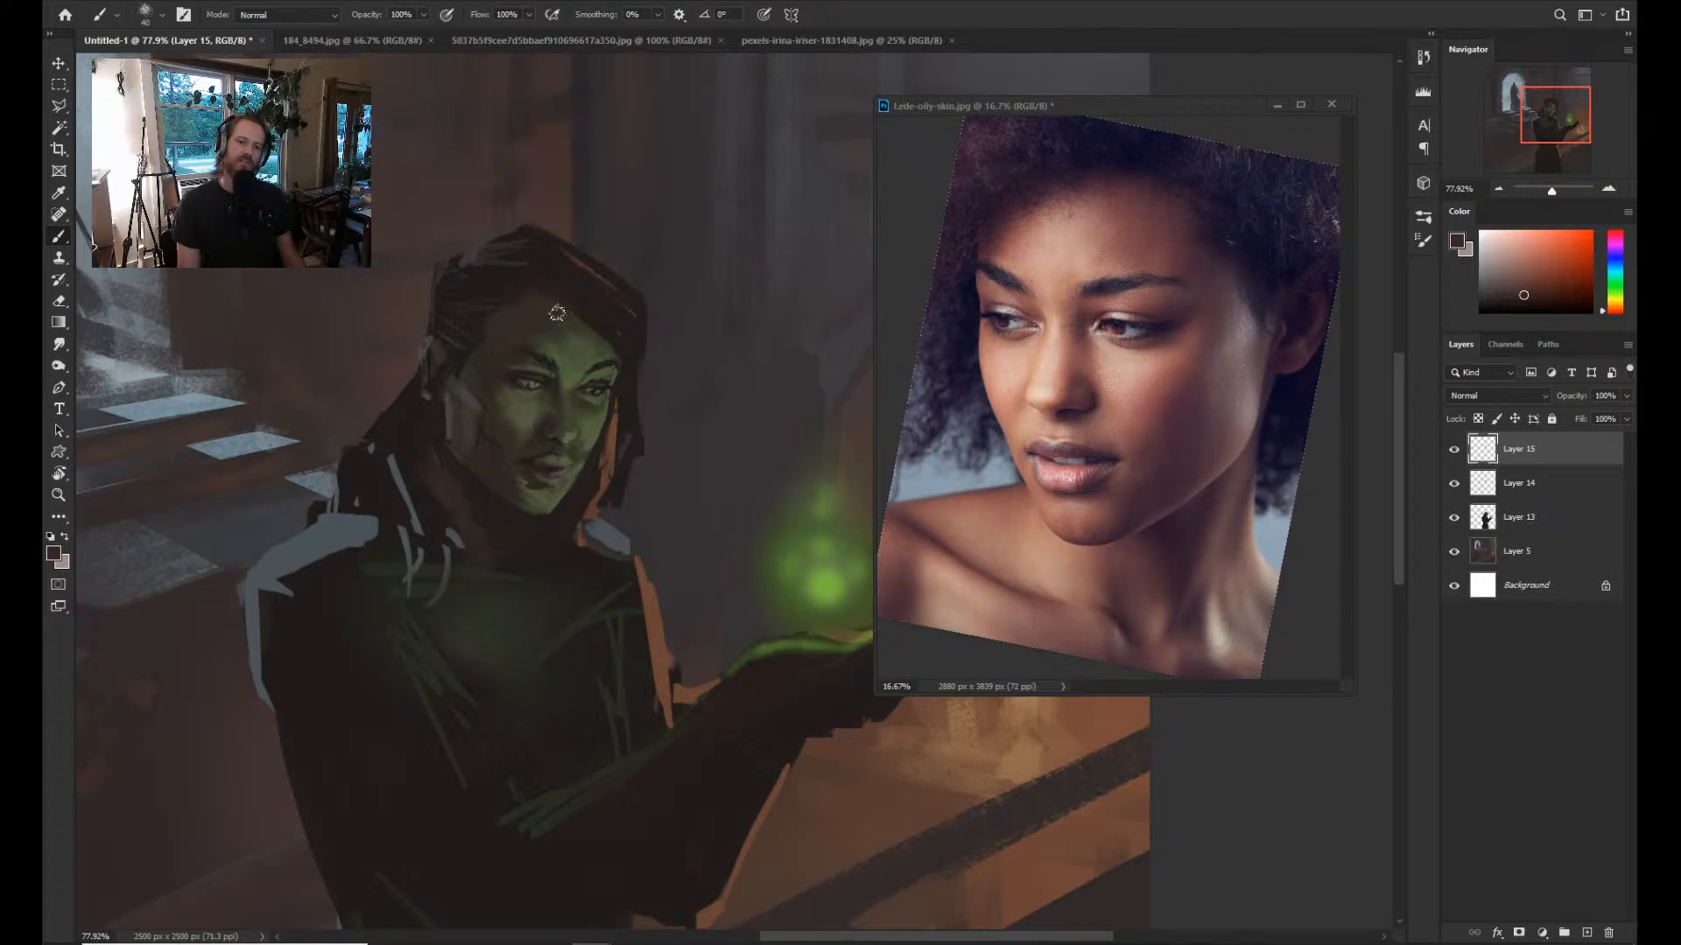
Blend the shadowed side of the face with brown tones sampled from the cheek, finishing with a smaller brush.
alt+click(469, 417)
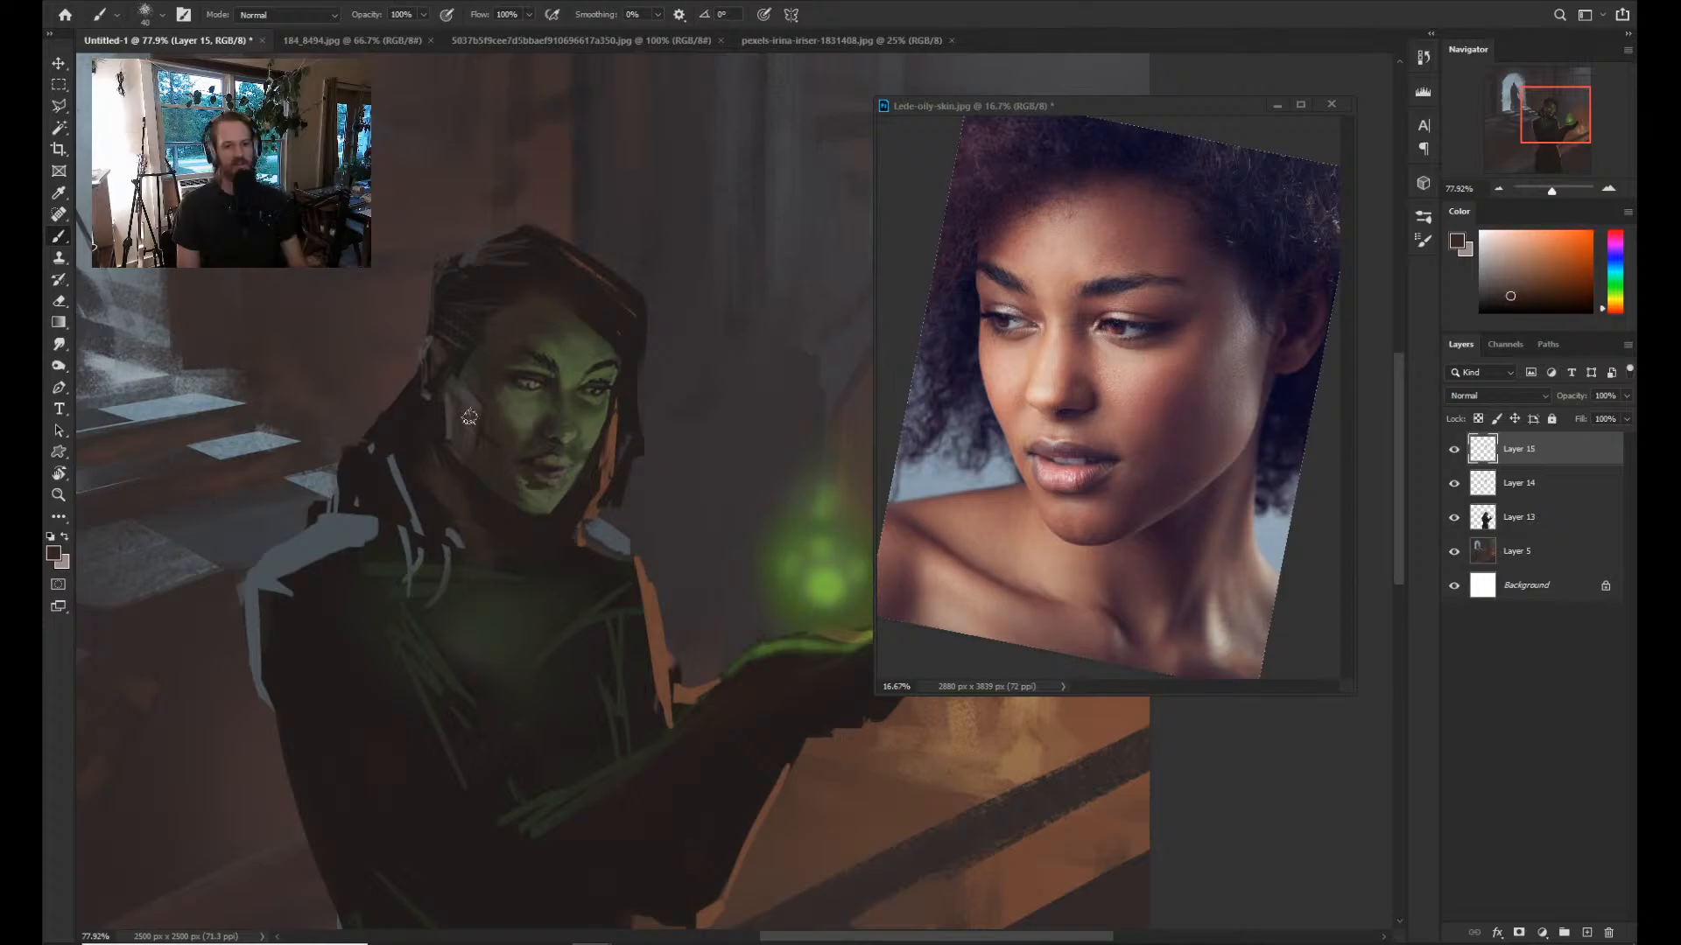
alt+click(472, 406)
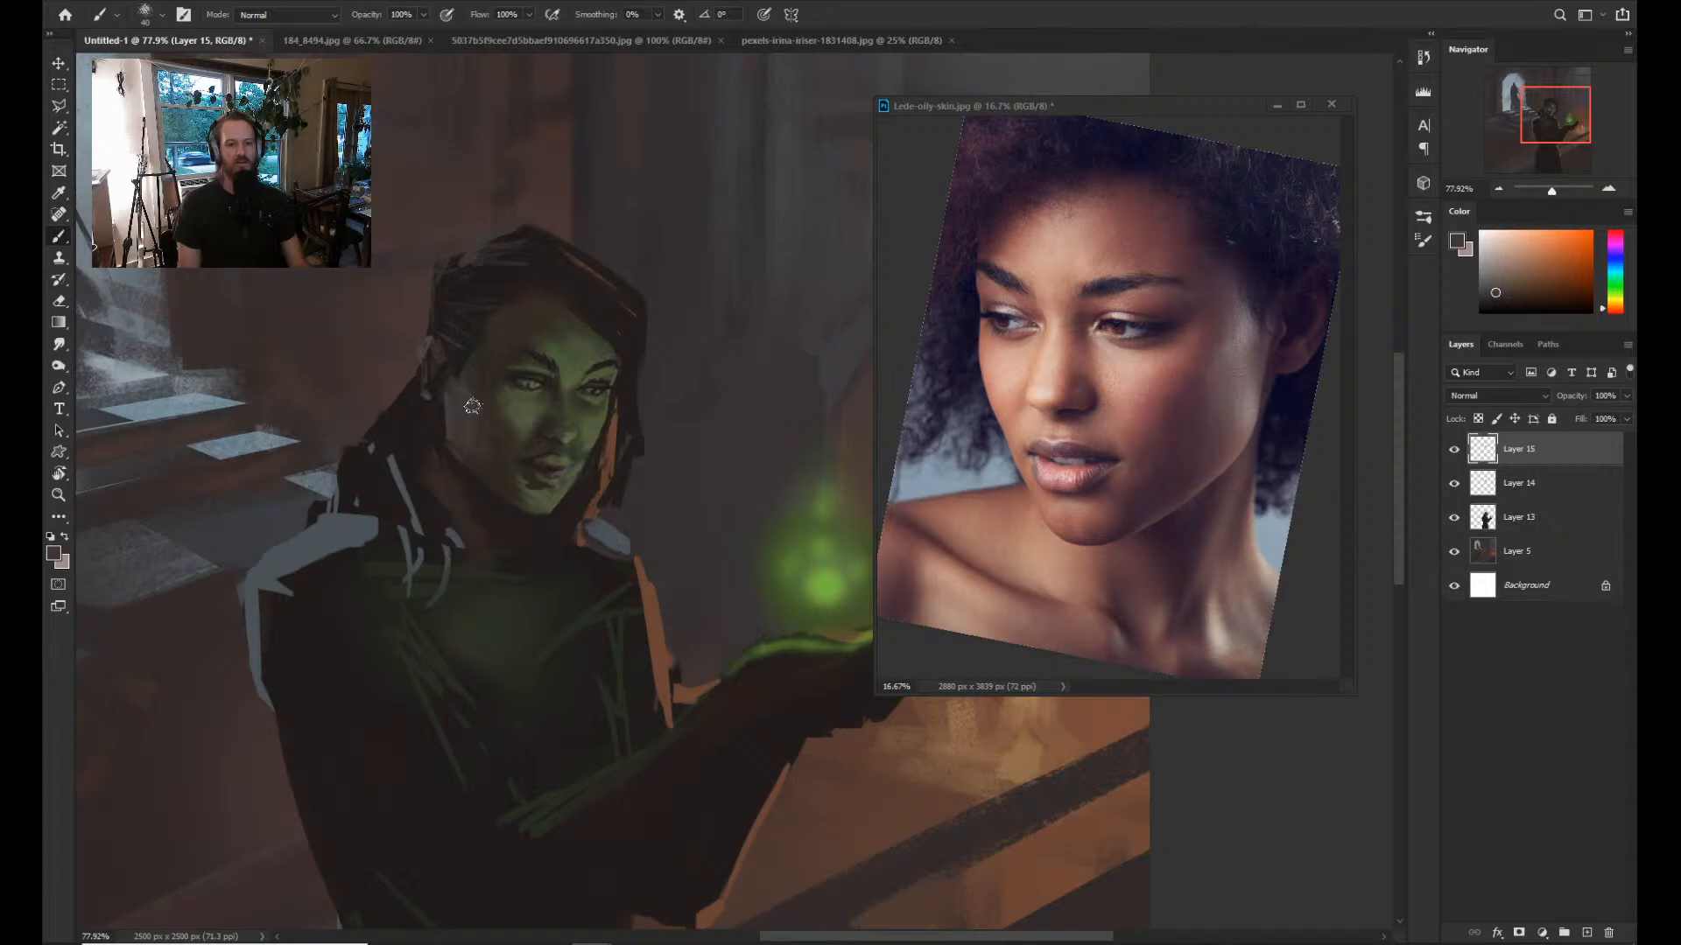
key(bracketleft)
key(bracketleft)
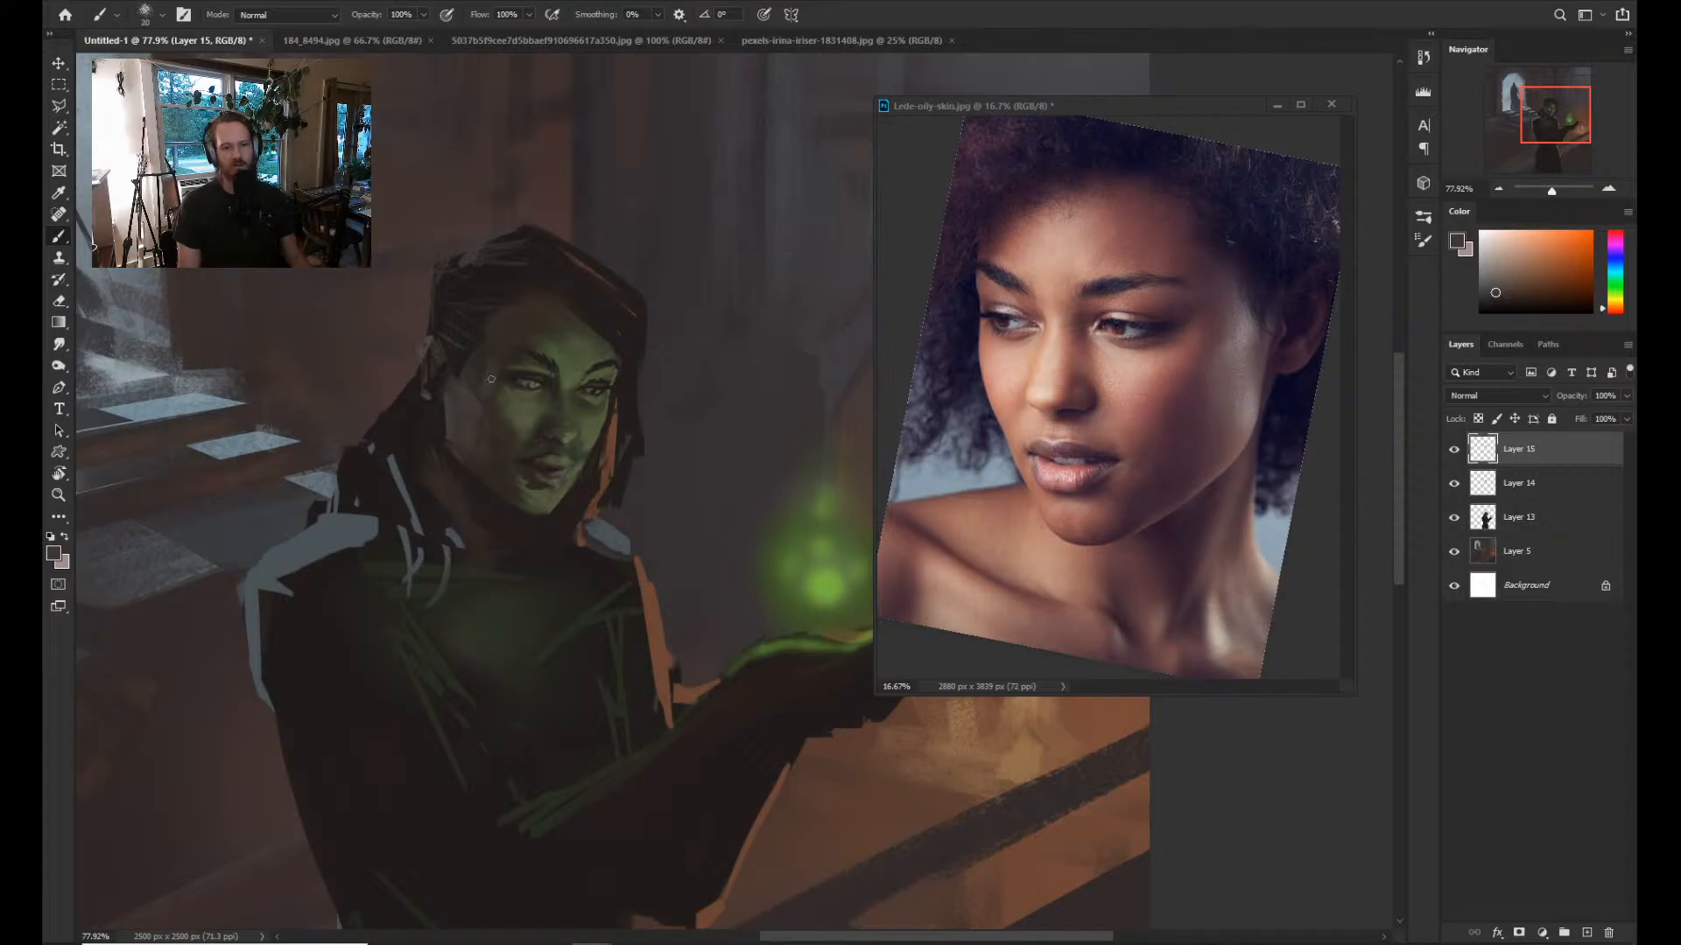
Sharpen the brow and eye details with a dark tone sampled beside the near eye.
key(z)
key(ctrl+0)
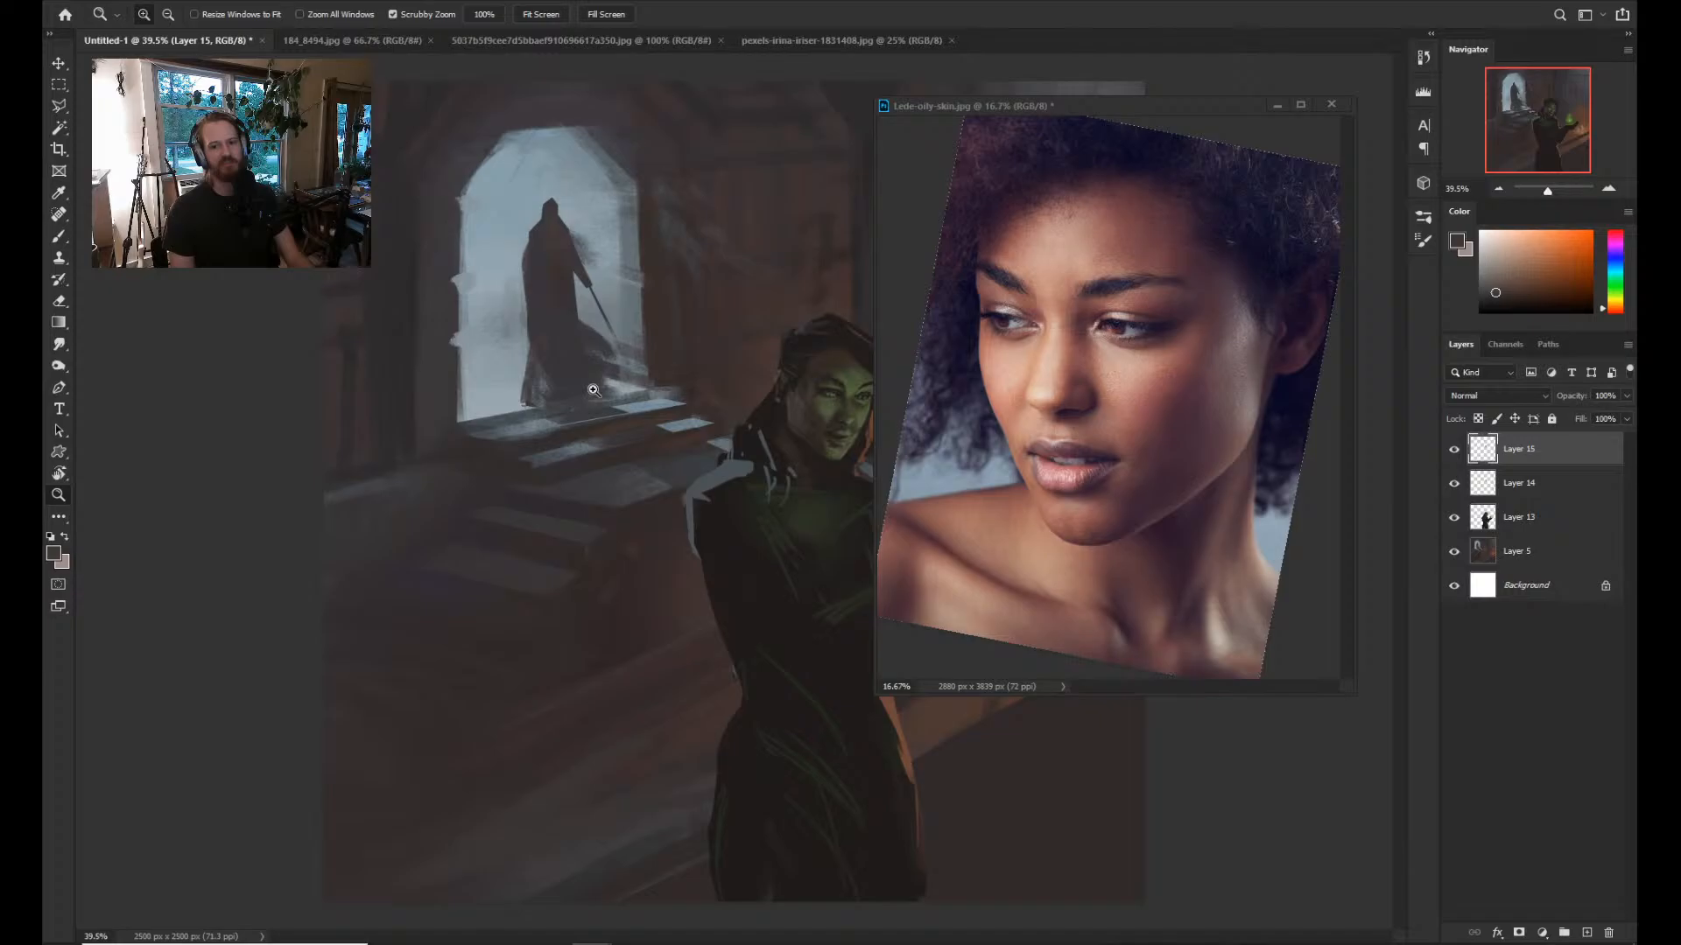
drag(594, 389, 744, 525)
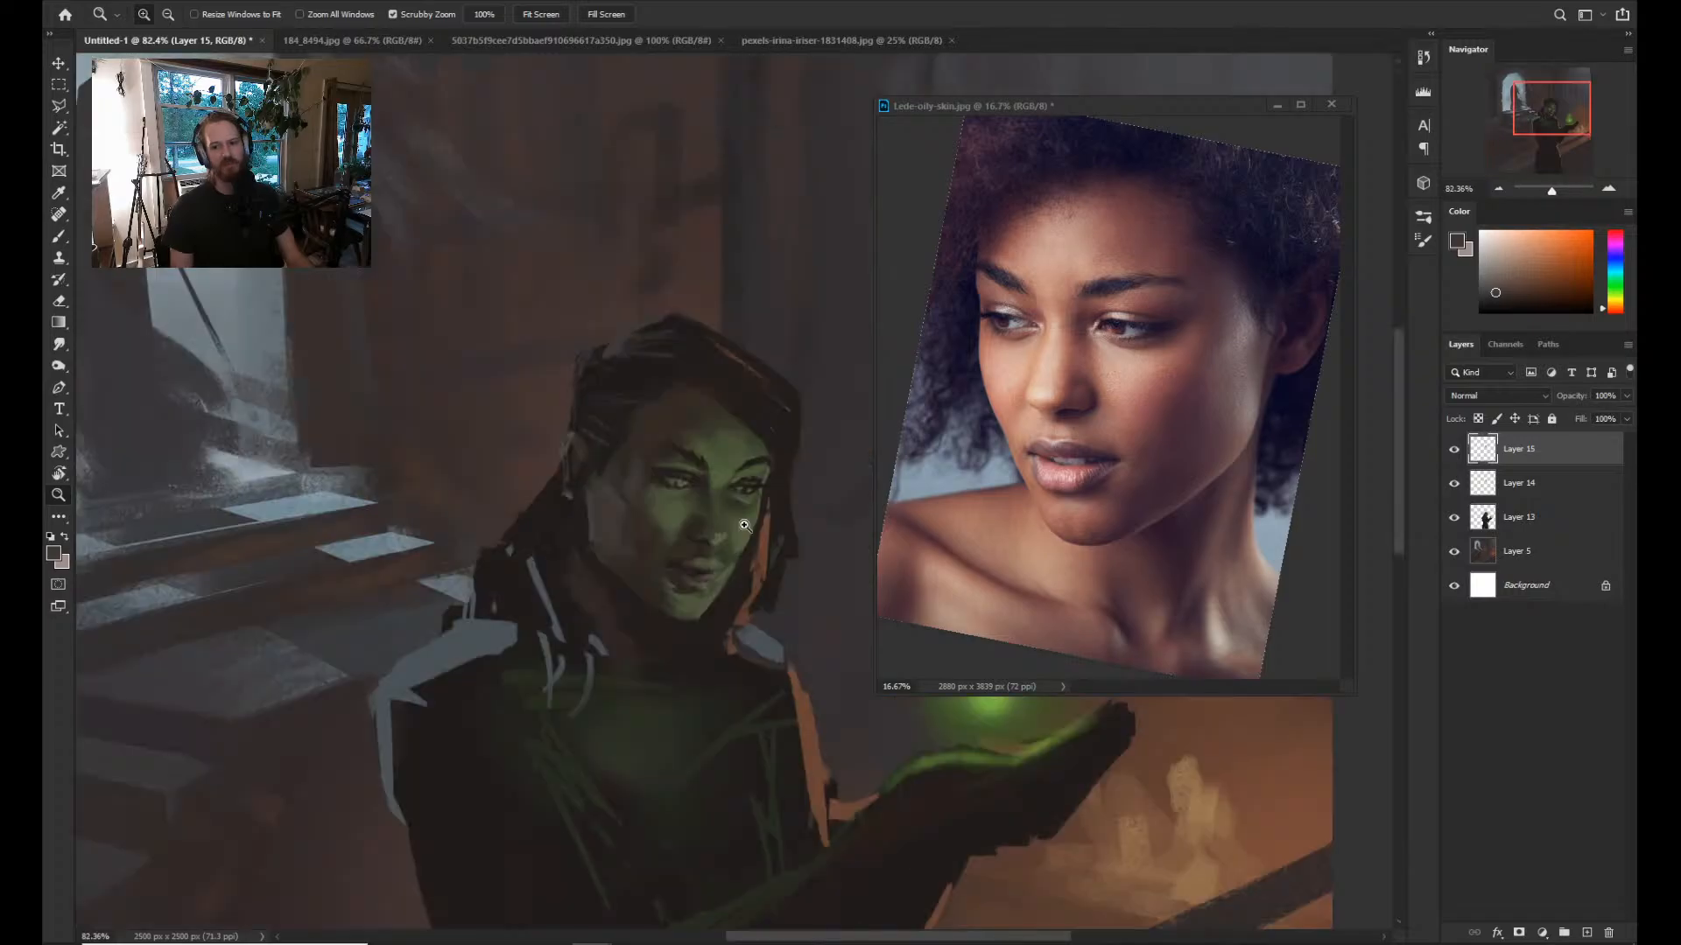
click(643, 465)
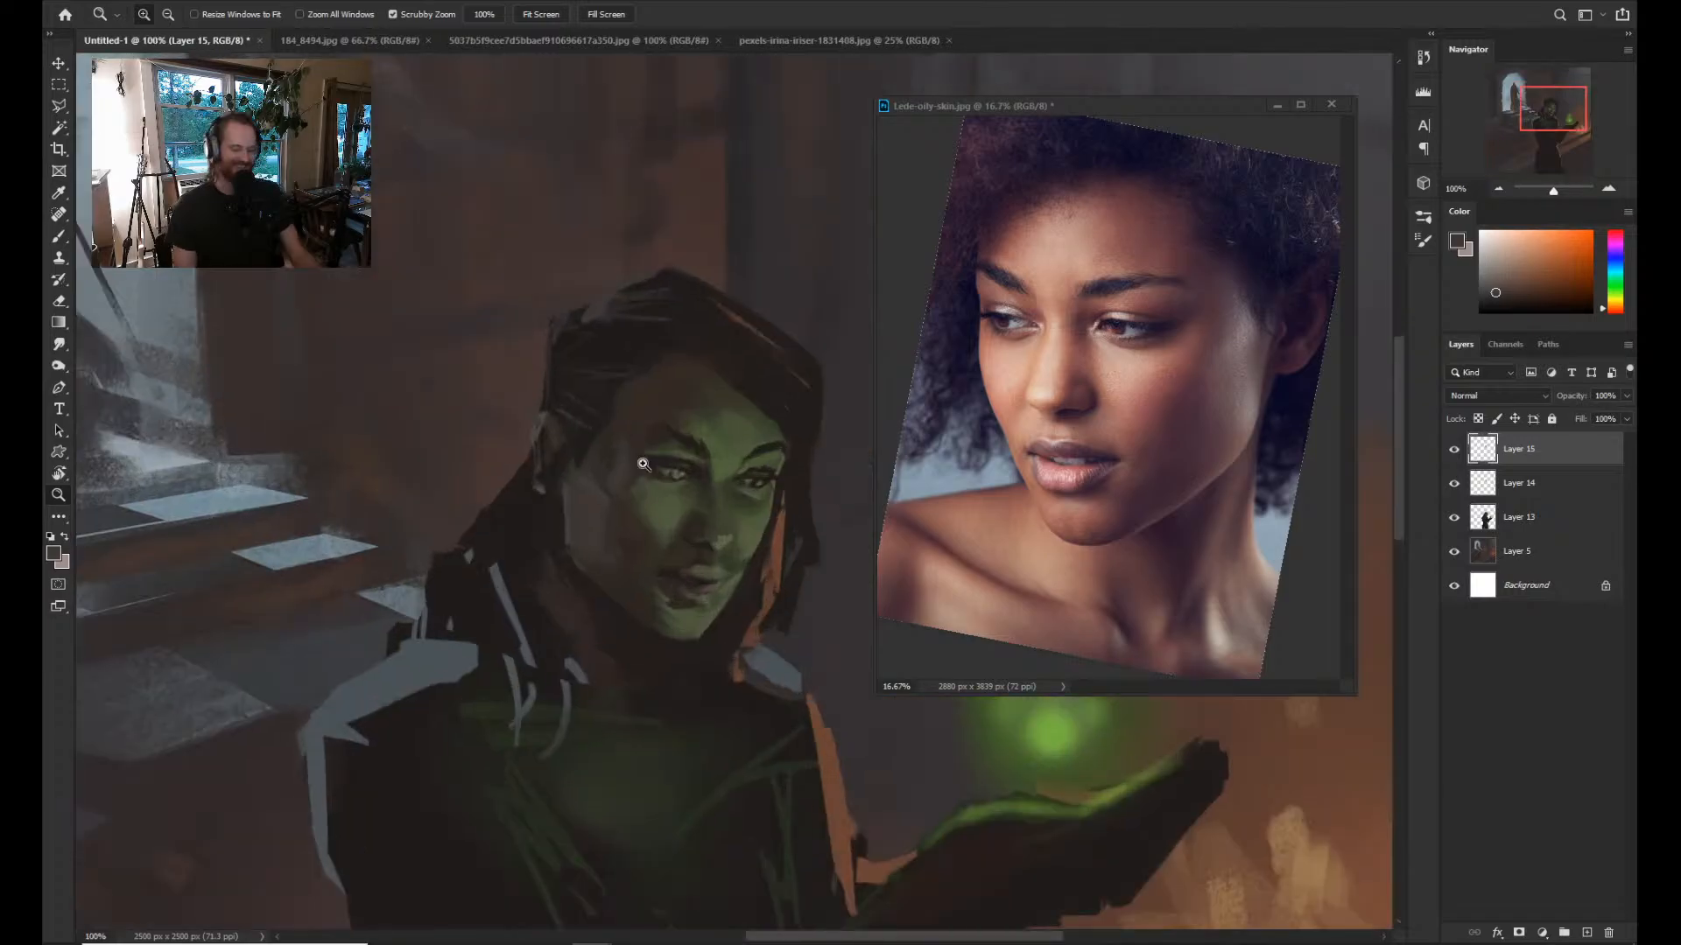
key(b)
alt+click(698, 469)
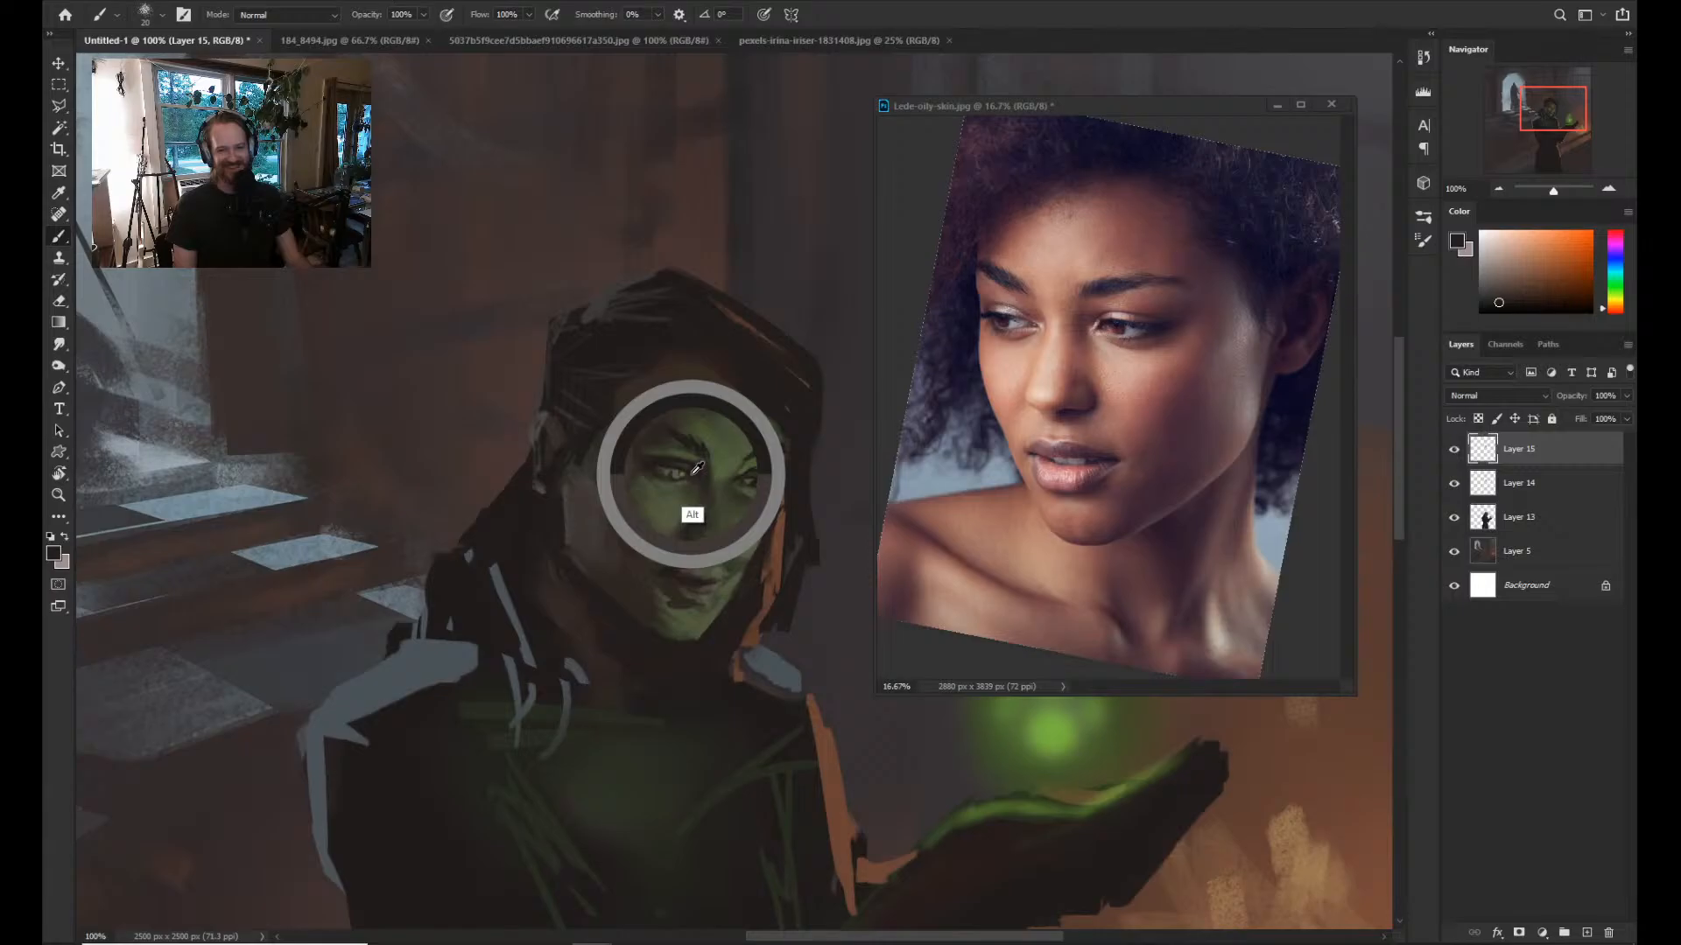
drag(692, 475, 633, 511)
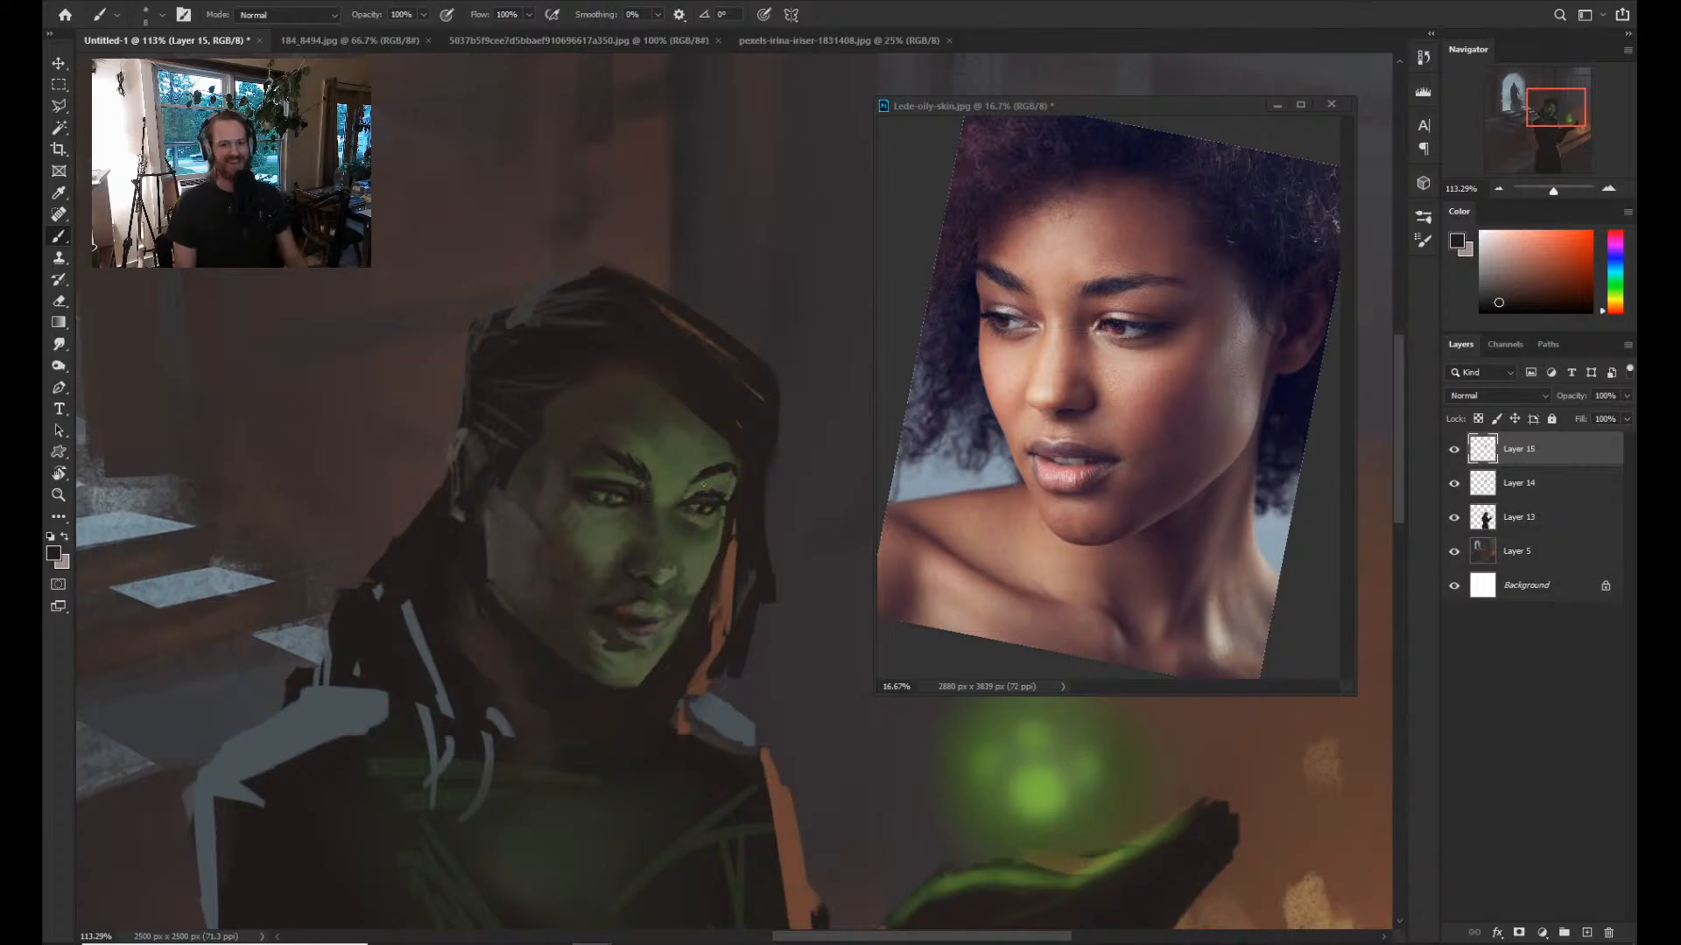
Refine the area around the far eye with a dark olive tone sampled beside it.
key(z)
drag(709, 477, 721, 477)
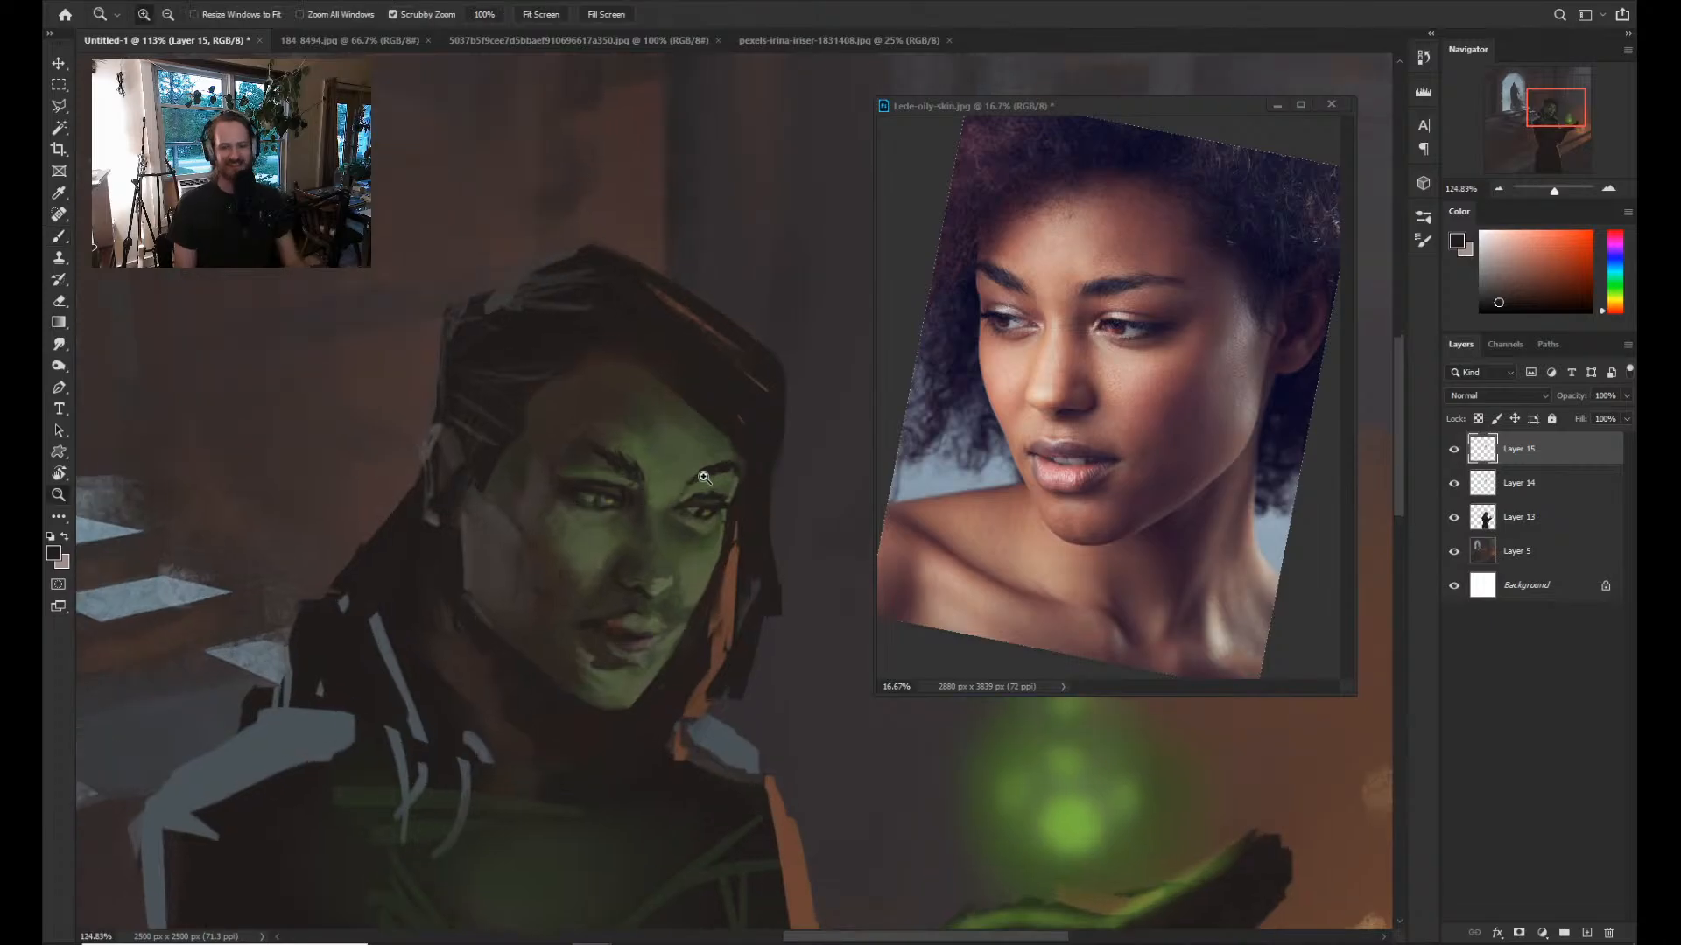
key(b)
key(alt)
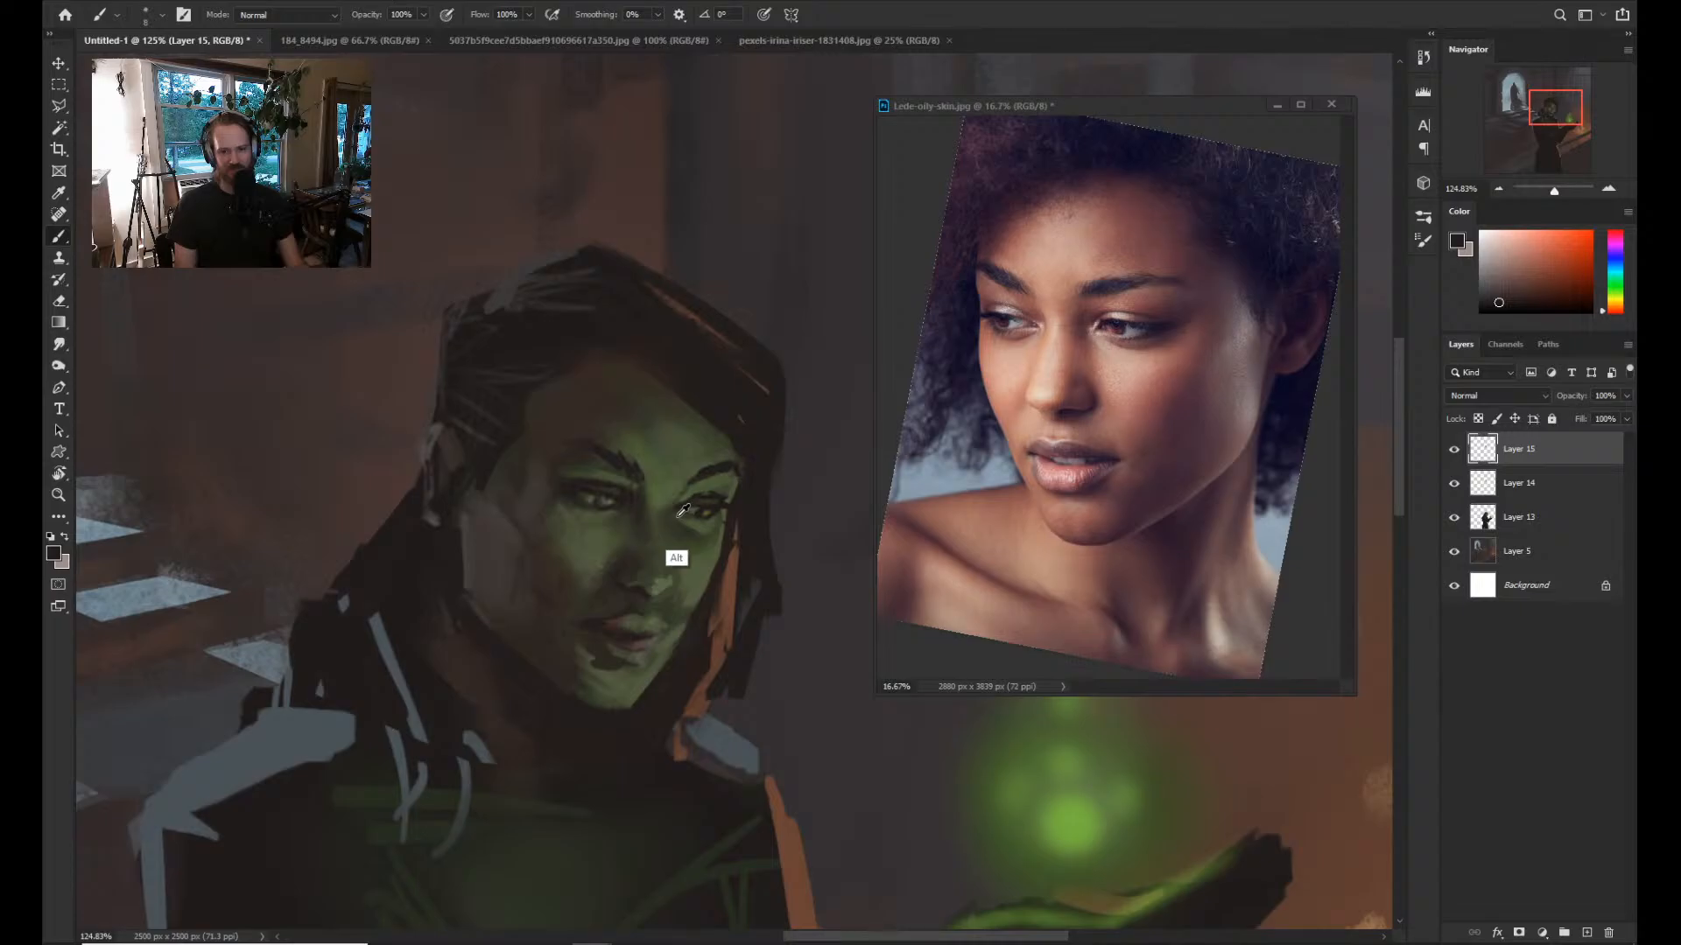
alt+click(684, 509)
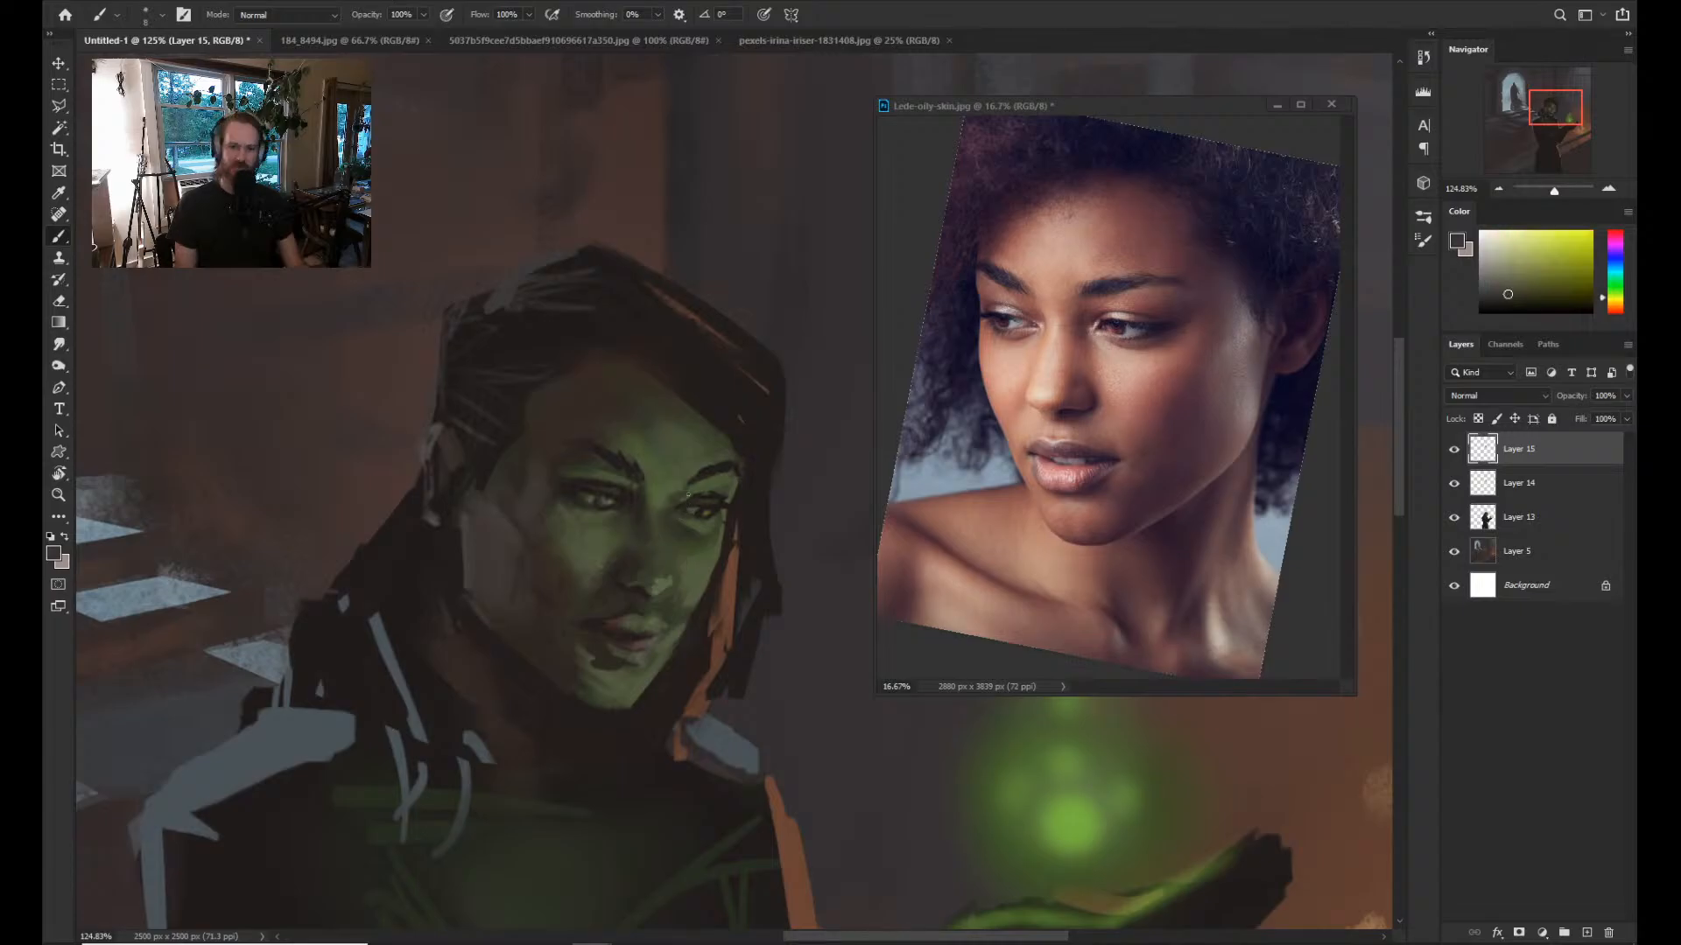
key(z)
mouse_move(698, 495)
mouse_down()
mouse_move(623, 508)
mouse_move(539, 477)
mouse_up()
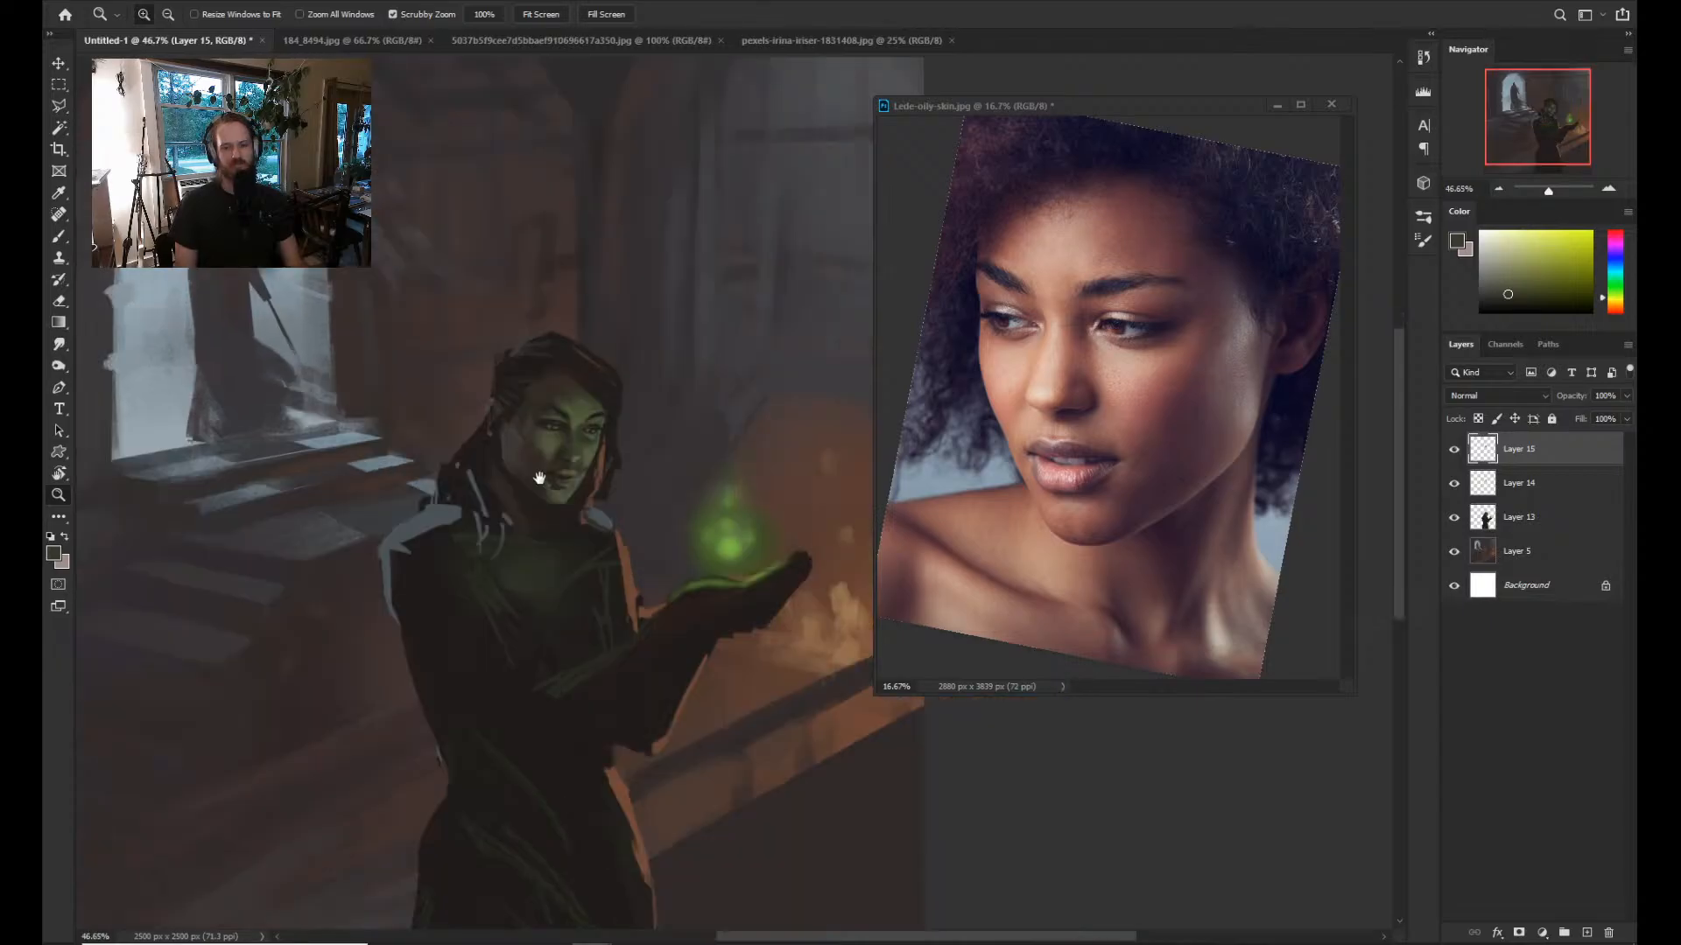
Examine the woman's painted face at several magnifications against the portrait reference.
mouse_move(646, 458)
mouse_down()
mouse_move(563, 509)
mouse_move(692, 459)
mouse_move(770, 477)
mouse_up()
drag(770, 478, 437, 518)
drag(604, 447, 788, 442)
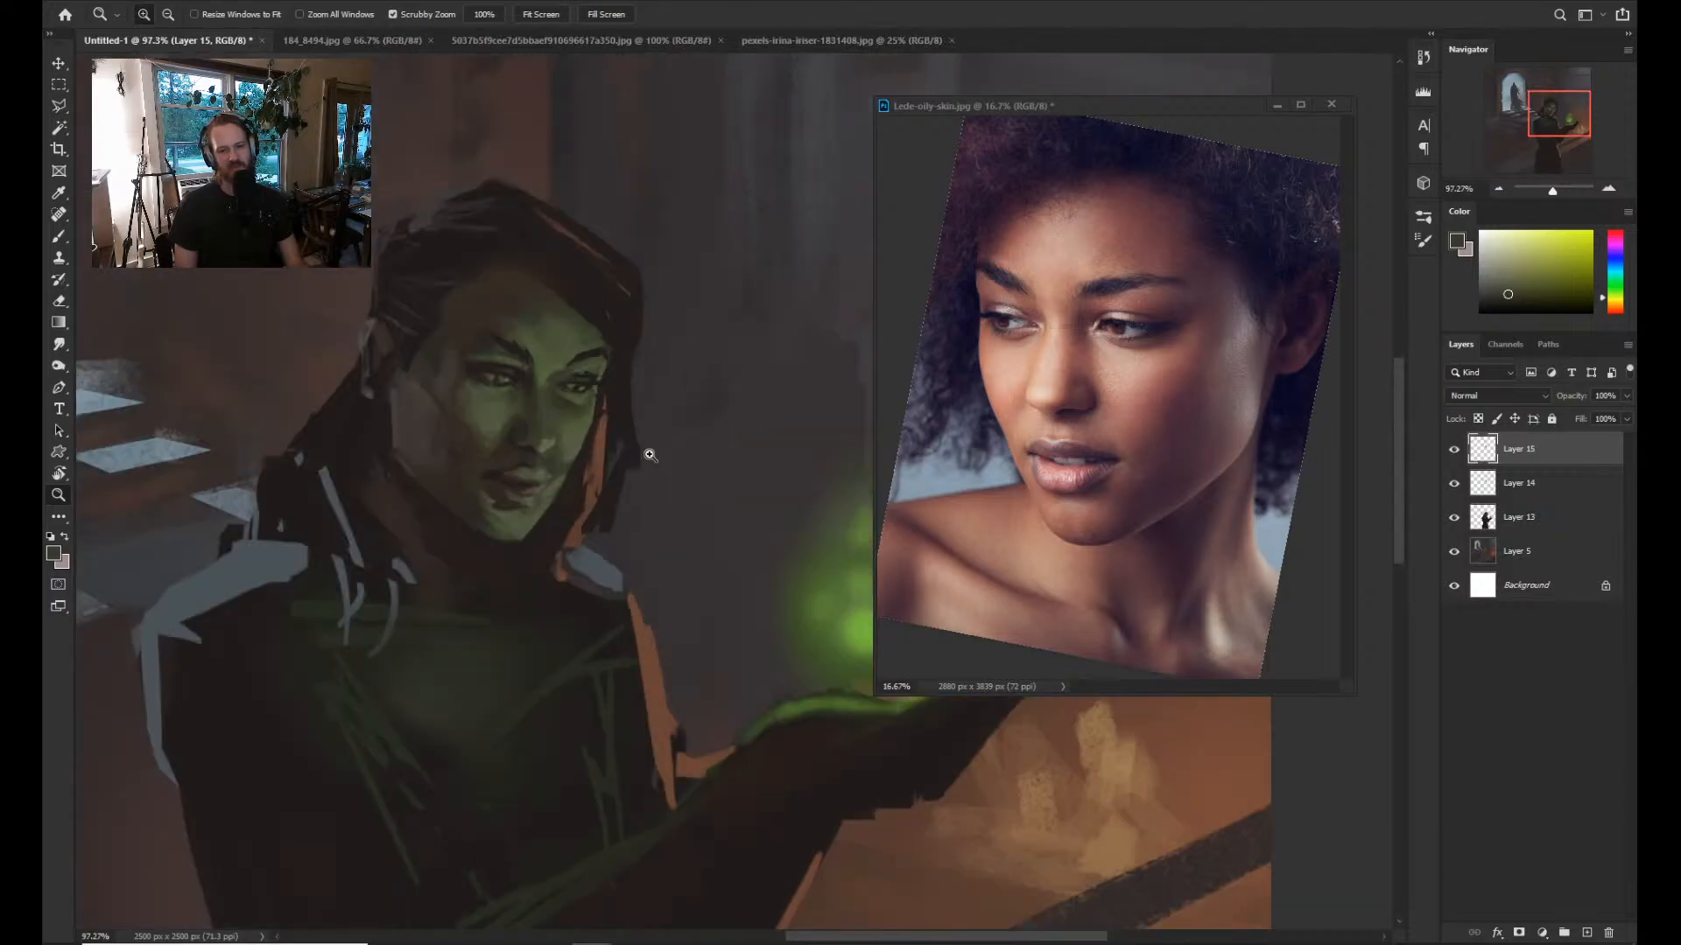
click(561, 410)
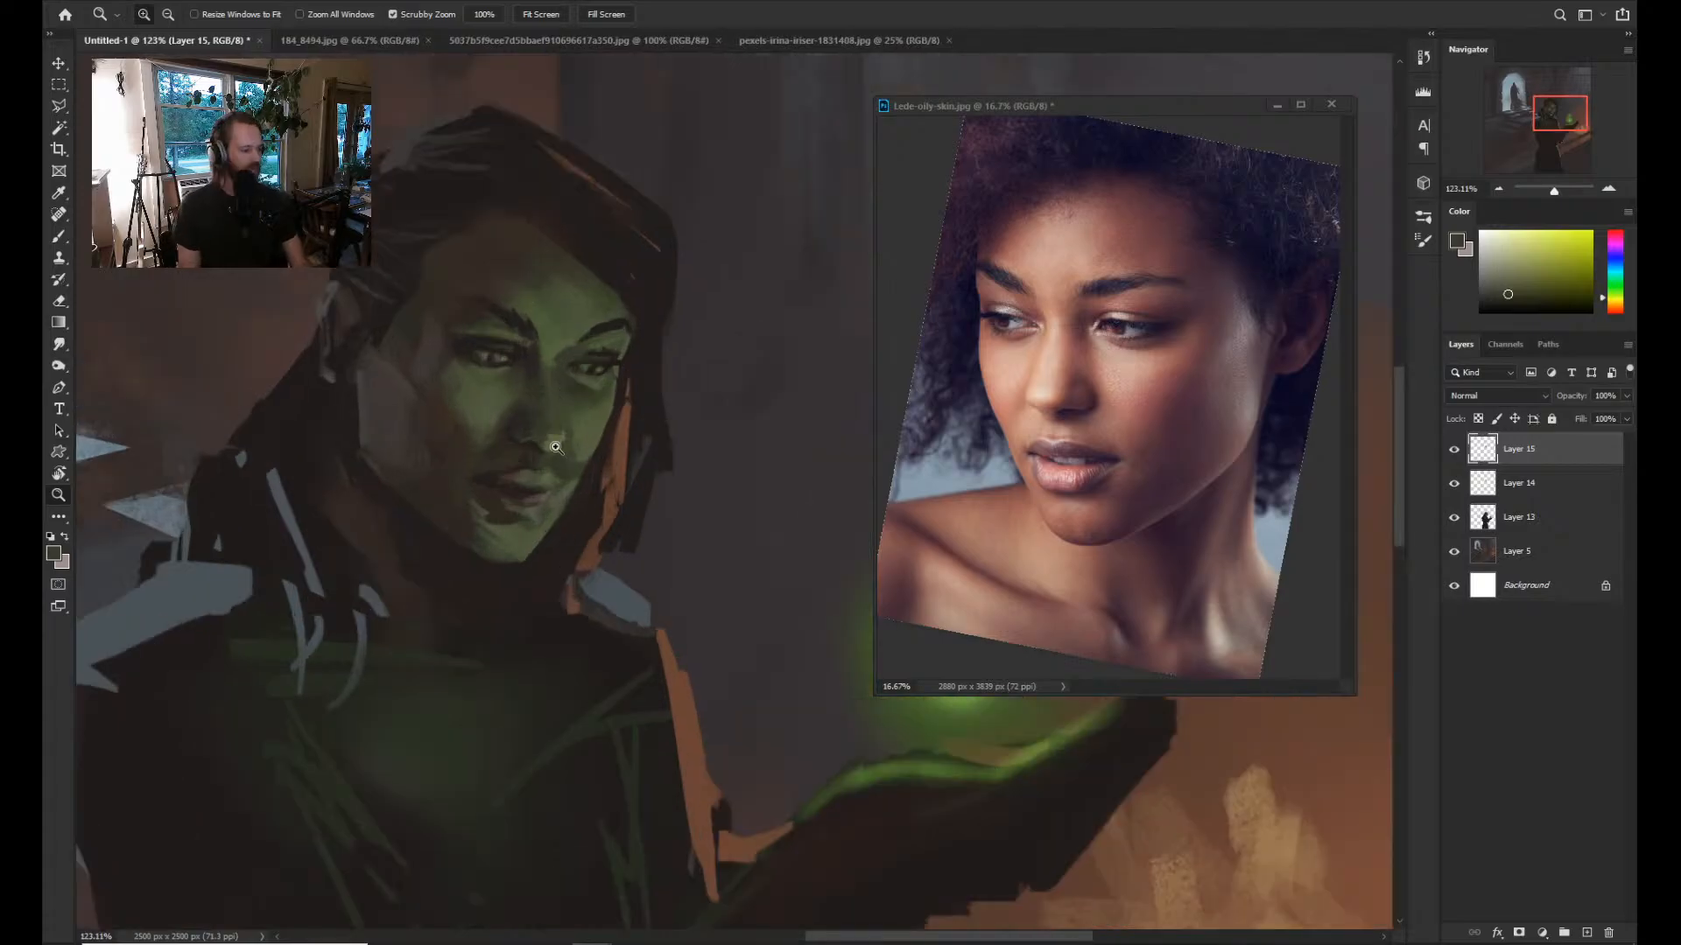
drag(545, 425, 517, 425)
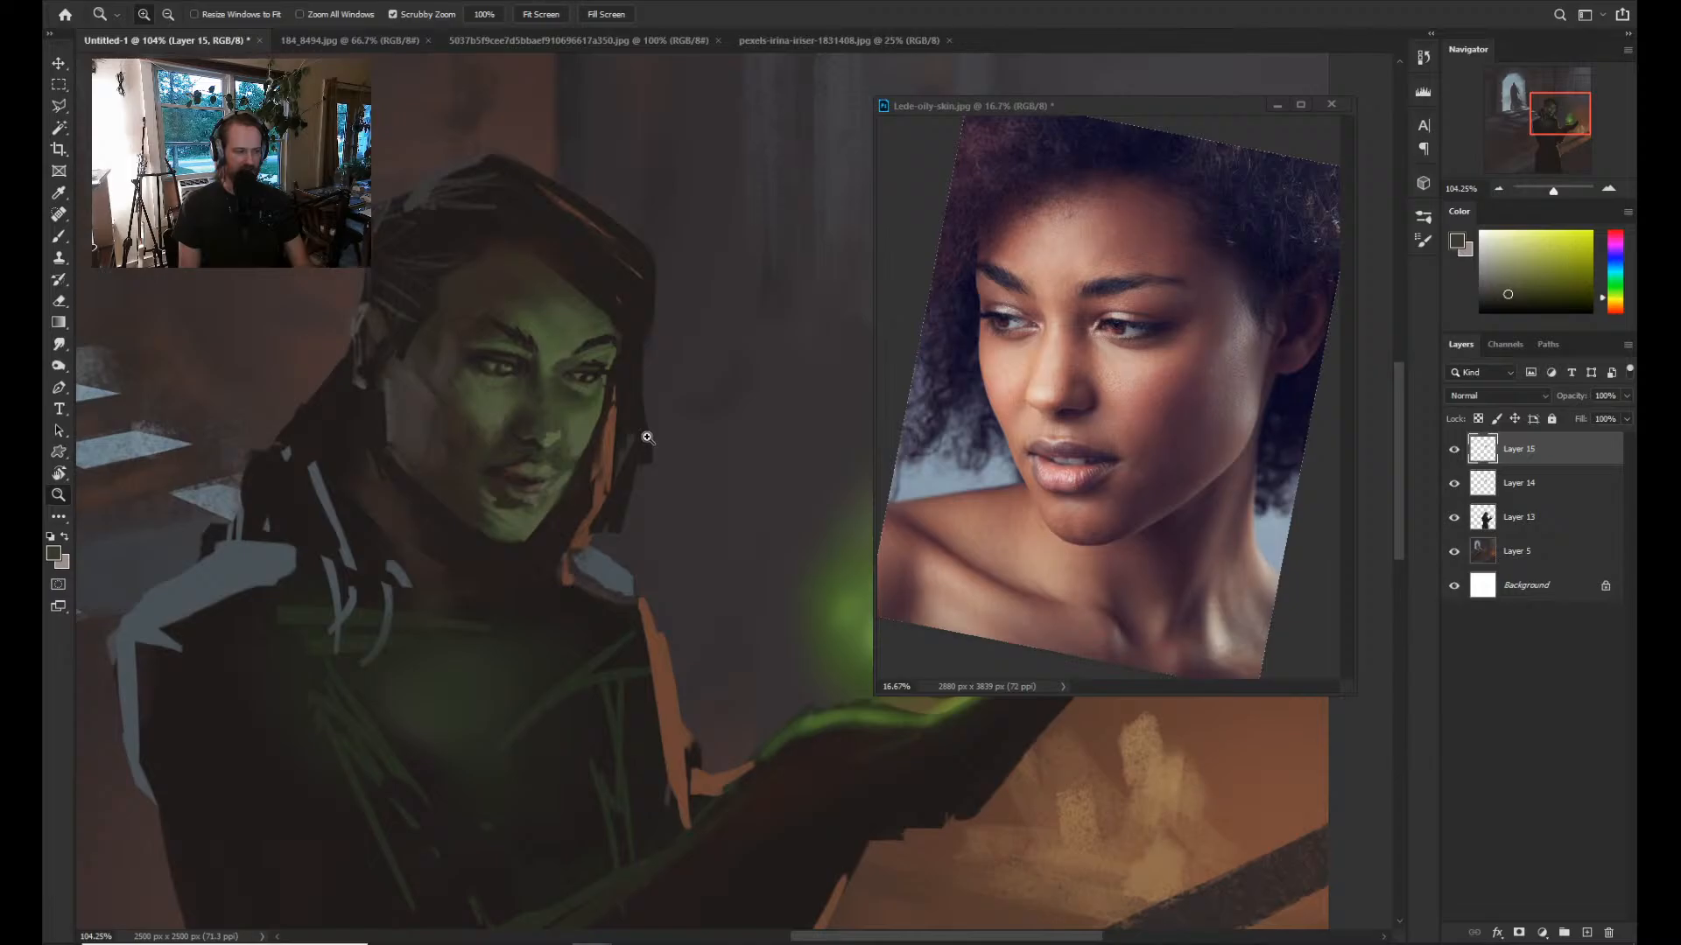
drag(647, 436, 473, 446)
mouse_move(674, 482)
mouse_down()
mouse_move(639, 486)
mouse_move(683, 479)
mouse_move(666, 453)
mouse_move(619, 451)
mouse_move(652, 447)
mouse_move(534, 436)
mouse_move(655, 476)
mouse_move(625, 477)
mouse_move(752, 485)
mouse_up()
drag(751, 484, 675, 452)
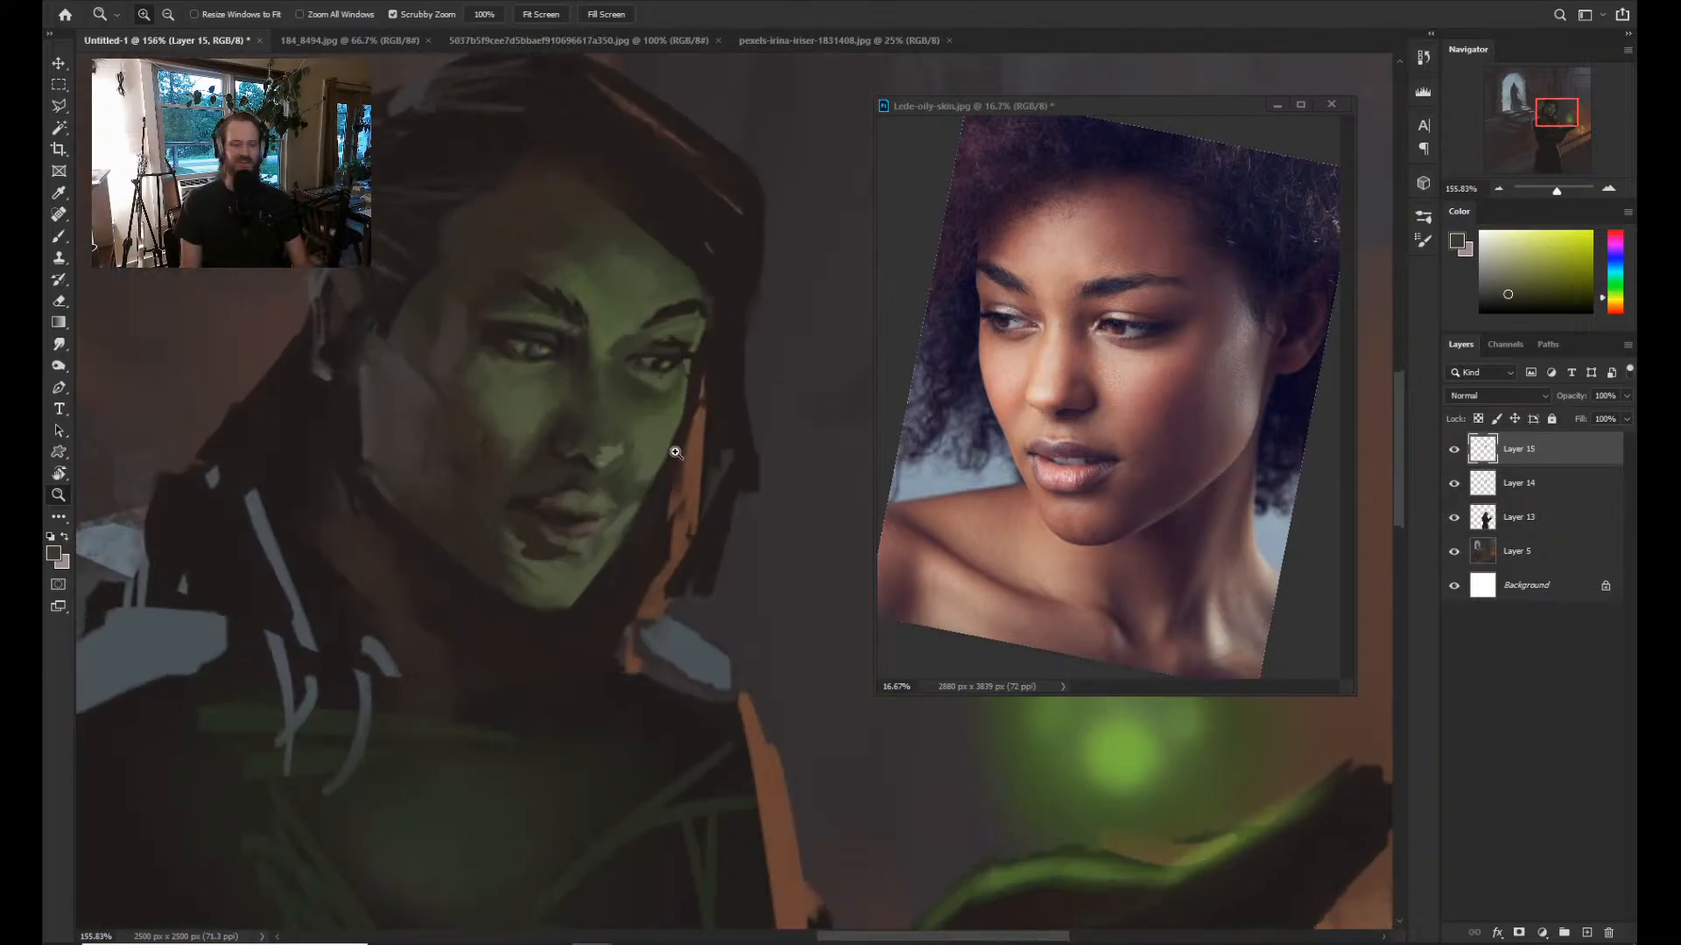
Flip the canvas horizontally and frame the mirrored face for painting.
key(ctrl+shift+h)
drag(341, 613, 1050, 656)
drag(538, 556, 617, 578)
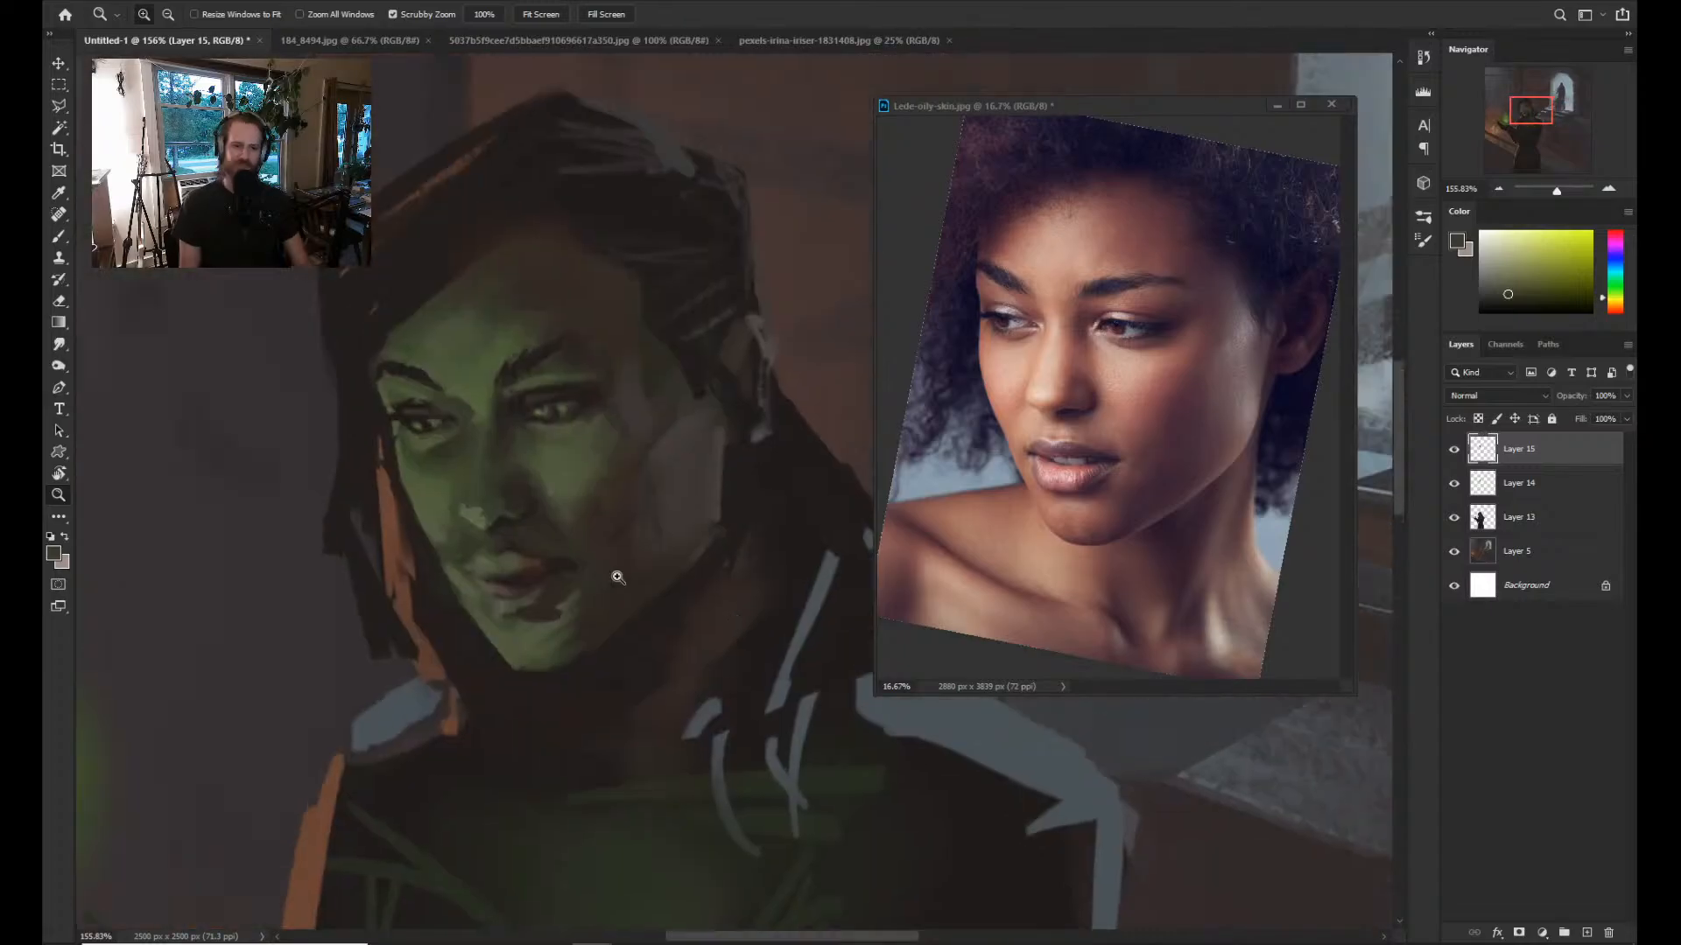
click(497, 420)
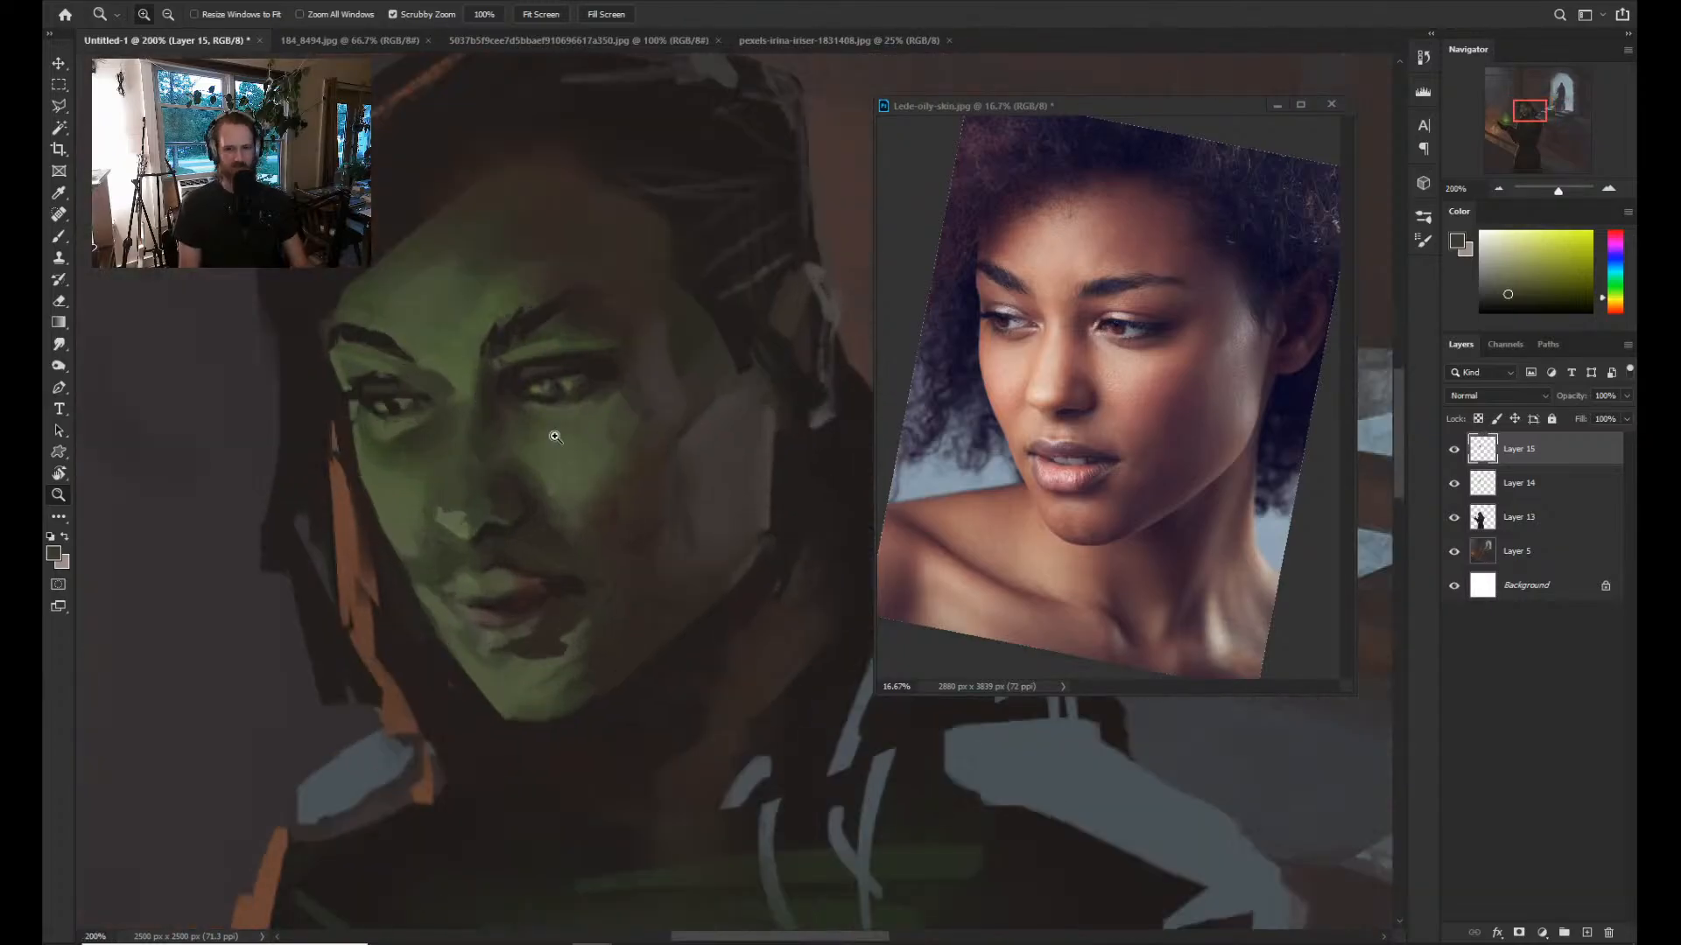
drag(583, 451, 540, 469)
Refine the lower contour of the face with a dark tone sampled beside the chin.
key(b)
alt+click(480, 623)
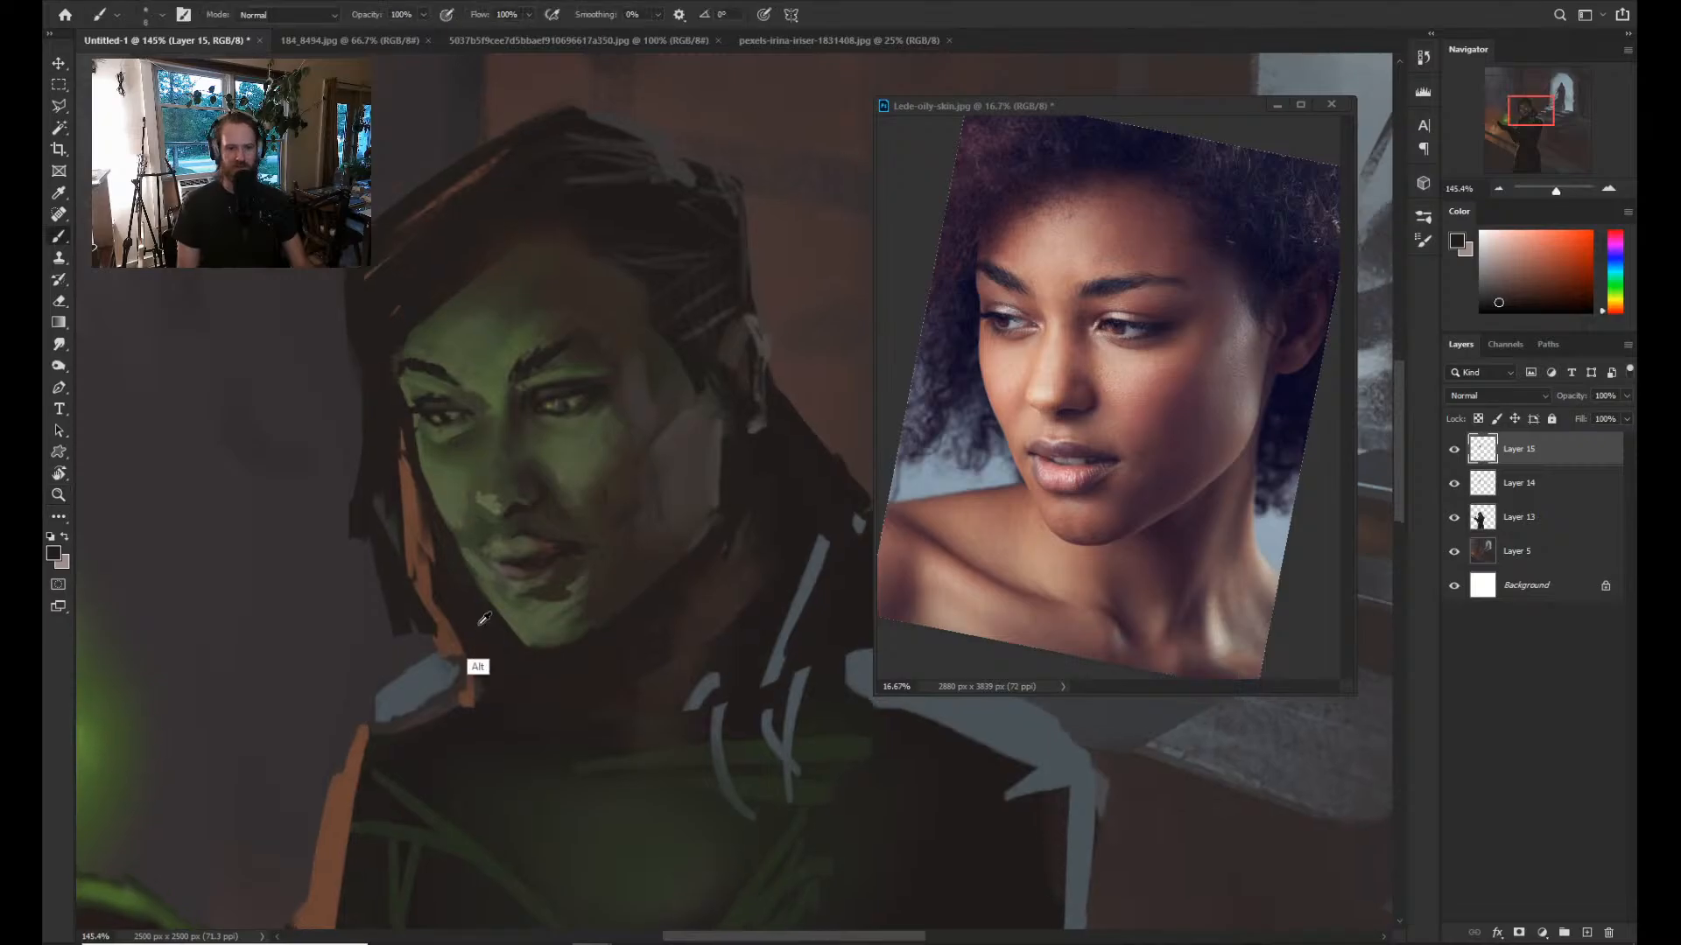
alt+click(480, 624)
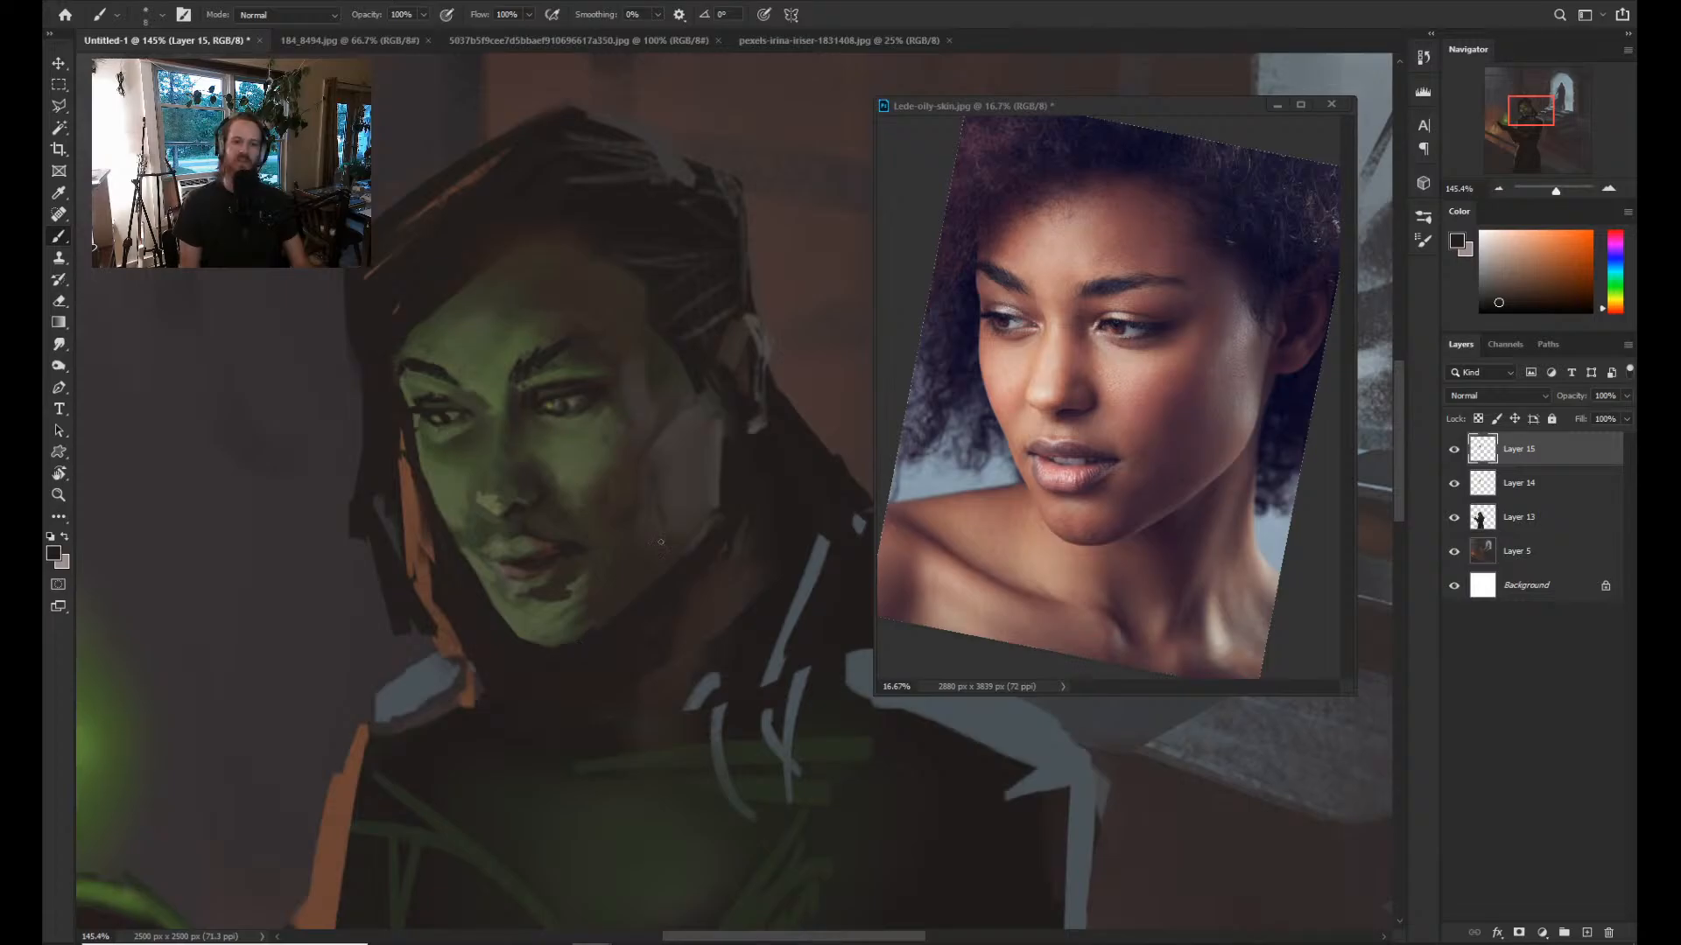
scroll(661, 542, down, 10)
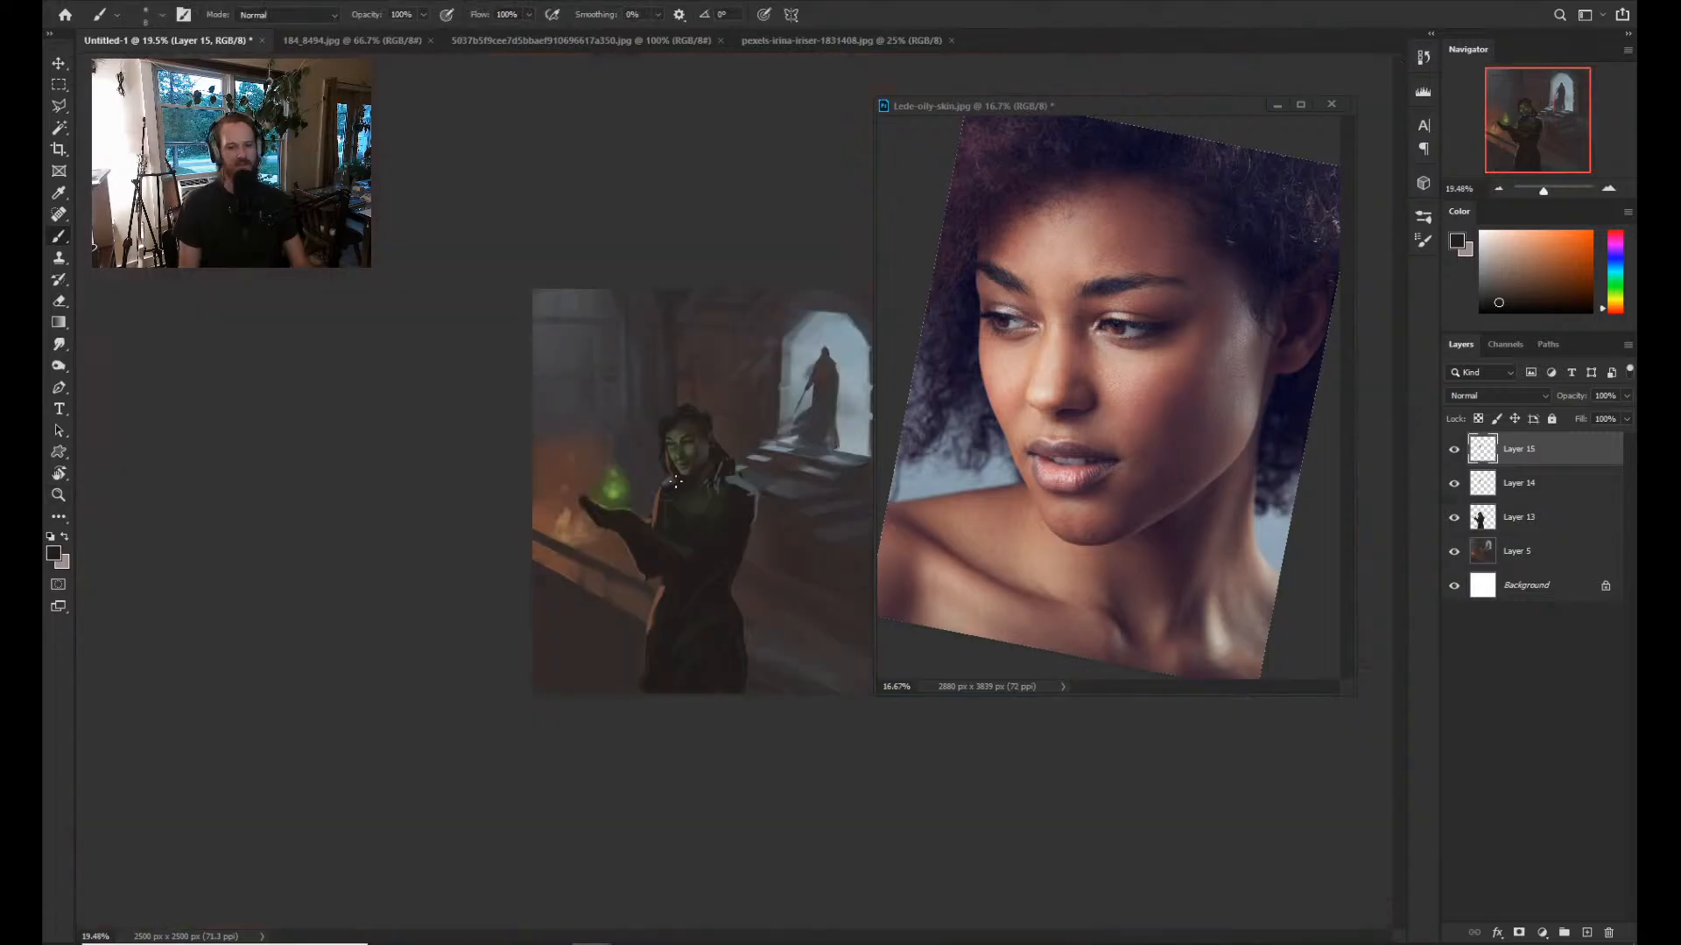
Refine the upper lip and the base of the nose with olive greens sampled just above the mouth.
key(z)
mouse_move(676, 480)
mouse_down()
mouse_move(703, 449)
mouse_move(681, 505)
mouse_move(700, 506)
mouse_up()
key(b)
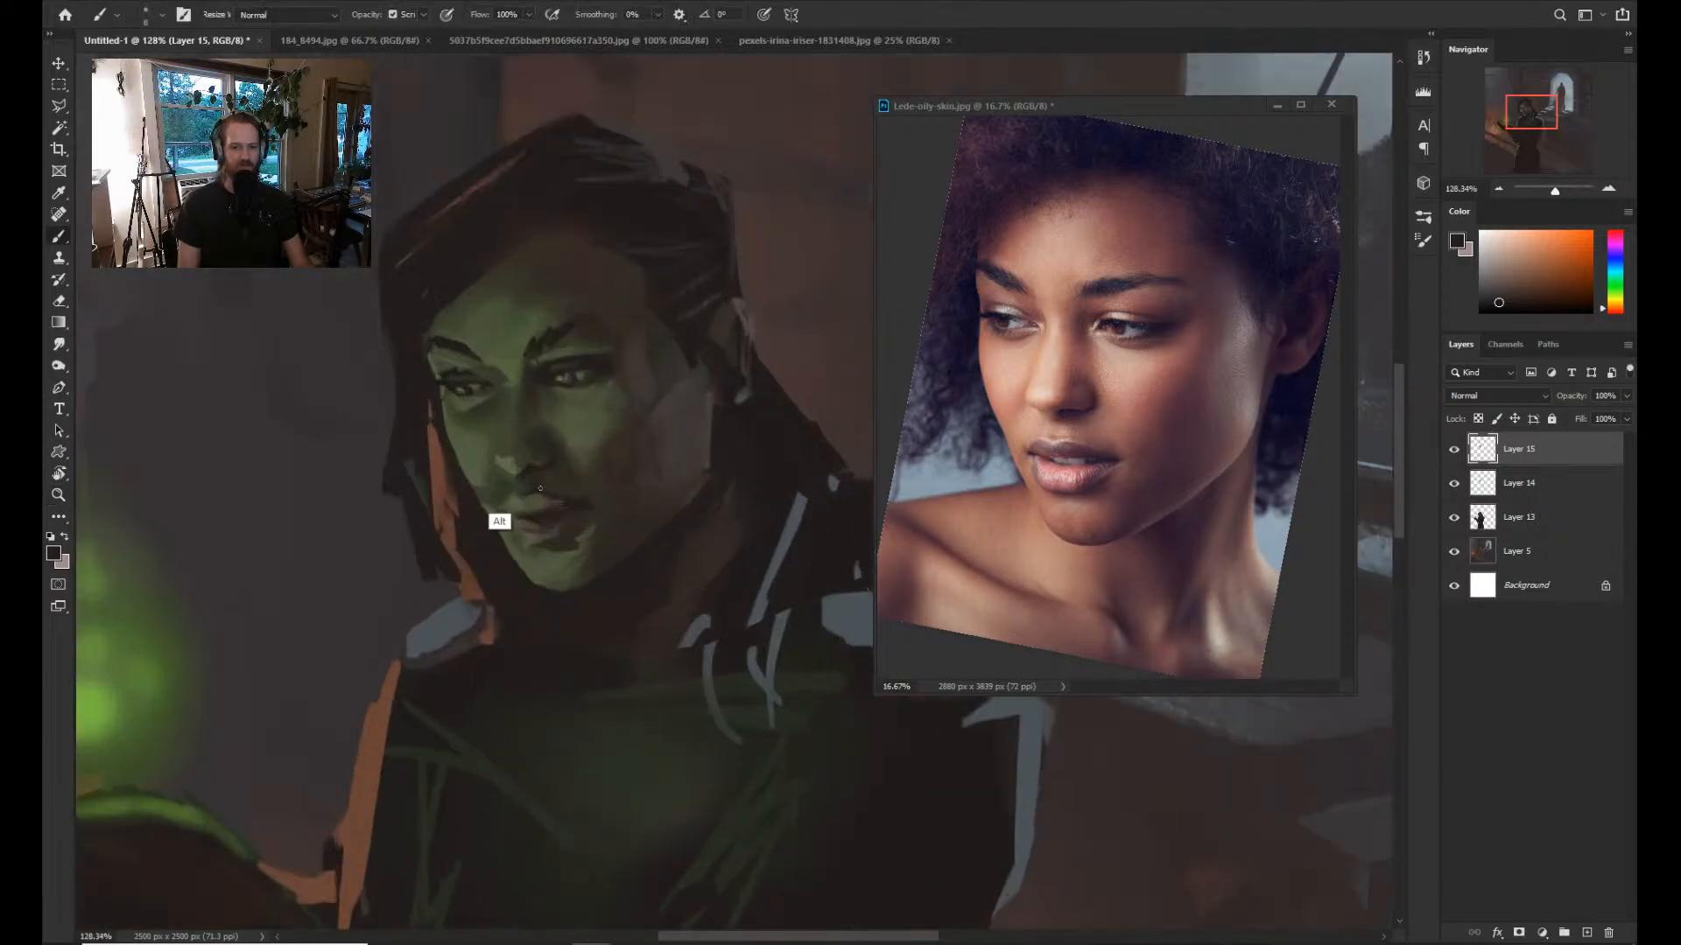
alt+click(540, 489)
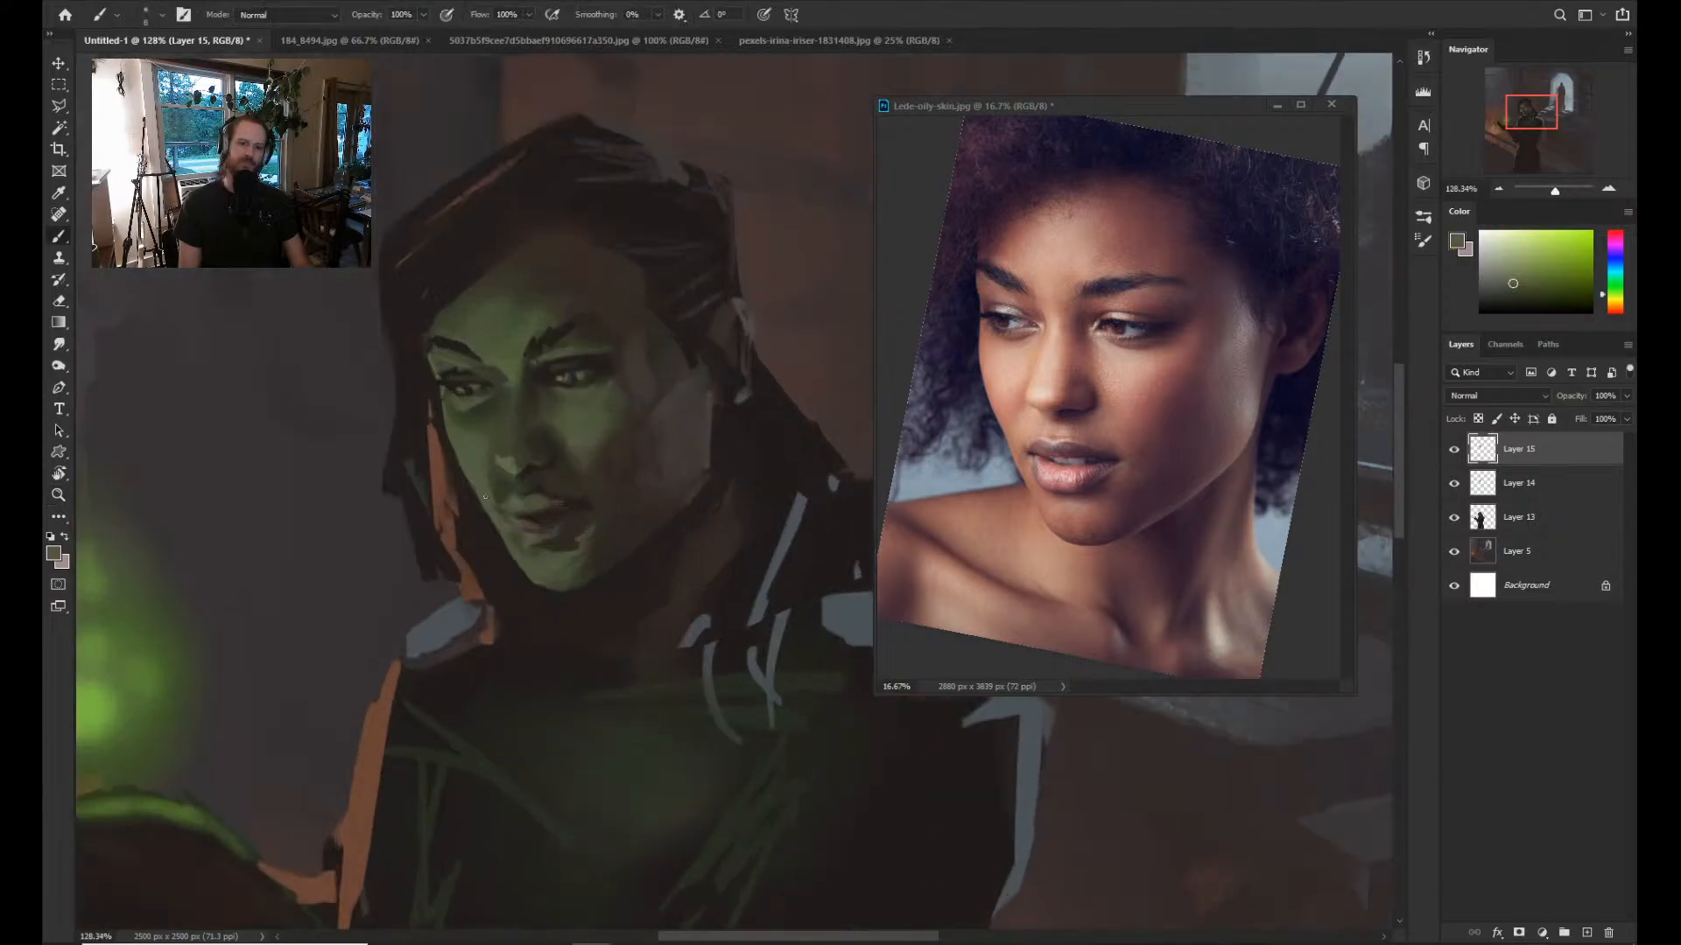
key(alt)
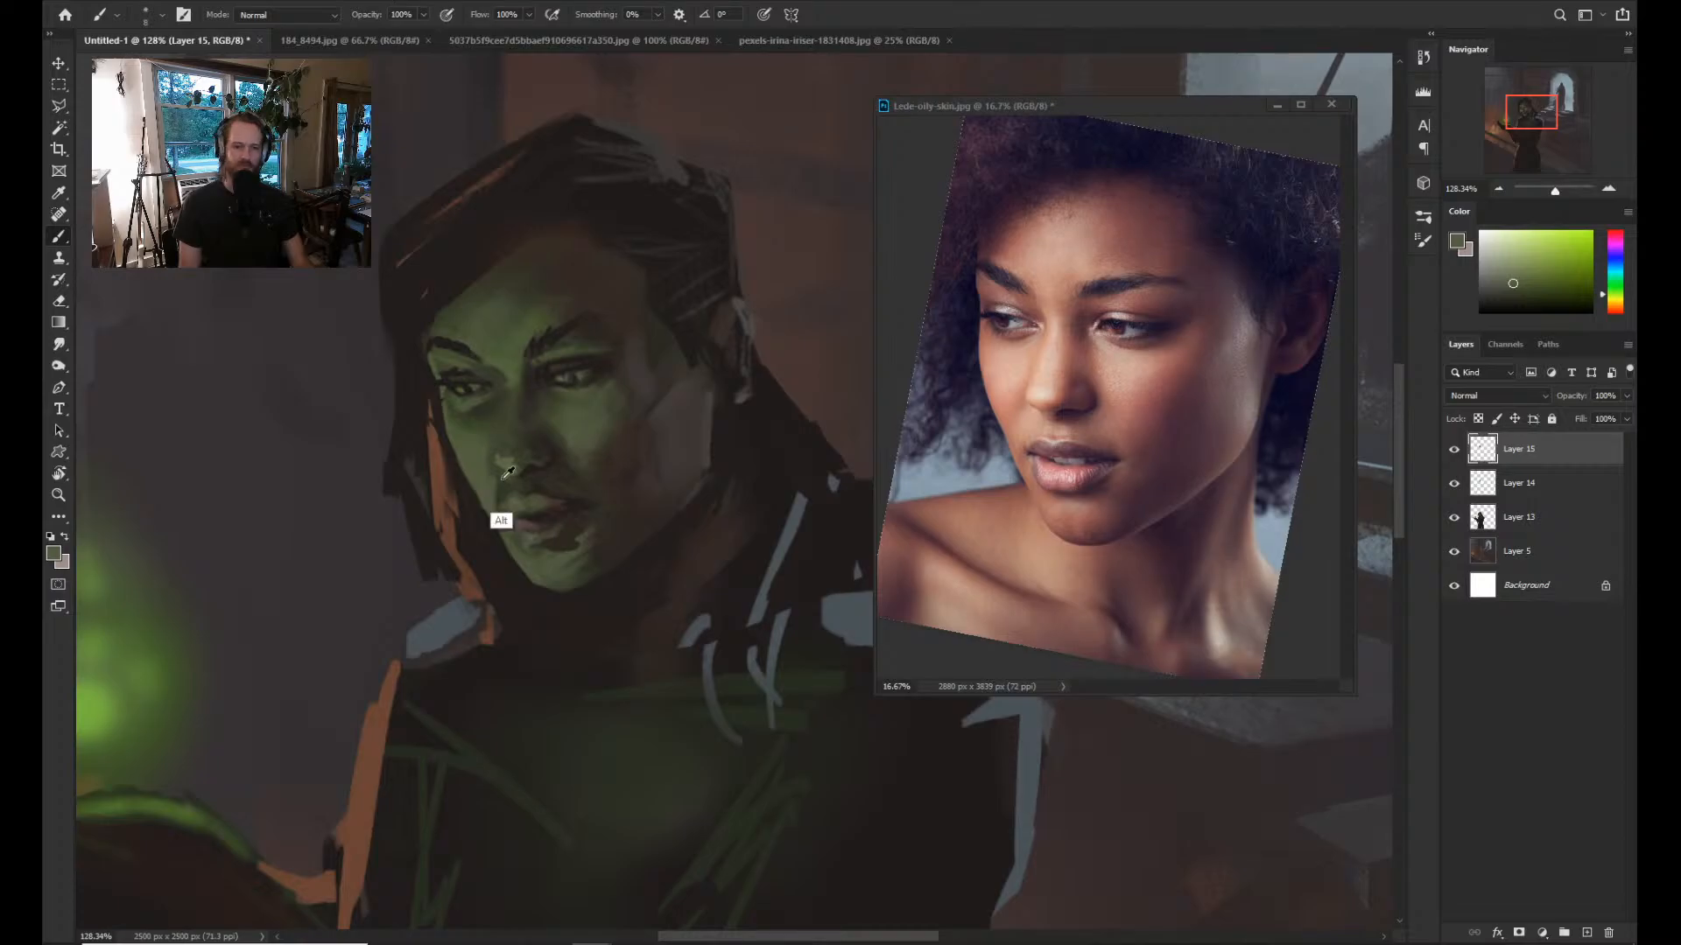
alt+click(507, 472)
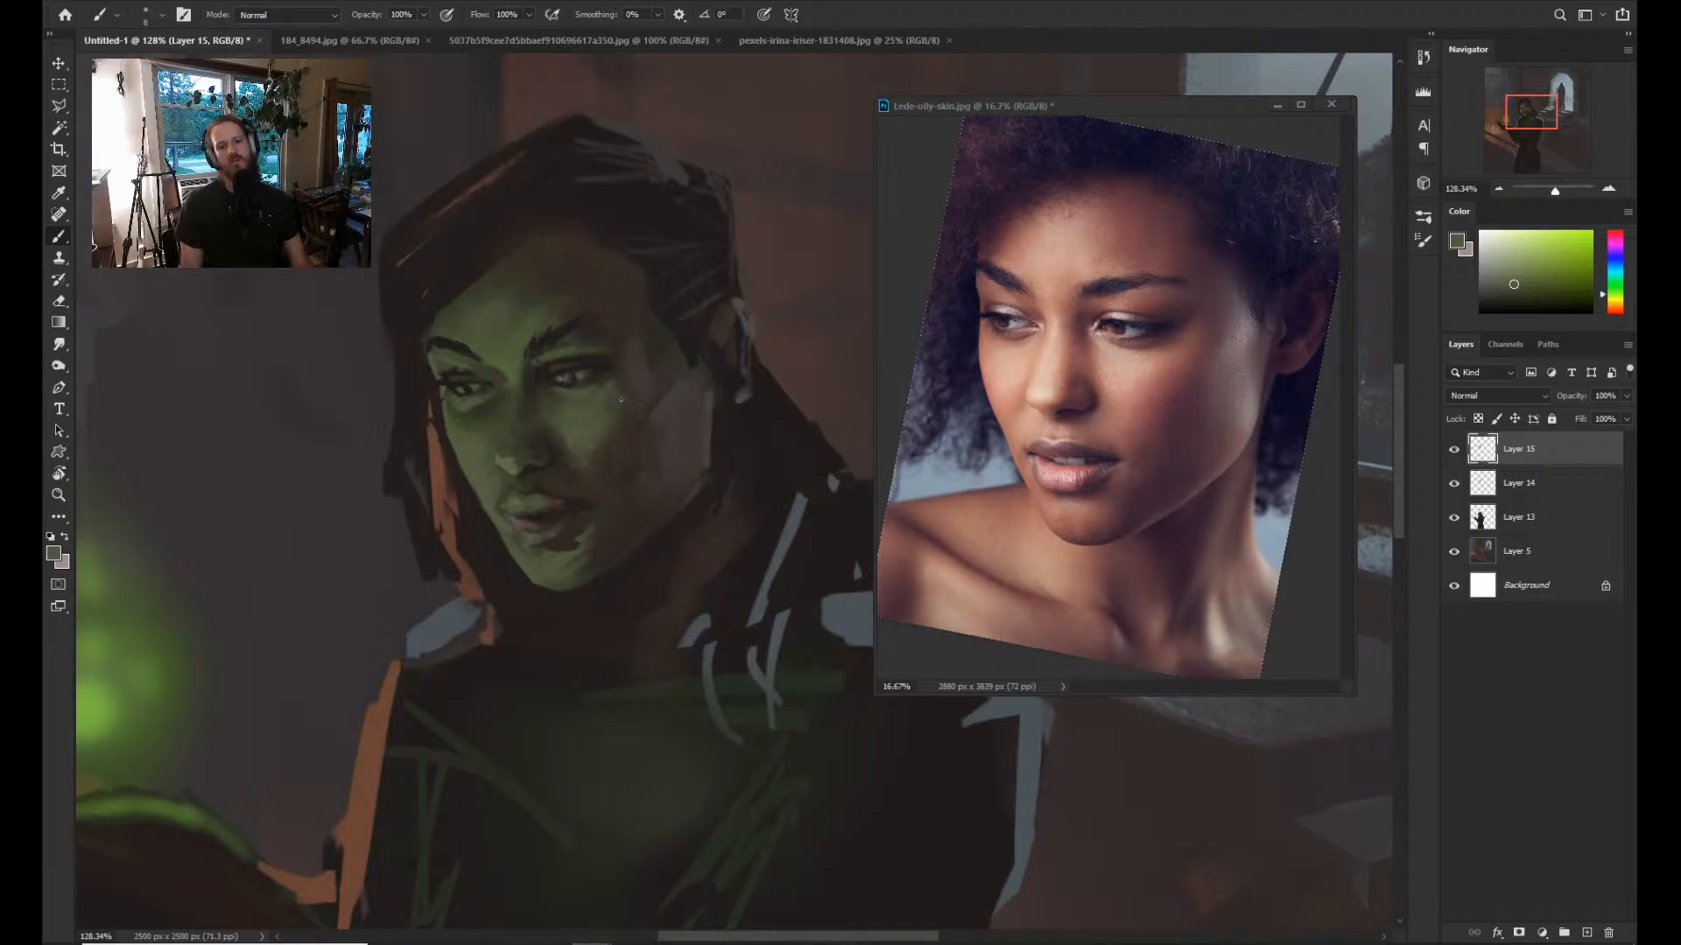
Blend the far cheek and nose with greens sampled from the cheek and nose bridge, using a larger and then a smaller brush.
key(z)
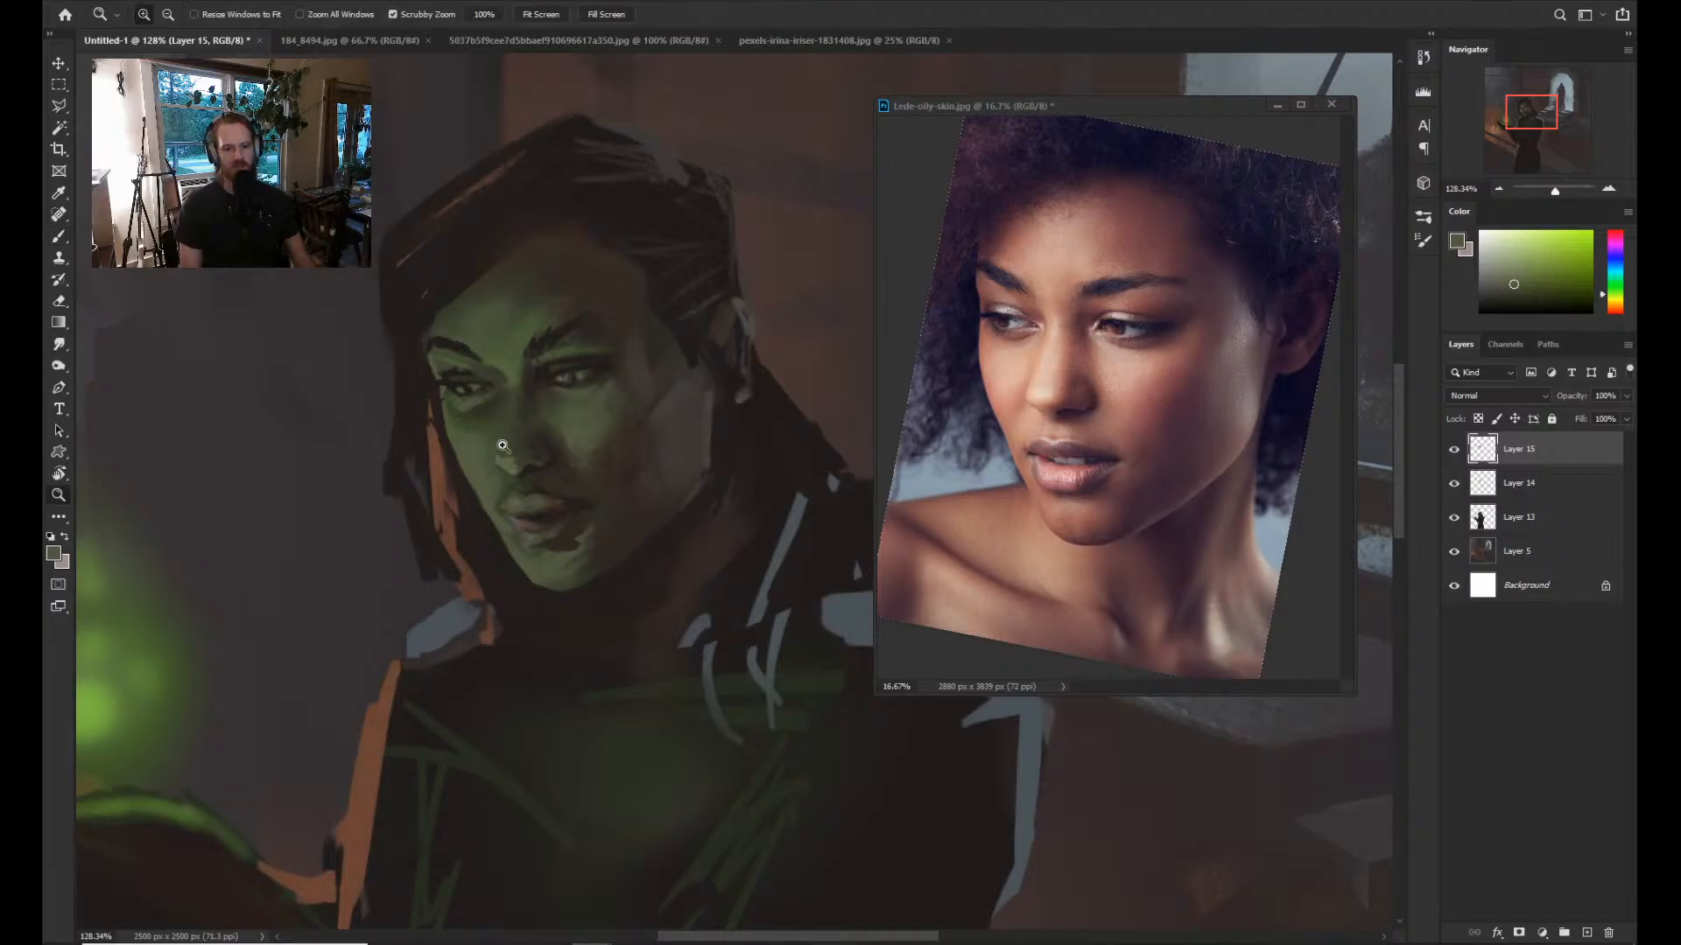
key(b)
alt+click(483, 439)
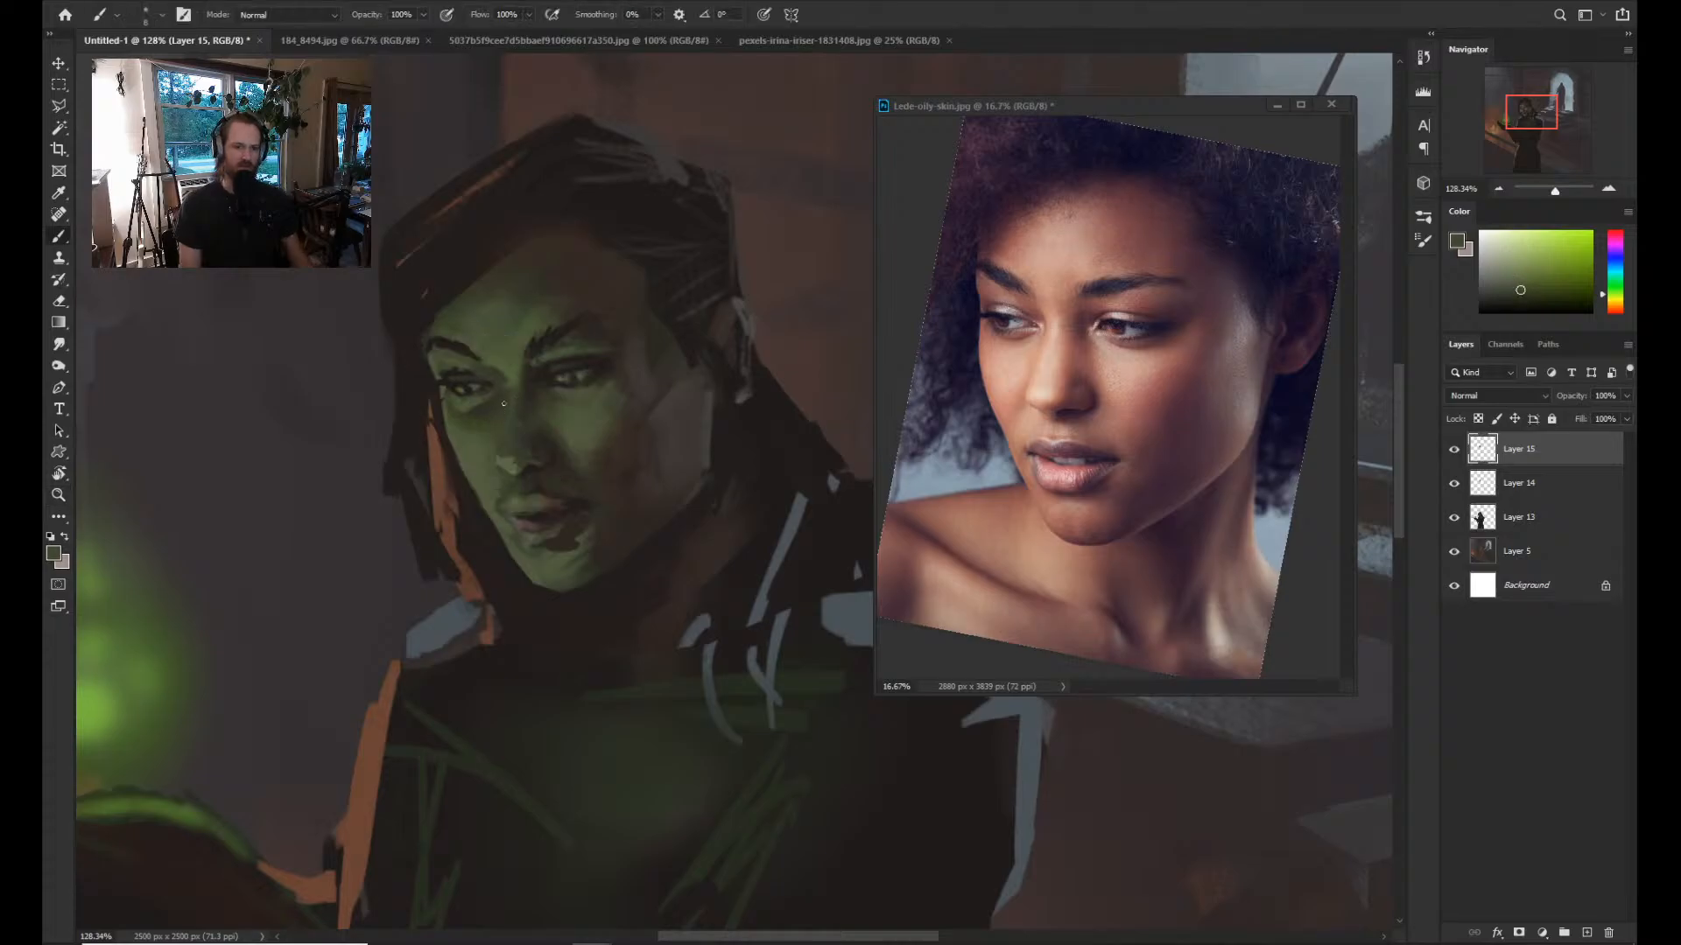
key(bracketright)
key(bracketright)
key(bracketright)
key(bracketright)
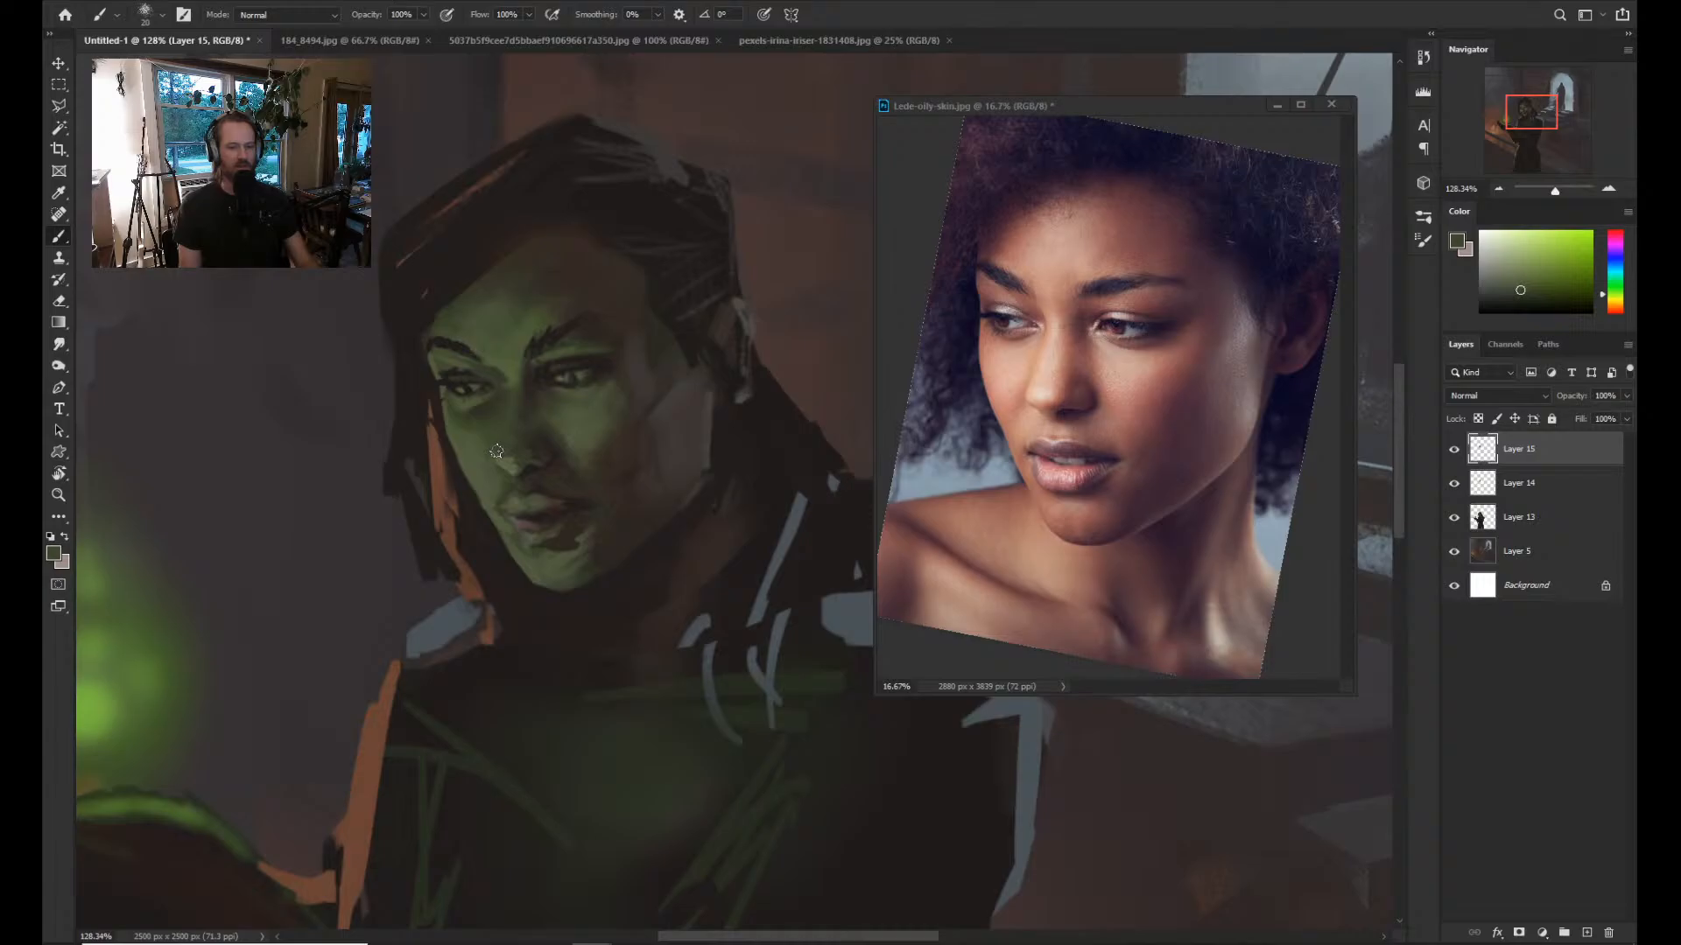
alt+click(497, 451)
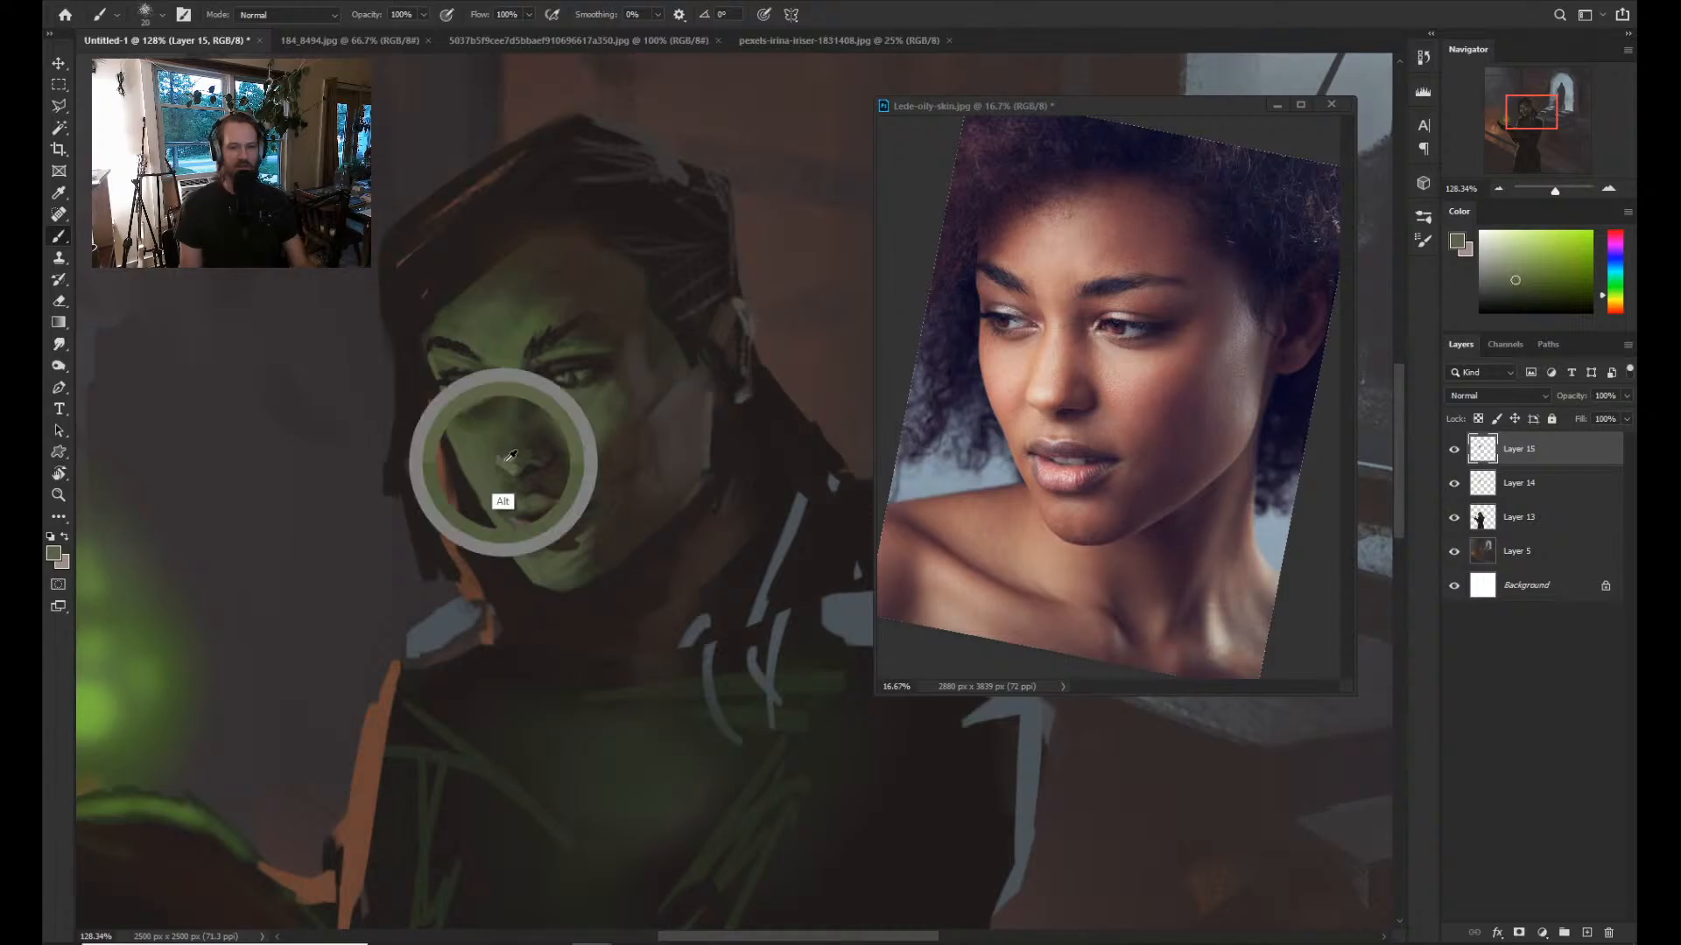
alt+click(519, 399)
key(bracketleft)
key(bracketleft)
key(bracketleft)
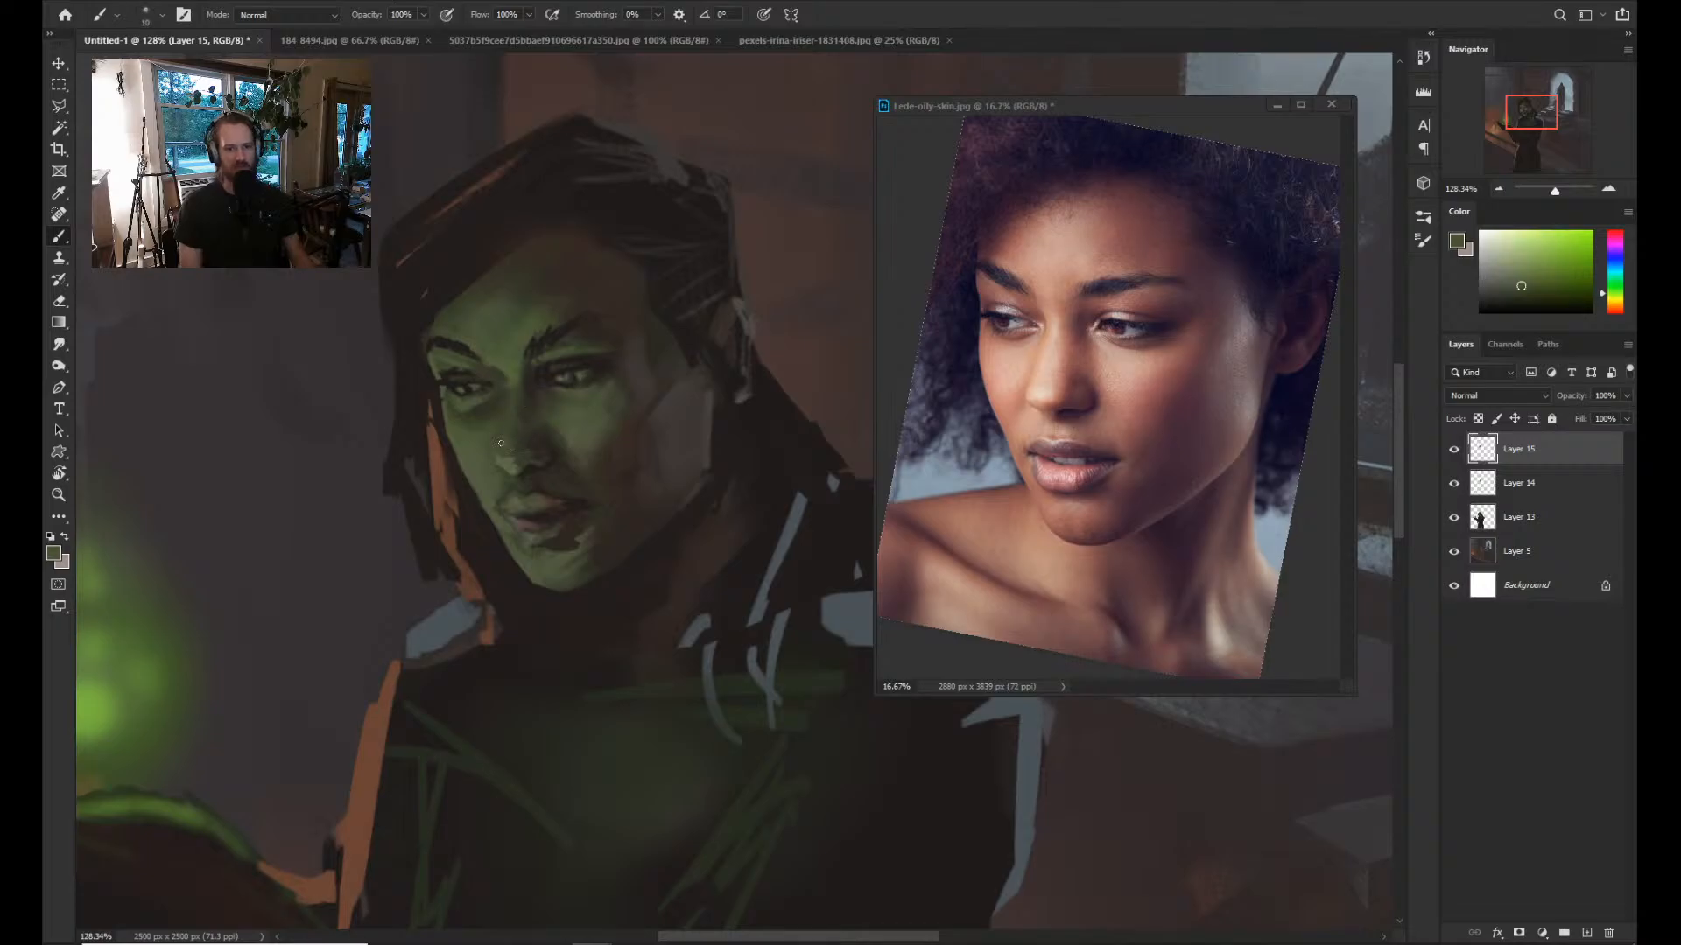
Paint the skin beneath the far eye with a green sampled from the cheek below it, using a smaller brush.
key(z)
mouse_move(552, 423)
mouse_down()
mouse_move(501, 426)
mouse_move(591, 415)
mouse_up()
key(b)
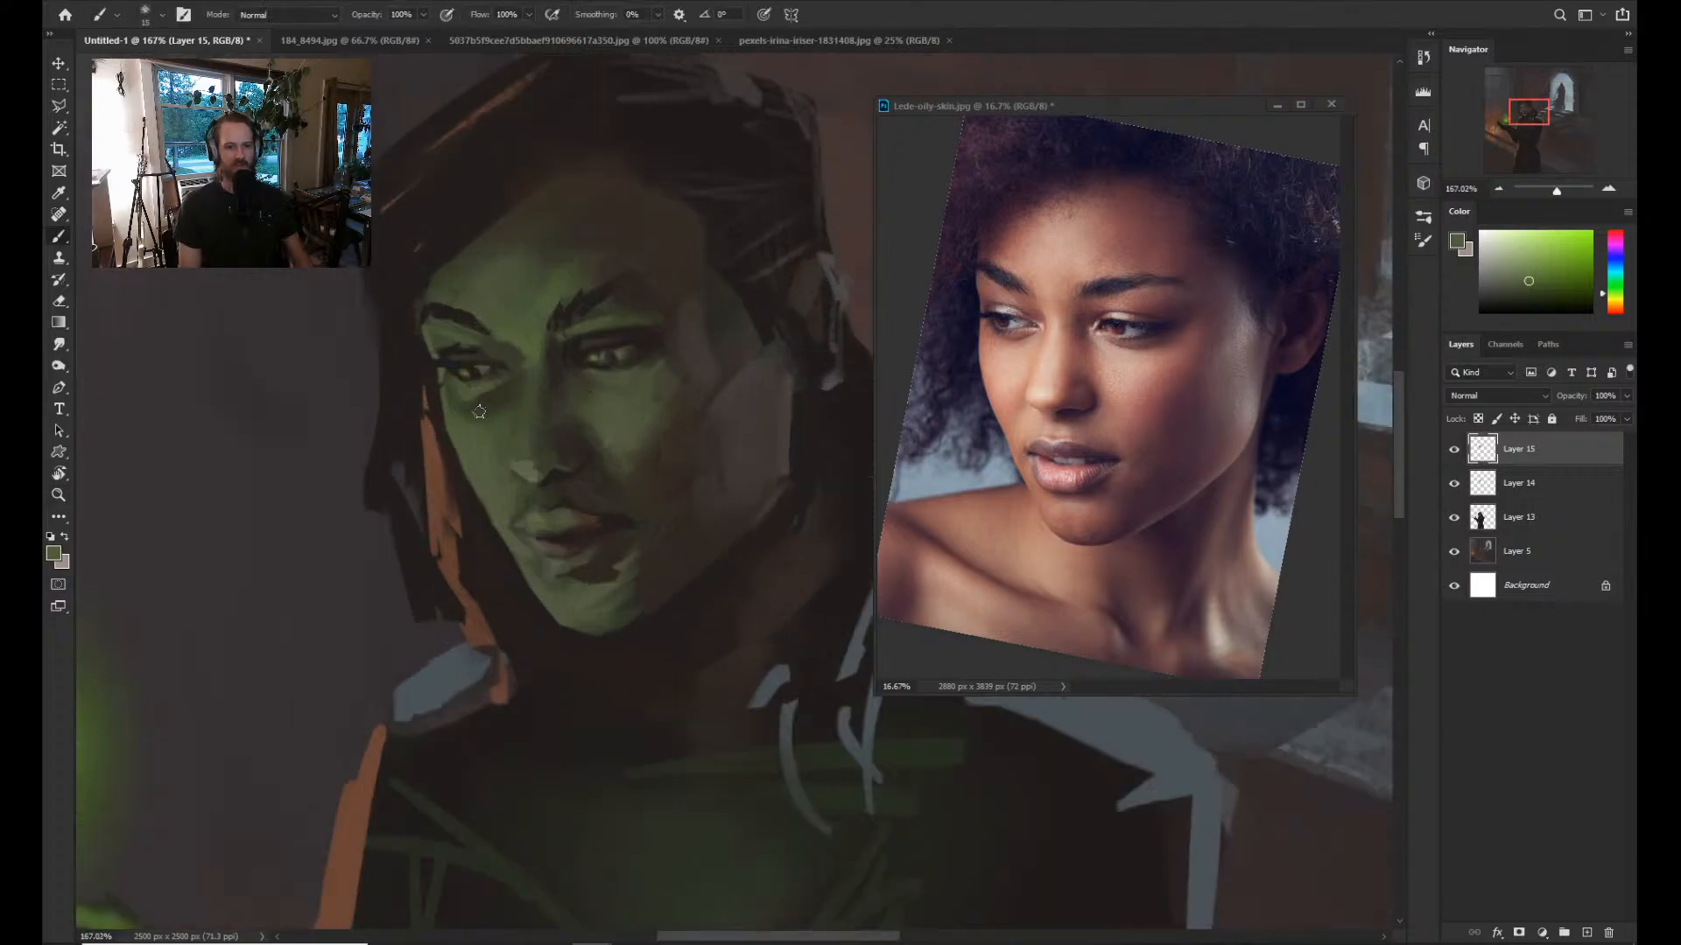
alt+click(473, 414)
key(bracketleft)
key(bracketleft)
key(bracketleft)
drag(480, 400, 509, 385)
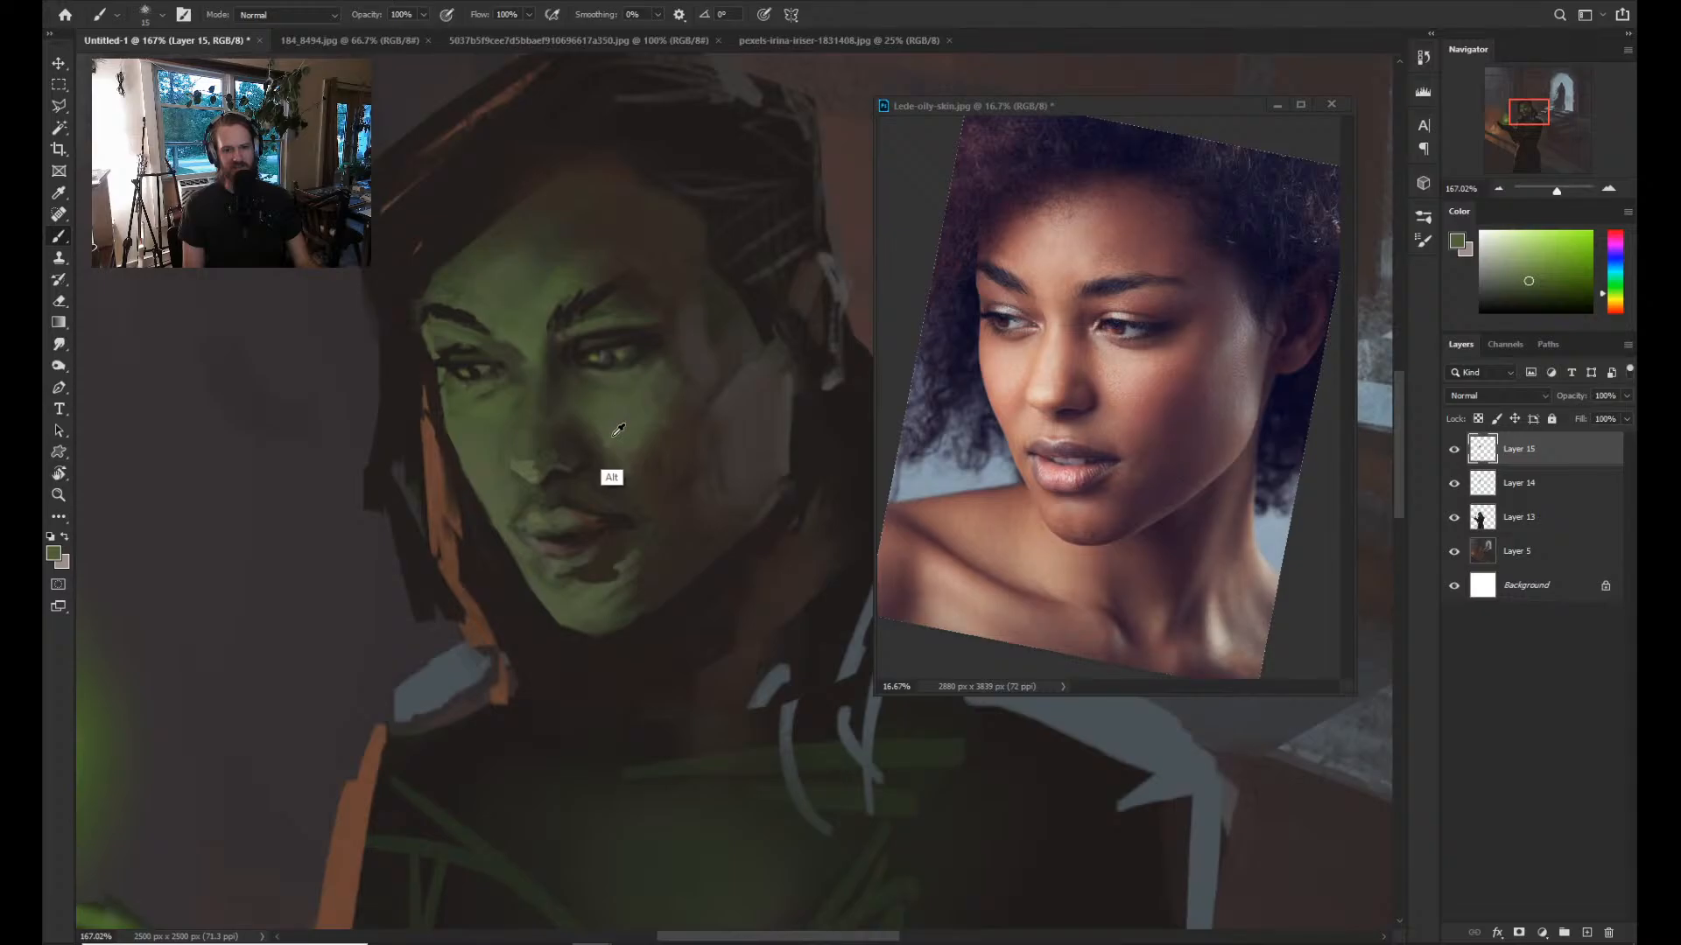
Soften the near cheek and the area above the upper lip with olive tones sampled from the cheek, nose side and mouth corner.
alt+click(618, 430)
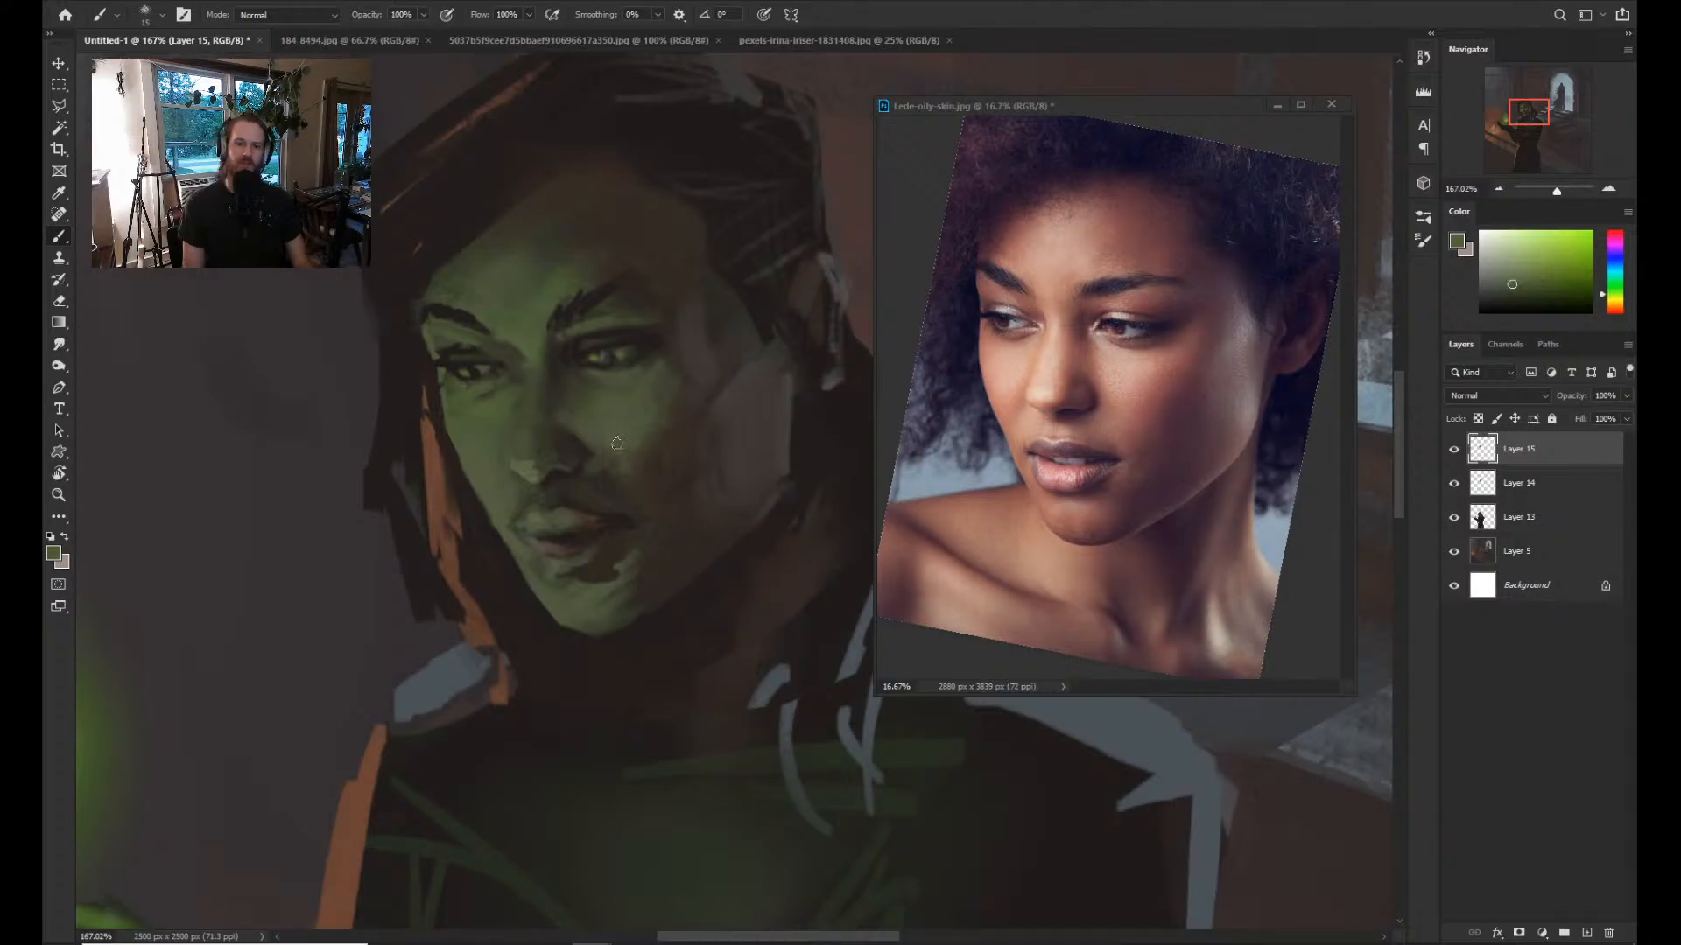
key(z)
drag(668, 458, 602, 490)
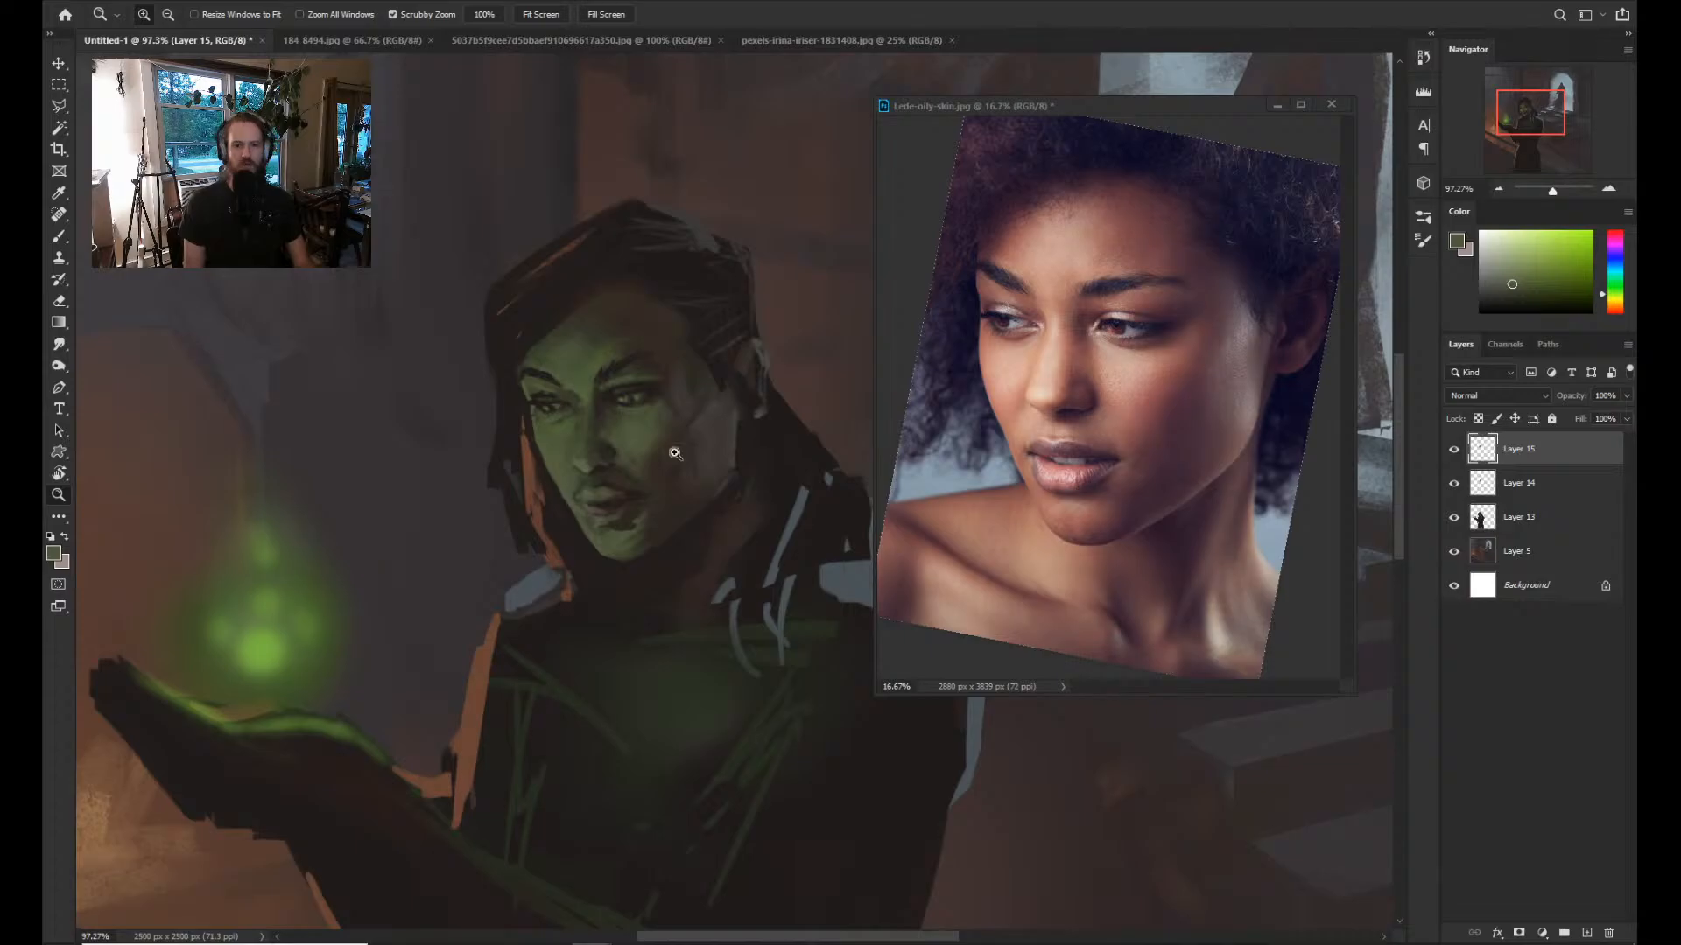
mouse_move(675, 453)
mouse_down()
mouse_move(648, 453)
mouse_move(687, 445)
mouse_move(660, 453)
mouse_up()
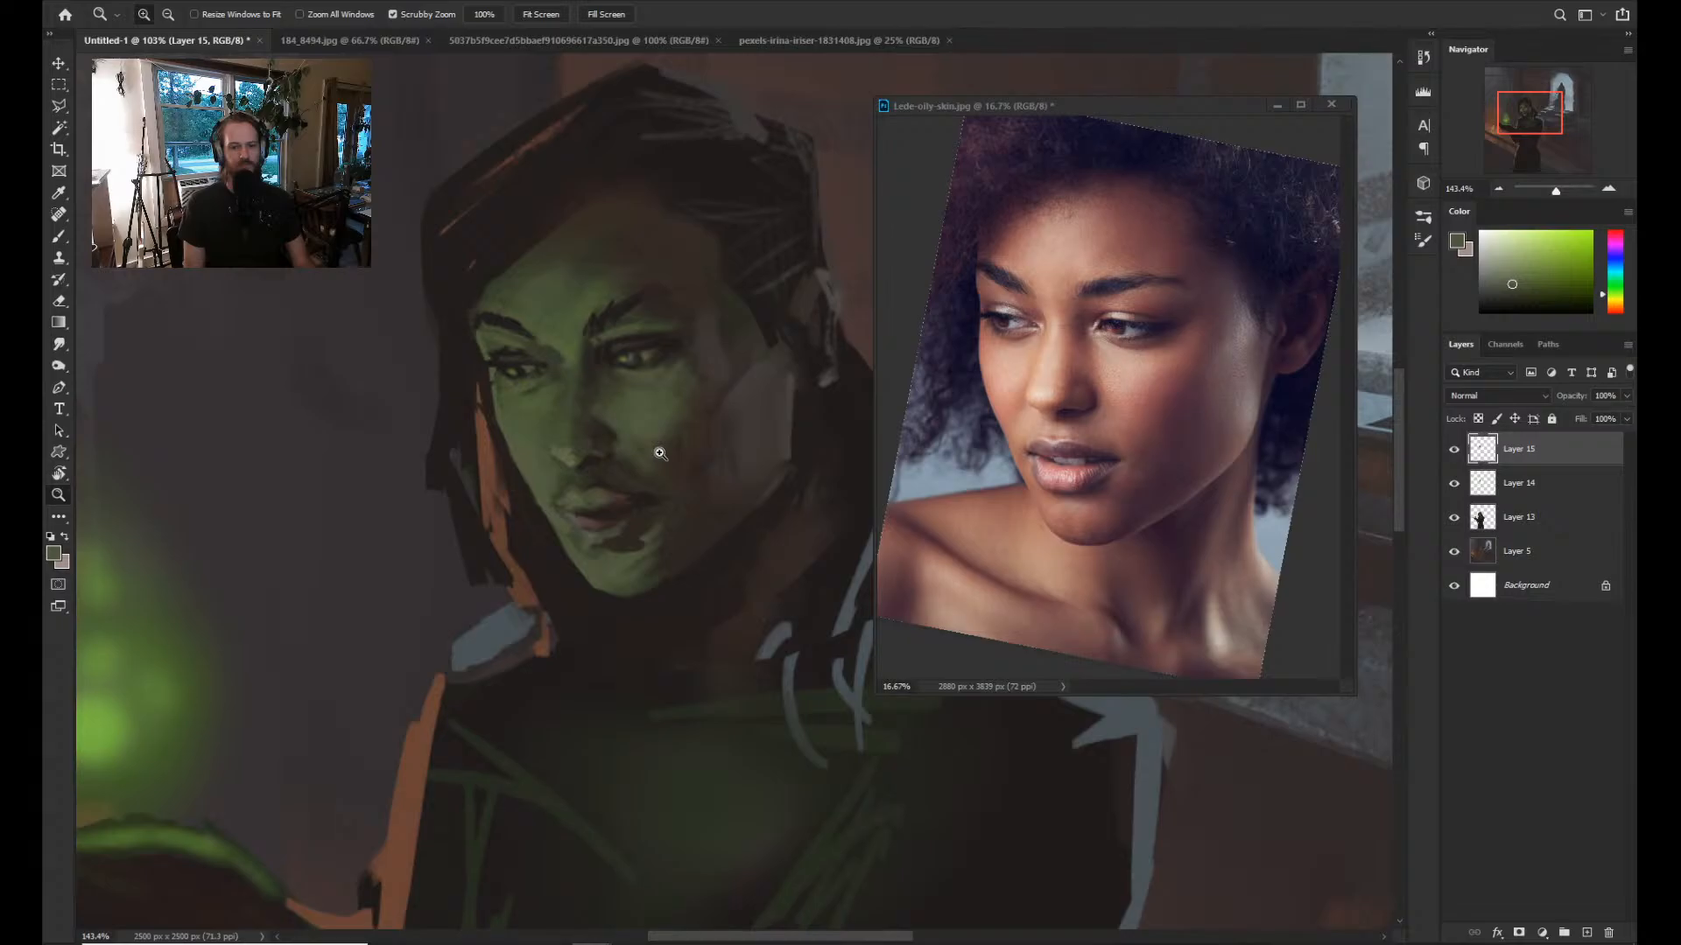
key(b)
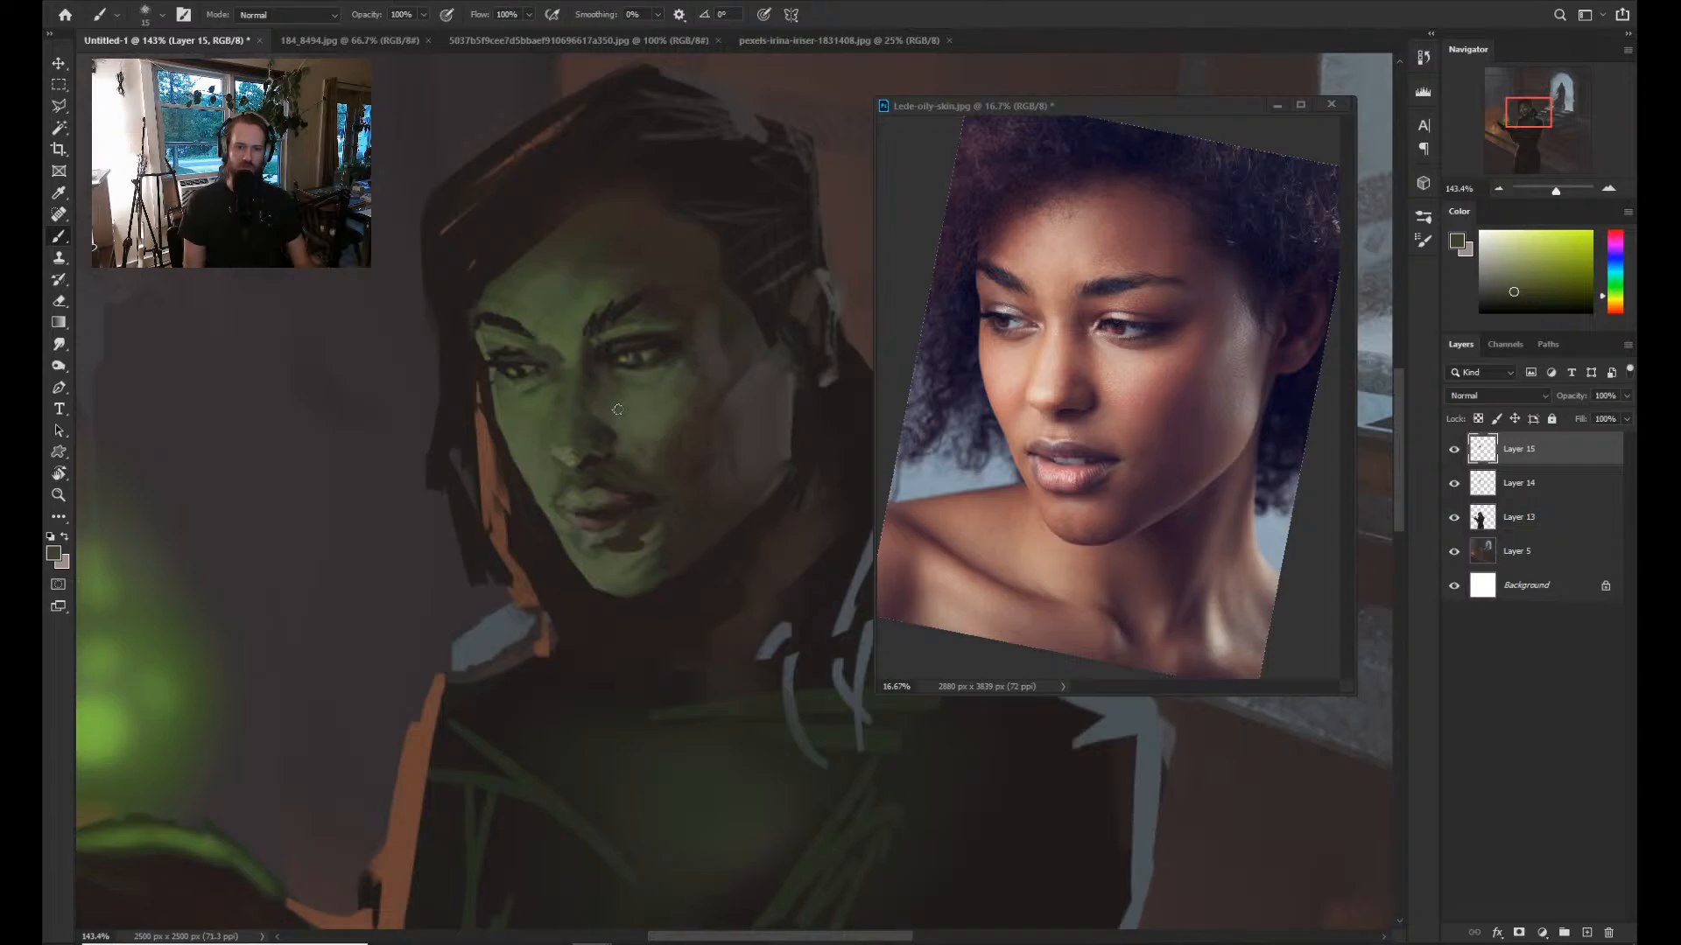
alt+click(617, 409)
drag(622, 474, 577, 478)
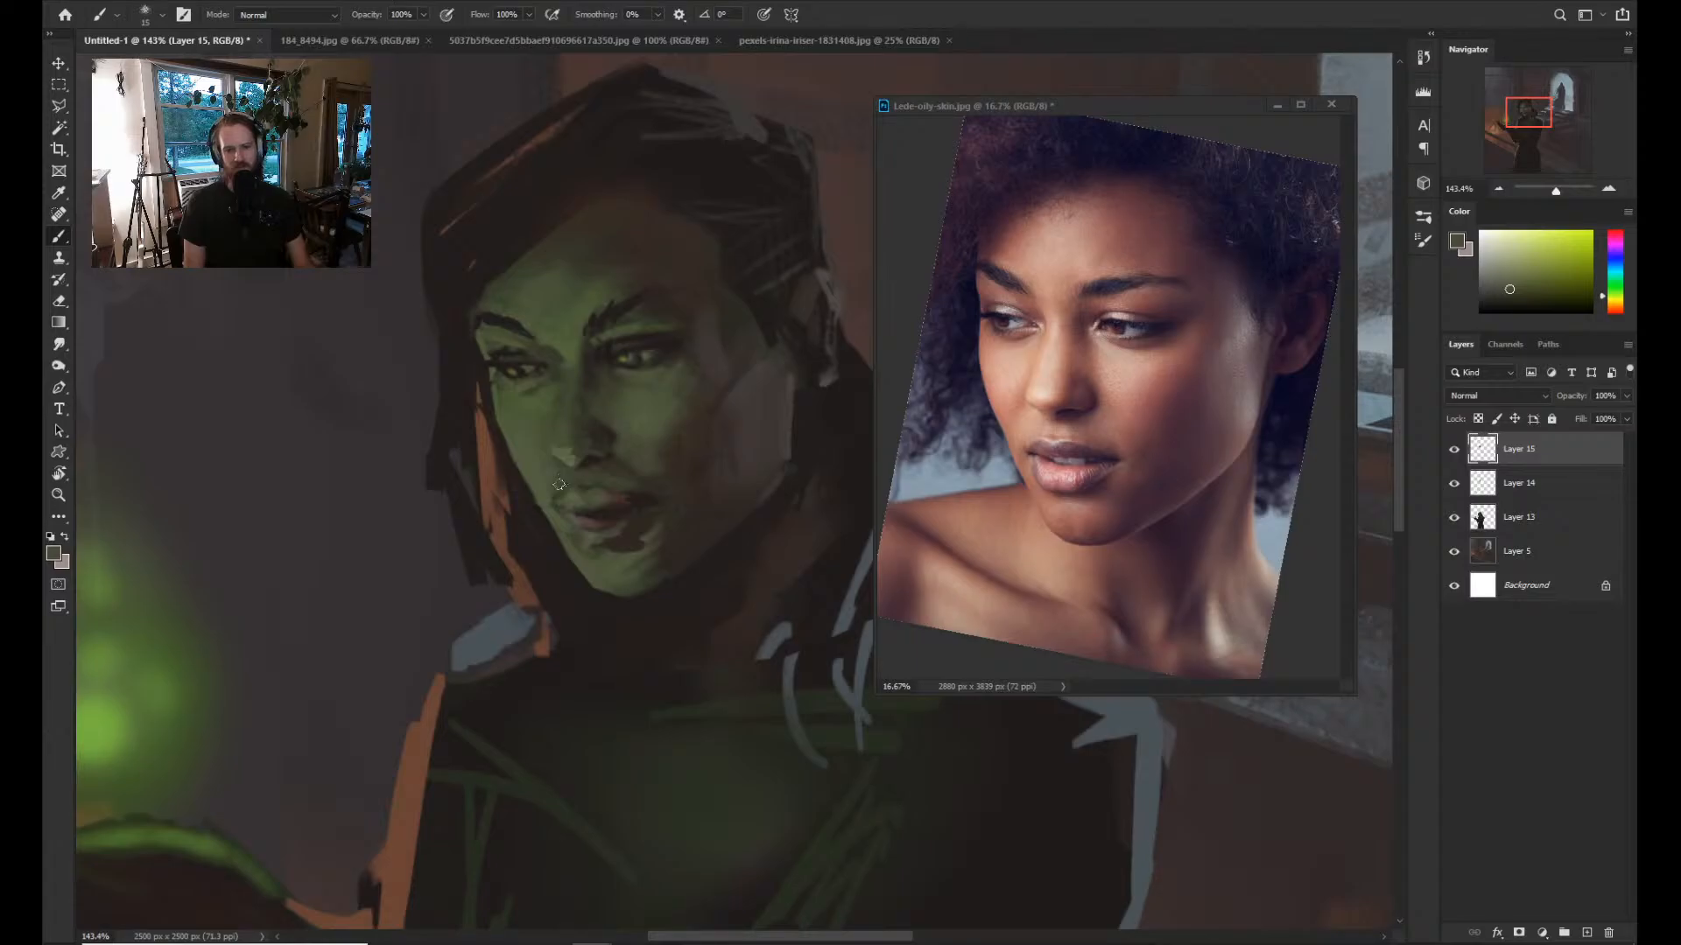
alt+click(639, 486)
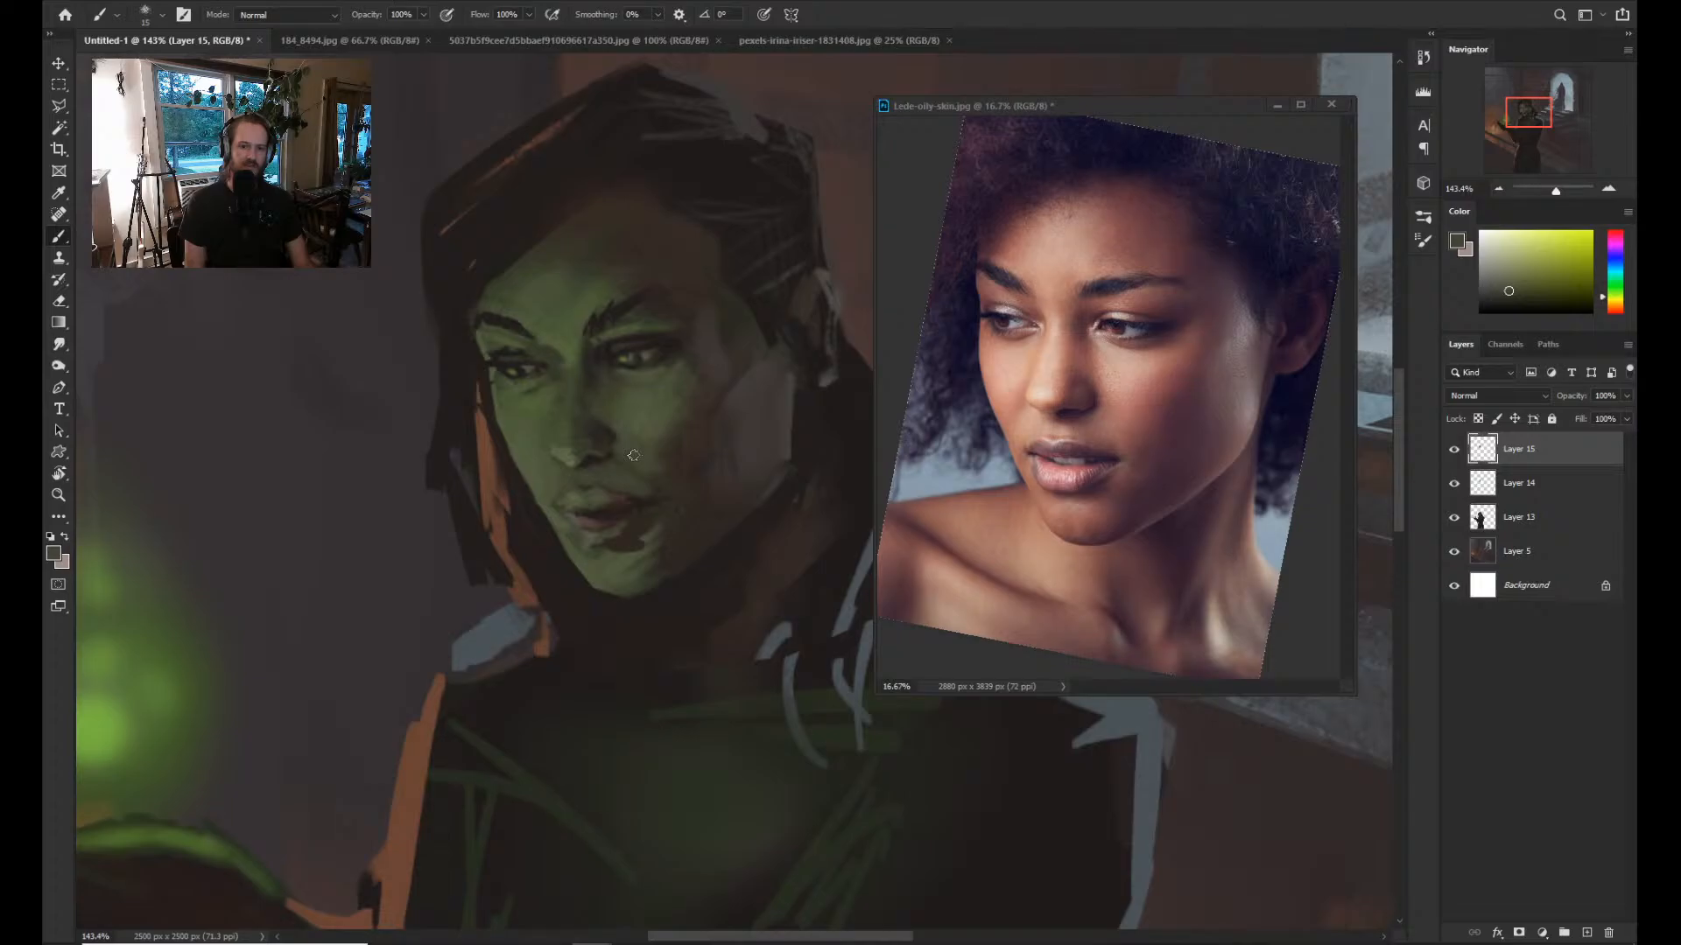
drag(793, 280, 713, 255)
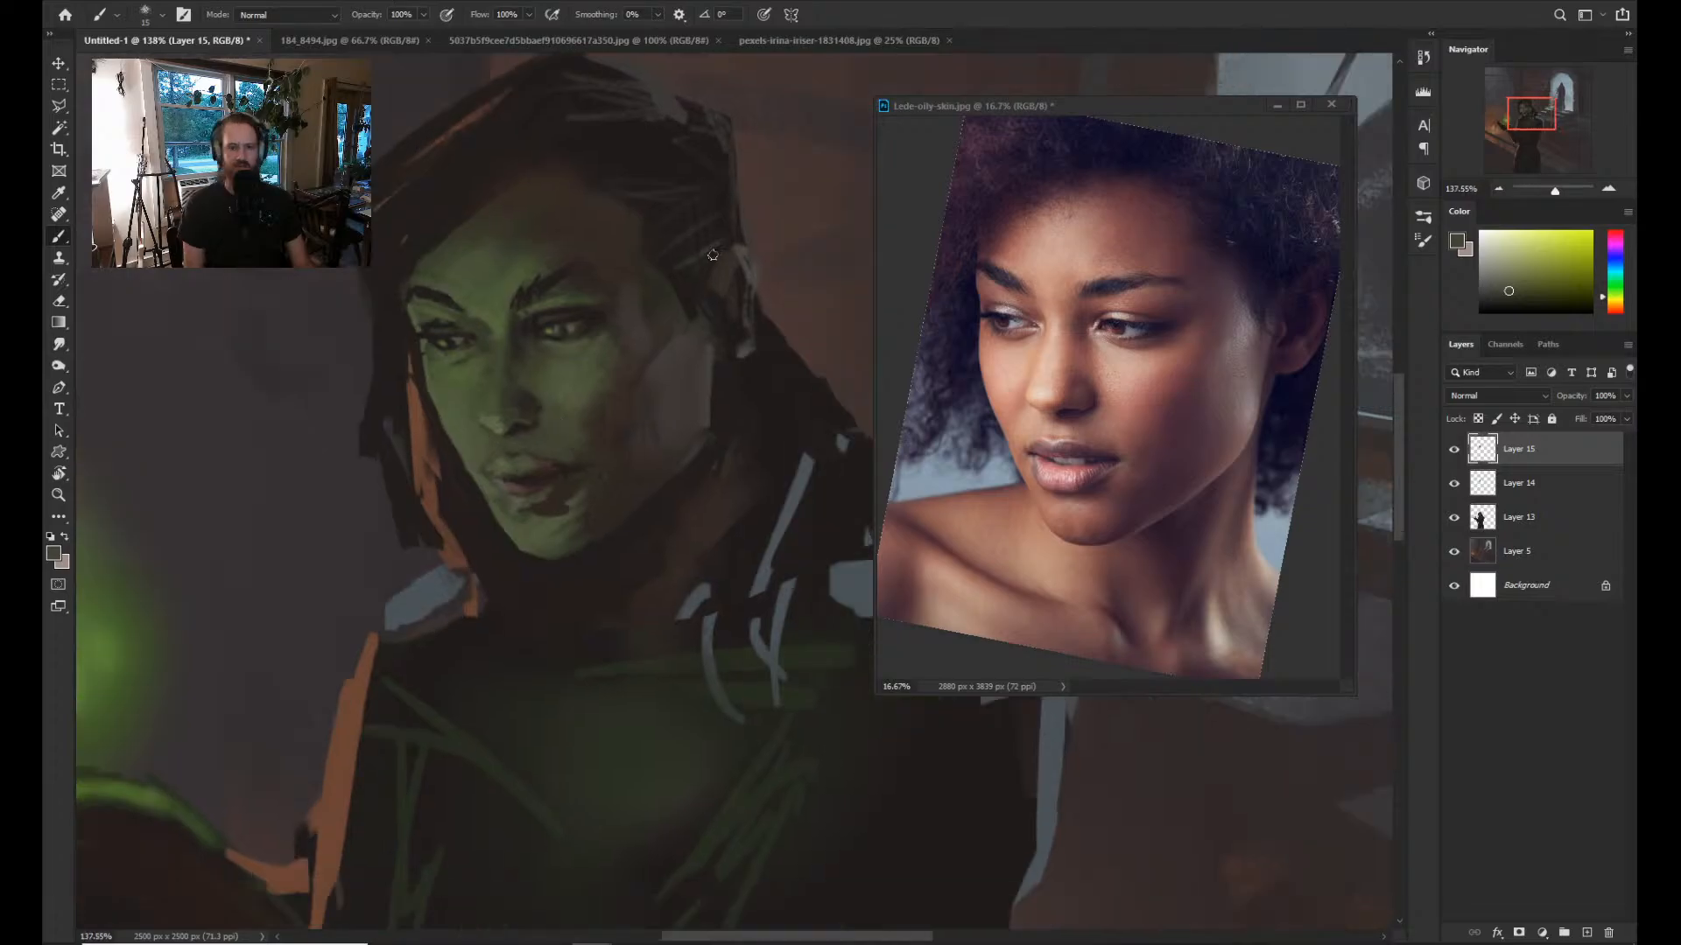
Lighten the near side of the nose and nostril with a brighter green sampled from the nose.
key(z)
drag(551, 399, 587, 379)
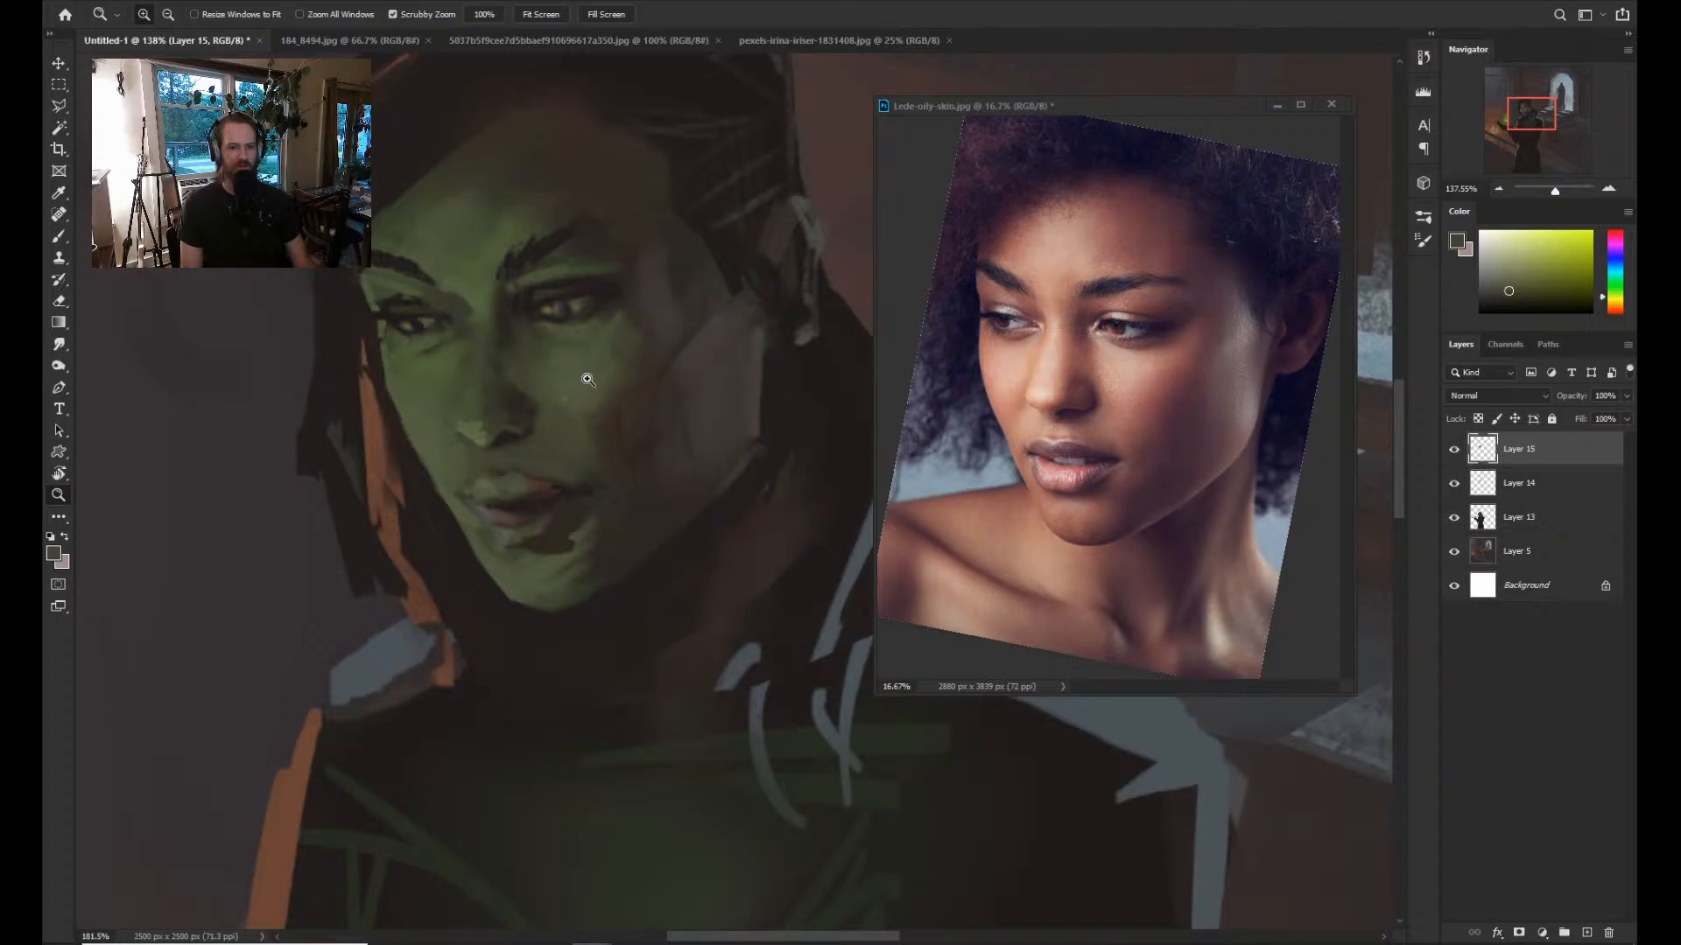
drag(588, 379, 584, 380)
key(b)
alt+click(508, 399)
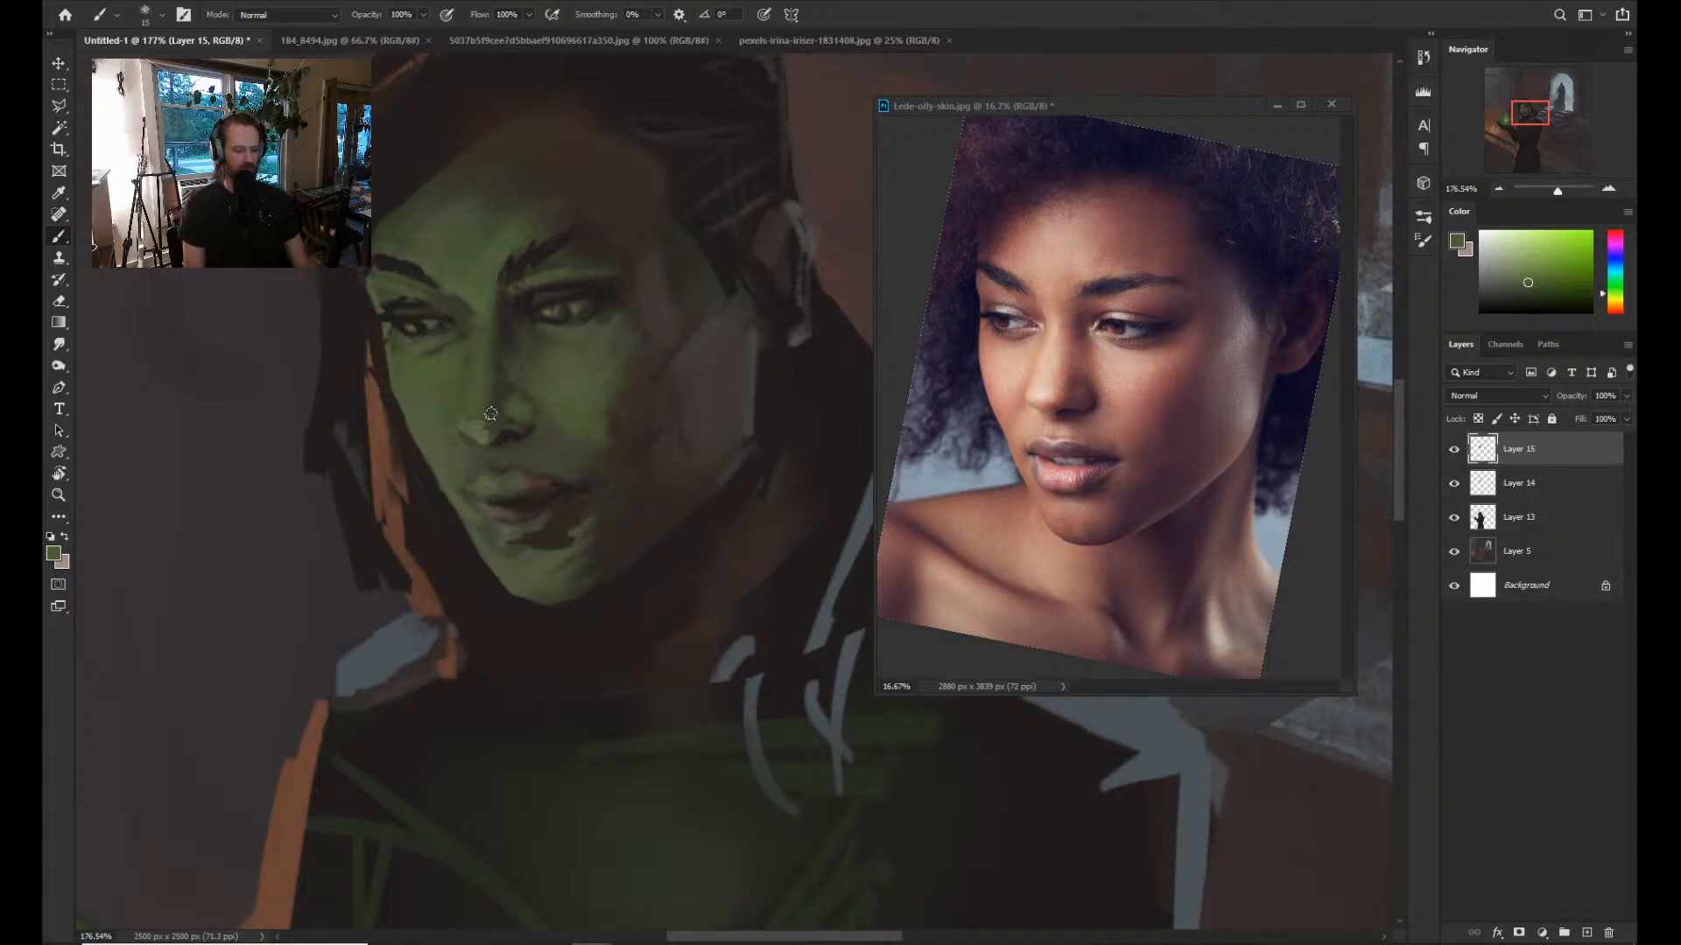
key(z)
drag(550, 470, 456, 471)
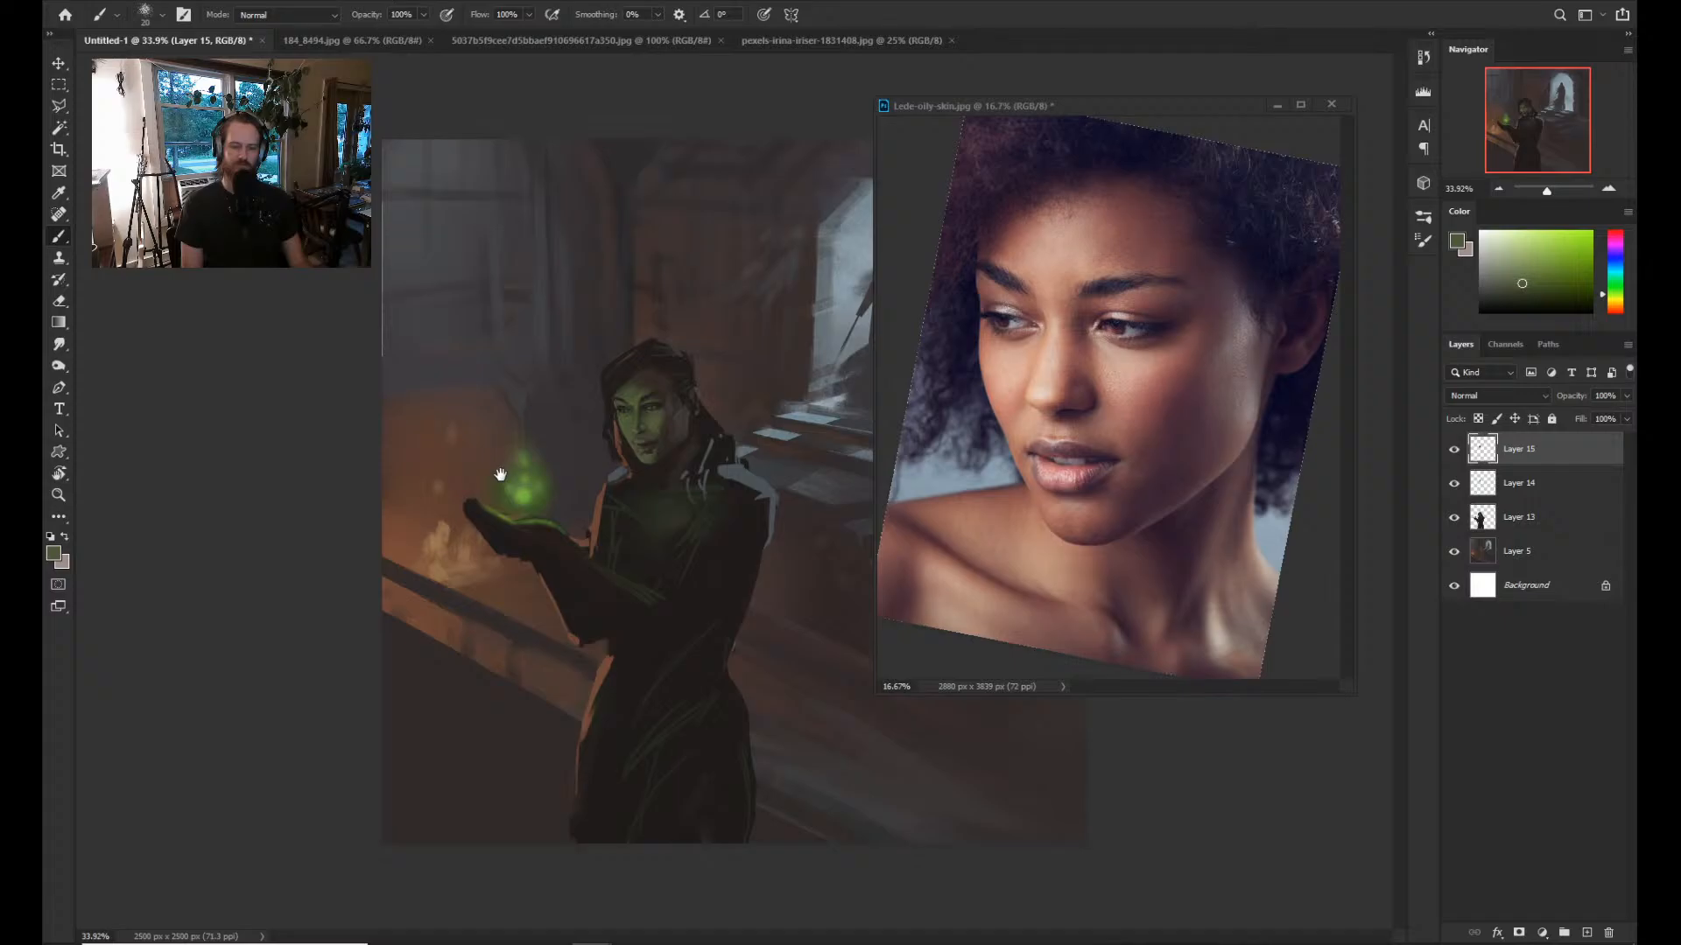
Soften the shadow edge beside the mouth with brownish tones sampled from the lower cheek.
drag(665, 409, 762, 409)
alt+click(639, 527)
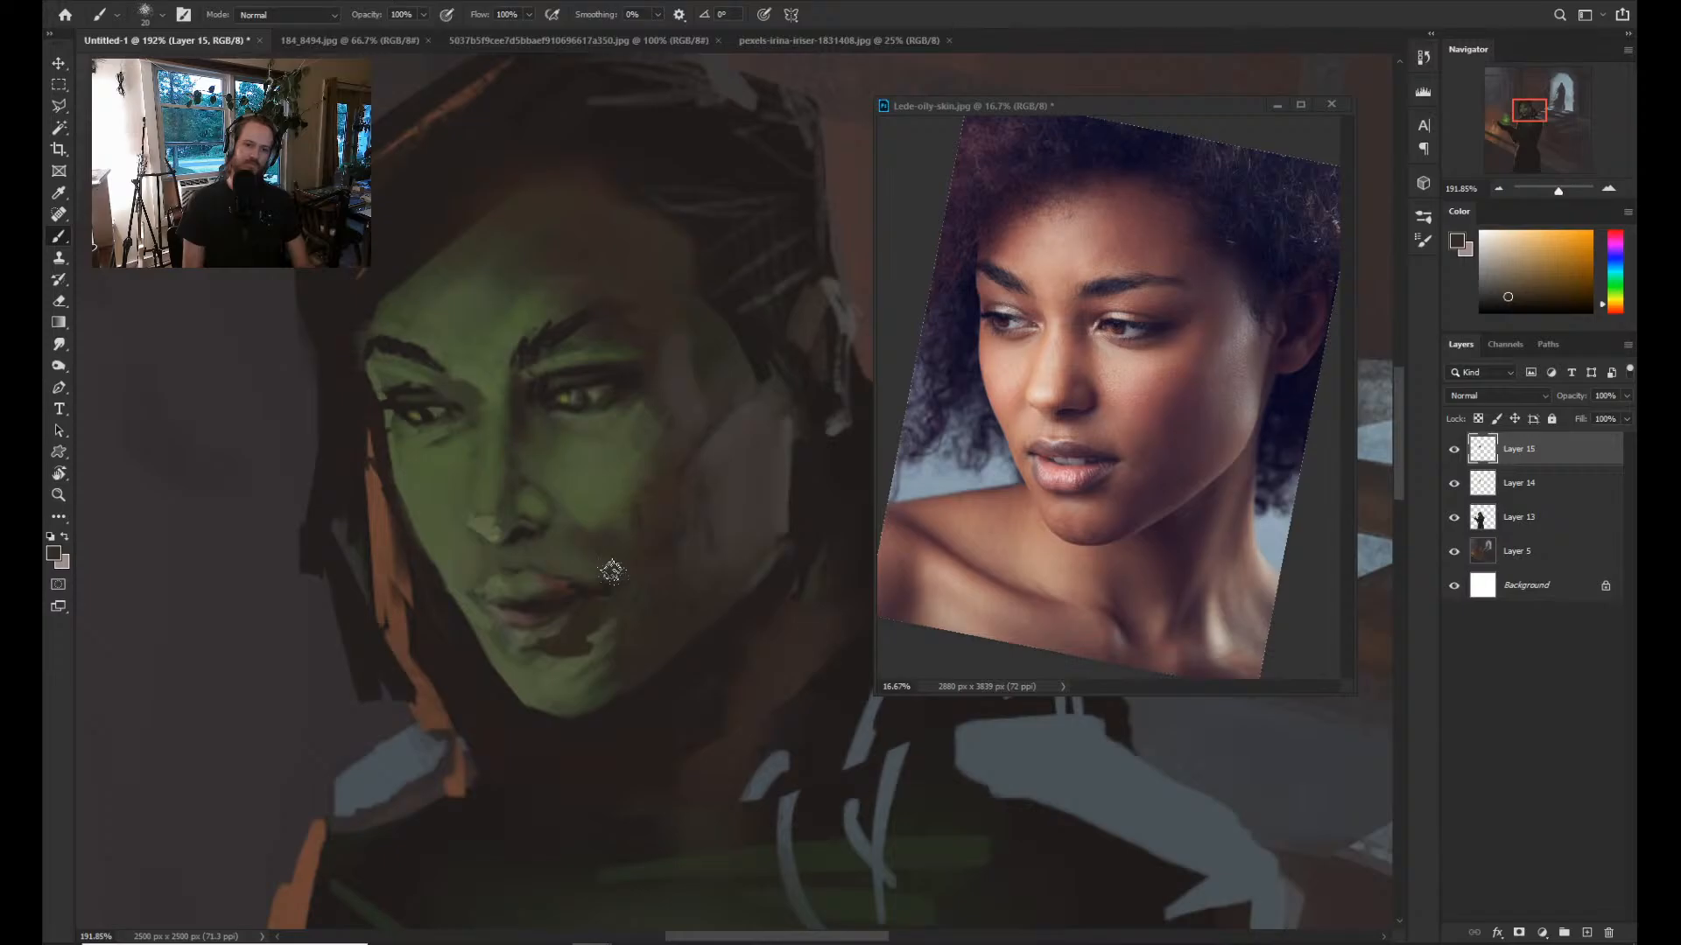
alt+click(611, 571)
Broaden the green light across the forehead and chin with a larger brush, viewing the painting at 100%.
key(z)
drag(569, 641, 512, 635)
key(ctrl+1)
key(b)
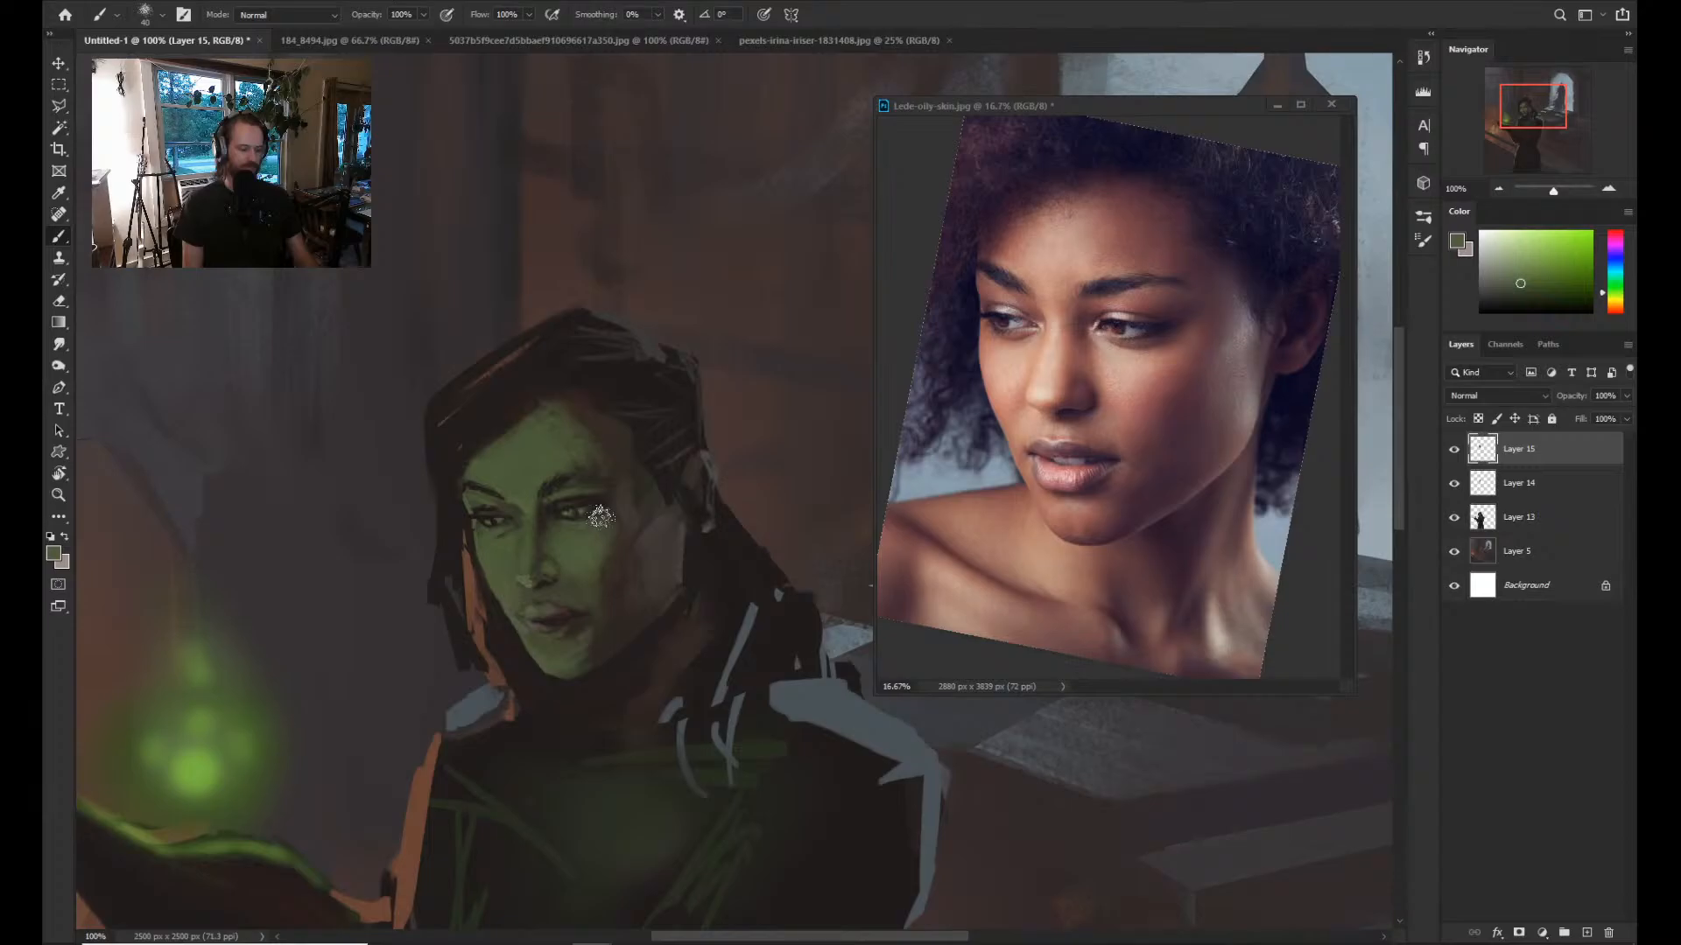
Repaint the lips in muted green with a small brush, covering the reddish tone.
key(z)
drag(600, 517, 616, 491)
key(l)
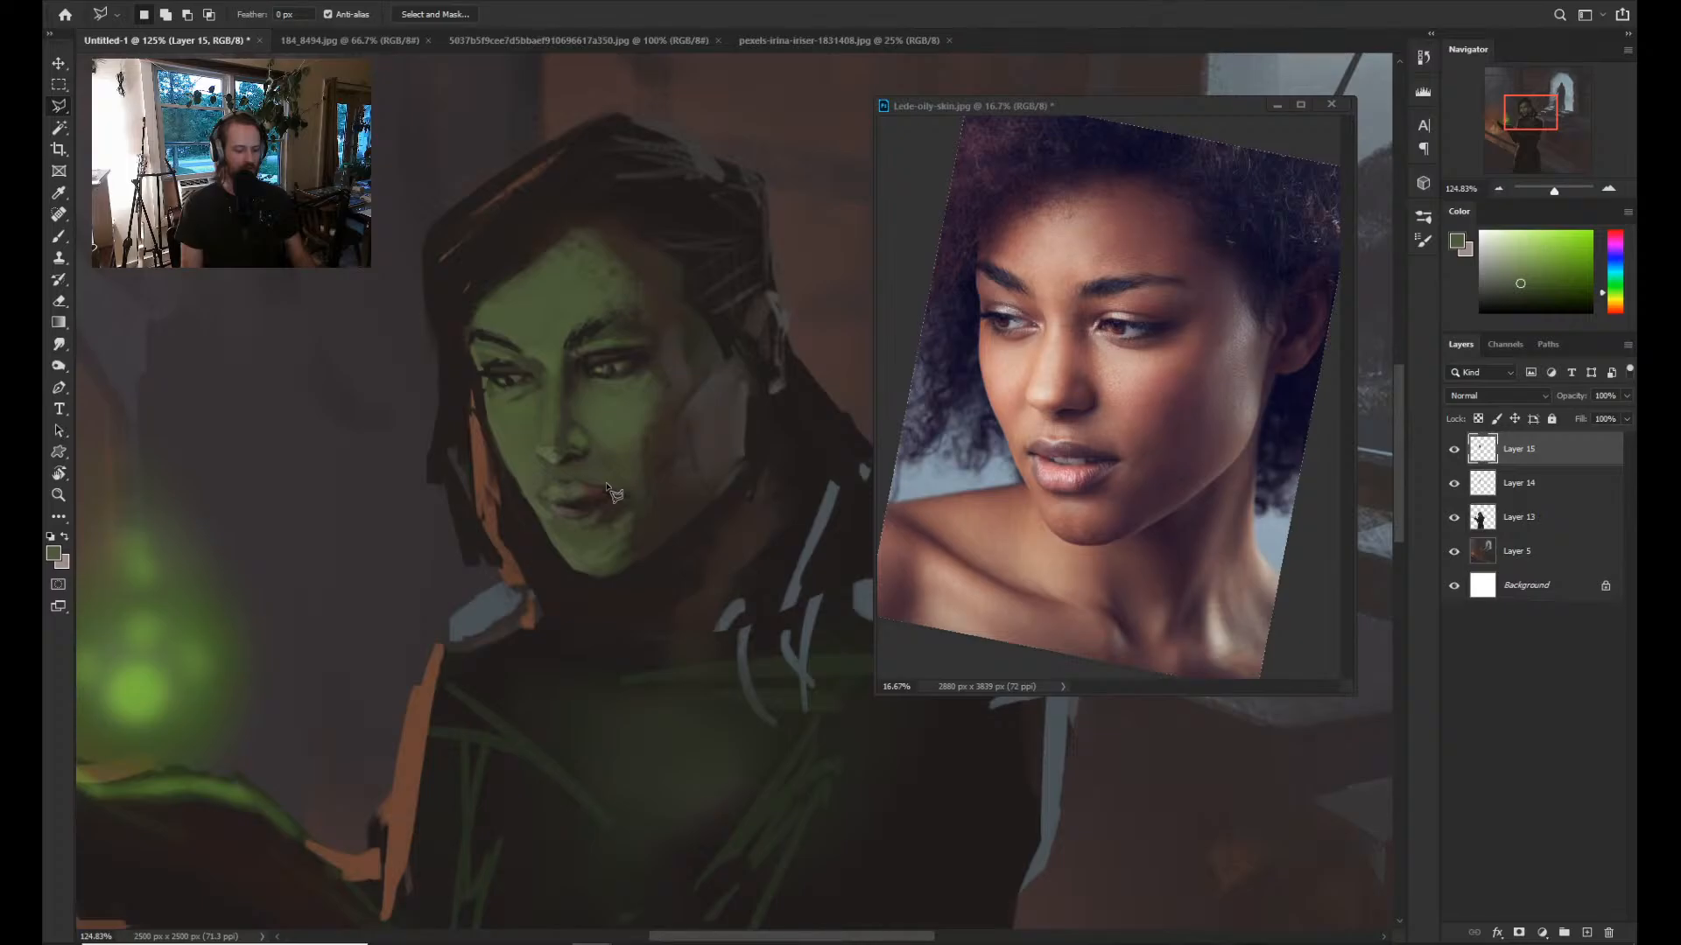
key(b)
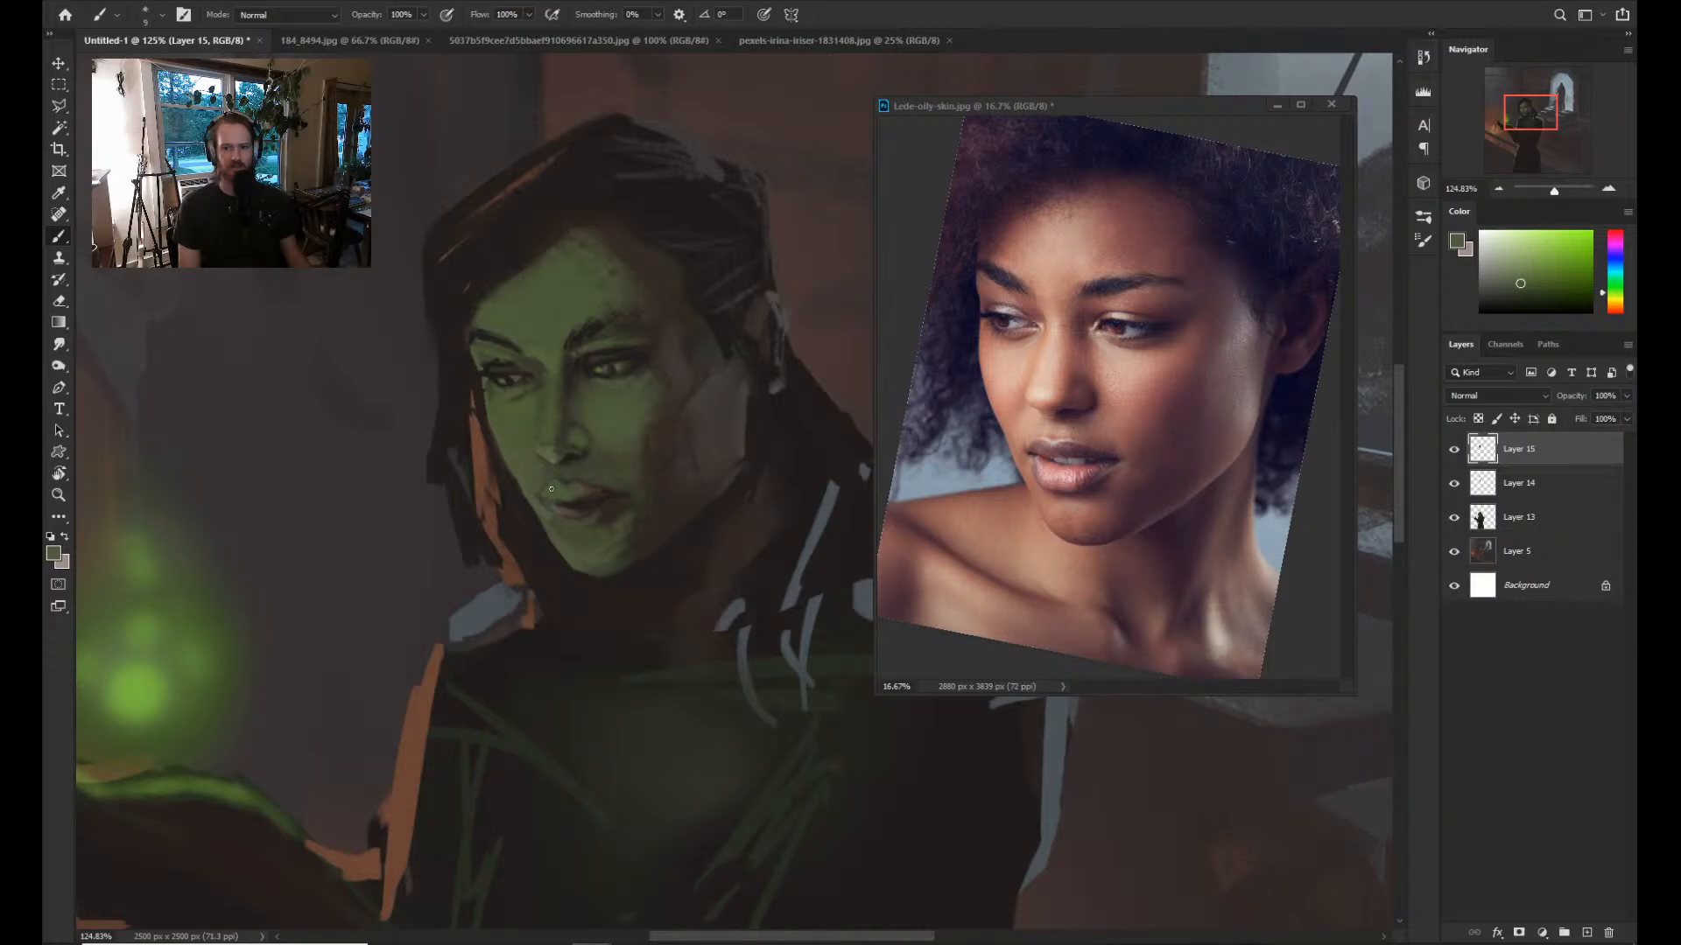
drag(570, 491, 596, 493)
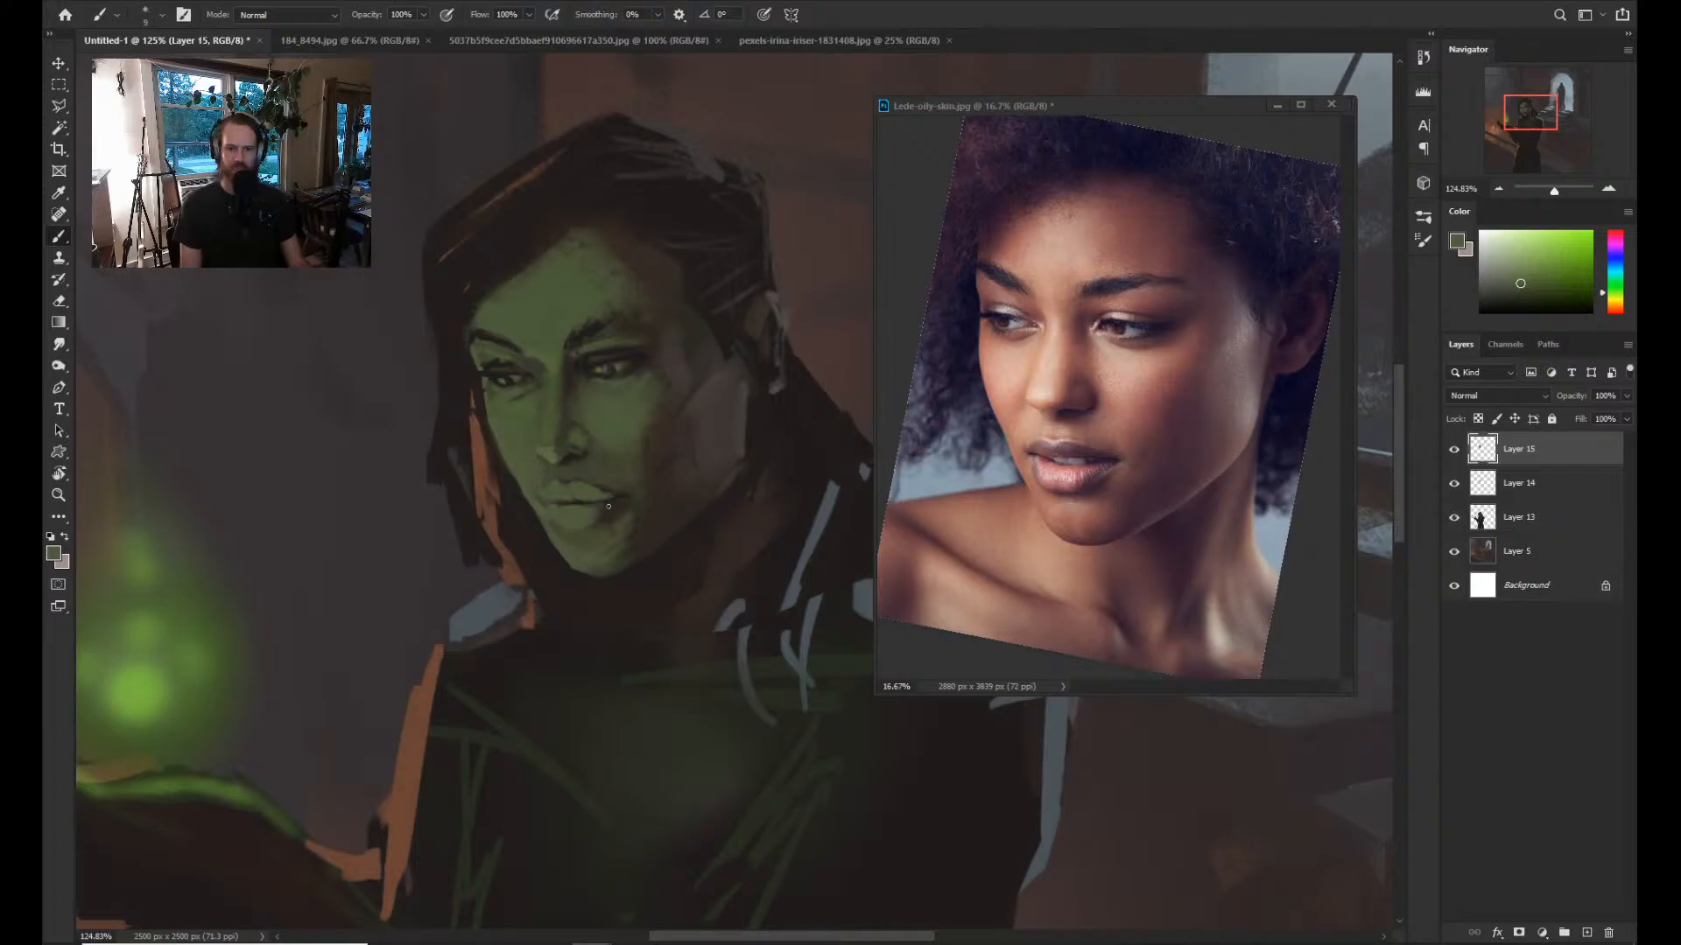
Define the line between the lips and the near mouth corner with a dark brown sampled beside the mouth.
alt+click(617, 506)
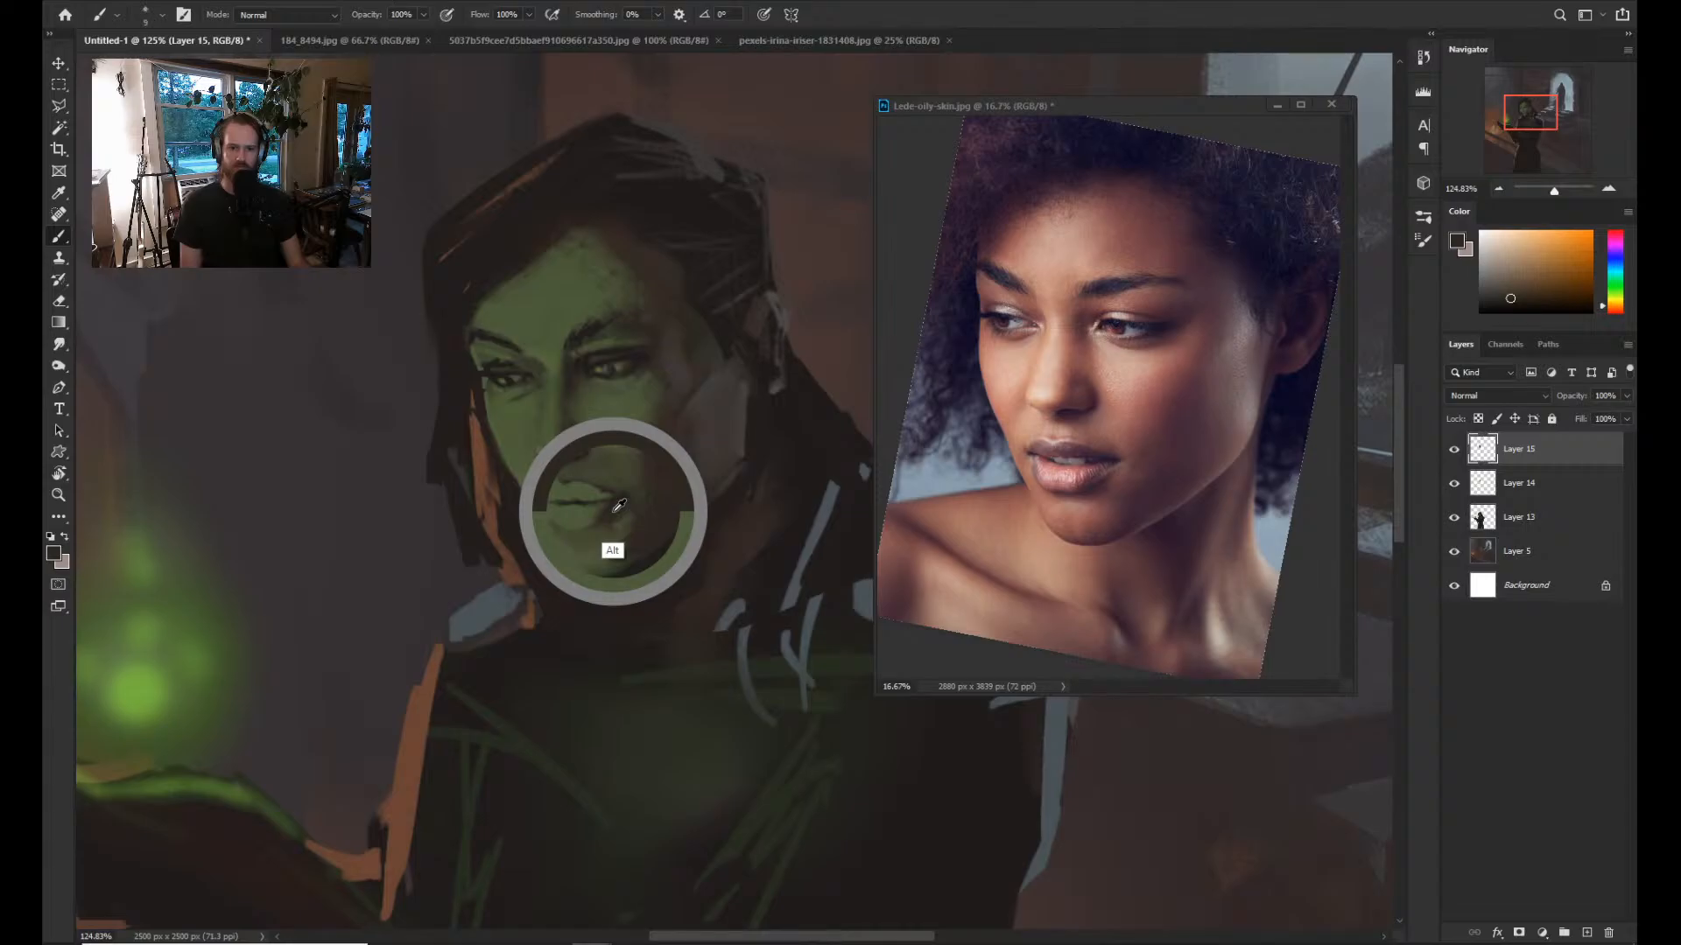
key(z)
drag(647, 482, 561, 481)
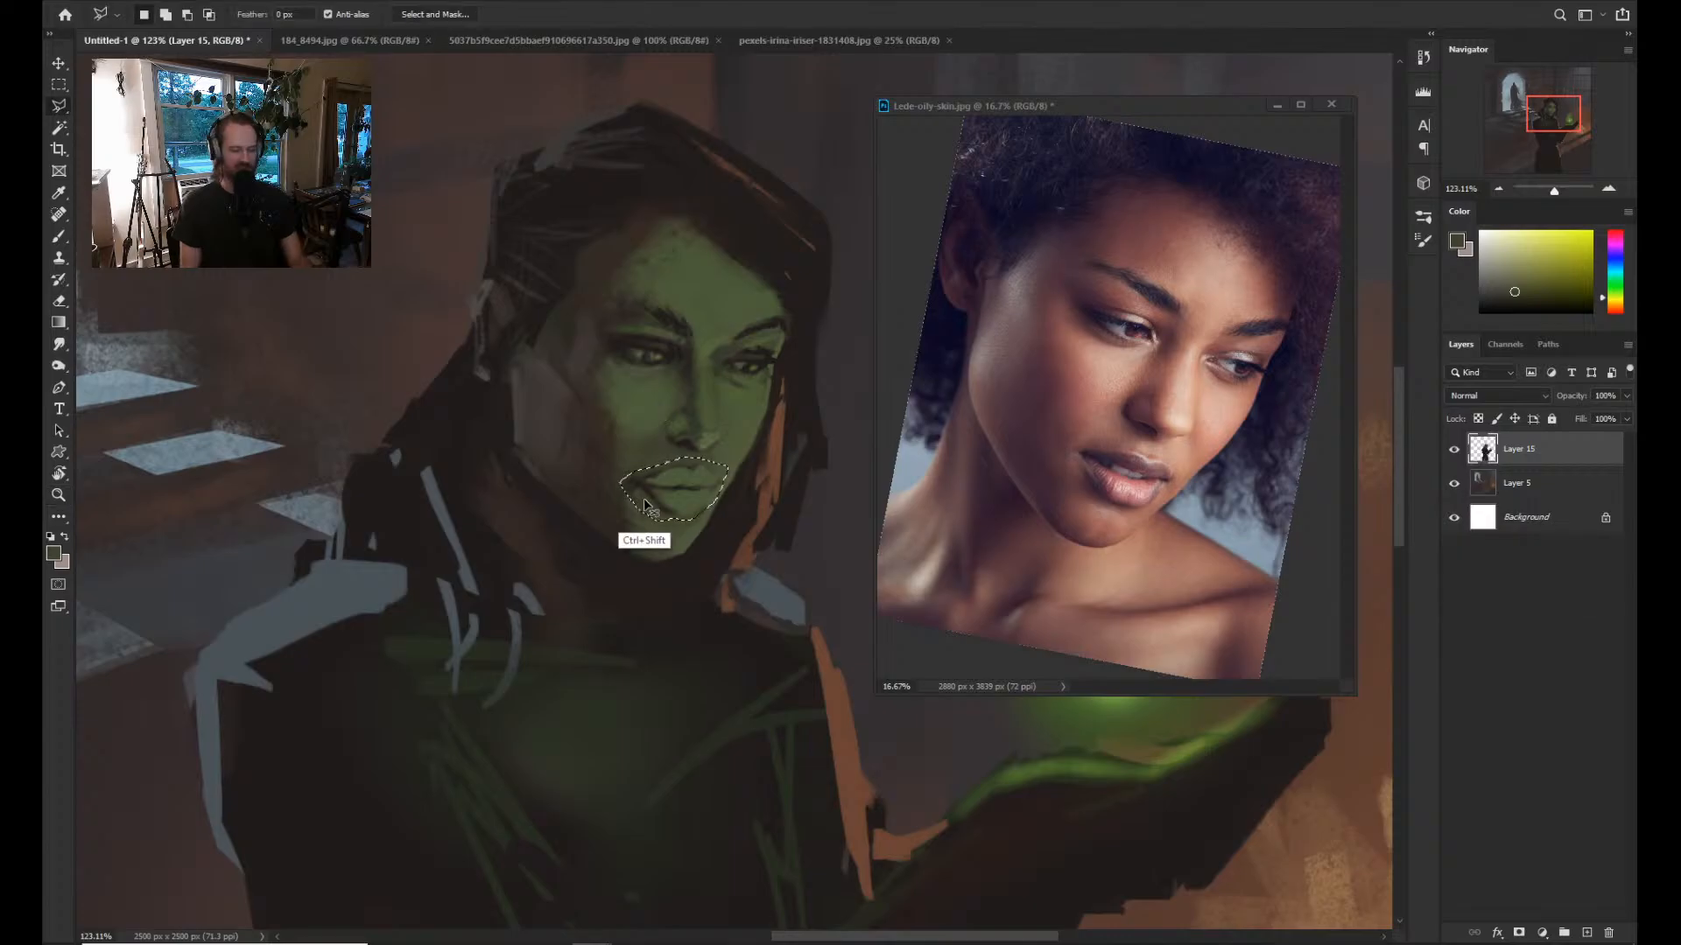
Copy the selected mouth onto its own layer and warp its two corners to reshape the lips.
key(ctrl+shift+alt+n)
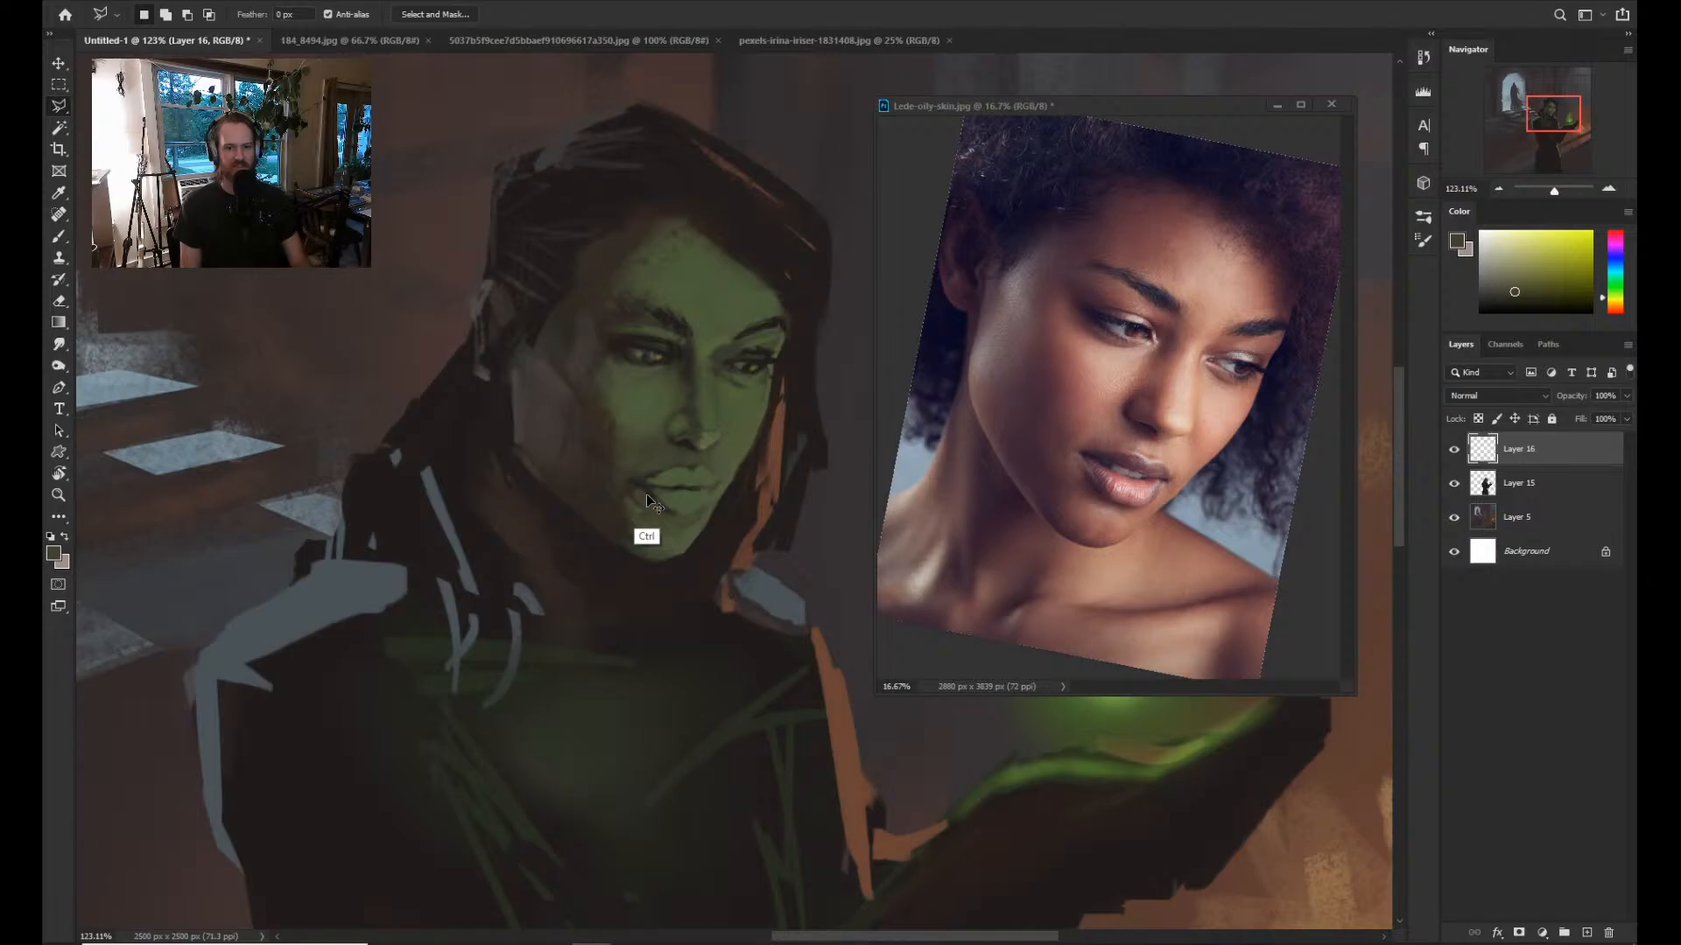
key(ctrl+t)
drag(634, 483, 626, 482)
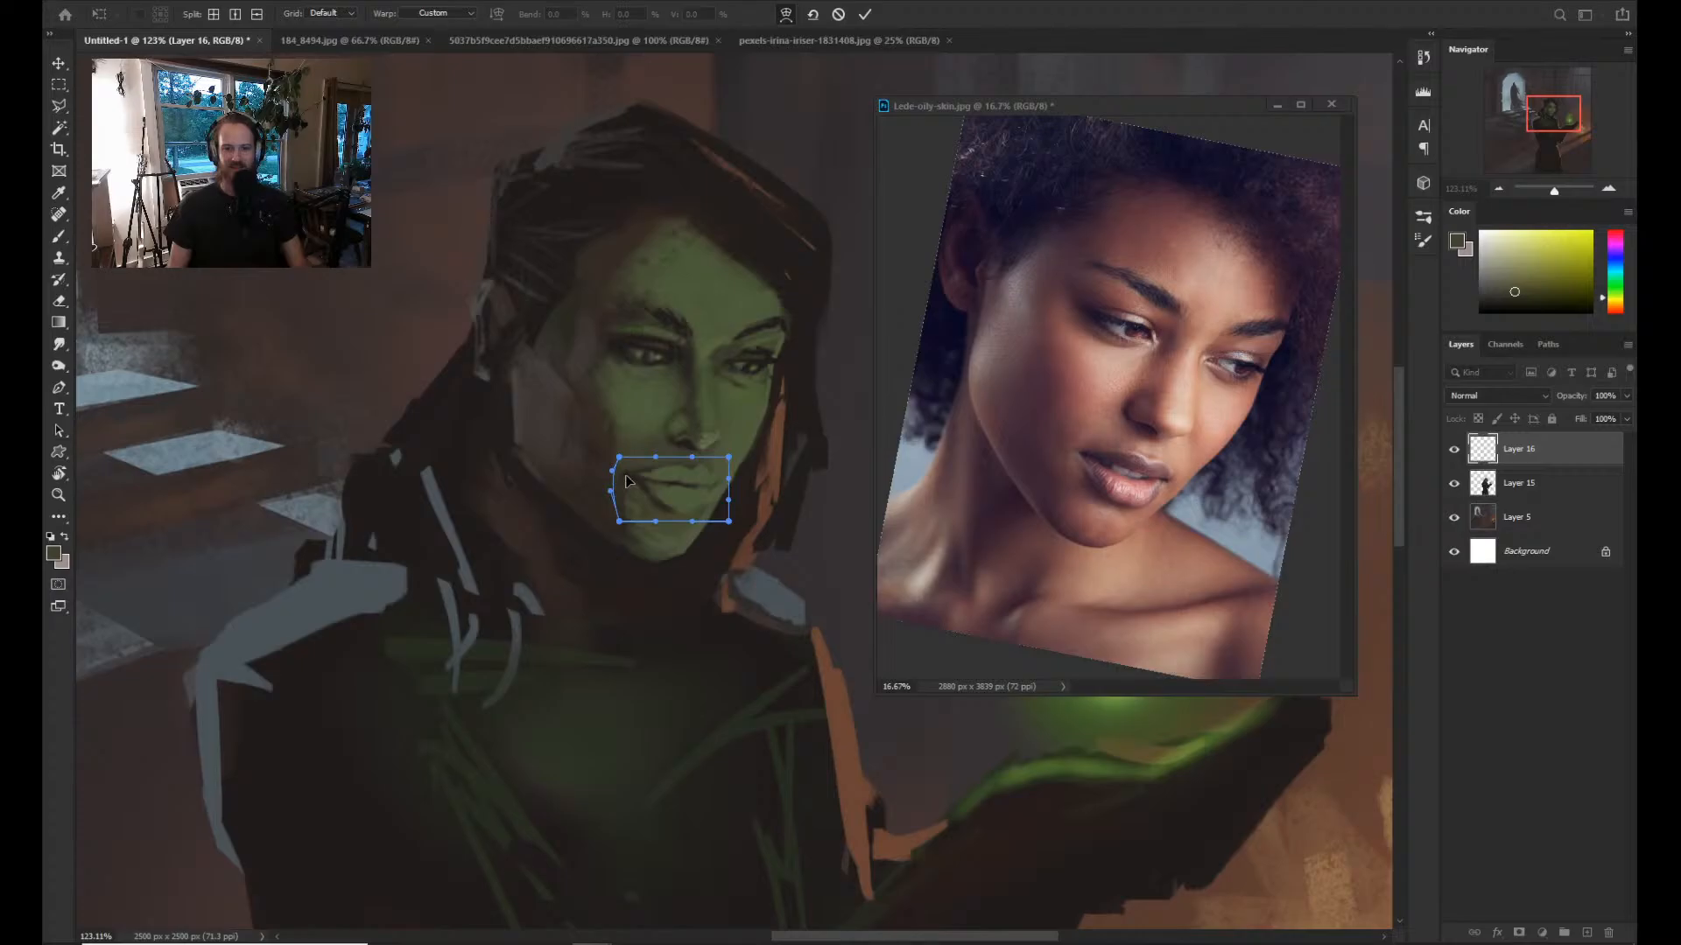
drag(723, 486, 715, 489)
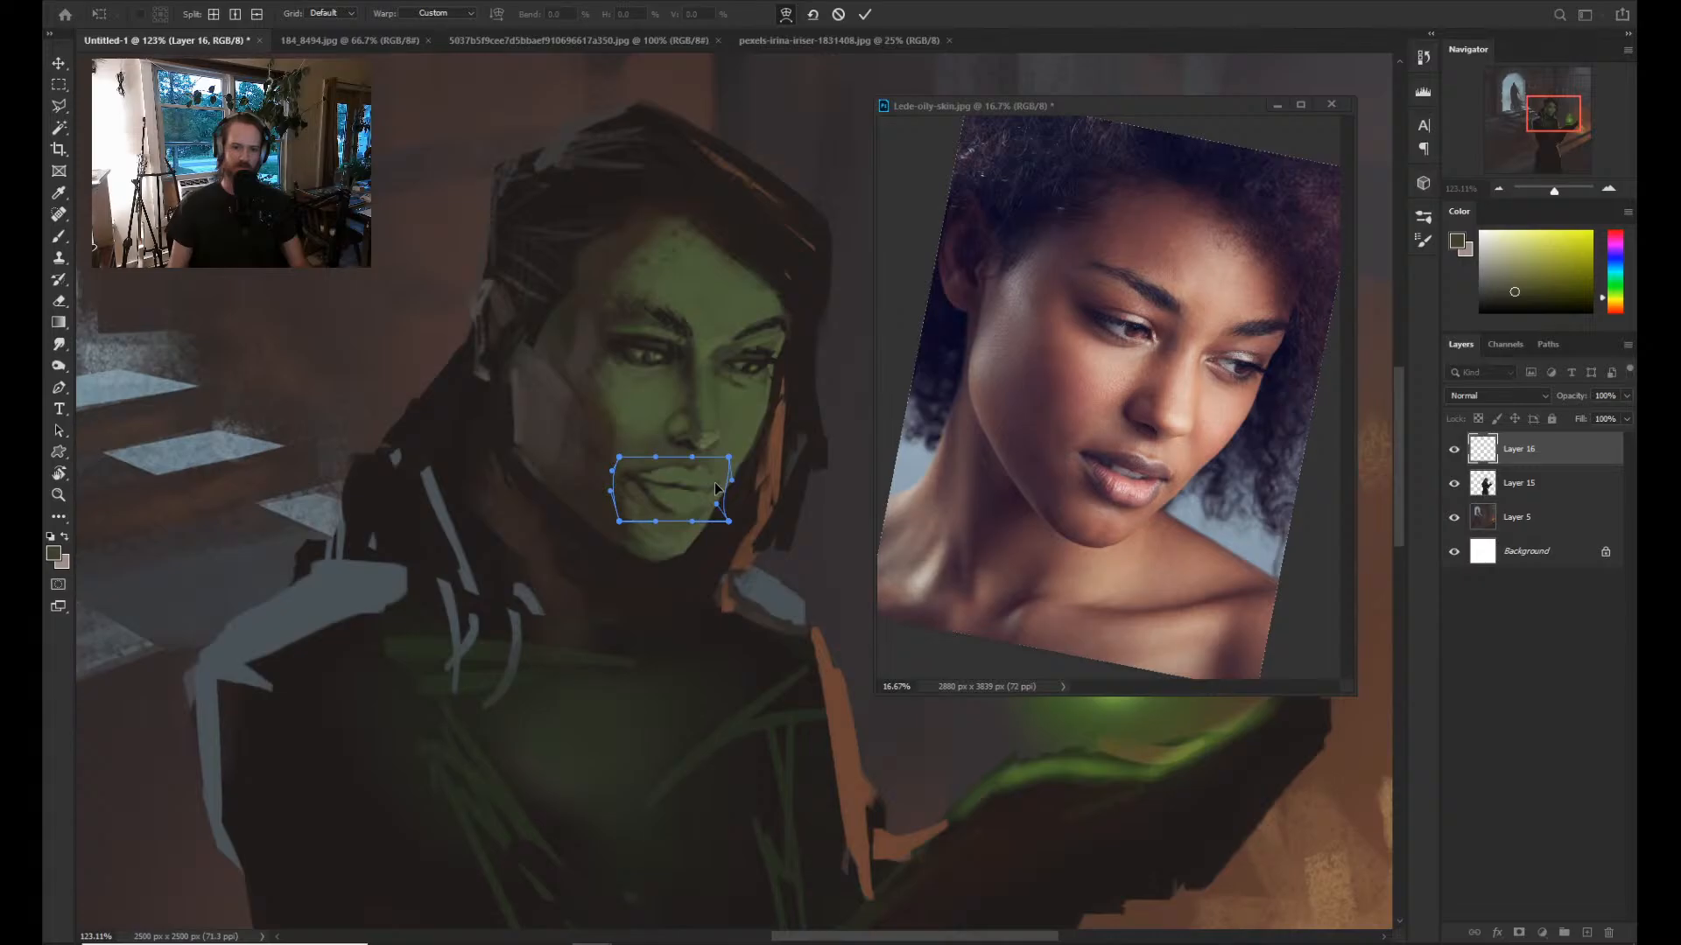
key(Return)
Refine the nose tip and the skin around the nostrils in muted green, using a smaller brush.
key(z)
drag(715, 488, 627, 578)
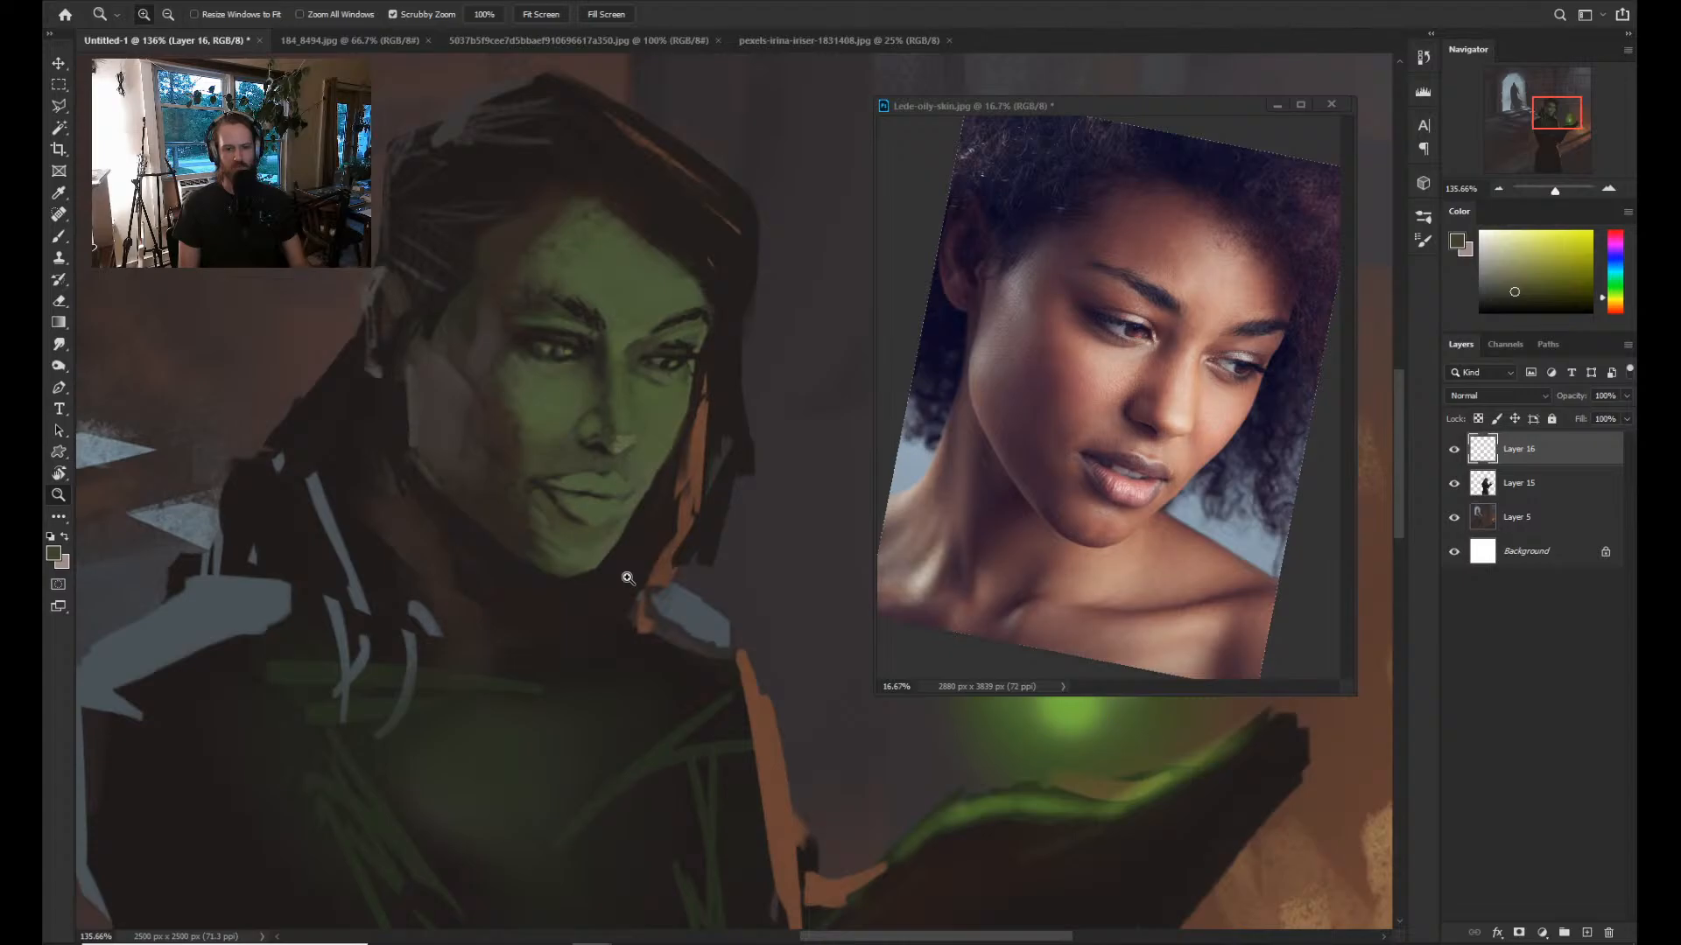
drag(586, 500, 540, 512)
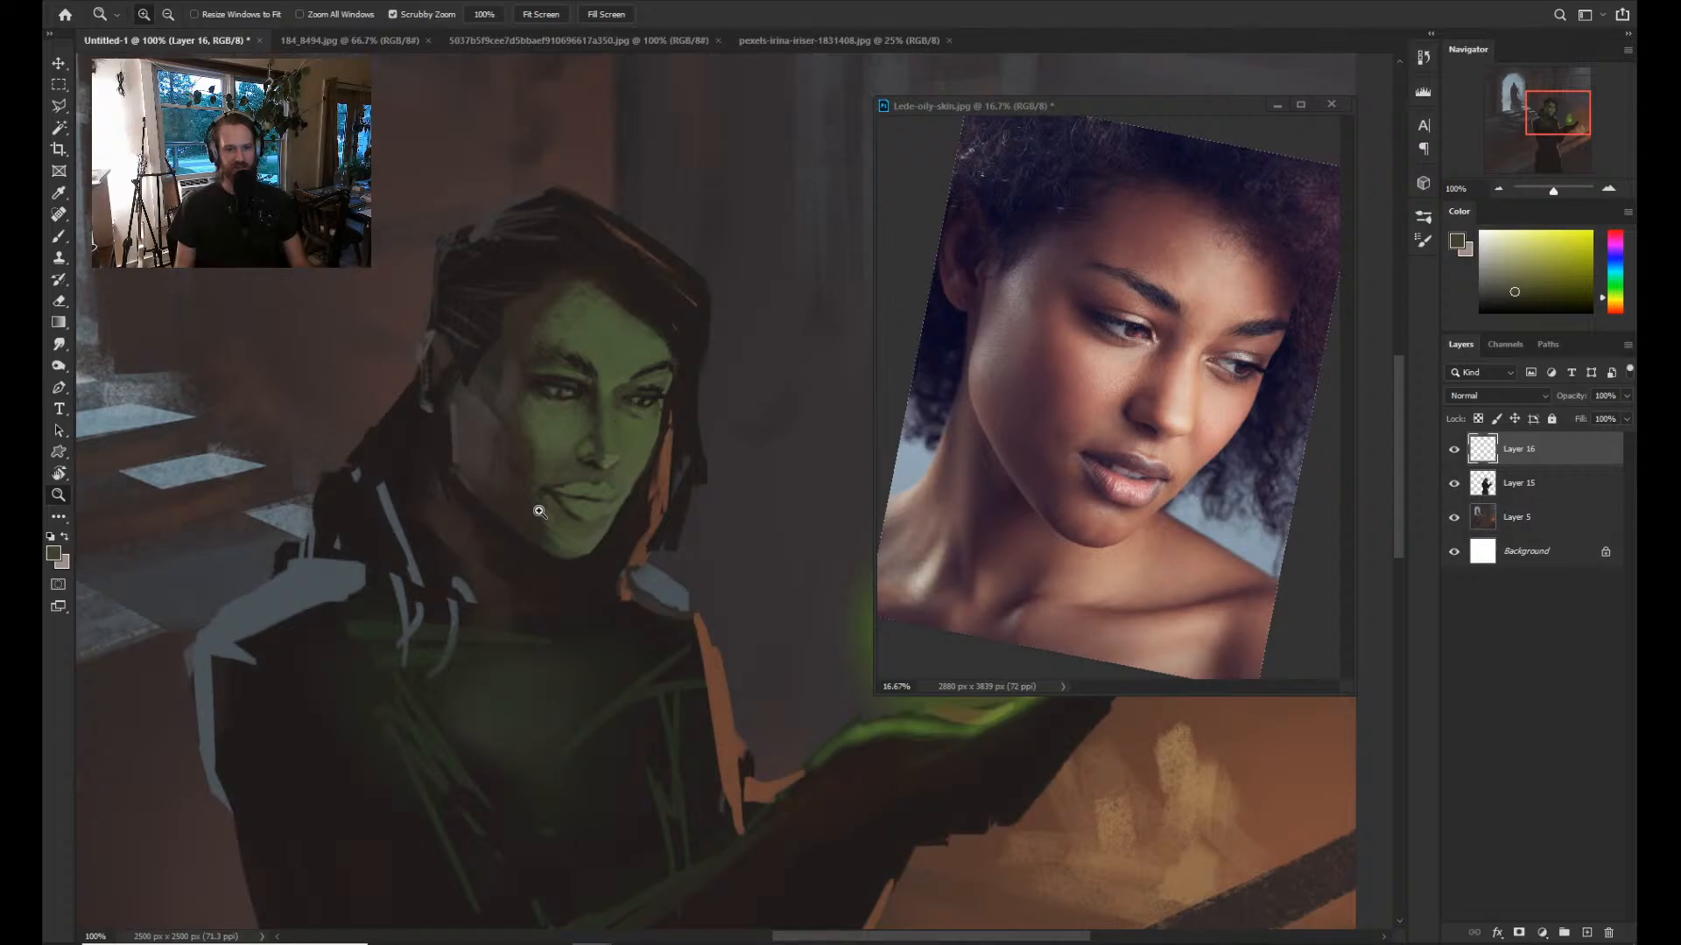
drag(539, 511, 560, 508)
key(b)
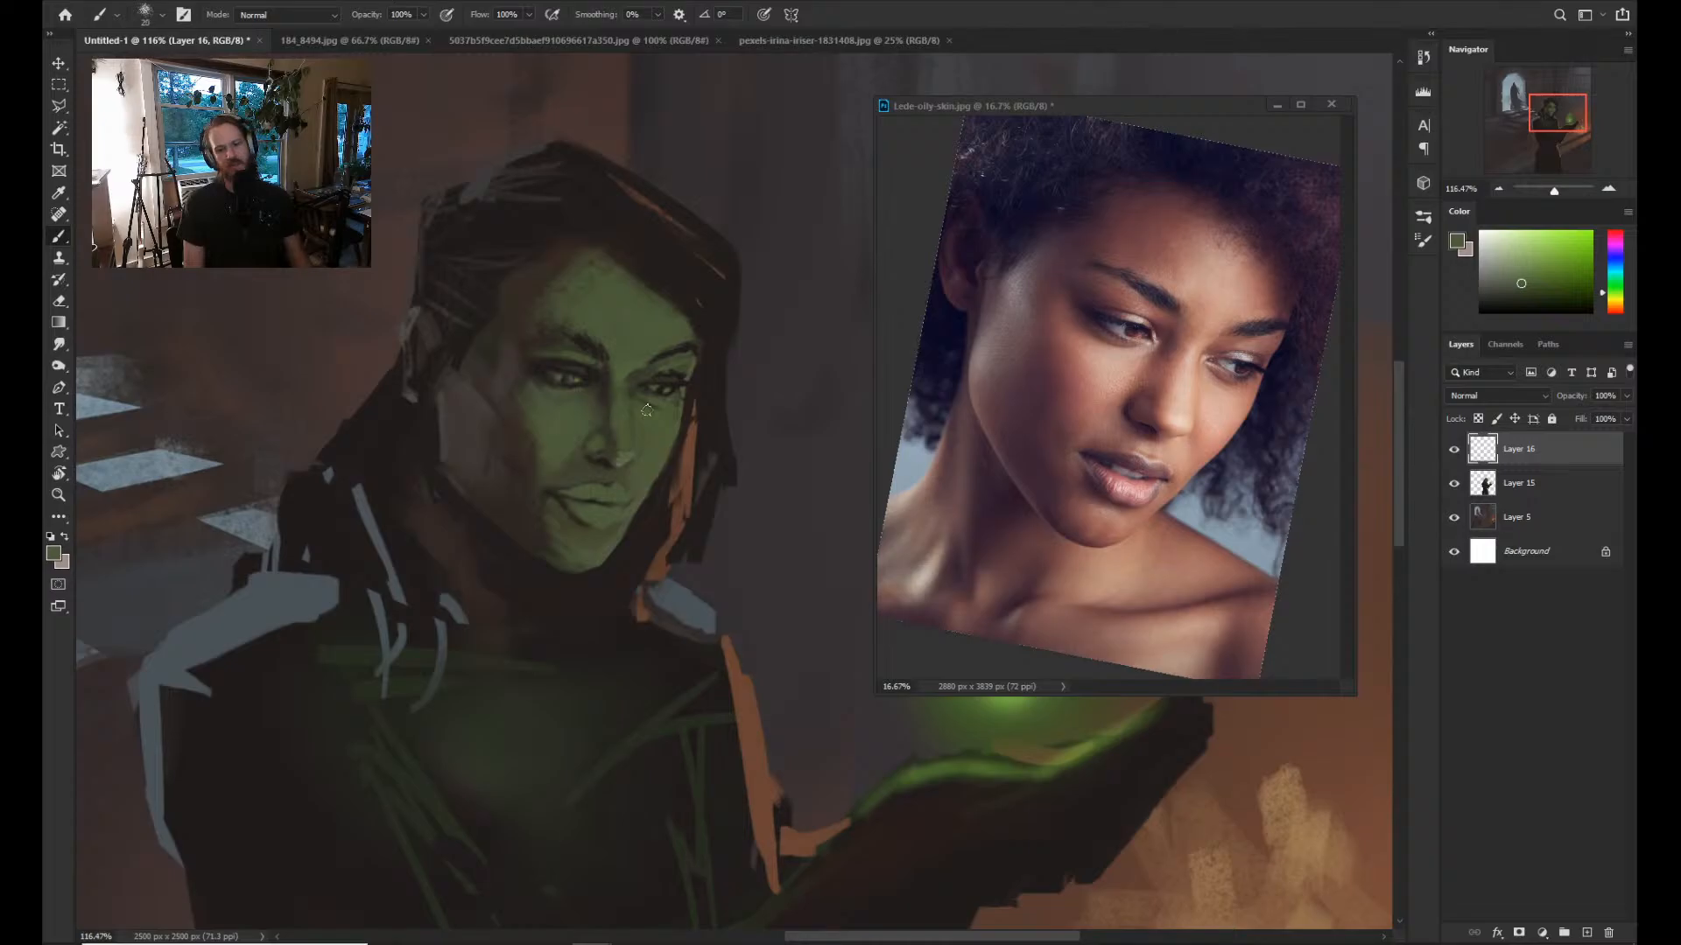
key(bracketleft)
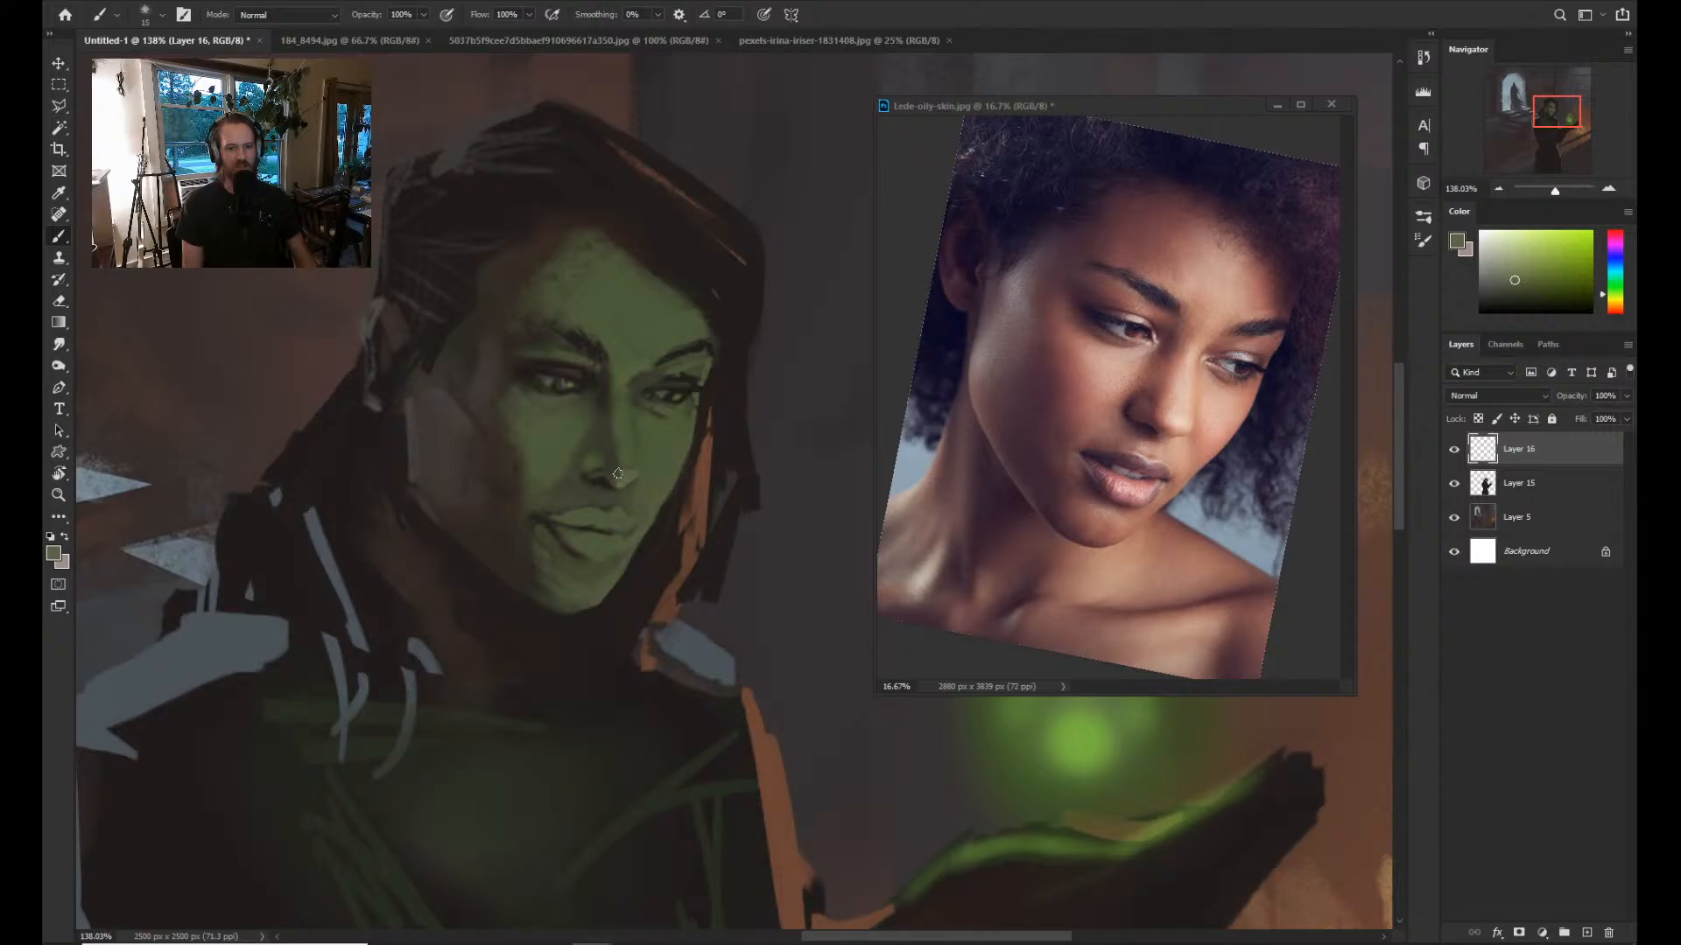
key([)
key([)
key([)
key([)
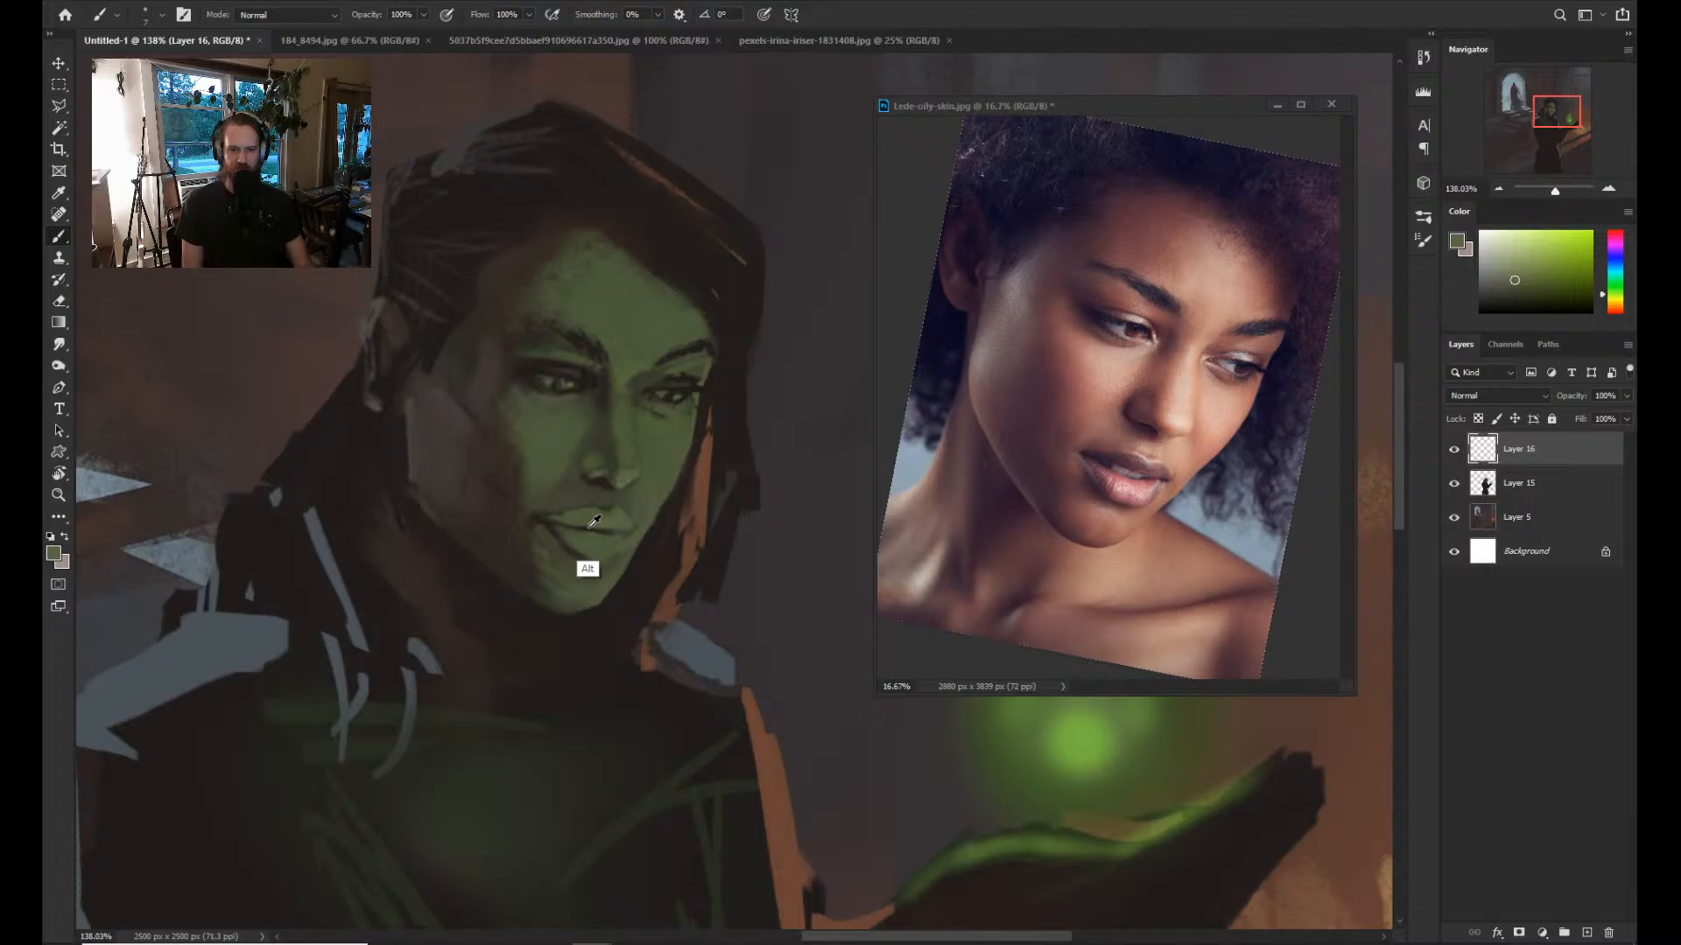
Redraw the parting line of the lips with a fine brush, using dark tones sampled from the mouth.
alt+click(620, 528)
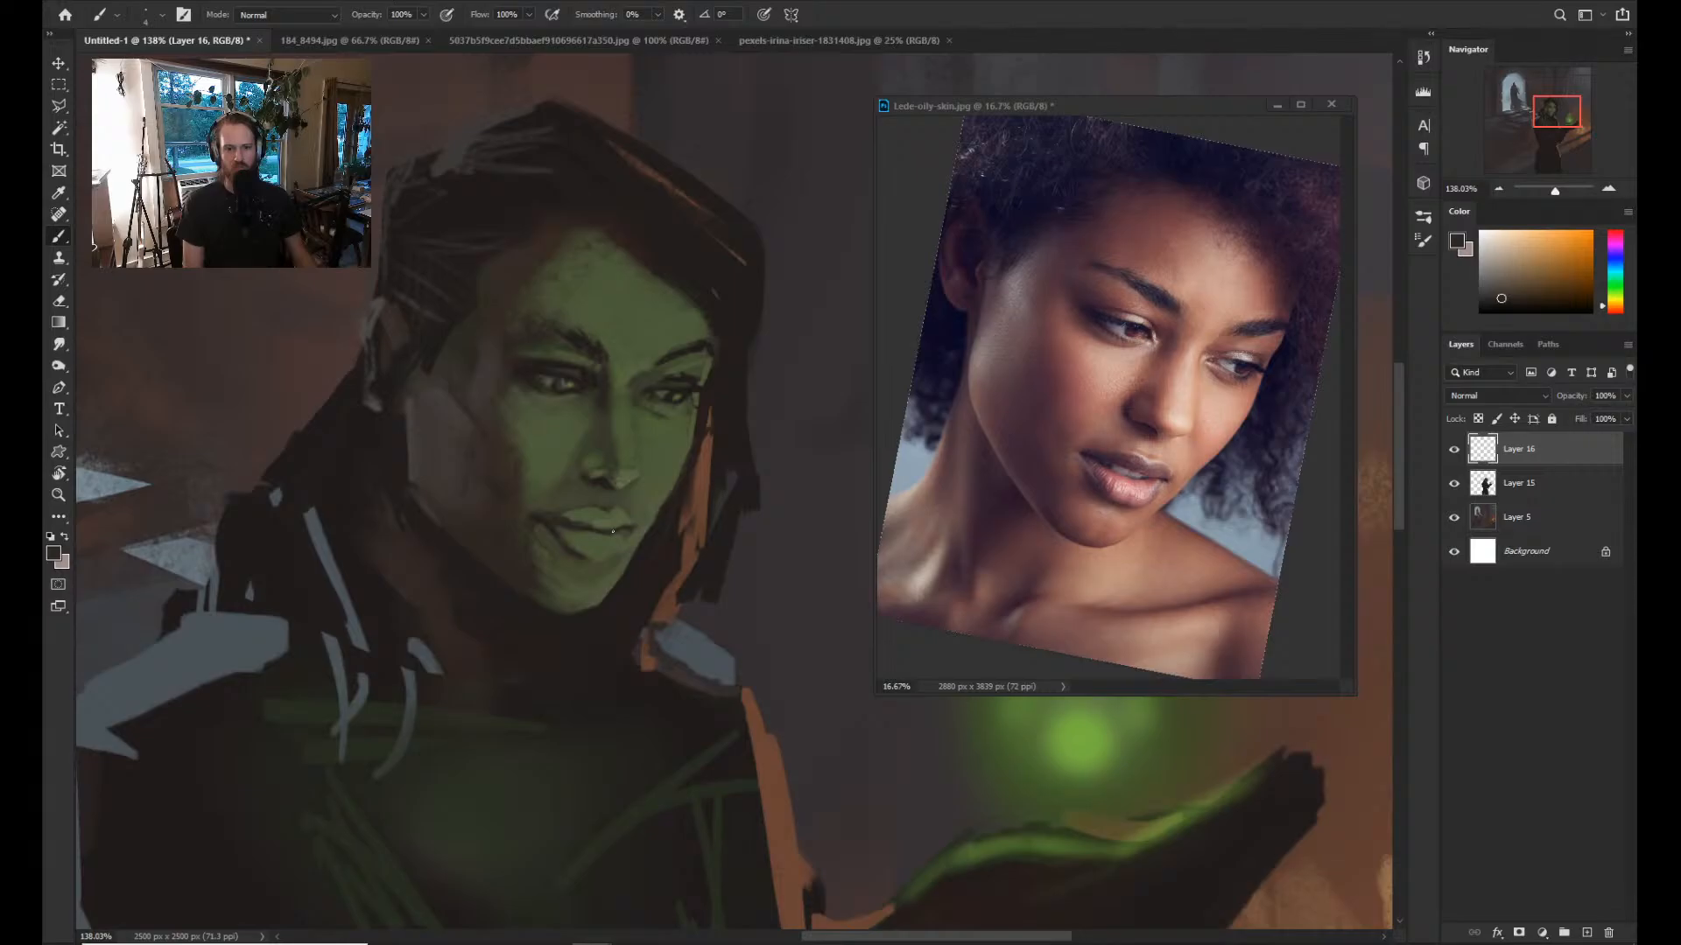
key(alt)
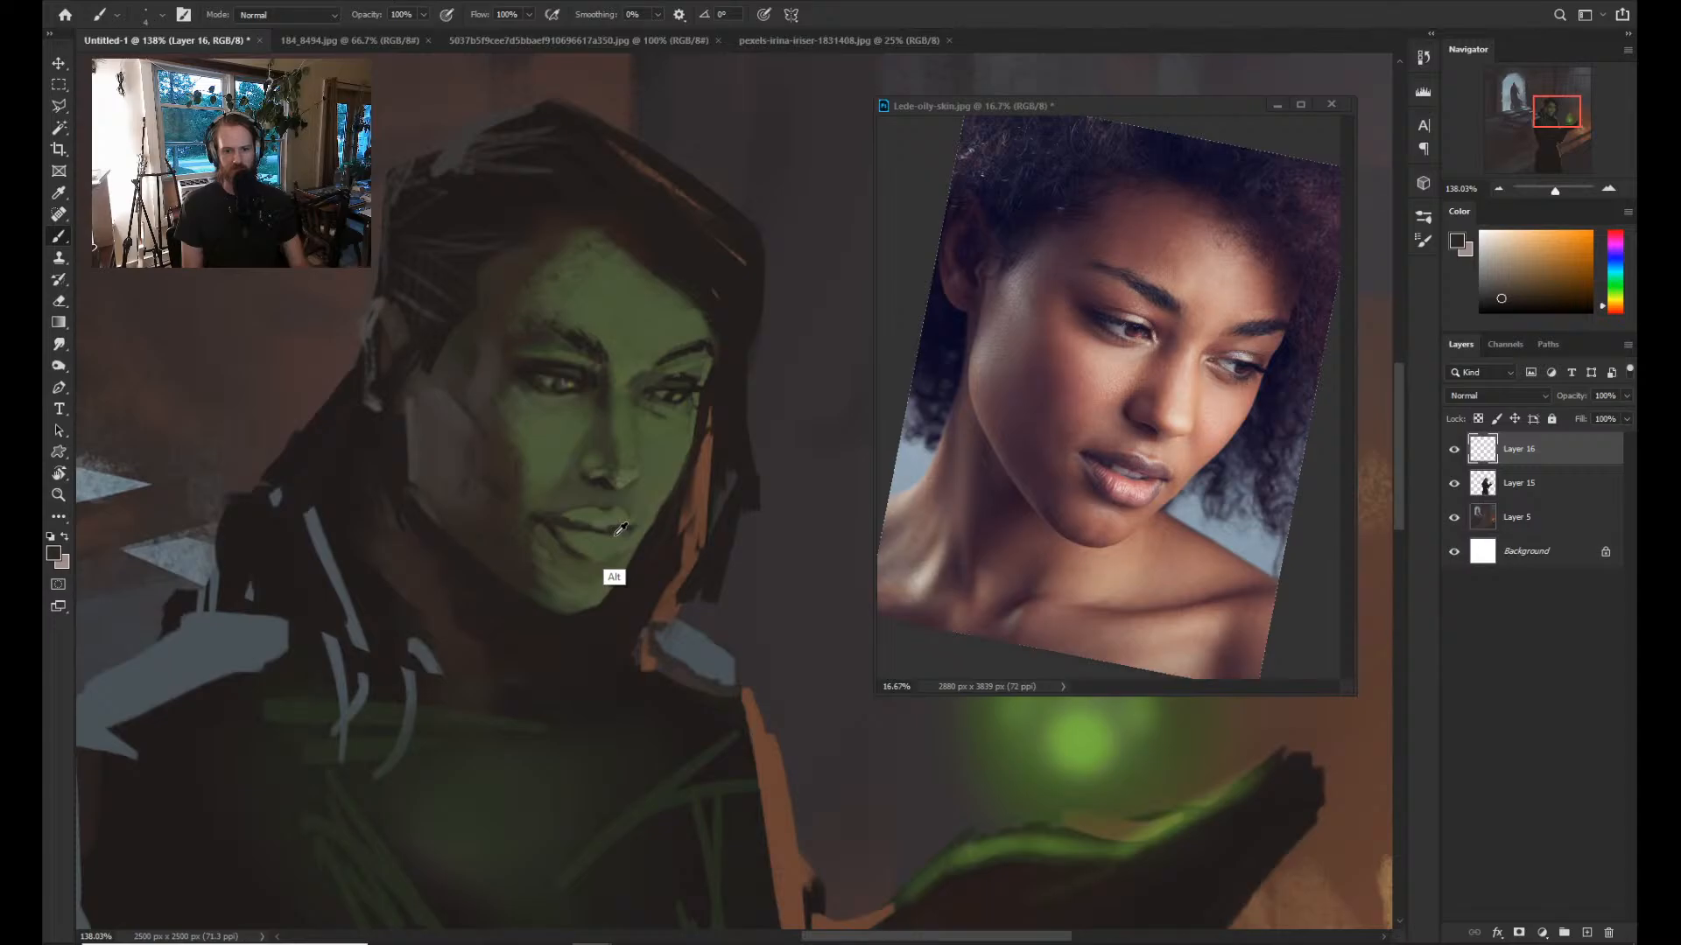
alt+click(617, 532)
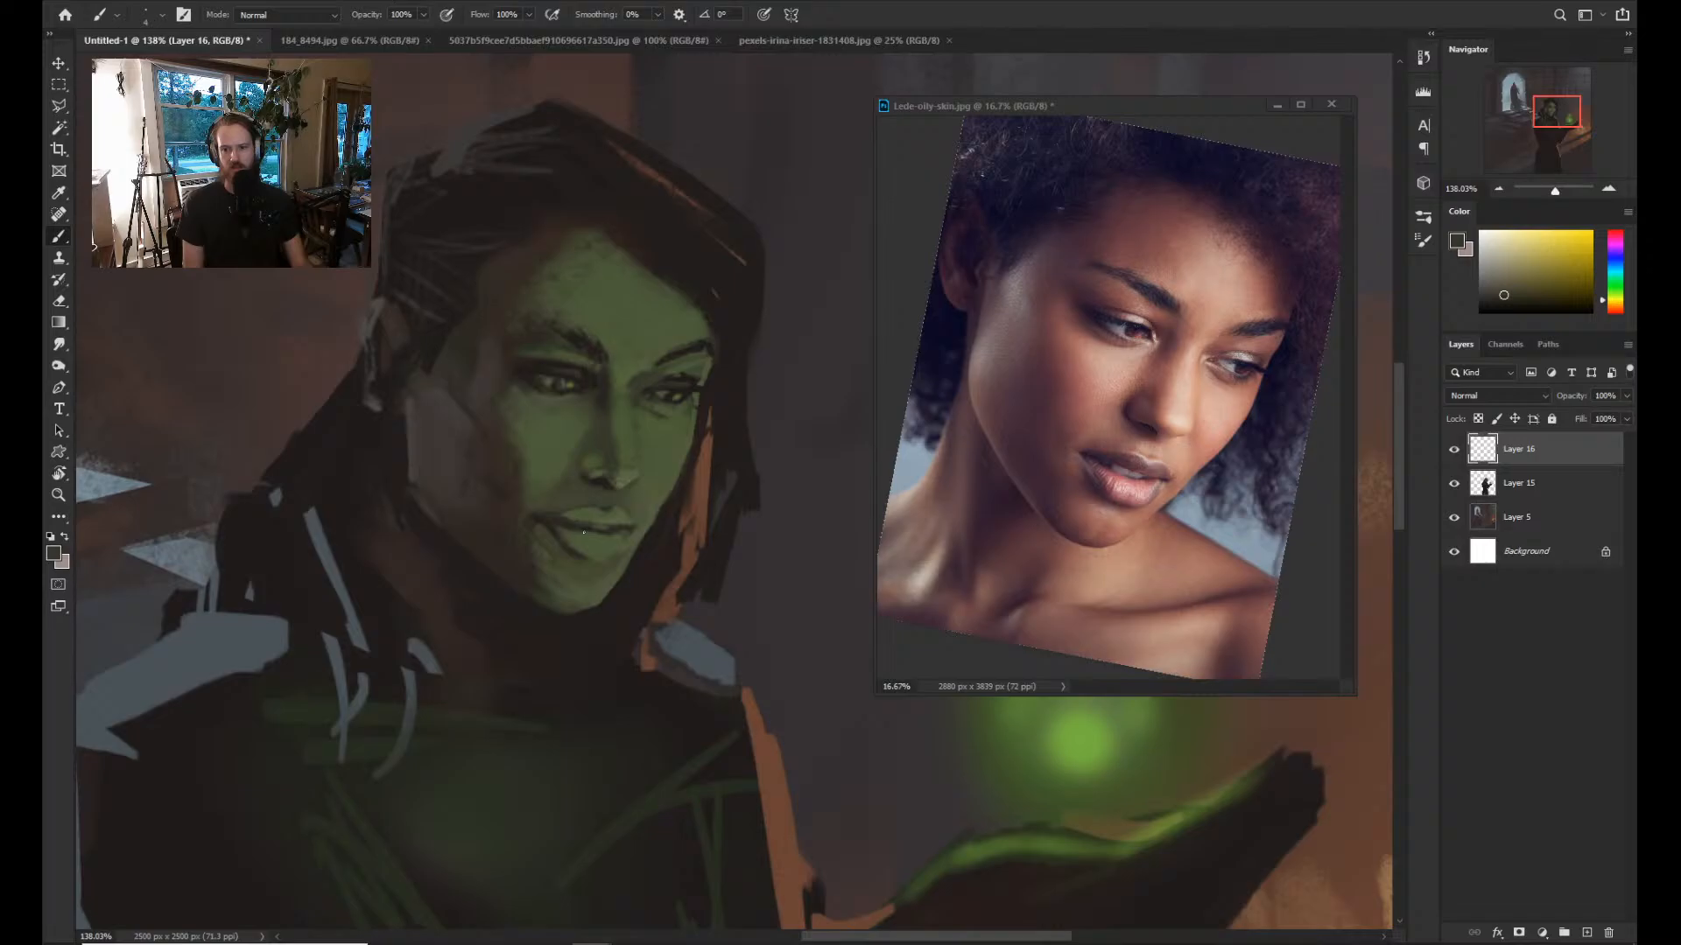
scroll(583, 531, down, 1)
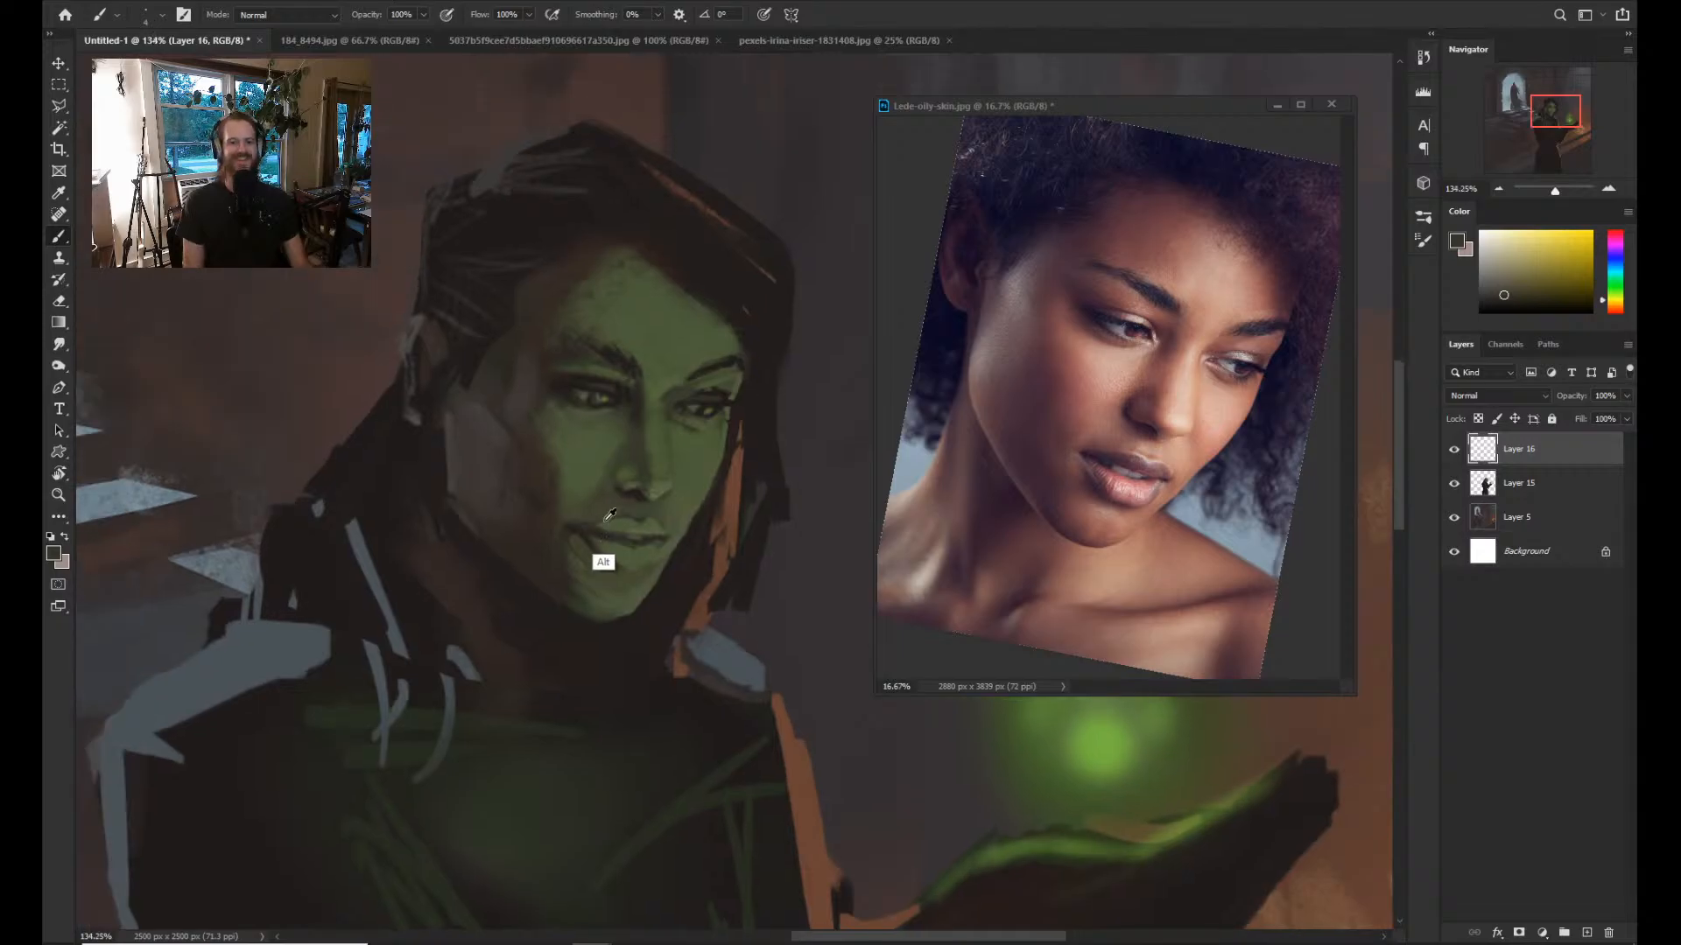
Mirror the canvas back and add a pale grey-green highlight to the lower lip.
alt+click(525, 432)
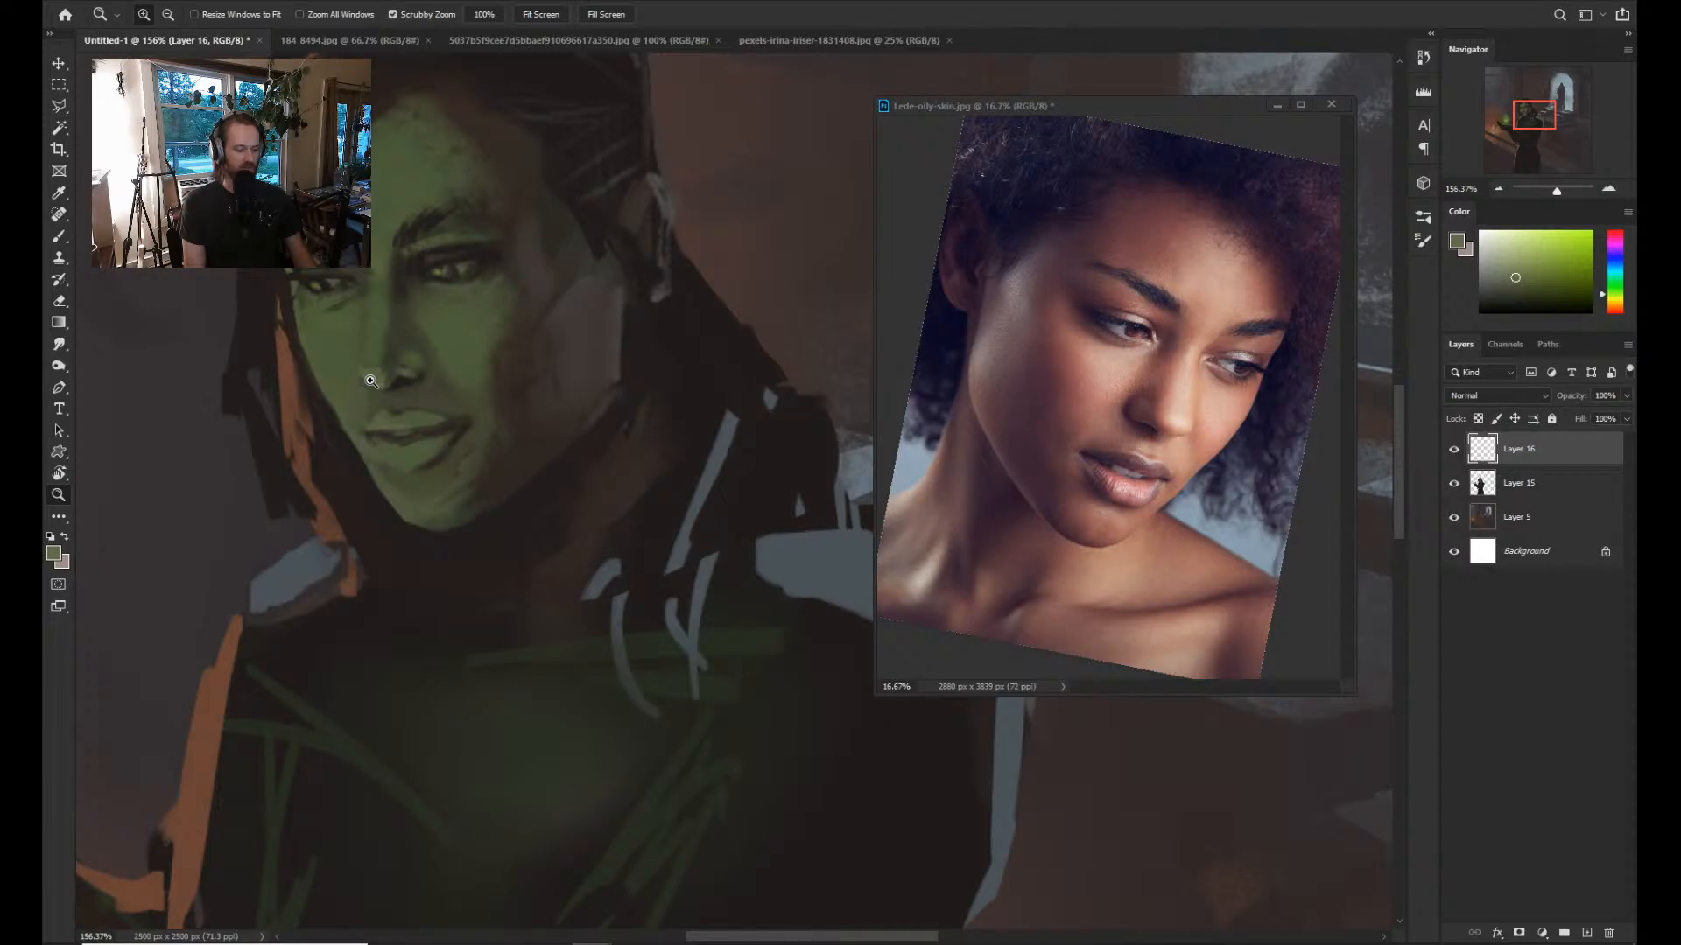
key(b)
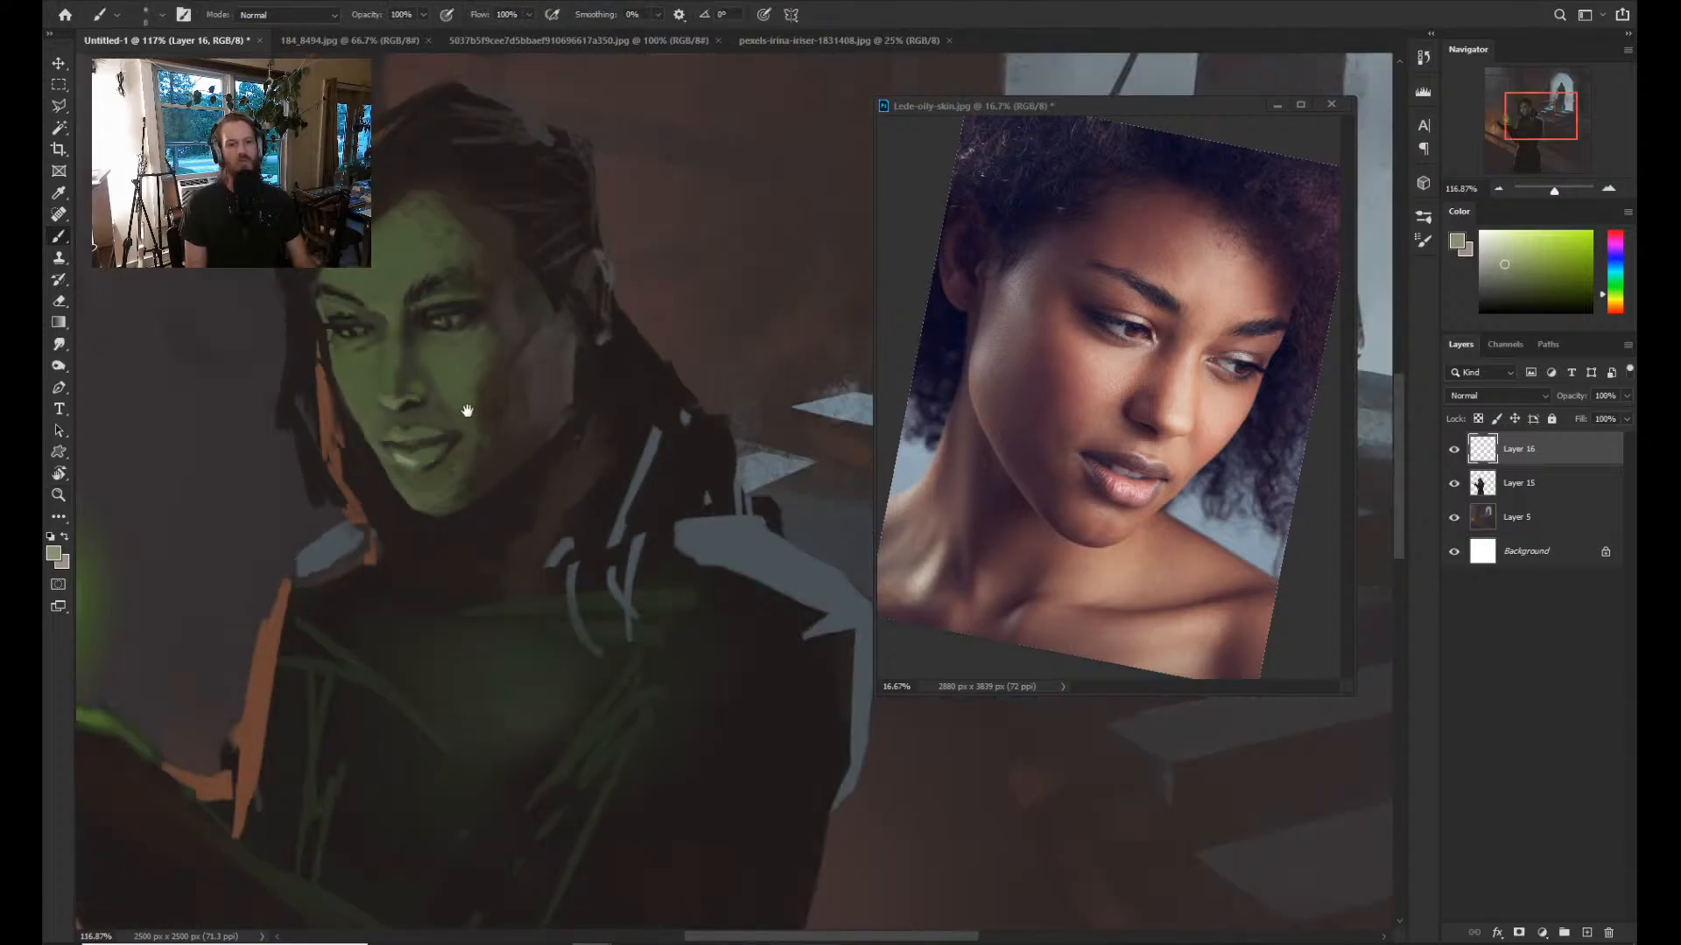
drag(465, 409, 498, 437)
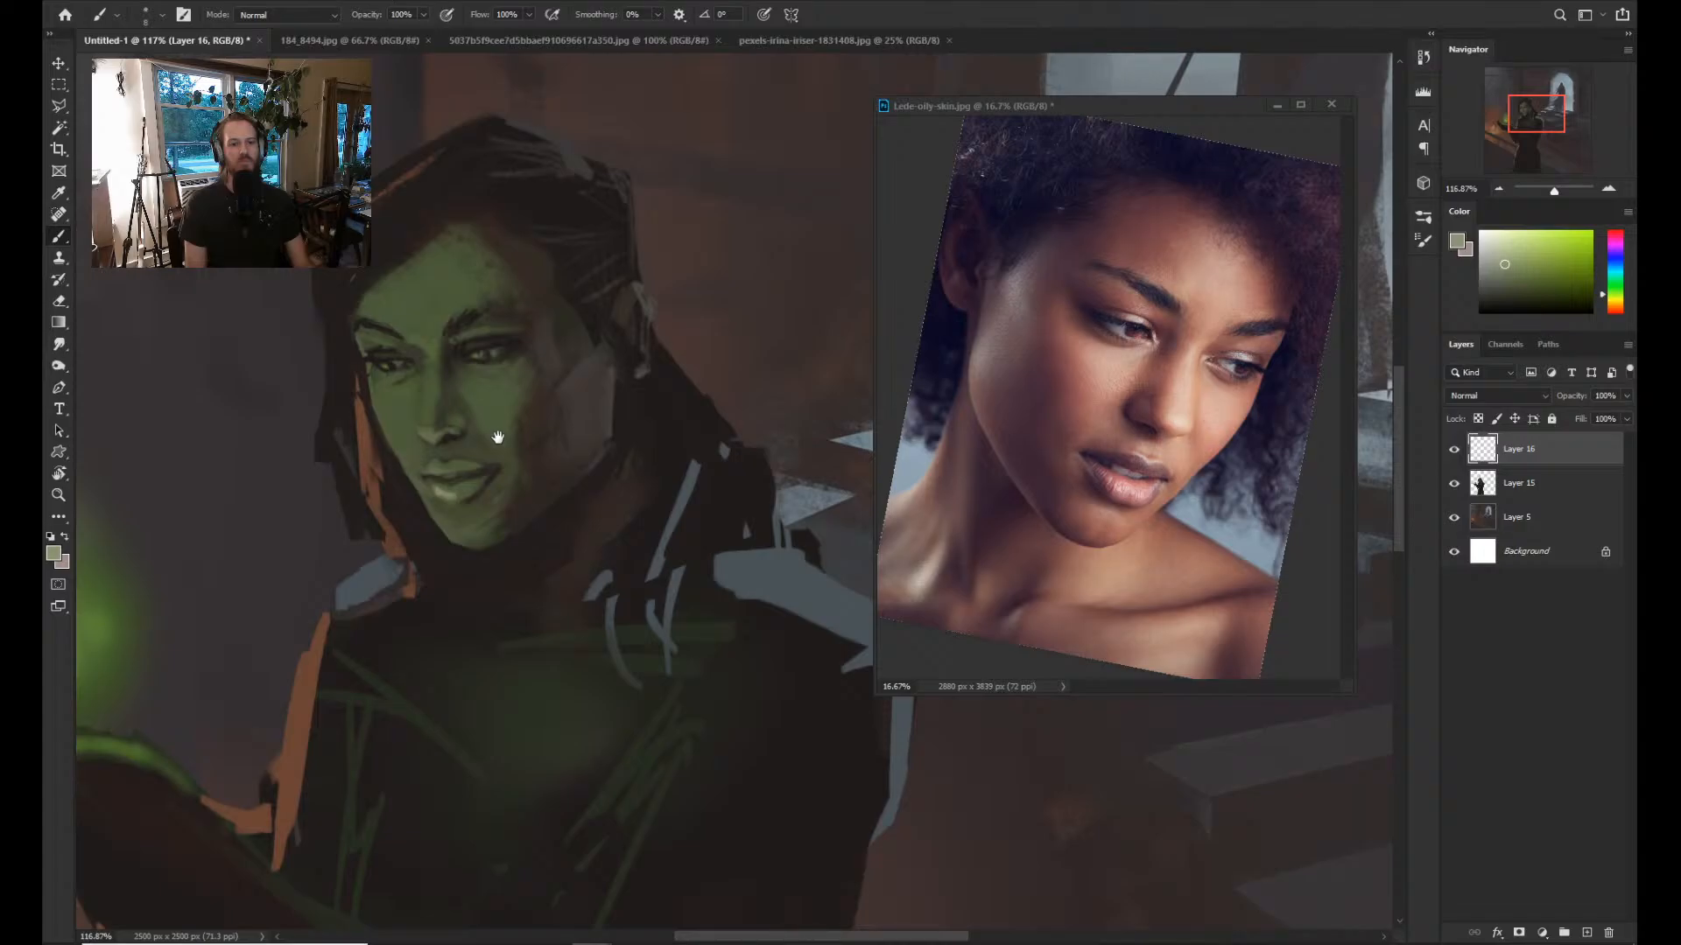
drag(498, 437, 568, 438)
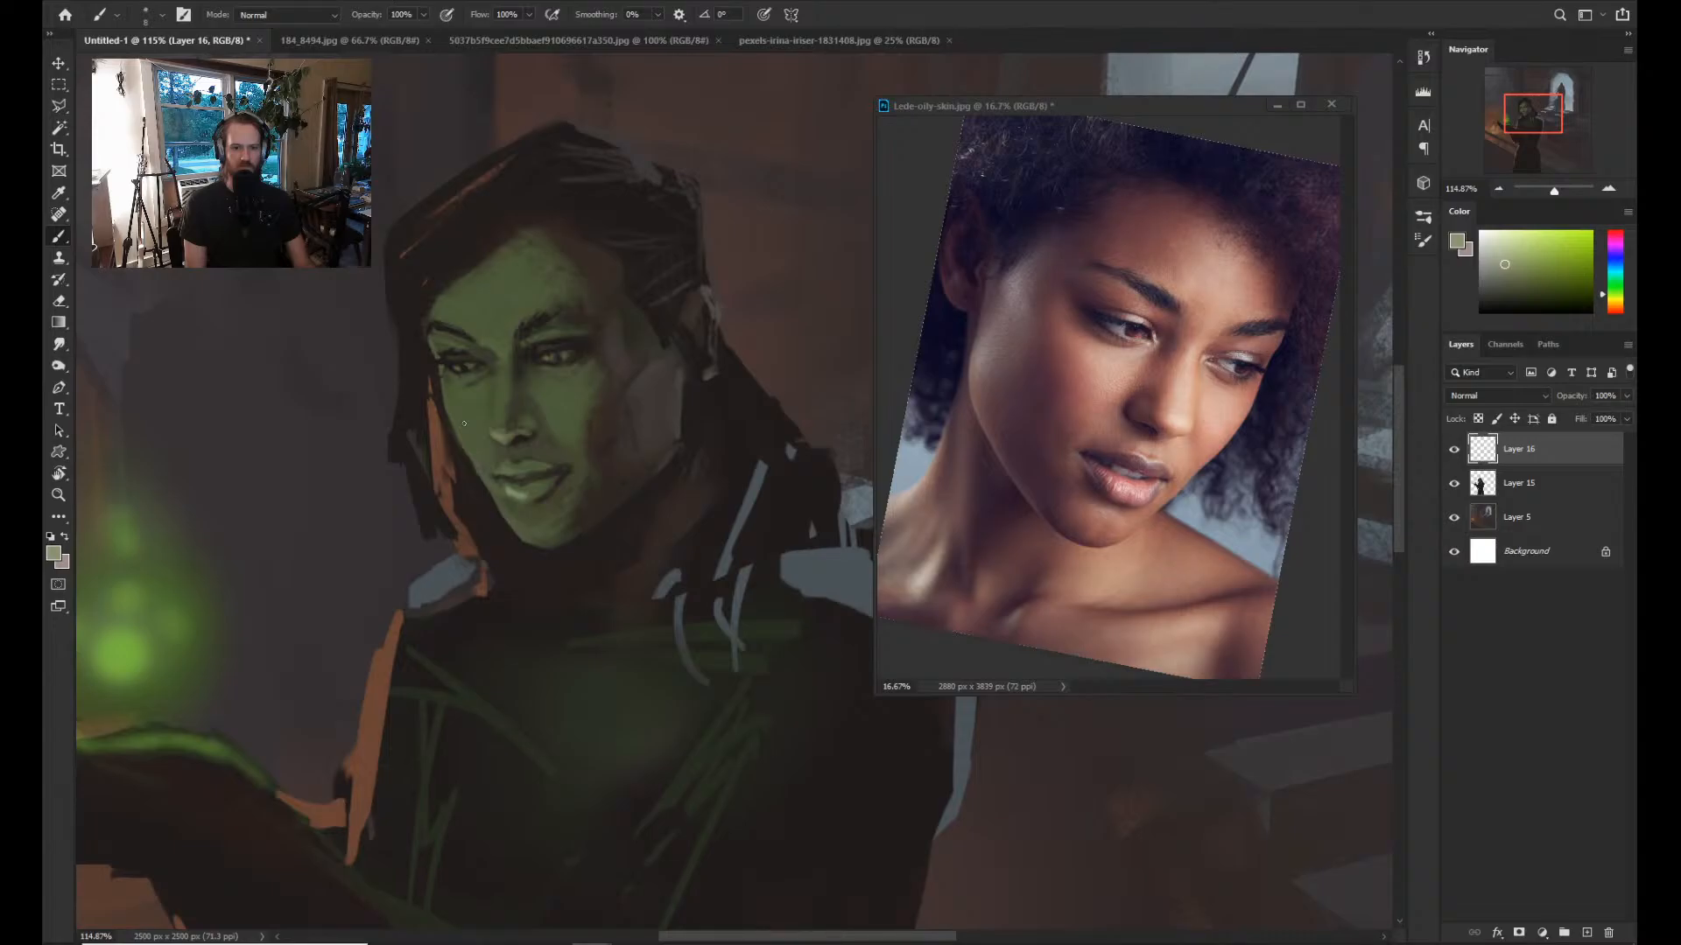
Soften the far cheek with a larger brush in green sampled there, and mirror the reference photo to match.
alt+click(464, 424)
key(bracketright)
key(bracketright)
key(bracketright)
key(bracketright)
key(bracketright)
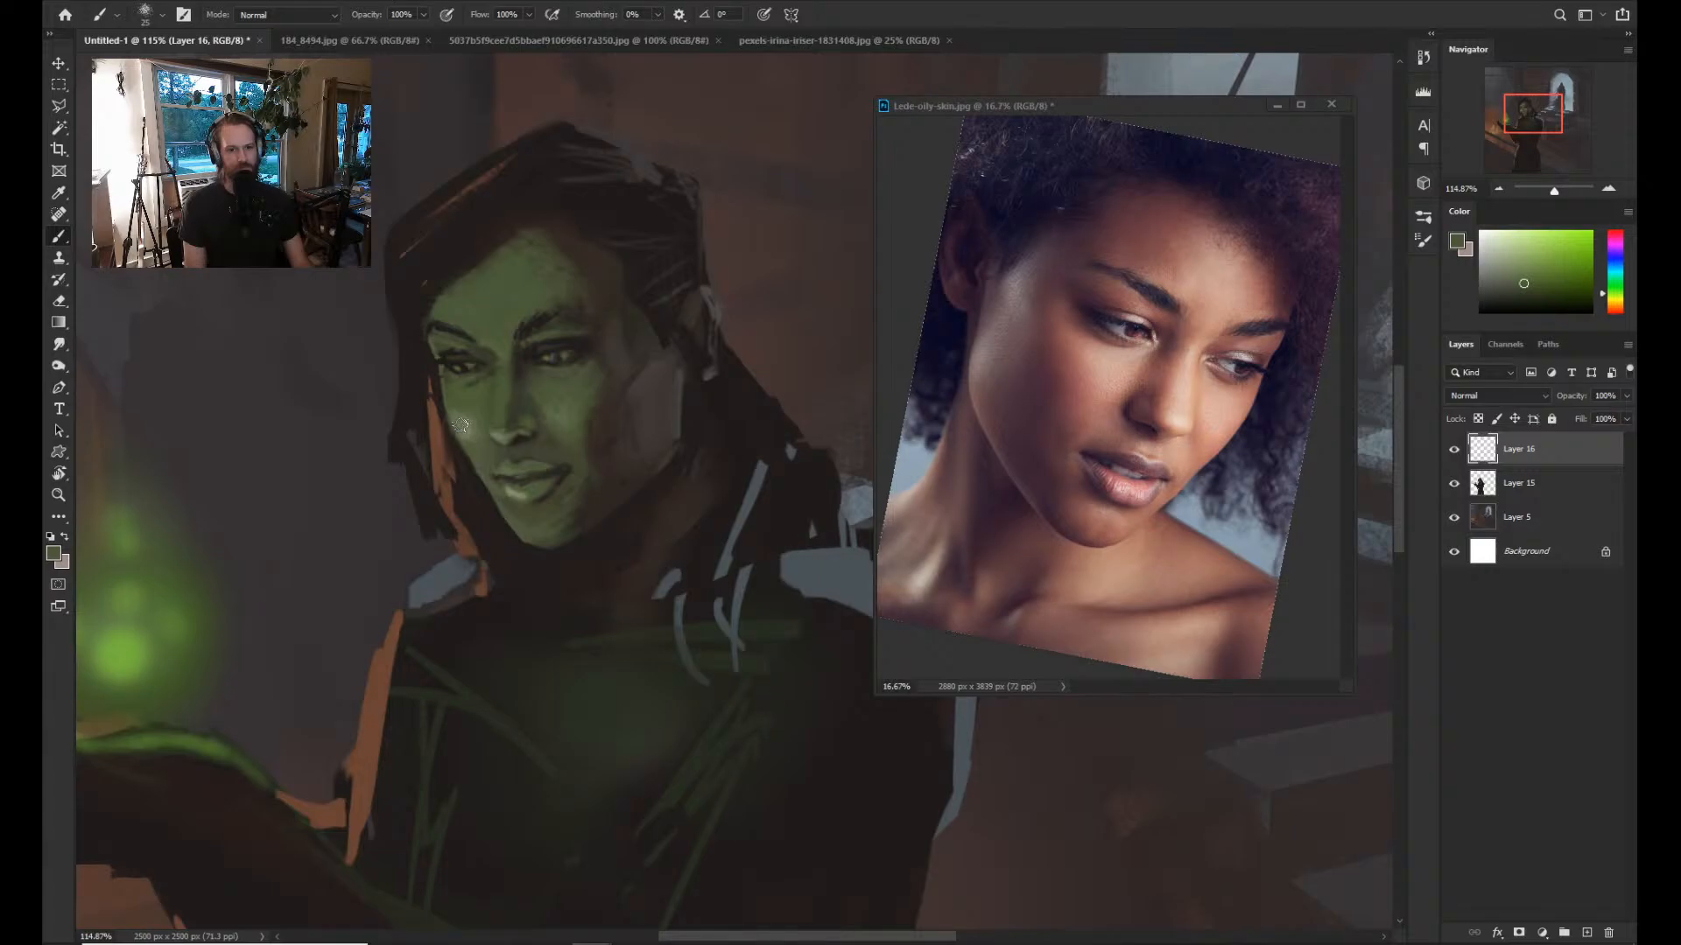
alt+click(459, 424)
drag(831, 390, 695, 423)
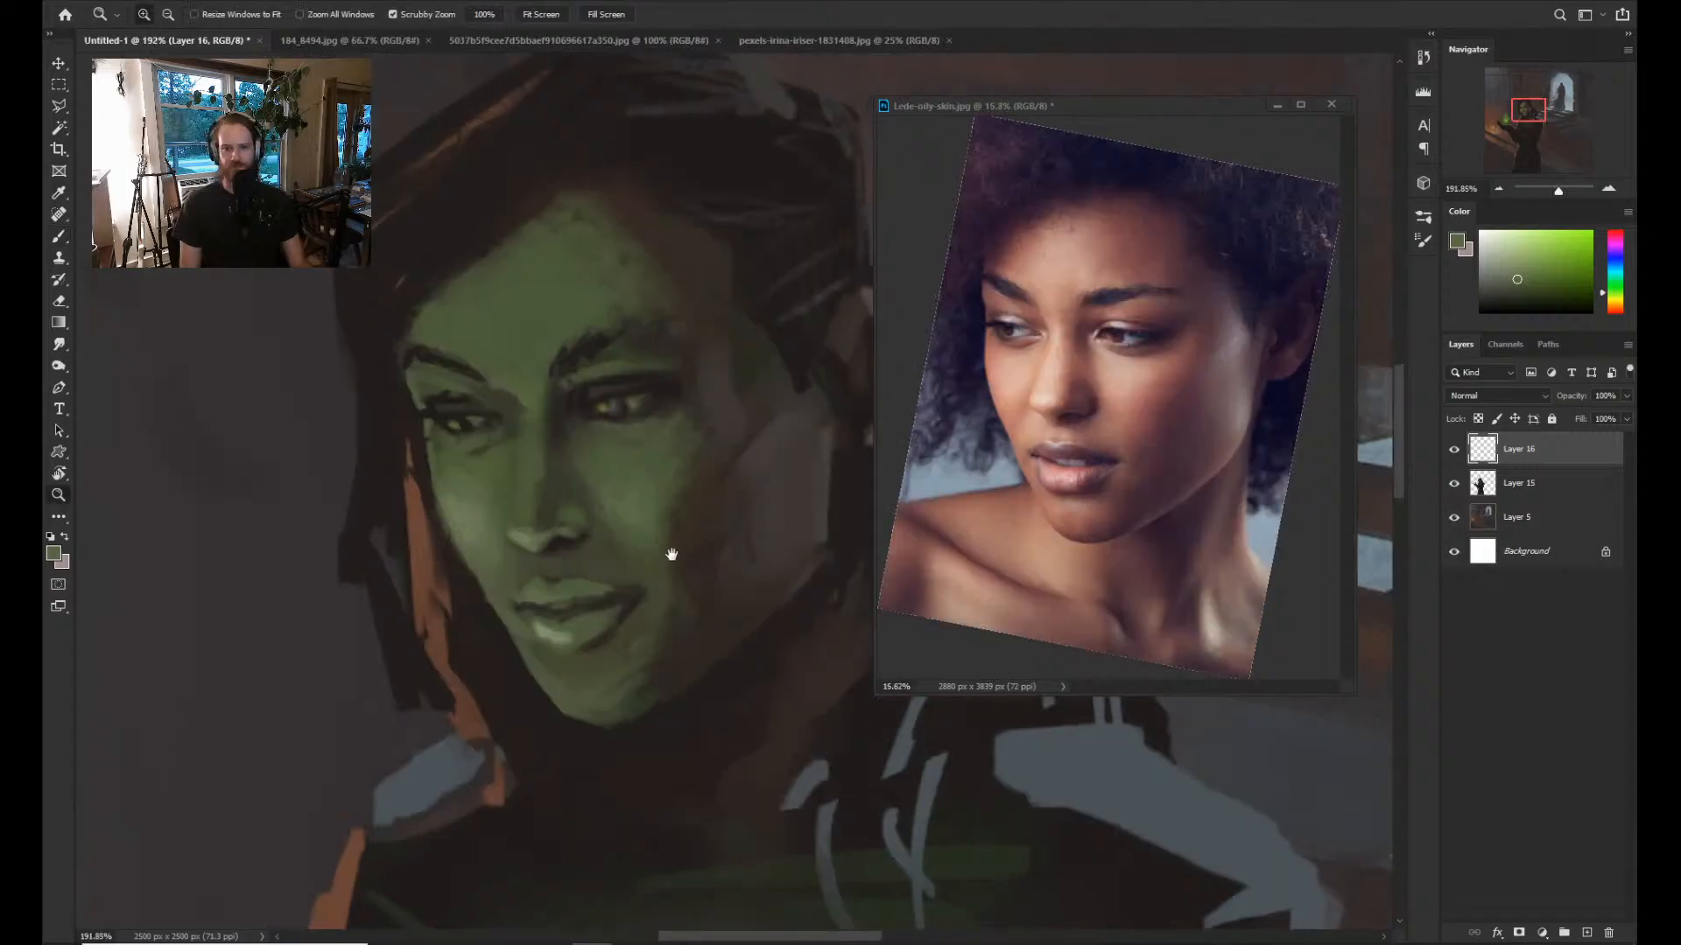
drag(671, 555, 623, 578)
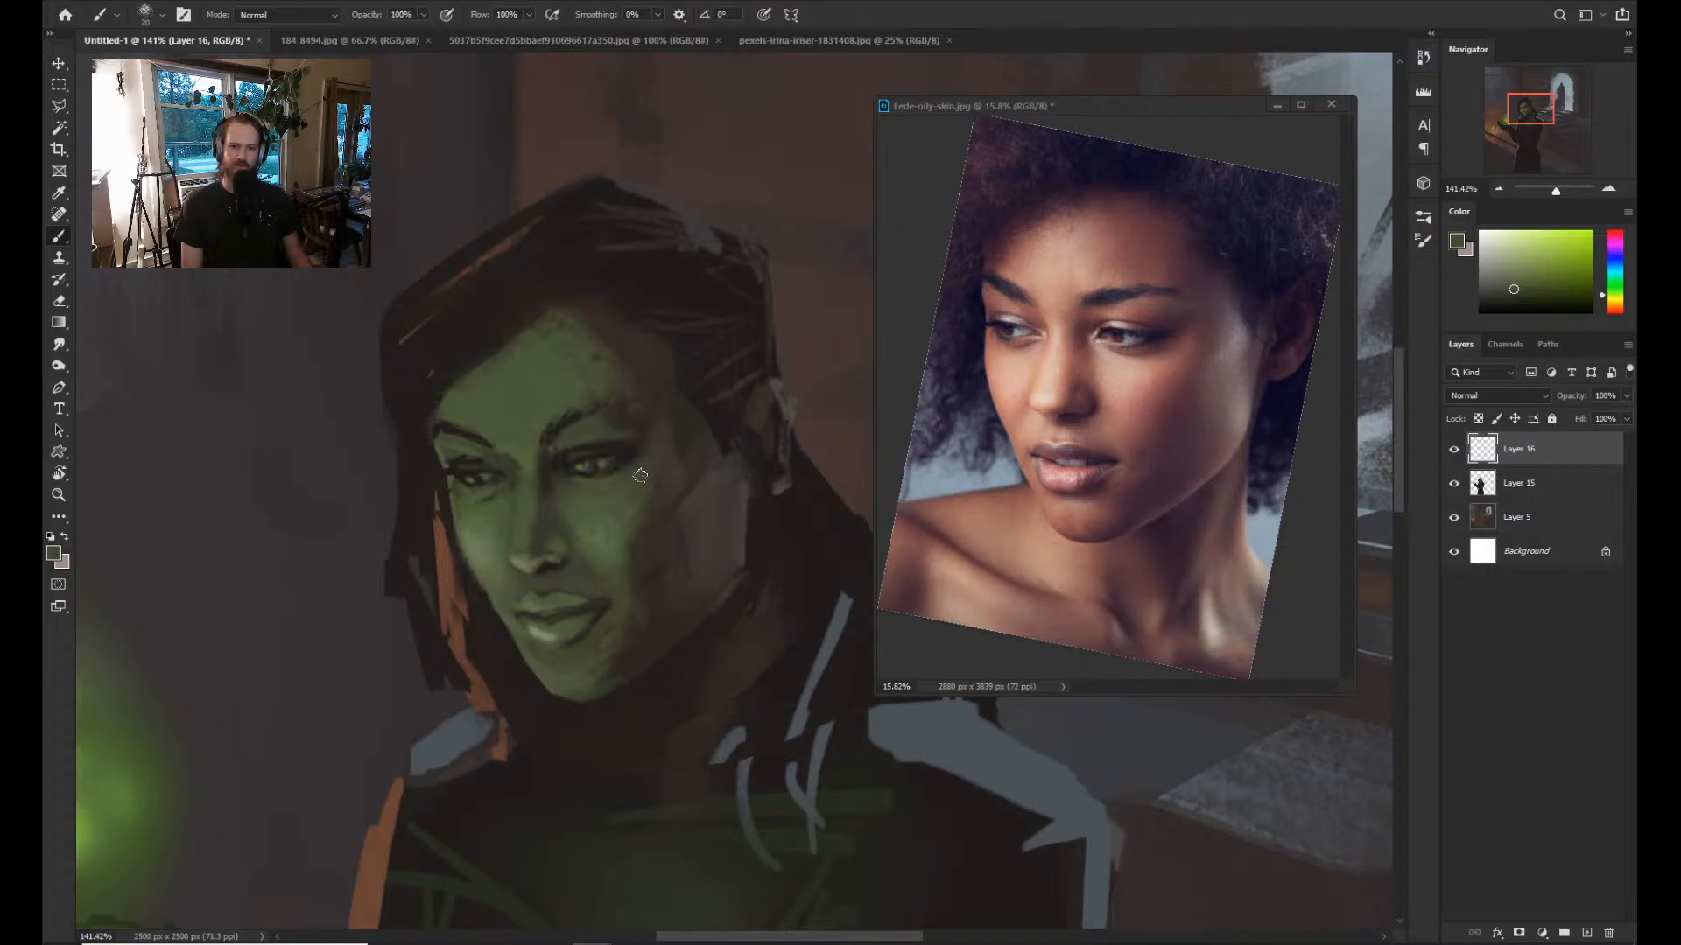
Refine the far eye with a small brush, using green sampled beside its inner corner.
key([)
key([)
key([)
key([)
key([)
alt+click(505, 475)
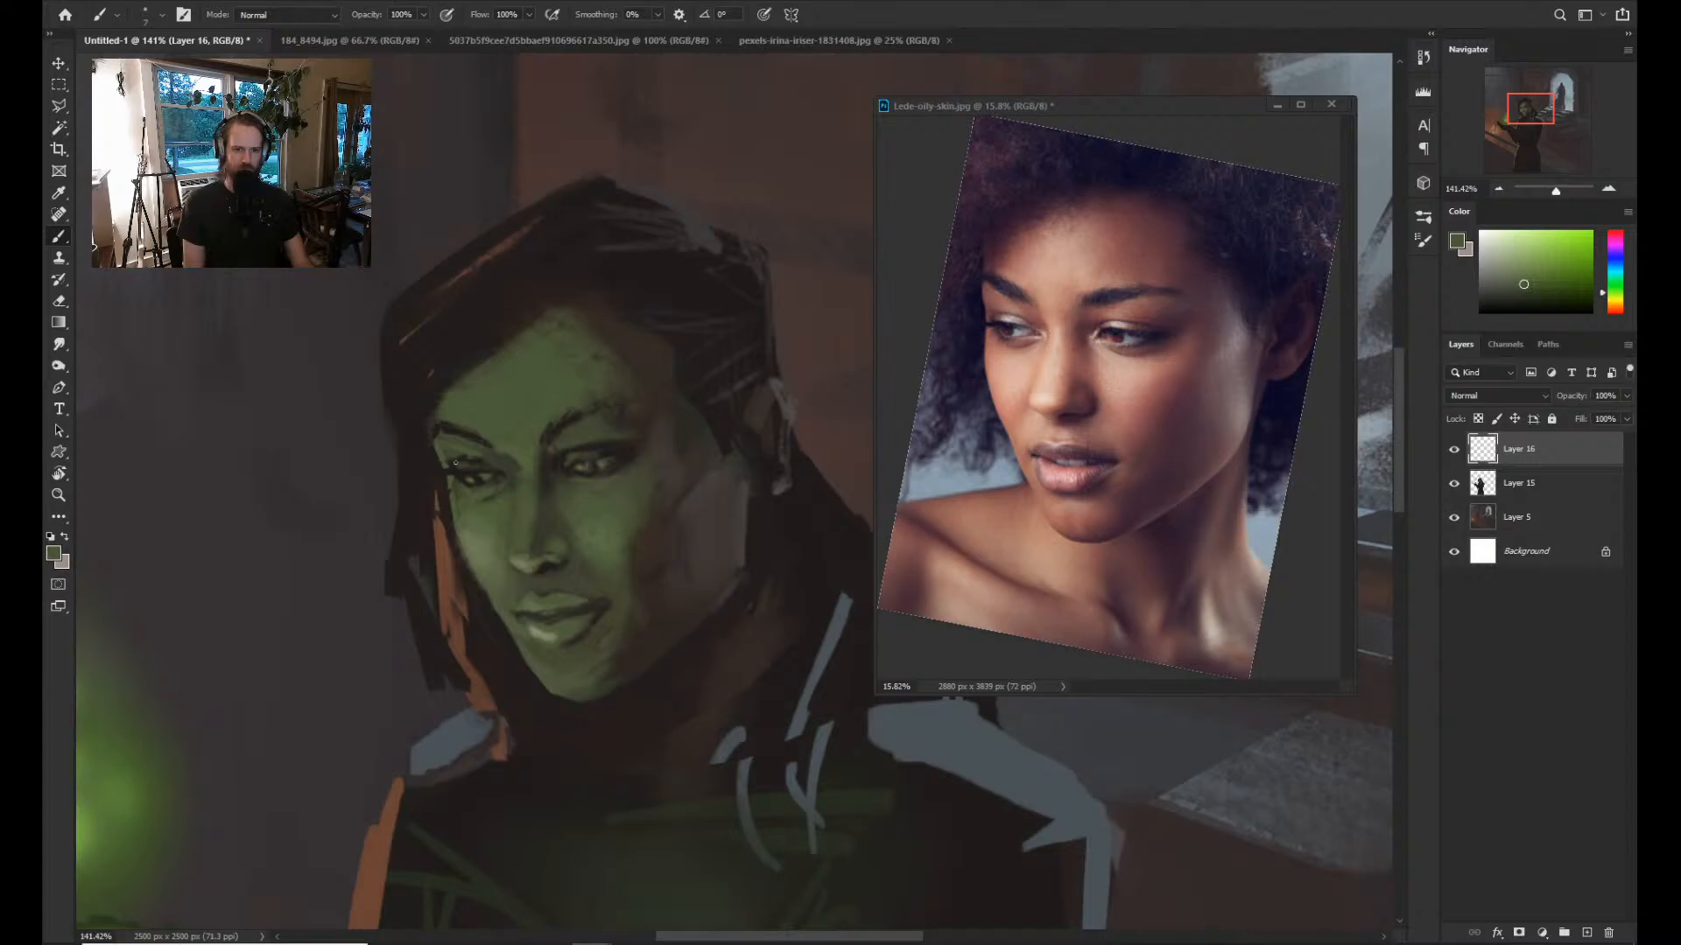
drag(455, 462, 519, 420)
Clean up the green light along the forehead with a slightly larger brush and green sampled from the forehead.
key(bracketright)
alt+click(572, 321)
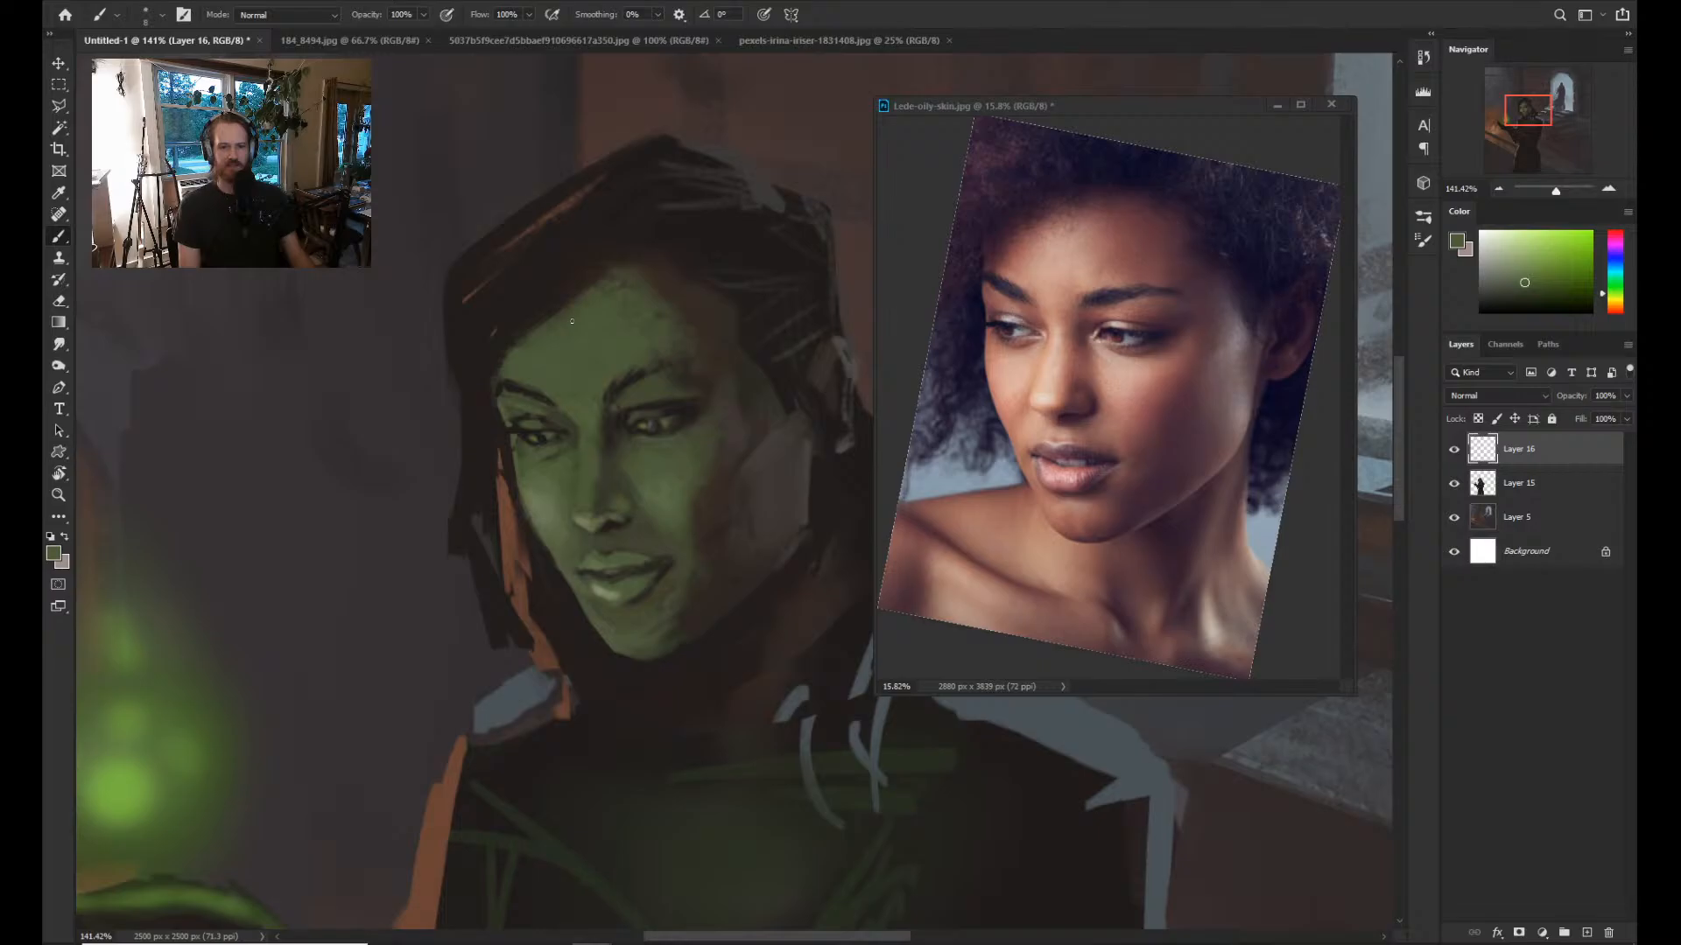
scroll(572, 321, down, 1)
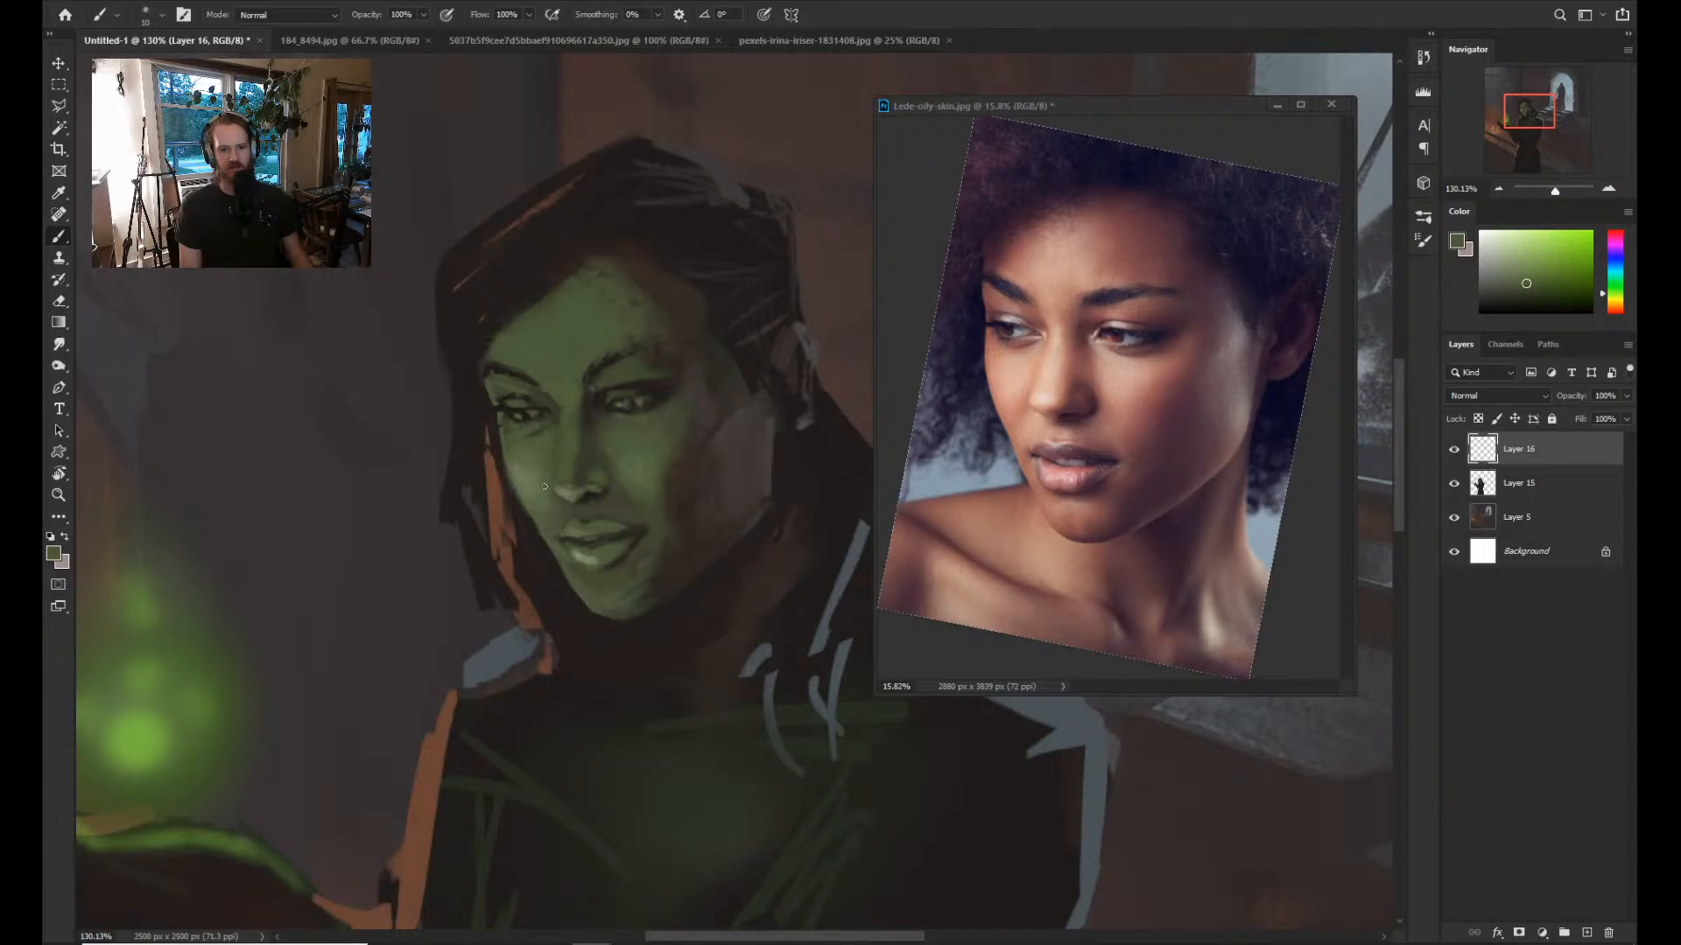
Blend the shadow edge on the near cheek with sampled dark brown, and the skin above the lip with muted green.
alt+click(668, 528)
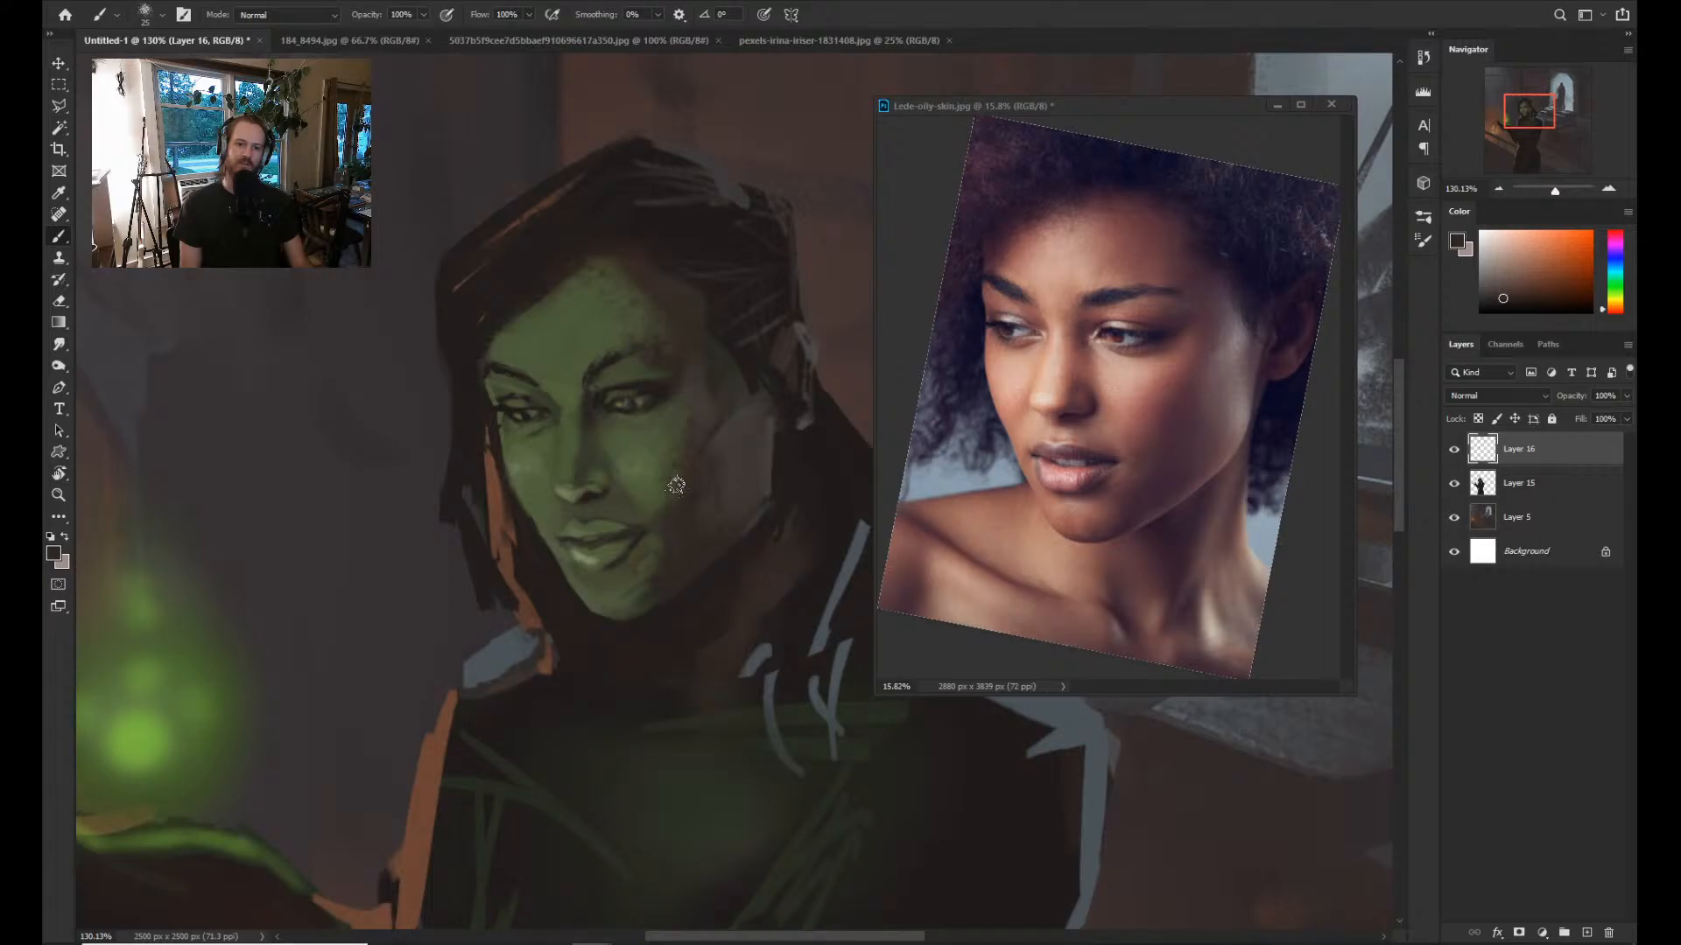
drag(485, 581, 534, 581)
alt+click(647, 505)
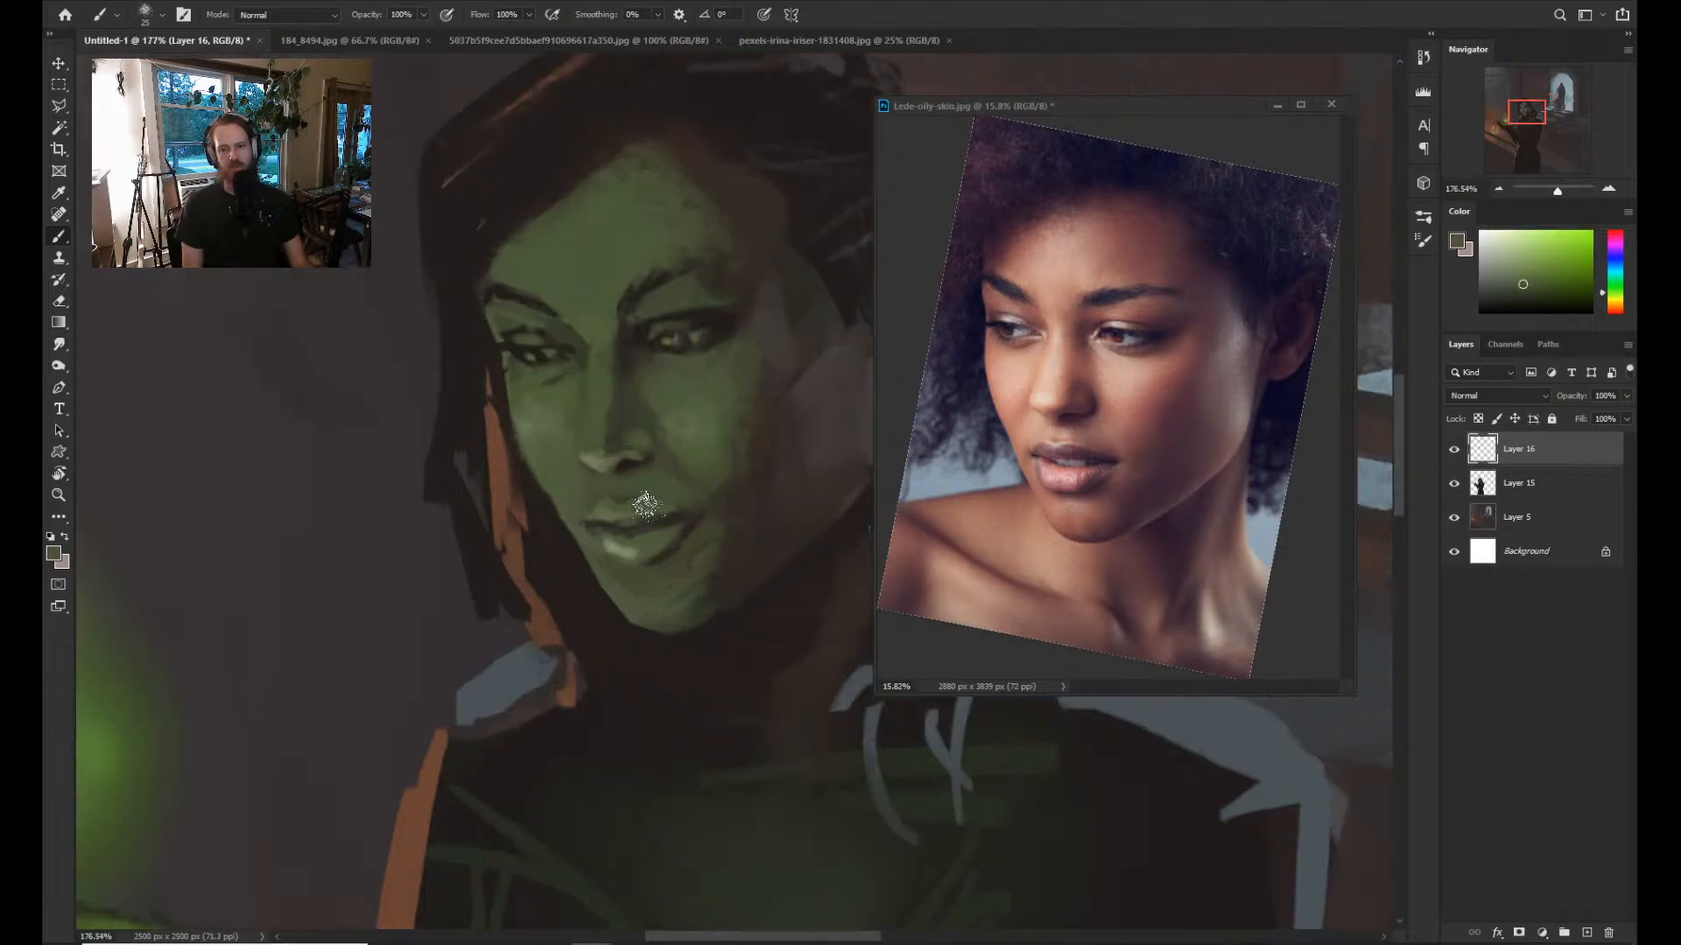
drag(646, 505, 596, 560)
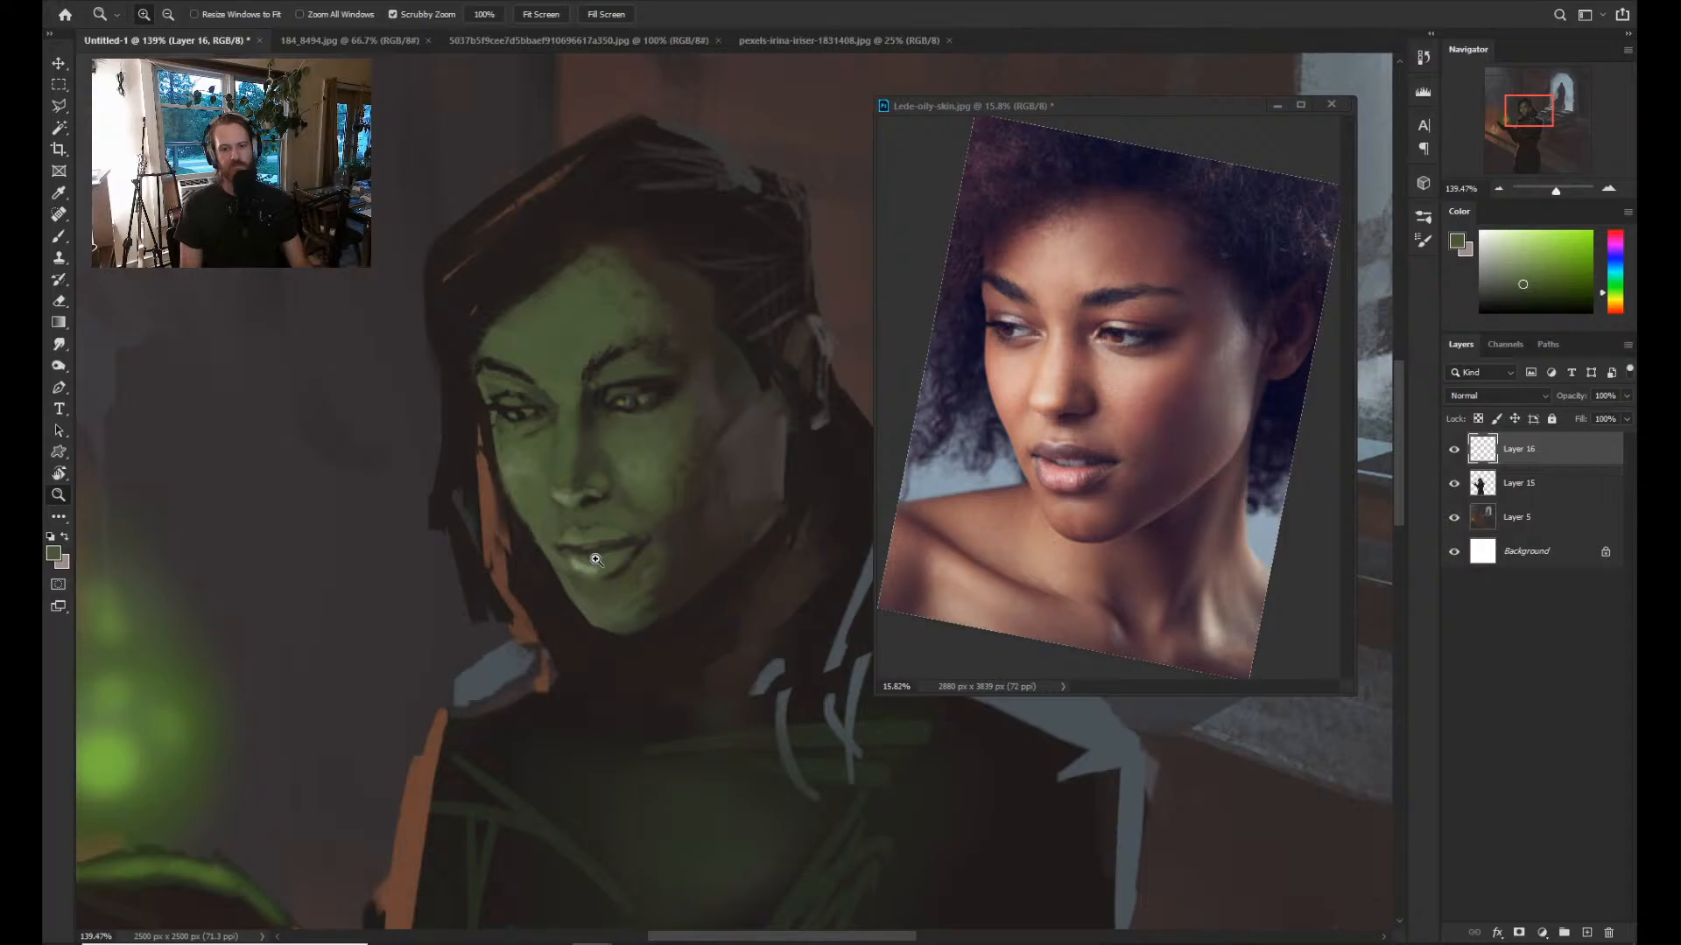
drag(596, 559, 588, 559)
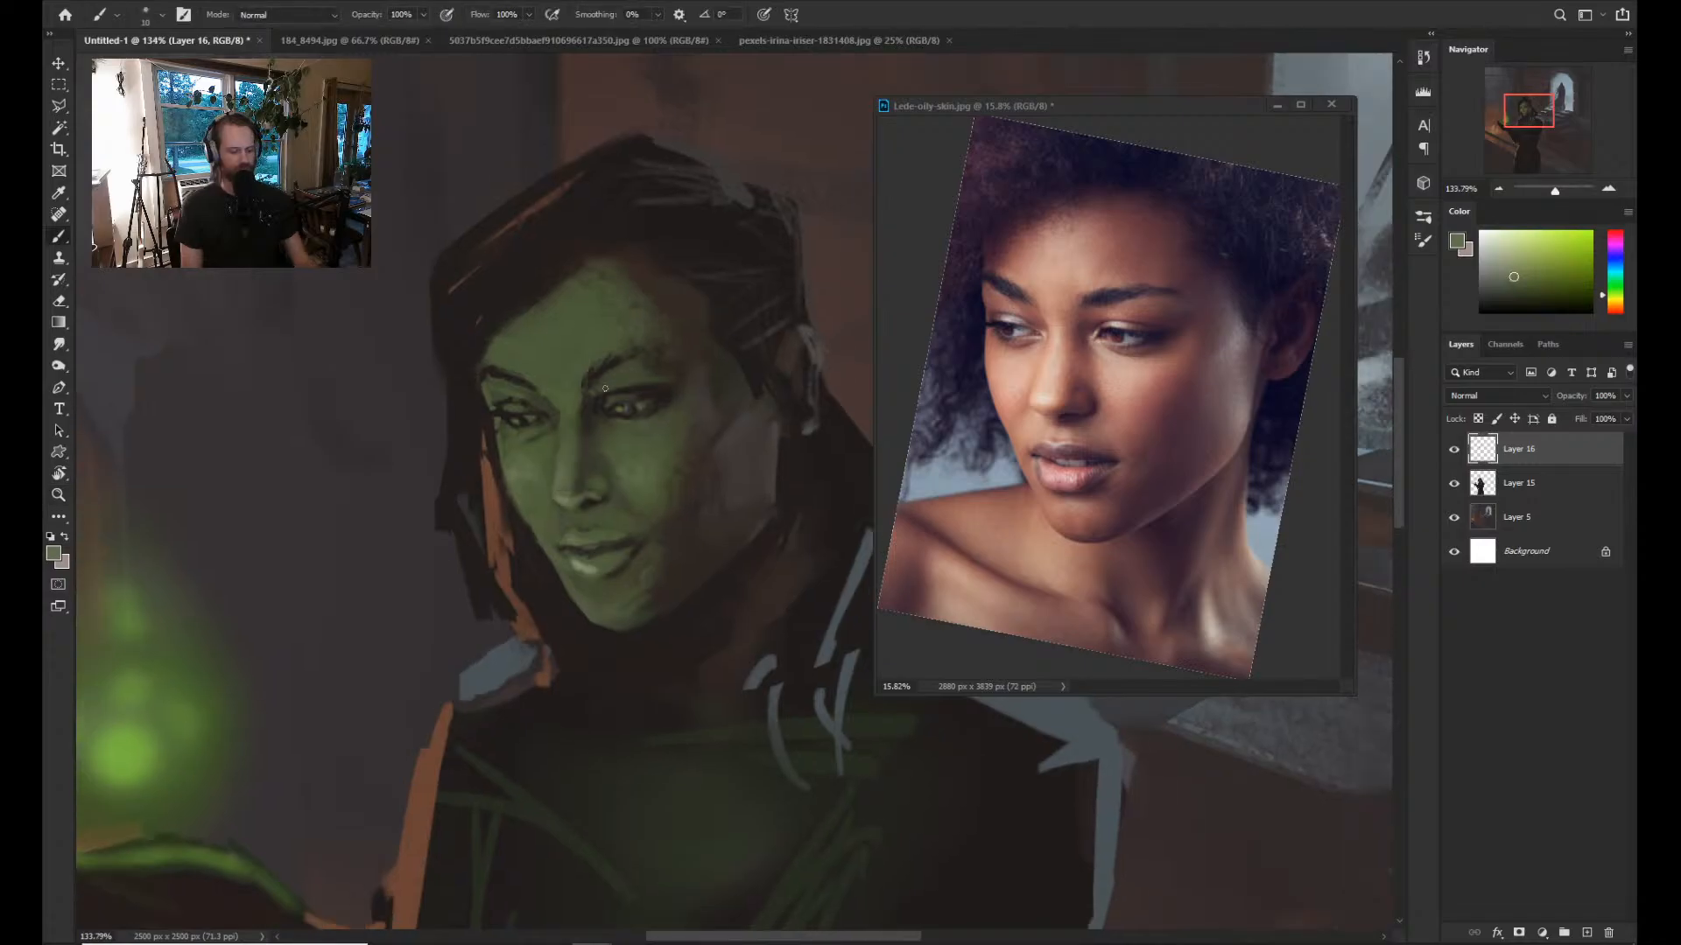
Darken the near eye's lash line and the nostril with a small brush, using dark brown tones sampled from them.
alt+click(611, 410)
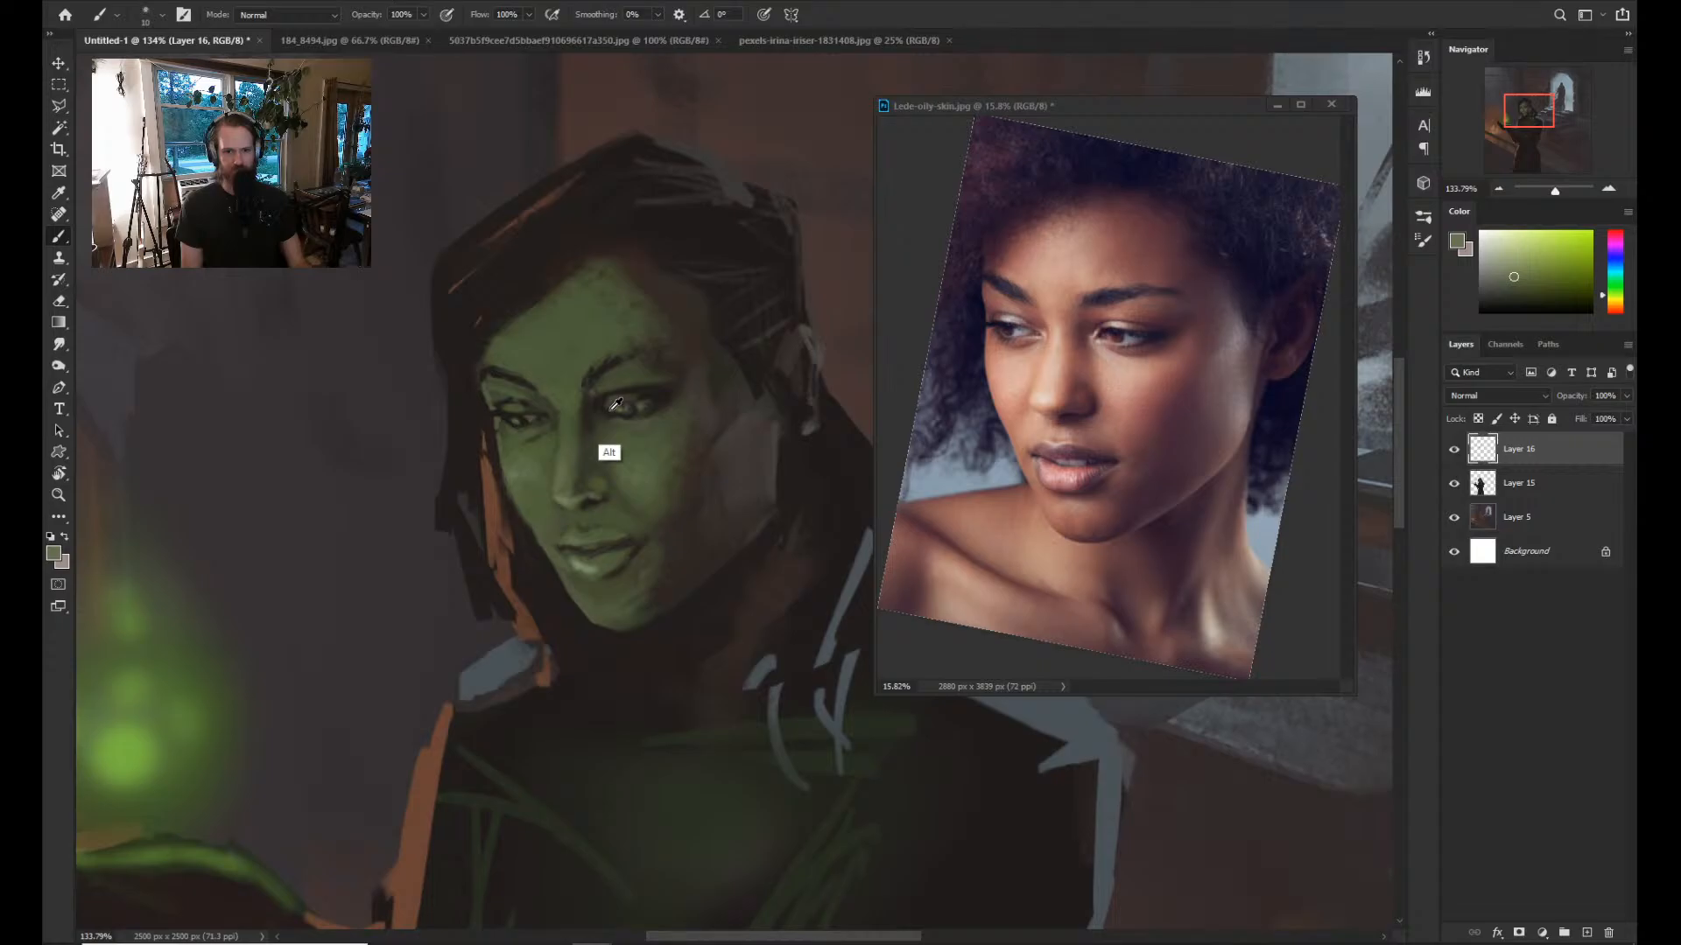
alt+click(612, 408)
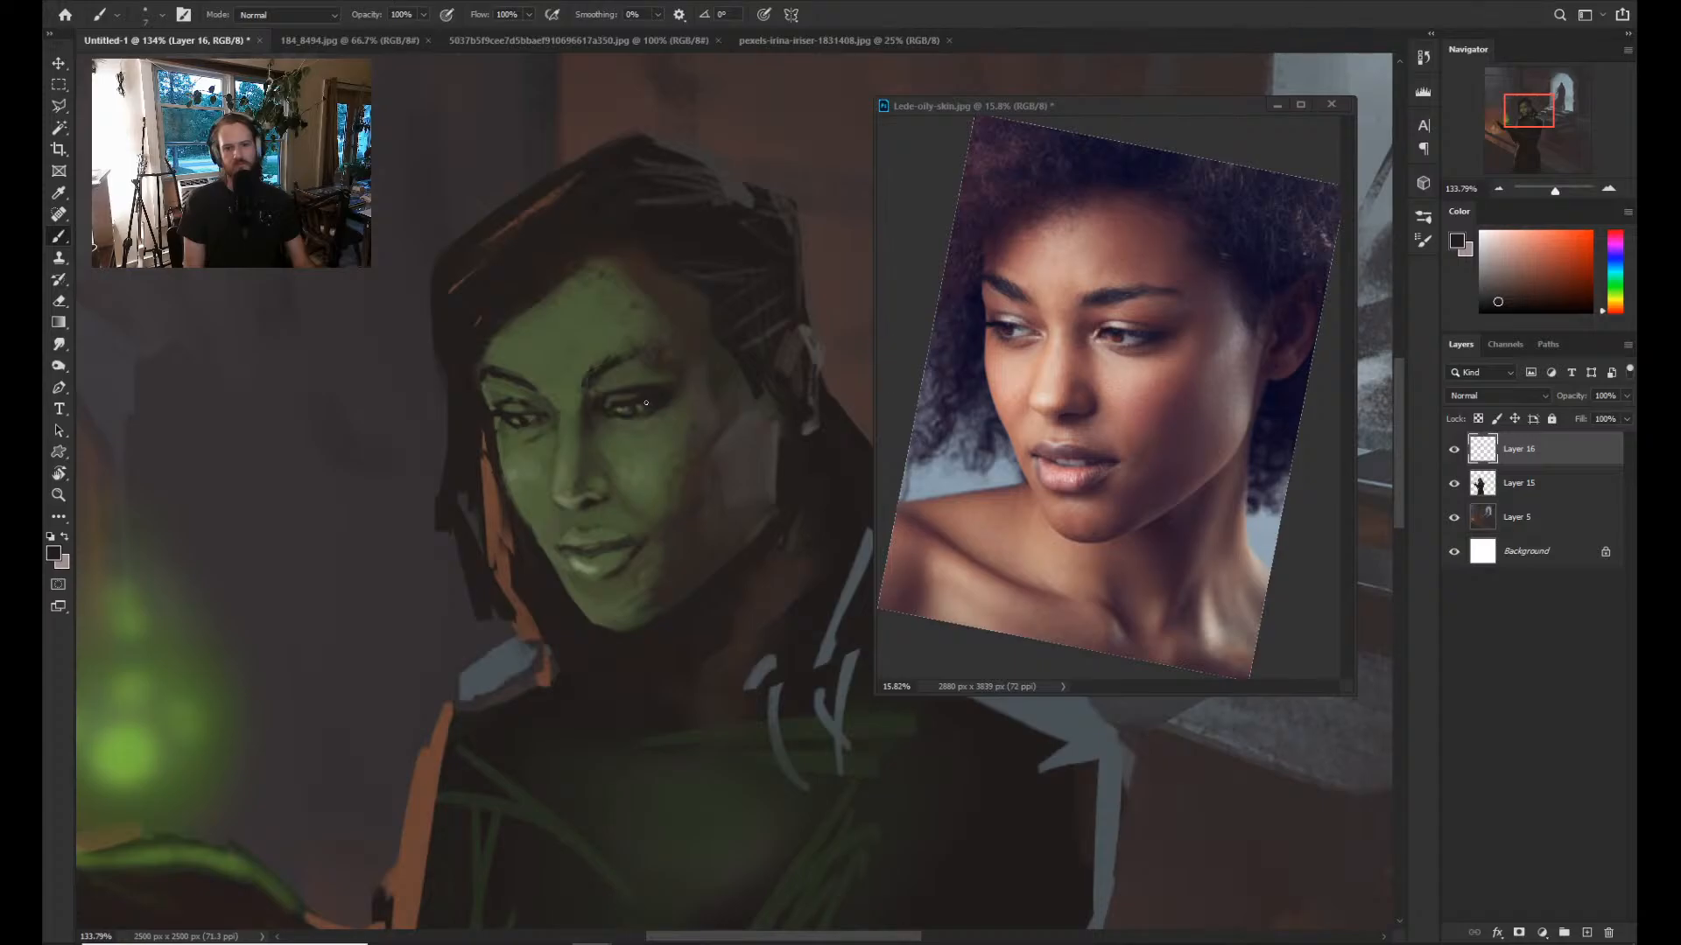
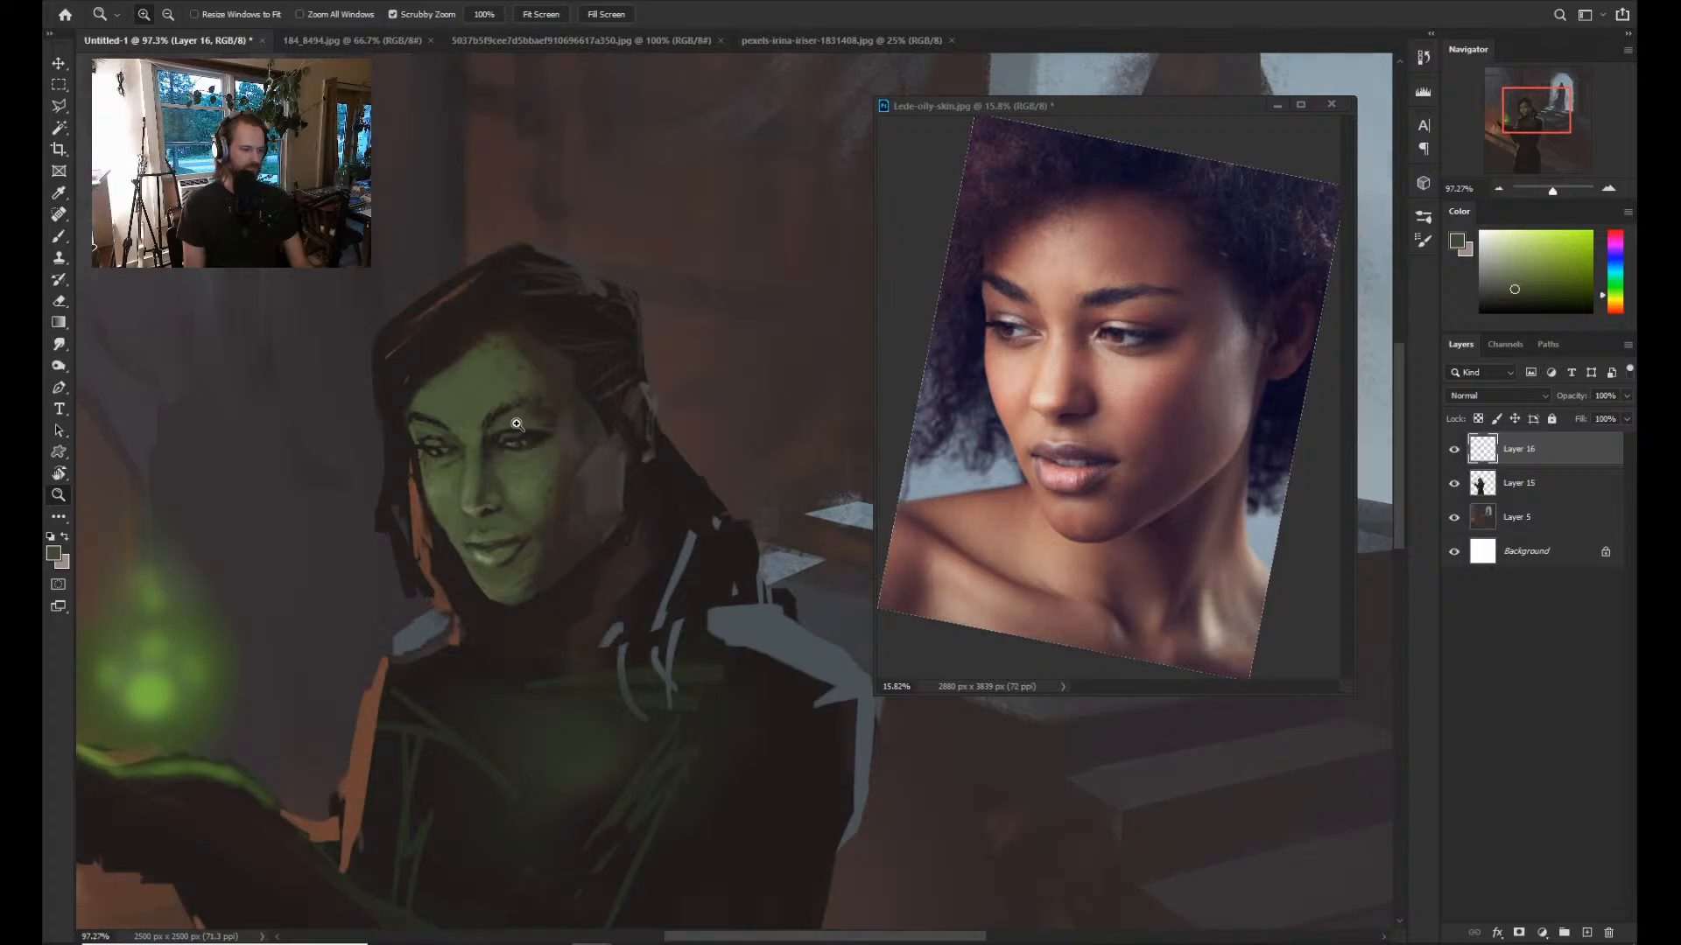
drag(516, 423, 531, 423)
drag(531, 424, 518, 476)
alt+click(469, 578)
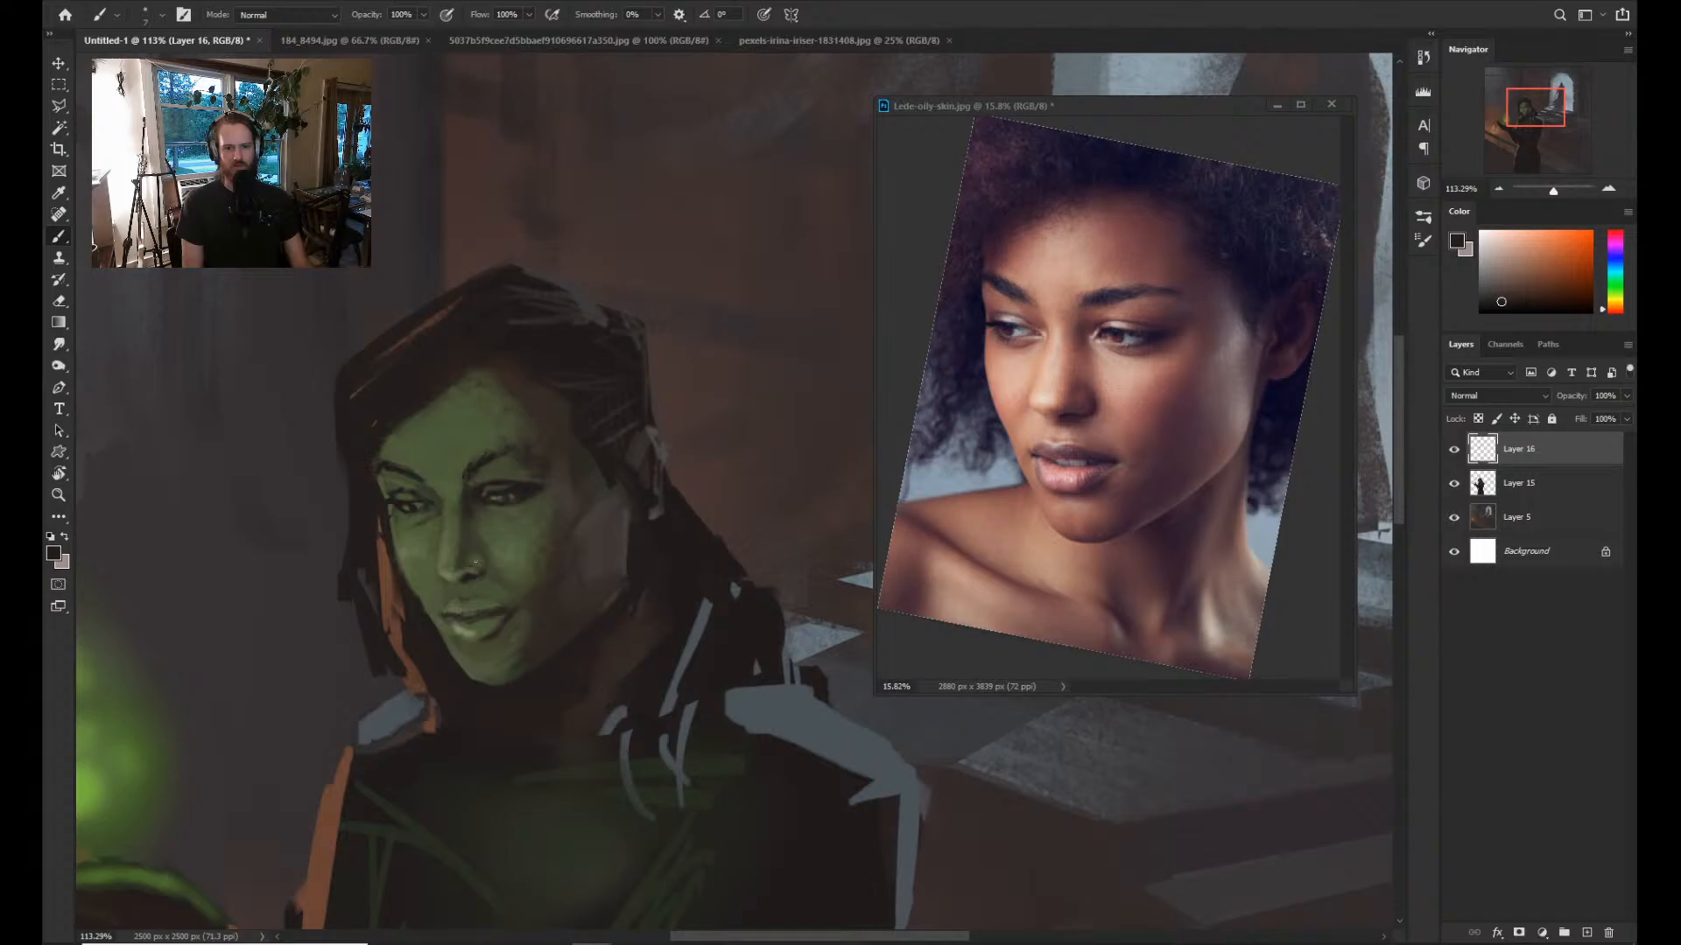
Merge Layer 16 and Layer 15 into a single figure layer.
scroll(476, 563, down, 2)
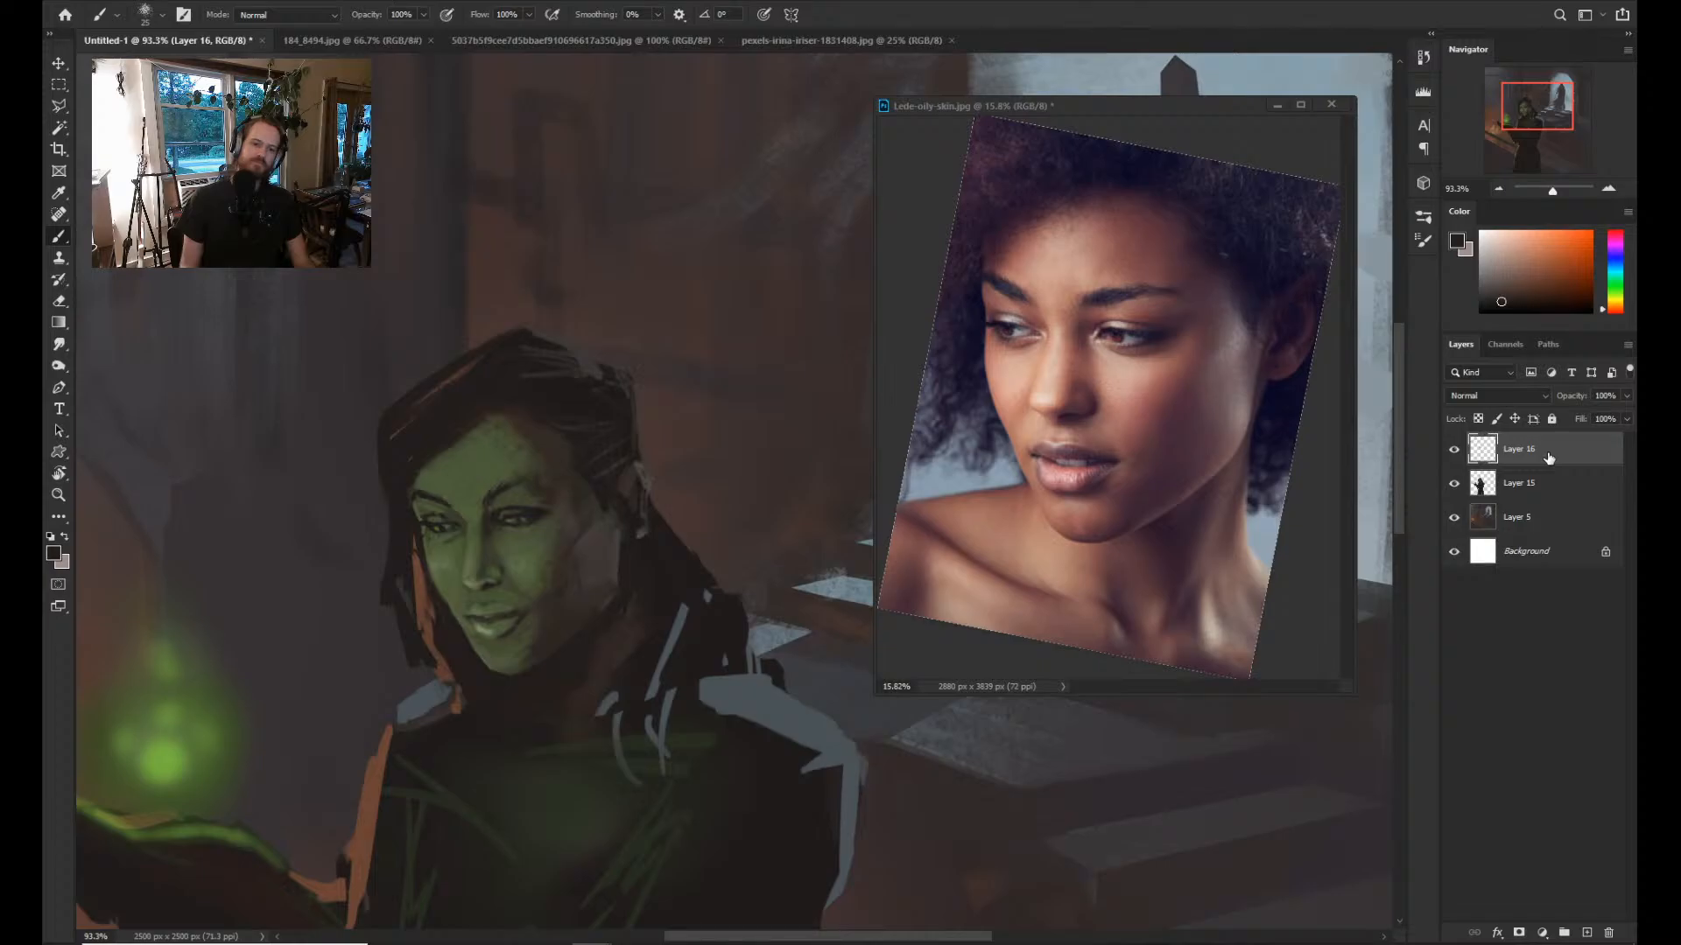
shift+click(1546, 484)
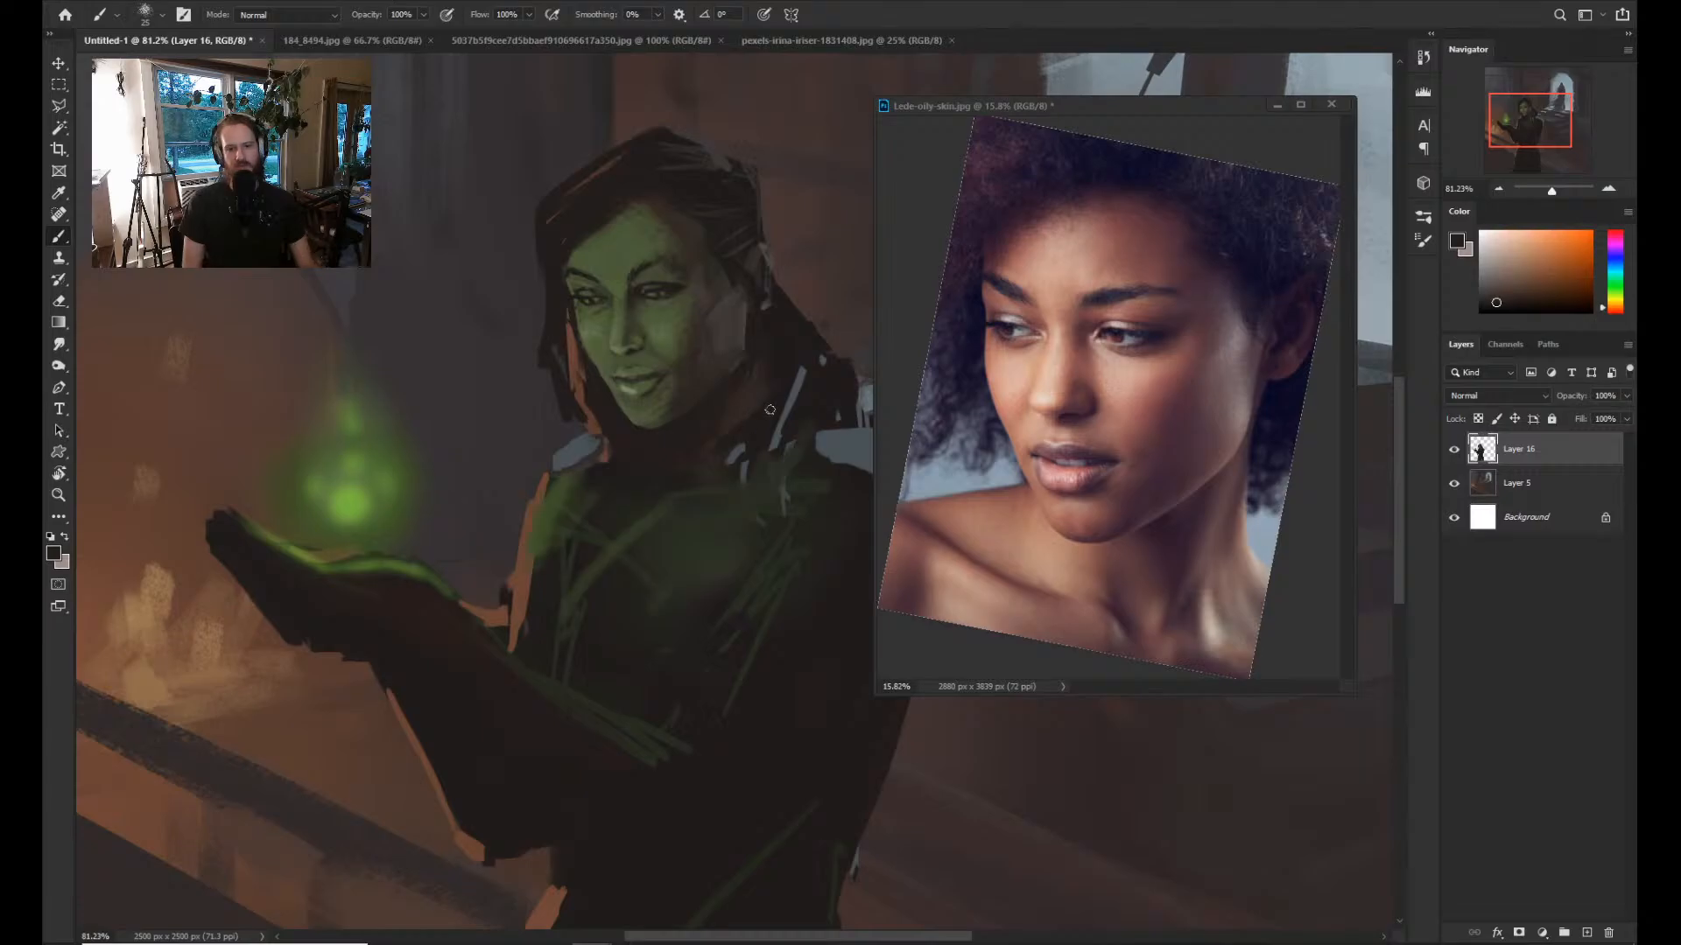
View the whole painting and shrink the reference portrait to compare the two faces at a small size.
drag(796, 390, 768, 412)
scroll(736, 433, down, 1)
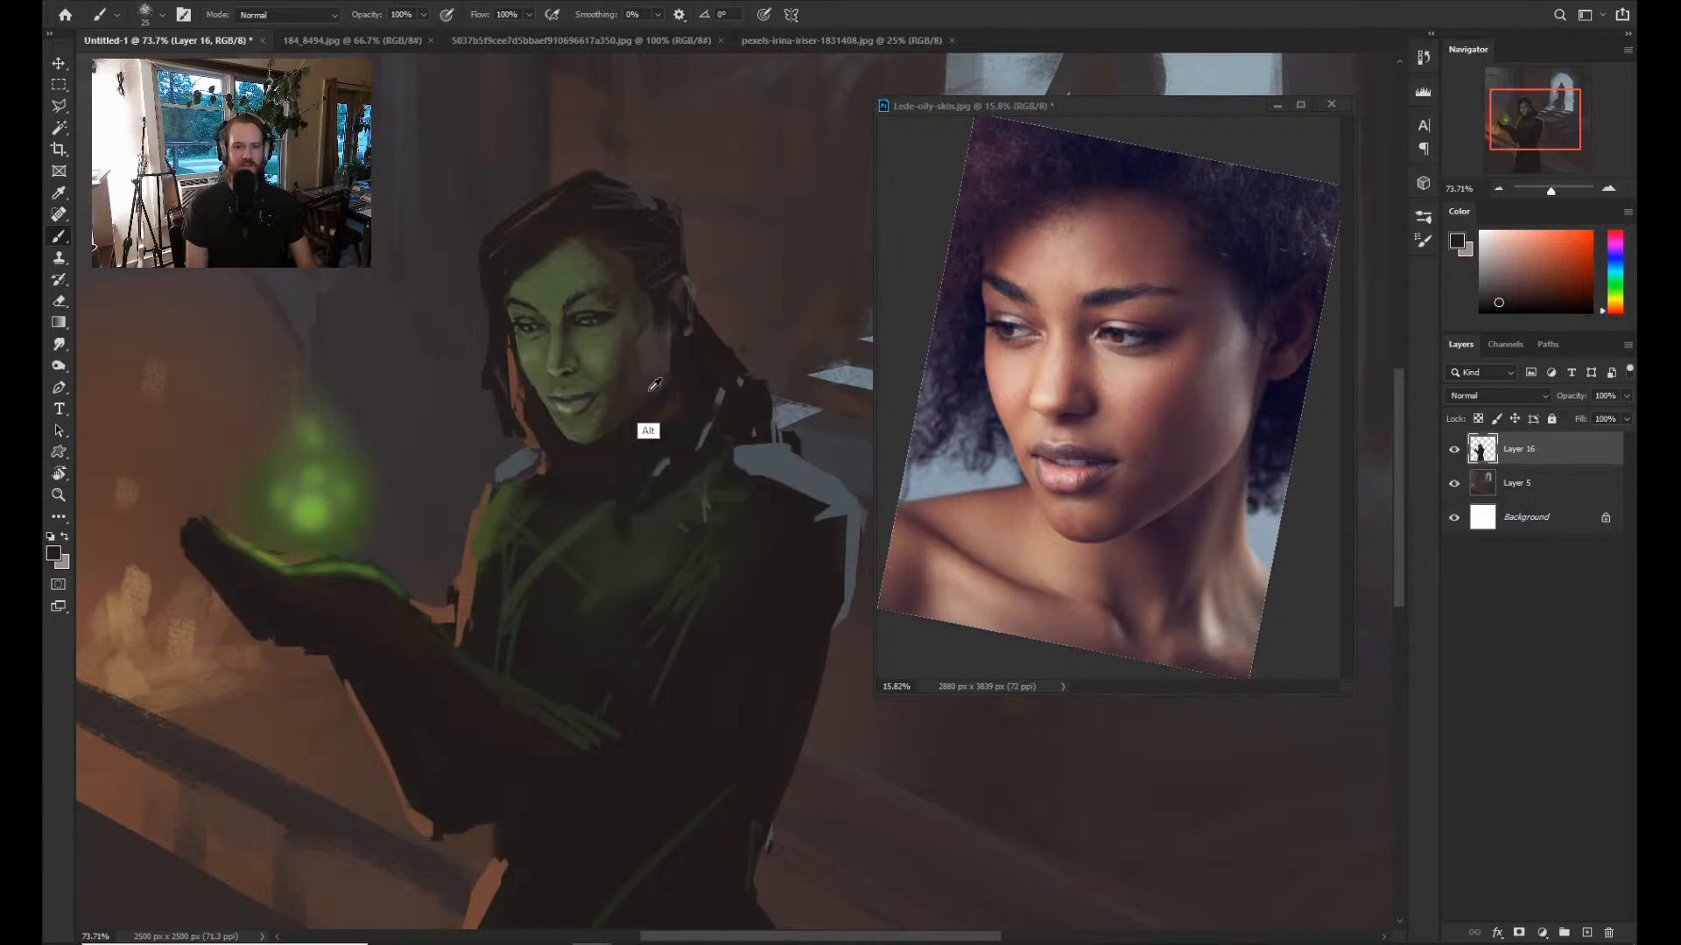
scroll(655, 383, down, 1)
alt+click(655, 384)
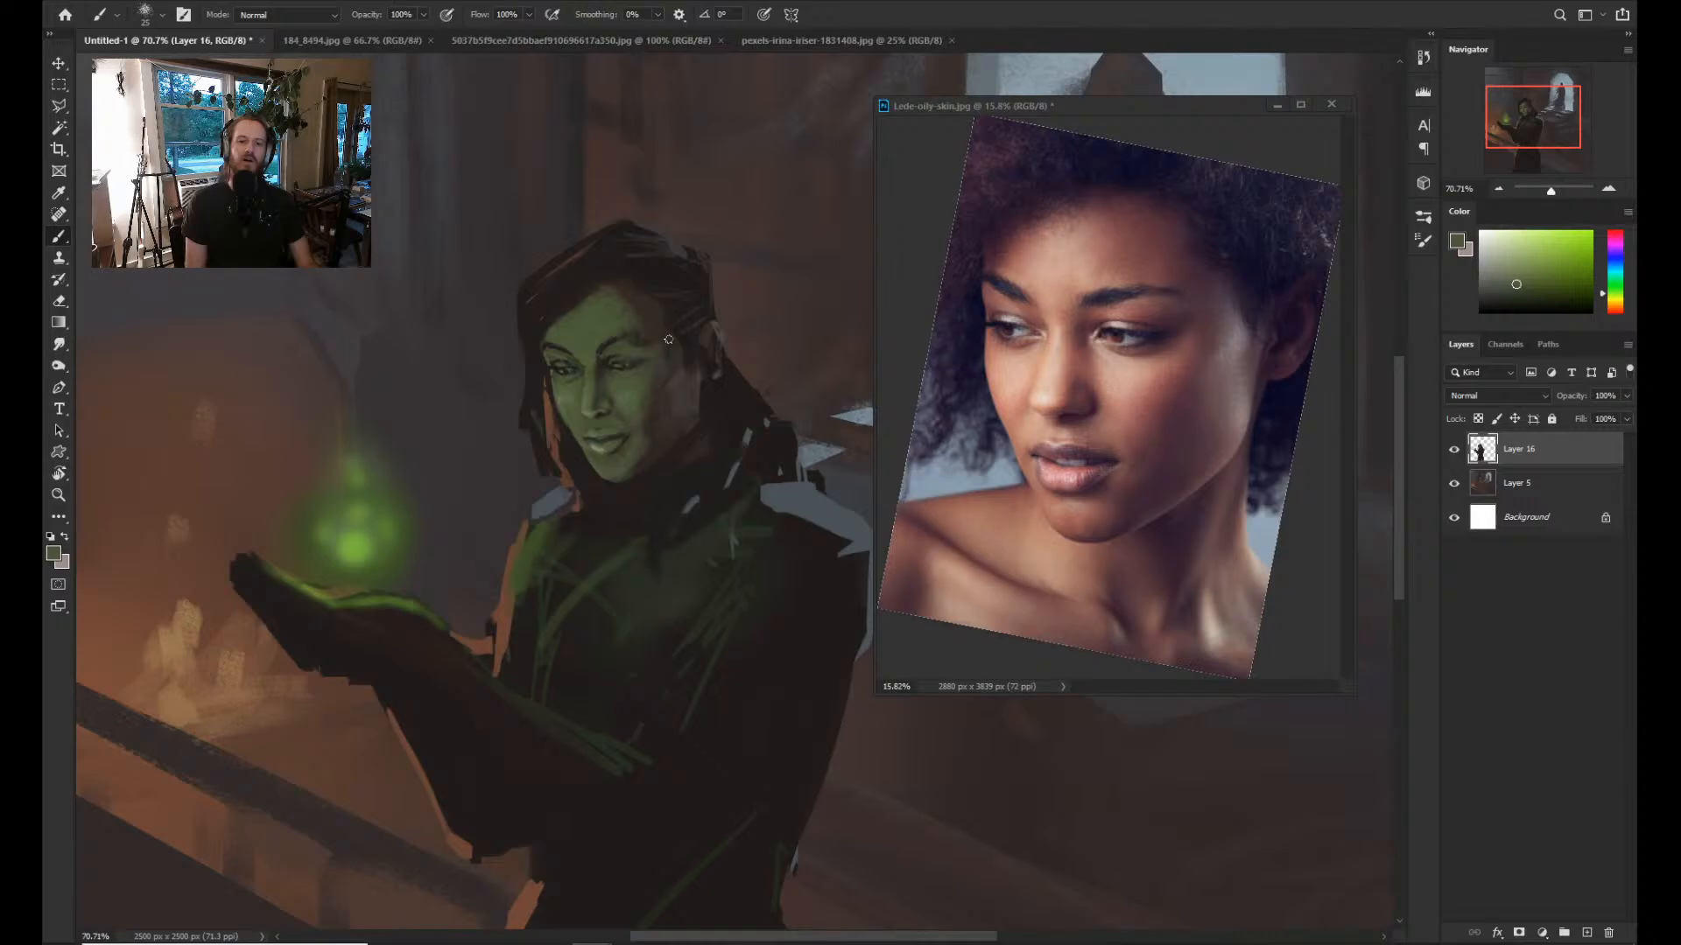
scroll(669, 339, down, 5)
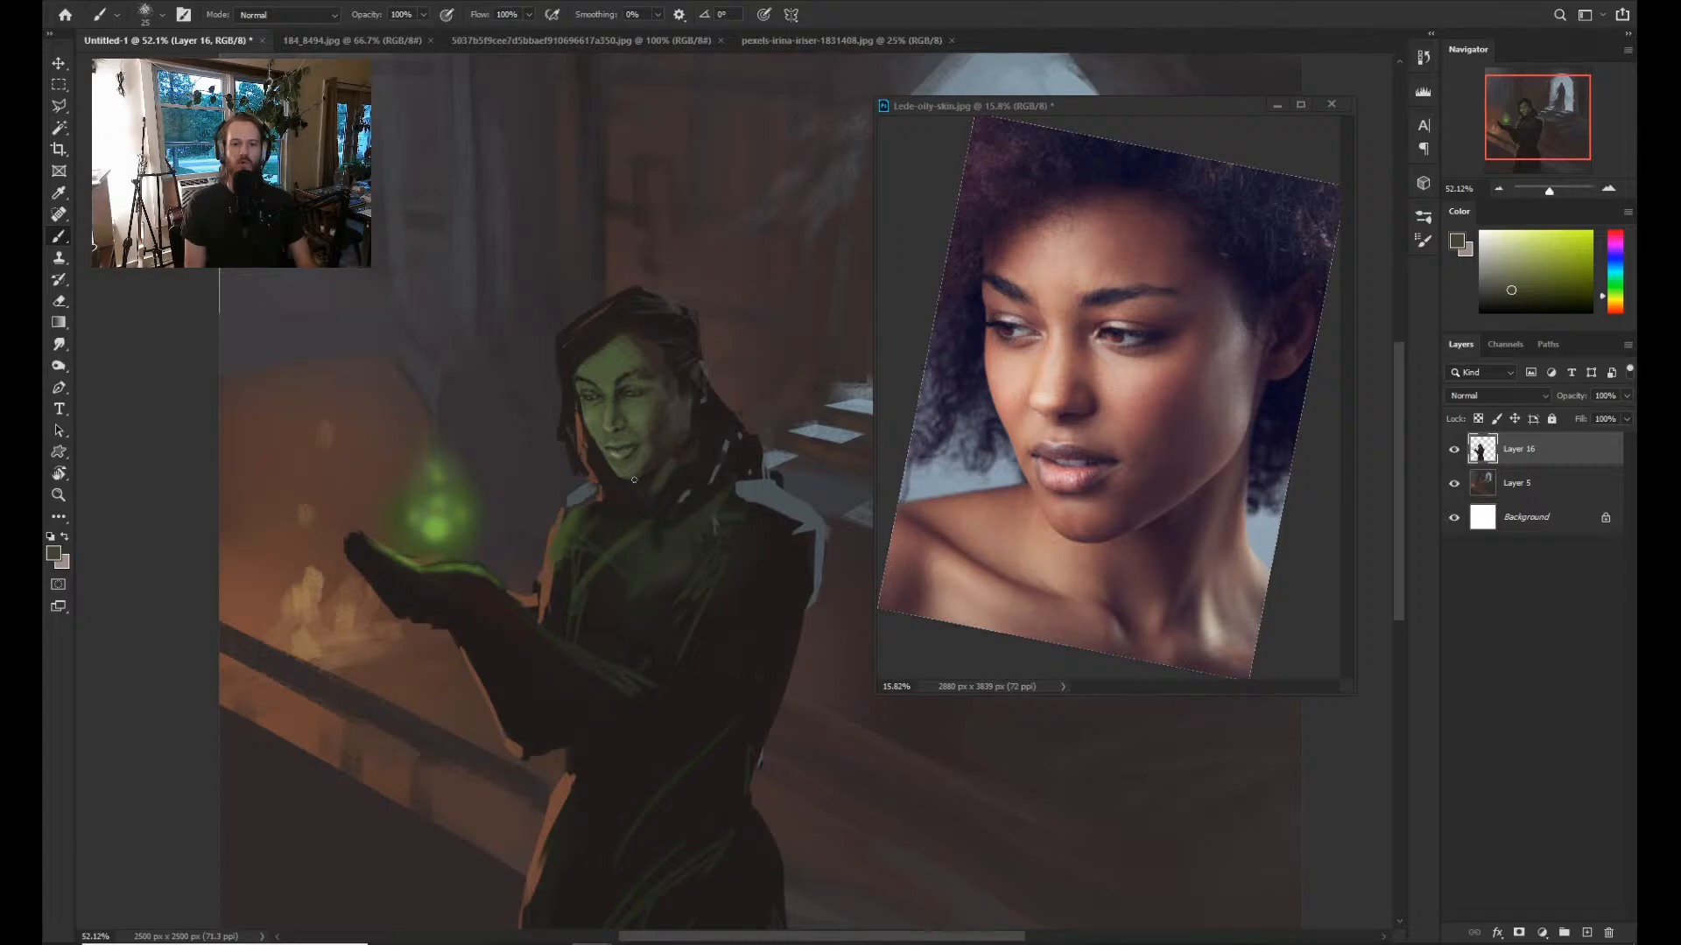
scroll(633, 479, down, 3)
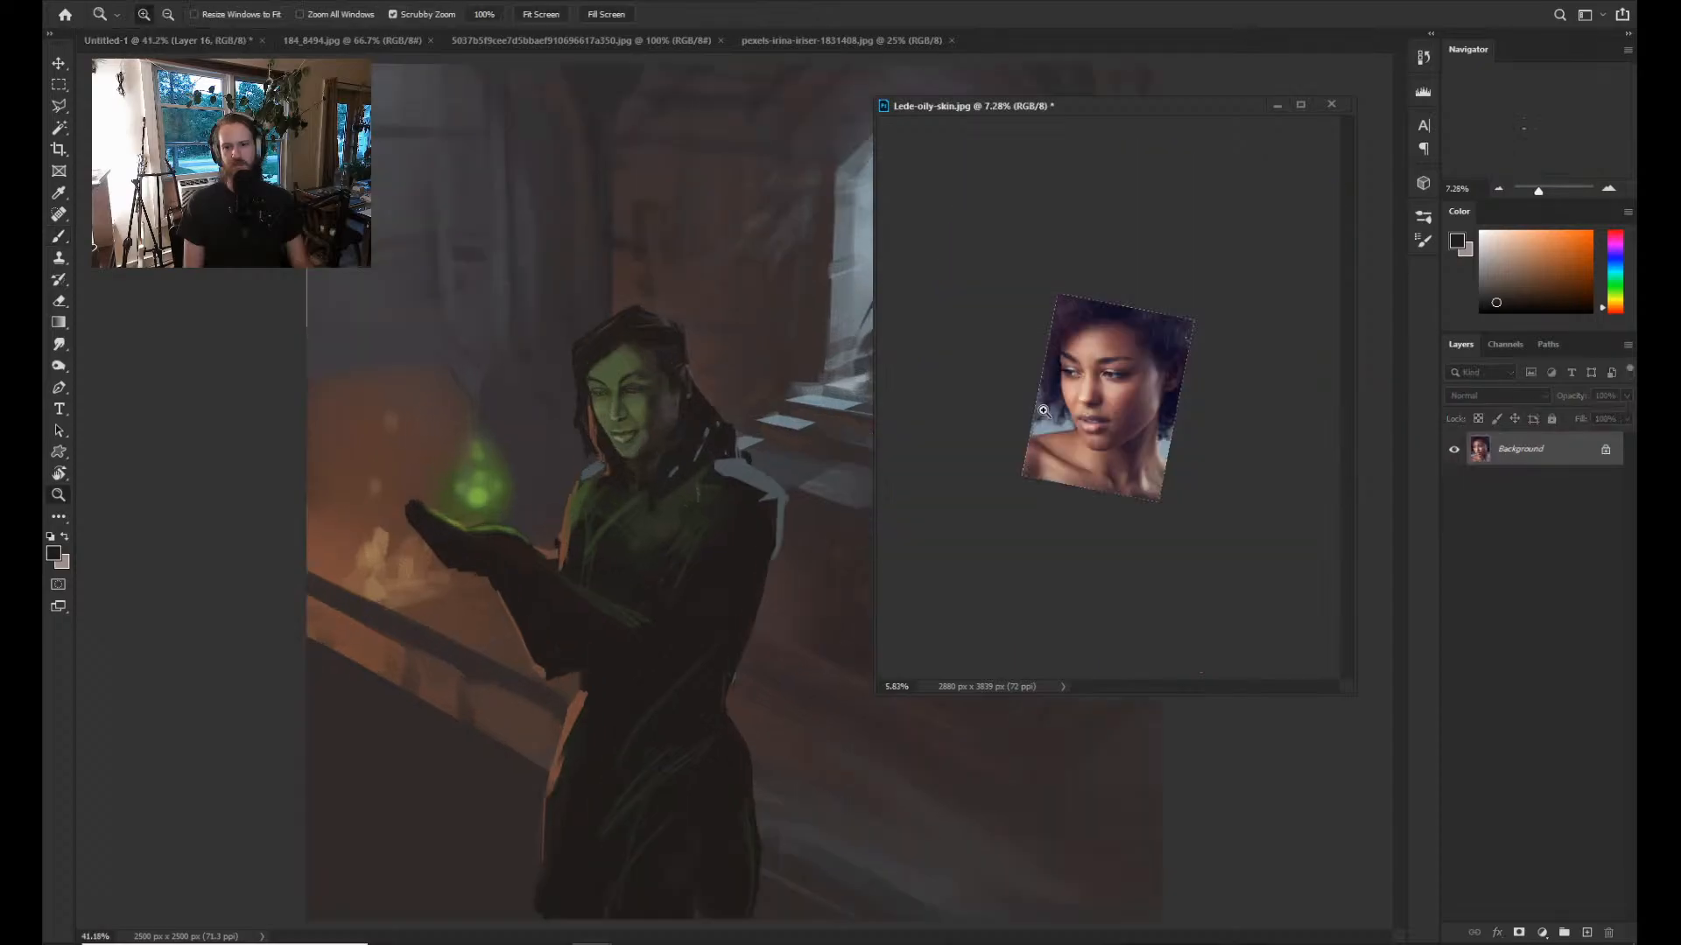
drag(961, 413, 952, 413)
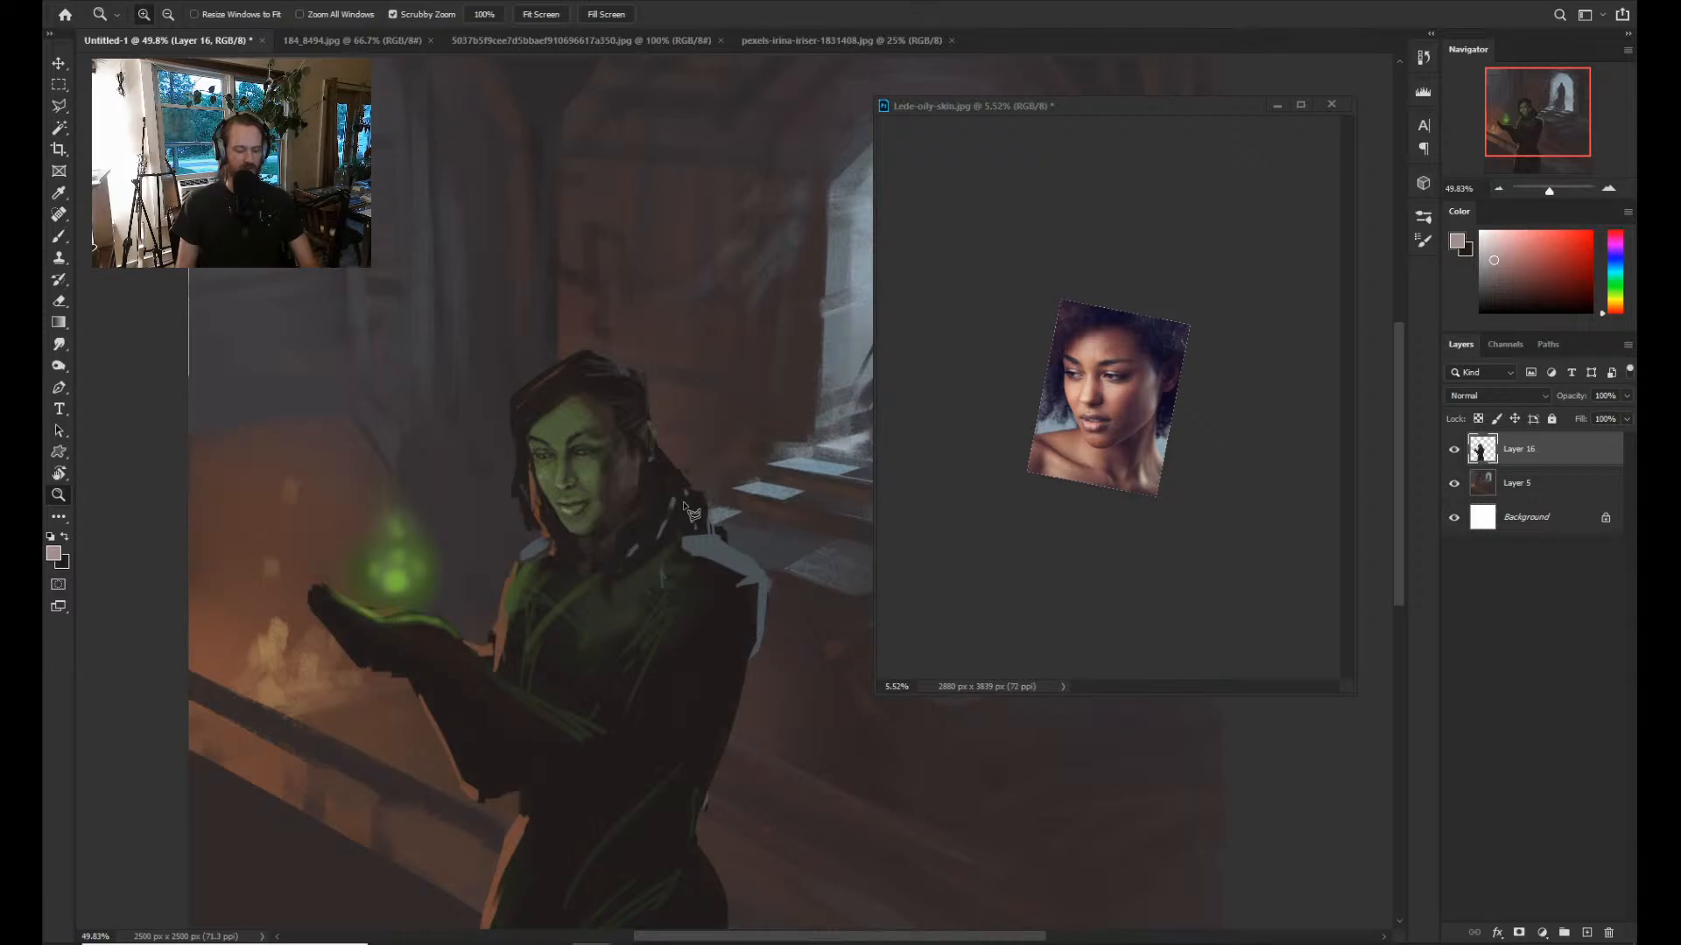
Copy the woman's near eye onto a new layer, rotate it -3.7°, and nudge it into place.
key(l)
drag(570, 445, 575, 457)
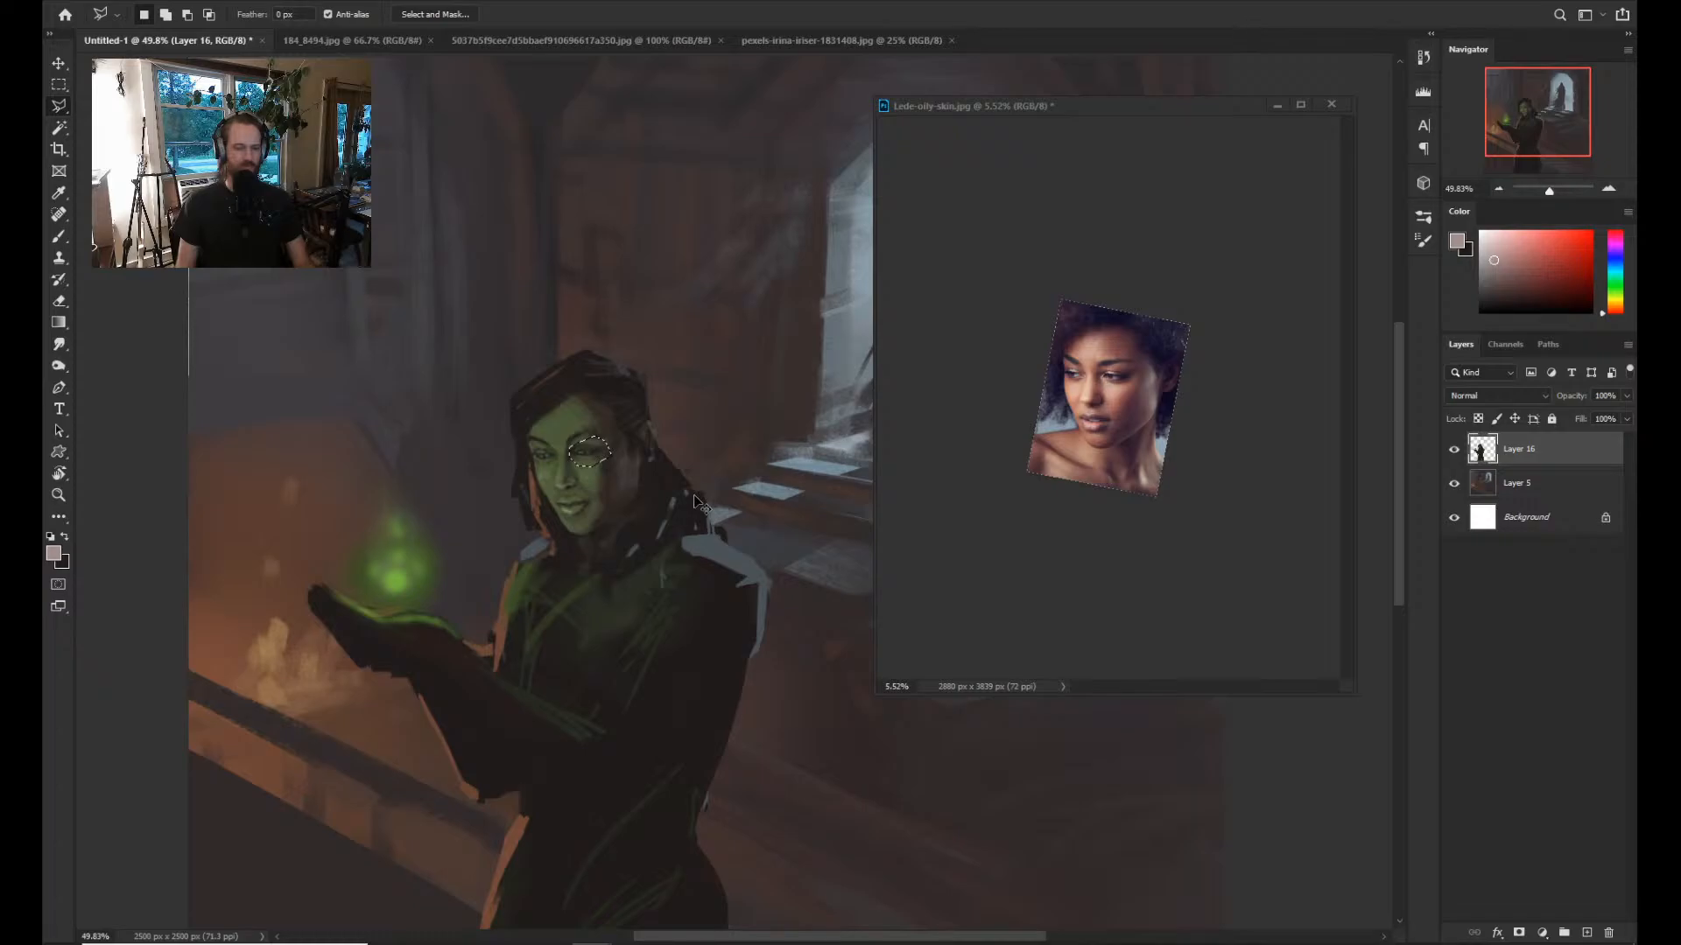
key(ctrl+j)
key(ctrl+t)
drag(642, 428, 639, 424)
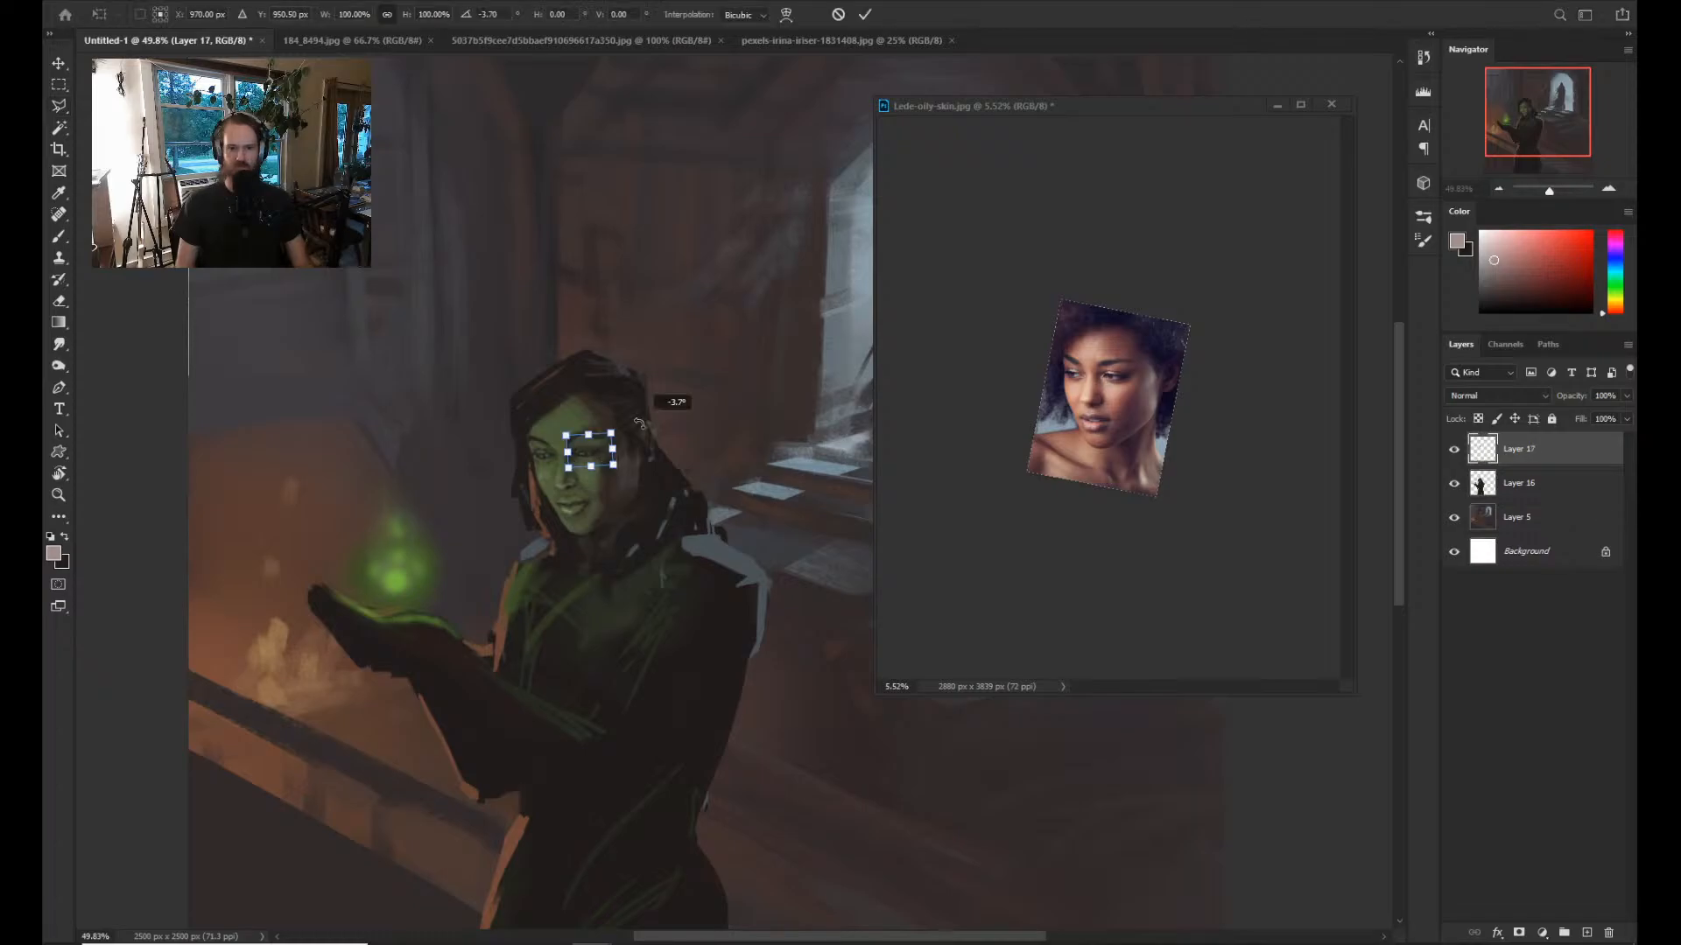
key(Right)
key(Down)
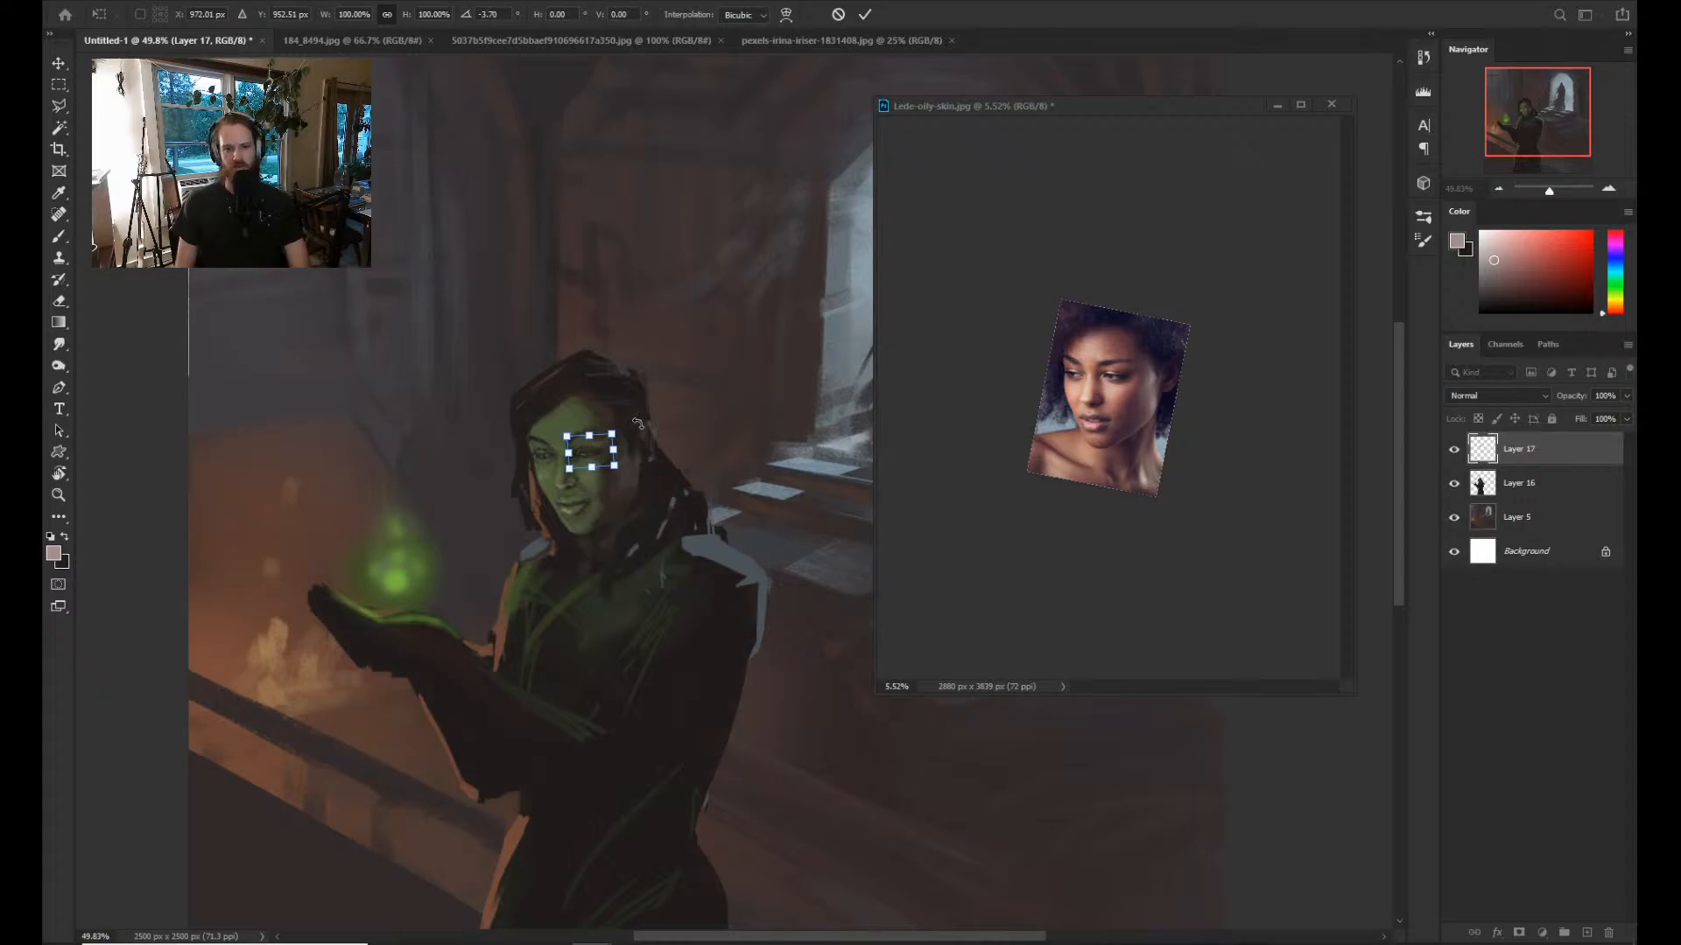
key(Left)
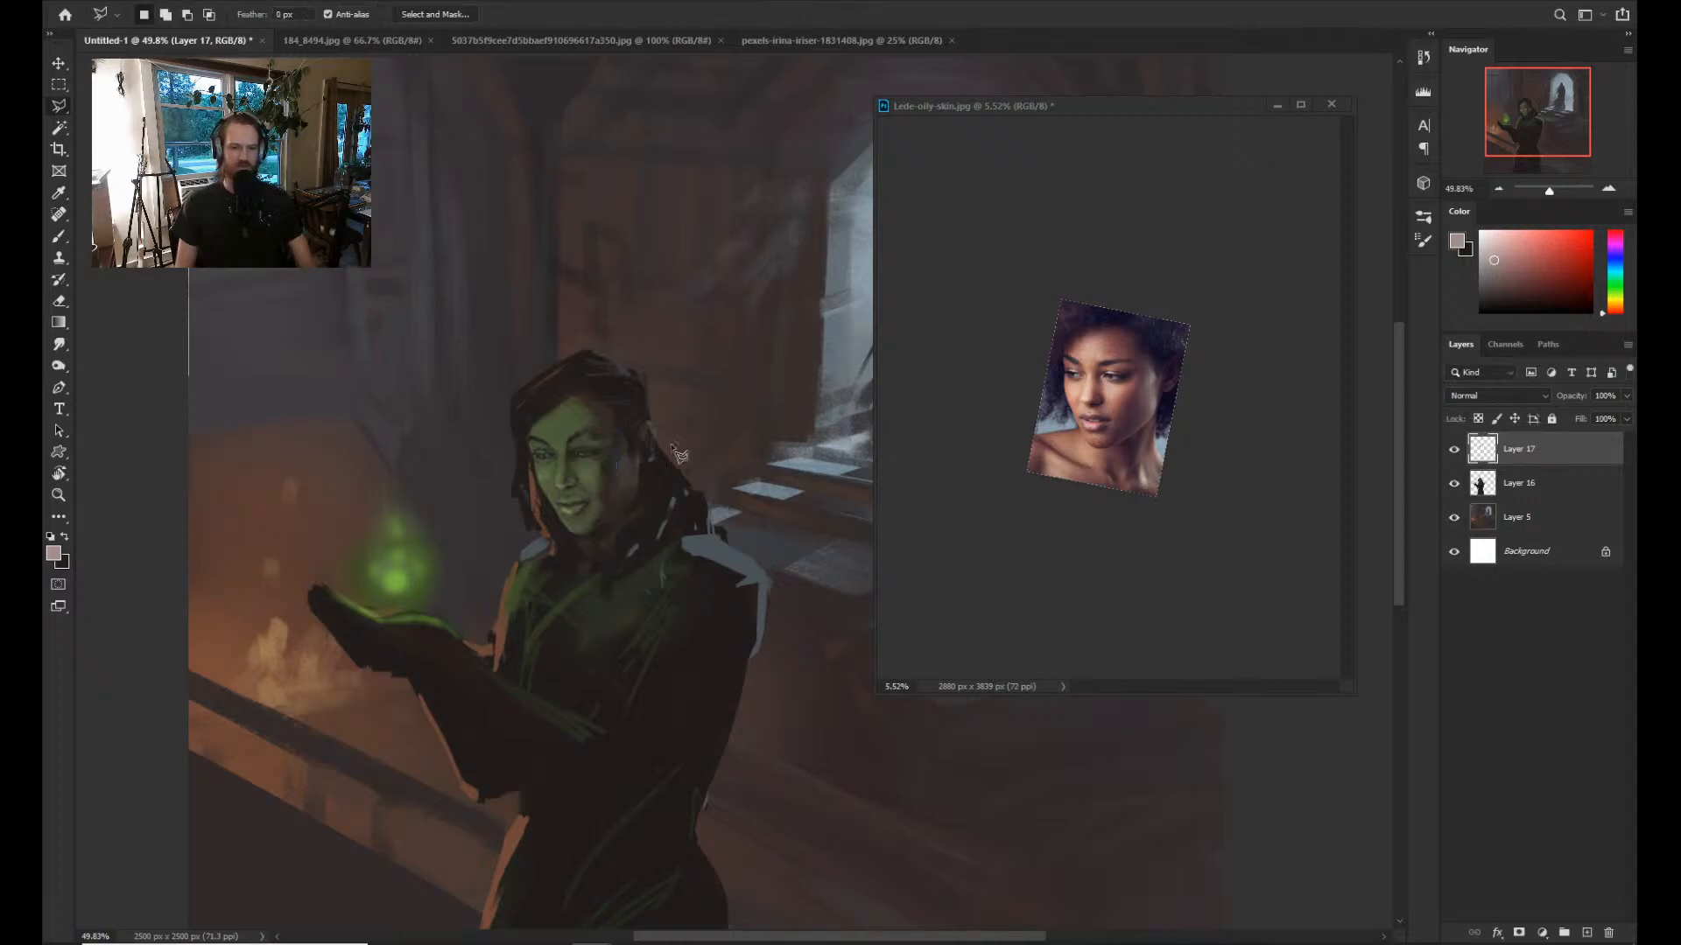
key(Return)
key(l)
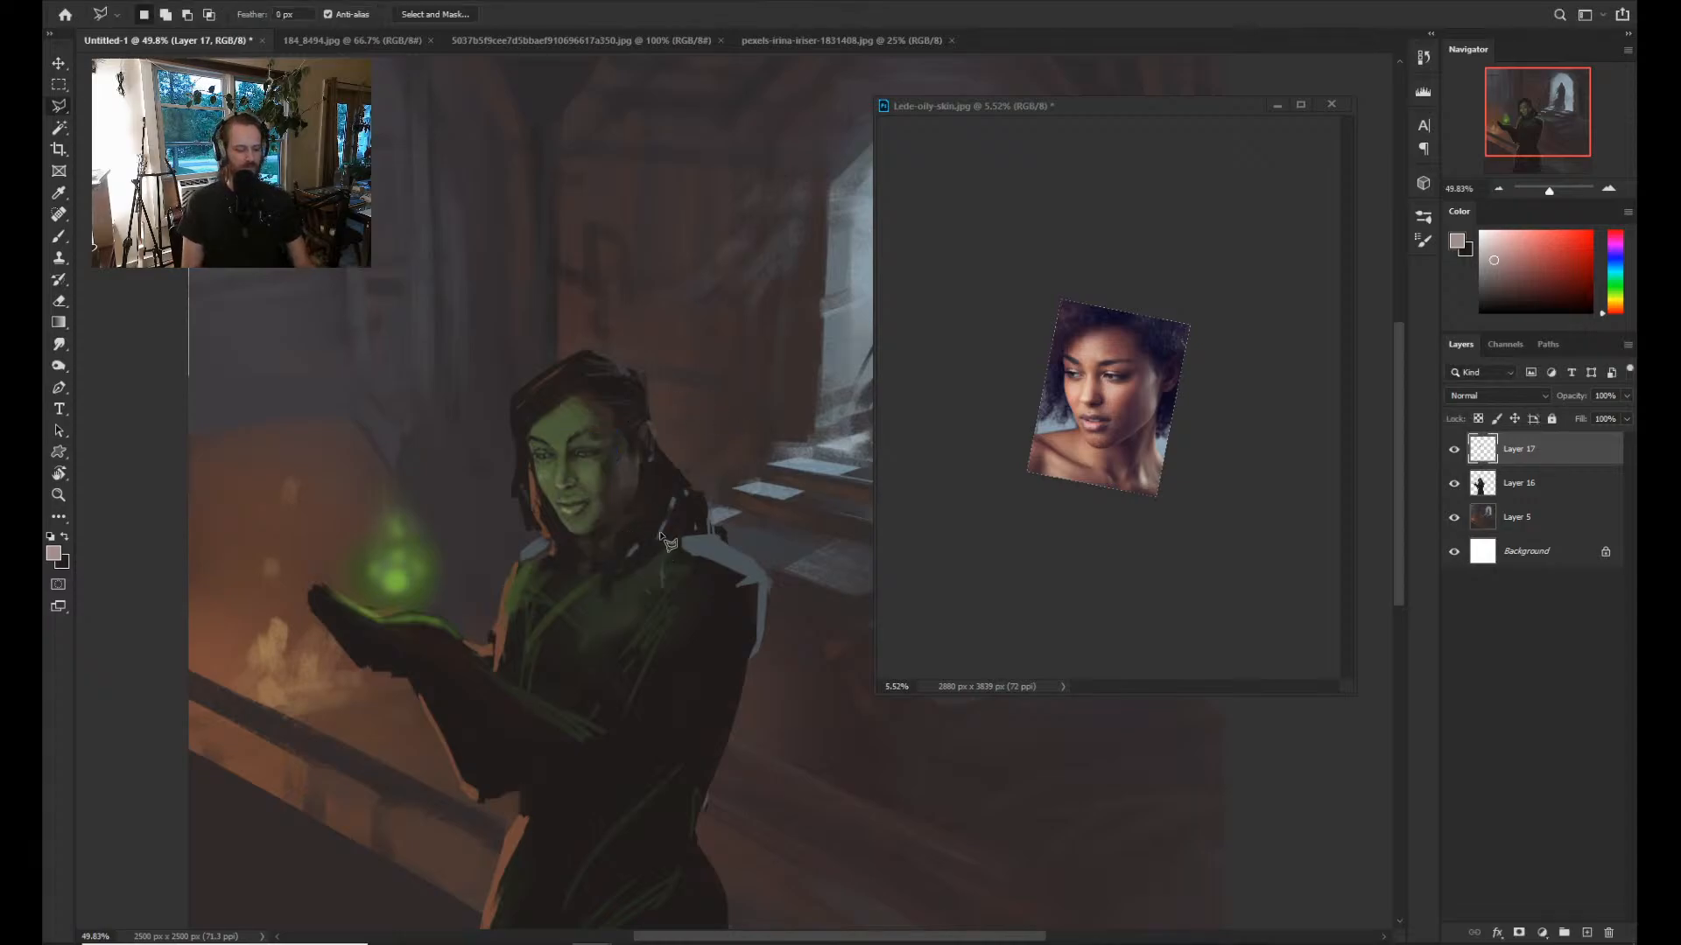
Paint a dark shape into the near side of the forehead at the hairline, using sampled dark brown.
key(b)
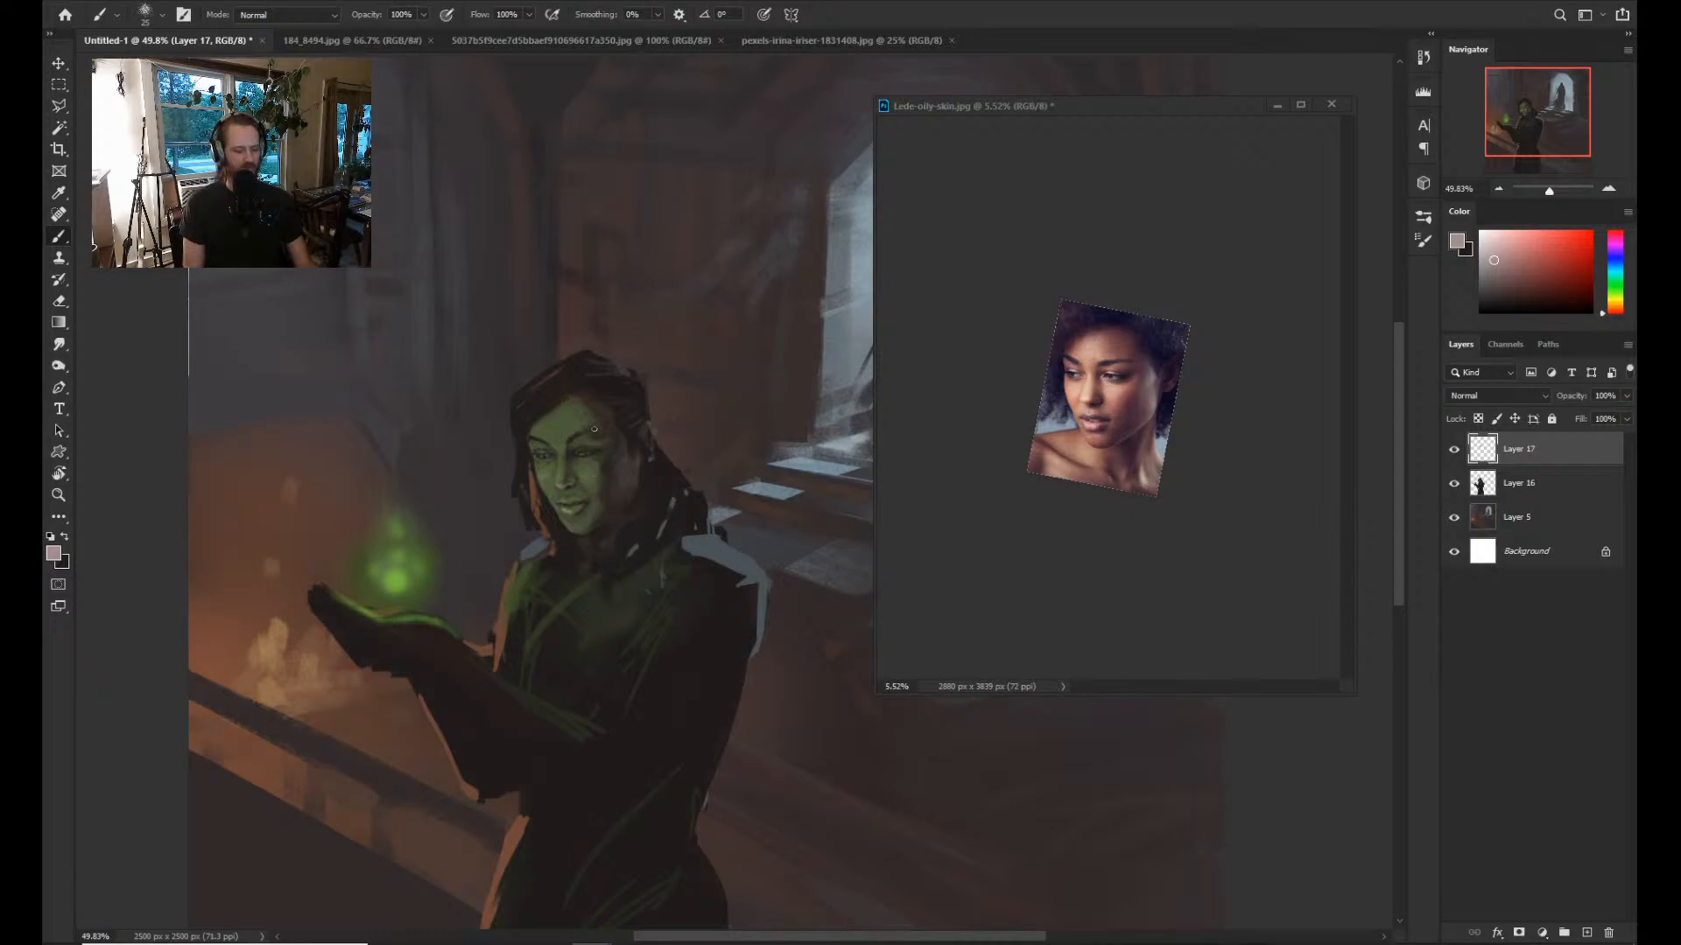
alt+click(585, 411)
alt+click(575, 394)
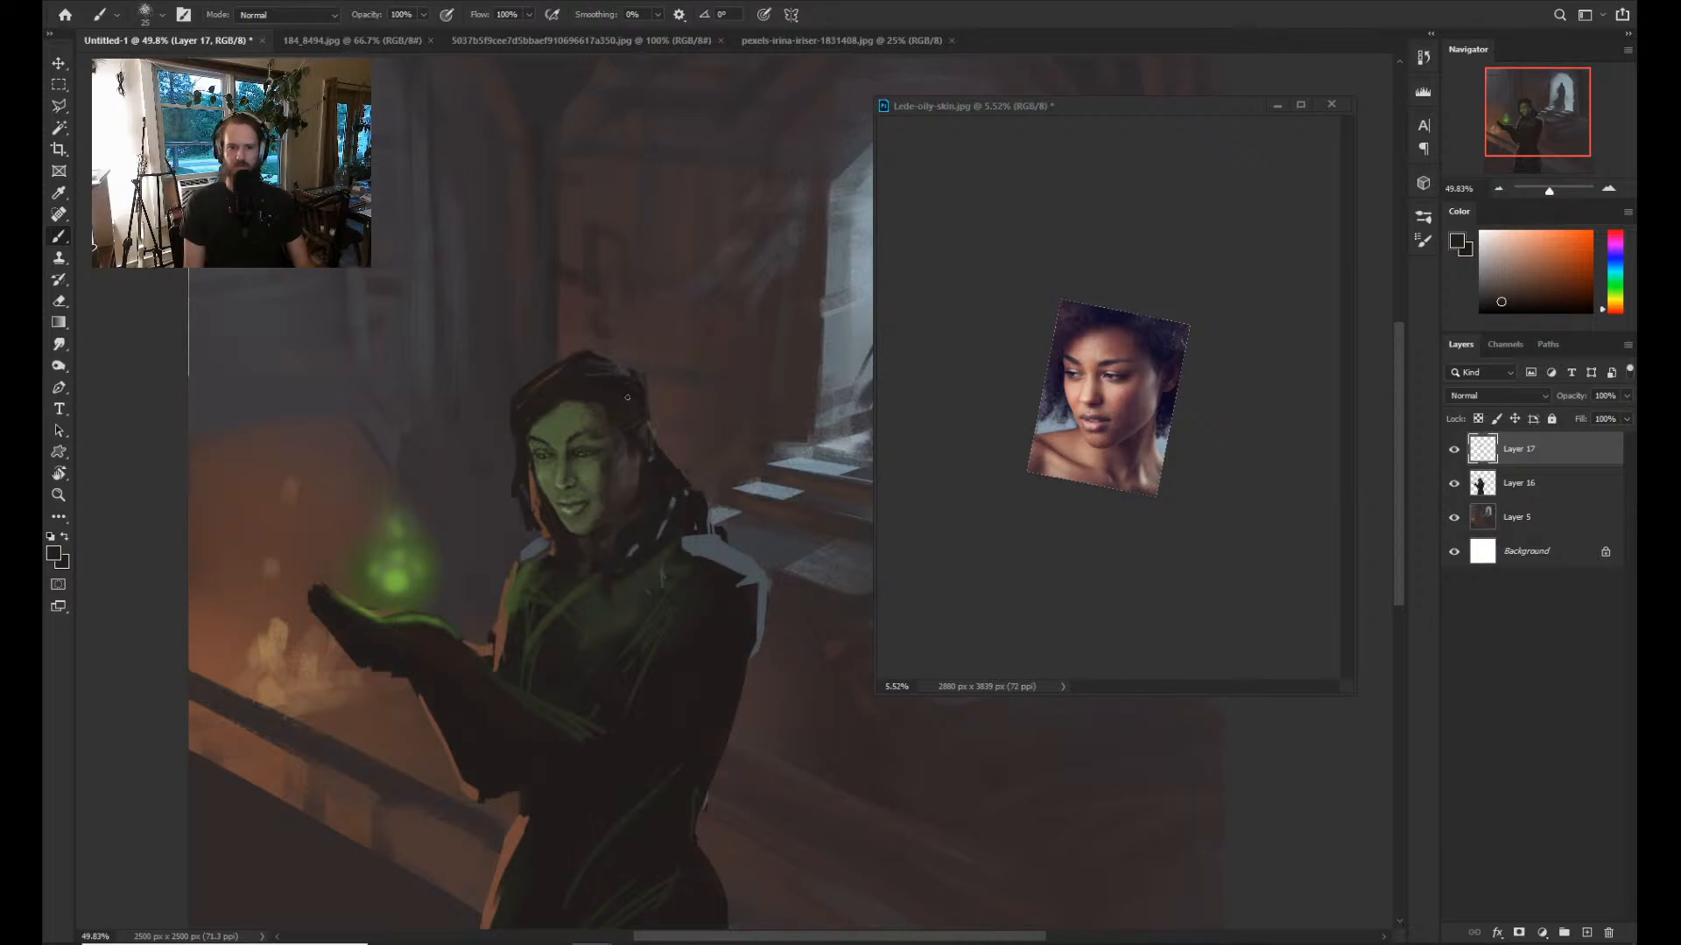
alt+click(557, 465)
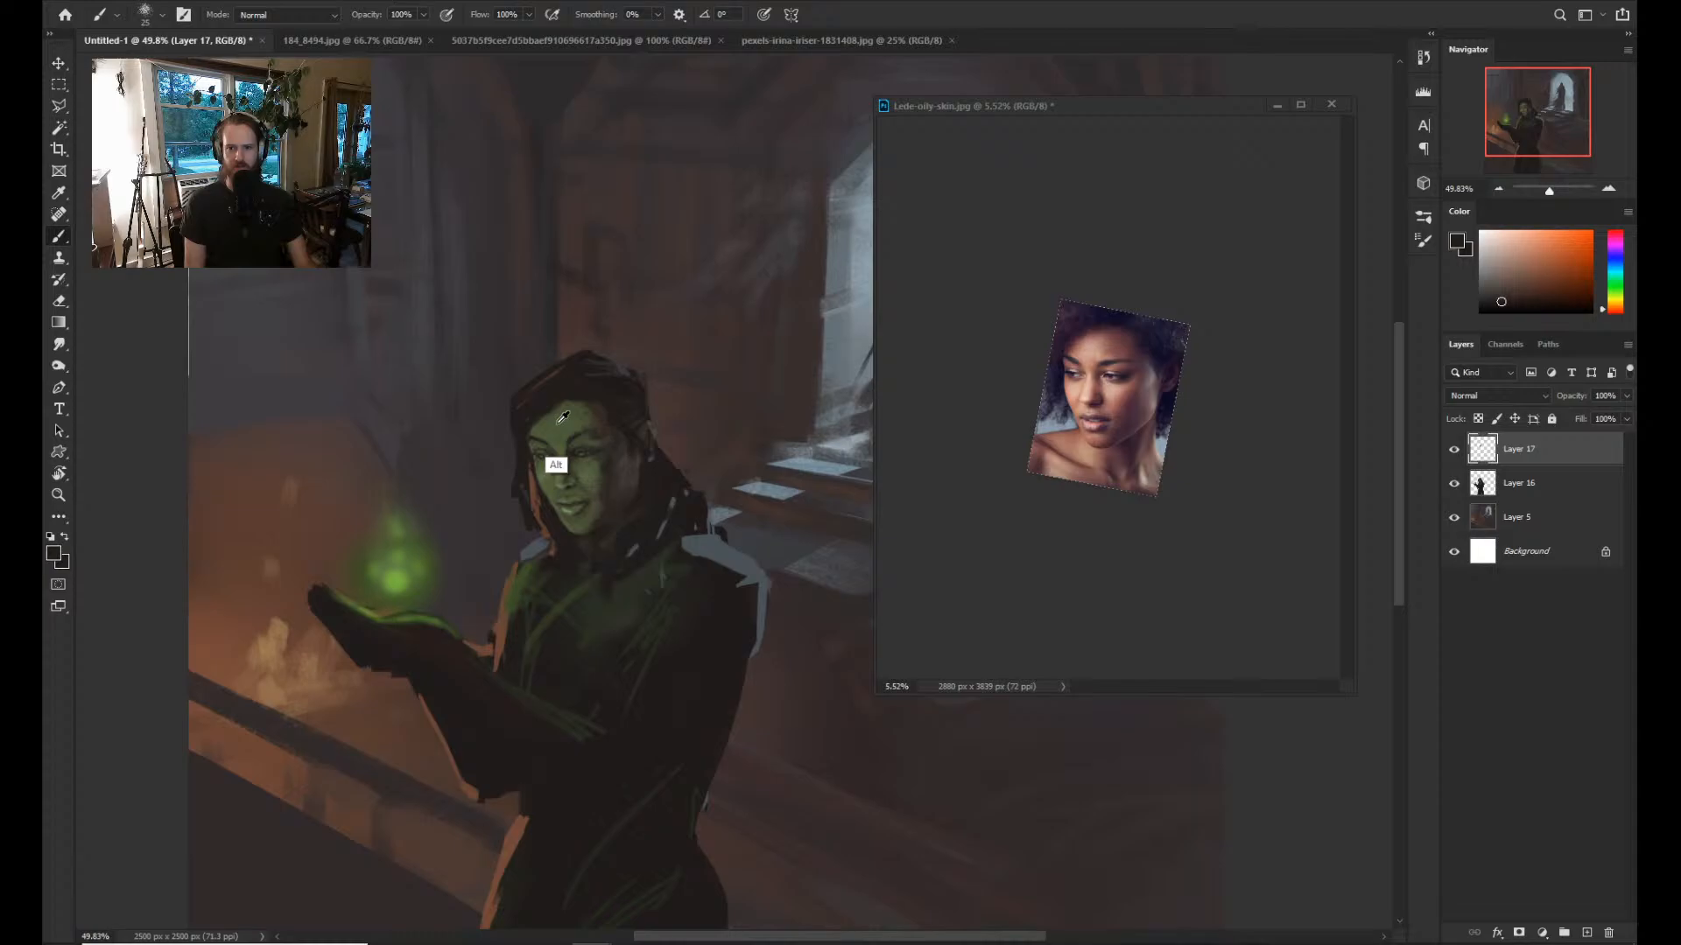
alt+click(602, 416)
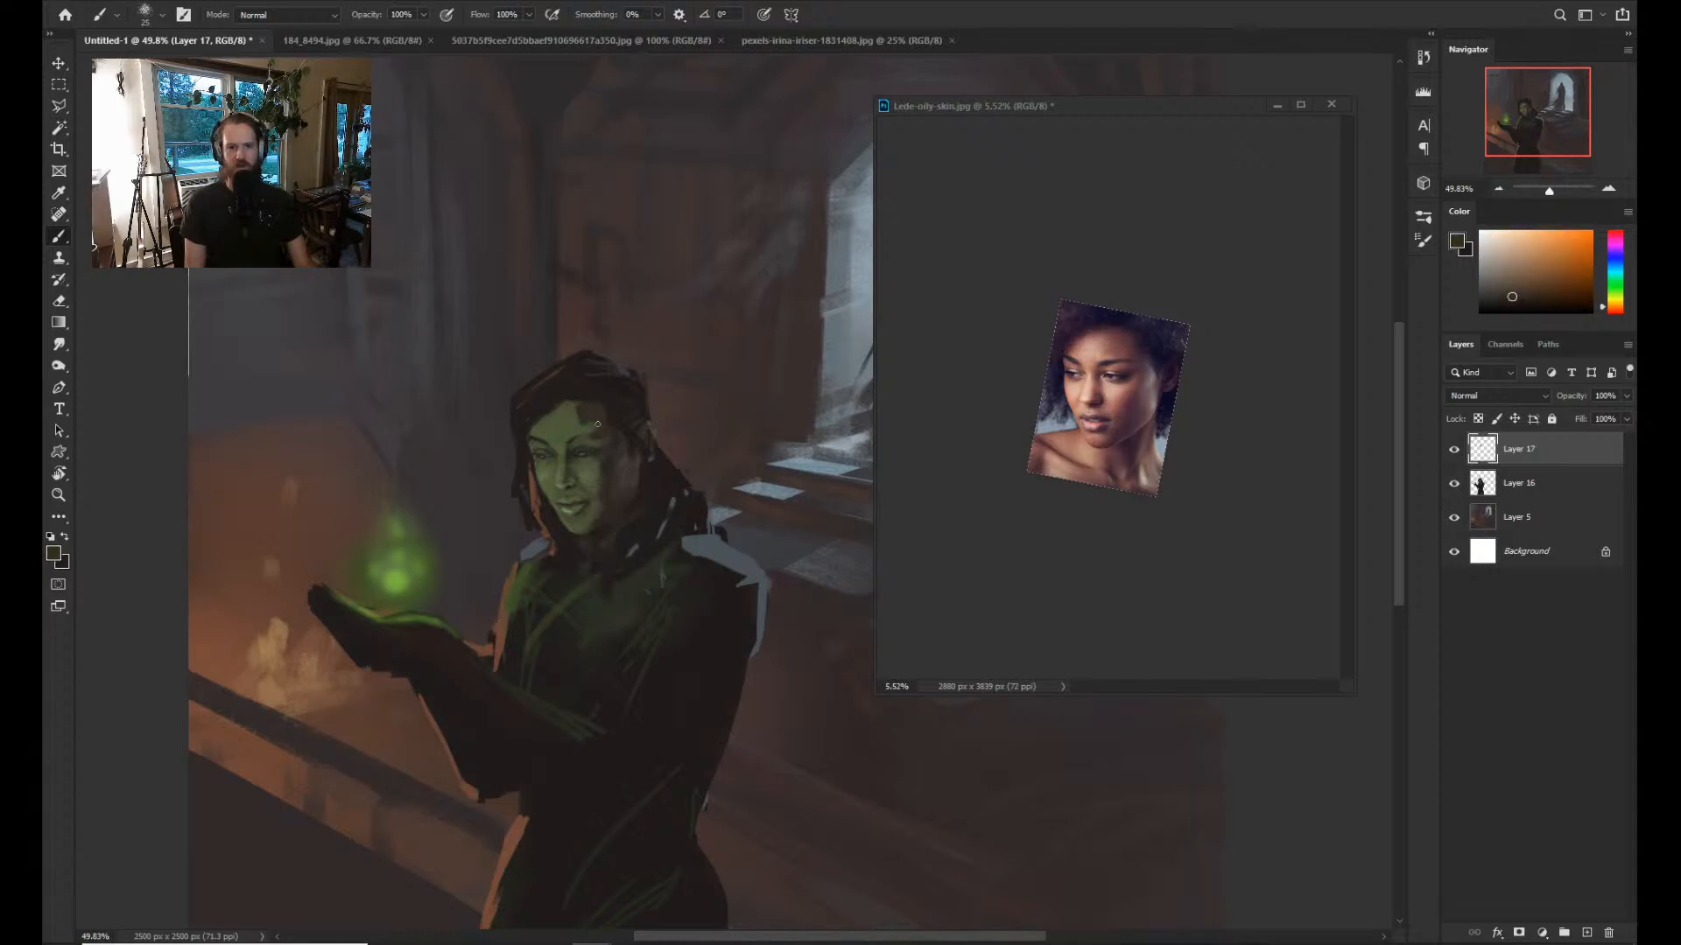
alt+click(599, 414)
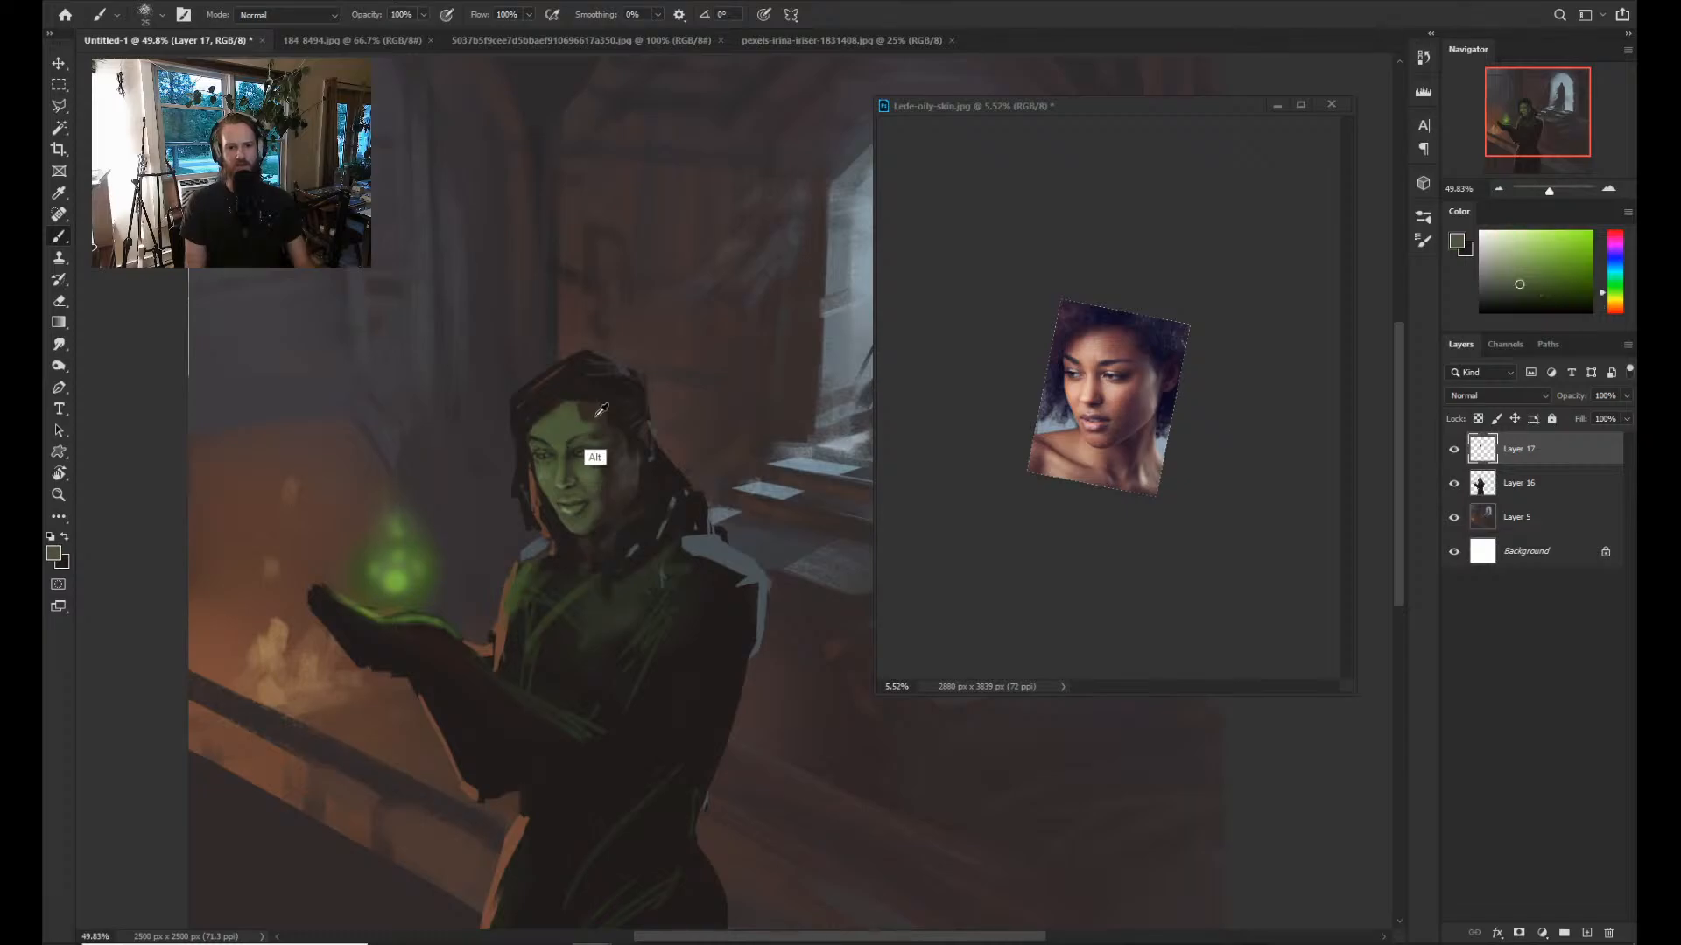
Blend the near temple and brow area with muted green and brown tones sampled from the forehead.
alt+click(601, 415)
alt+click(568, 409)
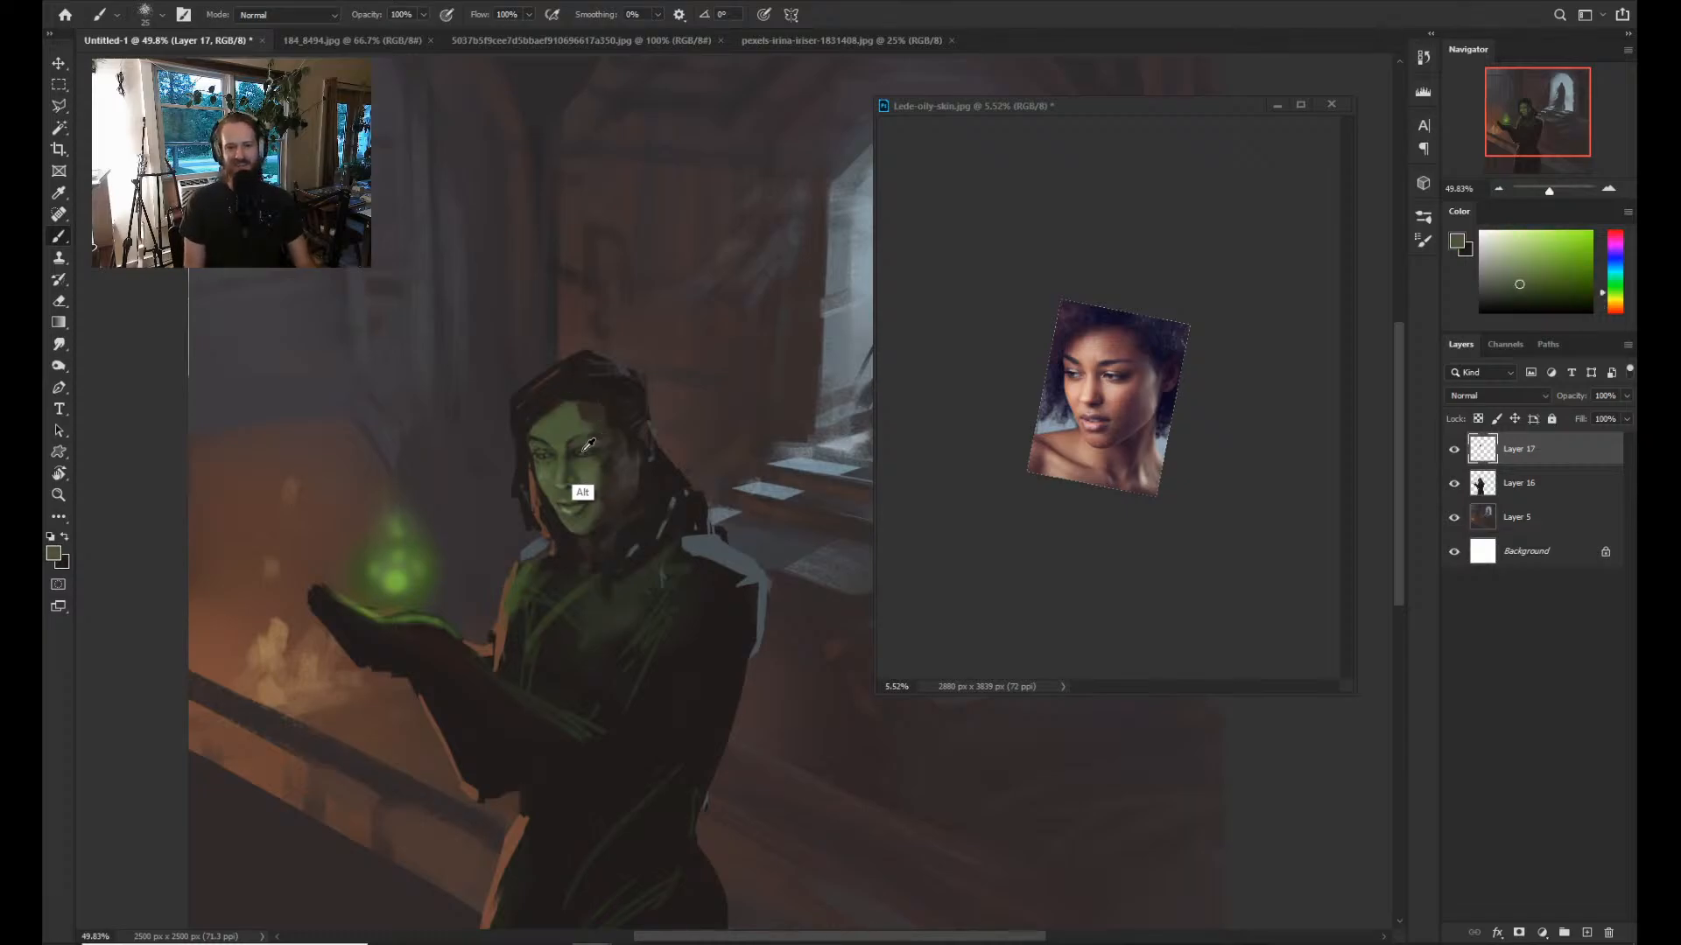
alt+click(600, 427)
alt+click(604, 422)
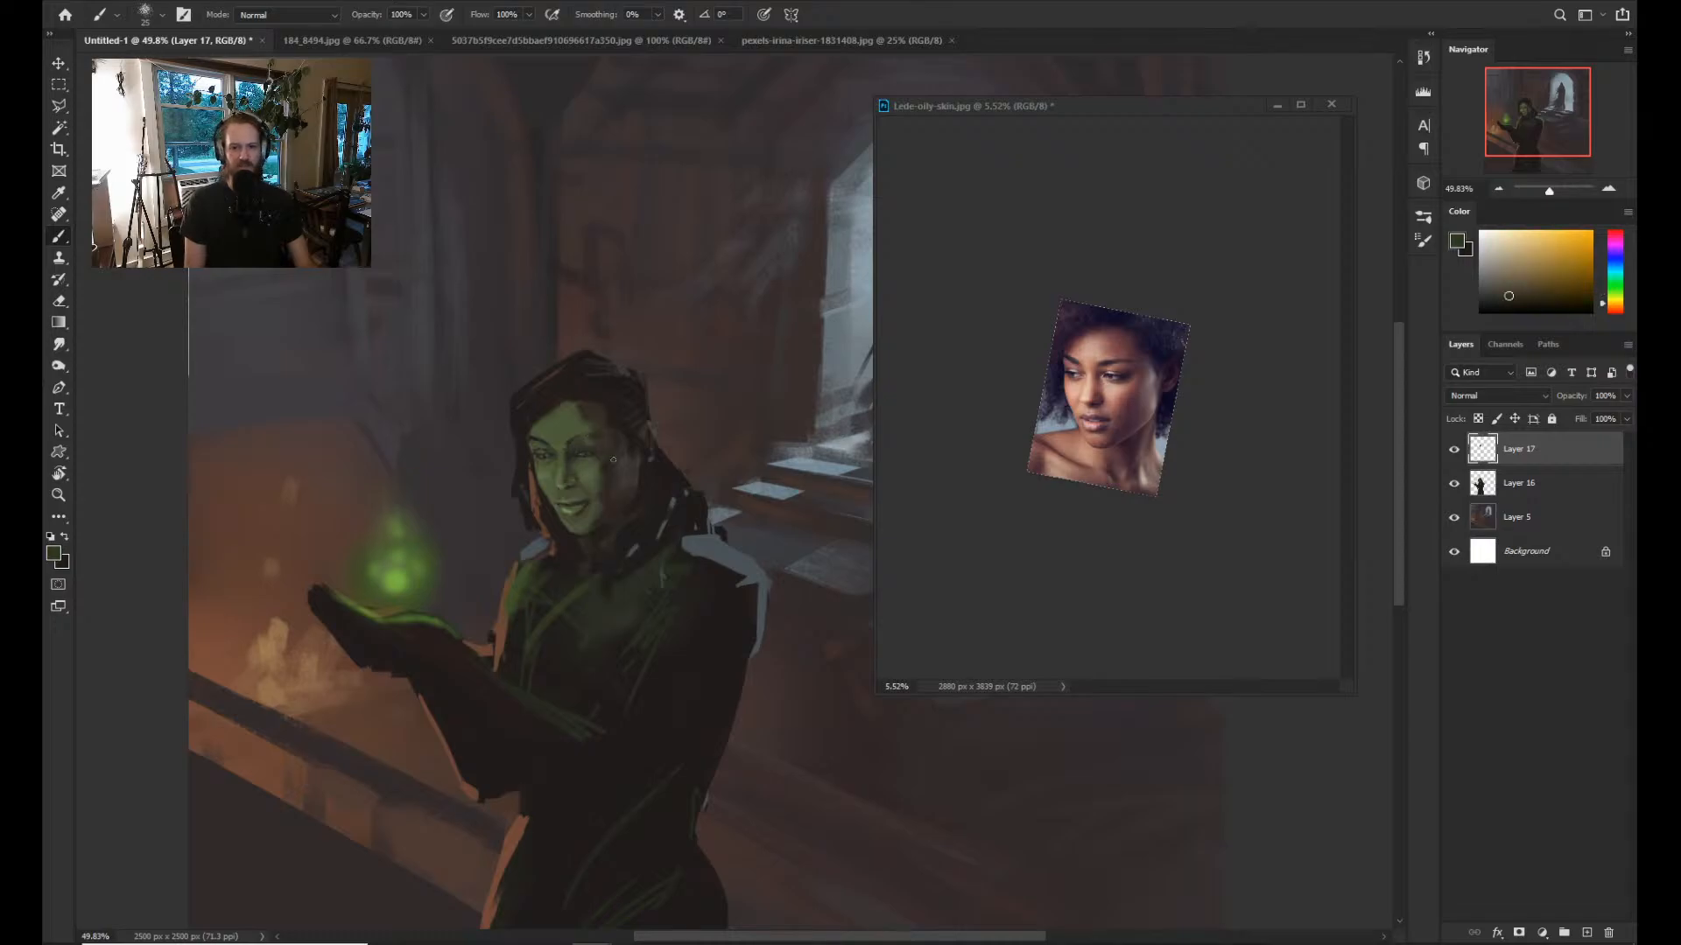
alt+click(583, 441)
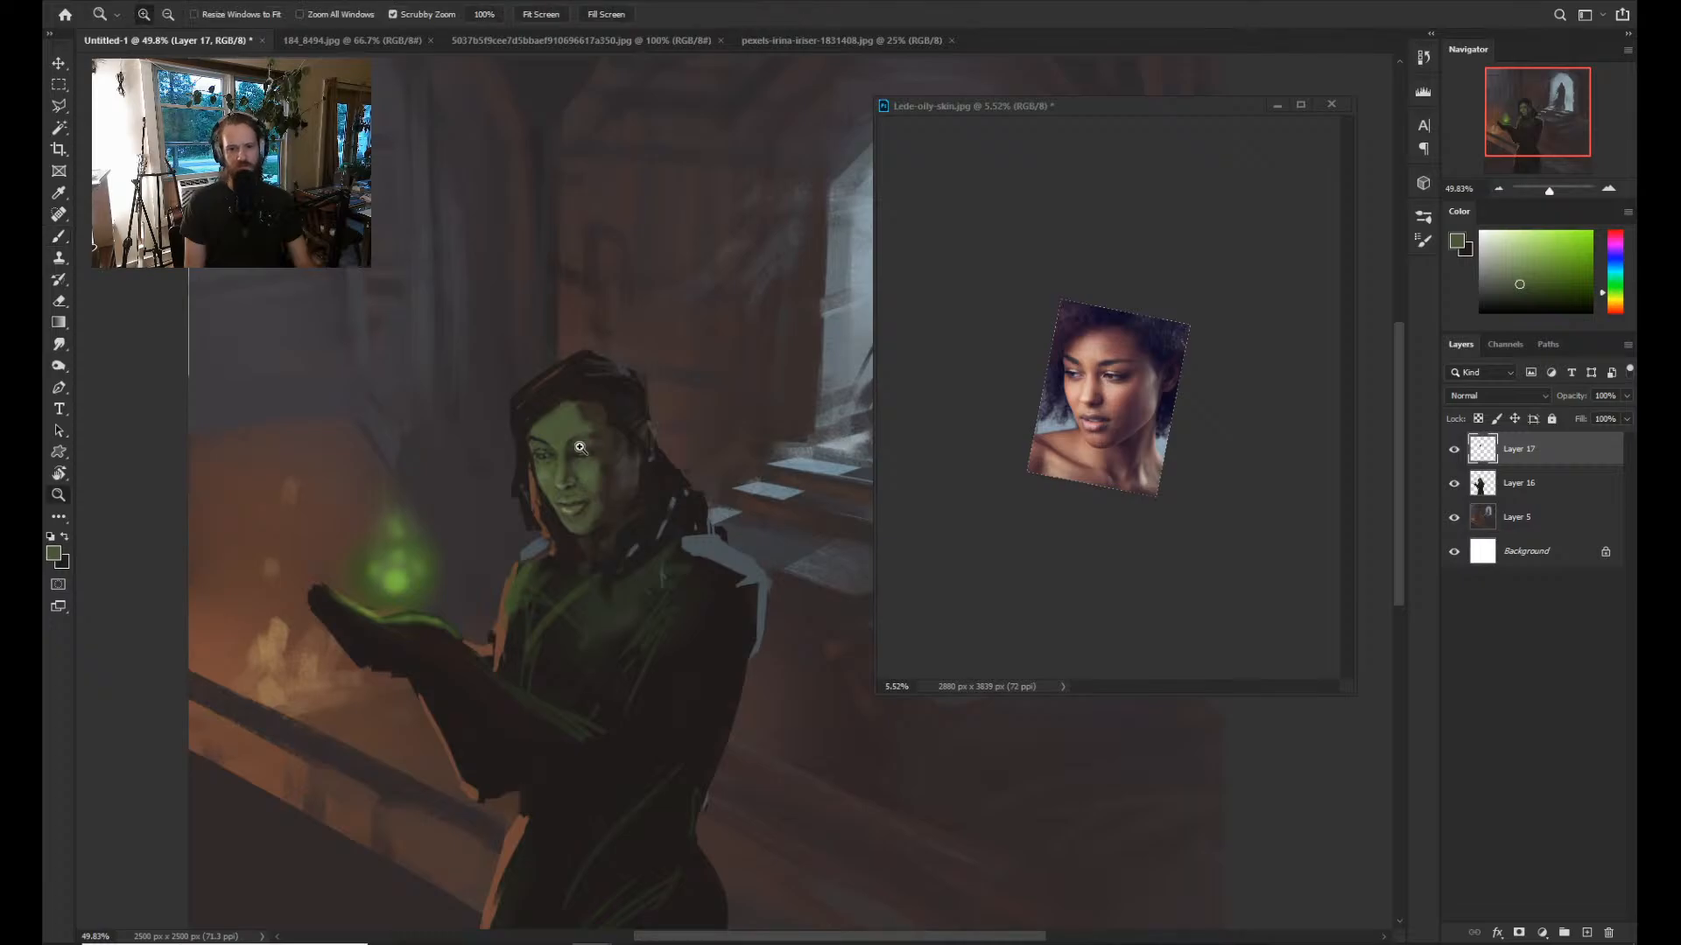
scroll(607, 452, up, 1)
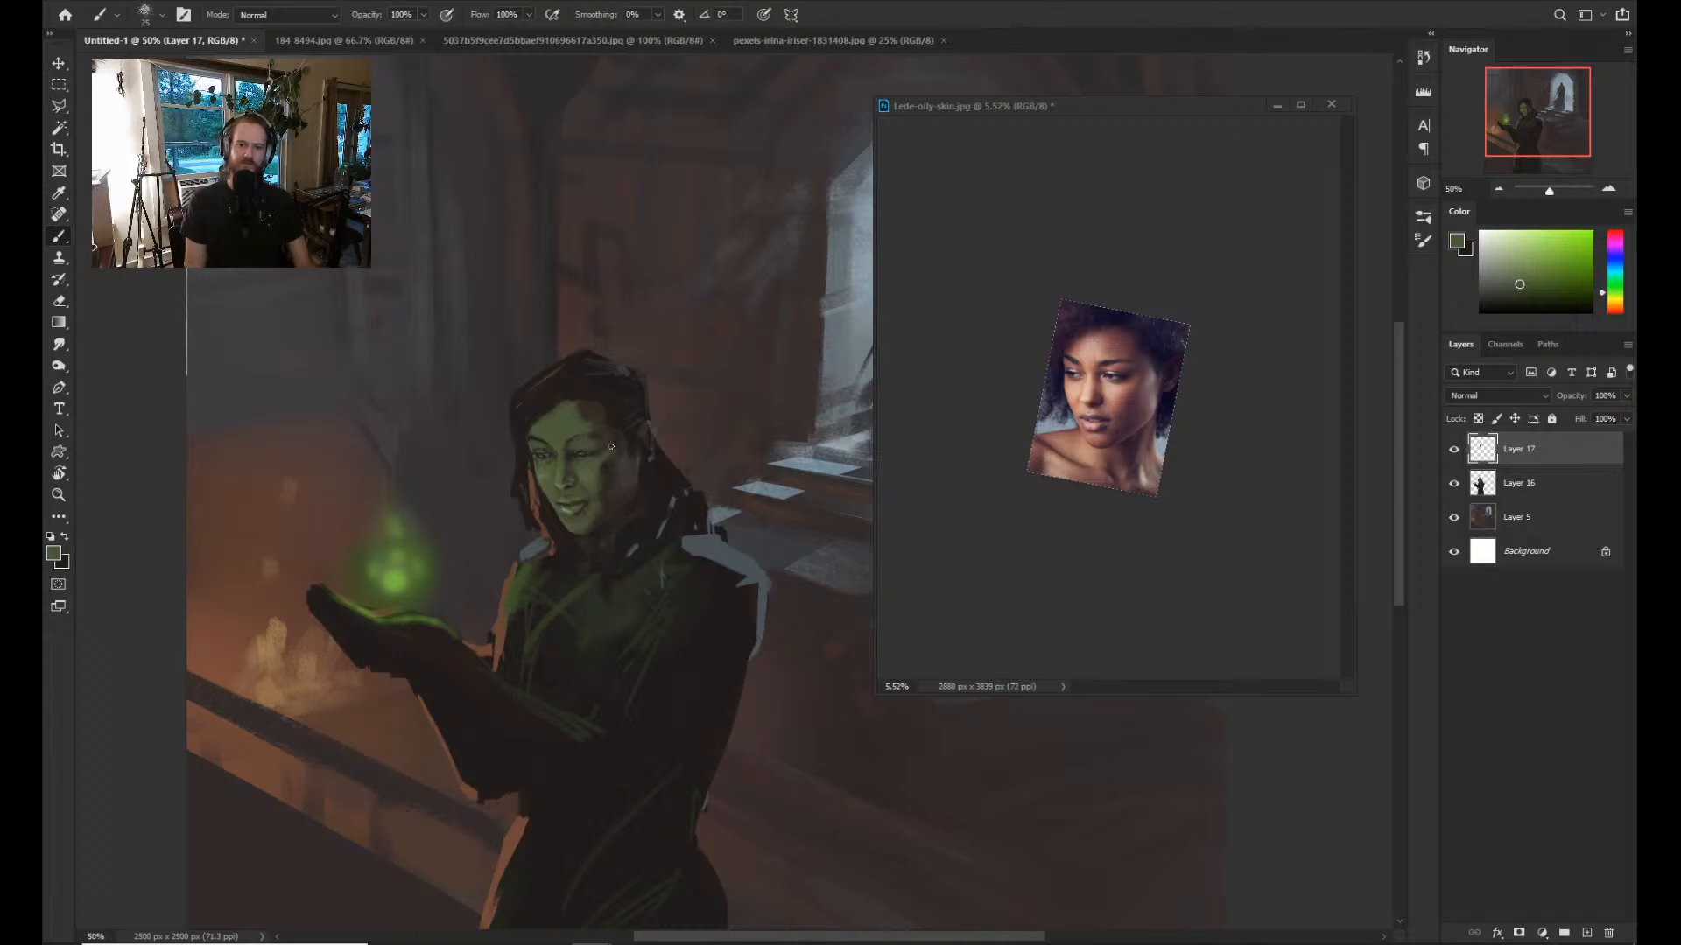
Refine the near jaw and chin with a larger brush, using dark brown and muted green sampled from the face.
alt+click(599, 506)
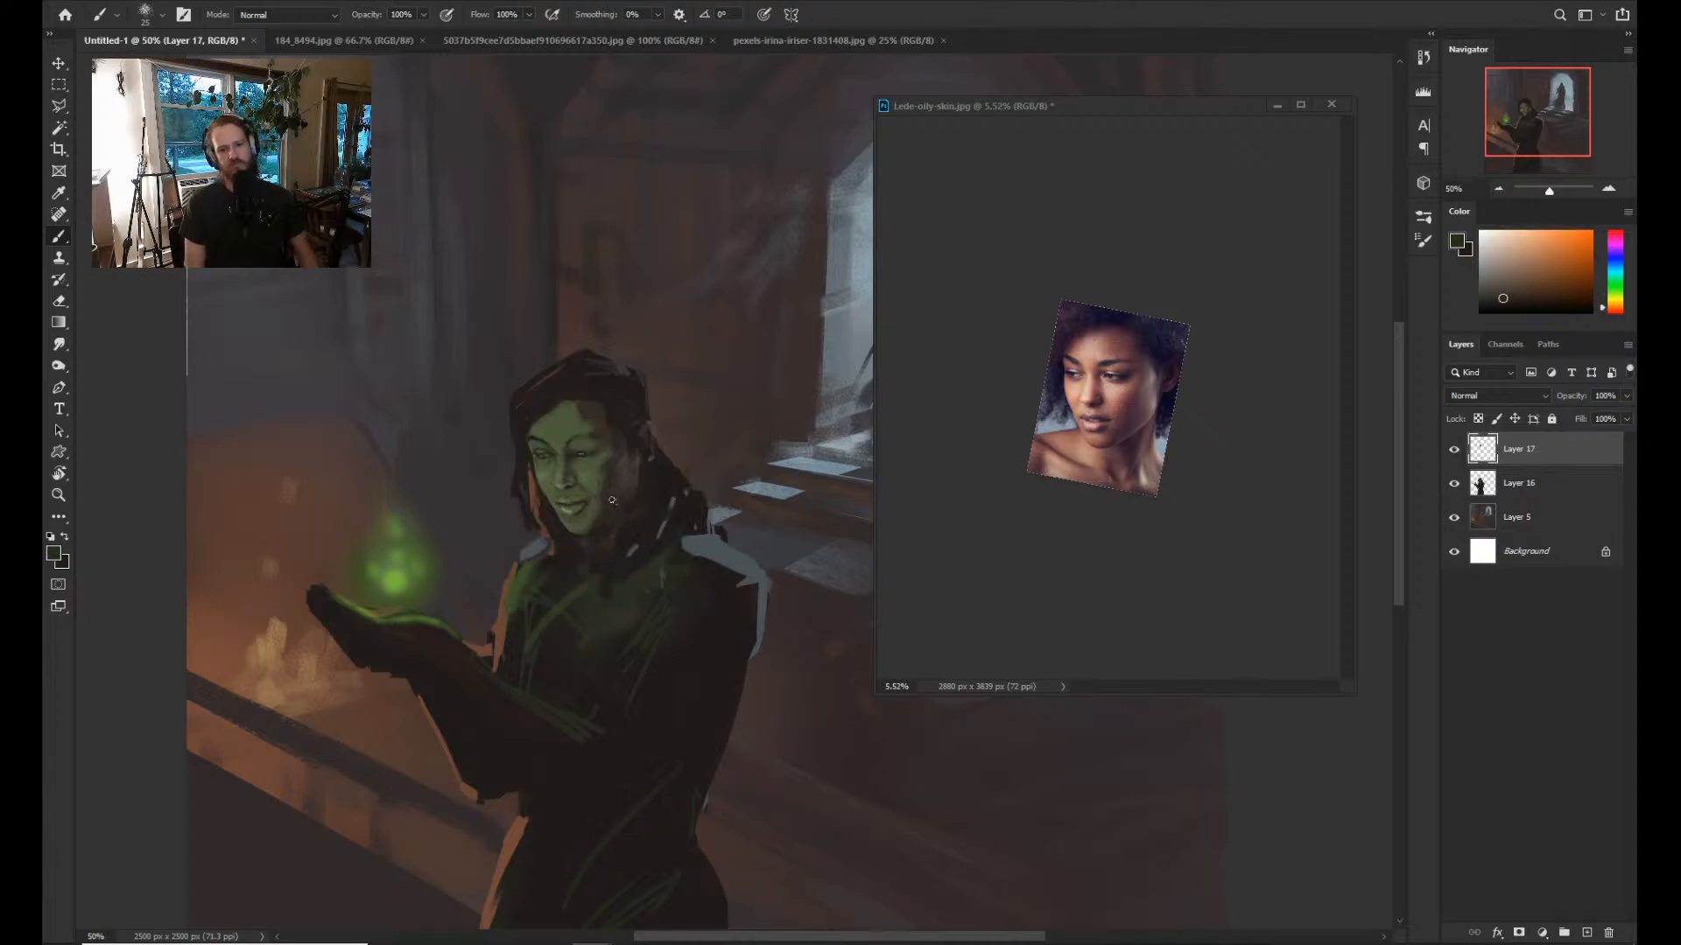
key(bracketright)
key(bracketright)
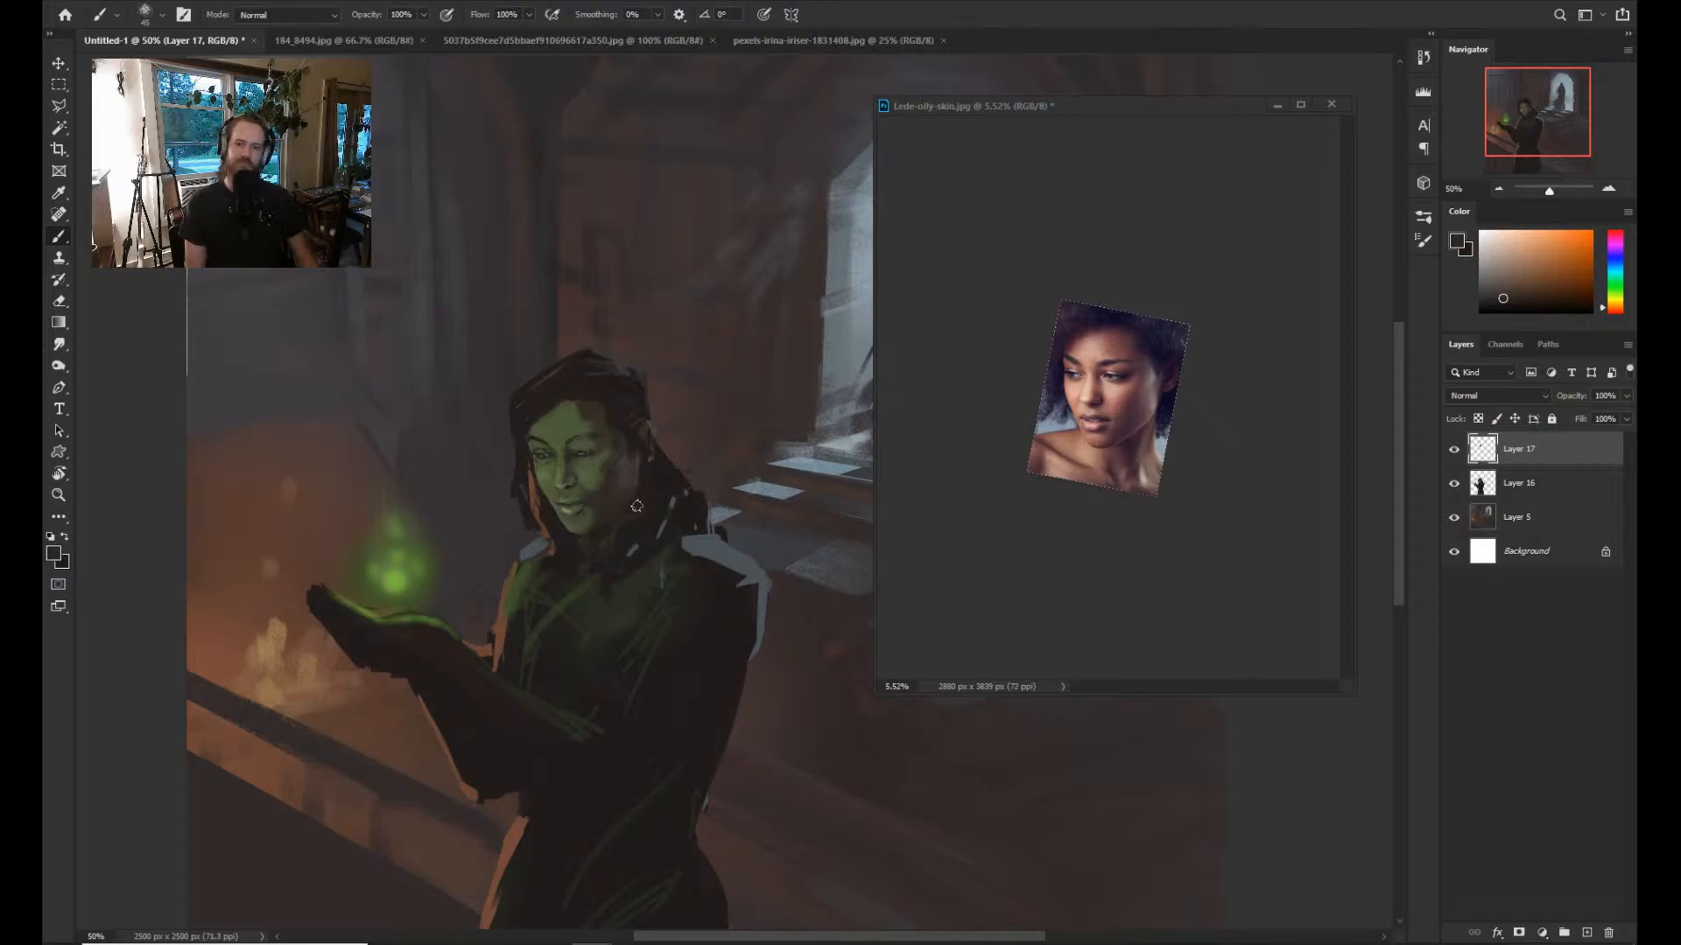
alt+click(570, 527)
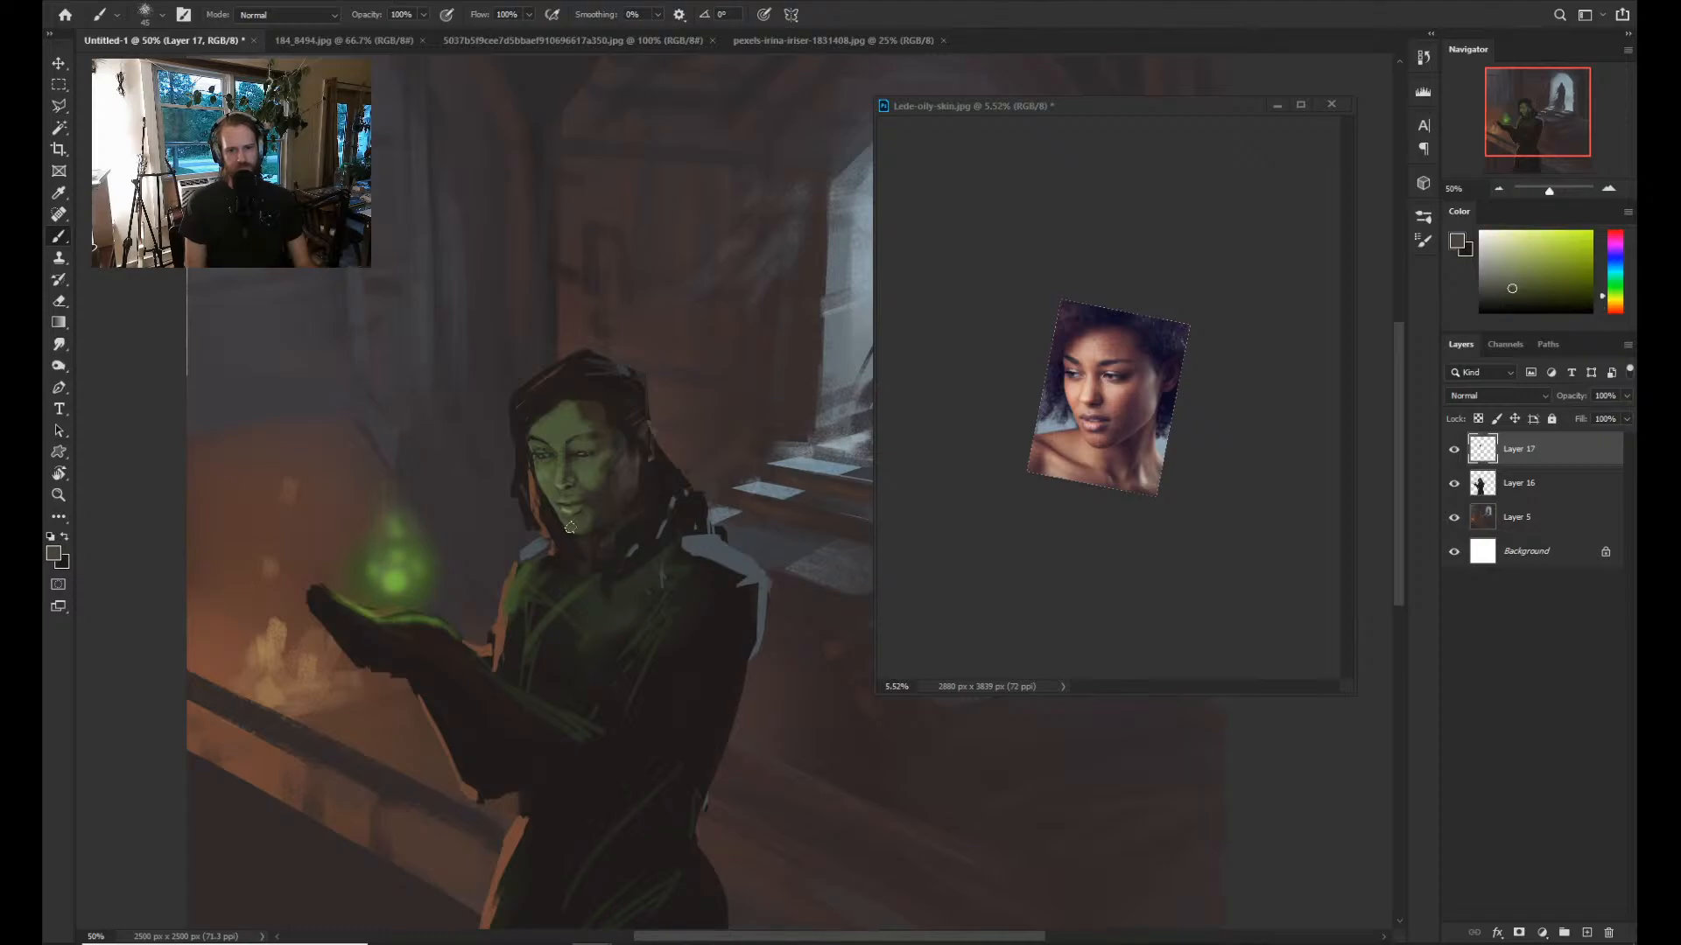
alt+click(570, 527)
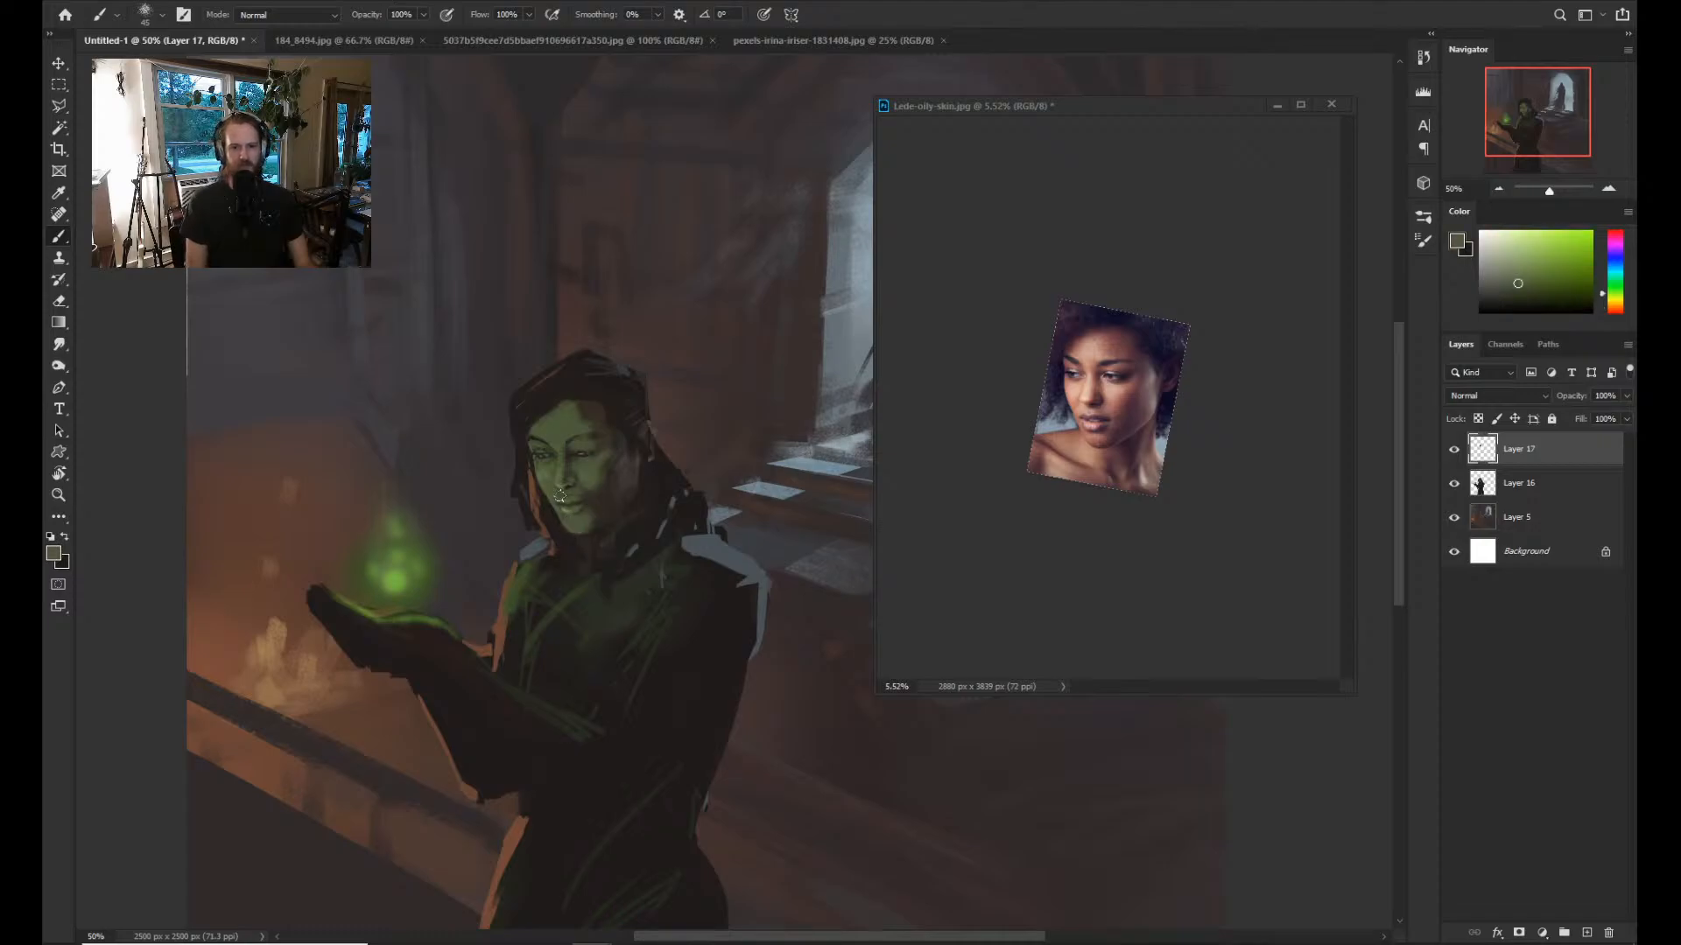
alt+click(570, 528)
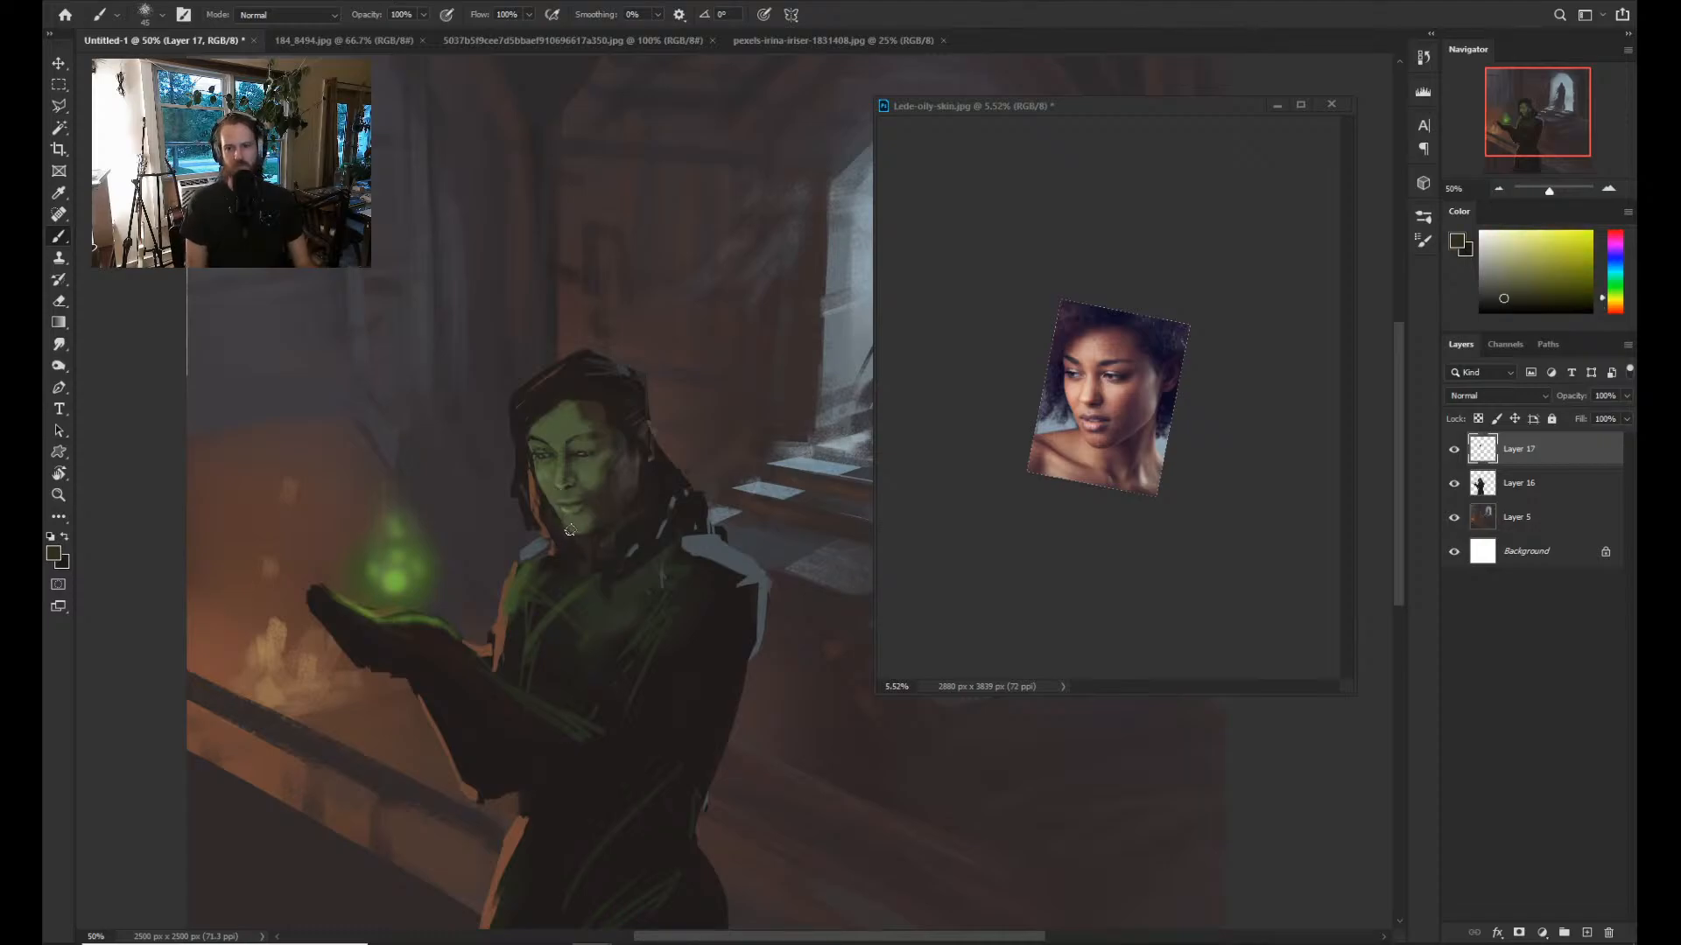
Refine the far edge of the face around the eye and cheek with sampled dark hair and green skin tones.
alt+click(528, 430)
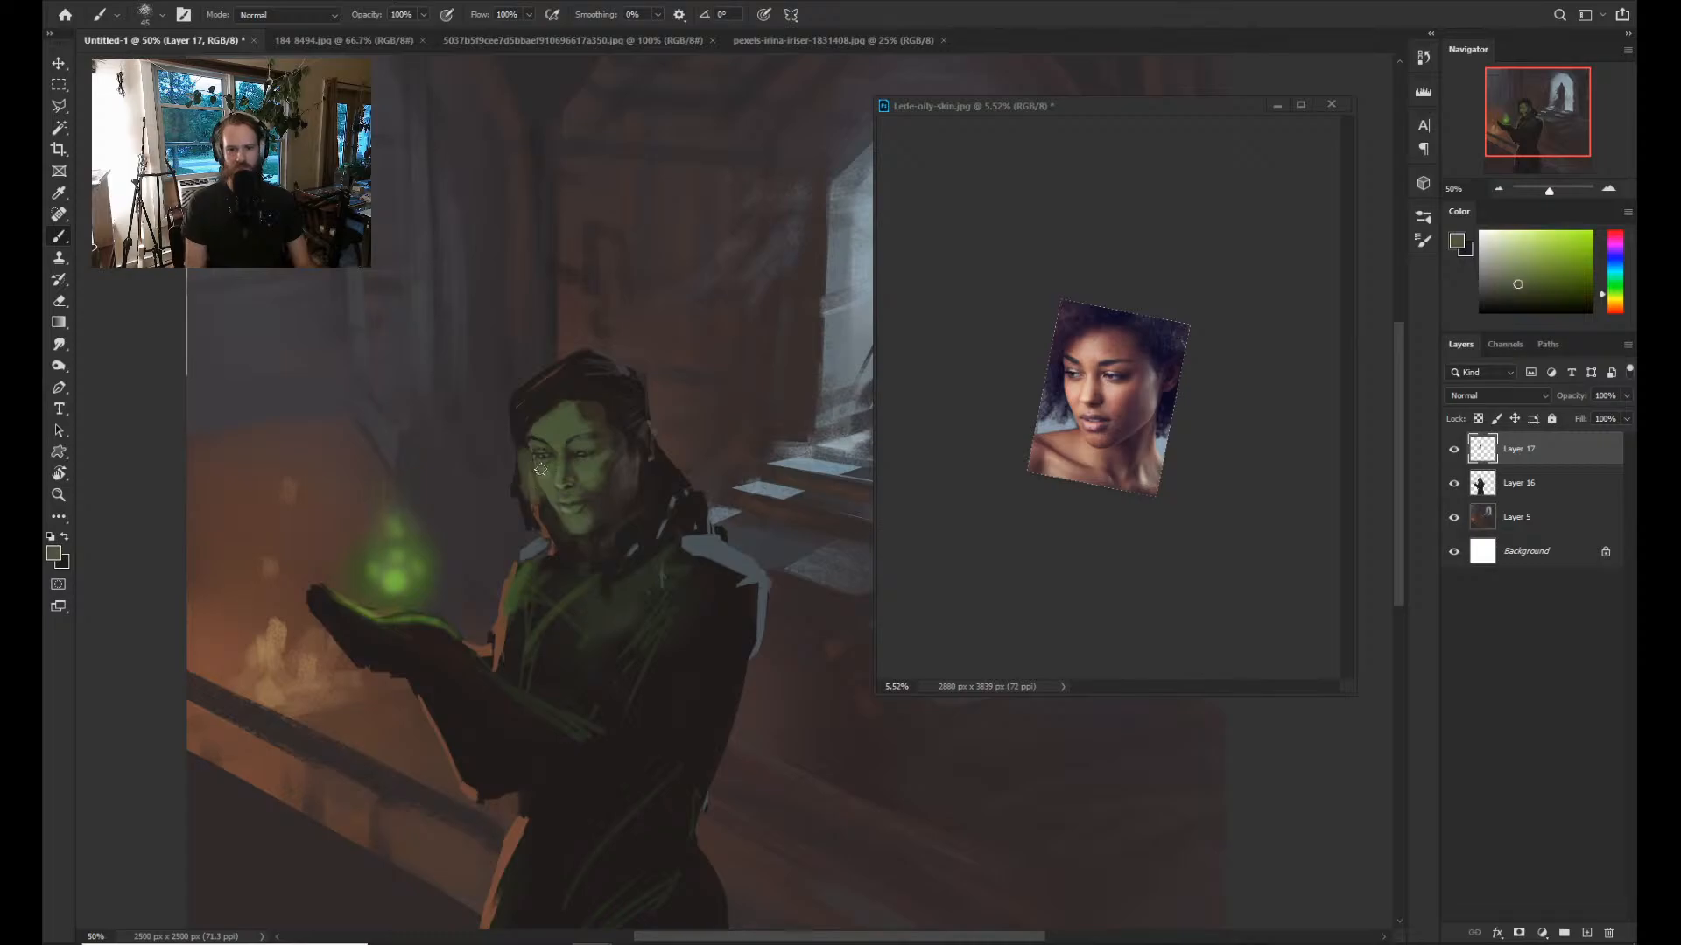
alt+click(518, 451)
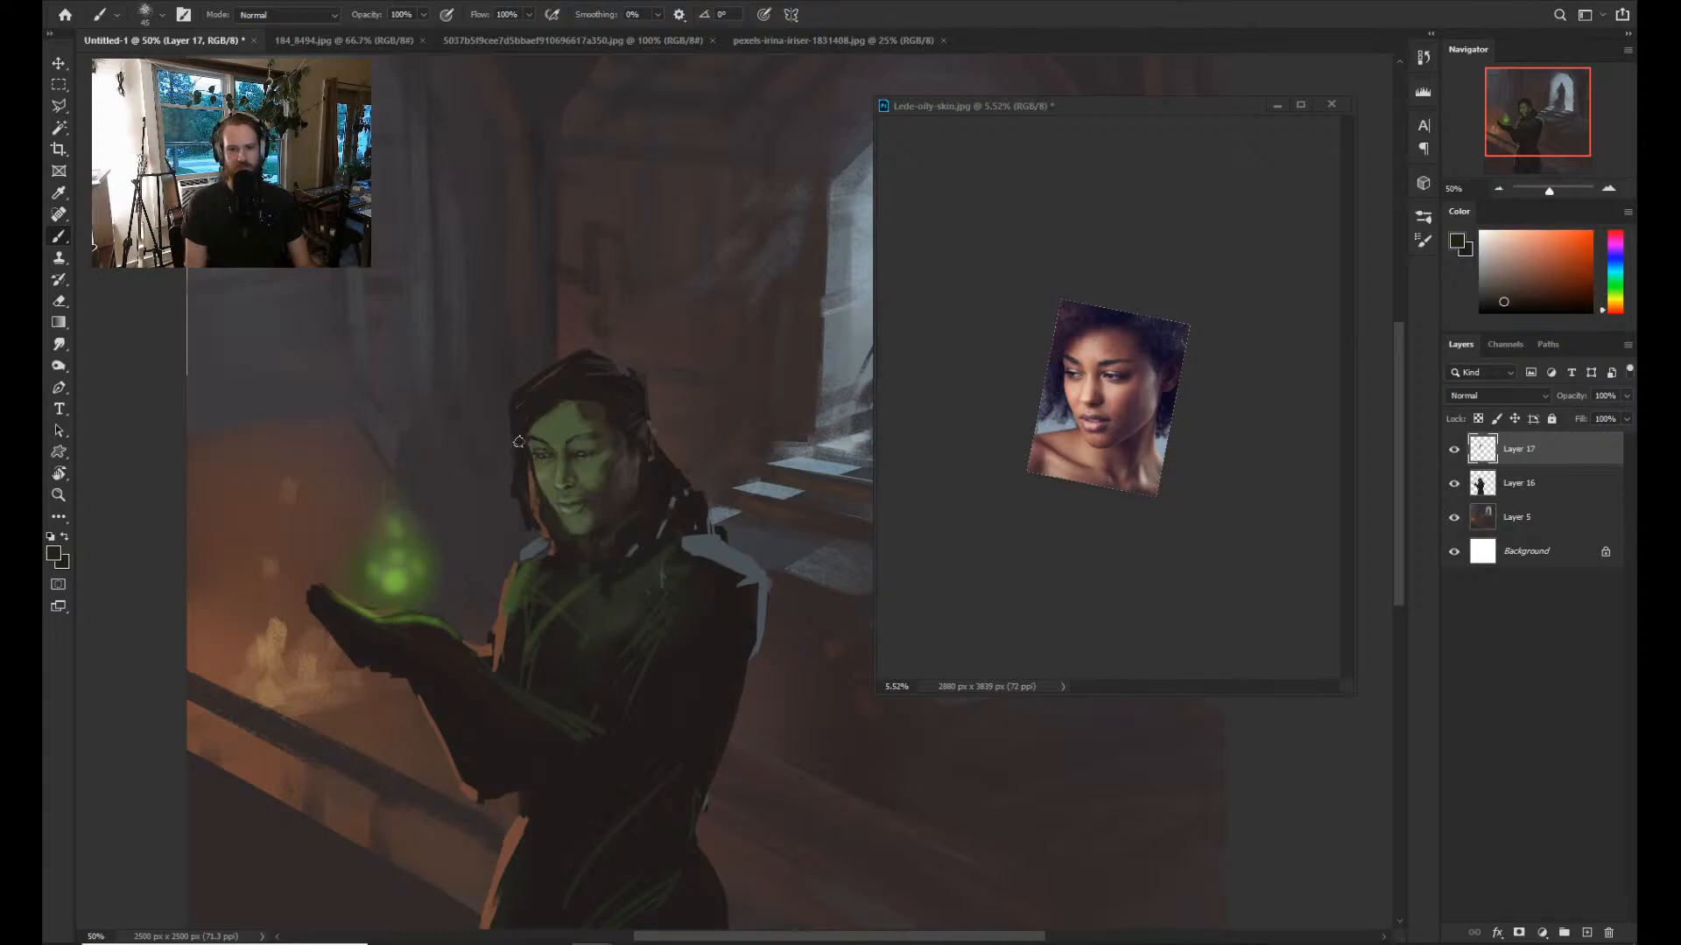
alt+click(537, 461)
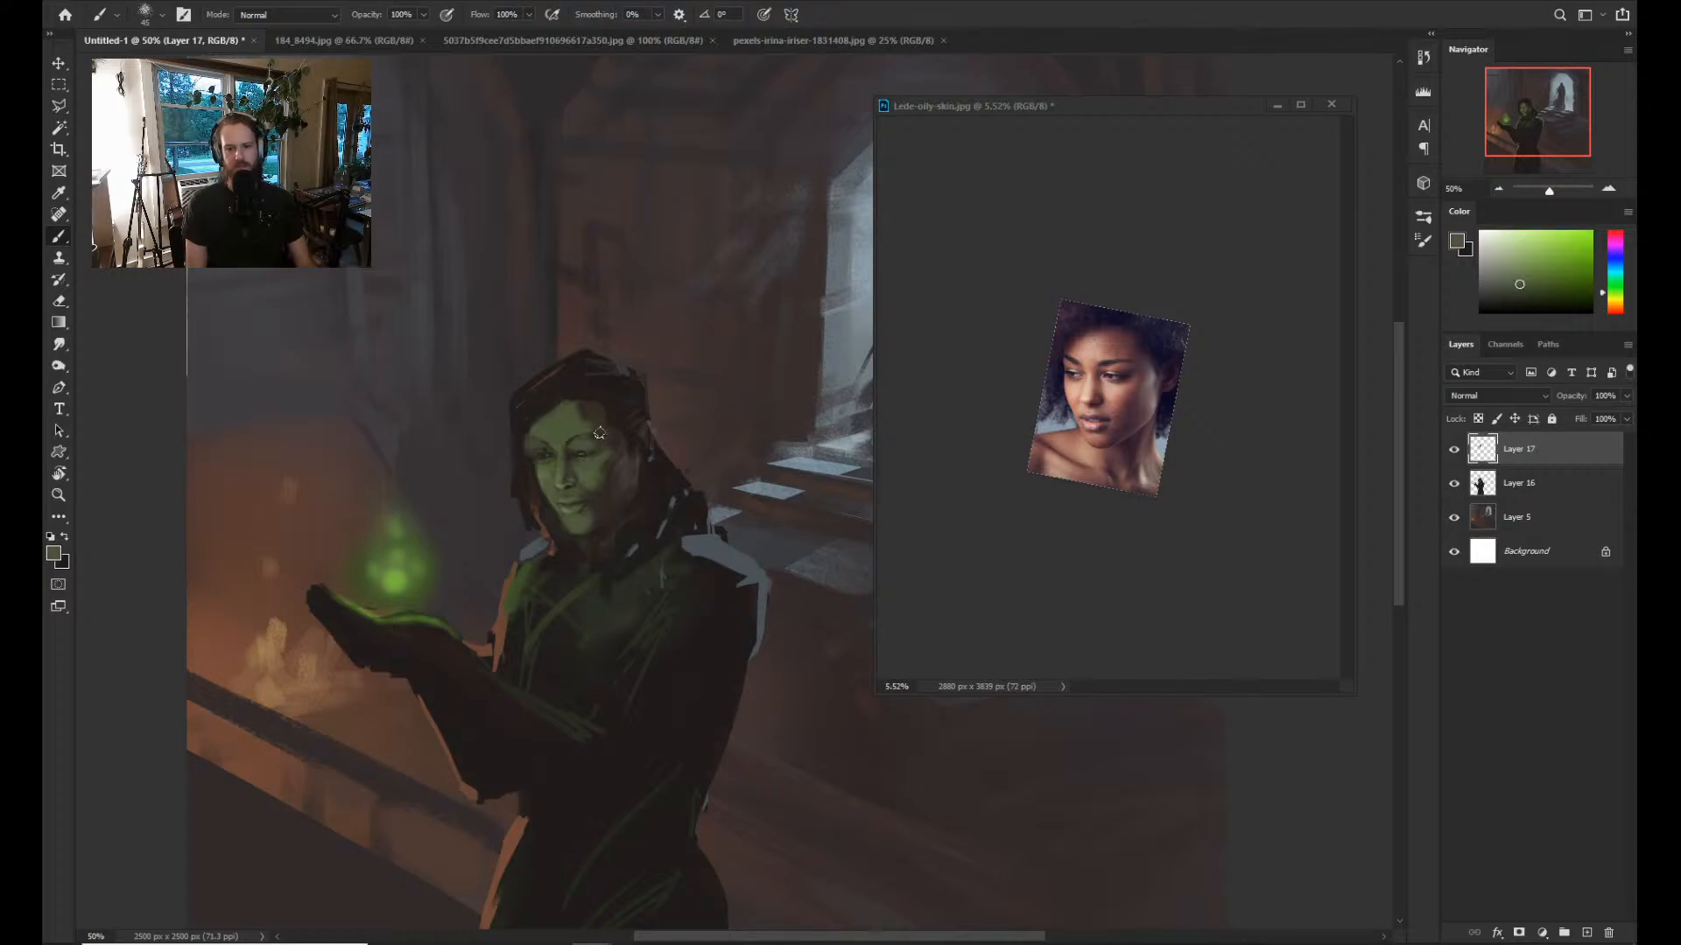
alt+click(549, 473)
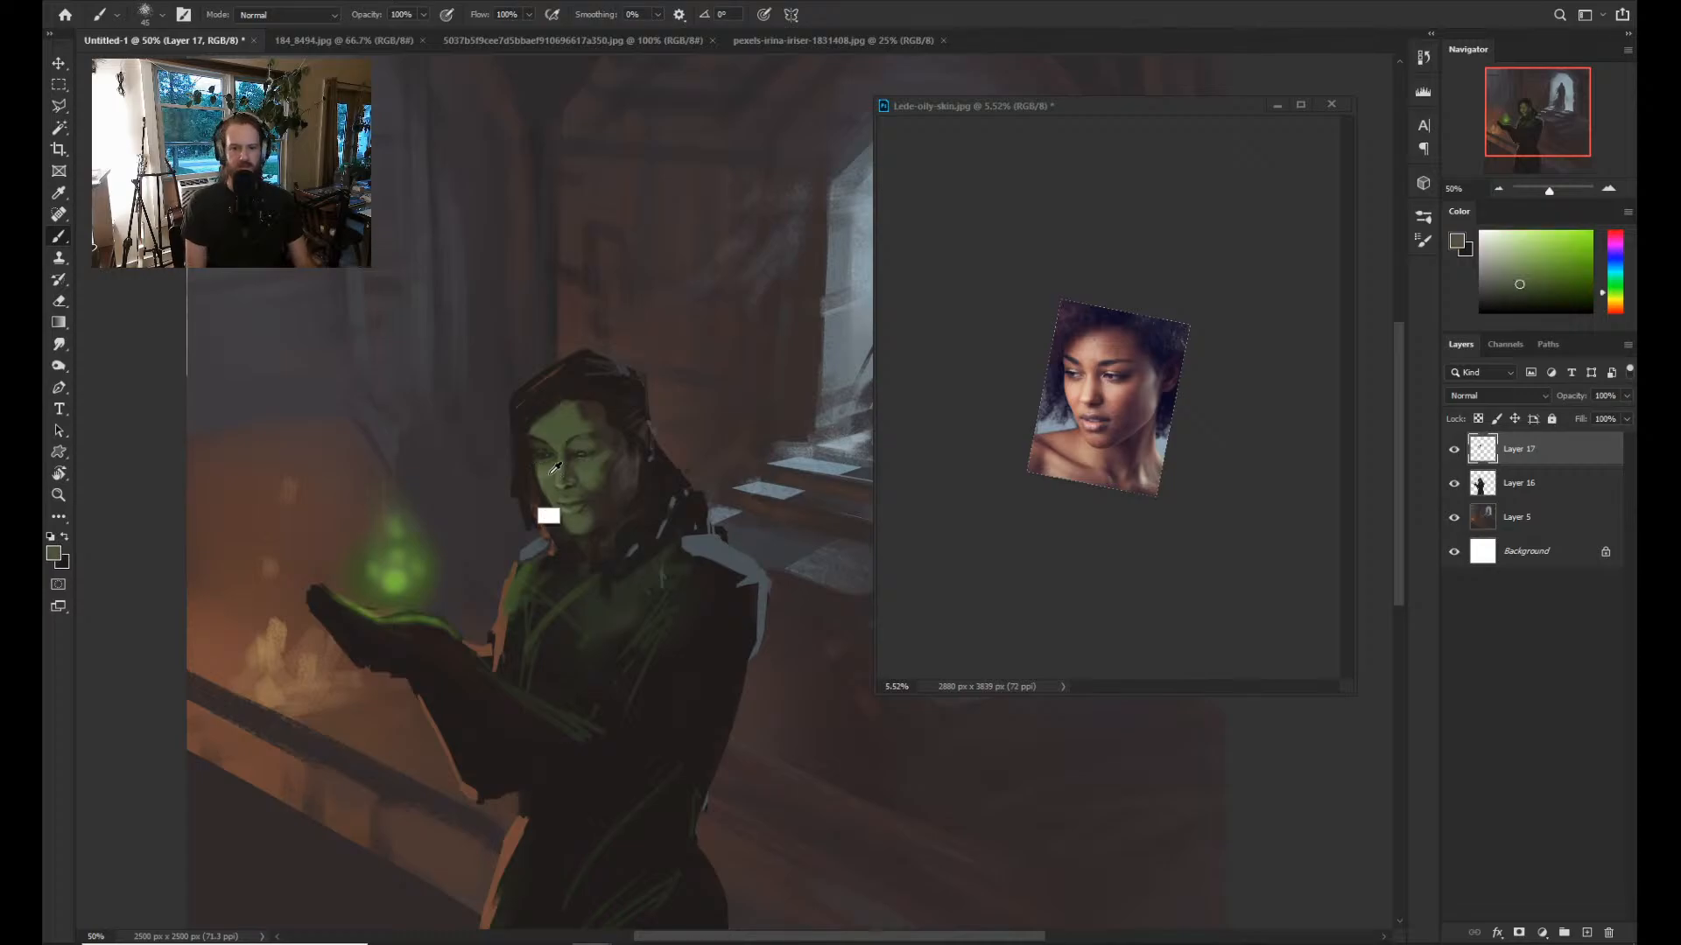
alt+click(555, 468)
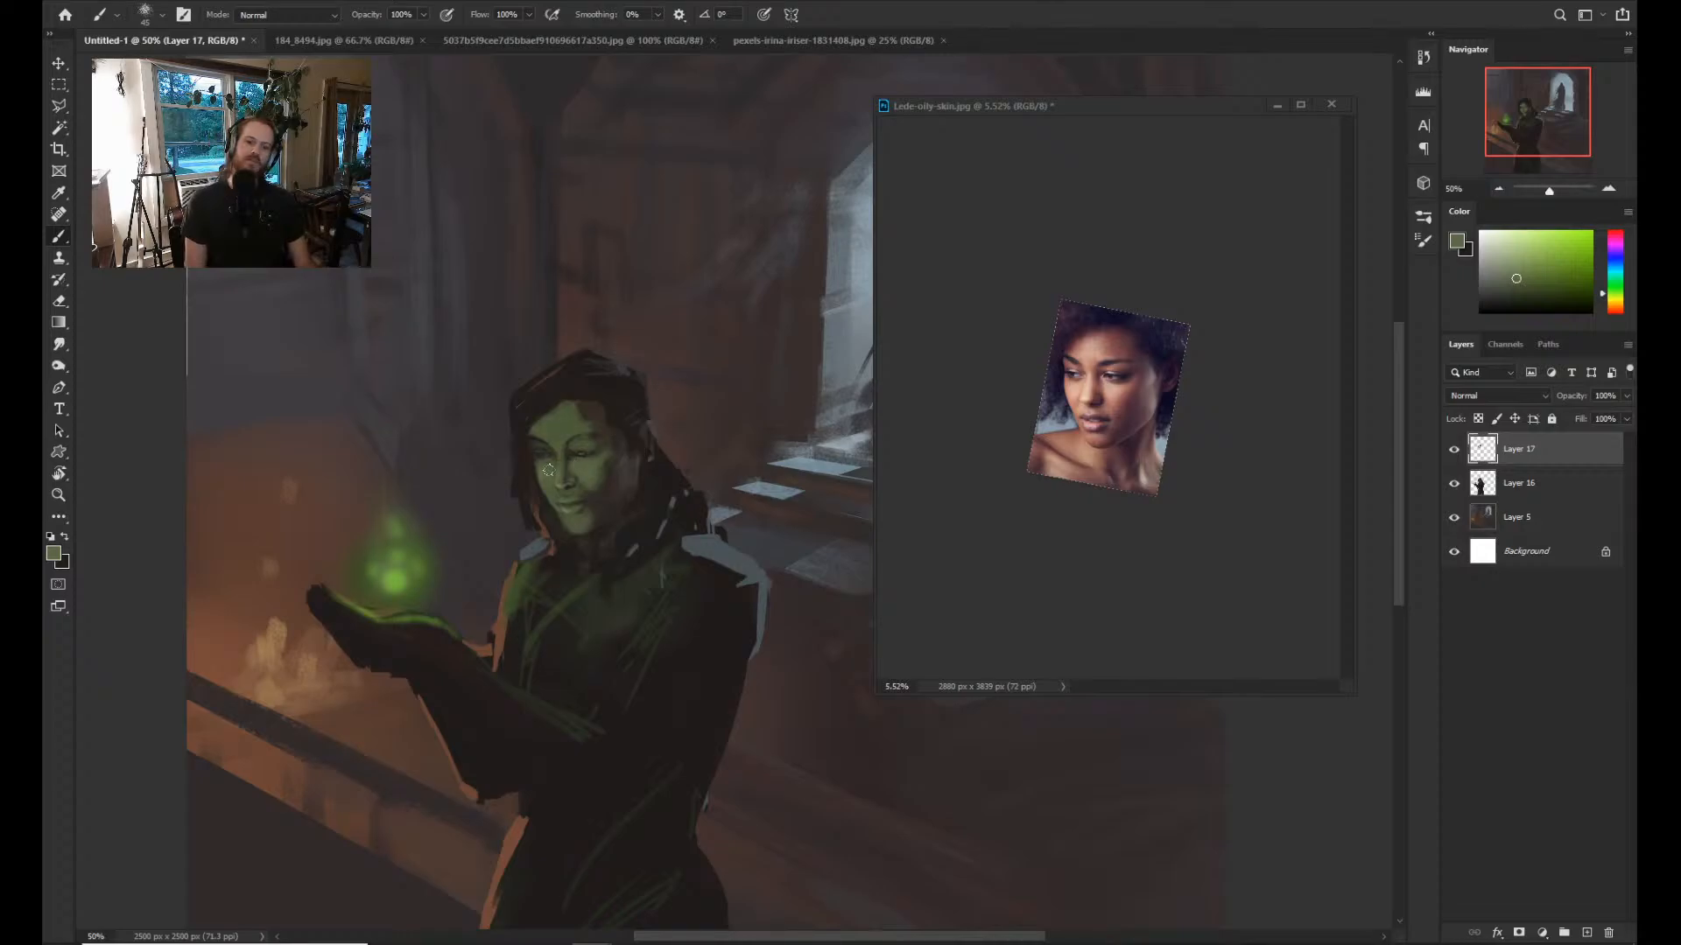
Rework the shadow along the near cheek and jawline, alternating dark brown and muted green sampled from the face.
alt+click(527, 531)
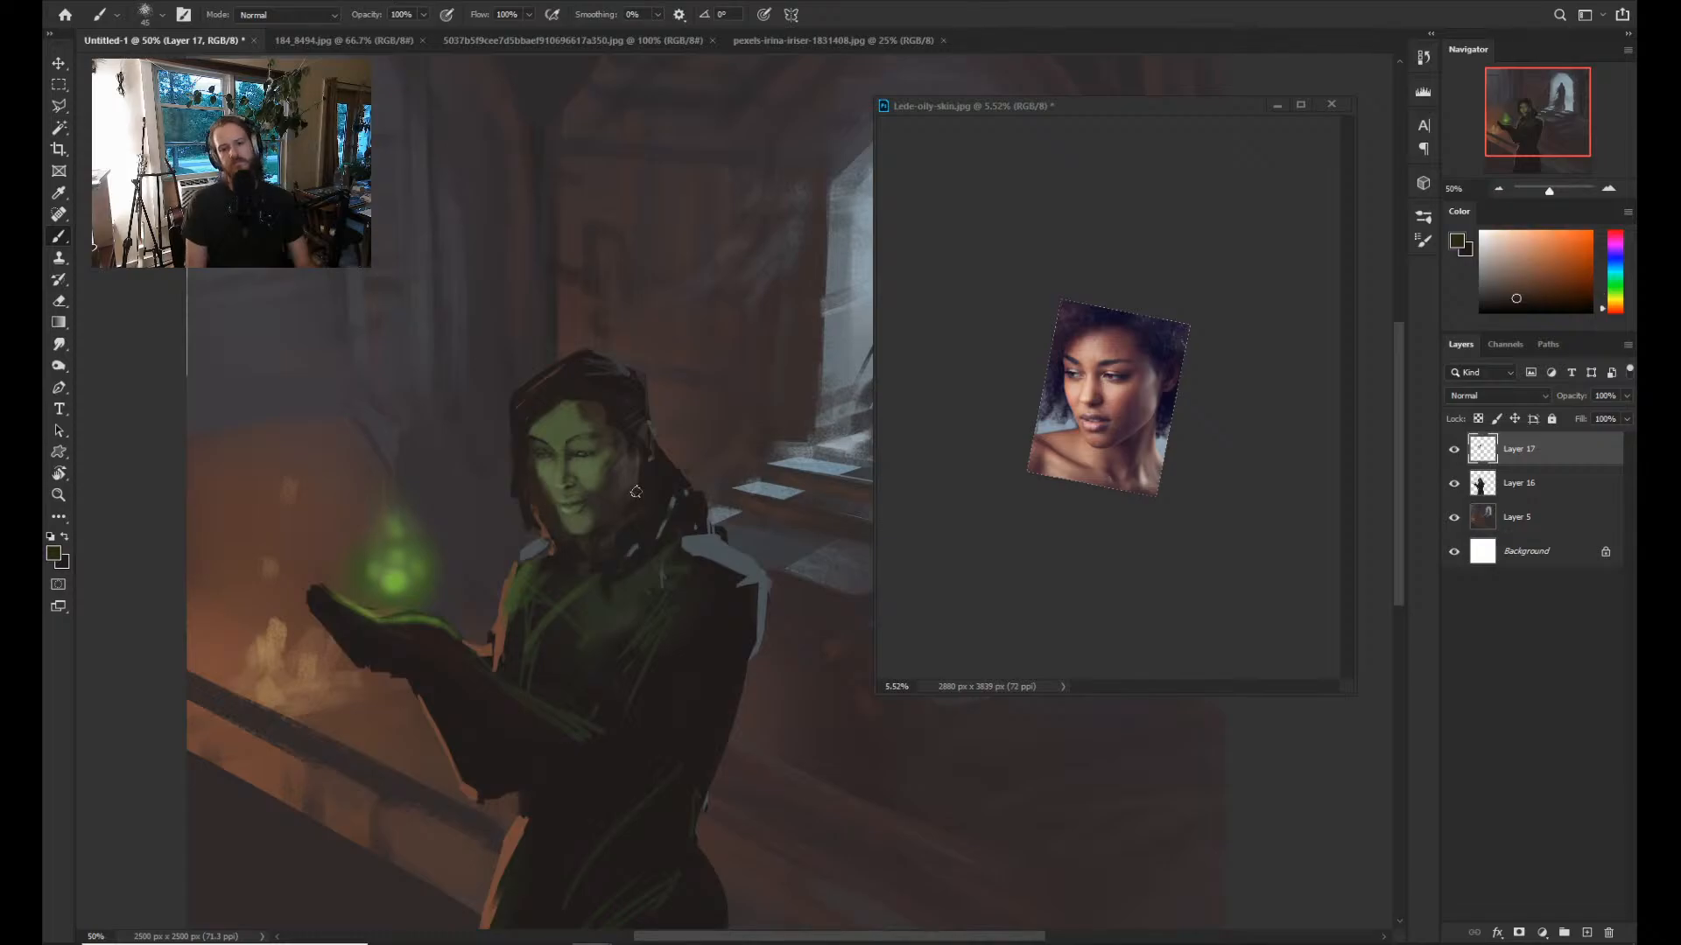
alt+click(611, 505)
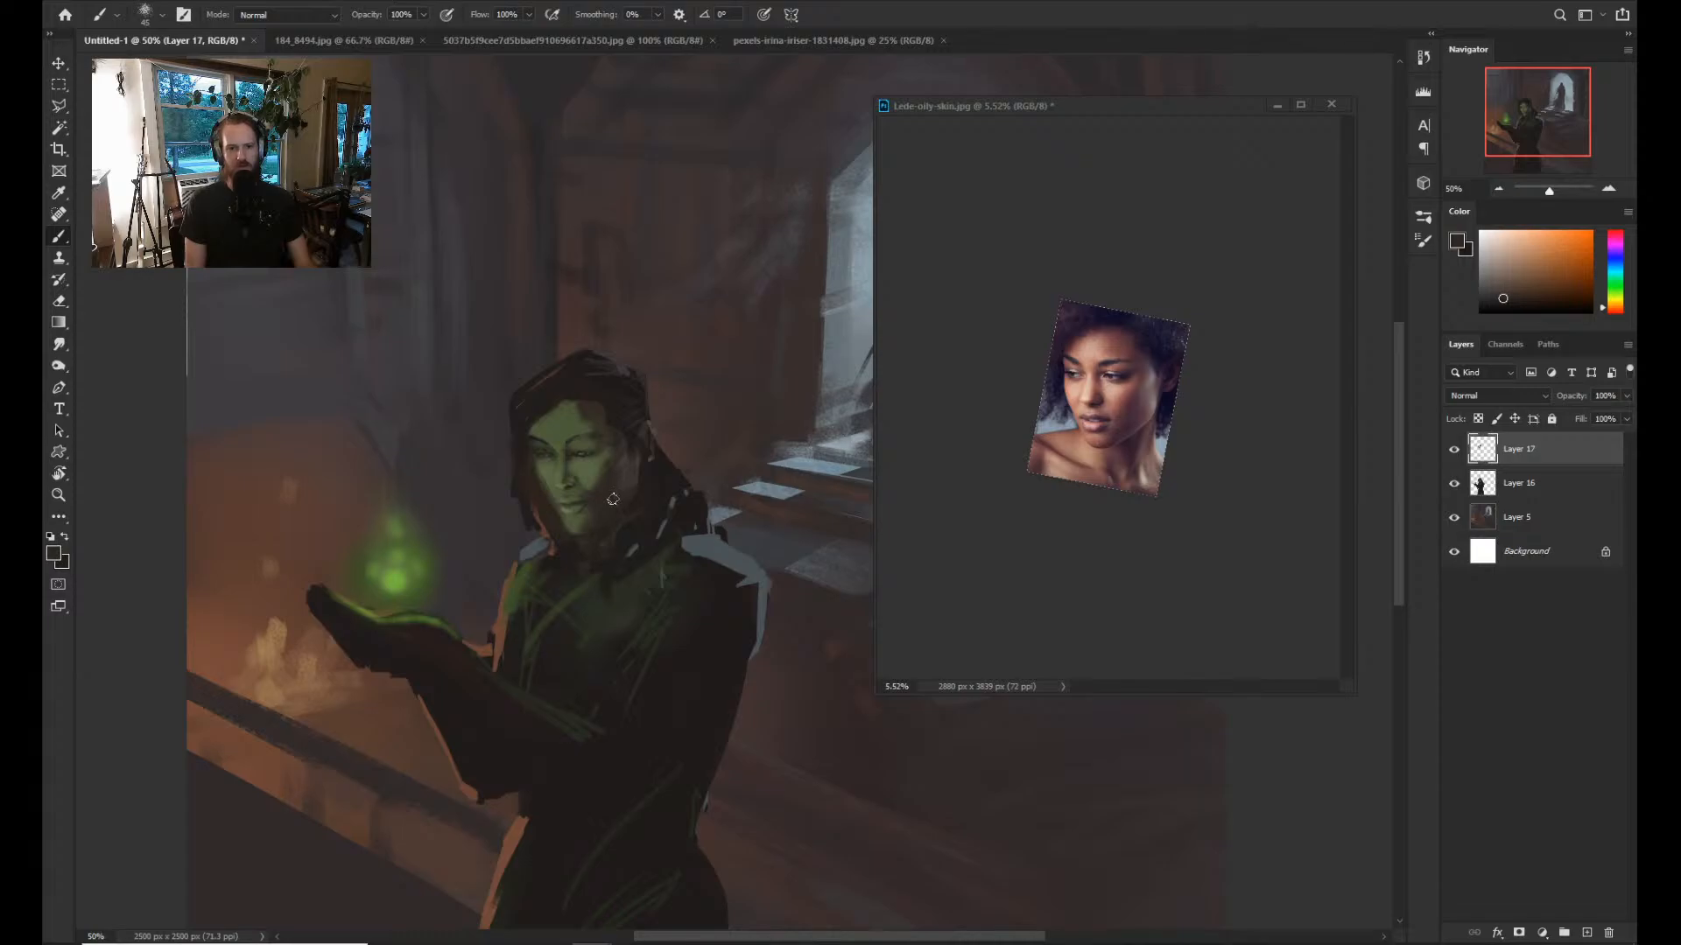
alt+click(619, 521)
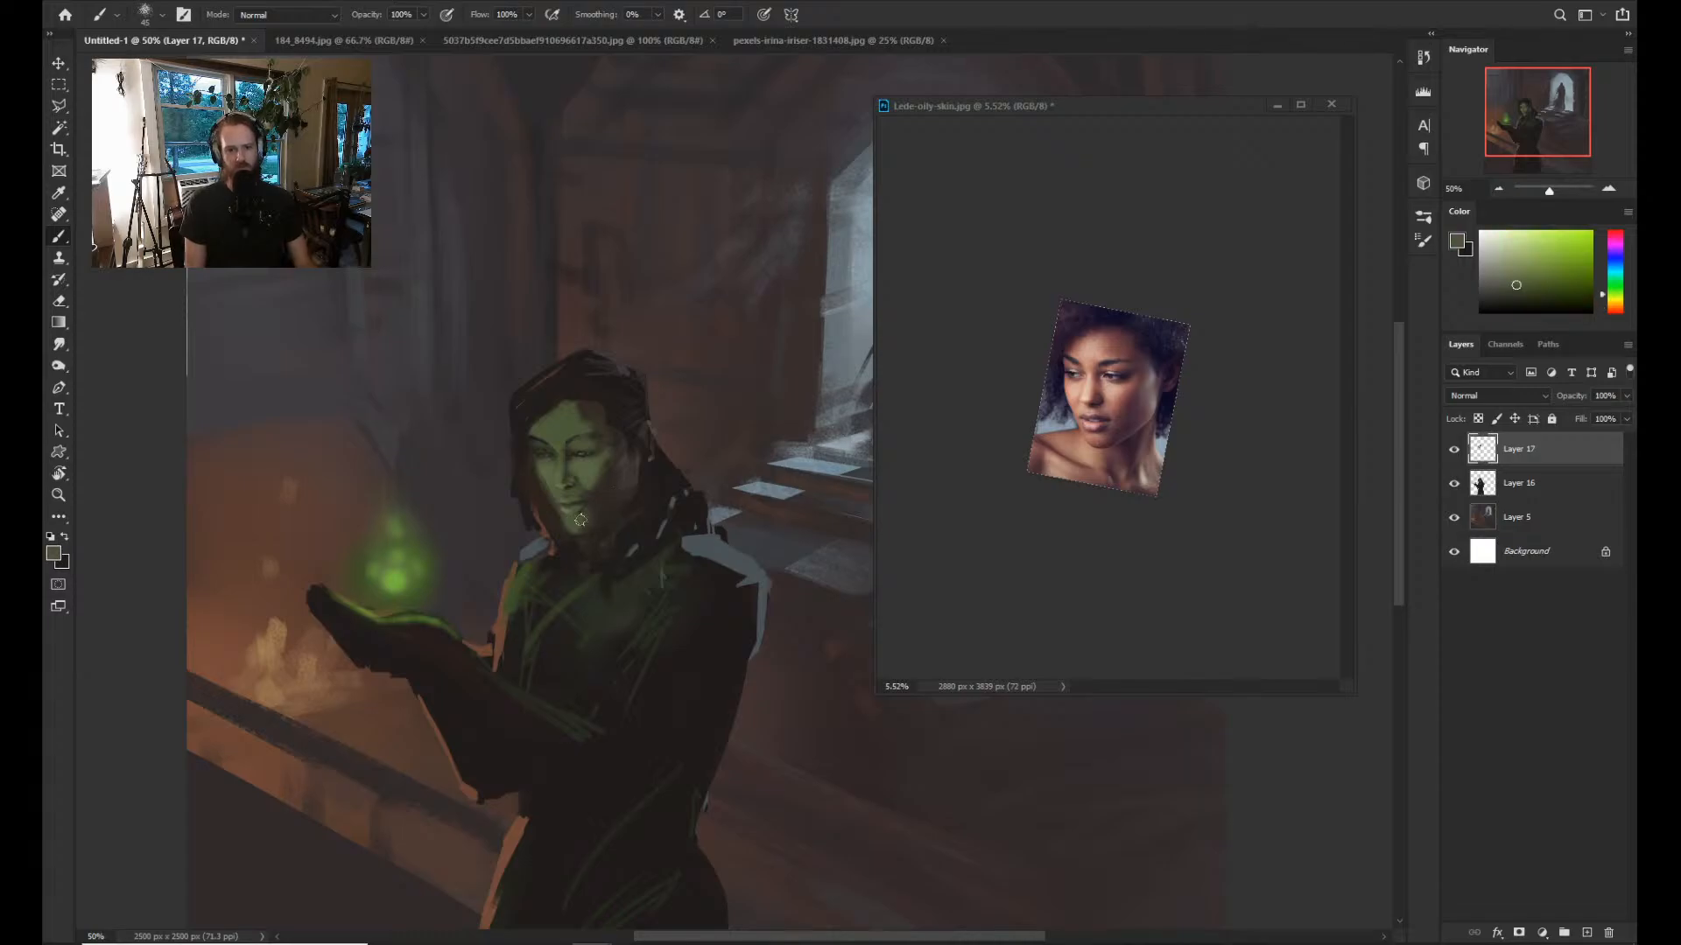
alt+click(604, 532)
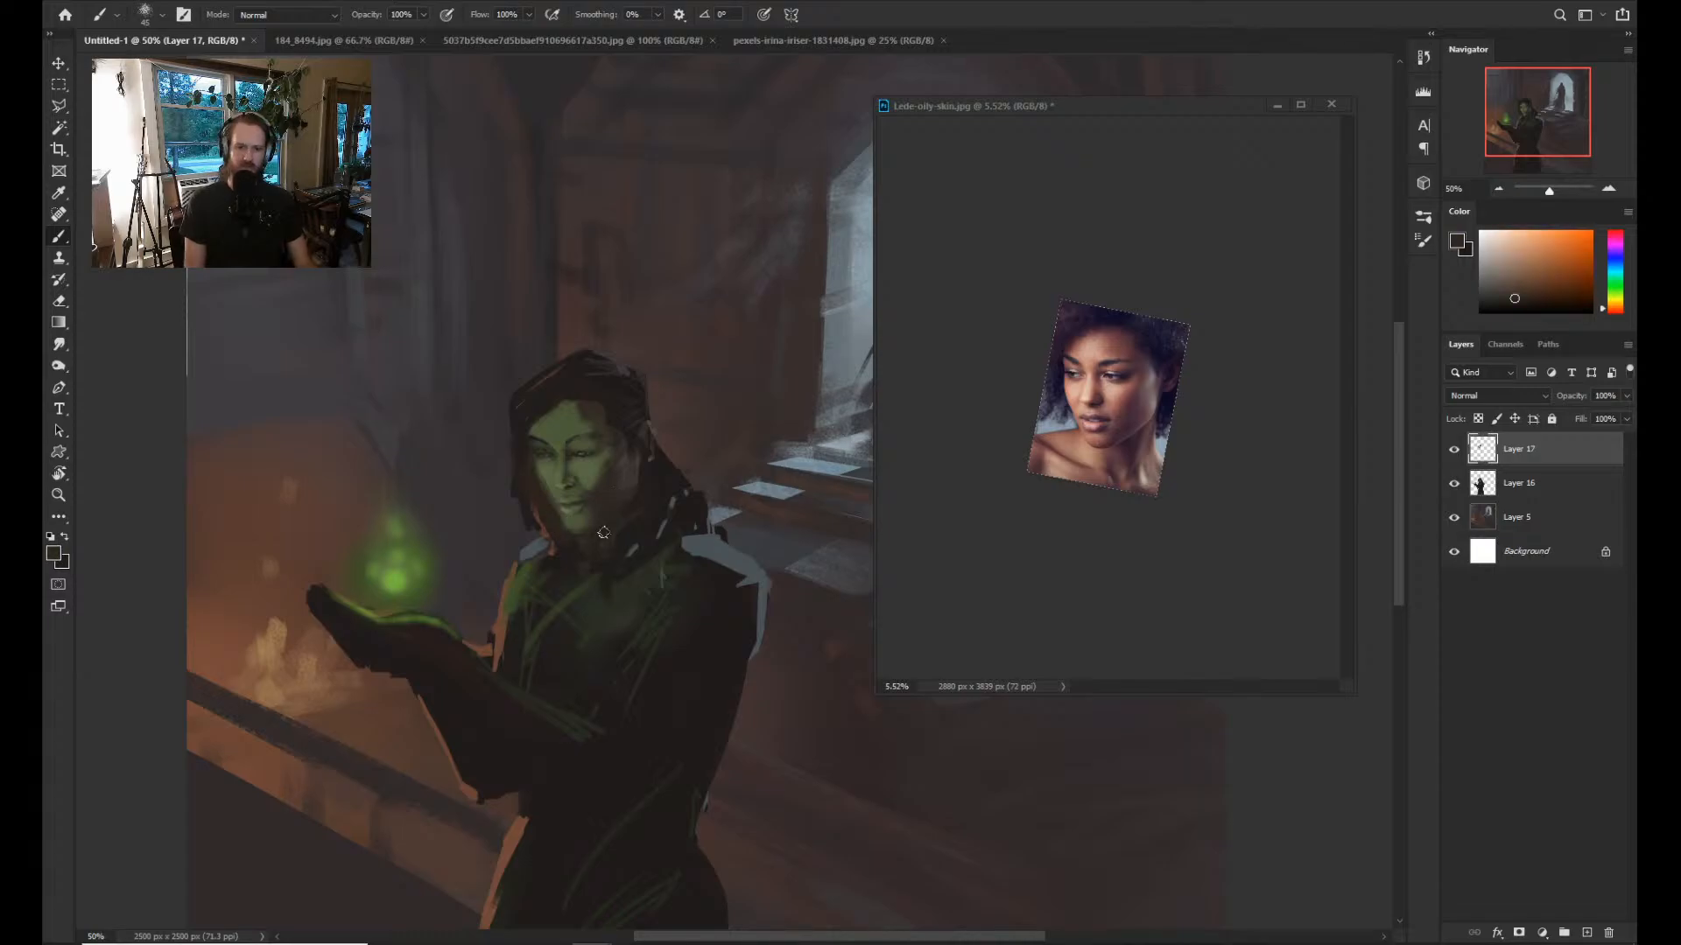
alt+click(591, 509)
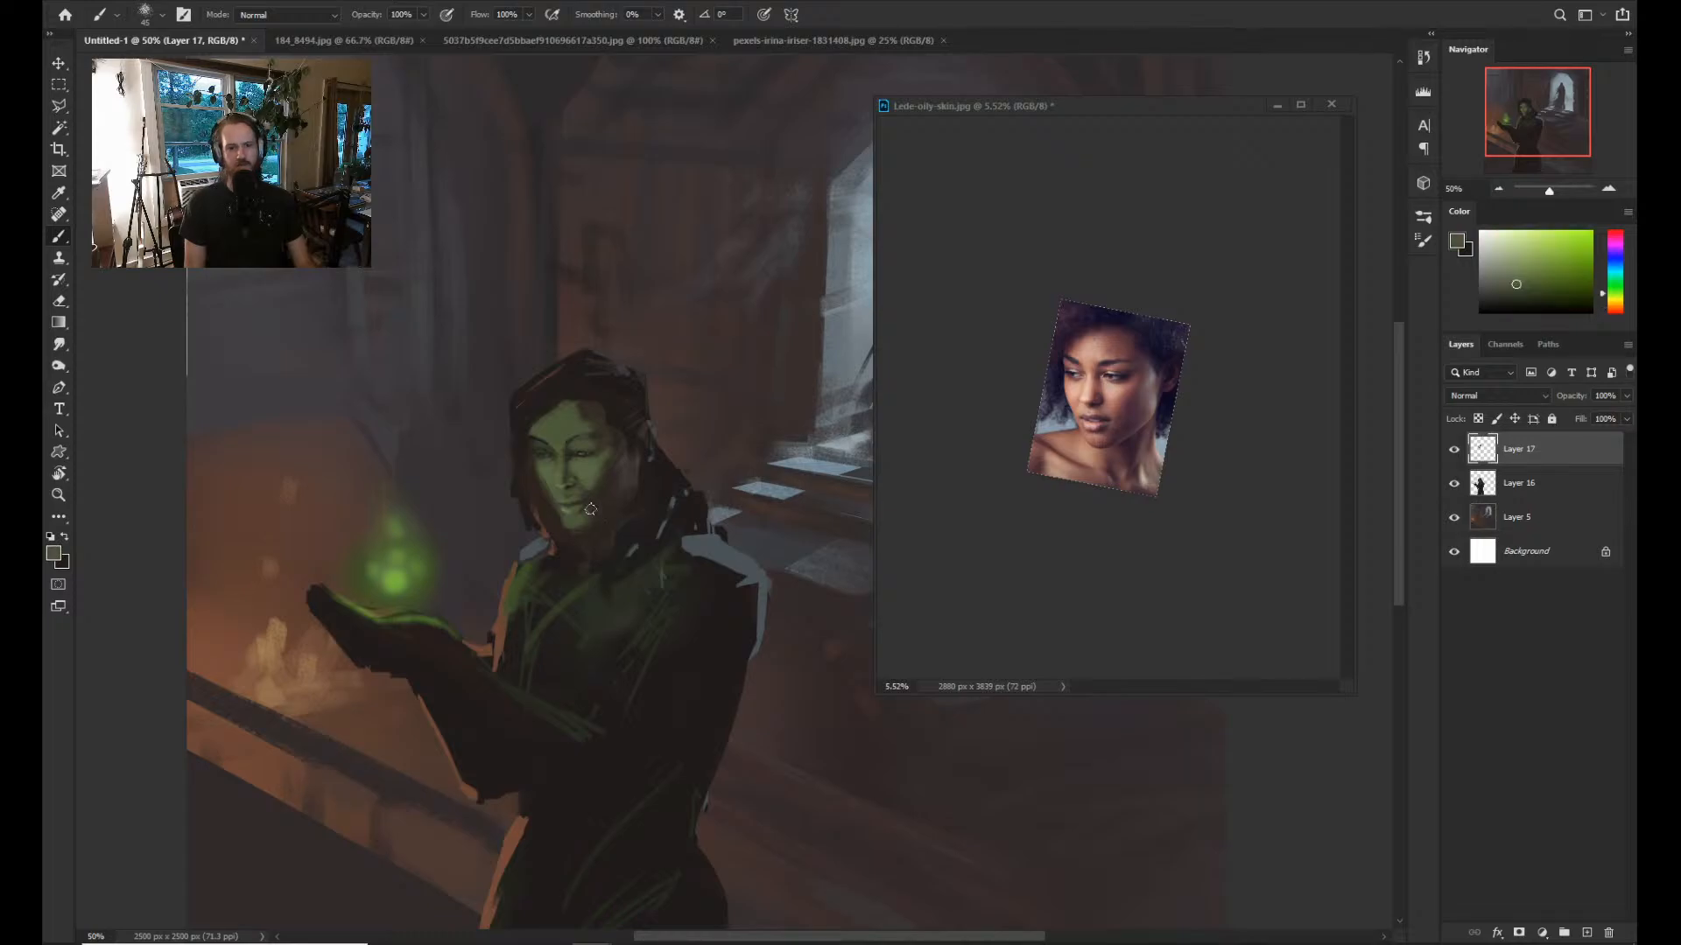
Refine the area around the eyes and nose with a smaller brush and muted green sampled from the cheek.
key(bracketleft)
alt+click(556, 469)
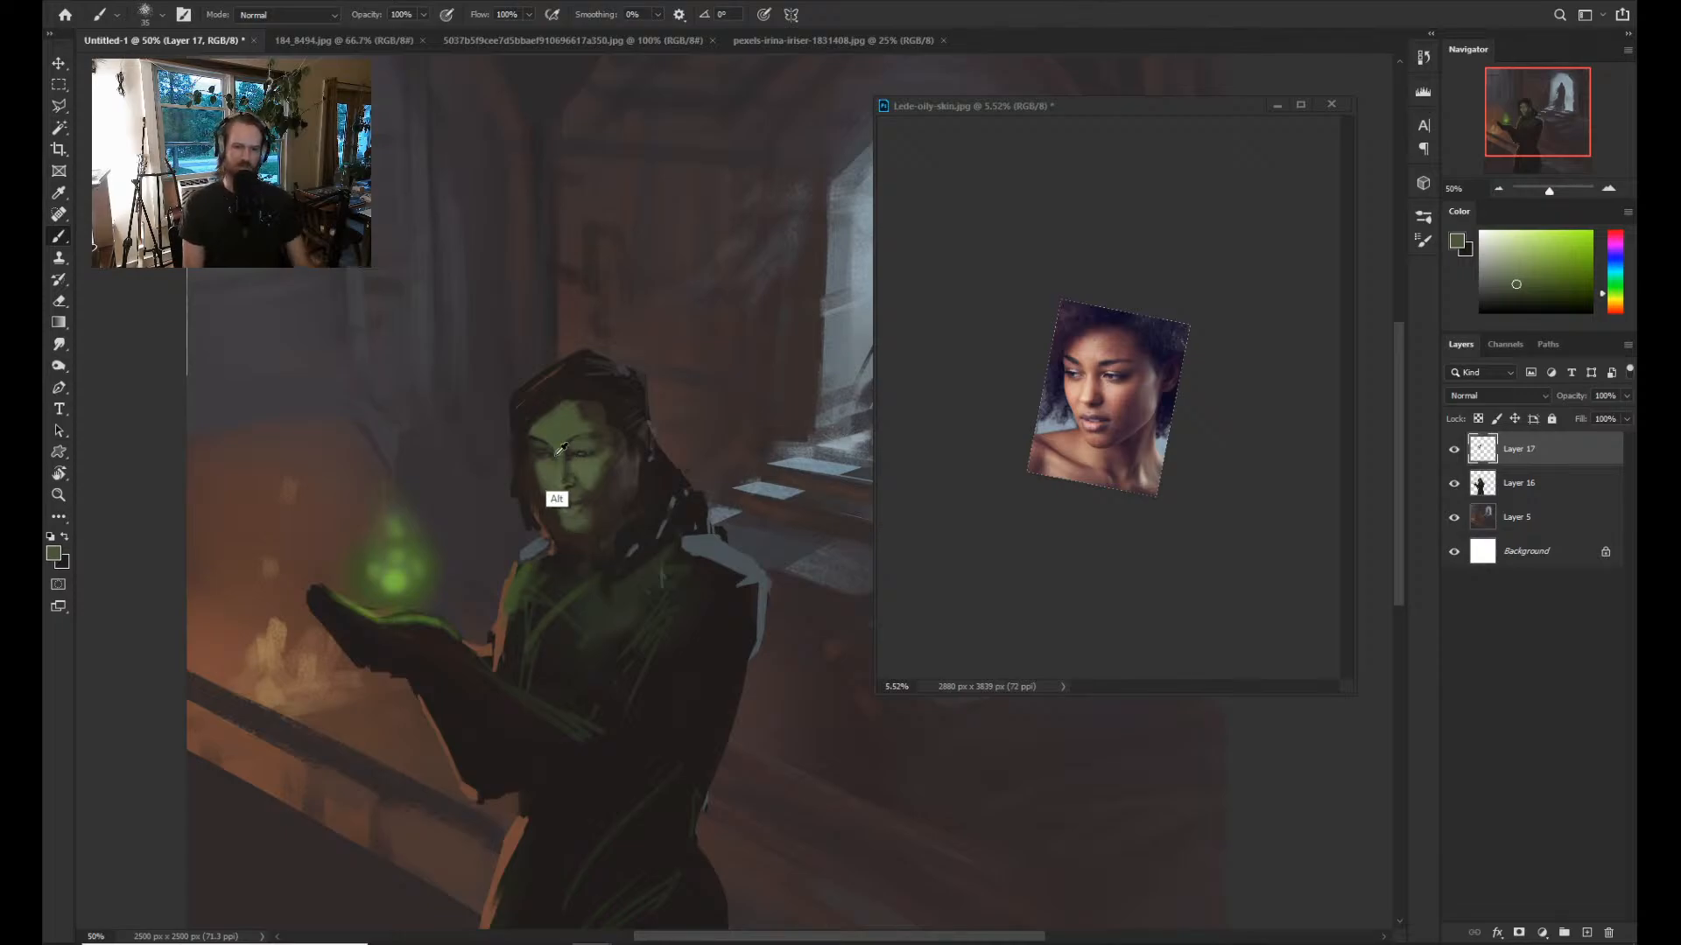
alt+click(551, 459)
alt+click(554, 478)
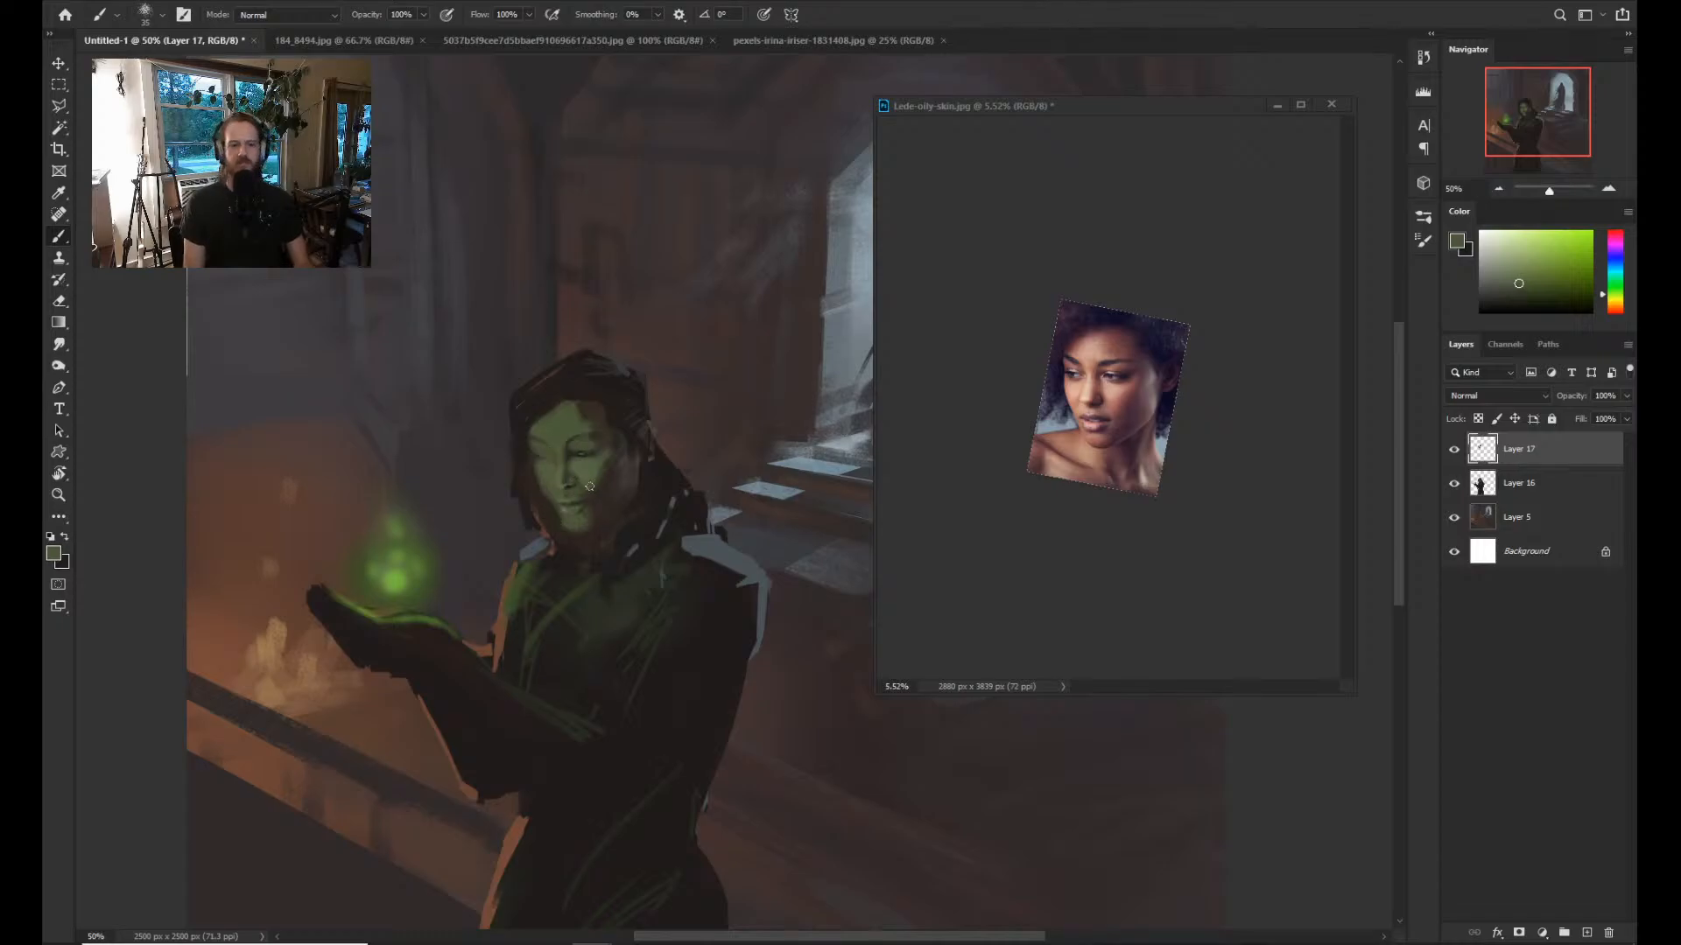
key(ctrl+minus)
key(ctrl+plus)
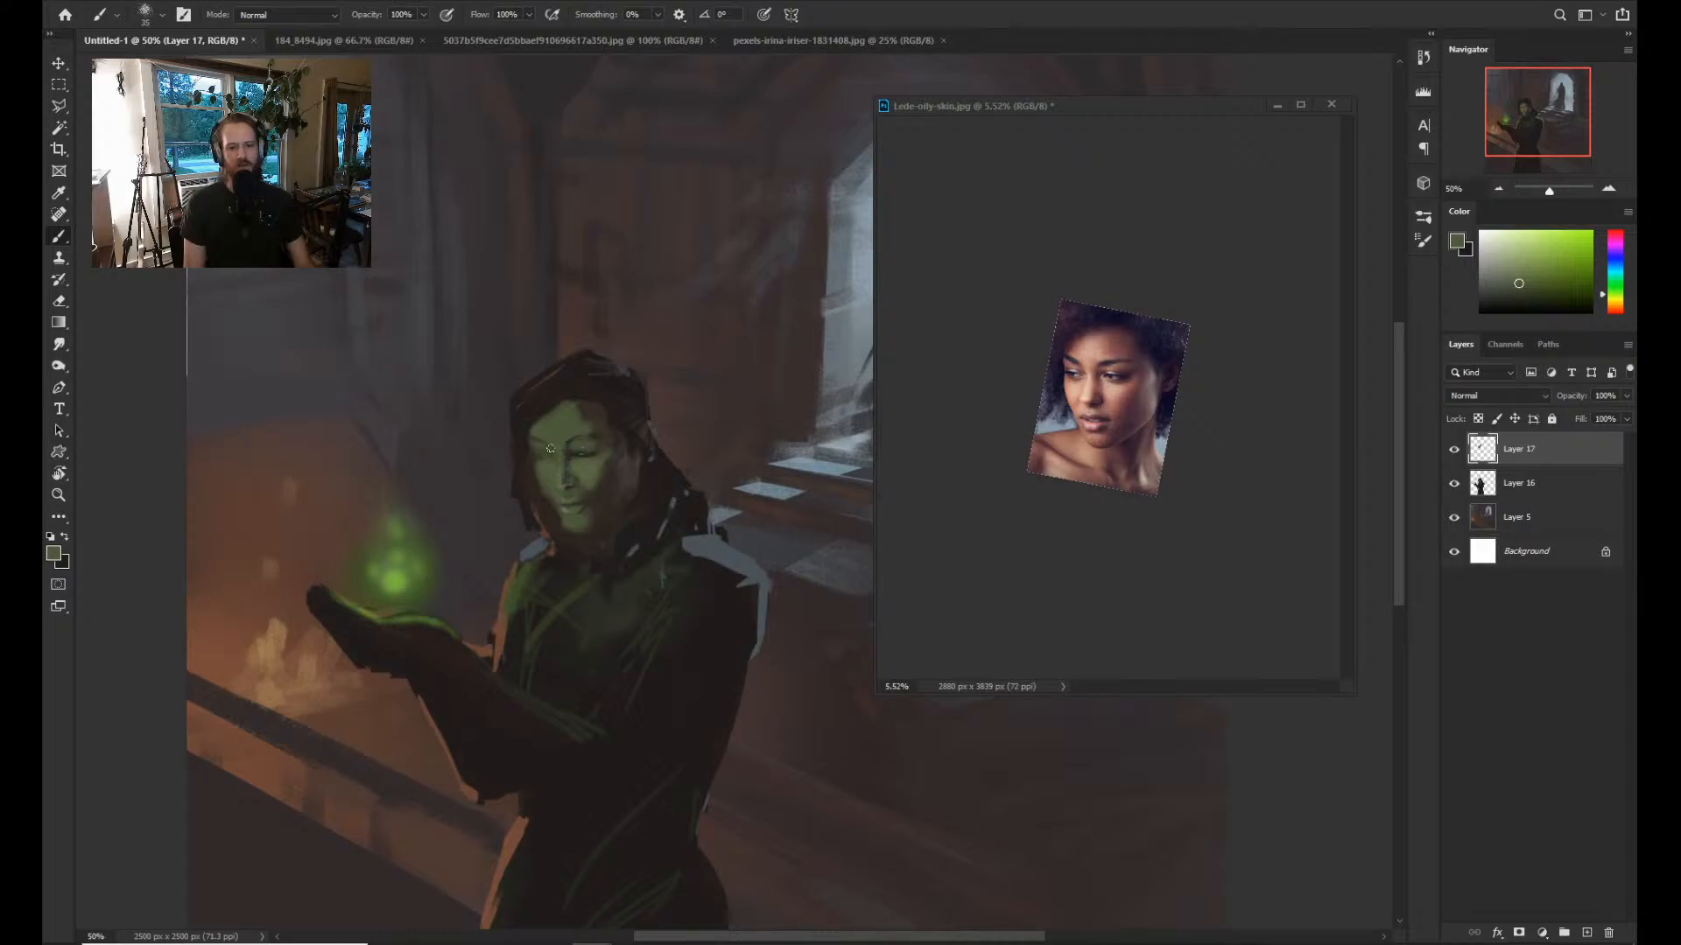
Reshape the far hairline and edge of the face with sampled dark hair brown and muted green skin tones.
alt+click(562, 432)
alt+click(545, 371)
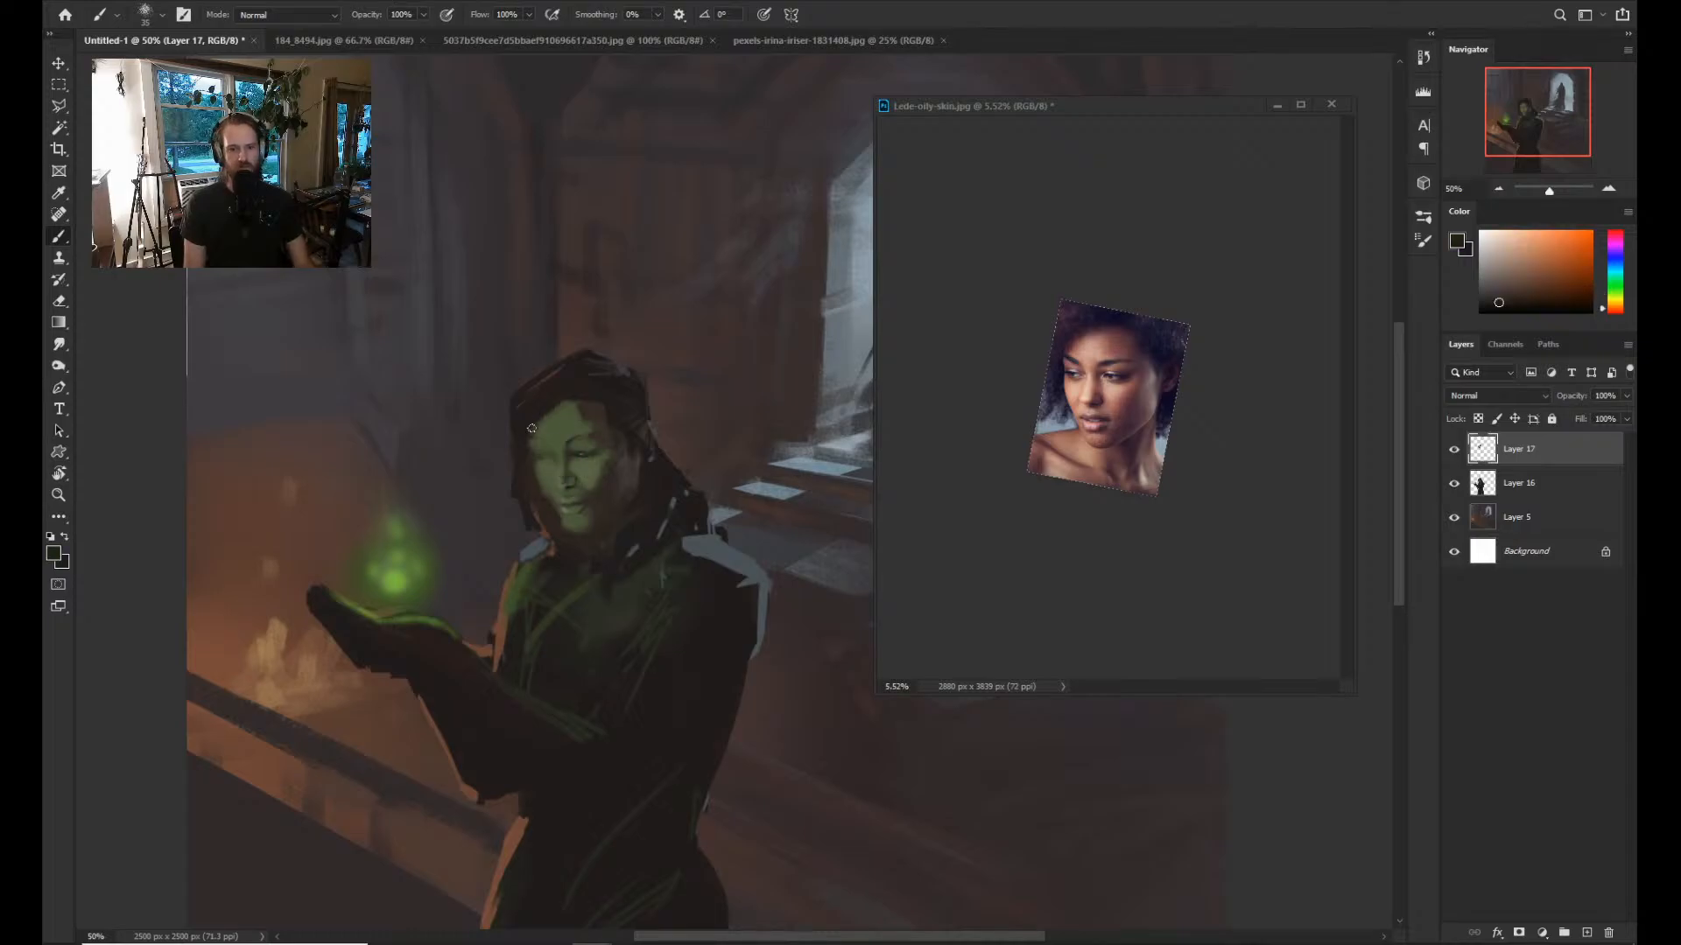
alt+click(544, 466)
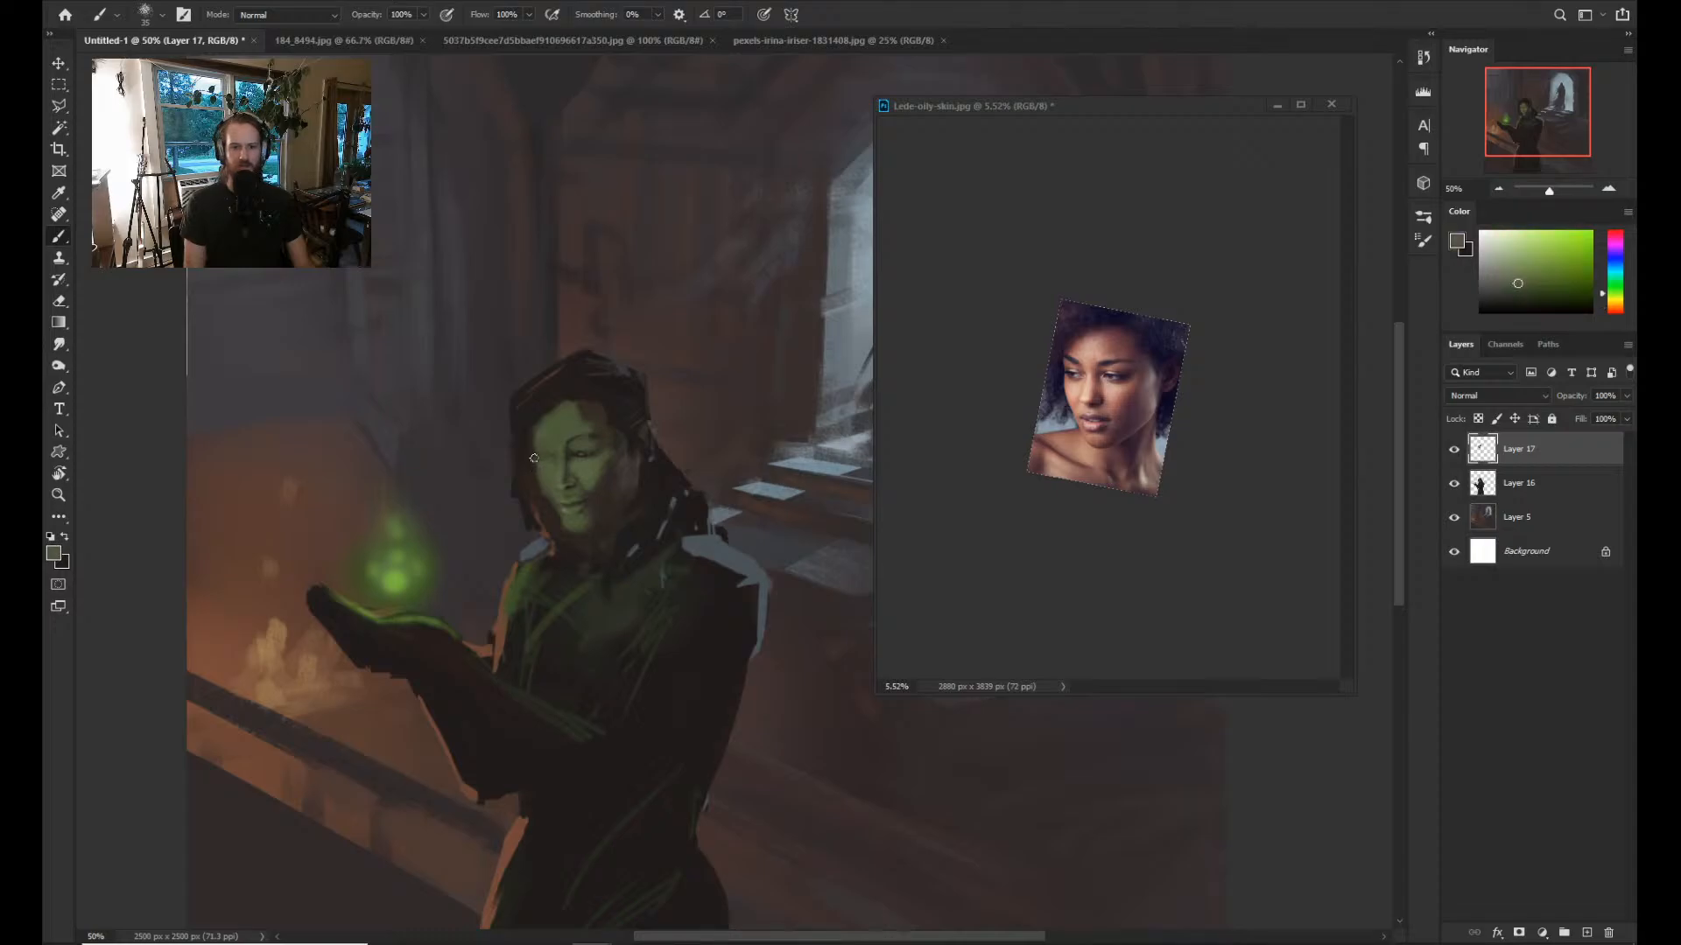
Rework the shading of the near cheek and eye with dark brown and muted green sampled from the face.
alt+click(604, 495)
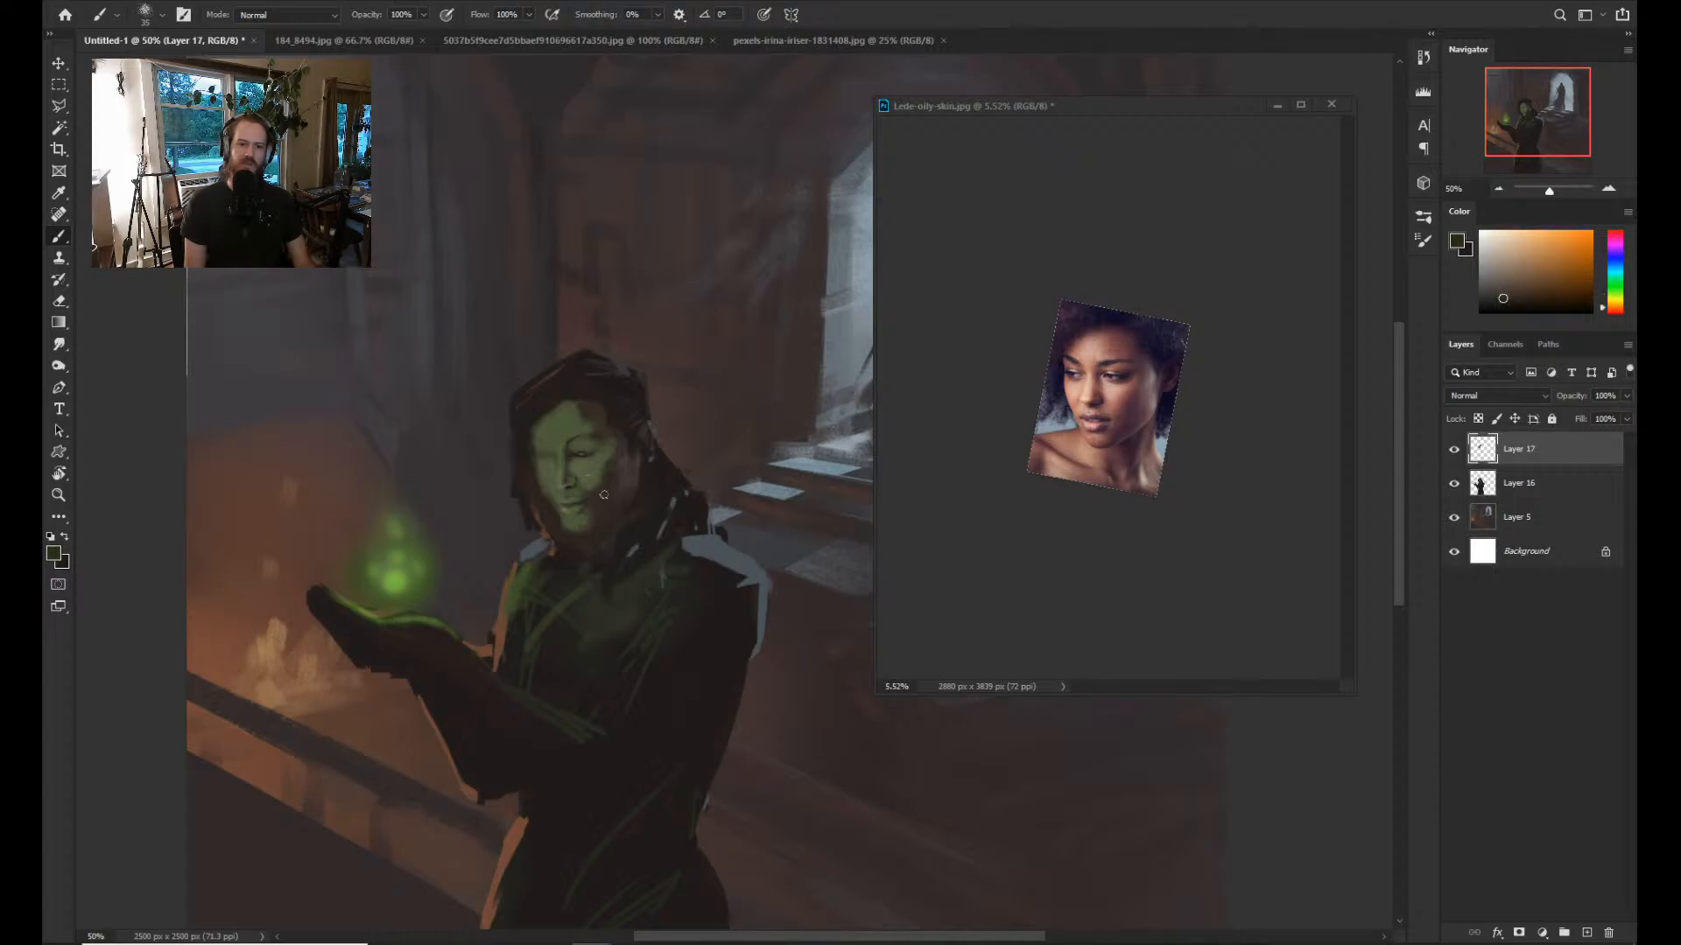
alt+click(604, 494)
alt+click(610, 483)
alt+click(615, 471)
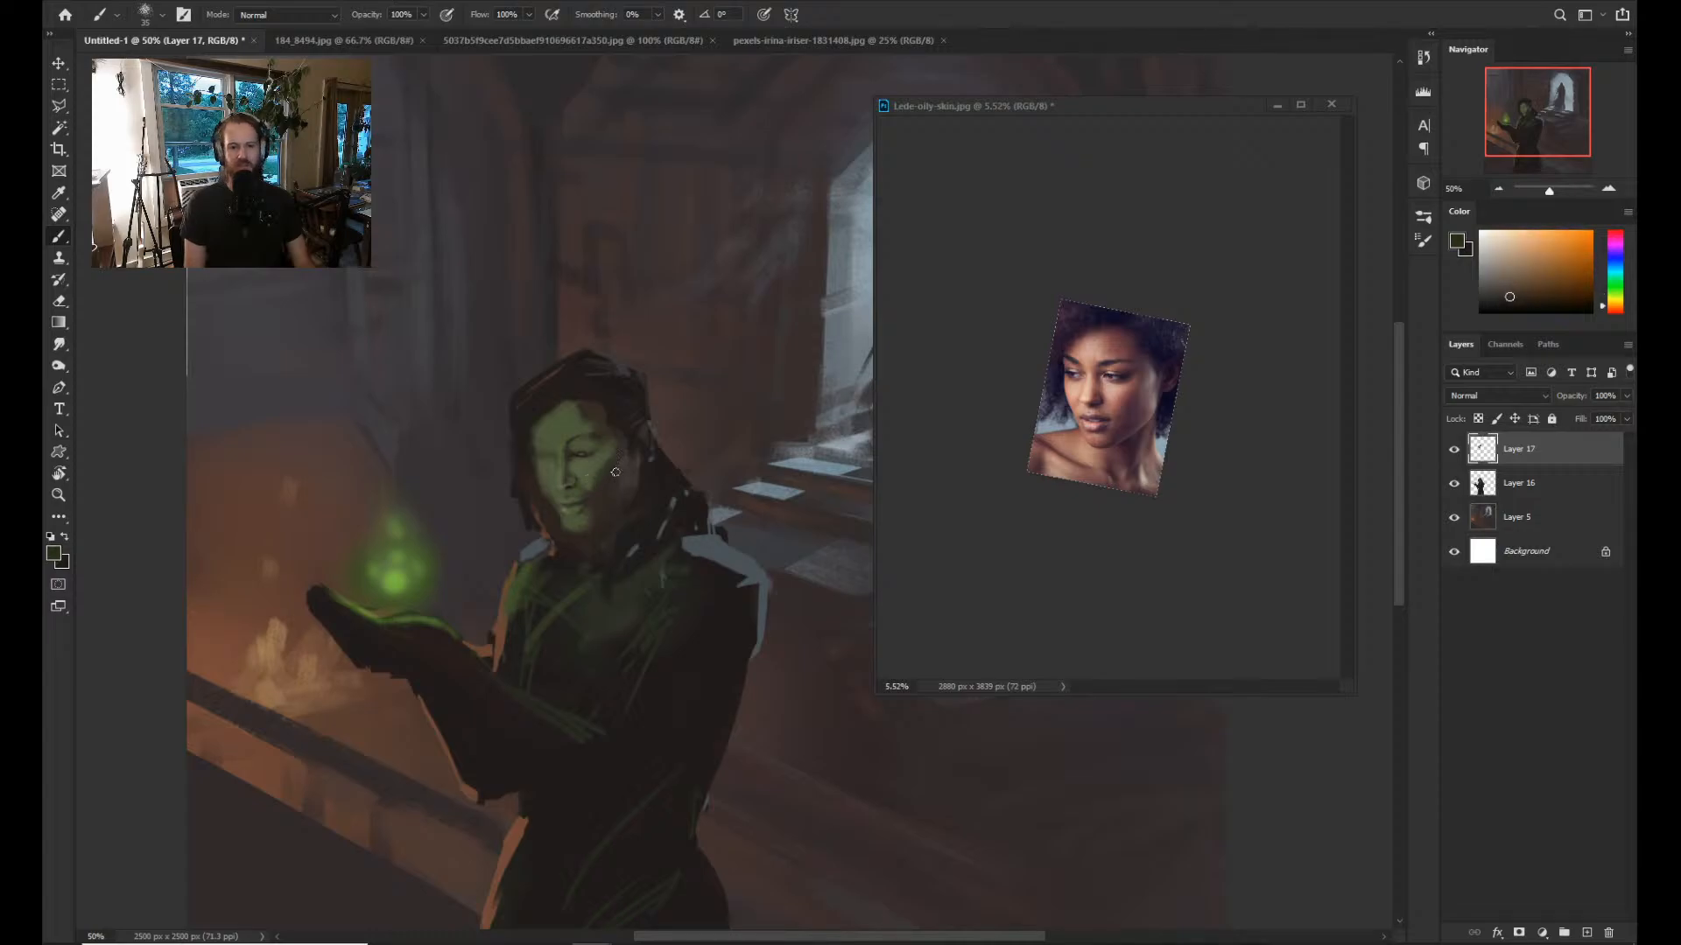
drag(602, 464, 594, 481)
alt+click(611, 501)
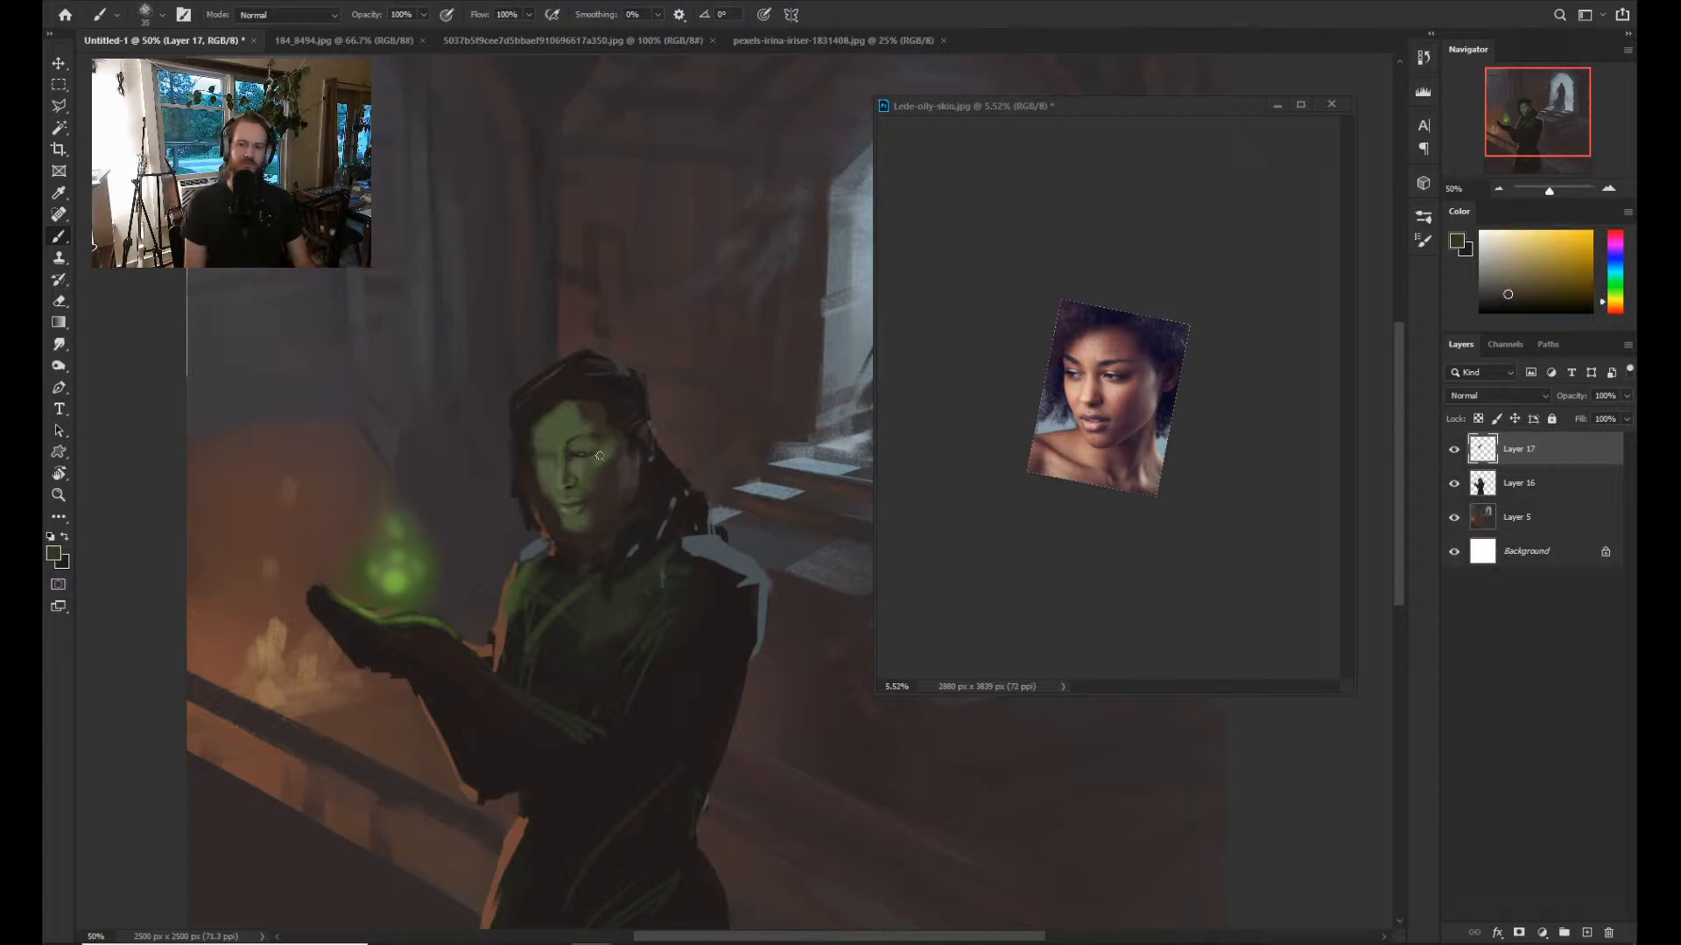
alt+click(601, 466)
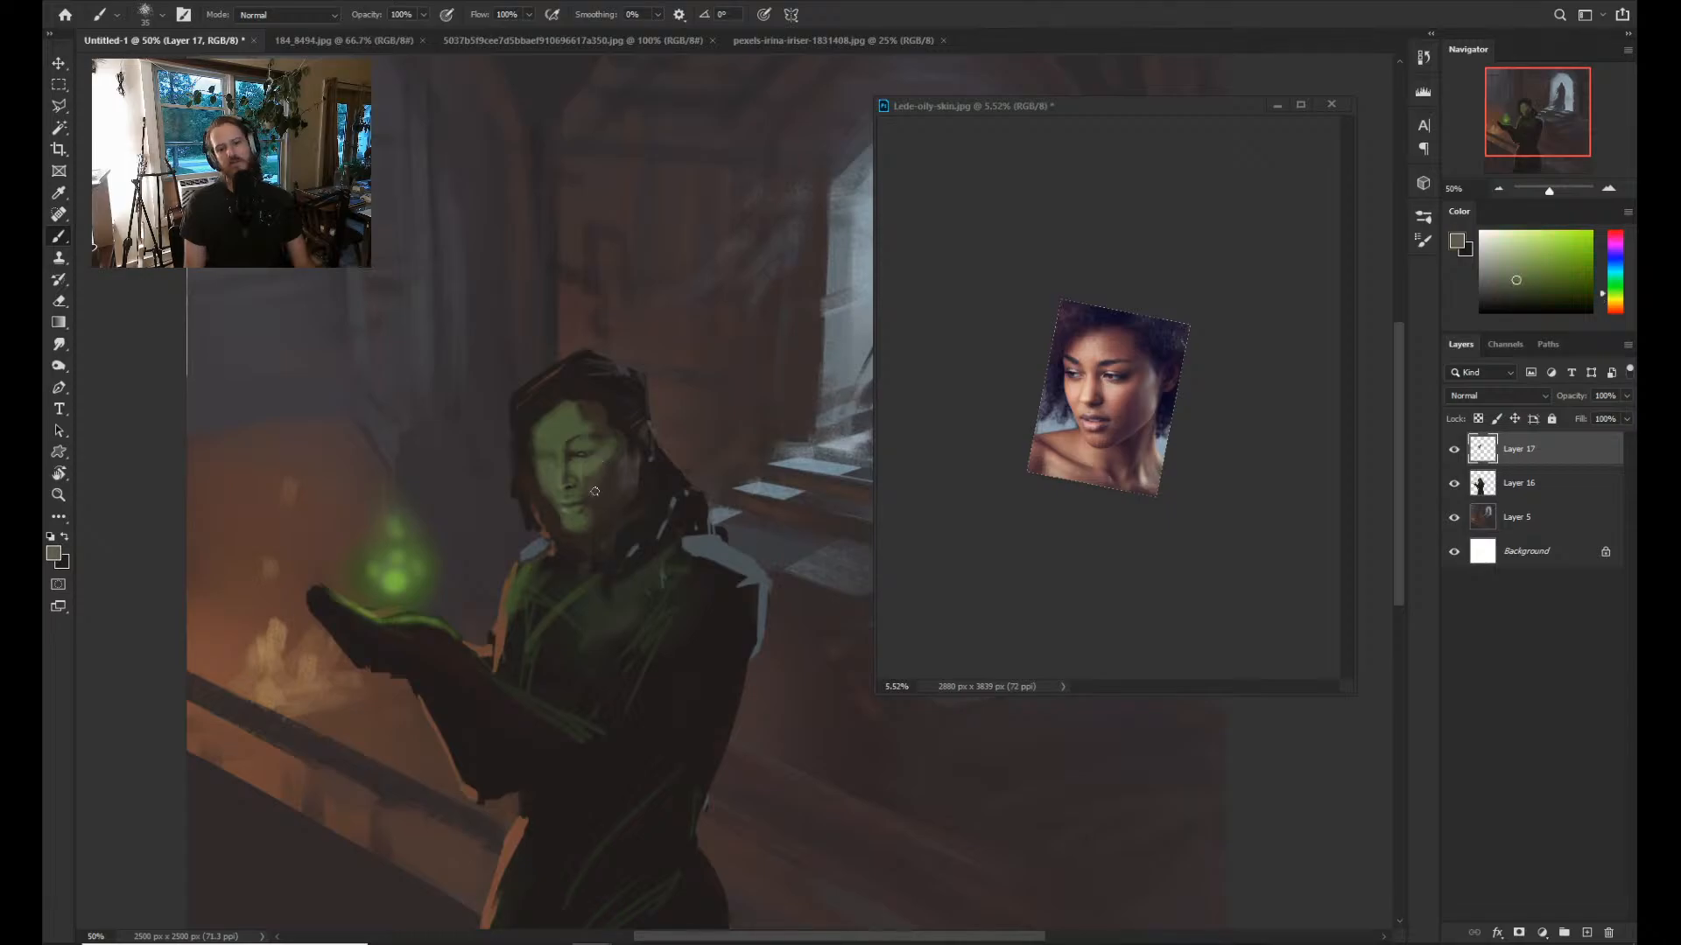
Adjust the near cheek with muted green, and strengthen the green light on the robe using a larger brush and green sampled near the hand.
key(z)
mouse_move(594, 491)
mouse_down()
mouse_move(686, 379)
mouse_move(683, 410)
mouse_move(658, 422)
mouse_up()
key(b)
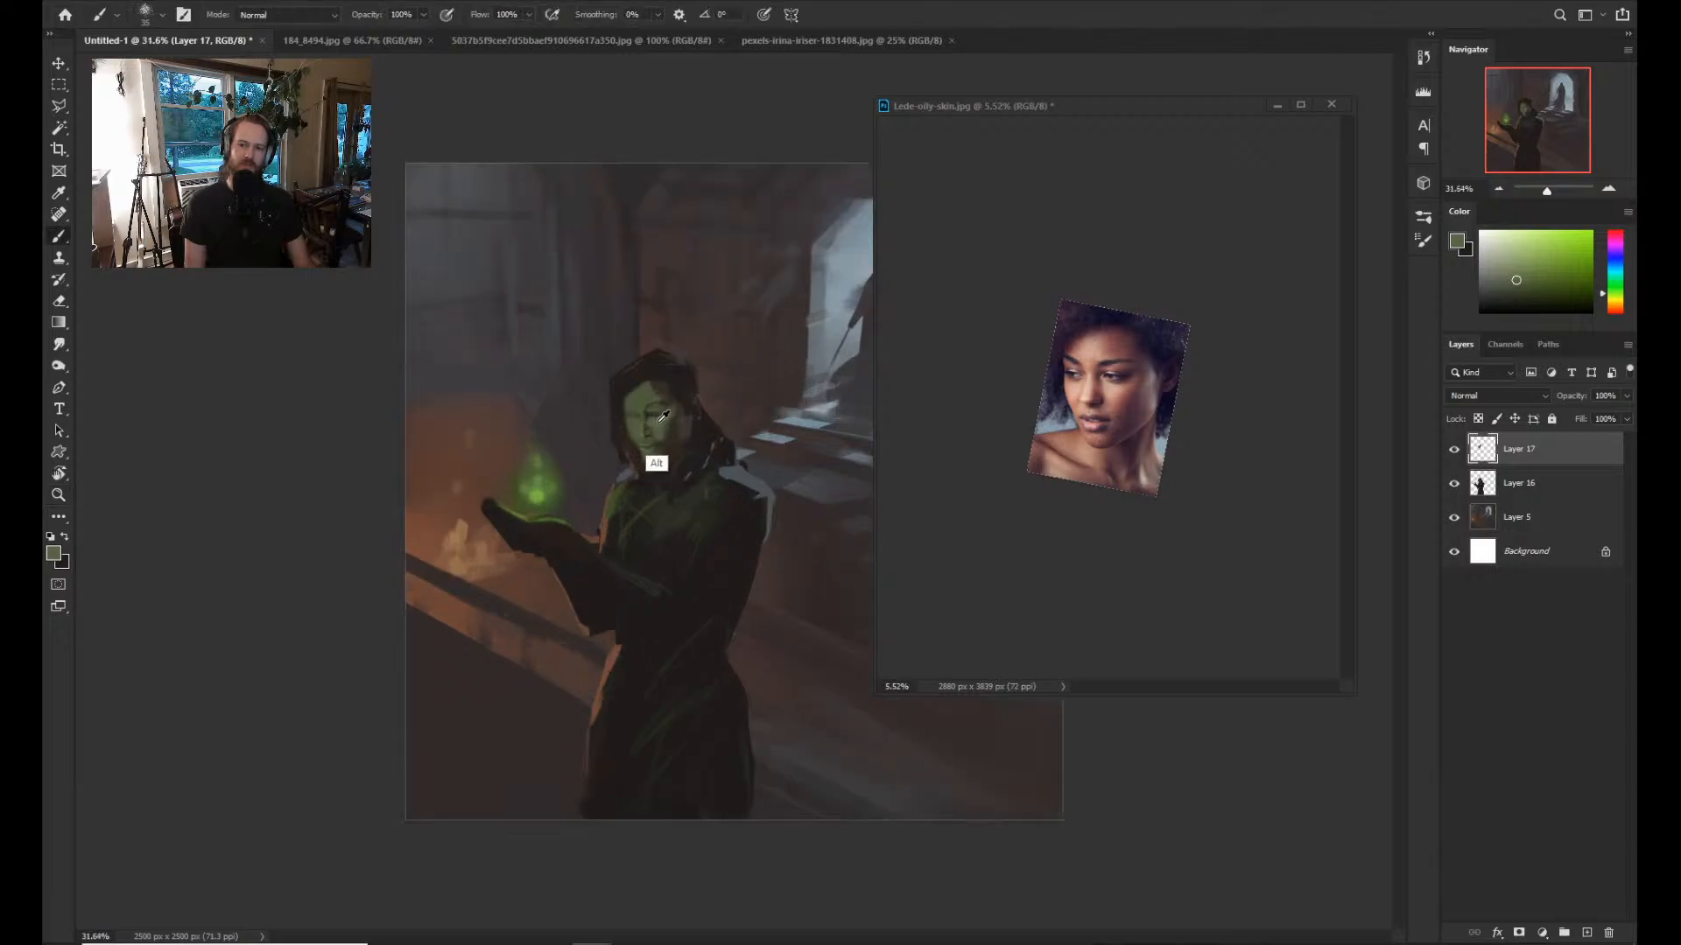
alt+click(663, 415)
key(bracketright)
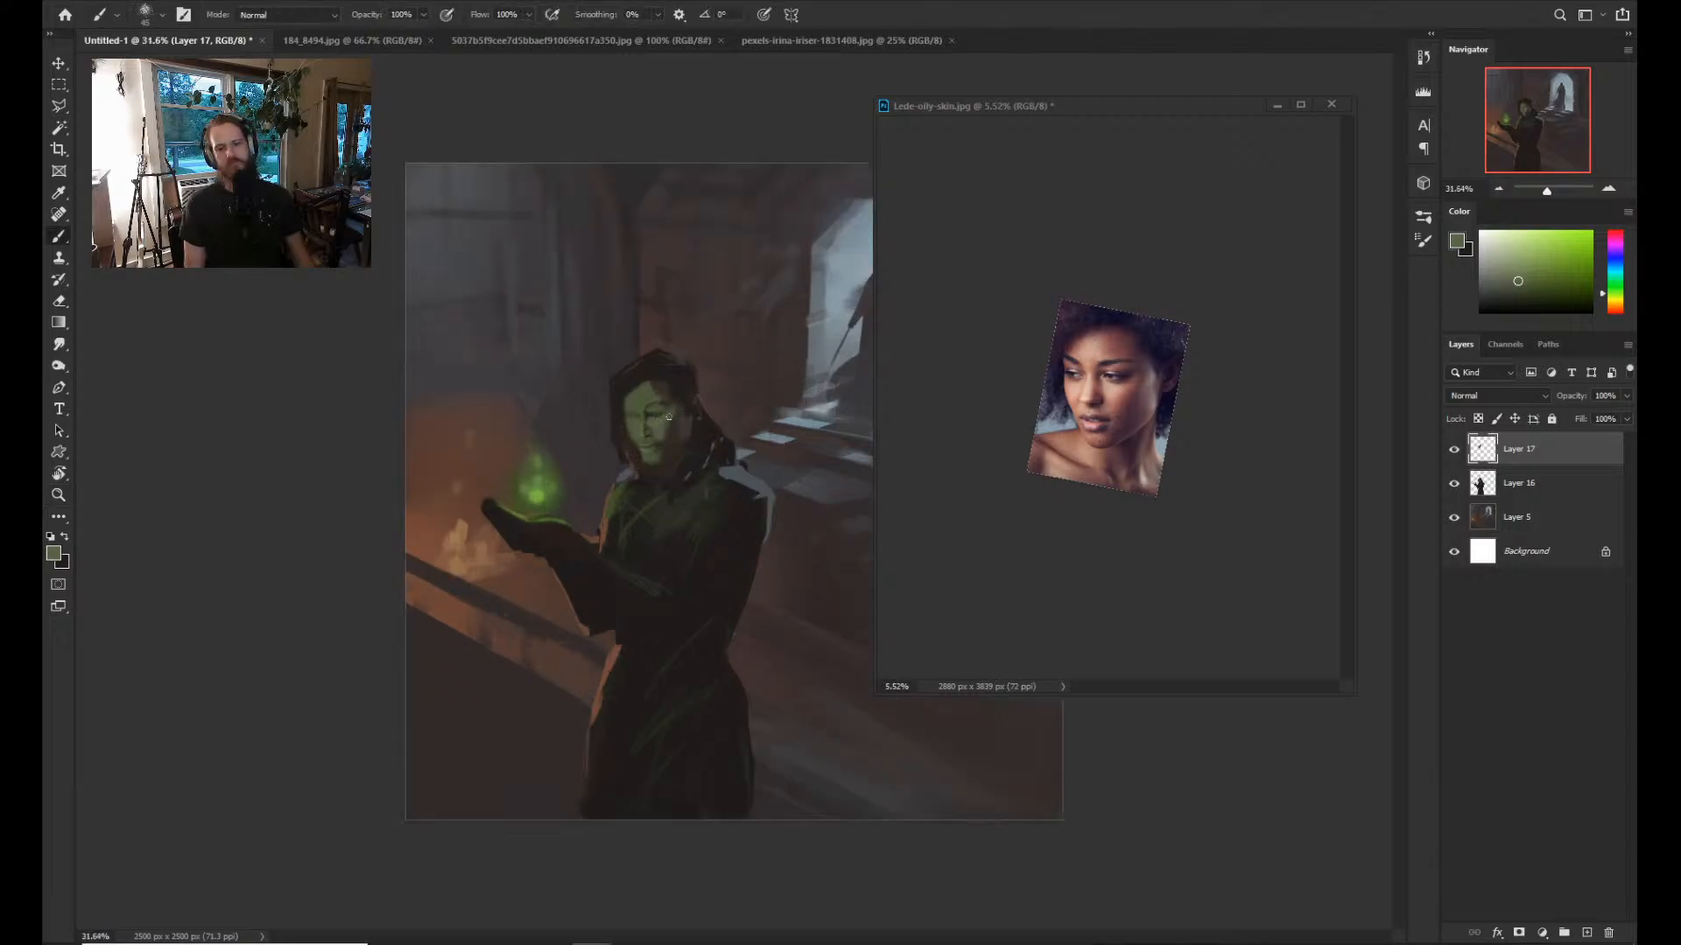
alt+click(557, 483)
key(bracketright)
key(bracketright)
key(bracketright)
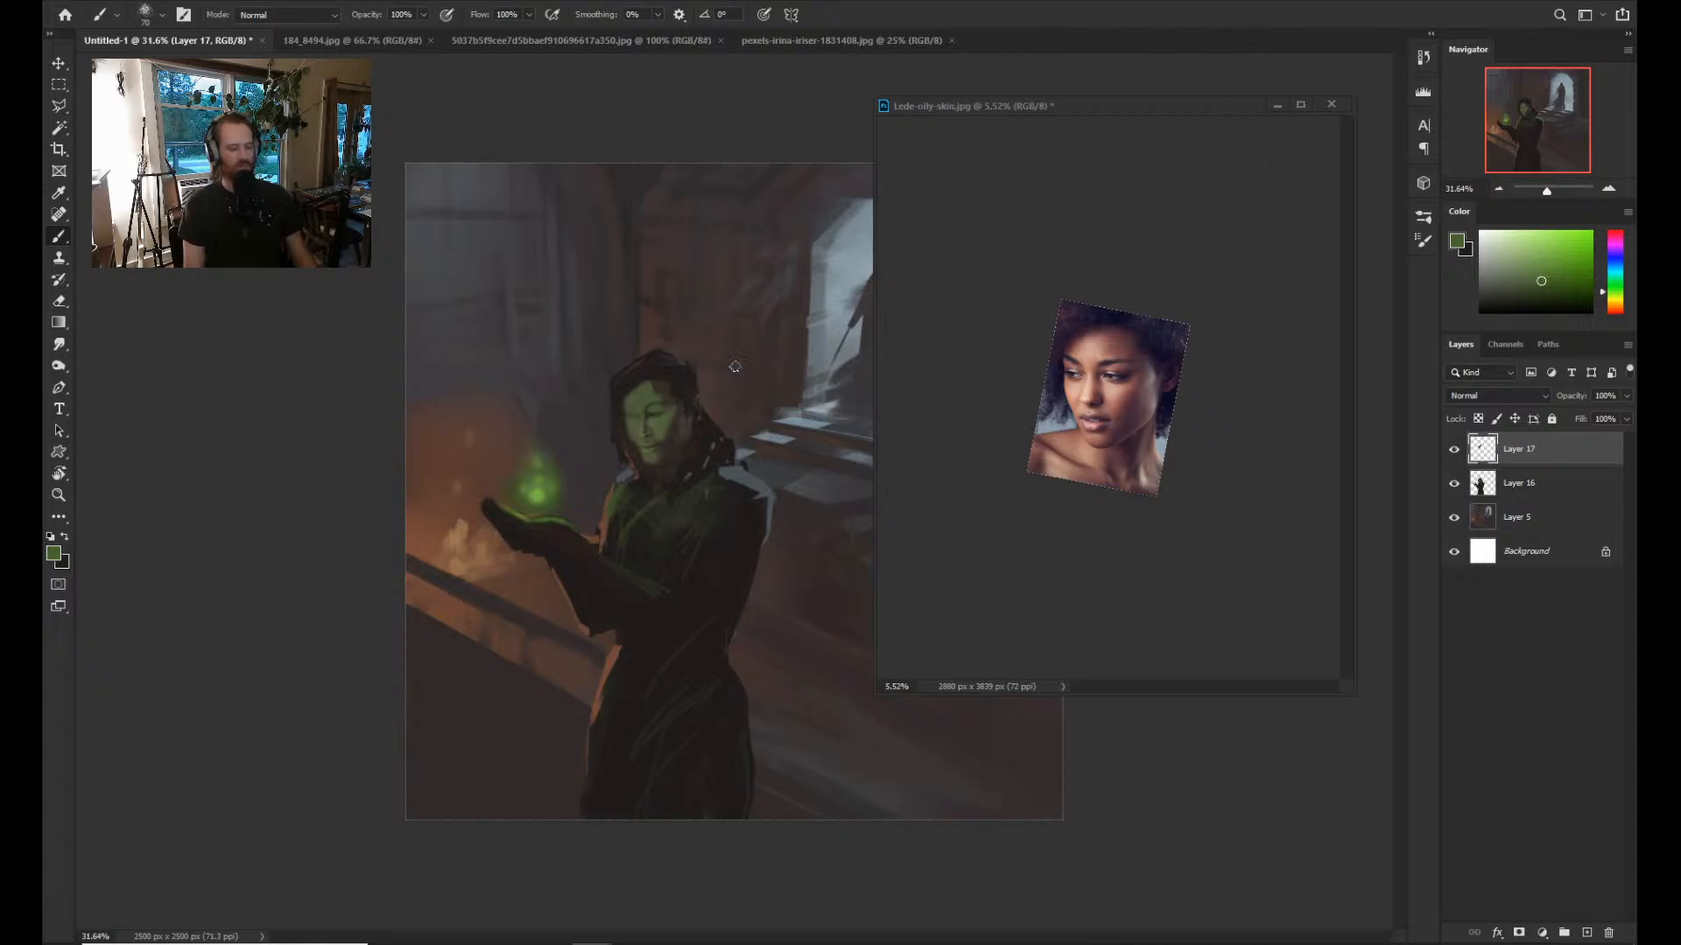
Simplify the facial features into broad light and shadow planes with sampled dark brown and muted green.
alt+click(665, 438)
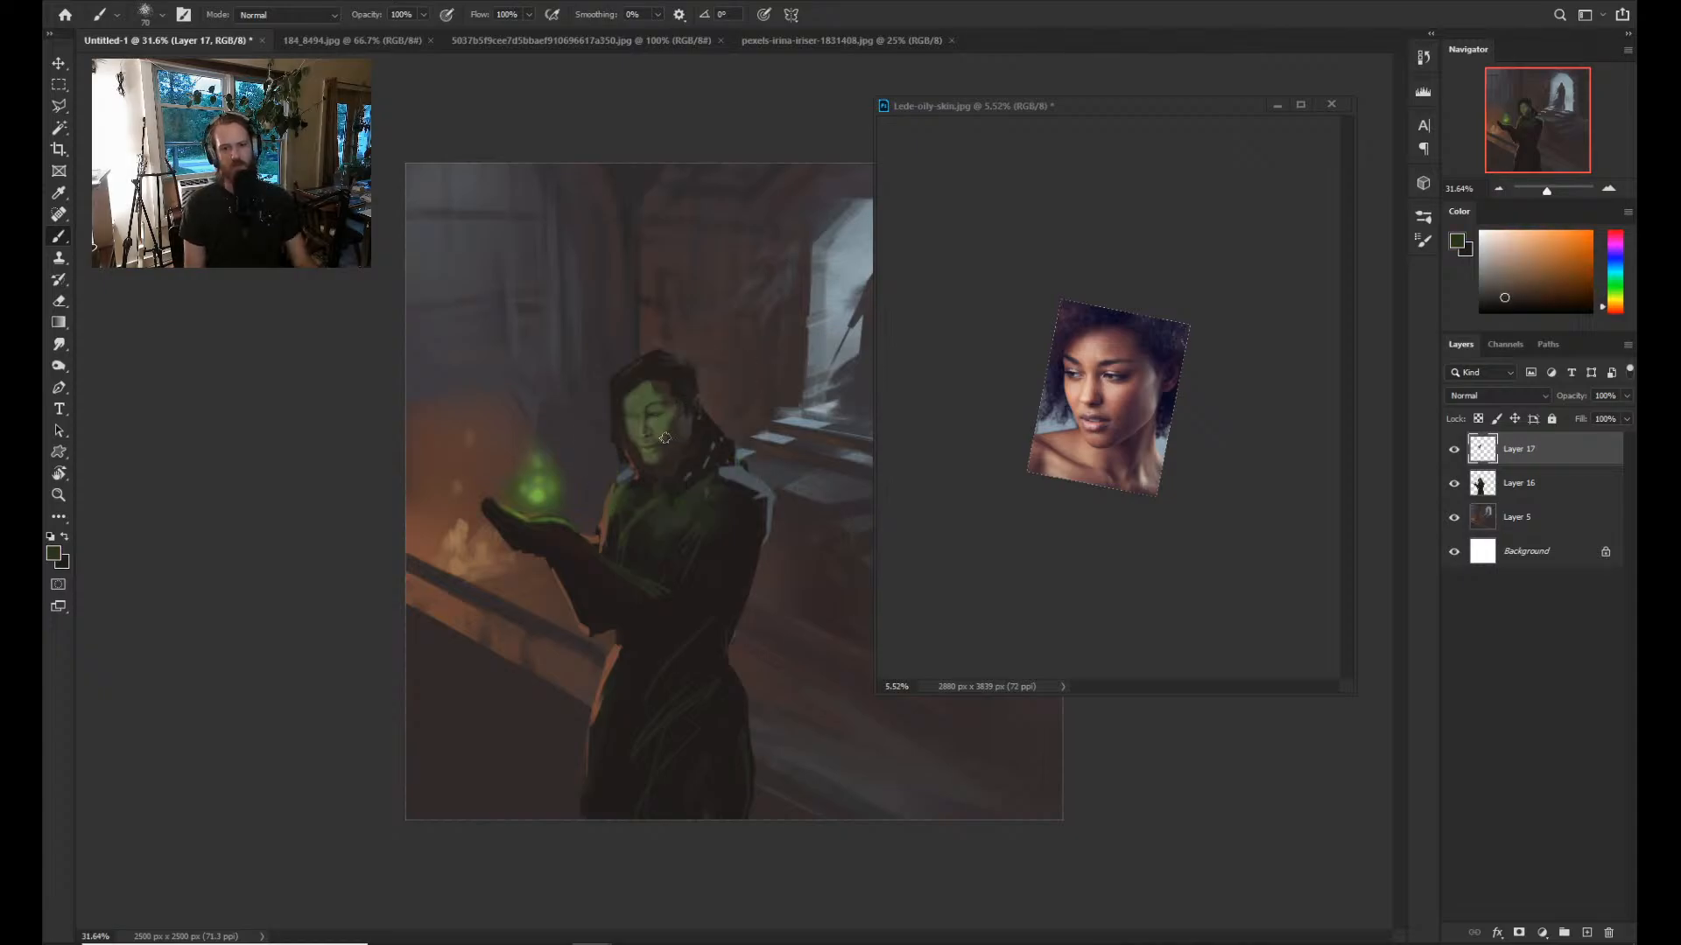
drag(647, 388, 691, 407)
alt+click(662, 388)
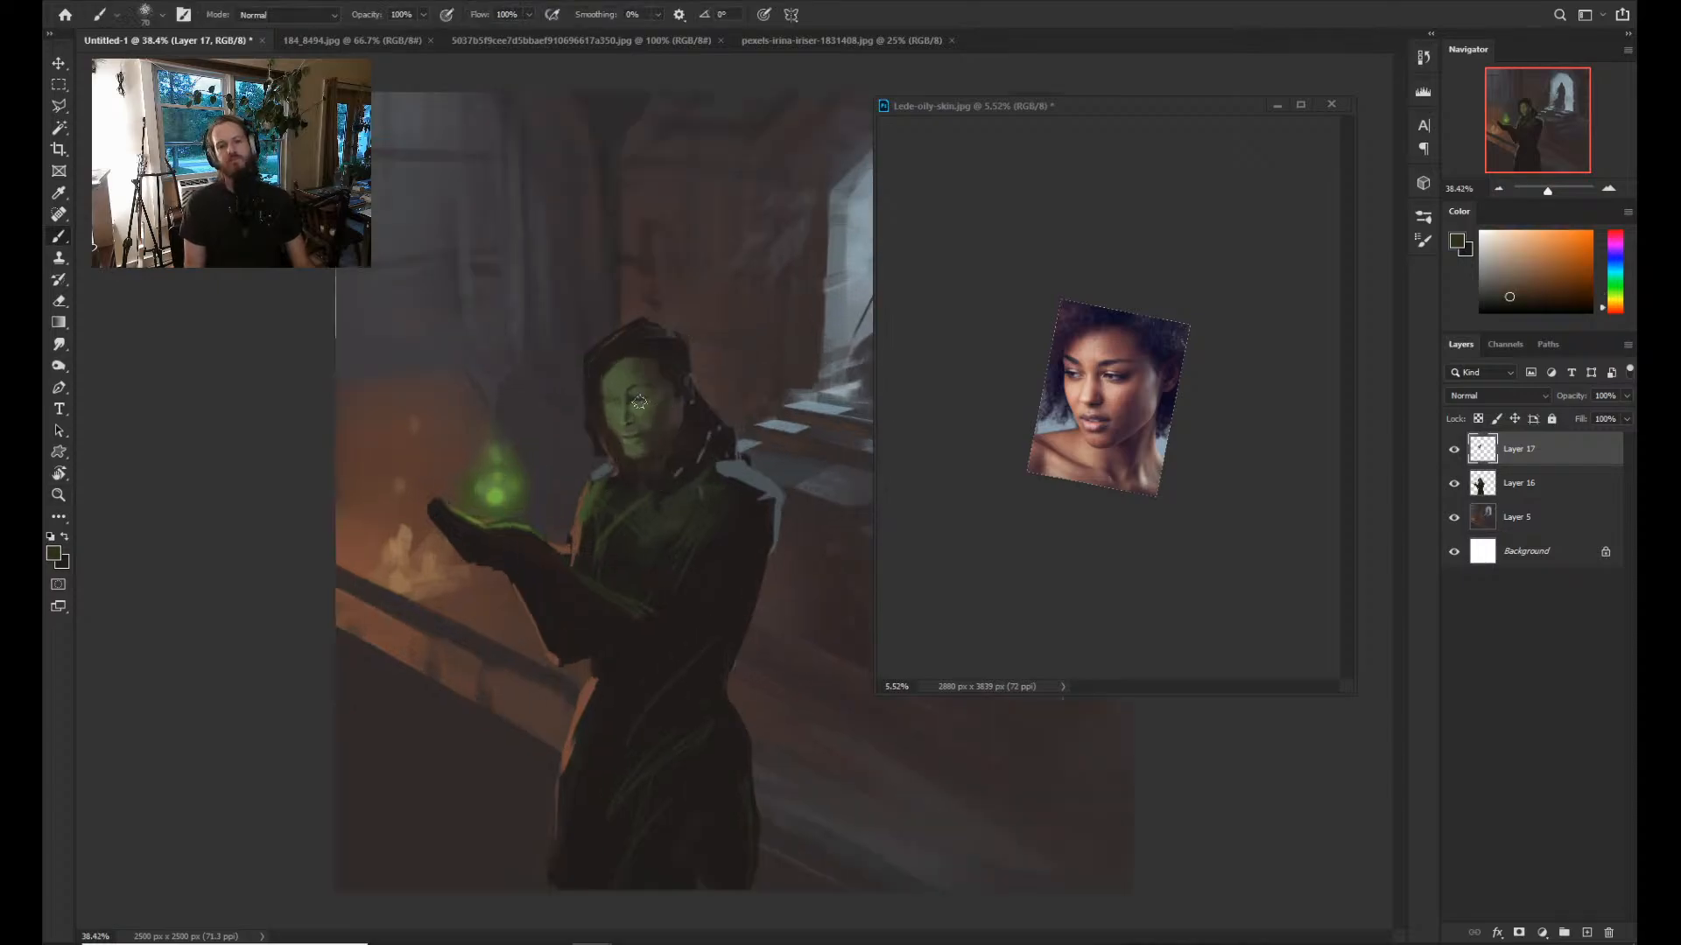
alt+click(648, 403)
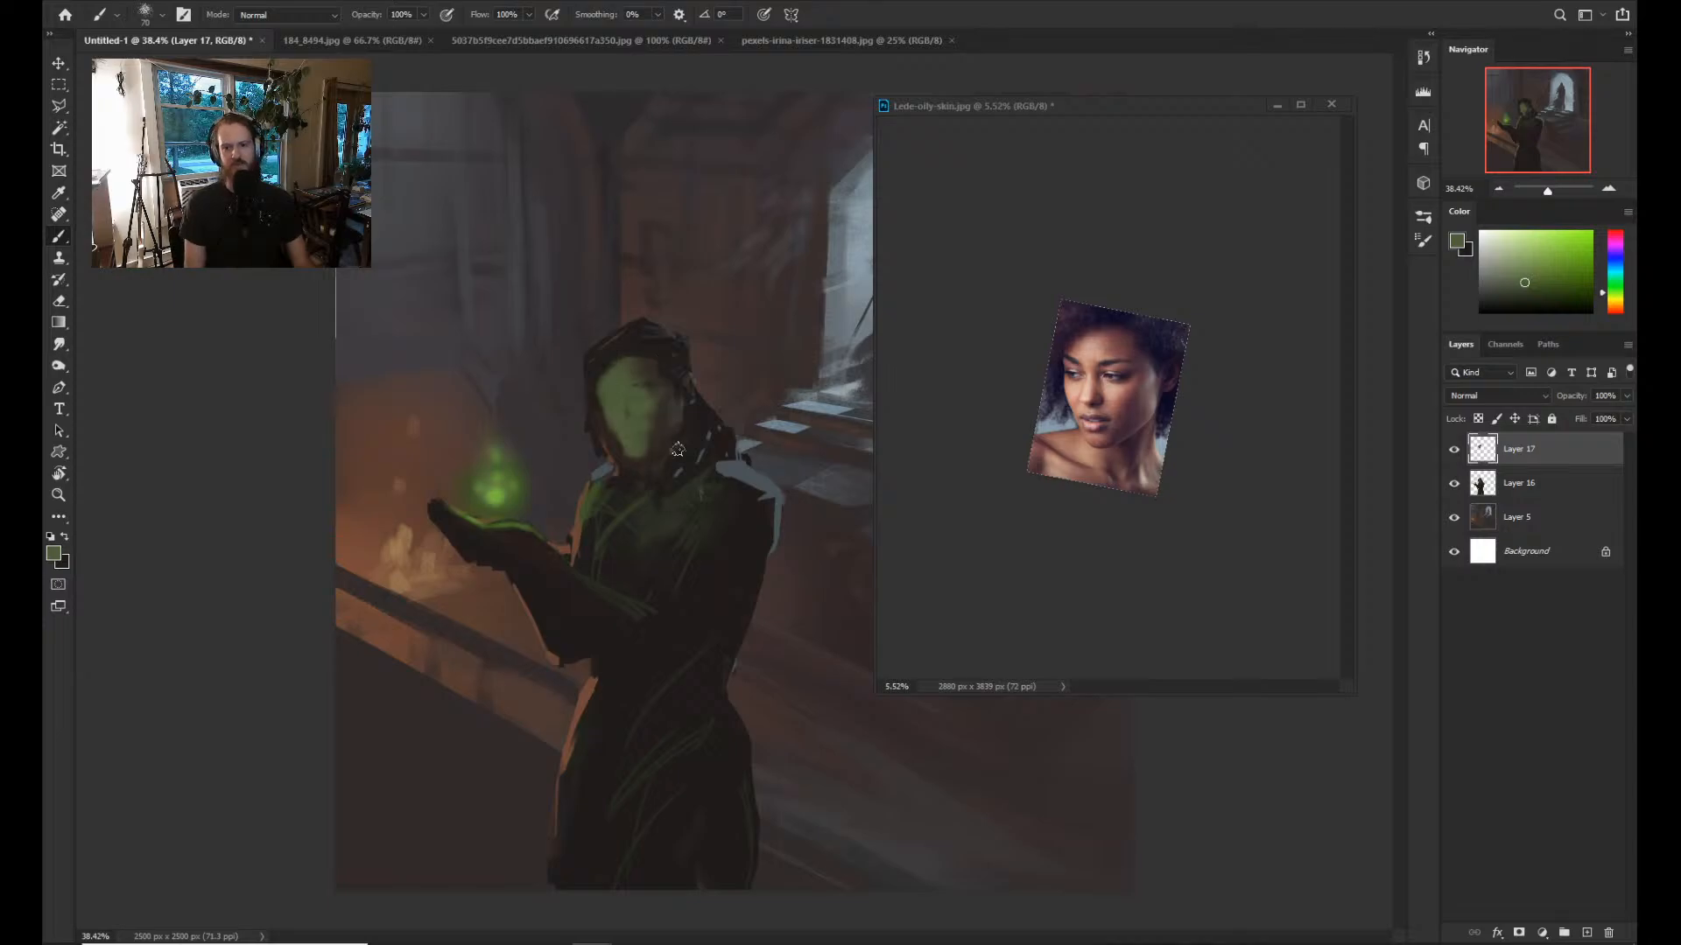
Redefine the hair along the far cheek and jaw with sampled dark brown and a smaller brush.
key(z)
drag(609, 468, 652, 468)
key(b)
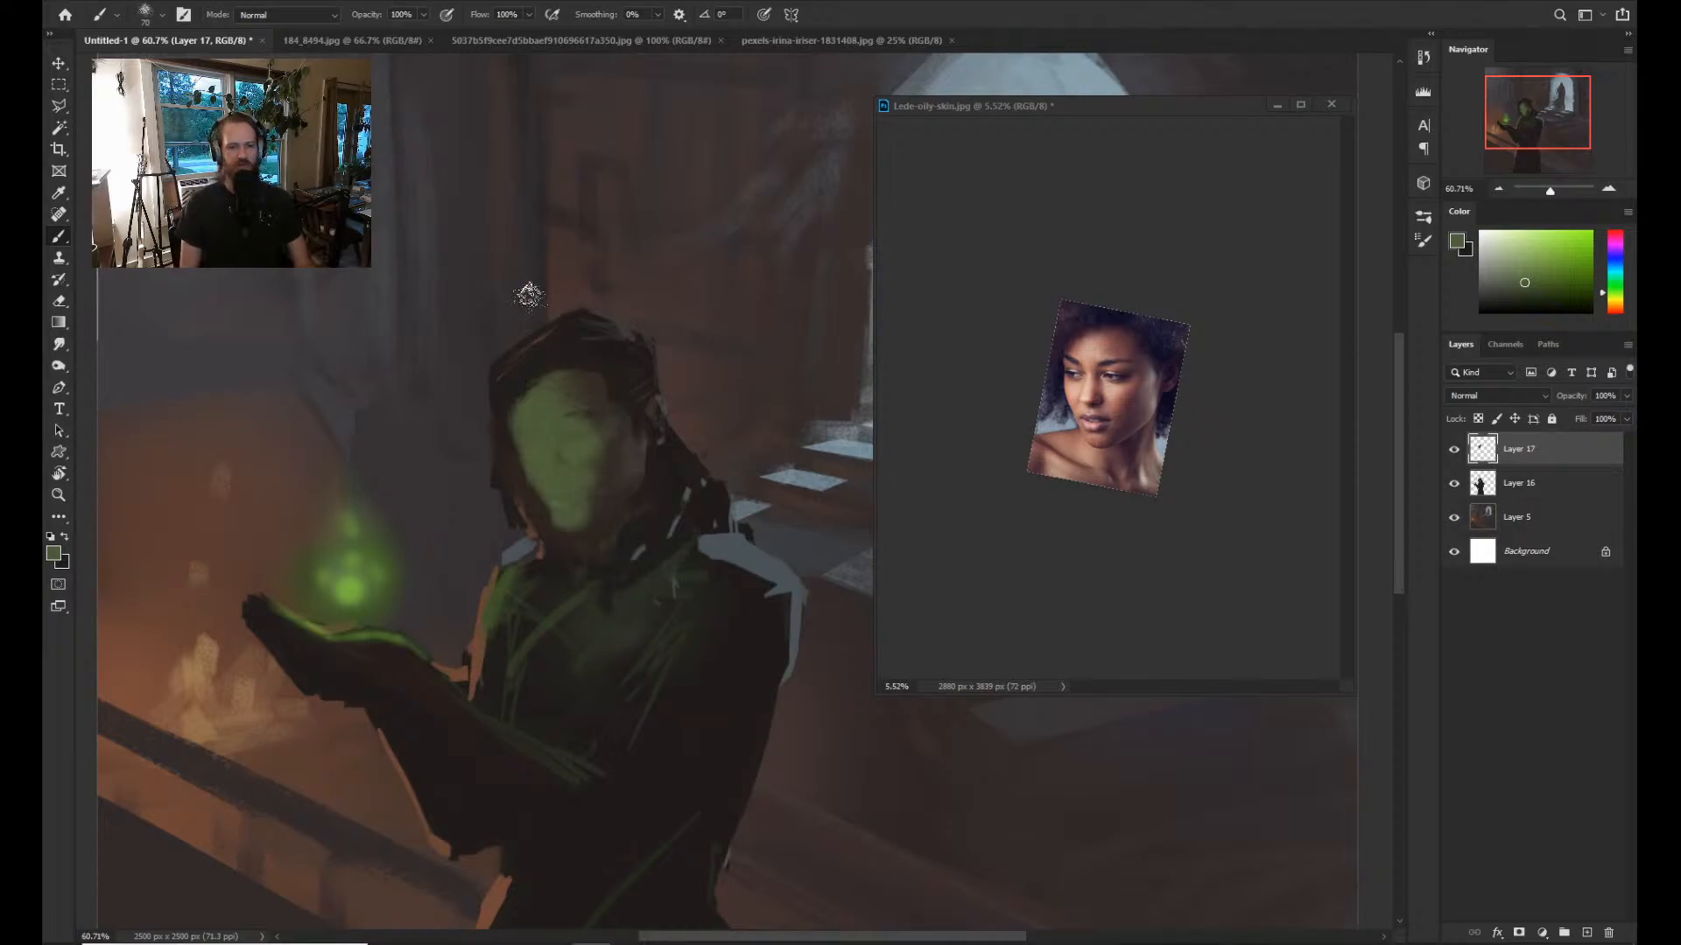
key(z)
click(543, 426)
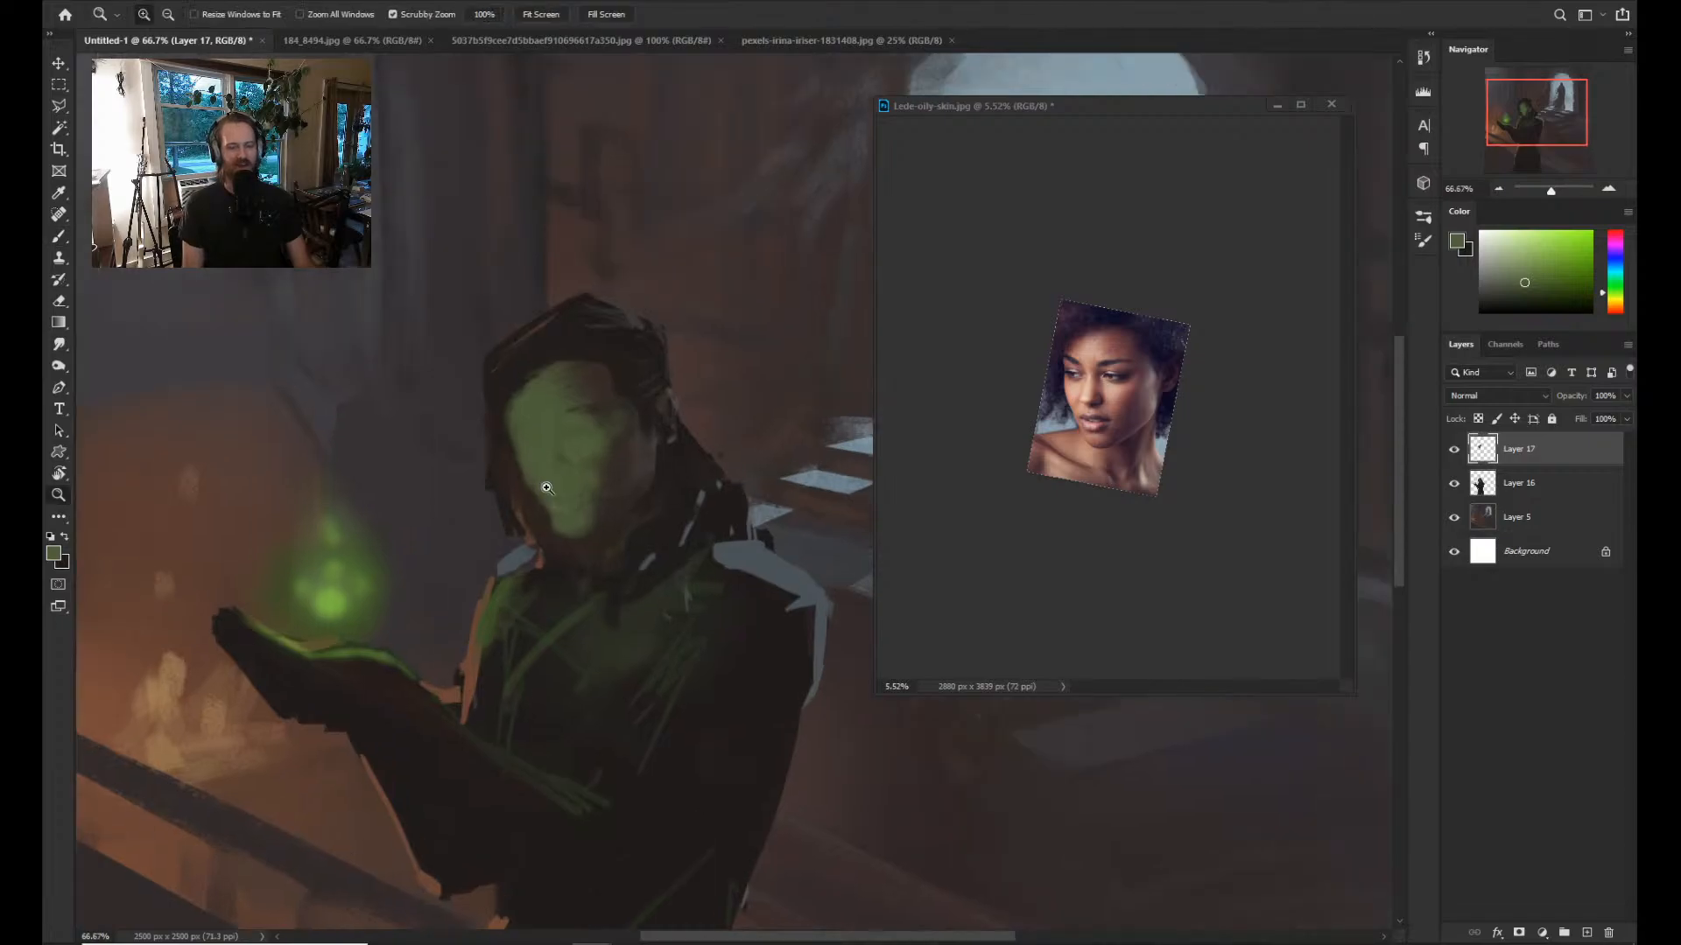
alt+click(544, 426)
key(b)
alt+click(510, 433)
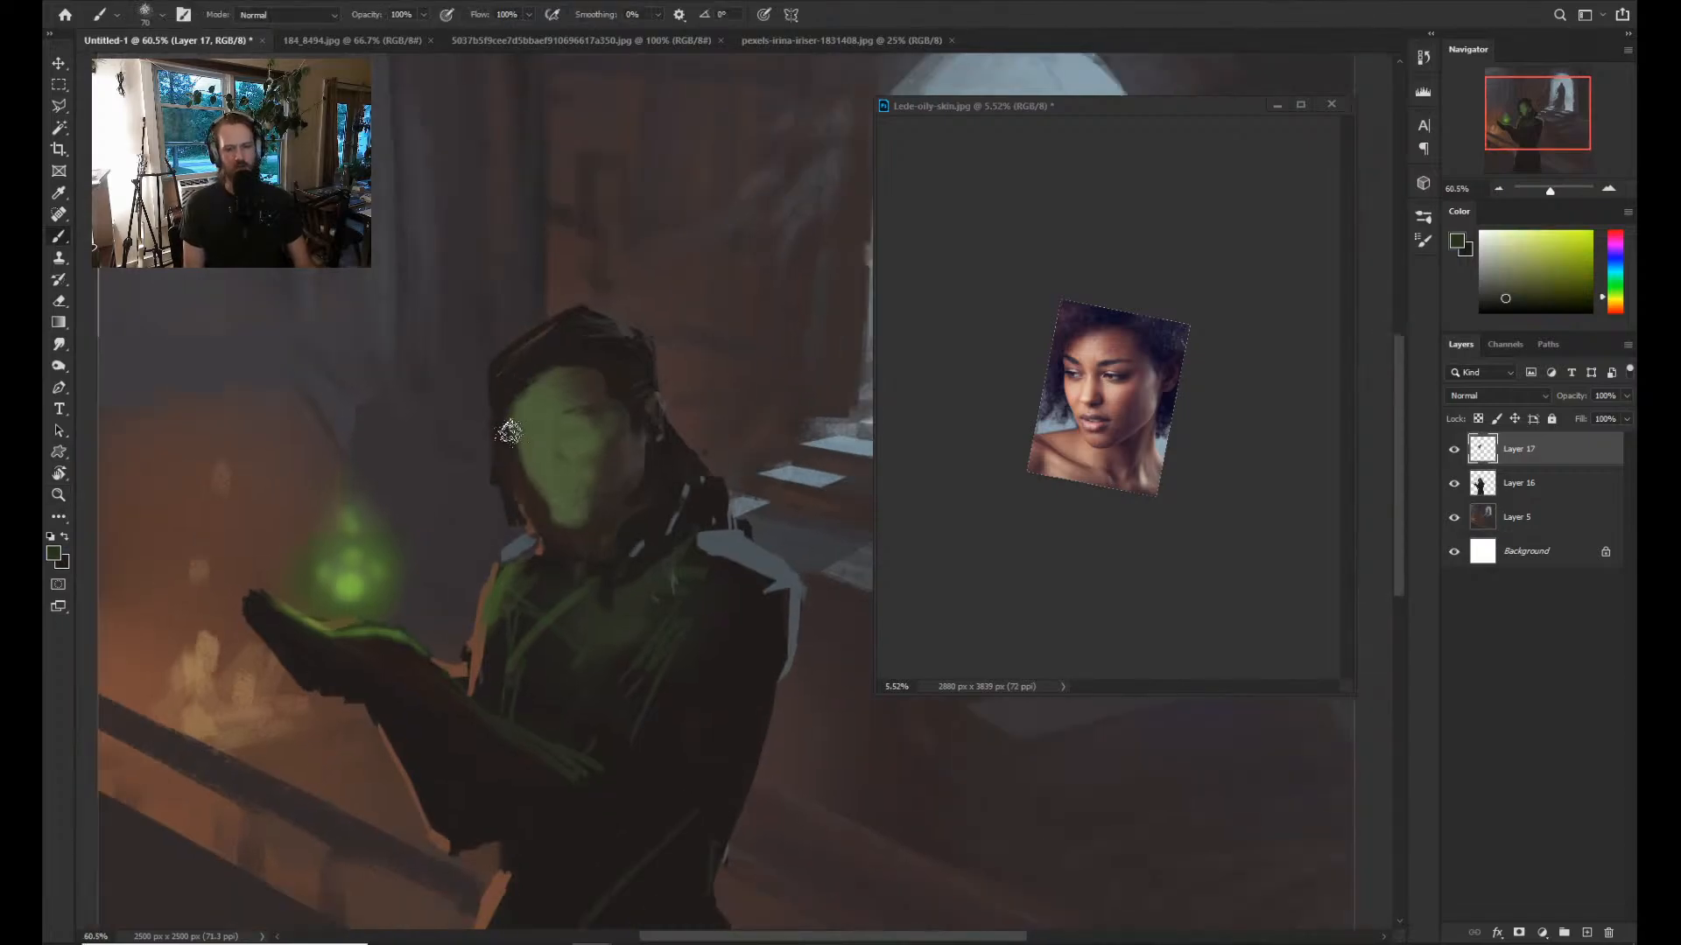
alt+click(507, 430)
key(bracketleft)
key(bracketleft)
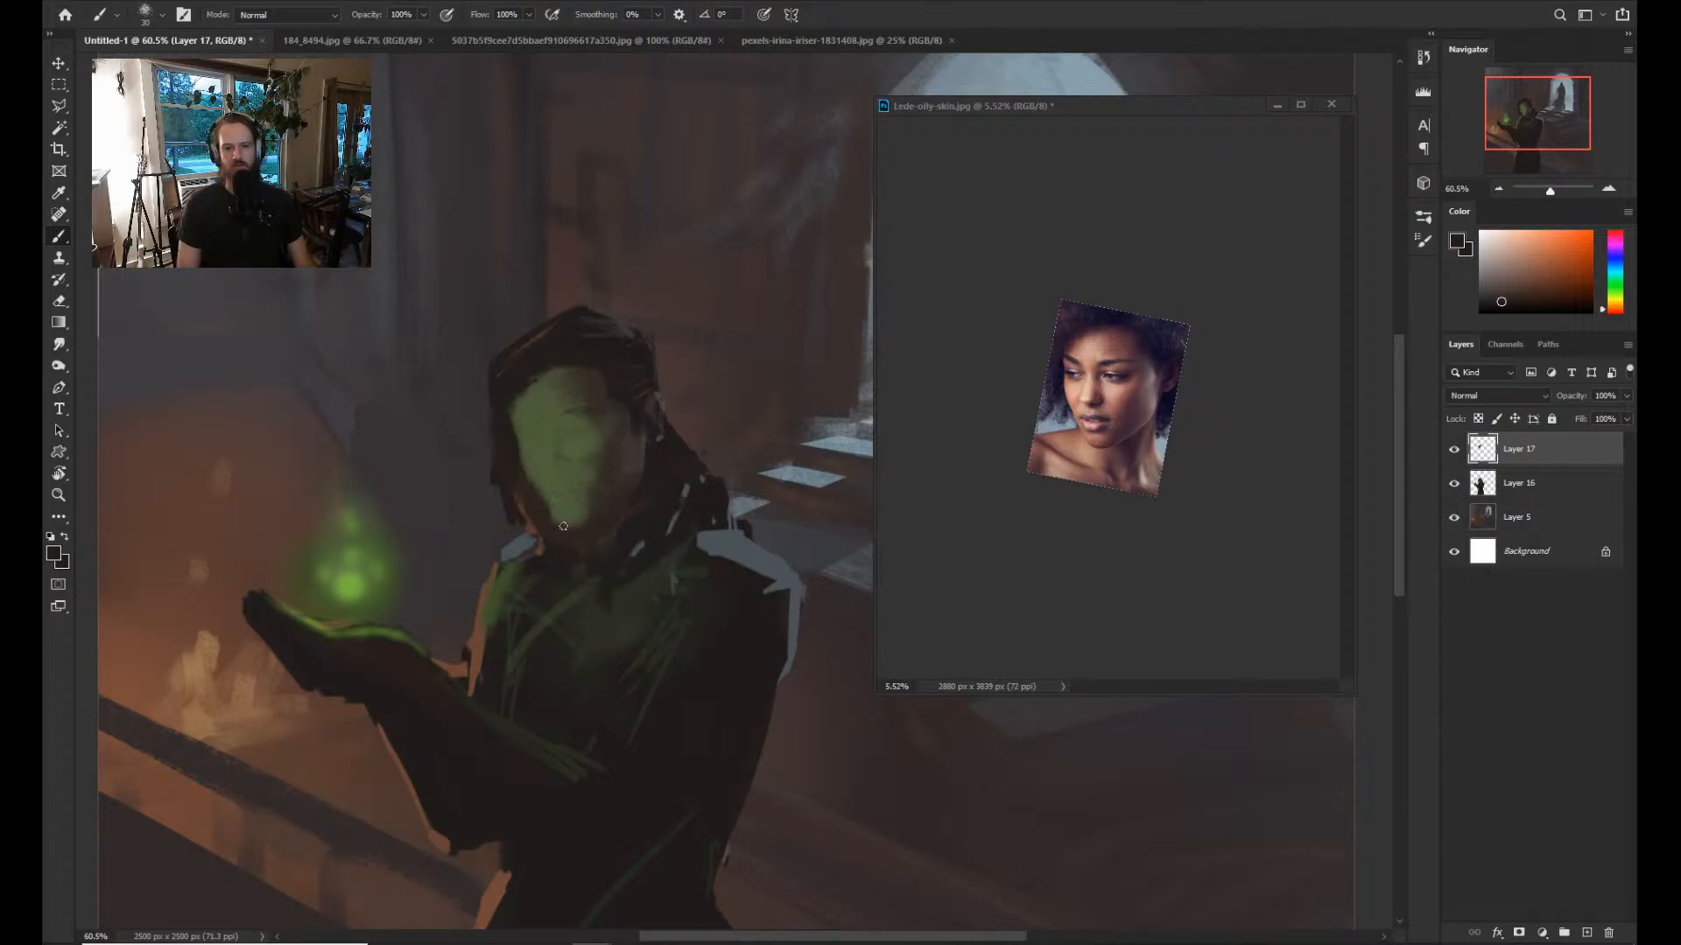
Reshape the chin and jaw with sampled muted green and dark brown, and shade the near side of the face around the nose.
alt+click(550, 496)
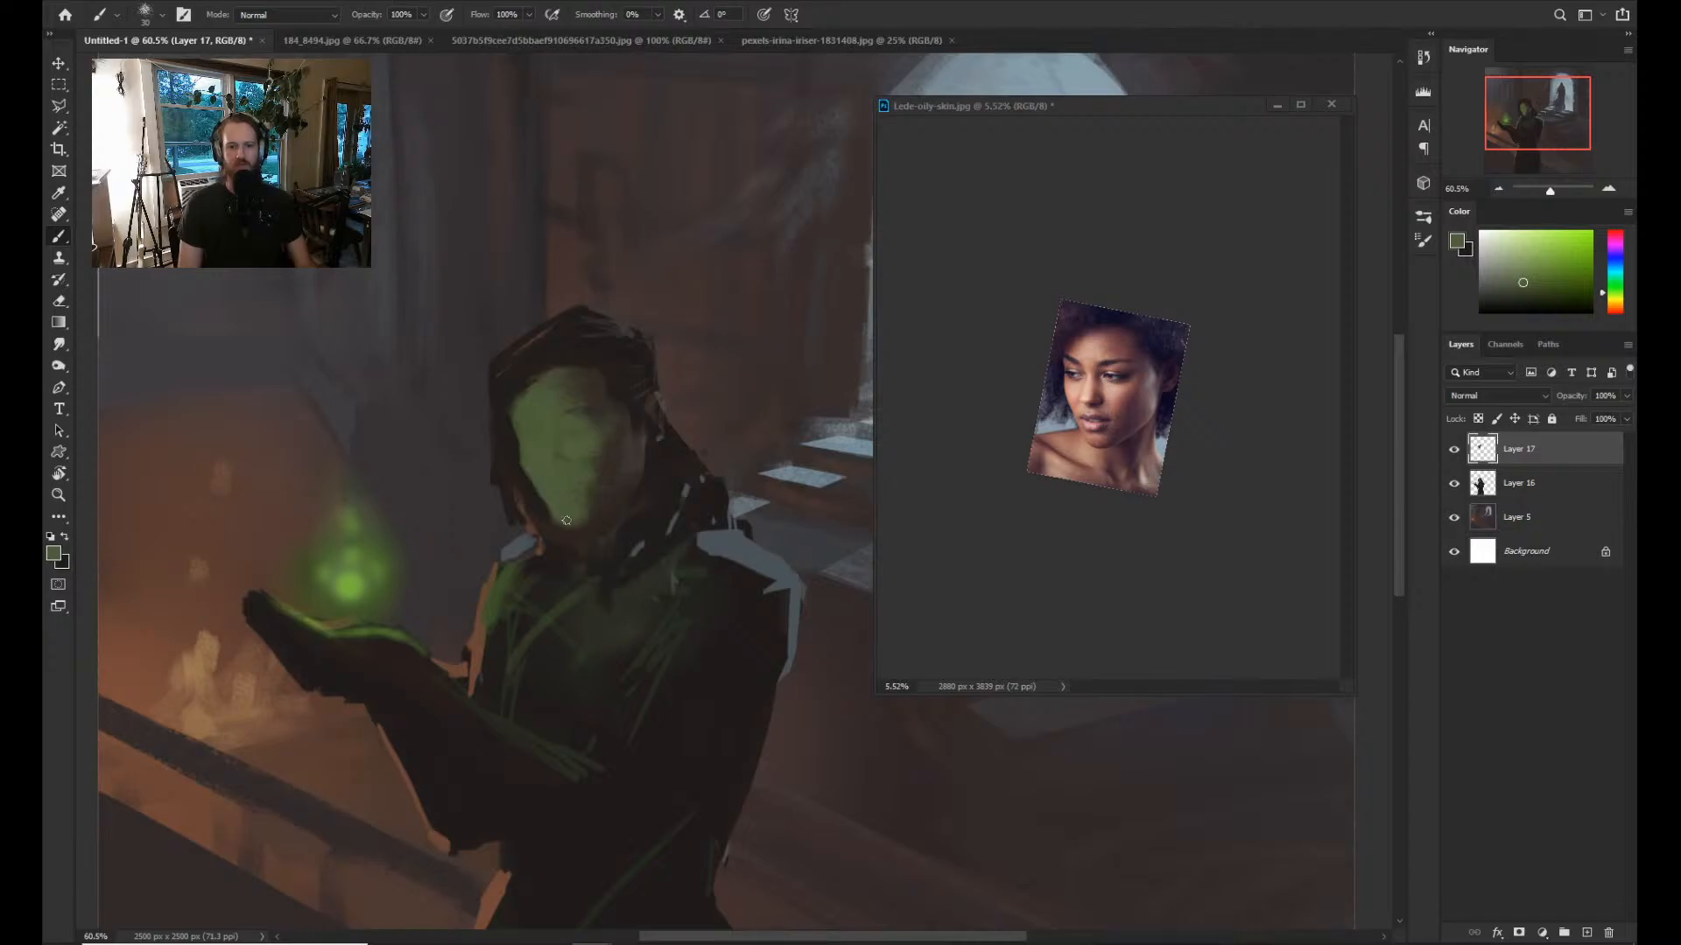
alt+click(544, 519)
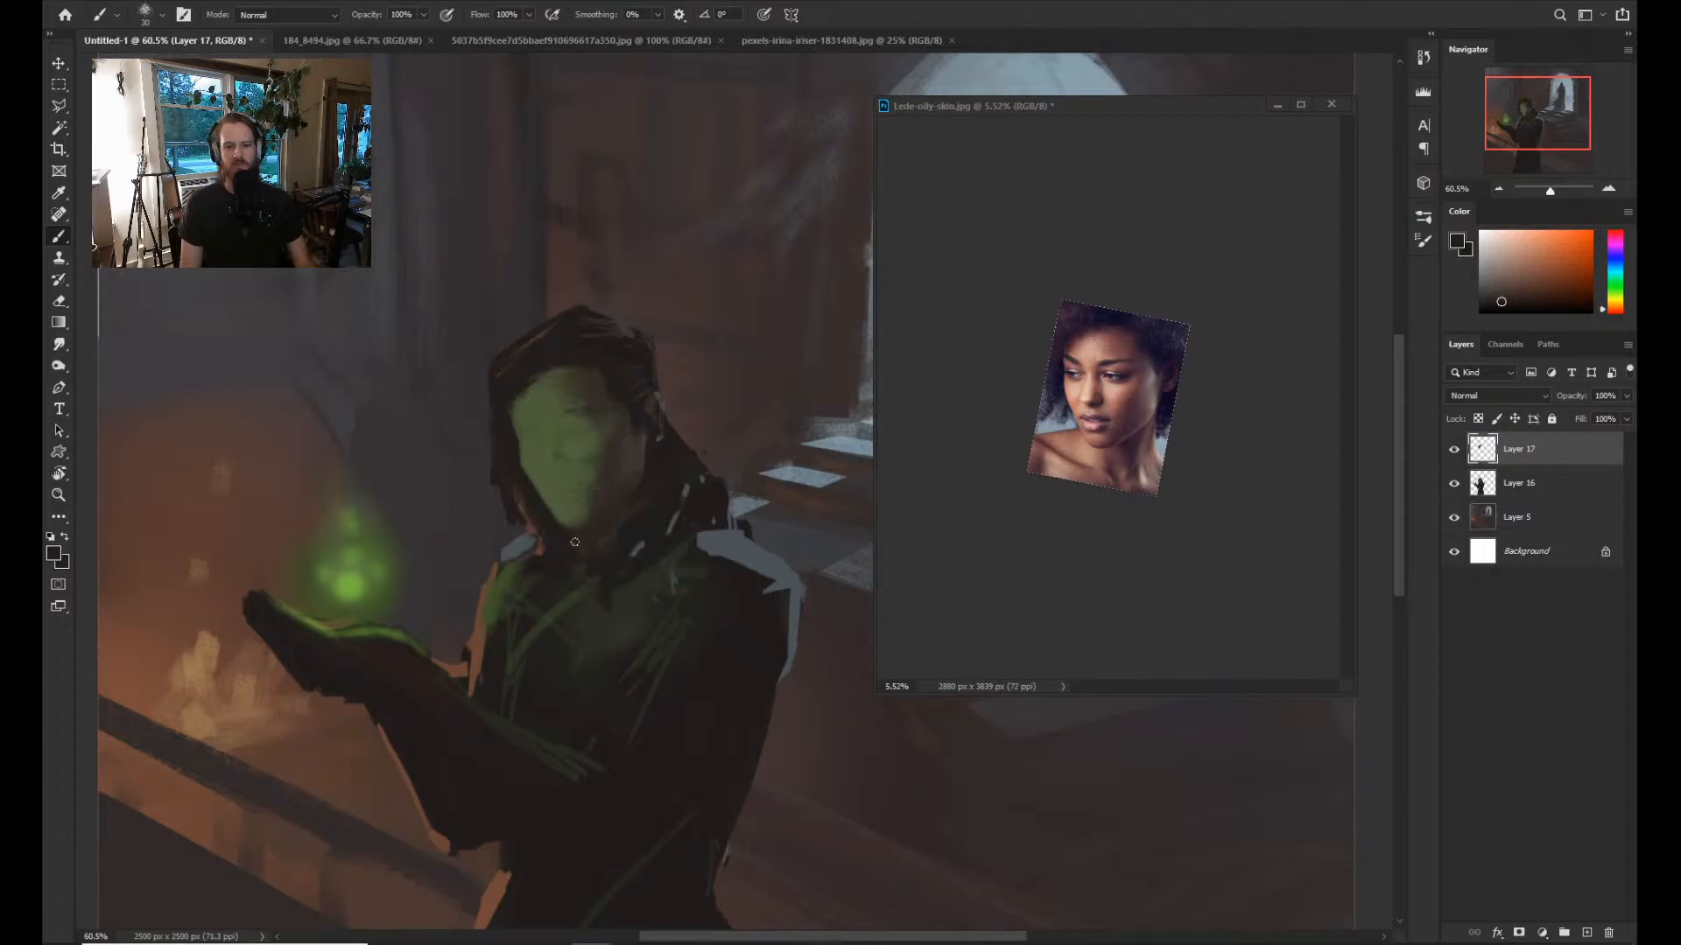
alt+click(615, 475)
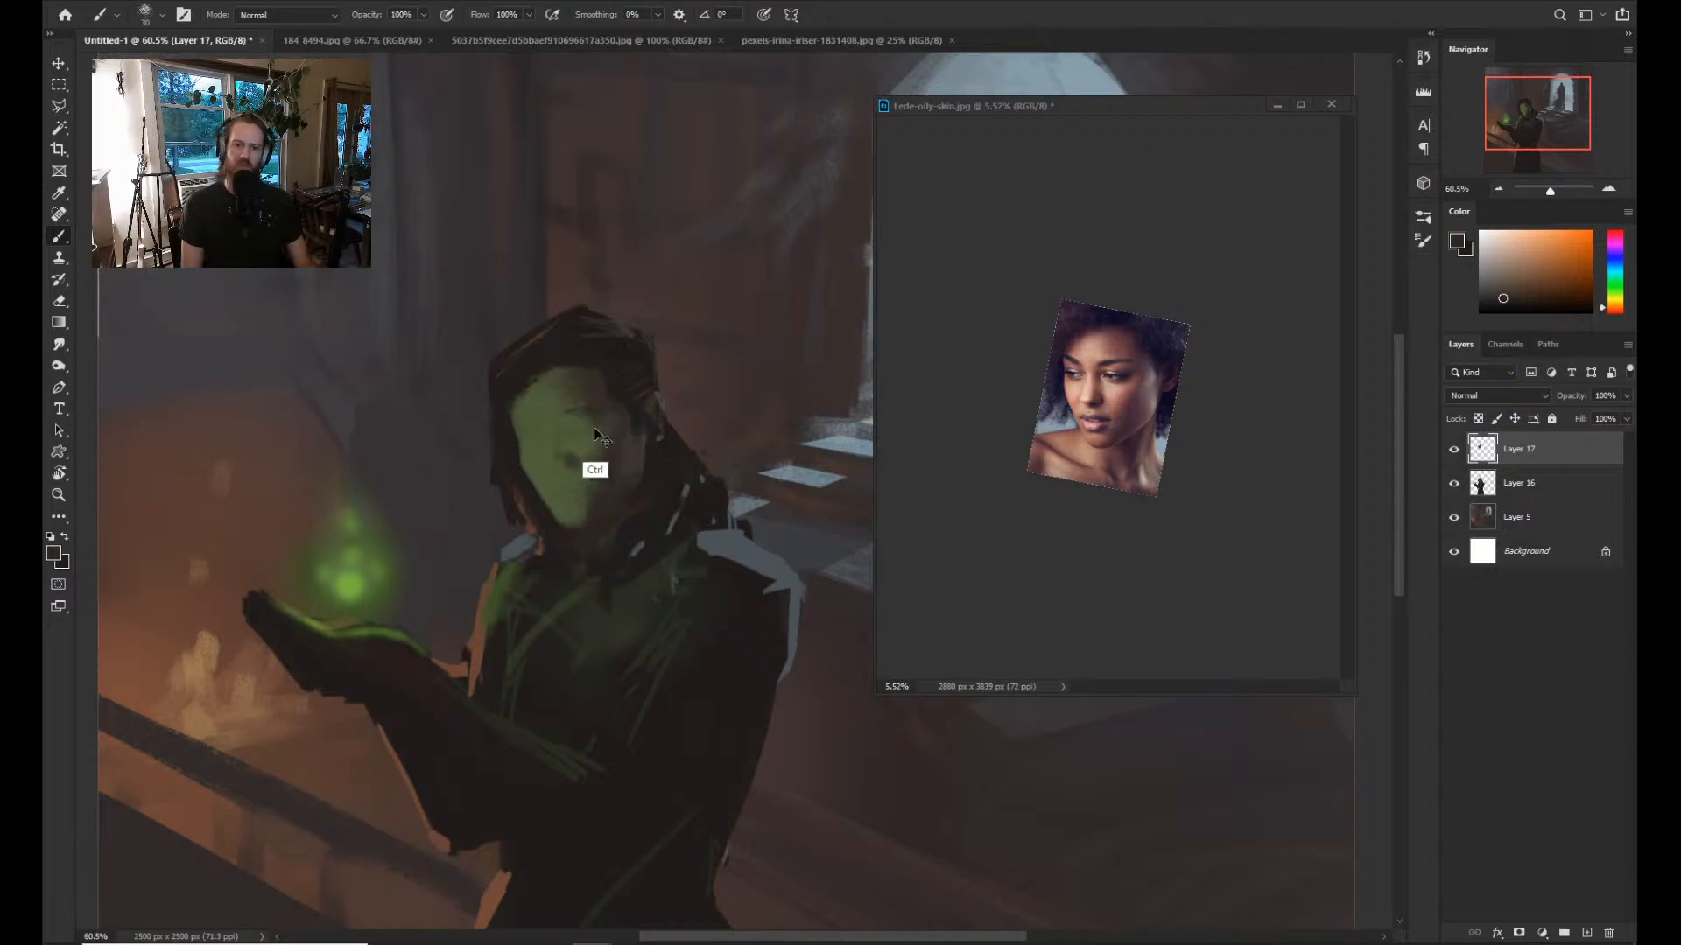
drag(771, 386, 720, 386)
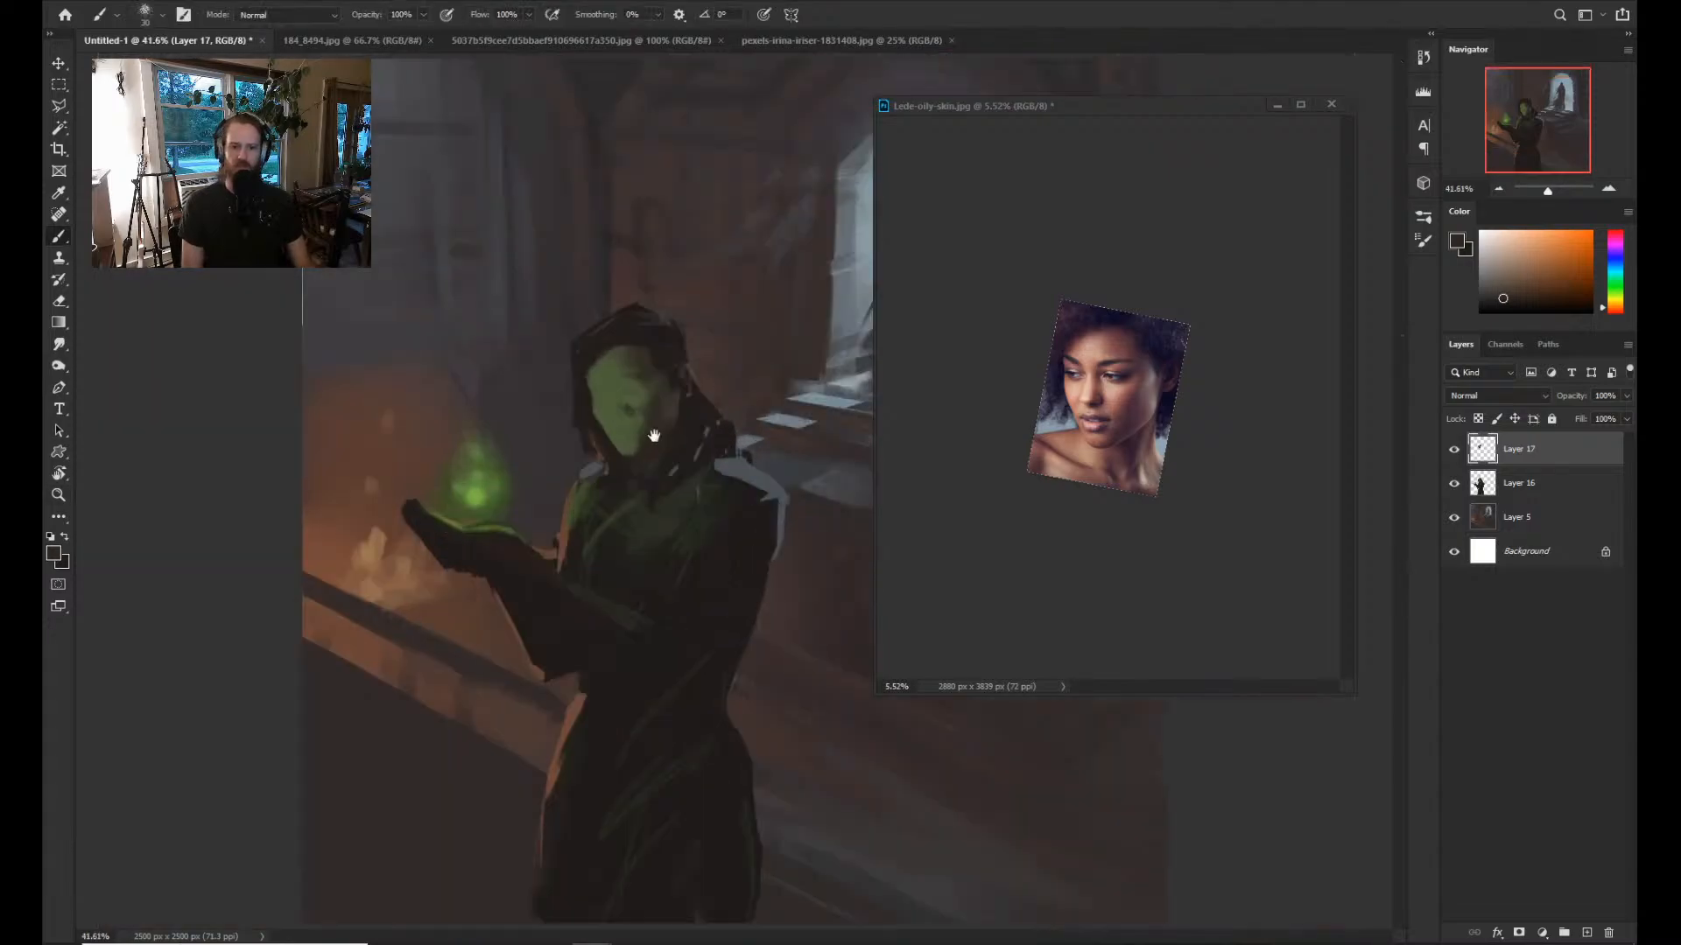
Paint a lighter muted reddish-brown skin tone over the nose and near cheek, and blend a sampled grayish tone into the forehead.
scroll(654, 435, up, 2)
alt+click(691, 375)
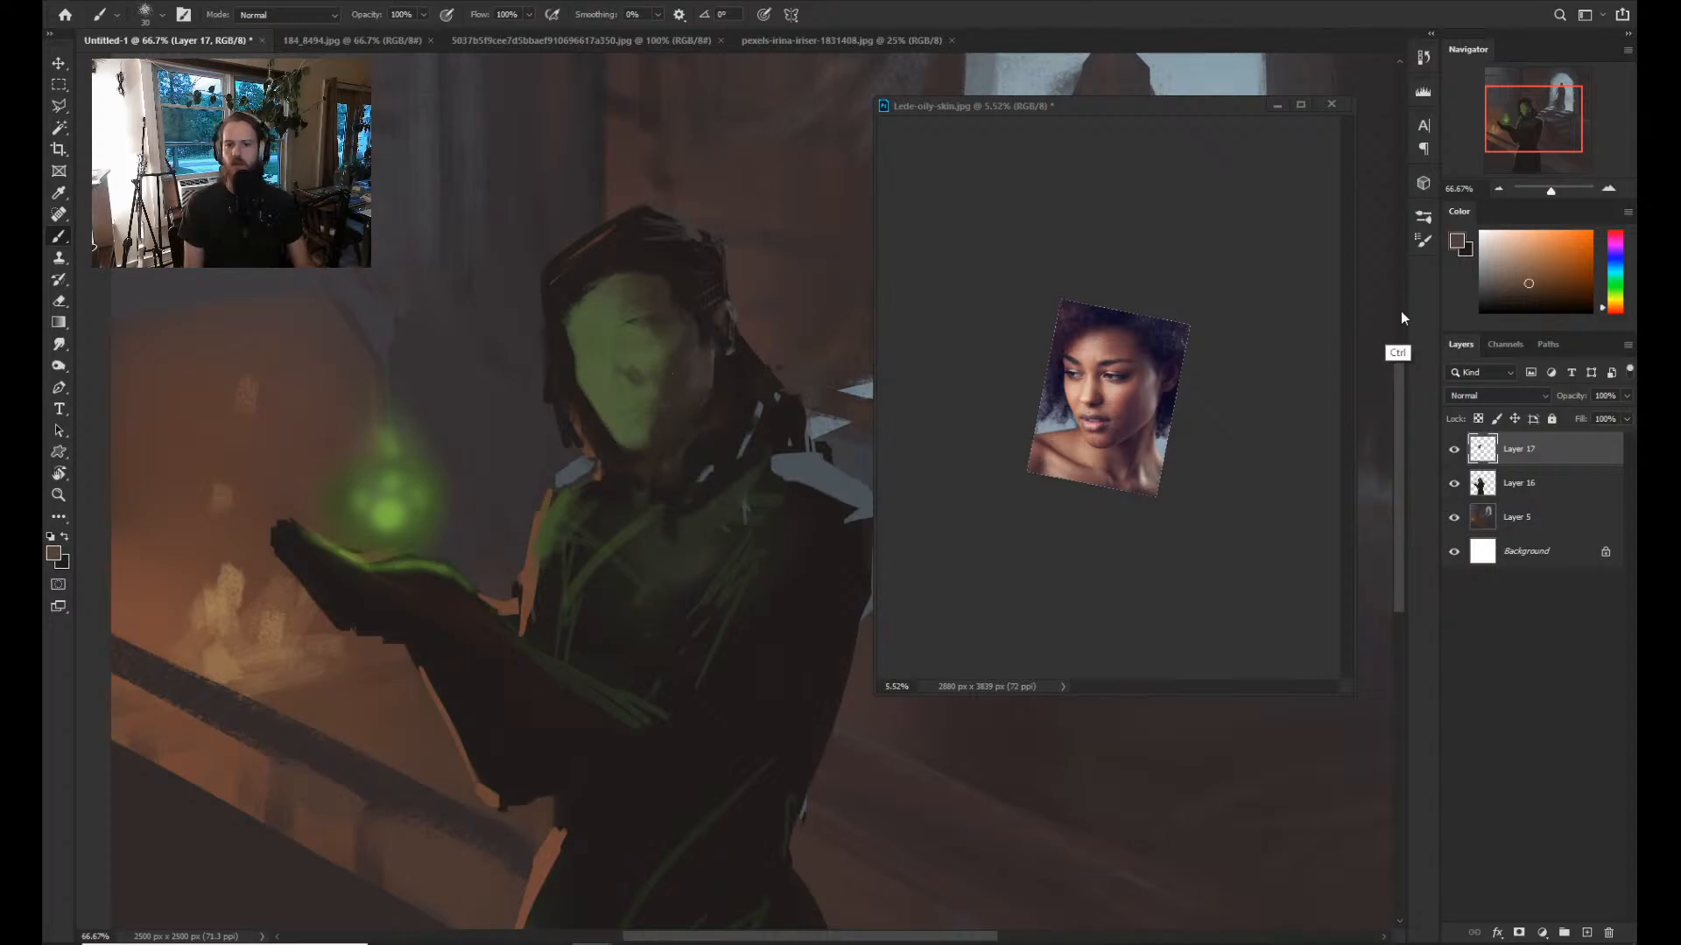
click(1511, 276)
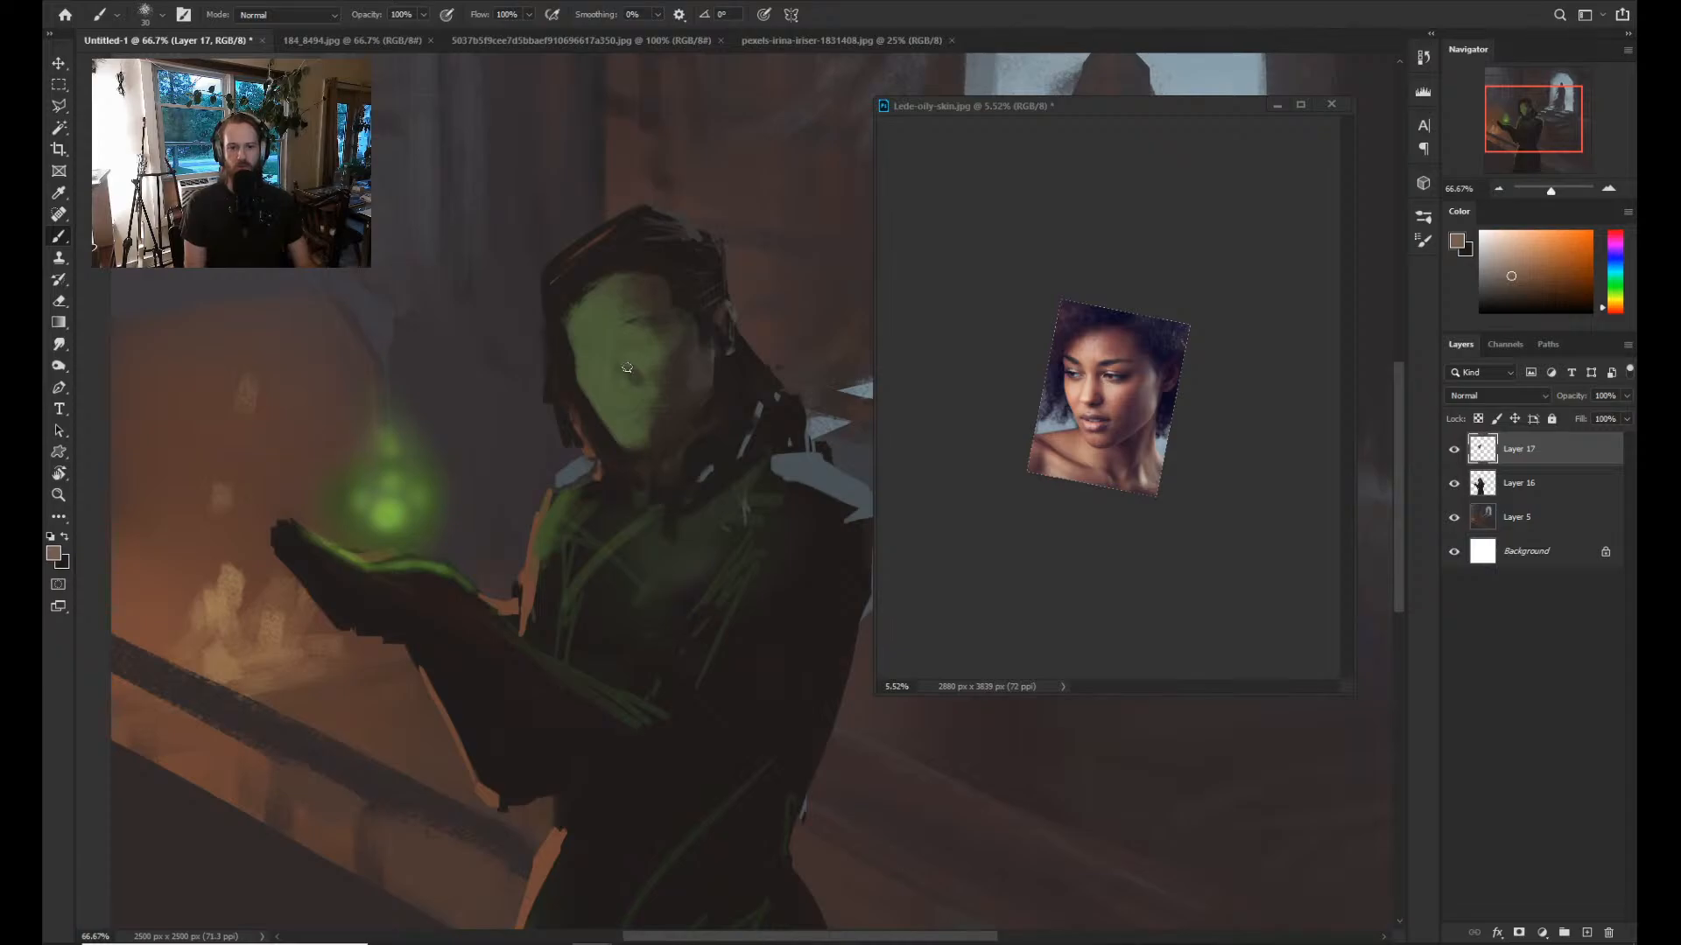
drag(627, 368, 667, 351)
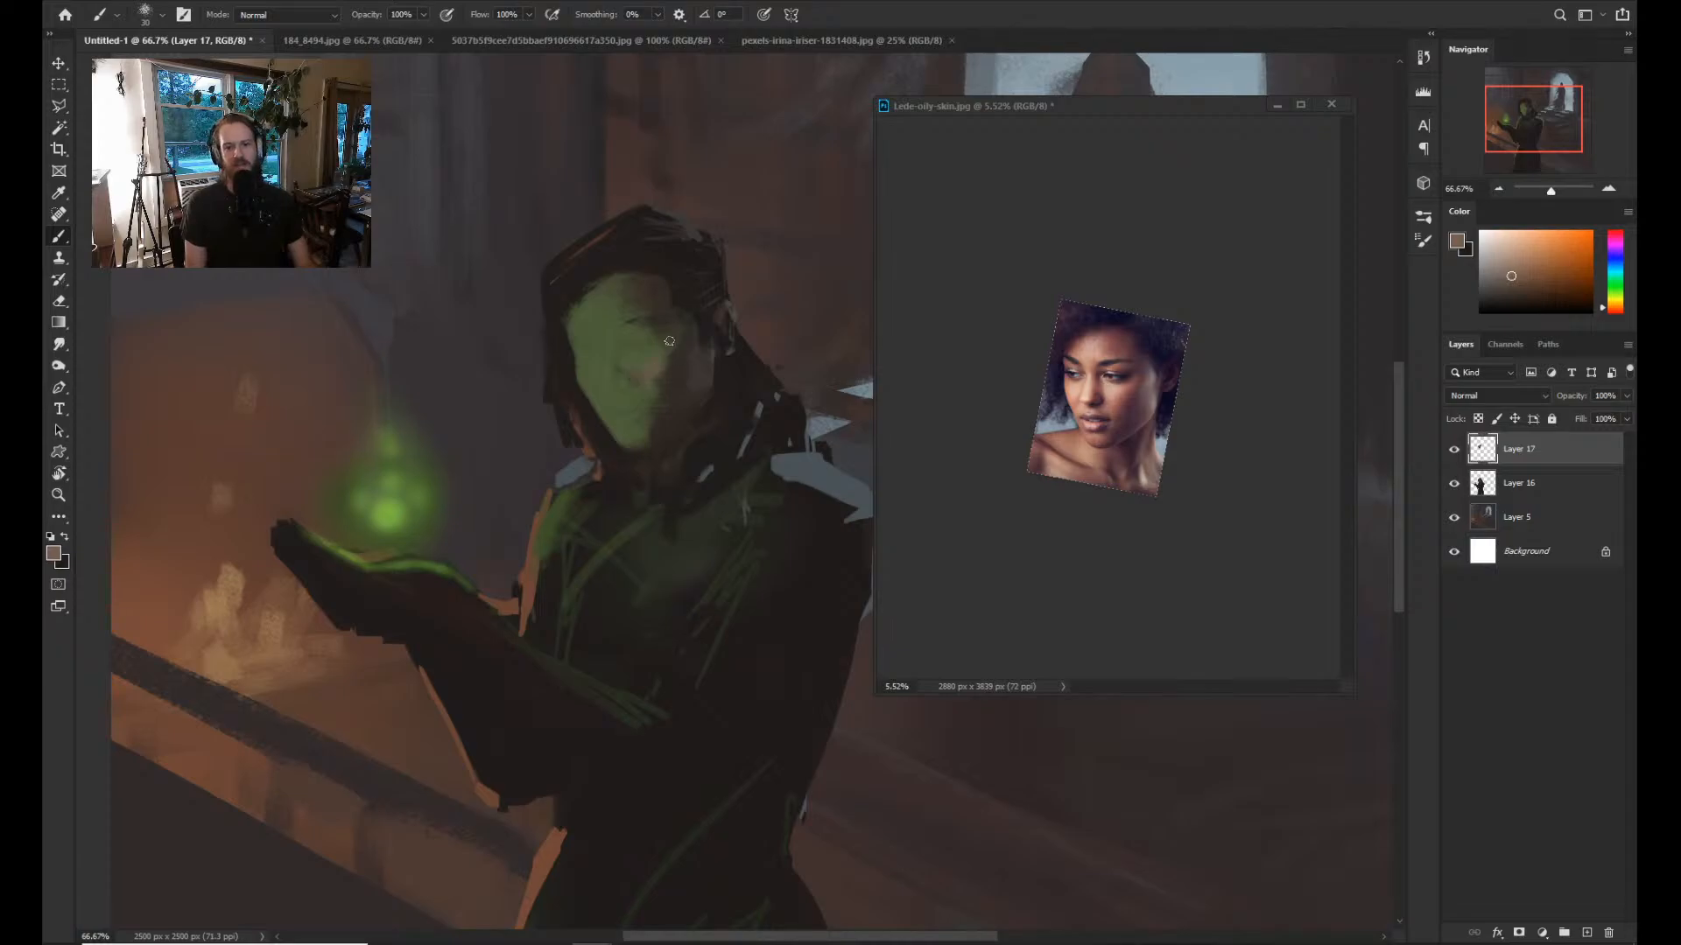
alt+click(653, 368)
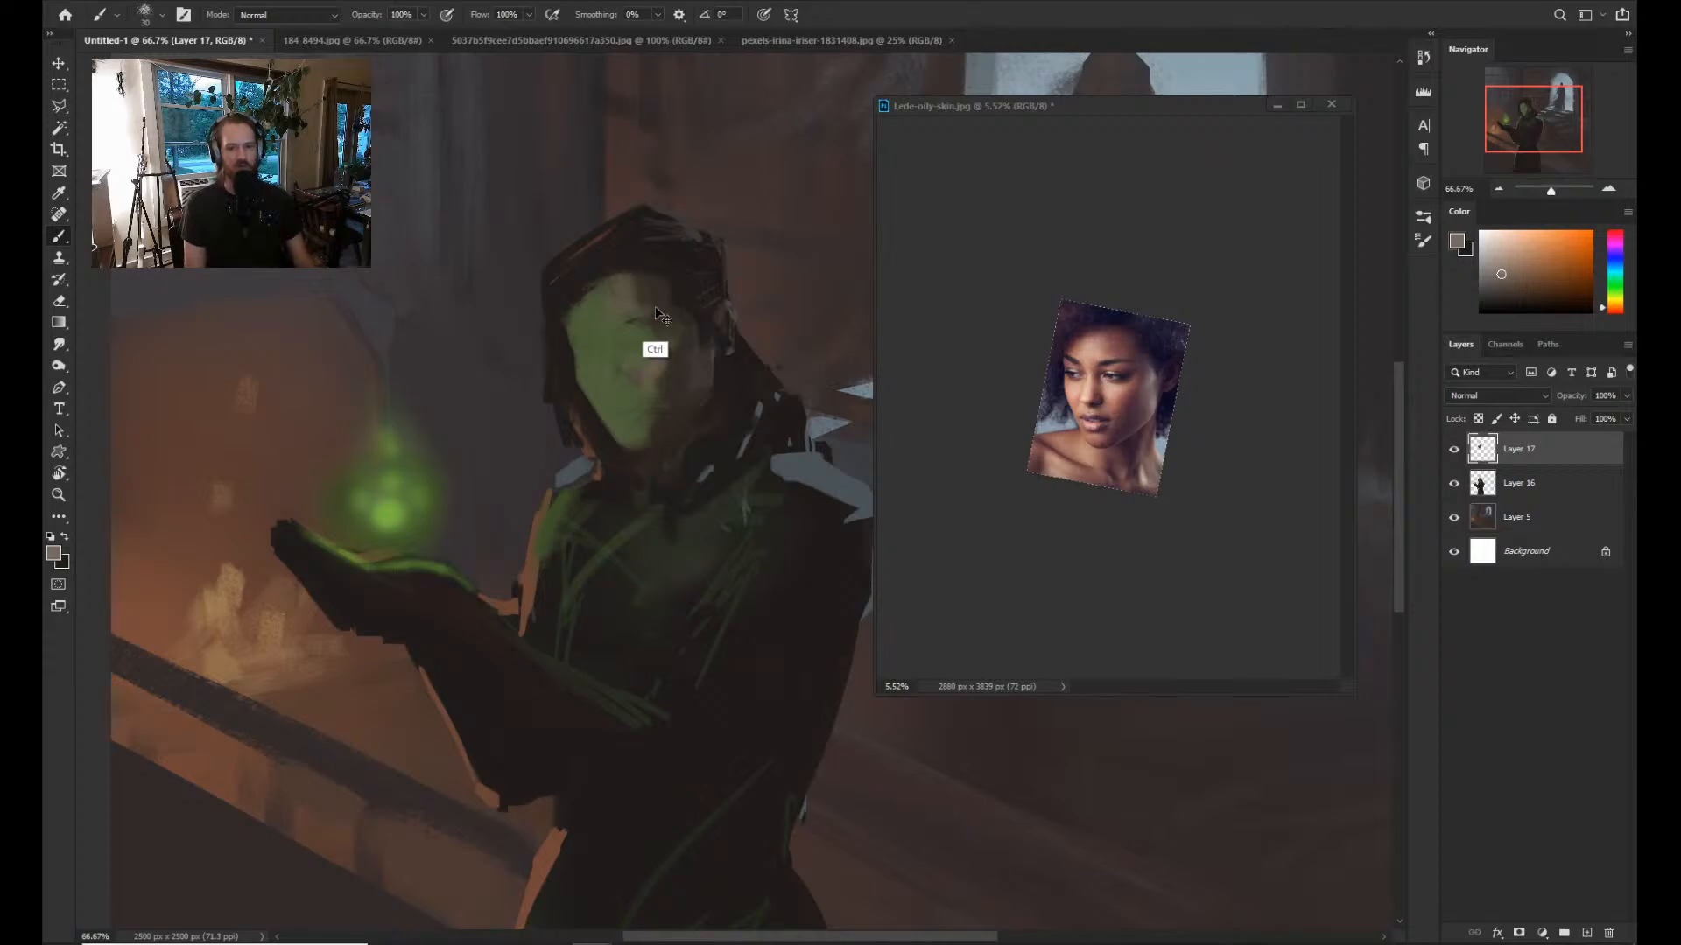
Add lighter green highlights to the forehead, nose, far cheek, mouth and chin, reducing the brush for smaller marks.
alt+click(596, 363)
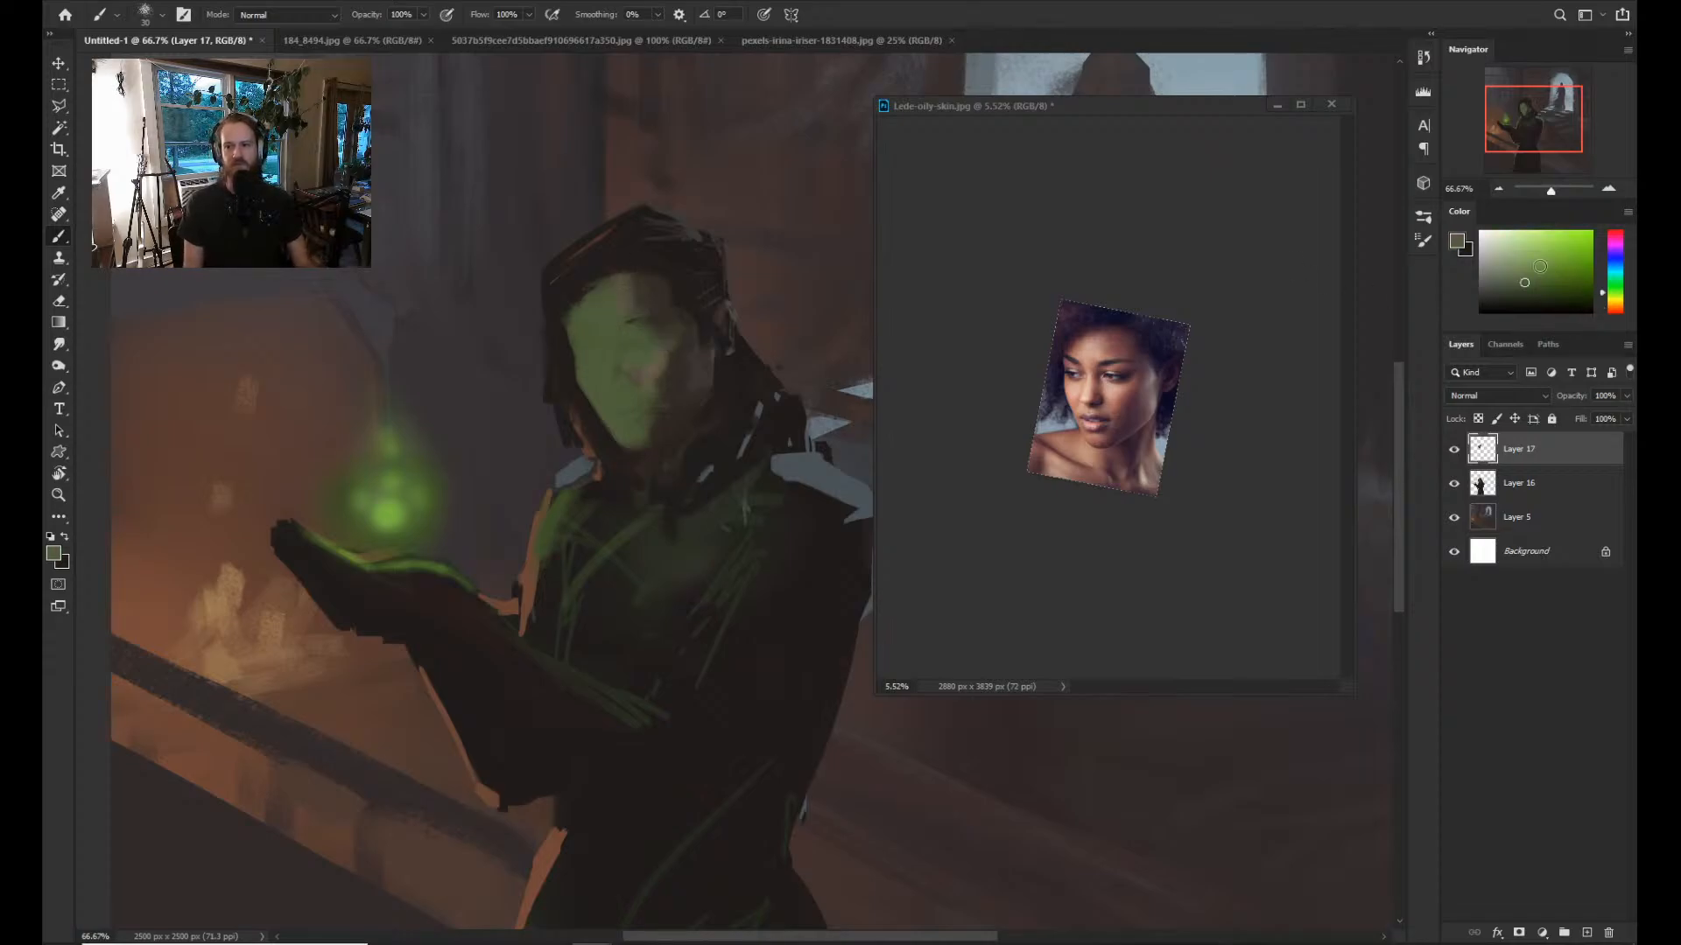
alt+click(632, 318)
key(])
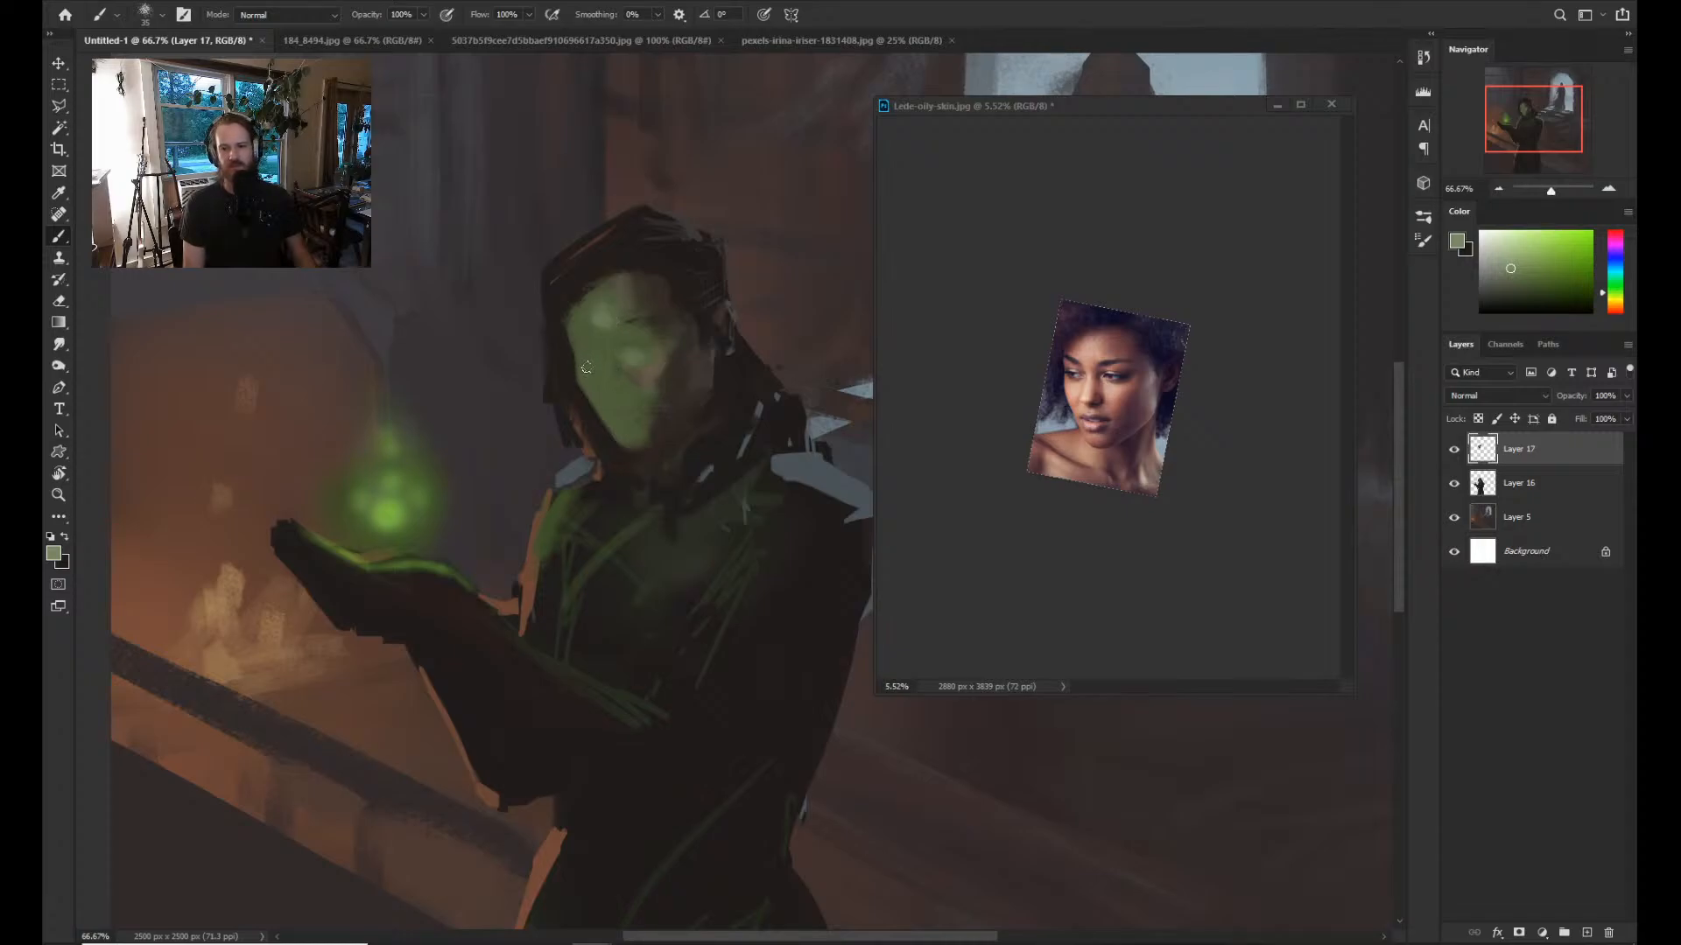
key([)
key([)
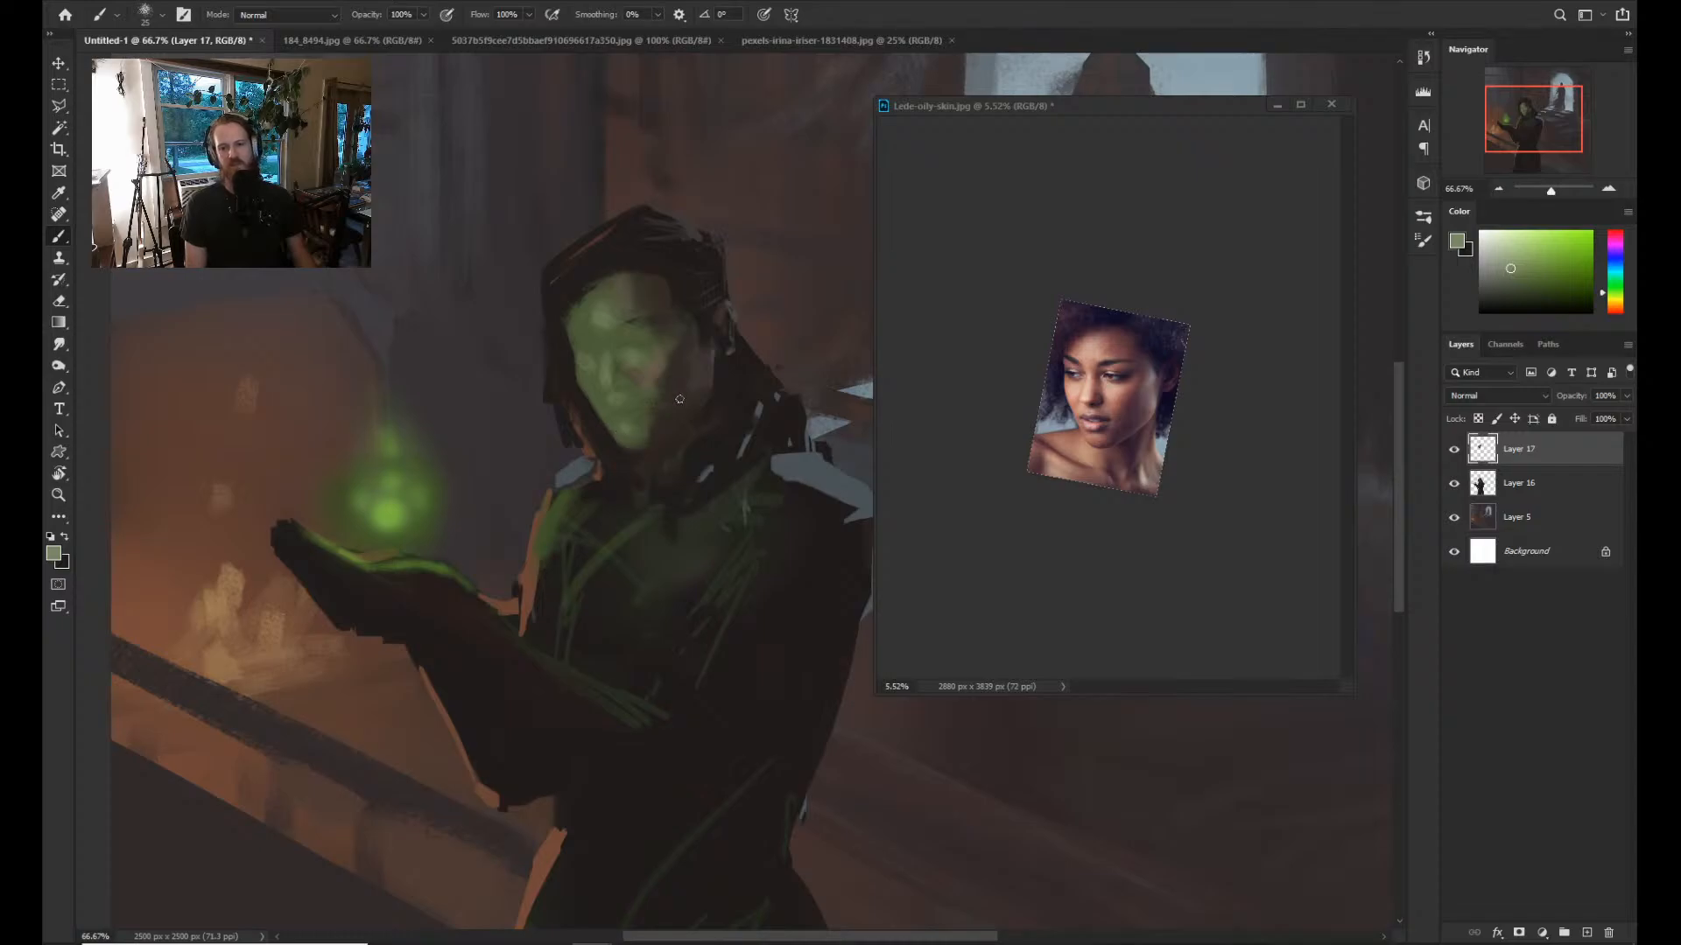
Soften the nose shadow and forehead hairline with sampled muted brown, and check the face at small scale.
alt+click(637, 378)
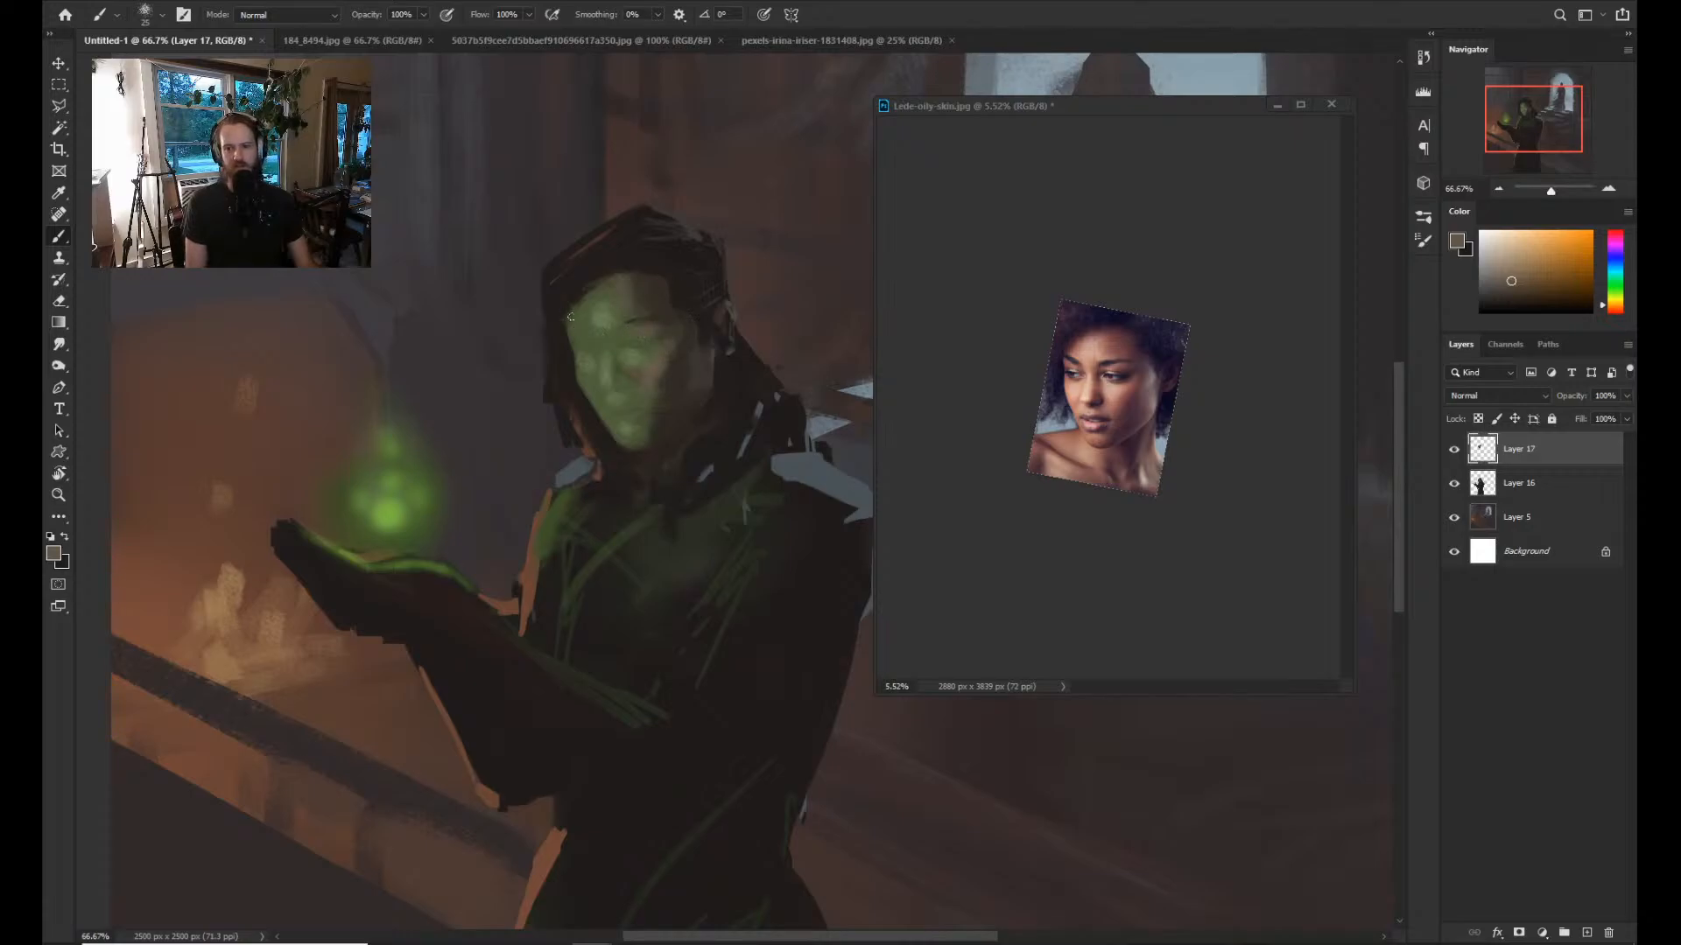
key(alt)
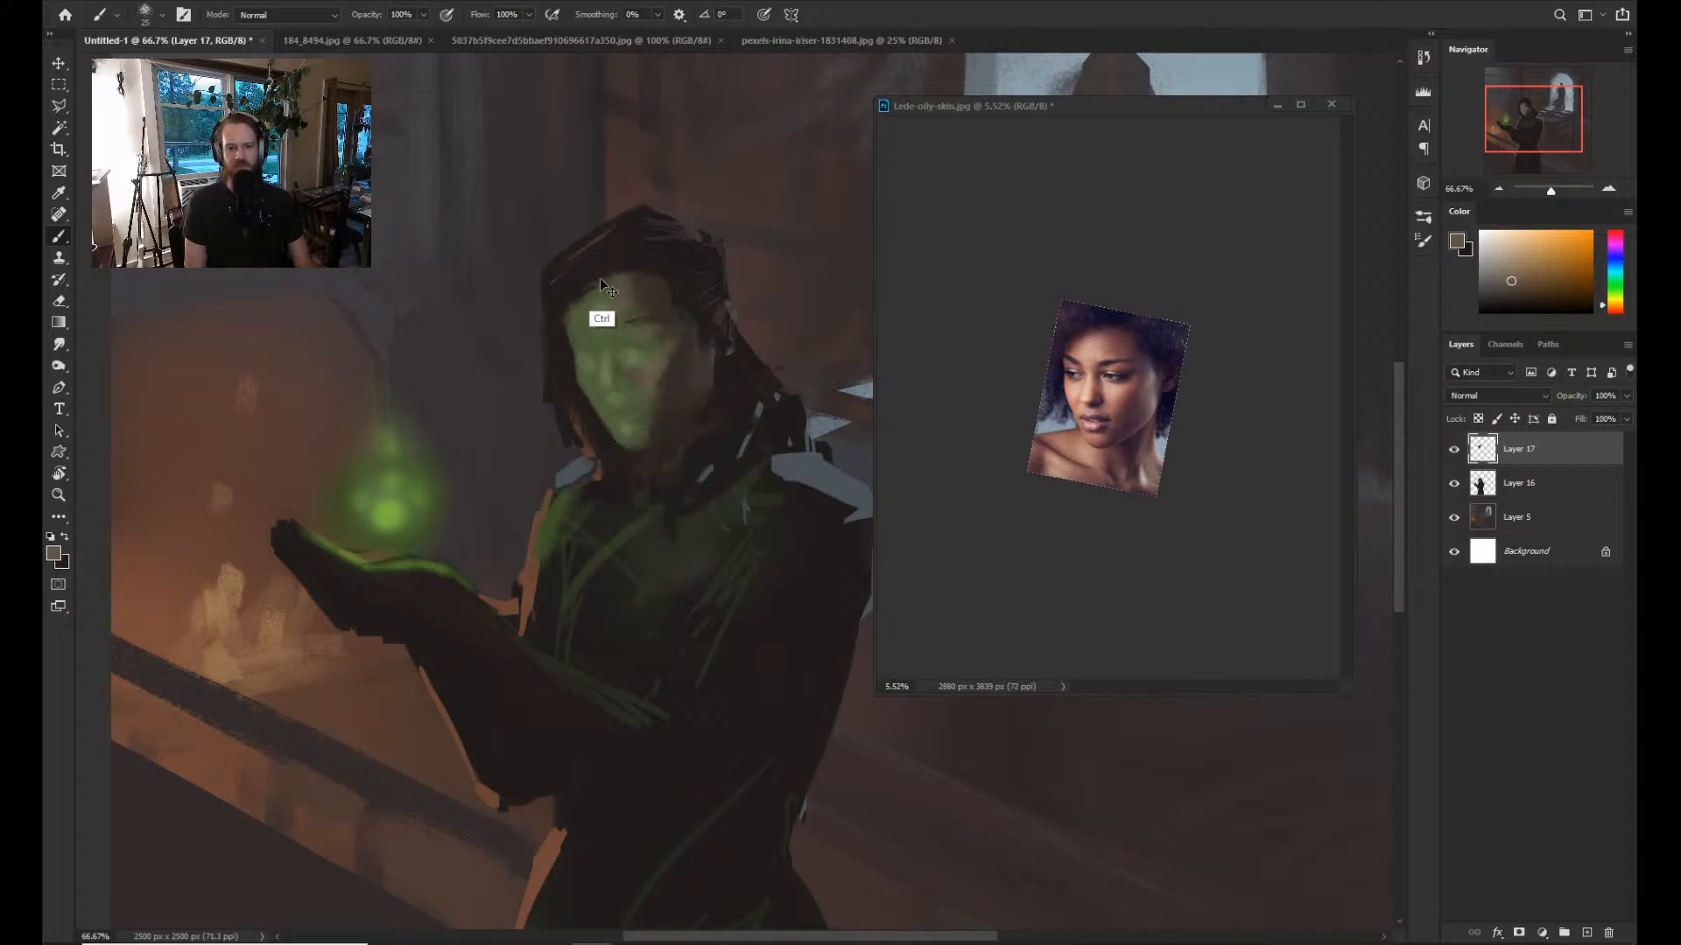
alt+click(638, 295)
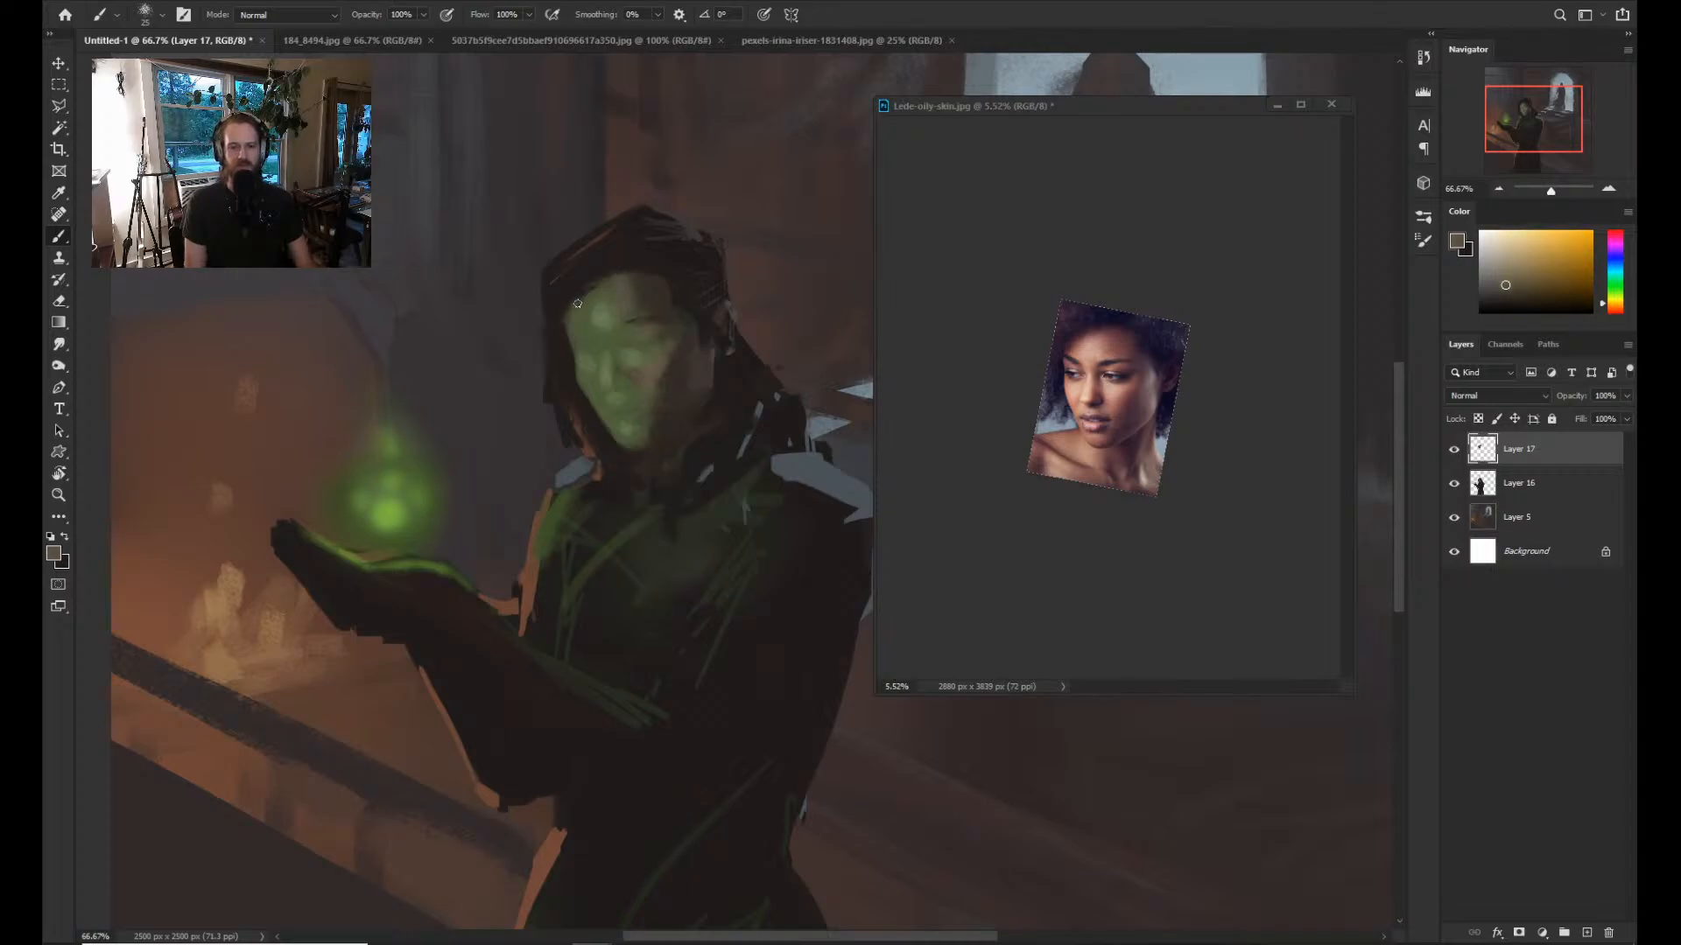
key(z)
drag(668, 278, 599, 290)
key(b)
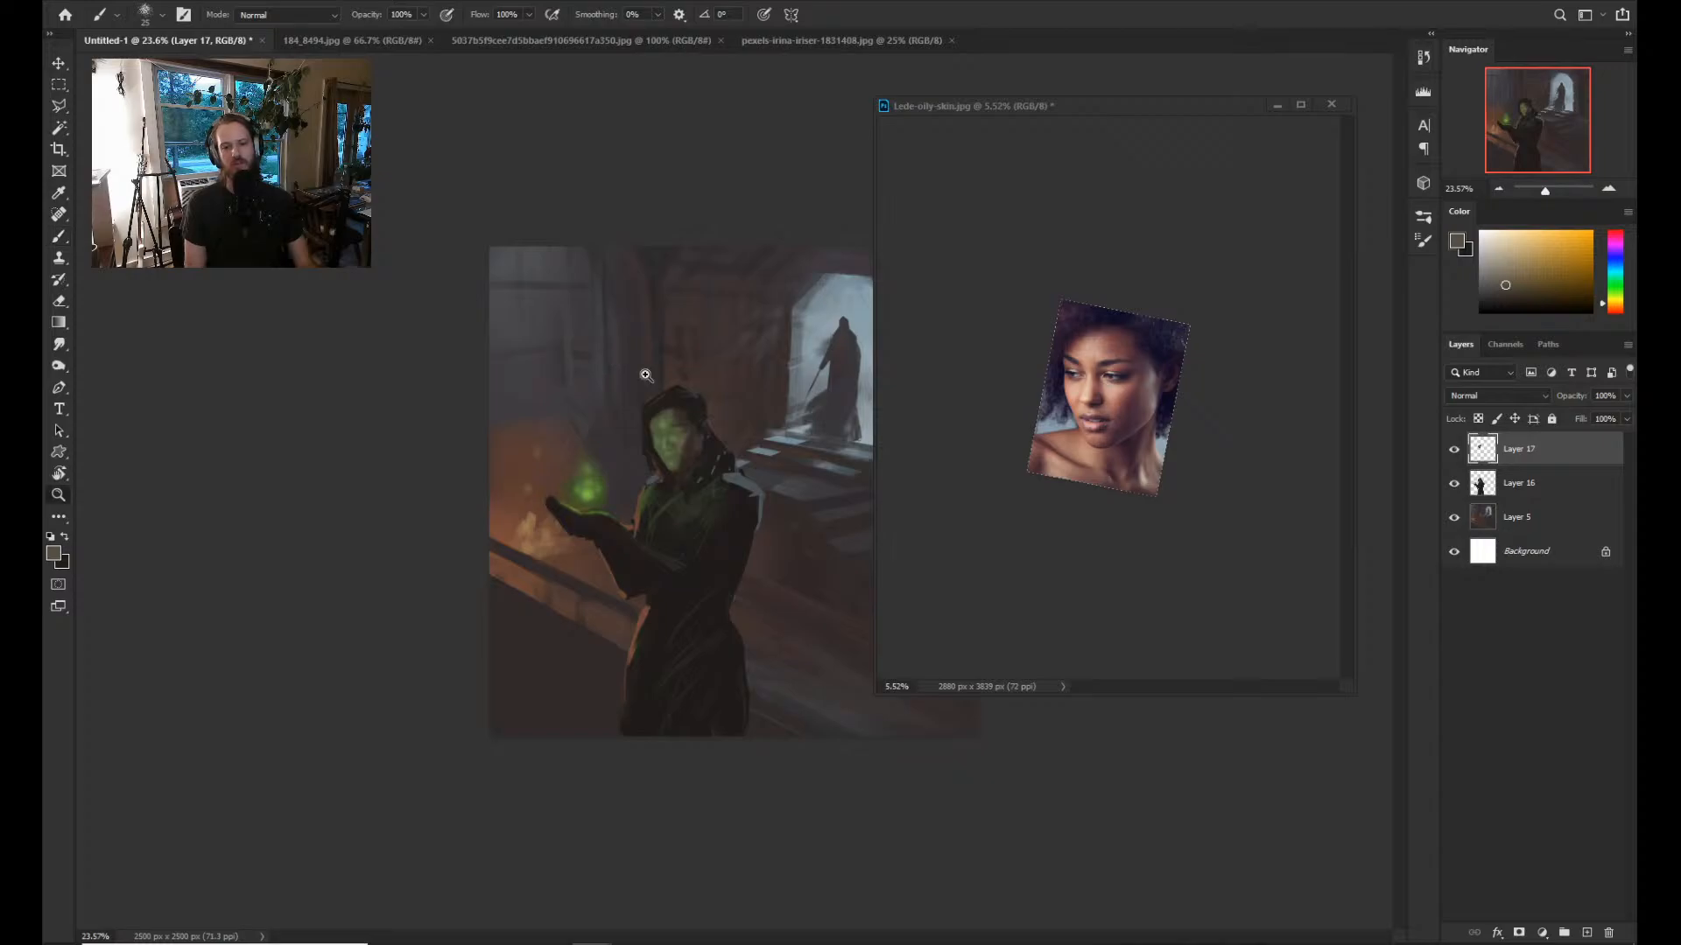
mouse_move(651, 404)
mouse_down()
mouse_move(698, 541)
mouse_move(606, 554)
mouse_up()
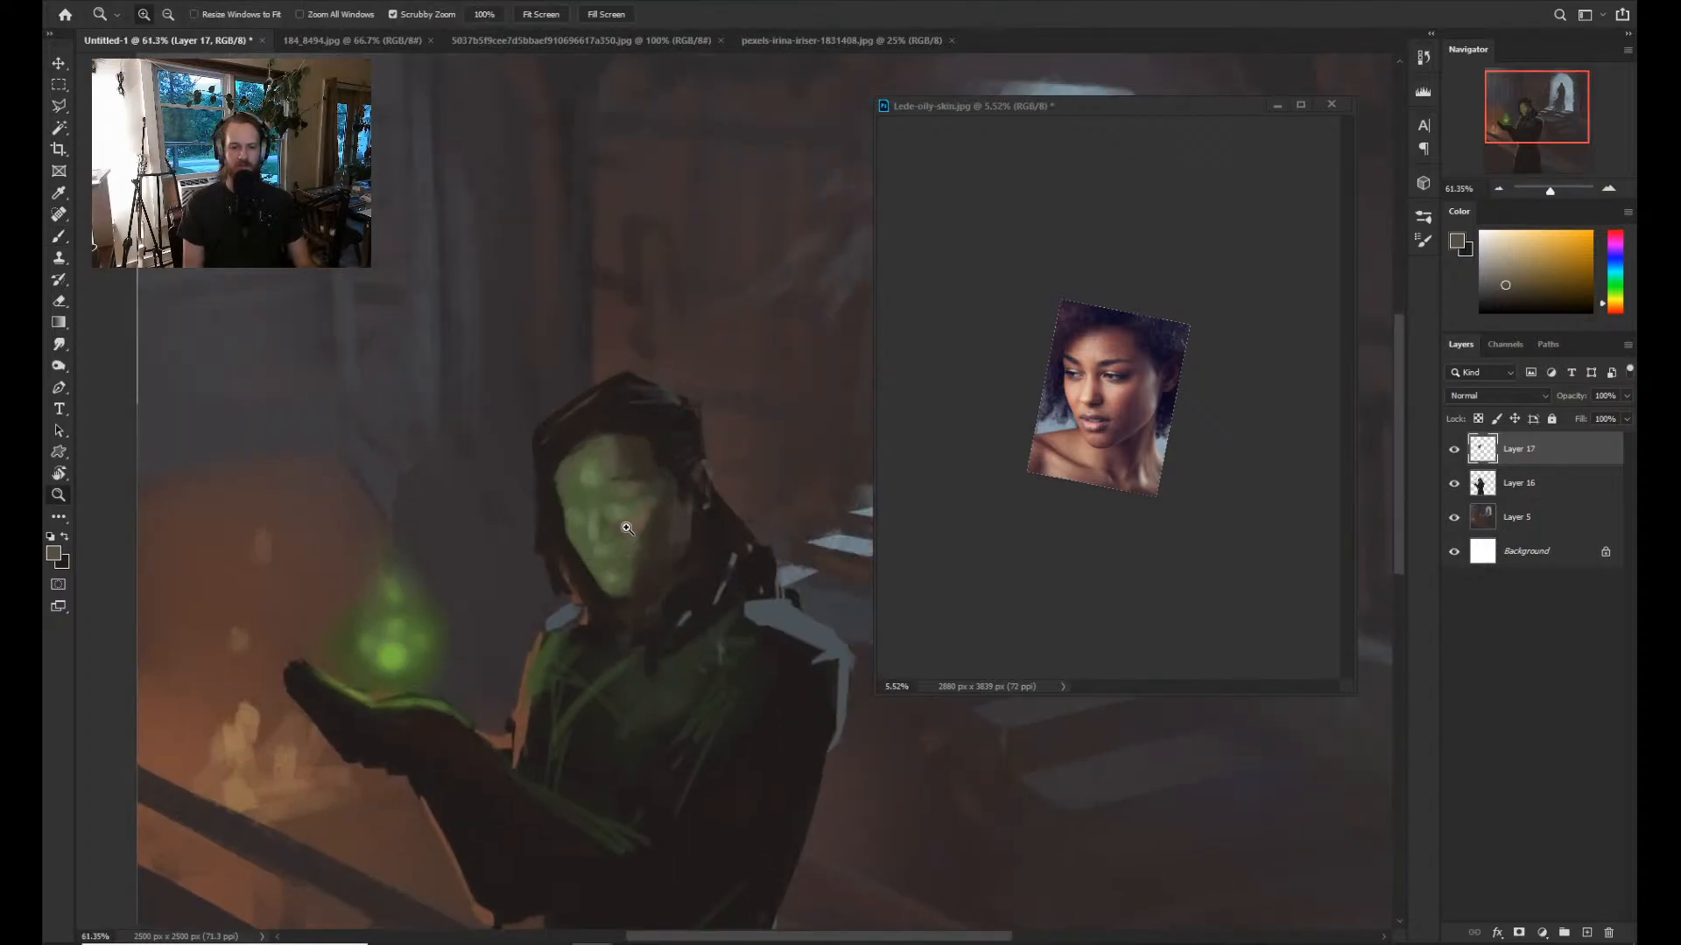
Add brighter green highlights to both cheeks beneath the eyes and around the mouth and chin, using color sampled from the face.
key(alt)
alt+click(636, 523)
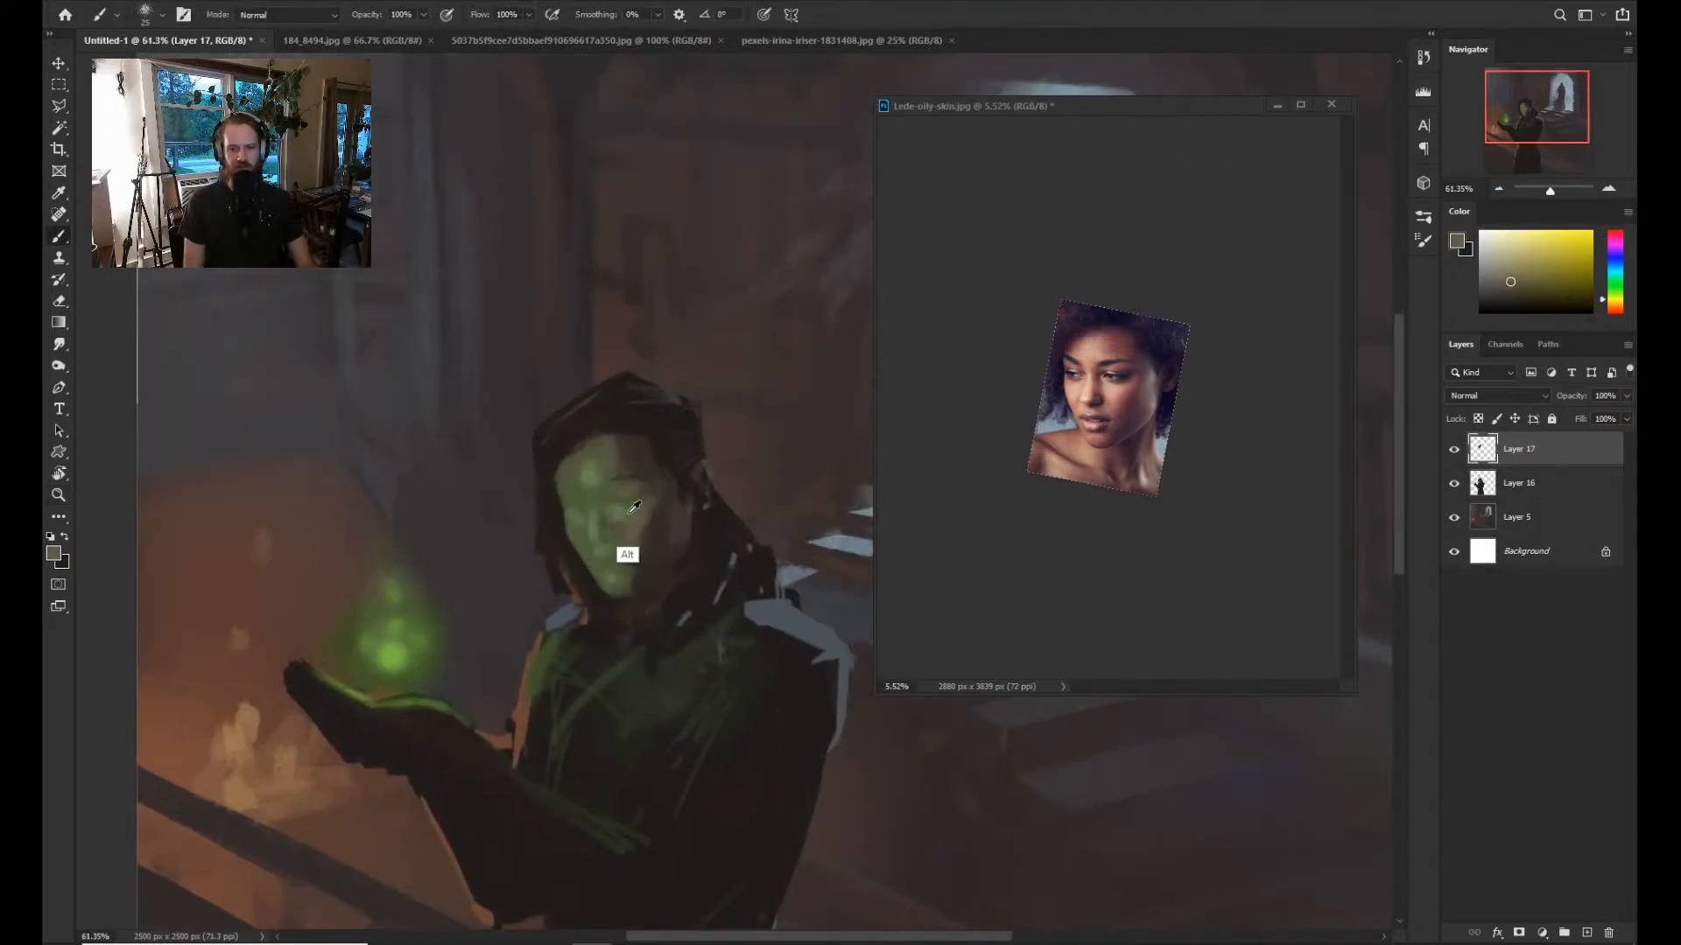
alt+click(634, 515)
click(1537, 260)
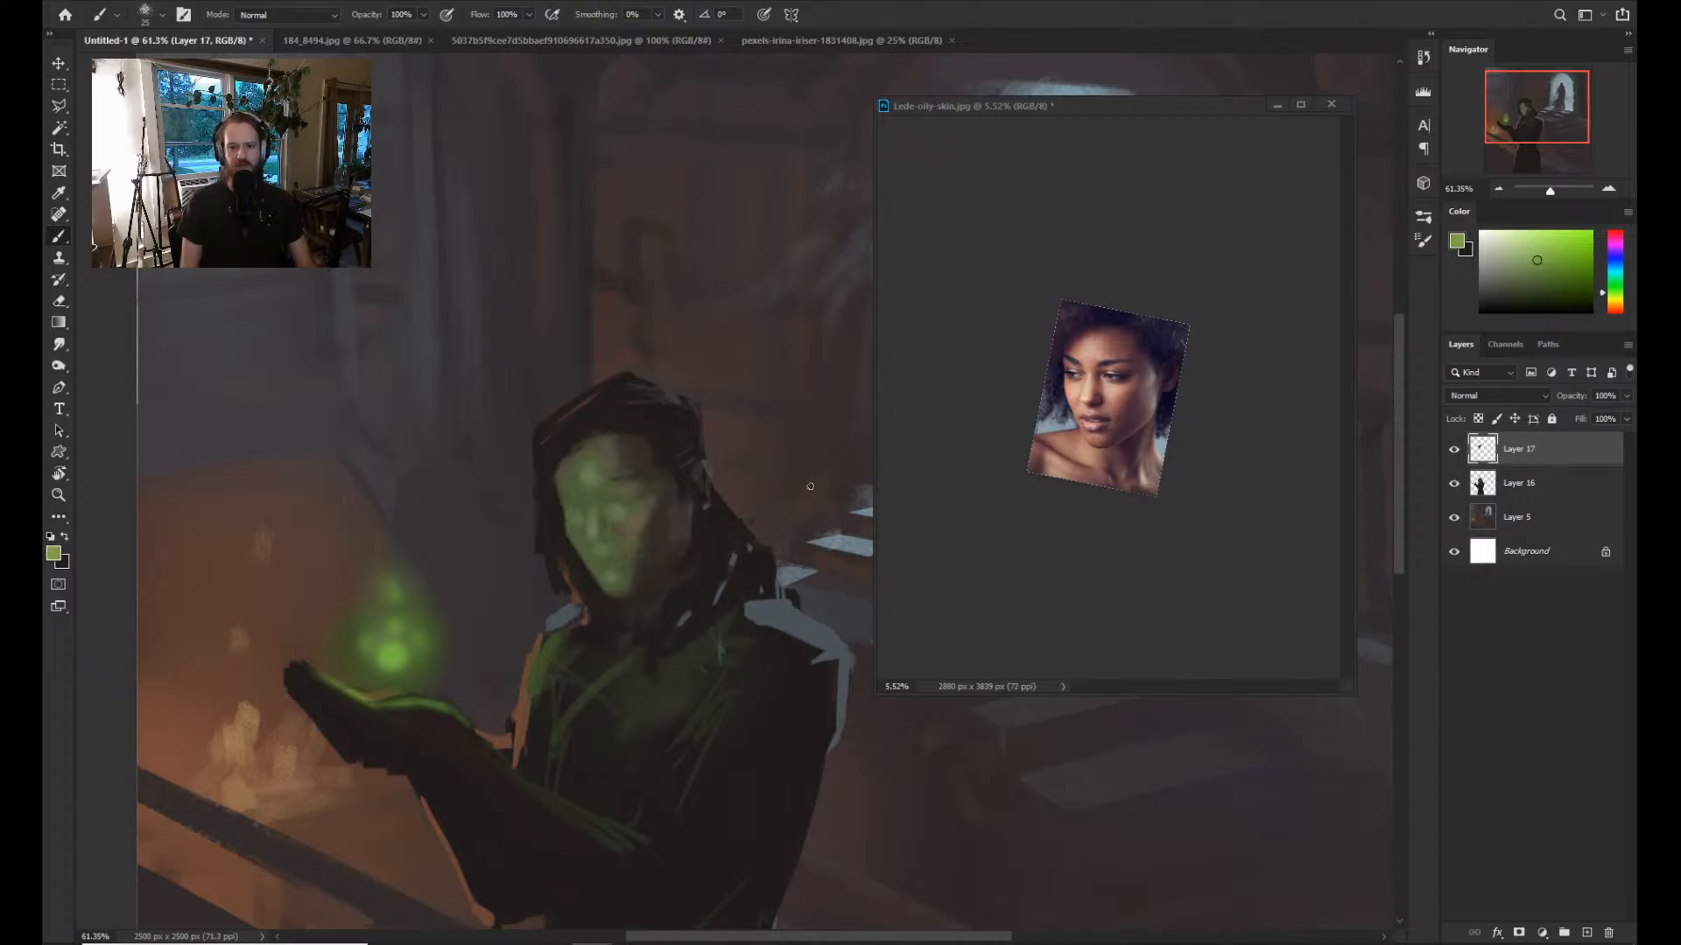
mouse_move(617, 510)
mouse_down()
mouse_move(625, 523)
mouse_move(578, 517)
mouse_move(591, 536)
mouse_up()
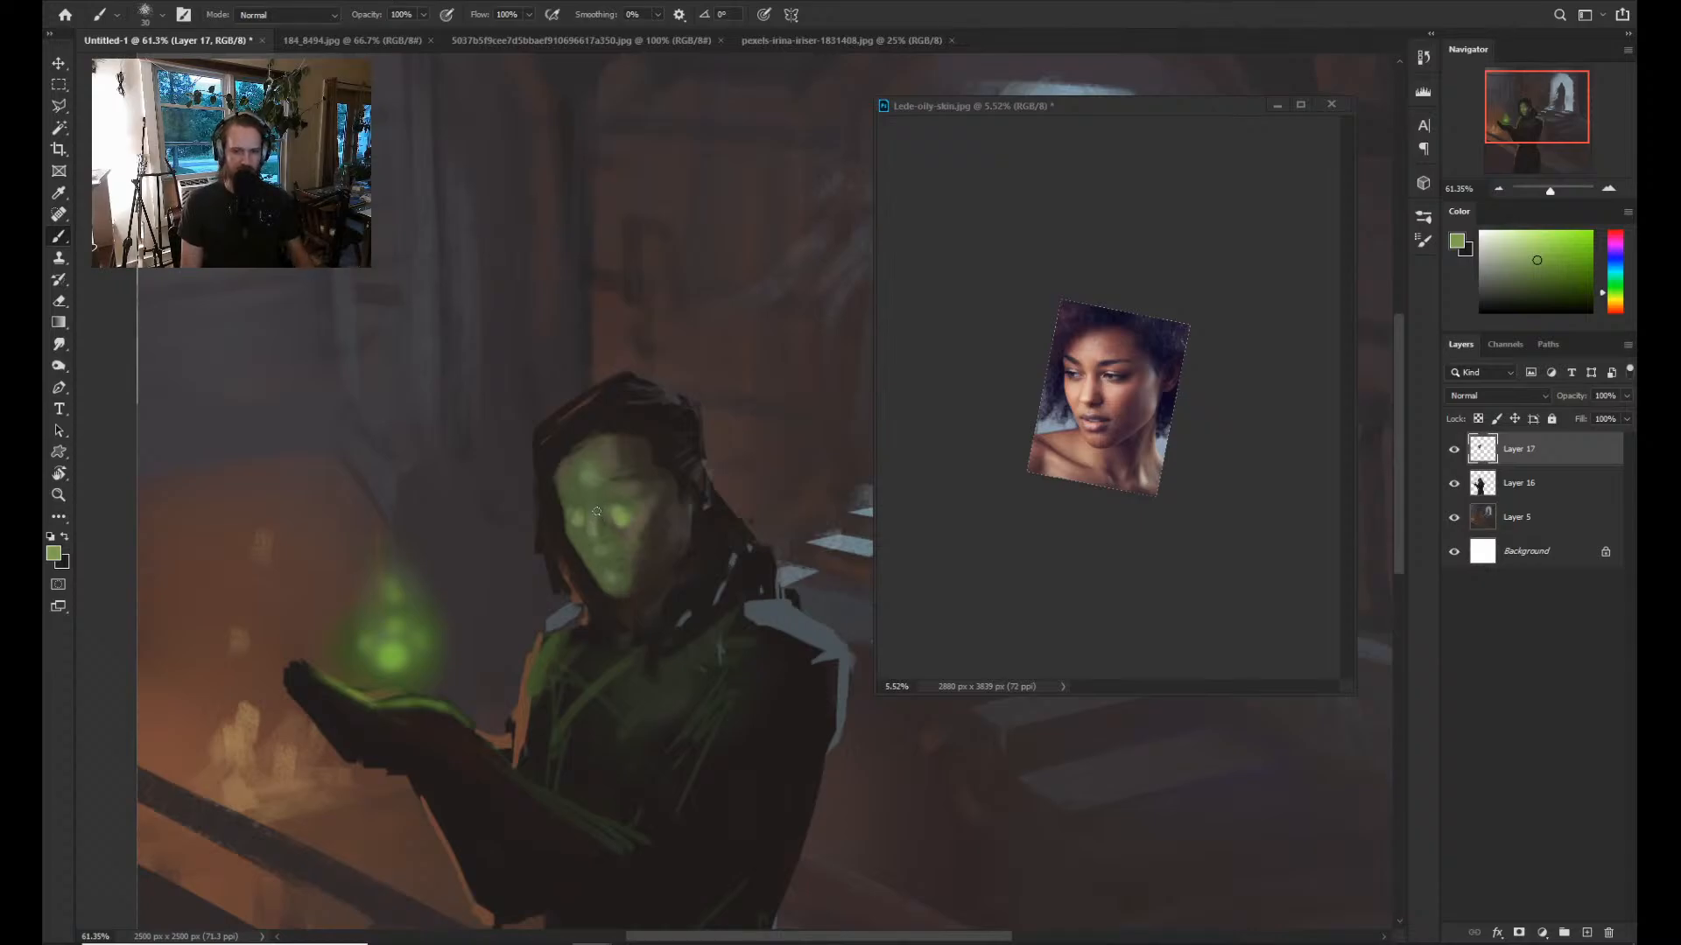
click(603, 557)
click(612, 576)
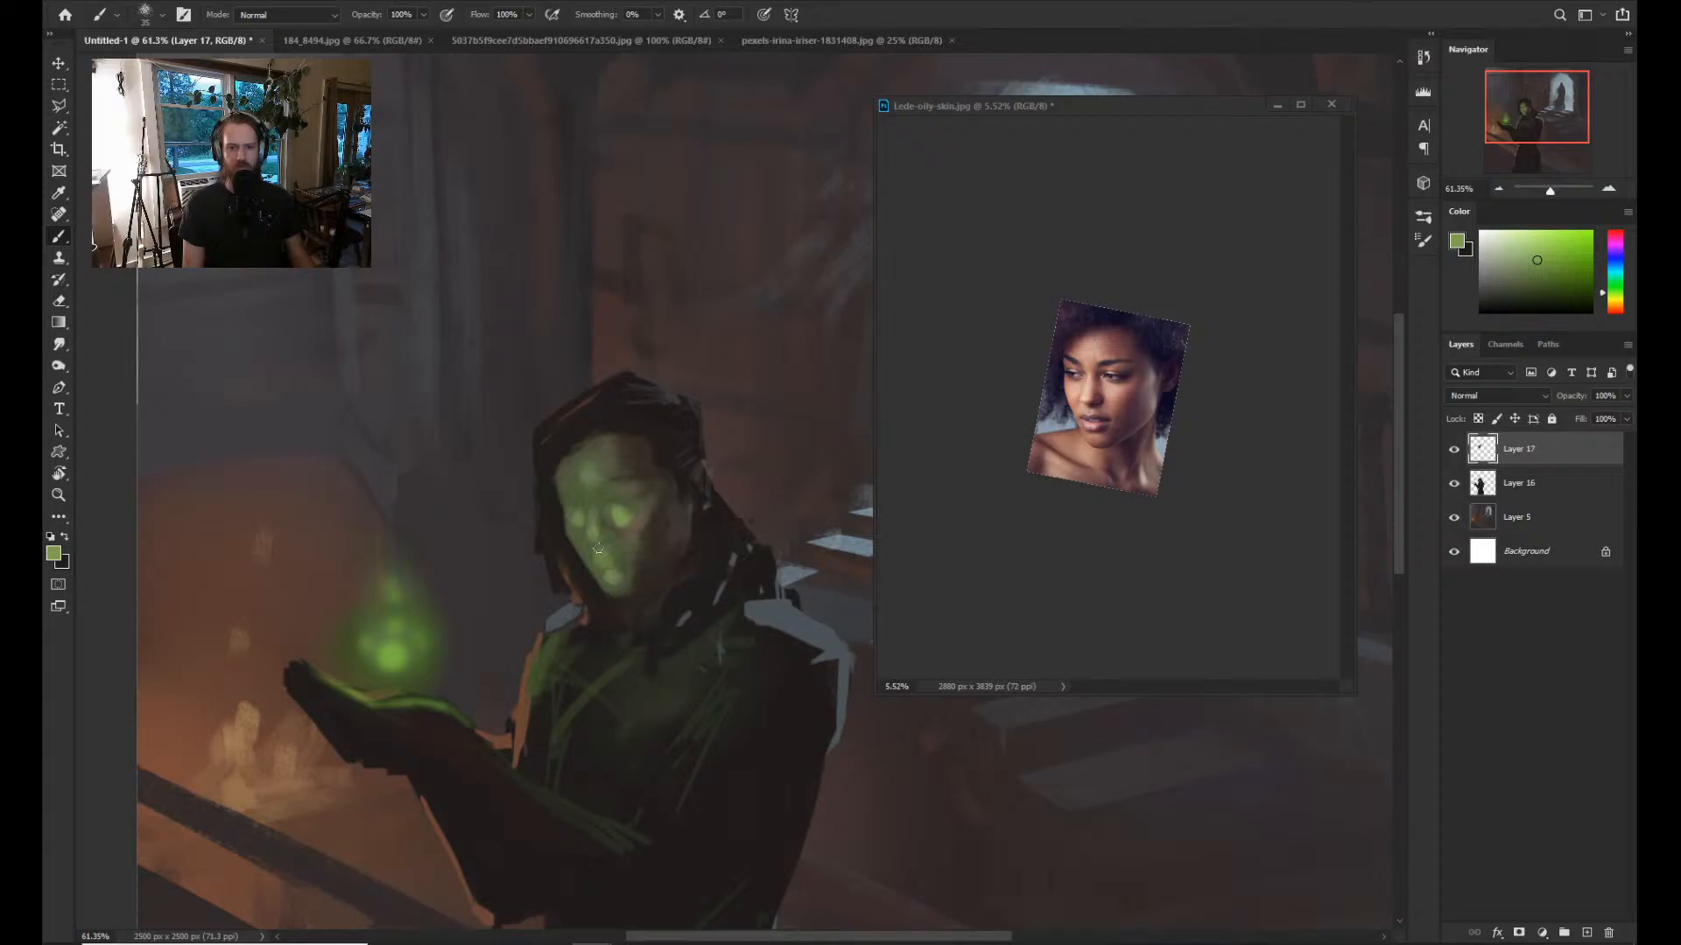
Undo the last mark, sample a dark tone beside the jaw and paint the dark lash line of the near eye.
key(bracketright)
key(bracketright)
key(z)
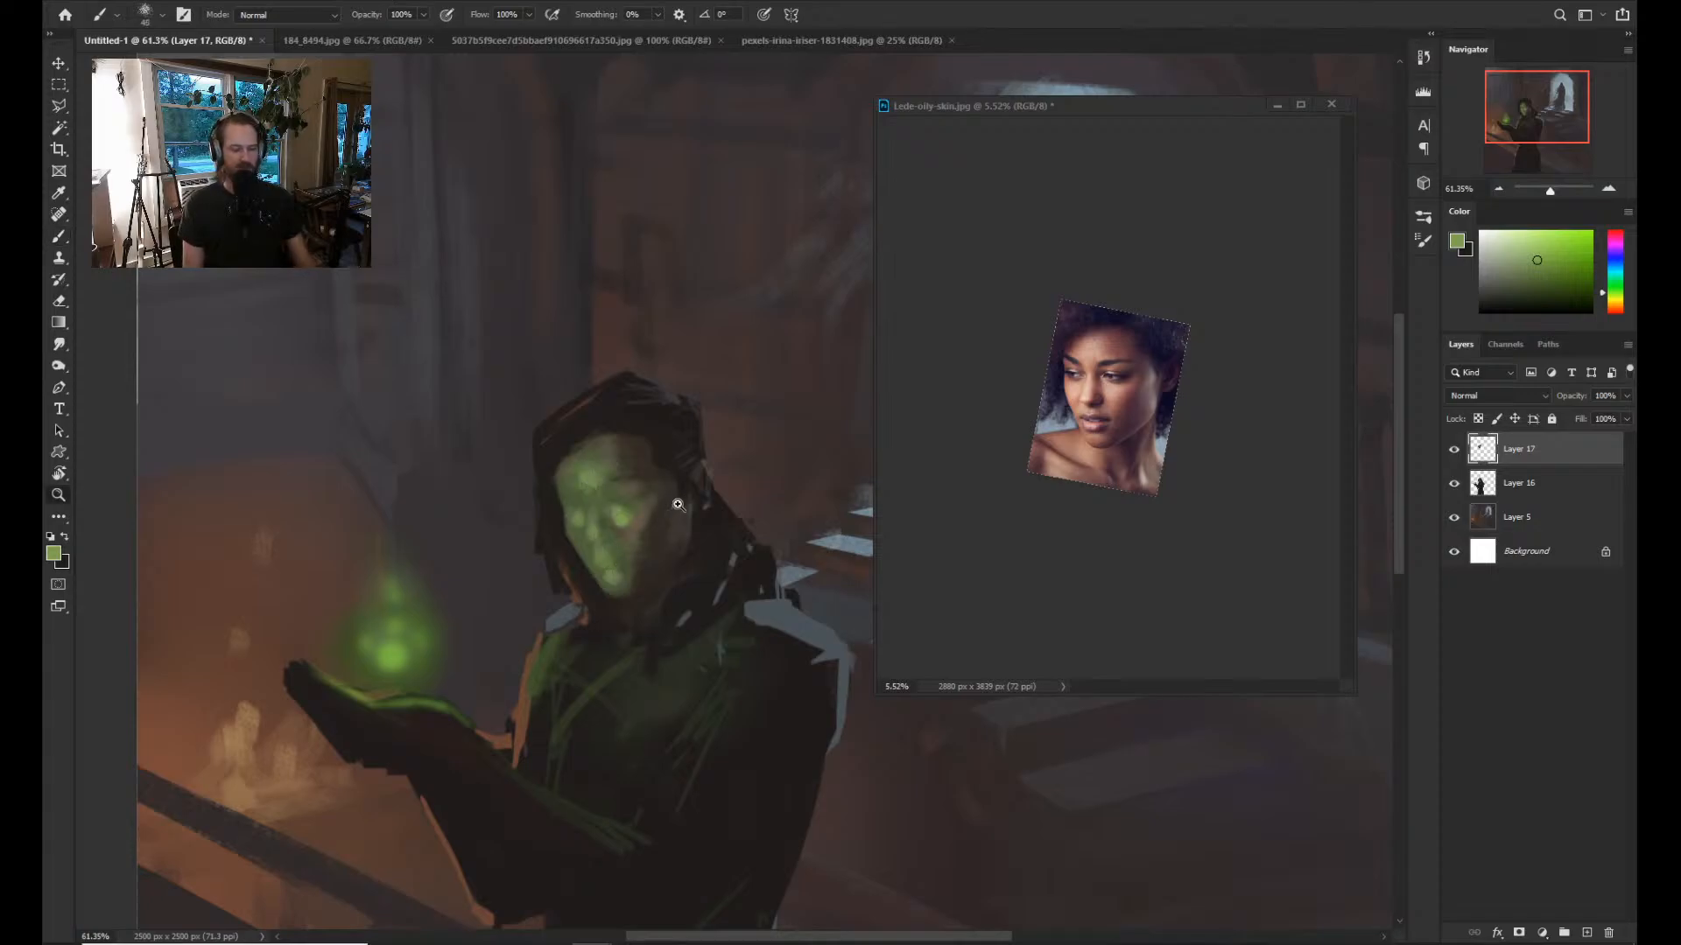
mouse_move(669, 498)
mouse_down()
mouse_move(652, 530)
mouse_move(686, 465)
mouse_move(649, 488)
mouse_move(691, 449)
mouse_move(603, 517)
mouse_move(661, 510)
mouse_up()
key(b)
key(ctrl+z)
key(ctrl+space)
key(ctrl+space)
key(ctrl+space)
alt+click(641, 558)
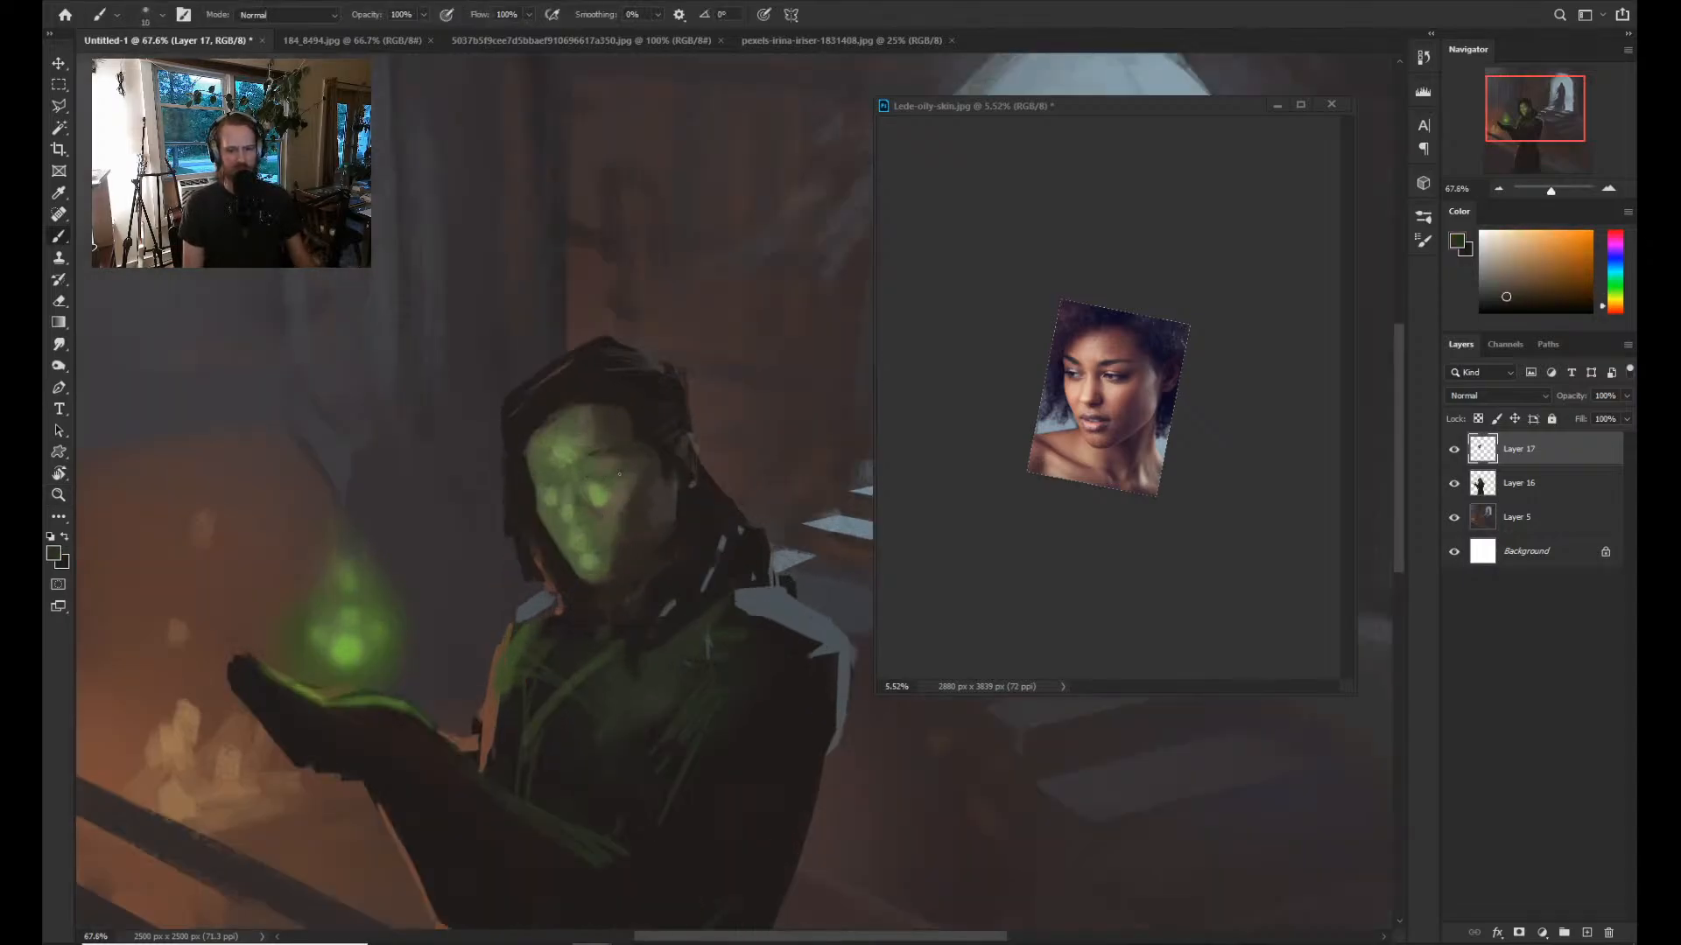
drag(585, 479, 610, 476)
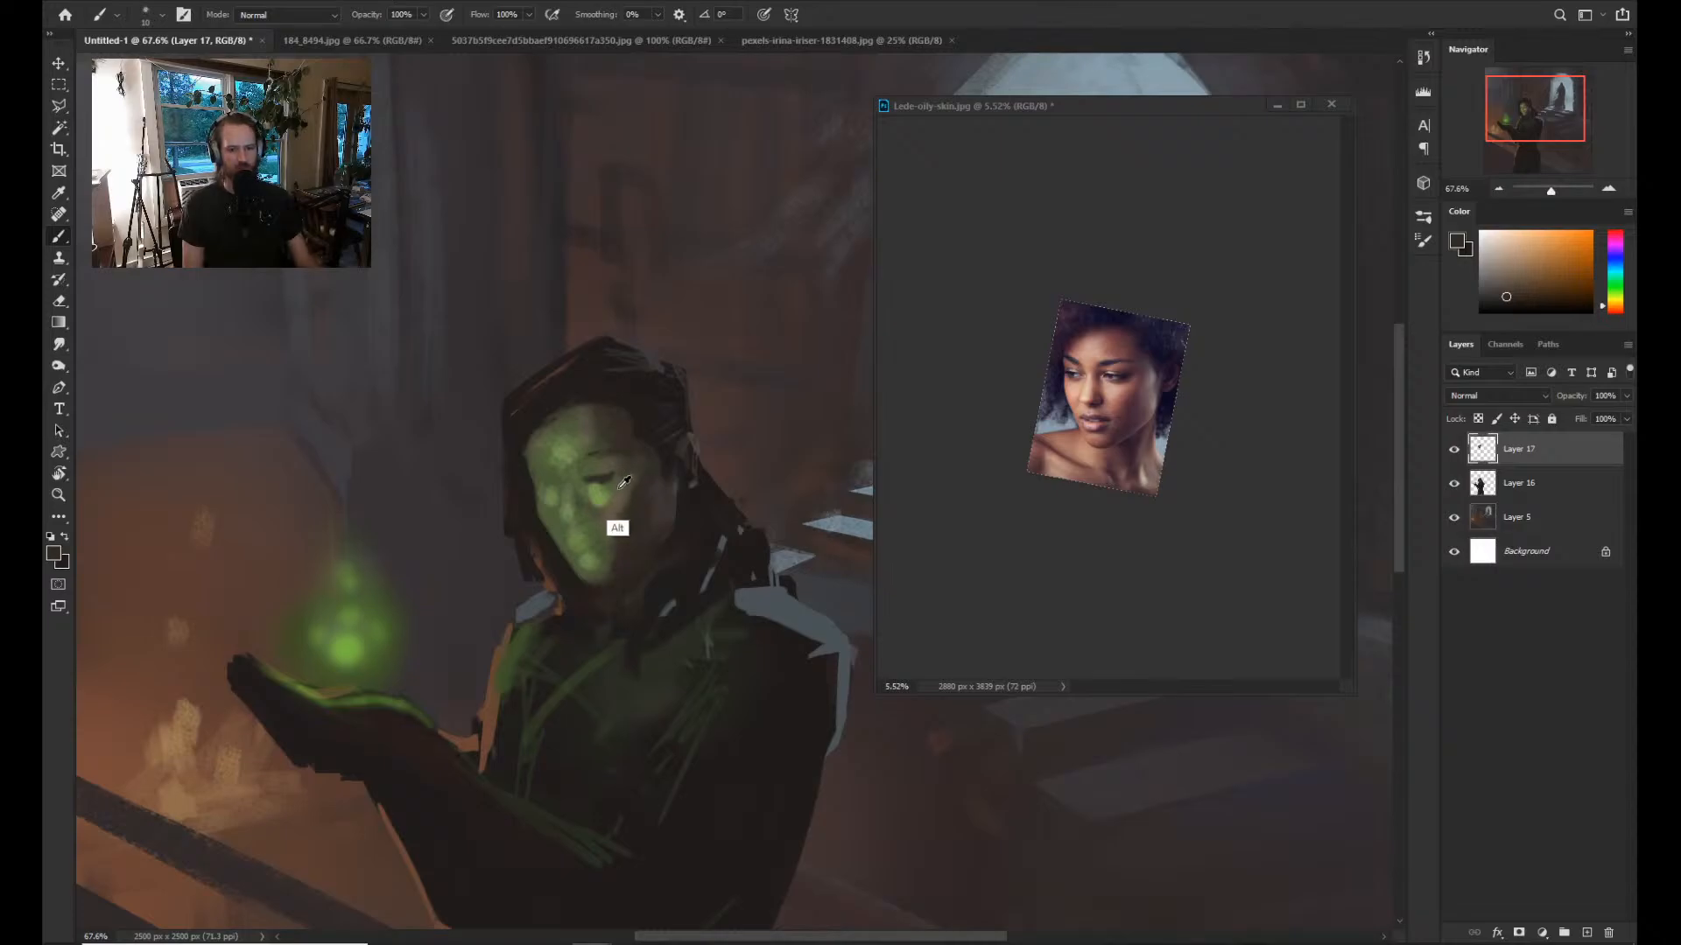
Define the eyelids of both eyes with sampled muted green and dark brown, using a smaller brush for finer lines.
alt+click(619, 479)
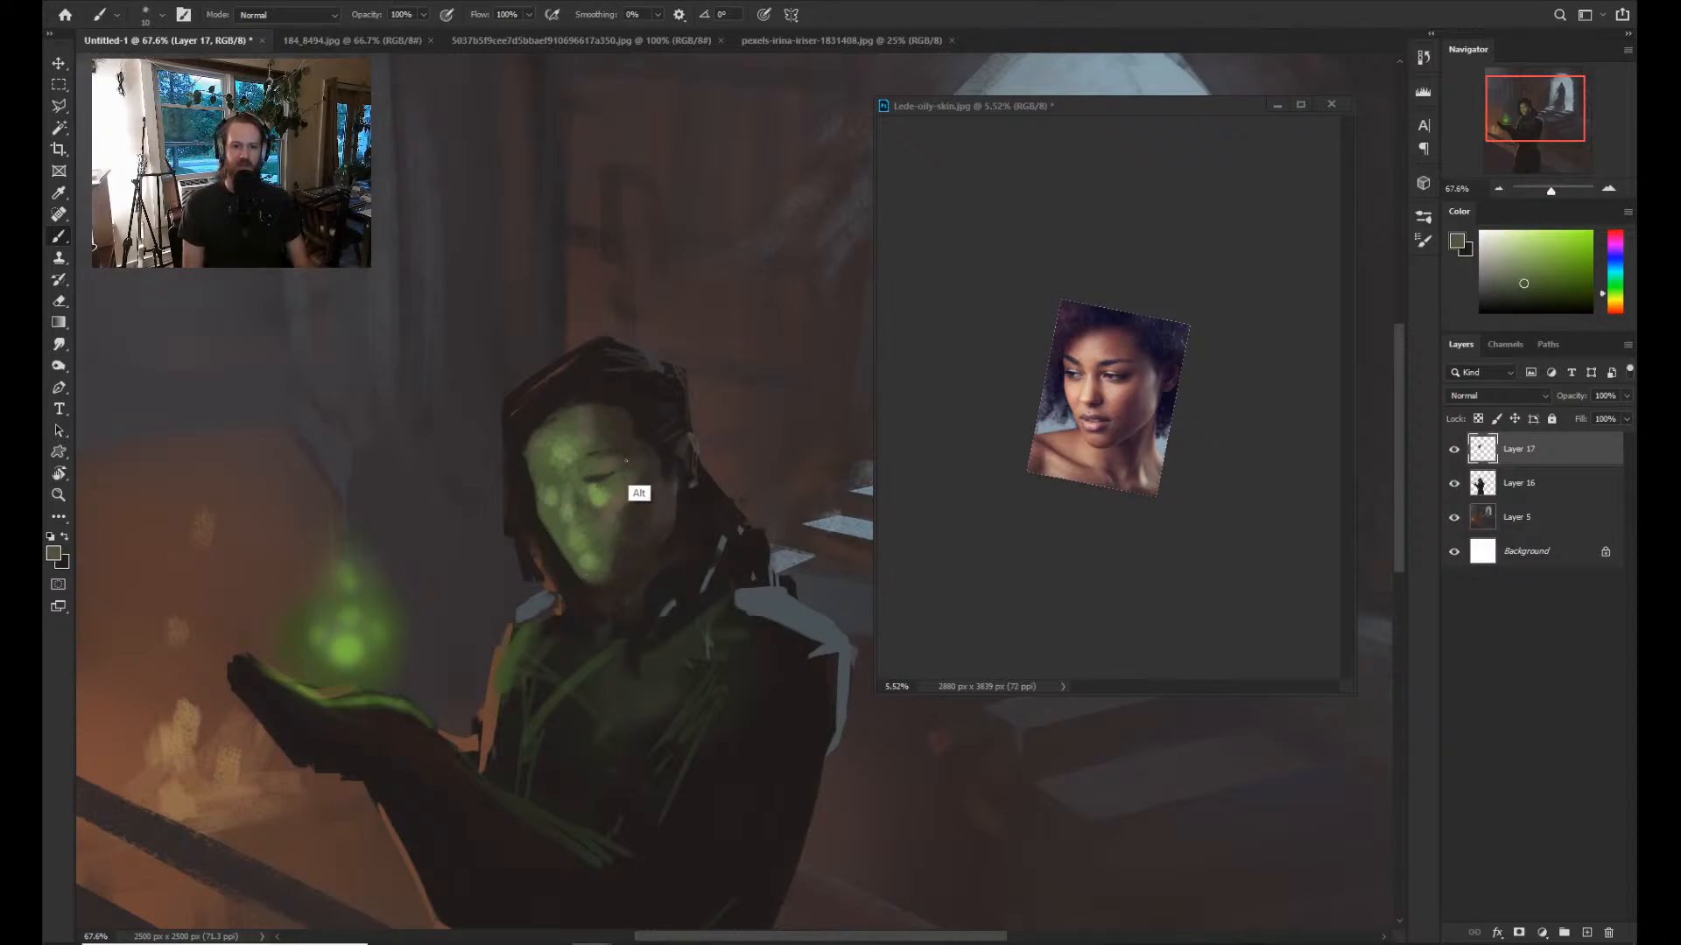
alt+click(658, 424)
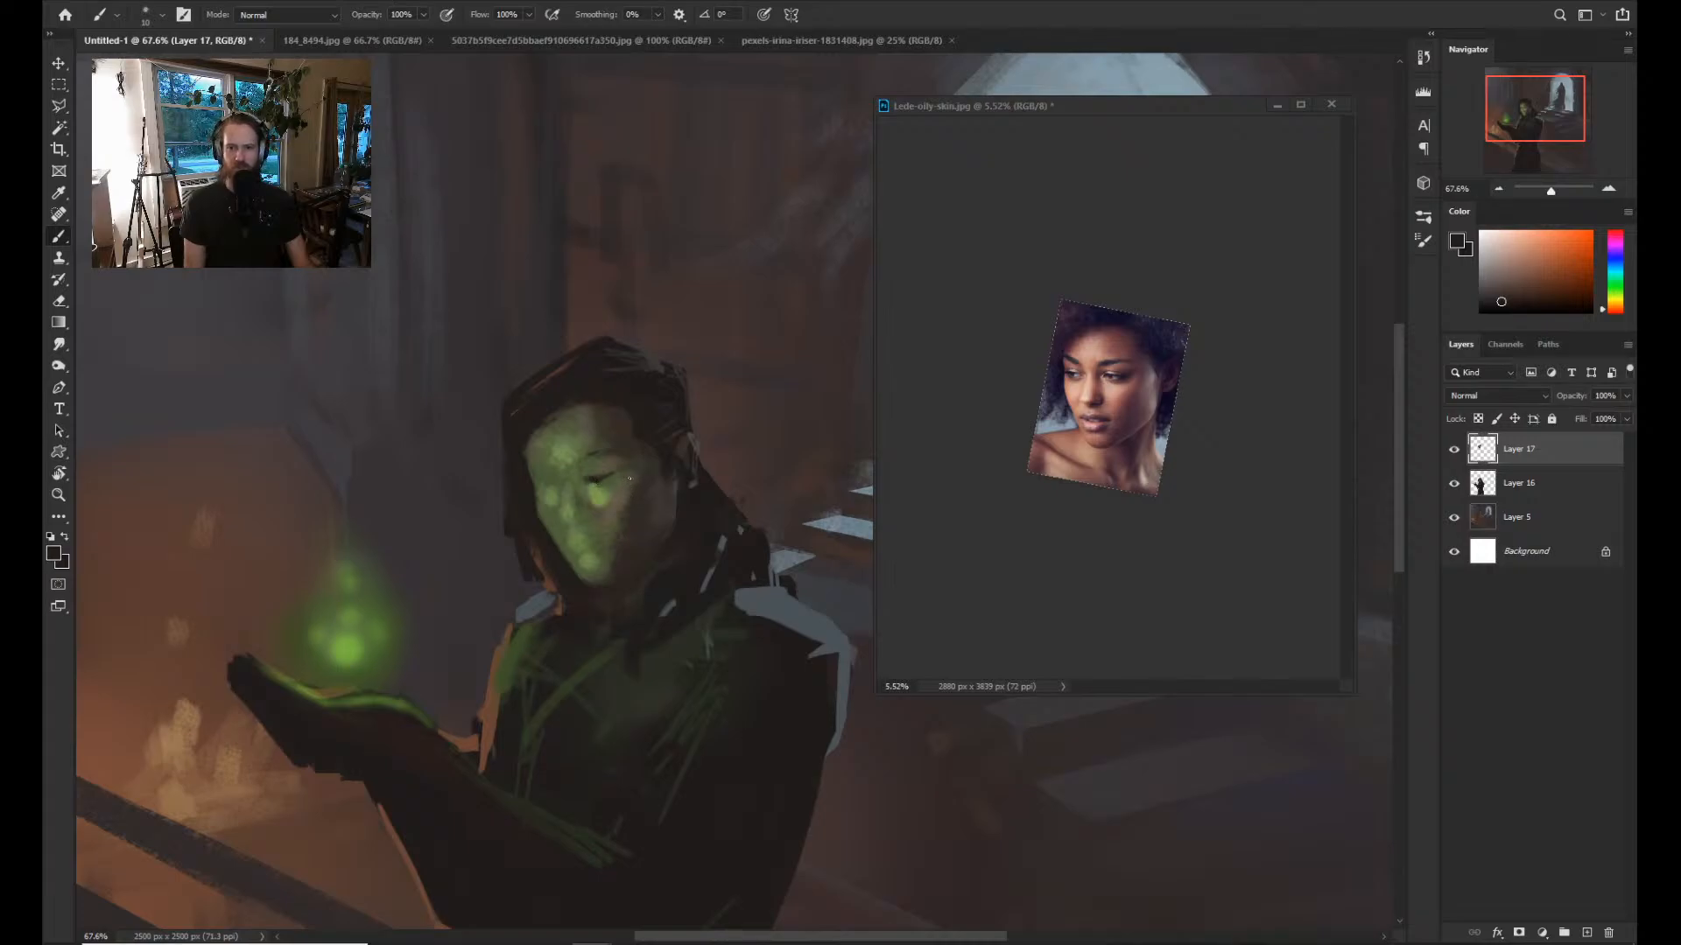
key(bracketright)
key(bracketright)
key(bracketright)
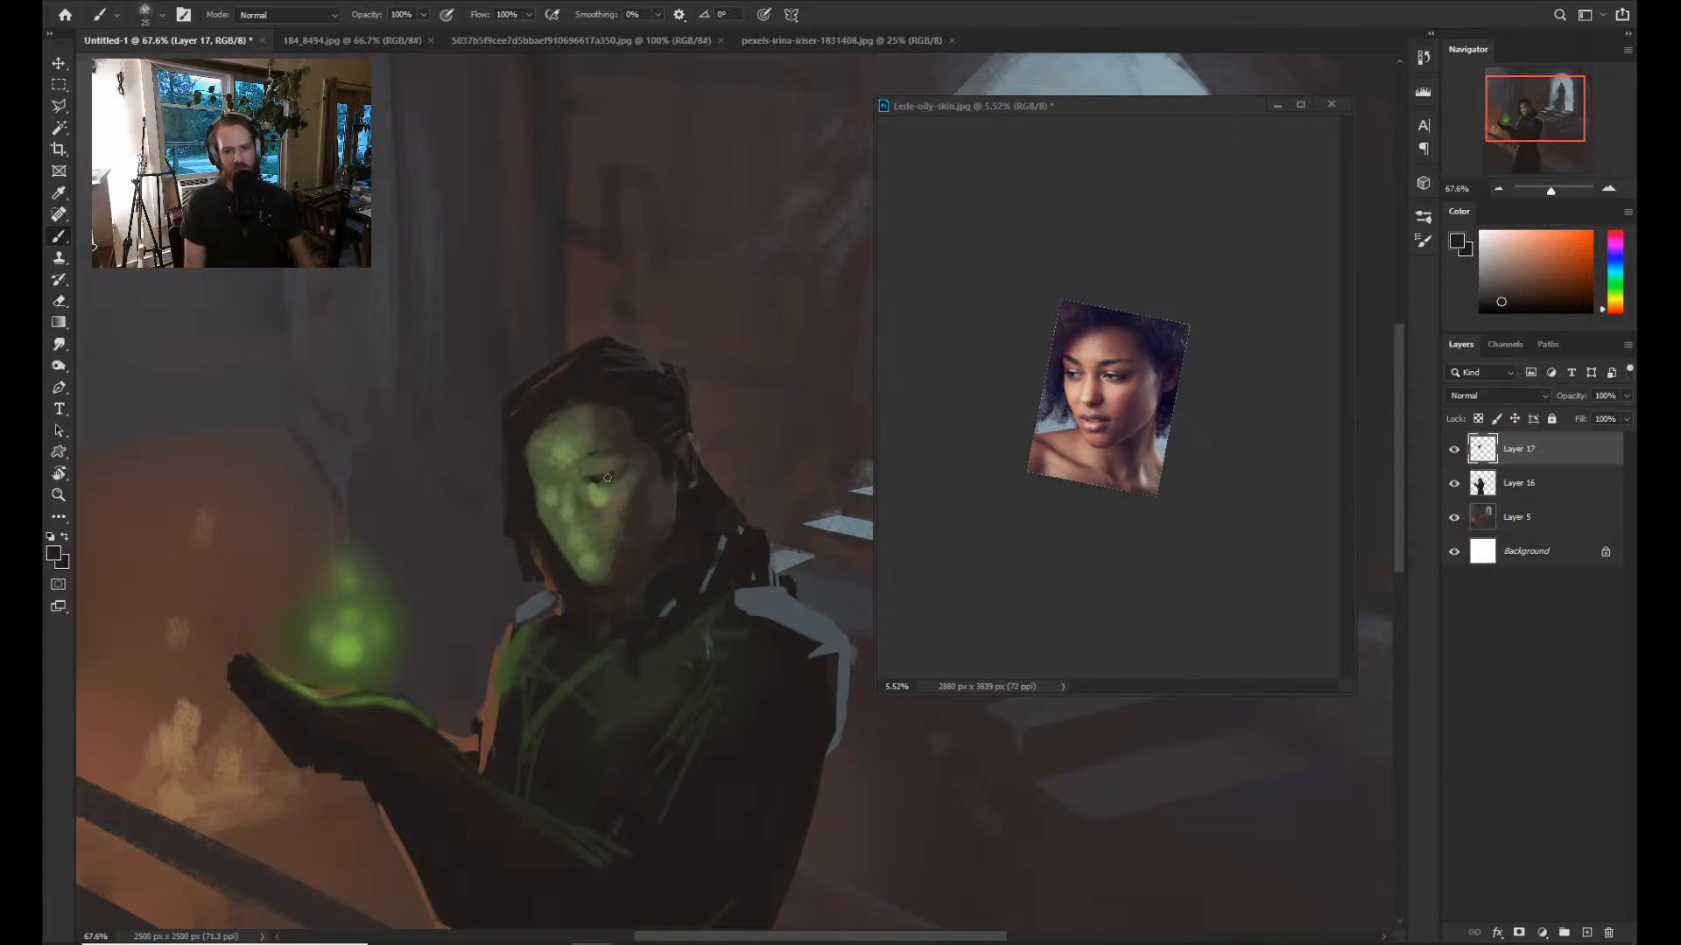
key(bracketleft)
key(bracketleft)
key(bracketleft)
key(bracketleft)
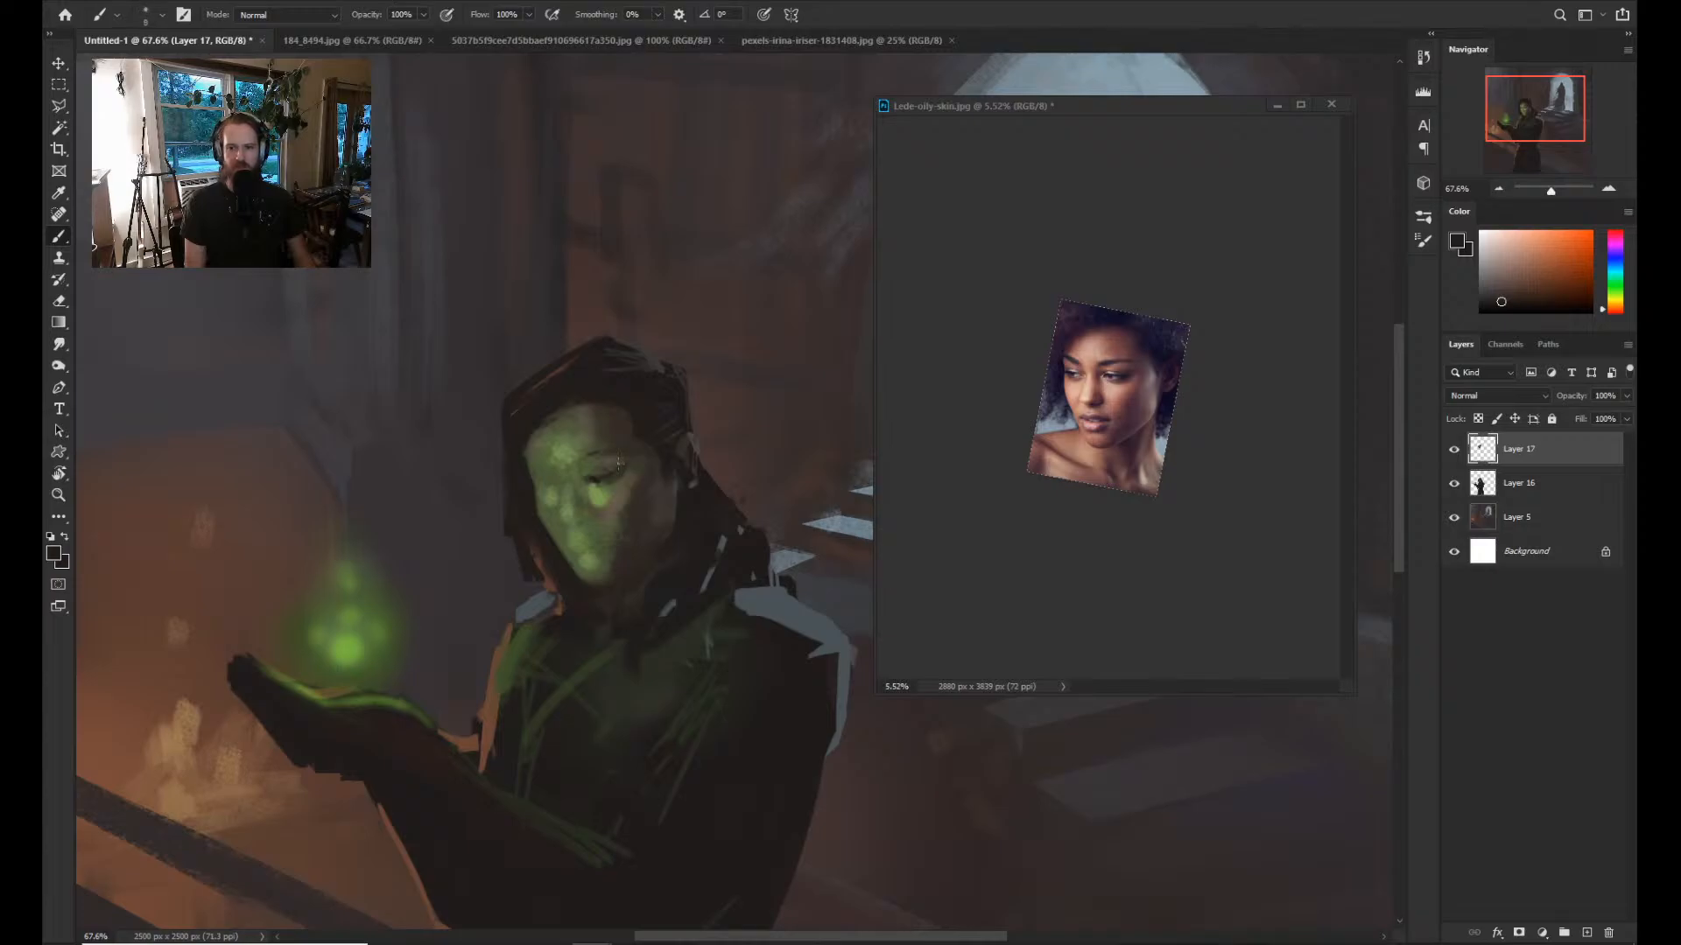
drag(597, 471, 629, 462)
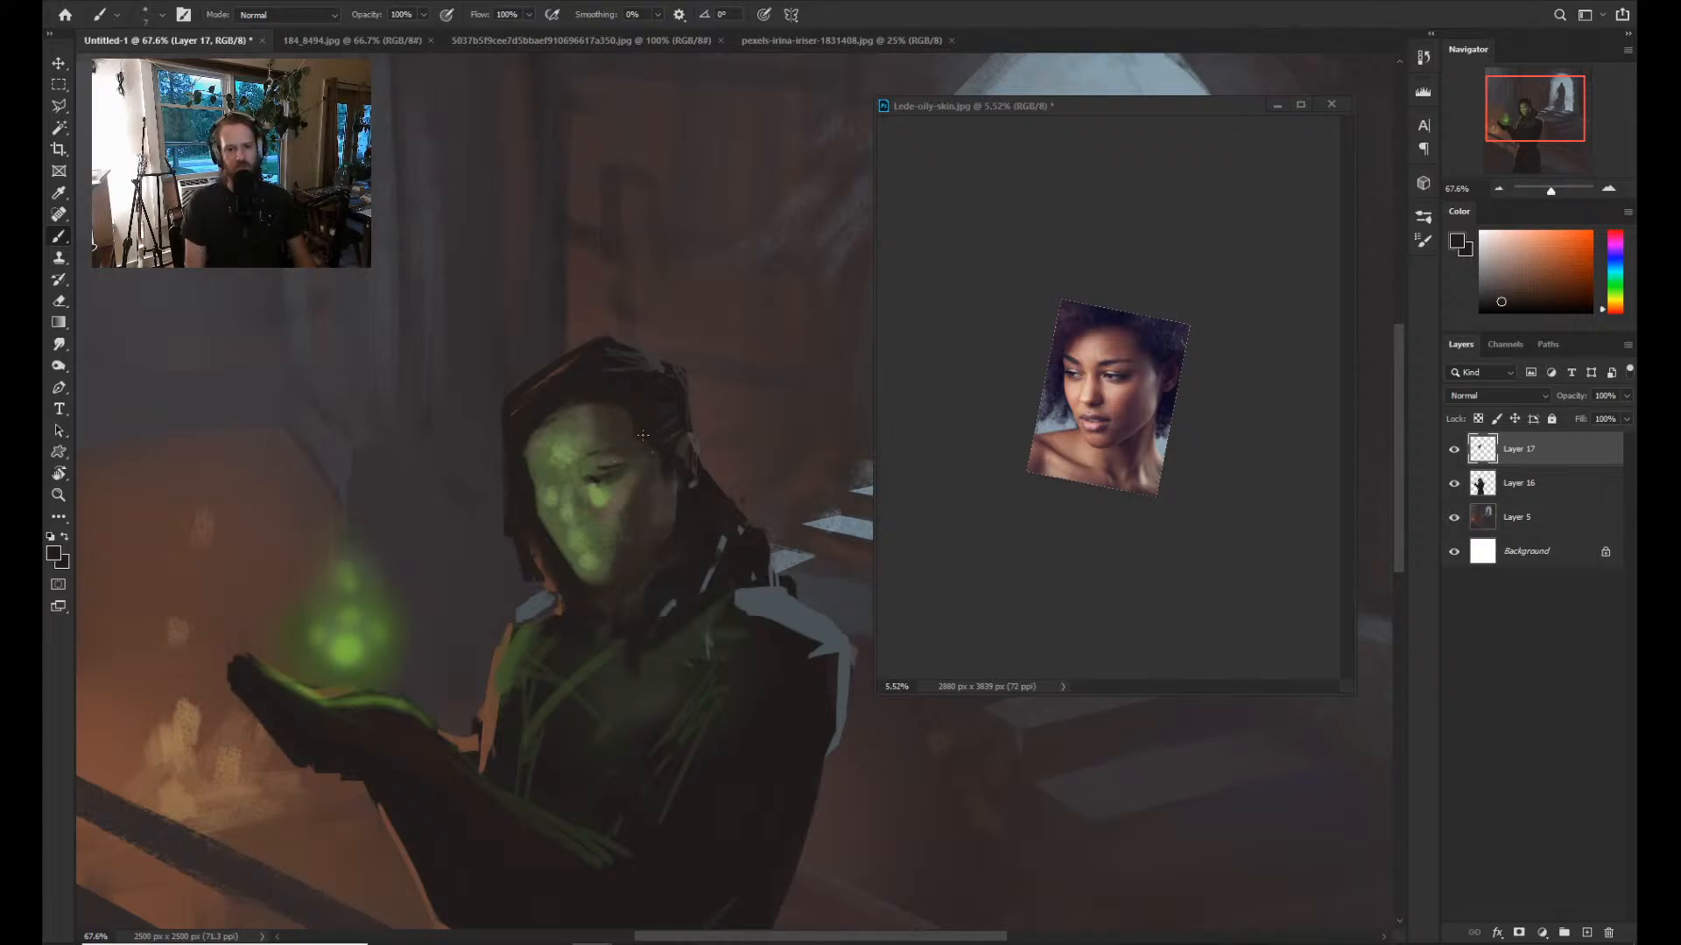
key(ctrl+z)
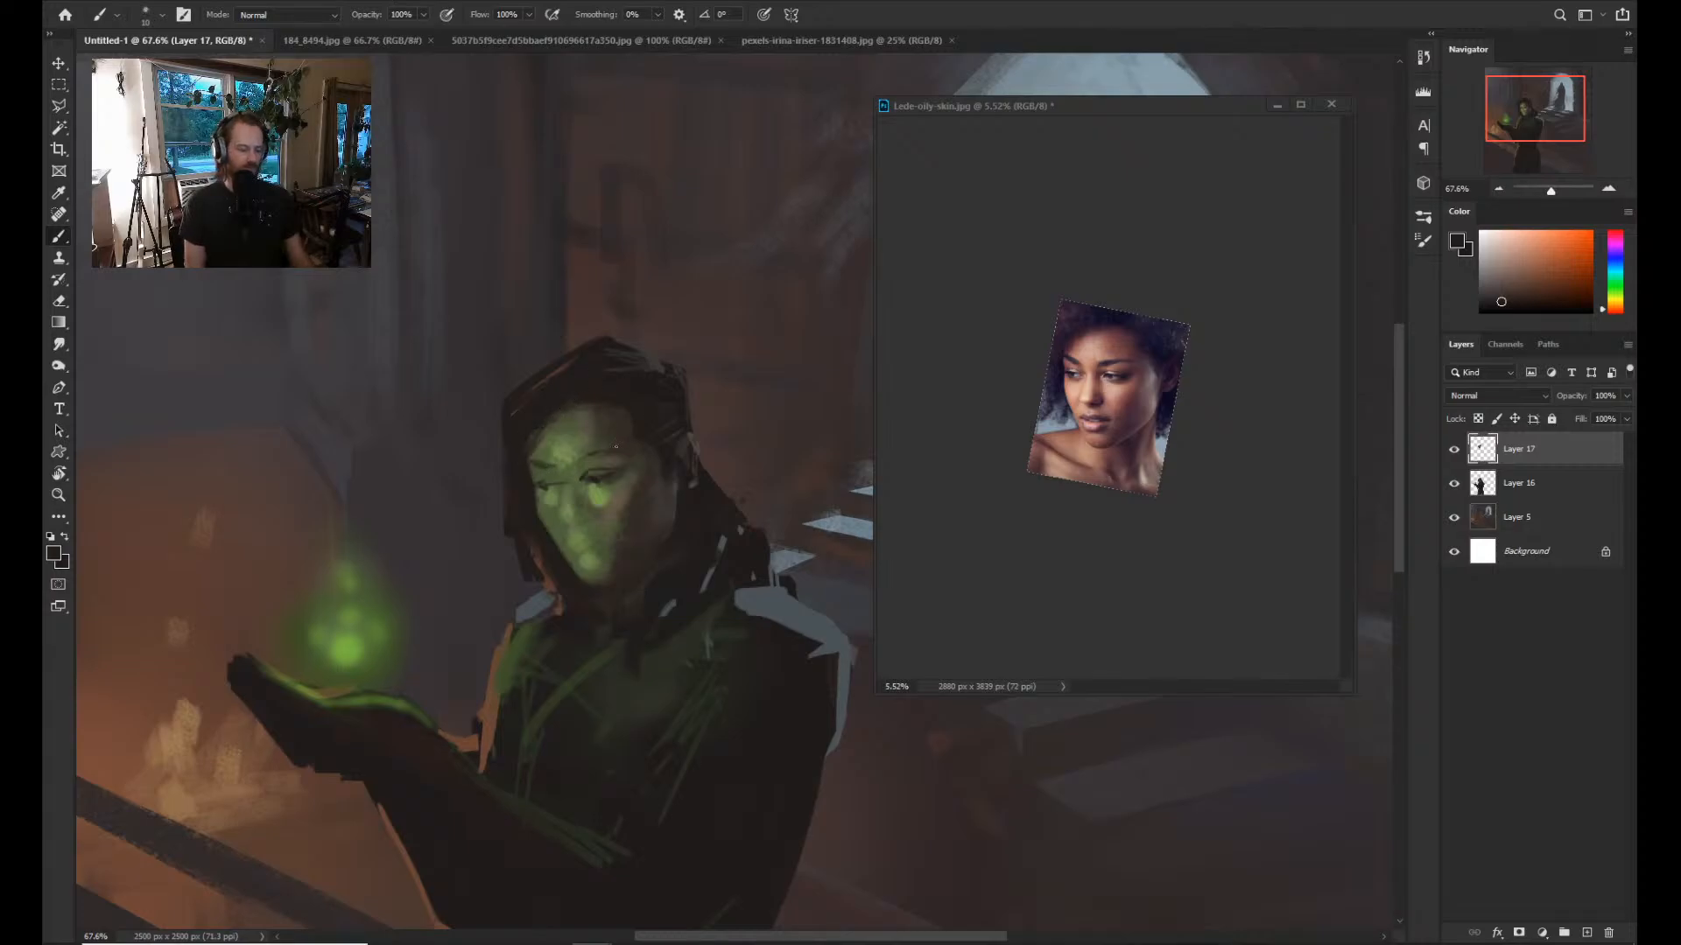
Mirror both the painting and the portrait reference horizontally to check the face from the opposite side.
key(z)
mouse_move(712, 392)
mouse_down()
mouse_move(657, 394)
mouse_move(647, 376)
mouse_up()
key(b)
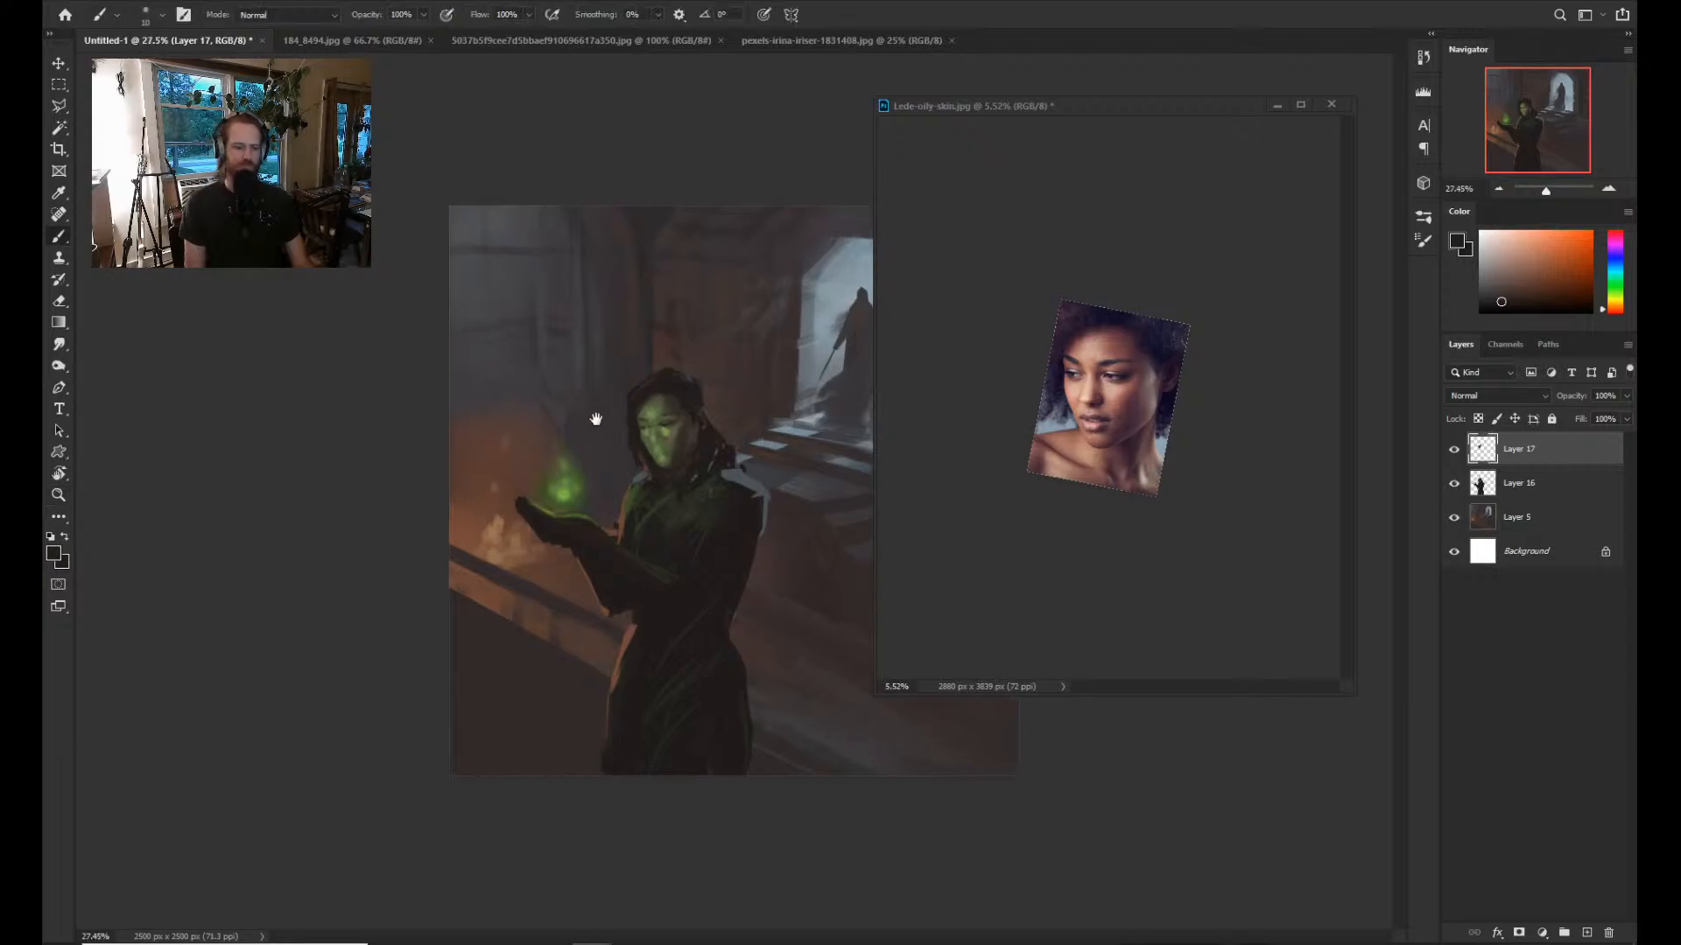
key(ctrl+shift+h)
click(1112, 422)
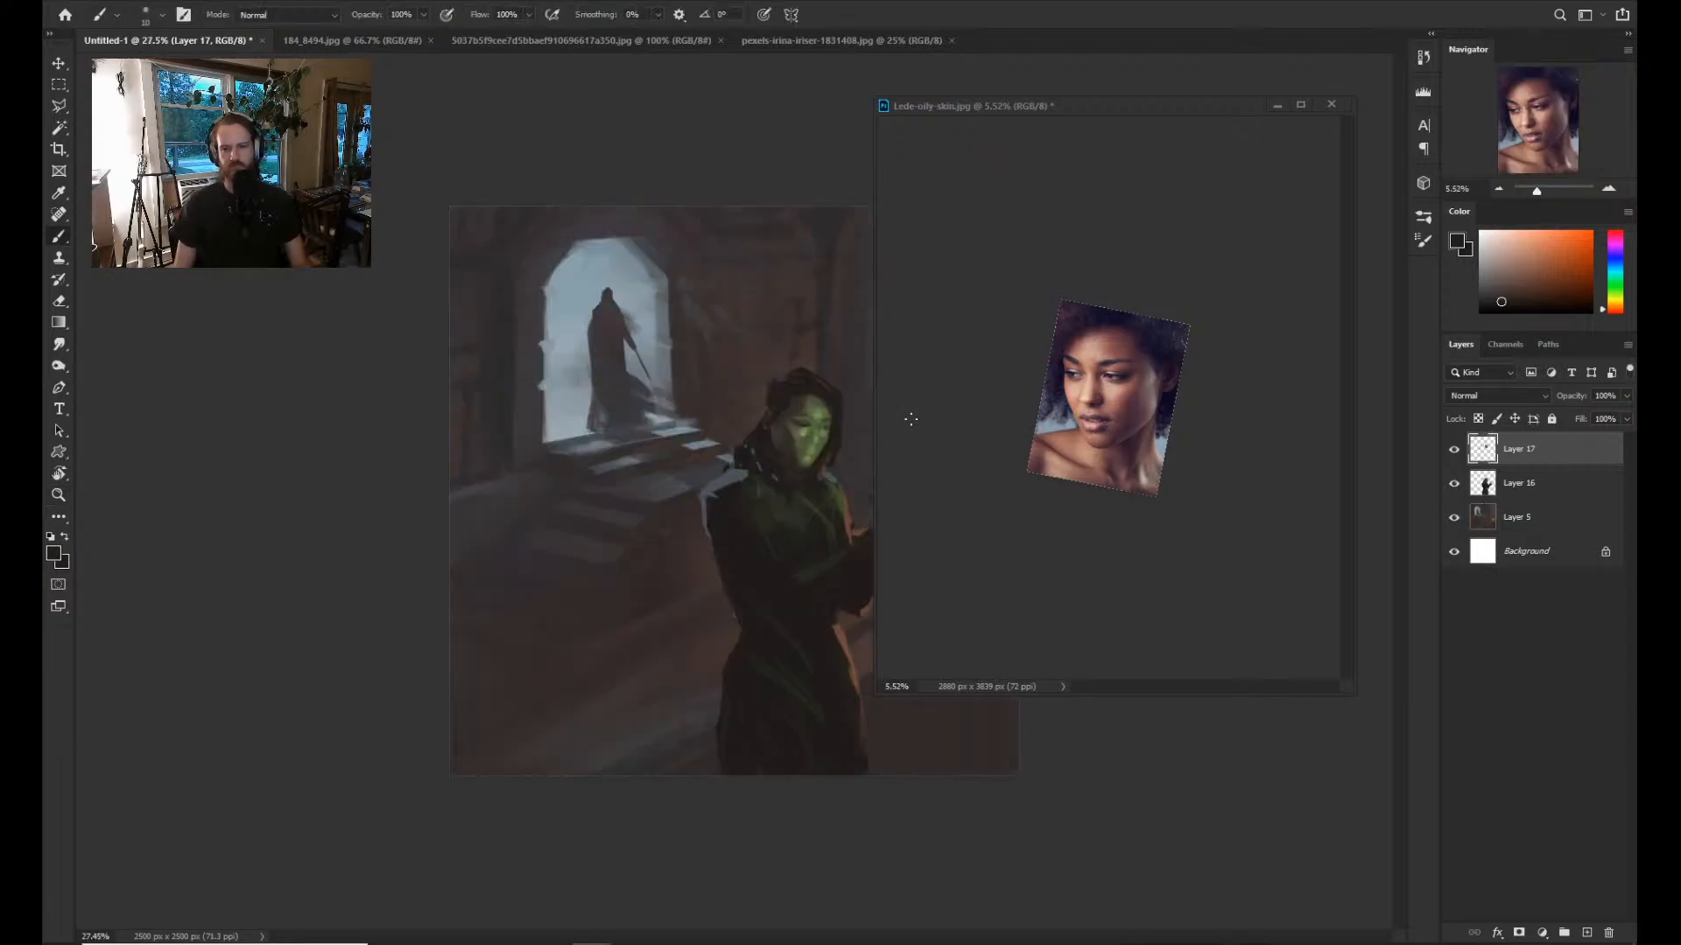
key(ctrl+shift+h)
click(763, 471)
key(z)
mouse_move(679, 470)
mouse_down()
mouse_move(723, 471)
mouse_move(698, 480)
mouse_move(769, 457)
mouse_move(581, 443)
mouse_move(640, 464)
mouse_up()
key(b)
key(z)
key(b)
key(z)
key(b)
key(z)
key(b)
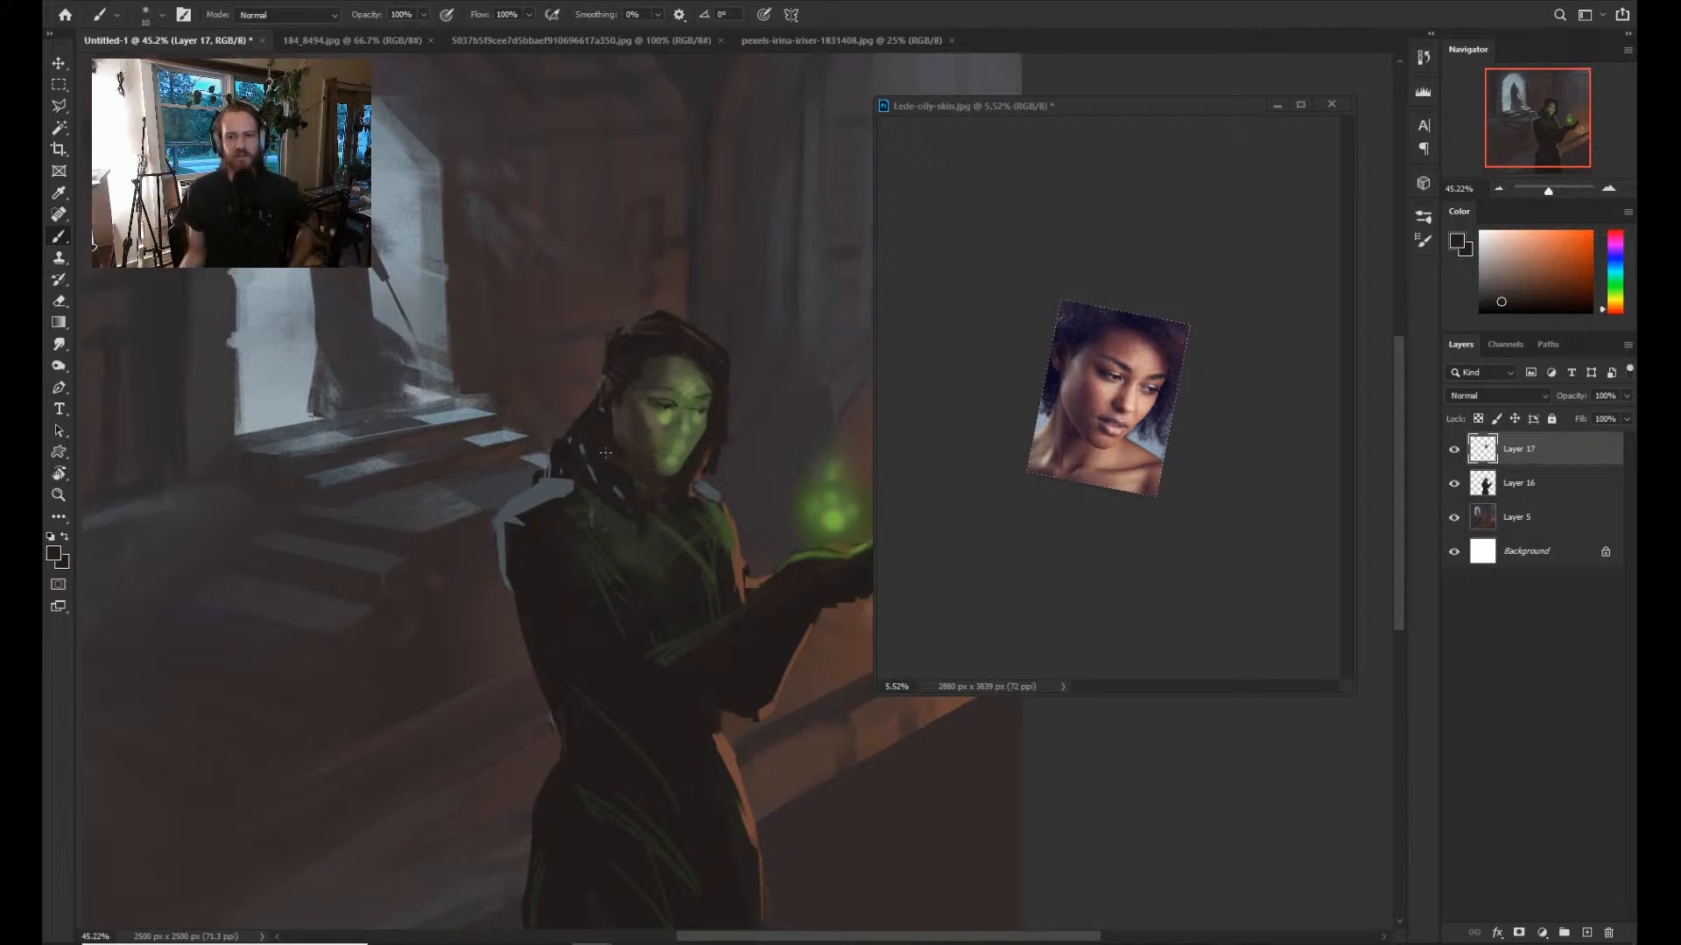
Paint the lips and the shadow line of the mouth with tones sampled from the shaded cheek, using a reduced brush.
key(z)
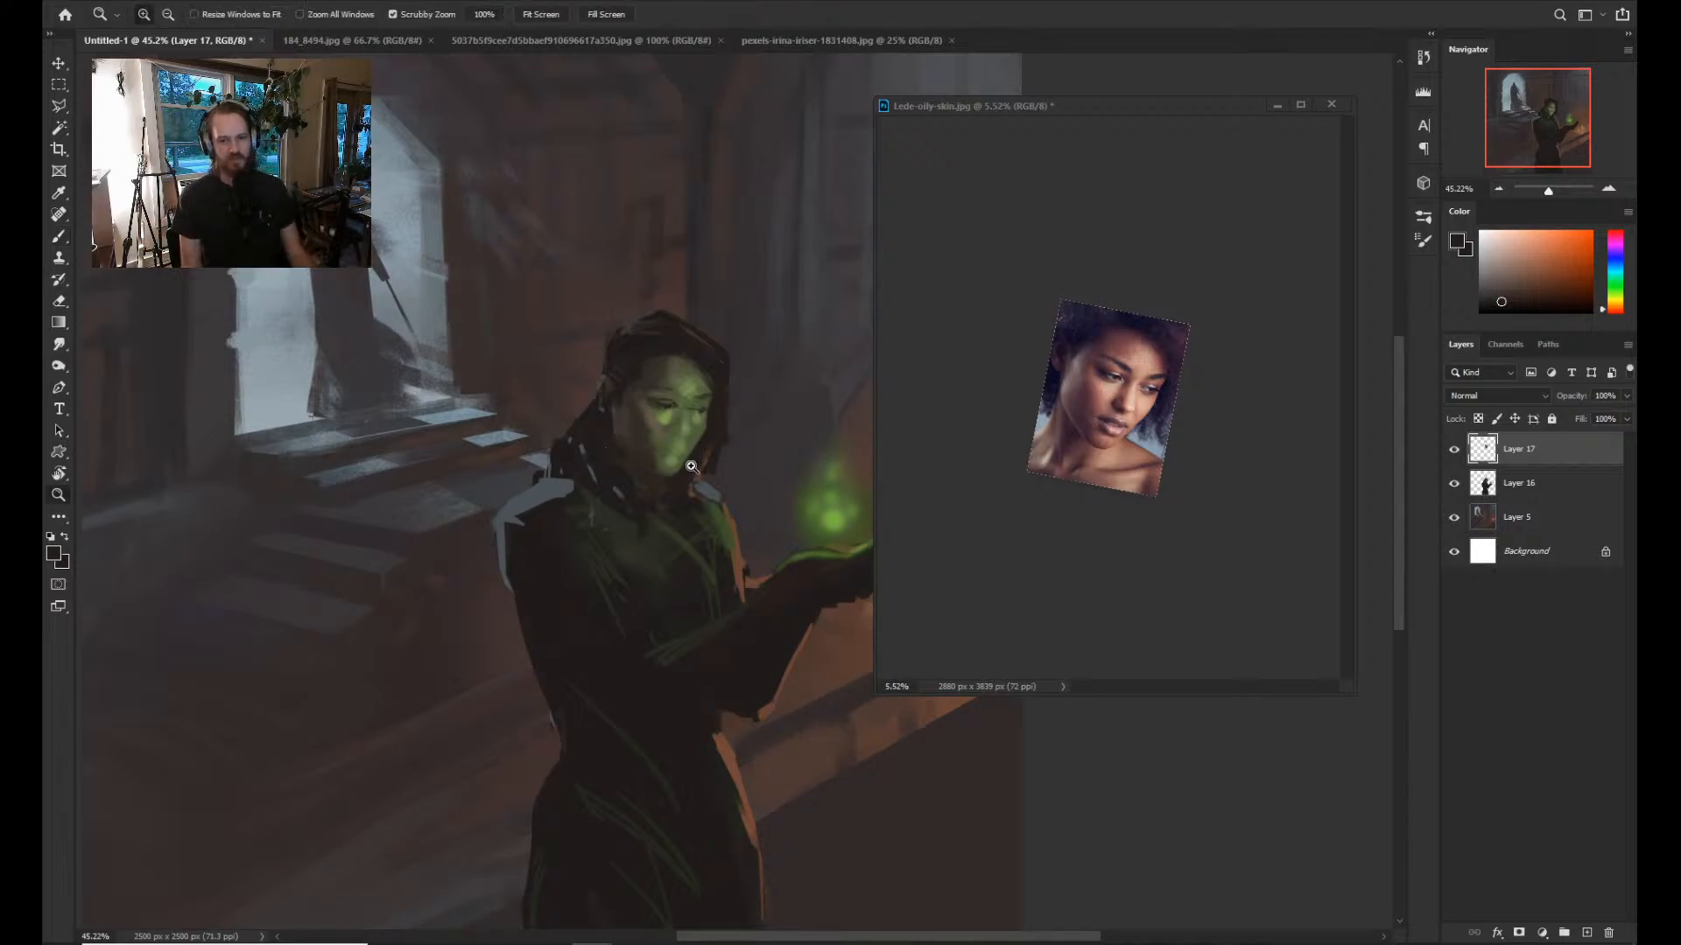
drag(698, 461, 653, 496)
key(b)
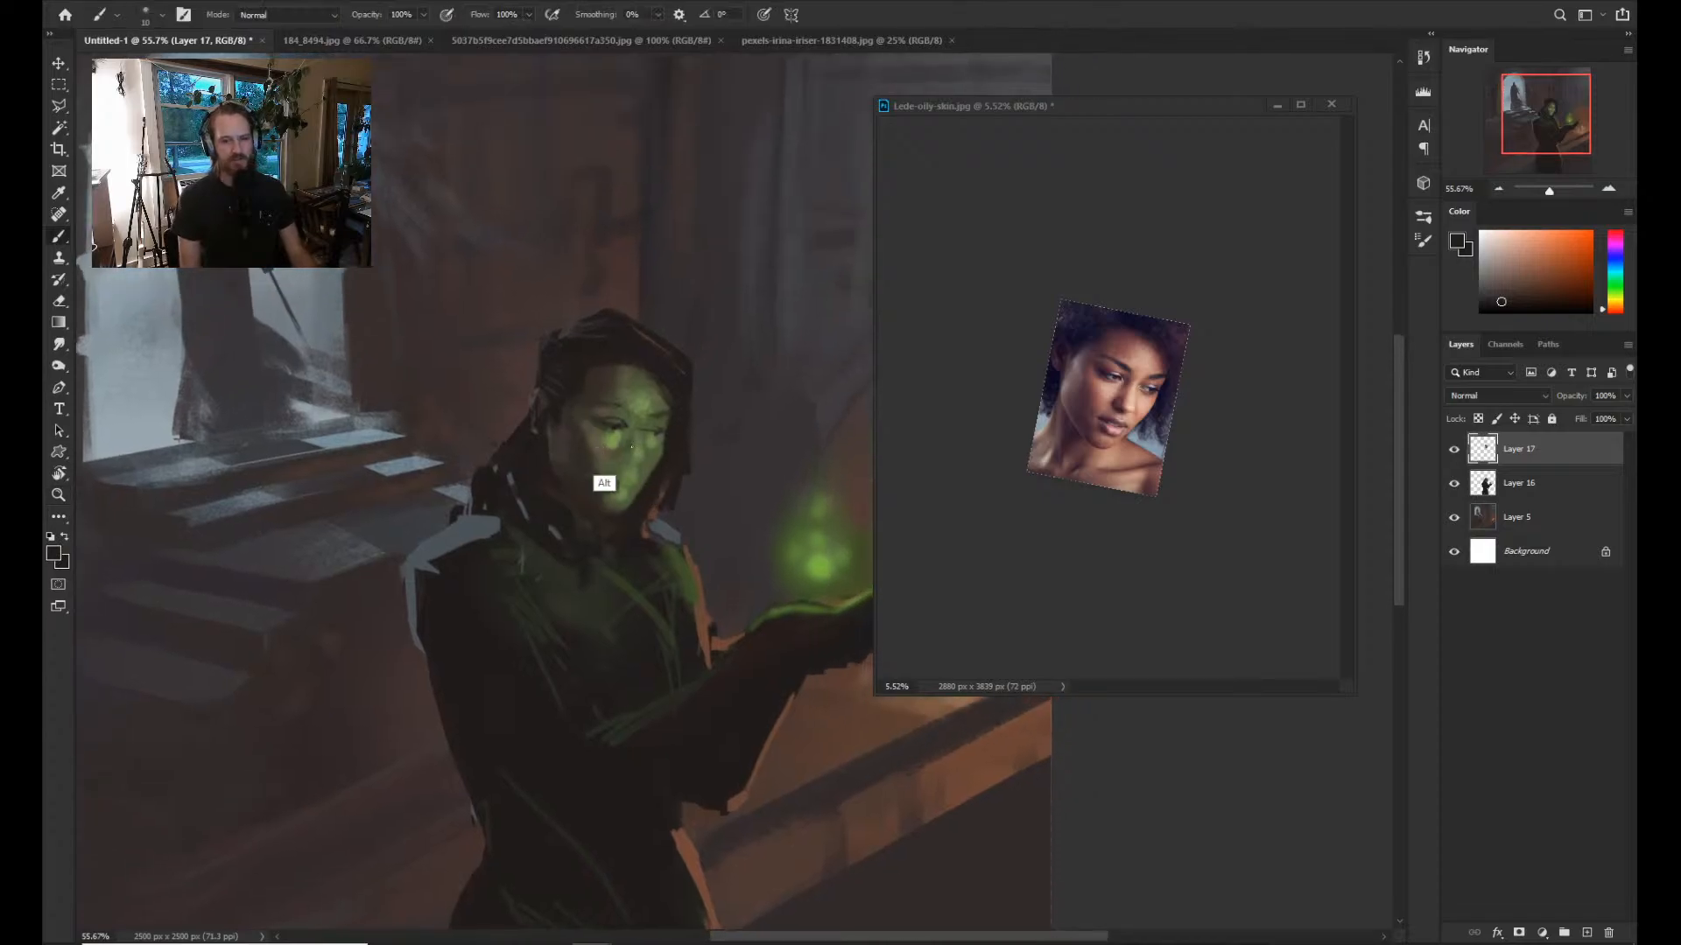
alt+click(593, 486)
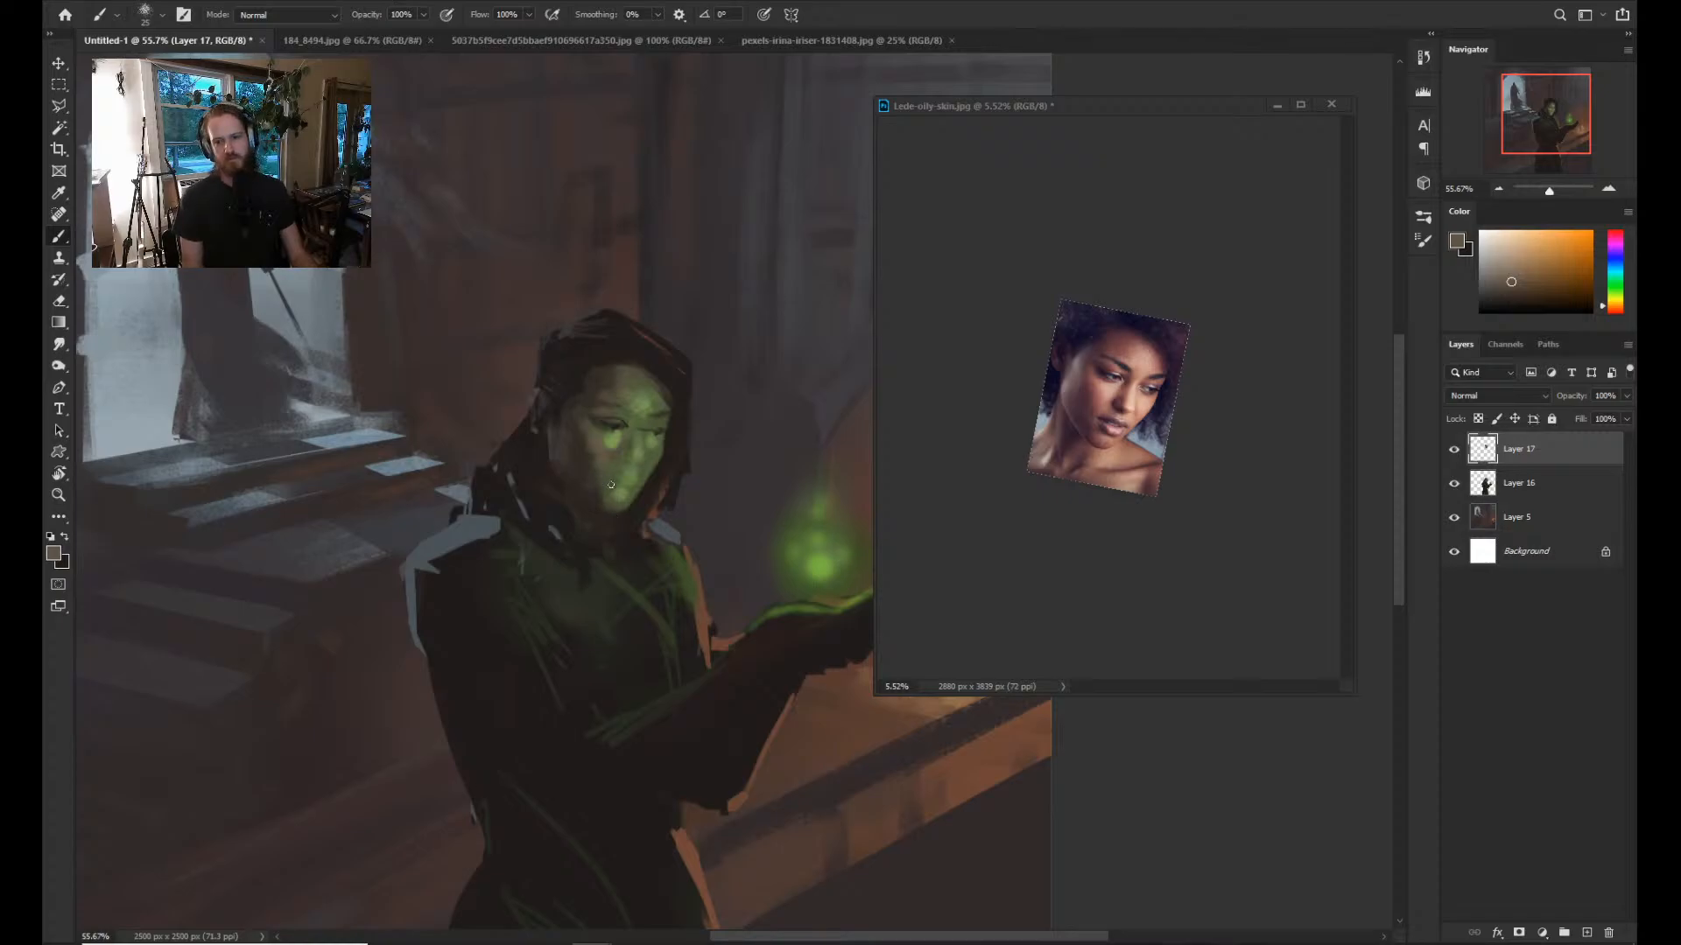
alt+click(576, 489)
key([)
key([)
key([)
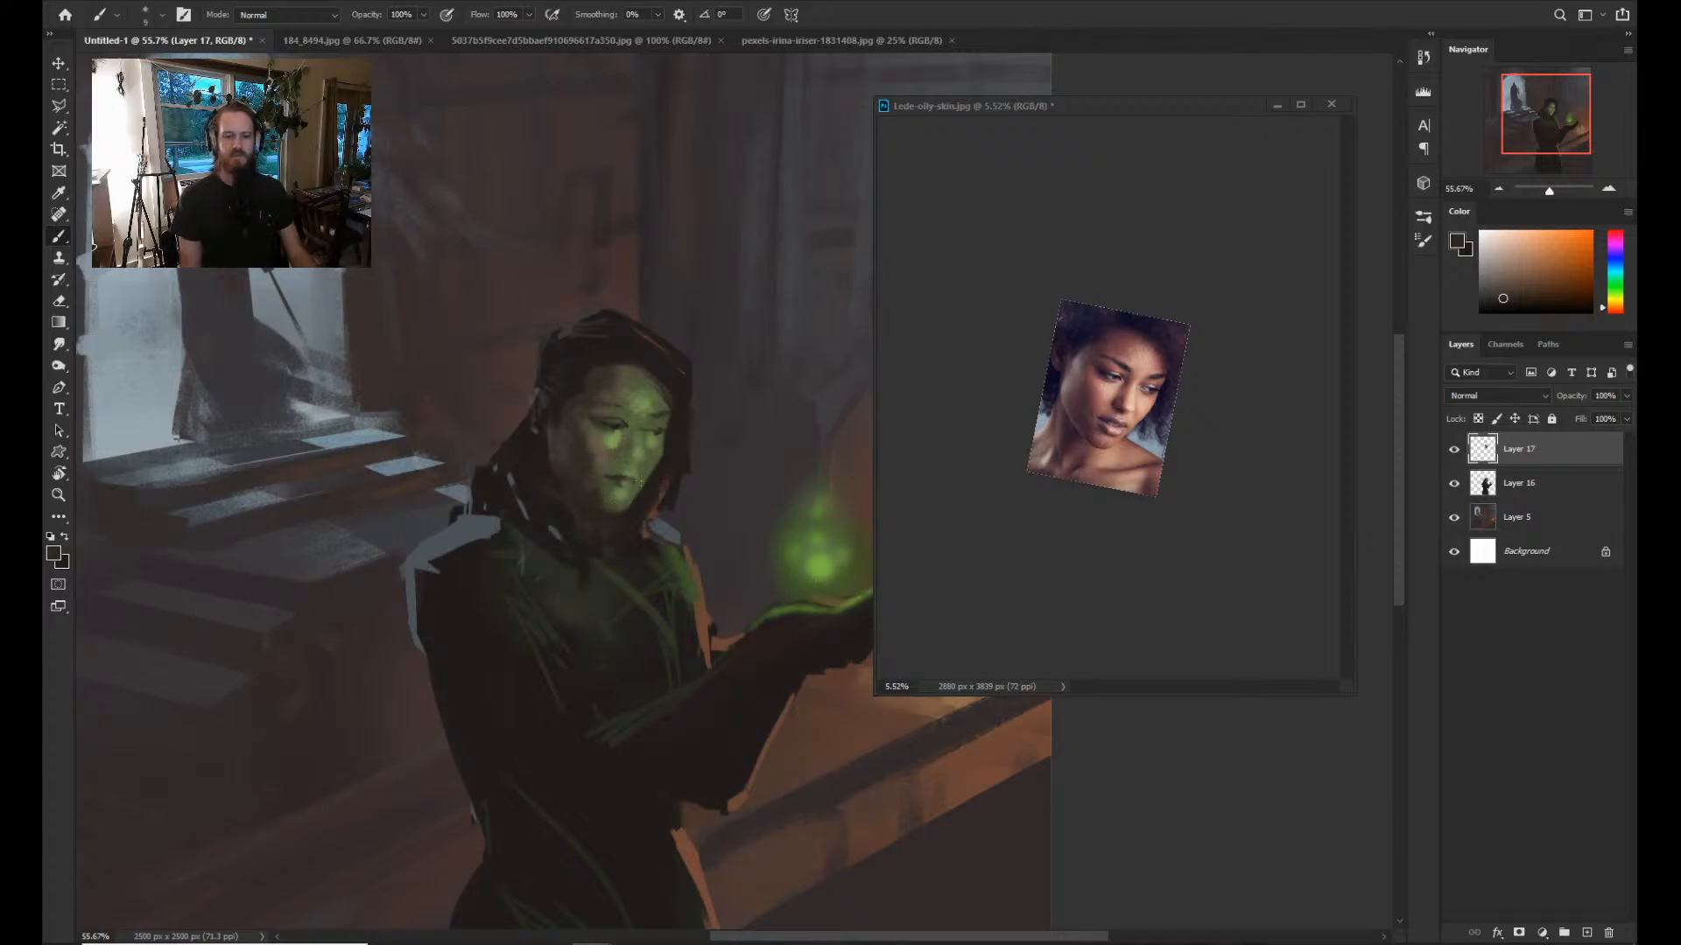
key(alt)
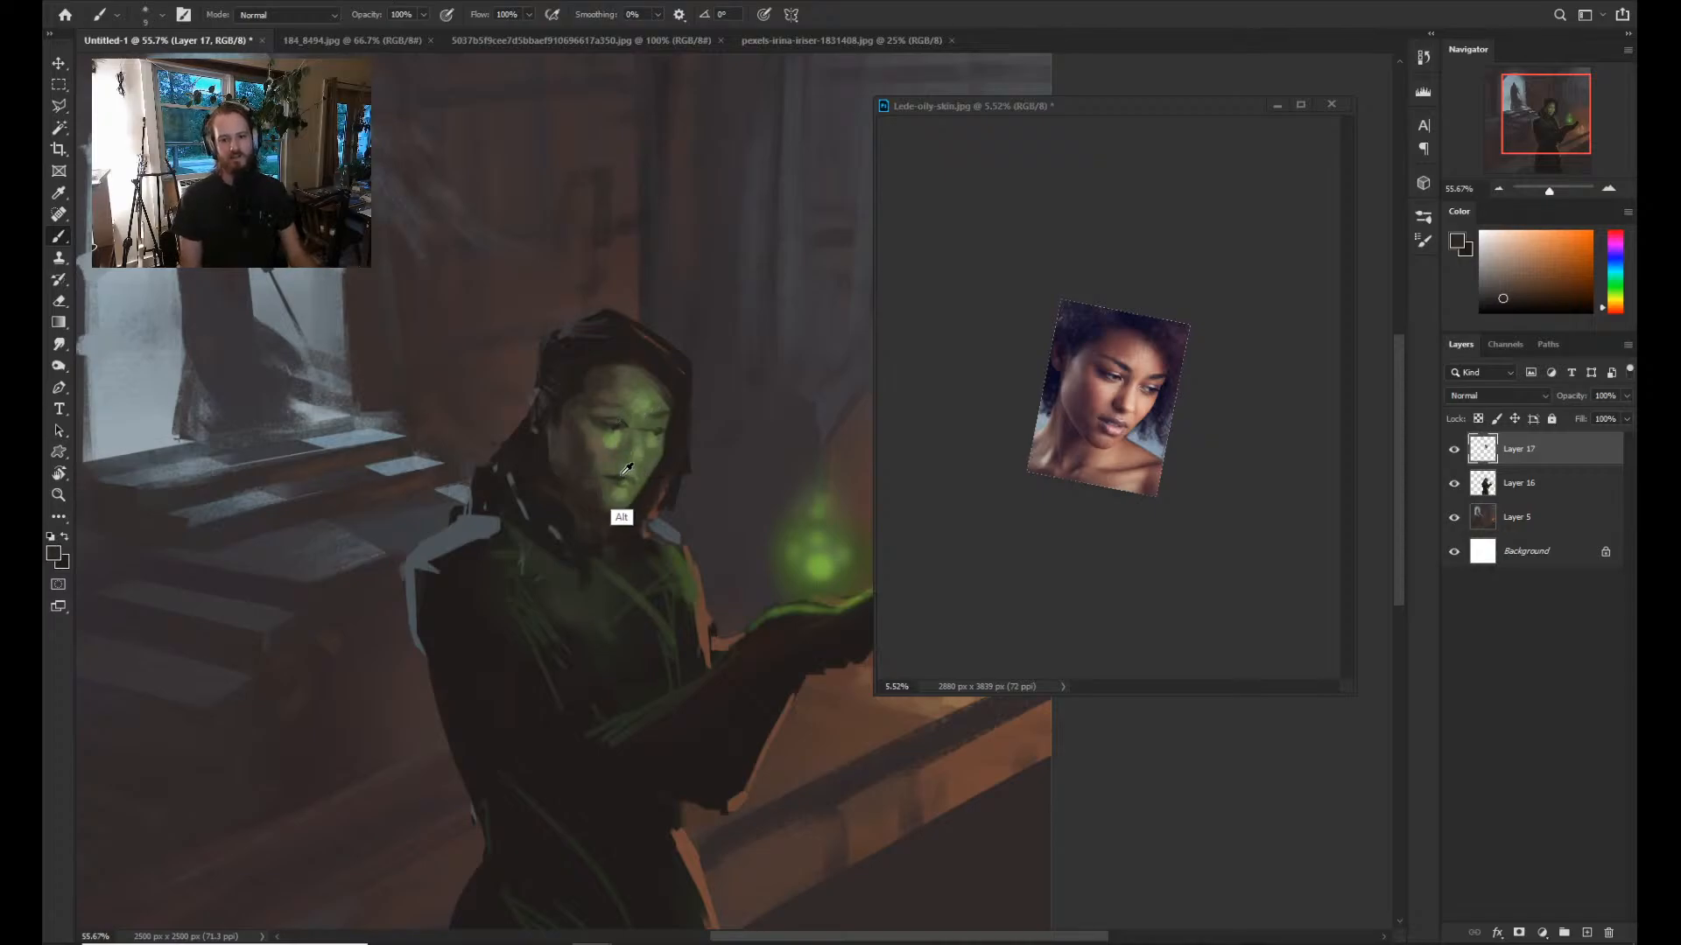
alt+click(586, 467)
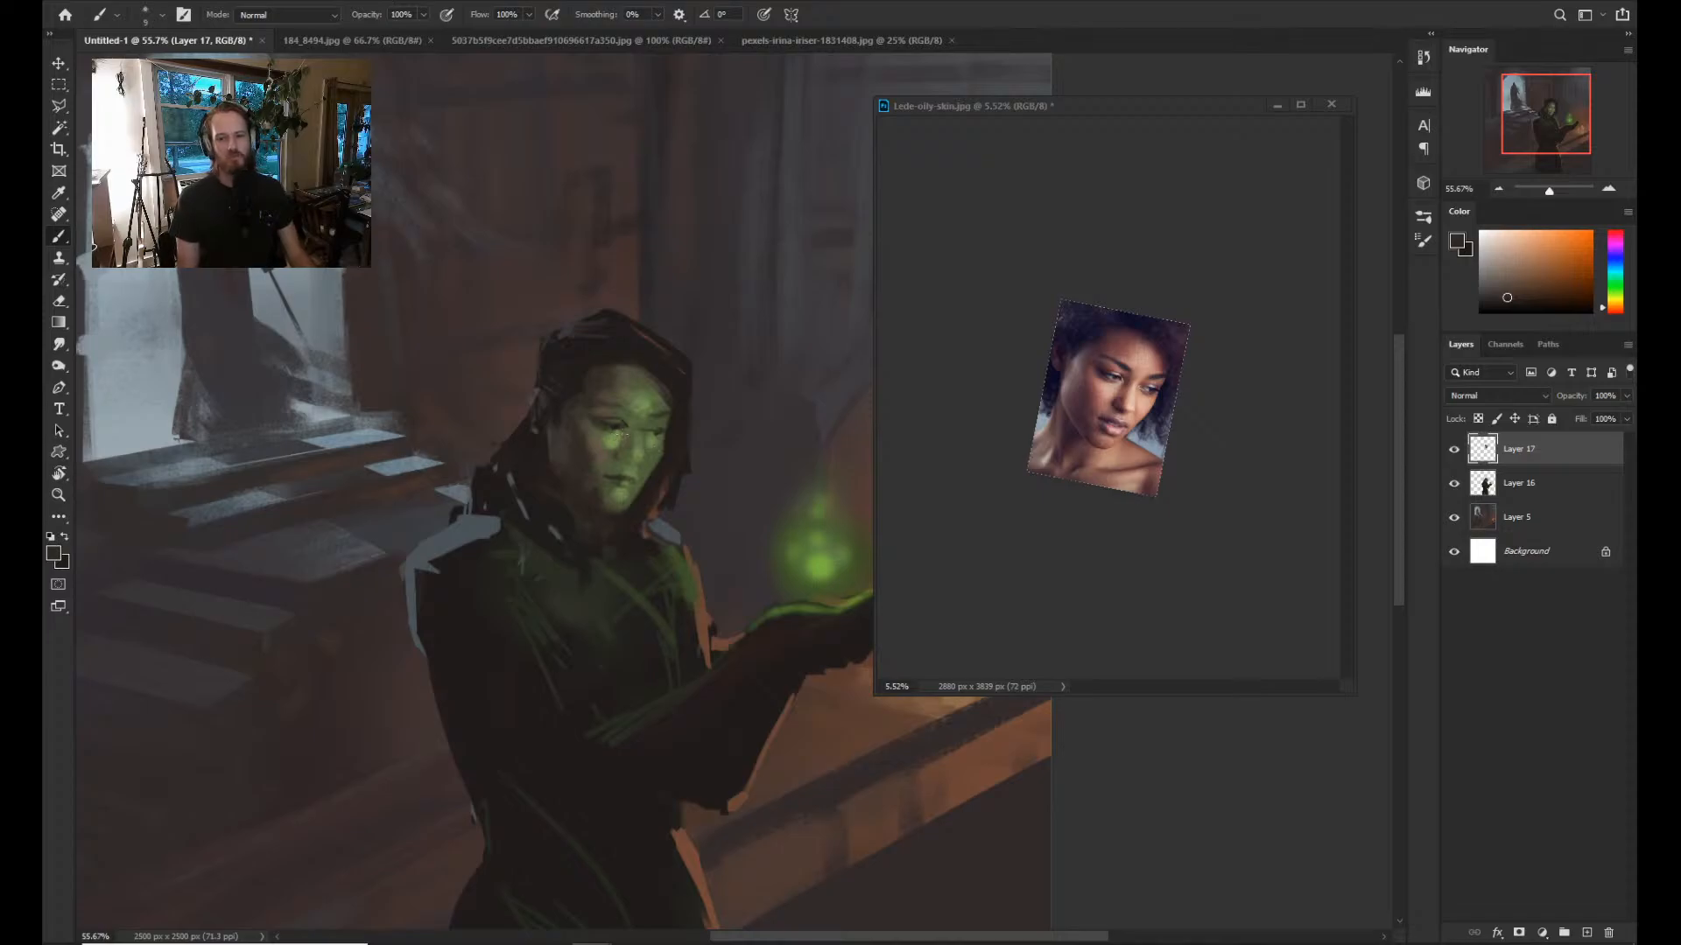
Check the whole composition at small scale and make the painted background, Layer 5, the active layer.
key(z)
drag(867, 350, 817, 344)
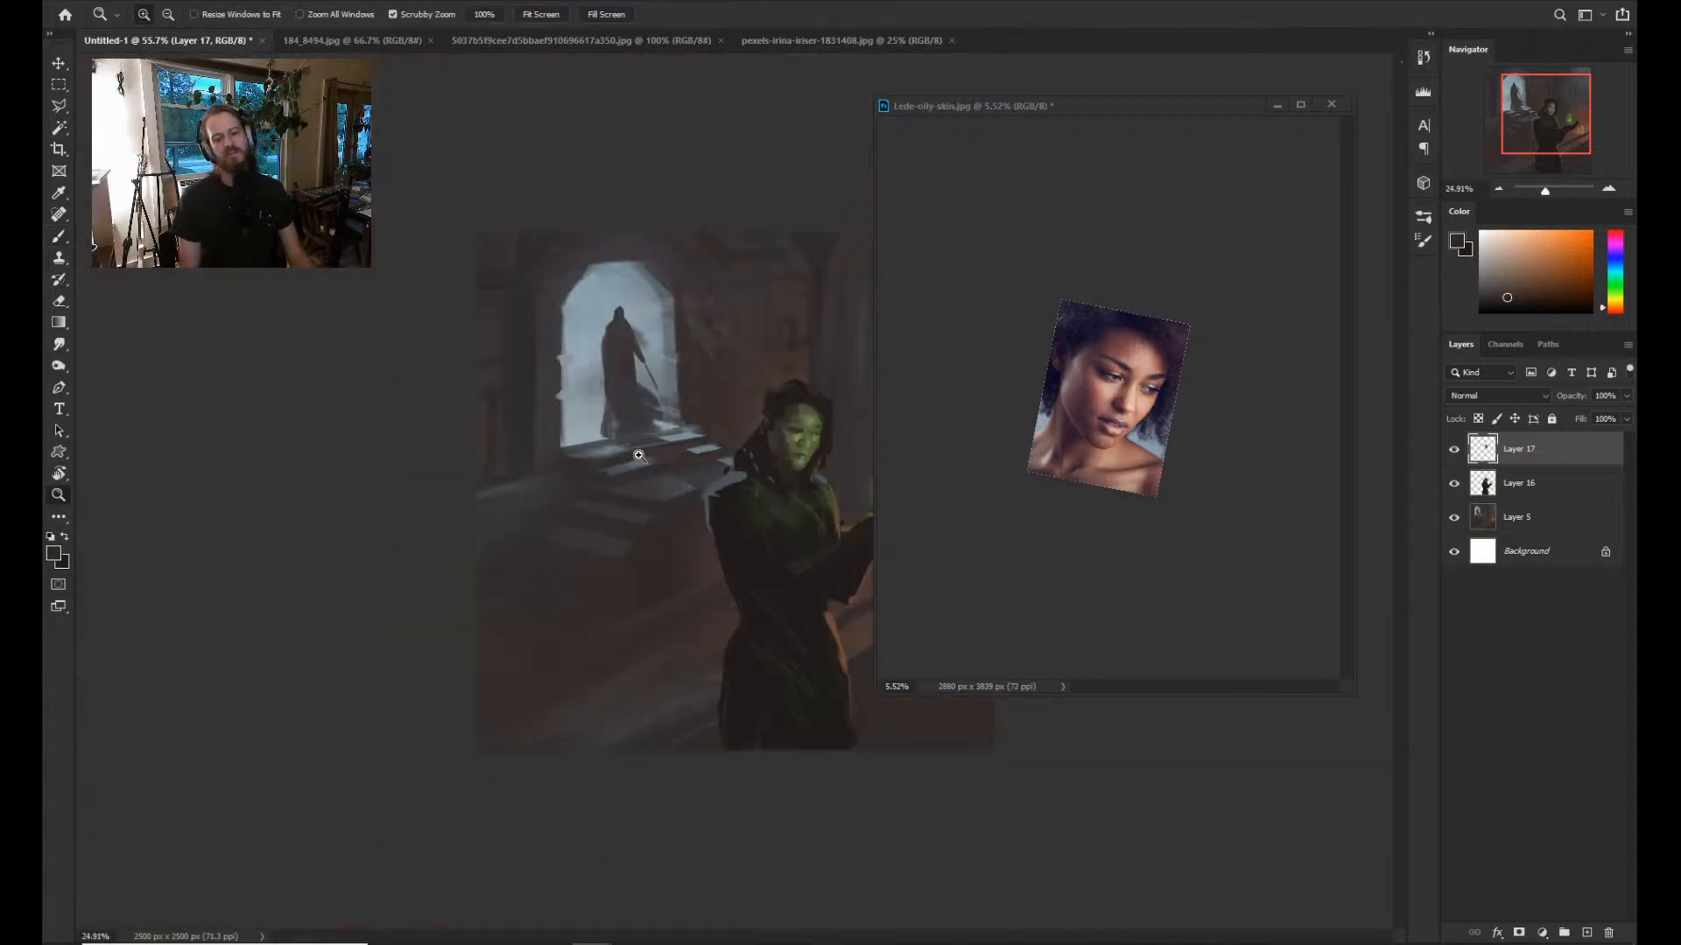
drag(604, 405, 680, 421)
ctrl+click(693, 398)
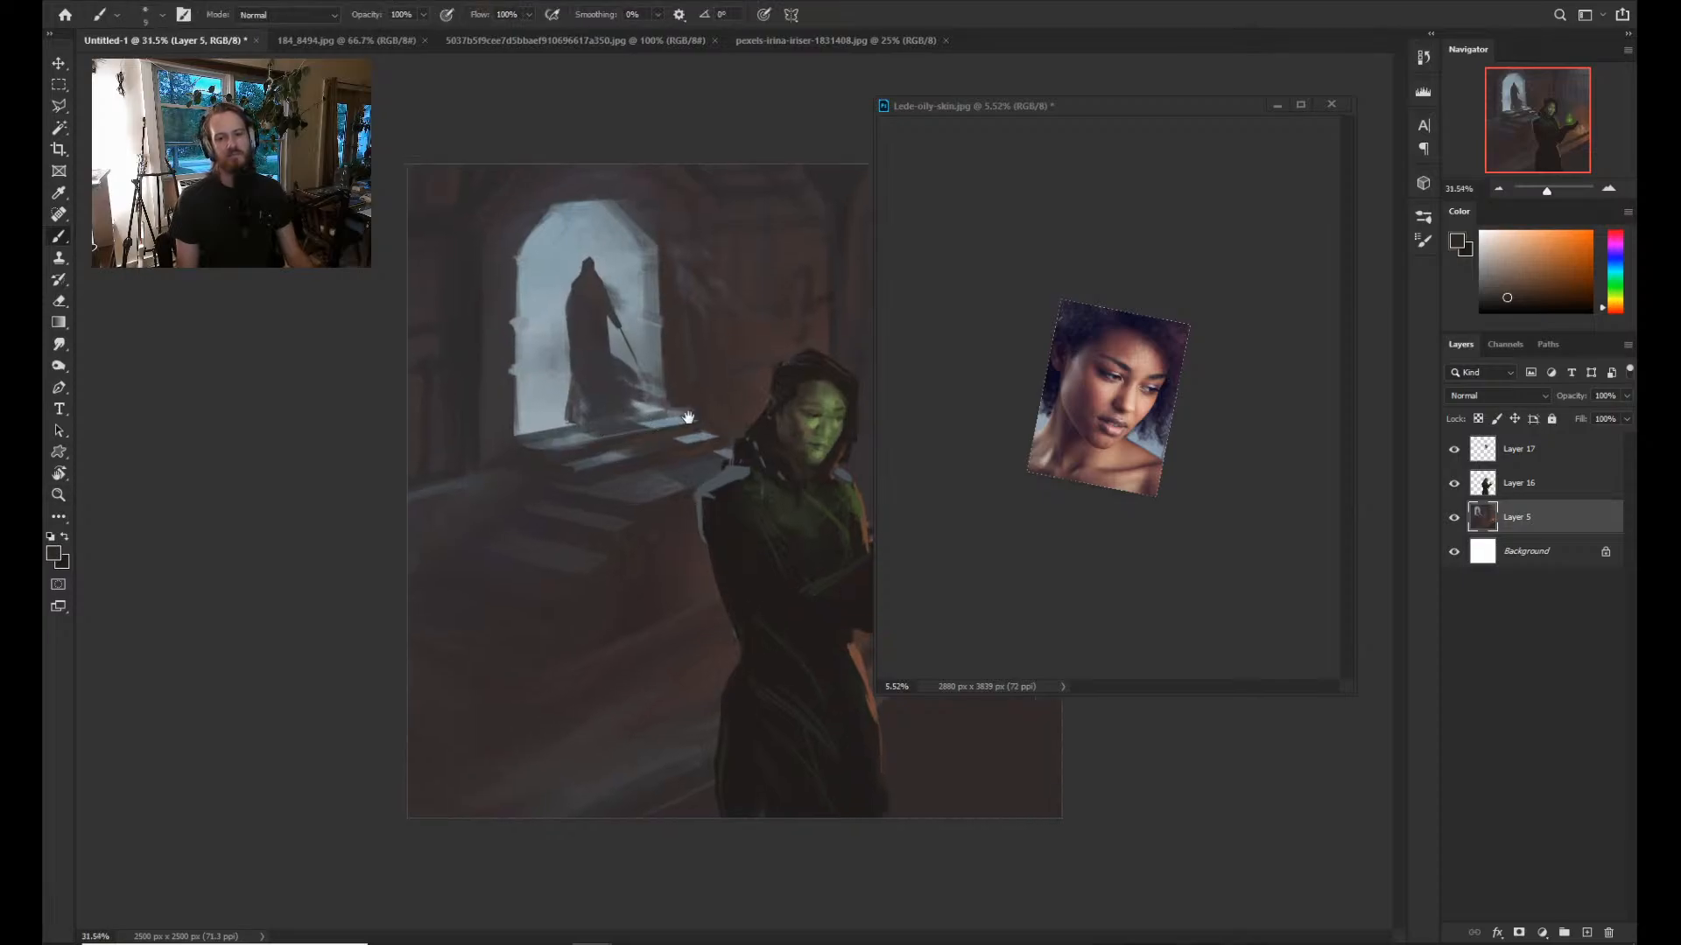
mouse_move(552, 431)
mouse_down()
mouse_move(742, 429)
mouse_move(529, 437)
mouse_up()
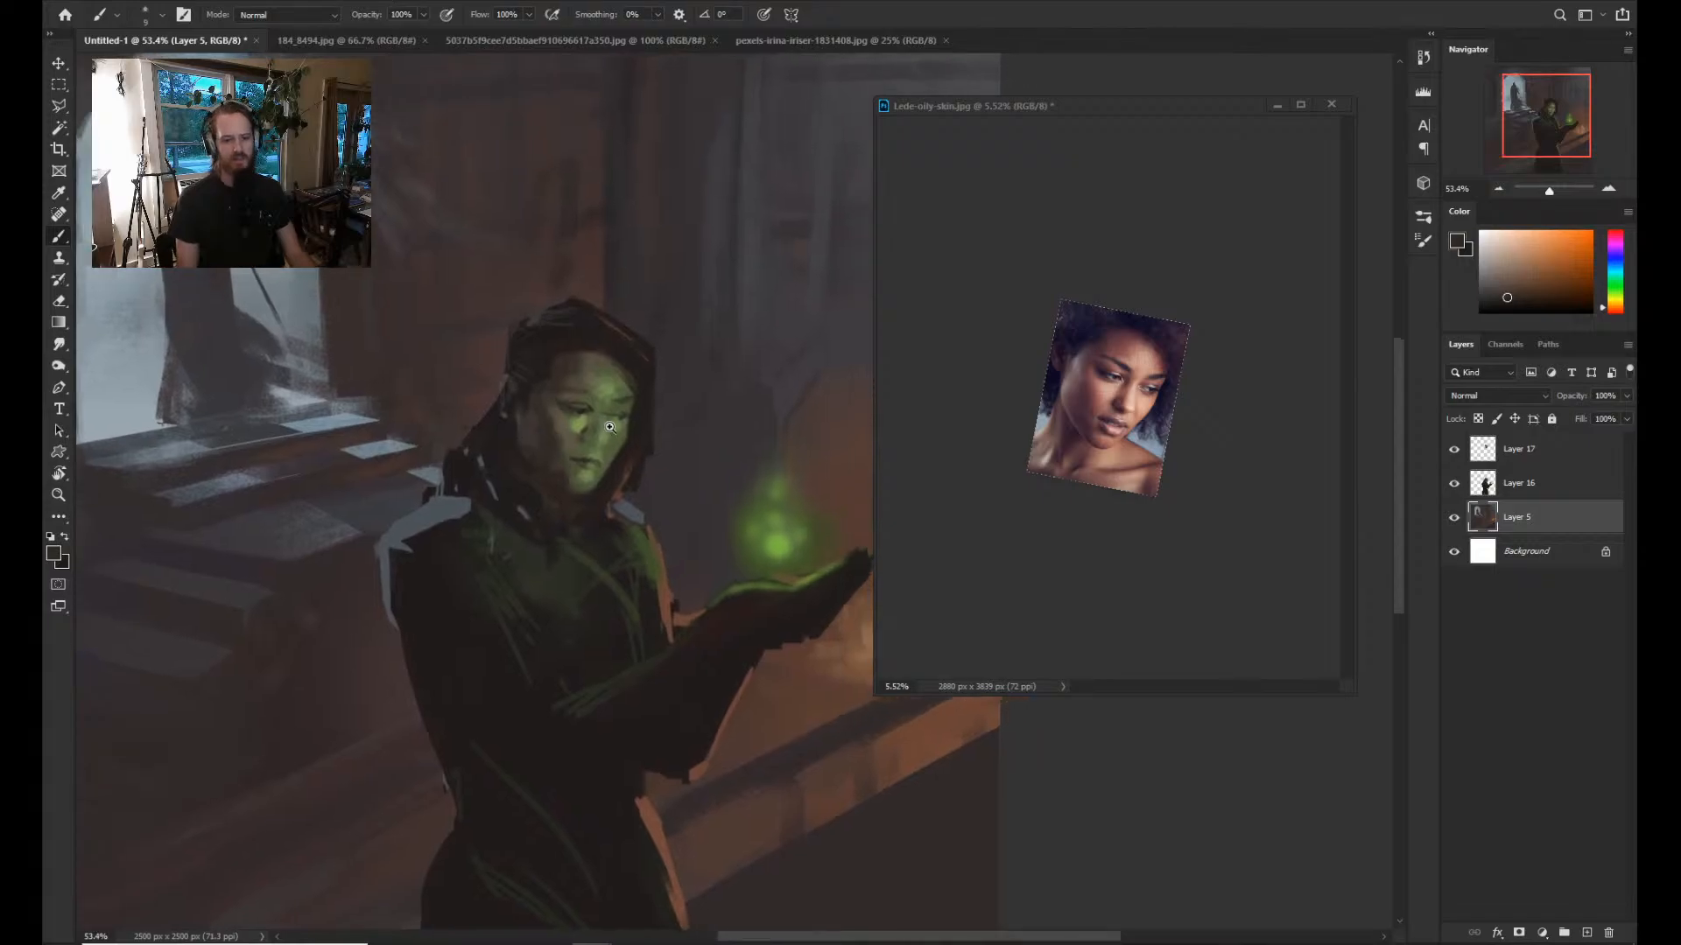
Sample dark brown and green tones around the near eye and nose, and enlarge the brush for touching up the face.
key(alt)
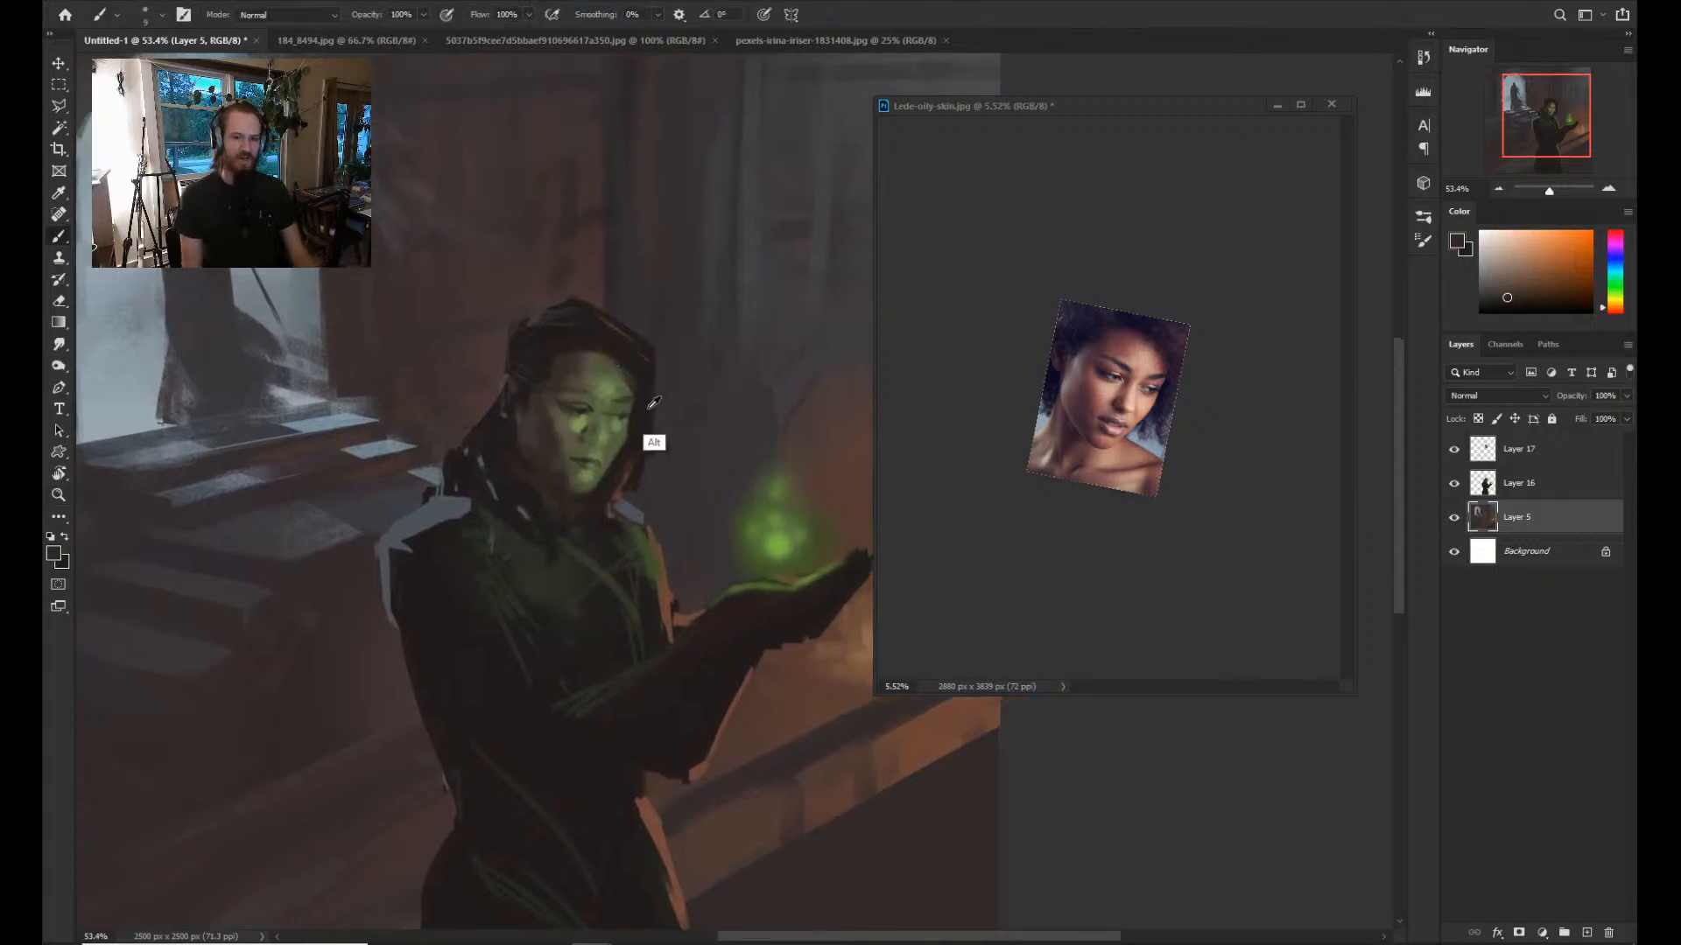
alt+click(591, 402)
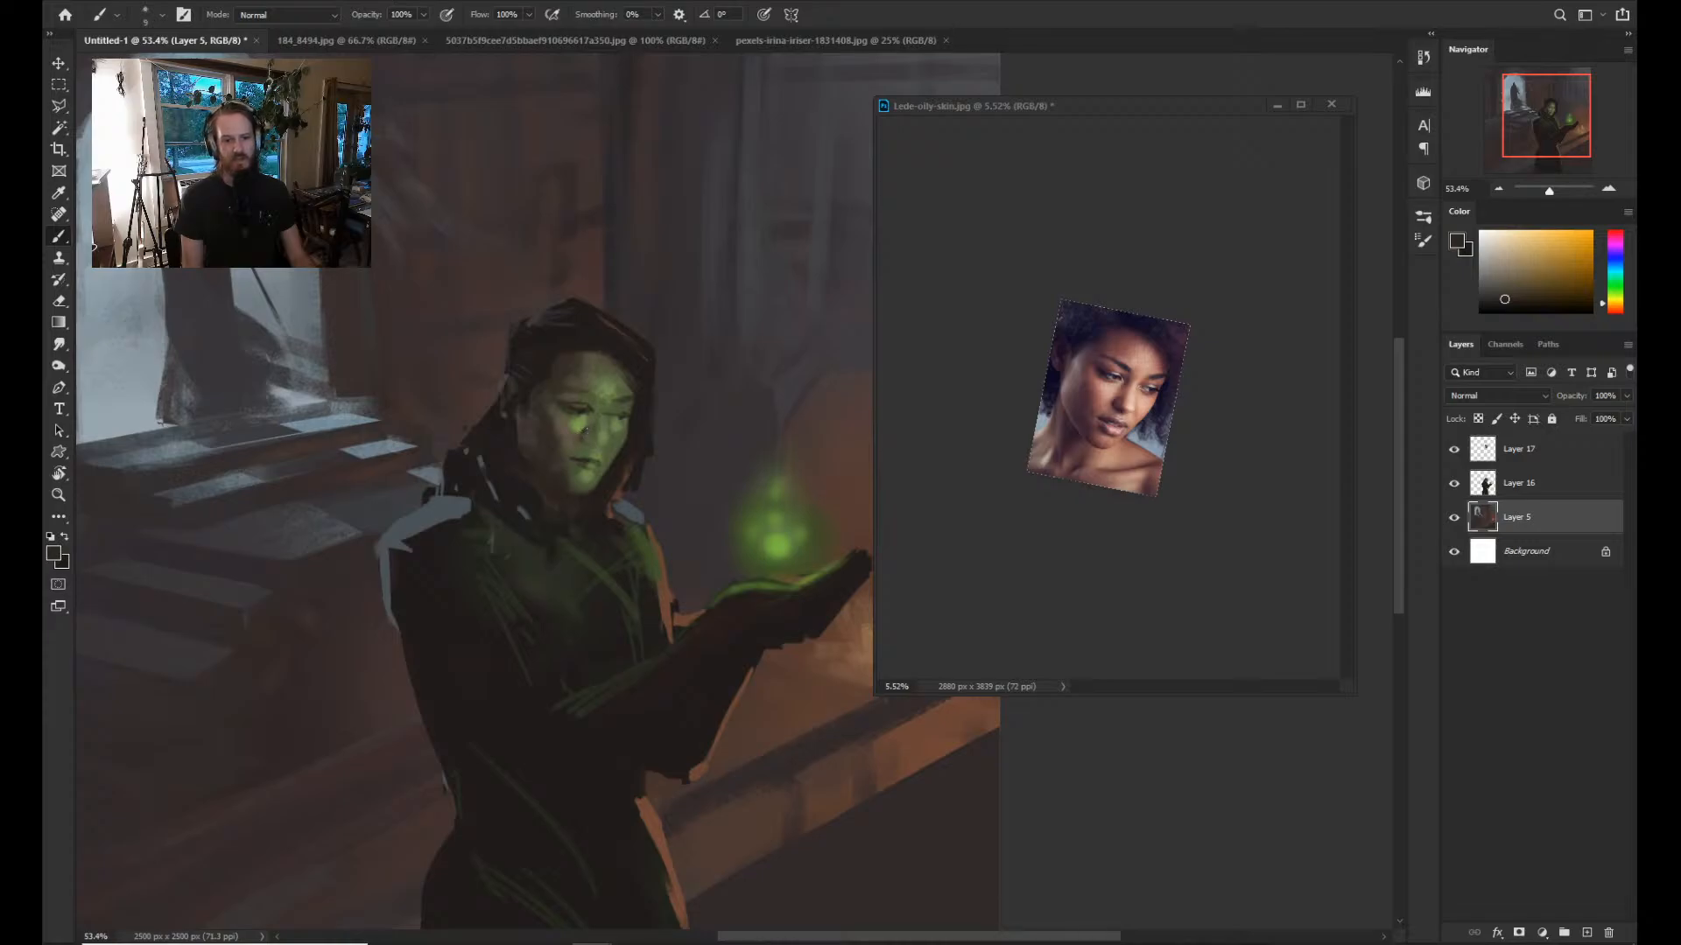
alt+click(593, 424)
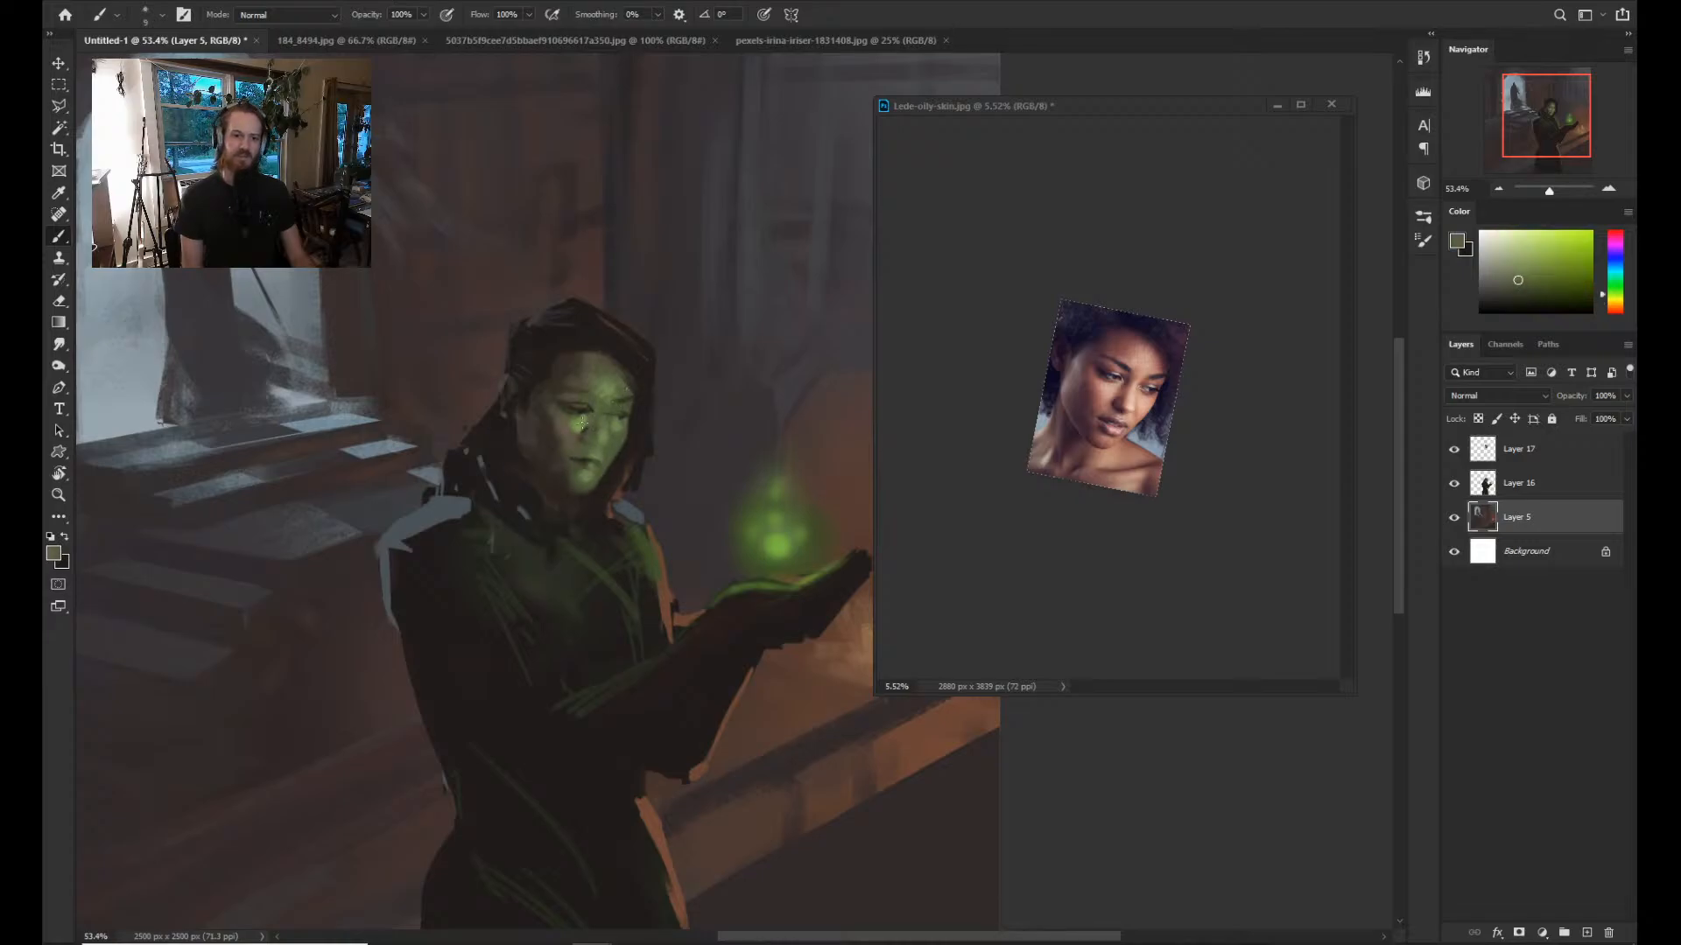
alt+click(582, 424)
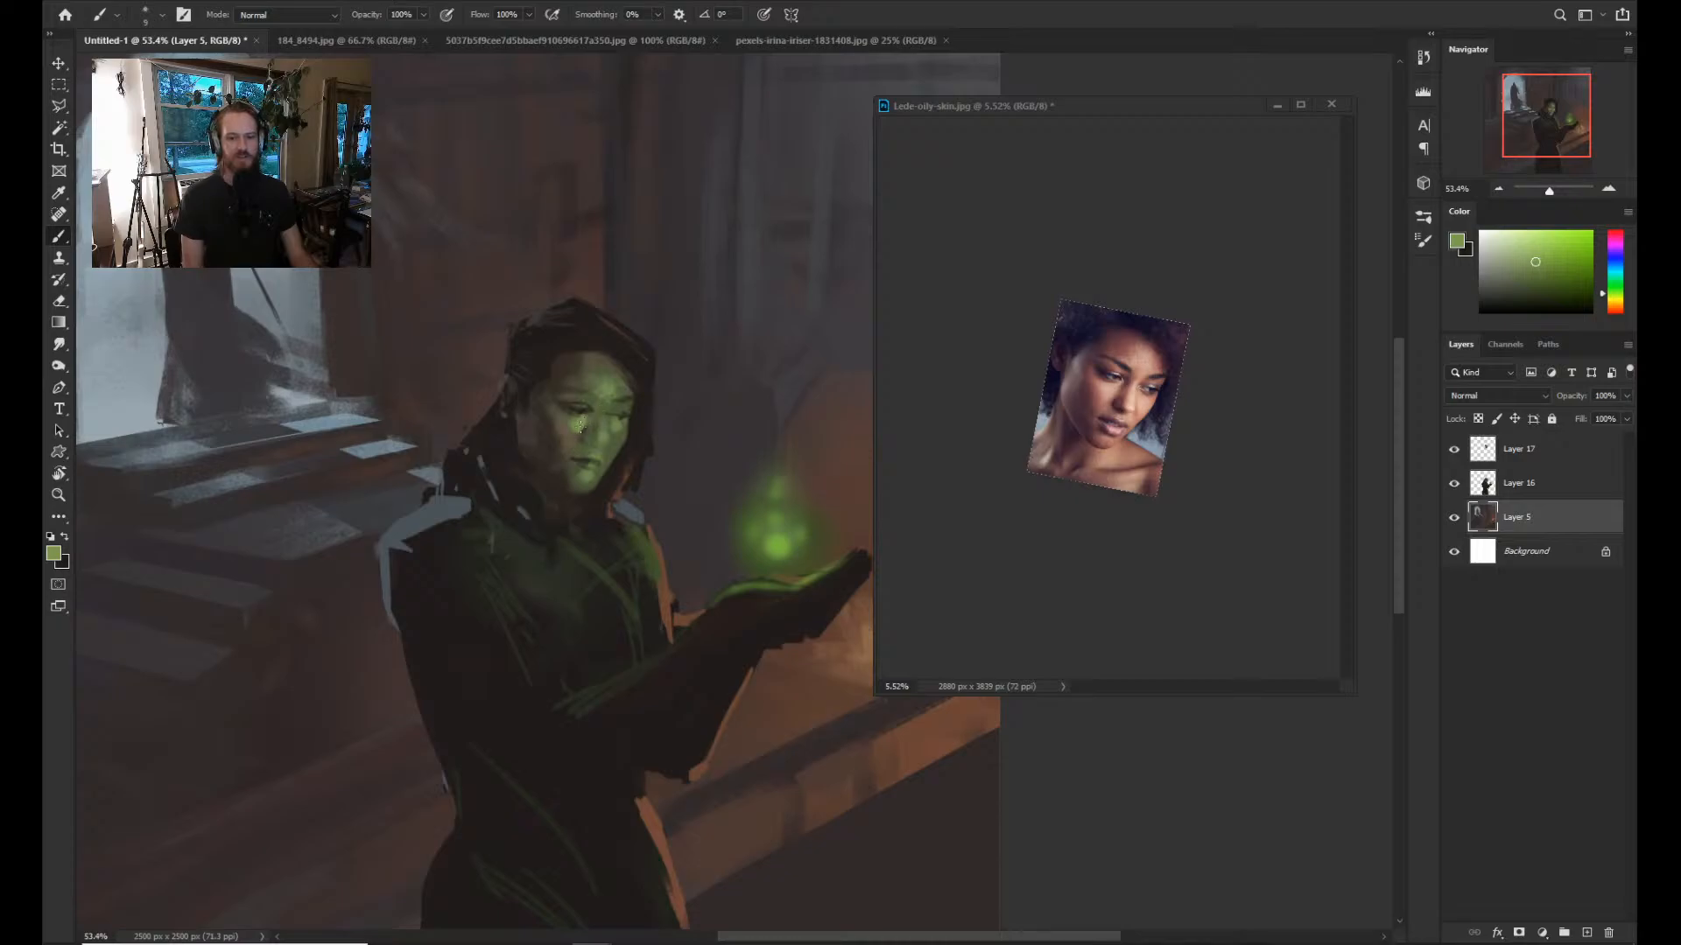
key(ctrl+space)
drag(612, 406, 614, 416)
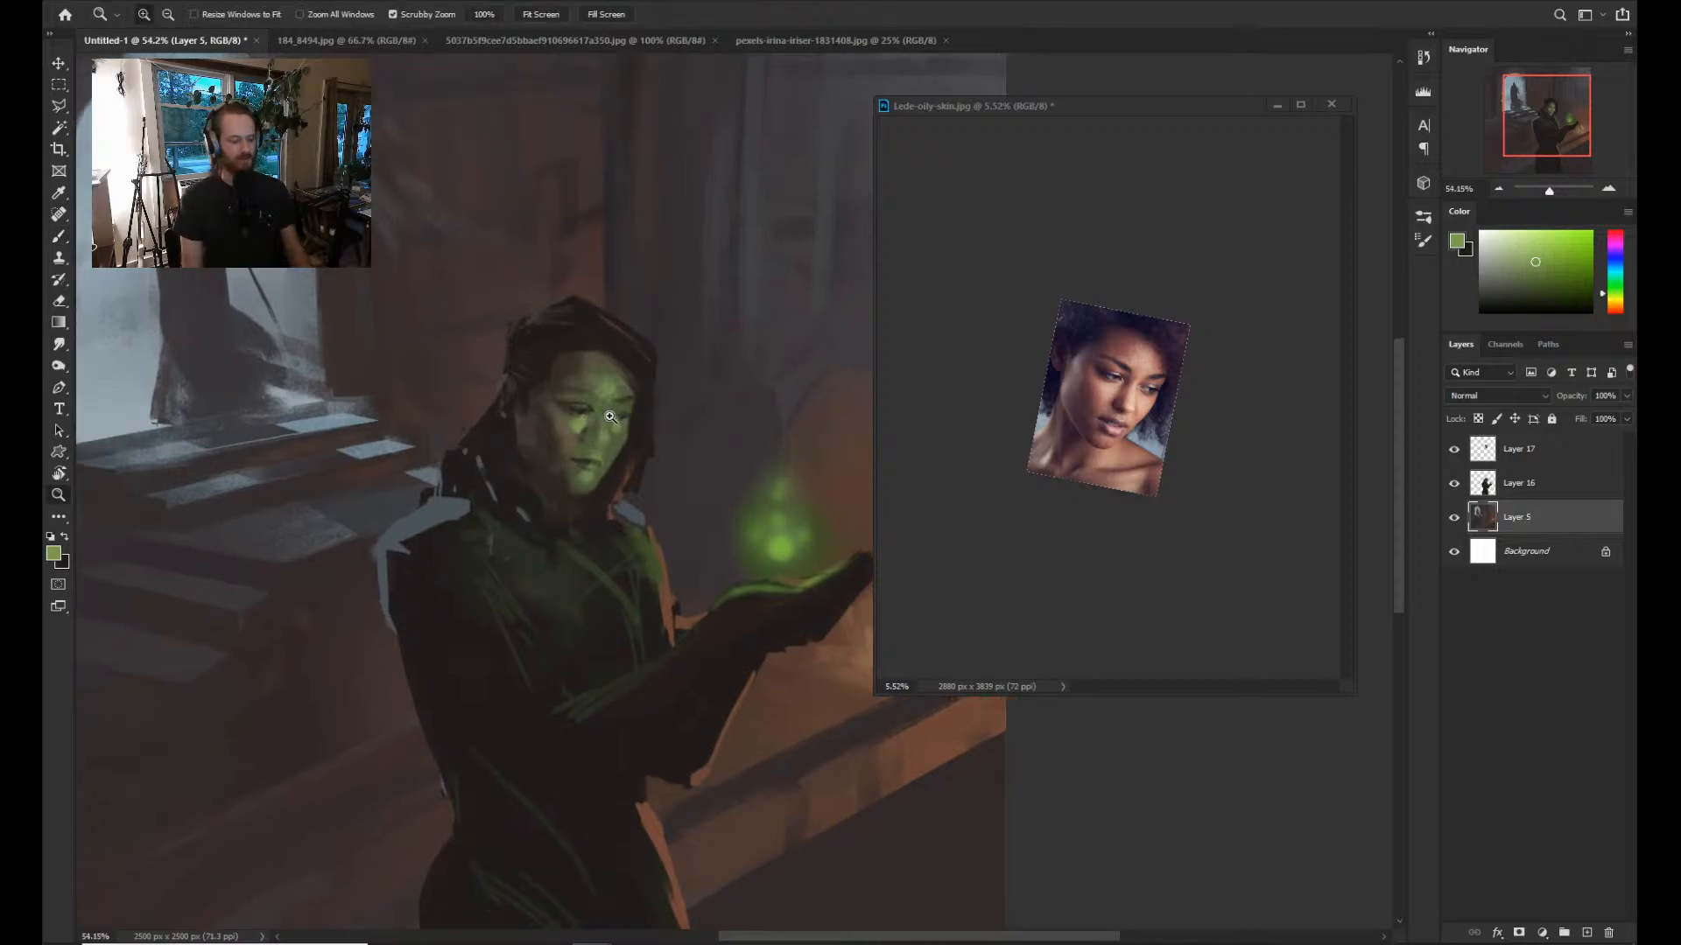
key(])
key(])
key(])
key(])
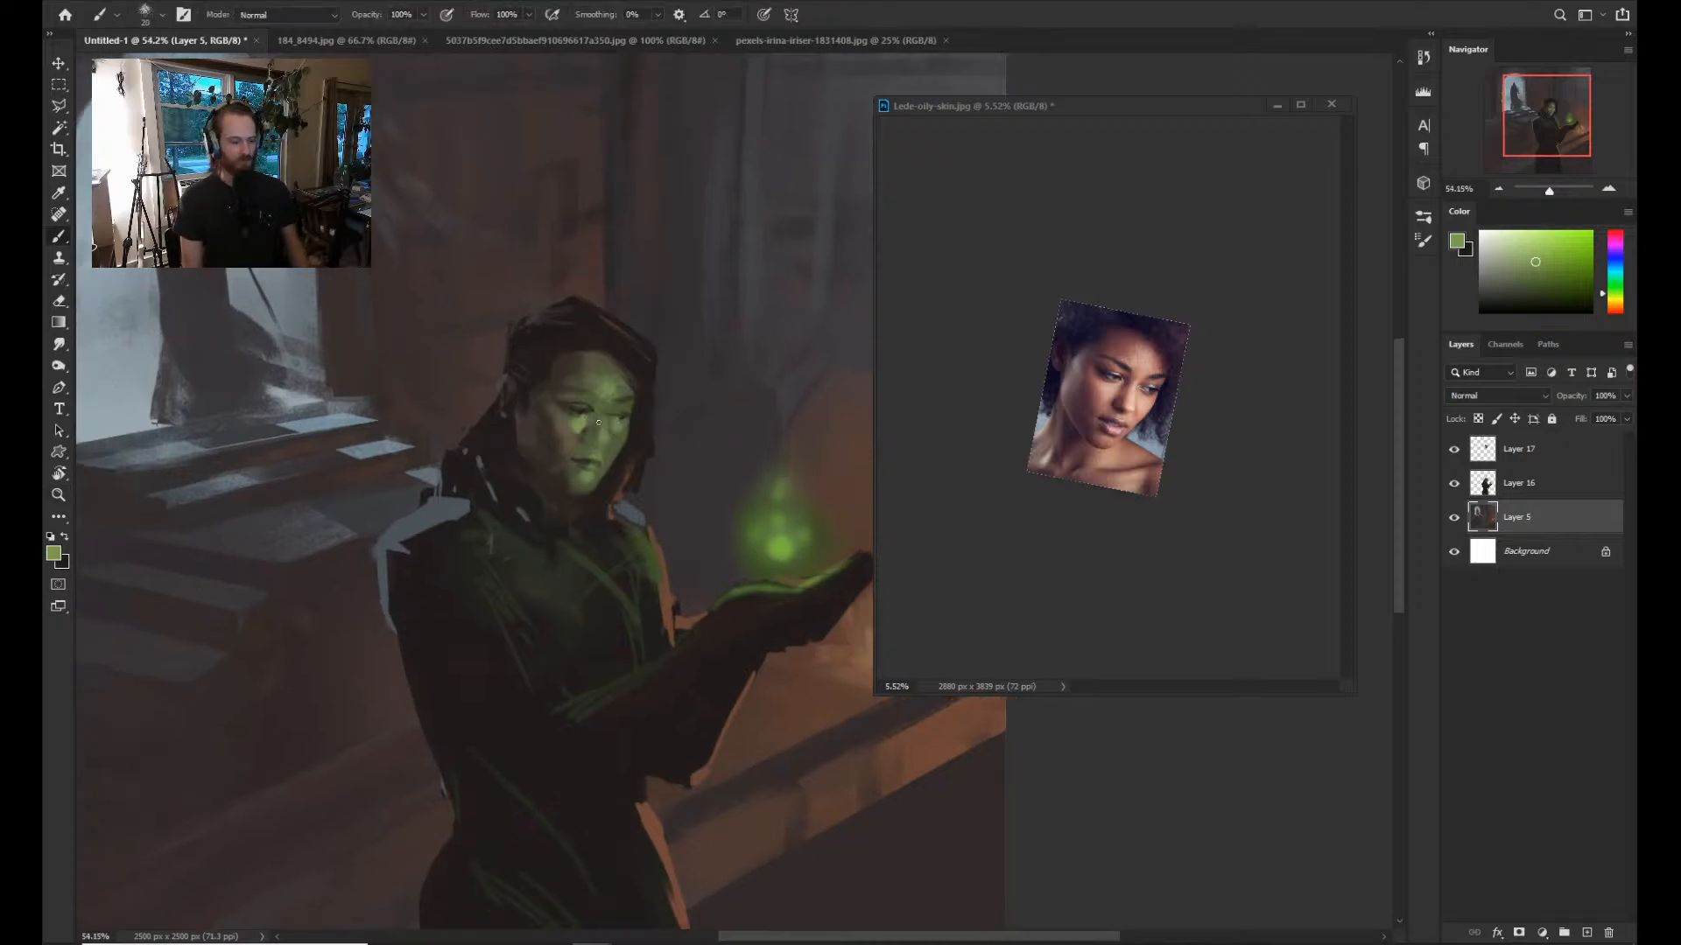
alt+click(581, 427)
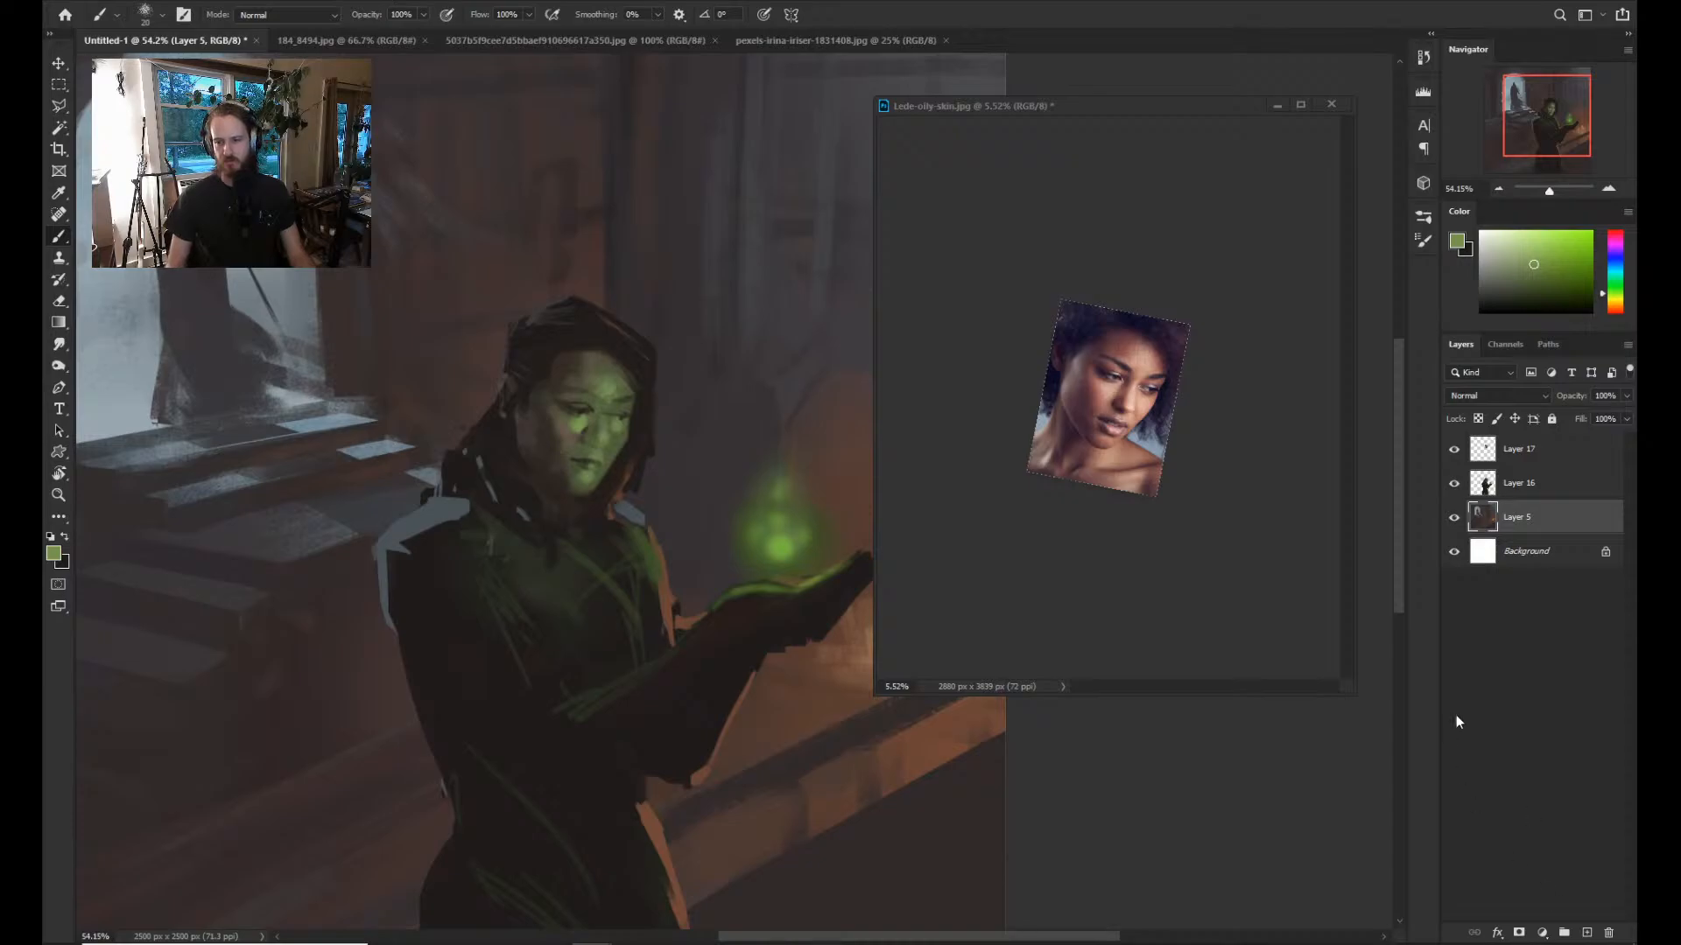
Merge Layer 16 and Layer 17 into a single figure layer, and inspect the face at several scales.
click(1515, 482)
shift+click(1521, 450)
key(ctrl+e)
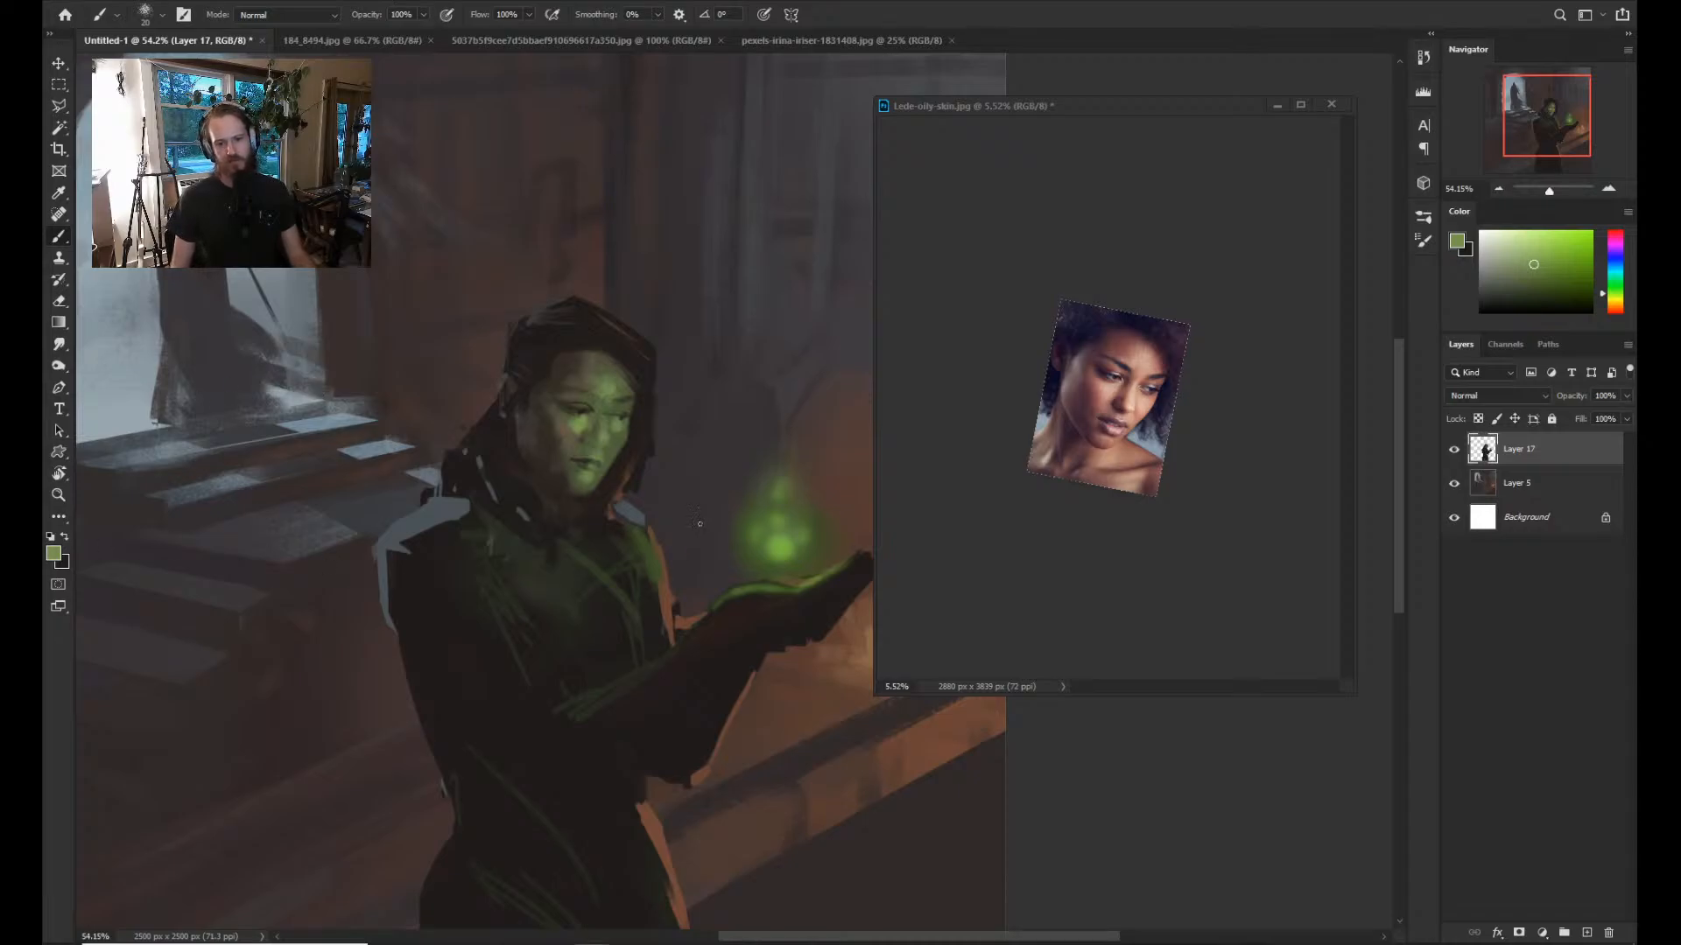
key(z)
drag(715, 525, 672, 540)
drag(560, 529, 600, 528)
drag(665, 512, 158, 496)
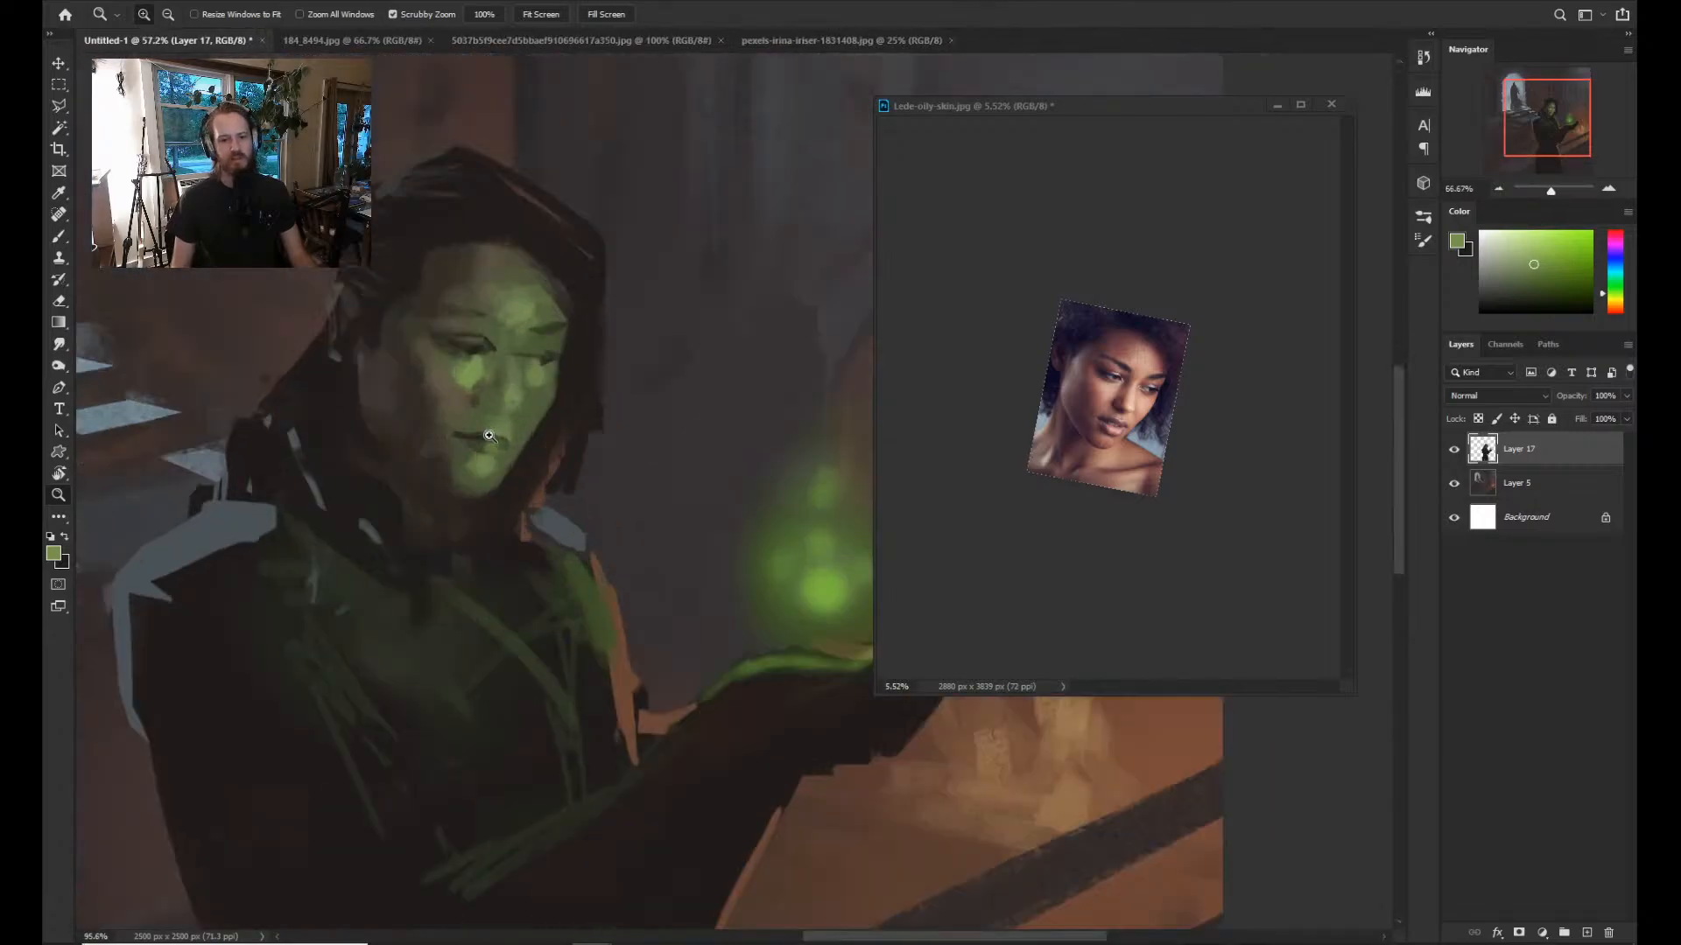
mouse_move(512, 431)
mouse_down()
mouse_move(542, 430)
mouse_move(424, 465)
mouse_up()
key(b)
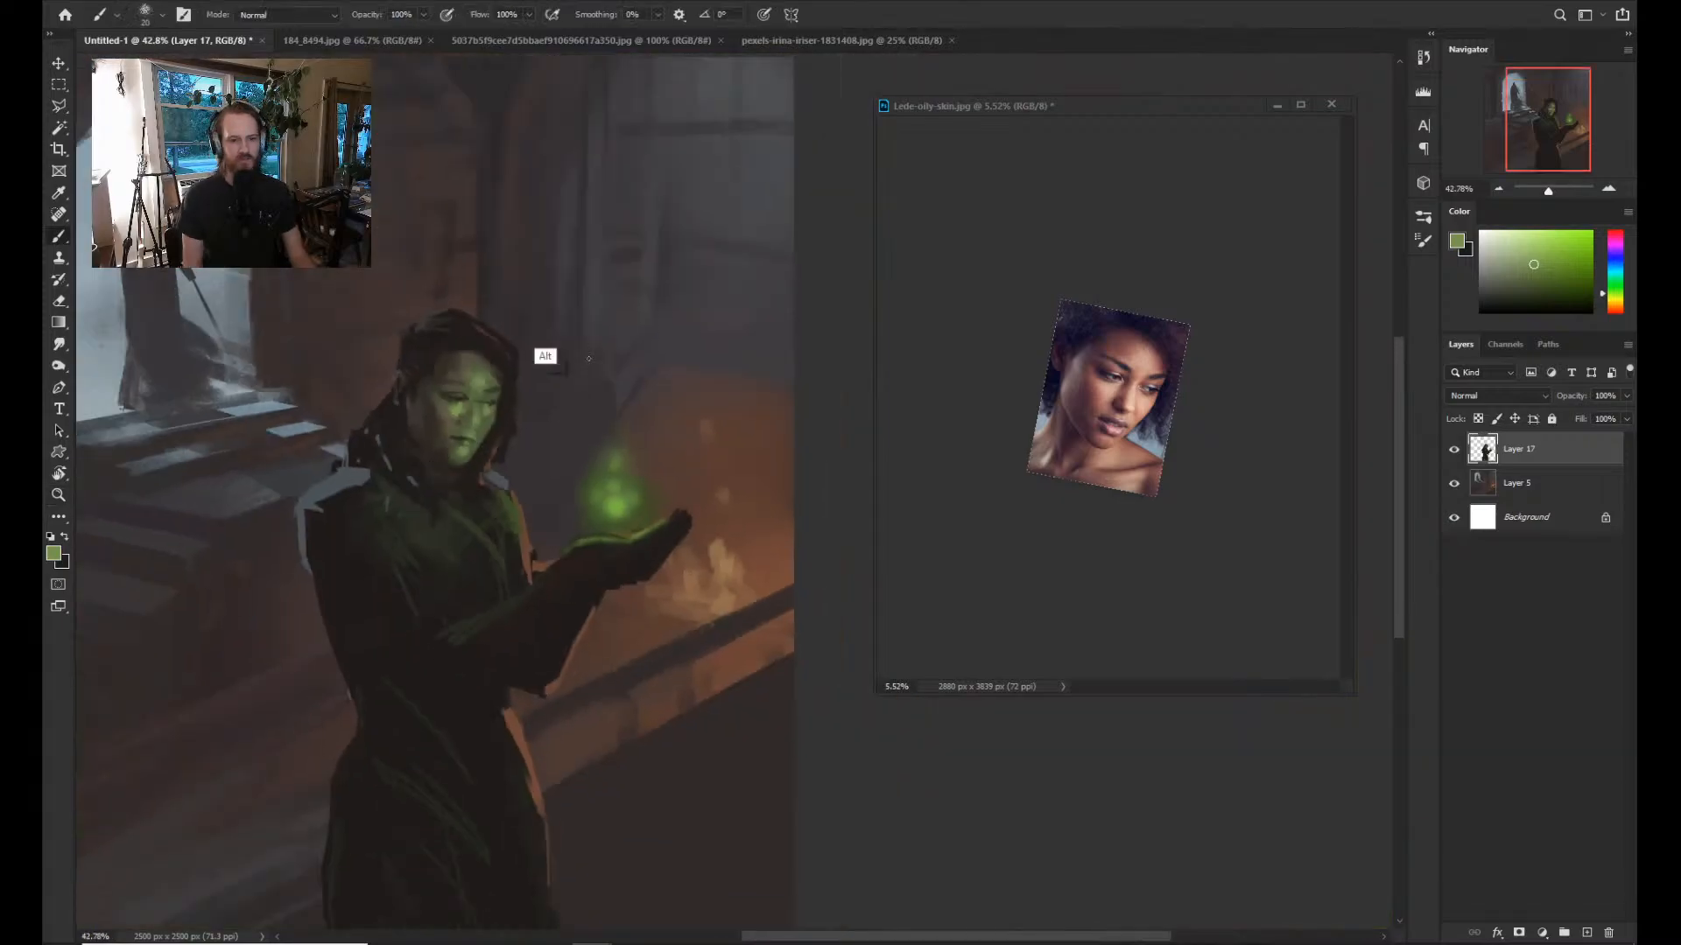
Touch up the lit cheek and far eye with green tones sampled from the face, and pick the dark tone at its hair edge.
key(alt)
alt+click(483, 387)
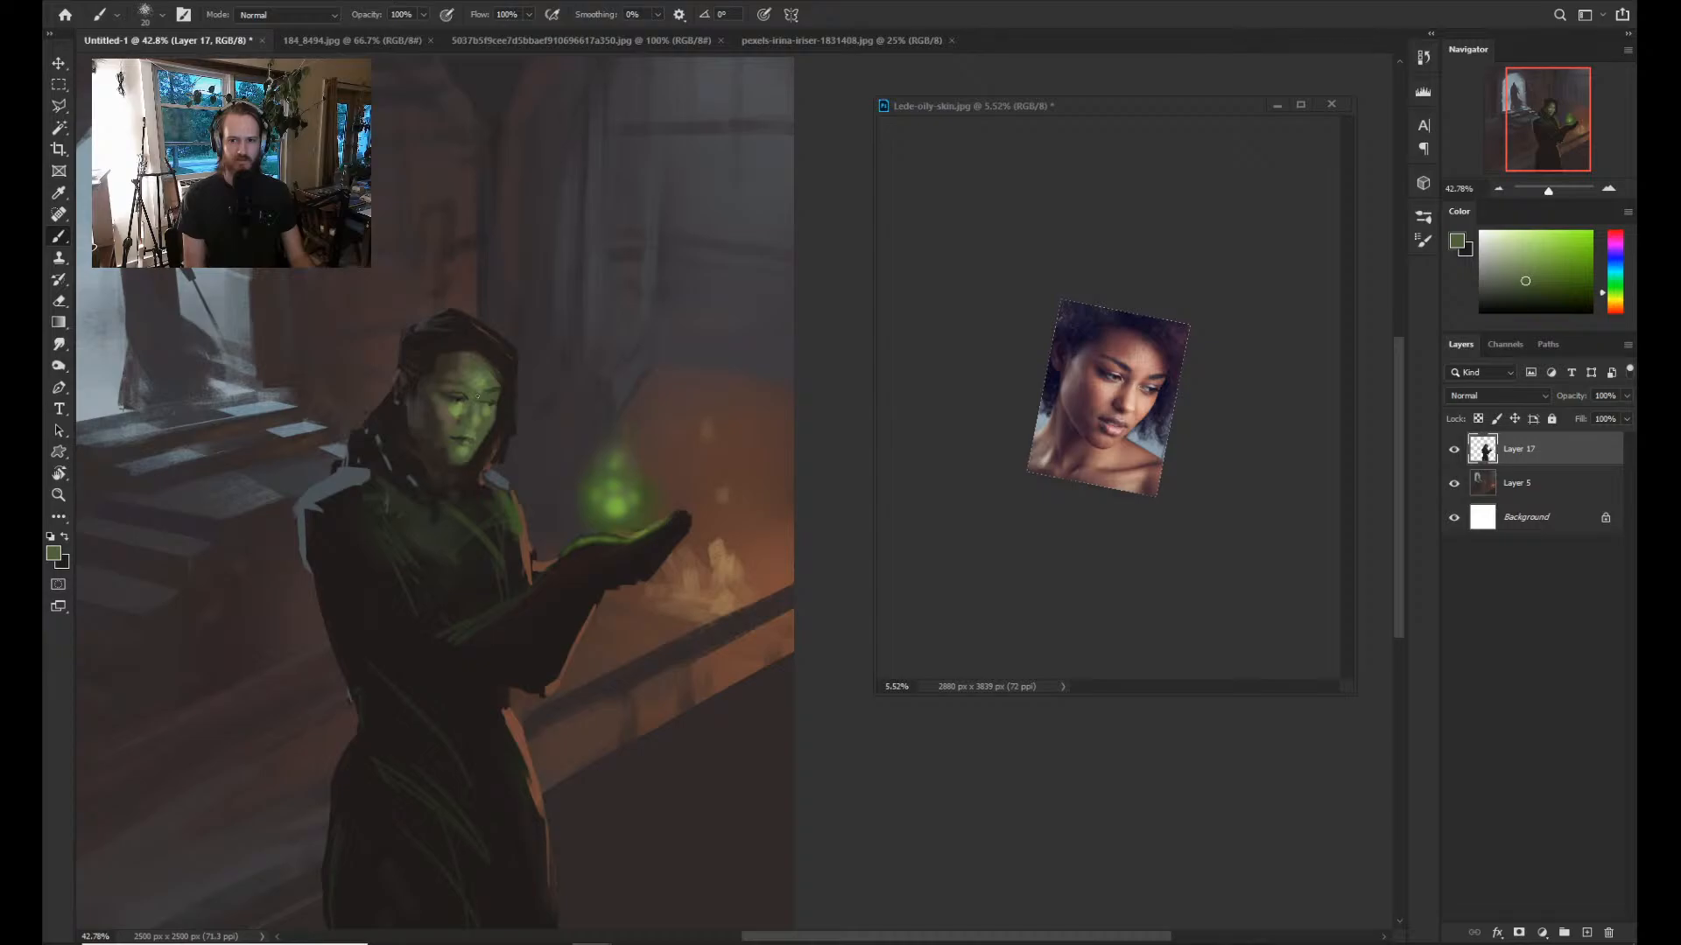
drag(474, 395, 512, 422)
key(alt)
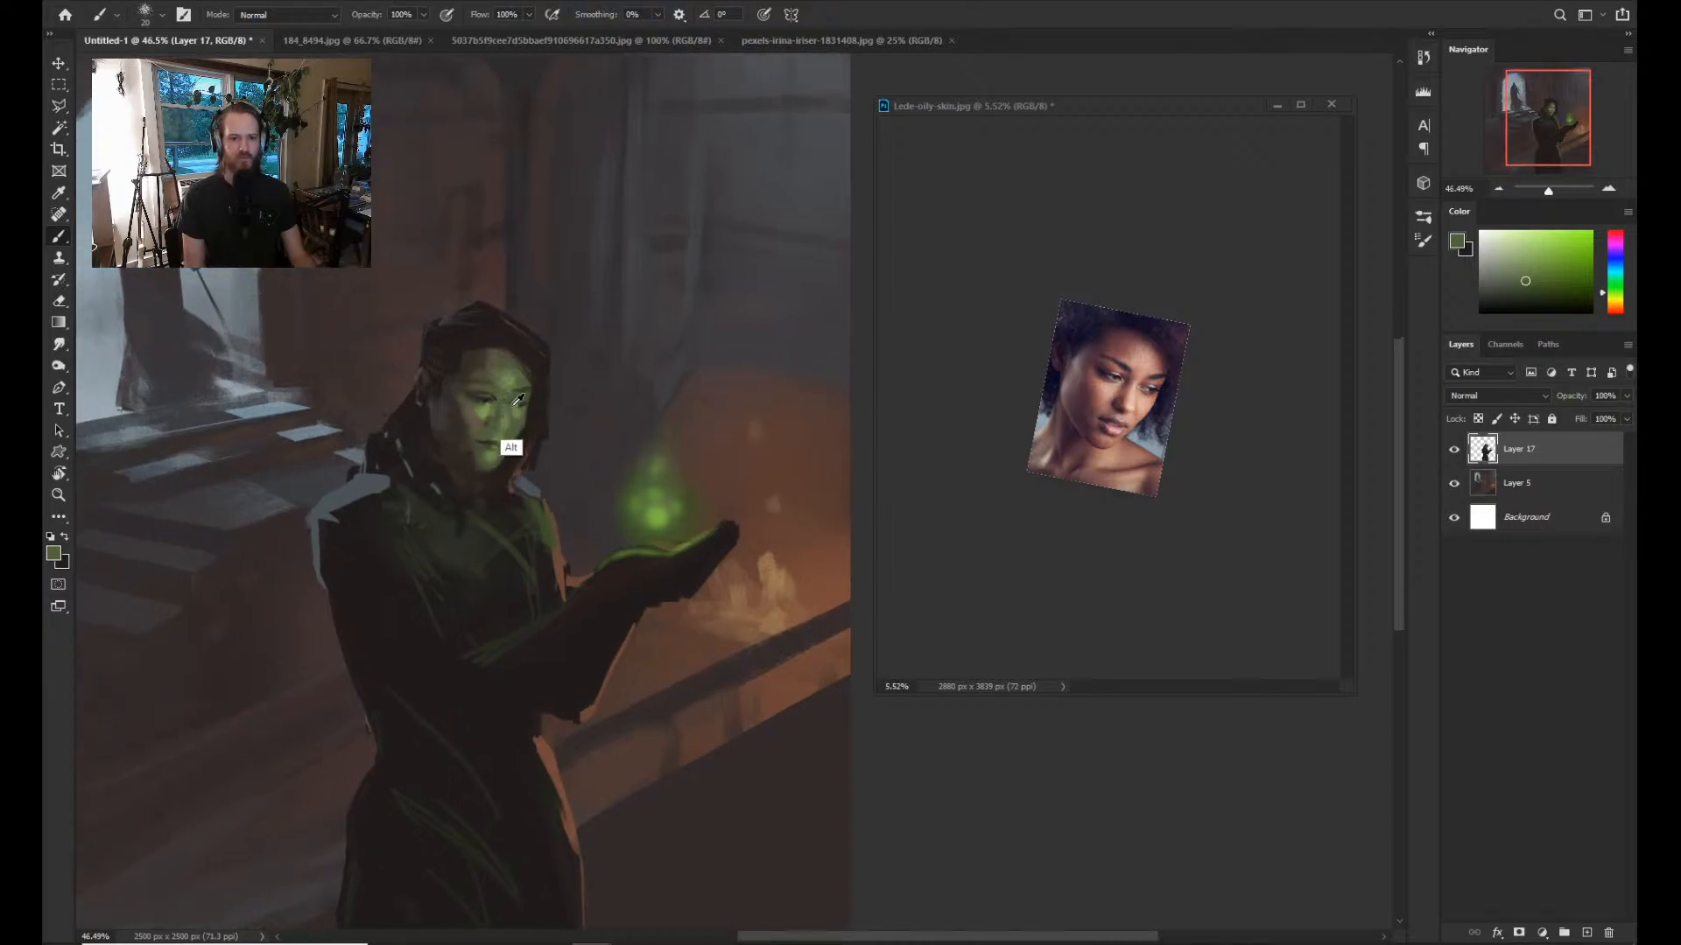
alt+click(515, 400)
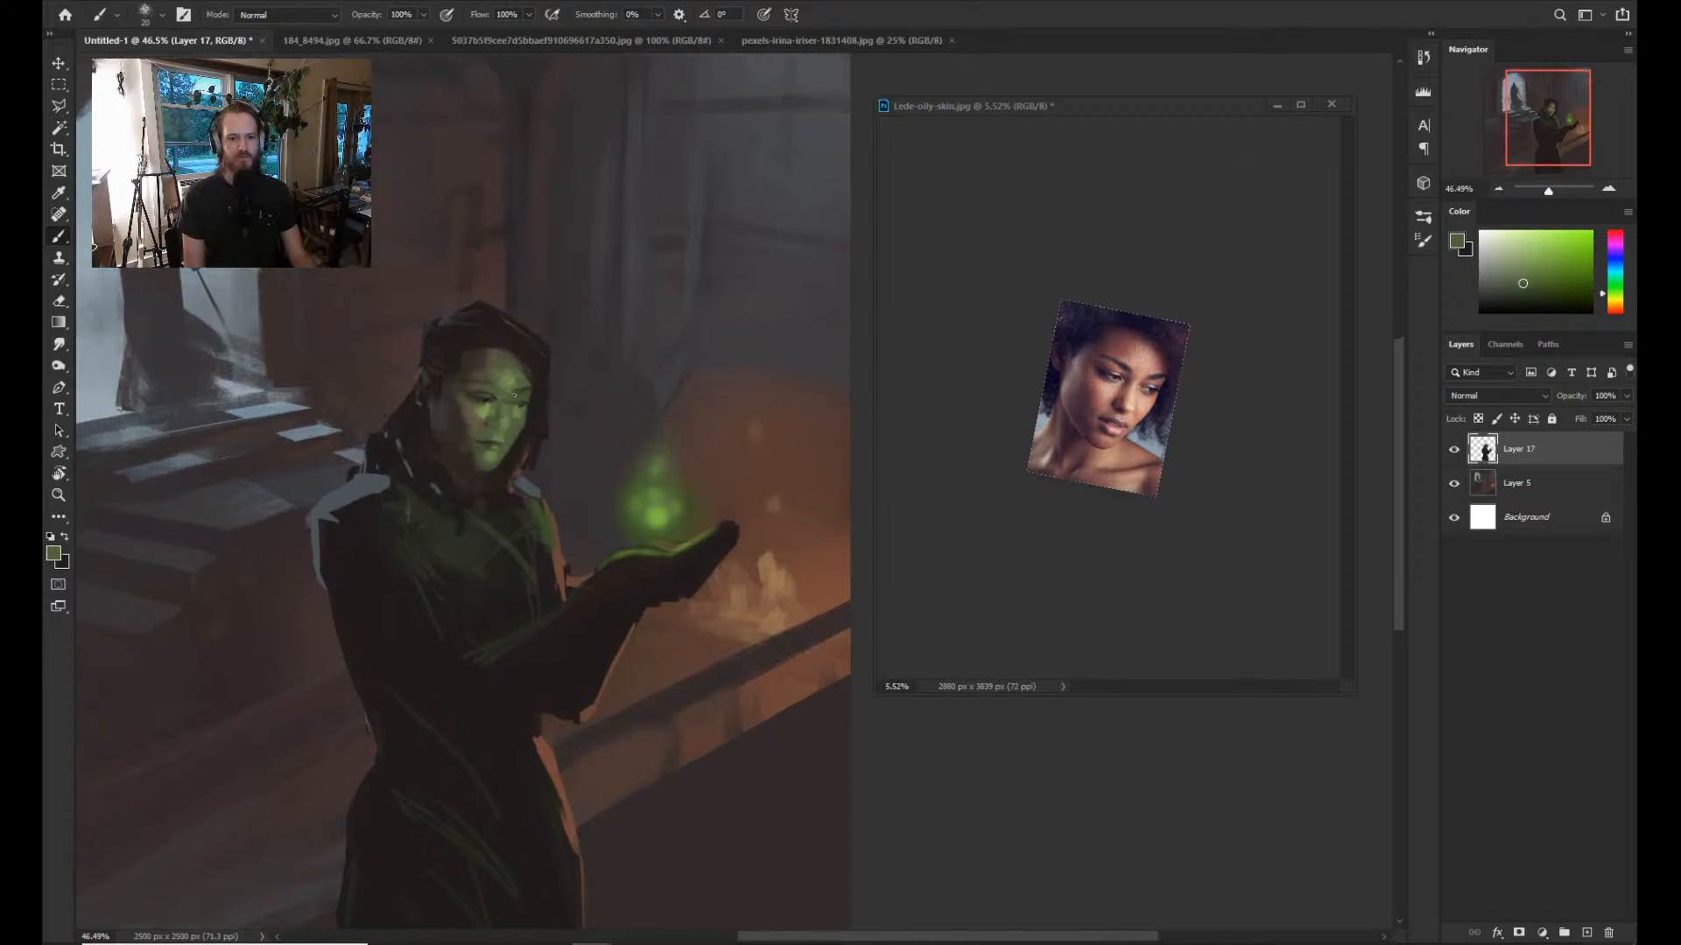
alt+click(528, 397)
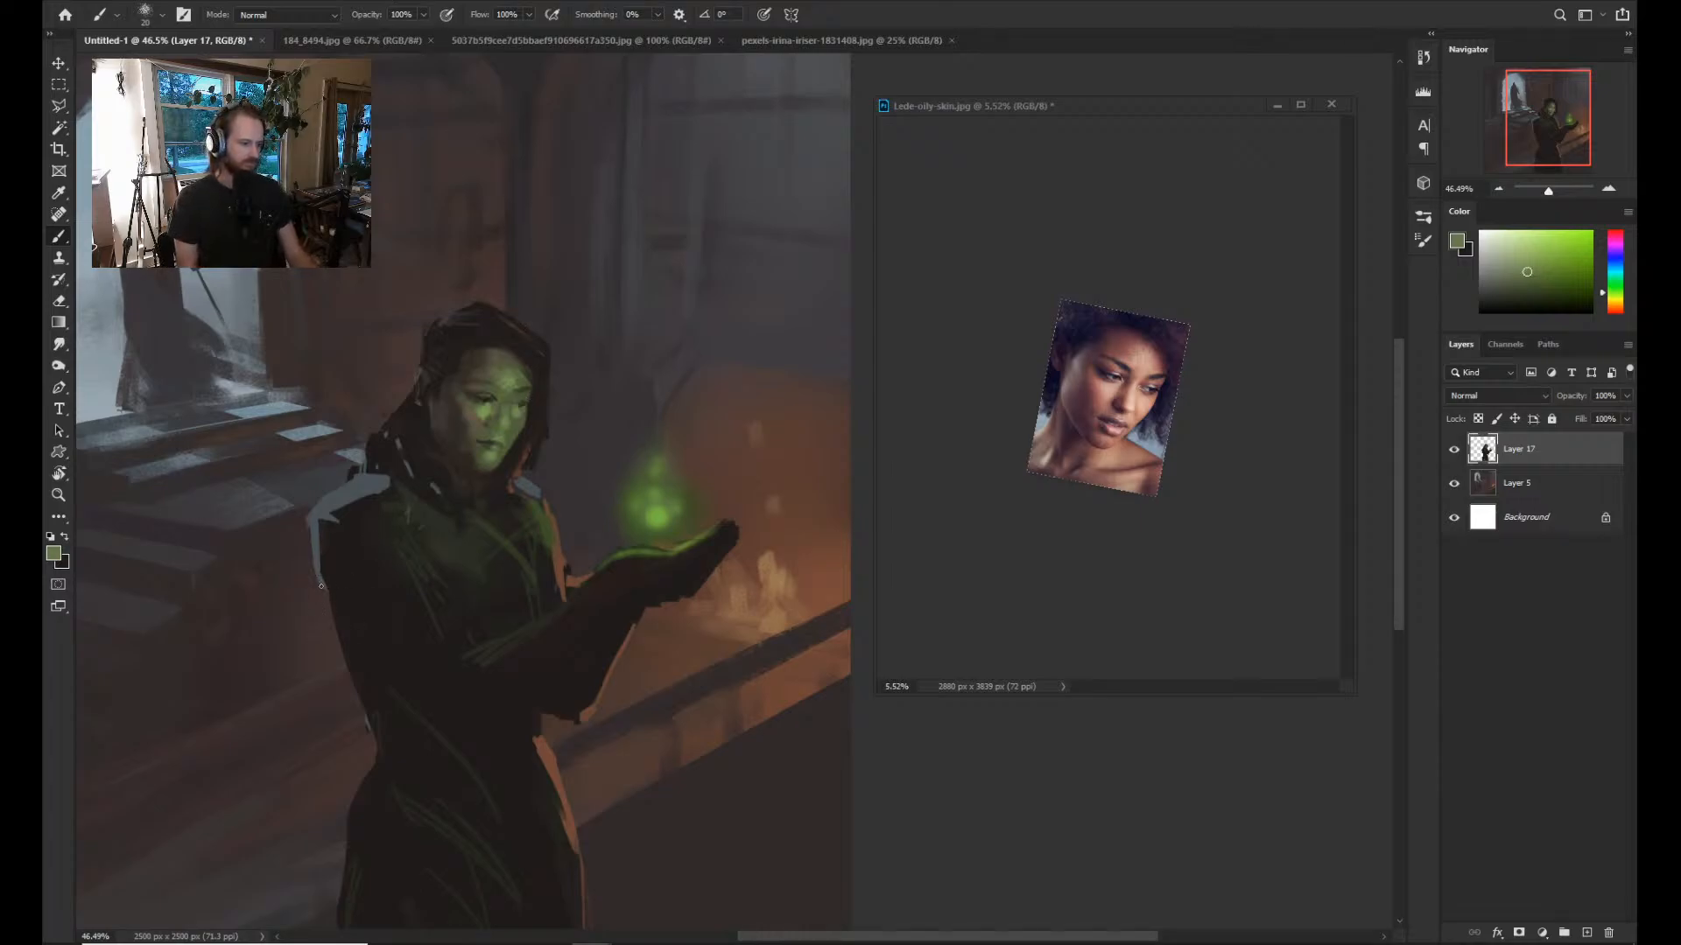
alt+click(534, 420)
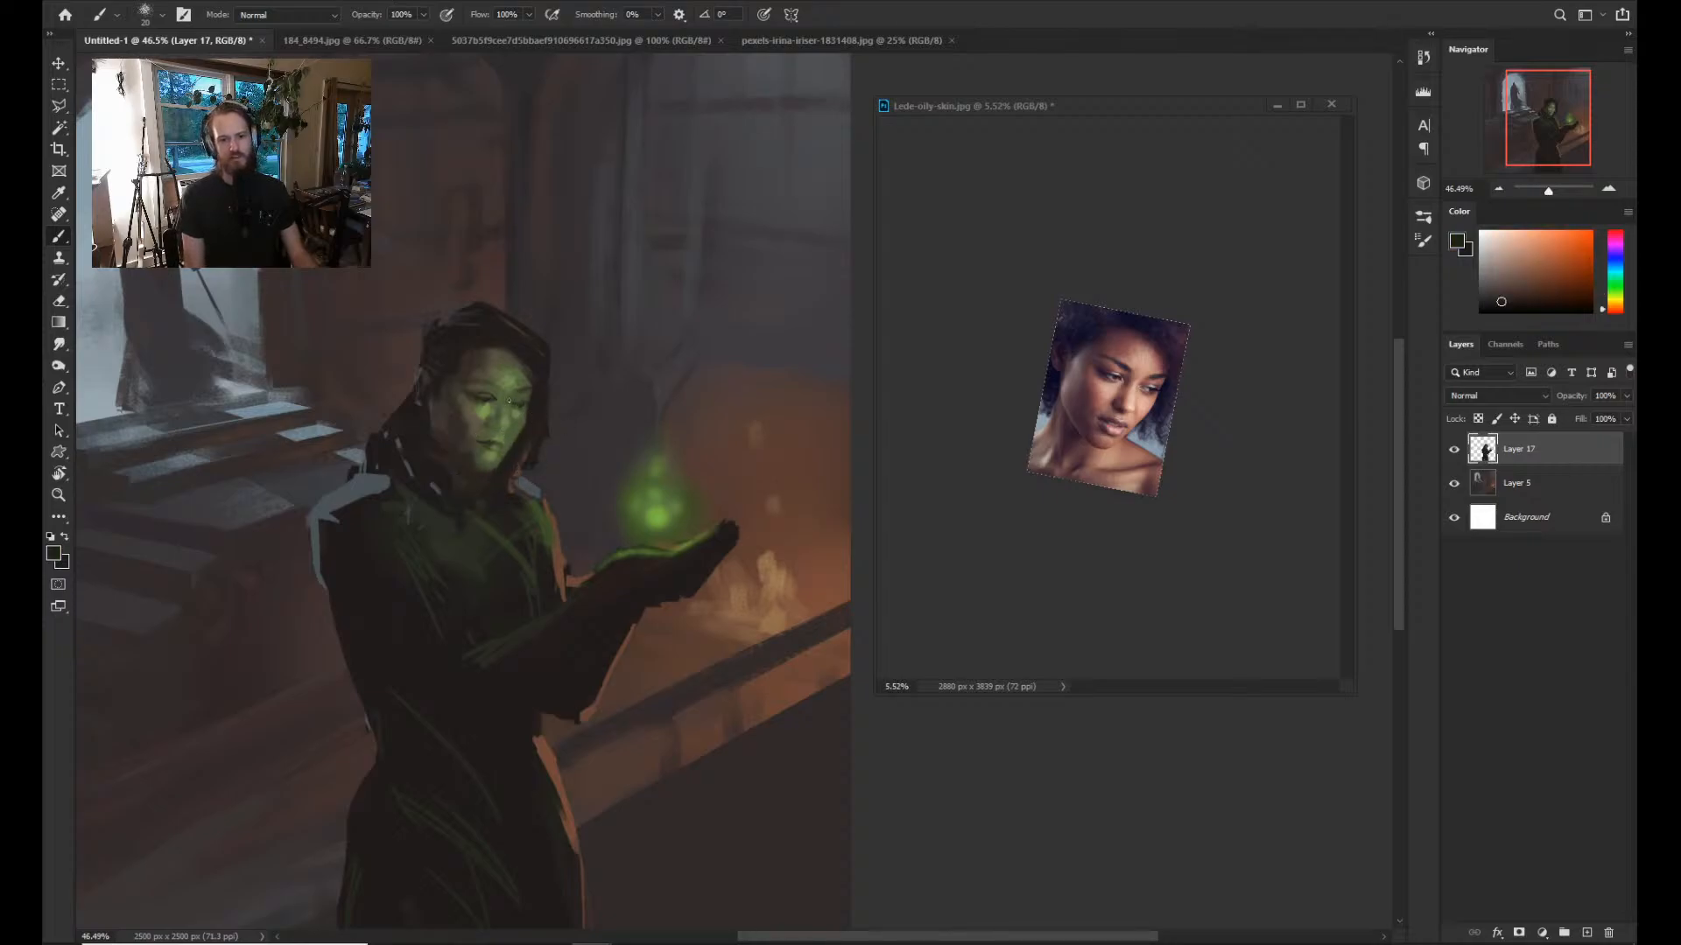
Resample the dark hair tone beside the far cheek and reduce the brush for refining the mouth and small facial shadows.
key(ctrl+minus)
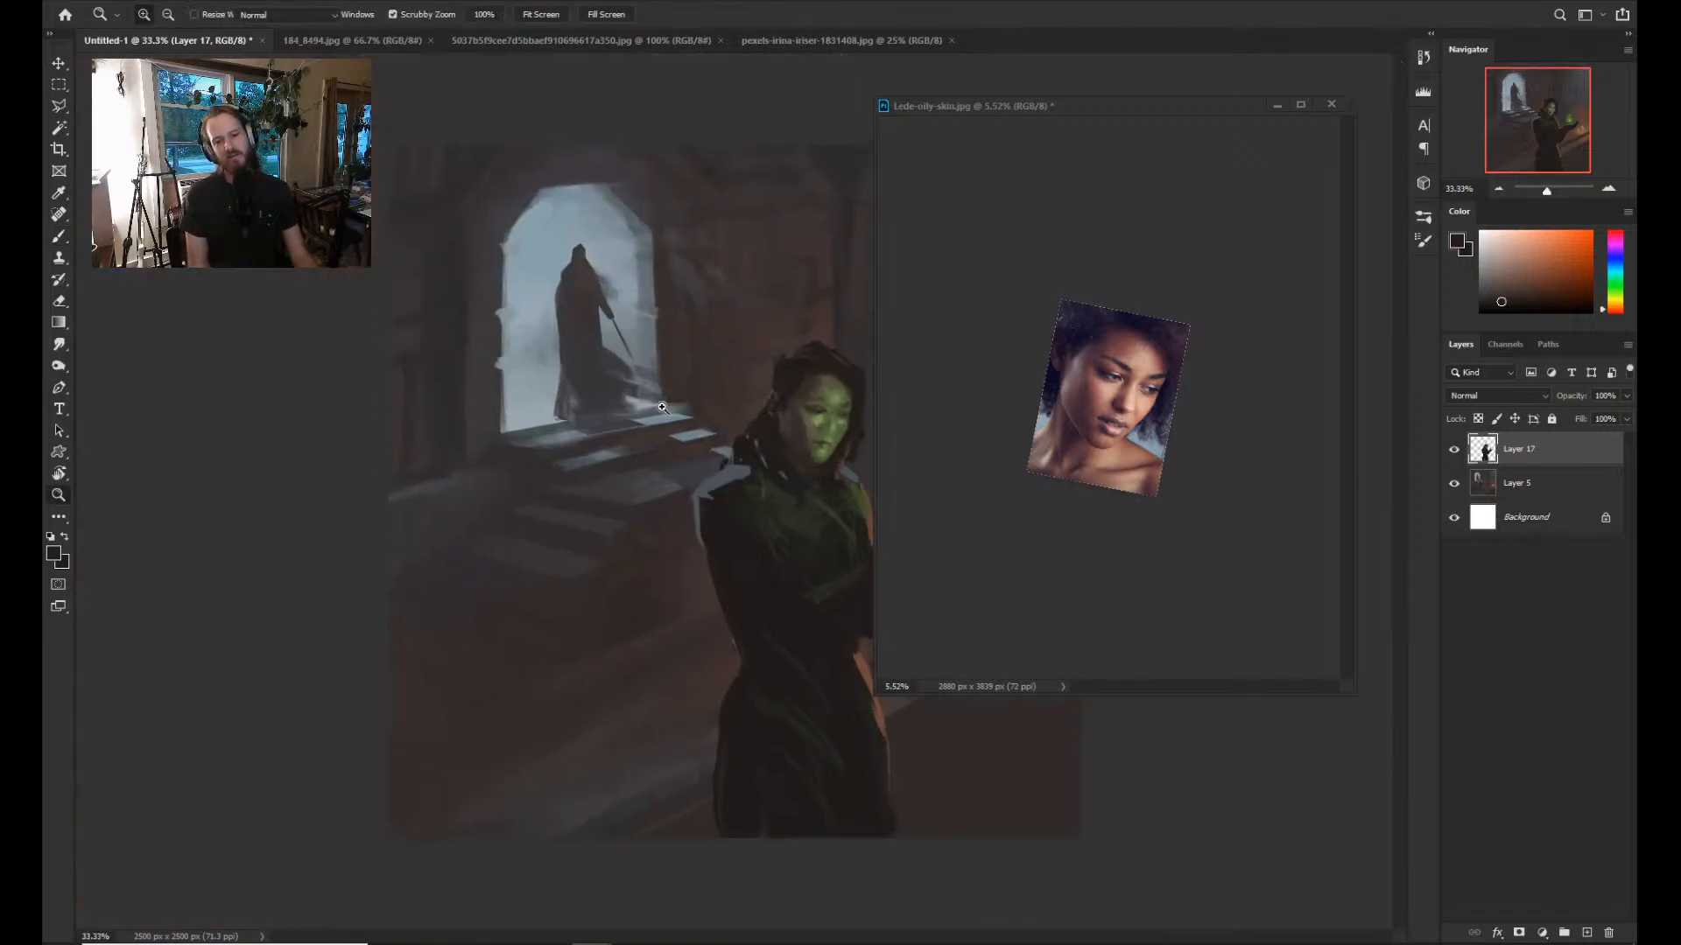
drag(542, 431, 569, 432)
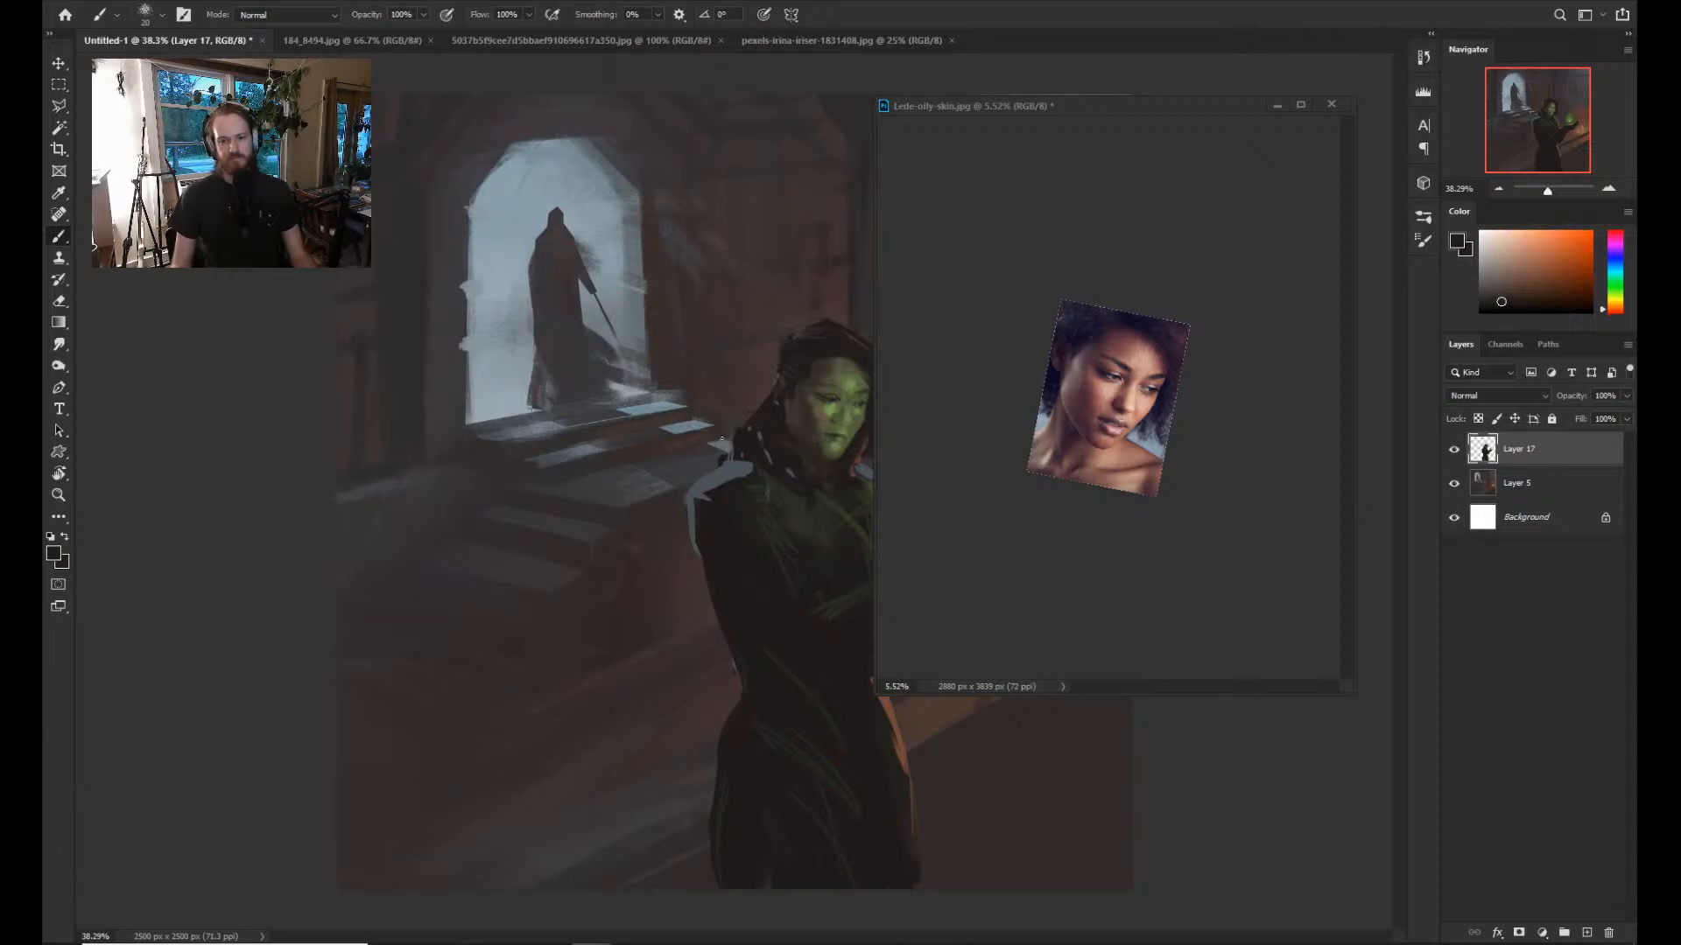
drag(702, 438, 381, 394)
drag(545, 416, 473, 414)
key(b)
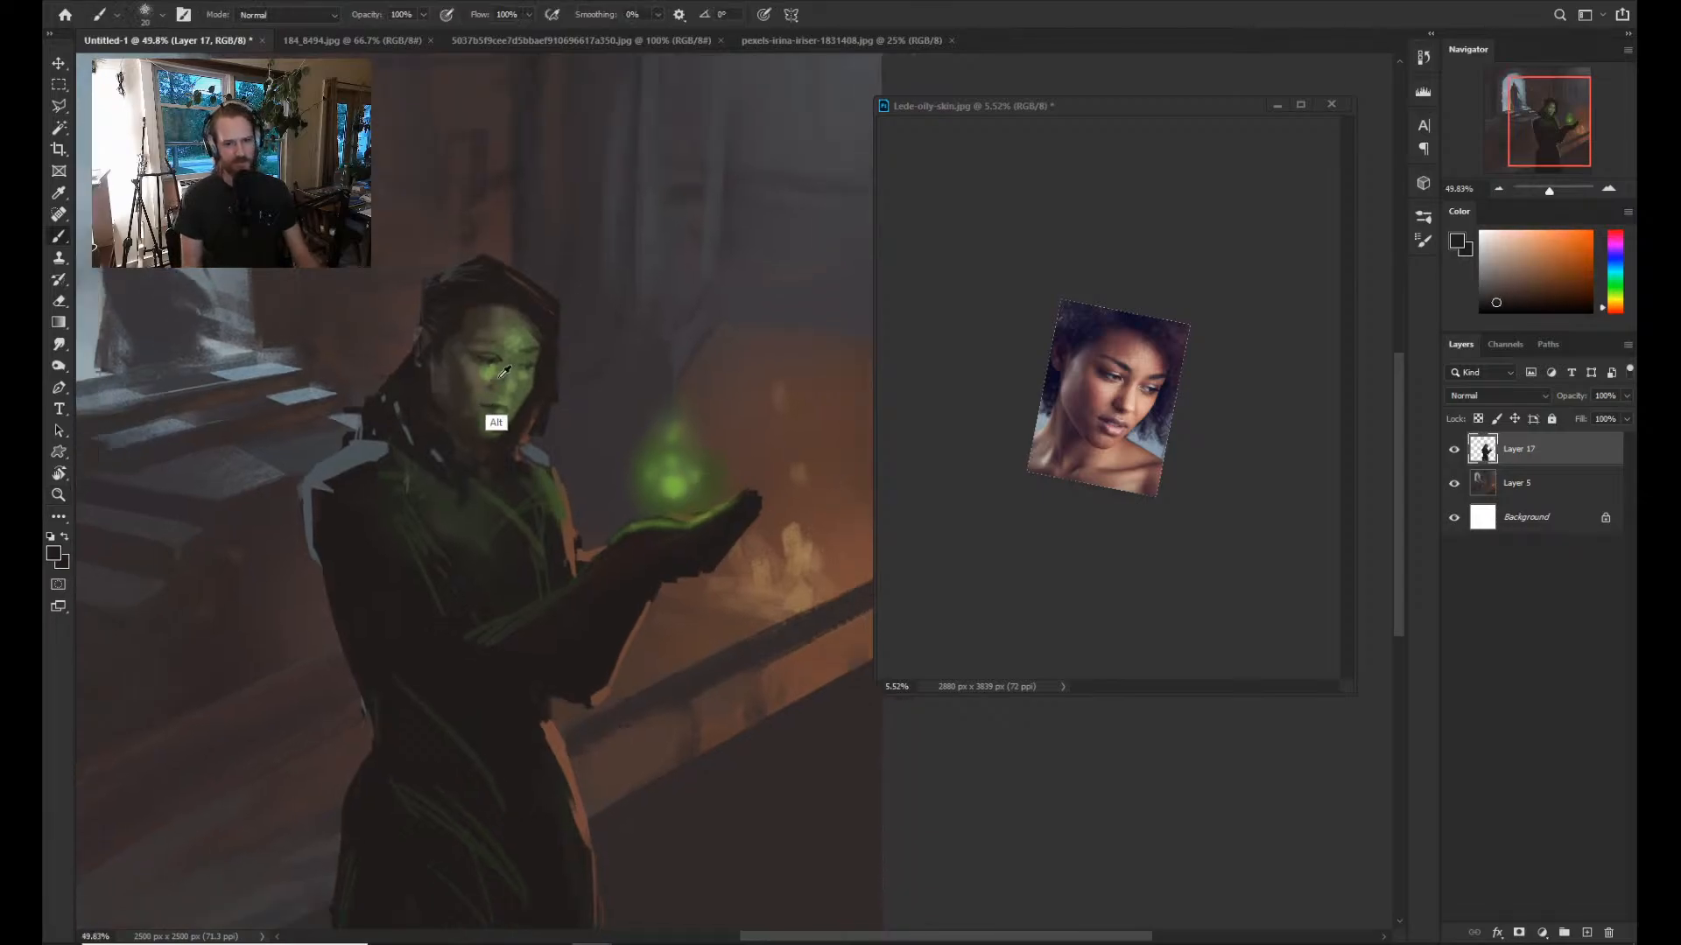
alt+click(530, 399)
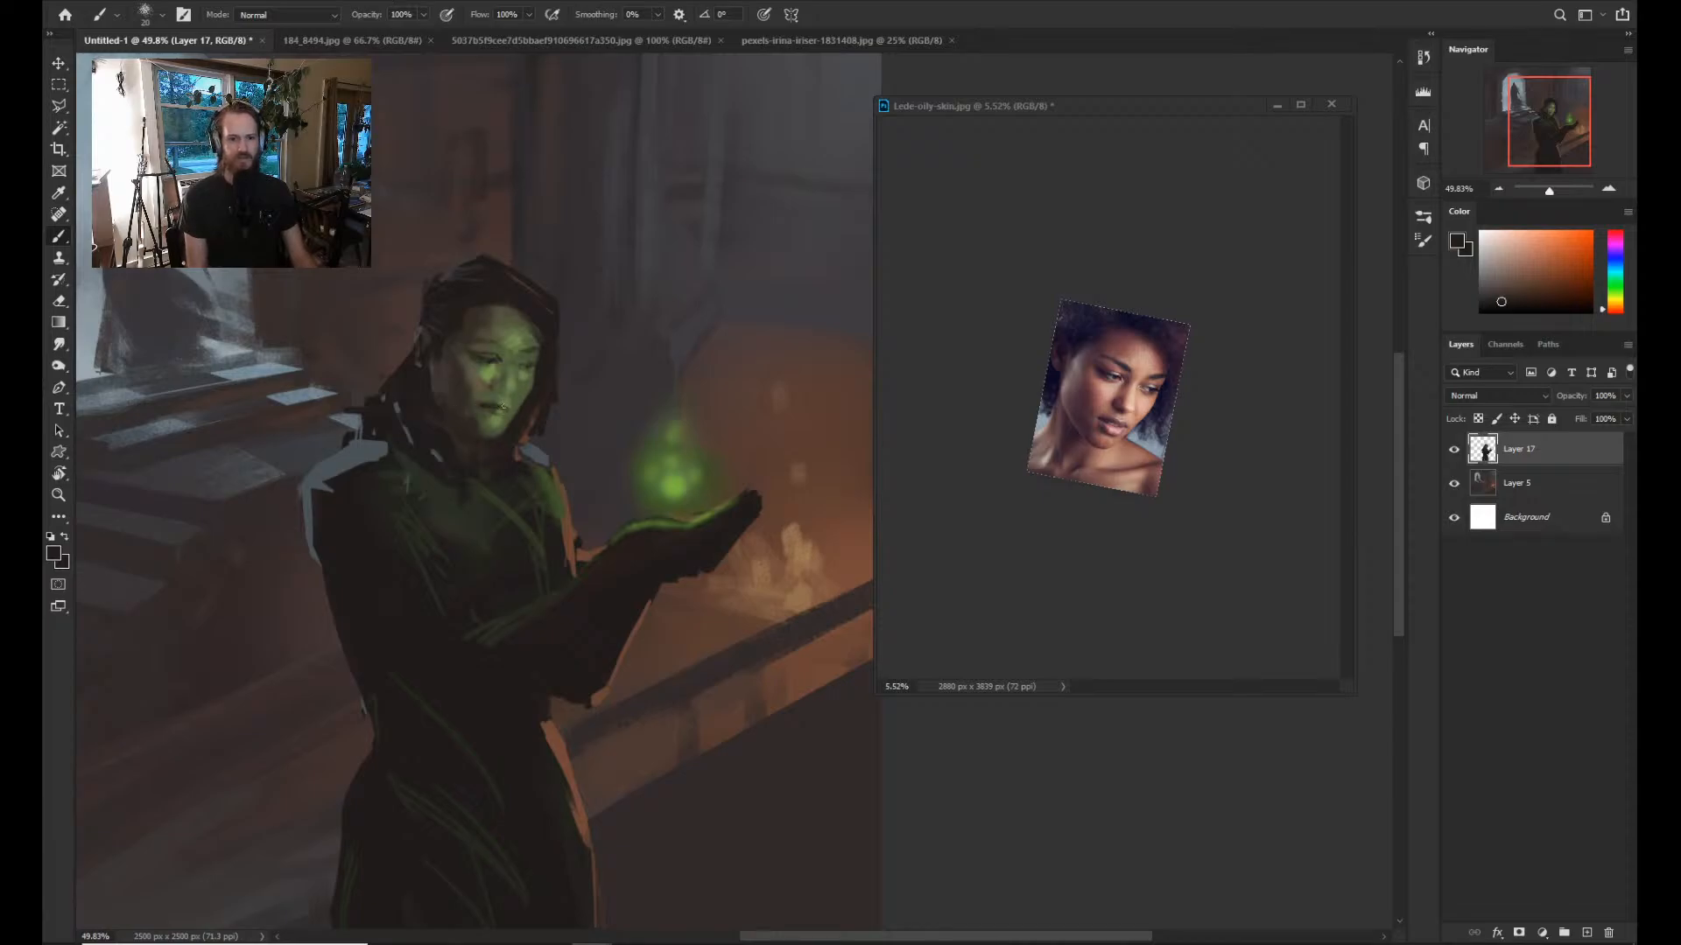
alt+click(534, 408)
key(bracketleft)
key(bracketleft)
key(bracketleft)
key(bracketleft)
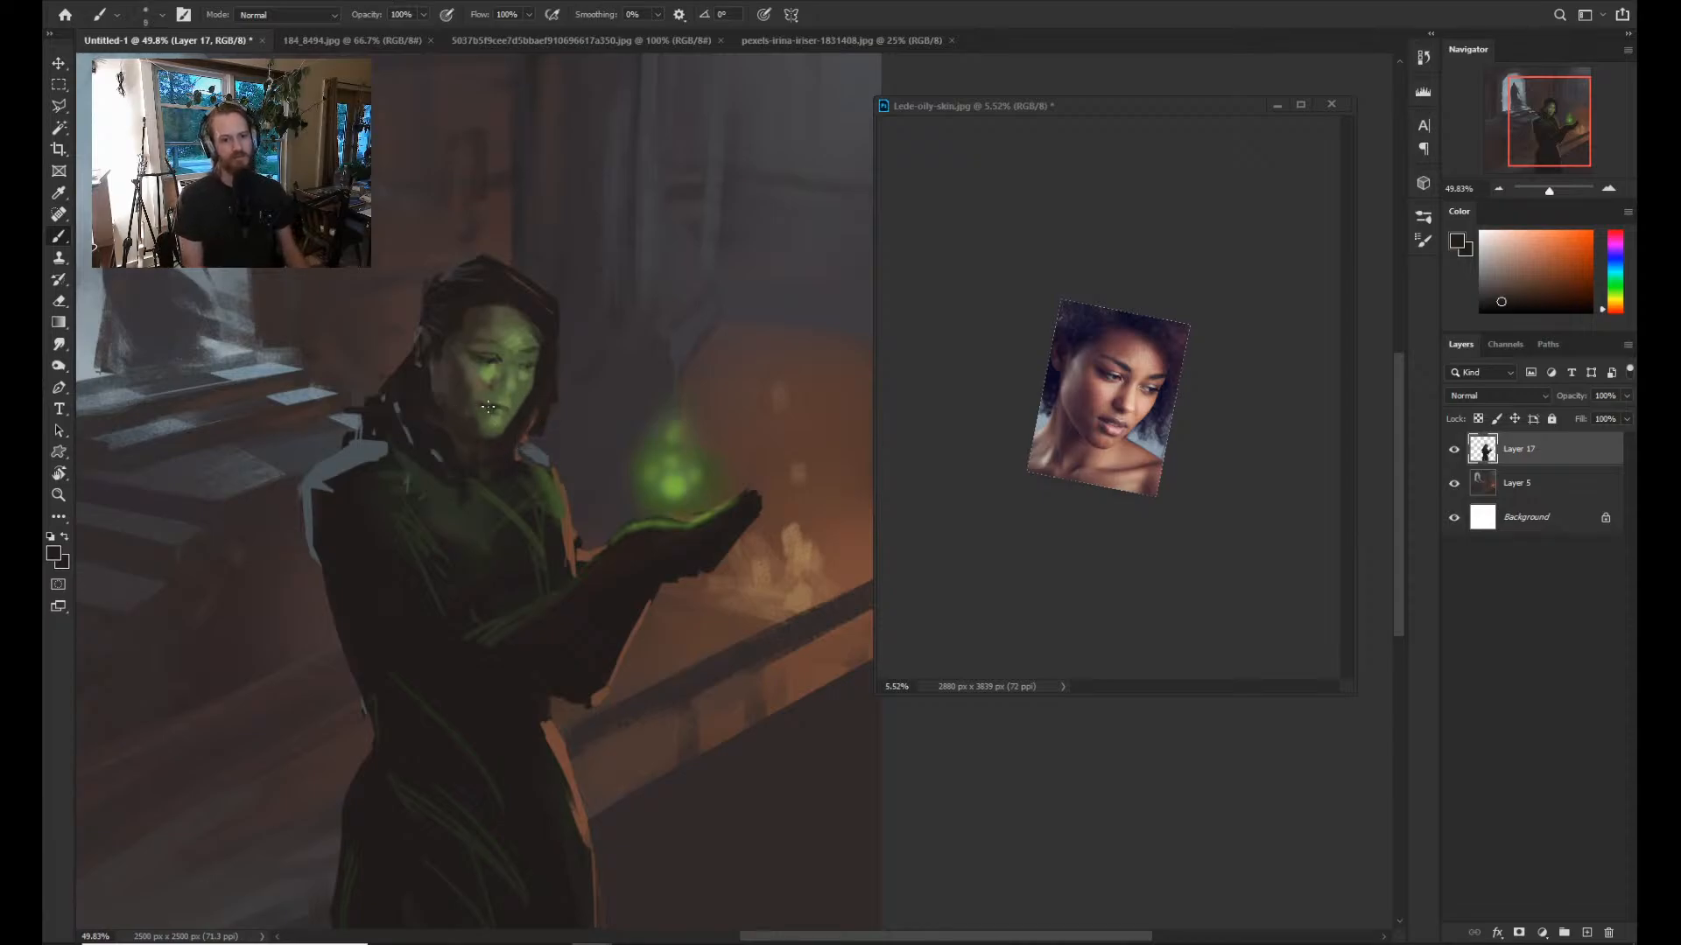
Enlarge the brush slightly for the facial shadows and undo the last stroke on the face.
key(bracketright)
key(bracketright)
key(bracketright)
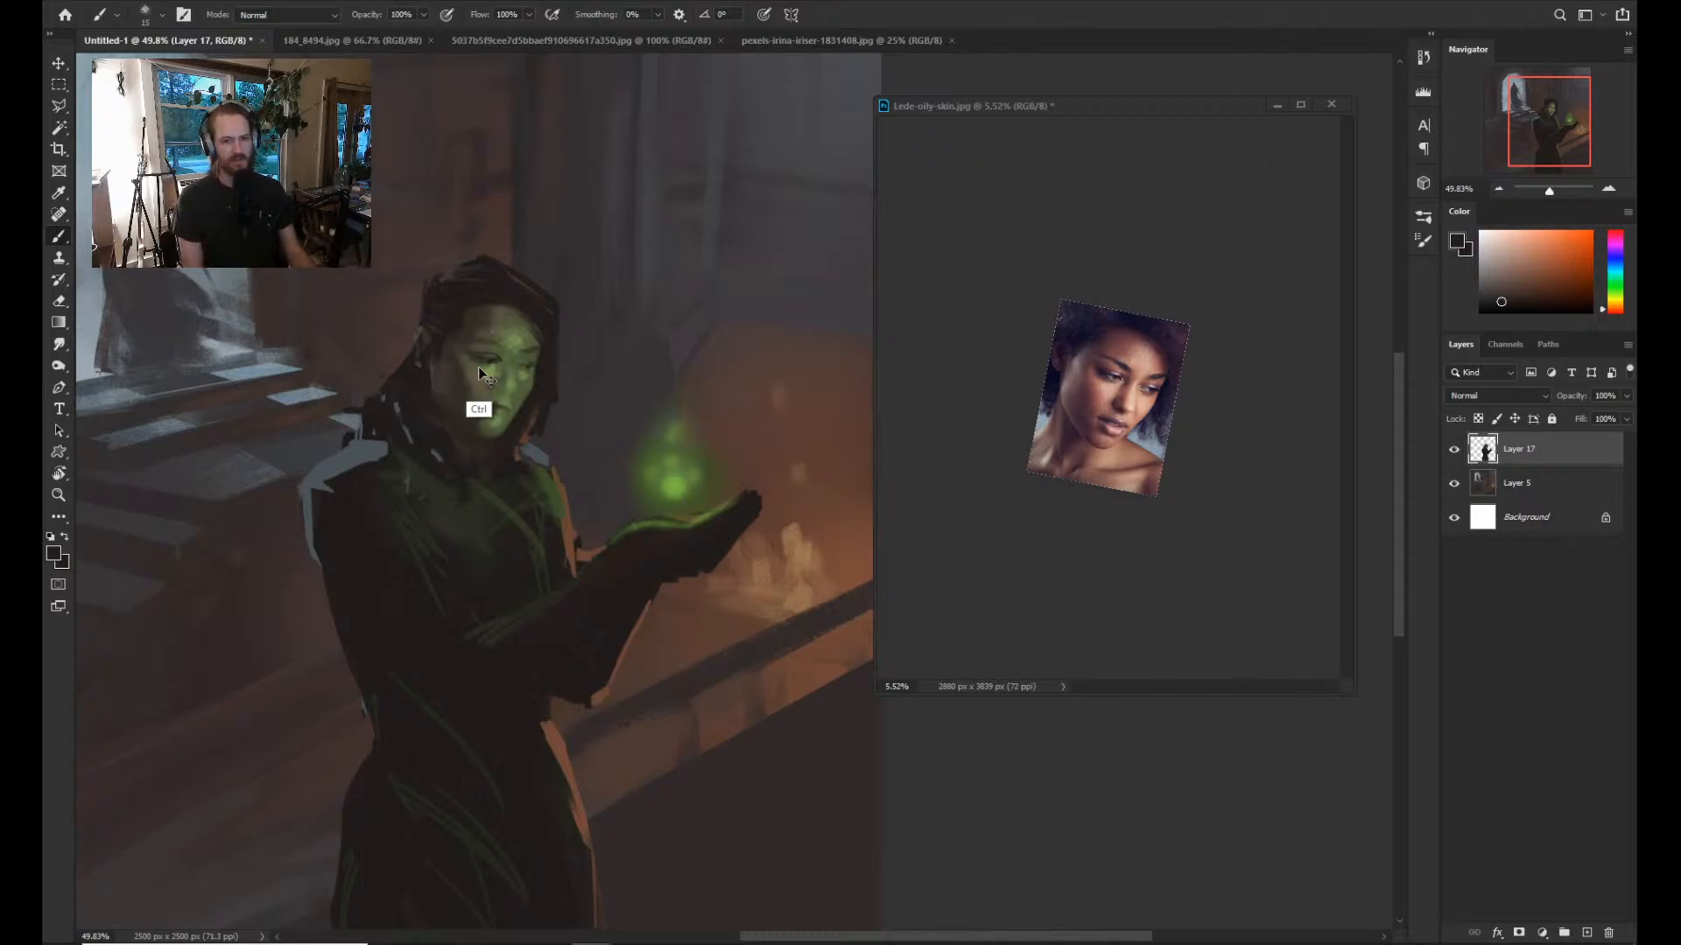
key(ctrl+z)
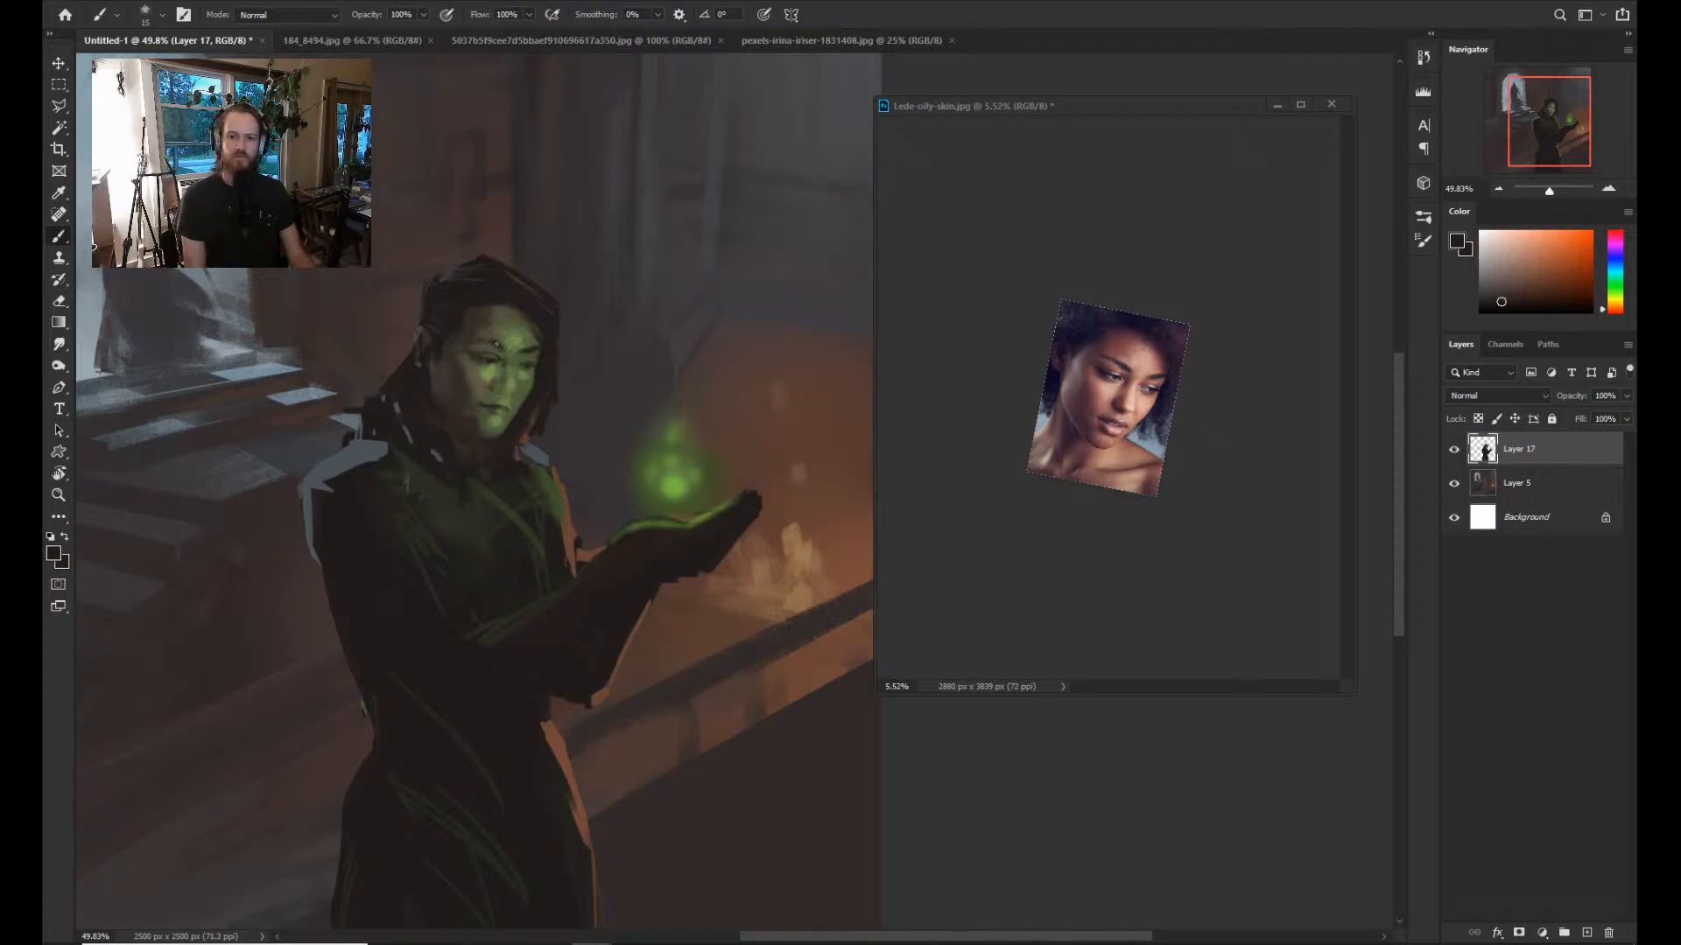
Refine the forehead and brow area with muted and lighter greens sampled from the face.
drag(545, 339, 473, 339)
drag(620, 281, 668, 319)
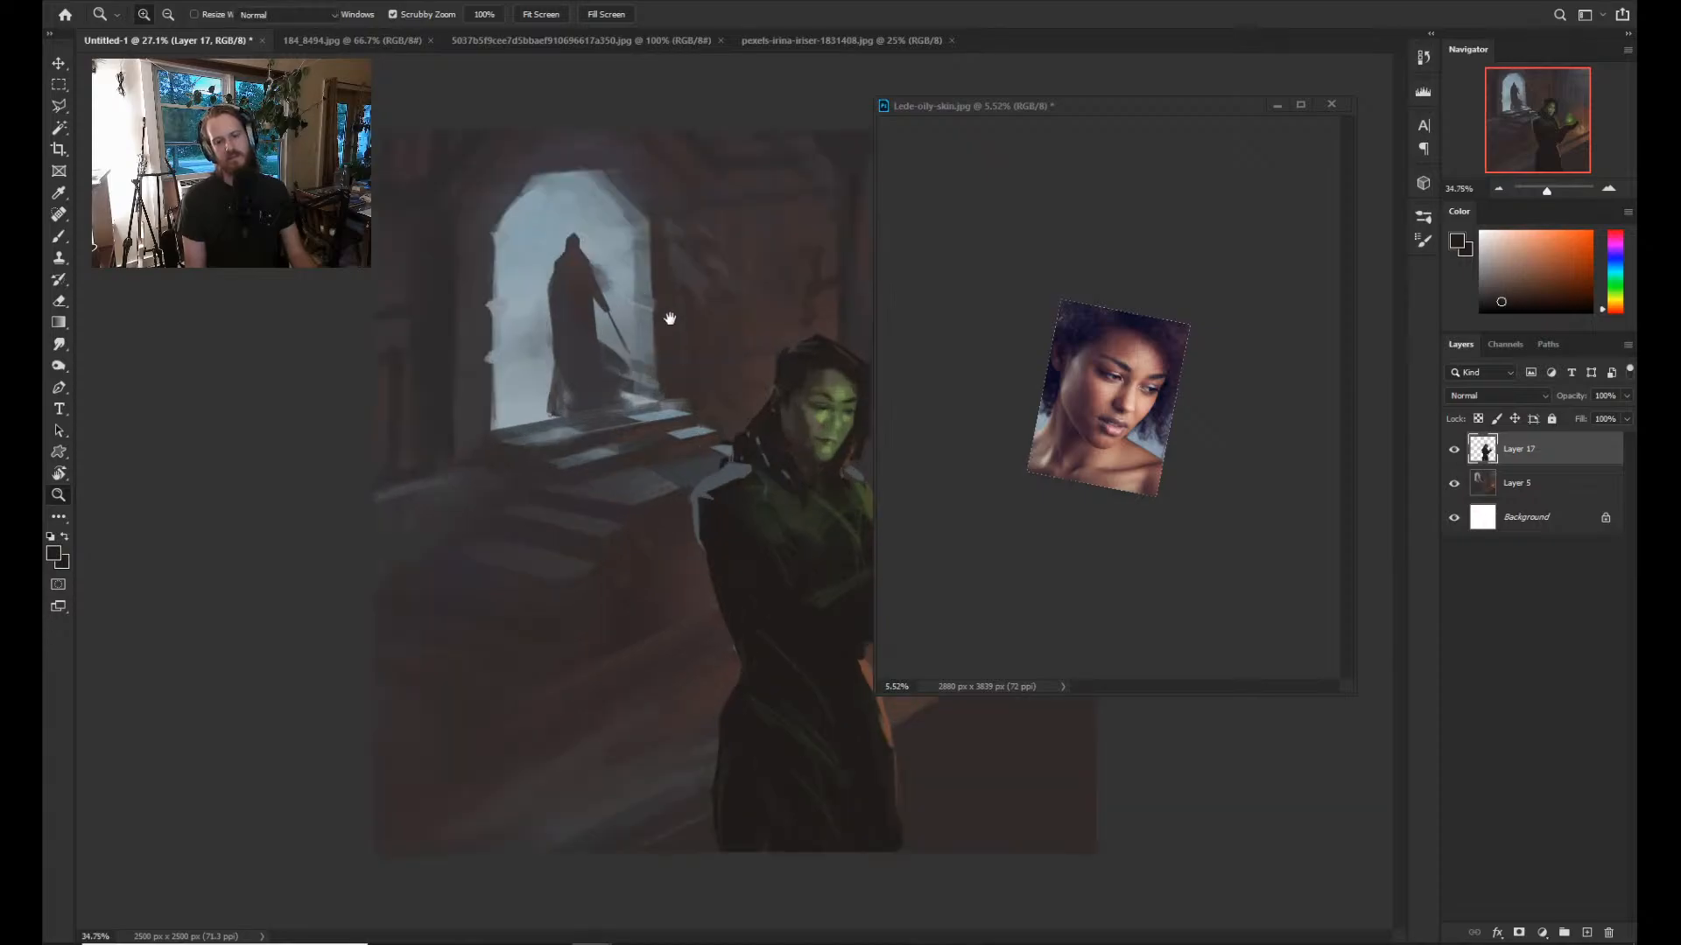
mouse_move(700, 404)
mouse_down()
mouse_move(747, 402)
mouse_move(586, 420)
mouse_move(675, 402)
mouse_up()
alt+click(676, 401)
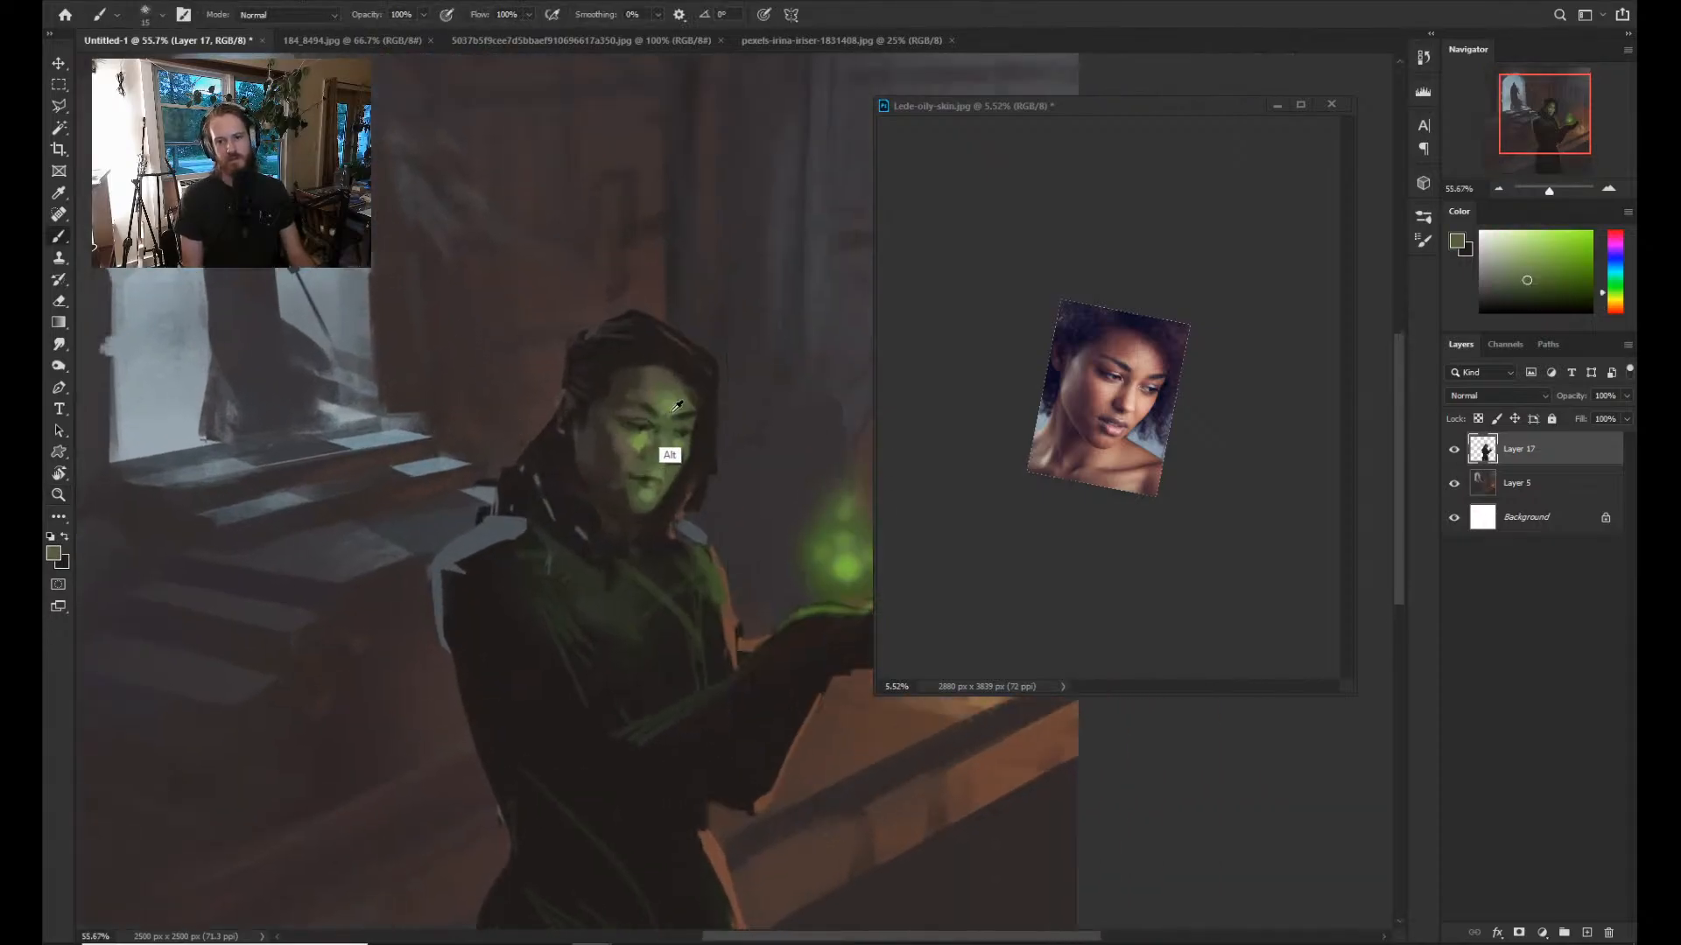
alt+click(667, 408)
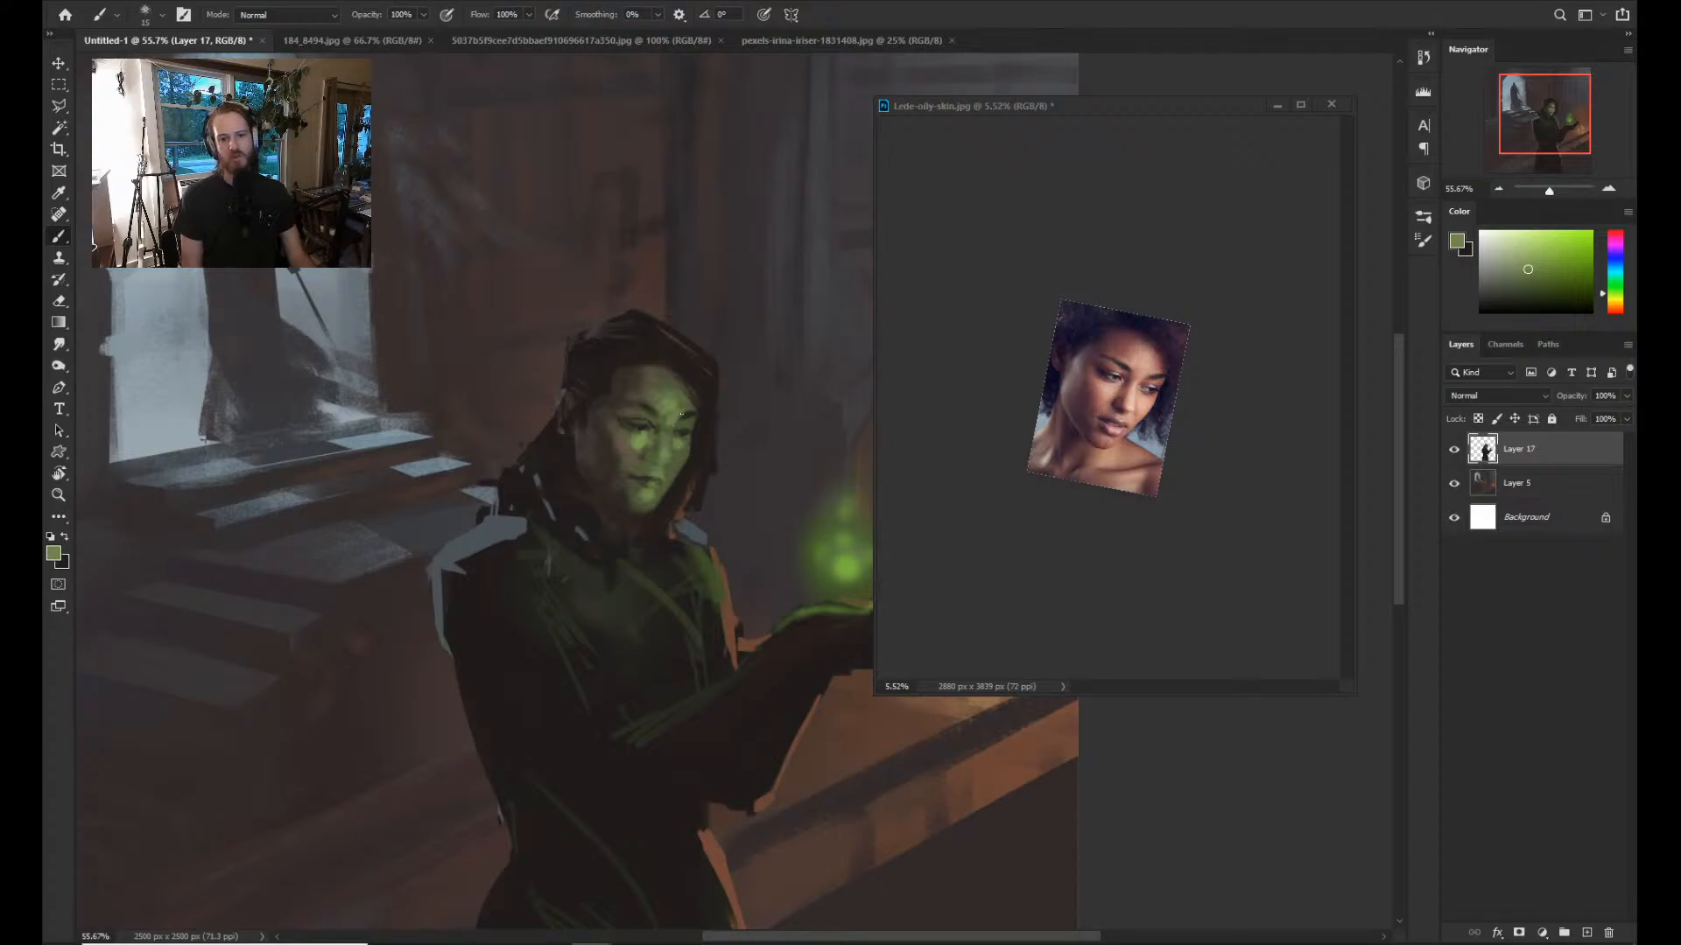
Refine the far cheek contour and mouth area, alternating sampled light greens with the dark tone at the hair edge.
drag(749, 413, 720, 421)
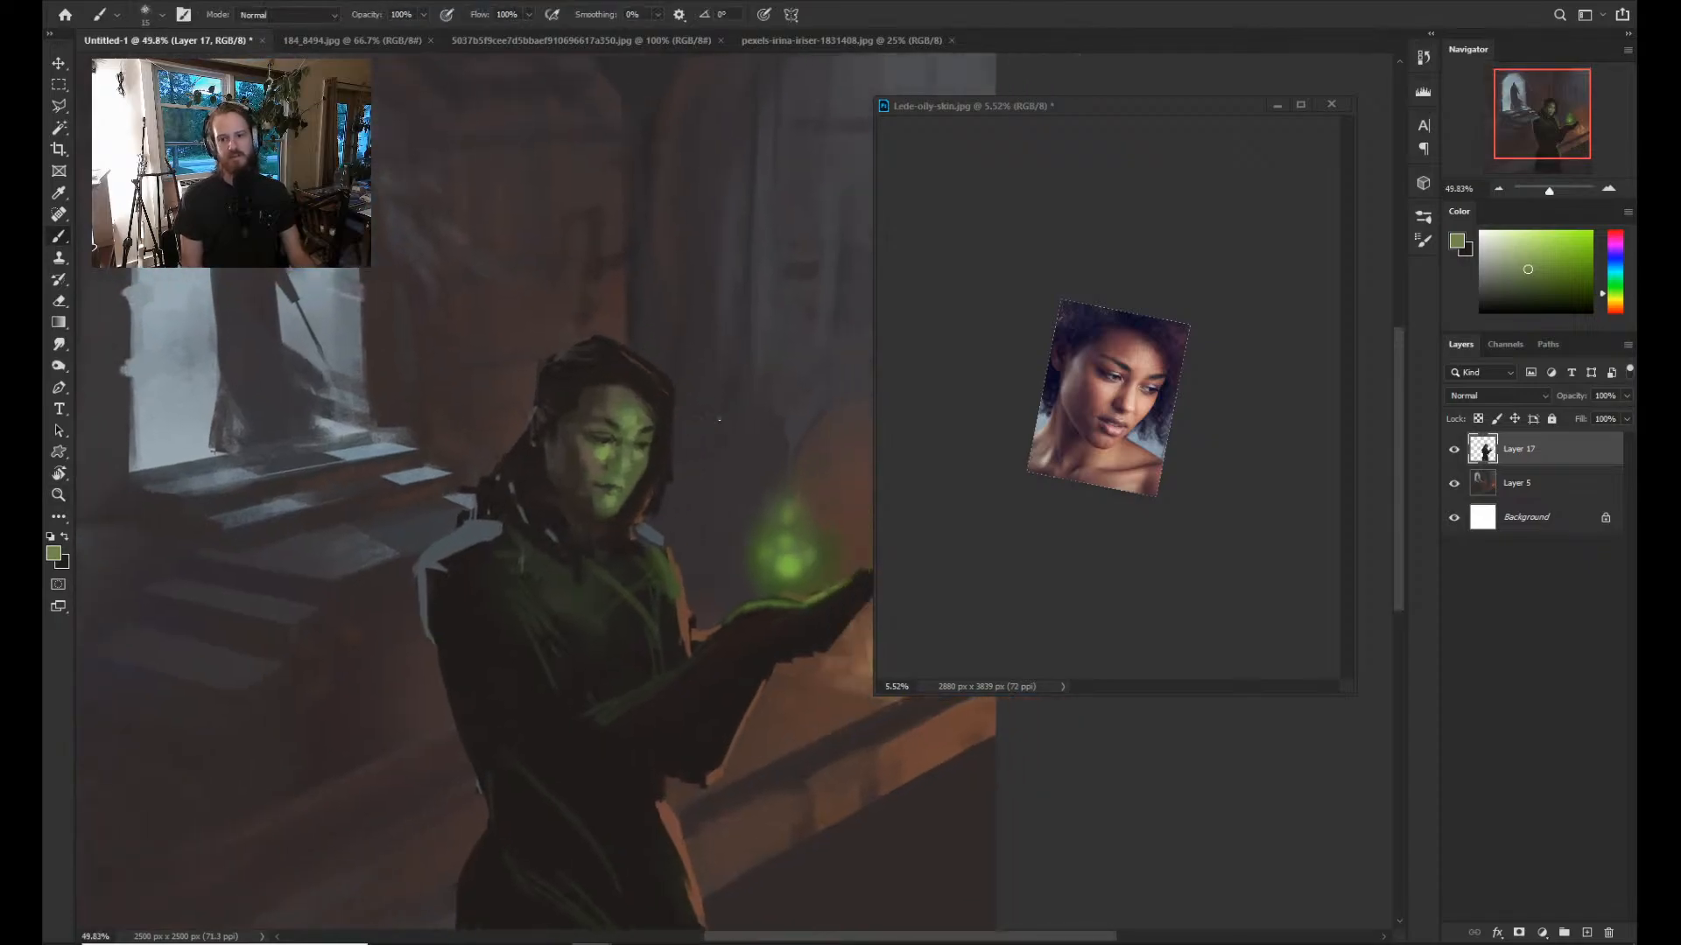
click(719, 420)
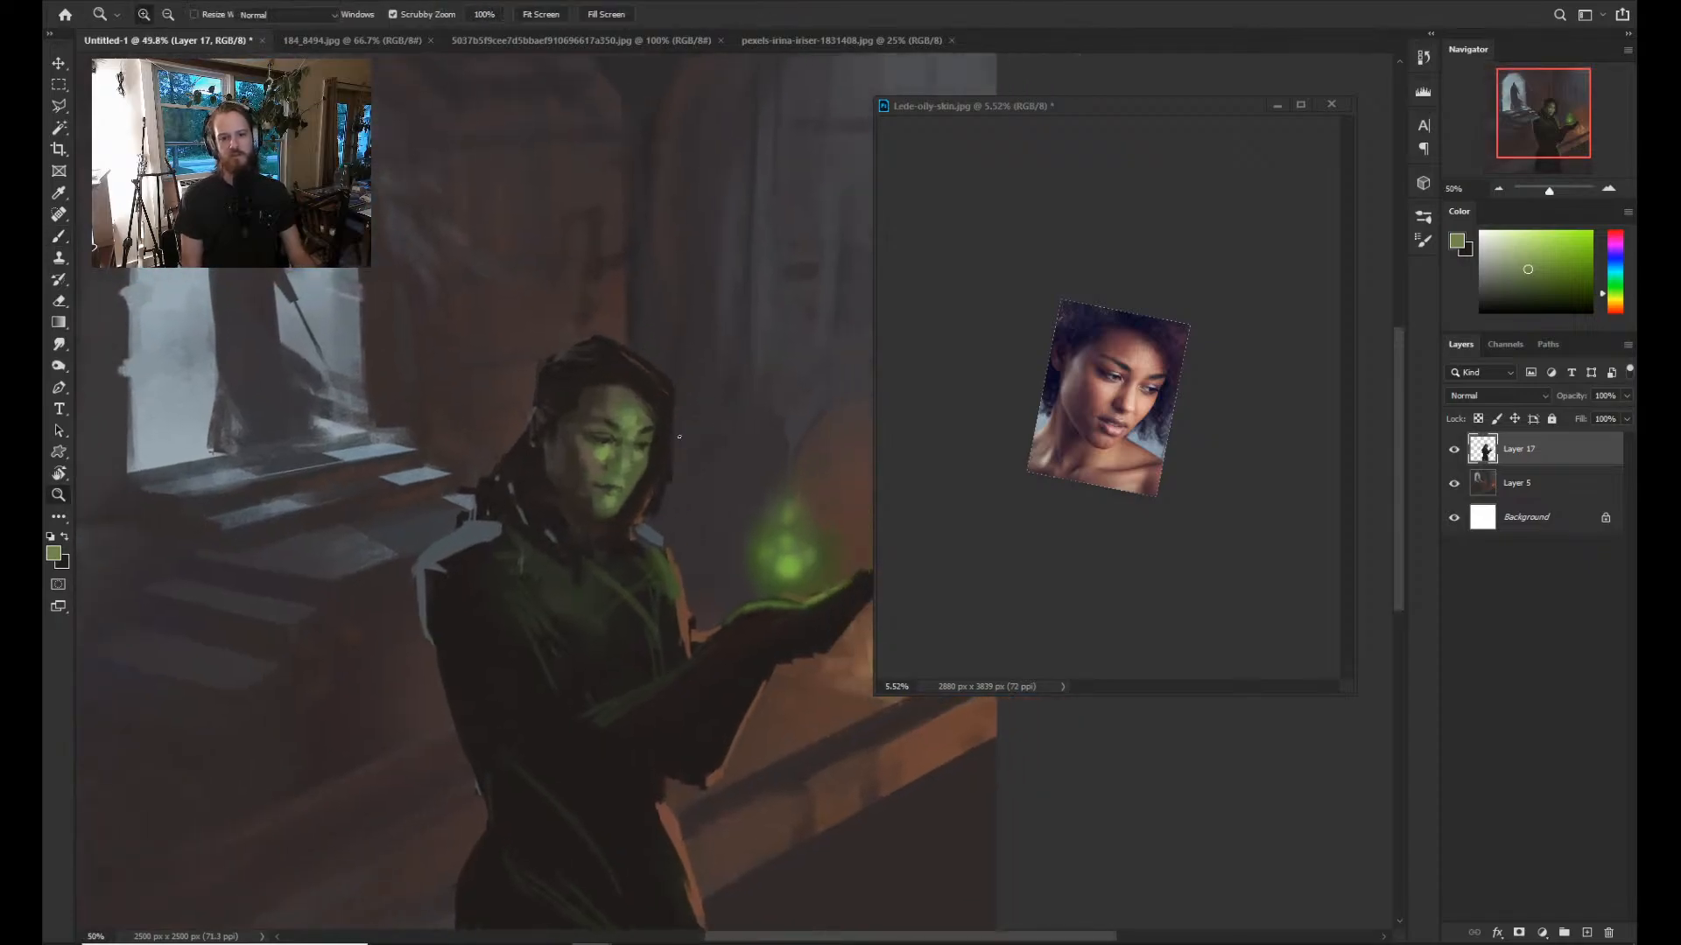
alt+click(640, 466)
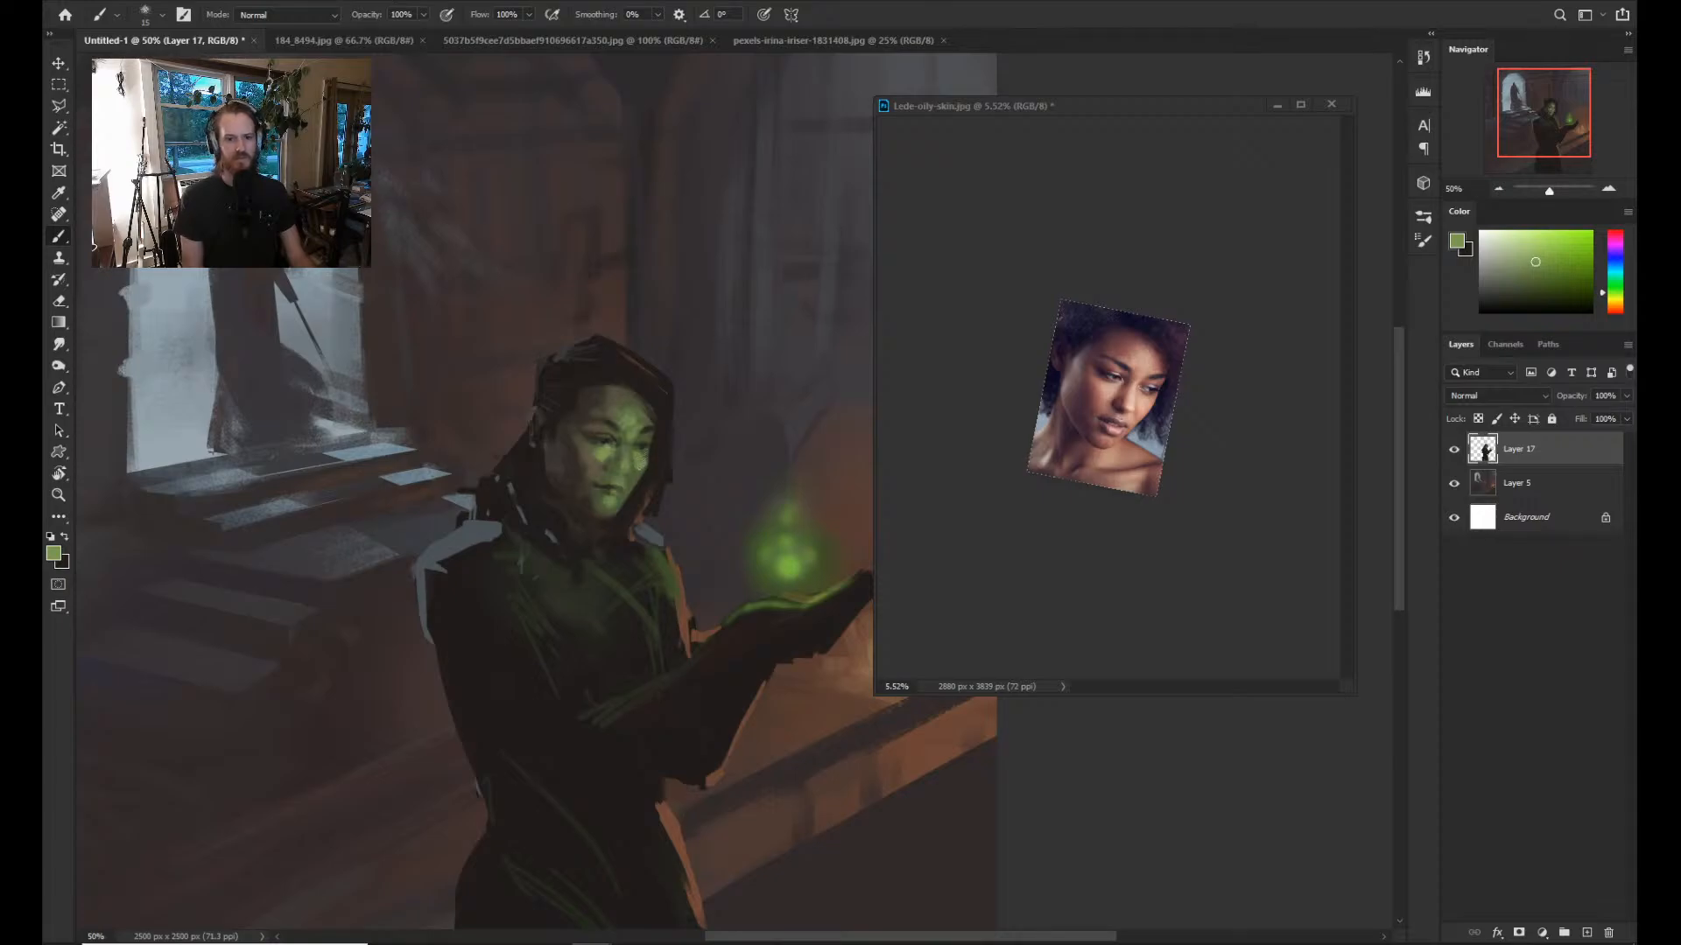
alt+click(654, 452)
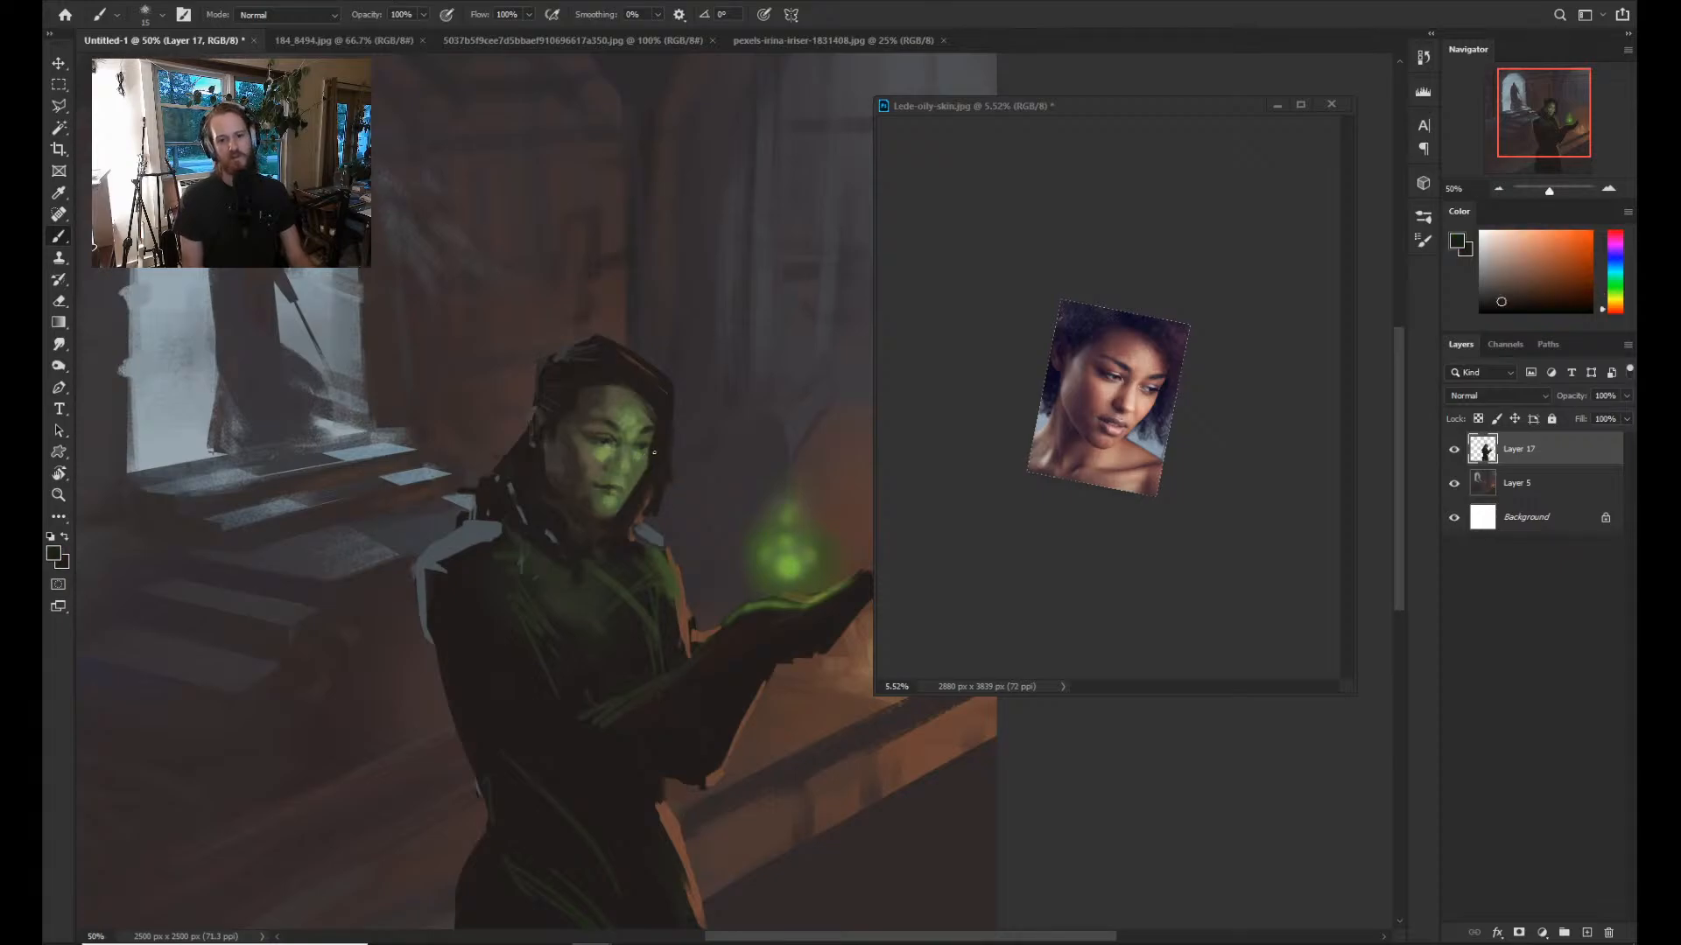
alt+click(607, 498)
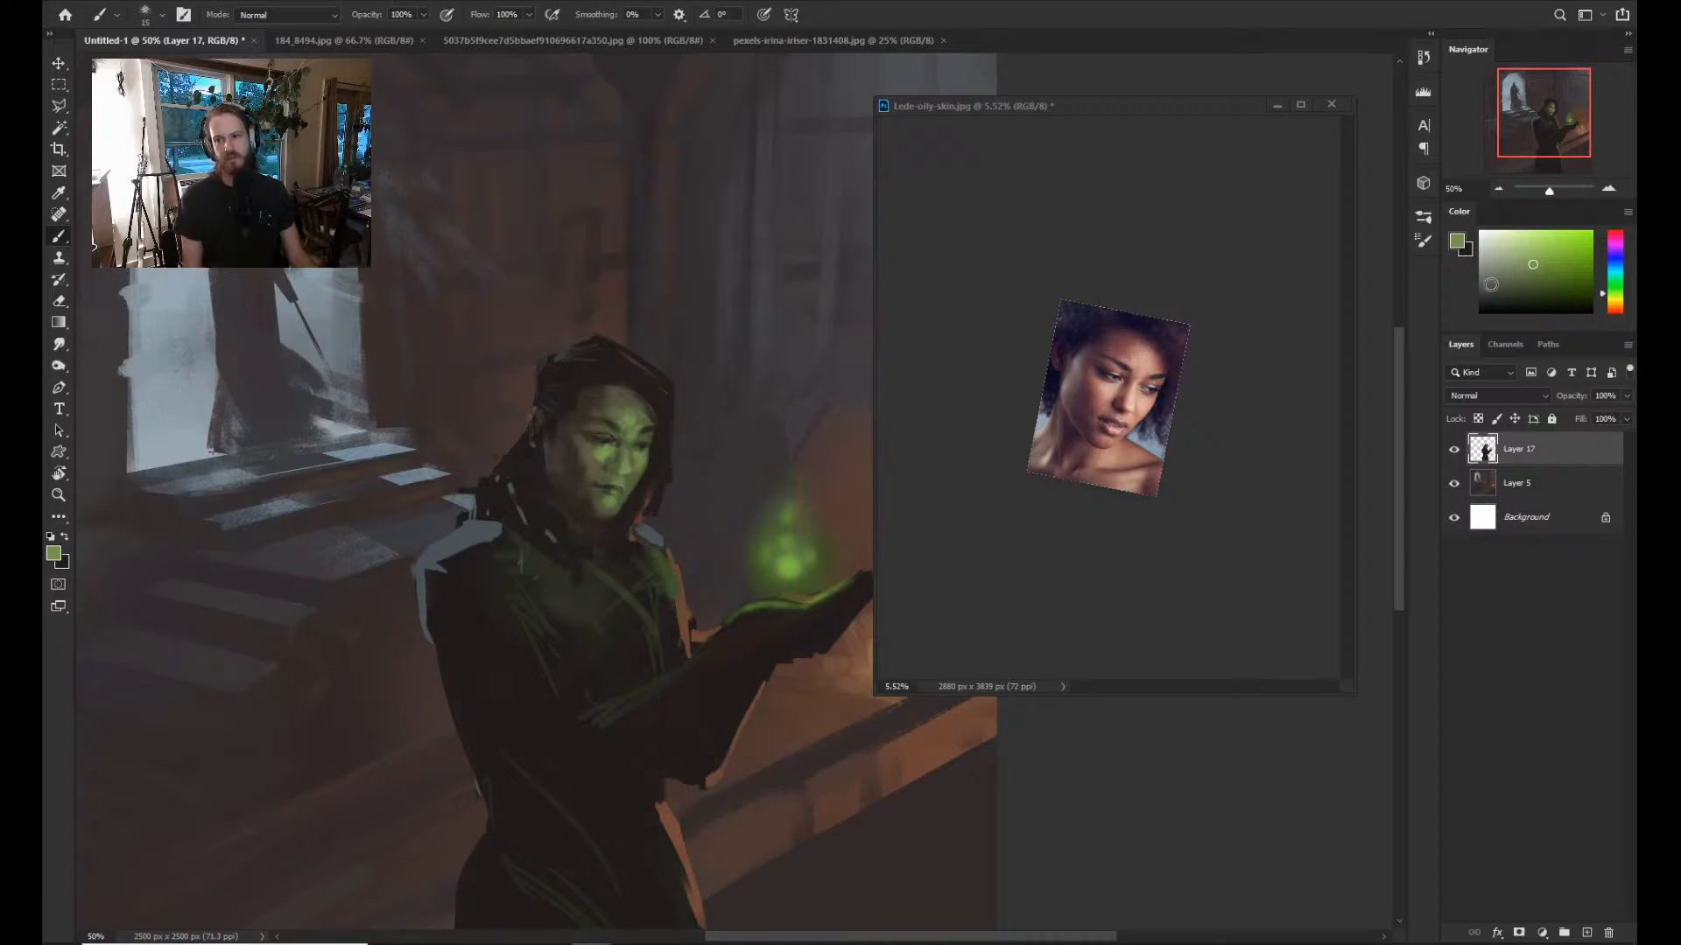
alt+click(628, 471)
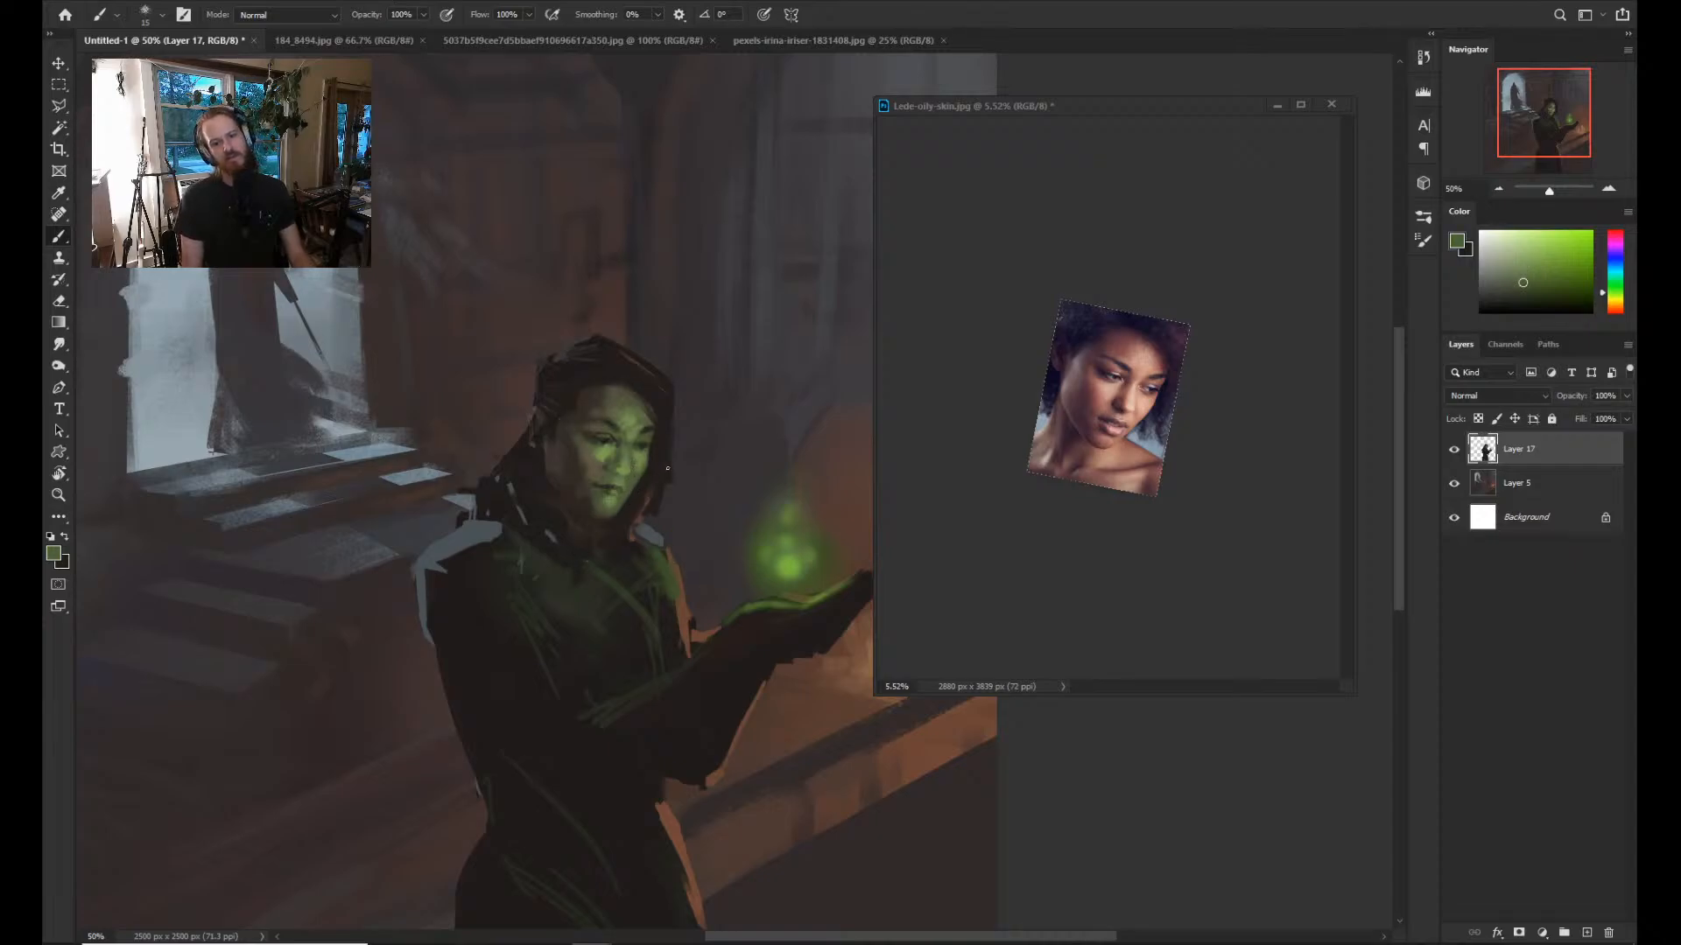
Rework the shadows around the mouth and near cheek with dark olive and near-black tones sampled from the face.
key(z)
drag(831, 393, 792, 393)
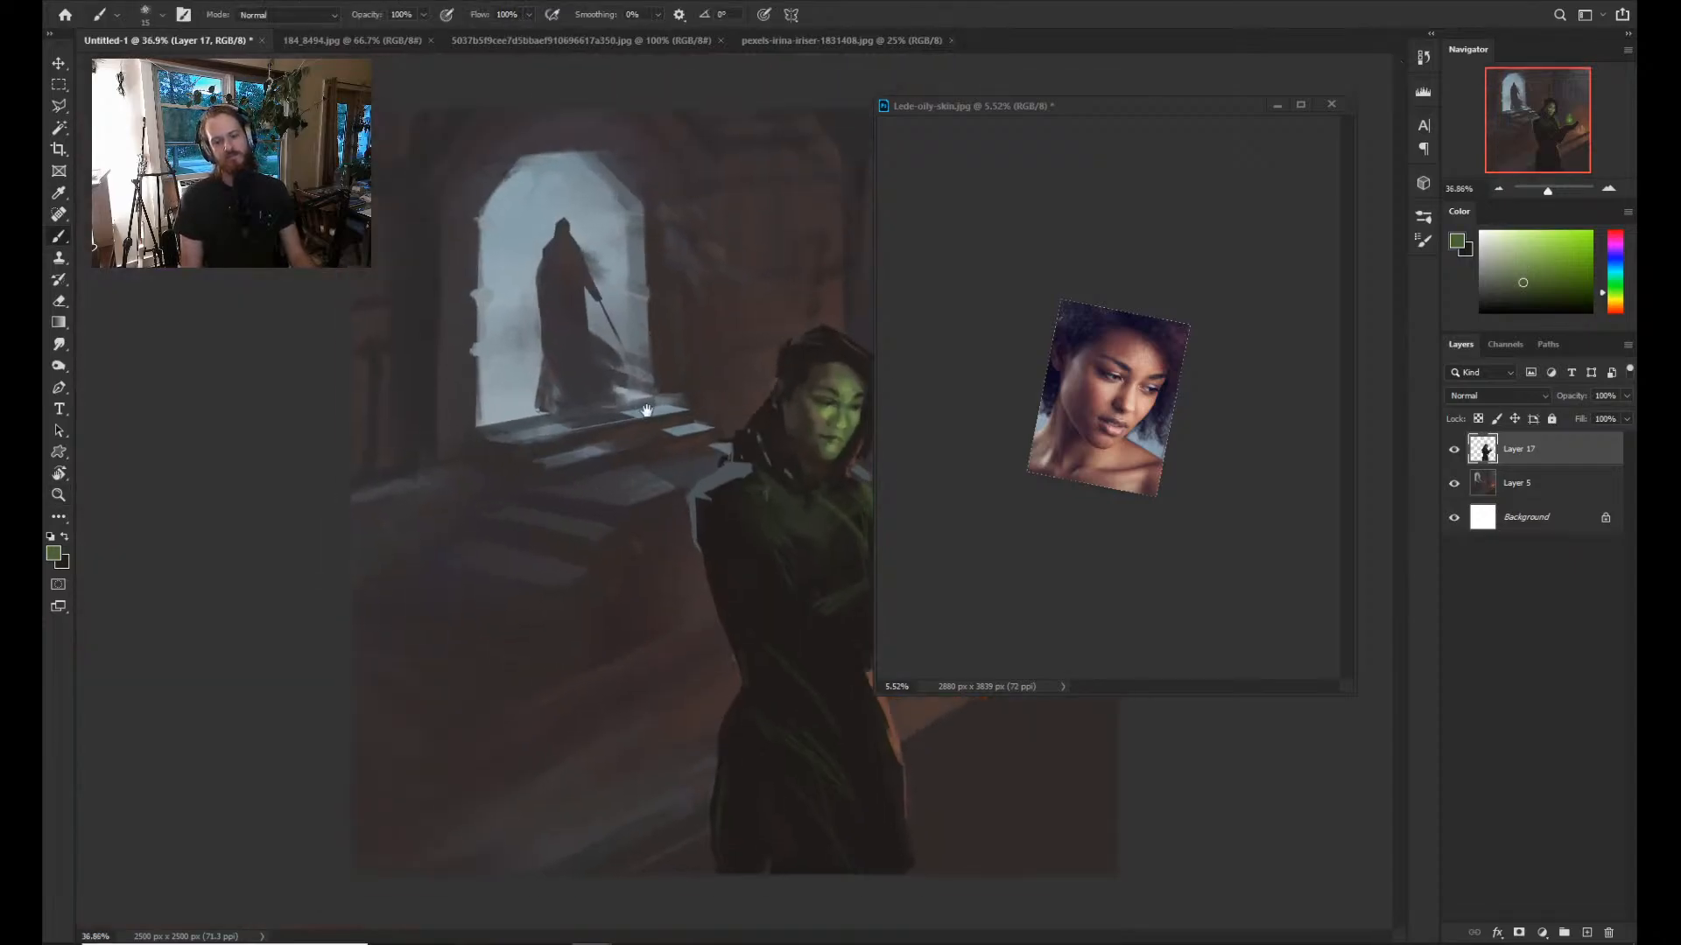
key(z)
drag(661, 411, 510, 447)
key(space)
key(z)
drag(510, 448, 516, 448)
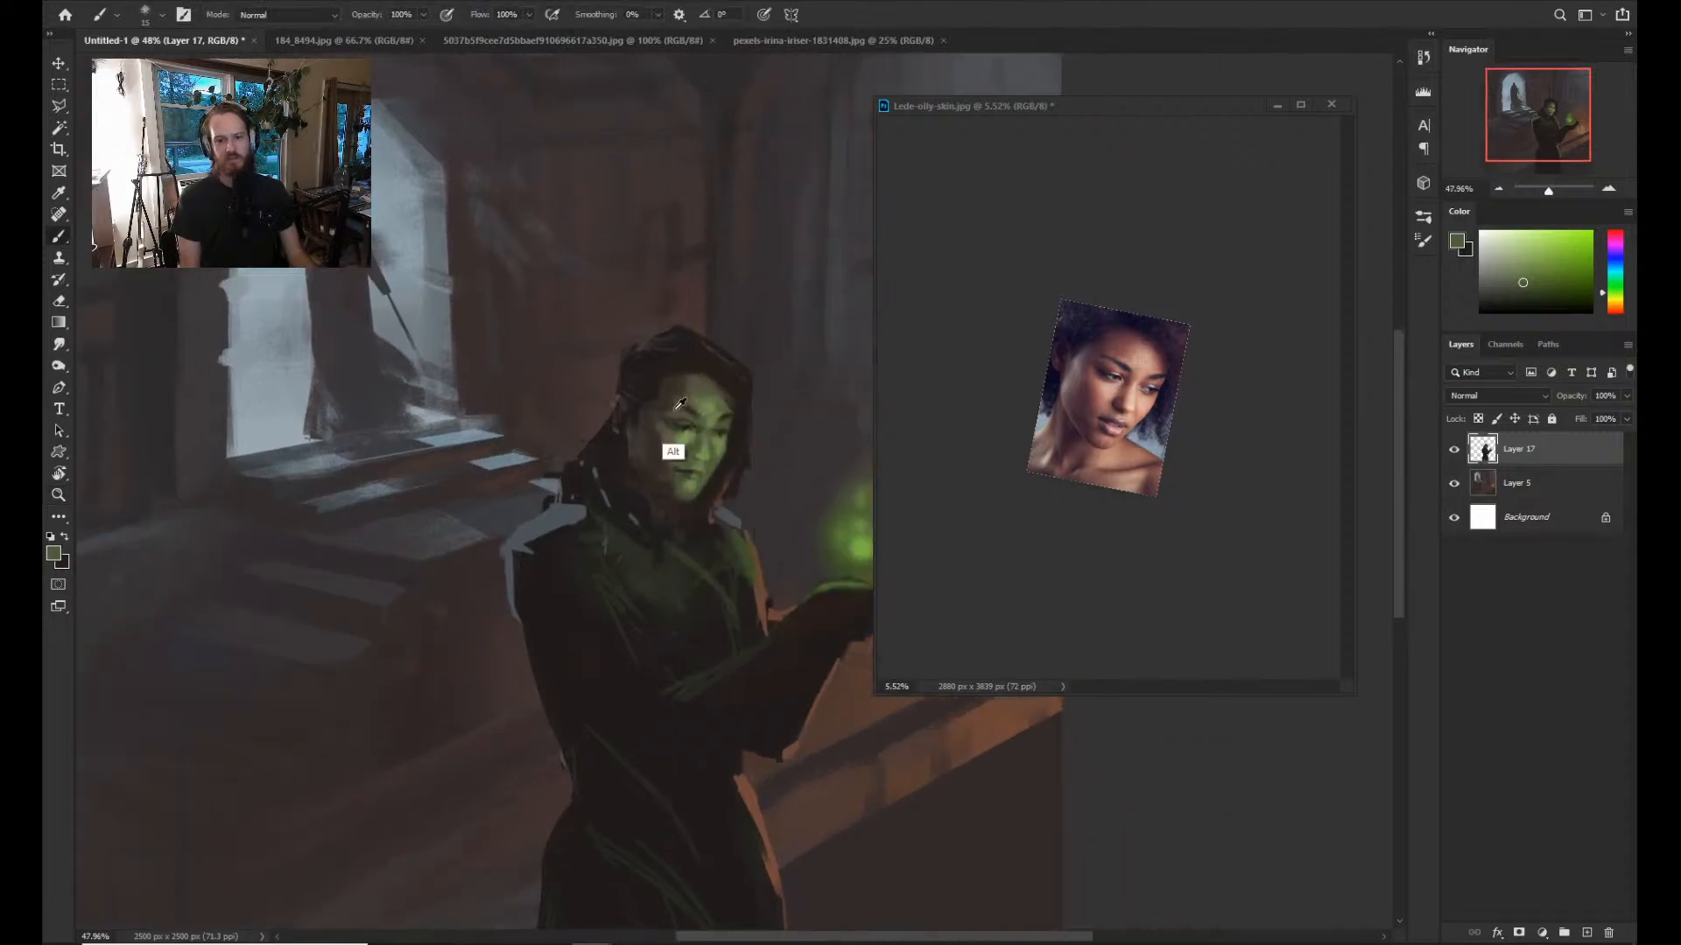
alt+click(681, 473)
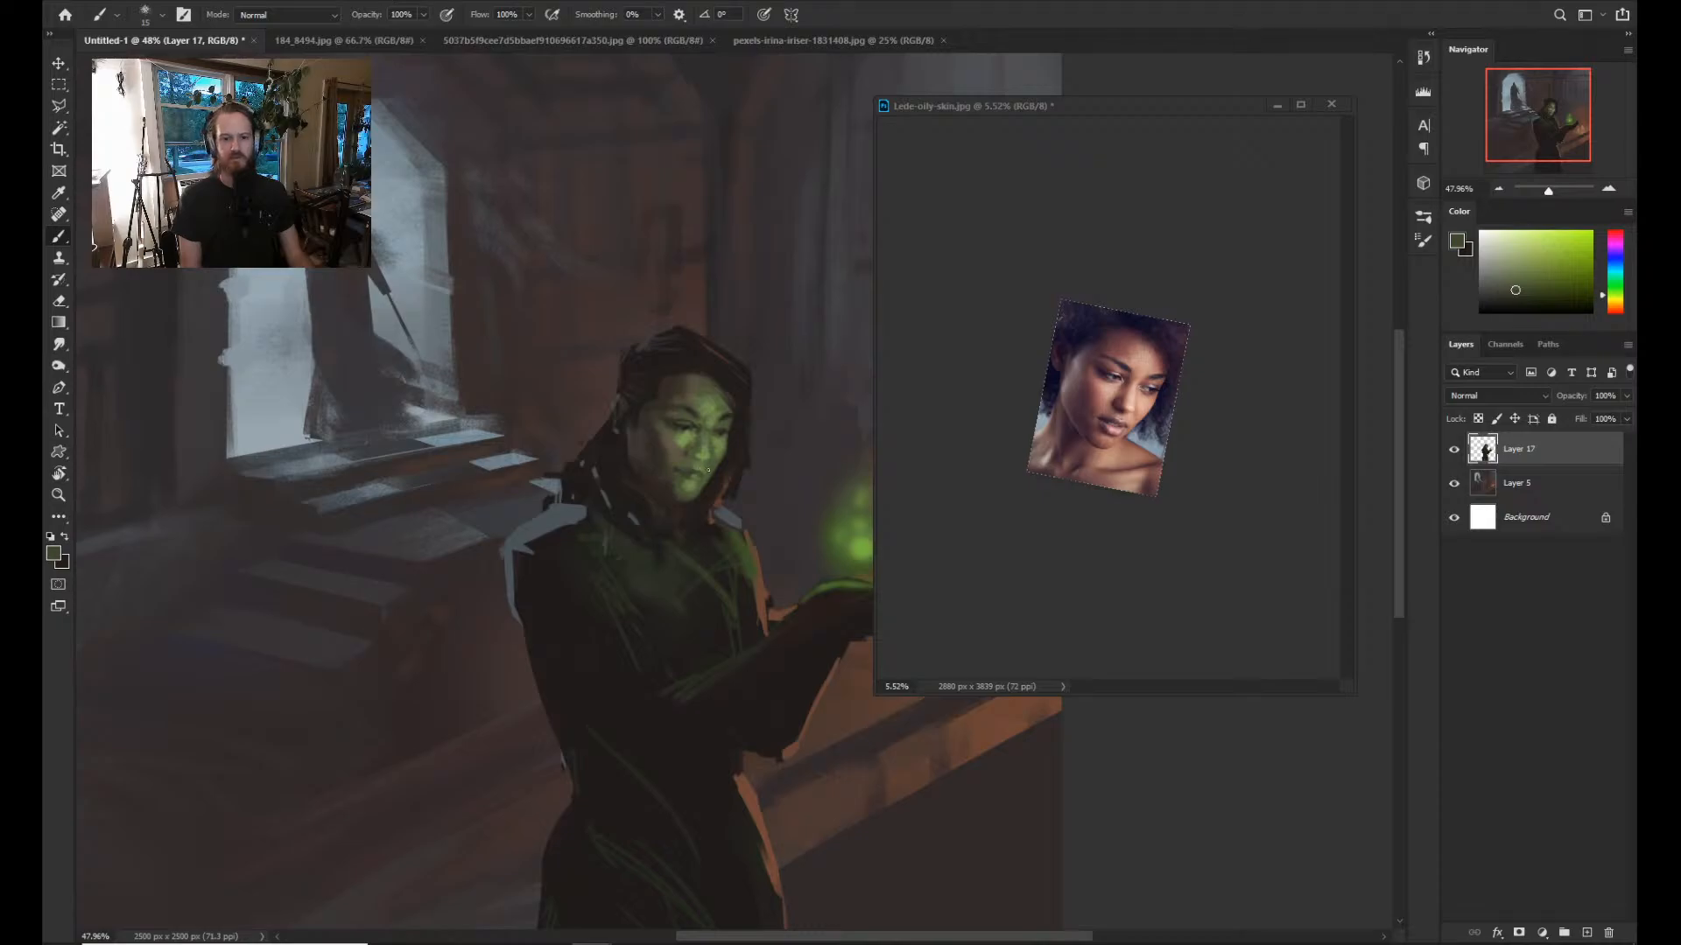
alt+click(687, 473)
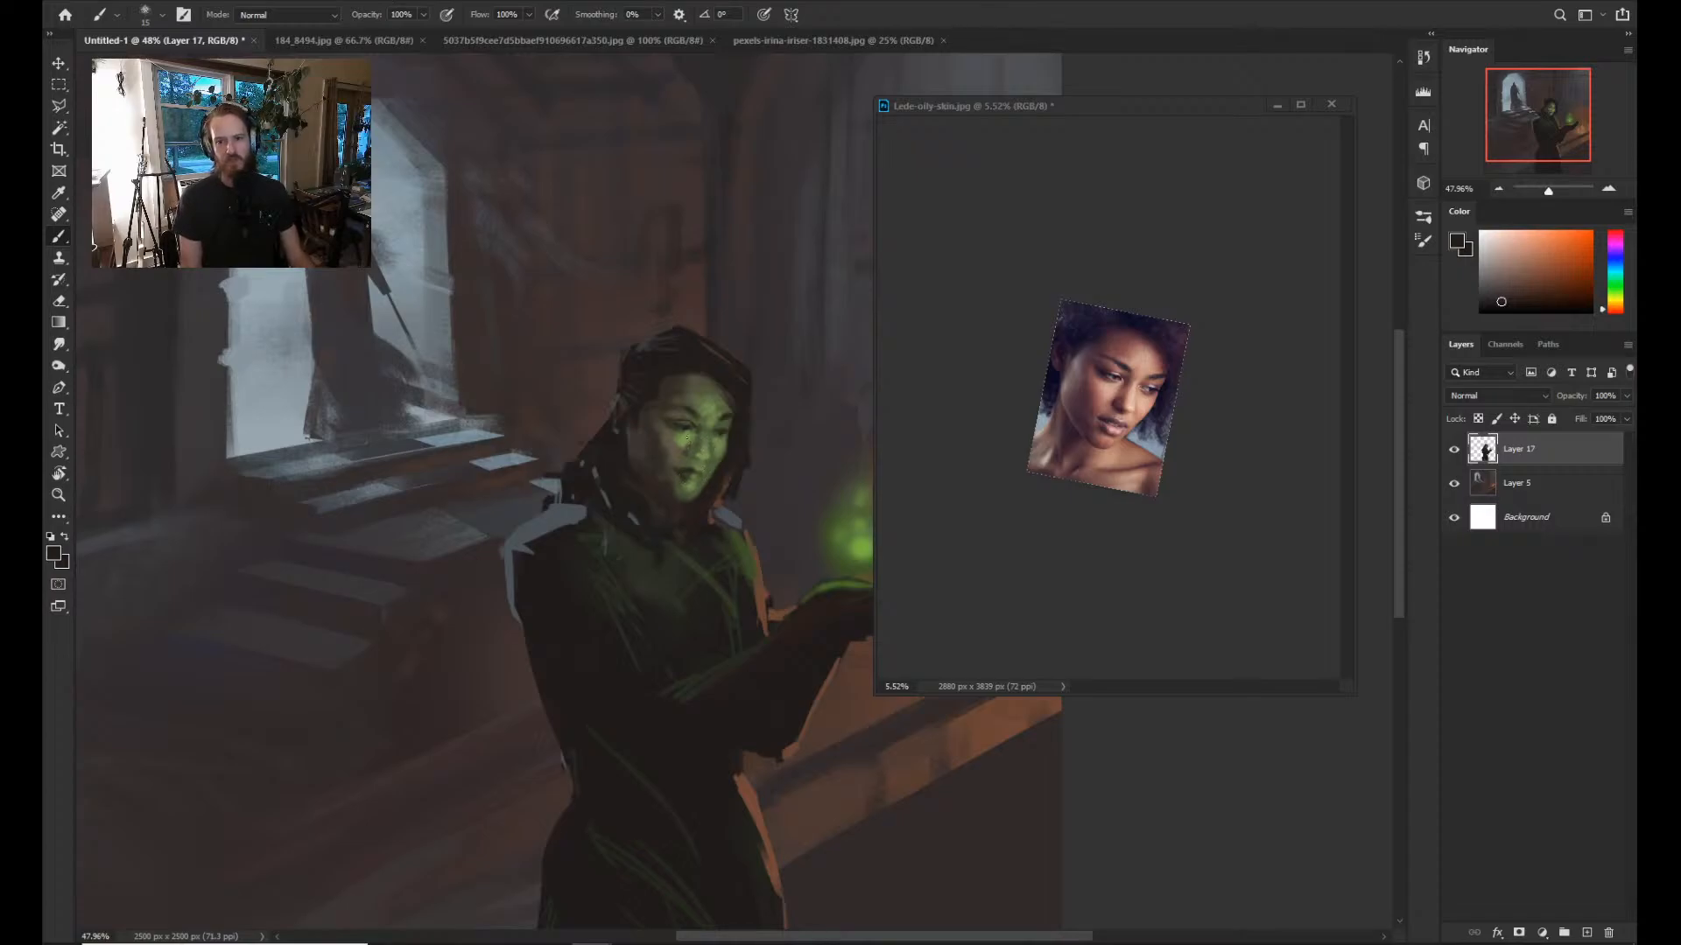
Sample grey-brown from the shaded cheek, shift the paint color to a muted red, and enlarge the brush for warming the skin.
alt+click(669, 481)
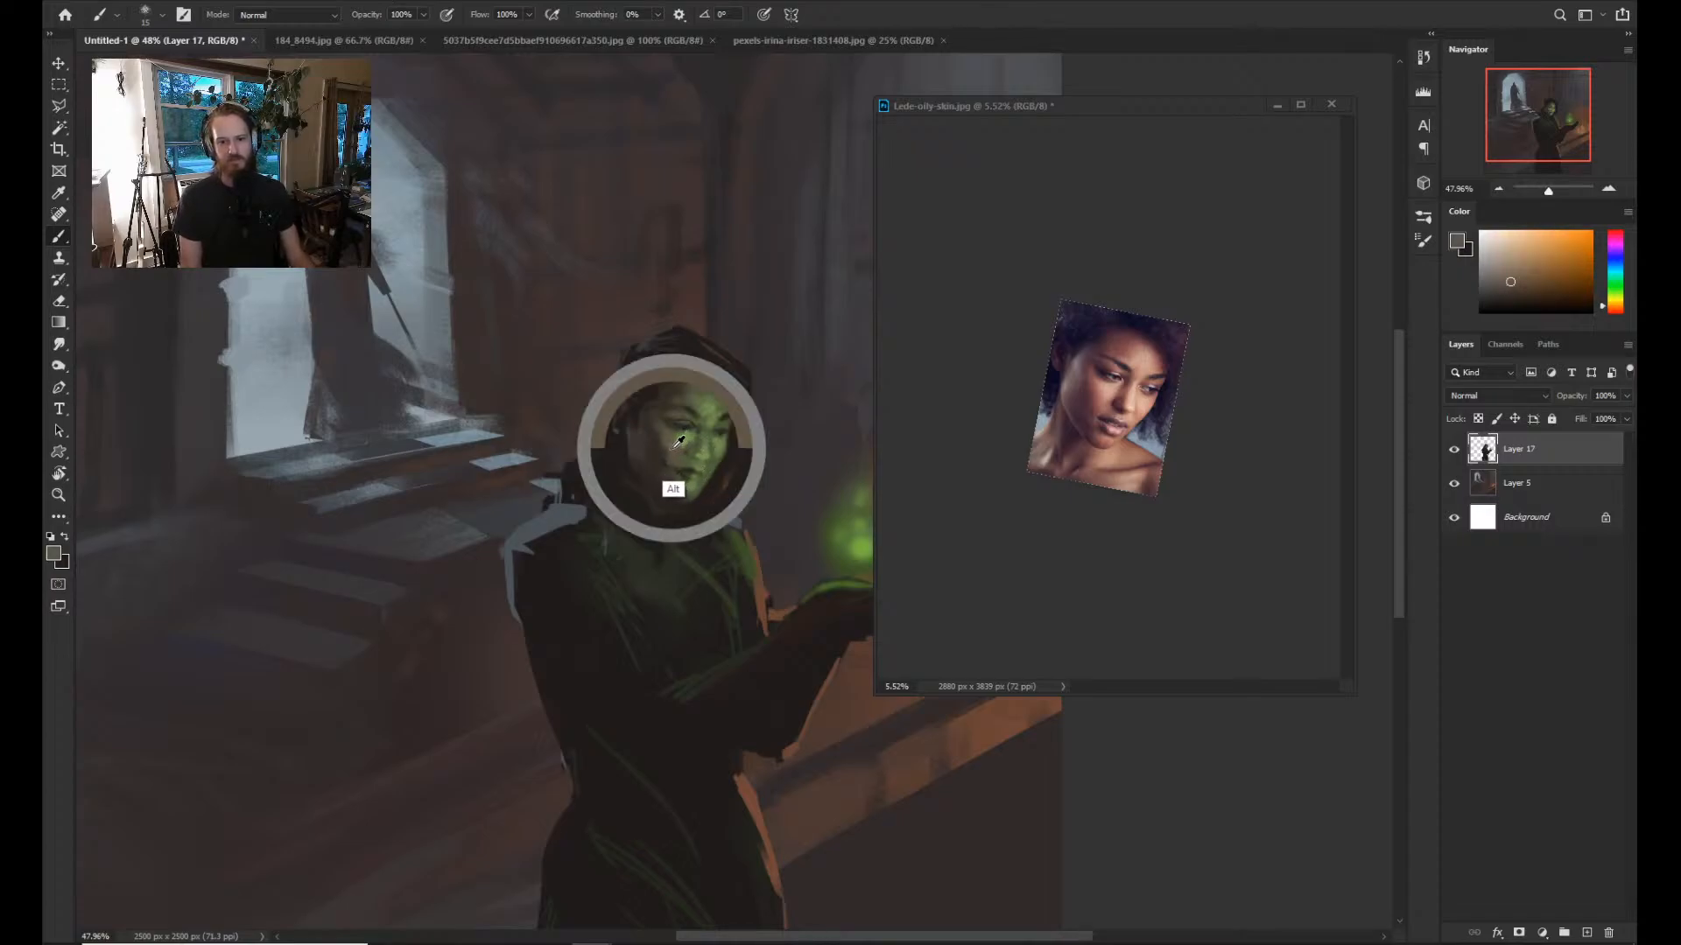
alt+click(669, 487)
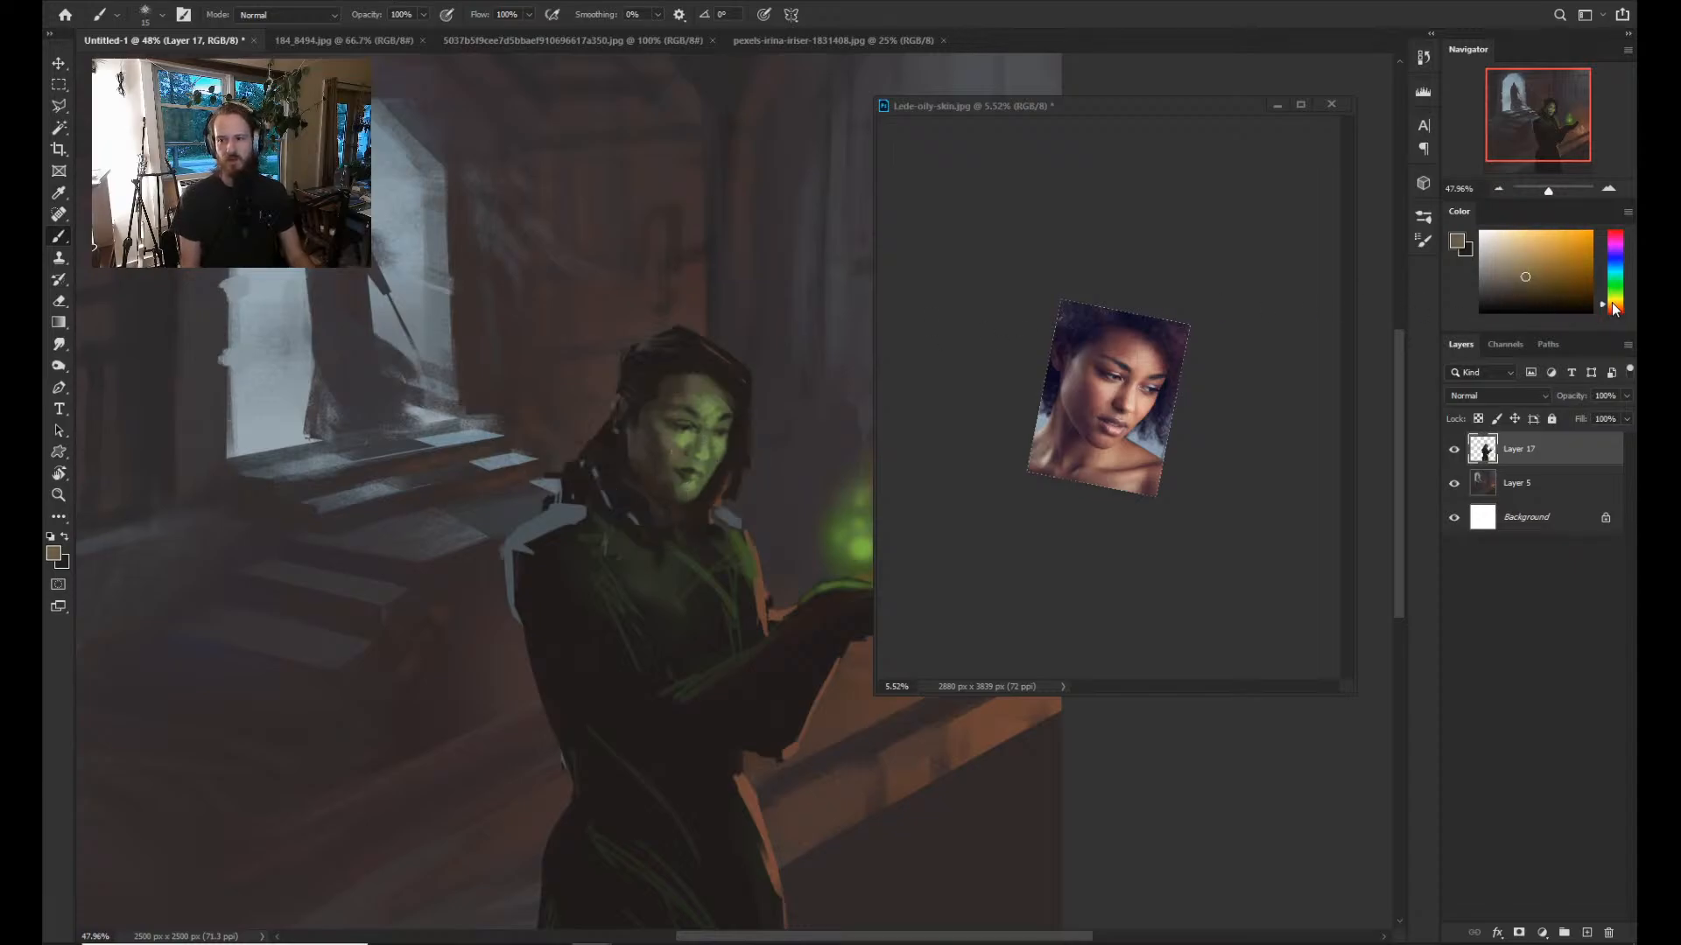
key(bracketright)
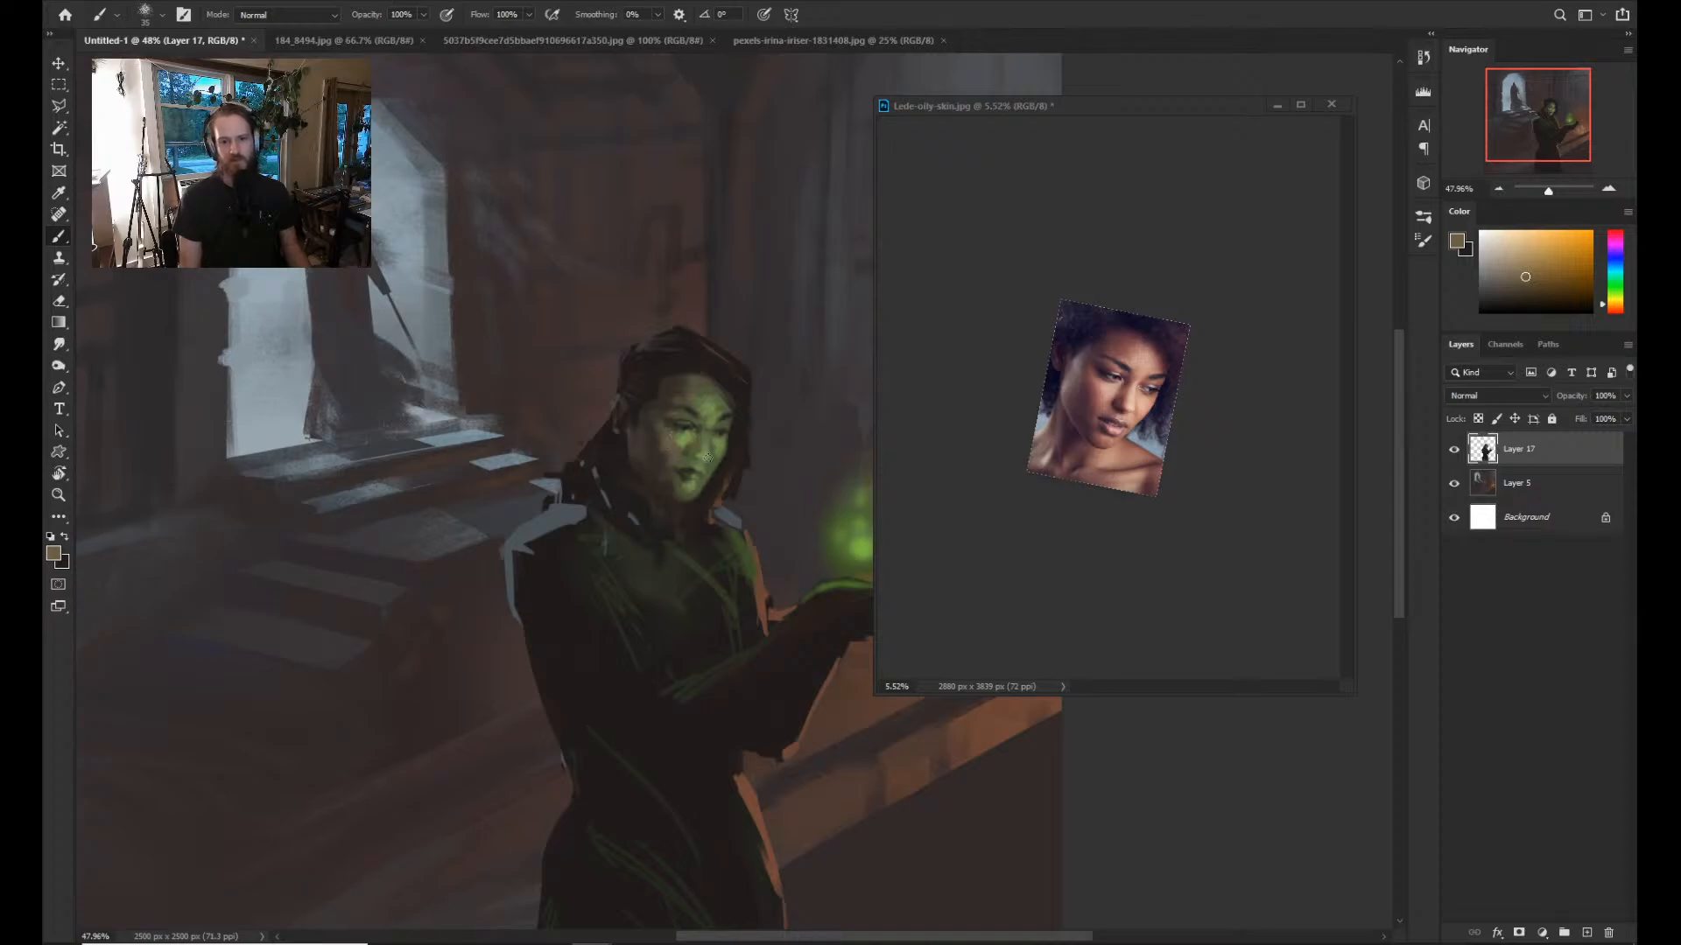
click(1615, 308)
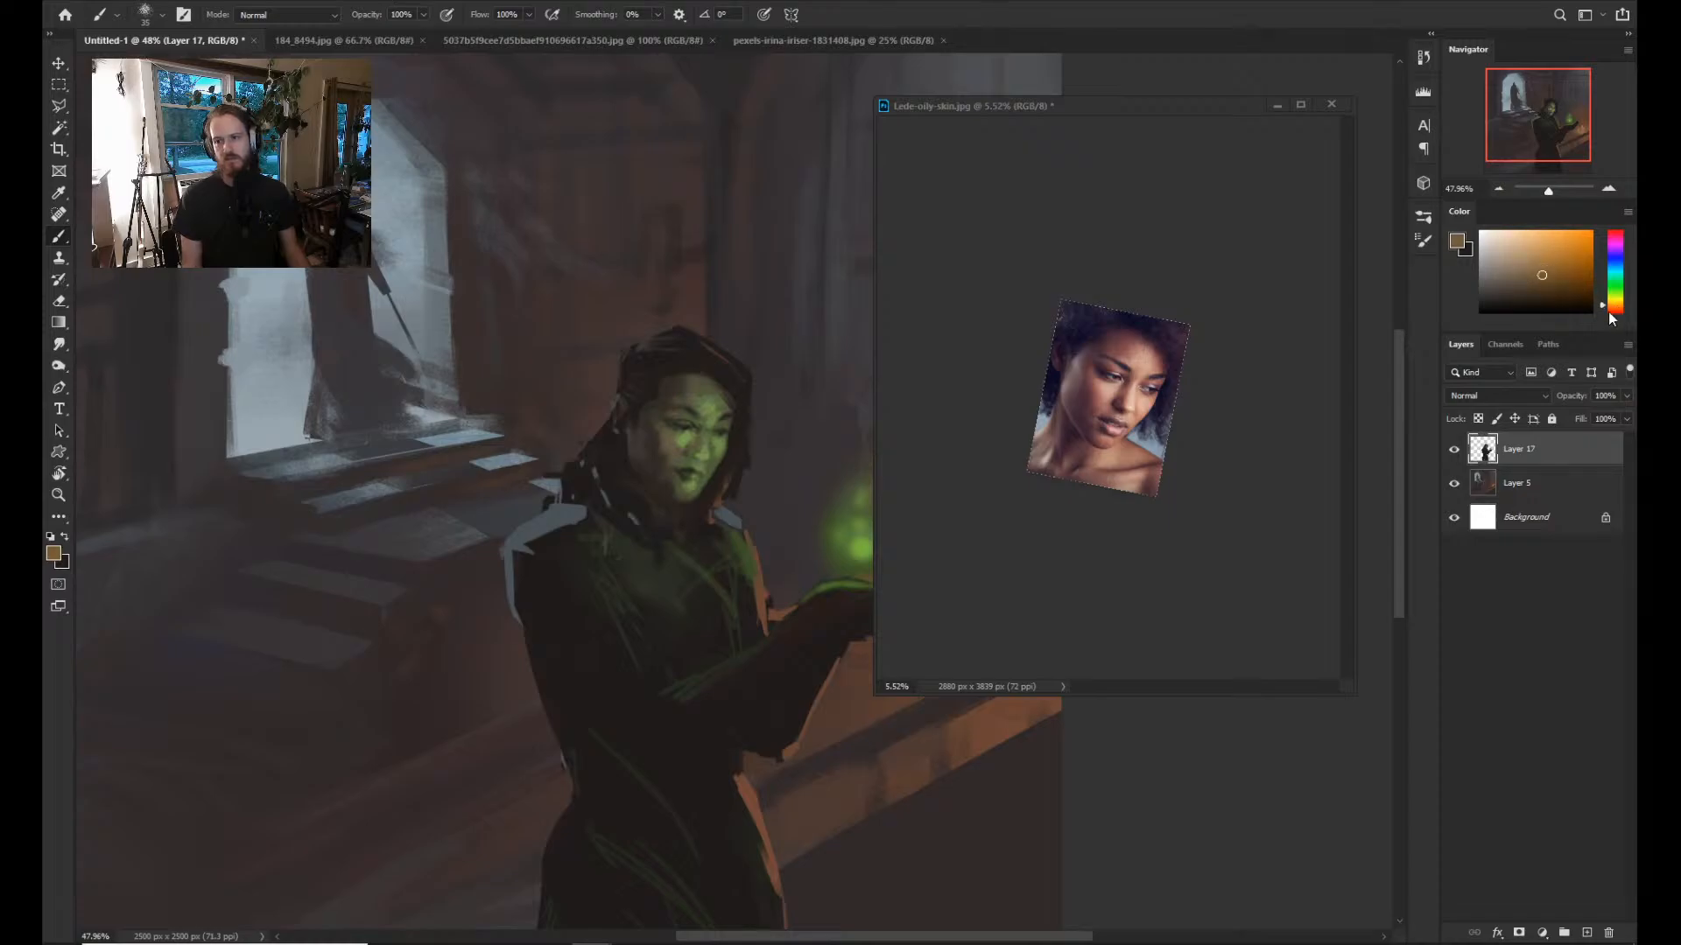
click(1614, 309)
click(1614, 312)
click(1554, 274)
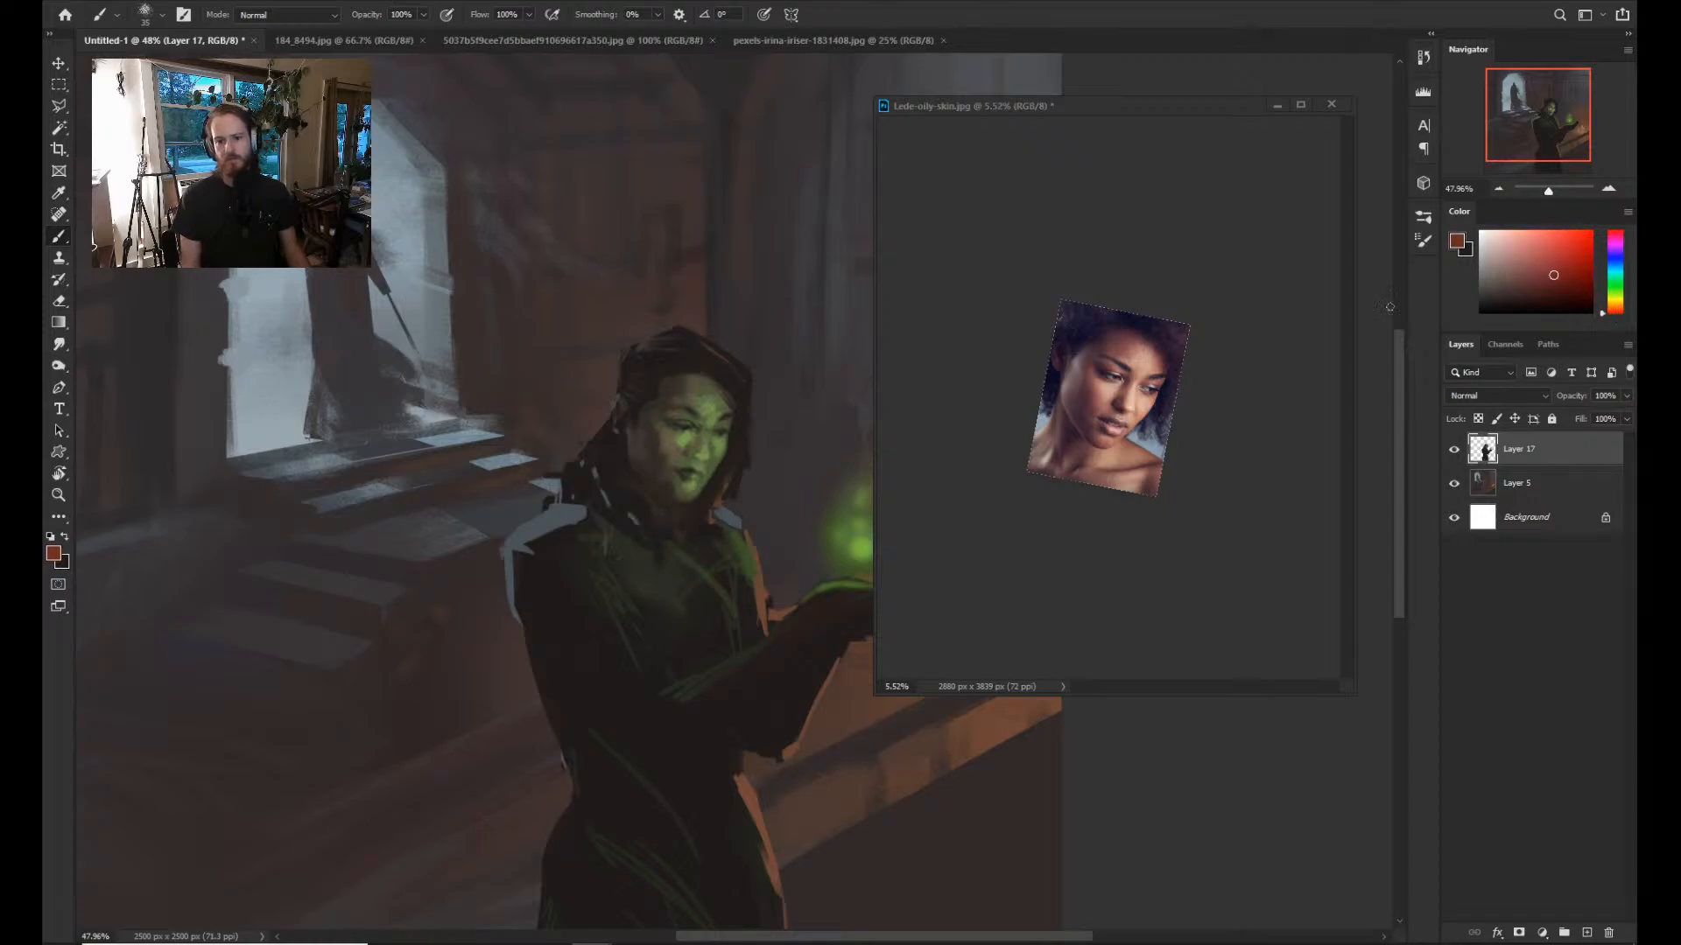
key(])
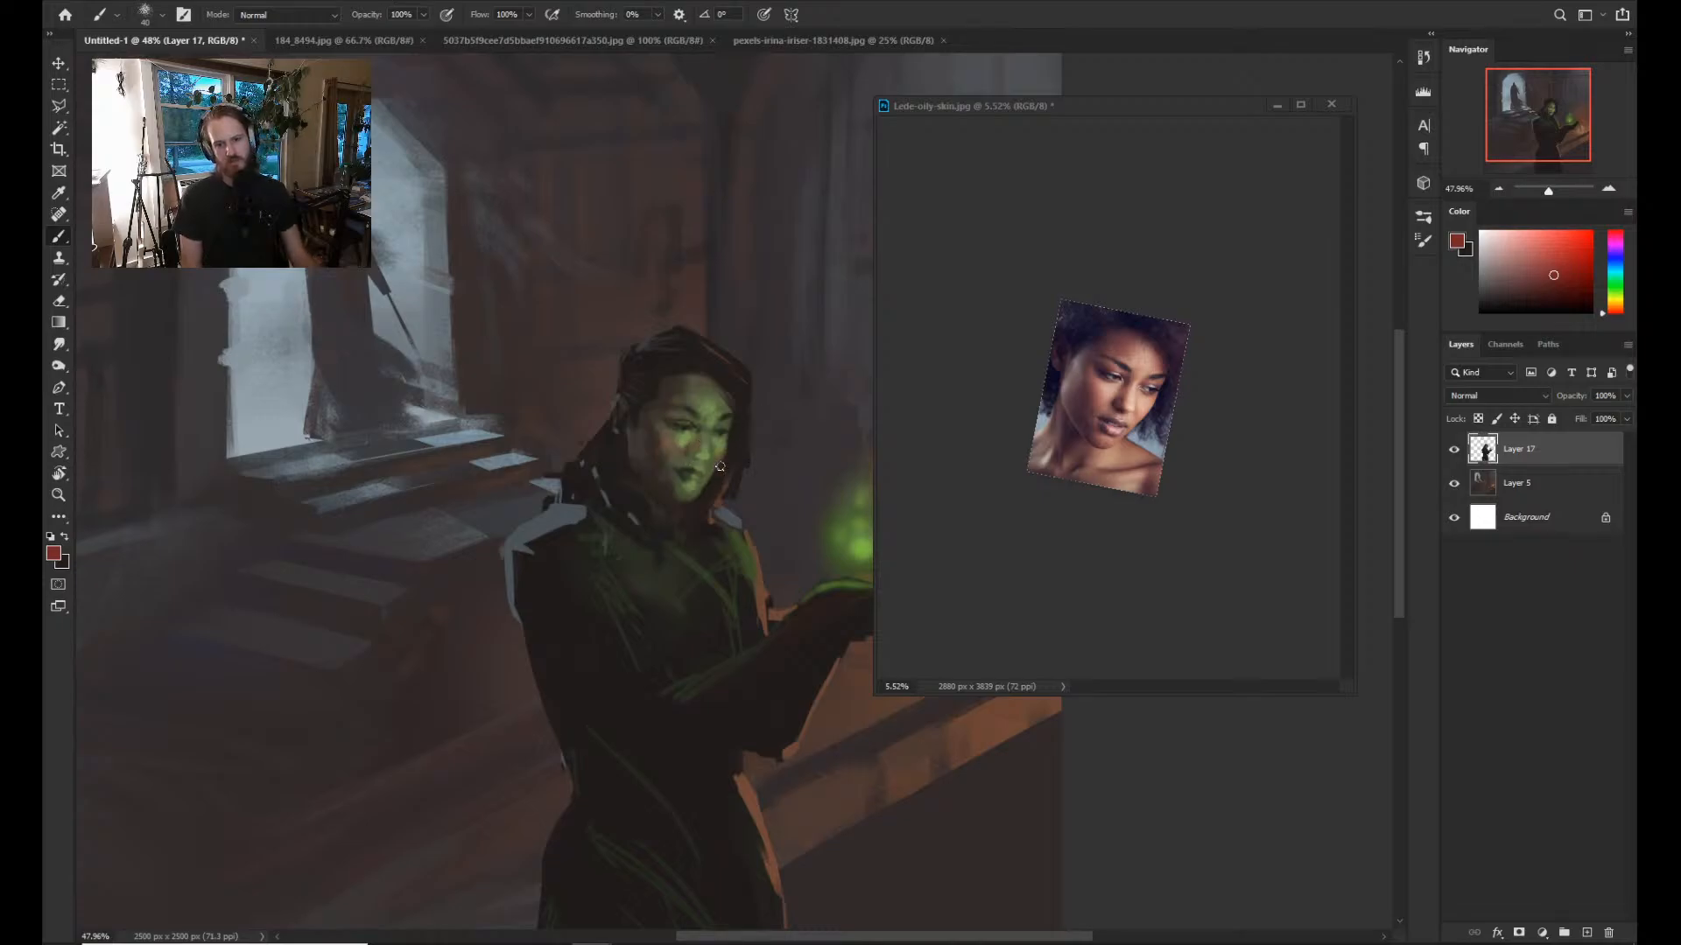
Flip both the painting and the portrait reference horizontally to check the face, and return to the painting.
key(z)
mouse_move(717, 484)
mouse_down()
mouse_move(638, 562)
mouse_move(718, 521)
mouse_move(766, 456)
mouse_up()
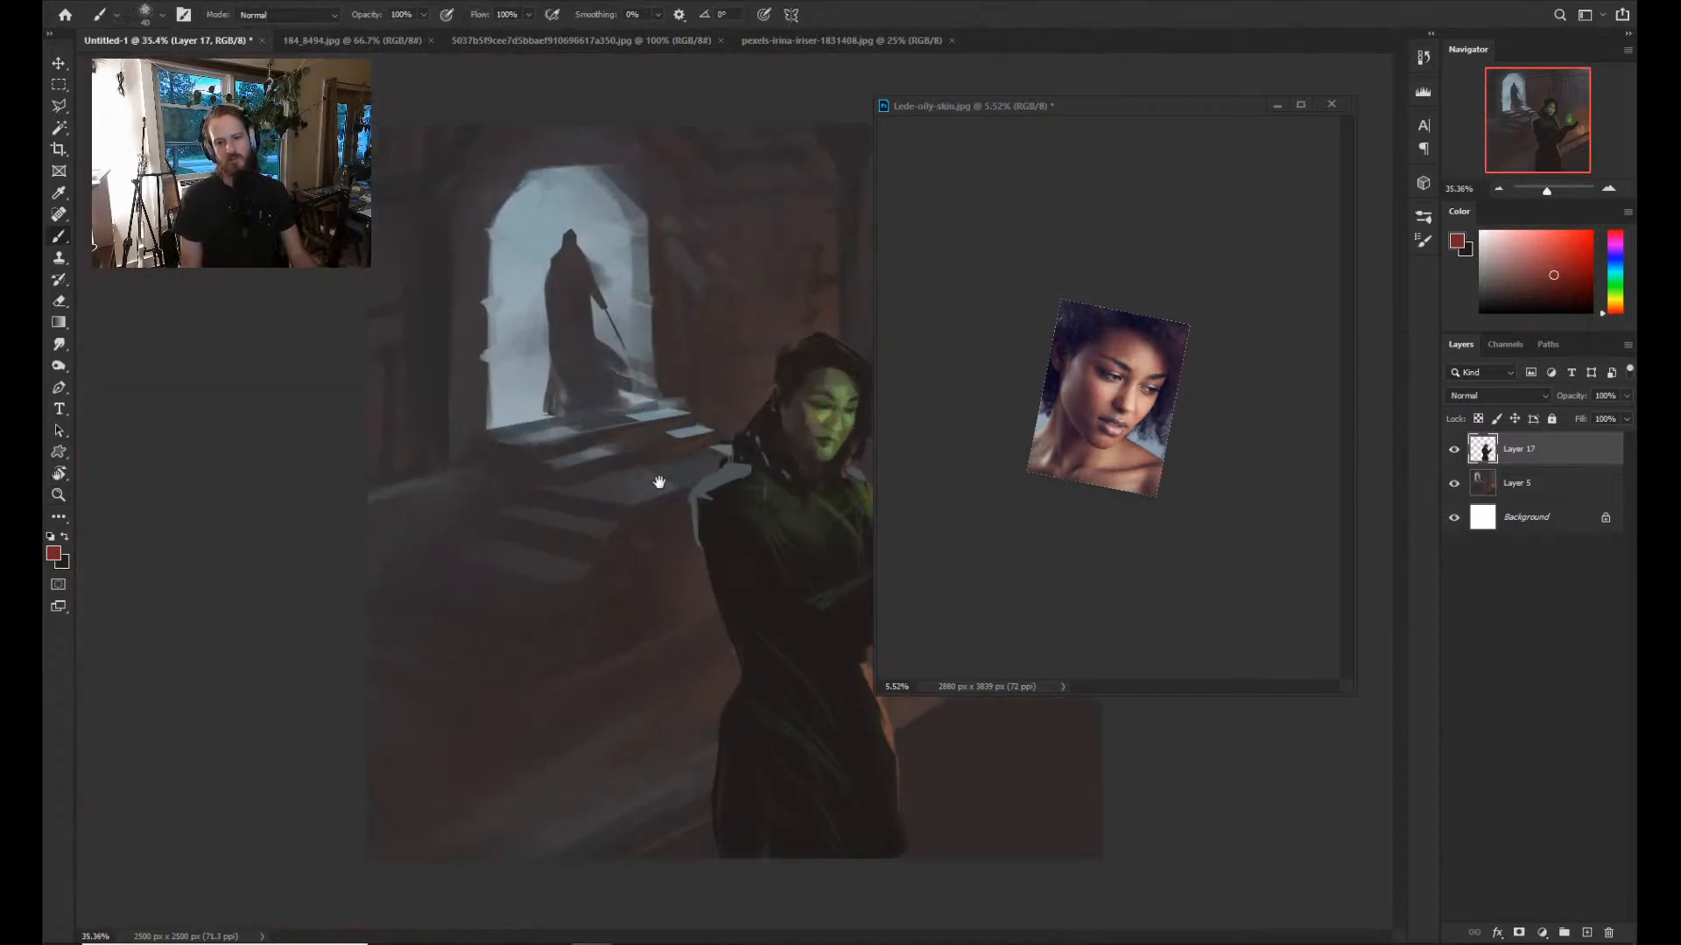
mouse_move(657, 480)
mouse_down()
mouse_move(738, 458)
mouse_move(602, 506)
mouse_up()
key(ctrl+shift+h)
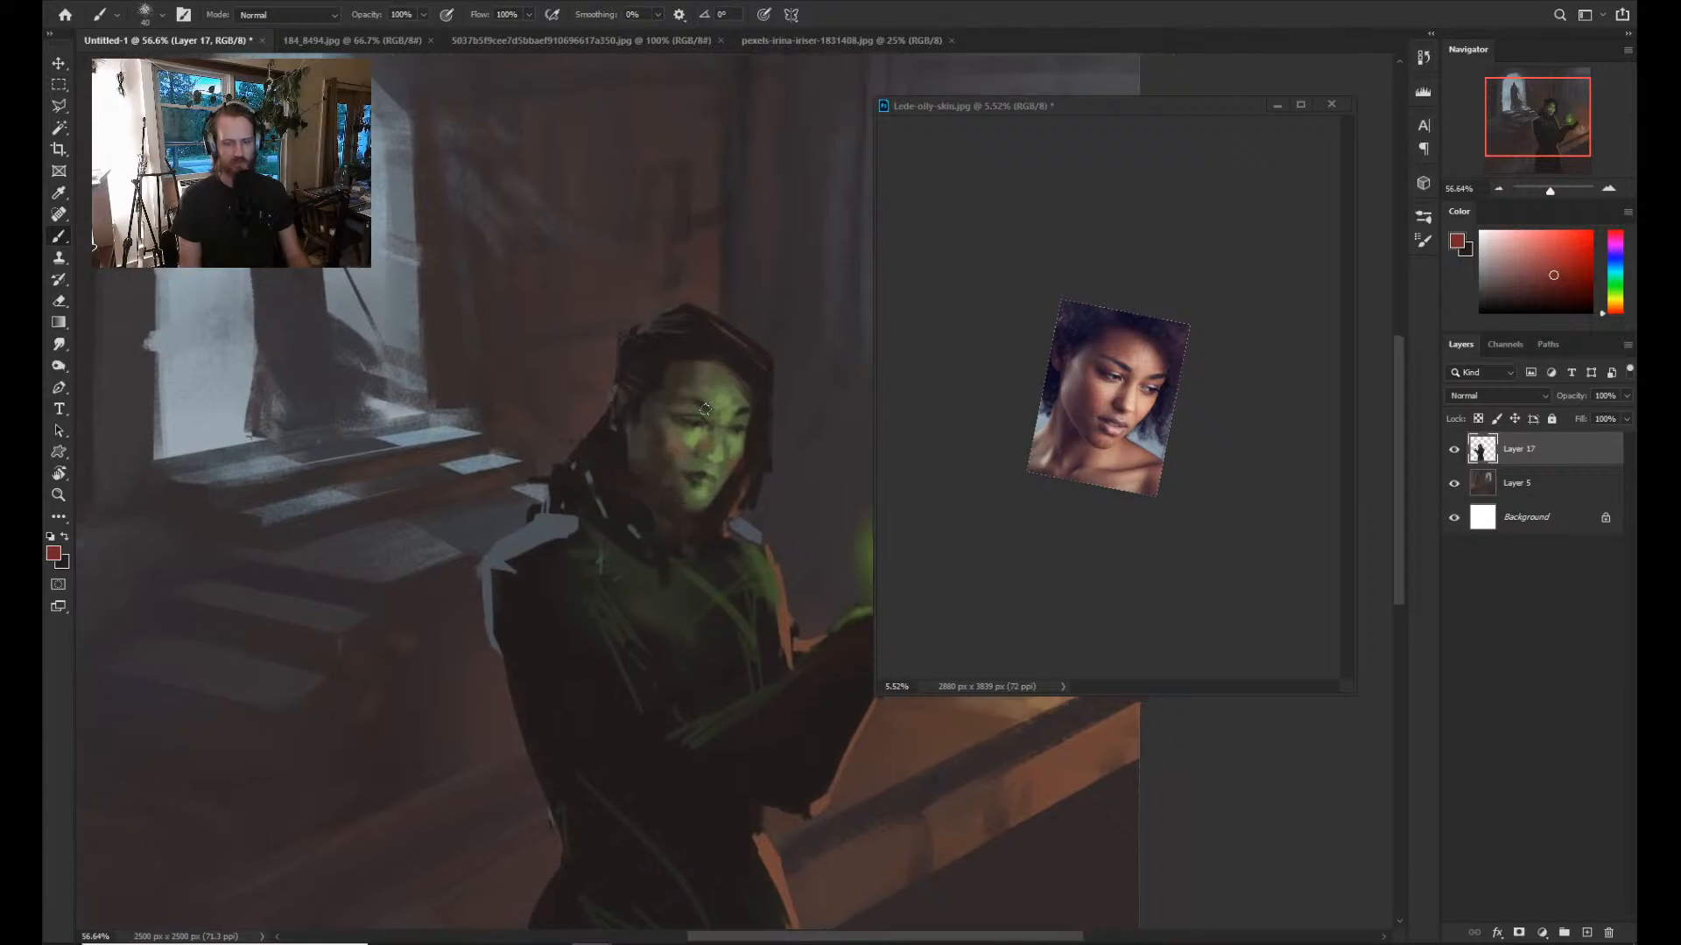
click(1107, 414)
key(ctrl+shift+h)
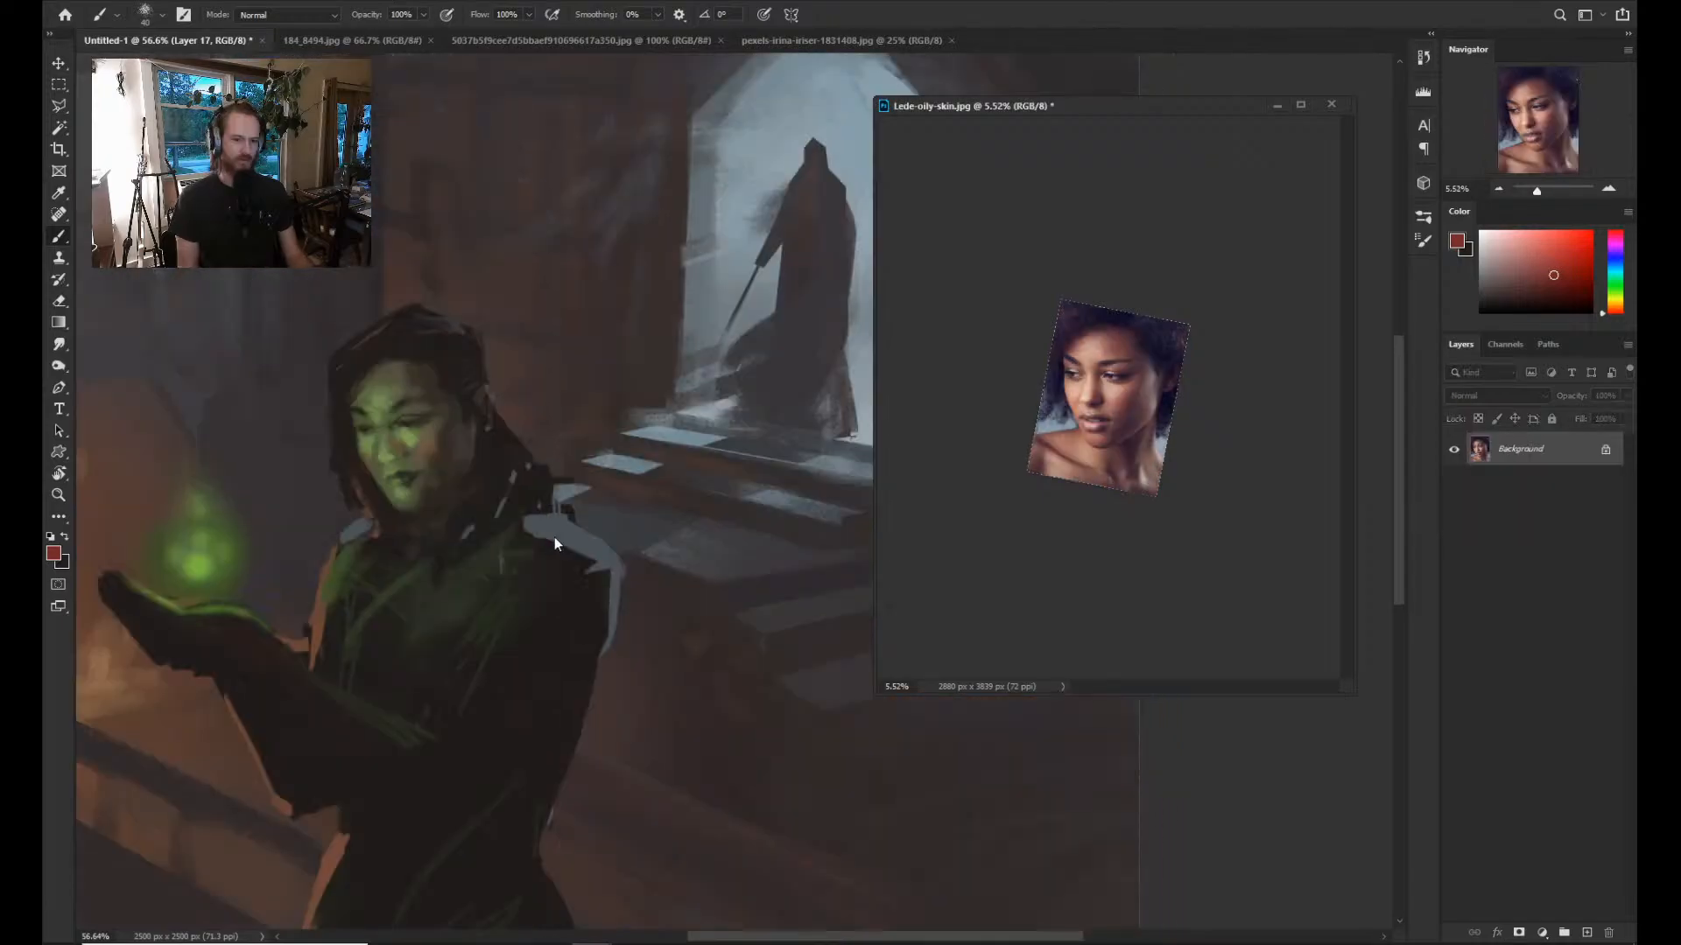
click(560, 538)
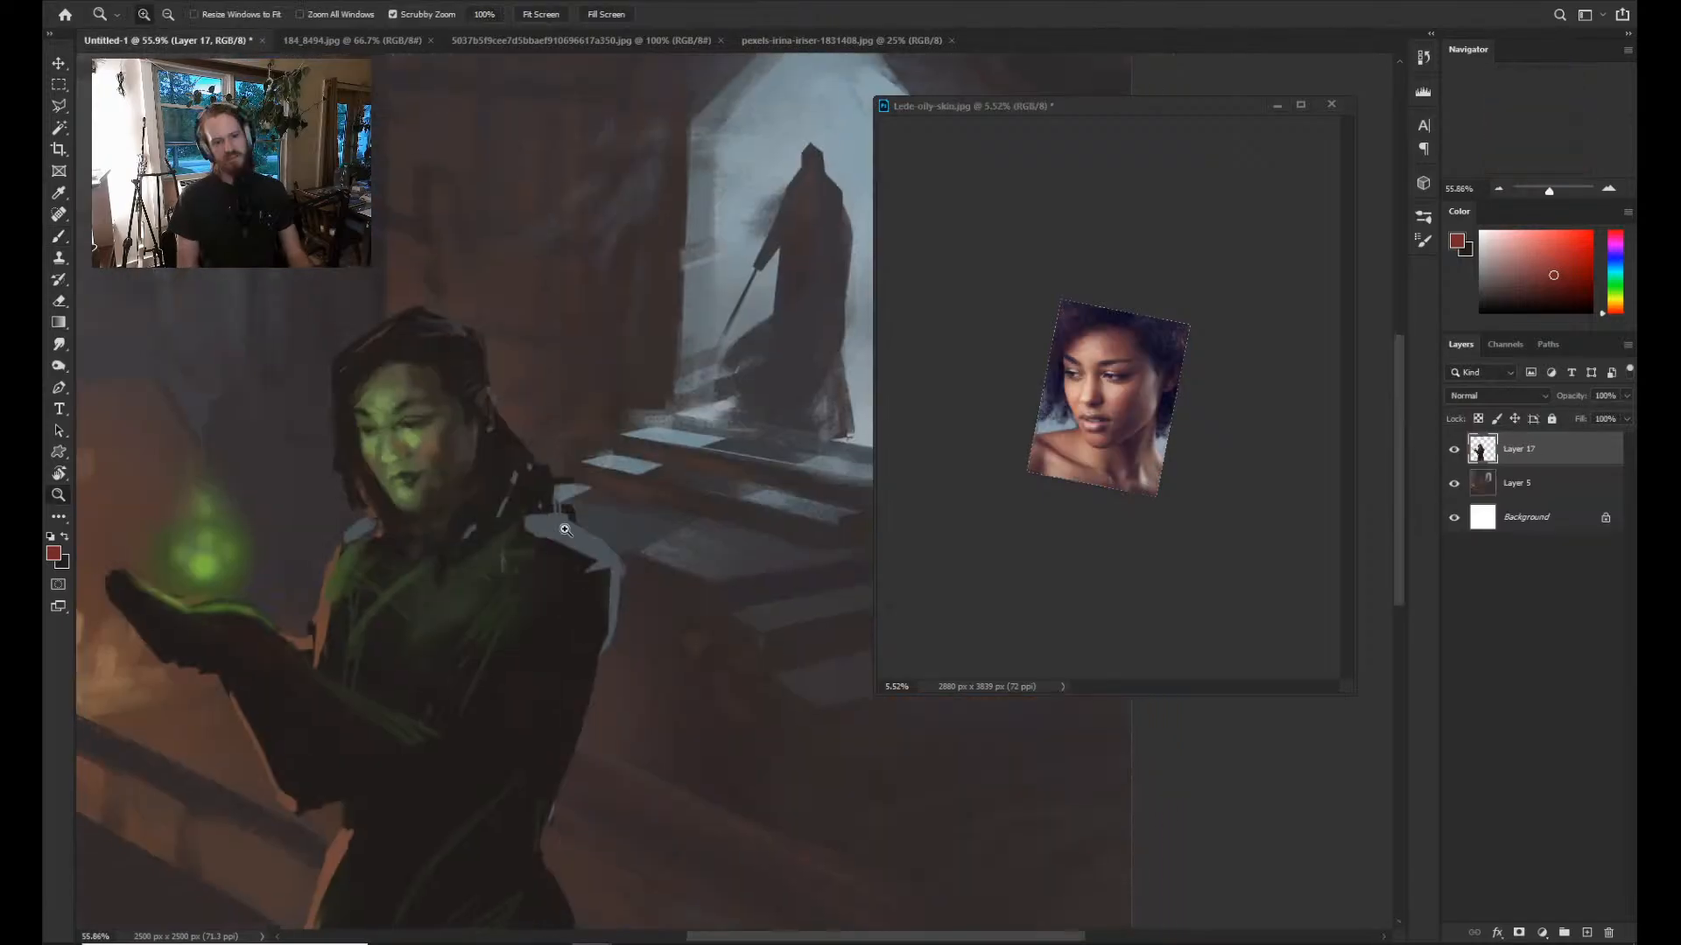
Adjust the face's light and shadow planes with brown sampled from the shaded cheek and light green from the forehead.
mouse_move(561, 537)
mouse_down()
mouse_move(537, 543)
mouse_move(562, 538)
mouse_up()
key(b)
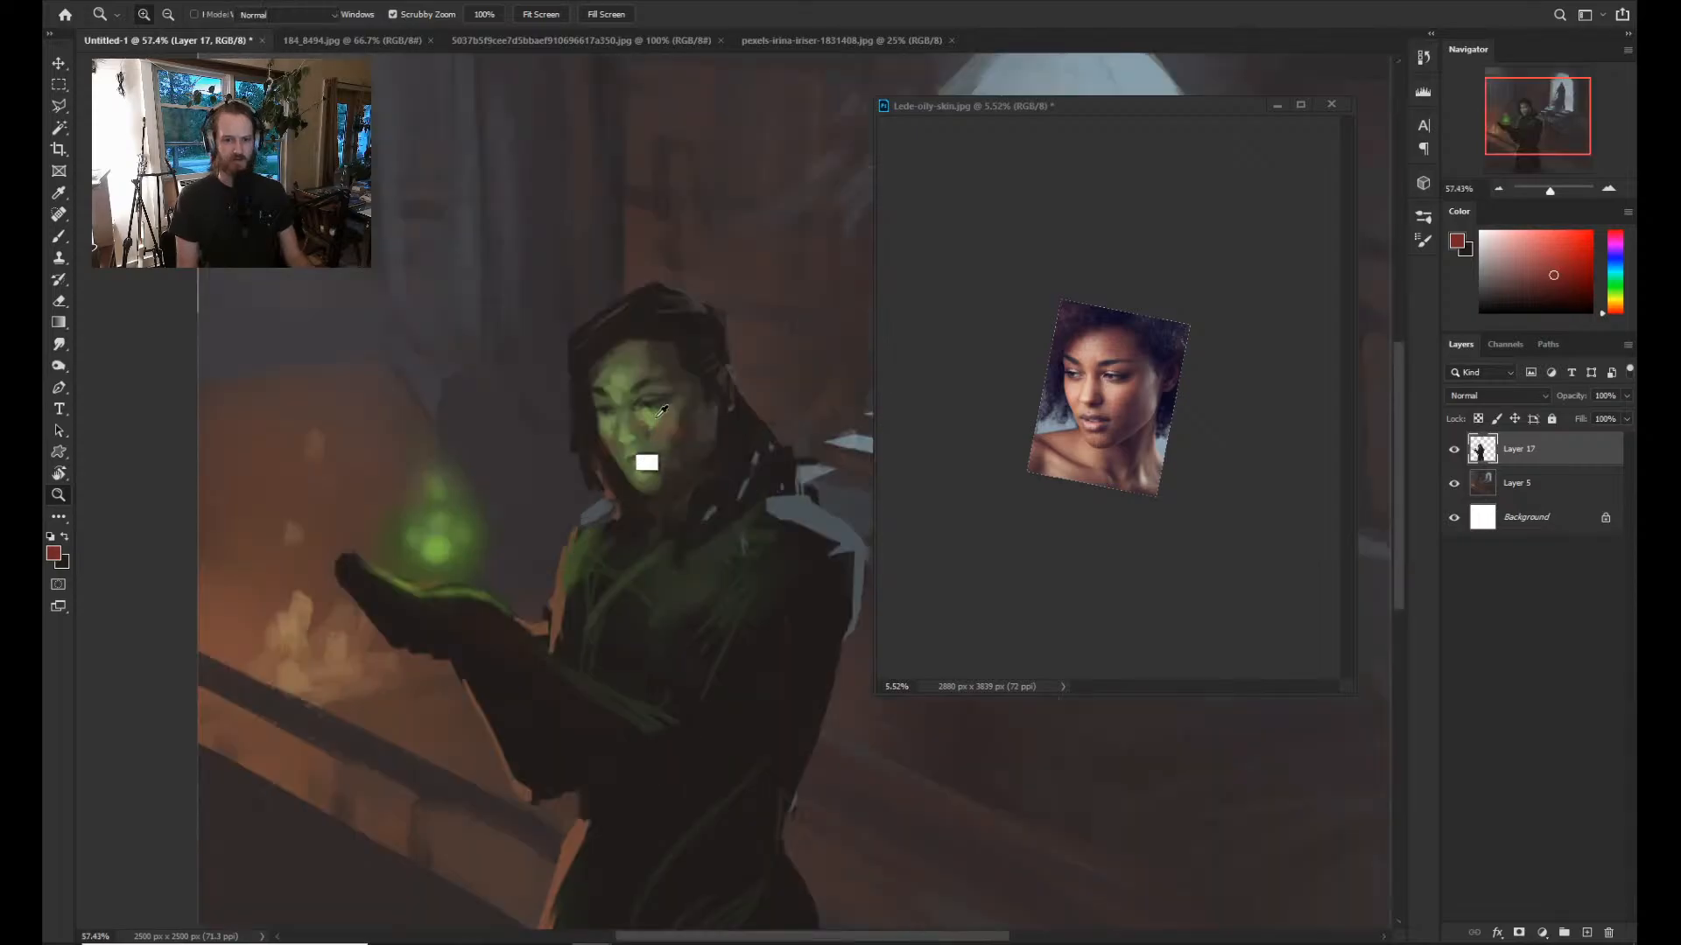
alt+click(661, 412)
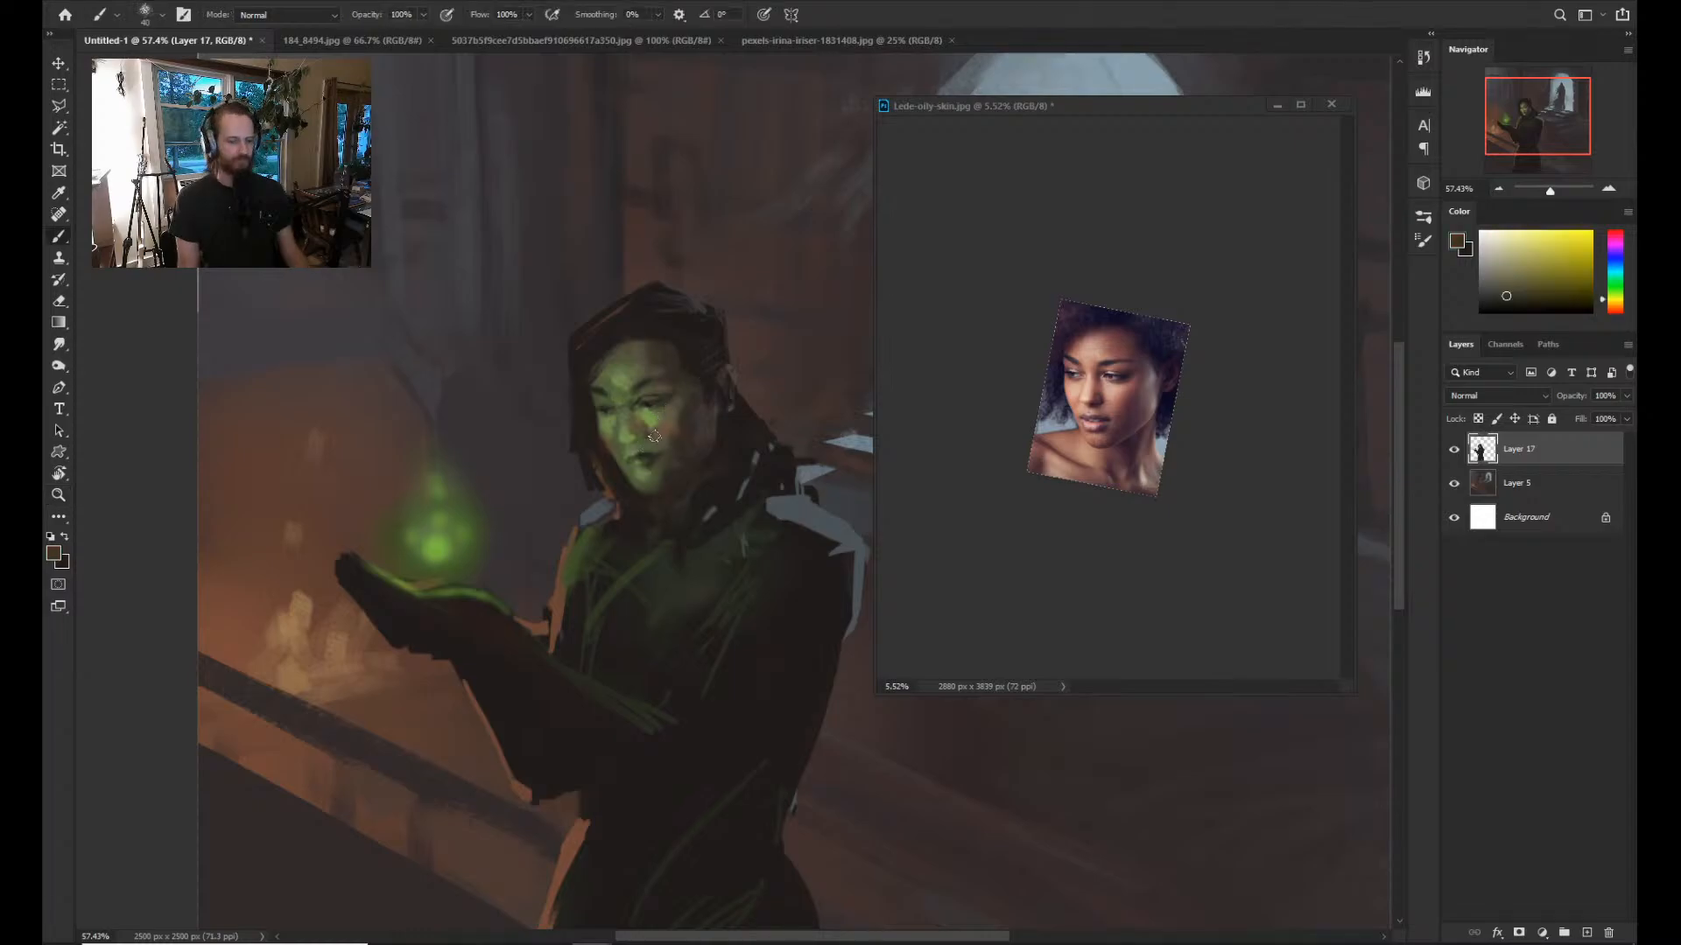
alt+click(657, 369)
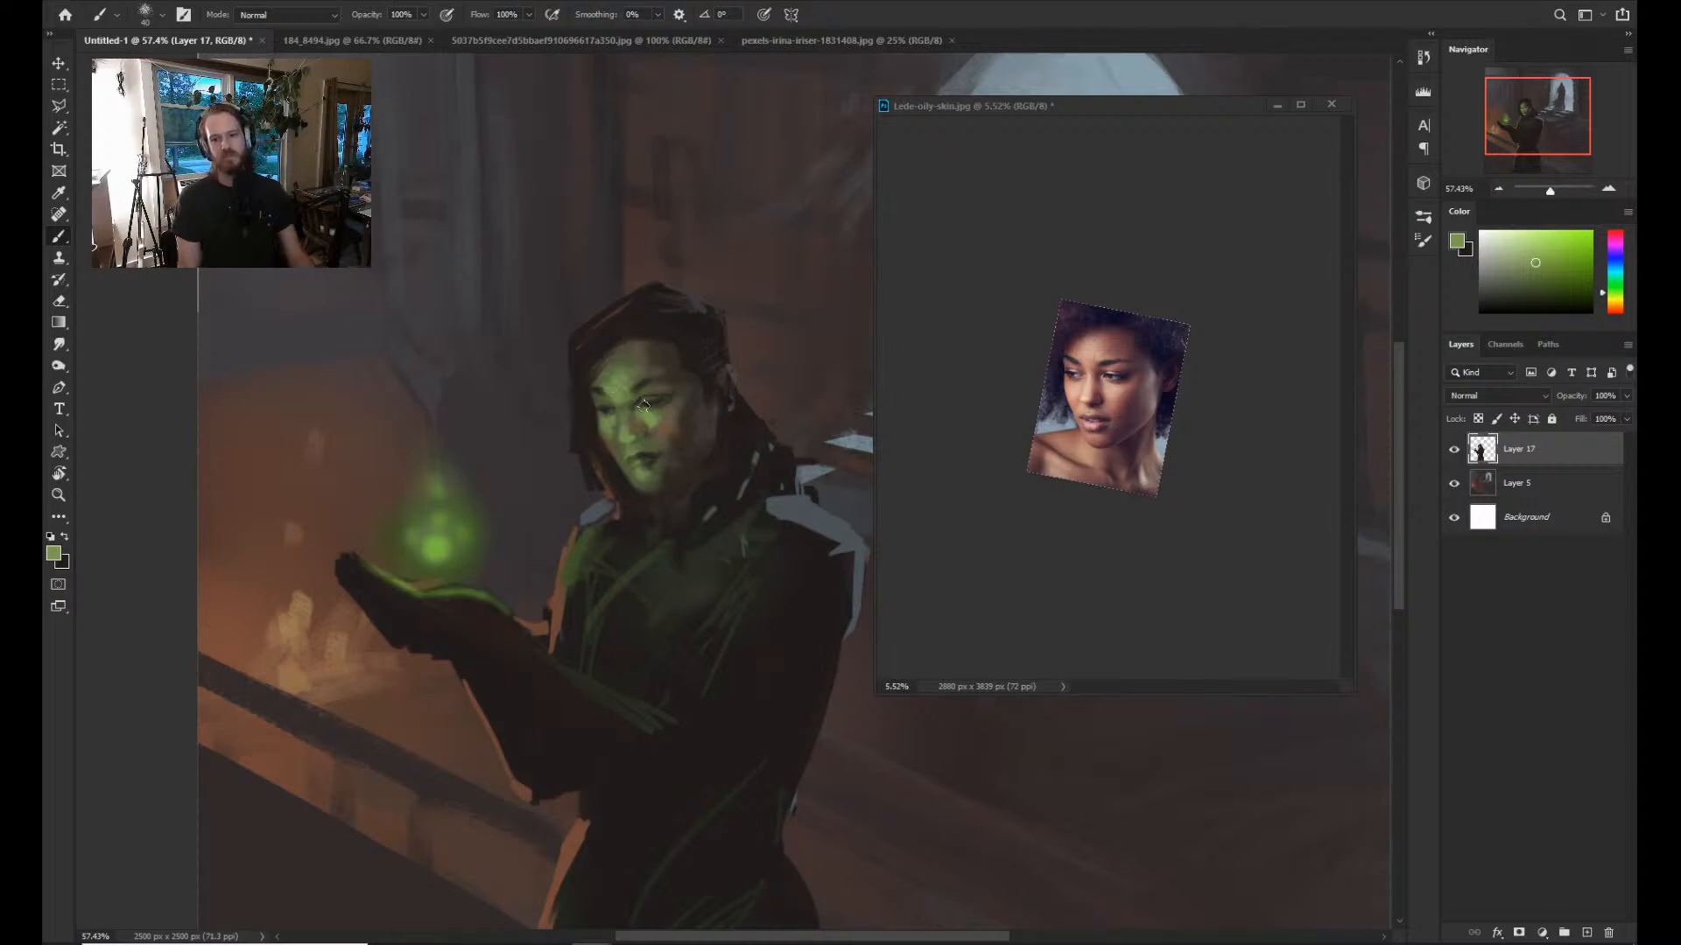
scroll(643, 404, down, 3)
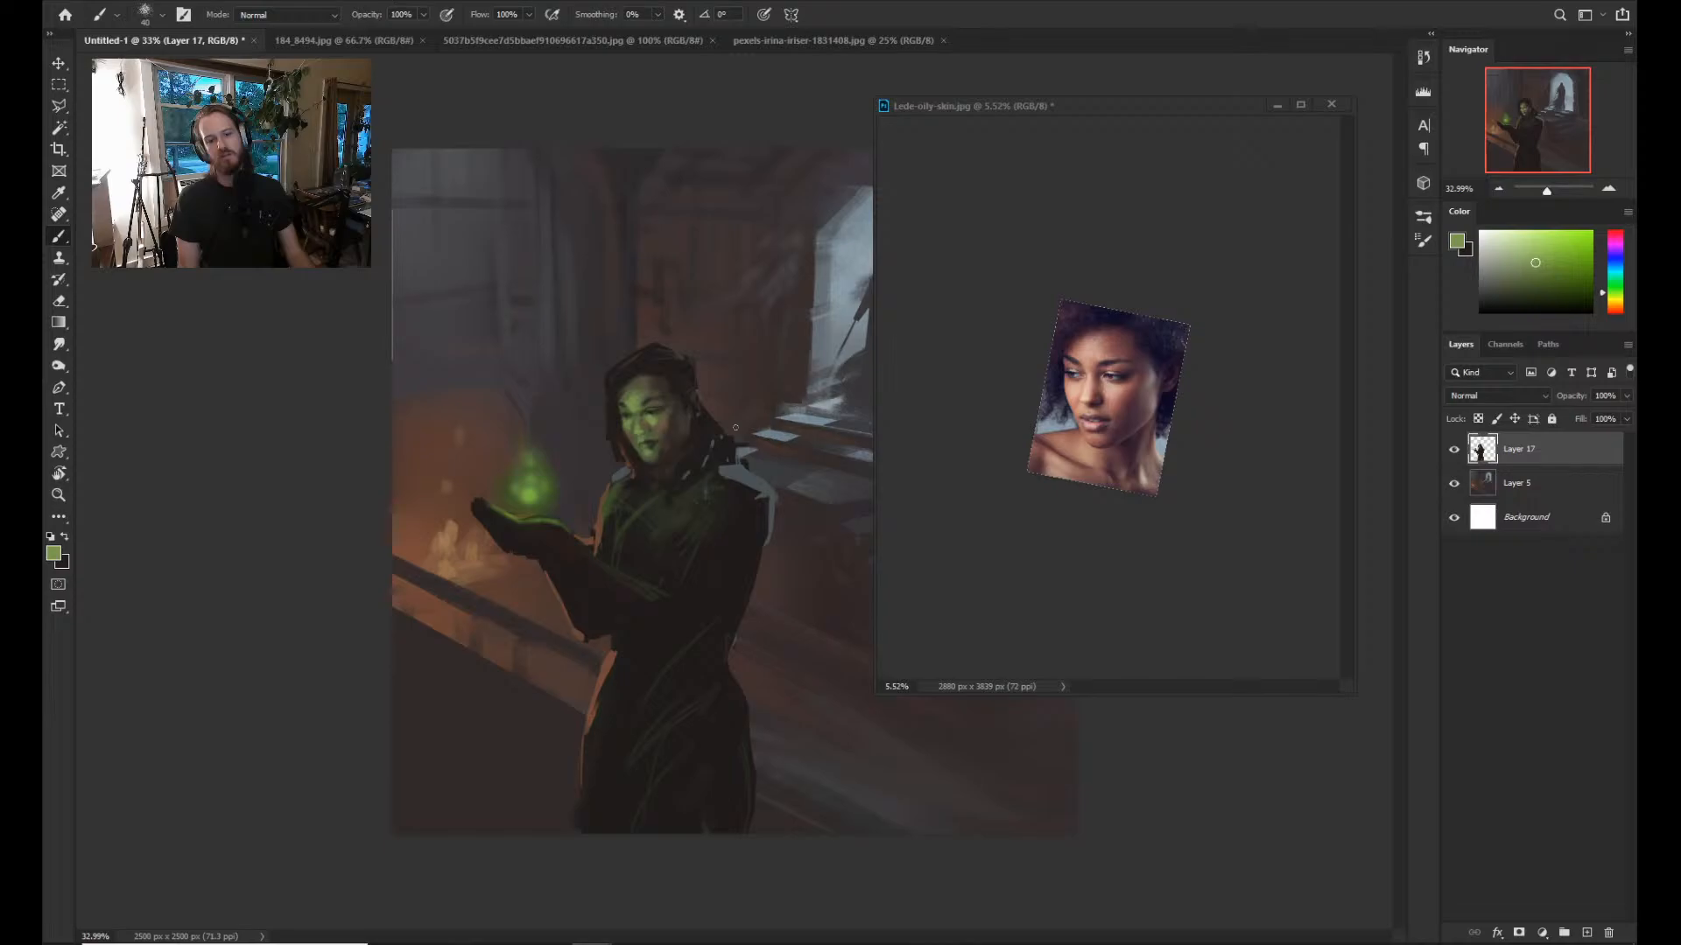
scroll(644, 428, up, 3)
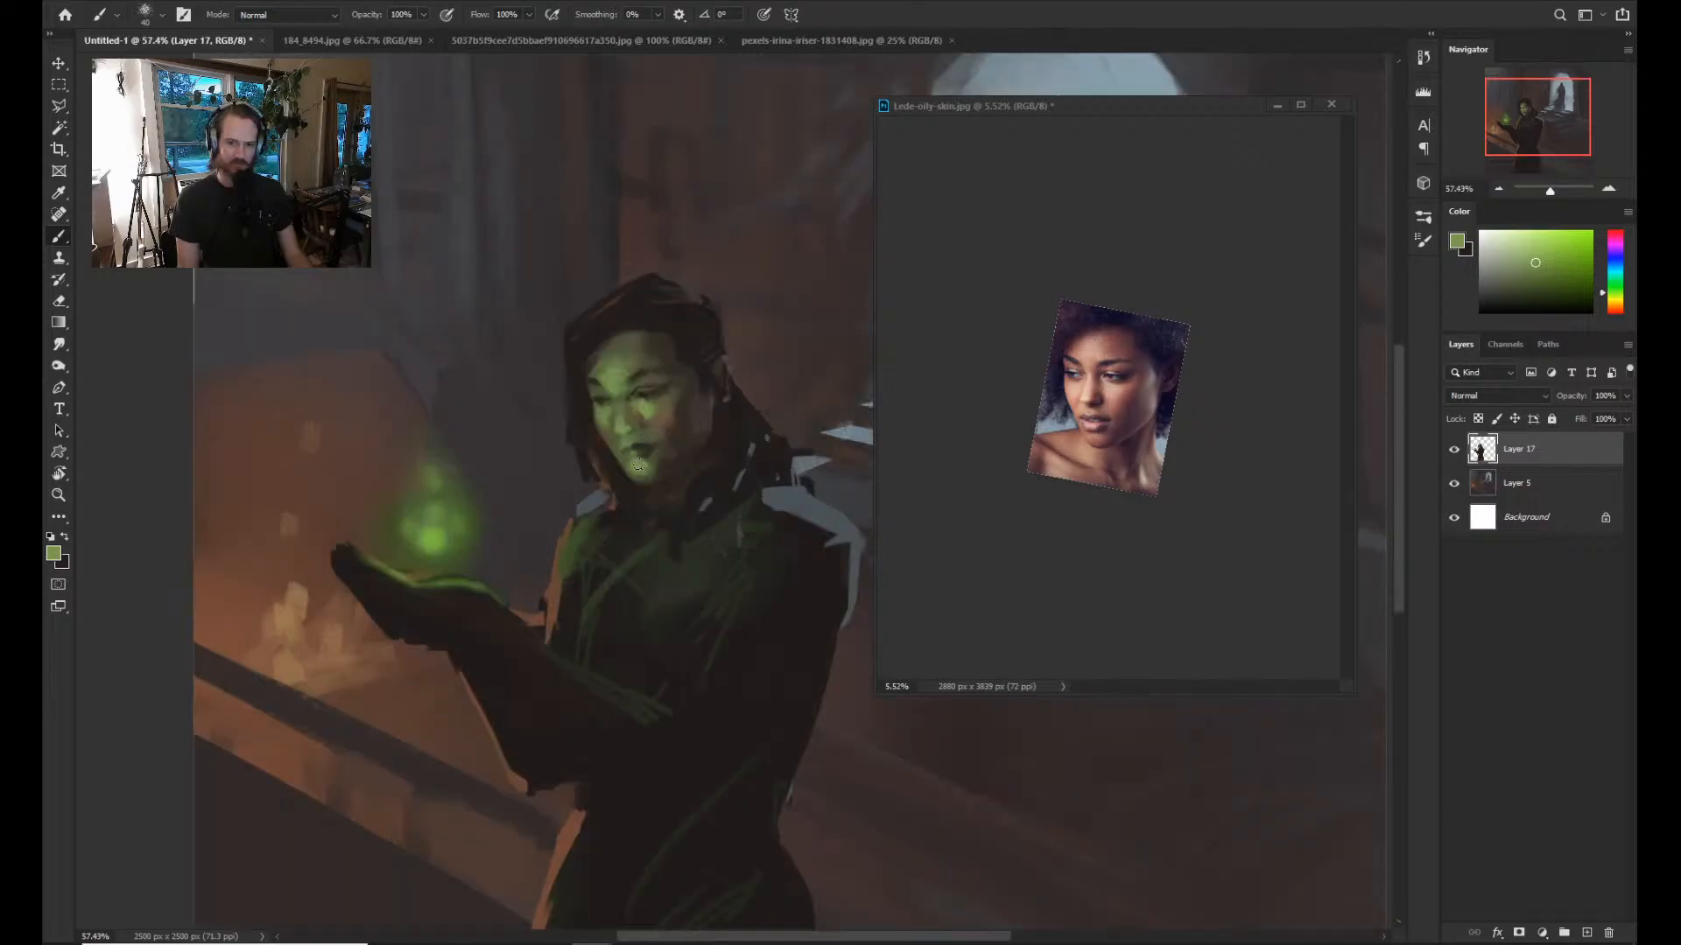
Refine the lips and chin with a finer brush, using dark olive sampled at the mouth and light green from the chin.
key(bracketleft)
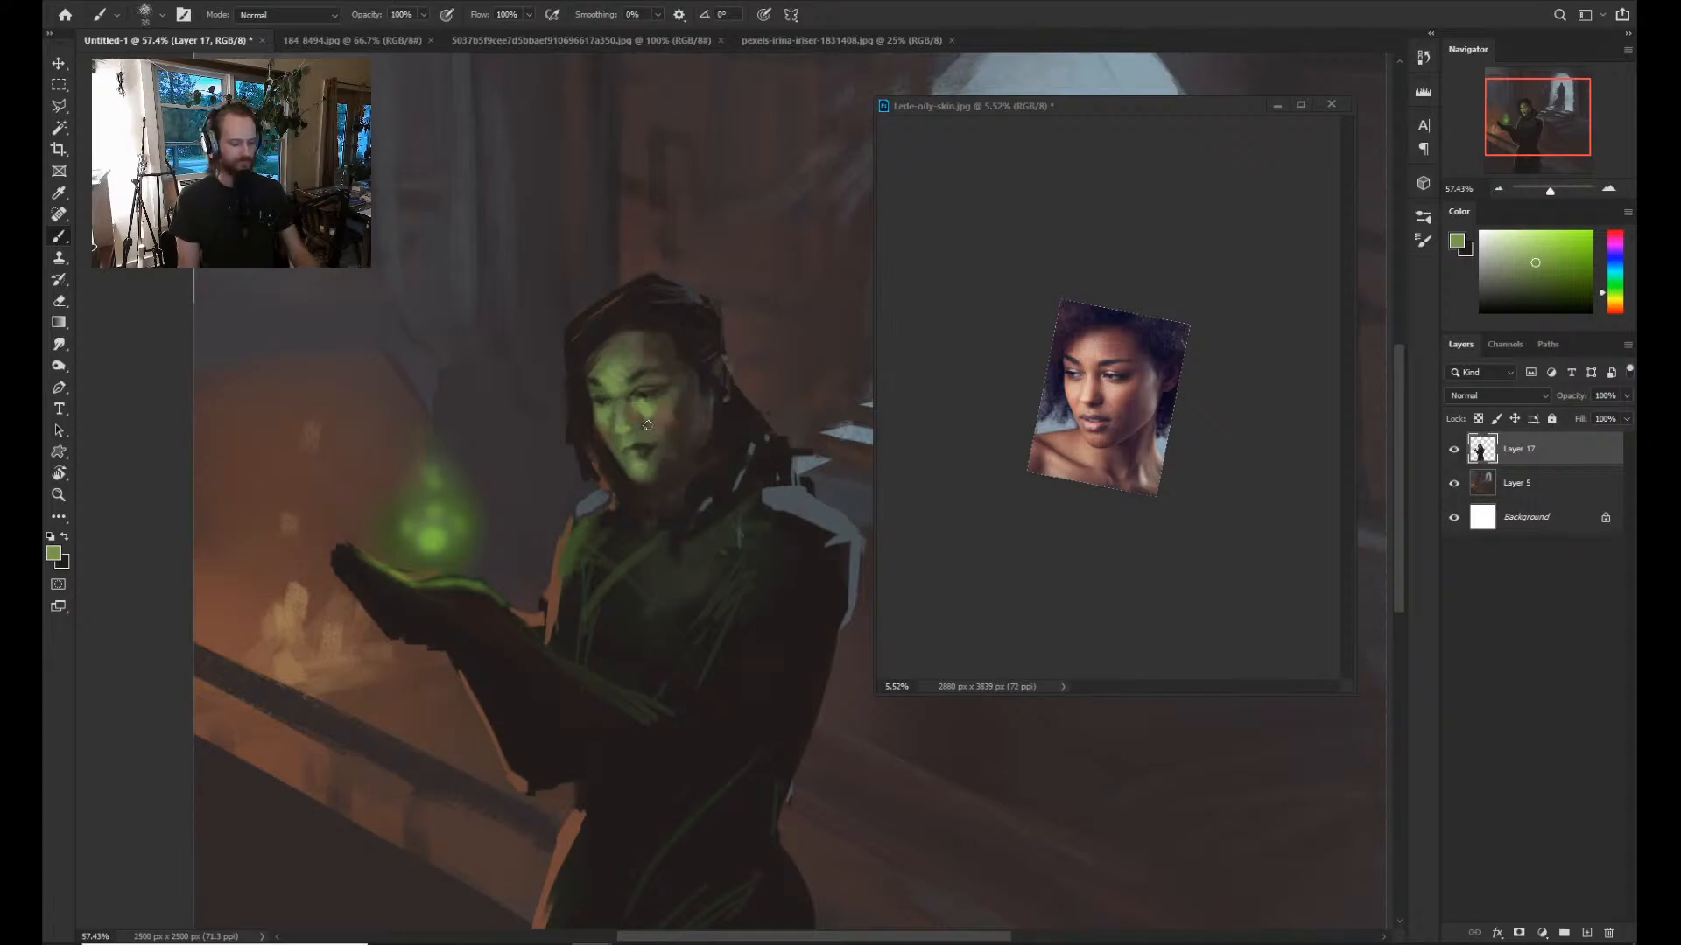
alt+click(634, 454)
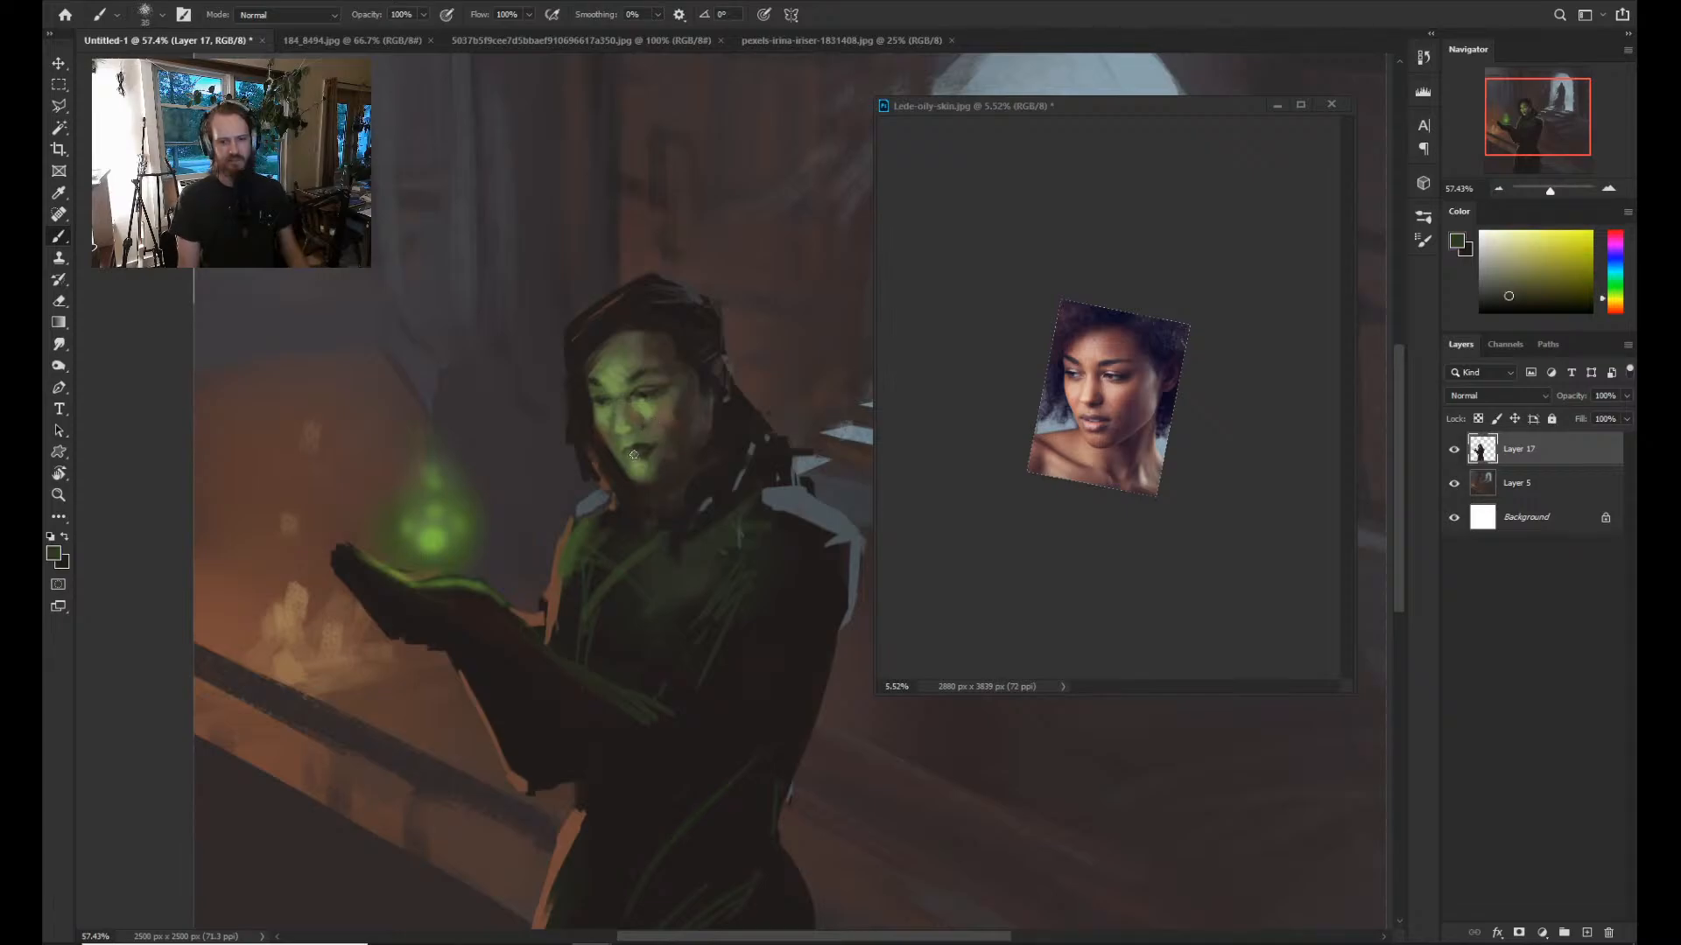
key(bracketleft)
key(bracketleft)
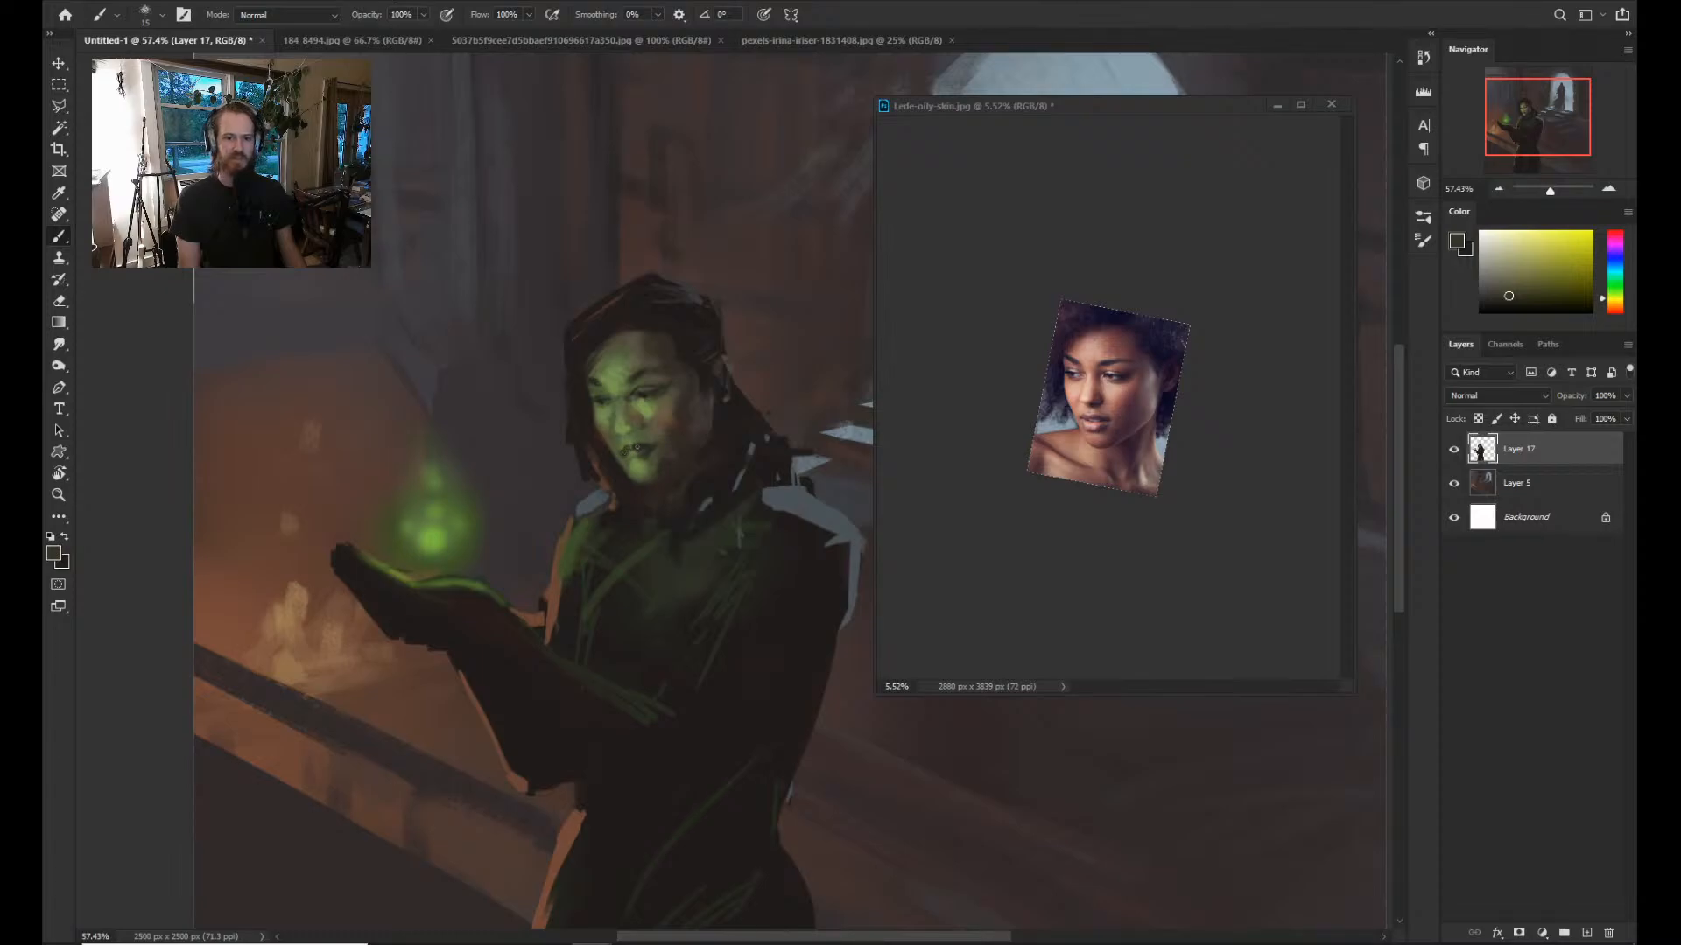
key(alt)
alt+click(645, 462)
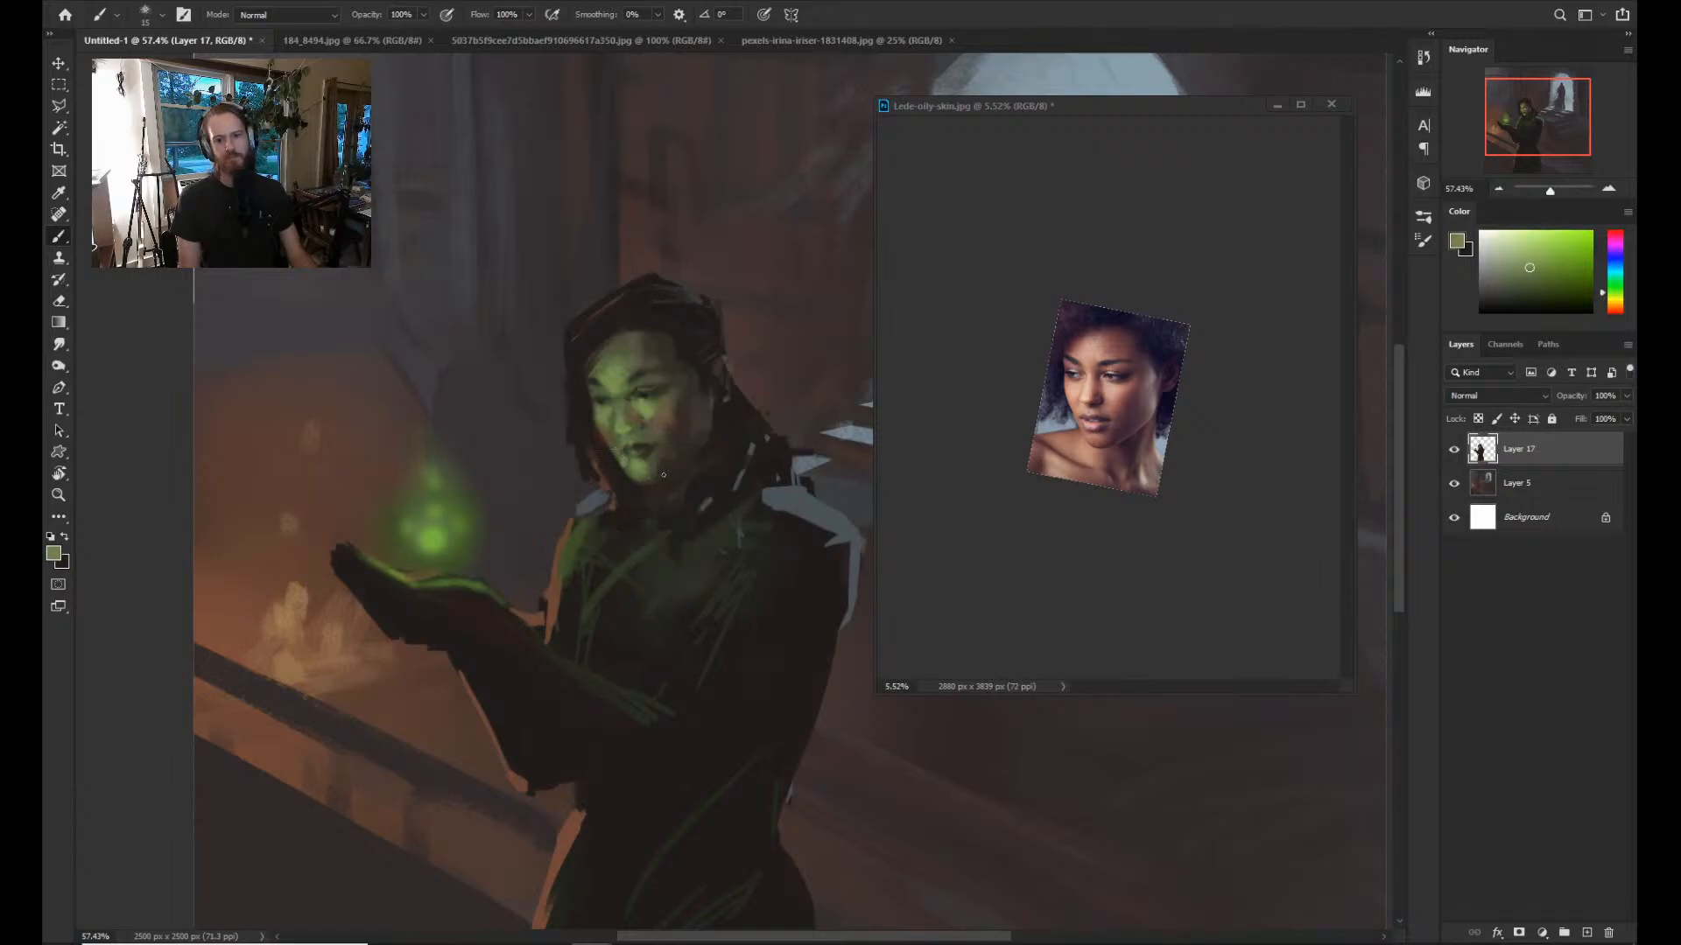
Rework the edges of the mouth with olive green and near-black tones sampled from the lower face.
key(z)
drag(685, 459, 676, 457)
key(b)
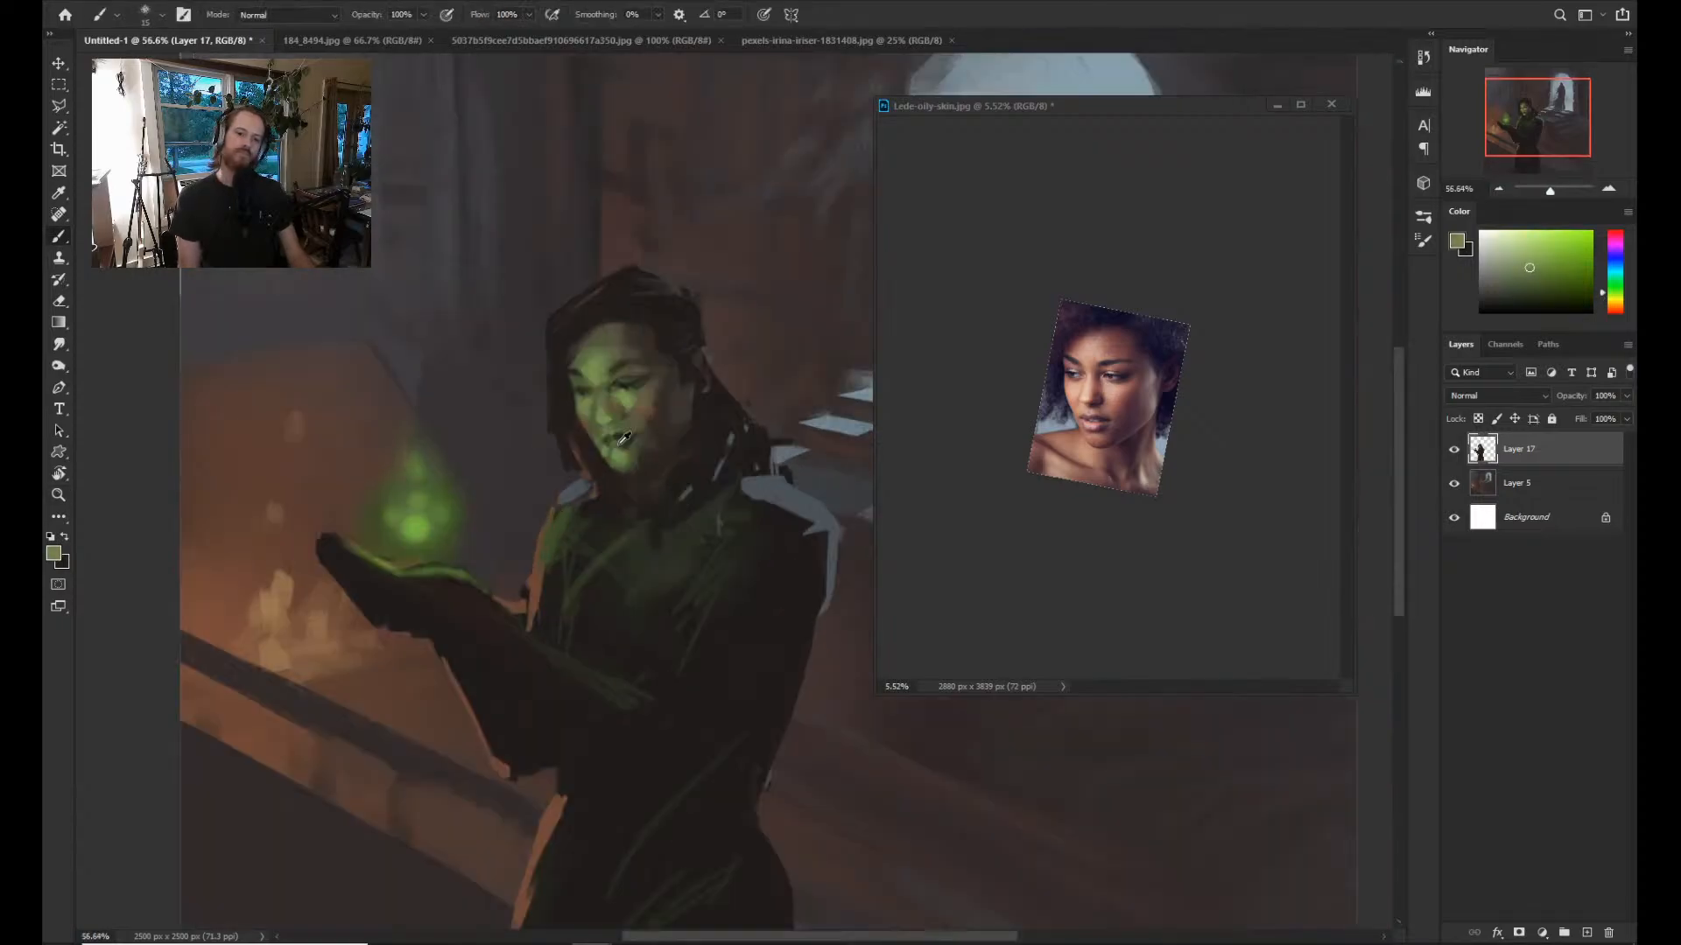
alt+click(605, 431)
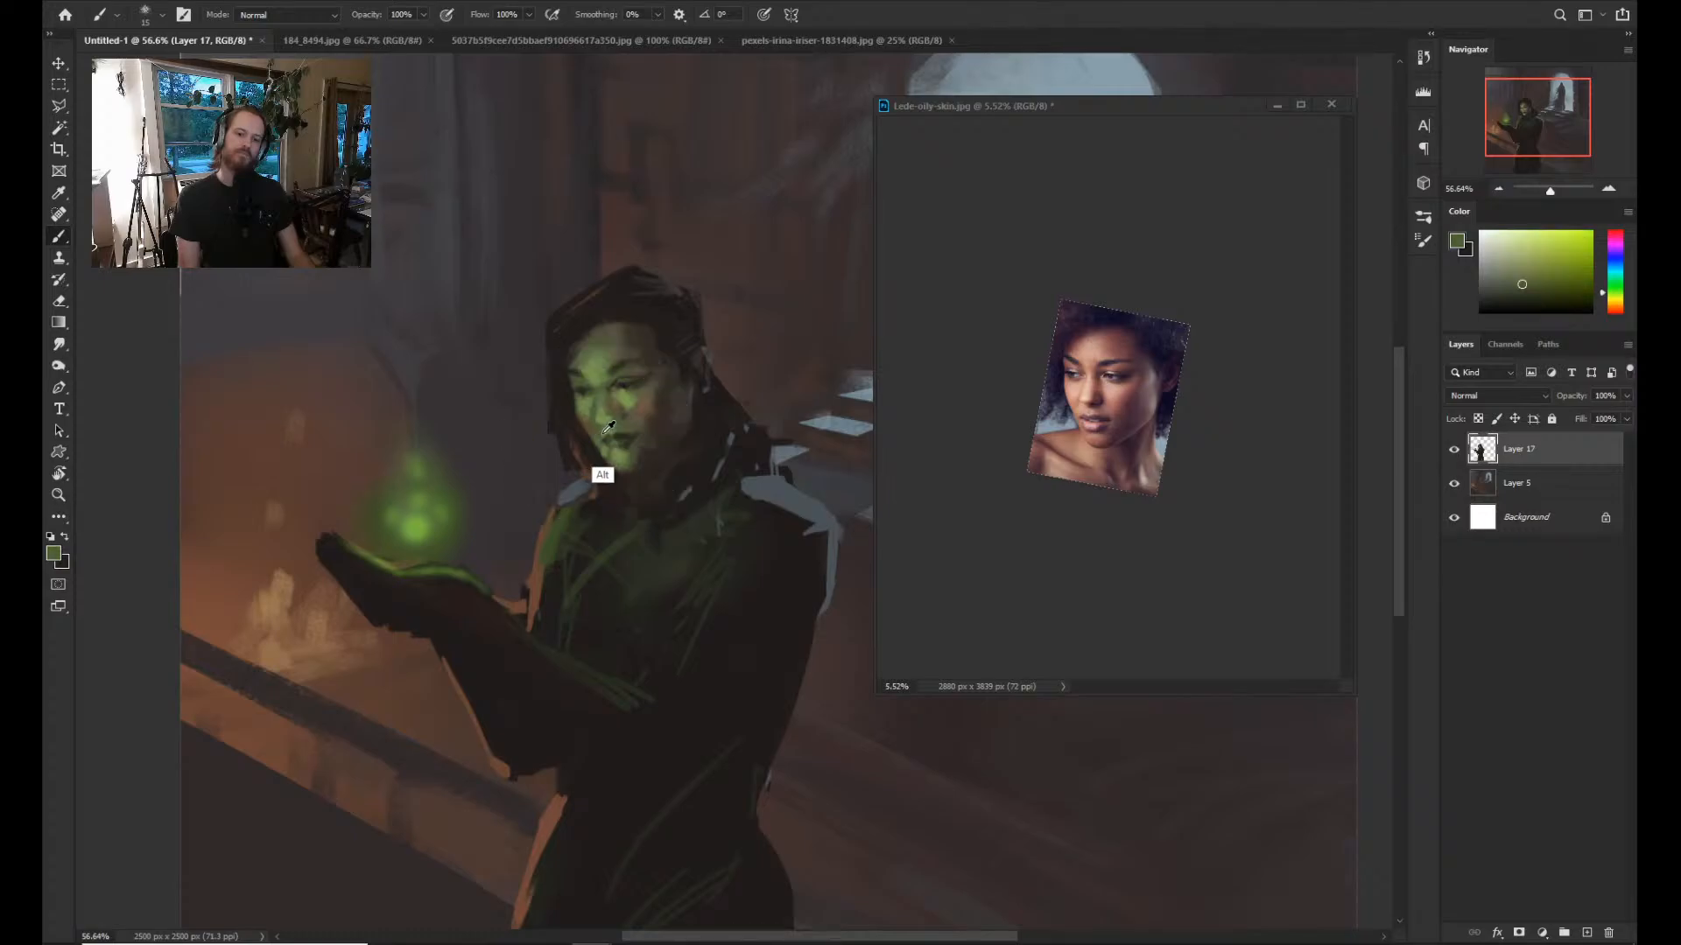
alt+click(606, 430)
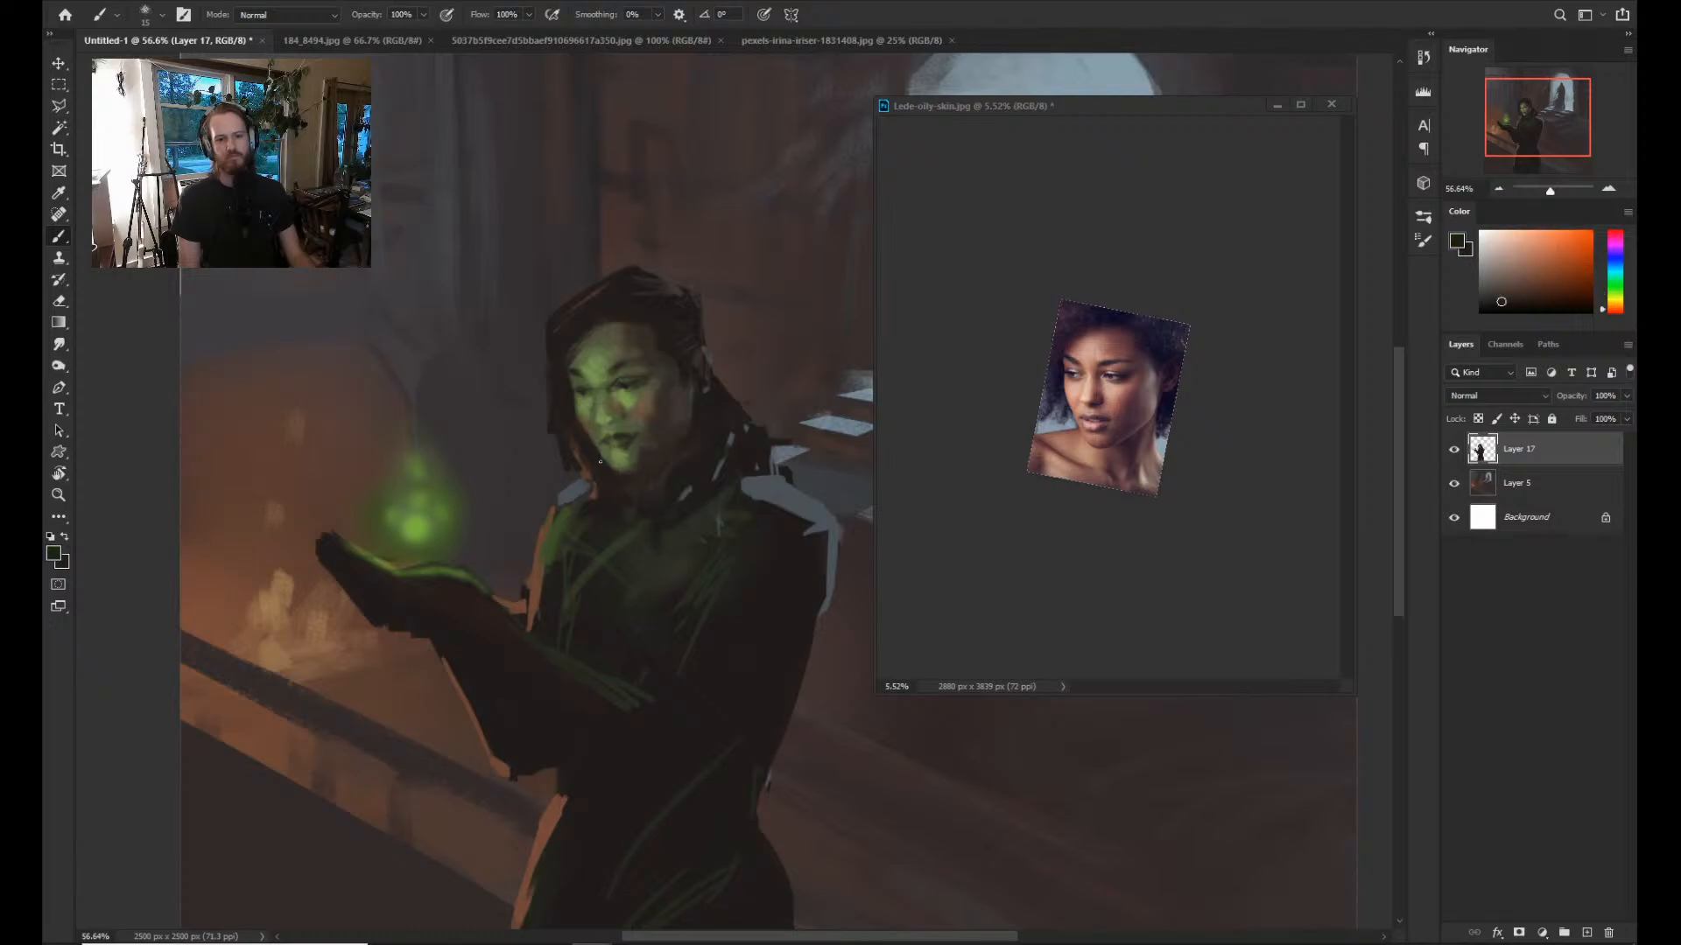
alt+click(610, 454)
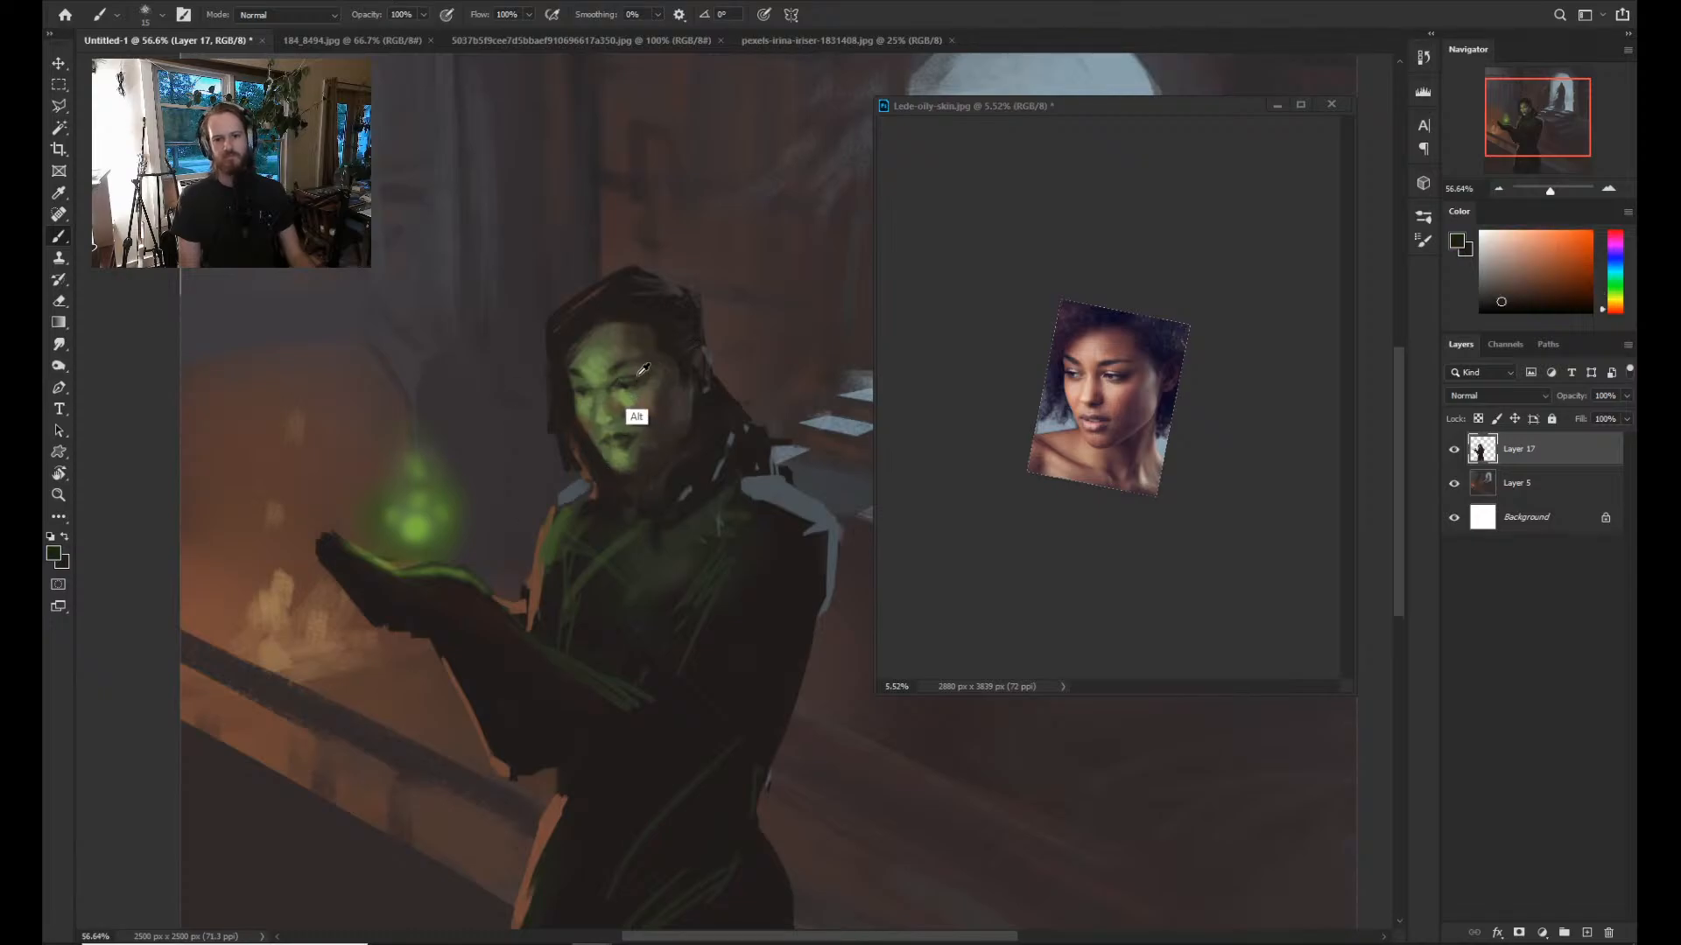
Sample dark brown beside the mouth, shift it to a lighter orange-brown, and enlarge the brush for the shaded cheek.
scroll(637, 420, up, 1)
alt+click(634, 436)
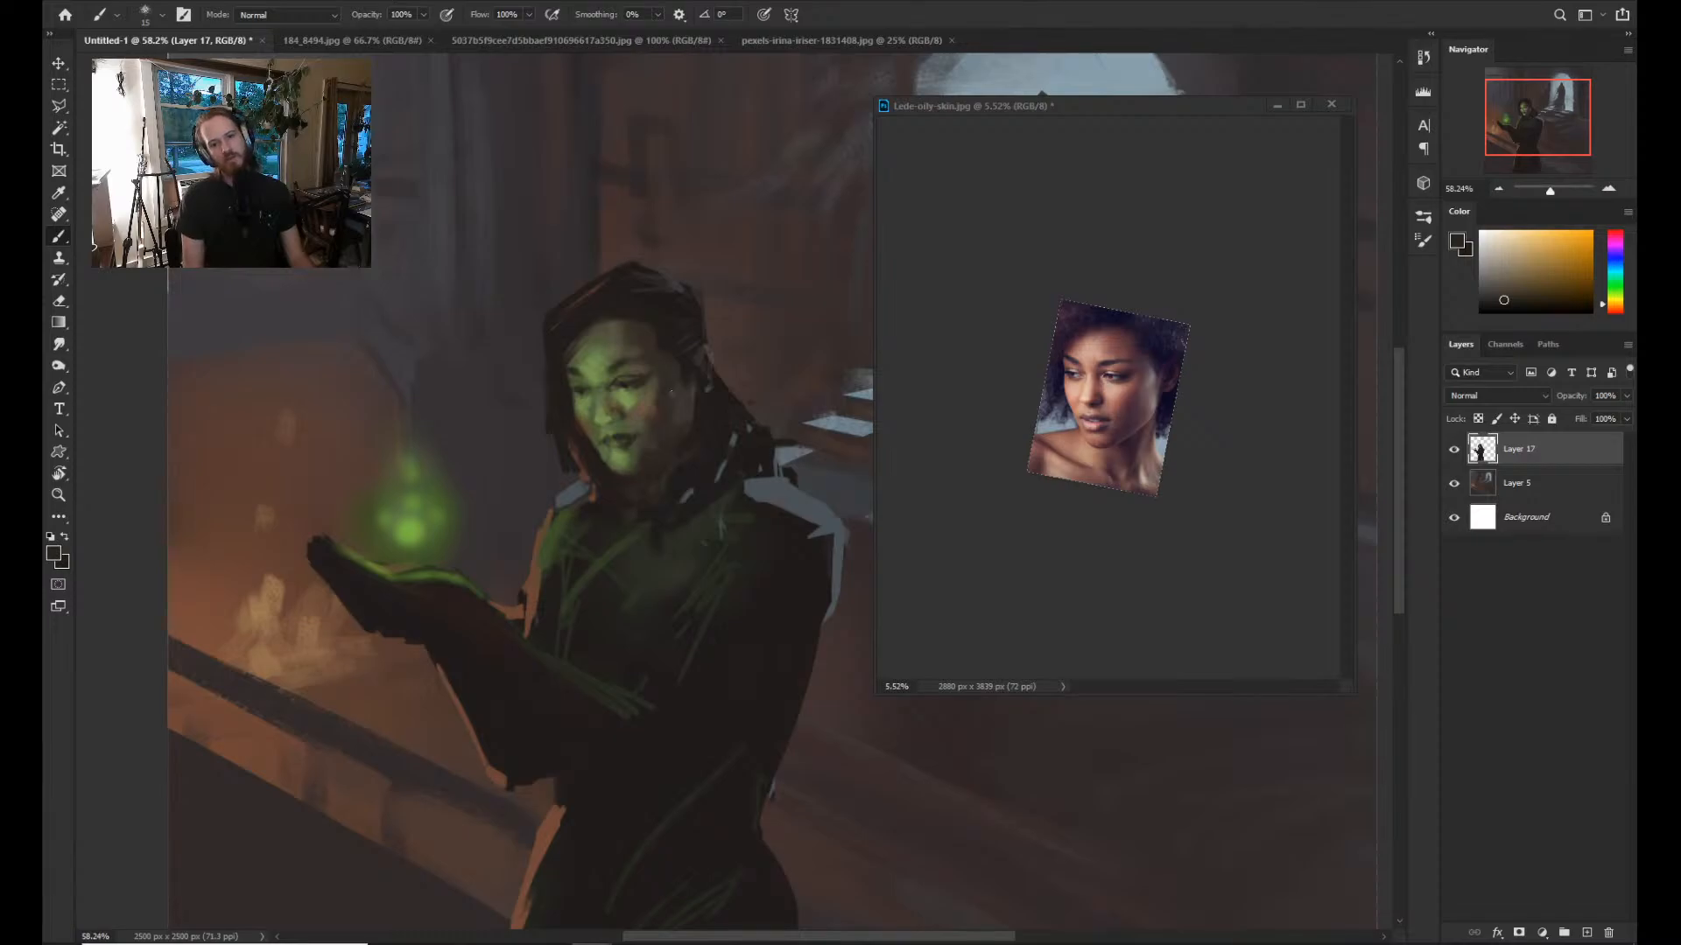
click(1615, 307)
click(1534, 290)
click(1521, 289)
key(bracketright)
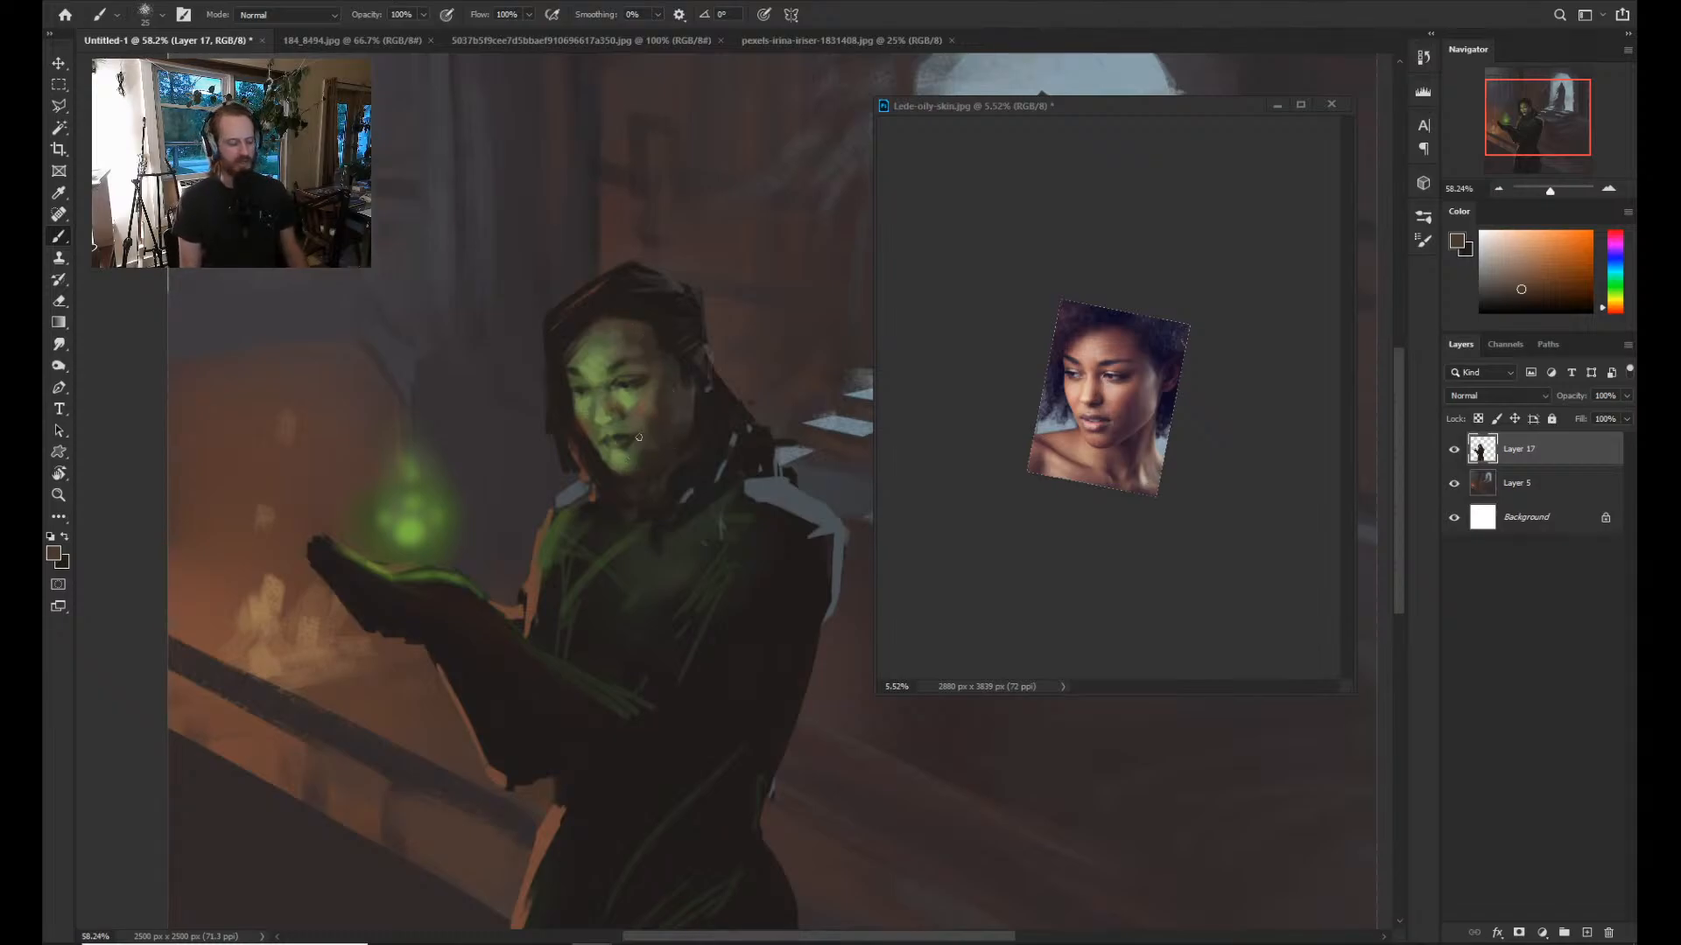
Define the lips with a dark red sampled at the hair edge, using a smaller brush.
alt+click(579, 431)
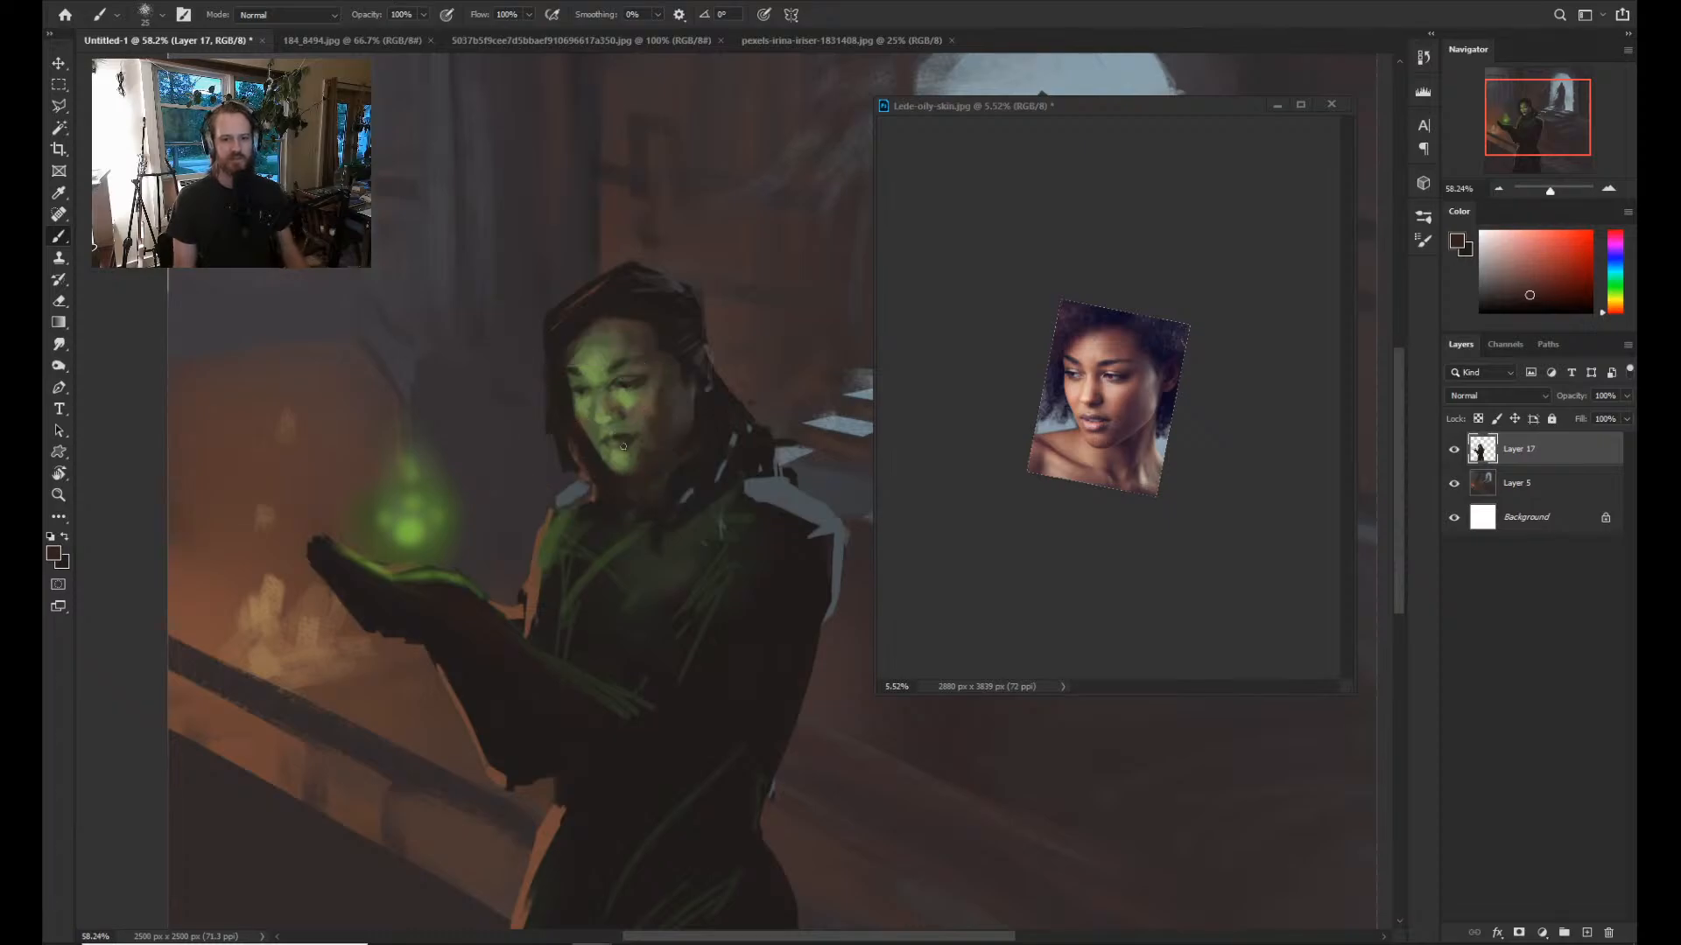
key(bracketleft)
key(bracketleft)
key(bracketleft)
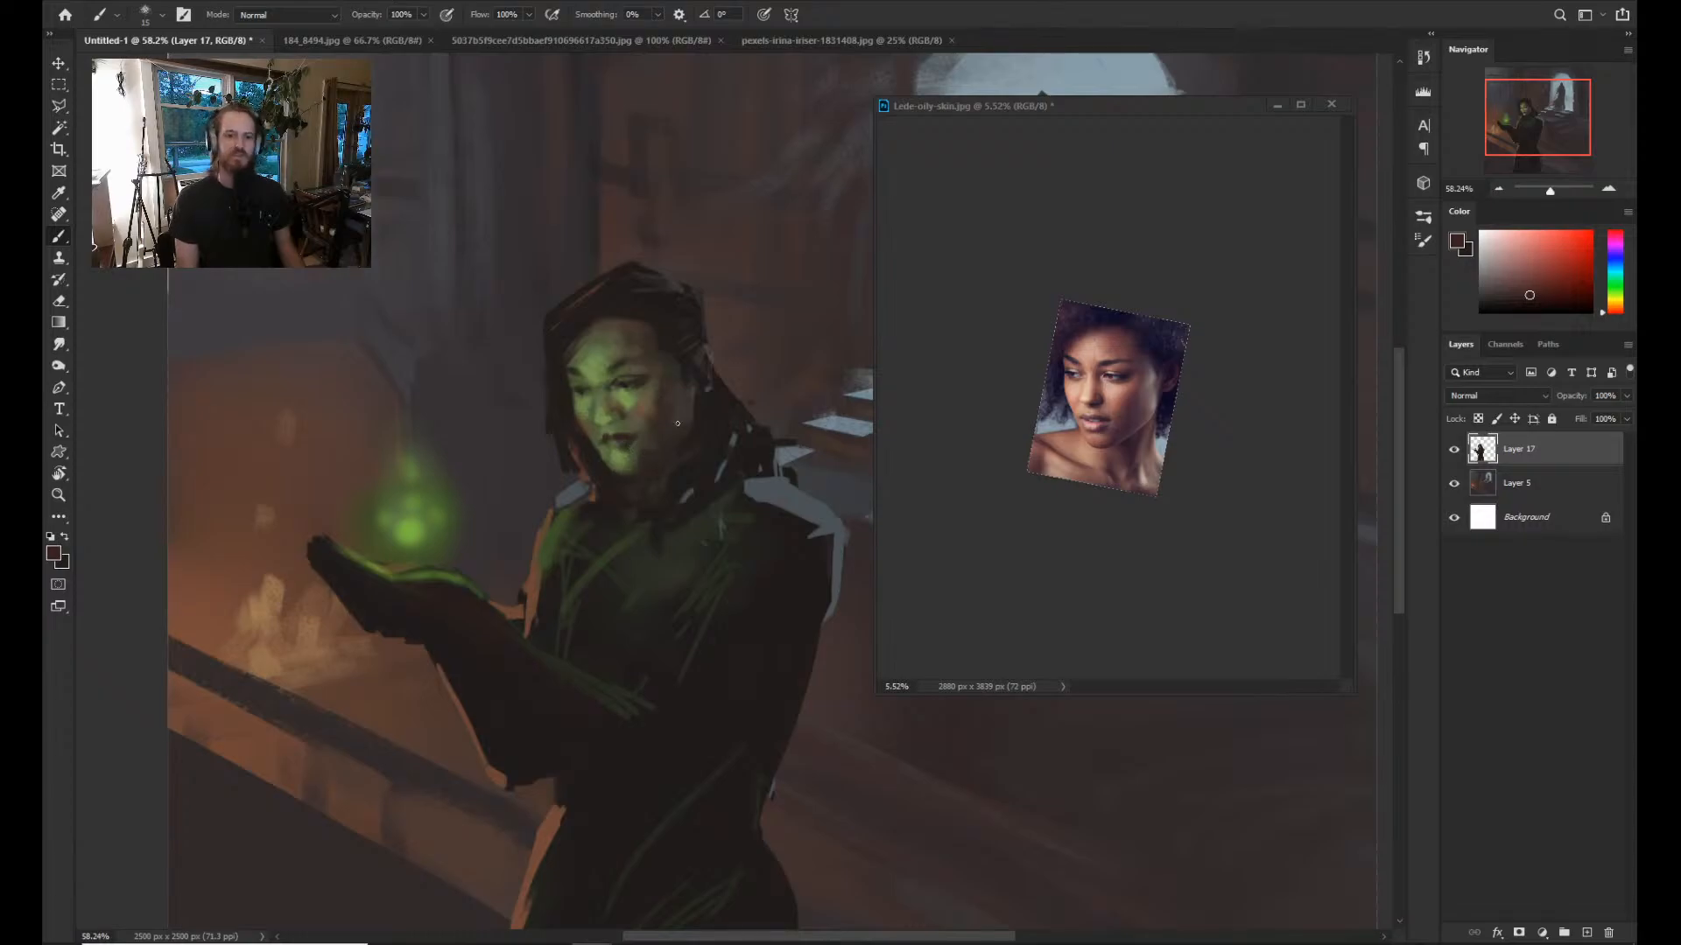
Sample light green from the face and desaturate it to a pale grey-green for fine highlights on the face.
key(z)
drag(688, 414, 613, 414)
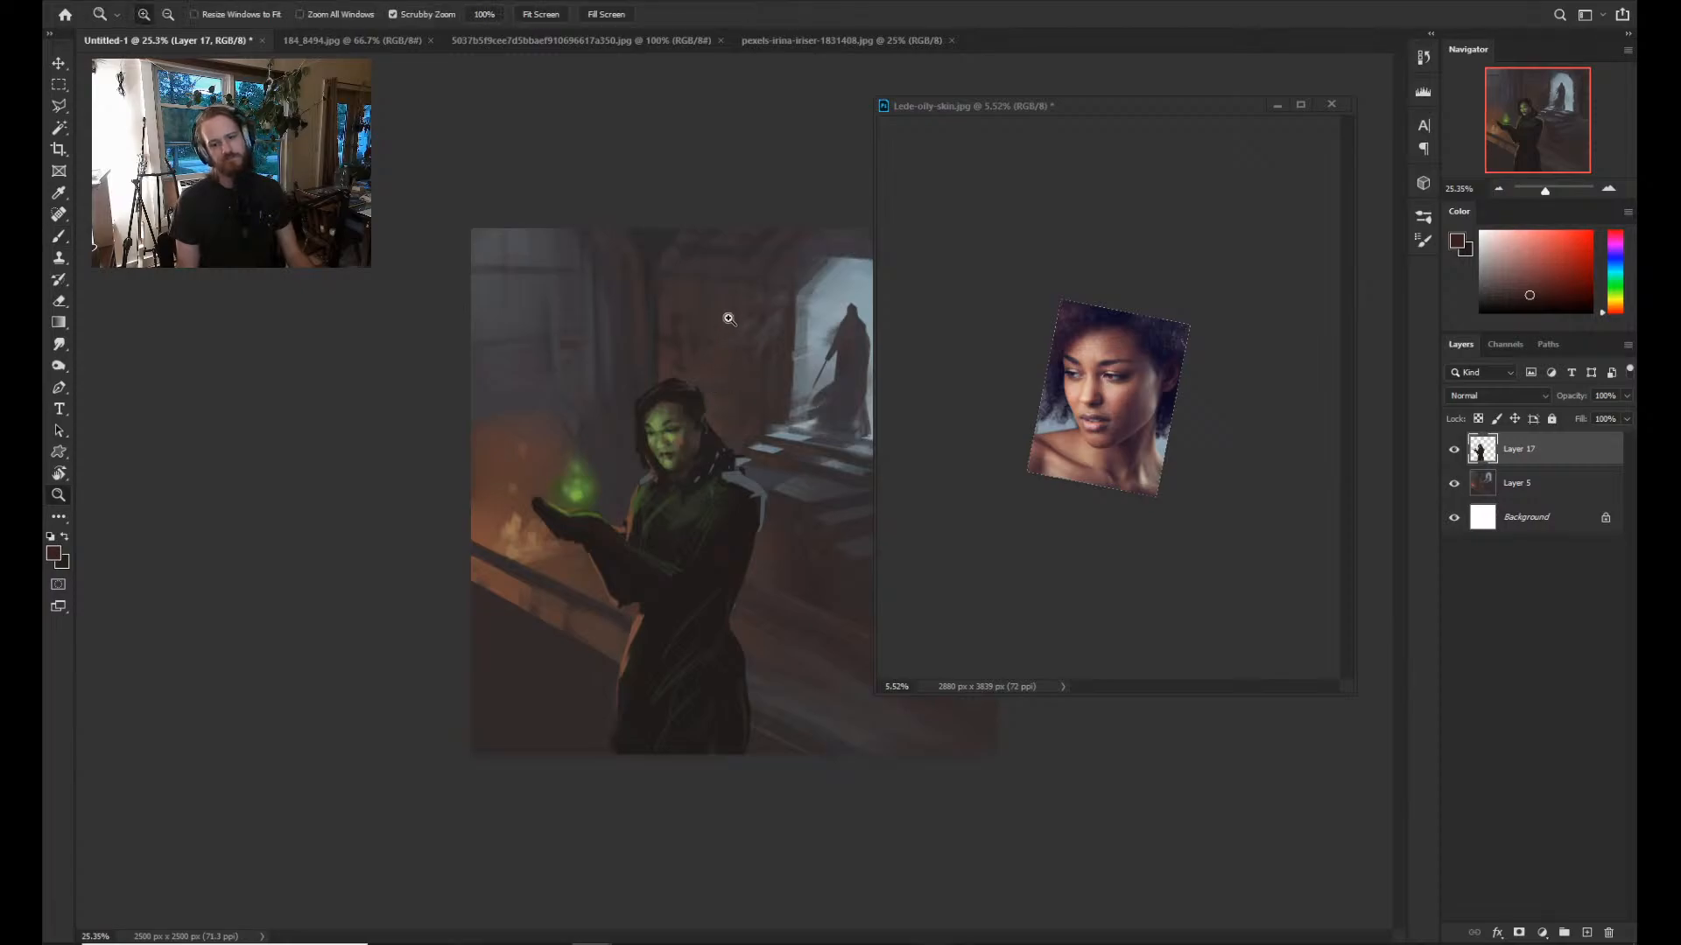
mouse_move(708, 471)
mouse_down()
mouse_move(660, 492)
mouse_move(693, 448)
mouse_move(672, 475)
mouse_up()
key(space)
key(z)
mouse_move(676, 473)
mouse_down()
mouse_move(699, 461)
mouse_move(653, 447)
mouse_up()
key(z)
alt+click(669, 462)
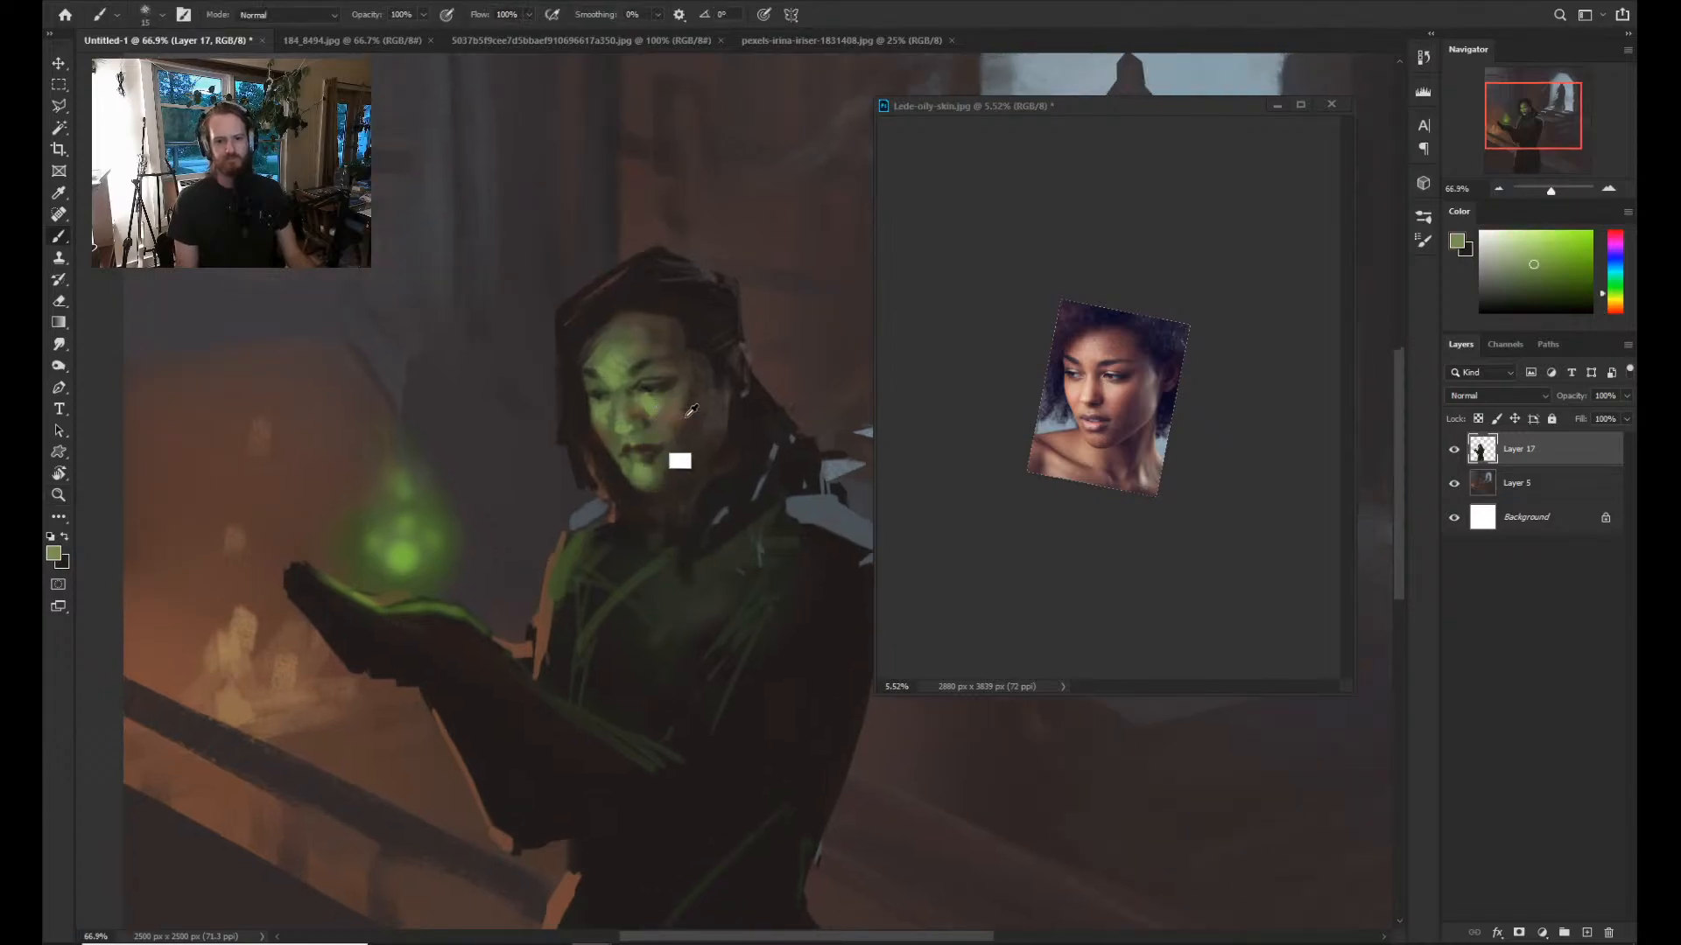
click(1496, 257)
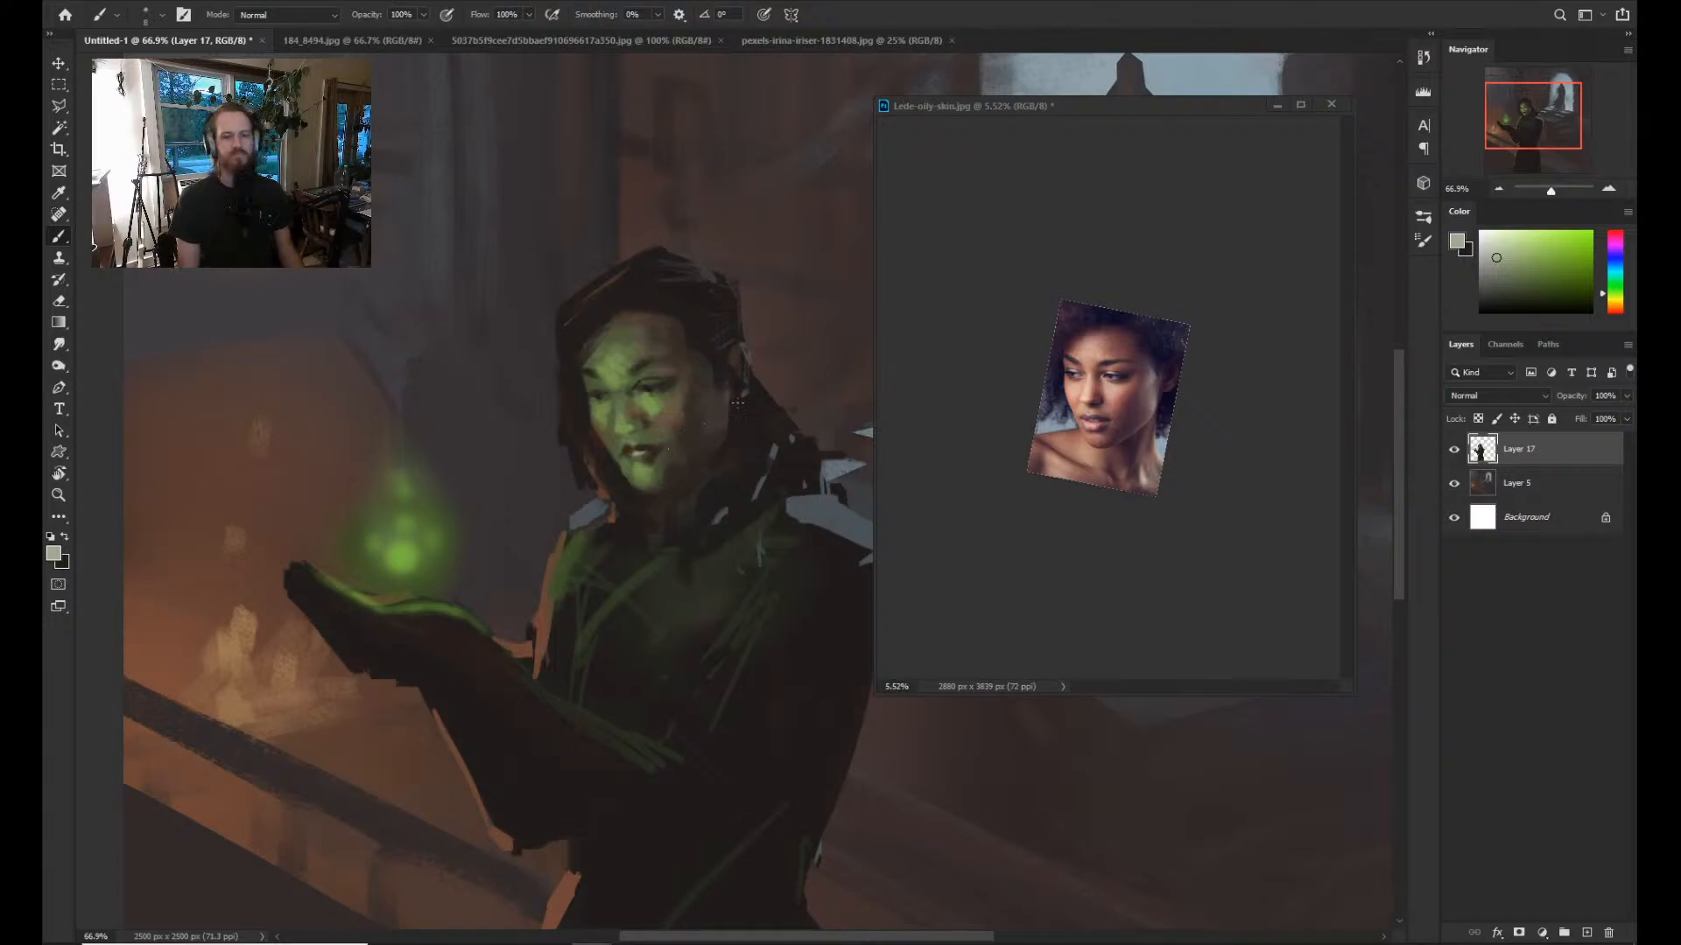
Examine the woman's face and highlights both close up and within the wider composition.
key(z)
drag(696, 442, 637, 472)
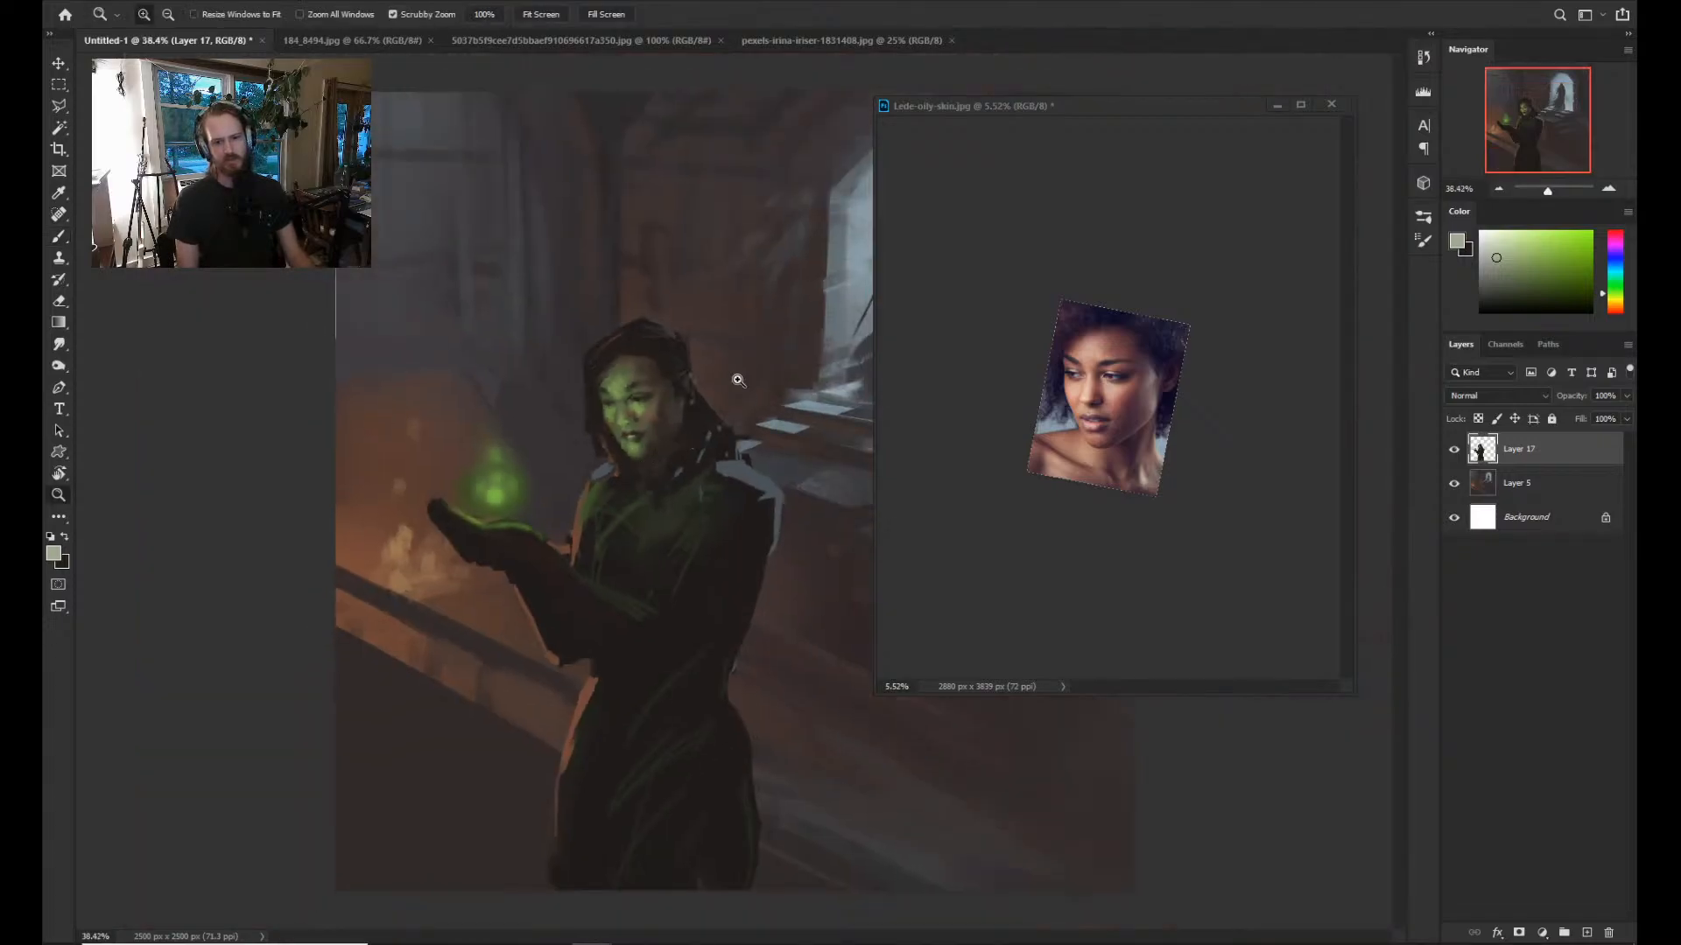
drag(654, 381, 745, 401)
key(b)
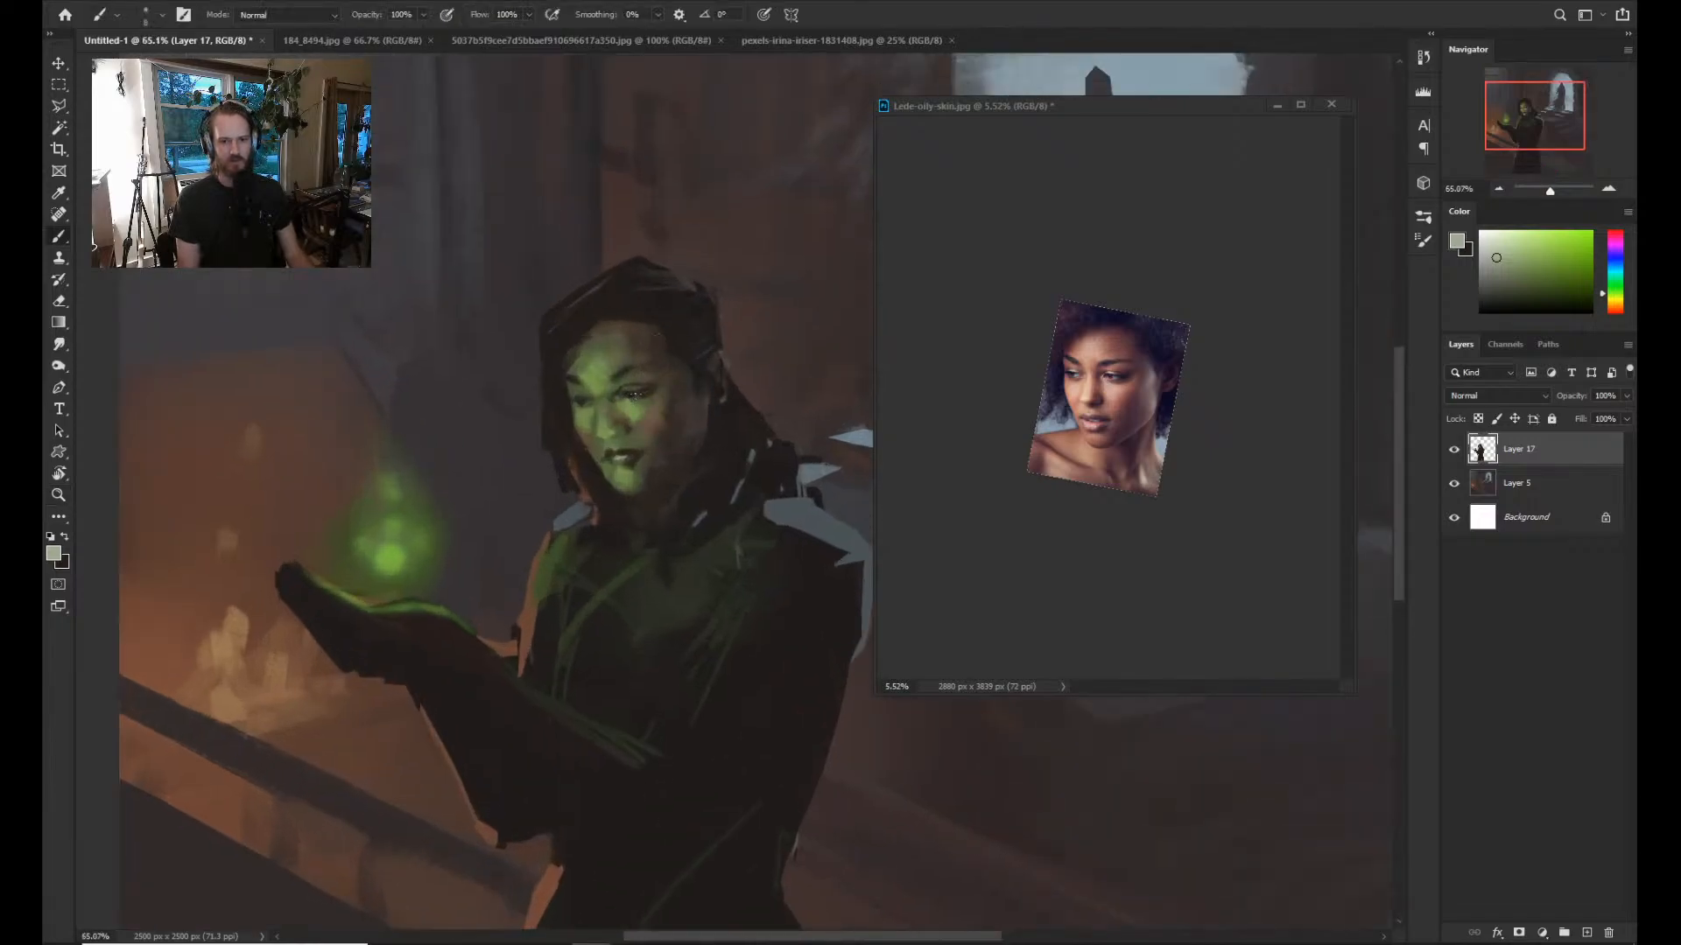
key(z)
drag(683, 345, 625, 345)
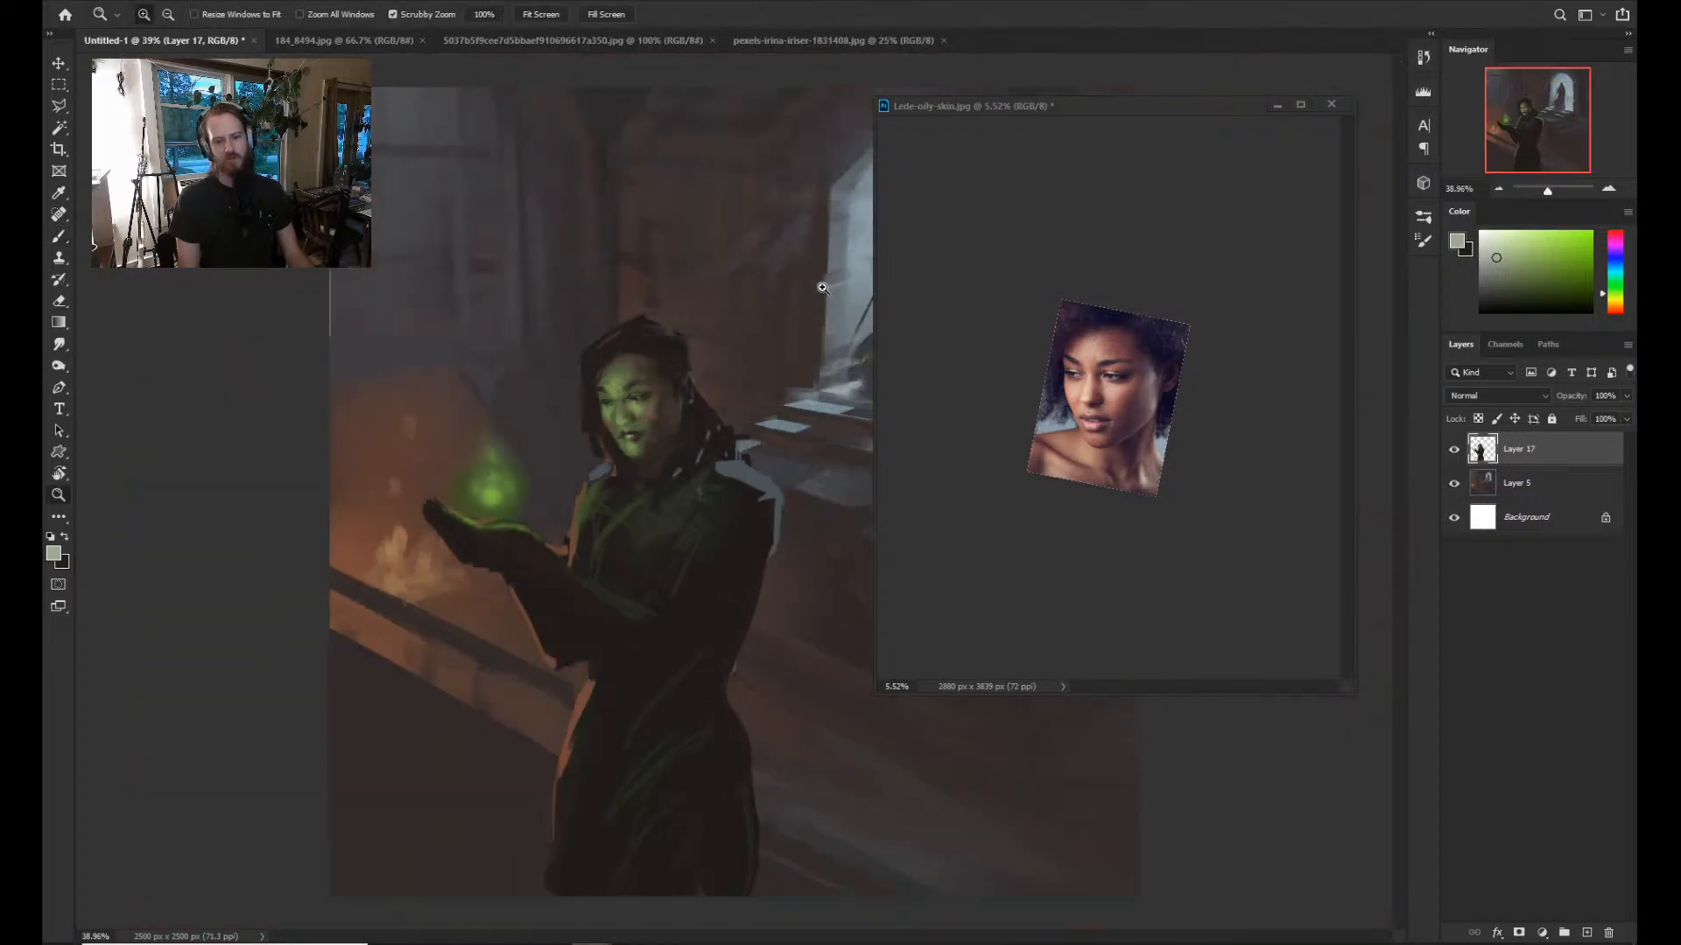
key(b)
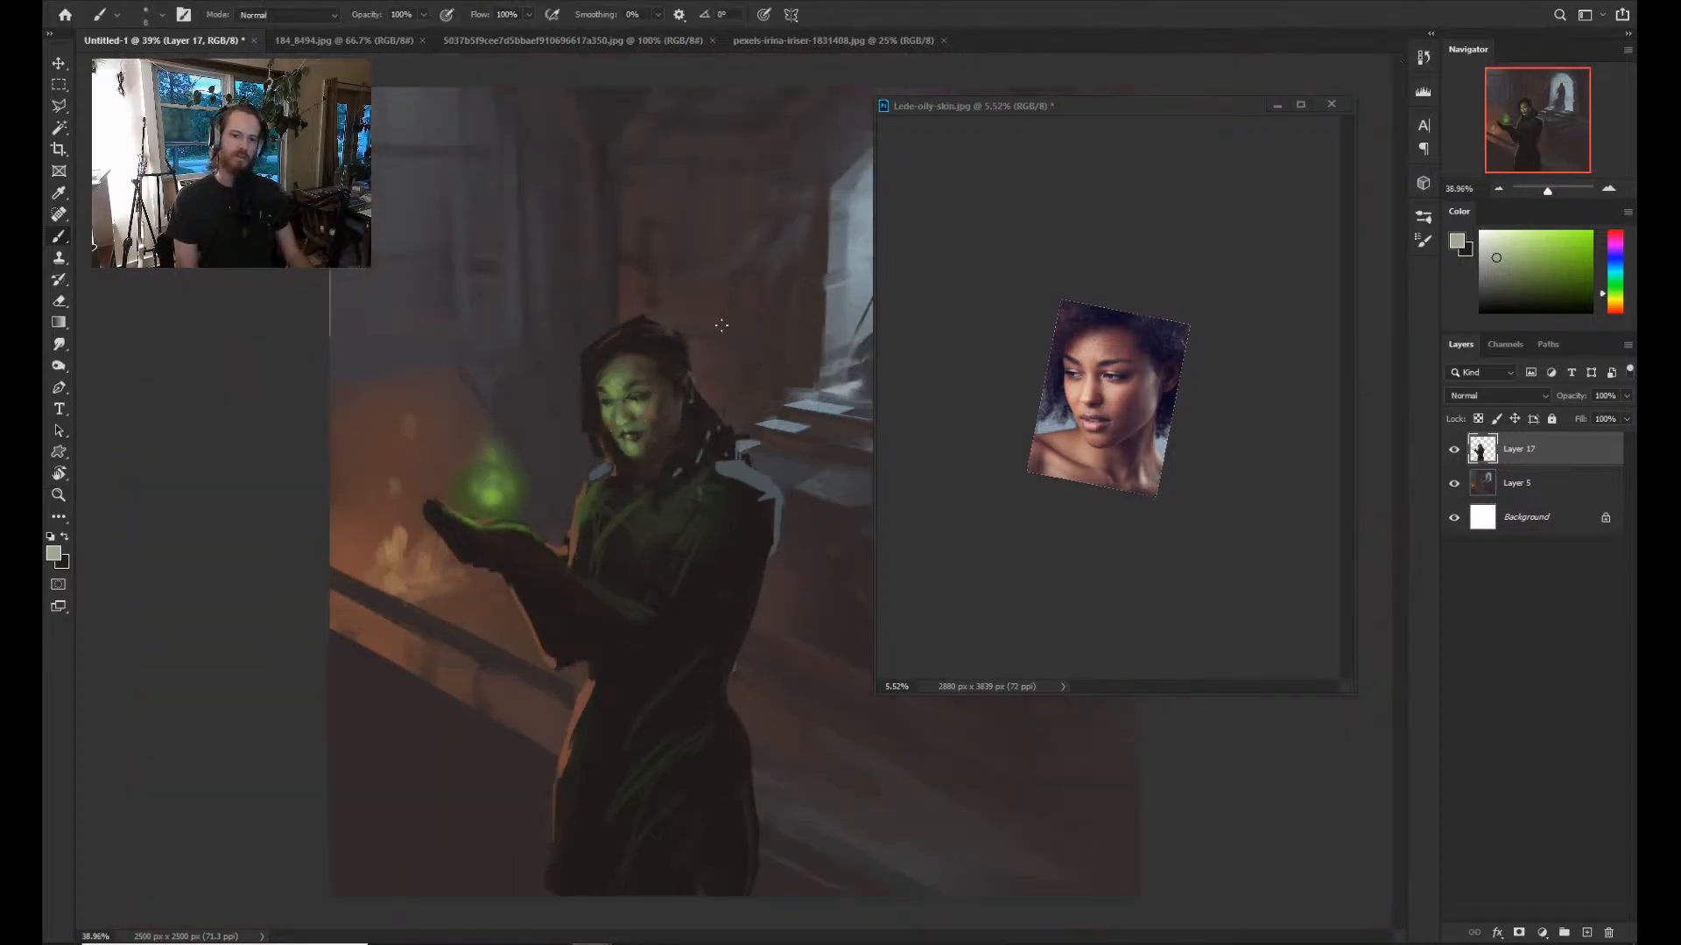
key(z)
drag(662, 432, 682, 423)
key(b)
key(z)
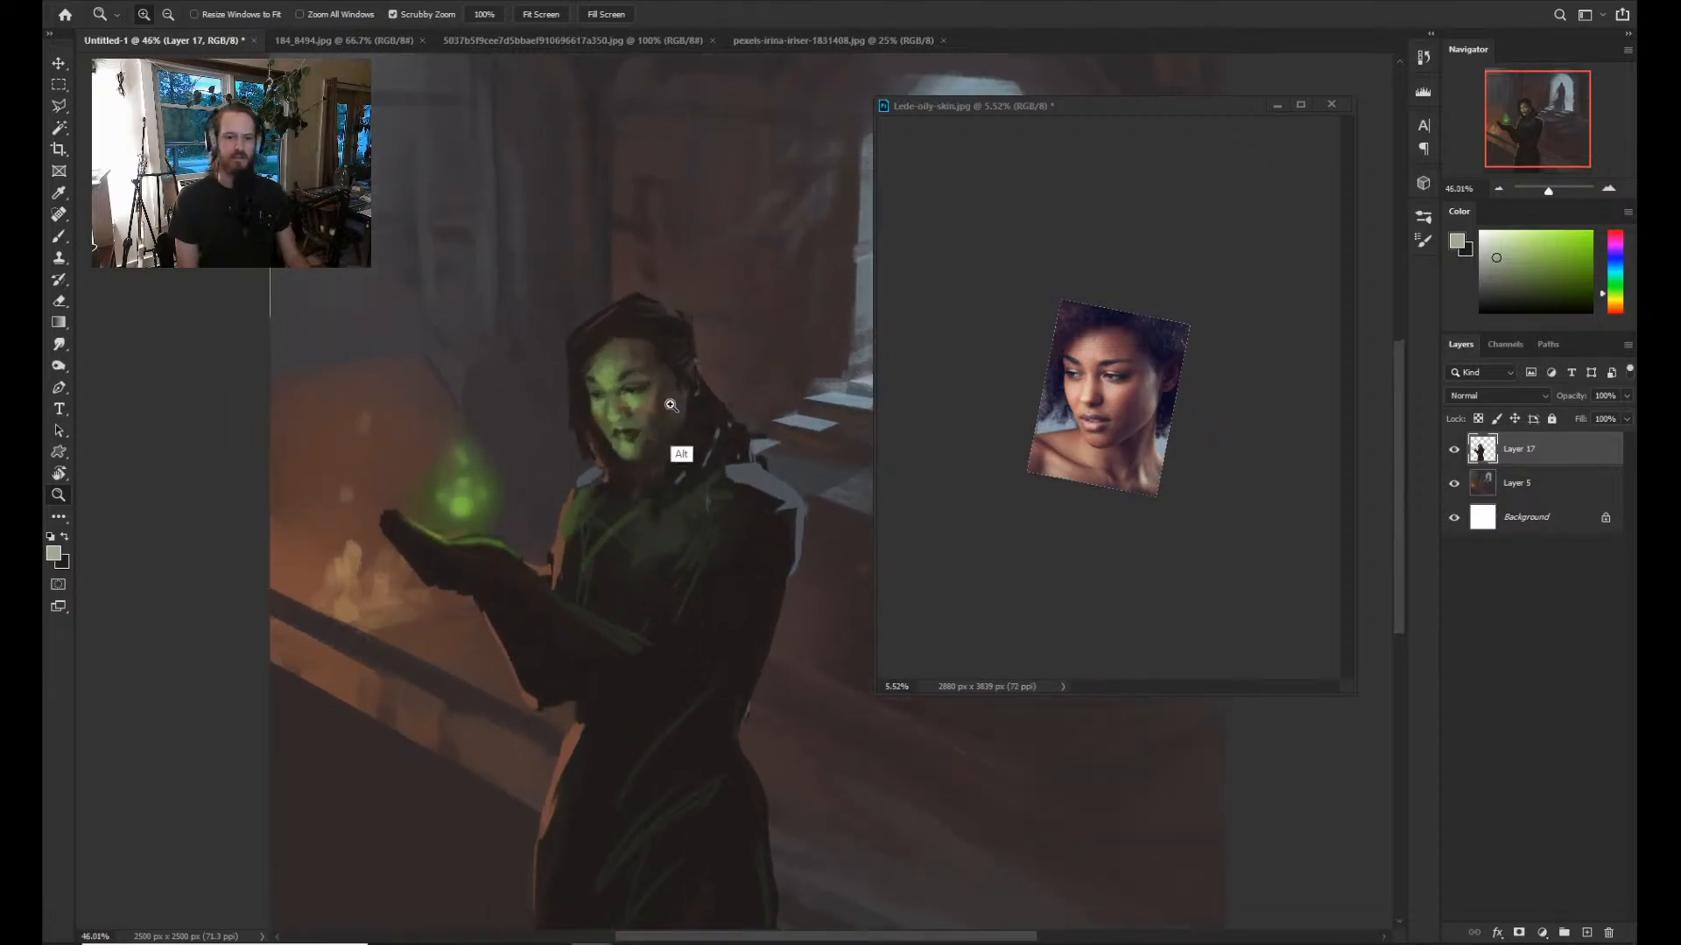
click(671, 434)
key(b)
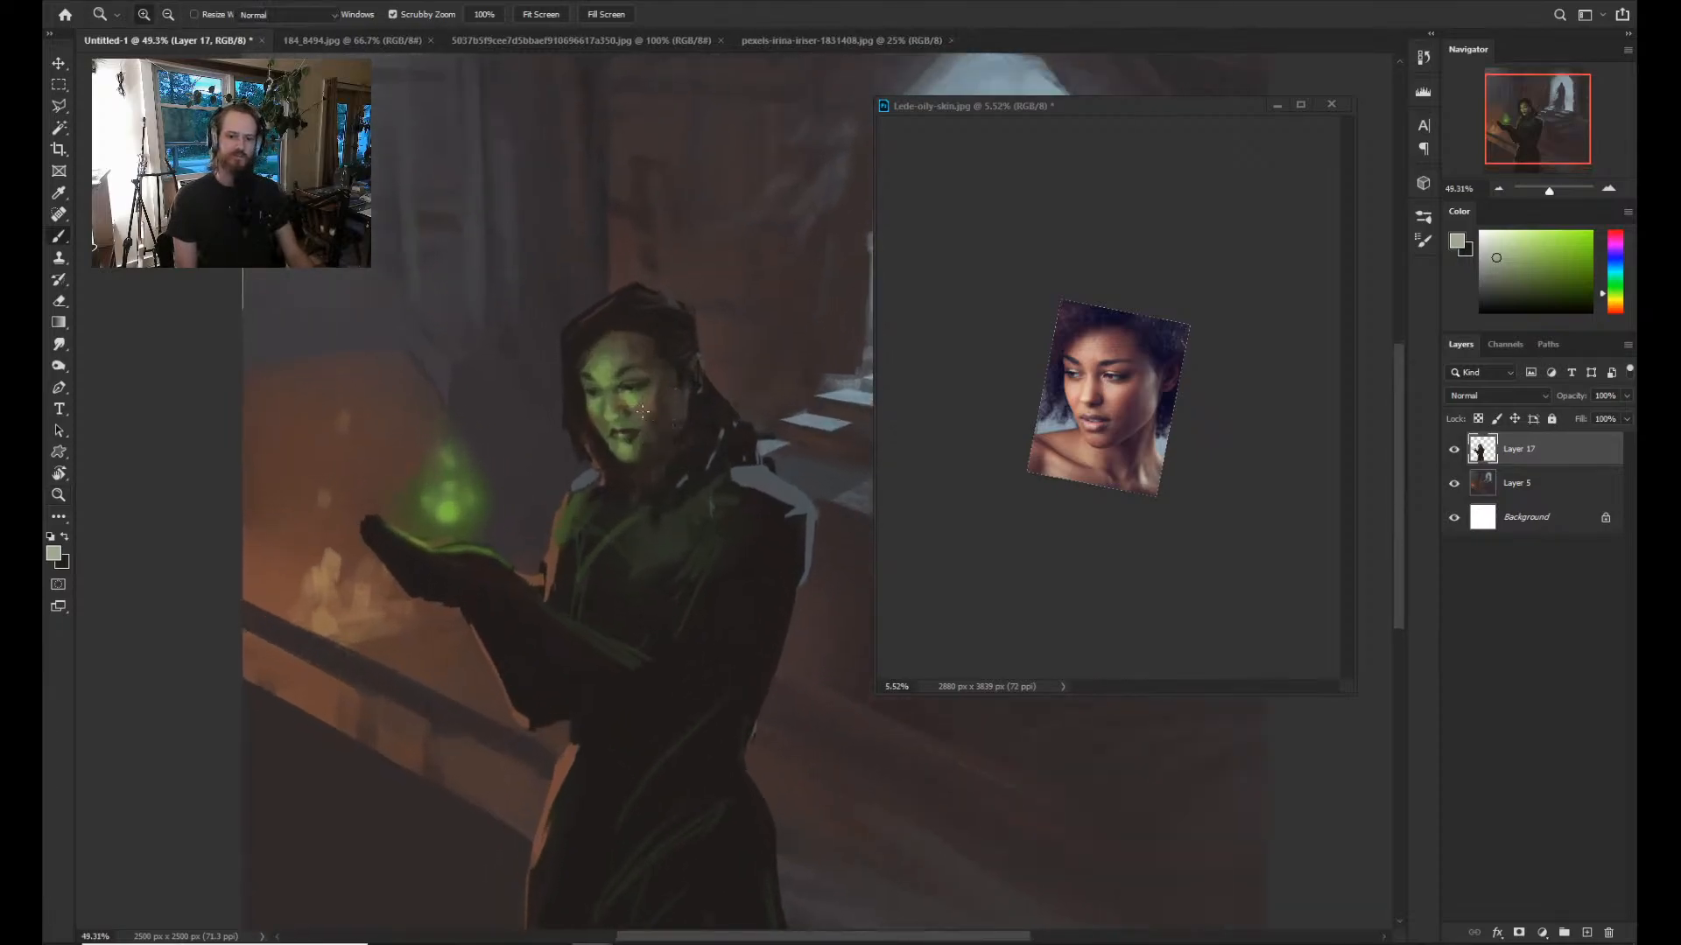
Touch up the near eye with medium and pale greens sampled from the skin around it.
key(alt)
alt+click(639, 395)
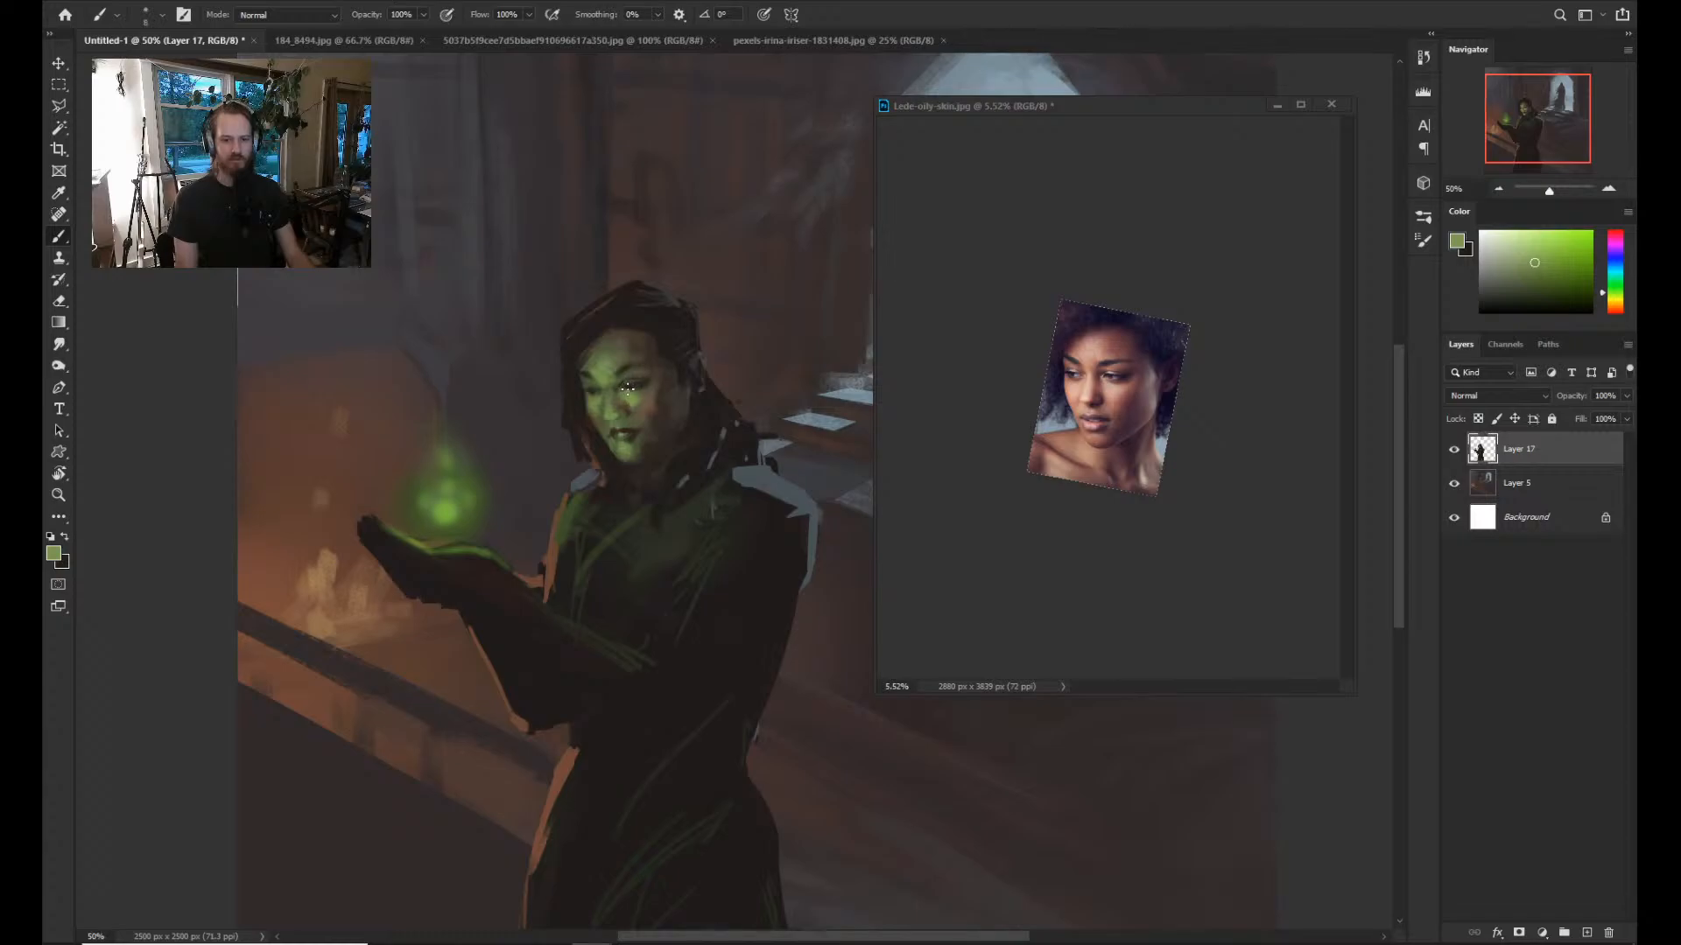
key(alt)
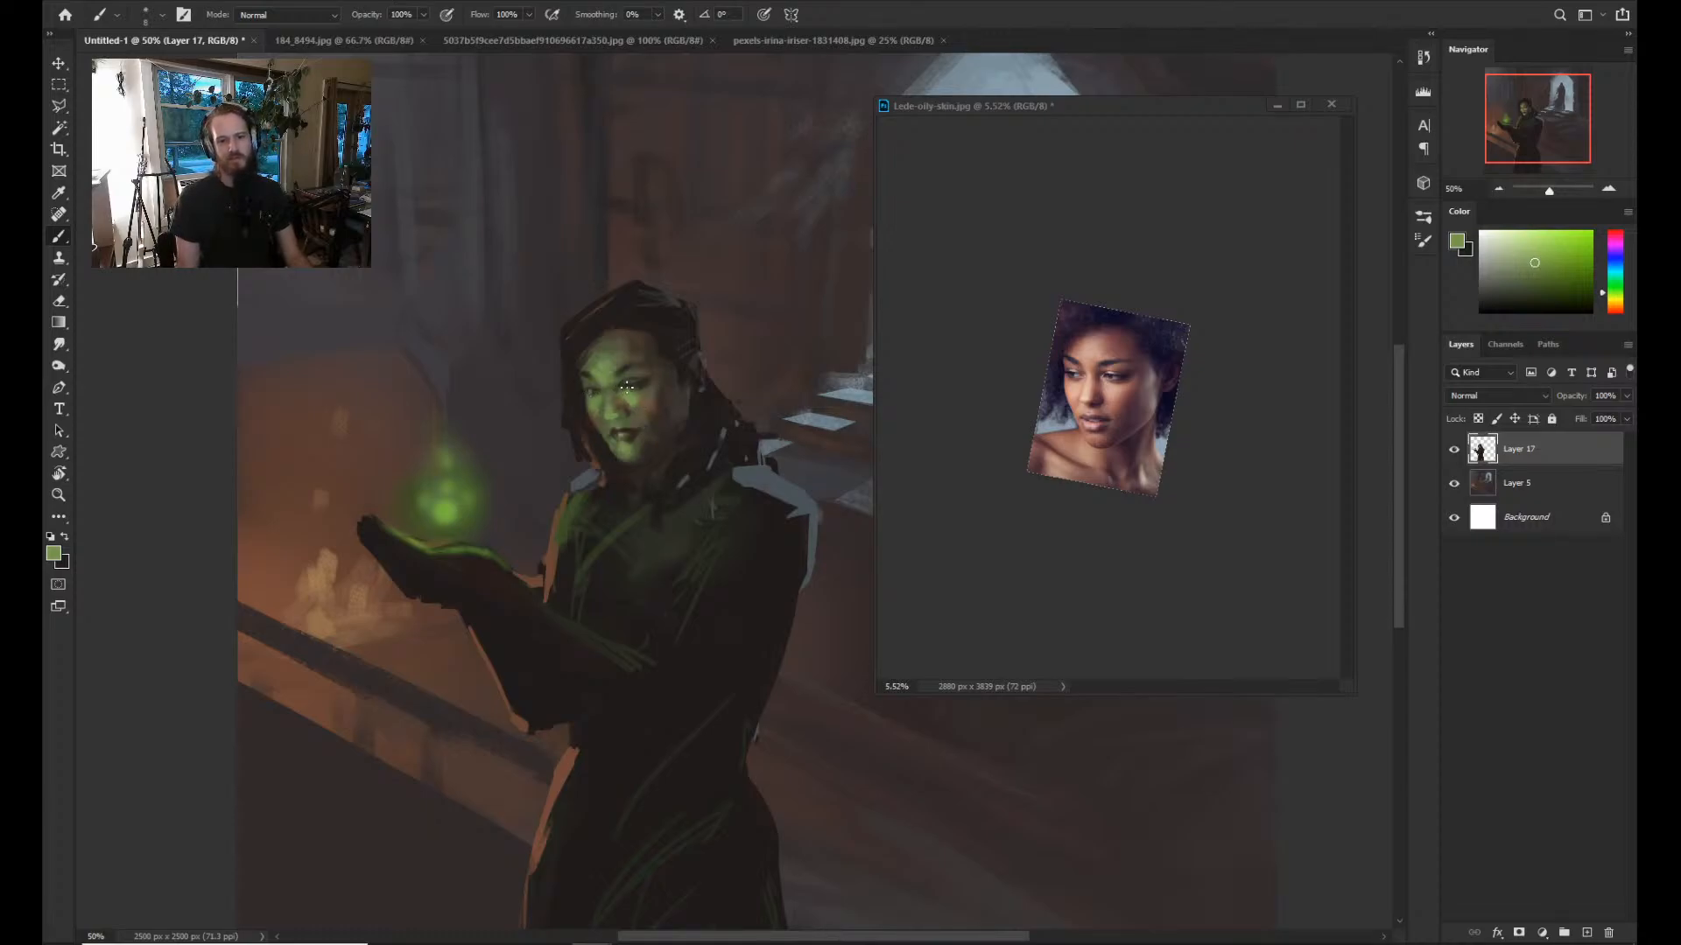
alt+click(629, 386)
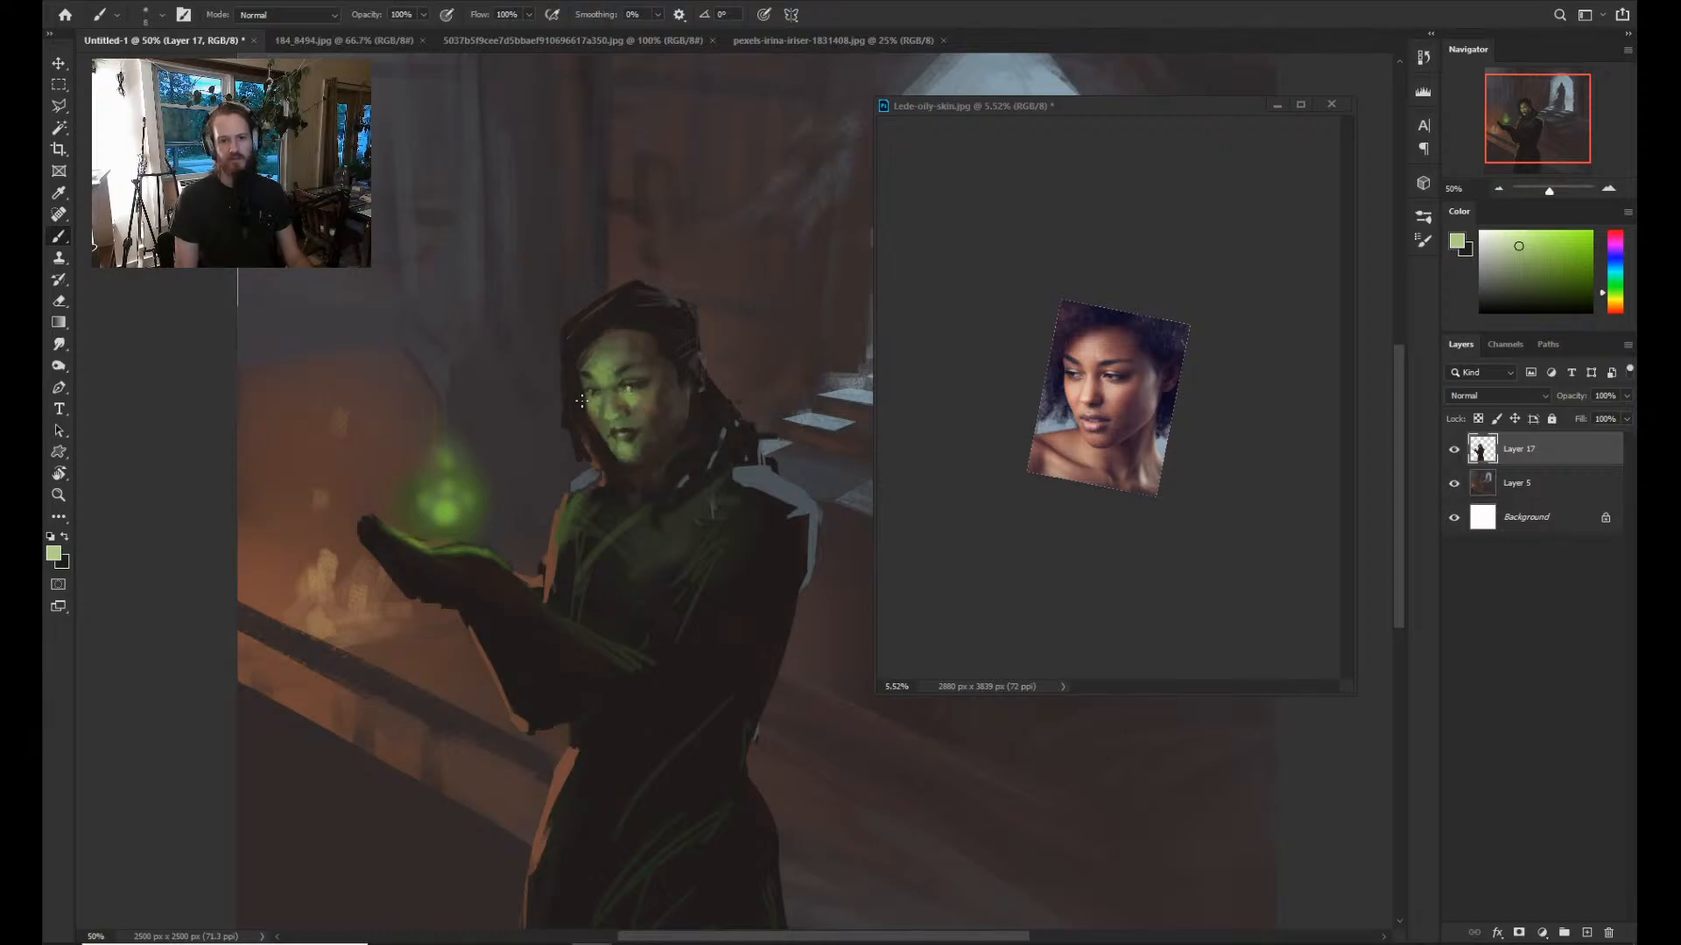
Soften and reshape the nose and mouth area with muted green, light green and dark reddish-brown sampled from the face.
key(z)
drag(736, 368, 662, 368)
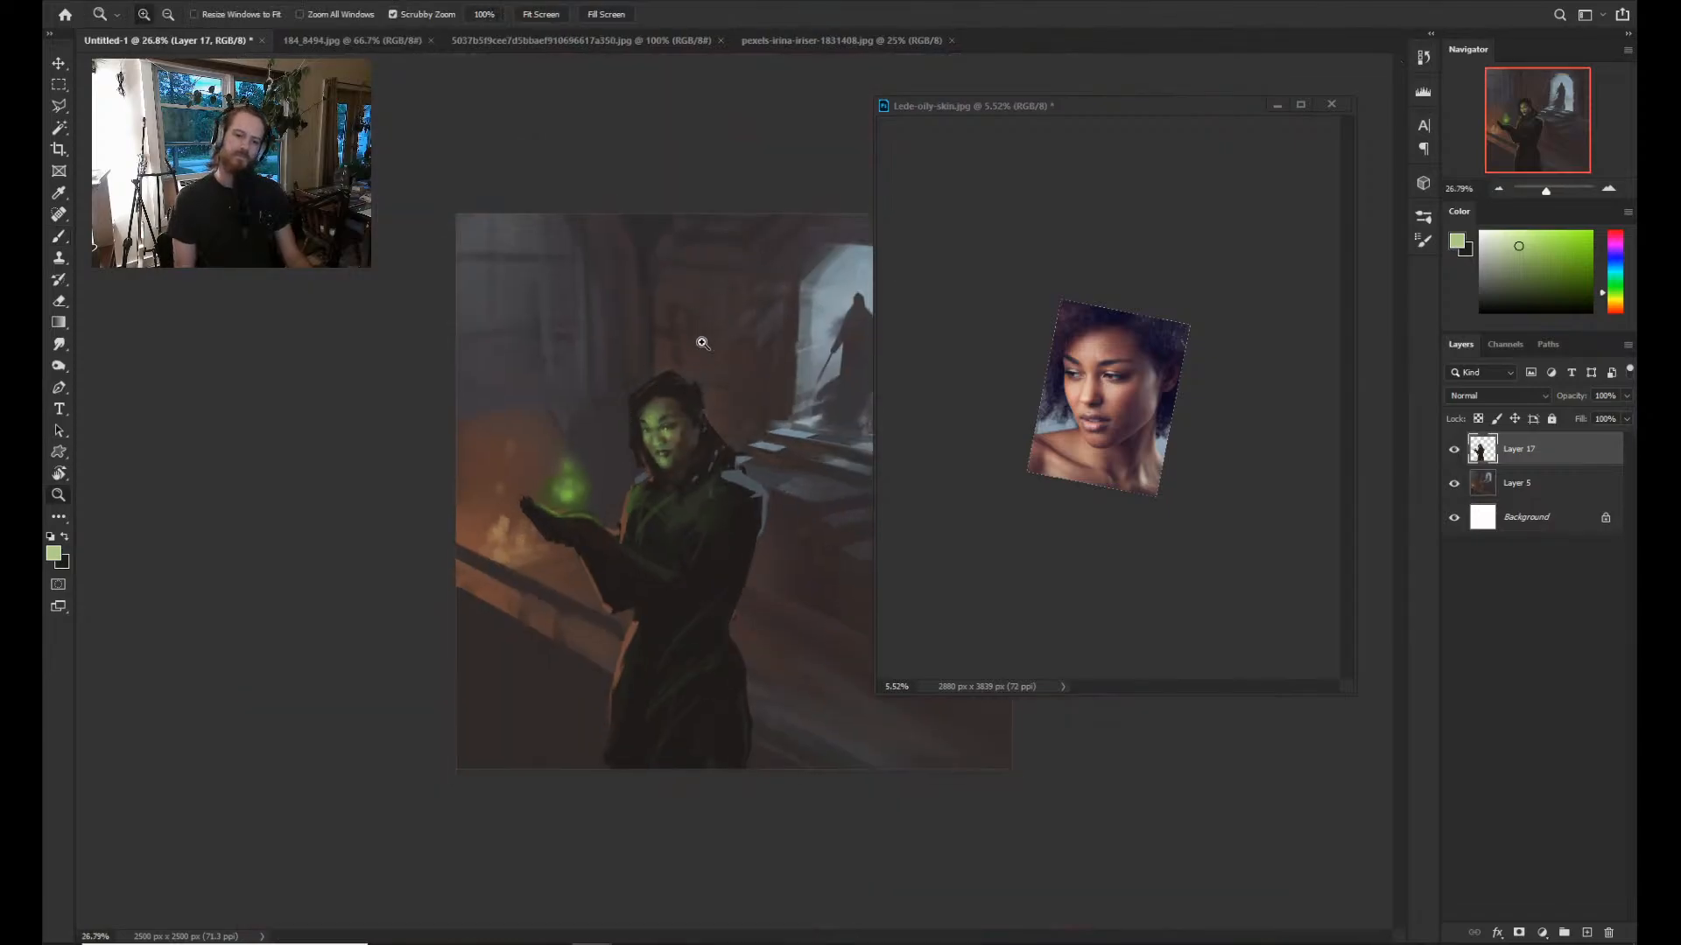
mouse_move(718, 442)
mouse_down()
mouse_move(779, 442)
mouse_move(743, 473)
mouse_move(760, 473)
mouse_move(658, 503)
mouse_up()
key(space)
key(z)
key(space)
key(z)
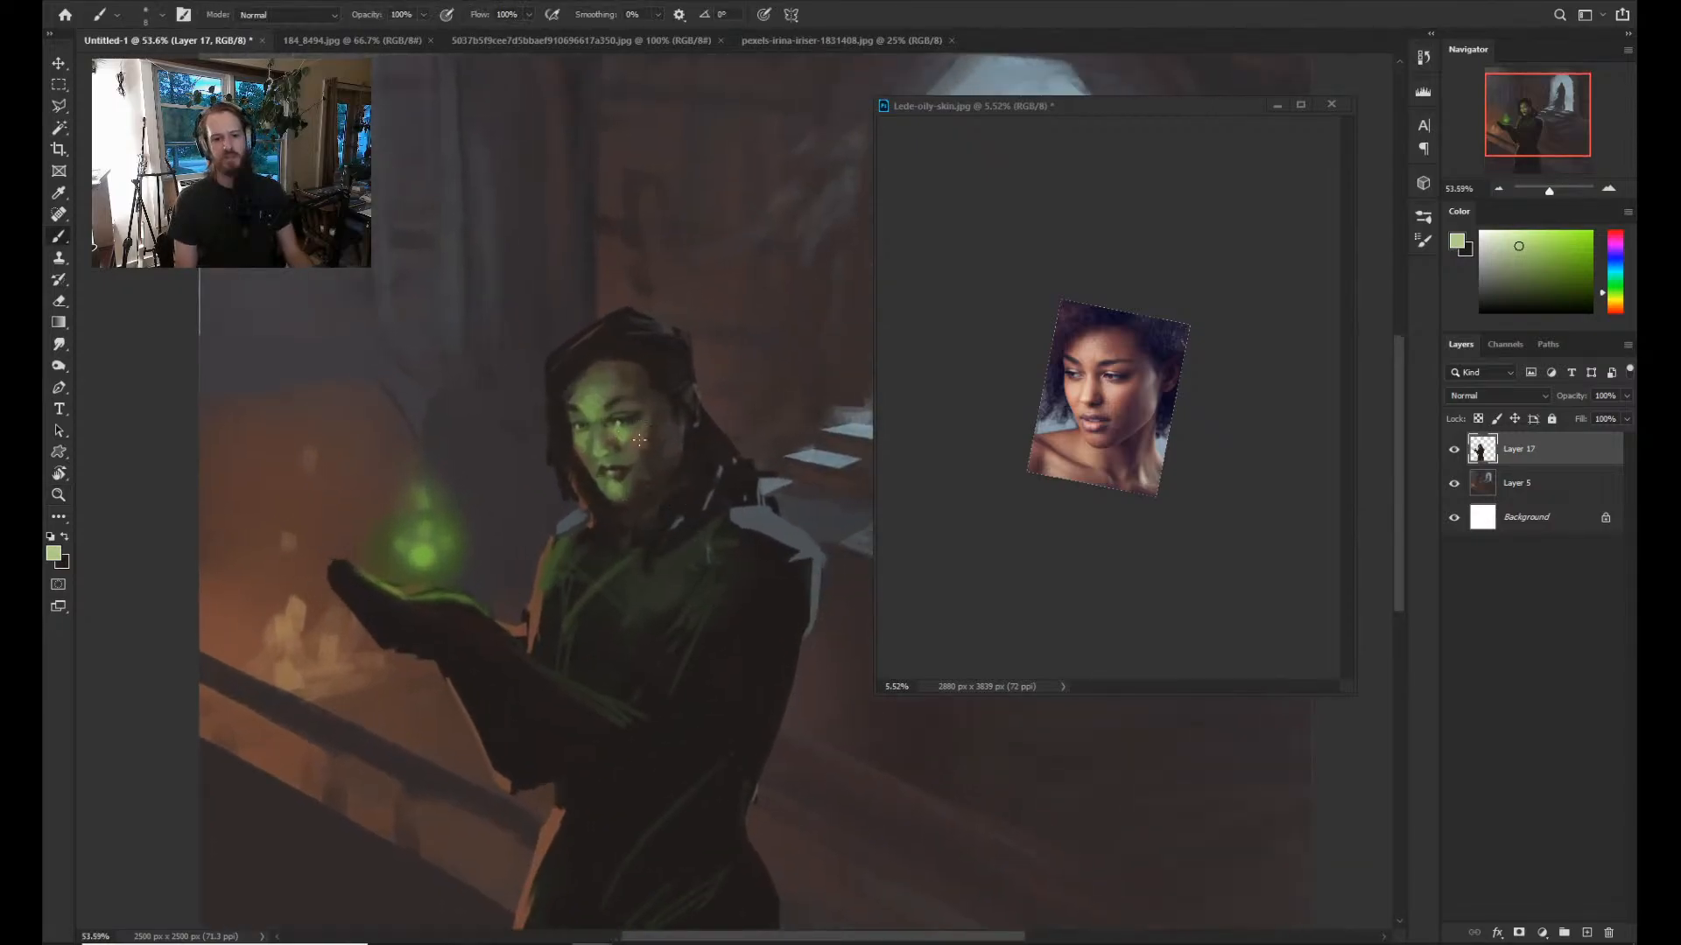
alt+click(612, 449)
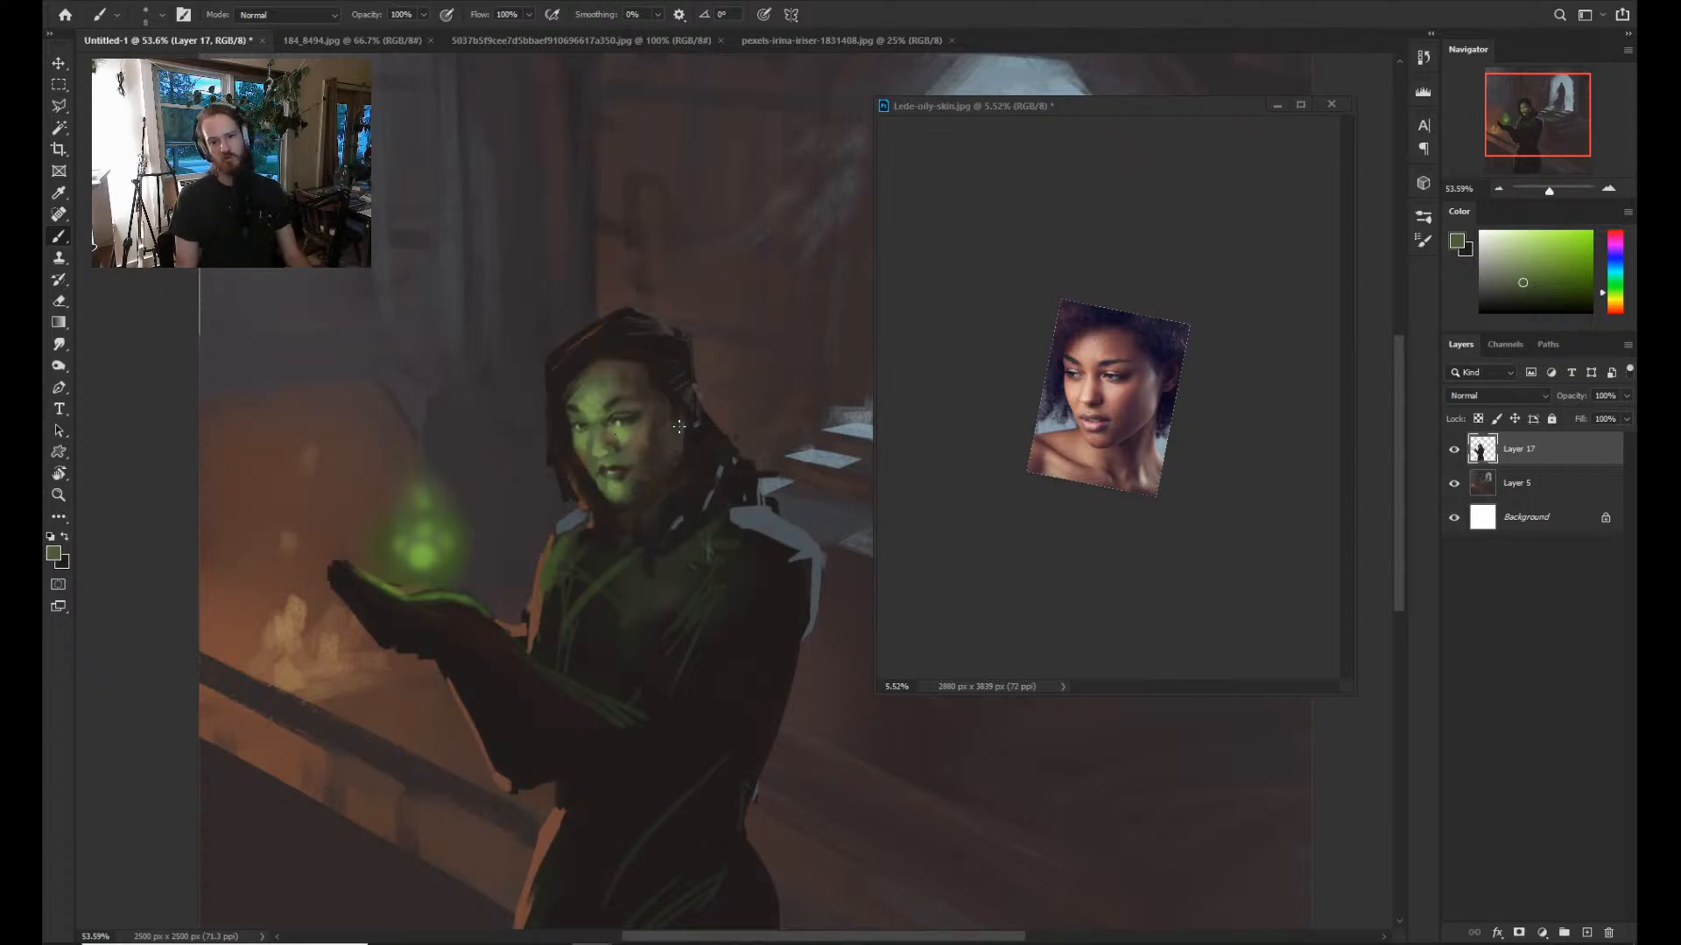
alt+click(610, 480)
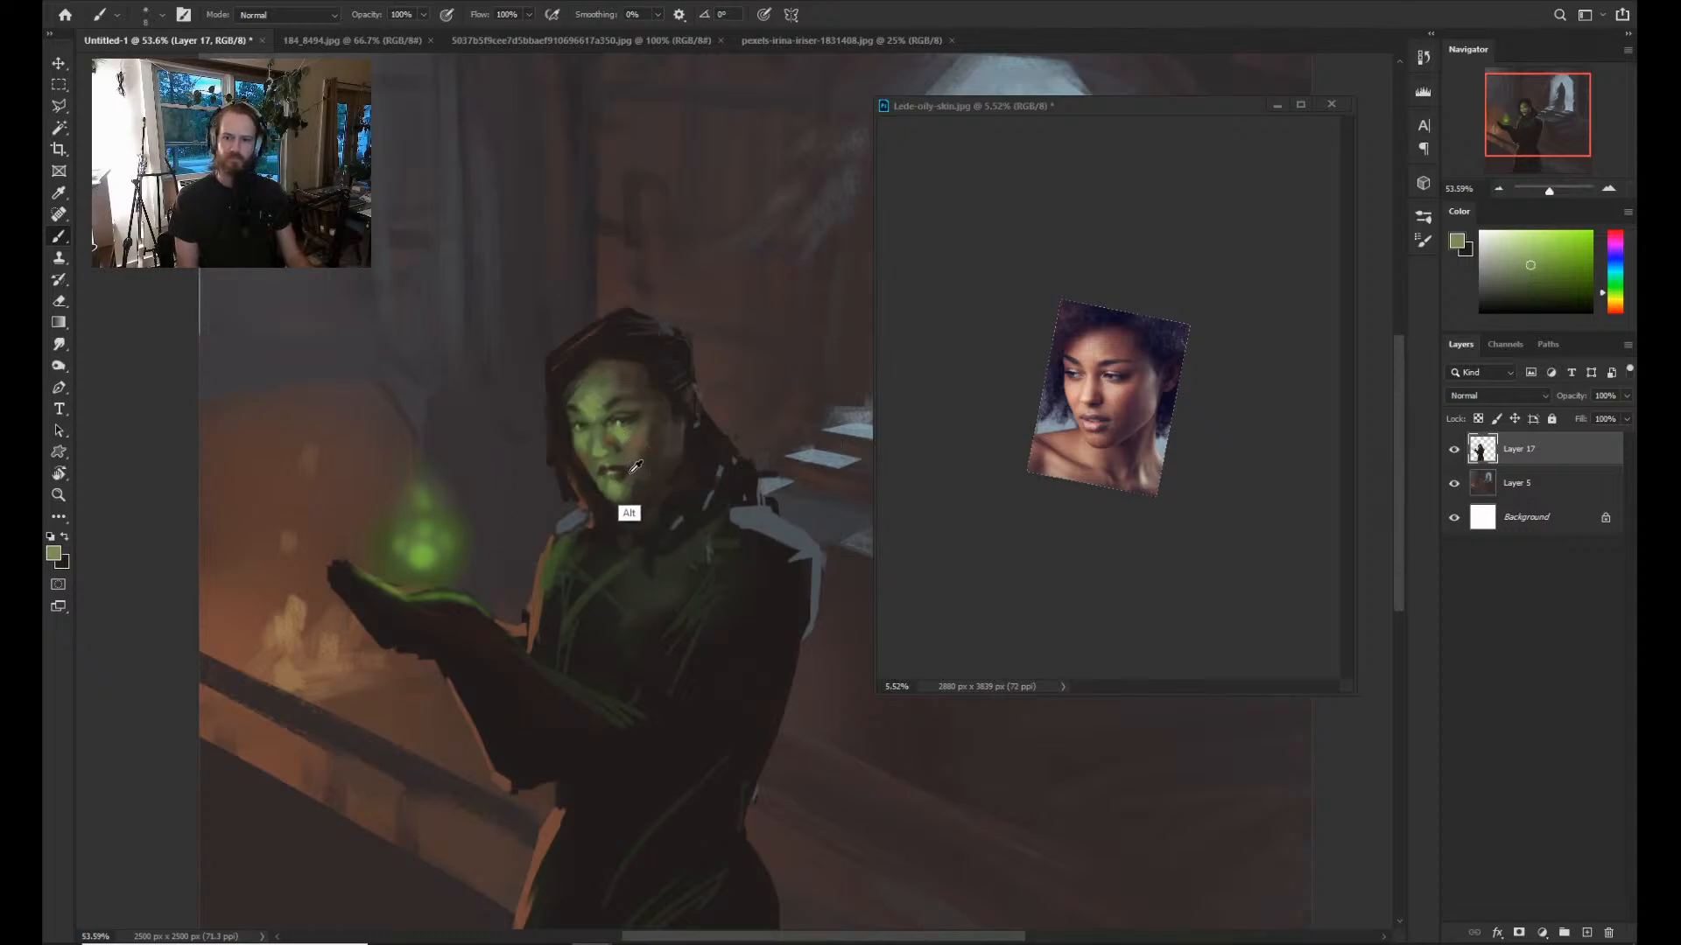
alt+click(619, 478)
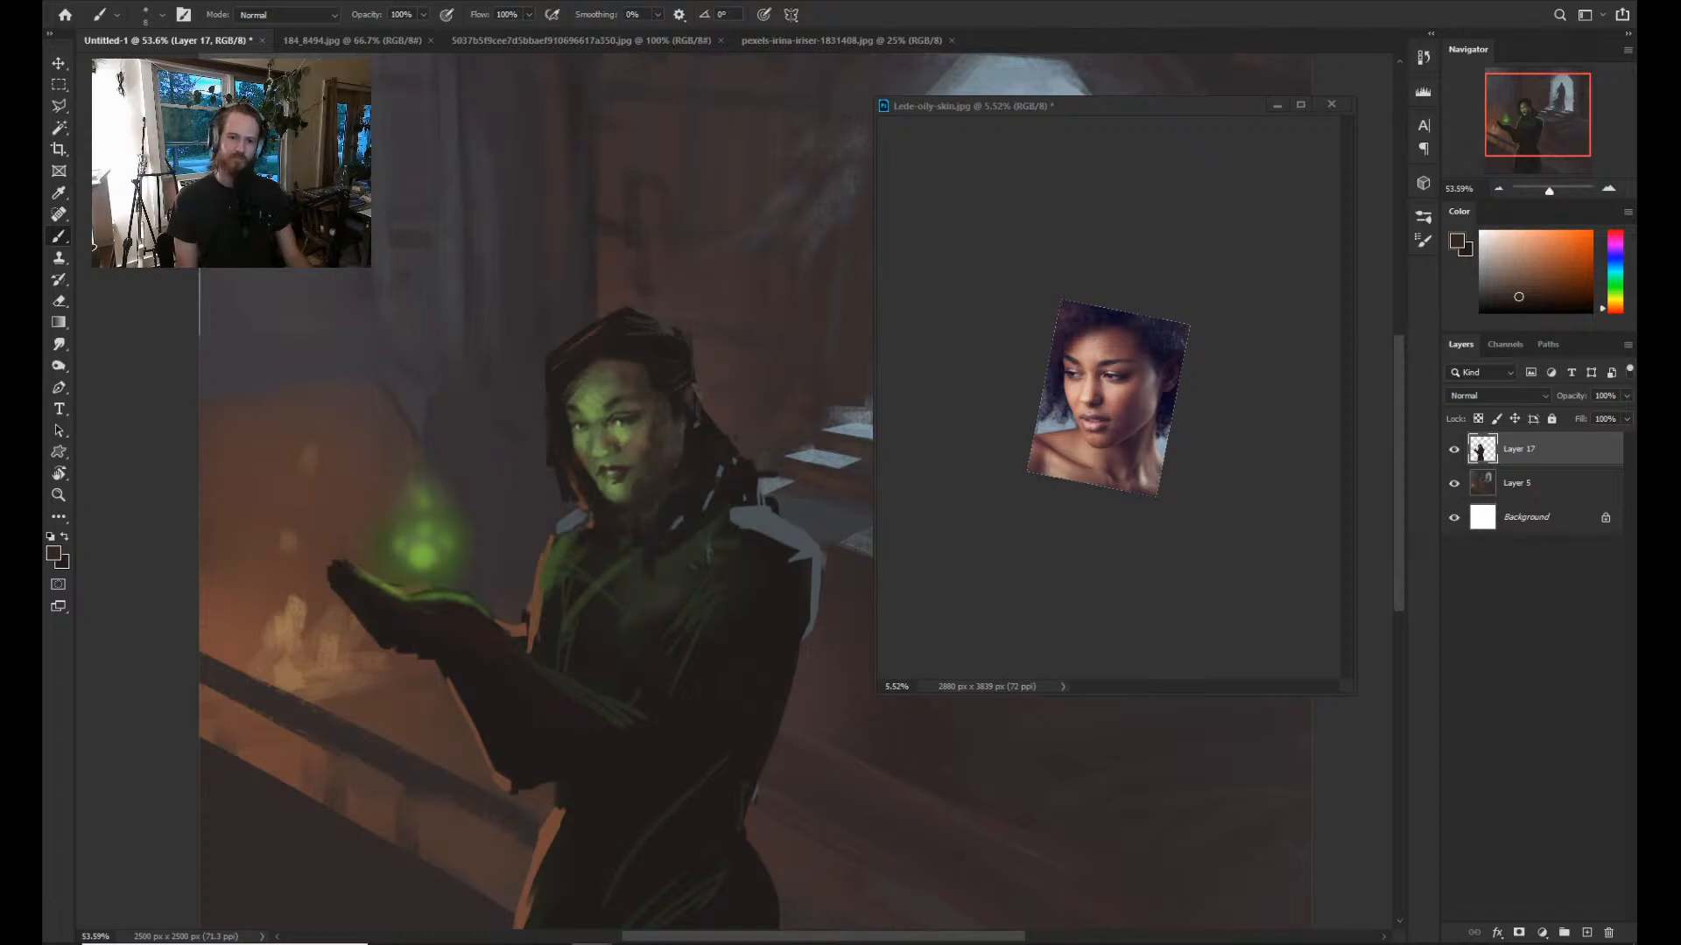
Check how the reworked face reads within the whole painting at a reduced size.
key(z)
mouse_move(645, 420)
mouse_down()
mouse_move(587, 422)
mouse_move(627, 435)
mouse_up()
key(b)
drag(726, 394, 752, 393)
key(z)
key(b)
key(z)
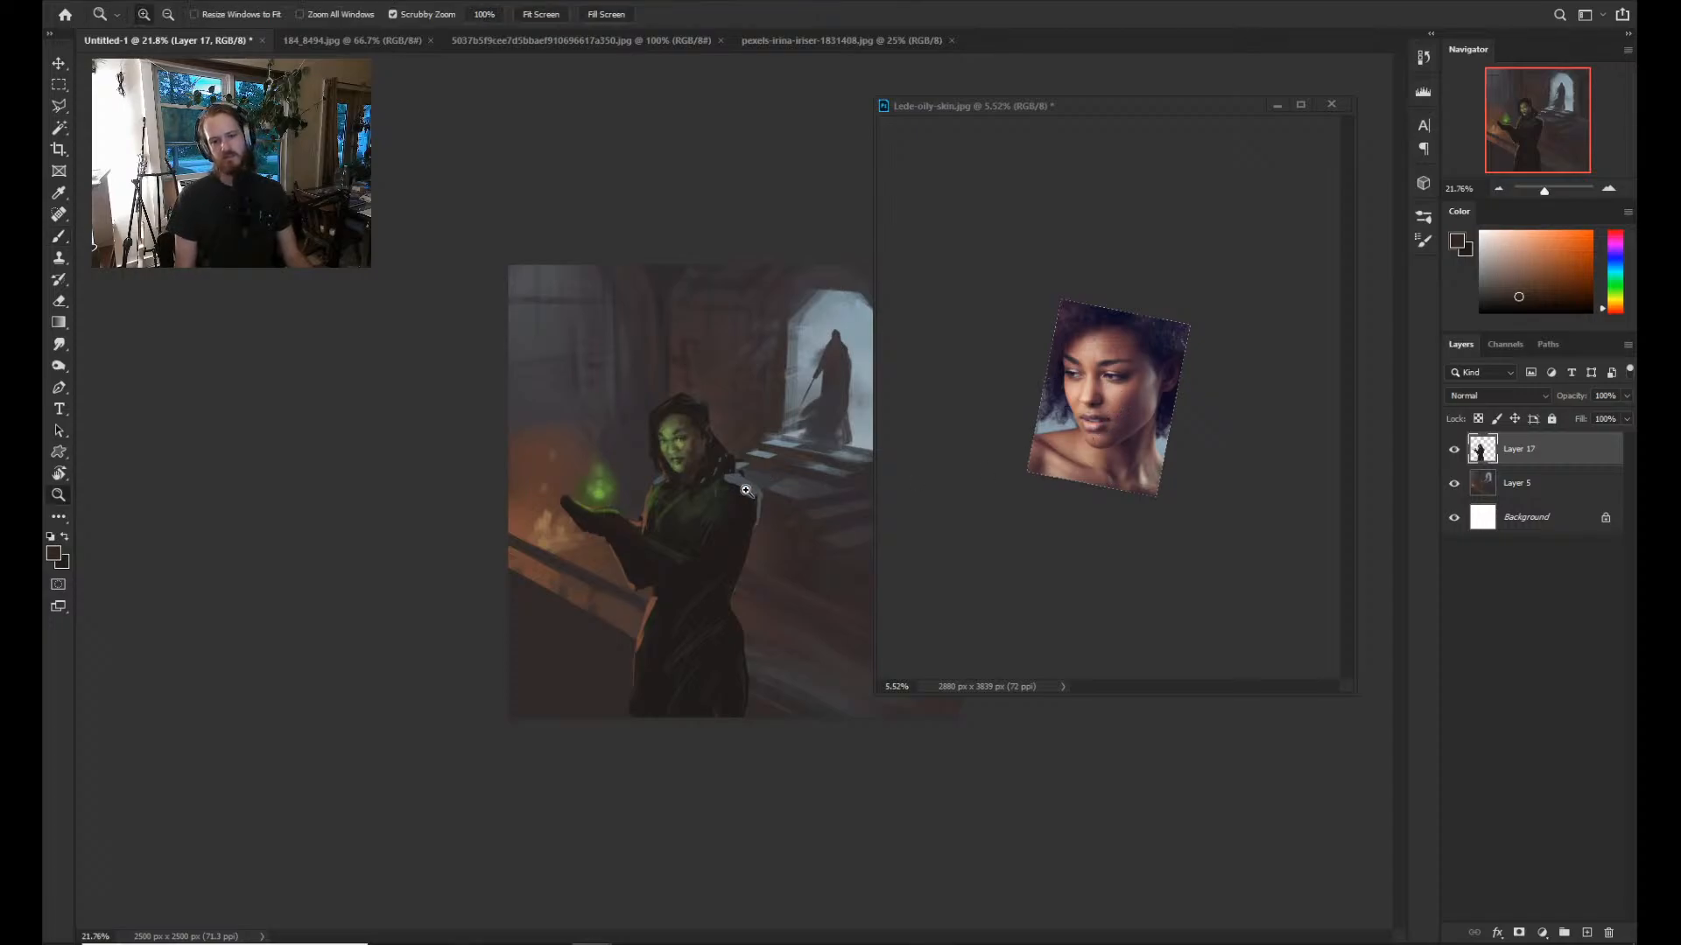
Lasso the woman's green-lit face in the painting and copy it onto a new layer.
drag(743, 491, 788, 481)
click(1124, 432)
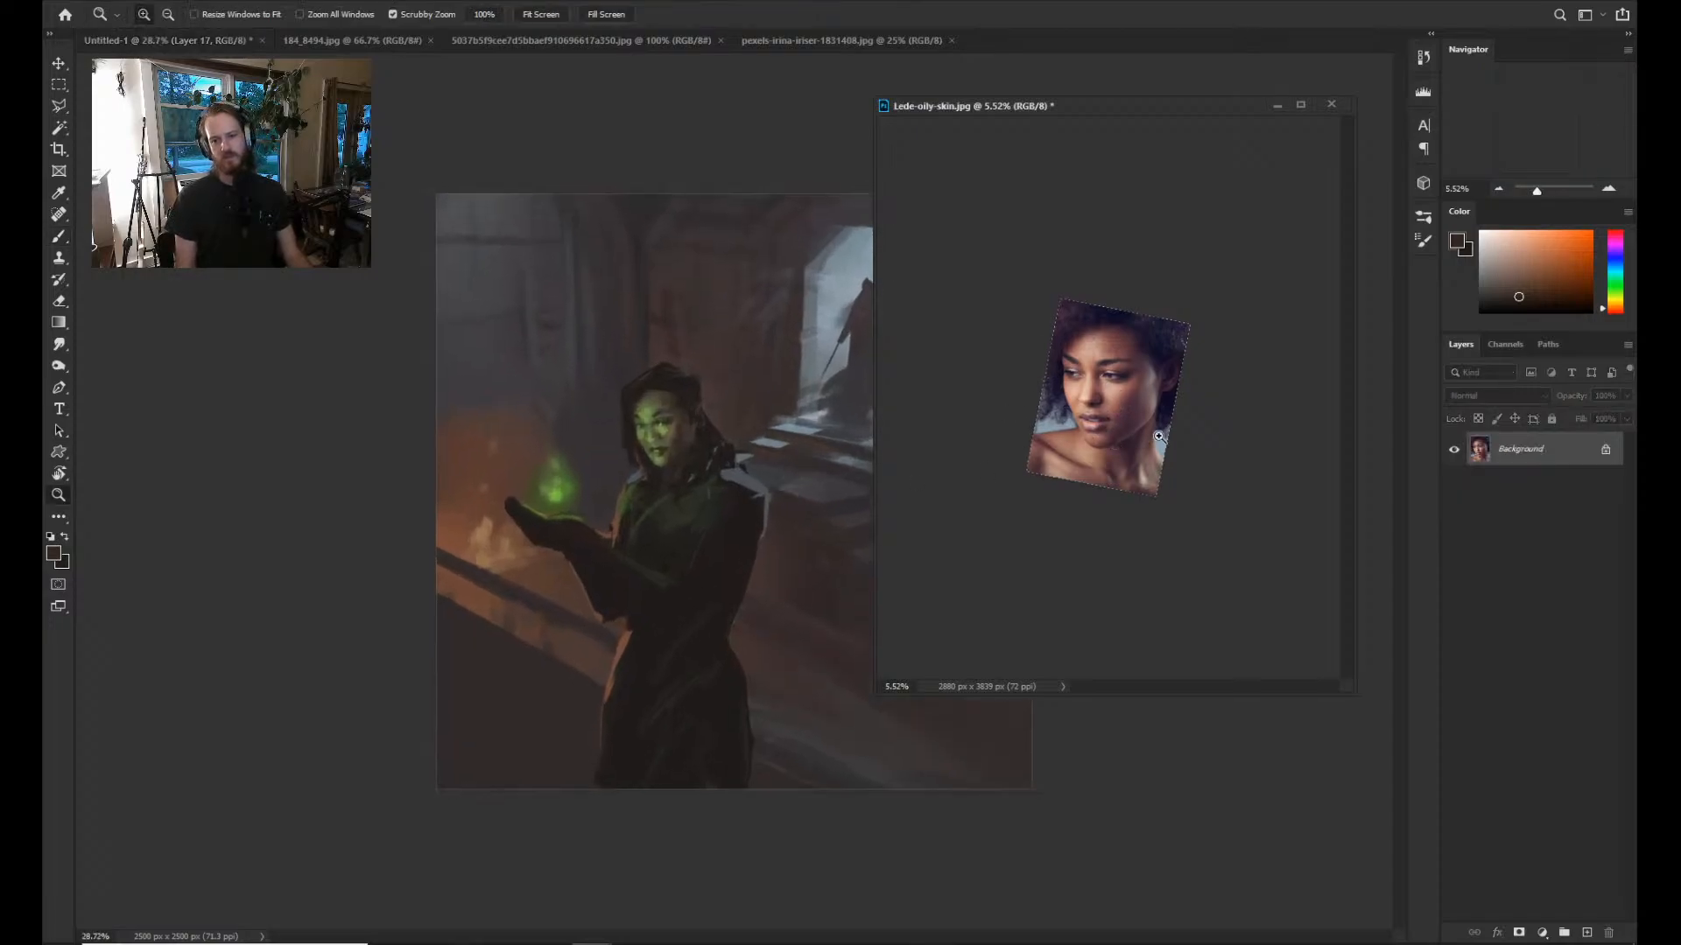
drag(1119, 442, 1020, 450)
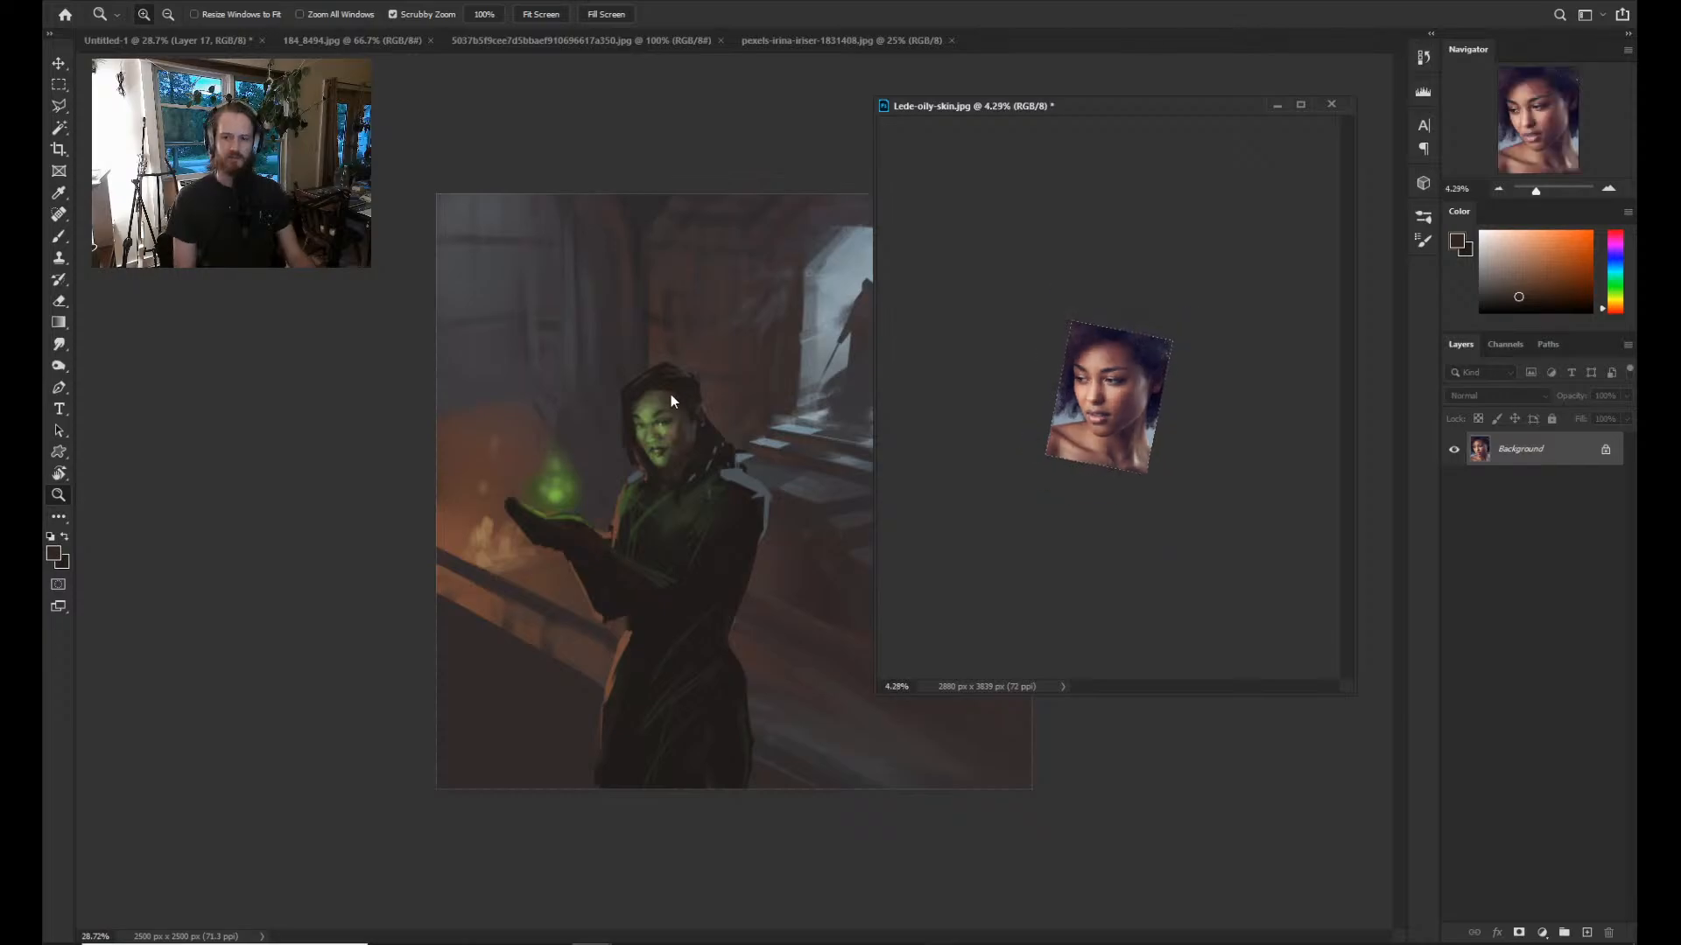
click(671, 401)
click(671, 401)
key(l)
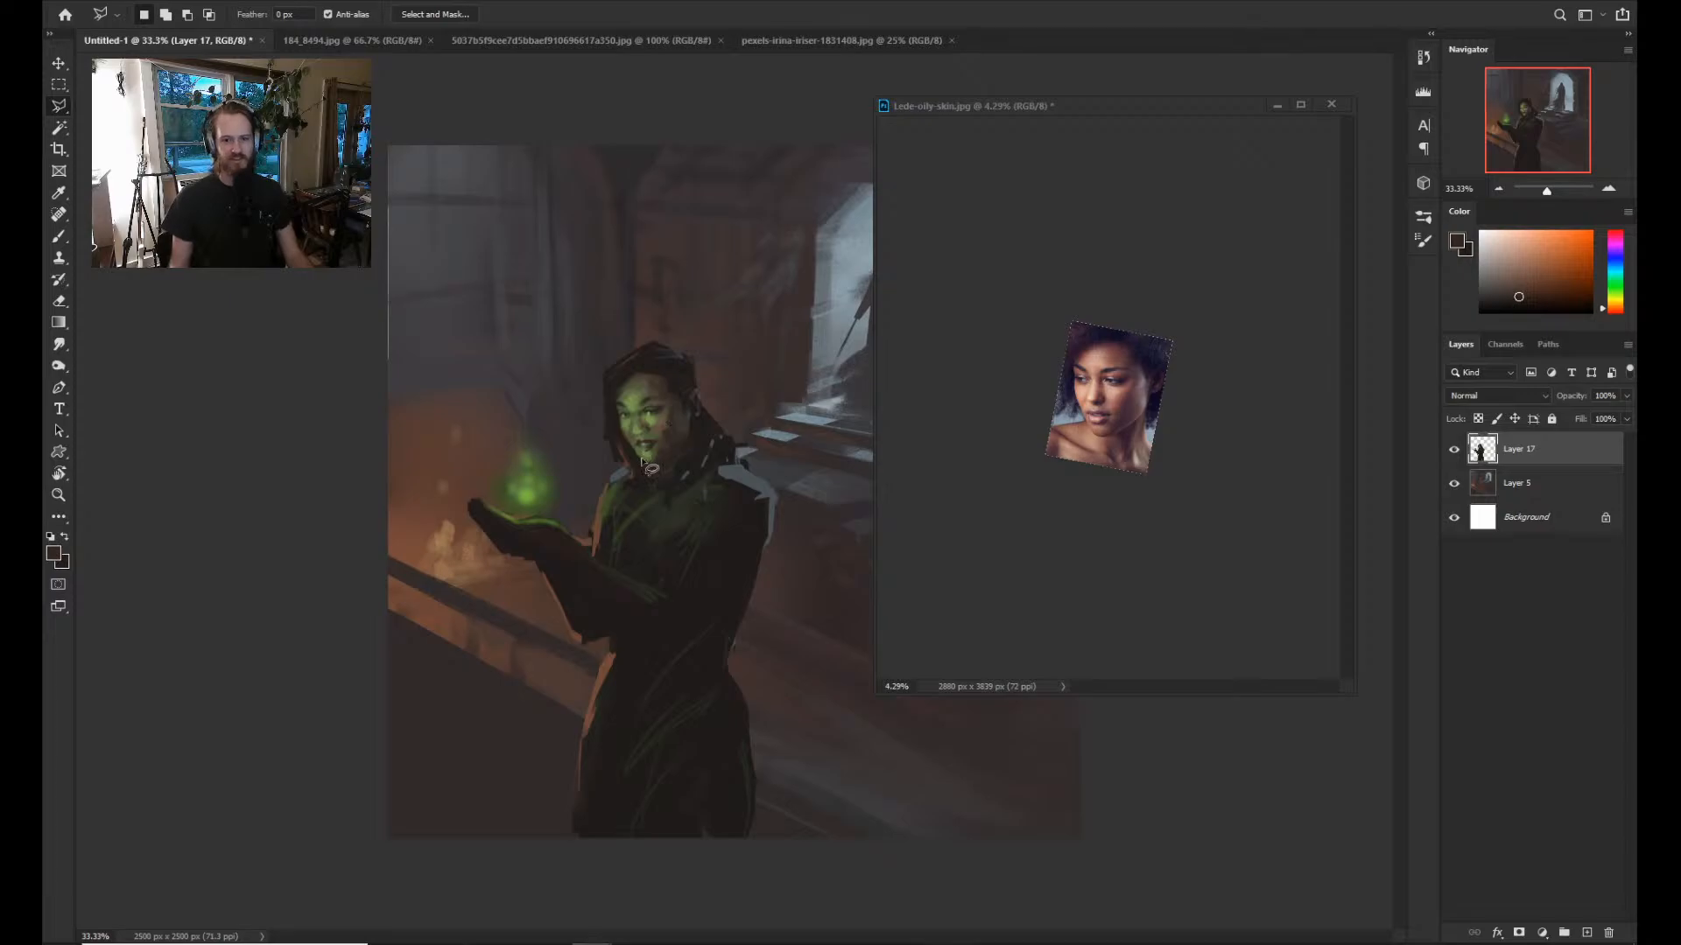
mouse_move(644, 463)
mouse_down()
mouse_move(621, 403)
mouse_move(692, 432)
mouse_move(655, 458)
mouse_up()
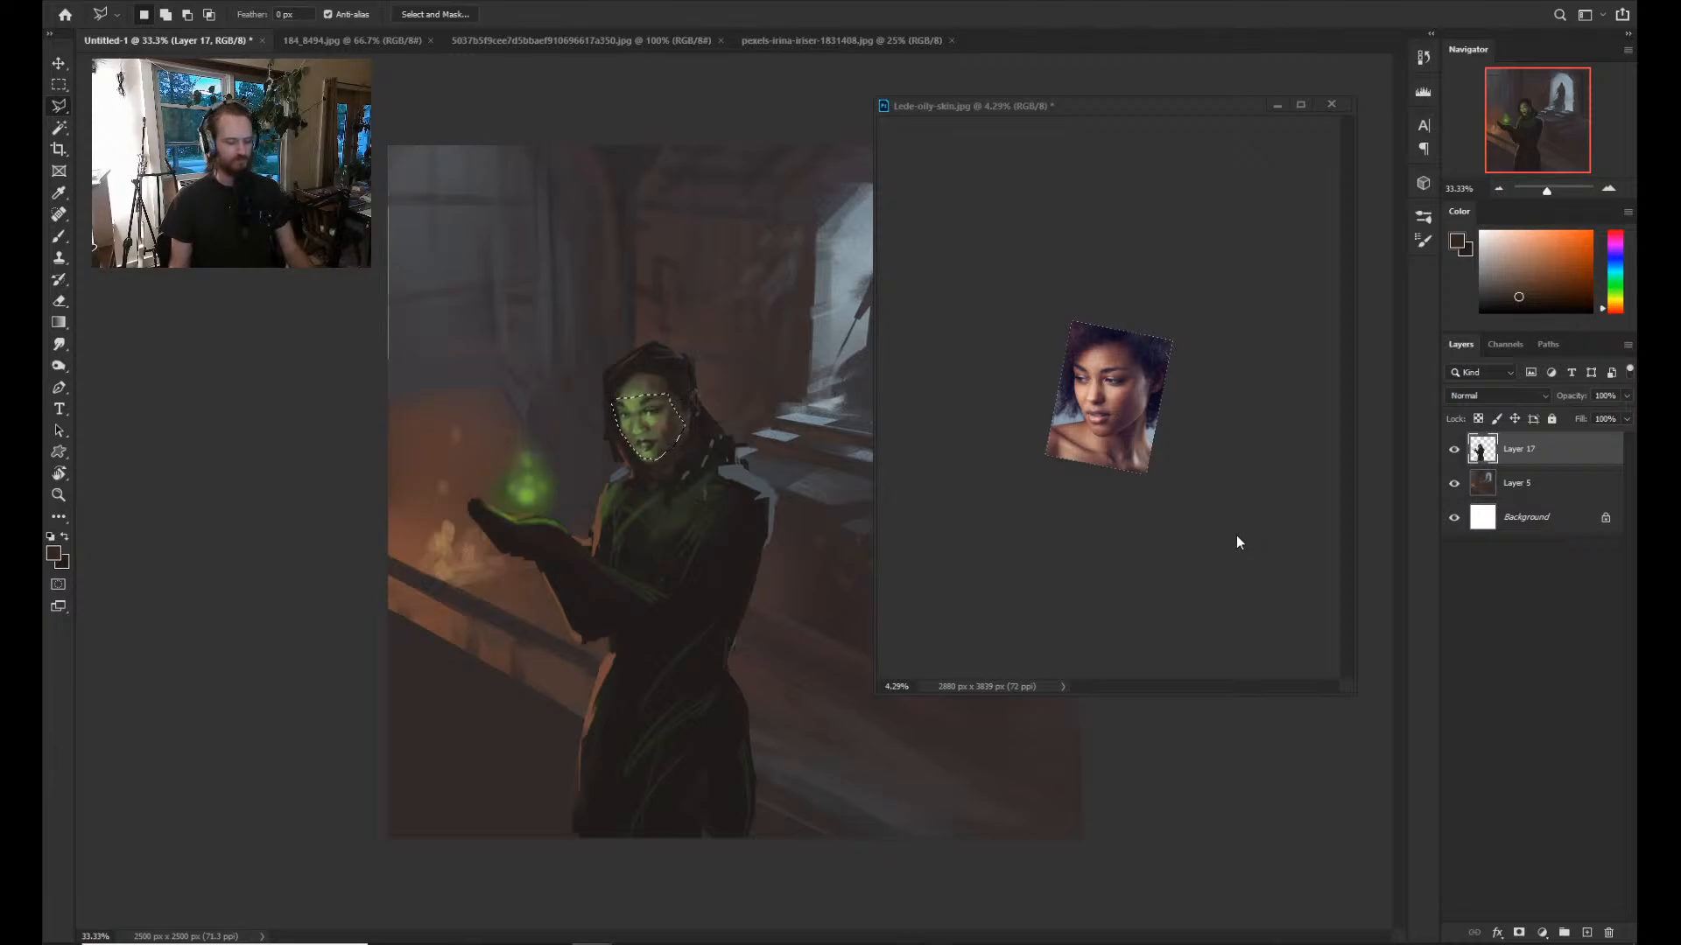
key(ctrl+j)
Warp the copied face slightly to adjust its shape and feature placement, and apply the transformation.
key(ctrl+t)
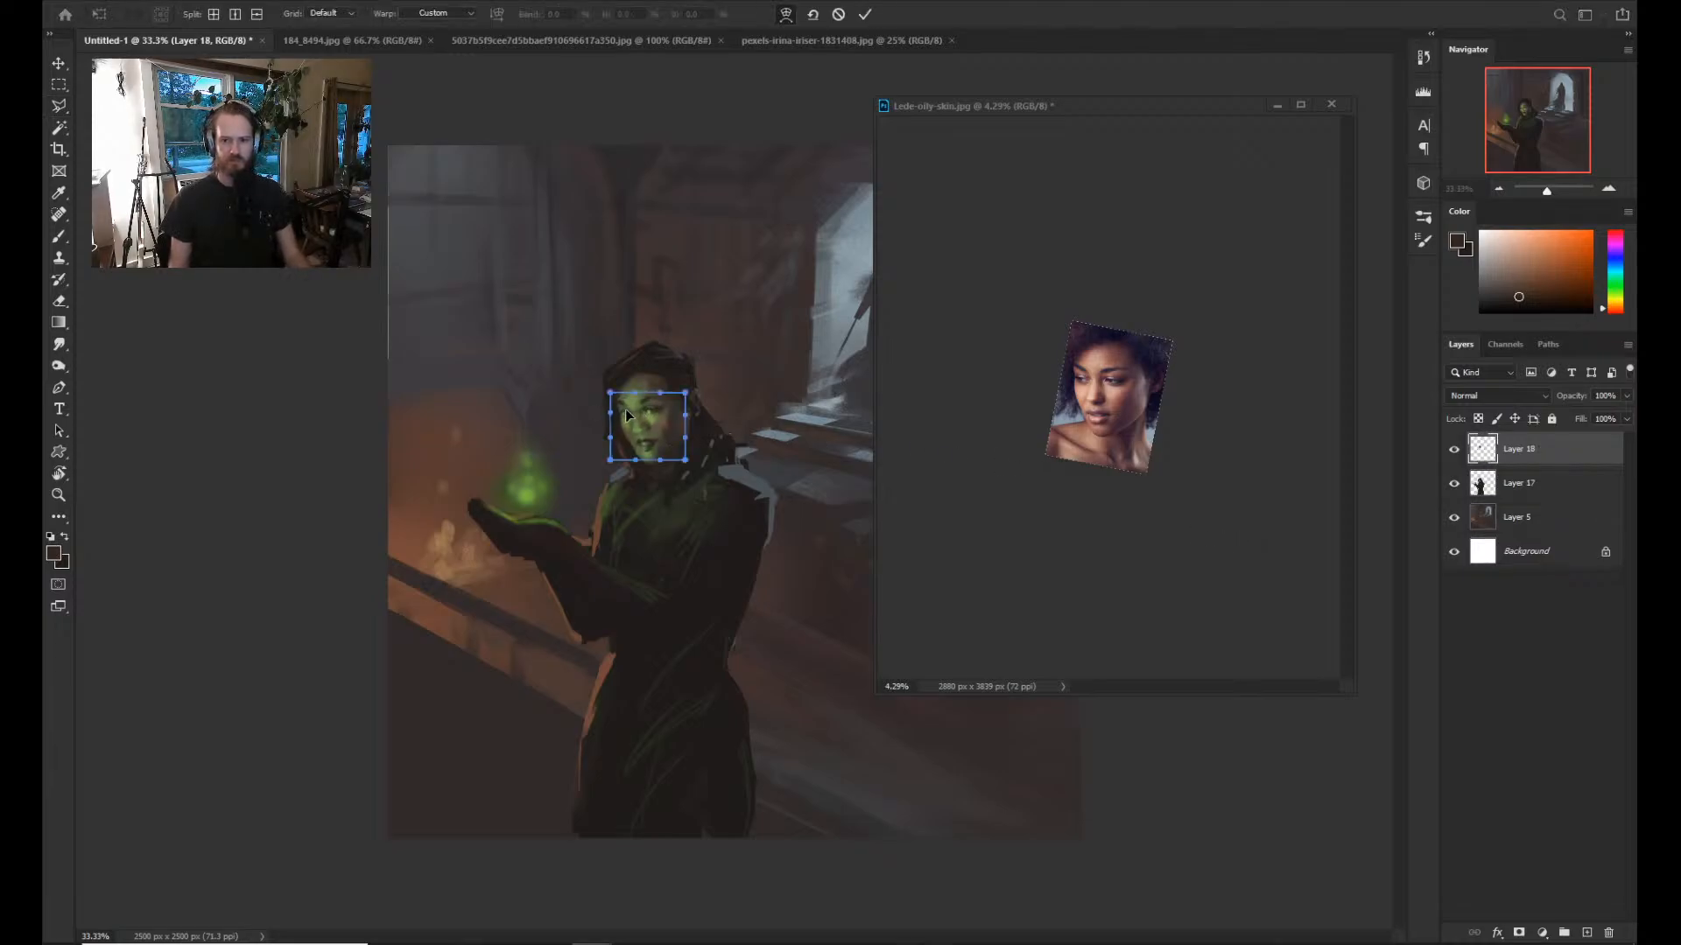
drag(674, 407, 636, 421)
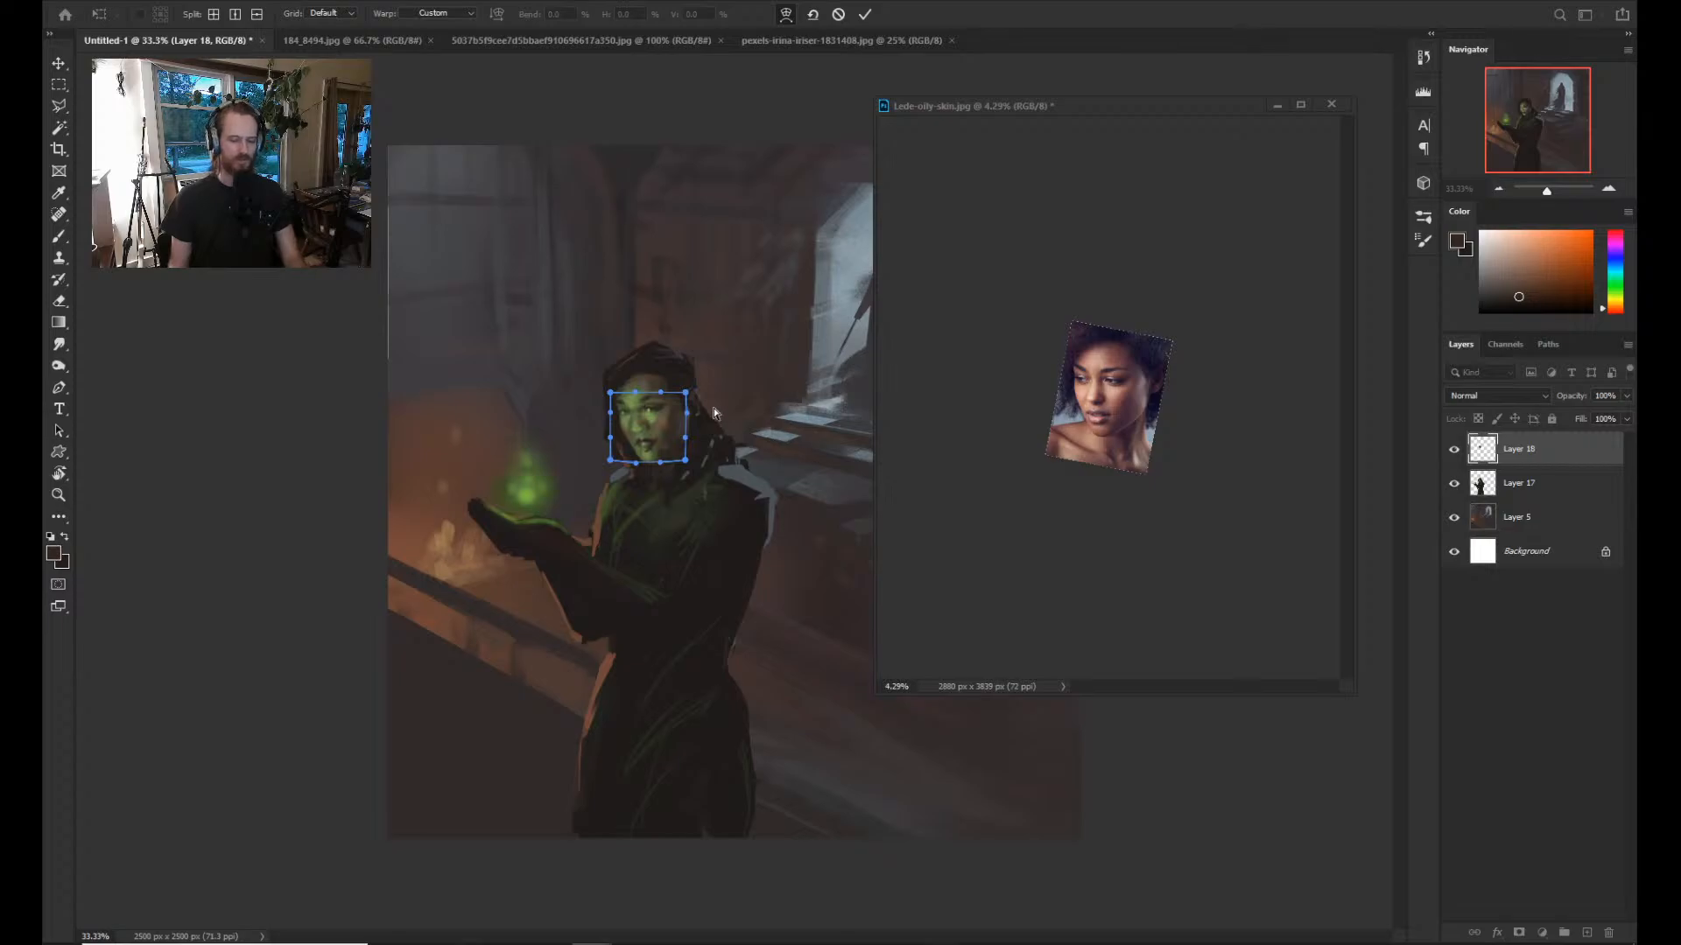
key(Return)
key(l)
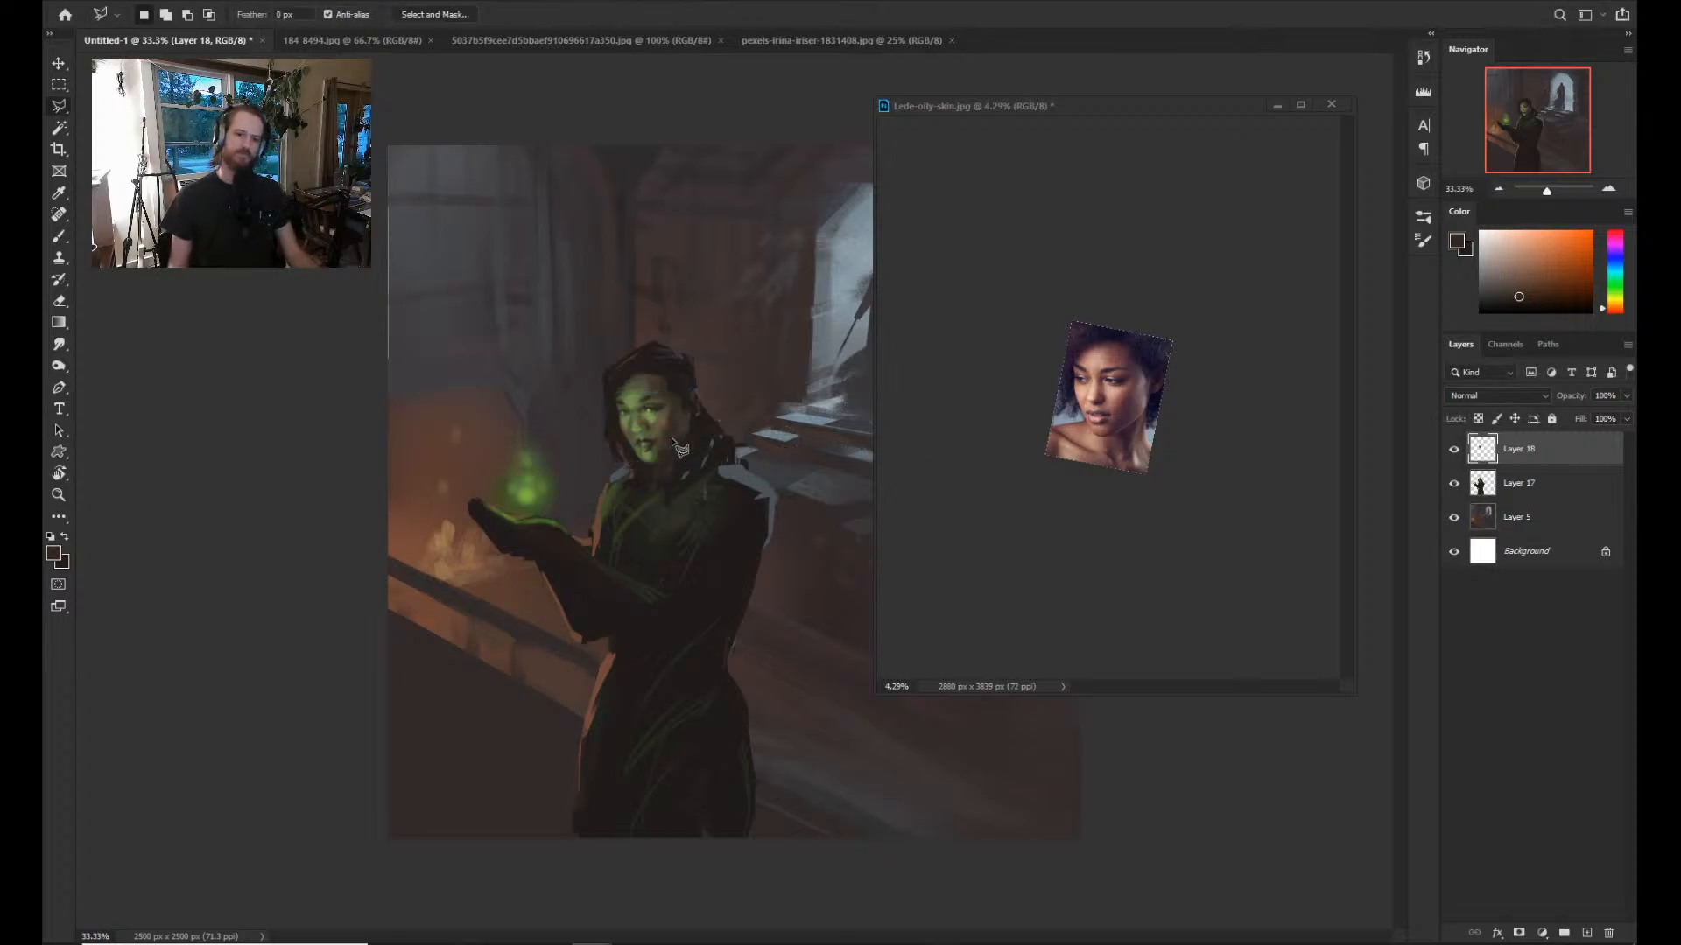
Enlarge the brush to 25 and paint the hair around the face and crown with dark brown sampled beside the cheek.
key(z)
drag(732, 490, 758, 492)
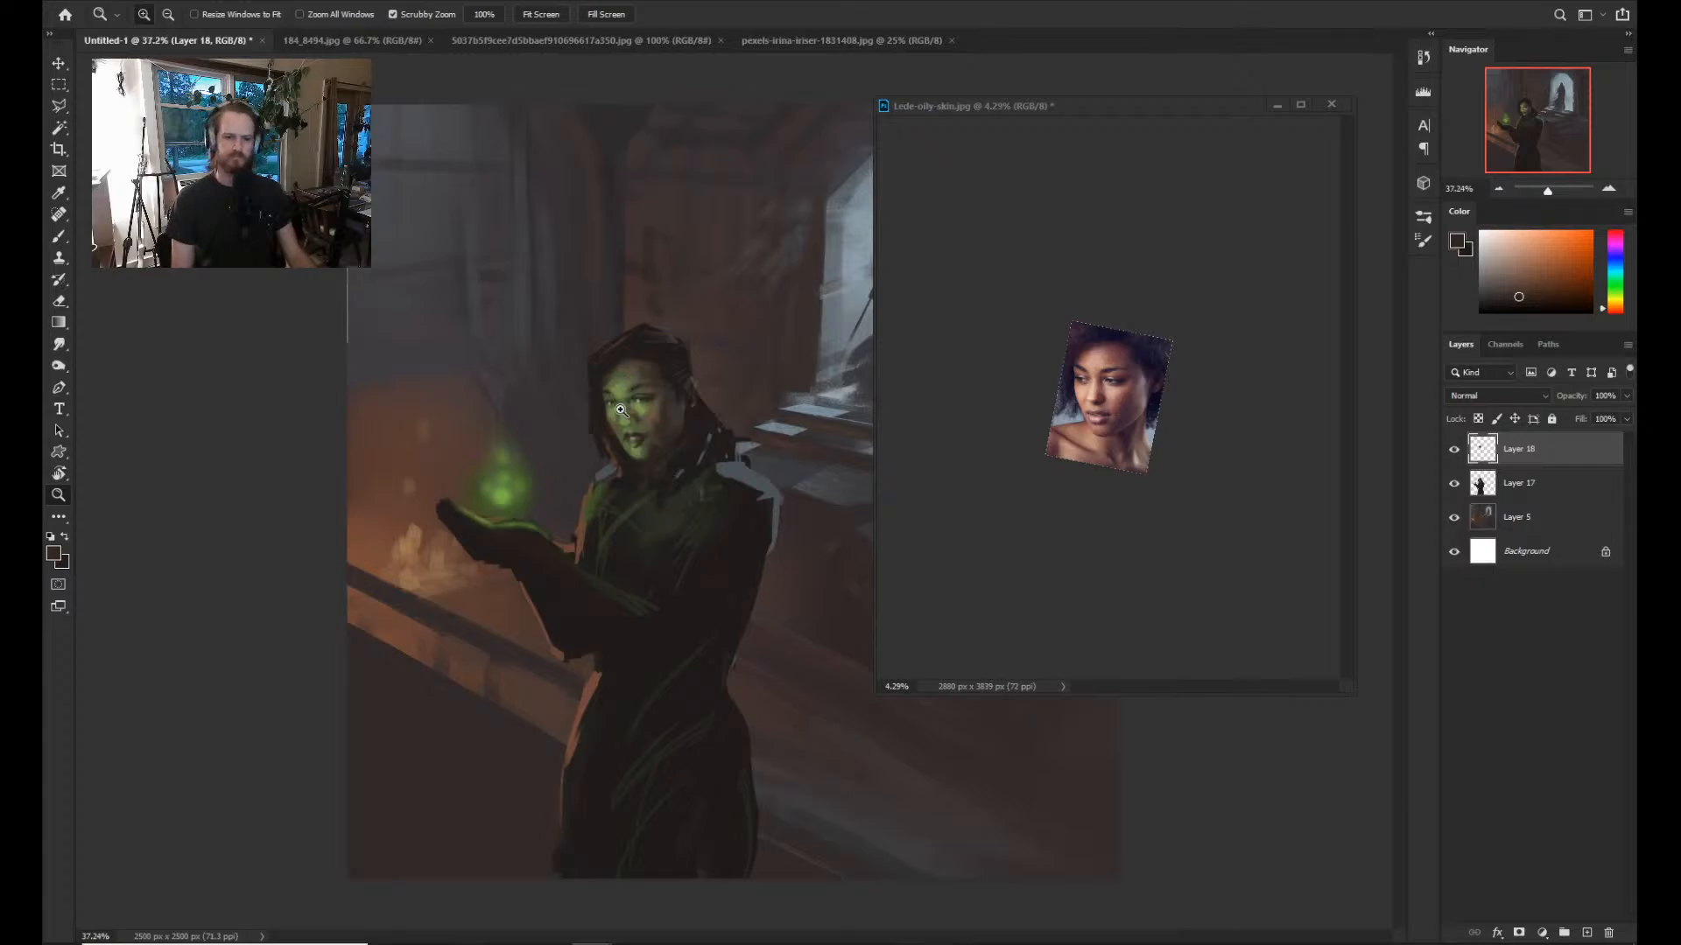
drag(622, 410, 640, 421)
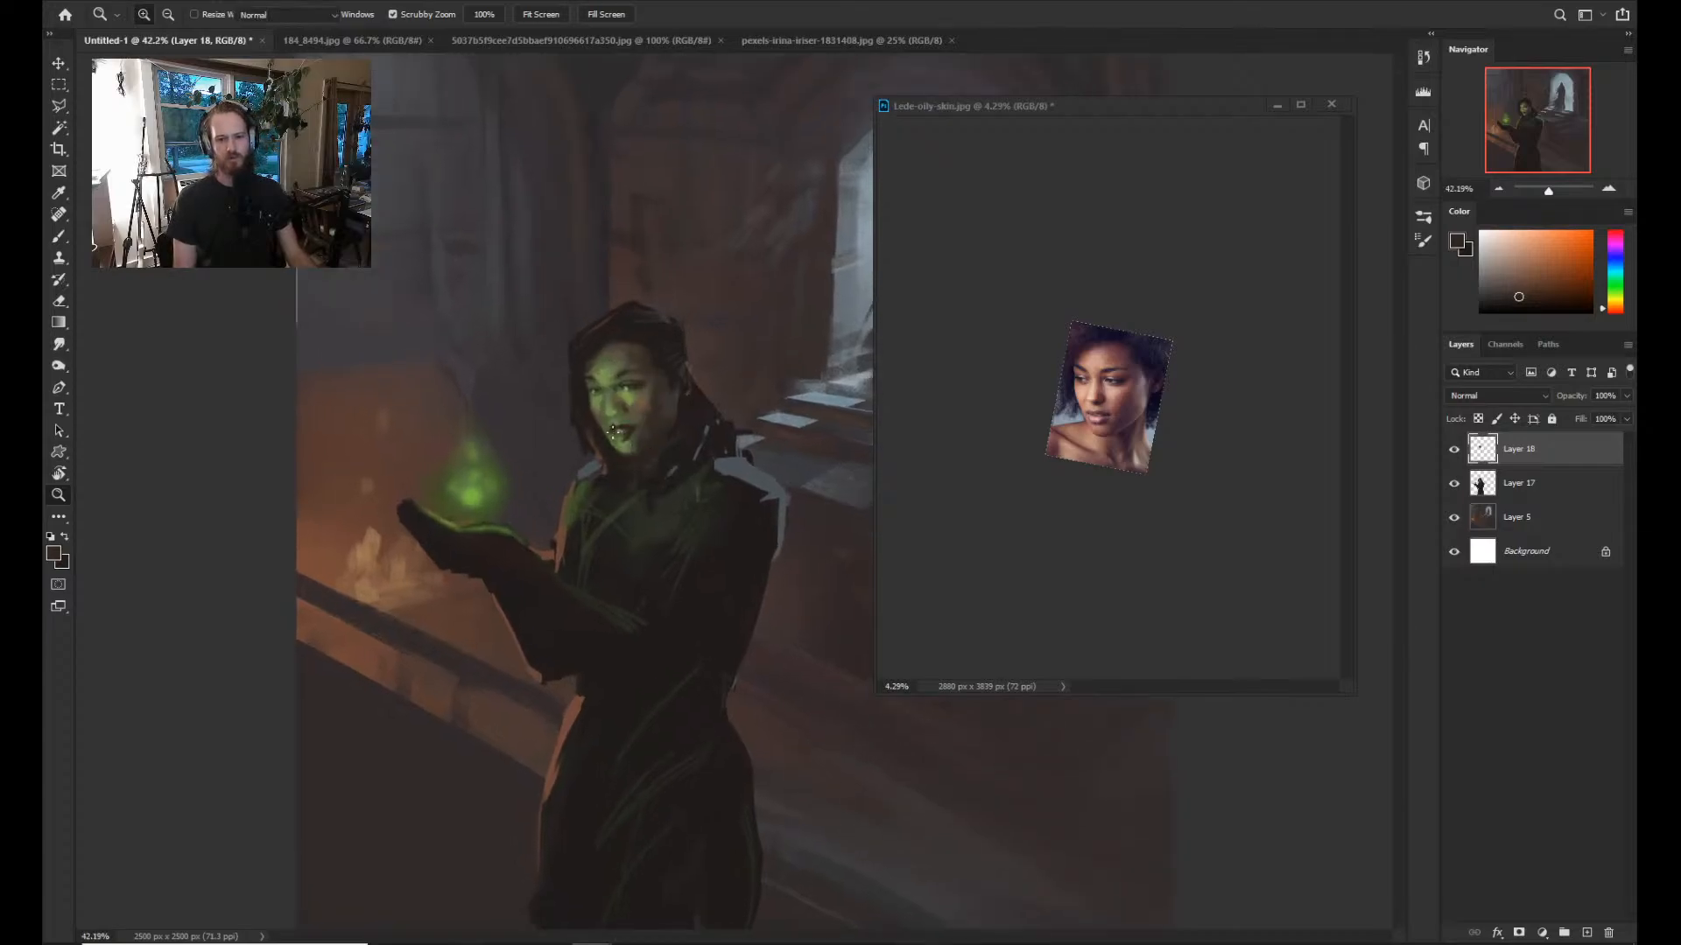
key(b)
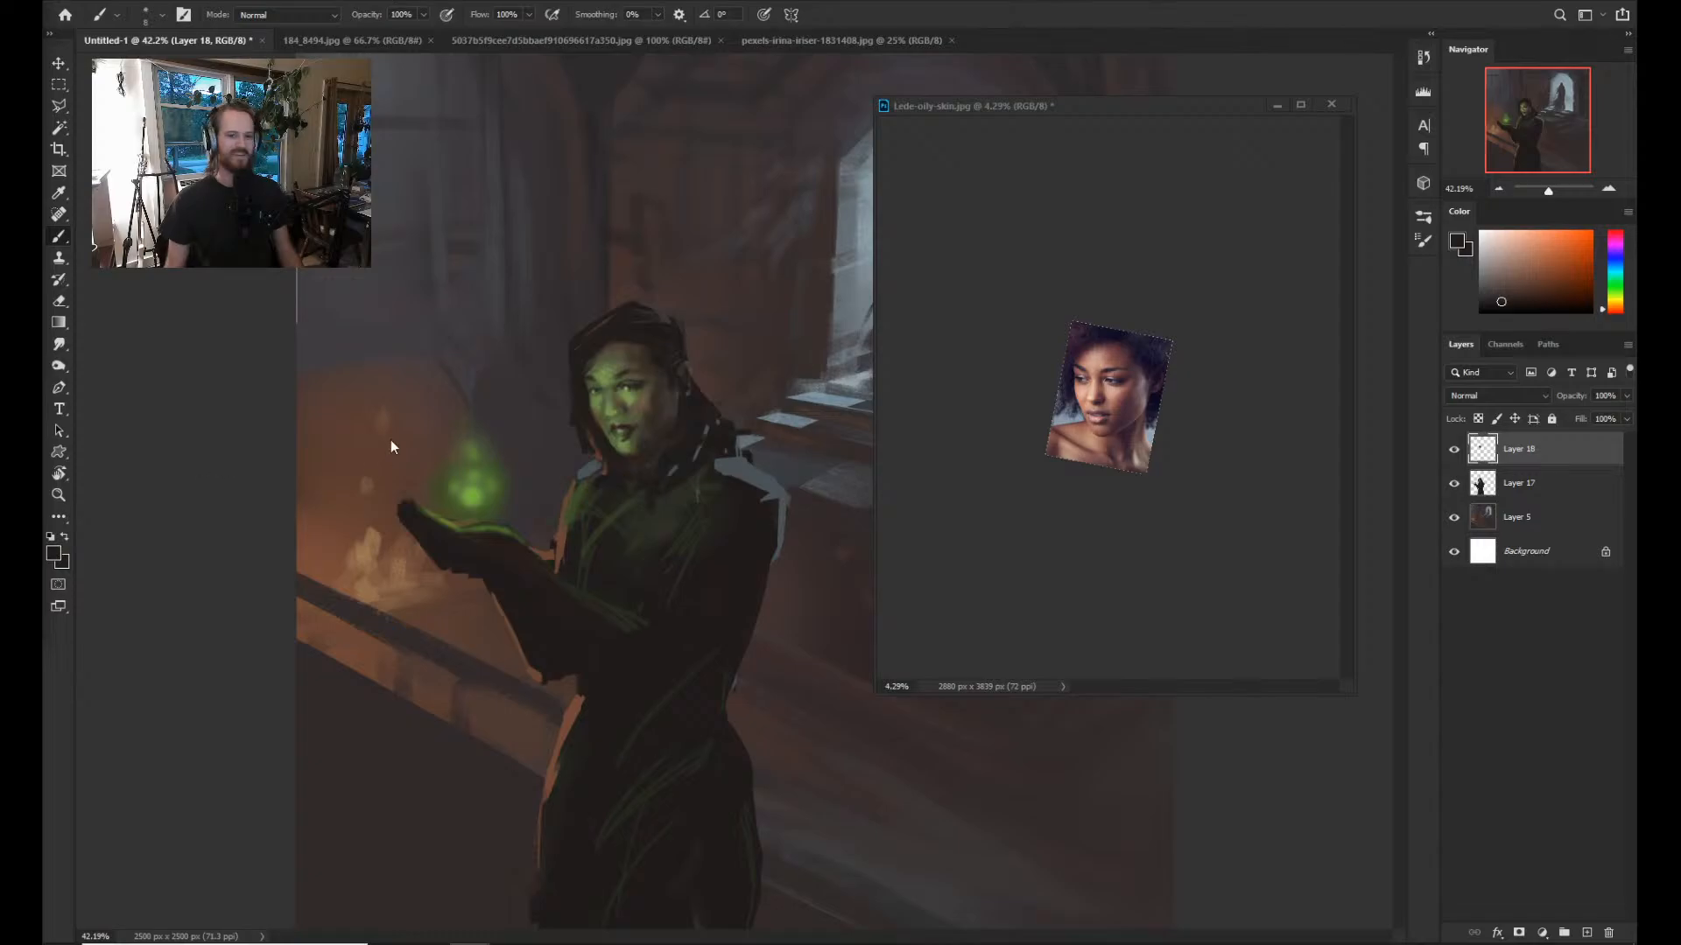
key(bracketright)
key(bracketright)
key(bracketright)
key(bracketright)
key(bracketright)
key(bracketright)
key(bracketright)
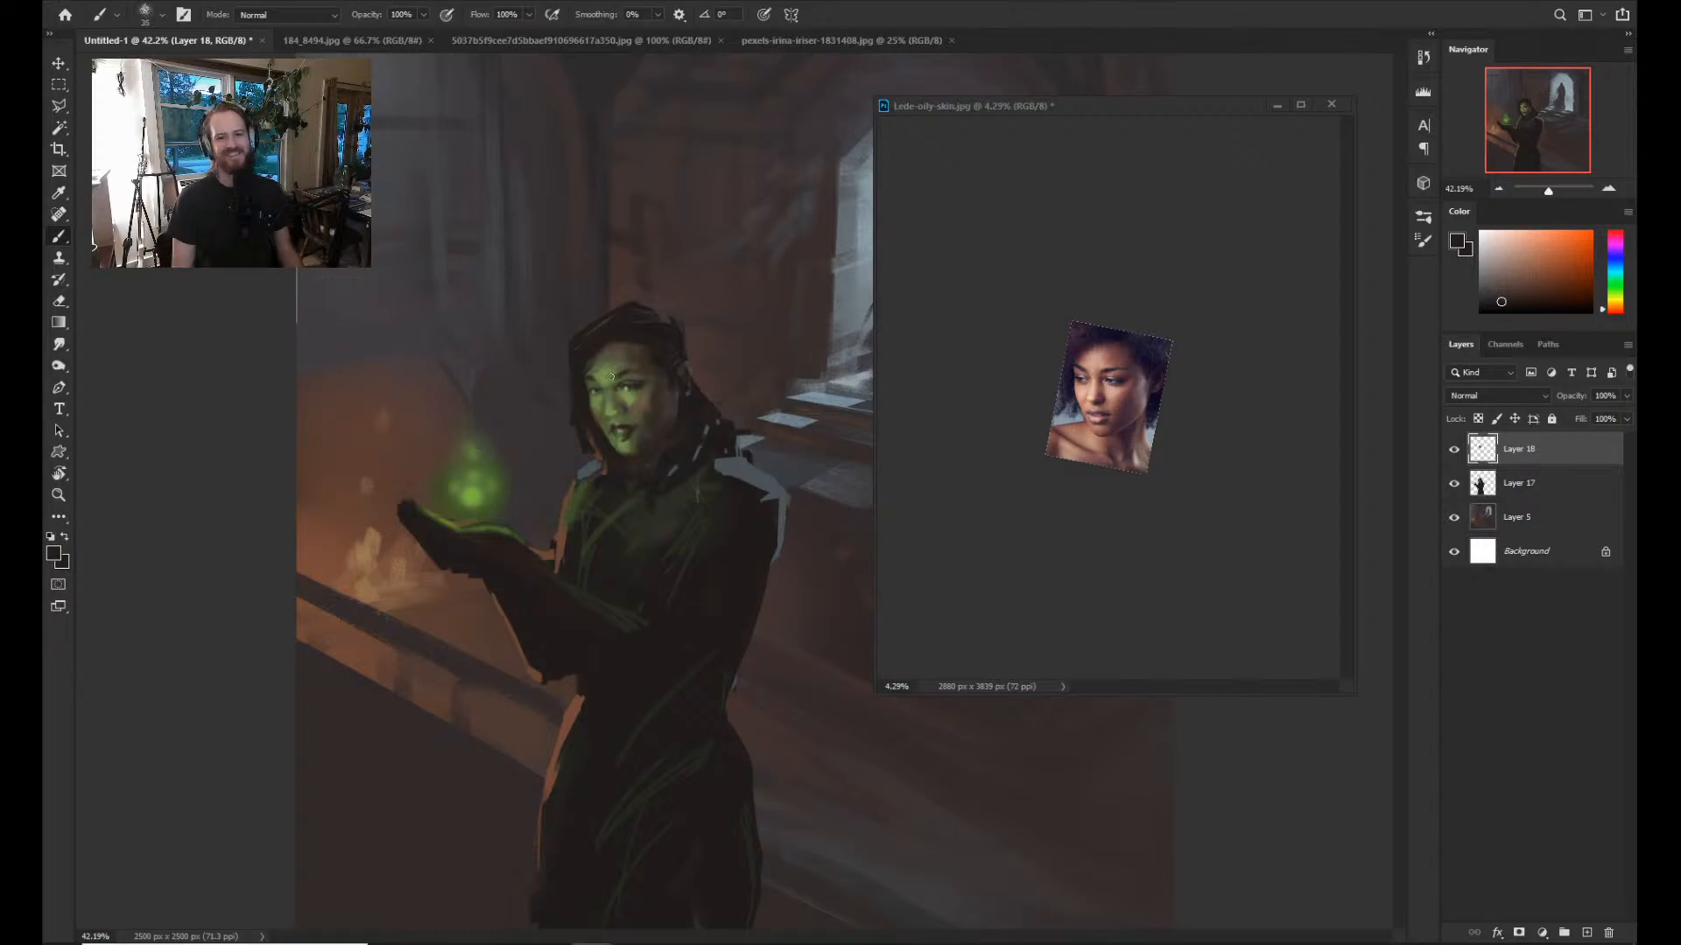
key(bracketleft)
key(alt)
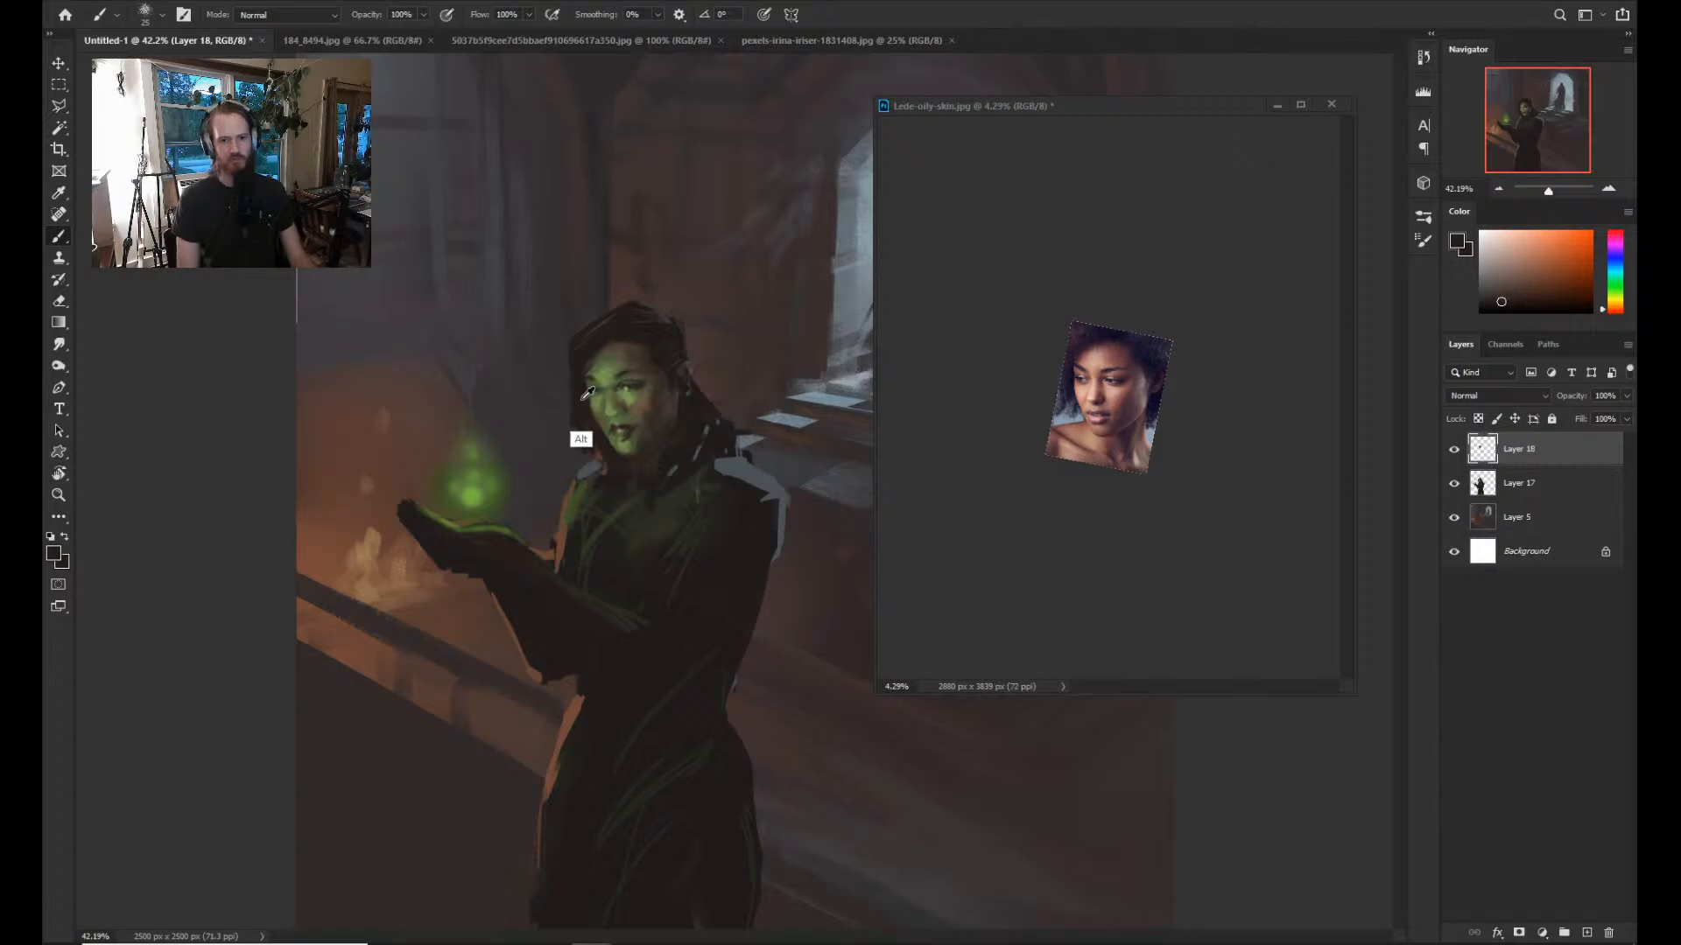
alt+click(587, 393)
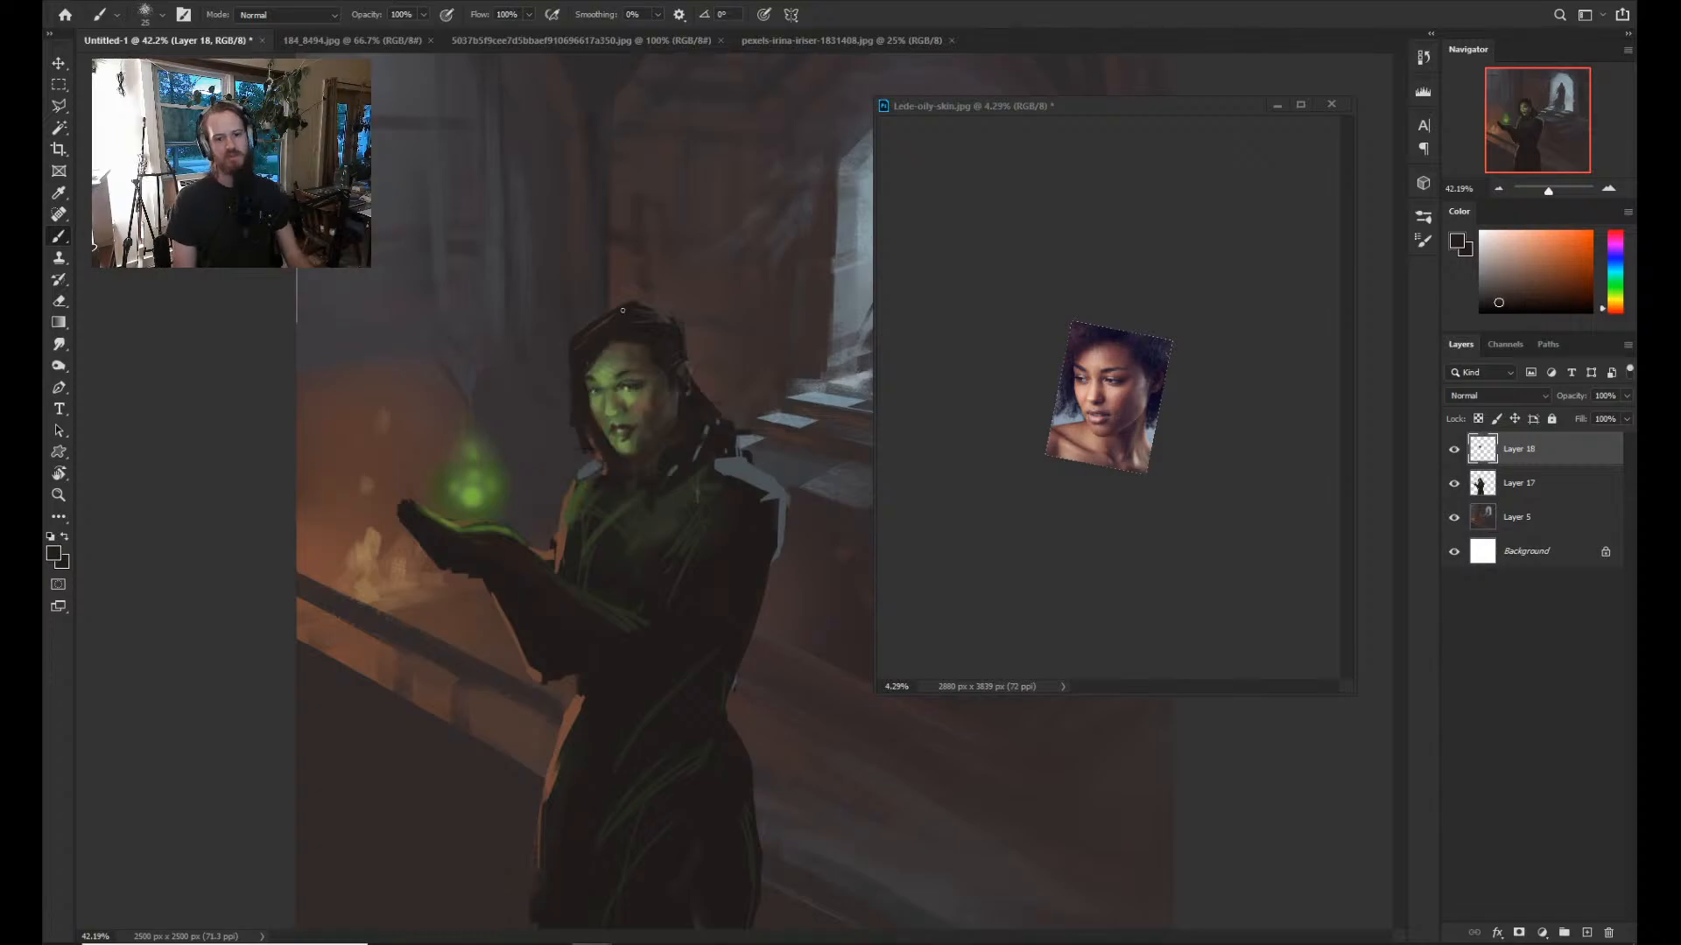
key(z)
drag(718, 358, 671, 362)
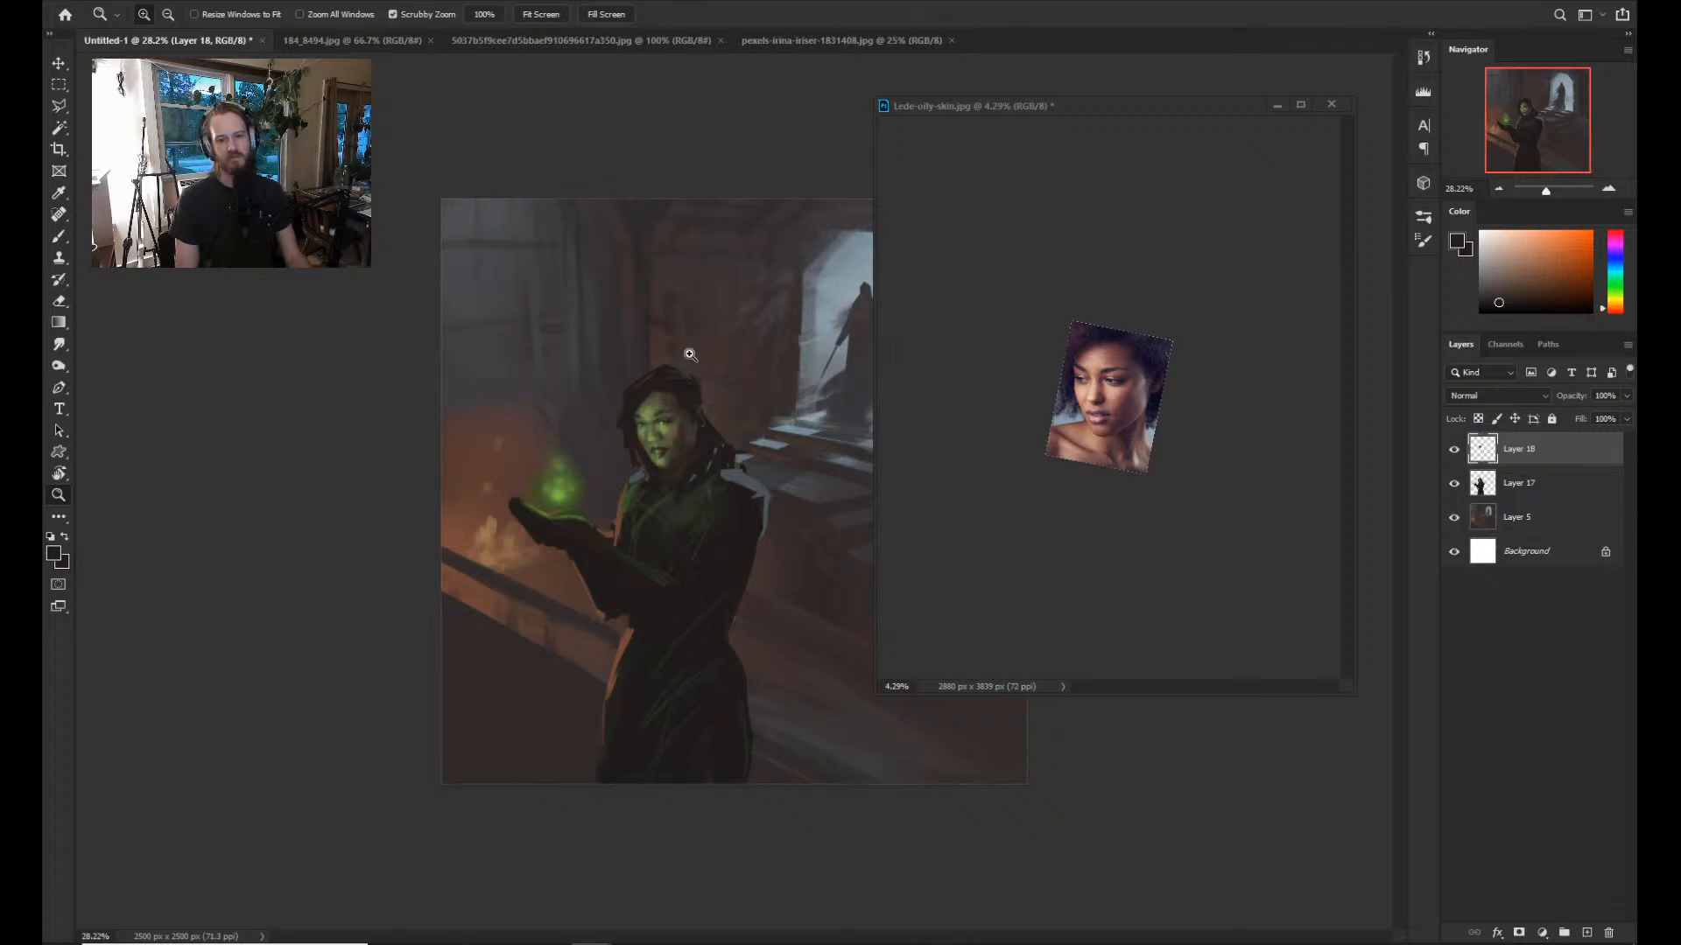
Touch up the skin around the near eye with light greens sampled from that area.
double_click(689, 355)
key(b)
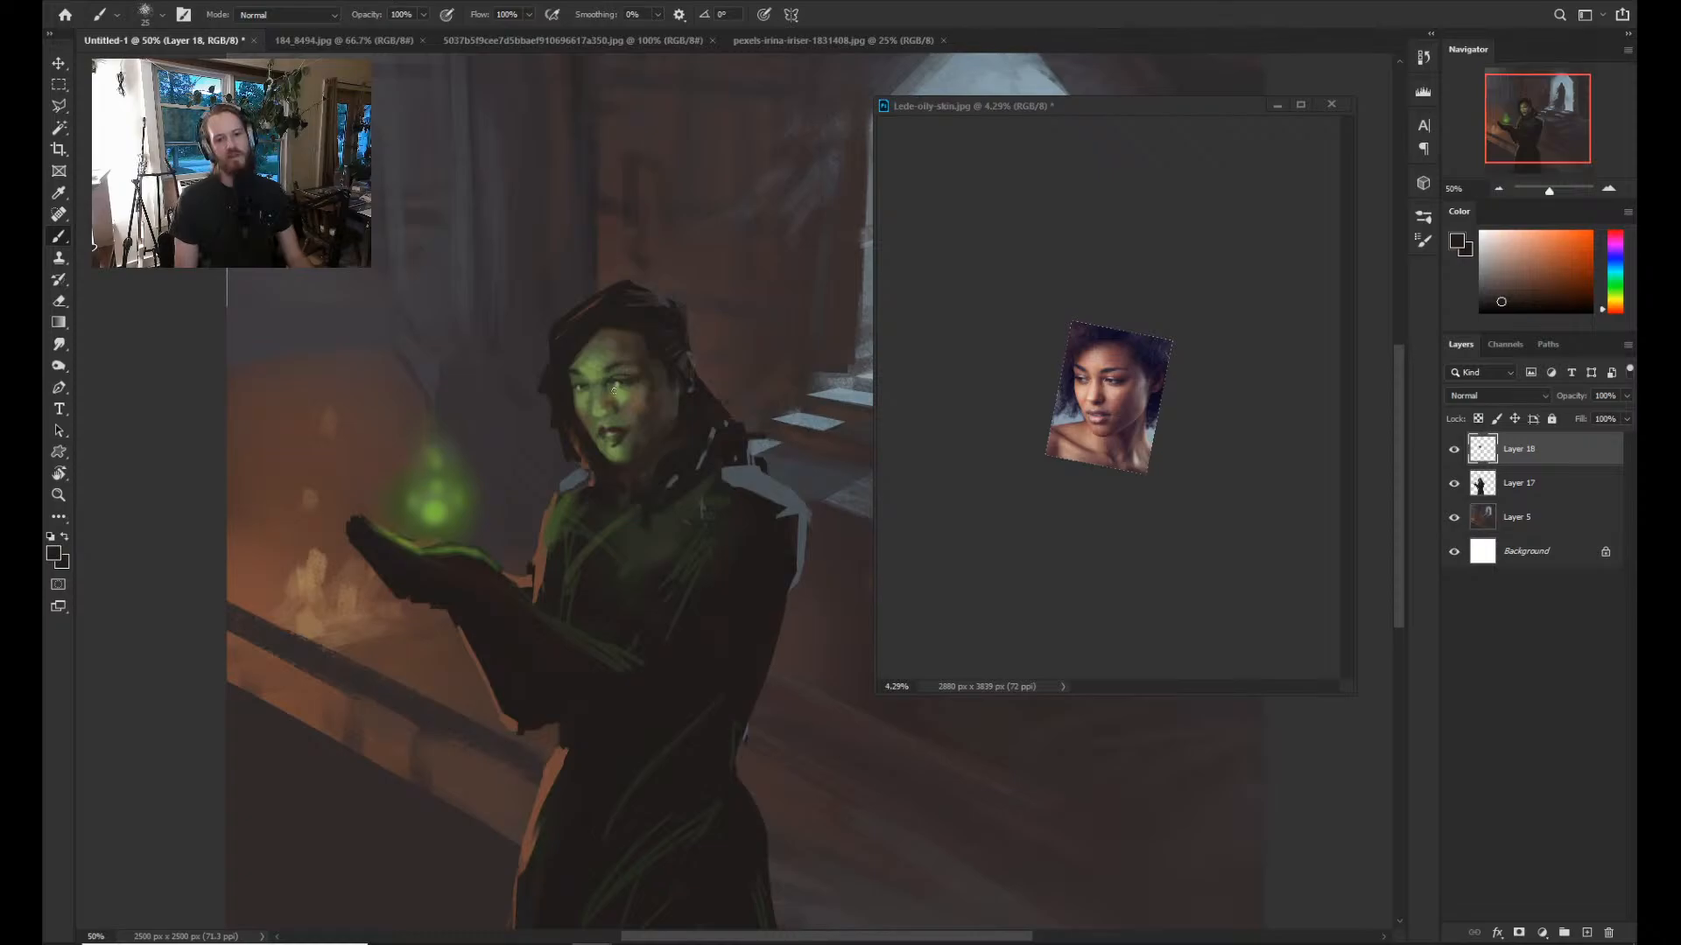
alt+click(618, 386)
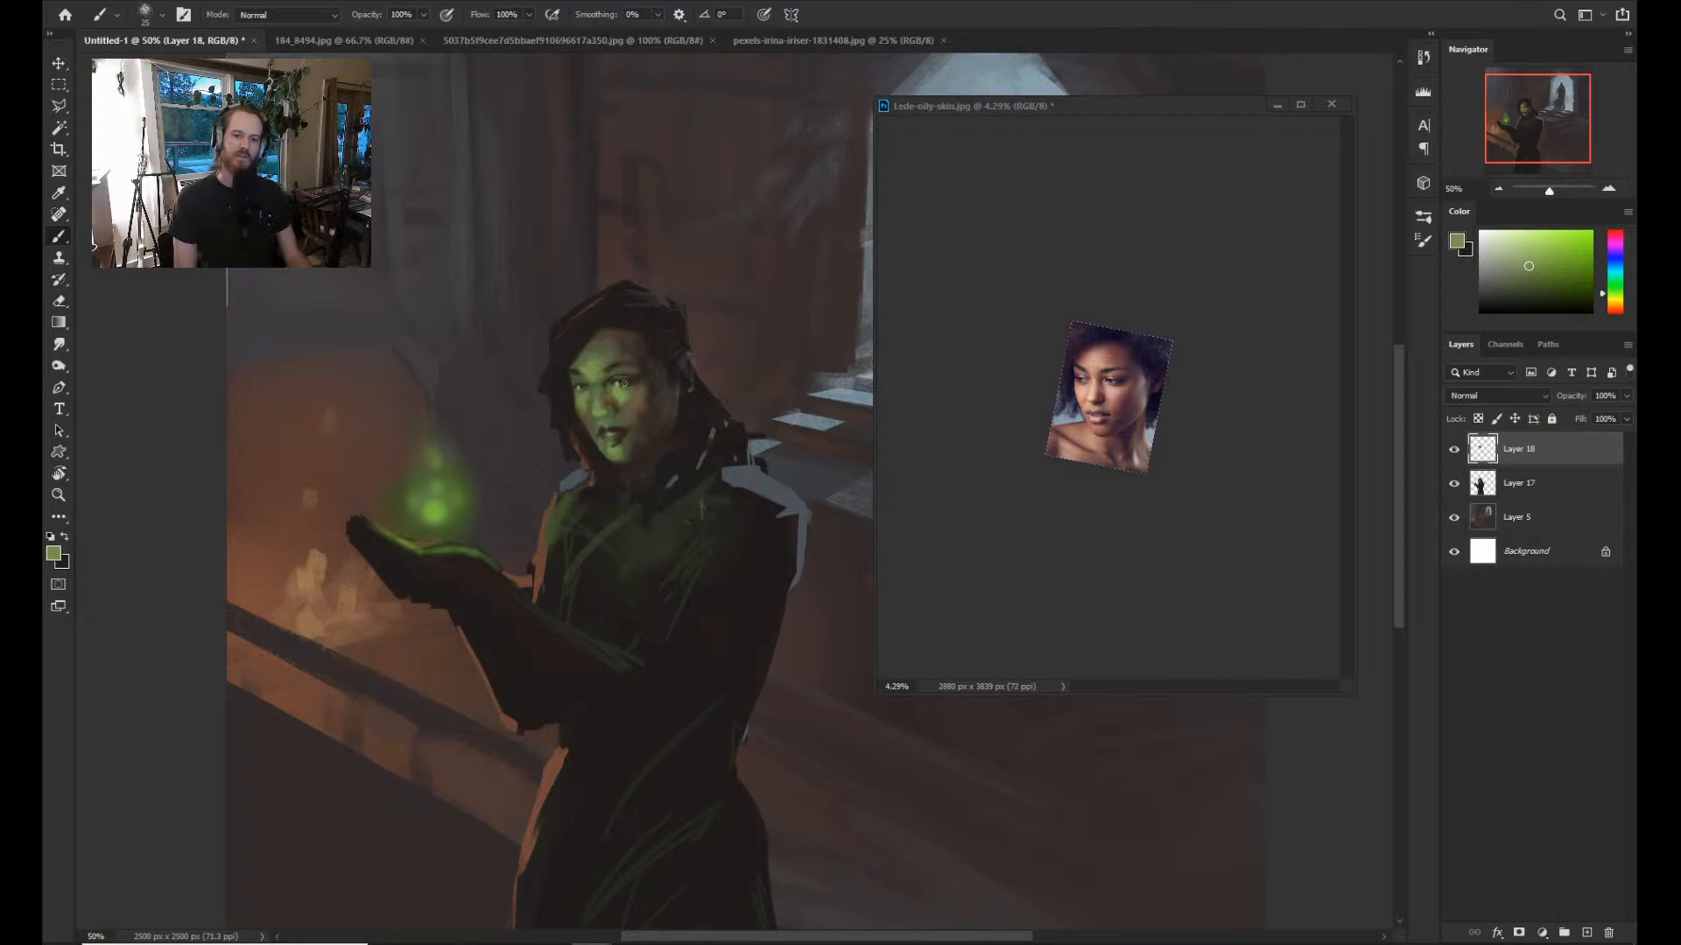
alt+click(623, 383)
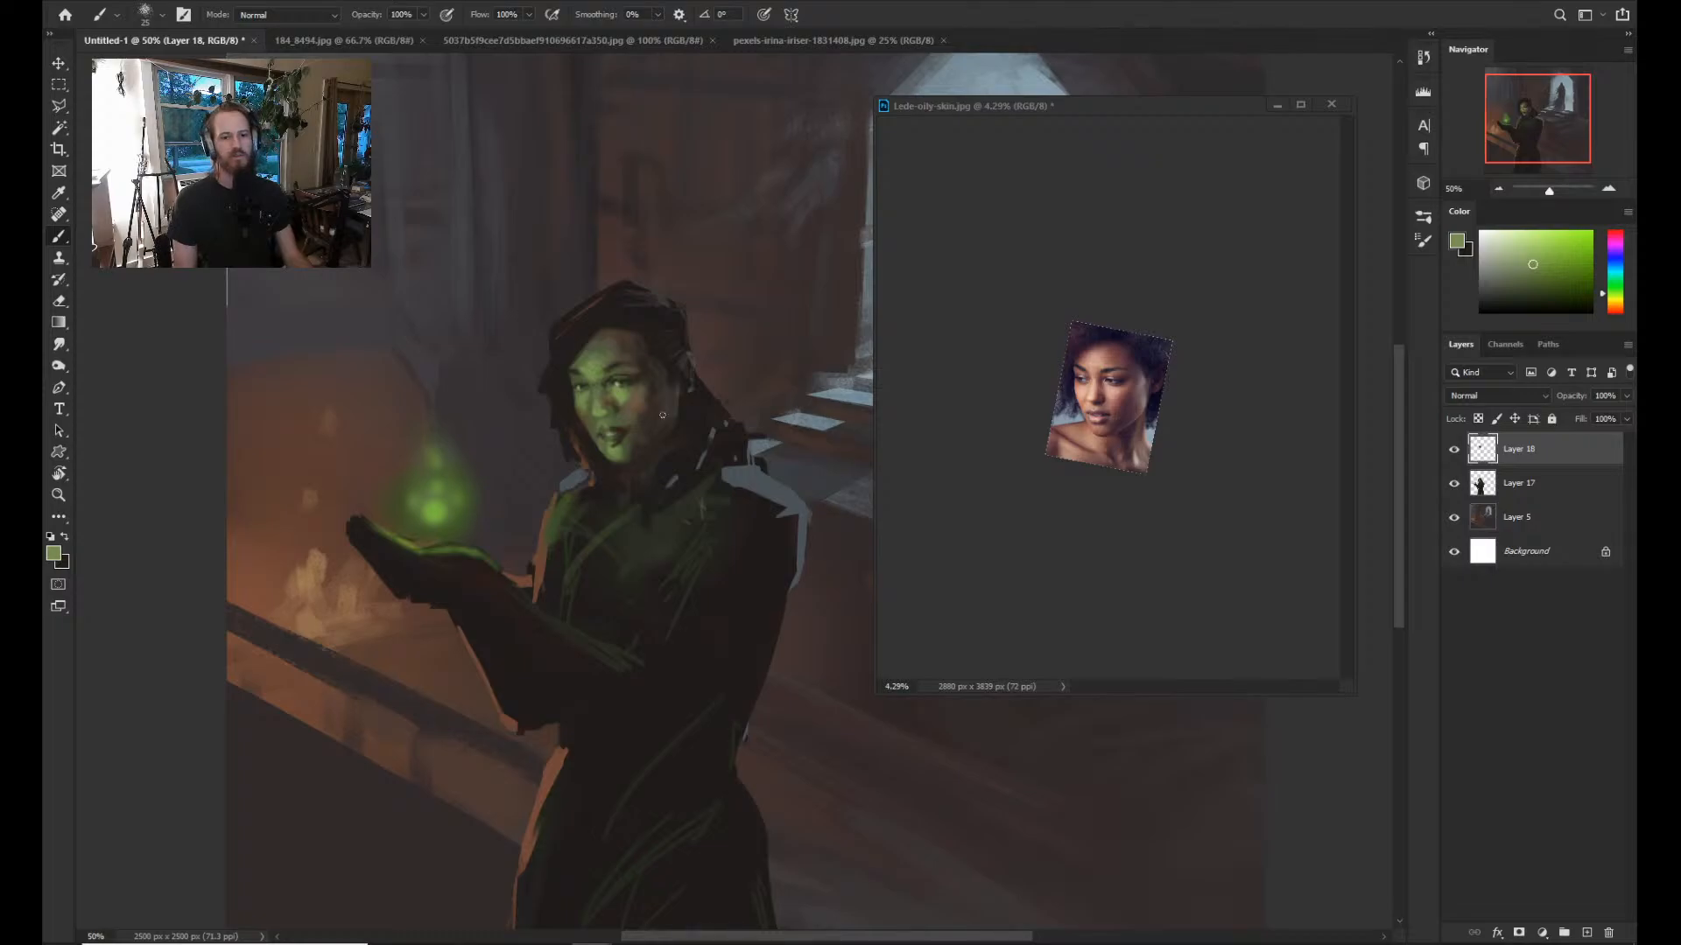
key(z)
drag(662, 415, 619, 413)
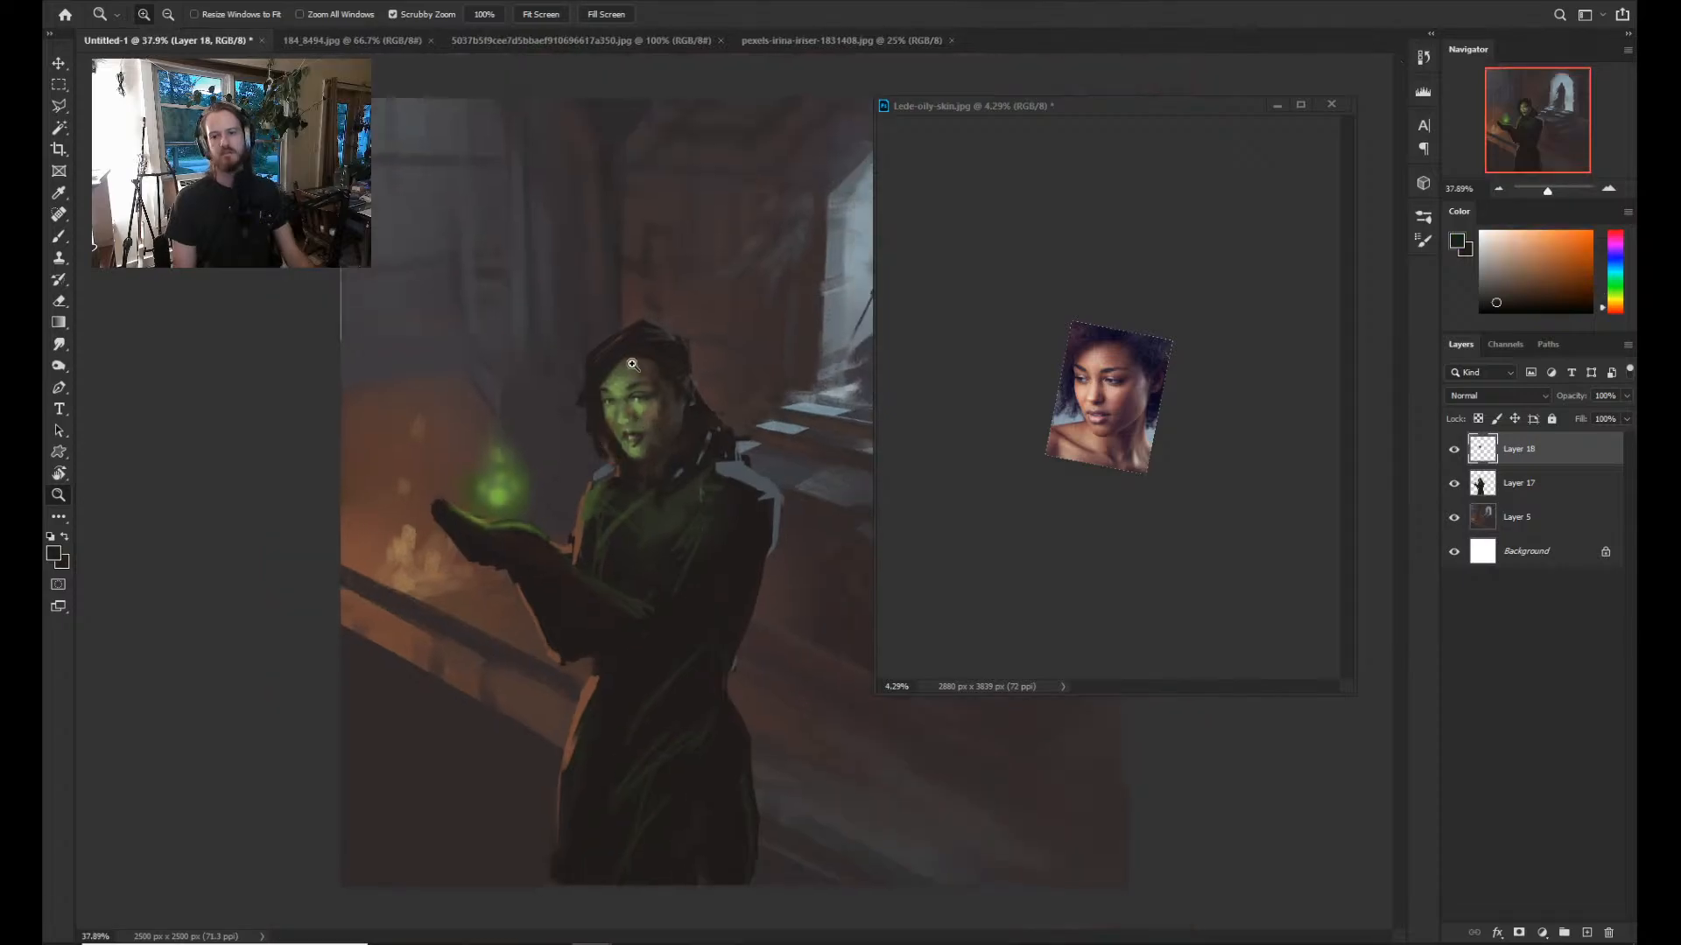
Refine the hair and shaded side of the face with sampled dark brown and dark olive.
key(b)
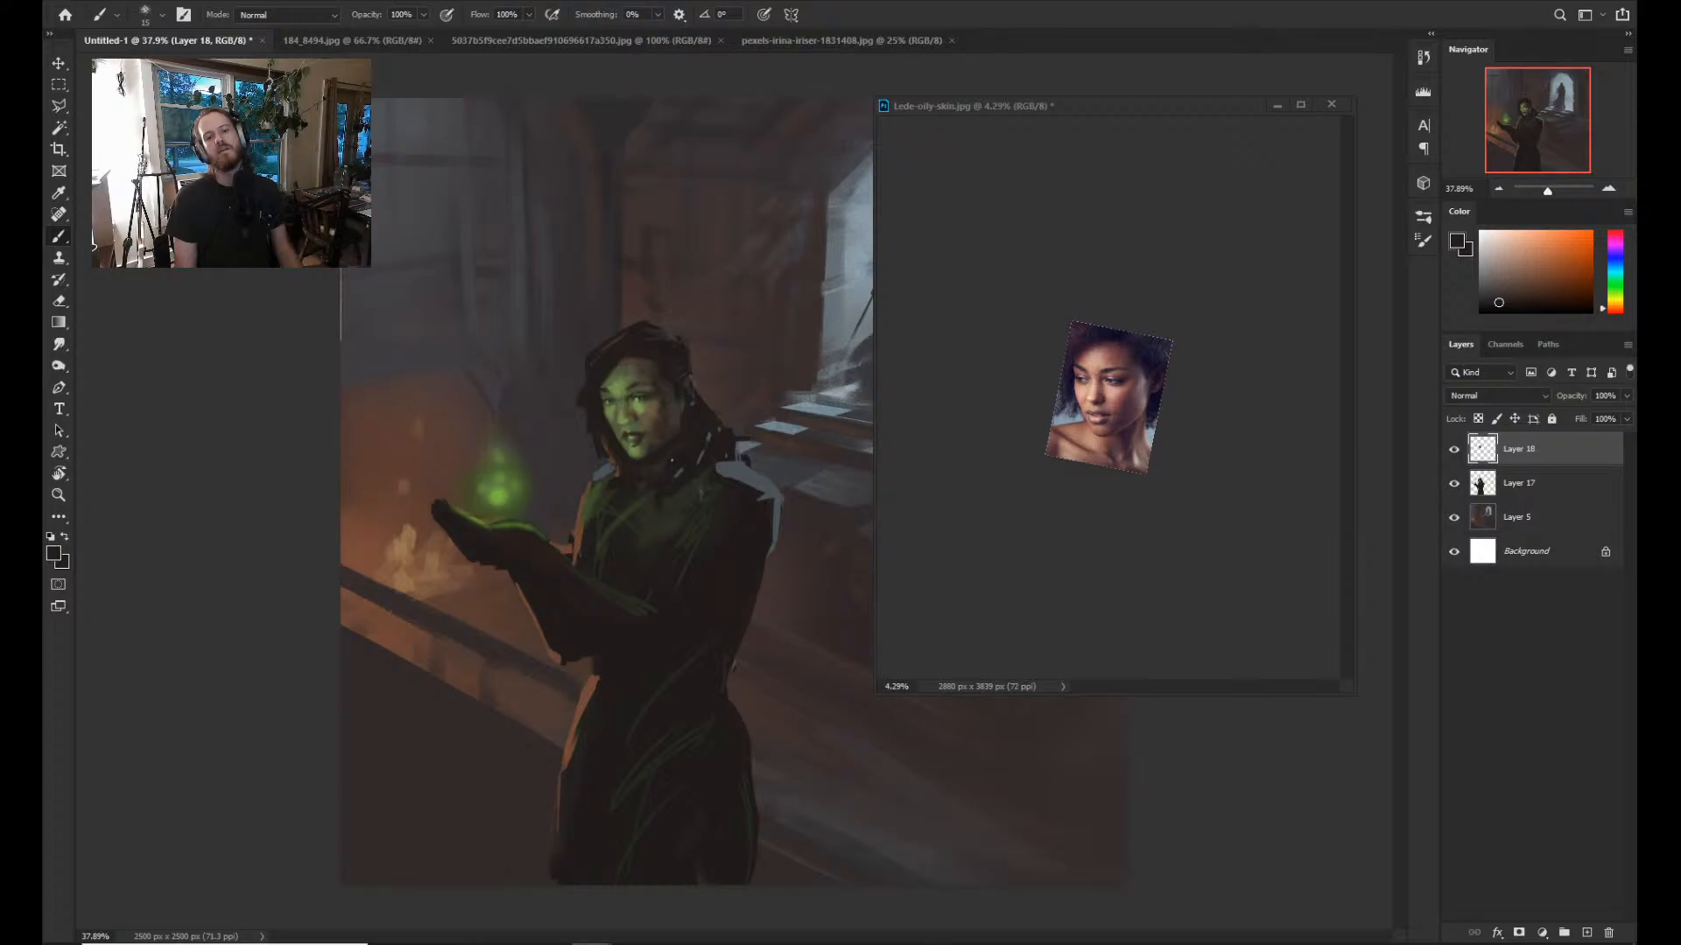
alt+click(693, 422)
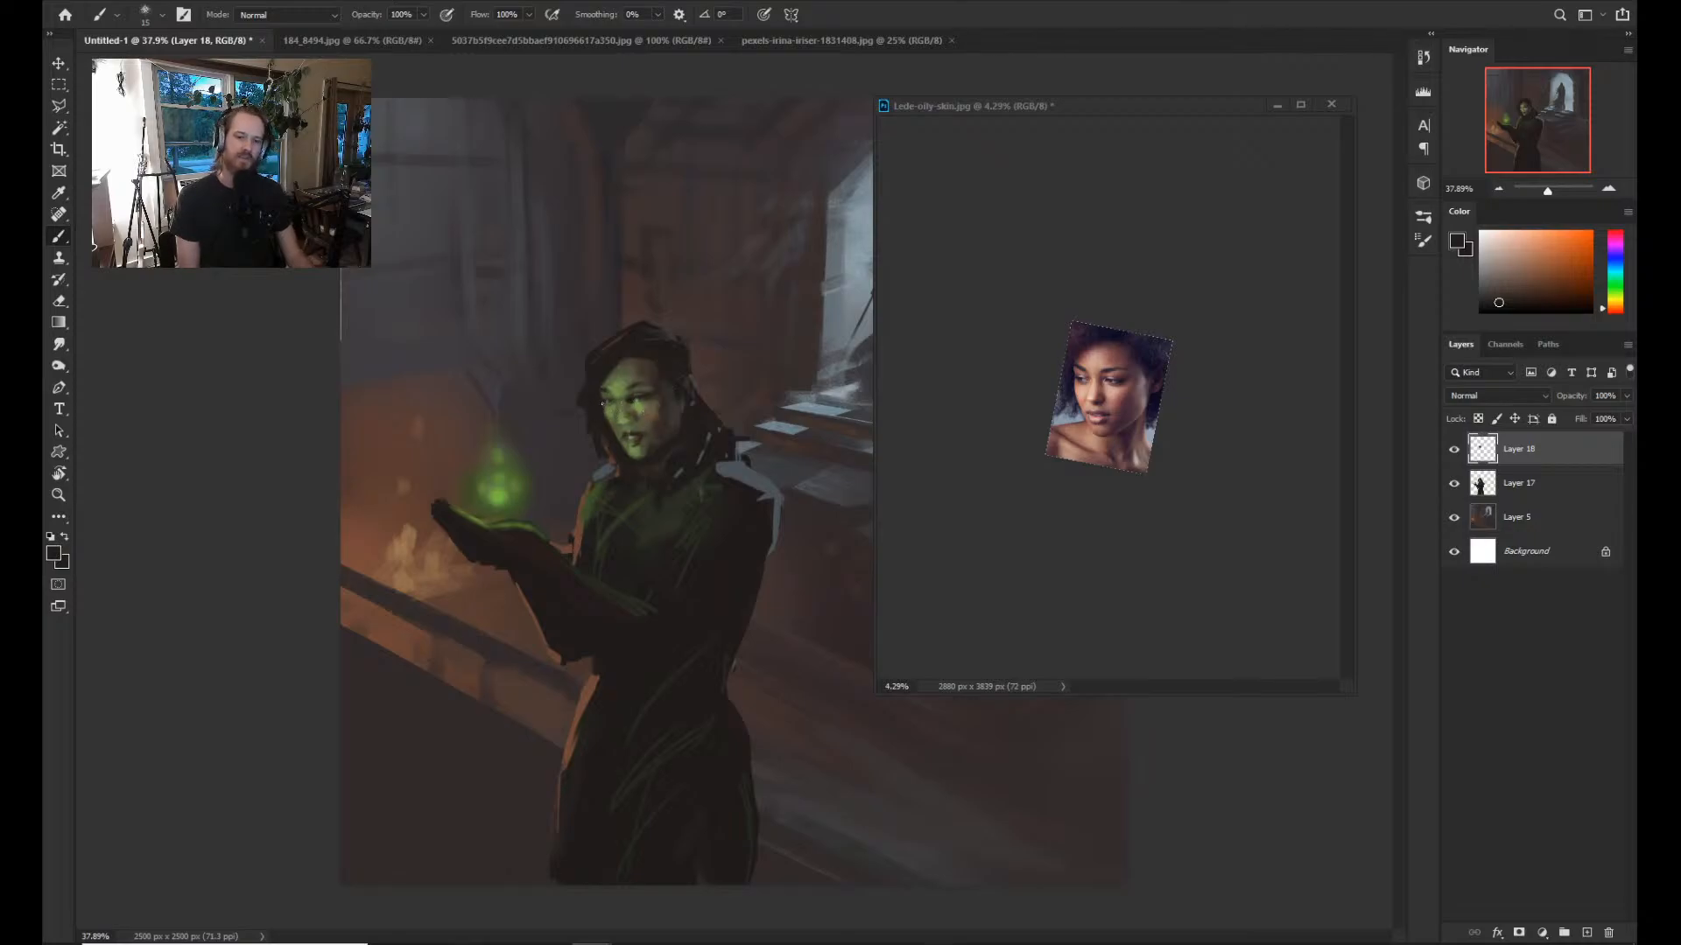
key(ctrl)
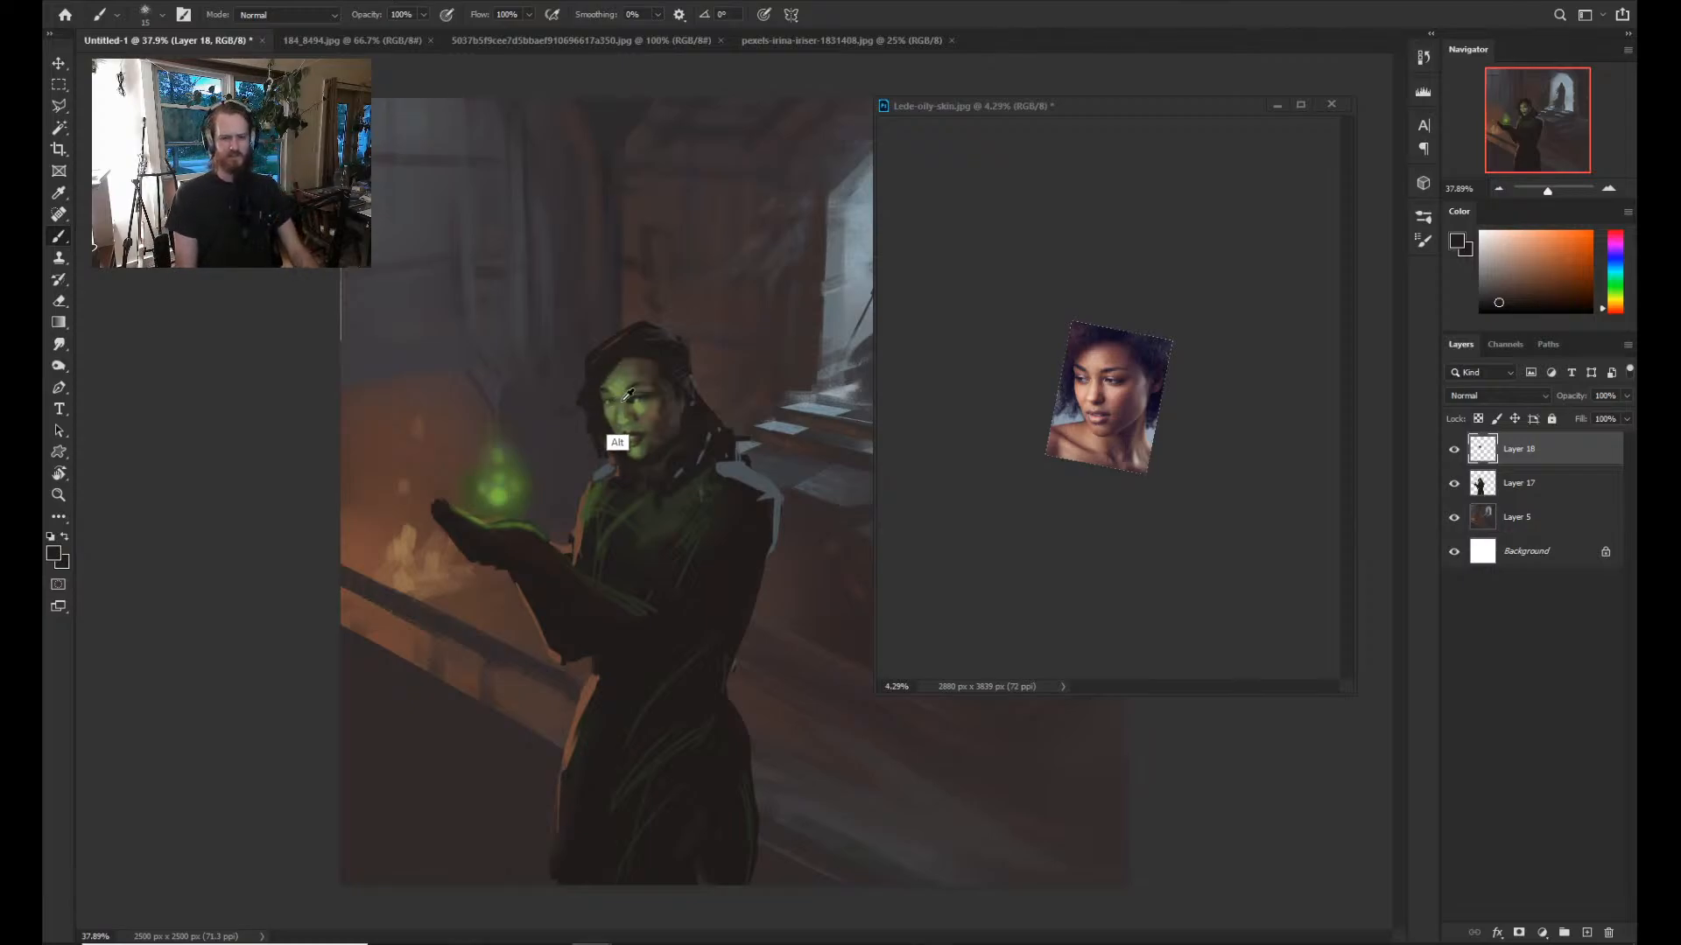
alt+click(650, 396)
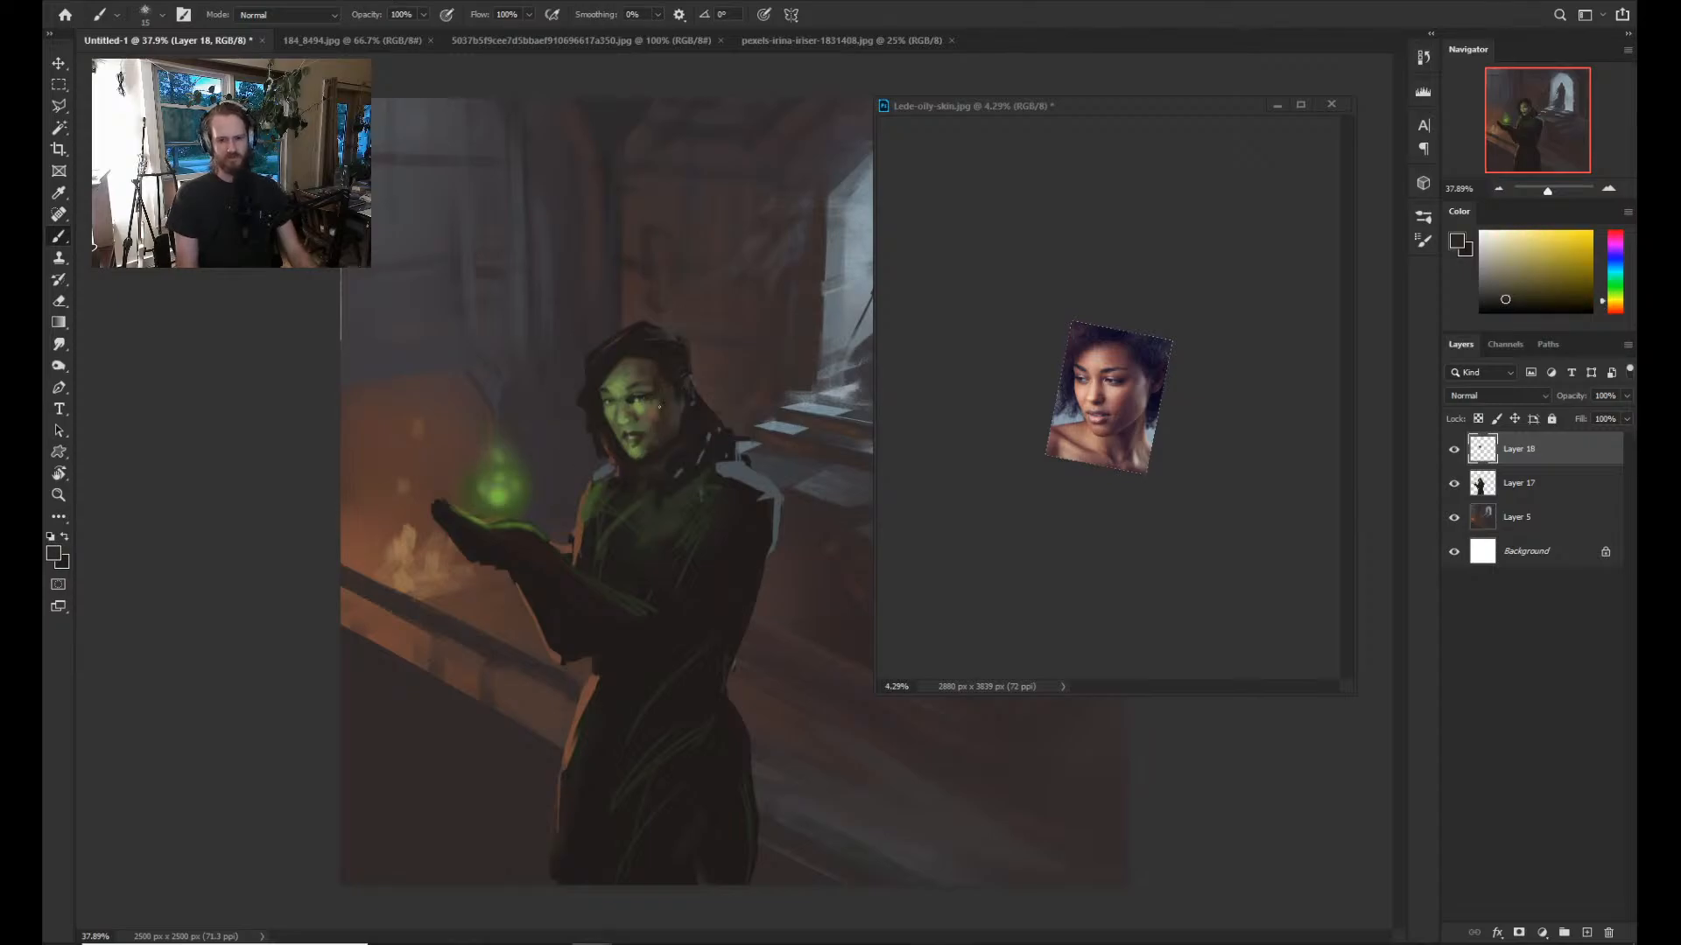
Rework the mouth area with dark brown sampled from the lips and light green sampled from the nearby skin.
key(z)
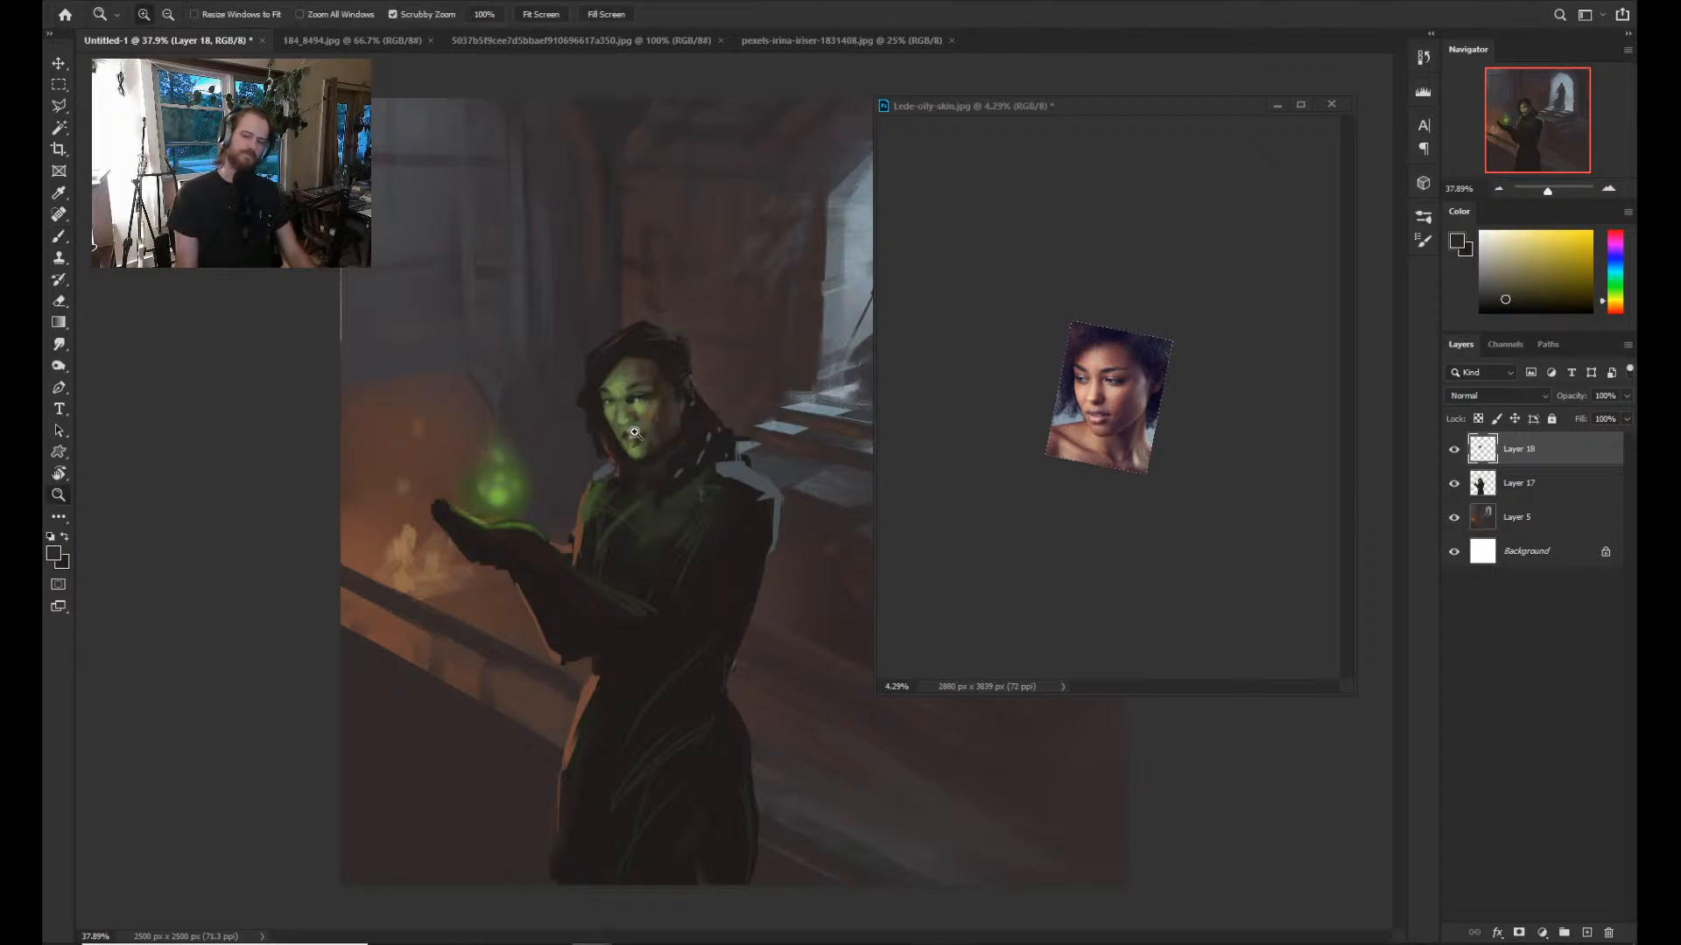
mouse_move(700, 411)
mouse_down()
mouse_move(647, 418)
mouse_move(711, 360)
mouse_move(679, 409)
mouse_up()
key(b)
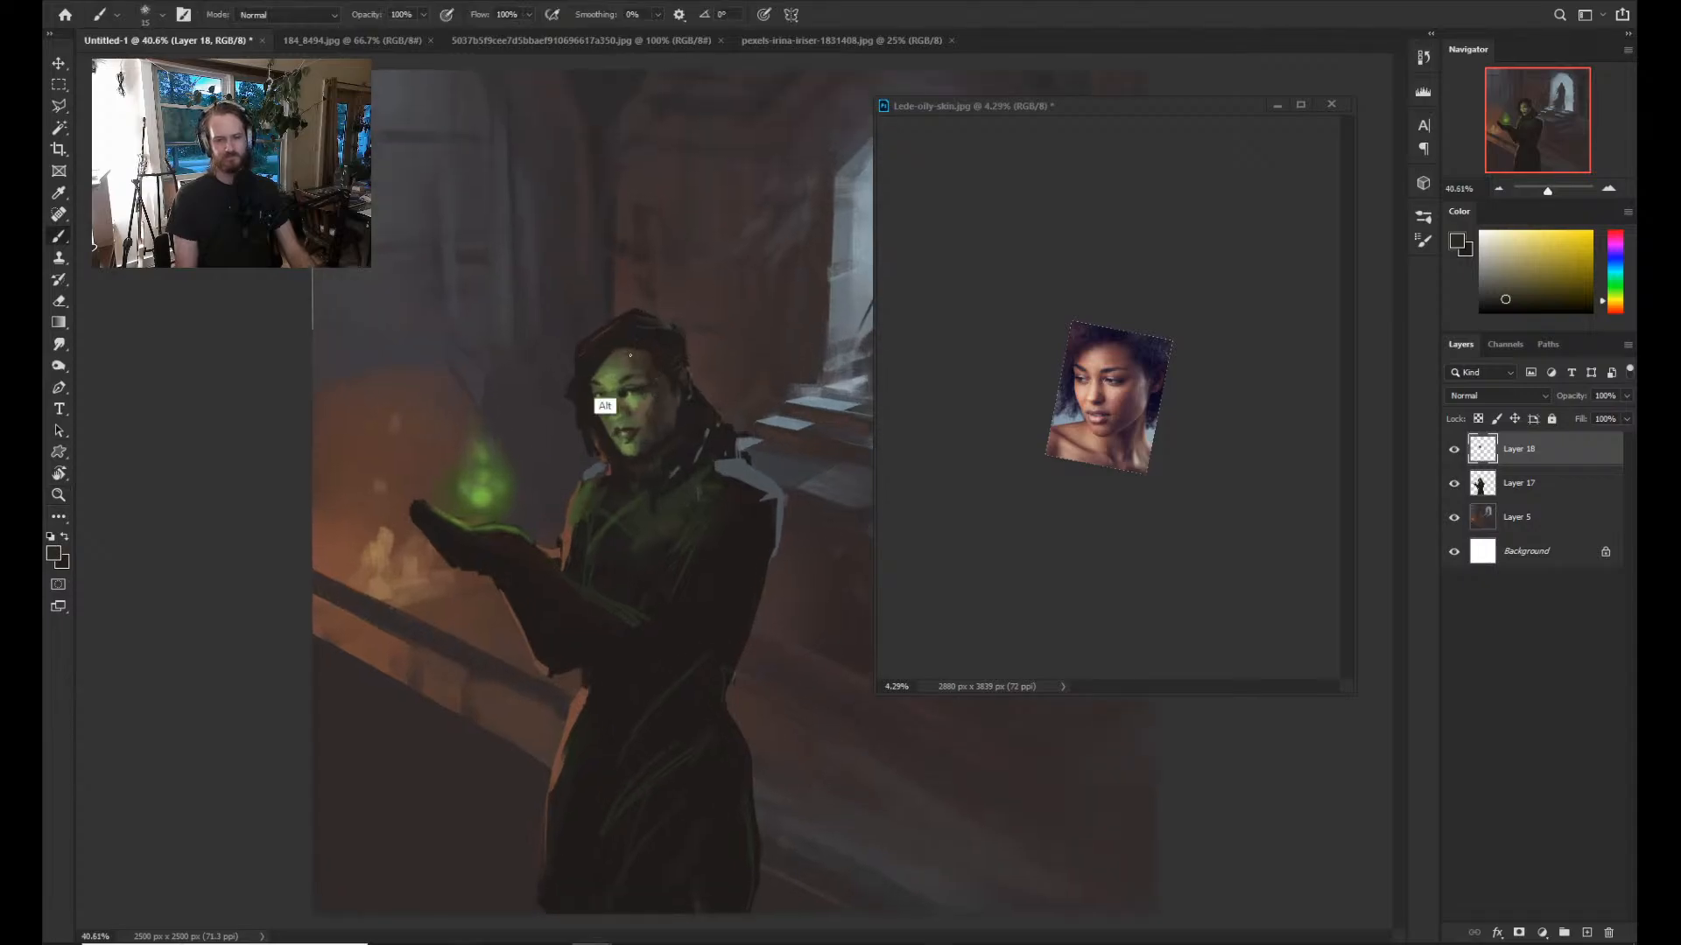
alt+click(623, 434)
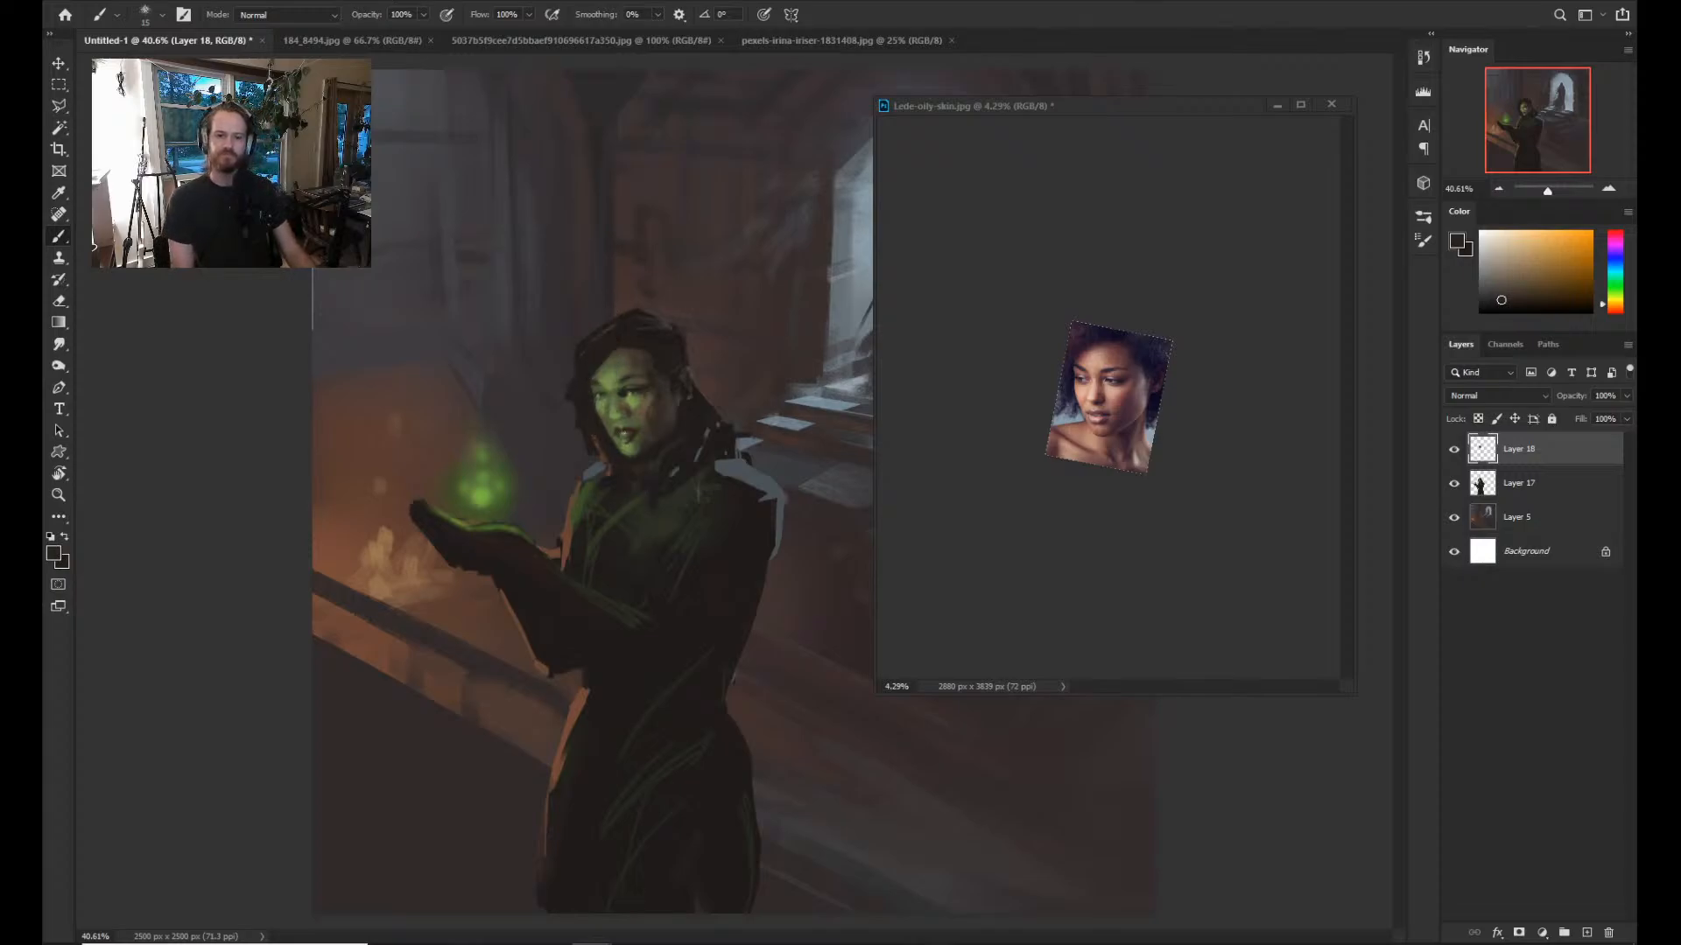
alt+click(612, 427)
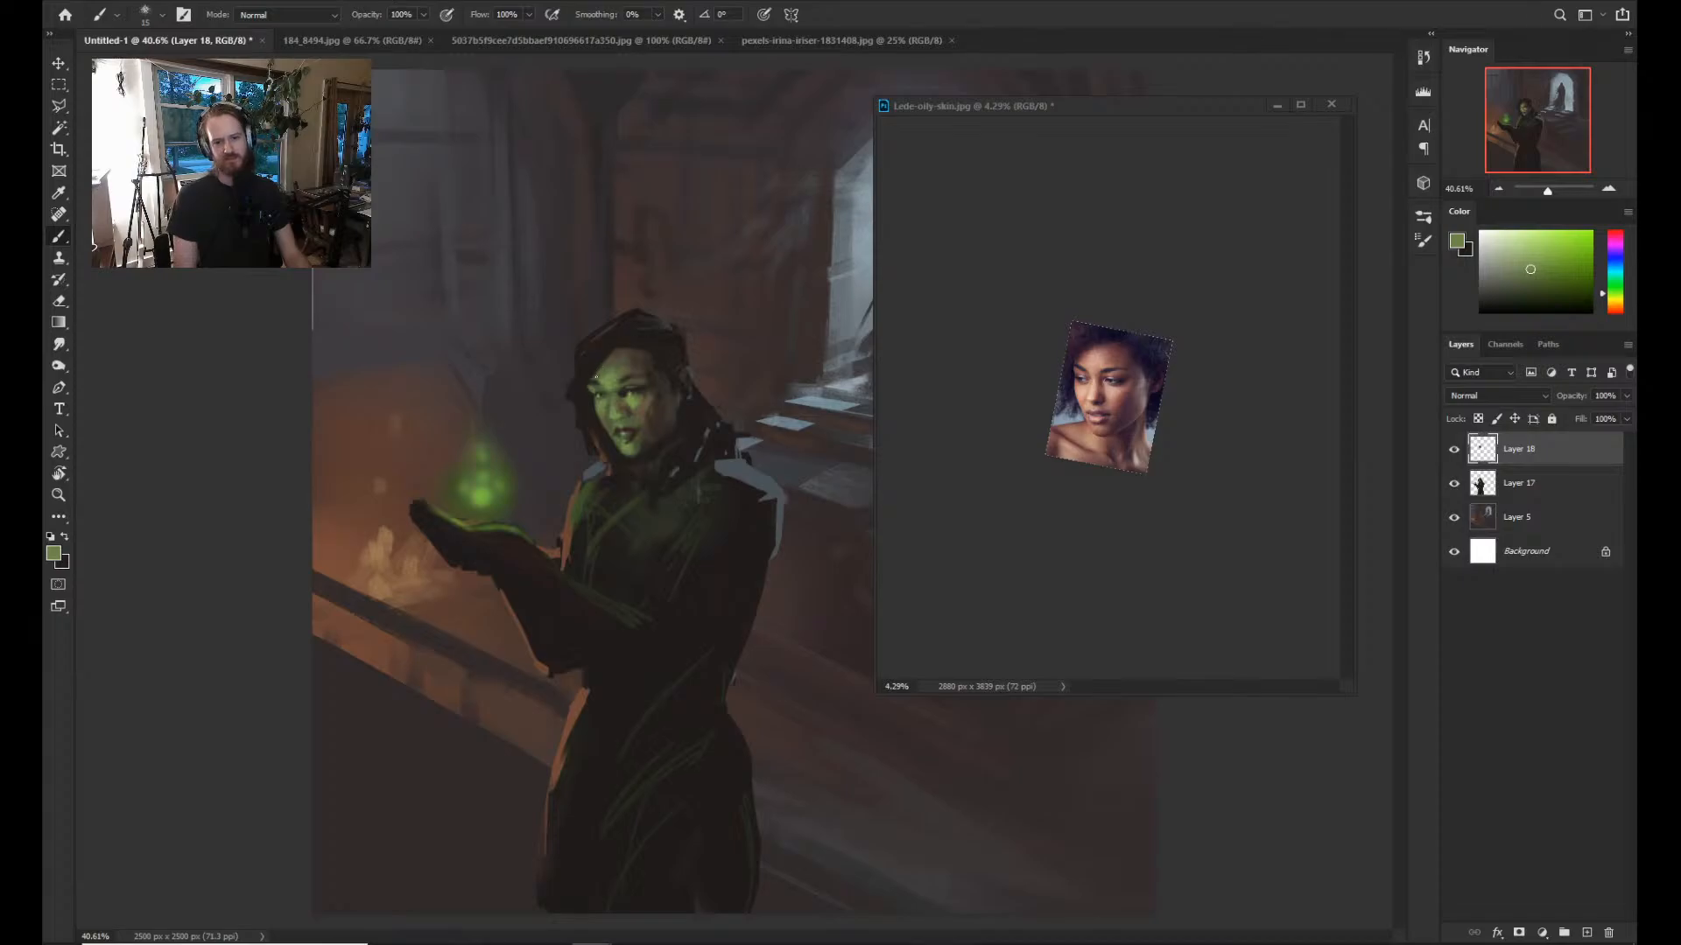
Touch up the hair framing the forehead and temple with dark browns sampled from both sides of the head.
alt+click(587, 374)
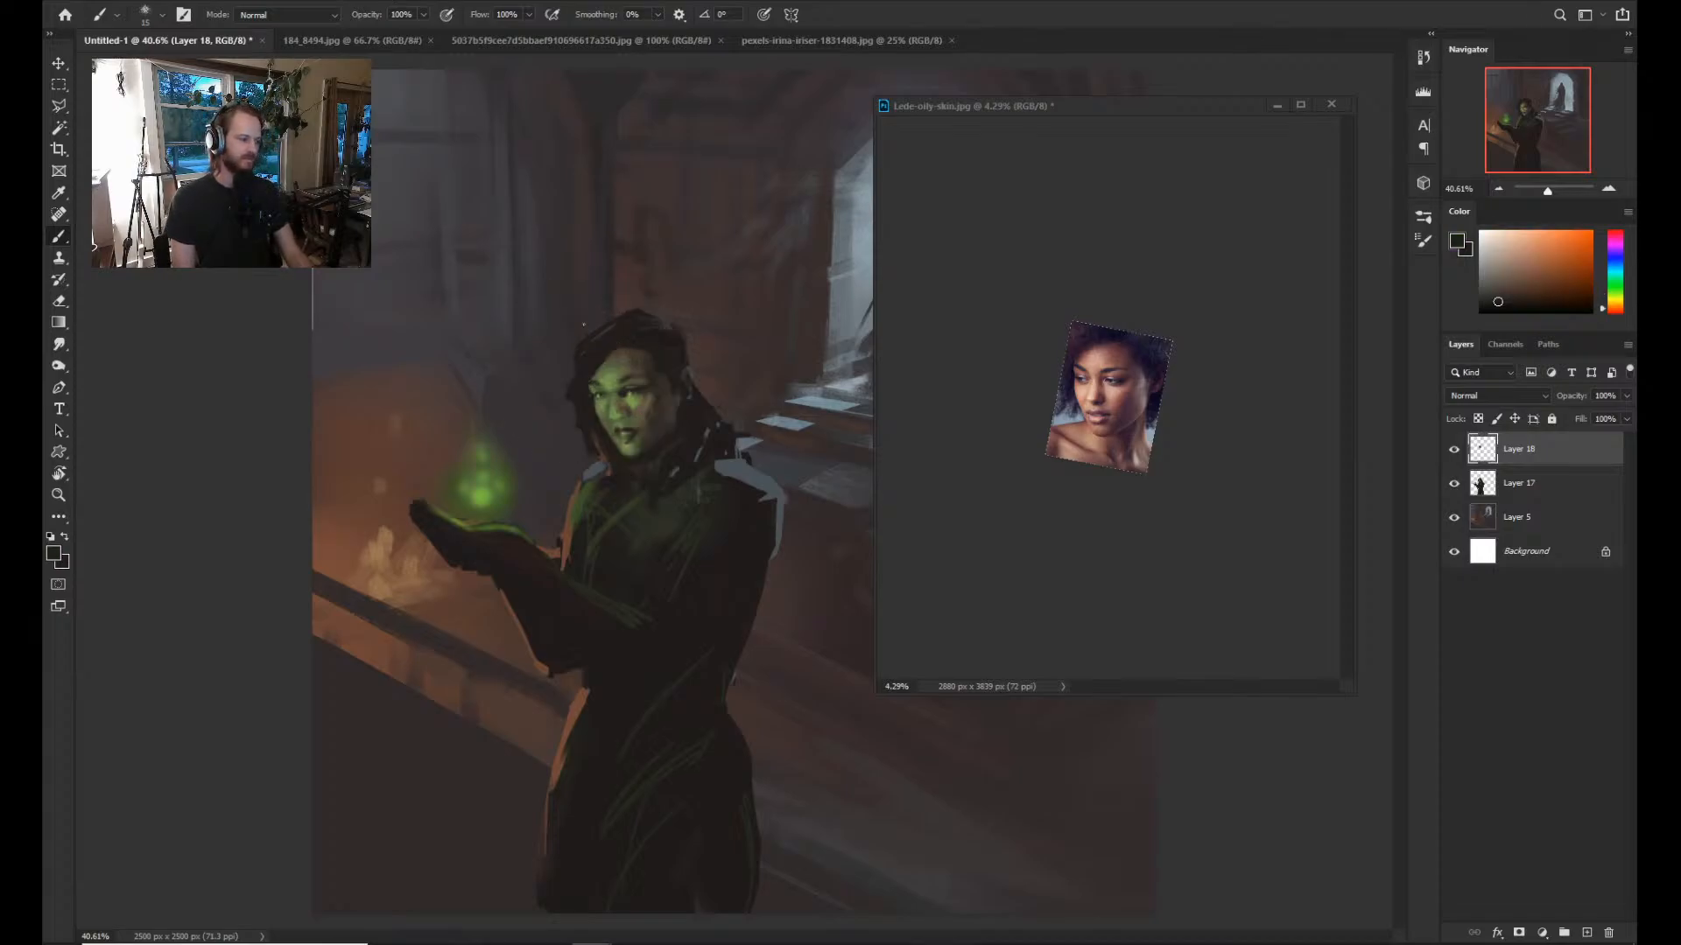
alt+click(670, 359)
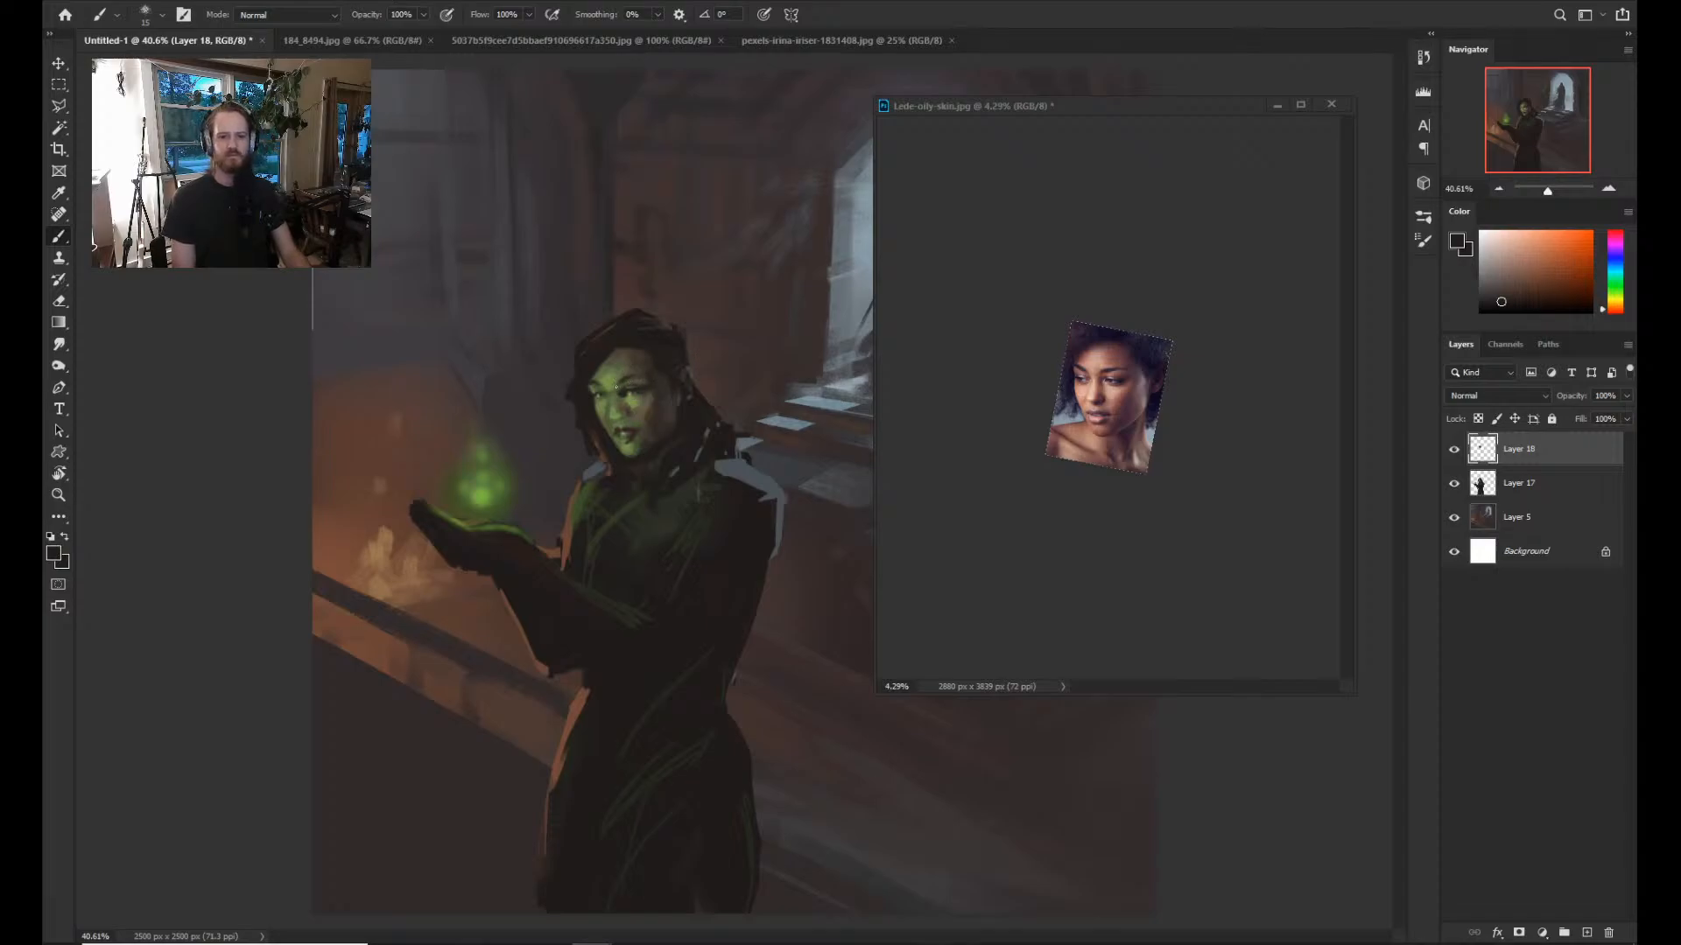
key(ctrl)
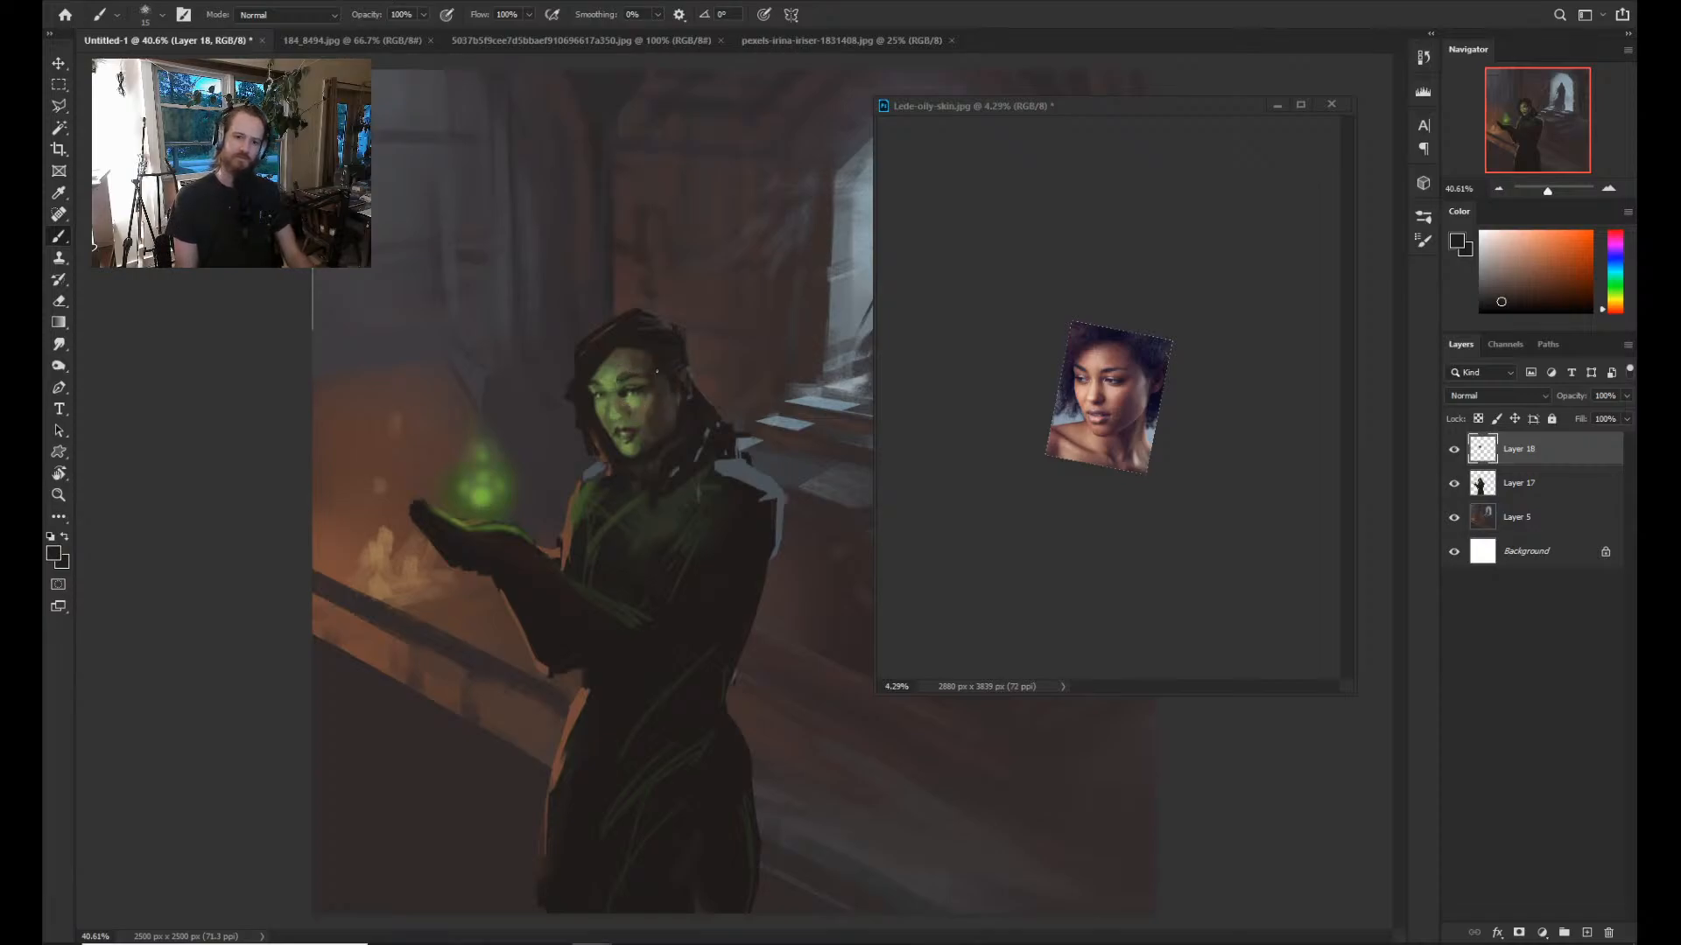
key(ctrl)
Reshape the near eyebrow and eyelid with light green, dark olive and grey-green sampled around the eye.
alt+click(629, 374)
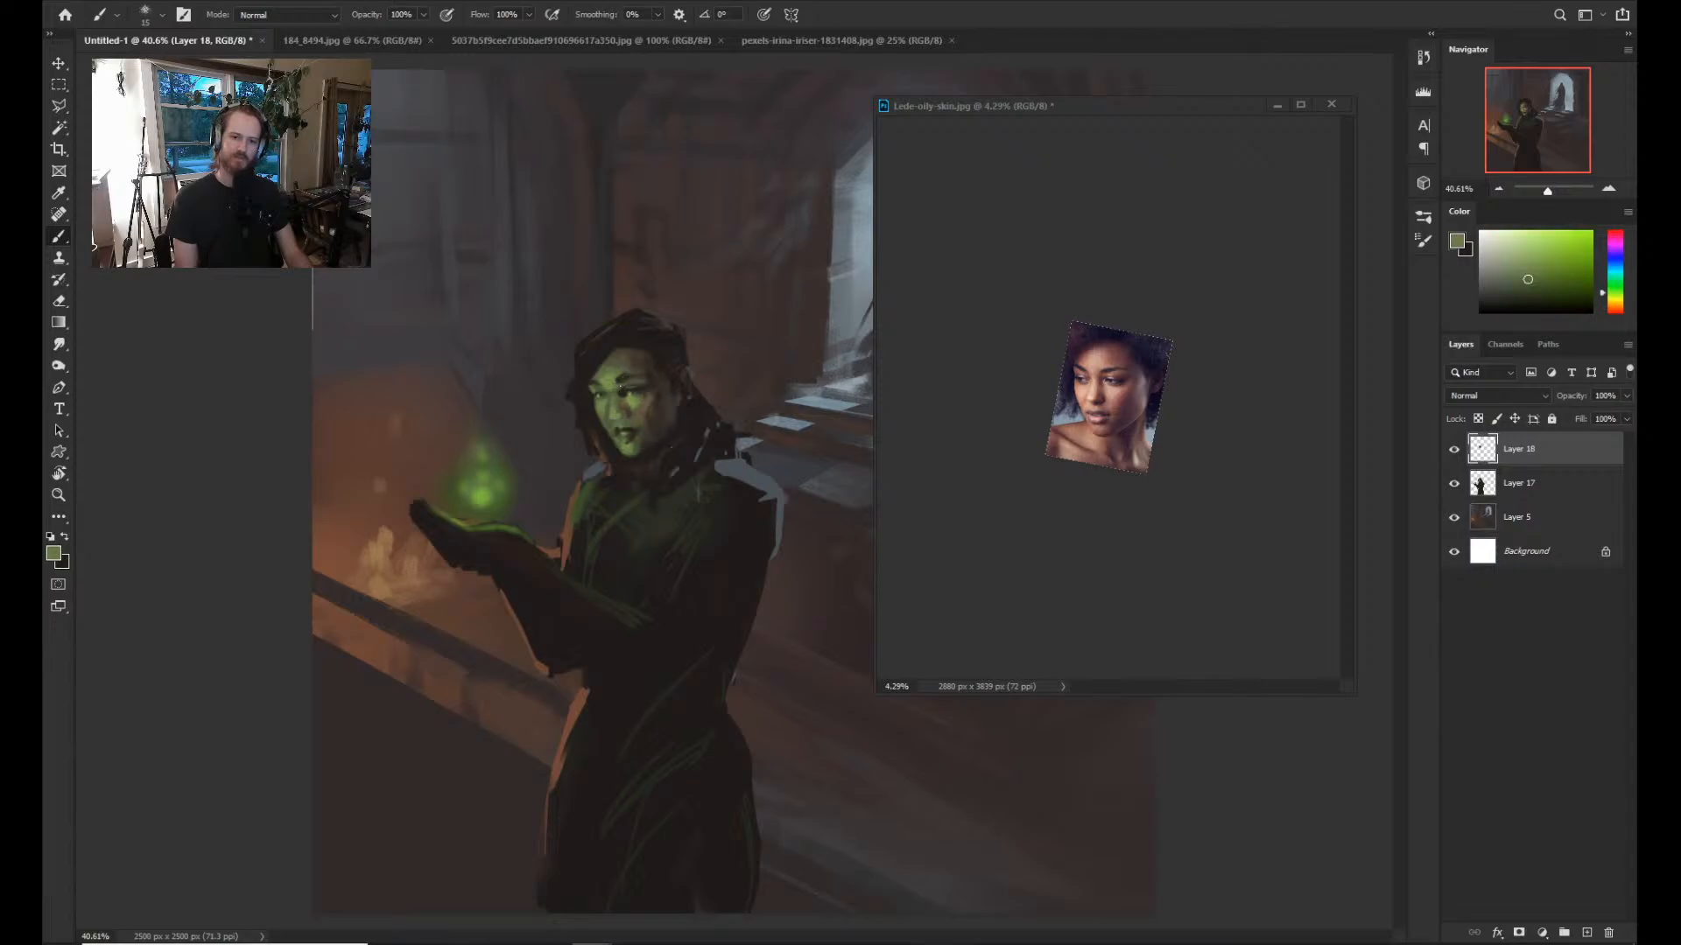
drag(618, 384, 629, 378)
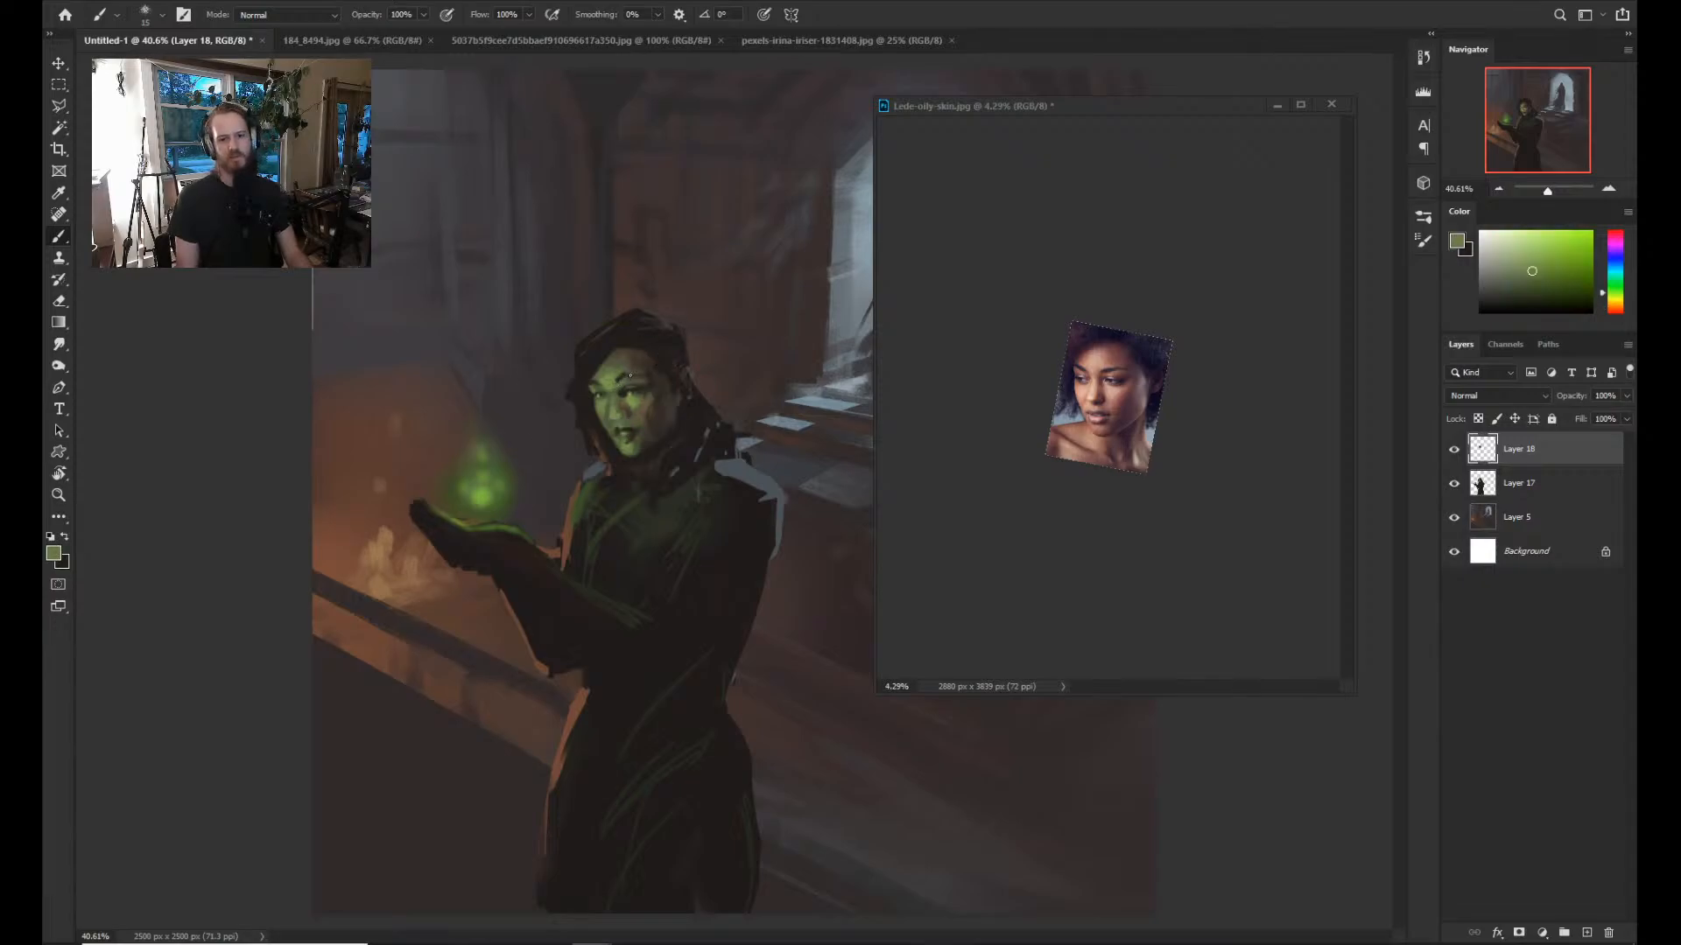
alt+click(623, 377)
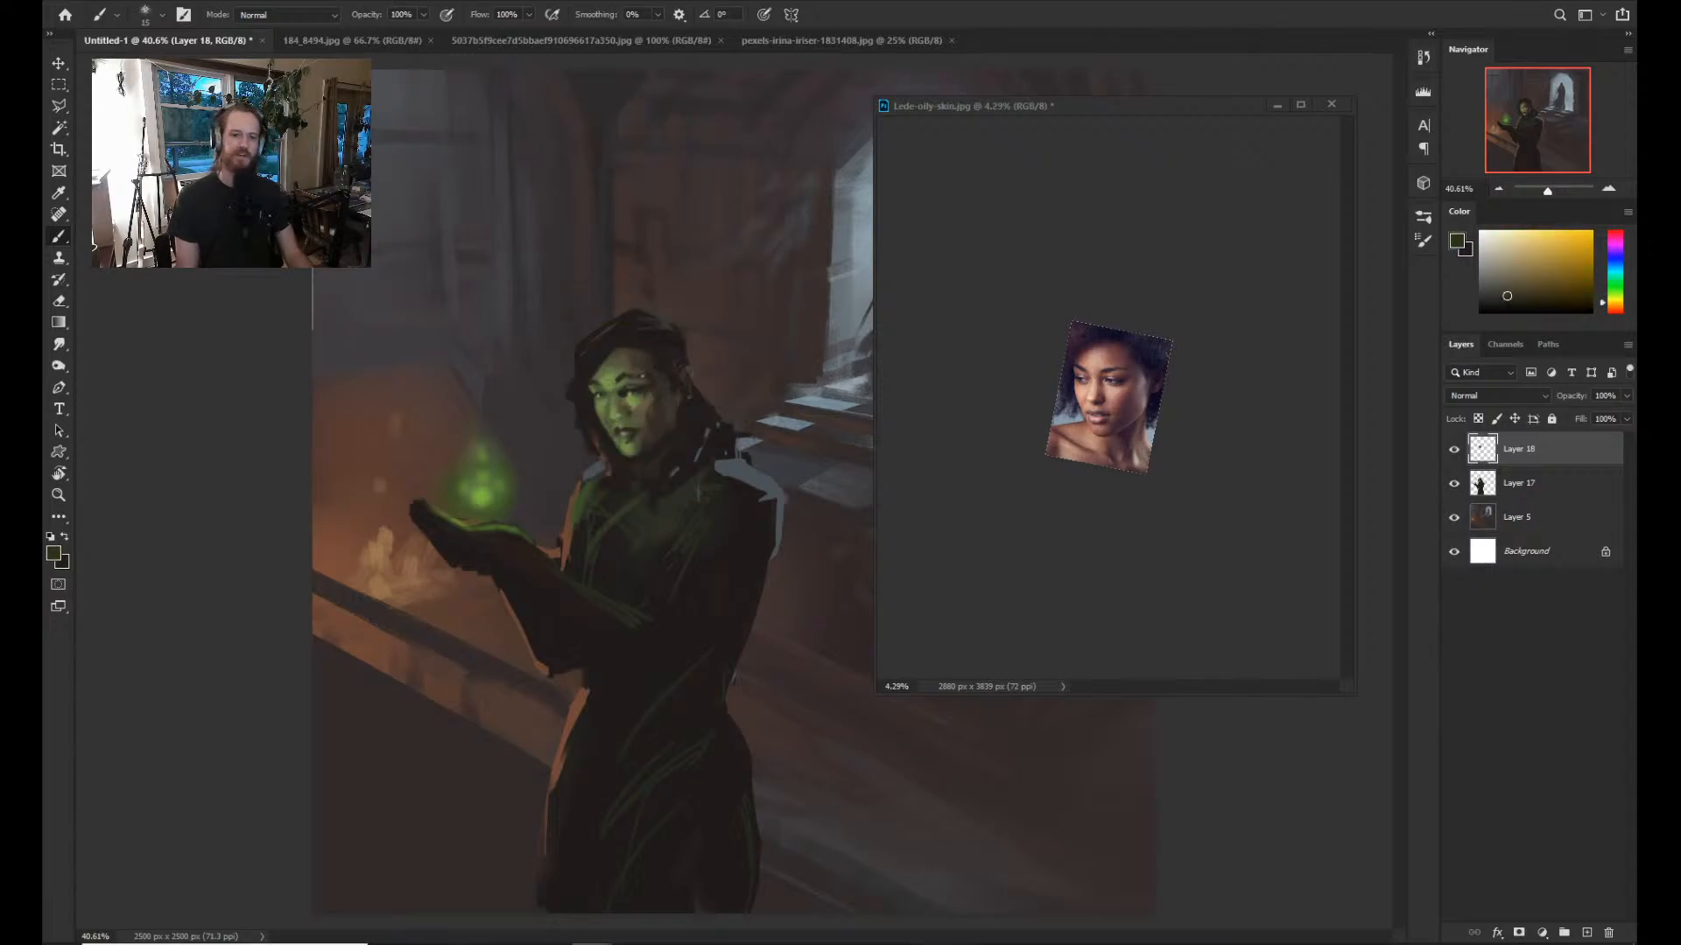
alt+click(627, 386)
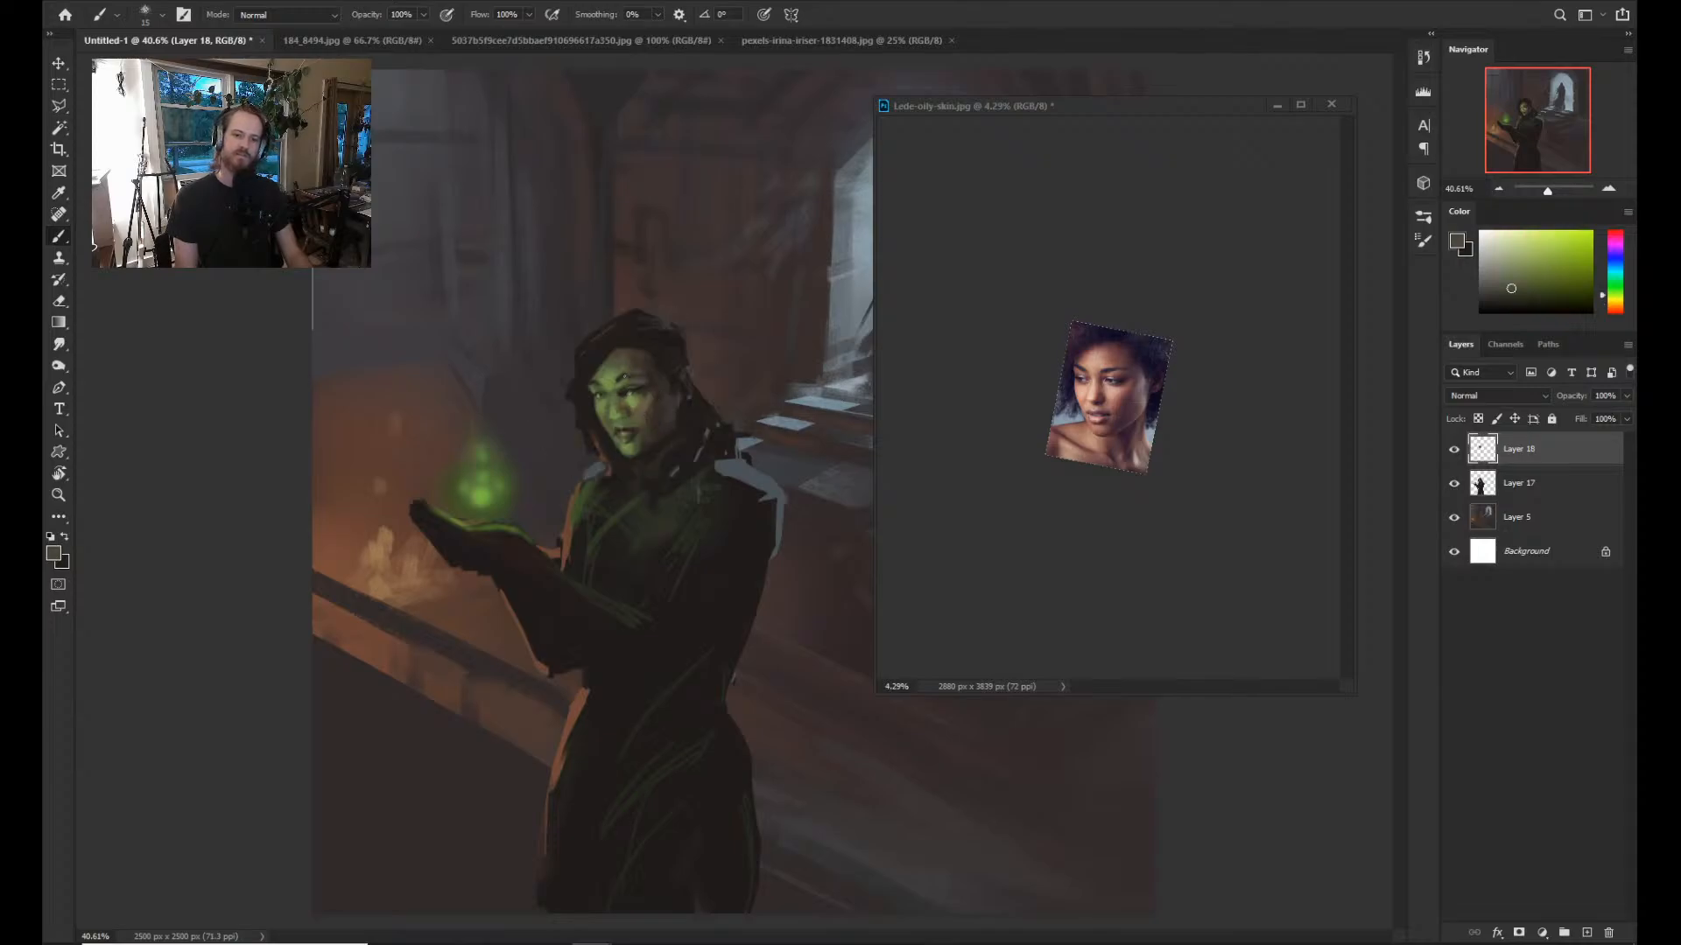
alt+click(625, 391)
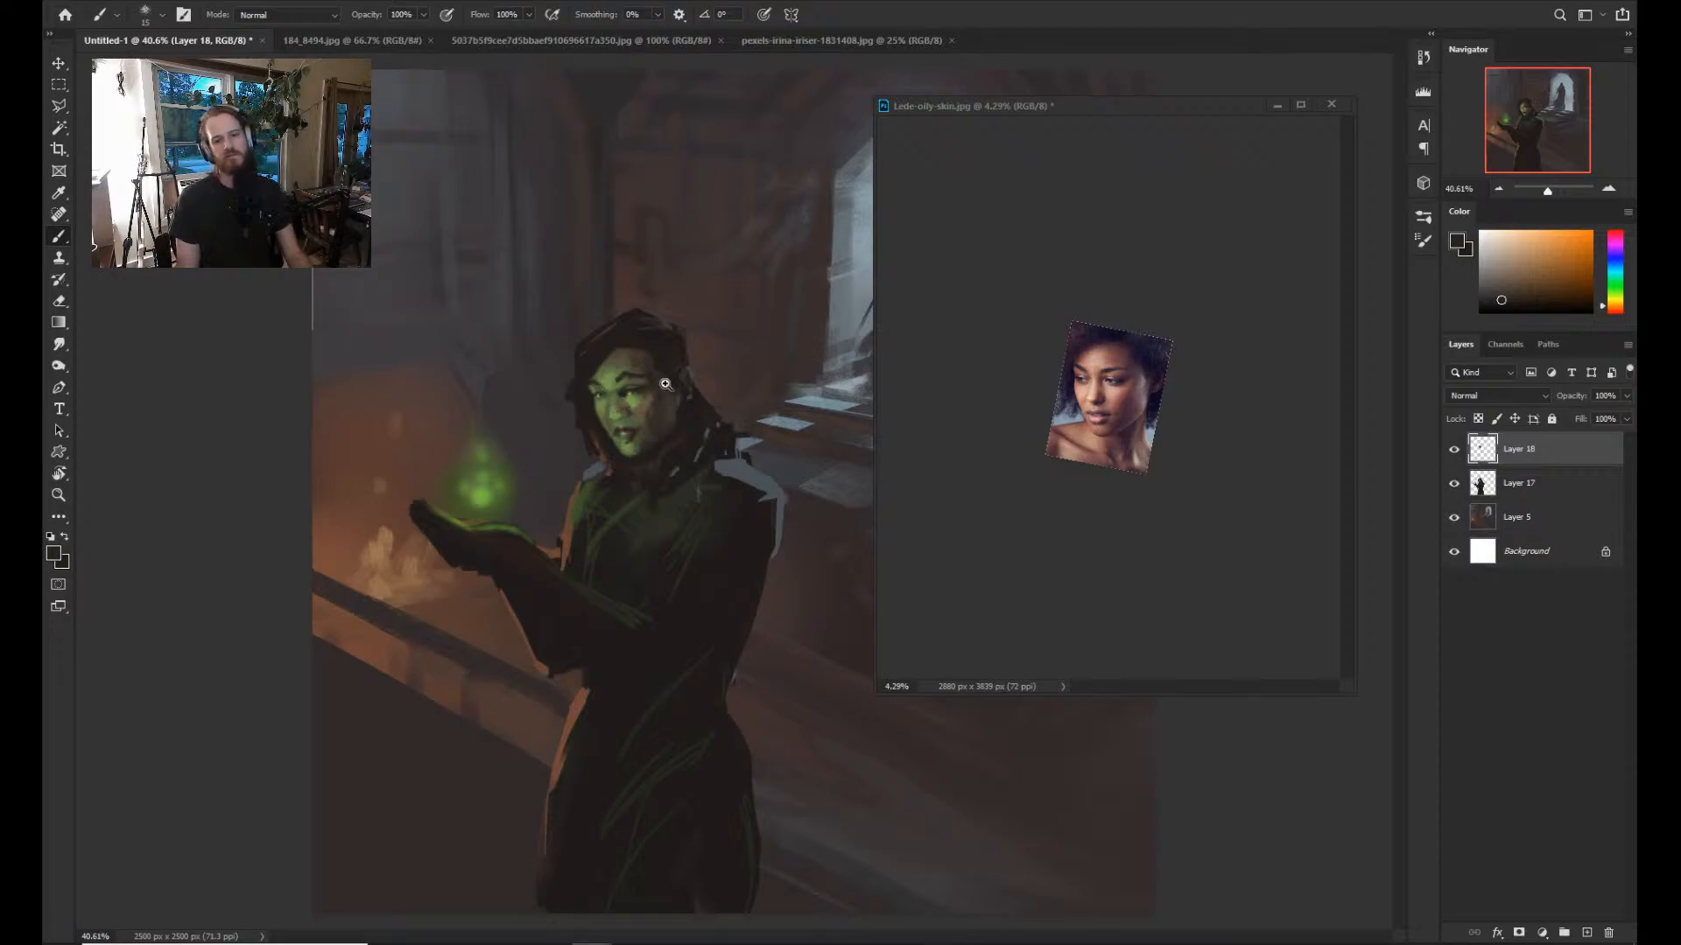
Flip the painting horizontally to check the face in mirror view against the portrait reference.
key(z)
mouse_move(665, 378)
mouse_down()
mouse_move(628, 413)
mouse_move(723, 373)
mouse_move(673, 403)
mouse_move(628, 398)
mouse_move(662, 373)
mouse_move(675, 401)
mouse_move(777, 458)
mouse_move(543, 412)
mouse_move(592, 450)
mouse_move(643, 442)
mouse_up()
key(b)
key(z)
key(b)
key(z)
key(b)
key(ctrl+shift+h)
key(z)
key(b)
key(z)
click(1059, 443)
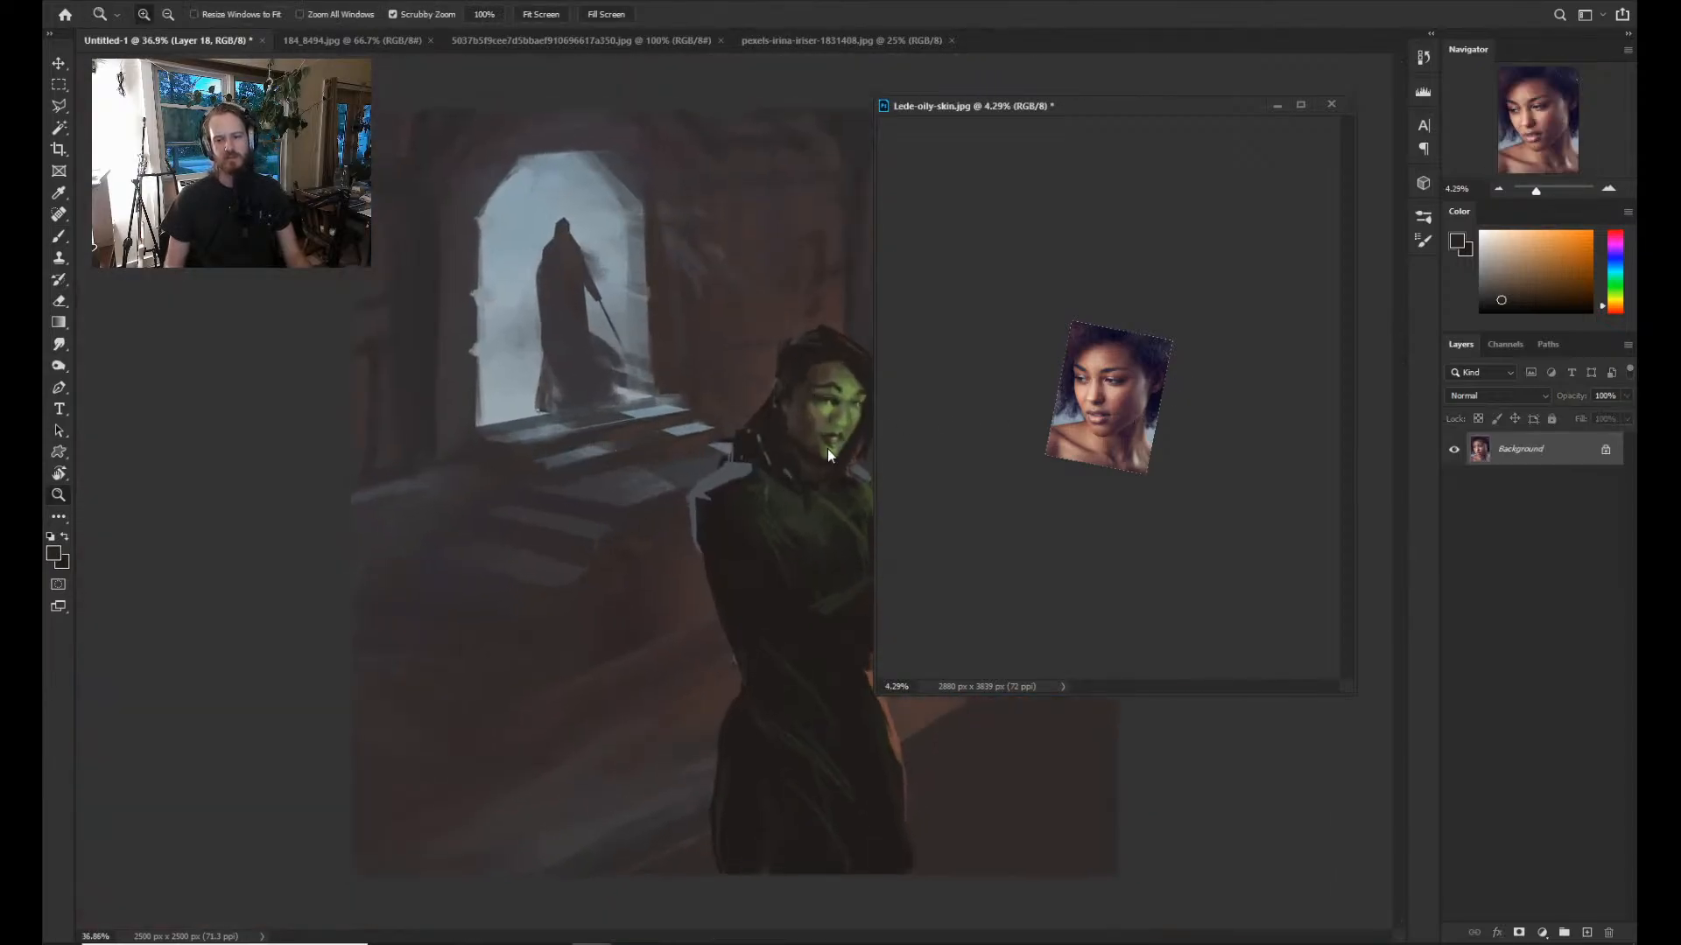
Flip the portrait reference horizontally so it faces the same way as the painted woman.
key(ctrl+shift+h)
click(818, 460)
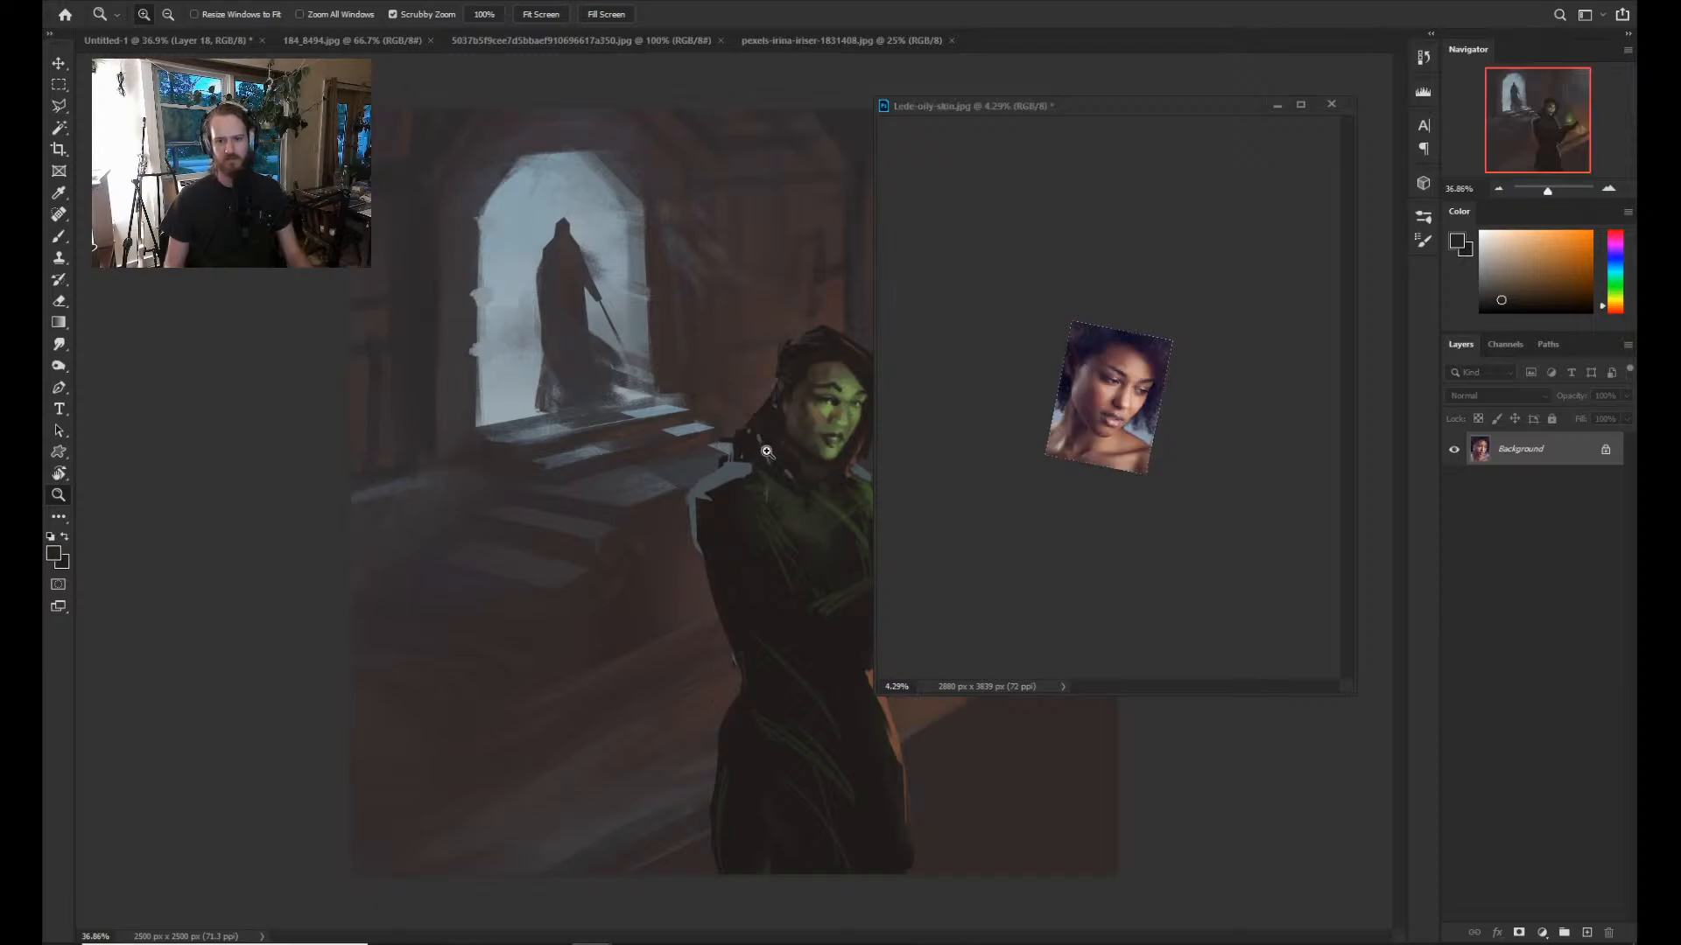
Refine the near eyebrow and mouth with light olive, dark olive and dark brown sampled from the face.
drag(793, 449, 647, 438)
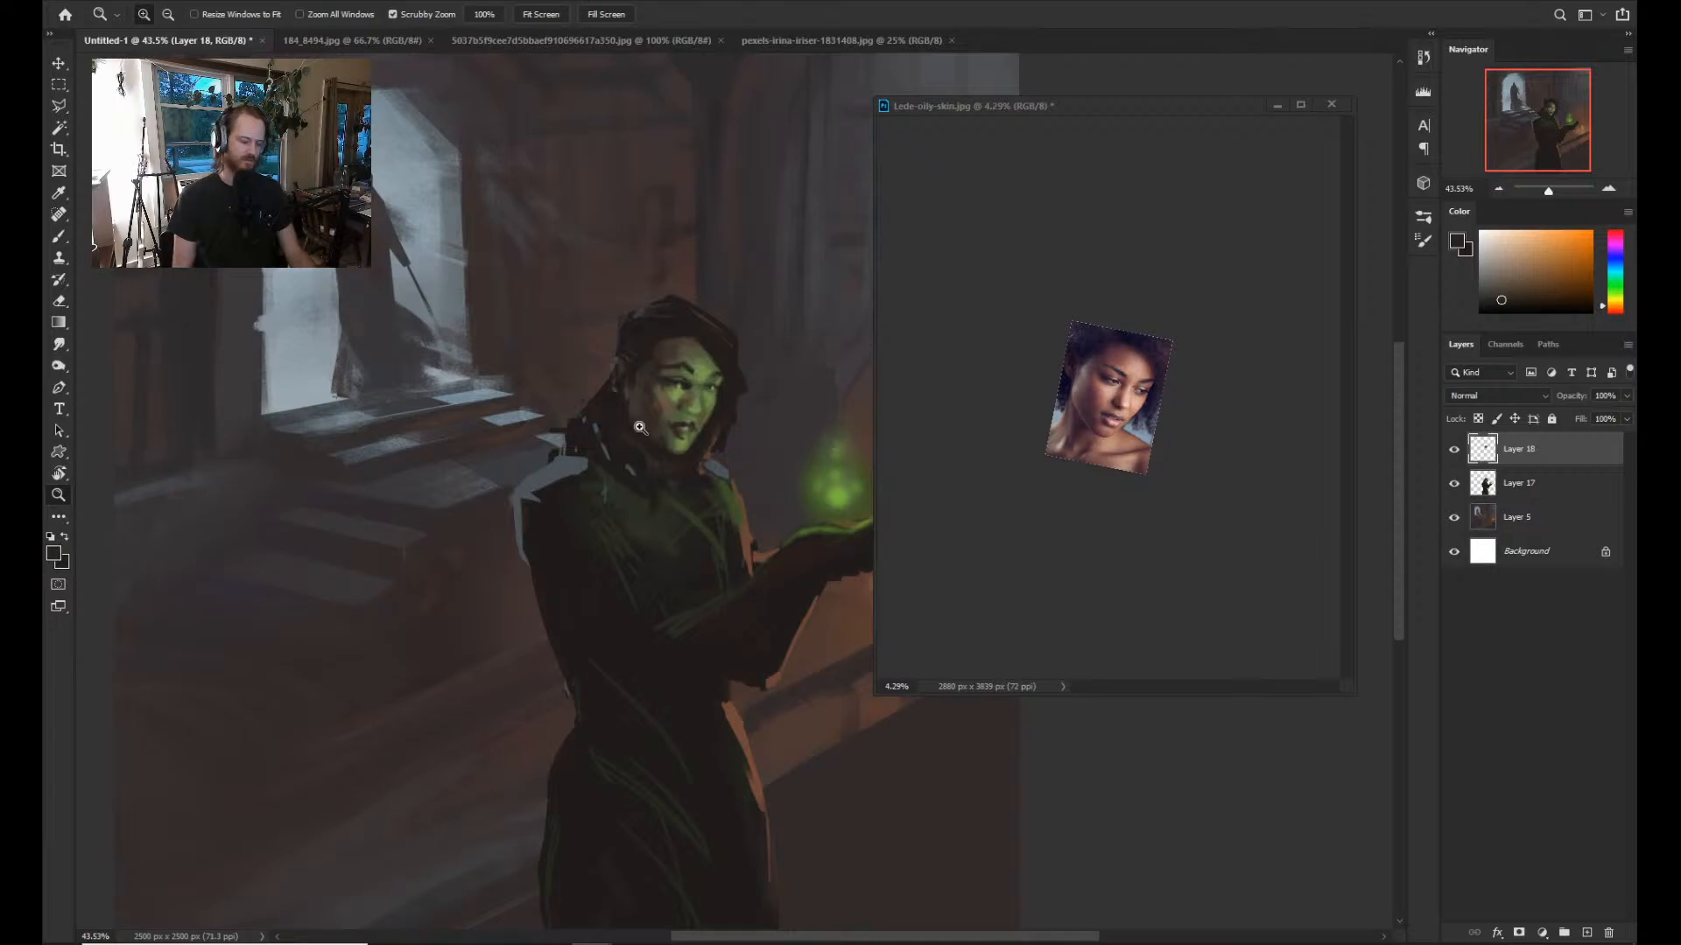
key(b)
alt+click(652, 374)
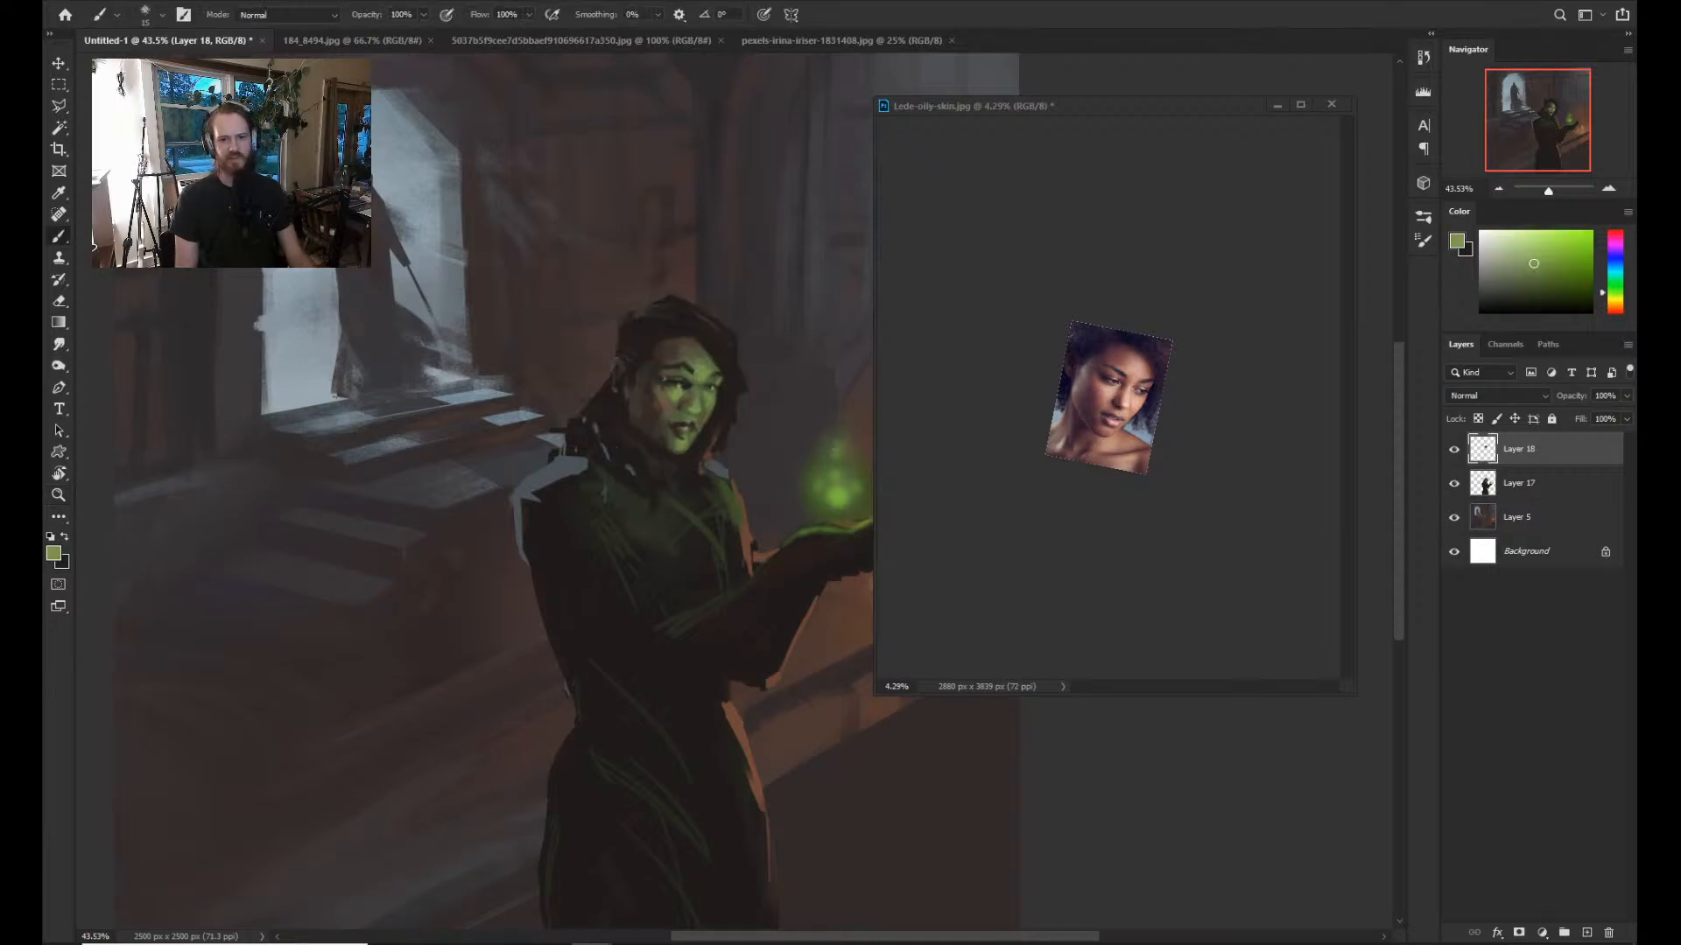
alt+click(685, 377)
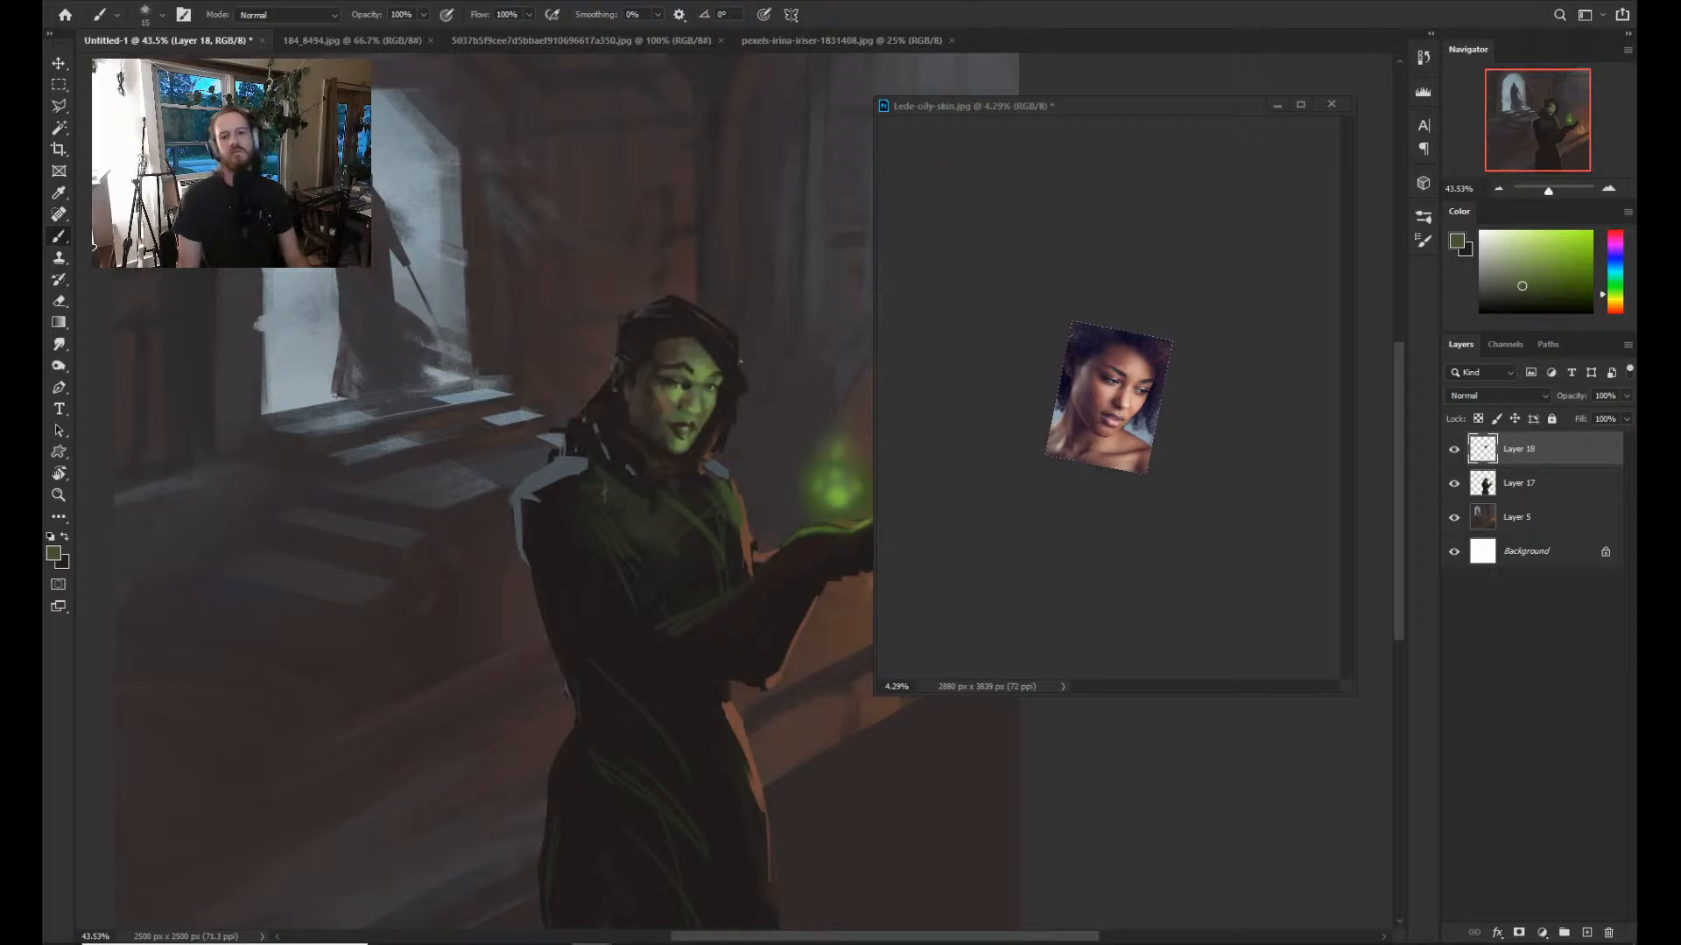
alt+click(685, 424)
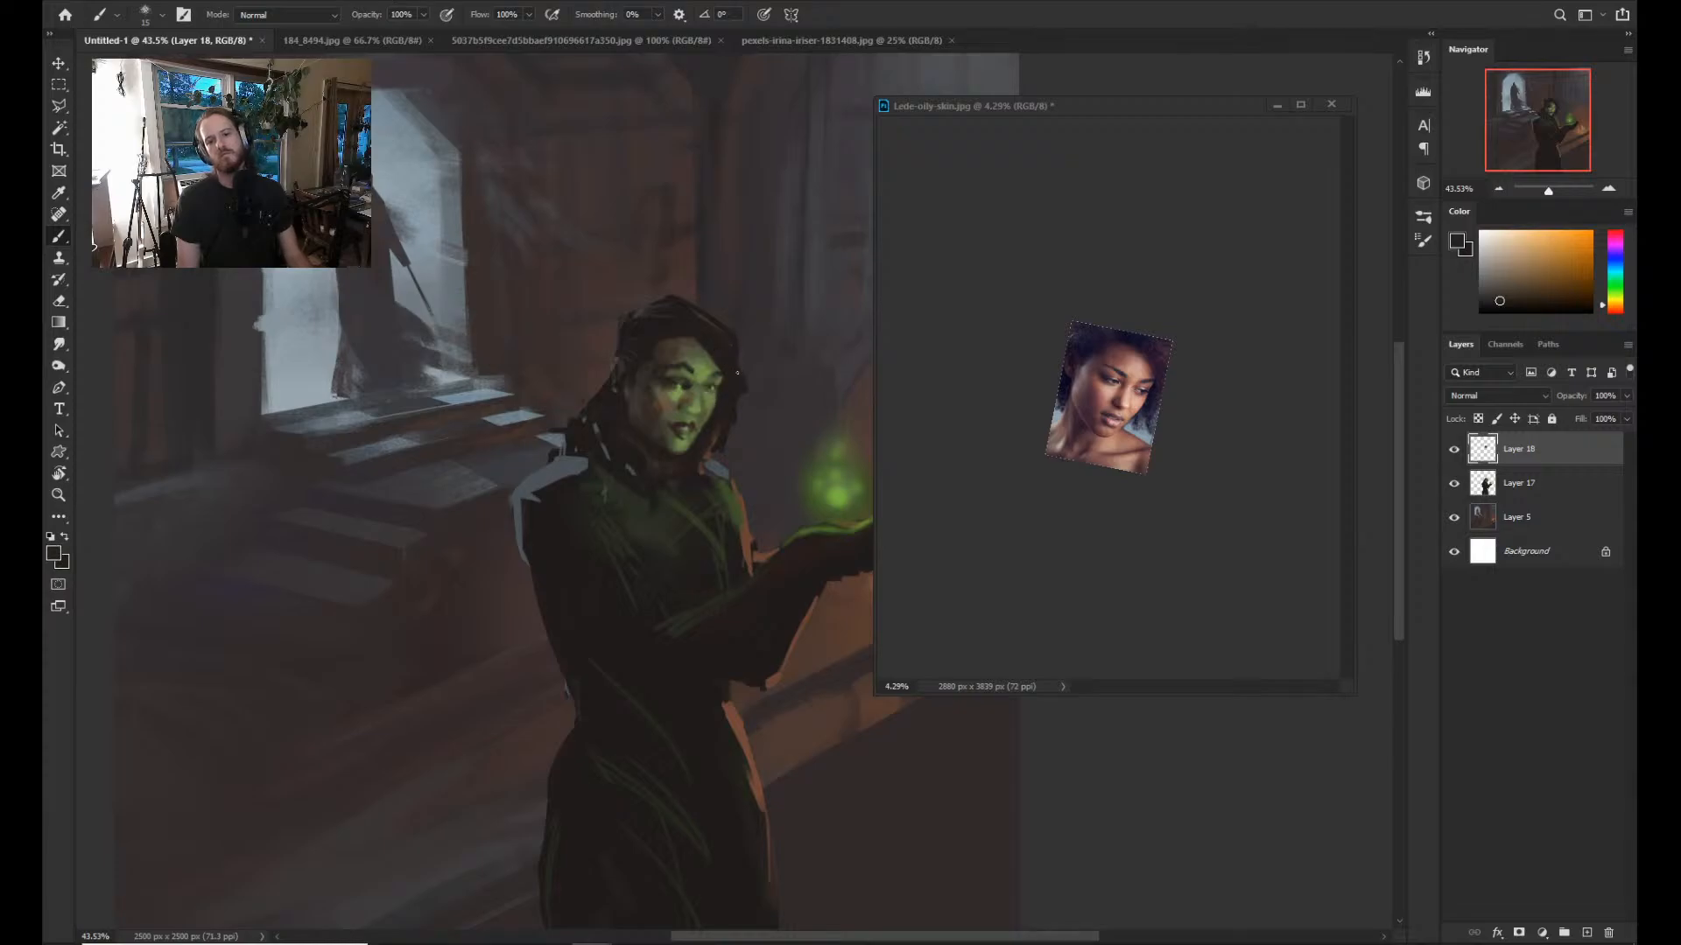
Examine the painted face at several zoom levels and compare it with an enlarged view of the portrait reference.
mouse_move(832, 354)
mouse_down()
mouse_move(736, 356)
mouse_move(803, 338)
mouse_up()
key(z)
drag(723, 377, 825, 353)
drag(826, 354, 623, 368)
key(z)
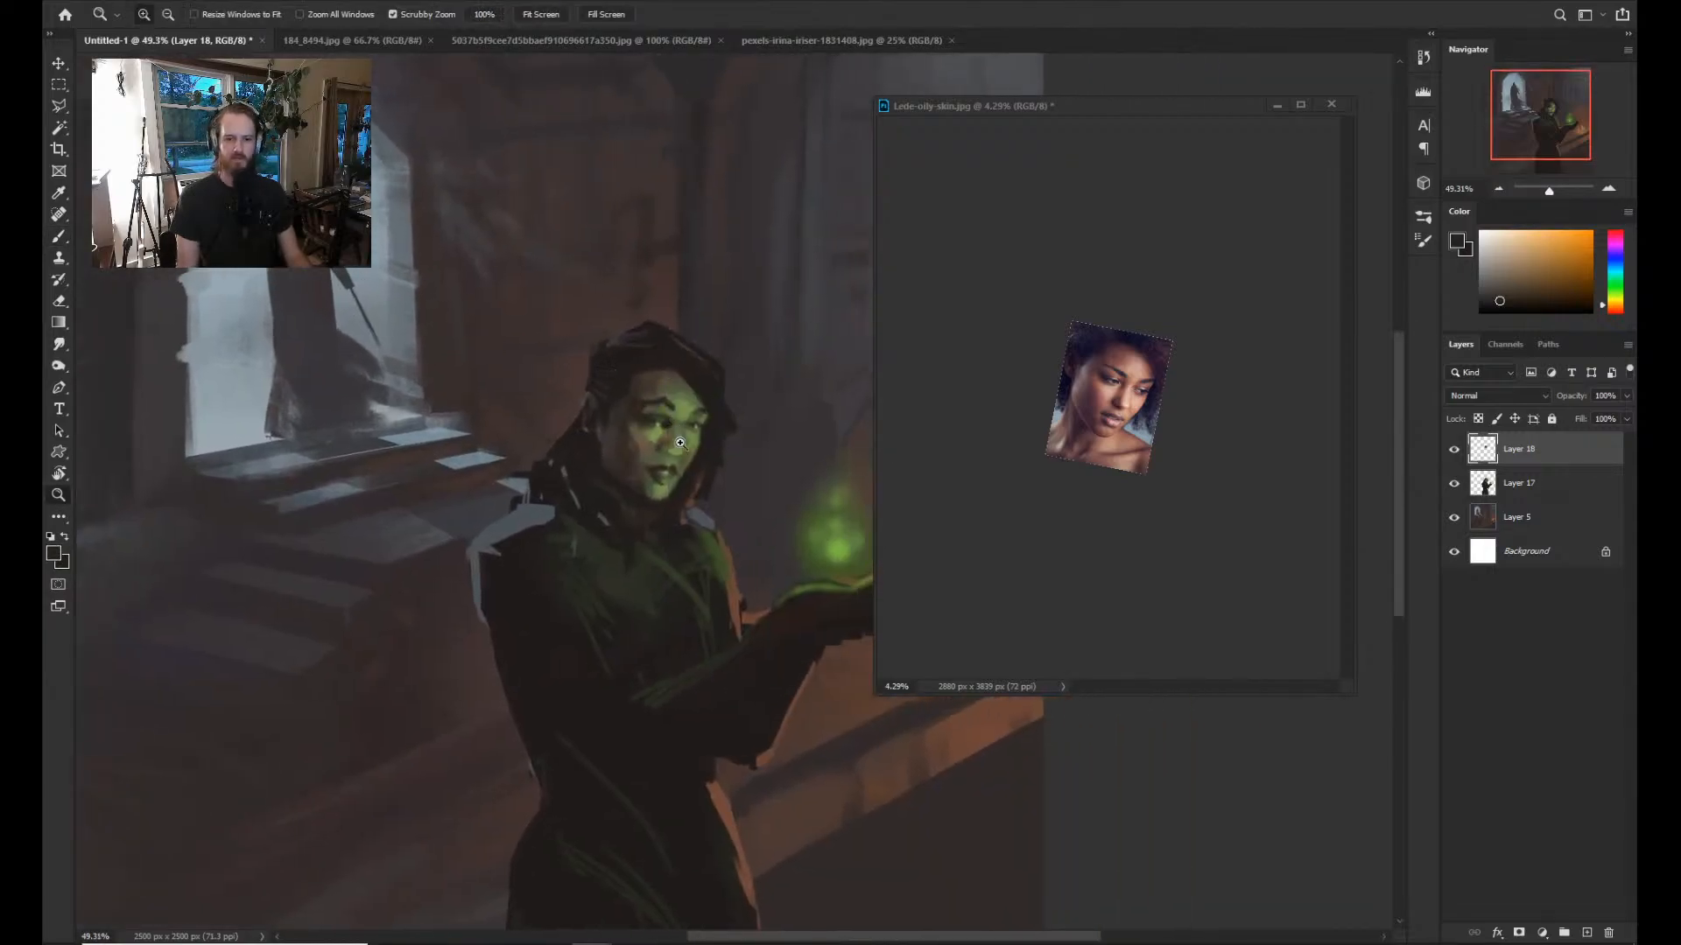
drag(672, 420, 652, 422)
key(b)
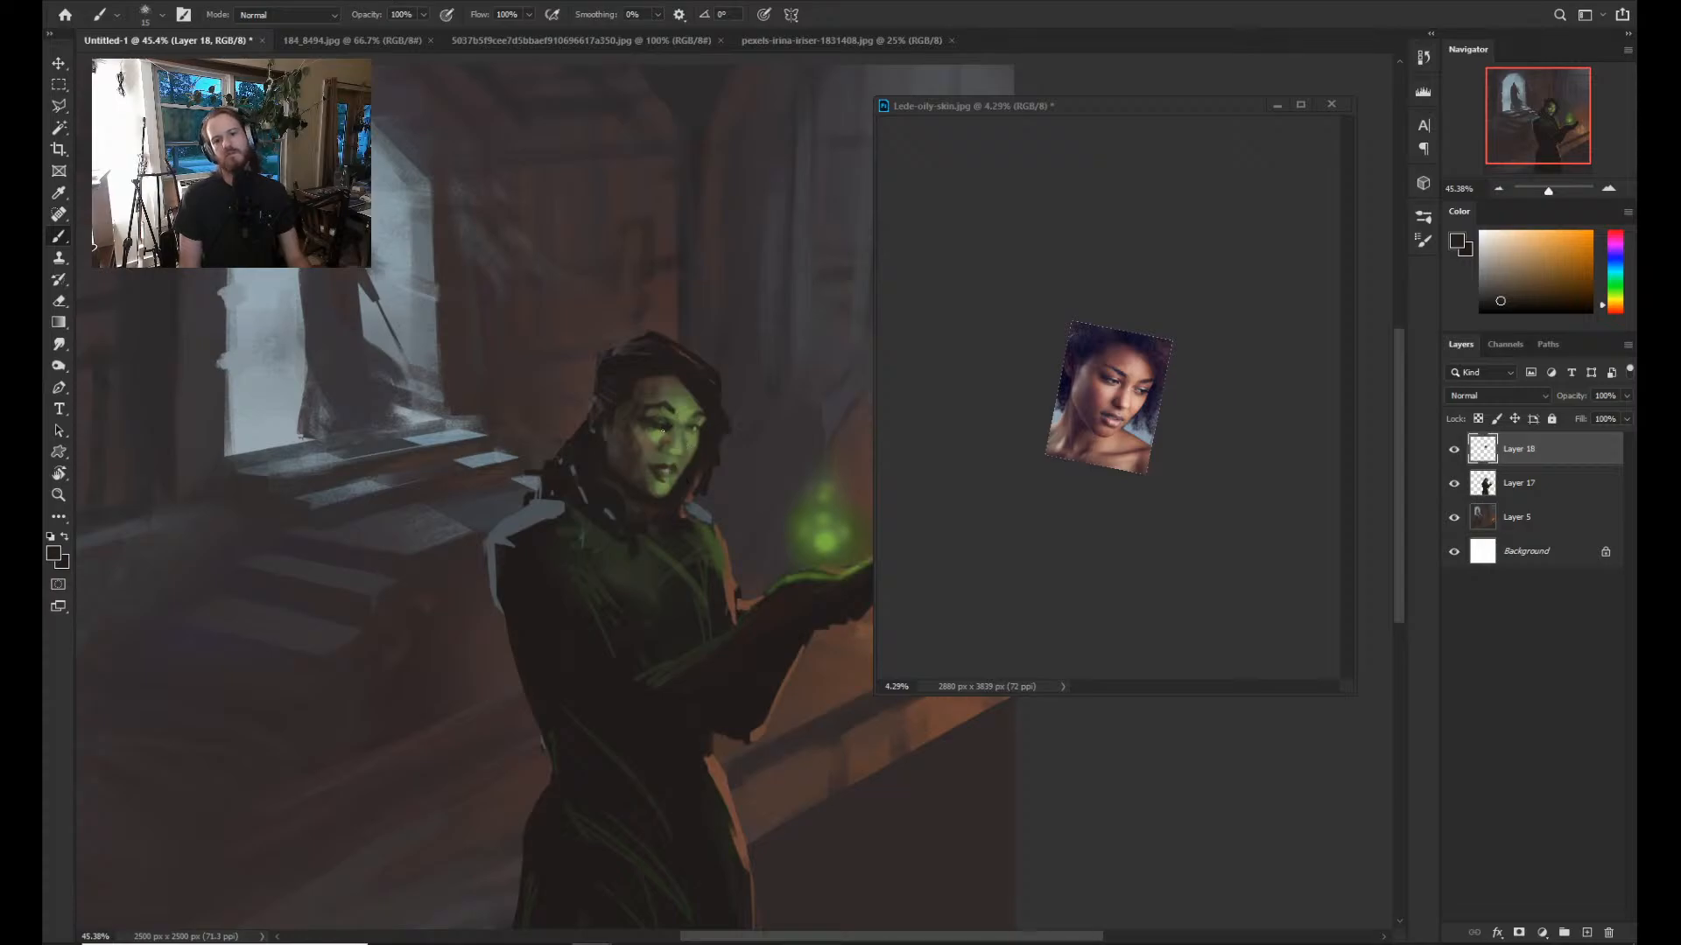
key(z)
mouse_move(863, 383)
mouse_down()
mouse_move(675, 412)
mouse_move(550, 407)
mouse_move(513, 378)
mouse_up()
click(764, 400)
key(b)
key(z)
key(b)
key(z)
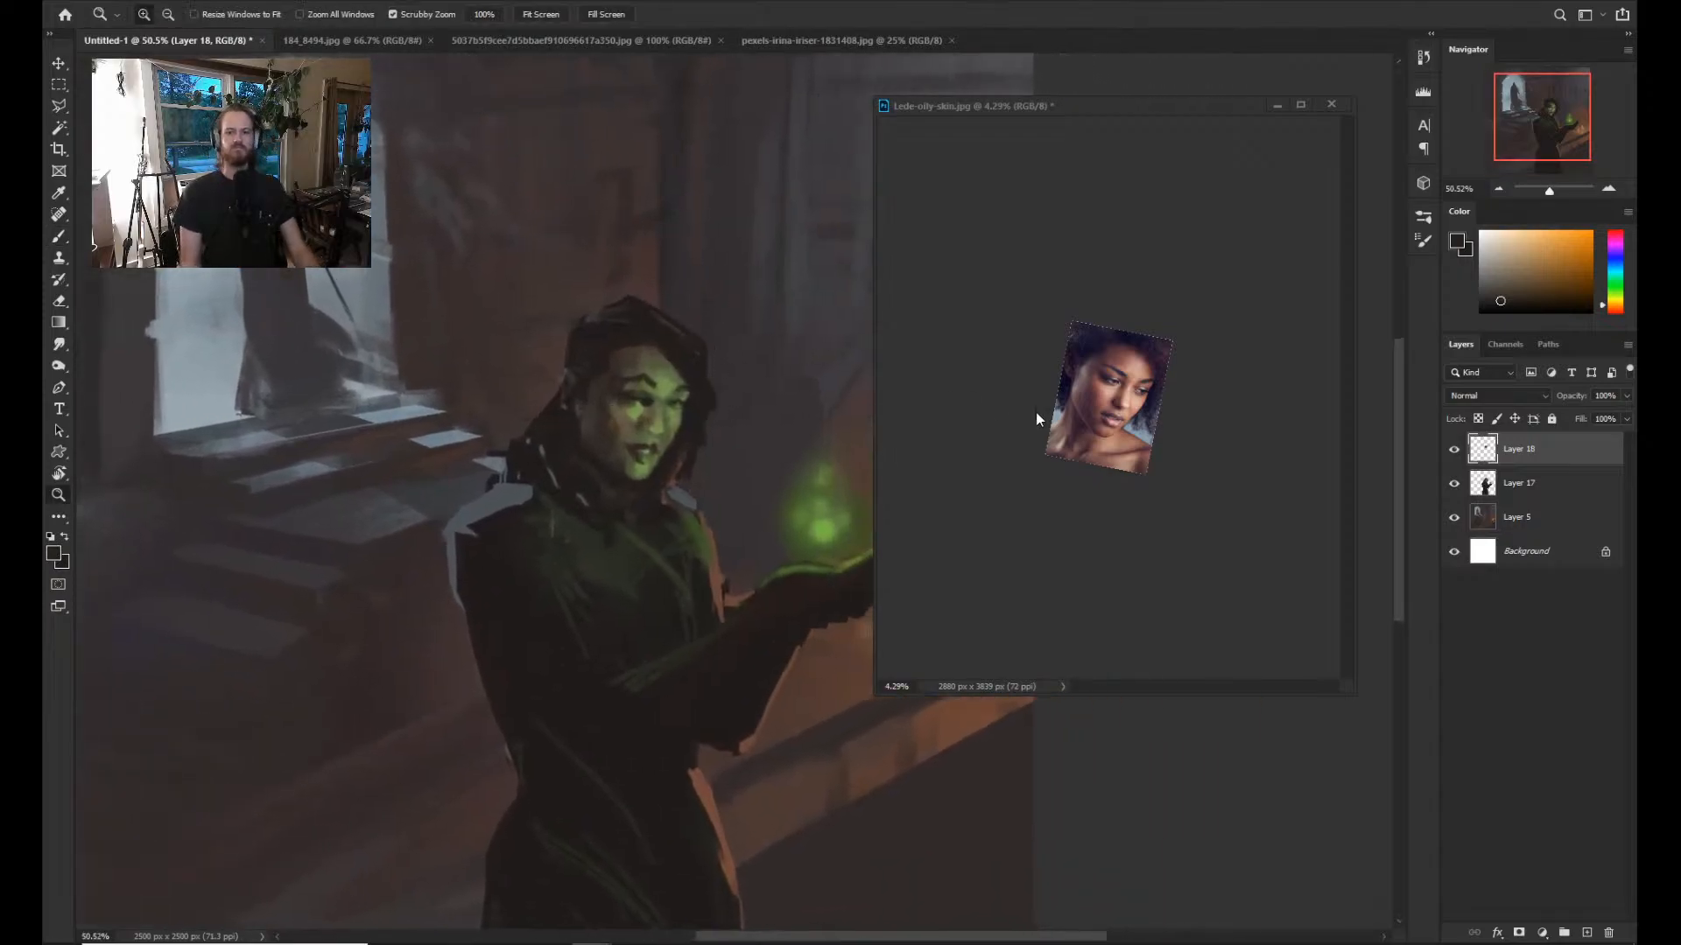
click(1104, 424)
drag(1105, 425, 1081, 452)
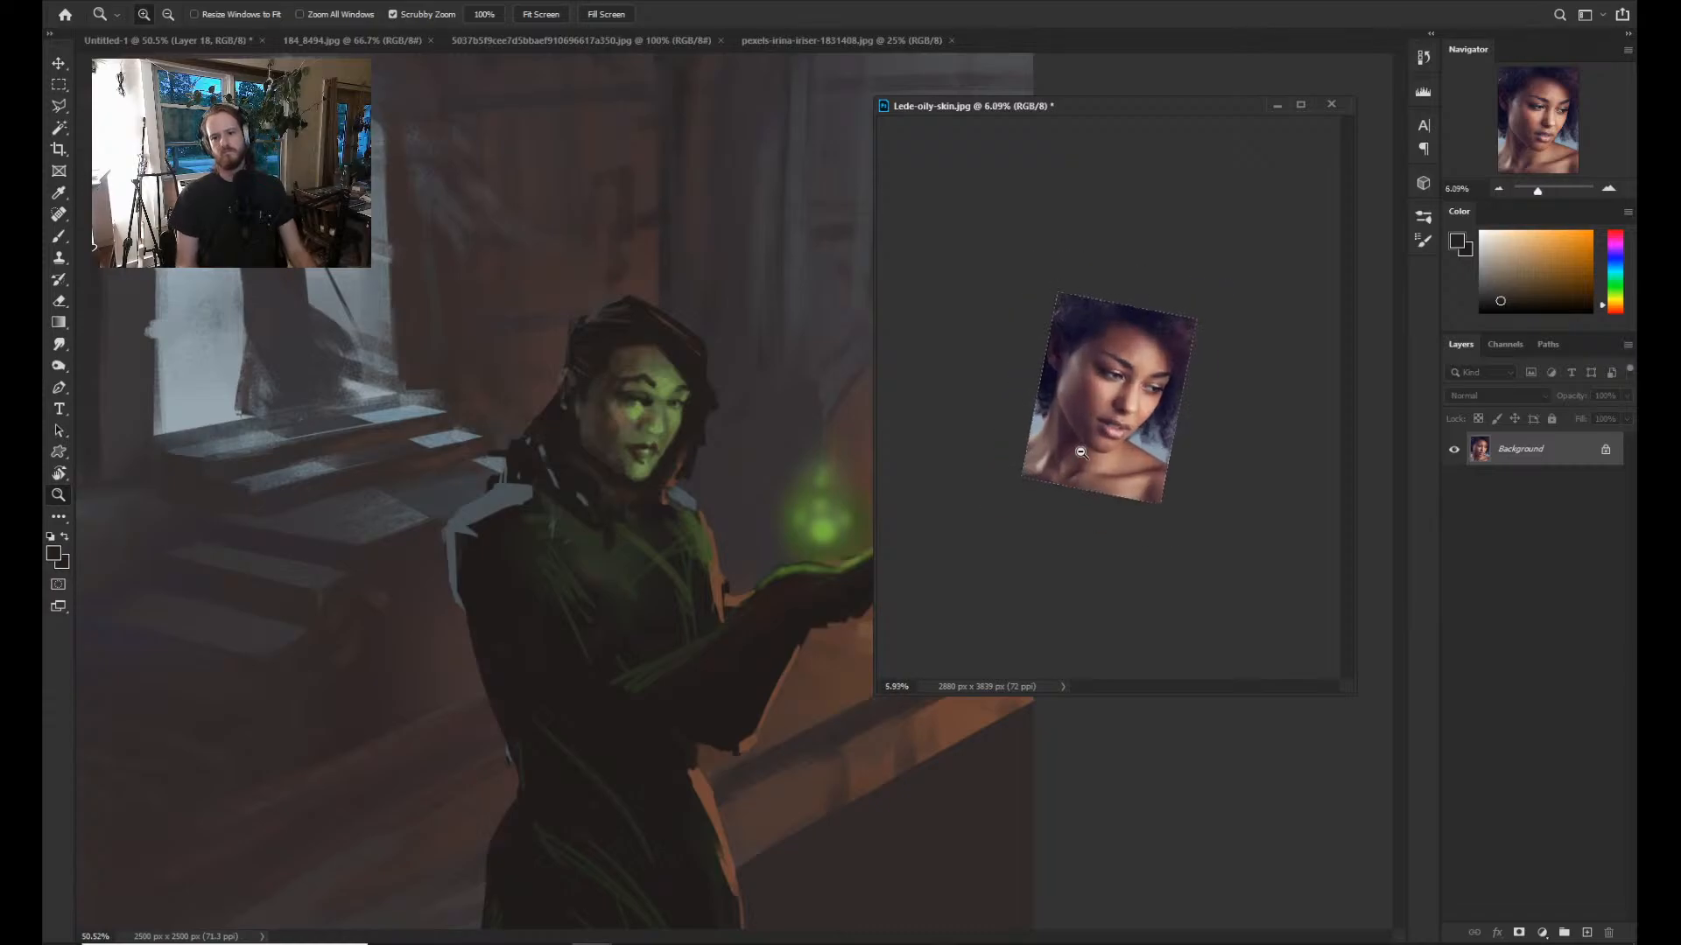
Paint the shadowed side of the forehead near the hairline with muted browns sampled from that area.
click(688, 366)
alt+click(692, 397)
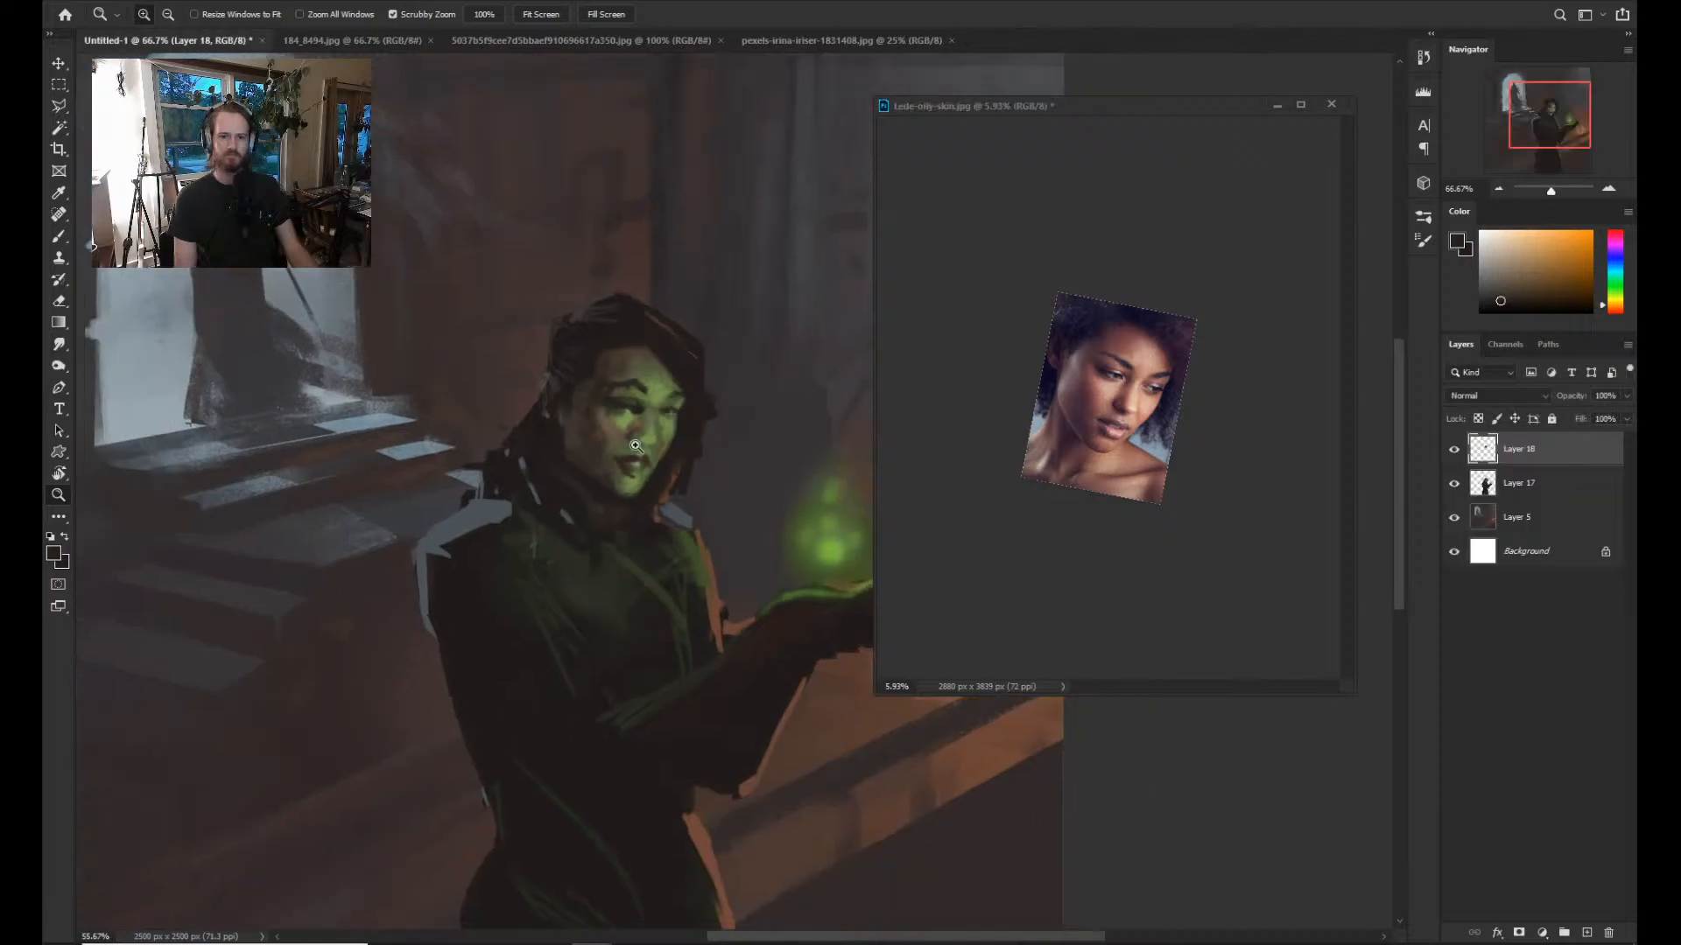
key(b)
alt+click(625, 359)
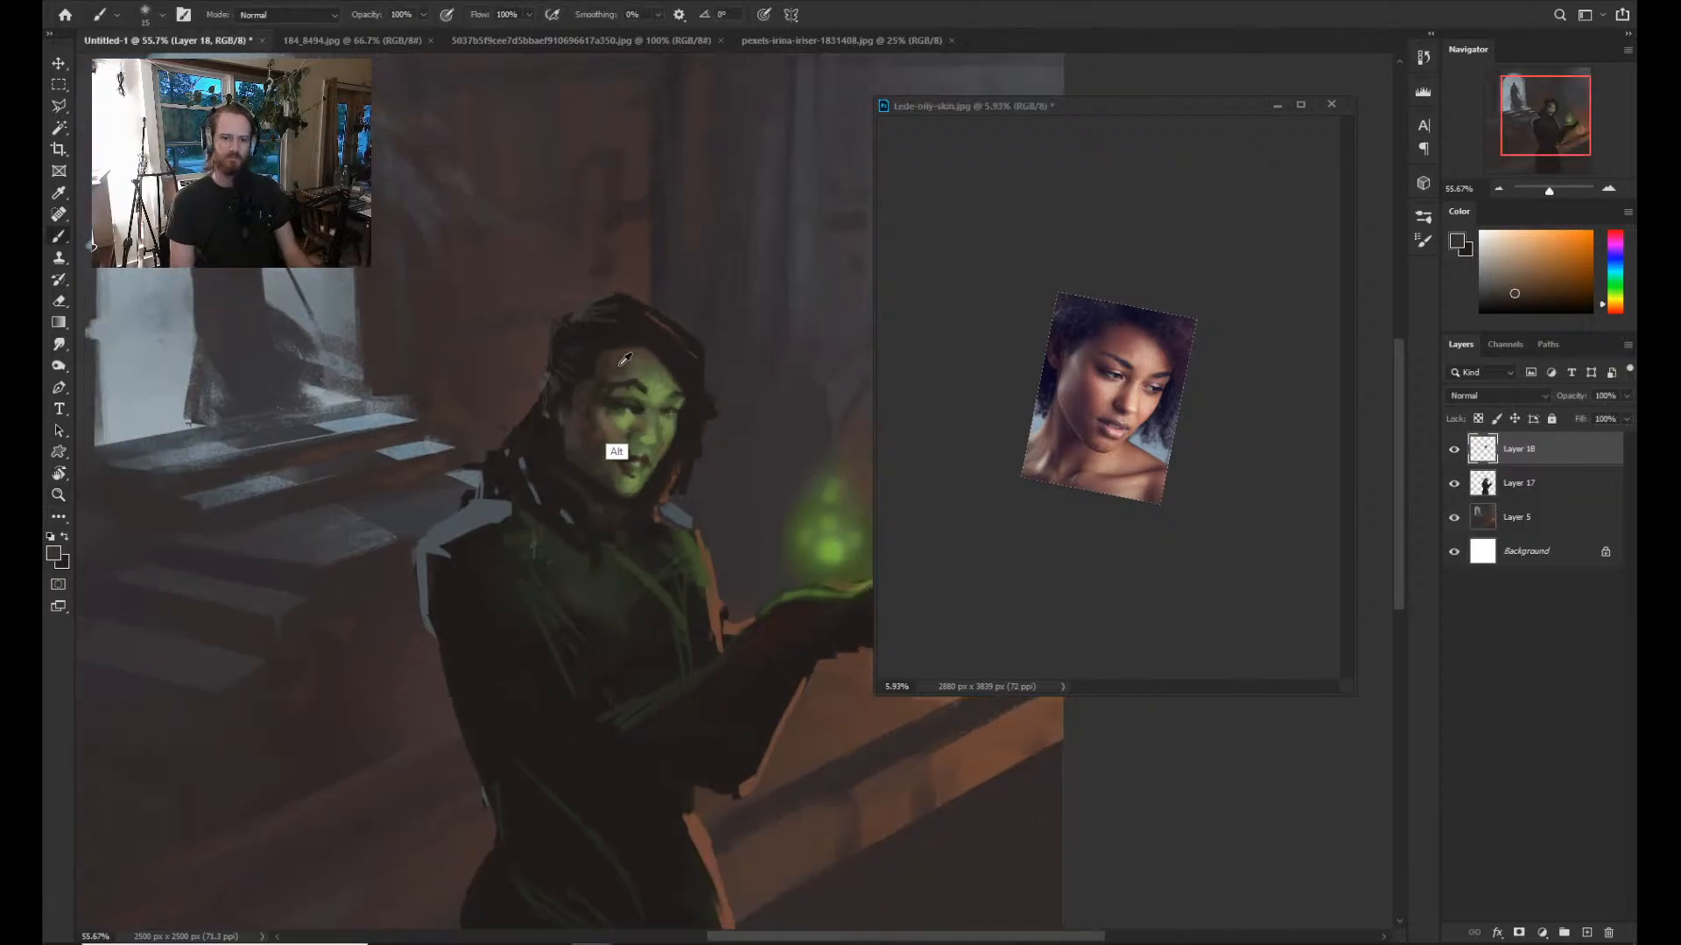
alt+click(620, 365)
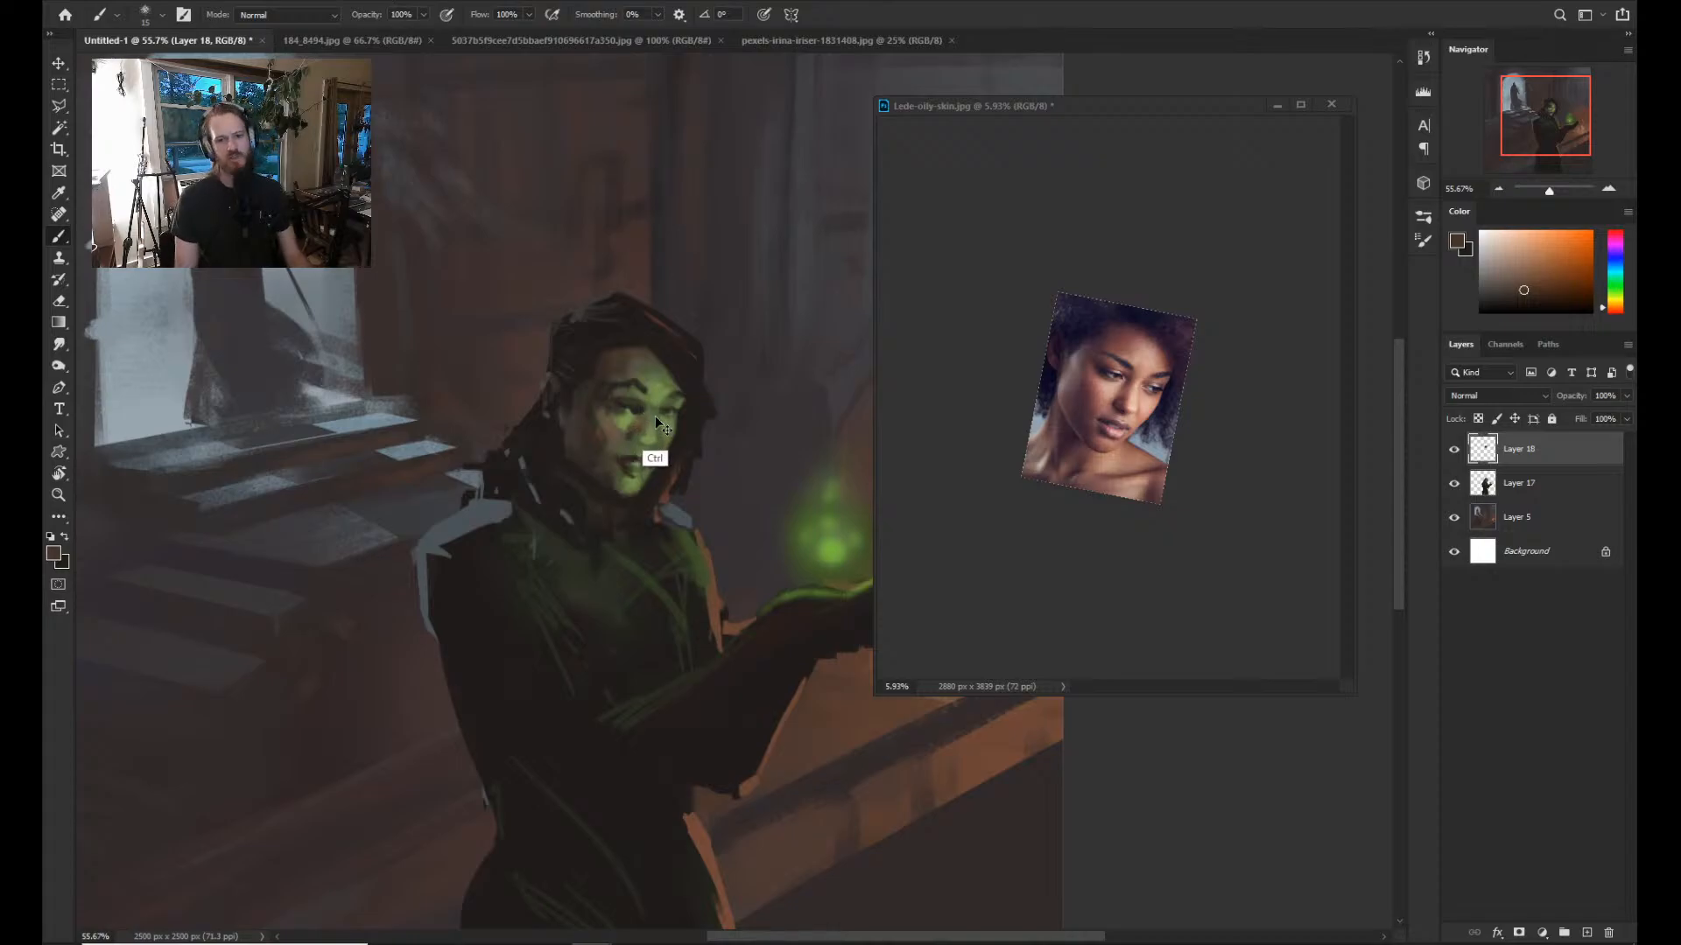
Rework the near eye and outer eyebrow with dark brown, olive grey and a warmer brown sampled around the eye.
alt+click(644, 406)
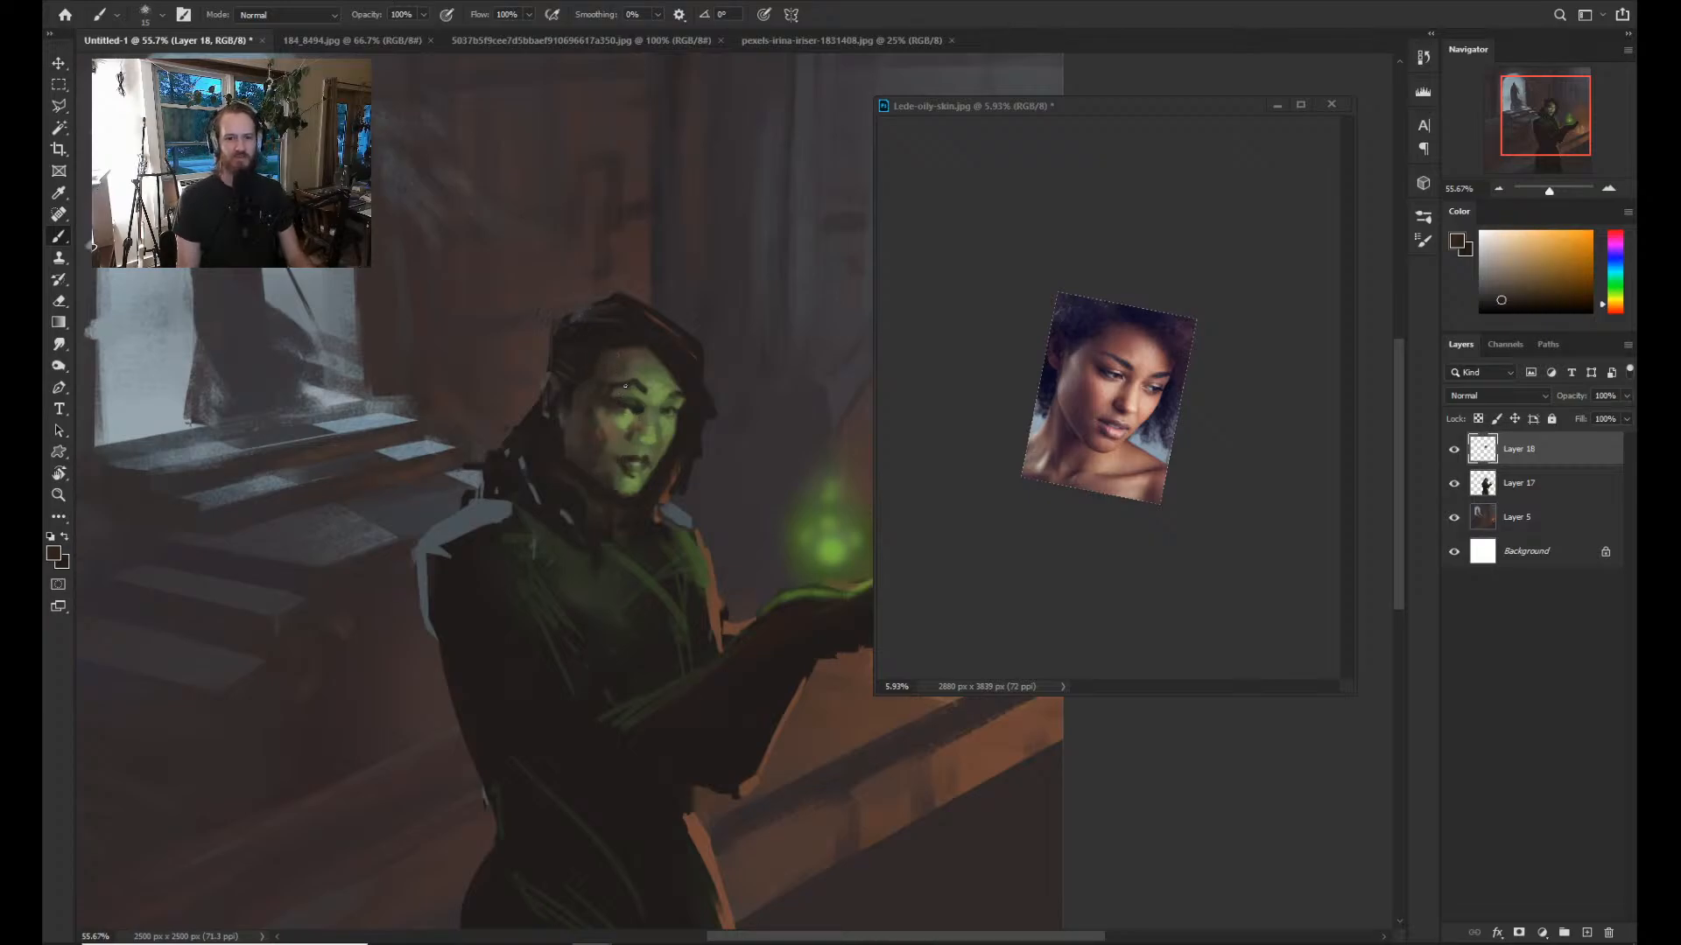
alt+click(623, 397)
alt+click(610, 391)
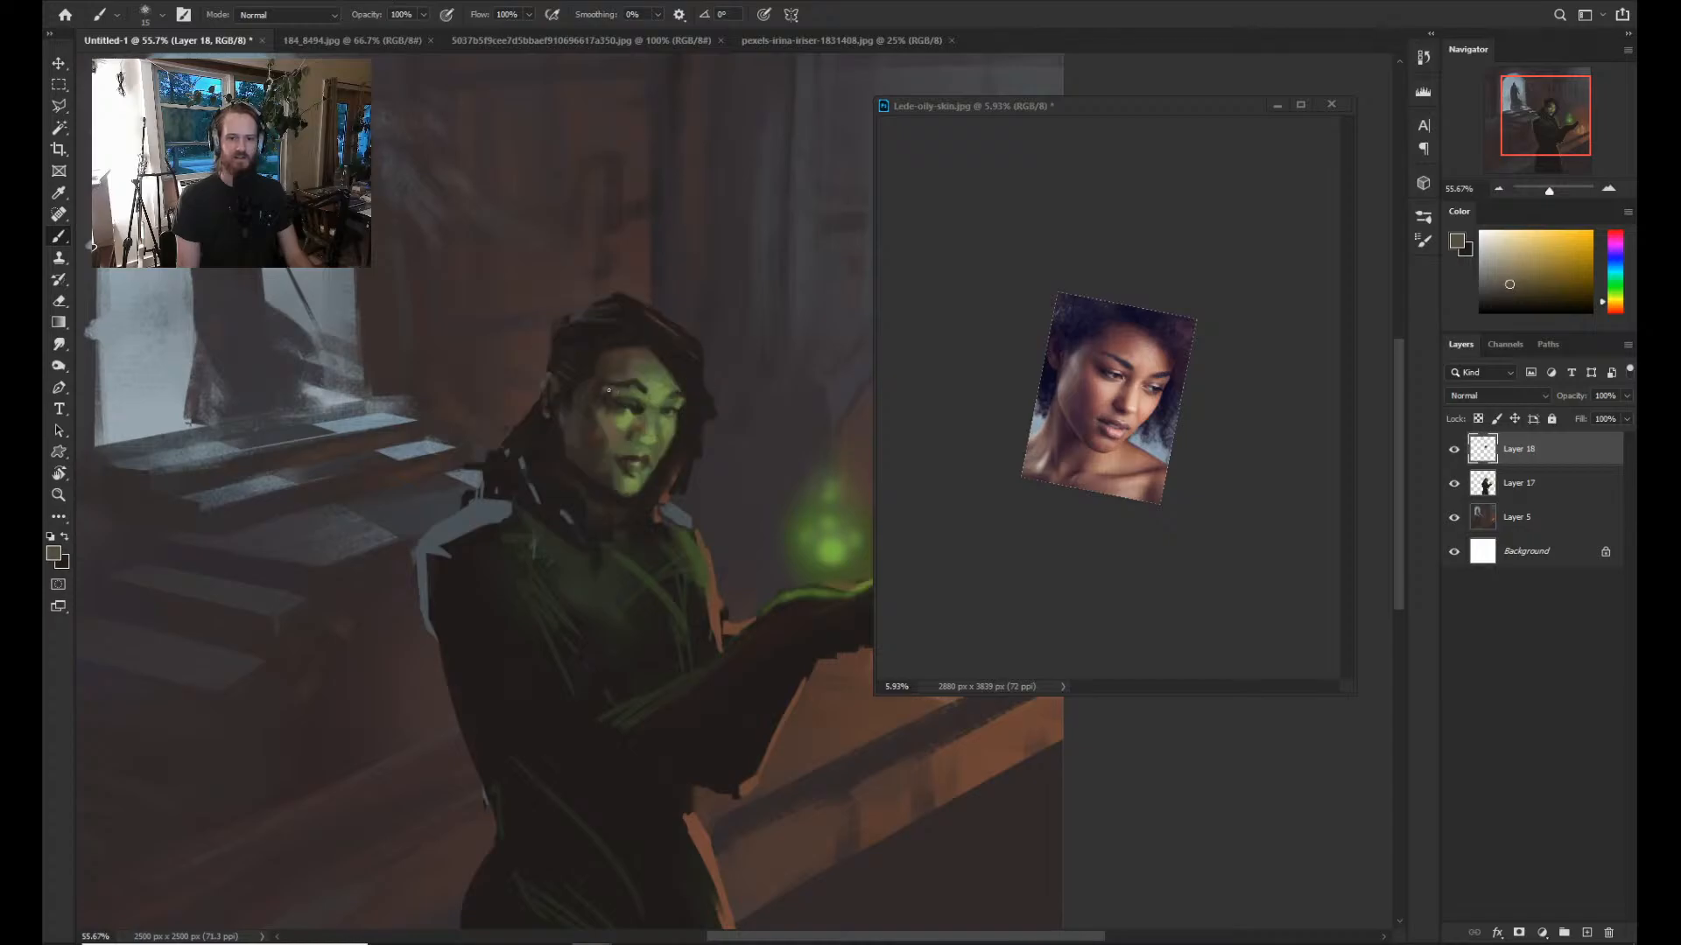
alt+click(611, 405)
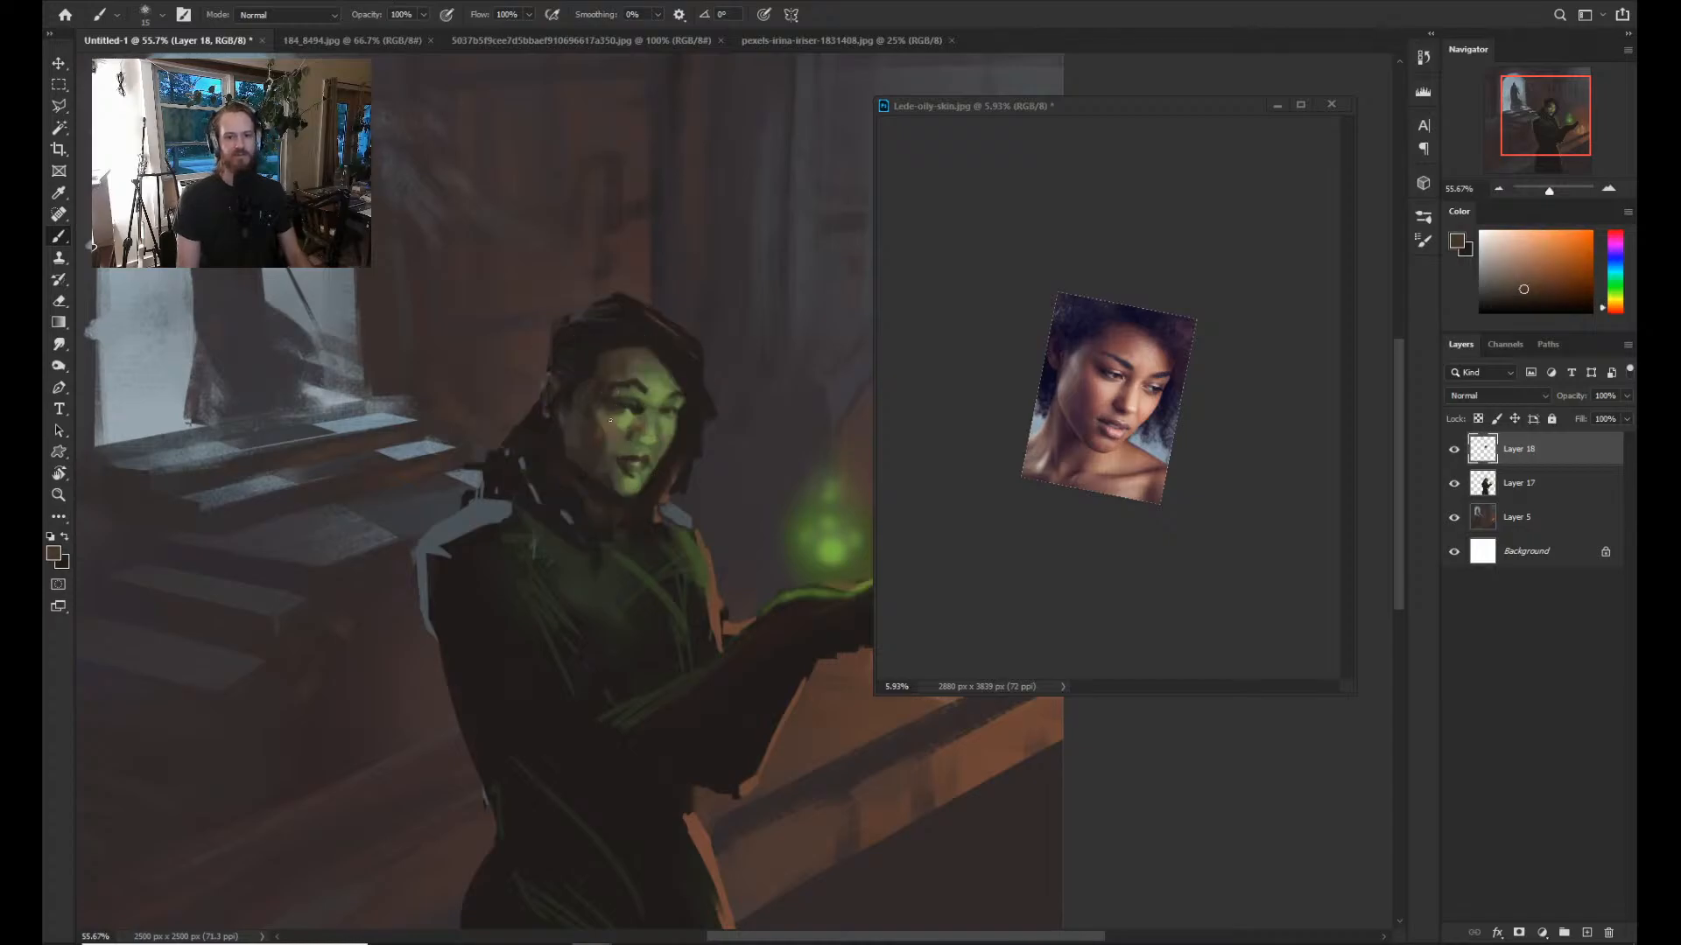
key([)
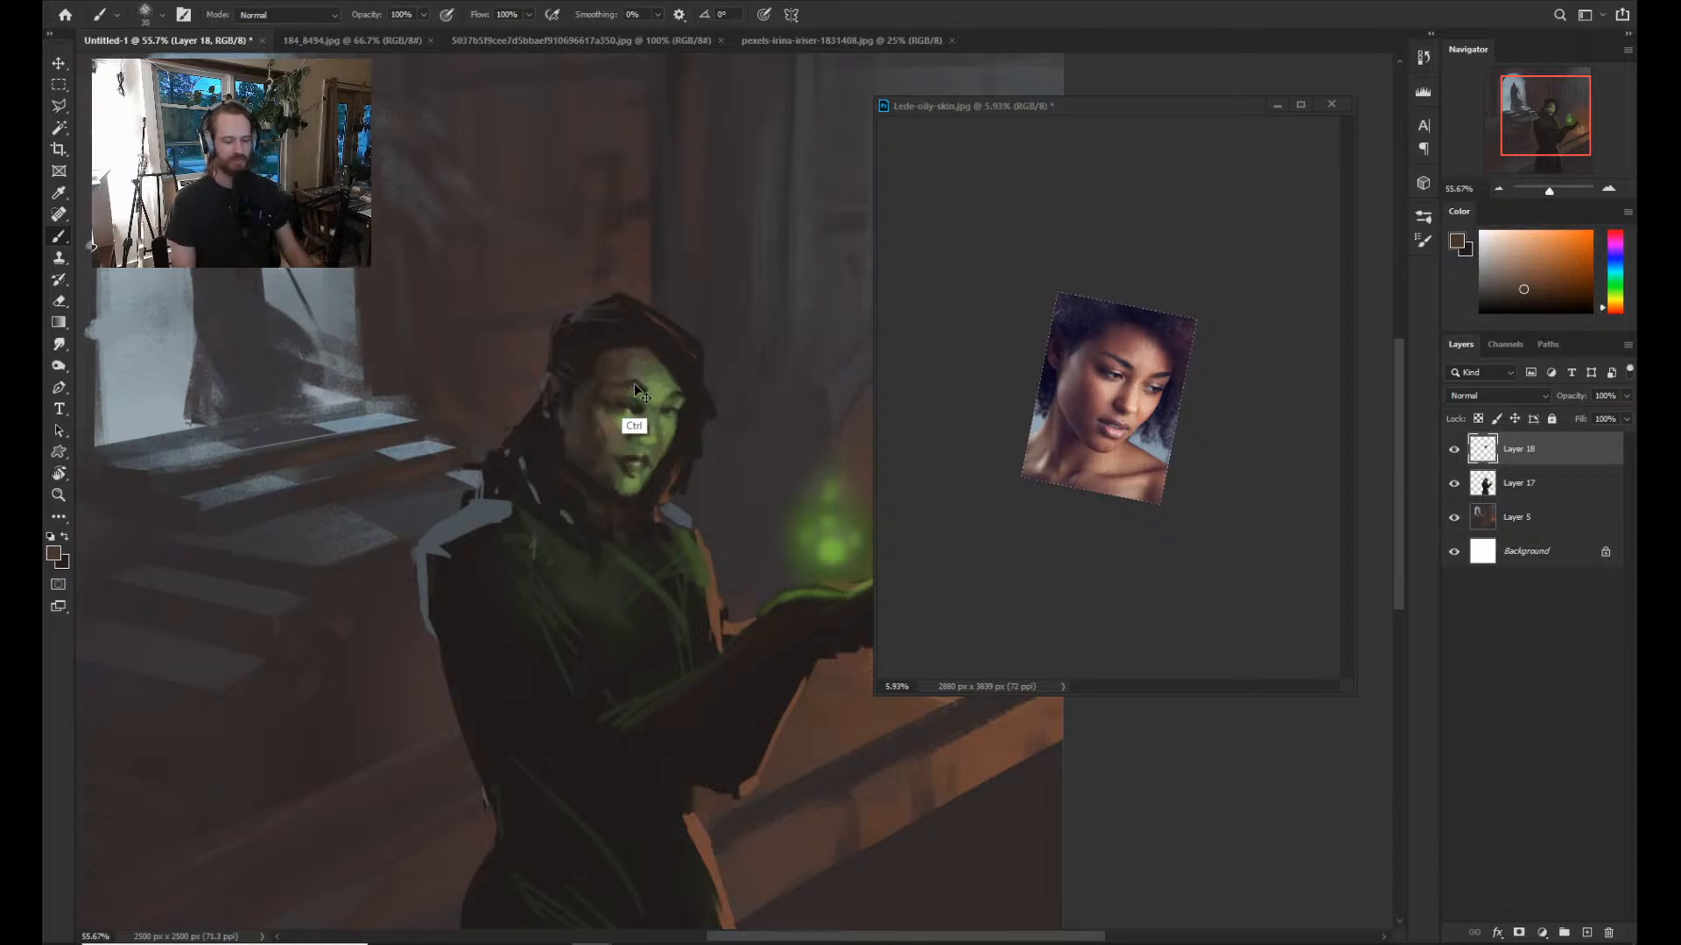
Soften and reshape the near eyebrow with brown, grey-green, dark olive and light green sampled from the brow and forehead.
alt+click(616, 385)
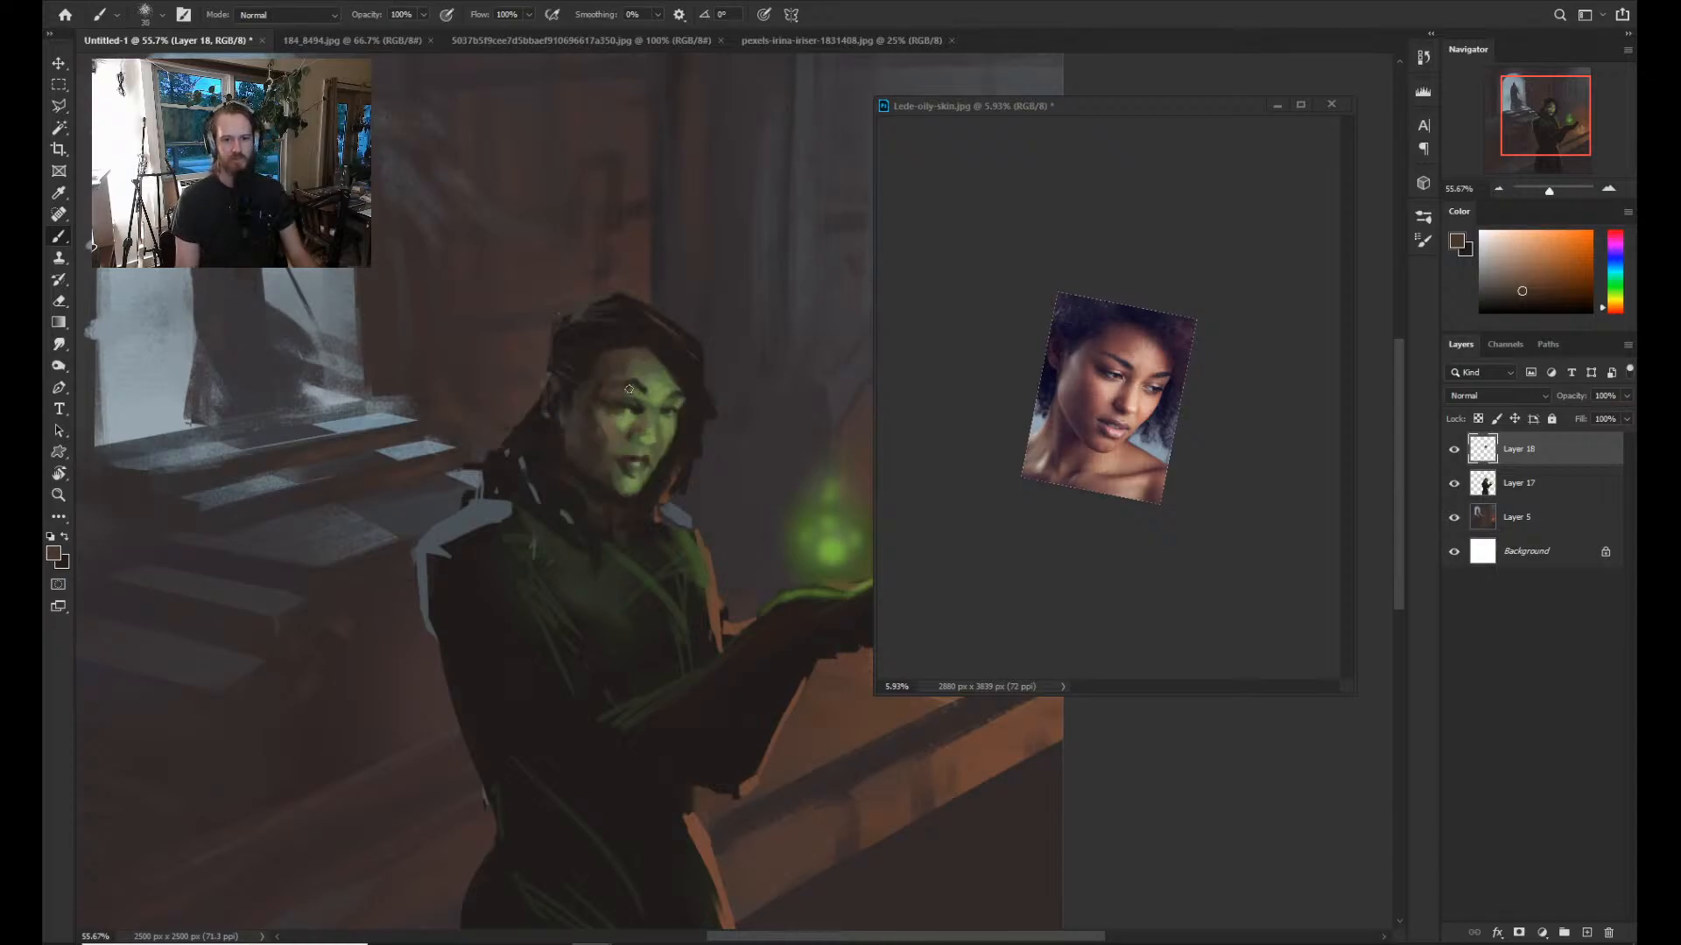
alt+click(632, 377)
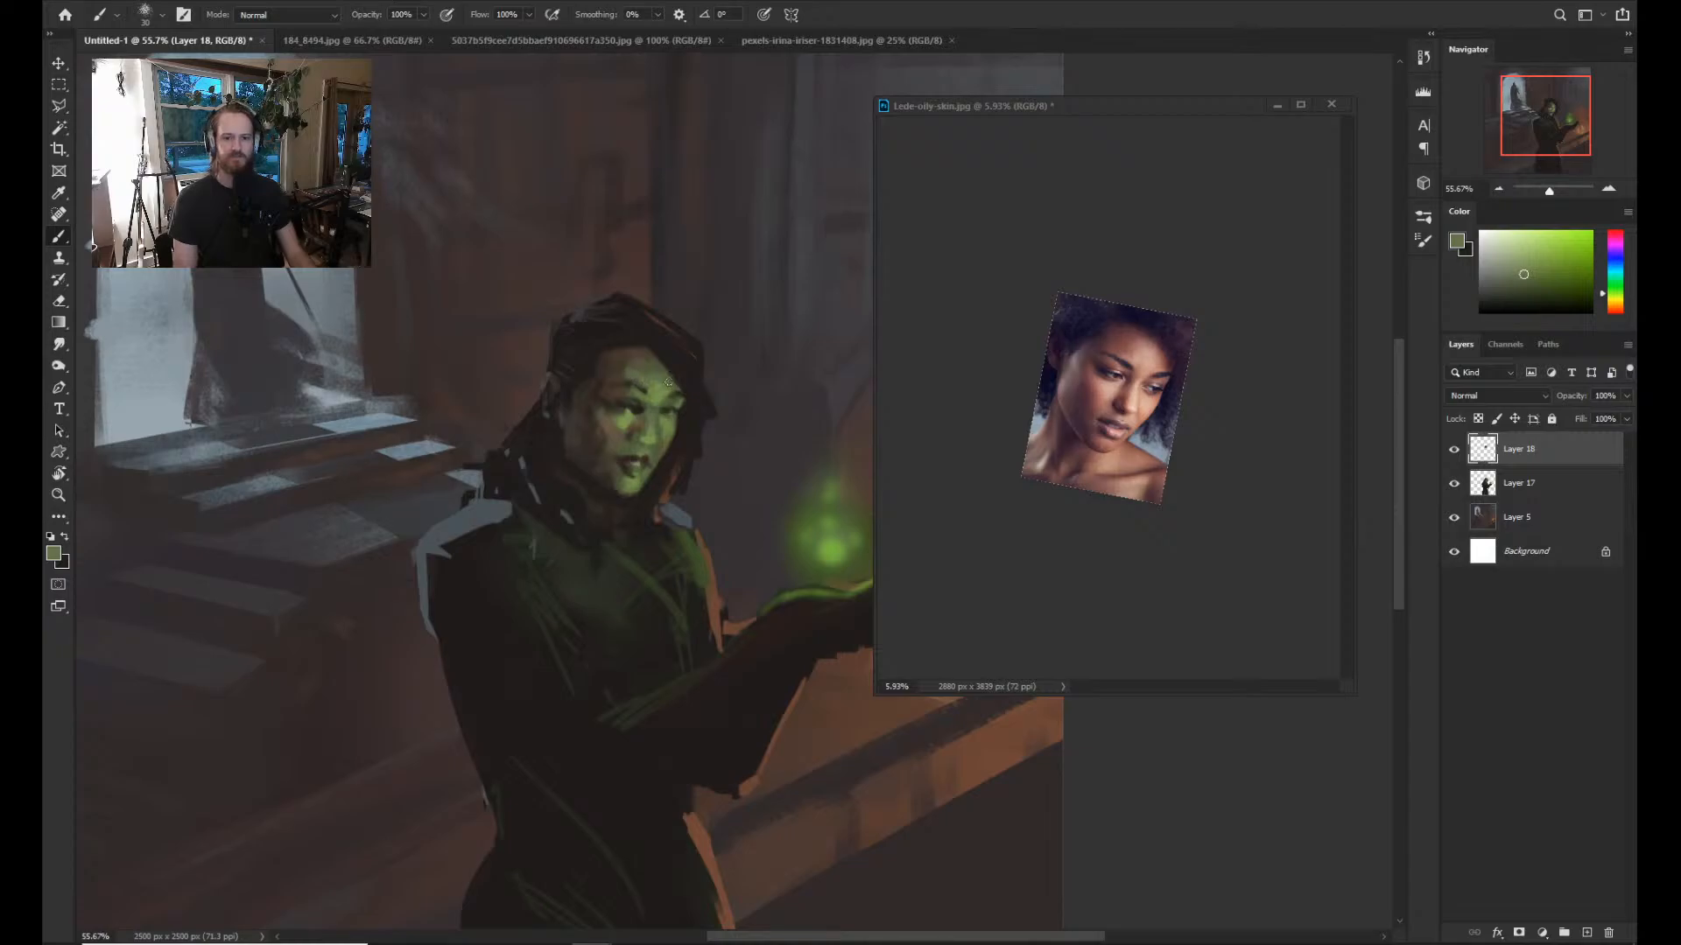
alt+click(644, 387)
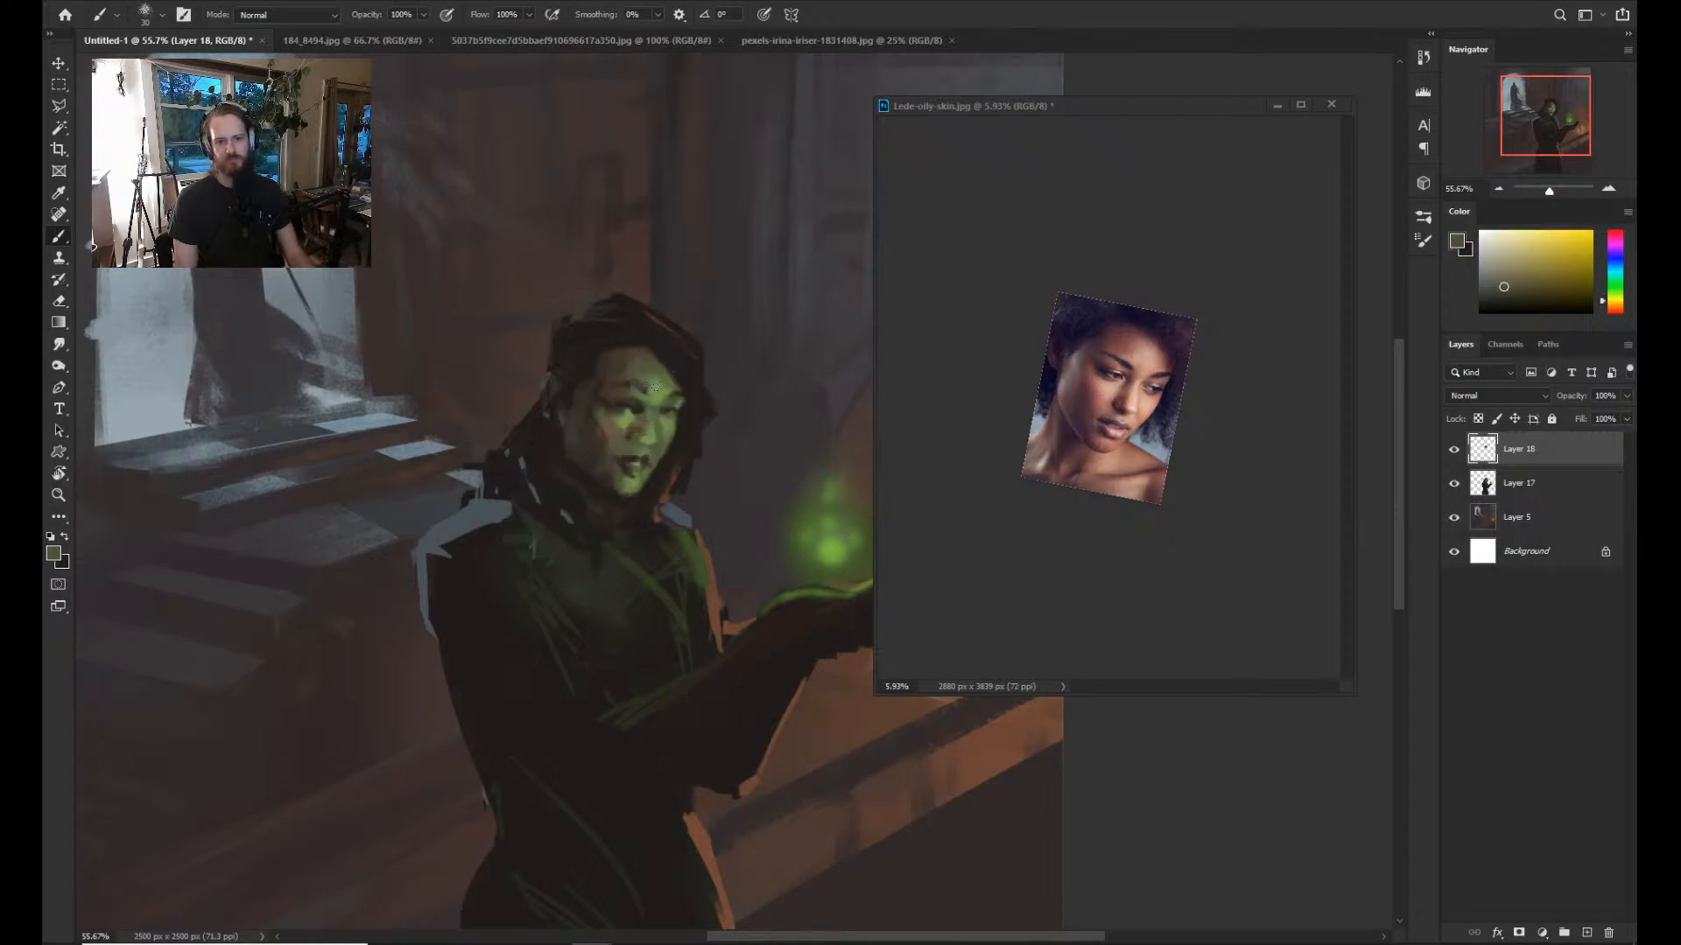
alt+click(654, 385)
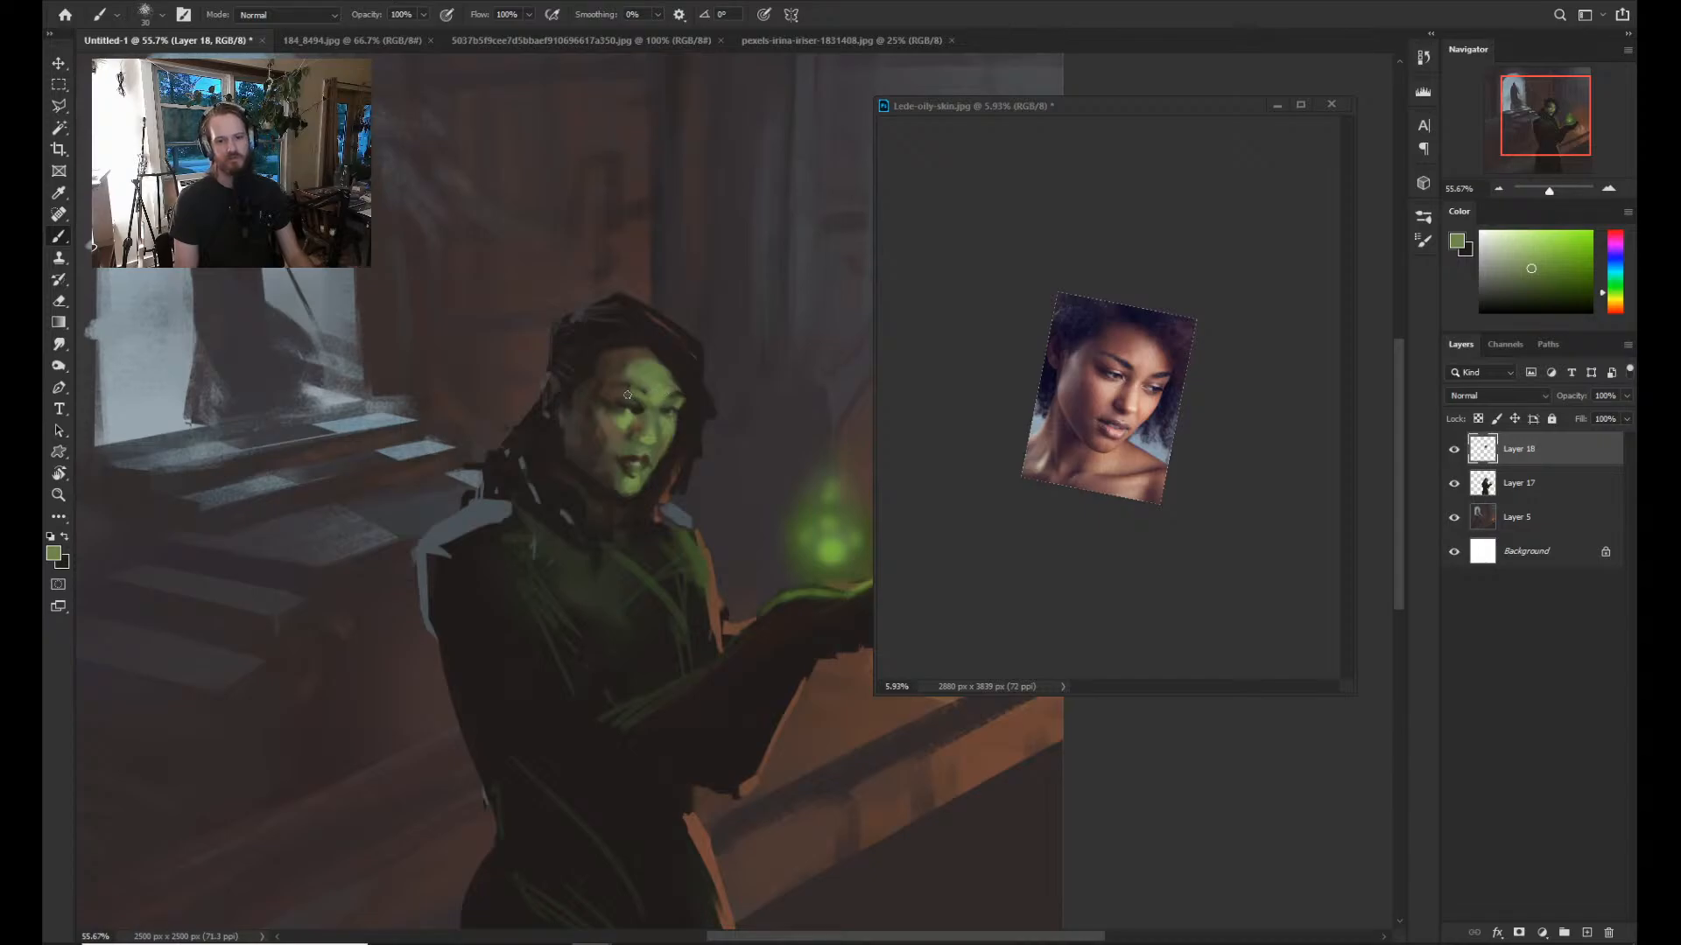
Redraw the near eyebrow in a slimmer shape with dark olive and dark brown sampled between the eyes.
key(z)
mouse_move(749, 334)
mouse_down()
mouse_move(607, 356)
mouse_move(699, 385)
mouse_up()
key(z)
drag(699, 526, 663, 516)
drag(586, 470, 637, 434)
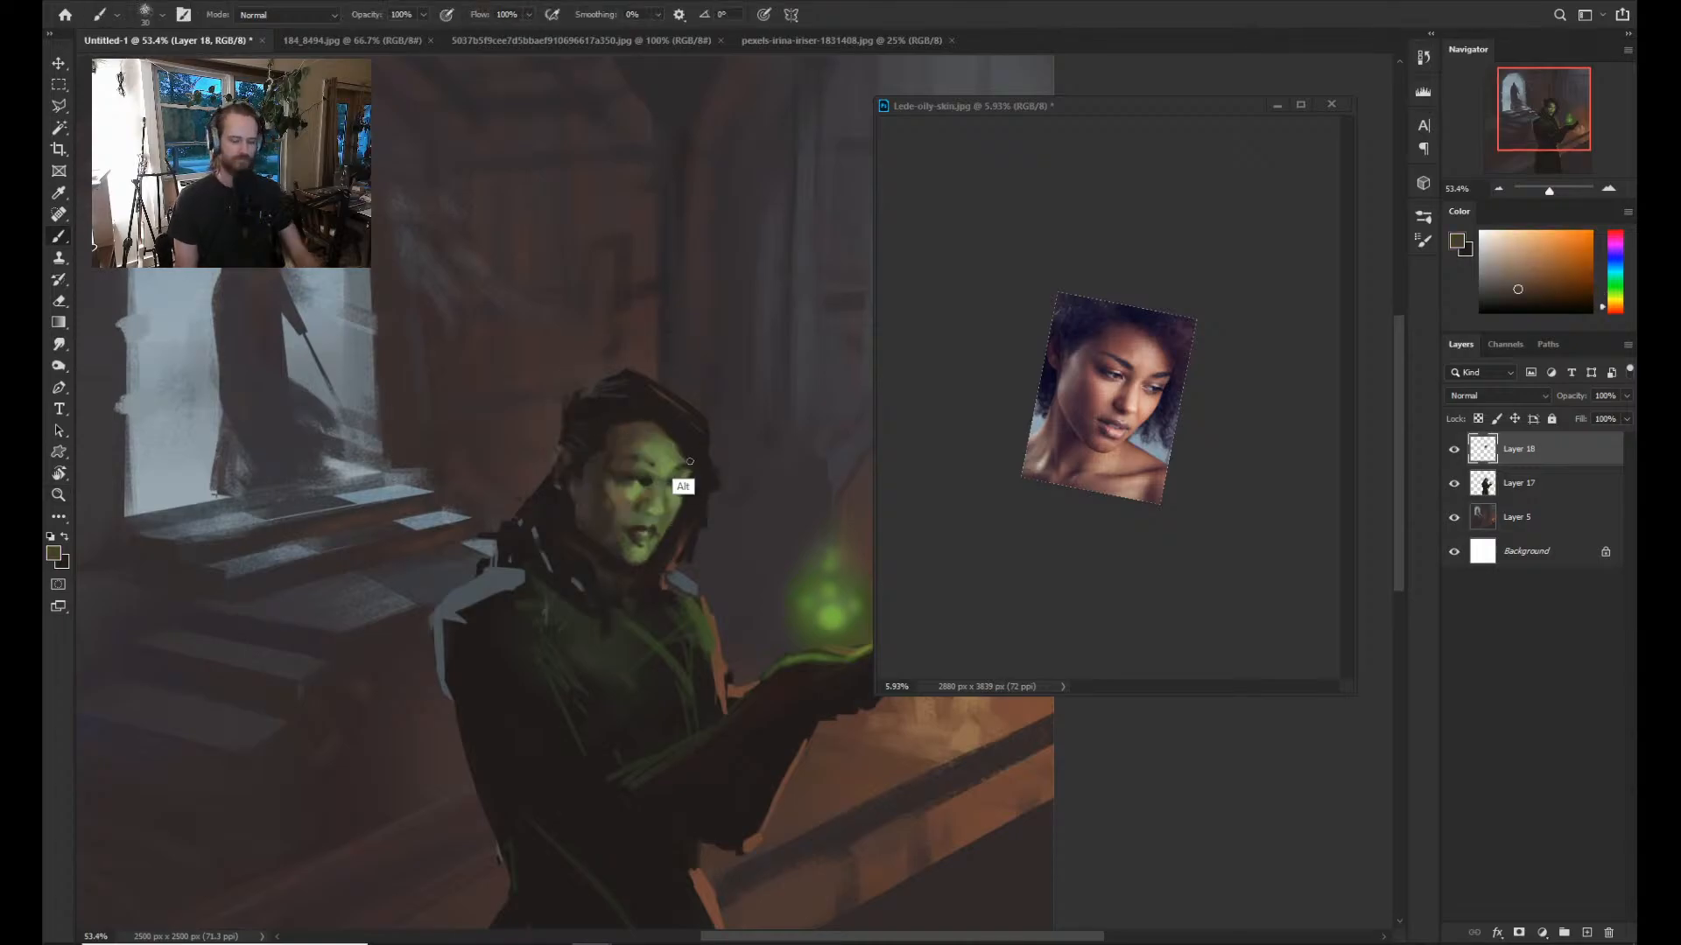
alt+click(642, 480)
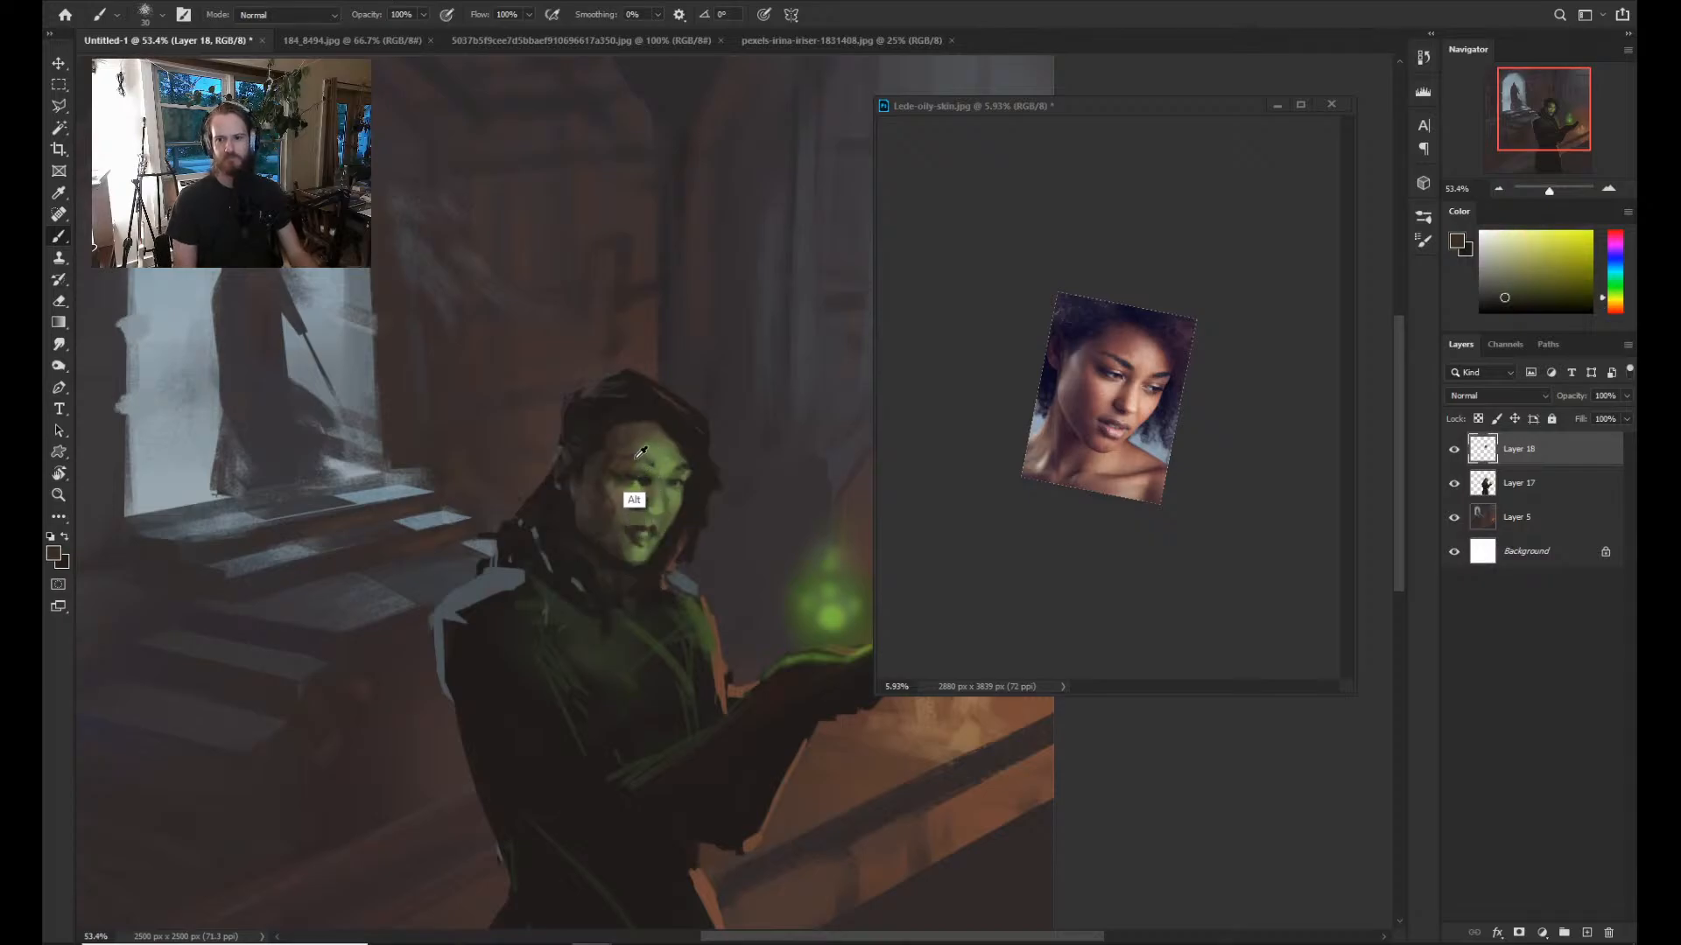
alt+click(650, 472)
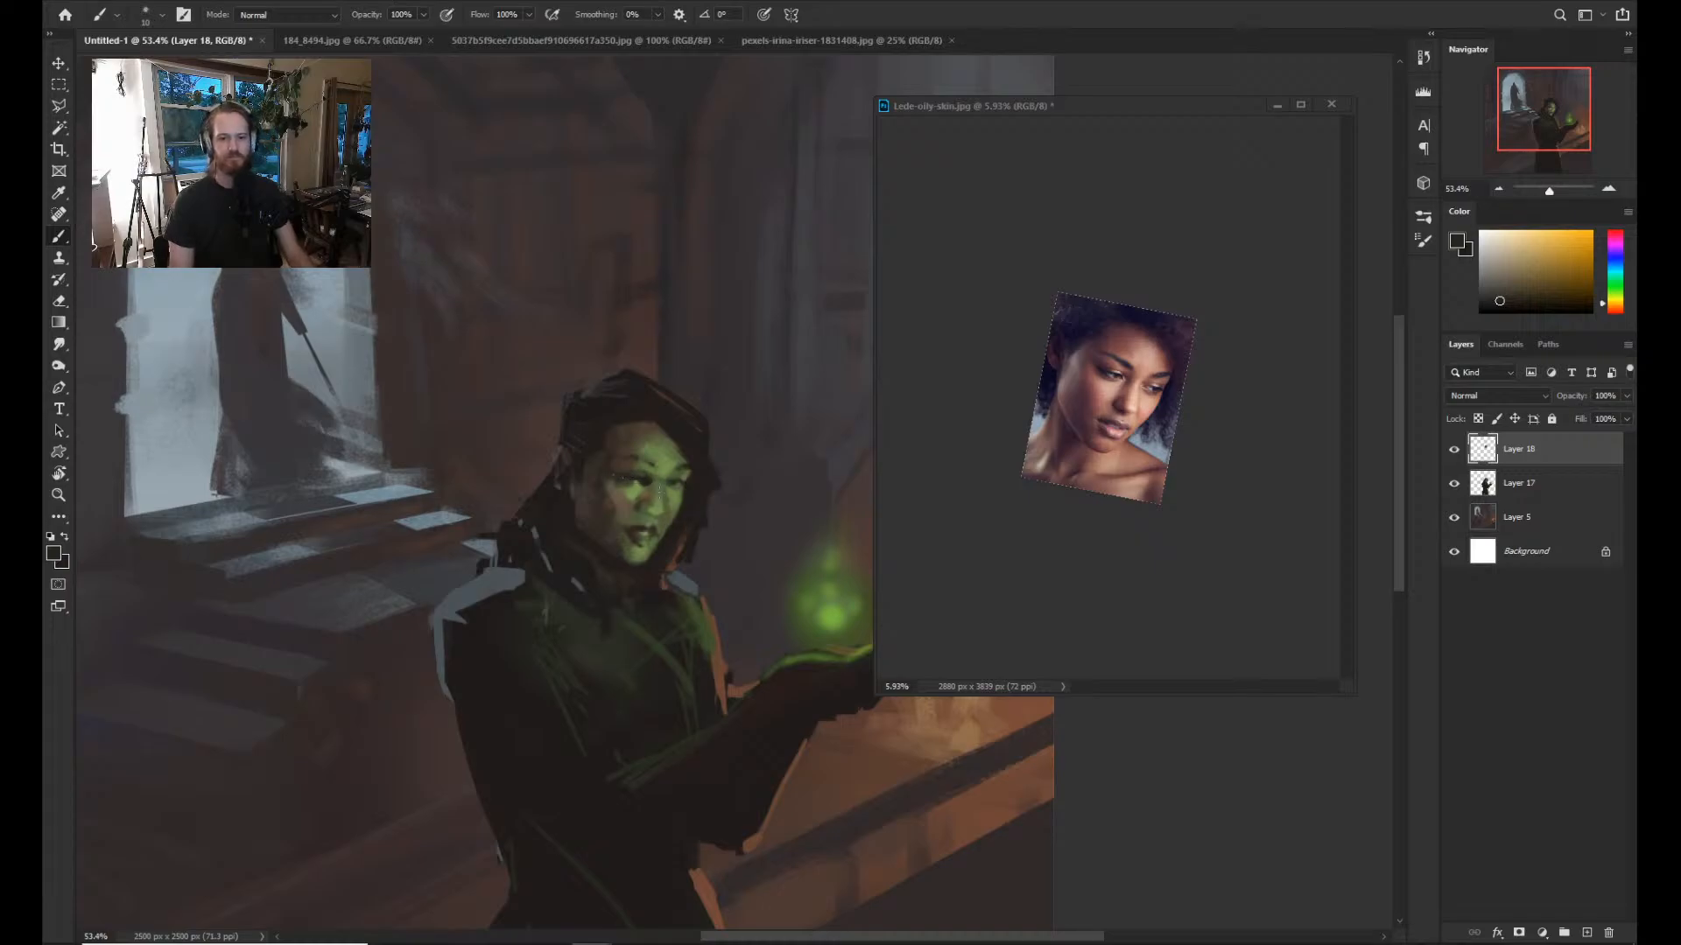
Examine how the reworked face reads within the whole composition and in close-up.
key(z)
drag(659, 491, 630, 533)
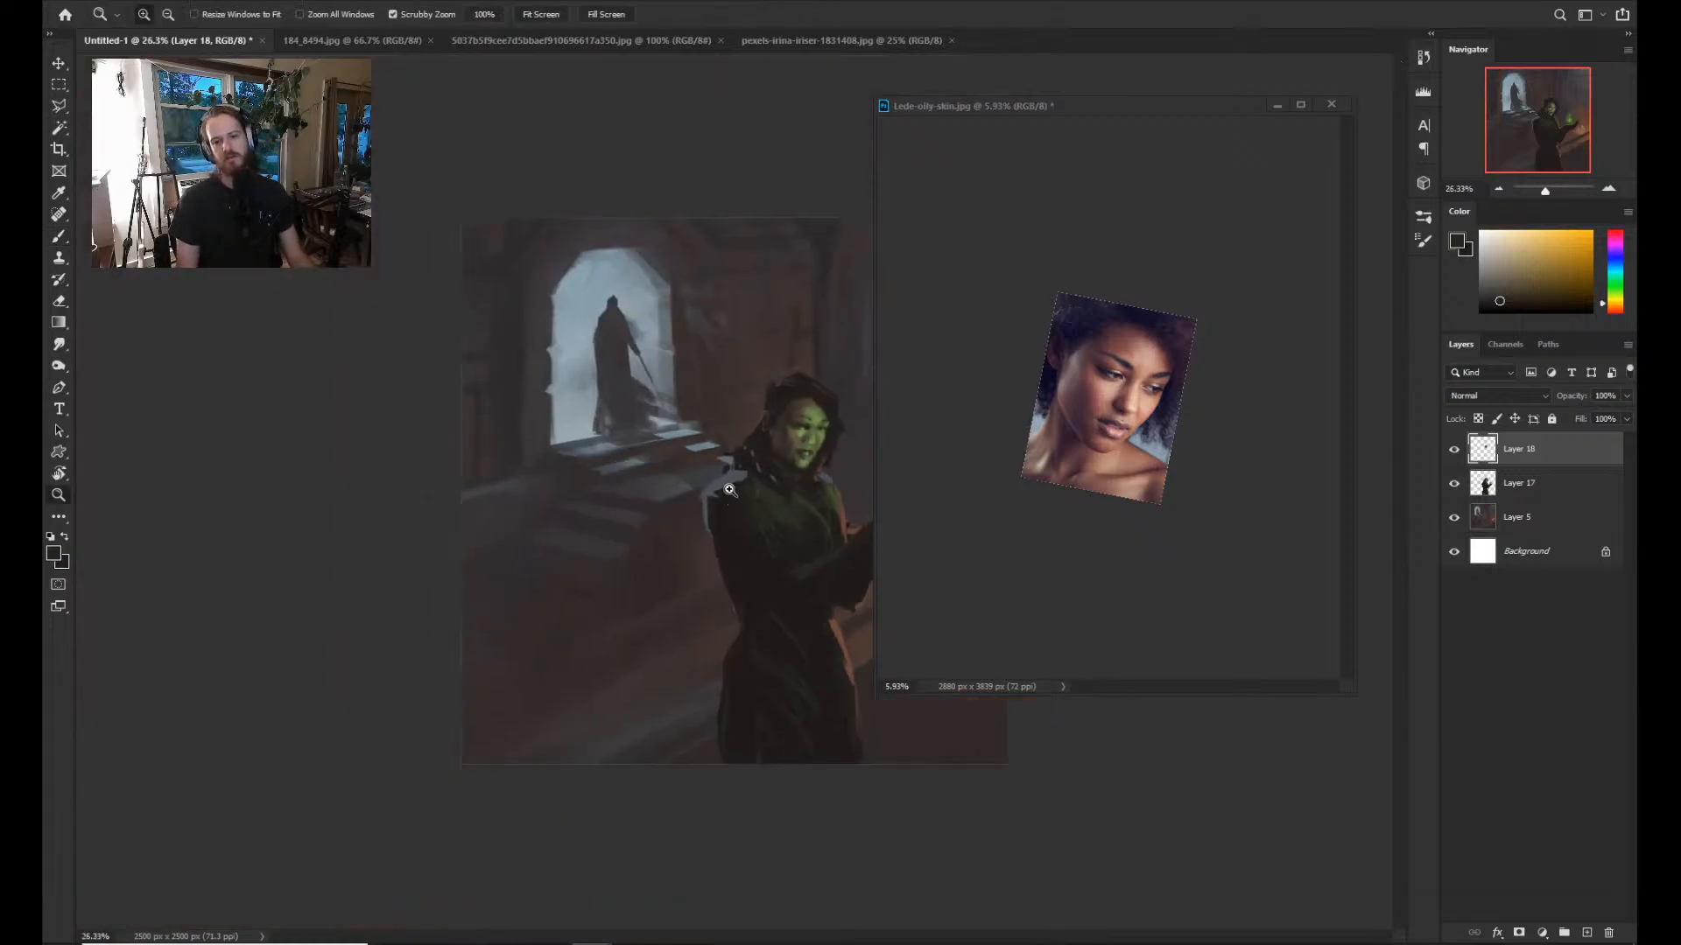
mouse_move(730, 490)
mouse_down()
mouse_move(779, 486)
mouse_move(613, 480)
mouse_move(492, 517)
mouse_up()
key(z)
key(z)
click(730, 455)
key(z)
click(677, 454)
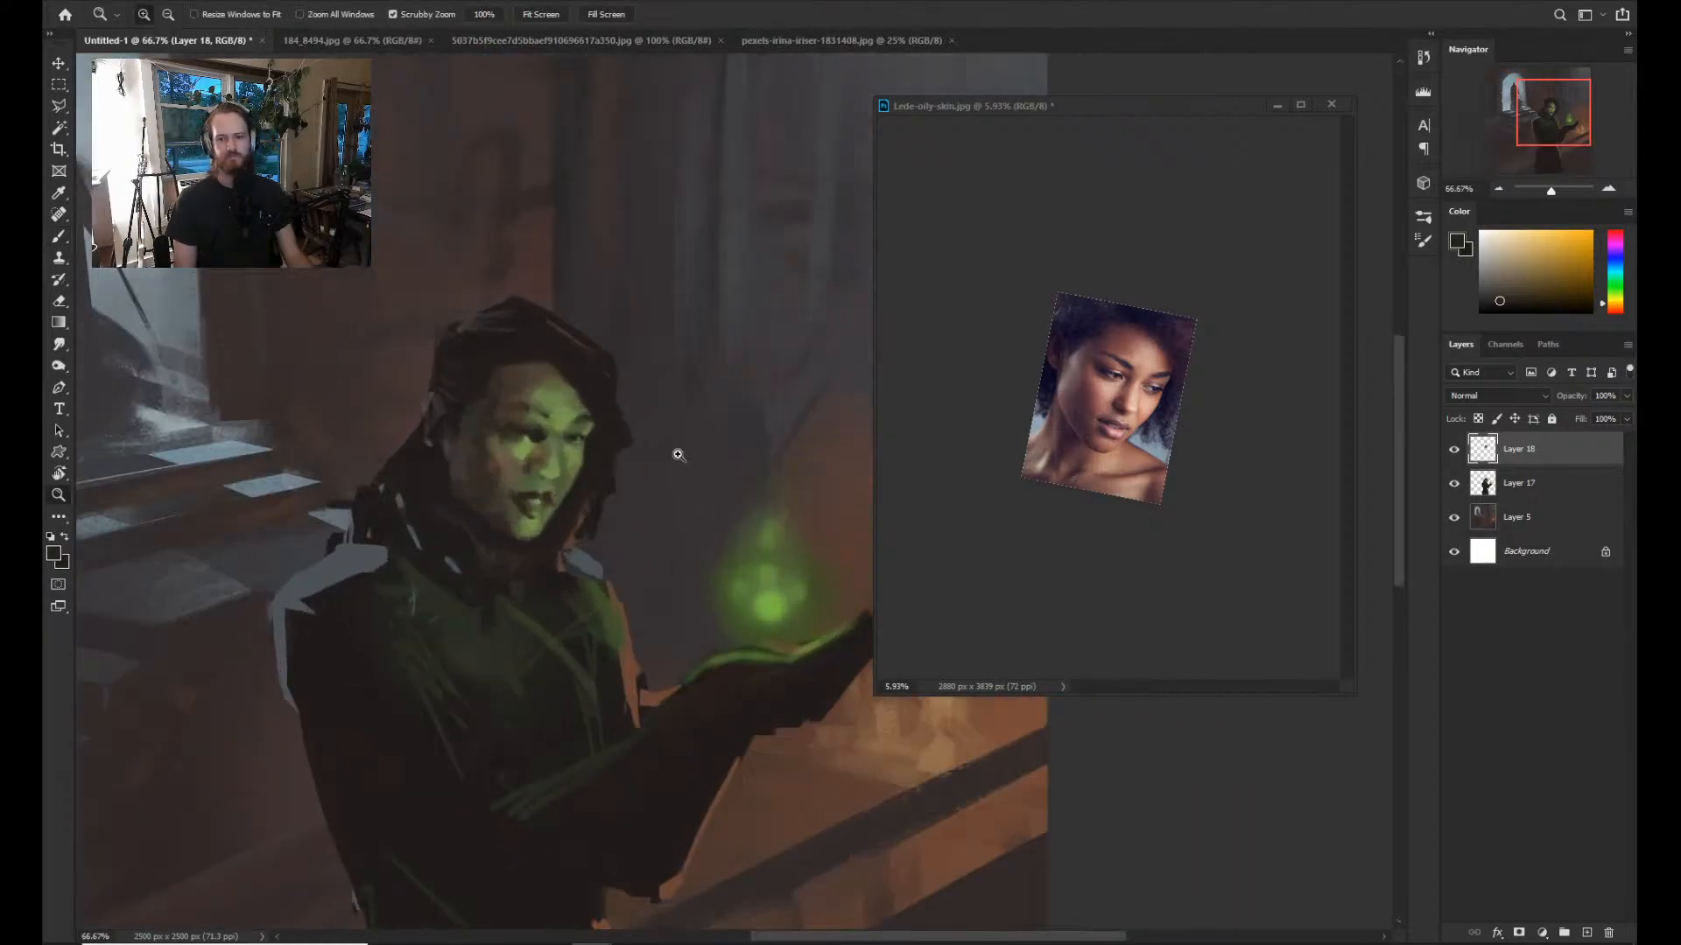
drag(678, 454, 645, 469)
Refine the far cheek and jaw edge with dark brown sampled from the hair and light green sampled from the skin.
key(b)
key(alt)
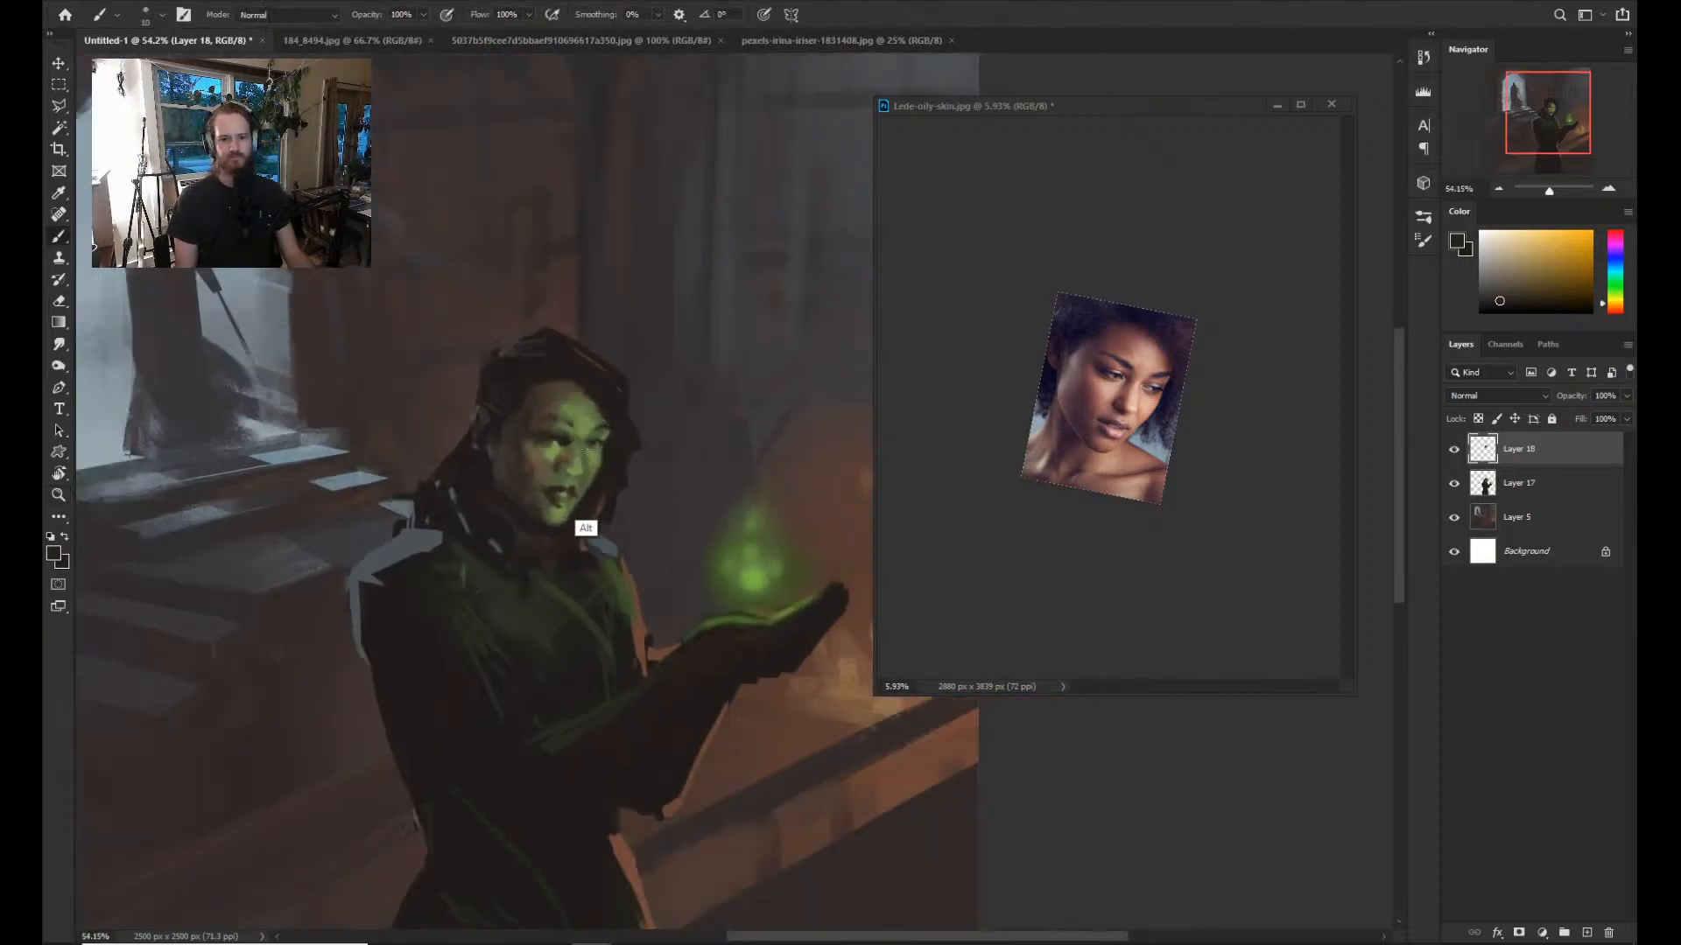
alt+click(600, 481)
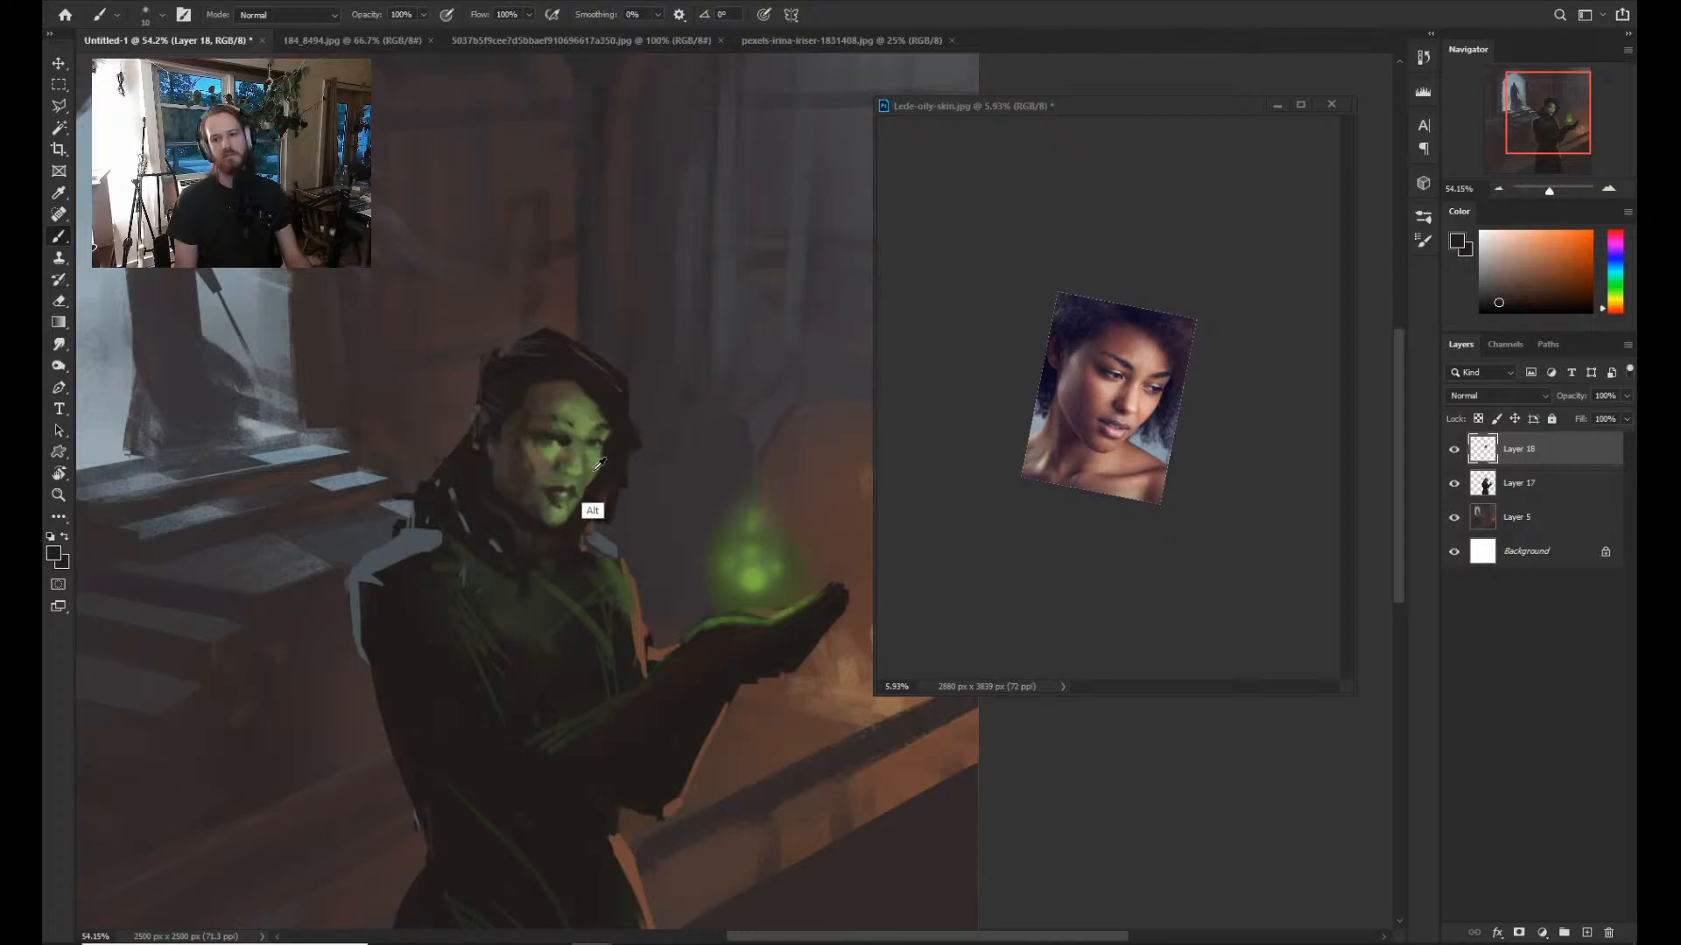
alt+click(604, 408)
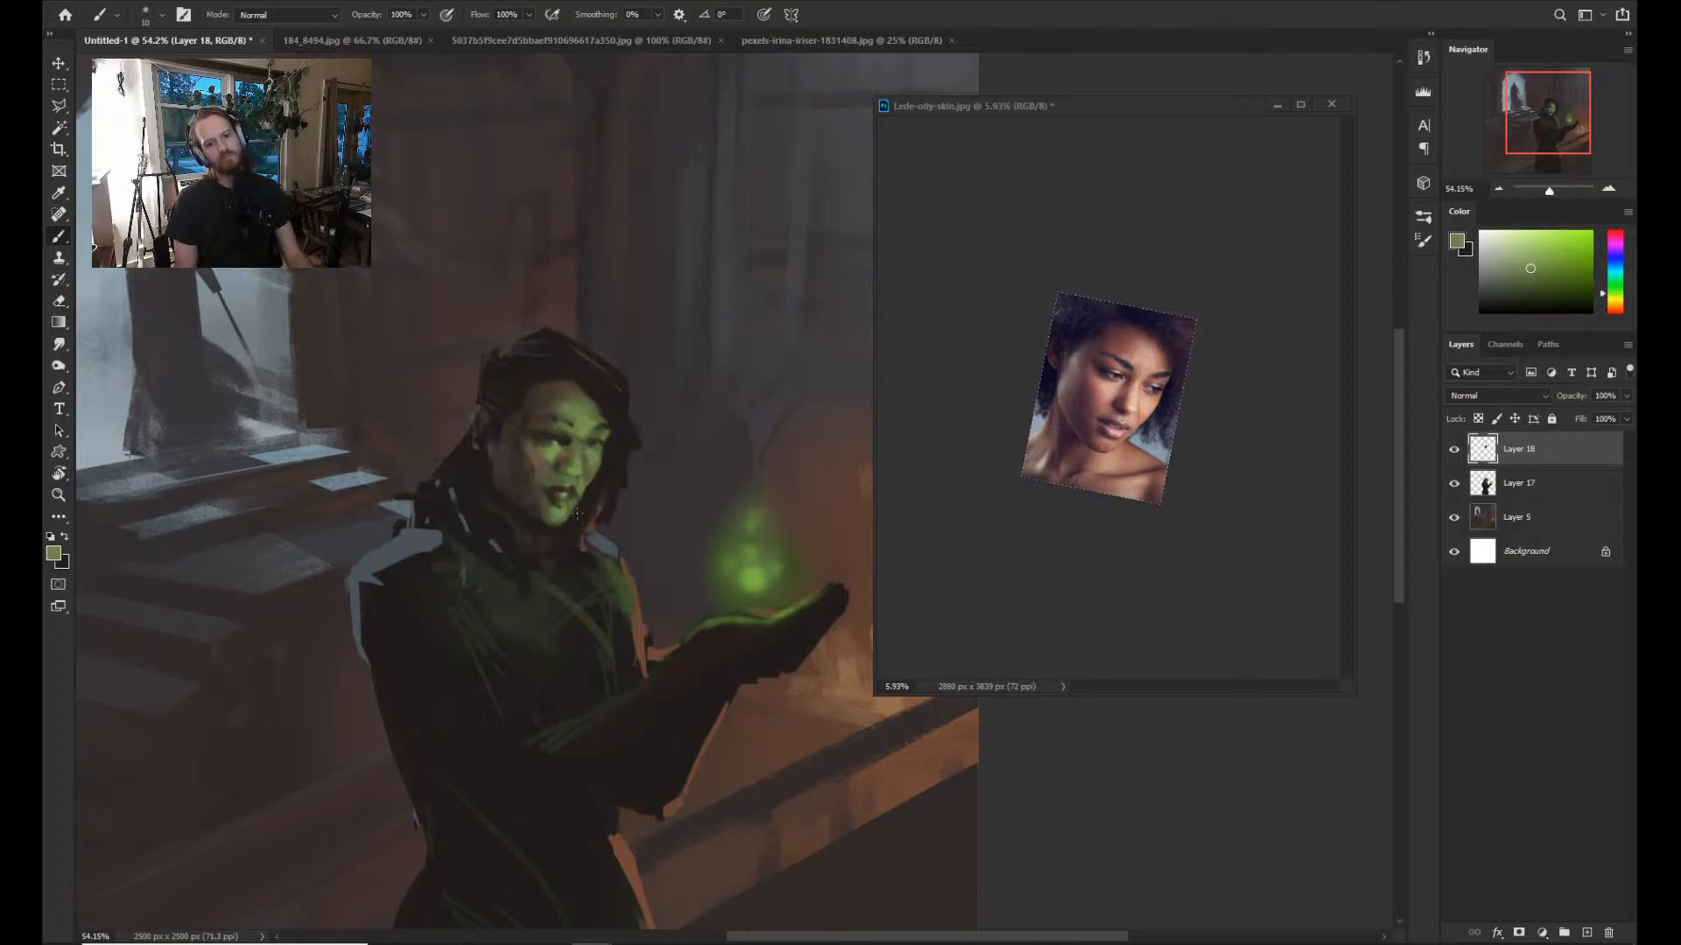
Touch up the far eye and cheek with dark green, dark brown and olive green sampled around them.
key(z)
drag(701, 503, 646, 499)
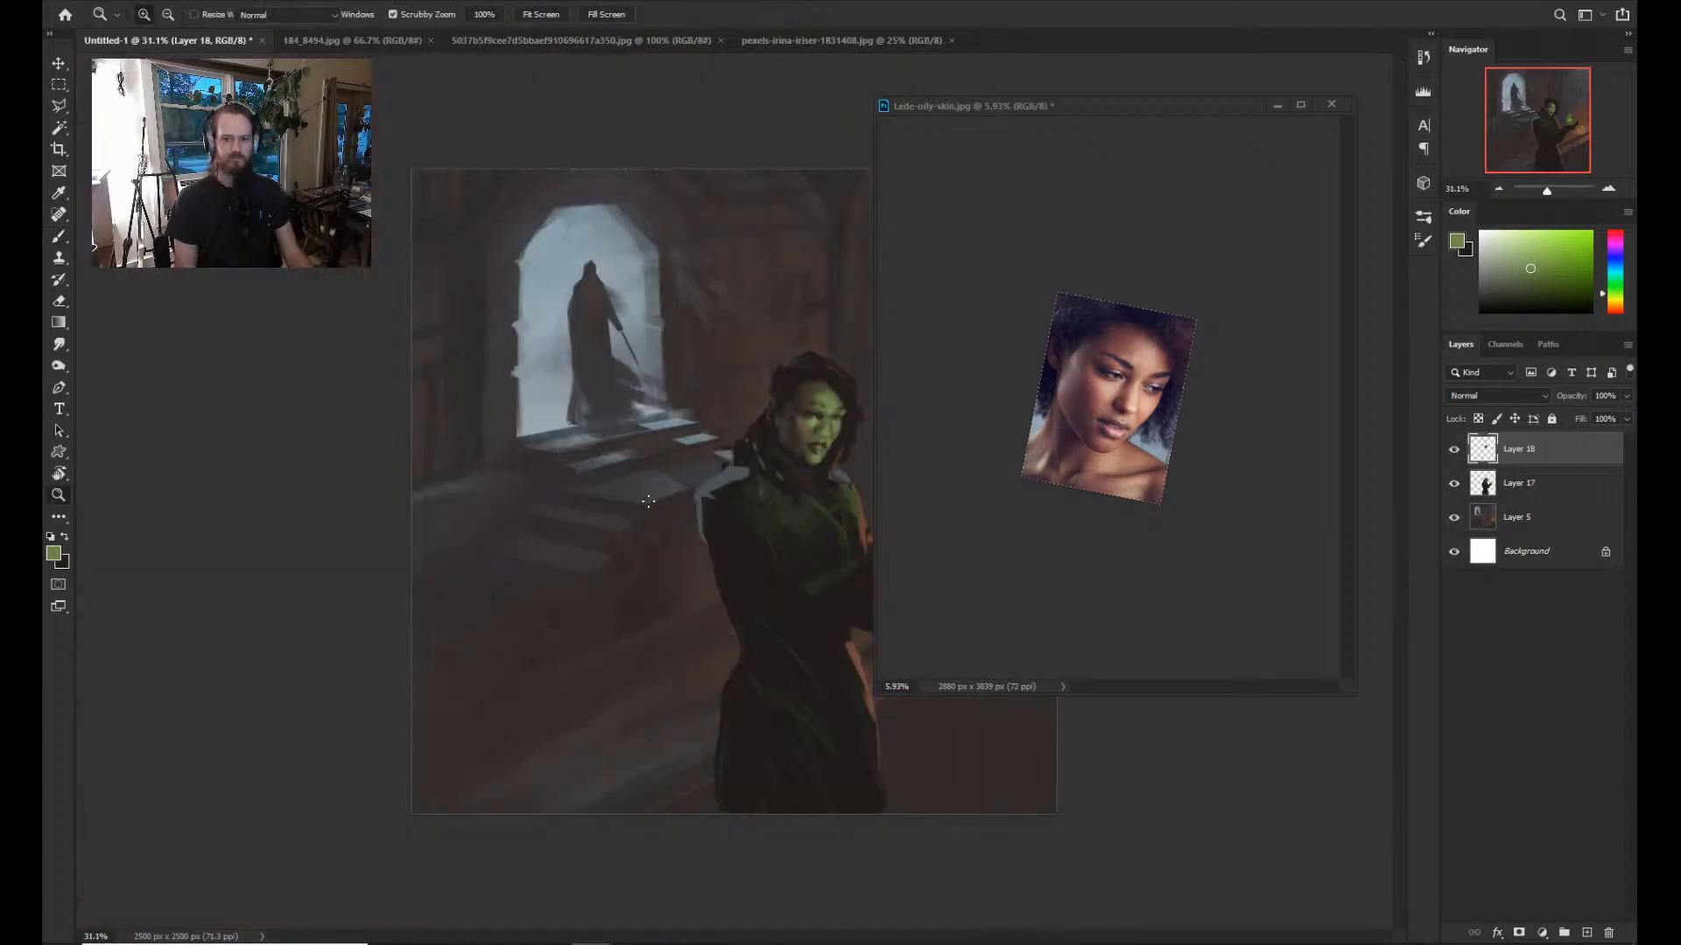
key(z)
drag(688, 458, 620, 450)
key(space)
drag(686, 407, 704, 408)
alt+click(679, 385)
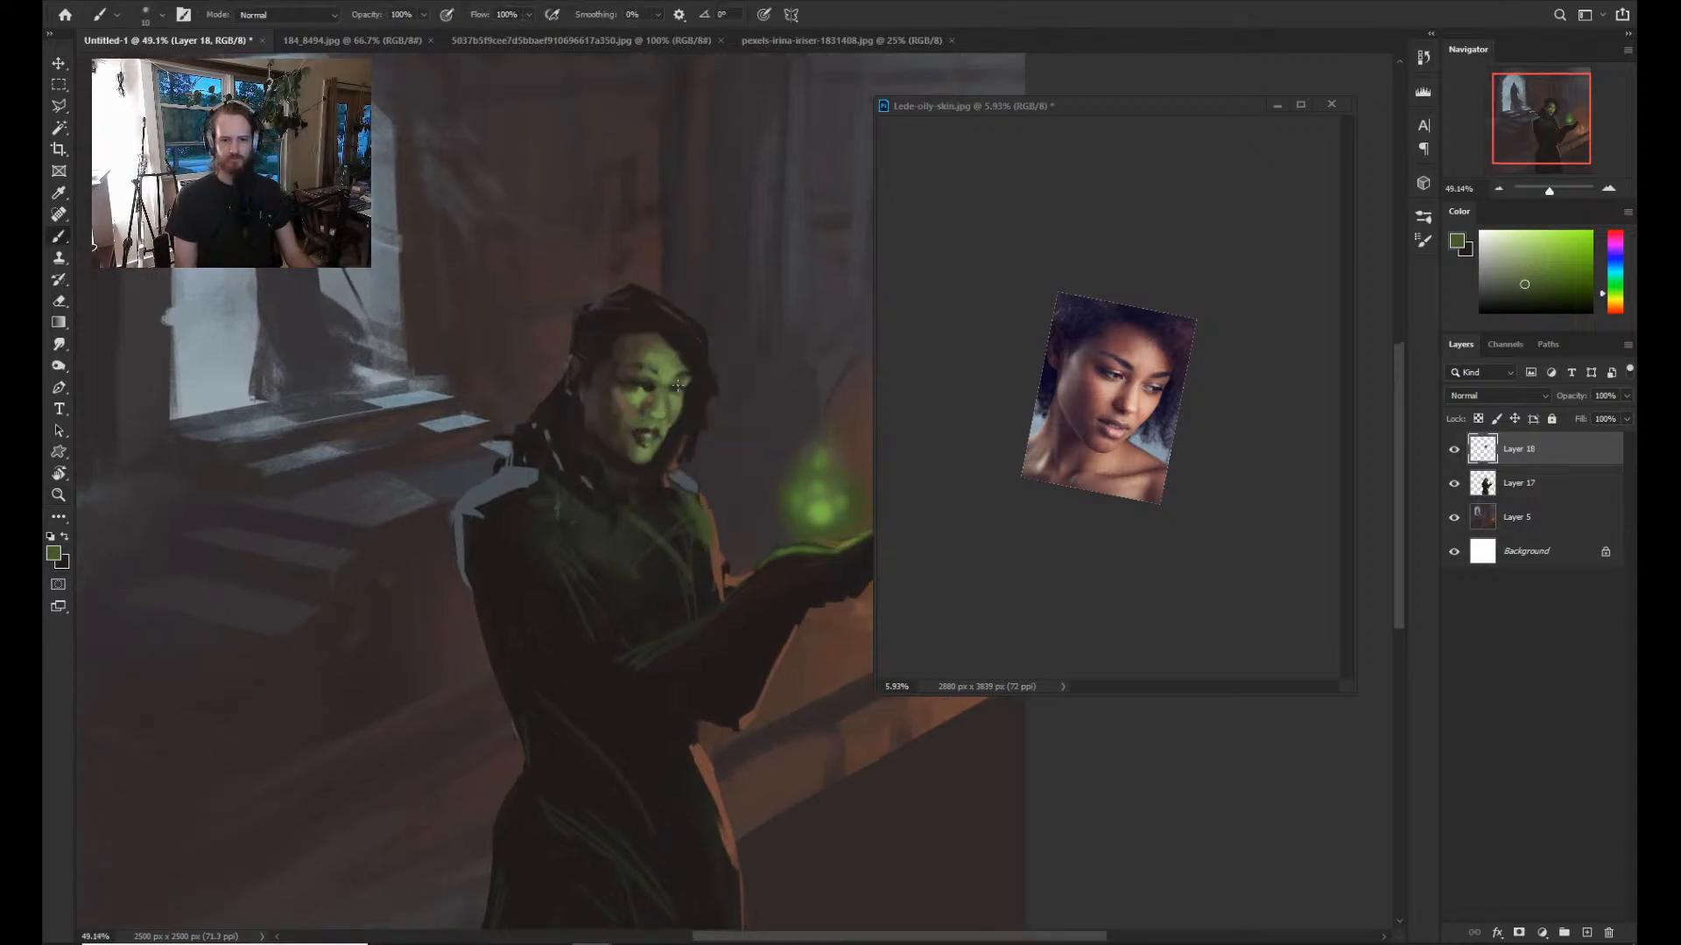
alt+click(678, 384)
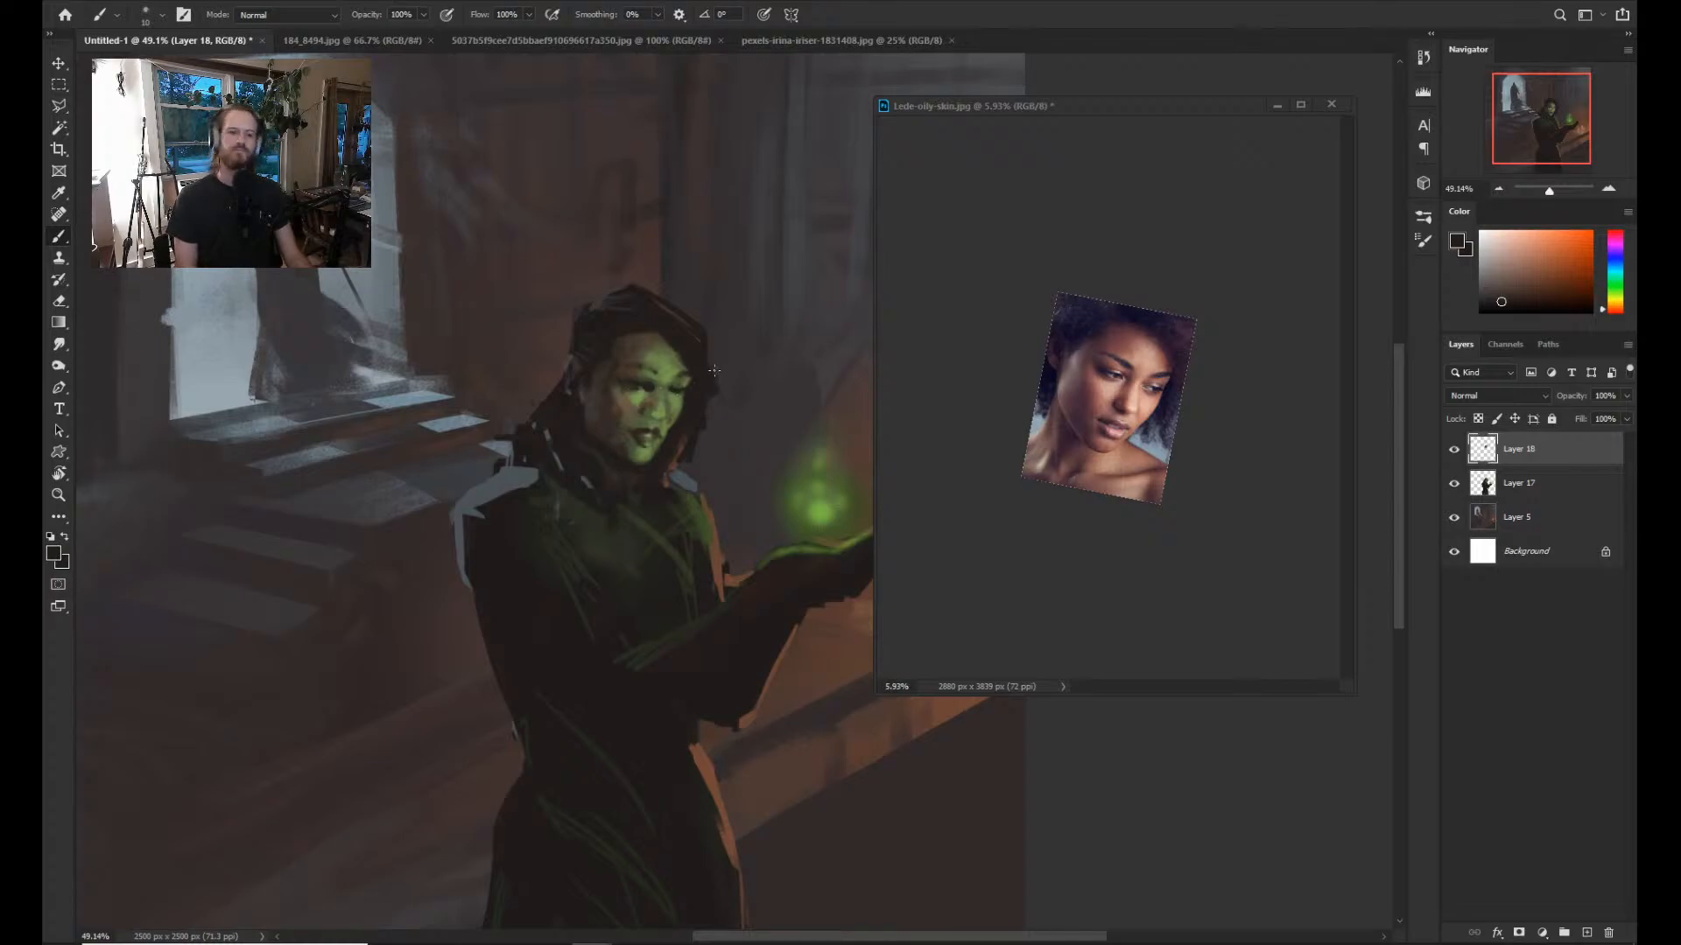
alt+click(672, 428)
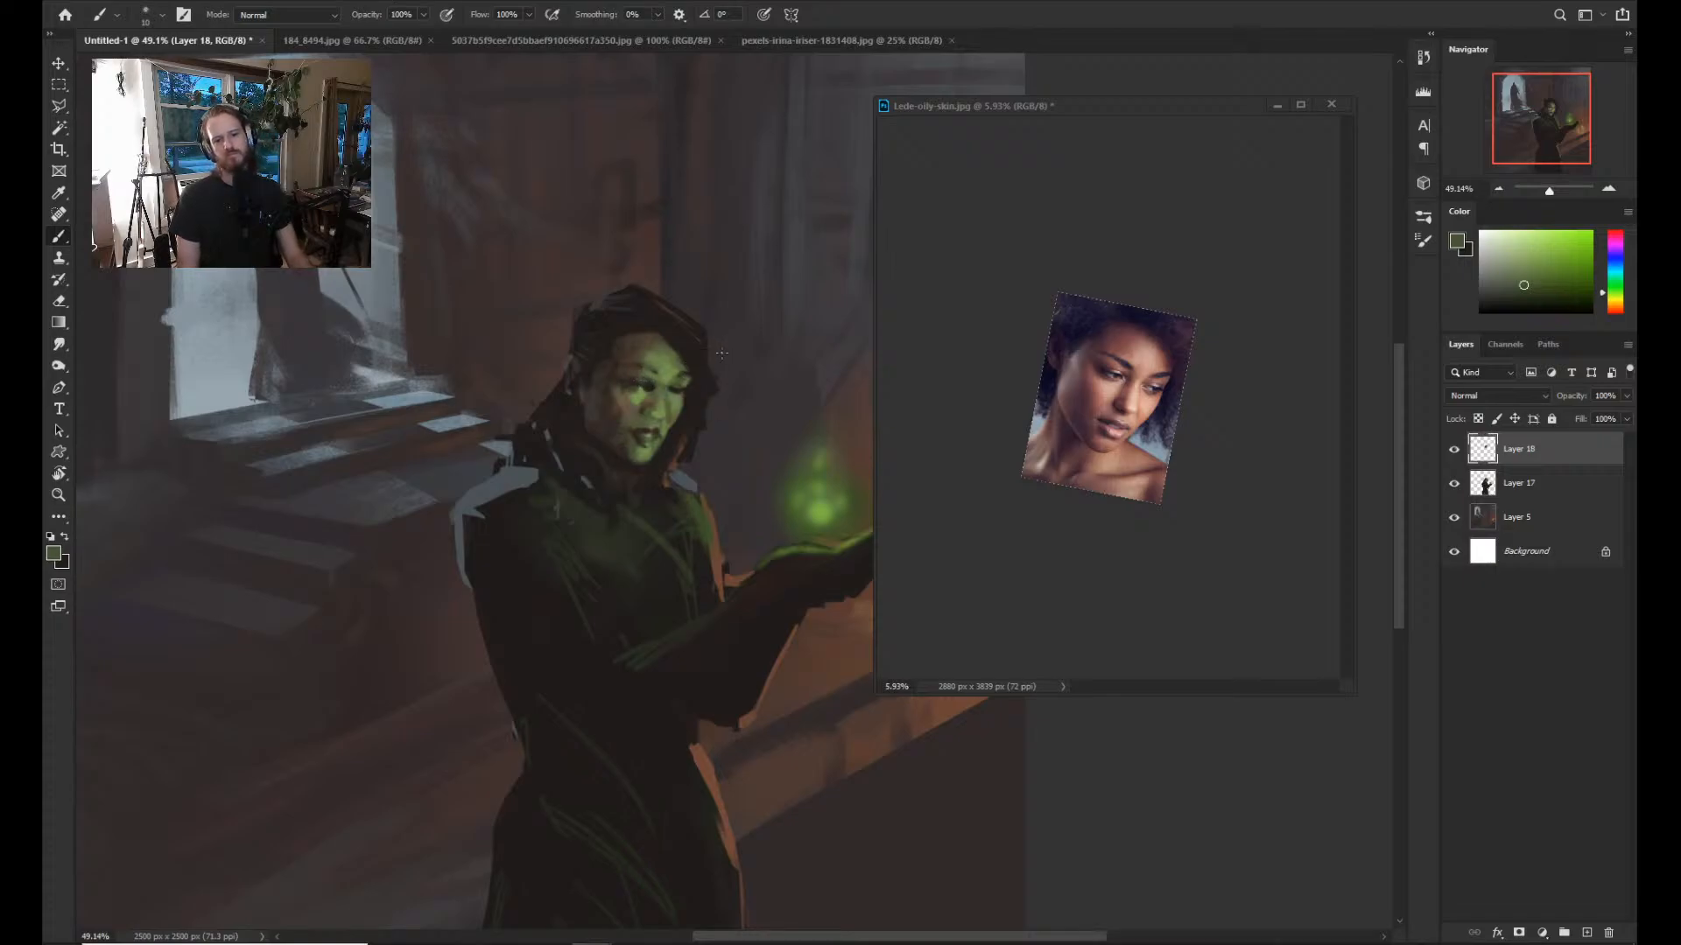
Adjust the hair beside the far temple with dark brown sampled from the hair.
mouse_move(722, 359)
mouse_down()
mouse_move(604, 354)
mouse_move(752, 364)
mouse_move(724, 379)
mouse_up()
mouse_move(574, 386)
mouse_down()
mouse_move(711, 380)
mouse_move(586, 386)
mouse_up()
key(z)
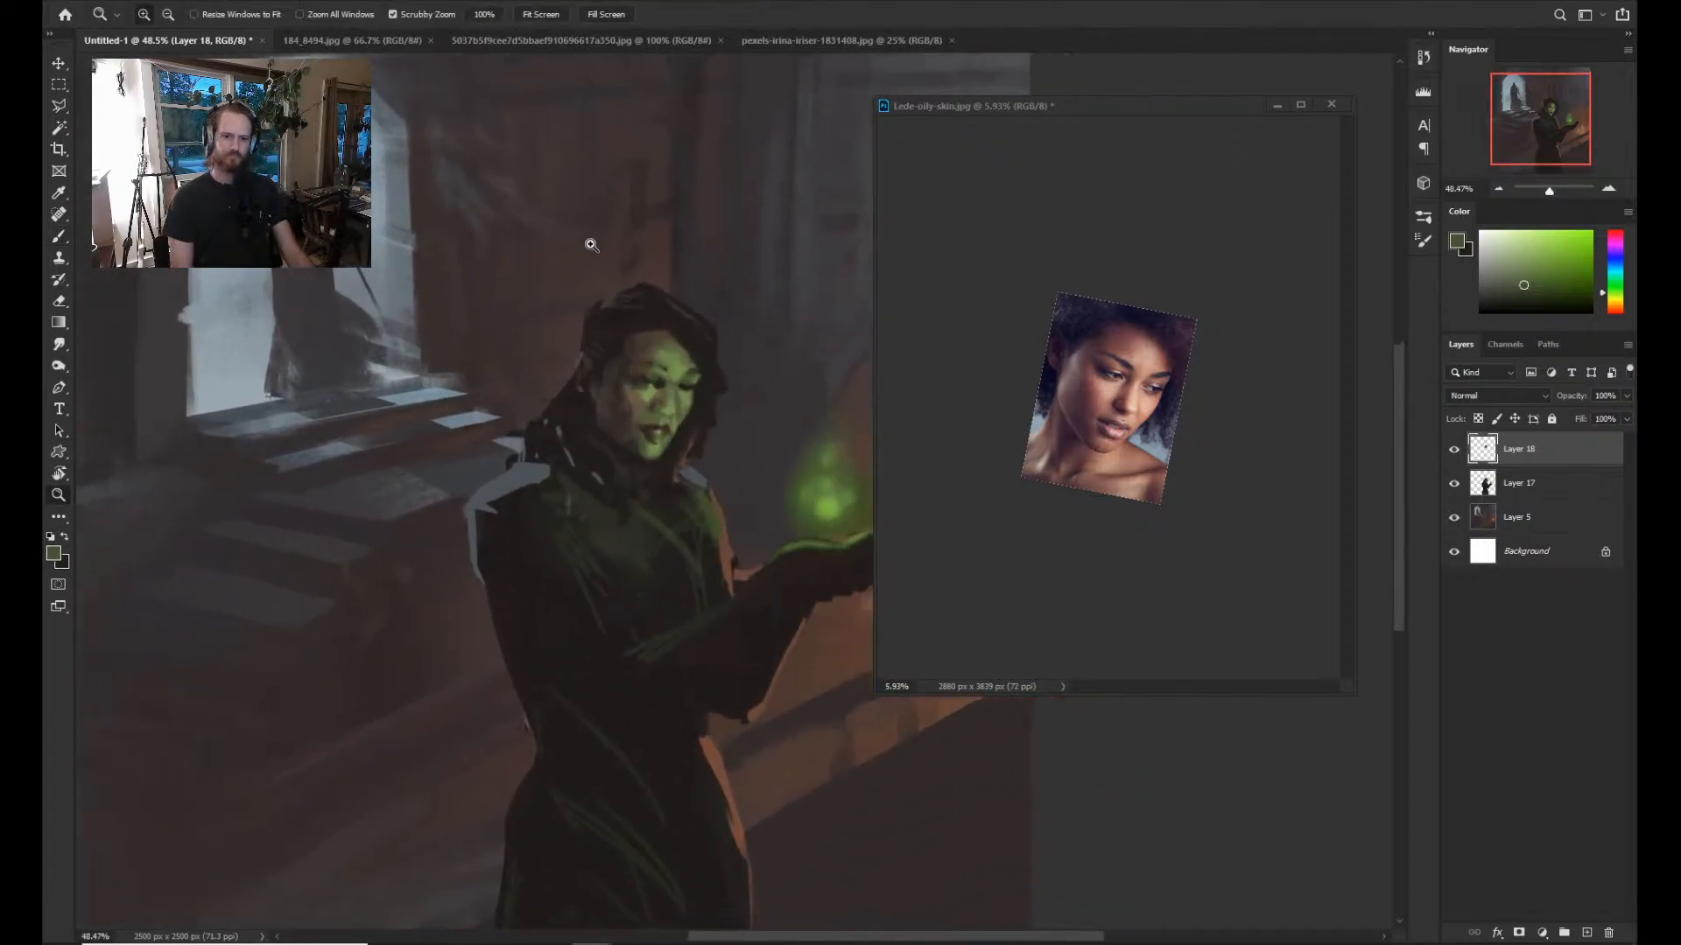
key(b)
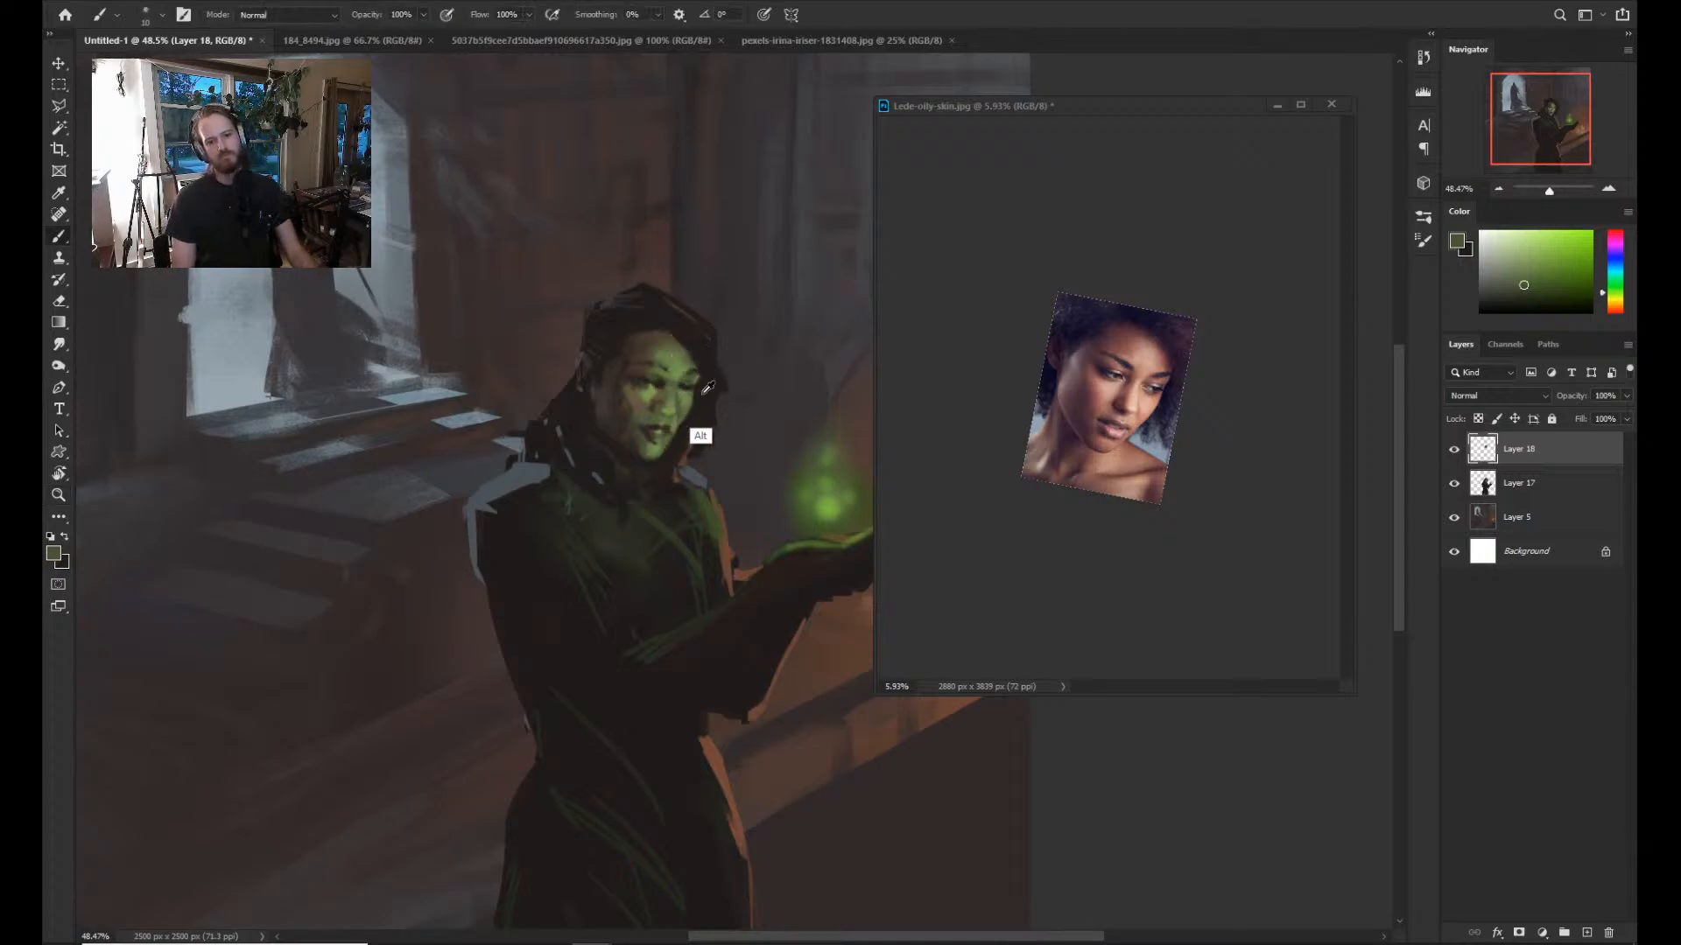
alt+click(708, 388)
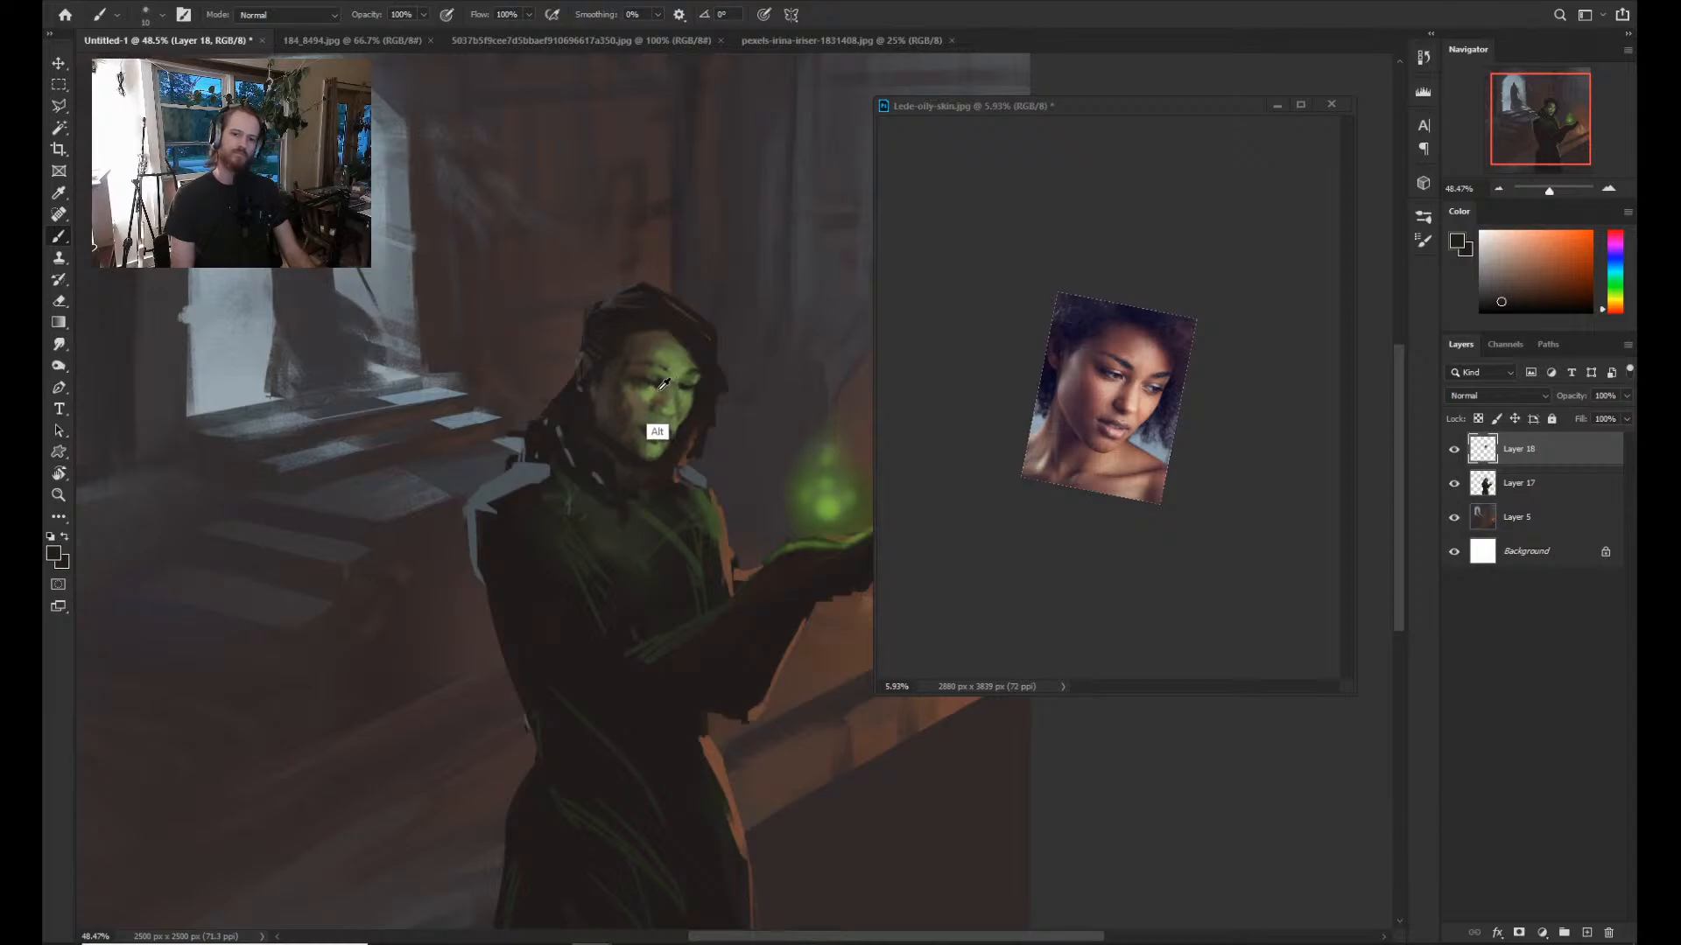
Touch up the near side of the face with olive green from the skin and dark brown from its shadowed edge.
alt+click(655, 388)
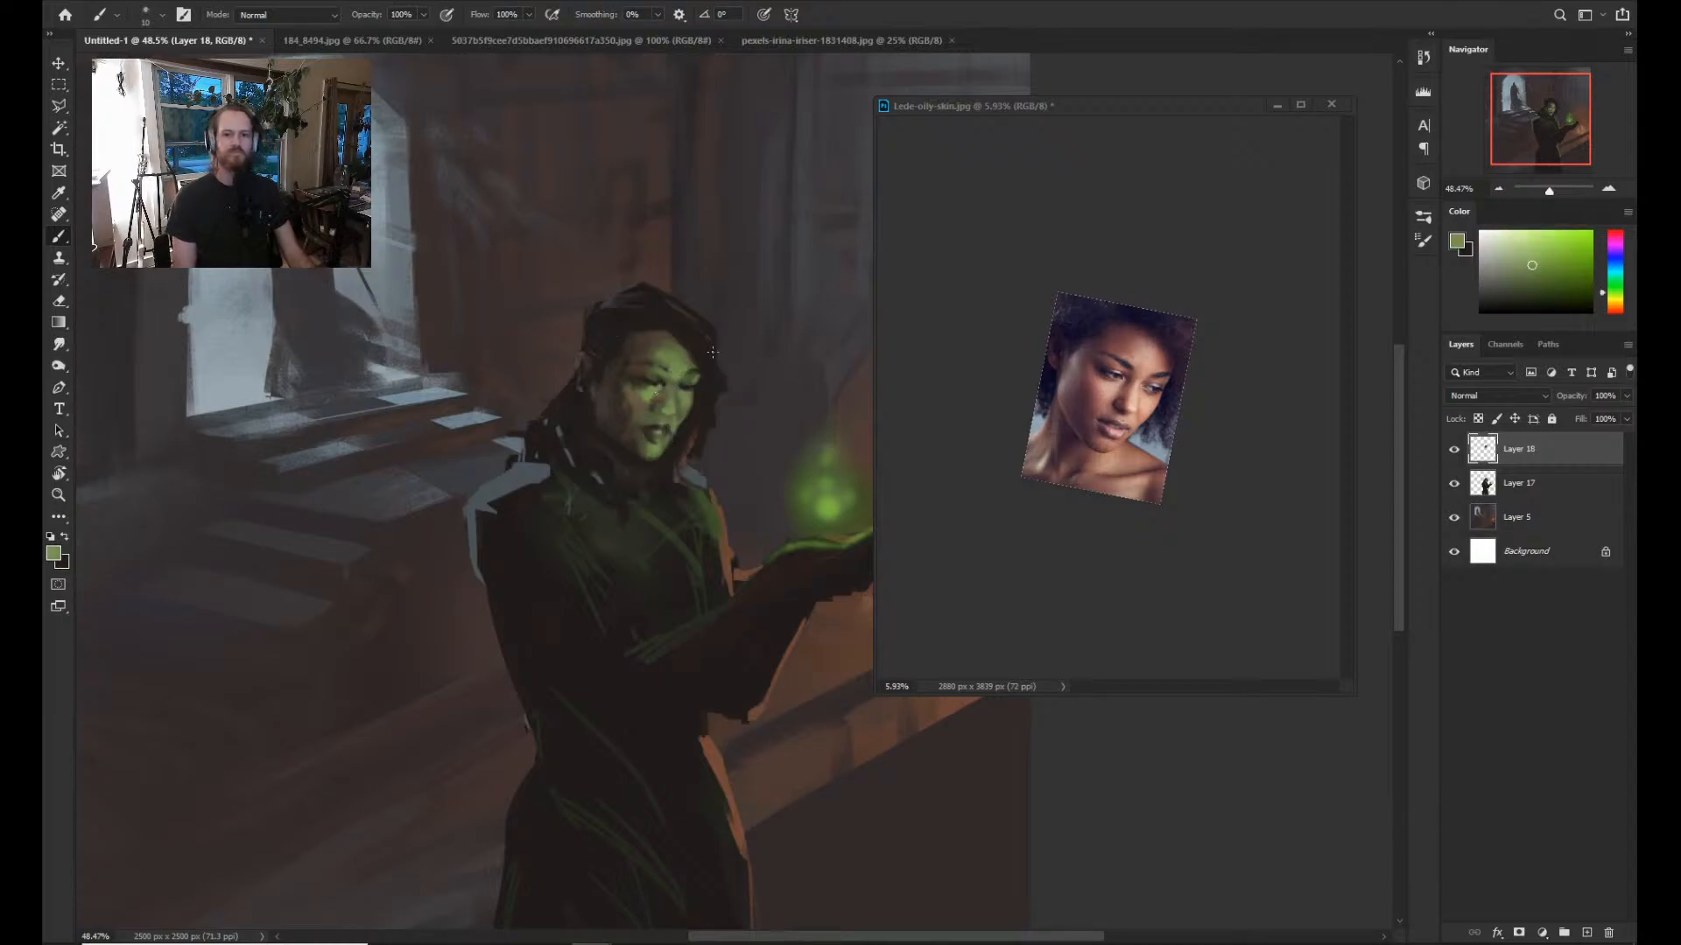
key(ctrl+z)
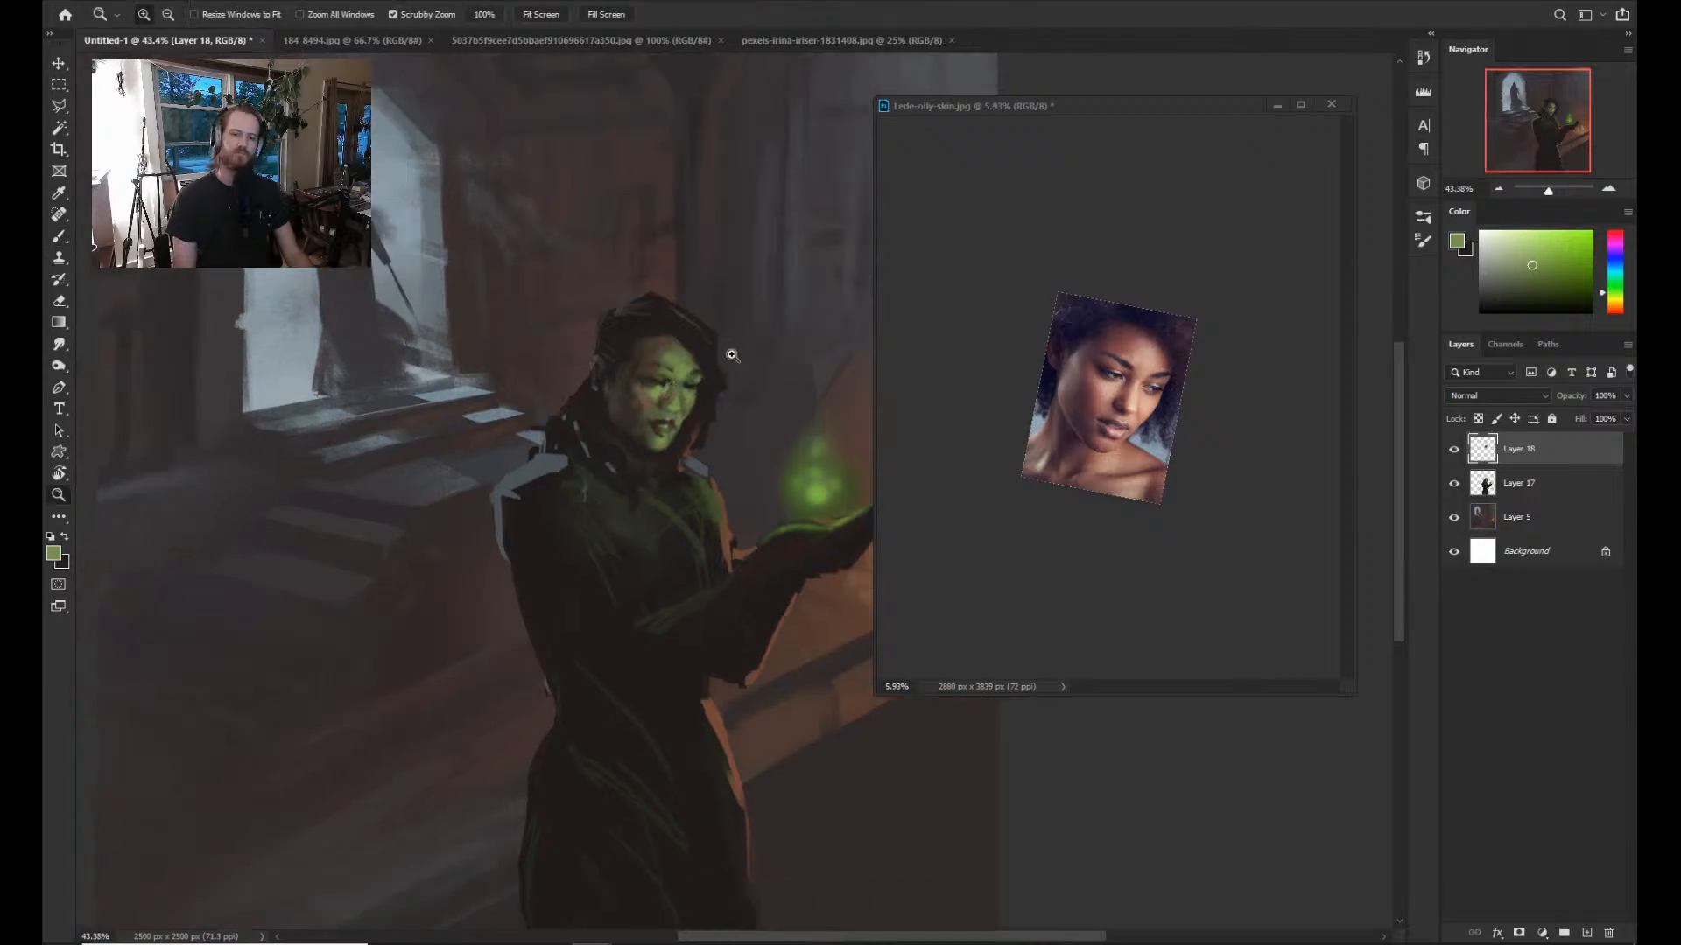
scroll(700, 368, down, 1)
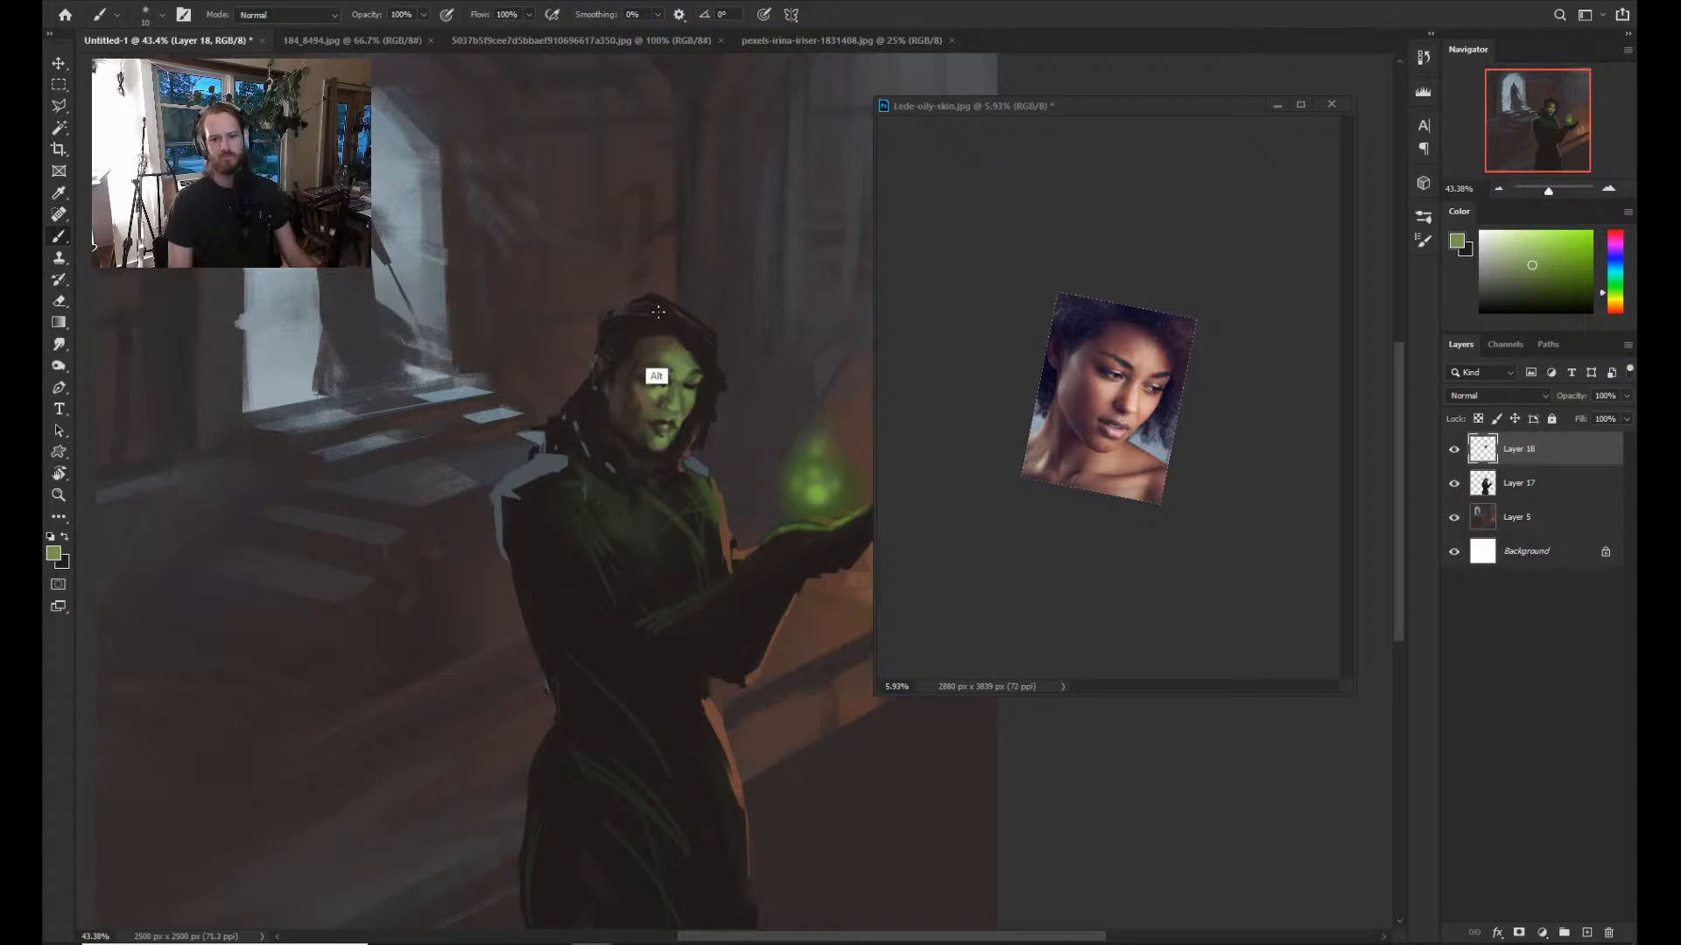
alt+click(606, 408)
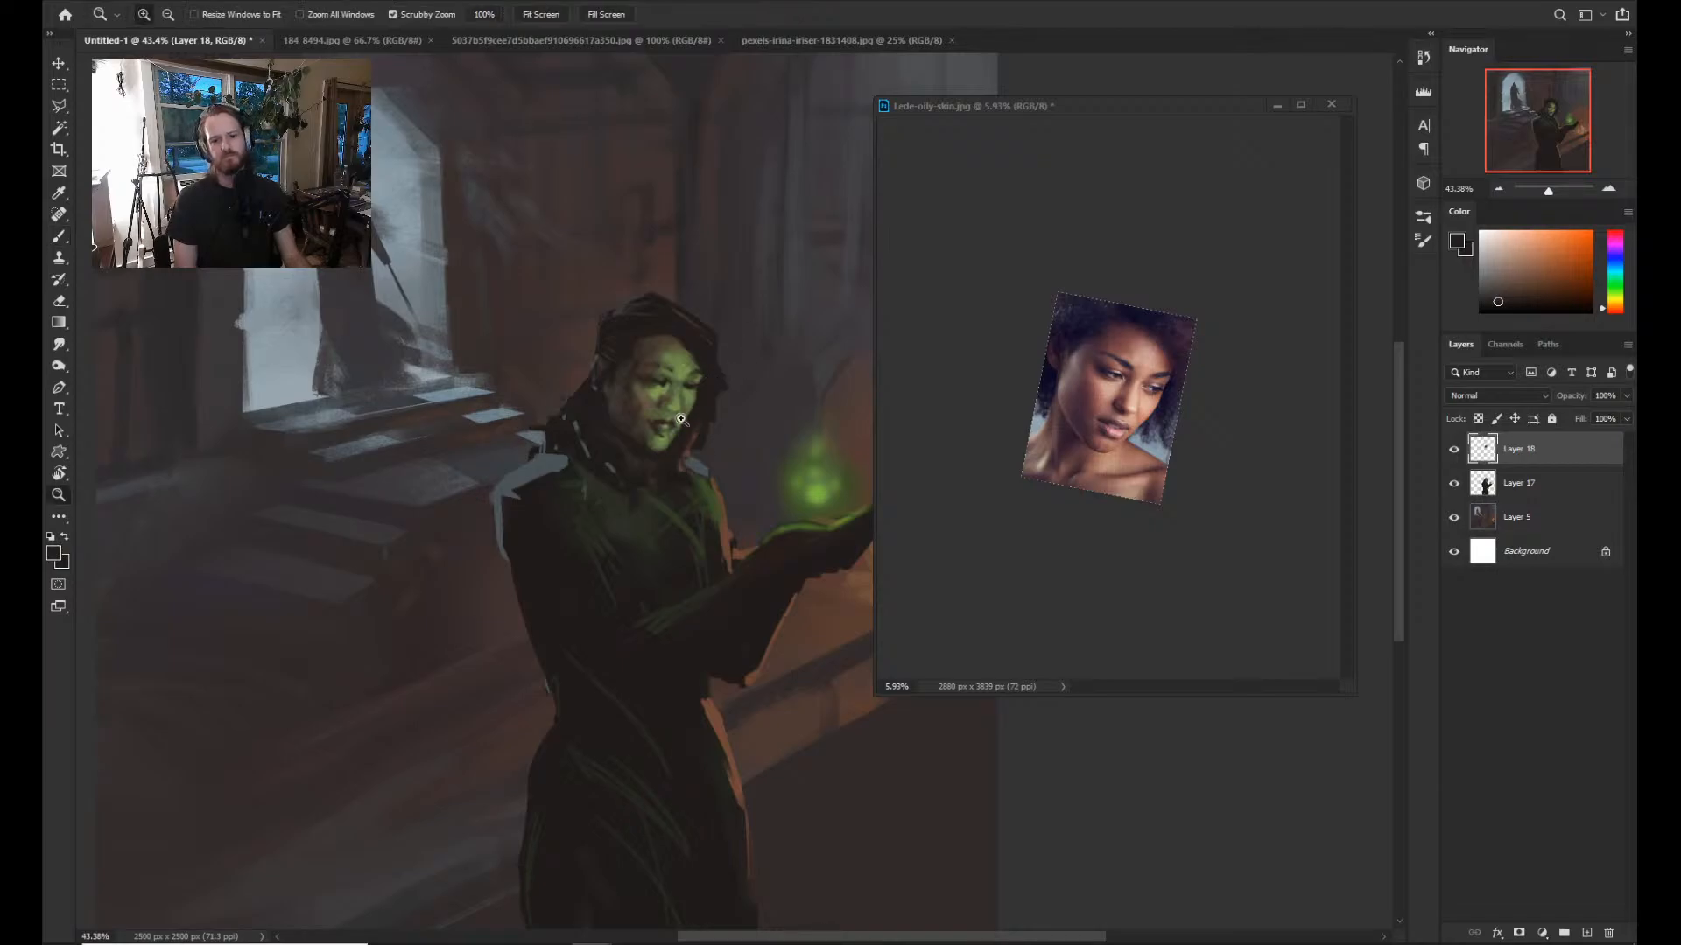
Rework the lips and chin with dark brown sampled around the mouth.
scroll(662, 440, up, 1)
alt+click(663, 440)
drag(663, 439, 640, 463)
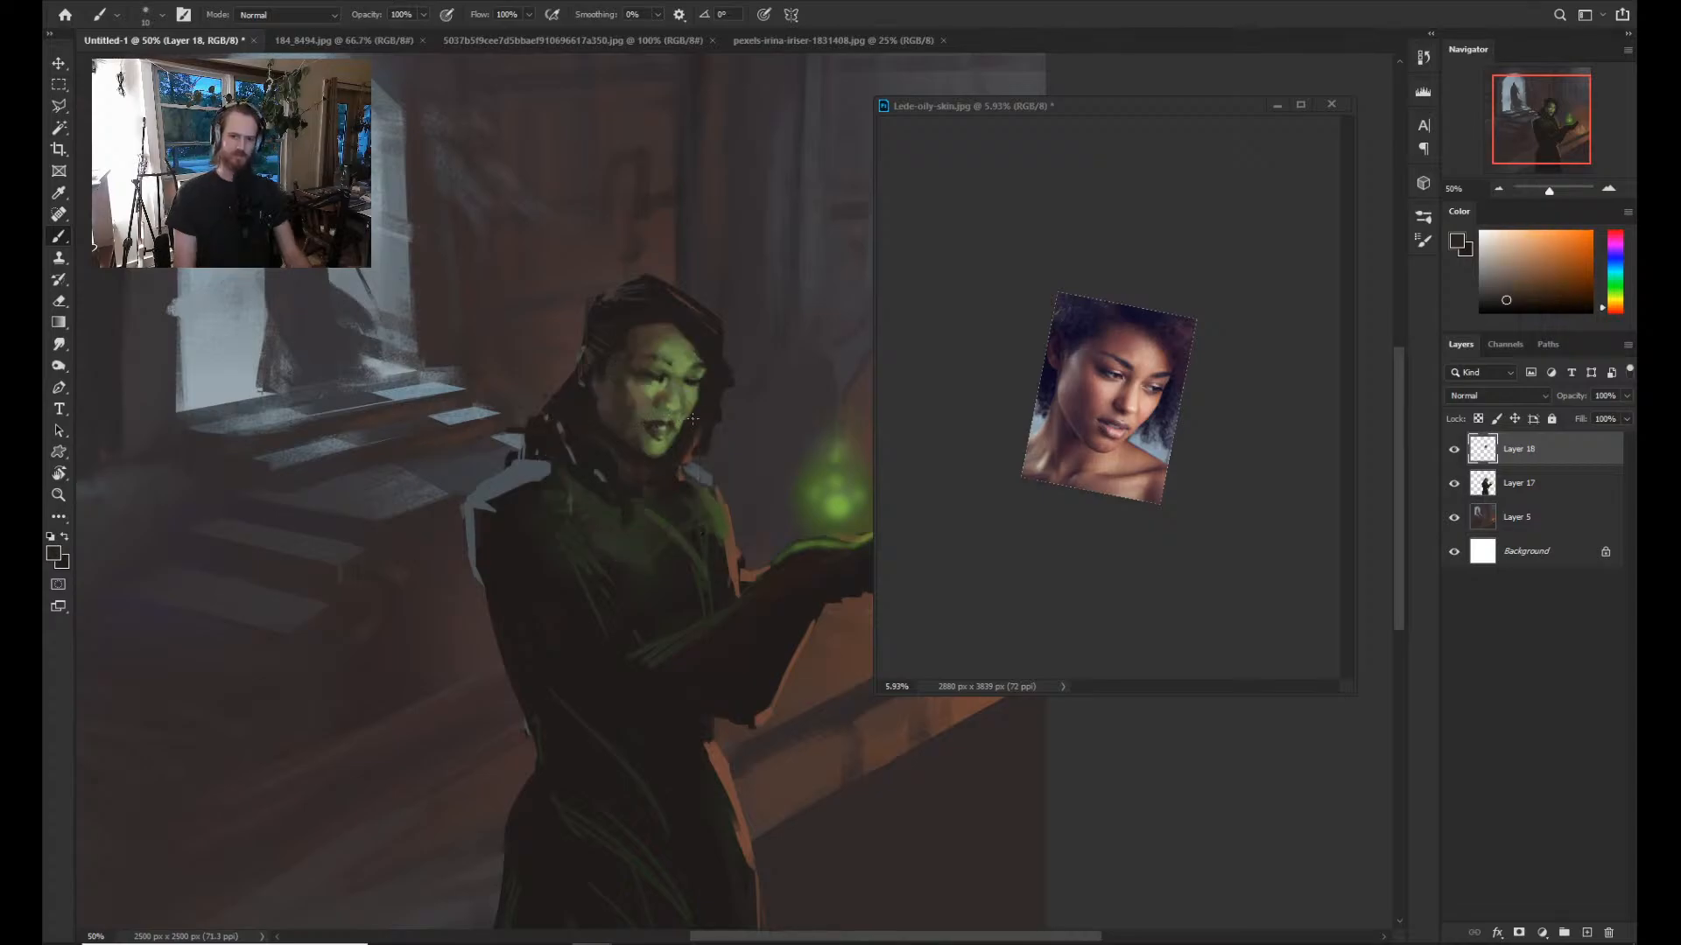
alt+click(649, 428)
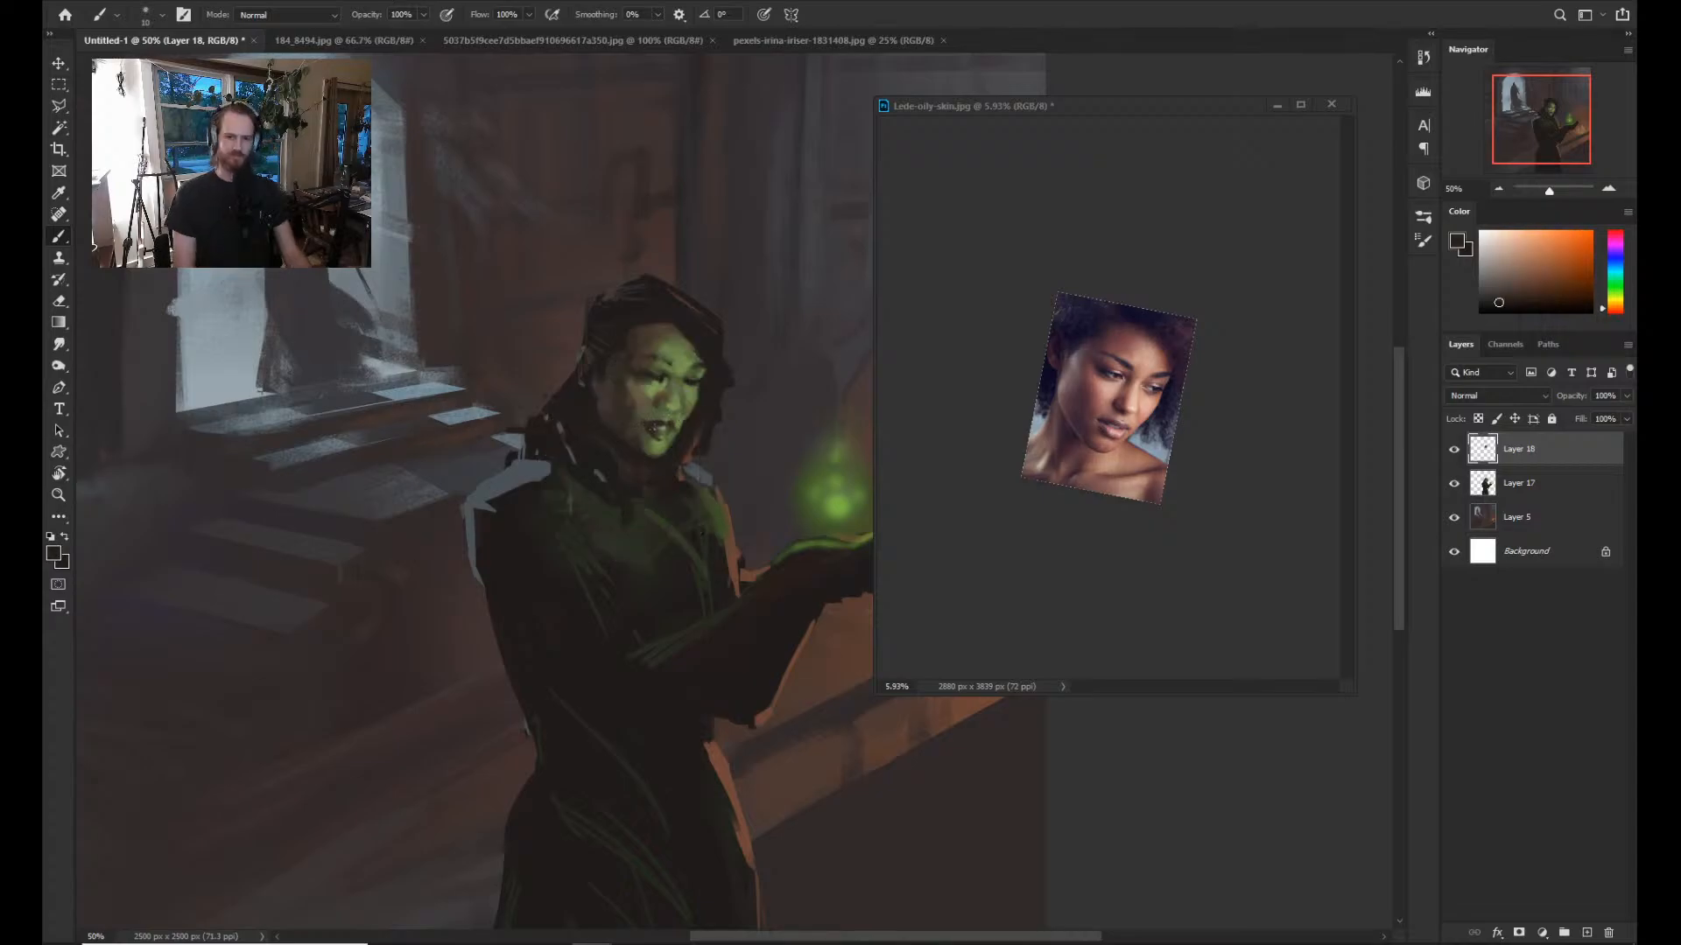
Shift a green sampled from the skin to a pale greyish yellow and highlight the lower lip with it.
alt+click(665, 438)
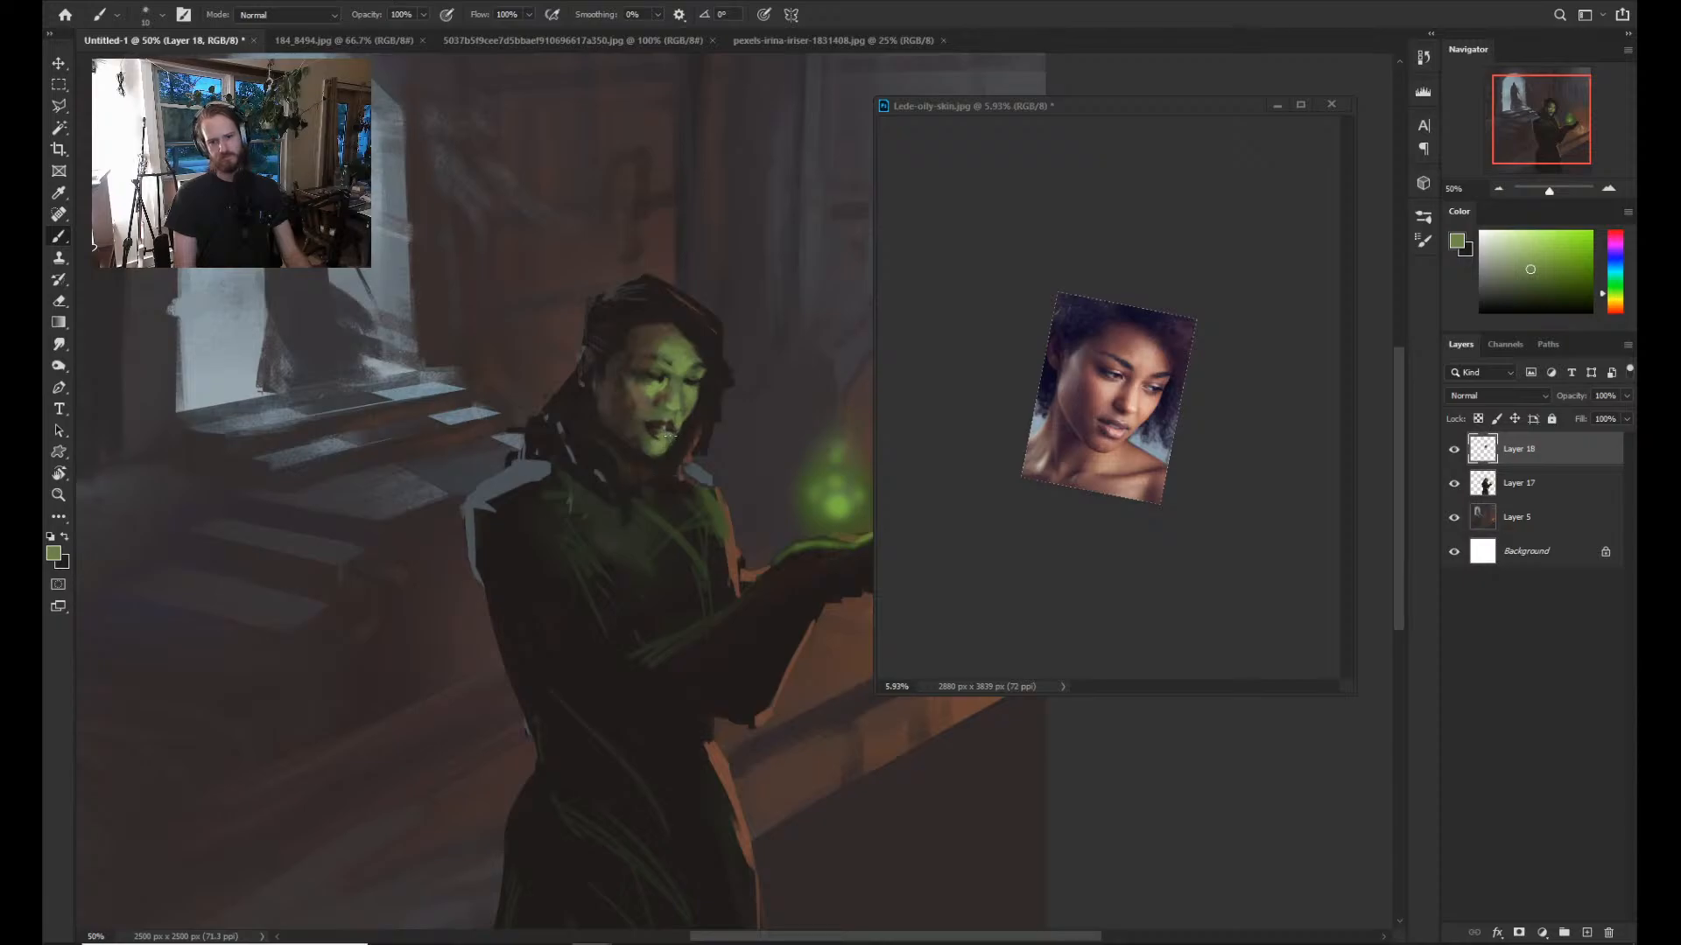
click(1618, 304)
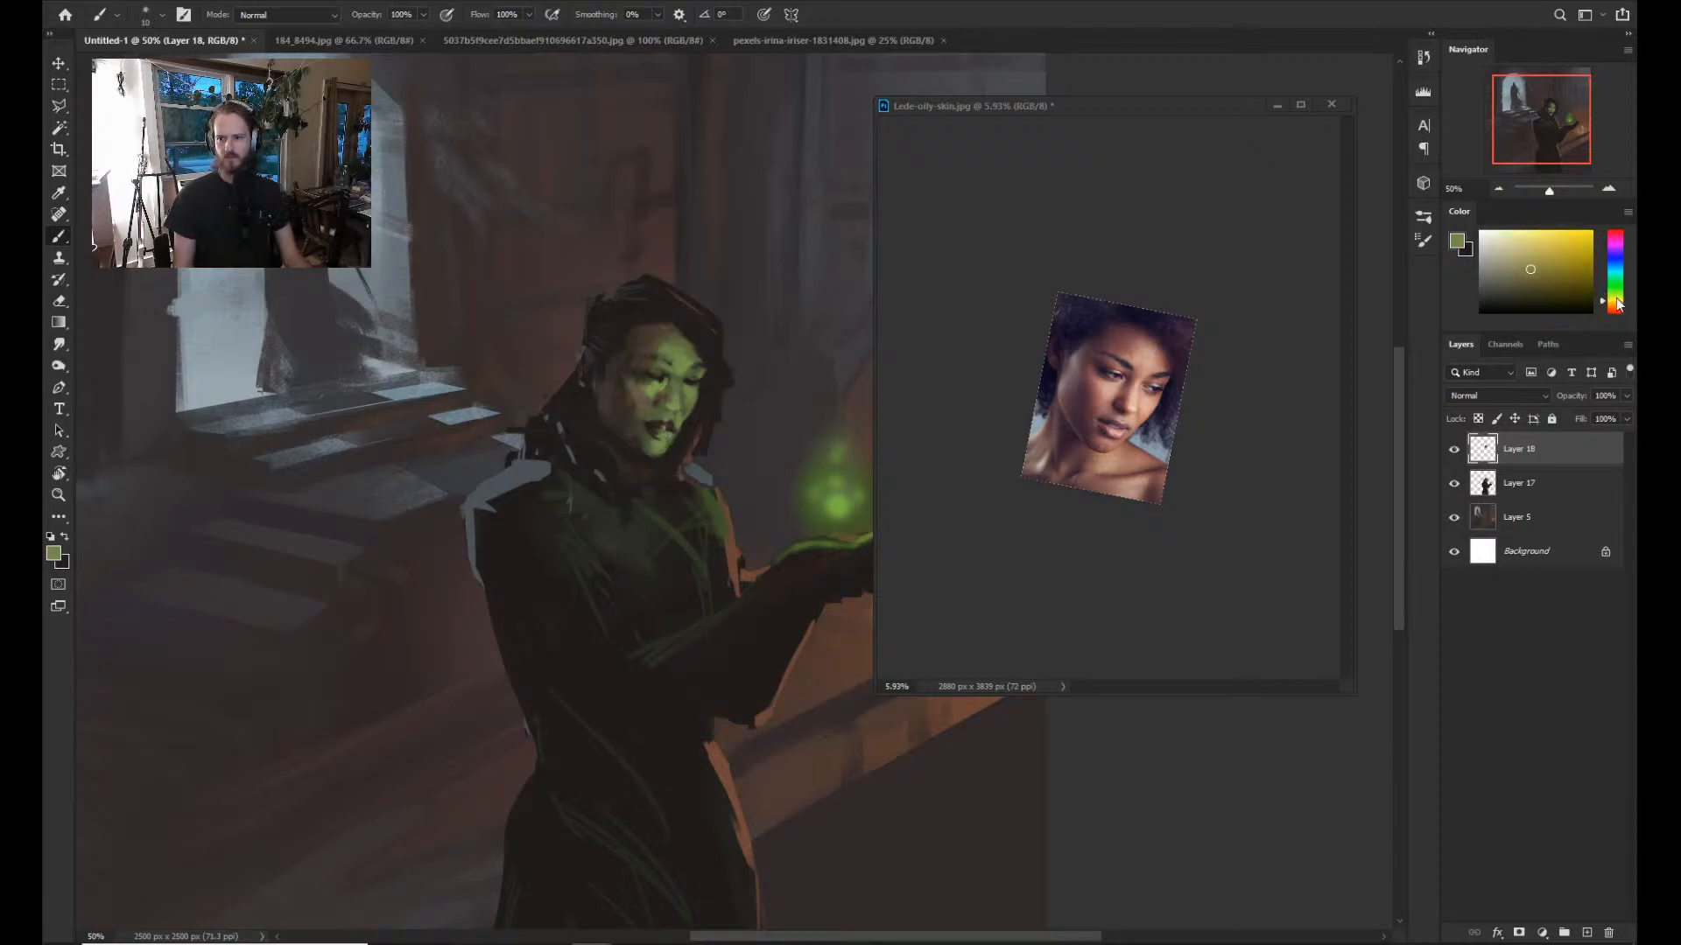
drag(1522, 255, 1497, 257)
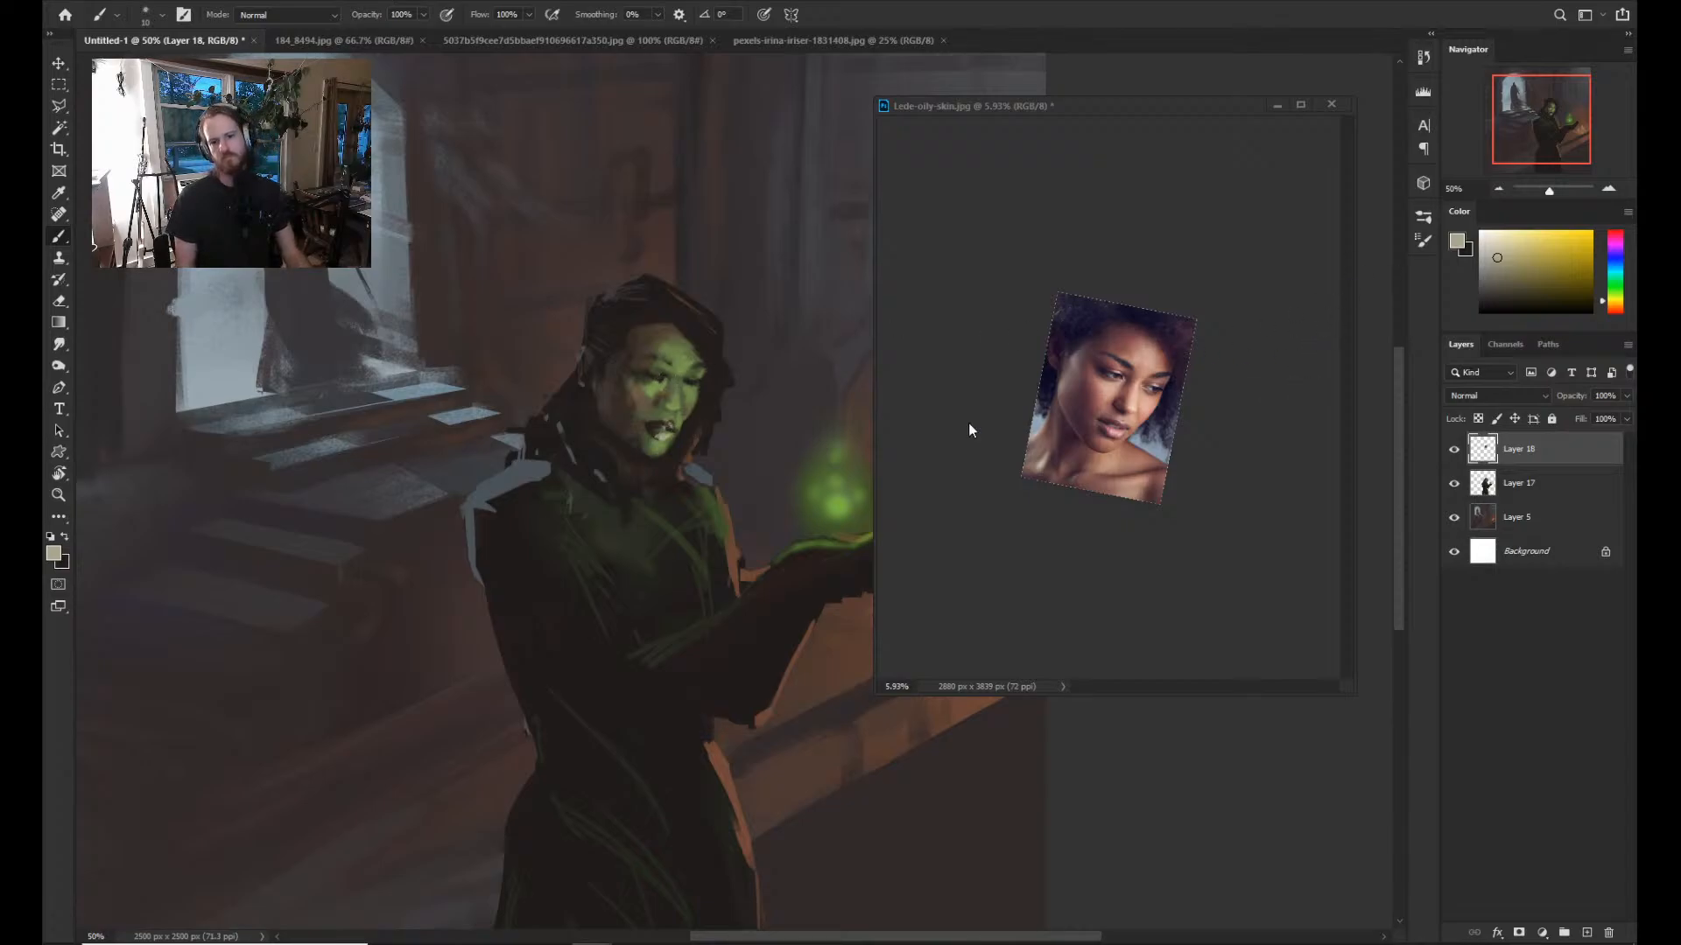
Refine the near corner of the mouth with dark brown and dark olive green sampled around the lips.
key(z)
mouse_move(767, 506)
mouse_down()
mouse_move(726, 506)
mouse_move(761, 506)
mouse_up()
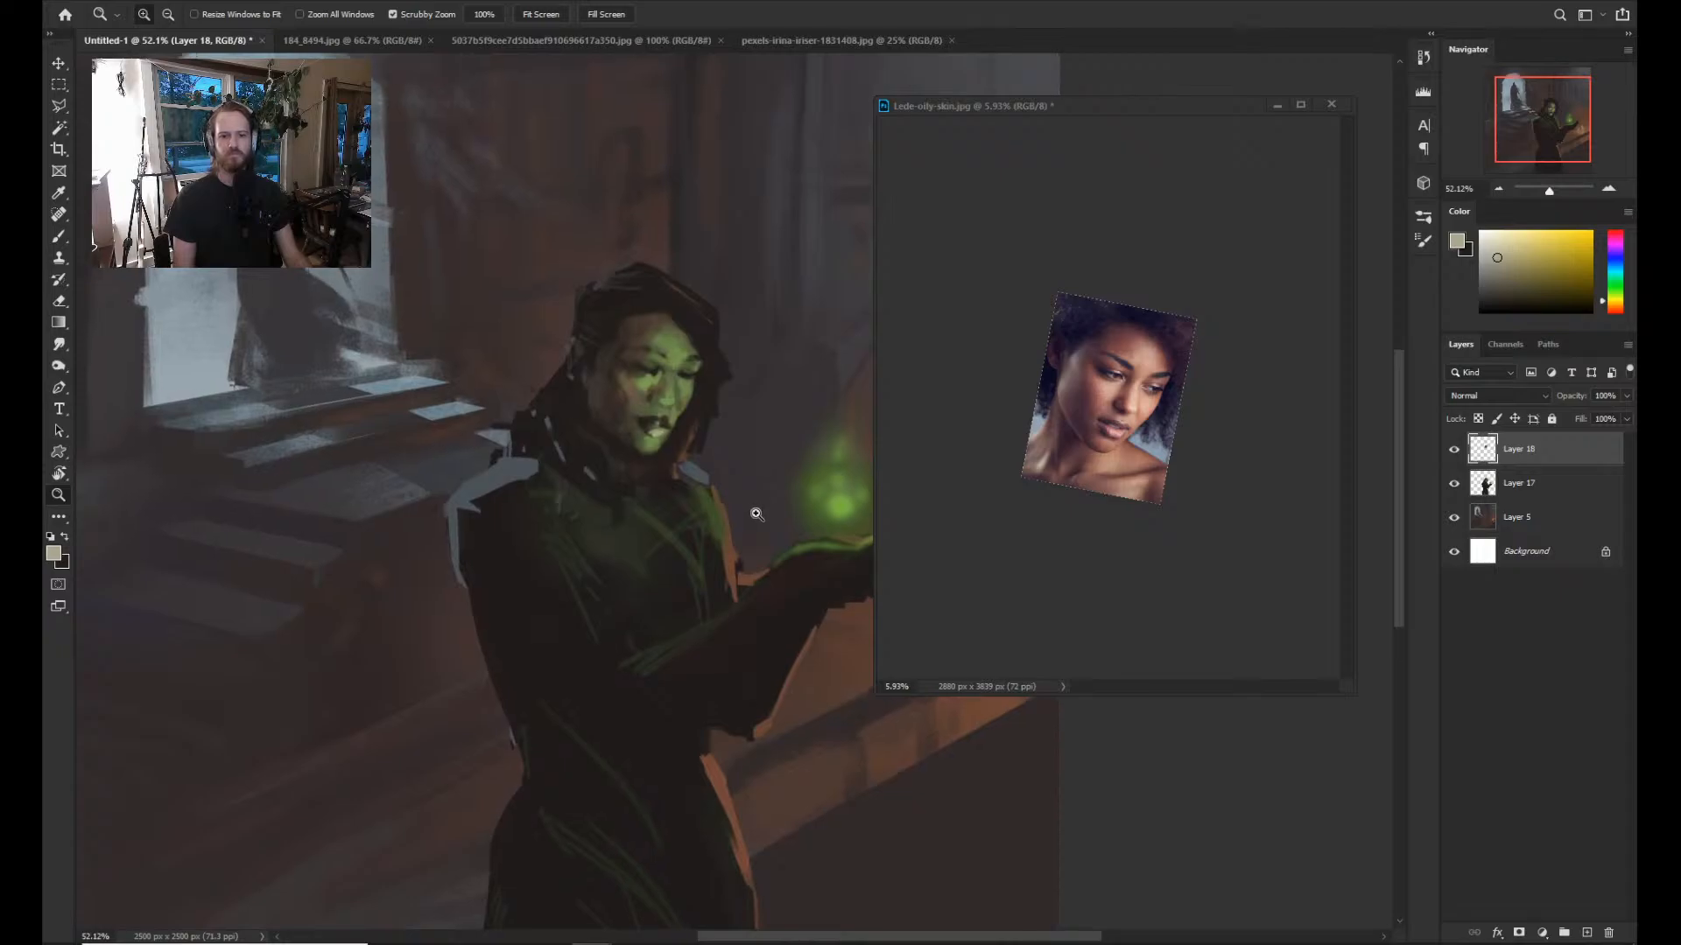
click(758, 513)
alt+click(616, 416)
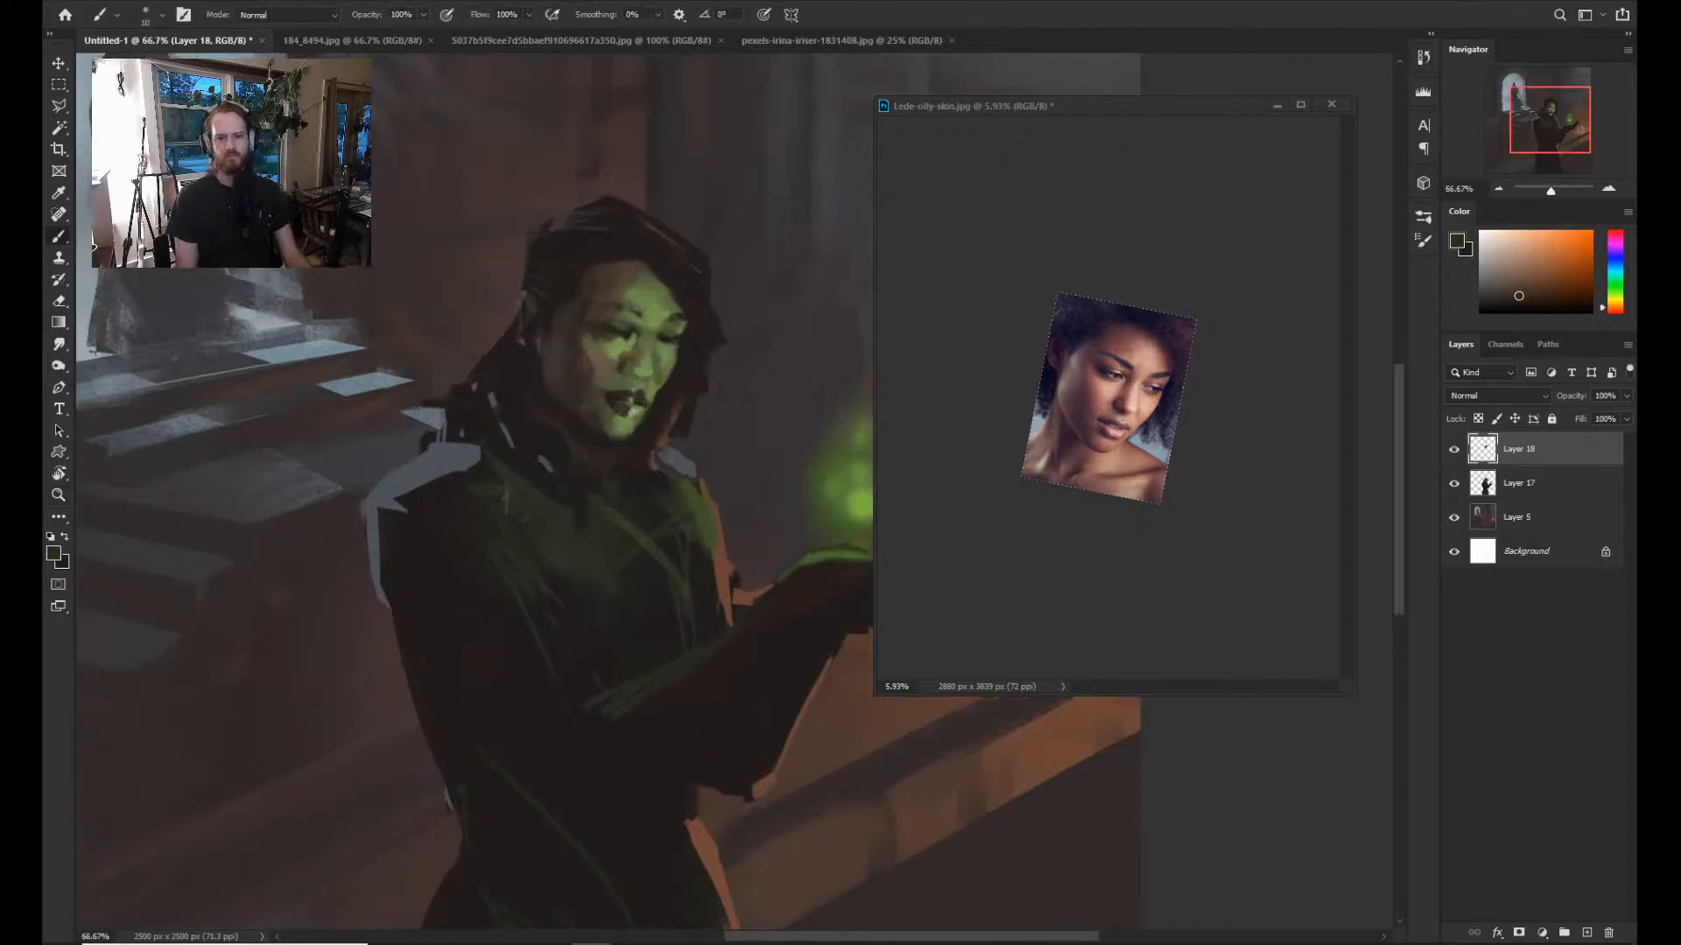
alt+click(610, 403)
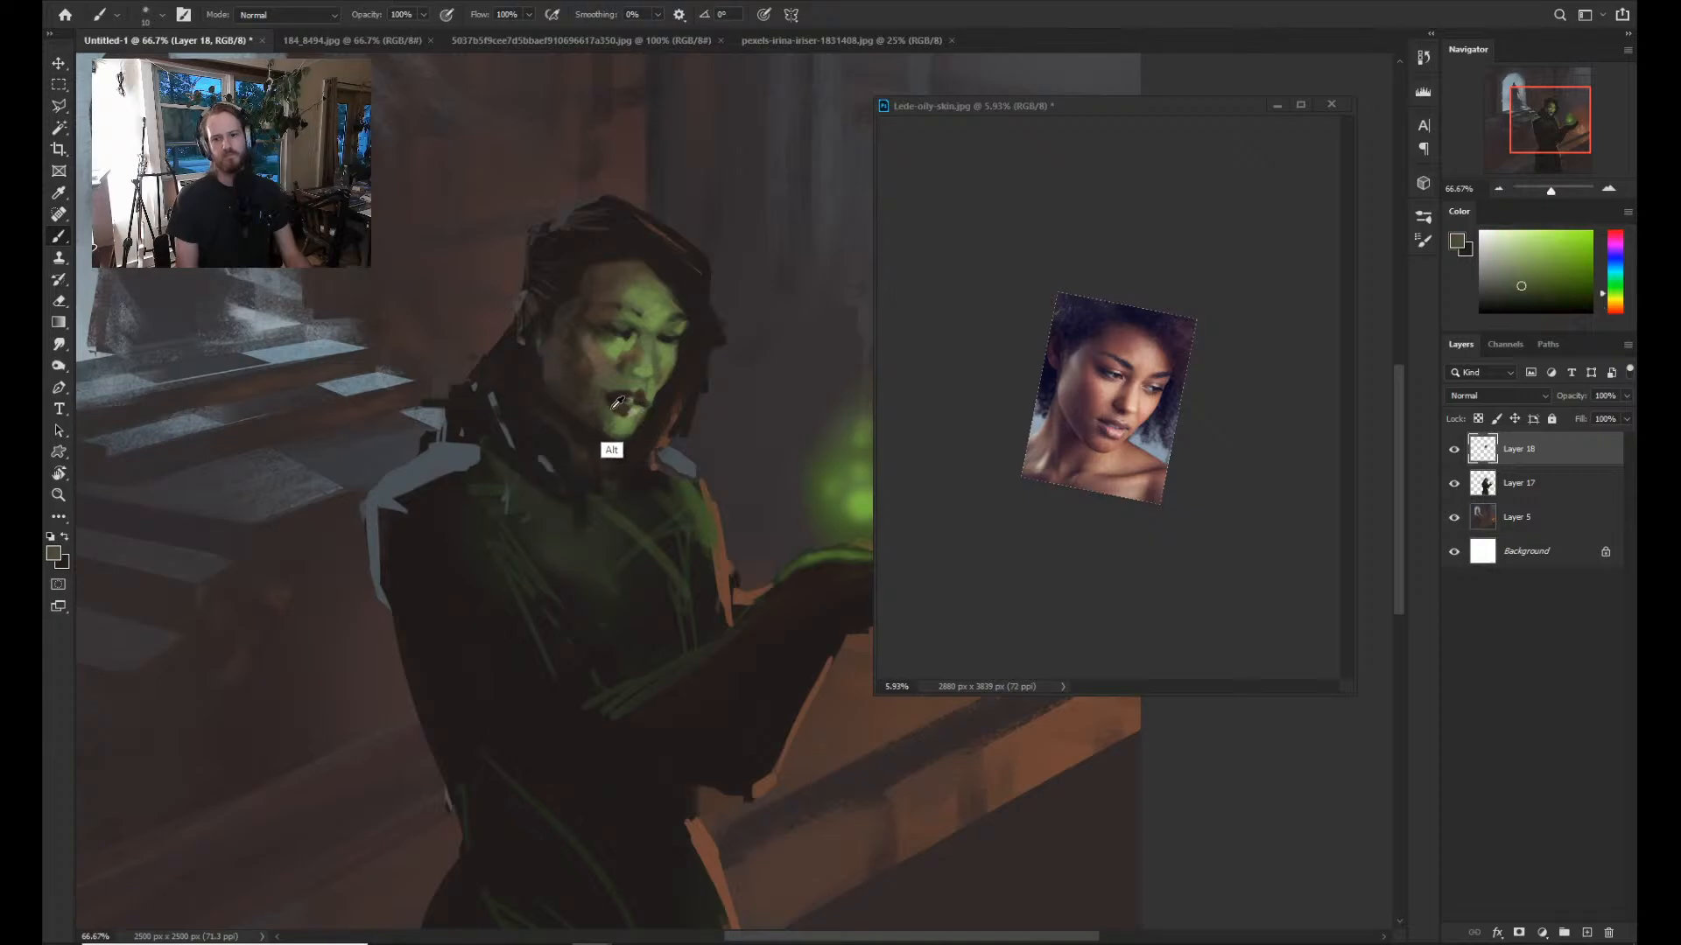
alt+click(611, 398)
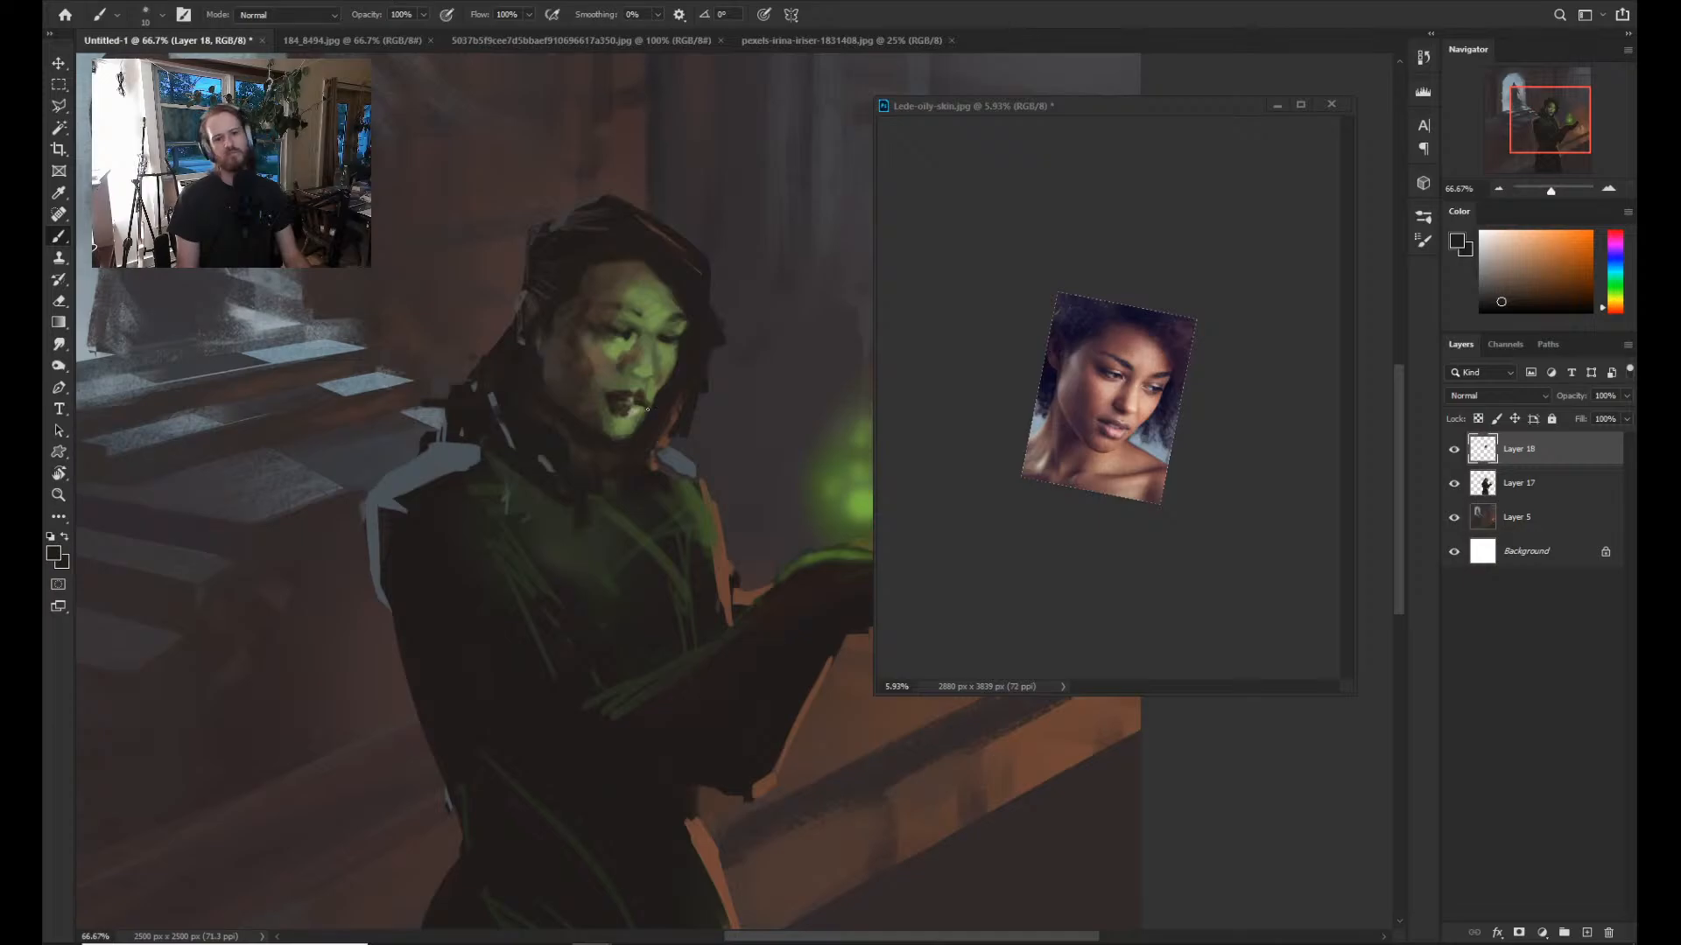
Reshape the lips and their far corner with light olive green and dark reddish brown sampled from the mouth area.
key(z)
drag(688, 398, 643, 398)
drag(747, 369, 770, 369)
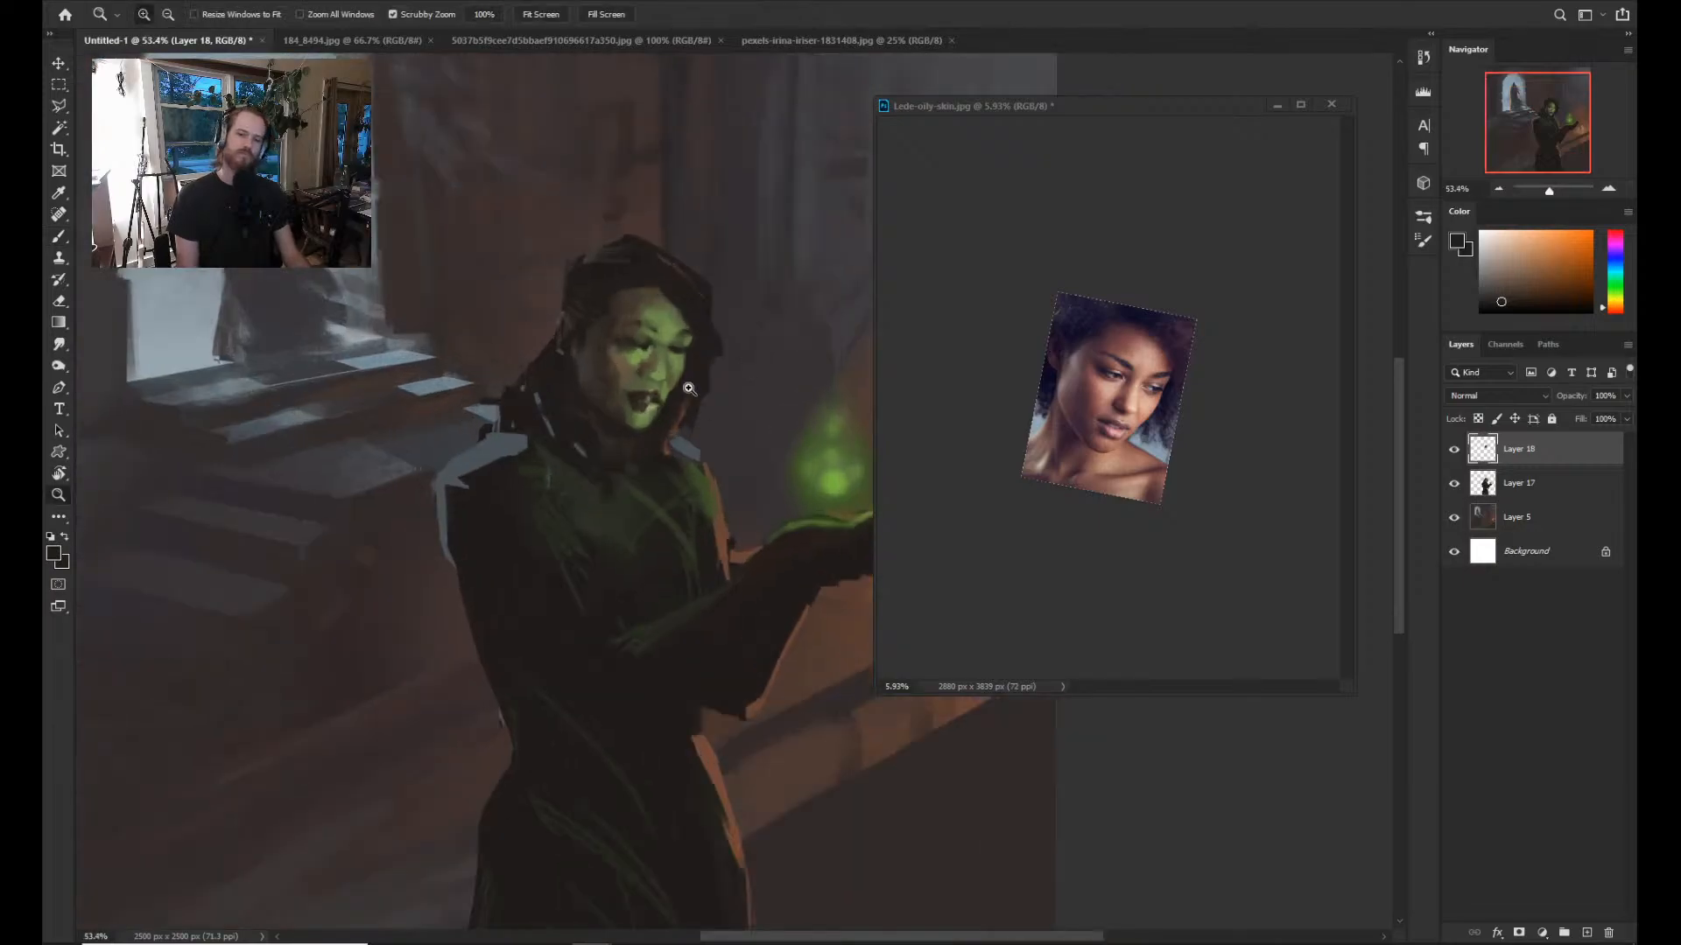
key(b)
alt+click(661, 422)
alt+click(653, 403)
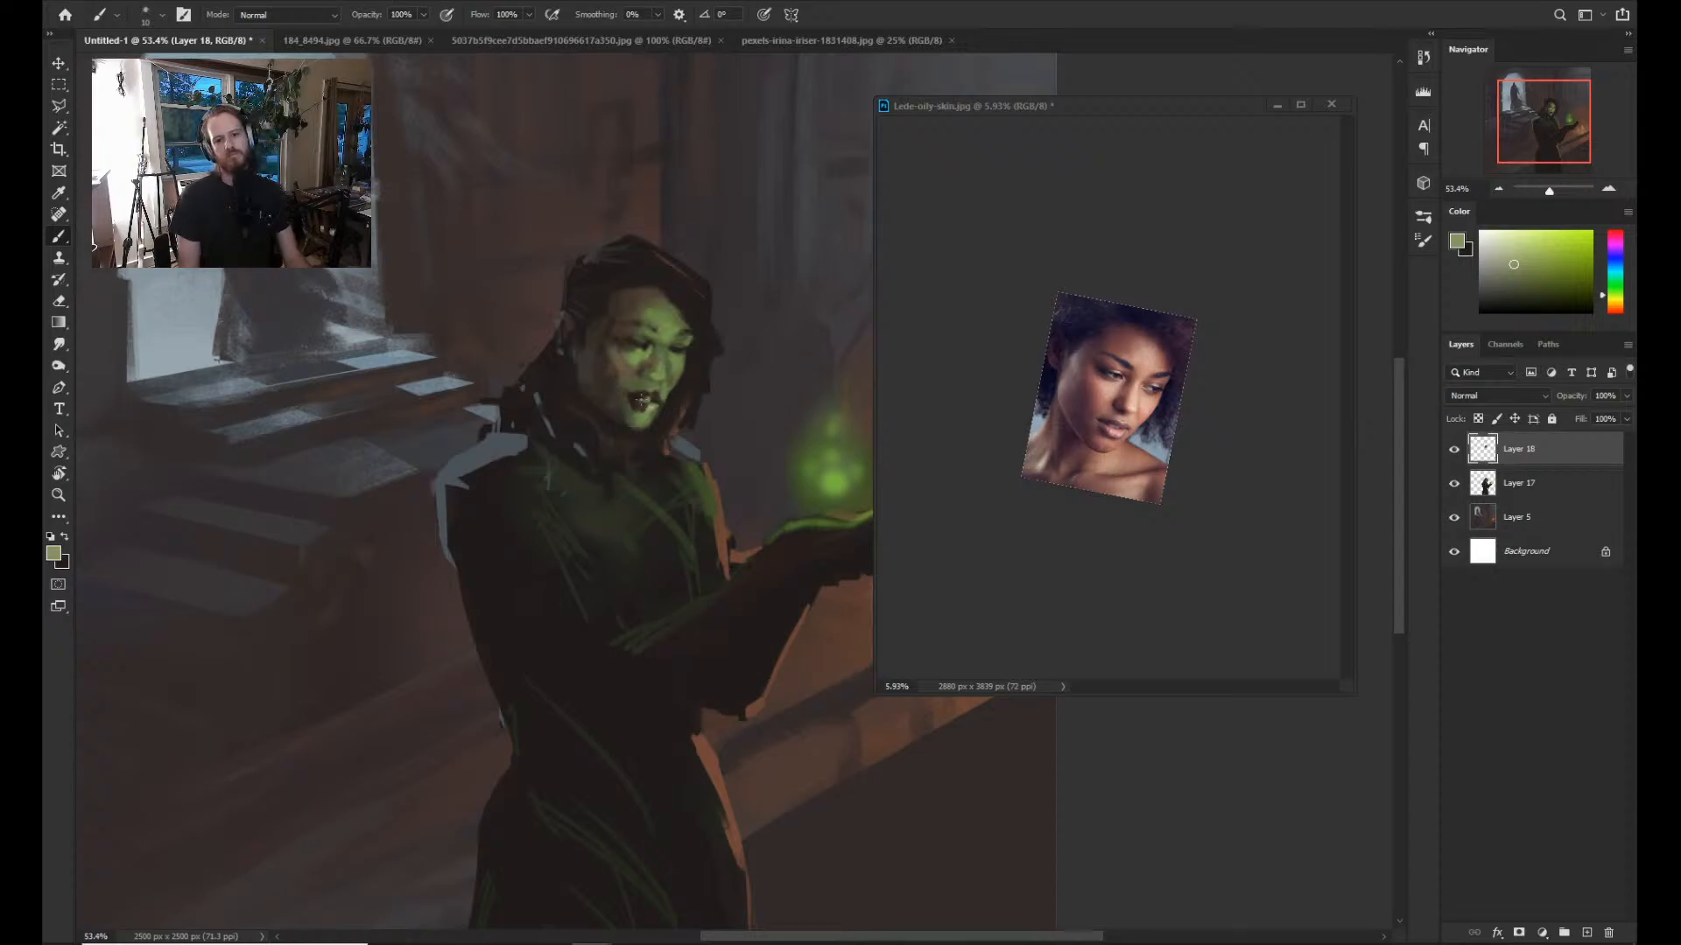
alt+click(647, 400)
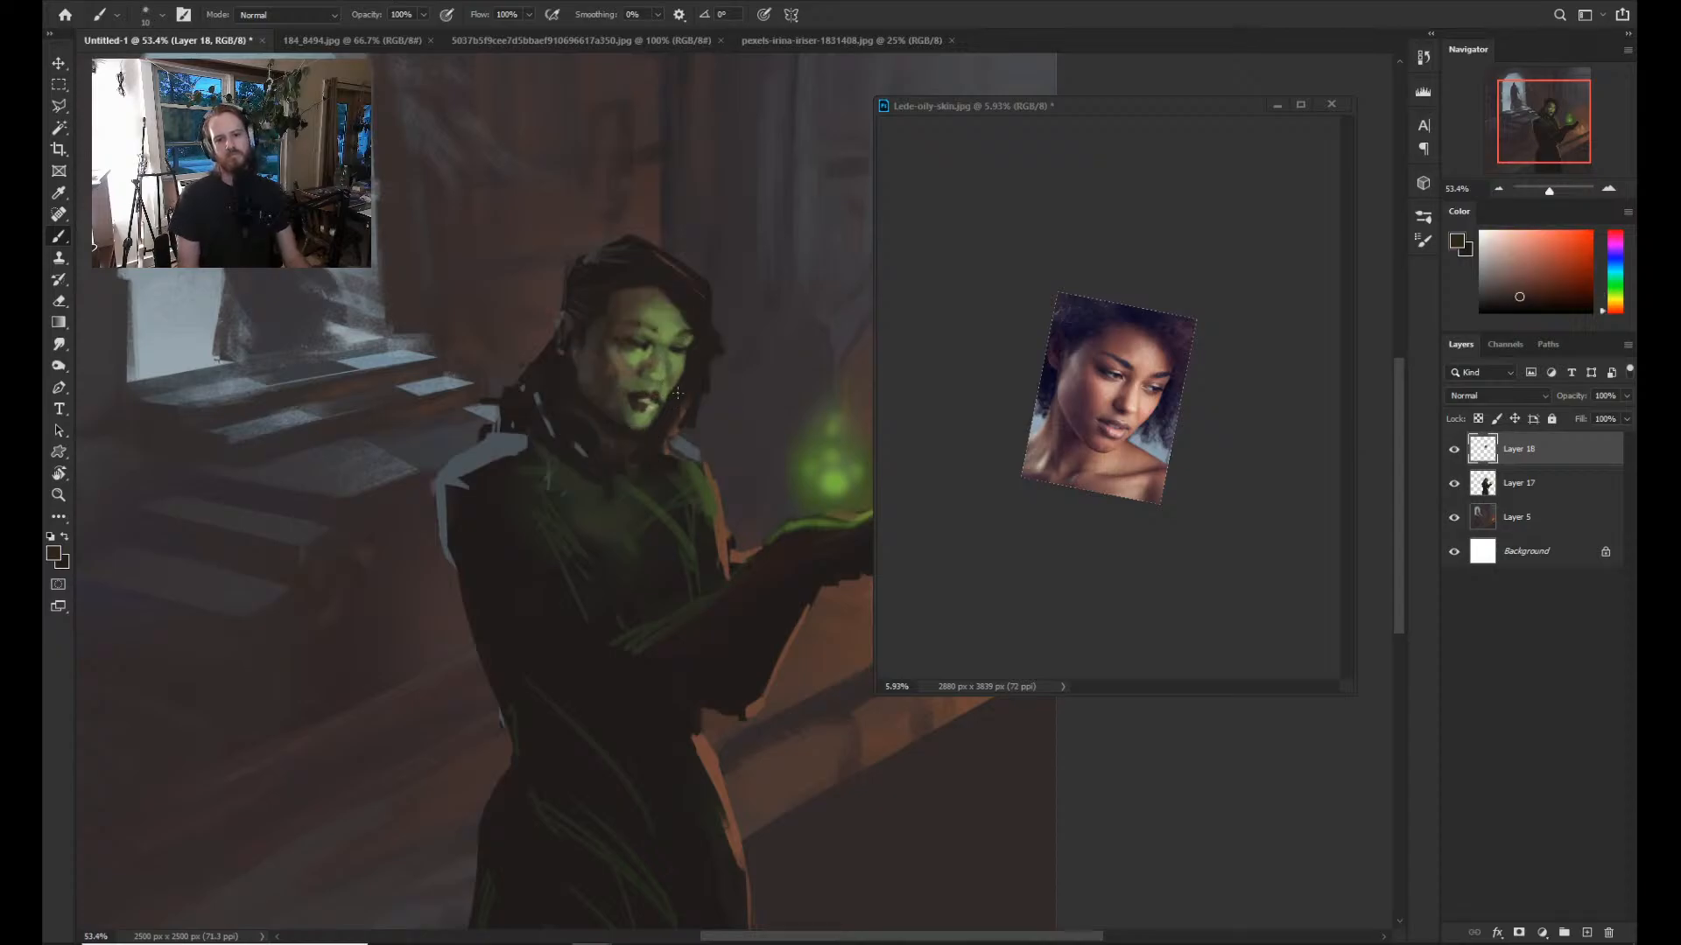
mouse_move(674, 401)
mouse_down()
mouse_move(612, 401)
mouse_move(670, 432)
mouse_move(612, 394)
mouse_up()
Flip the canvas horizontally and touch up the lower lip with greyish brown sampled from the mouth.
key(F2)
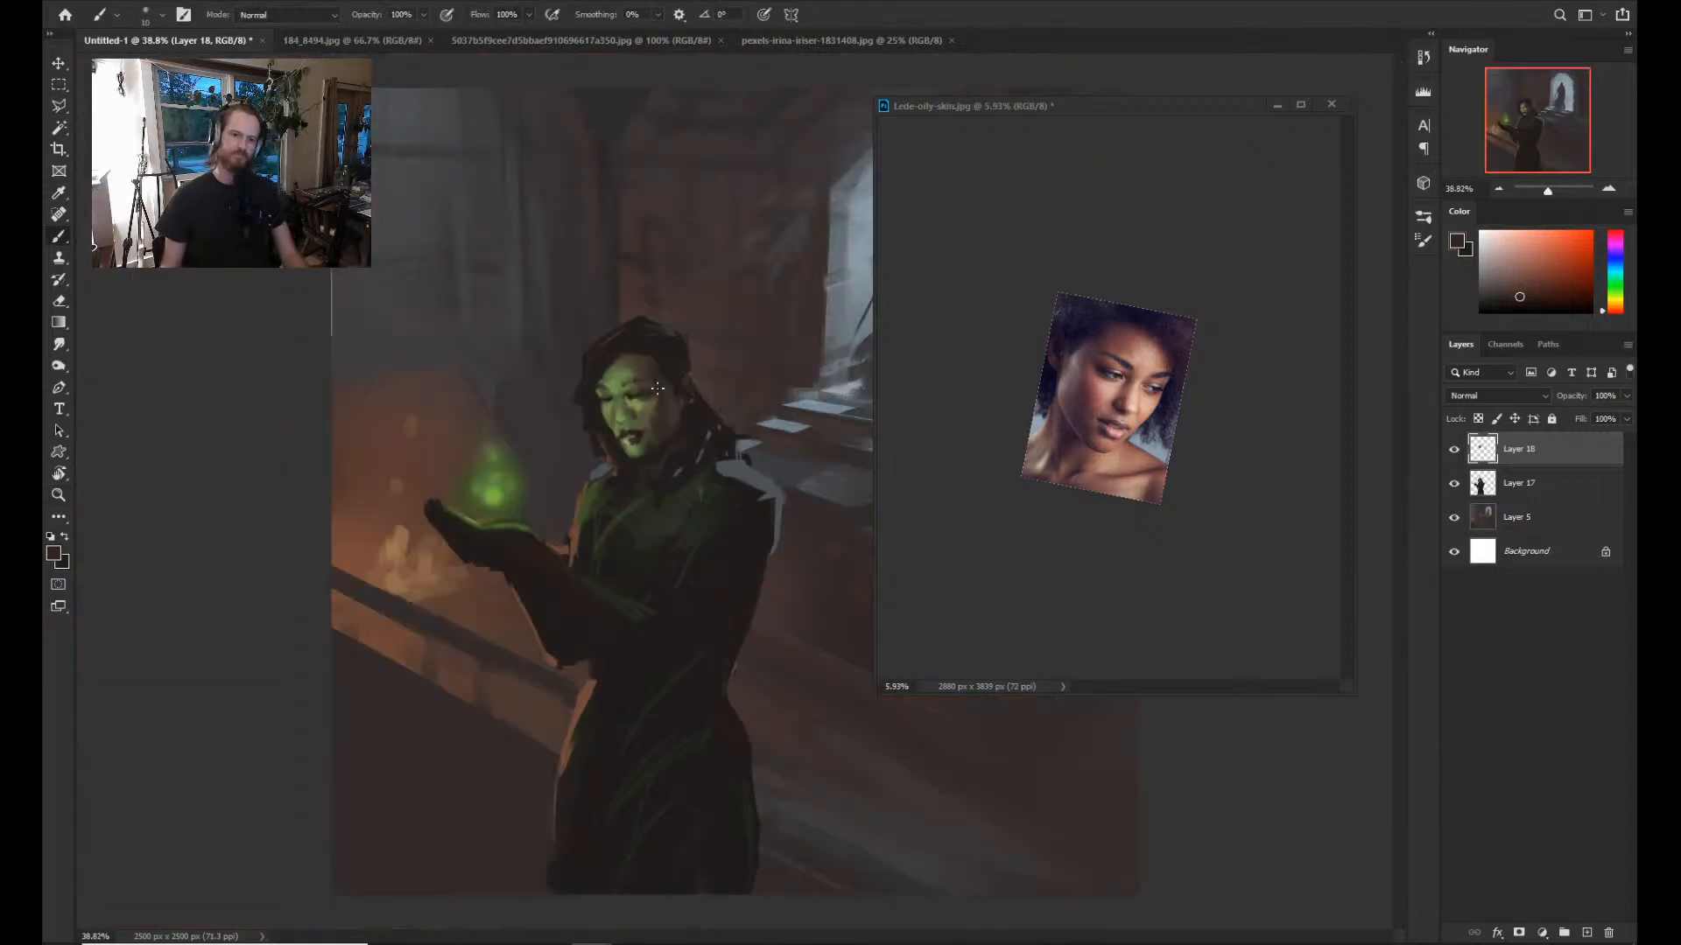
key(z)
drag(810, 438, 842, 441)
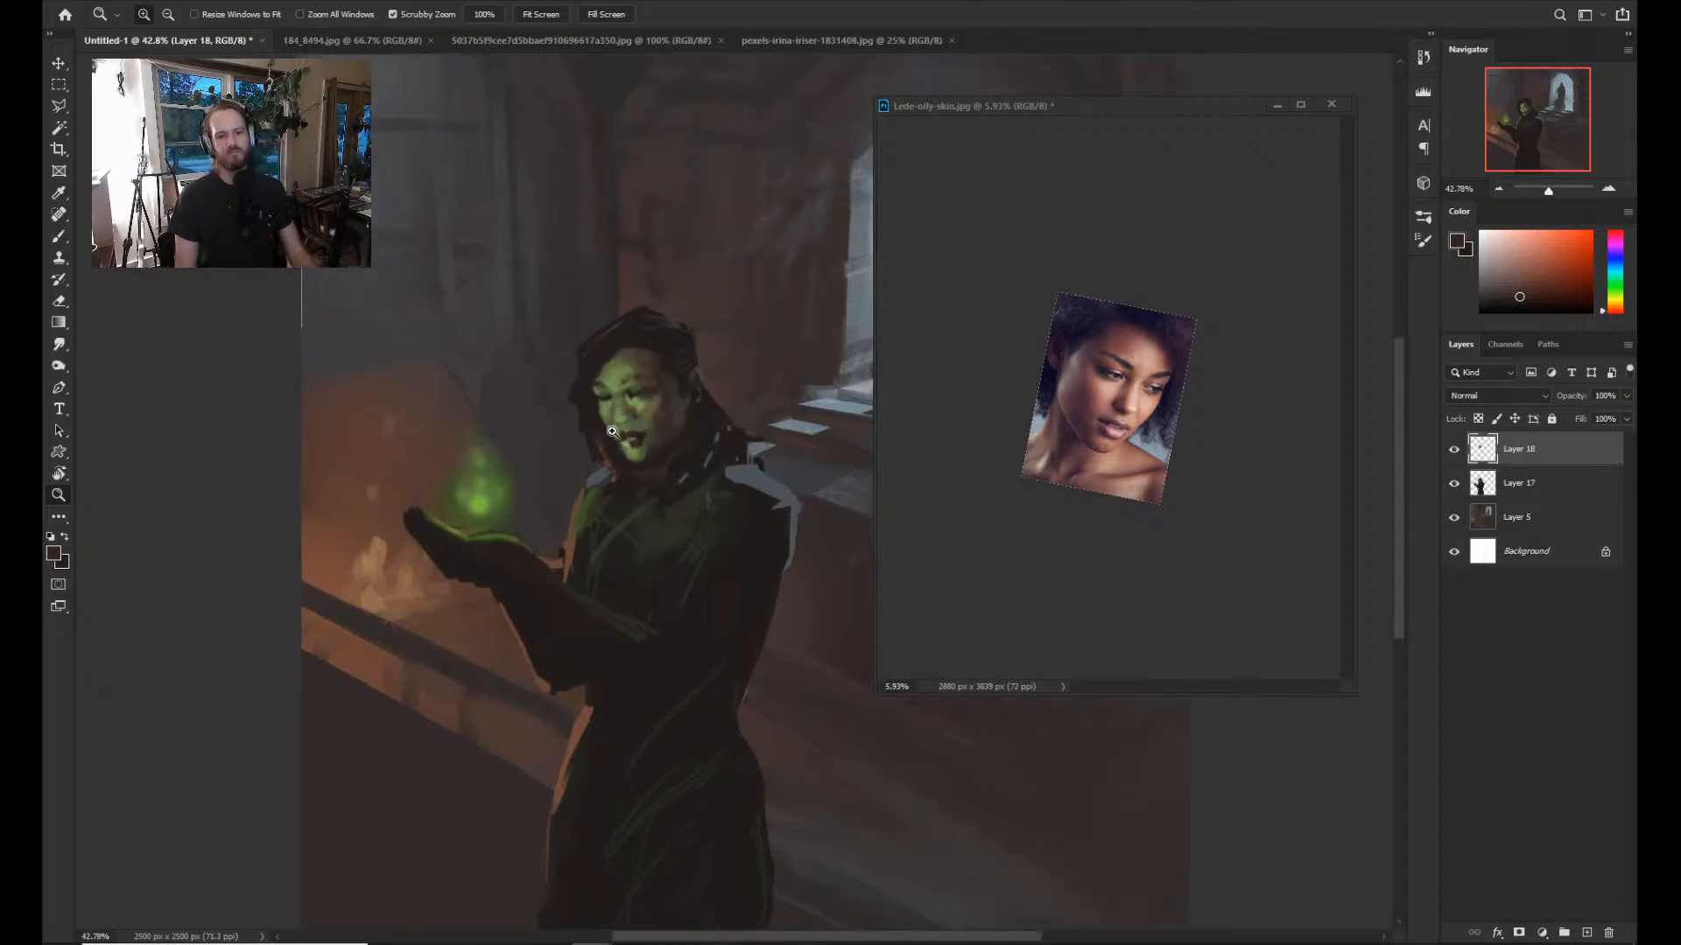
mouse_move(613, 434)
mouse_down()
mouse_move(644, 392)
mouse_move(623, 409)
mouse_move(627, 448)
mouse_up()
key(b)
alt+click(634, 445)
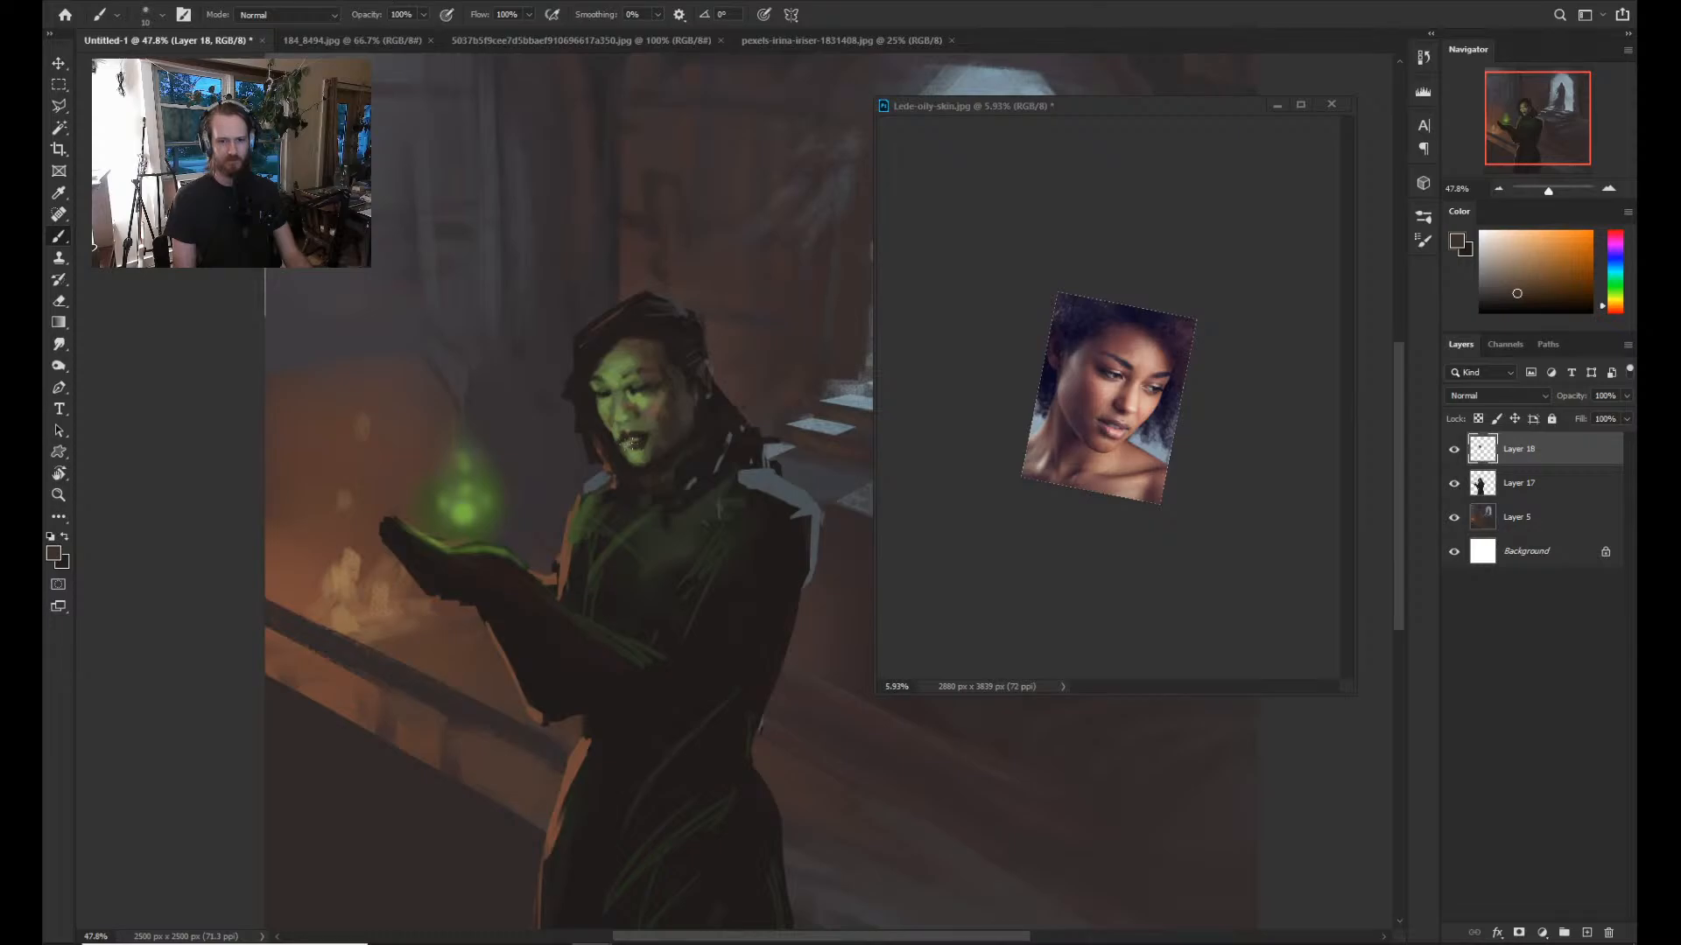
Clean up the skin around the mouth and chin with olive green sampled from the face.
key(z)
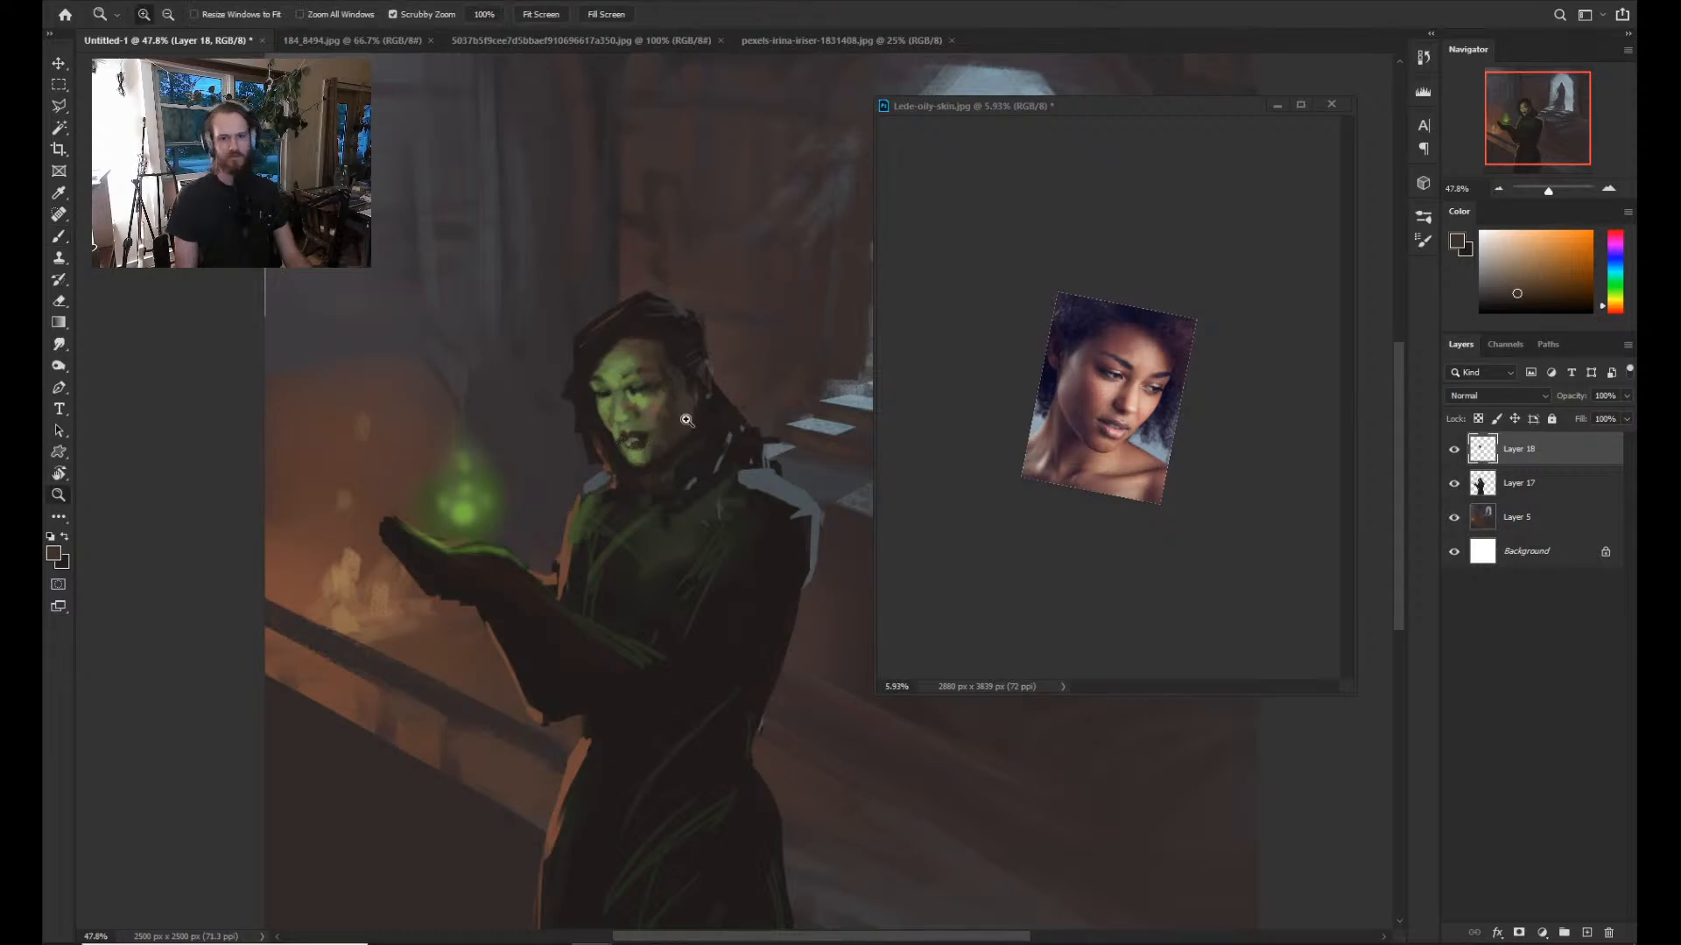
drag(635, 420, 604, 431)
drag(720, 411, 749, 405)
key(b)
alt+click(619, 447)
alt+click(610, 436)
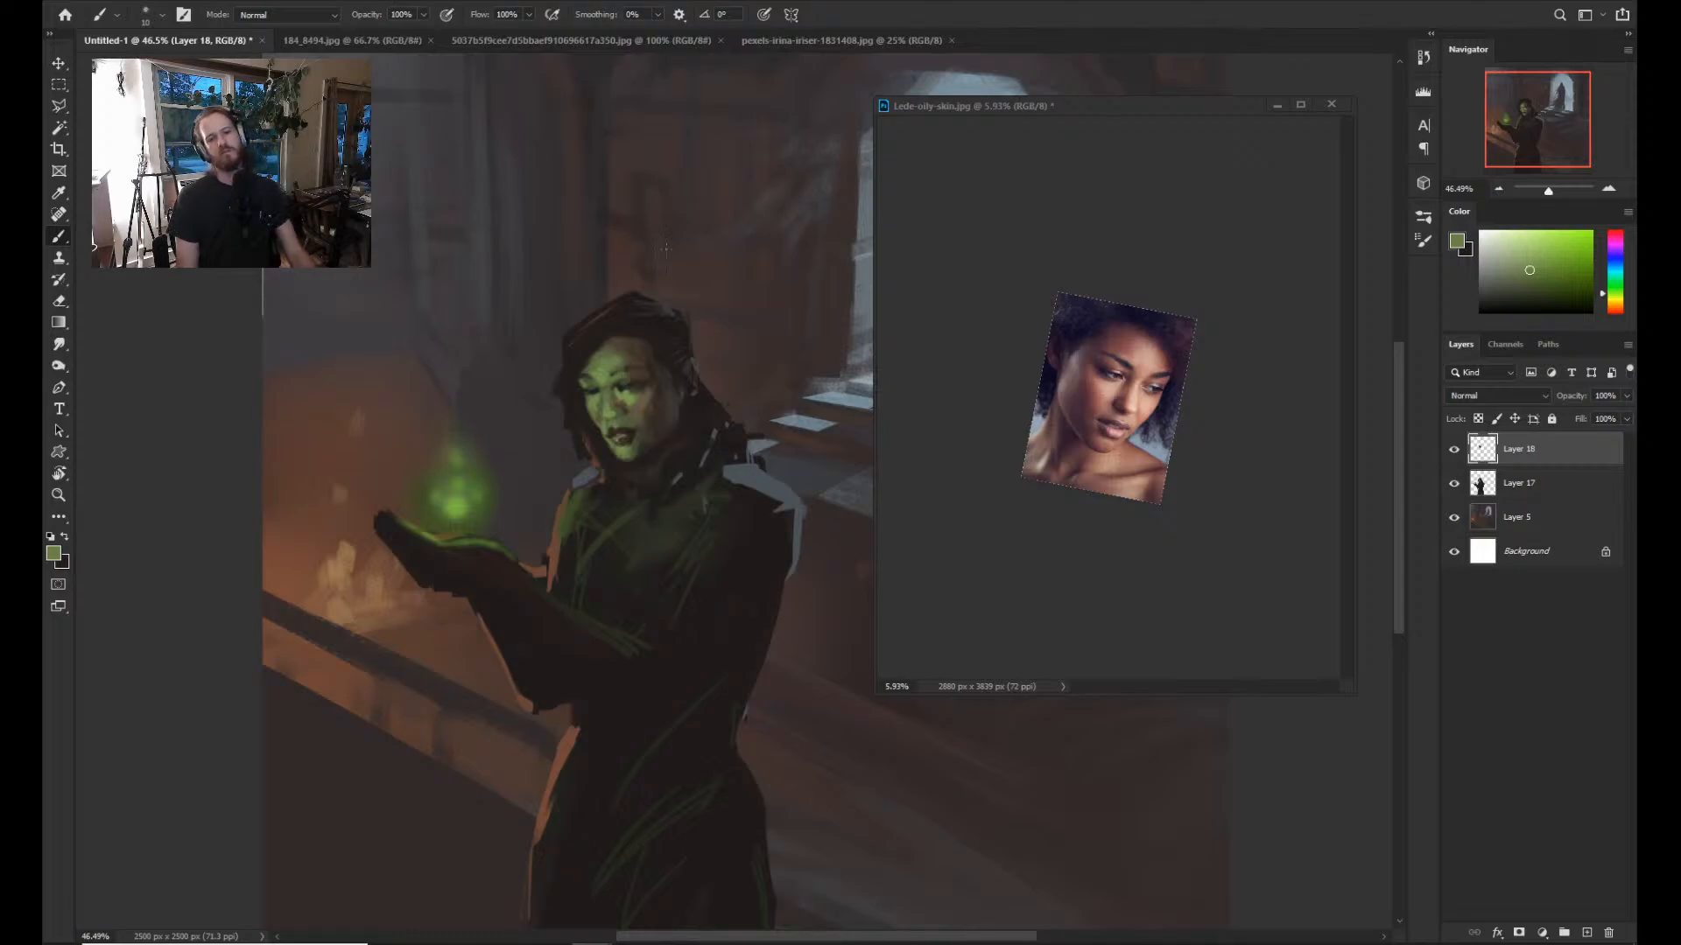
Touch up the near eye with dark green sampled beside it.
key(z)
drag(625, 409, 645, 399)
key(b)
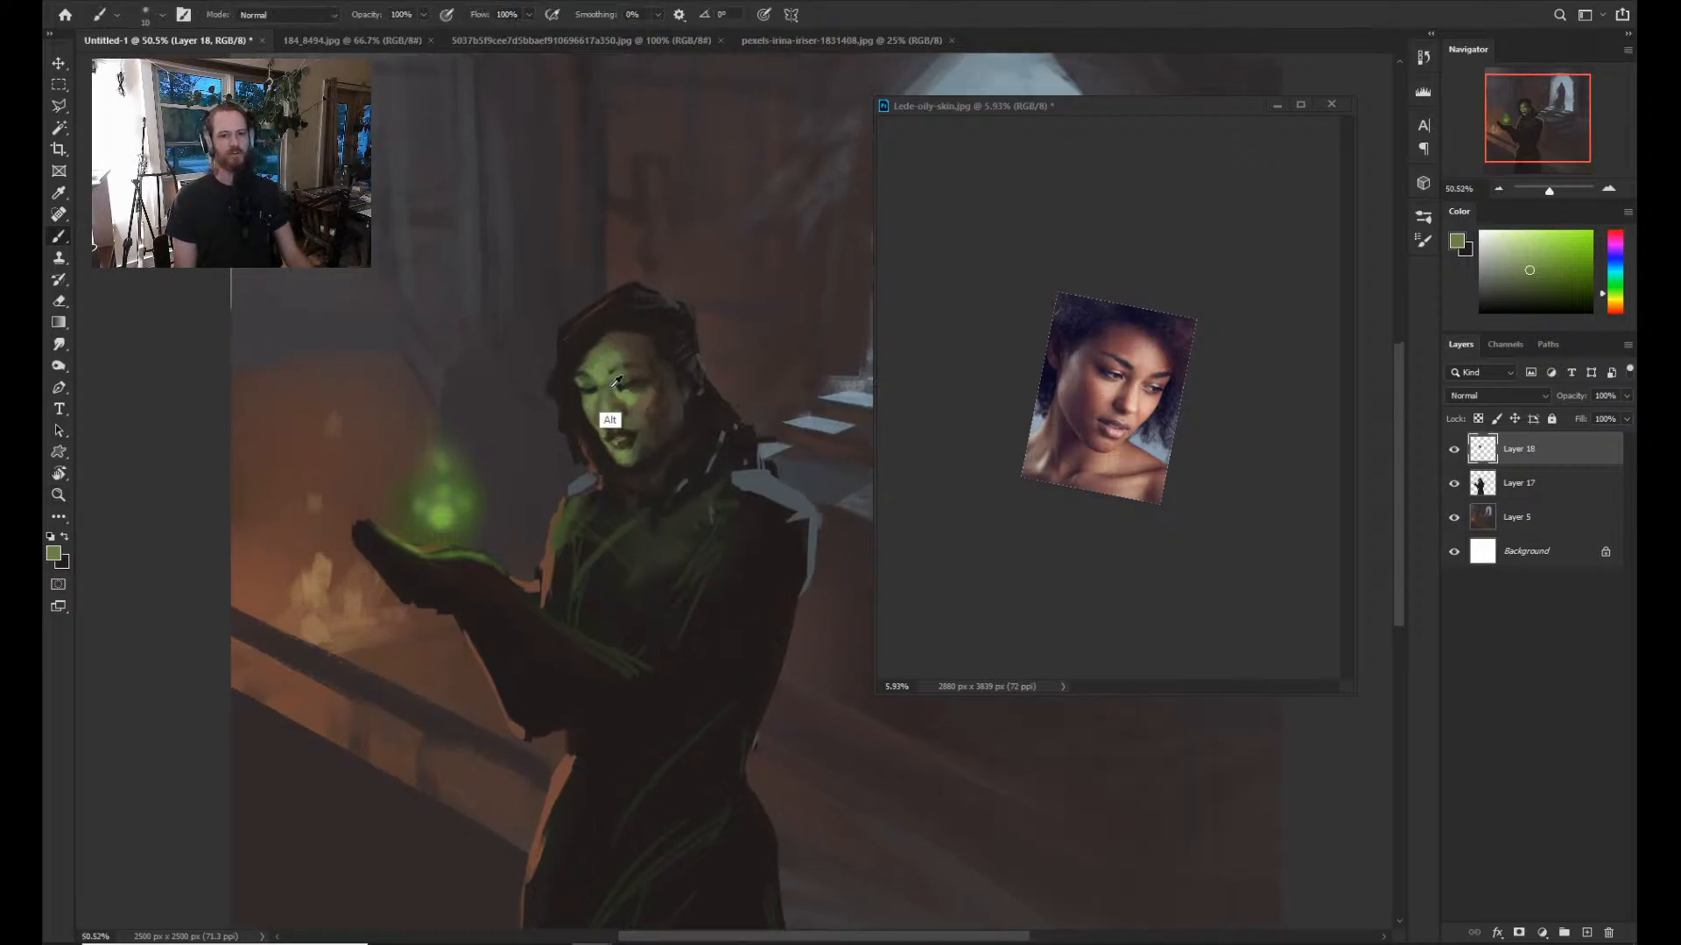
alt+click(629, 378)
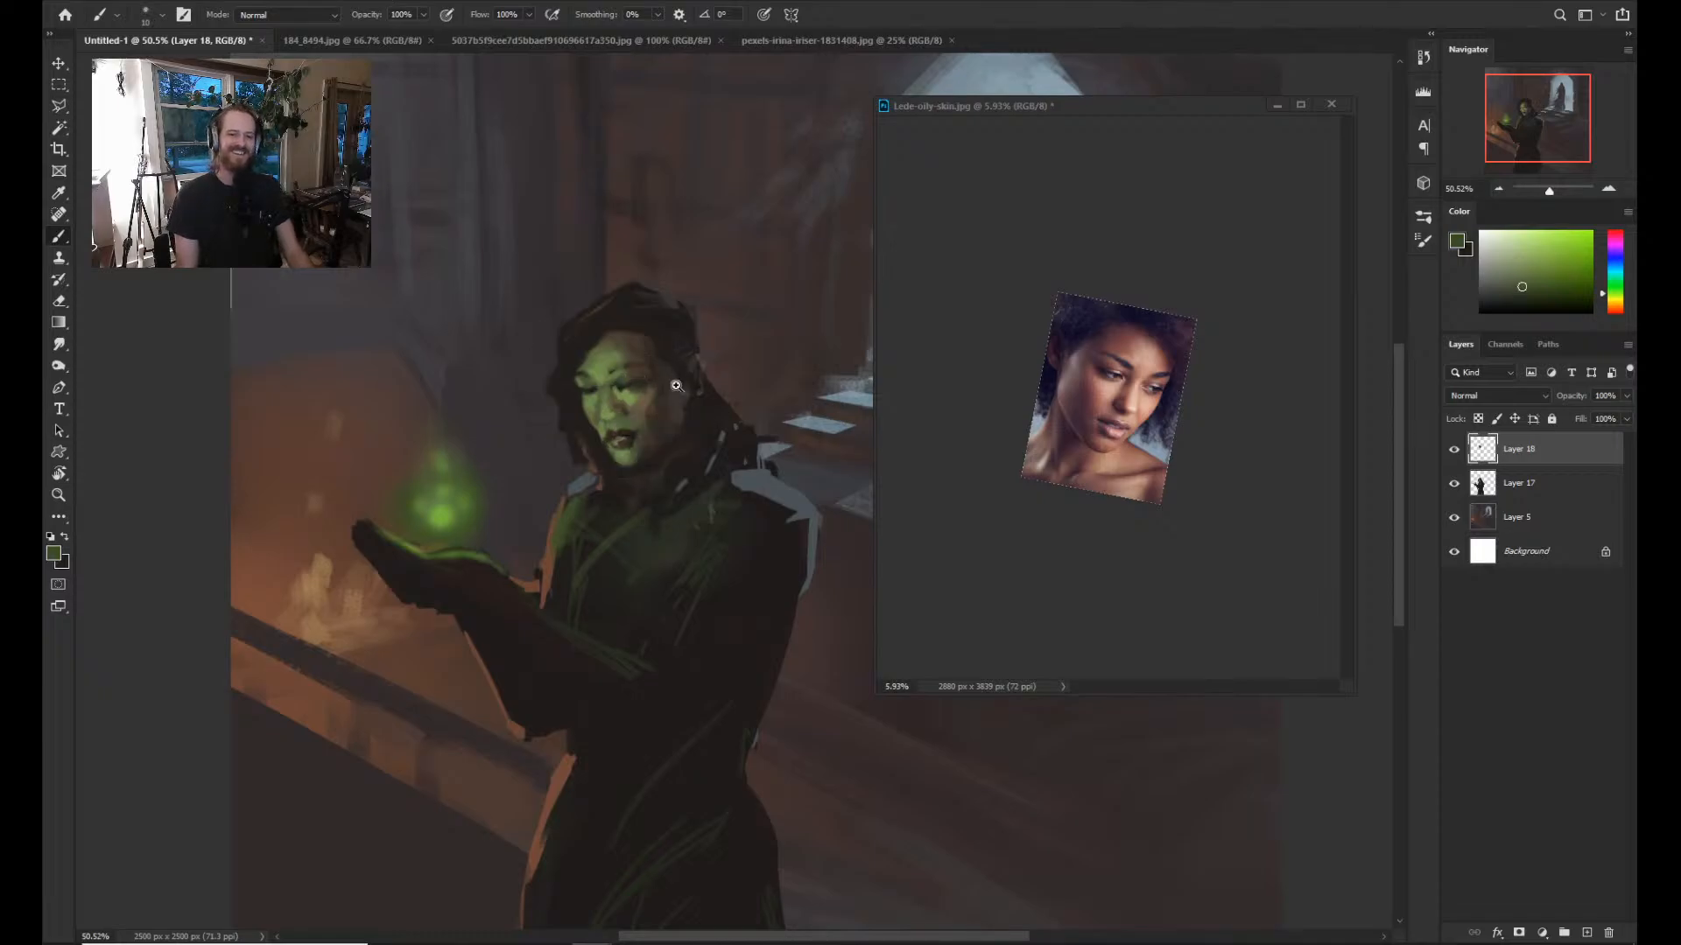
Examine how the refined face reads in close-up and within the whole composition.
key(z)
mouse_move(671, 418)
mouse_down()
mouse_move(649, 412)
mouse_move(733, 351)
mouse_up()
key(b)
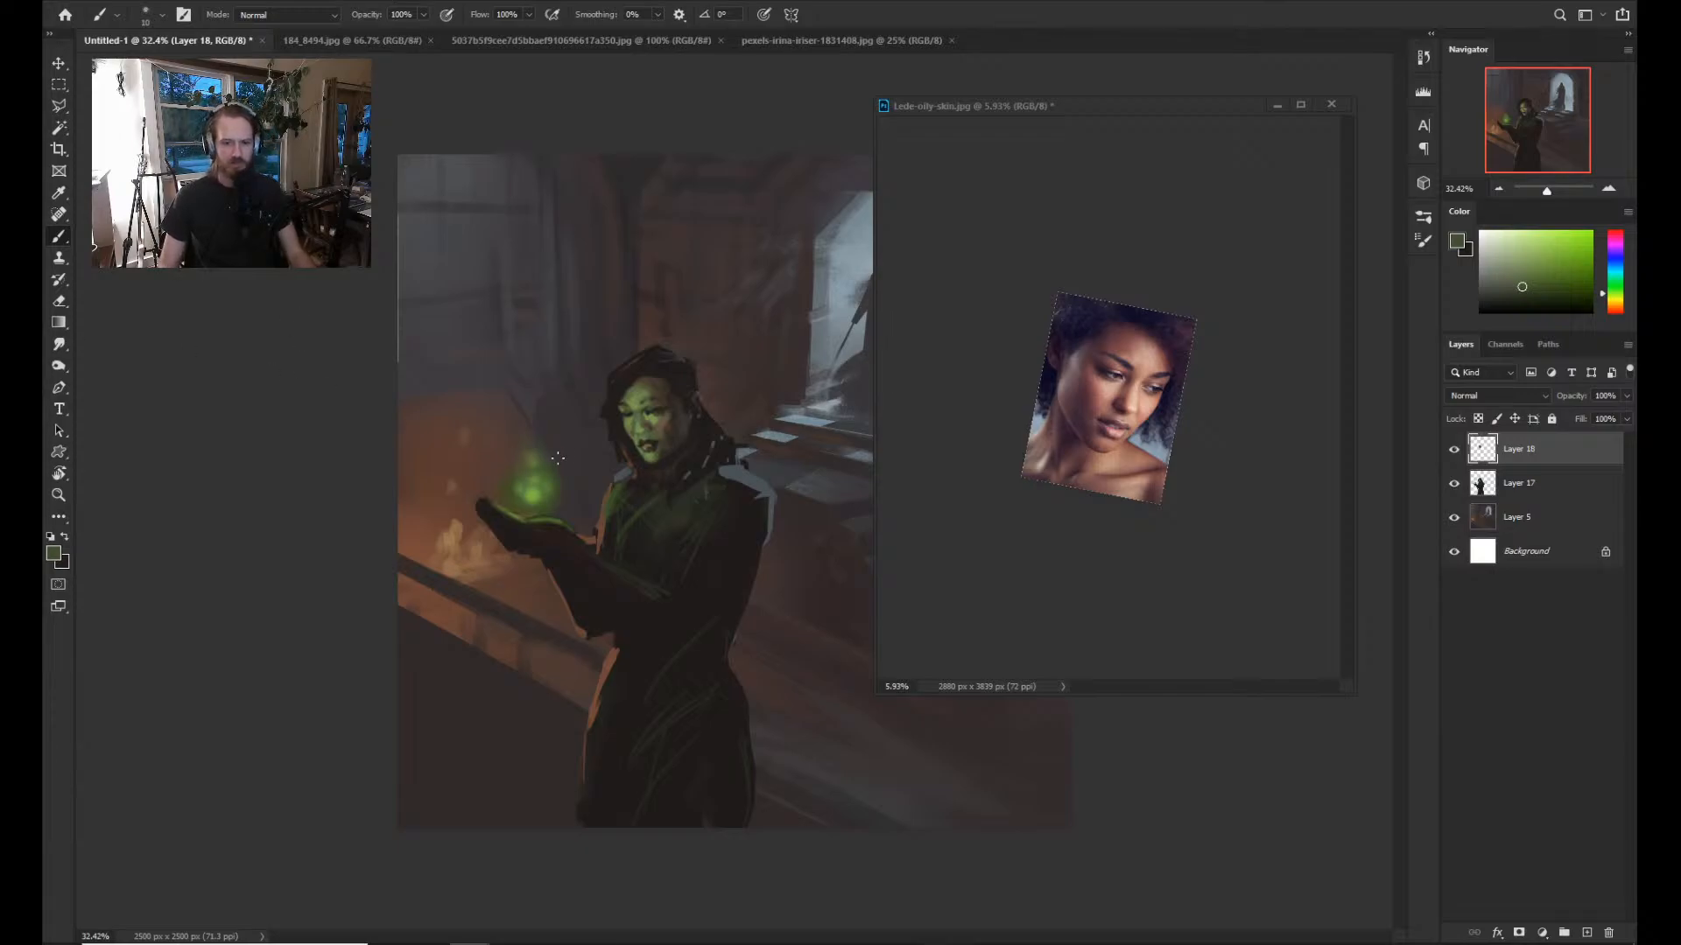
key(z)
drag(611, 443, 576, 451)
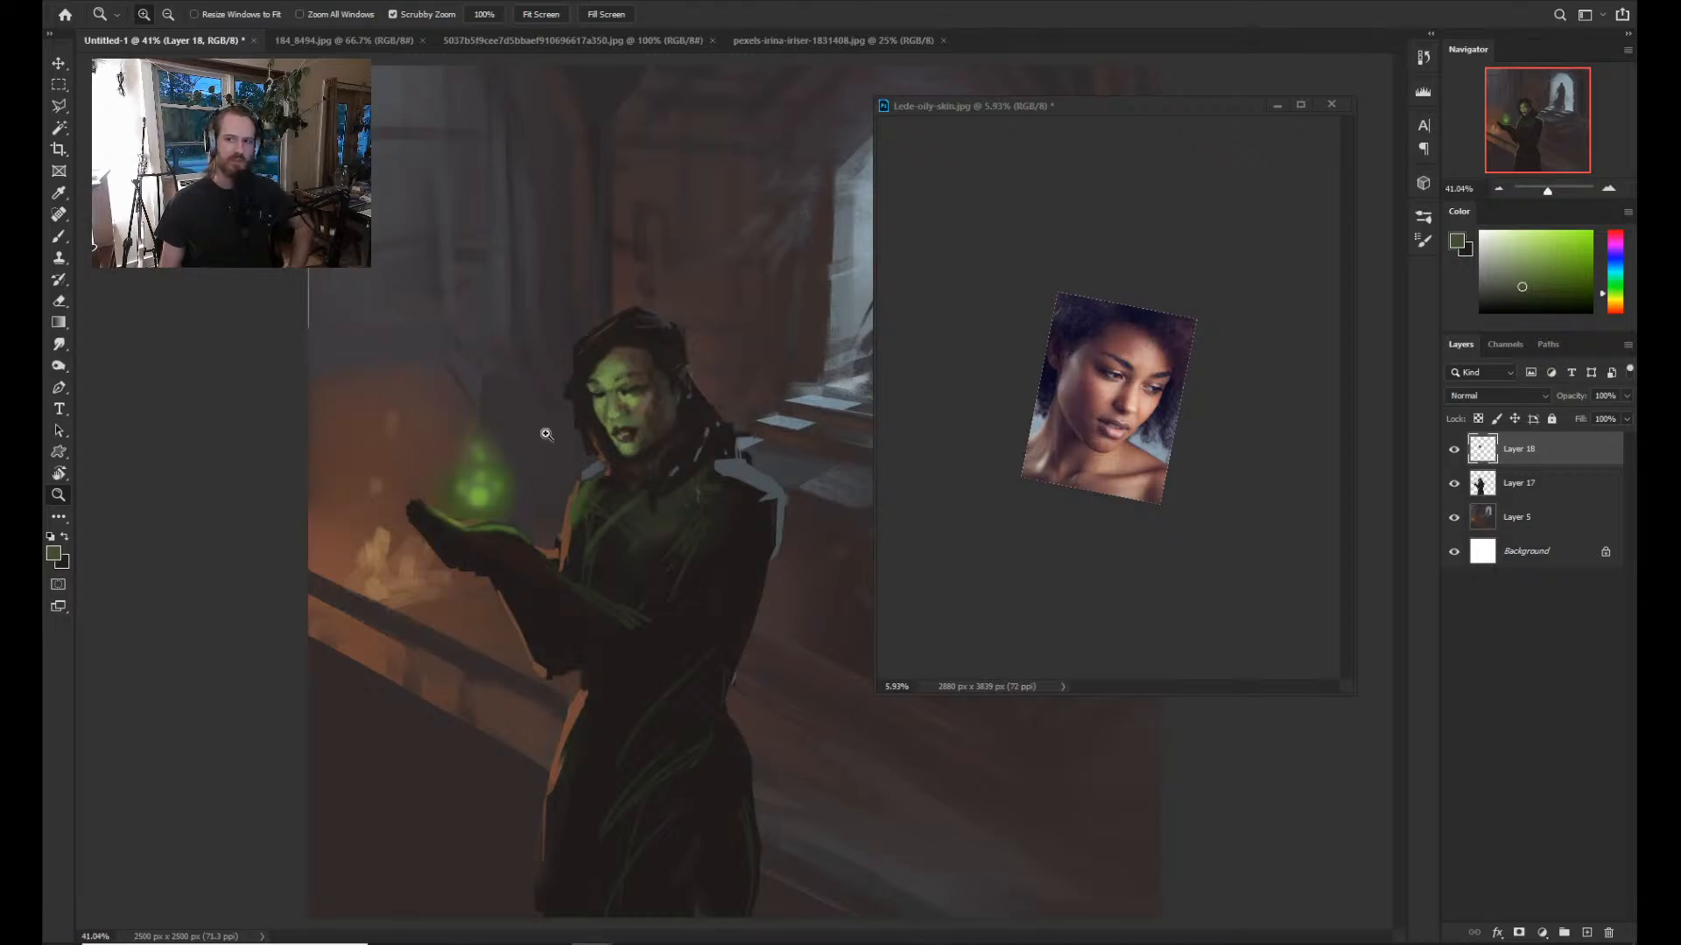
drag(565, 438, 573, 439)
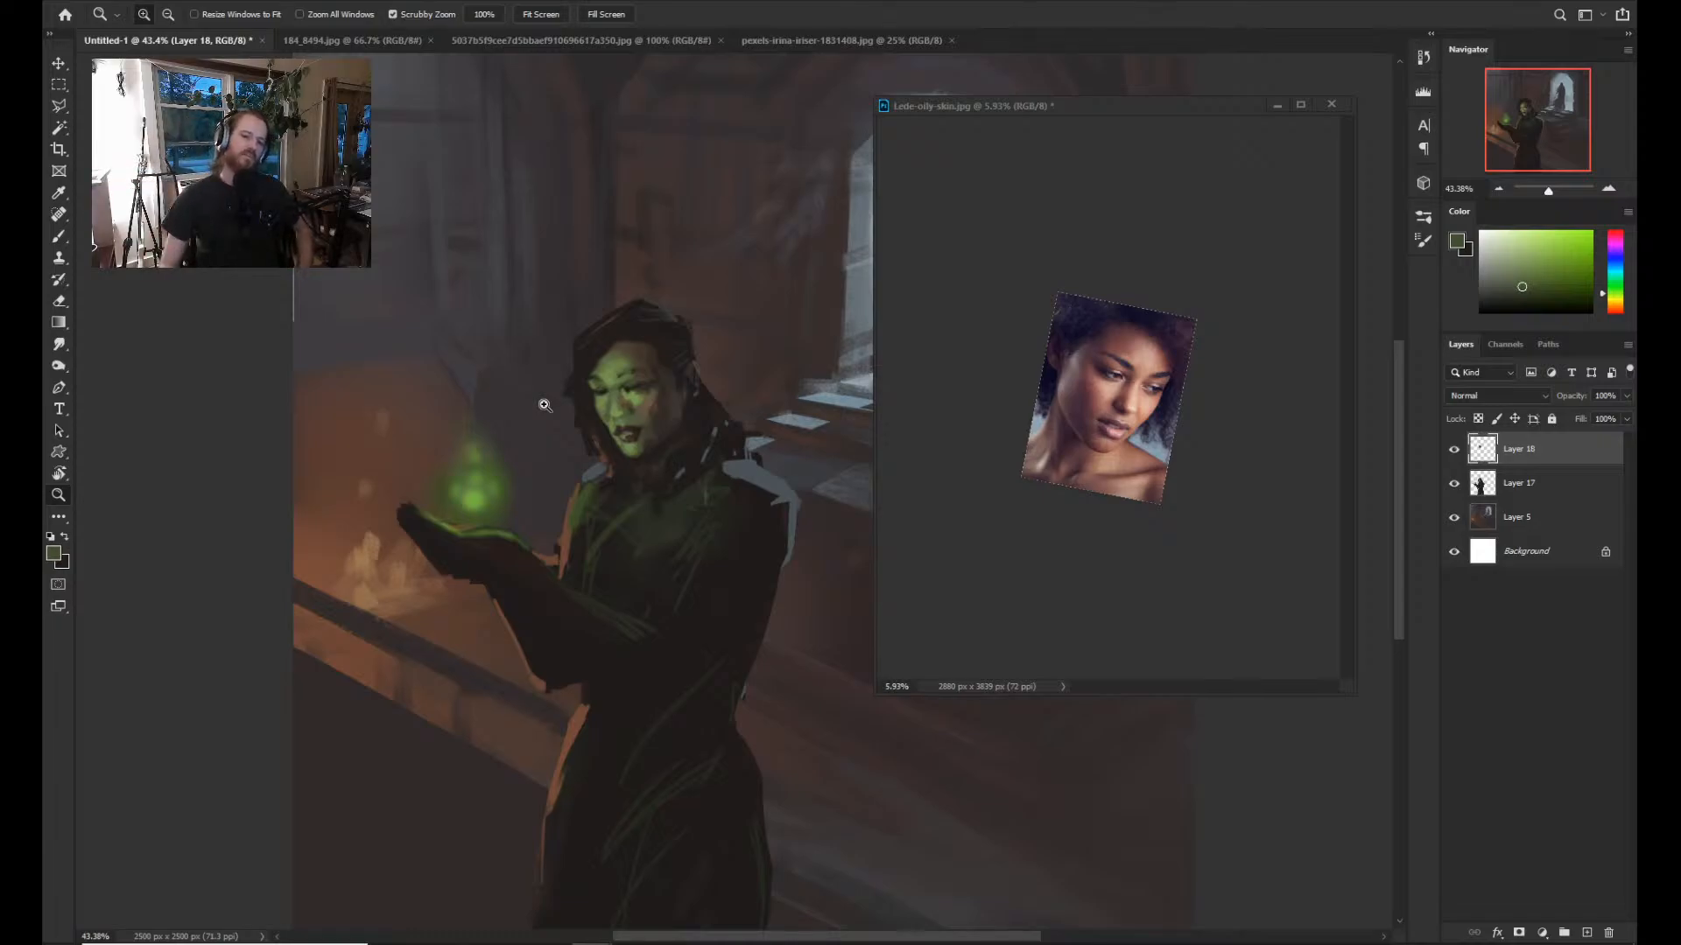
mouse_move(596, 506)
mouse_down()
mouse_move(508, 505)
mouse_move(490, 489)
mouse_up()
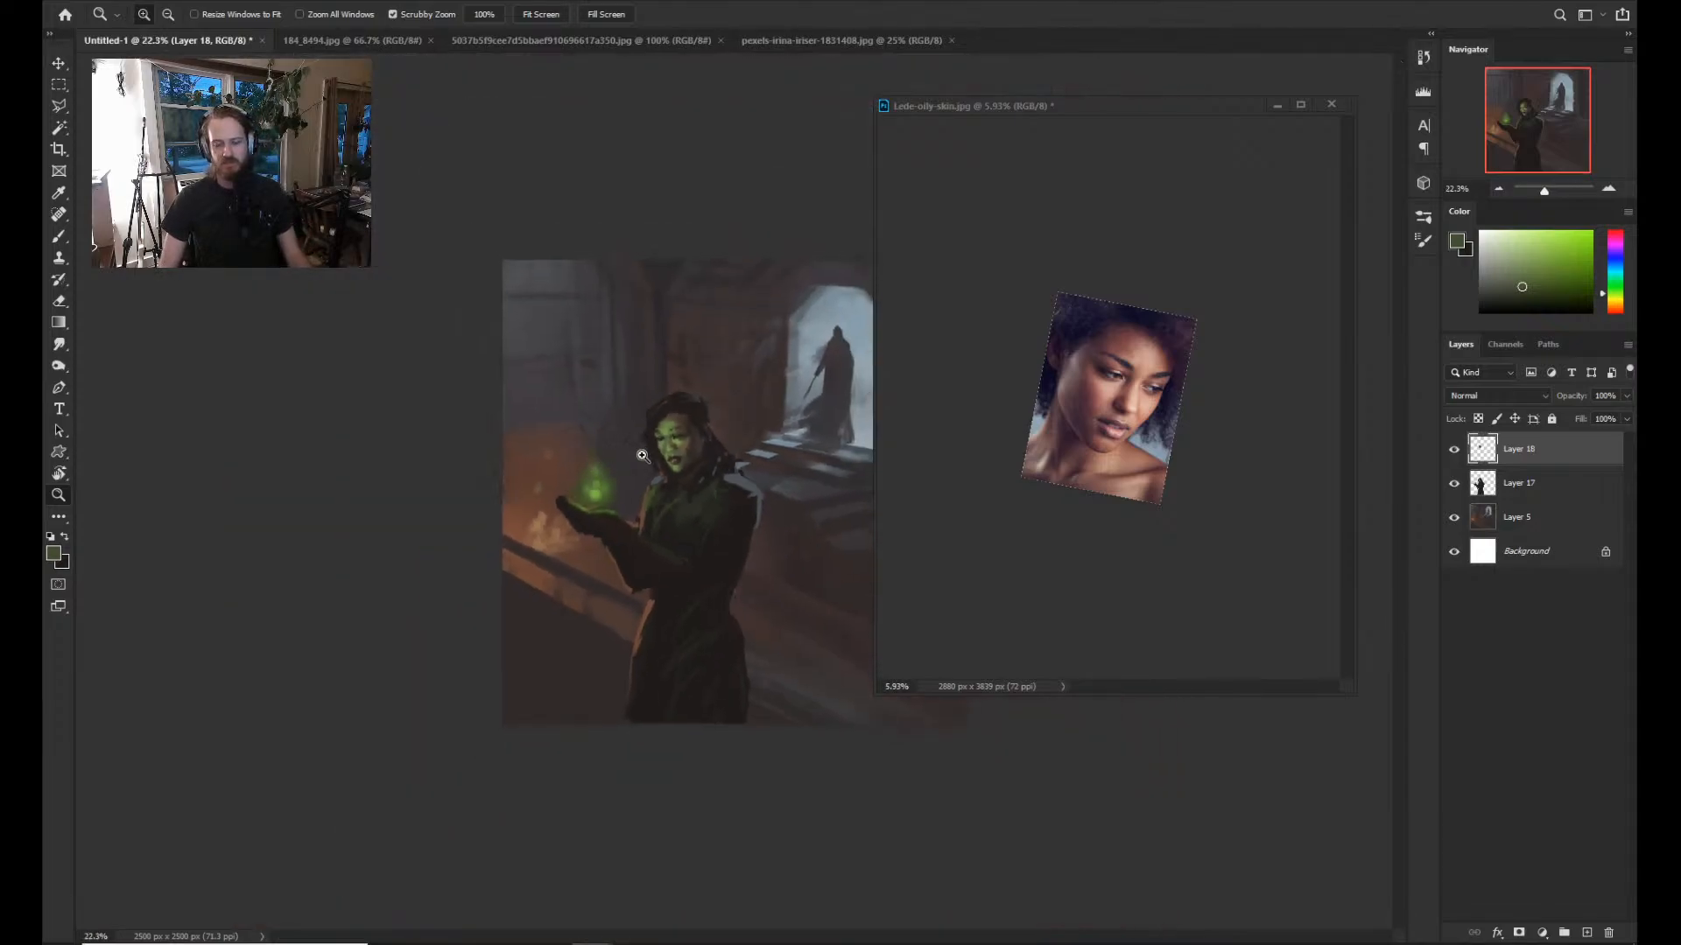
drag(642, 455, 670, 455)
Minimize the portrait reference window and flip the canvas horizontally to check the full painting.
click(1277, 105)
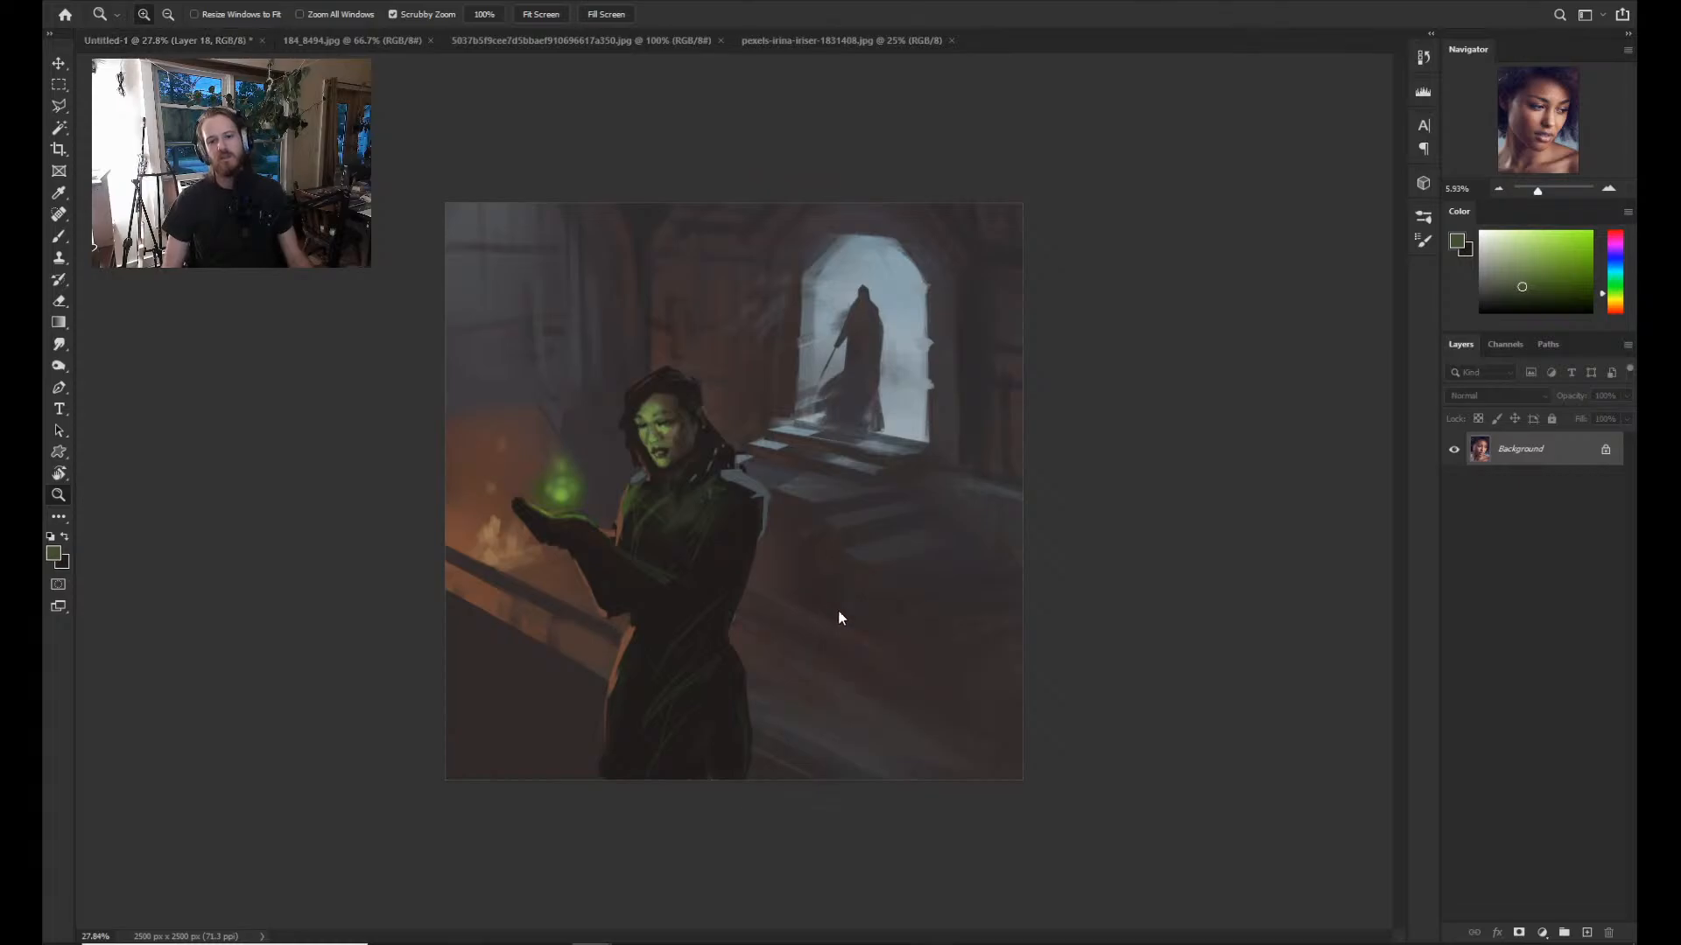
key(ctrl+plus)
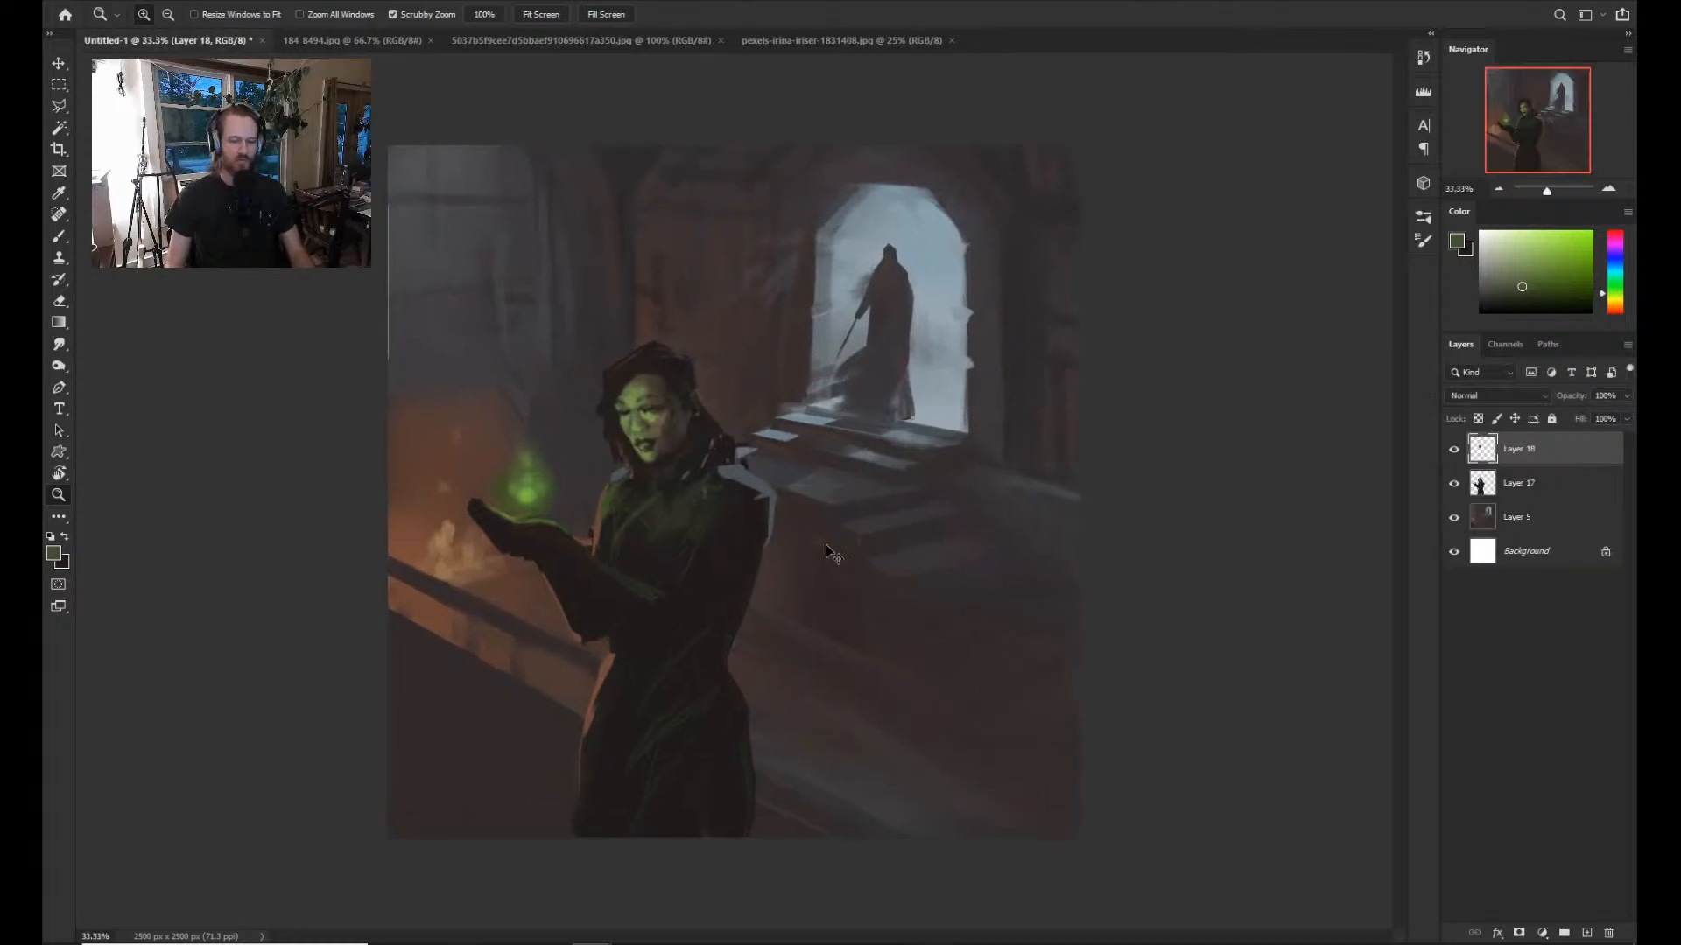
key(ctrl+shift+h)
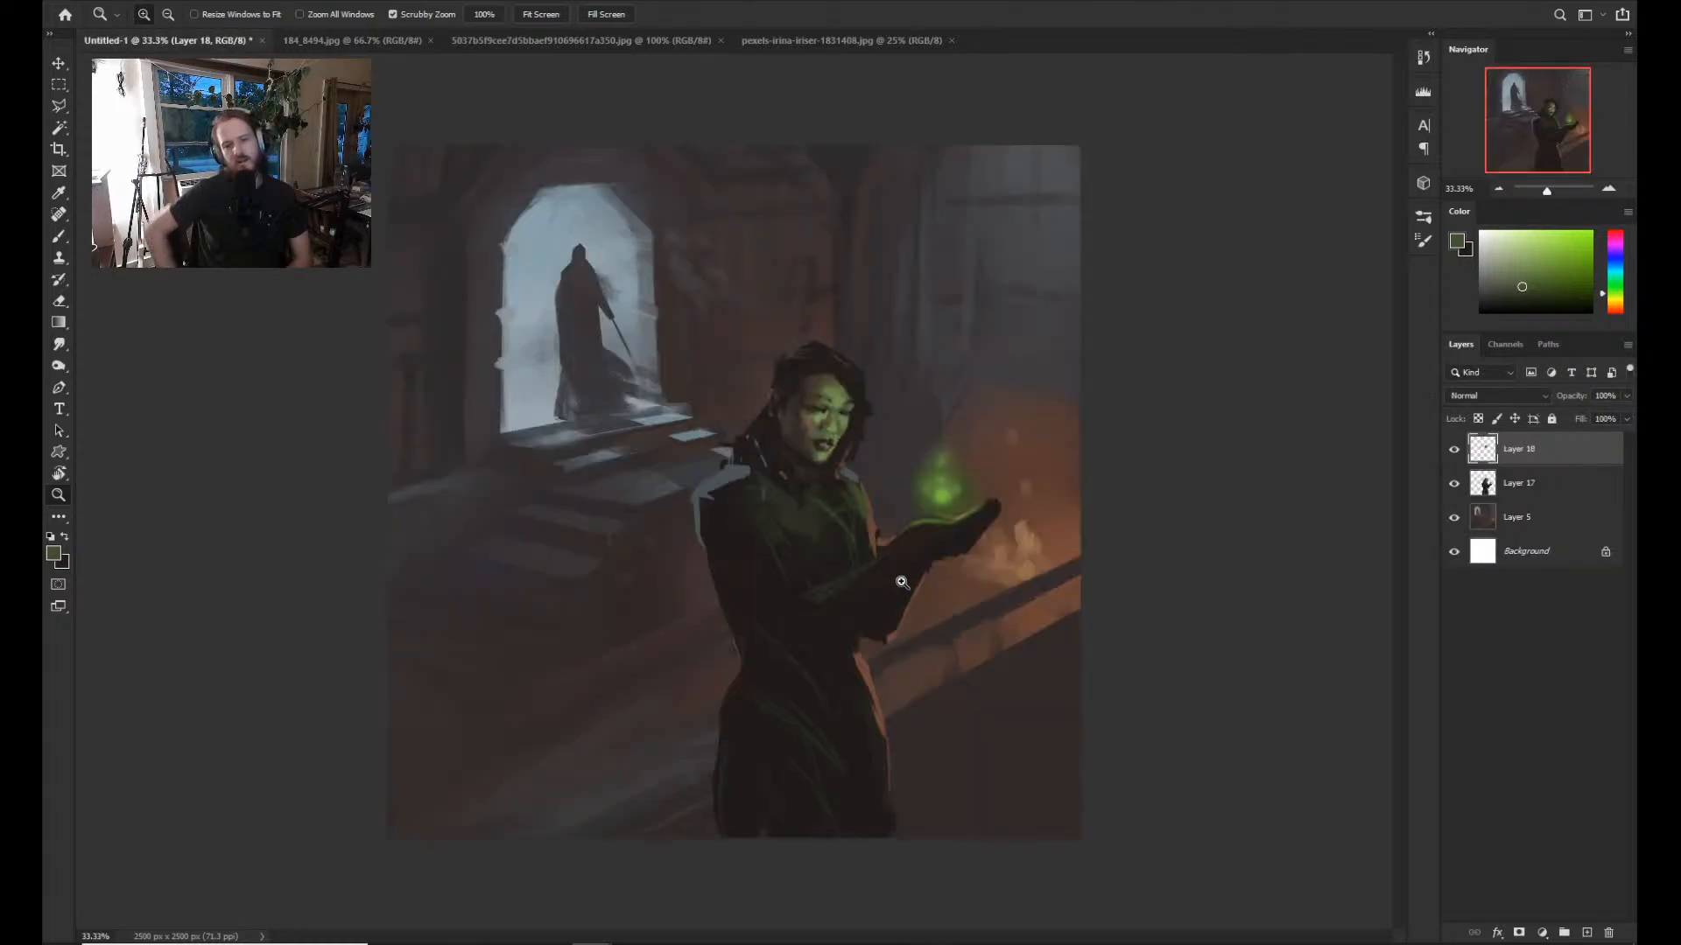